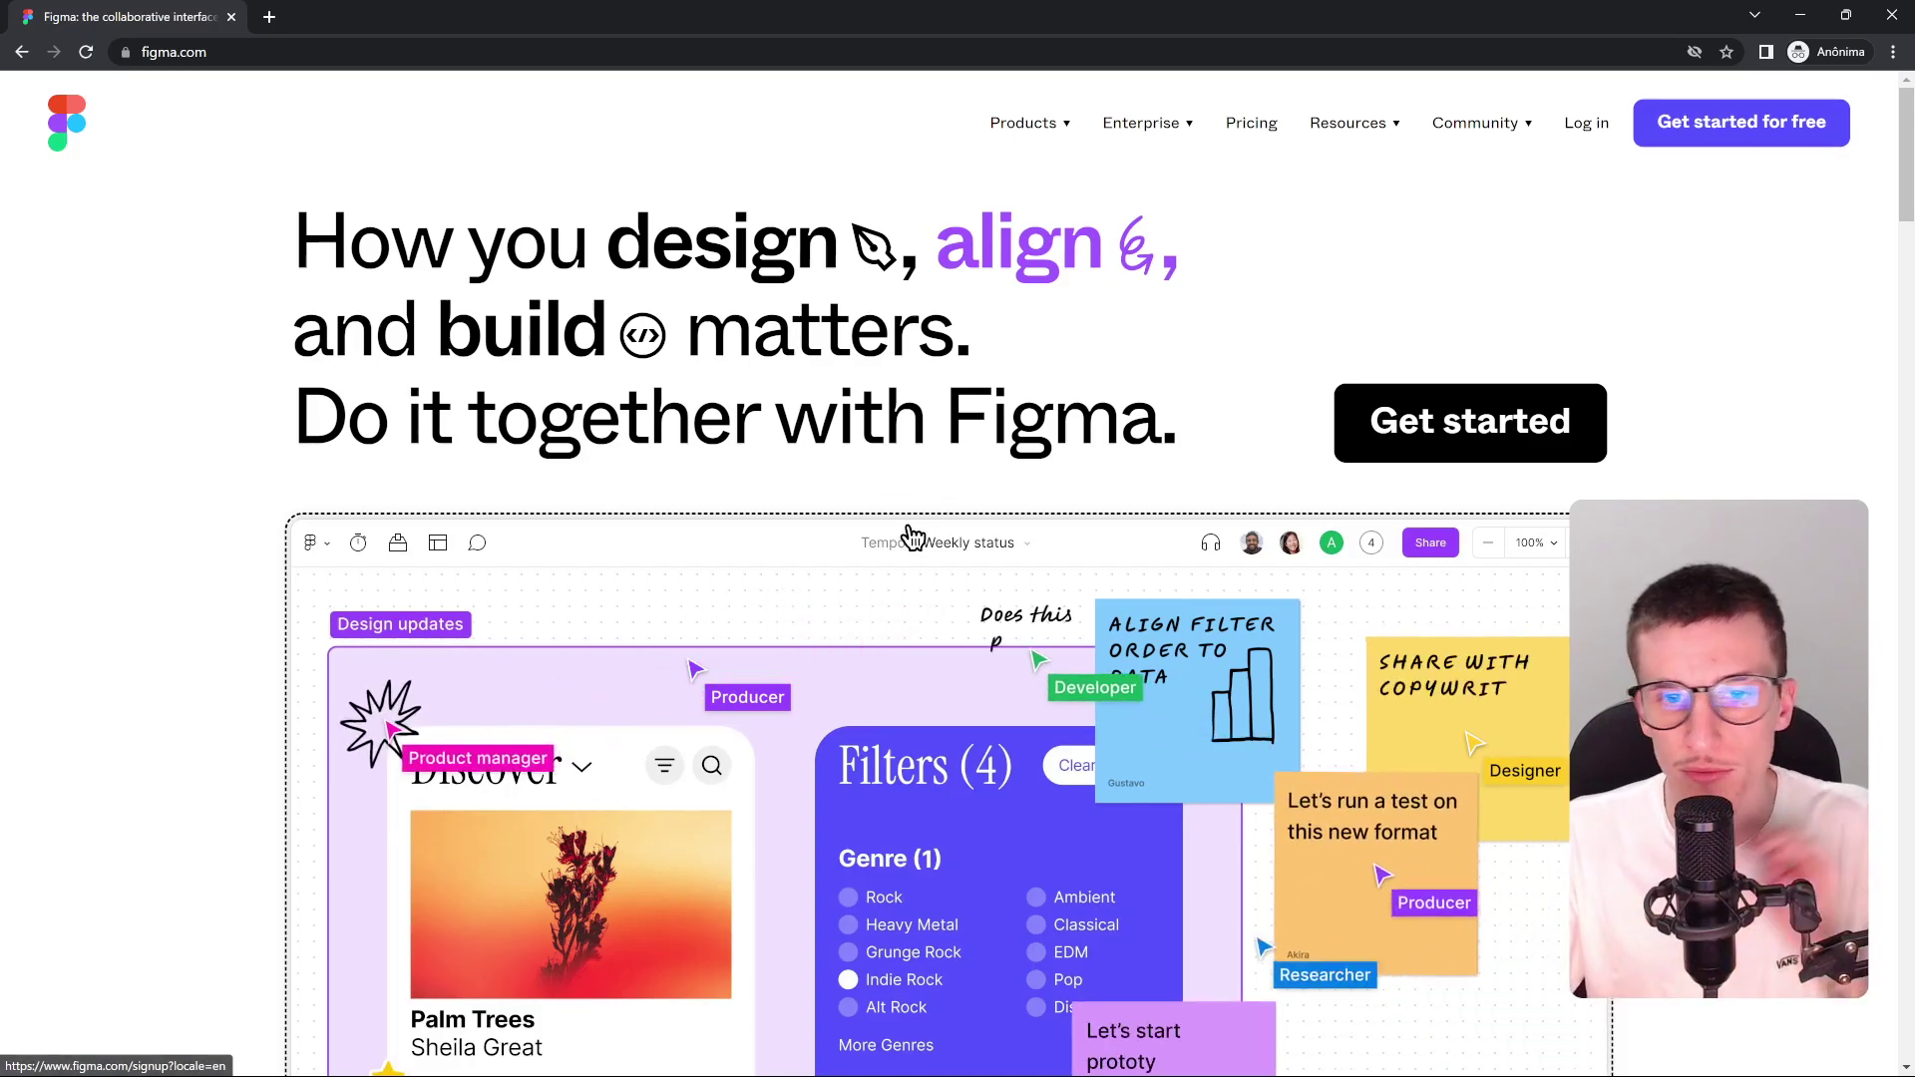
# Look through the feature sections of the Figma homepage and return to its headline.
pyautogui.scroll(-2, 911, 538)
pyautogui.scroll(-4, 924, 639)
pyautogui.scroll(-20, 924, 639)
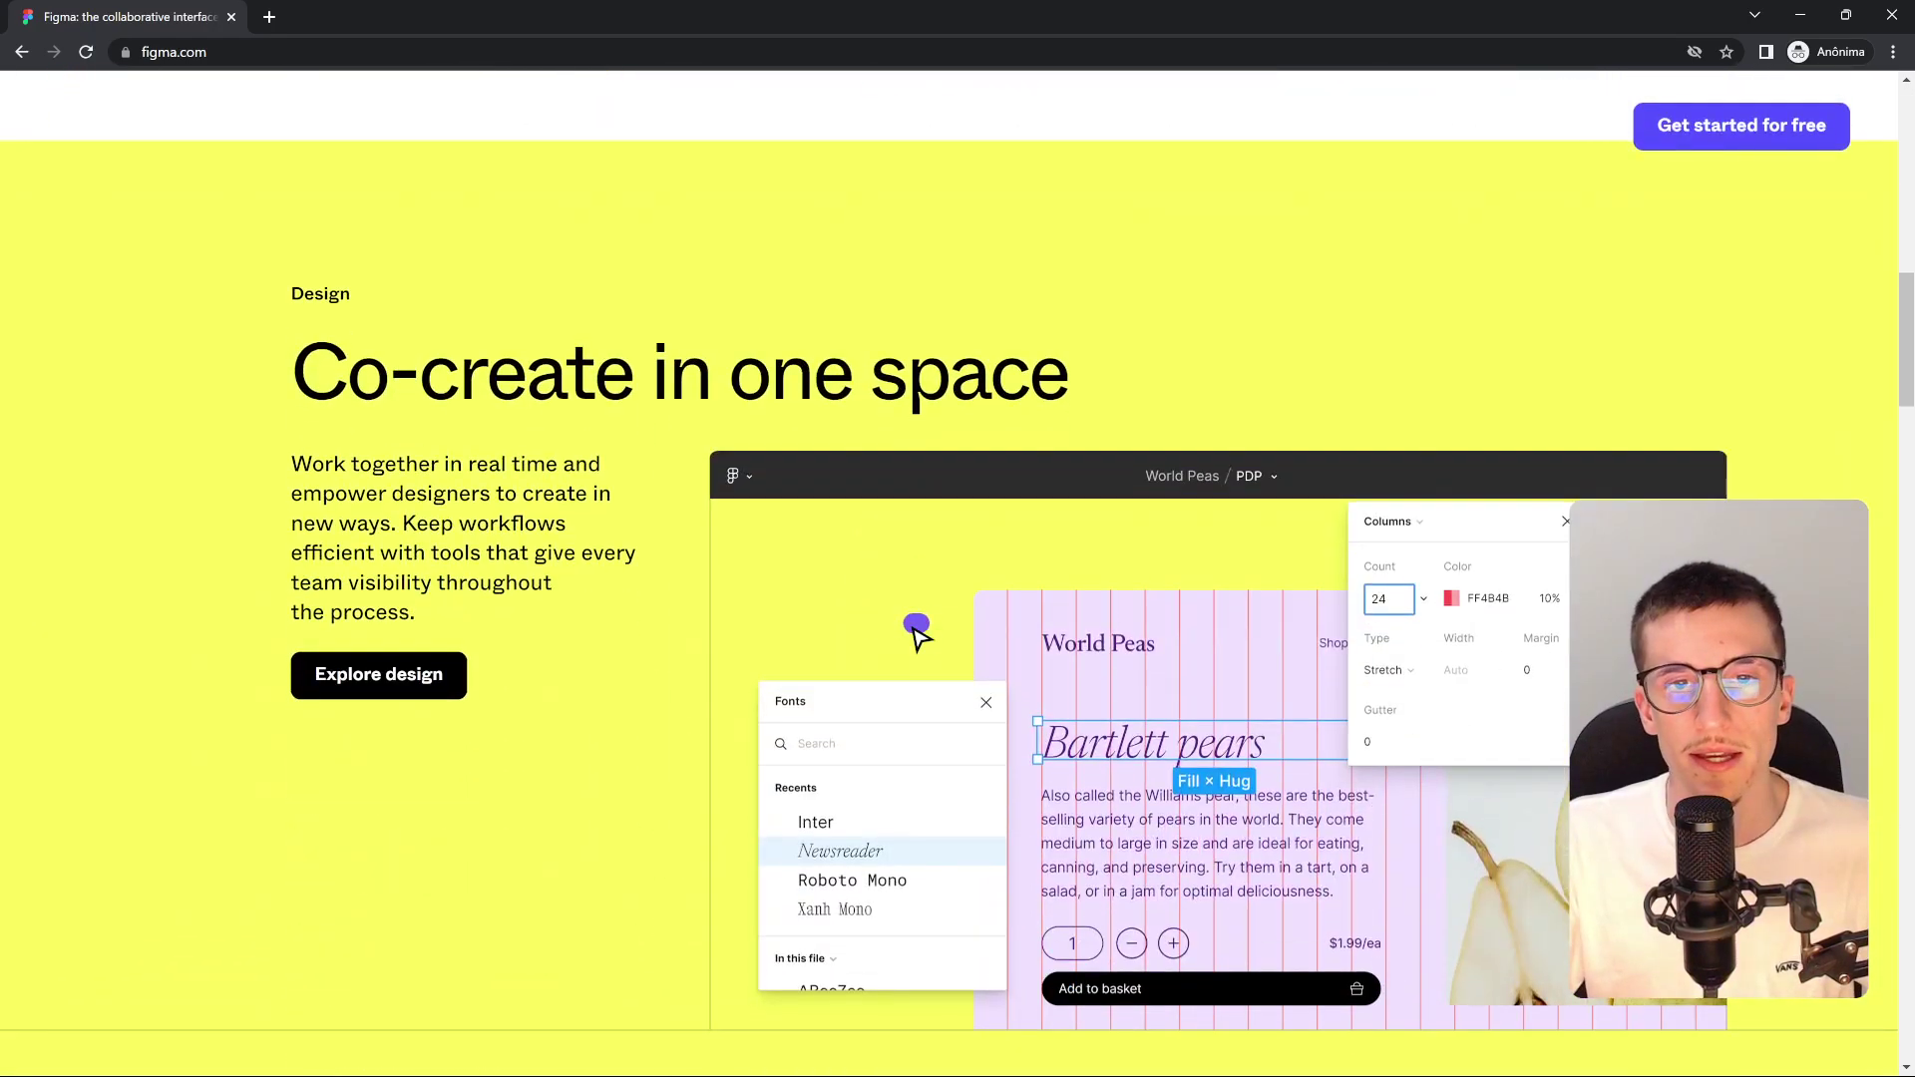
pyautogui.press('End')
pyautogui.press('Home')
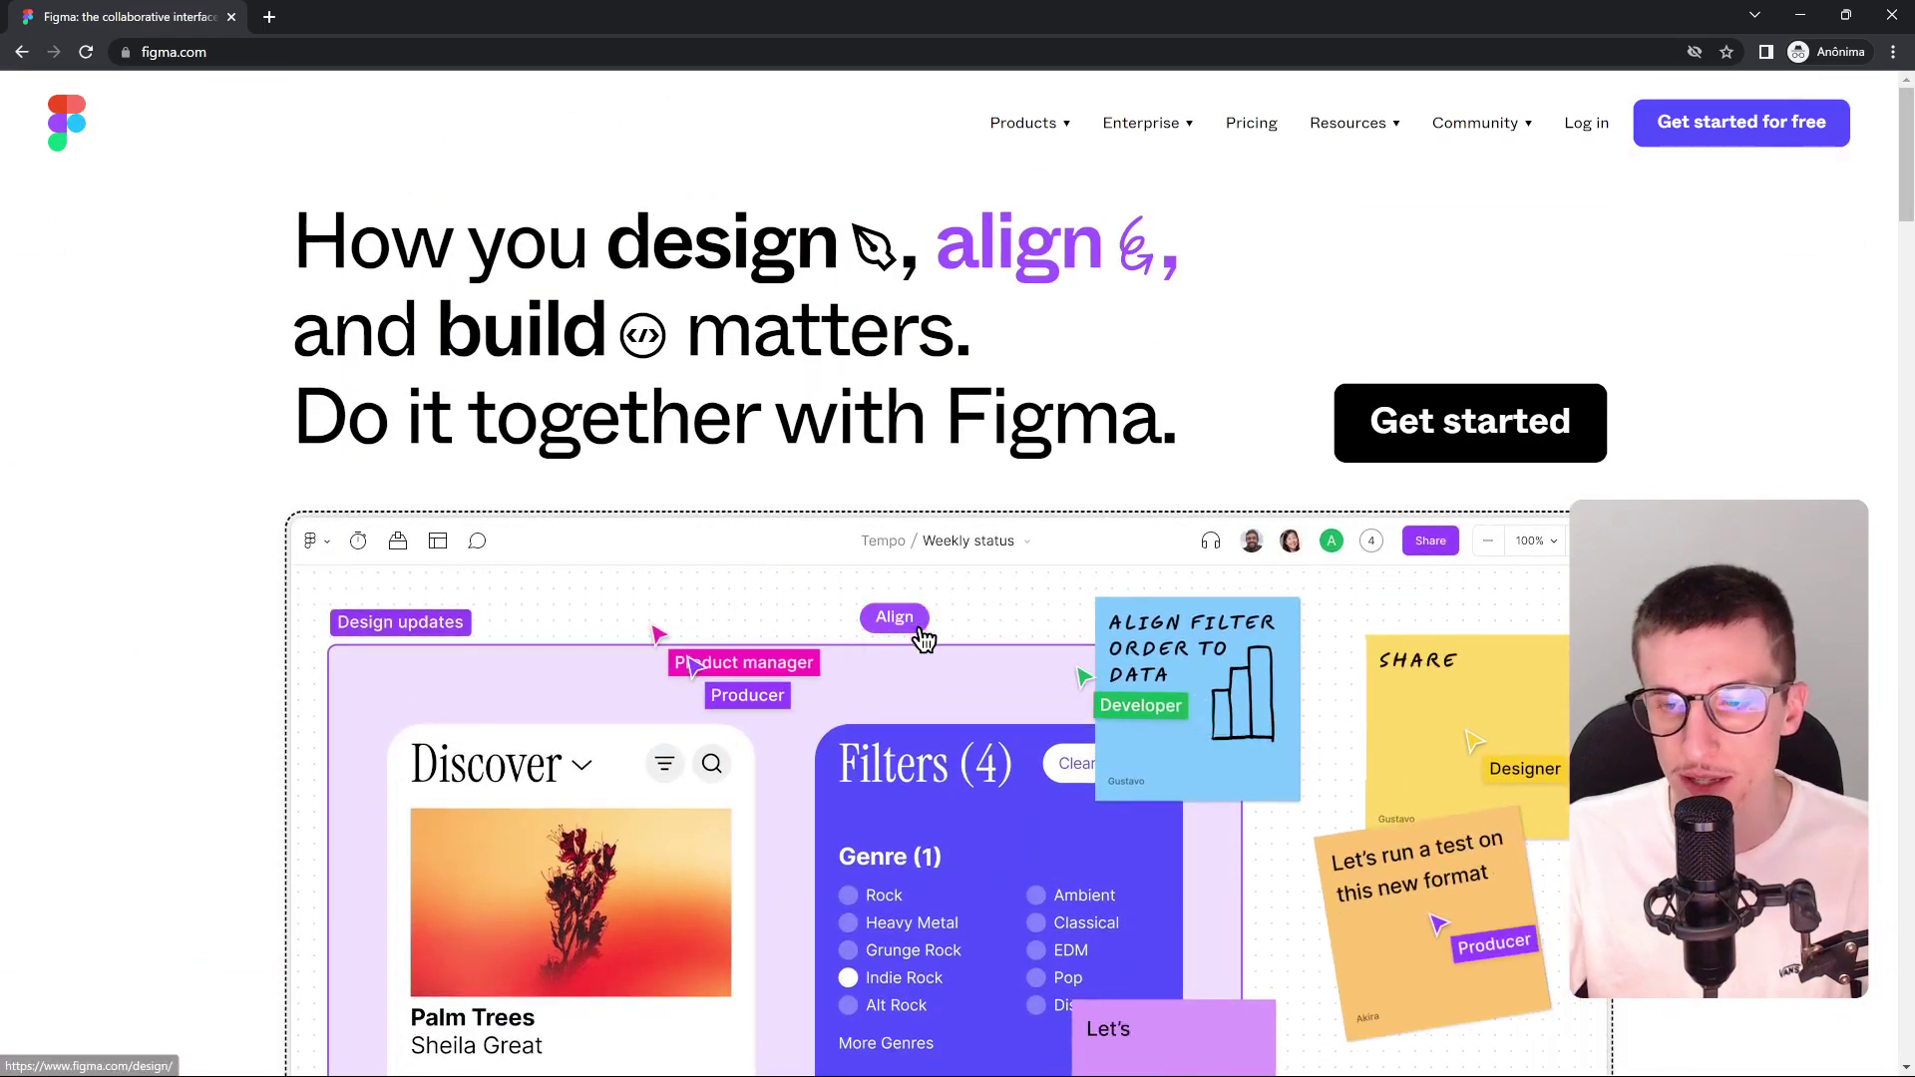
# Switch to the Figma desktop app showing the empty Page 1 of the class design file.
pyautogui.hotkey('alt', 'Tab')
pyautogui.press('Tab')
pyautogui.press('Tab')
pyautogui.press('Tab')
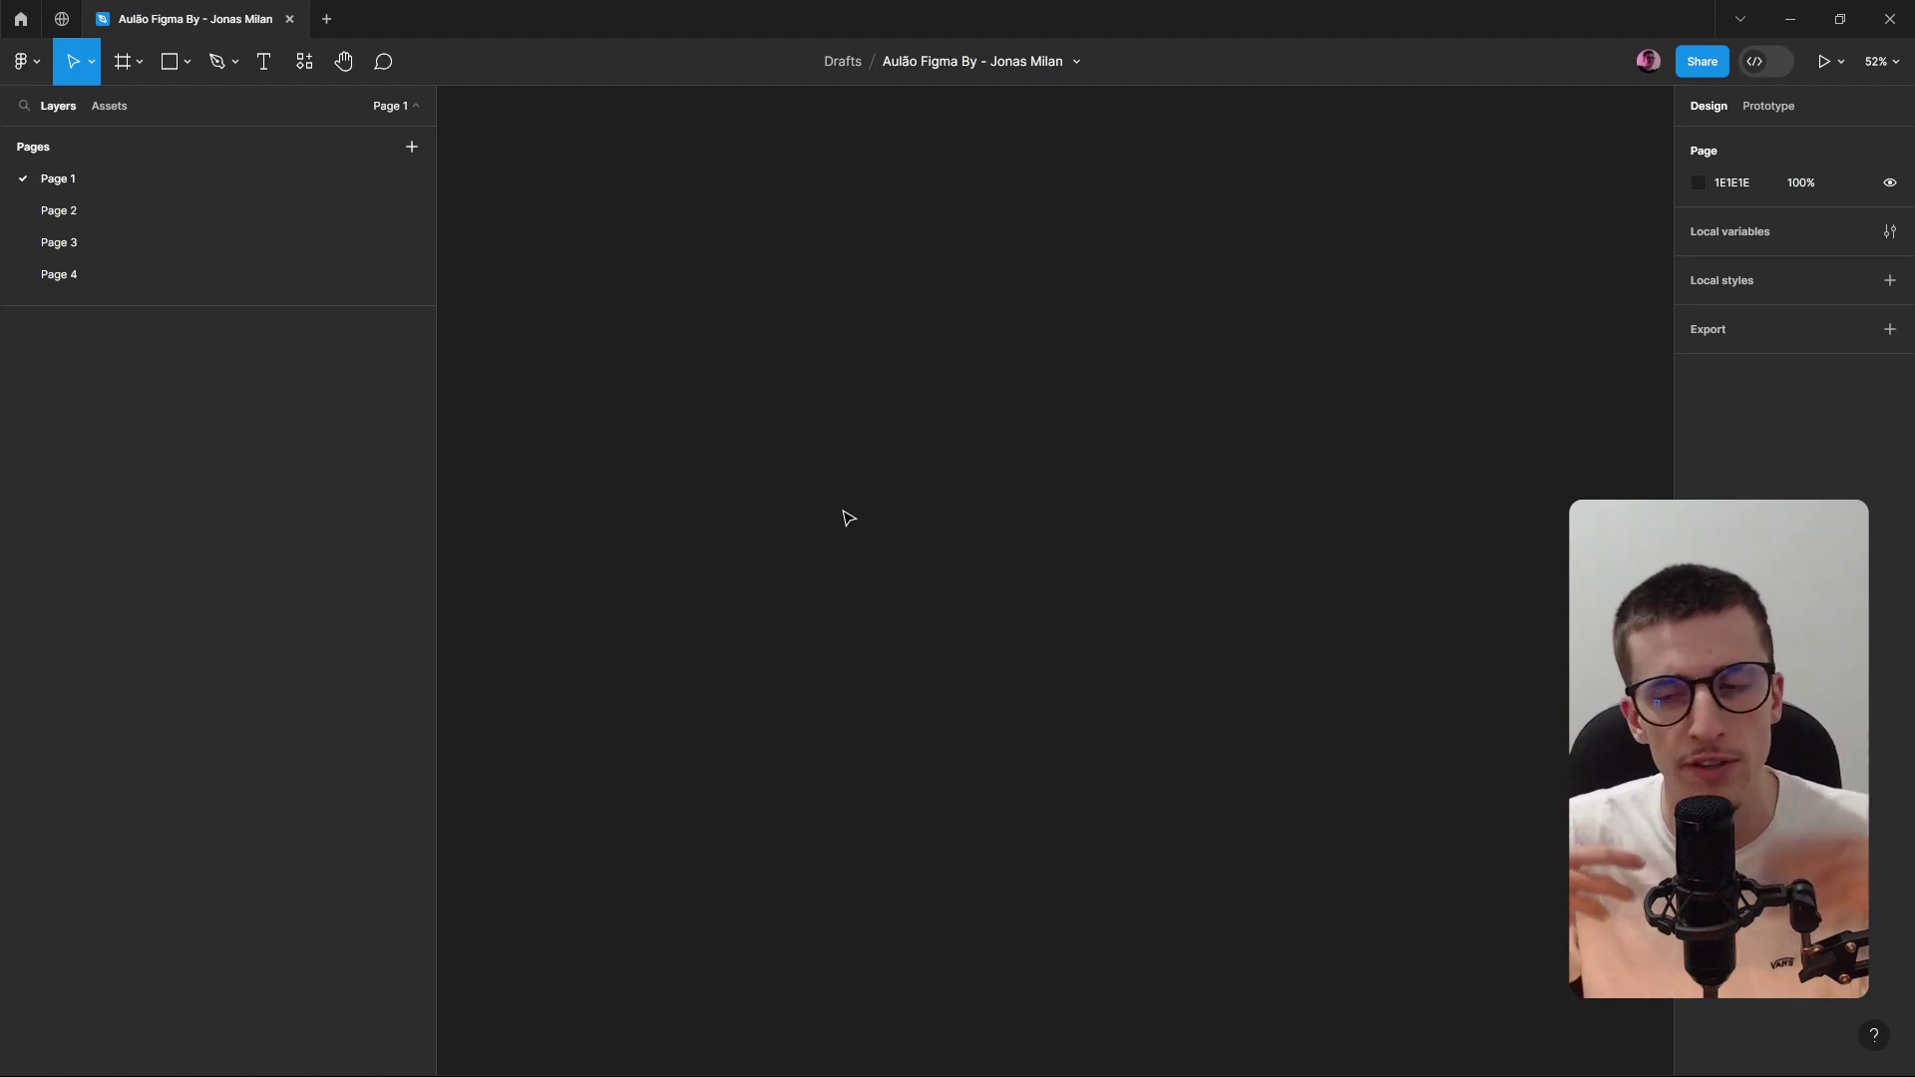
# Switch back to the browser and review the Figma homepage's headline and its design, prototyping, Dev Mode and design systems sections.
pyautogui.hotkey('alt', 'Tab')
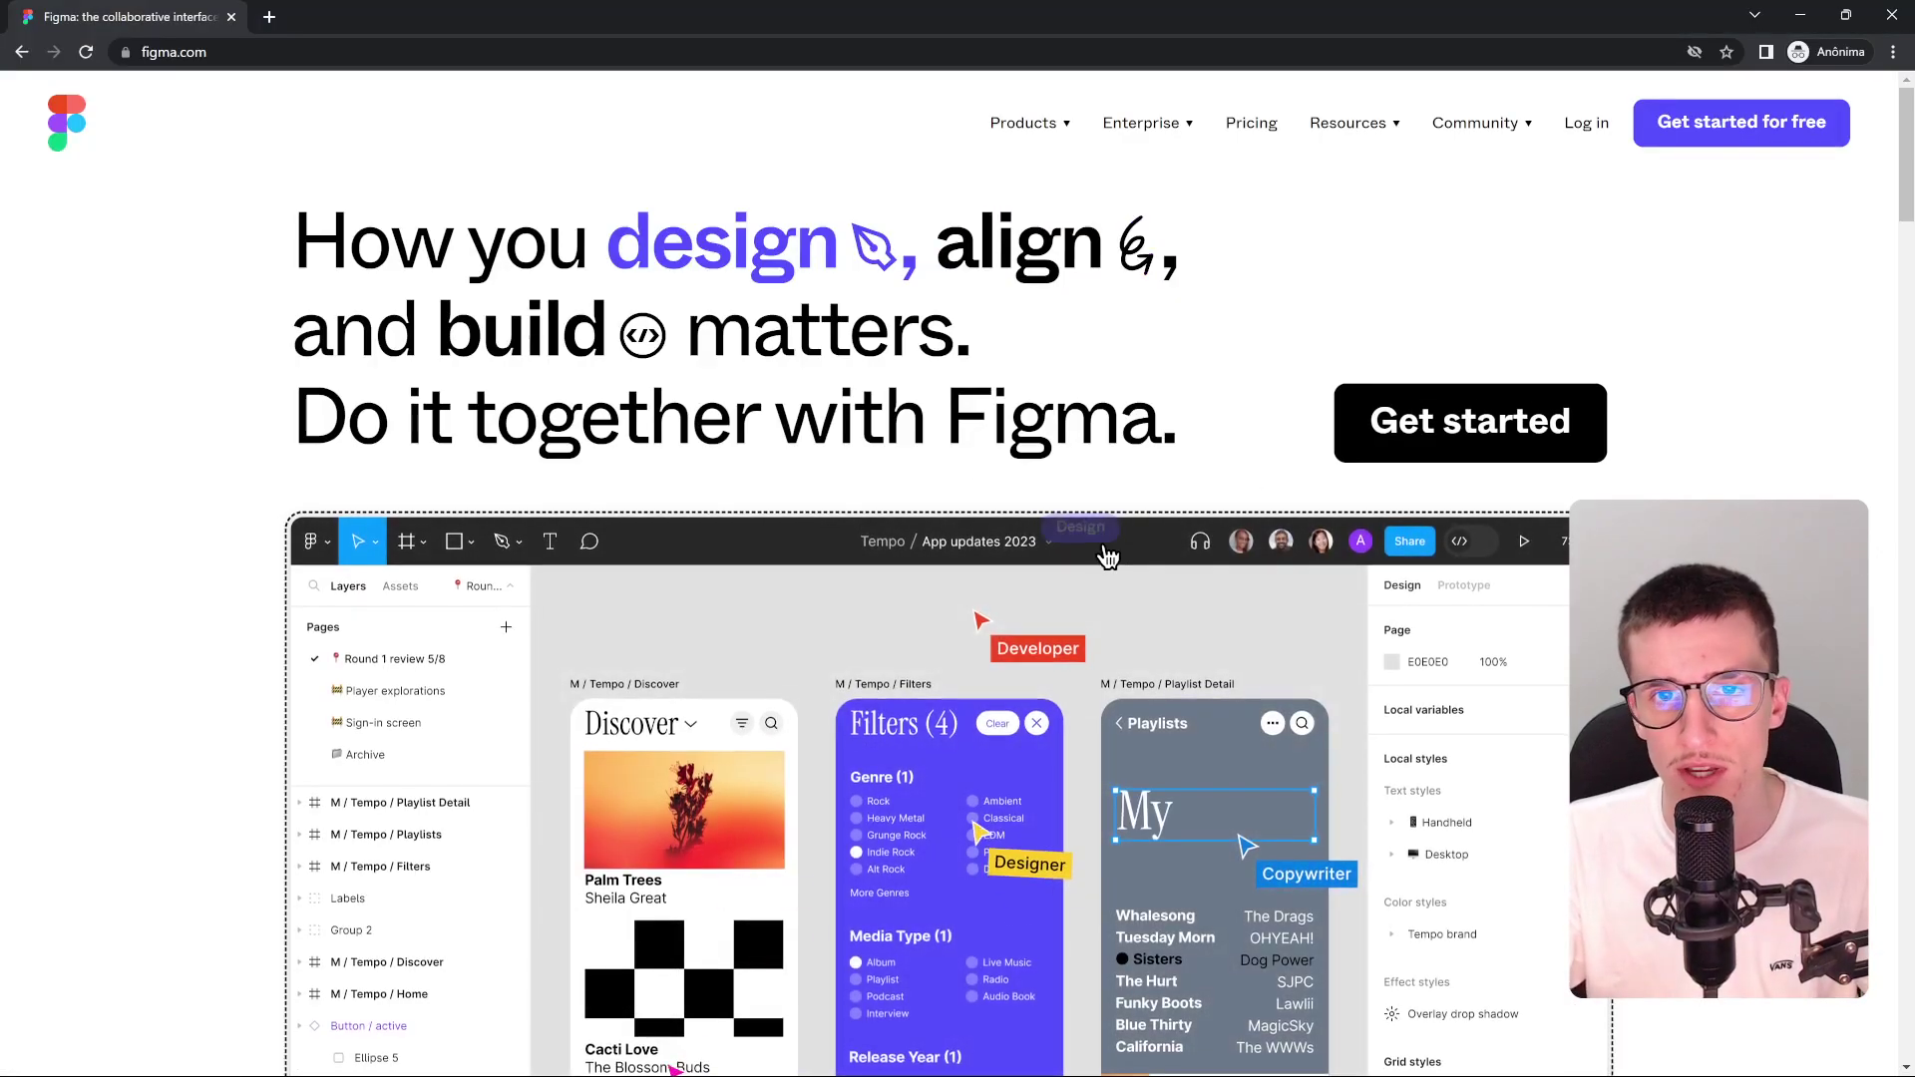
pyautogui.moveTo(290, 245); pyautogui.dragTo(1187, 406)
pyautogui.click(1187, 406)
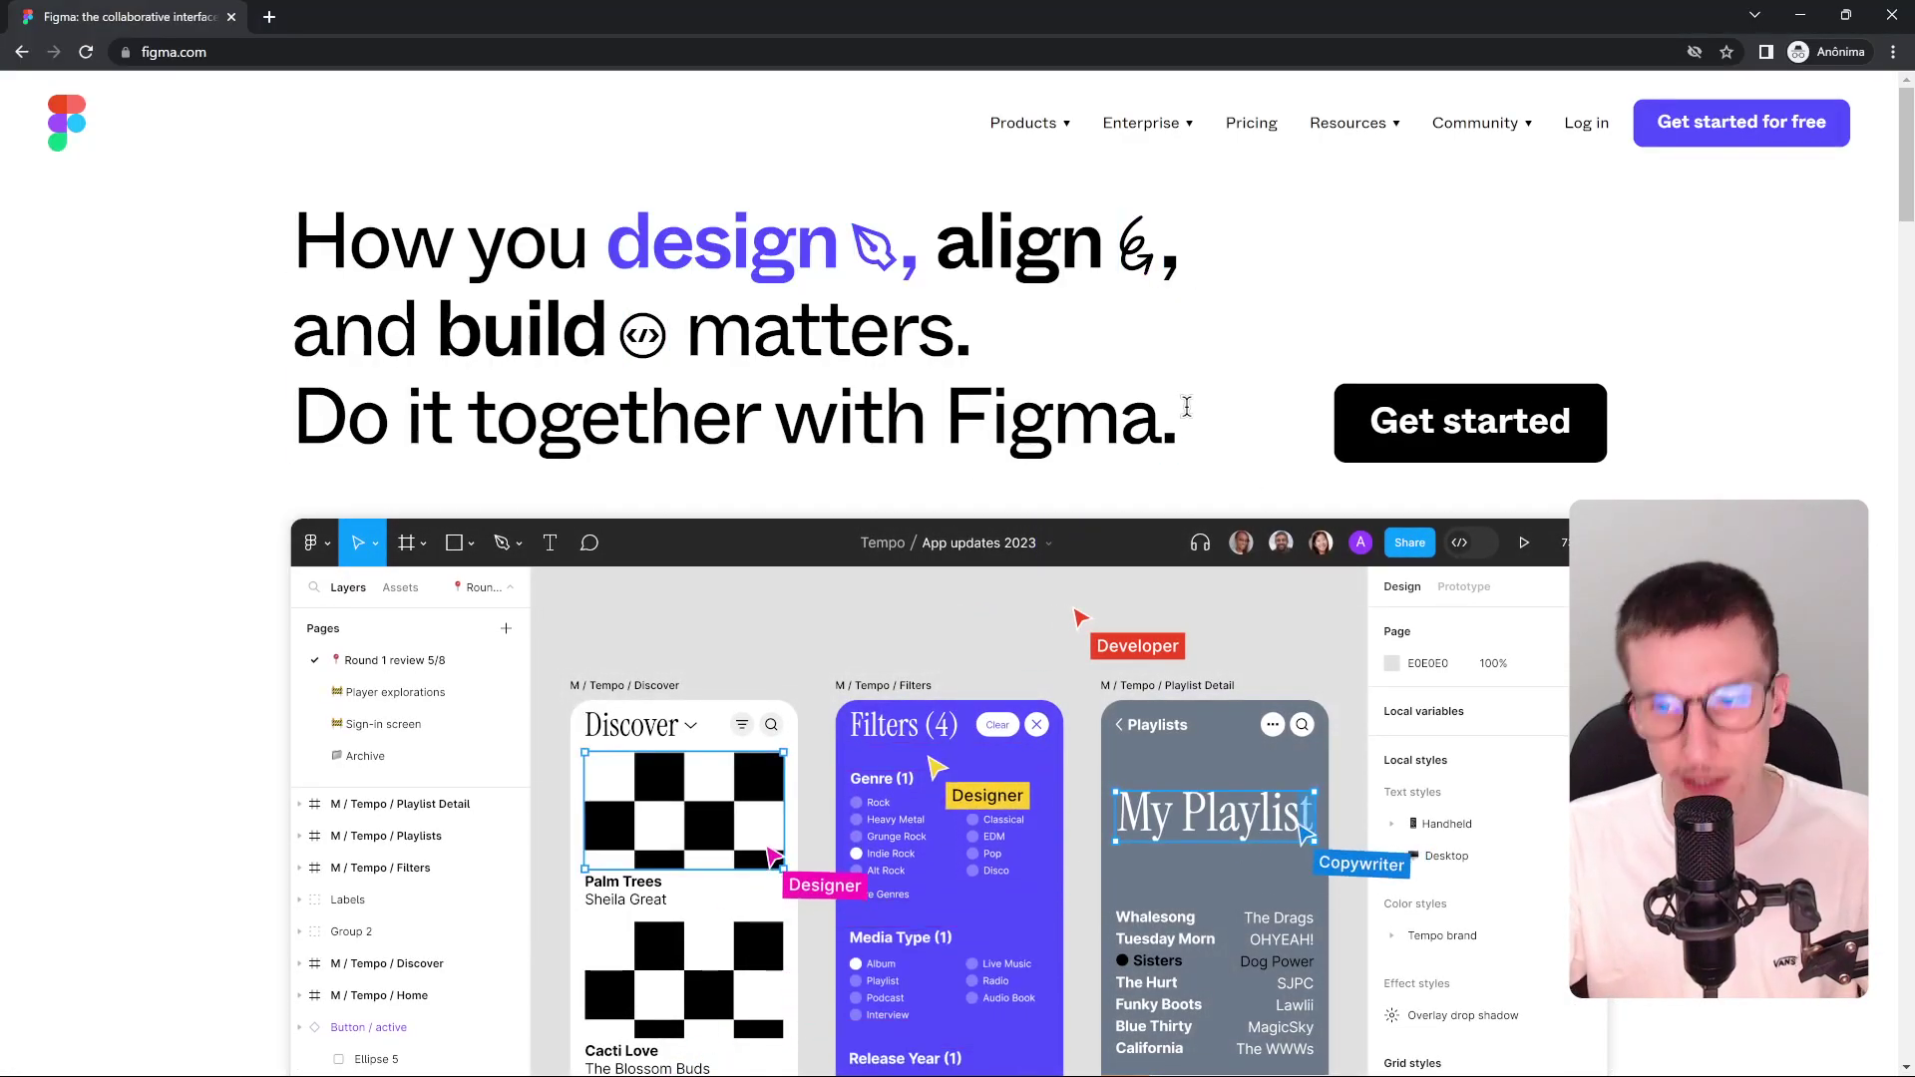
pyautogui.scroll(-7, 1087, 588)
pyautogui.scroll(-8, 1088, 589)
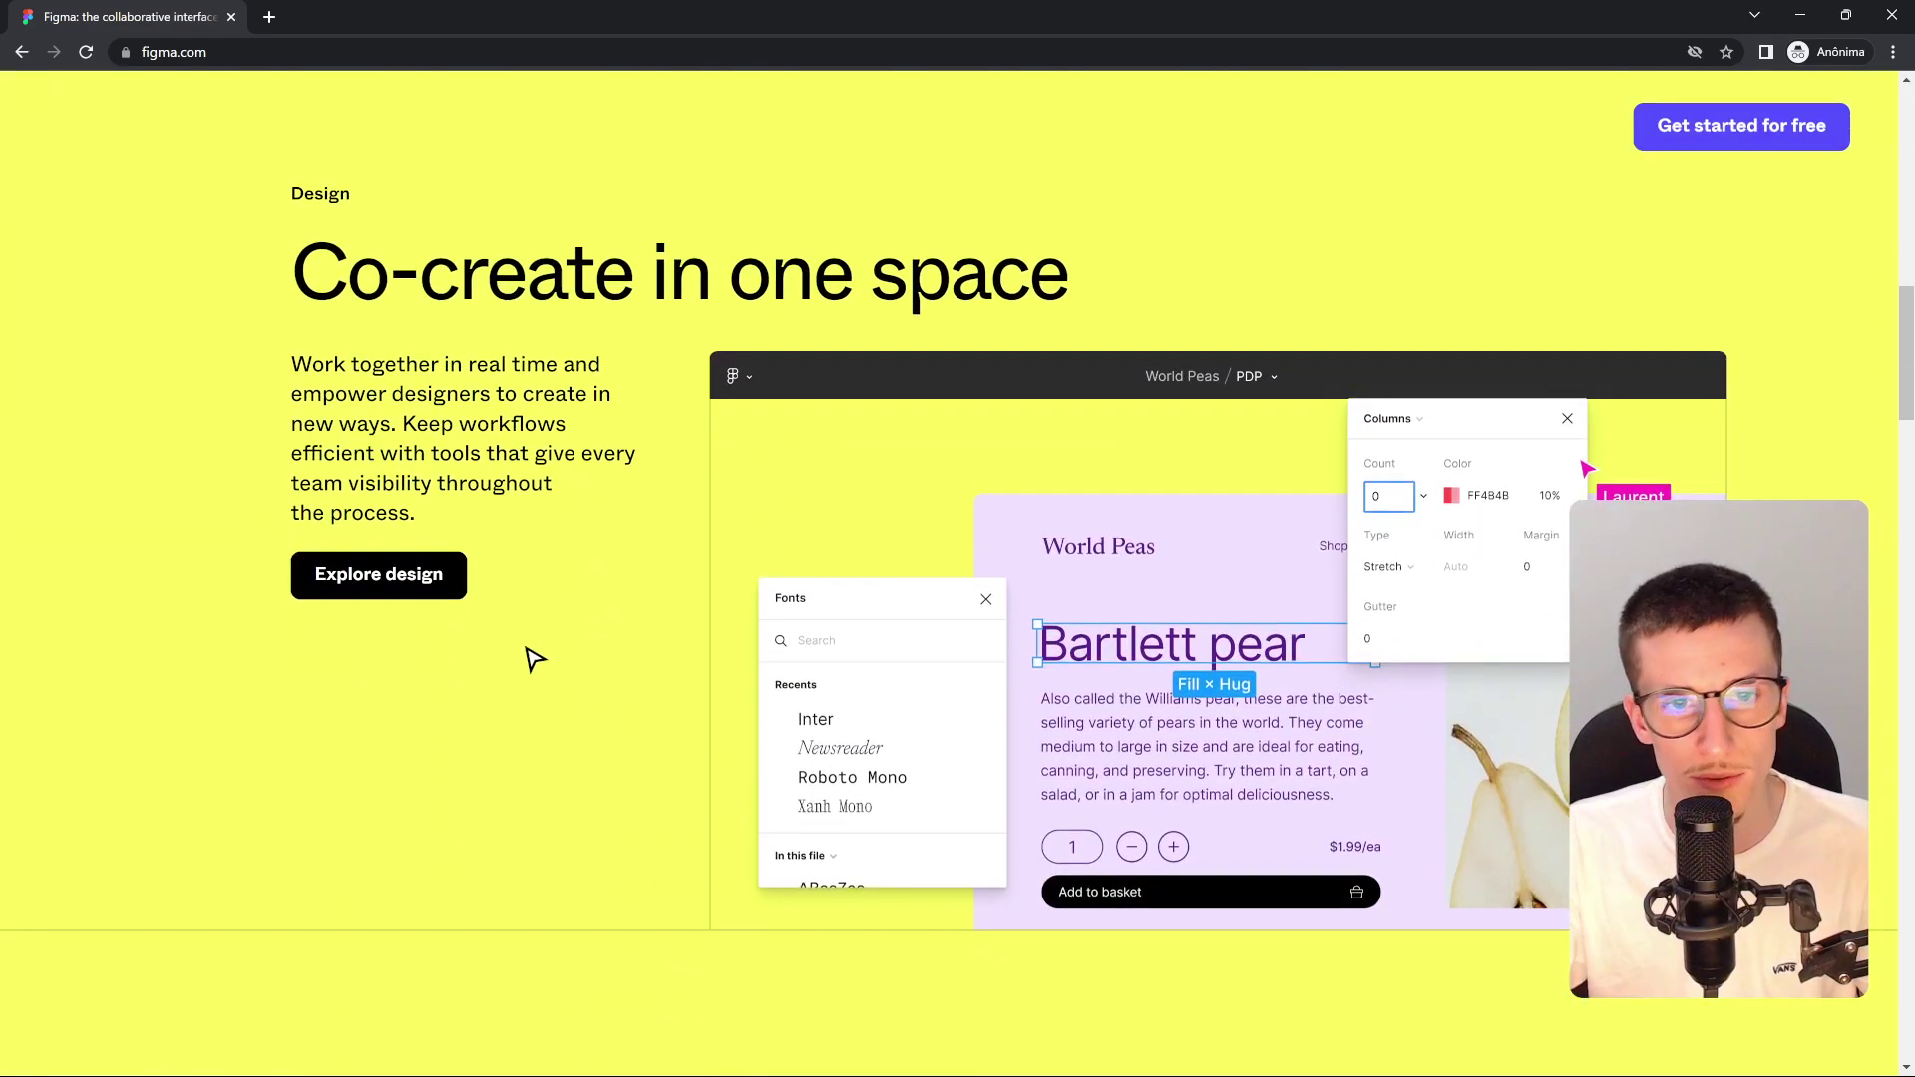
pyautogui.scroll(-19, 884, 466)
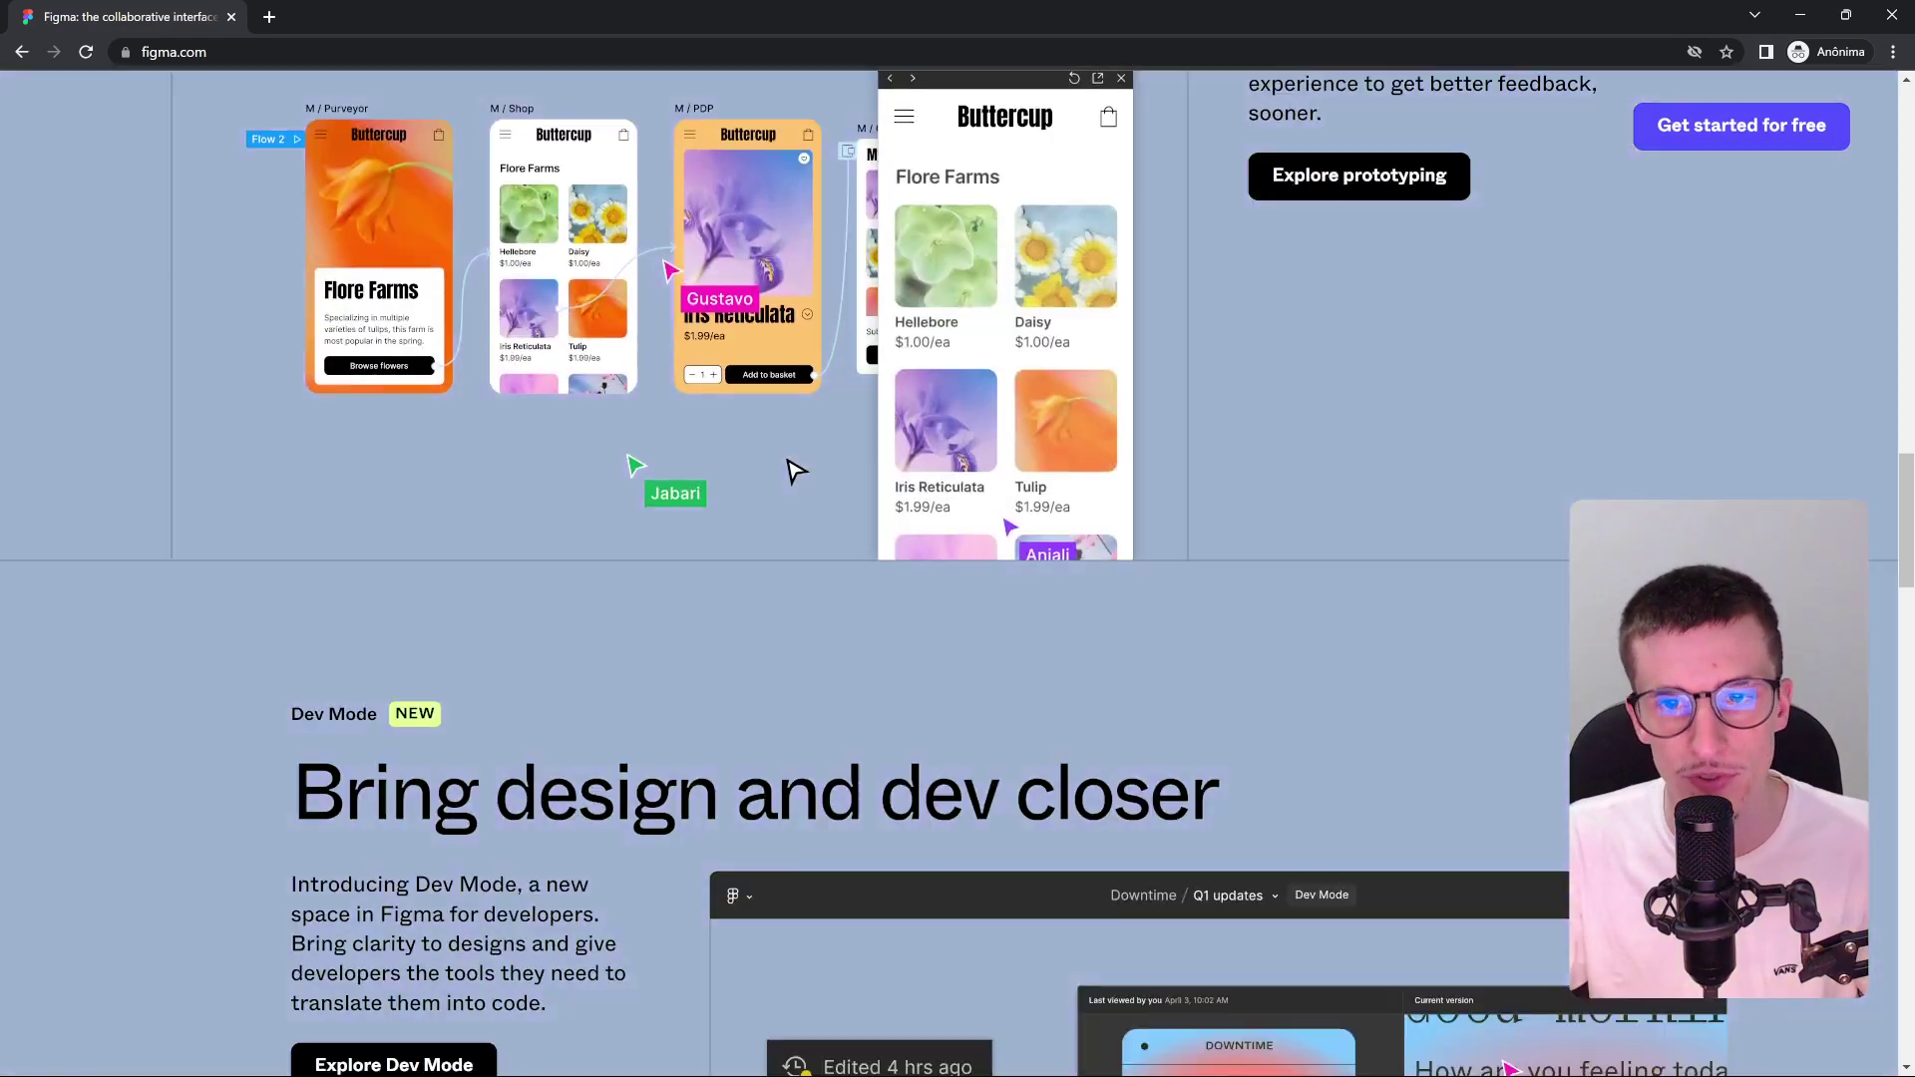
pyautogui.scroll(-17, 790, 468)
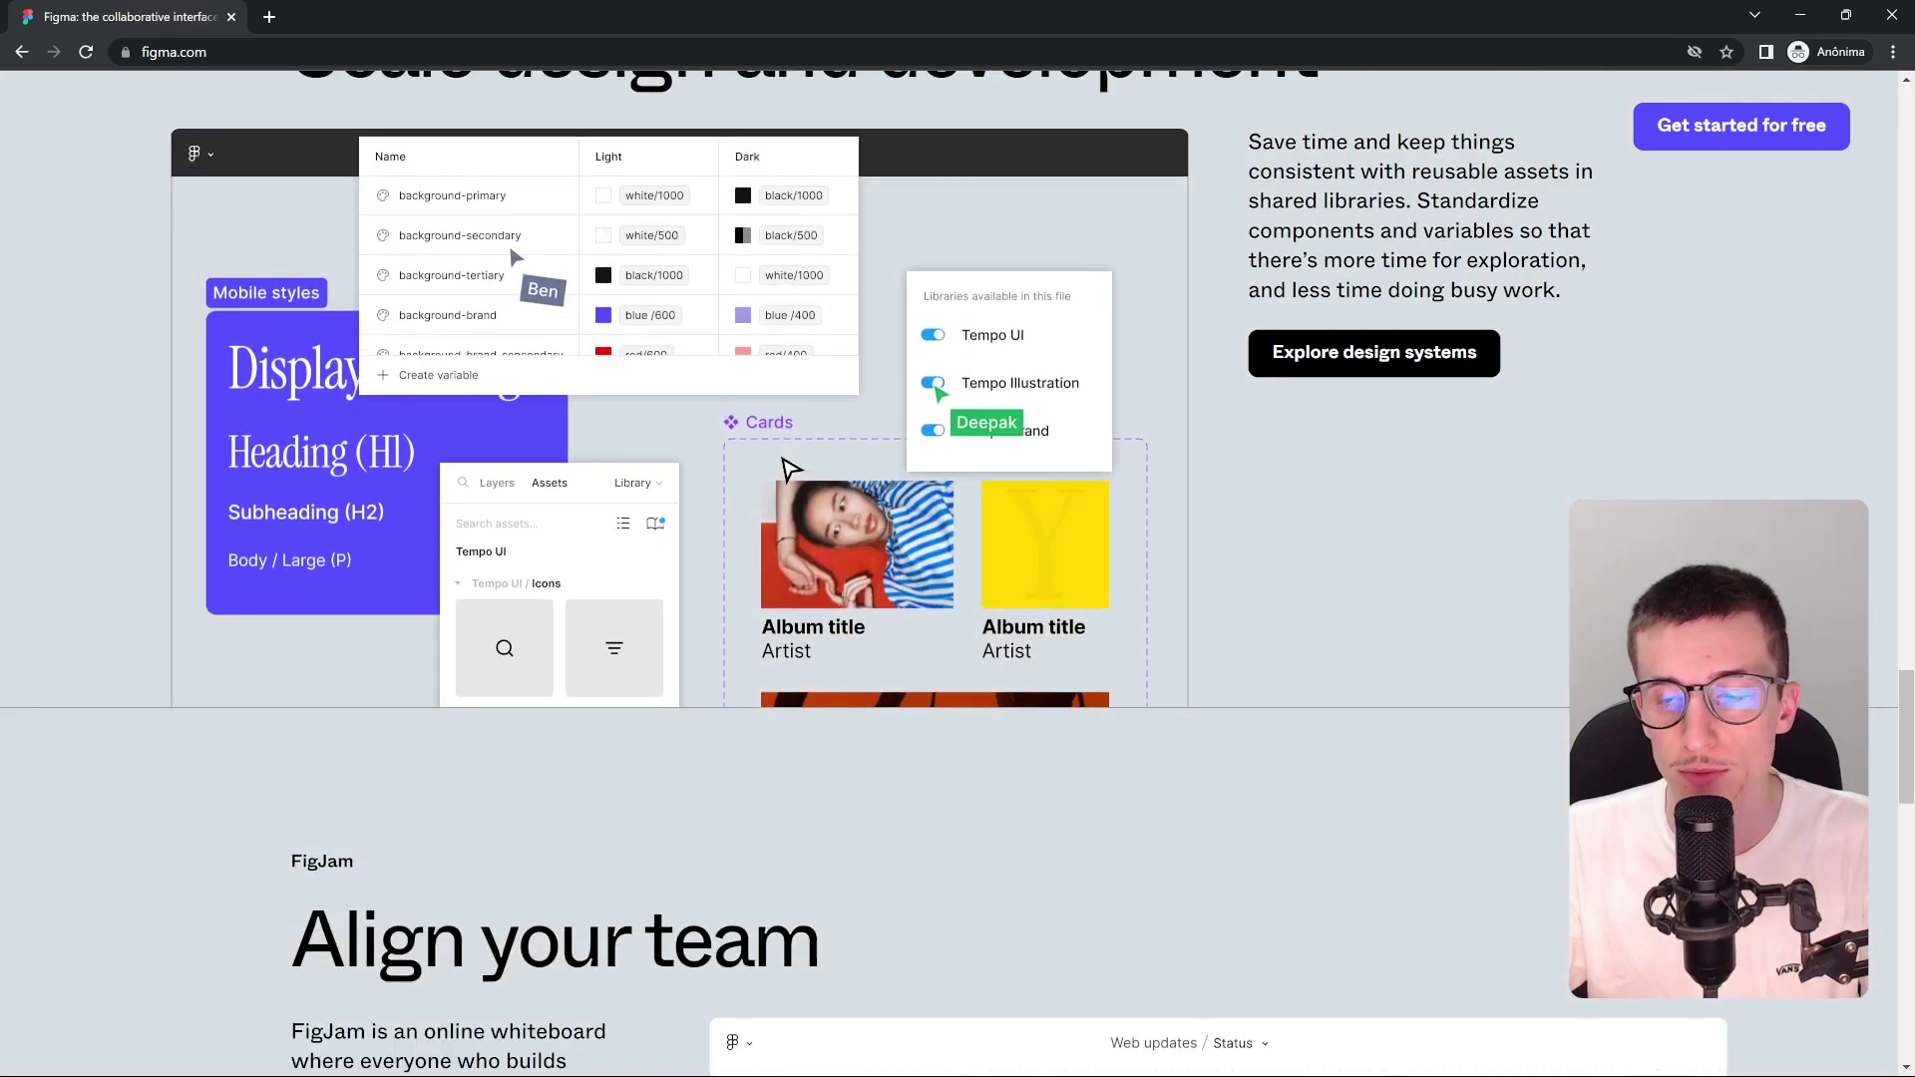
pyautogui.scroll(-11, 788, 466)
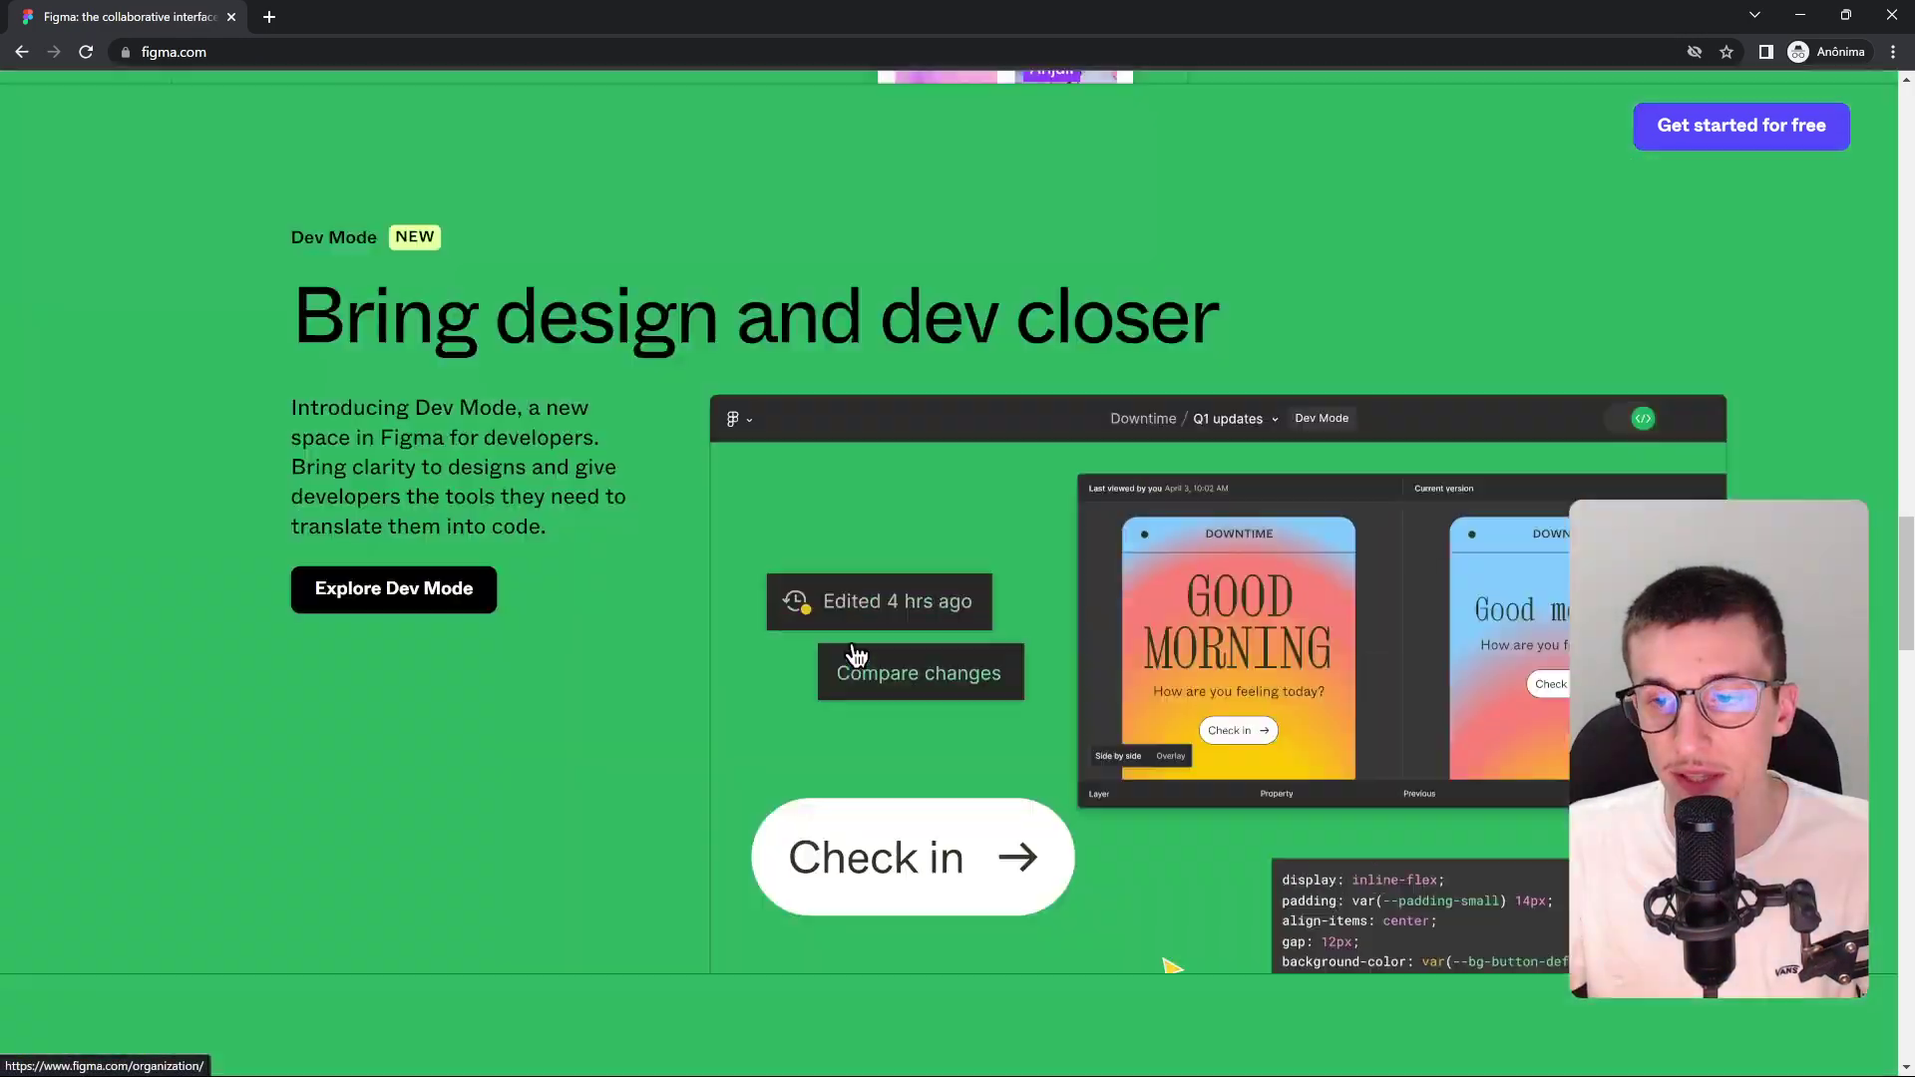
pyautogui.scroll(20, 856, 654)
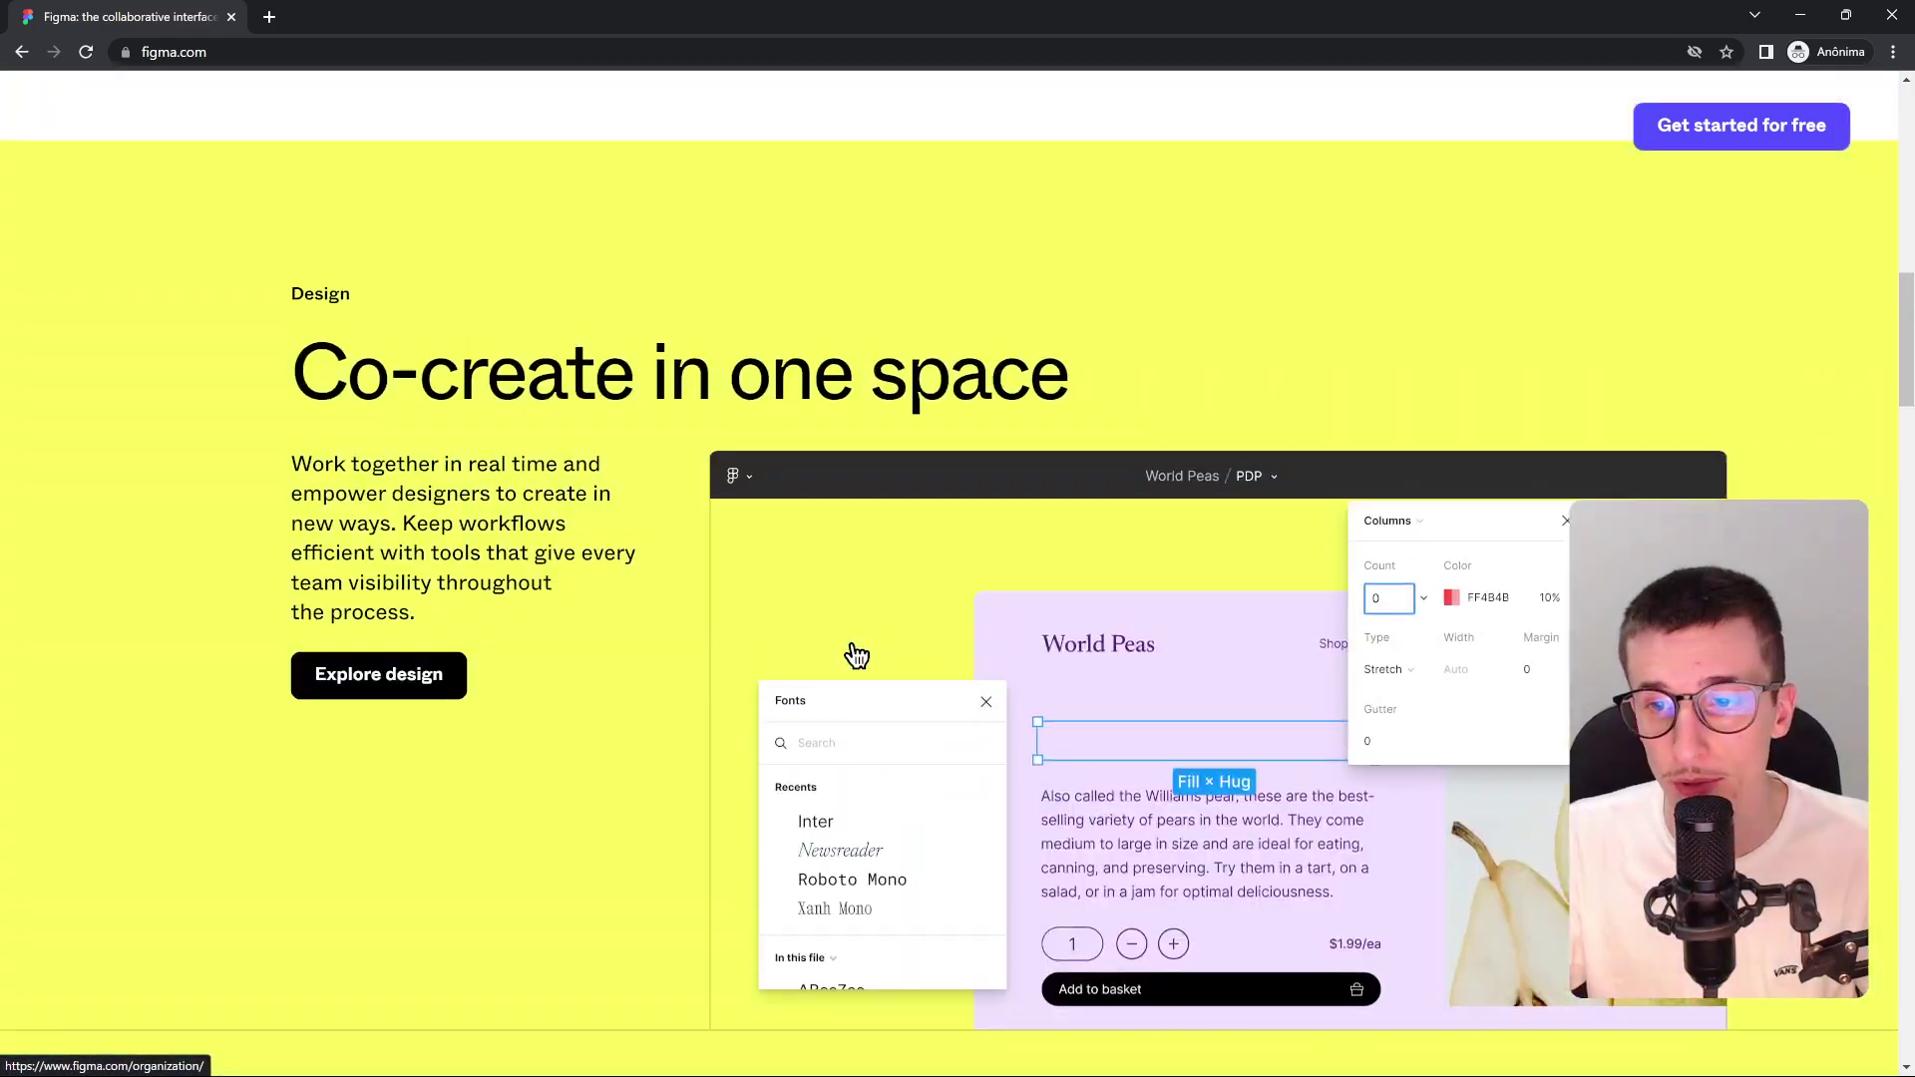
# Switch to the Figma desktop app, browse the Community resources and view the "Landing Page - DeFi Wallfi" resource.
pyautogui.hotkey('alt', 'Tab')
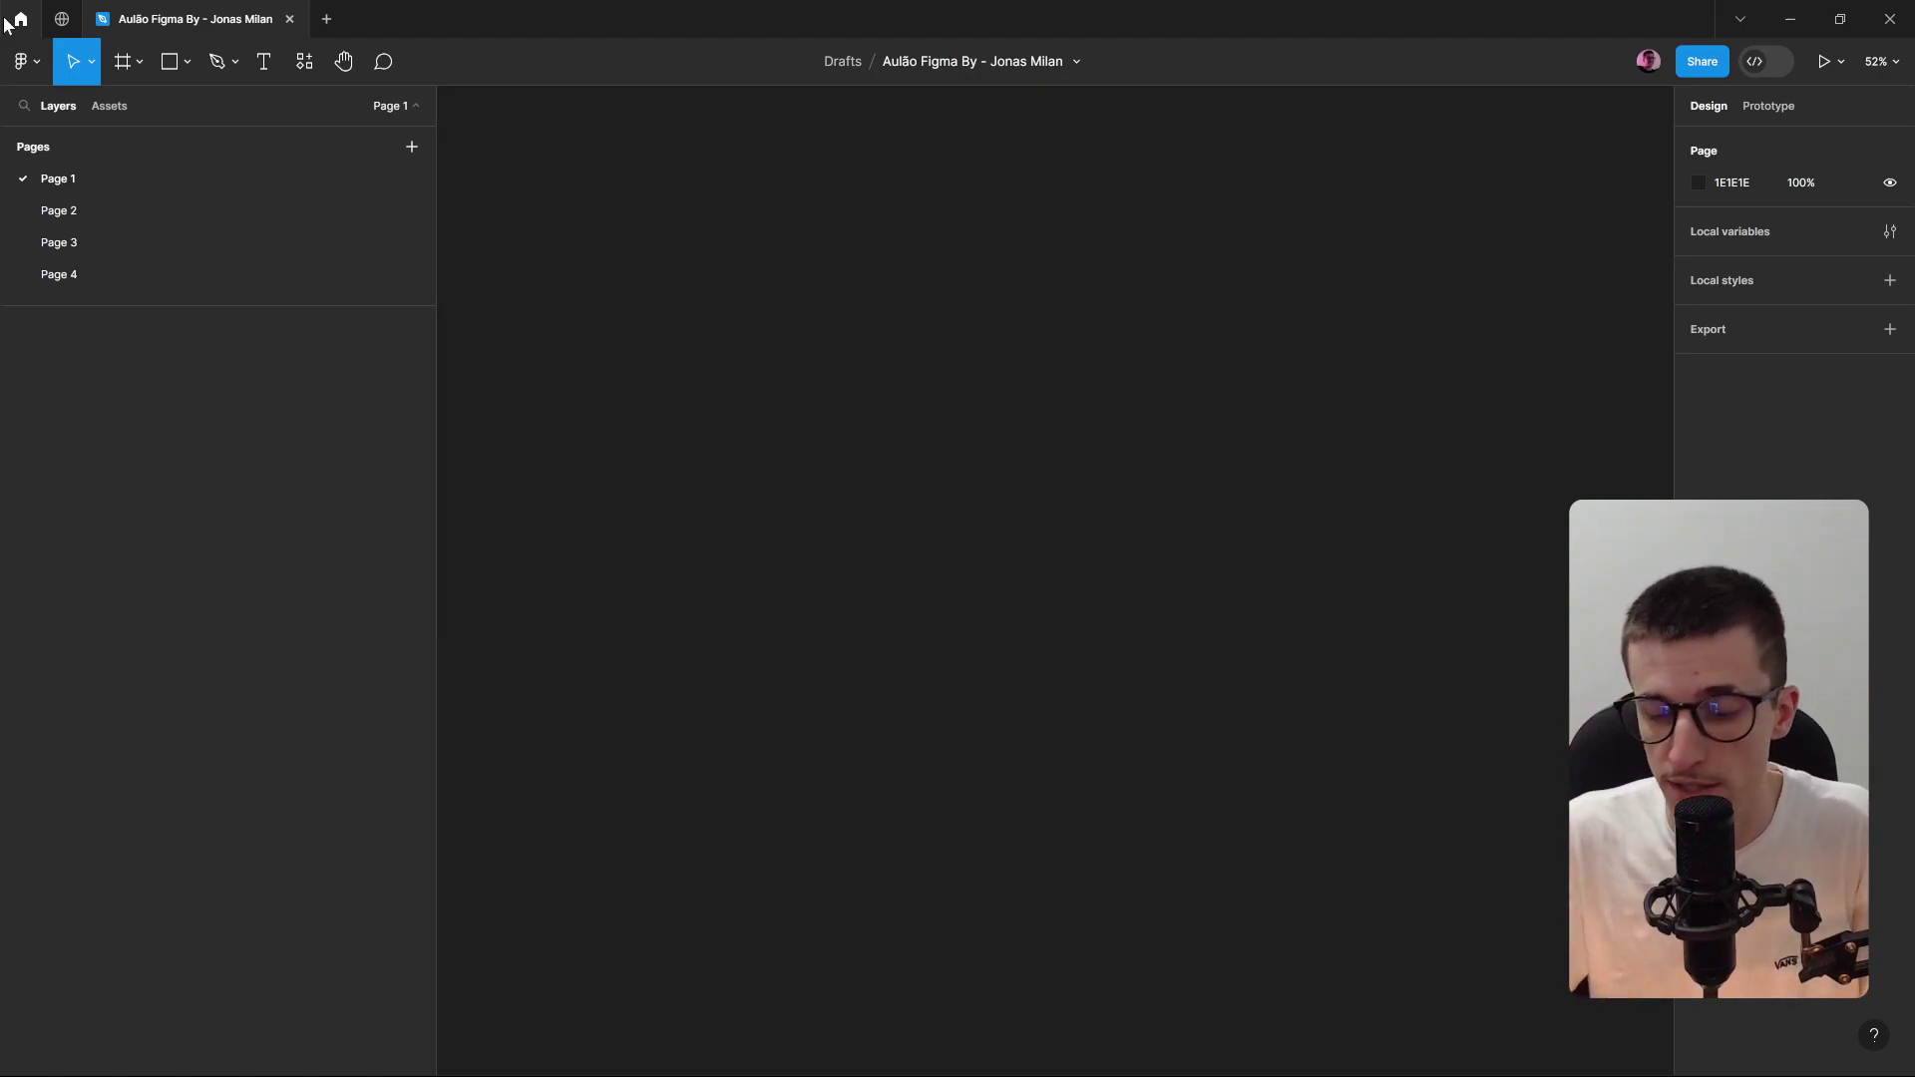
pyautogui.click(62, 20)
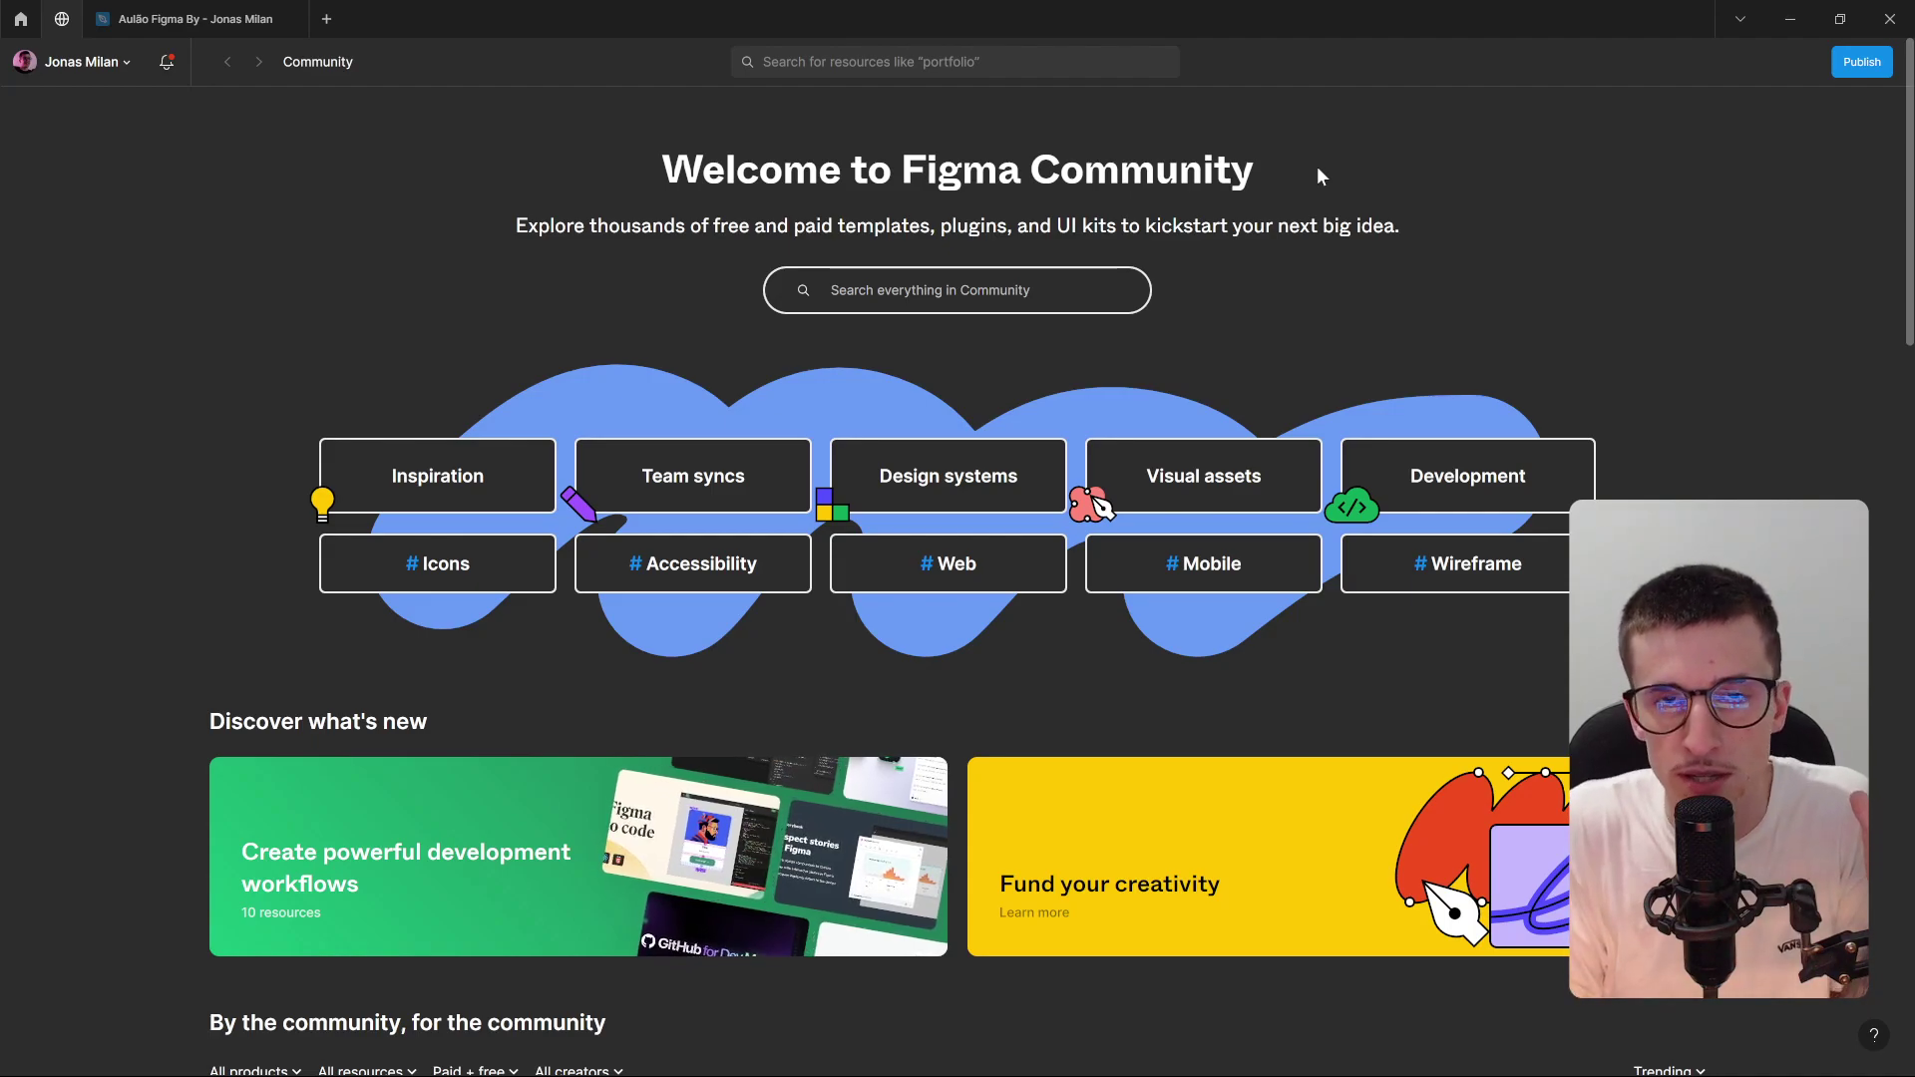
pyautogui.scroll(-10, 1317, 175)
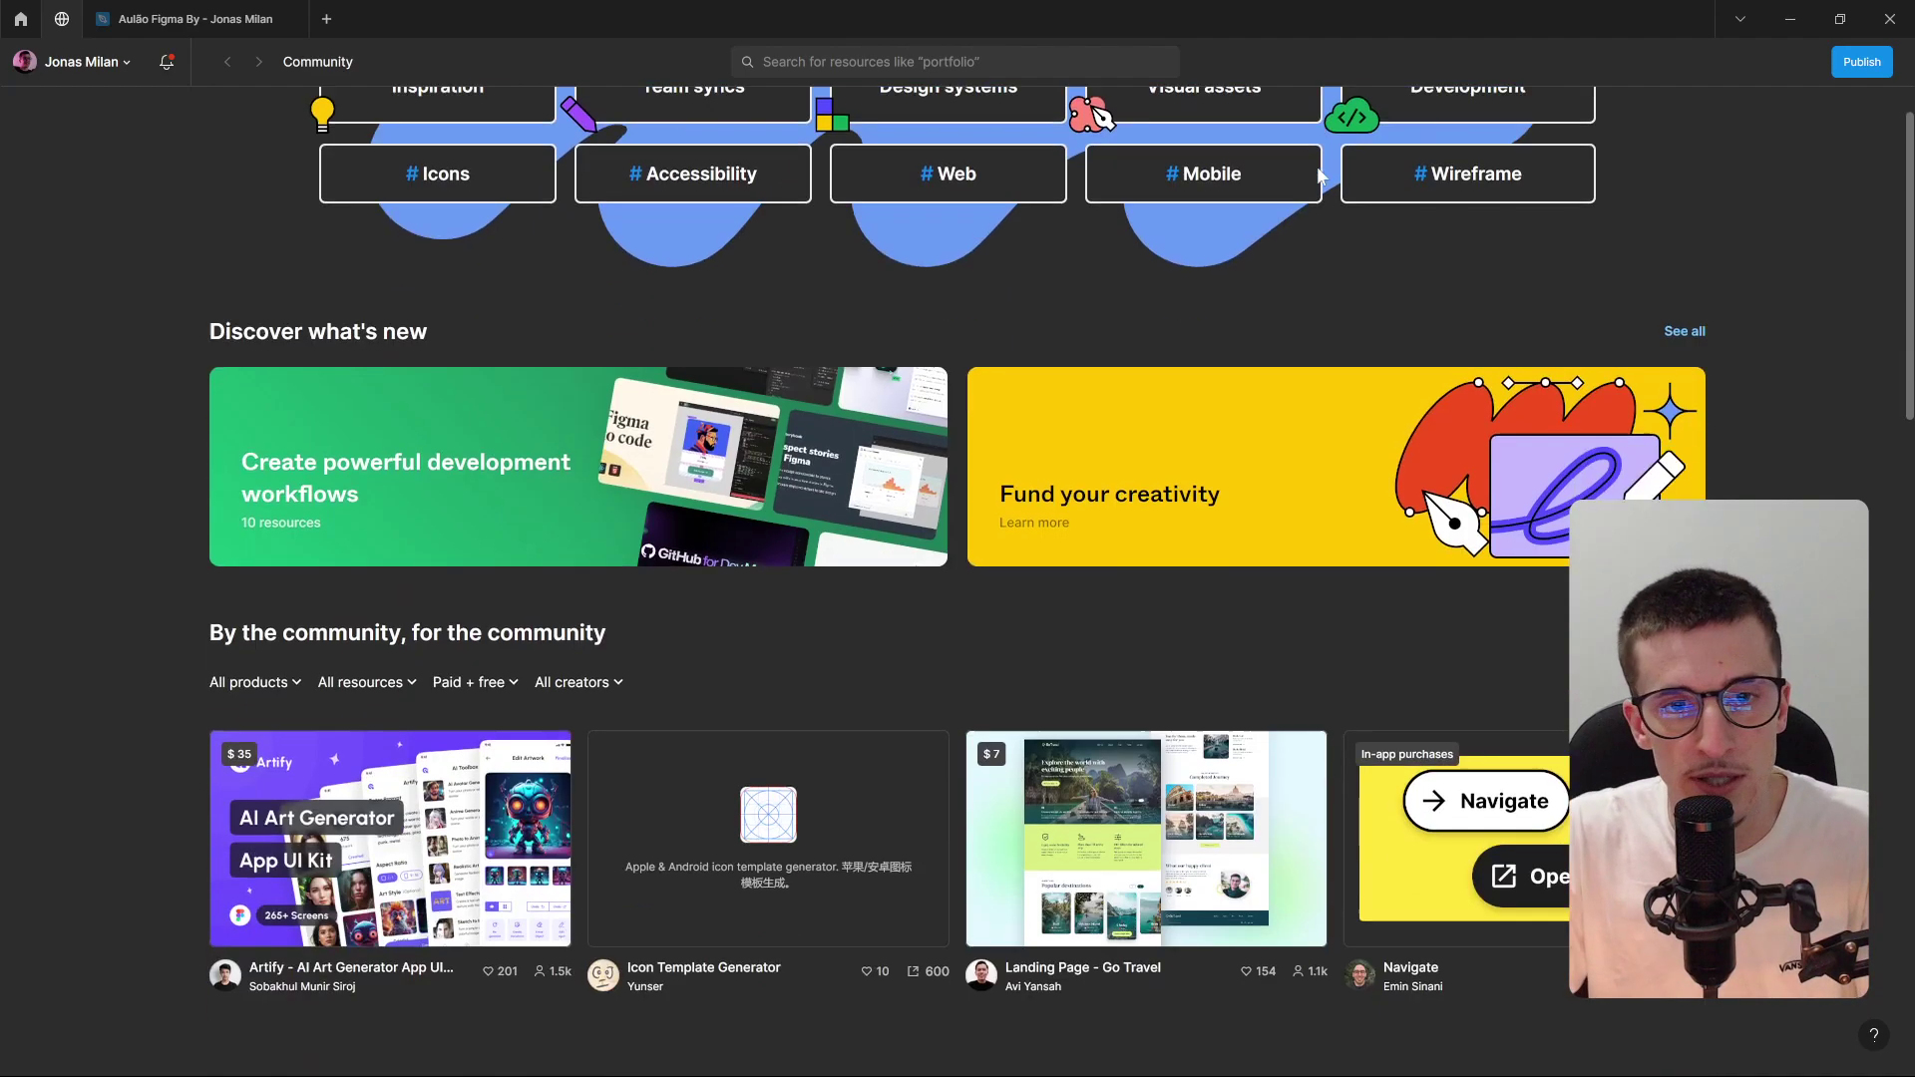
pyautogui.scroll(-3, 1103, 499)
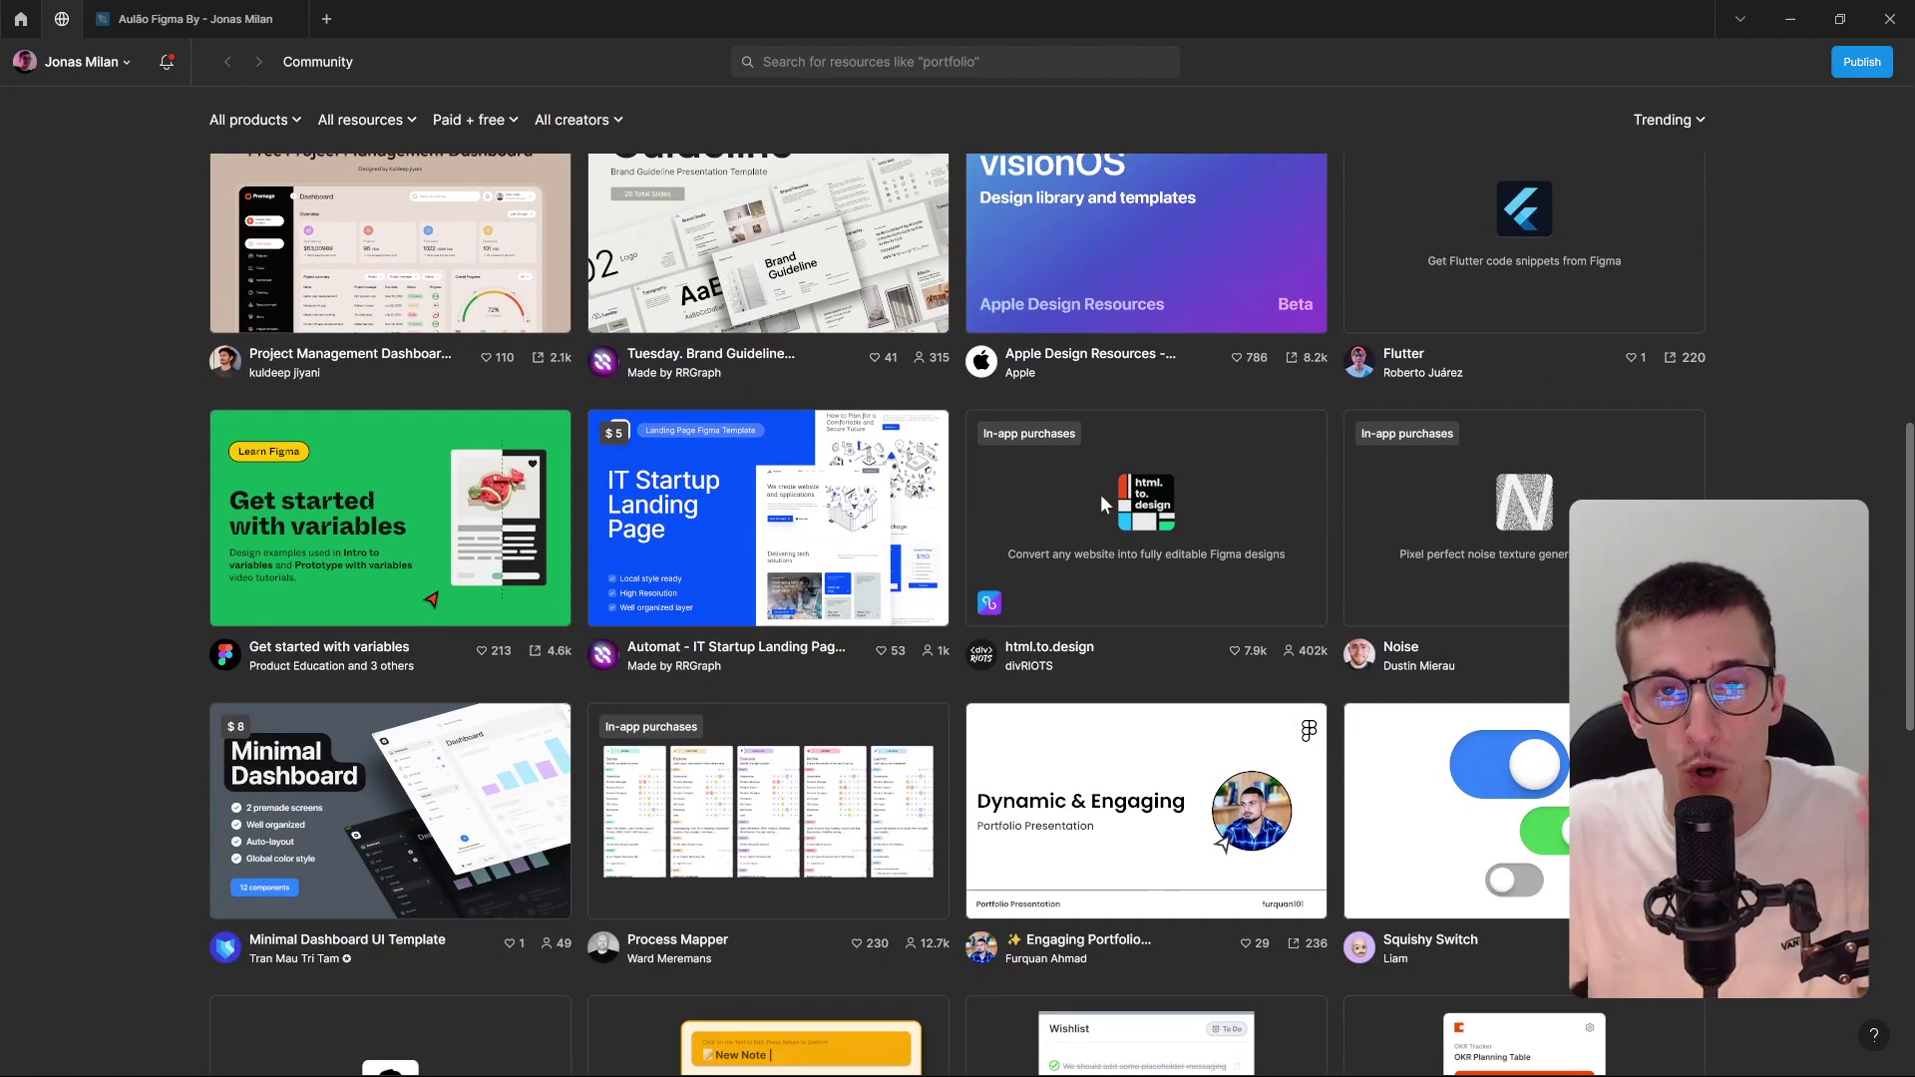
pyautogui.scroll(-11, 1099, 495)
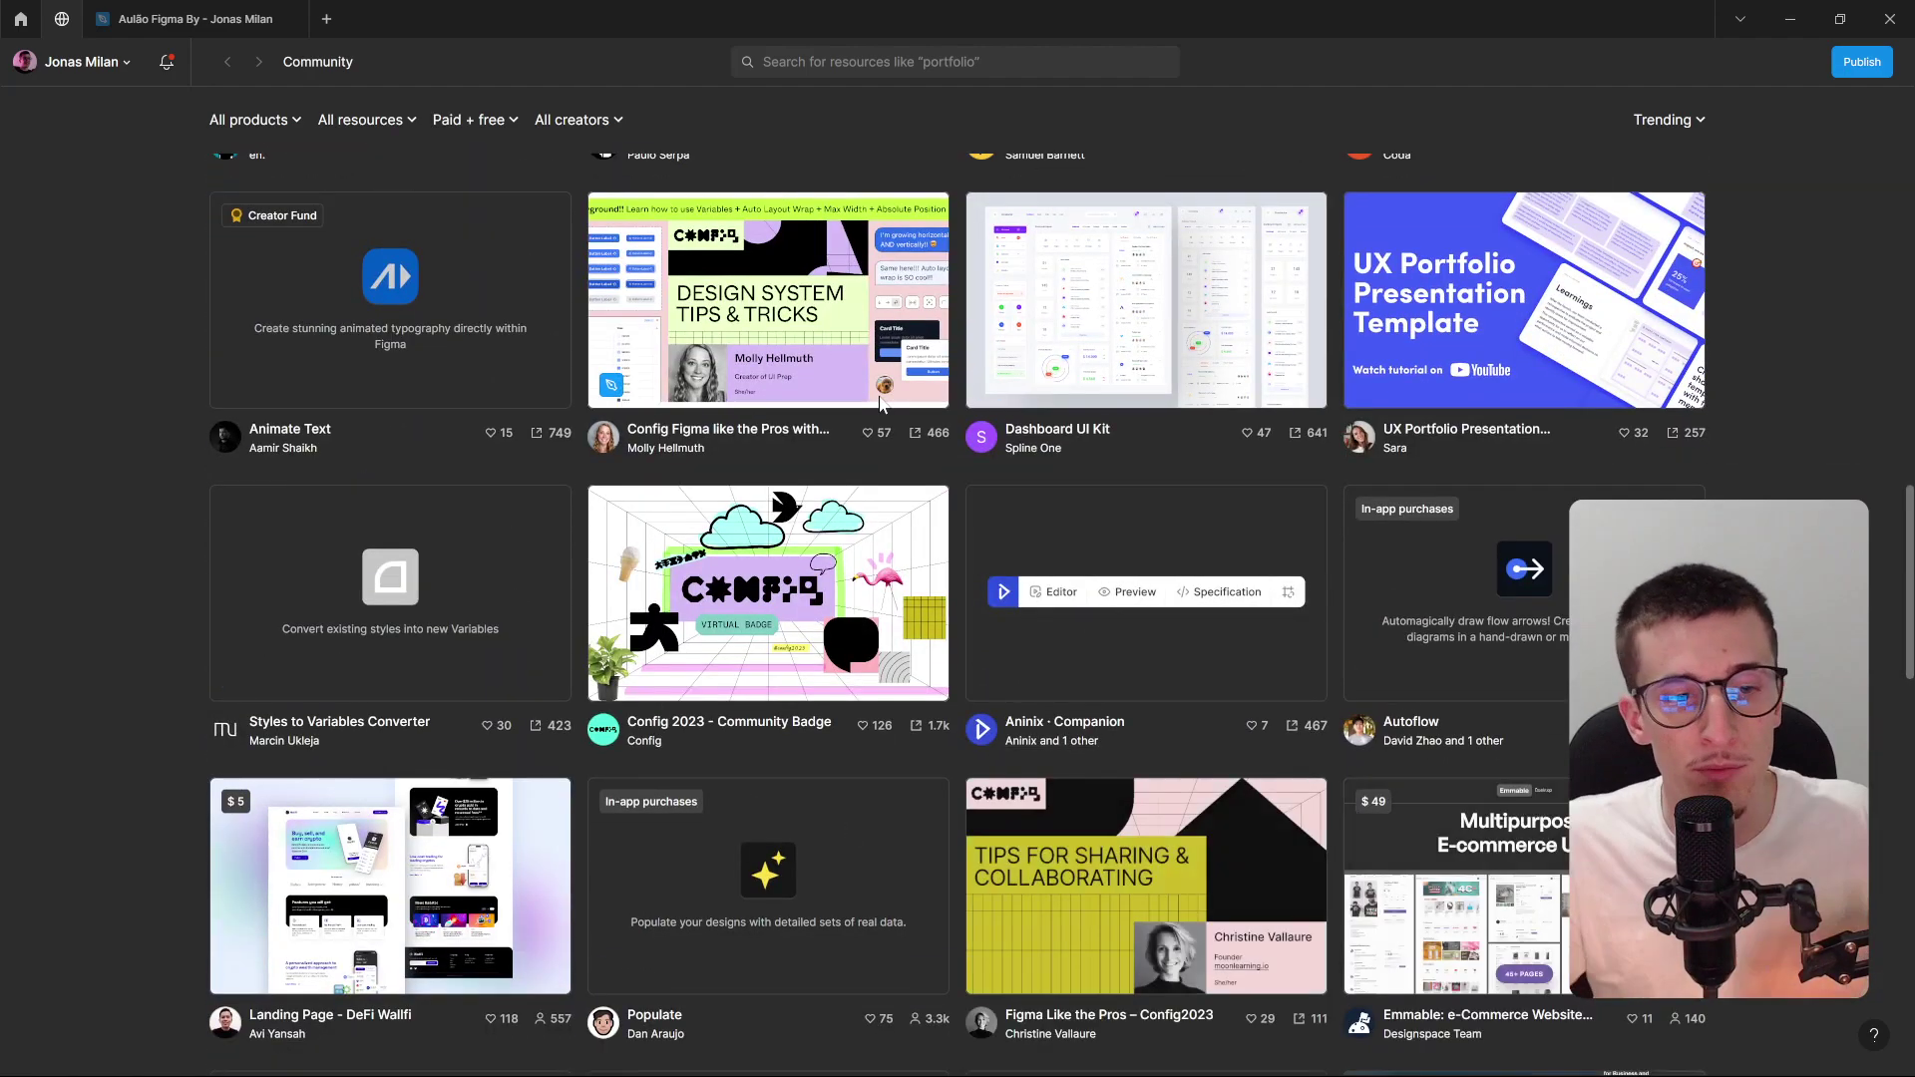
pyautogui.scroll(-2, 882, 403)
pyautogui.click(363, 668)
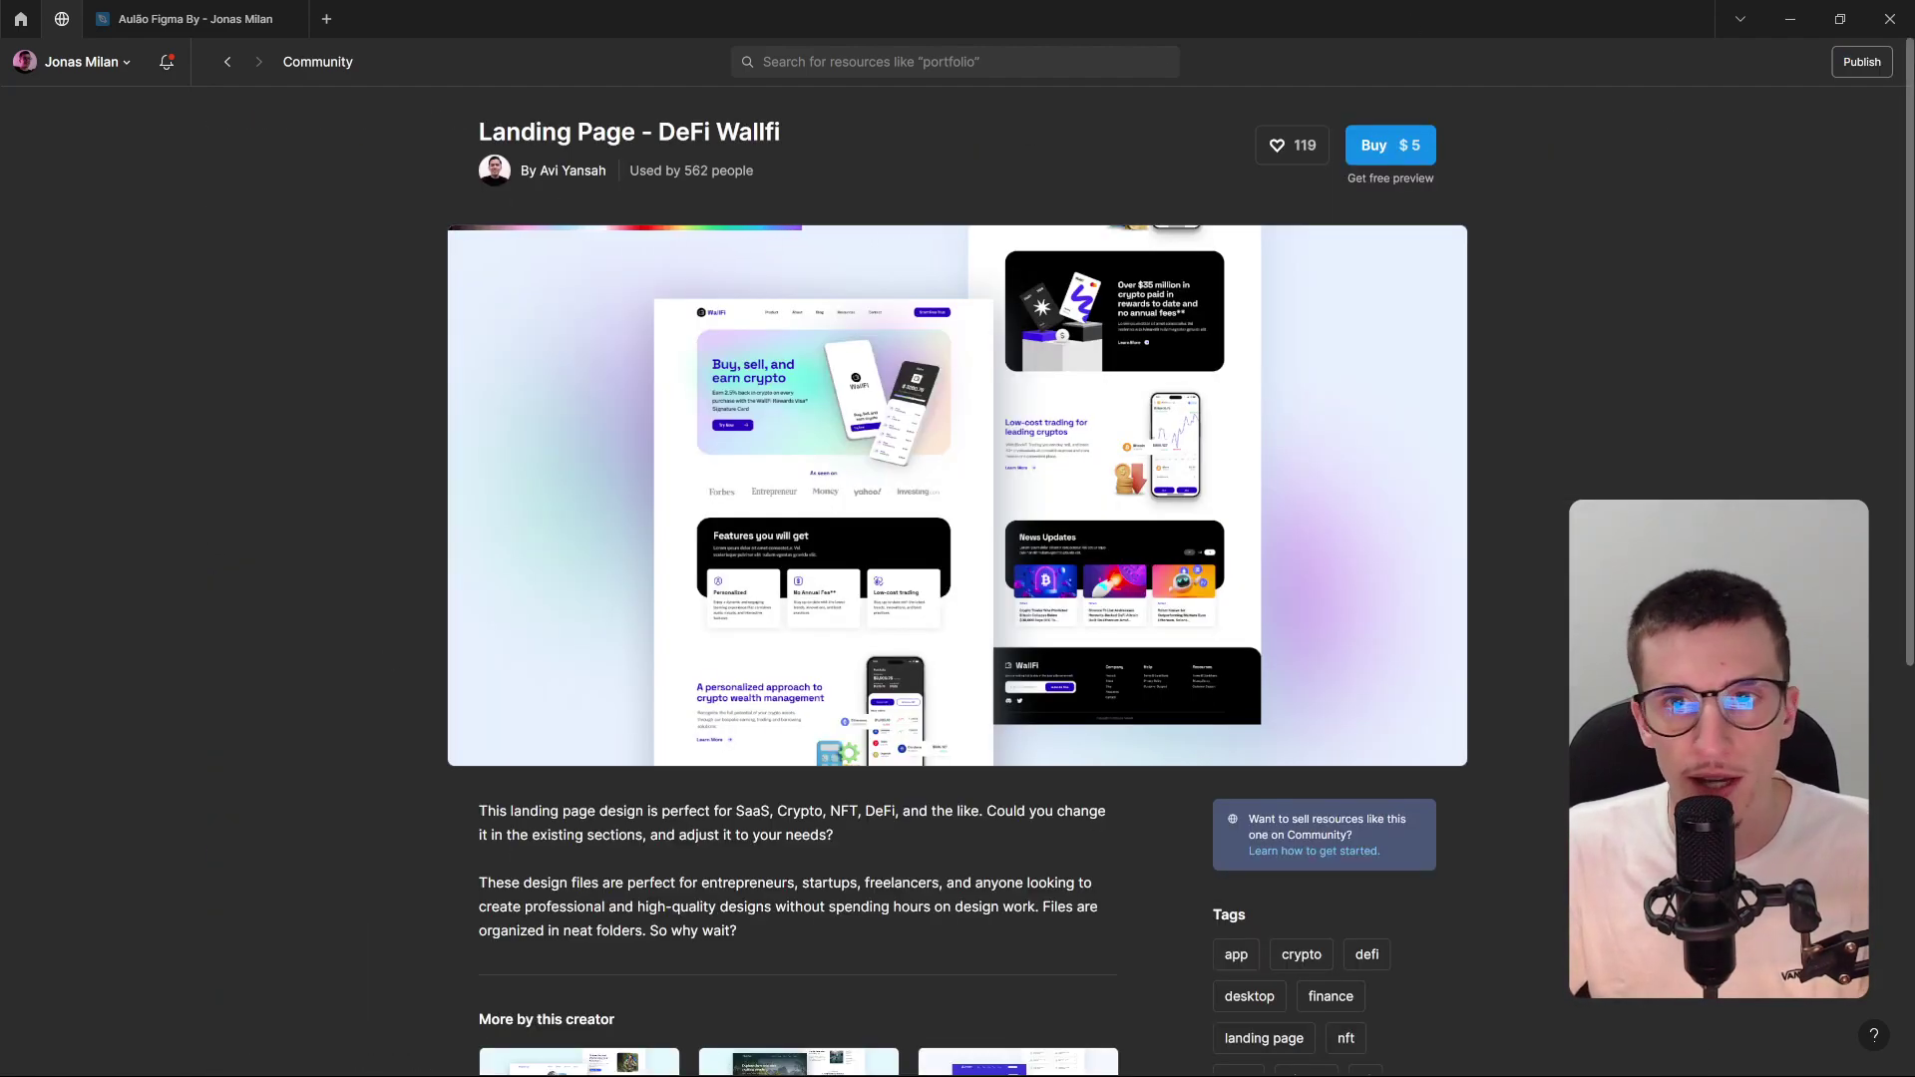
# Return to the Community feed, browse it and open the "eCommerce Website | Web Page Design | UI KIT" resource.
pyautogui.hotkey('alt', 'Left')
pyautogui.scroll(-8, 1043, 568)
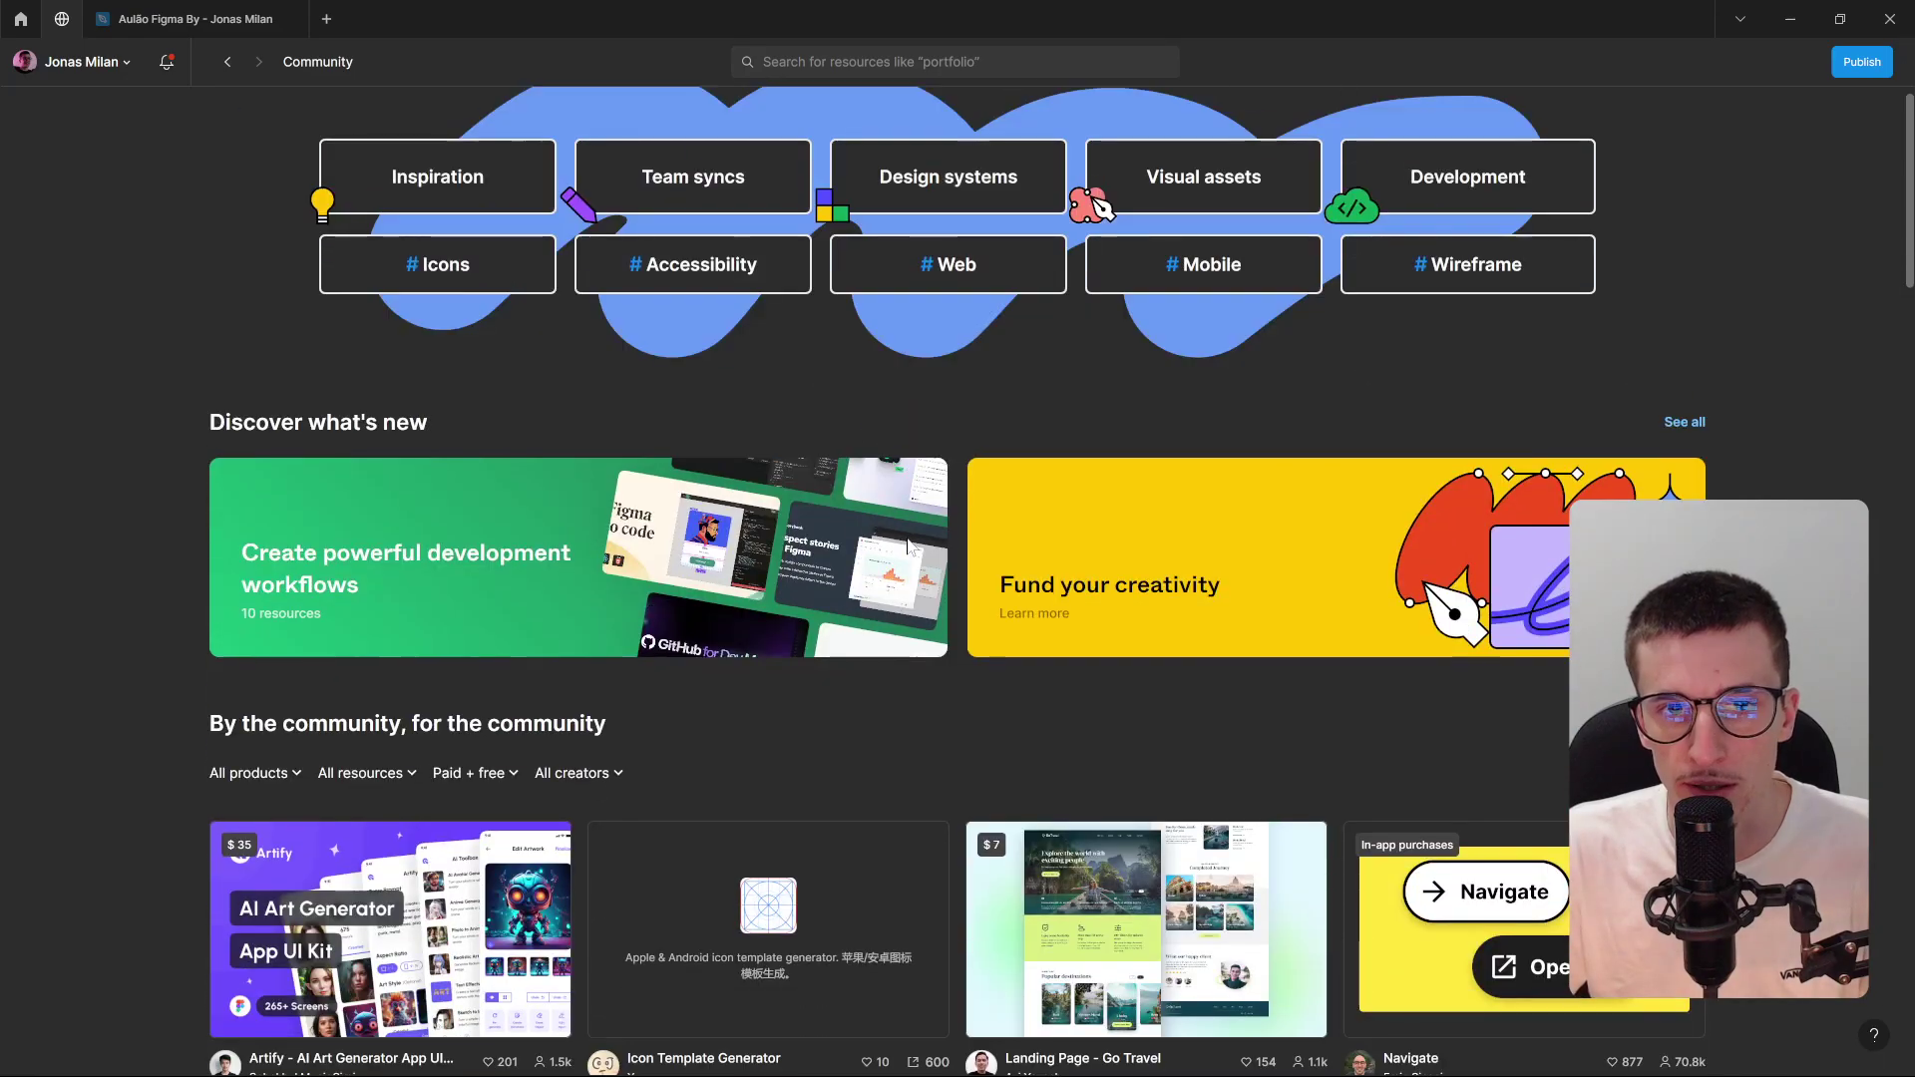
pyautogui.scroll(-15, 1043, 568)
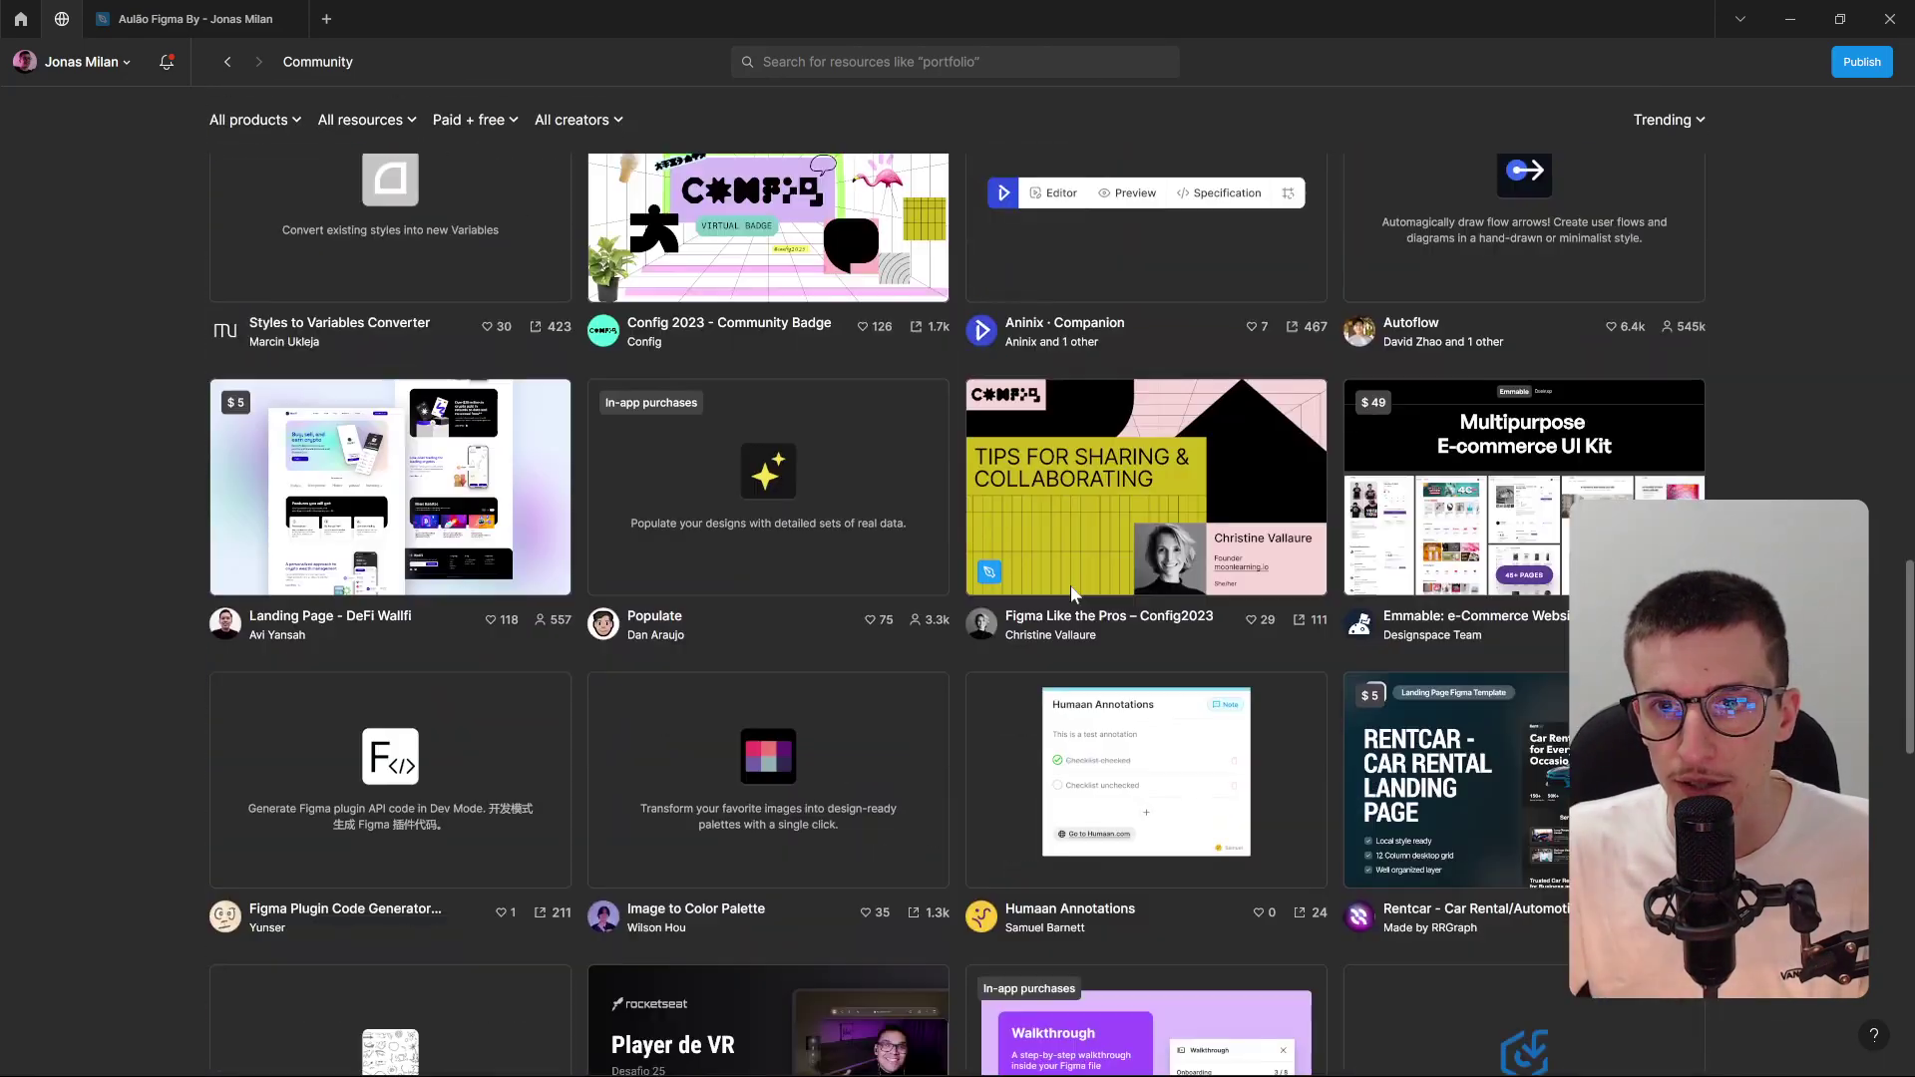
pyautogui.scroll(-7, 1131, 606)
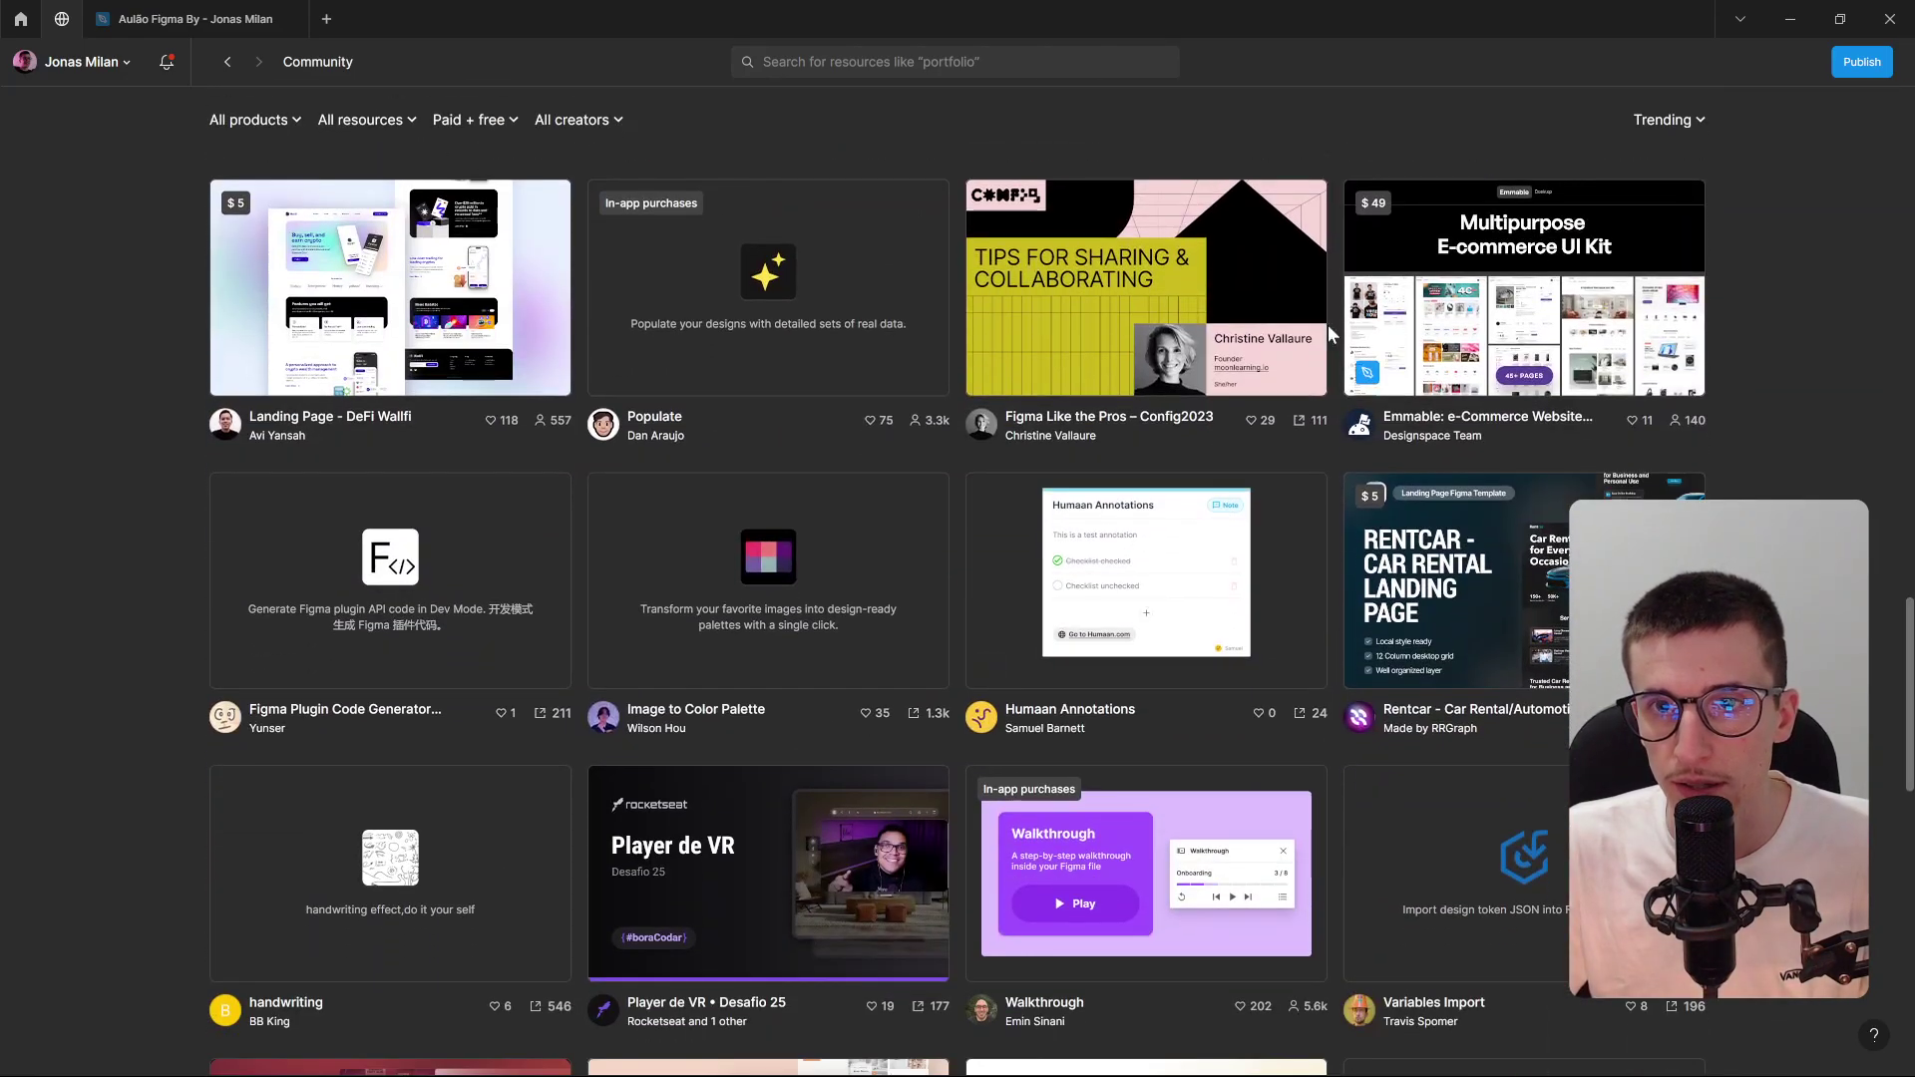
pyautogui.scroll(-5, 829, 570)
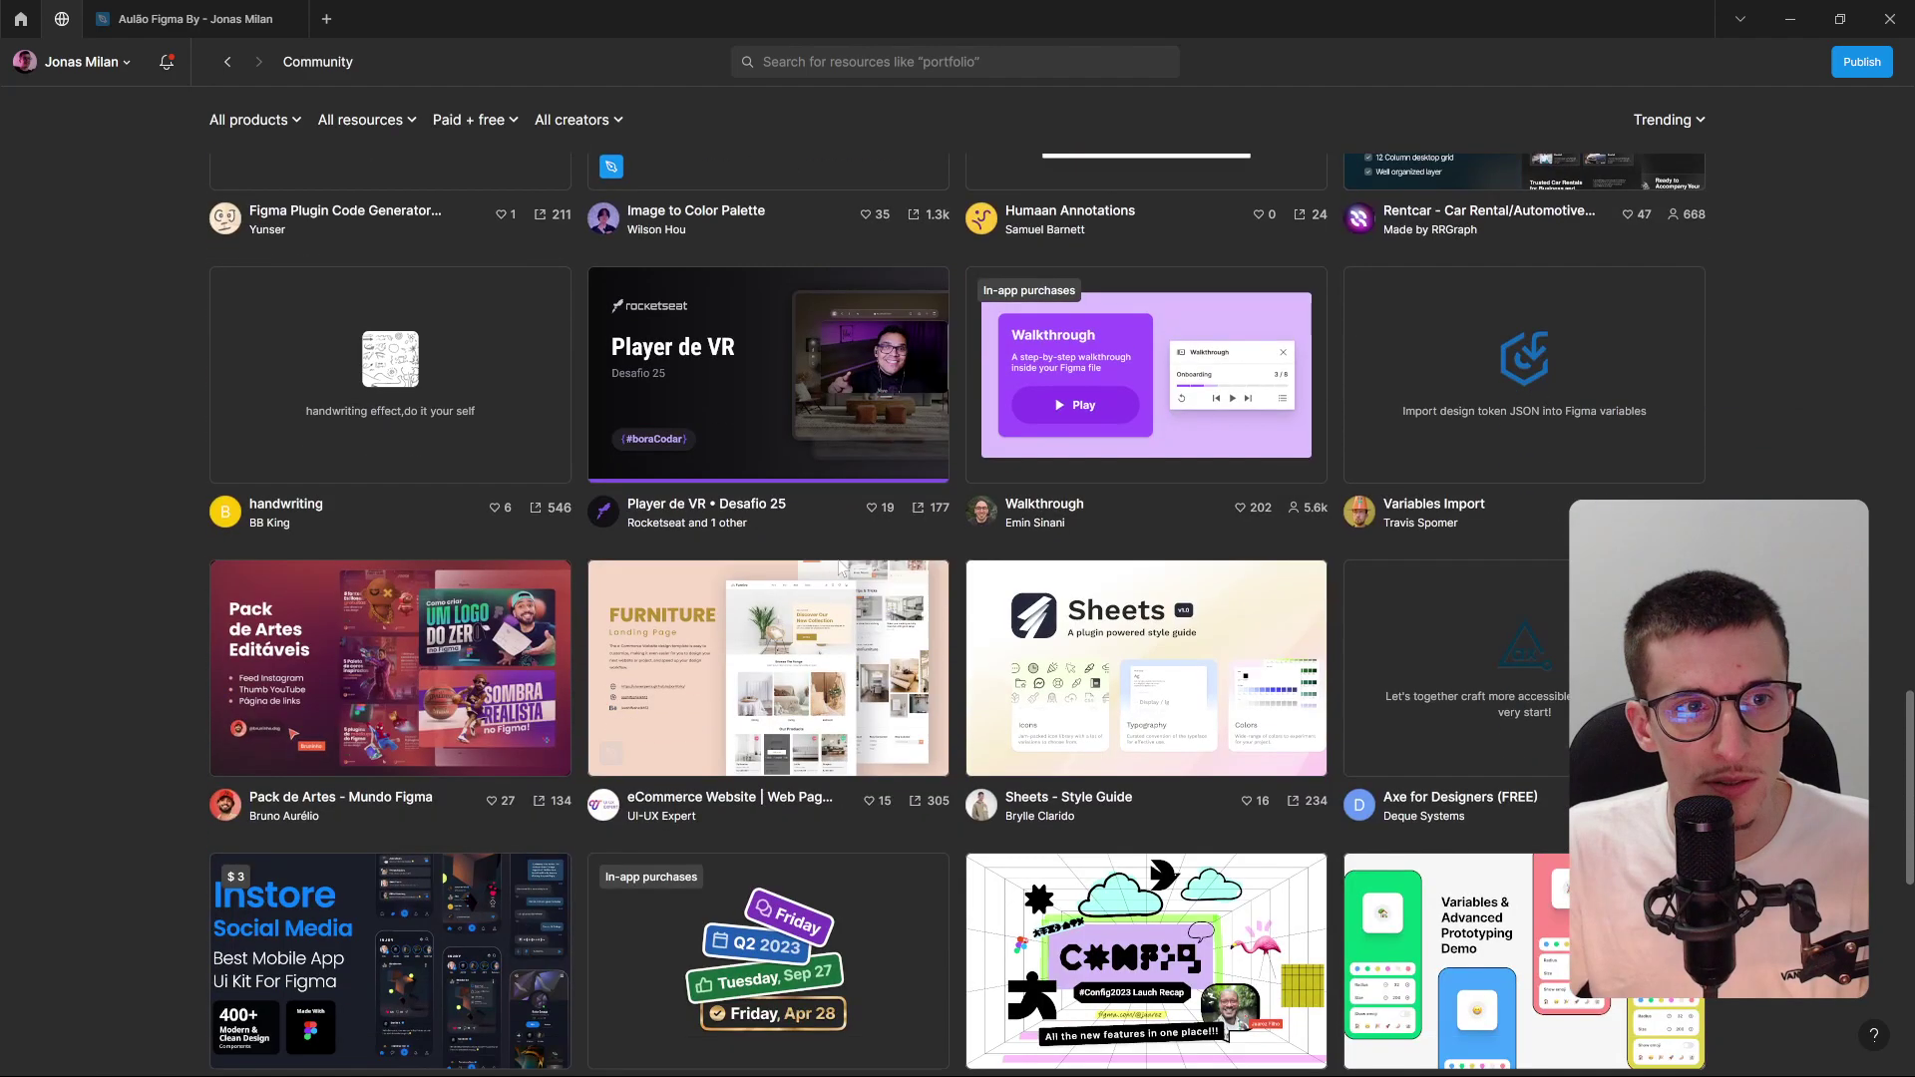
pyautogui.scroll(-2, 565, 612)
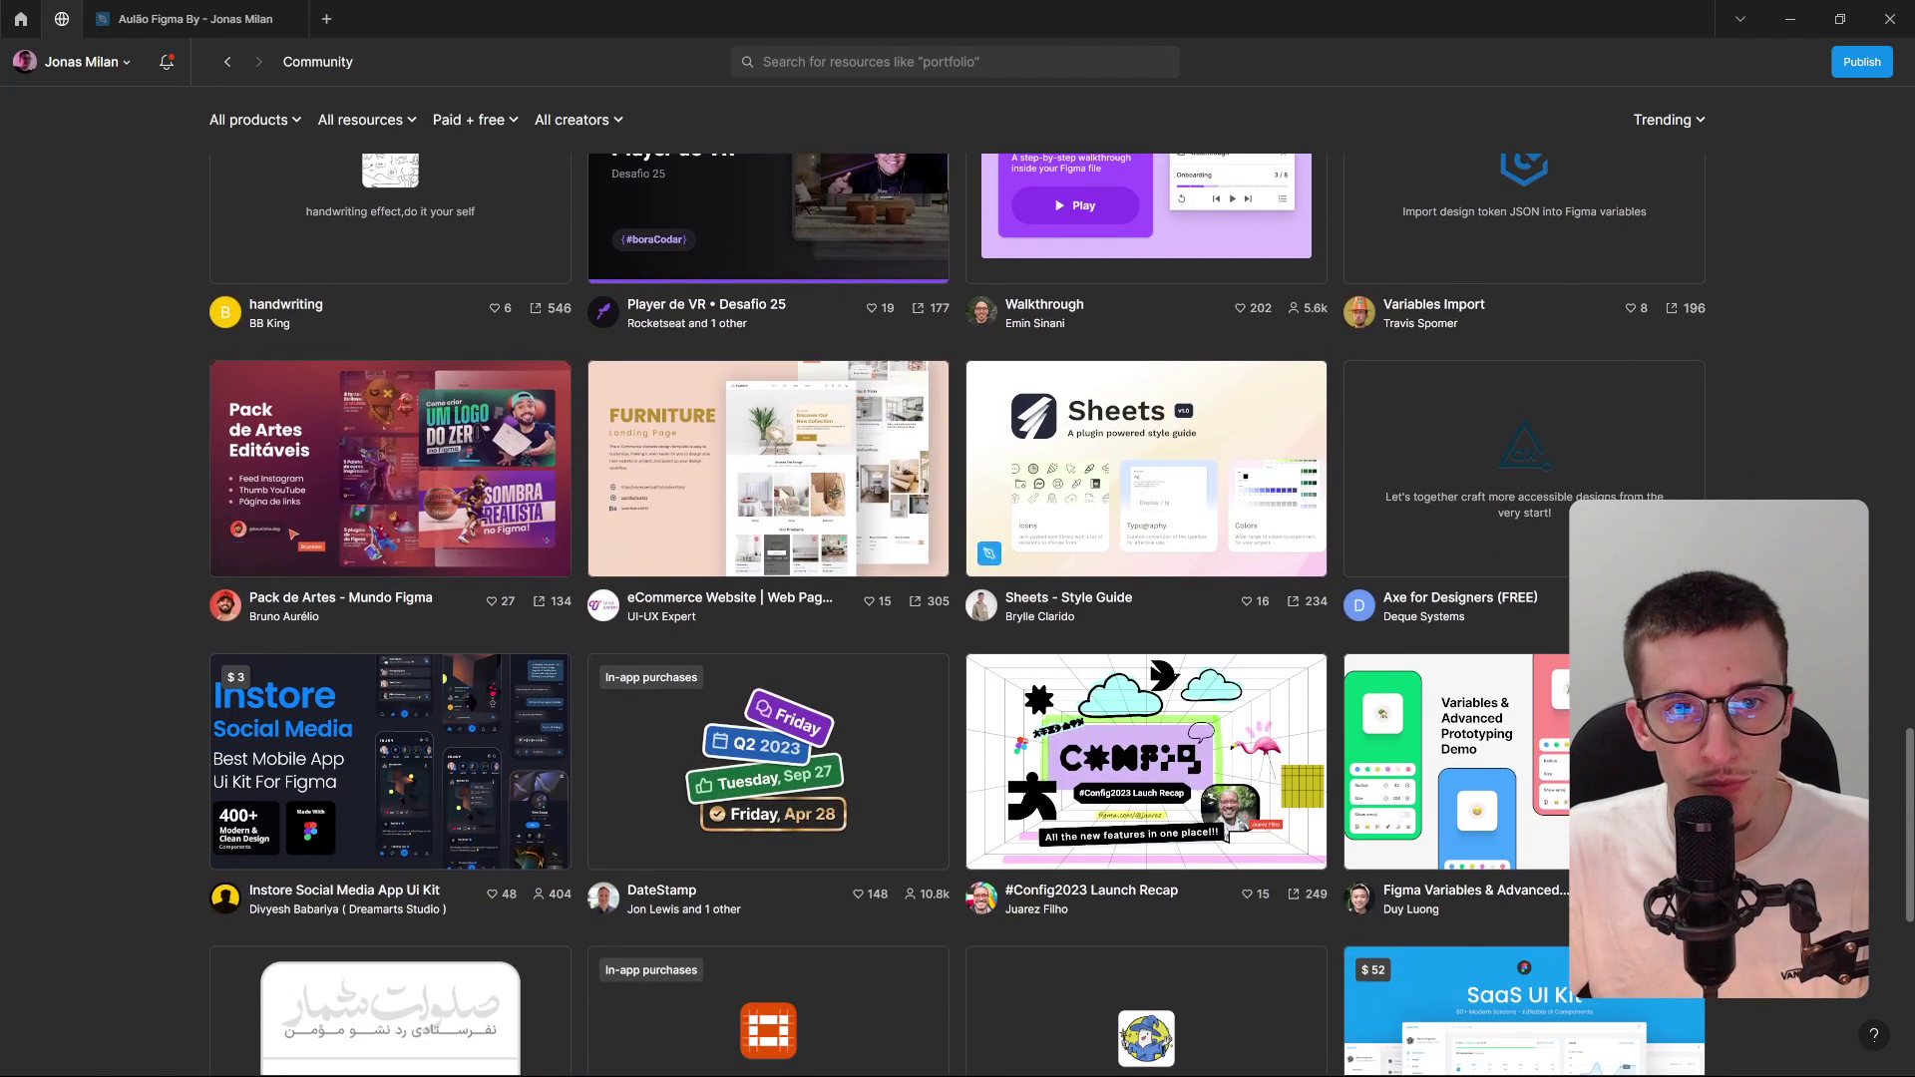
pyautogui.click(773, 491)
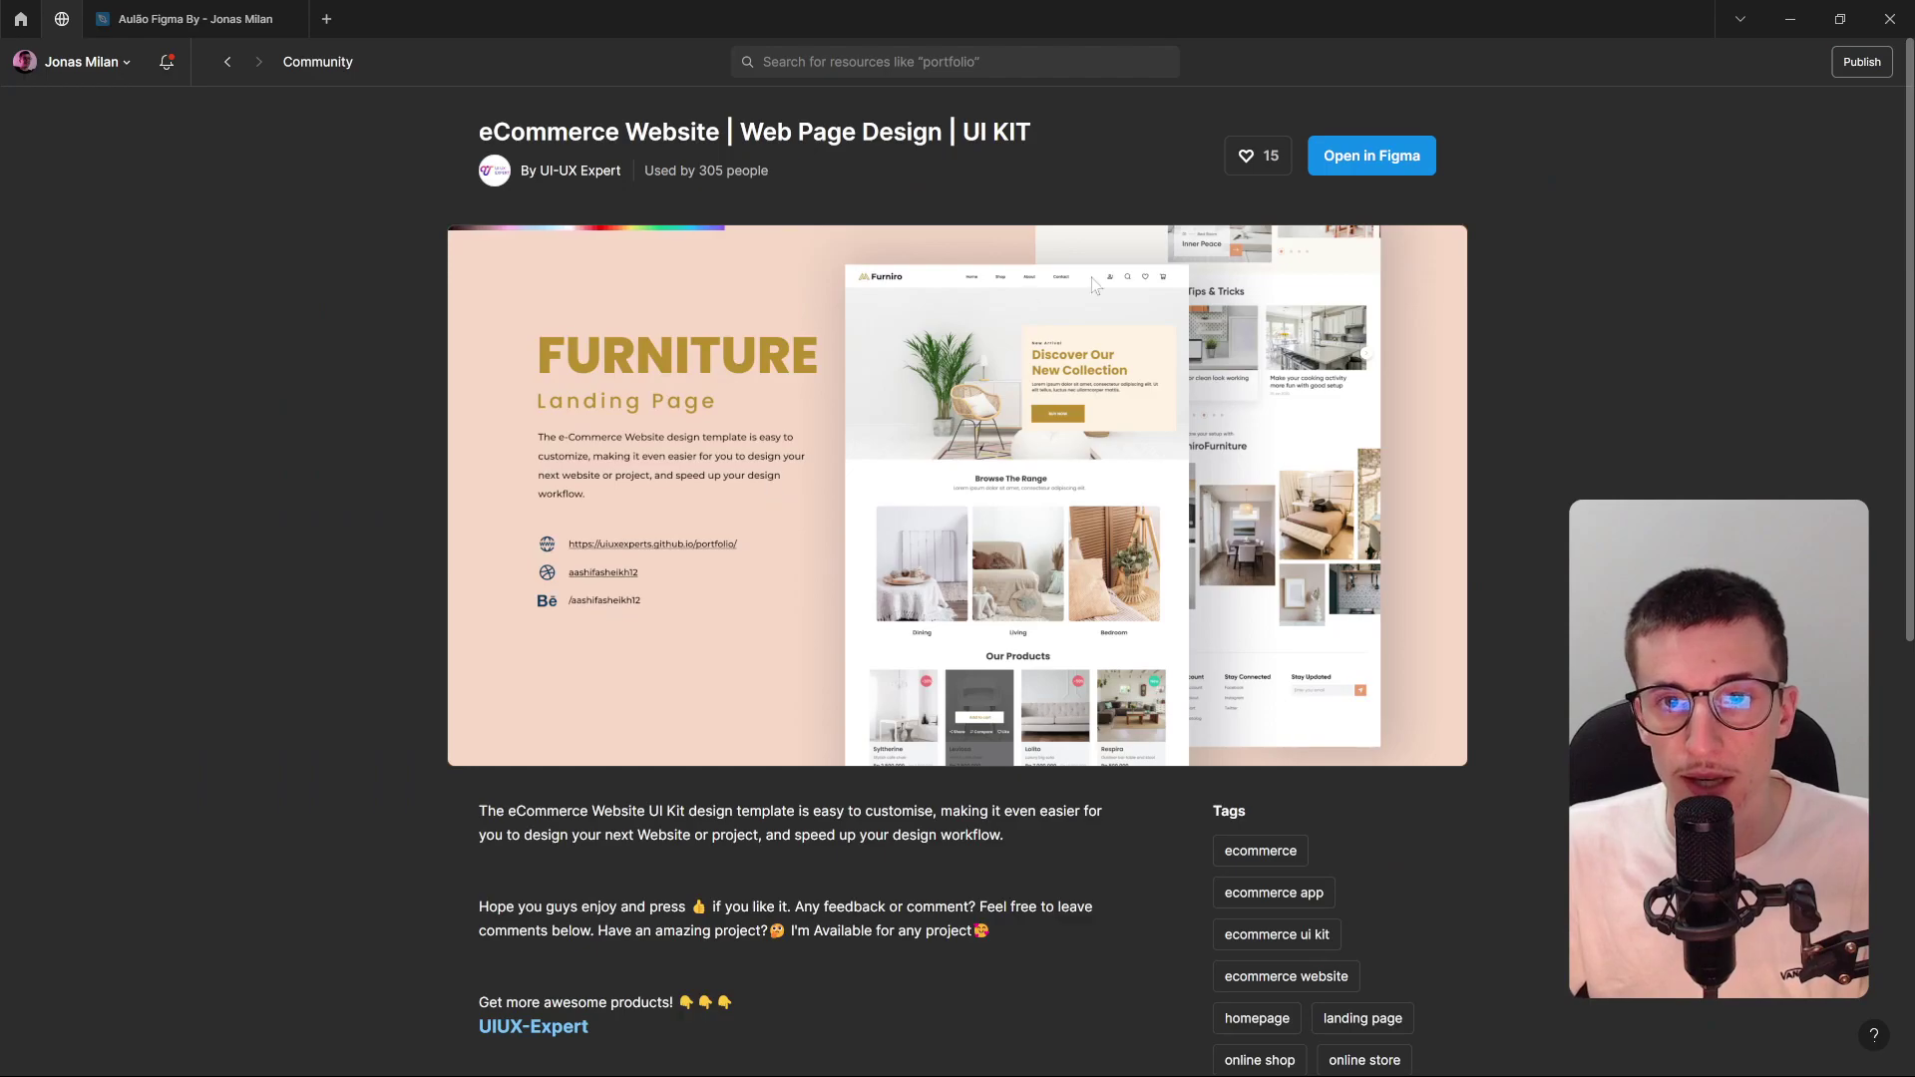
# Open the eCommerce UI kit in Figma with the first listed account and display its Visual Design page.
pyautogui.click(1364, 156)
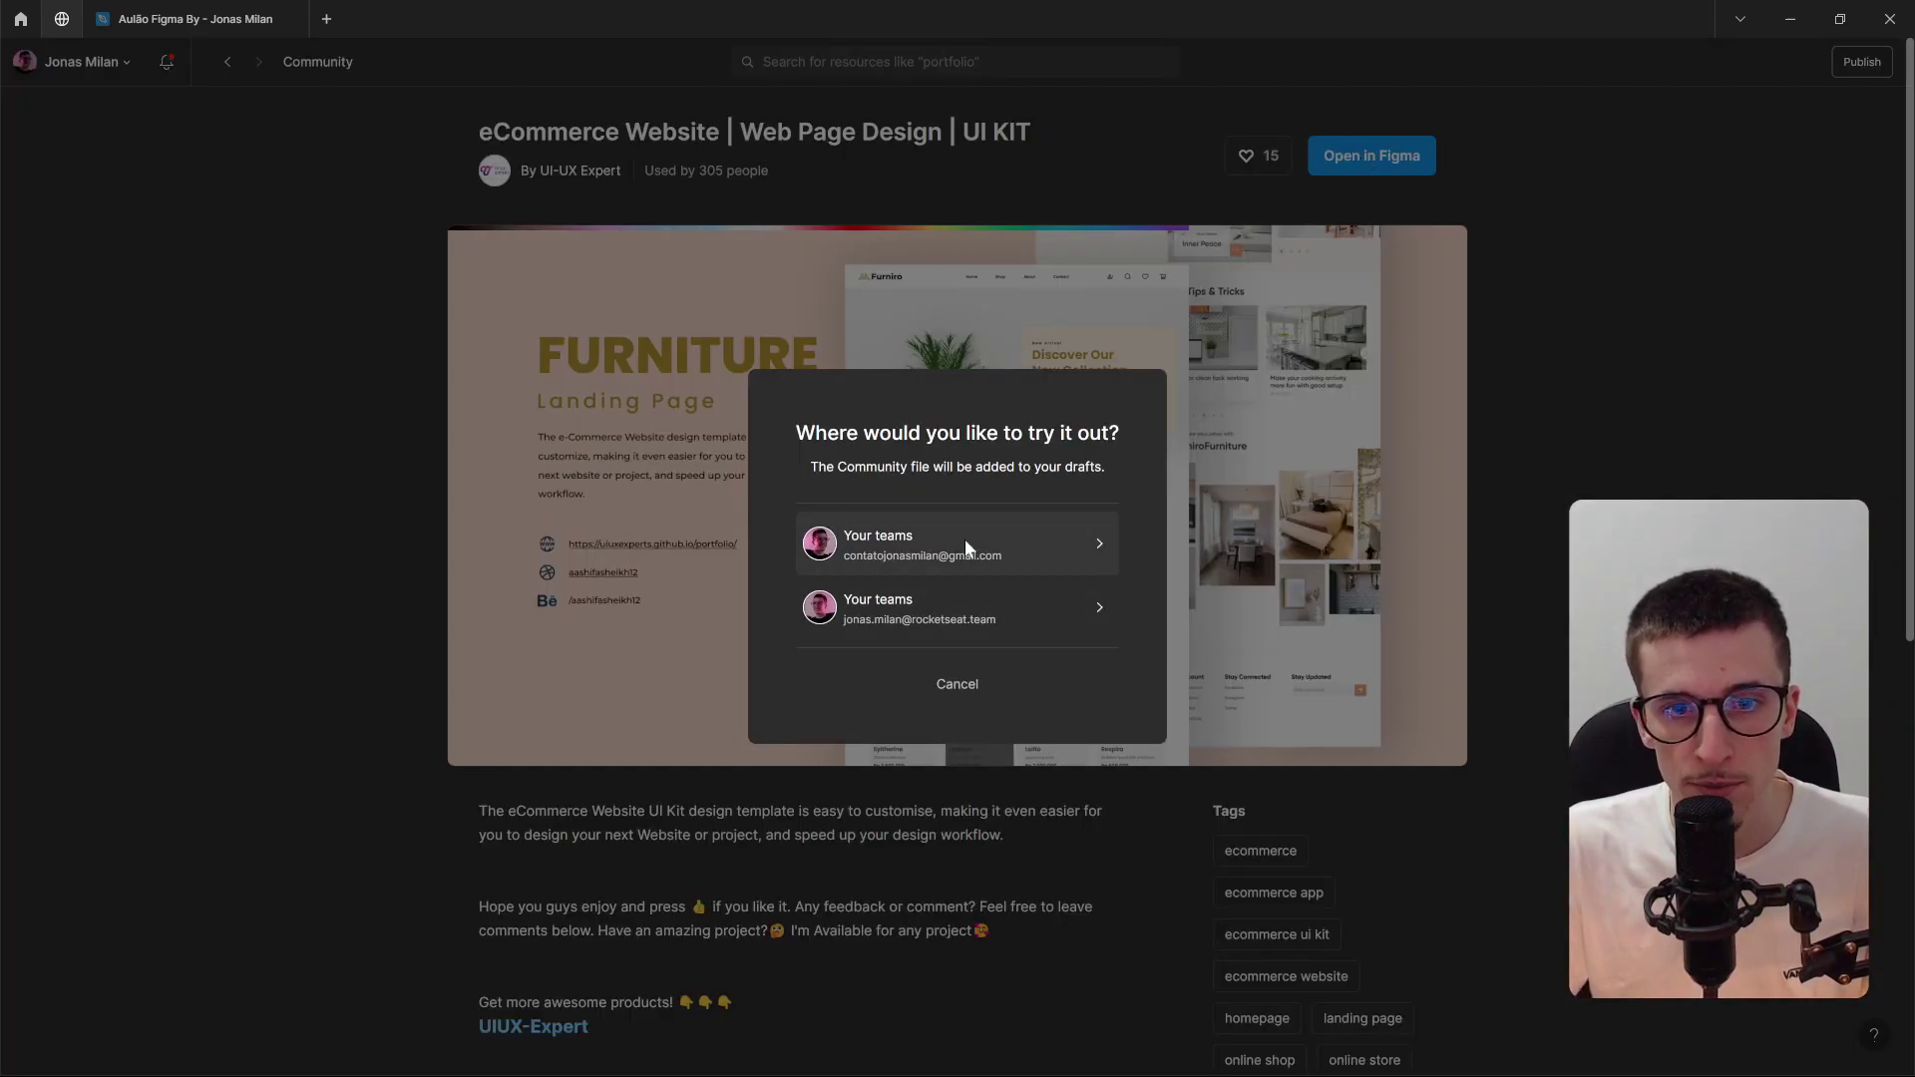
pyautogui.click(965, 542)
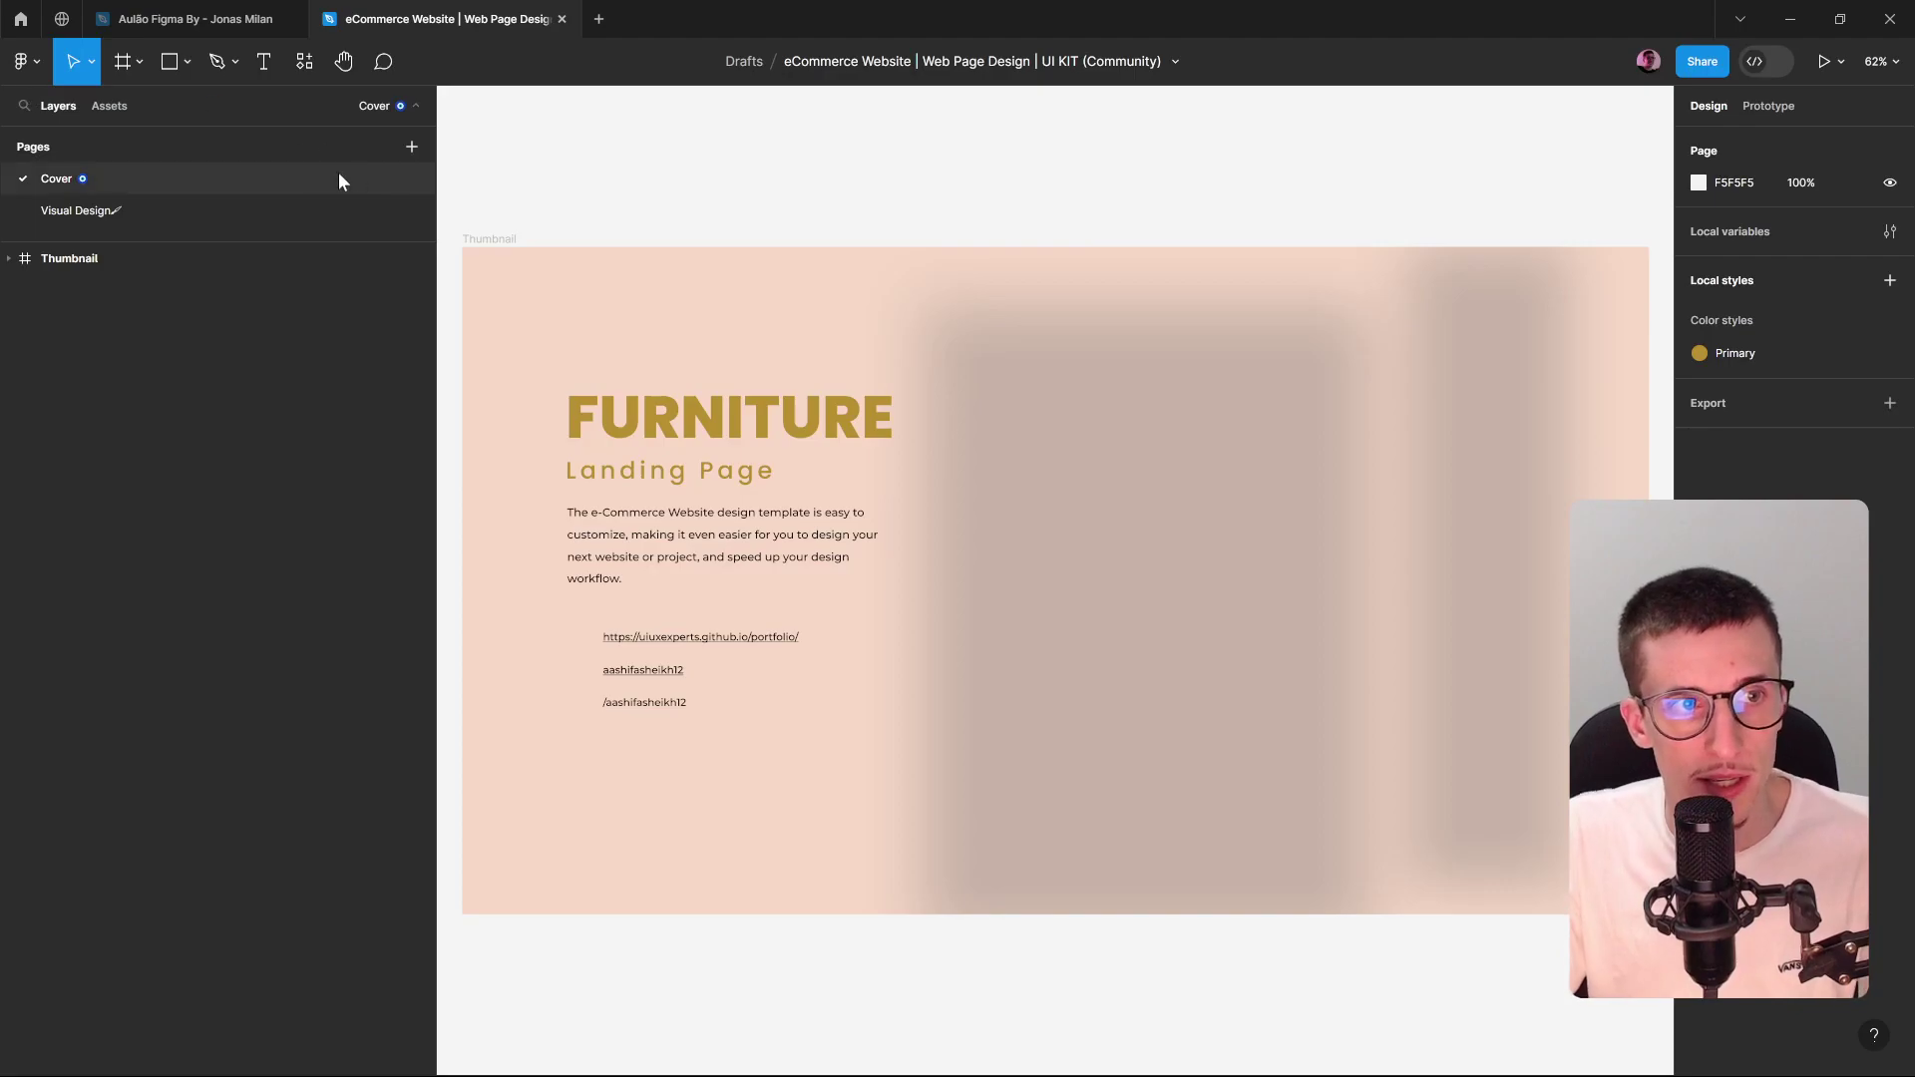
pyautogui.click(231, 206)
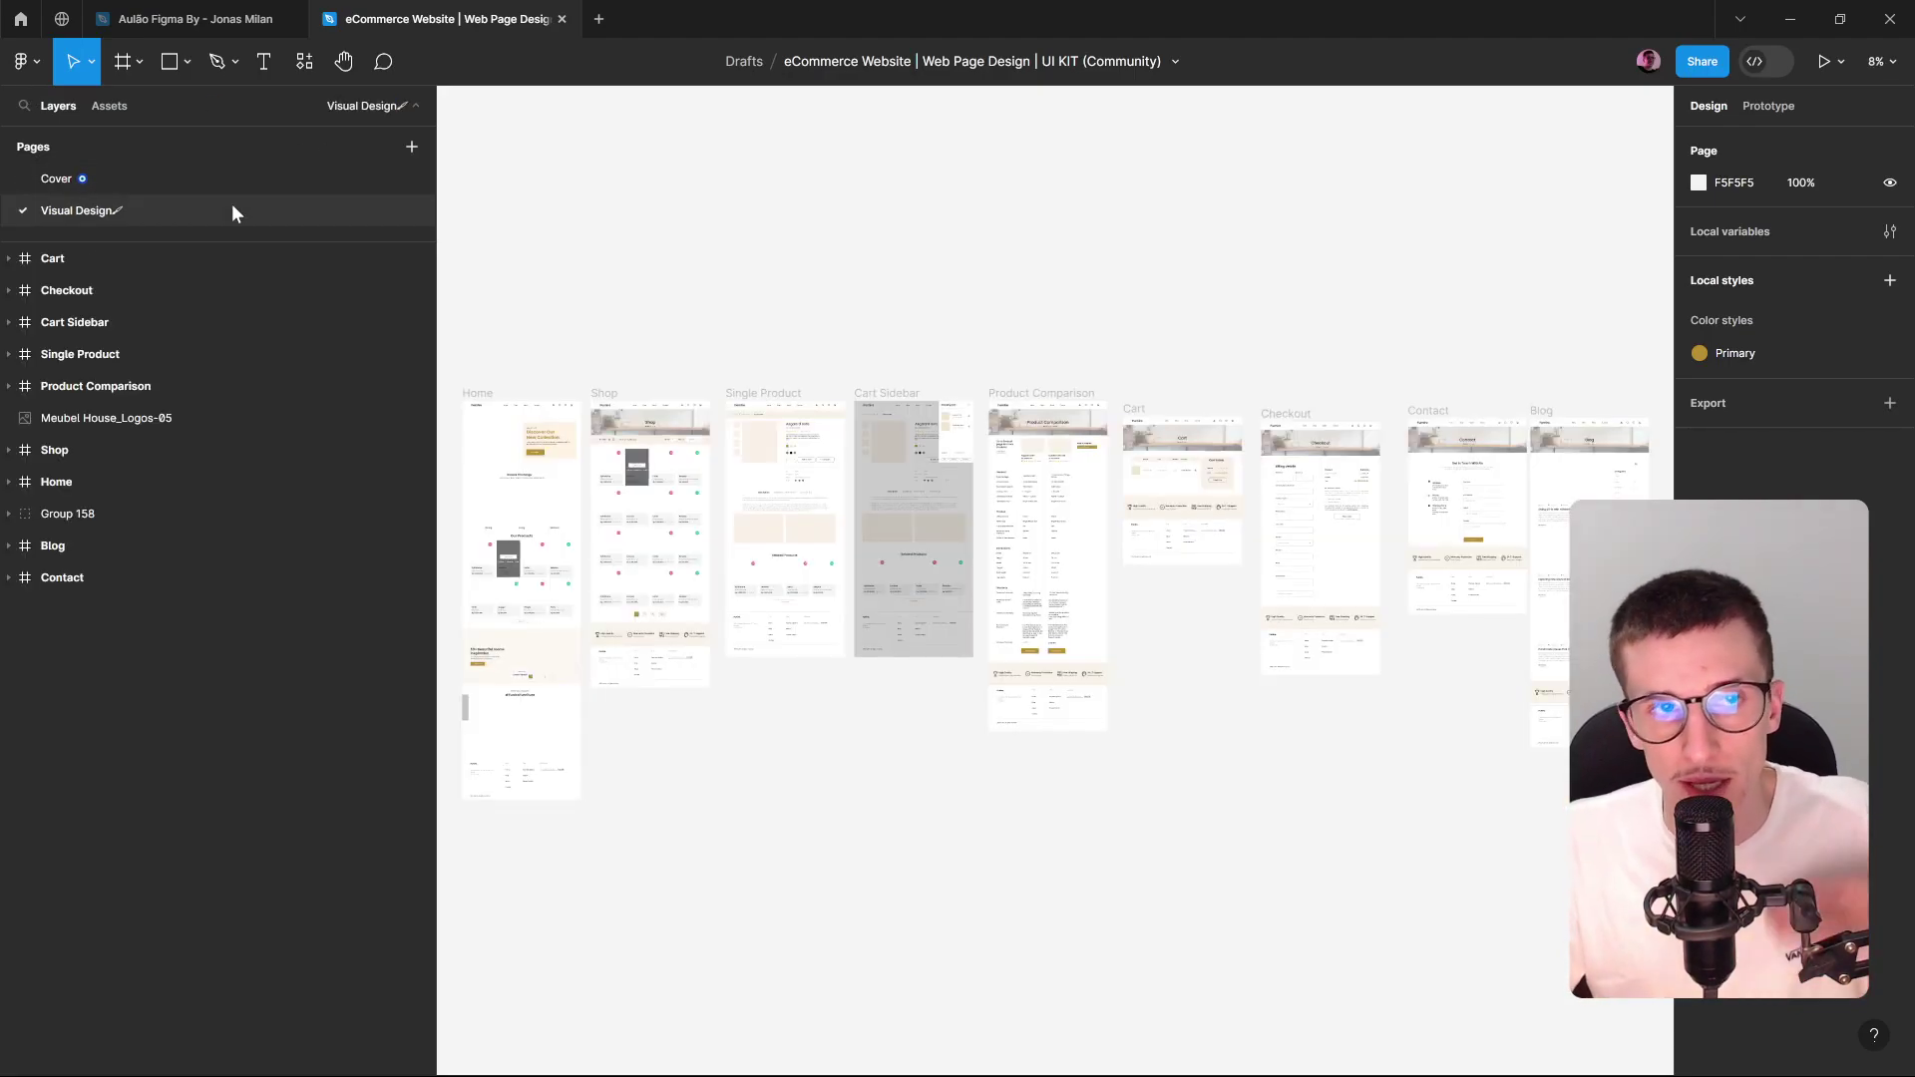
# Go back to the Community feed and look through more of its templates and plugins.
pyautogui.click(61, 19)
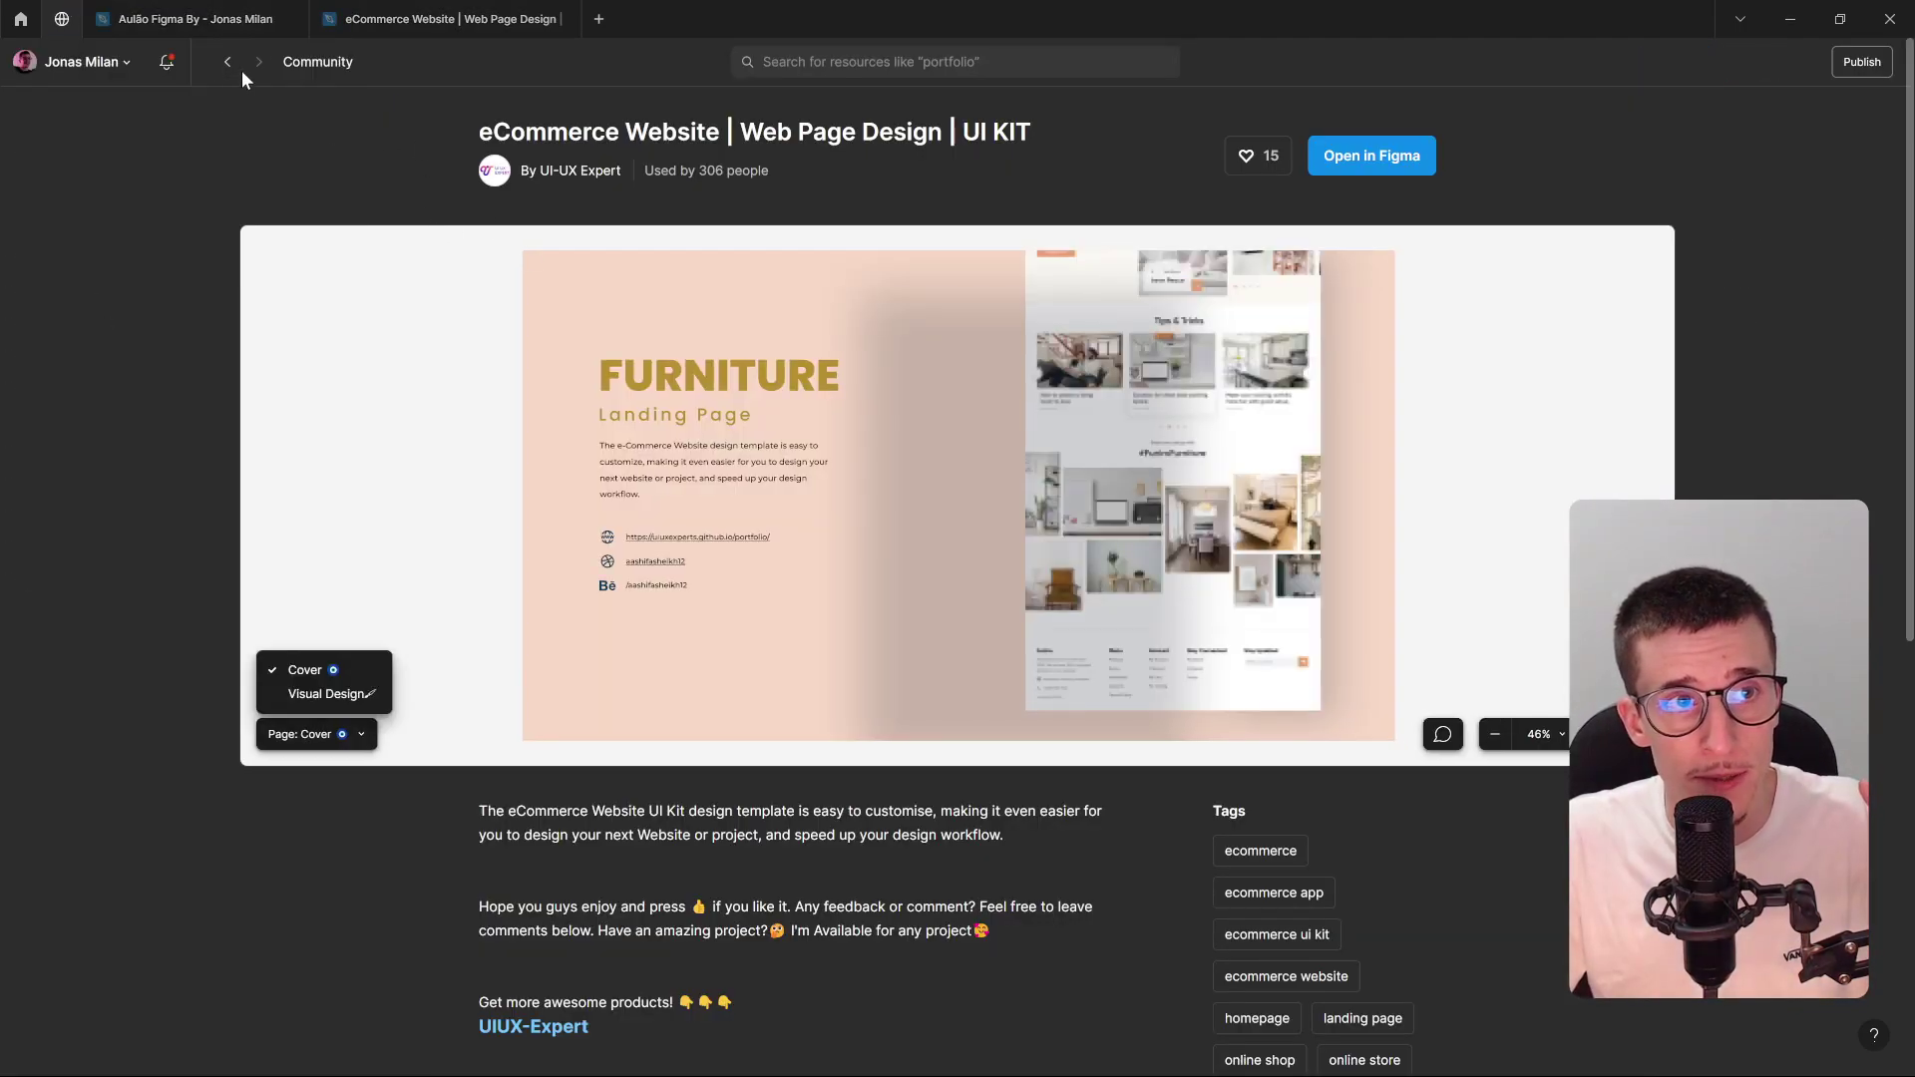
pyautogui.click(227, 62)
pyautogui.scroll(-20, 1212, 736)
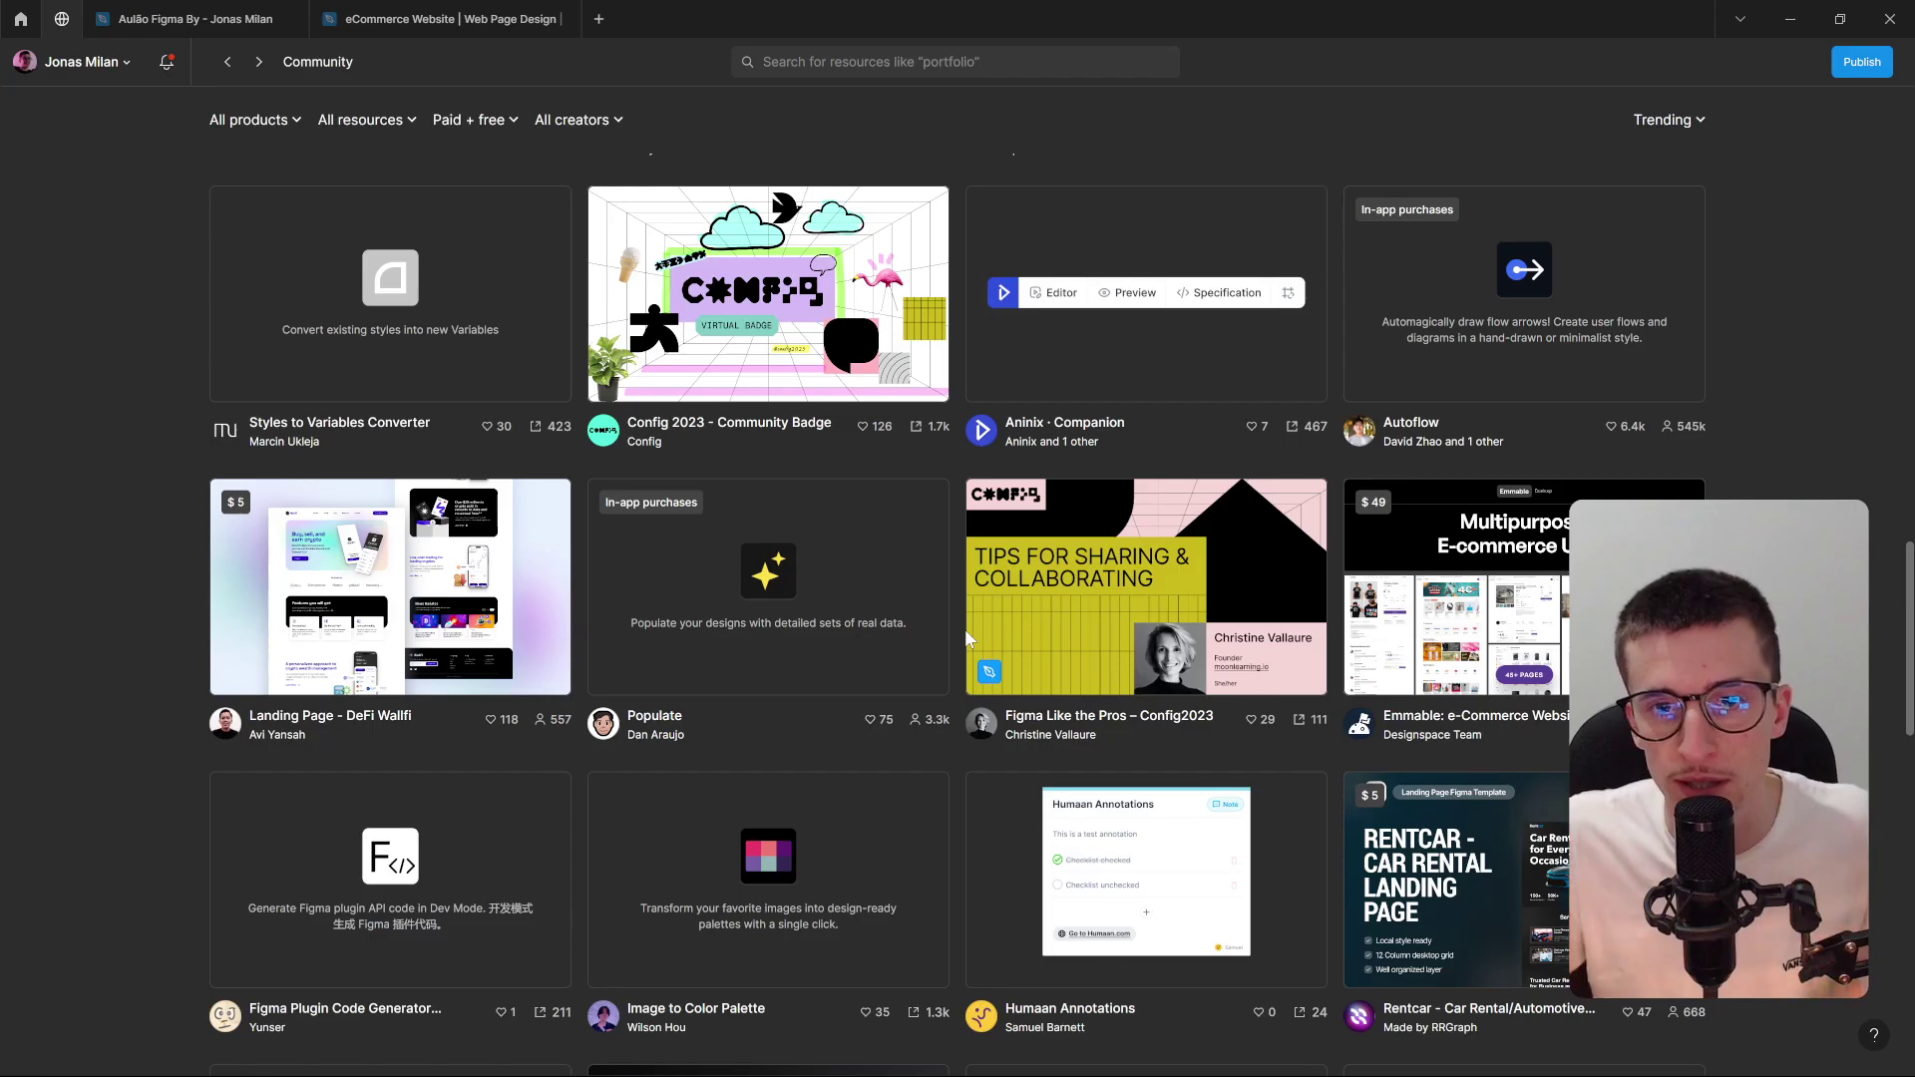
pyautogui.scroll(-7, 967, 638)
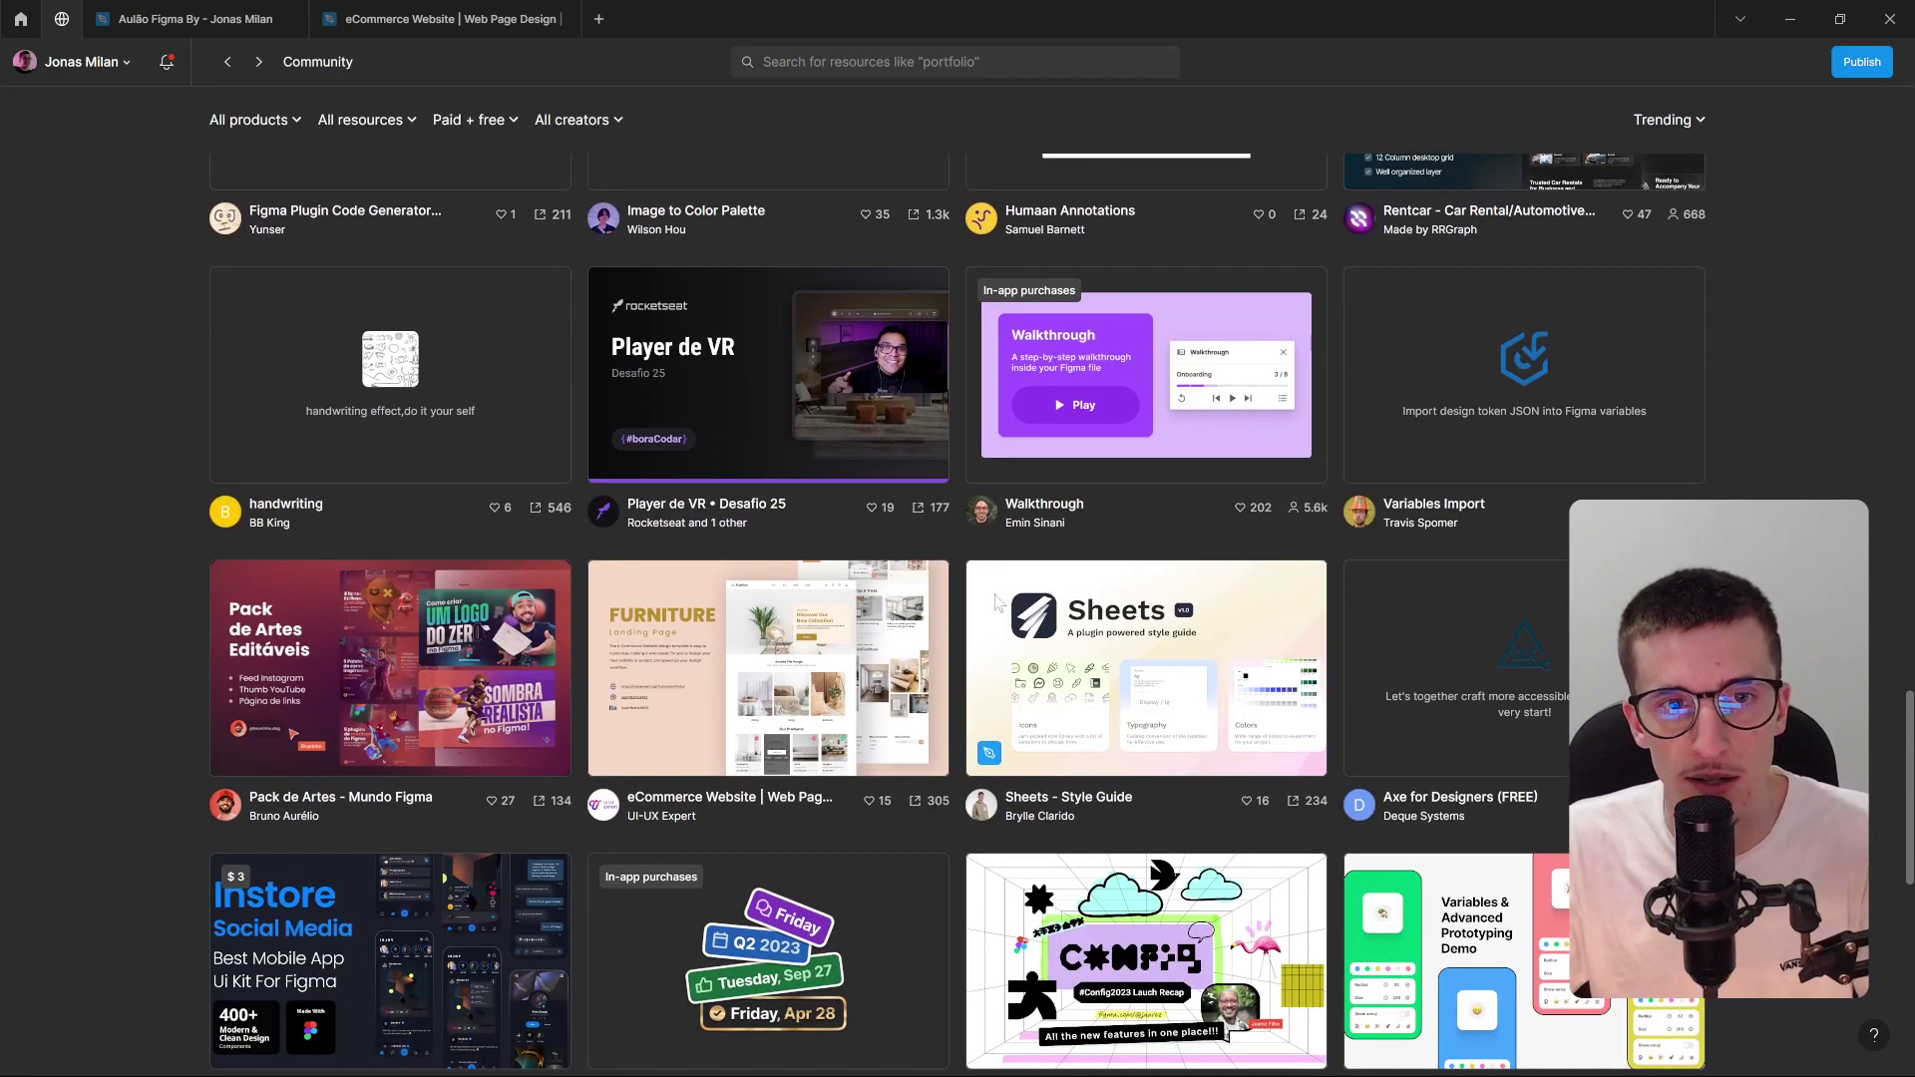
pyautogui.scroll(-6, 976, 701)
pyautogui.scroll(-5, 997, 708)
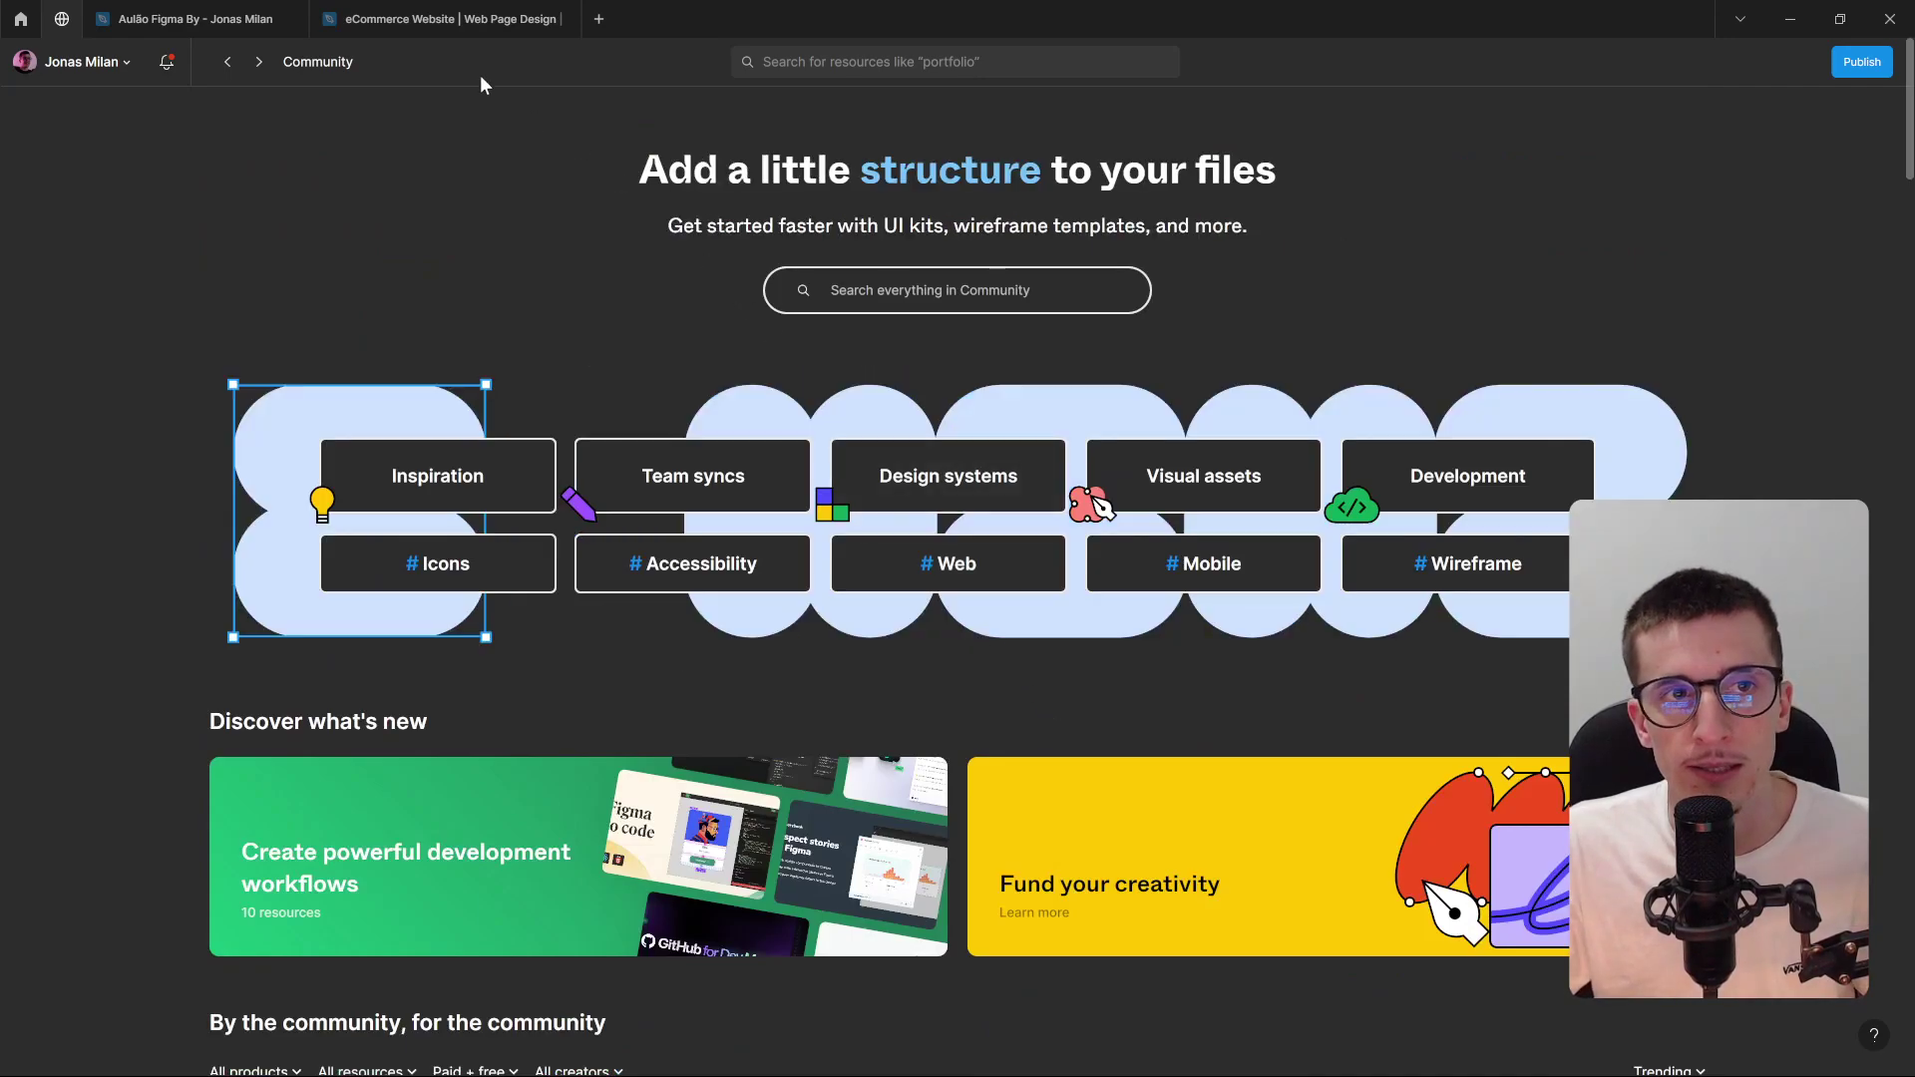
# Return to the eCommerce Website file and examine a product card in the Shop frame and the neighbouring page designs.
pyautogui.click(474, 20)
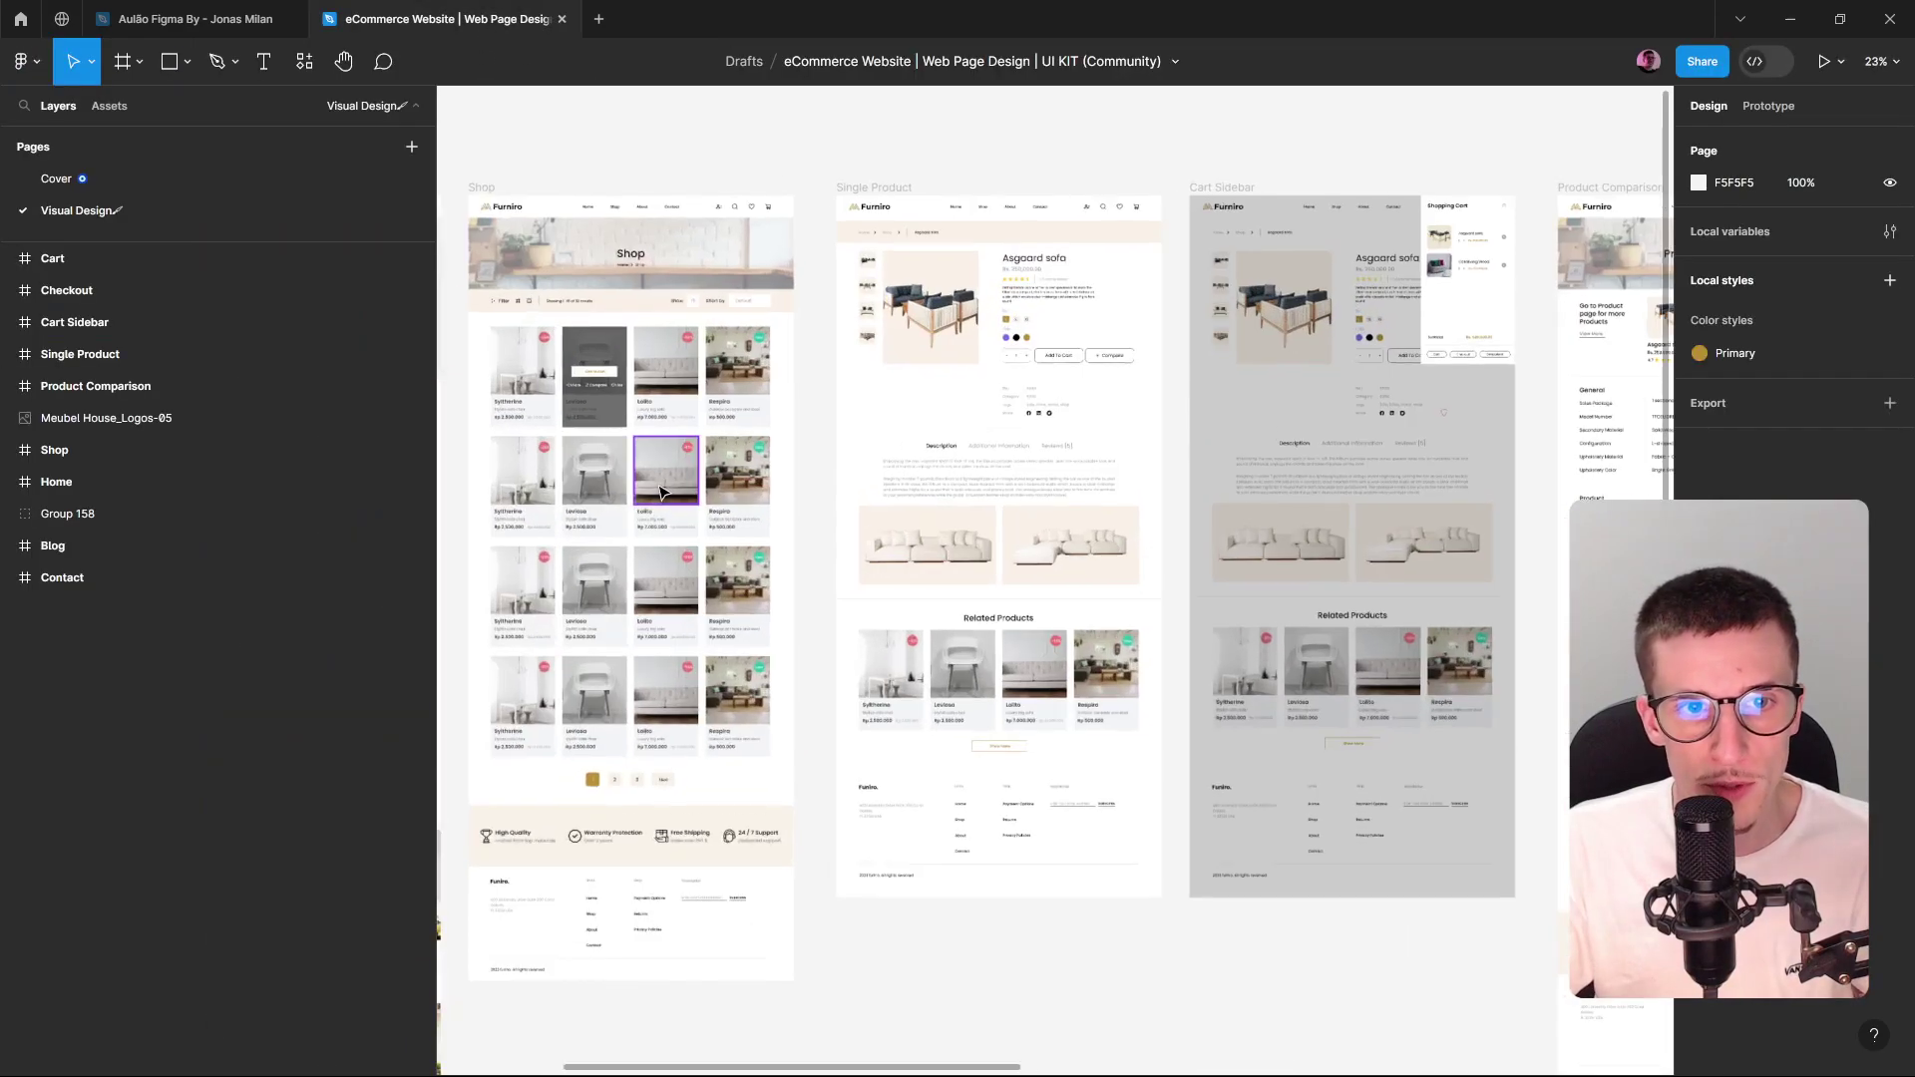
pyautogui.click(667, 475)
pyautogui.scroll(5, 688, 508)
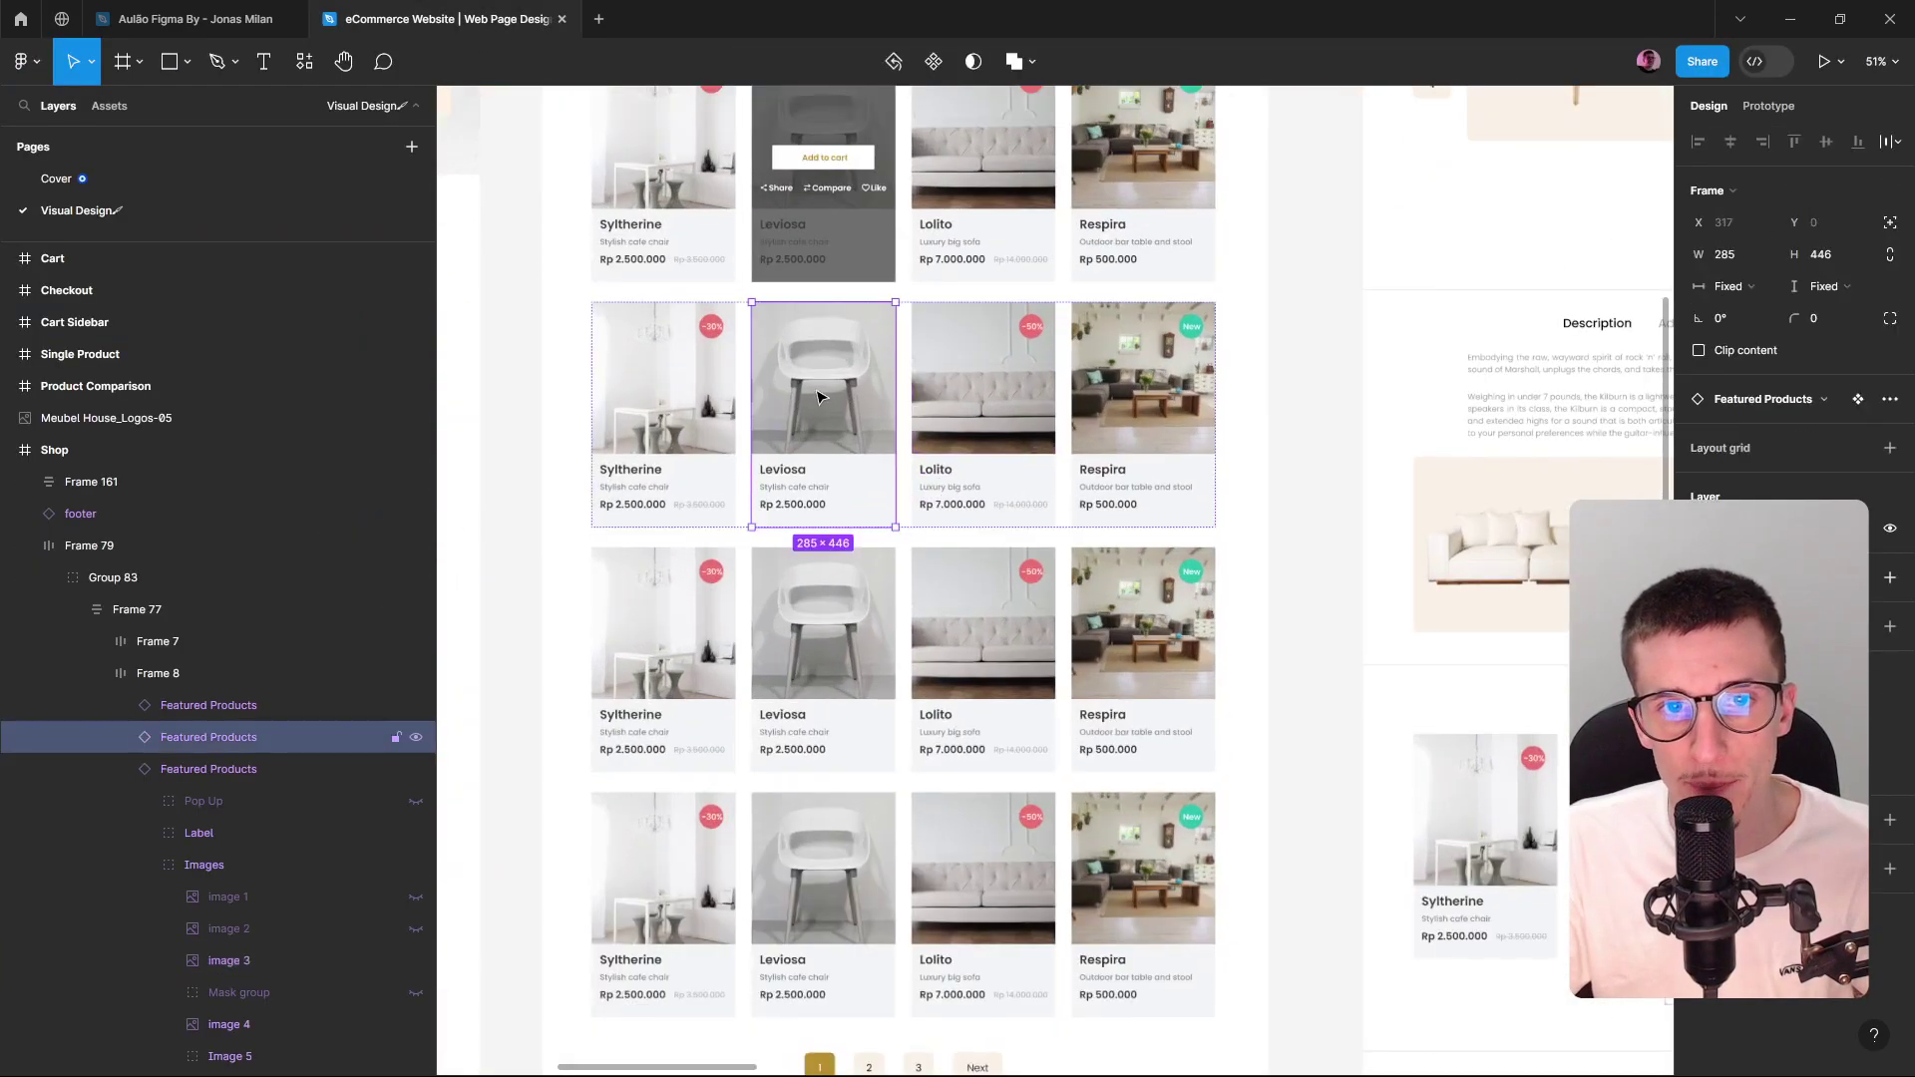
pyautogui.scroll(-8, 1087, 589)
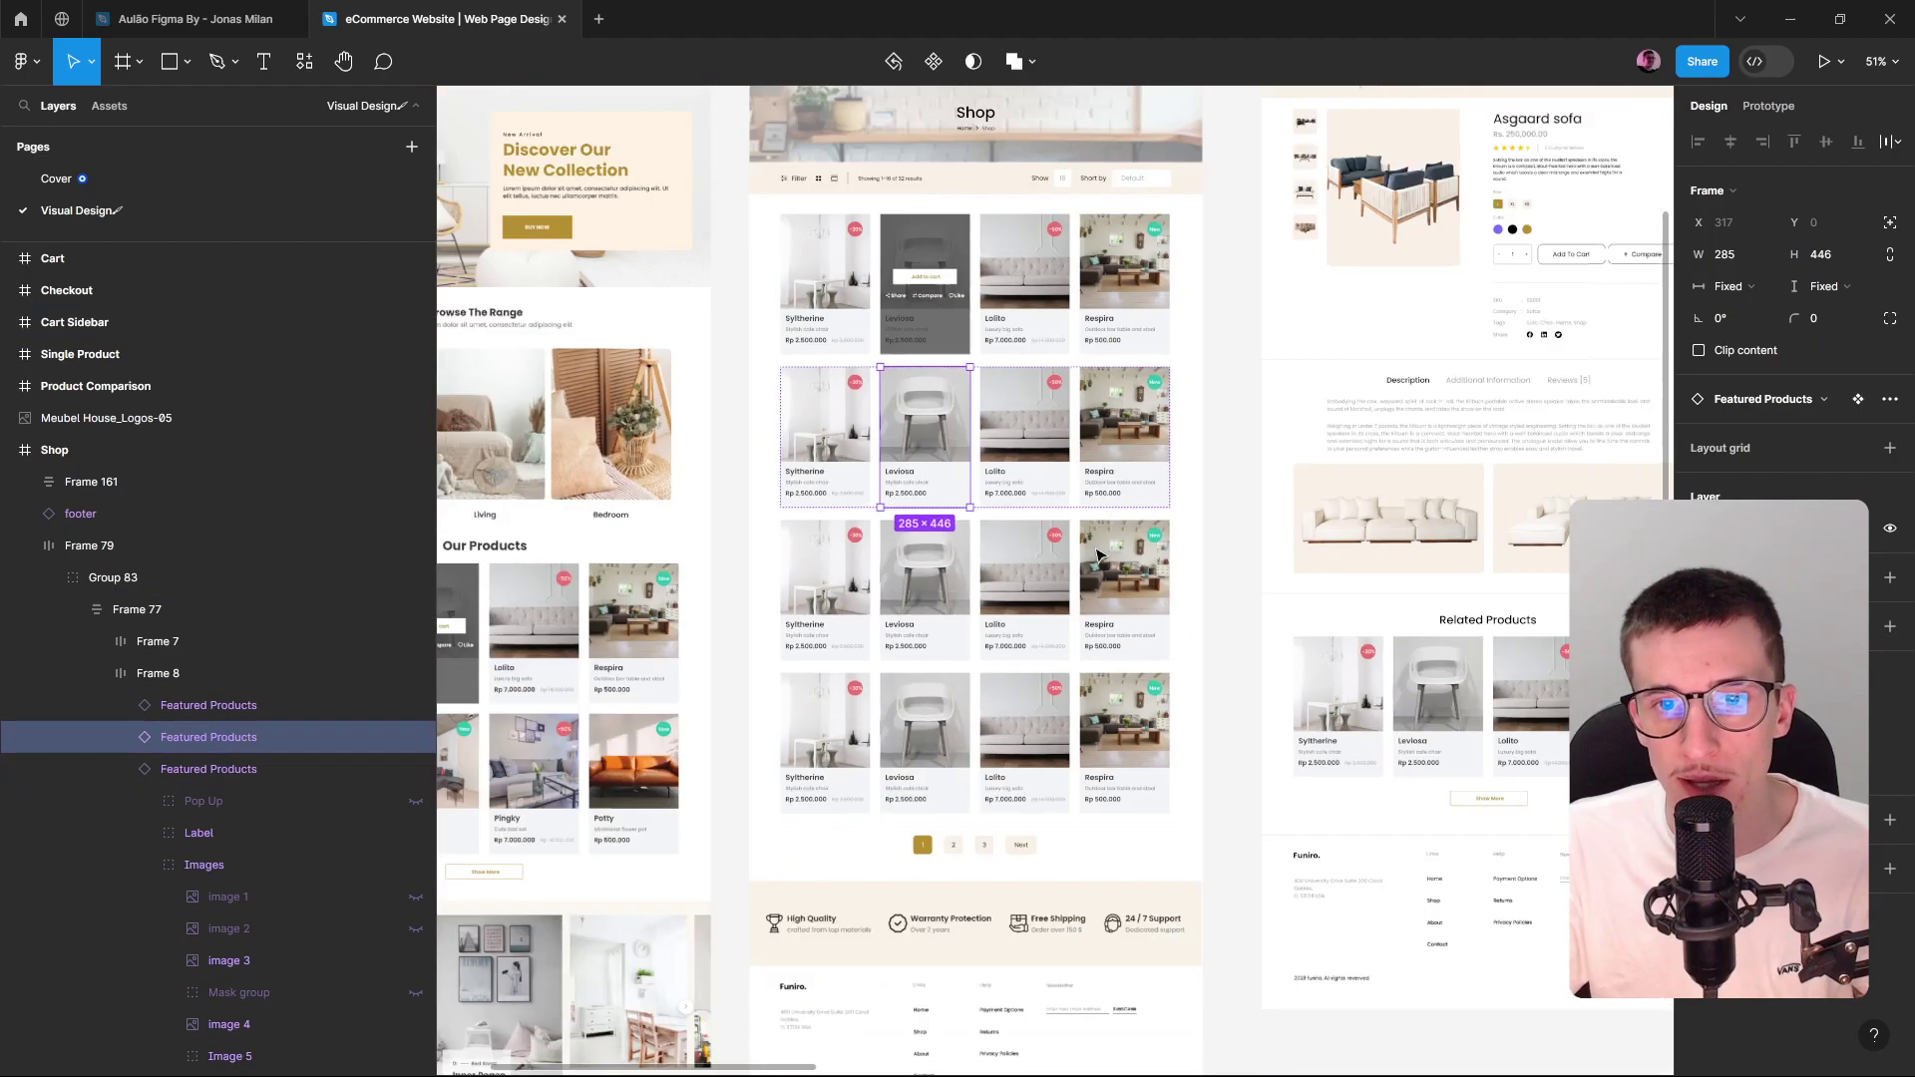
pyautogui.hscroll(3, 1313, 812)
pyautogui.scroll(-2, 1312, 812)
pyautogui.click(1147, 853)
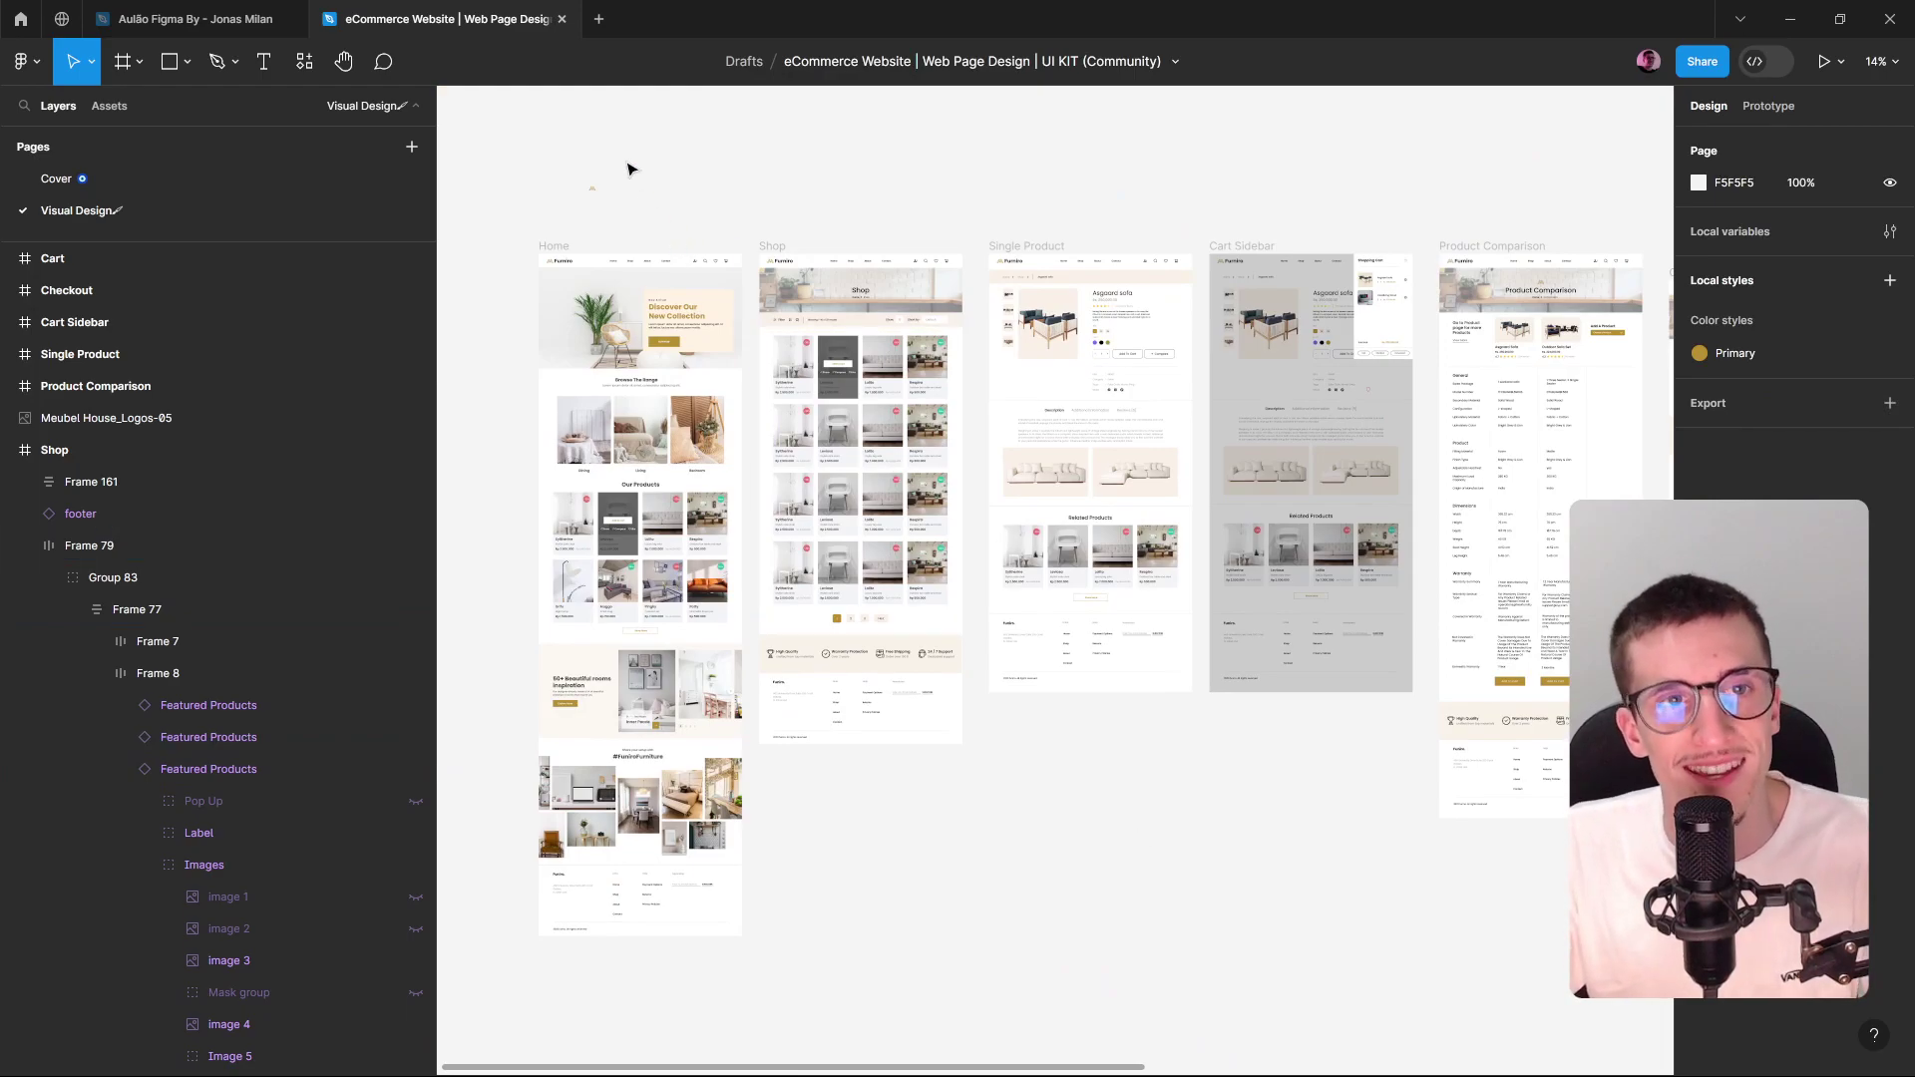
# Close the eCommerce Website file and open a new file tab.
pyautogui.click(561, 19)
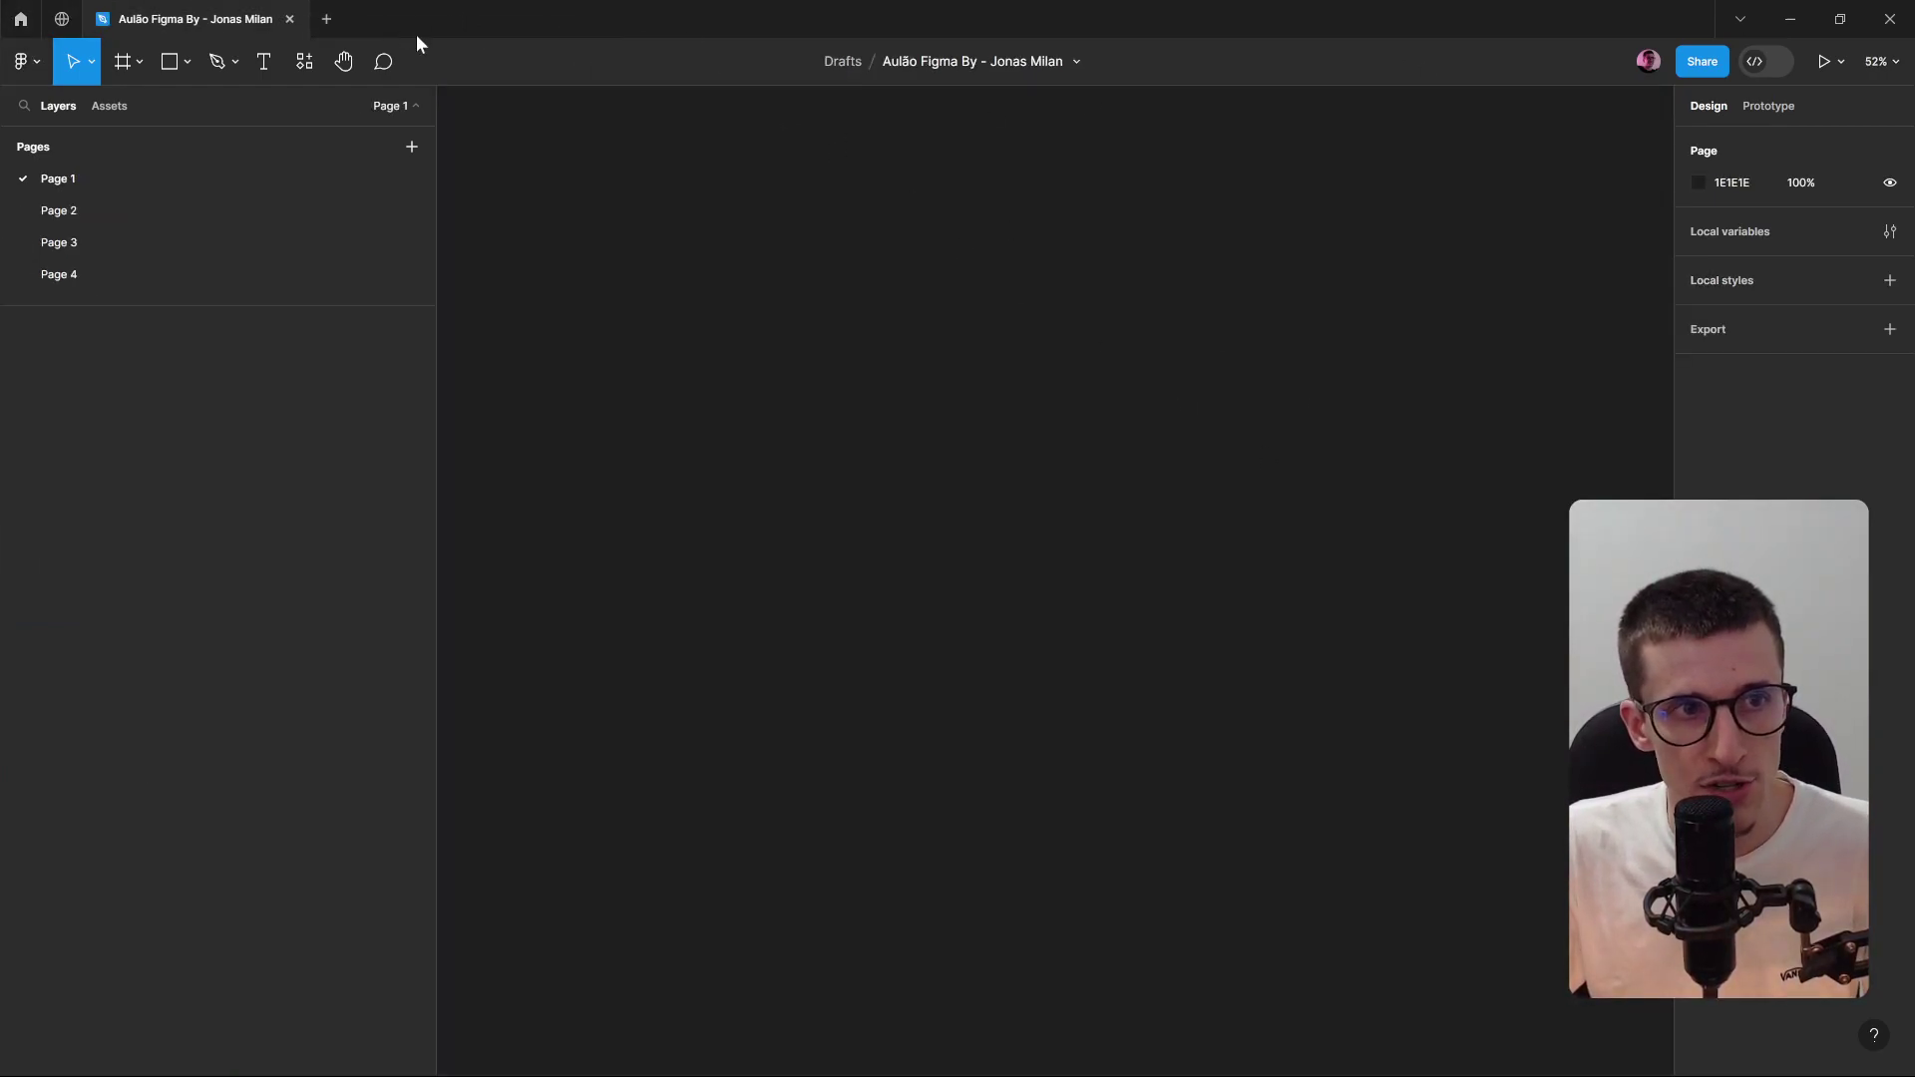
pyautogui.click(327, 19)
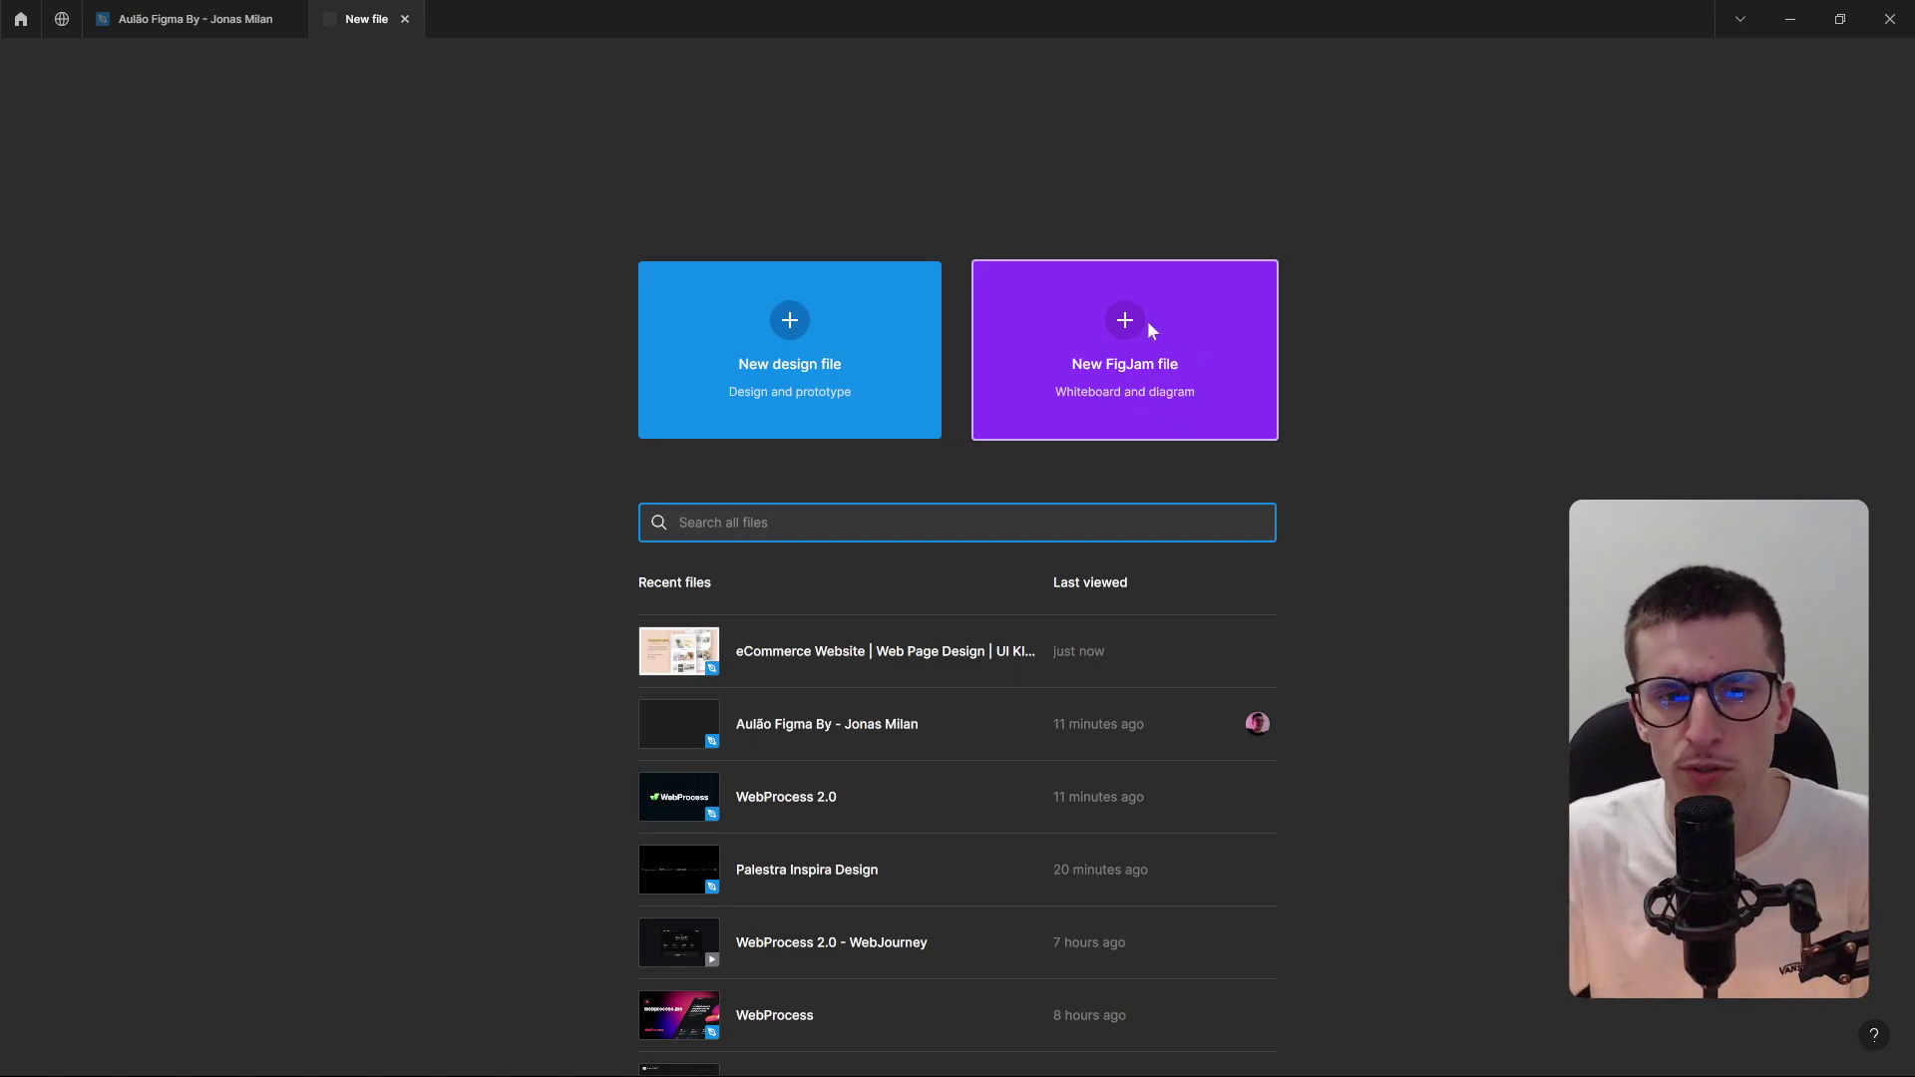
# Return to the draft design file and examine its main menu's Edit commands and the Dev Mode view.
pyautogui.click(404, 19)
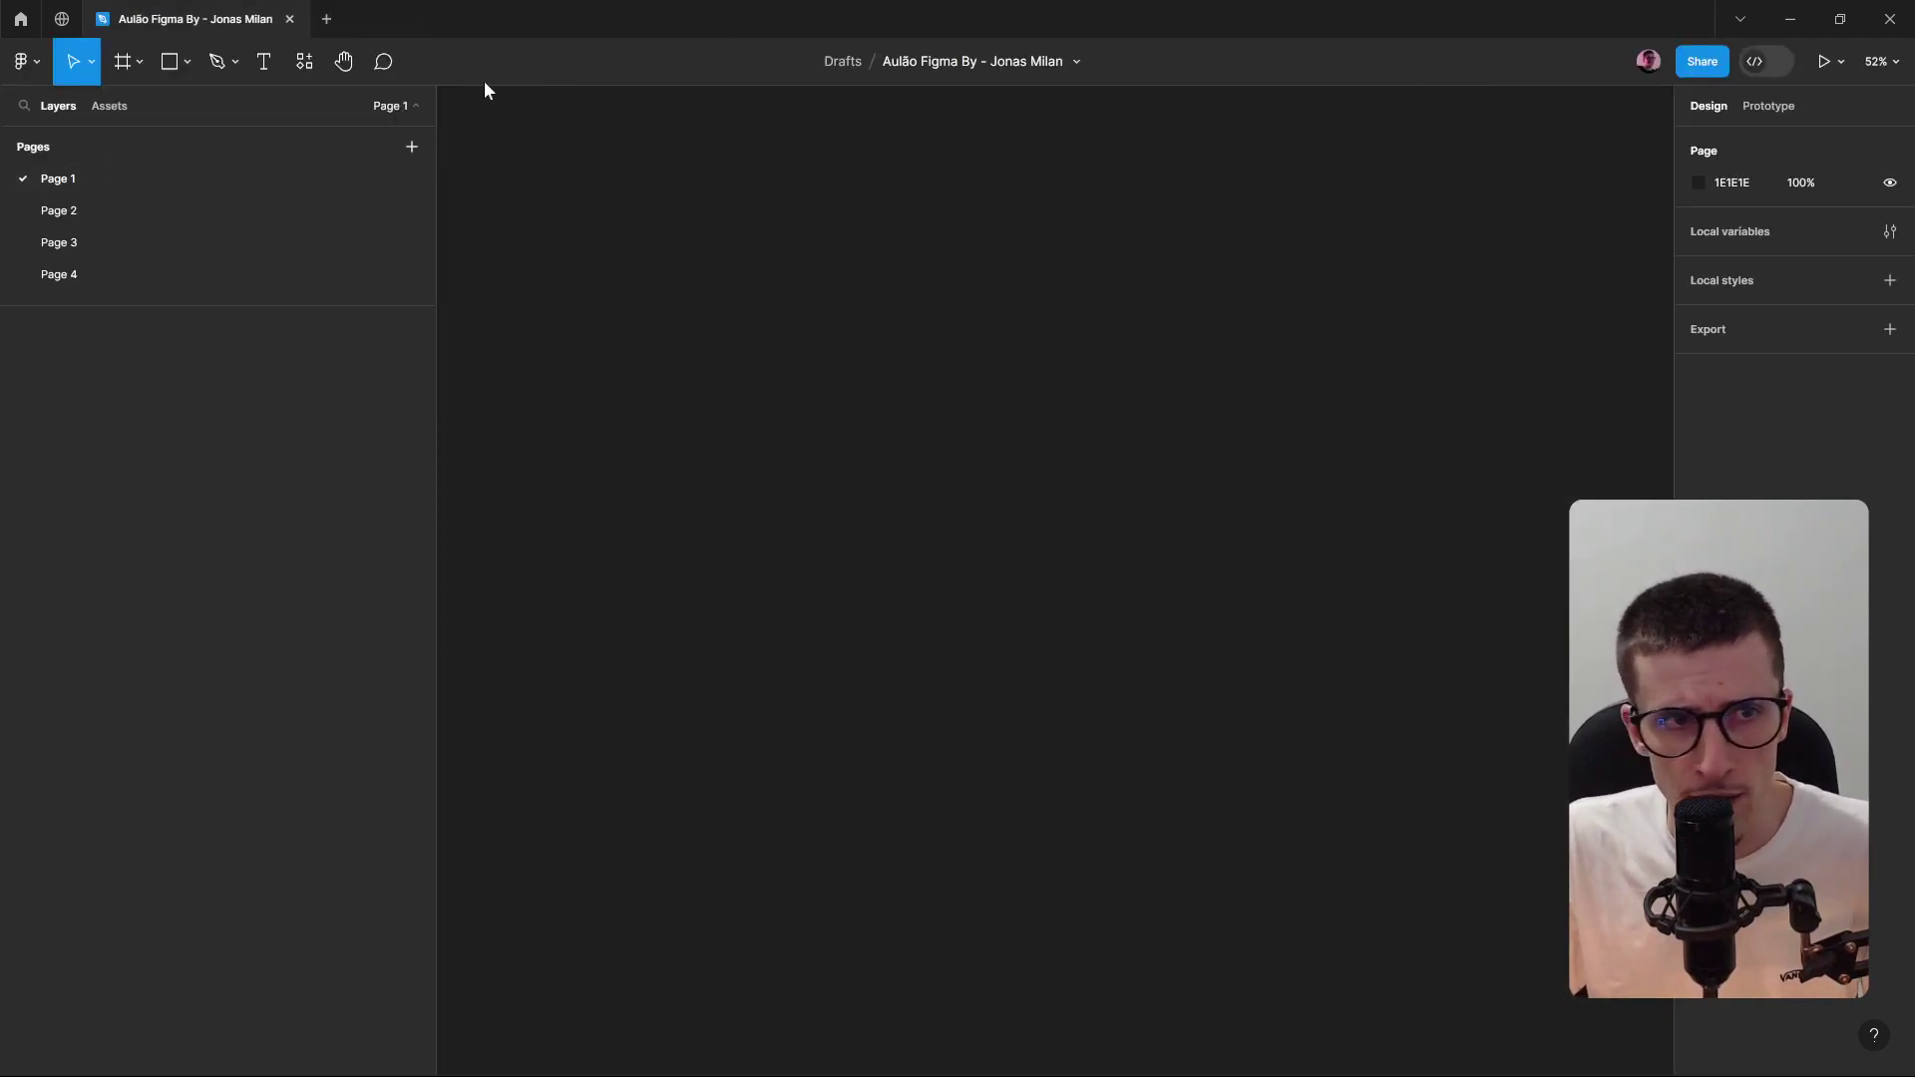
pyautogui.click(38, 65)
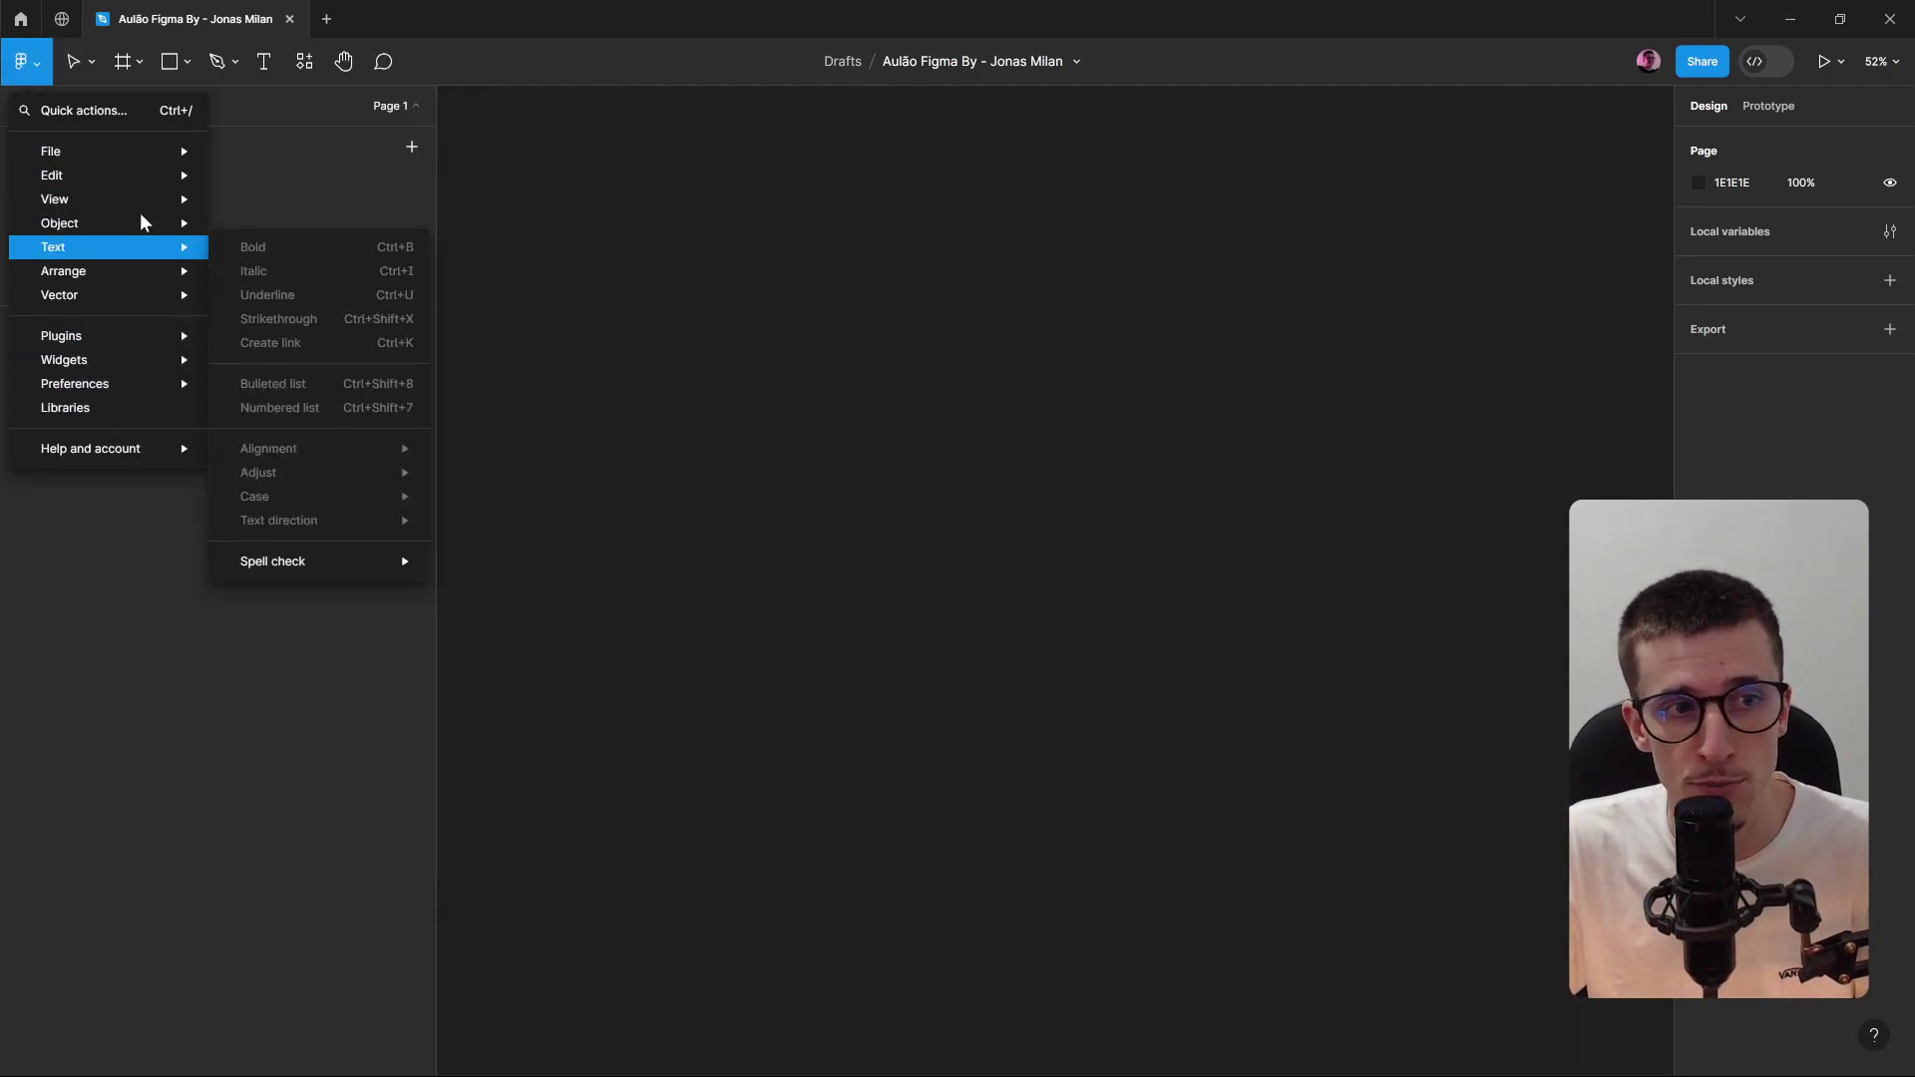
pyautogui.moveTo(133, 177)
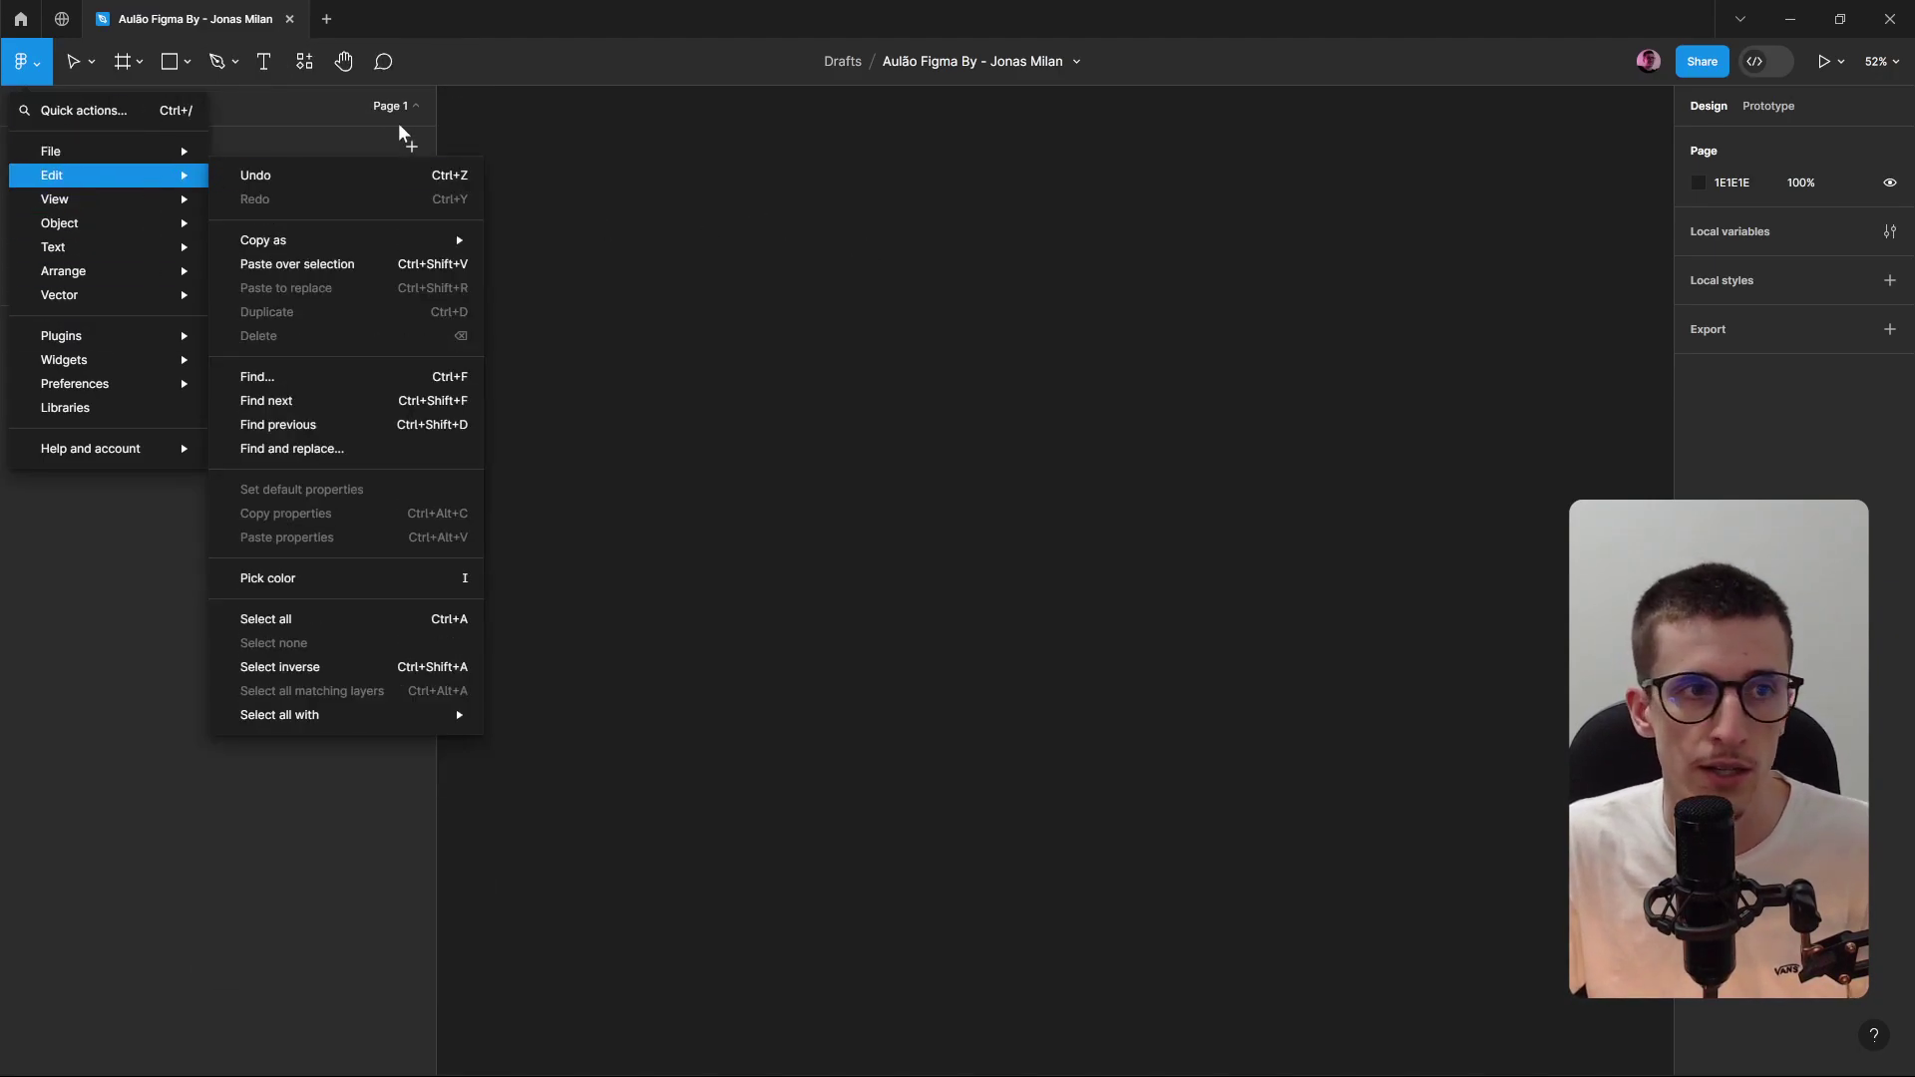
pyautogui.click(509, 38)
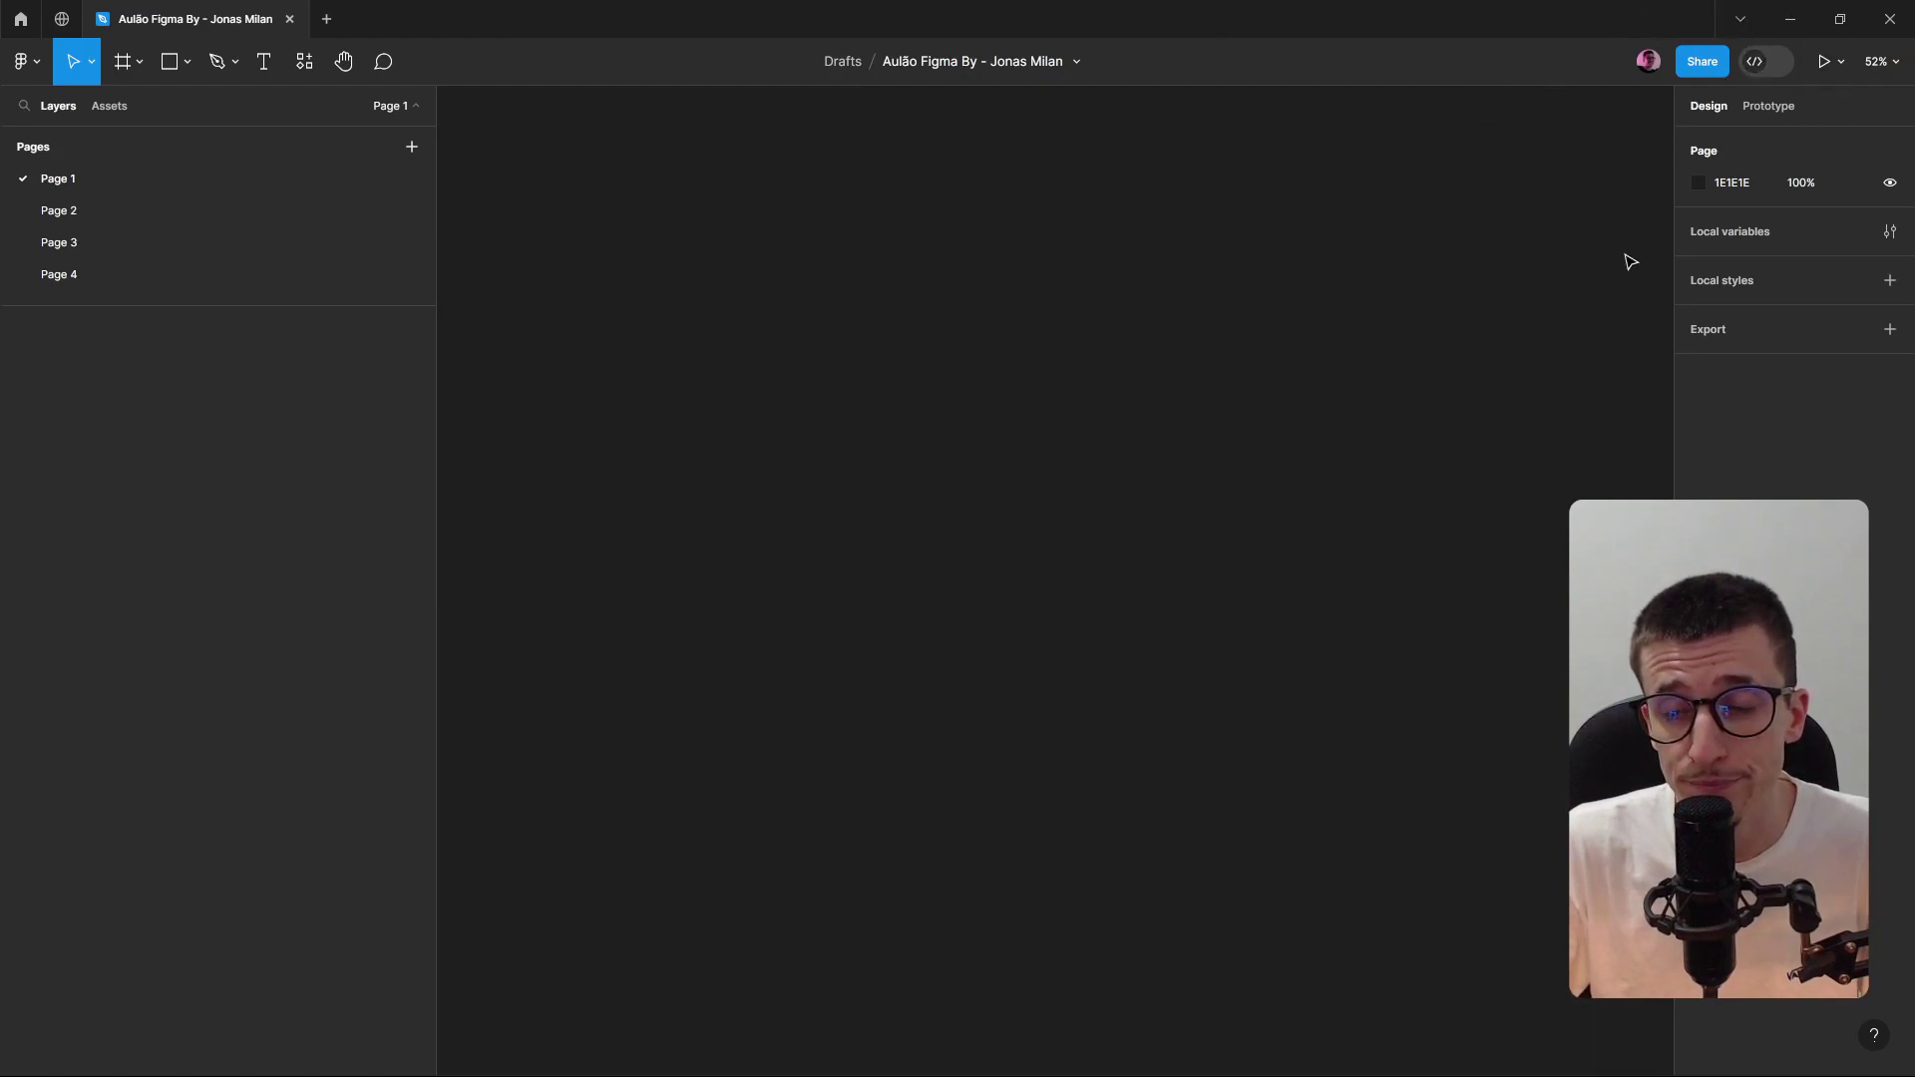
pyautogui.click(1756, 66)
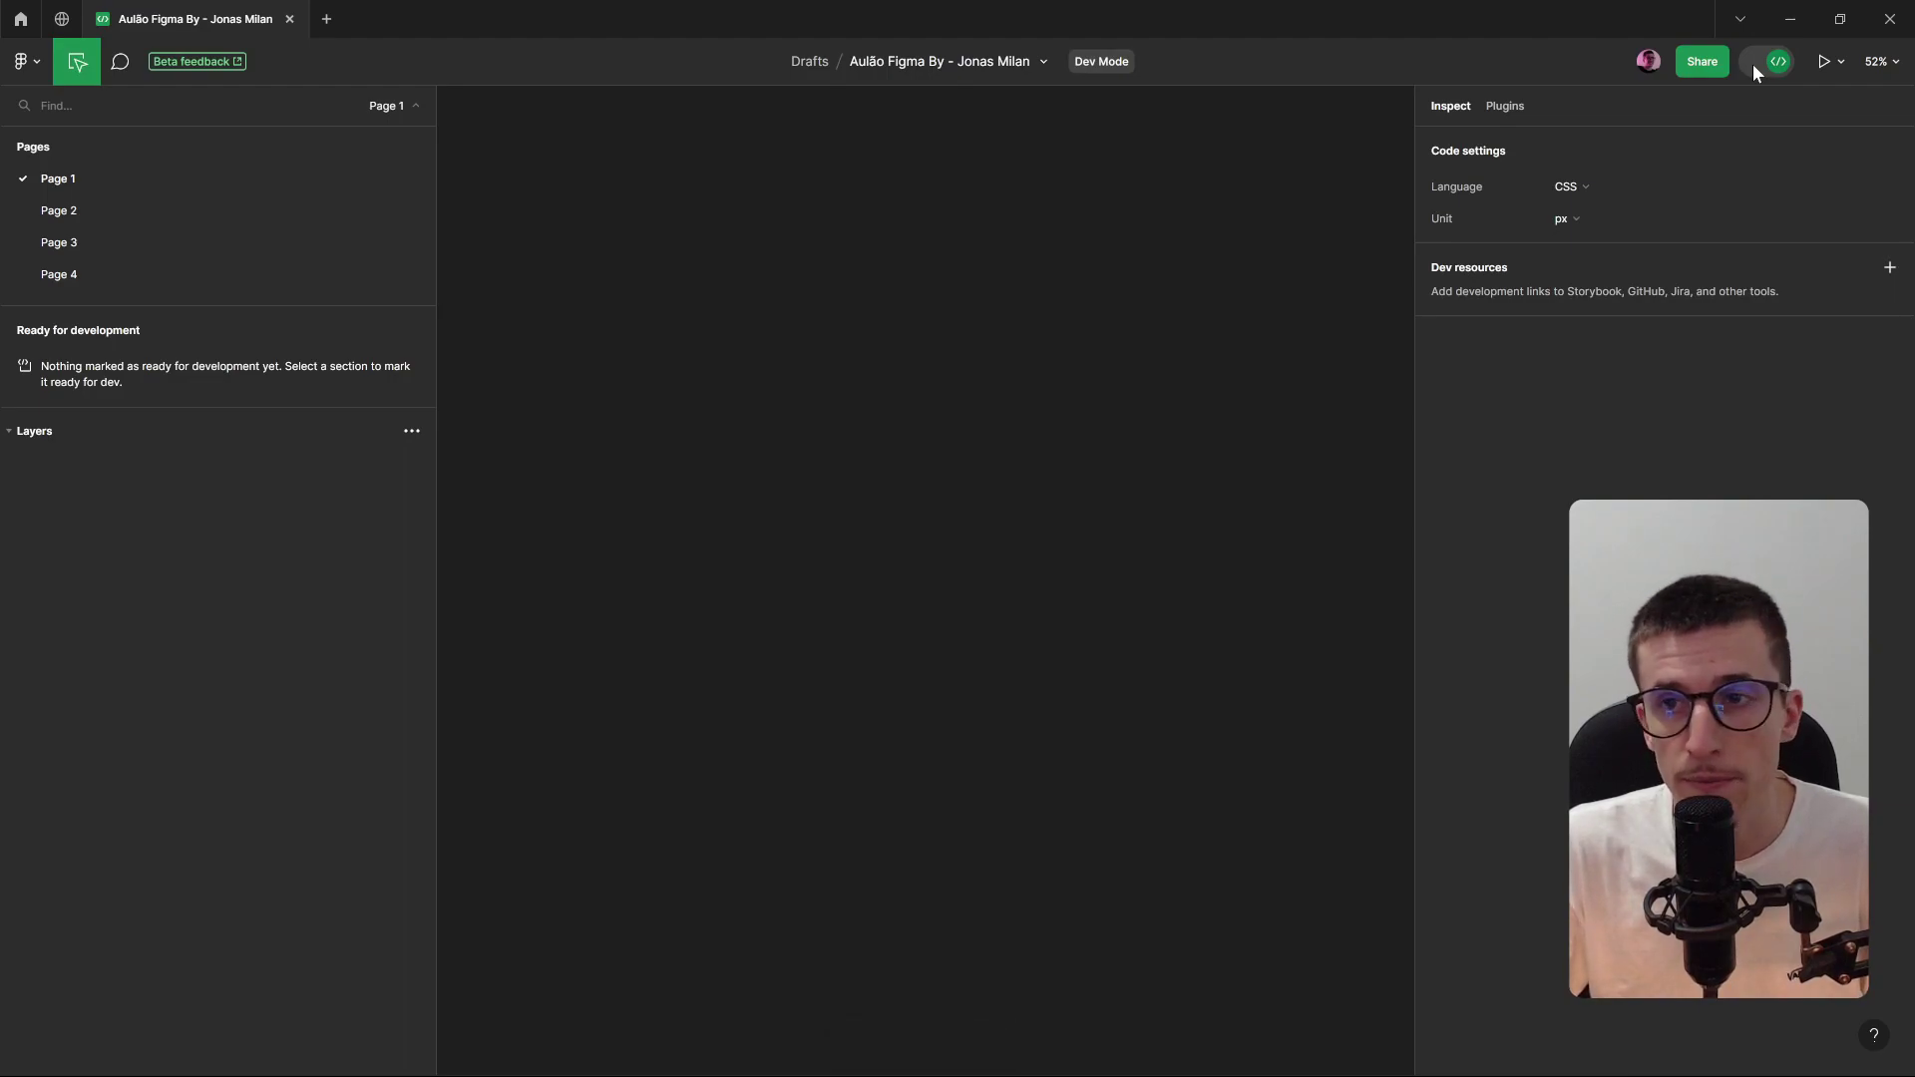
pyautogui.click(1753, 64)
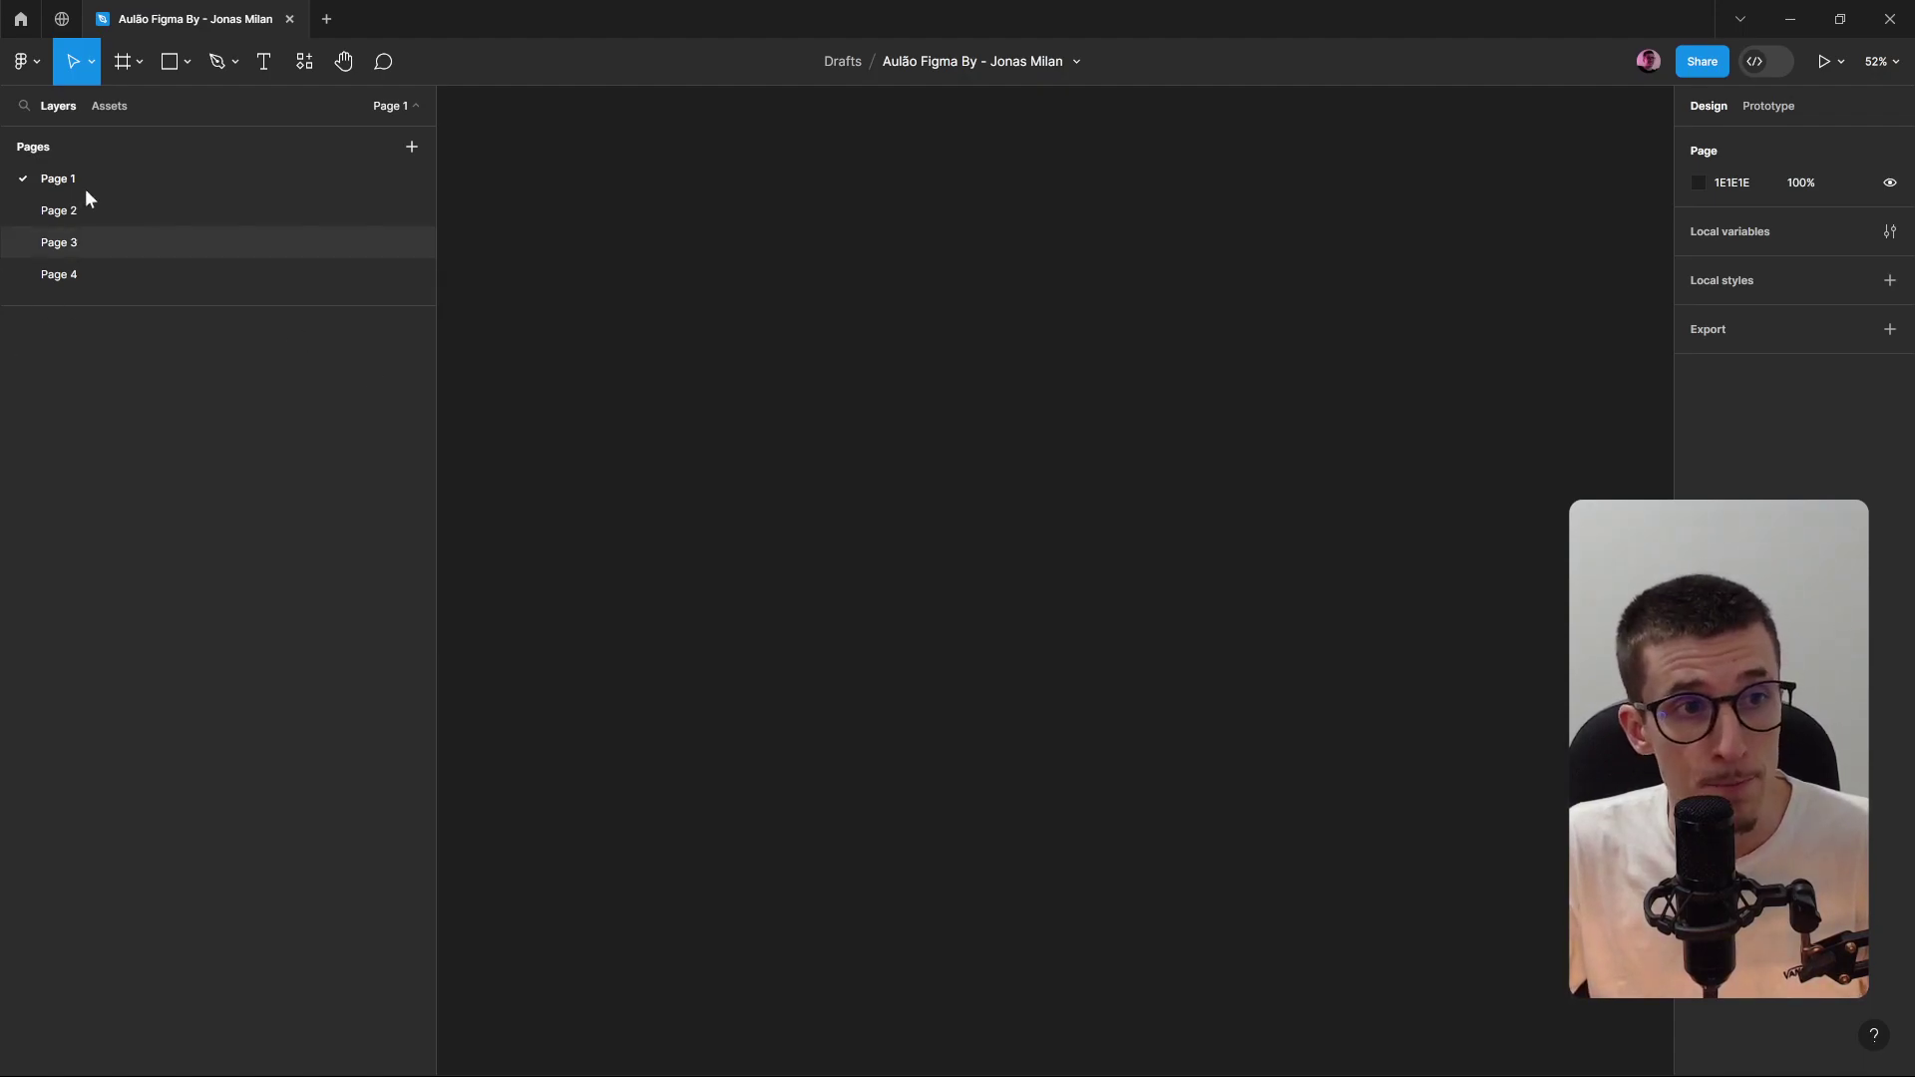
# Draw a rectangle of about 829 × 576 on Page 1 and move it to about X 1616, Y -373.
pyautogui.click(91, 70)
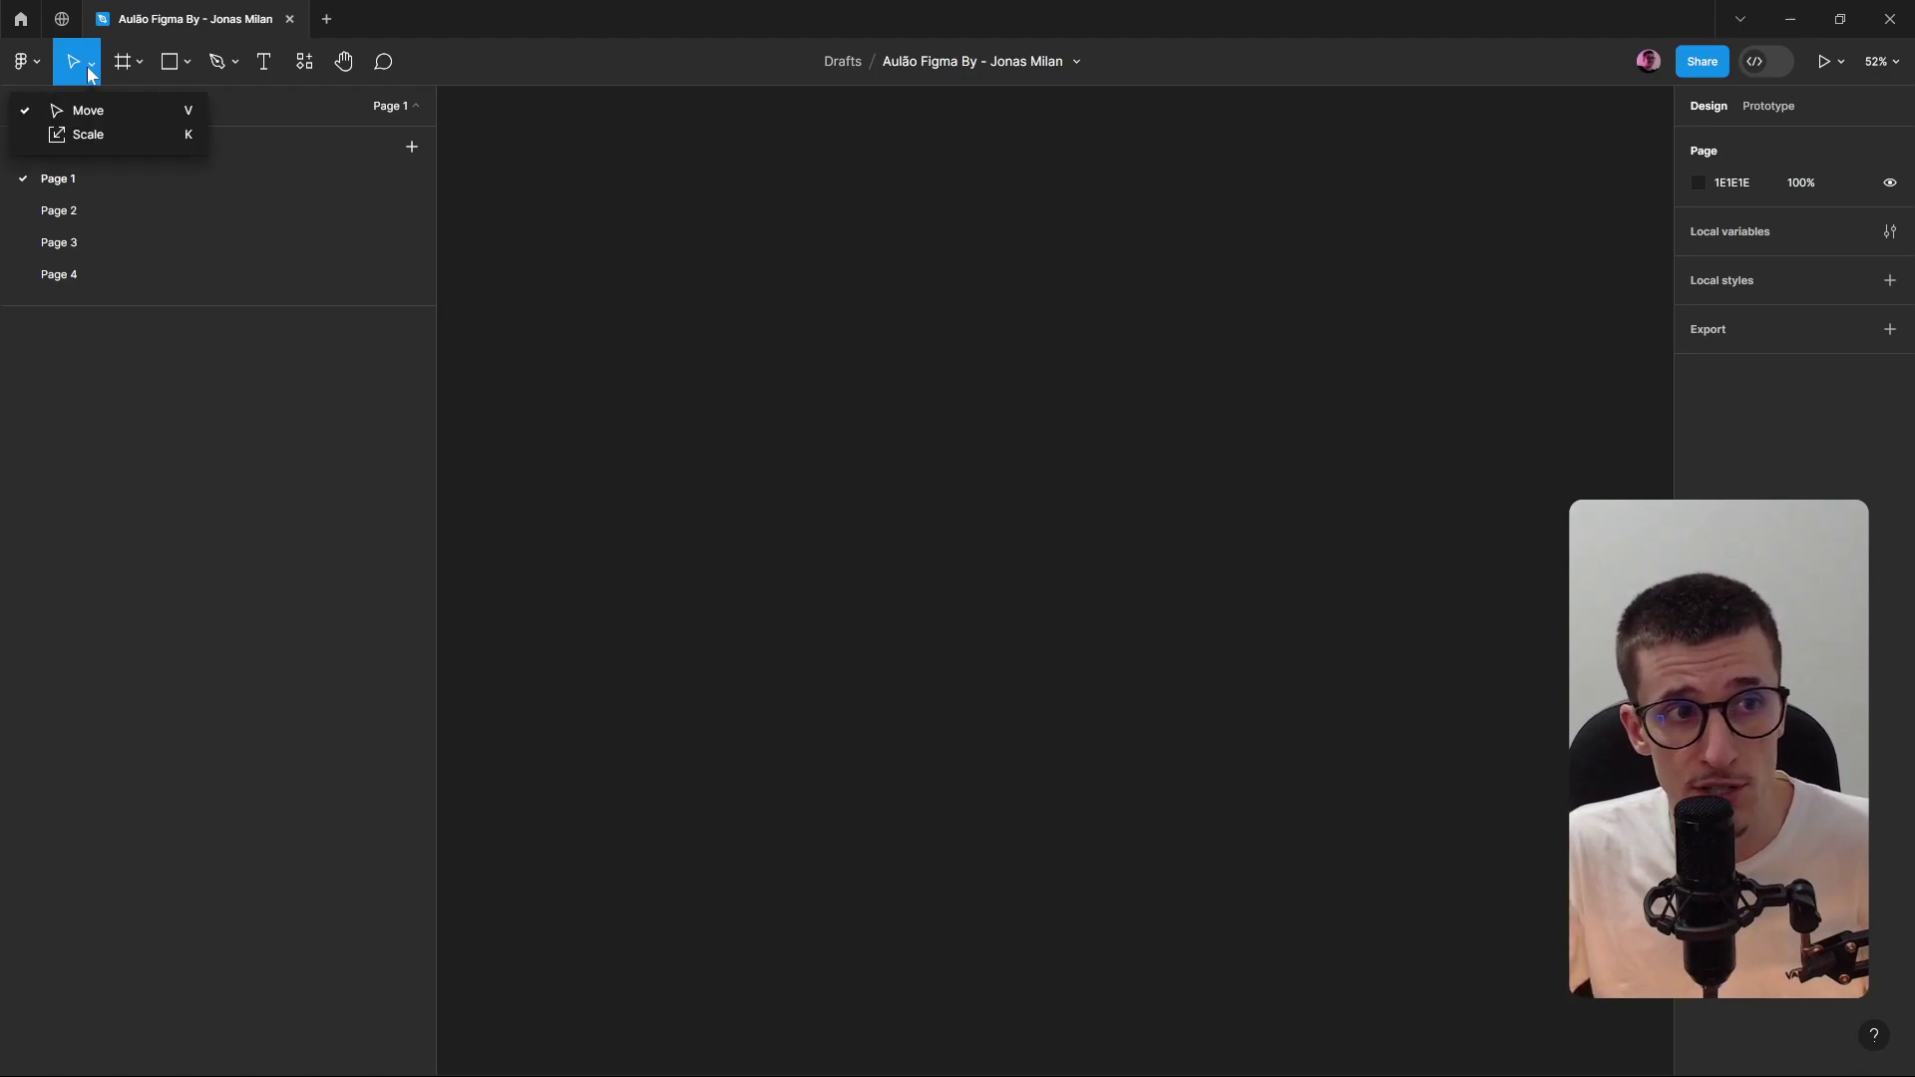
pyautogui.click(118, 110)
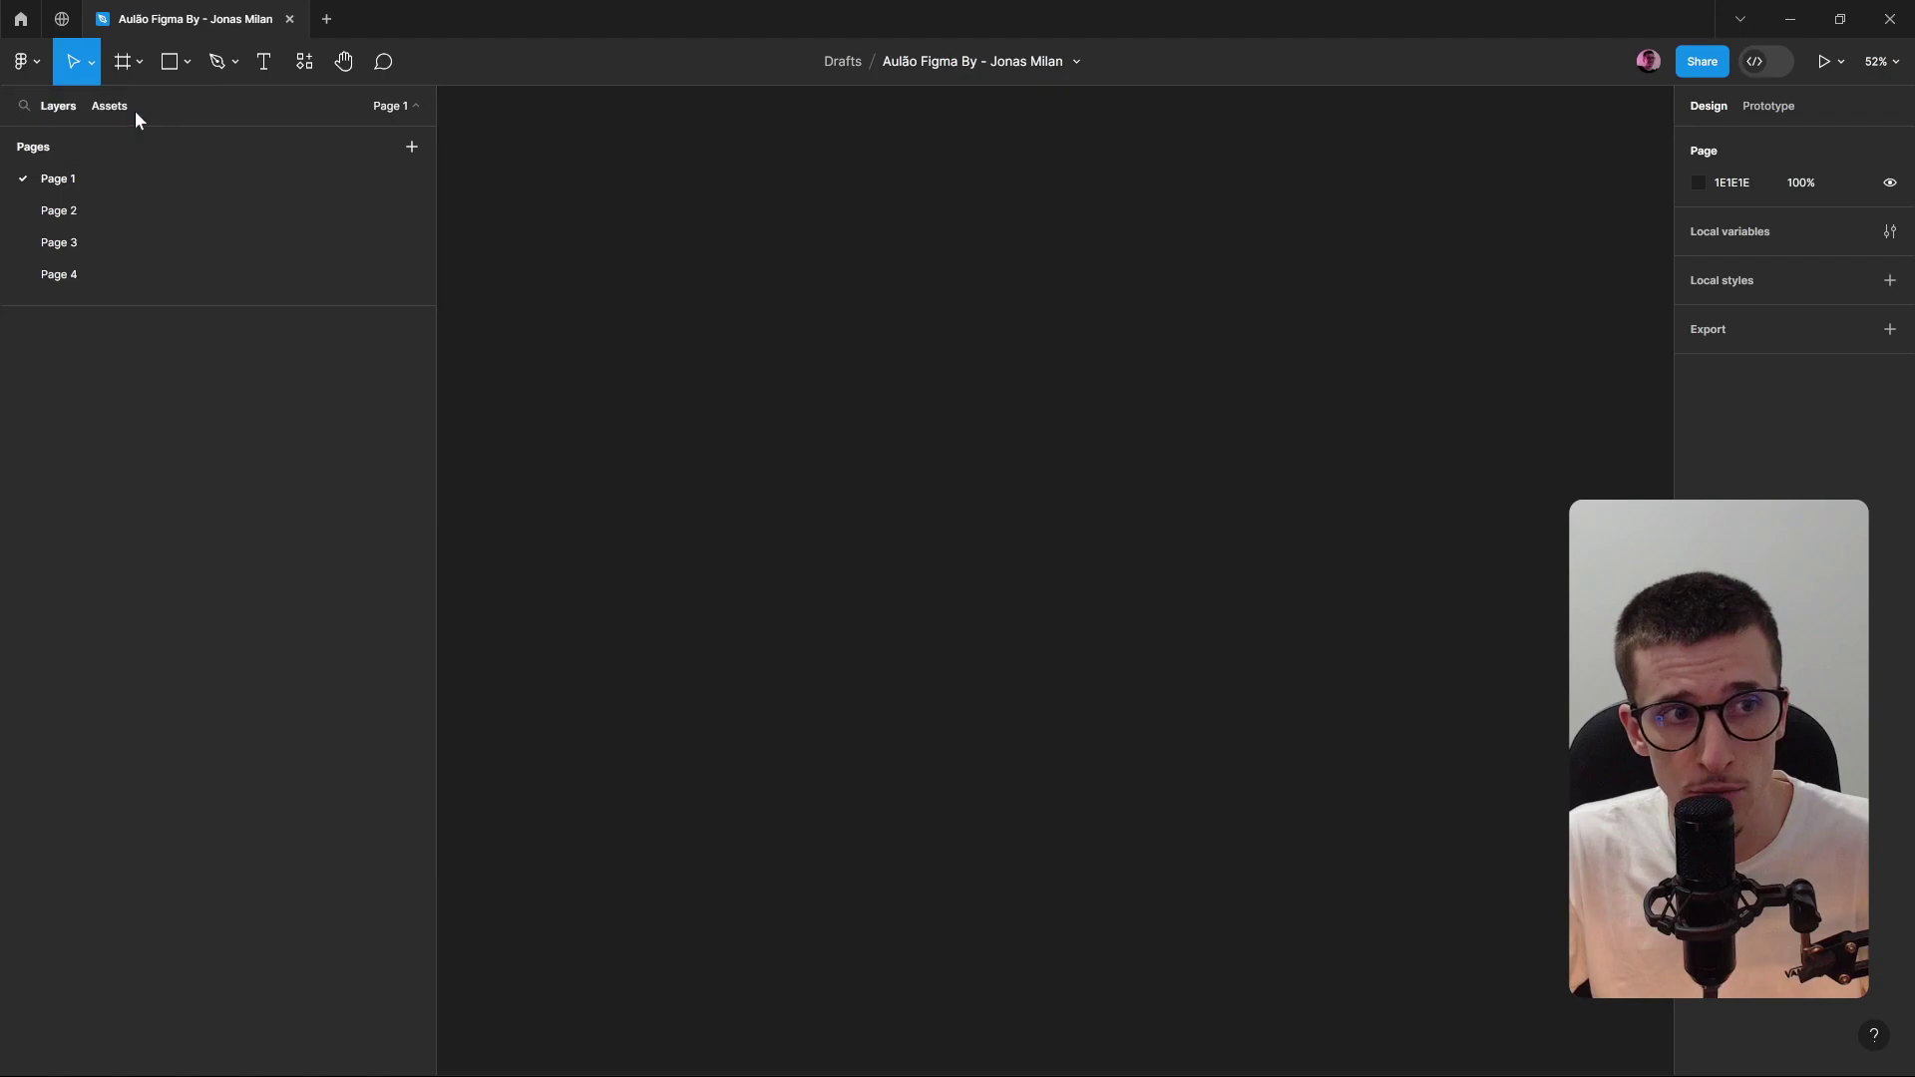
pyautogui.click(159, 62)
pyautogui.moveTo(775, 312); pyautogui.dragTo(1204, 610)
pyautogui.click(1146, 299)
pyautogui.click(997, 372)
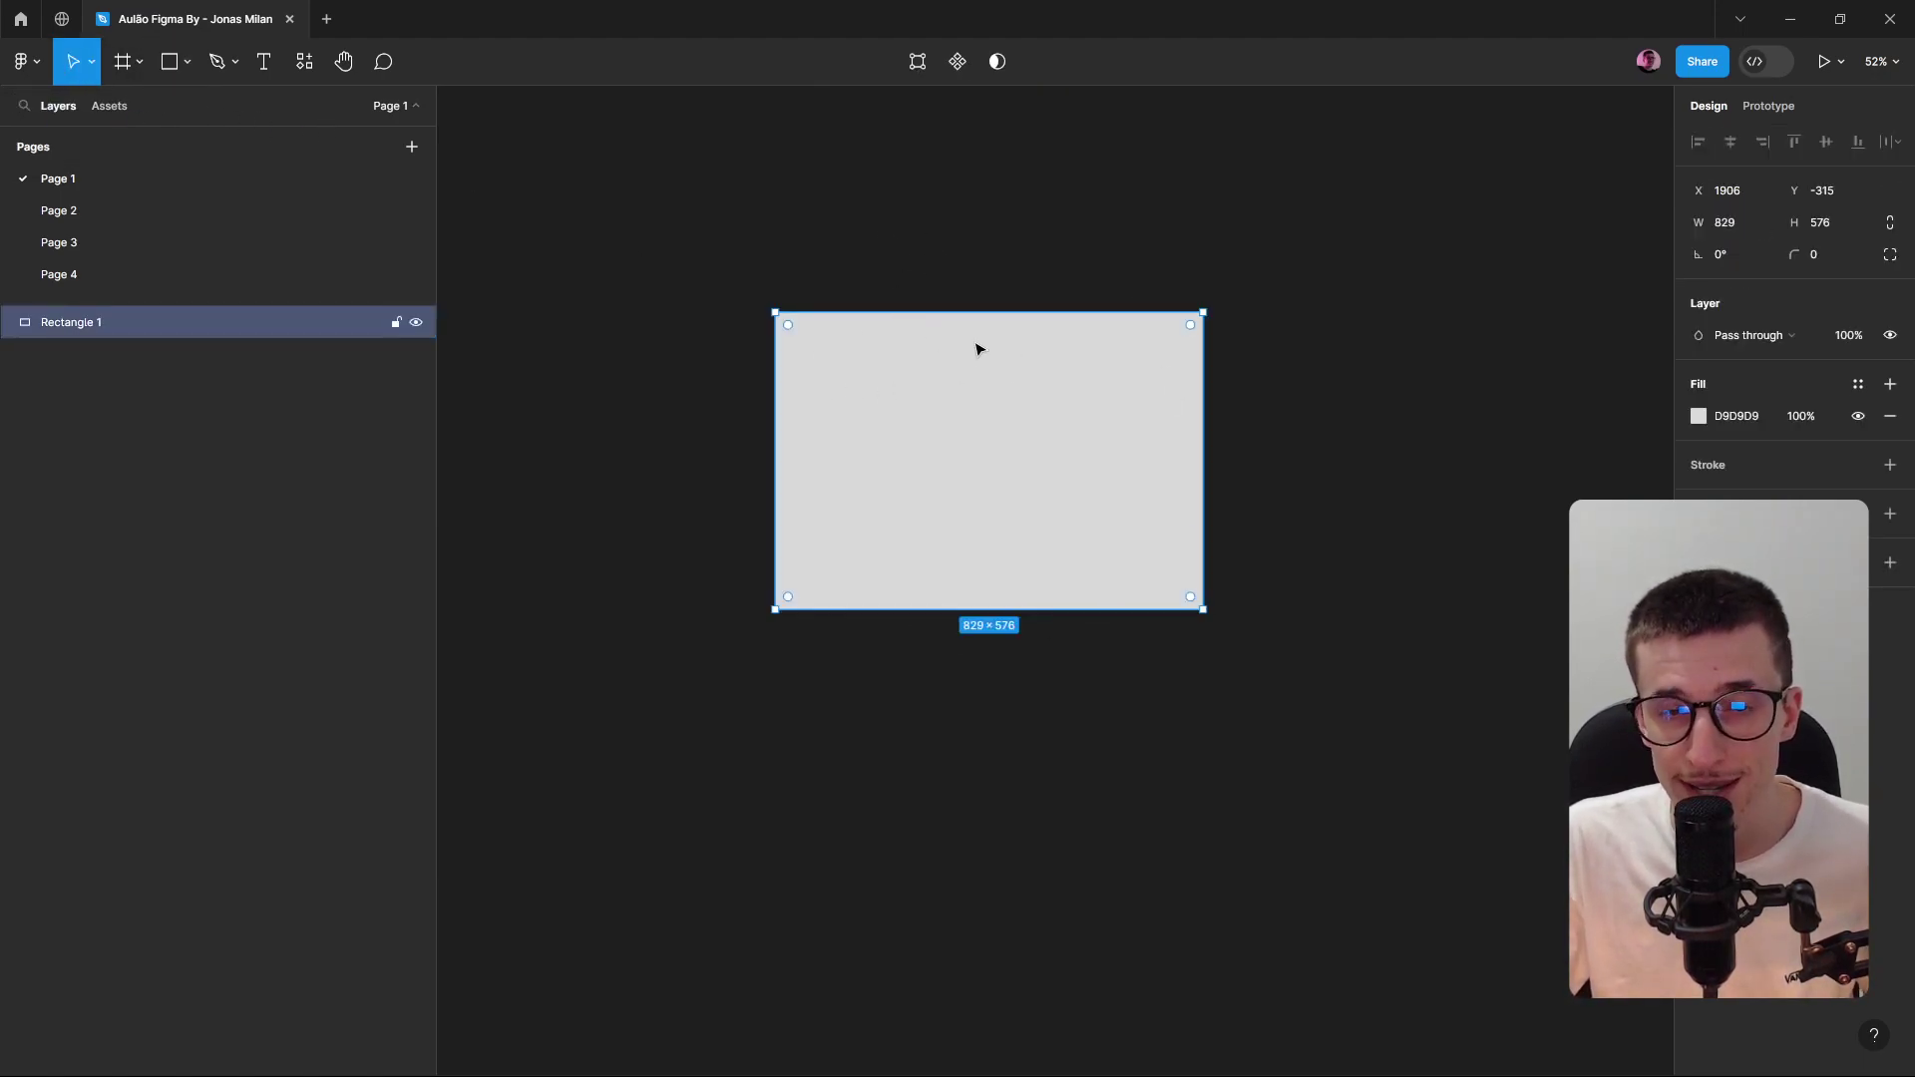
pyautogui.moveTo(1090, 458); pyautogui.dragTo(940, 429)
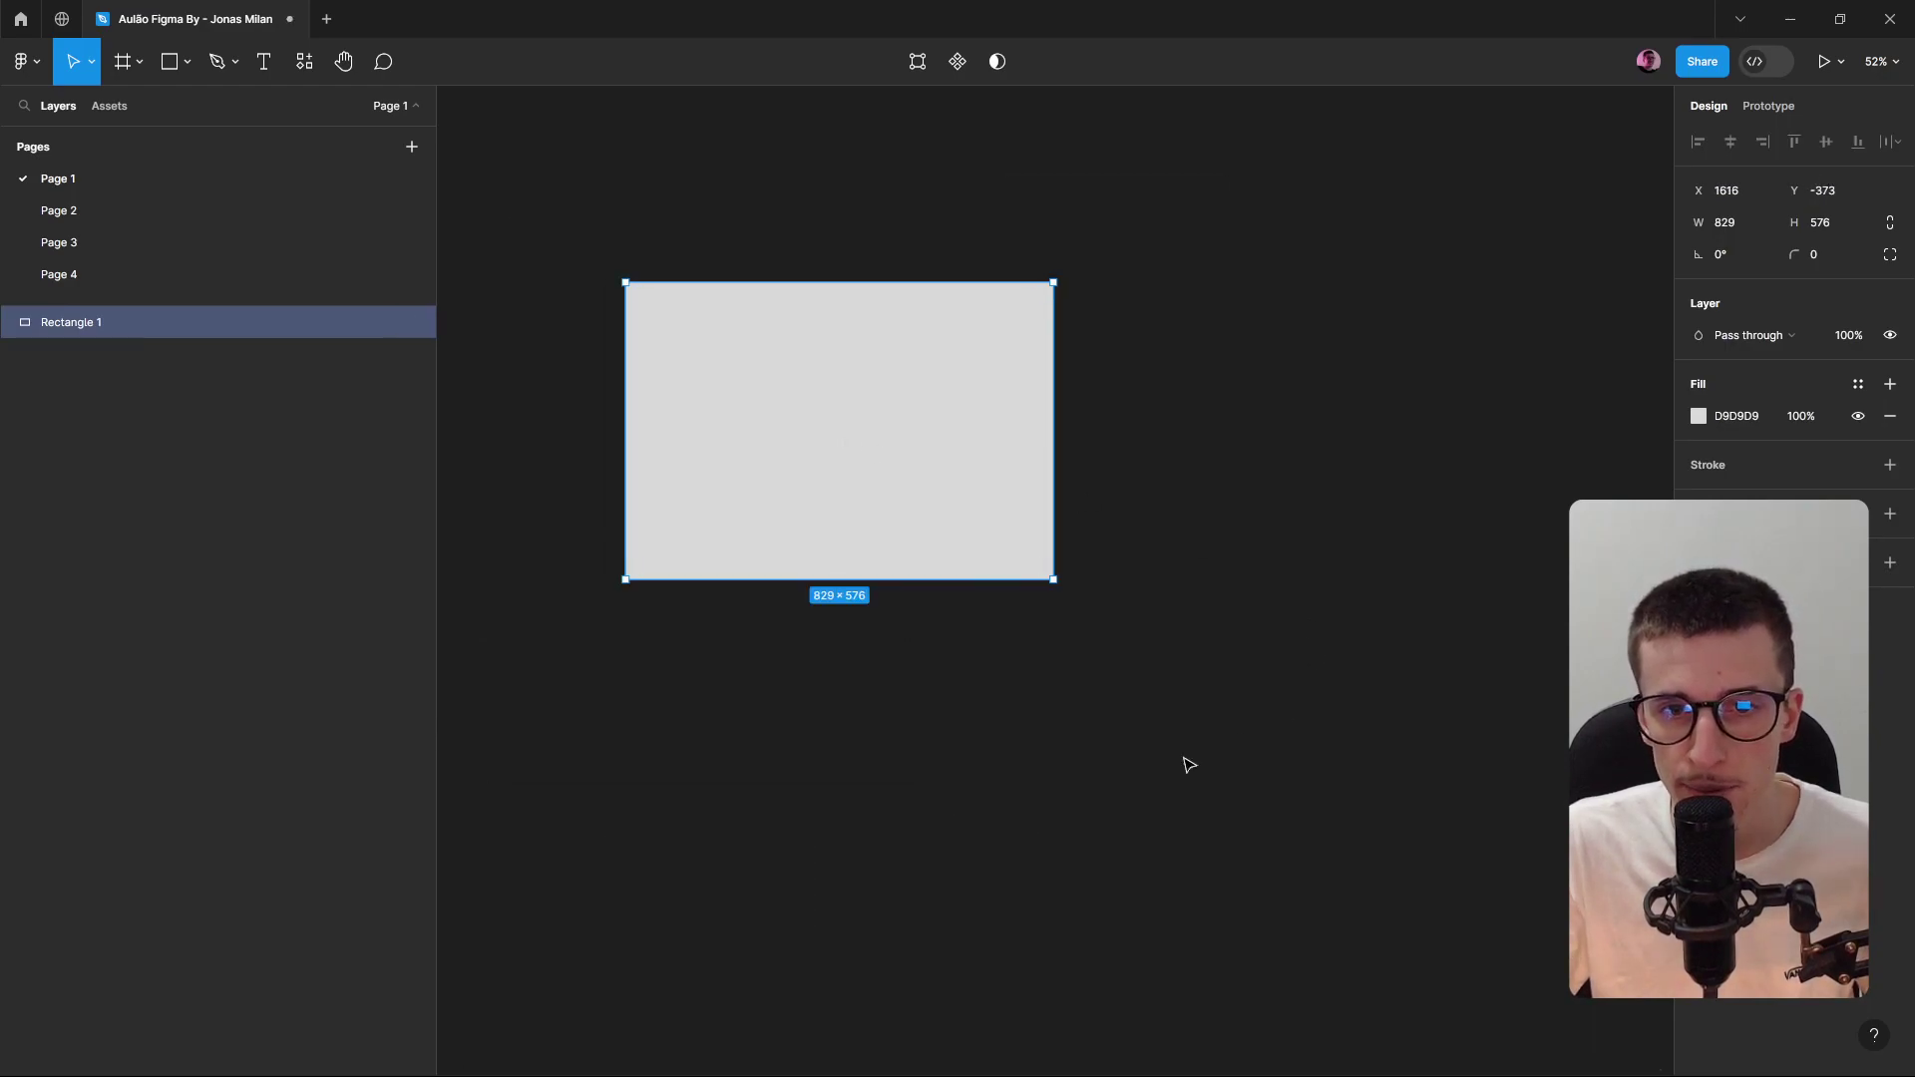
# Try out selection areas around the rectangle from different directions with the Move tool and deselect it.
pyautogui.click(1064, 727)
pyautogui.moveTo(518, 163); pyautogui.dragTo(1536, 680)
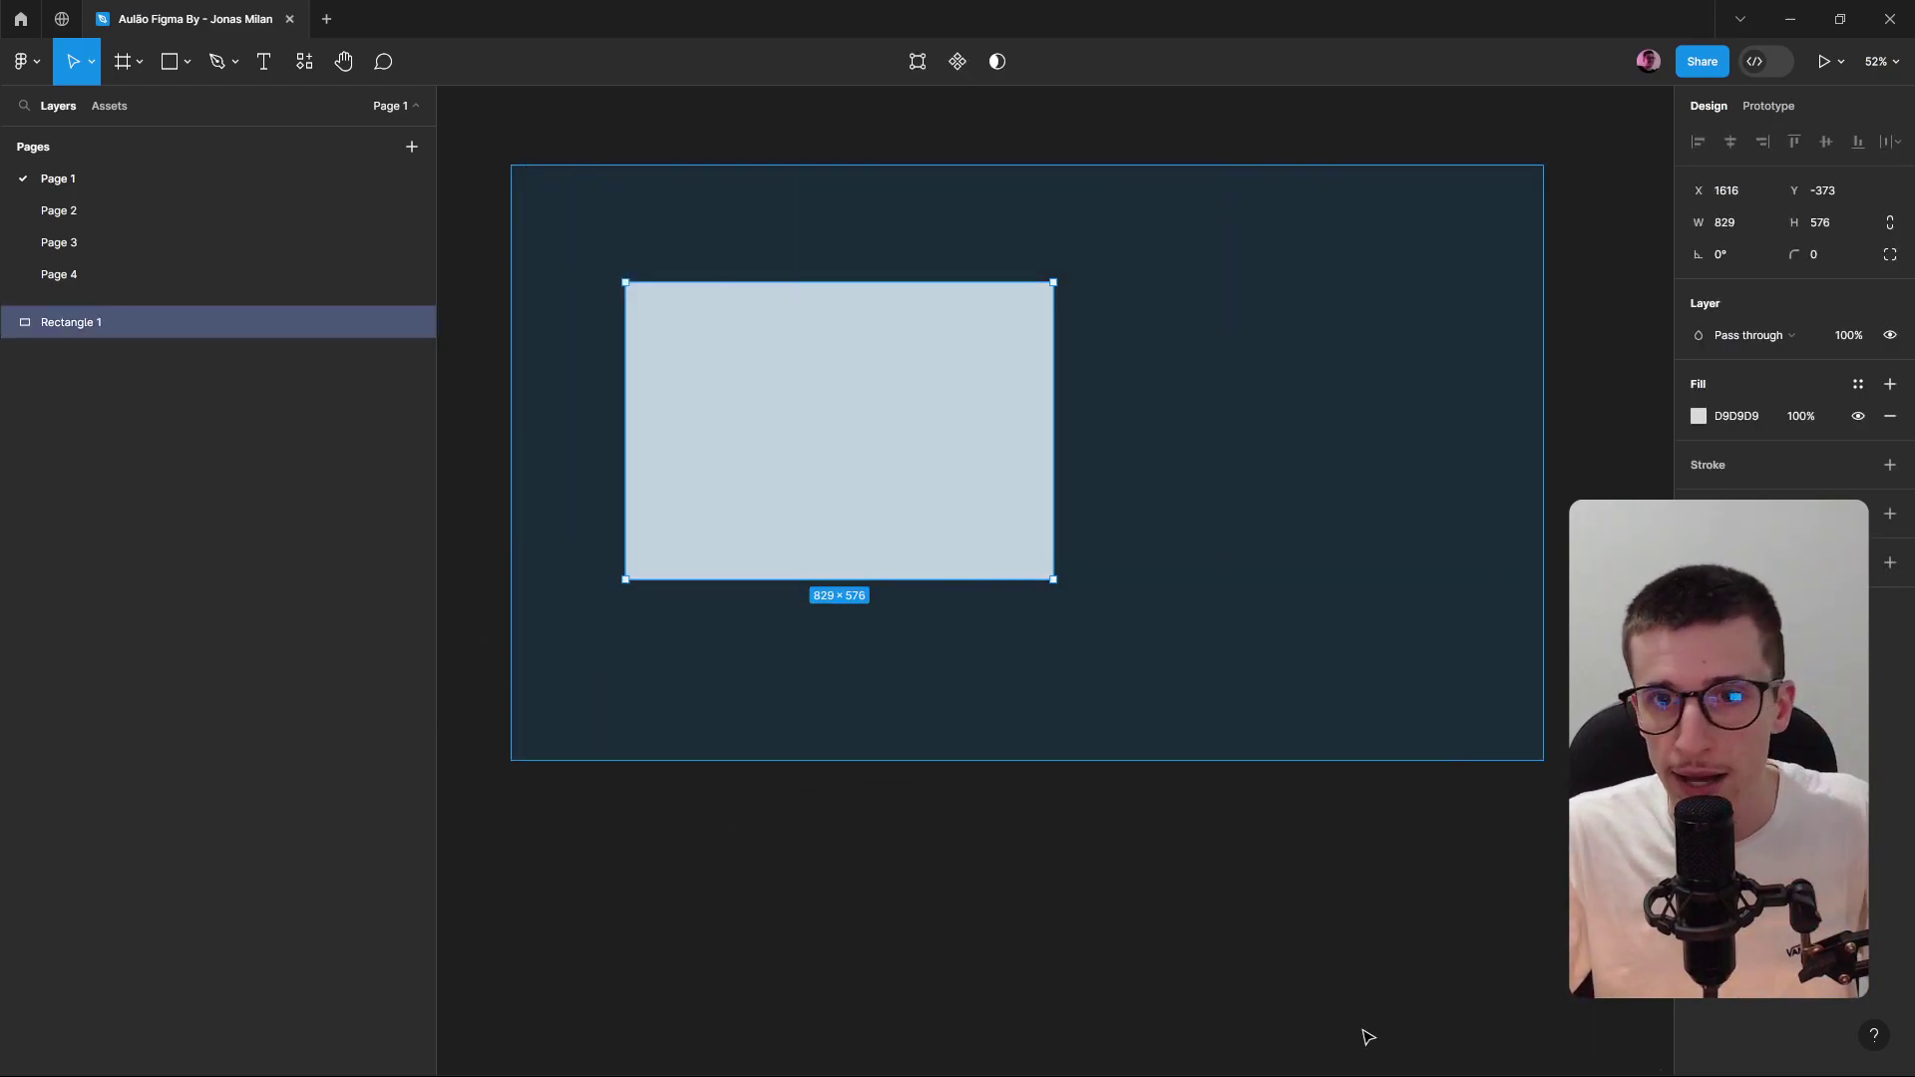
pyautogui.hscroll(2, 1437, 992)
pyautogui.scroll(-4, 1612, 1018)
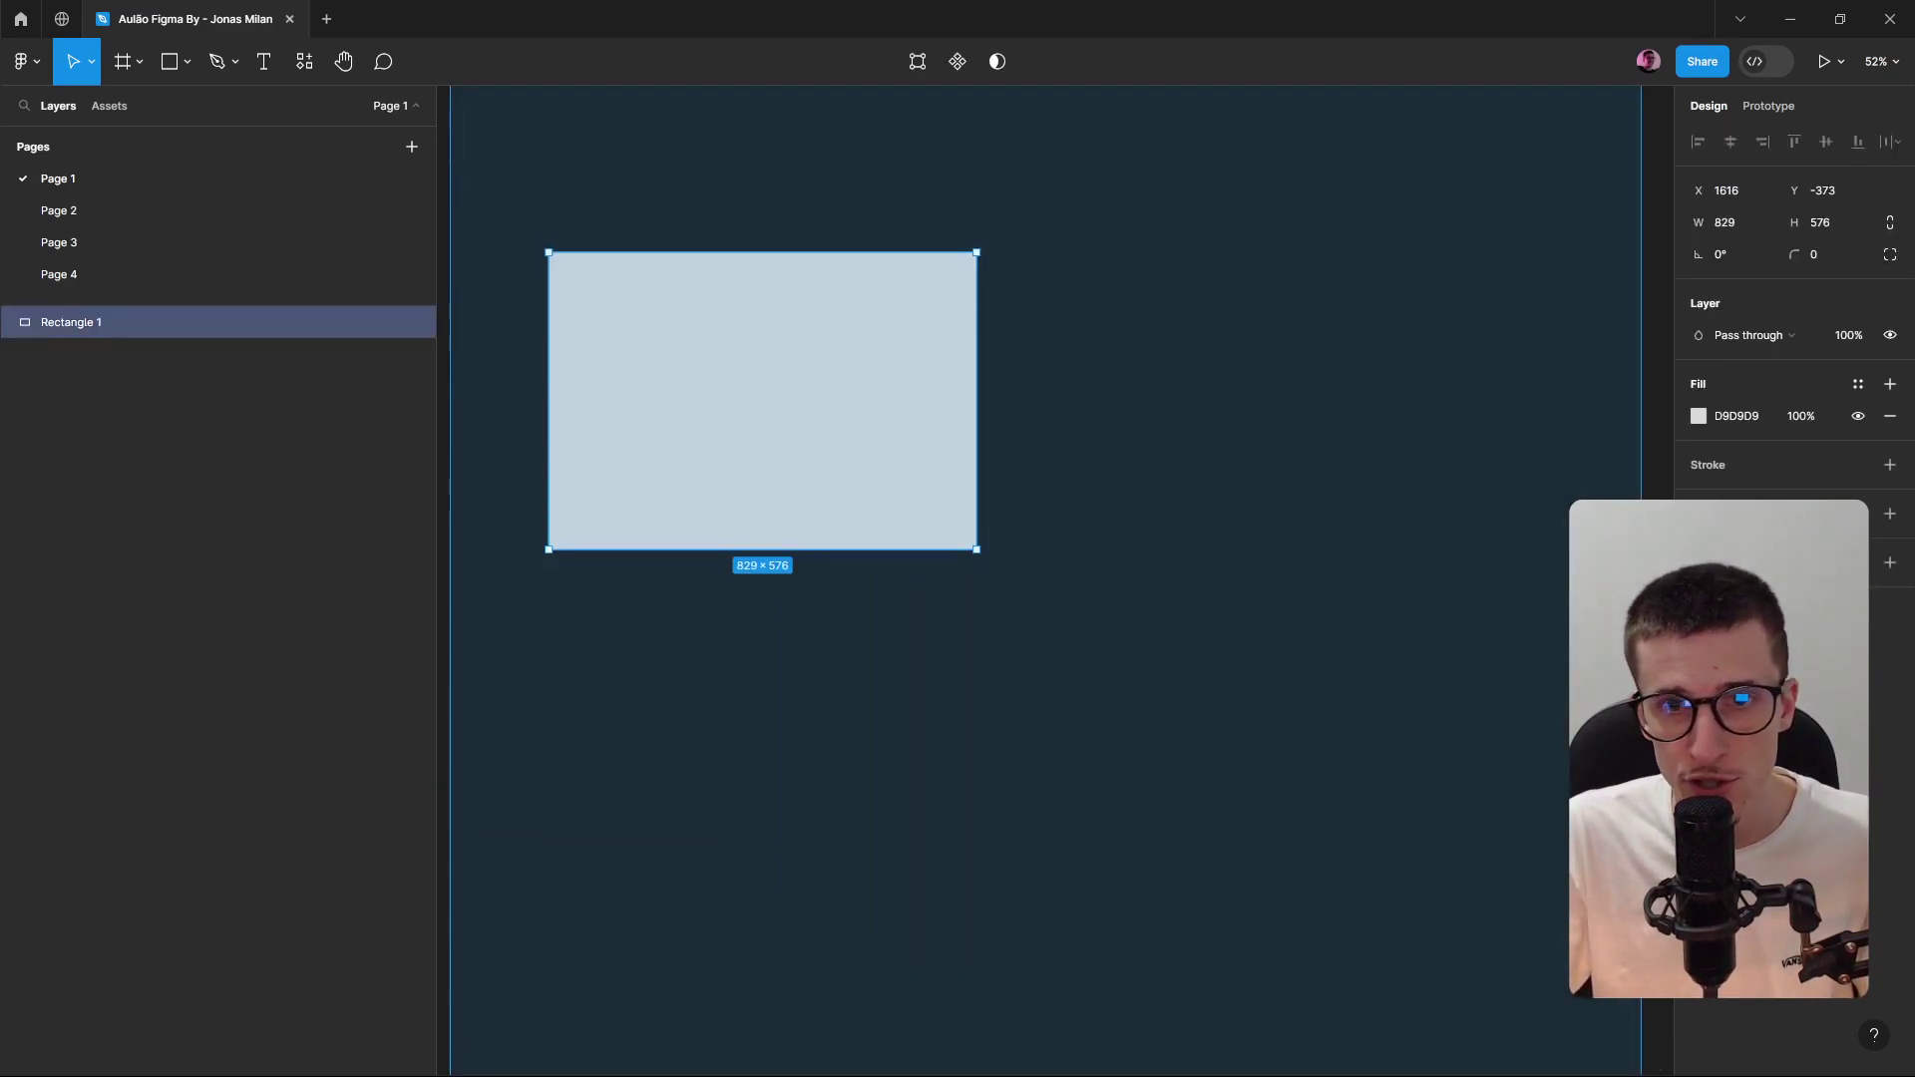
pyautogui.hscroll(2, 1612, 1017)
pyautogui.scroll(-3, 1087, 599)
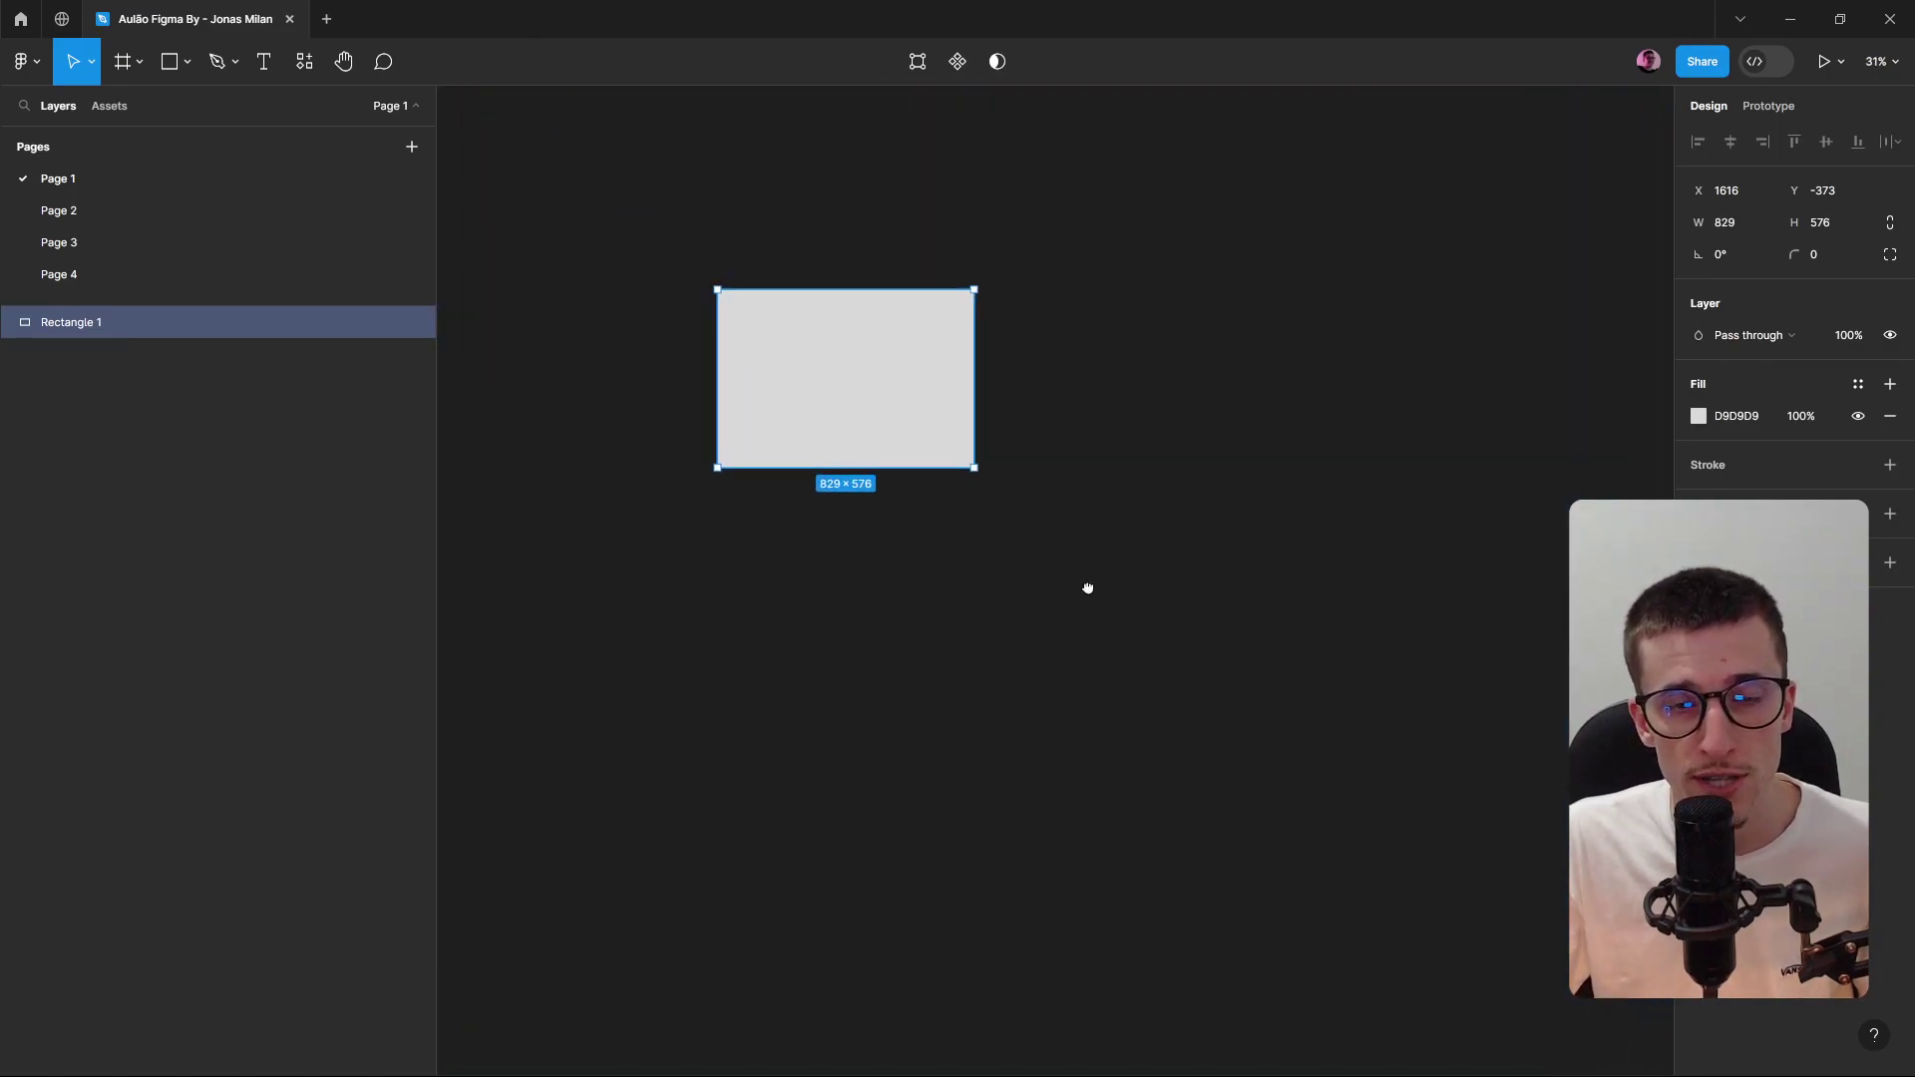
pyautogui.scroll(2, 1077, 552)
pyautogui.click(1104, 603)
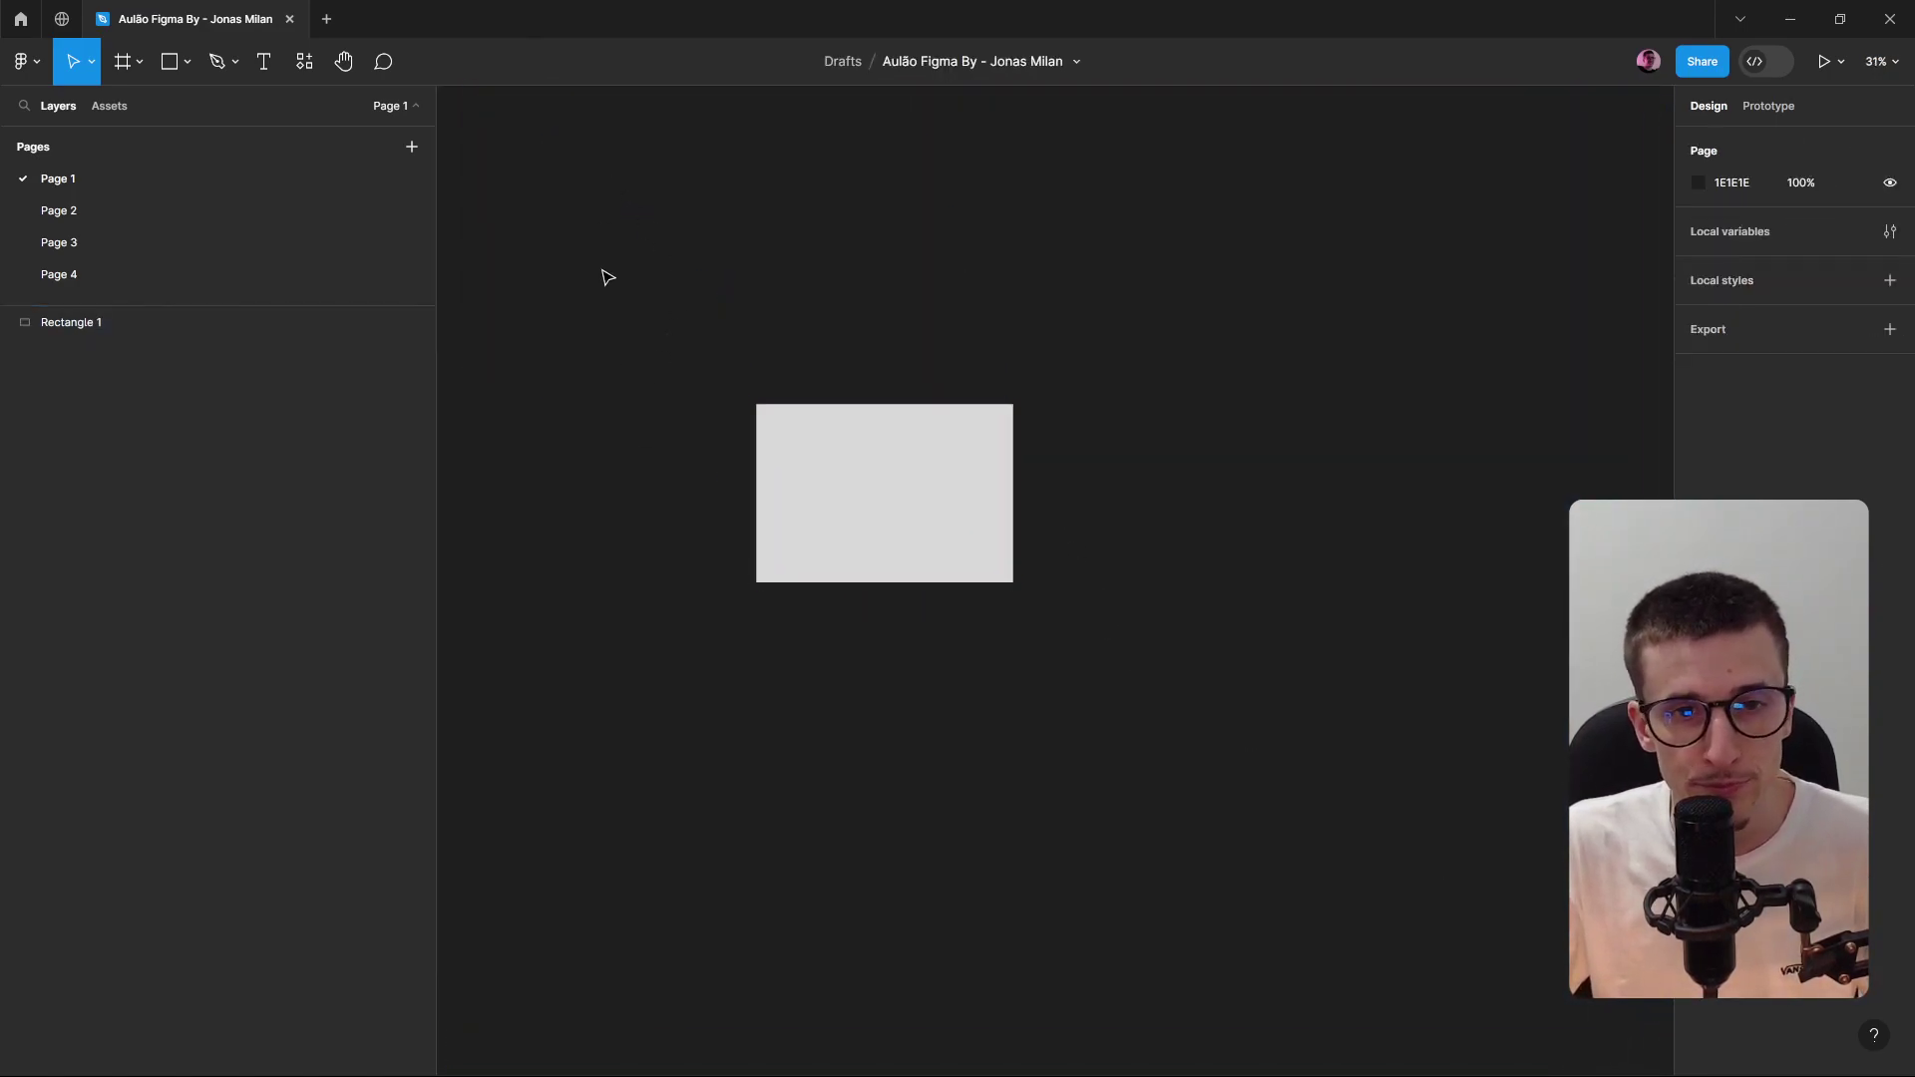
pyautogui.moveTo(606, 276); pyautogui.dragTo(1086, 842)
pyautogui.moveTo(814, 835); pyautogui.dragTo(1095, 343)
pyautogui.click(925, 269)
# Scale the rectangle down proportionally from its upper-right corner with the Scale tool.
pyautogui.click(90, 62)
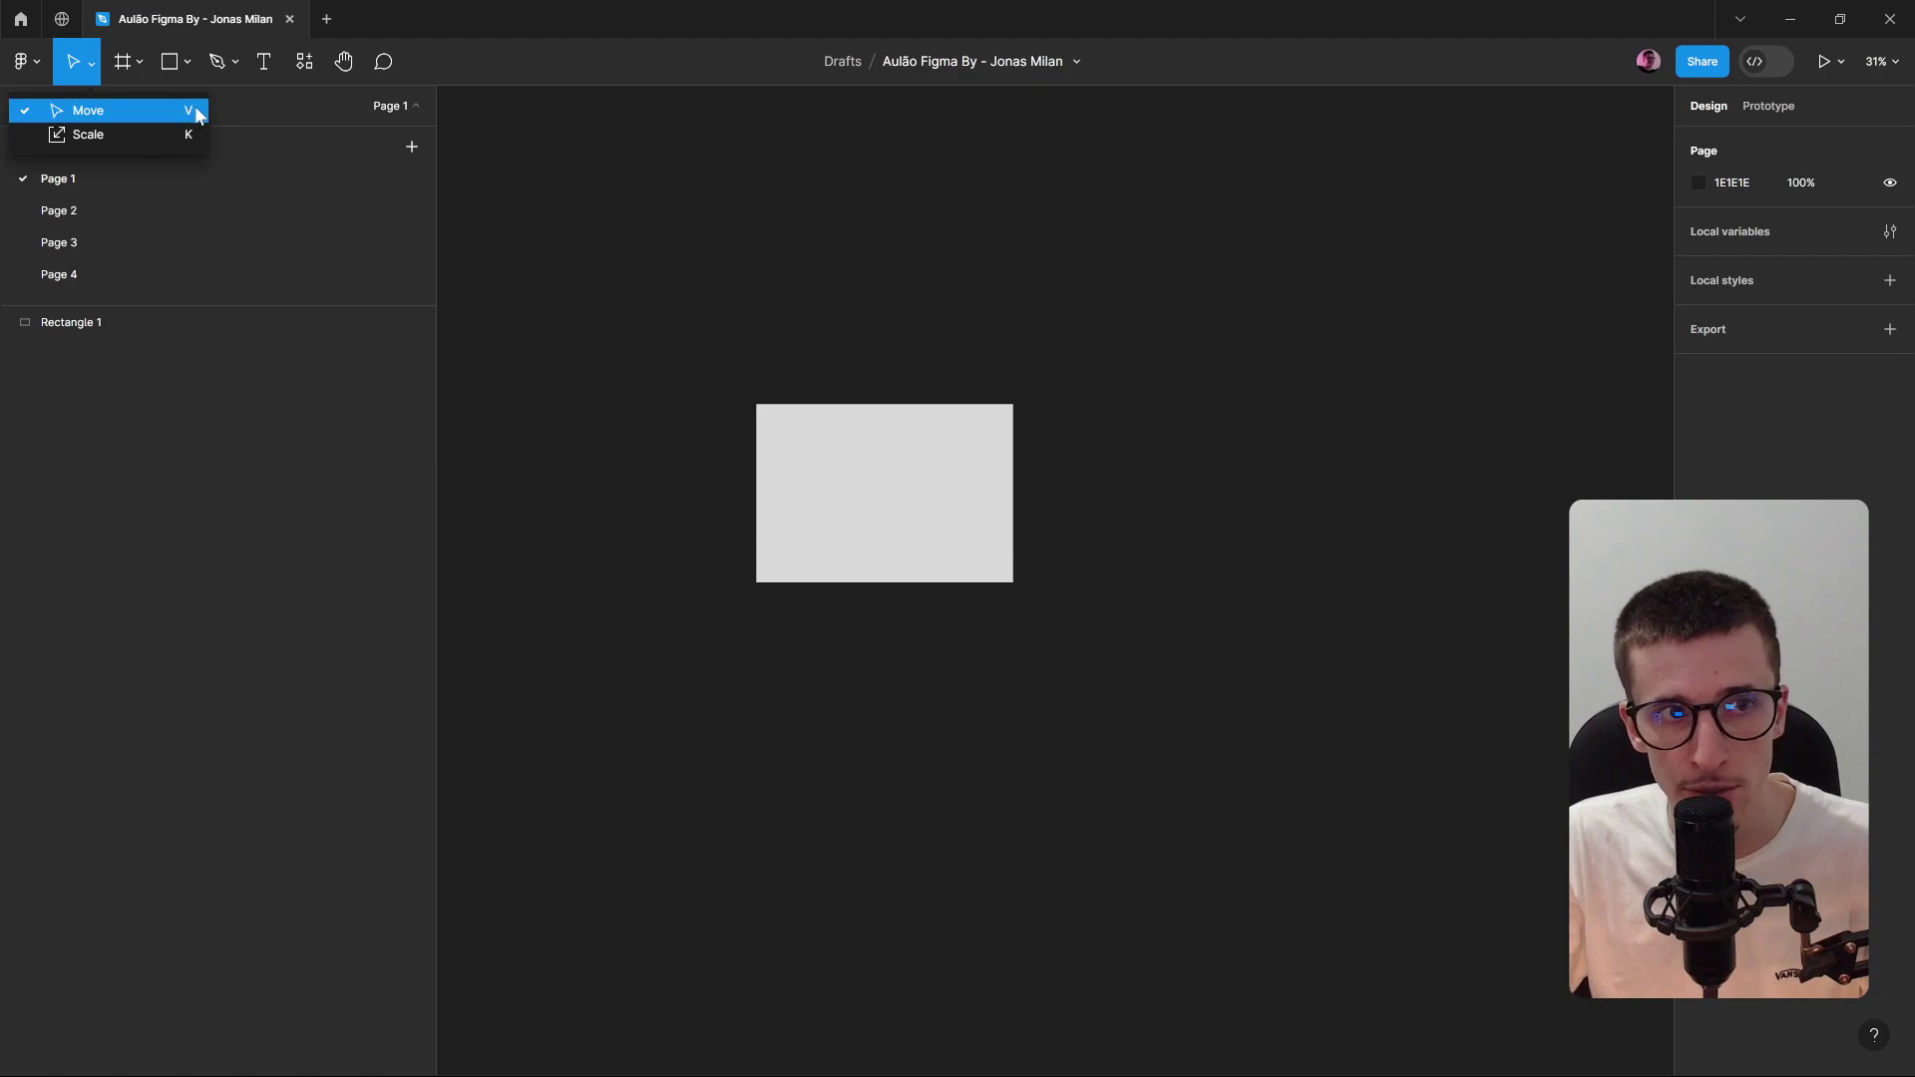
pyautogui.click(515, 257)
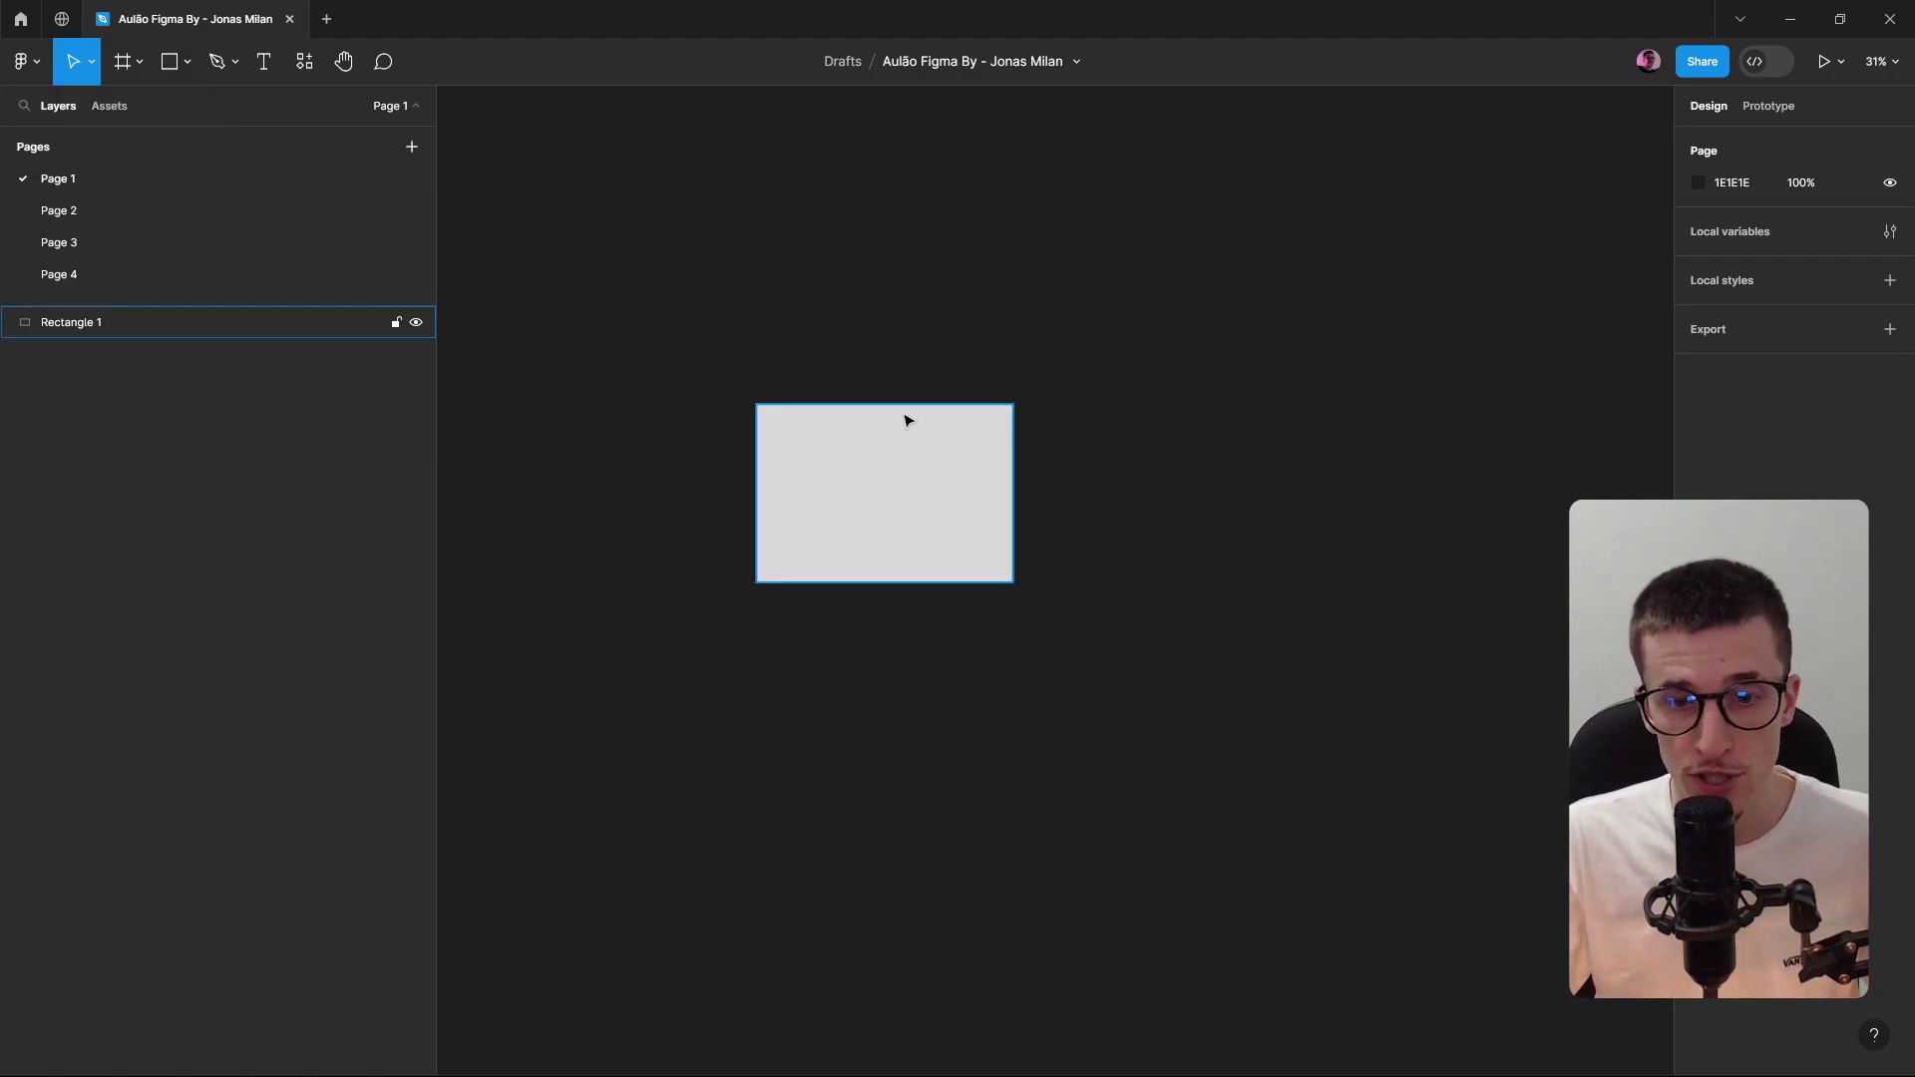
pyautogui.press('k')
pyautogui.click(1013, 405)
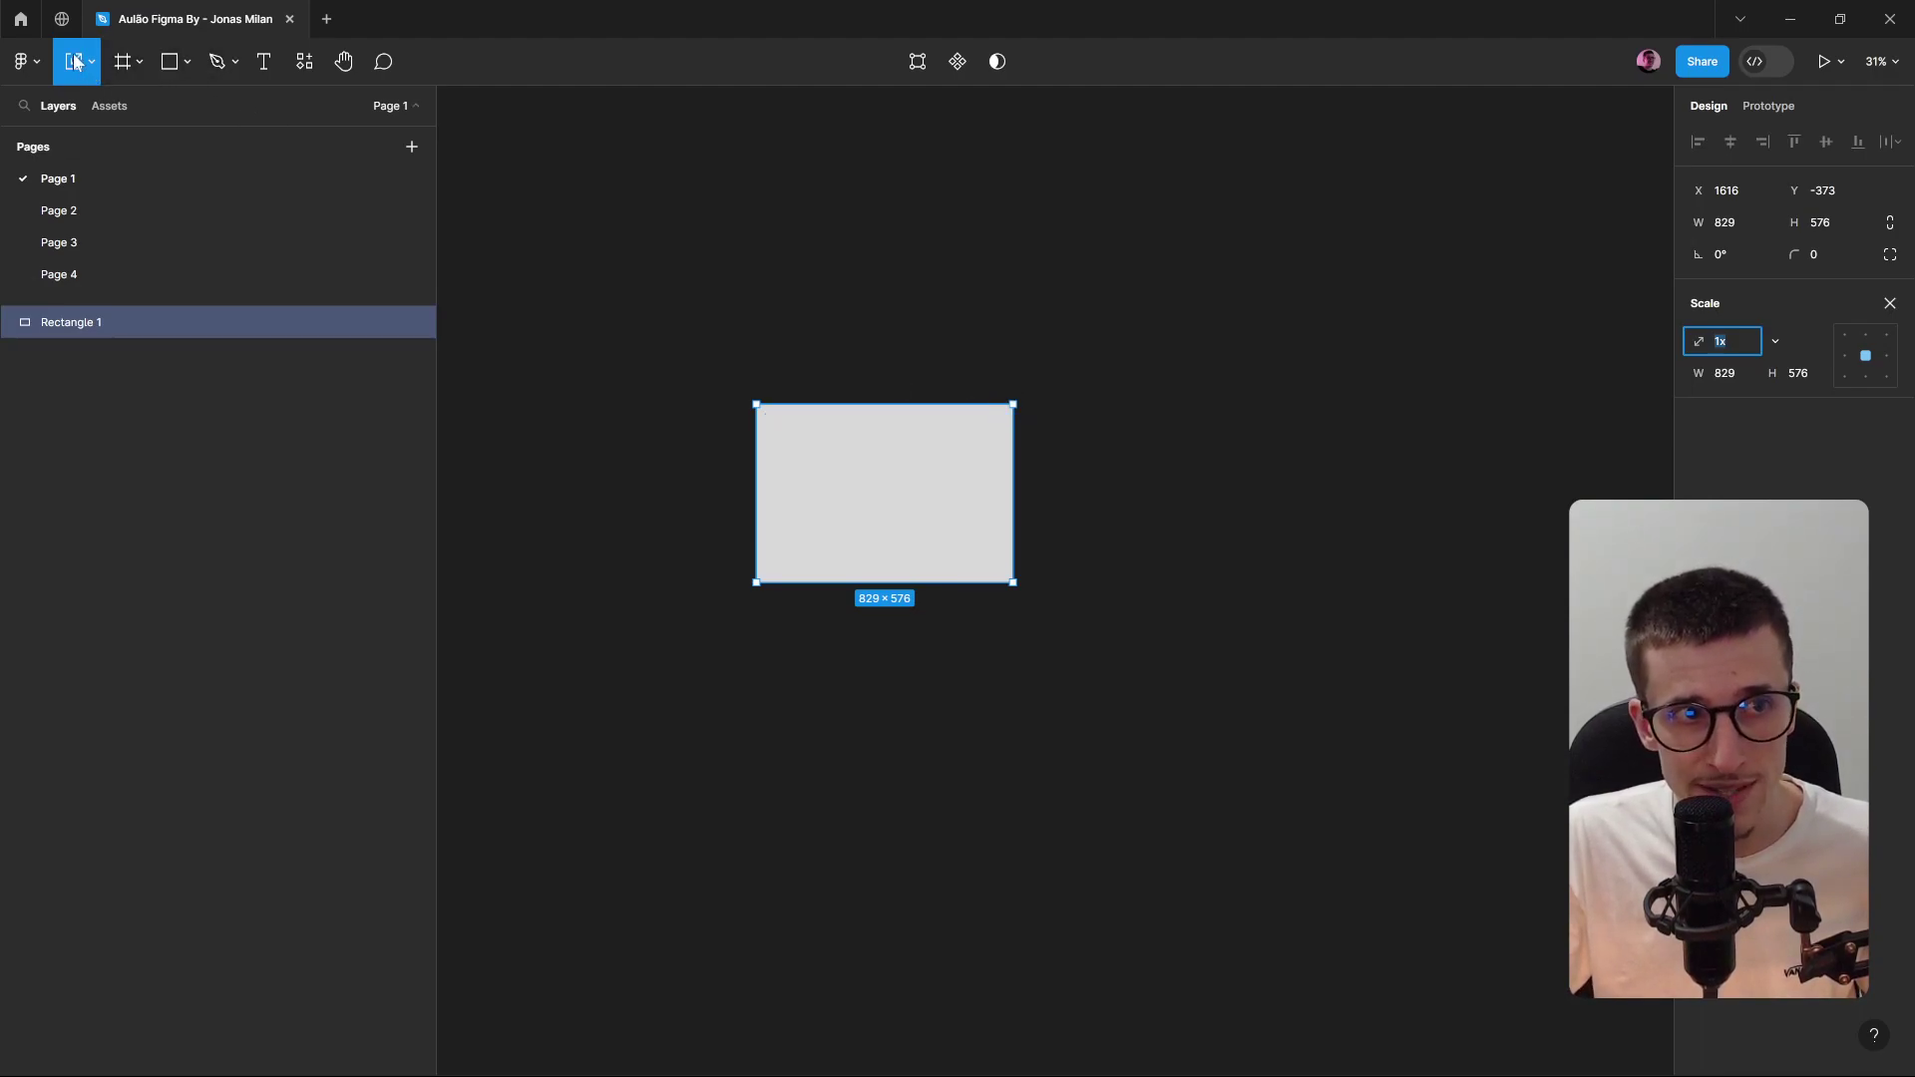
pyautogui.moveTo(1011, 403)
pyautogui.mouseDown()
pyautogui.moveTo(1233, 257)
pyautogui.moveTo(1009, 407)
pyautogui.mouseUp()
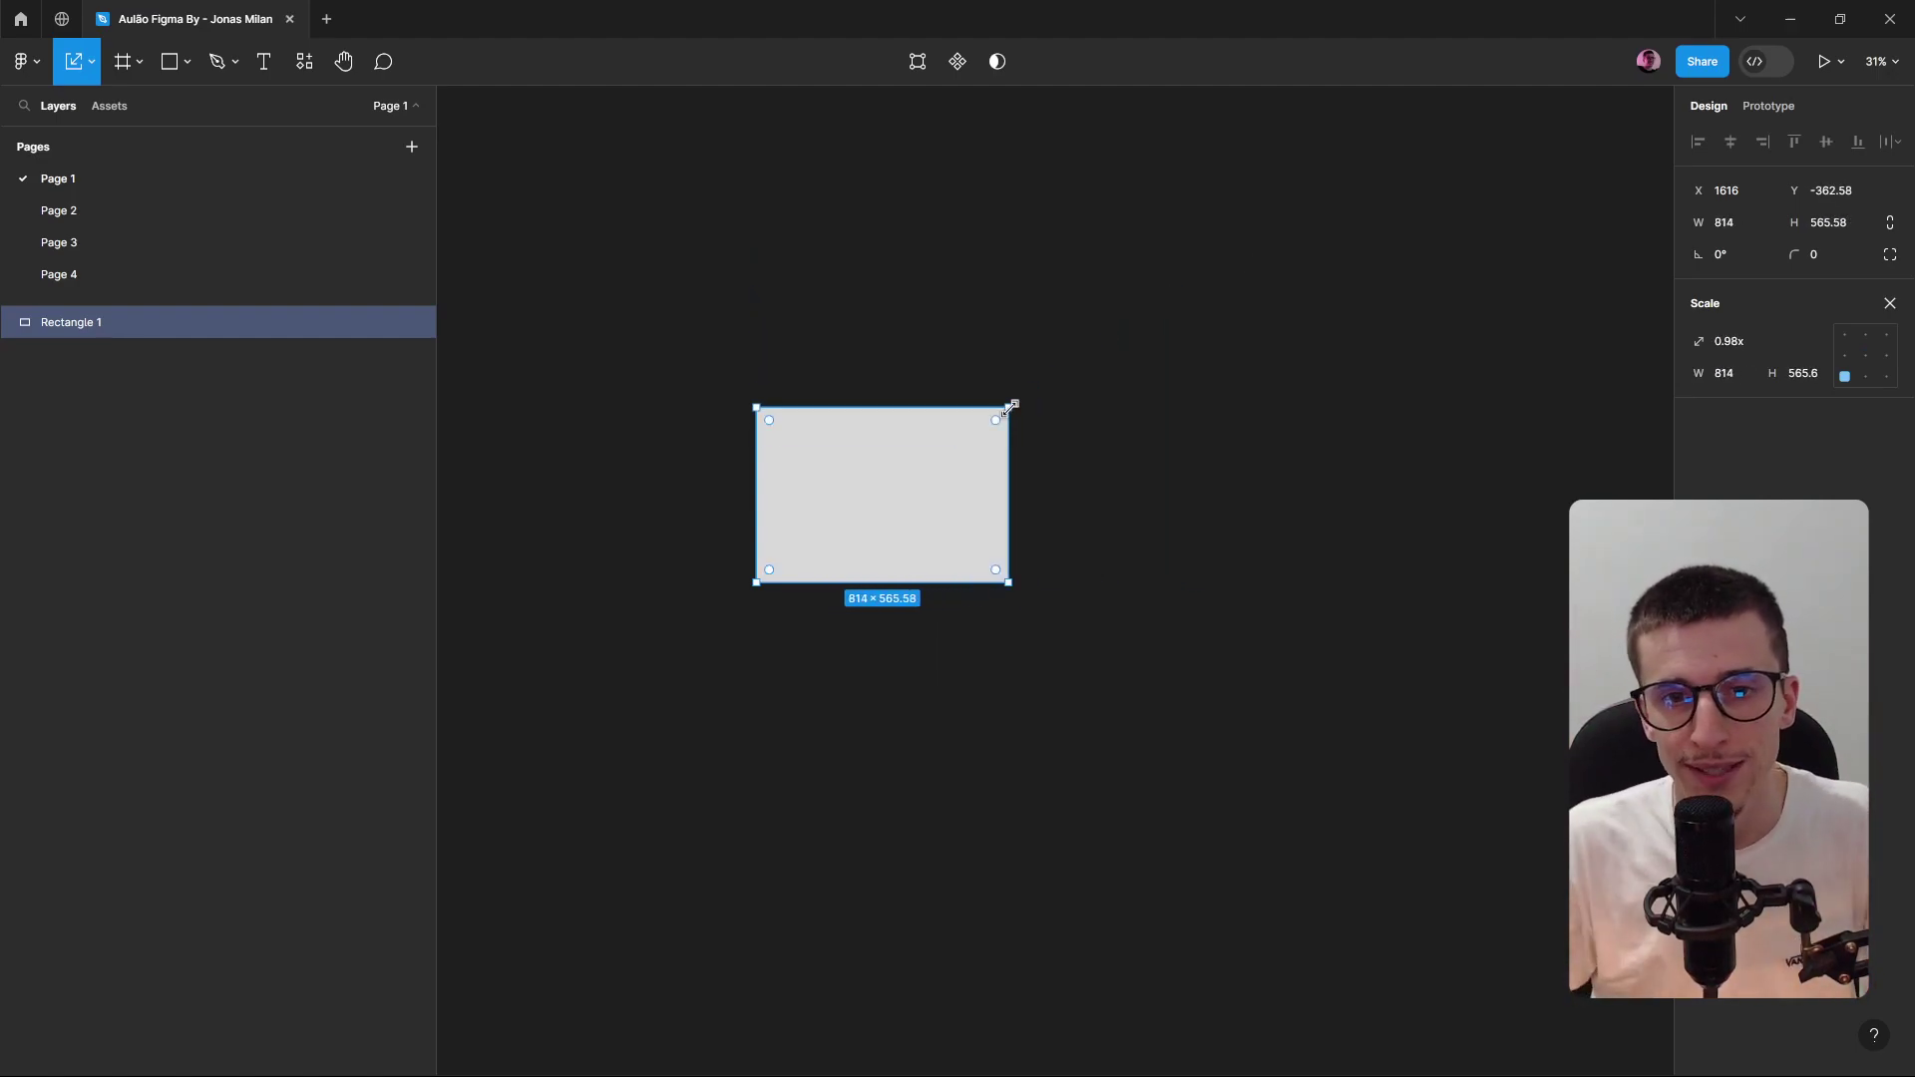
pyautogui.moveTo(1009, 406); pyautogui.dragTo(973, 431)
# Resize the rectangle freely to about 959 × 496 with the Move tool and deselect it.
pyautogui.click(91, 62)
pyautogui.click(80, 106)
pyautogui.moveTo(975, 440); pyautogui.dragTo(1054, 429)
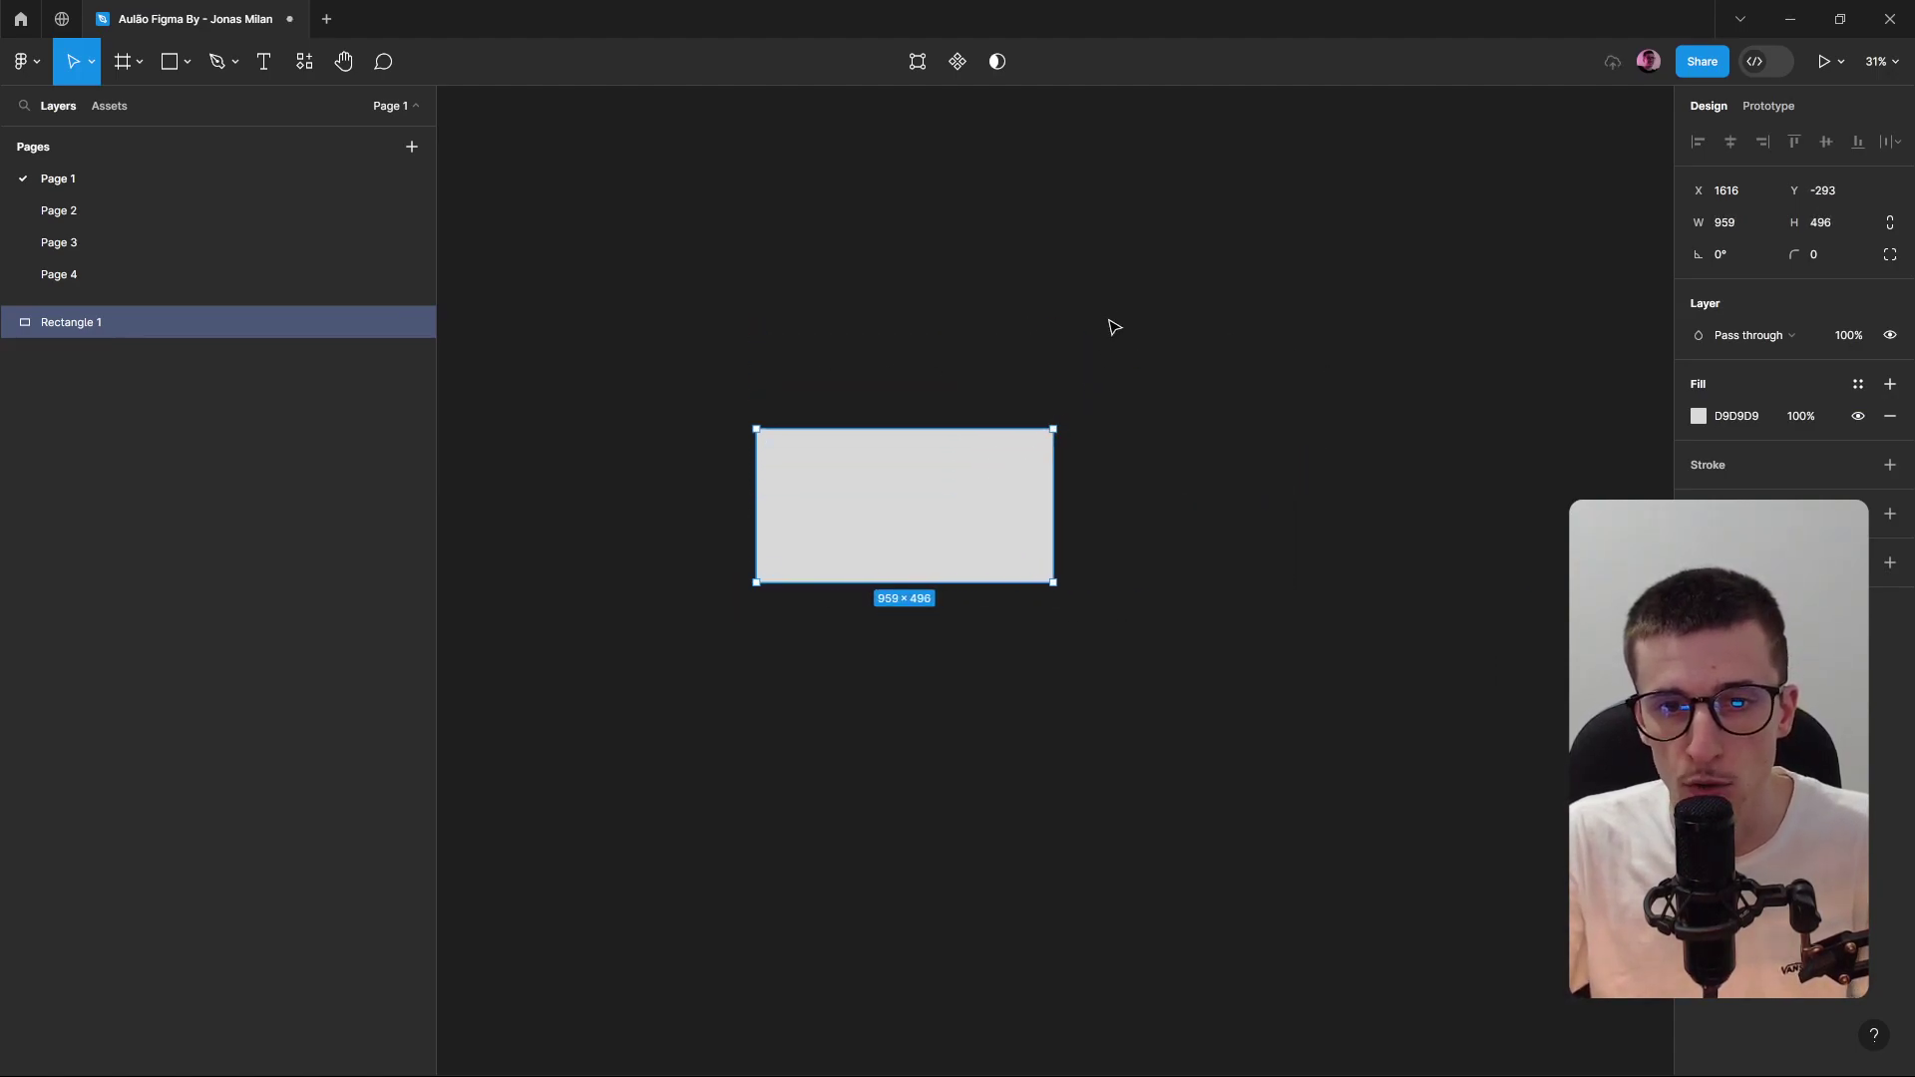
pyautogui.click(877, 376)
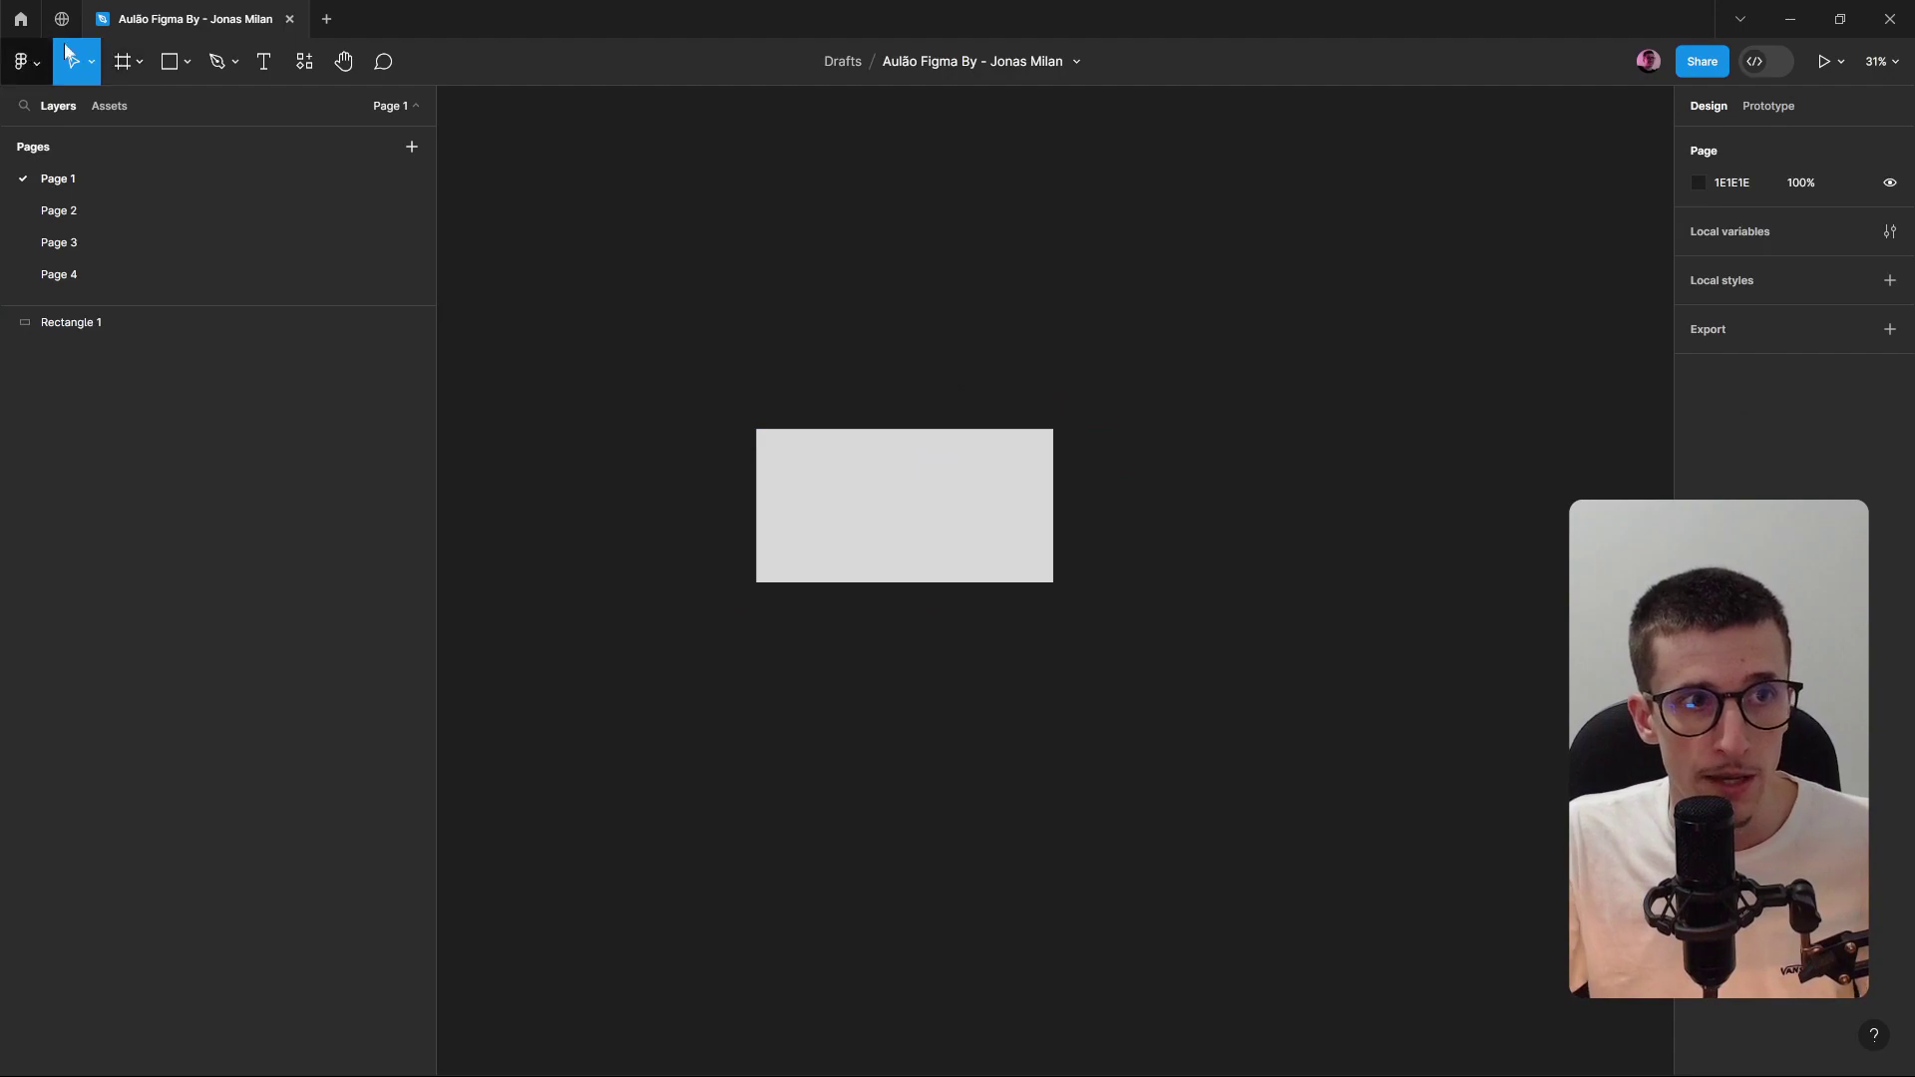
# Add an iPhone 8 preset frame on empty canvas to the right of the rectangle.
pyautogui.click(121, 62)
pyautogui.hscroll(6, 761, 445)
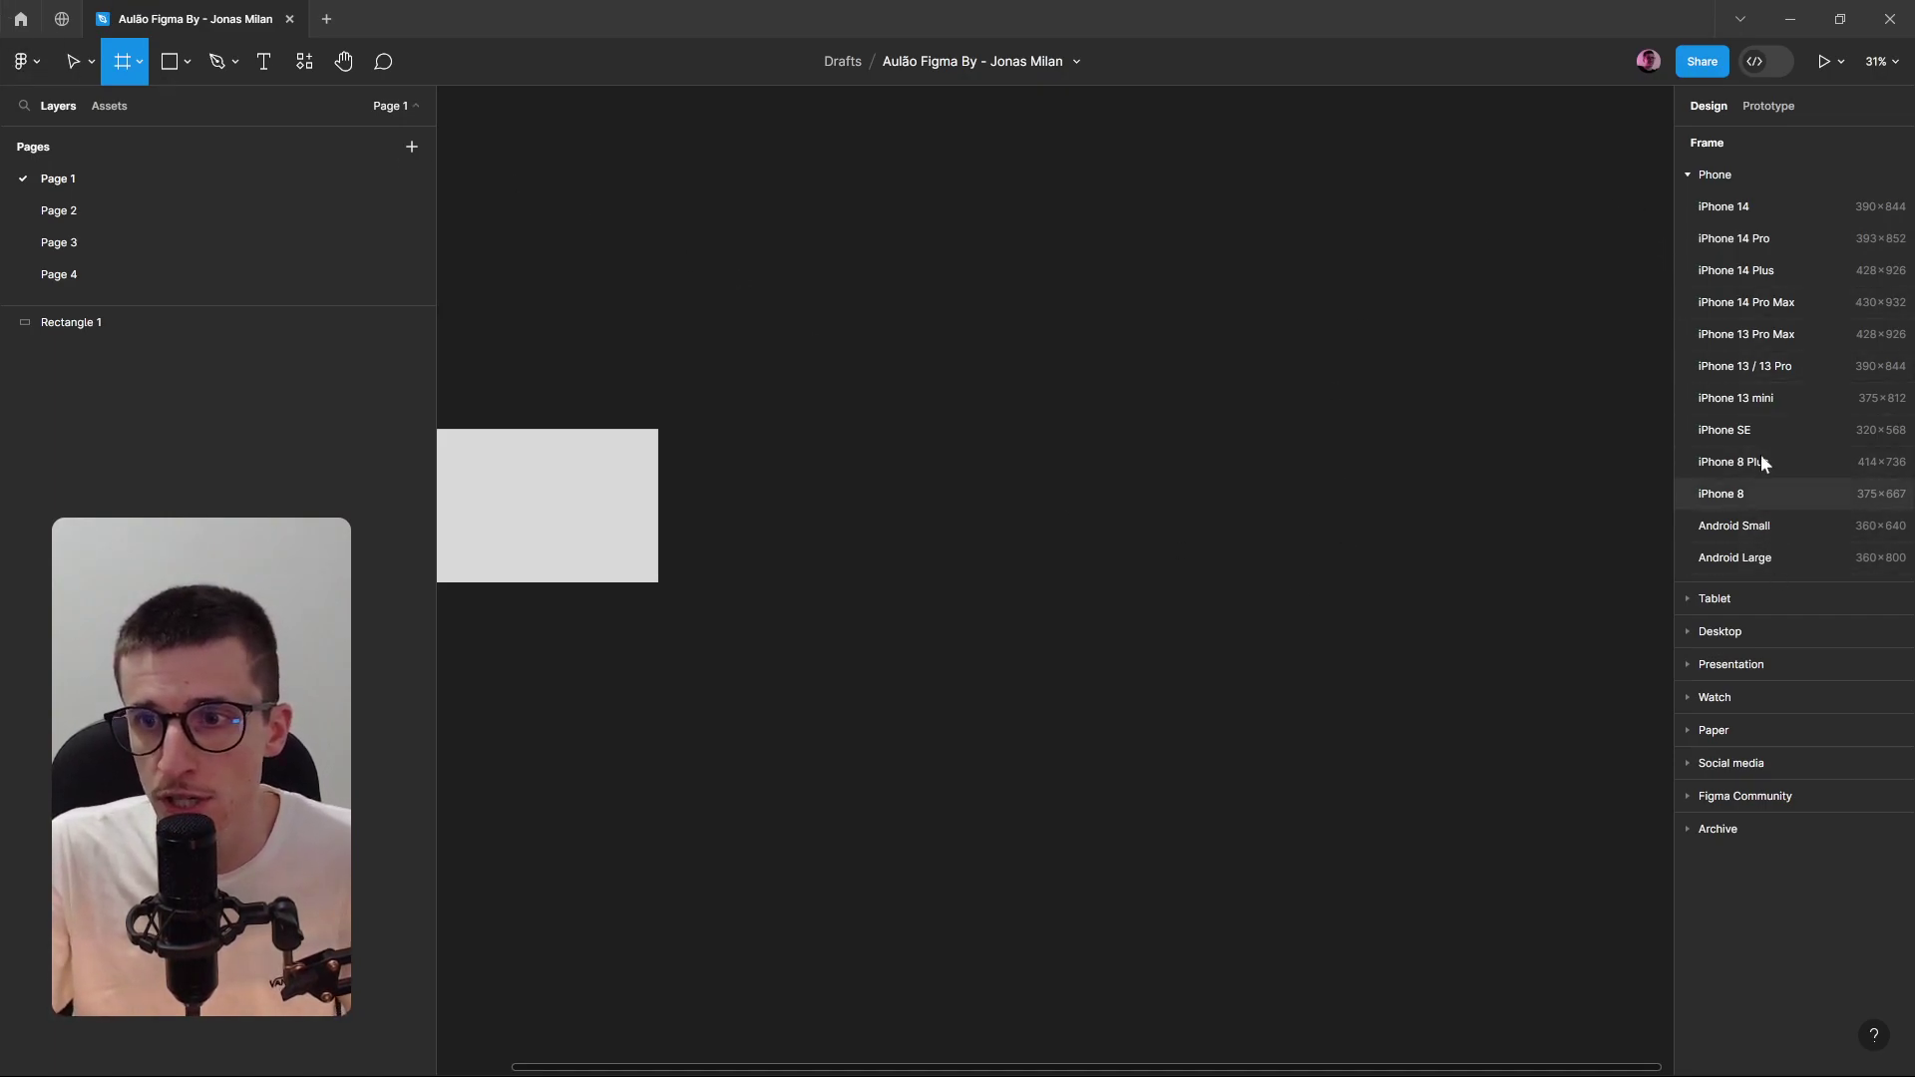
pyautogui.click(1763, 495)
pyautogui.moveTo(1020, 577); pyautogui.dragTo(913, 457)
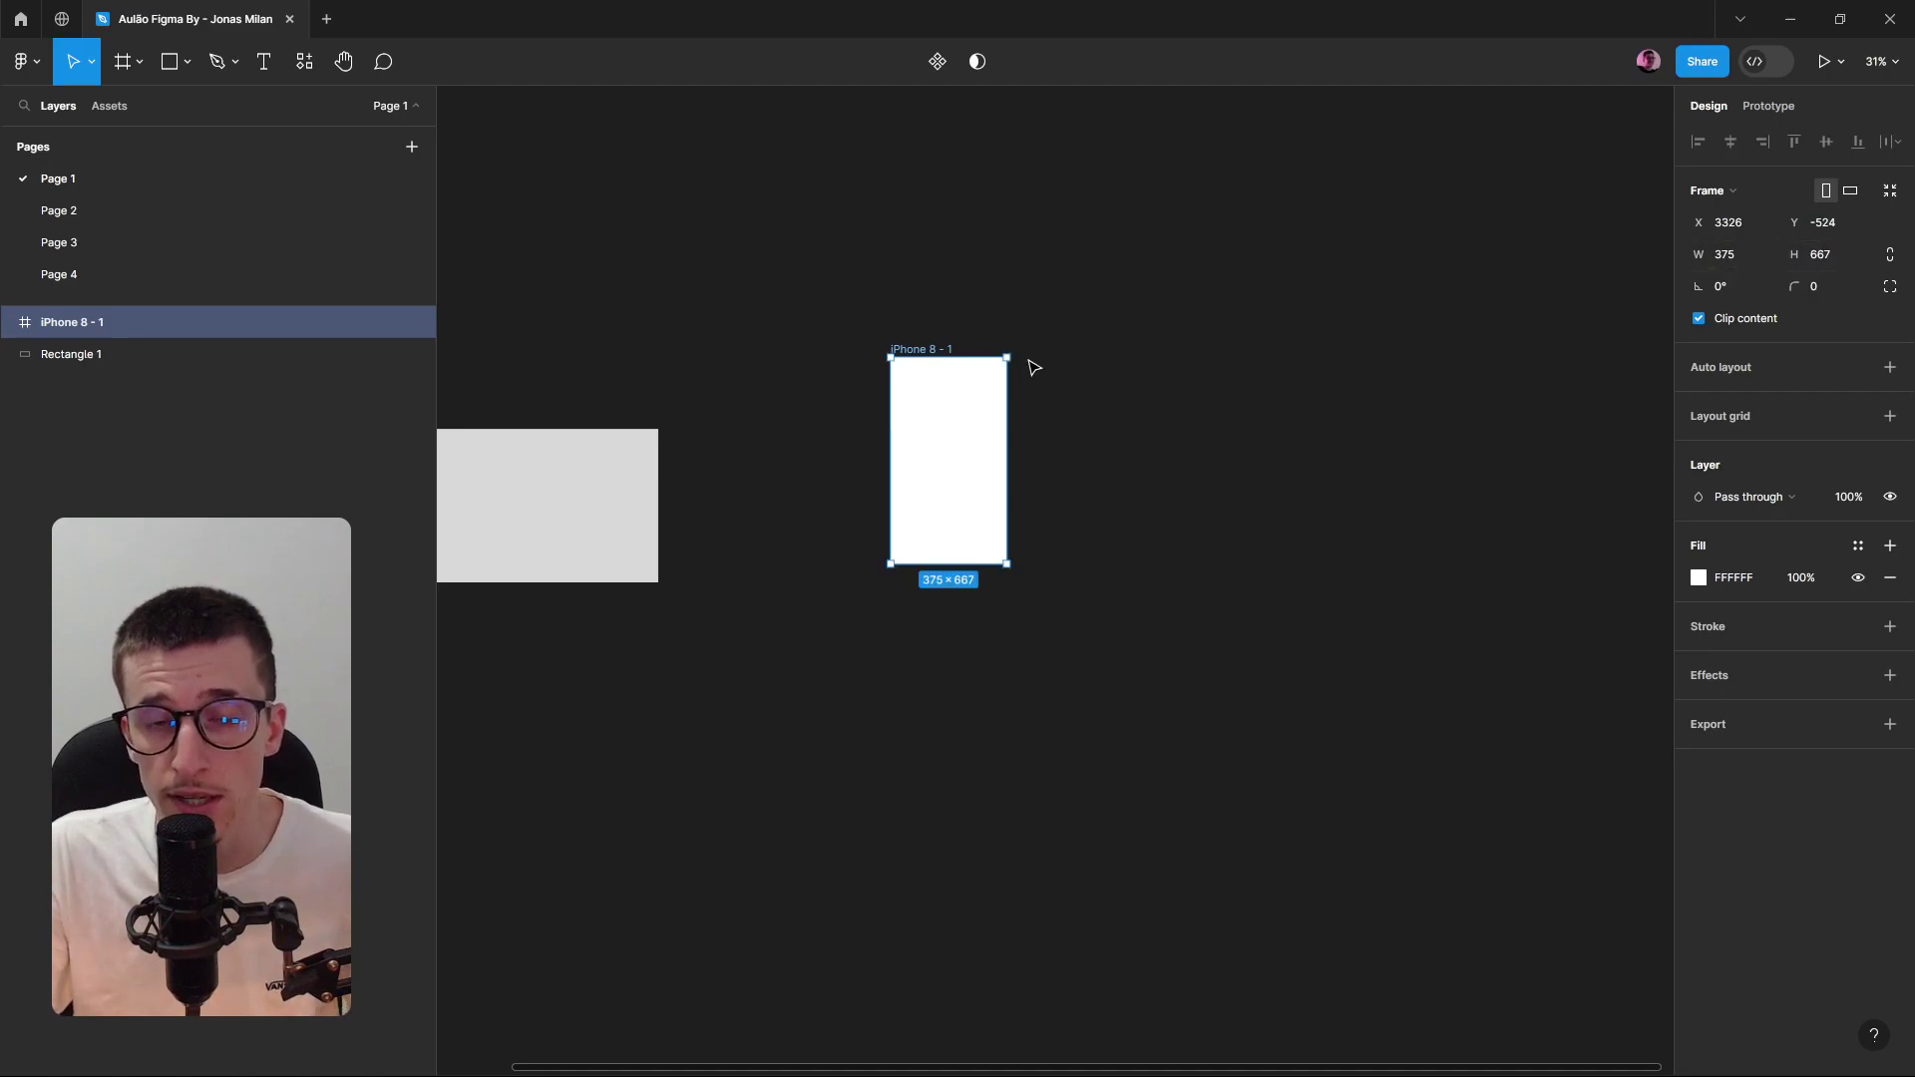
pyautogui.click(935, 340)
pyautogui.click(911, 364)
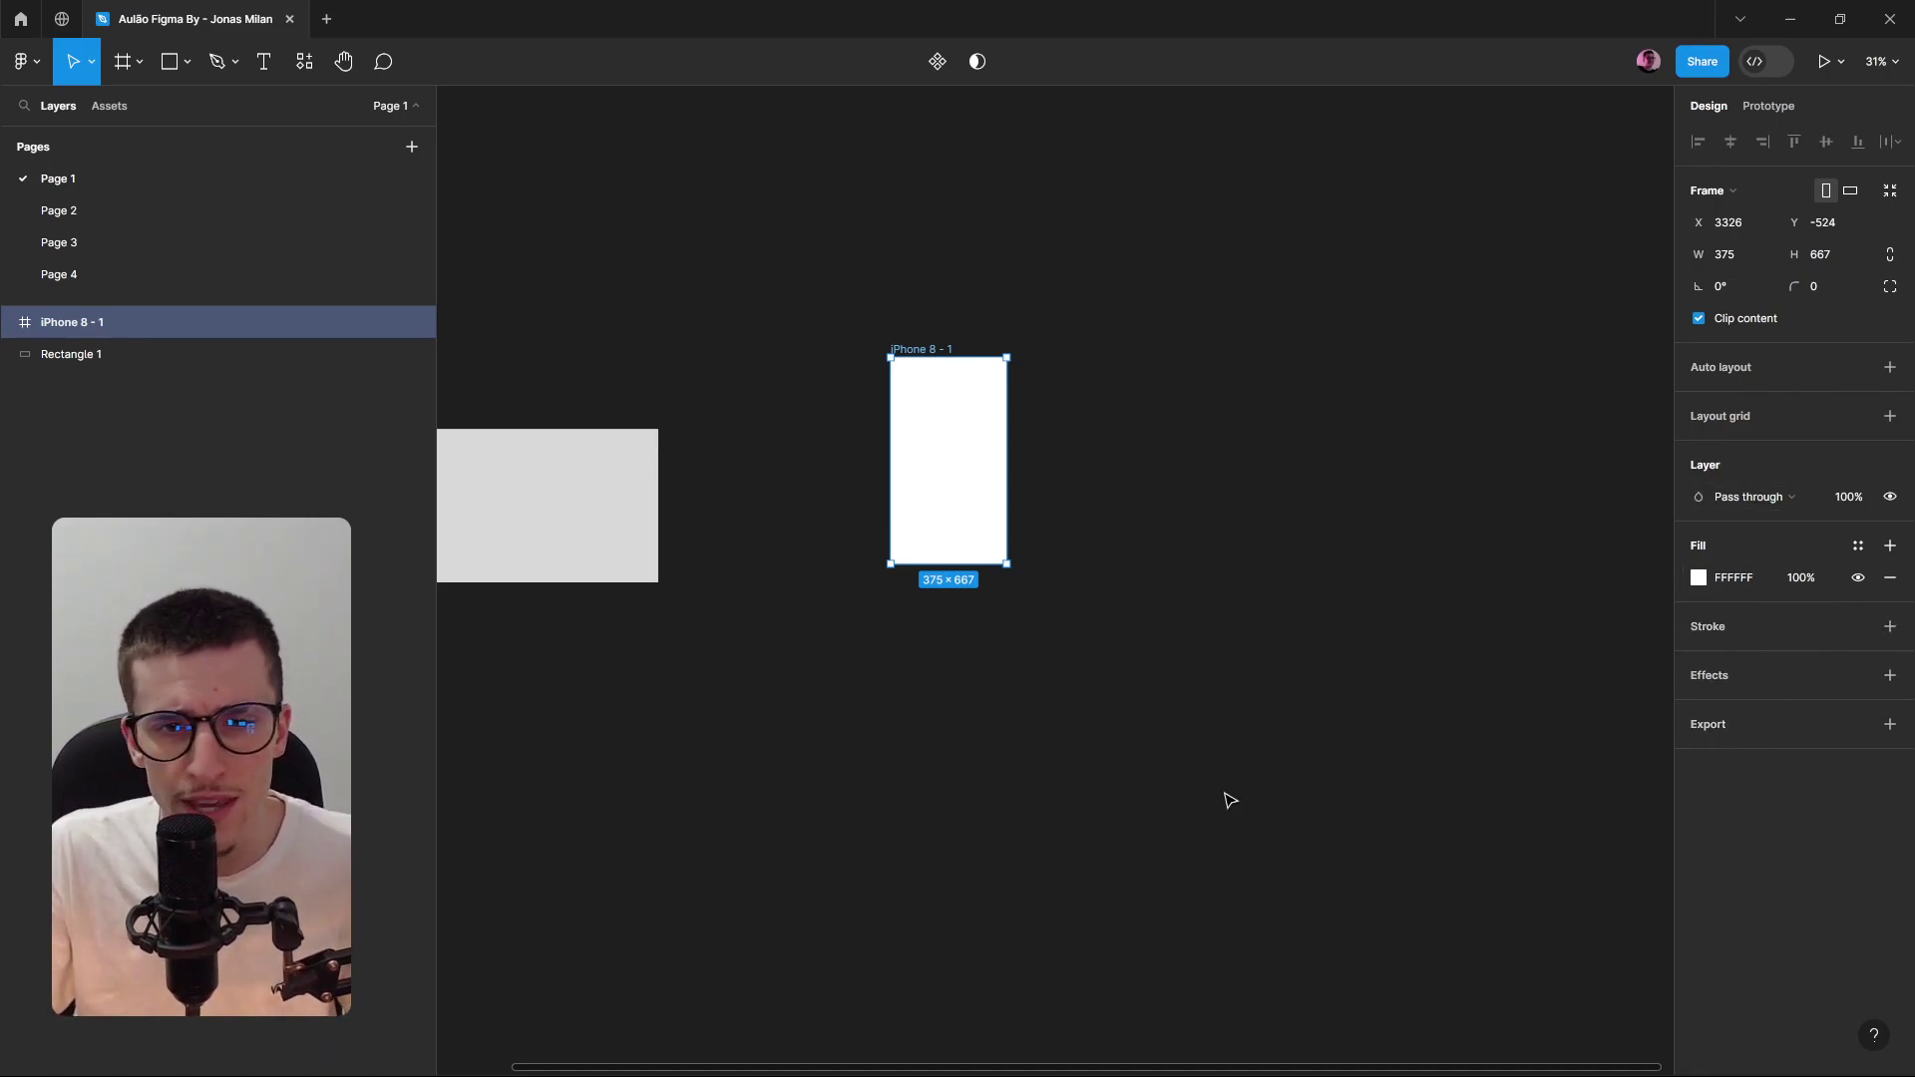
pyautogui.click(1157, 781)
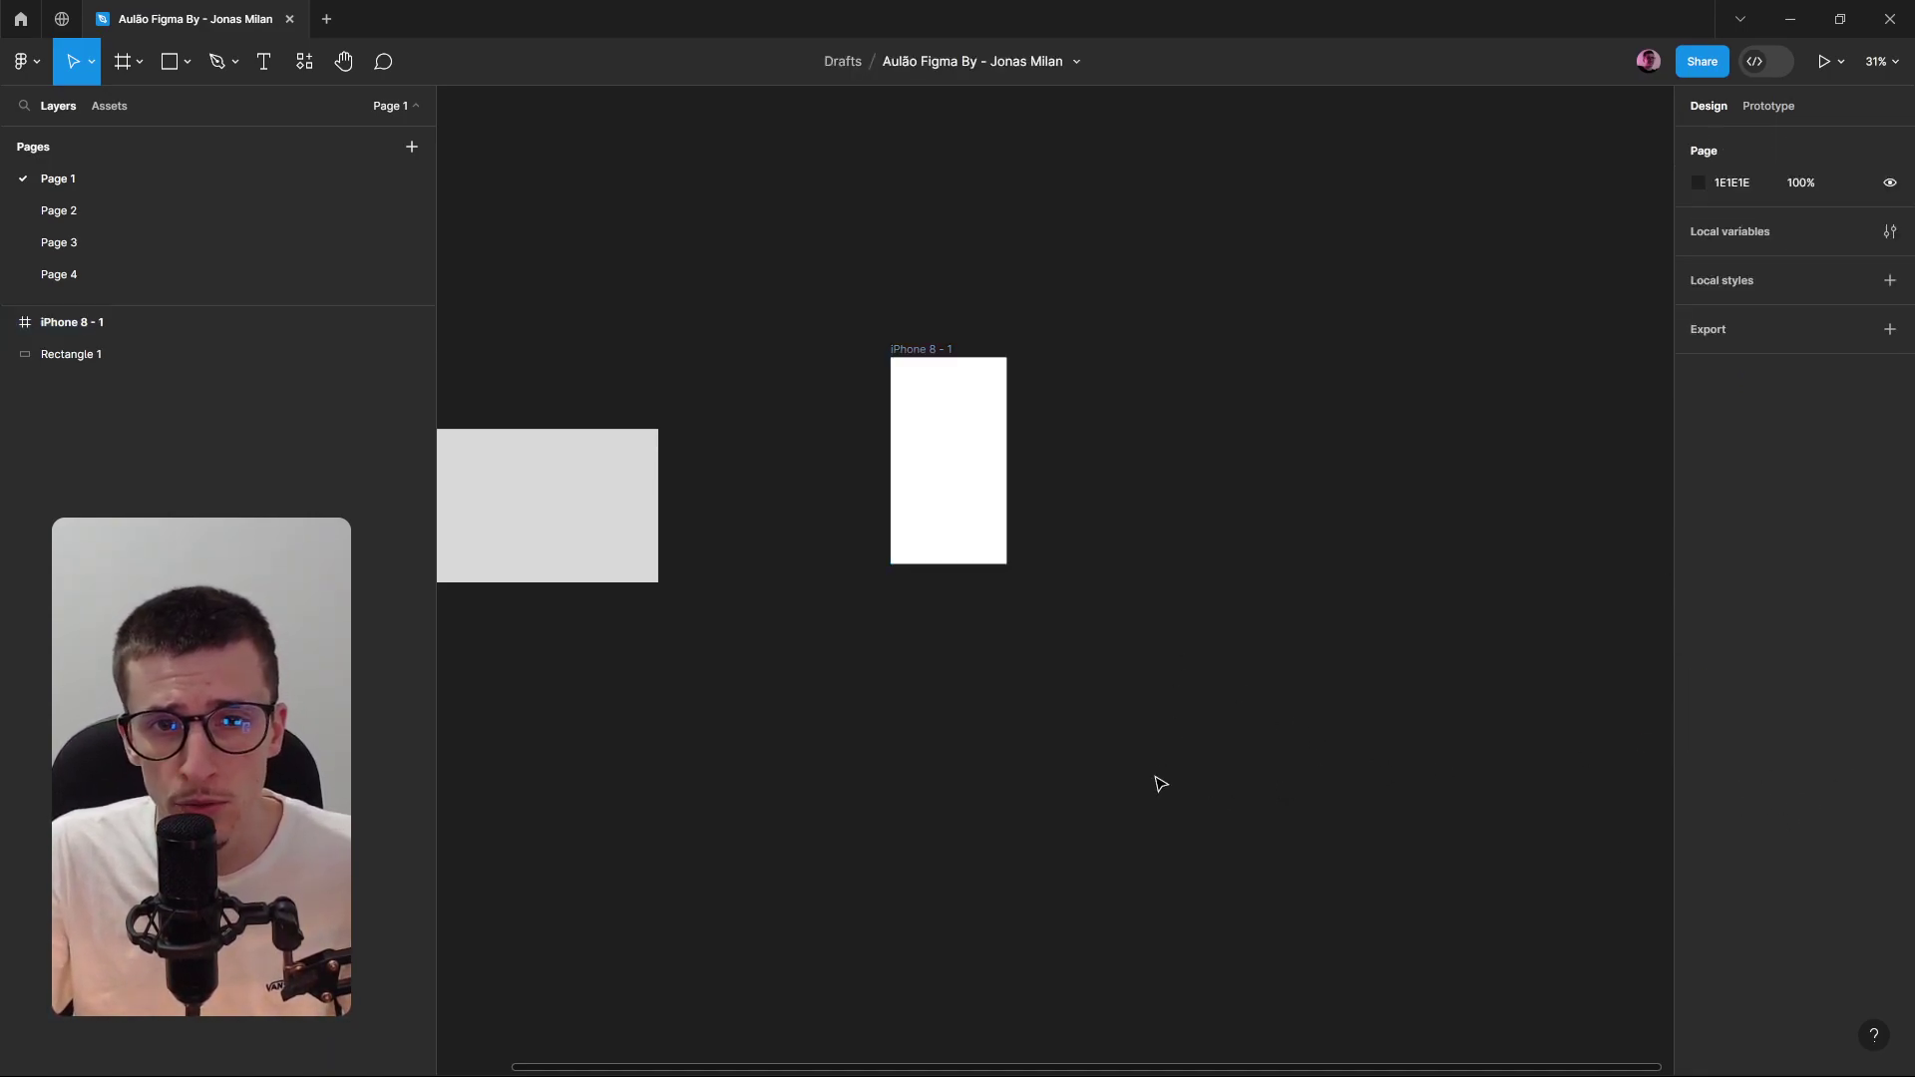
# Examine the iPhone 8 frame up close and its frame properties.
pyautogui.click(914, 354)
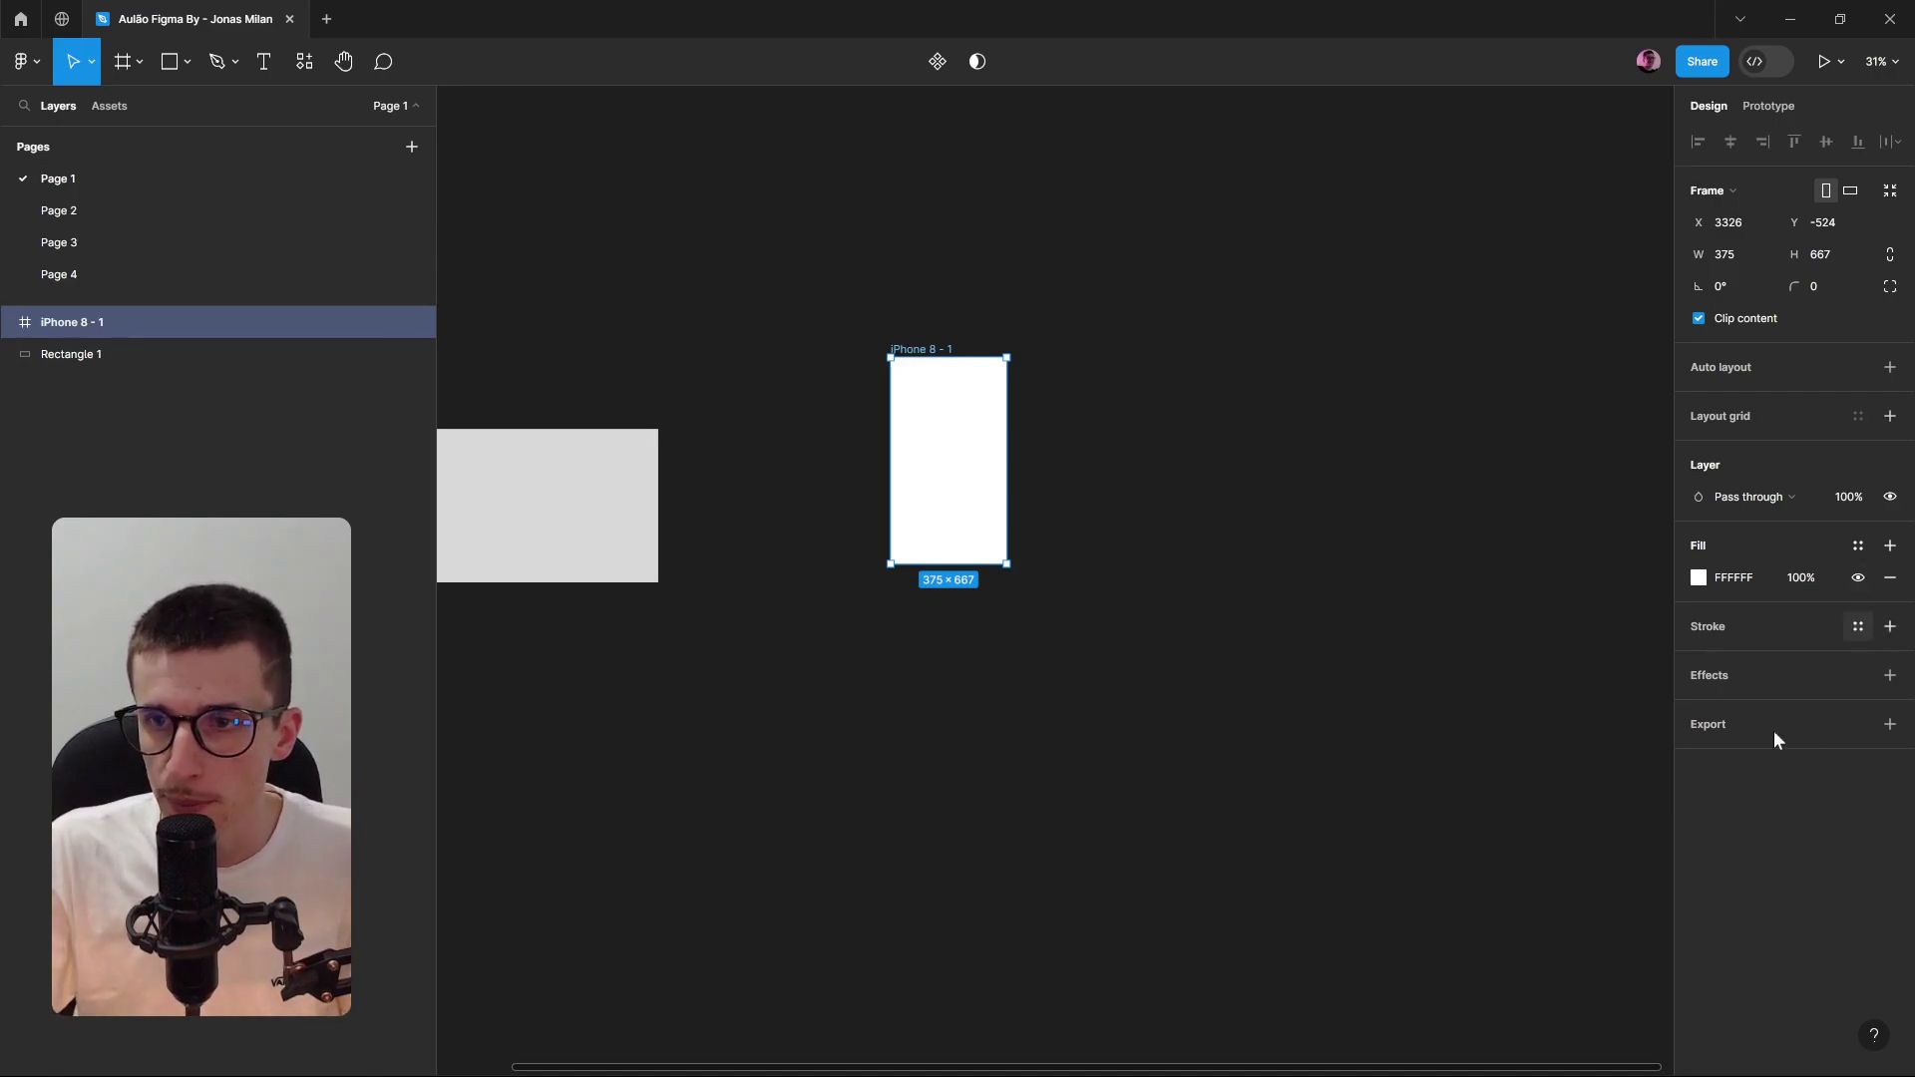
pyautogui.moveTo(1152, 286); pyautogui.dragTo(828, 661)
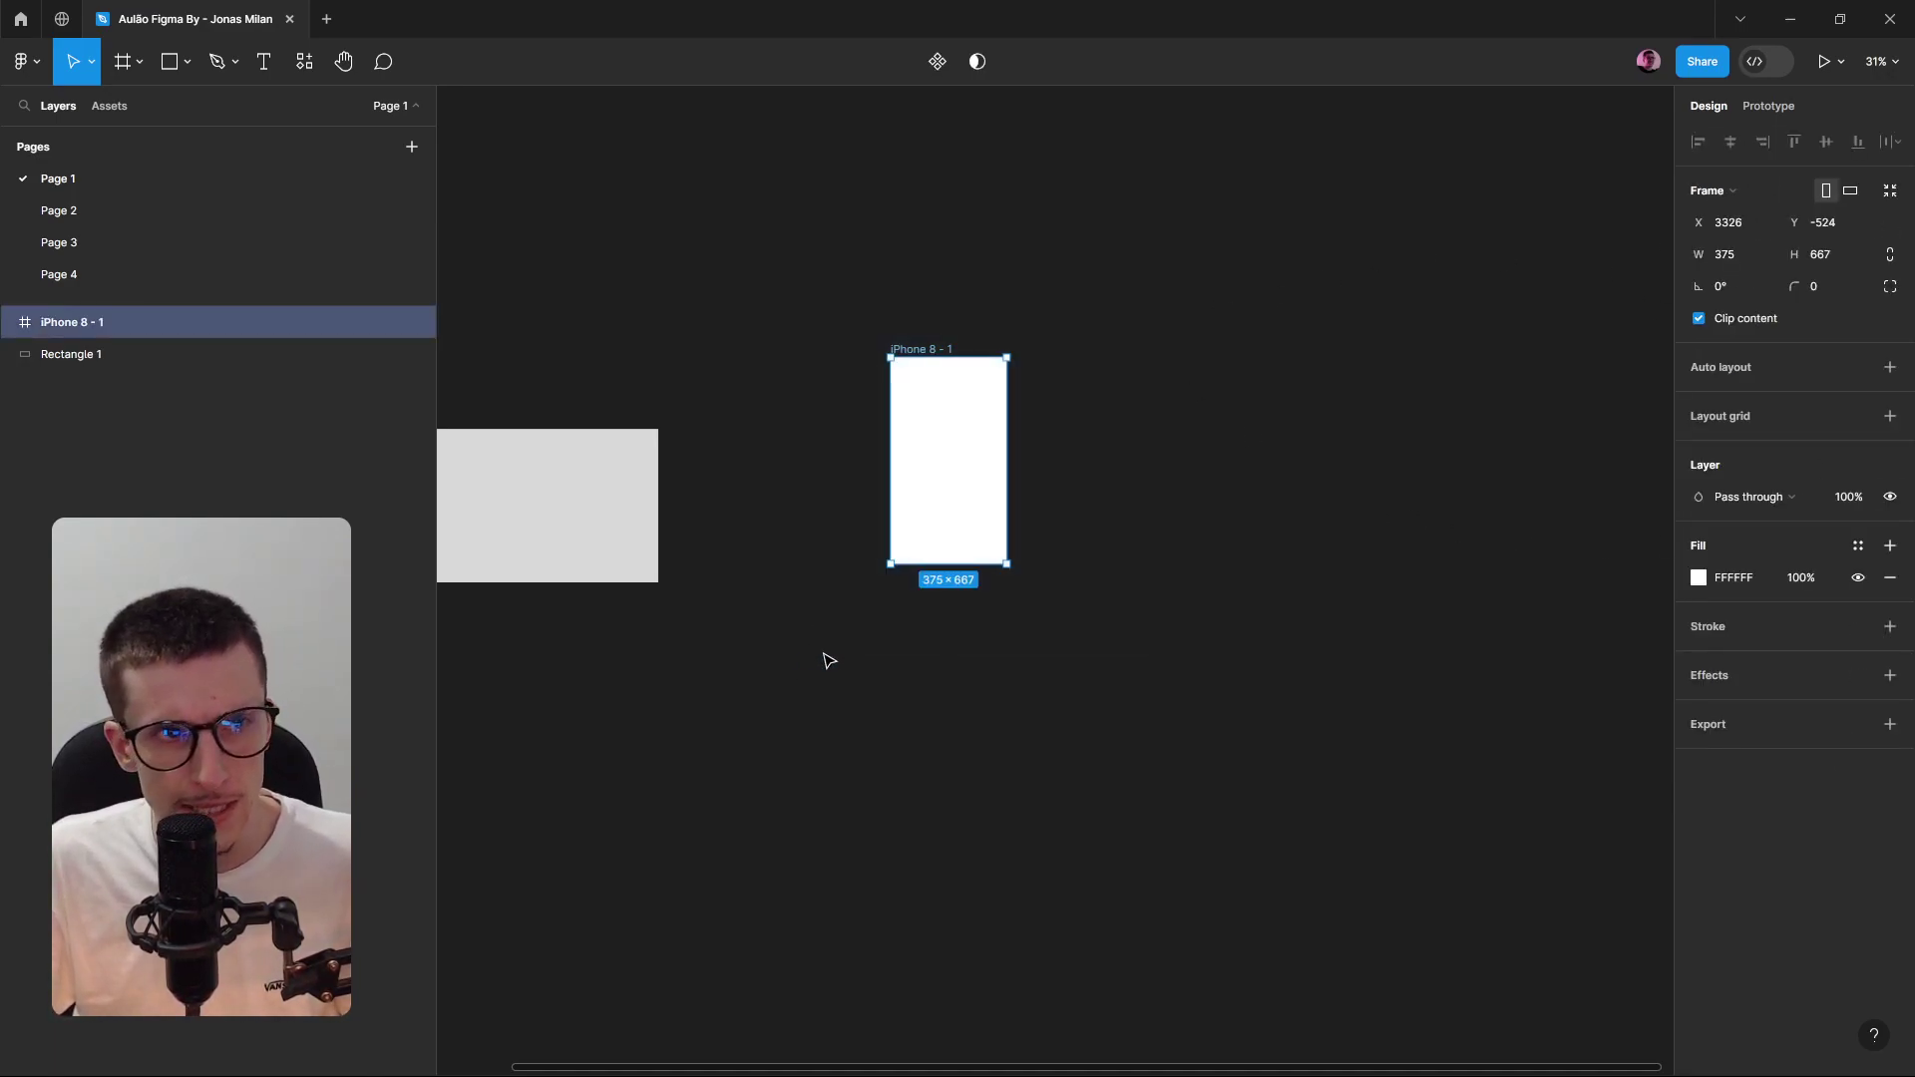
pyautogui.click(895, 740)
pyautogui.scroll(3, 1001, 470)
pyautogui.click(868, 286)
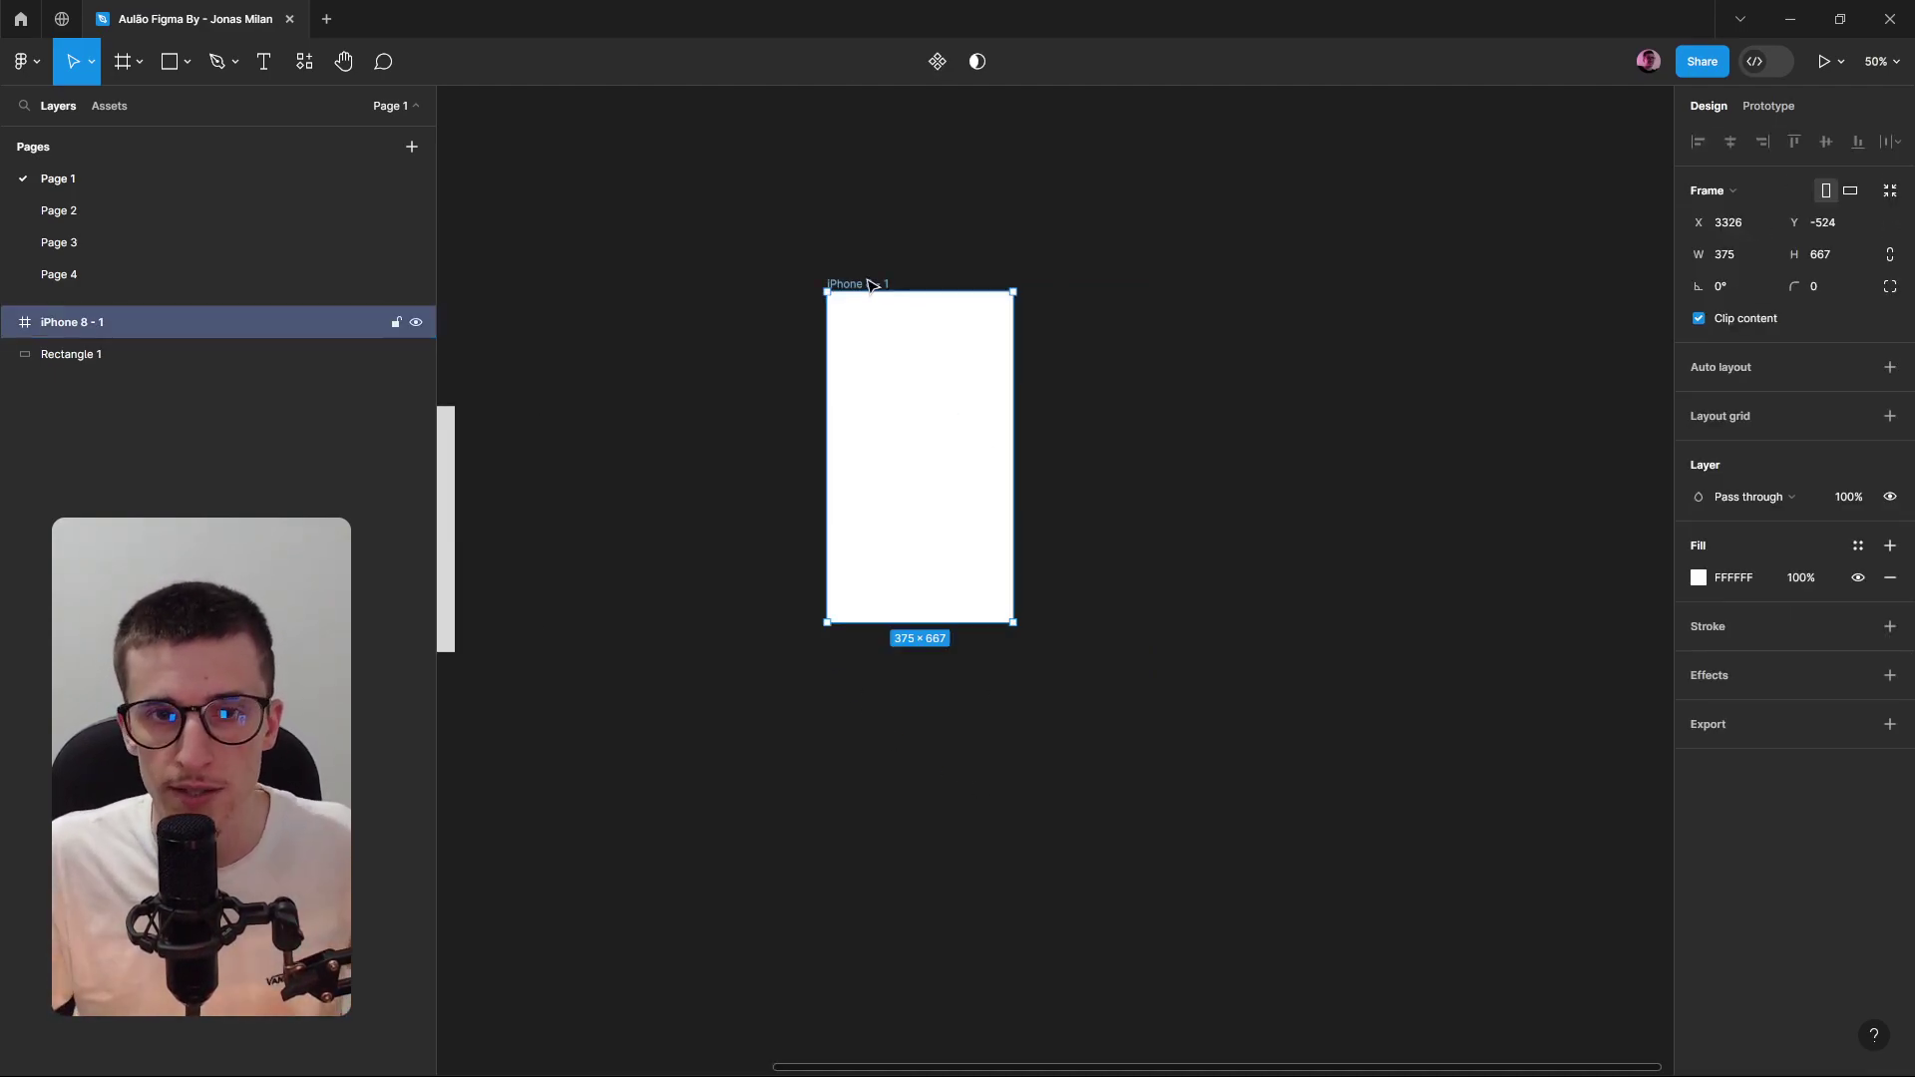
pyautogui.scroll(3, 887, 328)
pyautogui.scroll(-1, 814, 253)
pyautogui.click(923, 233)
pyautogui.click(837, 261)
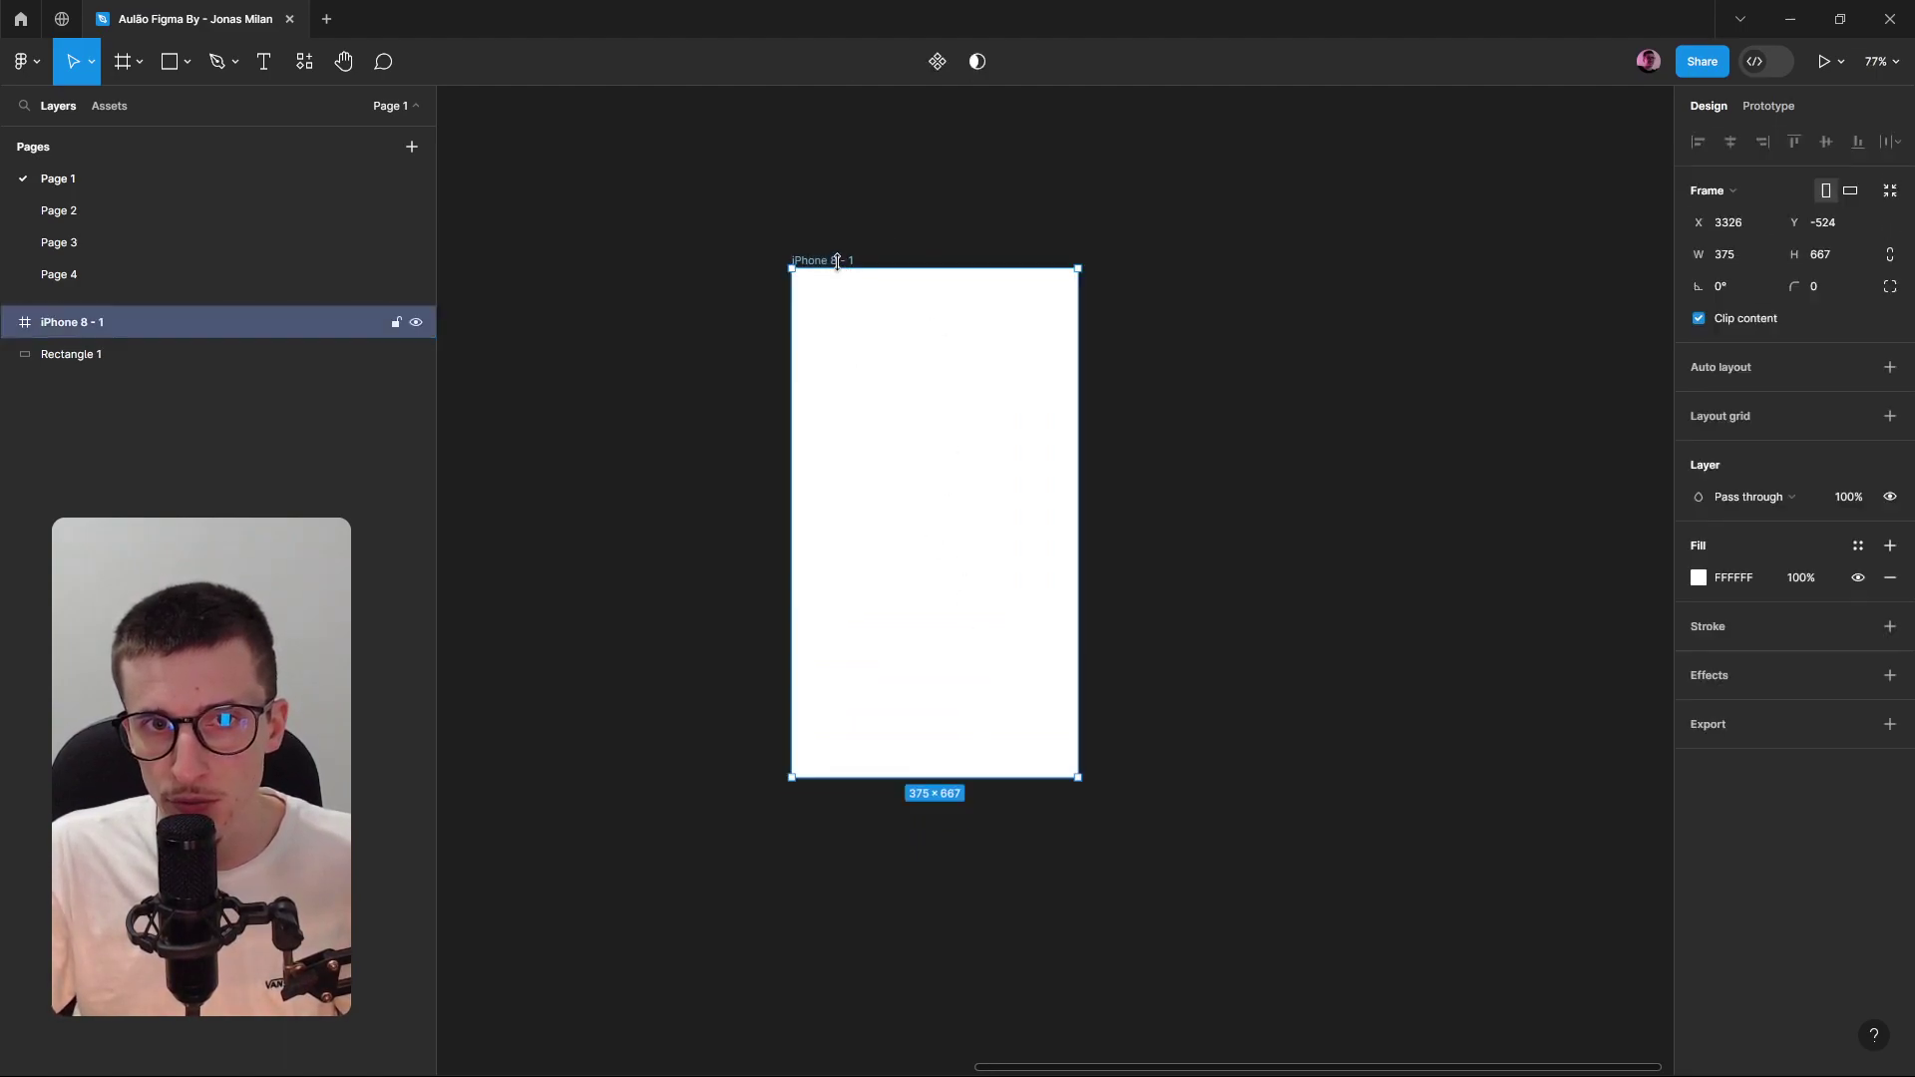
# Draw a rectangle in the iPhone 8 frame, shift it toward the lower edge, and delete the frame with its contents.
pyautogui.click(170, 60)
pyautogui.moveTo(808, 431)
pyautogui.mouseDown()
pyautogui.moveTo(889, 519)
pyautogui.moveTo(1055, 509)
pyautogui.mouseUp()
pyautogui.moveTo(922, 478); pyautogui.dragTo(954, 761)
pyautogui.click(847, 825)
pyautogui.moveTo(784, 927); pyautogui.dragTo(1150, 223)
pyautogui.press('Delete')
# Add a 1440 × 1024 Desktop preset frame to the right of the rectangle.
pyautogui.click(125, 60)
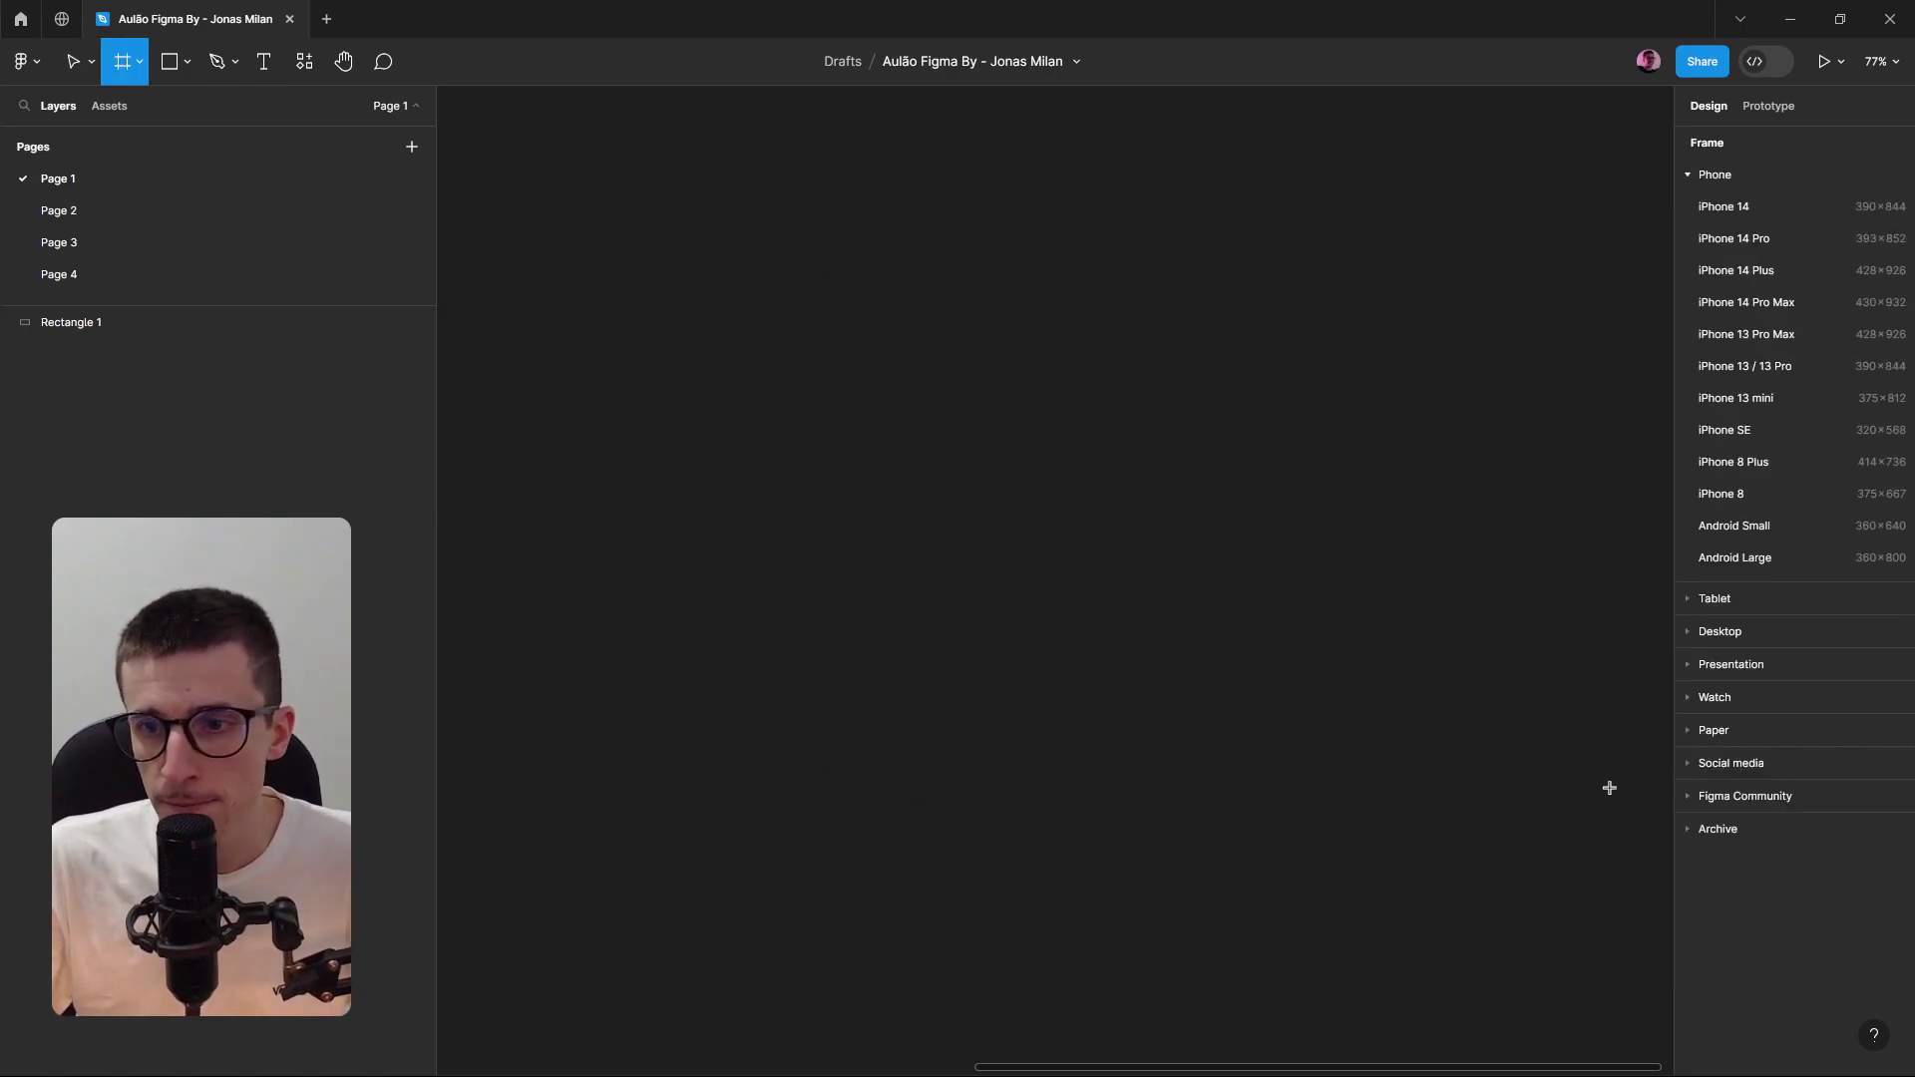
pyautogui.click(1716, 634)
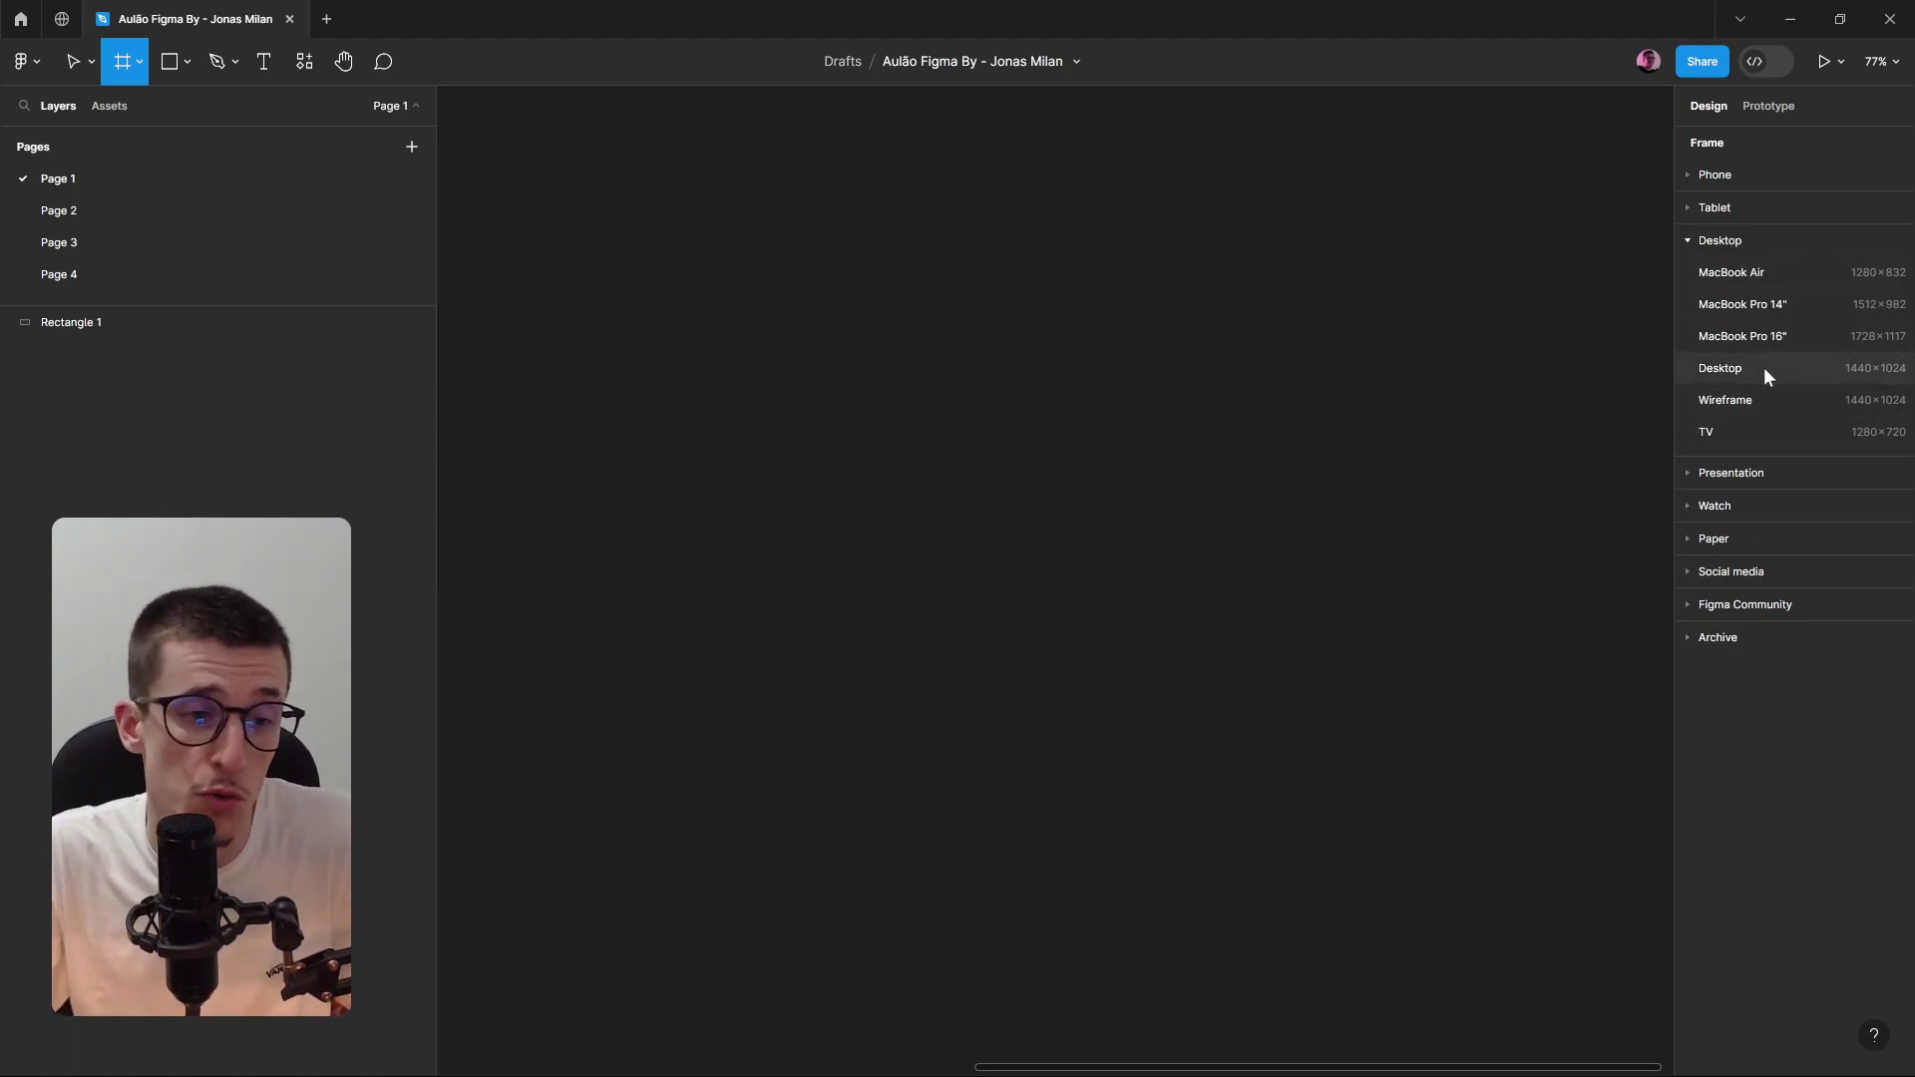
pyautogui.click(1858, 365)
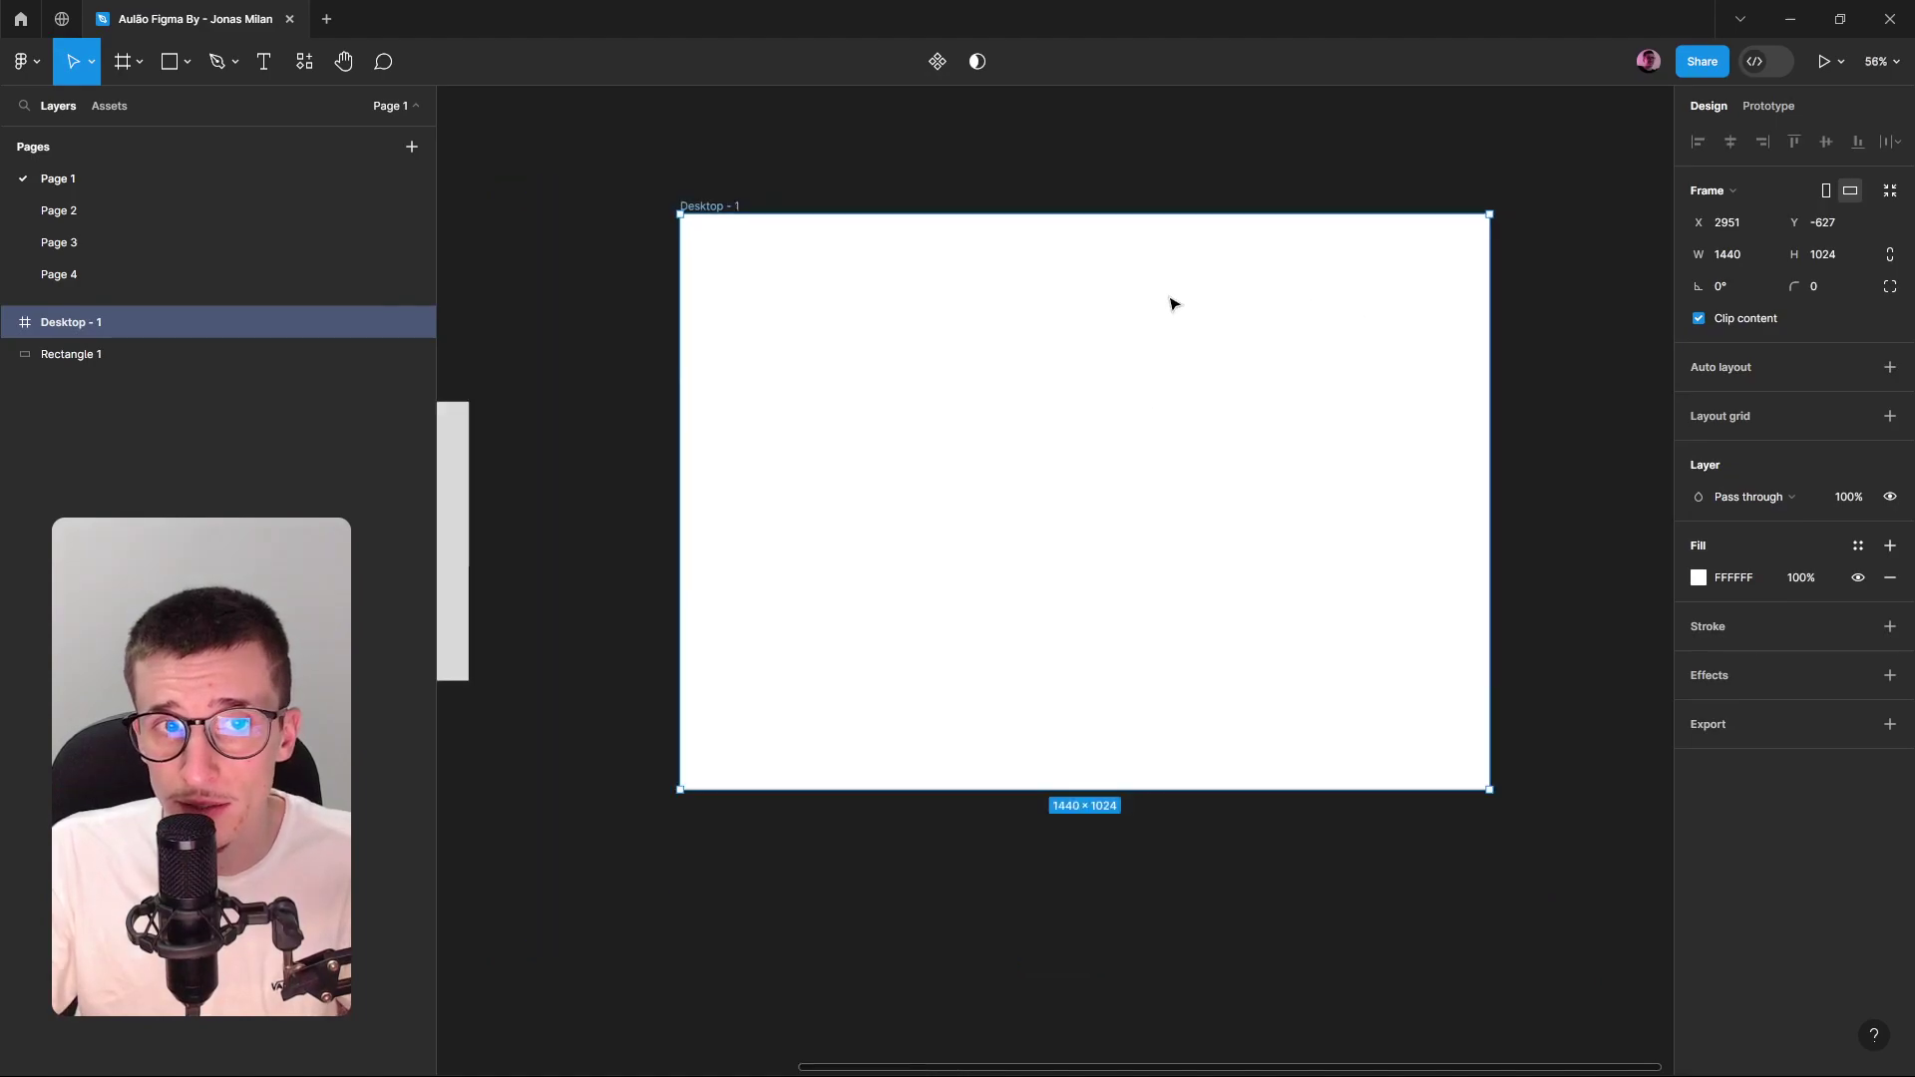
pyautogui.click(970, 156)
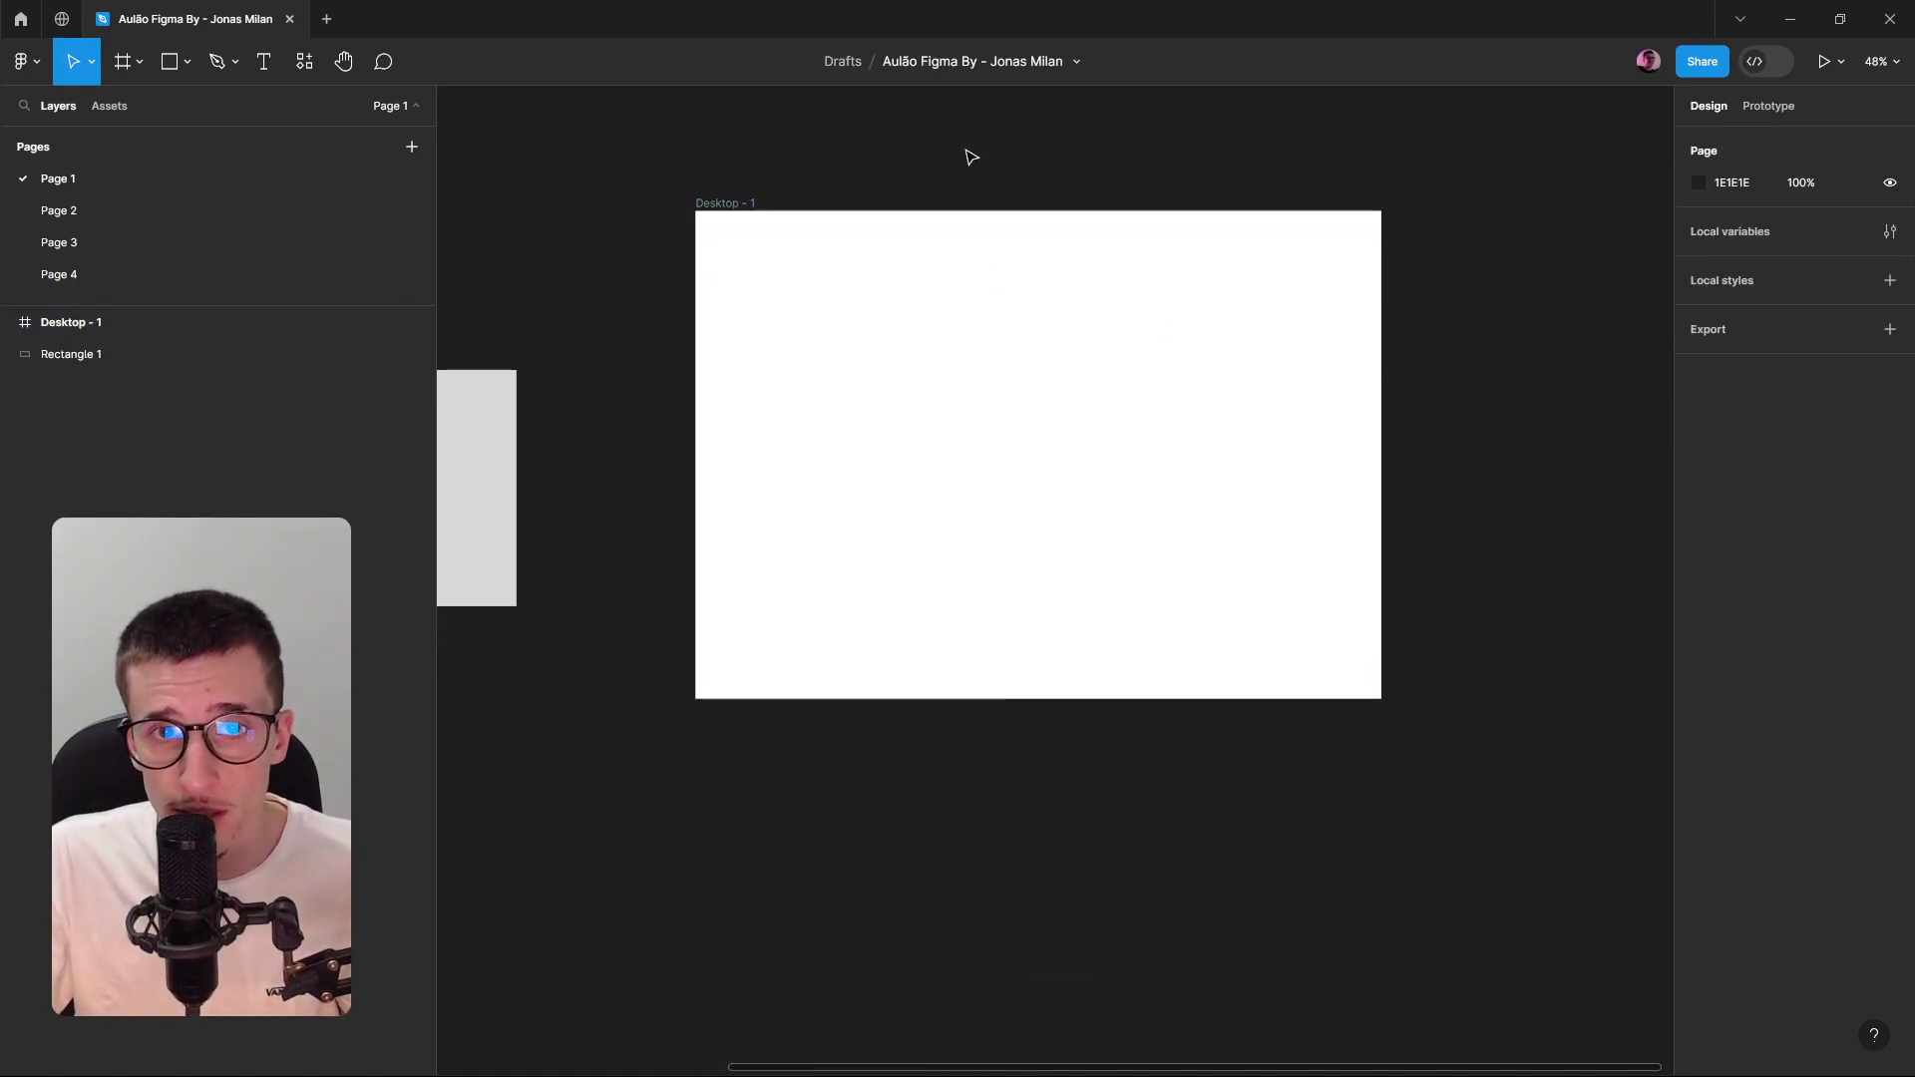
# Resize the Desktop frame to 1920 × 1080.
pyautogui.click(736, 204)
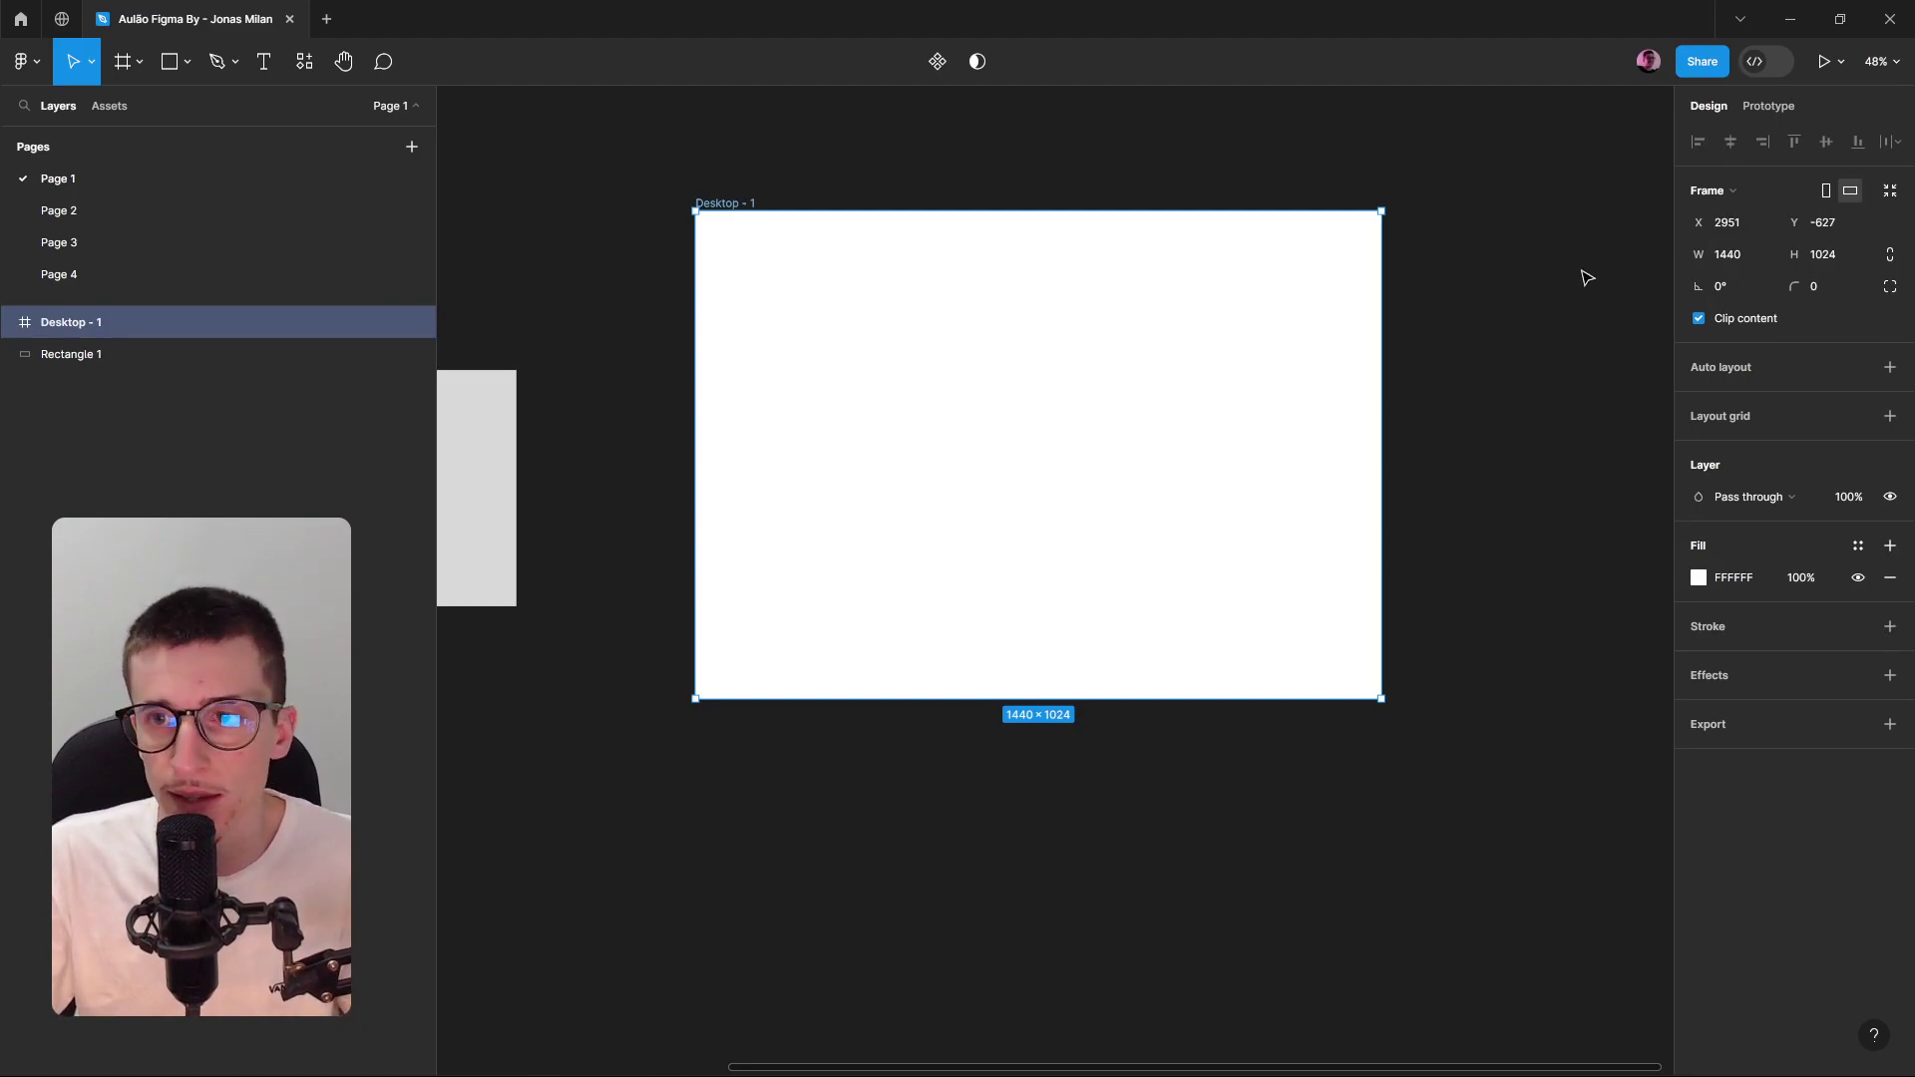
pyautogui.click(1742, 256)
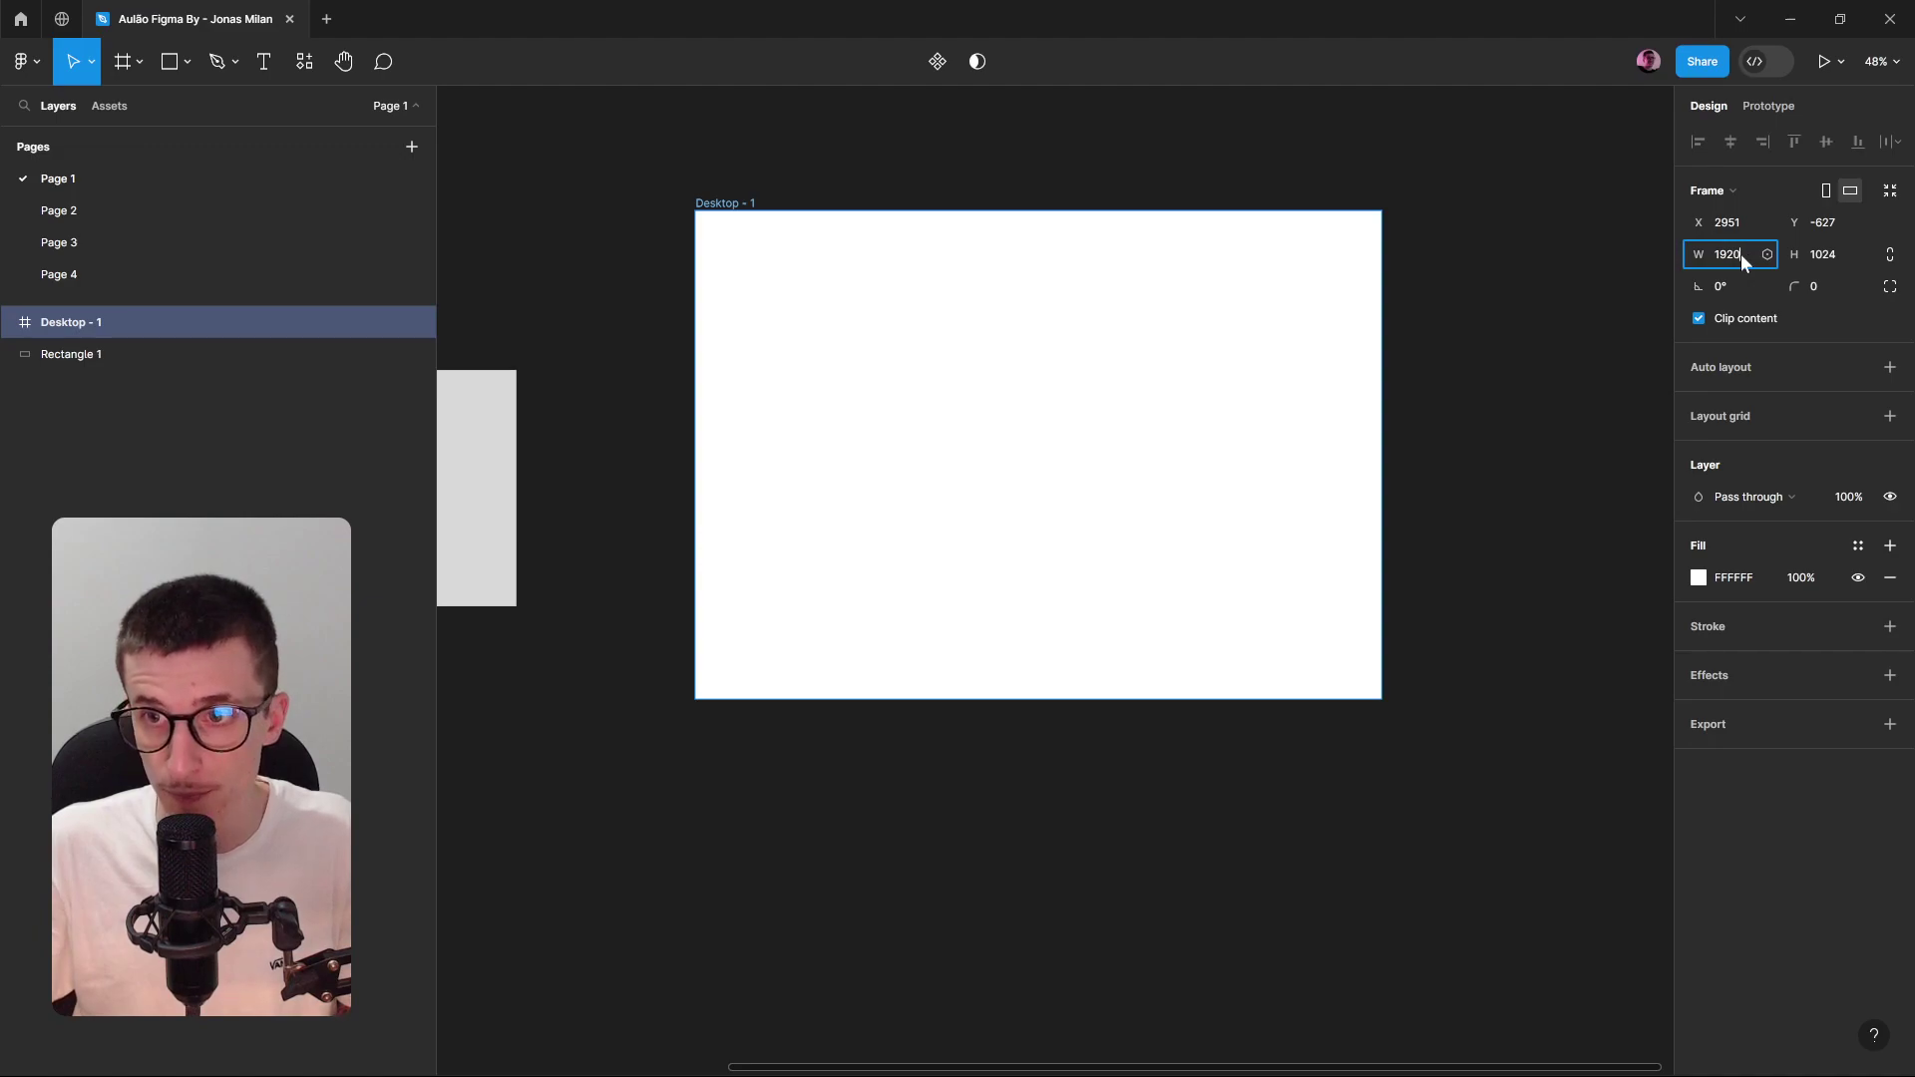
pyautogui.press('Tab')
pyautogui.write('1080')
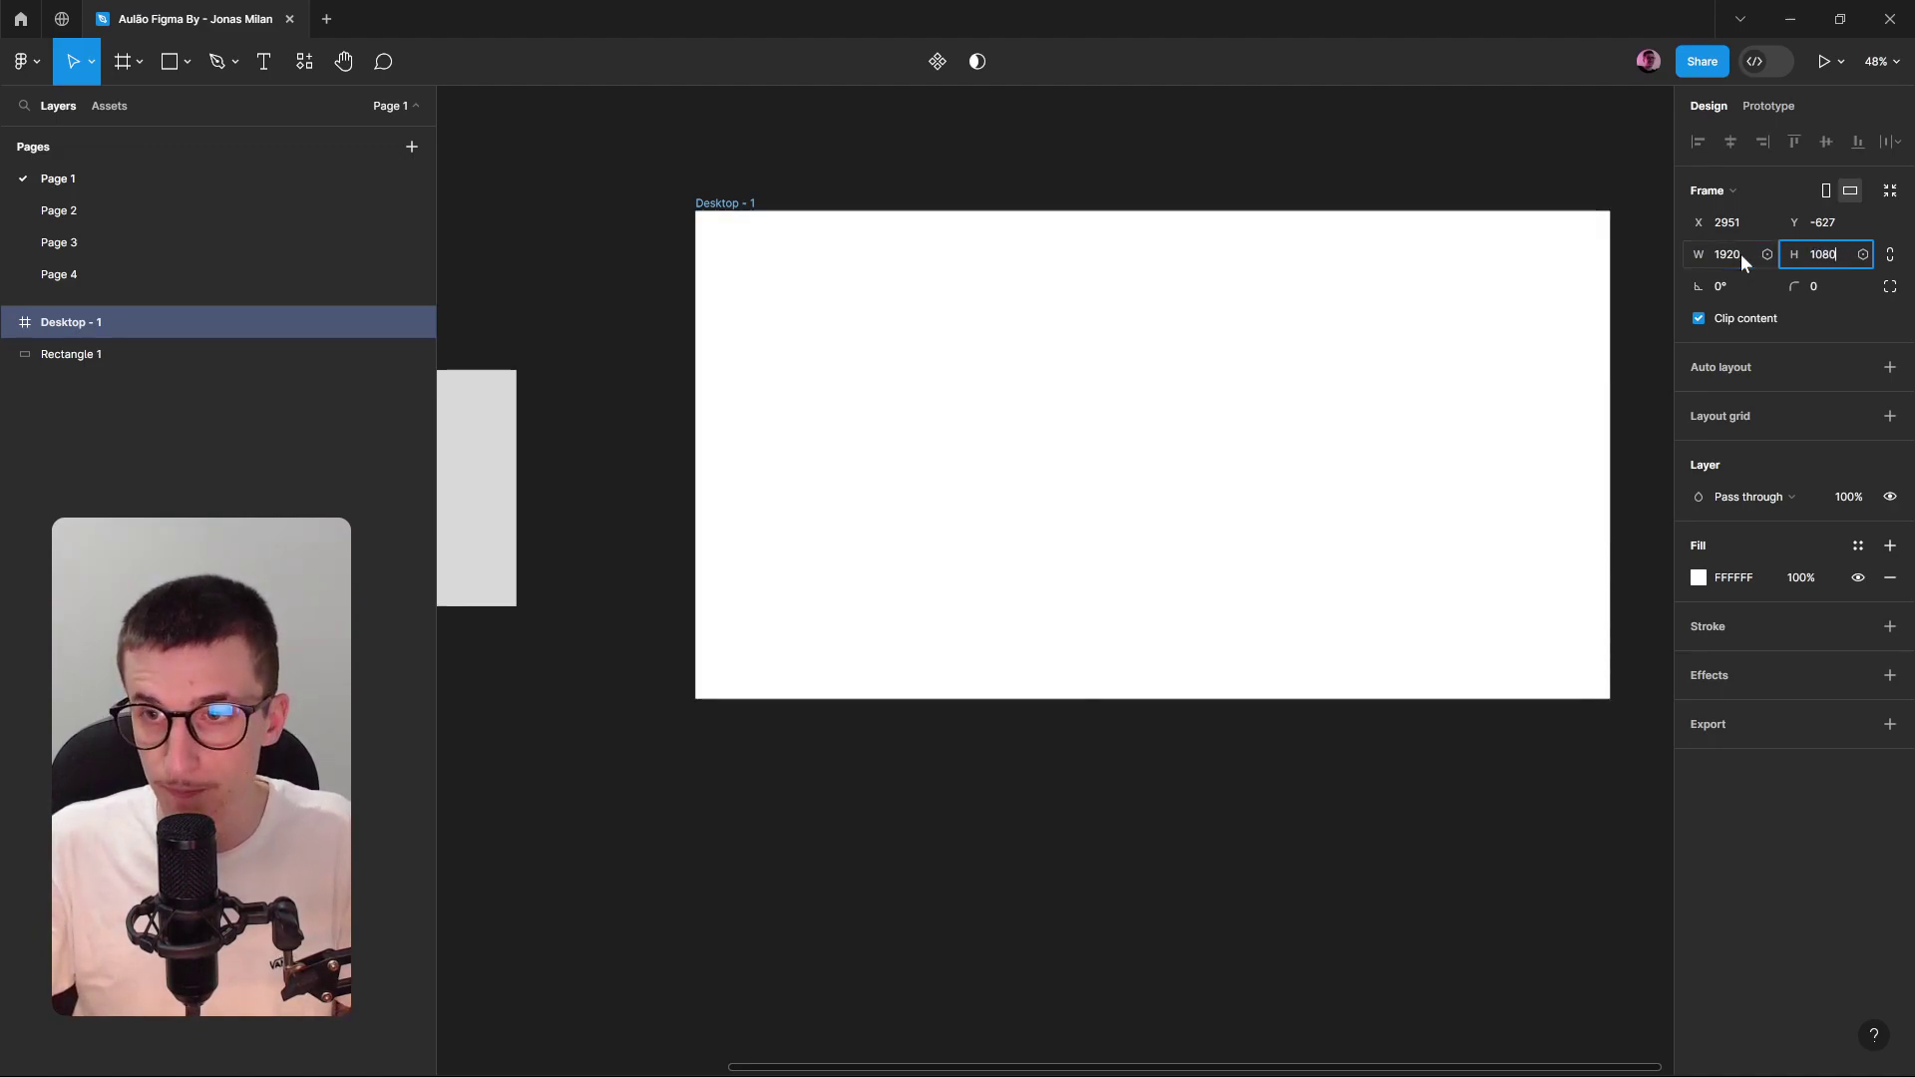
pyautogui.press('Return')
pyautogui.moveTo(1184, 522); pyautogui.dragTo(1117, 539)
pyautogui.click(677, 214)
pyautogui.click(671, 221)
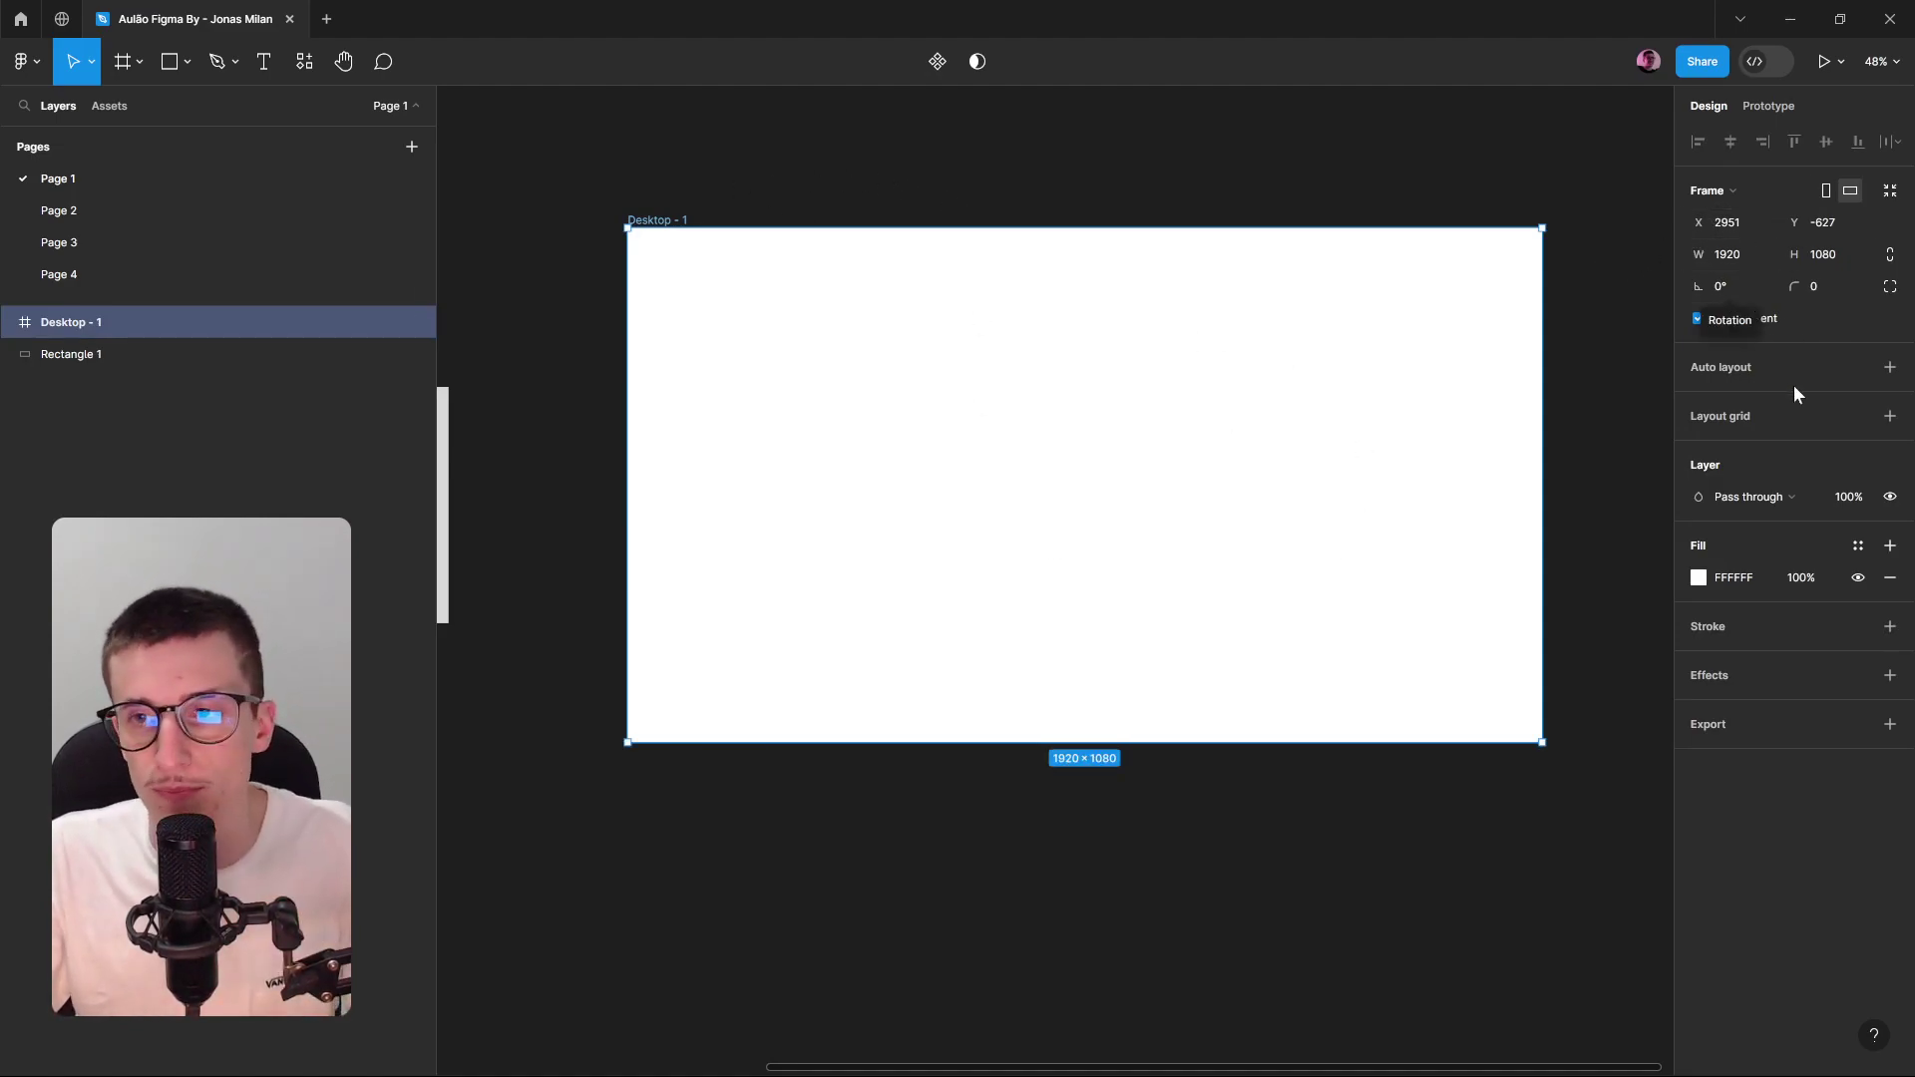
pyautogui.click(639, 226)
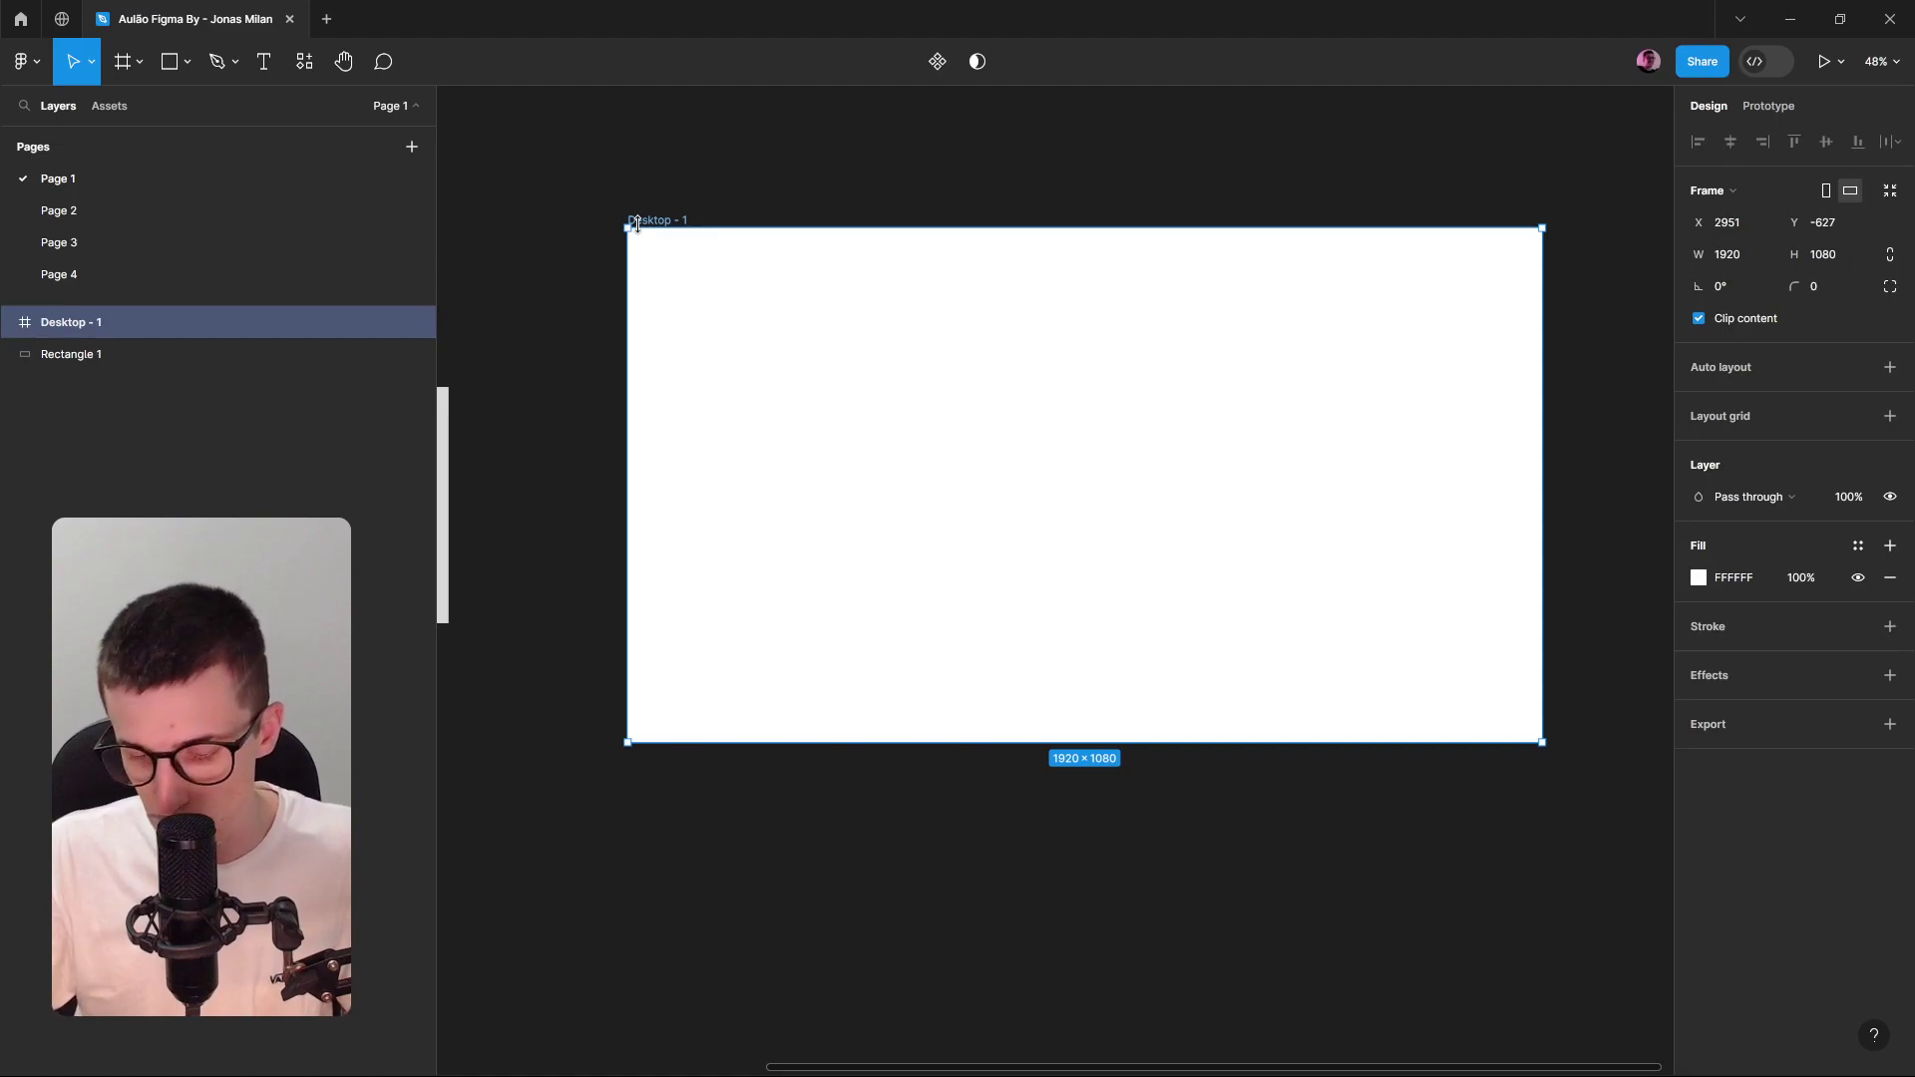
pyautogui.click(755, 150)
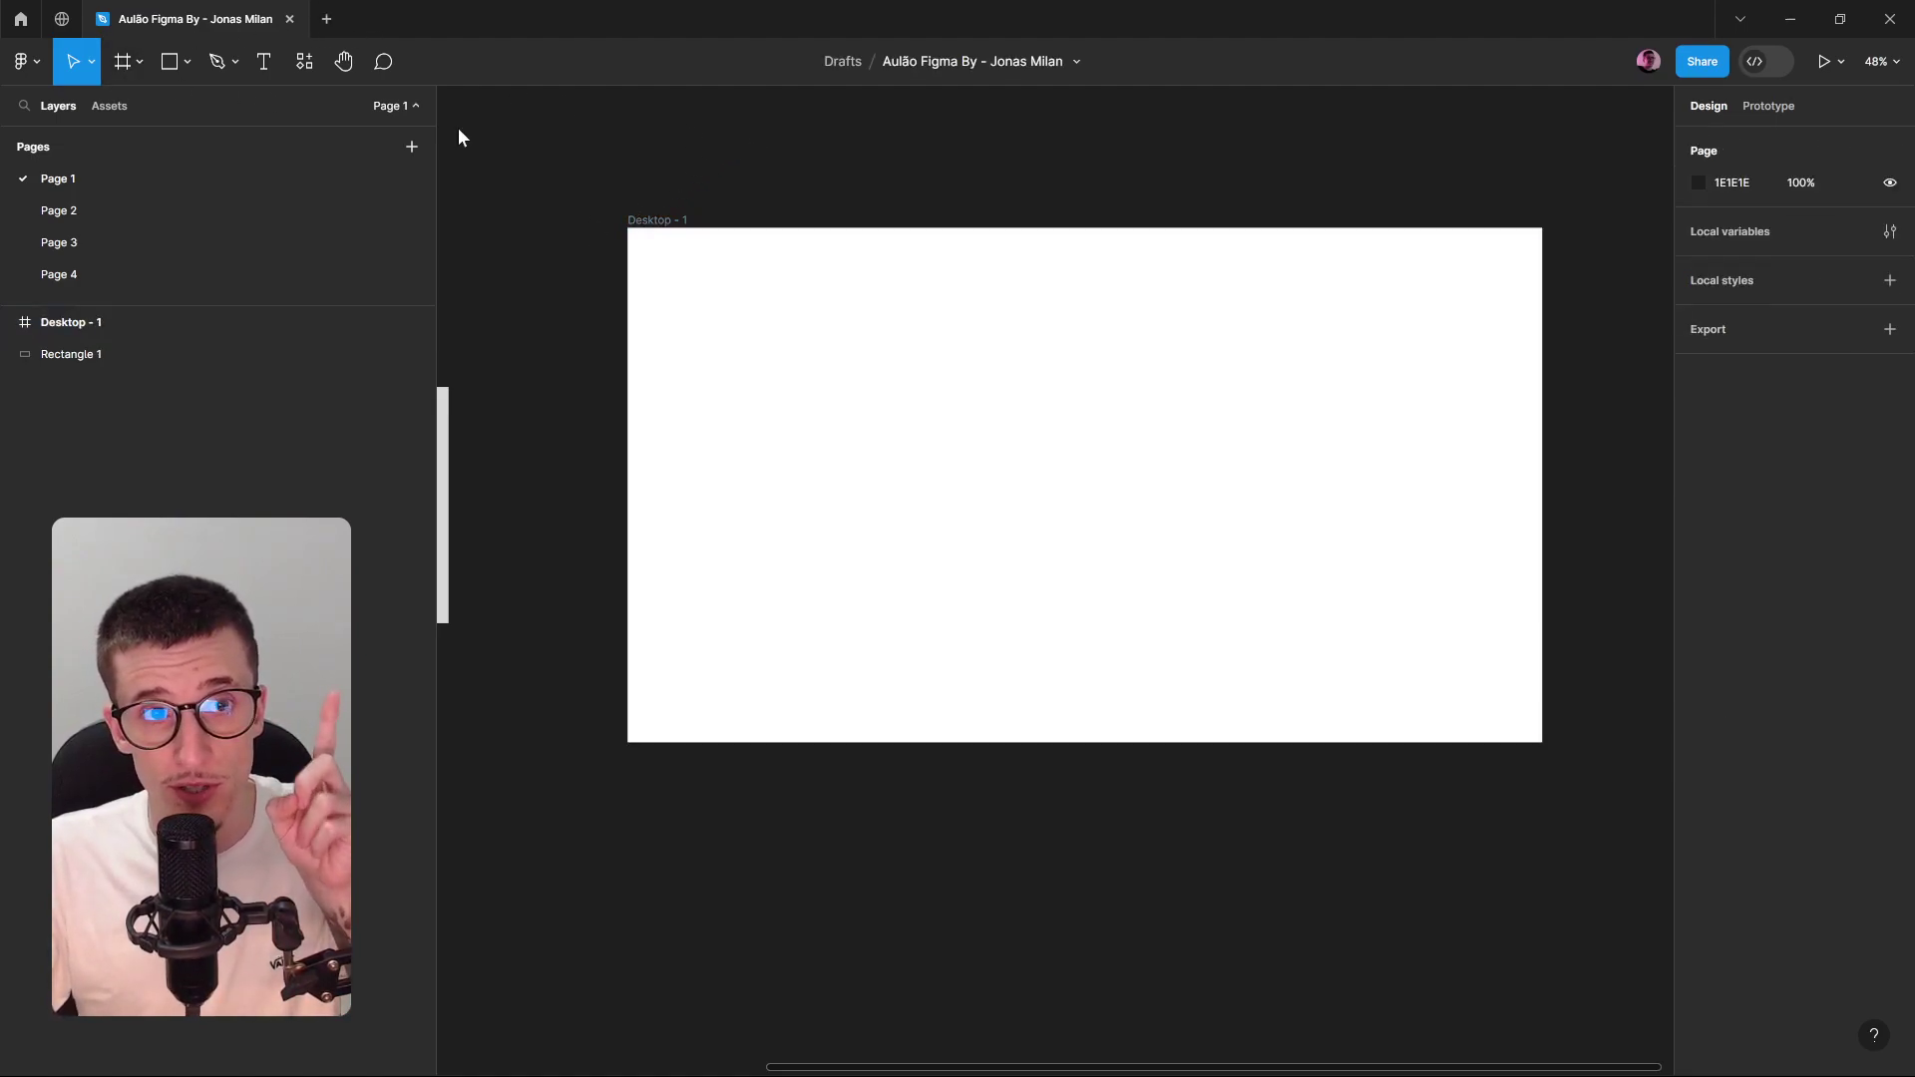
# Draw a frame about 515 × 341 inside the Desktop frame and fill it with the canvas colour 1E1E1E.
pyautogui.click(250, 322)
pyautogui.click(121, 64)
pyautogui.moveTo(710, 386)
pyautogui.mouseDown()
pyautogui.moveTo(979, 491)
pyautogui.moveTo(957, 548)
pyautogui.mouseUp()
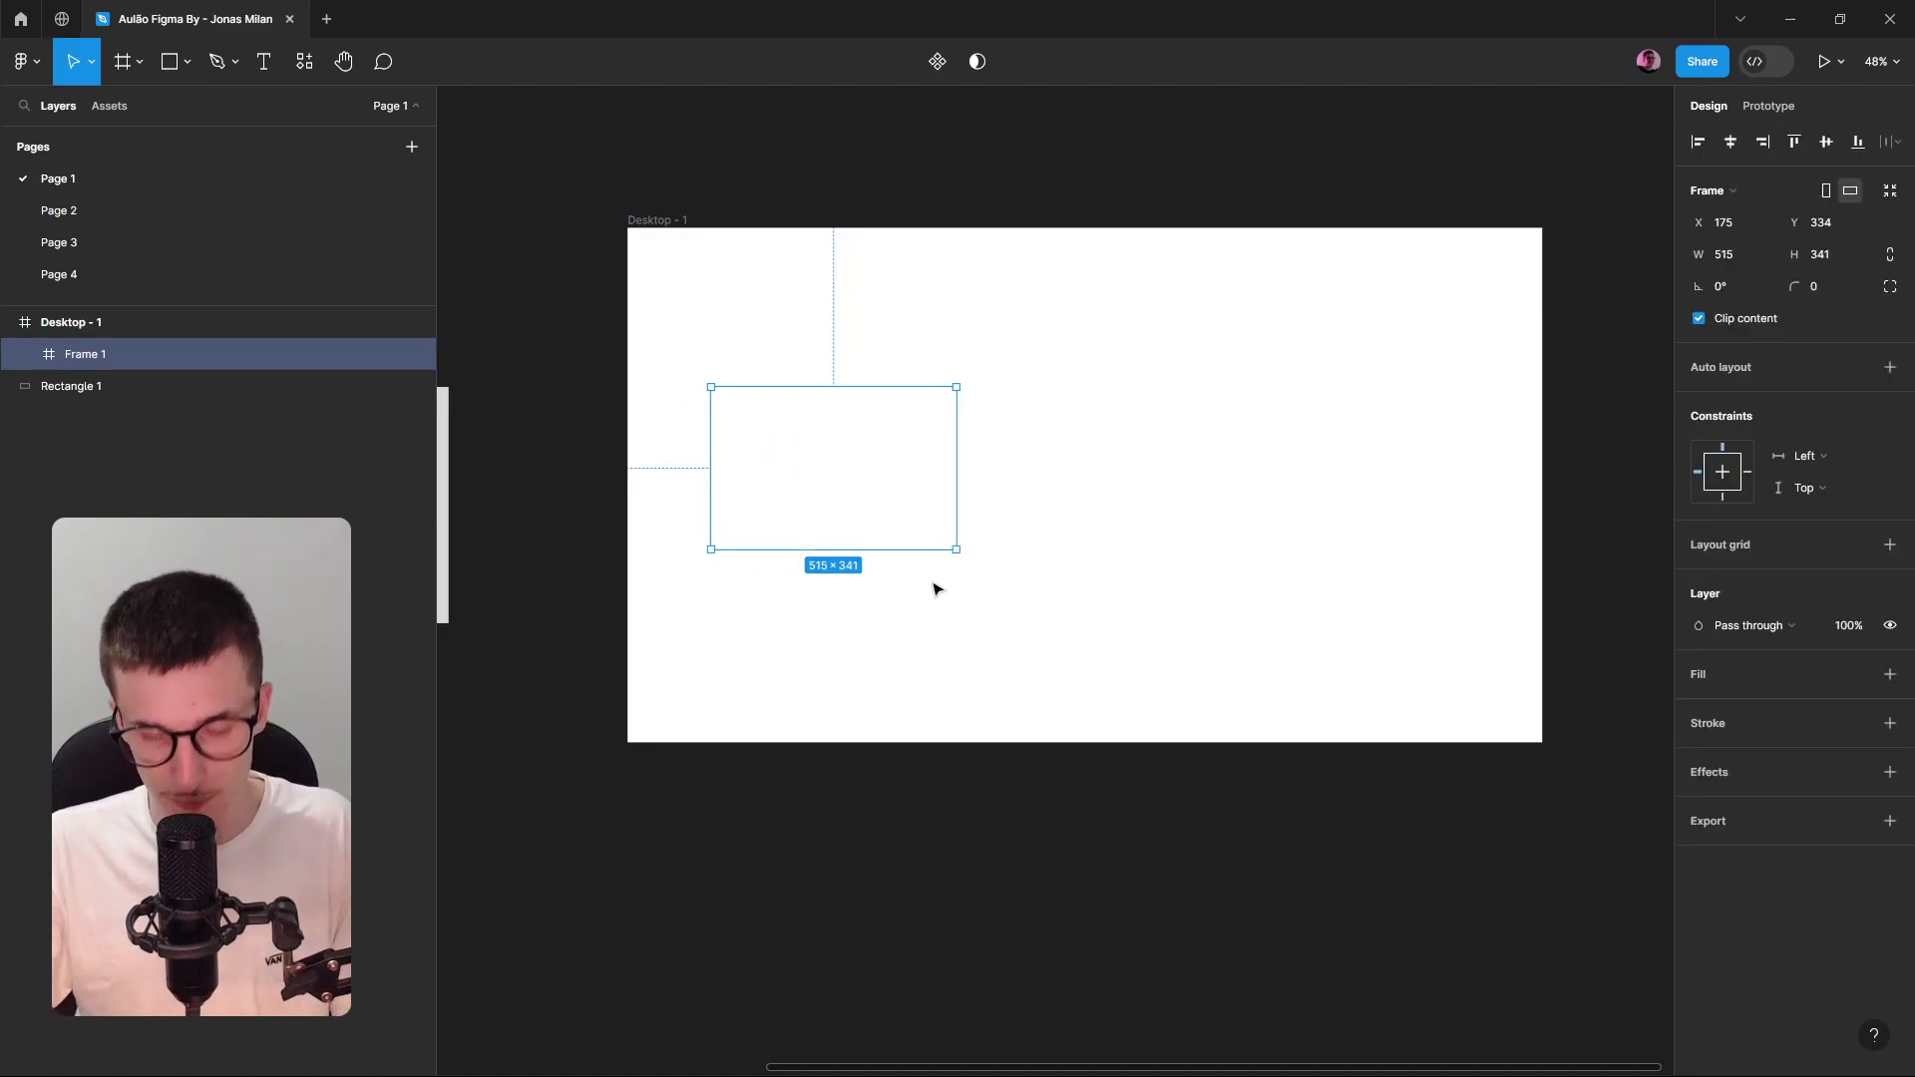
pyautogui.press('i')
pyautogui.click(901, 749)
# Duplicate the dark frame twice within the Desktop frame to form a horizontal row of three.
pyautogui.moveTo(848, 447); pyautogui.dragTo(1134, 463)
pyautogui.moveTo(1134, 463); pyautogui.dragTo(1355, 496)
pyautogui.keyDown('shift'); pyautogui.click(1132, 446); pyautogui.keyUp('shift')
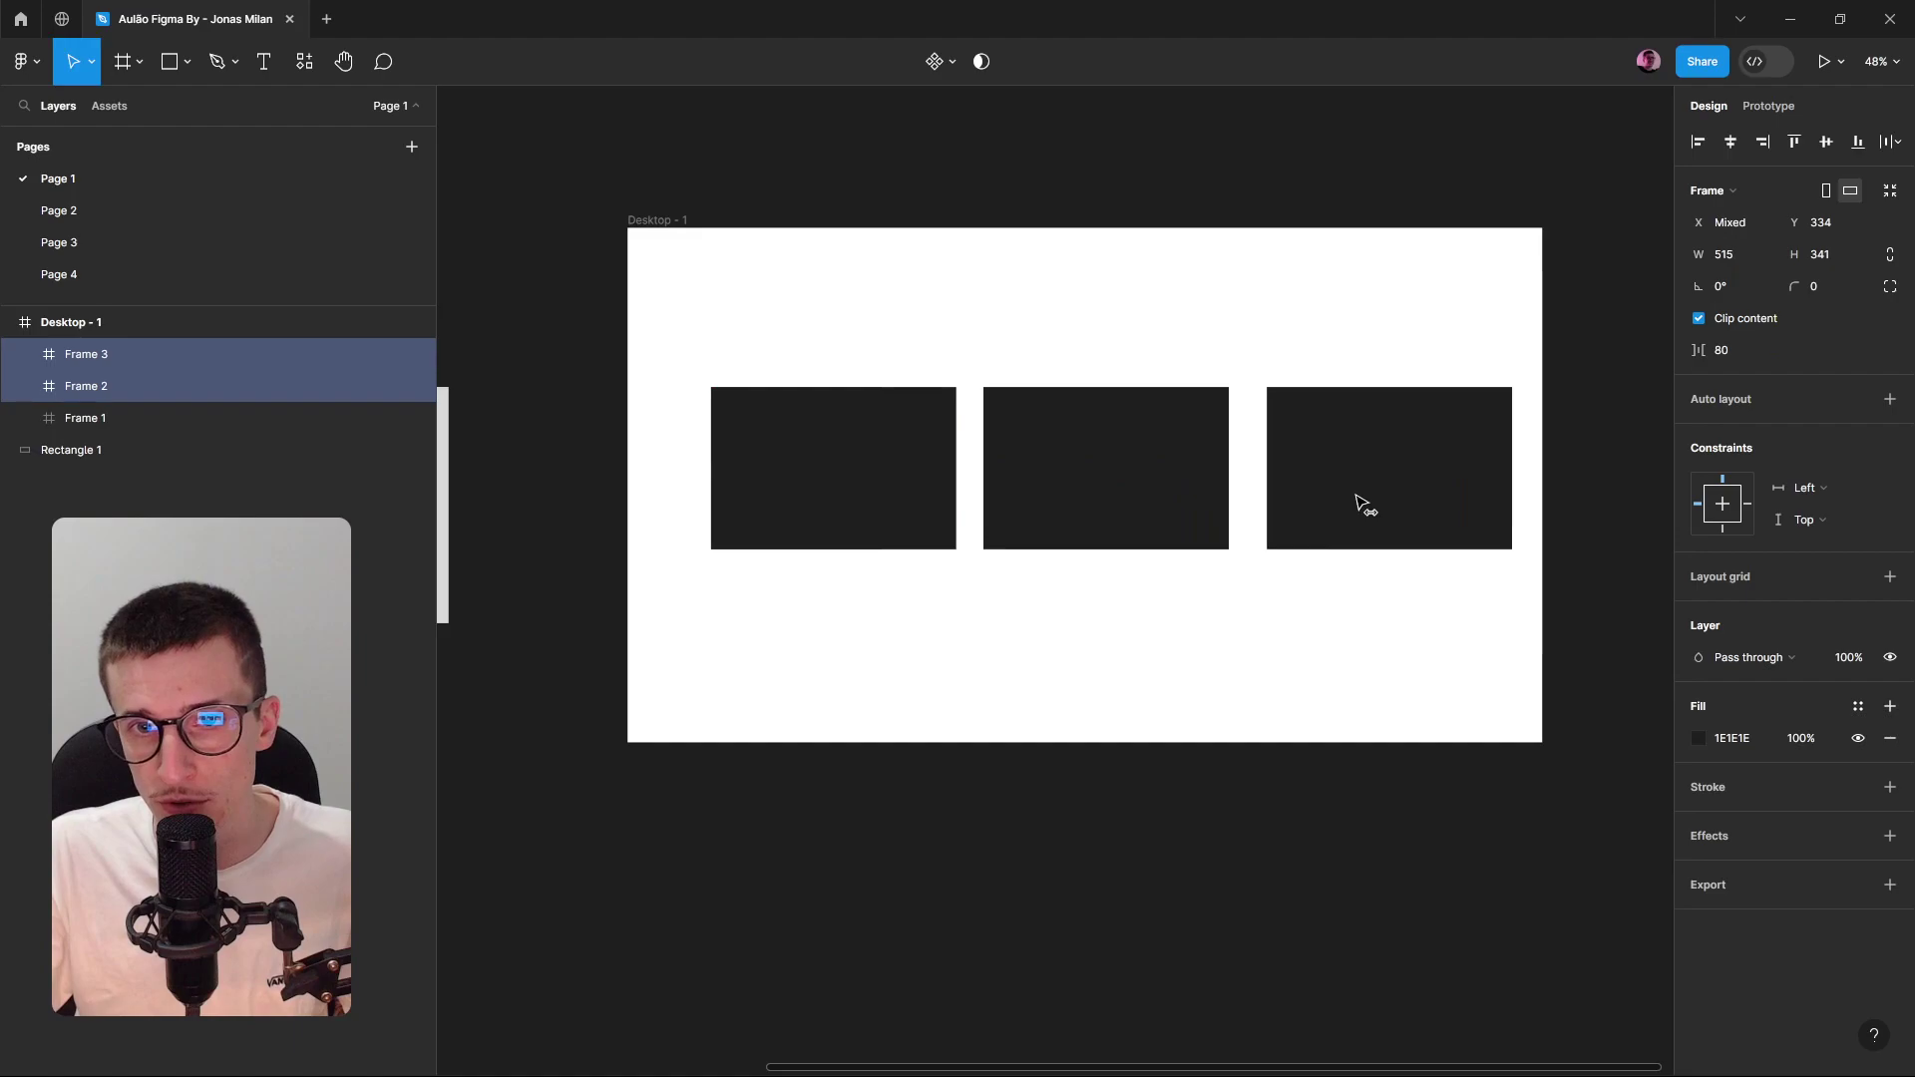
# Draw a small nested frame inside the middle dark frame.
pyautogui.click(1135, 534)
pyautogui.click(124, 62)
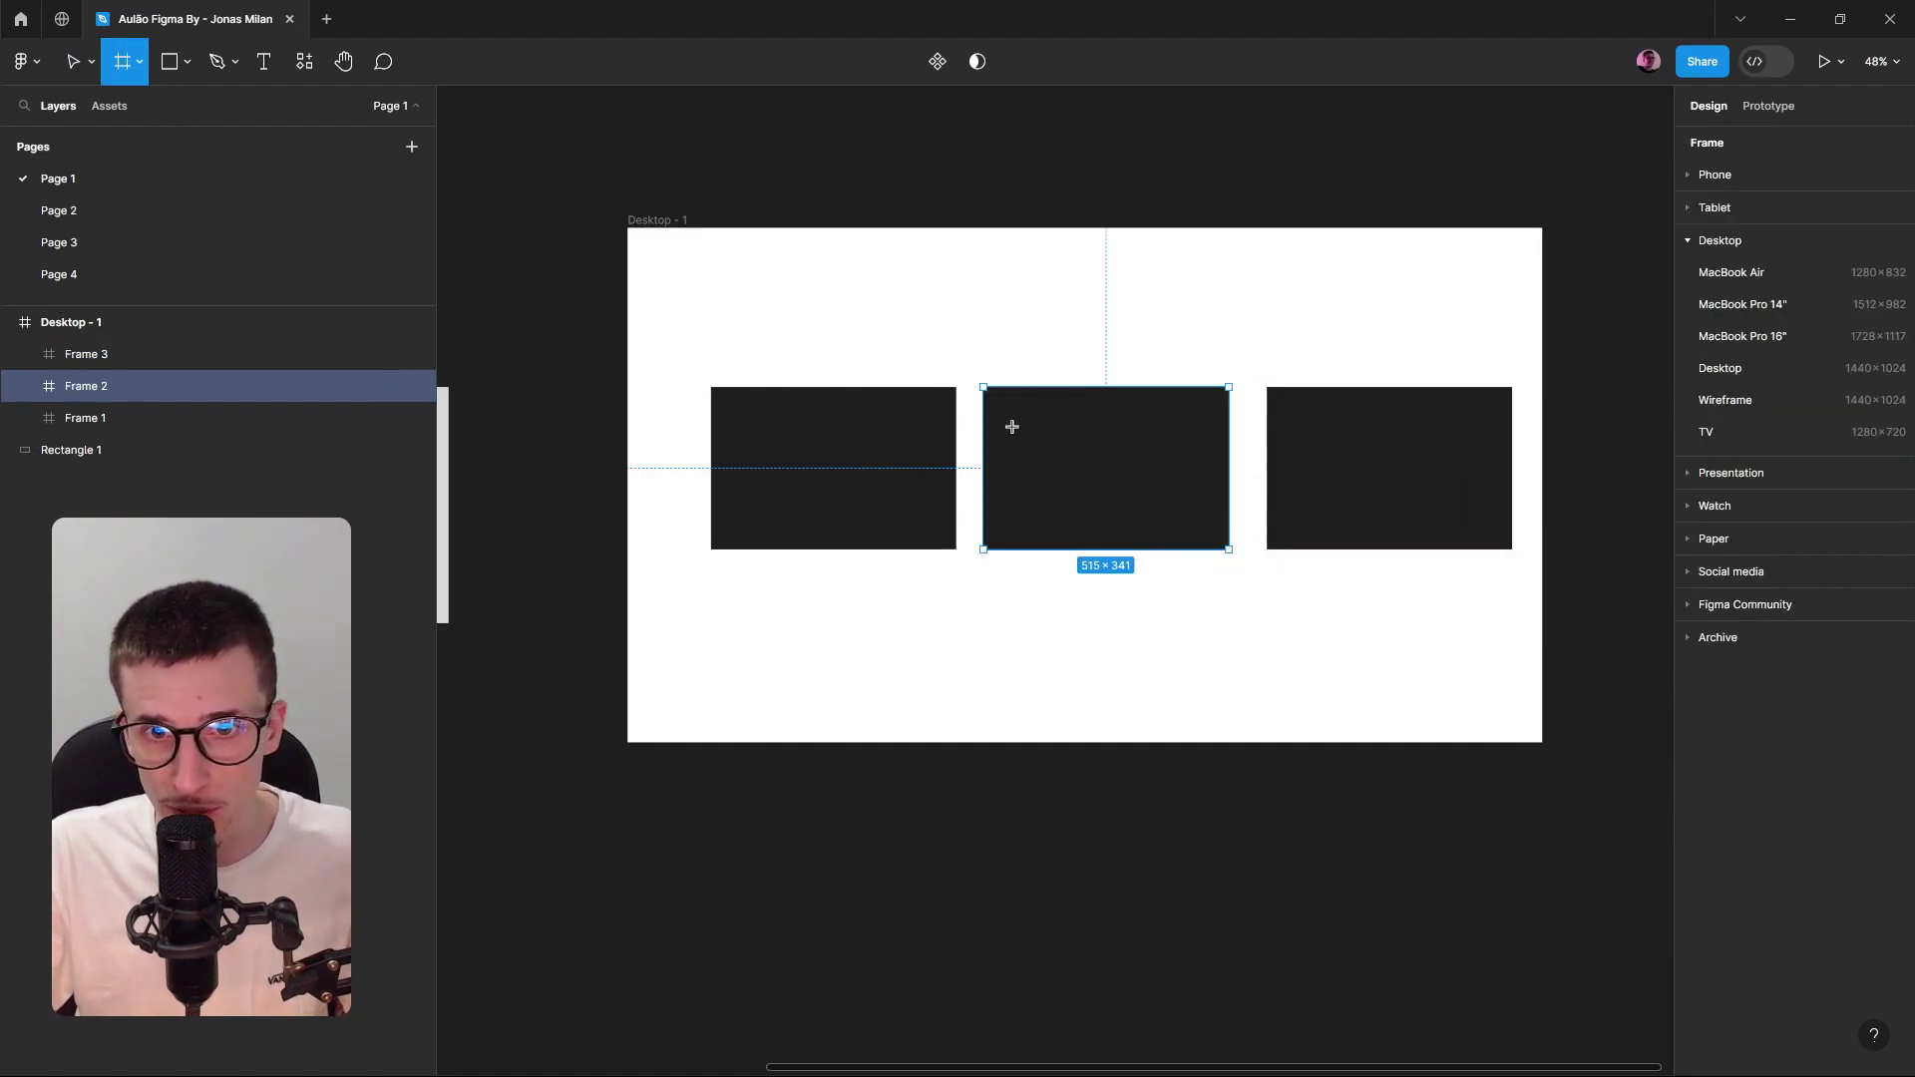
pyautogui.moveTo(1012, 427); pyautogui.dragTo(1060, 505)
pyautogui.click(1074, 462)
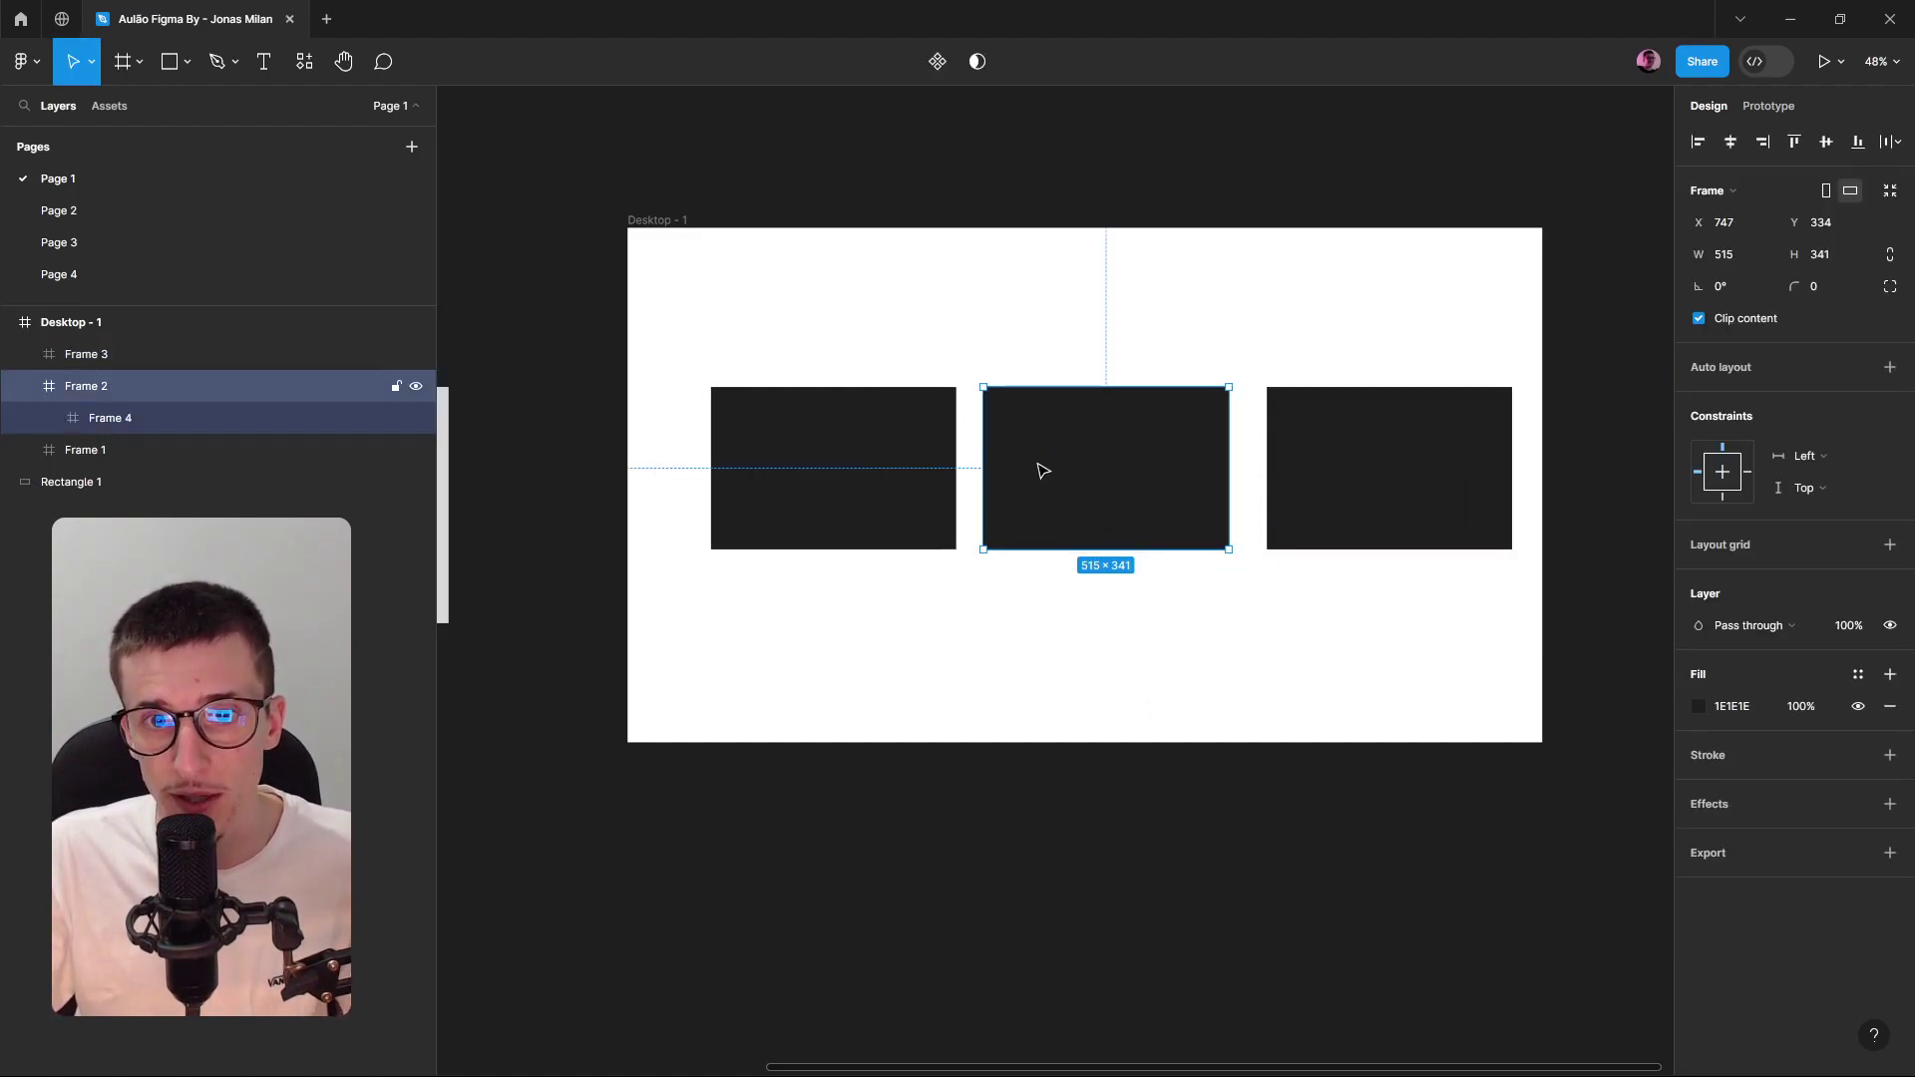
# Convert the middle dark frame into a component.
pyautogui.click(1285, 698)
pyautogui.click(1068, 419)
pyautogui.click(938, 62)
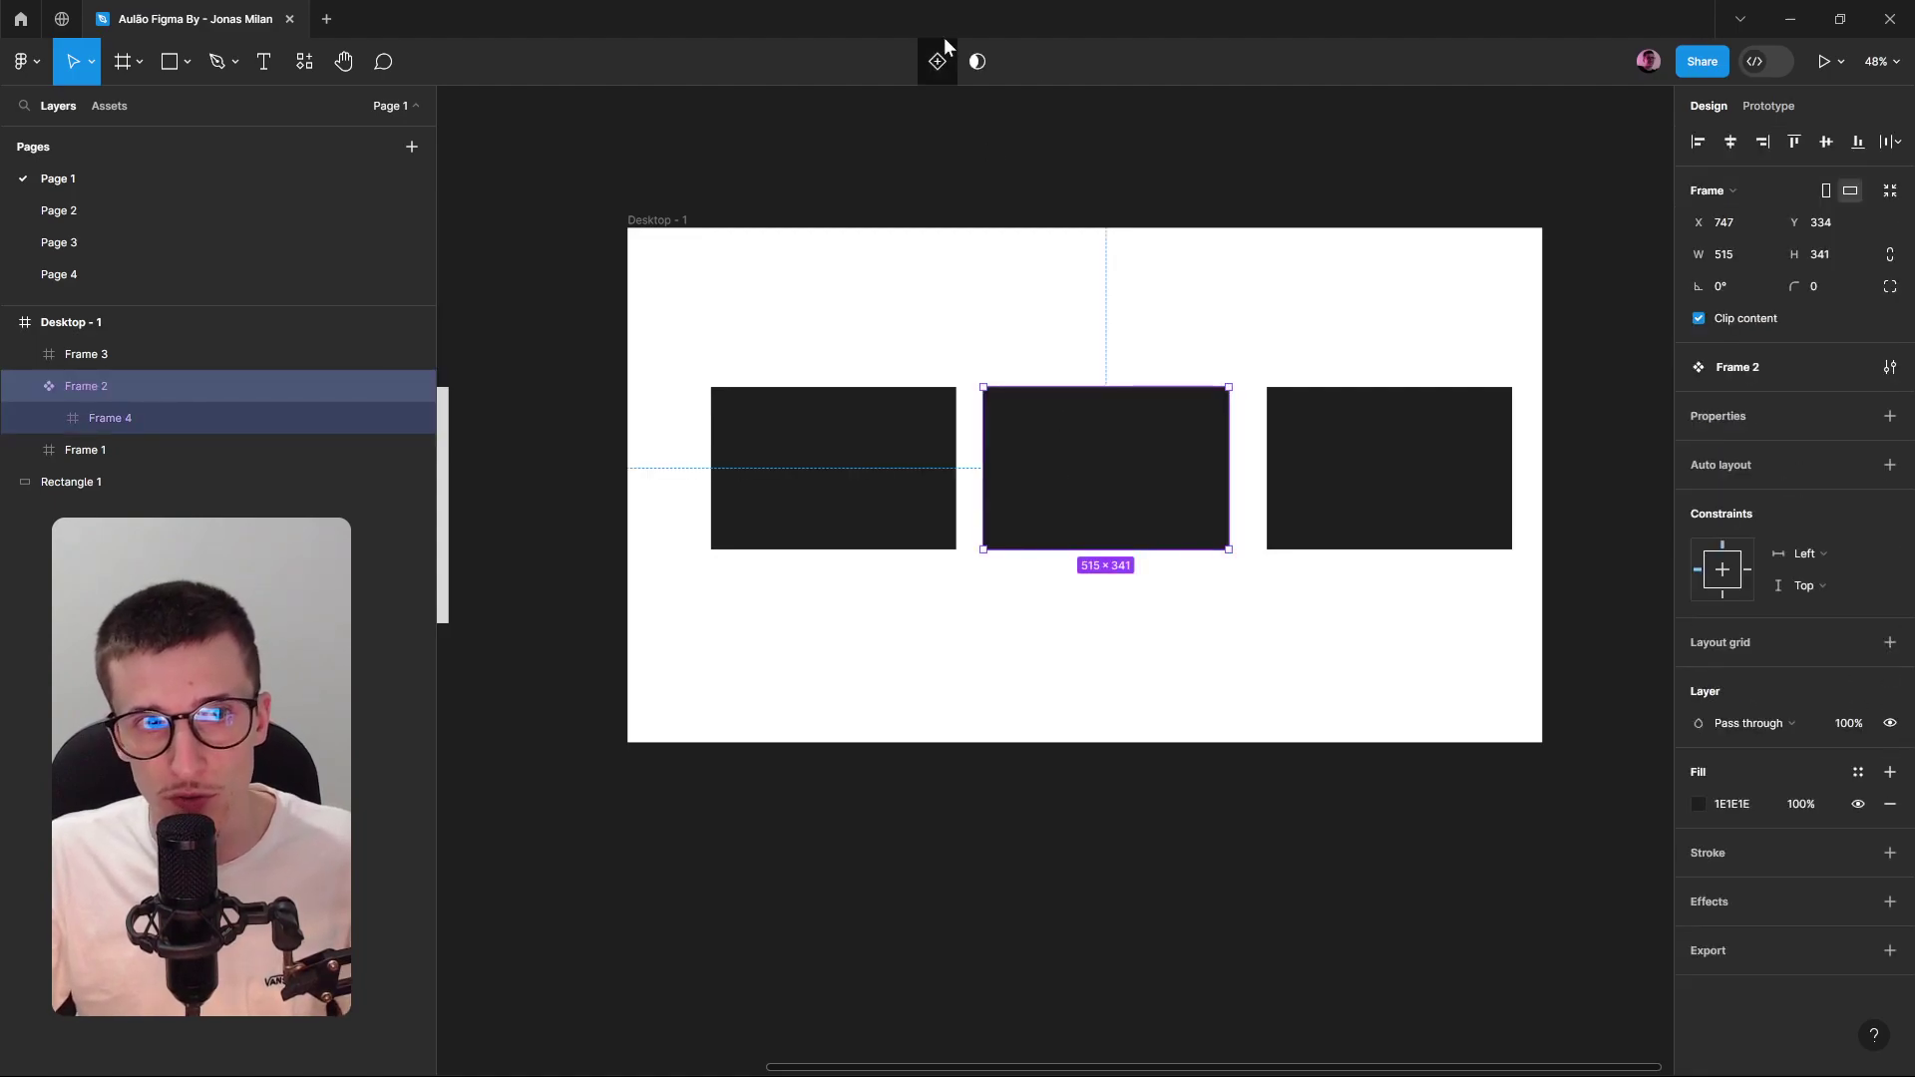
pyautogui.click(871, 117)
# Place a 100 × 100 rectangle on the canvas just above the Desktop frame's upper-left corner and delete it.
pyautogui.click(166, 72)
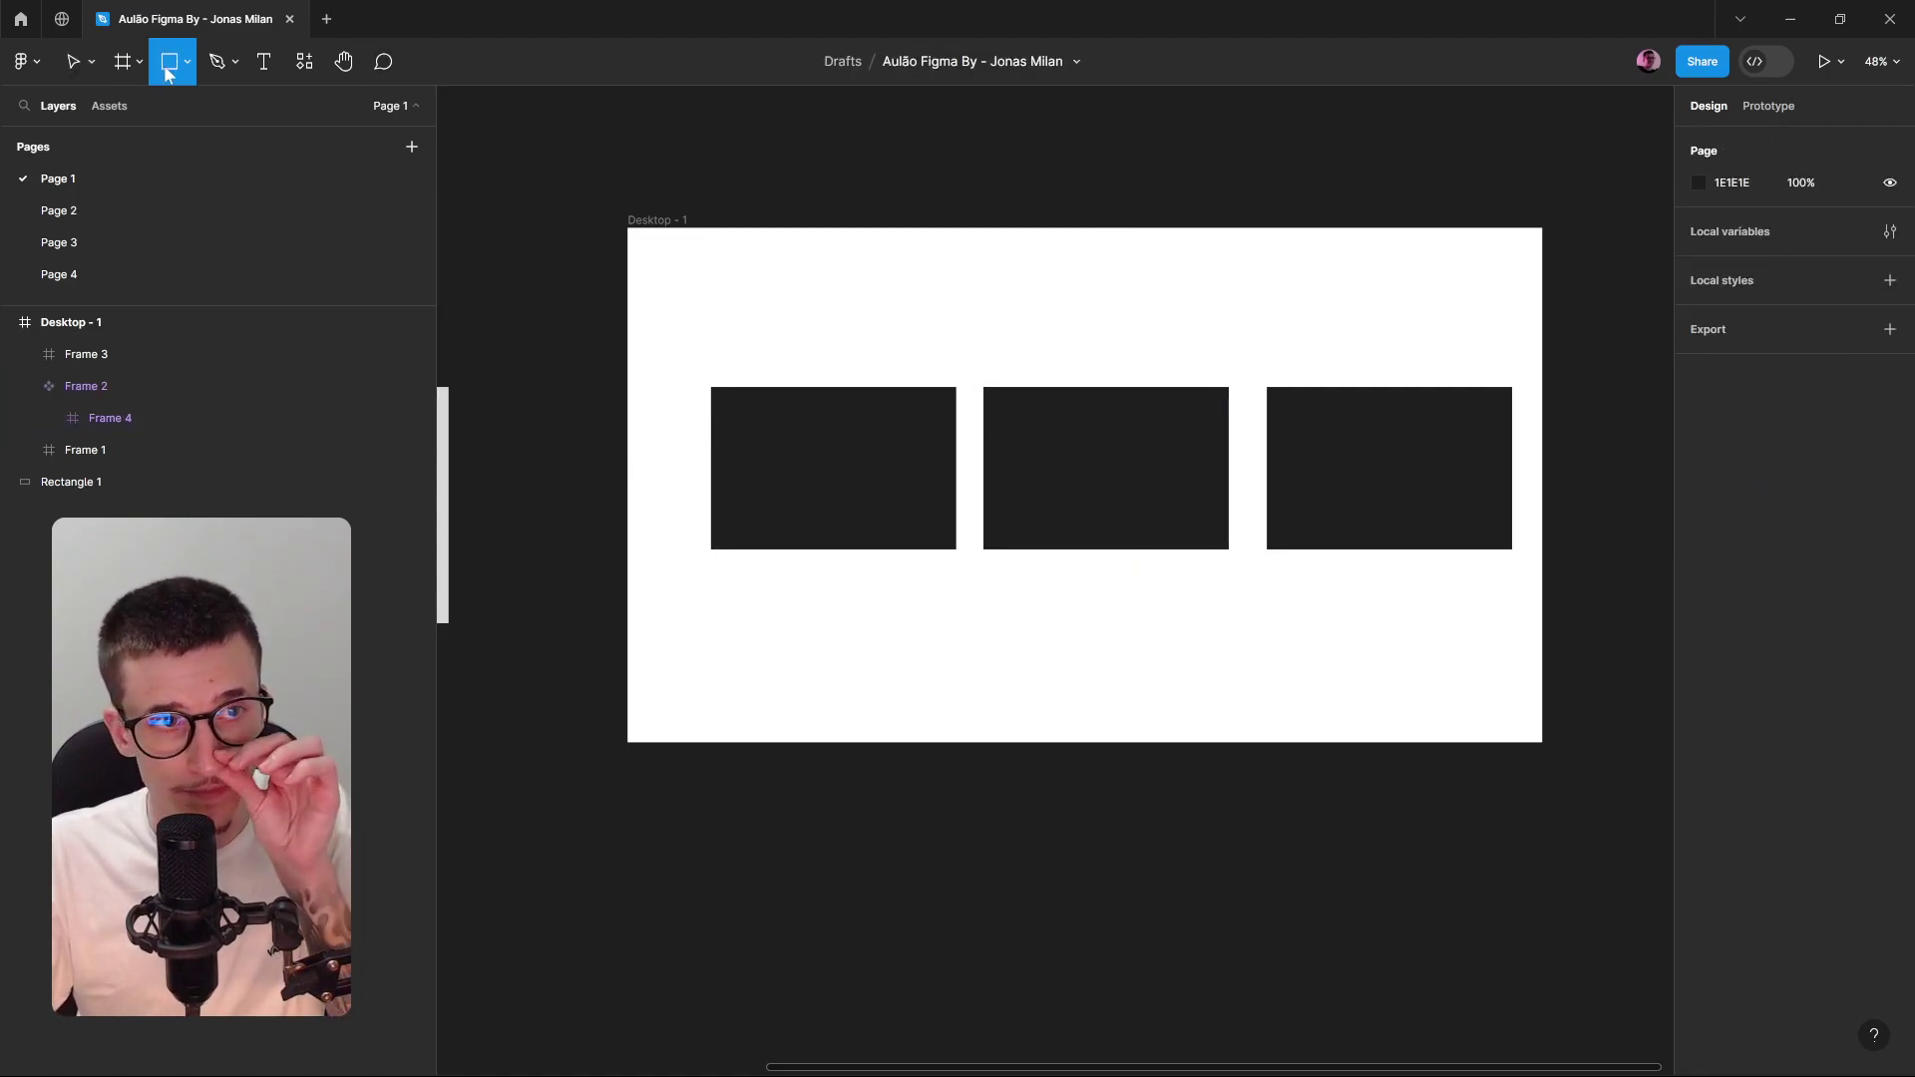
pyautogui.click(186, 72)
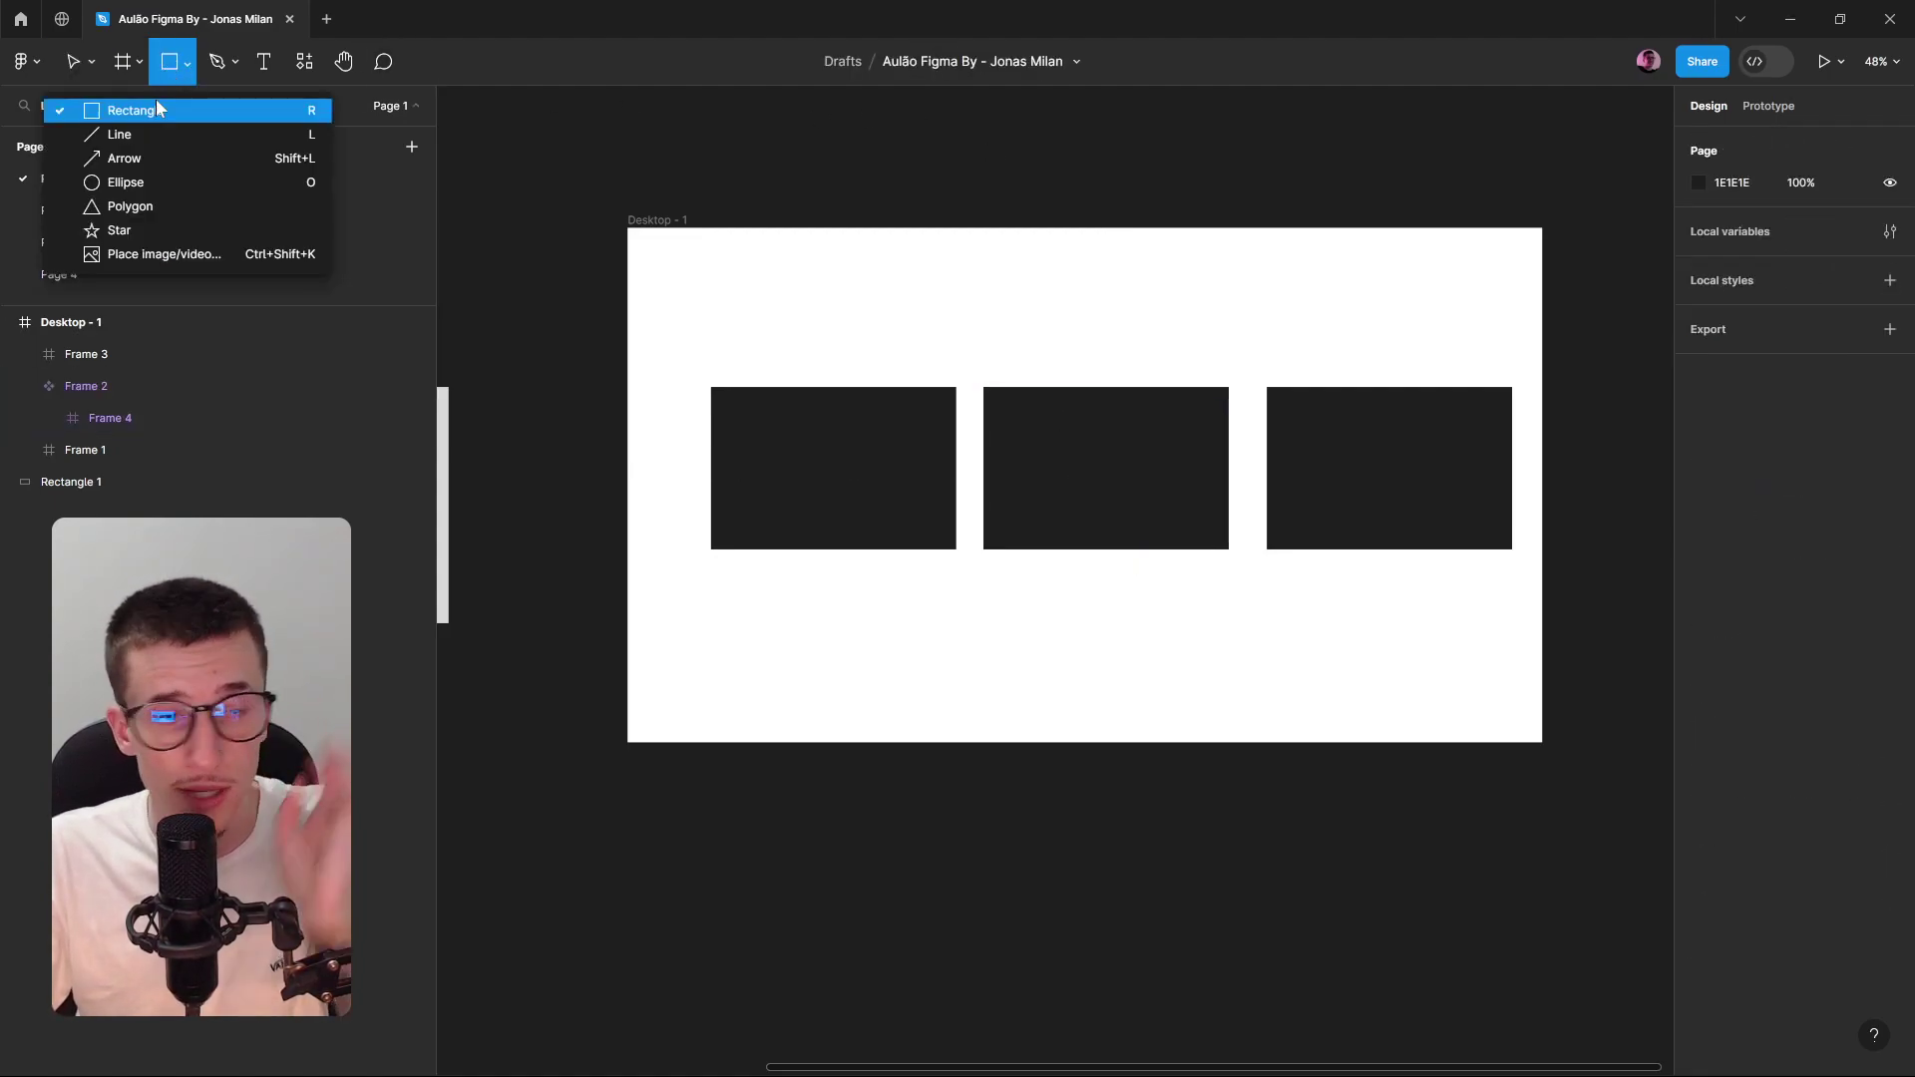
pyautogui.click(164, 104)
pyautogui.click(587, 152)
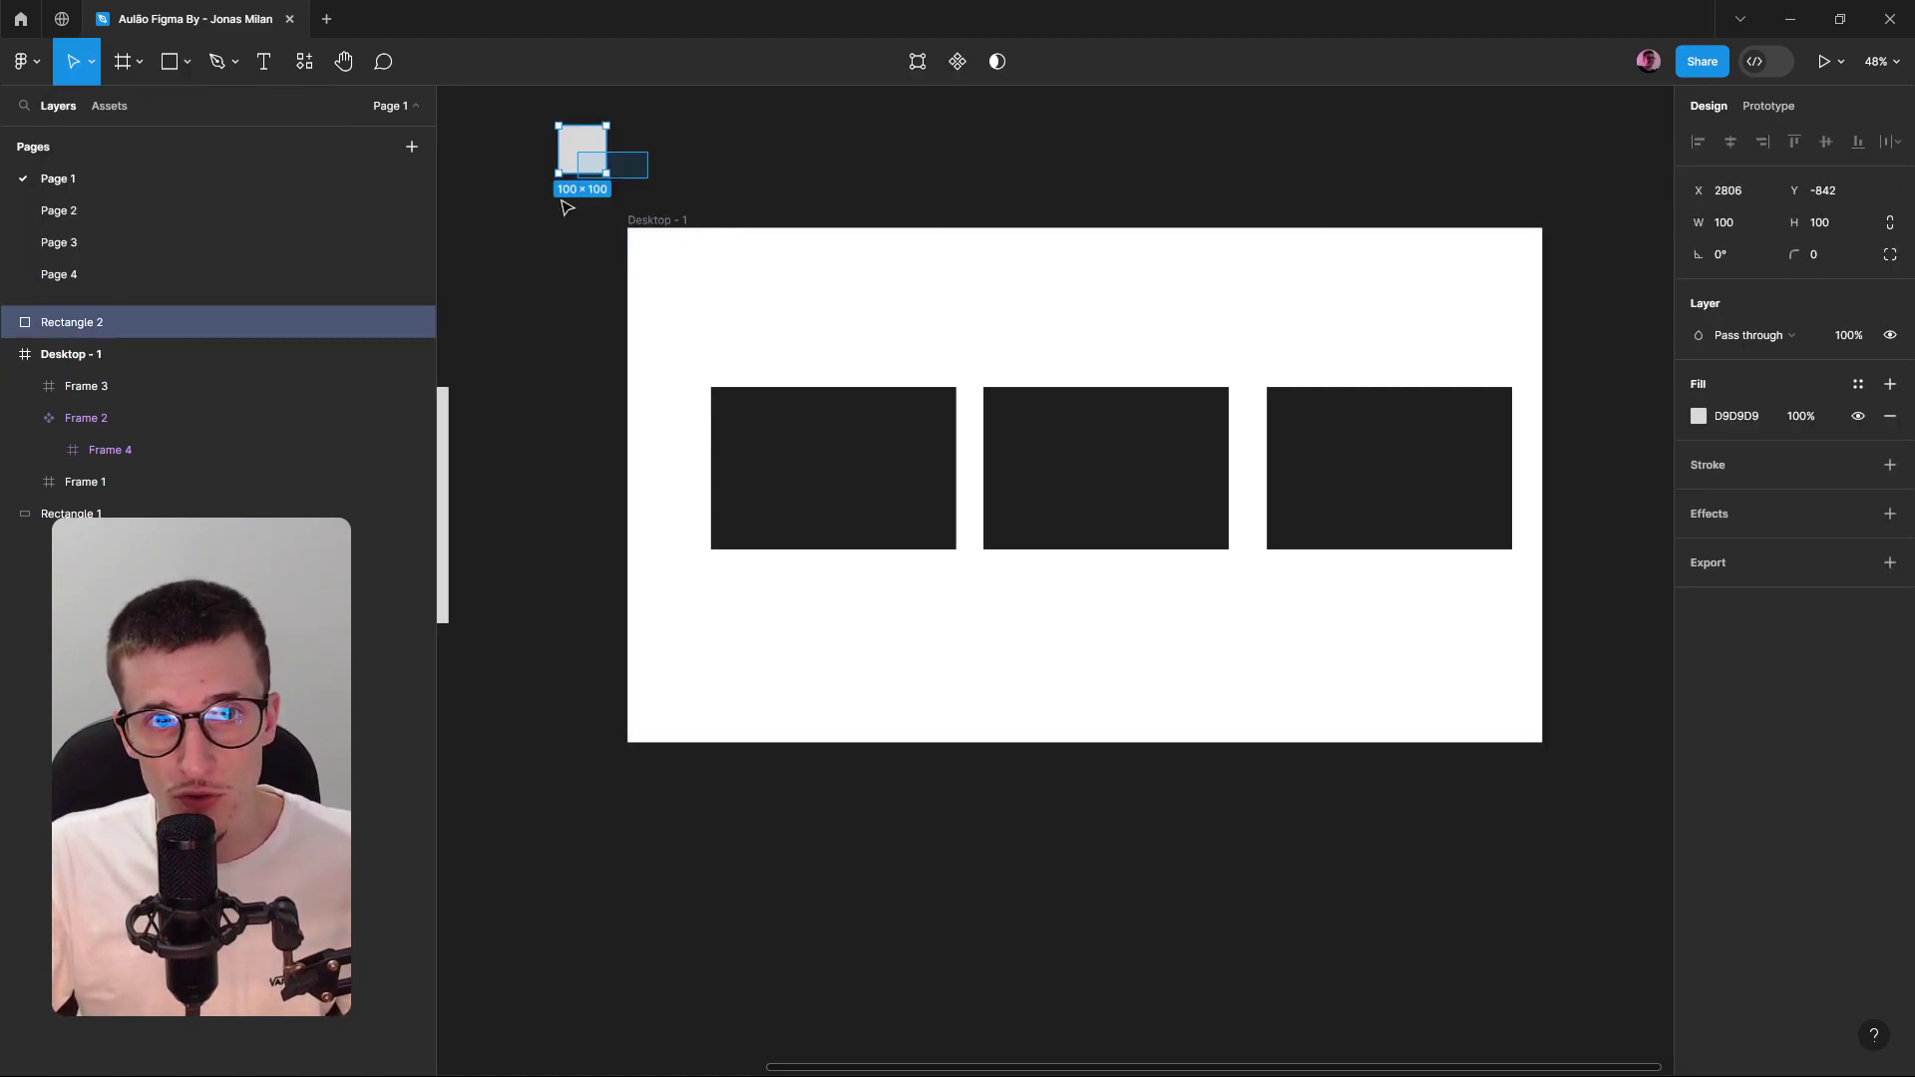
pyautogui.press('Delete')
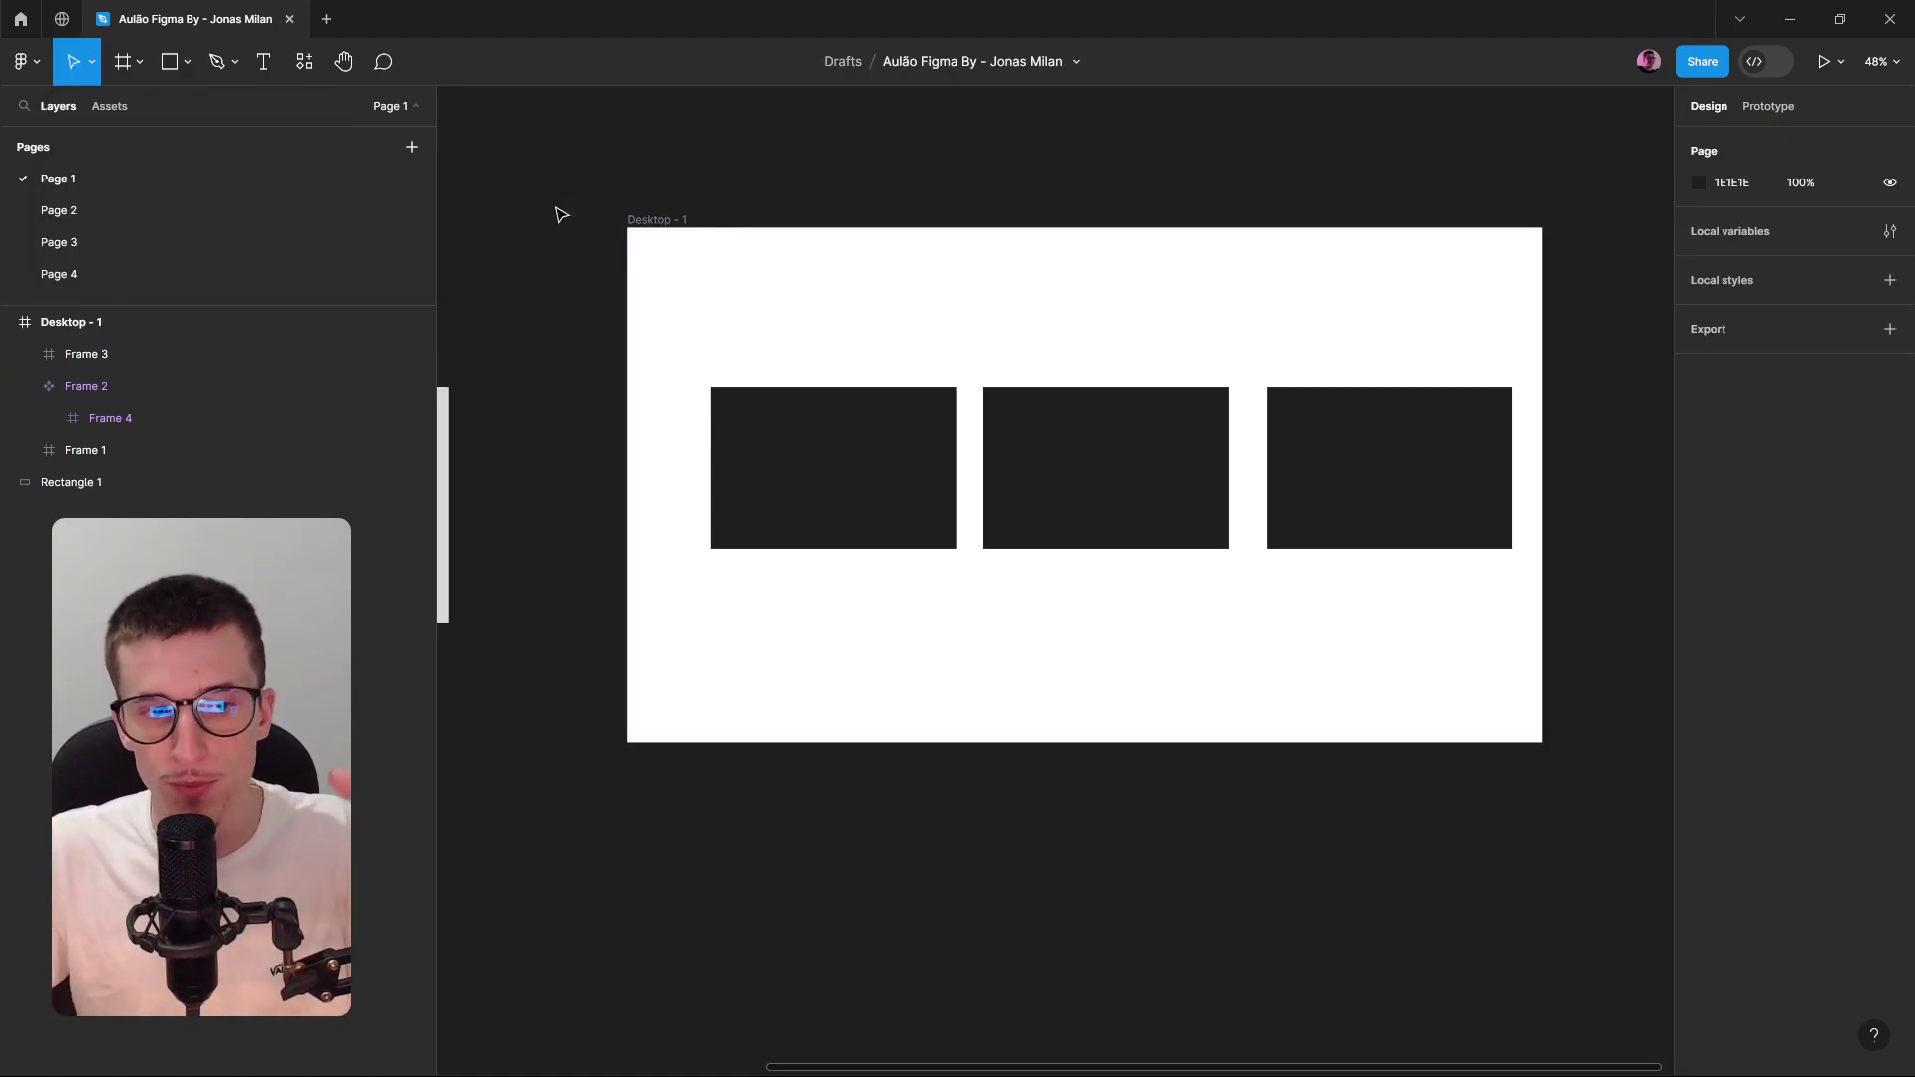
# Delete all three dark frames from the Desktop frame.
pyautogui.click(860, 457)
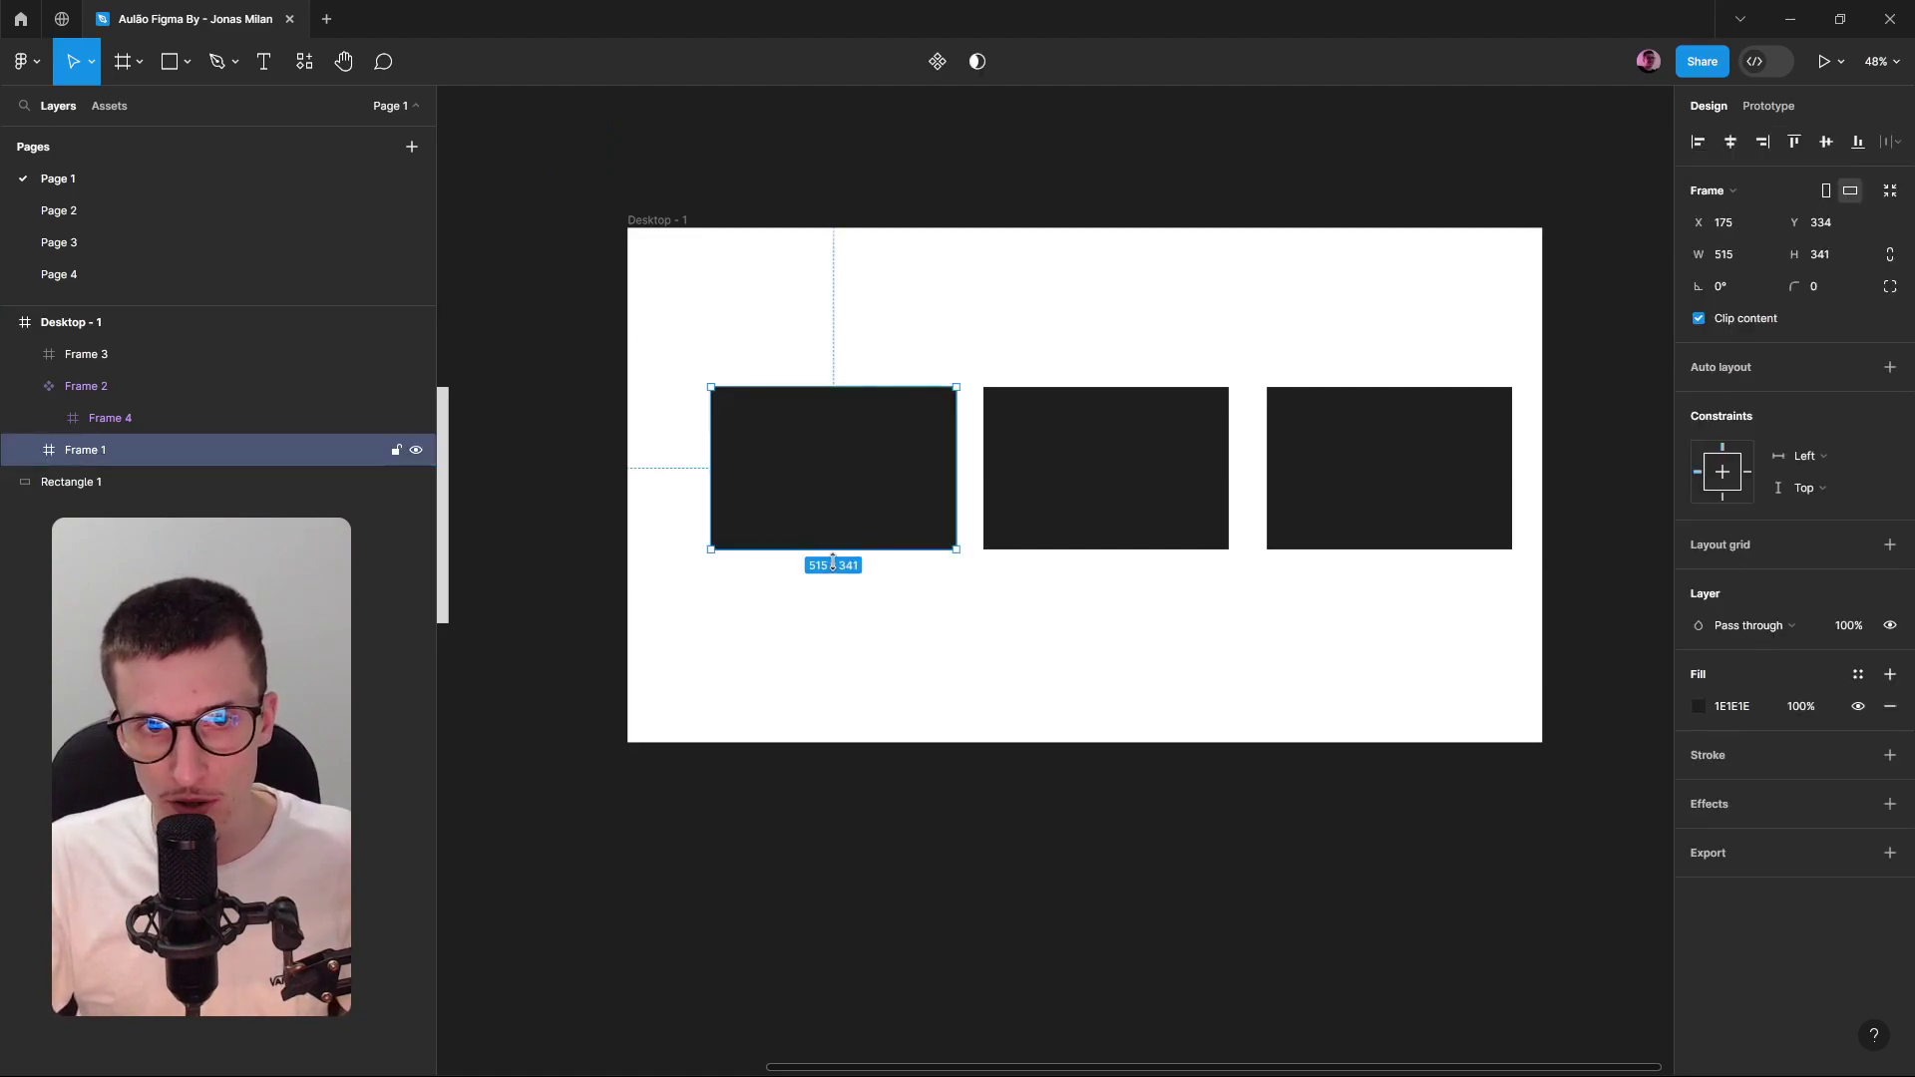
pyautogui.scroll(-1, 858, 469)
pyautogui.click(927, 598)
pyautogui.moveTo(843, 653); pyautogui.dragTo(1326, 496)
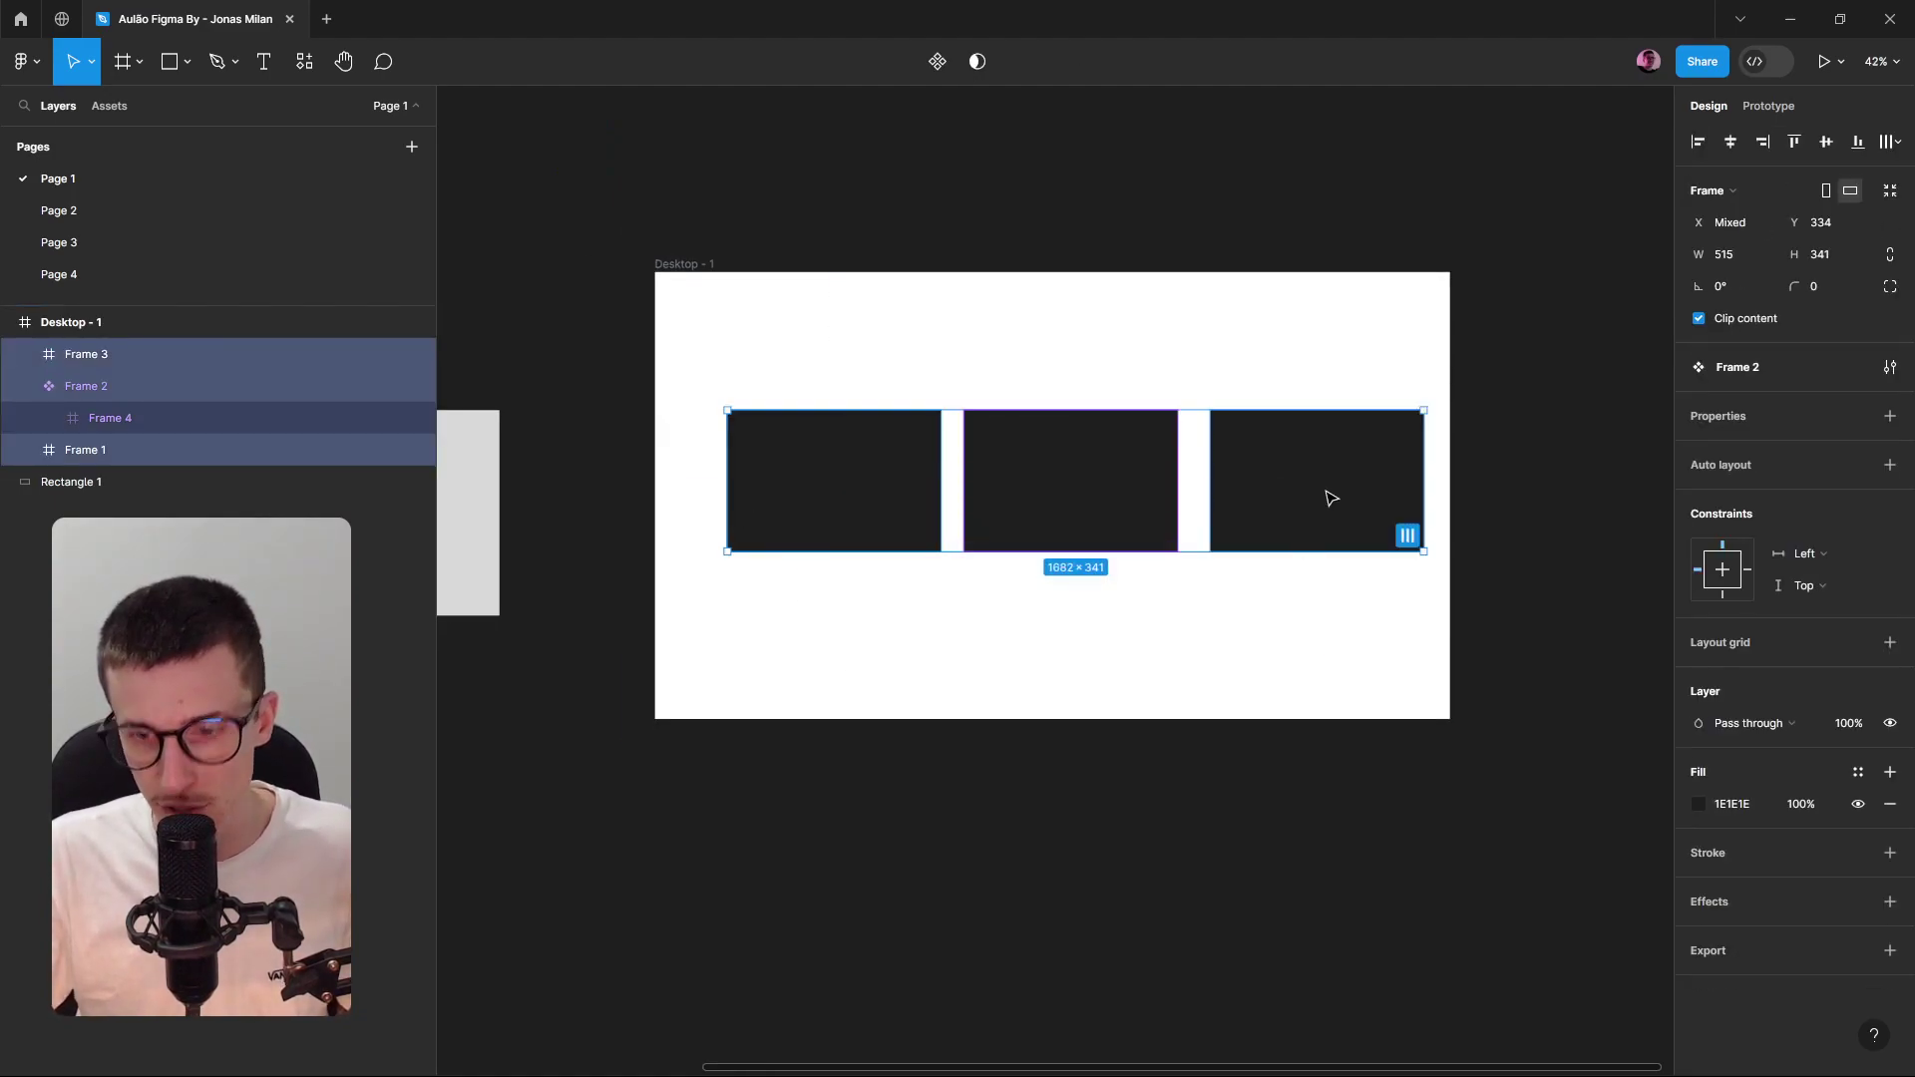
pyautogui.press('Delete')
pyautogui.click(727, 210)
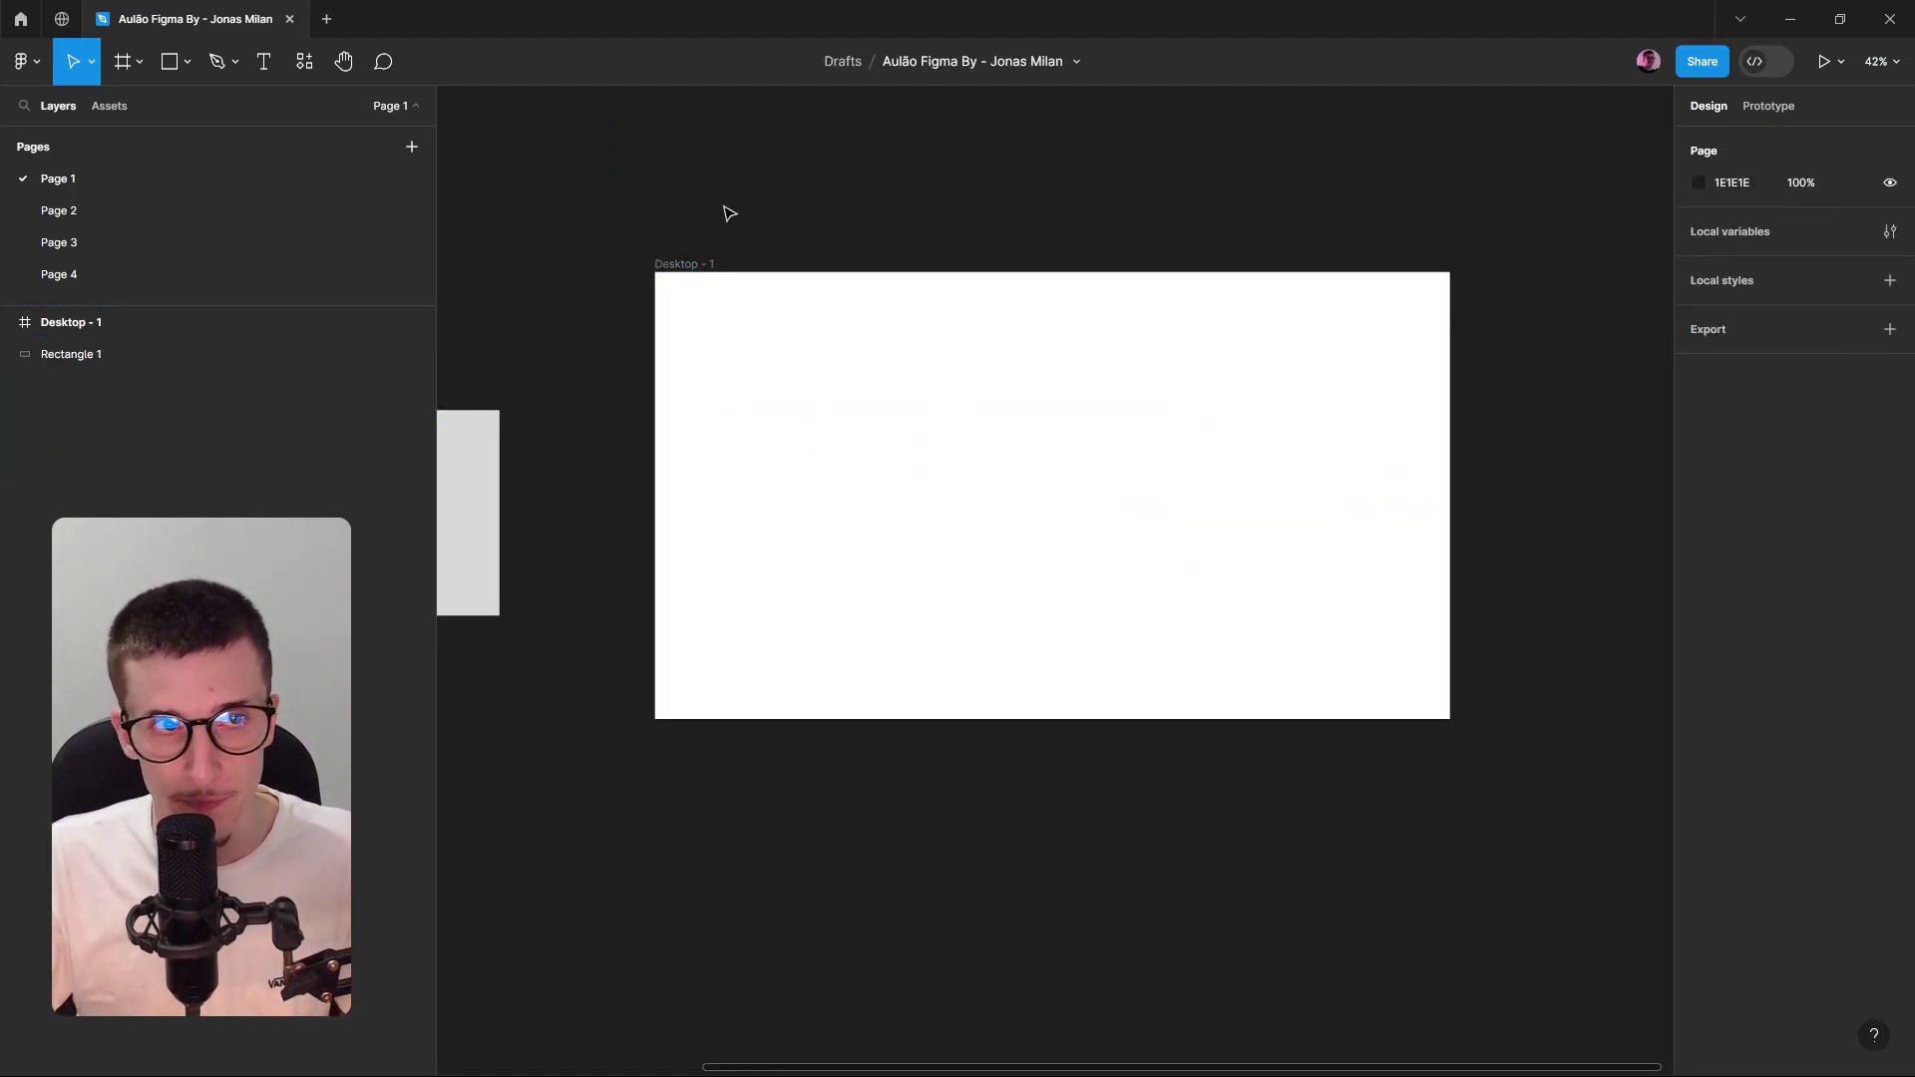
# Draw a large rectangle on the empty canvas below the Desktop frame.
pyautogui.click(170, 62)
pyautogui.moveTo(684, 856)
pyautogui.mouseDown()
pyautogui.moveTo(865, 1038)
pyautogui.moveTo(1210, 1072)
pyautogui.mouseUp()
pyautogui.click(1188, 752)
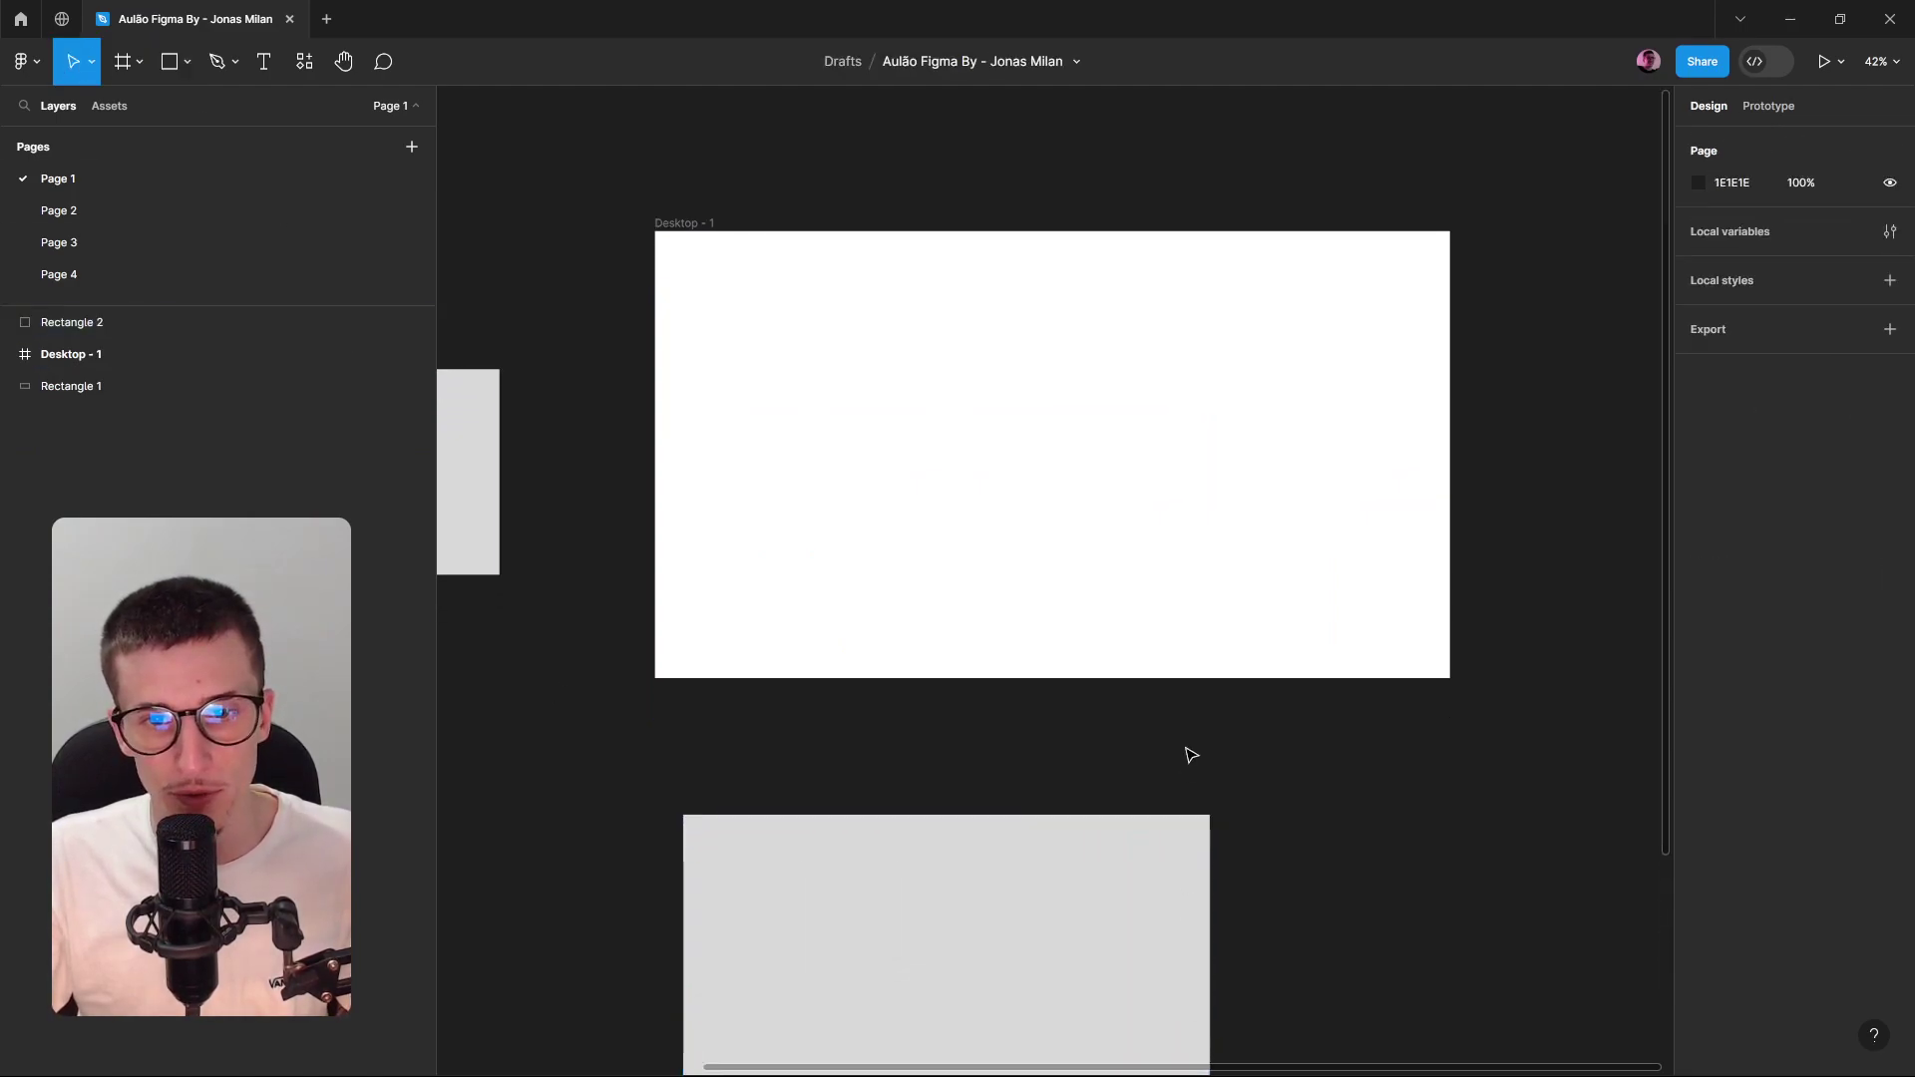
# Add the text "sasasasasas" on the canvas to the right of the new rectangle with font size 100.
pyautogui.scroll(-2, 688, 389)
pyautogui.press('t')
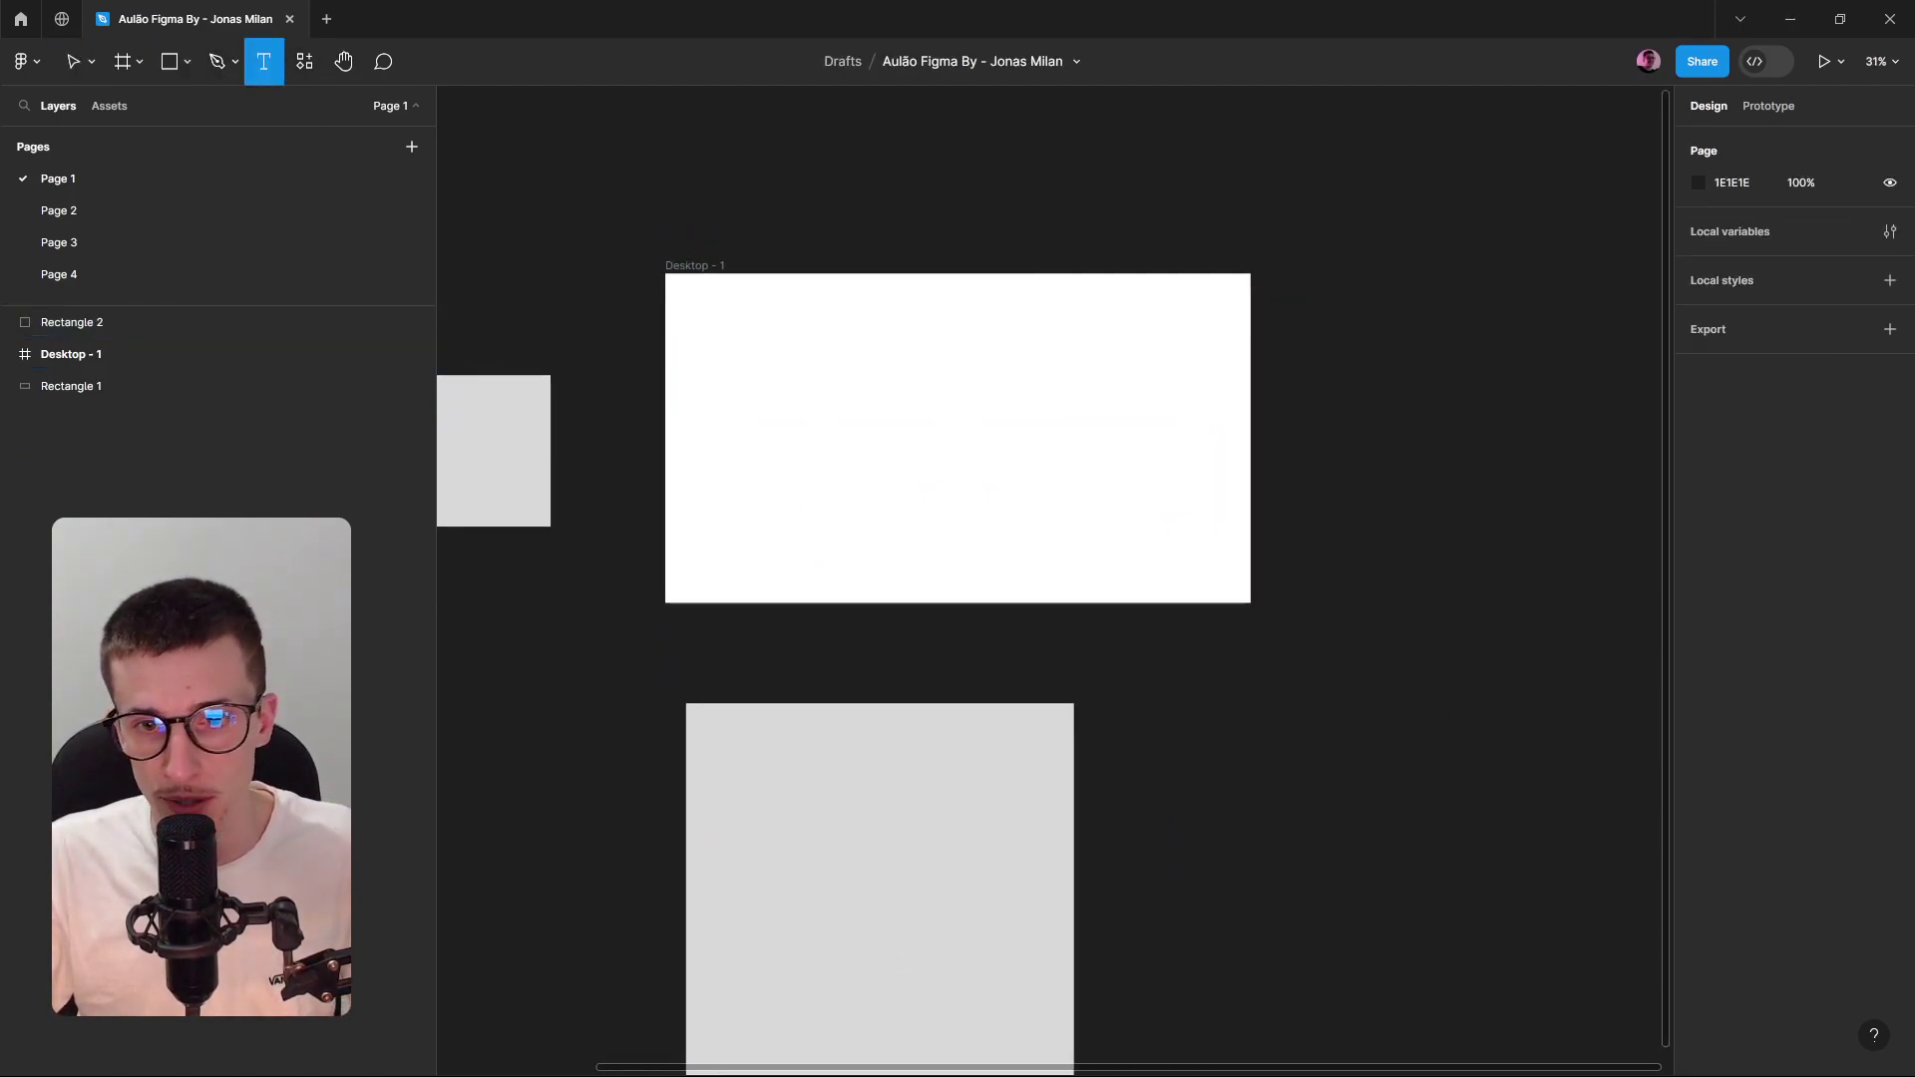
pyautogui.click(1153, 770)
pyautogui.write('sasasa')
pyautogui.press('Escape')
pyautogui.write('sasas')
pyautogui.press('Escape')
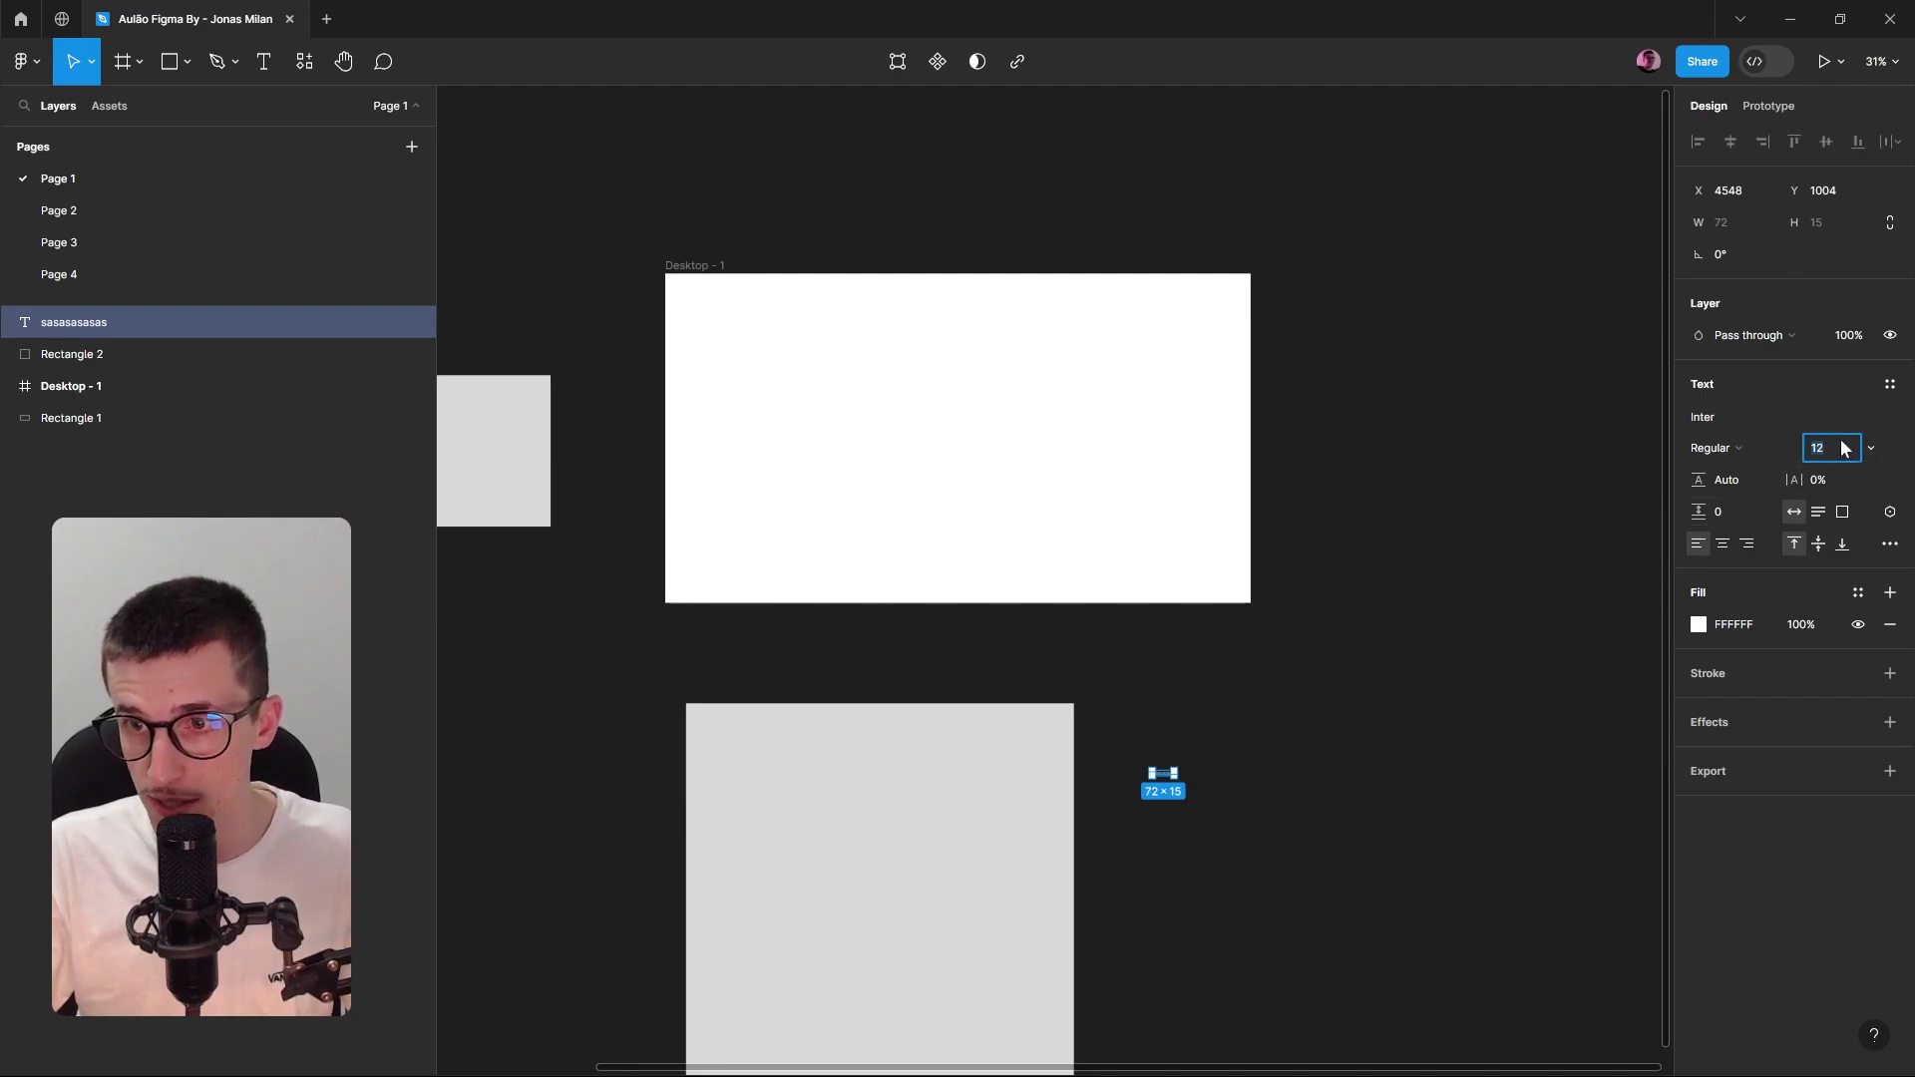
pyautogui.write('100')
pyautogui.press('Return')
pyautogui.click(1318, 737)
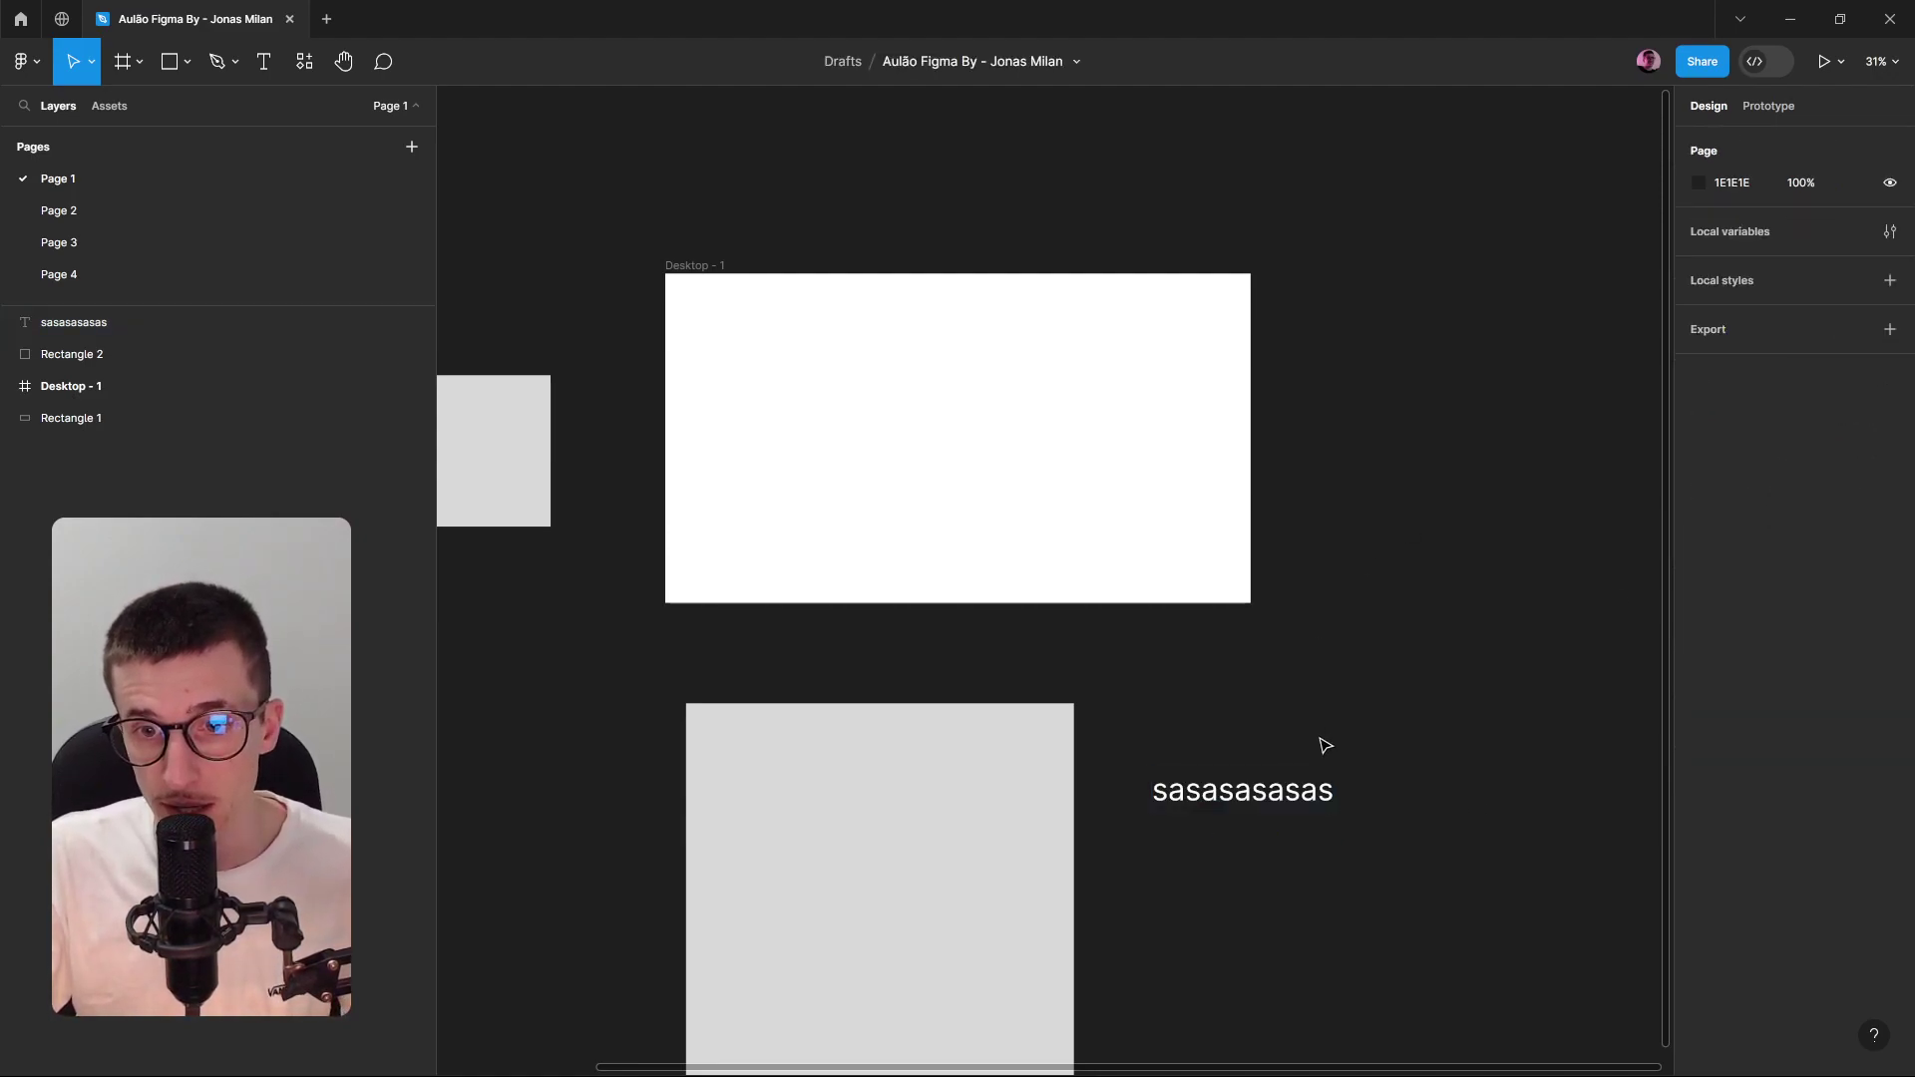
# Set the text's fill to black 000000 and move it into the Desktop frame's lower-right area.
pyautogui.click(1699, 624)
pyautogui.moveTo(1607, 675); pyautogui.dragTo(1272, 891)
pyautogui.click(1281, 858)
pyautogui.click(1296, 790)
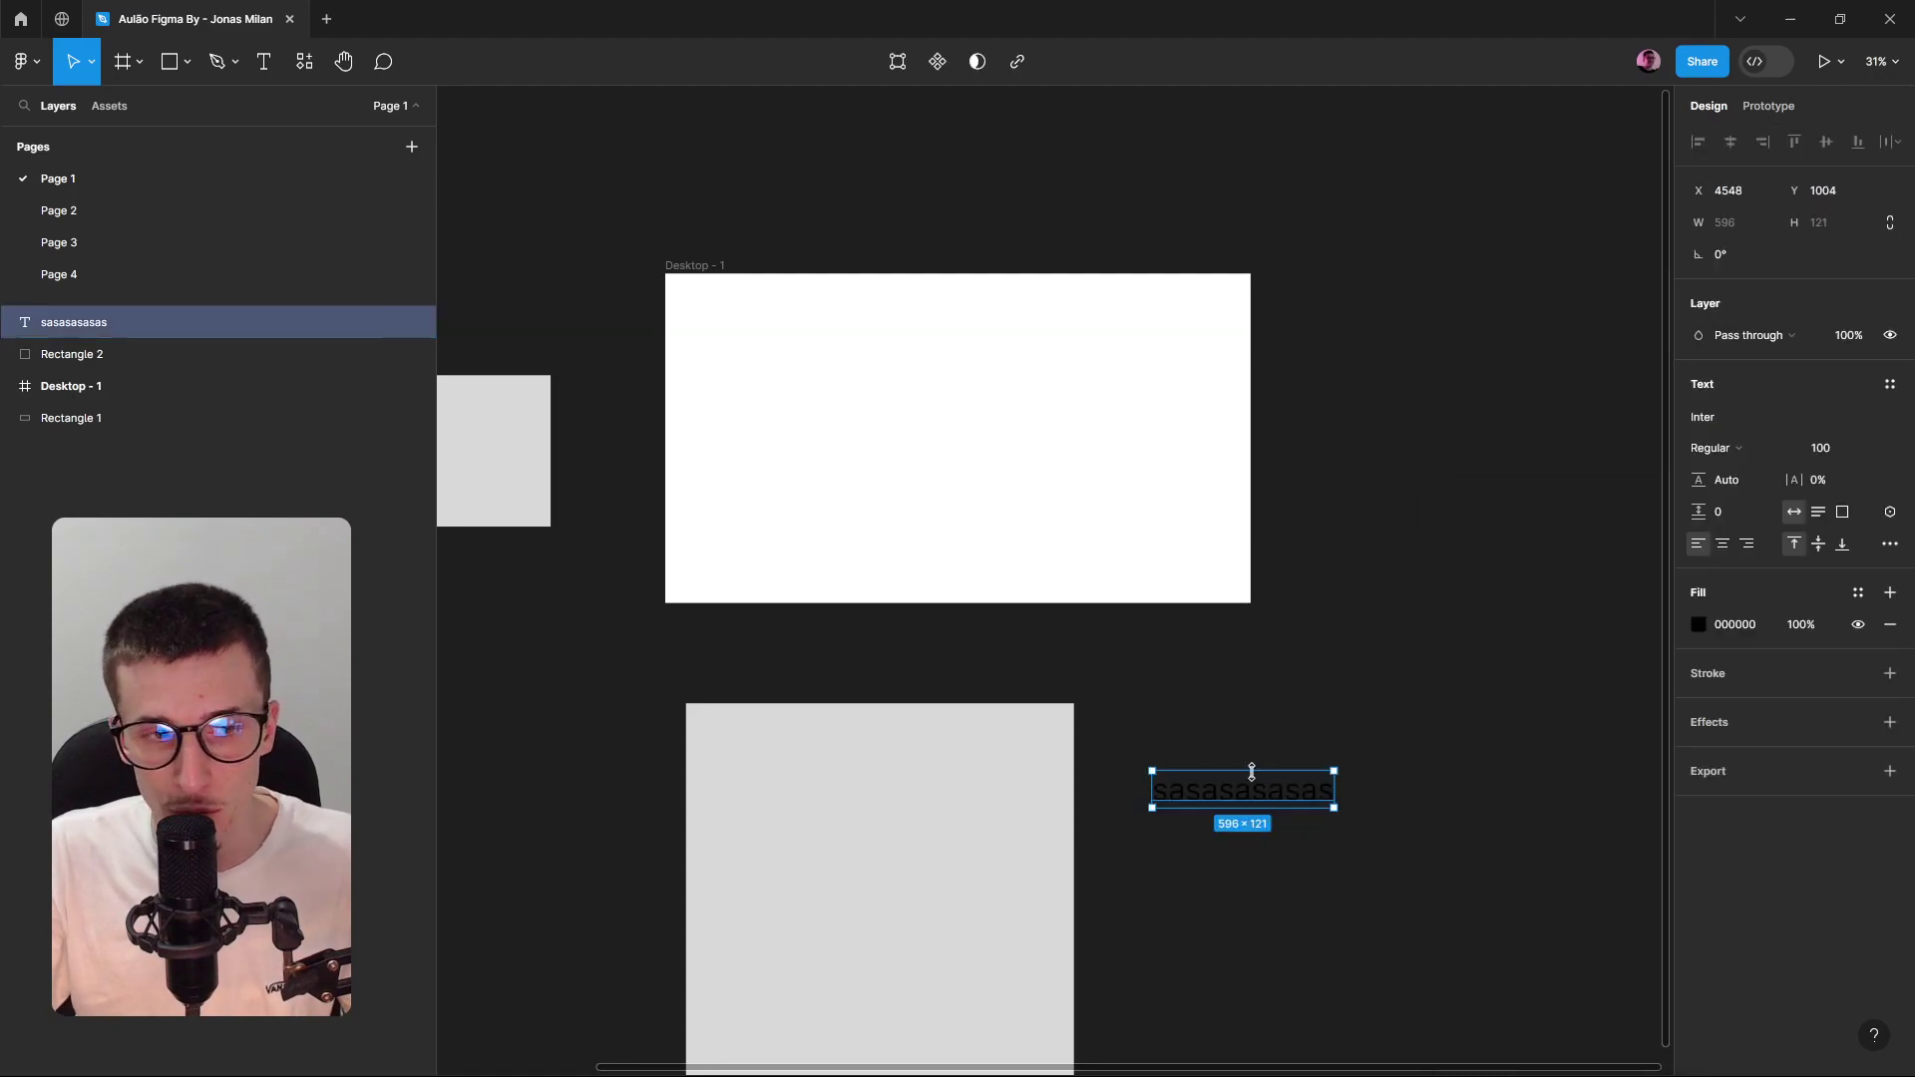
pyautogui.moveTo(1227, 795); pyautogui.dragTo(1087, 539)
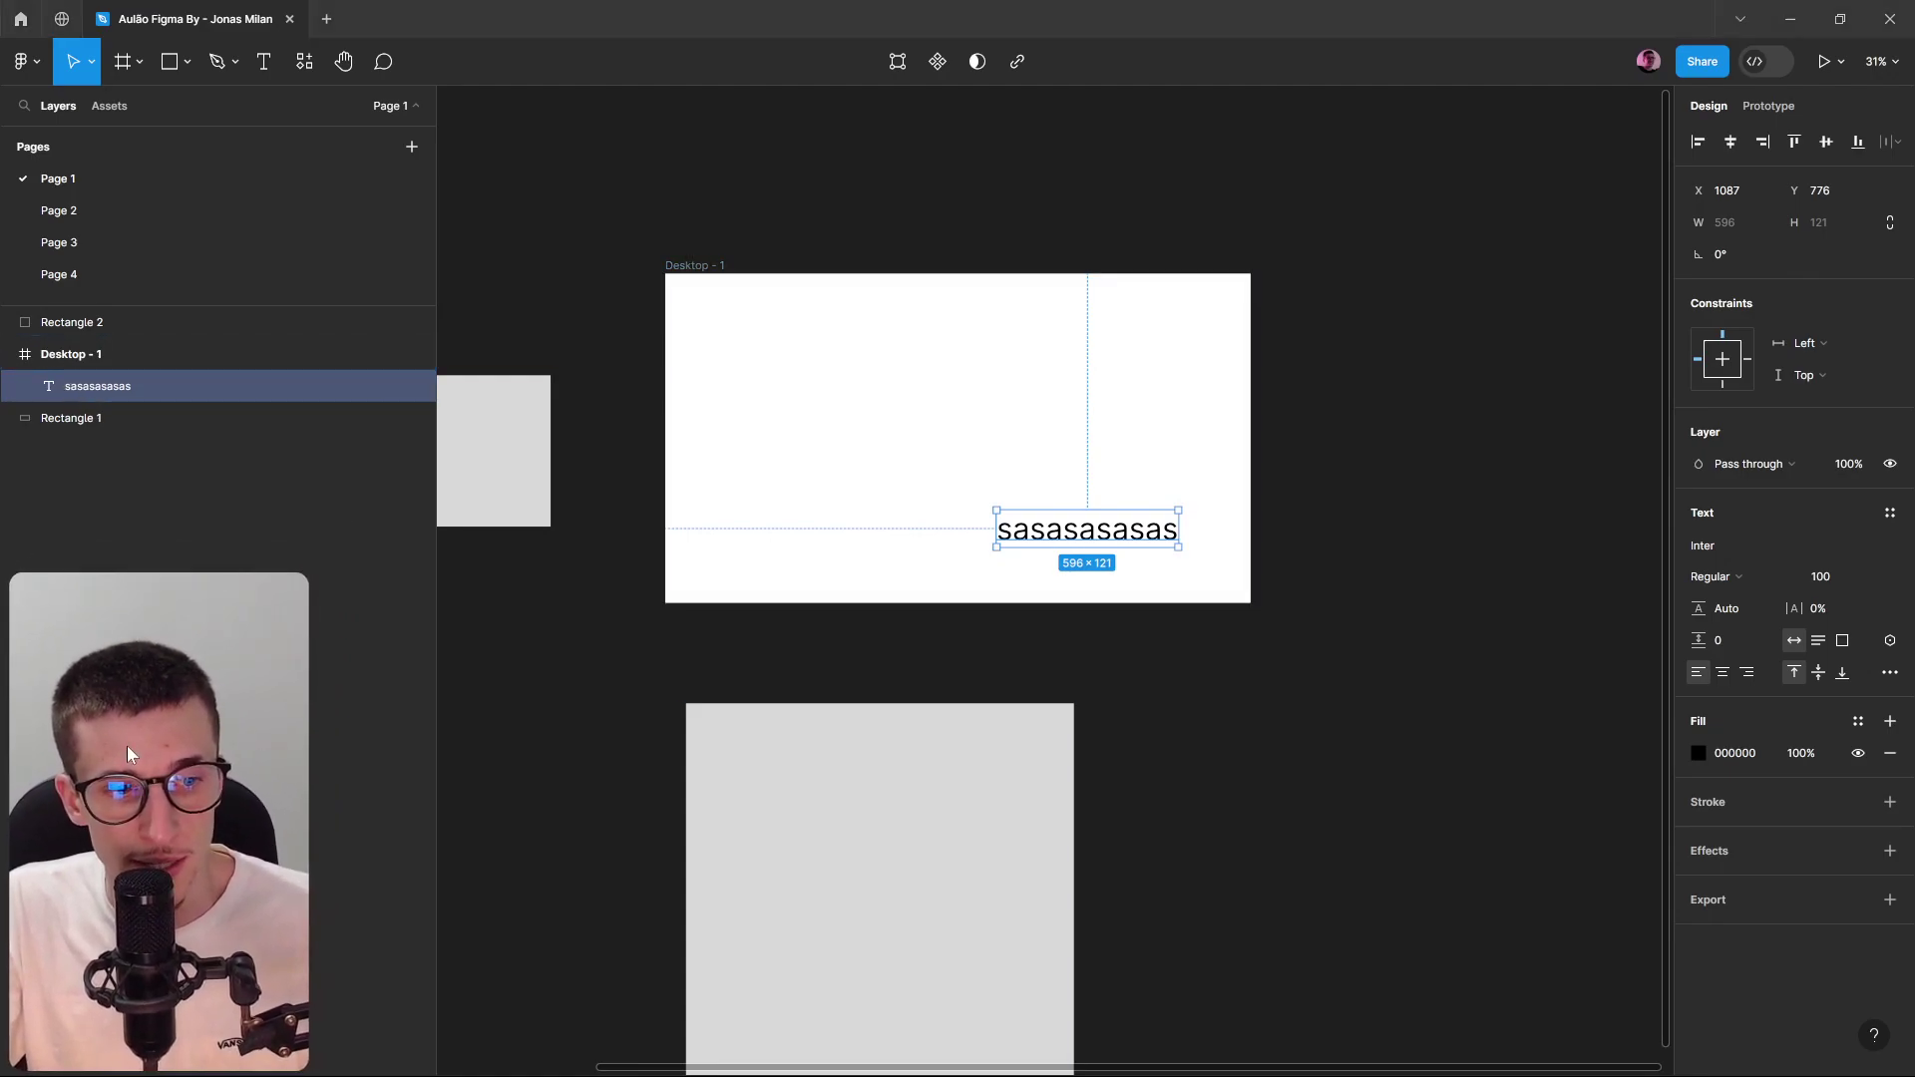
# Shrink the rectangle below the Desktop frame to 583 × 583 and move it into the frame's left half.
pyautogui.click(74, 348)
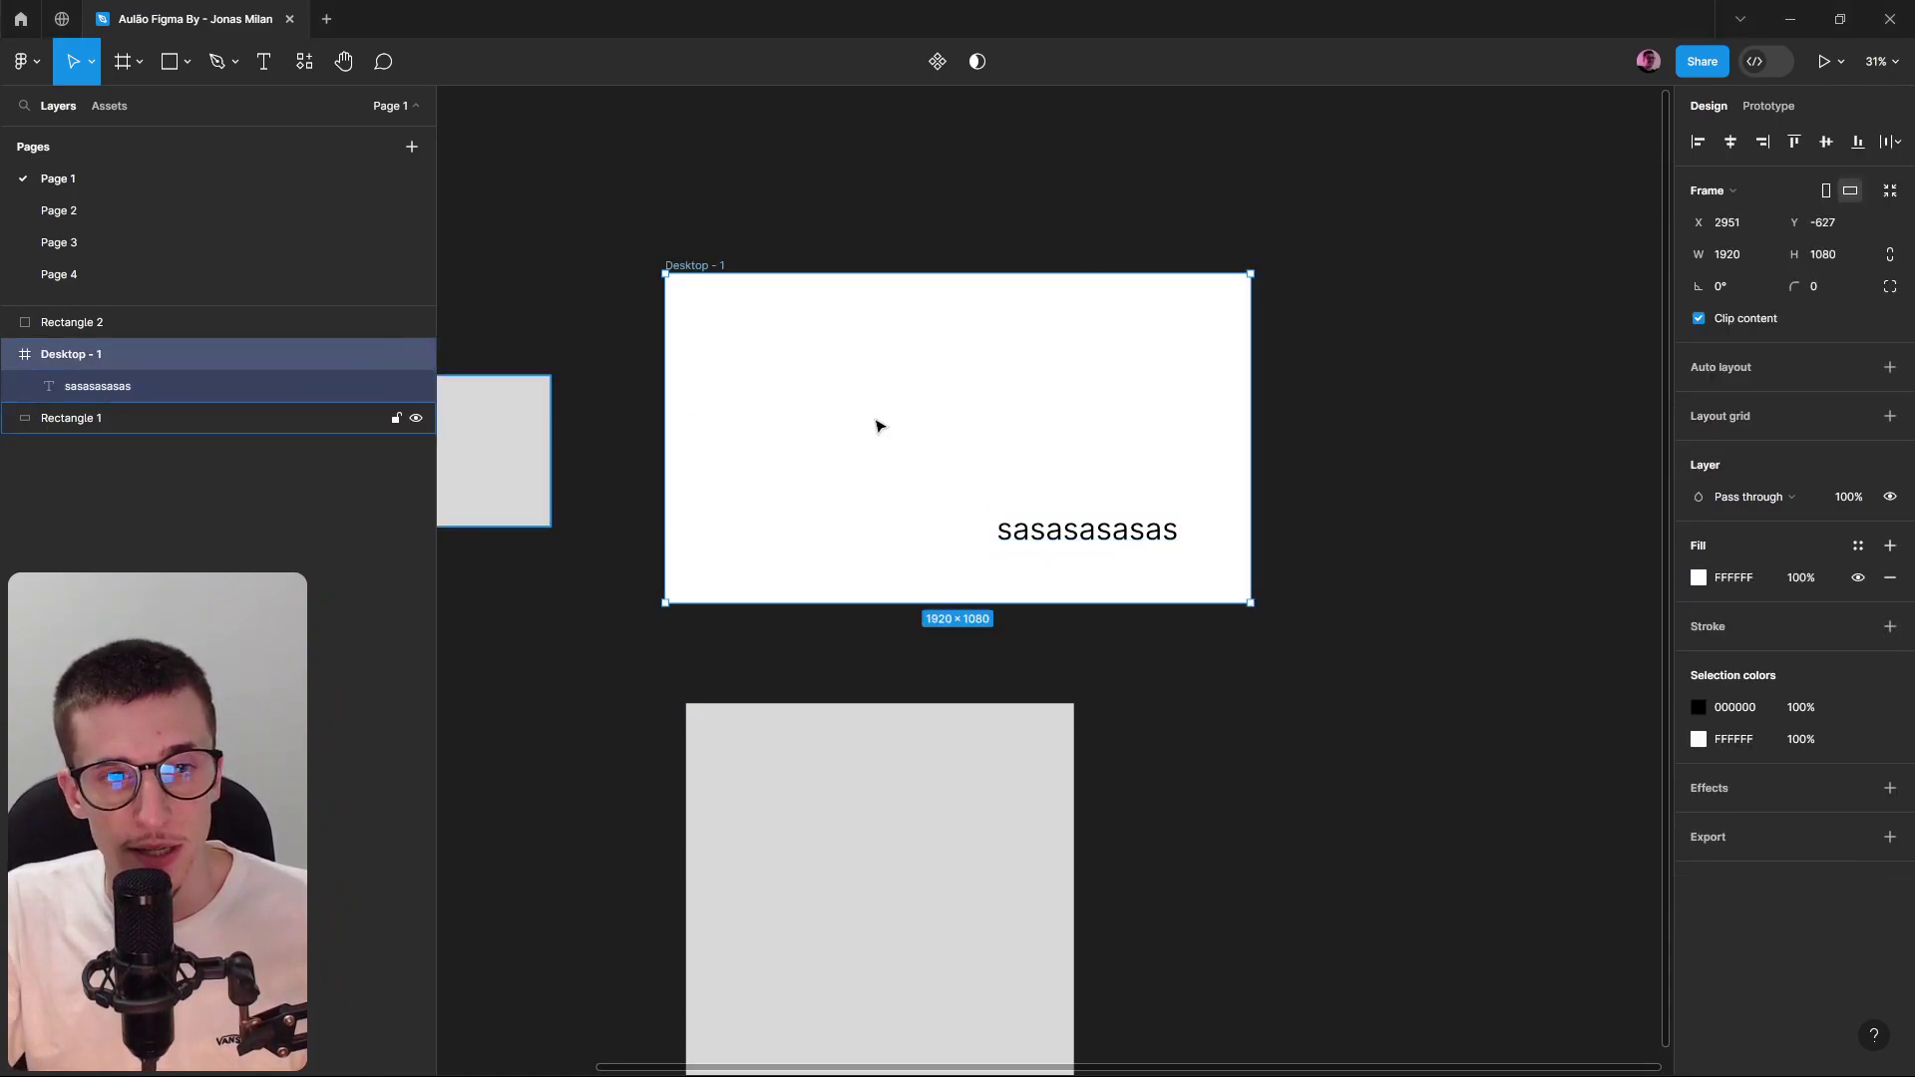
pyautogui.click(1029, 561)
pyautogui.click(66, 355)
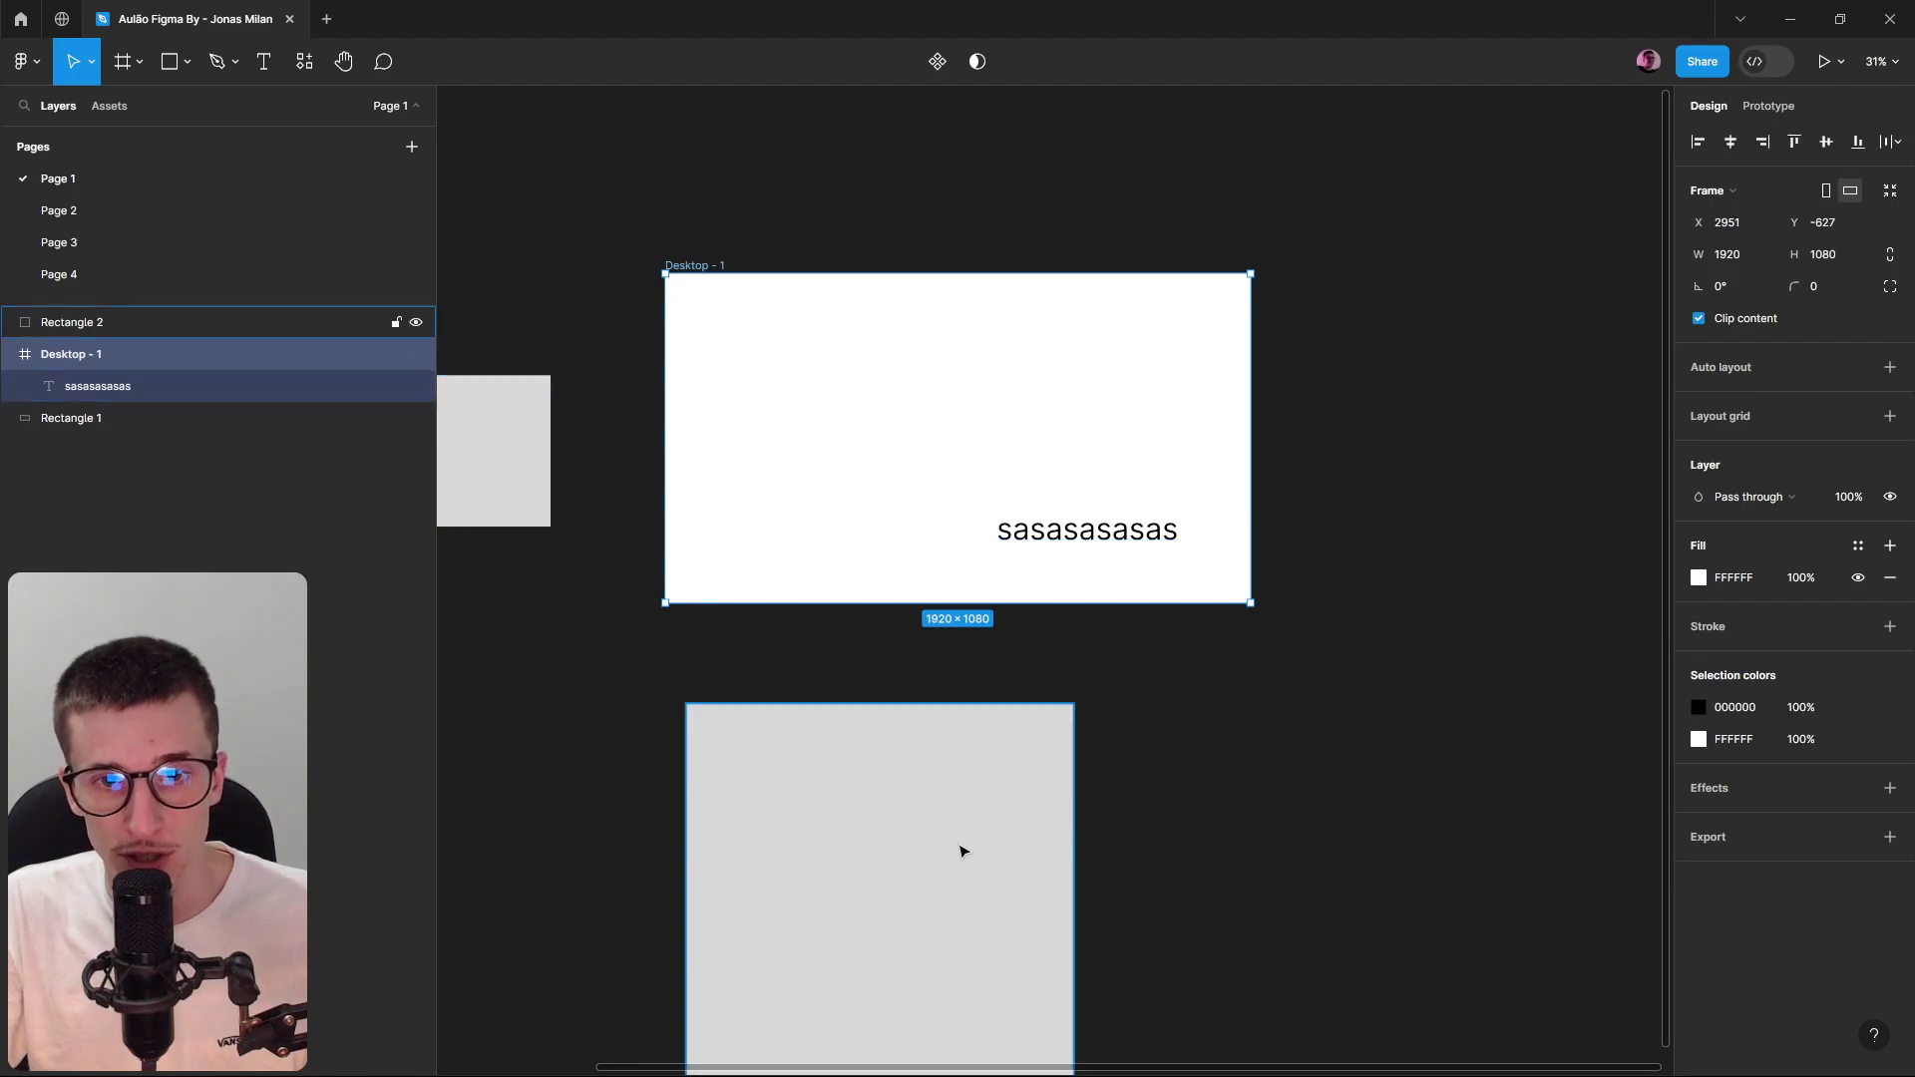
pyautogui.click(918, 718)
pyautogui.moveTo(907, 704); pyautogui.dragTo(872, 425)
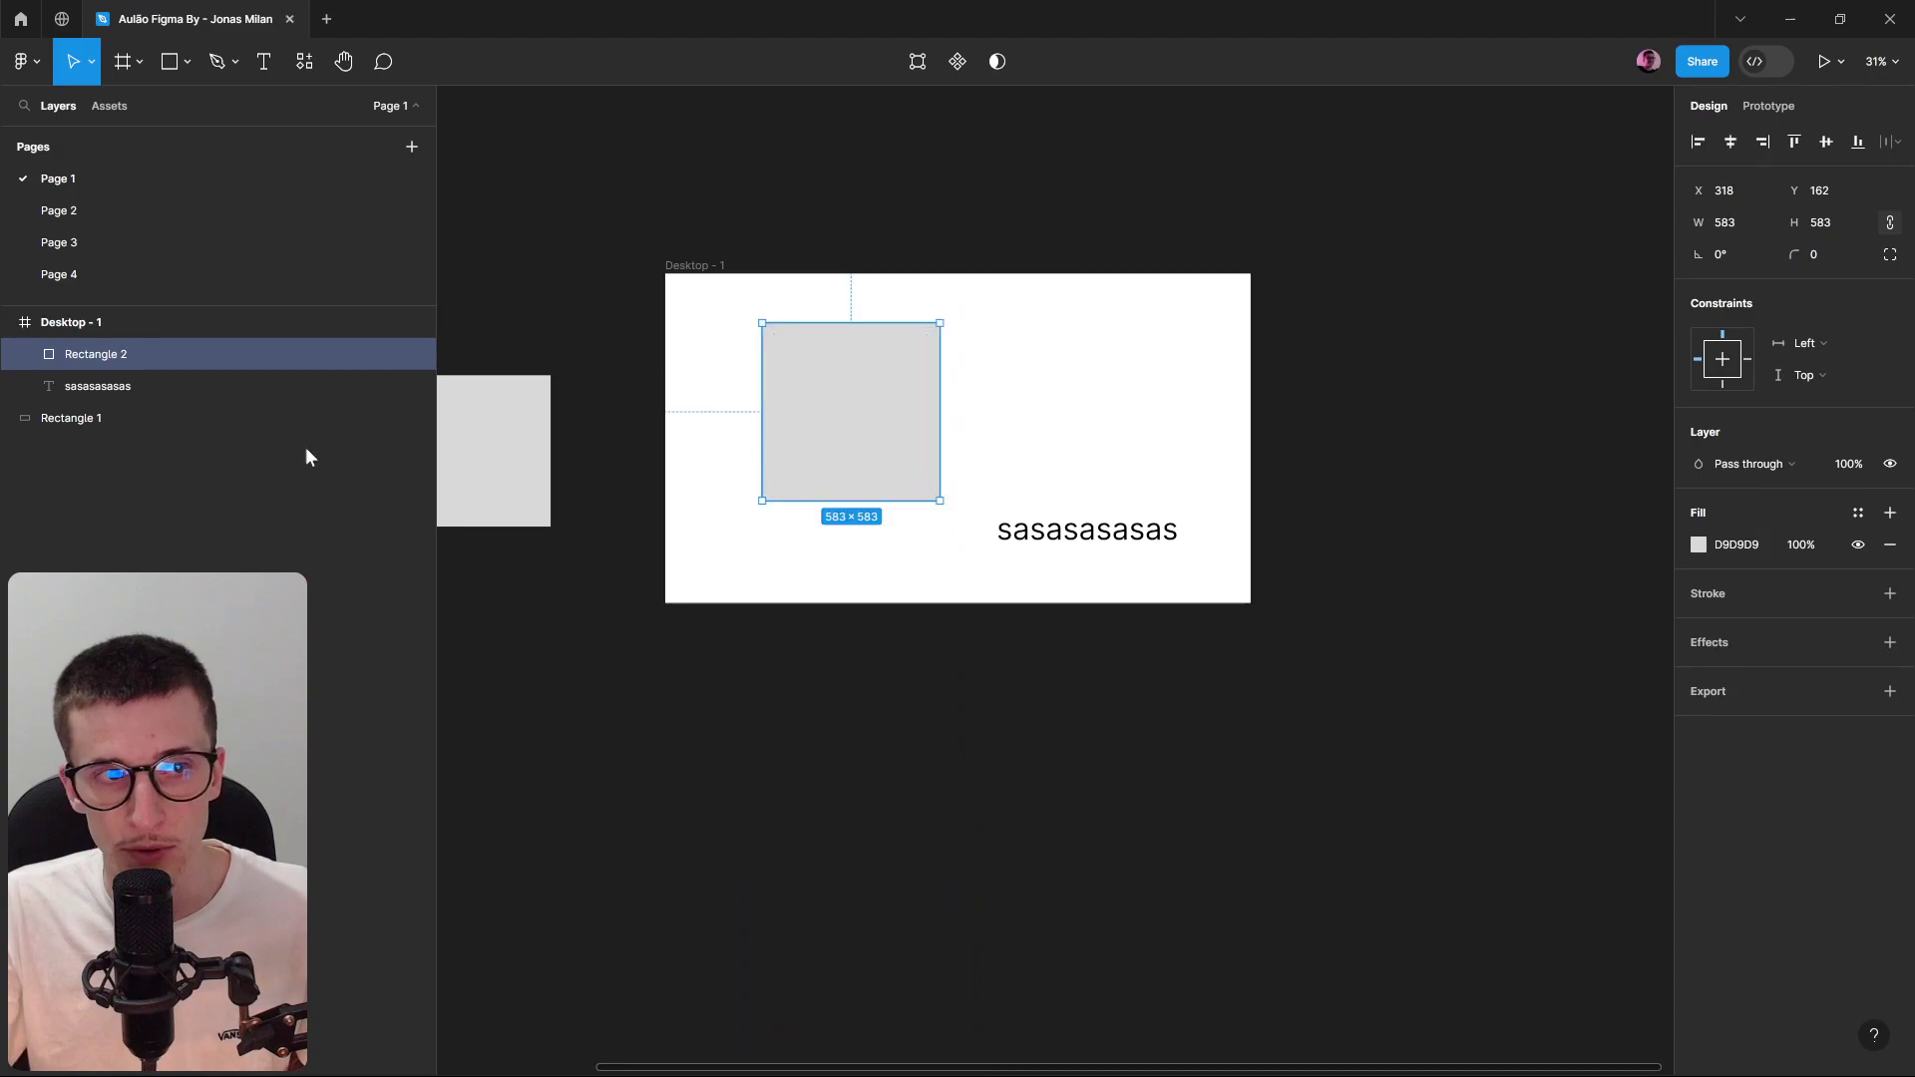
# Hide the Desktop frame with its contents and show it again.
pyautogui.click(74, 325)
pyautogui.click(416, 322)
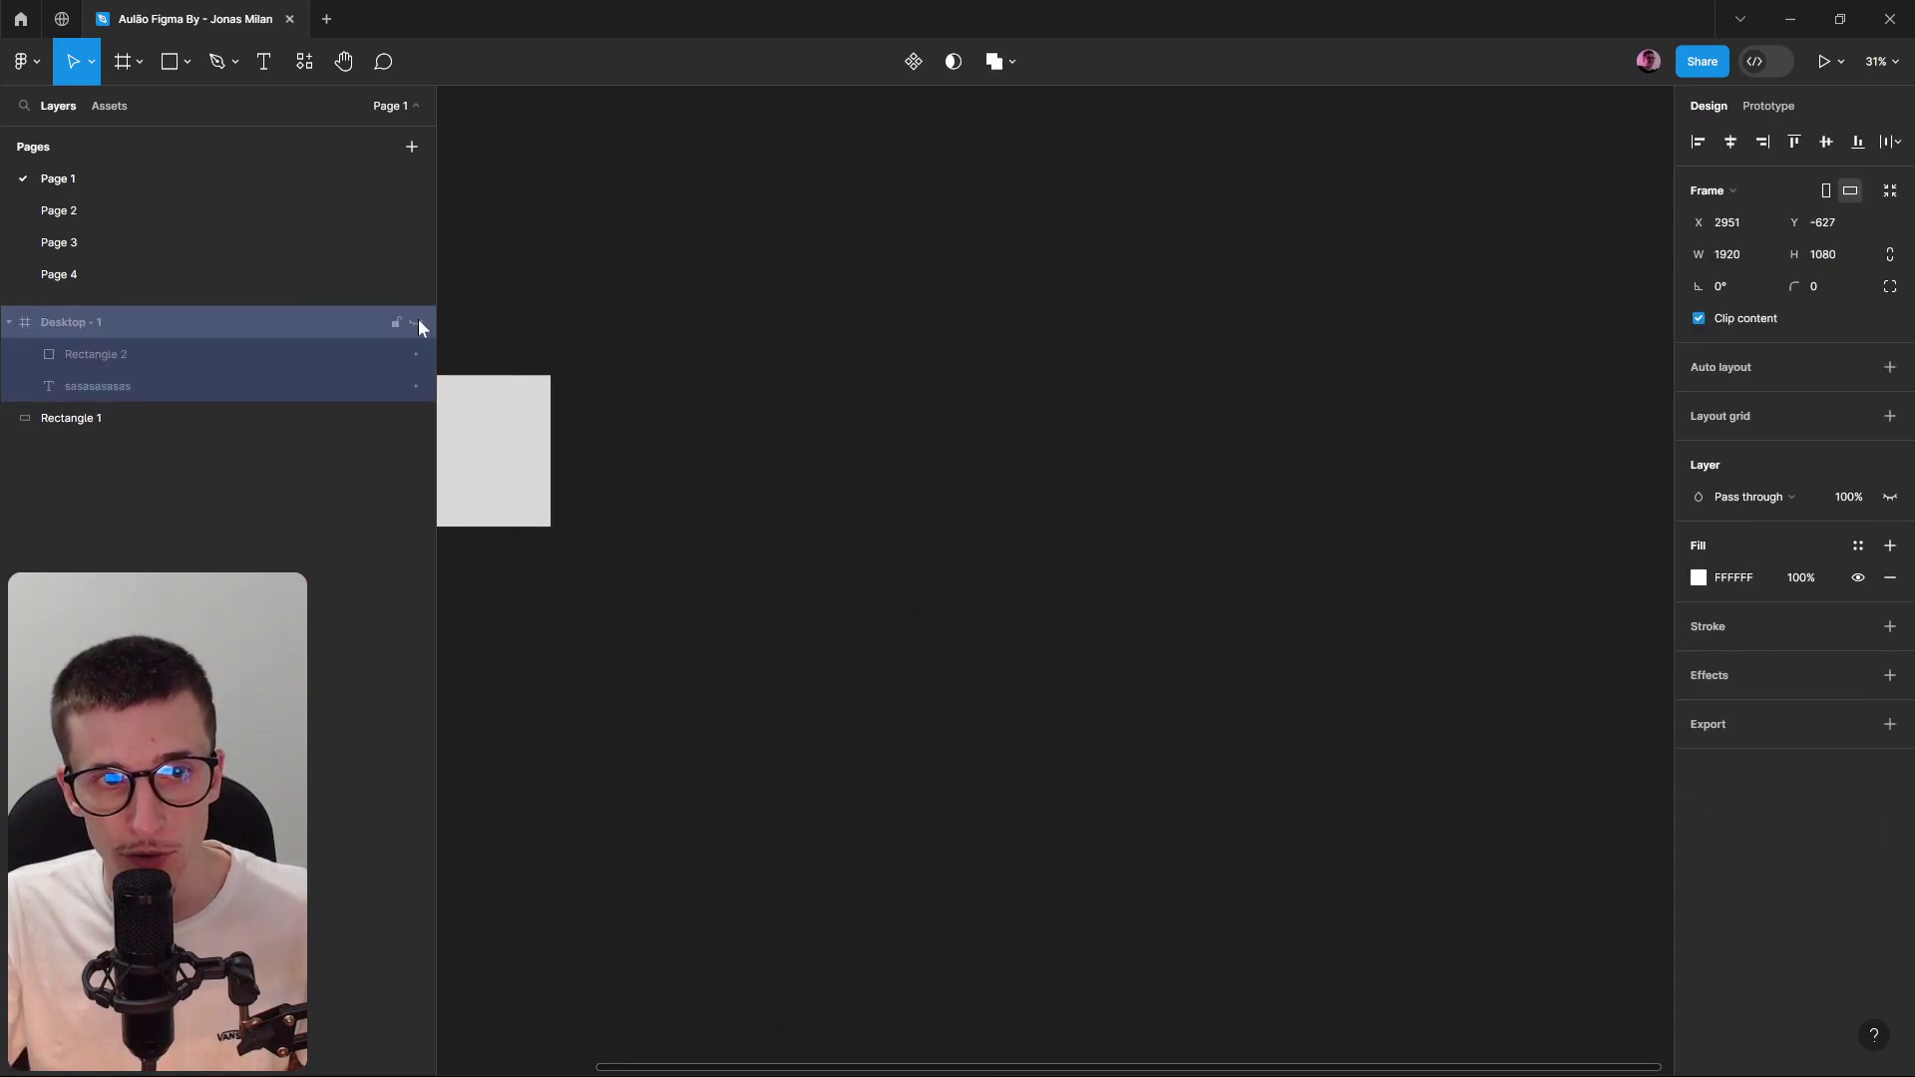
pyautogui.click(416, 322)
# Duplicate the Desktop frame's rectangle onto the empty canvas well to the right of the frame.
pyautogui.click(160, 354)
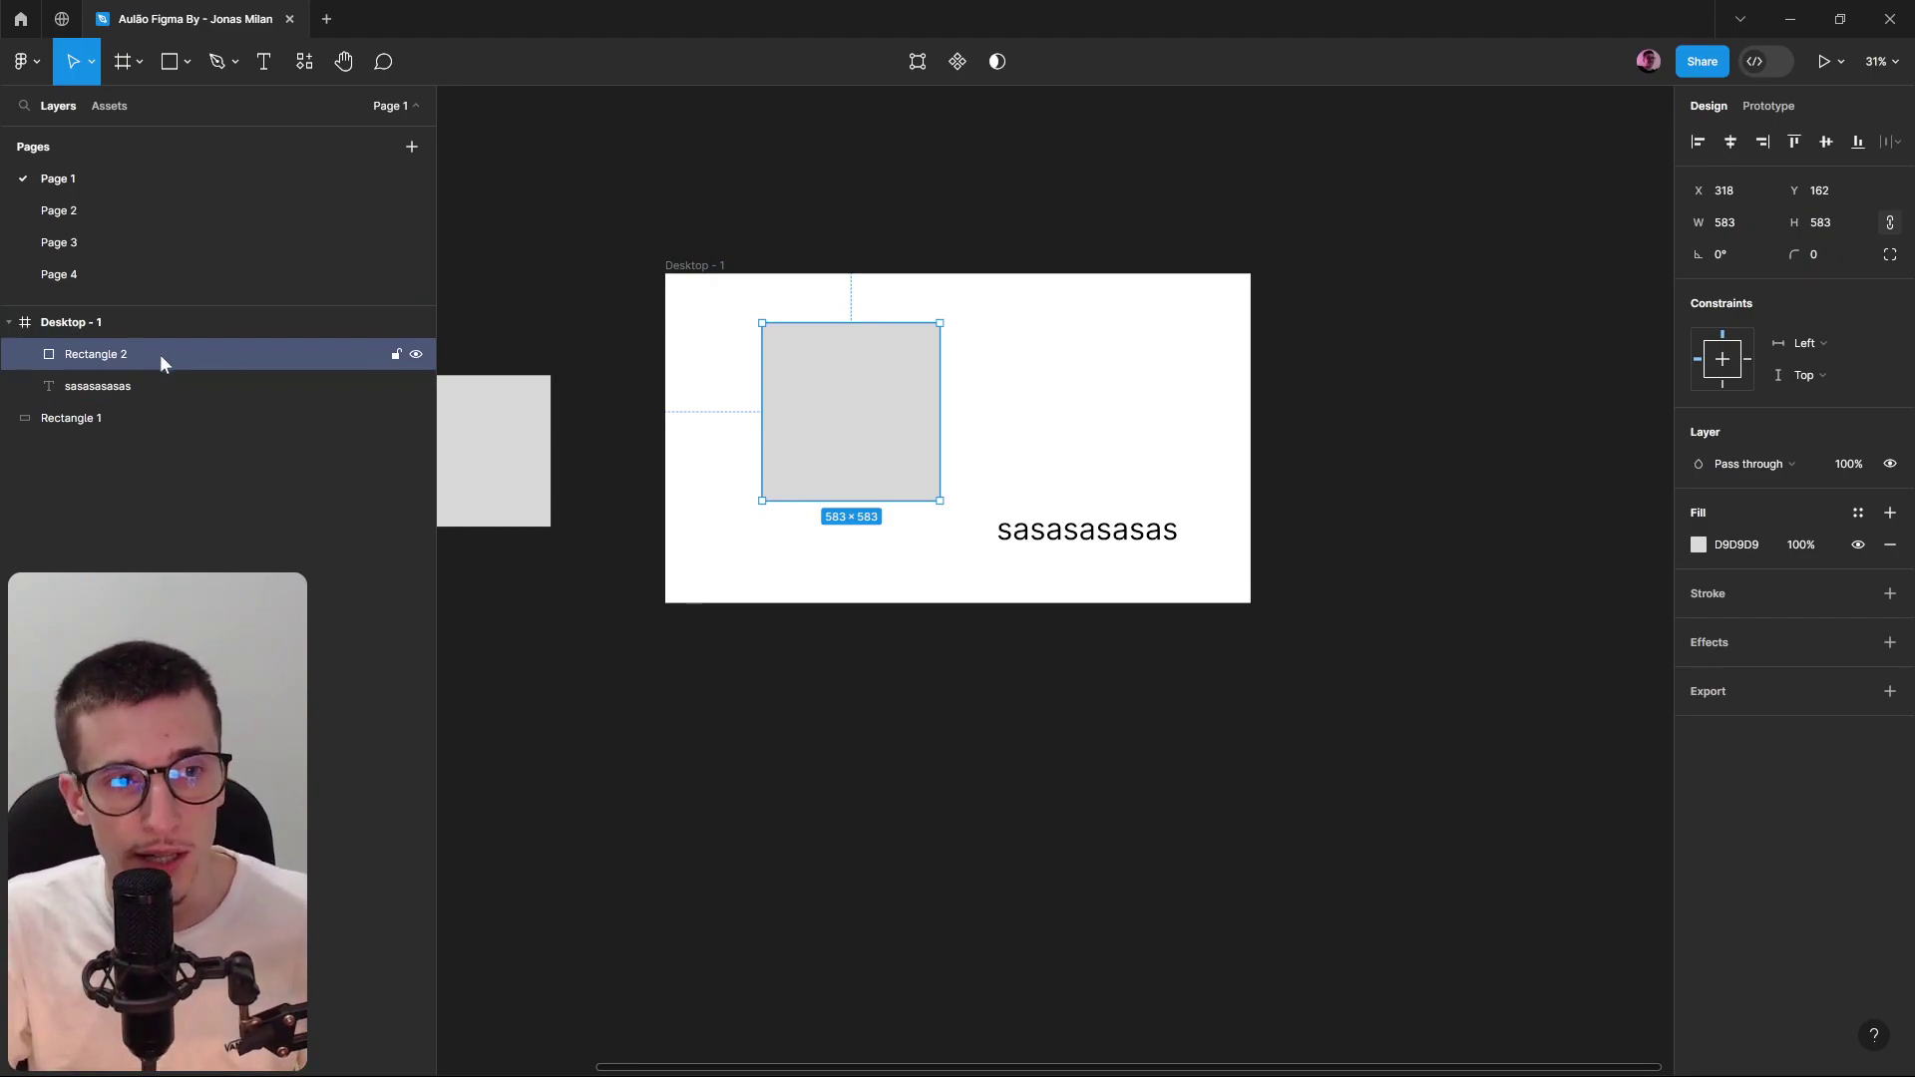
pyautogui.moveTo(1068, 543); pyautogui.dragTo(1077, 500)
pyautogui.click(854, 432)
pyautogui.moveTo(855, 432); pyautogui.dragTo(1448, 424)
pyautogui.hscroll(5, 1448, 424)
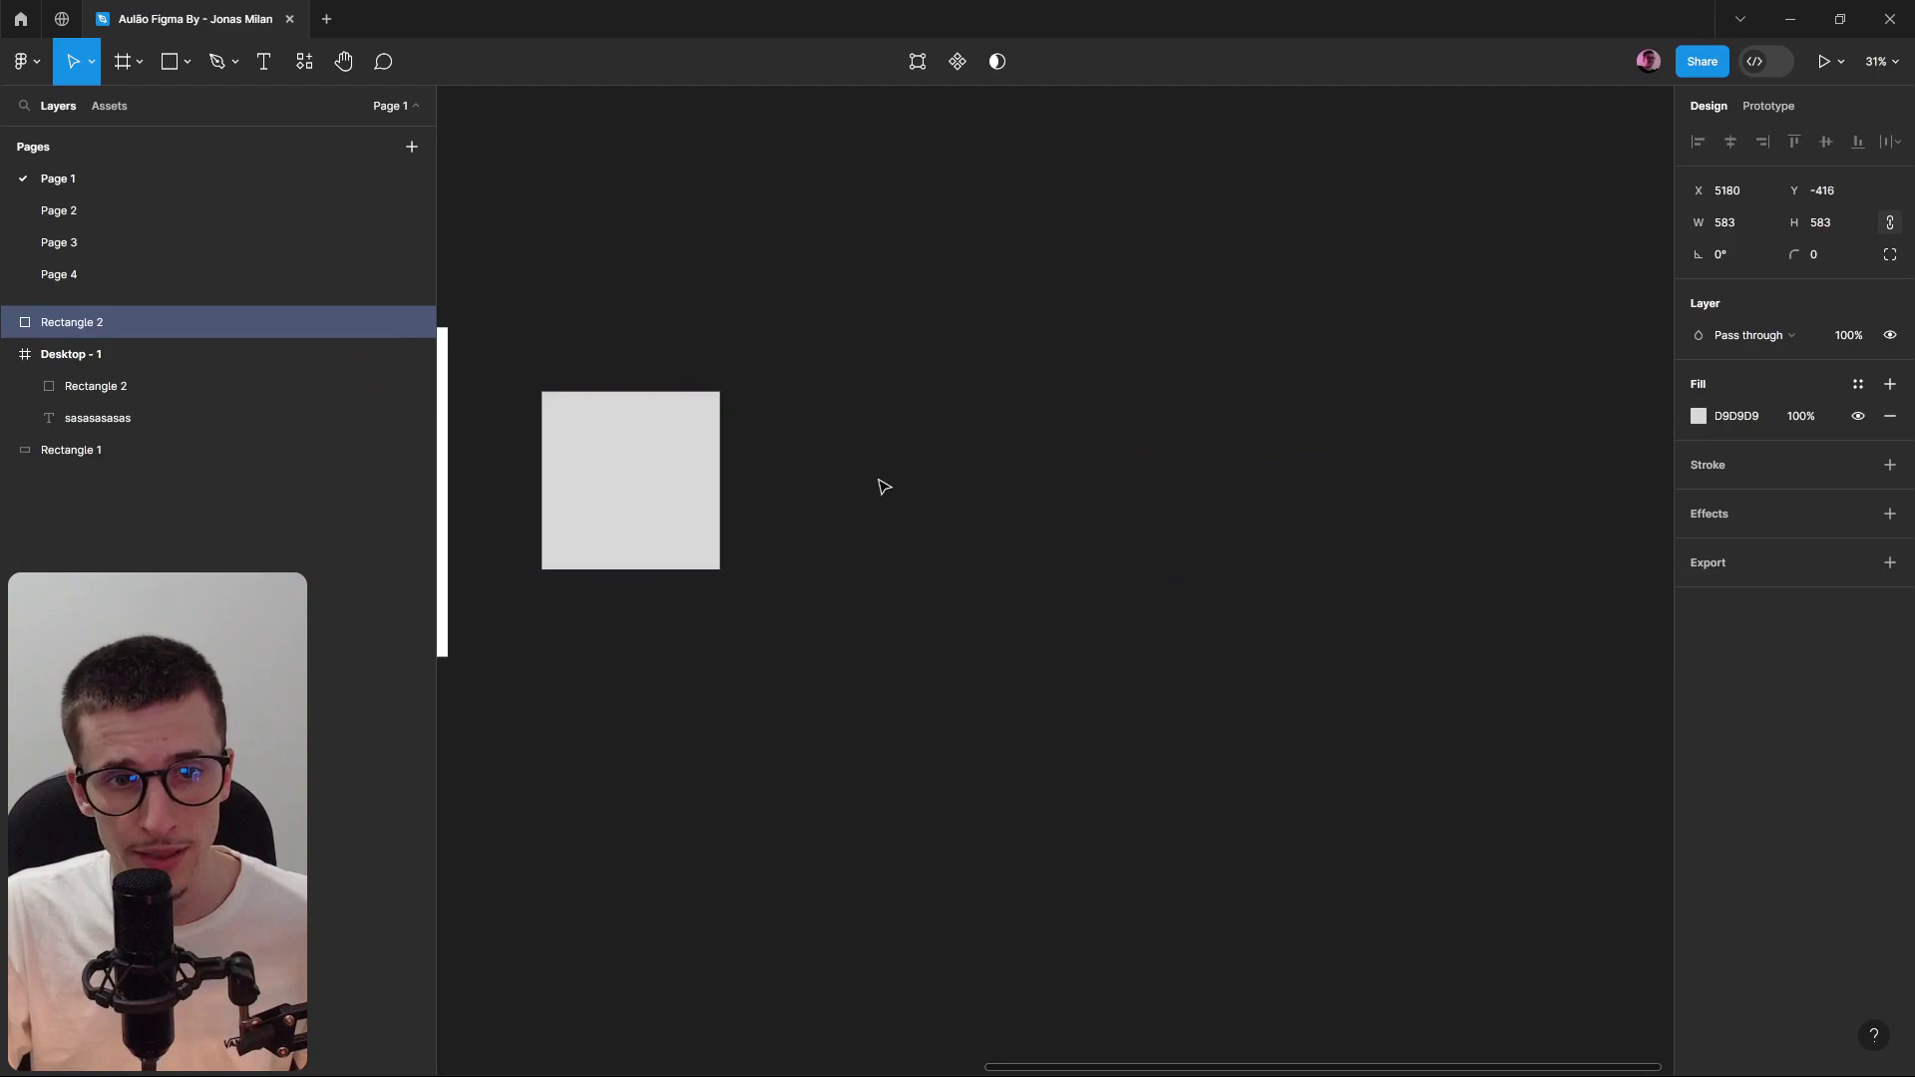
pyautogui.moveTo(625, 475); pyautogui.dragTo(932, 475)
# Draw an ellipse about 250 × 417 between the Desktop frame and the copied rectangle, and delete it.
pyautogui.click(166, 66)
pyautogui.click(187, 66)
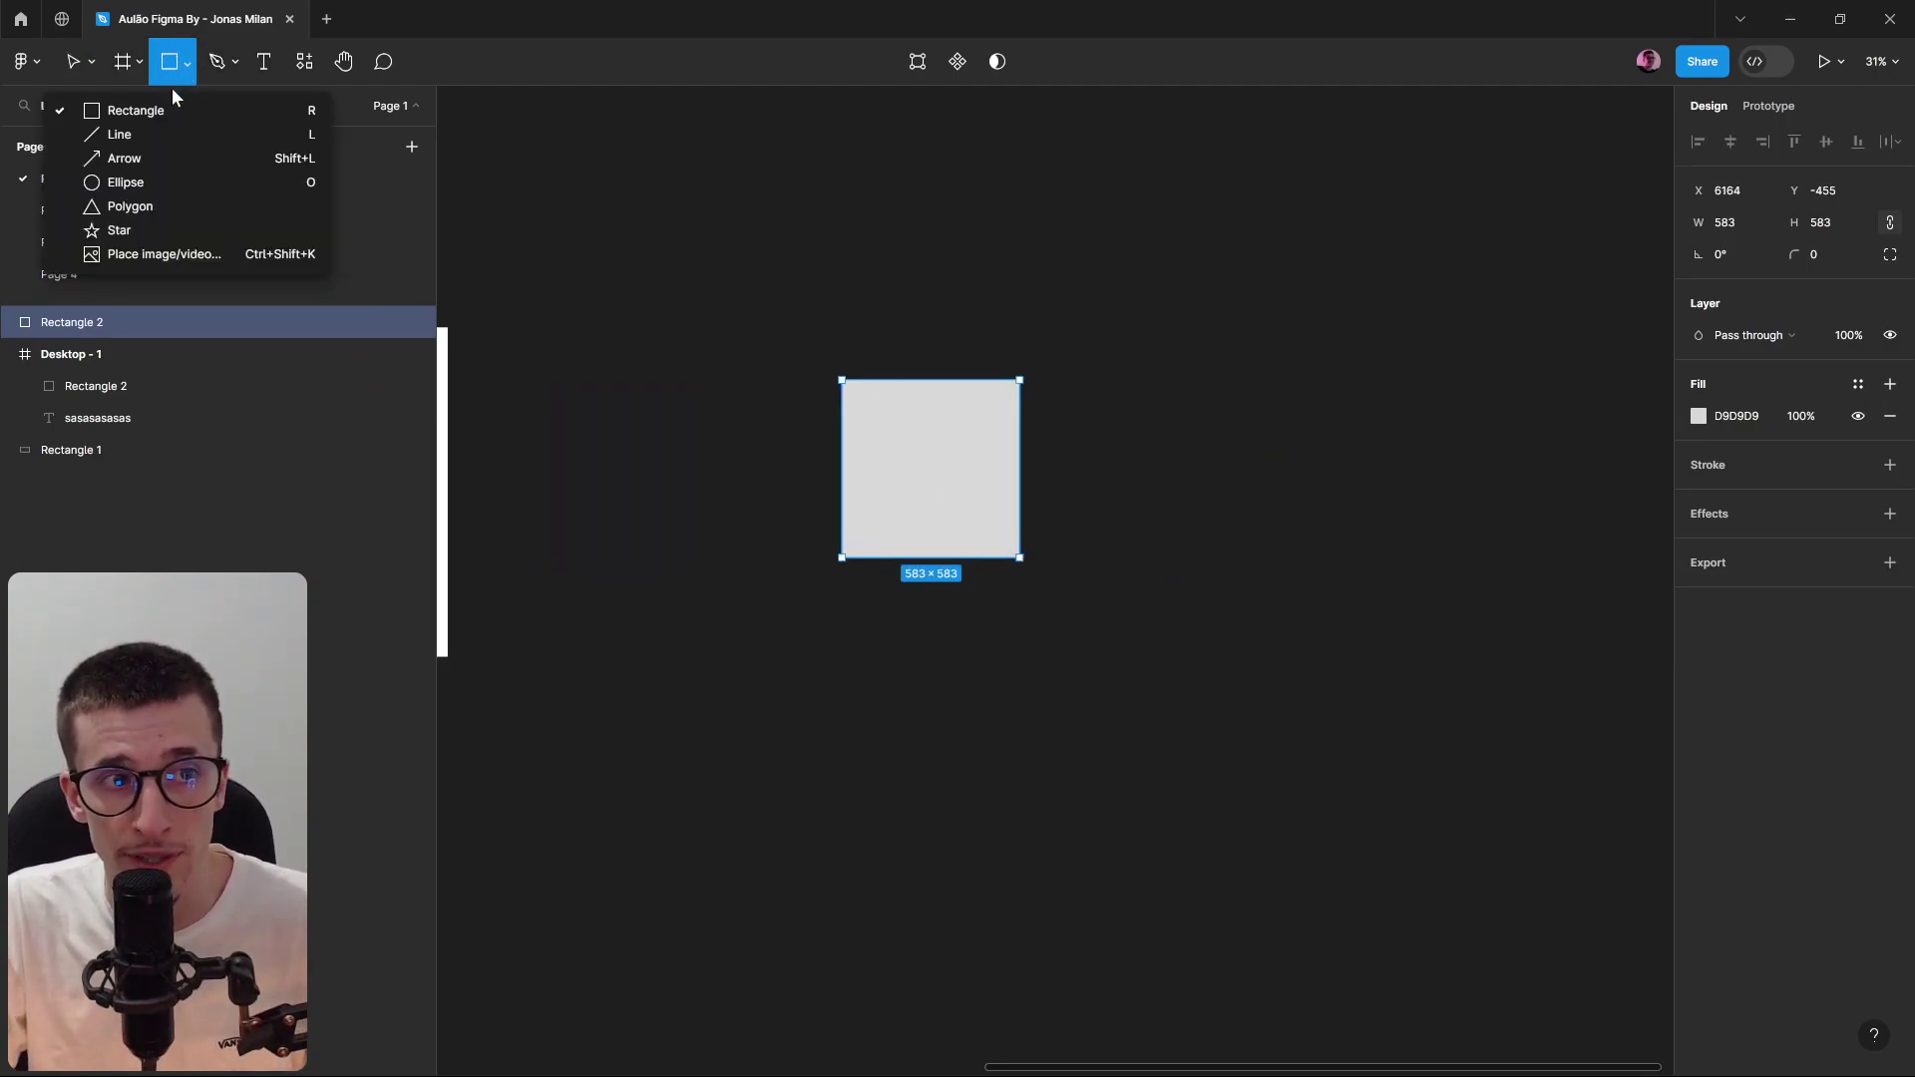
pyautogui.click(171, 181)
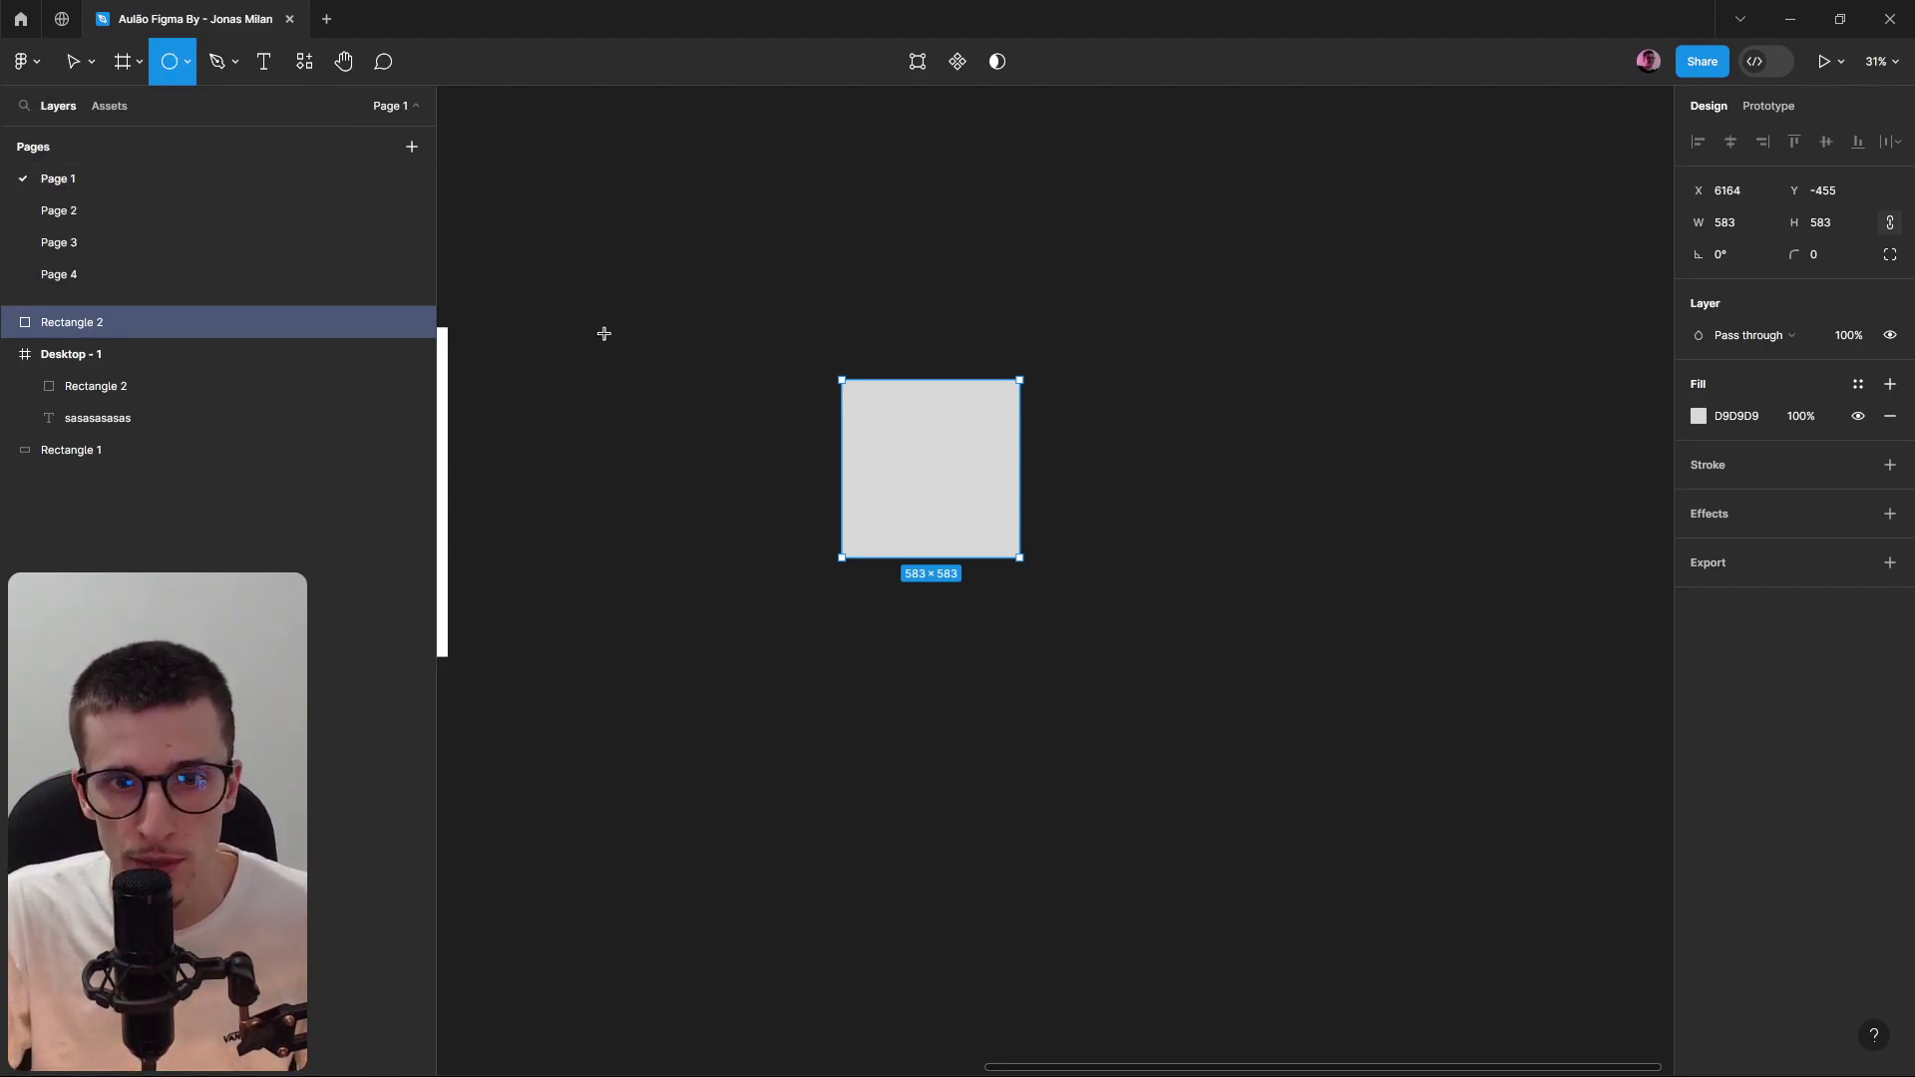
pyautogui.click(599, 377)
pyautogui.moveTo(603, 381); pyautogui.dragTo(719, 558)
pyautogui.click(722, 645)
pyautogui.click(703, 494)
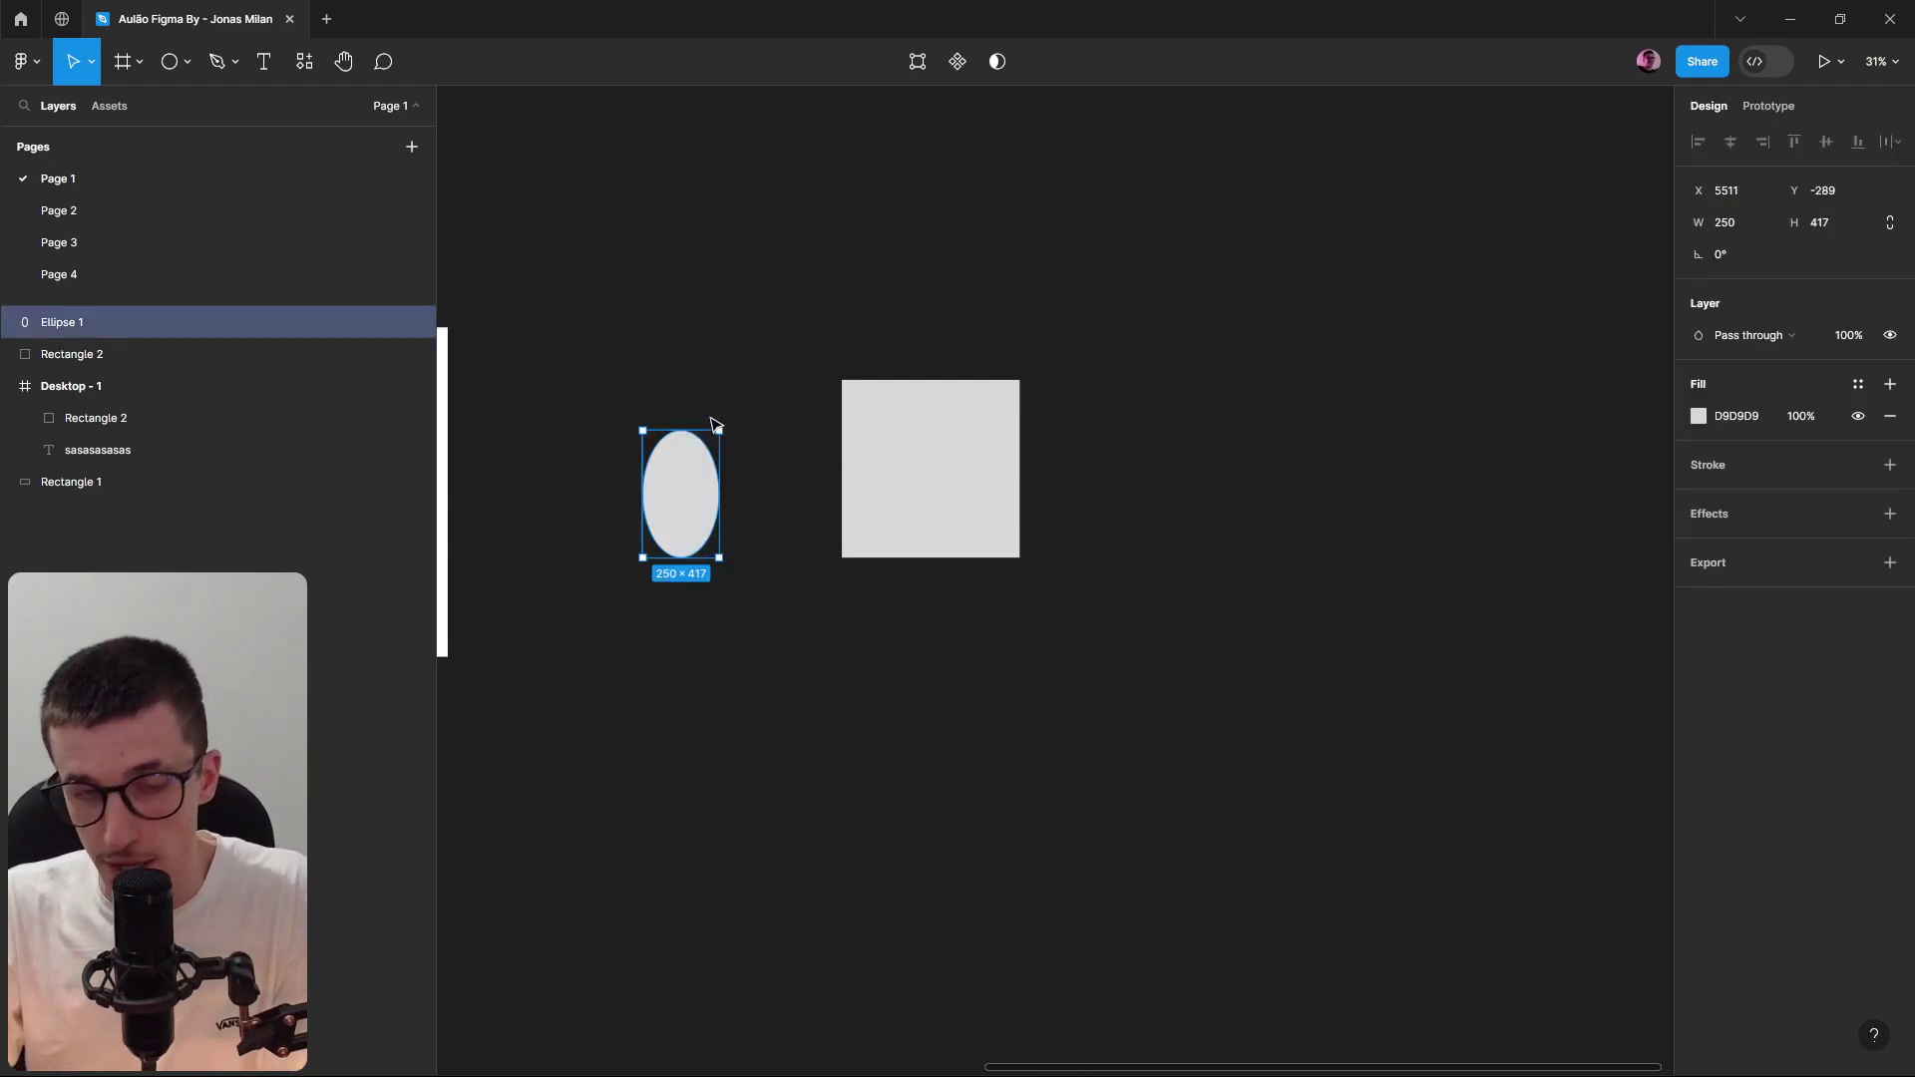
pyautogui.press('Delete')
# Place the text "SDSDSD" over the middle of the copied rectangle and select both objects.
pyautogui.press('t')
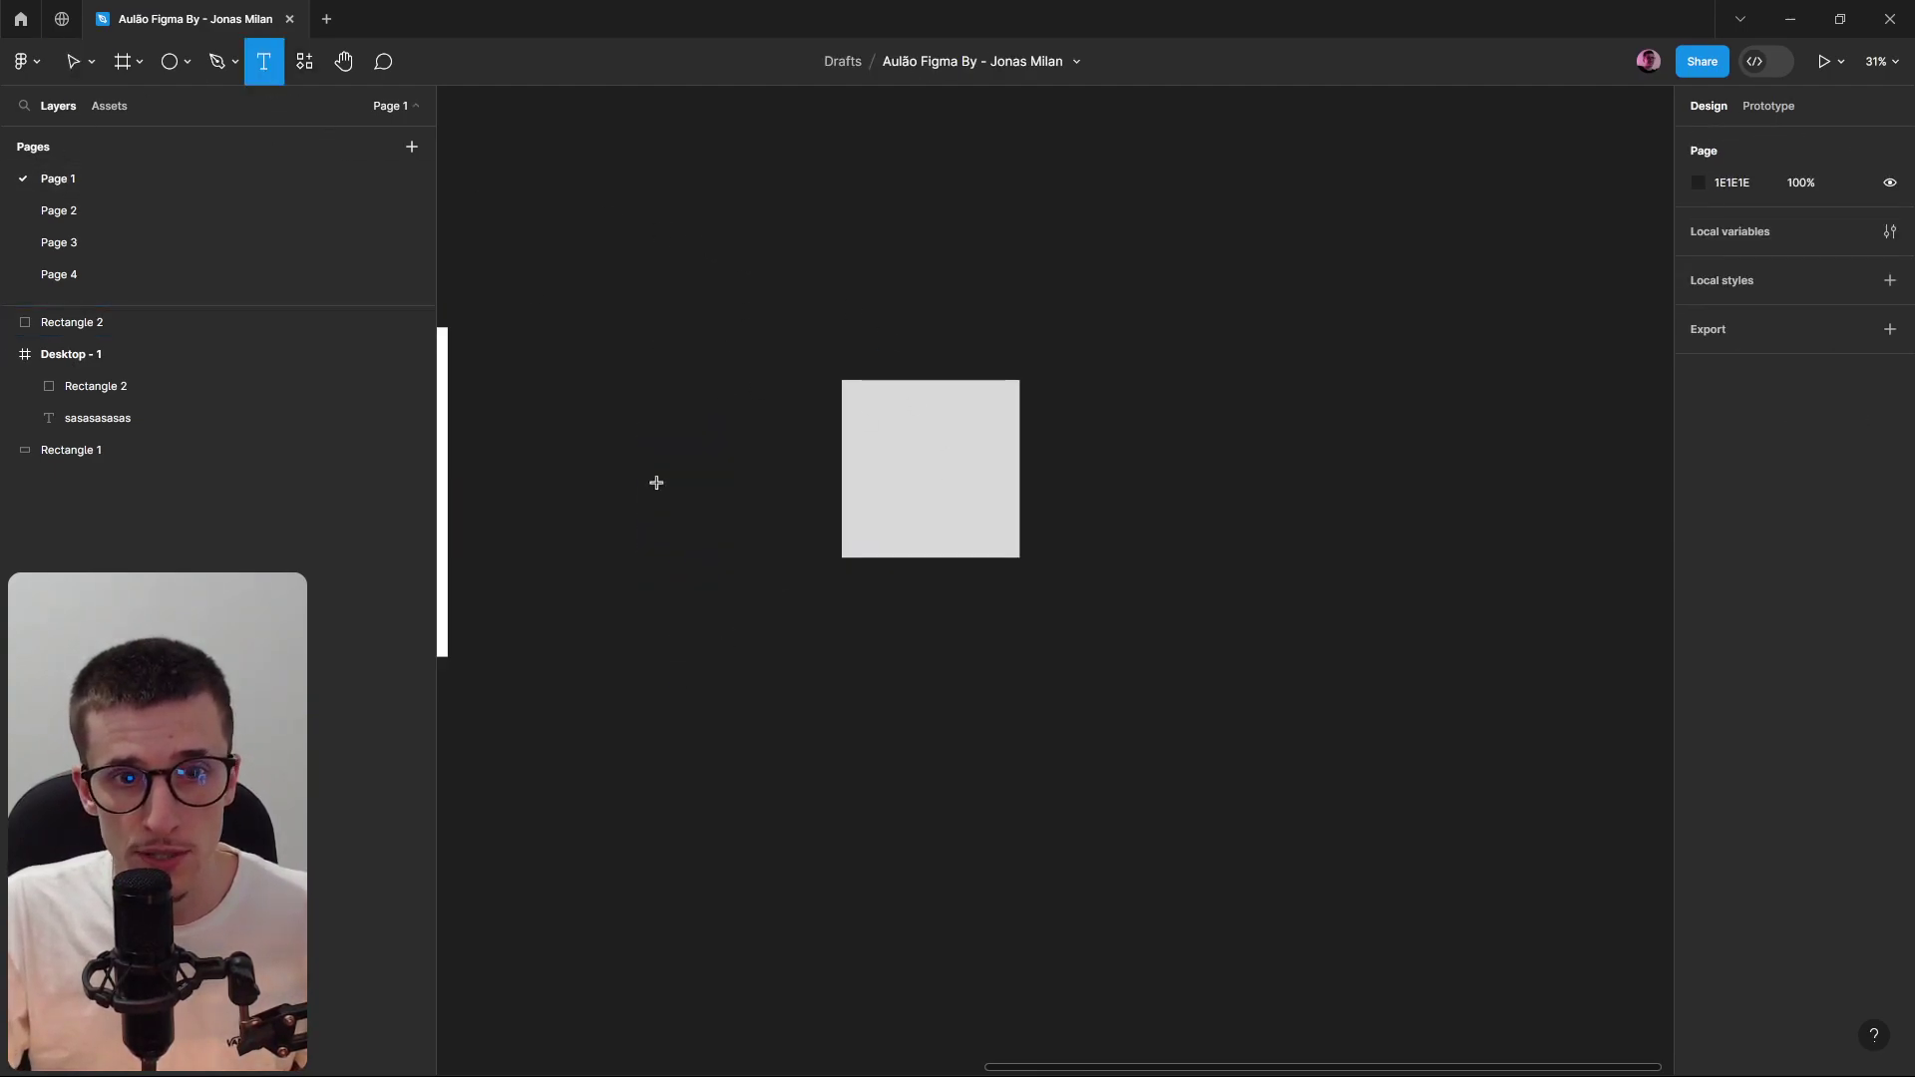
pyautogui.click(655, 482)
pyautogui.write('SDSDSD')
pyautogui.press('Escape')
pyautogui.moveTo(694, 508); pyautogui.dragTo(921, 481)
pyautogui.moveTo(770, 676); pyautogui.dragTo(1112, 475)
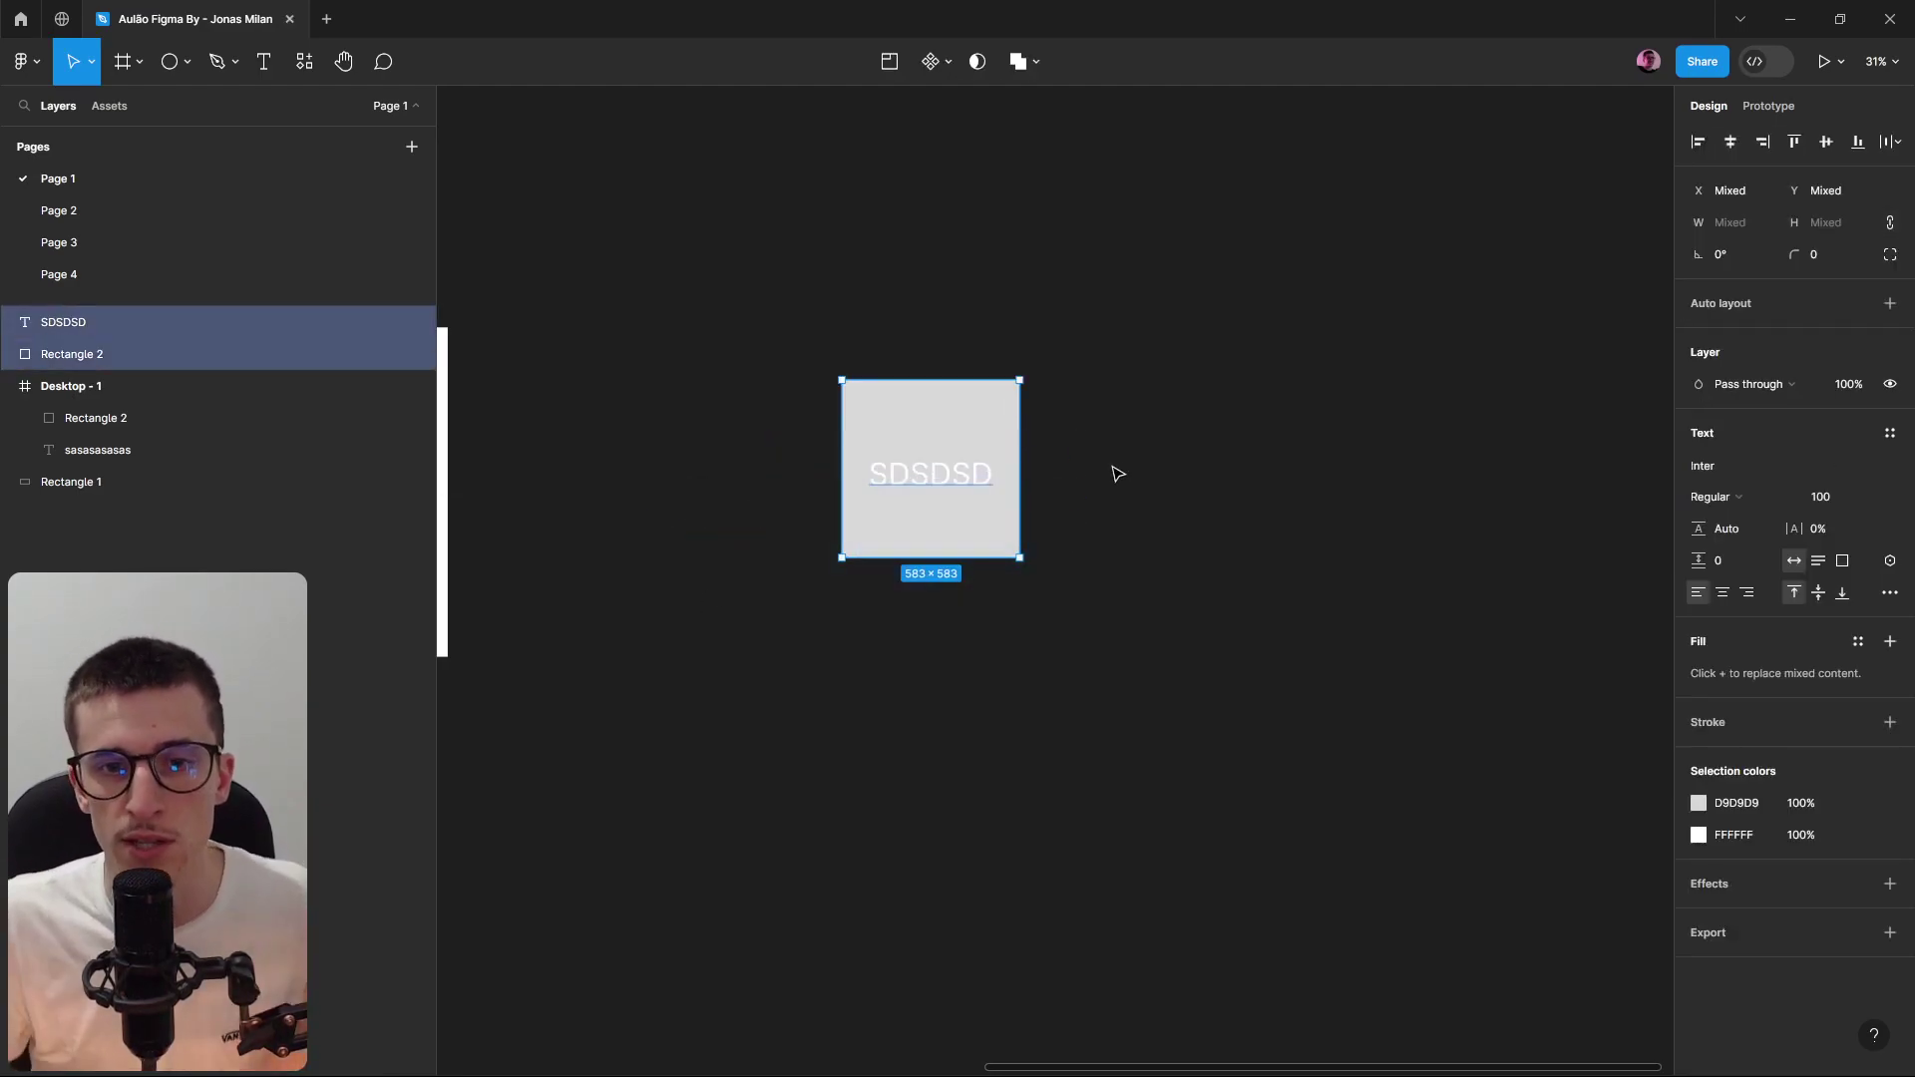
# Delete the "SDSDSD" text and the copied rectangle from the empty canvas beyond the Desktop frame.
pyautogui.moveTo(1188, 299); pyautogui.dragTo(1266, 739)
pyautogui.press('Delete')
# Delete the rectangle and the "sasasasasas" text inside the Desktop frame, and undo the deletion.
pyautogui.click(1123, 571)
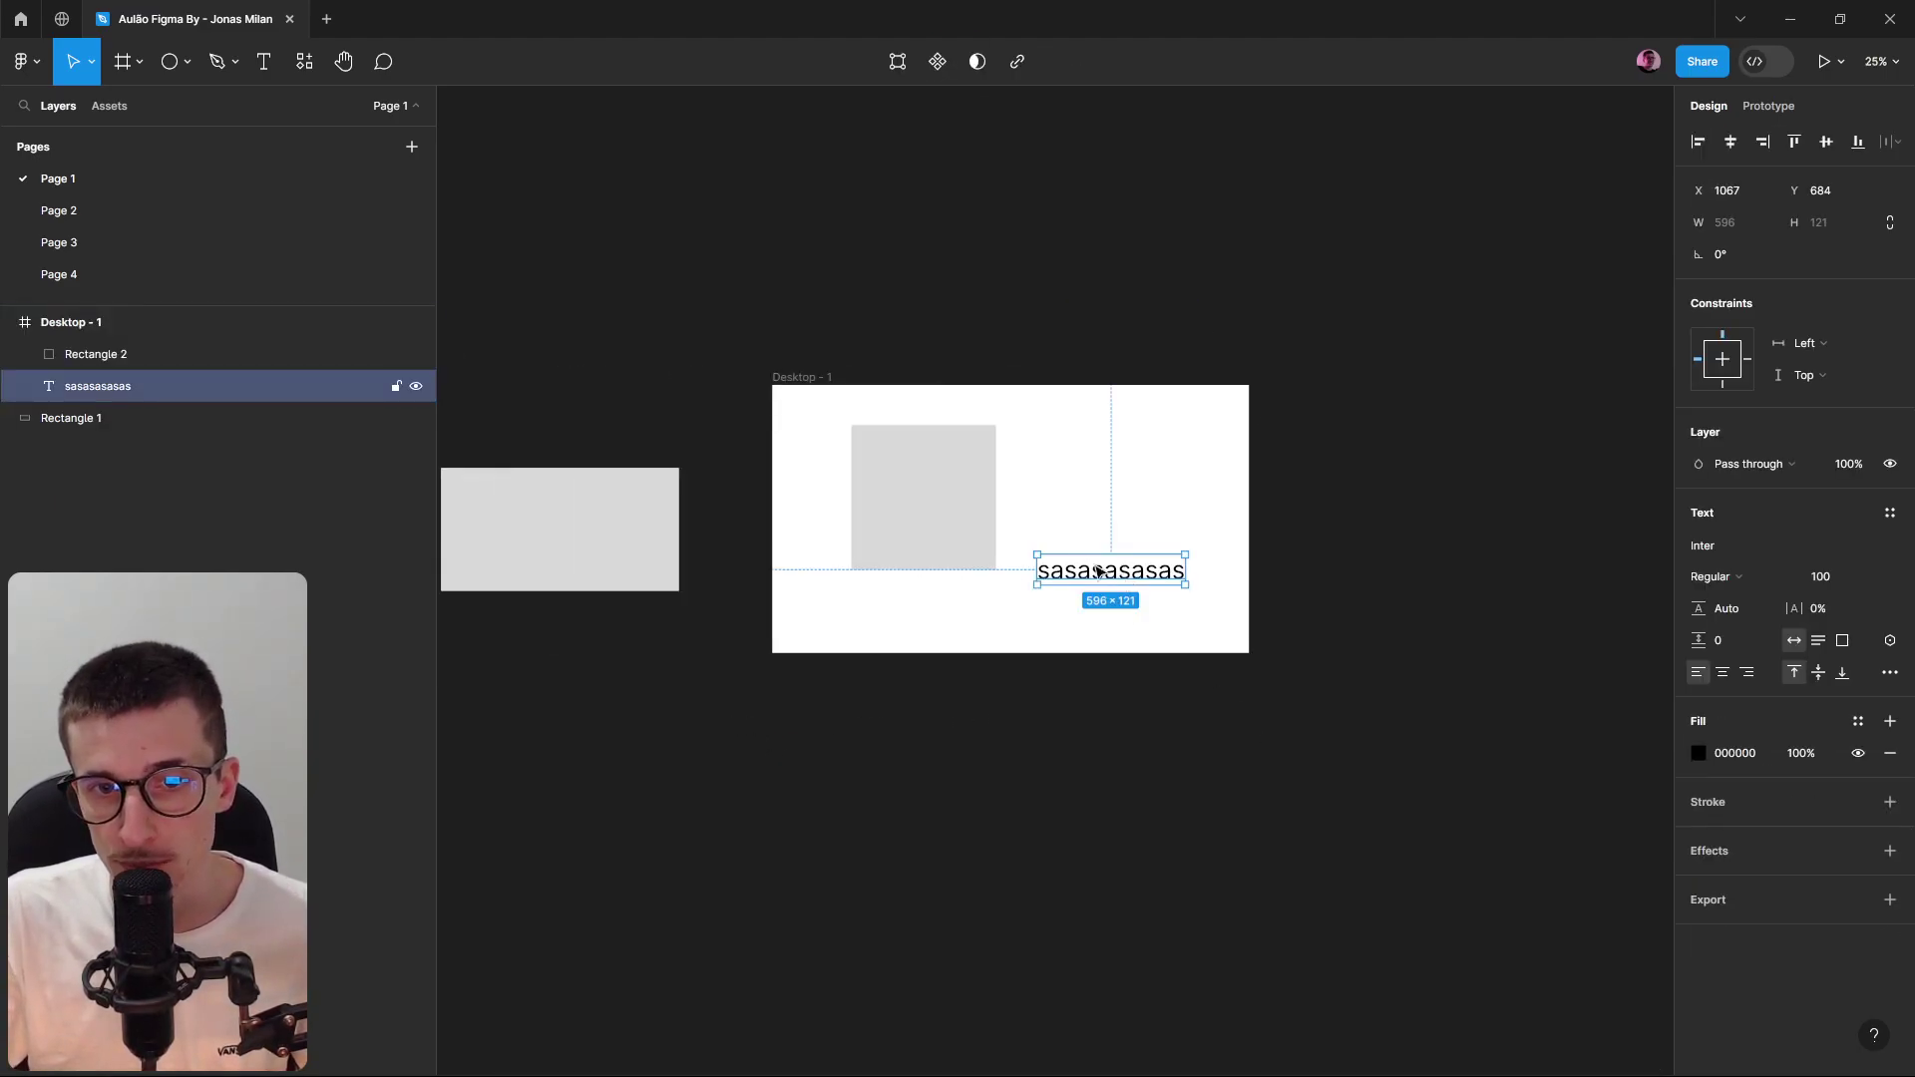
pyautogui.keyDown('shift'); pyautogui.click(950, 500); pyautogui.keyUp('shift')
pyautogui.press('Delete')
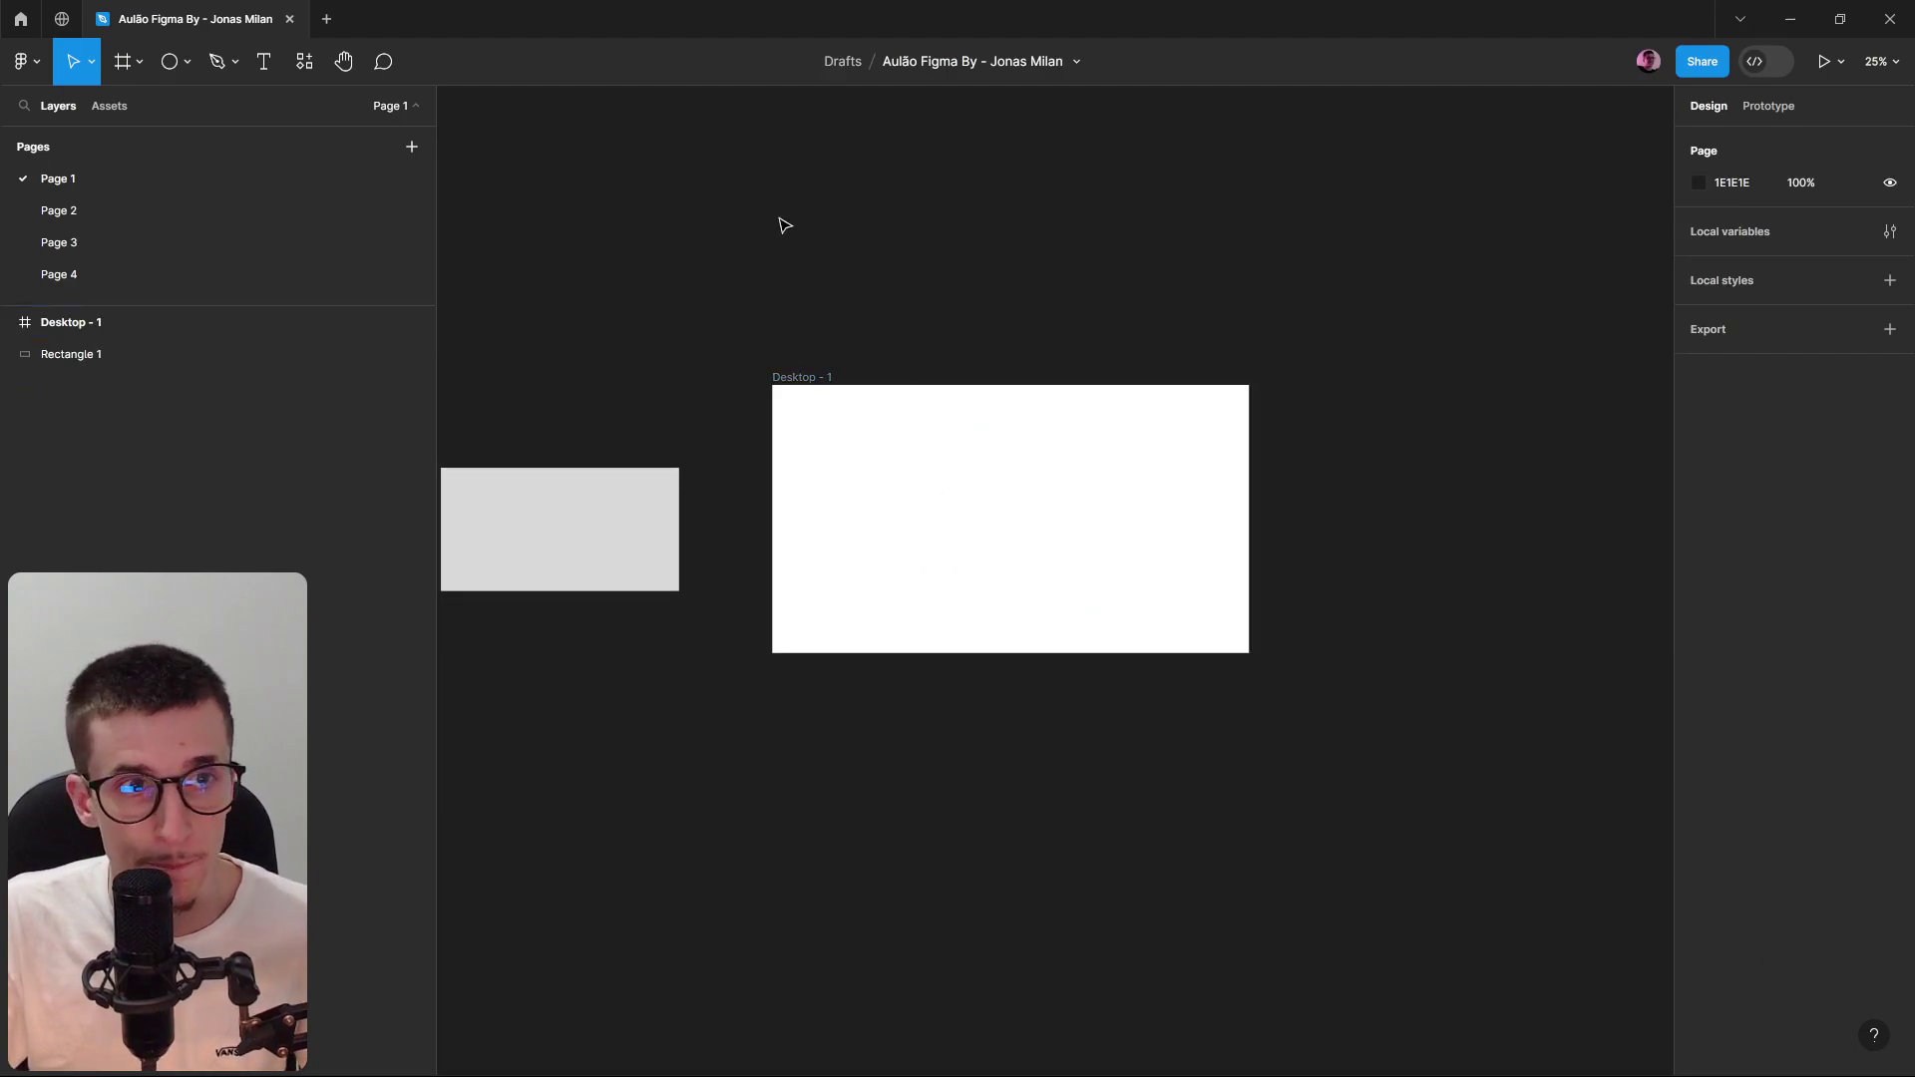
pyautogui.hotkey('ctrl', 'z')
# Reposition the "sasasasasas" text slightly higher and further left inside the Desktop frame, and clear the selection.
pyautogui.click(1087, 580)
pyautogui.moveTo(987, 513); pyautogui.dragTo(1093, 614)
pyautogui.click(1086, 756)
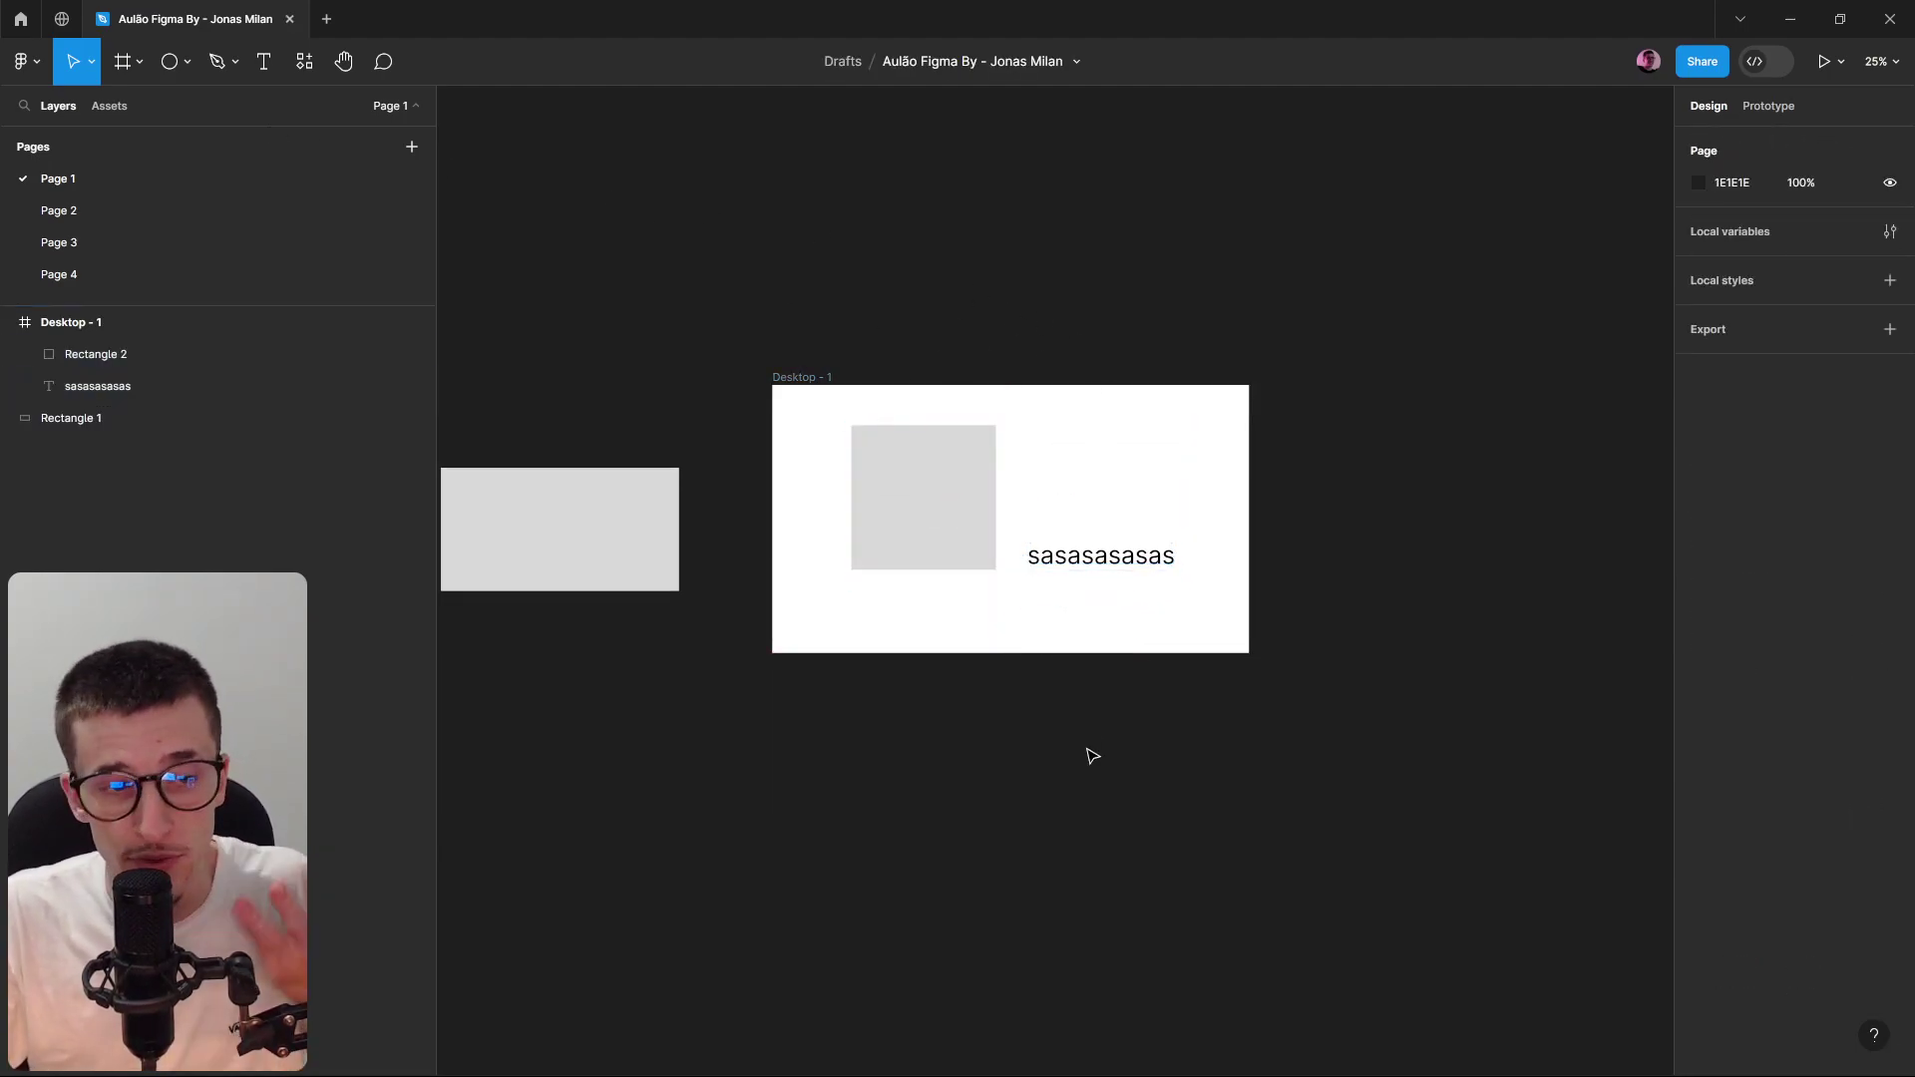
# Draw a closed curved shape about 1161 × 569 above the Desktop frame with the Pen tool.
pyautogui.click(182, 62)
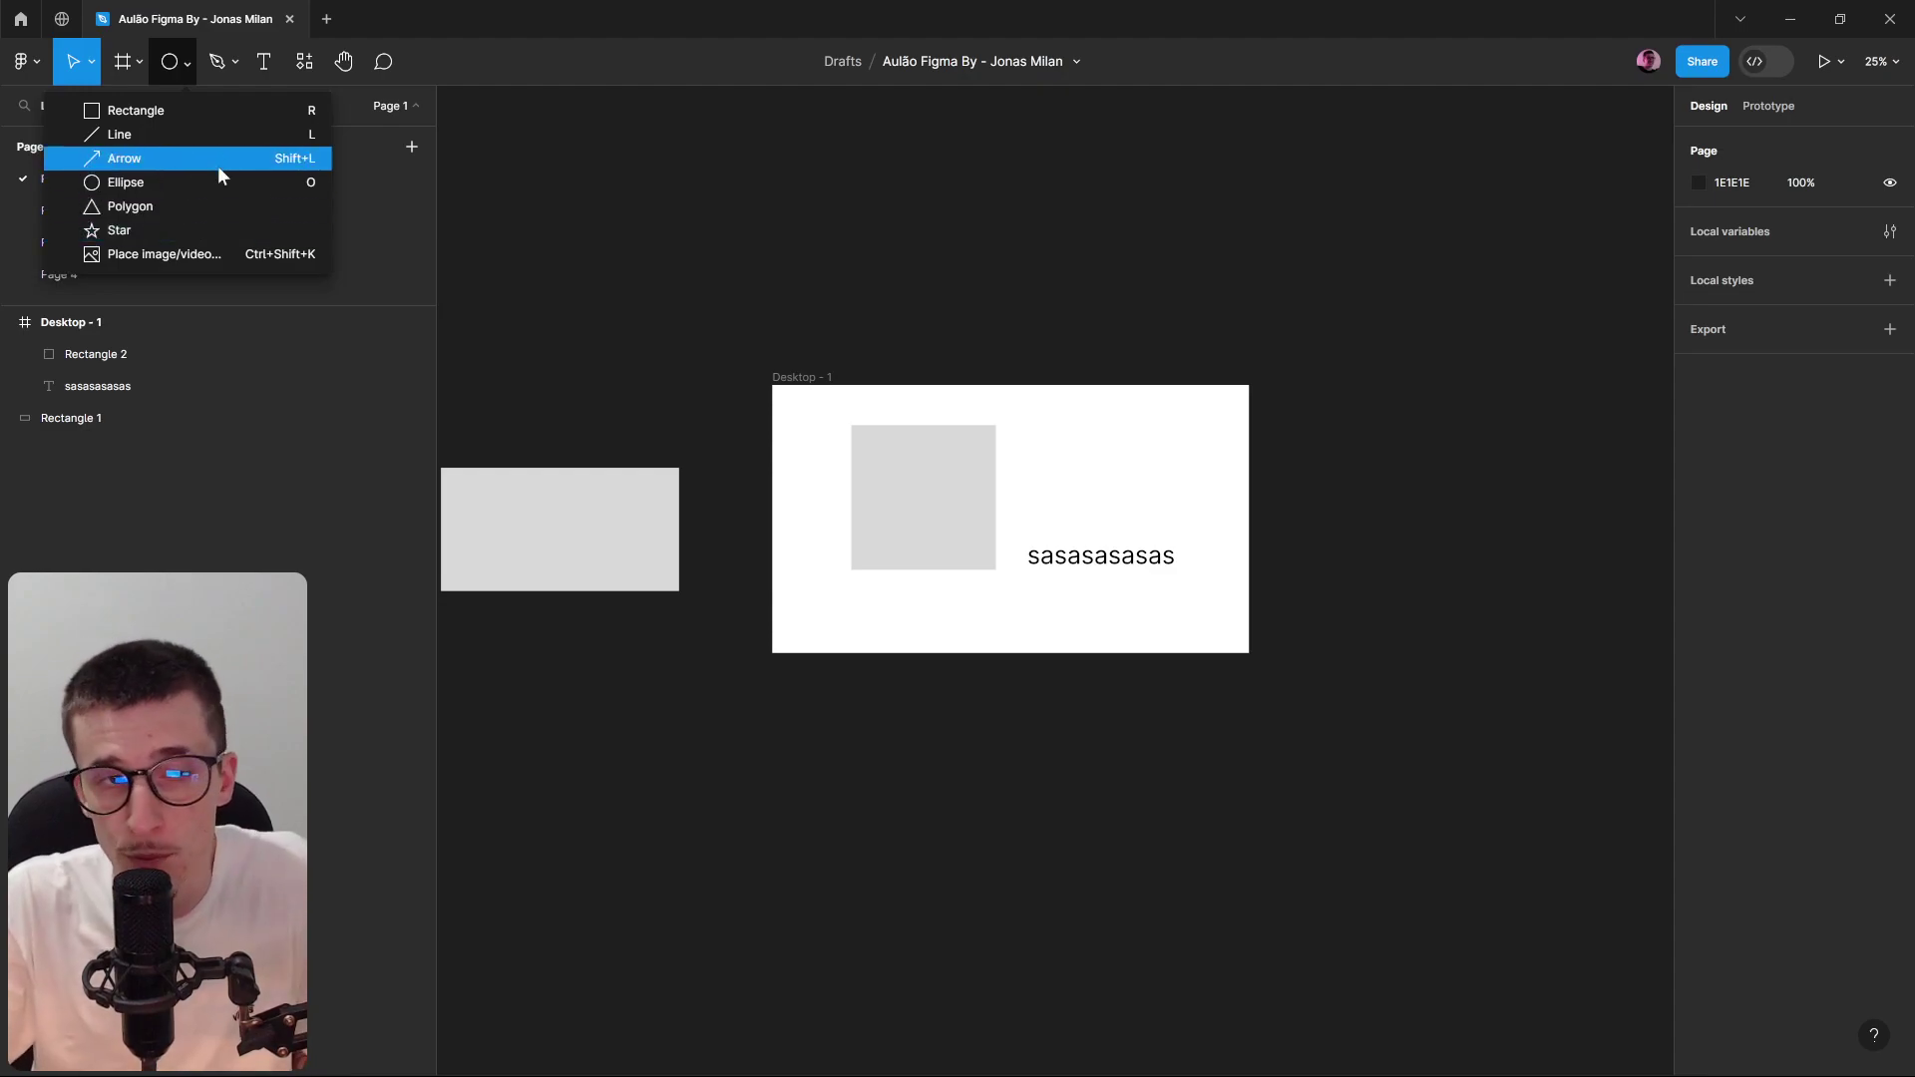
pyautogui.click(218, 62)
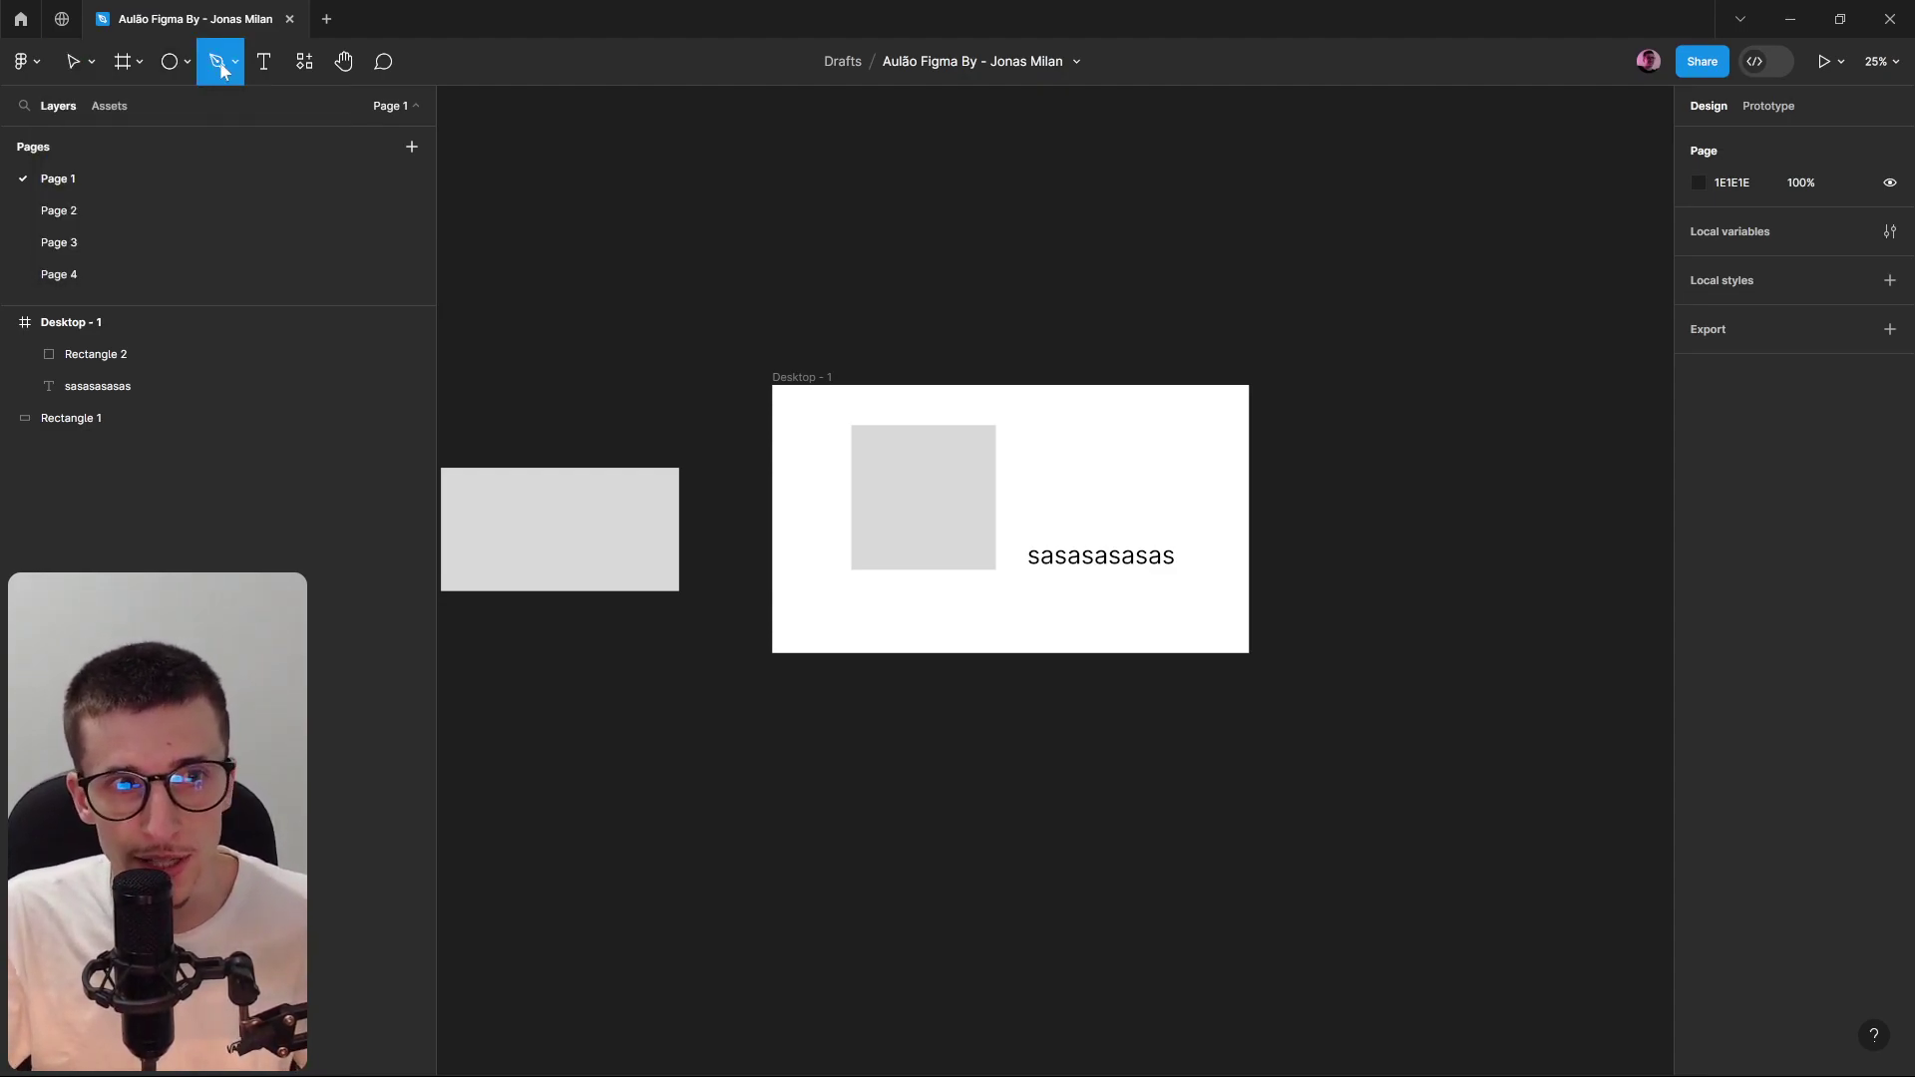
pyautogui.click(799, 280)
pyautogui.moveTo(849, 225); pyautogui.dragTo(889, 241)
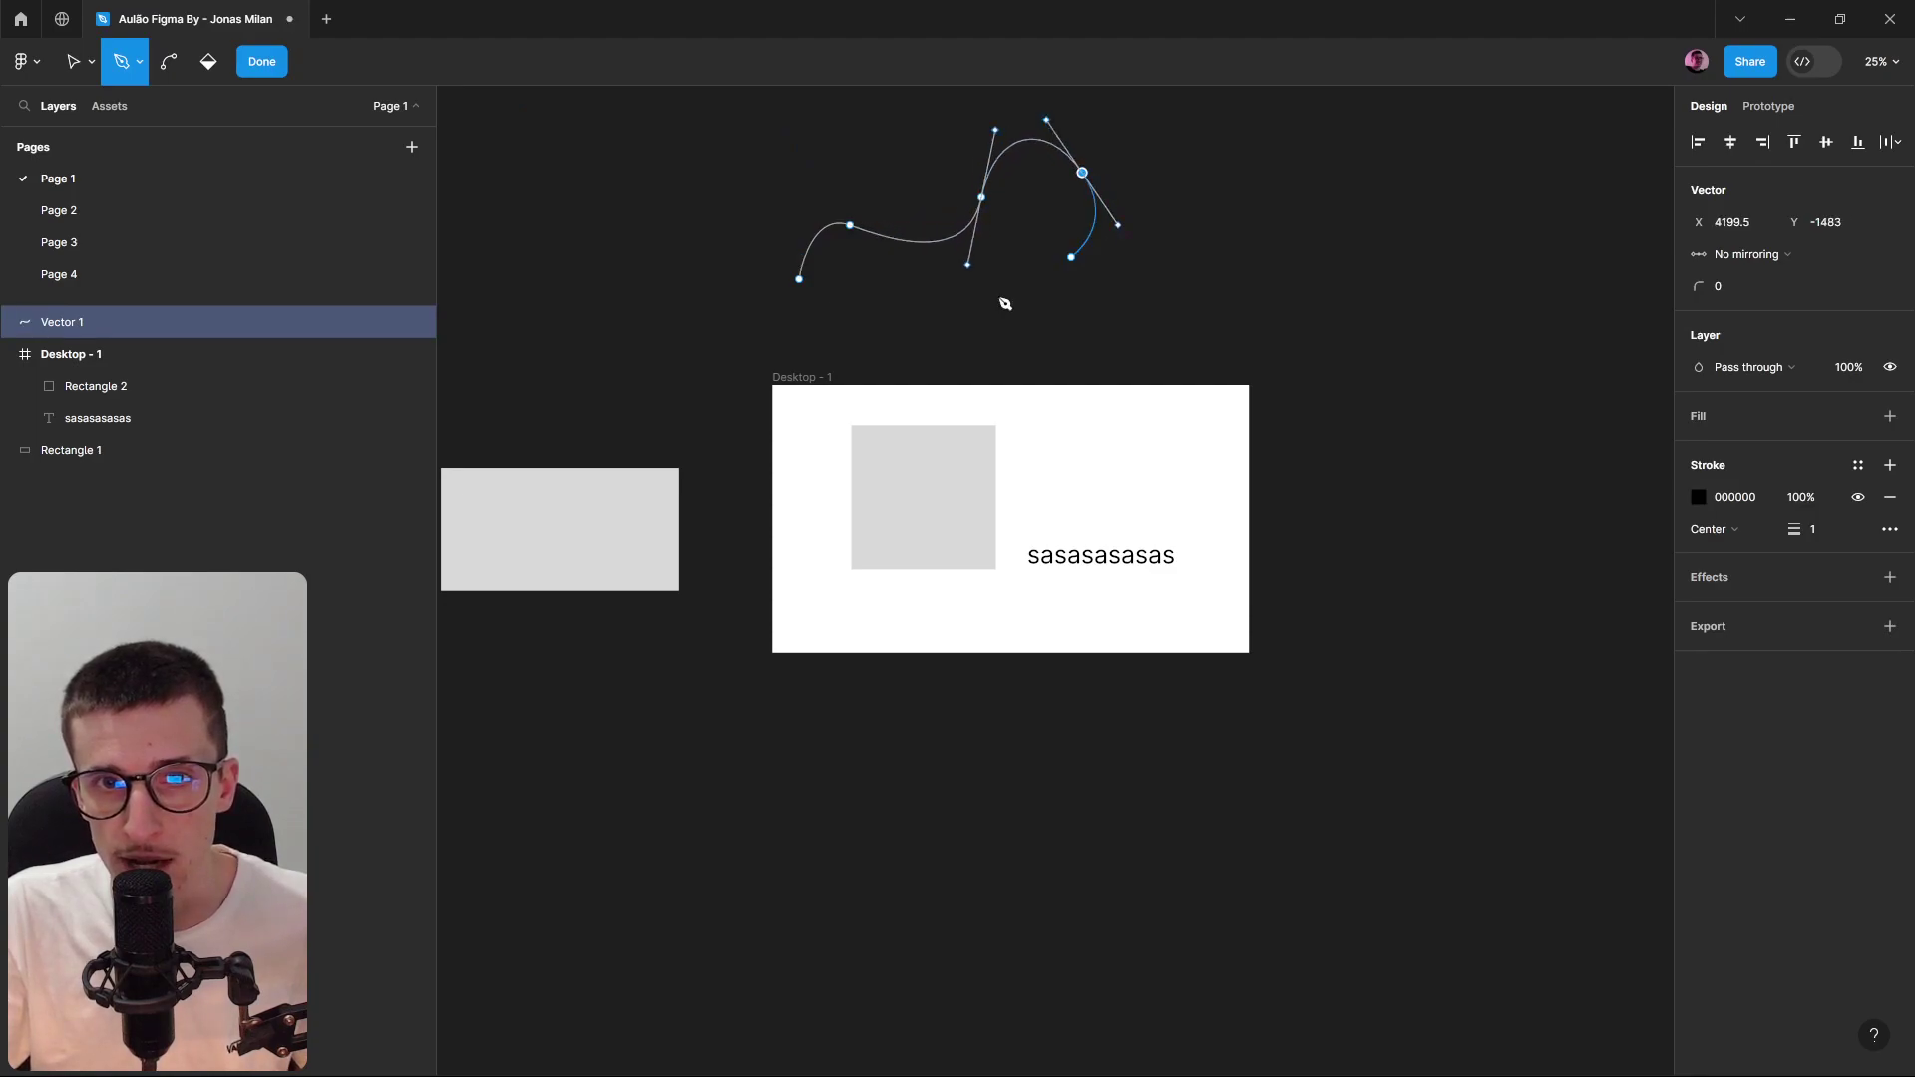
pyautogui.moveTo(799, 281); pyautogui.dragTo(886, 297)
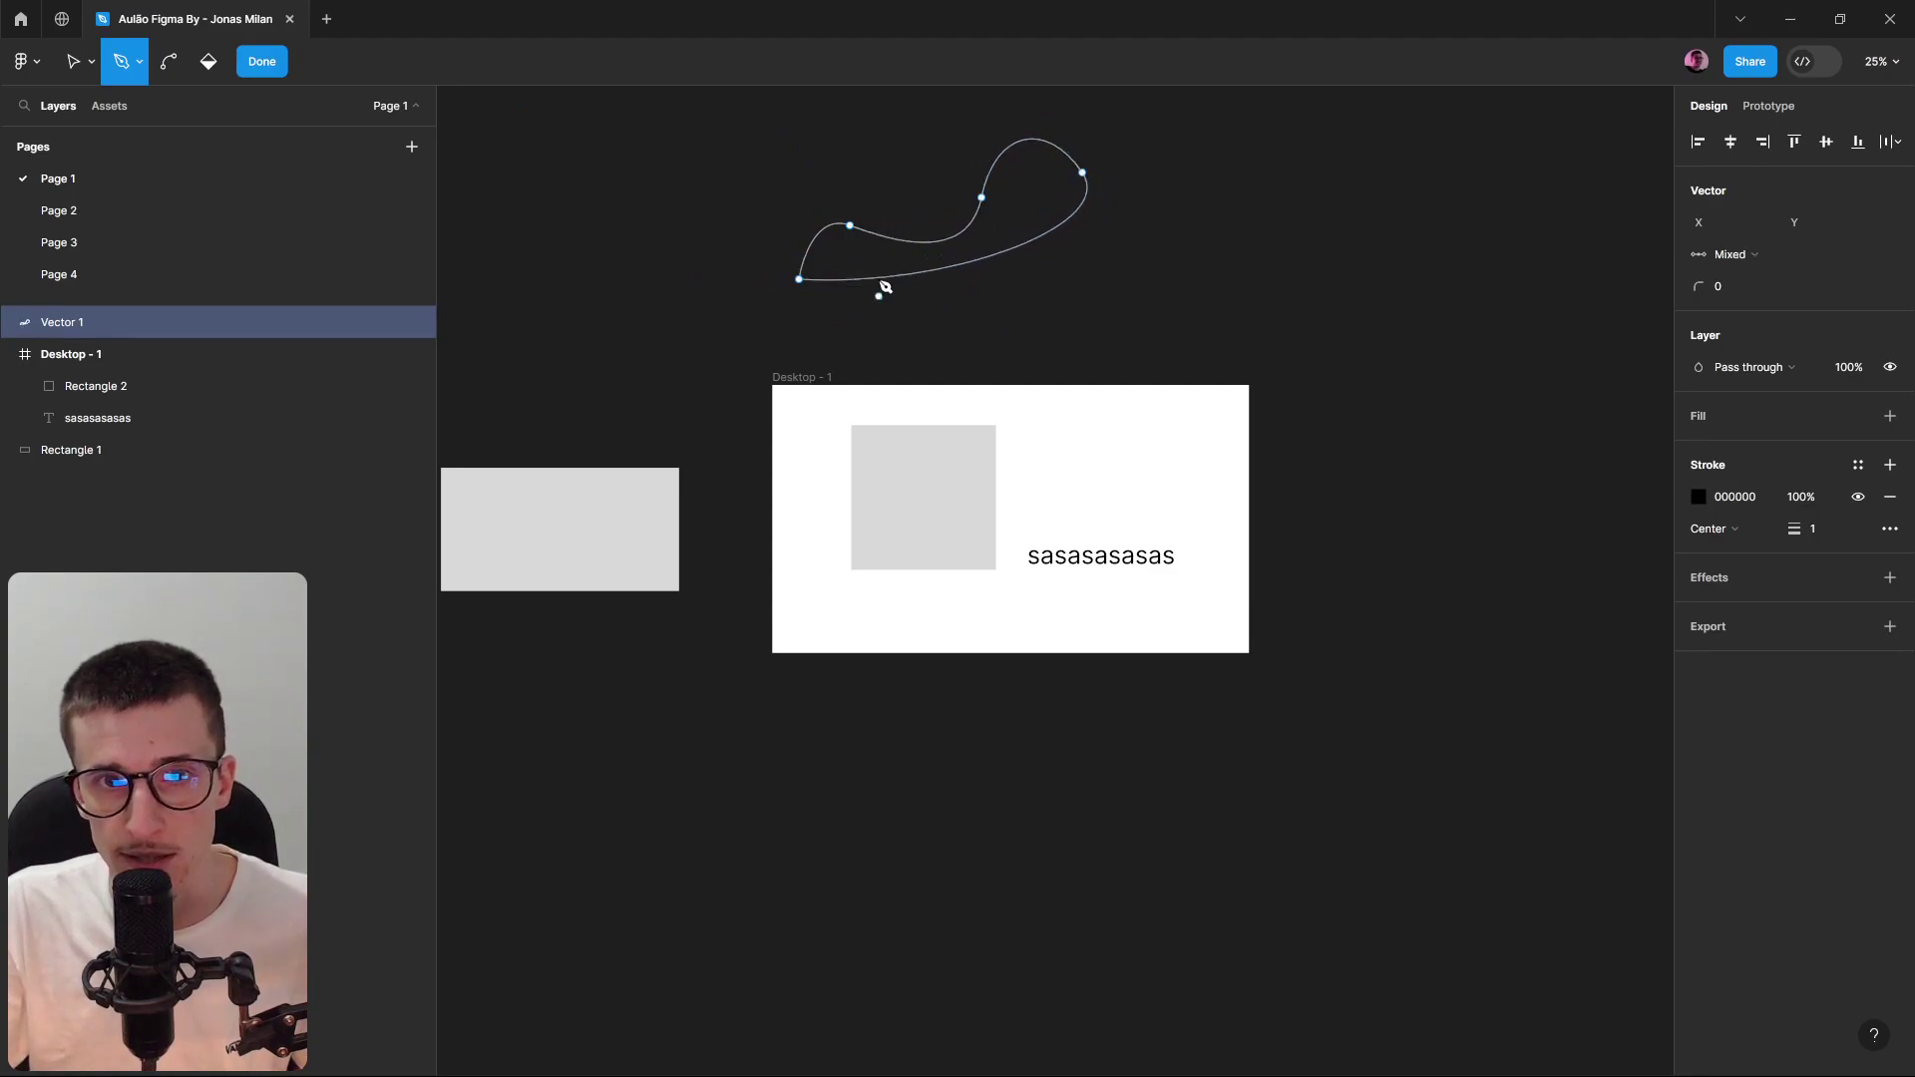
pyautogui.press('Escape')
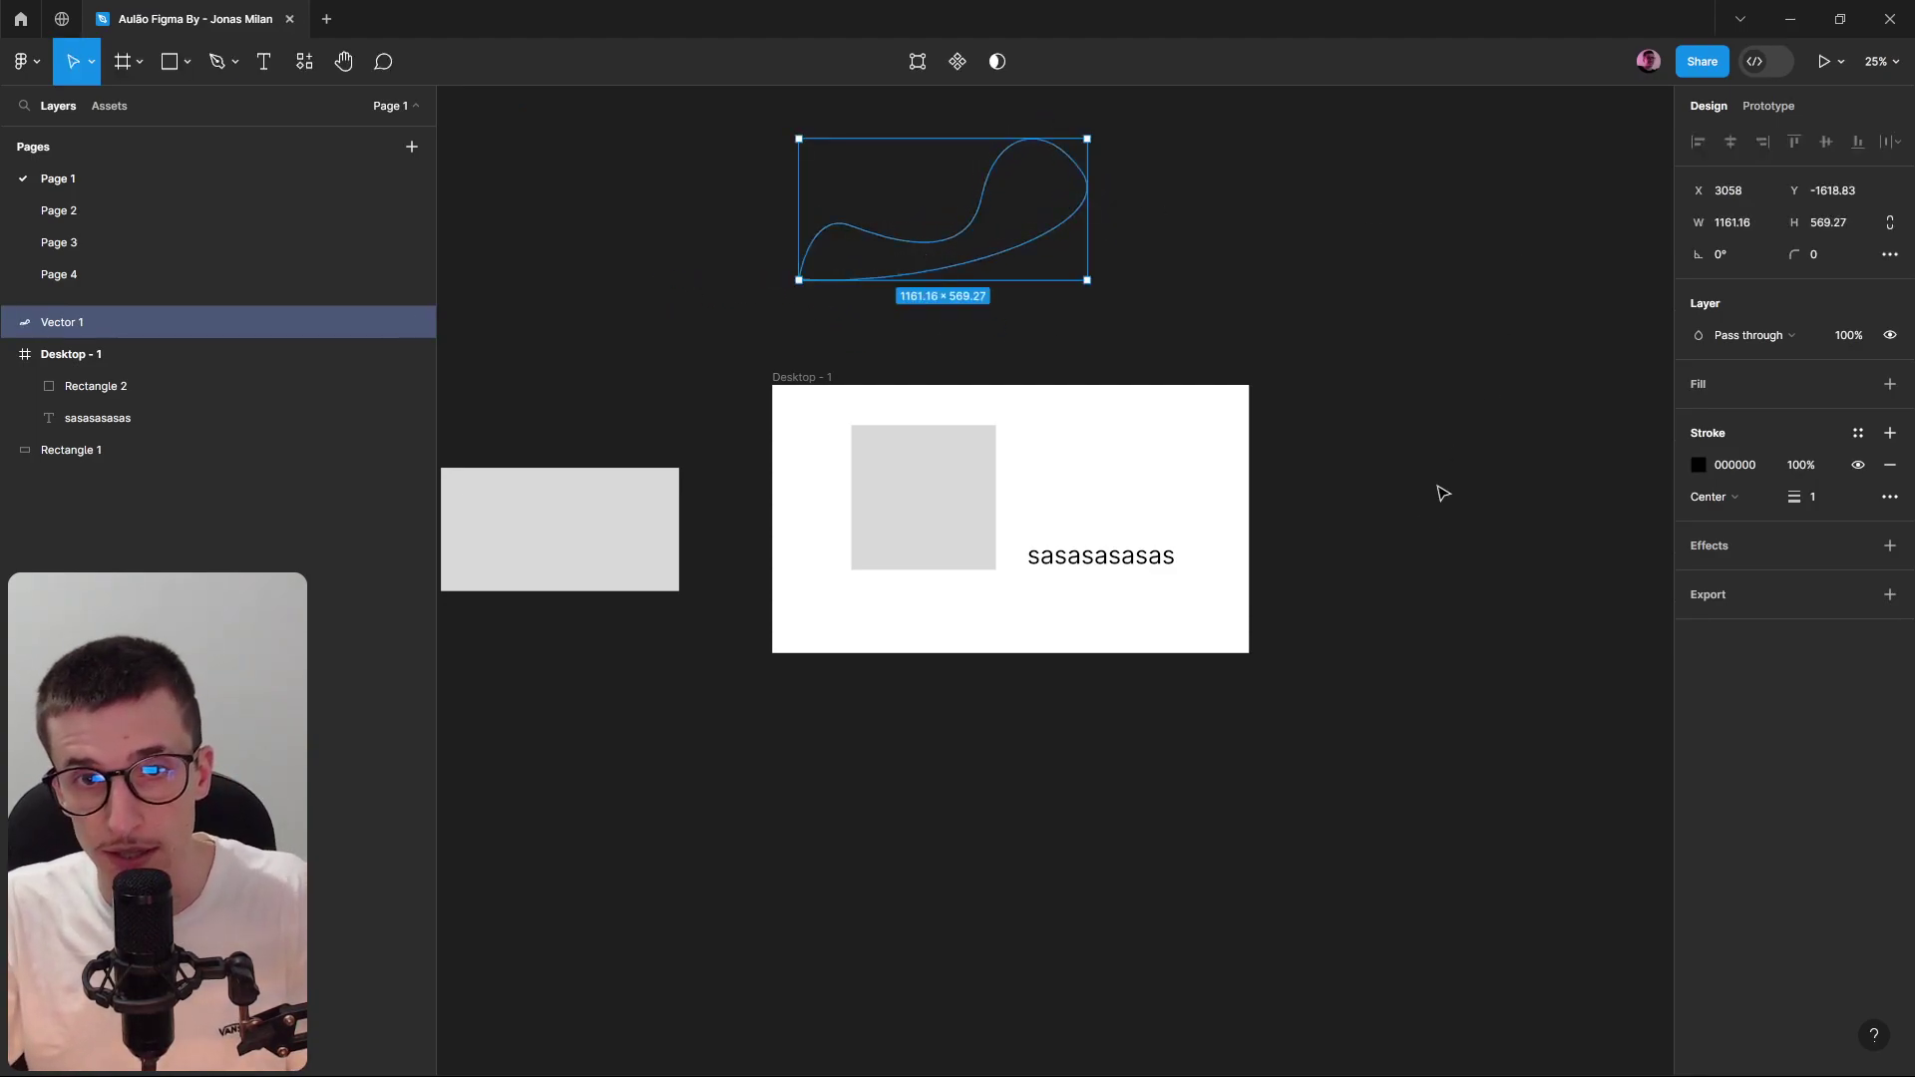
# Add a solid D9D9D9 fill to the curved shape above the Desktop frame.
pyautogui.click(1890, 385)
pyautogui.click(1237, 290)
pyautogui.click(905, 202)
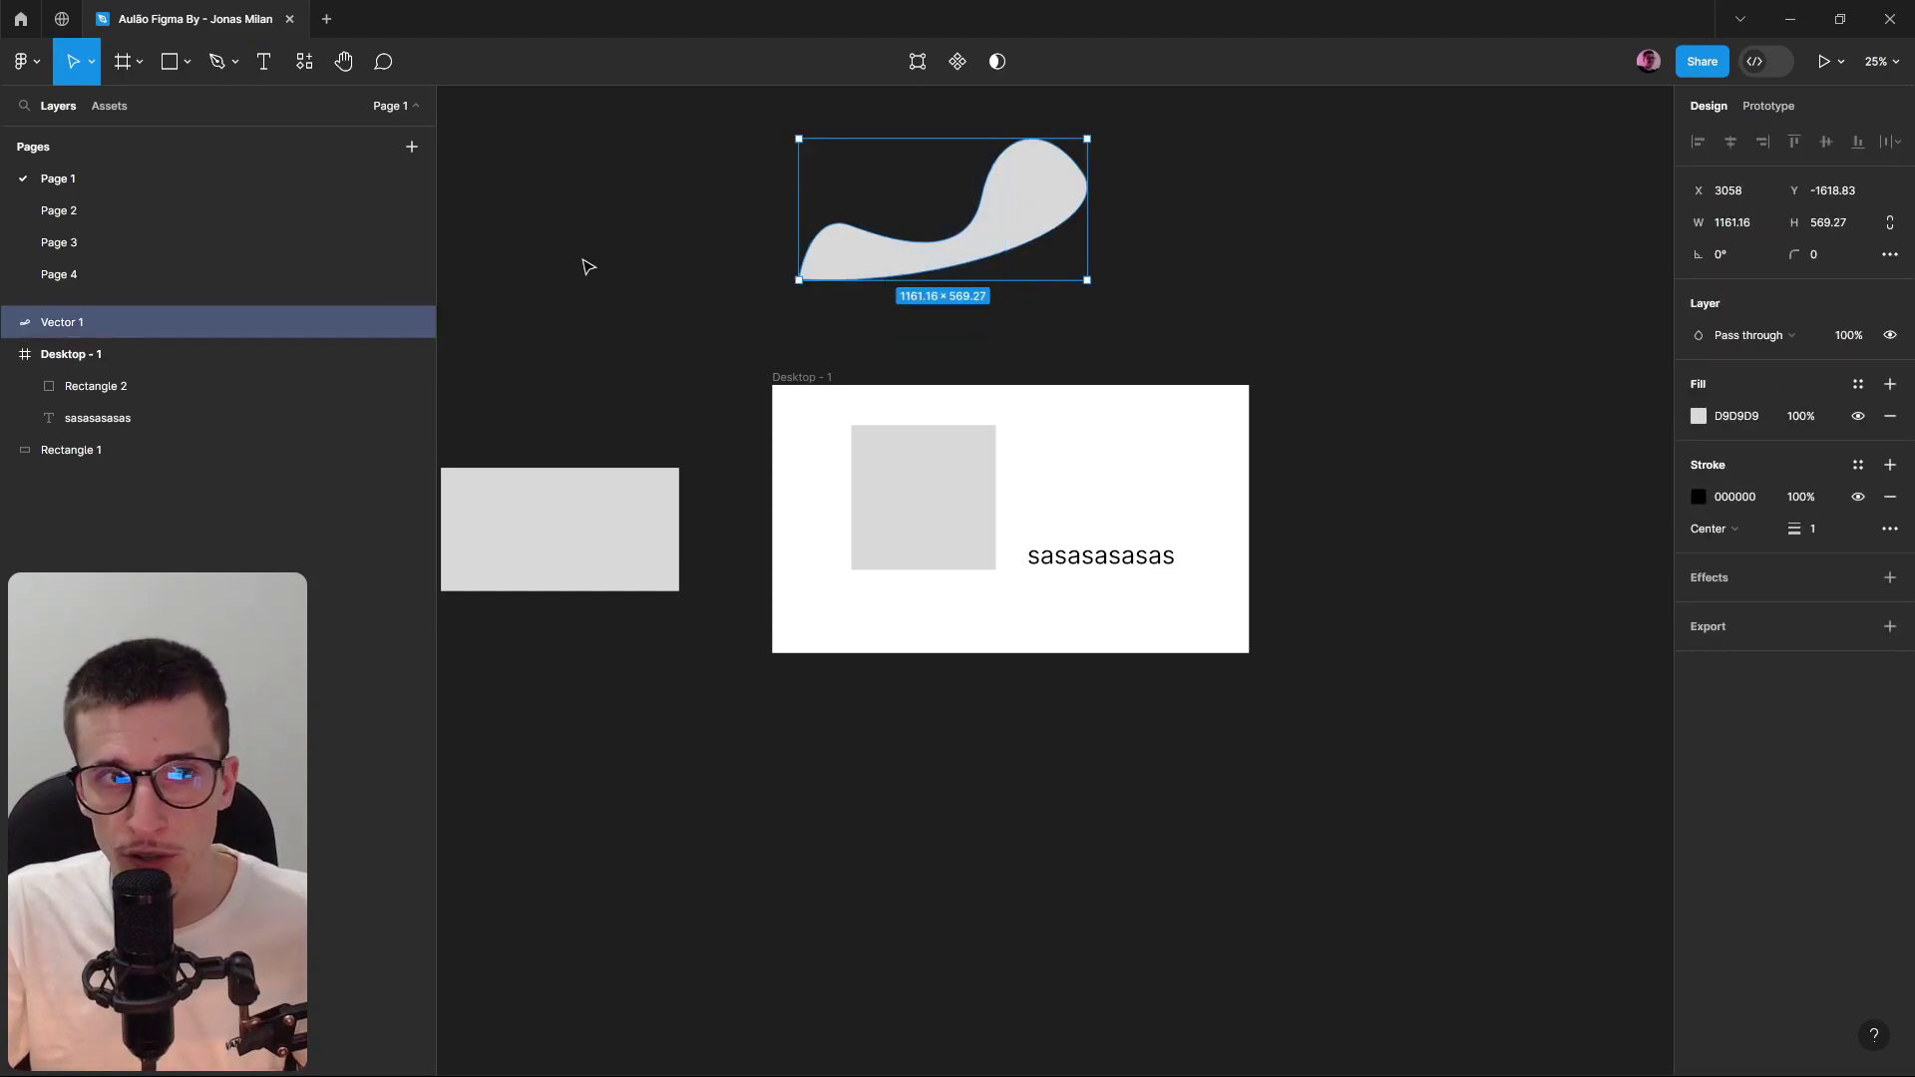
# Draw a closed rectangular path about 876 × 735.5 beyond the Desktop frame's upper-right corner with the Pen tool.
pyautogui.click(214, 68)
pyautogui.click(1251, 238)
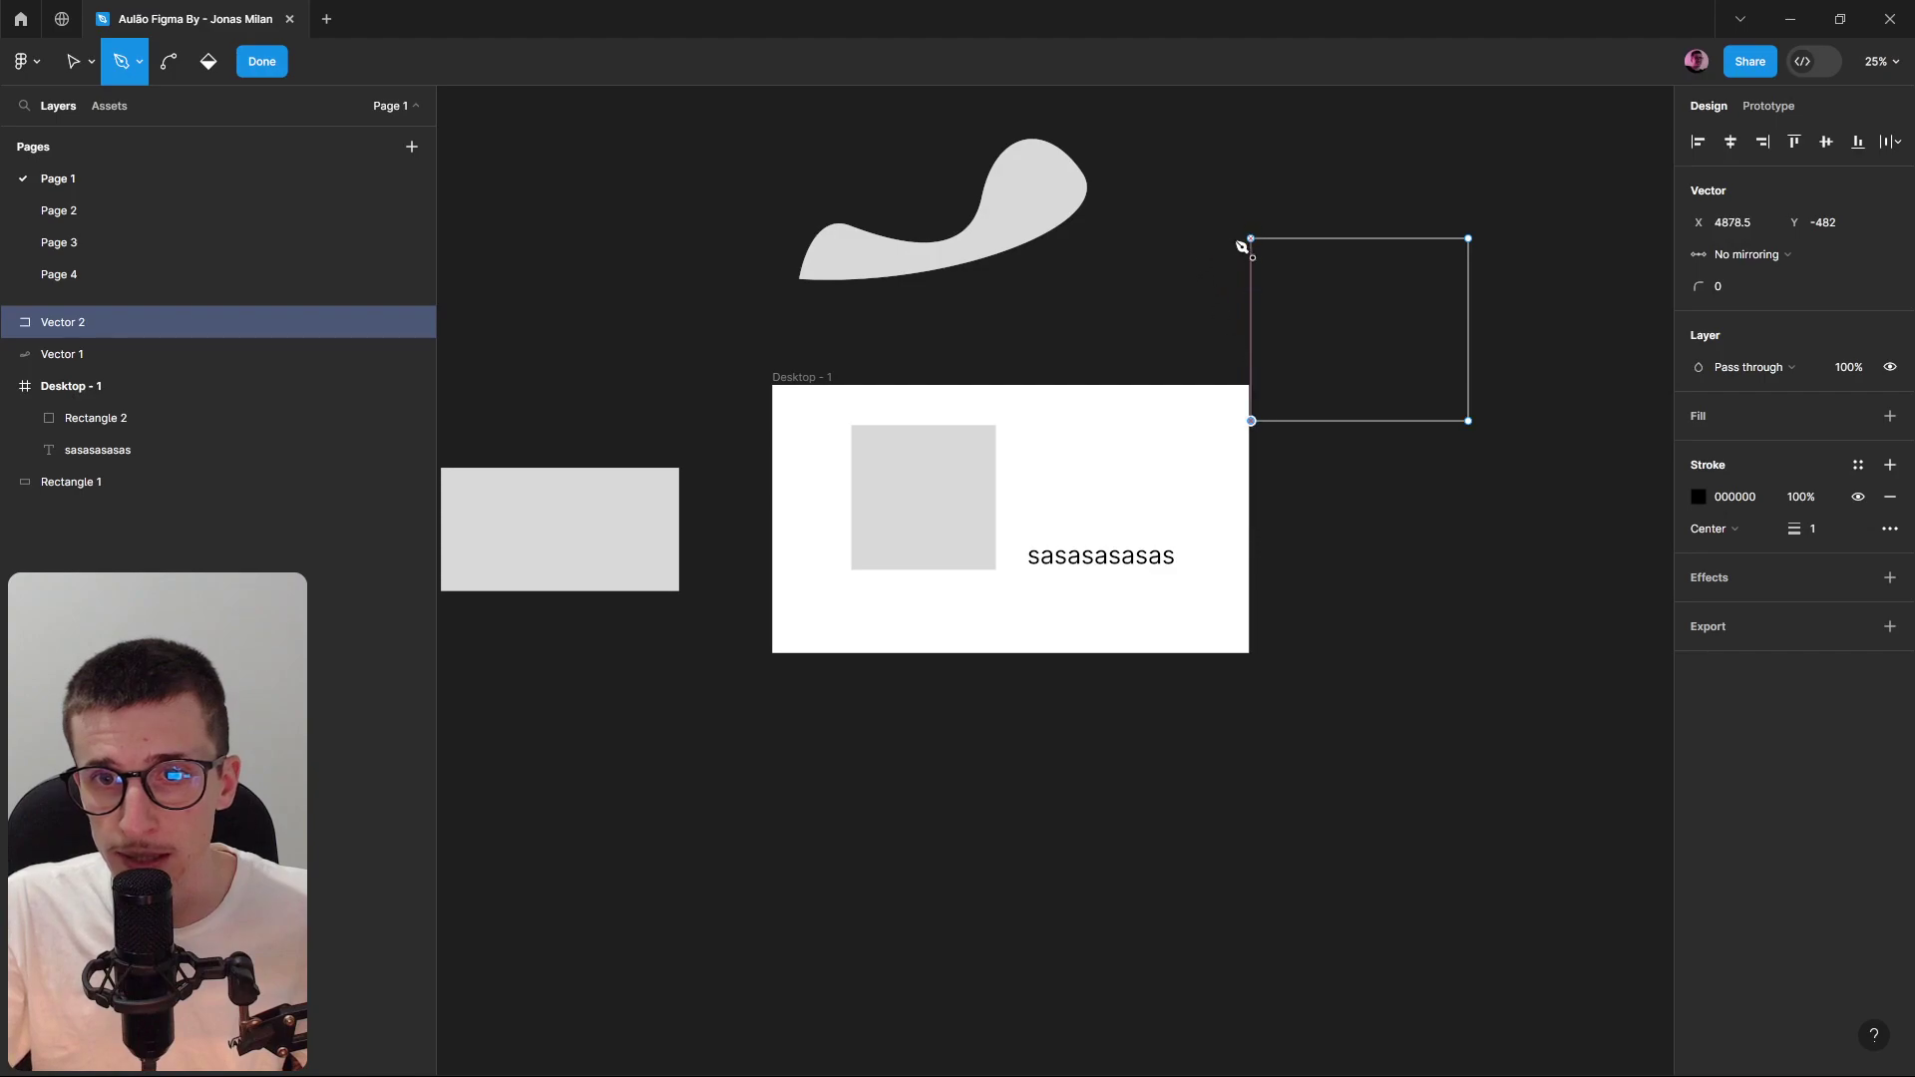
pyautogui.press('Escape')
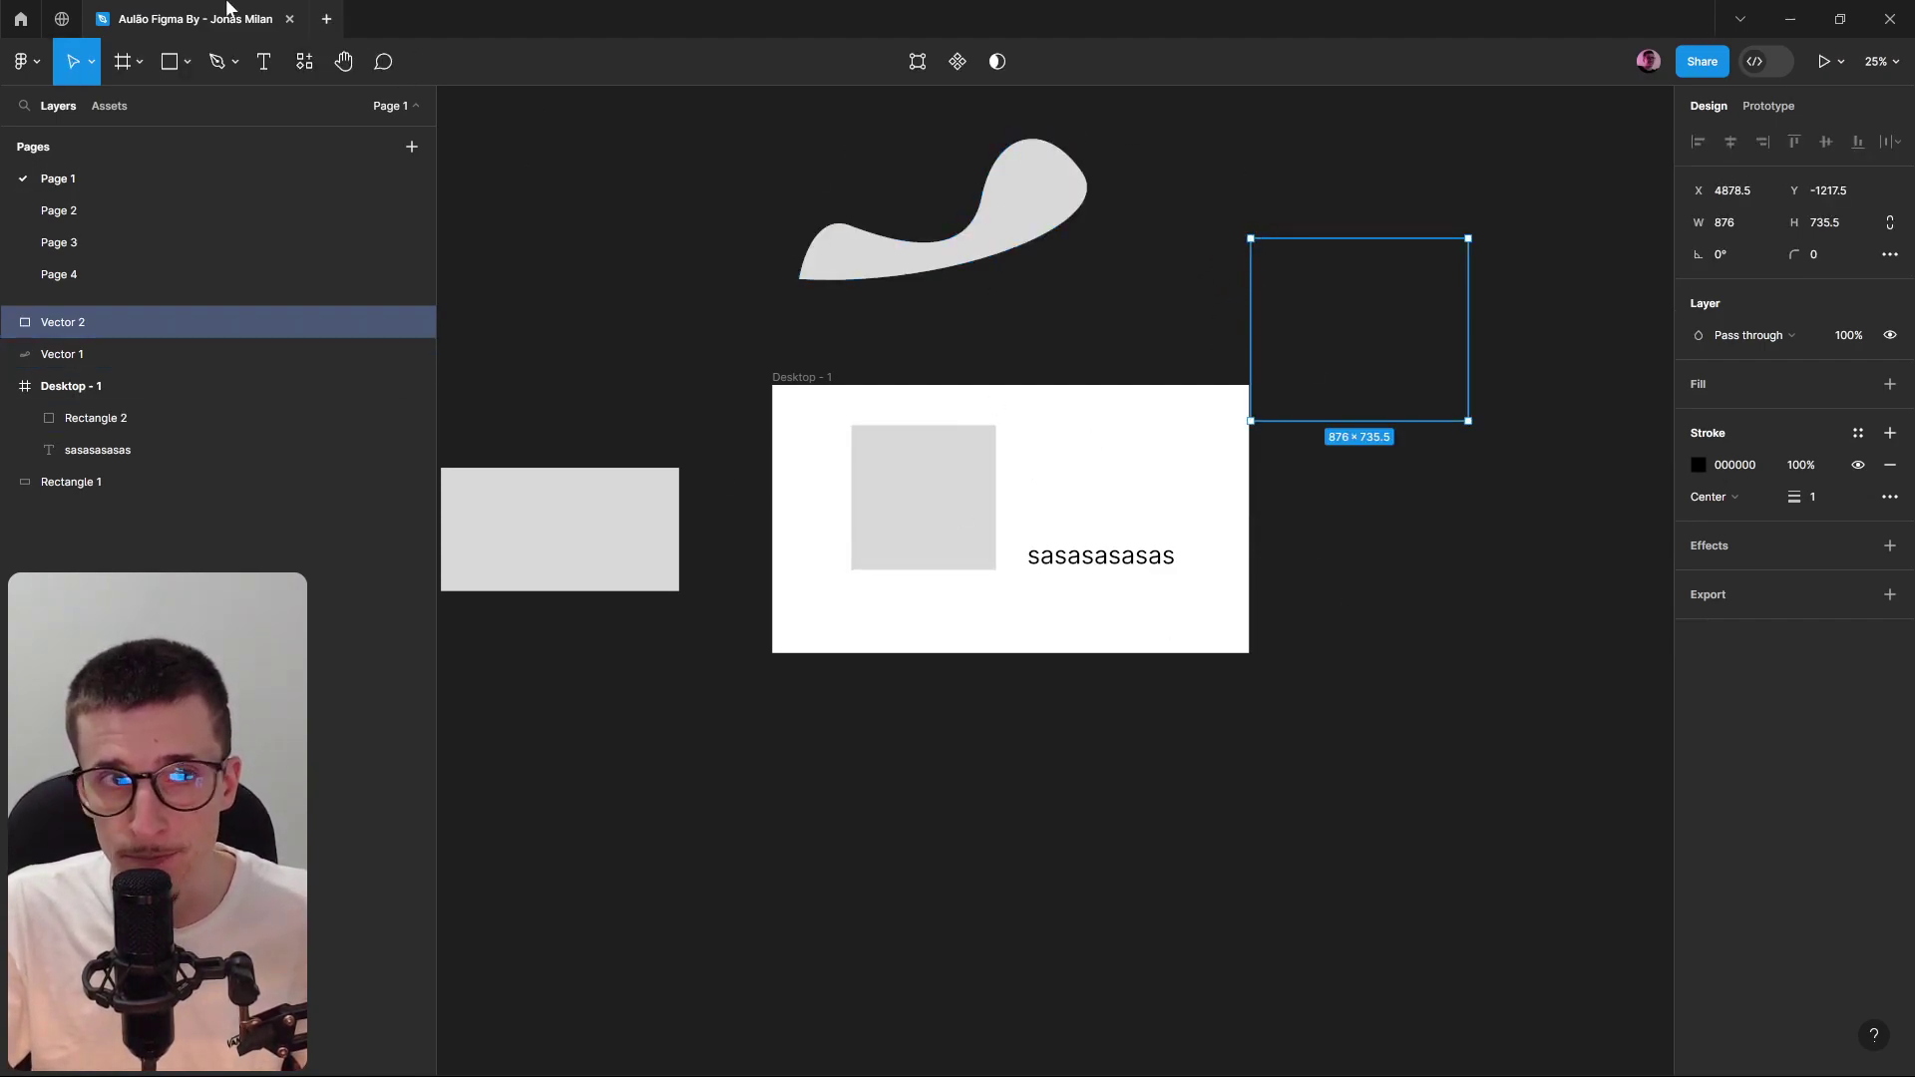
# Draw a straight diagonal path rising to the right, just right of the Desktop frame's lower corner, with the Pen tool.
pyautogui.click(217, 61)
pyautogui.click(1334, 639)
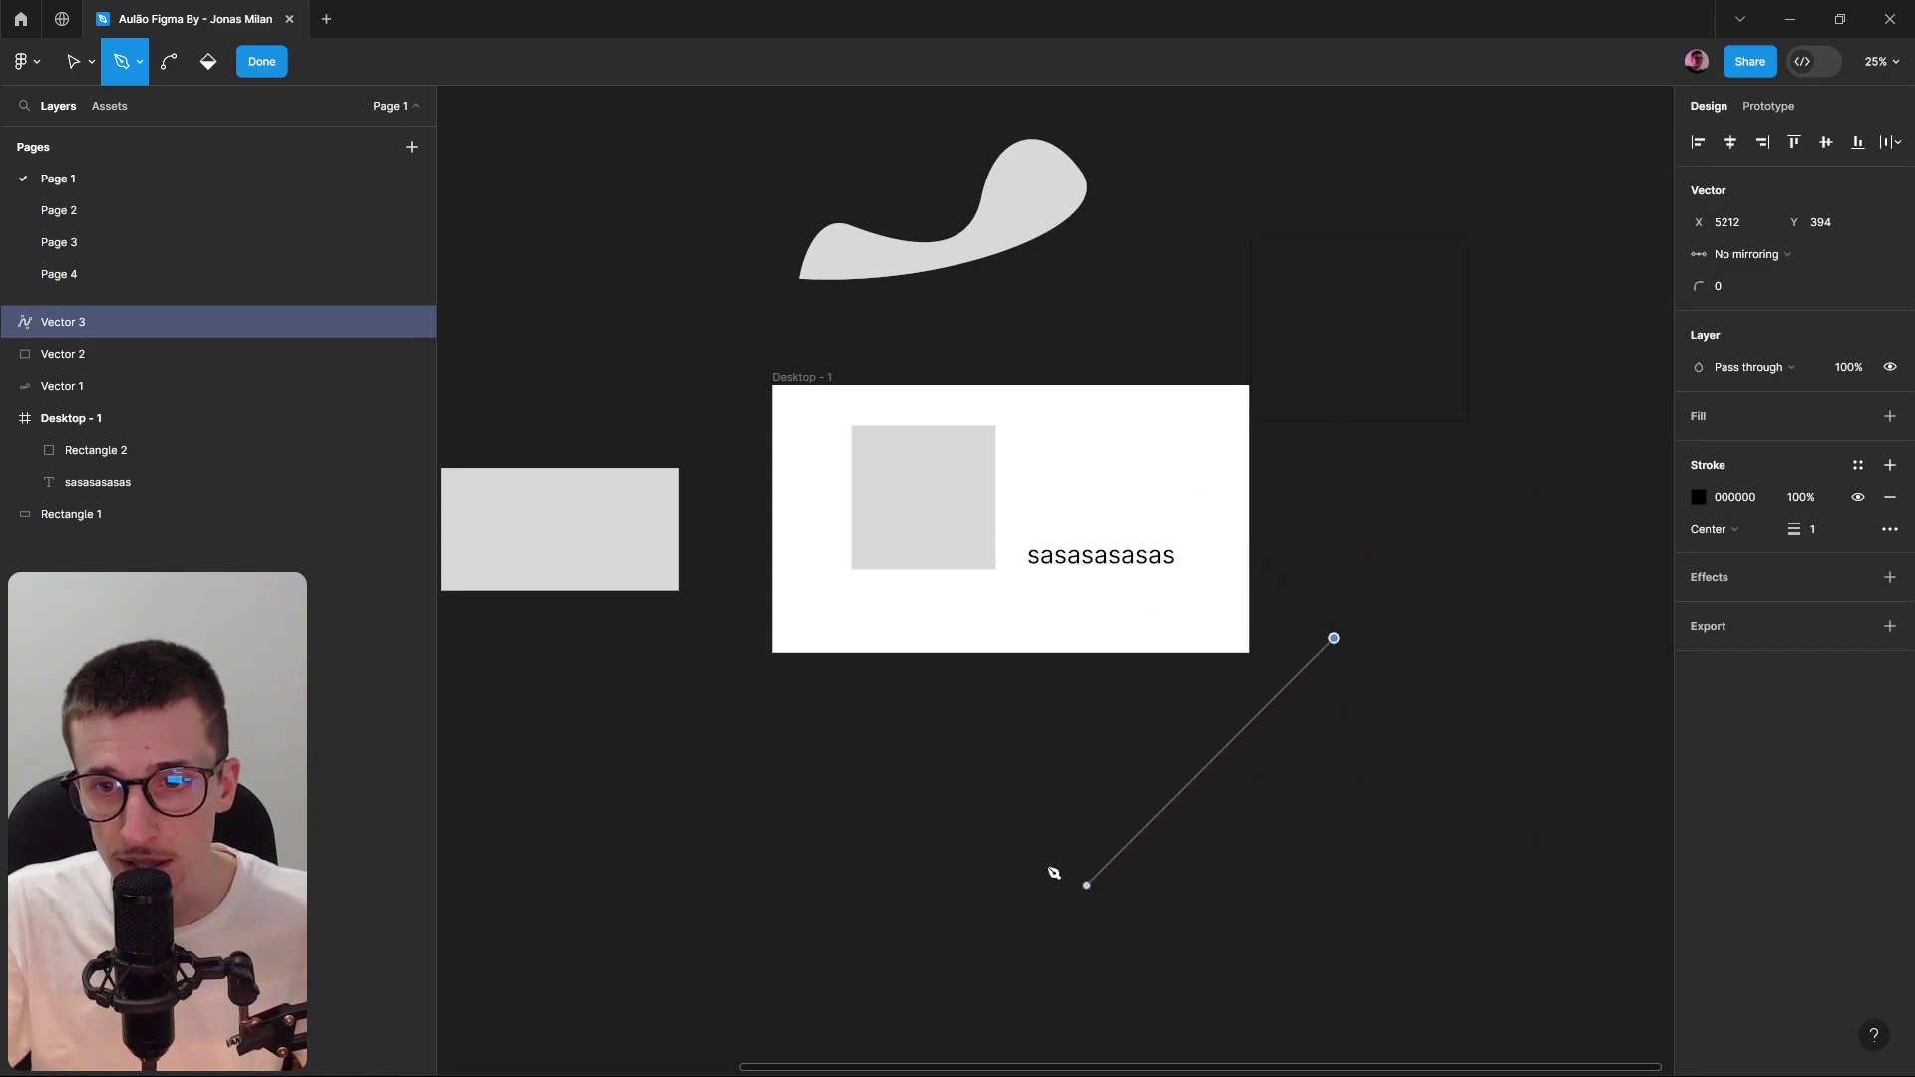
pyautogui.press('ctrl')
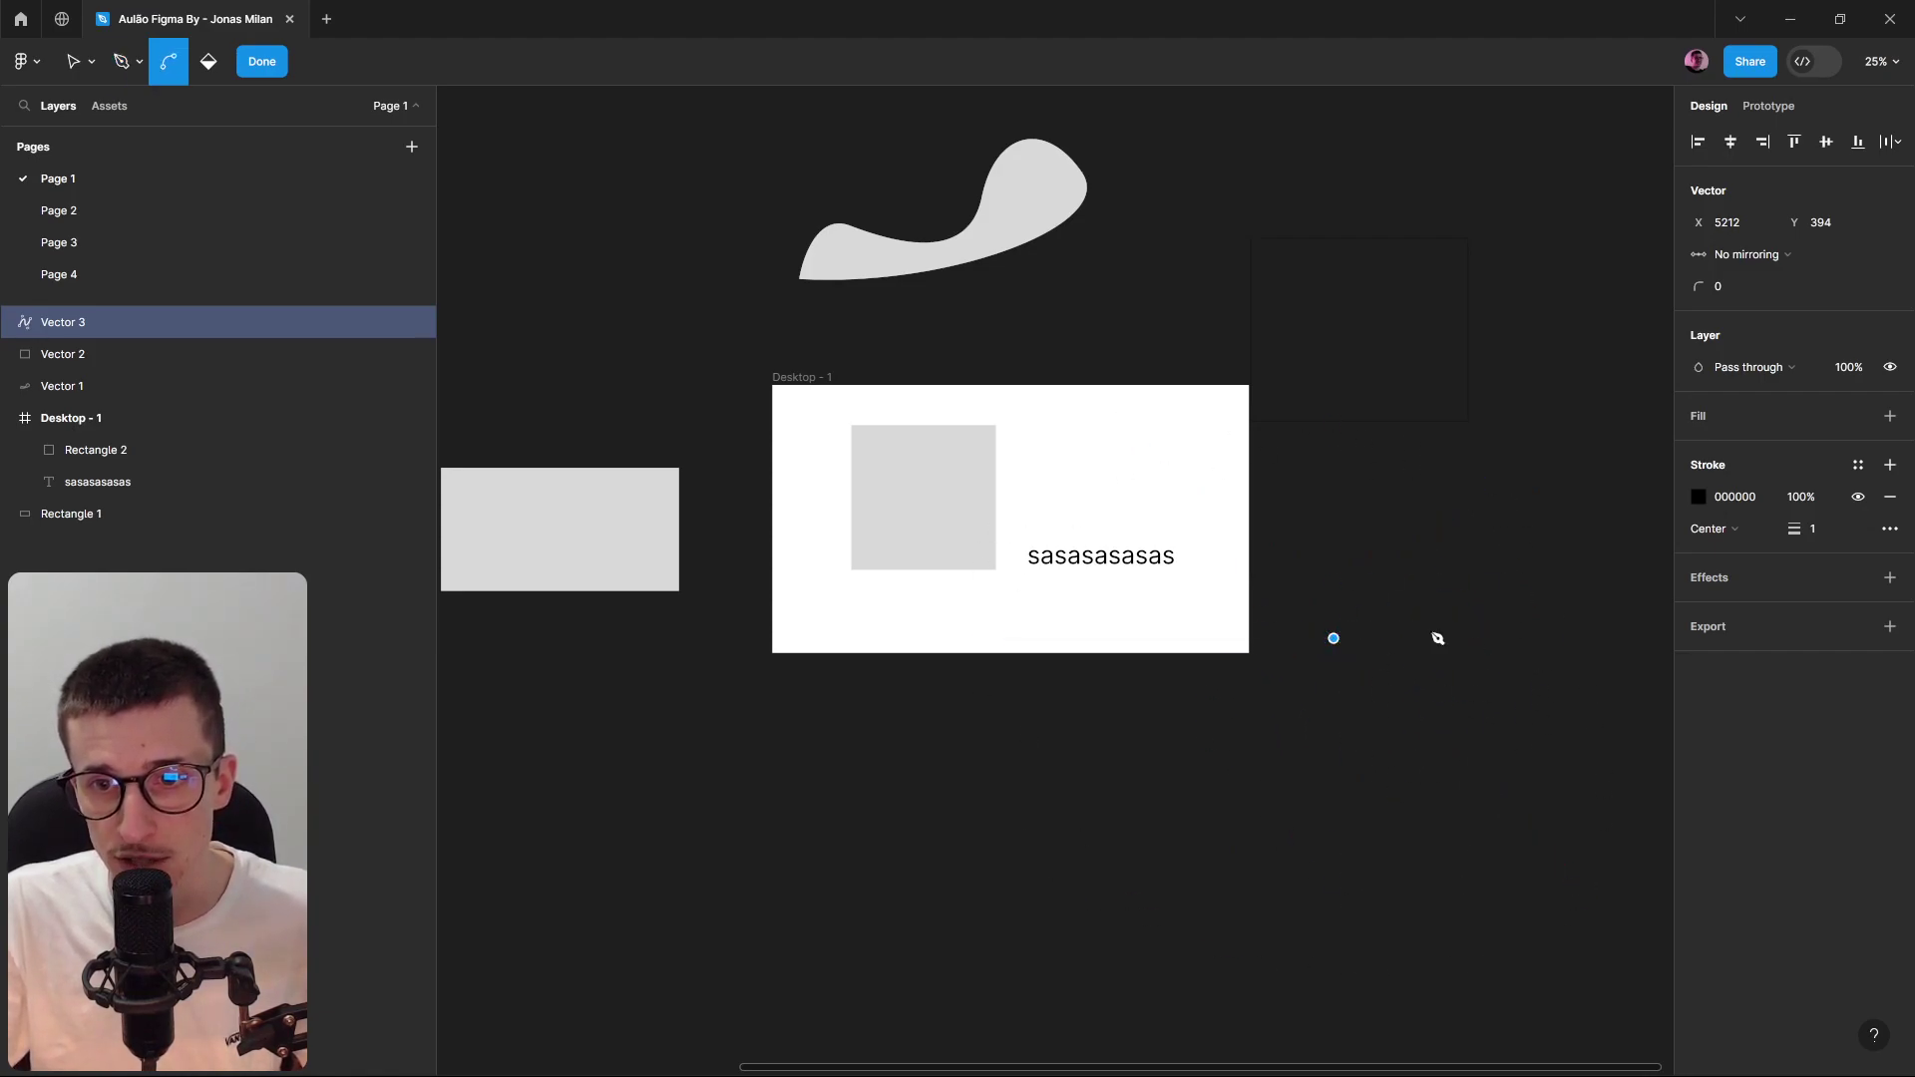
pyautogui.click(1476, 552)
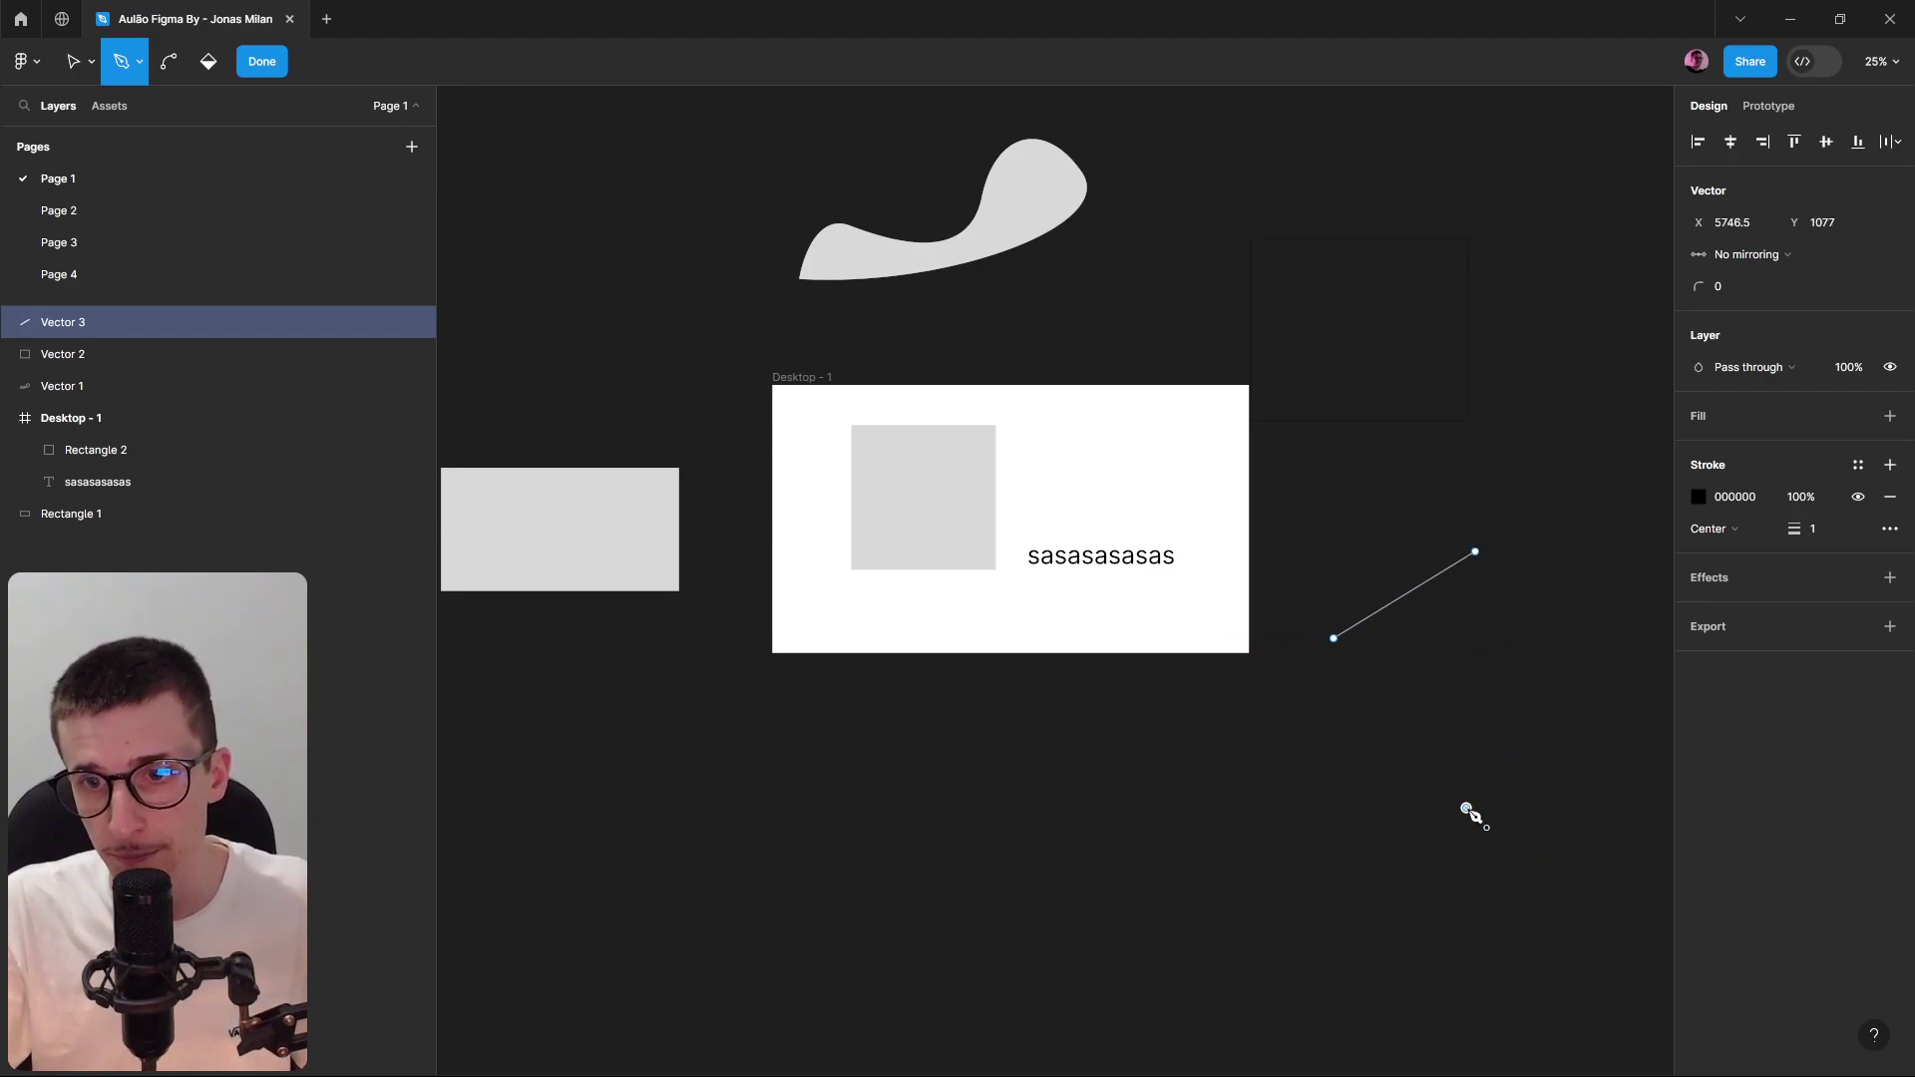
pyautogui.press('Escape')
pyautogui.press('Escape')
# Delete the diagonal path, the rectangular path and the filled curved shape around the Desktop frame.
pyautogui.moveTo(1347, 974); pyautogui.dragTo(1453, 343)
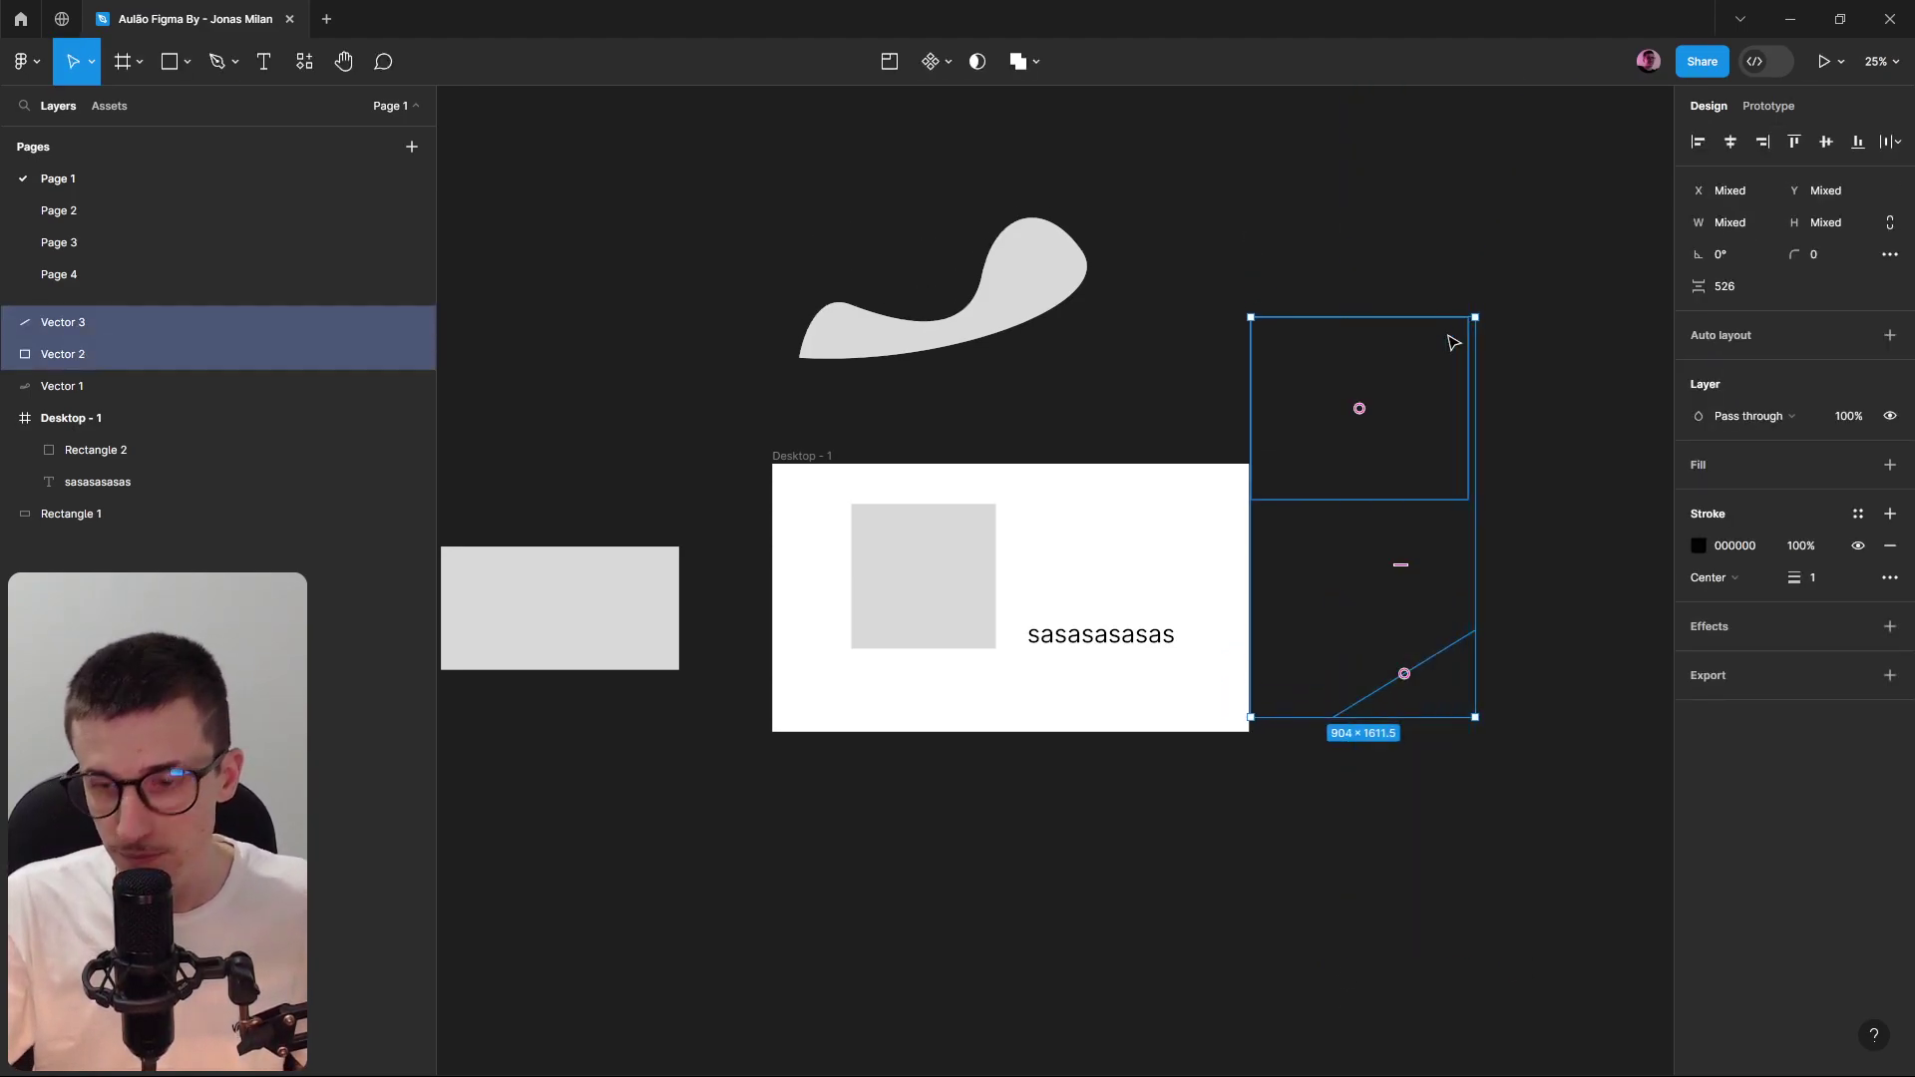
pyautogui.press('Delete')
pyautogui.moveTo(1253, 227); pyautogui.dragTo(856, 367)
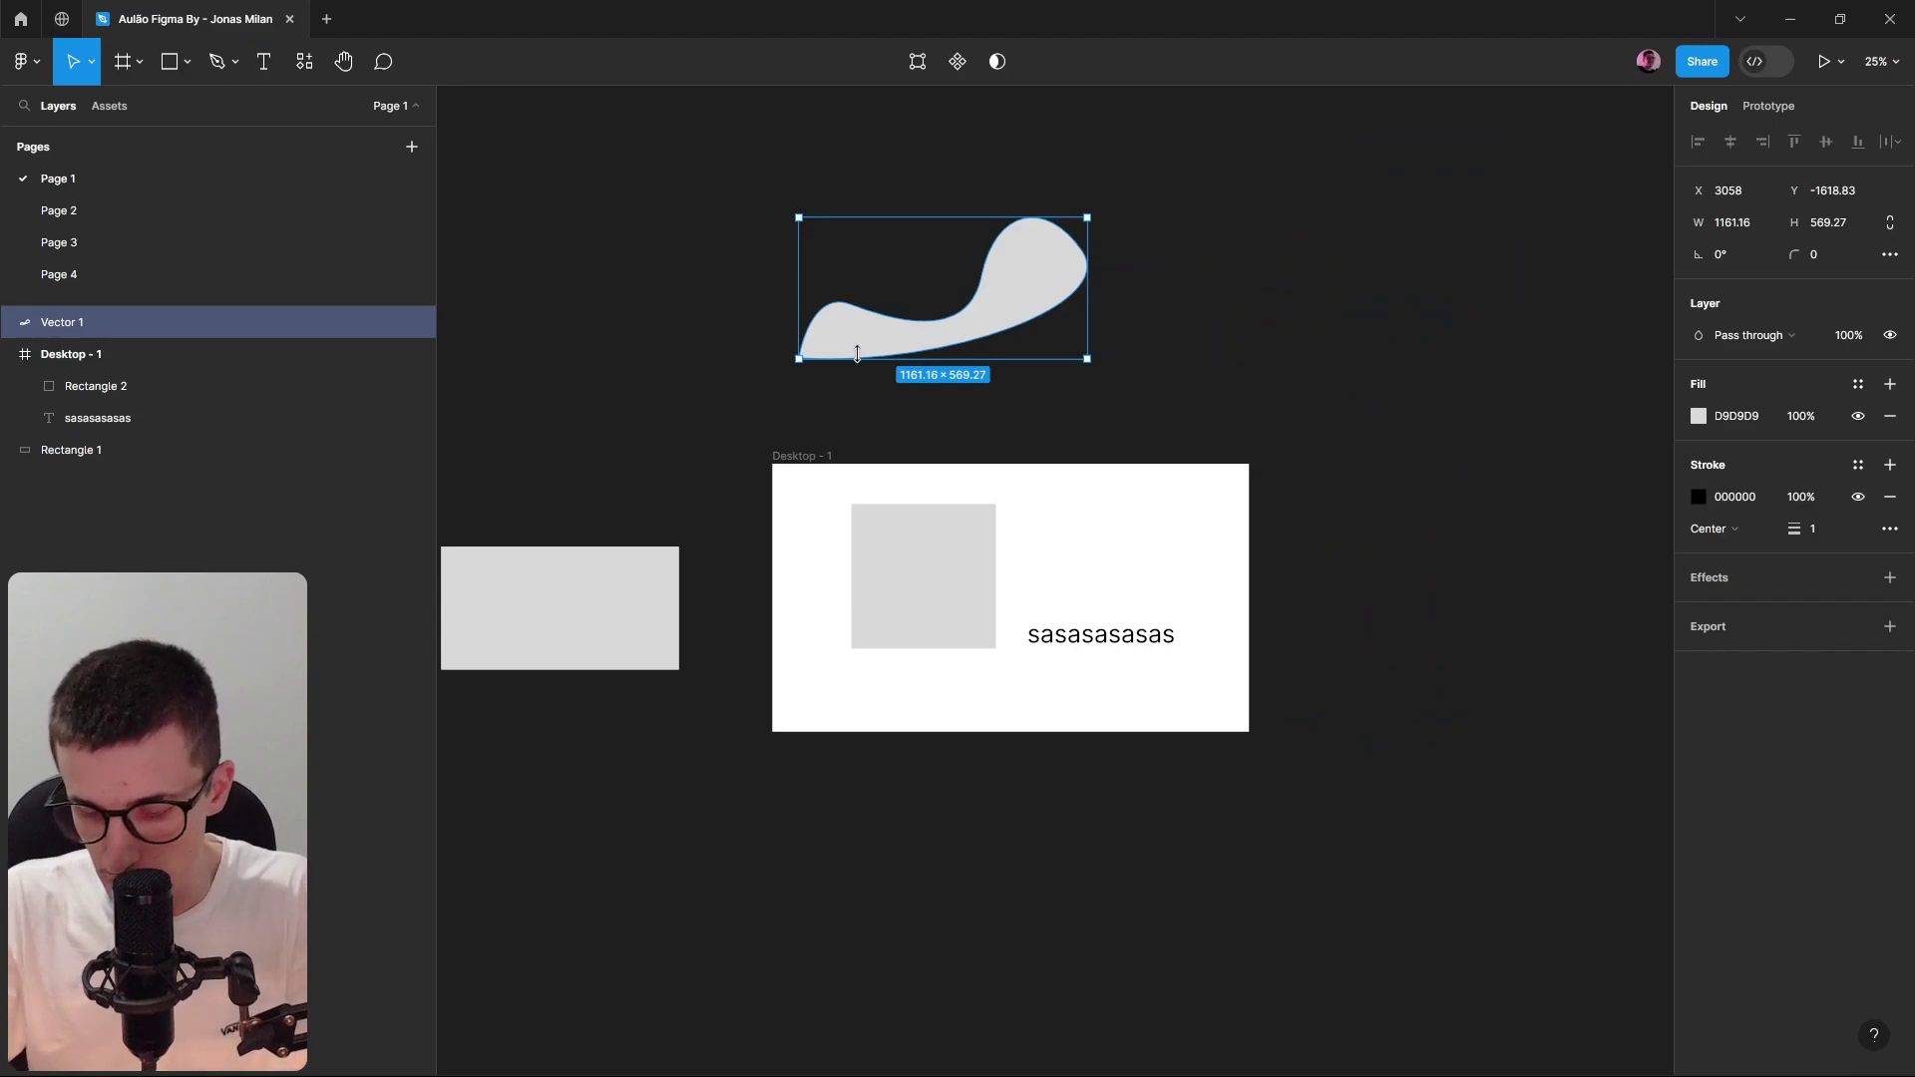
pyautogui.press('Delete')
# Scribble a freehand line above the Desktop frame's text with the Pencil tool, and delete it.
pyautogui.click(235, 62)
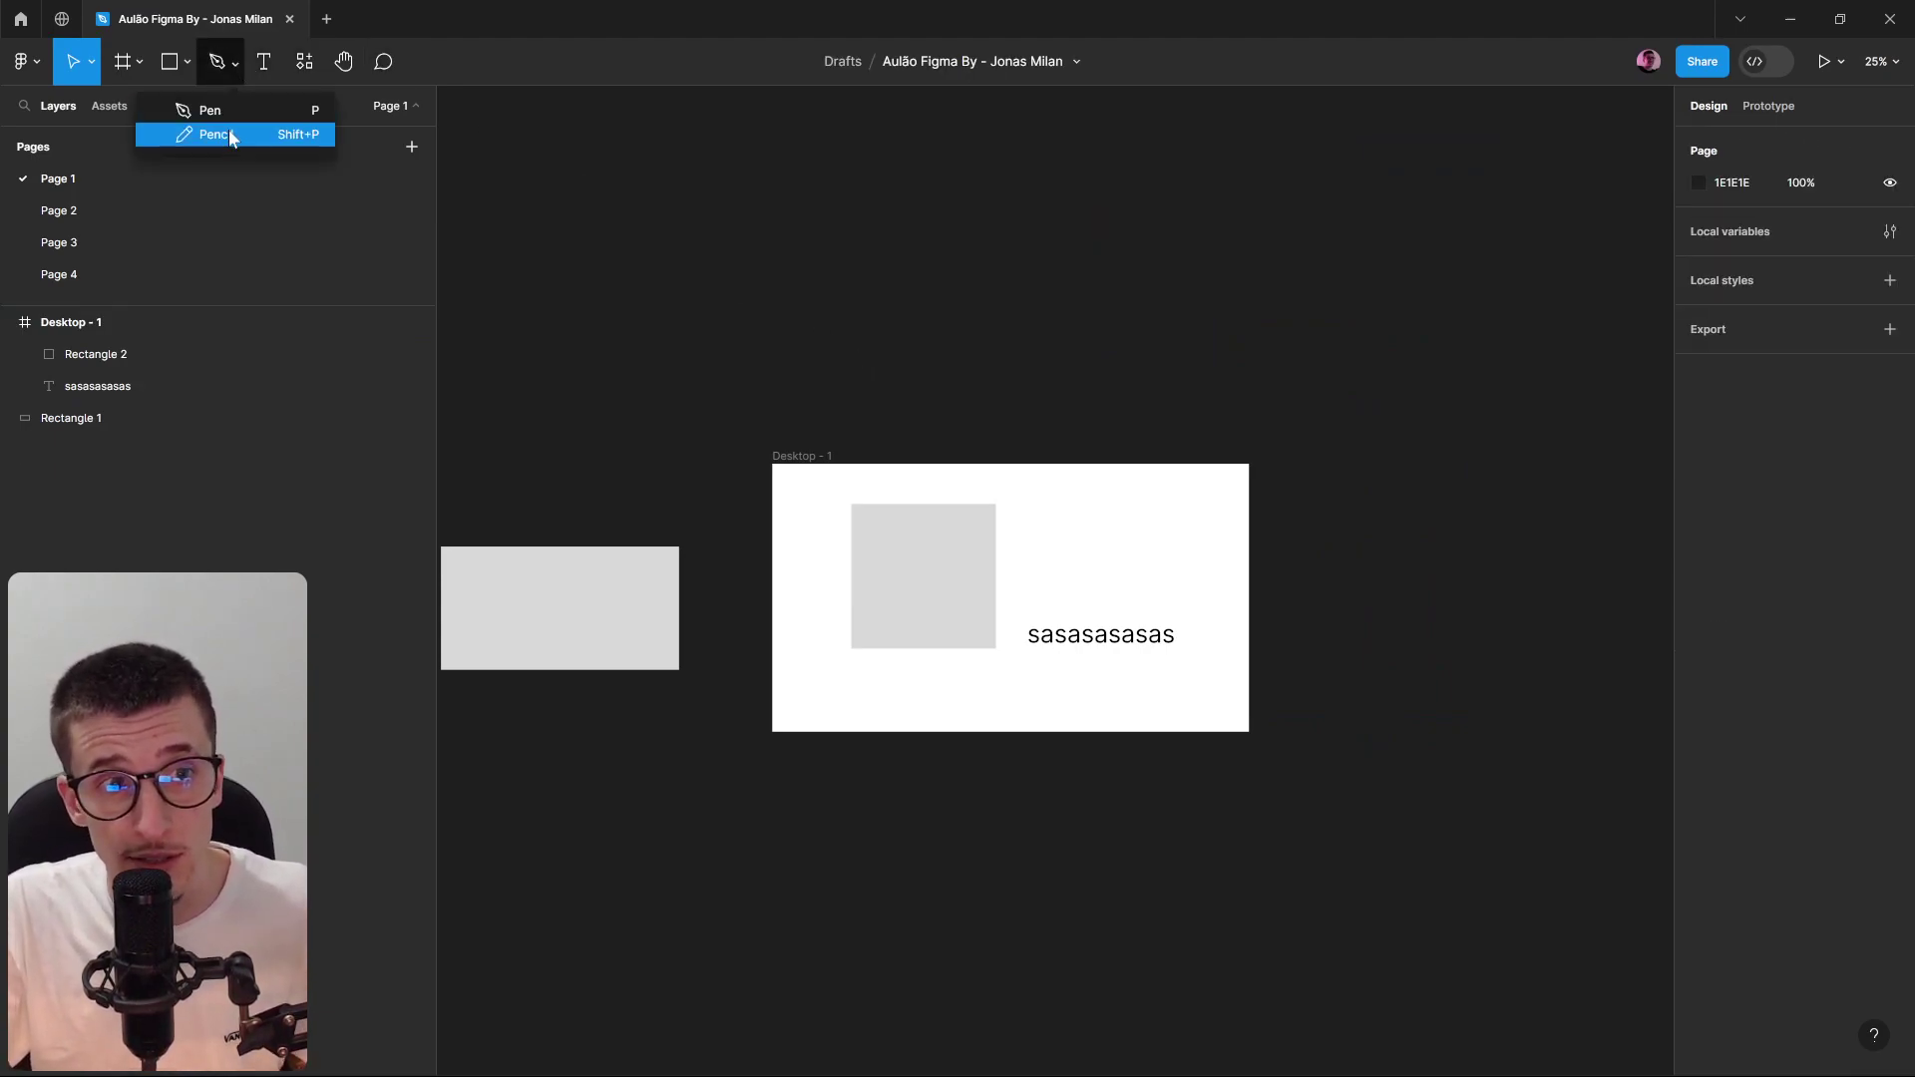
pyautogui.click(239, 130)
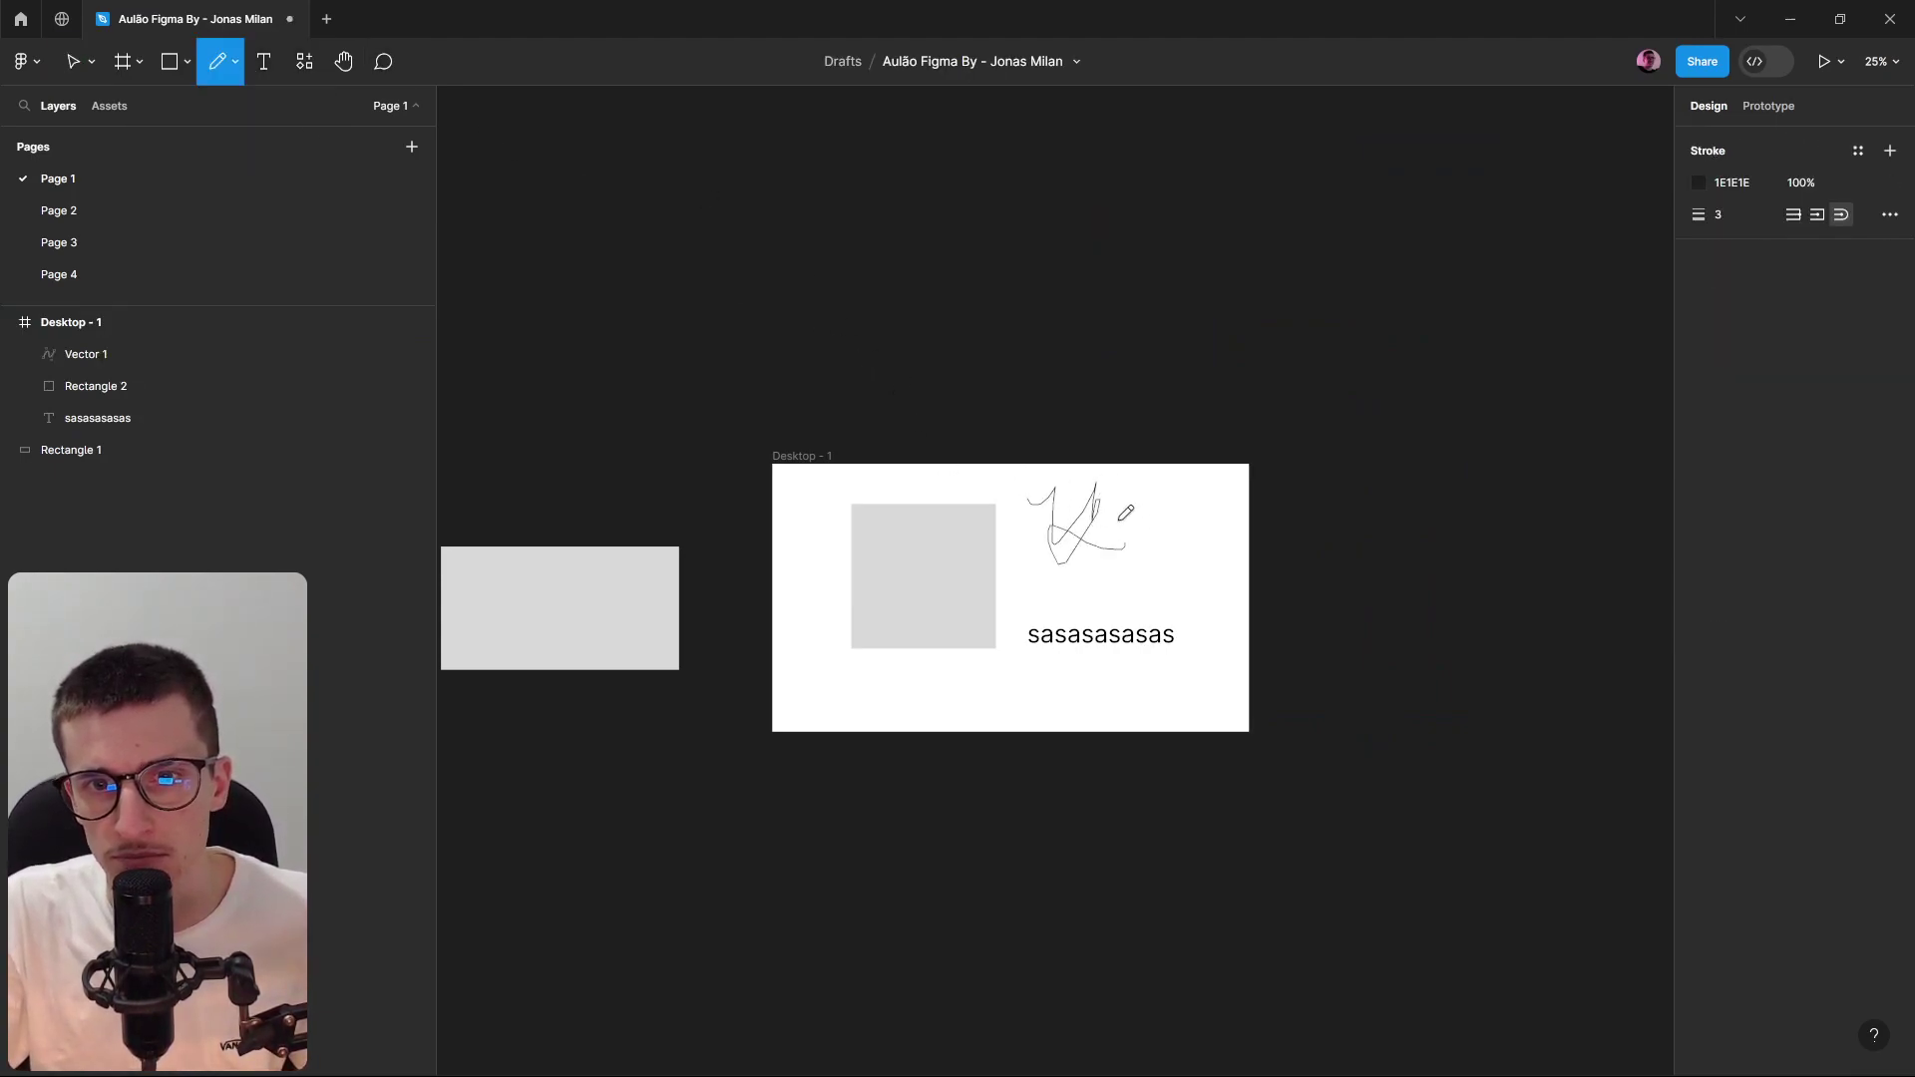
pyautogui.press('Escape')
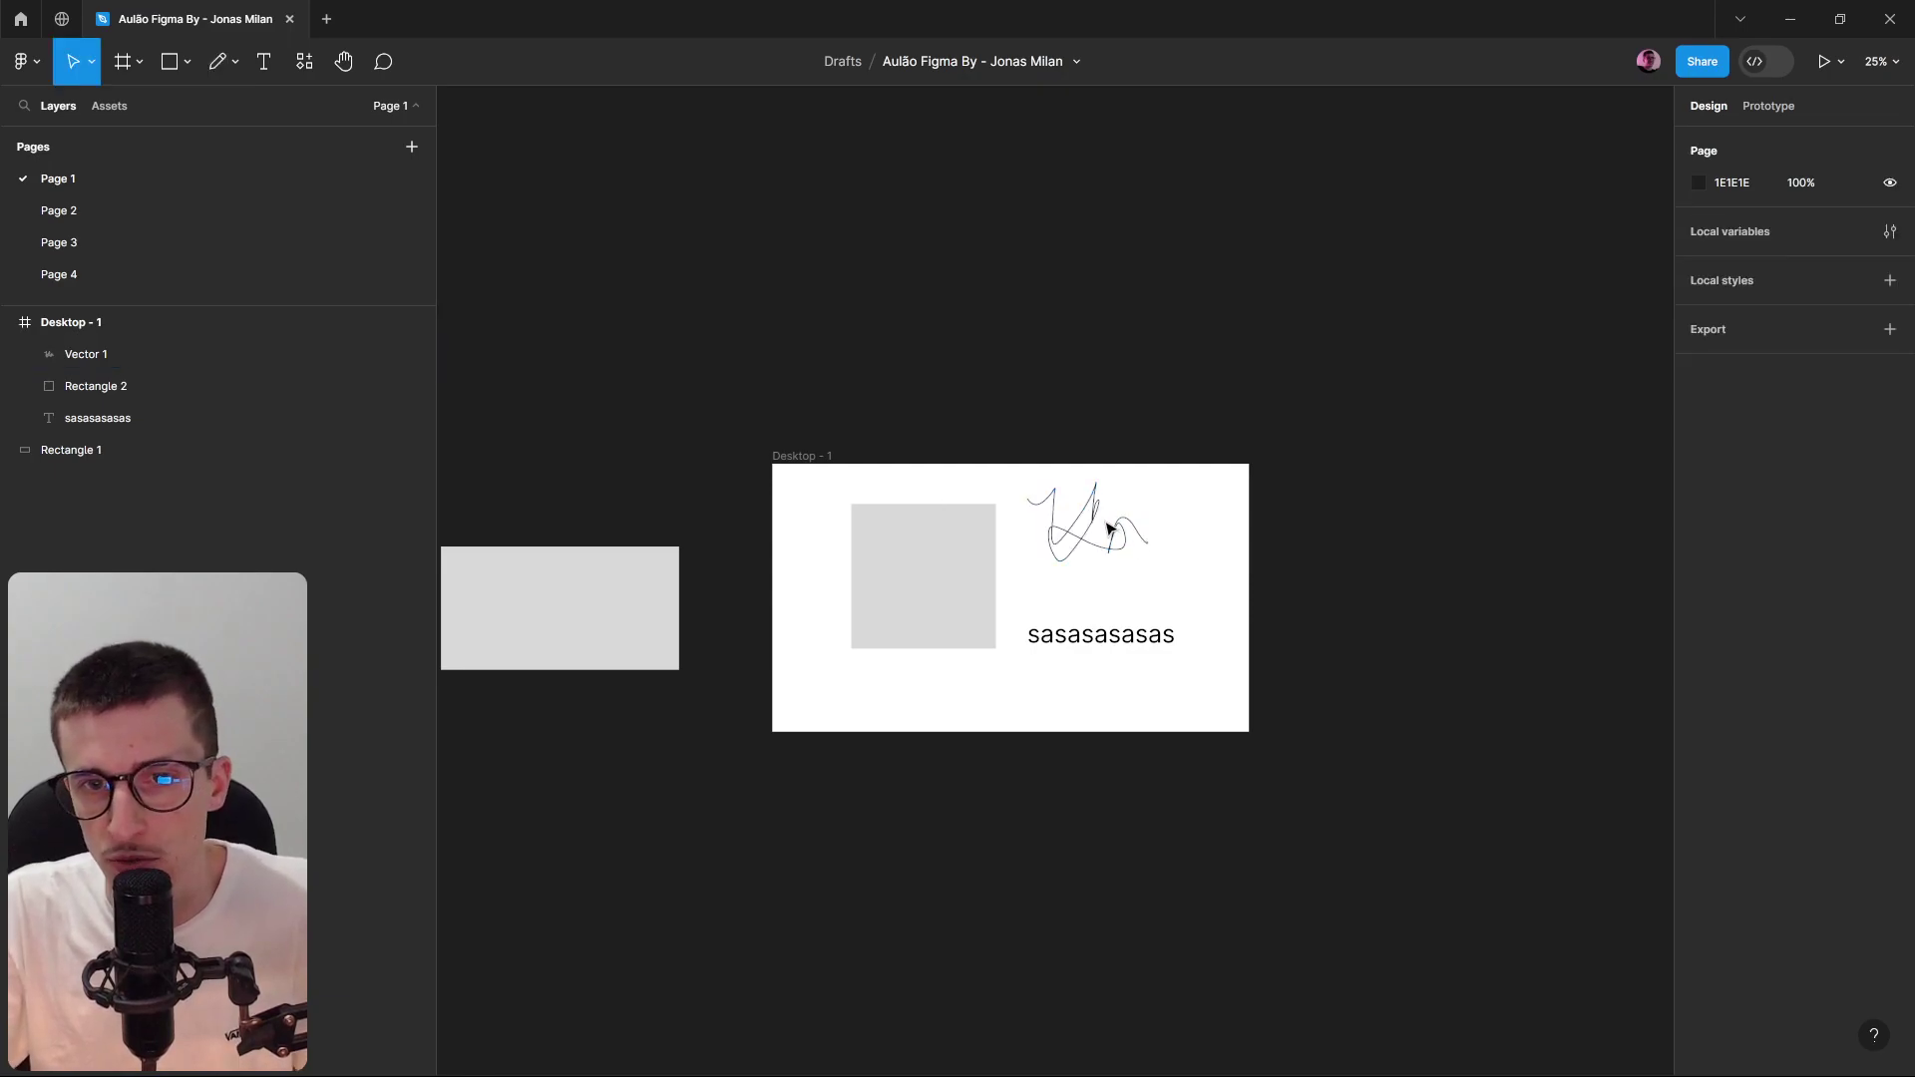
pyautogui.press('Delete')
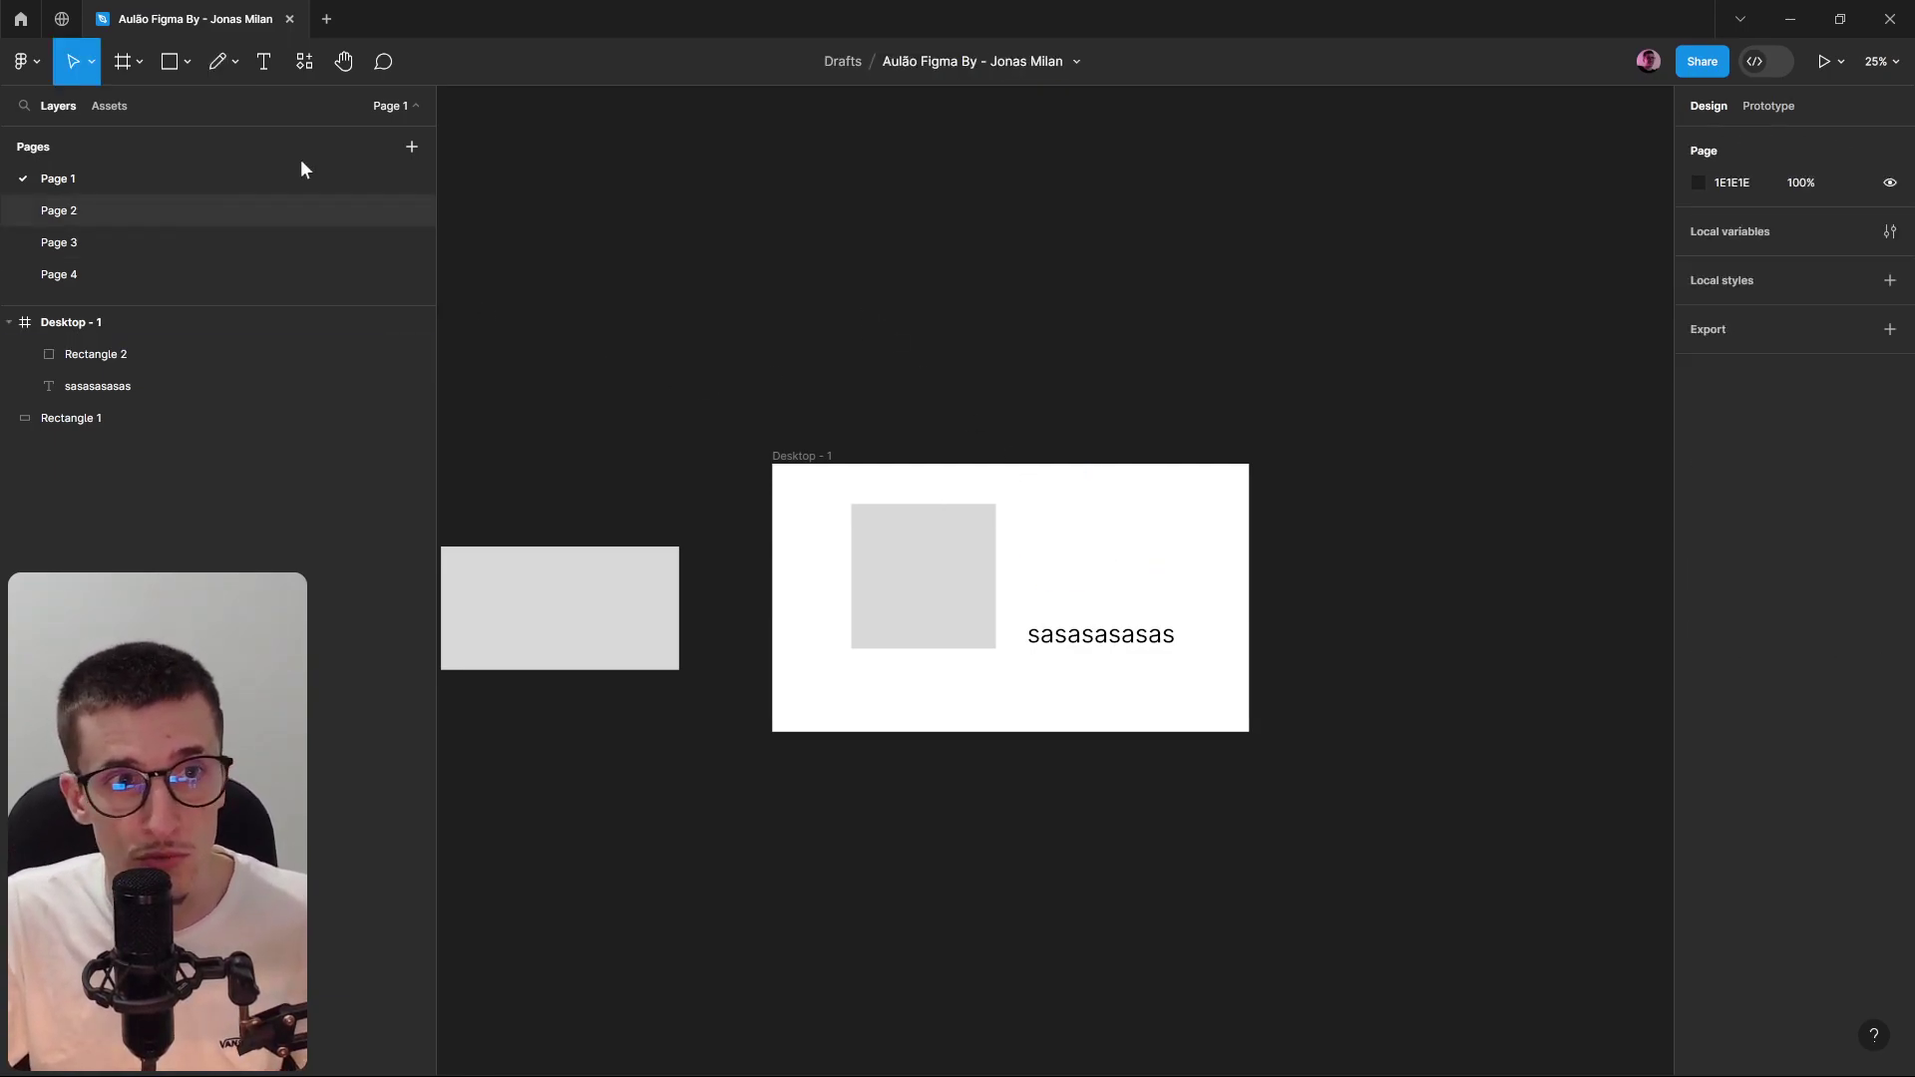
# Switch the drawing tool from Pencil back to Pen.
pyautogui.click(231, 62)
pyautogui.click(222, 97)
pyautogui.click(231, 62)
pyautogui.click(220, 112)
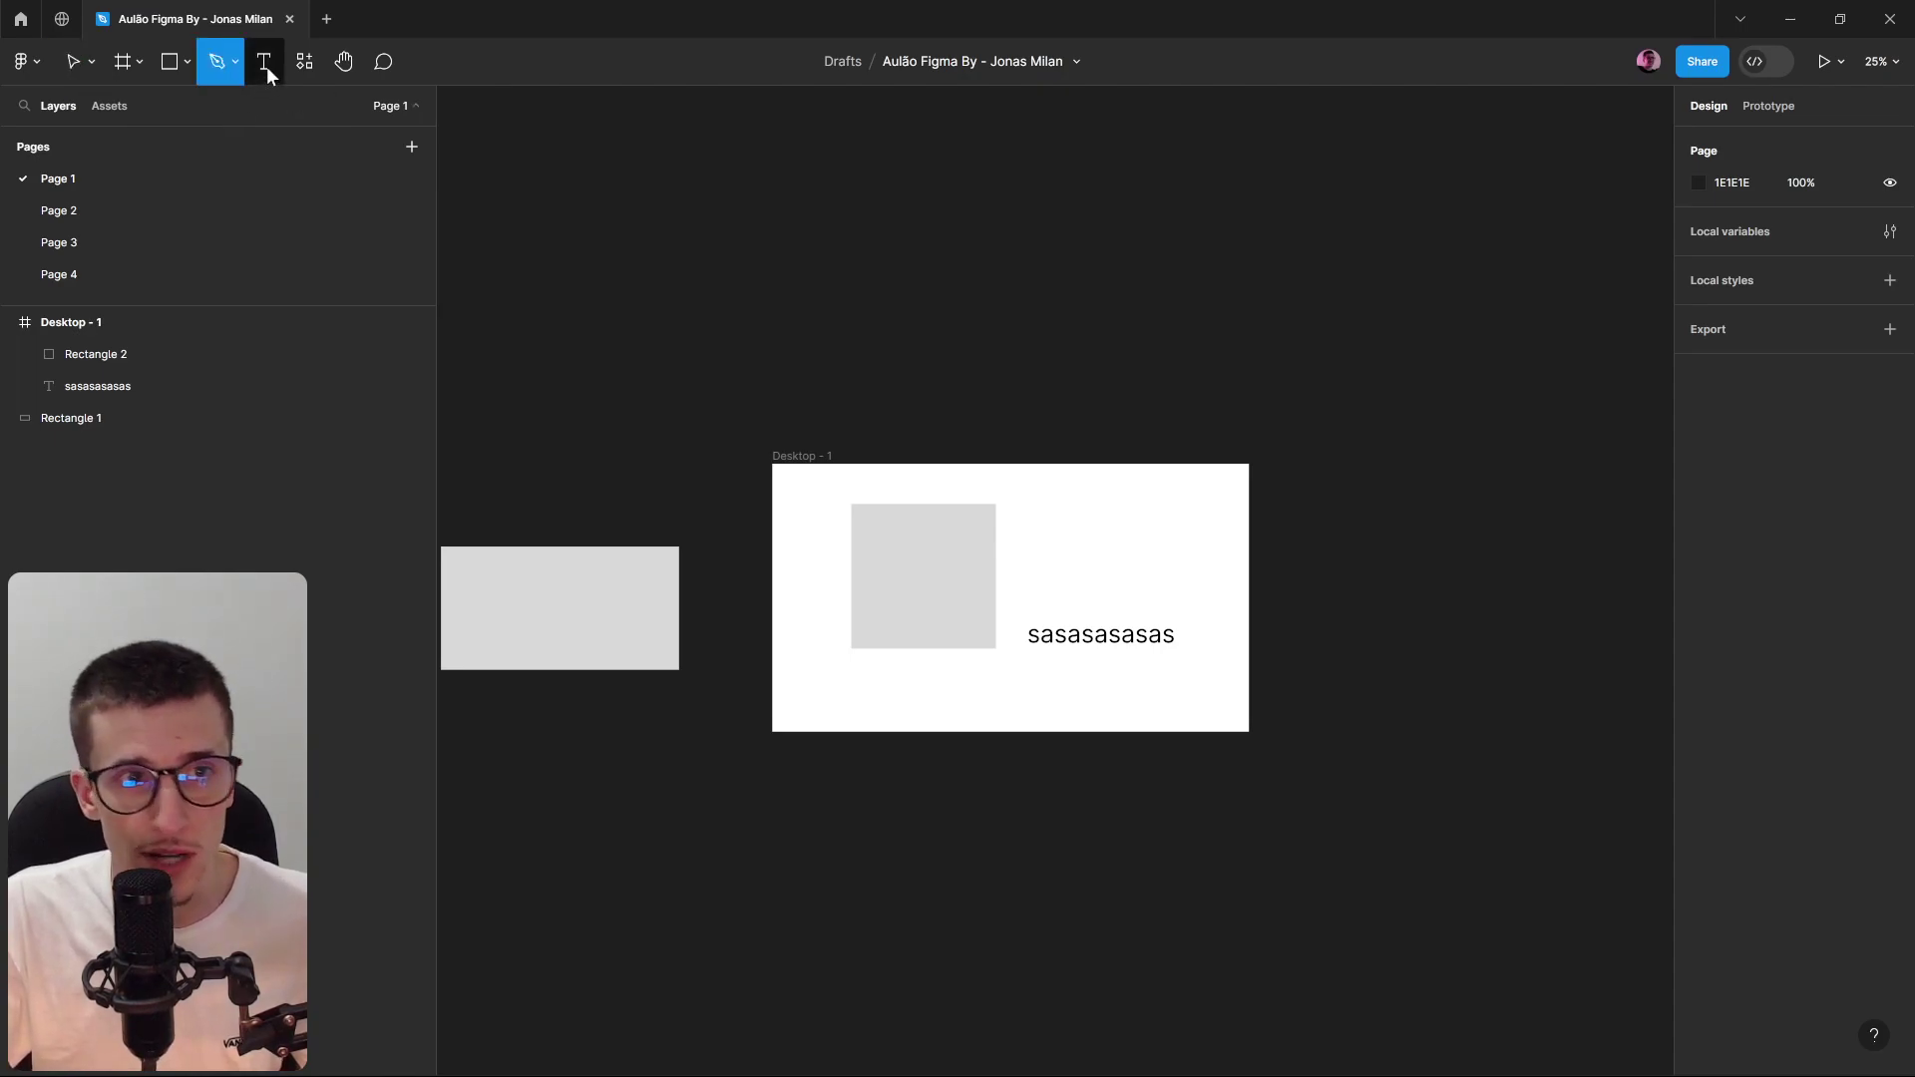
# Place the text "ASASA" in the Desktop frame and move it left, above the existing "sasasasasas" text.
pyautogui.click(266, 66)
pyautogui.press('Escape')
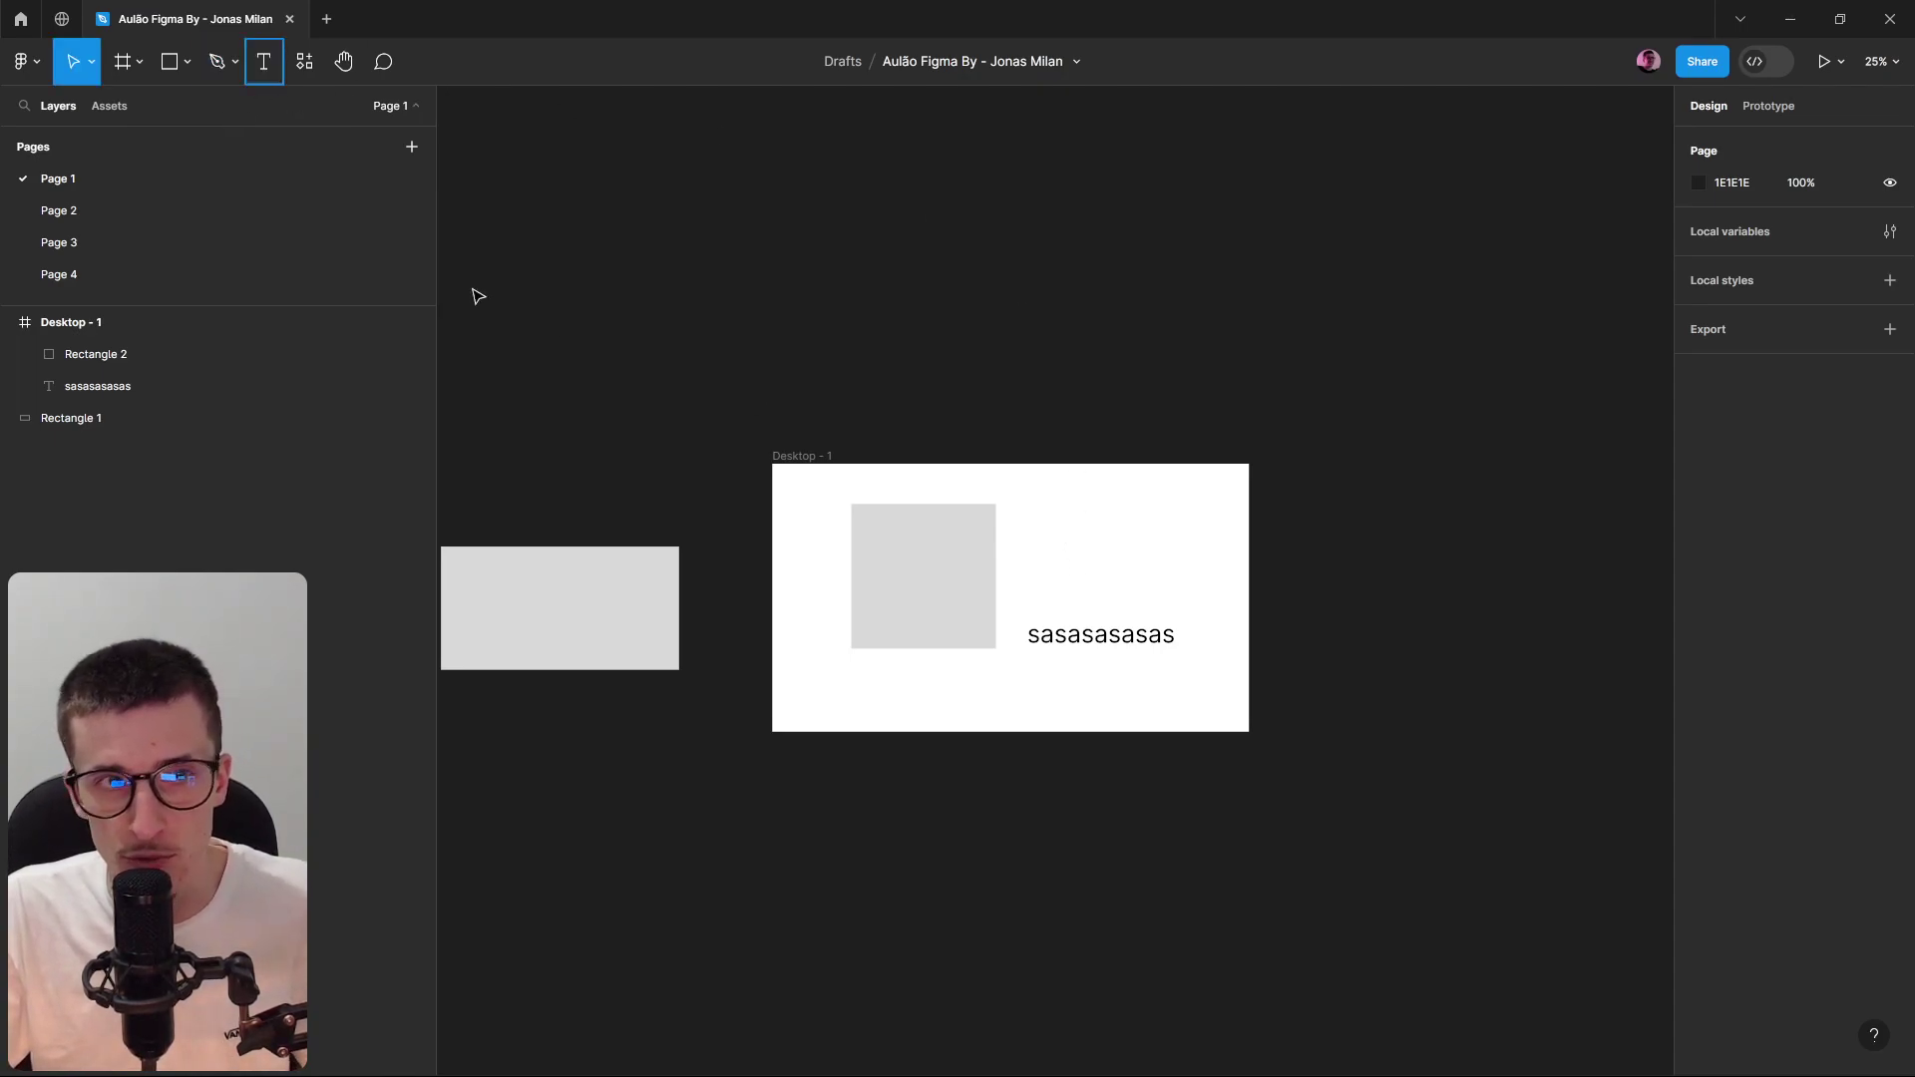
pyautogui.click(256, 68)
pyautogui.click(1114, 502)
pyautogui.write('ASA')
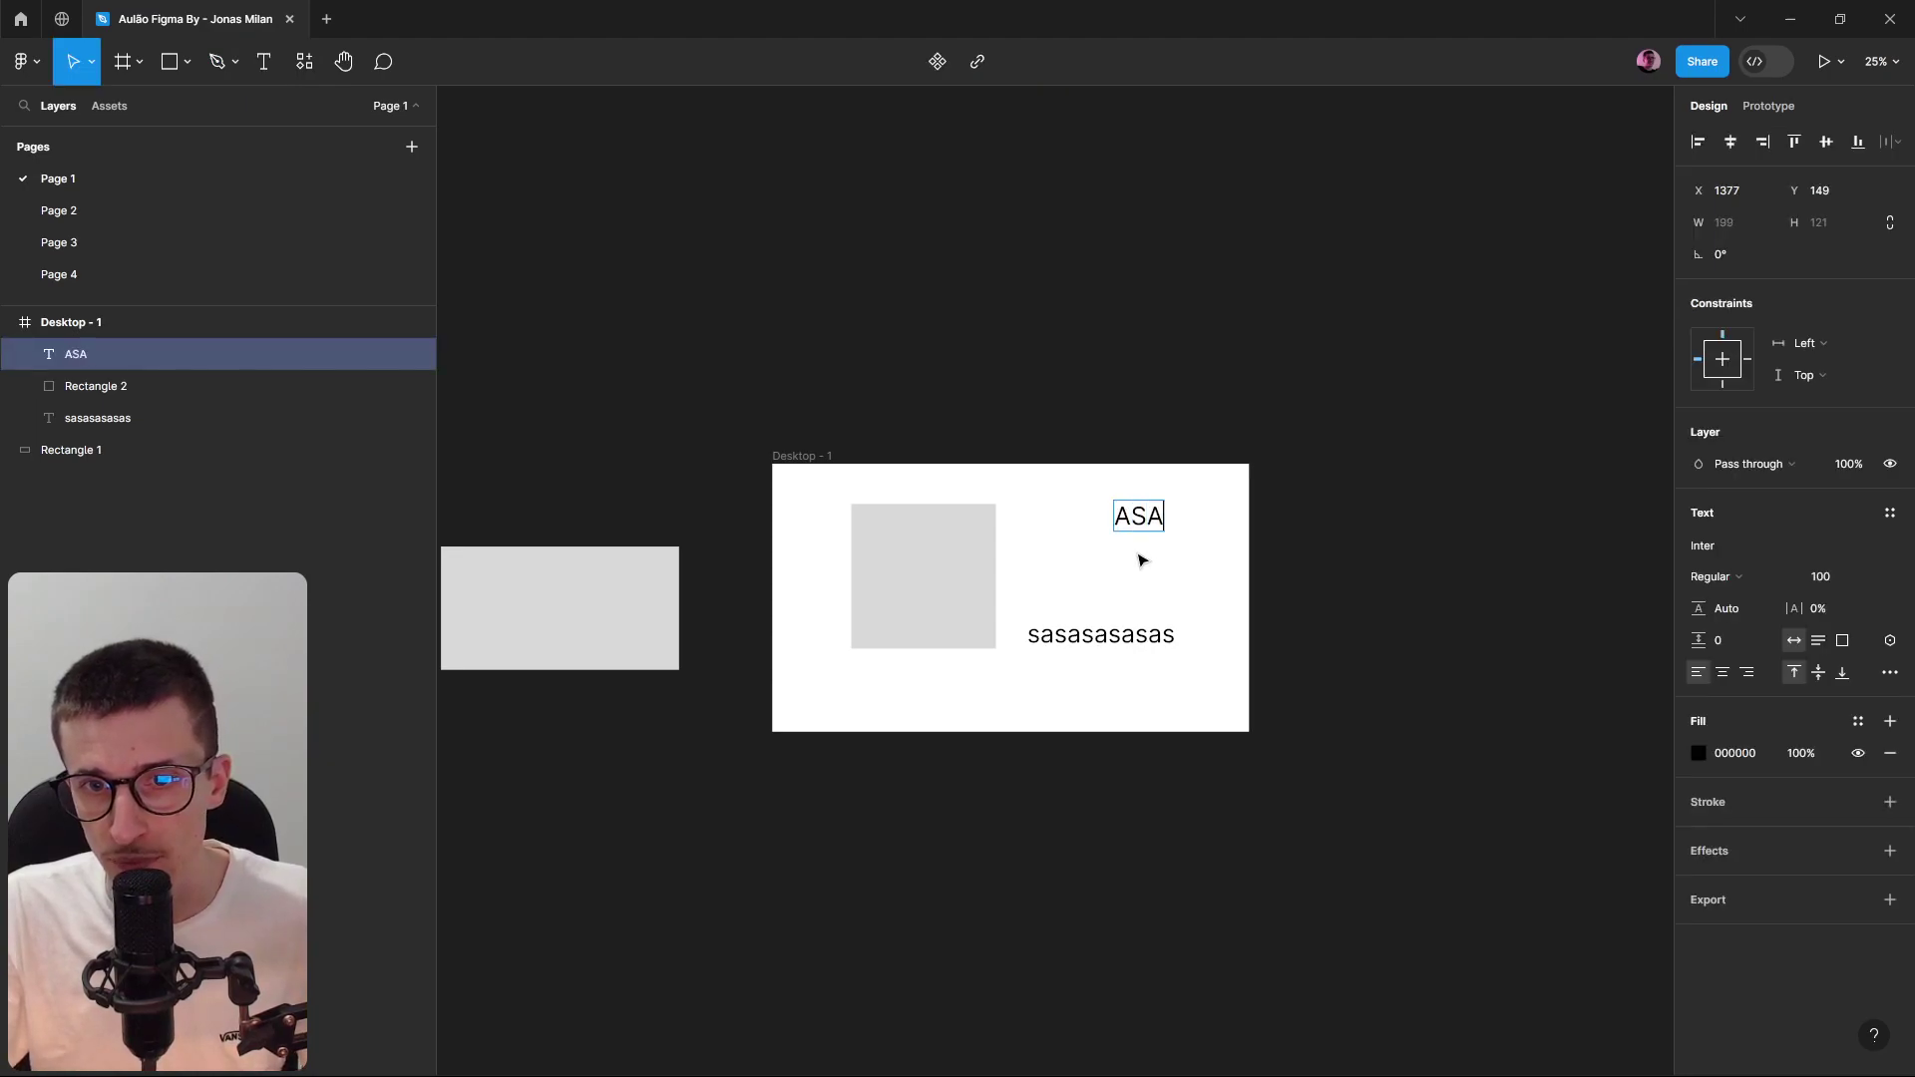
pyautogui.write('SA')
pyautogui.press('Escape')
pyautogui.moveTo(1160, 516); pyautogui.dragTo(1111, 519)
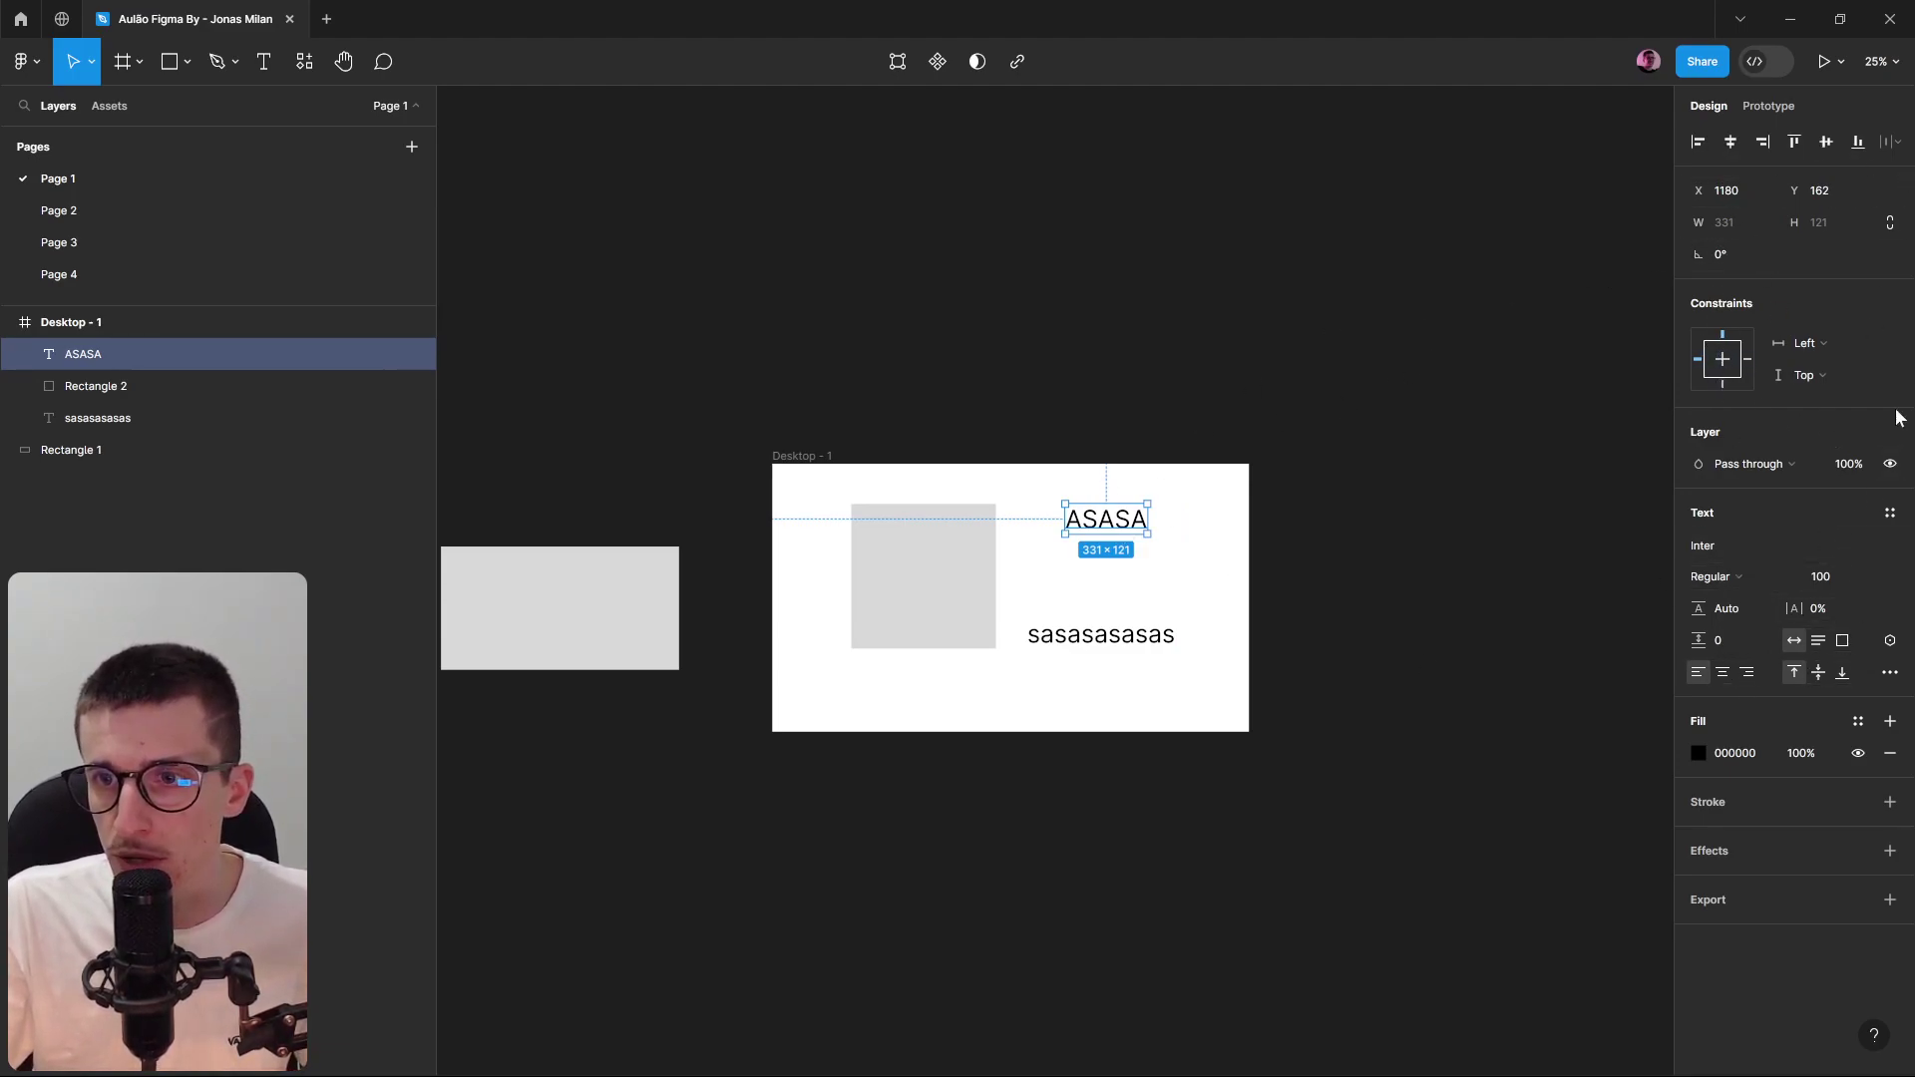
# Delete the "ASASA" text from the Desktop frame.
pyautogui.click(1085, 529)
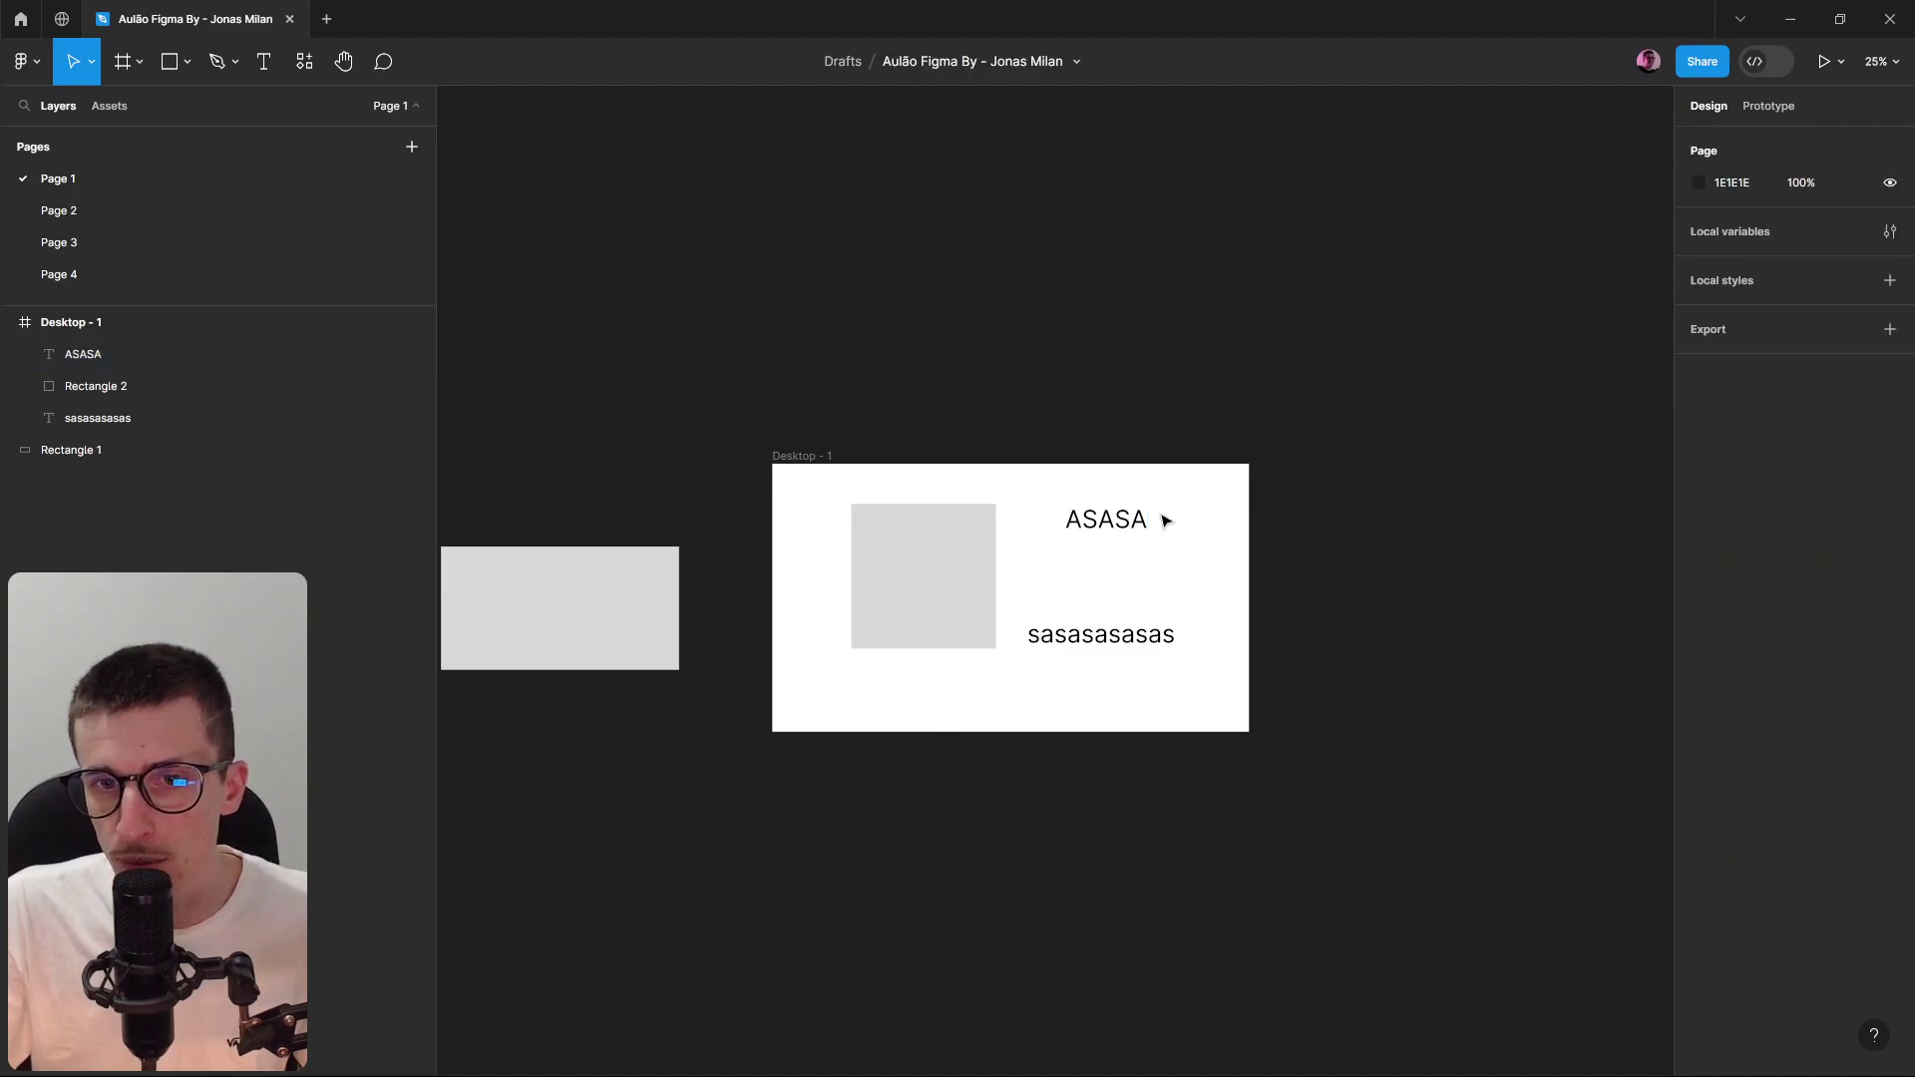
pyautogui.click(1133, 522)
pyautogui.press('Delete')
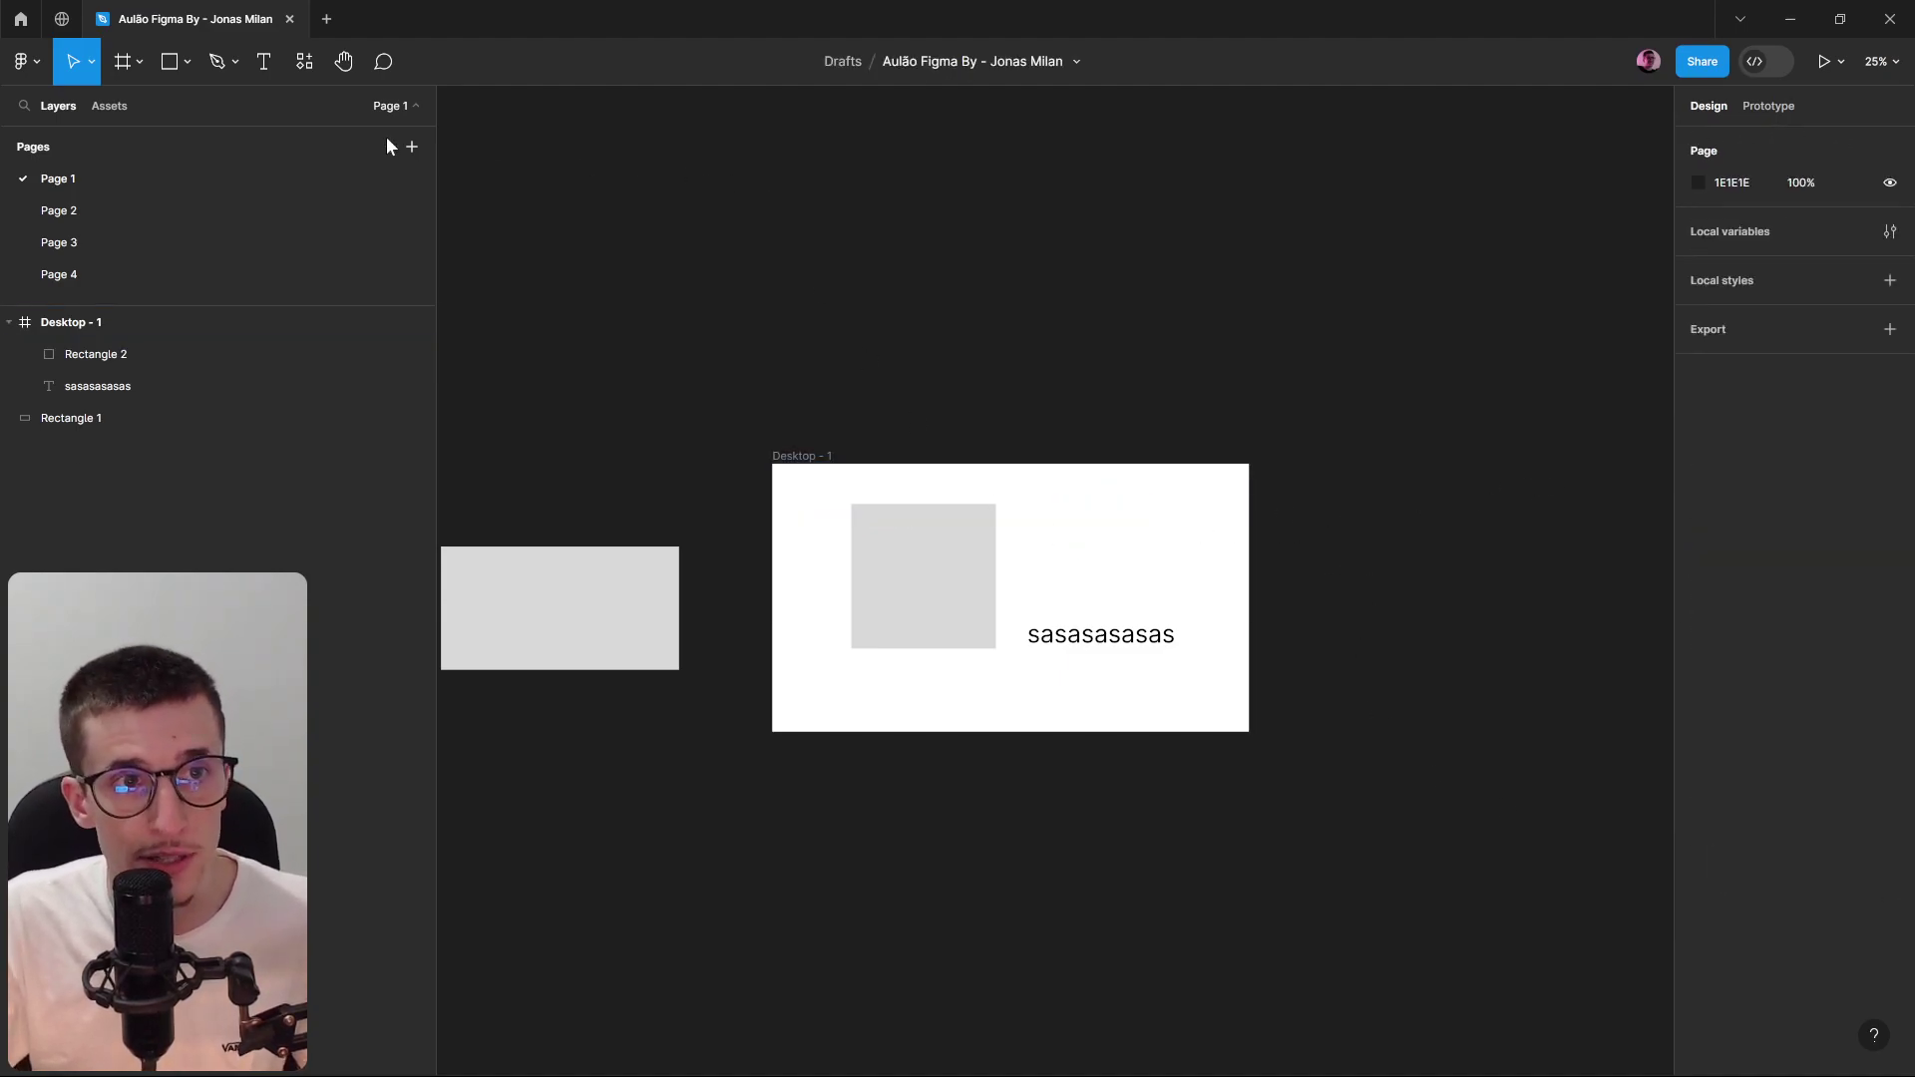
# Look through the recent components available in the resources library.
pyautogui.click(311, 67)
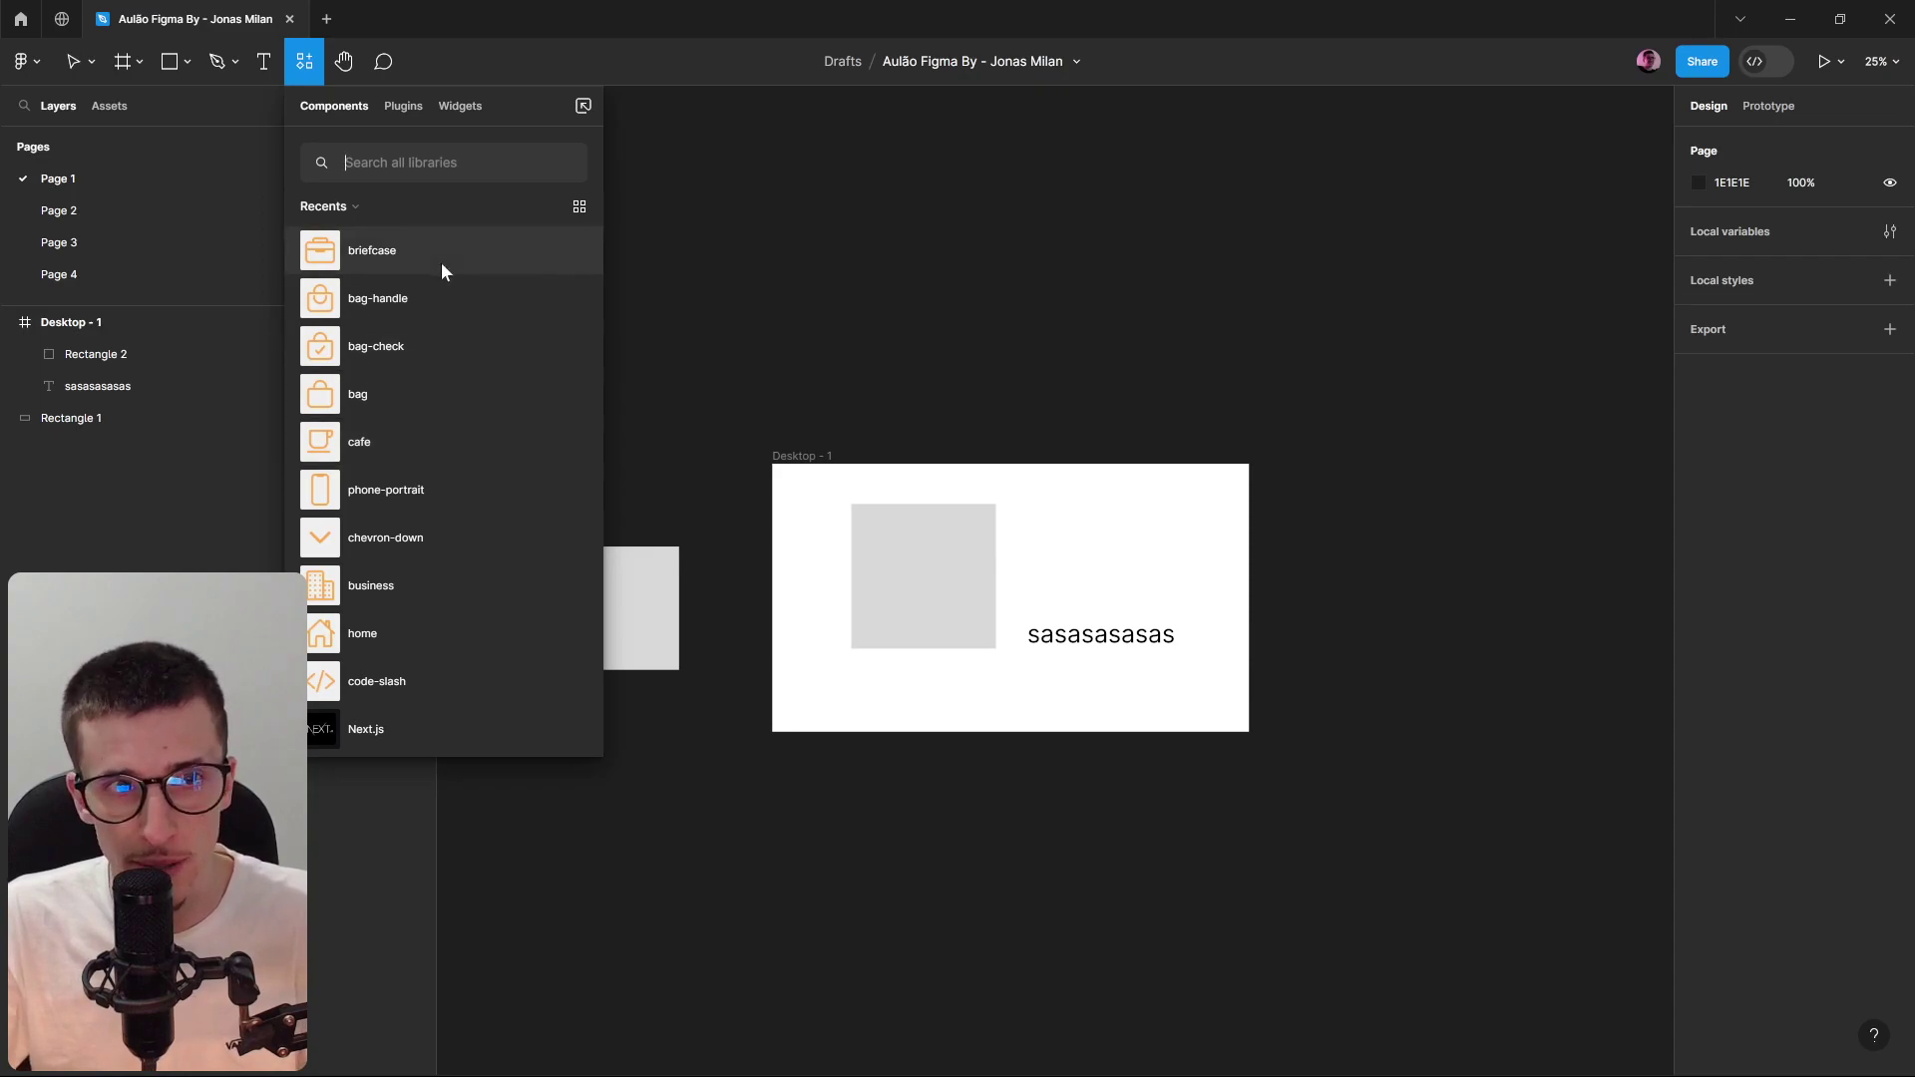
pyautogui.click(351, 207)
pyautogui.click(359, 207)
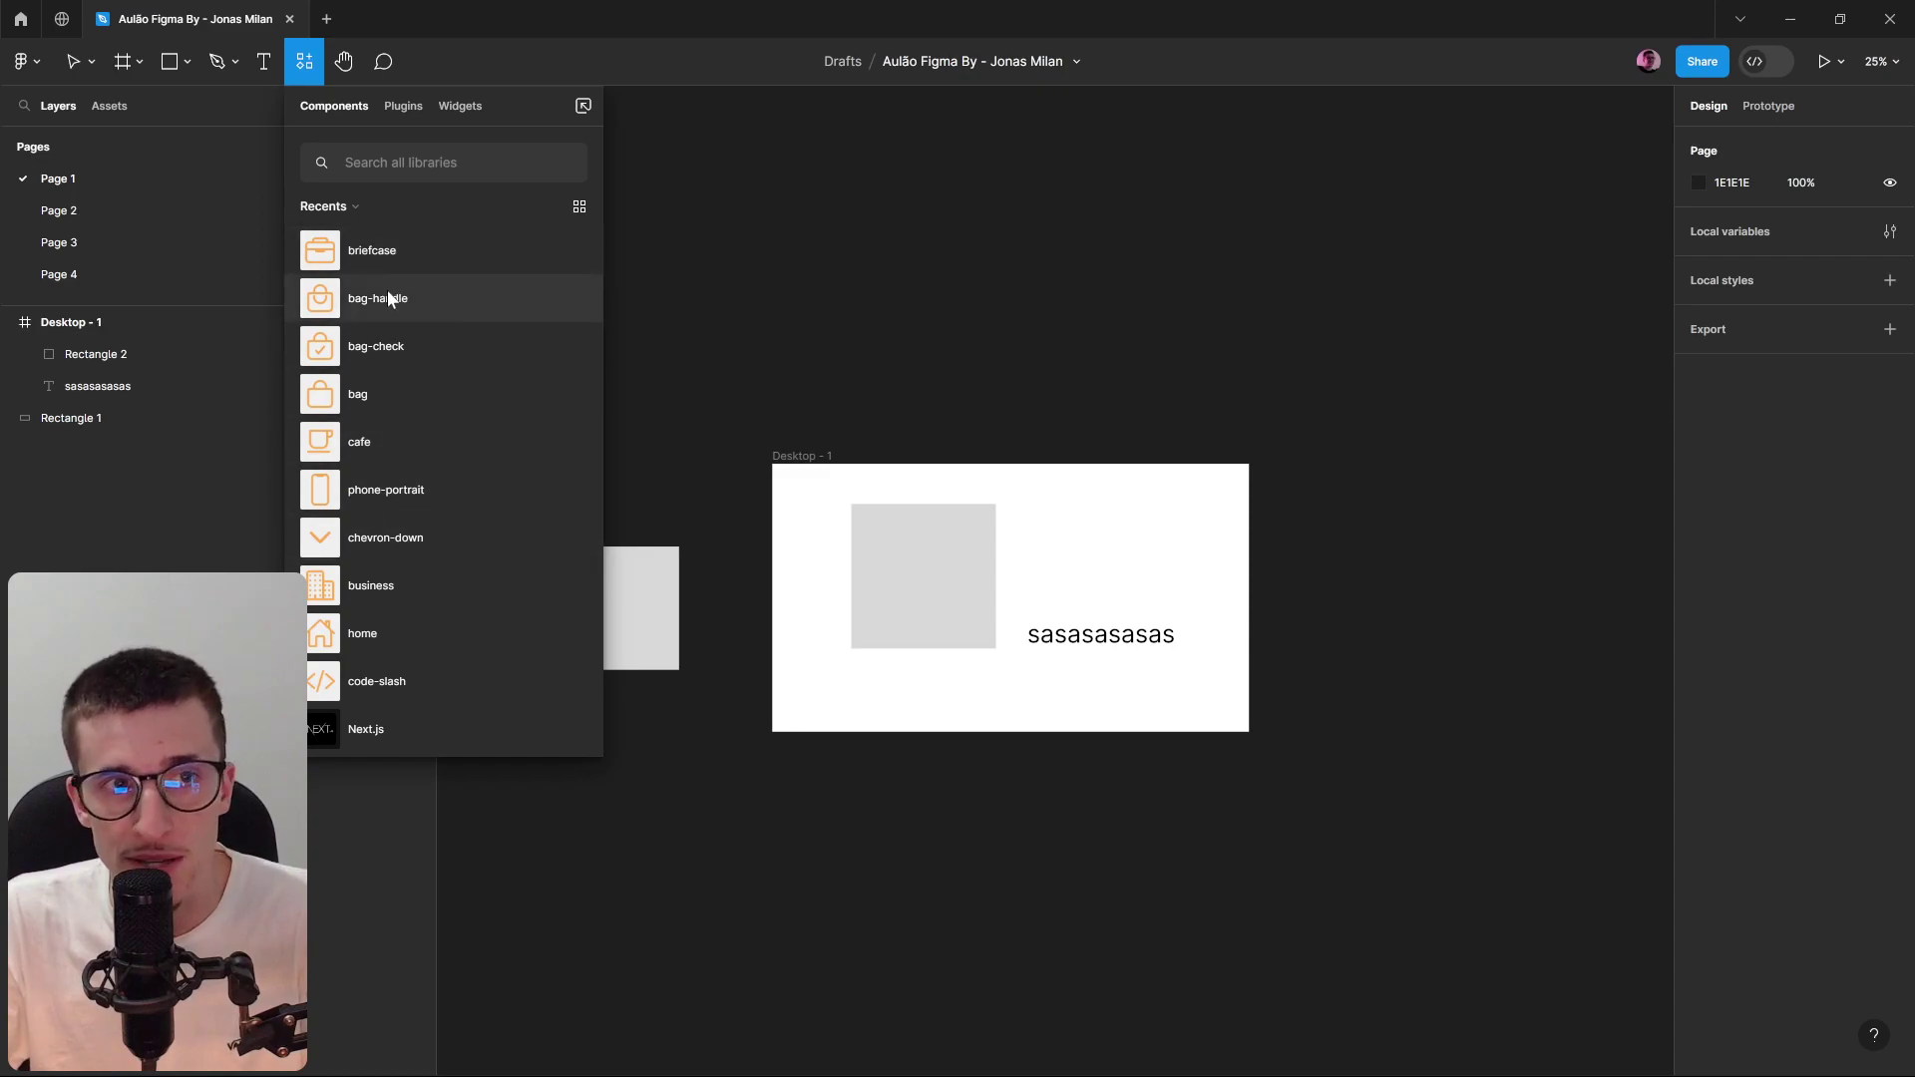
# Pan around the canvas with the Hand tool and zoom out to 13%.
pyautogui.click(344, 62)
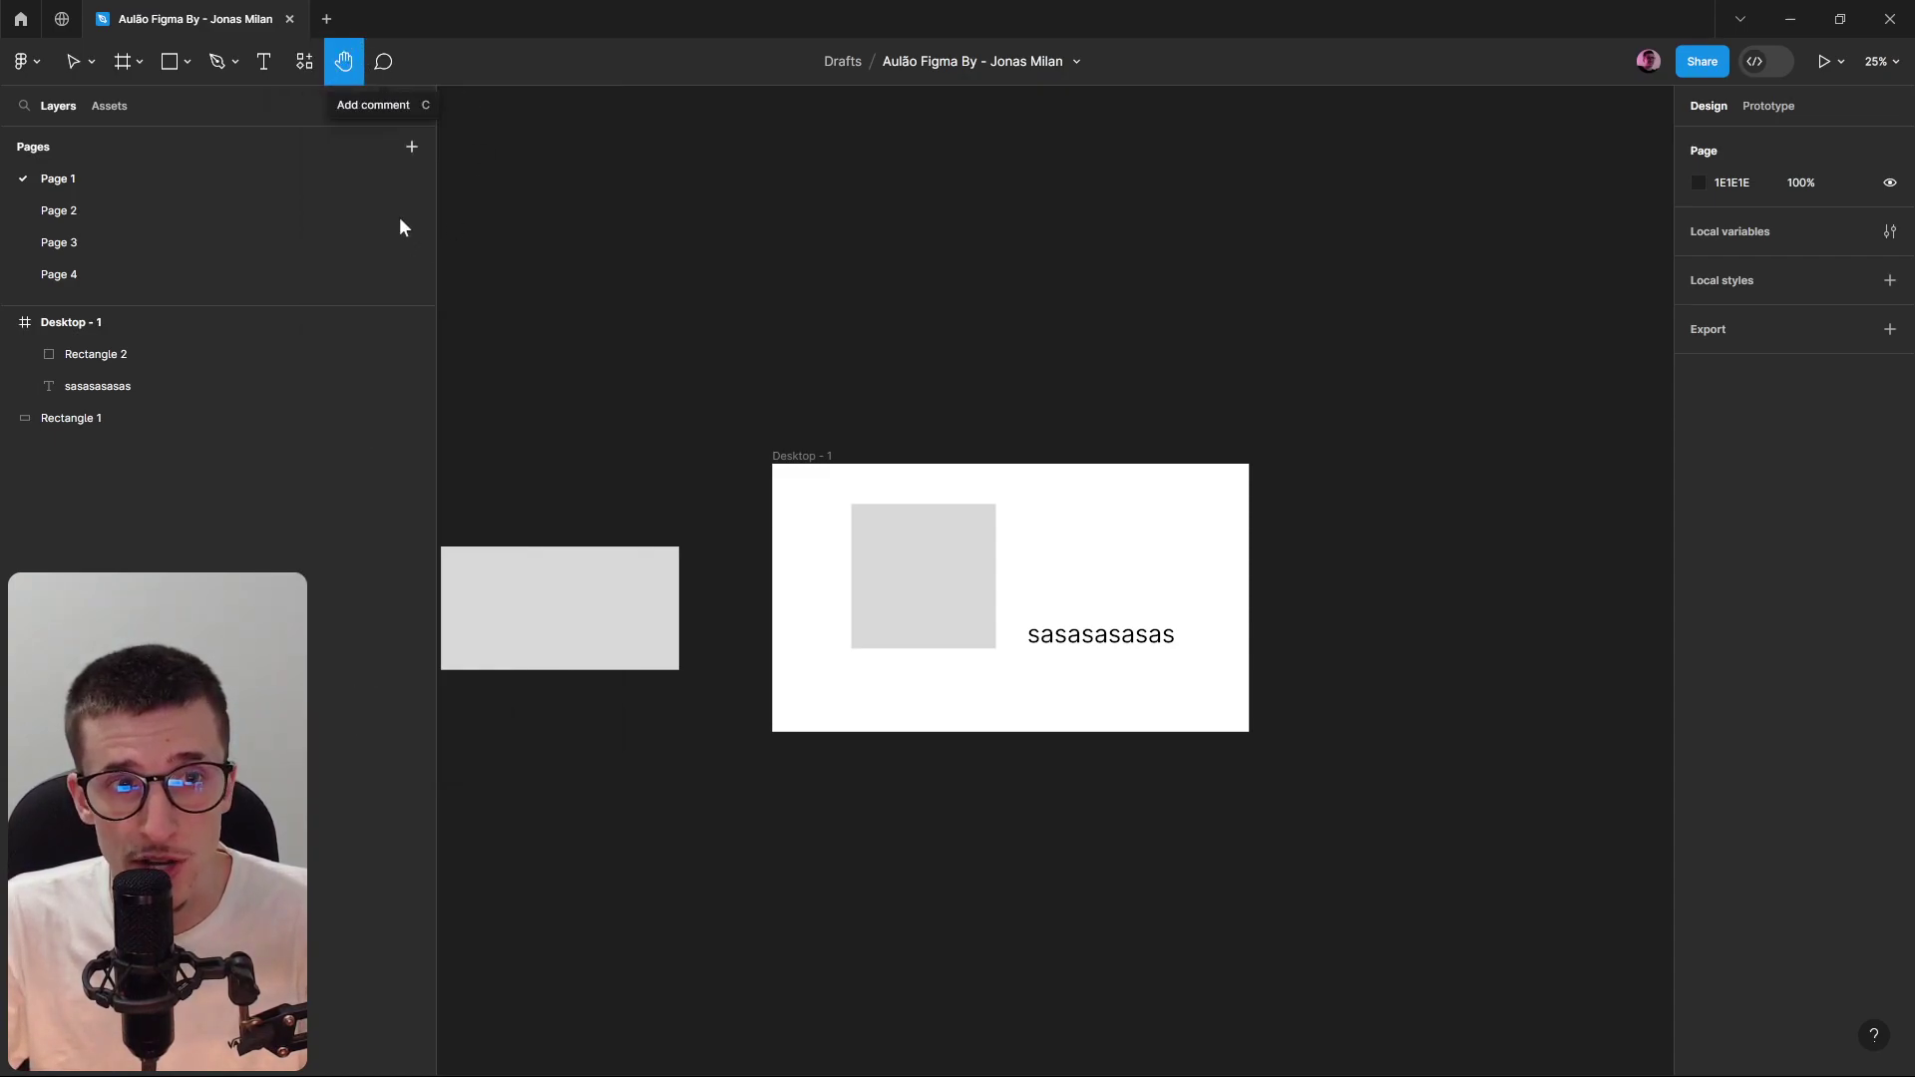
pyautogui.moveTo(818, 640); pyautogui.dragTo(938, 575)
pyautogui.moveTo(1071, 447); pyautogui.dragTo(1081, 646)
pyautogui.scroll(-3, 1034, 722)
pyautogui.moveTo(1034, 722); pyautogui.dragTo(941, 662)
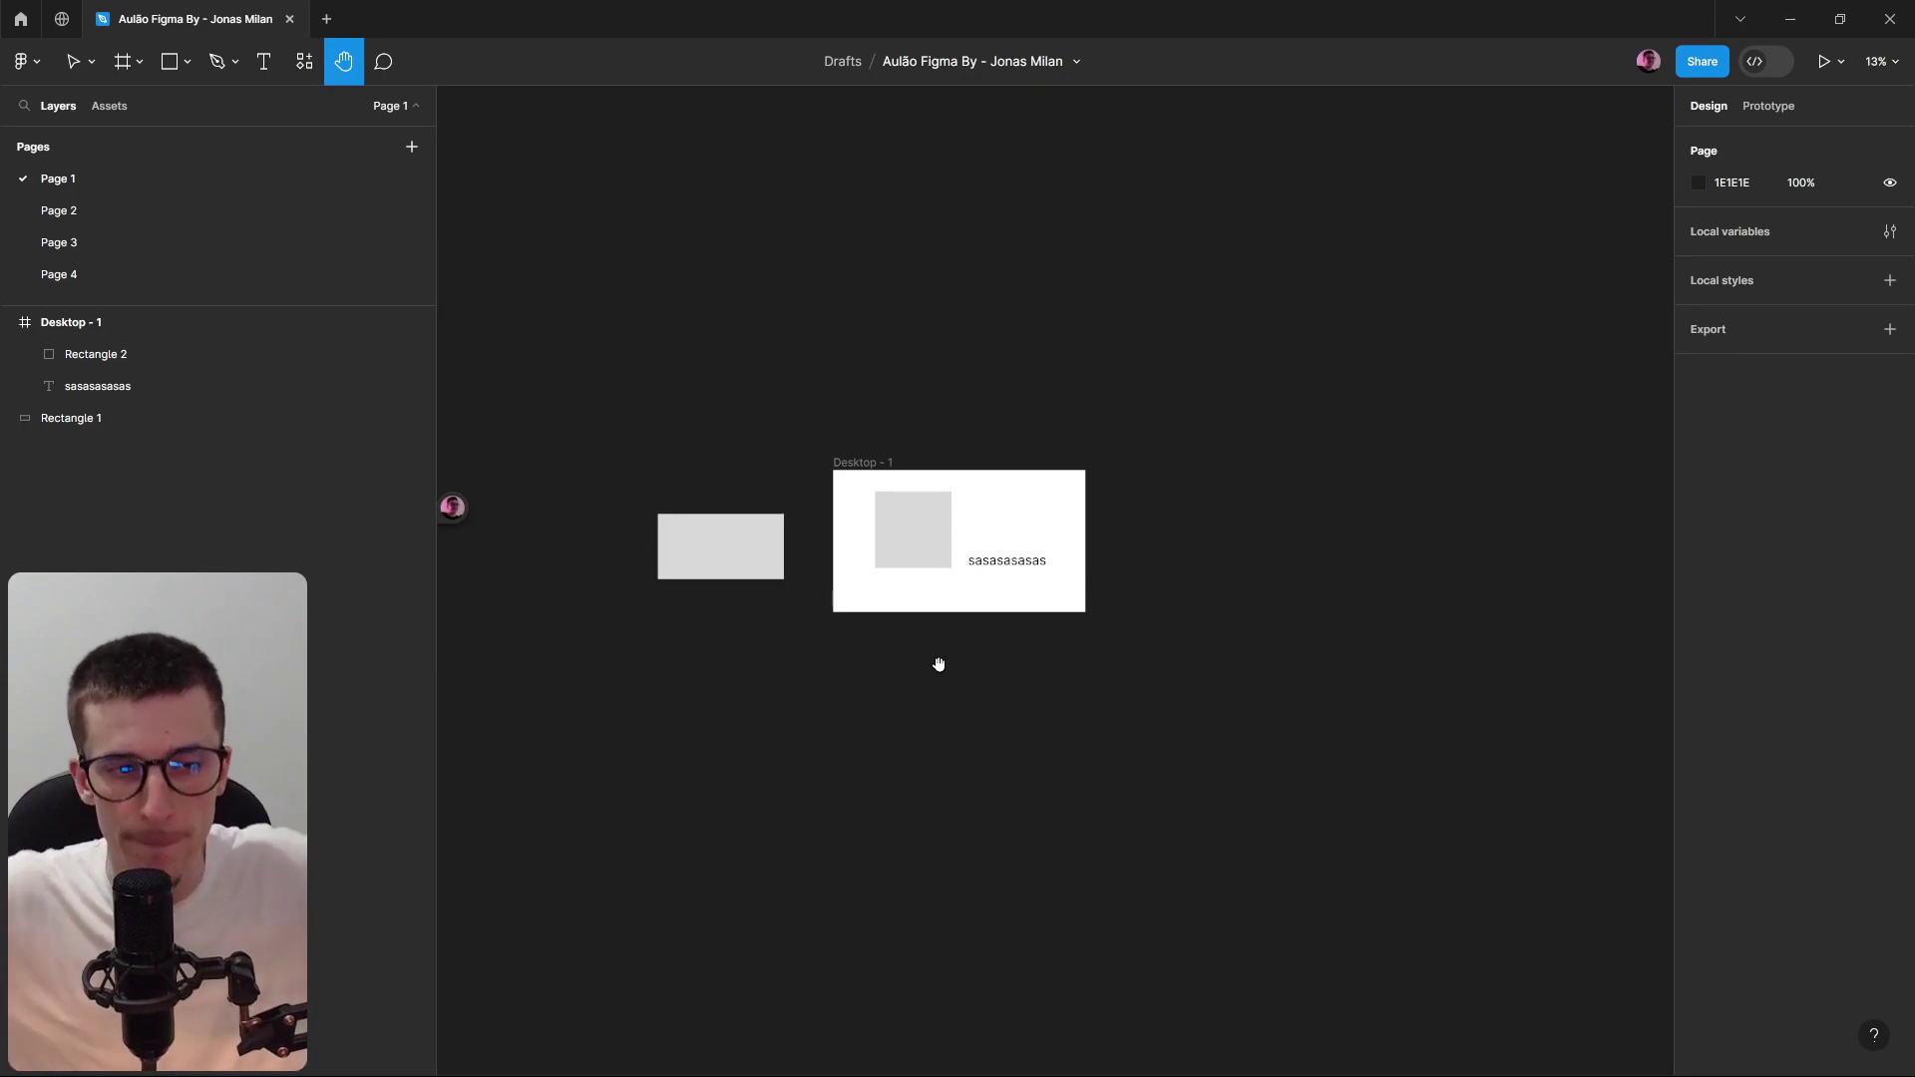
pyautogui.moveTo(1200, 497); pyautogui.dragTo(836, 431)
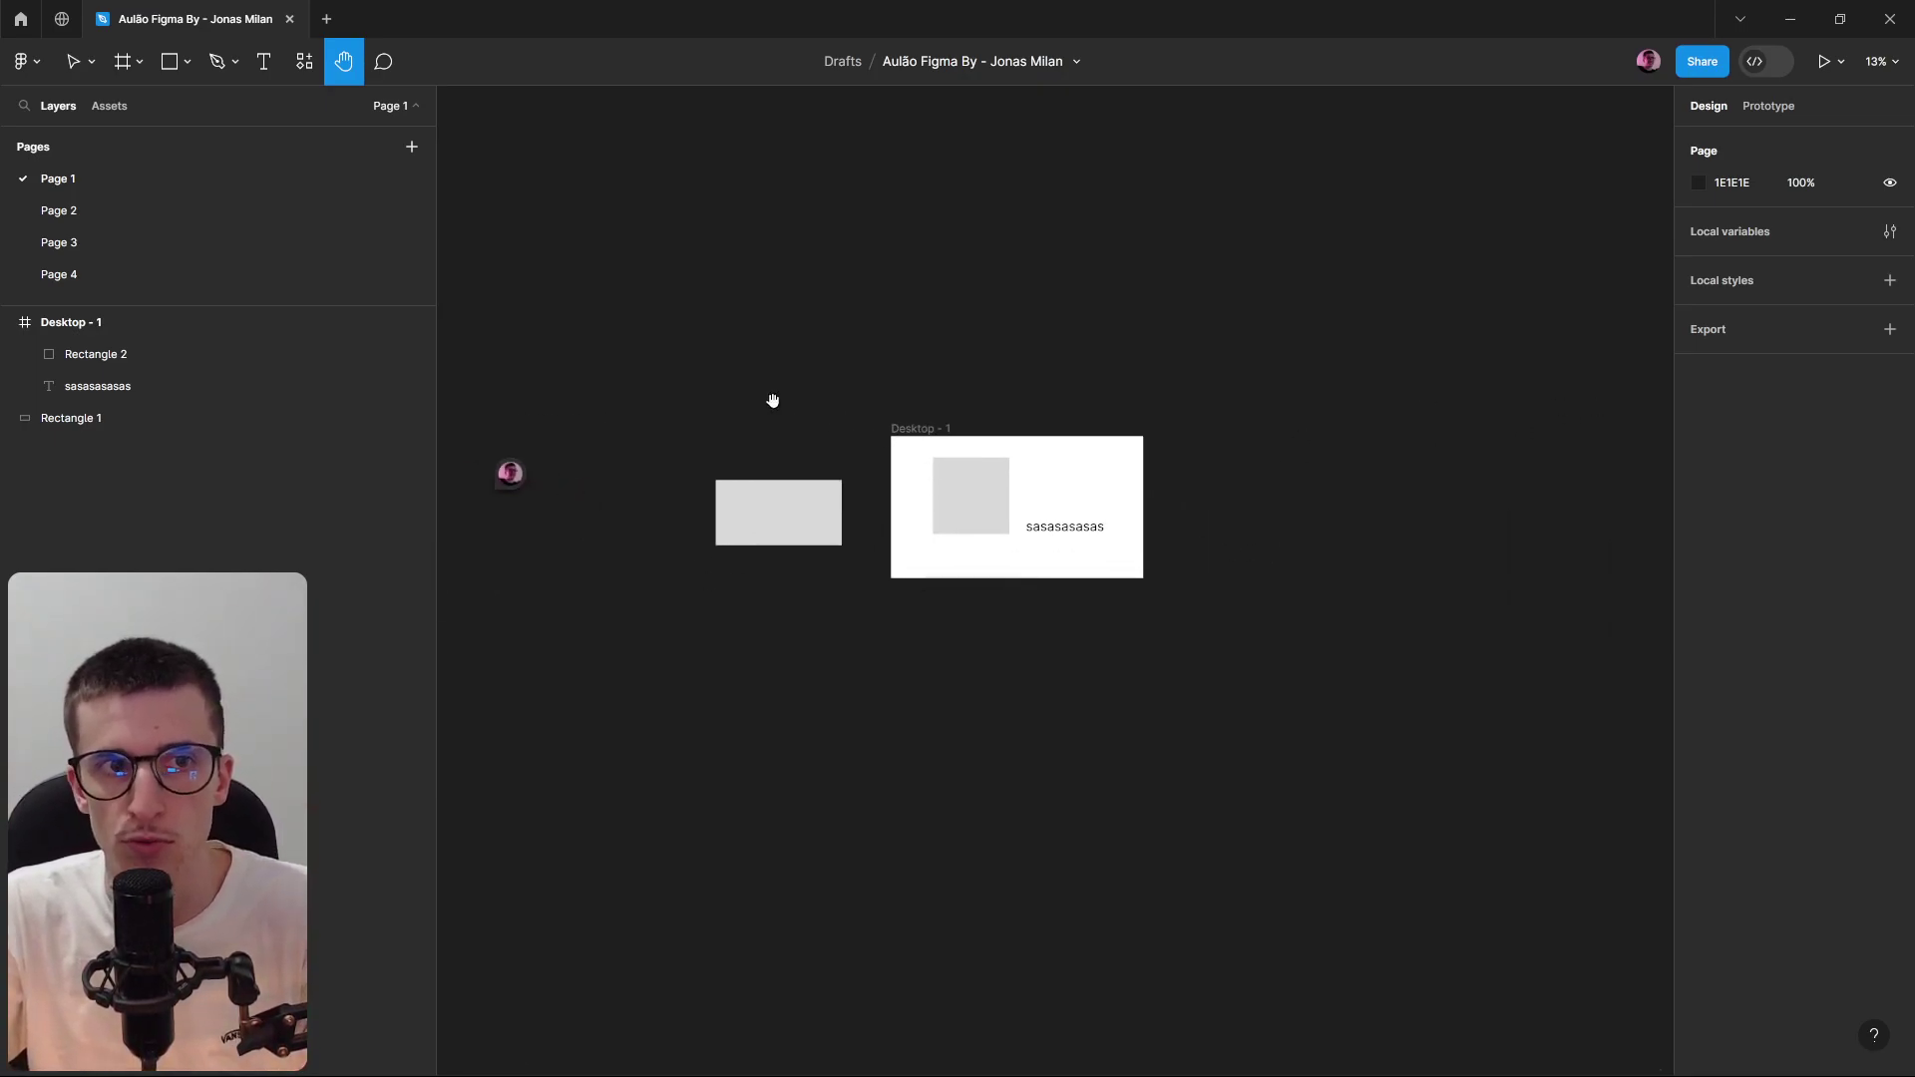
# Add the comment "TROCAR TEXTO" on the "sasasasasas" text in the Desktop frame.
pyautogui.click(382, 64)
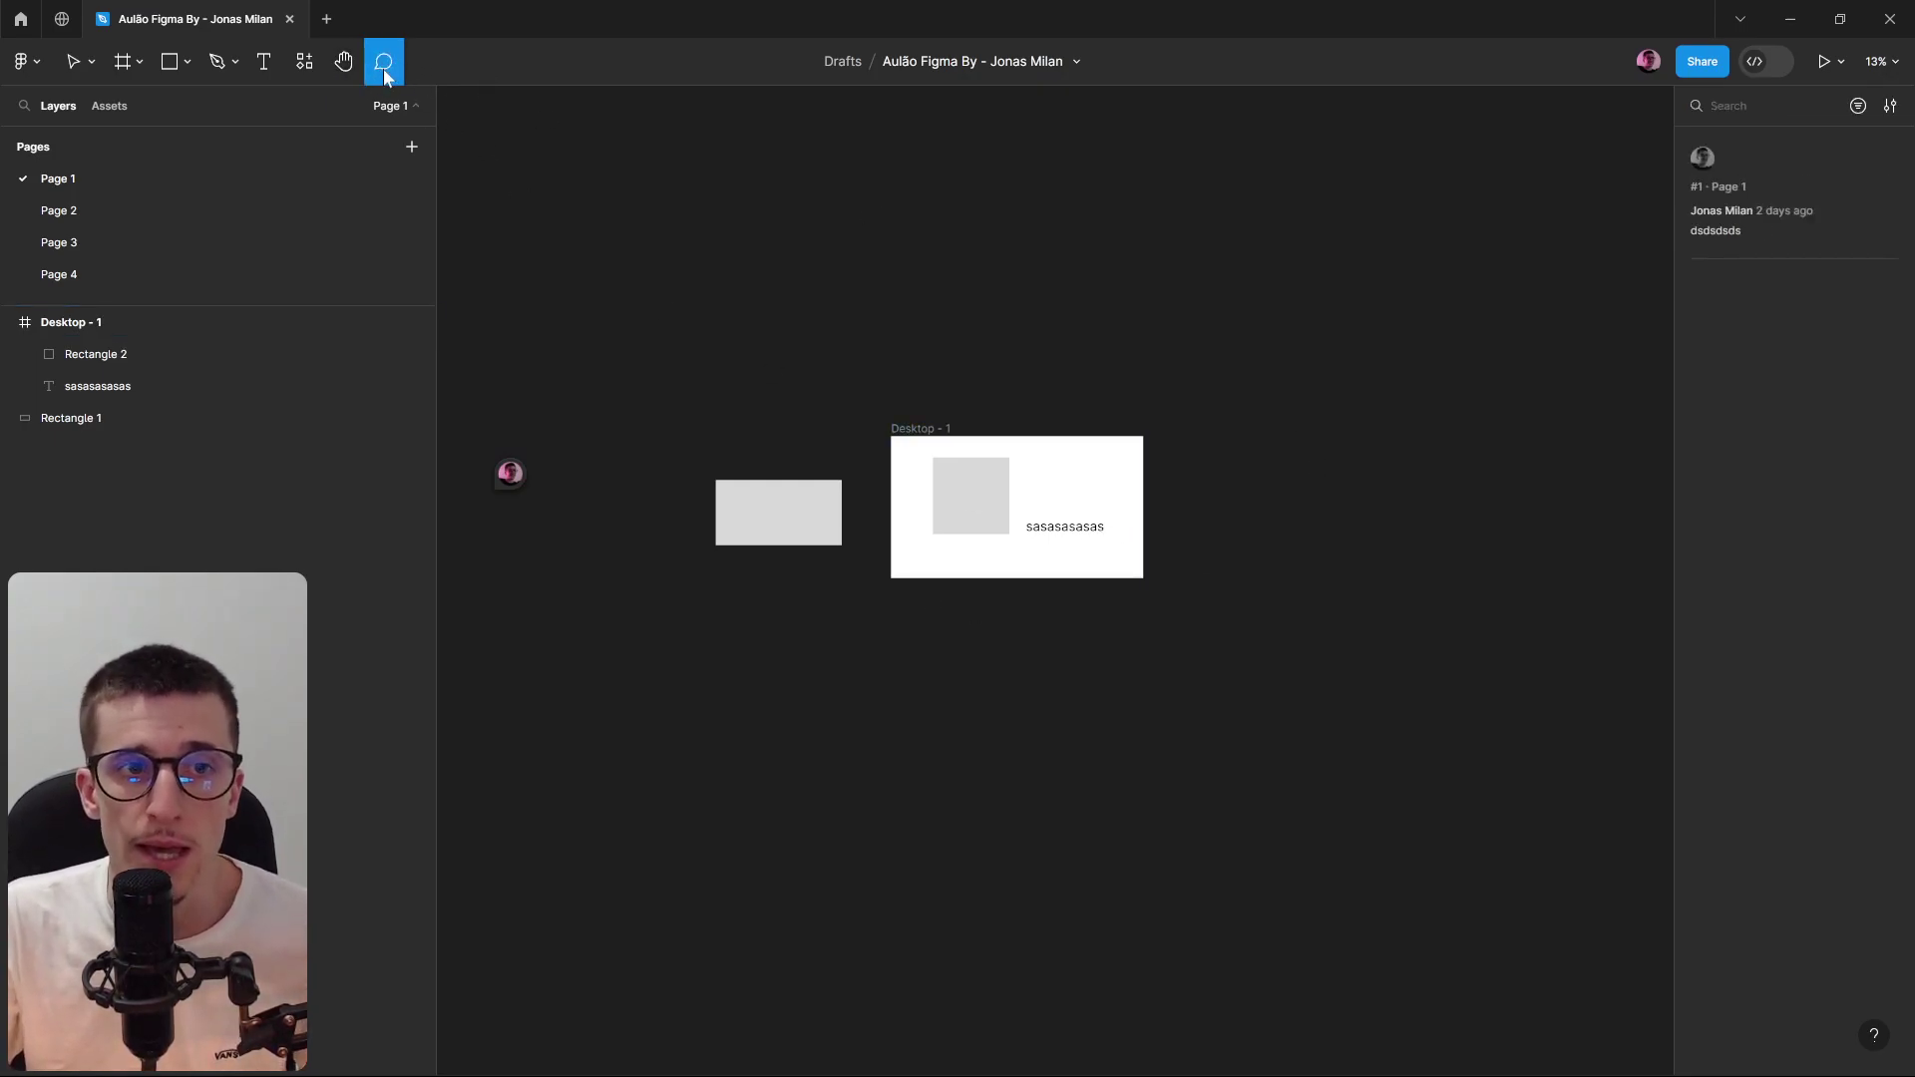
pyautogui.scroll(3, 1024, 529)
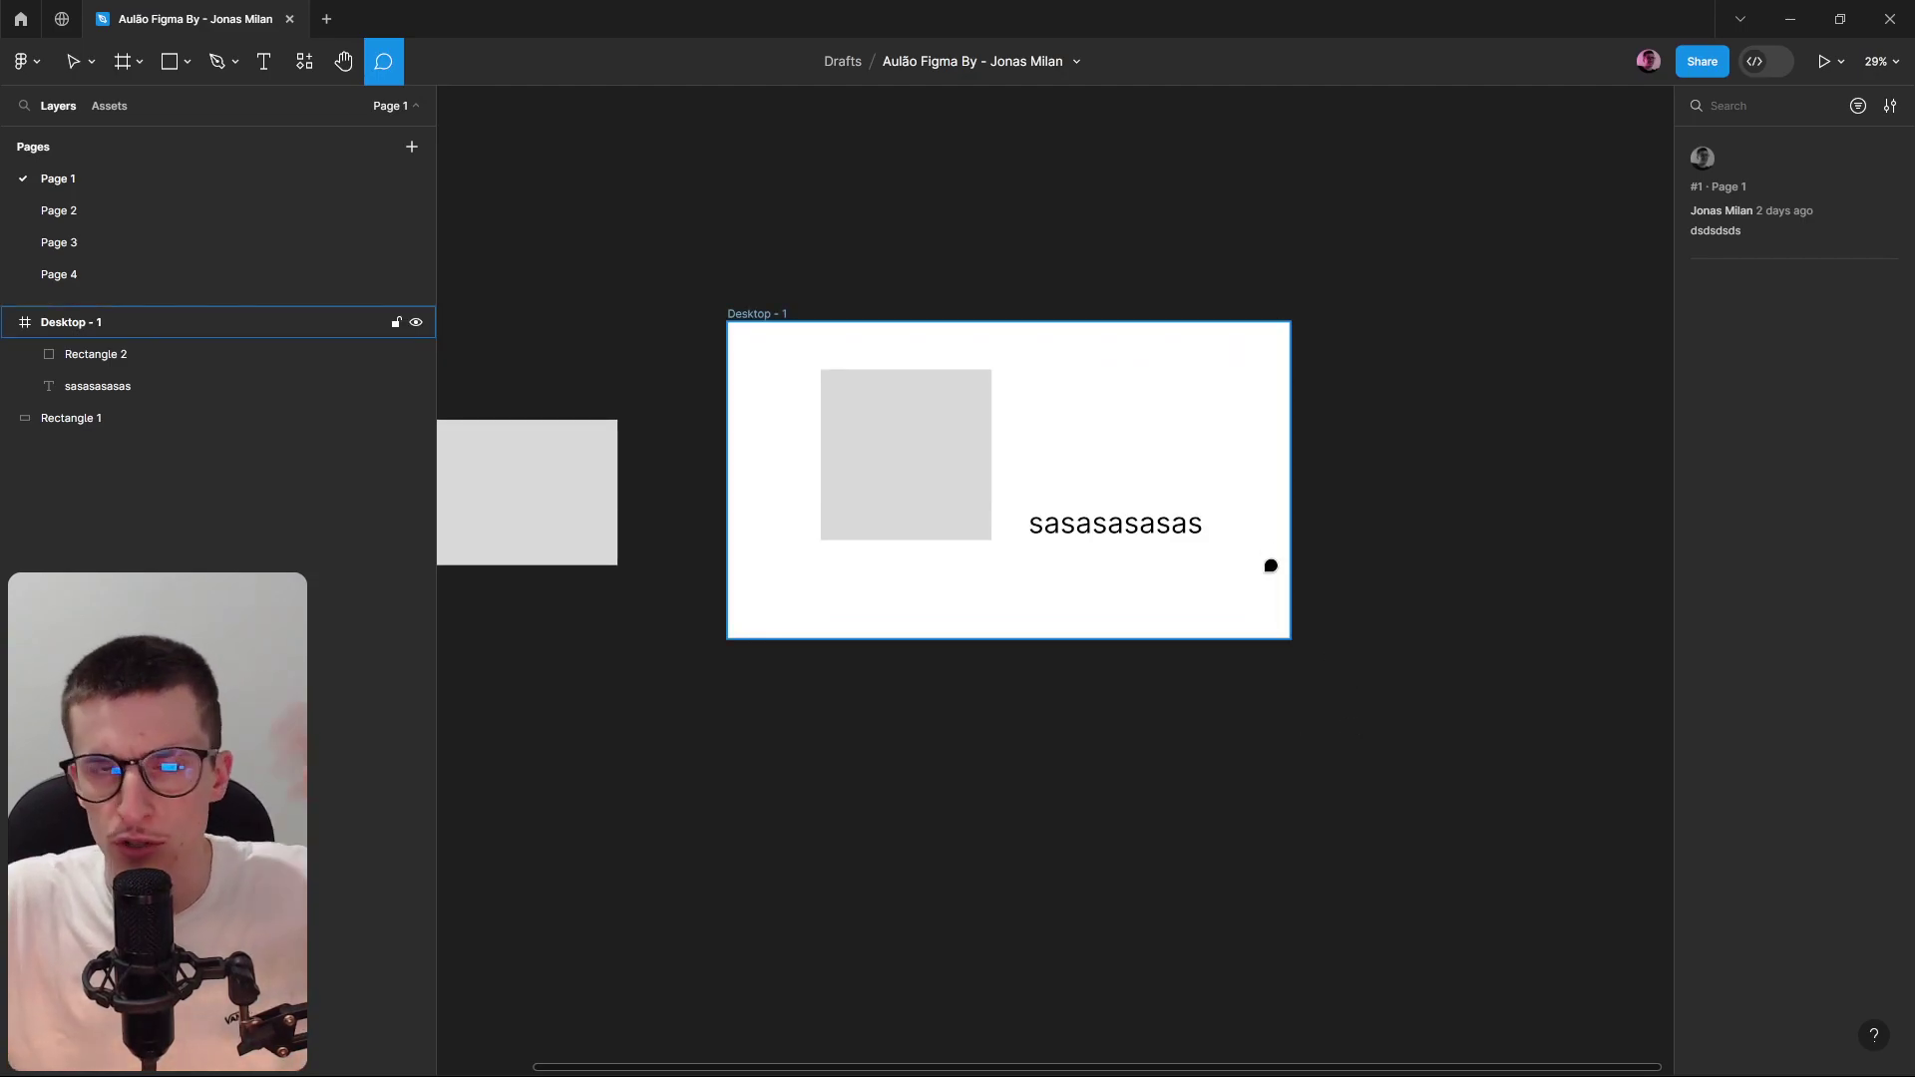
pyautogui.scroll(2, 1136, 493)
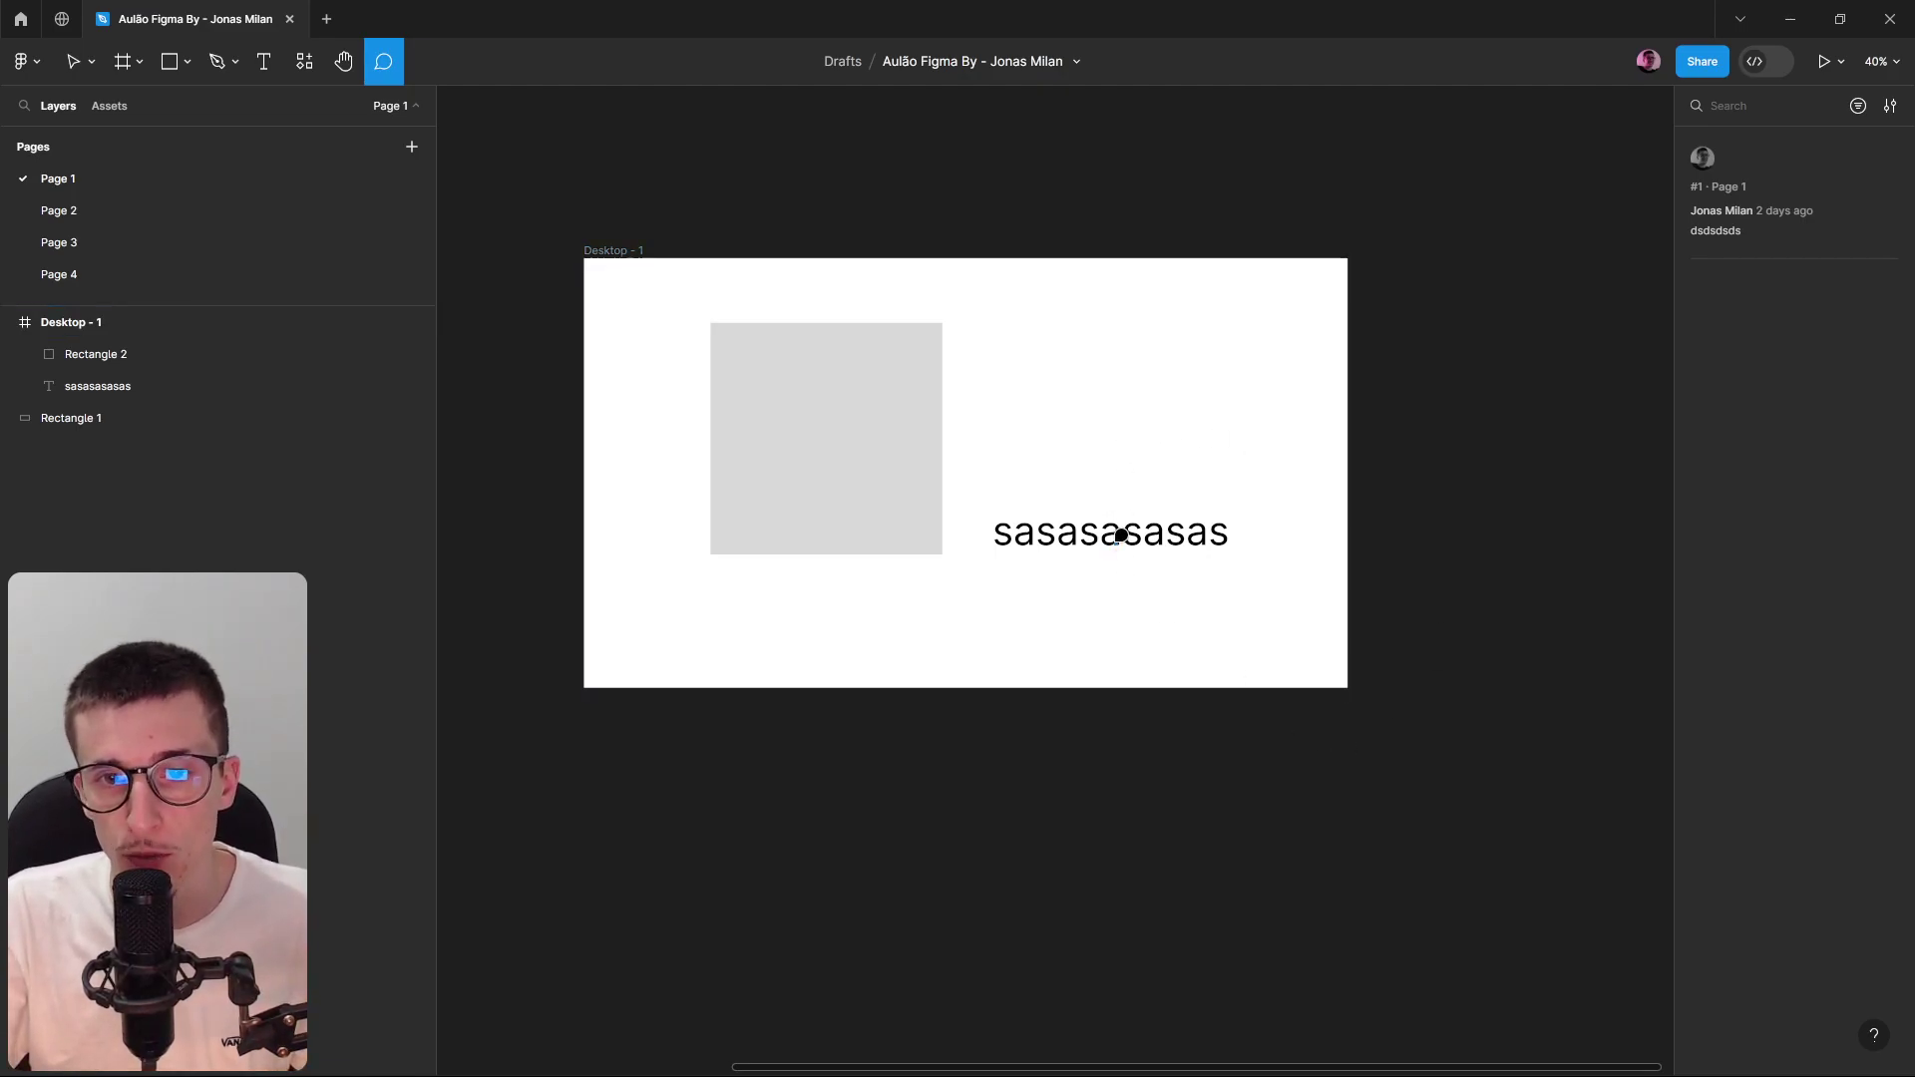
pyautogui.click(1124, 530)
pyautogui.write('TR')
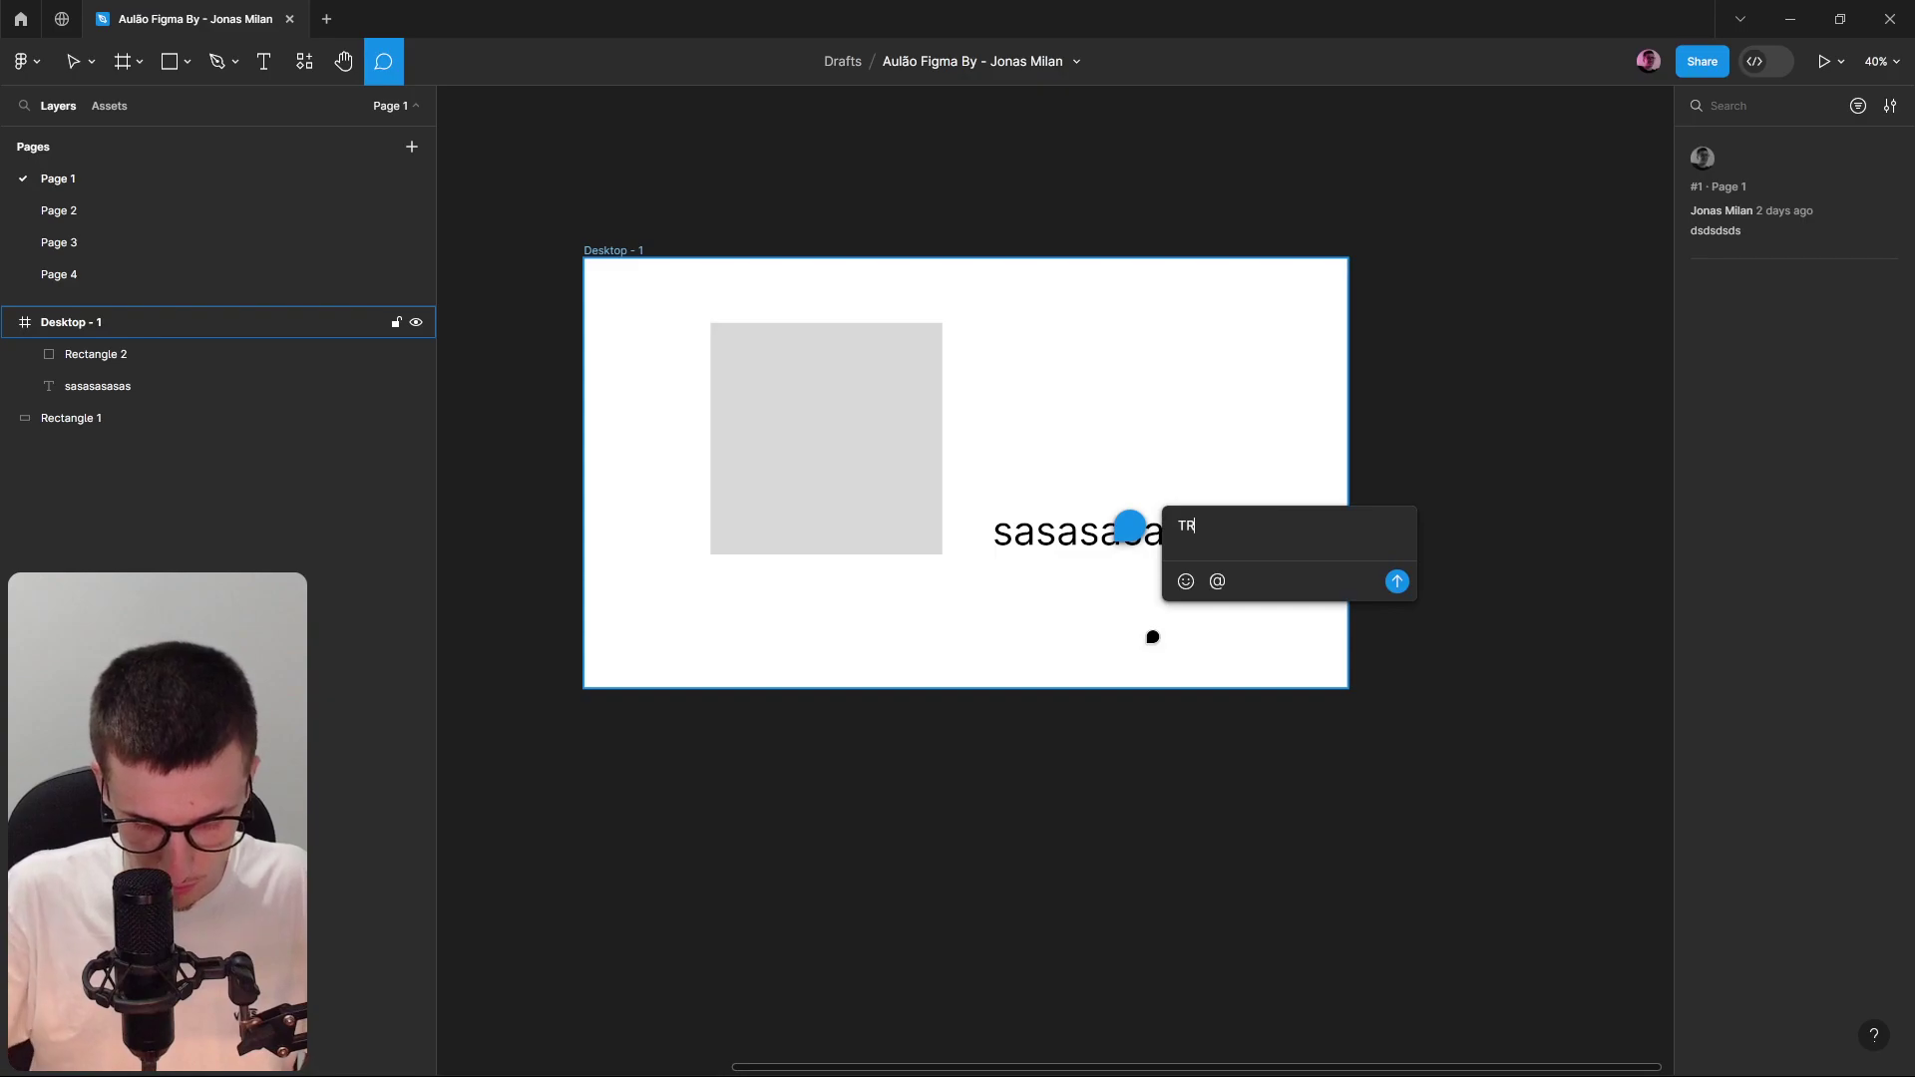
pyautogui.write('OCAR TEXTO')
pyautogui.press('Return')
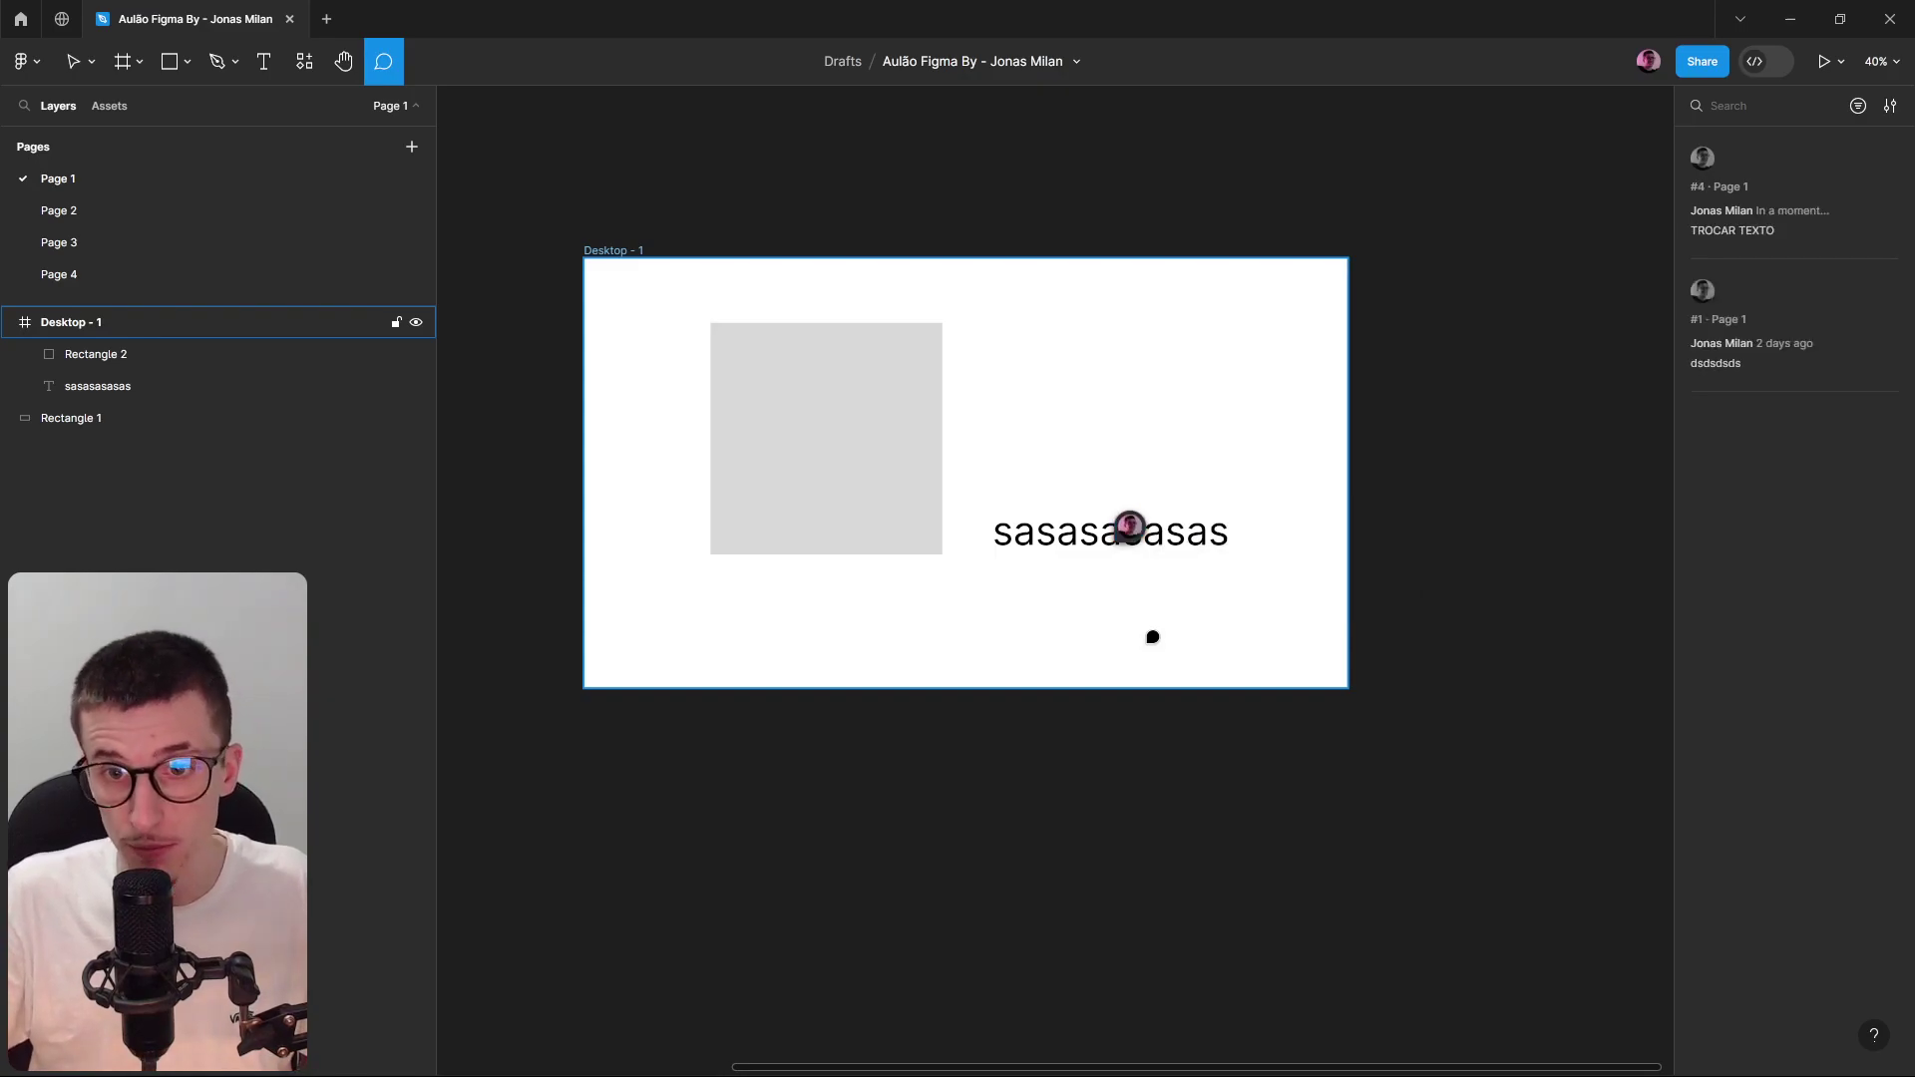
pyautogui.press('Escape')
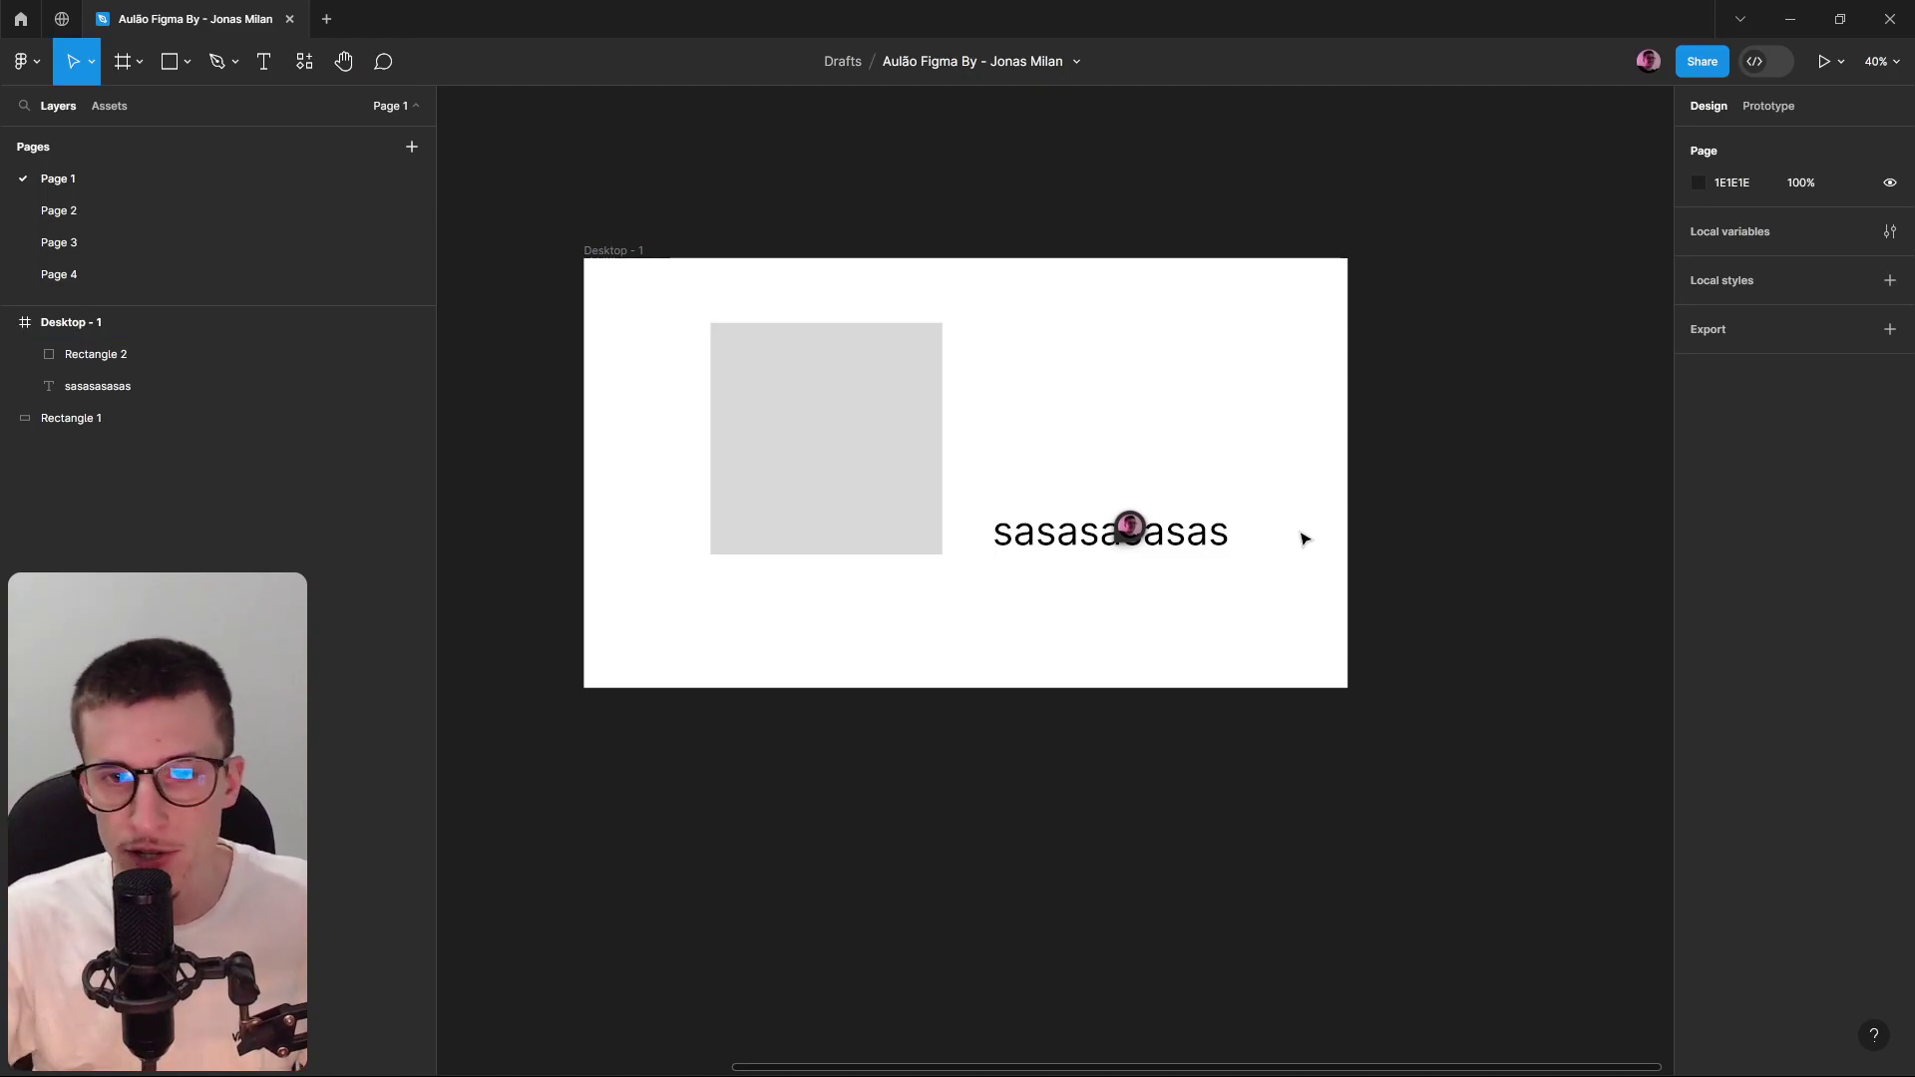
# Reply to the "TROCAR TEXTO" comment with a mention of a contact and "olha aqui", and mark the thread as resolved.
pyautogui.click(1177, 521)
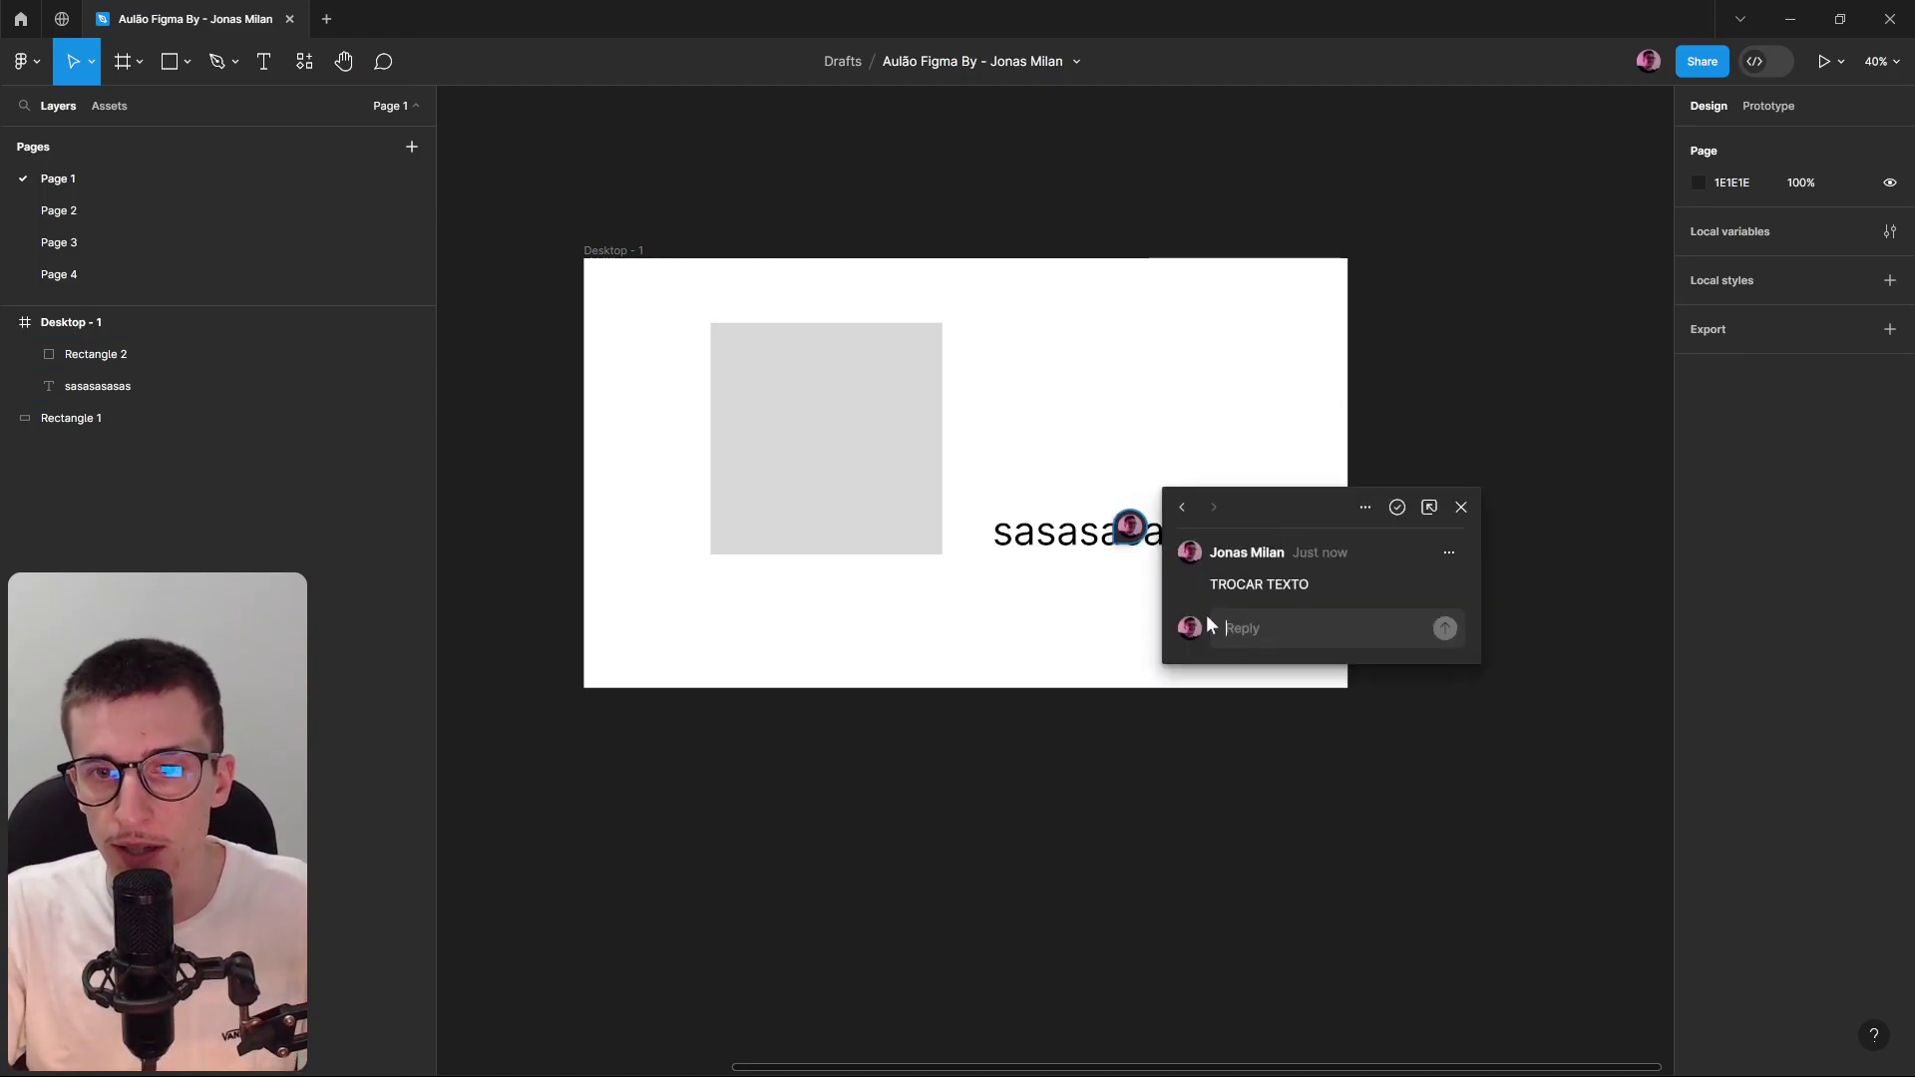
pyautogui.write('!@')
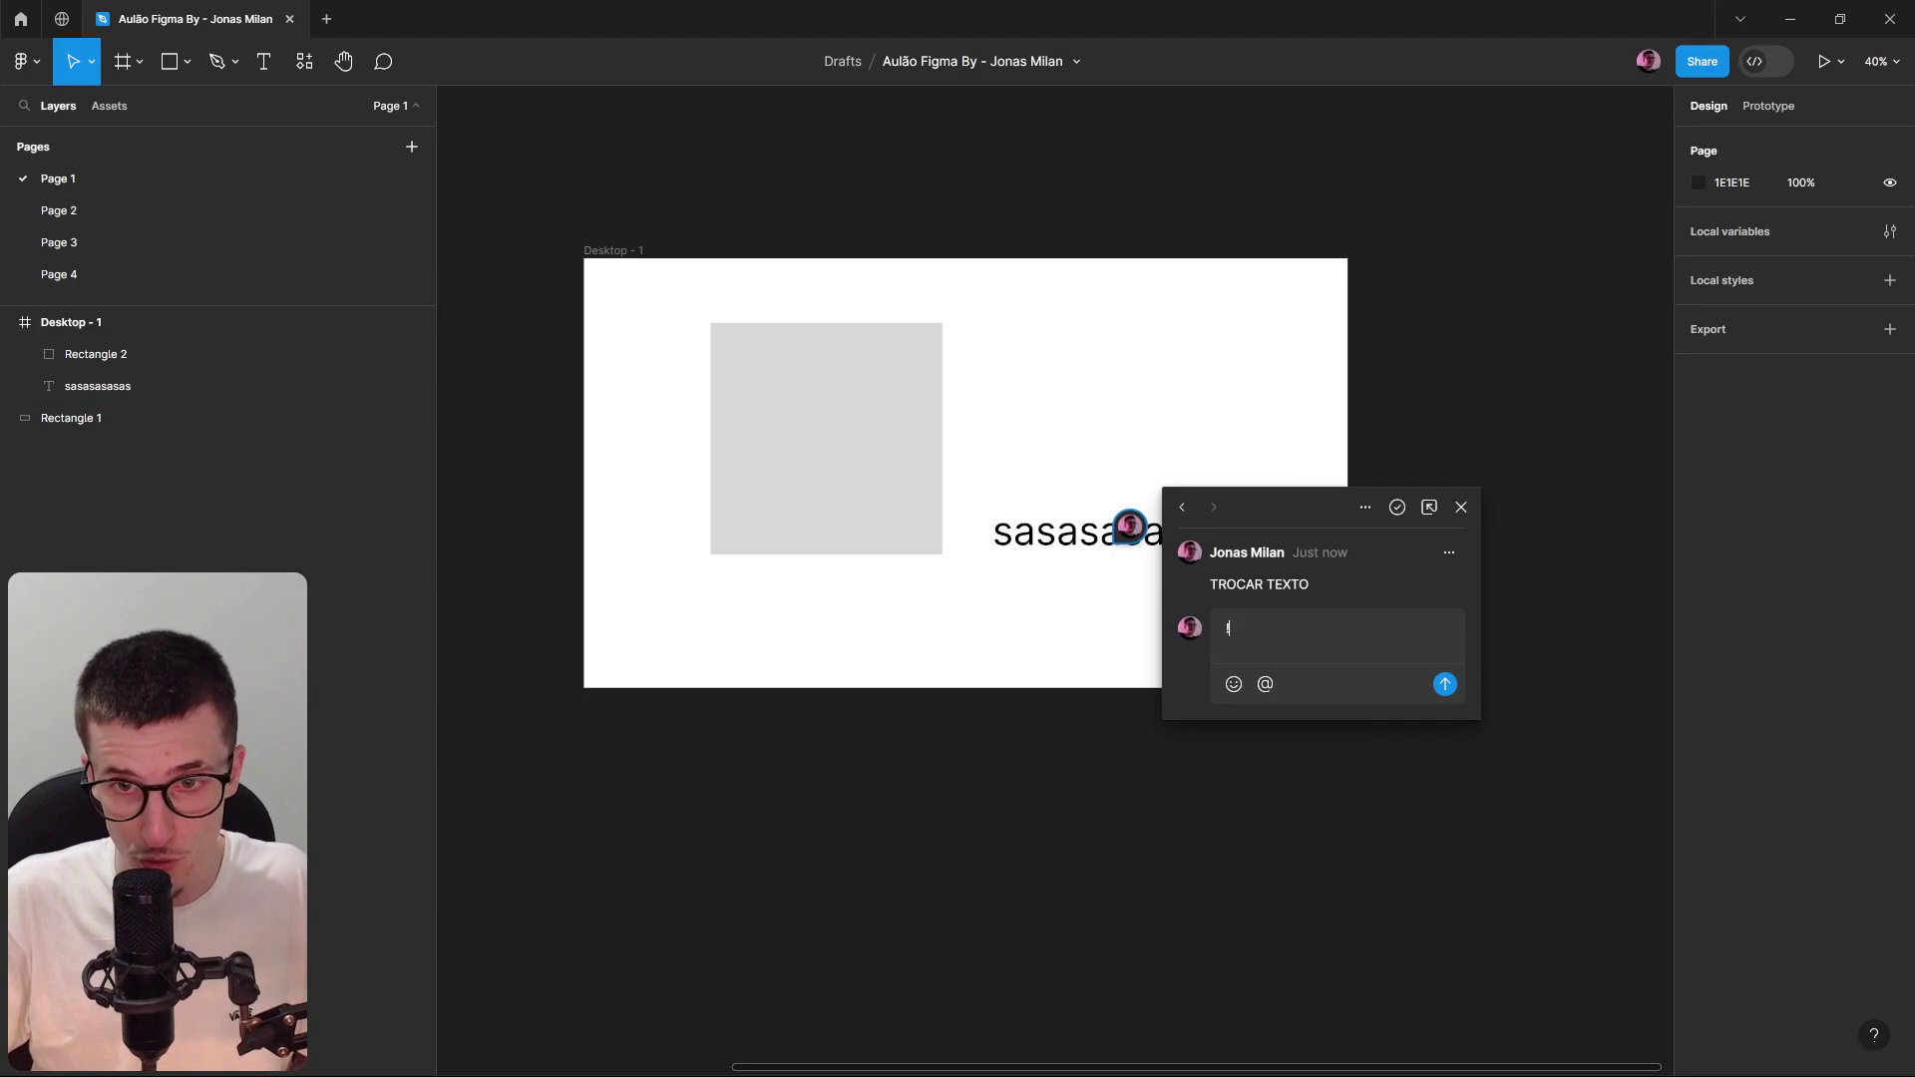
pyautogui.press('BackSpace')
pyautogui.write('@')
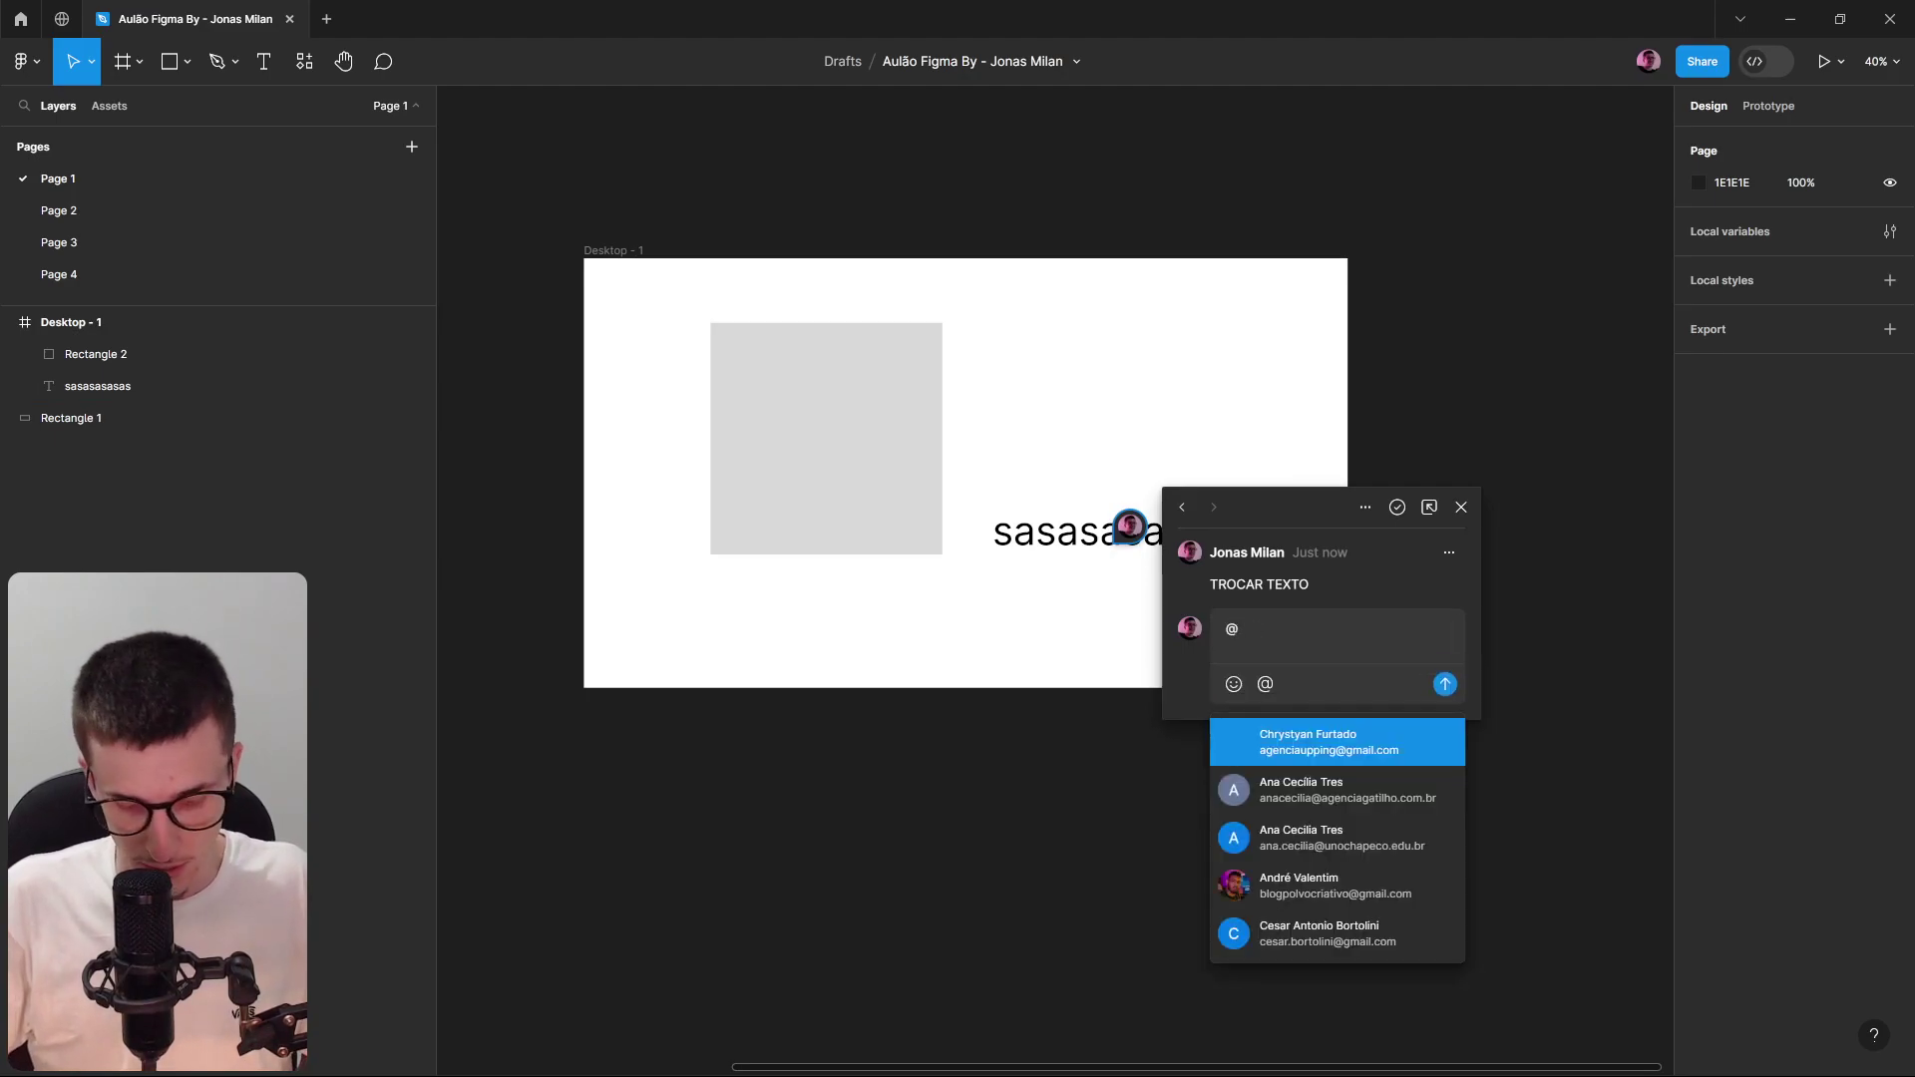
pyautogui.write('ana')
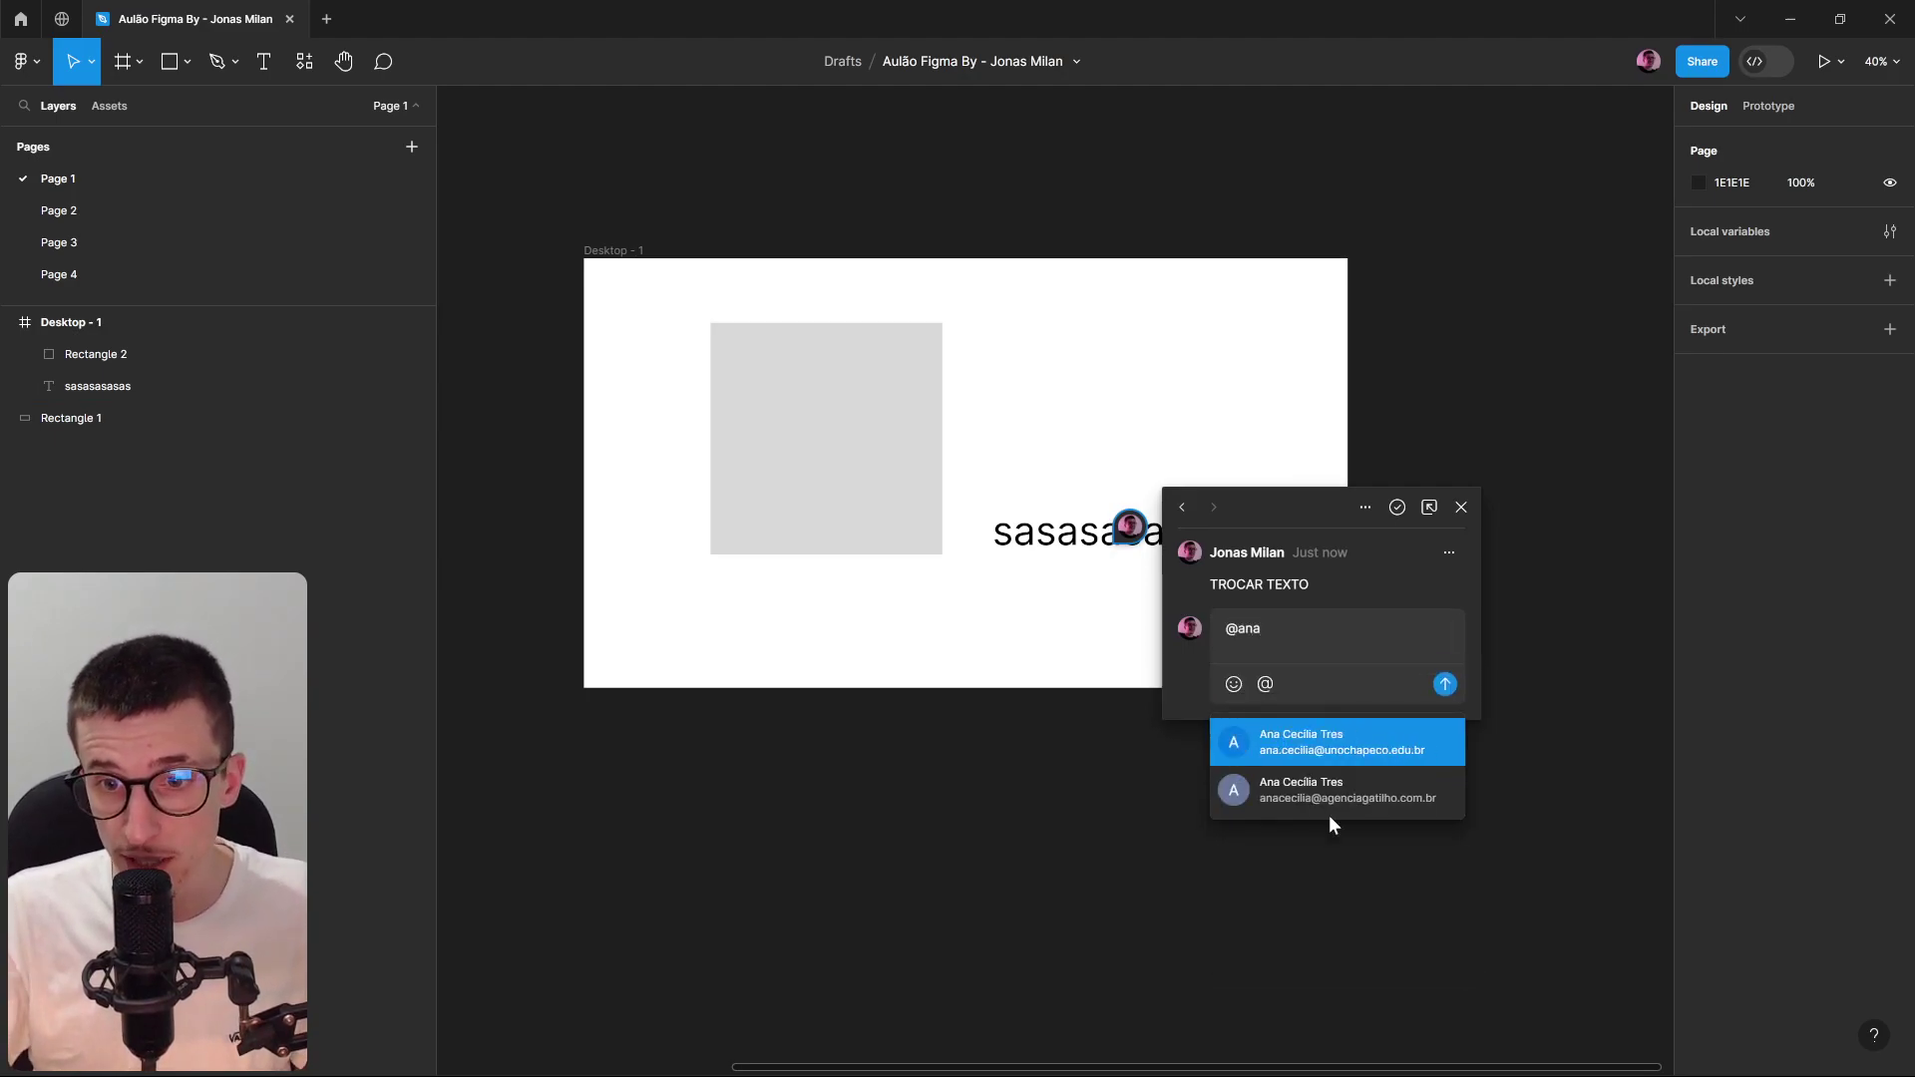
pyautogui.click(1362, 744)
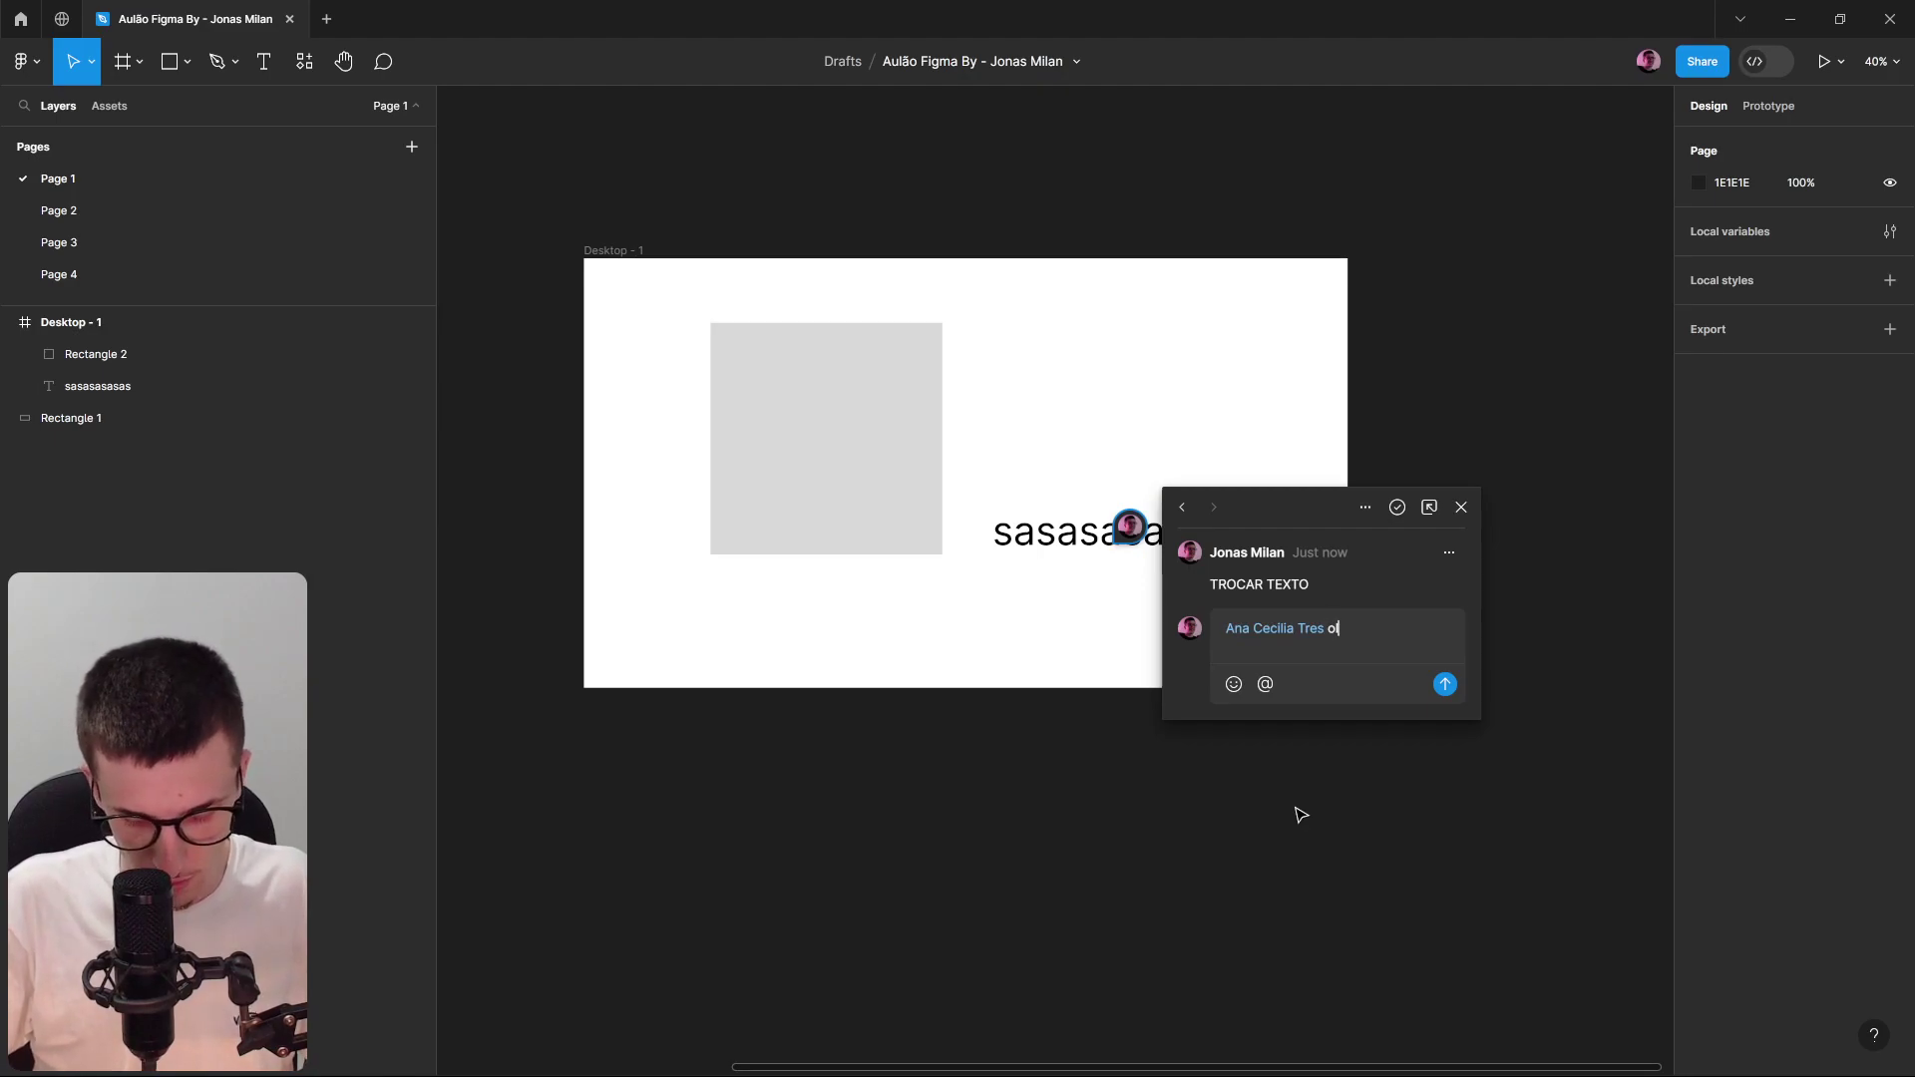
pyautogui.press('Return')
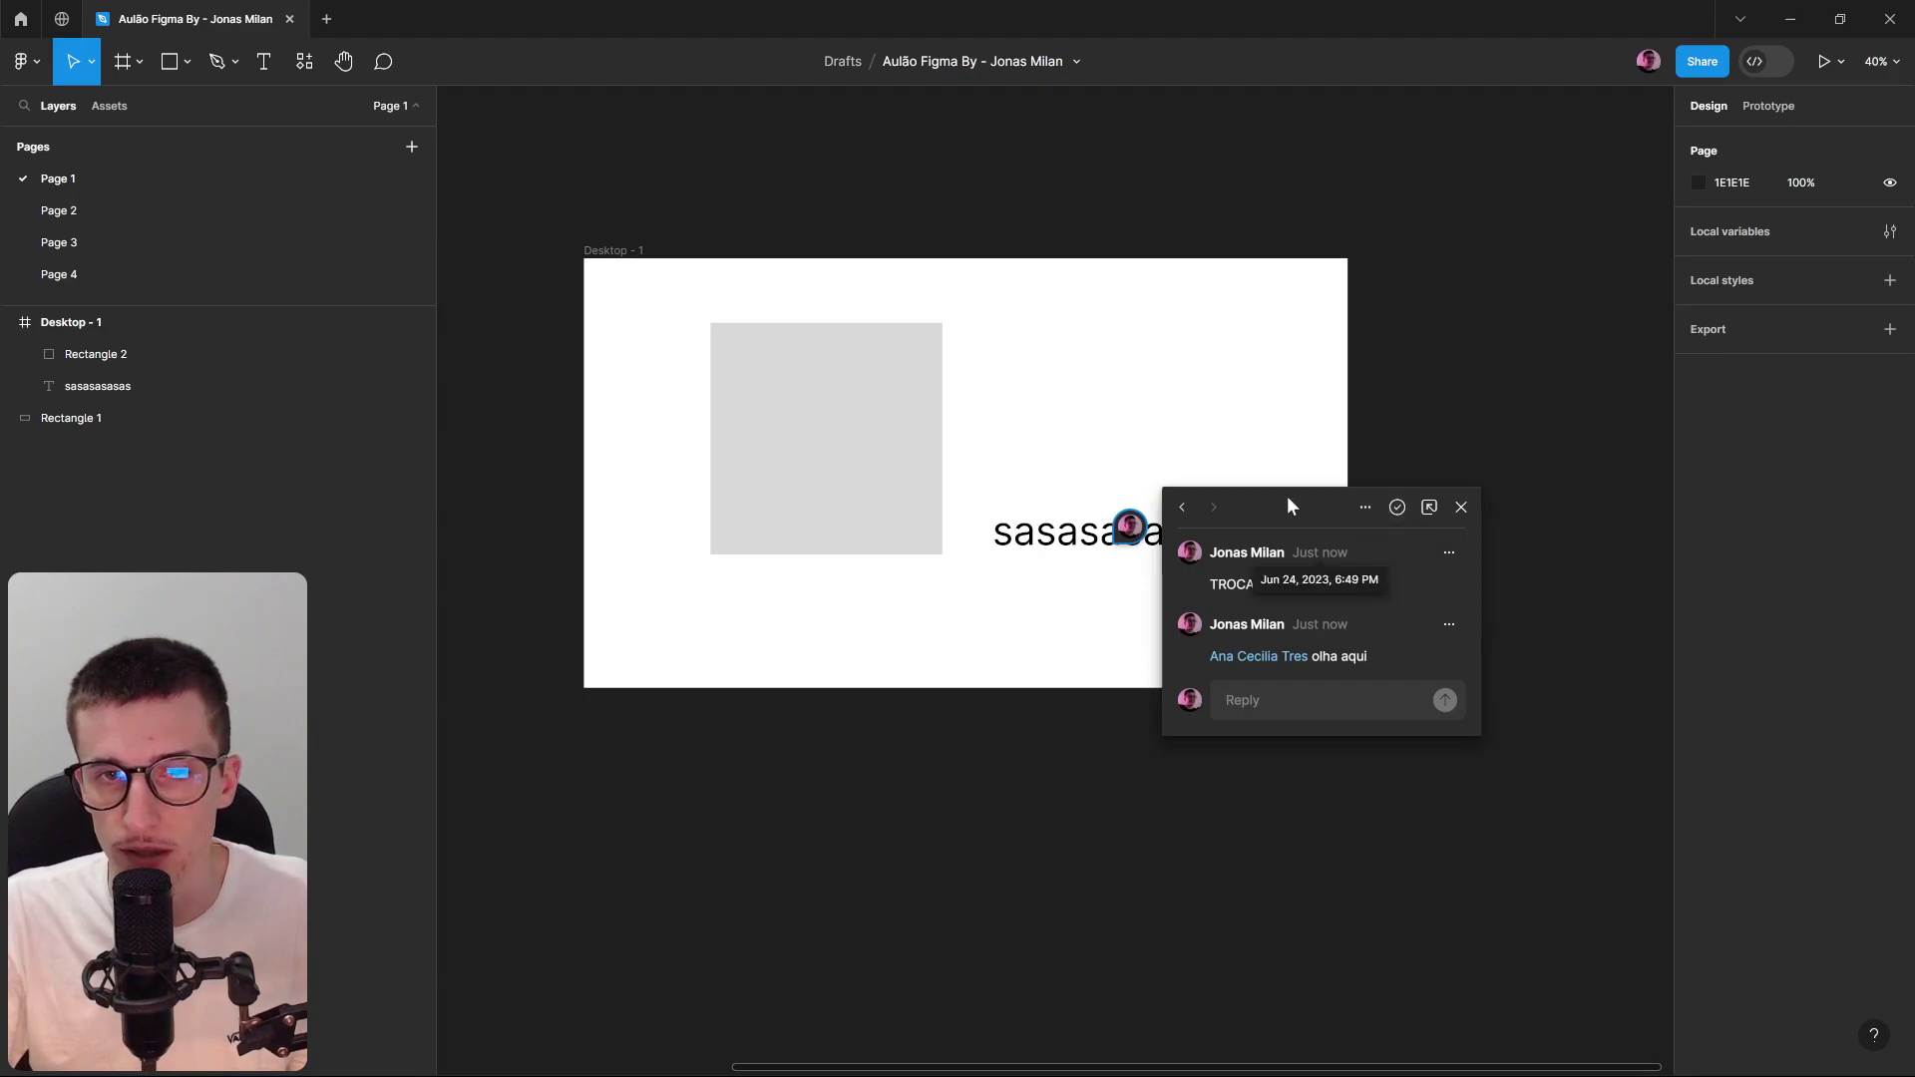
pyautogui.click(1397, 509)
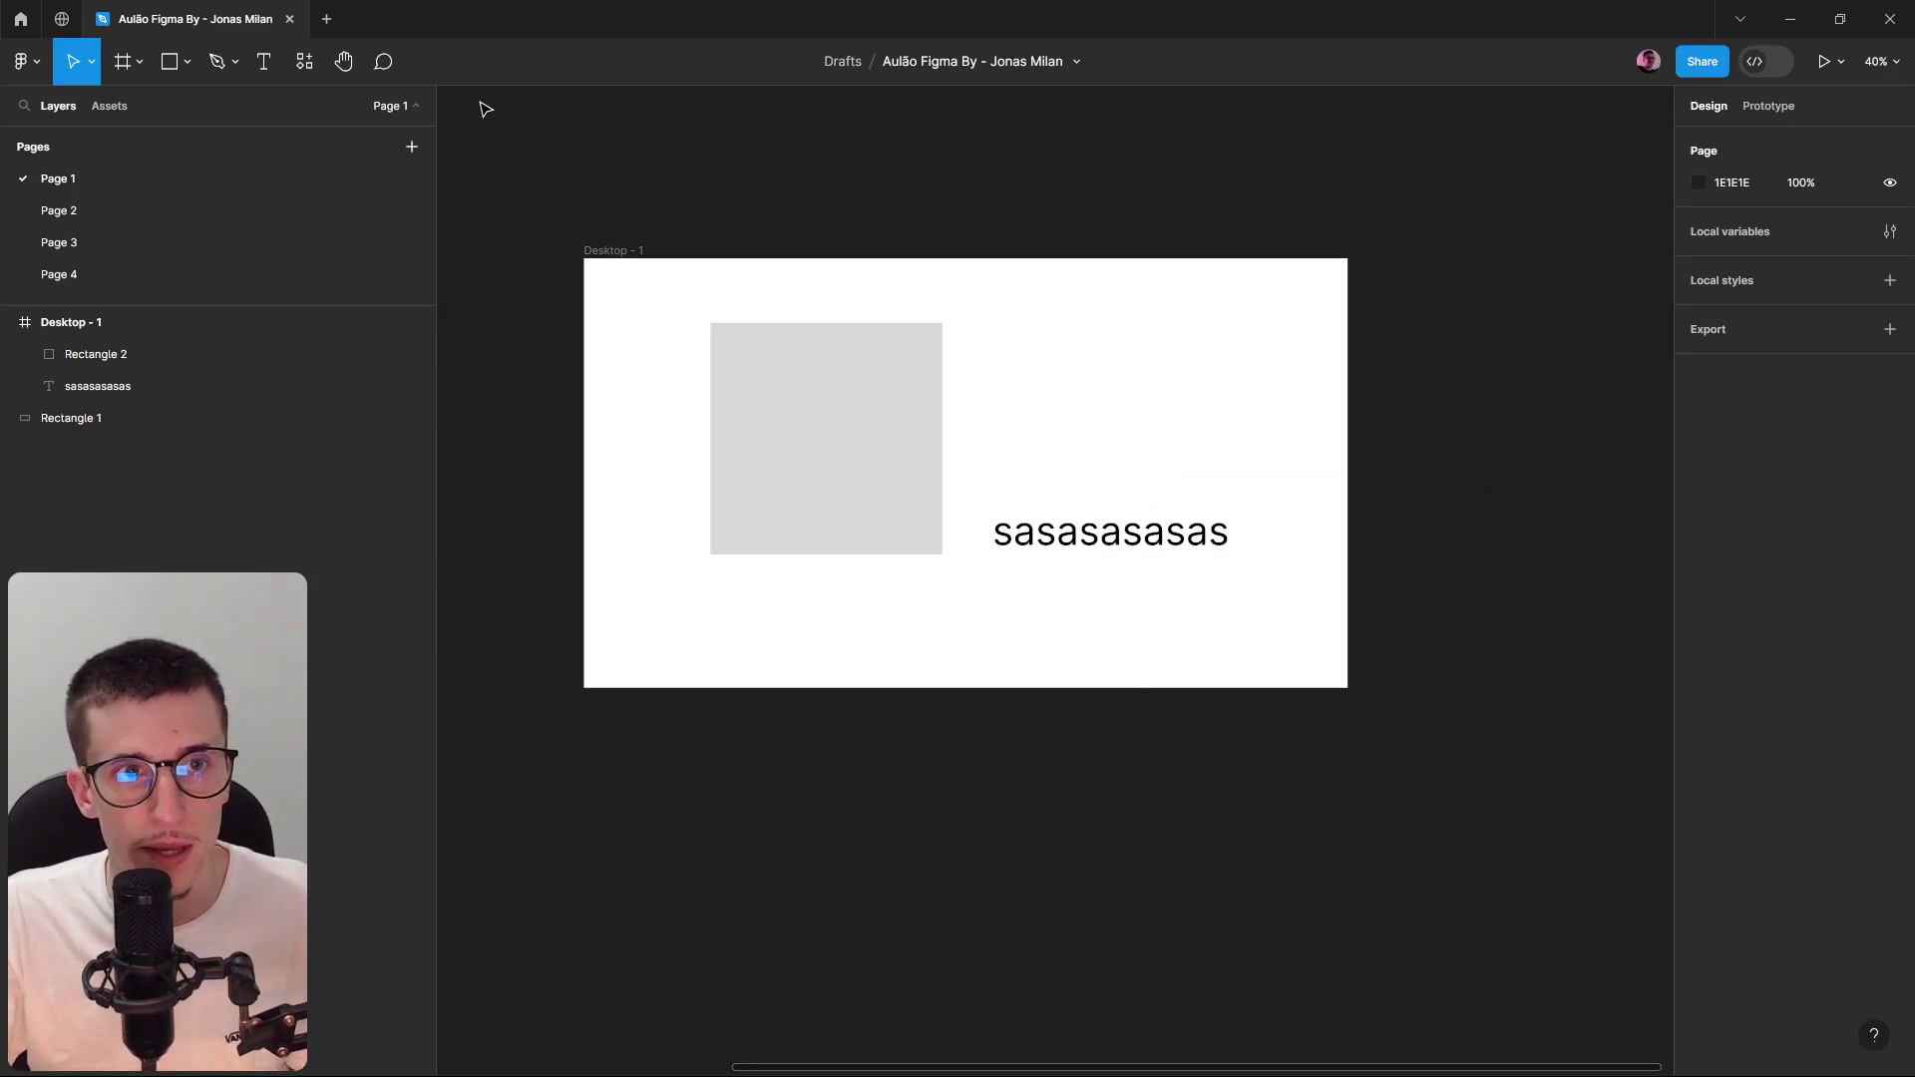
# Look over the file's comment list with its filter, visibility and notification options.
pyautogui.press('c')
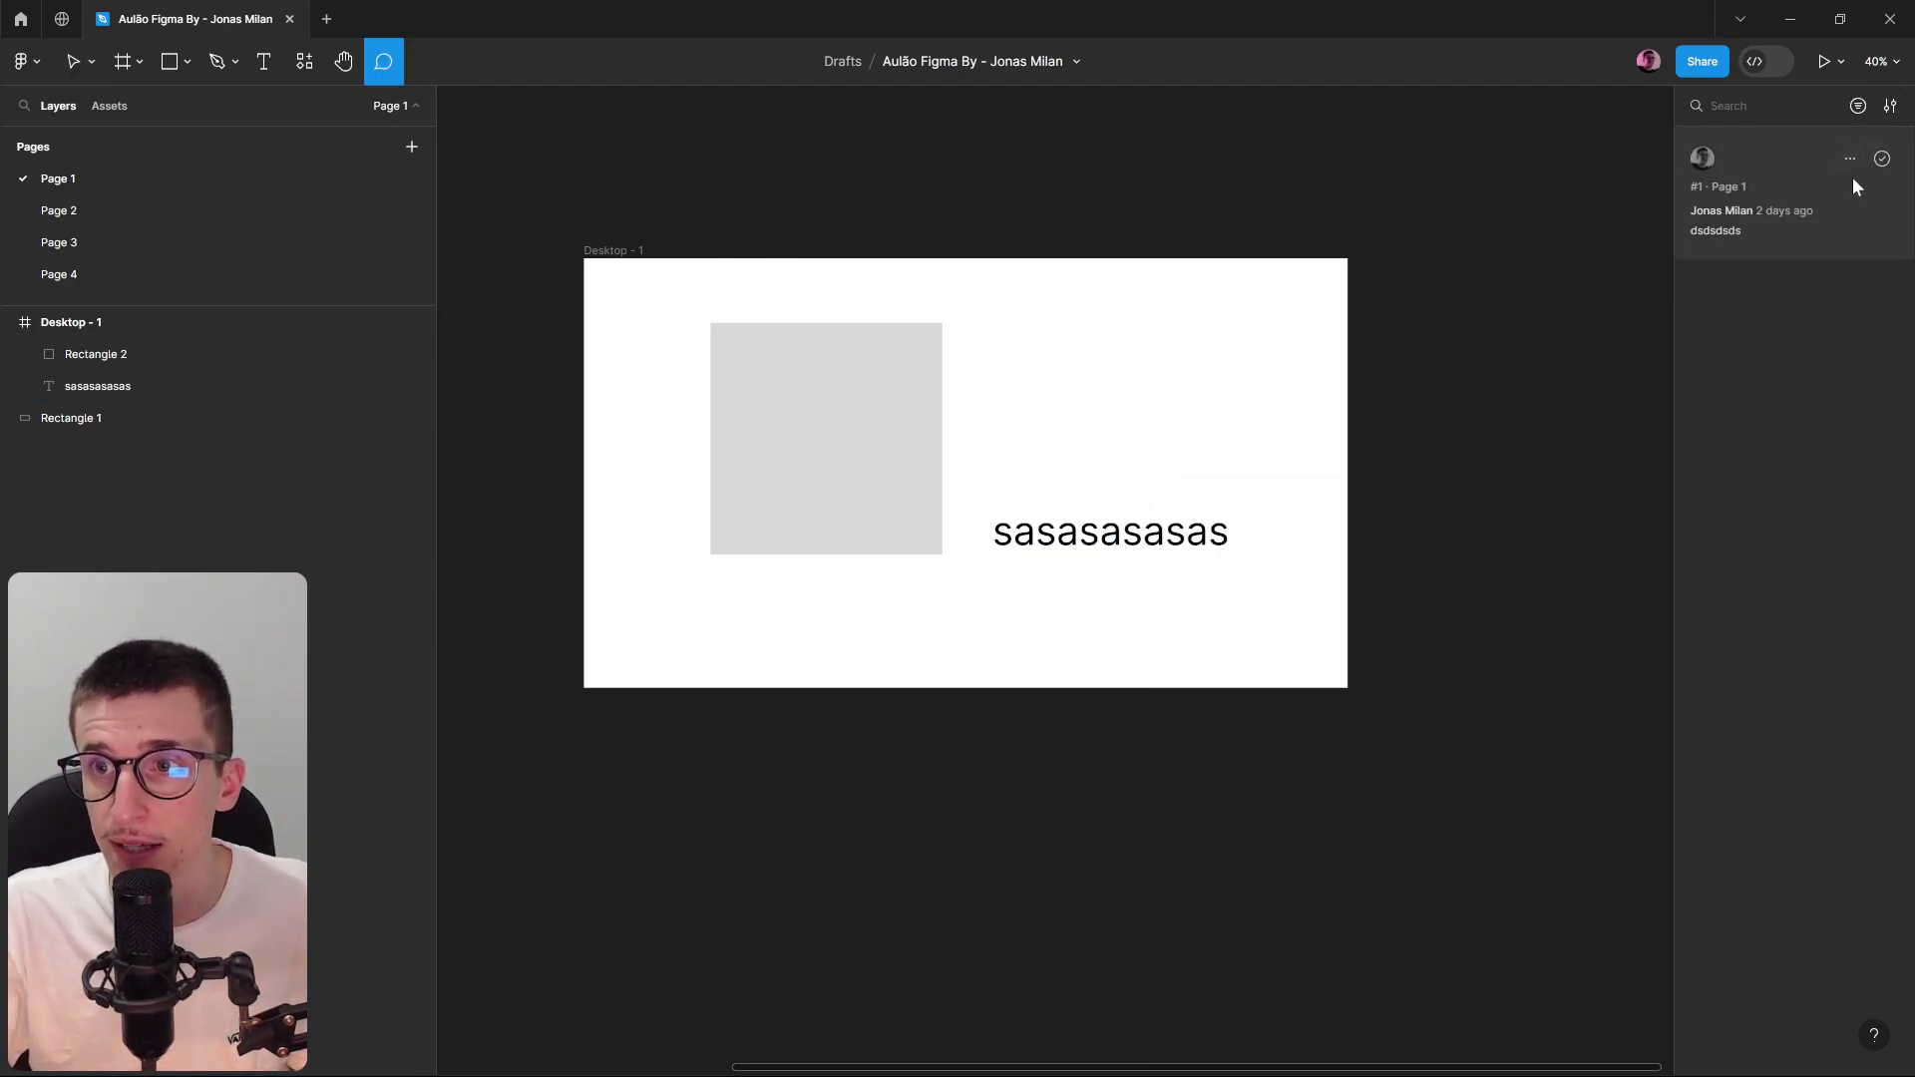
pyautogui.click(1854, 108)
pyautogui.click(1890, 106)
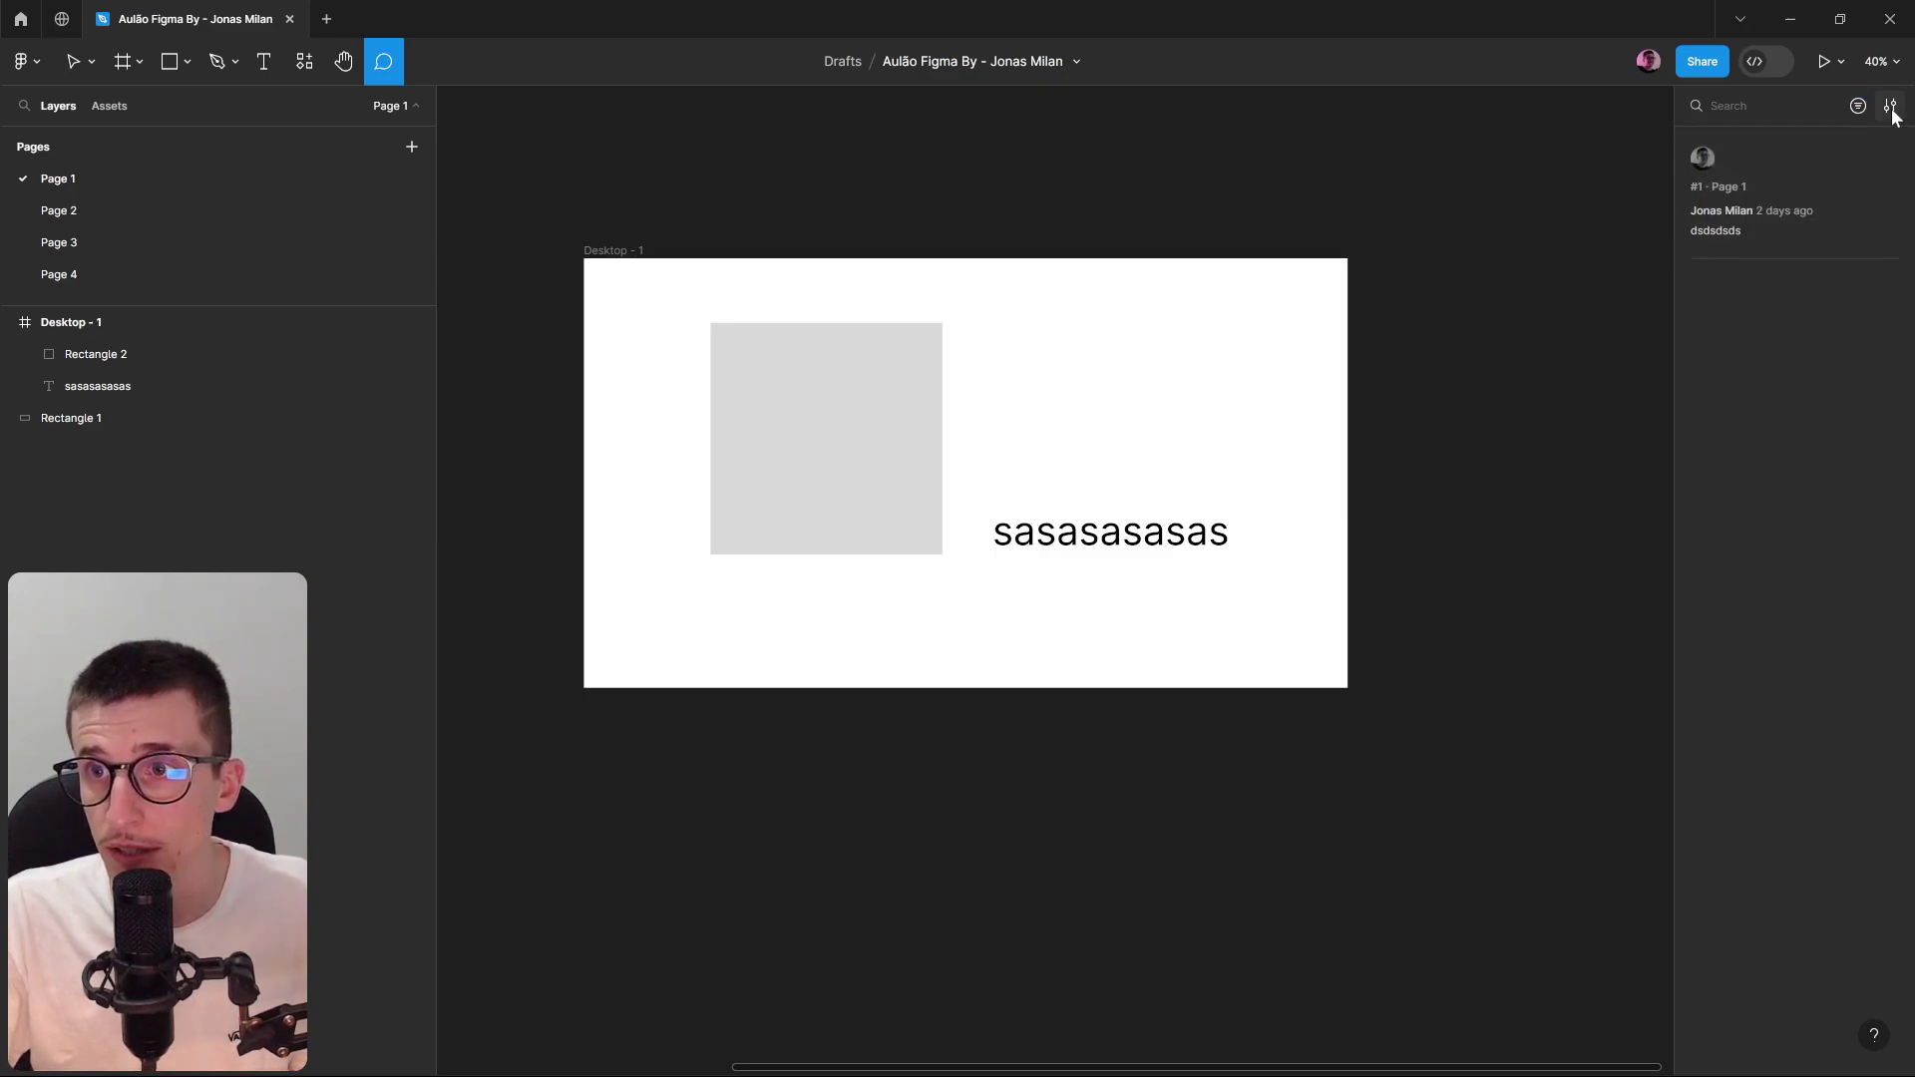
pyautogui.click(1890, 106)
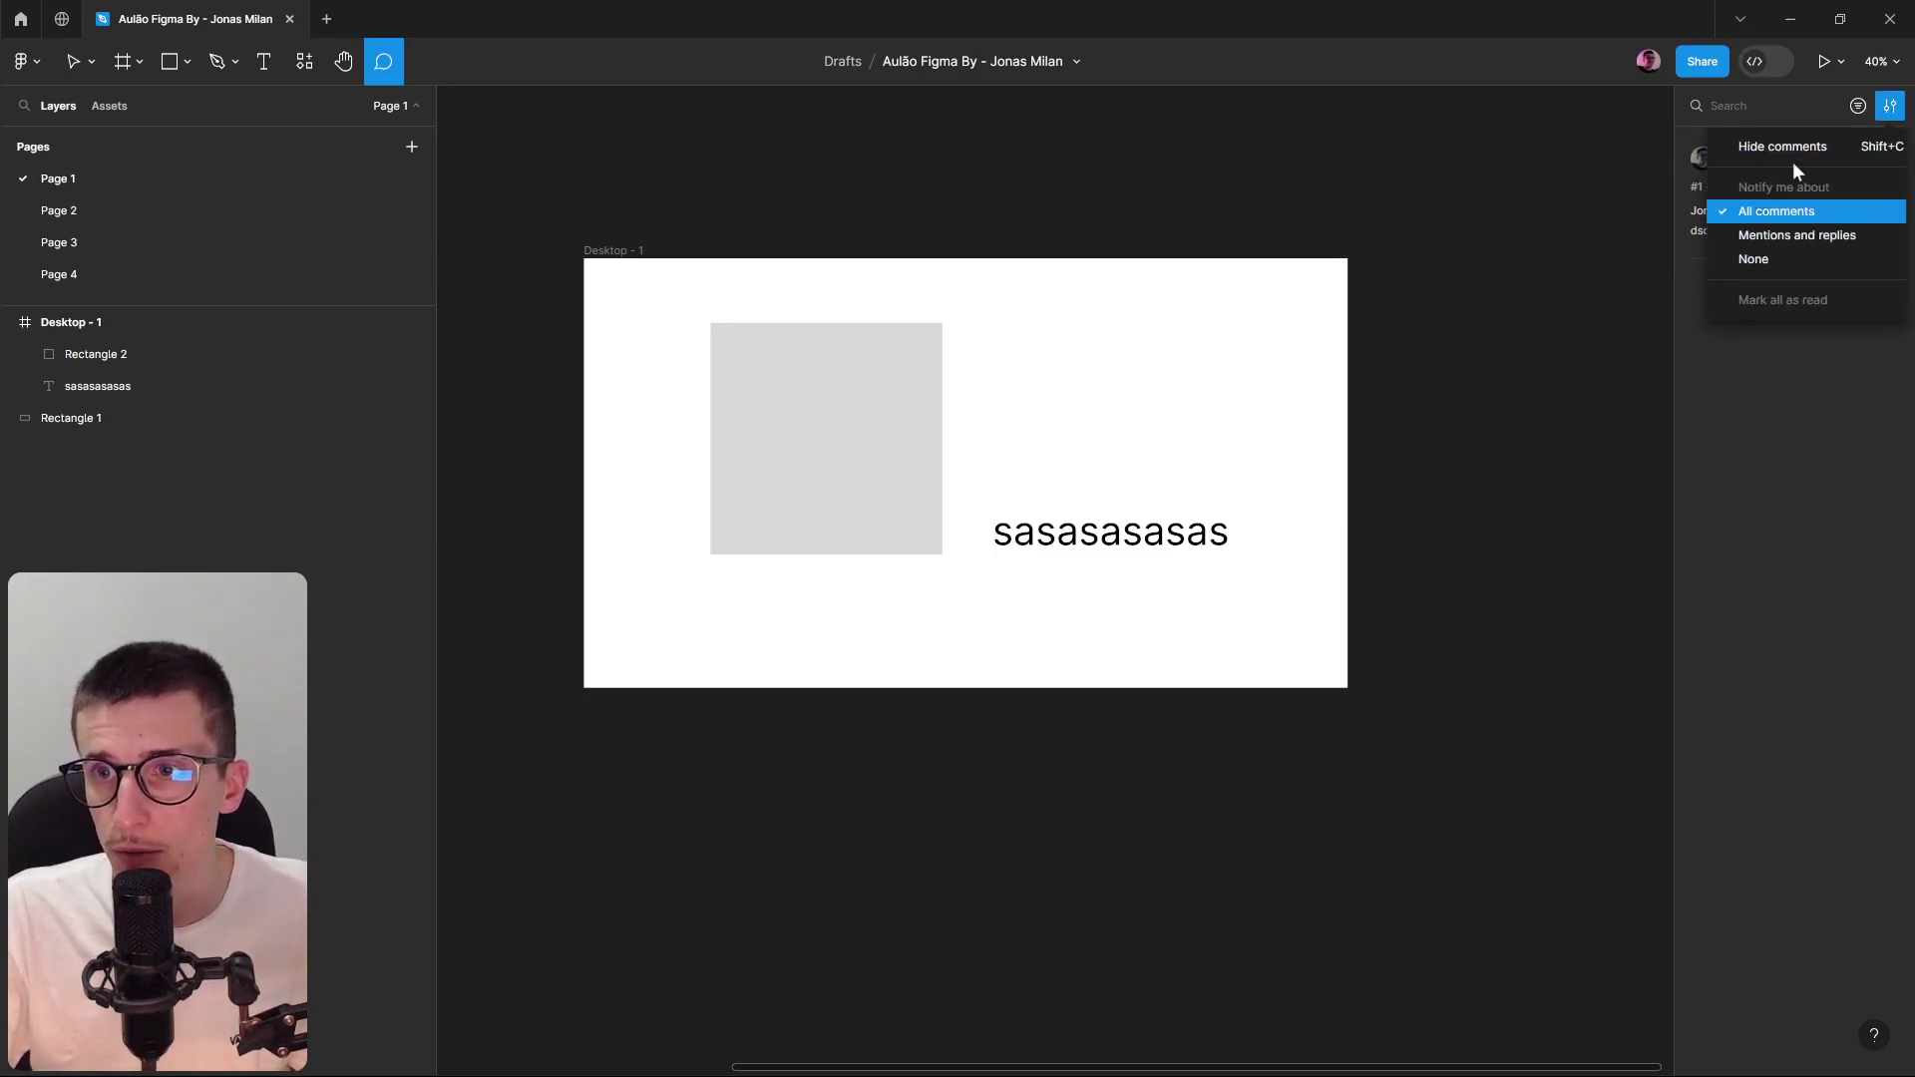
pyautogui.click(1851, 258)
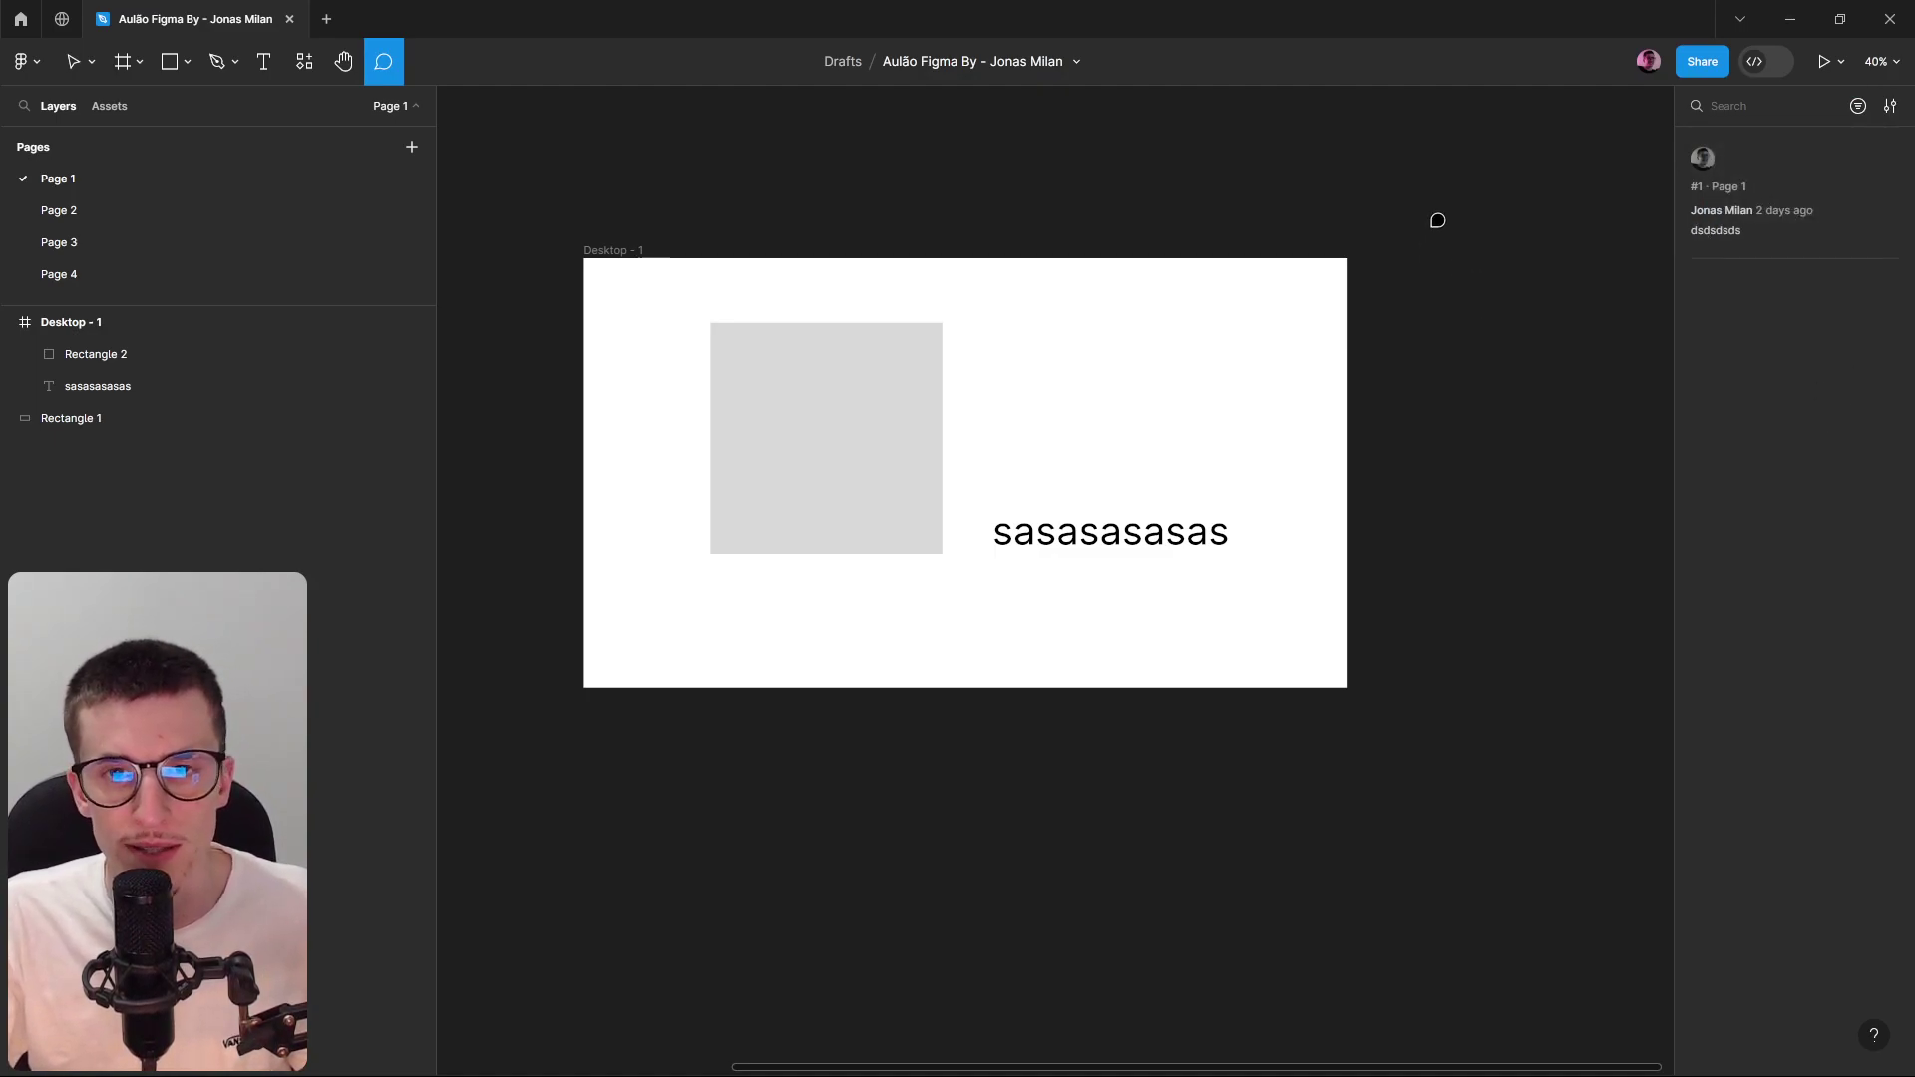
pyautogui.press('v')
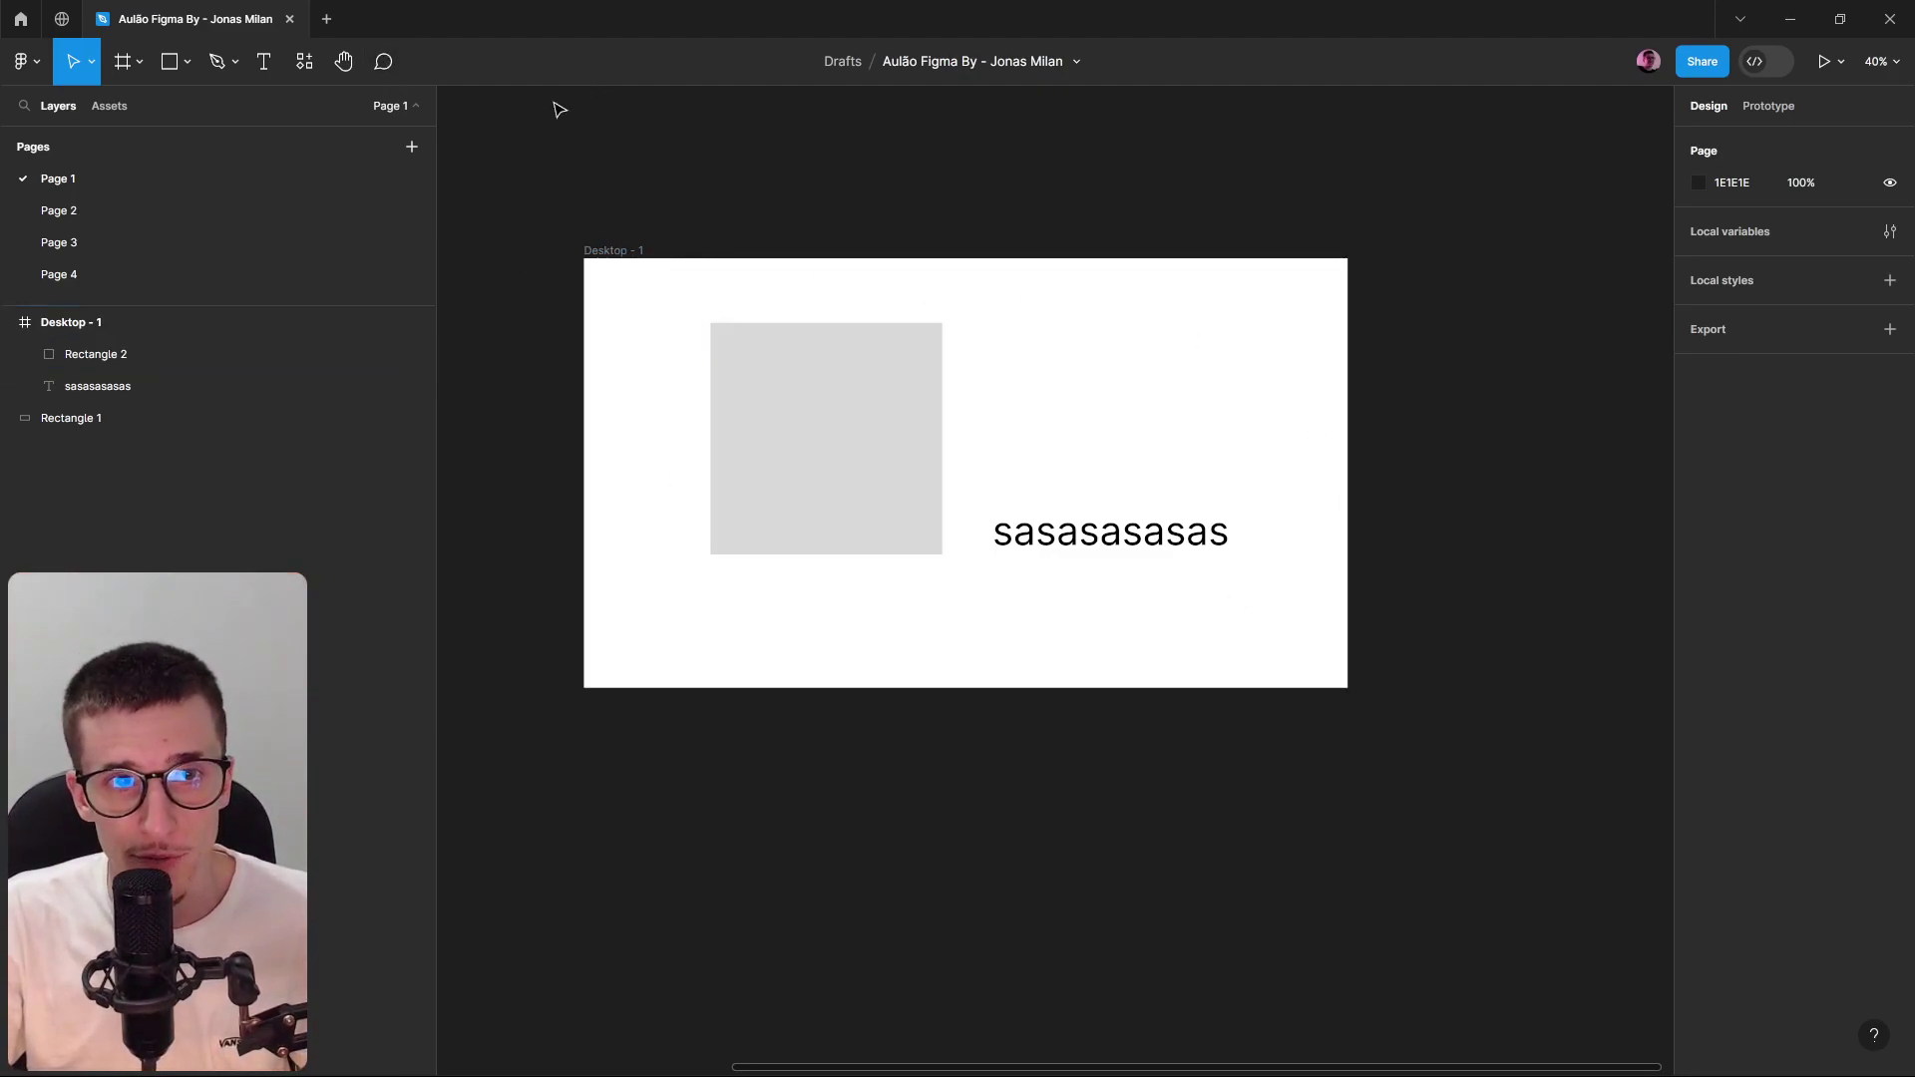
# Add the comment "oi" to a region enclosing the square and the text in the Desktop frame, and mark it as resolved.
pyautogui.click(395, 60)
pyautogui.moveTo(671, 309); pyautogui.dragTo(1277, 615)
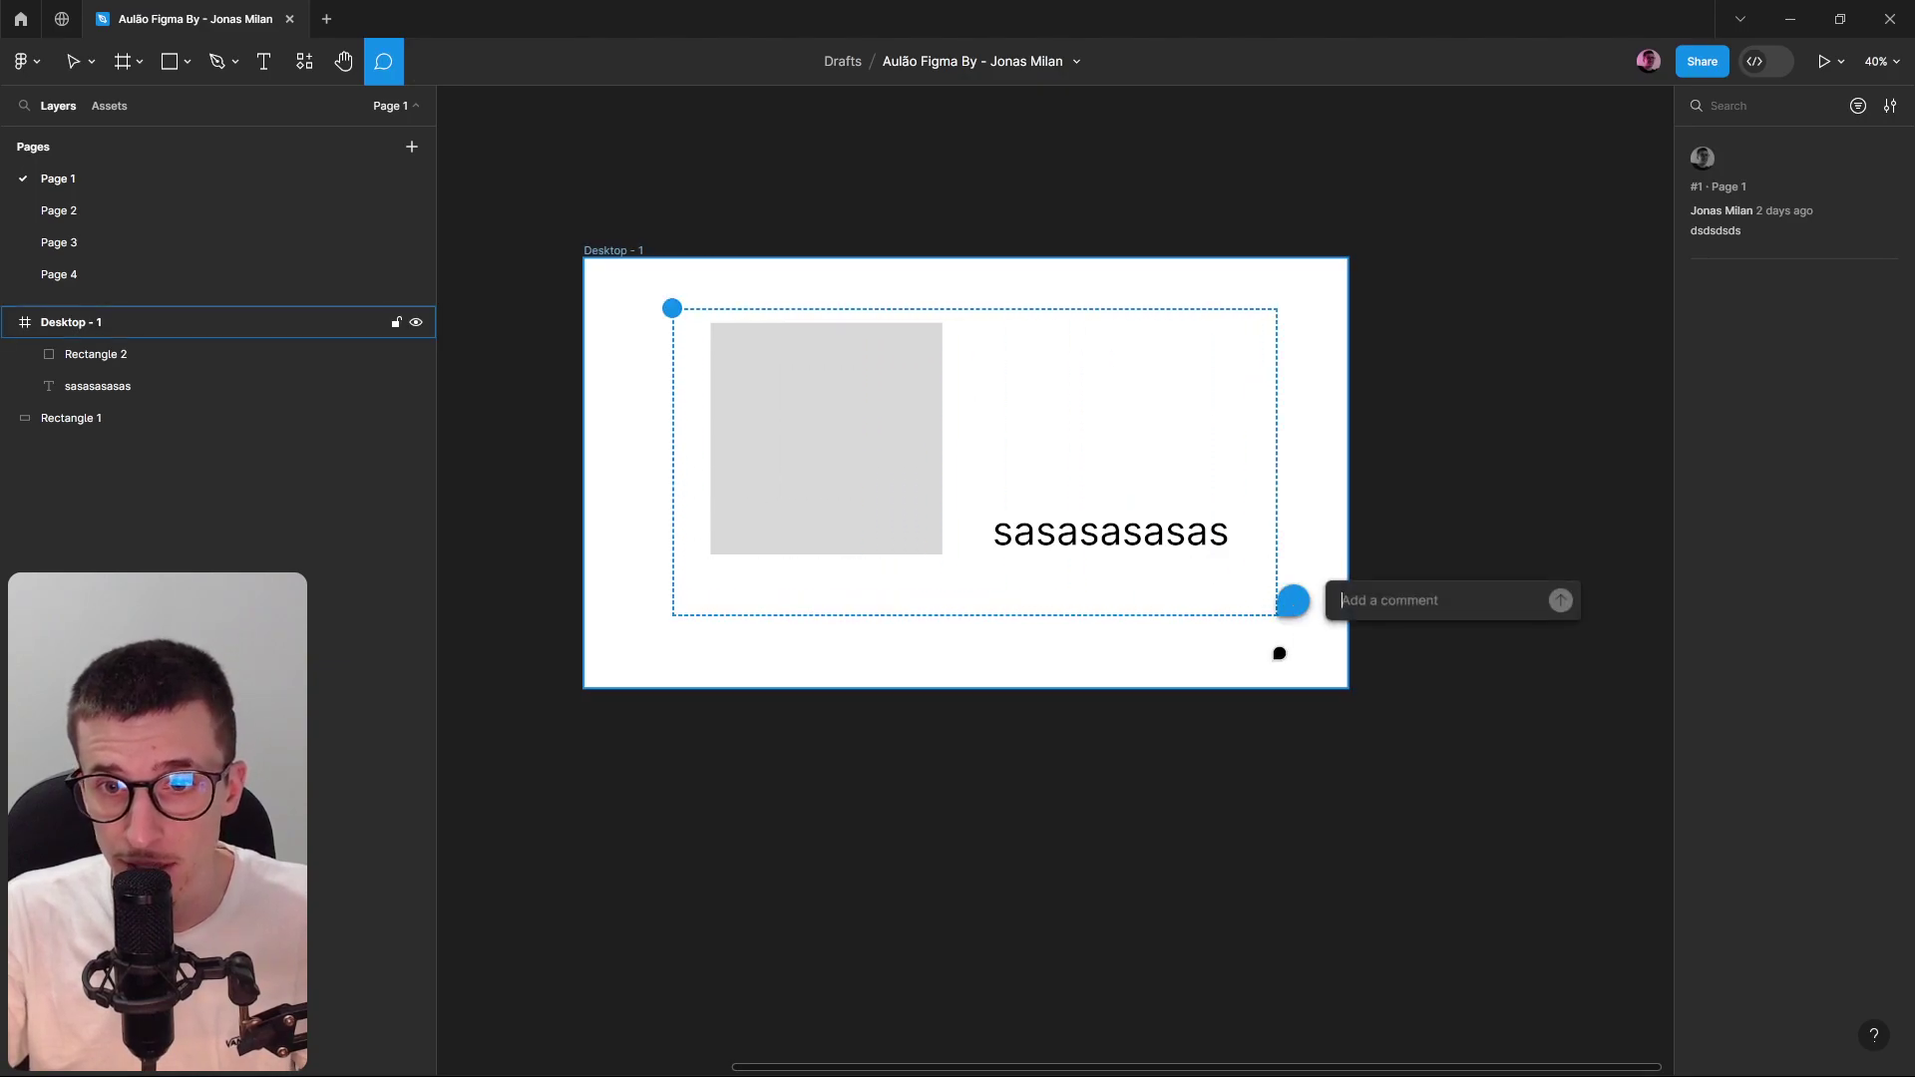
pyautogui.write('oi')
pyautogui.press('Return')
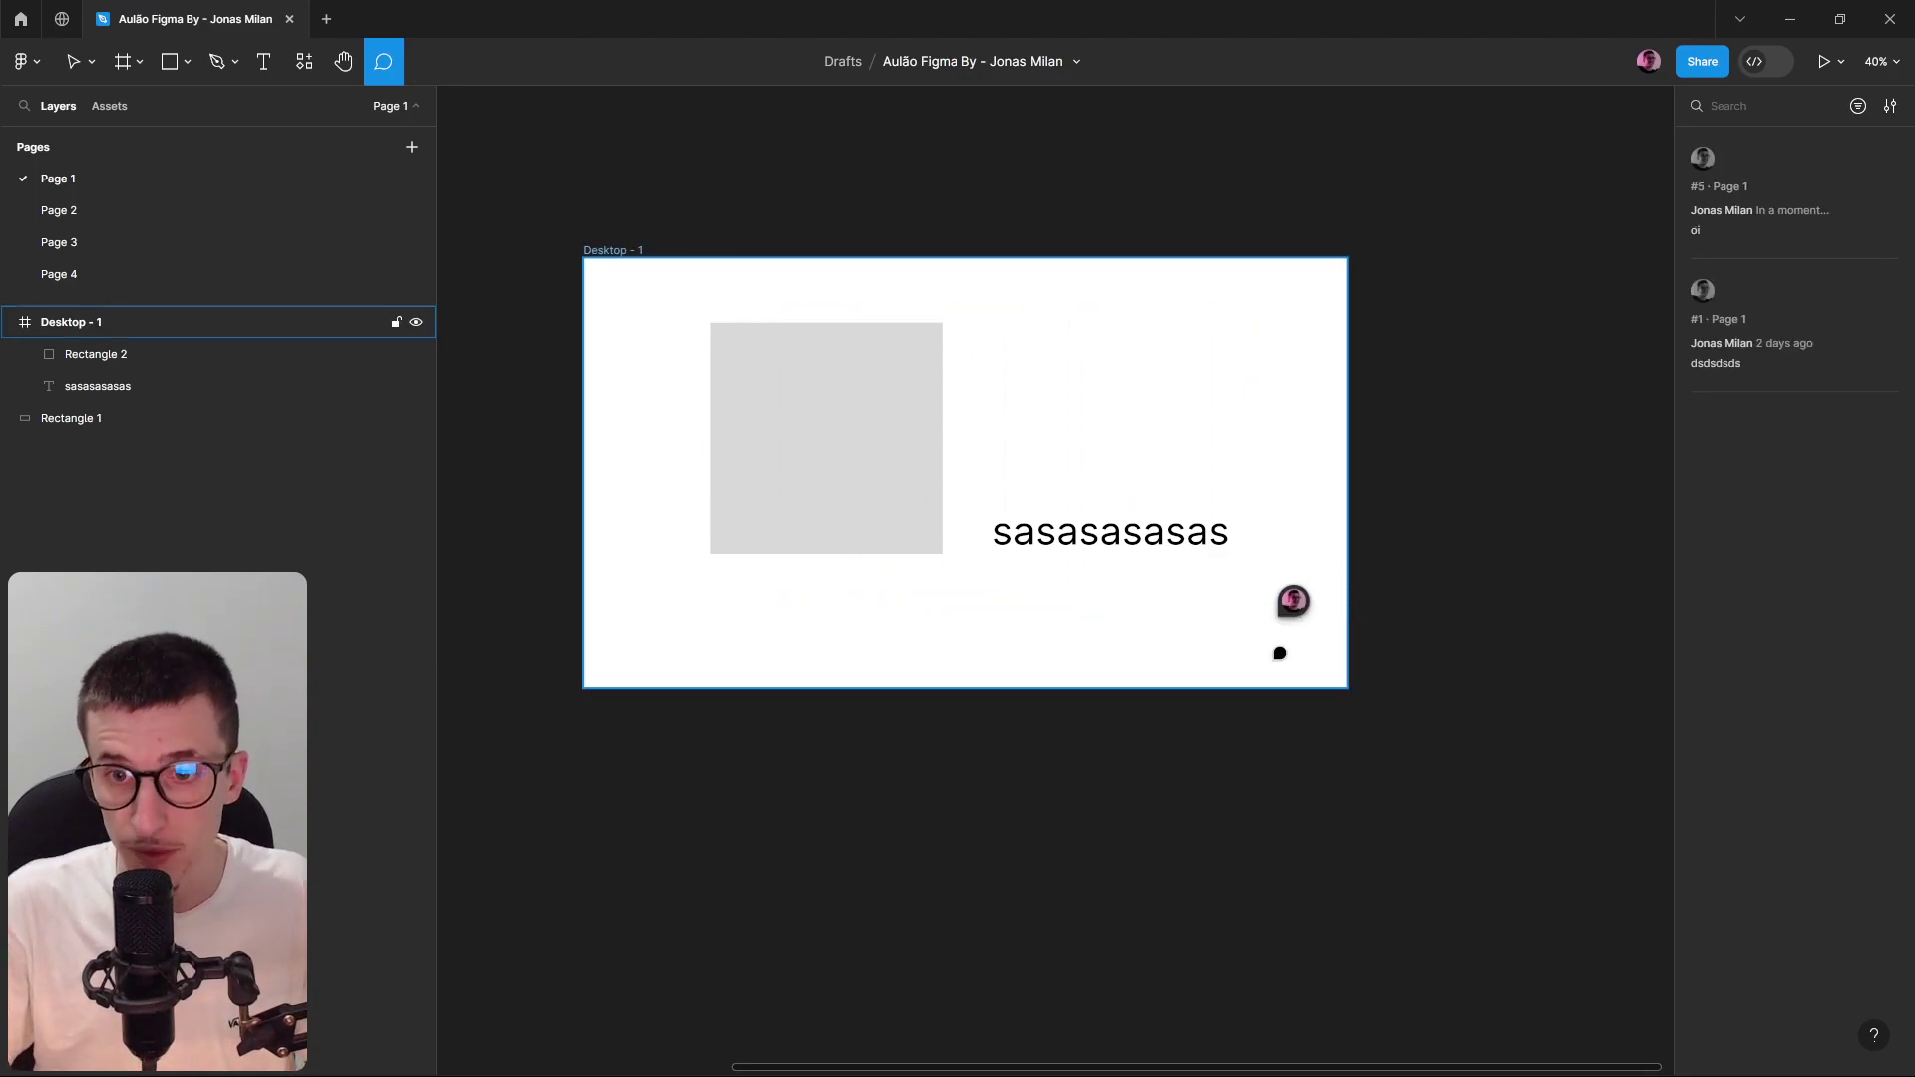
pyautogui.press('Escape')
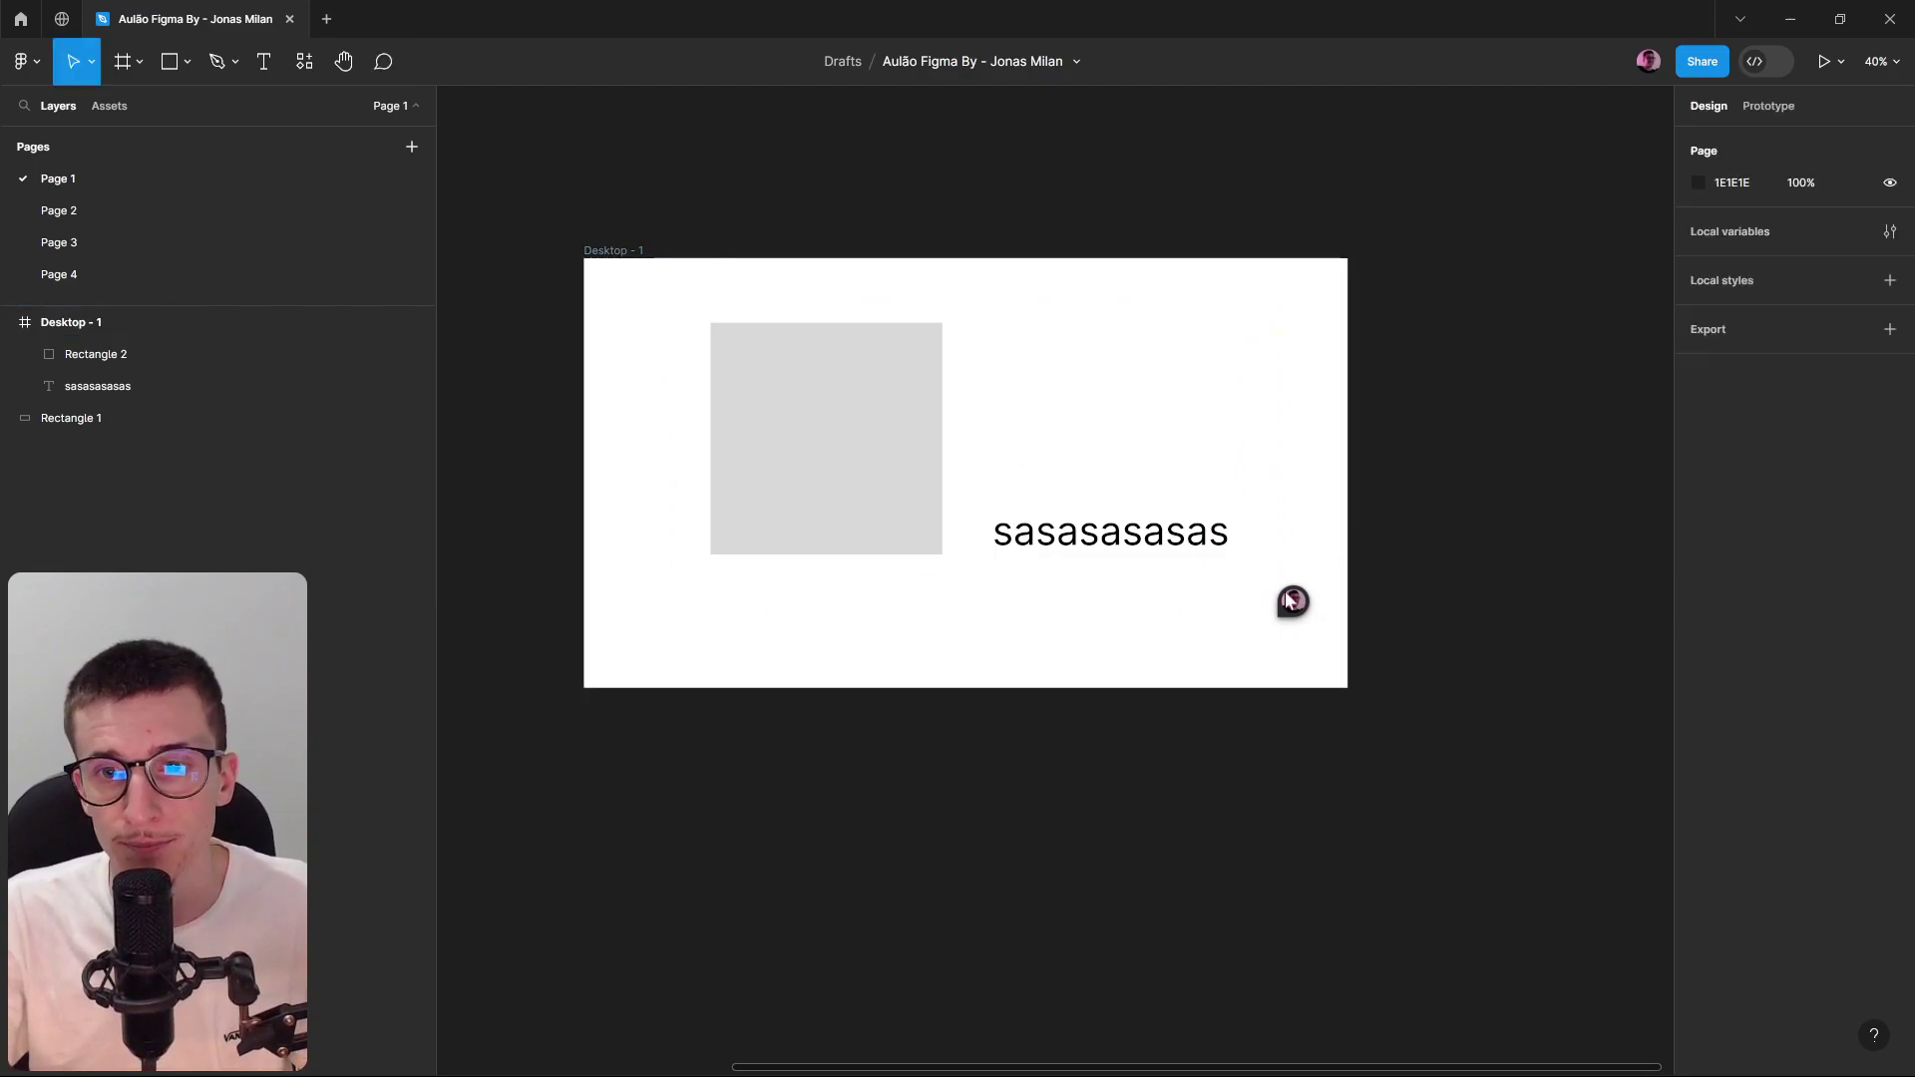
pyautogui.click(1292, 606)
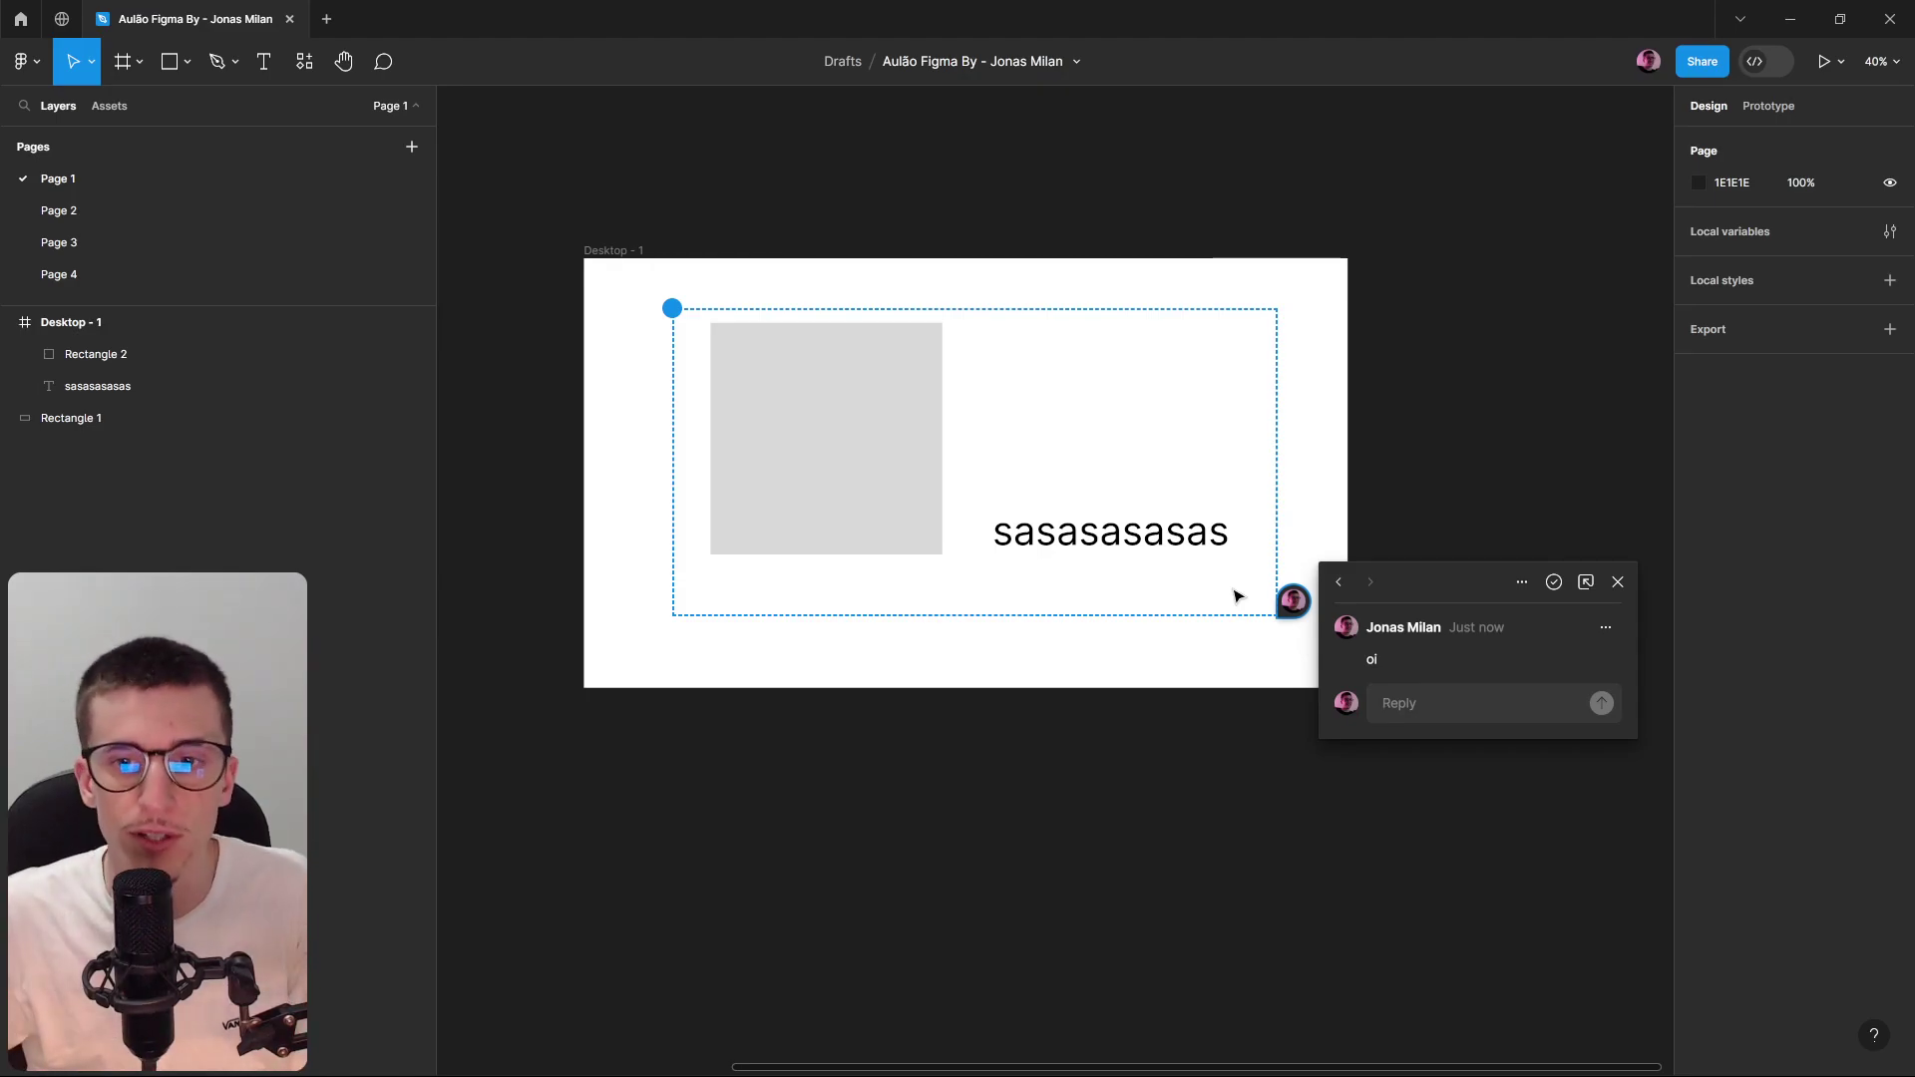
pyautogui.click(1554, 582)
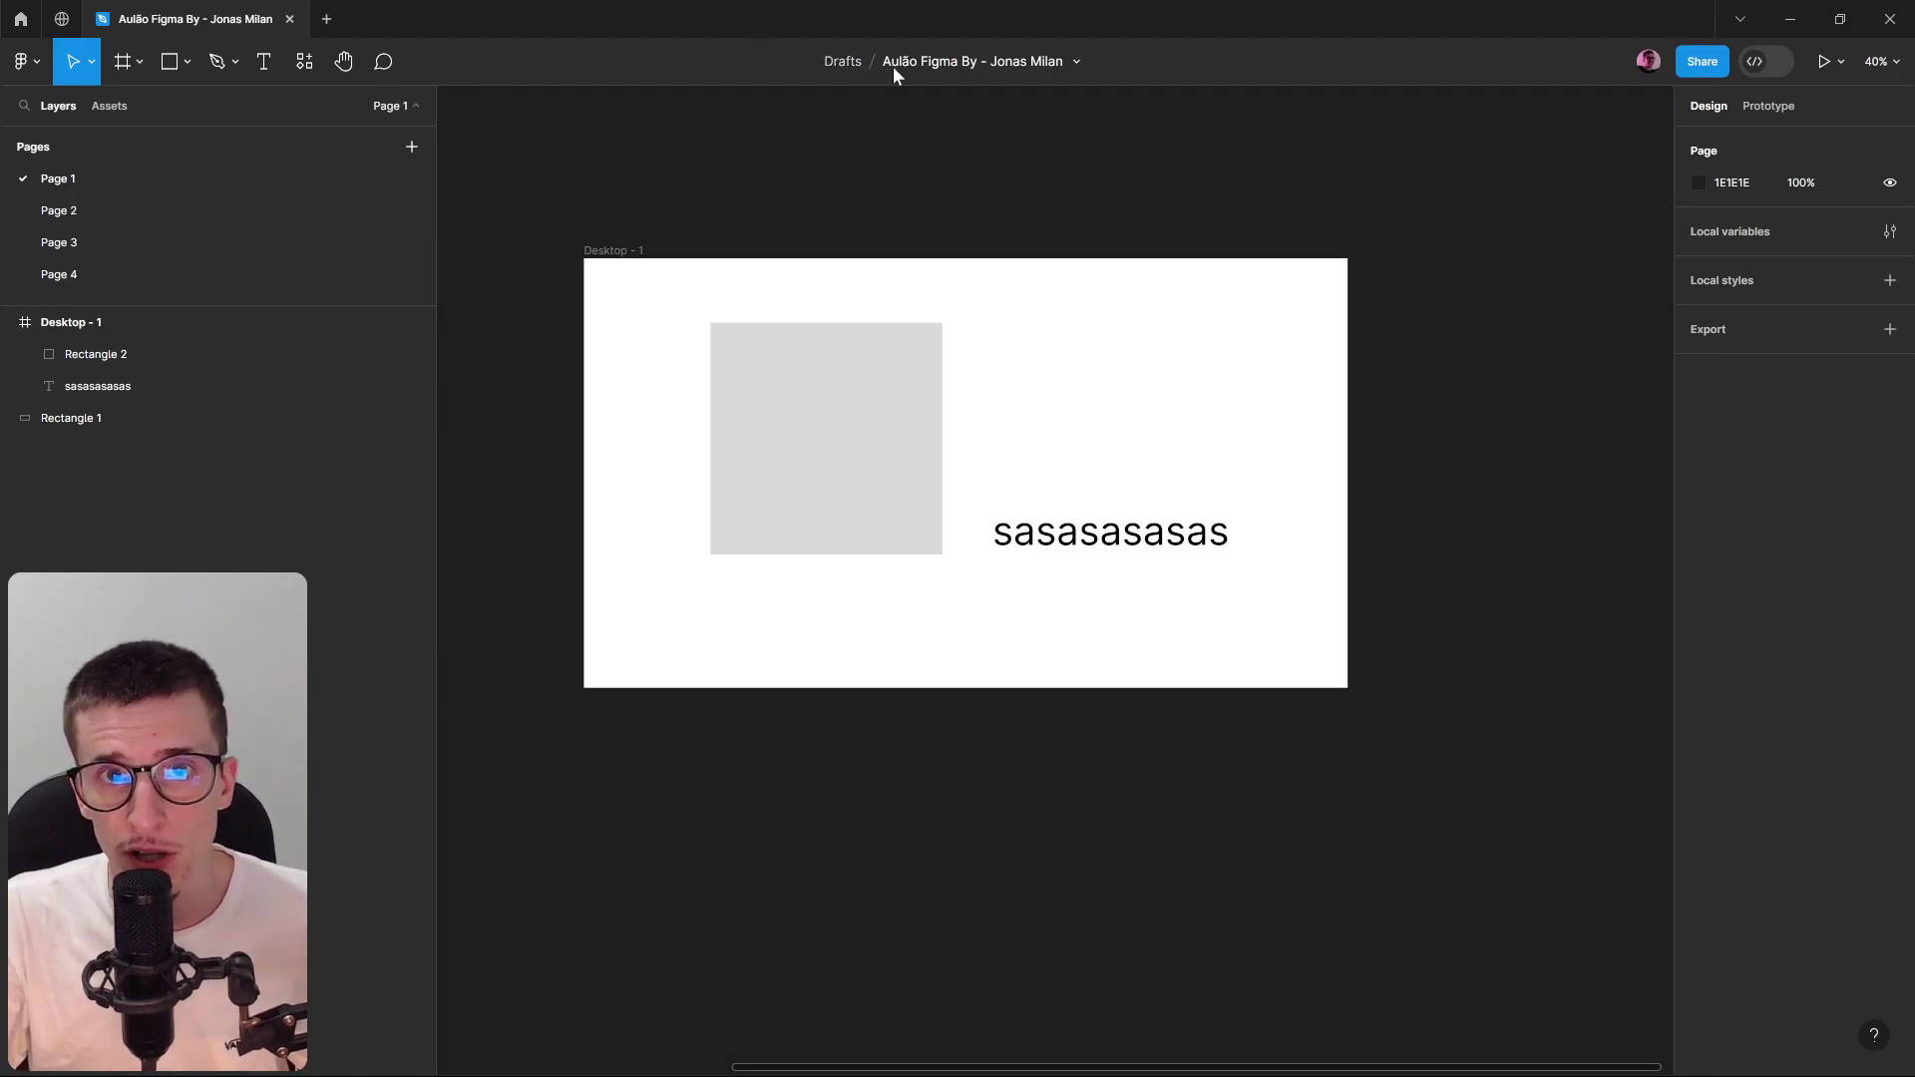
pyautogui.click(1005, 68)
pyautogui.click(1030, 145)
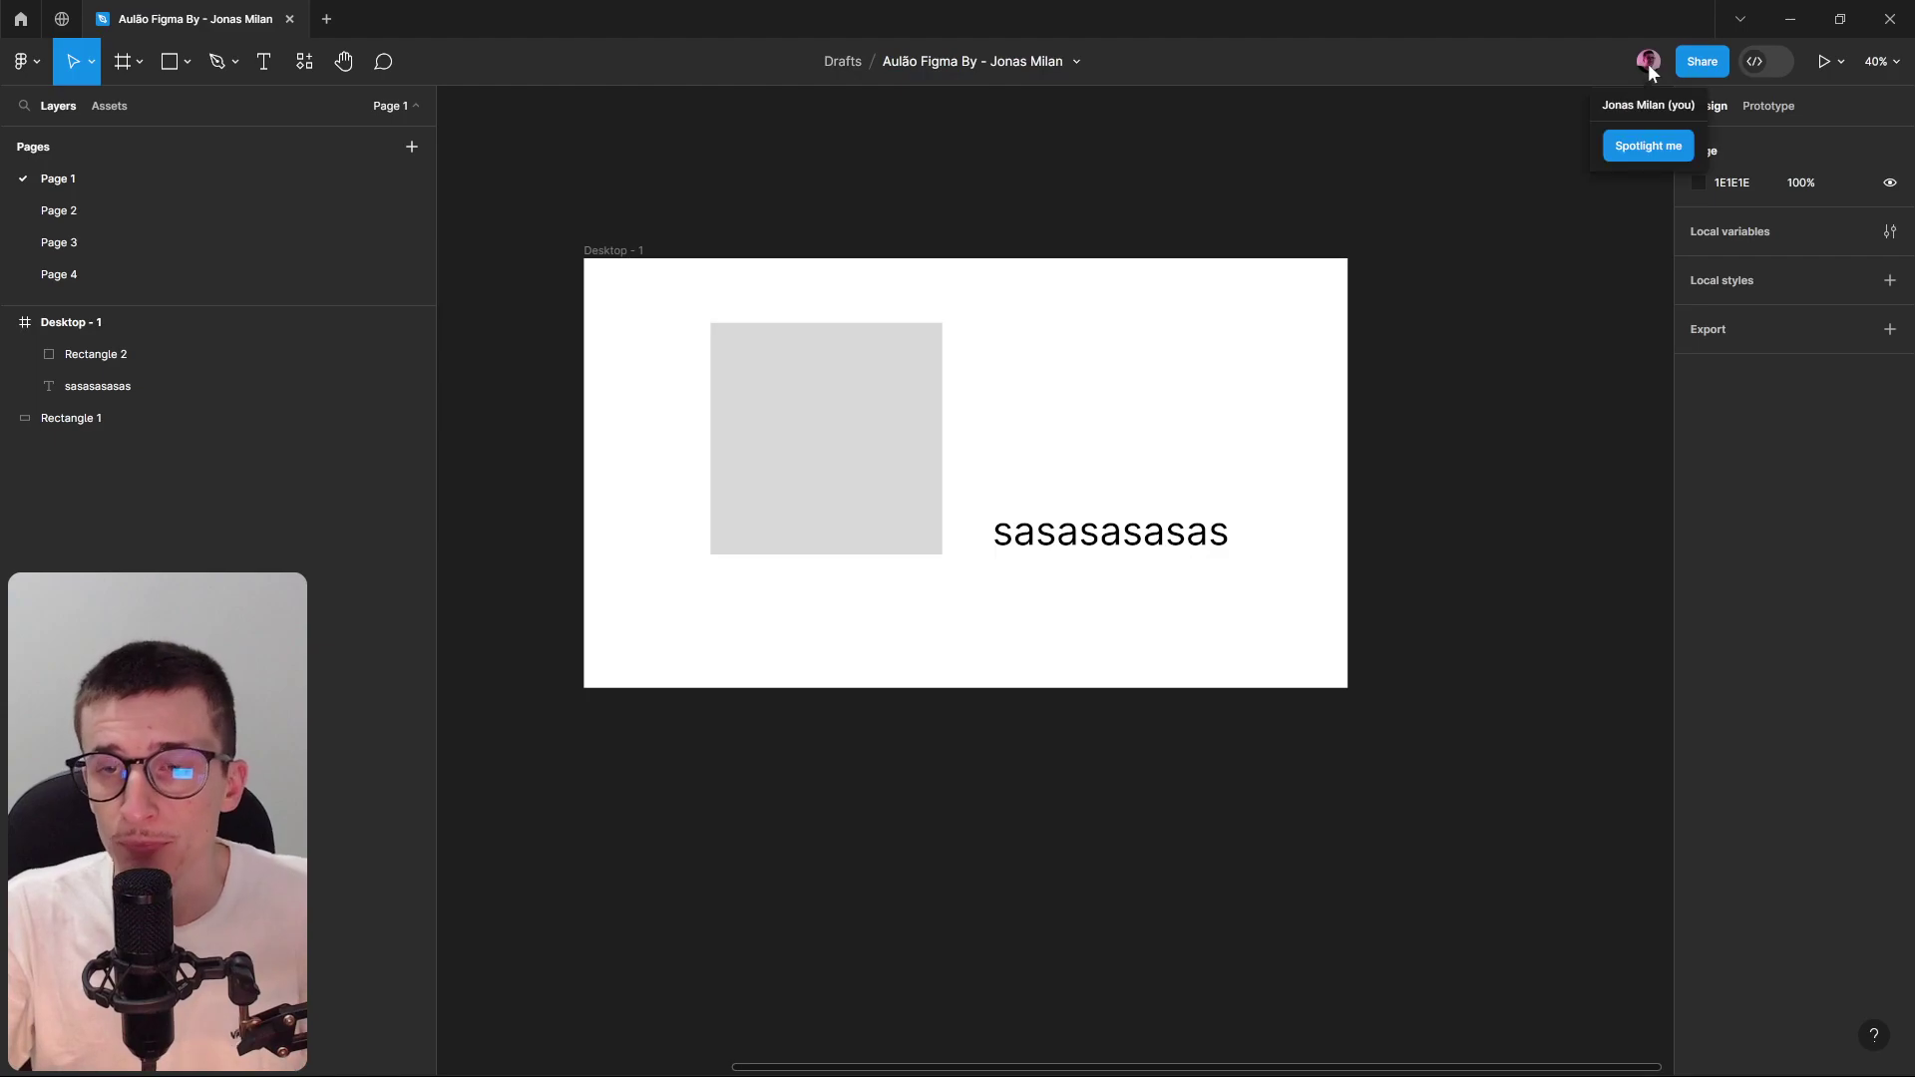
# Open the file's sharing settings and copy its share link.
pyautogui.click(1703, 62)
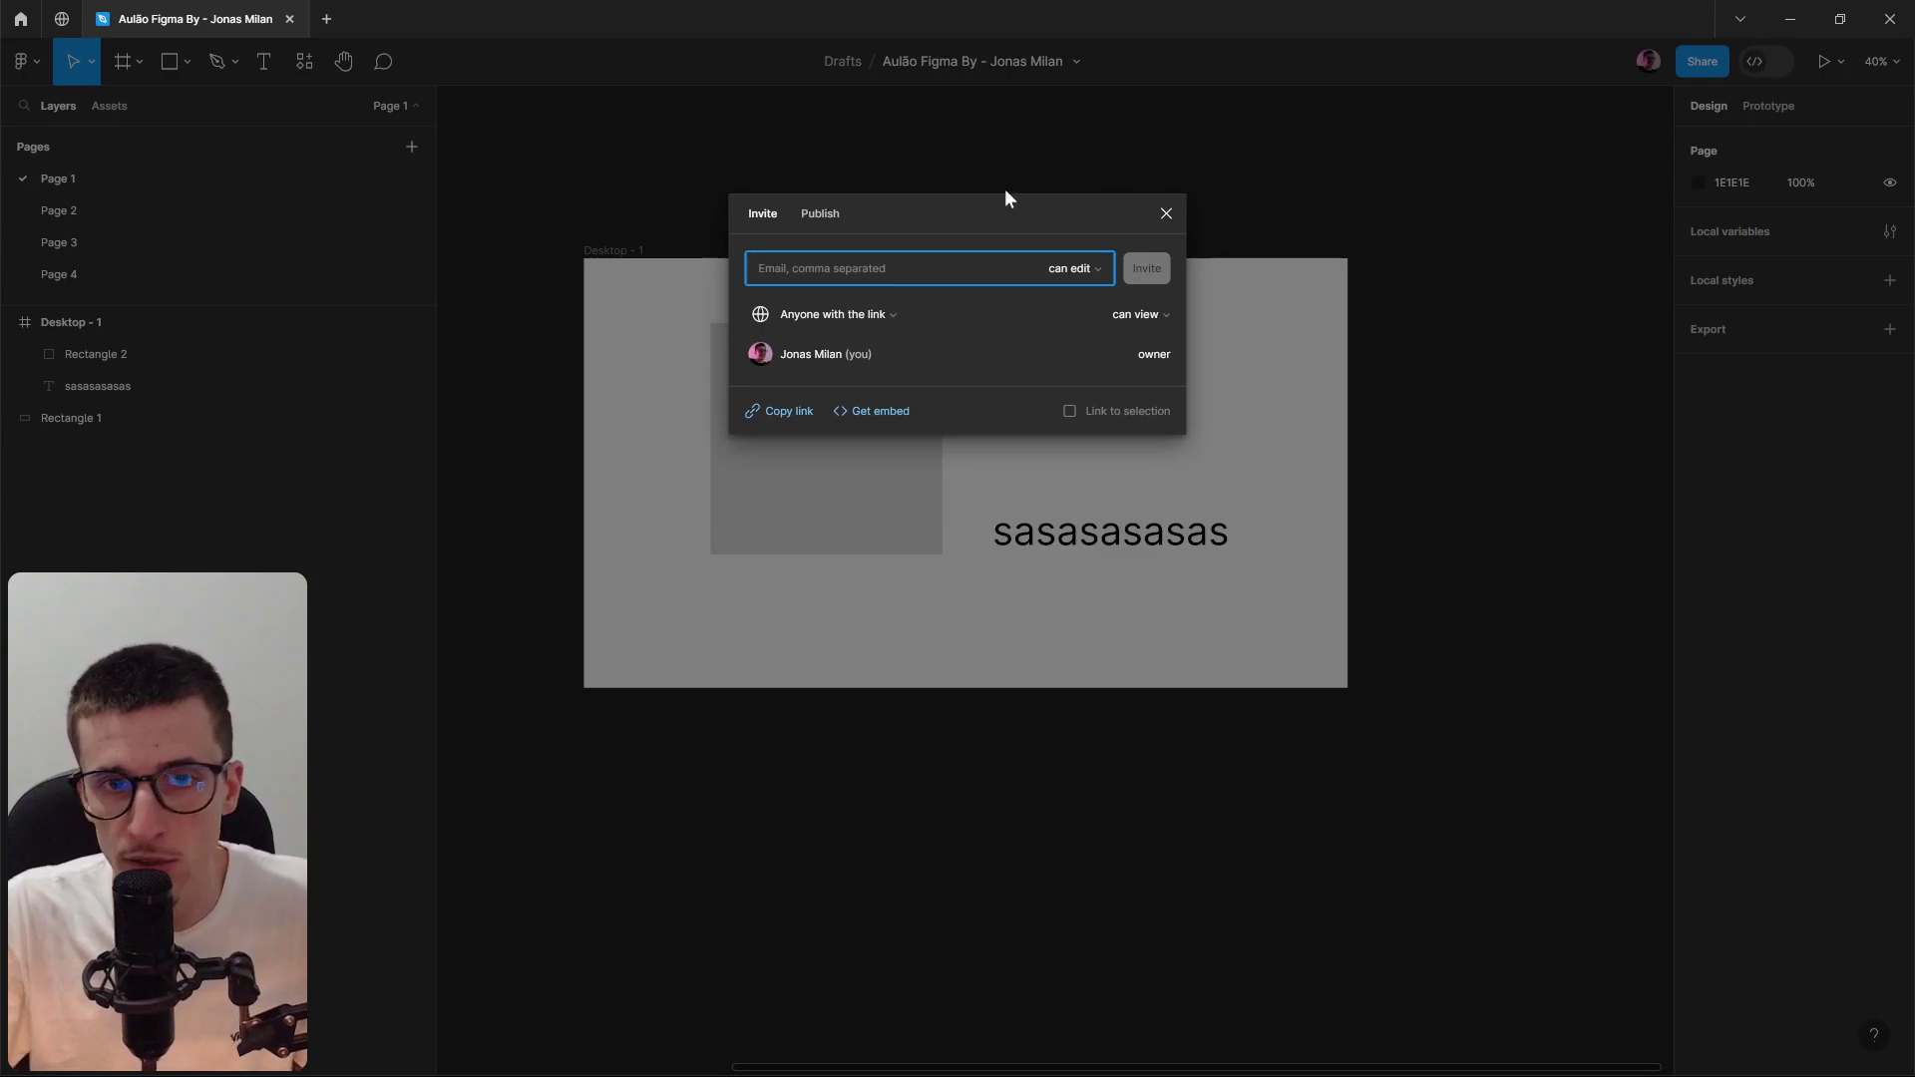
pyautogui.click(779, 413)
pyautogui.click(812, 274)
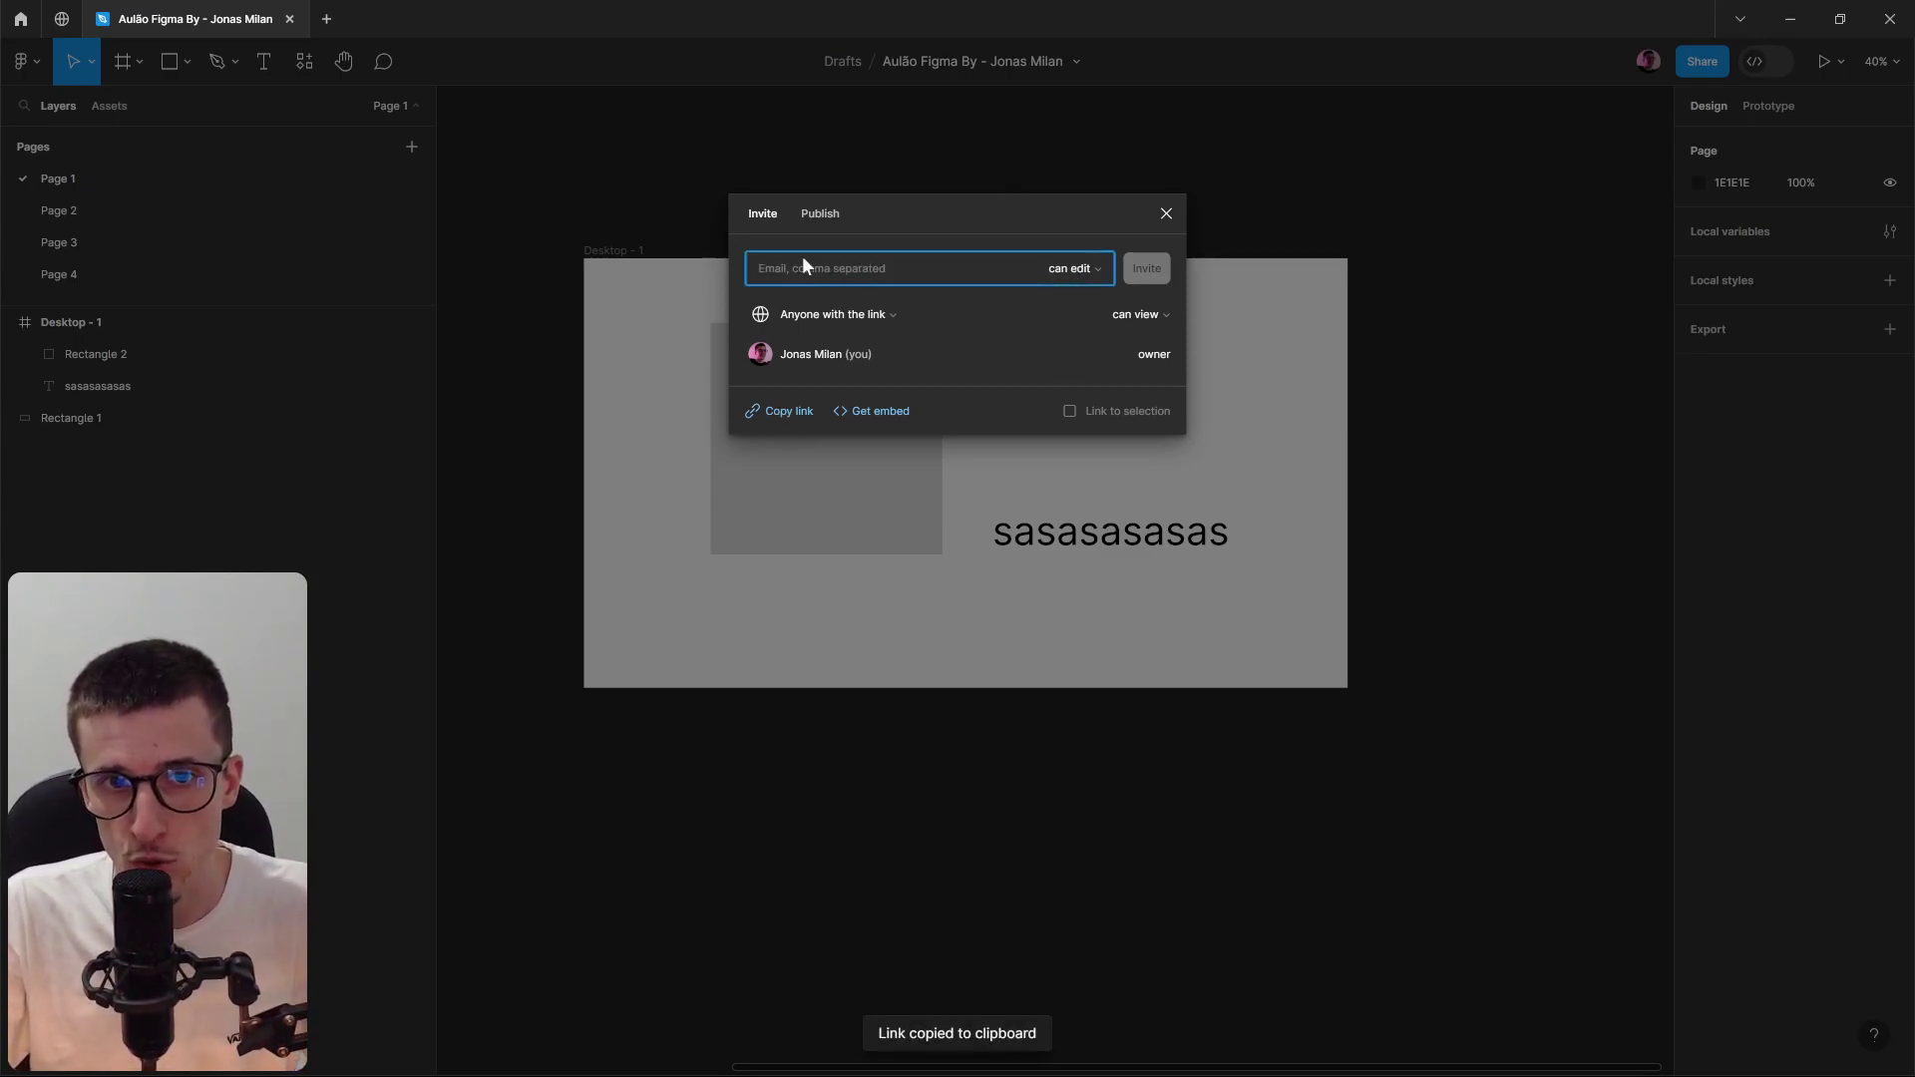
# Look at the form for publishing the file to the Community and at the permission choices for invited people.
pyautogui.click(819, 212)
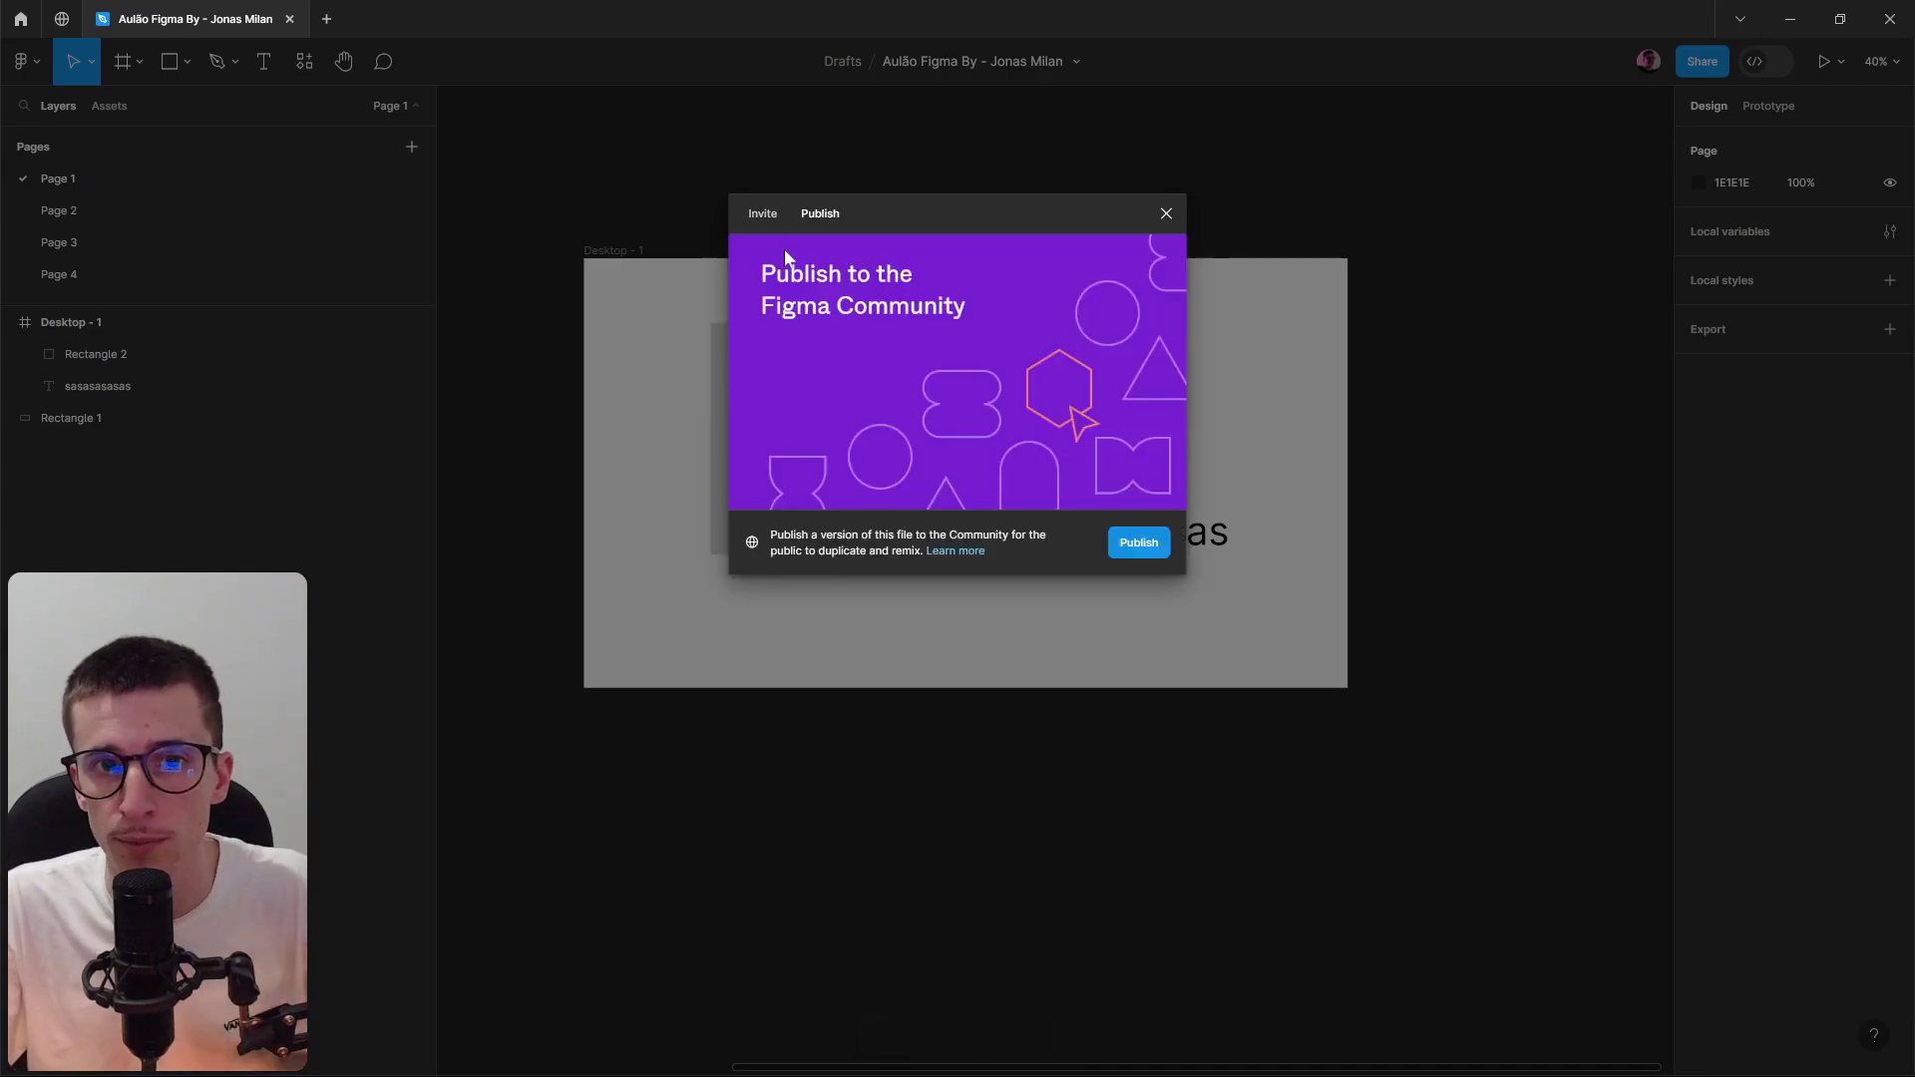
pyautogui.click(1138, 542)
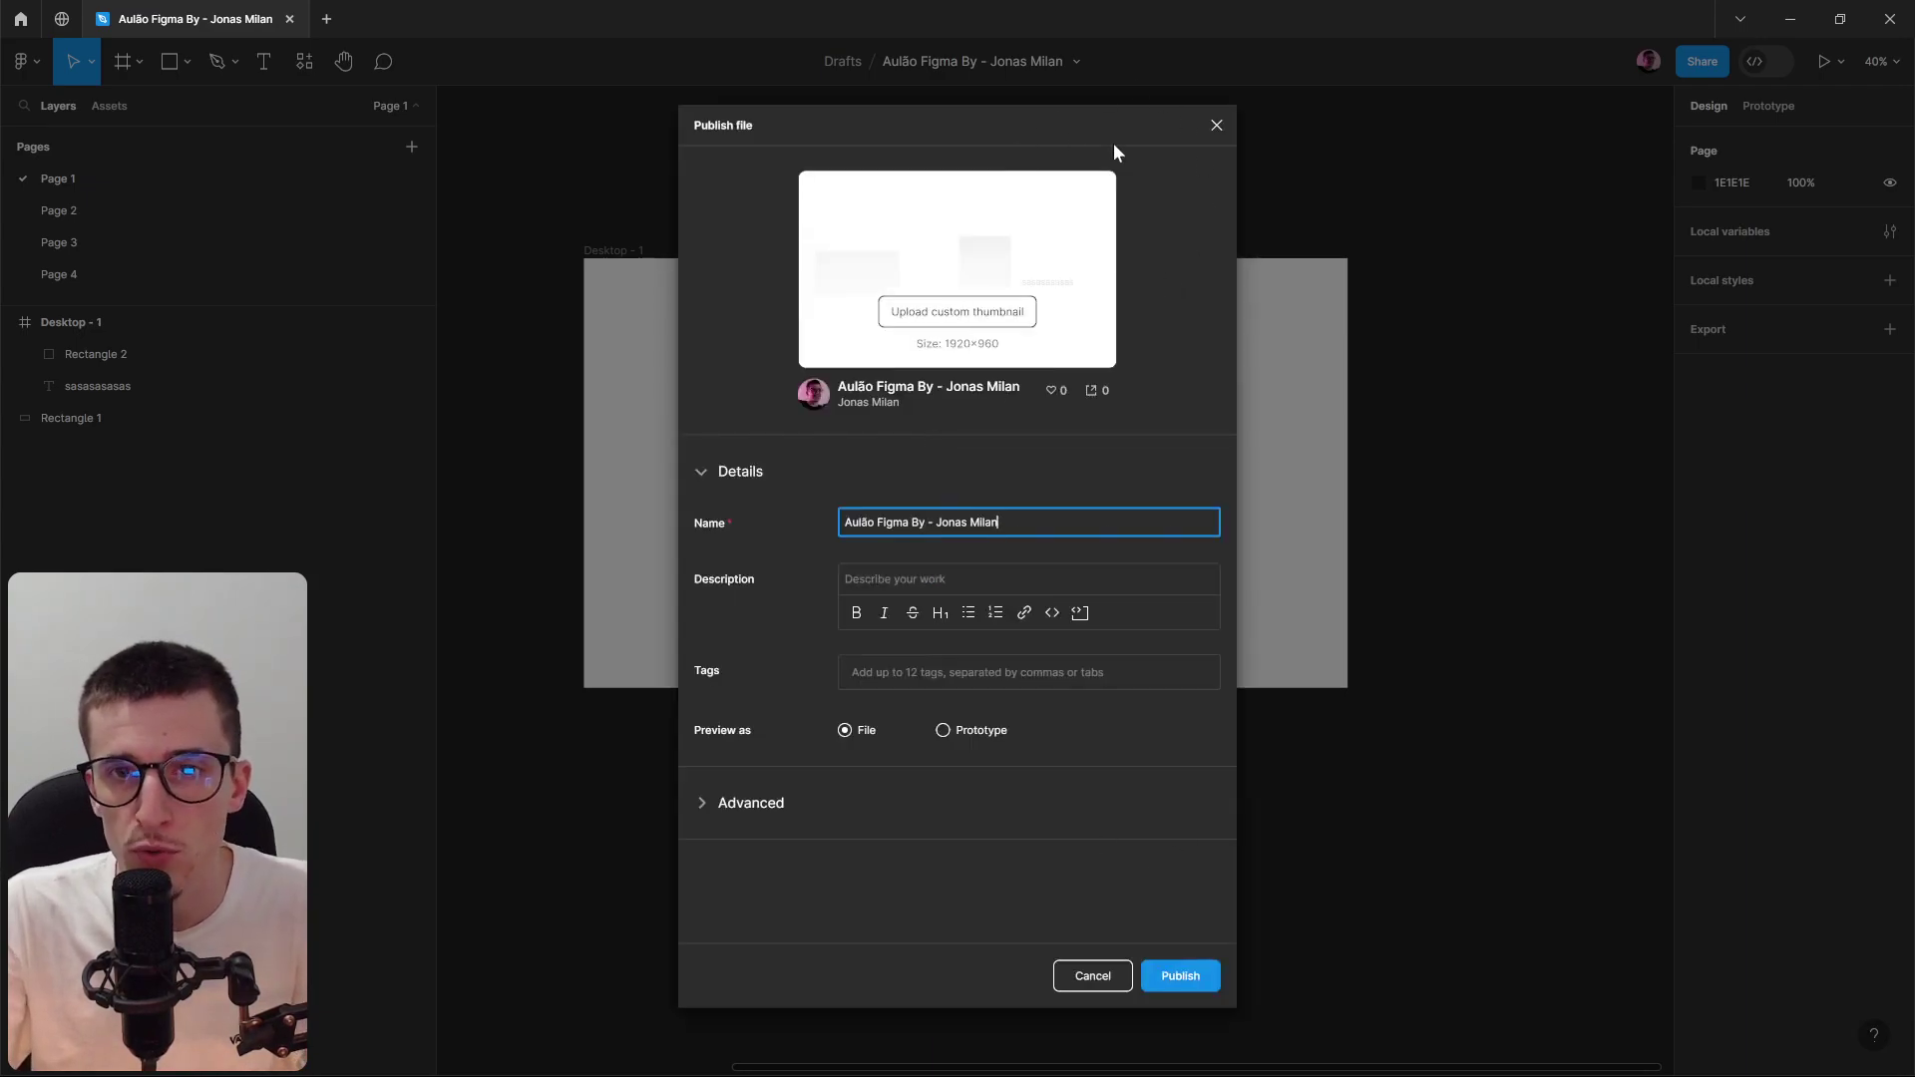
pyautogui.click(1210, 134)
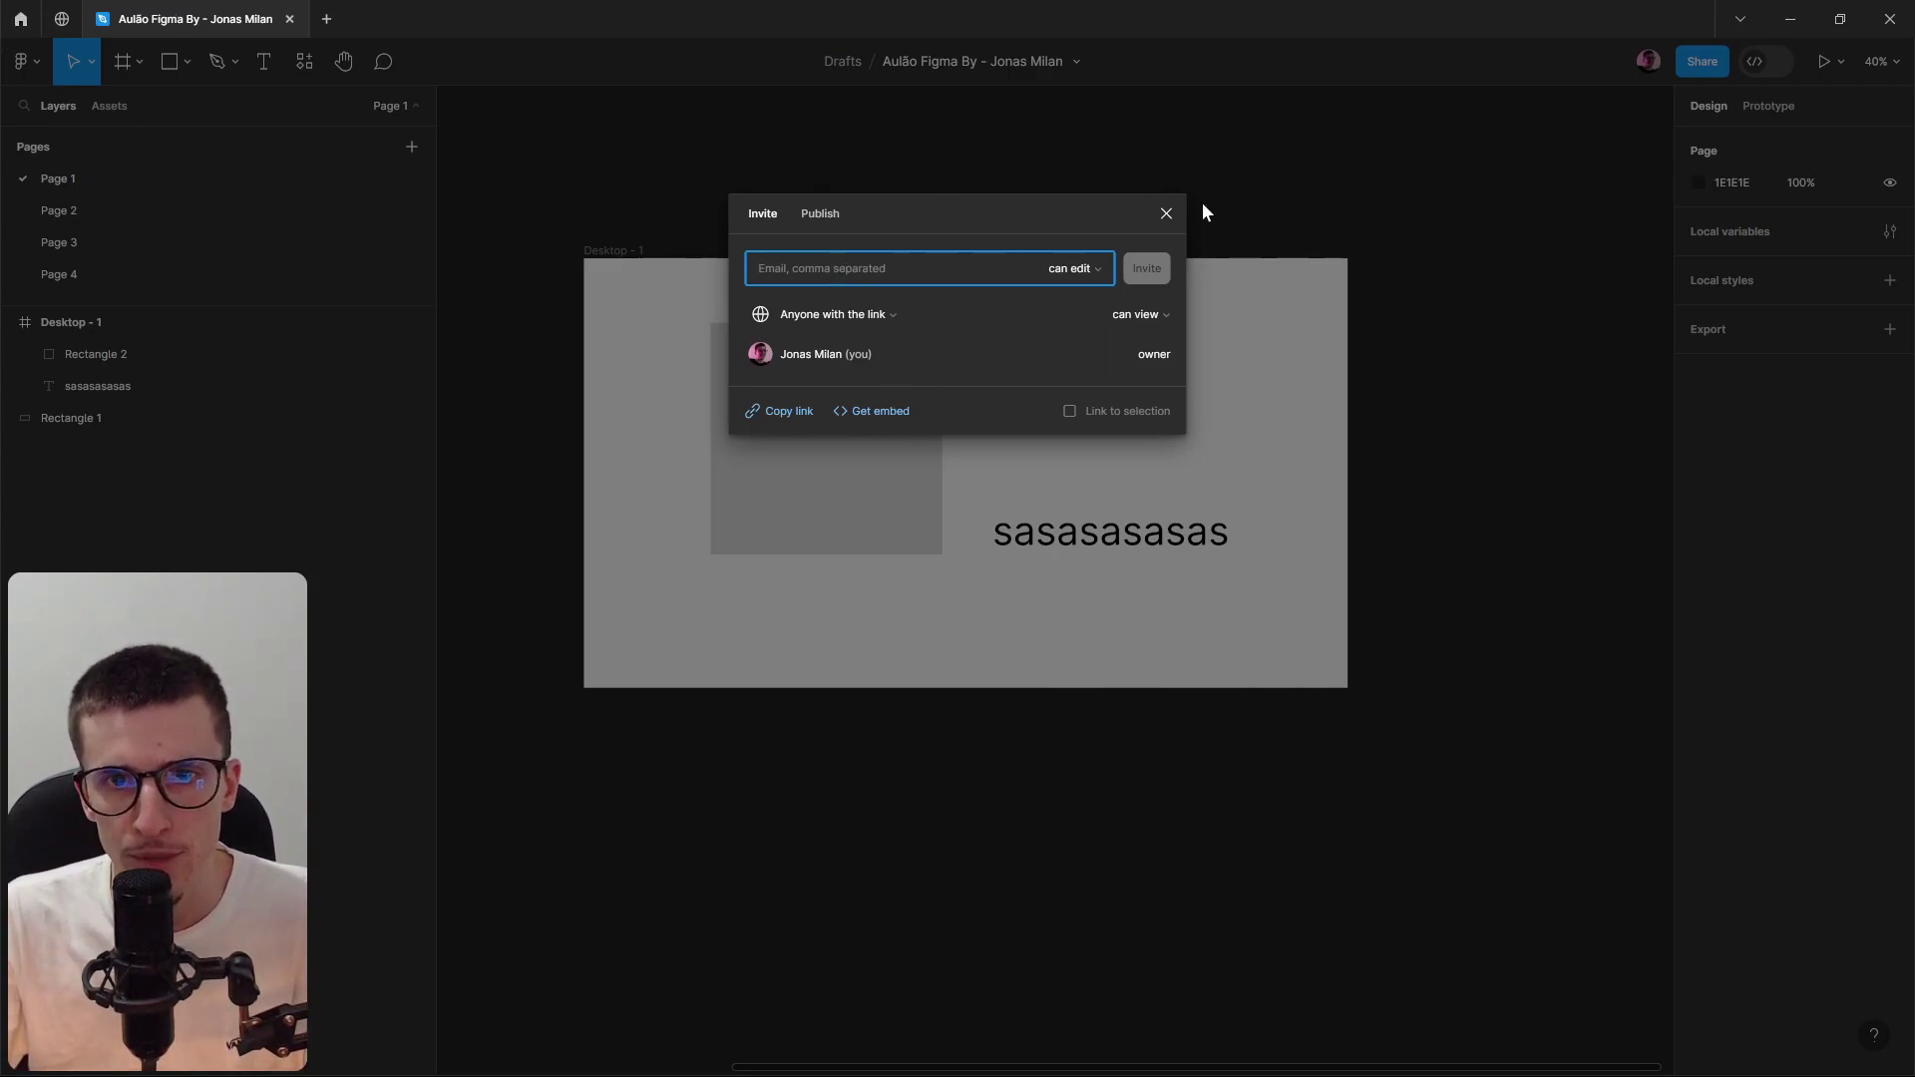
pyautogui.click(1078, 267)
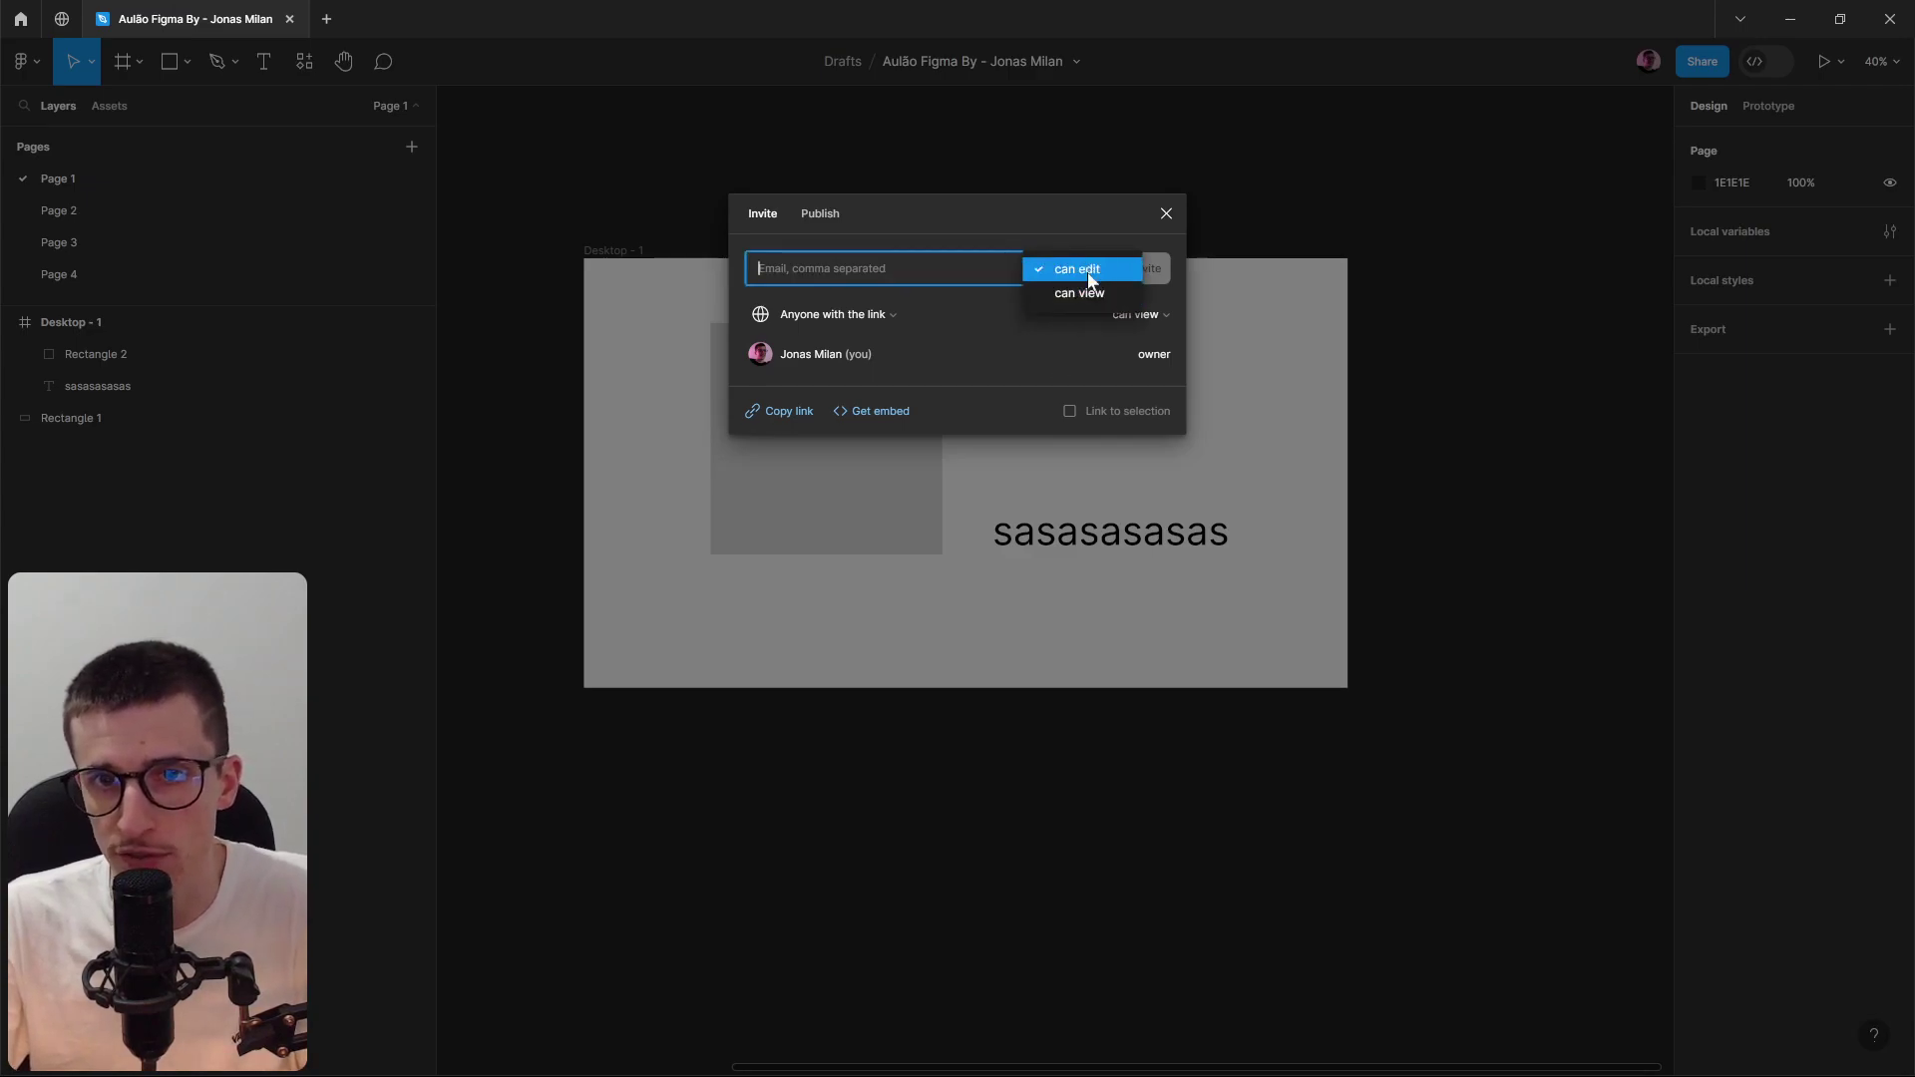
pyautogui.click(938, 333)
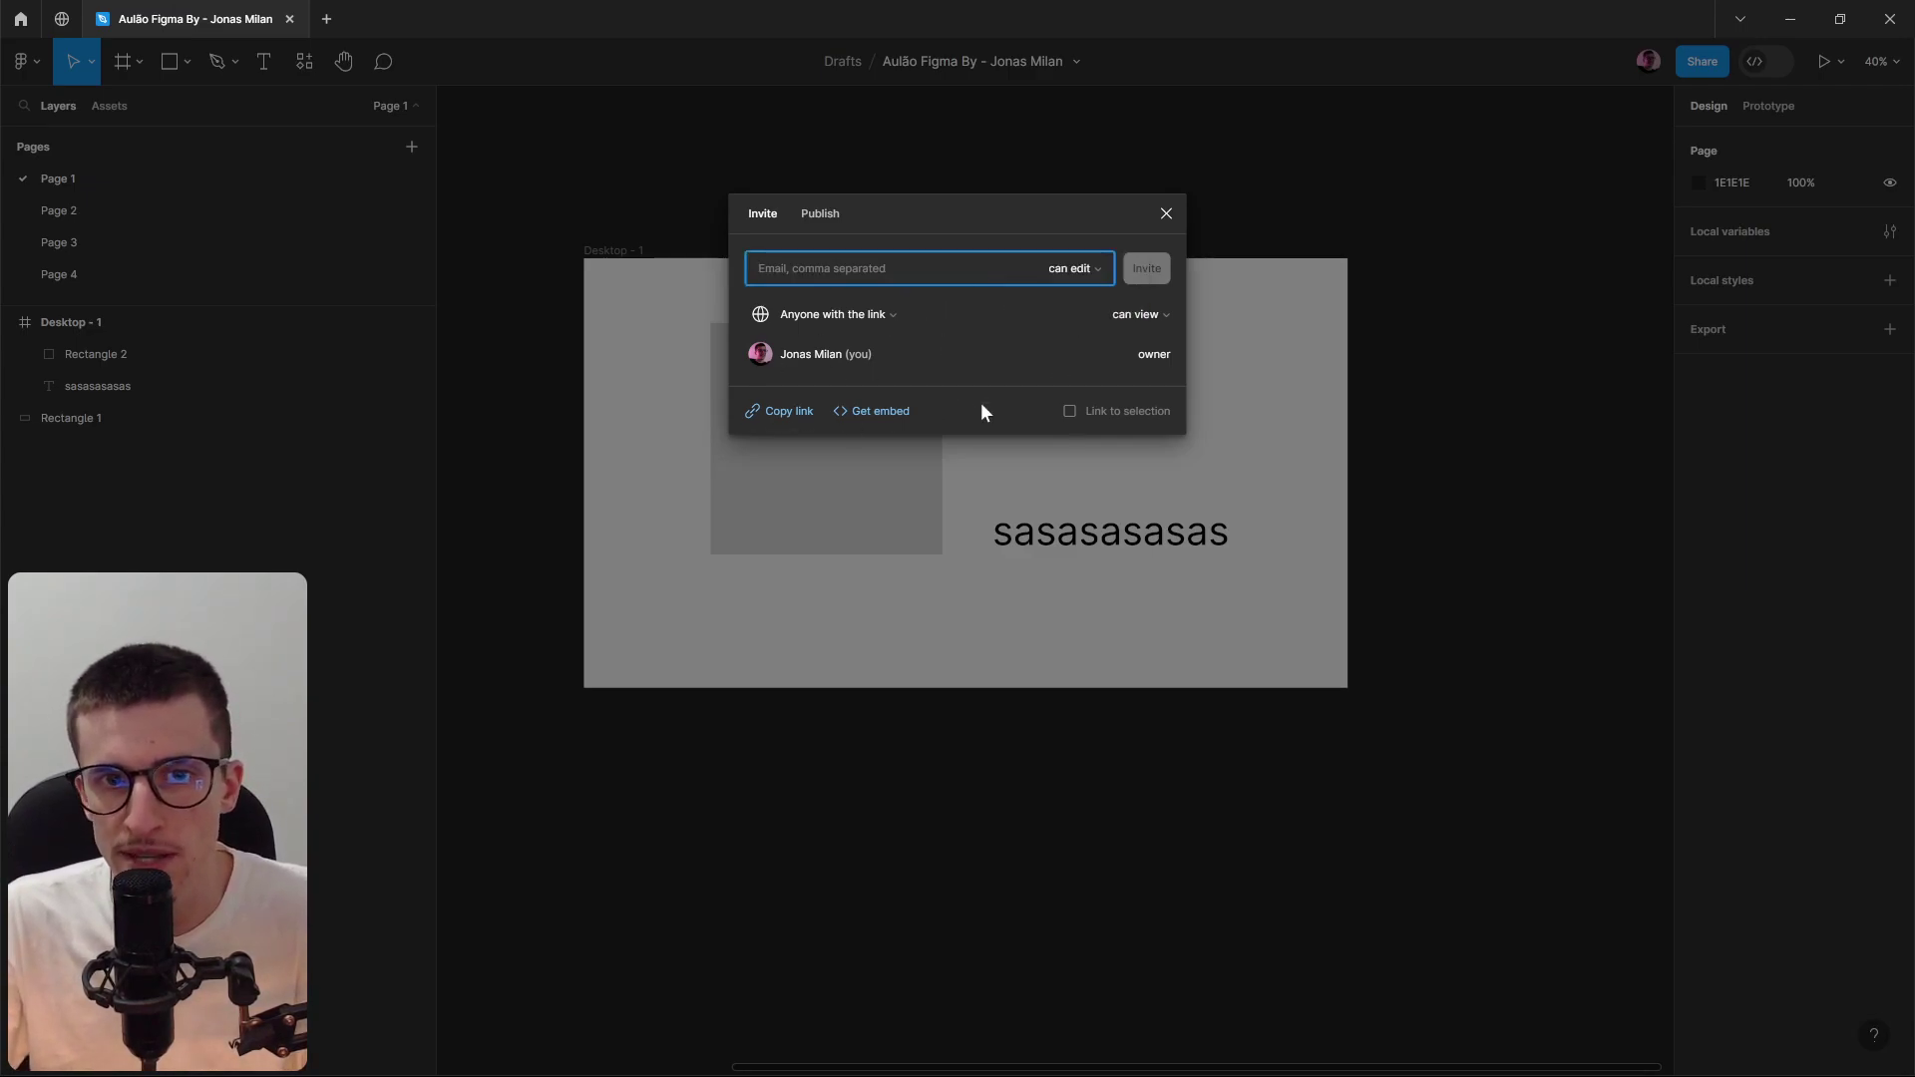
# Copy the file's share link again, switch to Google Chrome and paste the link into the address bar.
pyautogui.click(789, 413)
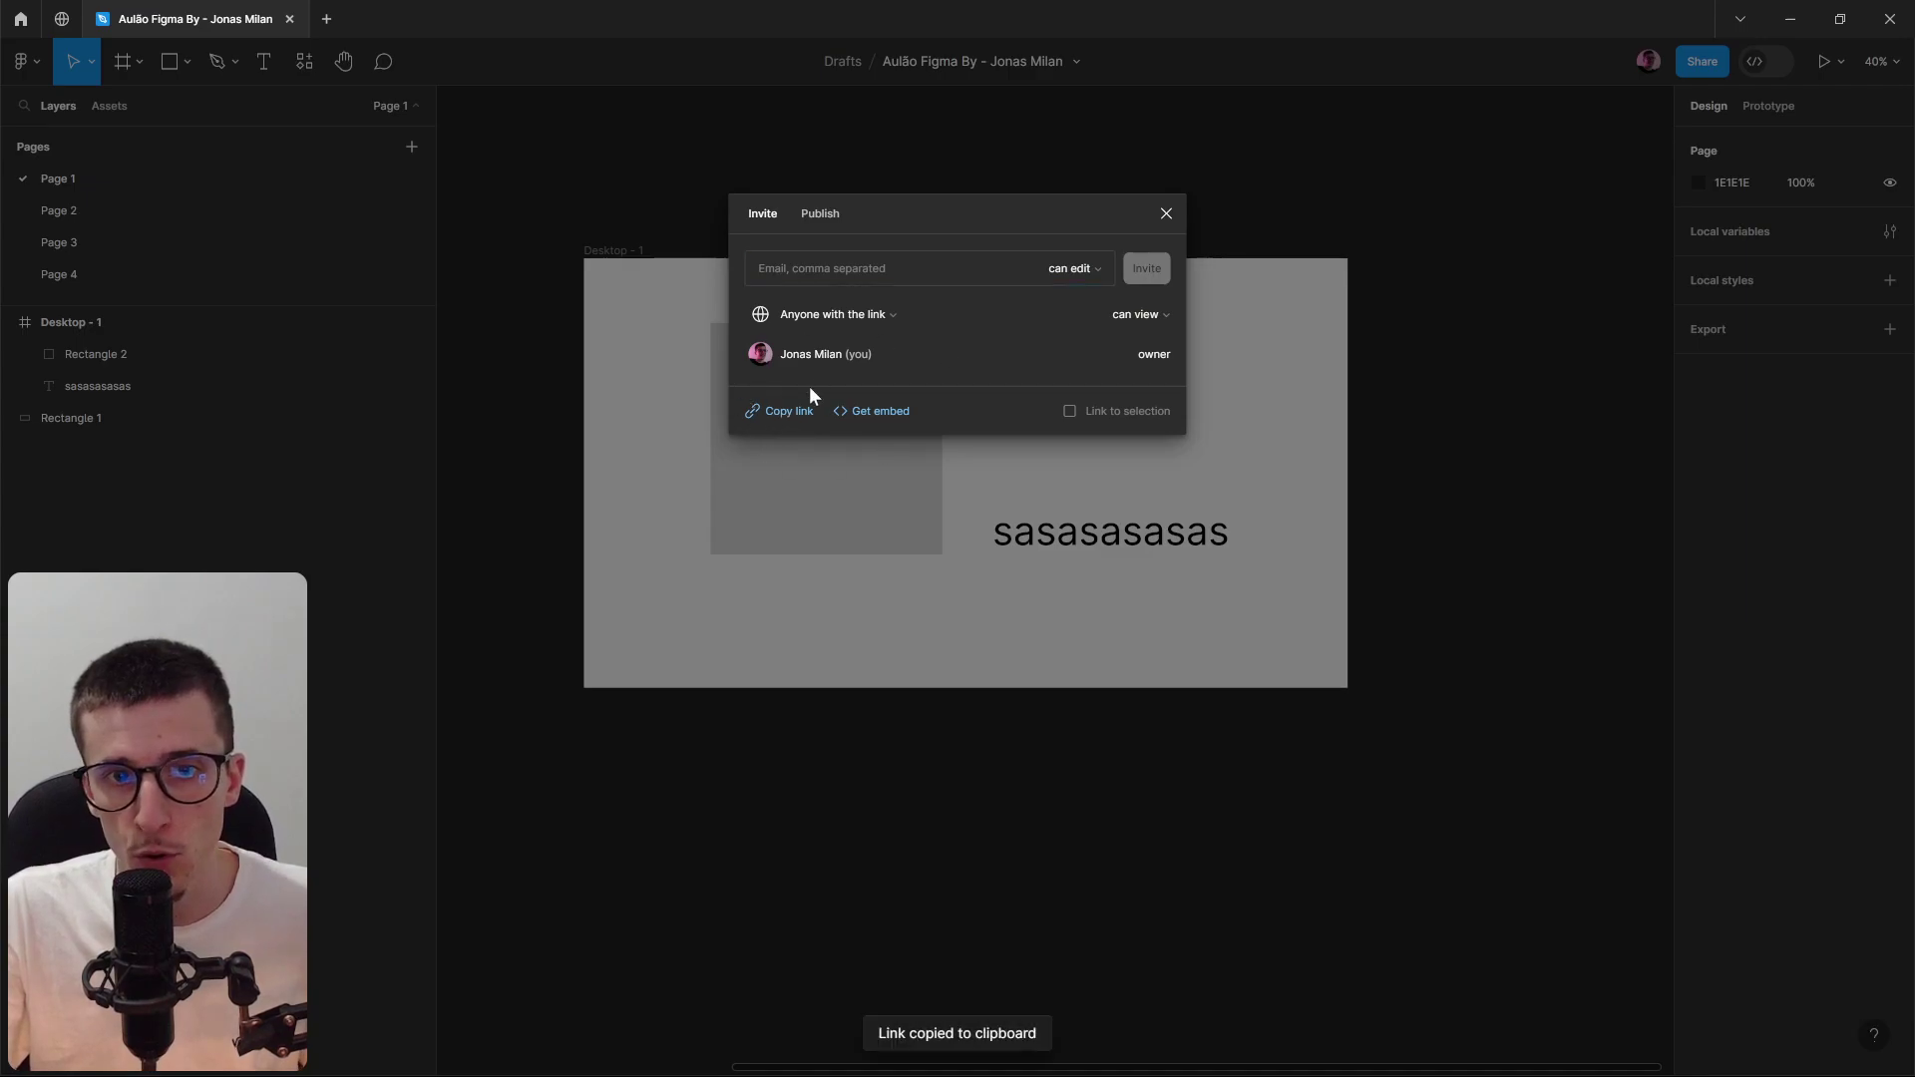
pyautogui.press('super')
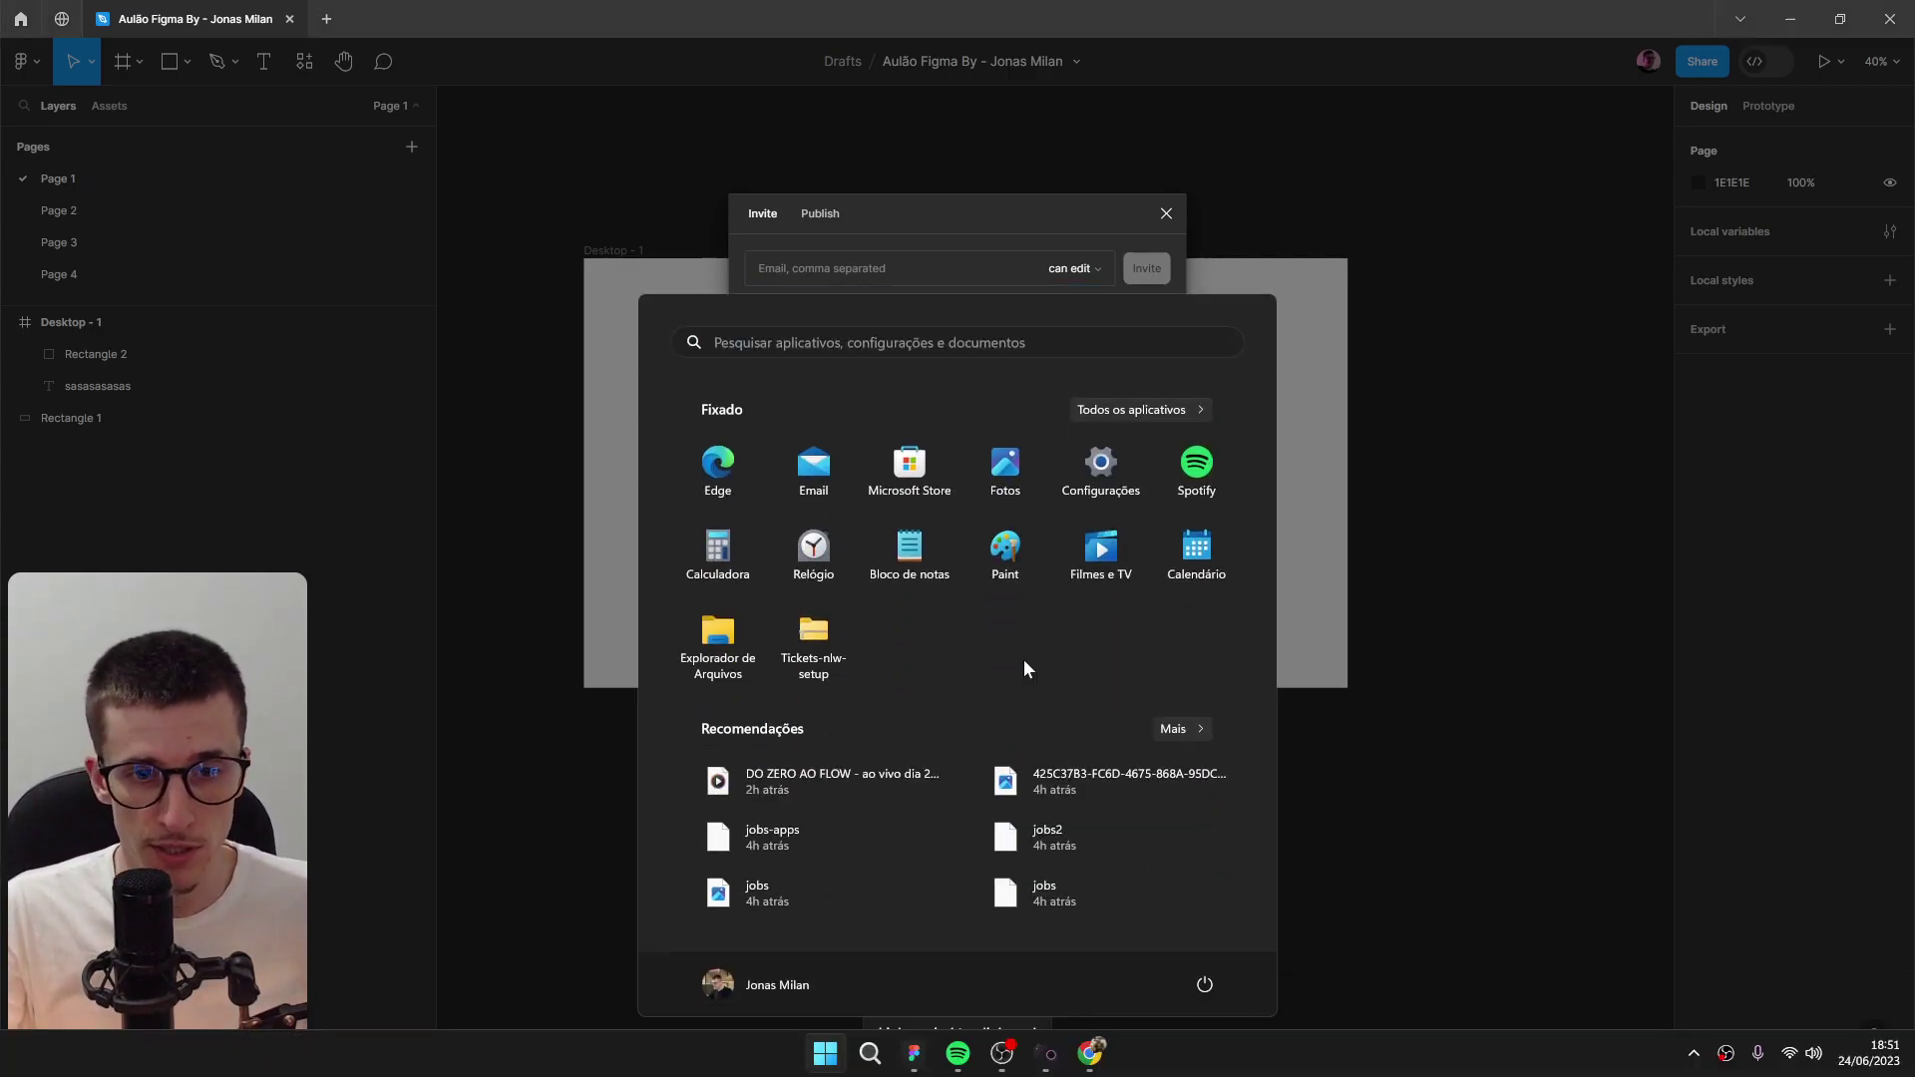
pyautogui.press('super')
pyautogui.press('super')
pyautogui.write('goo')
pyautogui.press('Return')
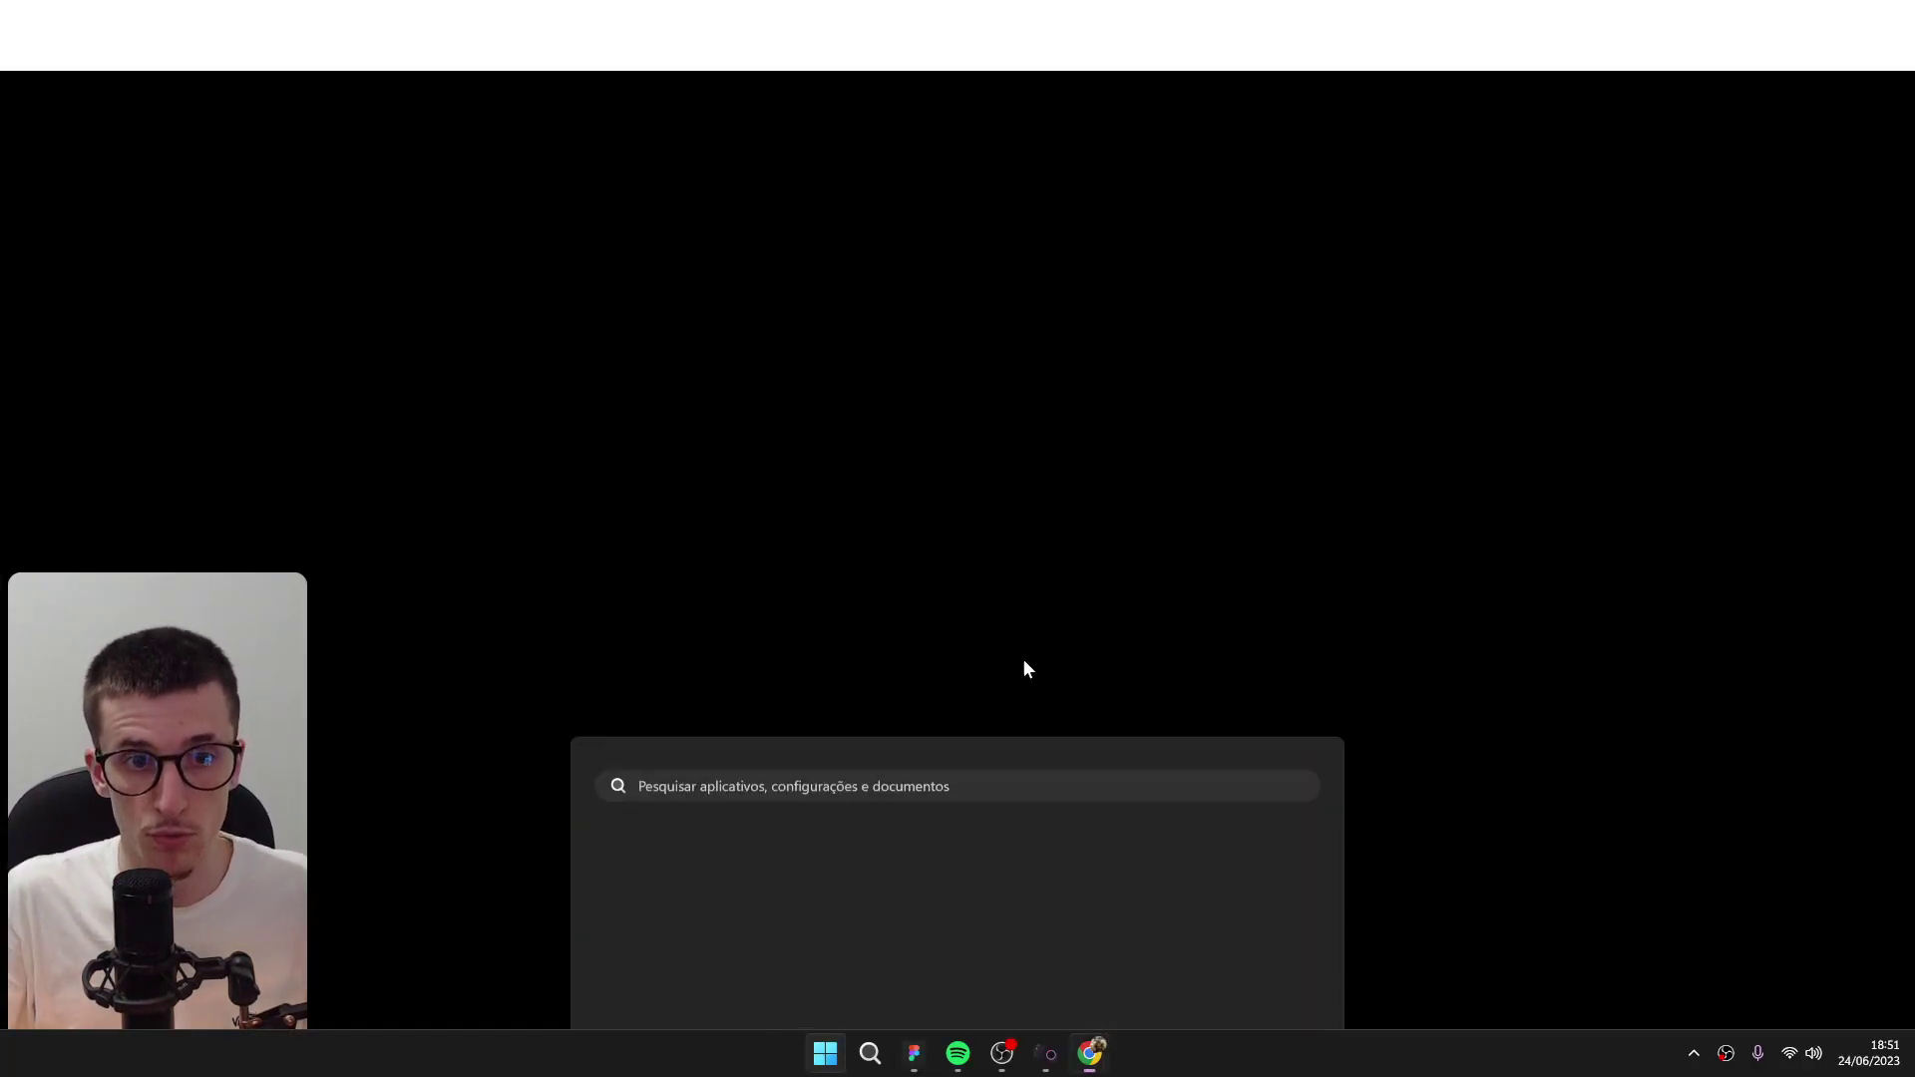
pyautogui.hotkey('ctrl', 'v')
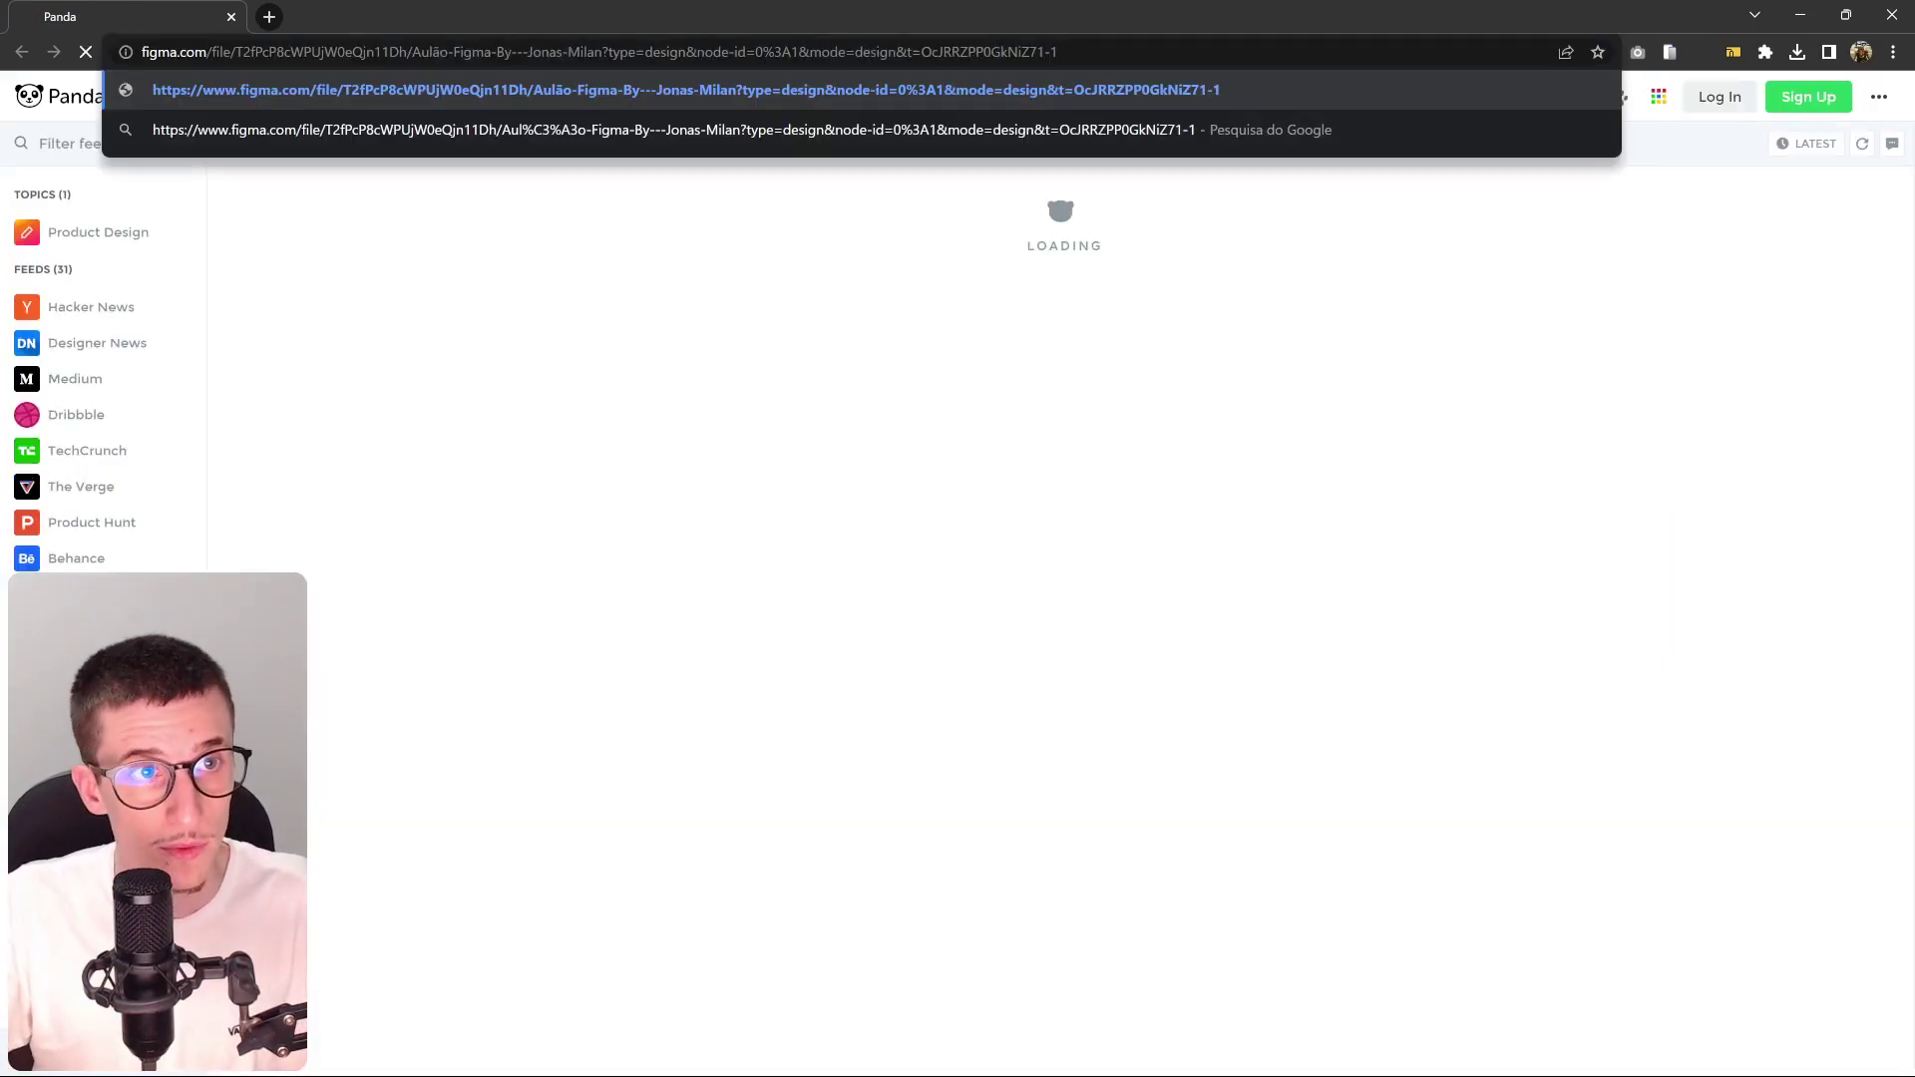
# Load the pasted share link to view the file, close the desktop app's sharing settings, and close the file's browser tab.
pyautogui.press('Return')
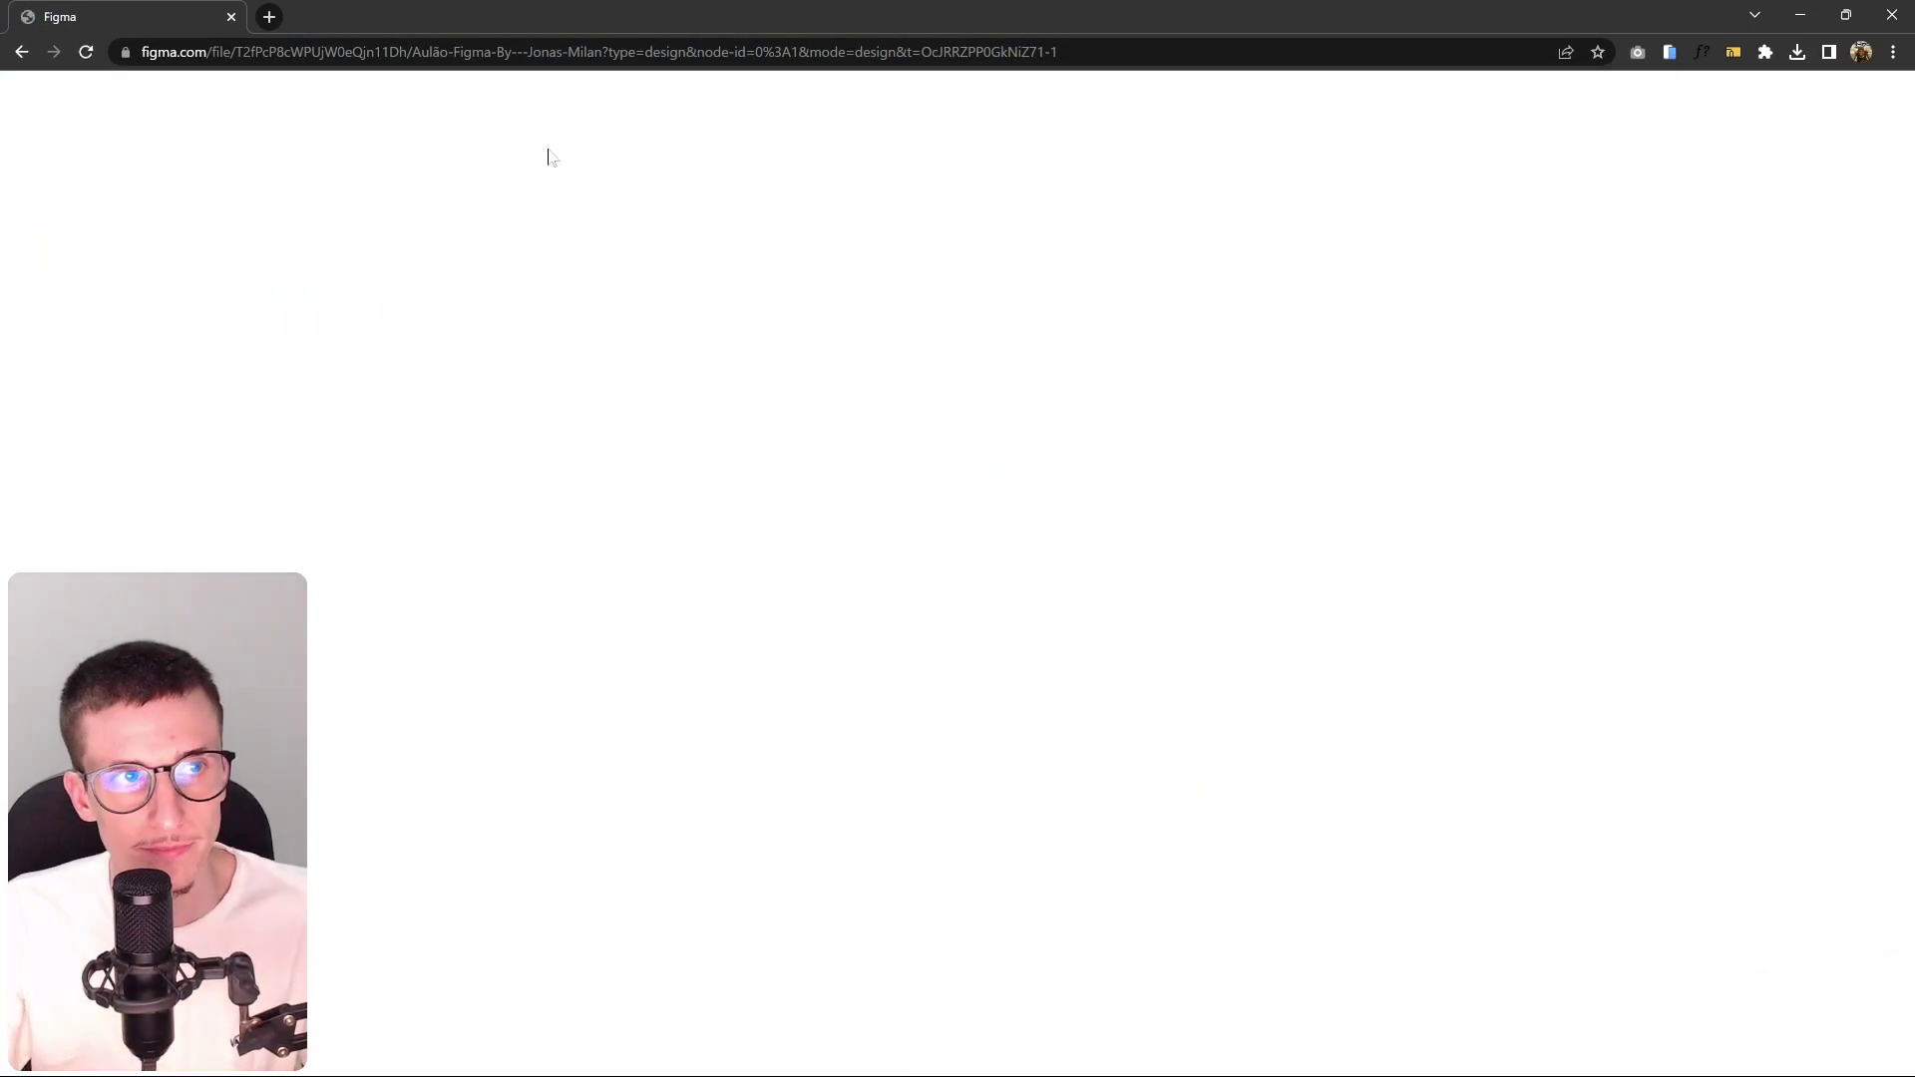
pyautogui.click(911, 469)
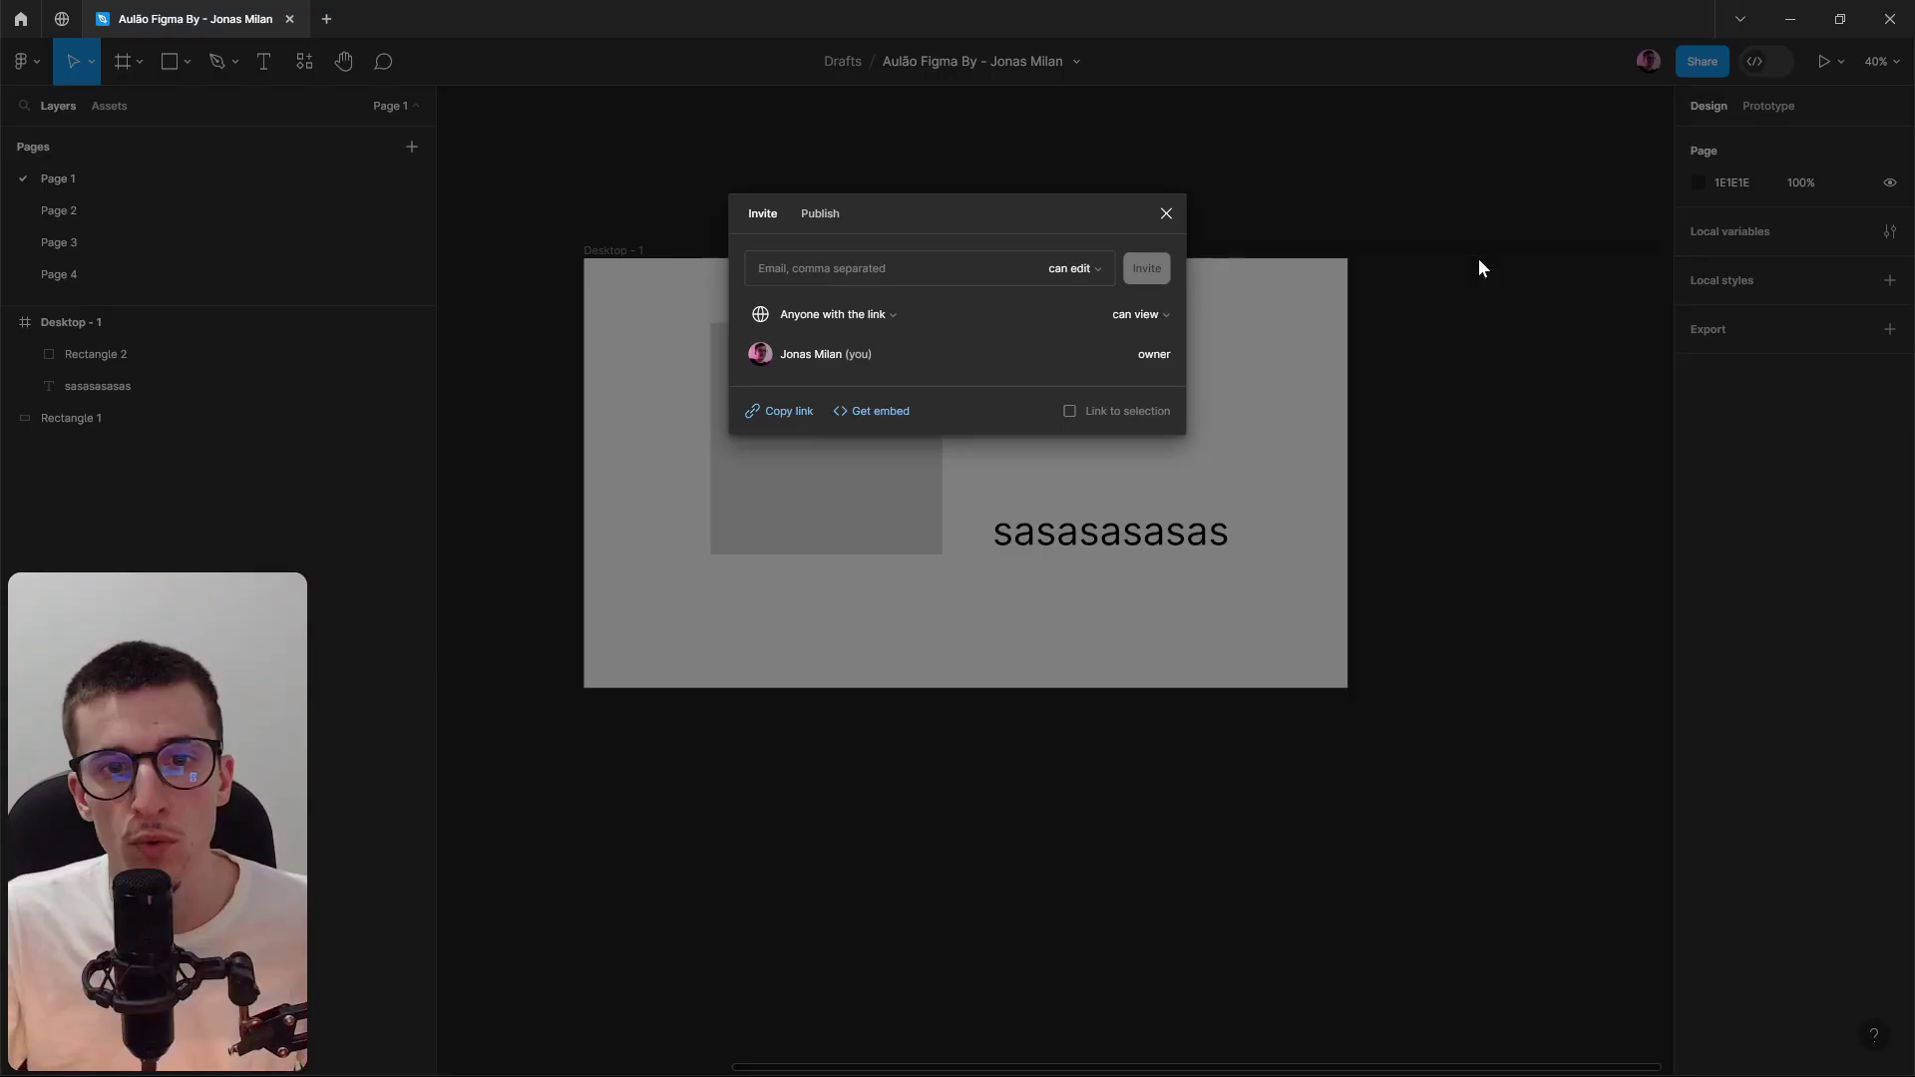
pyautogui.click(1165, 213)
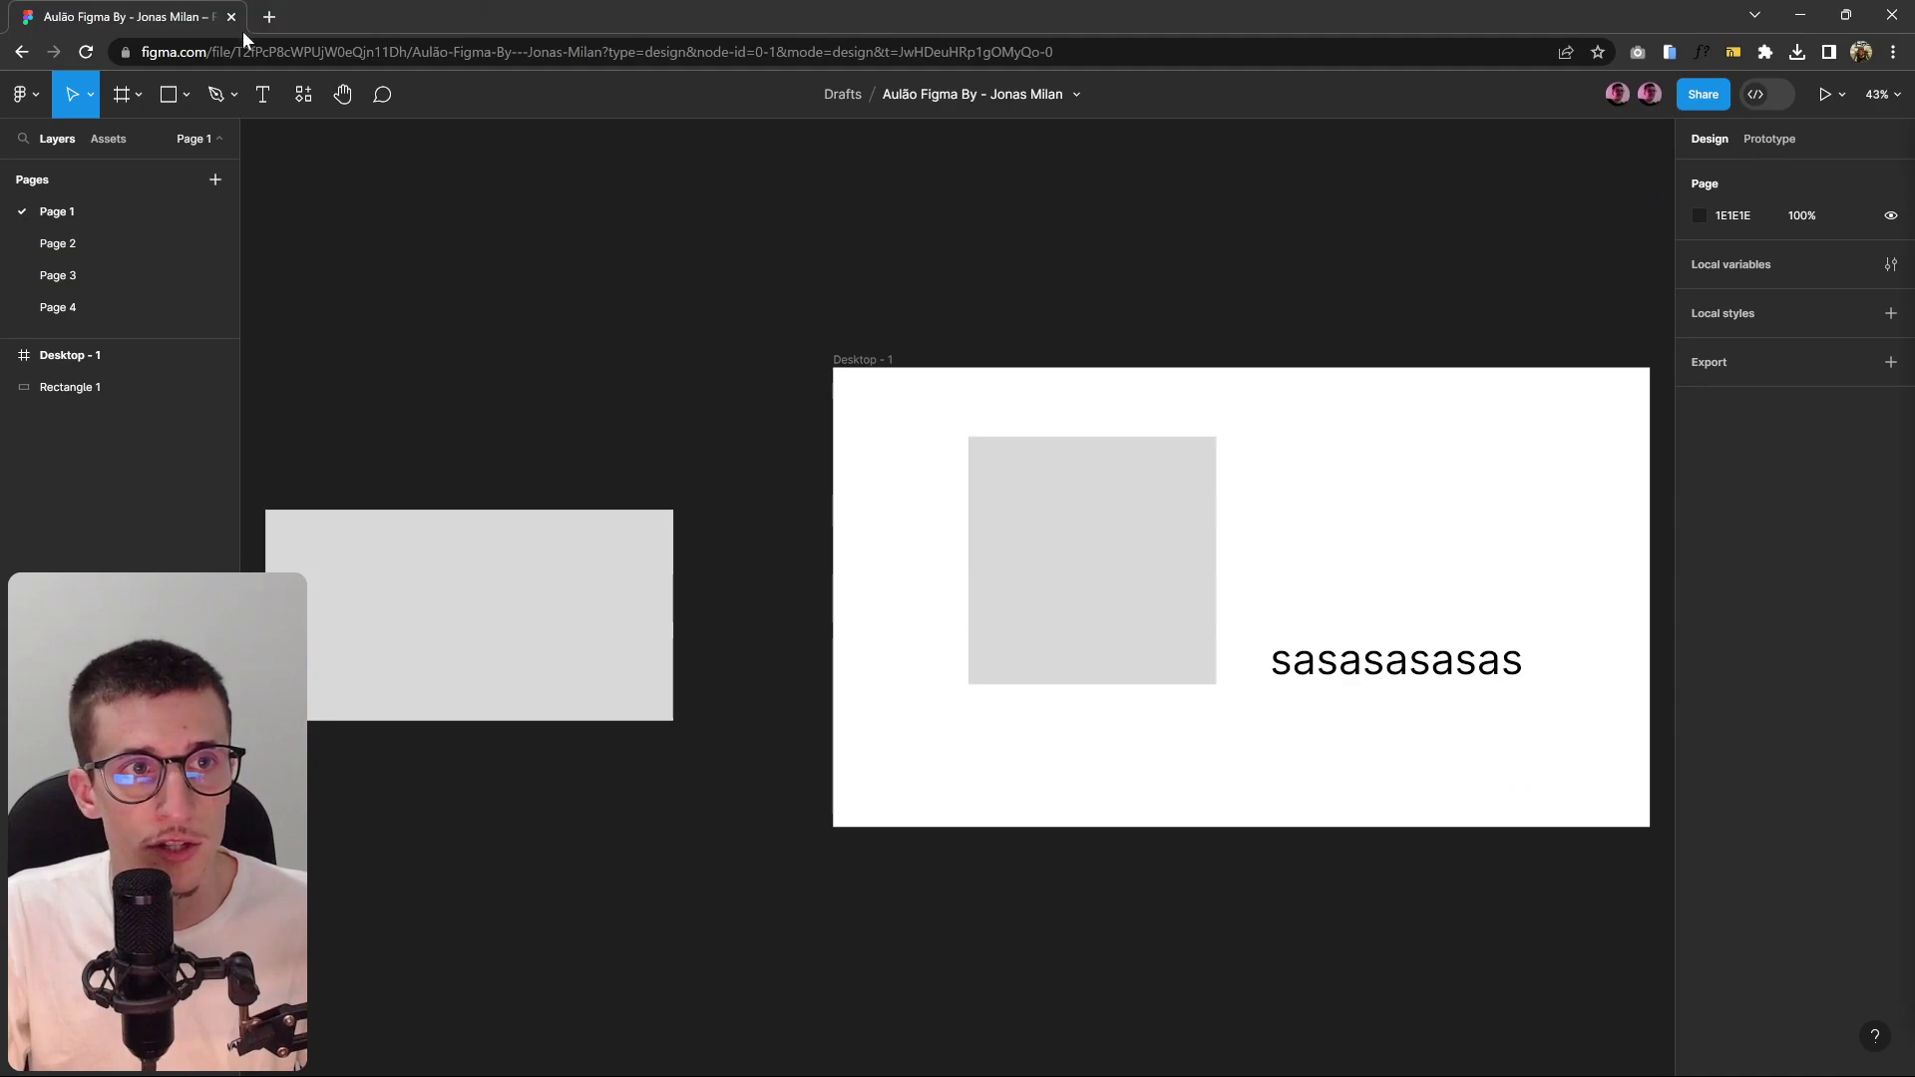
pyautogui.click(230, 17)
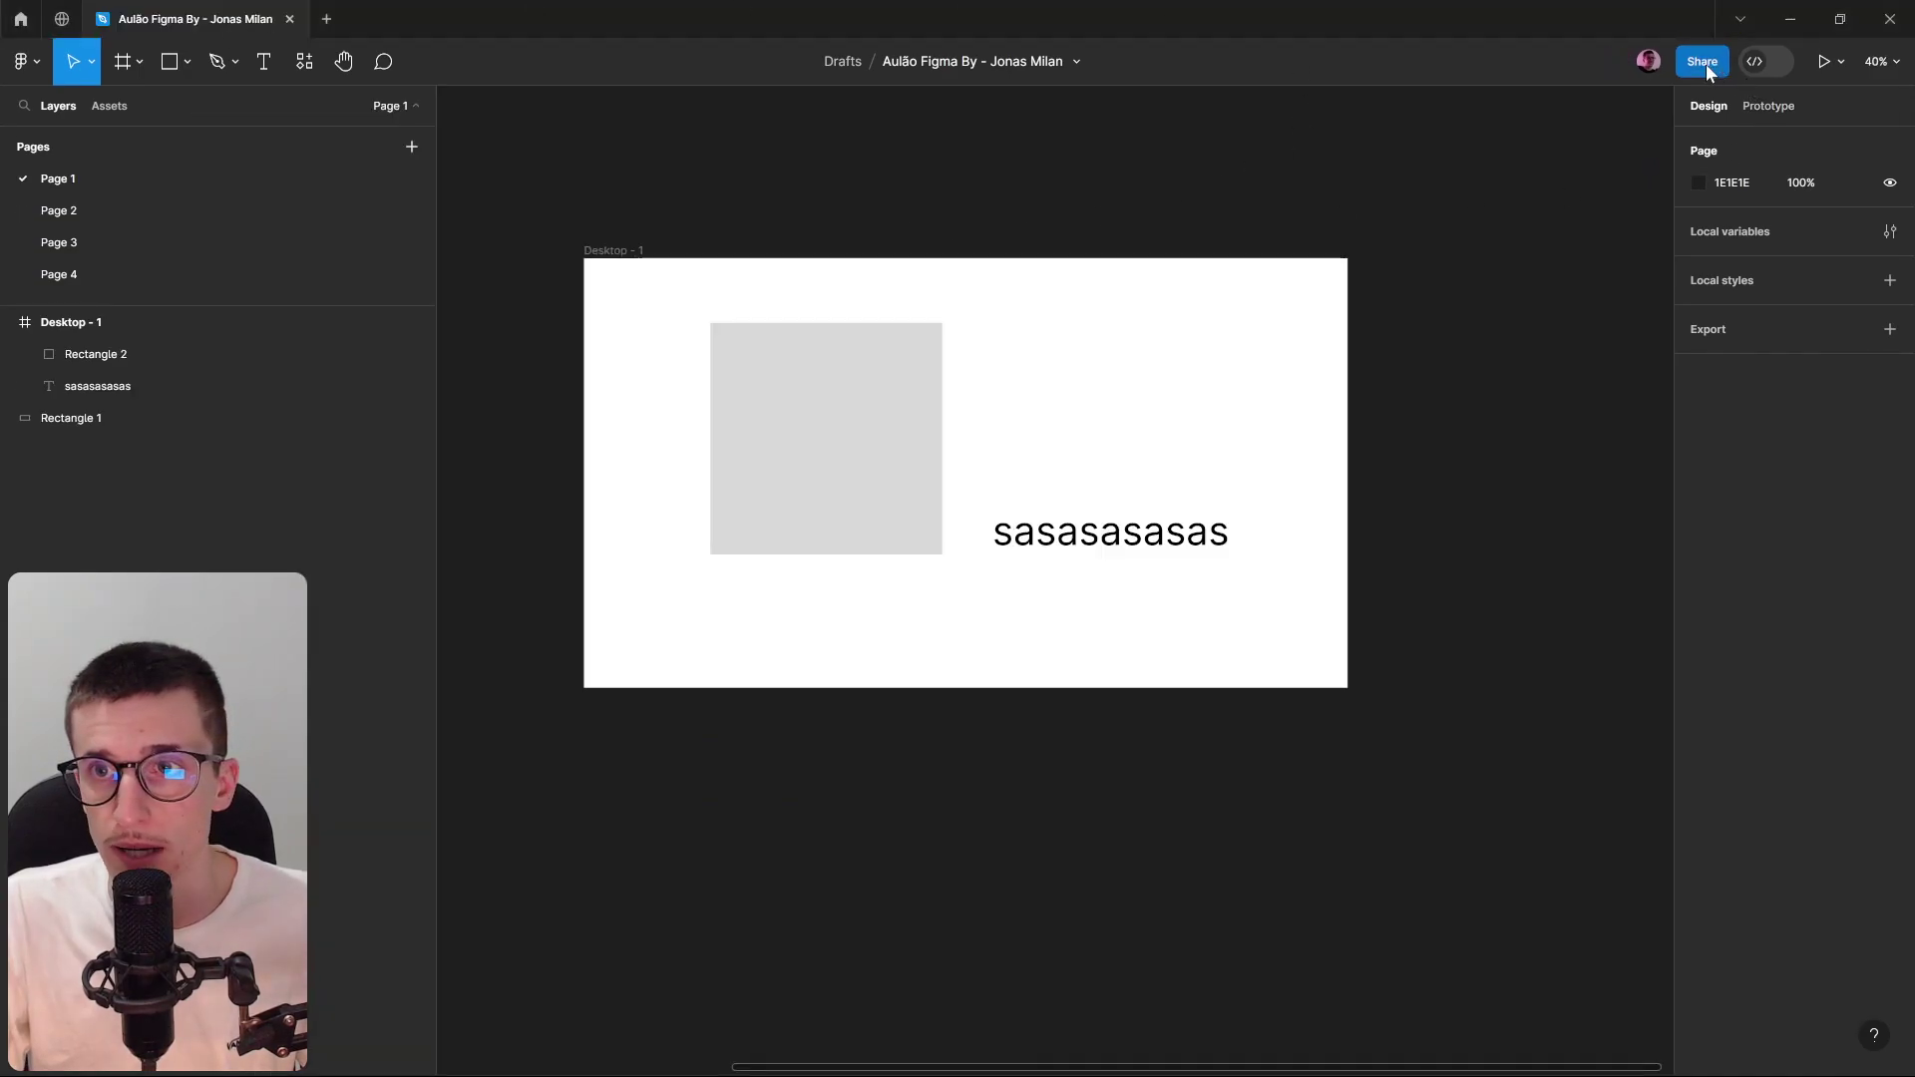
# Set the invitation permission to "can view" in the file's sharing settings and copy the share link.
pyautogui.click(1702, 62)
pyautogui.click(1069, 268)
pyautogui.click(1079, 301)
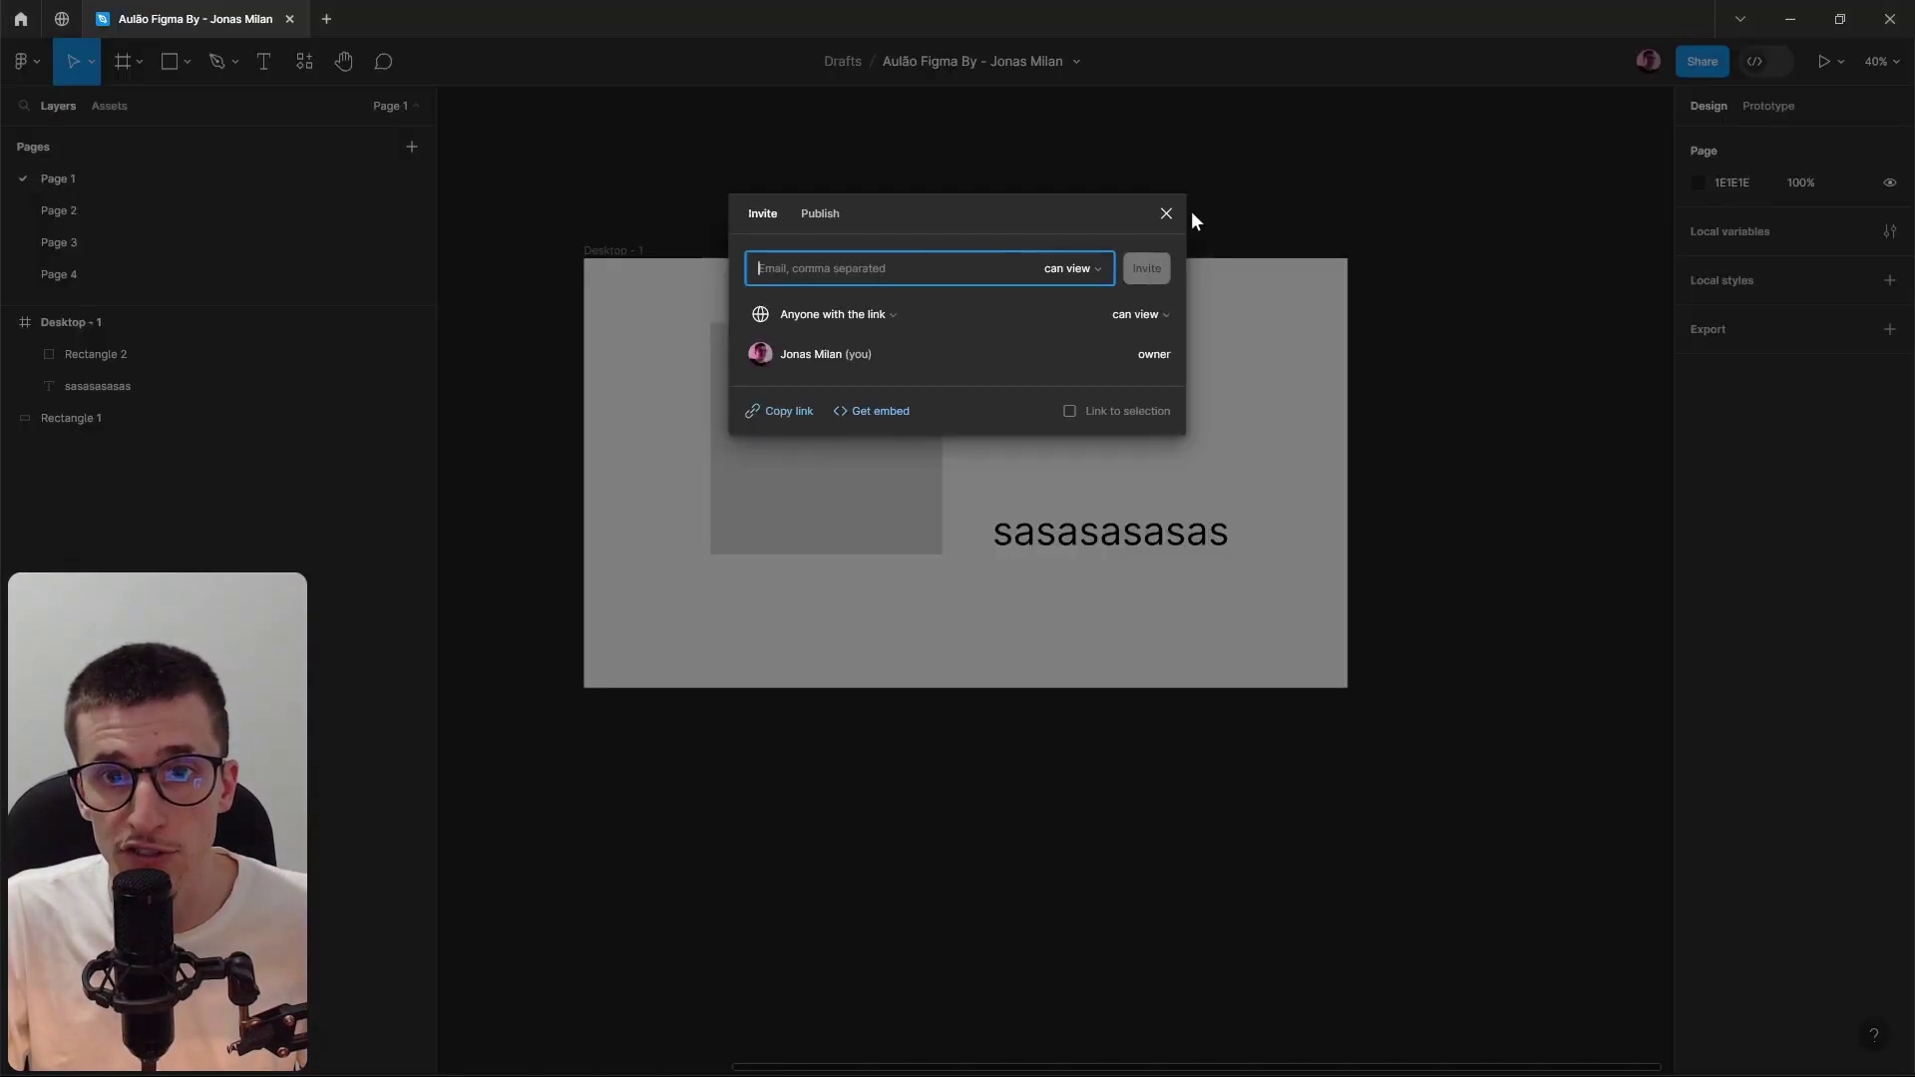
pyautogui.click(804, 411)
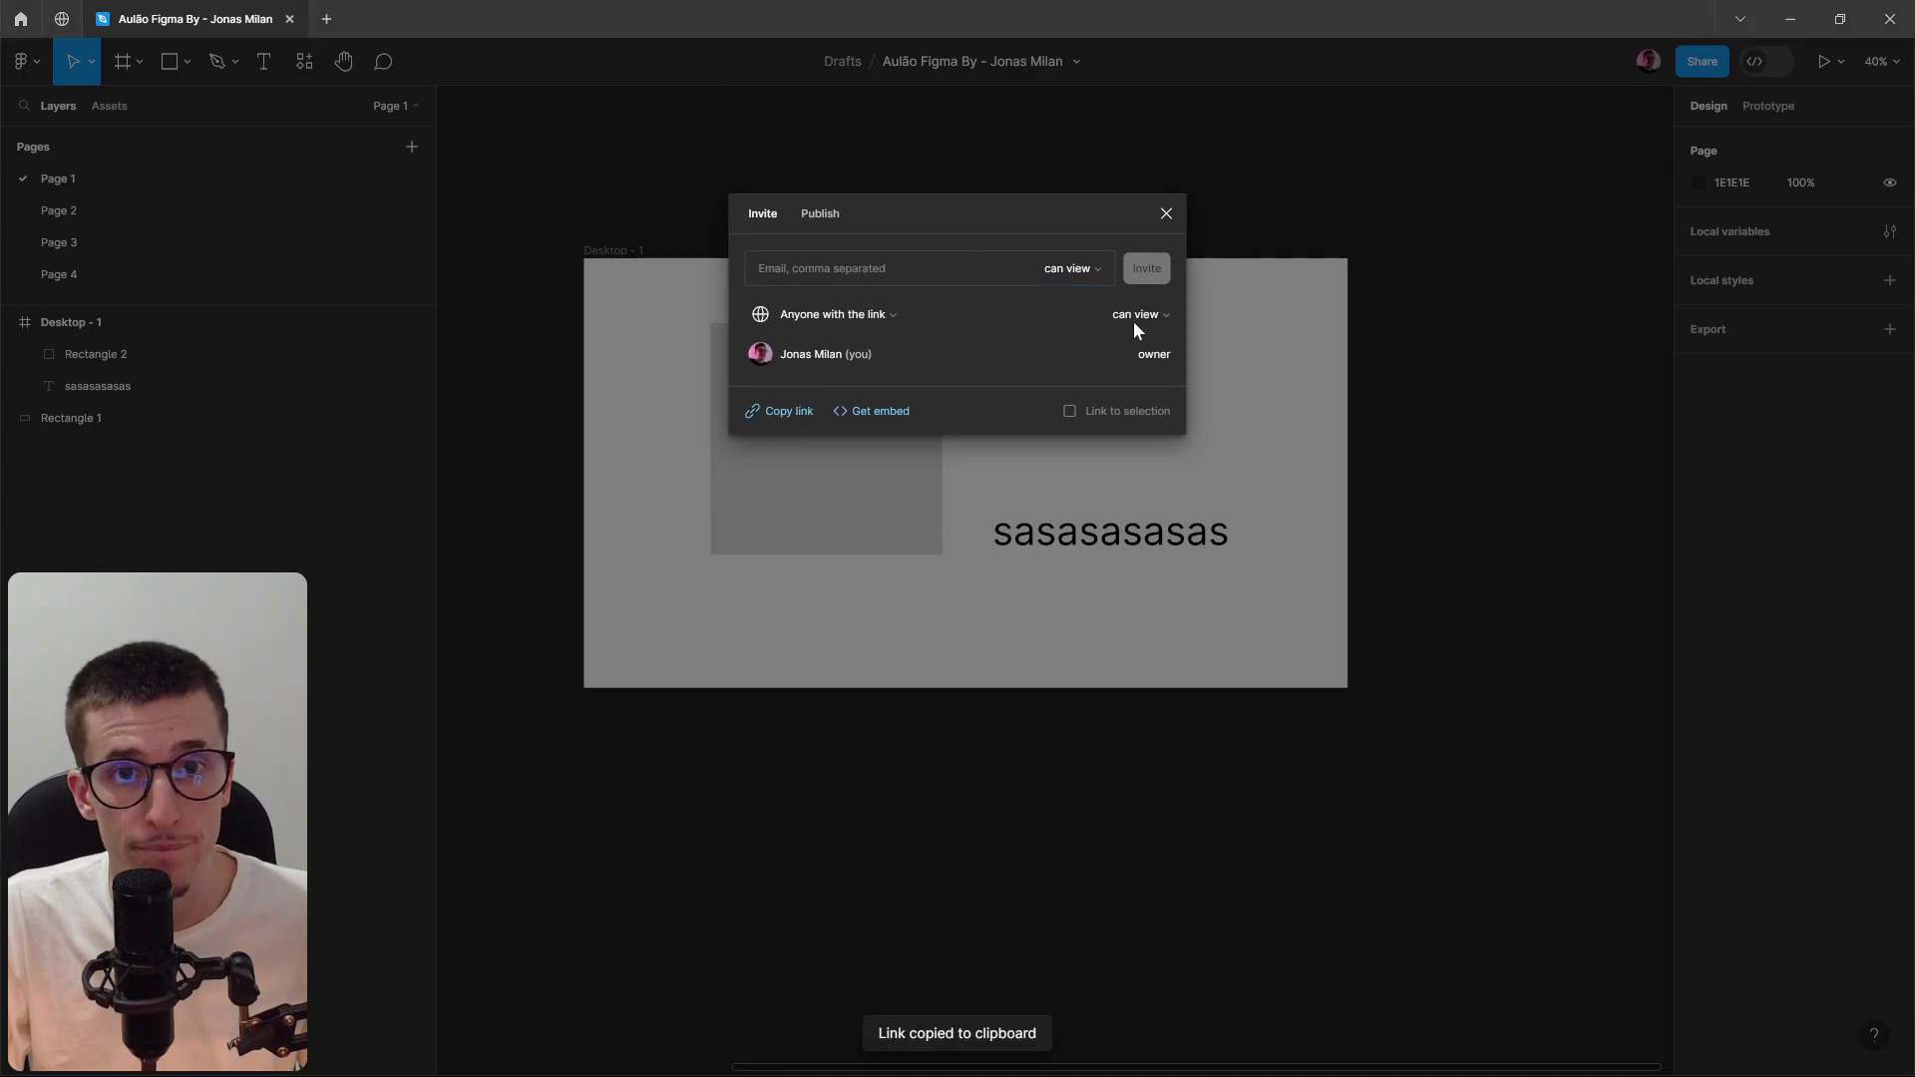
# Switch to Google Chrome, open the copied link in a new incognito window and look at the file as a logged-out visitor.
pyautogui.hotkey('alt', 'Tab')
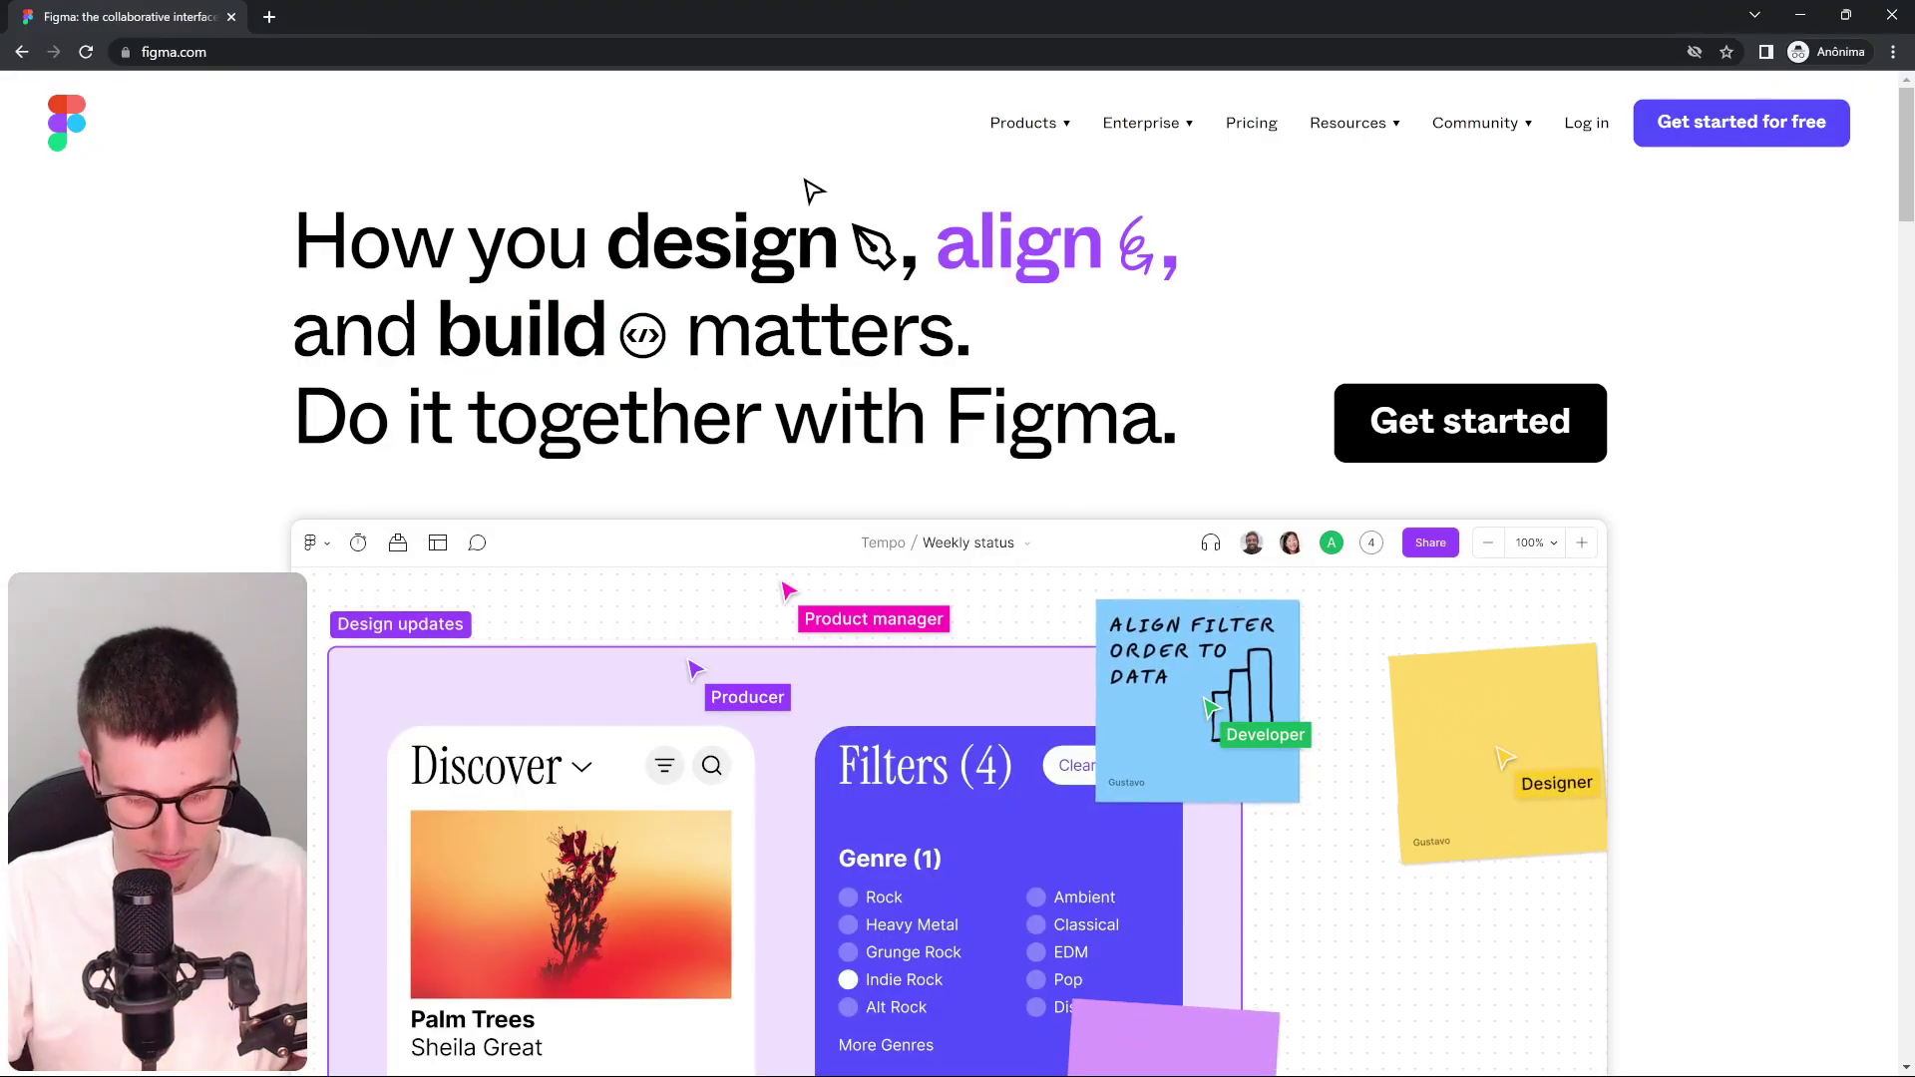
pyautogui.hotkey('ctrl', 'shift', 'n')
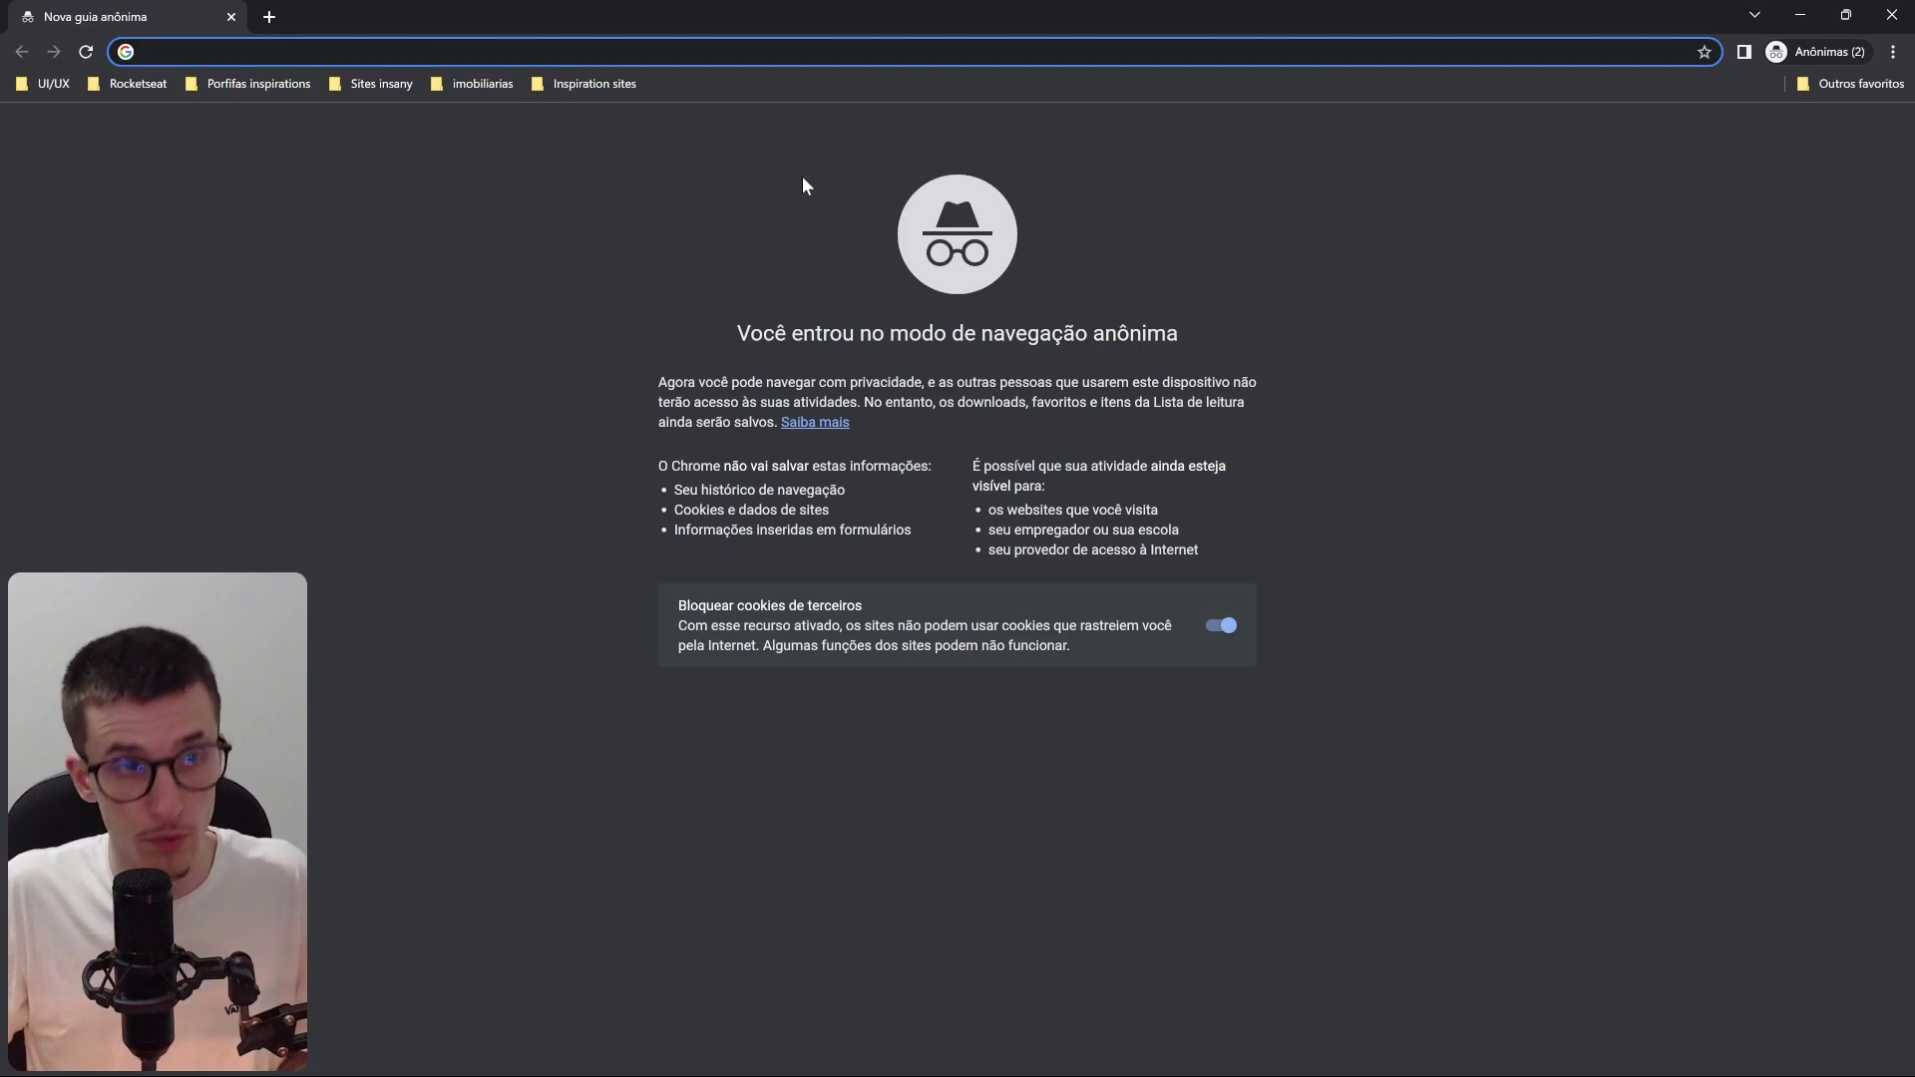
pyautogui.hotkey('ctrl', 'v')
pyautogui.press('Return')
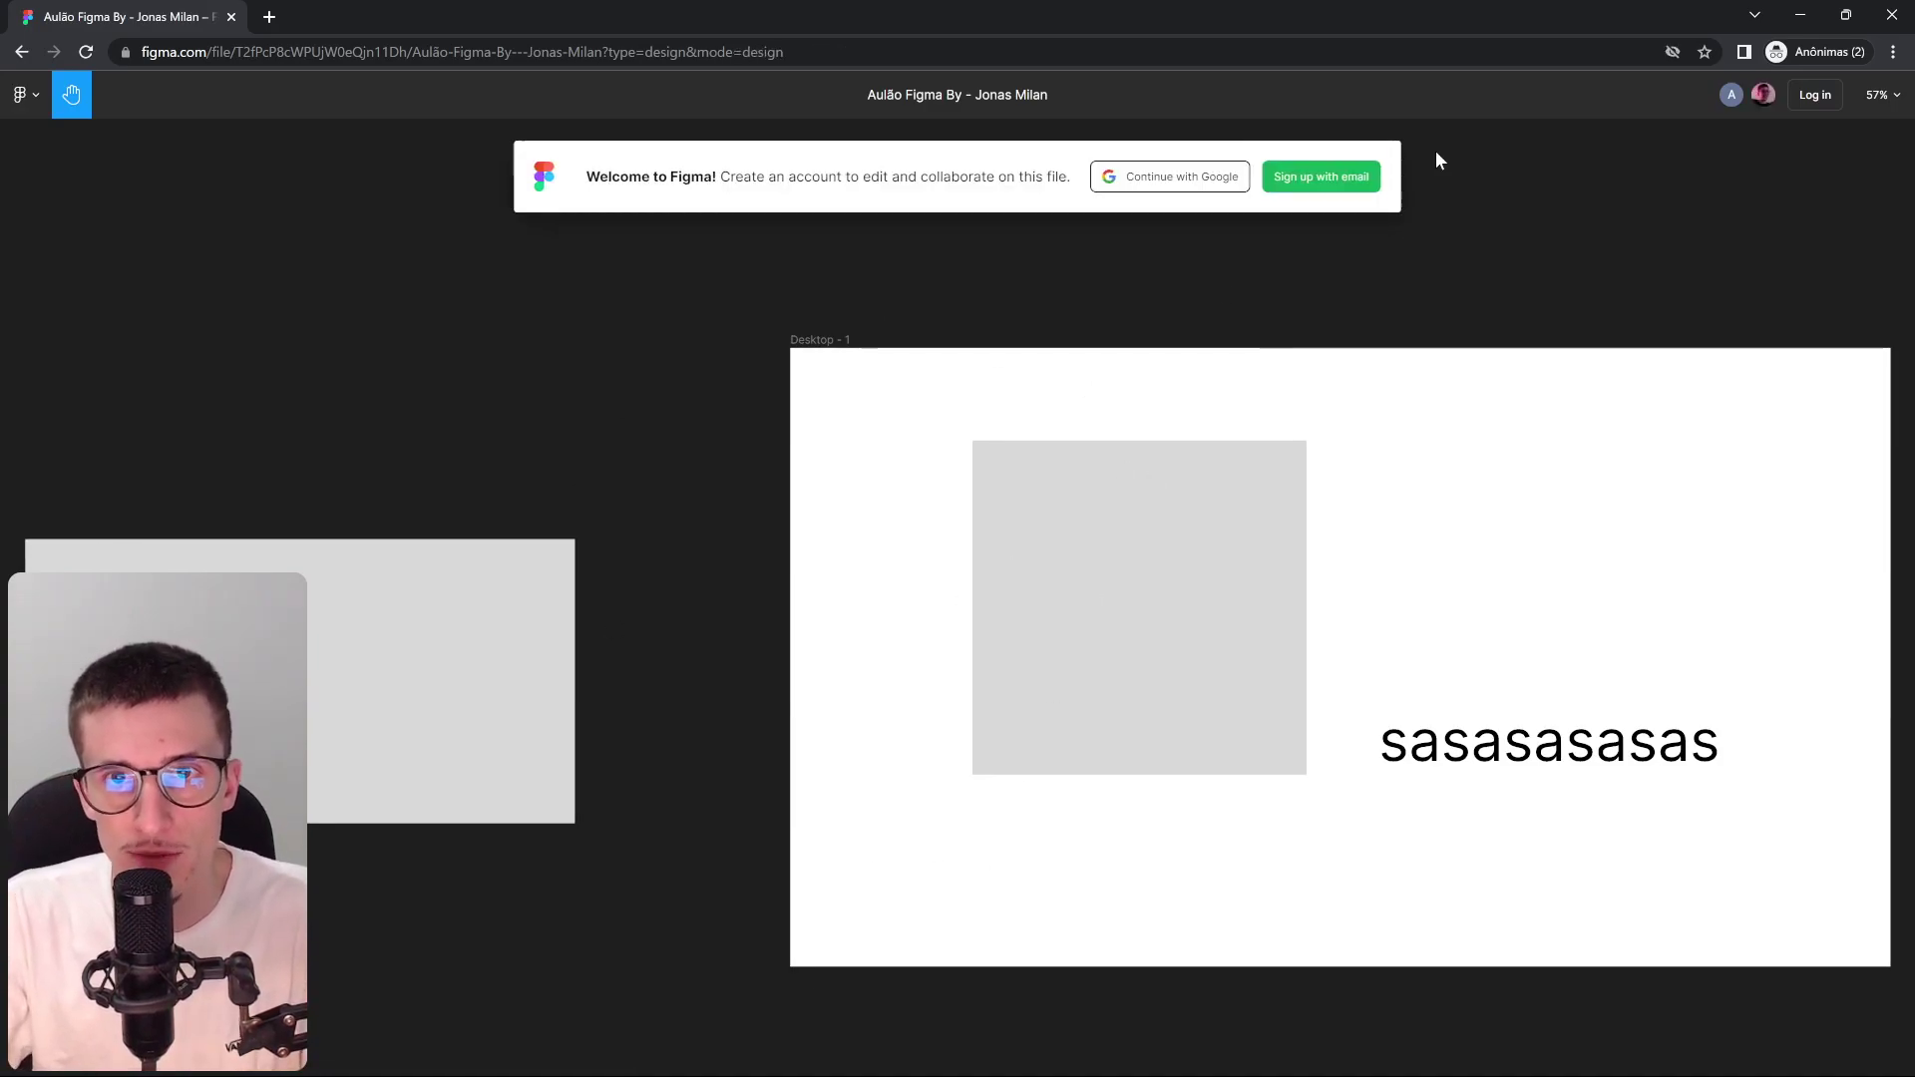
pyautogui.moveTo(1364, 743); pyautogui.dragTo(738, 628)
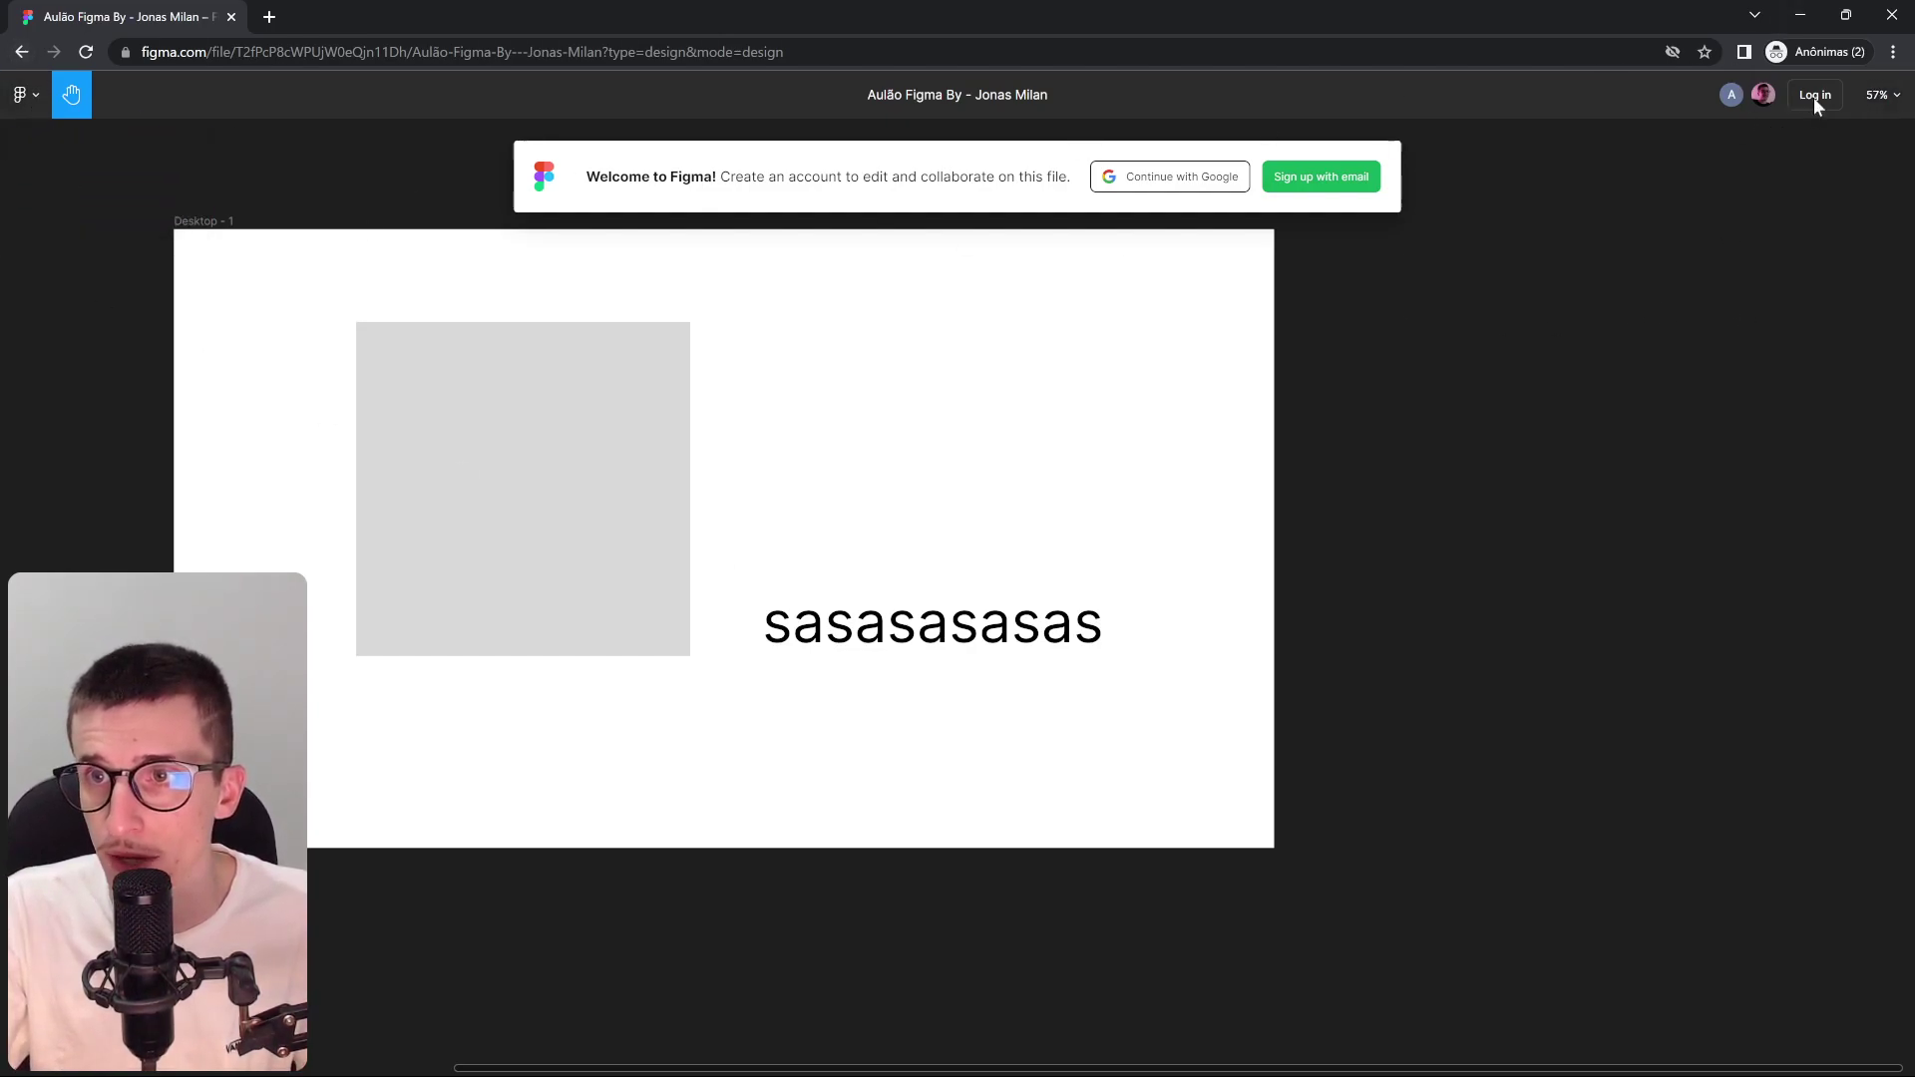
pyautogui.click(1881, 95)
pyautogui.click(939, 194)
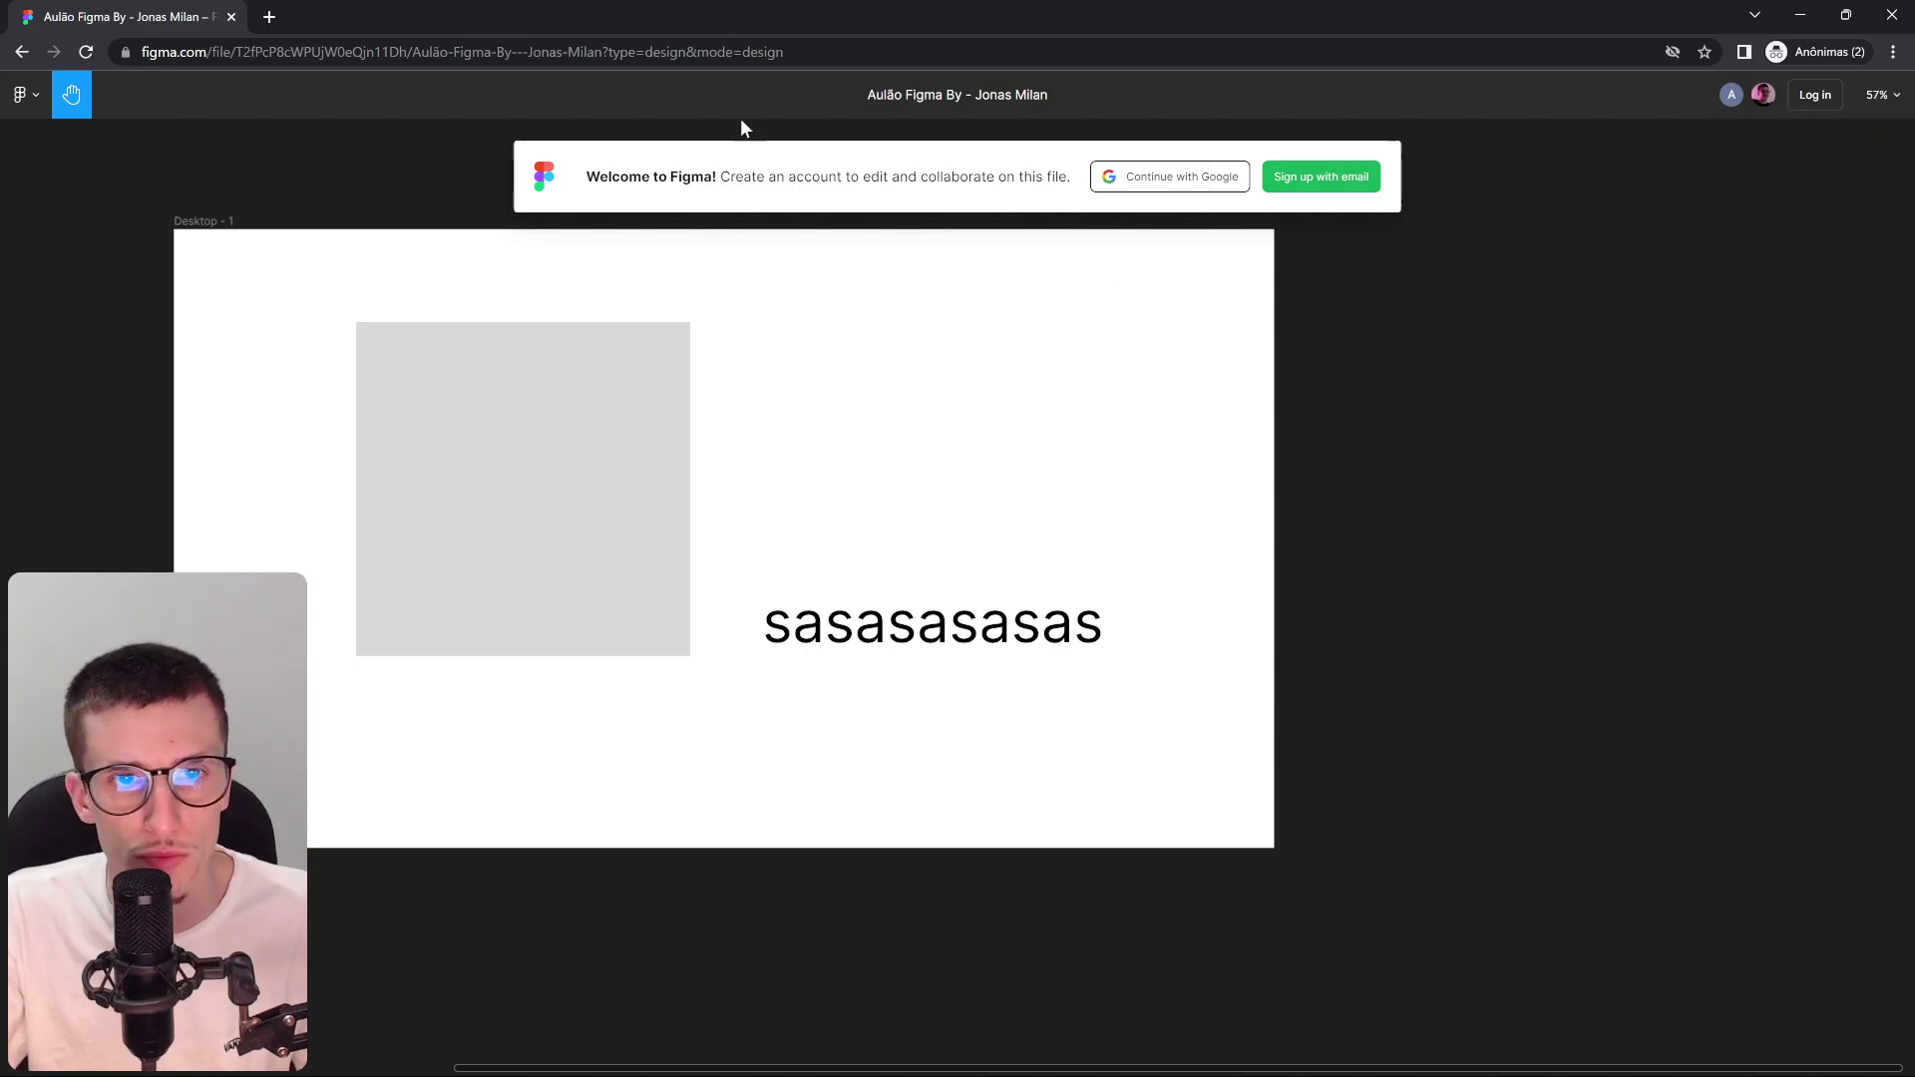
# Close the extra incognito tab, and return to the file in the Figma desktop app with its sharing settings closed.
pyautogui.hotkey('ctrl', 't')
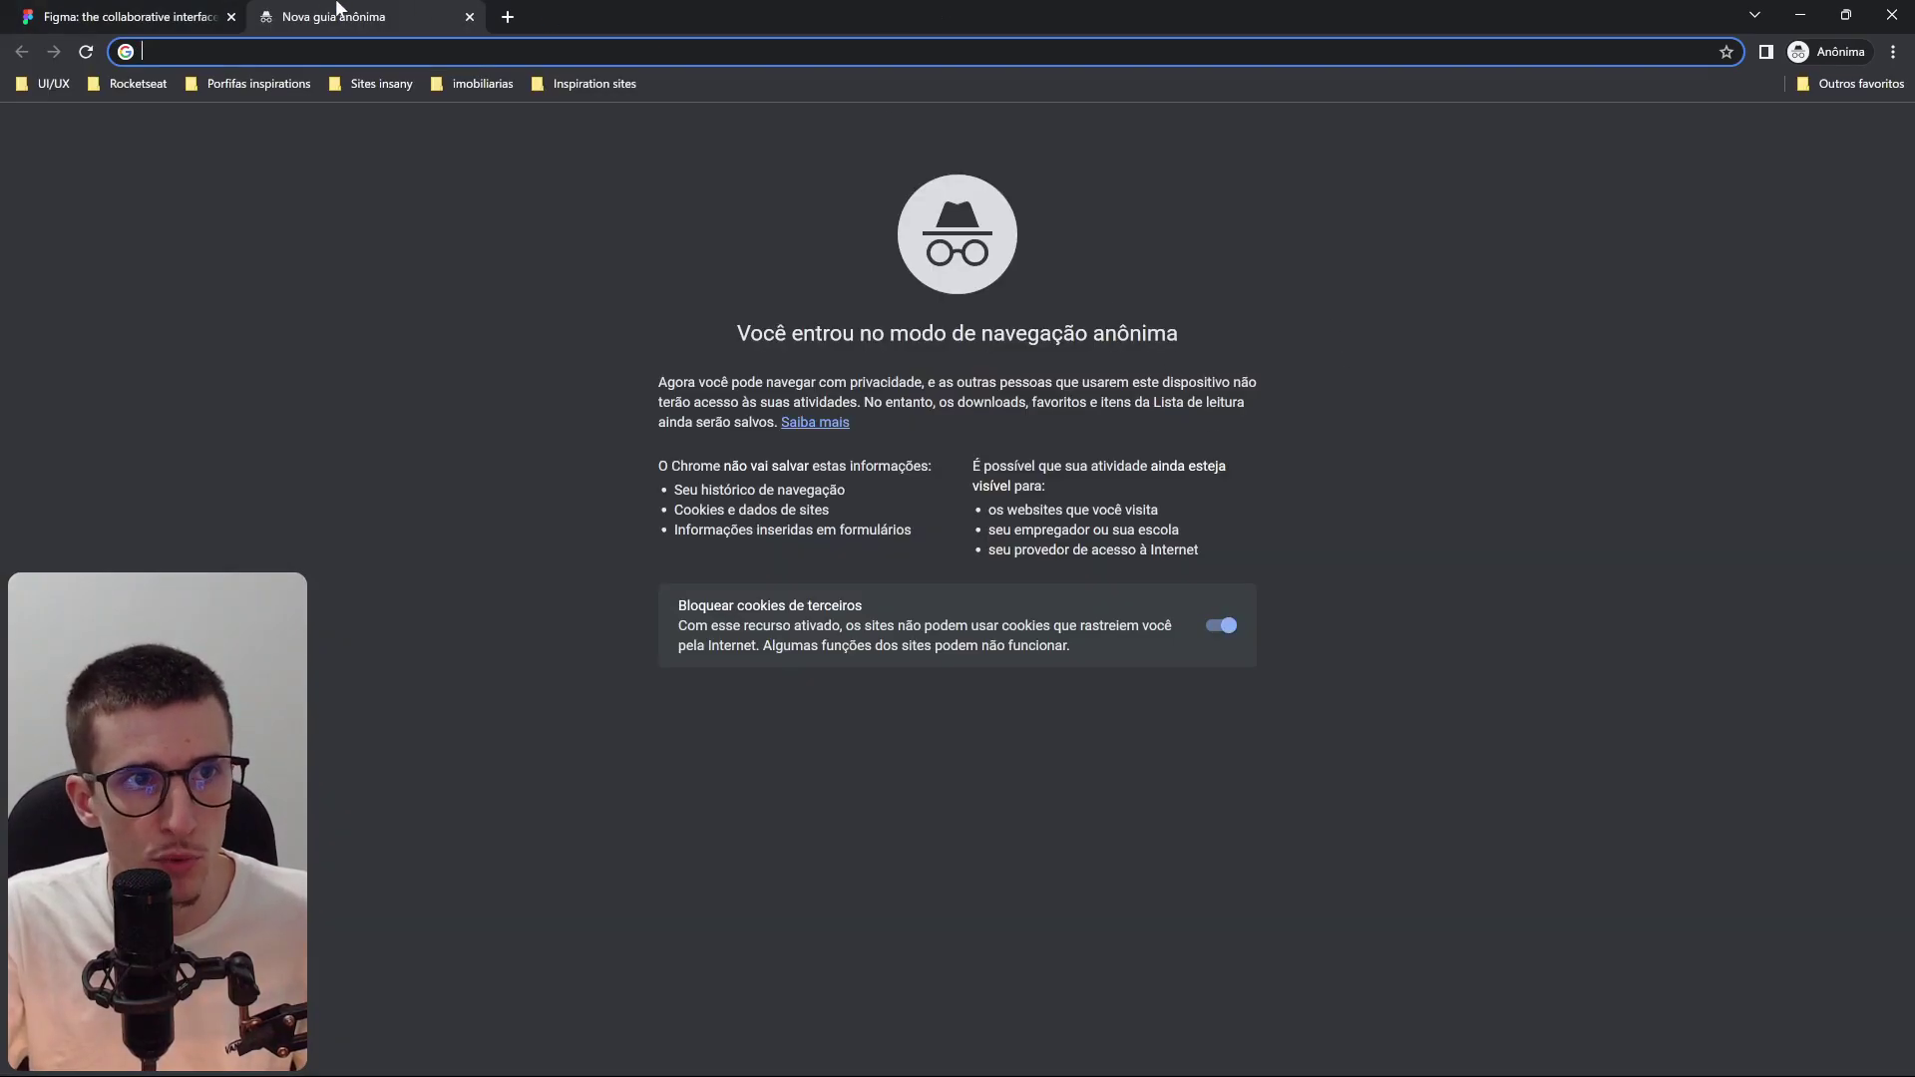
pyautogui.hotkey('ctrl', 'w')
pyautogui.hotkey('alt', 'Tab')
pyautogui.hotkey('alt', 'Tab')
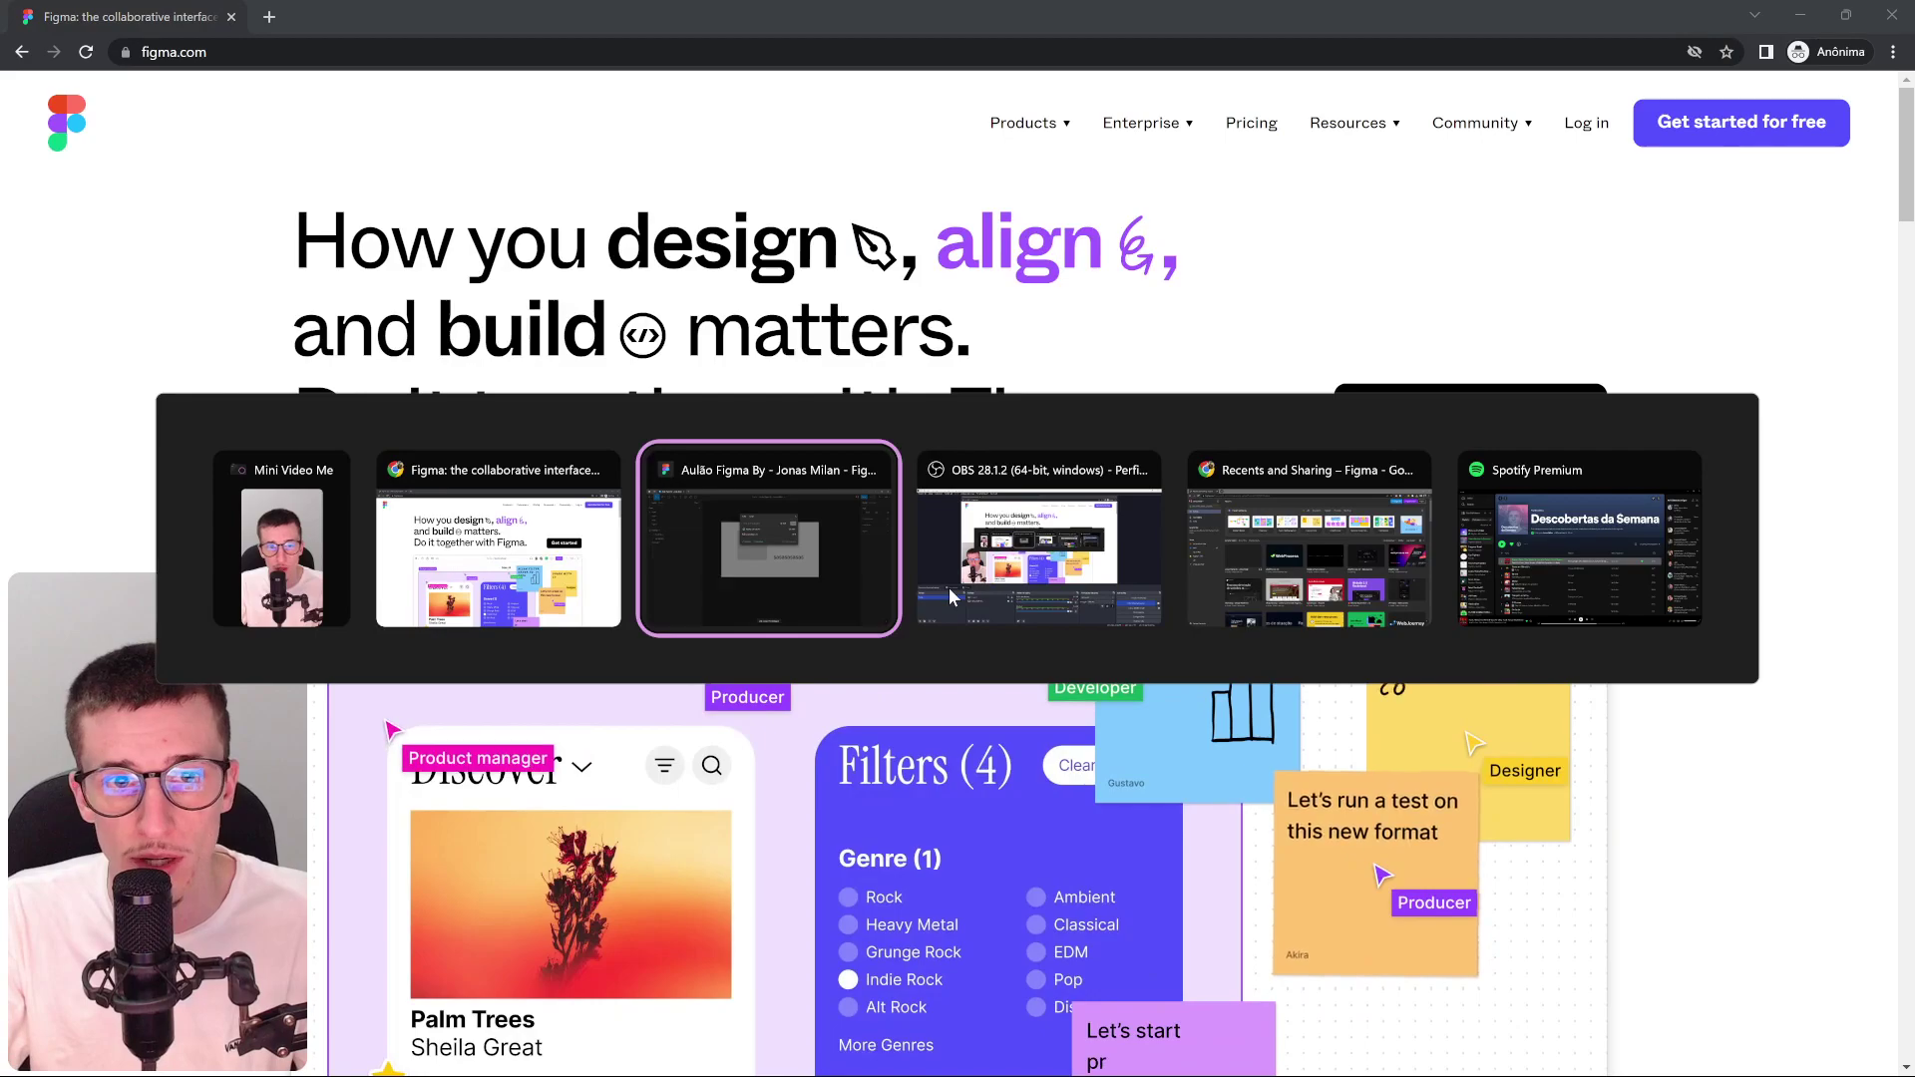
pyautogui.click(1166, 214)
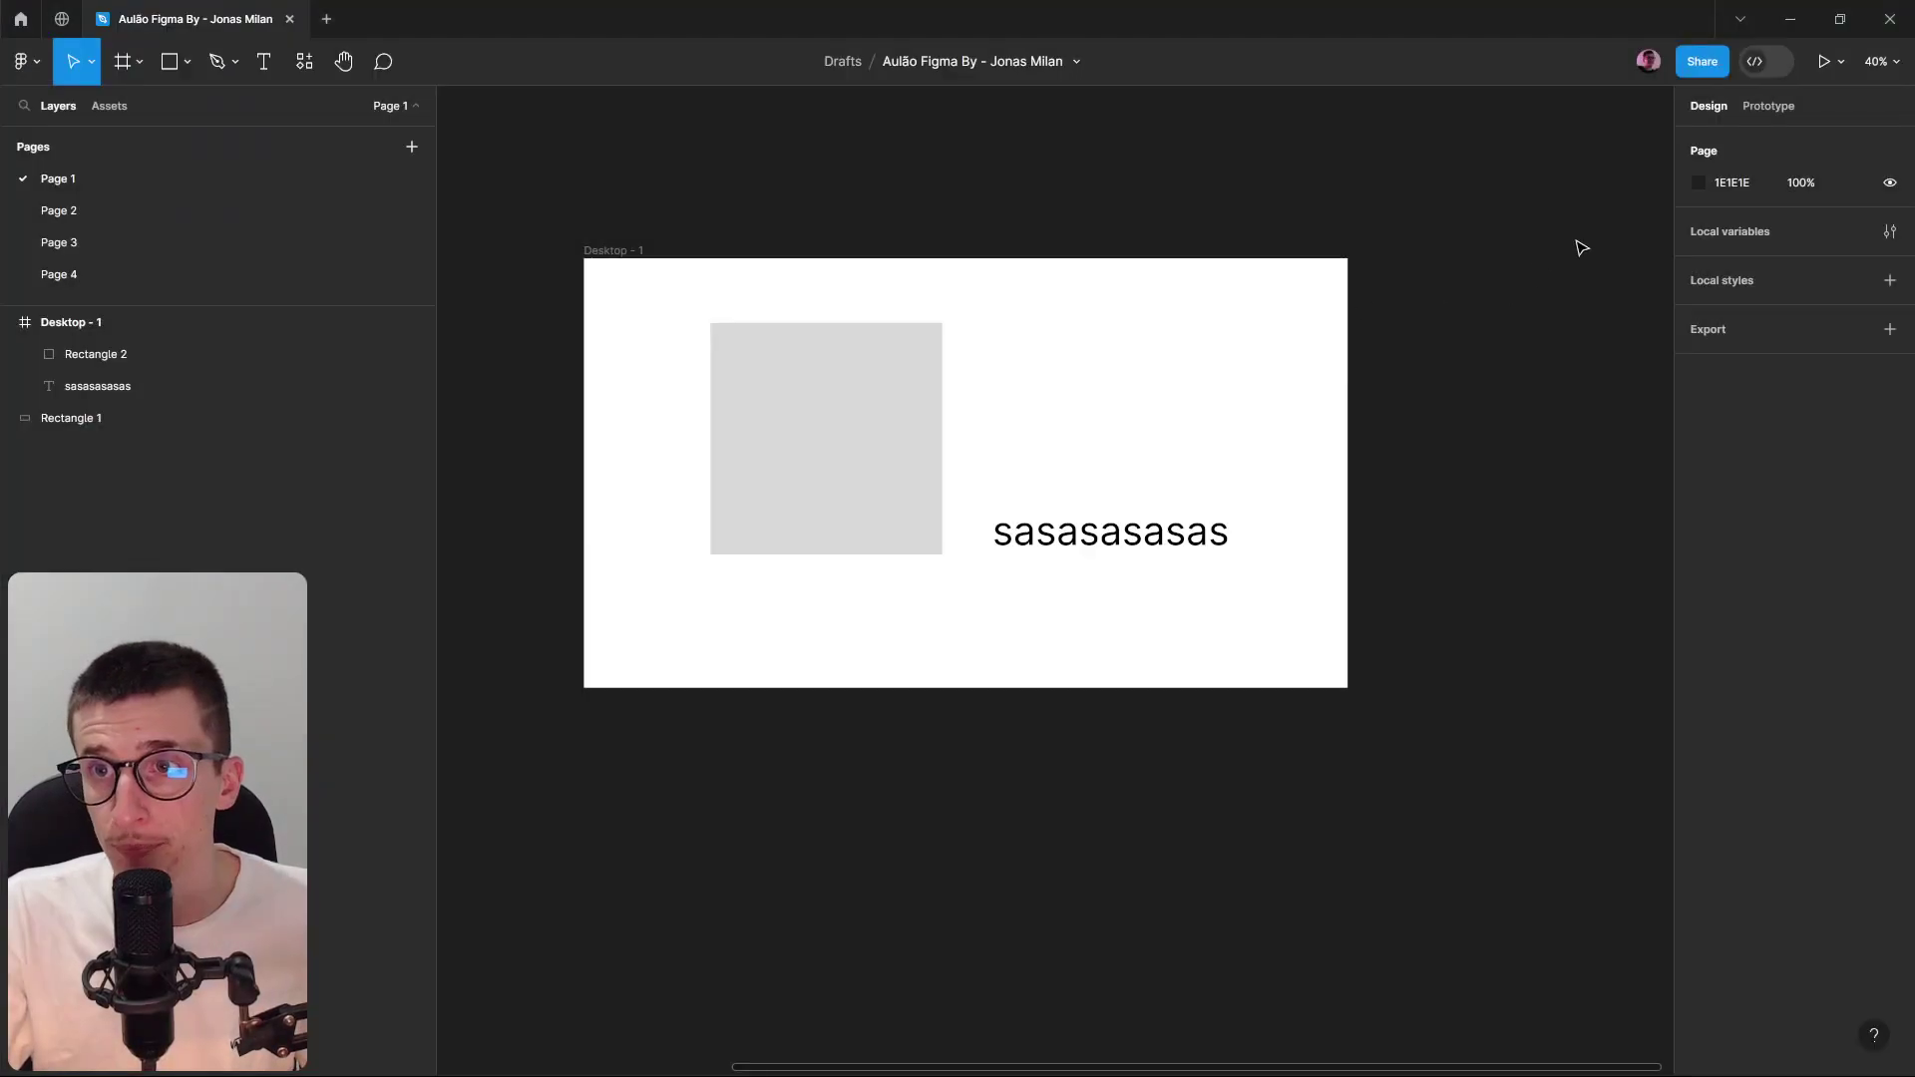
# Examine the text's CSS properties and the available plugins in Dev Mode, and return to design mode.
pyautogui.click(1755, 64)
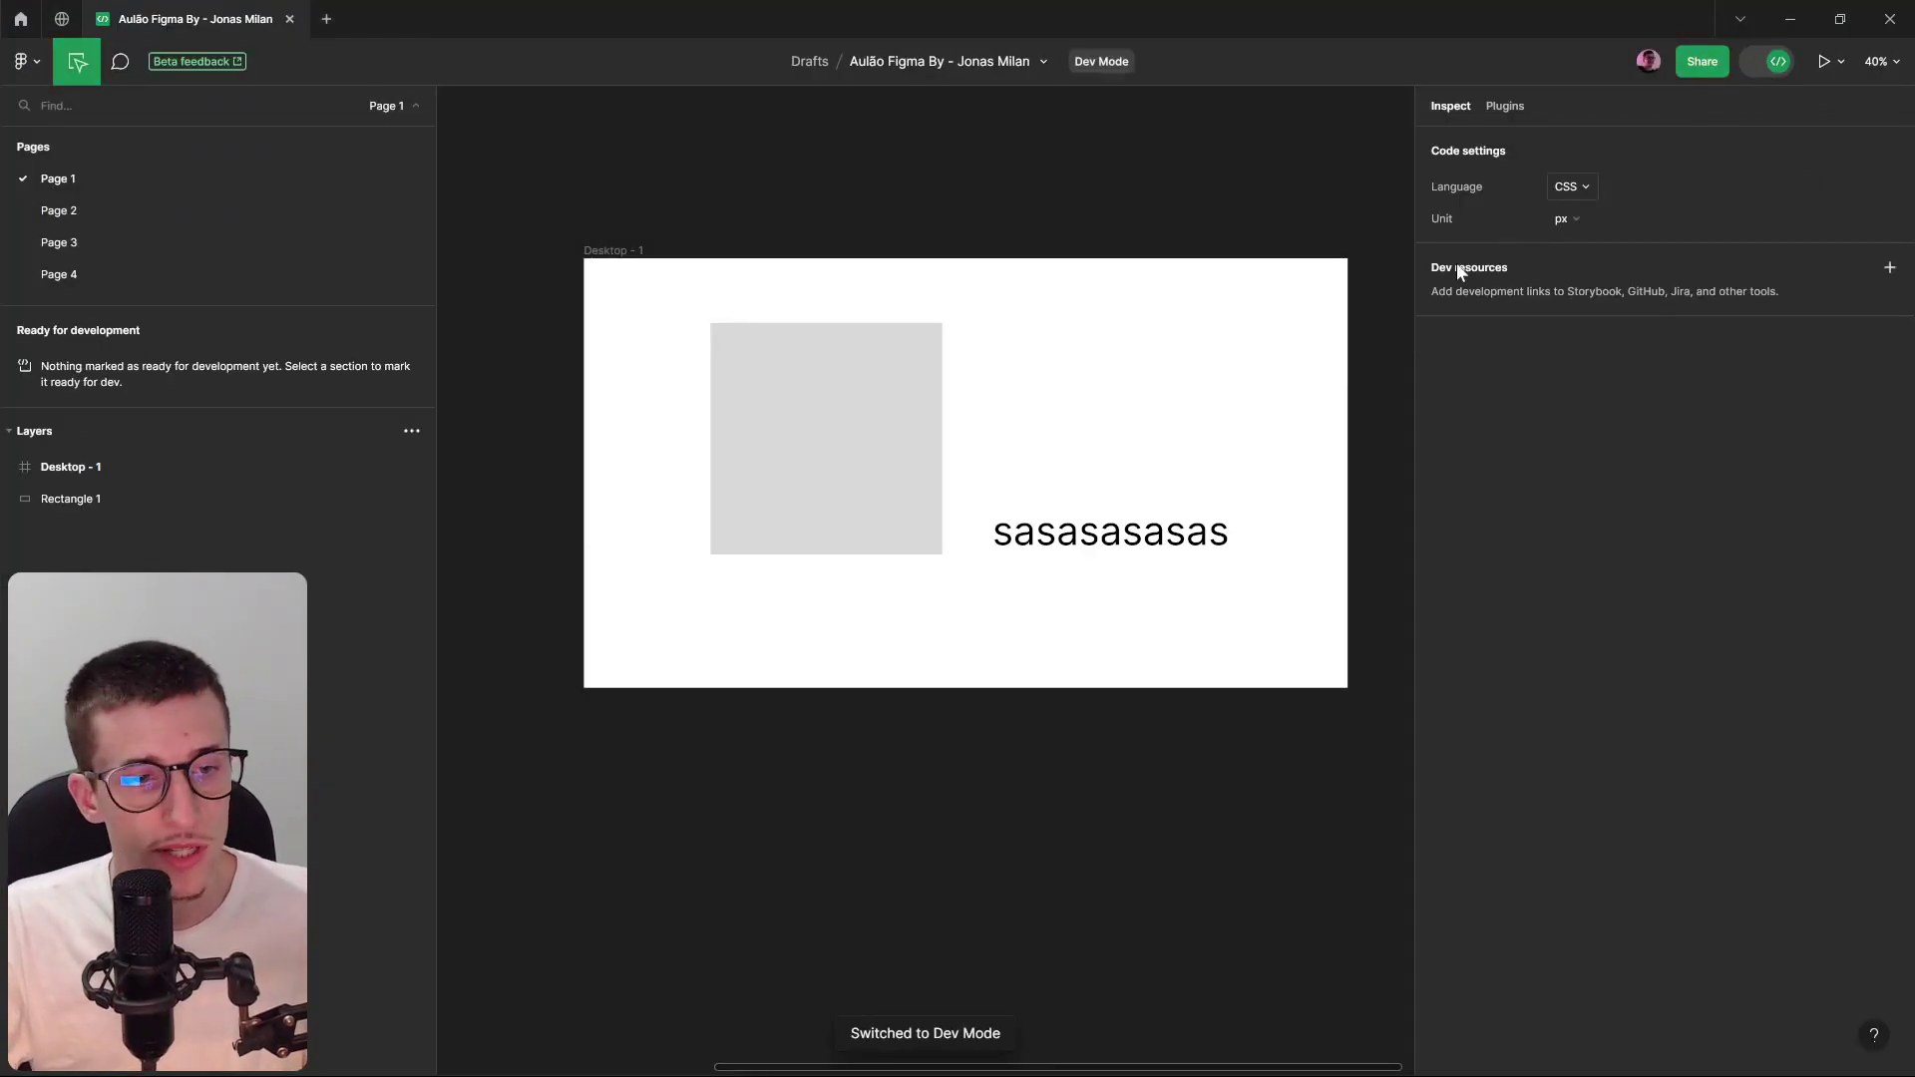
pyautogui.click(1105, 536)
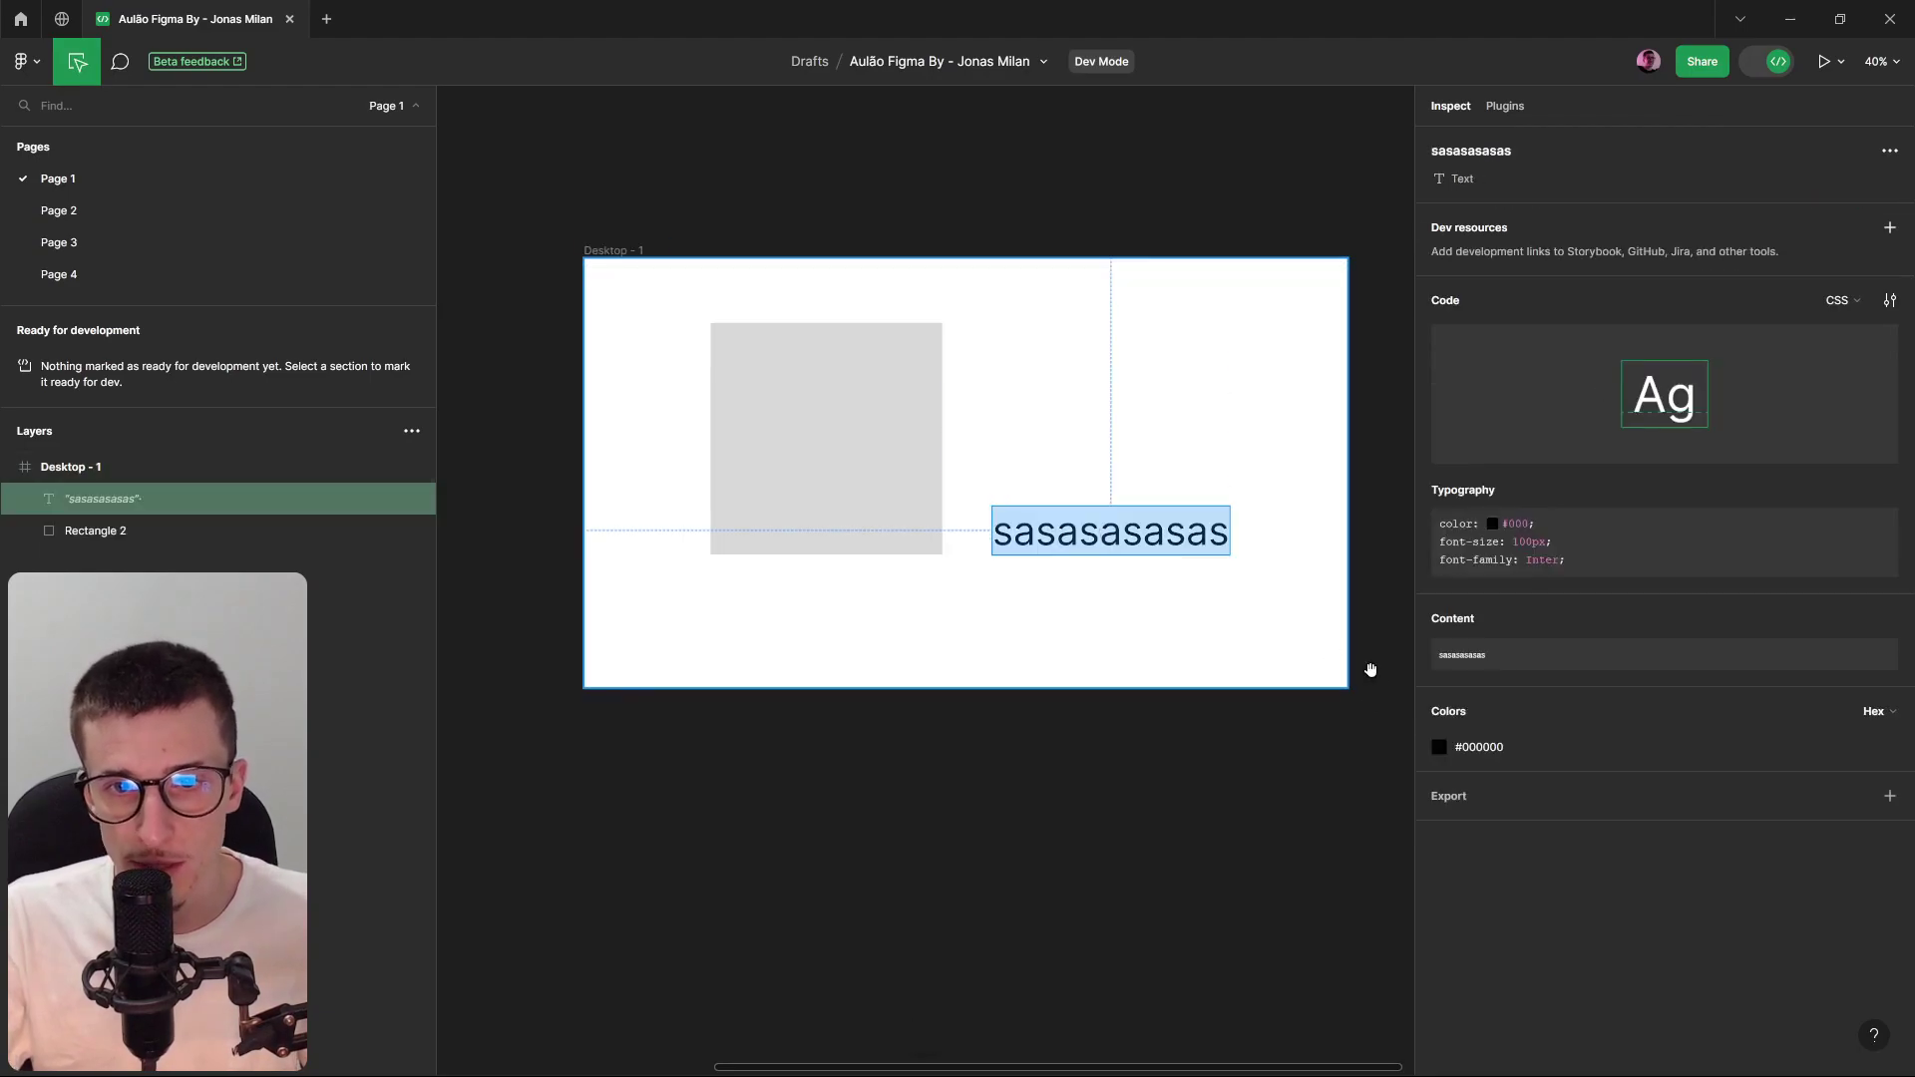
pyautogui.moveTo(1309, 505)
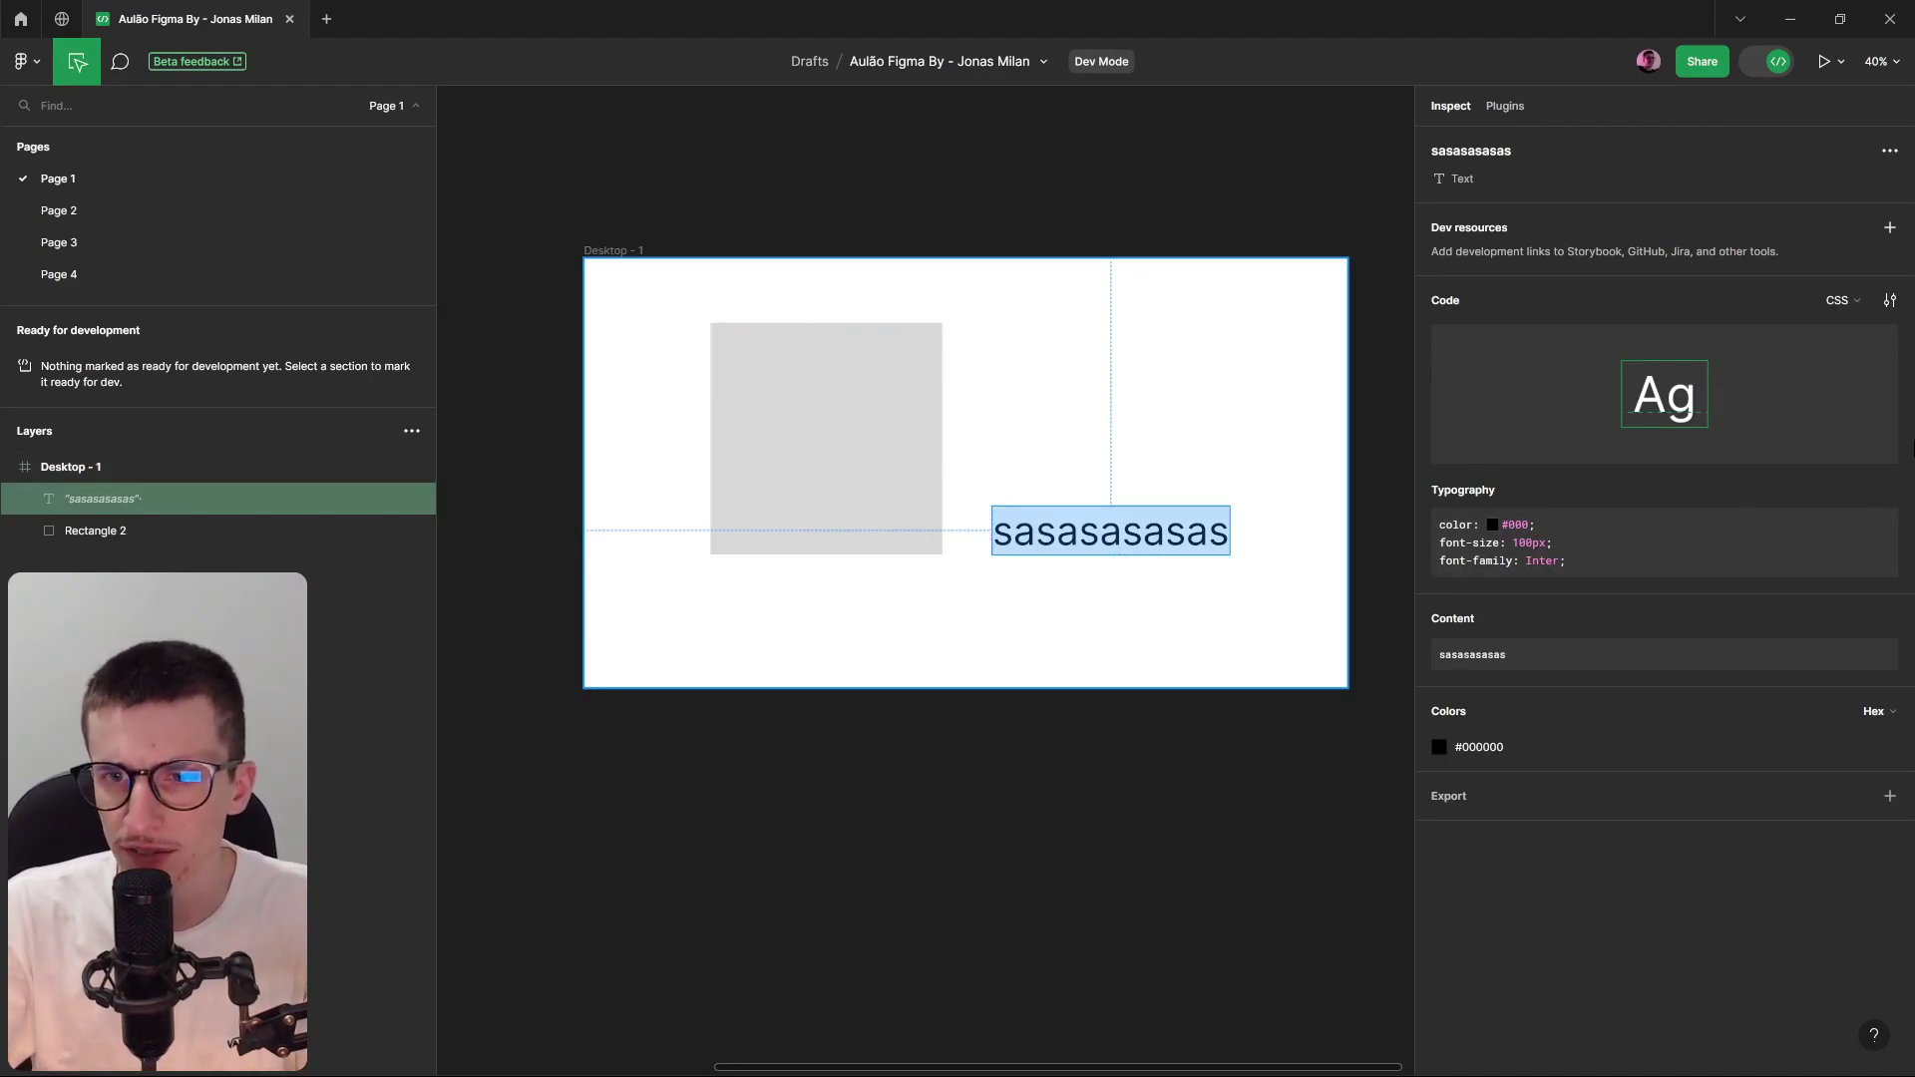
pyautogui.click(1505, 106)
pyautogui.scroll(-1, 1673, 800)
pyautogui.scroll(1, 1564, 513)
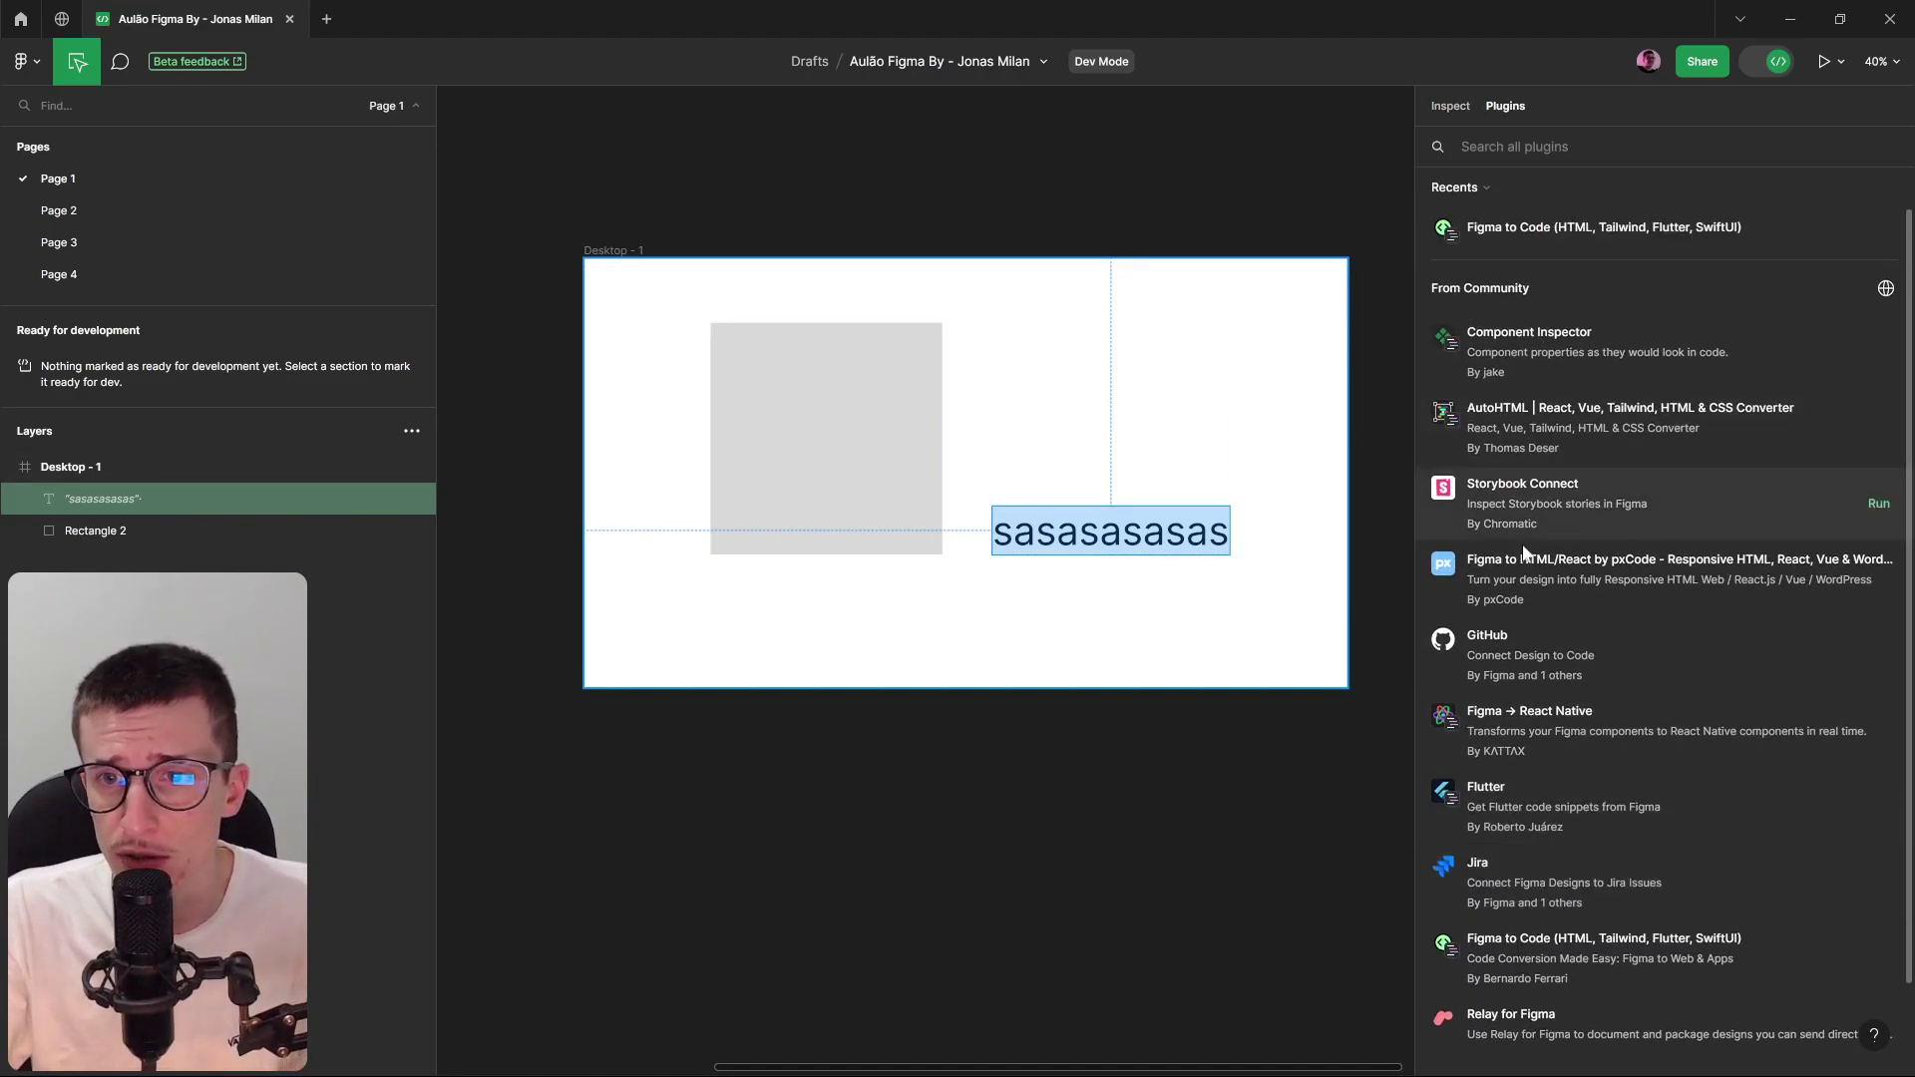
pyautogui.click(1450, 106)
pyautogui.click(1763, 64)
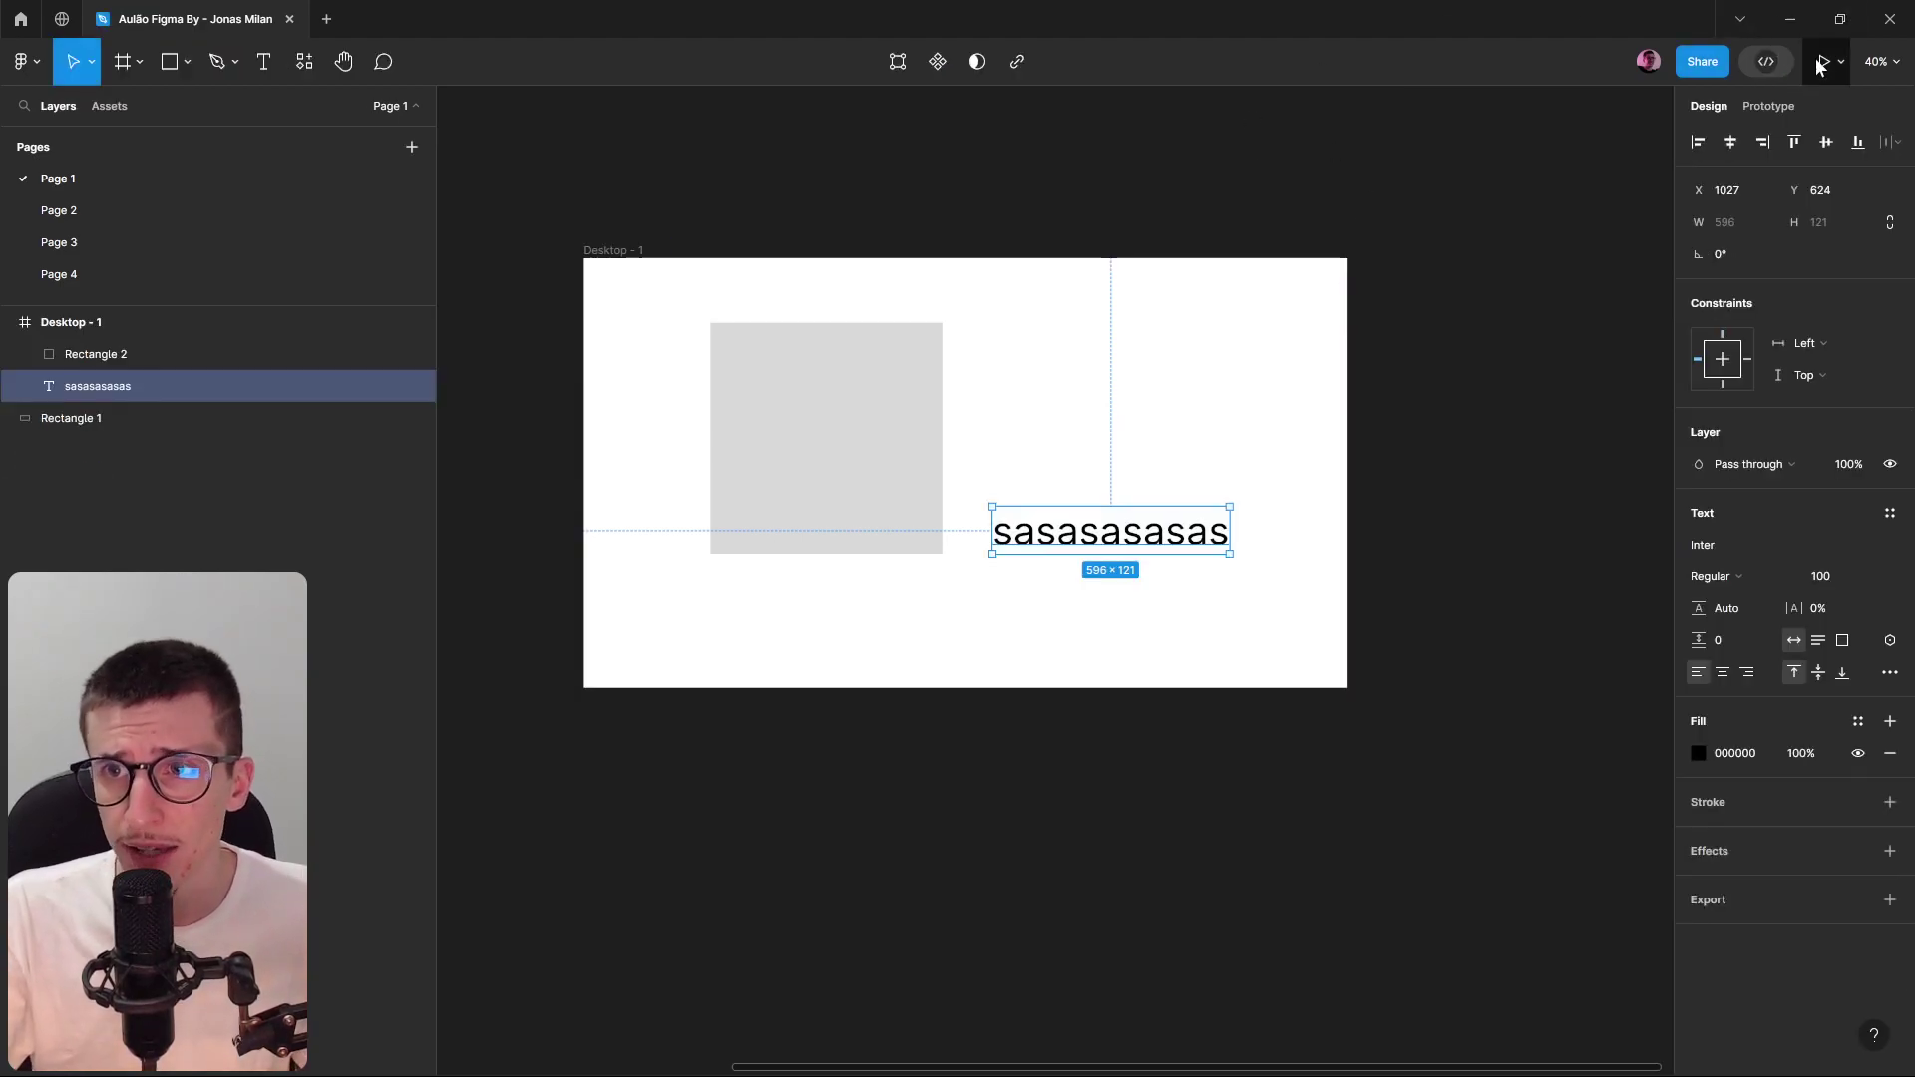
# Present the Desktop - 1 frame as a prototype to see its device preview, and return to the design file.
pyautogui.click(838, 197)
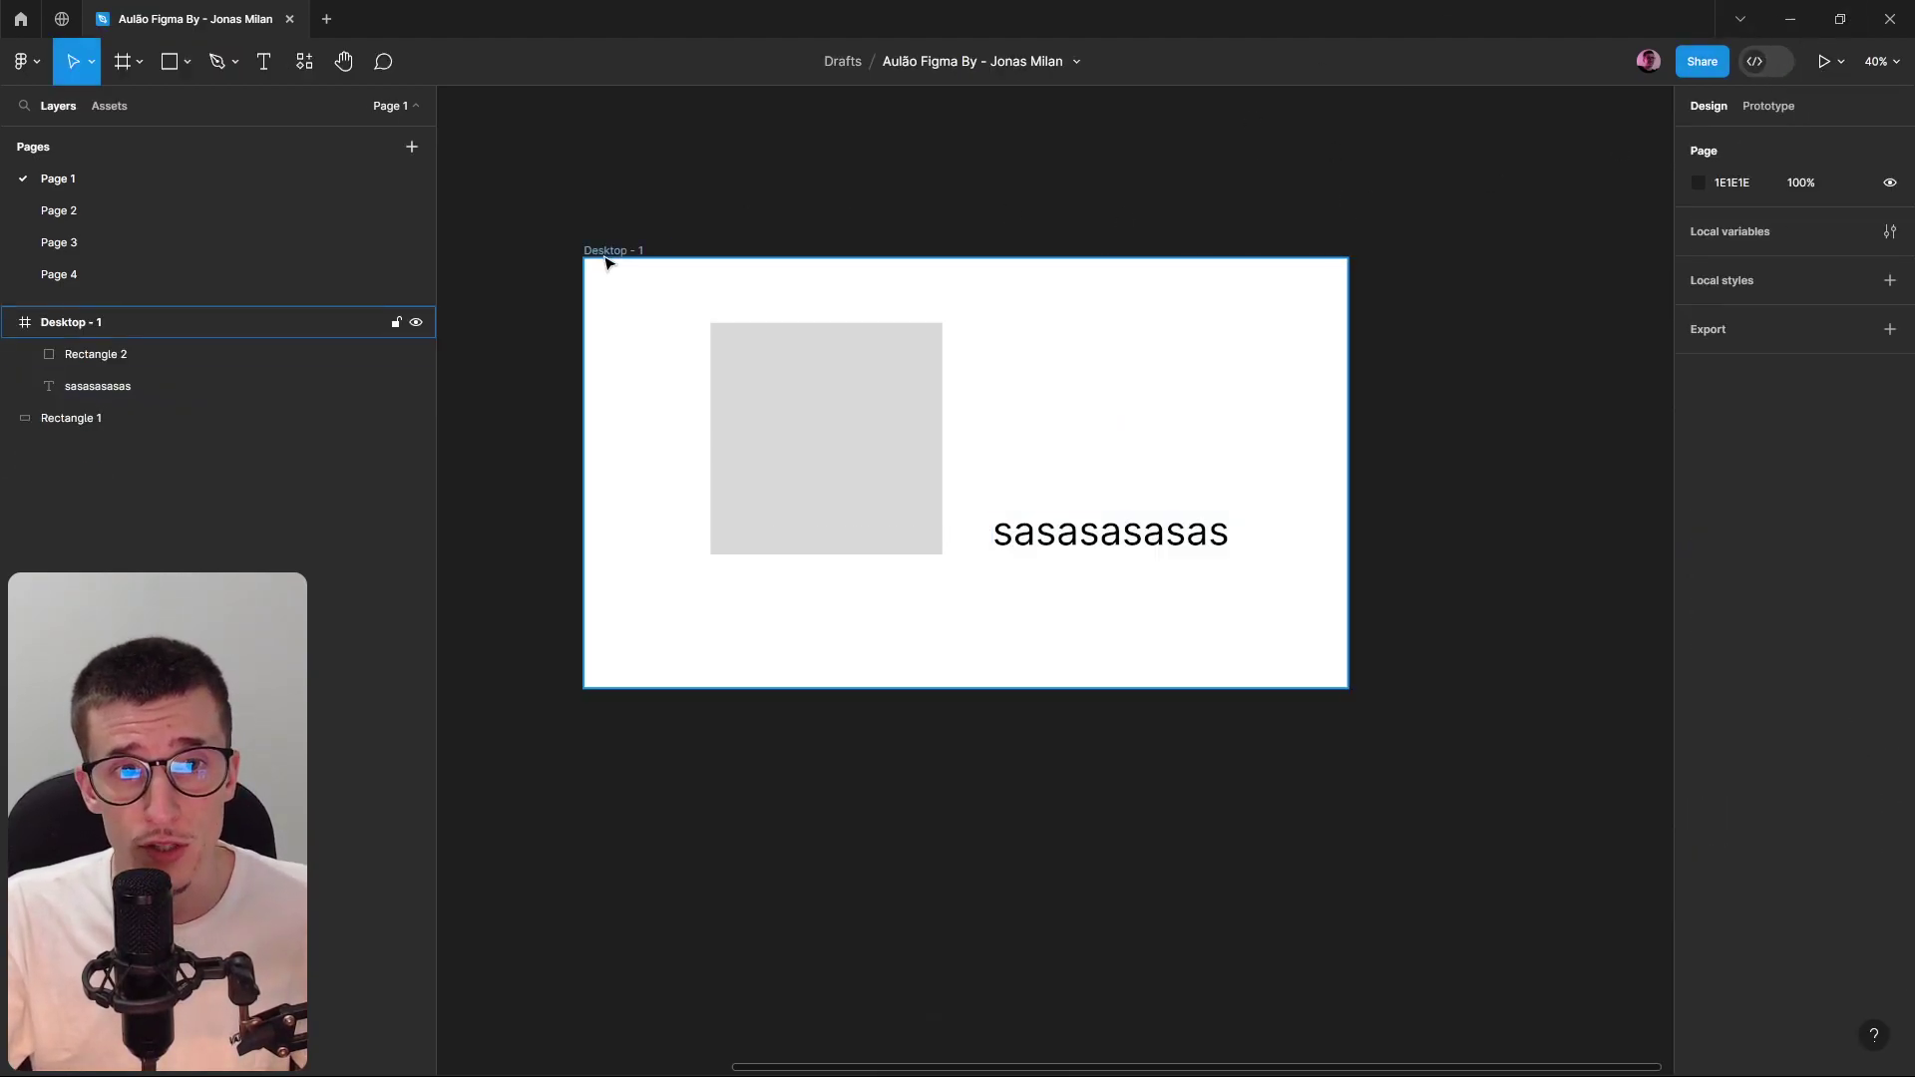
pyautogui.click(607, 259)
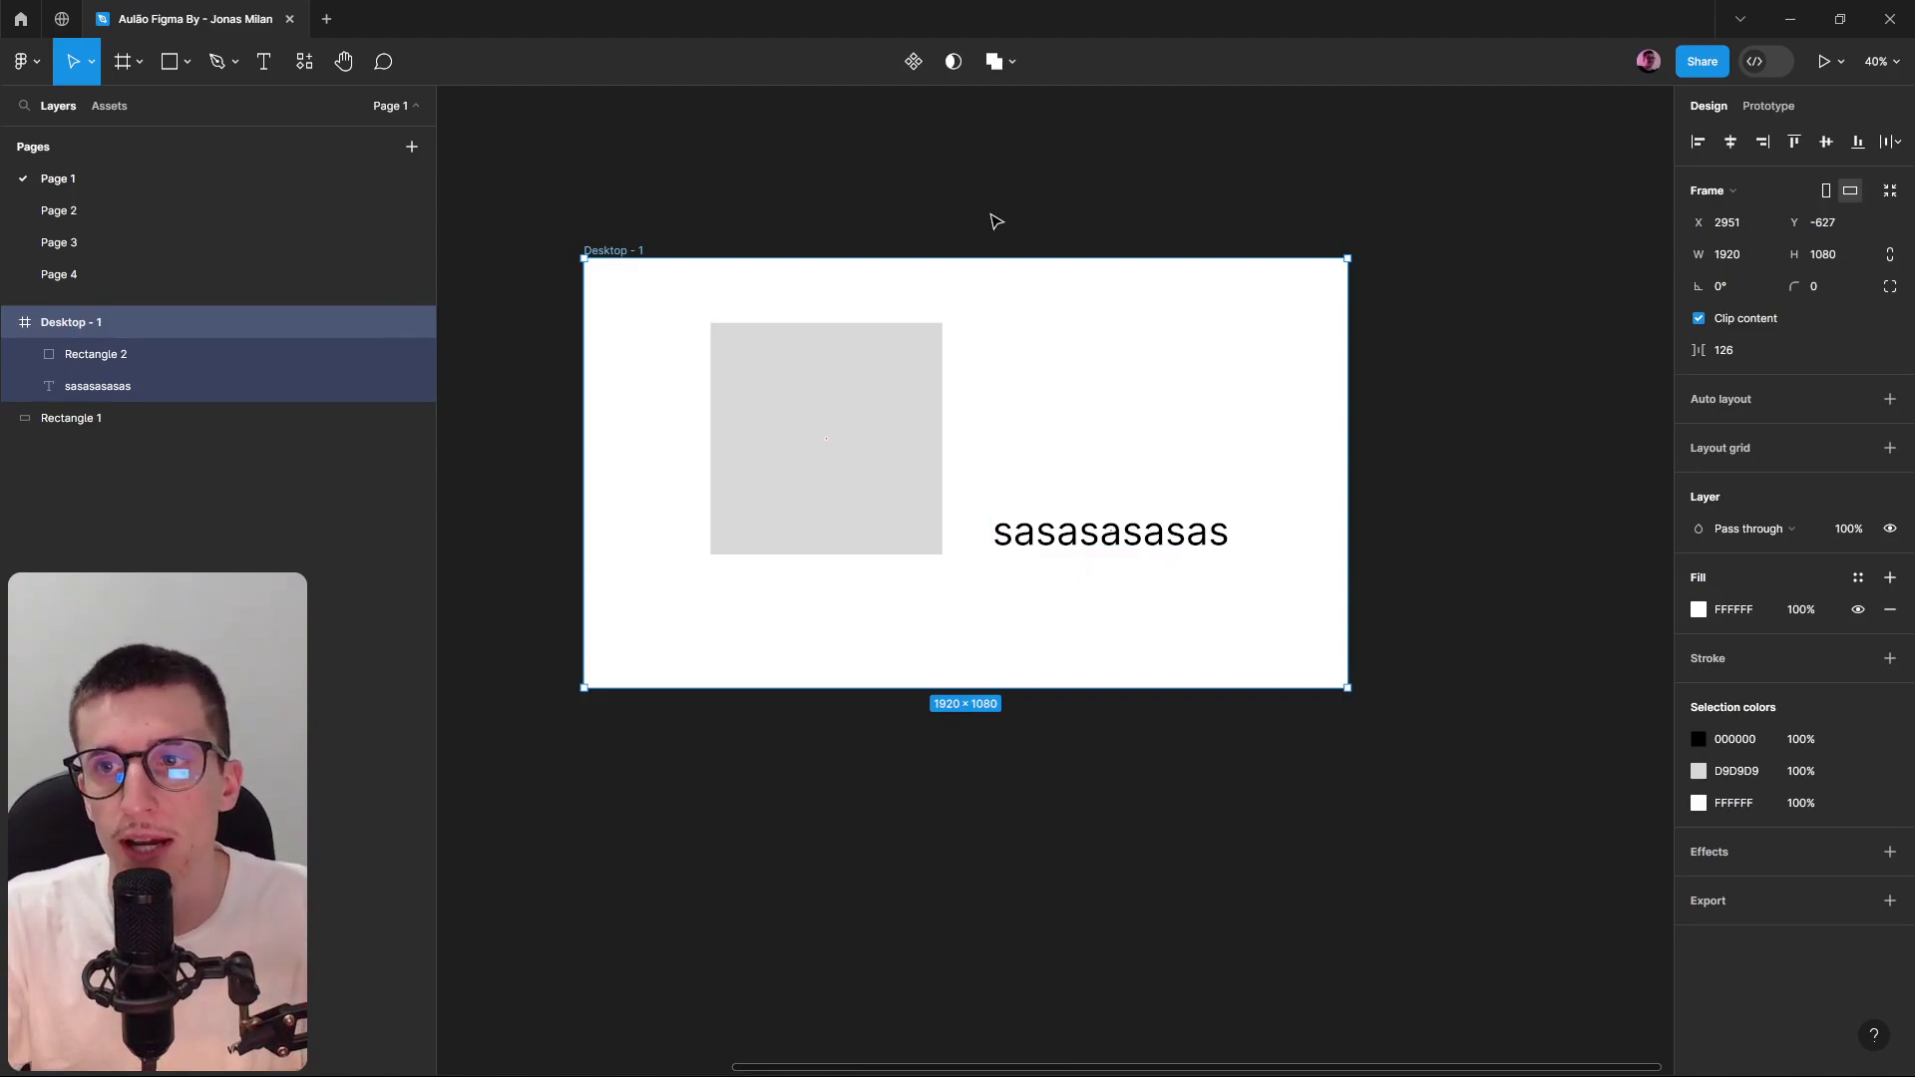
pyautogui.click(1823, 61)
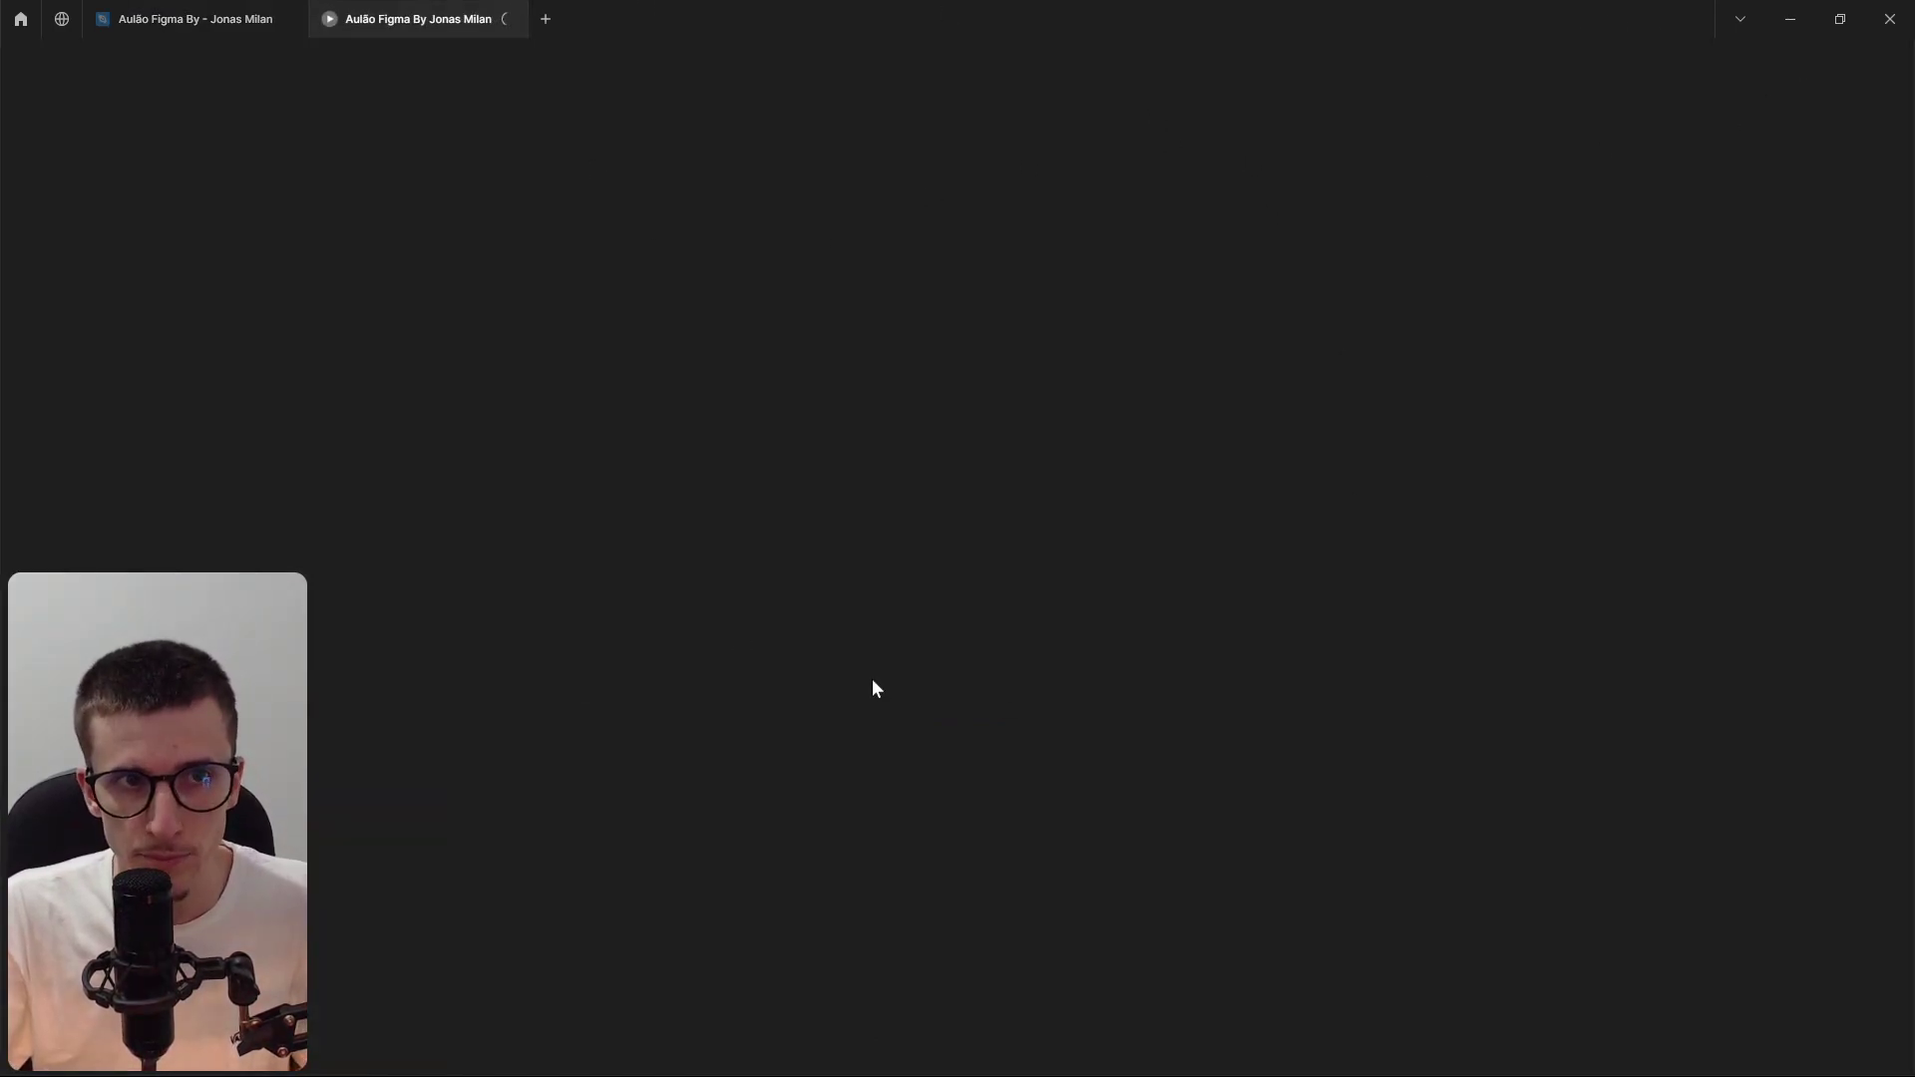
pyautogui.hotkey('ctrl', 'shift', 'Tab')
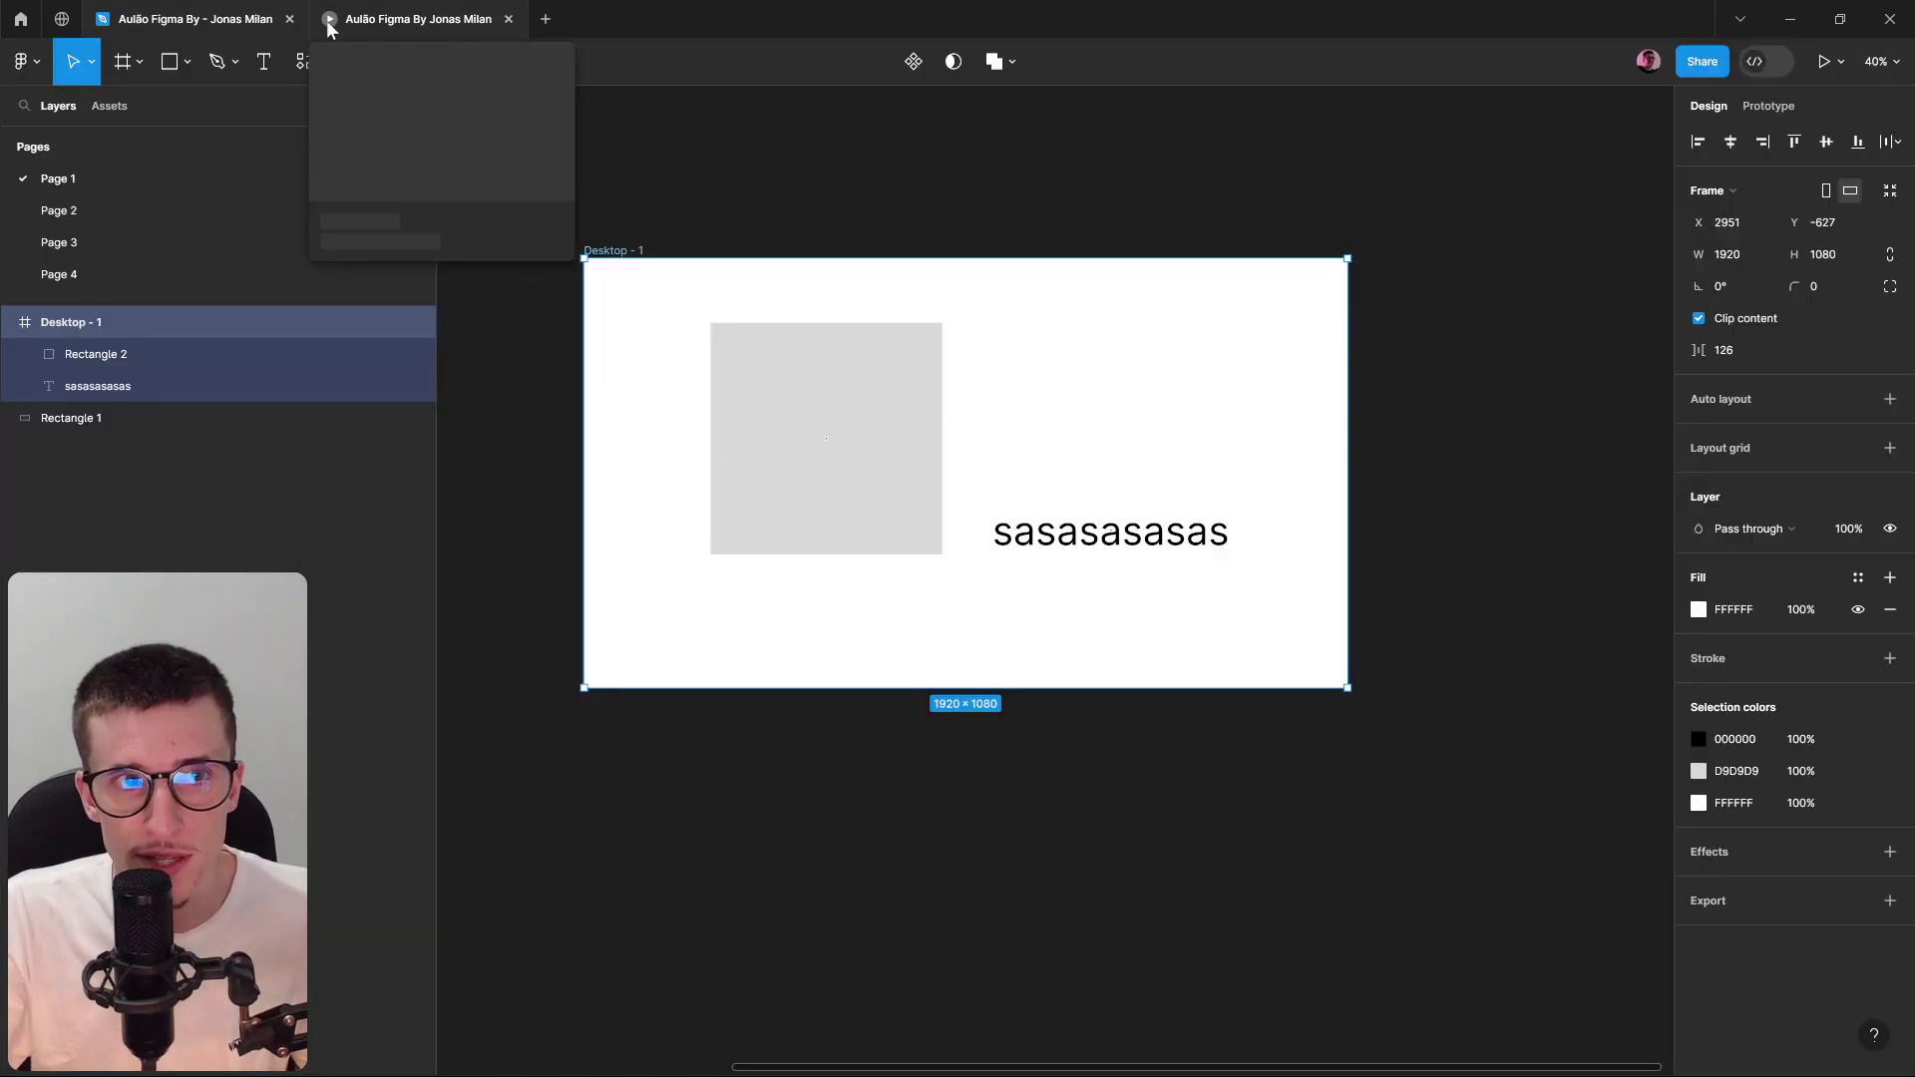
pyautogui.click(495, 8)
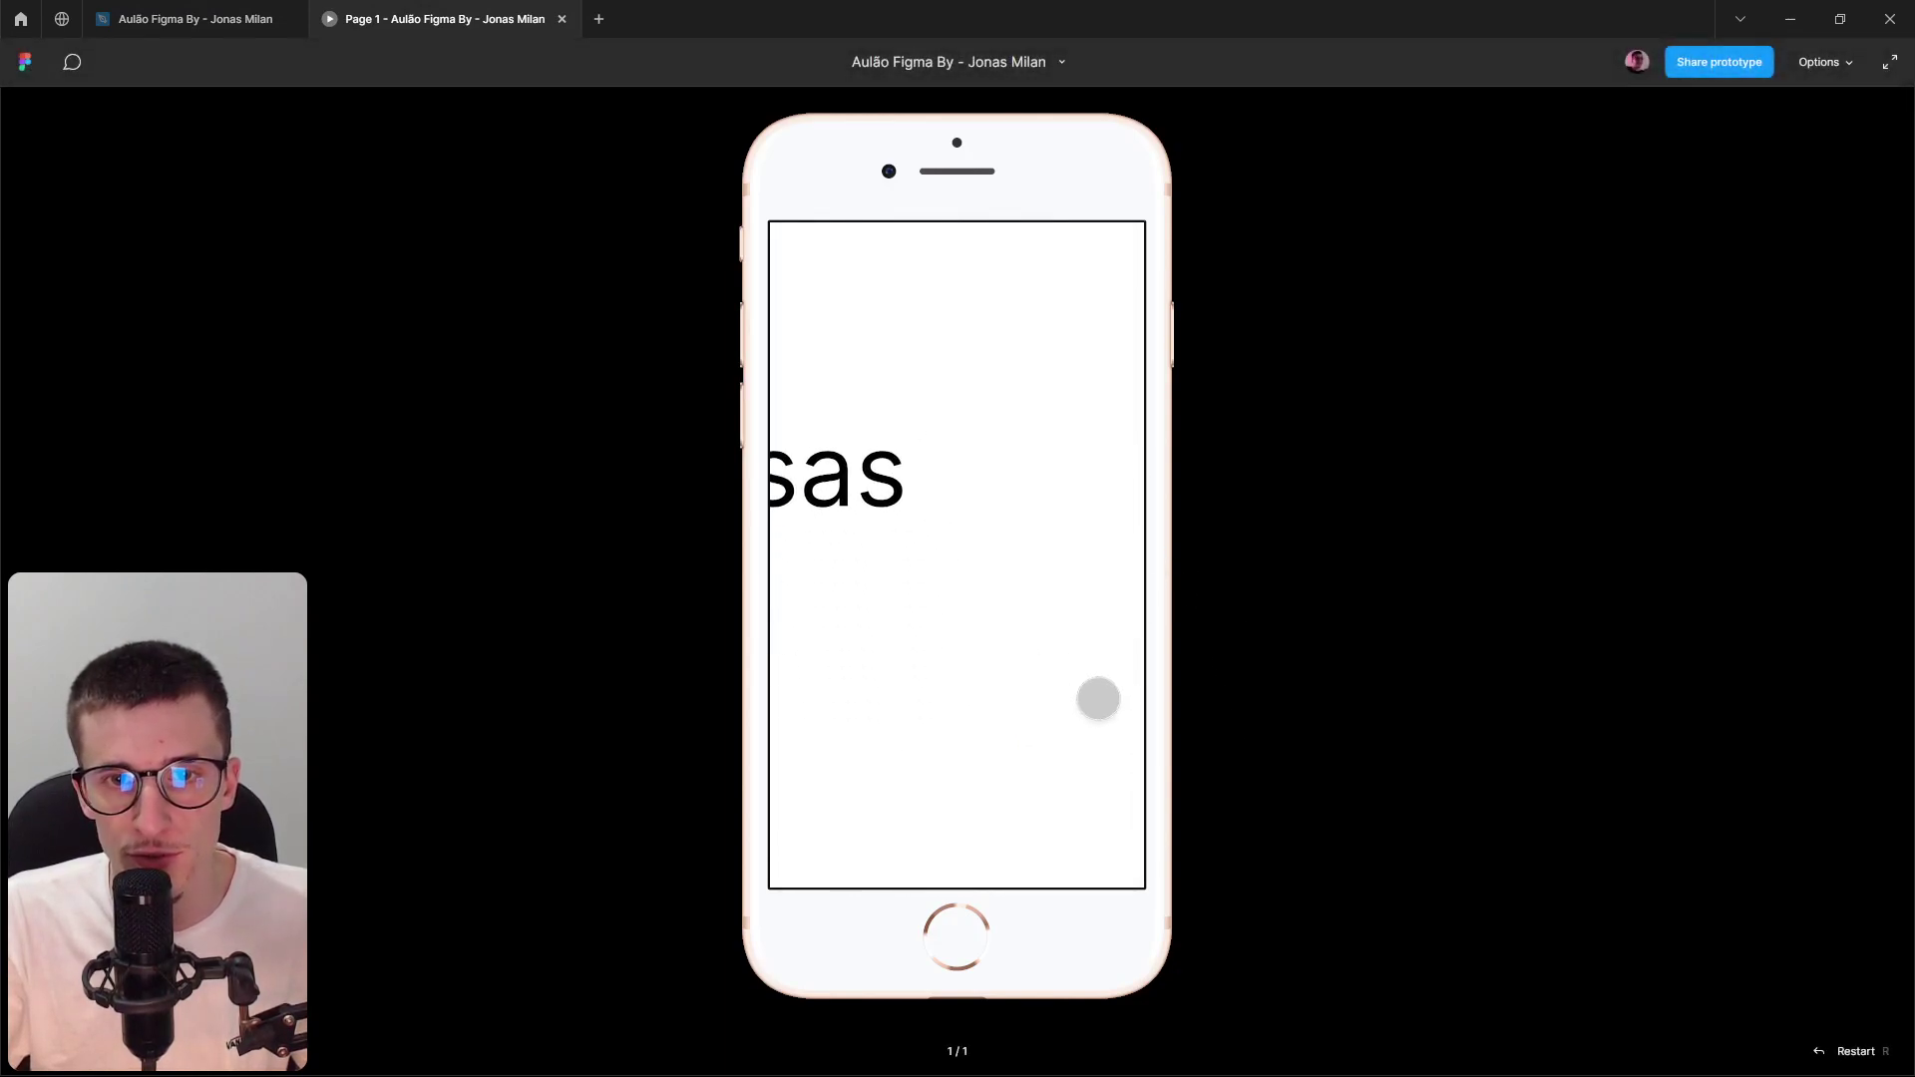
pyautogui.click(249, 17)
pyautogui.press('Escape')
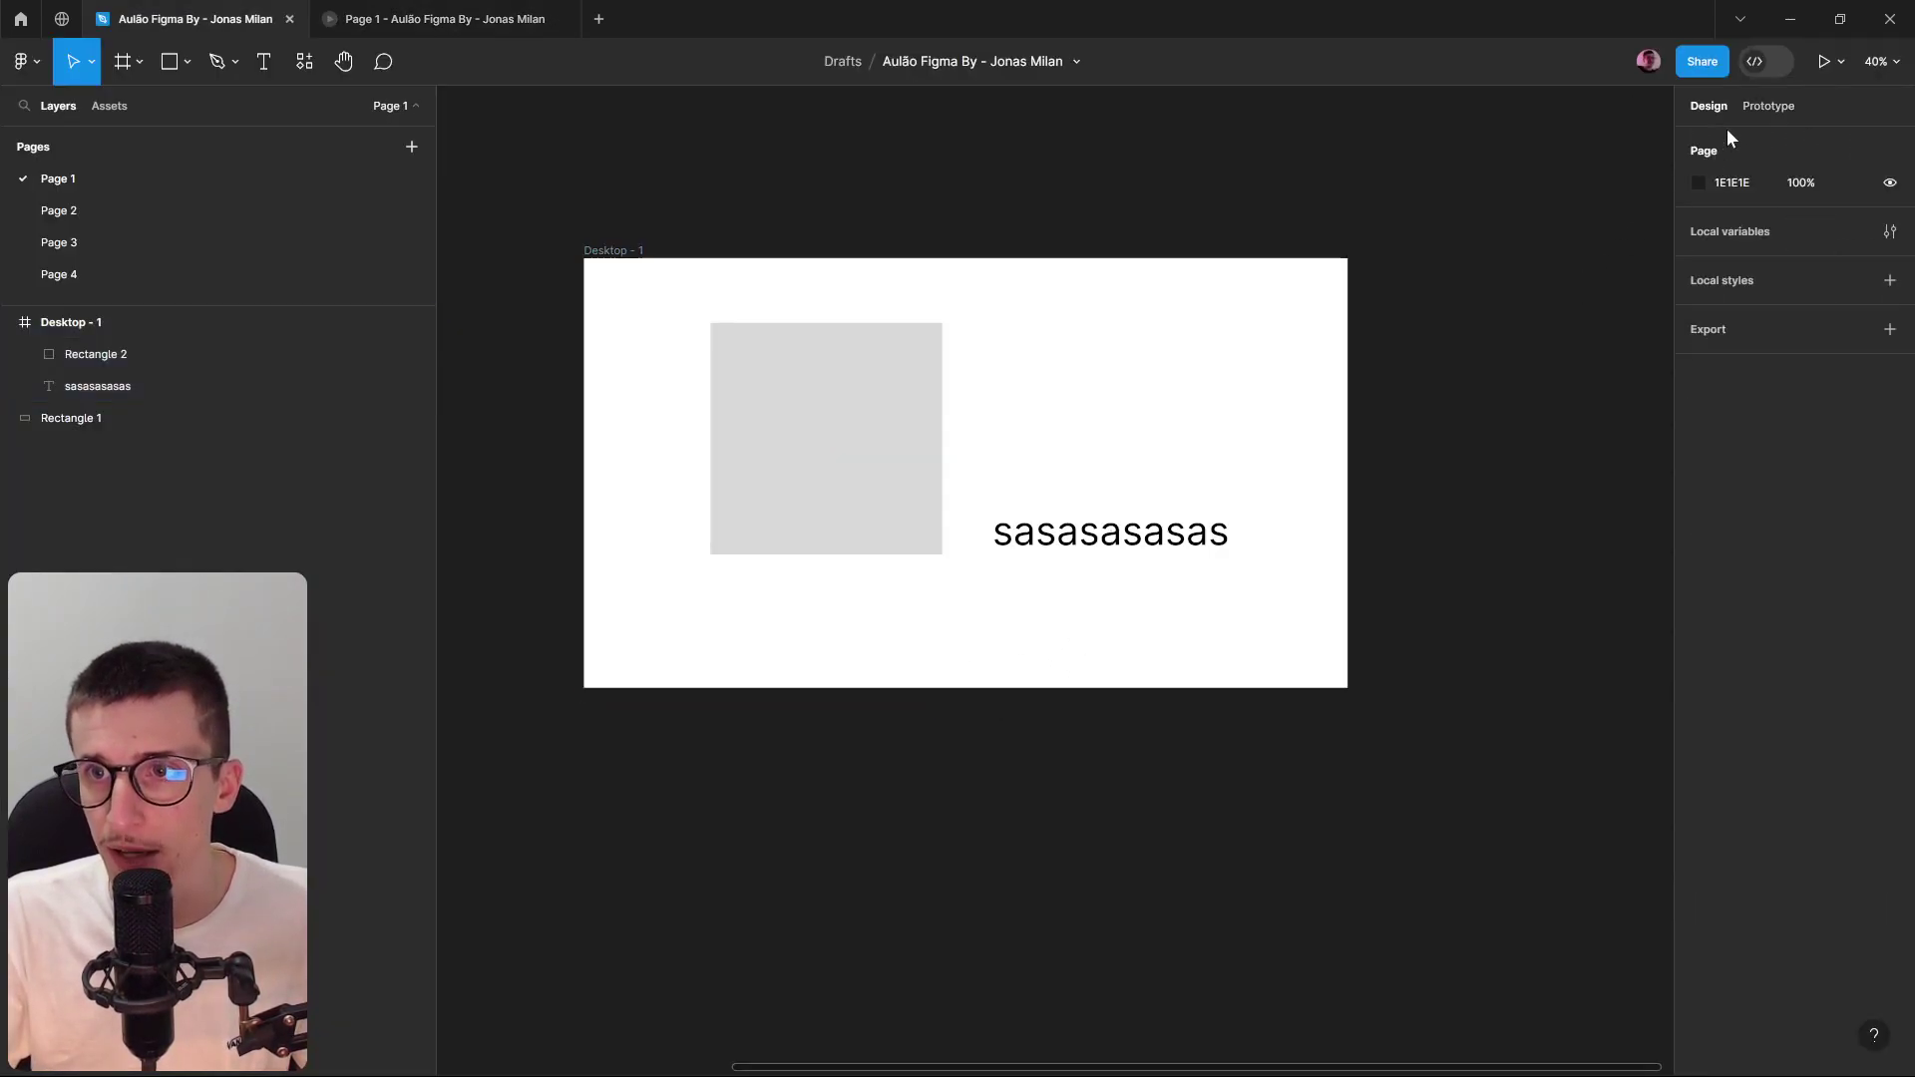
# Set the prototype device to MacBook Air and check the presentation before returning to the design file.
pyautogui.click(1768, 106)
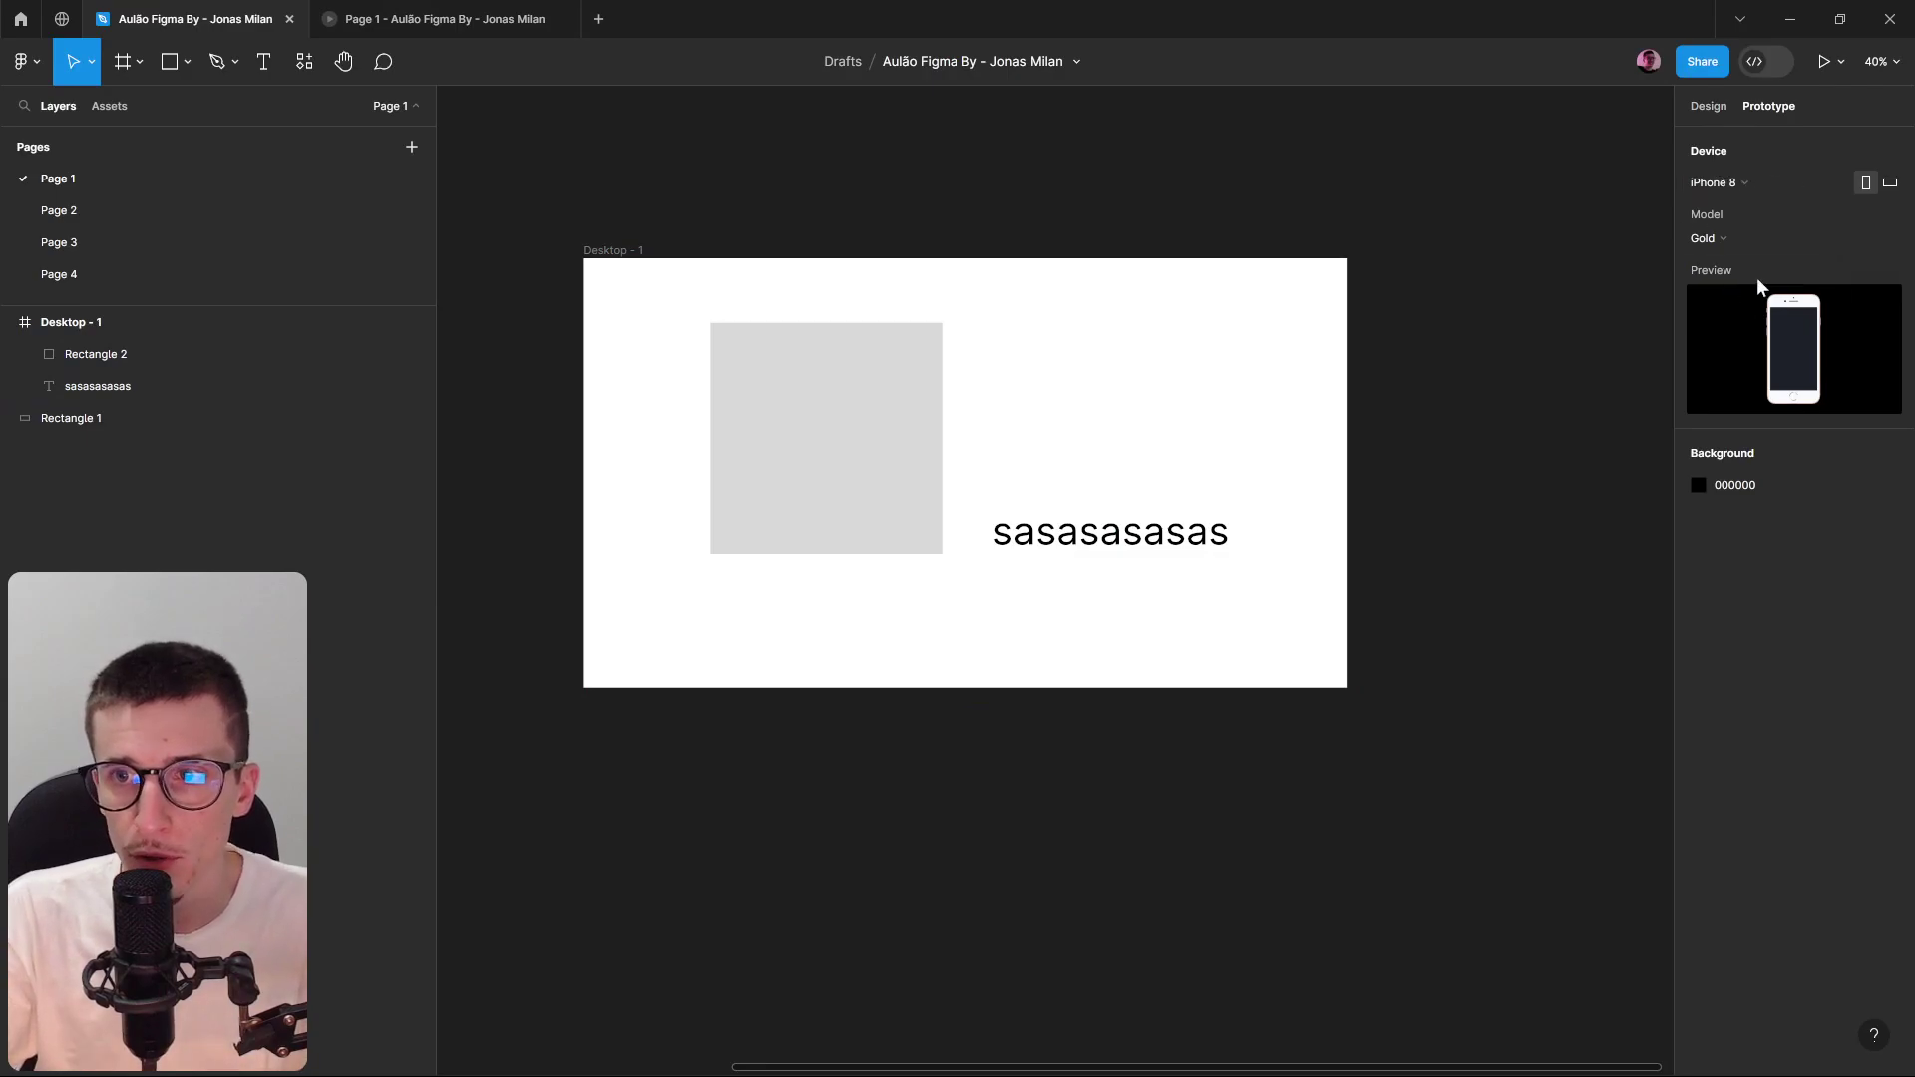
pyautogui.click(1751, 183)
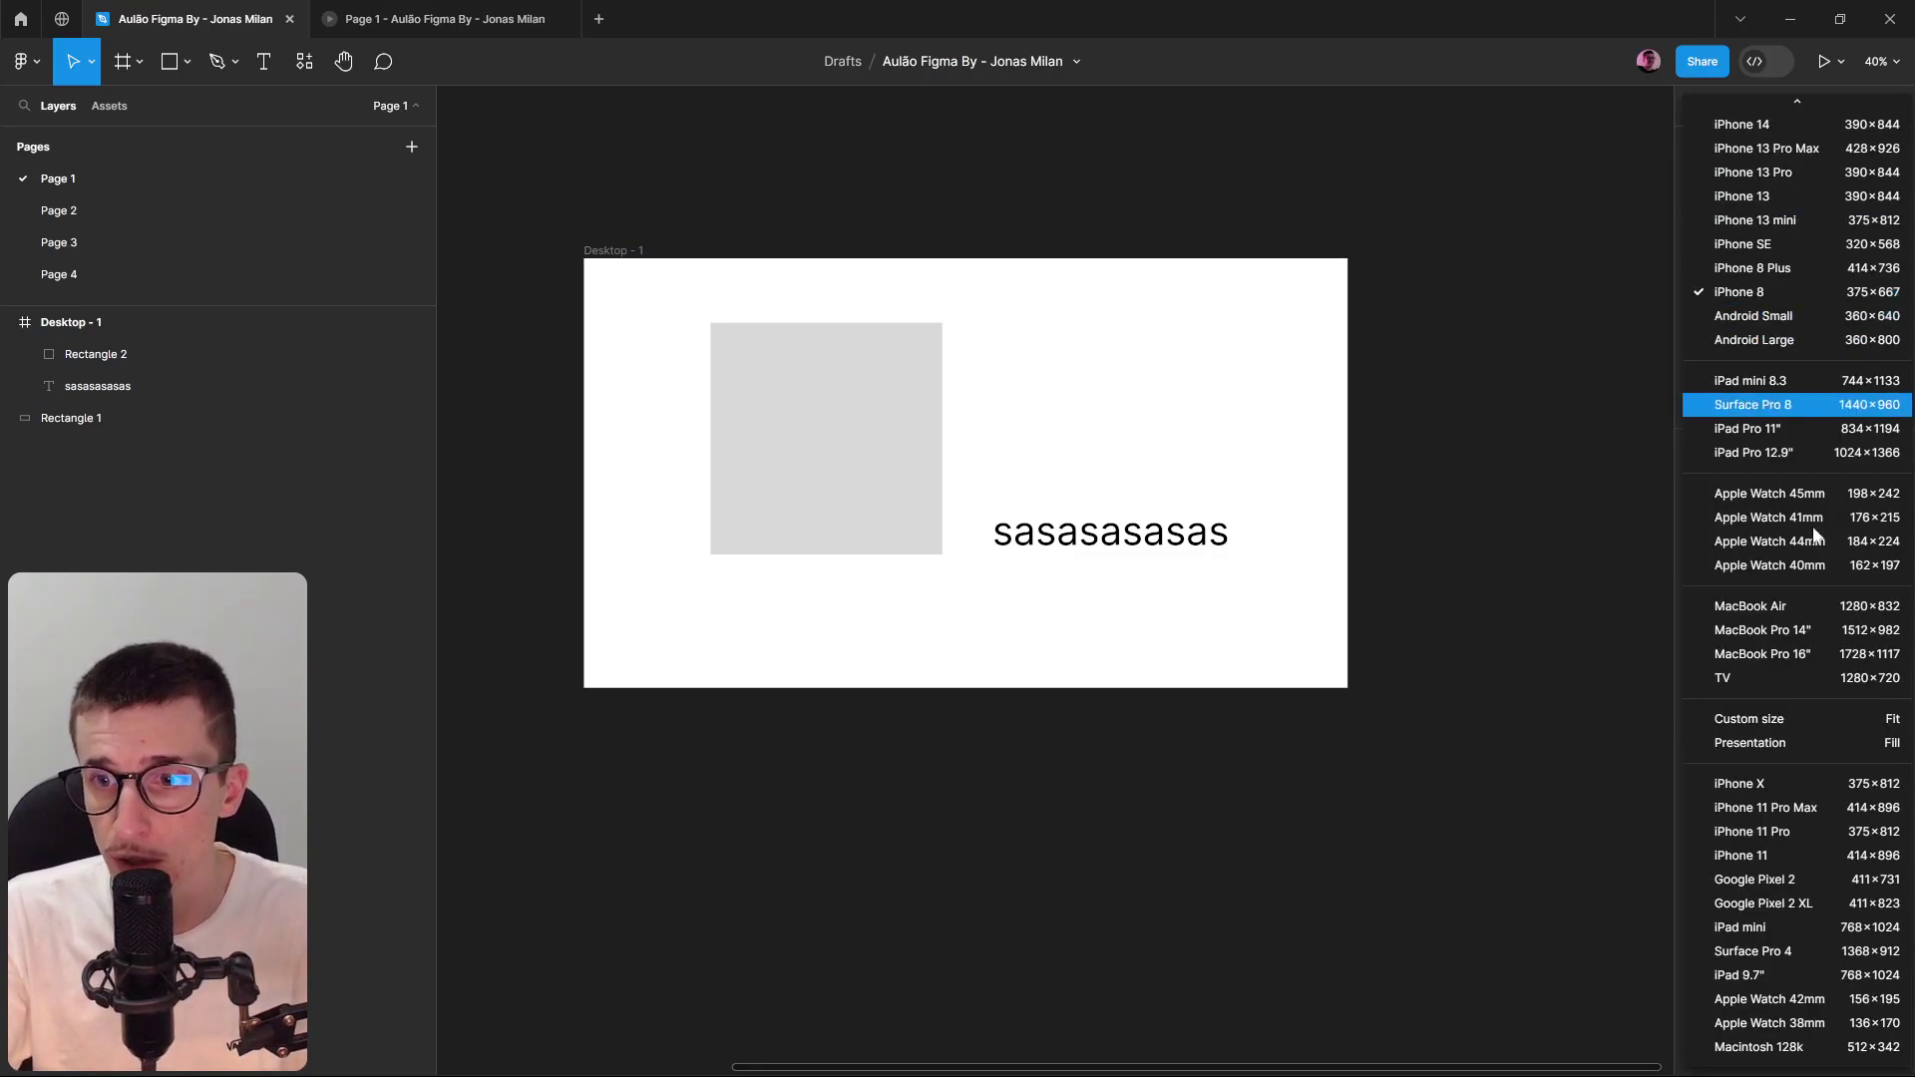
pyautogui.click(1761, 605)
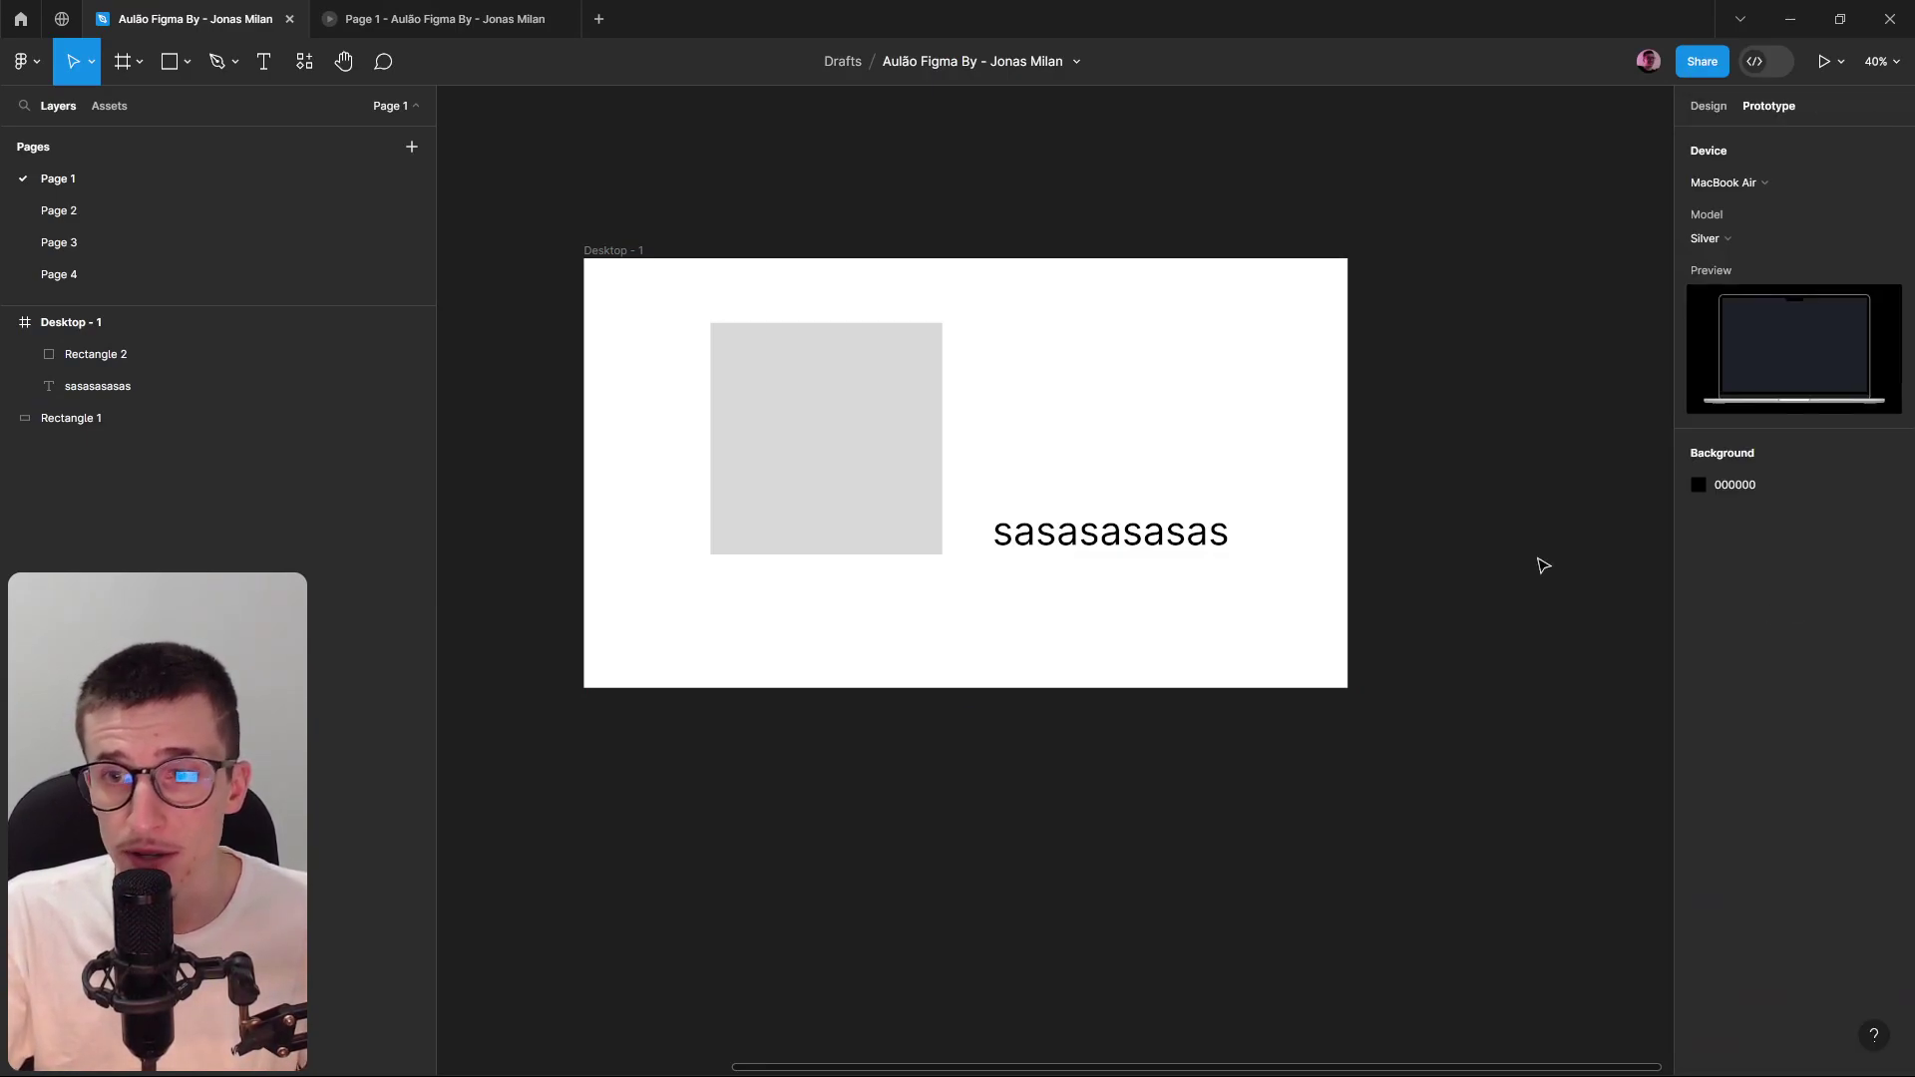
pyautogui.hotkey('ctrl', 'alt', 'Return')
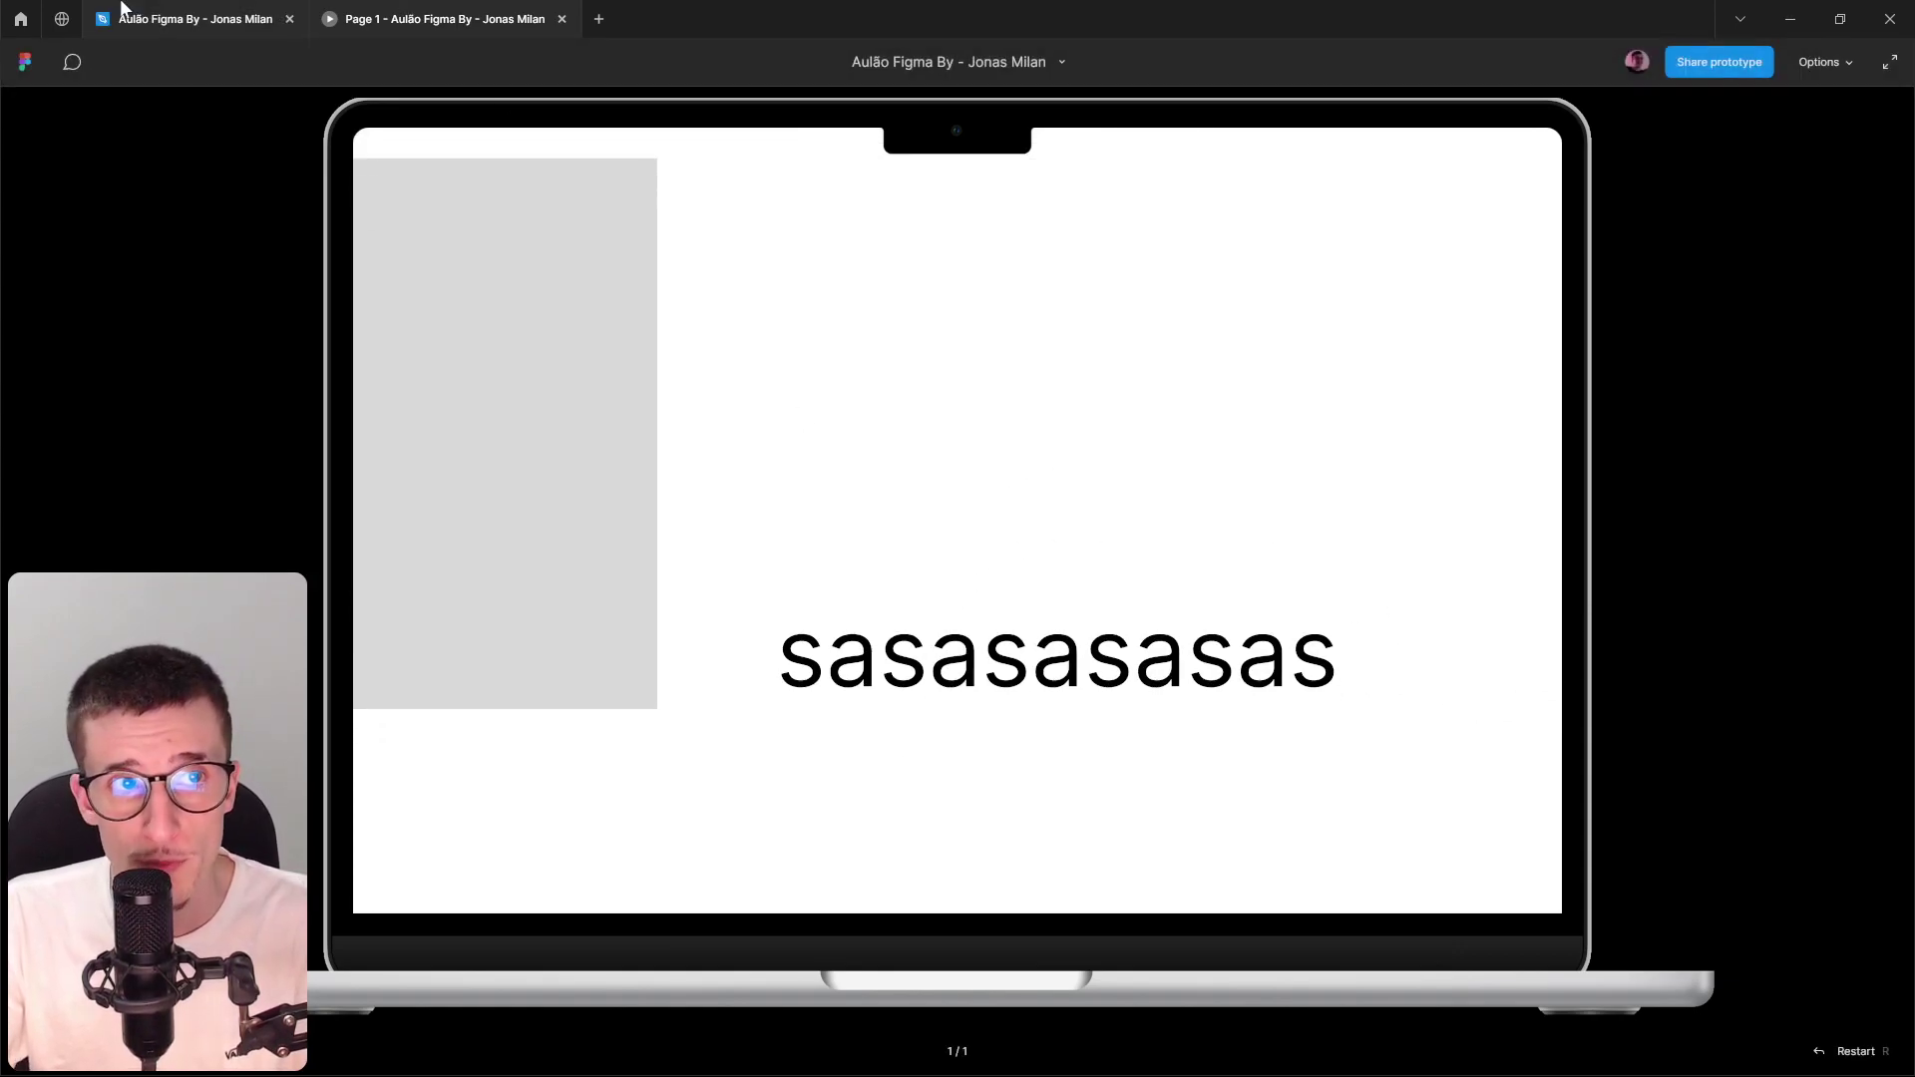
pyautogui.click(150, 19)
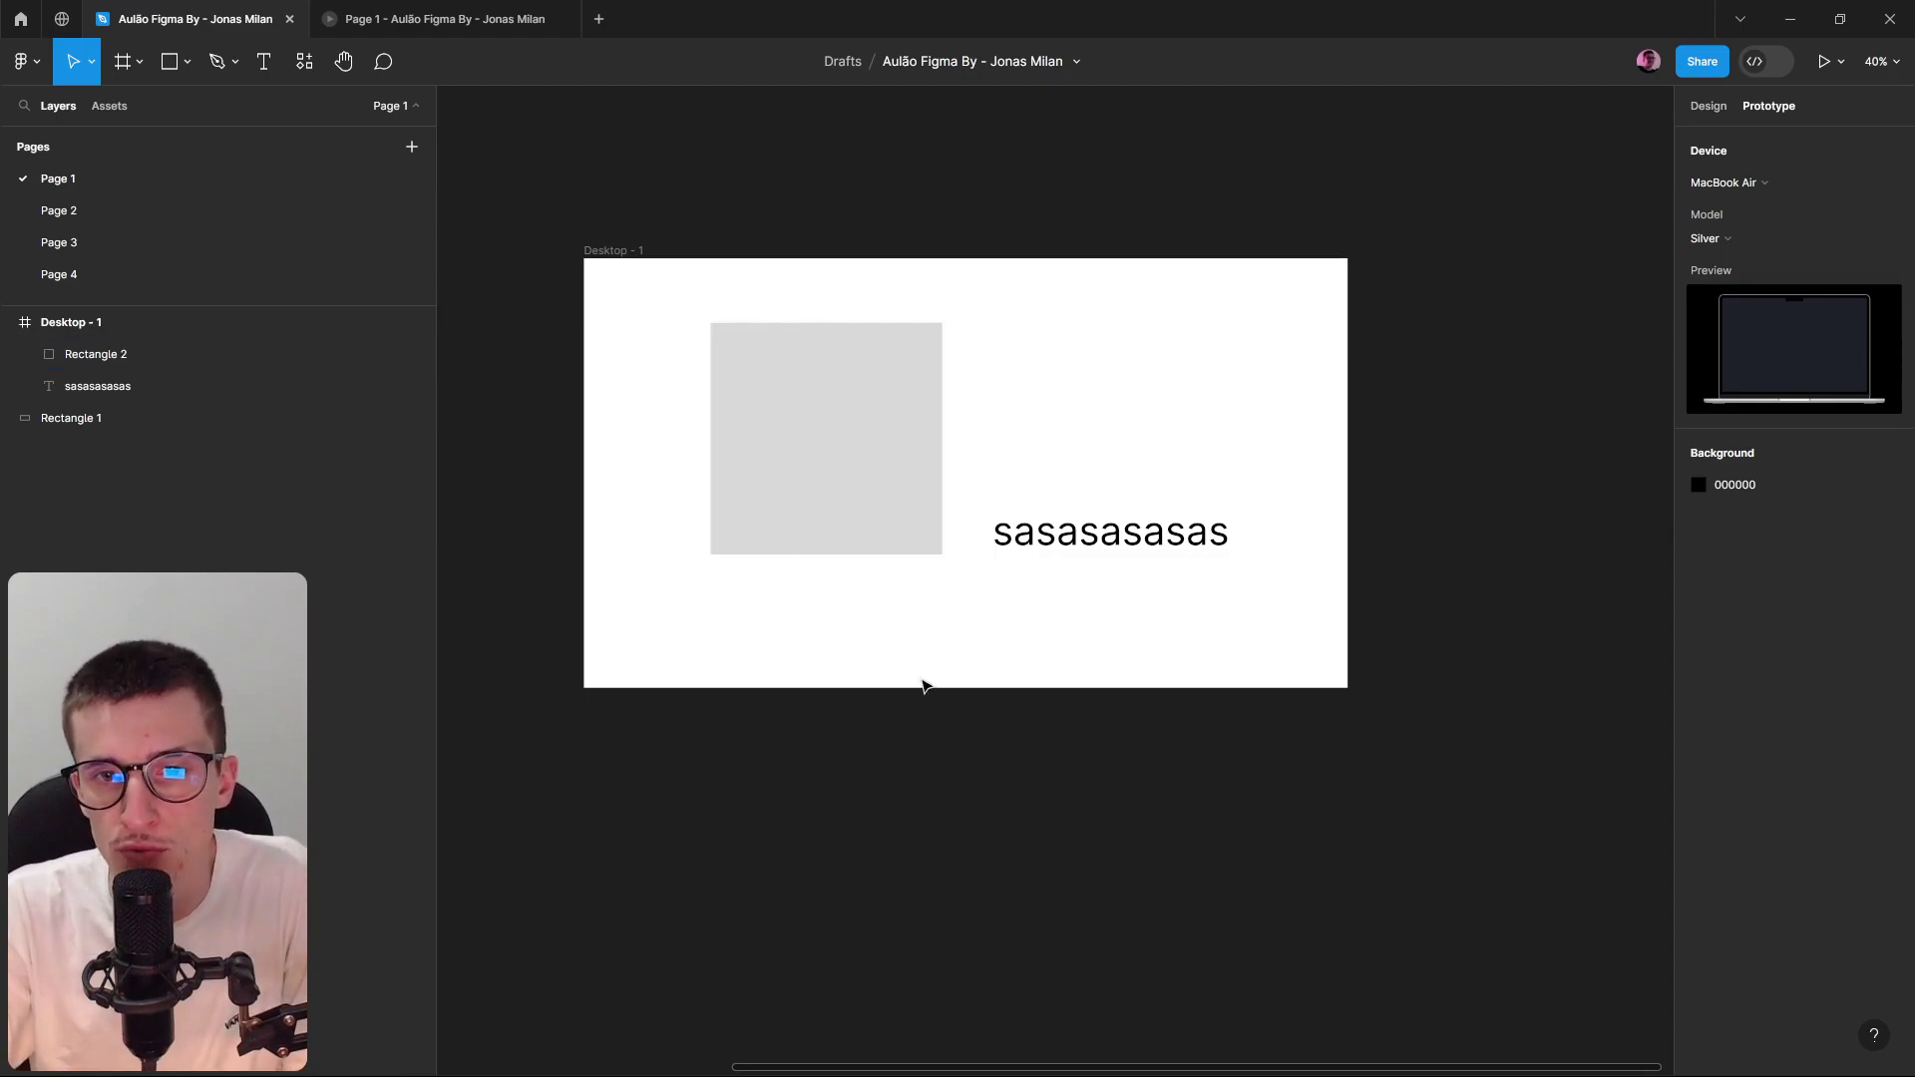
# Try to draw a prototype connection from the text in the Desktop - 1 frame, and undo the deletion of that text.
pyautogui.click(1103, 534)
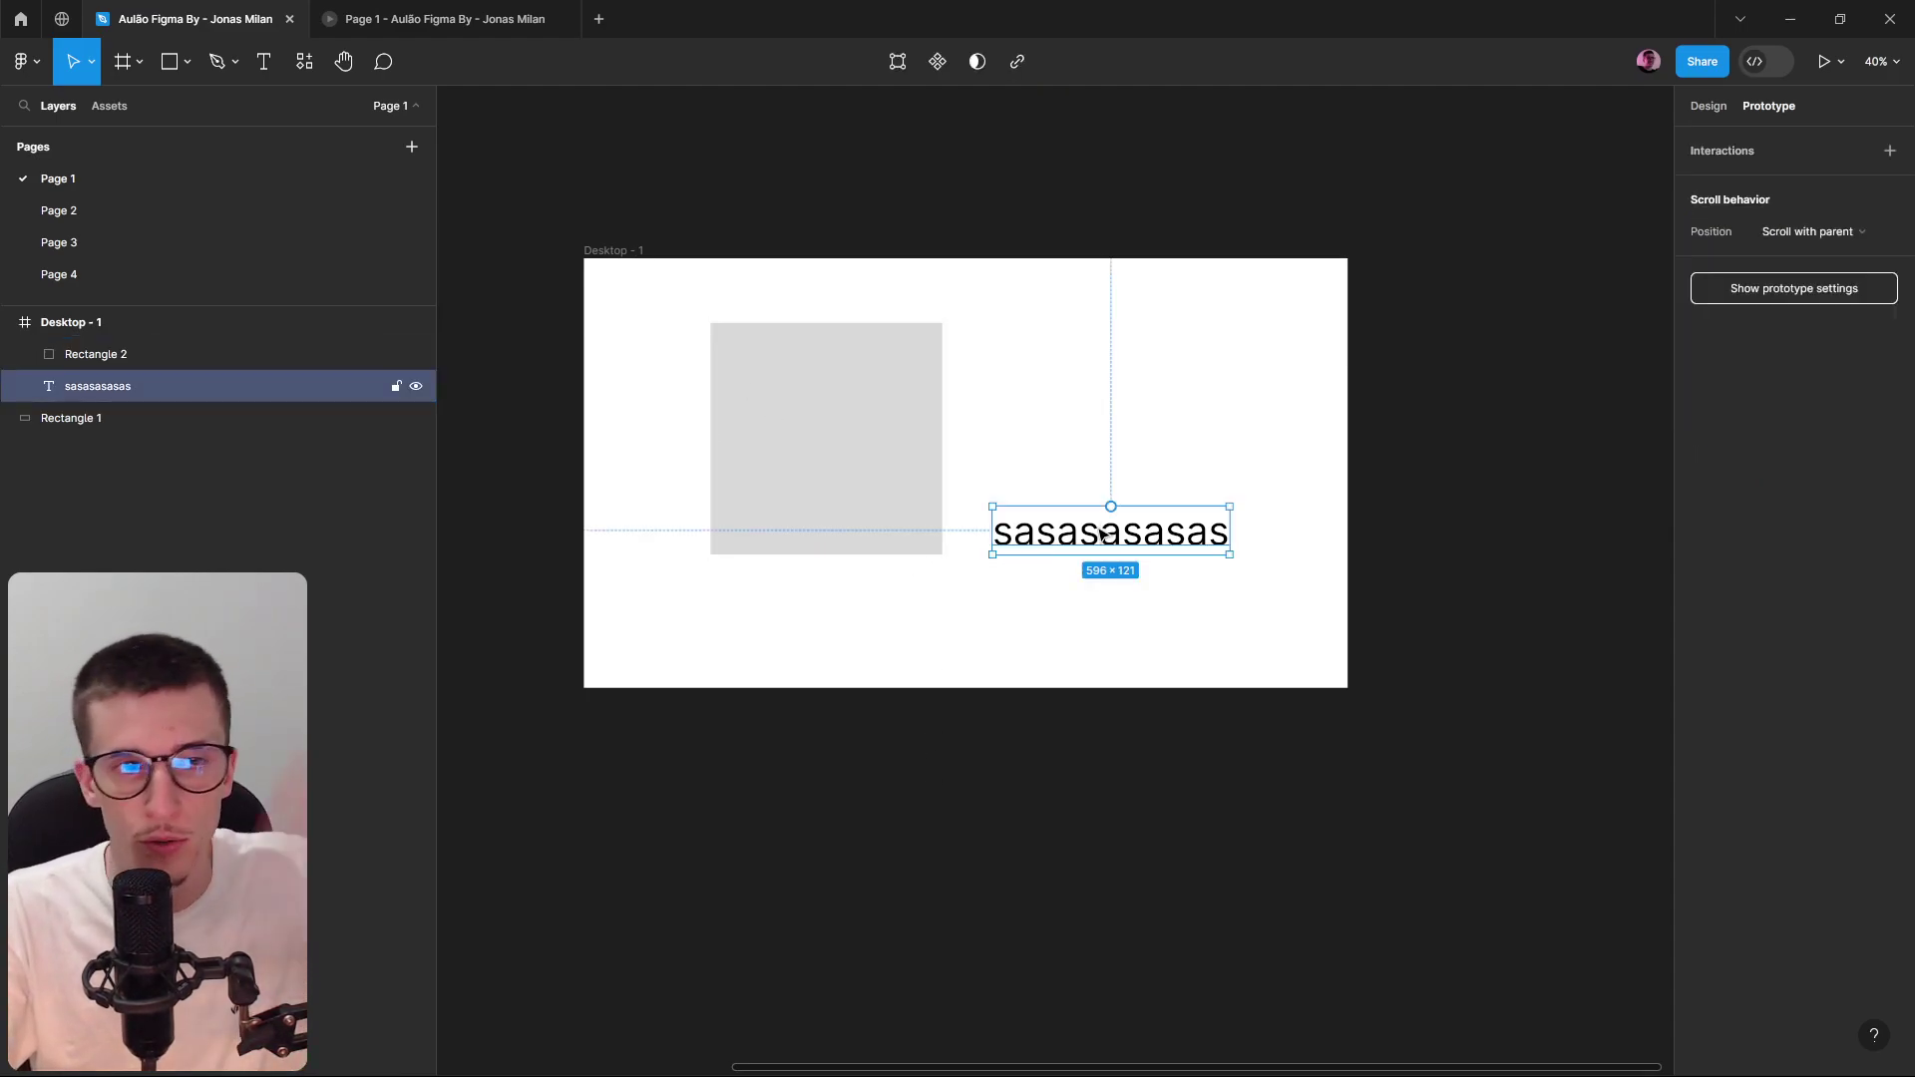
pyautogui.moveTo(1111, 507); pyautogui.dragTo(1076, 476)
pyautogui.click(1128, 600)
pyautogui.click(1106, 537)
pyautogui.press('Delete')
pyautogui.click(878, 488)
pyautogui.click(1053, 517)
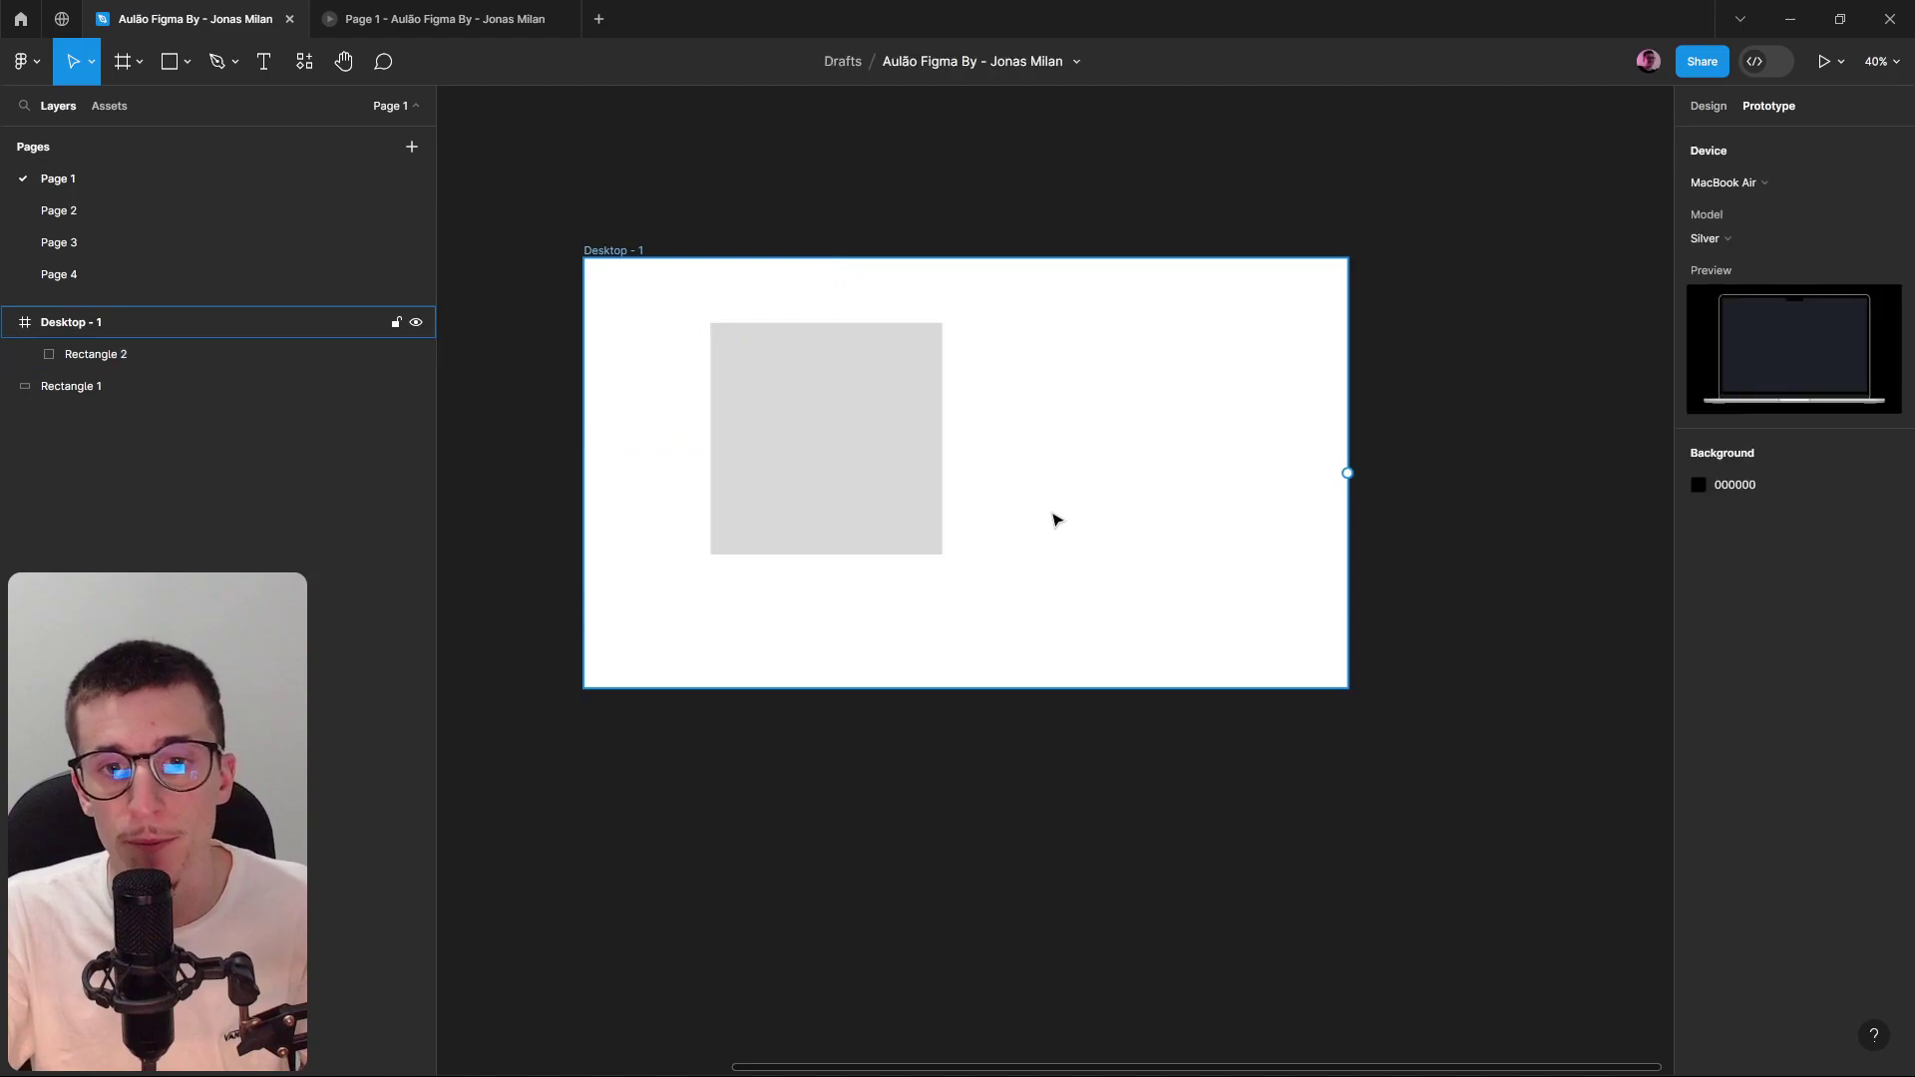
pyautogui.hotkey('ctrl', 'z')
# Look at the color picker for the prototype background, and return to the page's design properties.
pyautogui.click(764, 187)
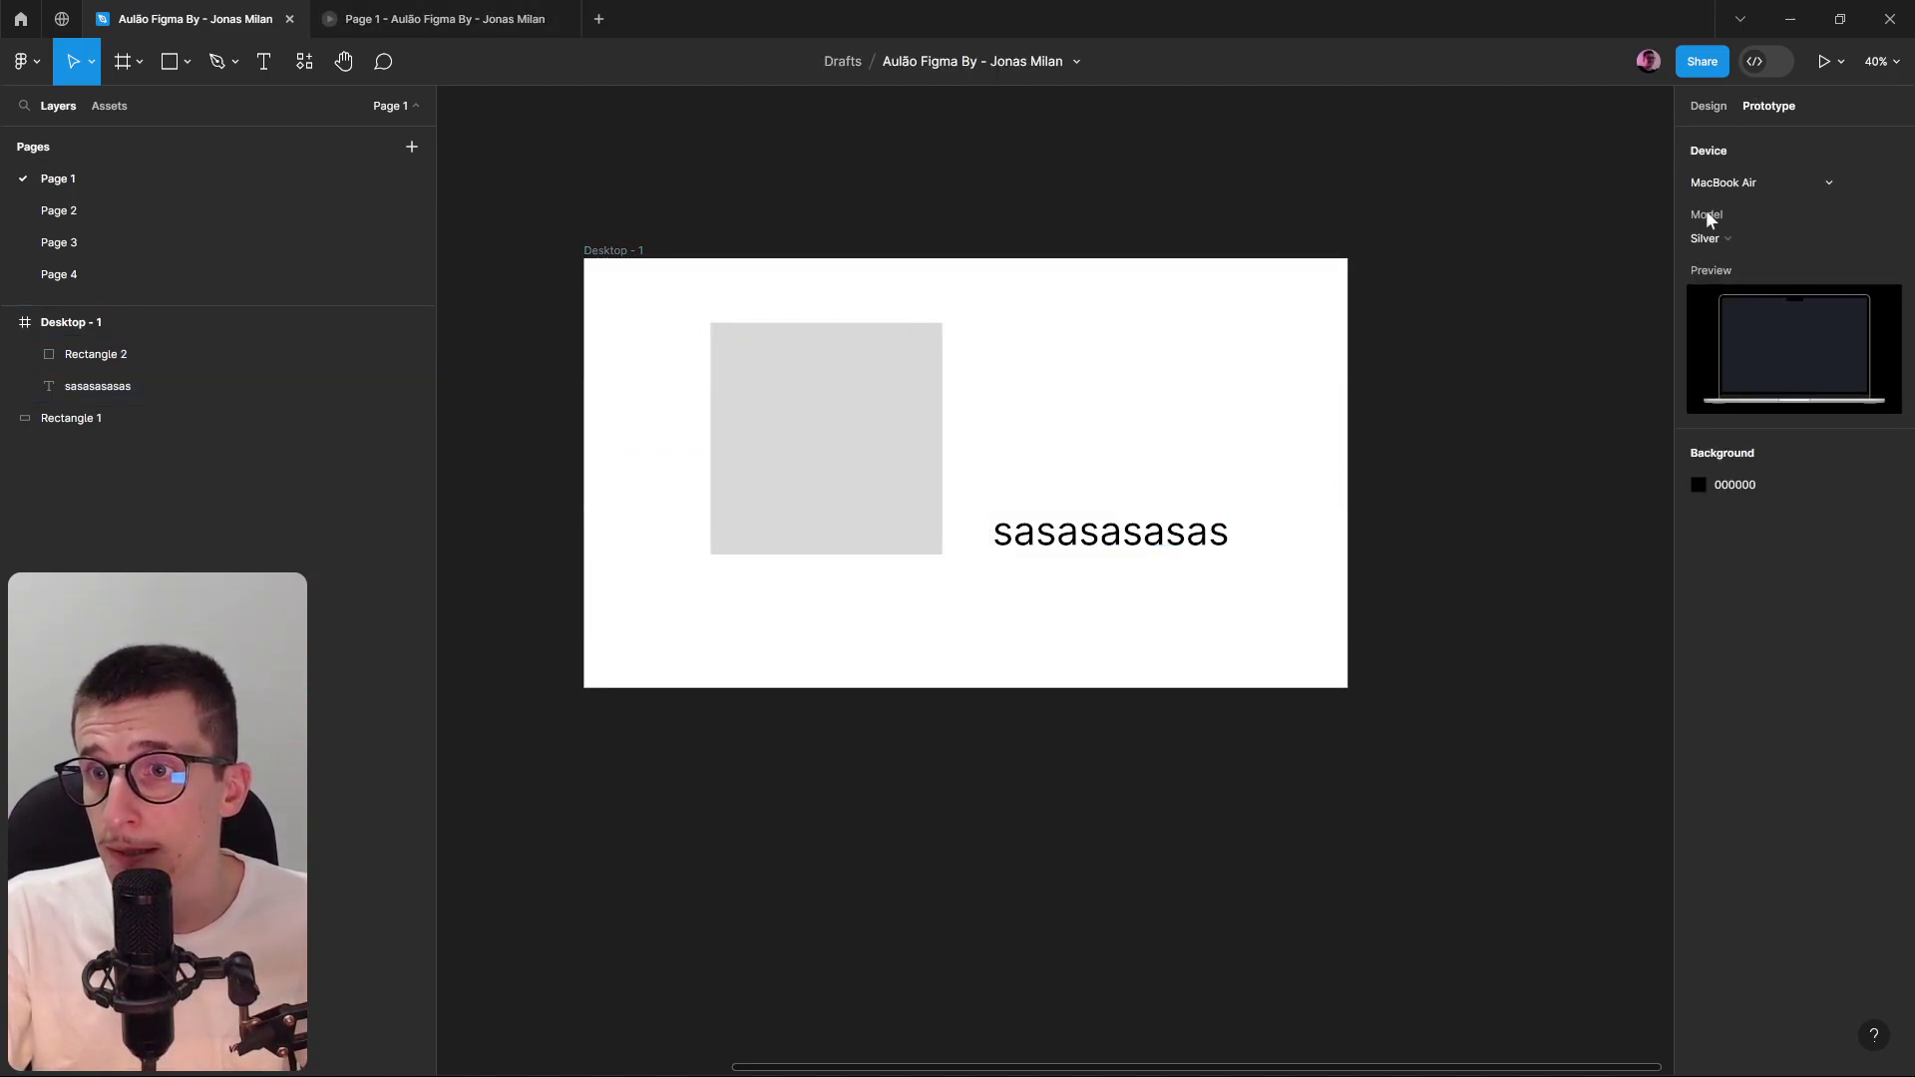
pyautogui.click(1700, 486)
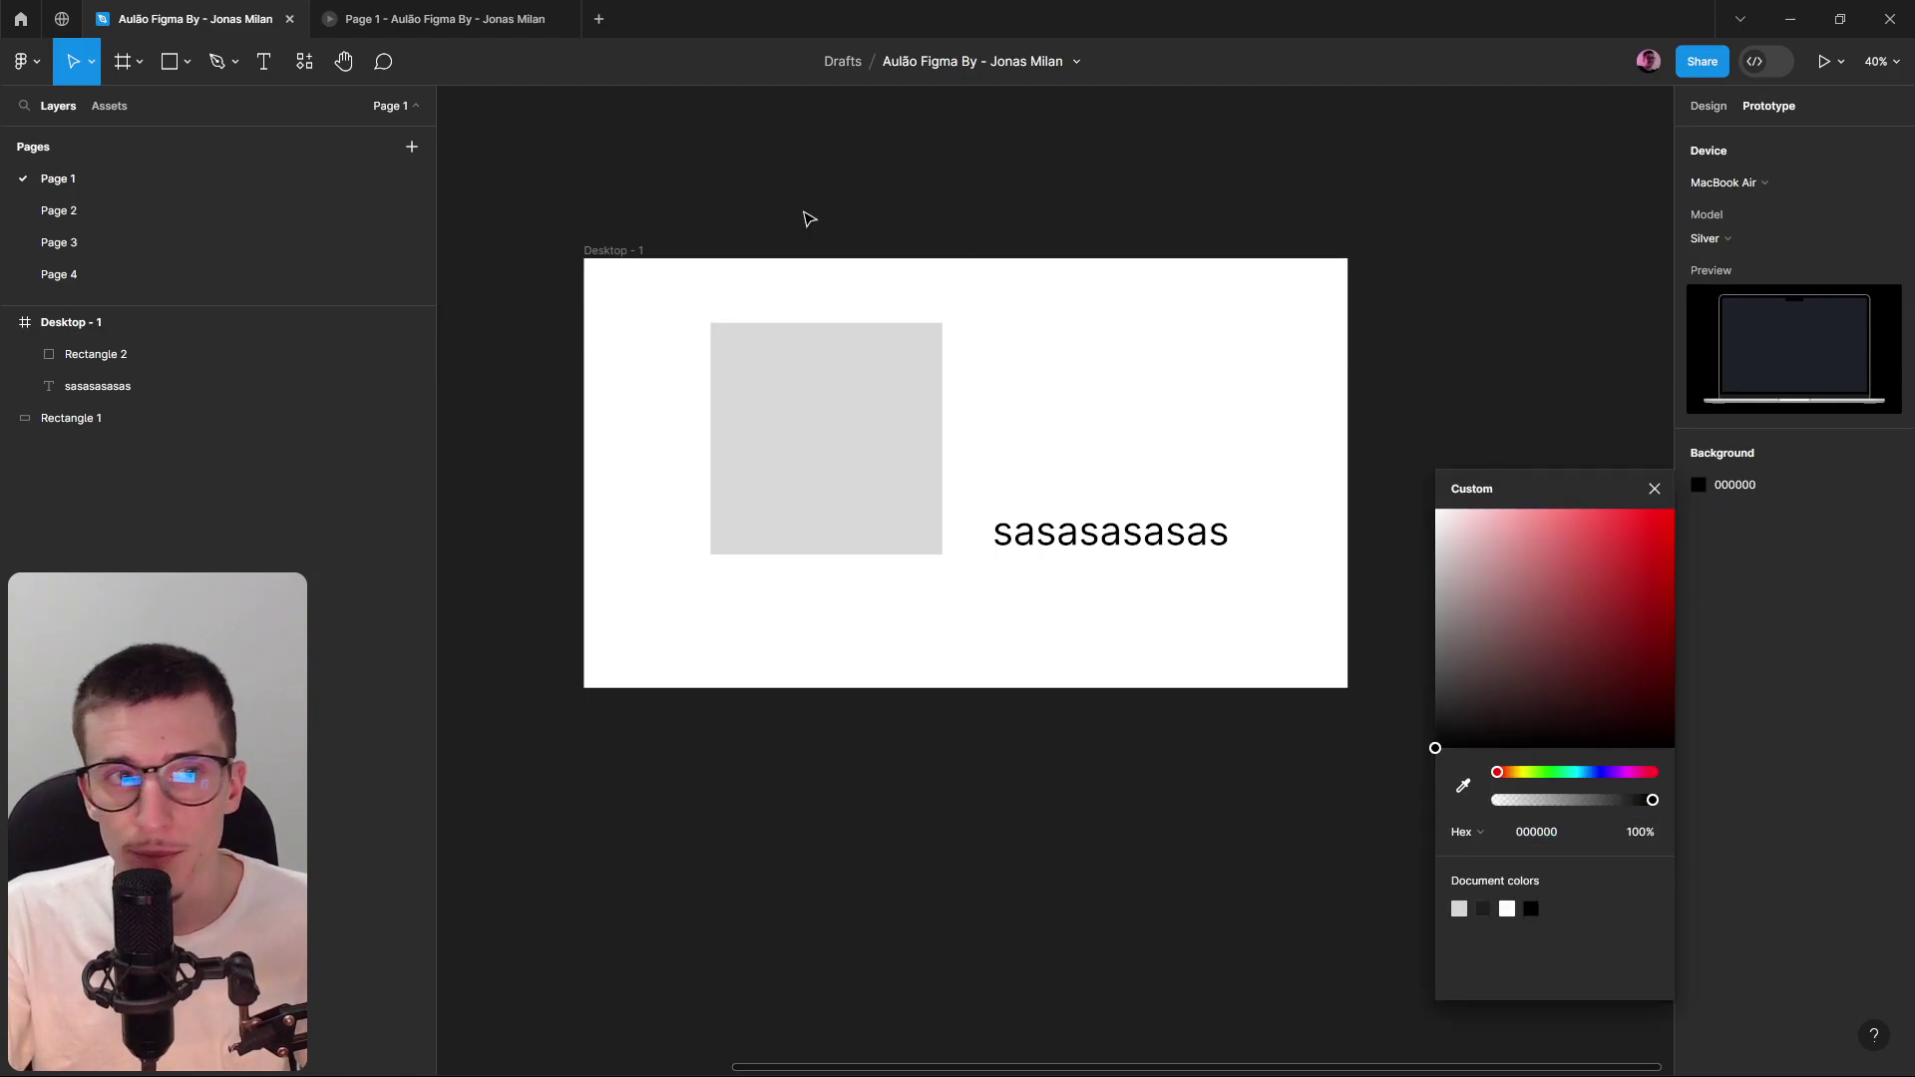
pyautogui.click(1712, 112)
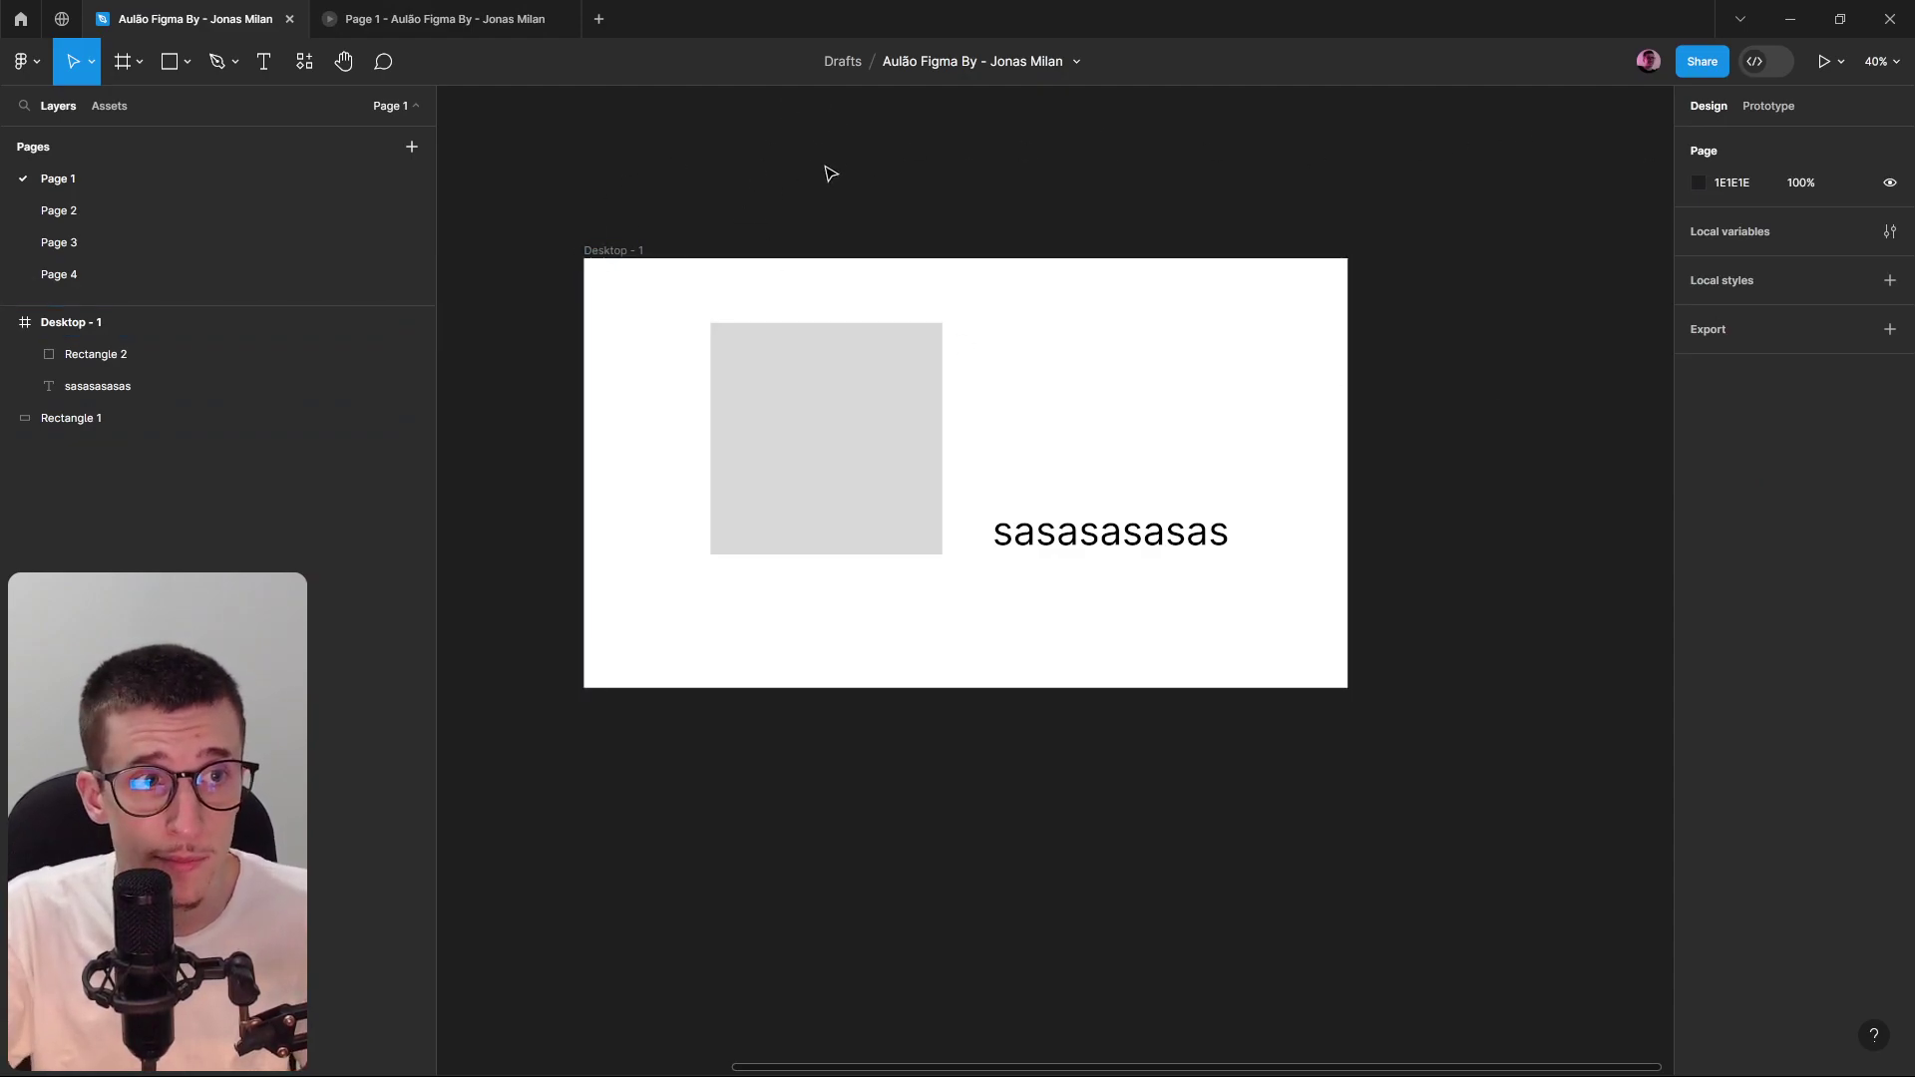
# Delete Page 4, Page 3 and Page 2 from the file, keeping only Page 1.
pyautogui.click(122, 262)
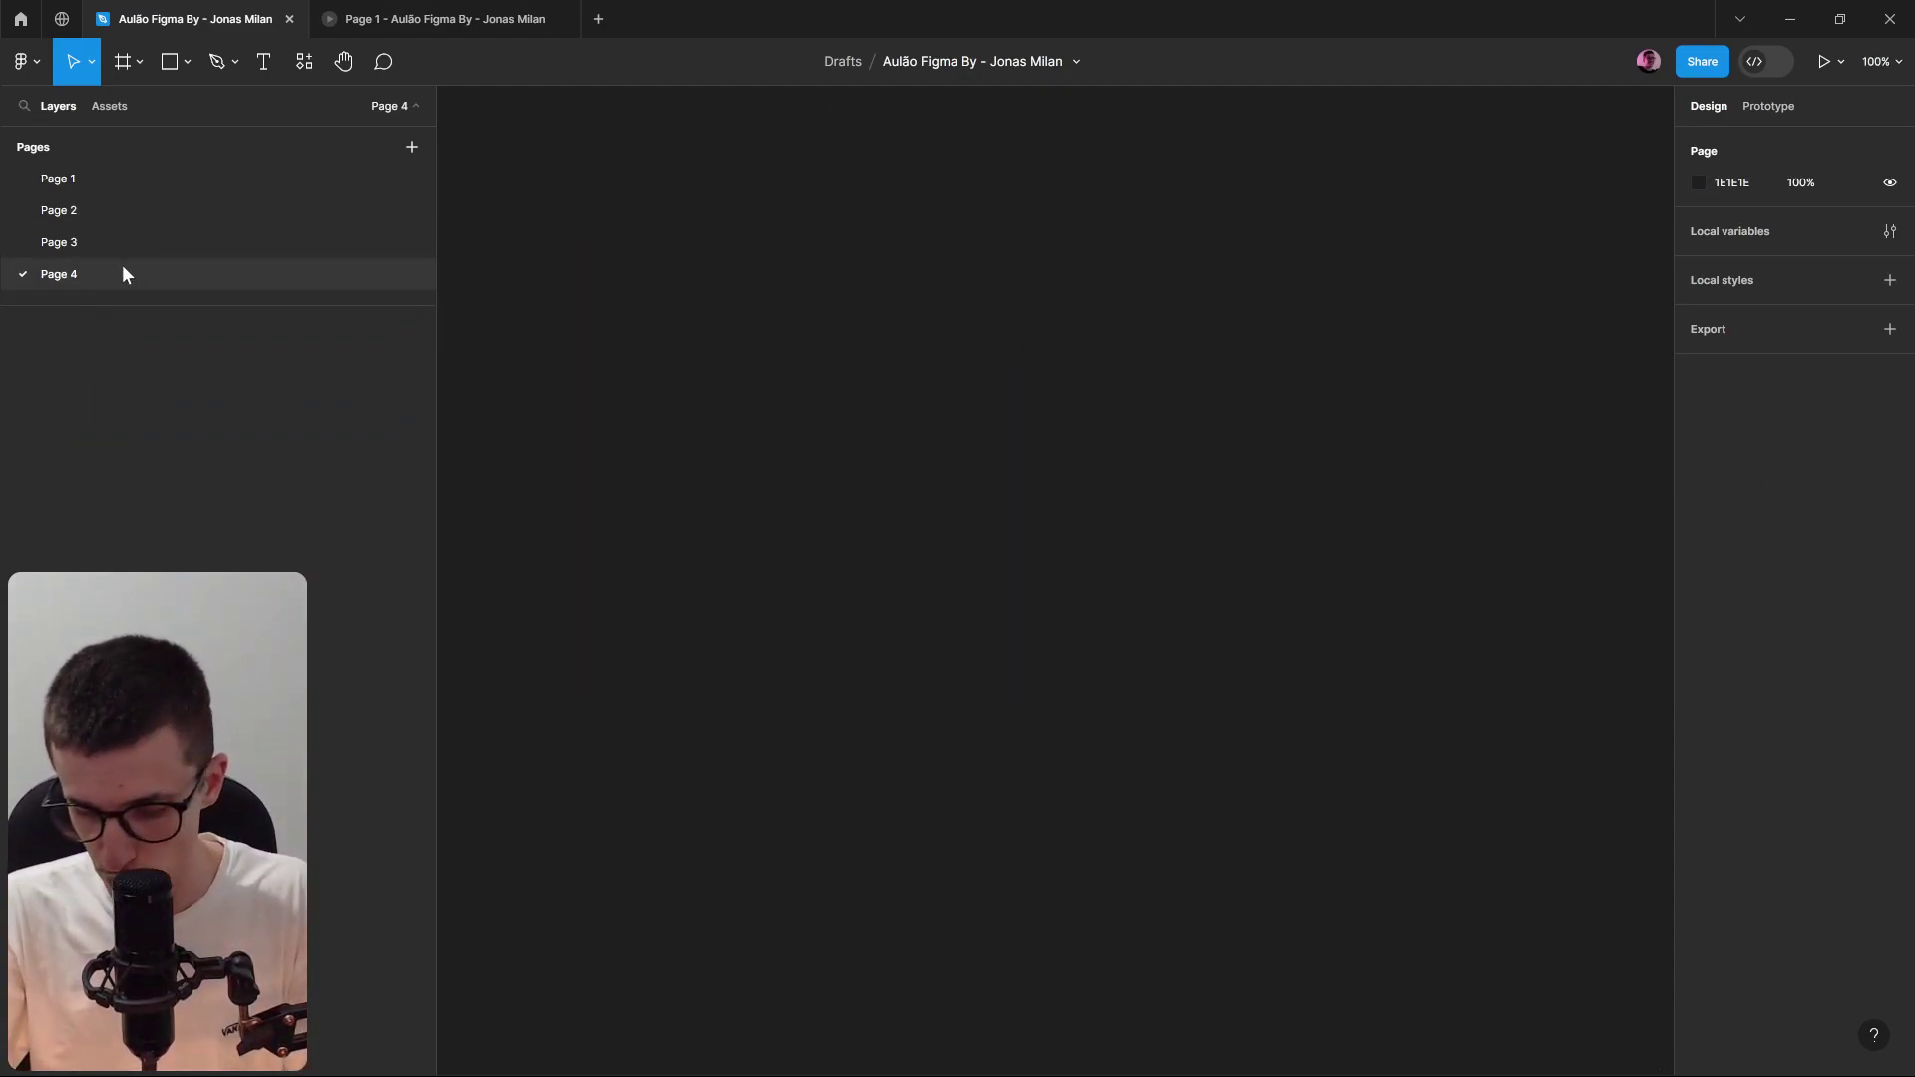
pyautogui.rightClick(112, 263)
pyautogui.click(185, 380)
pyautogui.rightClick(103, 239)
pyautogui.click(176, 353)
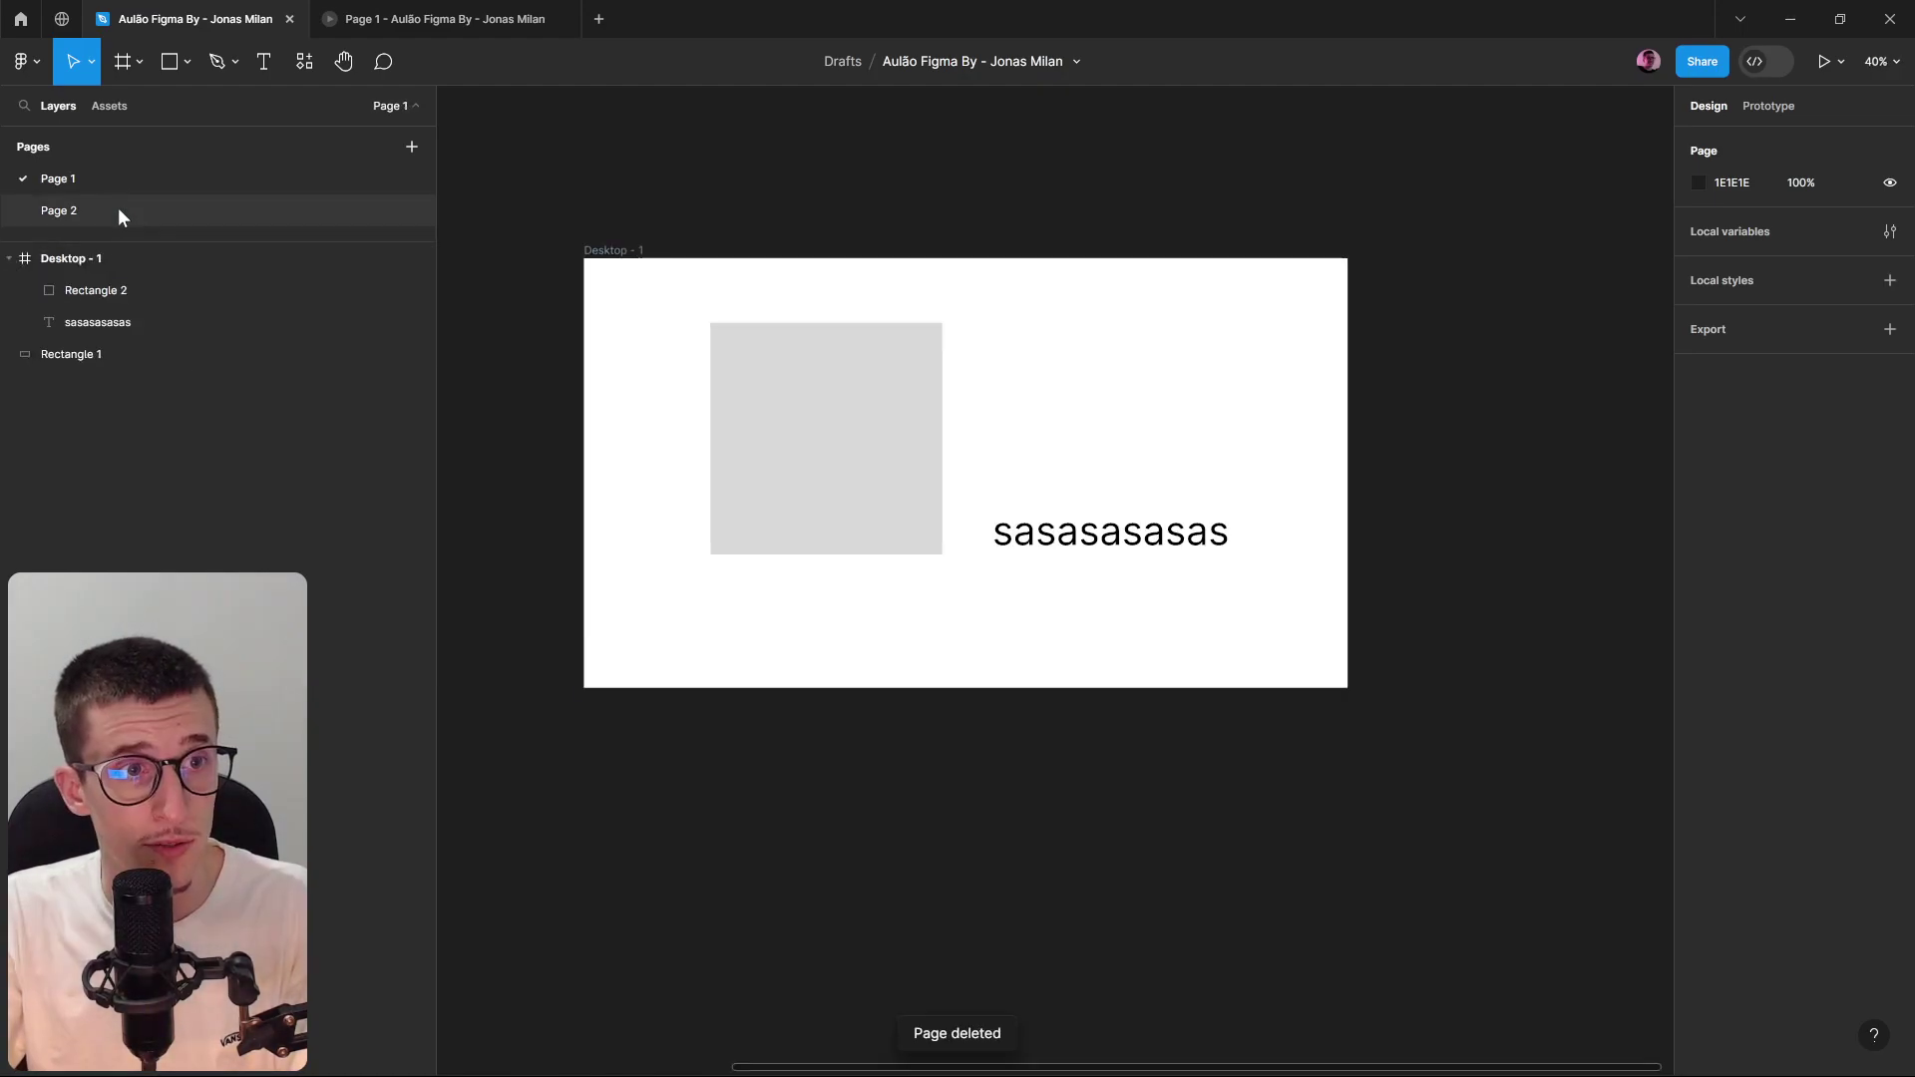
pyautogui.rightClick(117, 208)
pyautogui.click(213, 337)
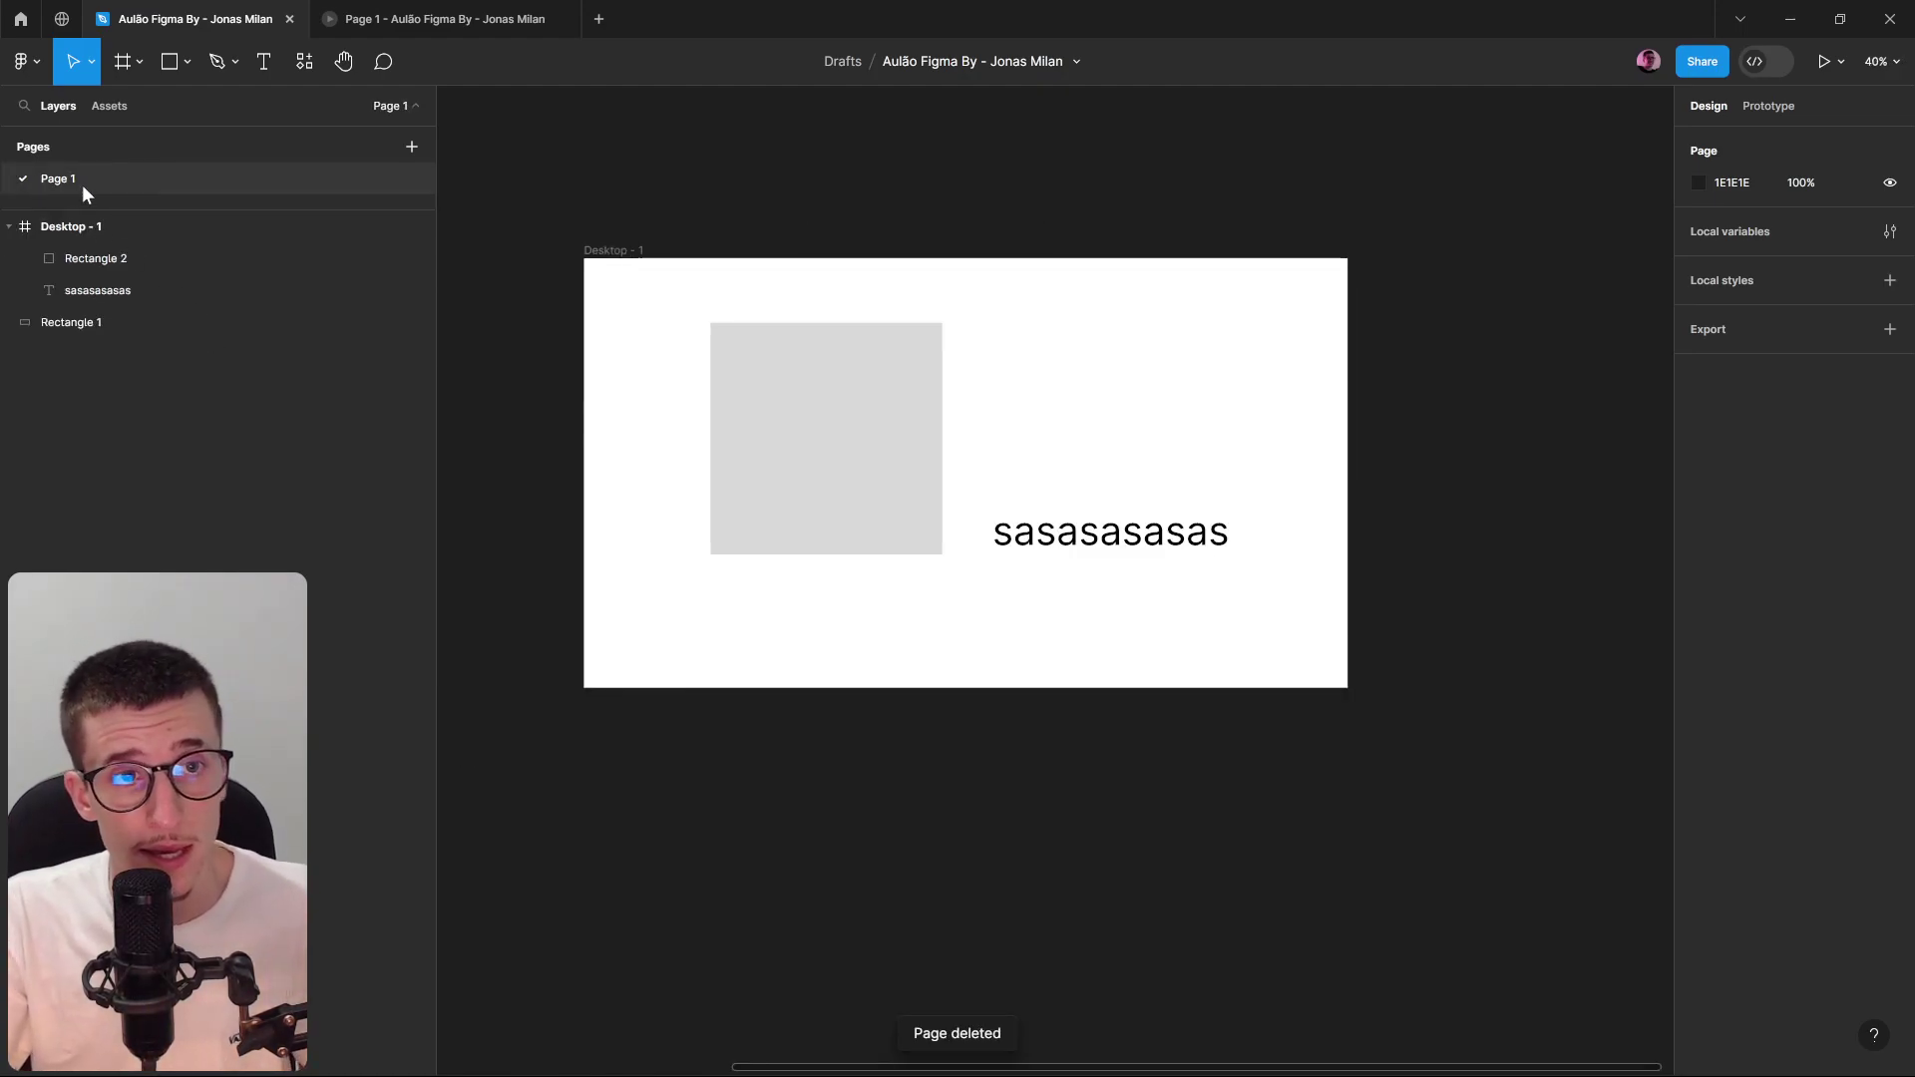
# Collapse and expand the page list, and add two new pages with the default names Page 2 and Page 3.
pyautogui.click(404, 106)
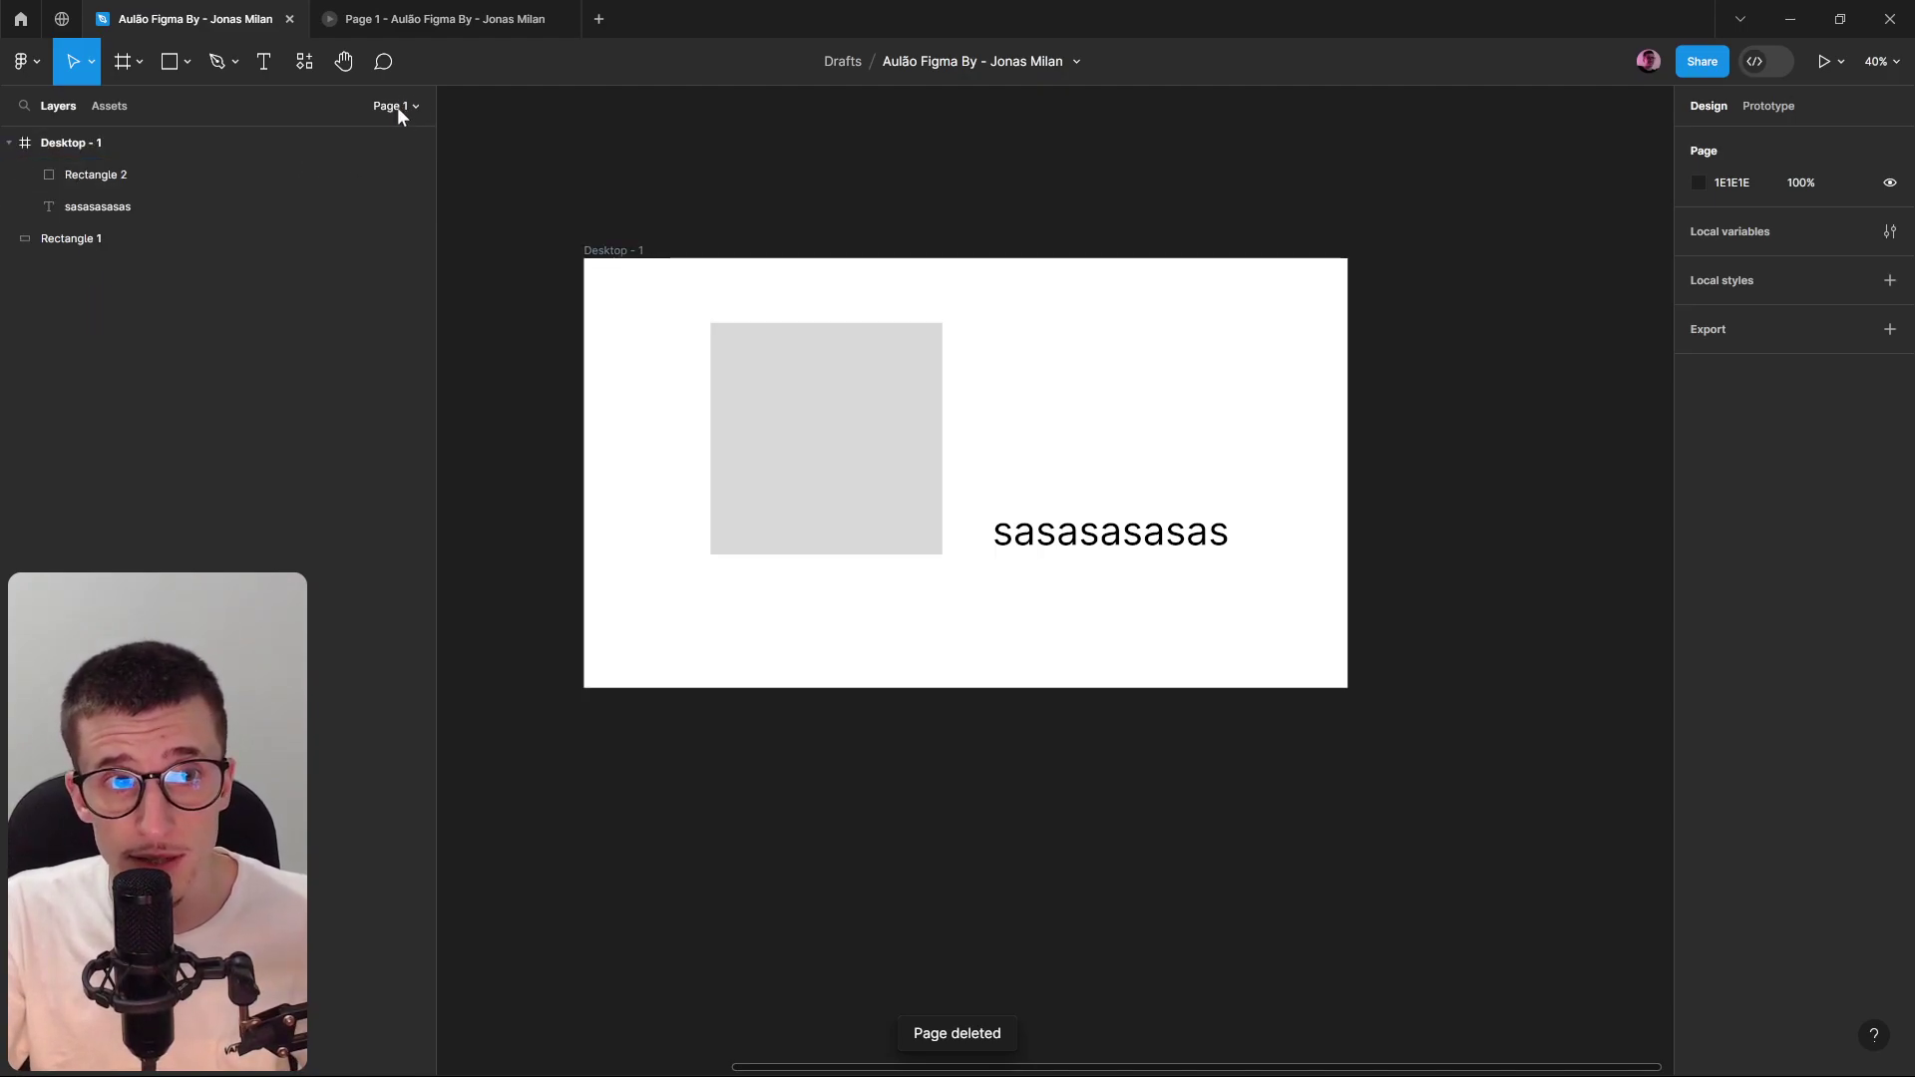
pyautogui.click(403, 105)
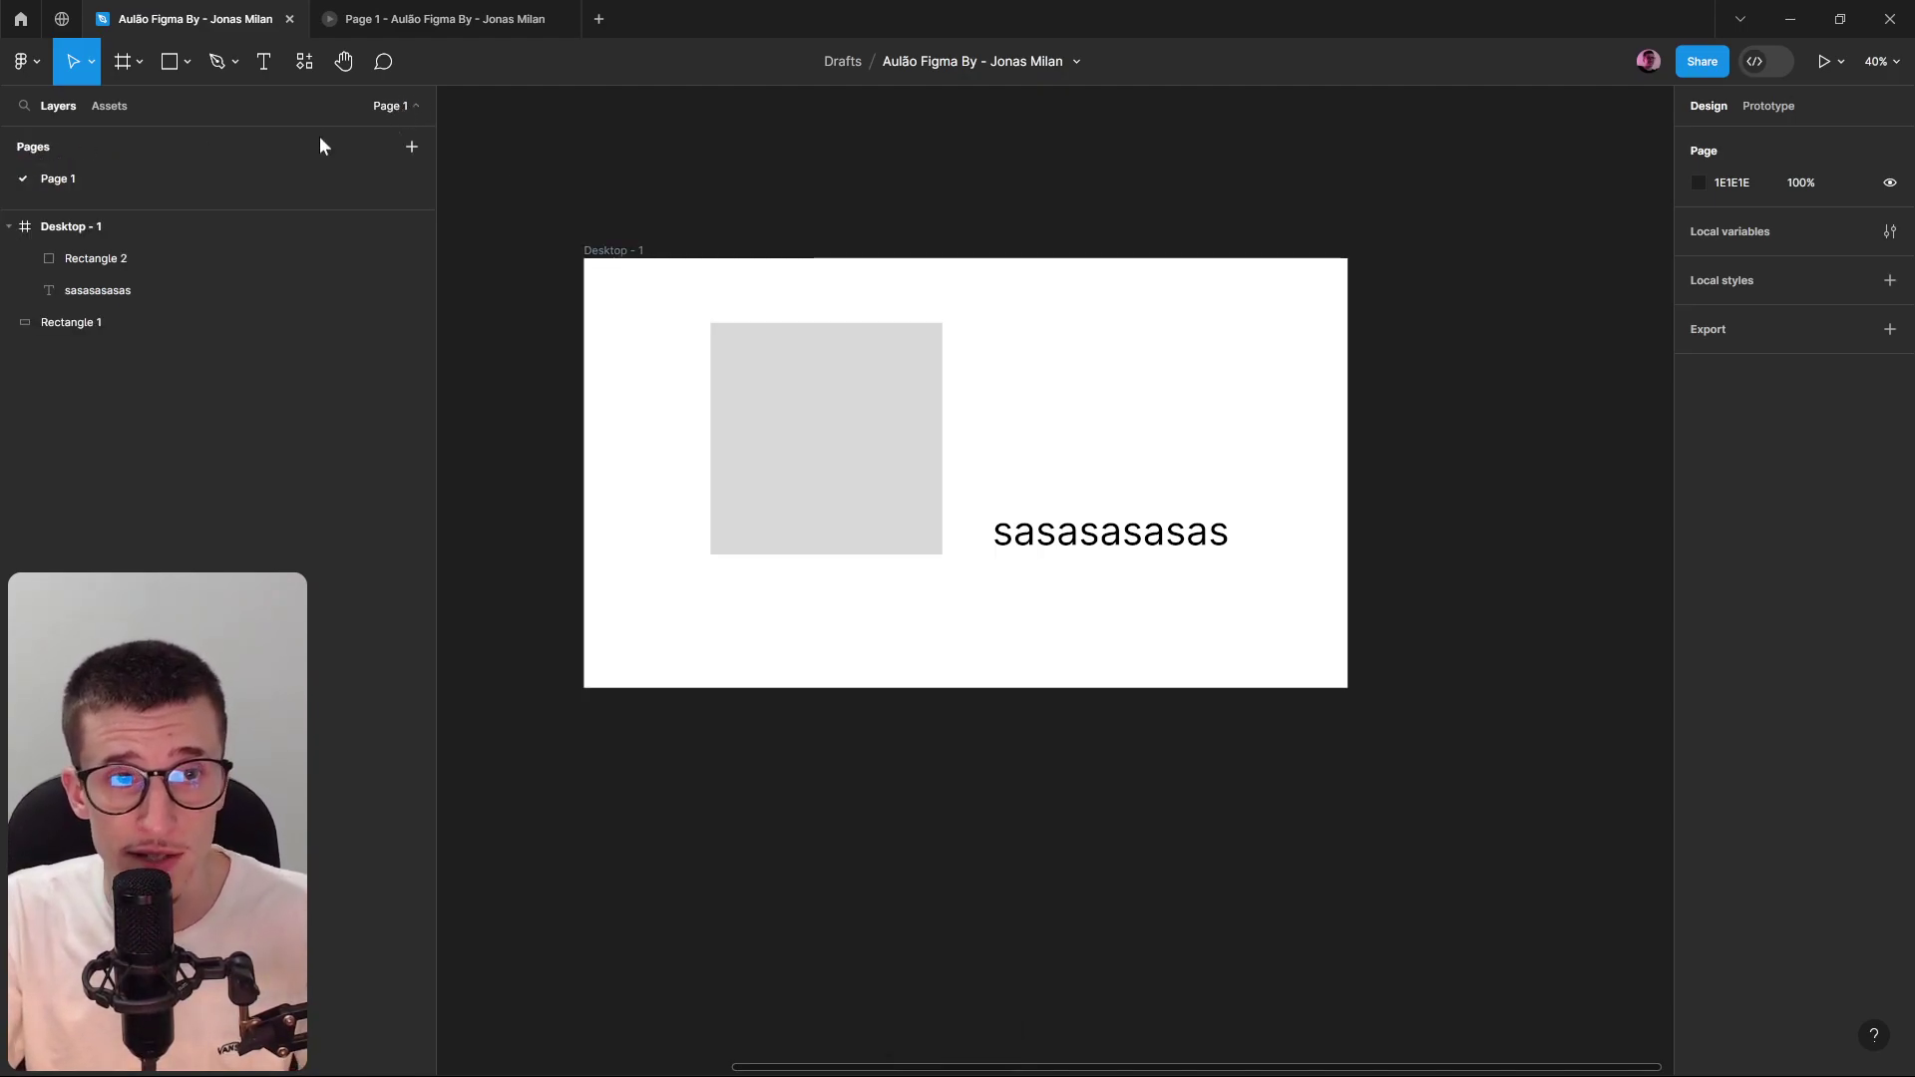
pyautogui.click(413, 147)
pyautogui.click(413, 147)
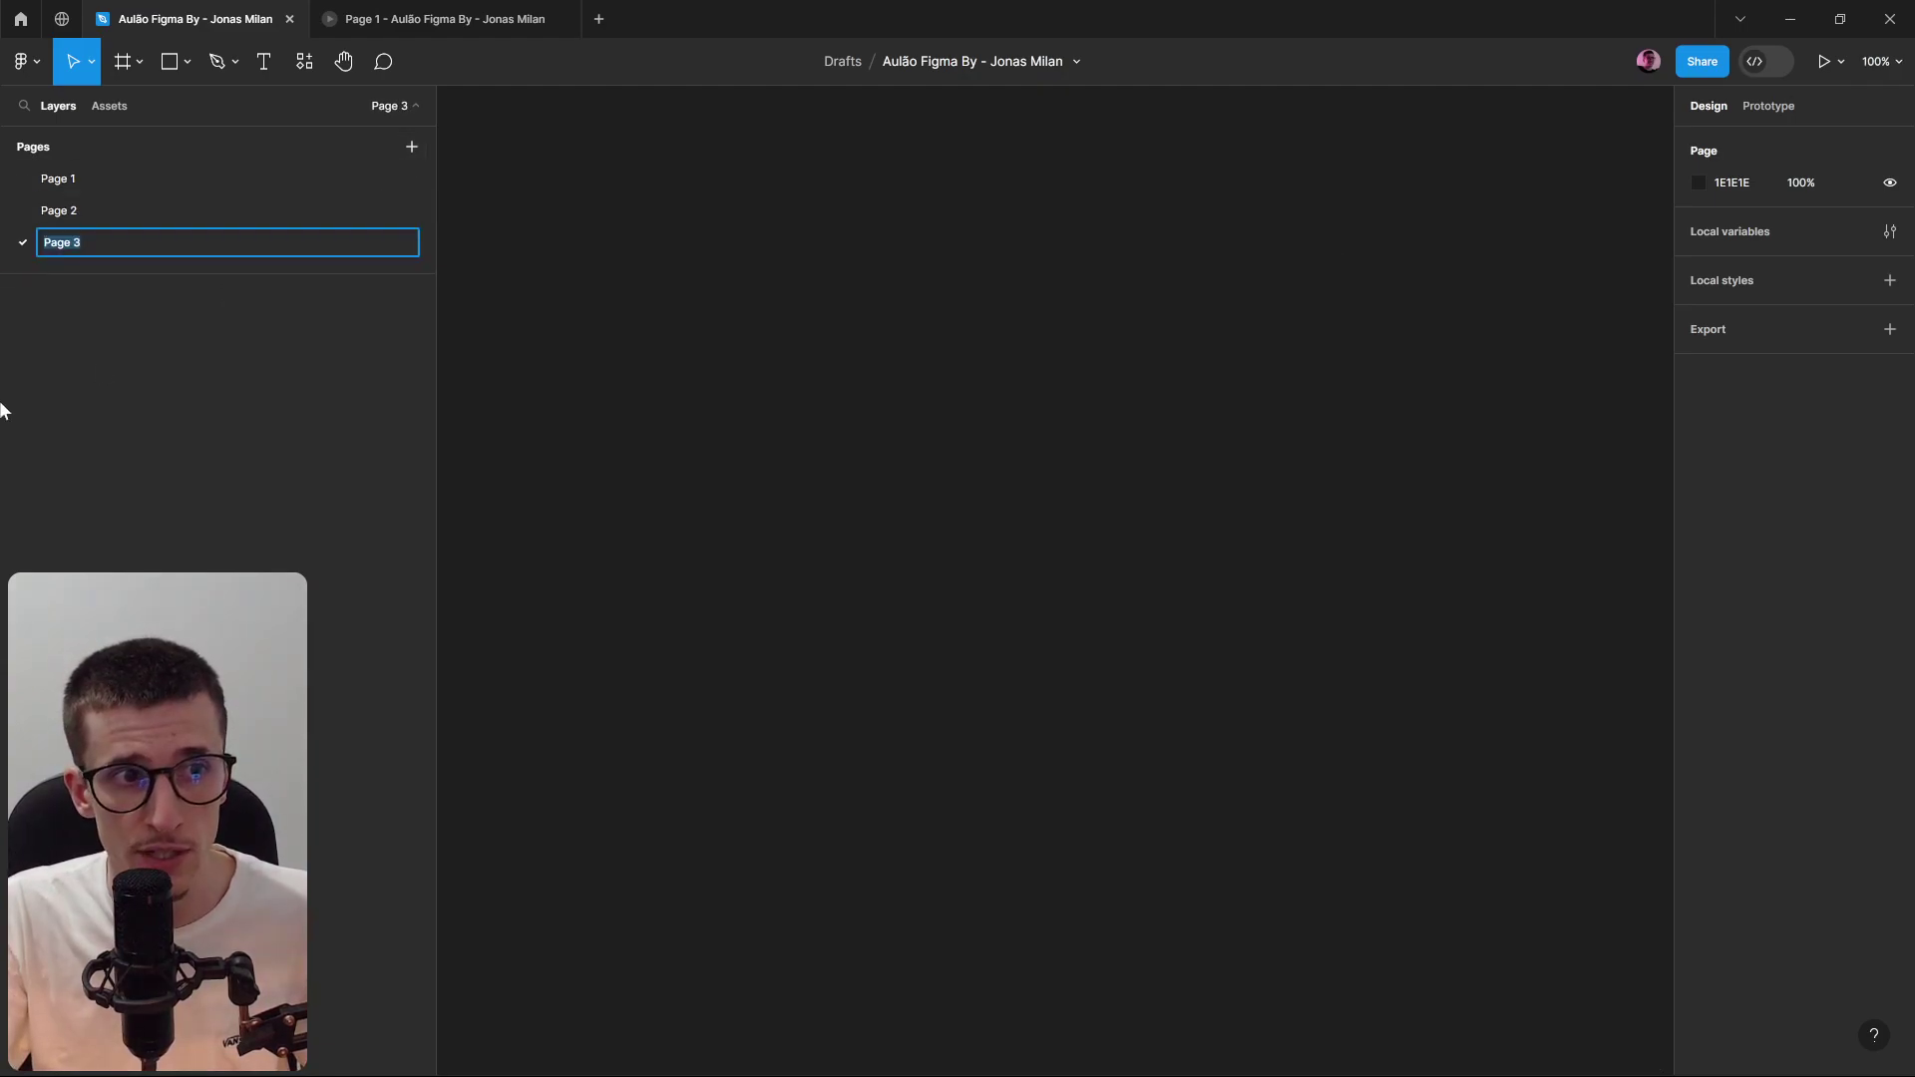
# Switch among Page 1, Page 2 and Page 3 to compare their contents, and return to Page 1.
pyautogui.click(98, 179)
pyautogui.click(90, 207)
pyautogui.click(114, 182)
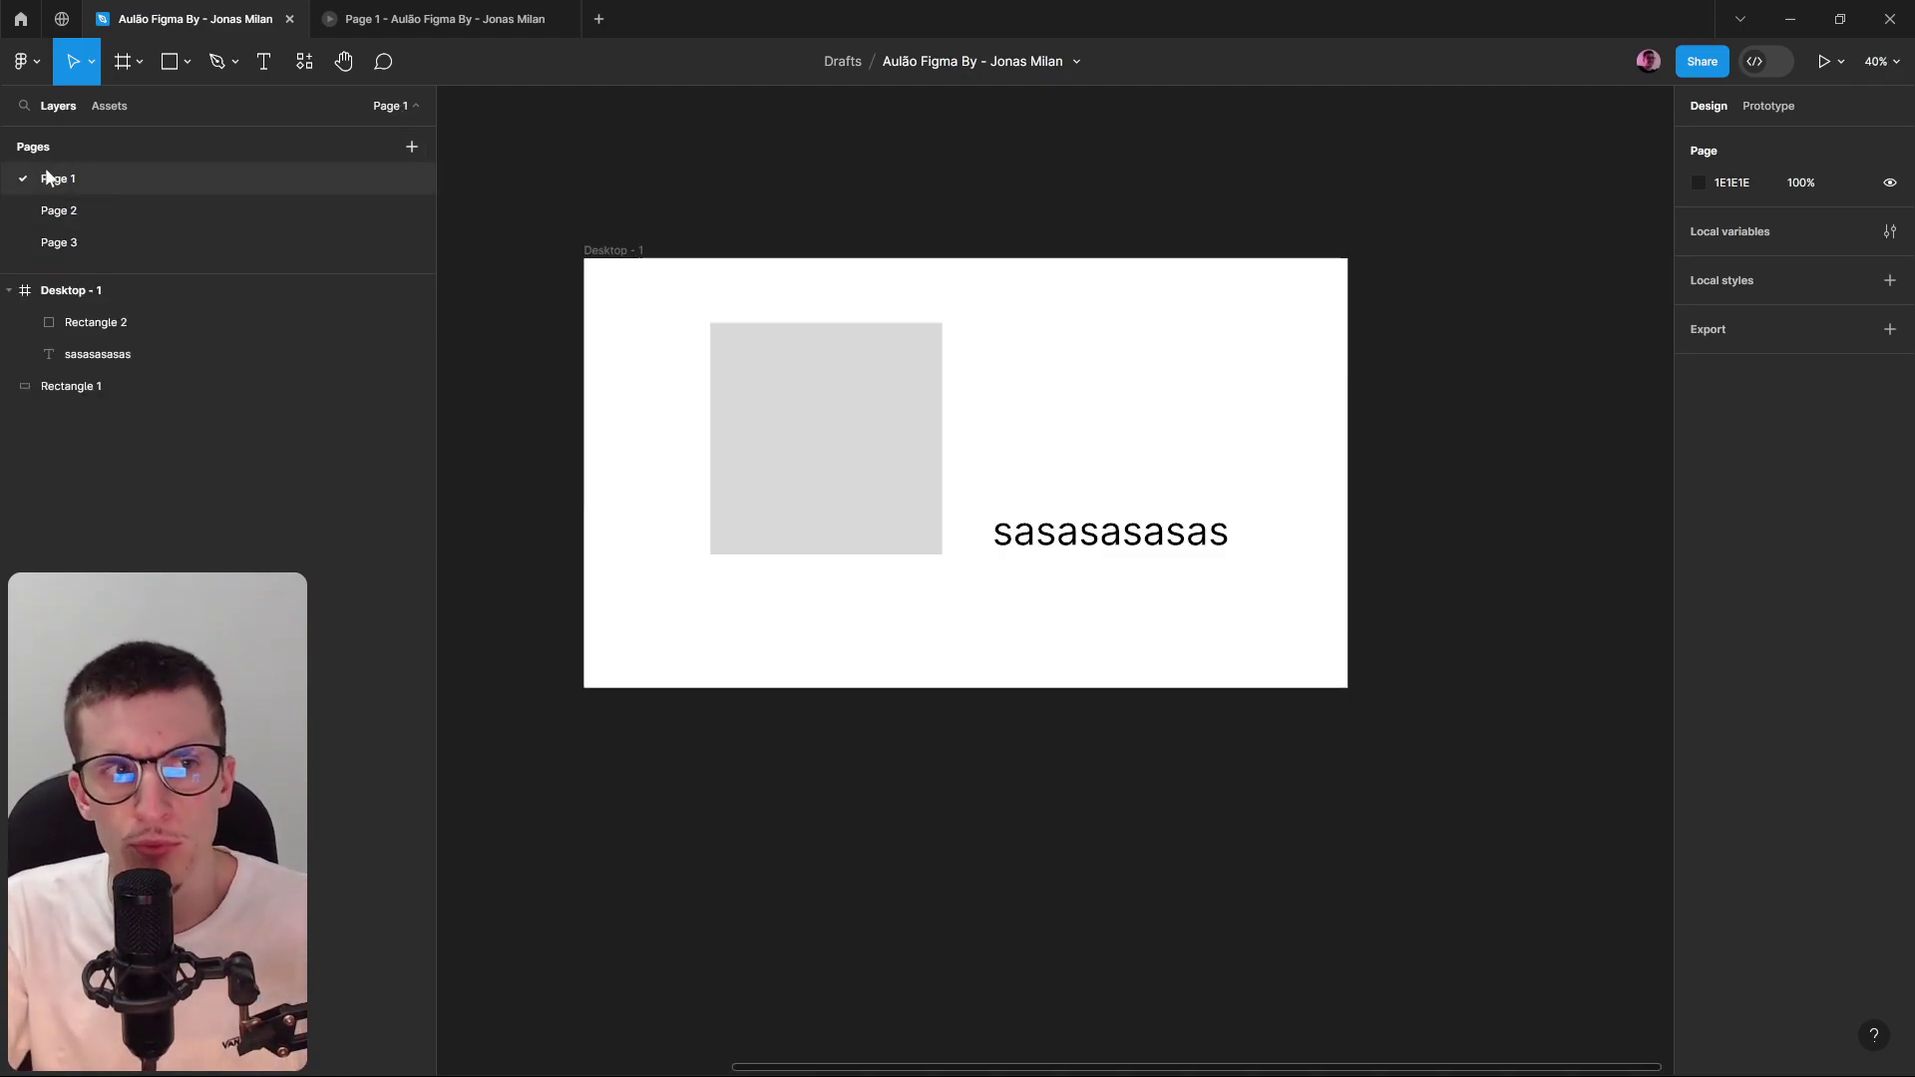
pyautogui.click(60, 214)
pyautogui.doubleClick(60, 213)
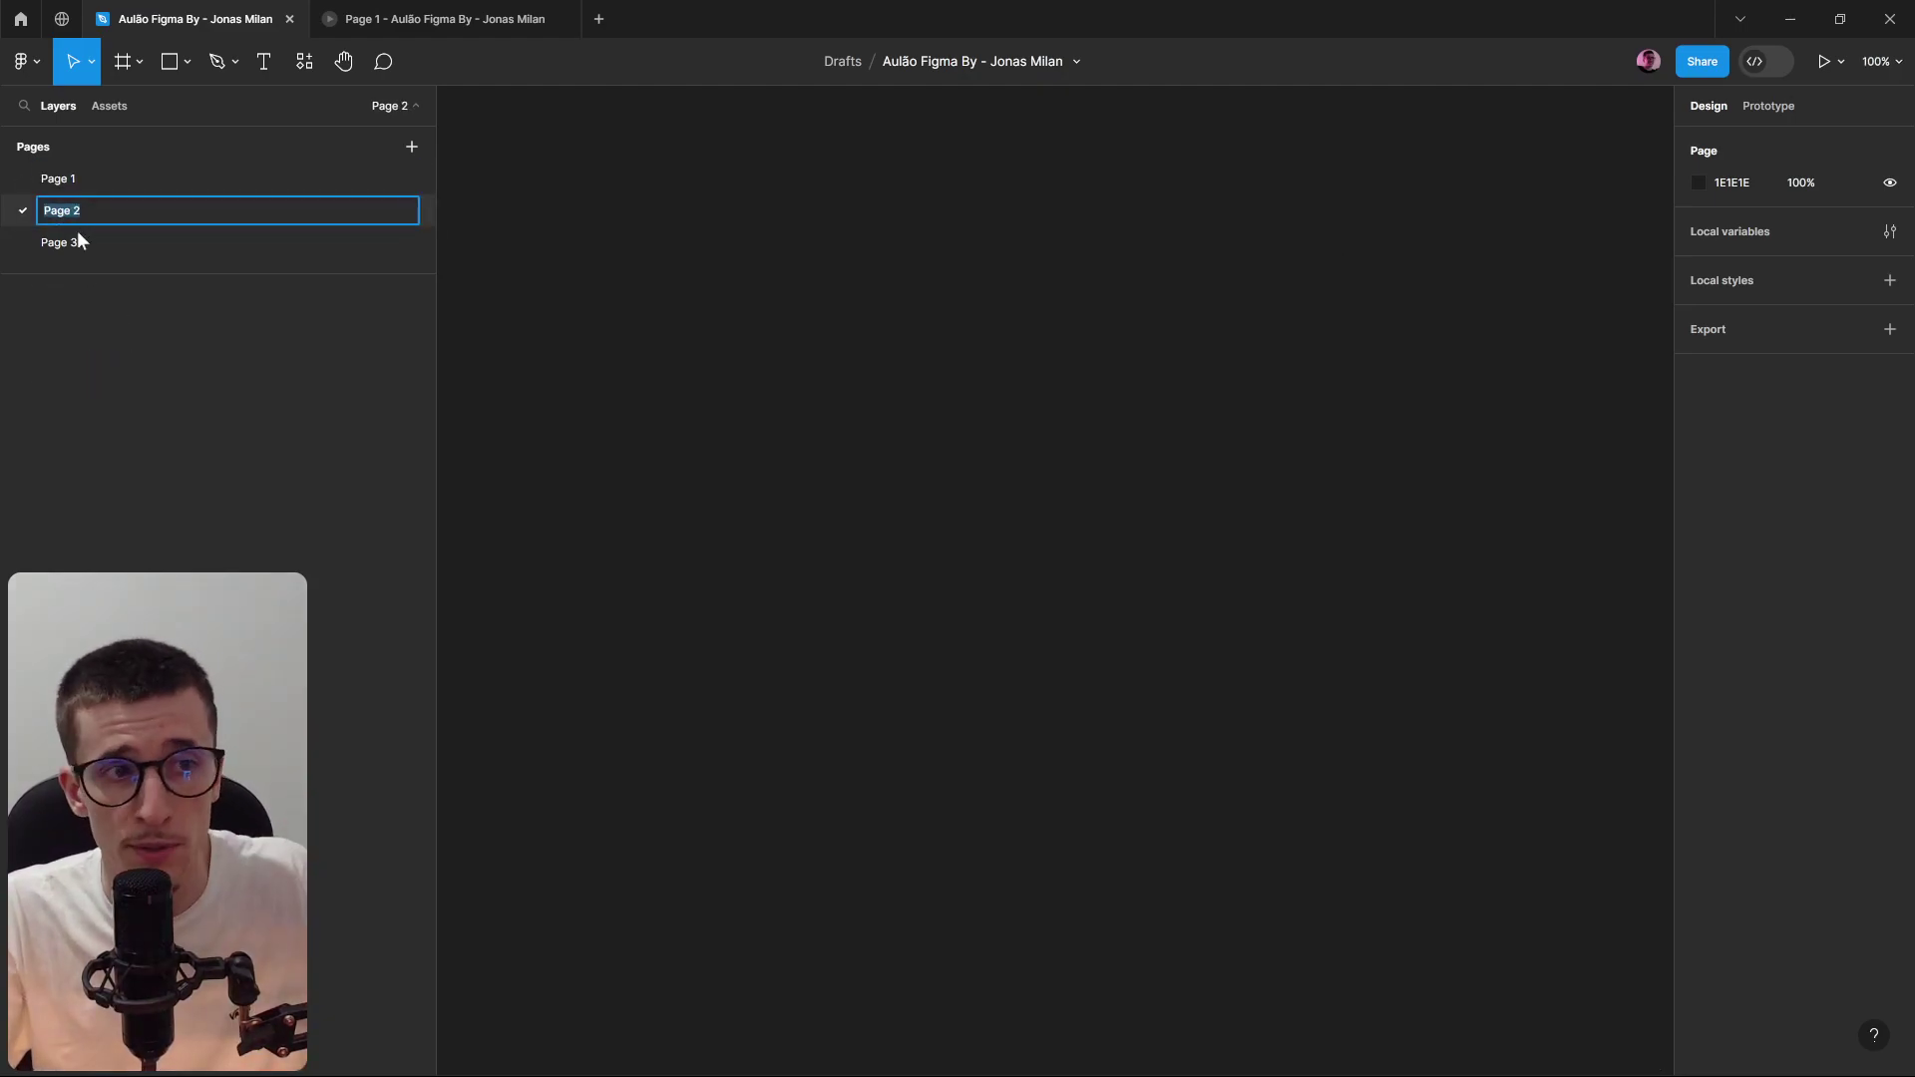
pyautogui.doubleClick(75, 243)
pyautogui.click(94, 183)
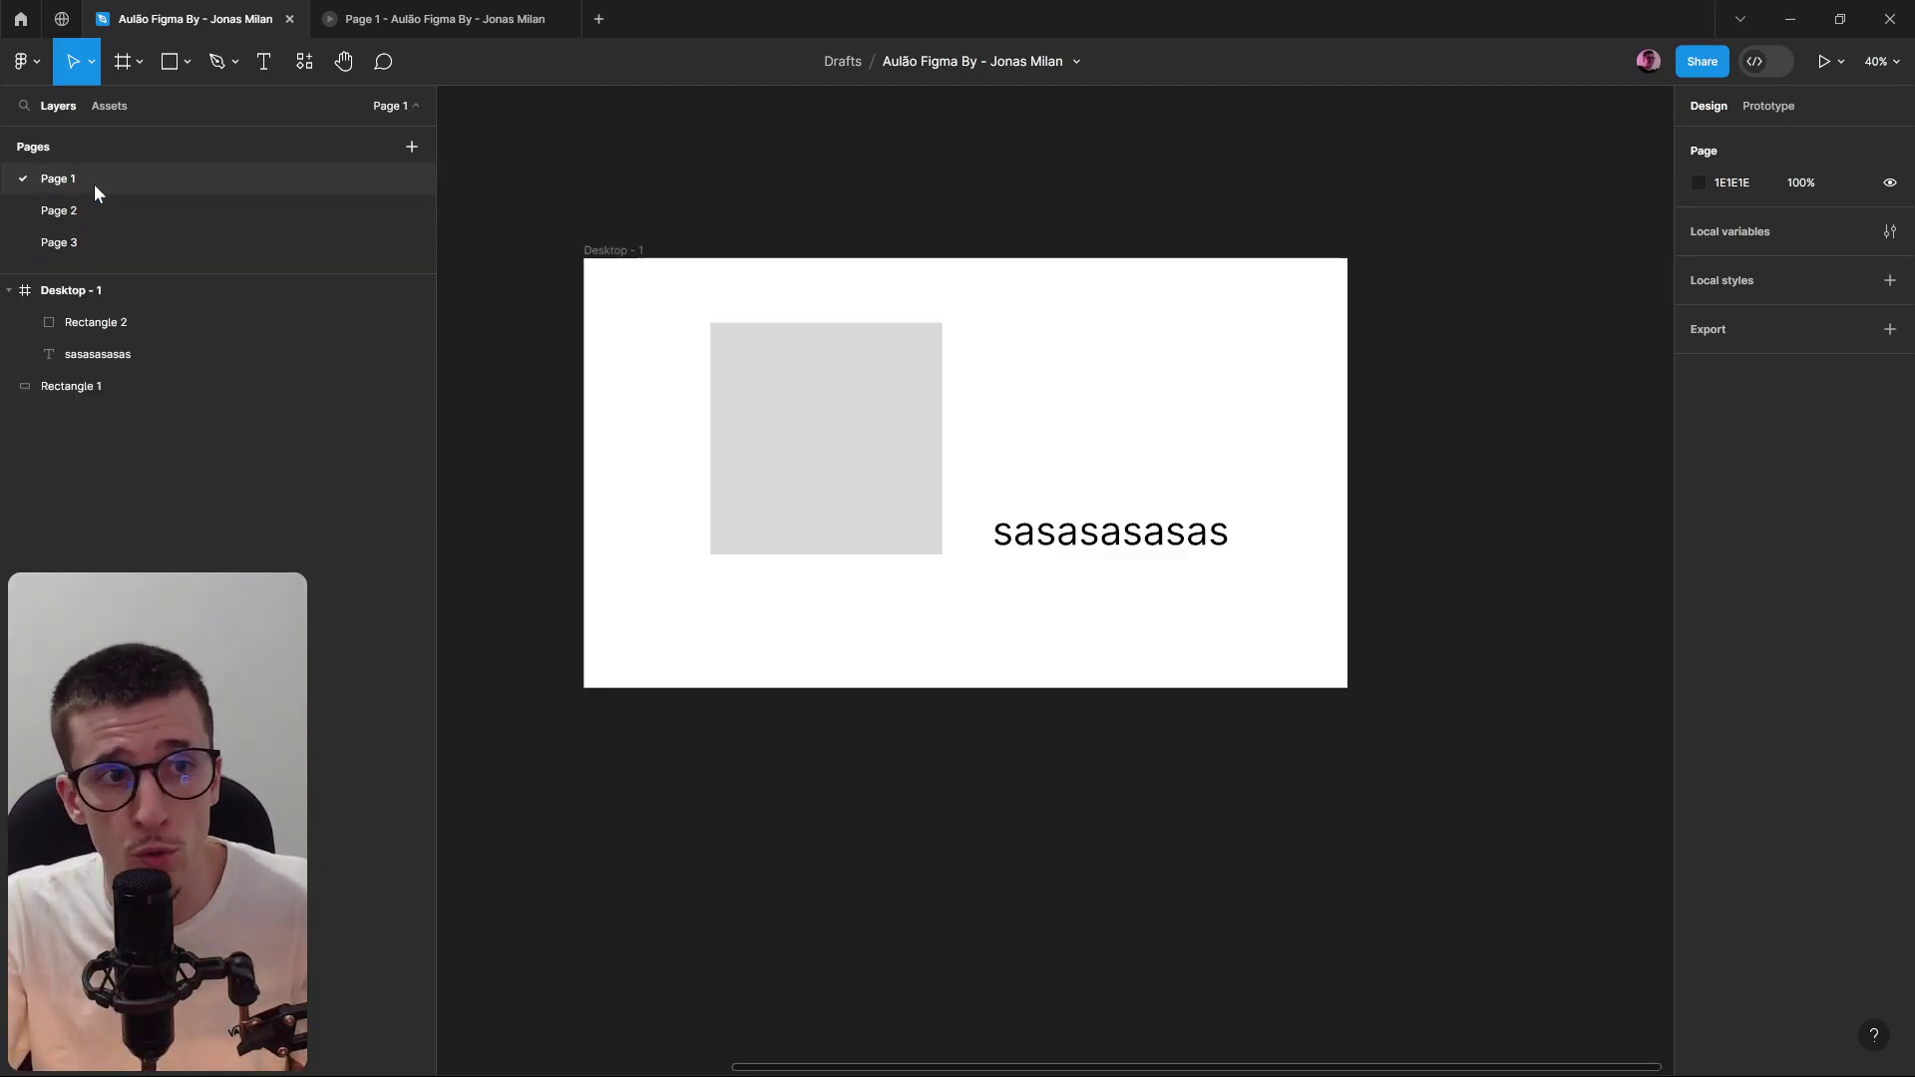
# Copy the Desktop - 1 frame from Page 1 to Page 2, and place a duplicate 62 below it.
pyautogui.click(624, 255)
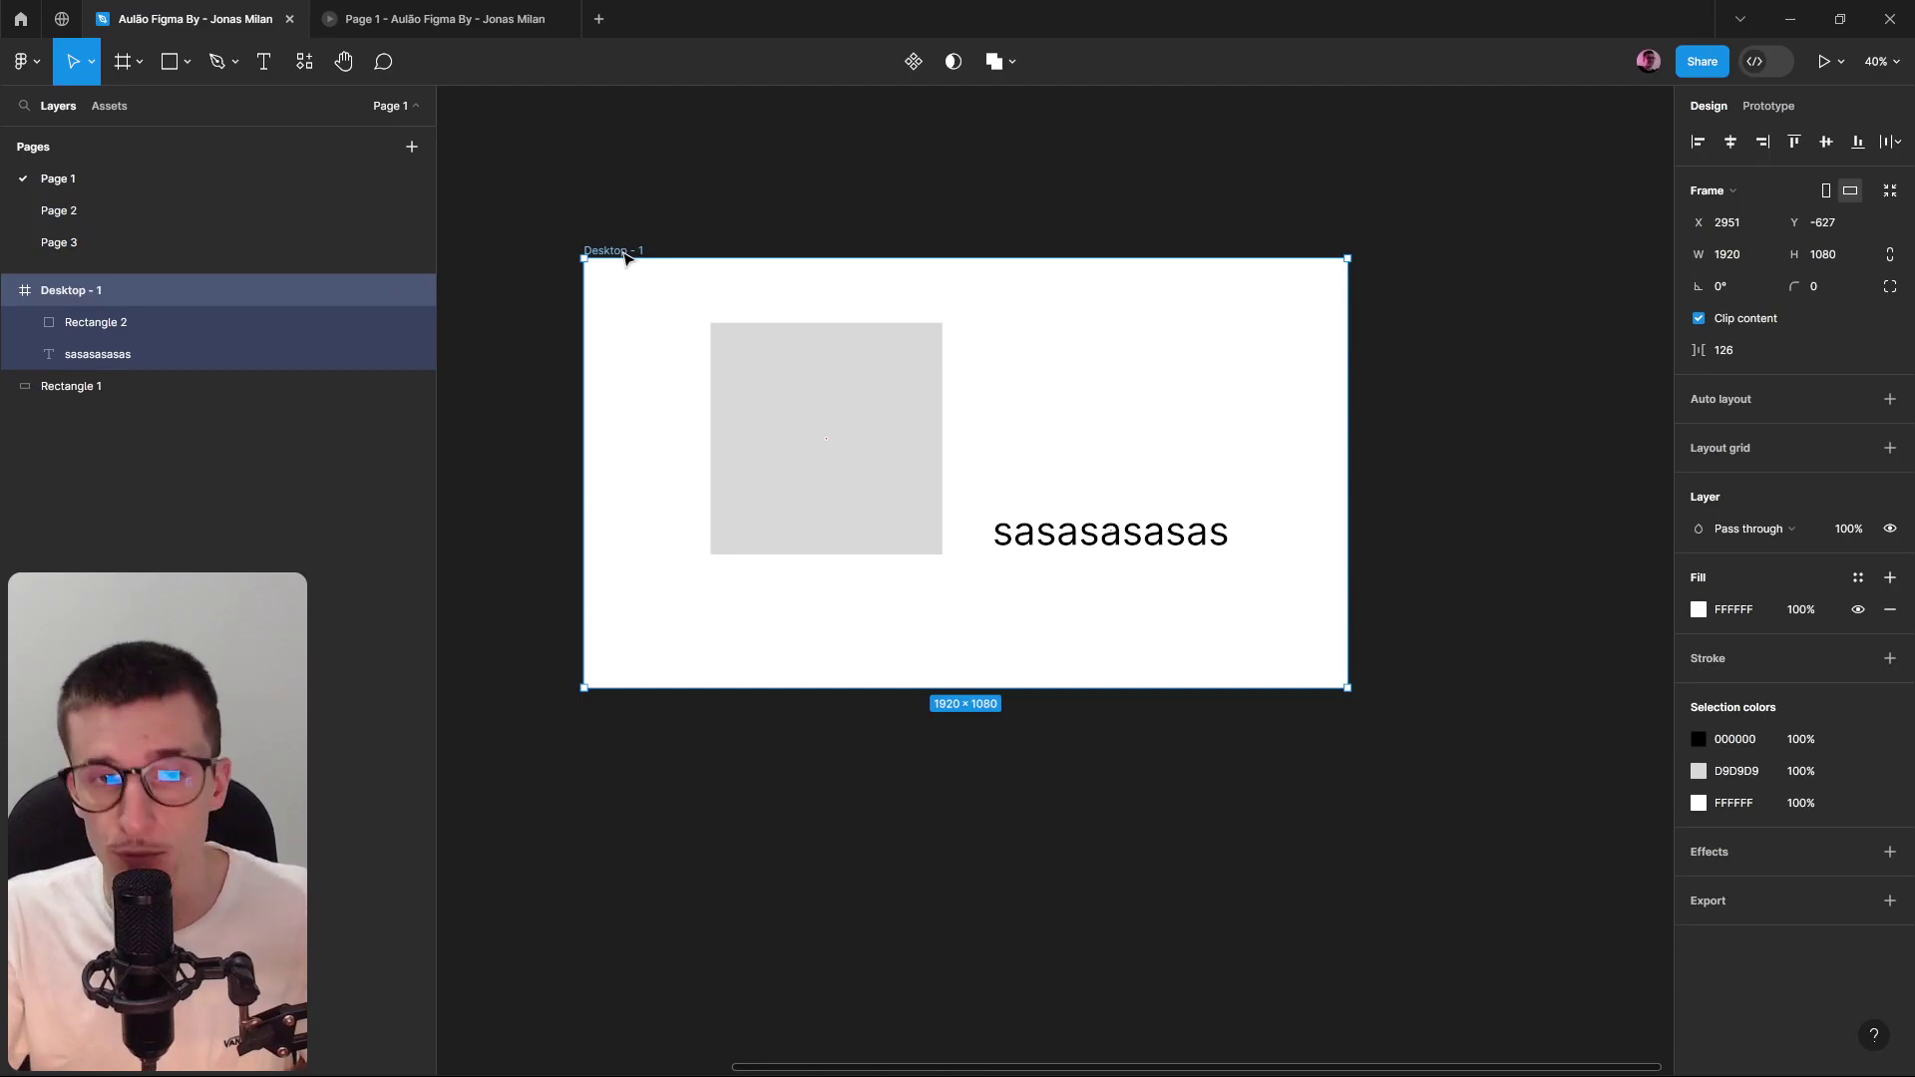
pyautogui.click(116, 206)
pyautogui.hotkey('ctrl', 'v')
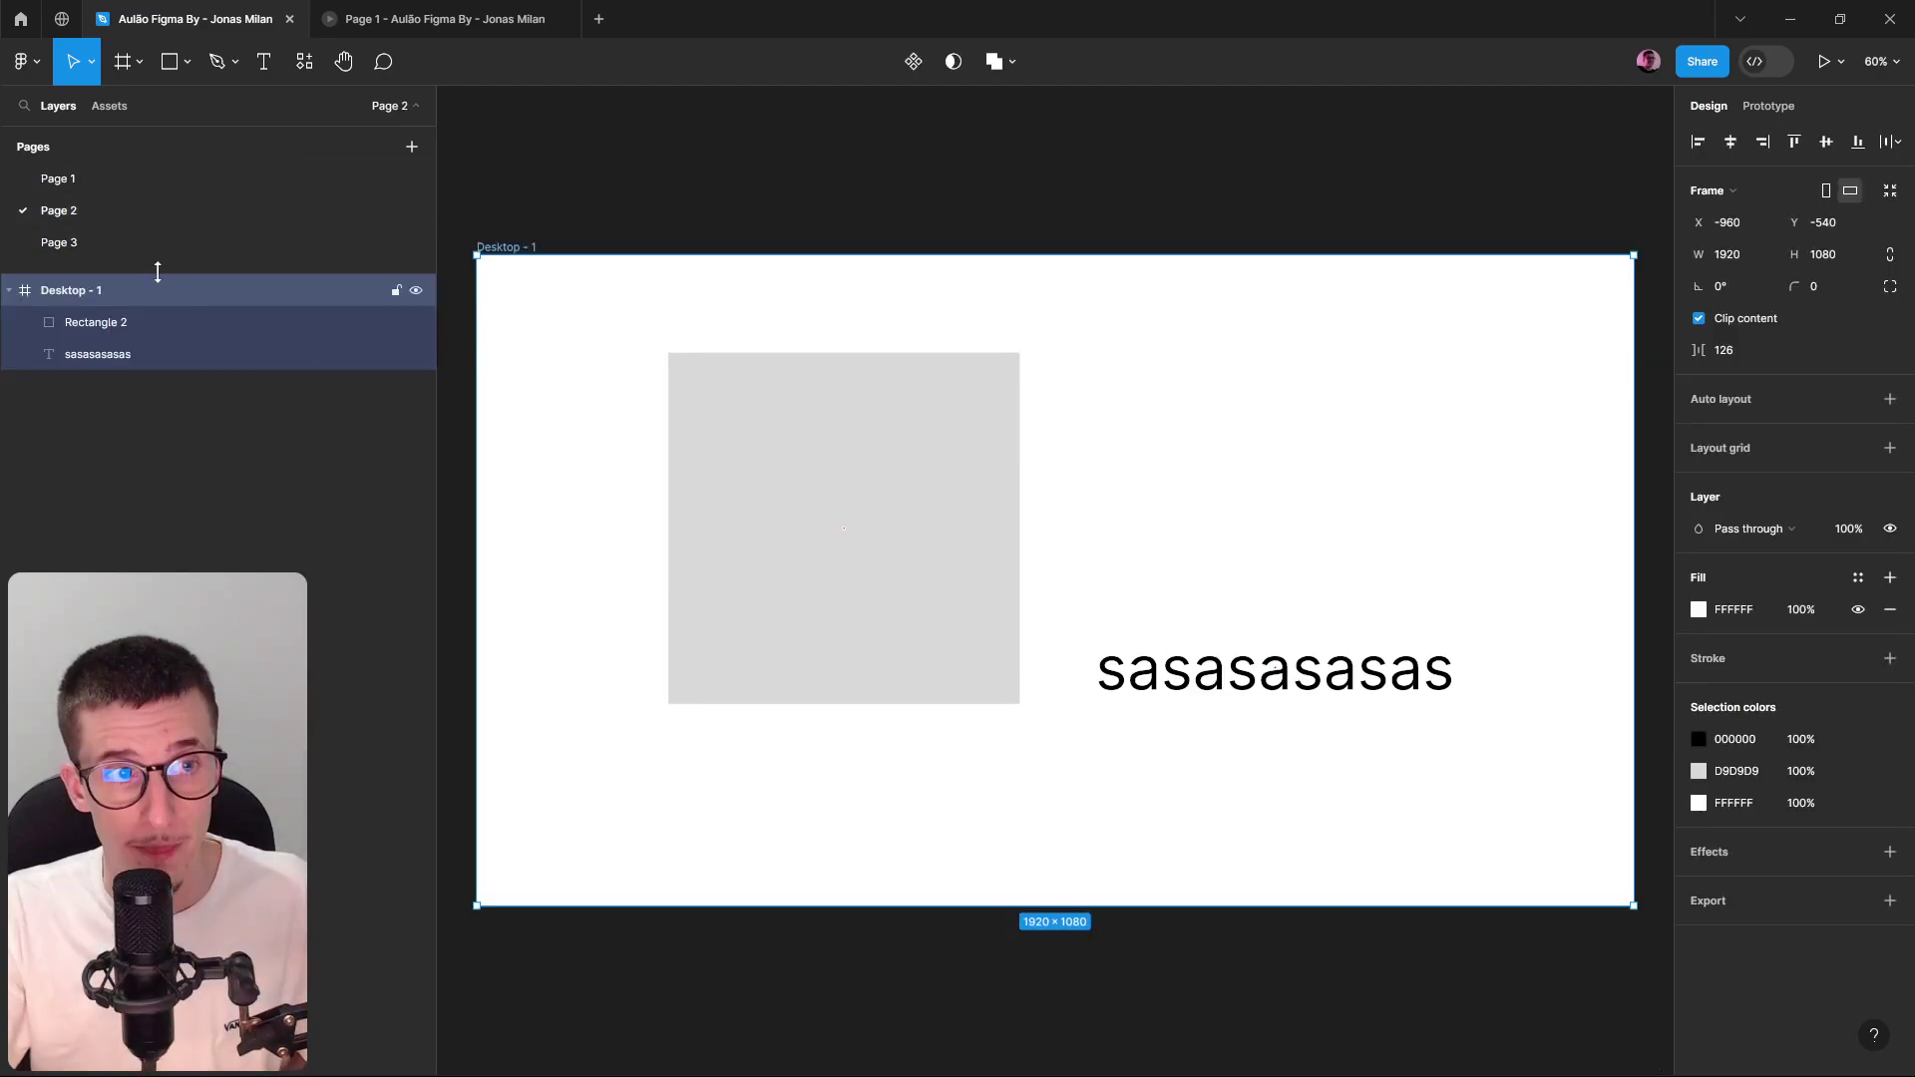
pyautogui.scroll(-3, 800, 419)
pyautogui.hotkey('ctrl', 'd')
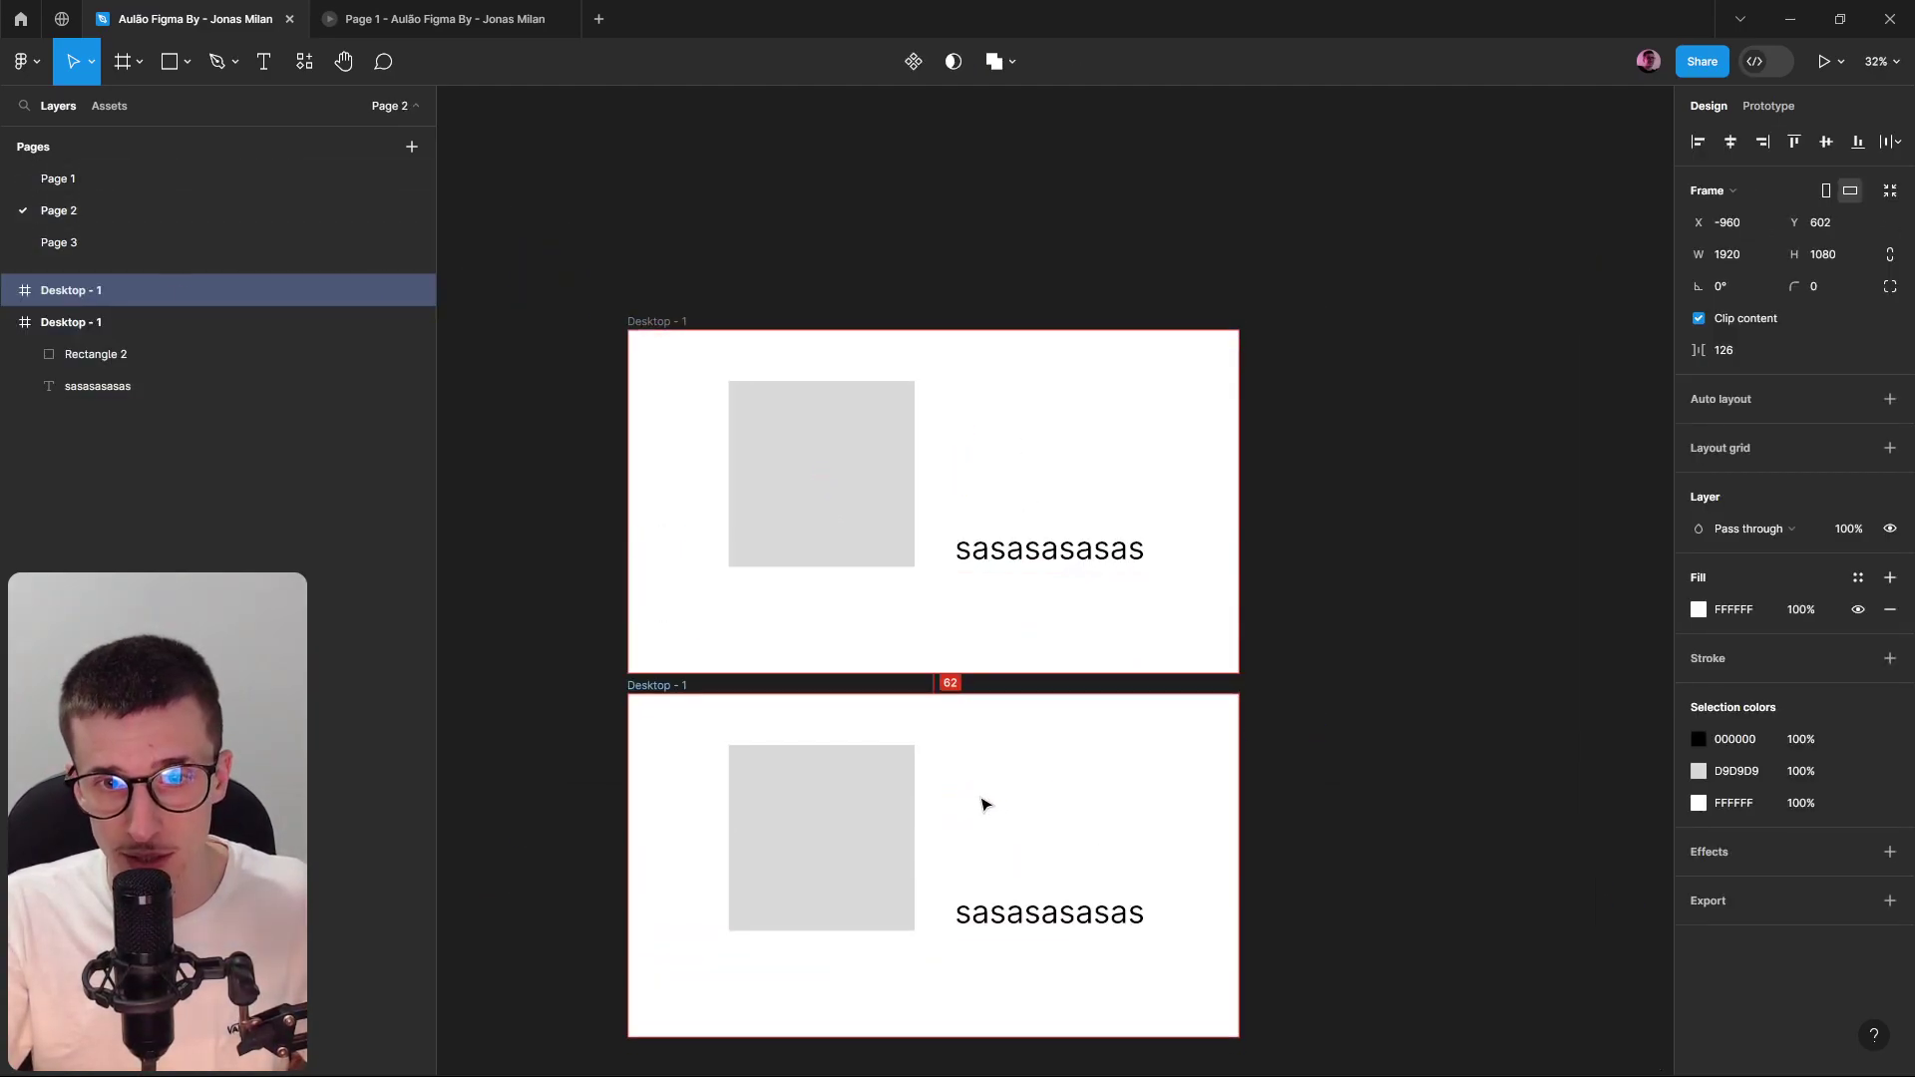
pyautogui.scroll(-2, 1001, 534)
pyautogui.scroll(-3, 1000, 535)
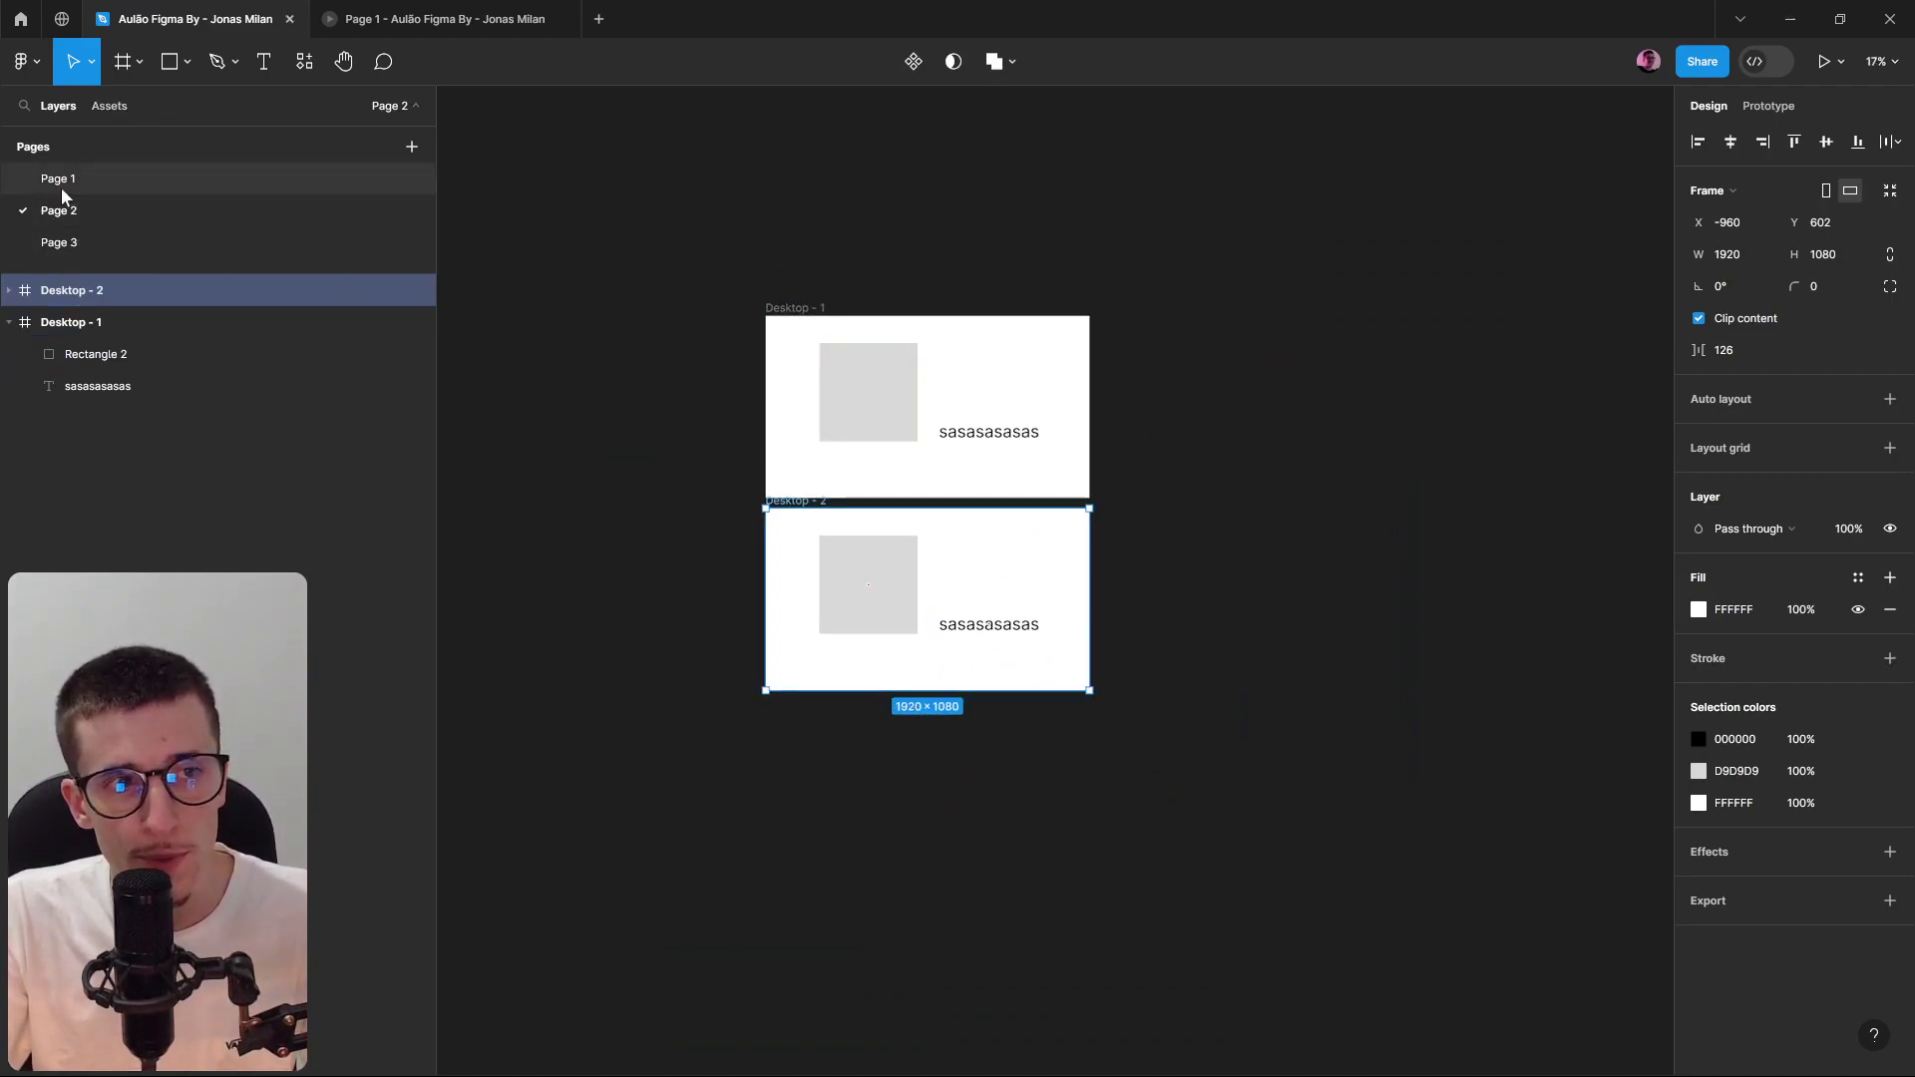
# Compare the frames on Page 1 and Page 2, and return to Page 1 with nothing selected.
pyautogui.click(945, 279)
pyautogui.click(96, 175)
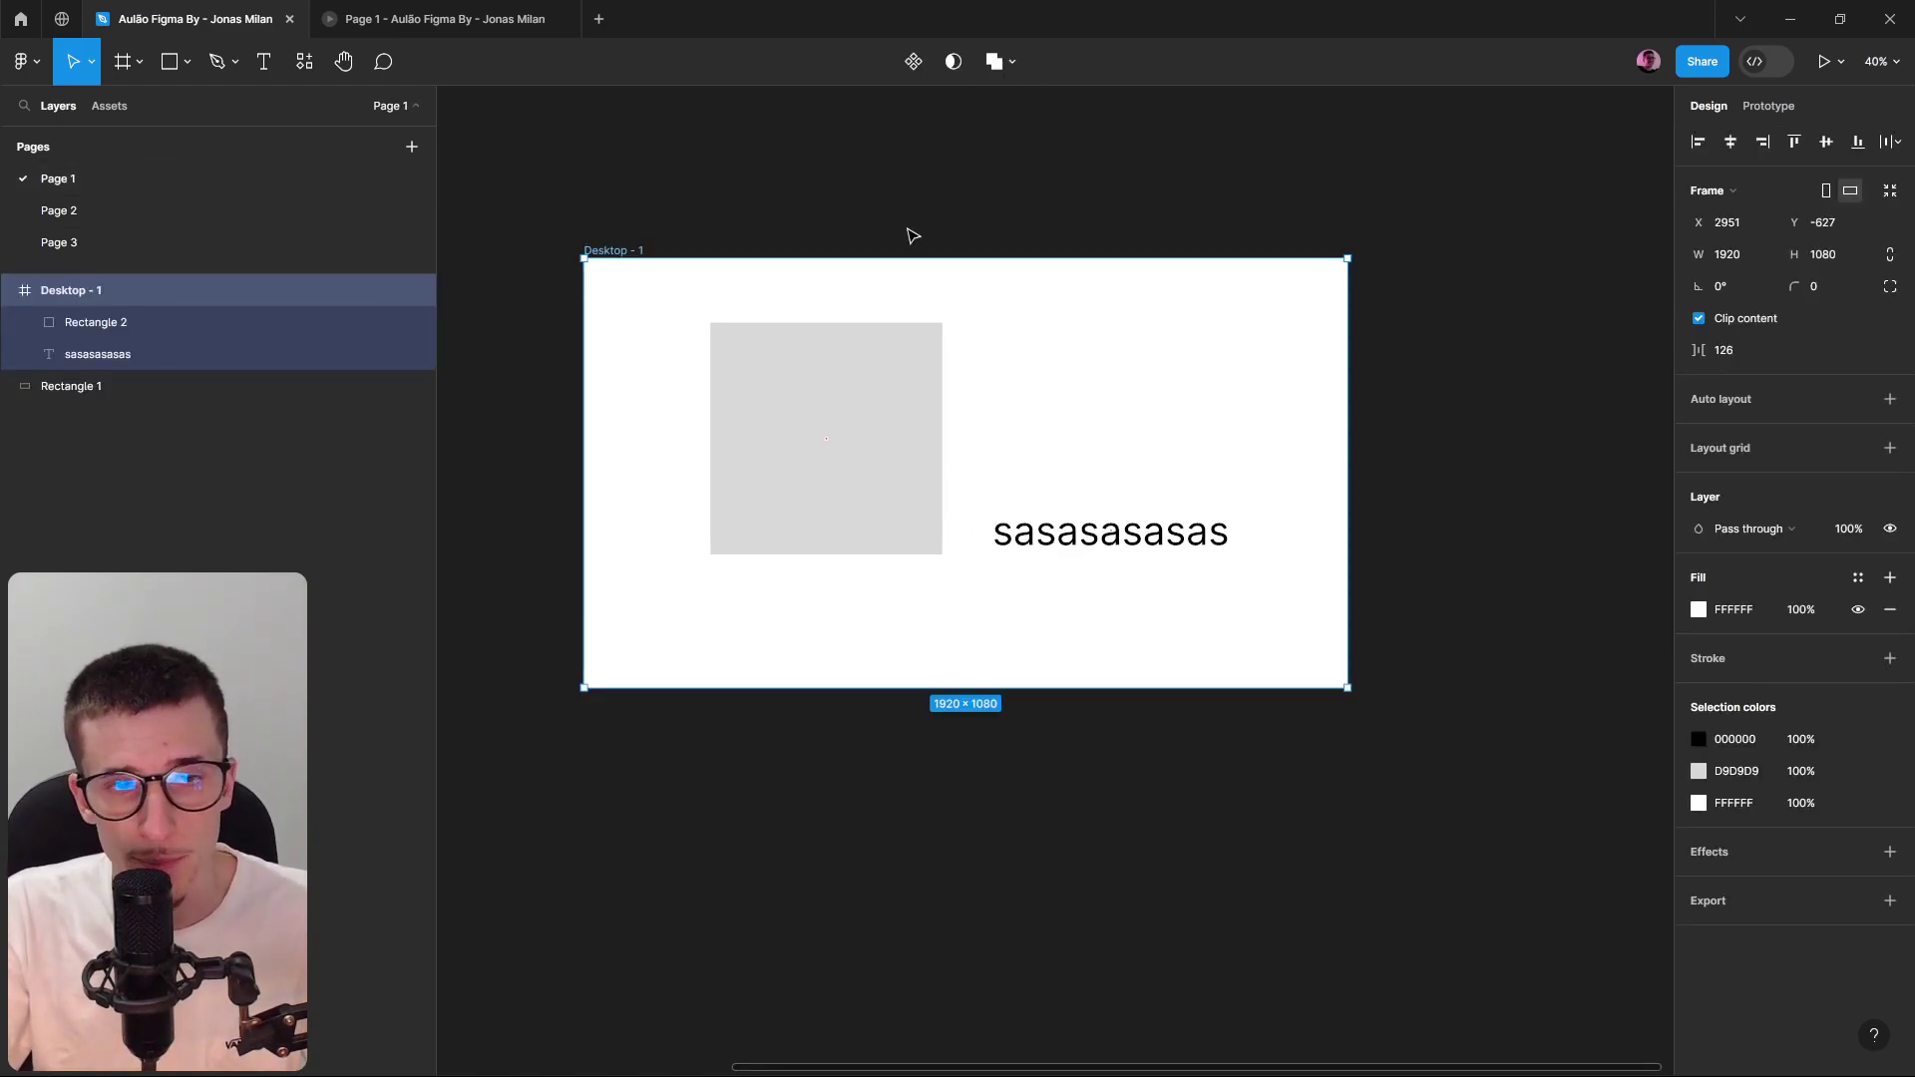
pyautogui.click(189, 211)
pyautogui.moveTo(728, 265); pyautogui.dragTo(1302, 806)
pyautogui.click(1267, 768)
pyautogui.click(184, 176)
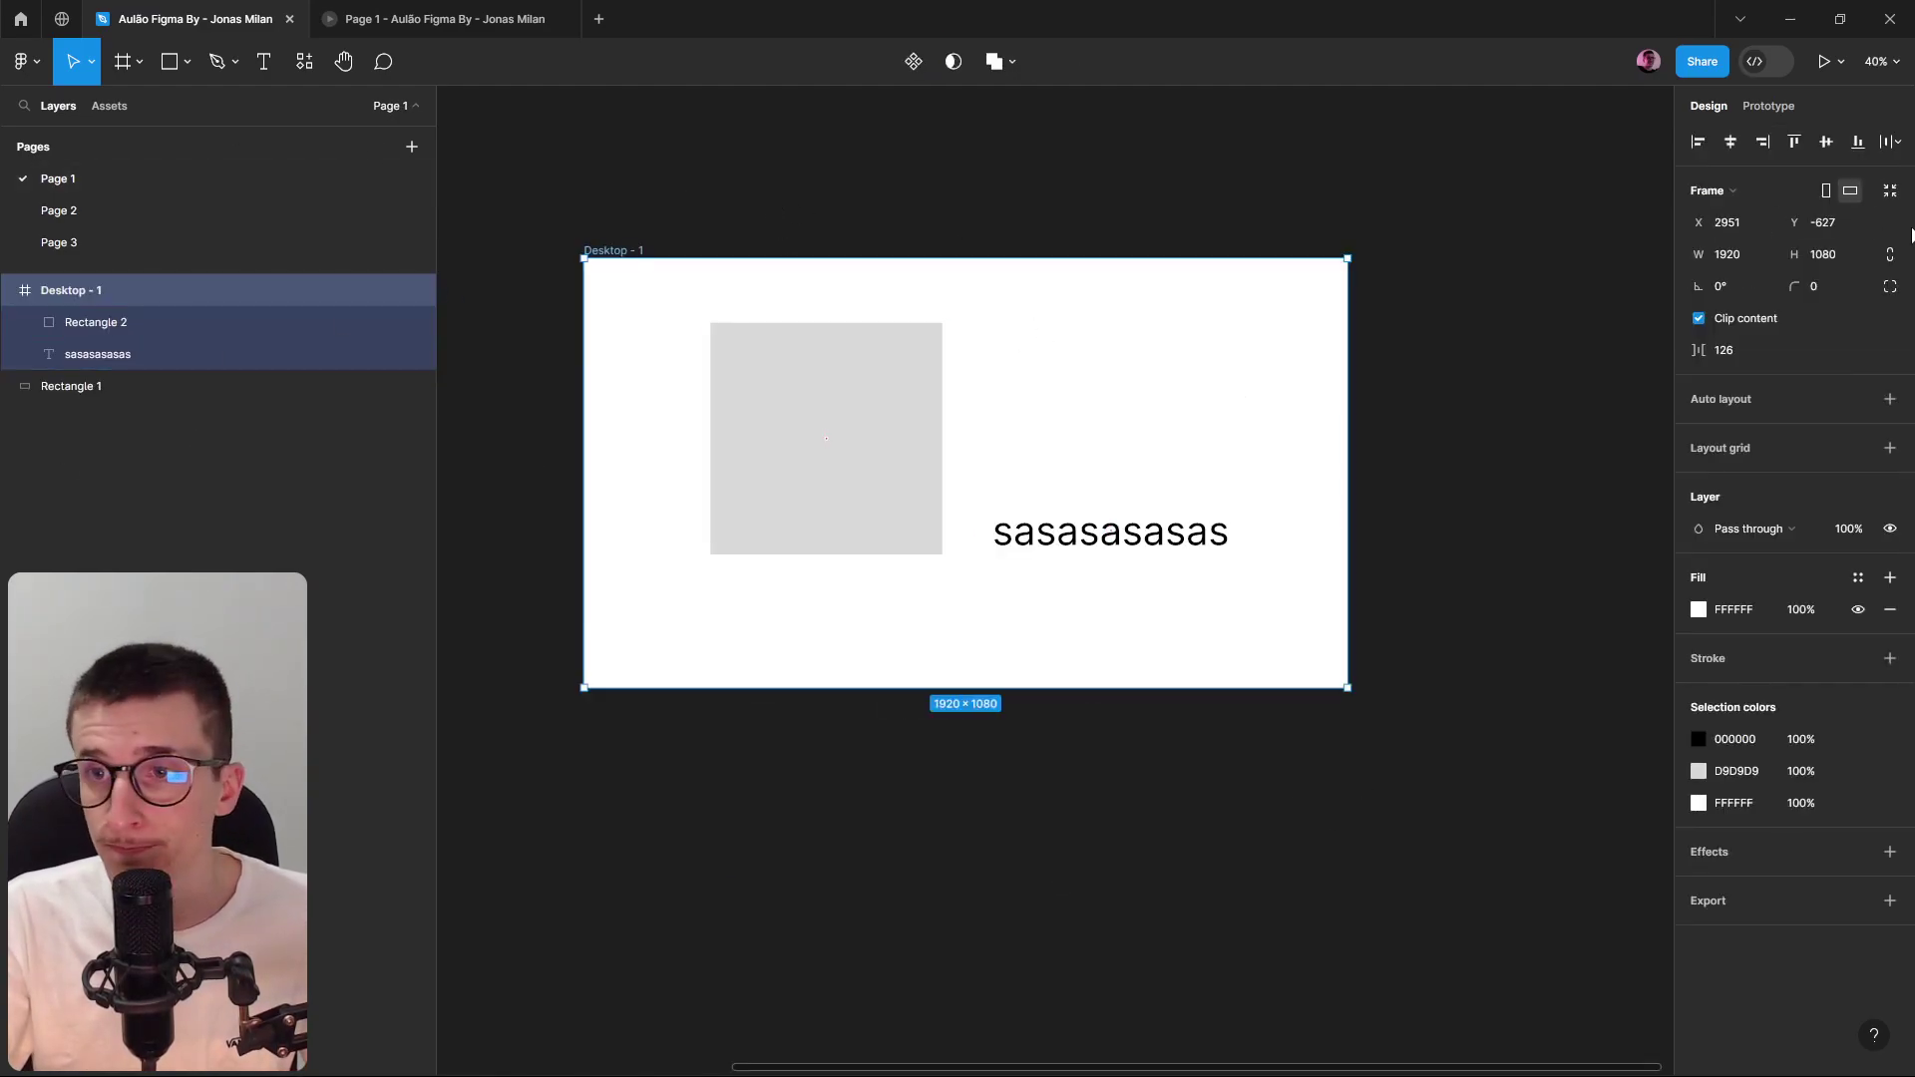
pyautogui.click(940, 182)
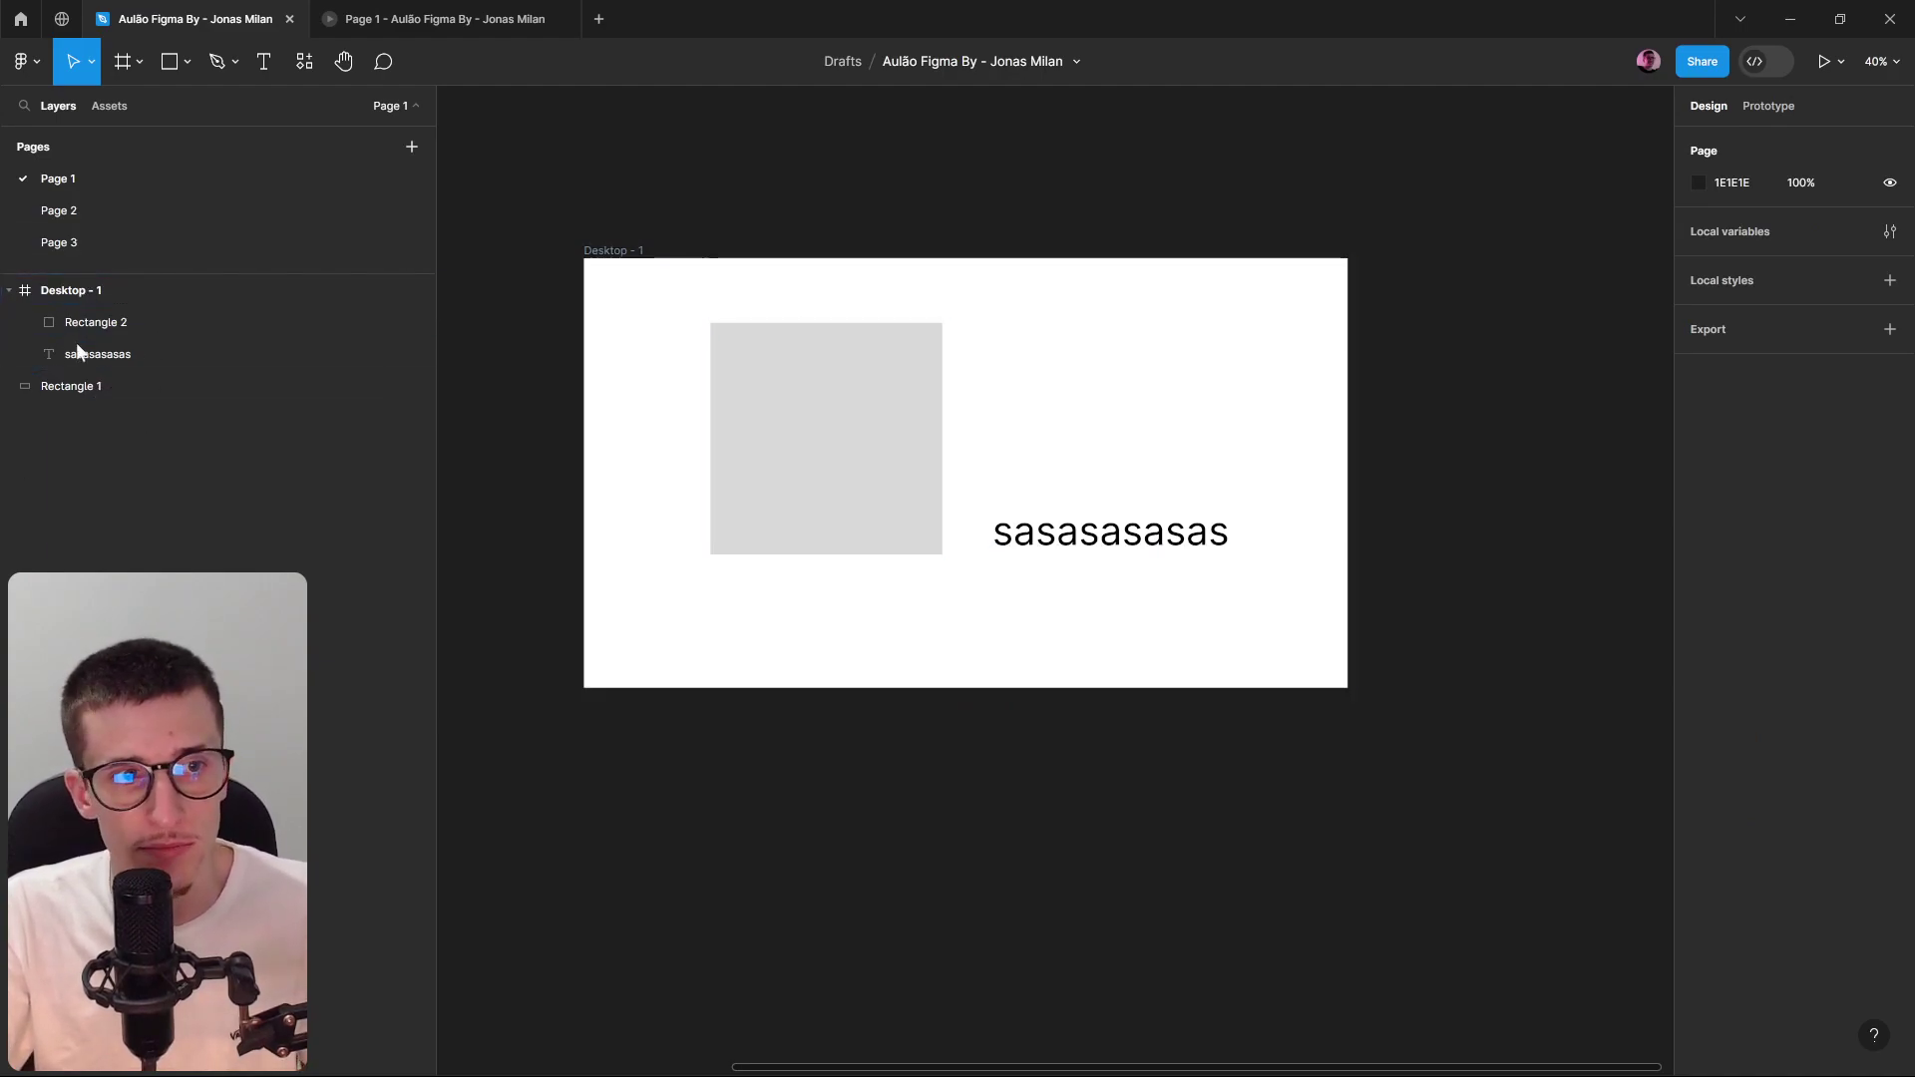
# Move the text over the grey square to about X 528, Y 380, and reorder its layer above Rectangle 2.
pyautogui.click(177, 321)
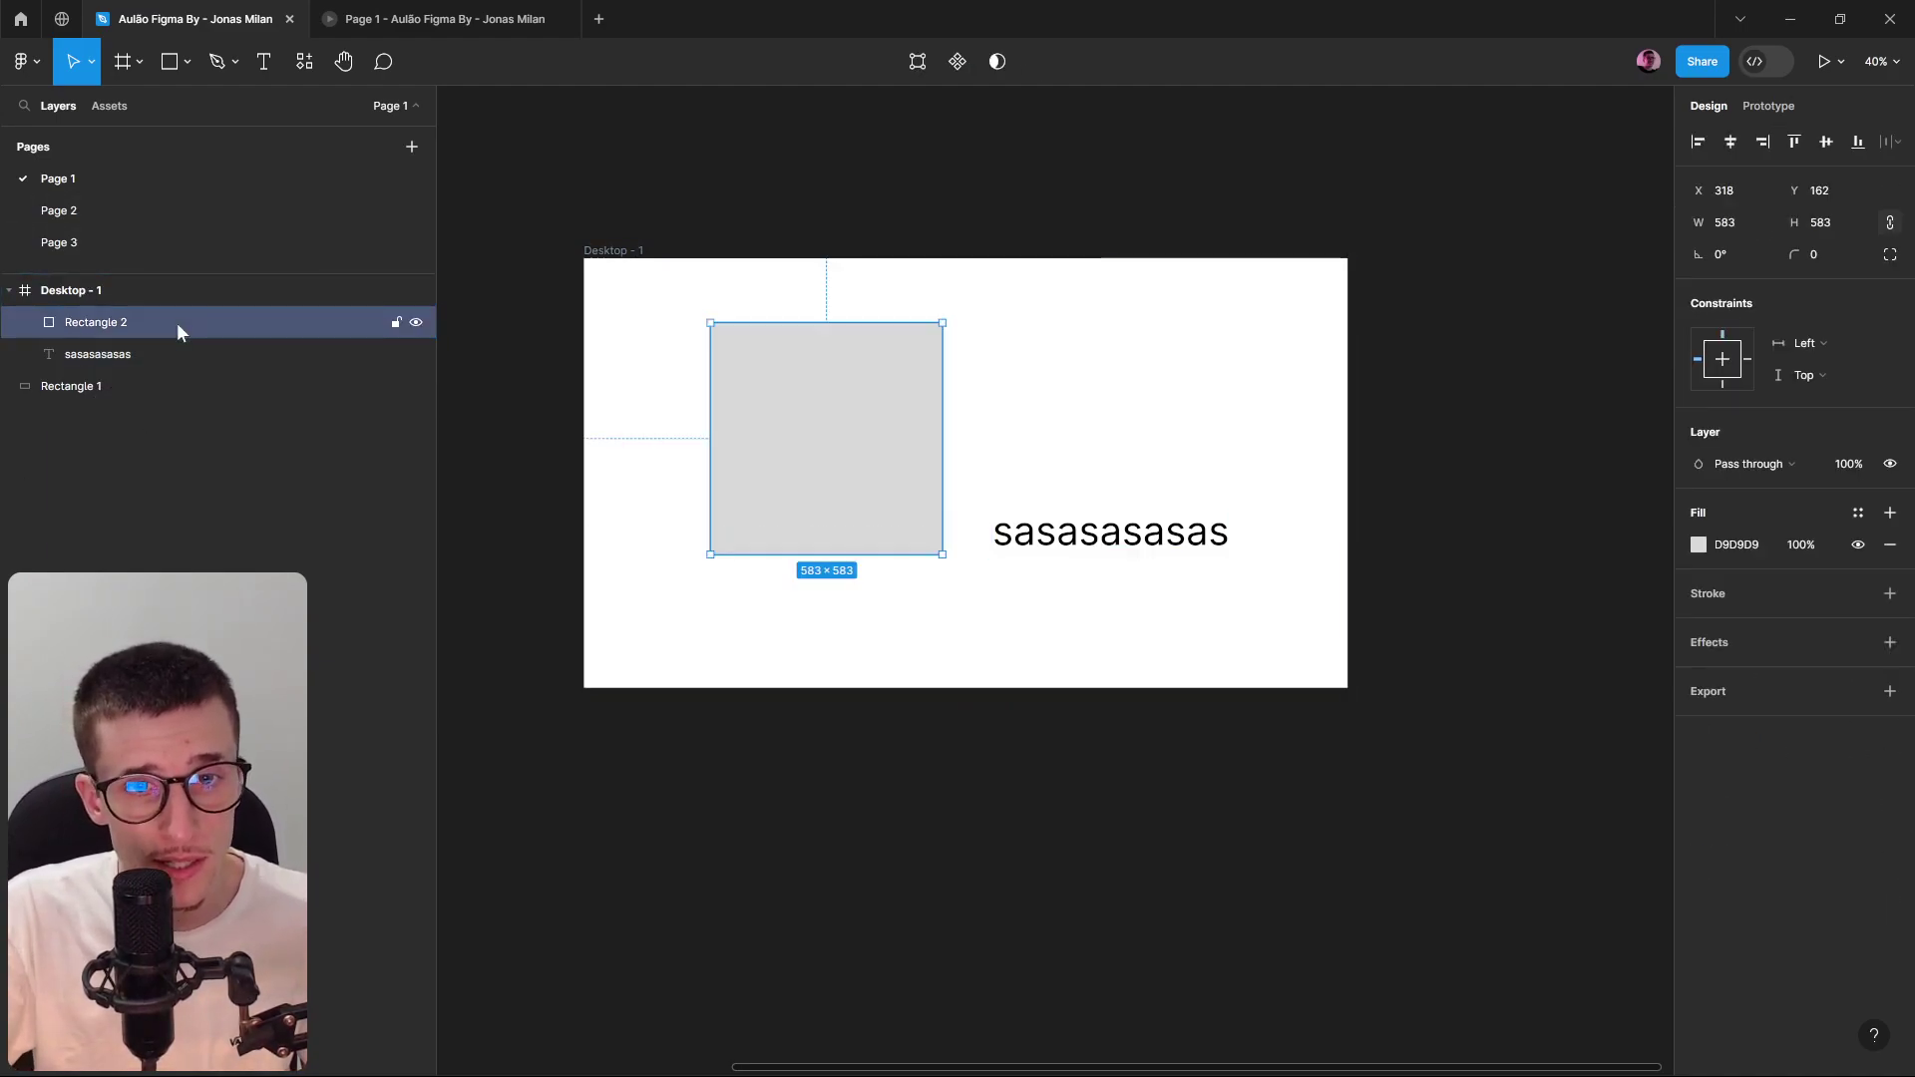
pyautogui.moveTo(1117, 562); pyautogui.dragTo(920, 469)
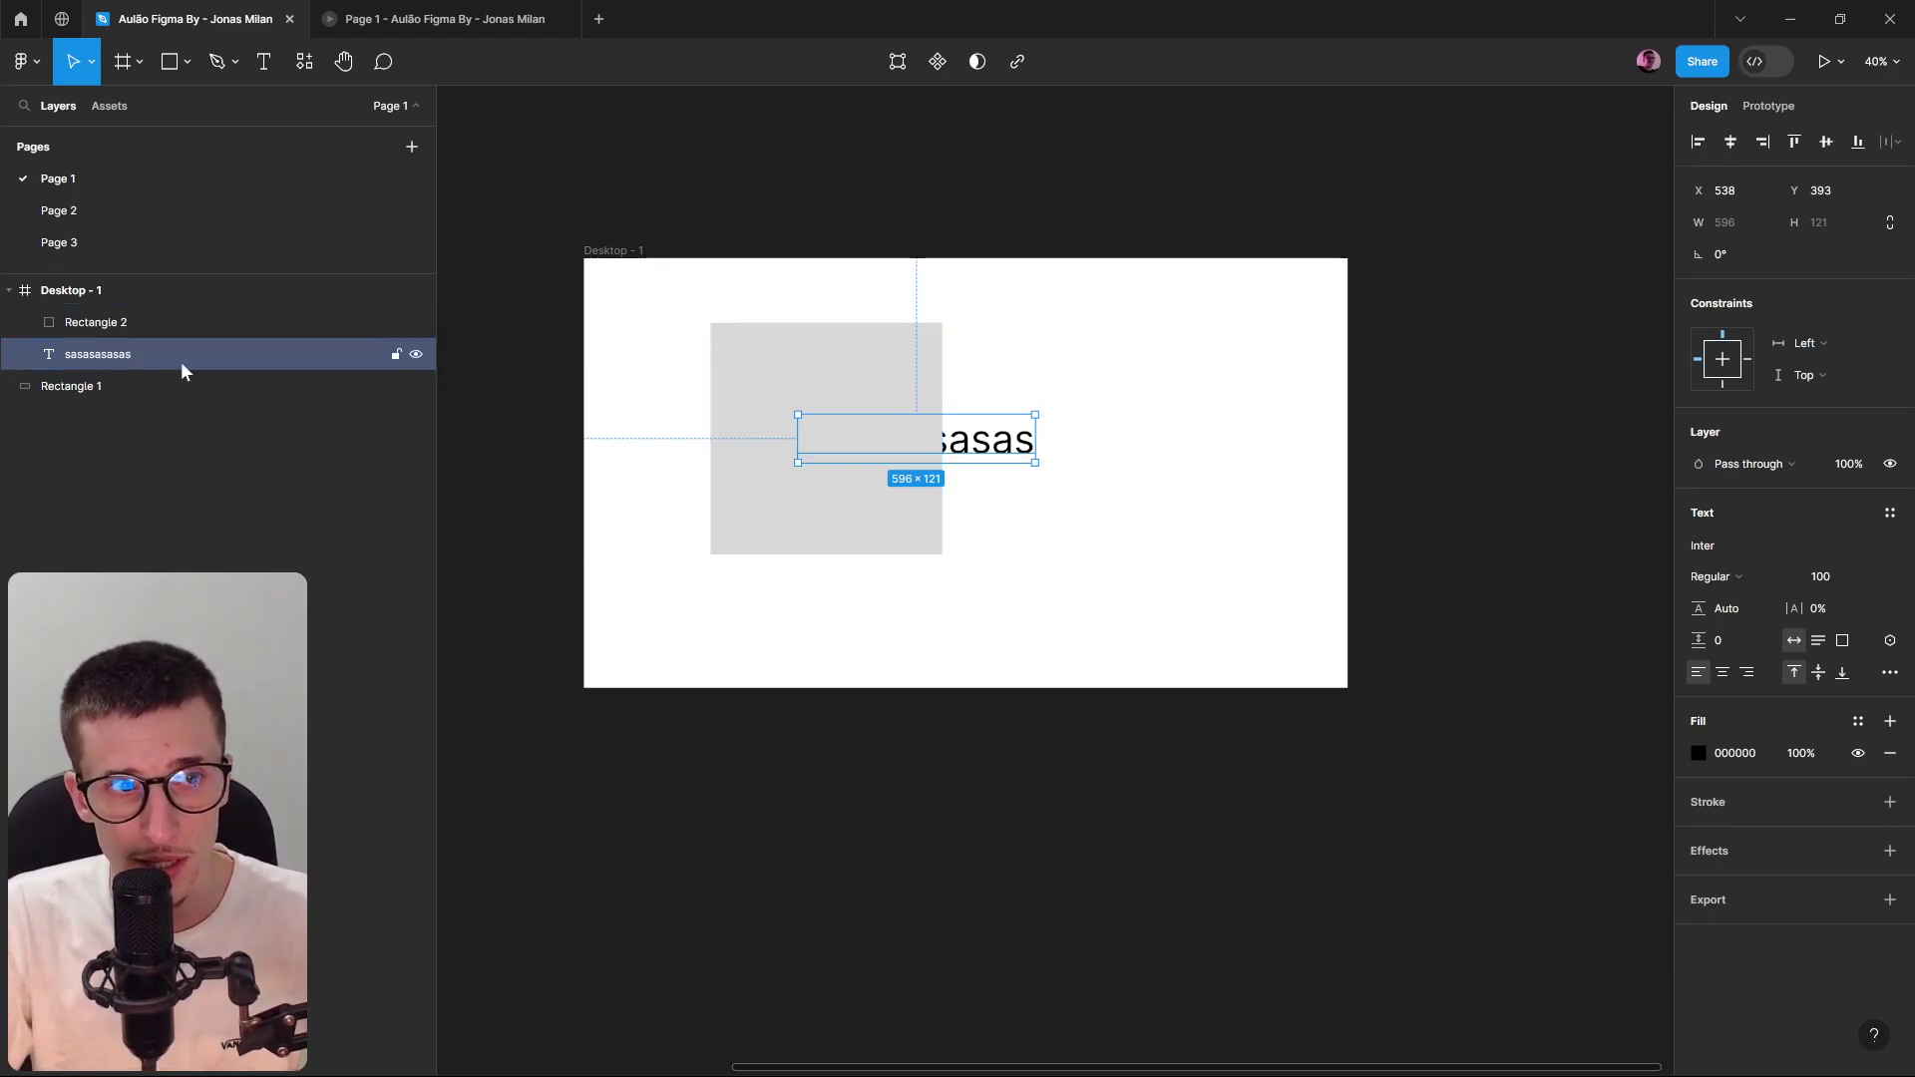
pyautogui.moveTo(1003, 444); pyautogui.dragTo(1018, 468)
pyautogui.moveTo(120, 354); pyautogui.dragTo(110, 309)
pyautogui.moveTo(991, 469)
pyautogui.mouseDown()
pyautogui.moveTo(955, 443)
pyautogui.moveTo(972, 465)
pyautogui.moveTo(978, 439)
pyautogui.mouseUp()
# Send the text to the back behind the grey square, and undo that reordering.
pyautogui.rightClick(975, 436)
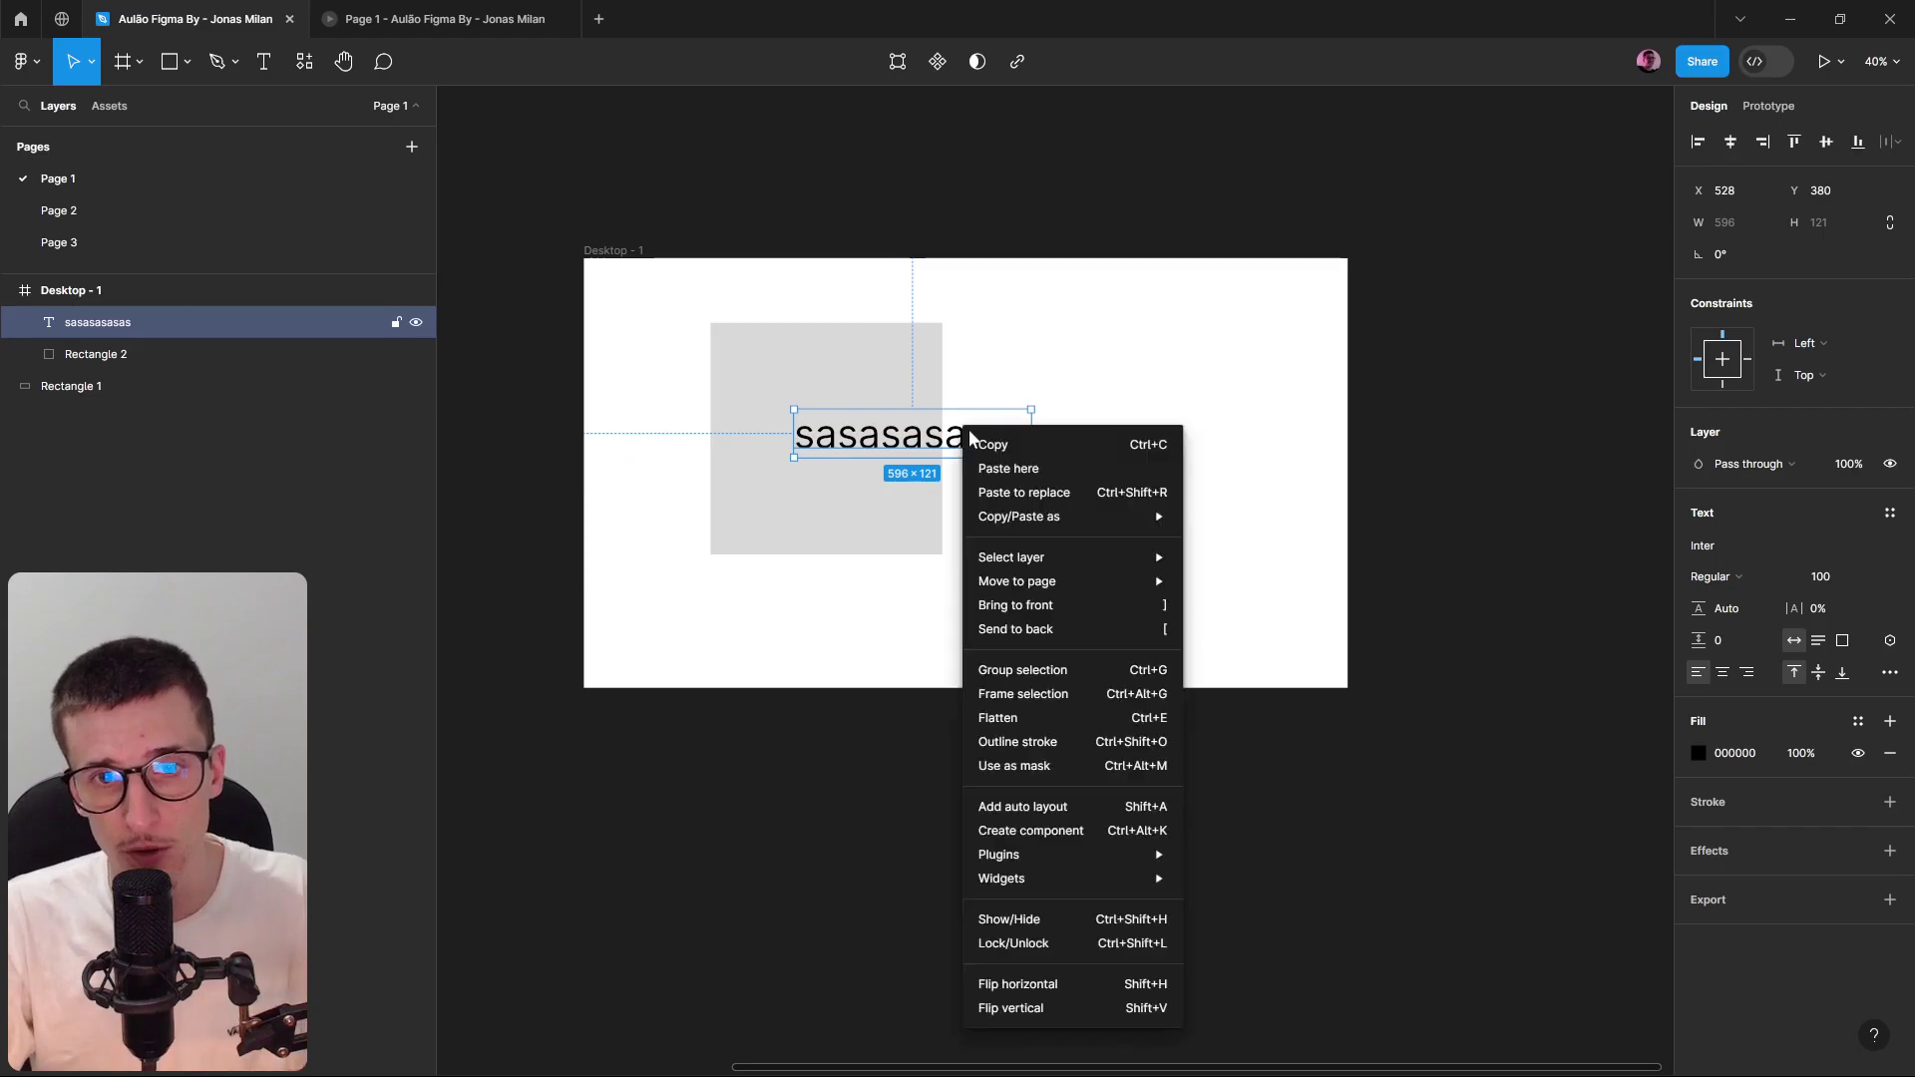
pyautogui.click(1042, 622)
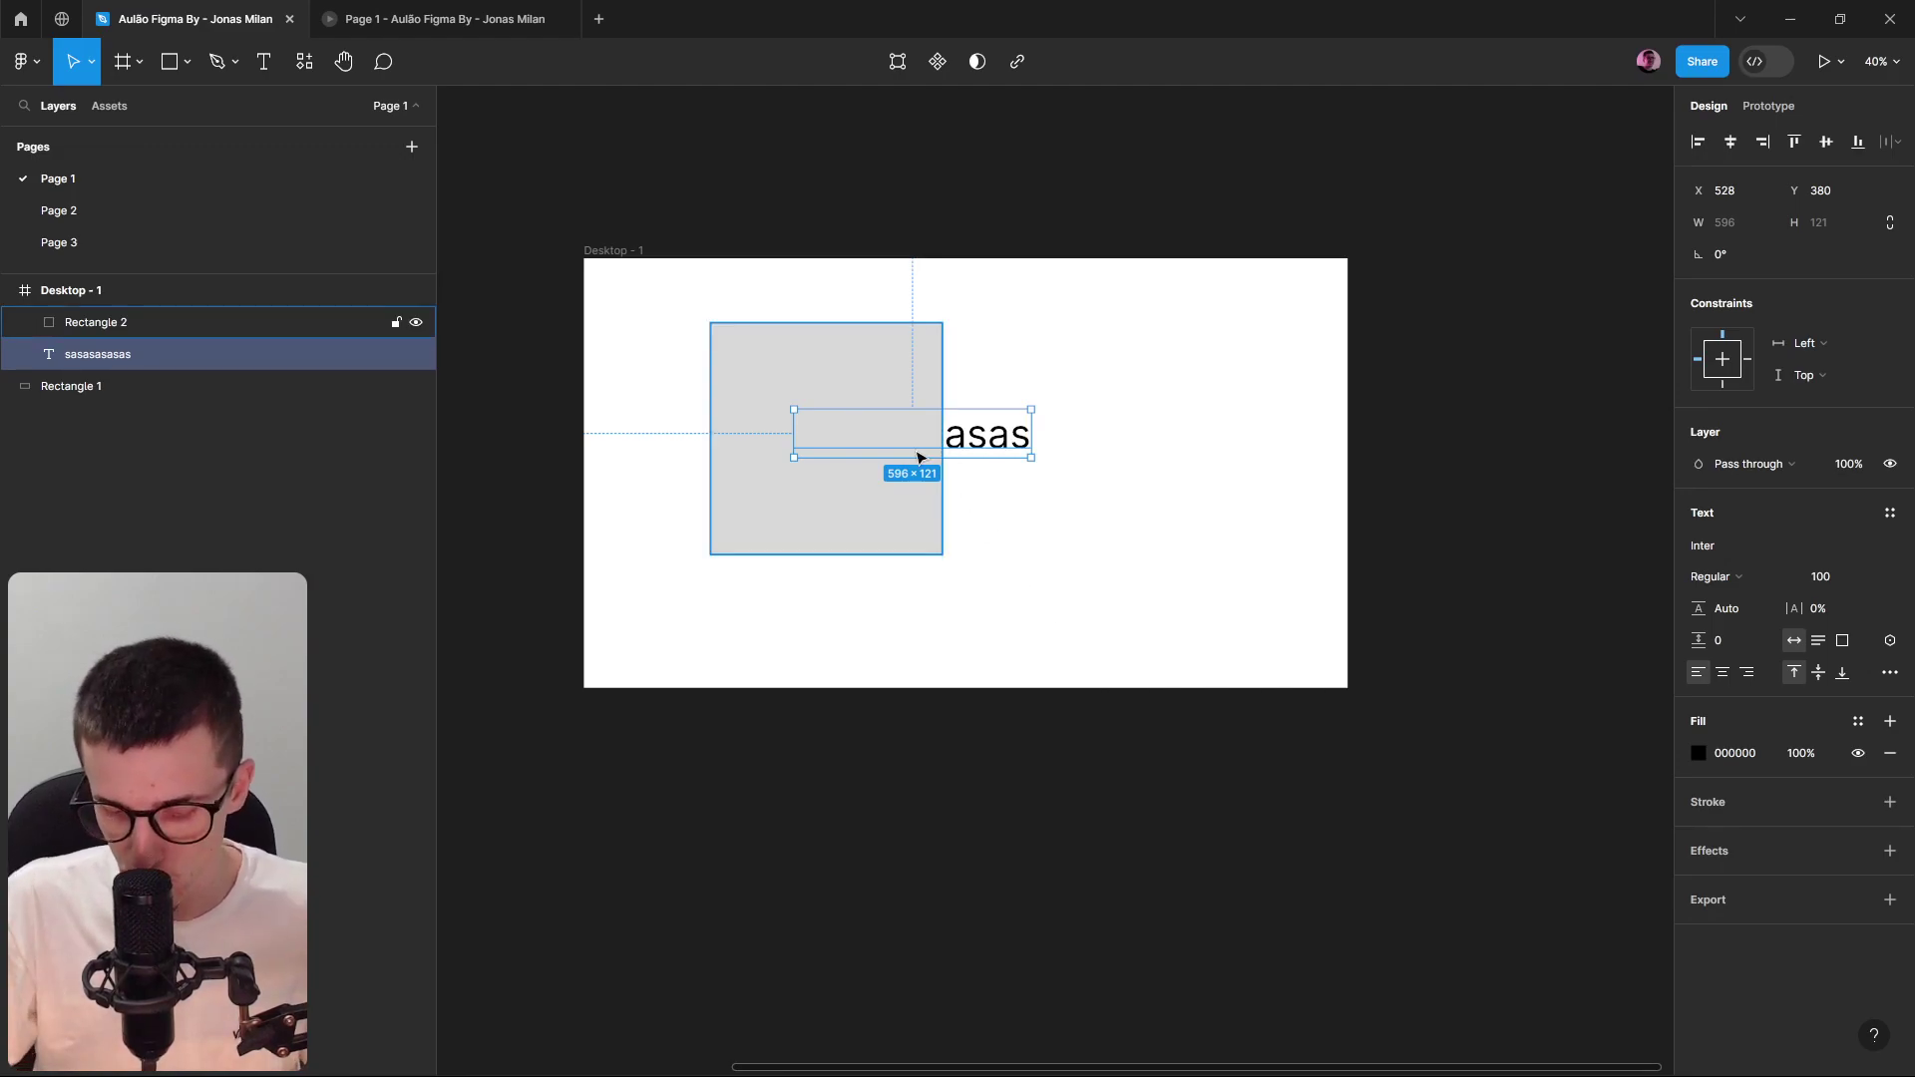
pyautogui.hotkey('ctrl', 'z')
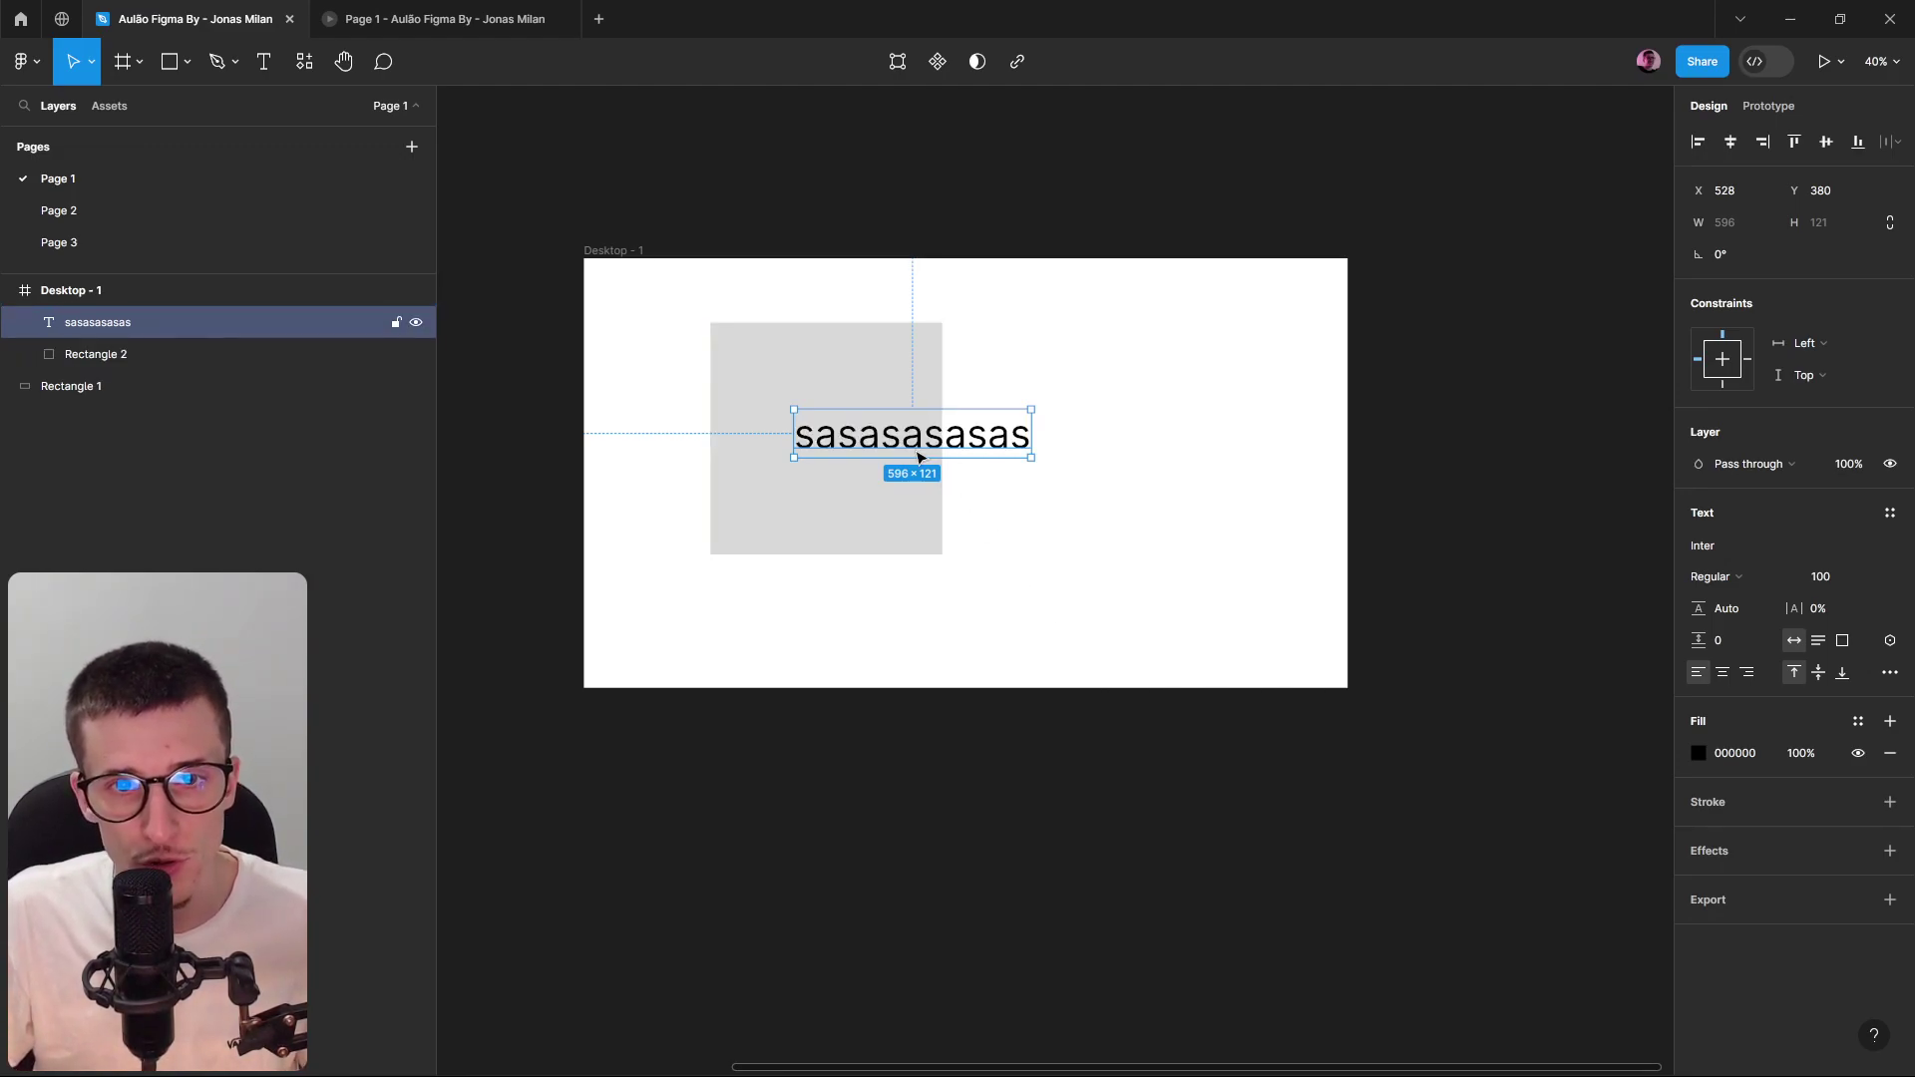
# Look through the commands and keyboard shortcuts offered for the text, and close the list without choosing any.
pyautogui.click(1133, 548)
pyautogui.moveTo(988, 589); pyautogui.dragTo(927, 338)
pyautogui.click(1128, 478)
pyautogui.rightClick(997, 441)
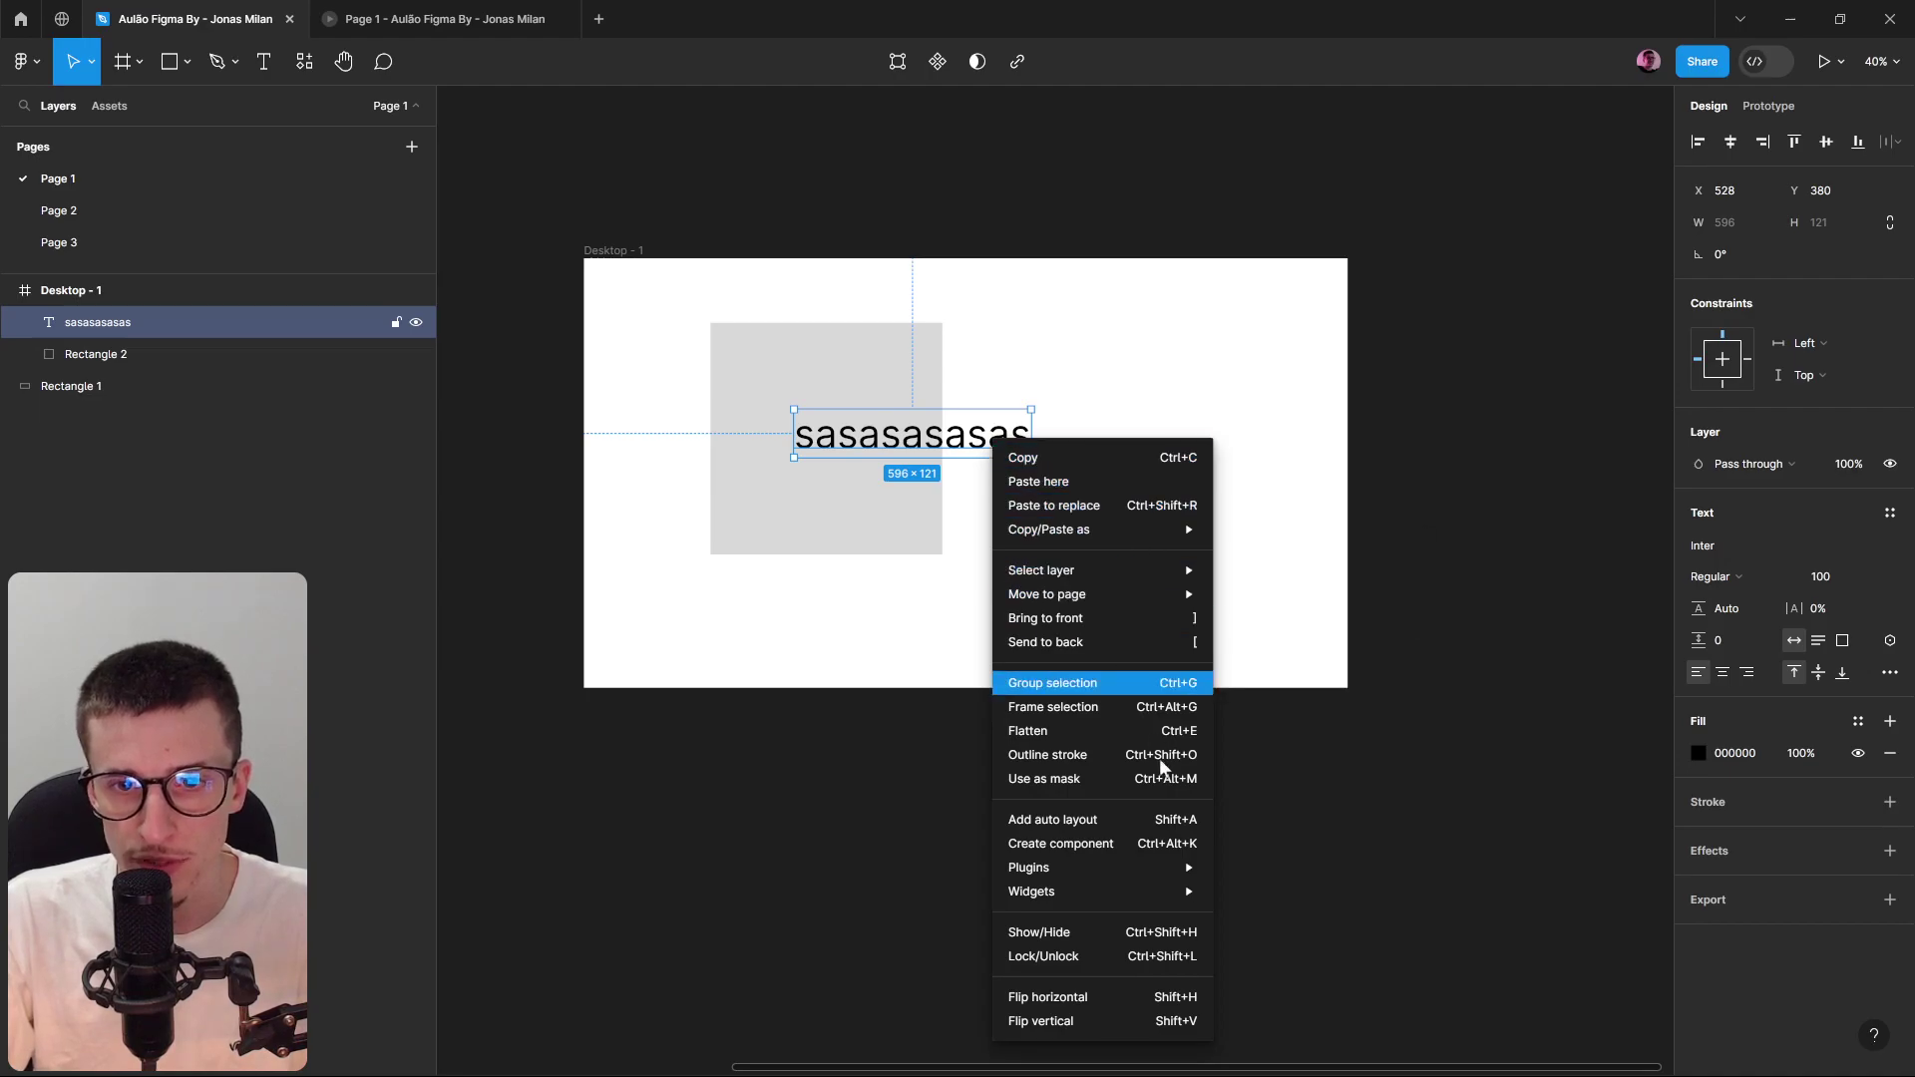
pyautogui.click(1068, 432)
# Search the Figma Community for "shorcut figma".
pyautogui.click(62, 19)
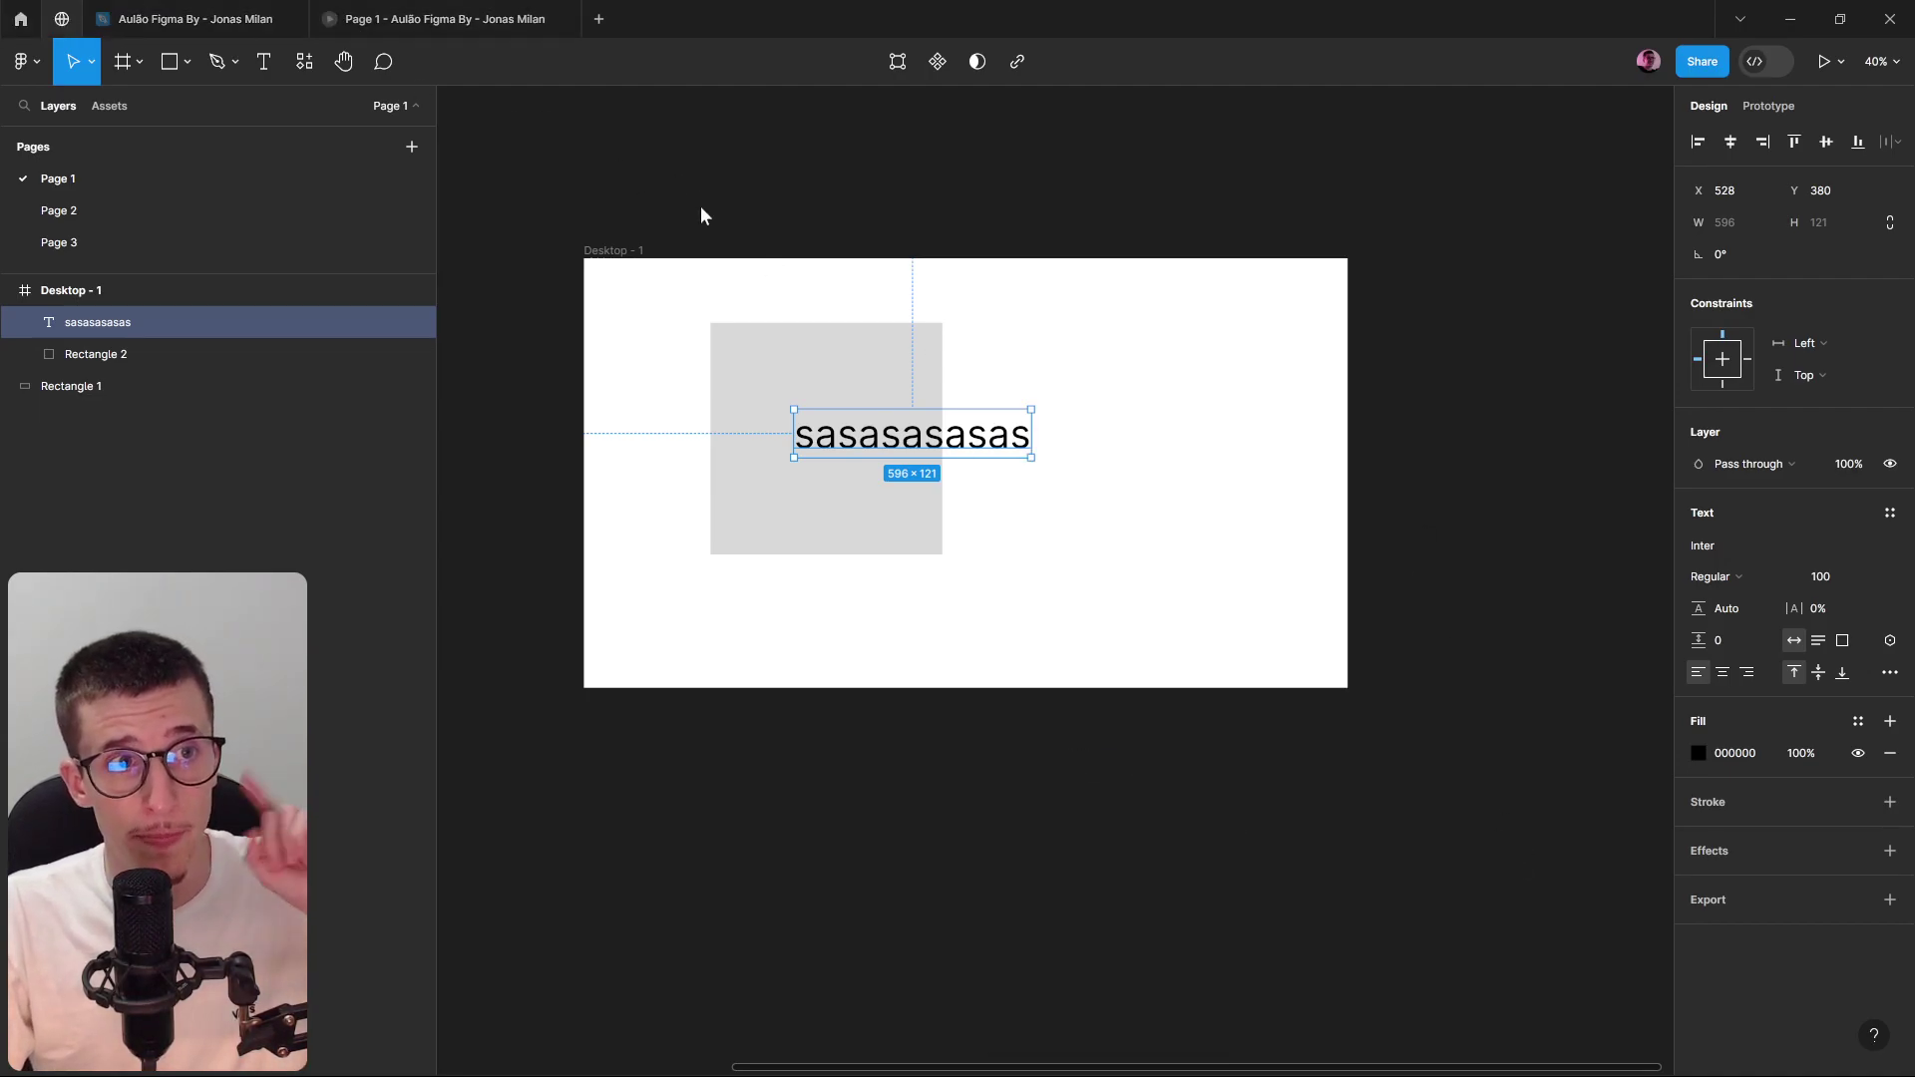
pyautogui.click(848, 61)
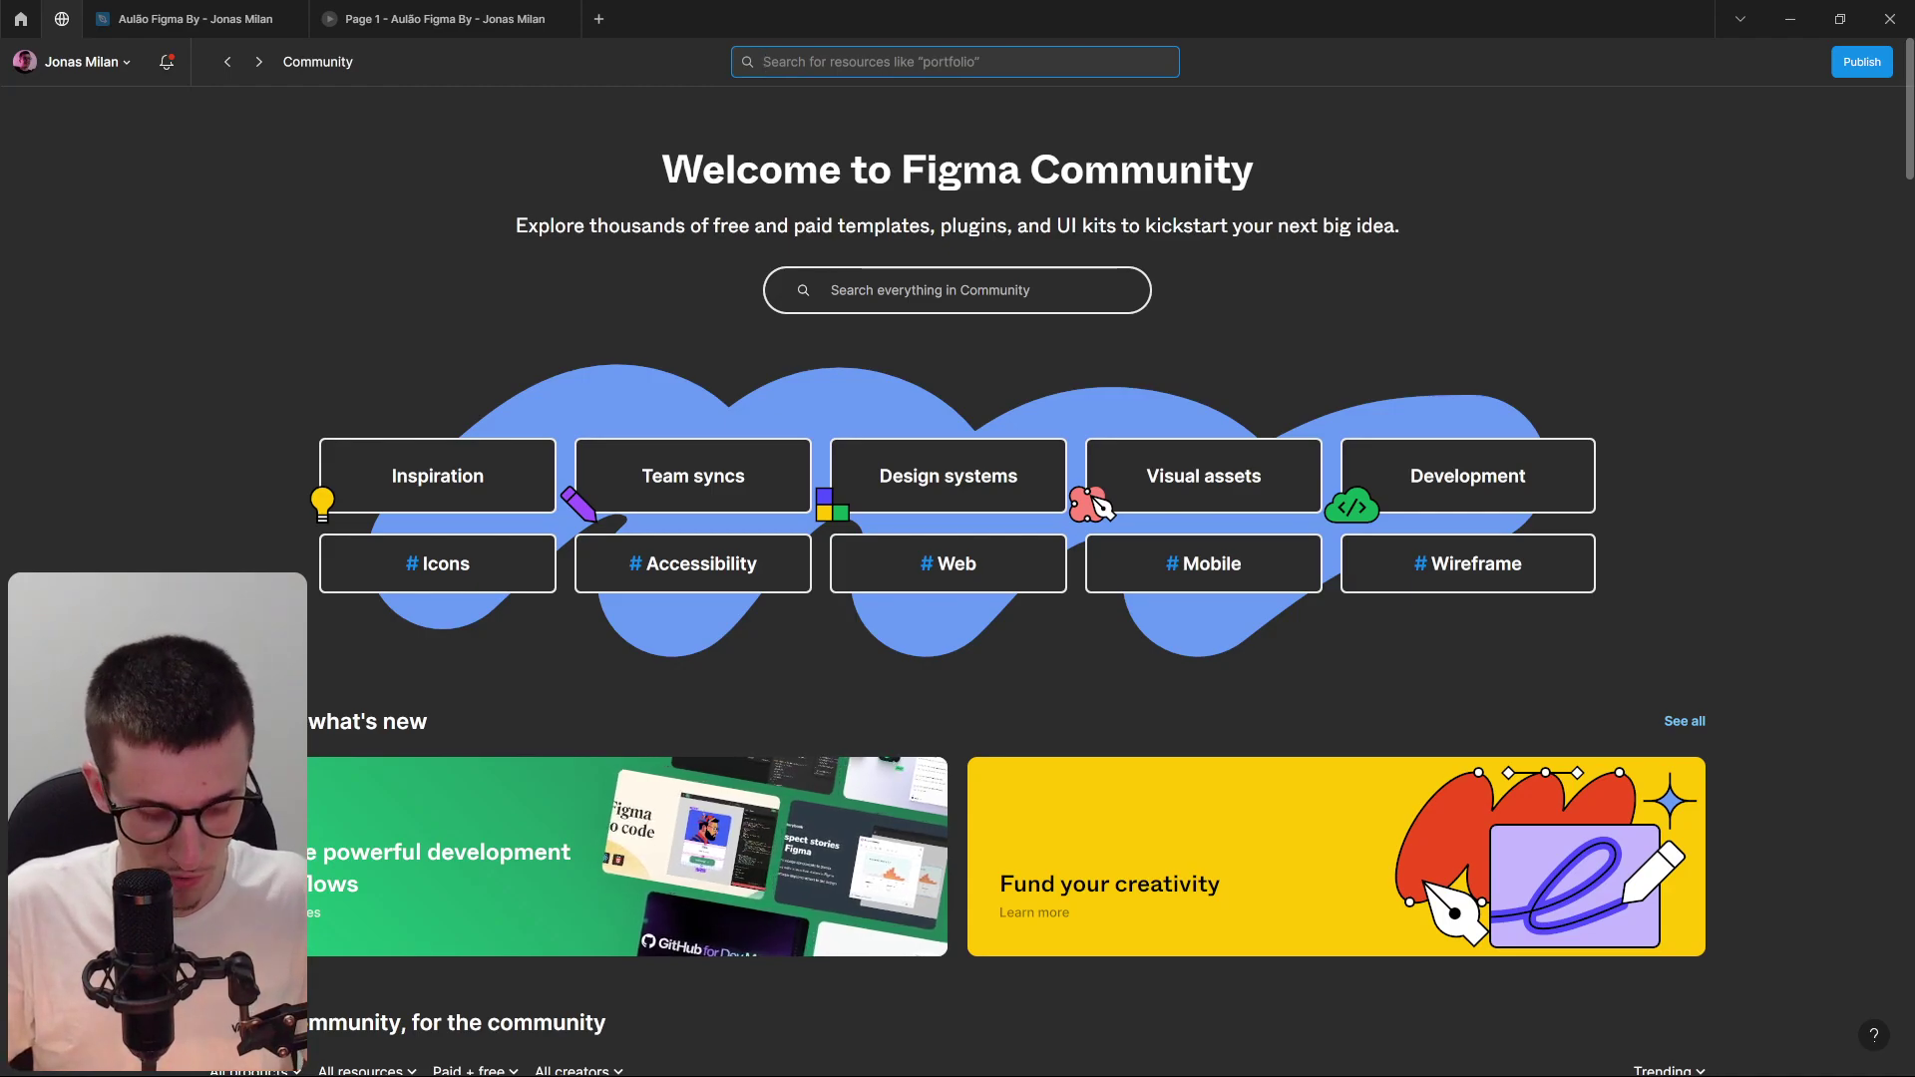
pyautogui.write('shorcu')
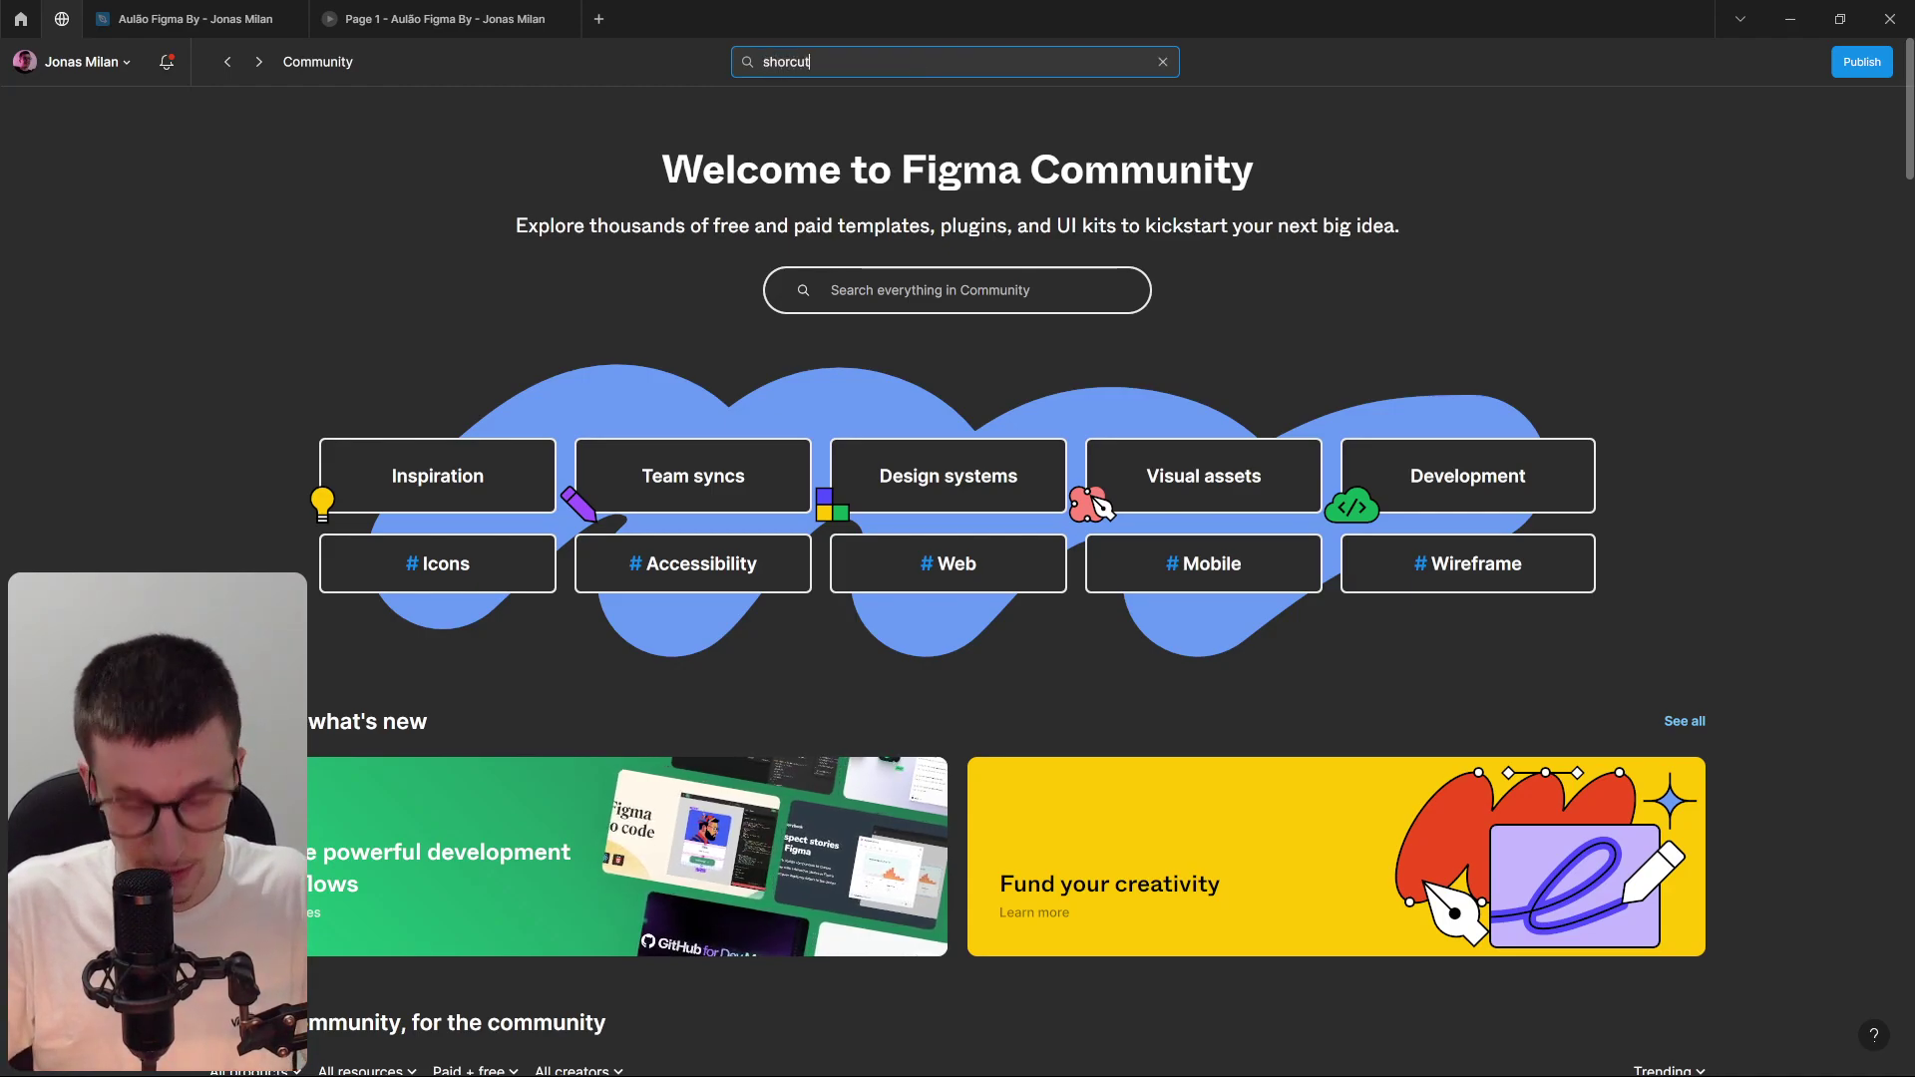
pyautogui.write('t')
pyautogui.press('Return')
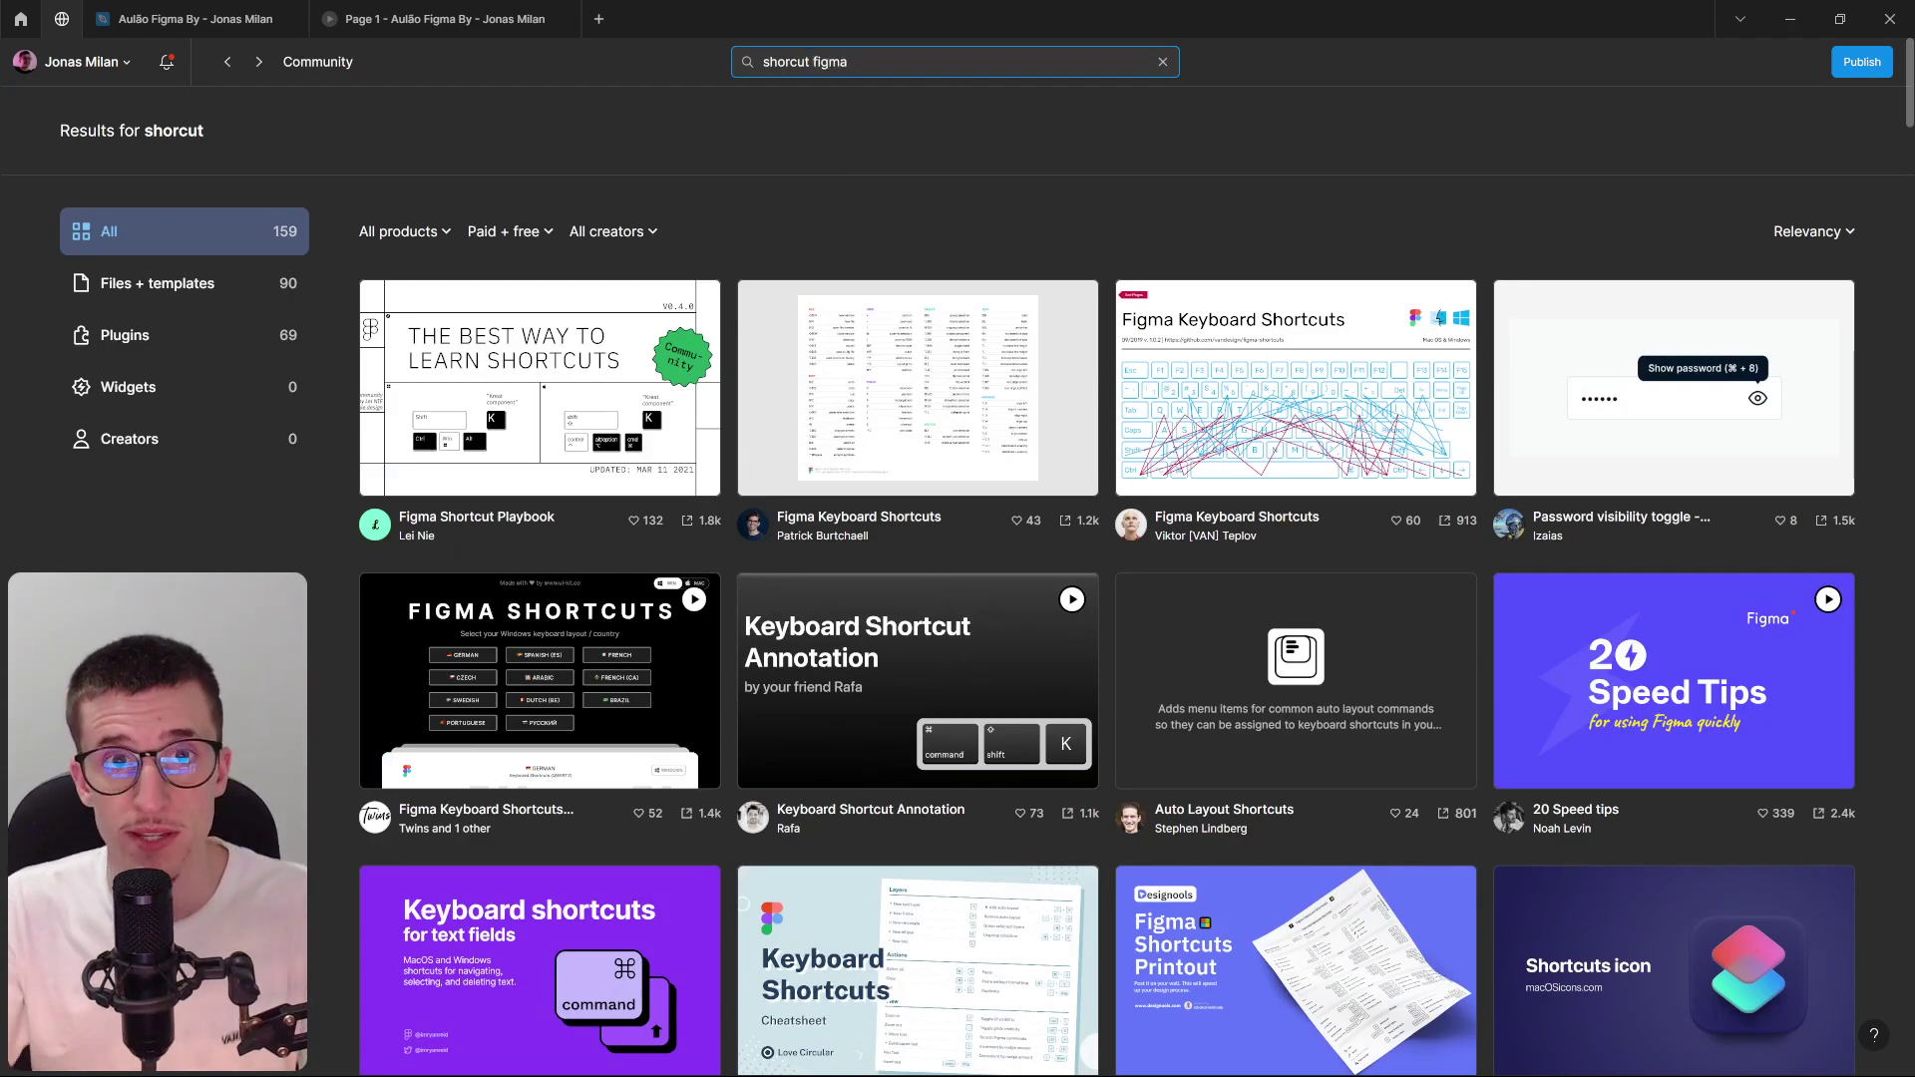
pyautogui.press('Return')
# Browse the keyboard shortcut resources in the search results, and return to the design file with nothing selected.
pyautogui.scroll(-1, 1247, 644)
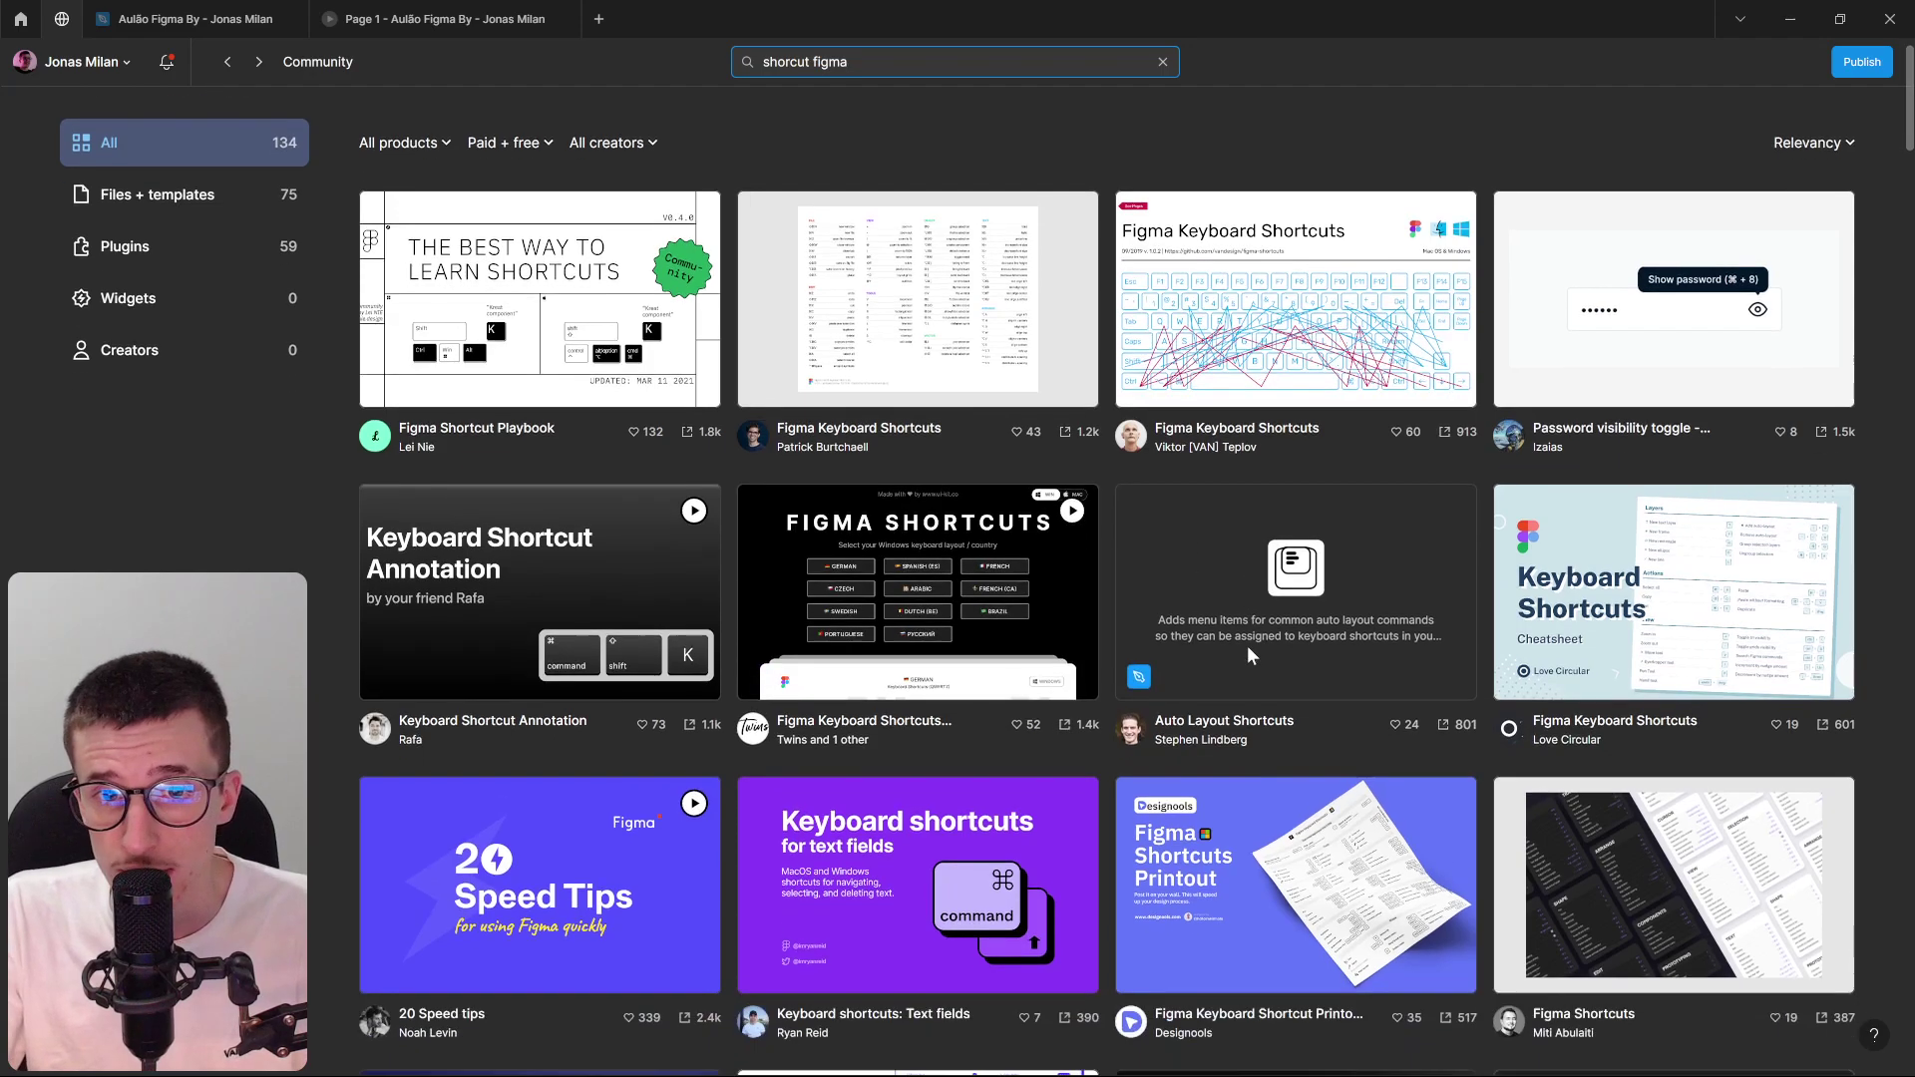
pyautogui.scroll(-2, 1315, 410)
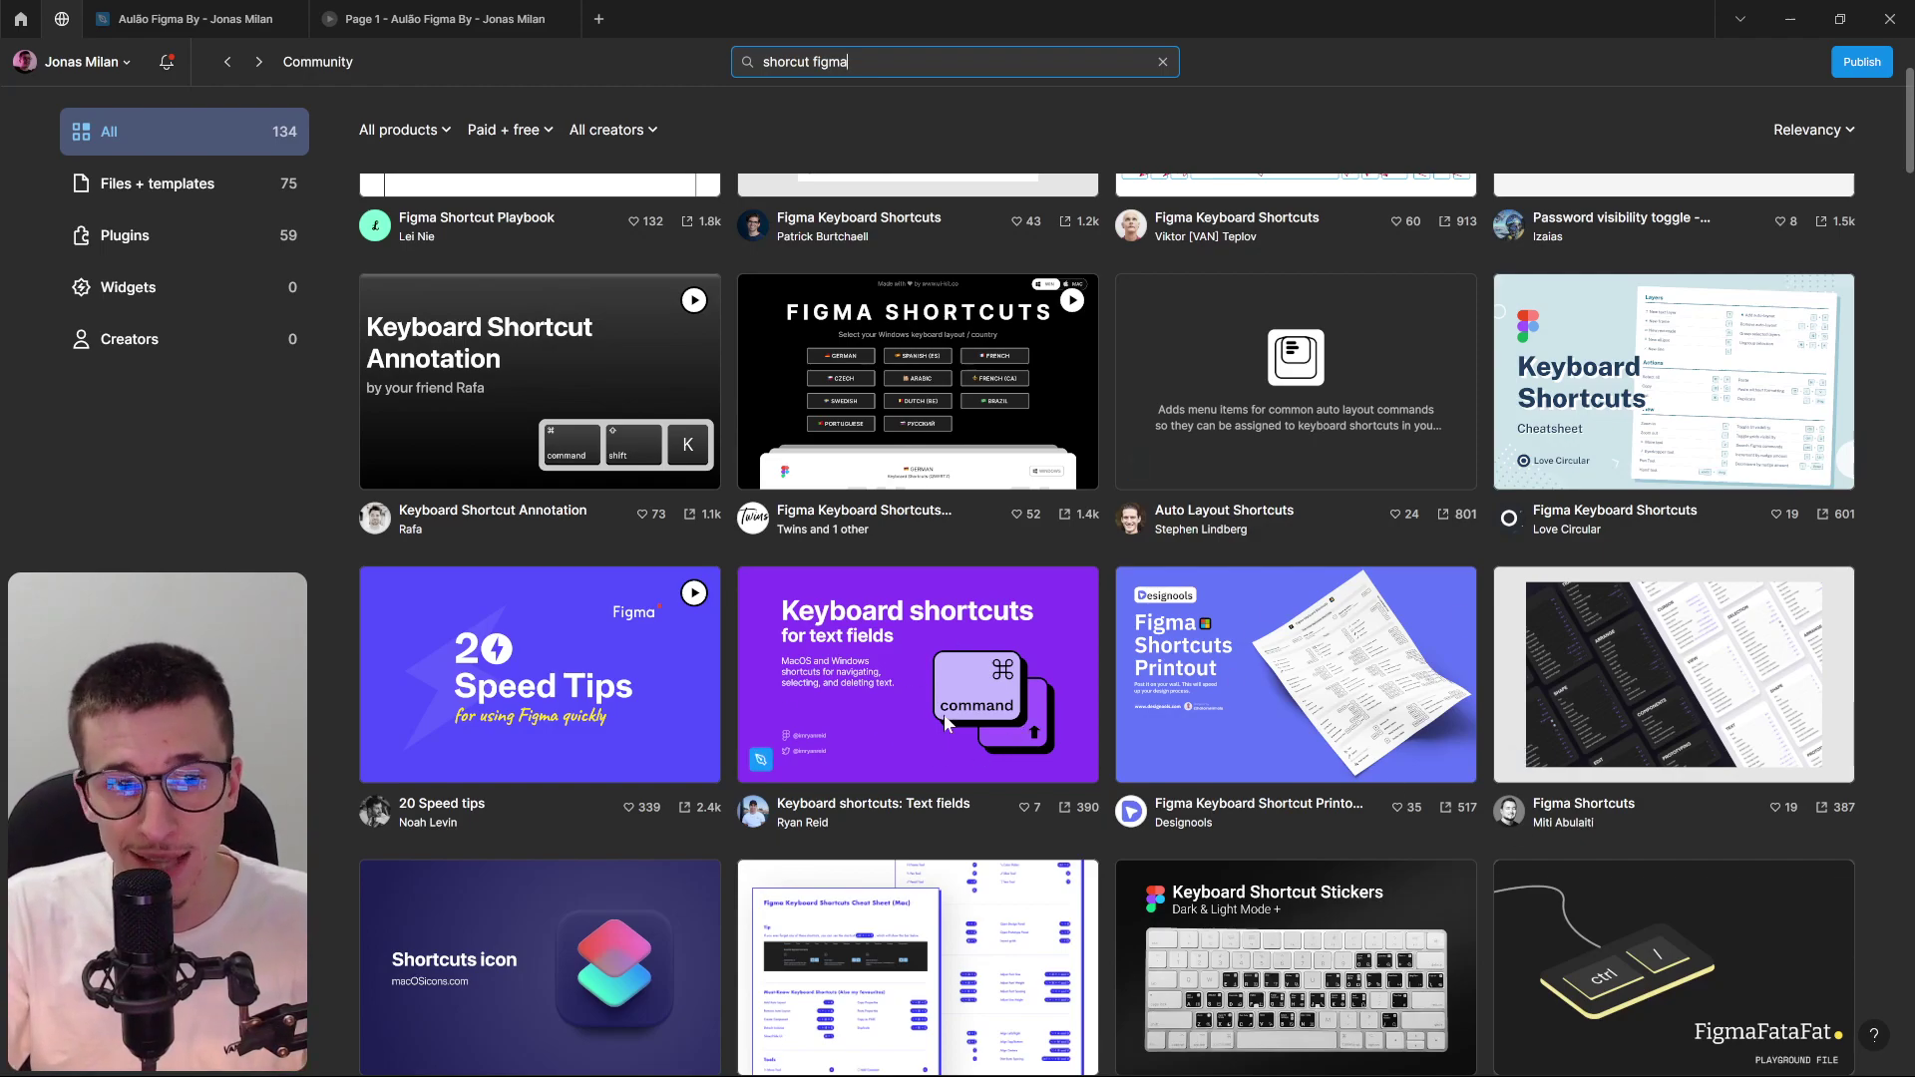
pyautogui.scroll(-6, 942, 722)
pyautogui.scroll(8, 1005, 714)
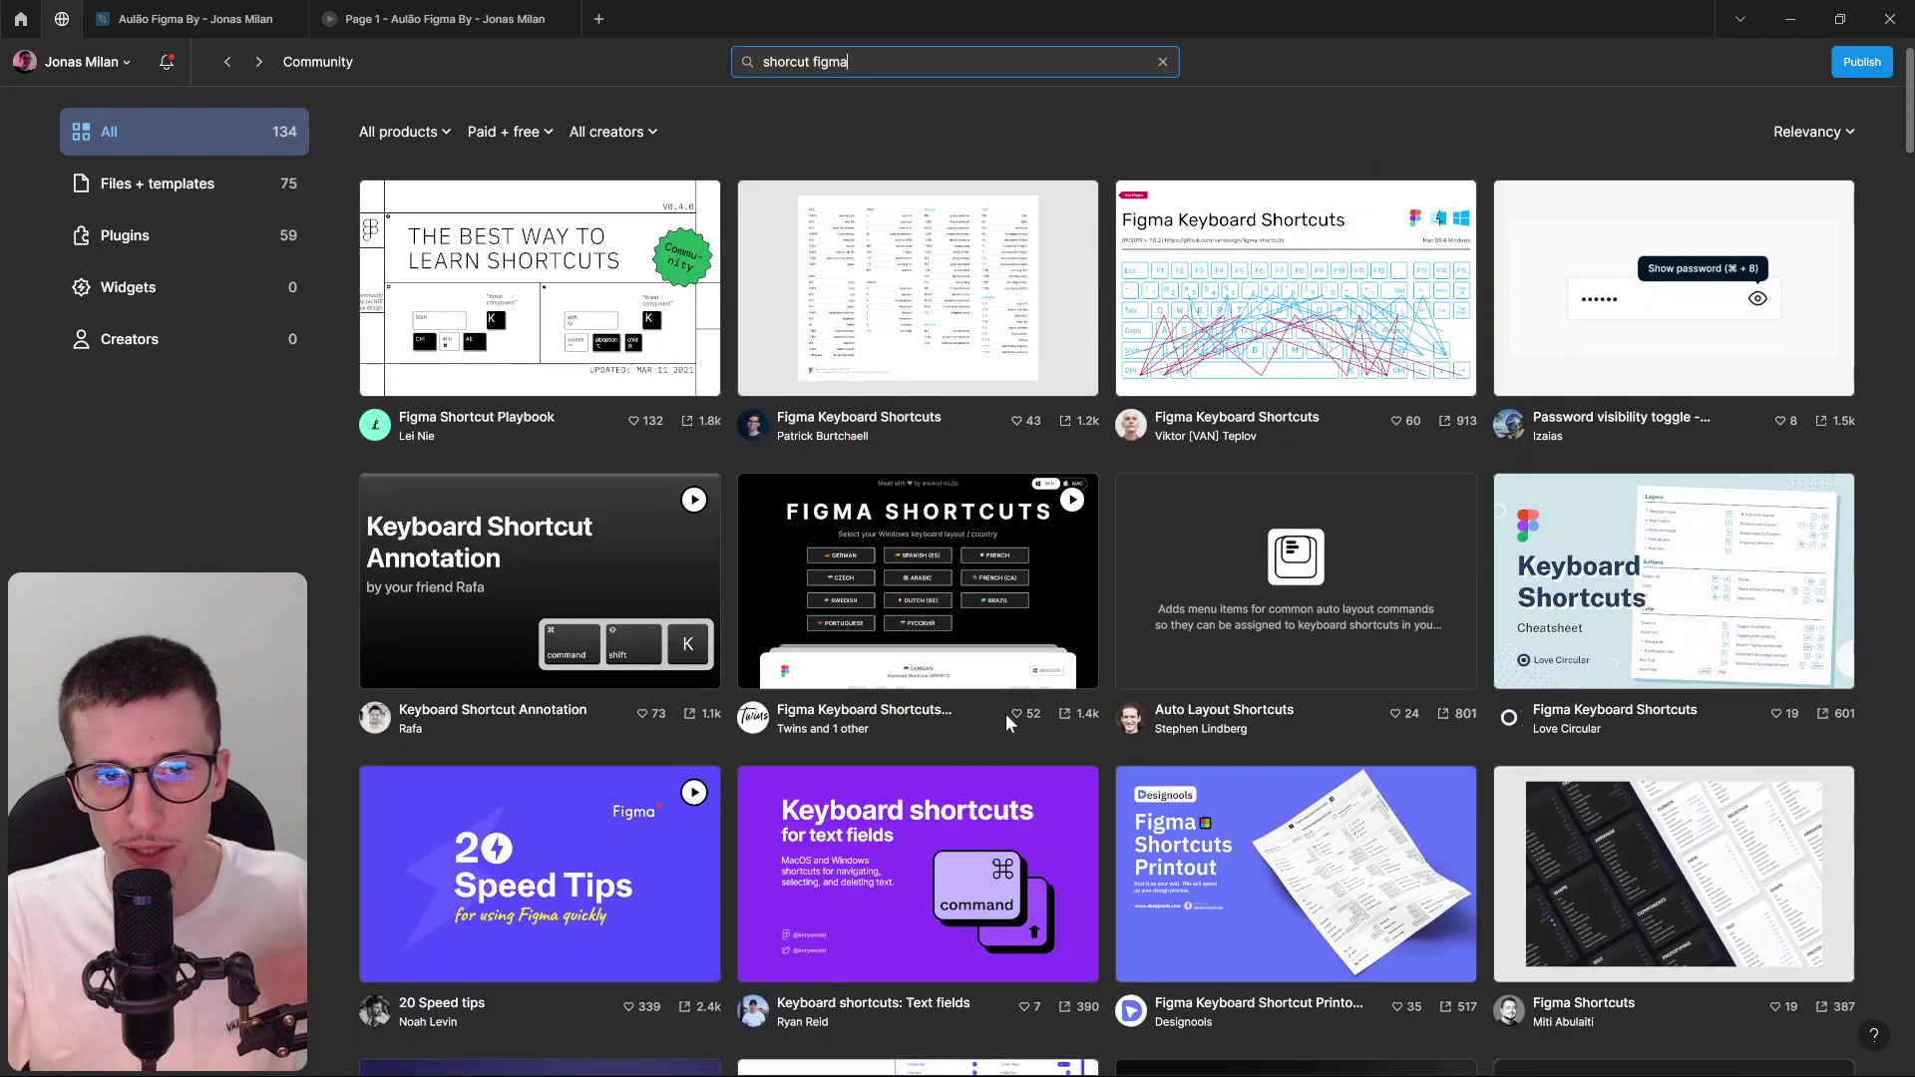
pyautogui.scroll(1, 1006, 714)
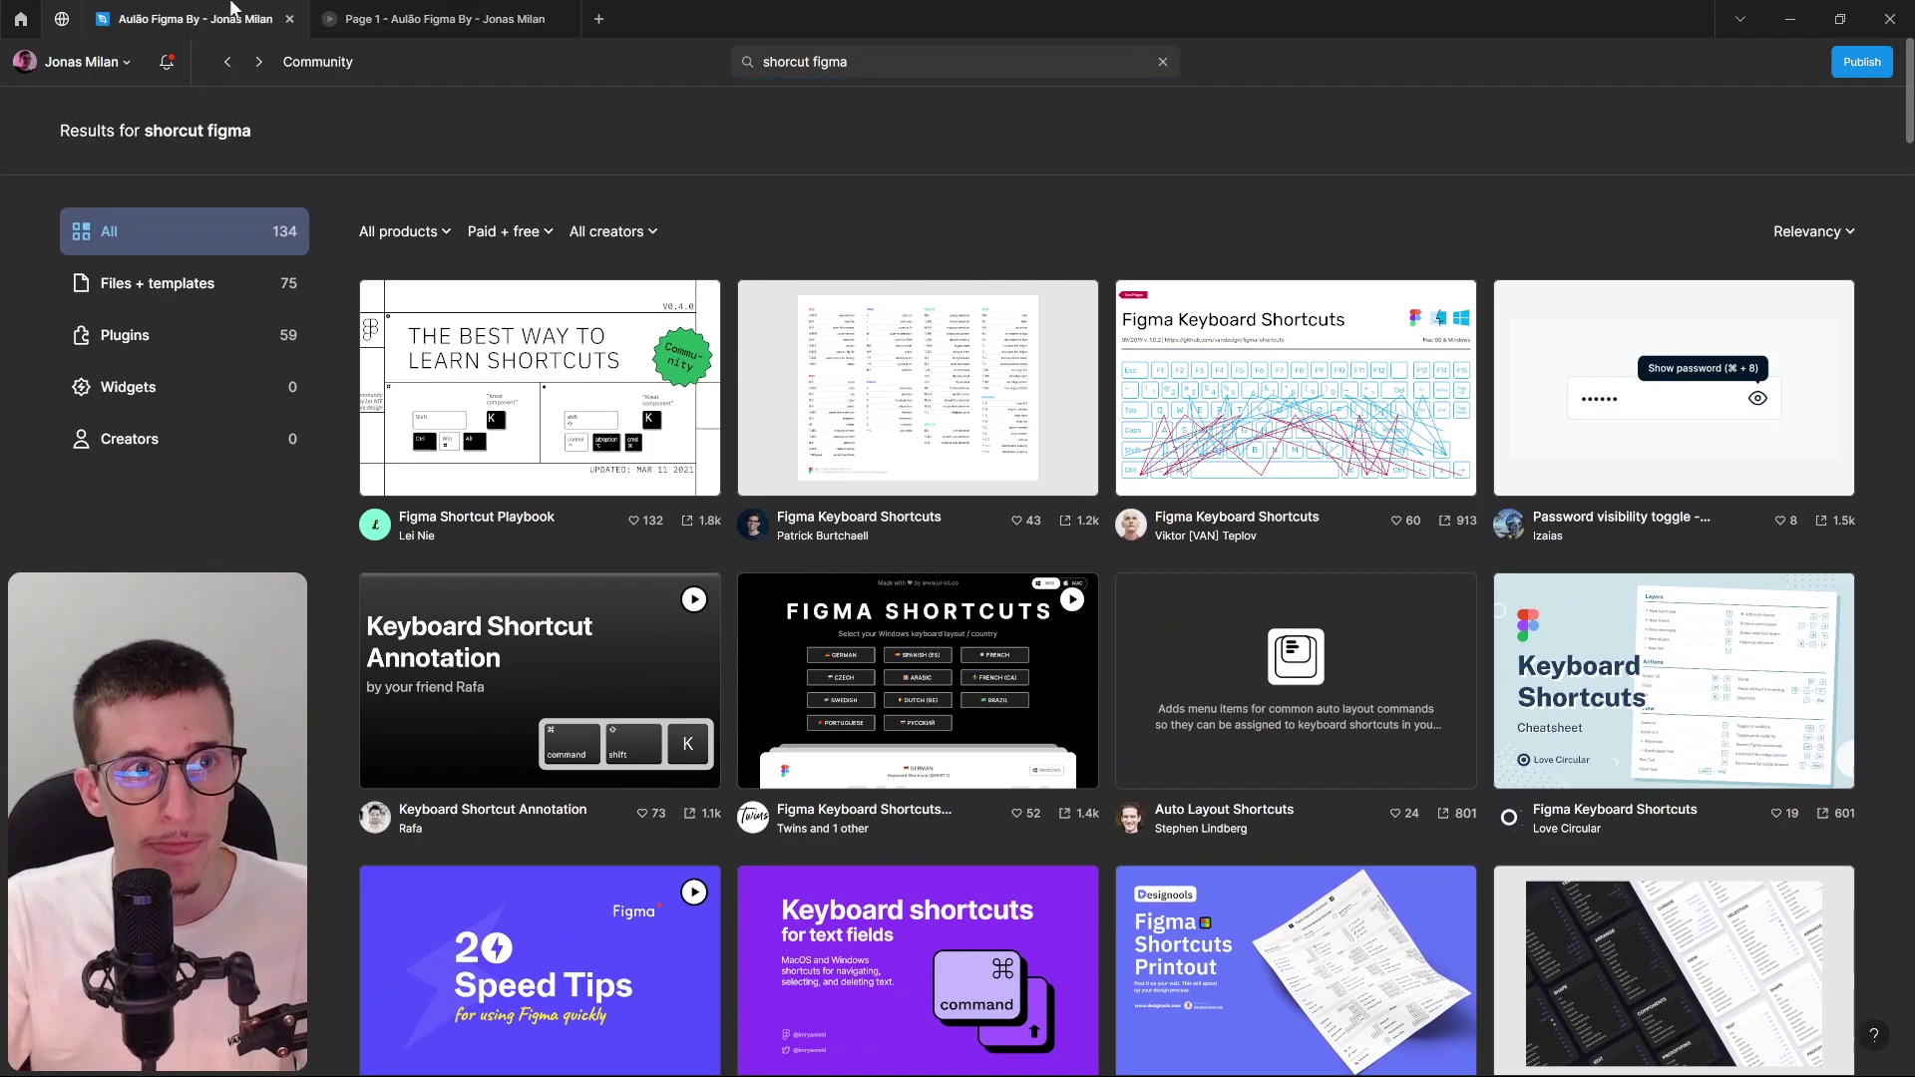
pyautogui.click(189, 18)
pyautogui.click(946, 810)
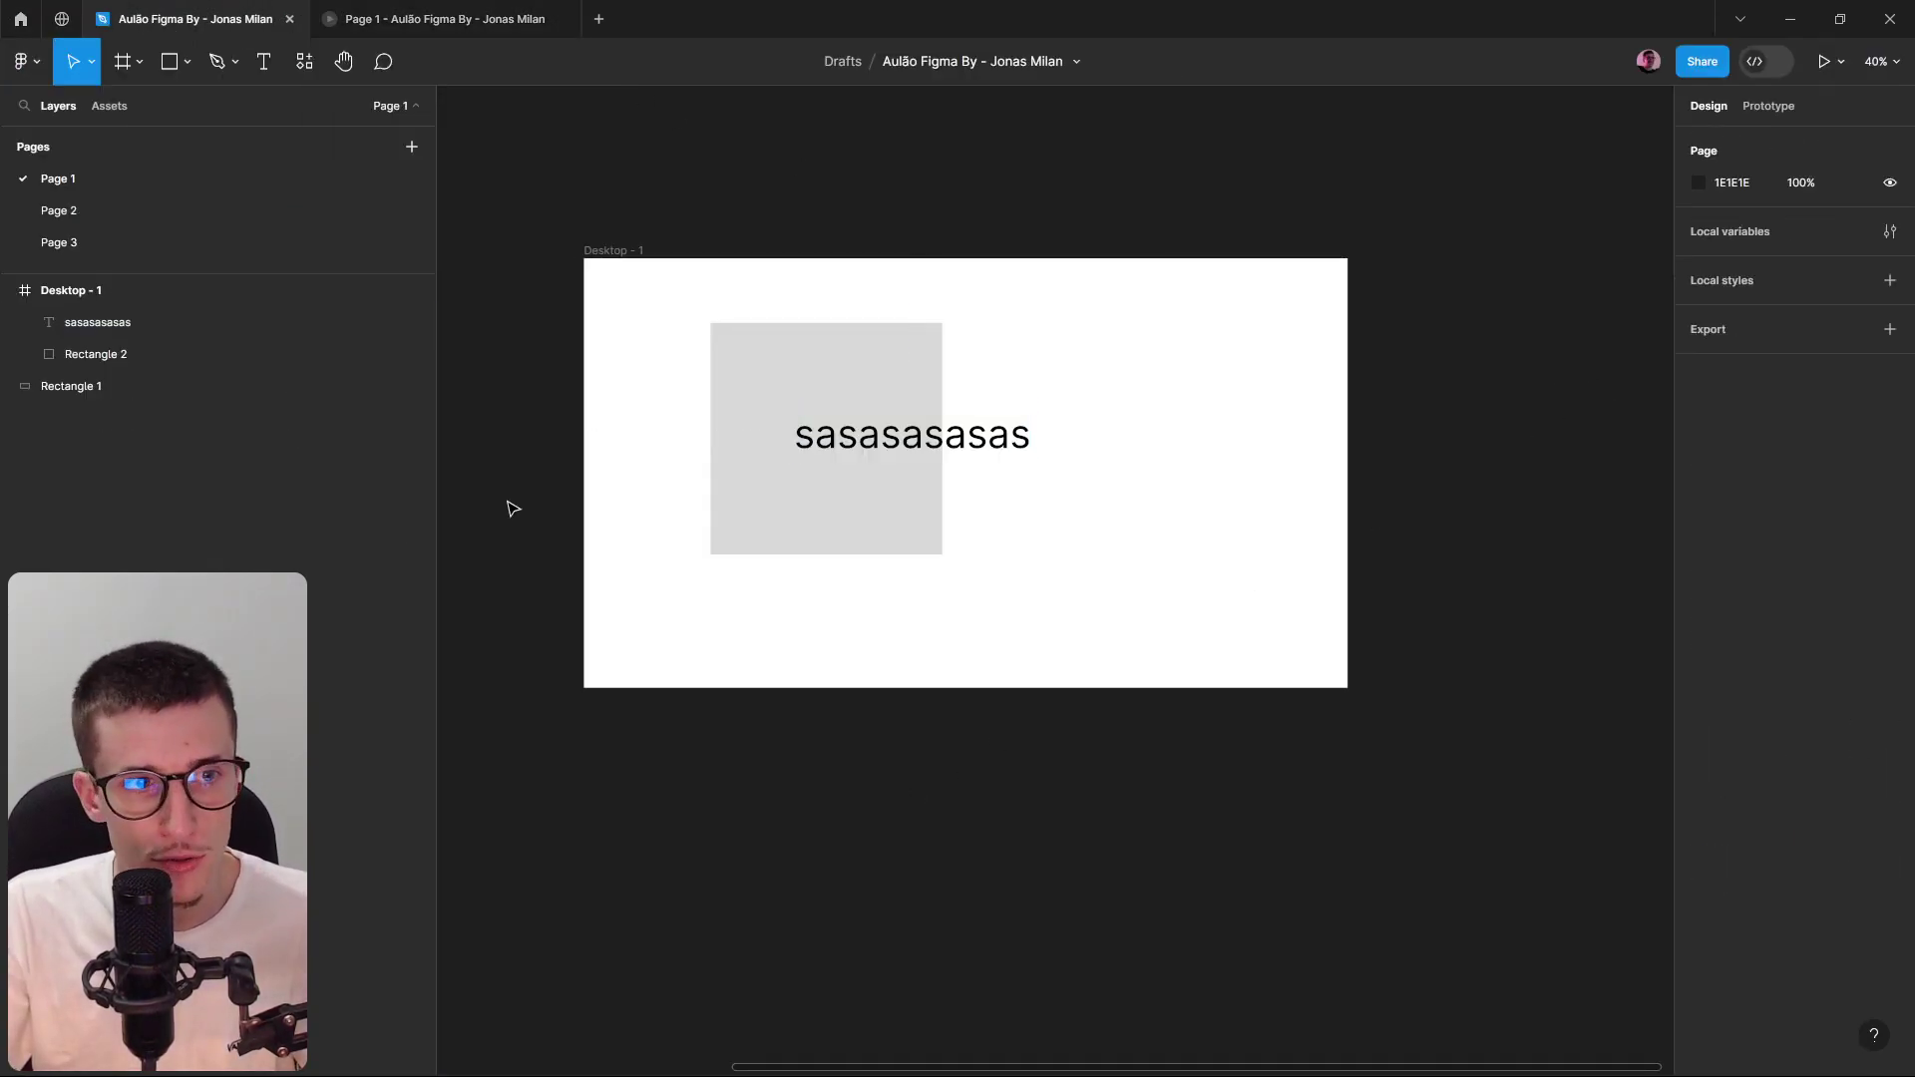
# Rename the text layer inside the Desktop - 1 frame as tete.
pyautogui.click(176, 325)
pyautogui.press('Tab')
pyautogui.click(162, 292)
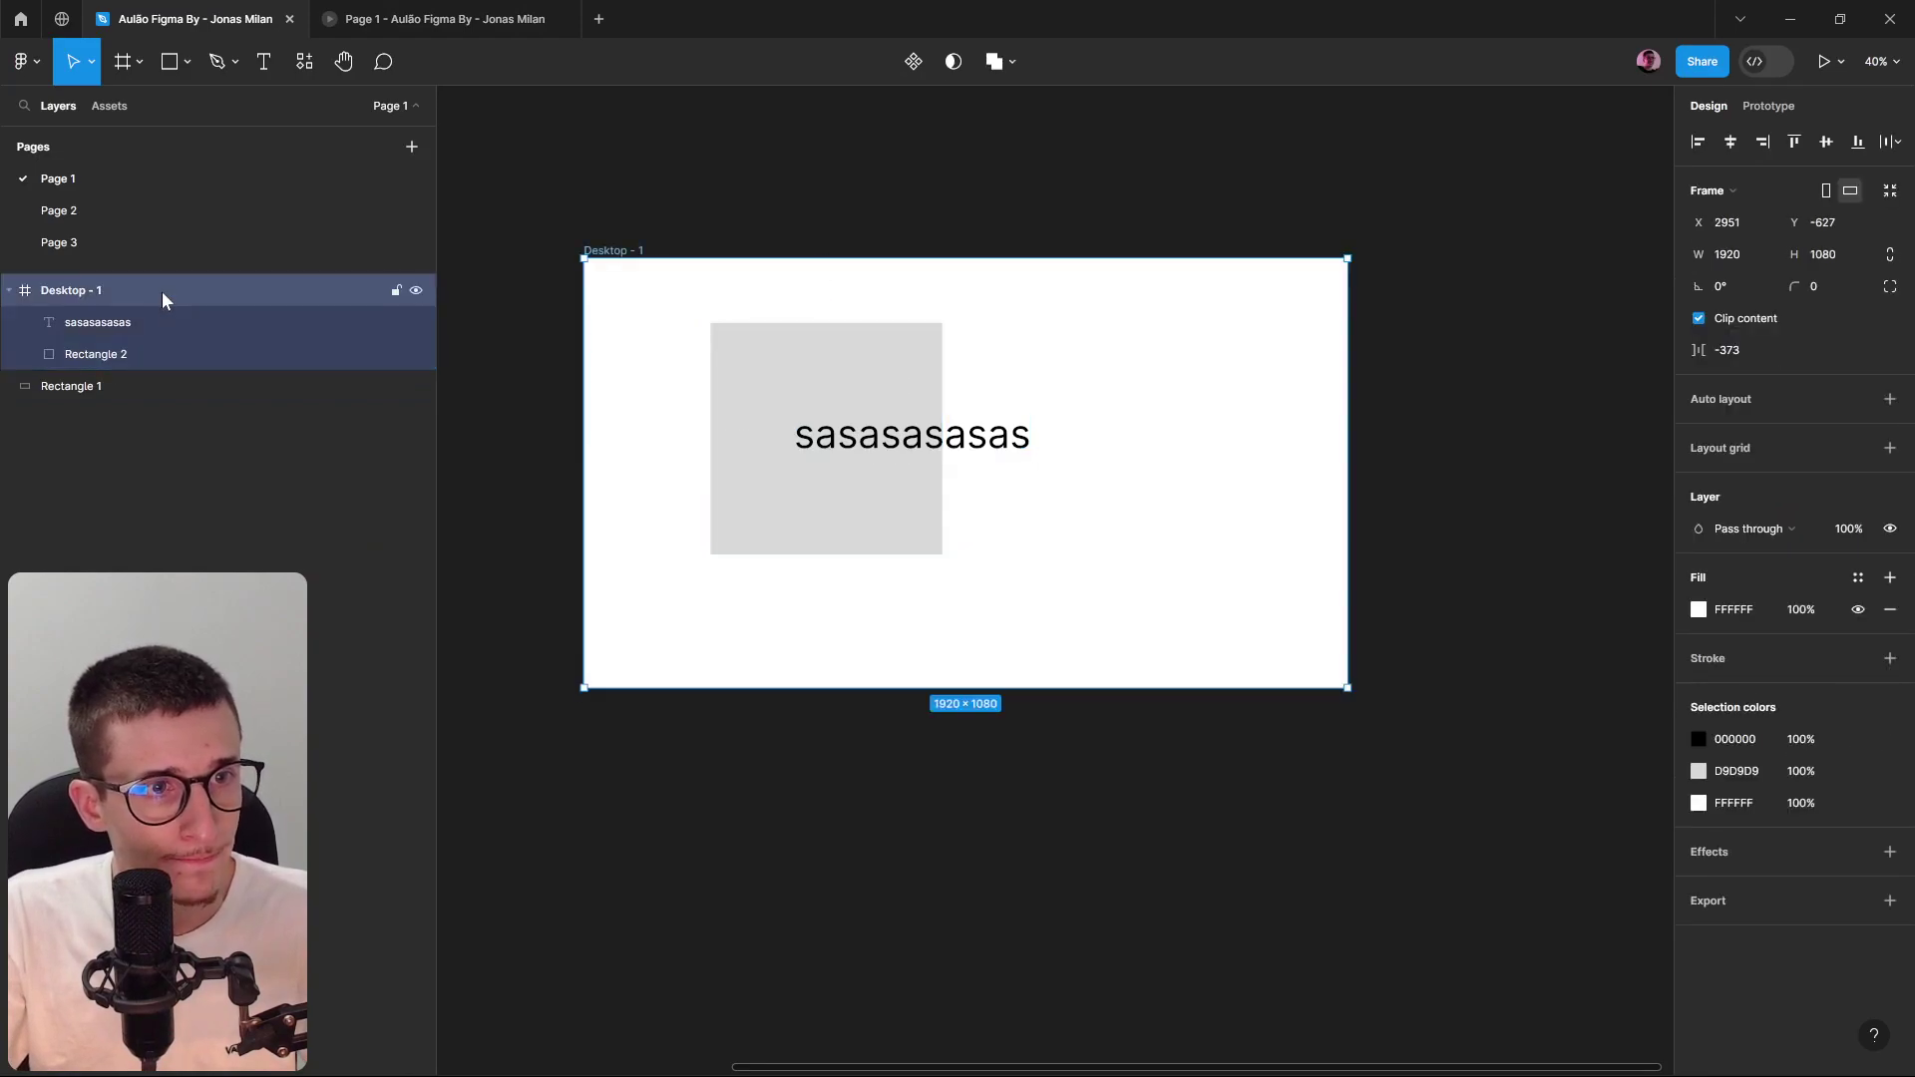
pyautogui.click(116, 342)
pyautogui.click(118, 333)
pyautogui.doubleClick(118, 328)
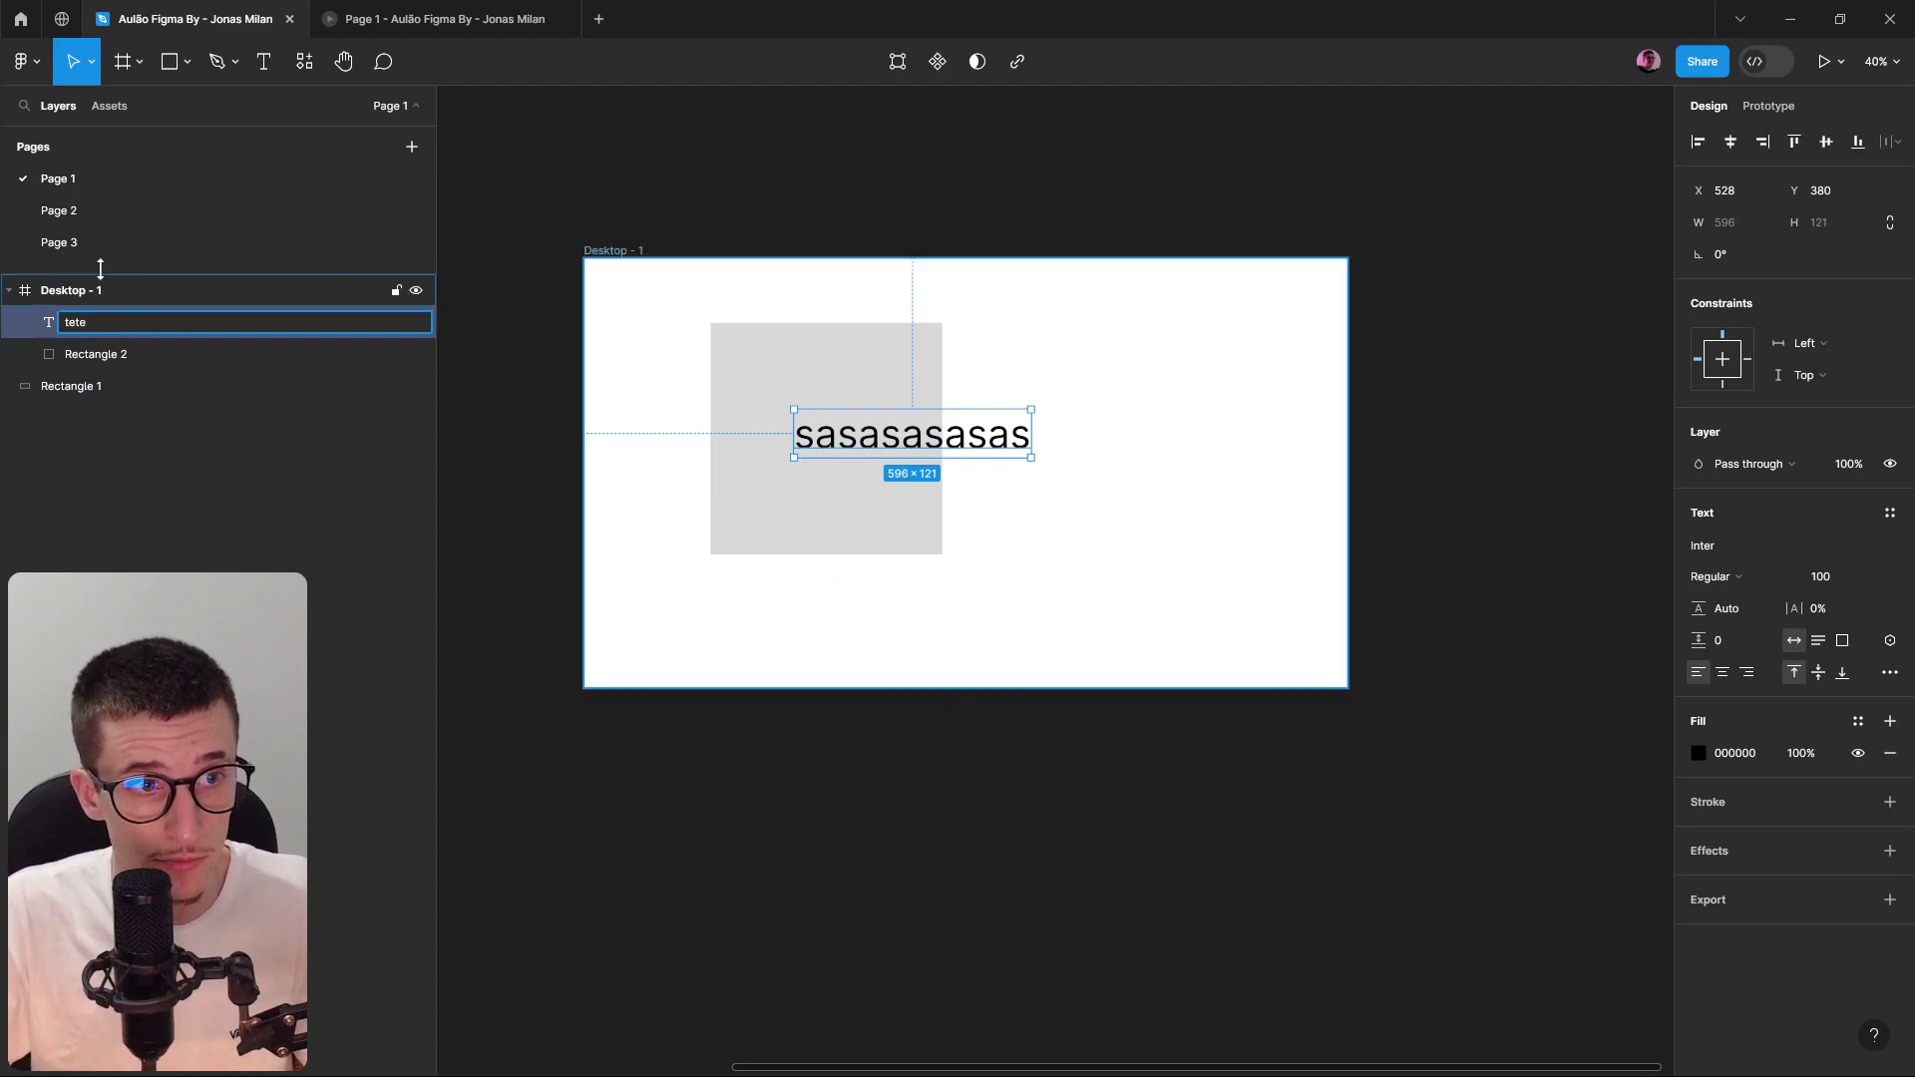
# Rename the Desktop - 1 frame as tela and the text layer inside it as text.
pyautogui.doubleClick(80, 300)
pyautogui.write('tela')
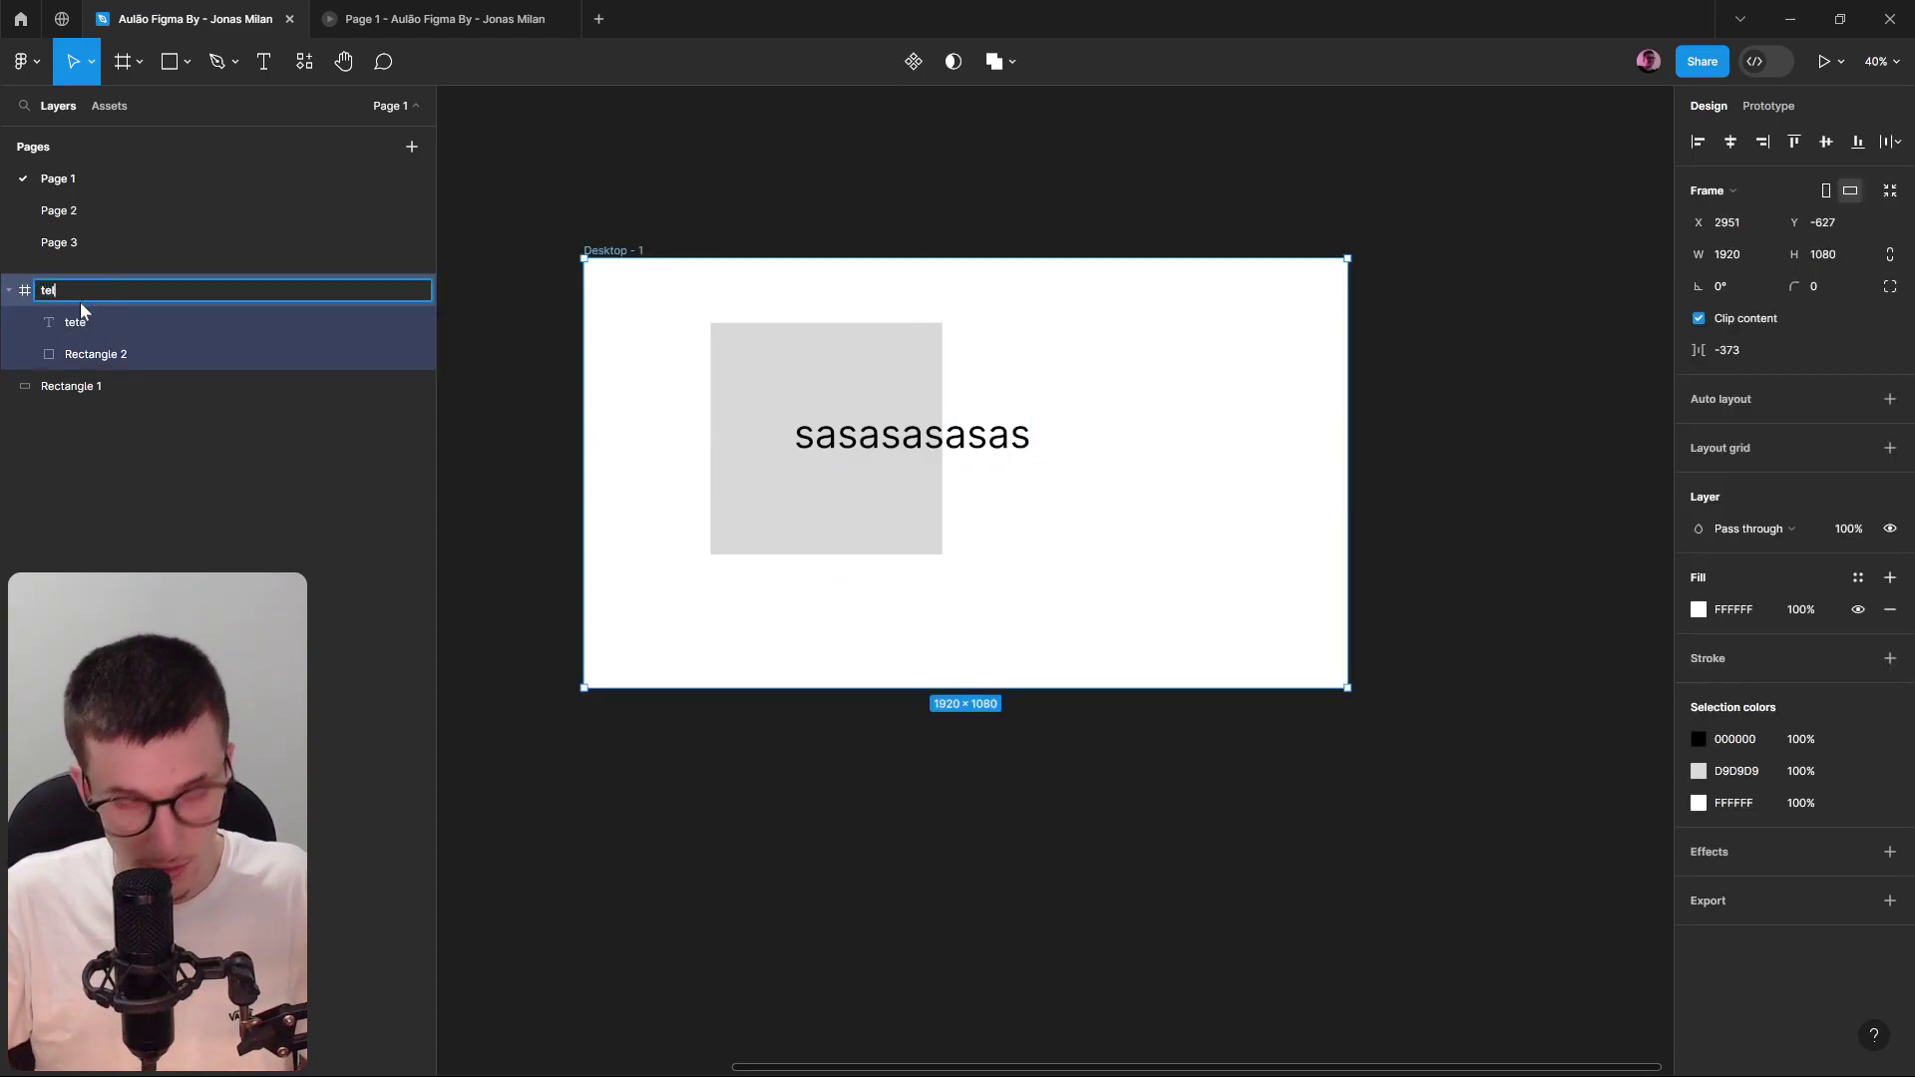
pyautogui.press('Return')
pyautogui.doubleClick(82, 321)
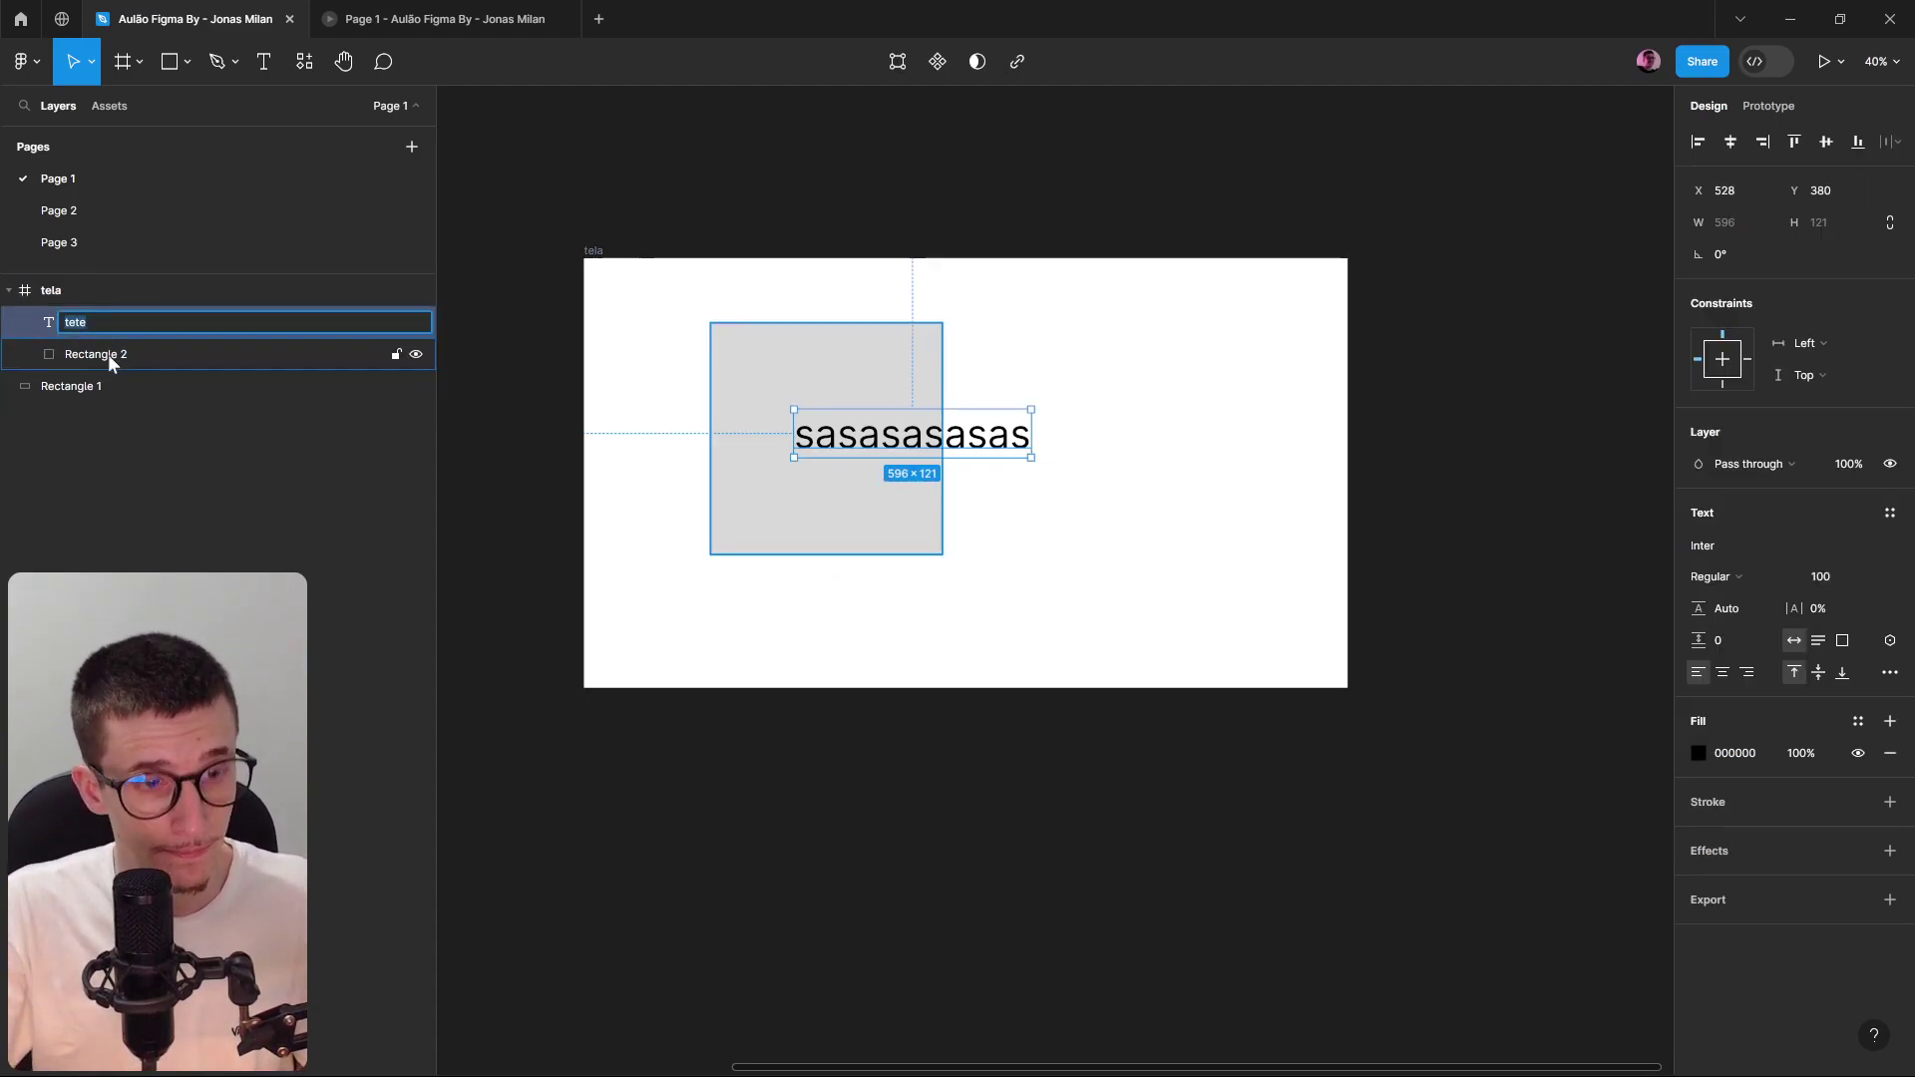
pyautogui.write('text')
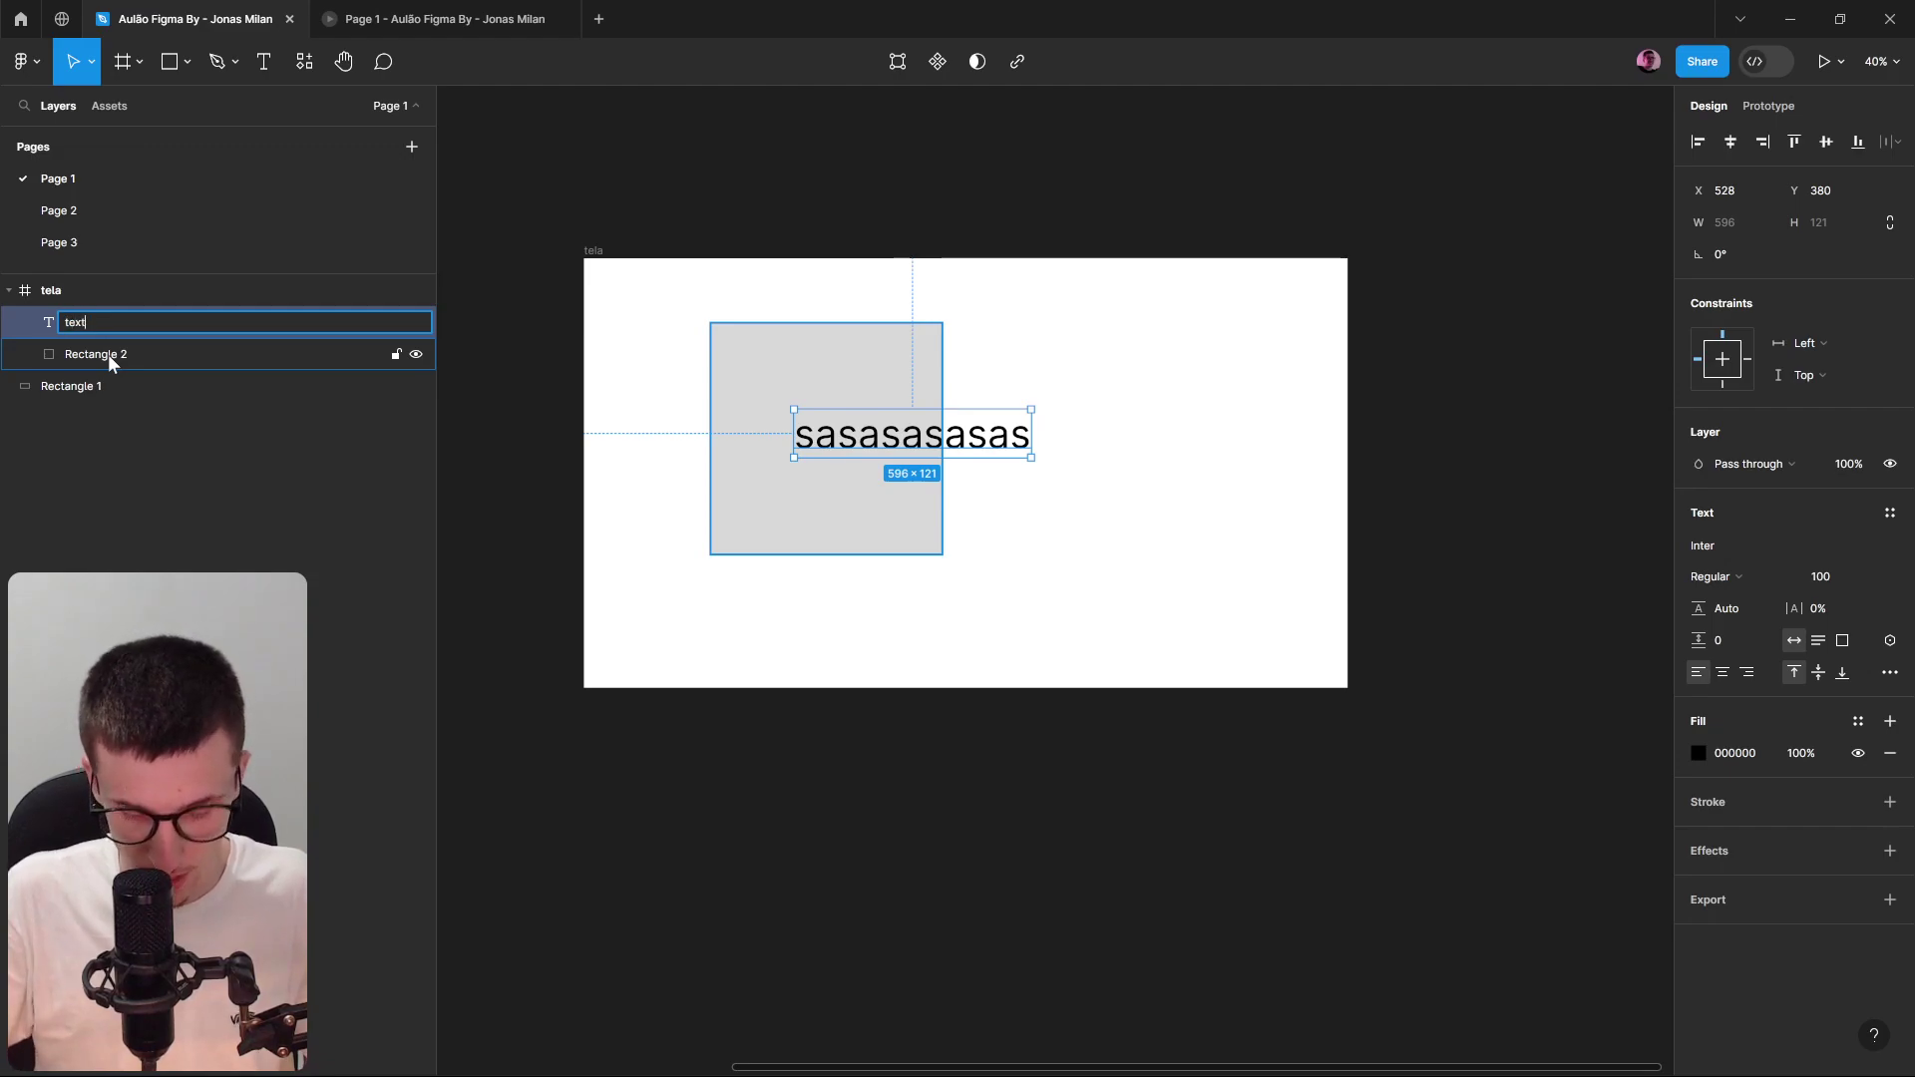
pyautogui.press('Return')
# Rename Rectangle 2 inside the frame as fundo and delete the separate Rectangle 1 layer.
pyautogui.doubleClick(108, 355)
pyautogui.write('f')
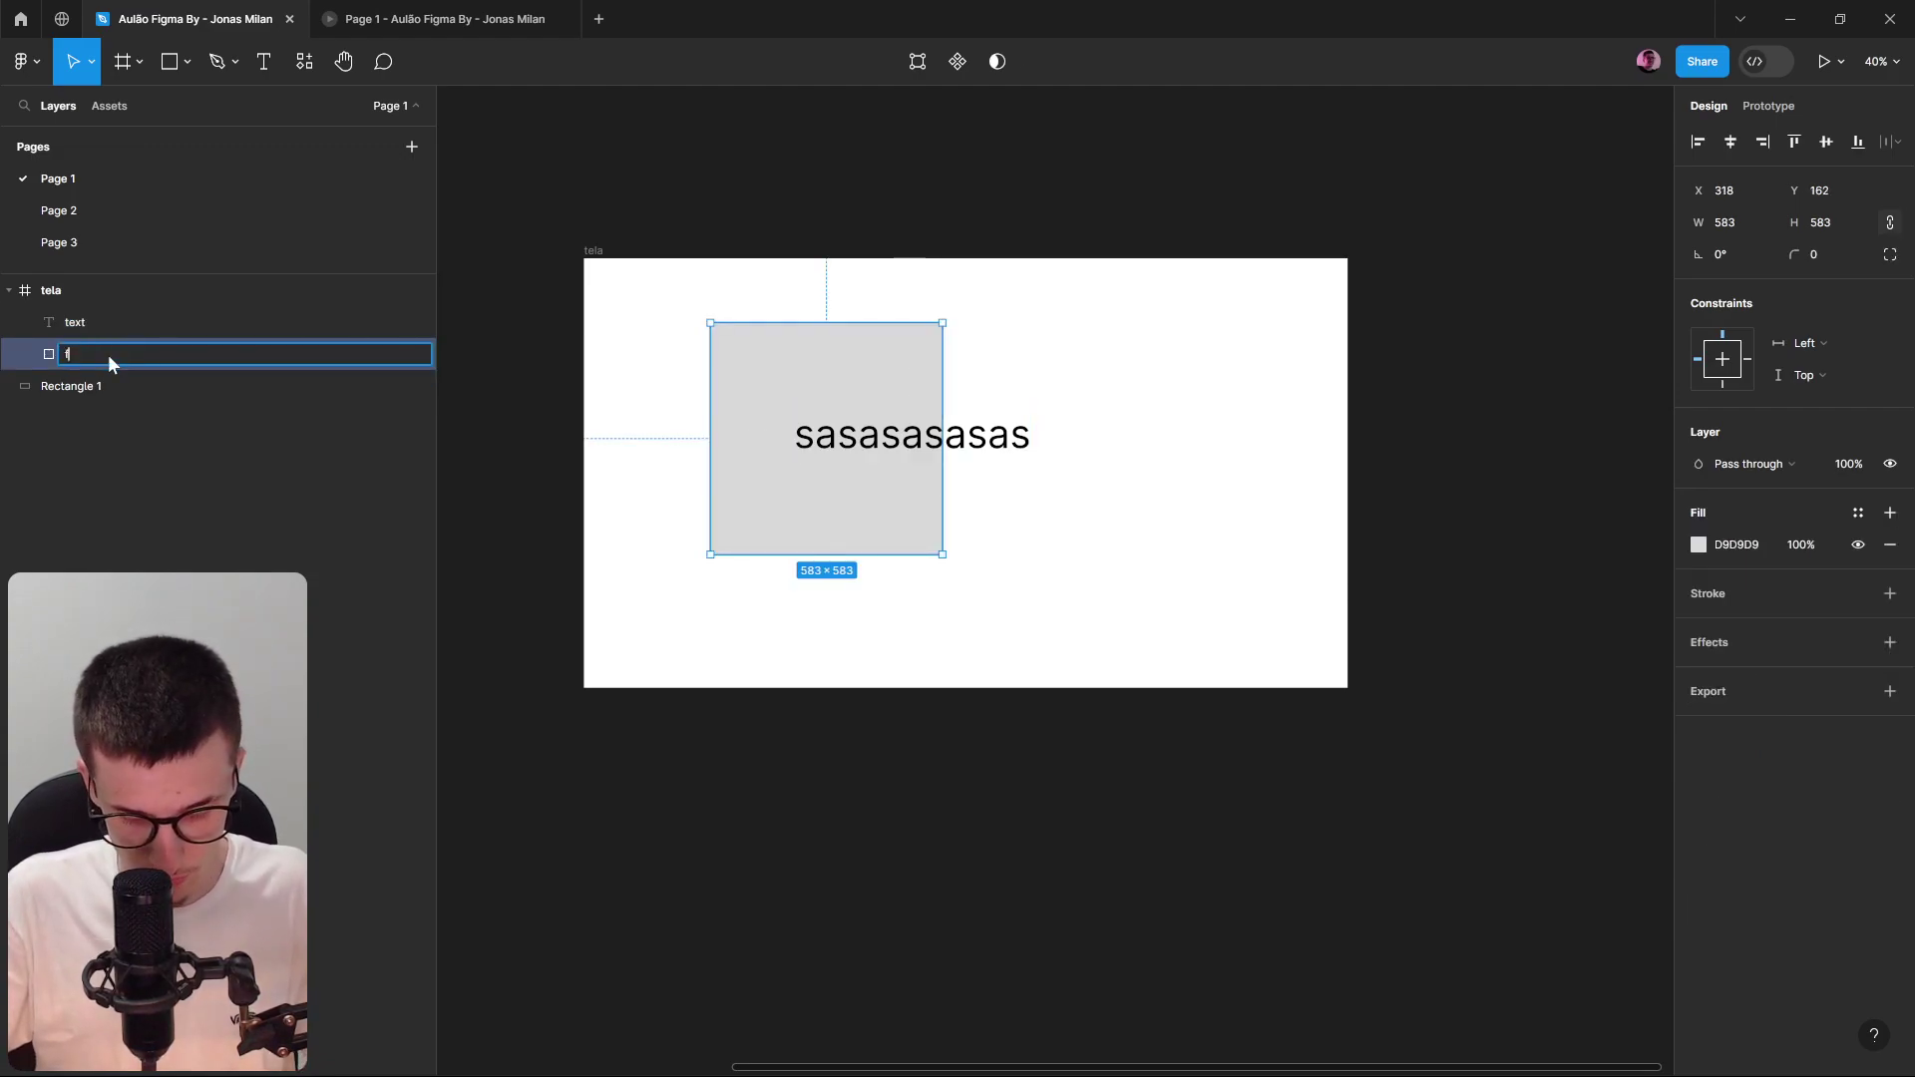
pyautogui.write('undo')
pyautogui.press('Return')
pyautogui.doubleClick(51, 387)
pyautogui.press('Escape')
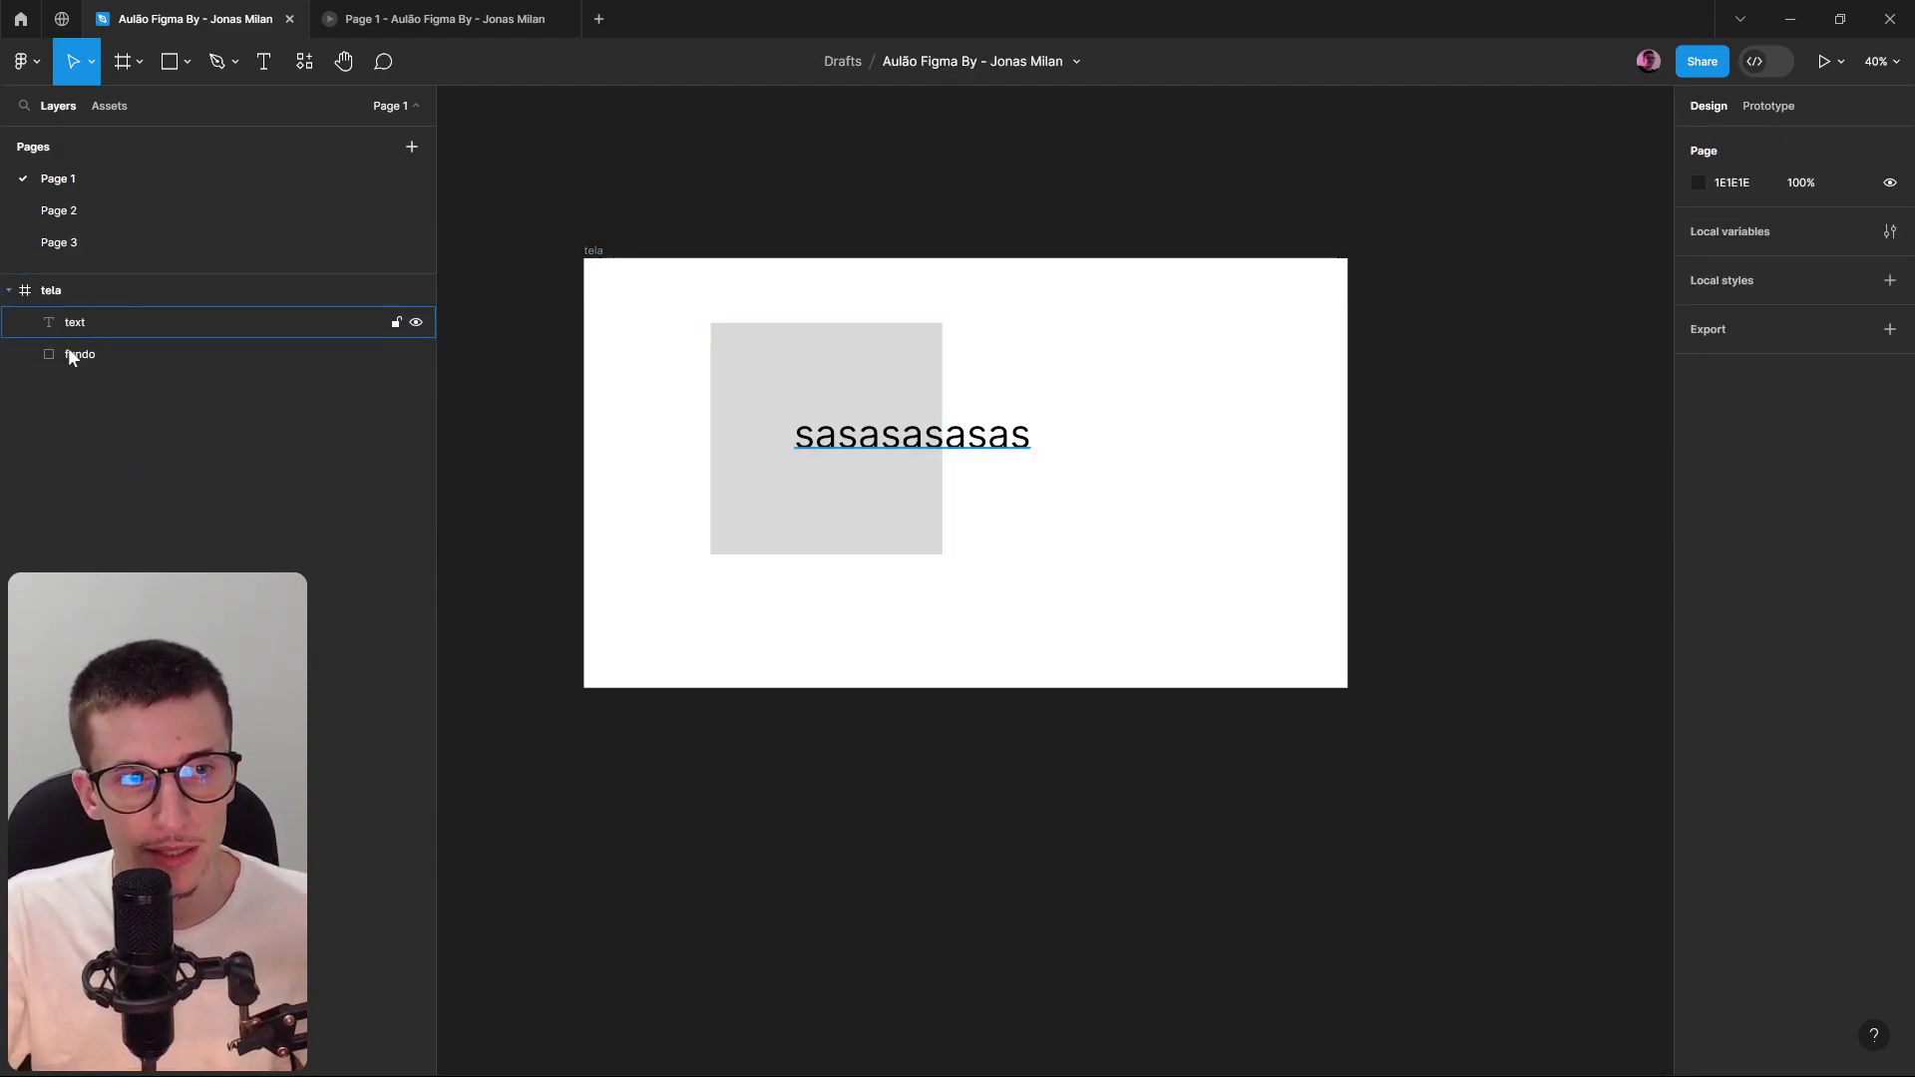
# Duplicate the tela frame eight times in an evenly spaced row to its right.
pyautogui.keyDown('ctrl'); pyautogui.scroll(-5, 864, 581); pyautogui.keyUp('ctrl')
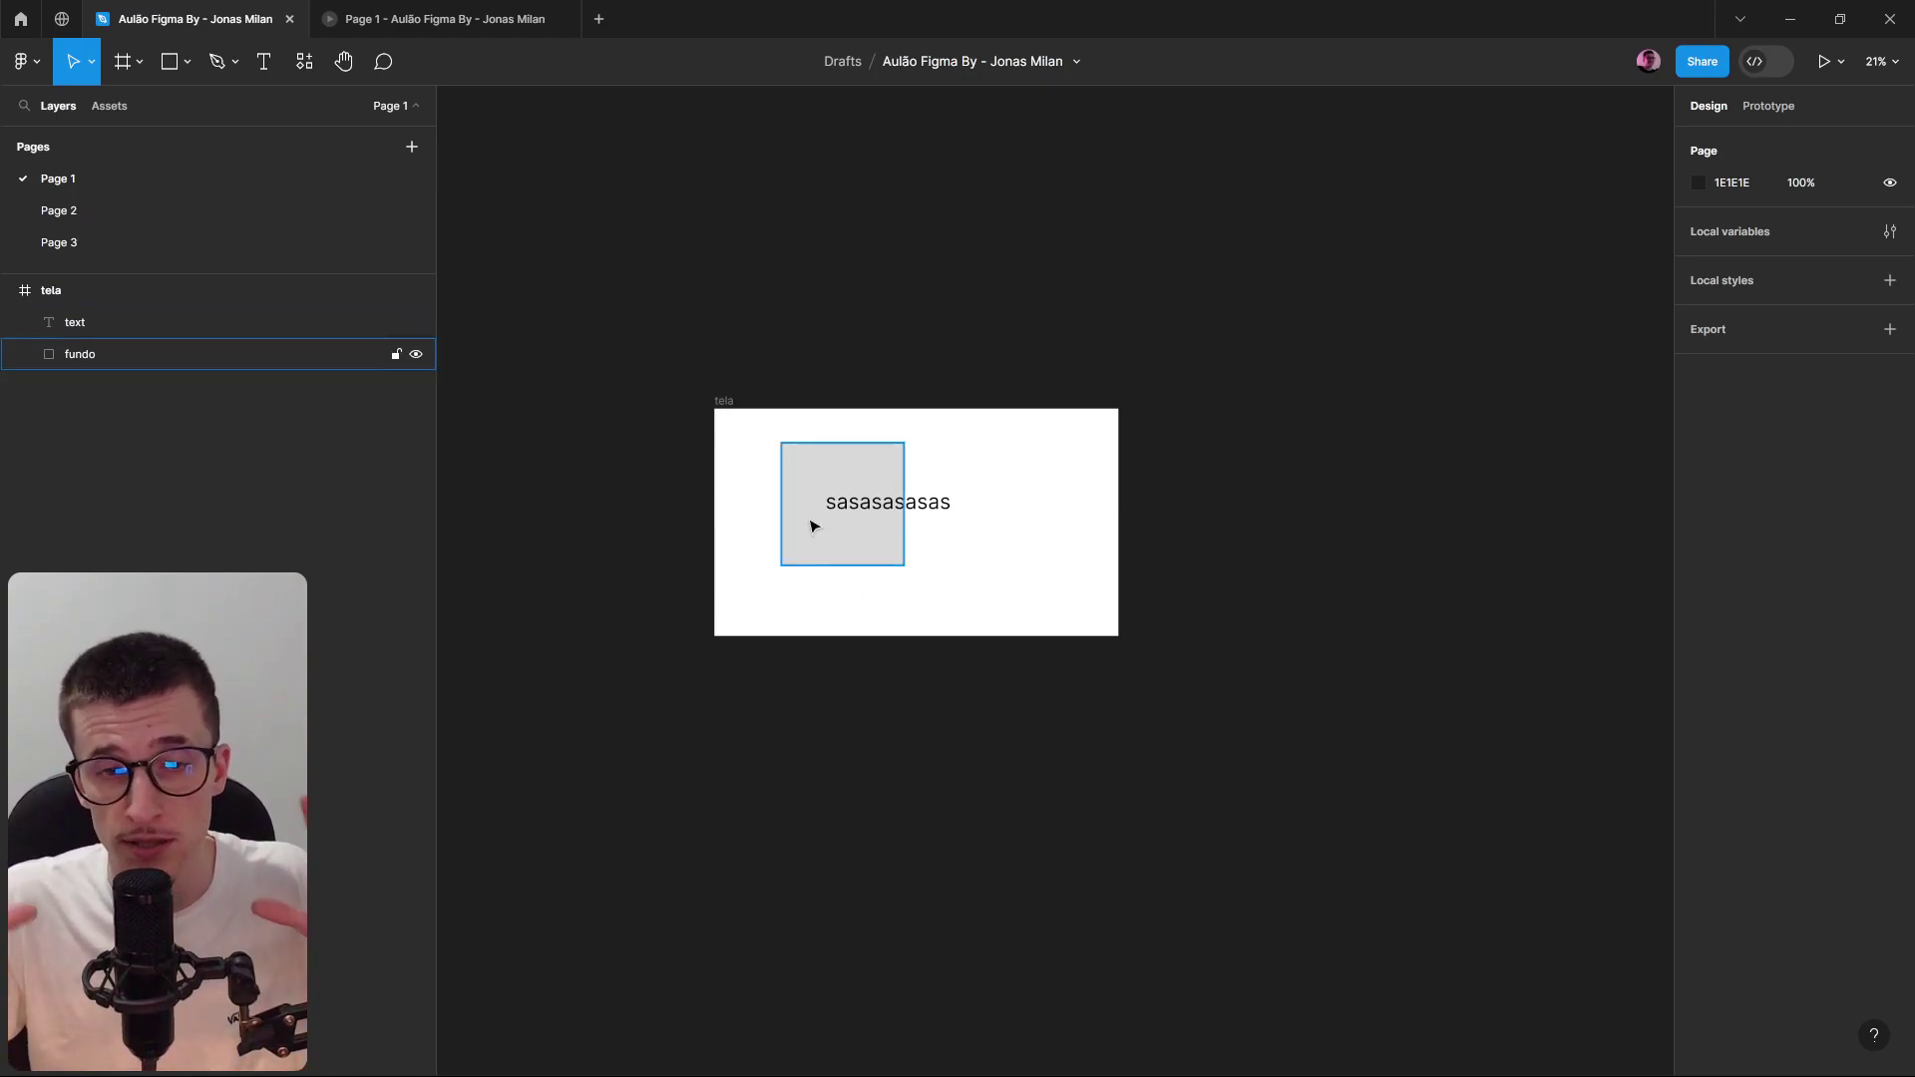
pyautogui.click(765, 513)
pyautogui.keyDown('alt'); pyautogui.moveTo(765, 513); pyautogui.dragTo(1214, 548); pyautogui.keyUp('alt')
pyautogui.hotkey('ctrl', 'd')
pyautogui.hotkey('ctrl', 'd')
pyautogui.hotkey('ctrl', 'd')
pyautogui.hotkey('ctrl', 'd')
pyautogui.hotkey('ctrl', 'd')
pyautogui.hotkey('ctrl', 'd')
pyautogui.hotkey('ctrl', 'd')
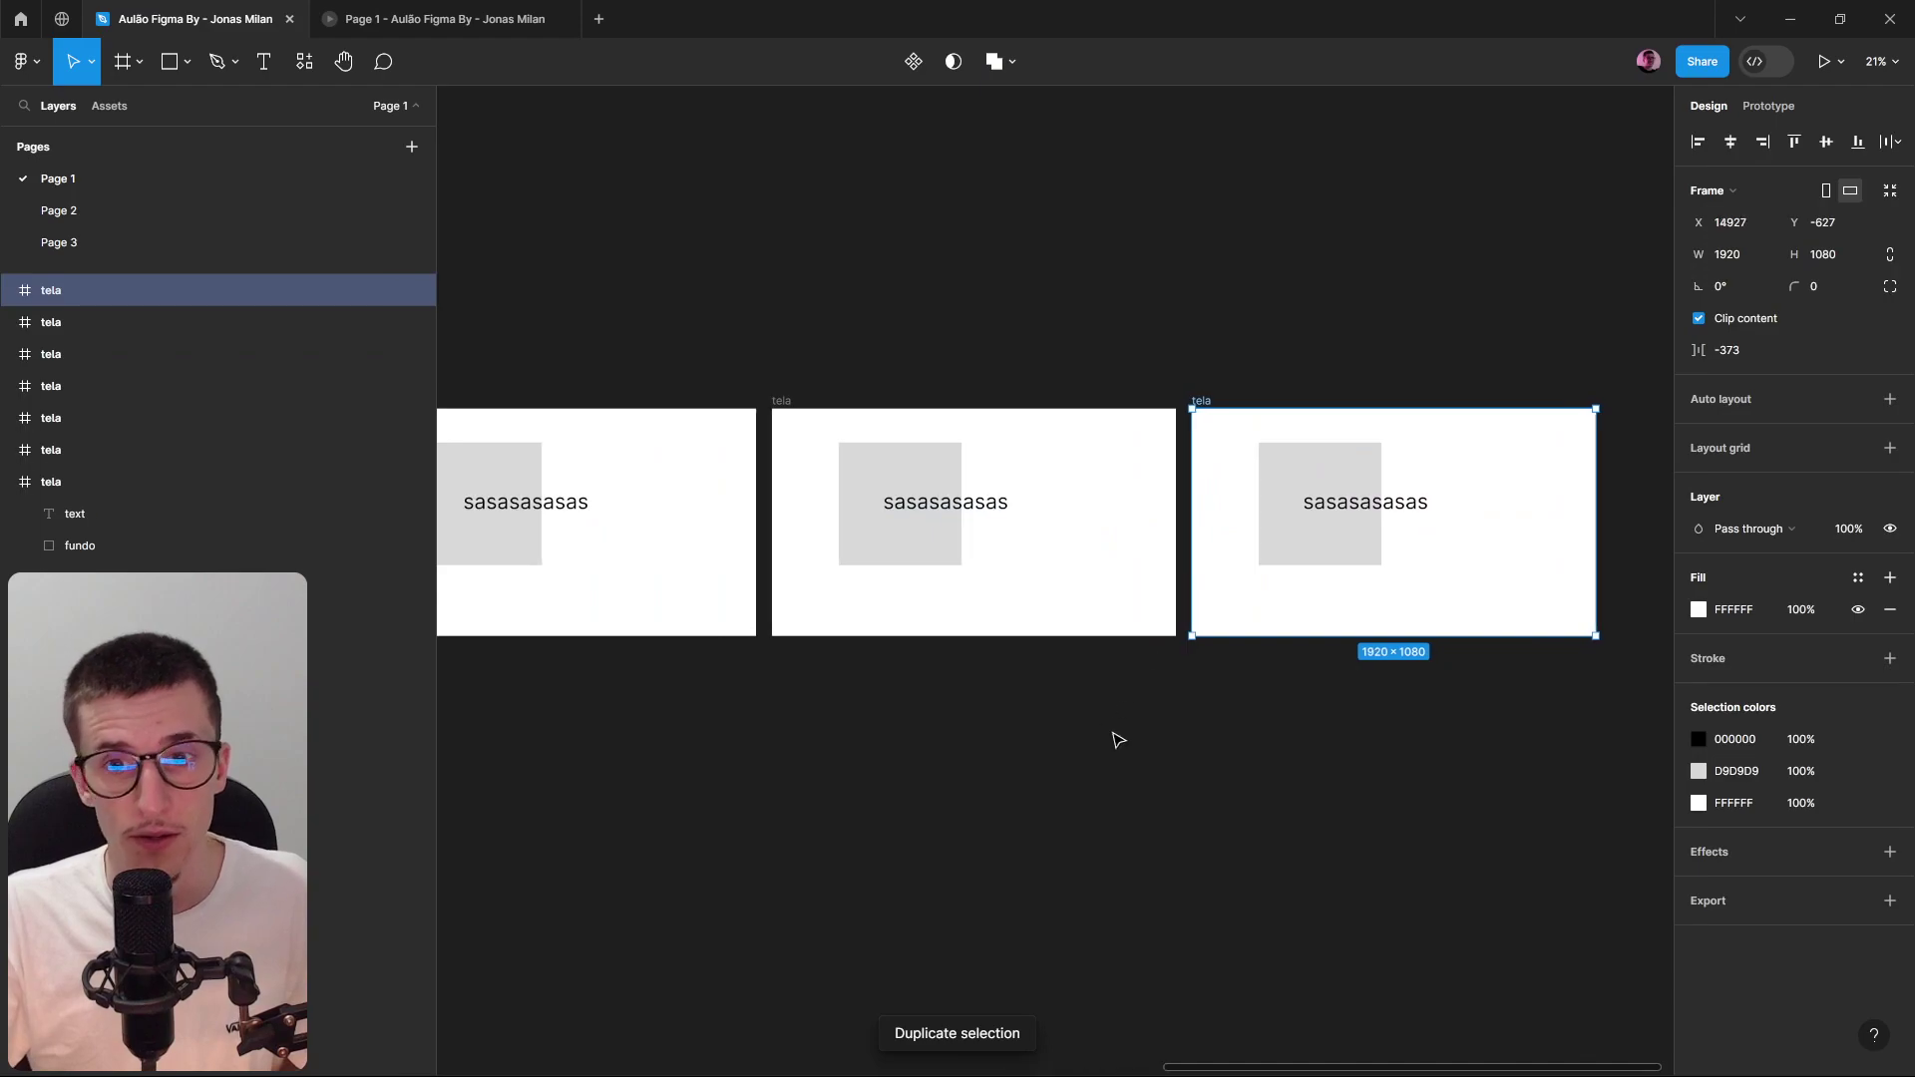
# View the whole row of tela frames and examine individual frames by jumping to them from their layers.
pyautogui.hotkey('shift', '1')
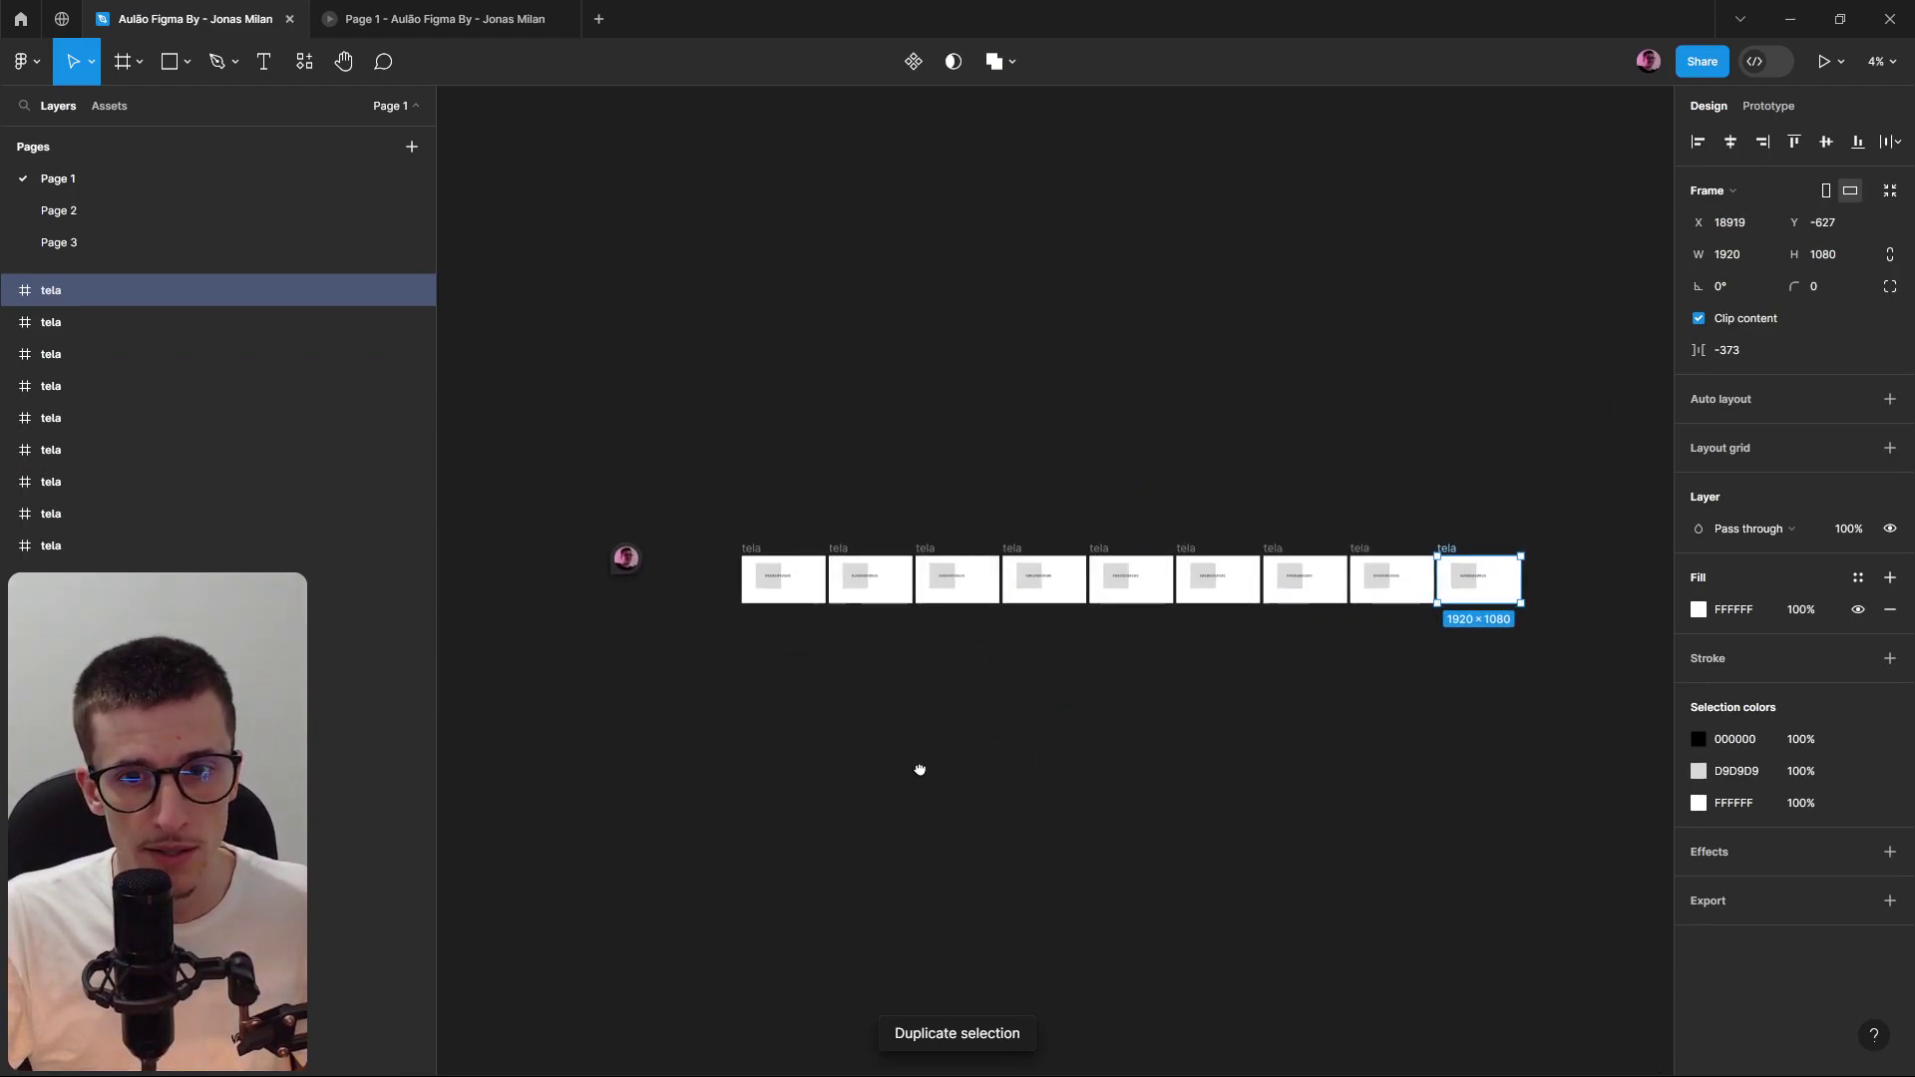
pyautogui.doubleClick(25, 419)
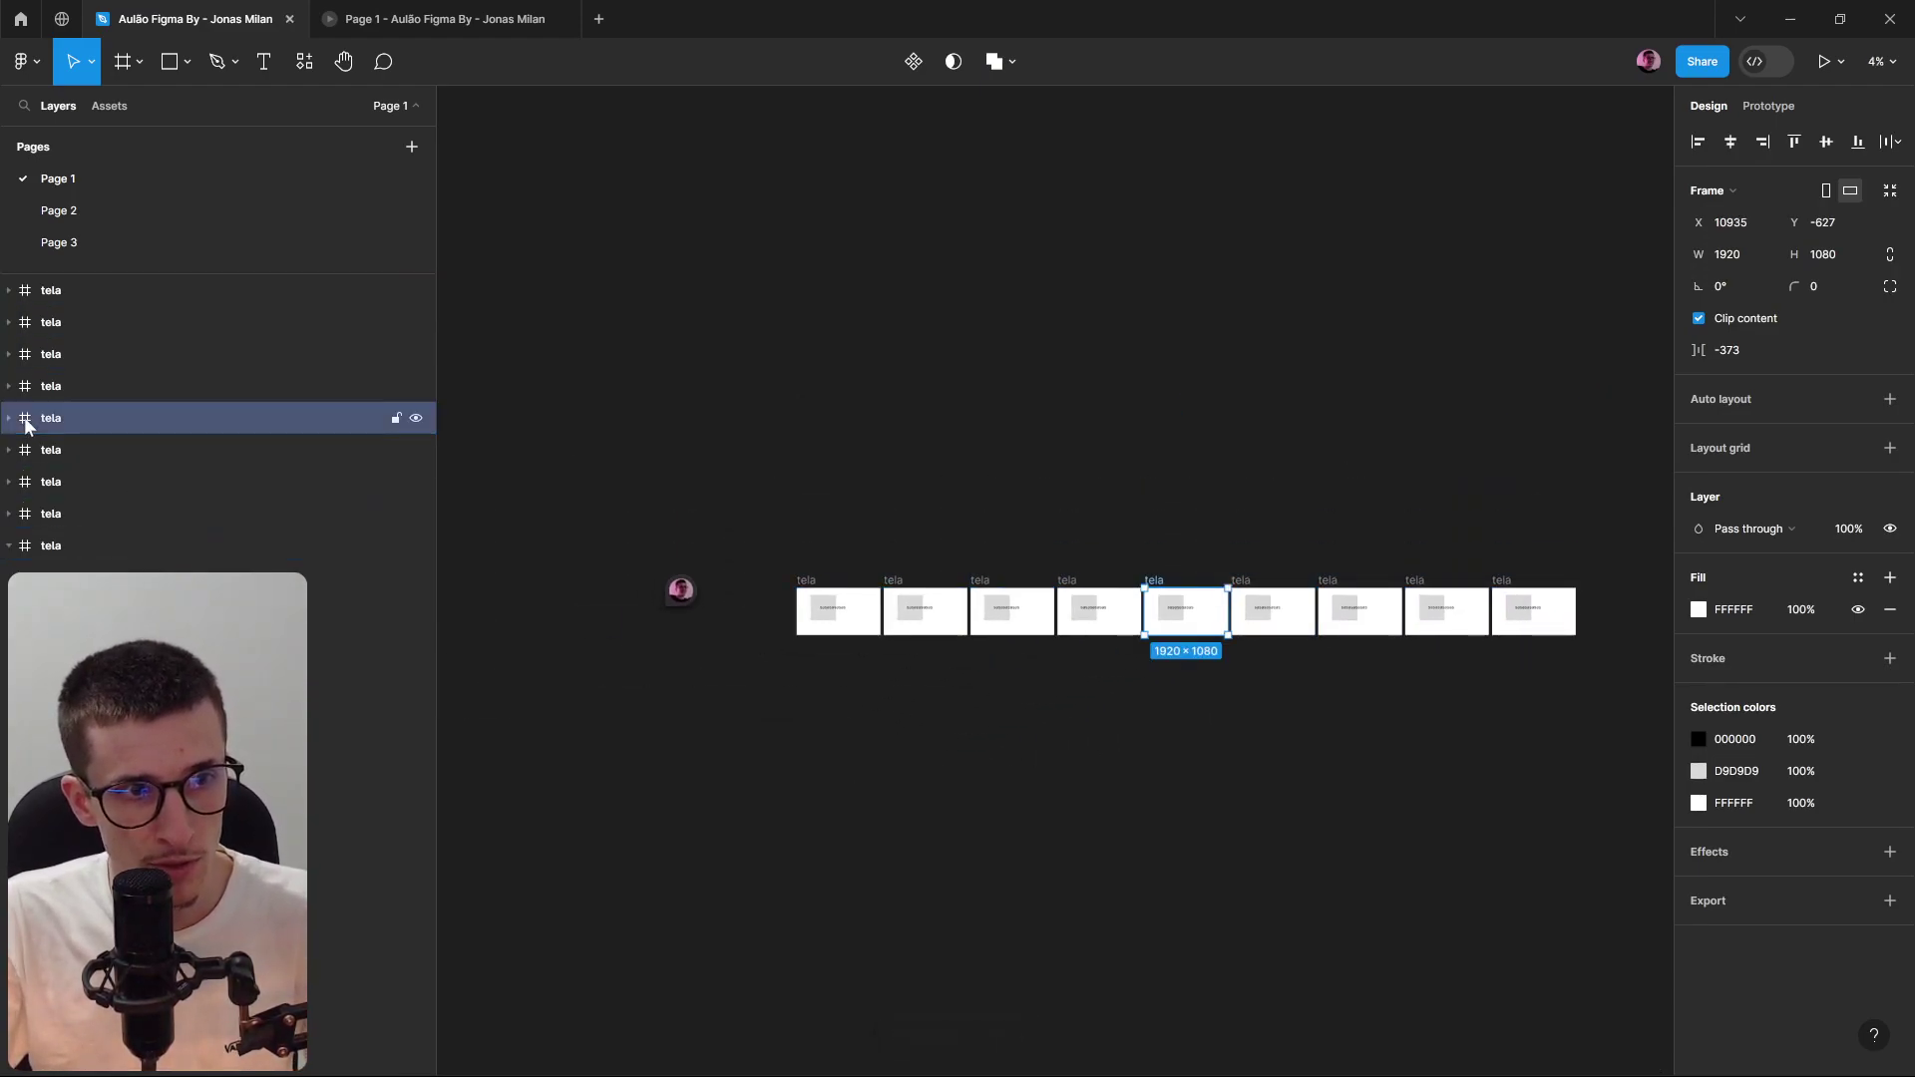
pyautogui.press('n')
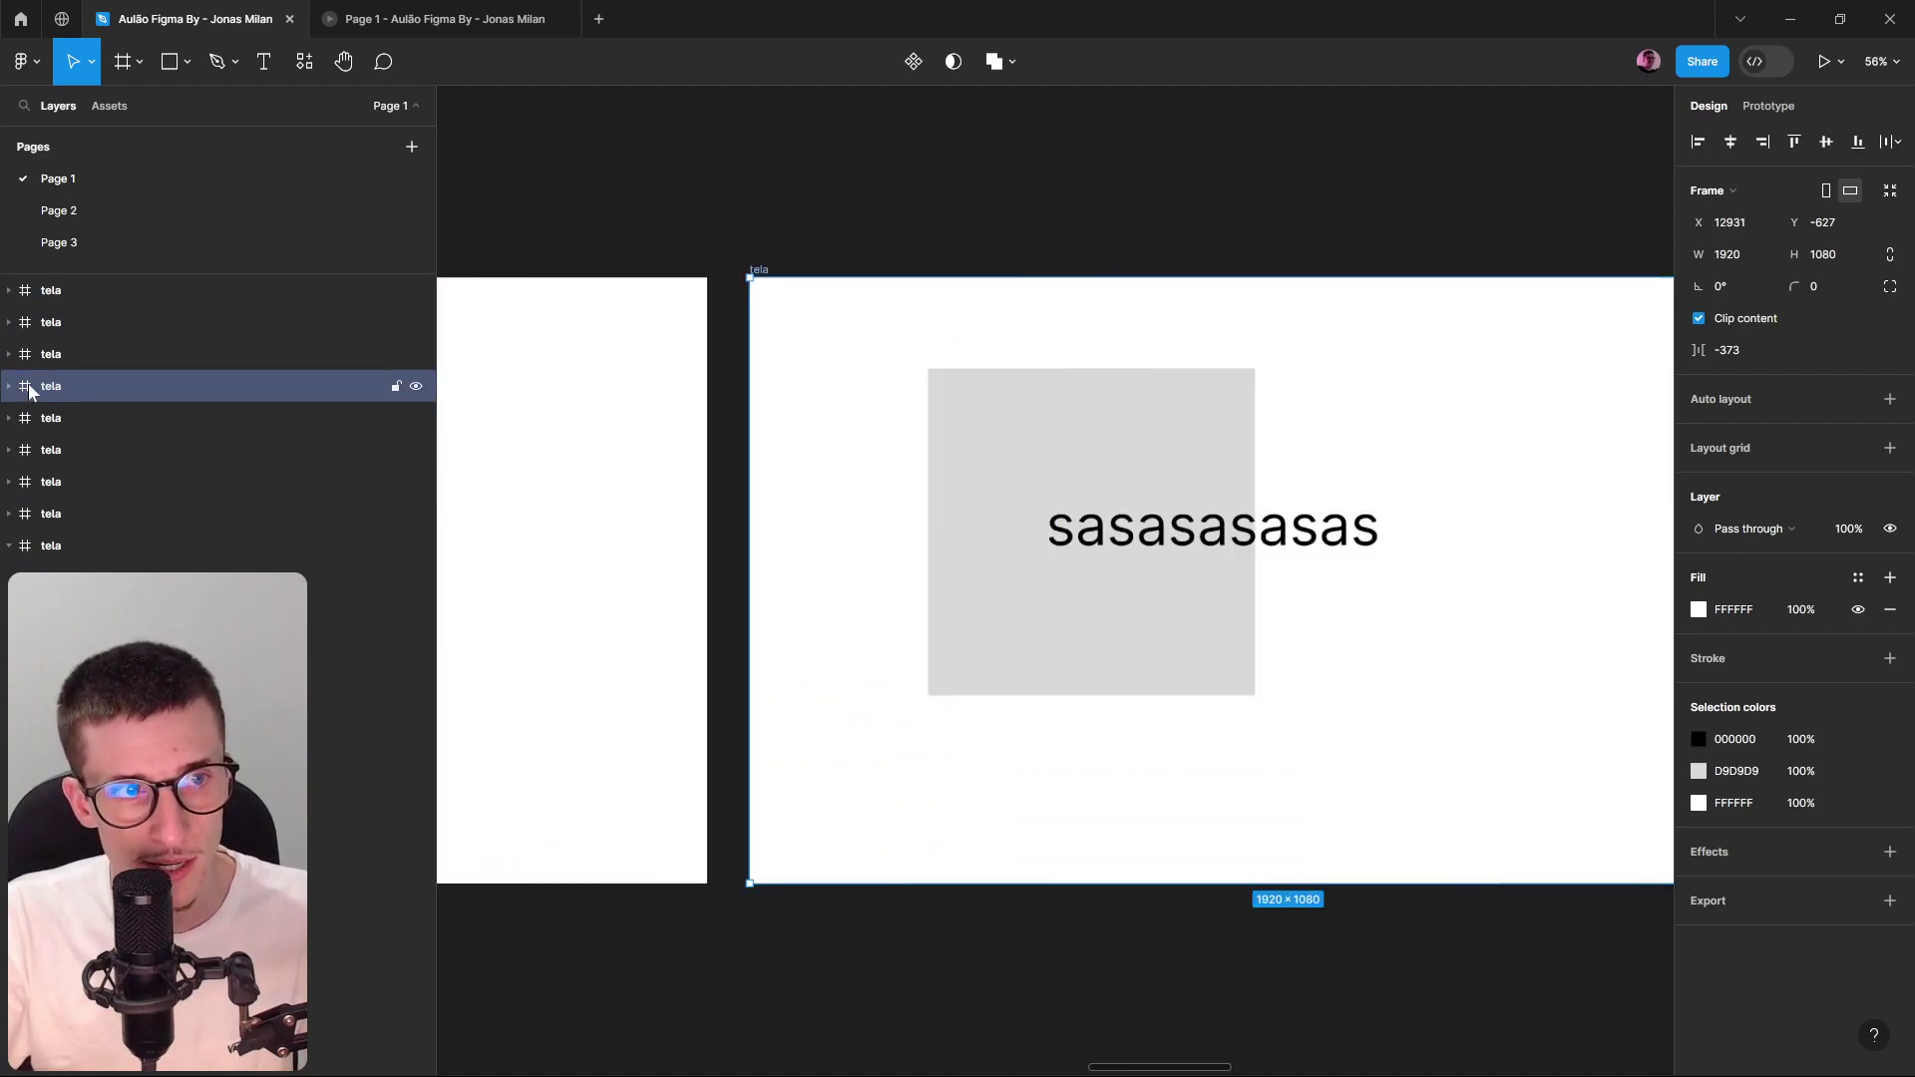
pyautogui.press('n')
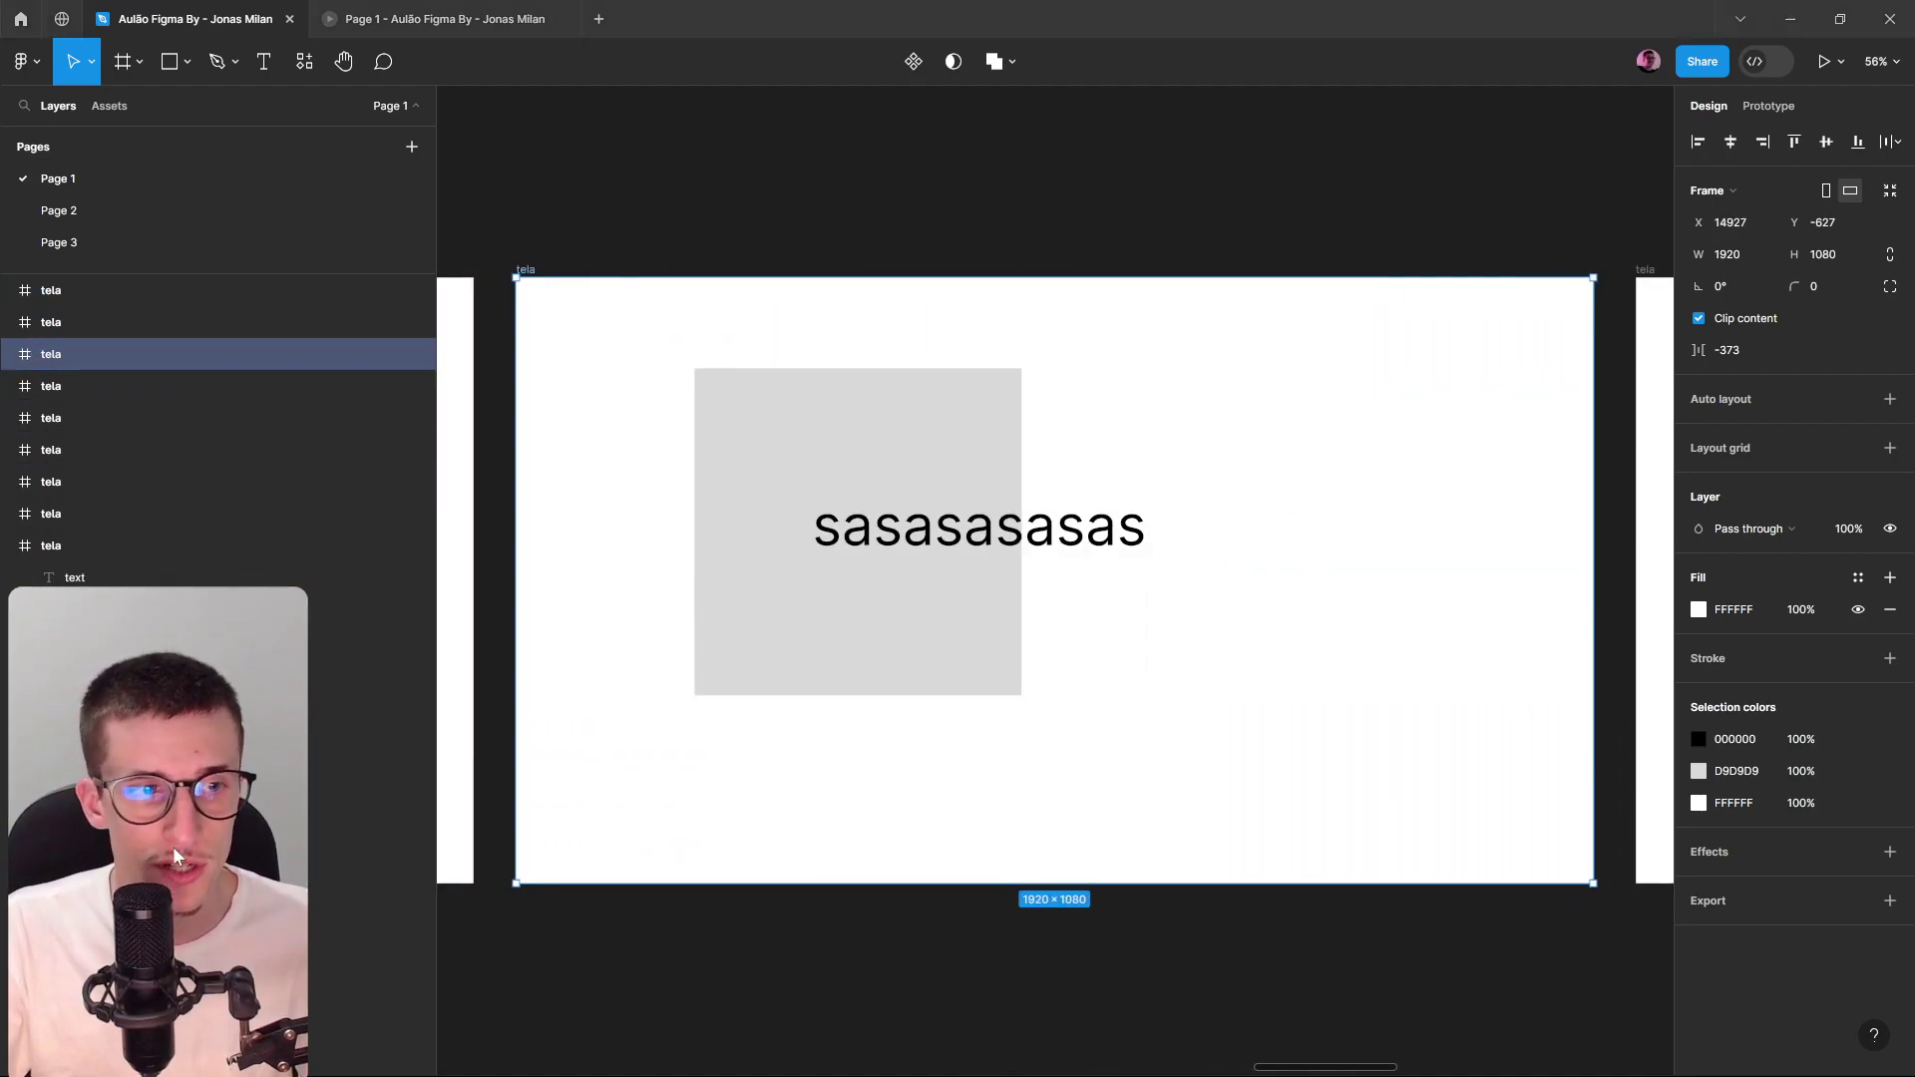
pyautogui.scroll(-15, 941, 355)
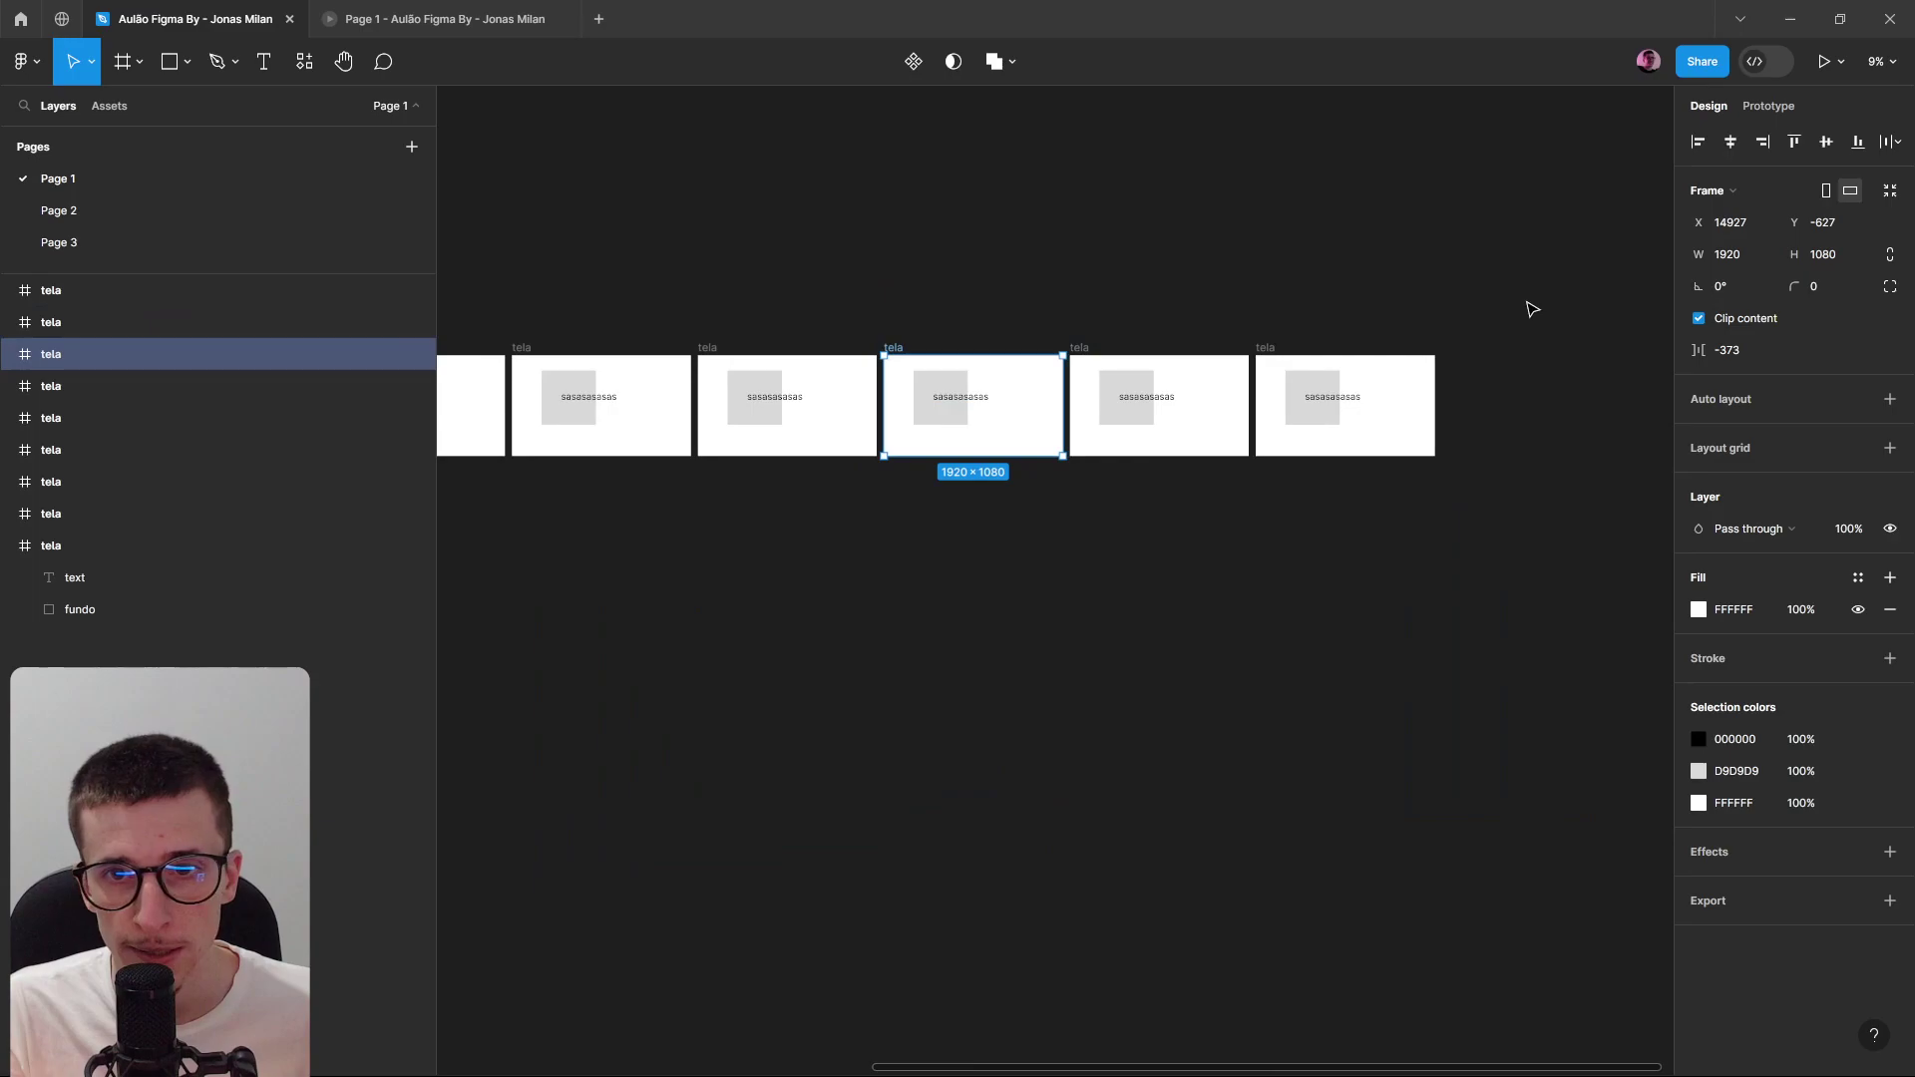
# Delete the seven rightmost tela frames, leaving the first two in the row.
pyautogui.moveTo(1548, 267)
pyautogui.mouseDown()
pyautogui.moveTo(658, 575)
pyautogui.moveTo(675, 578)
pyautogui.mouseUp()
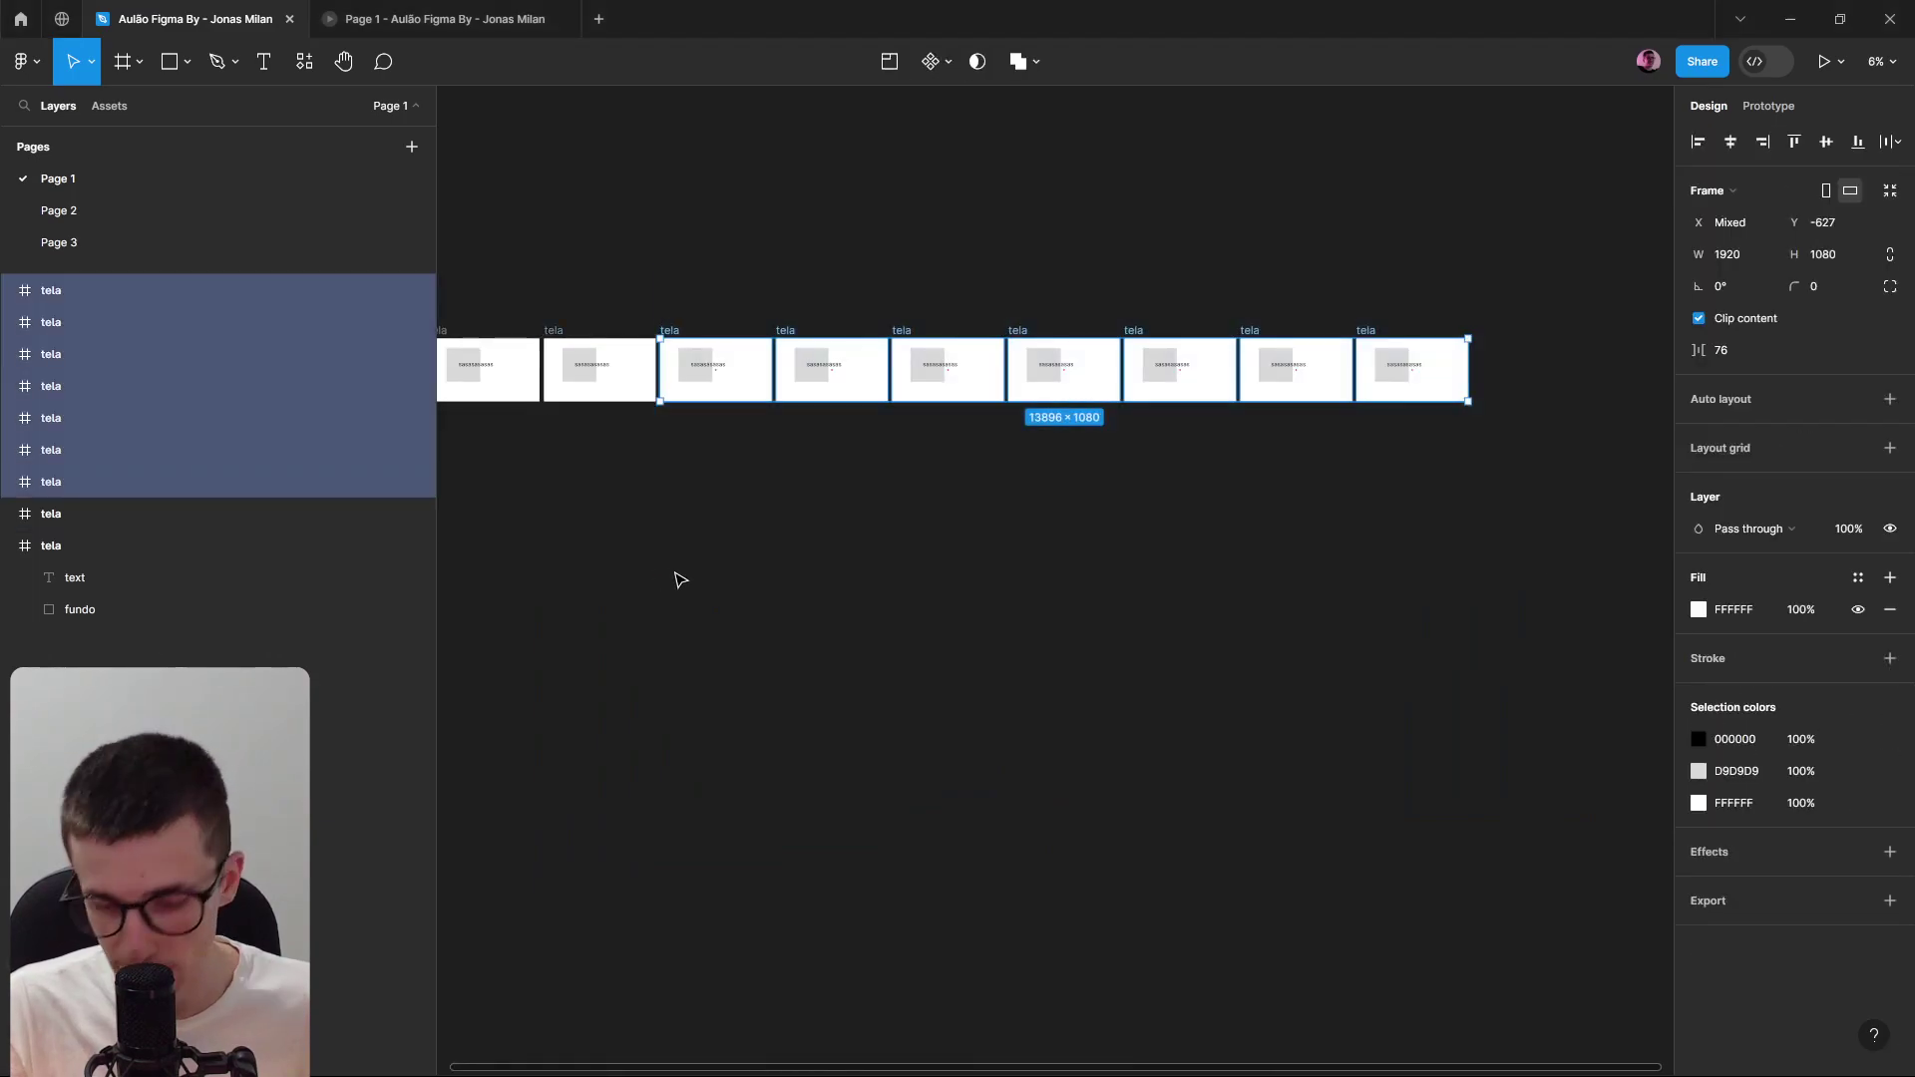
pyautogui.press('Delete')
pyautogui.moveTo(863, 578); pyautogui.dragTo(1350, 615)
pyautogui.scroll(3, 1338, 380)
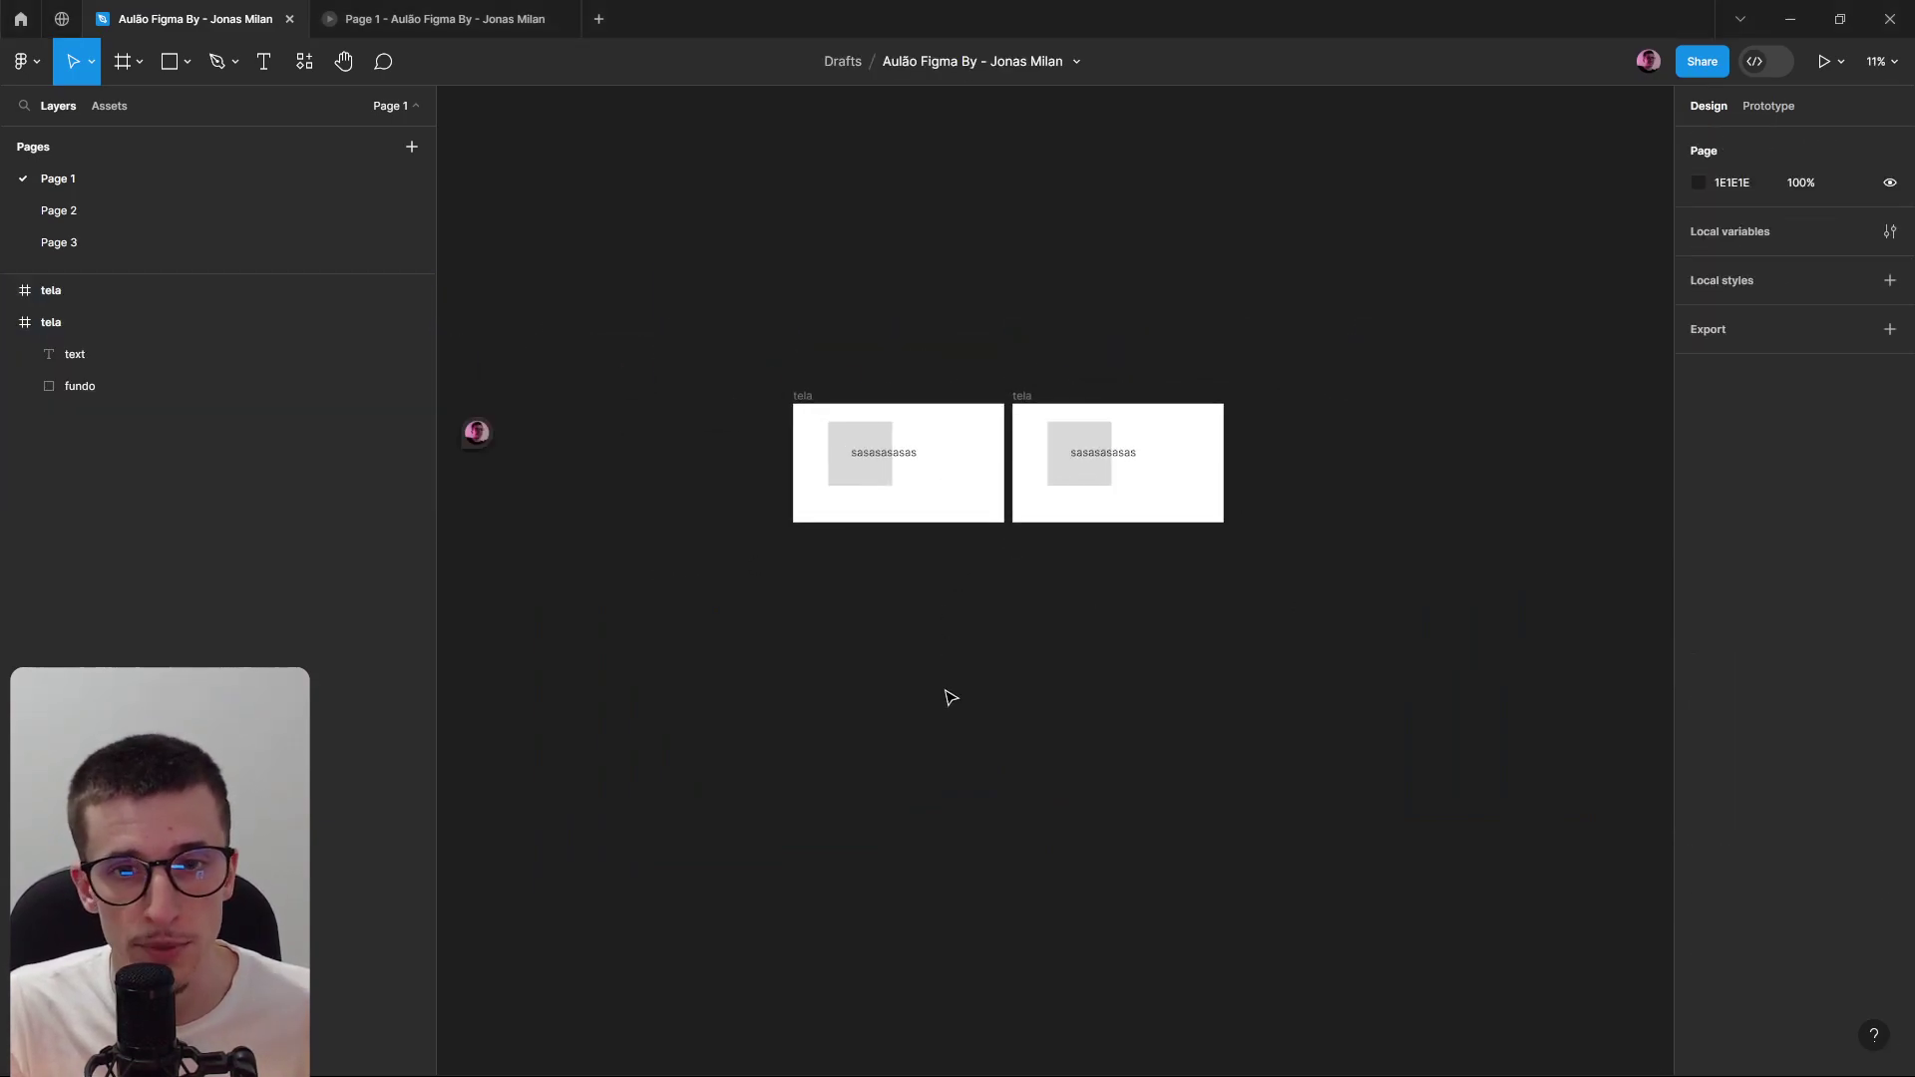
# Delete the text in the left tela frame, and then that whole frame with its remaining rectangle.
pyautogui.click(885, 452)
pyautogui.press('Delete')
pyautogui.scroll(3, 948, 510)
pyautogui.press('Return')
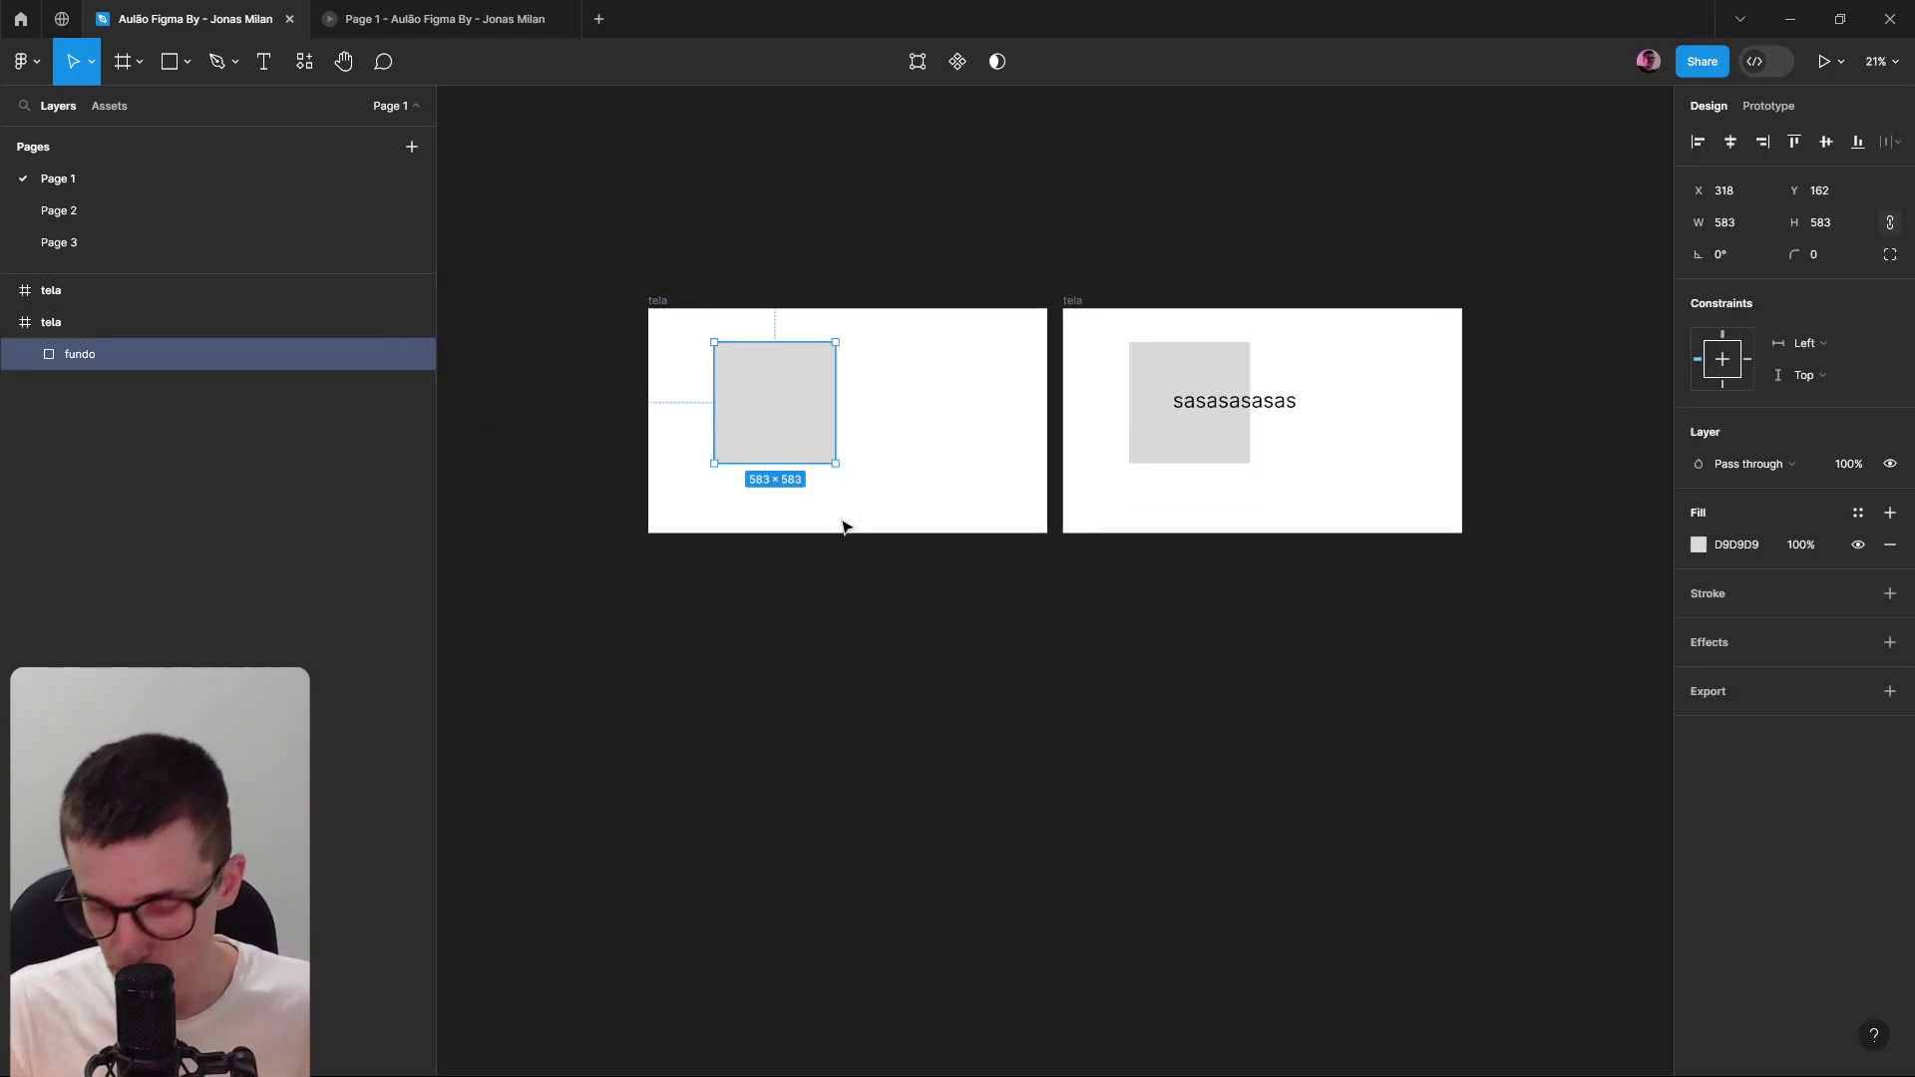
pyautogui.click(660, 299)
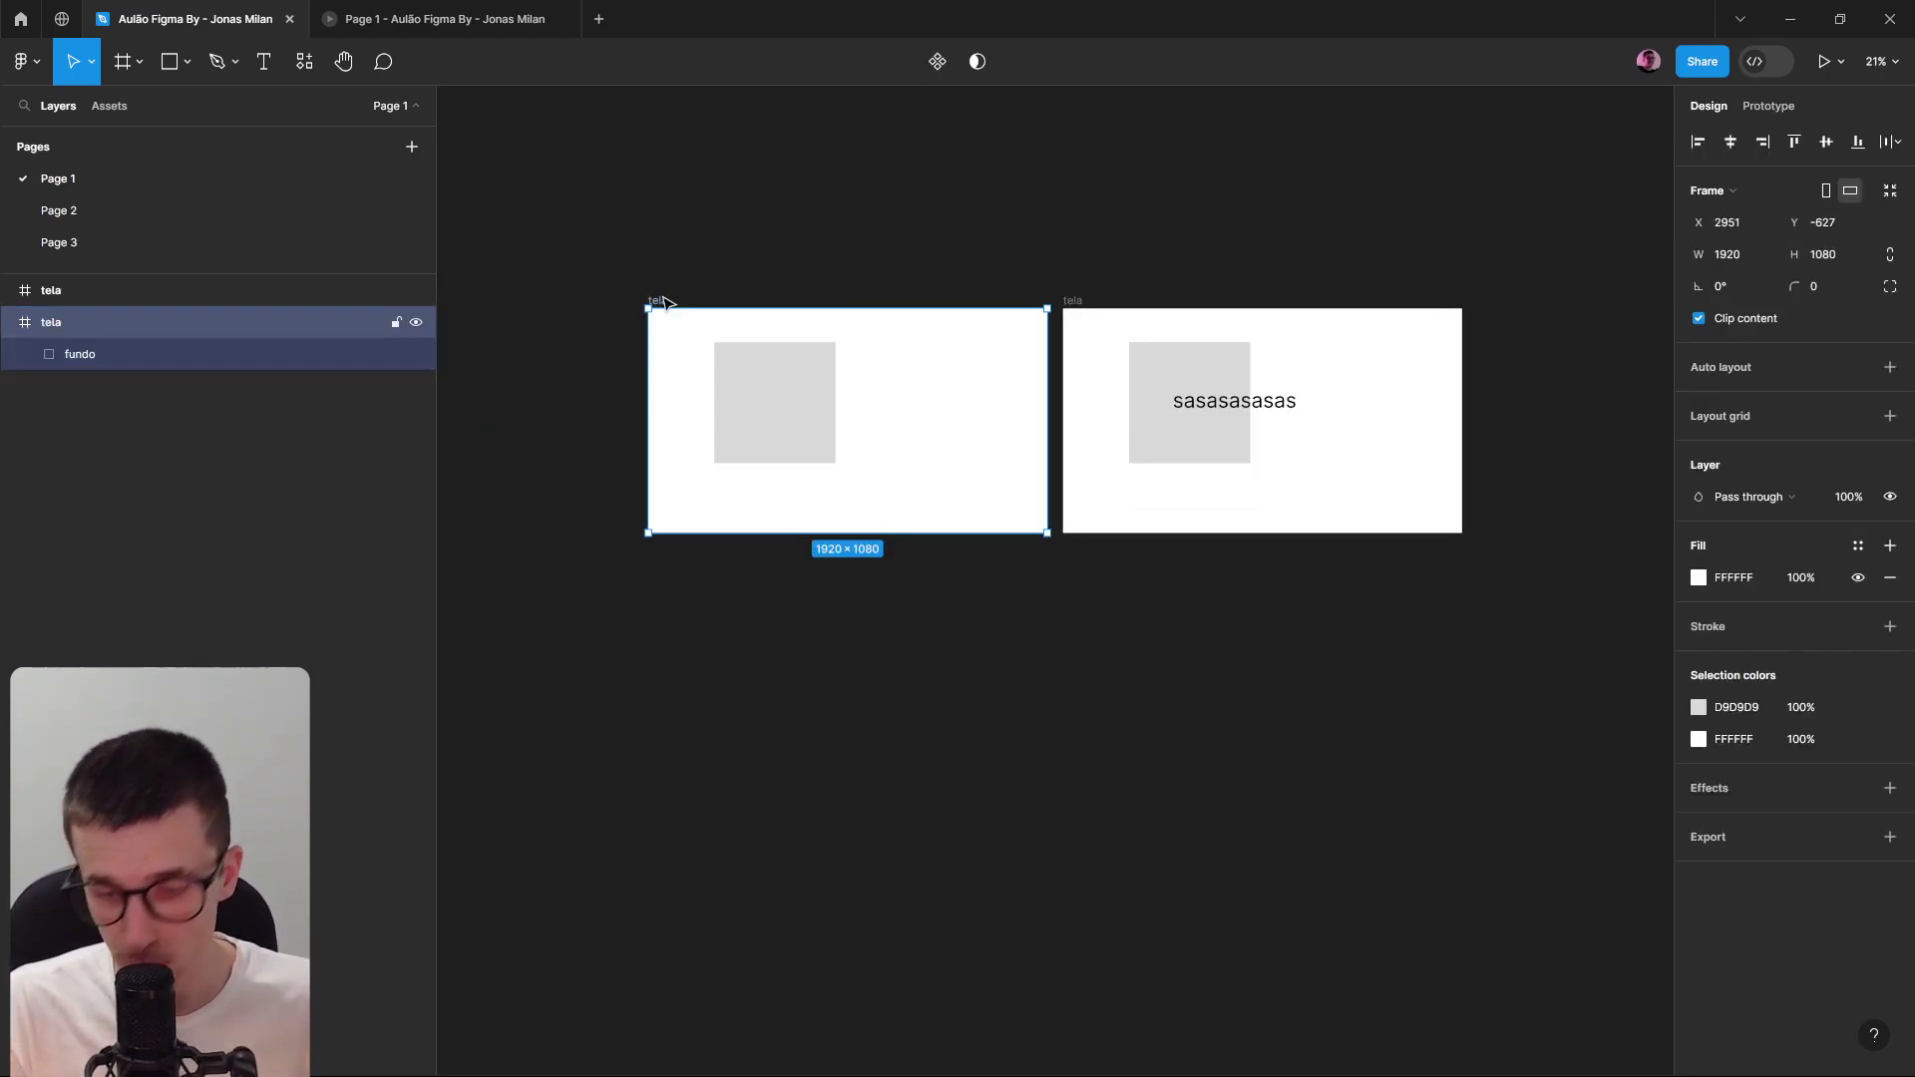
pyautogui.press('Delete')
pyautogui.click(1070, 313)
pyautogui.hscroll(5, 1184, 495)
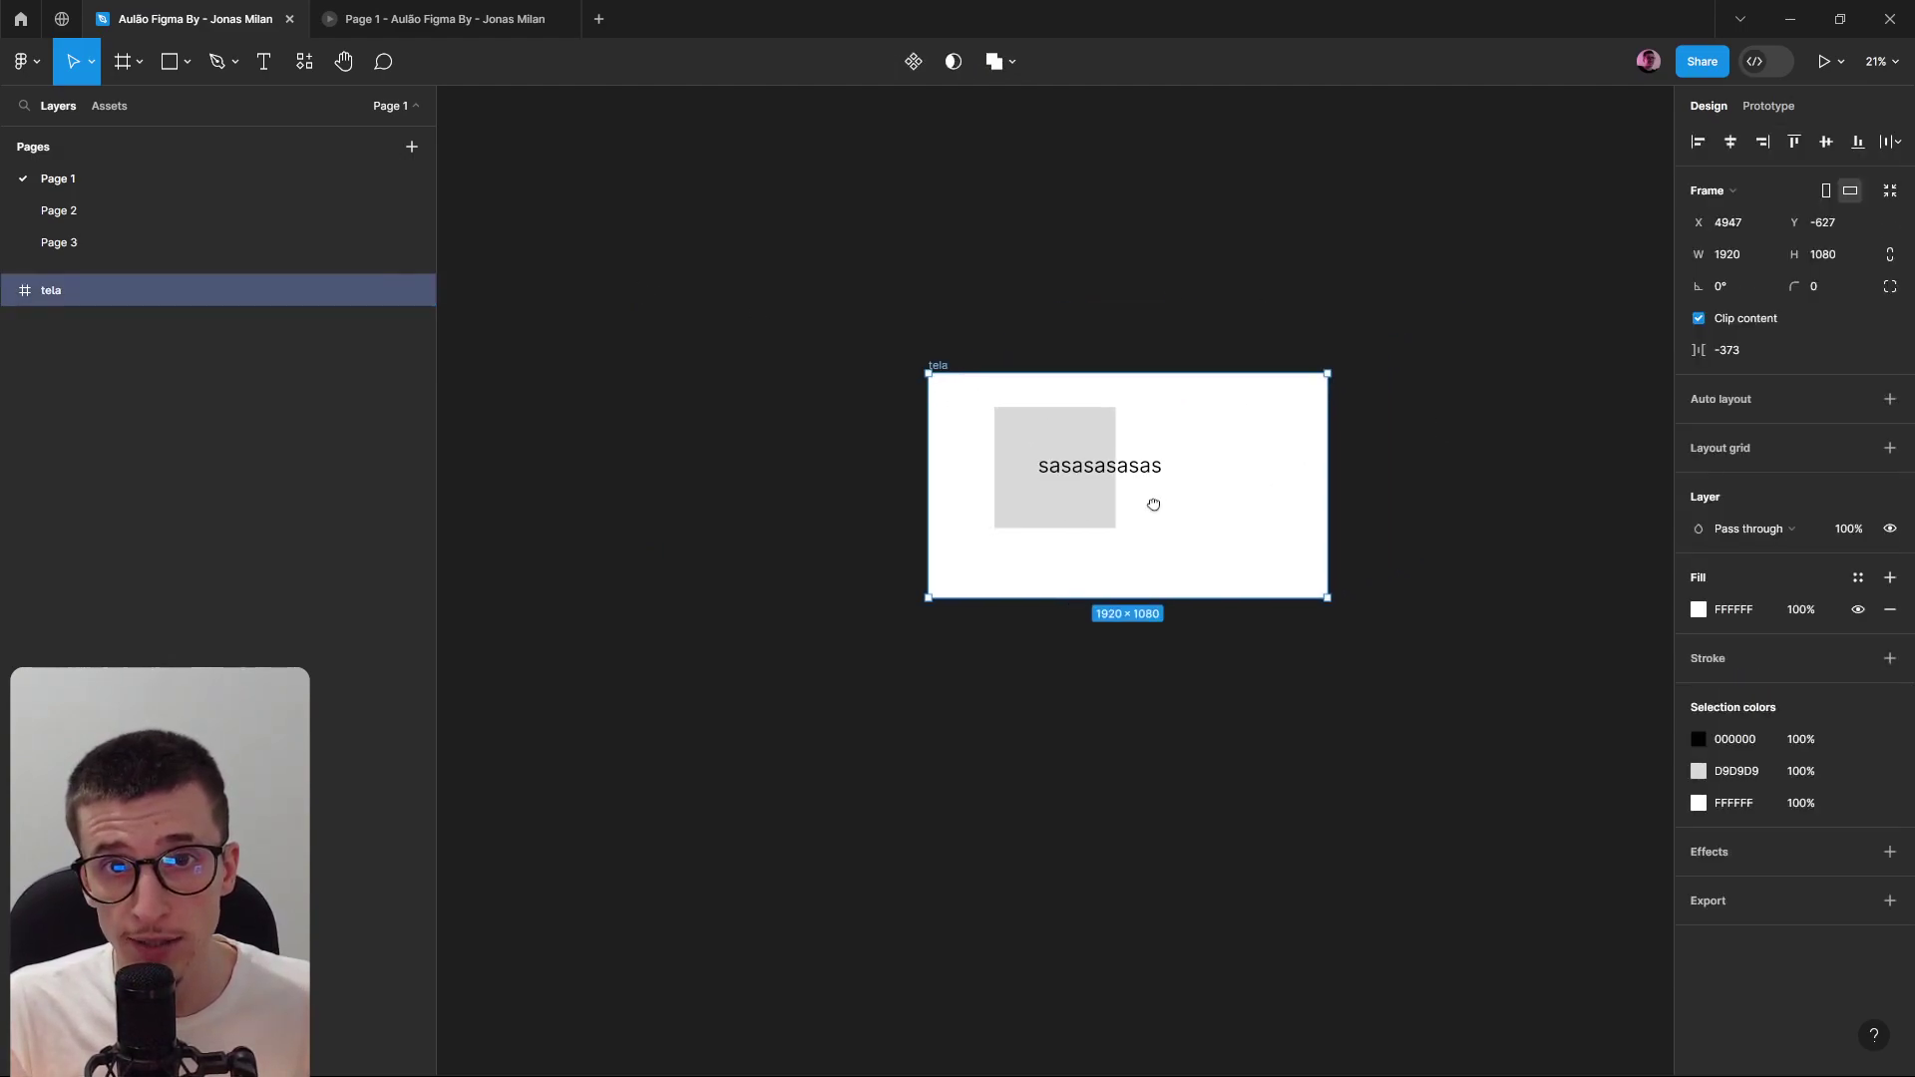
# Select the tela frame and the fundo rectangle in turn to compare the contextual options offered for each.
pyautogui.click(758, 343)
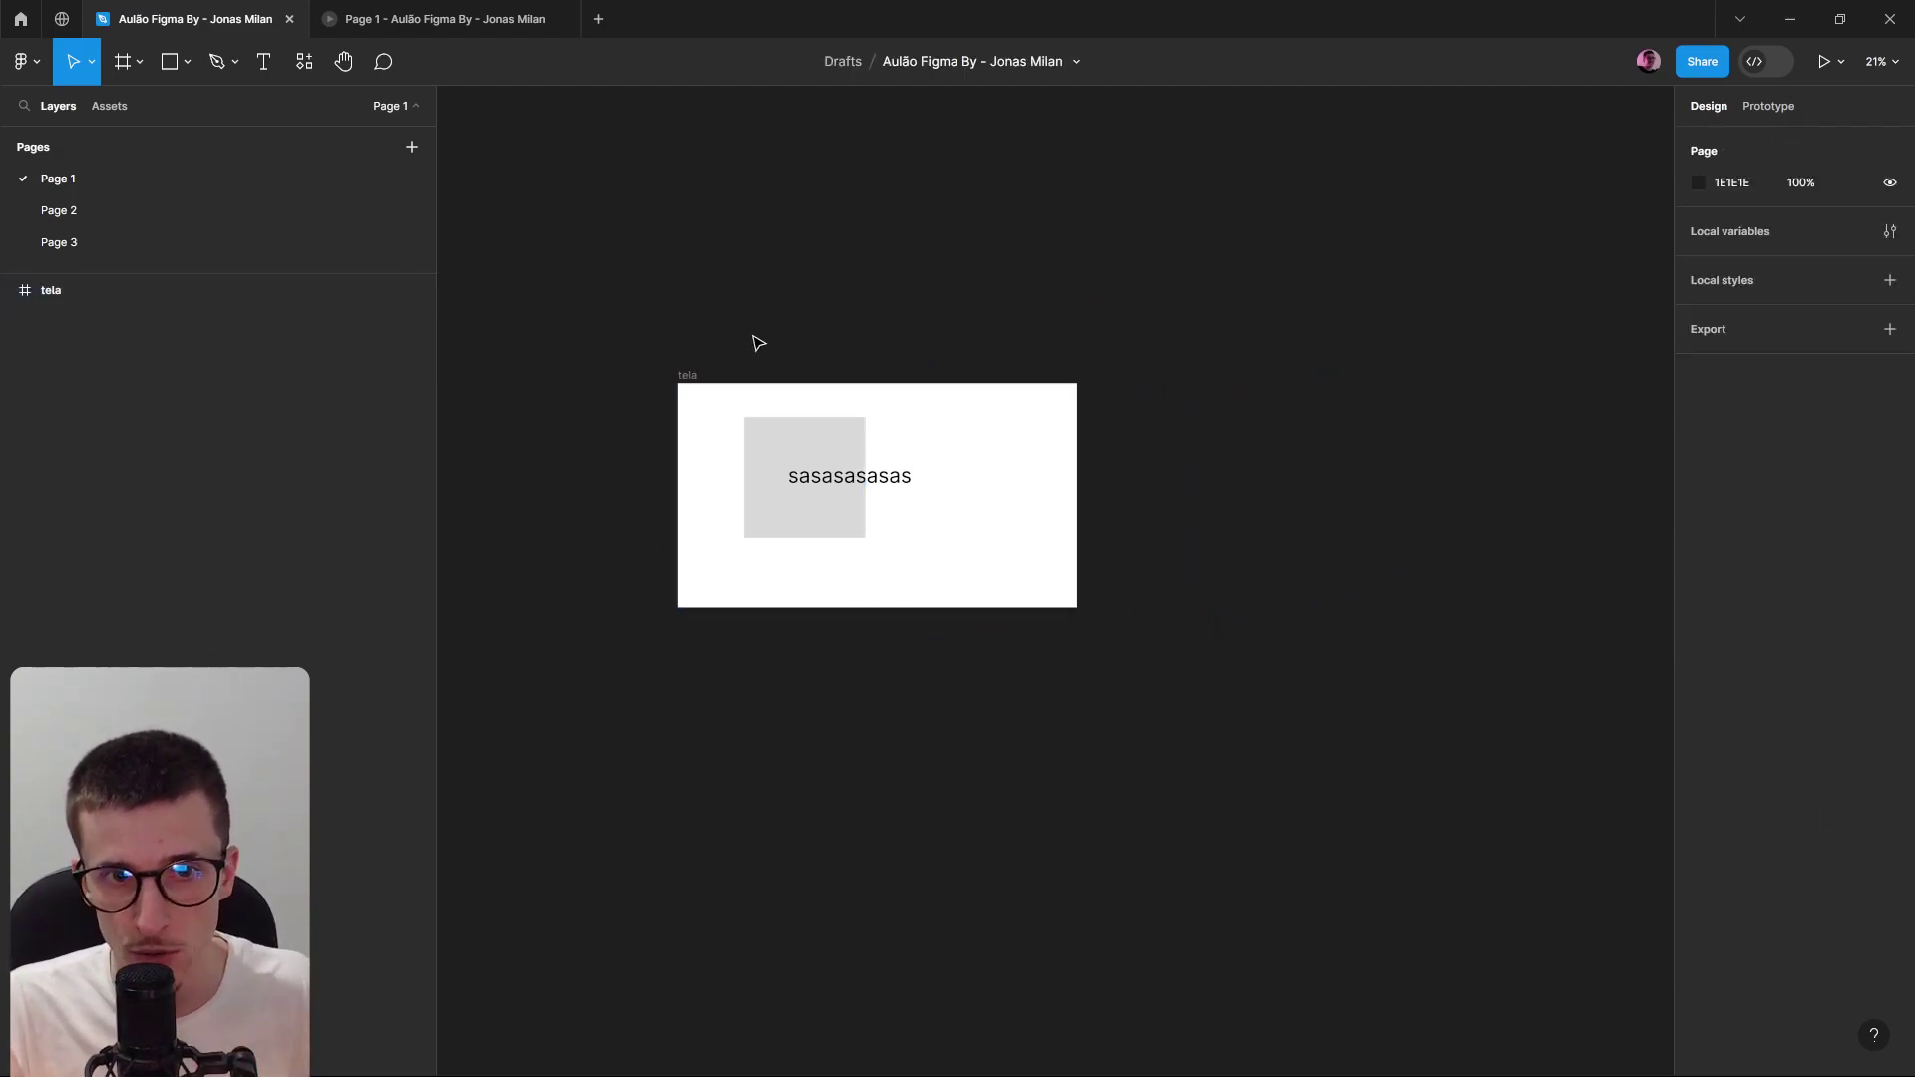
pyautogui.click(695, 376)
pyautogui.click(833, 422)
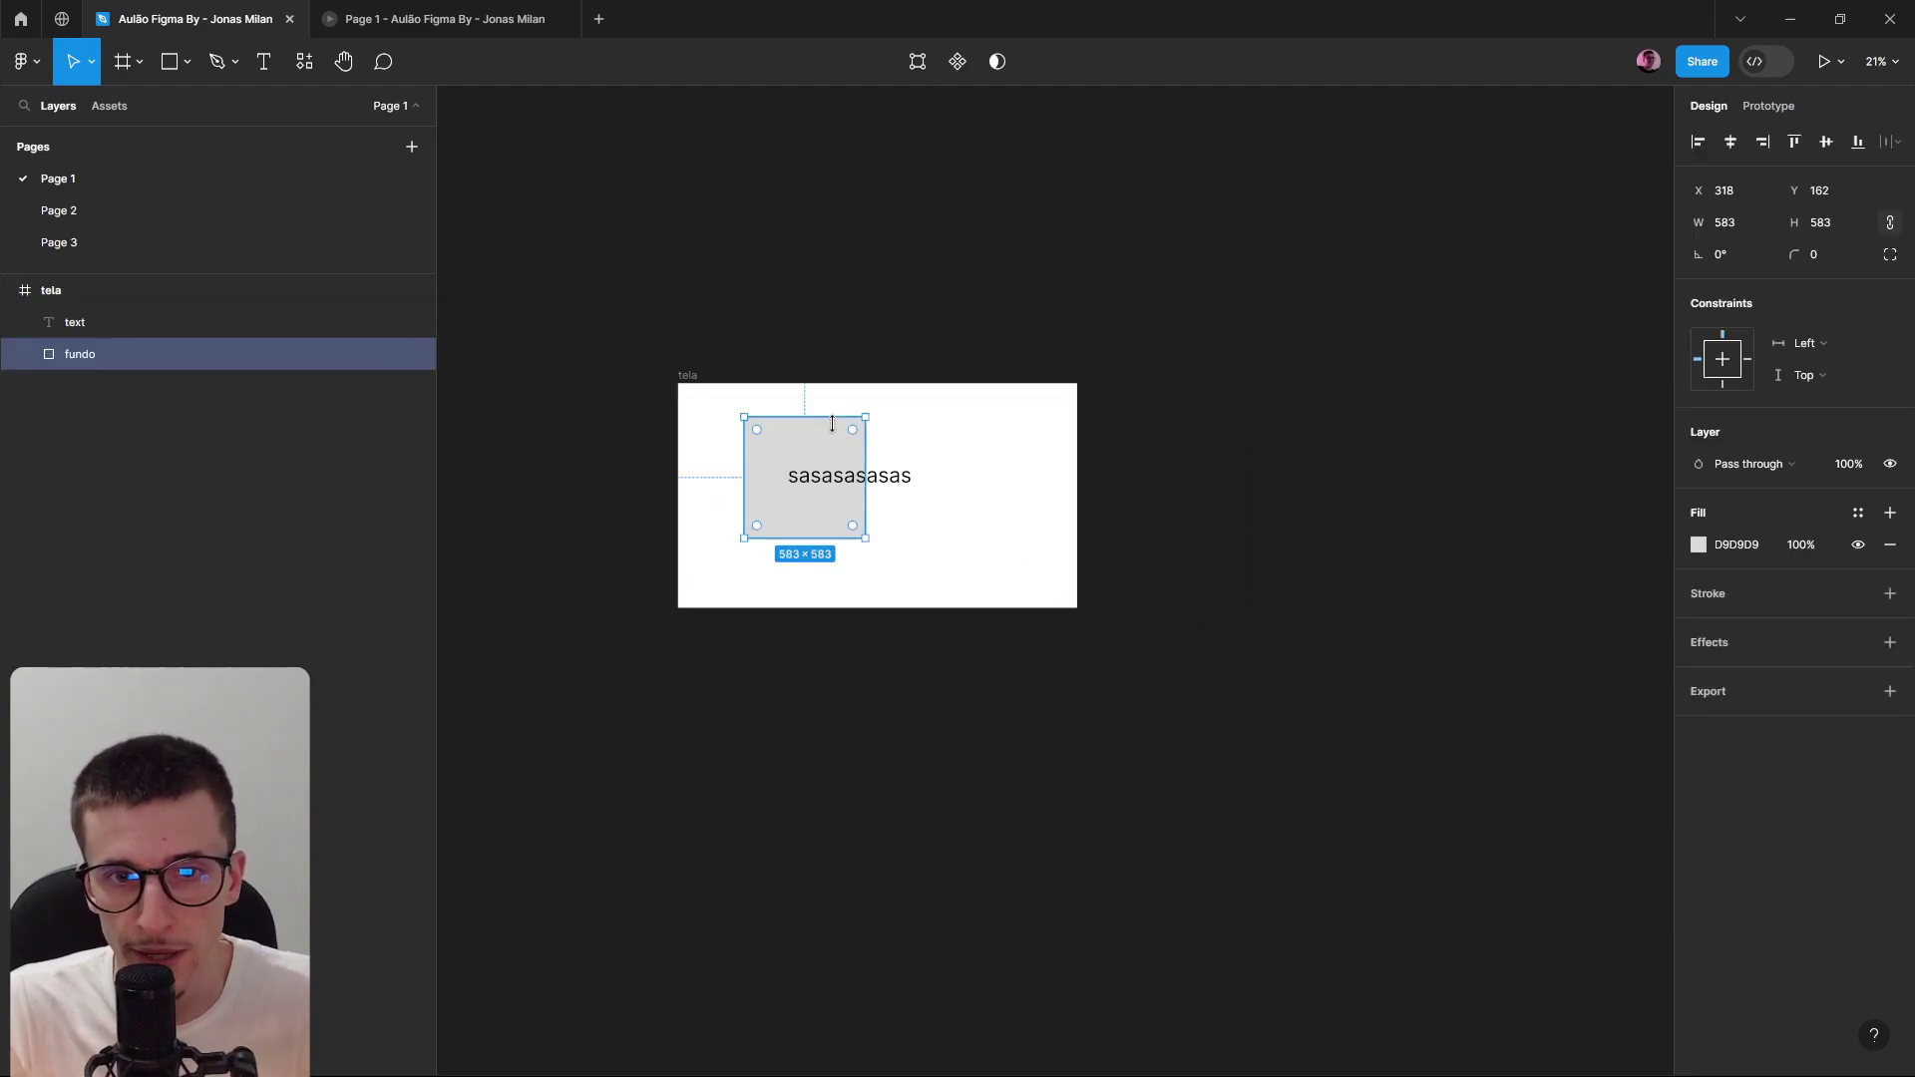
pyautogui.click(688, 376)
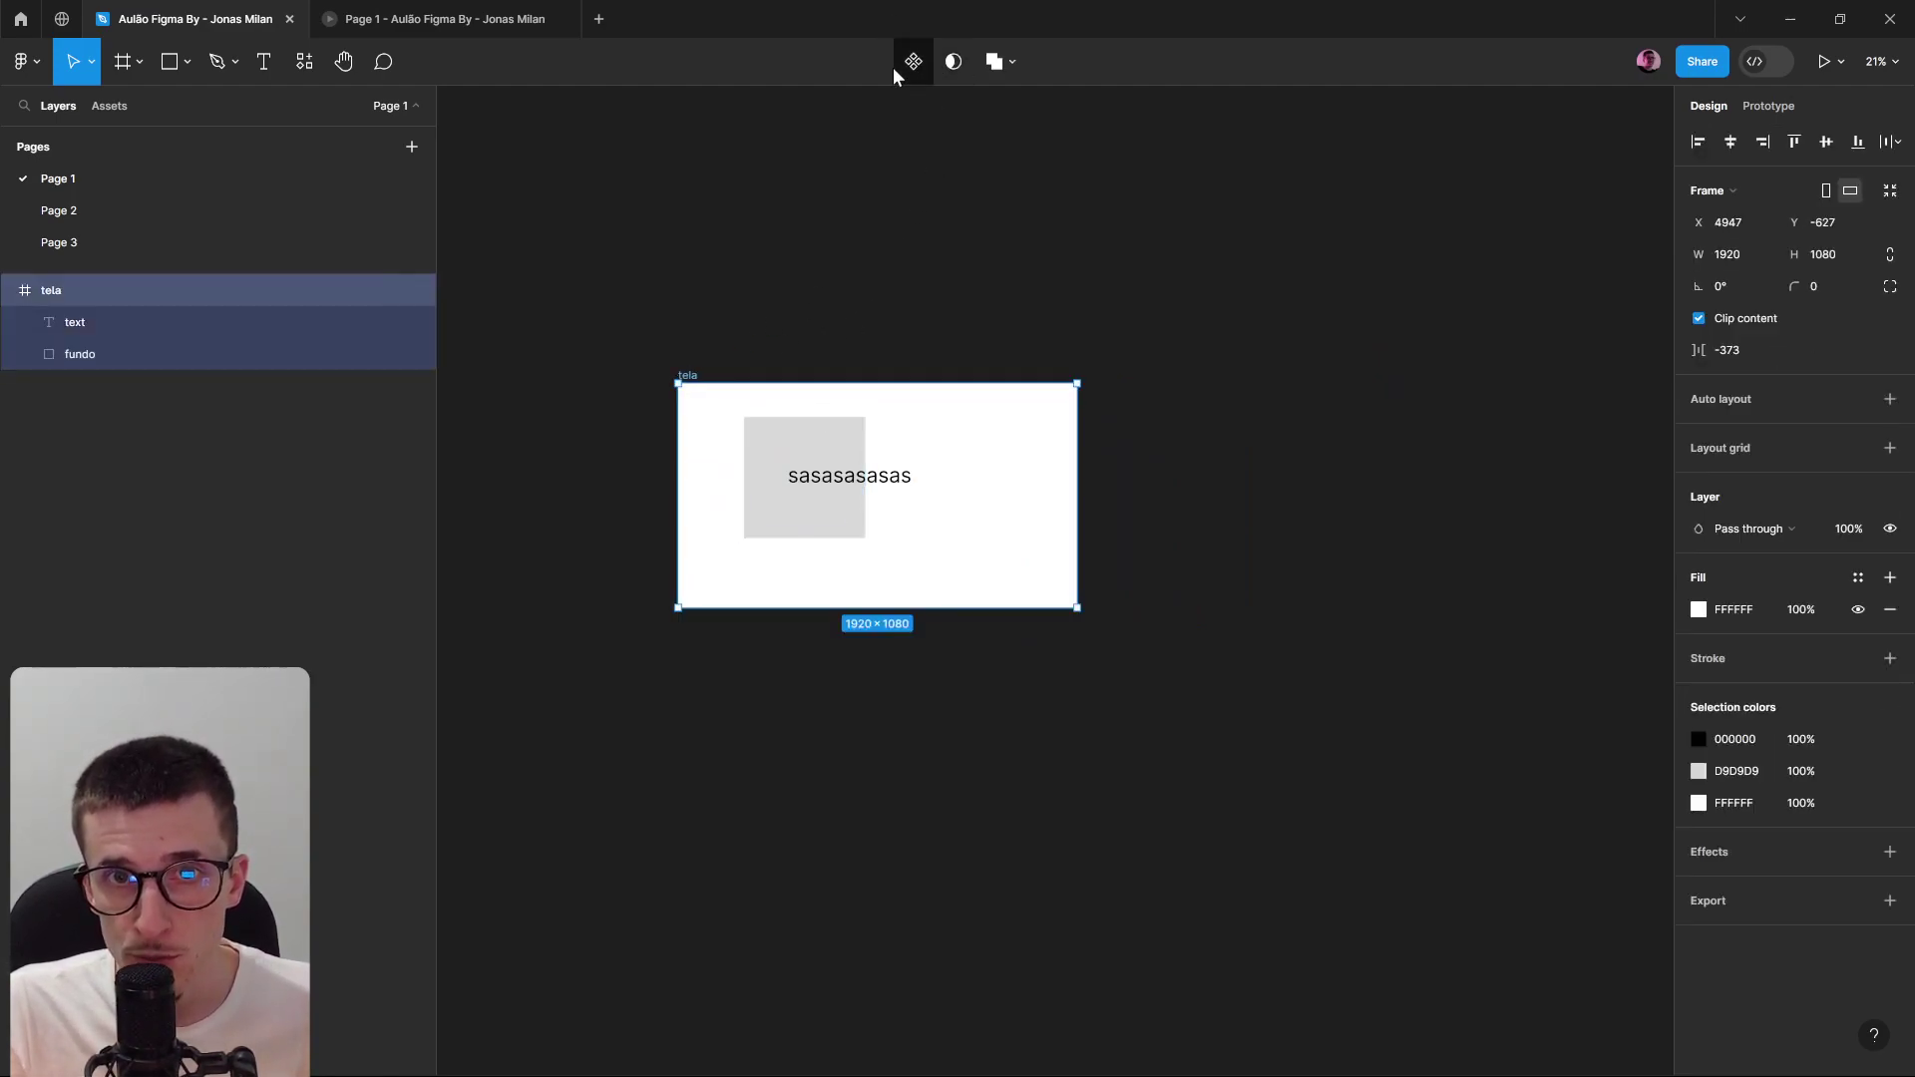
pyautogui.click(769, 350)
pyautogui.click(798, 431)
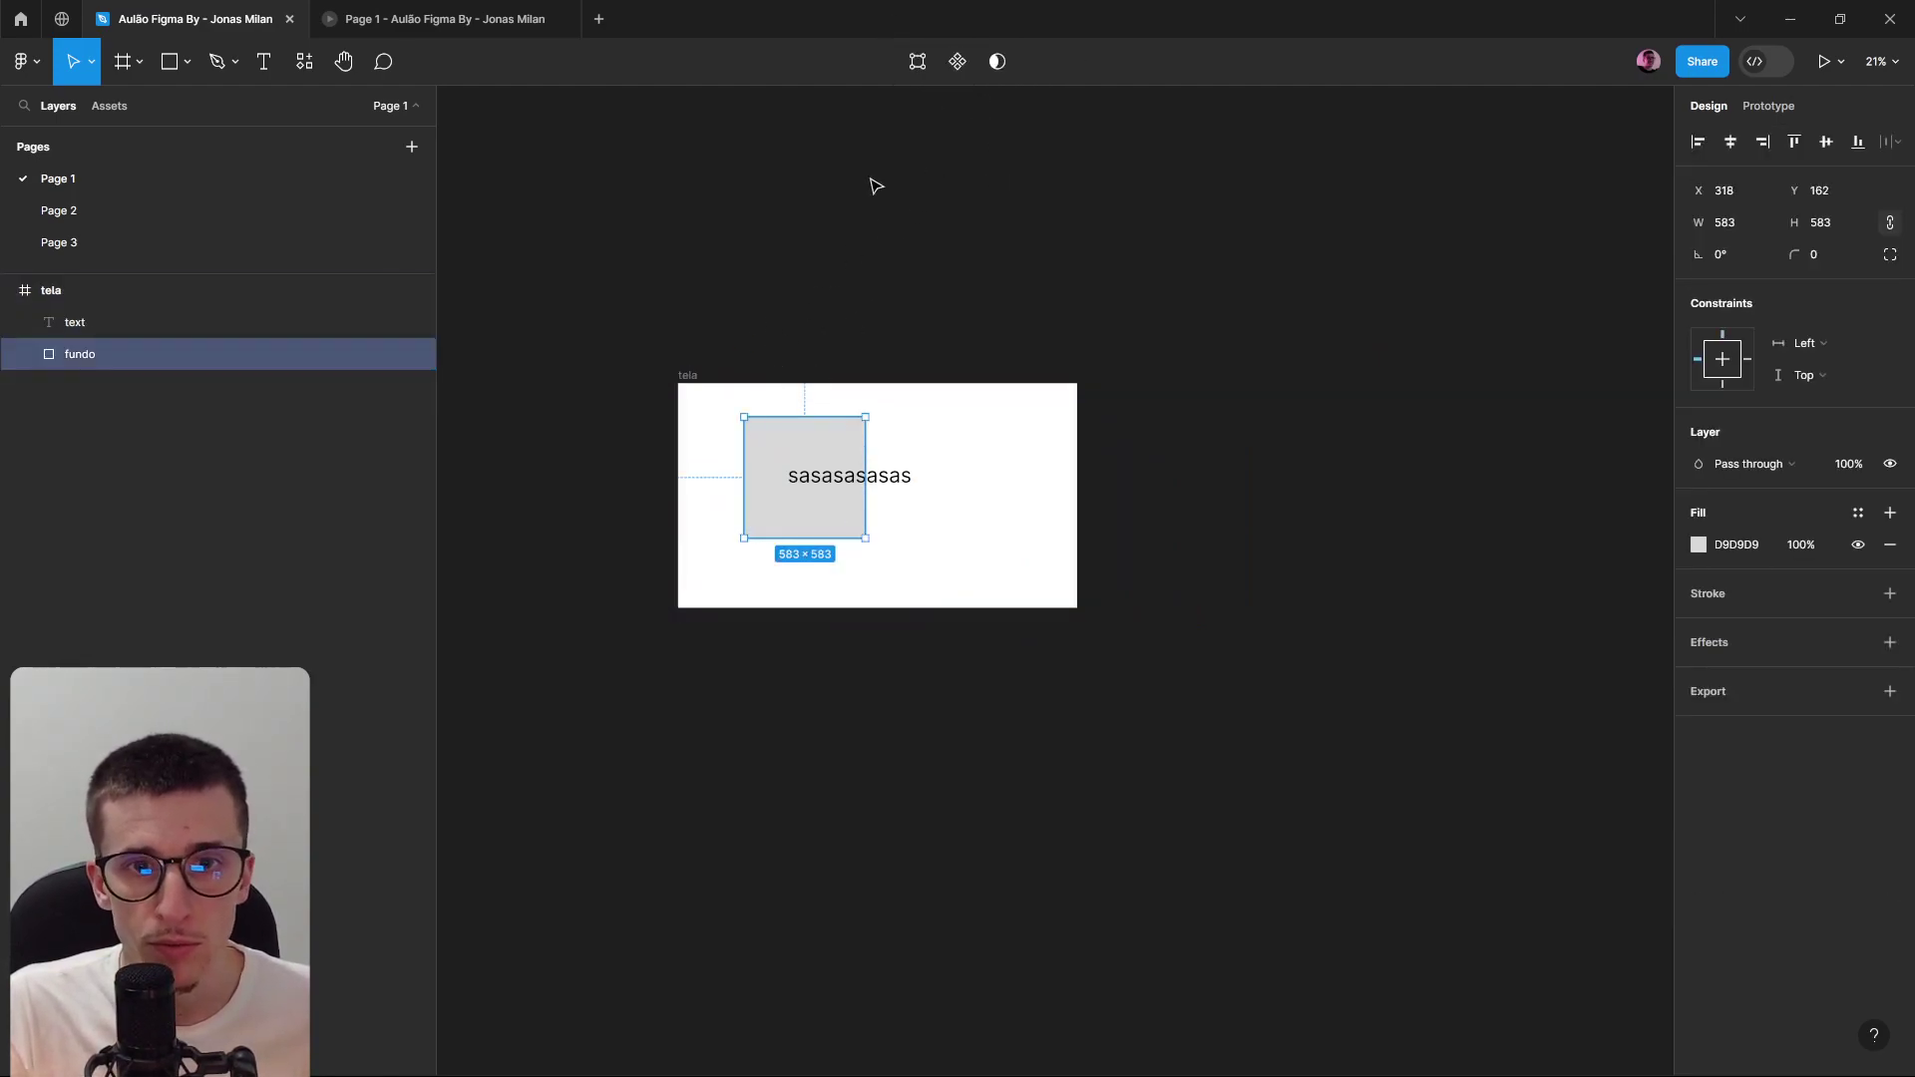
# Place a copy of the fundo rectangle above the tela frame and open the copy for vector editing.
pyautogui.moveTo(778, 462); pyautogui.dragTo(784, 262)
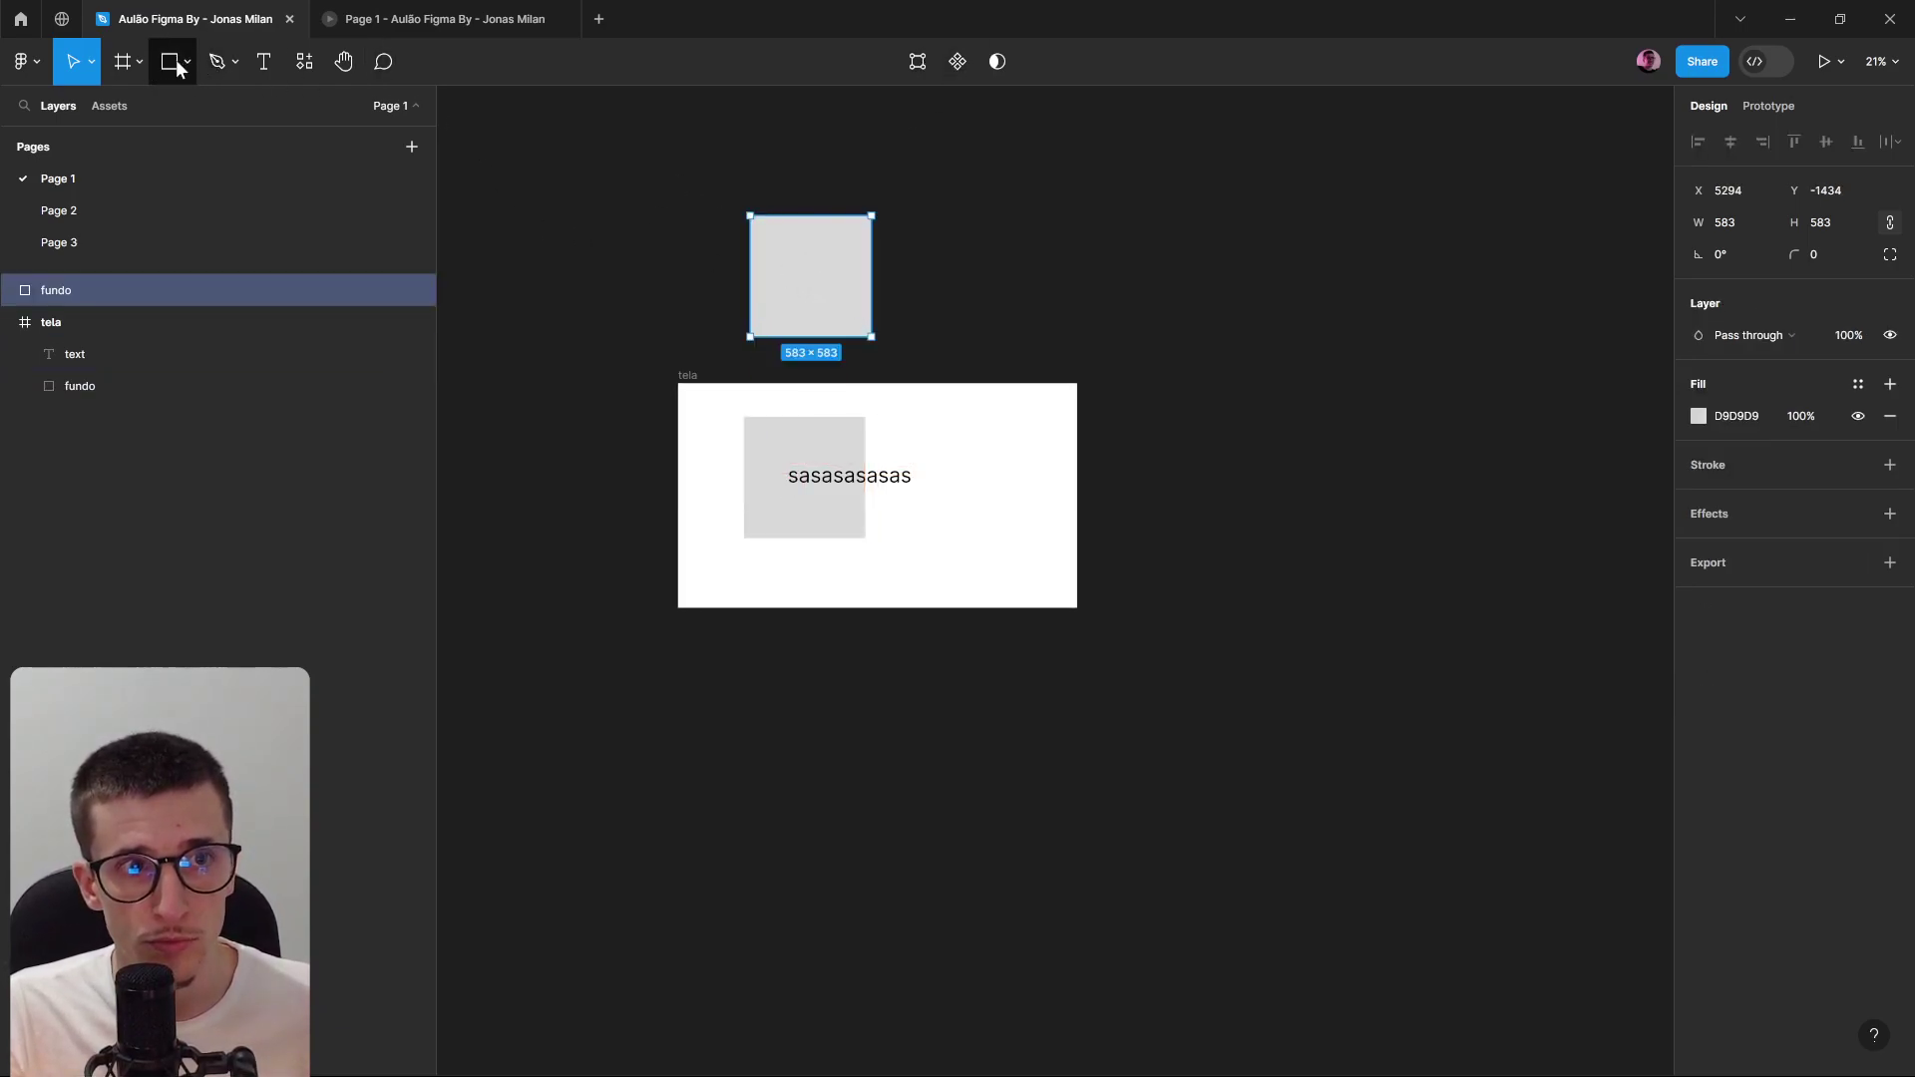
pyautogui.keyDown('ctrl'); pyautogui.scroll(2, 863, 80); pyautogui.keyUp('ctrl')
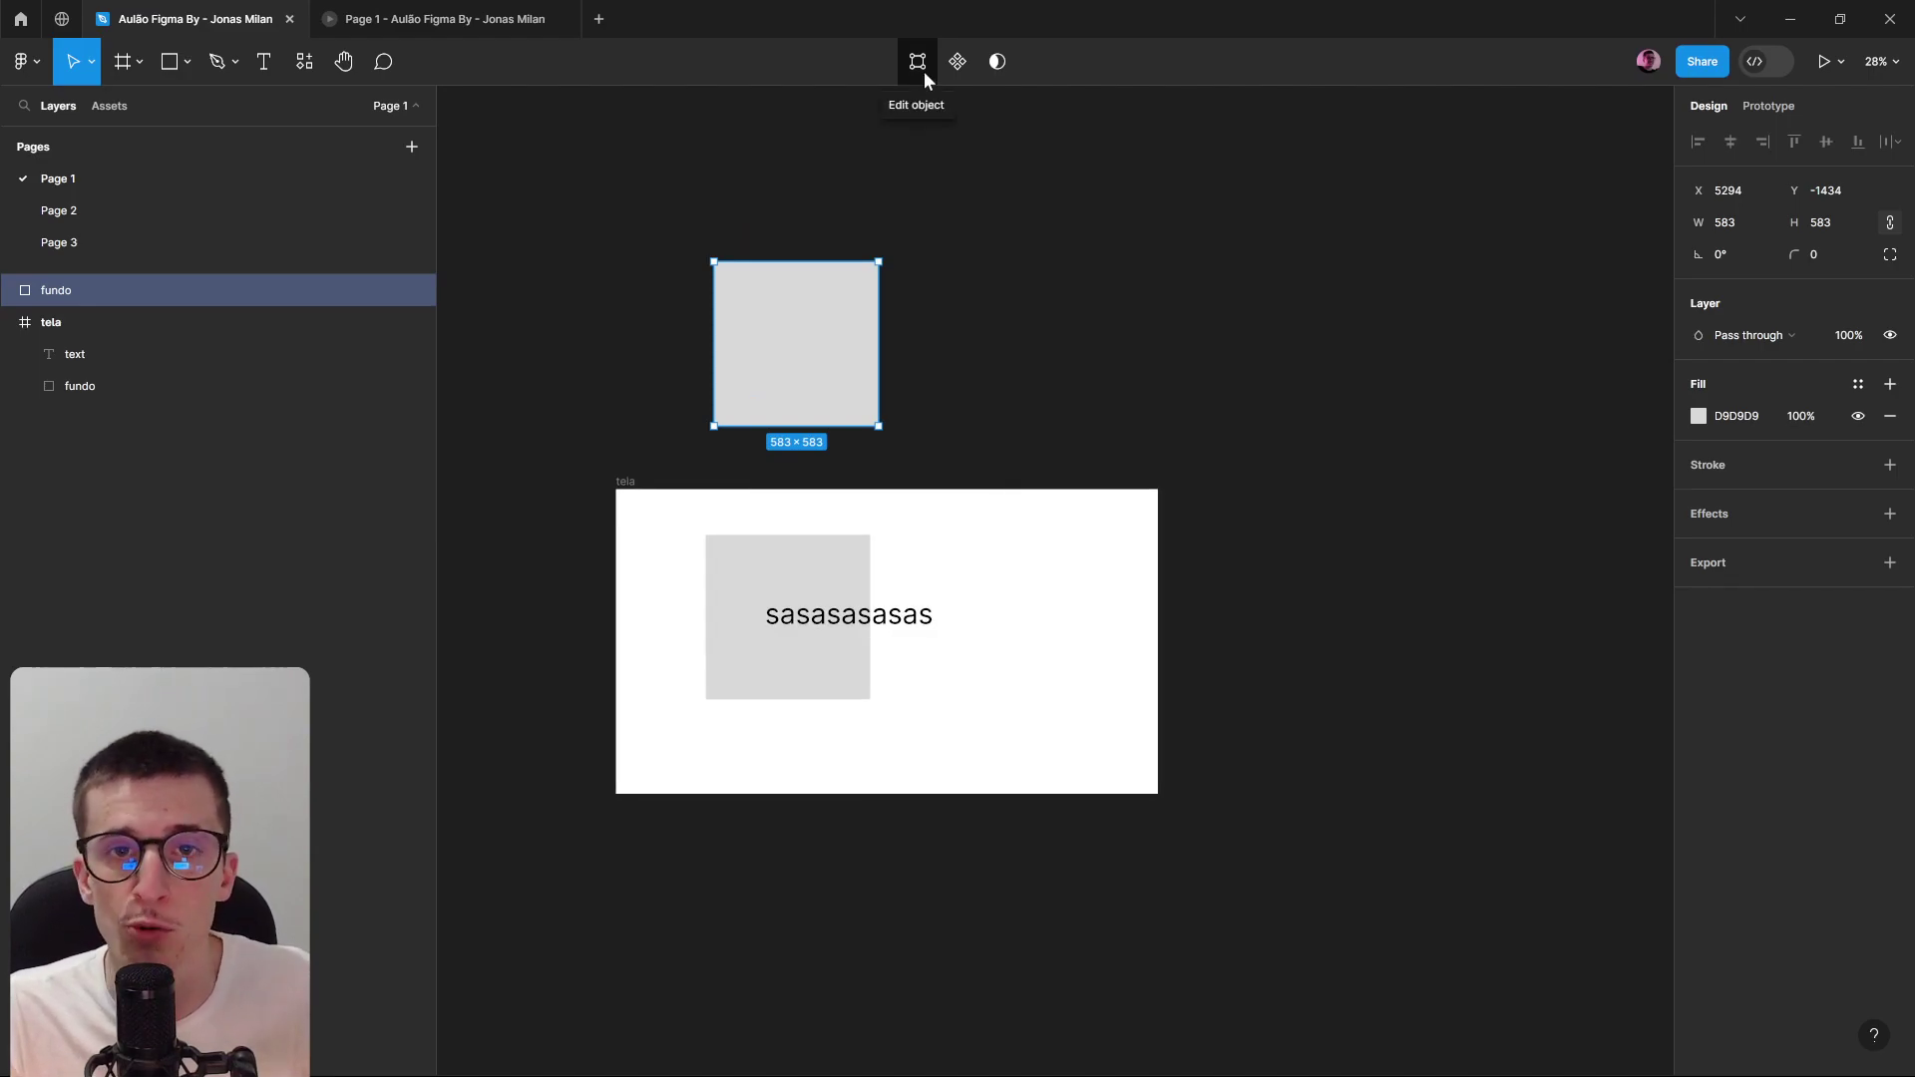
pyautogui.click(923, 72)
pyautogui.keyDown('ctrl'); pyautogui.scroll(5, 868, 267); pyautogui.keyUp('ctrl')
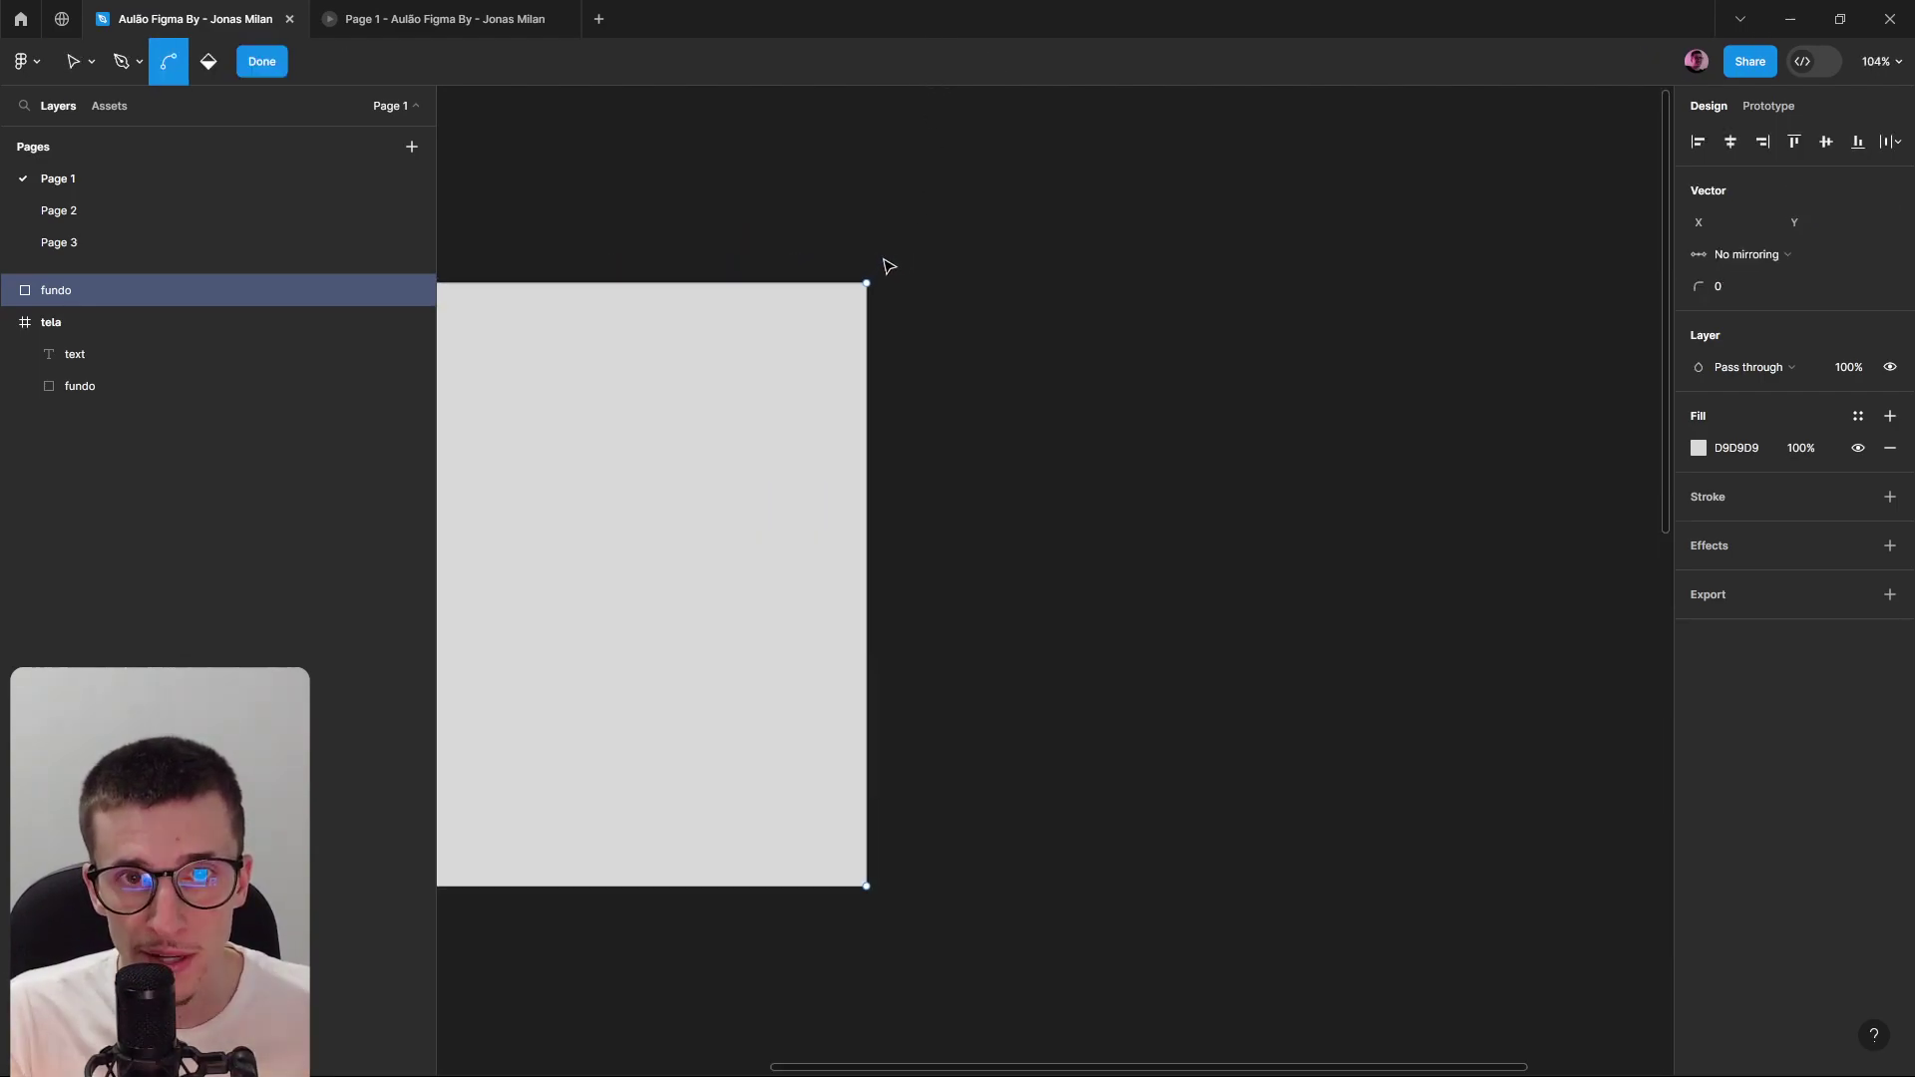
pyautogui.keyDown('ctrl'); pyautogui.scroll(-3, 828, 304); pyautogui.keyUp('ctrl')
# Reshape the fundo copy by shifting its upper-right corner point and curving both lower corners, then finish vector editing.
pyautogui.moveTo(837, 295); pyautogui.dragTo(660, 344)
pyautogui.moveTo(837, 613); pyautogui.dragTo(813, 717)
pyautogui.press('ctrl')
pyautogui.press('ctrl')
pyautogui.moveTo(517, 613); pyautogui.dragTo(543, 672)
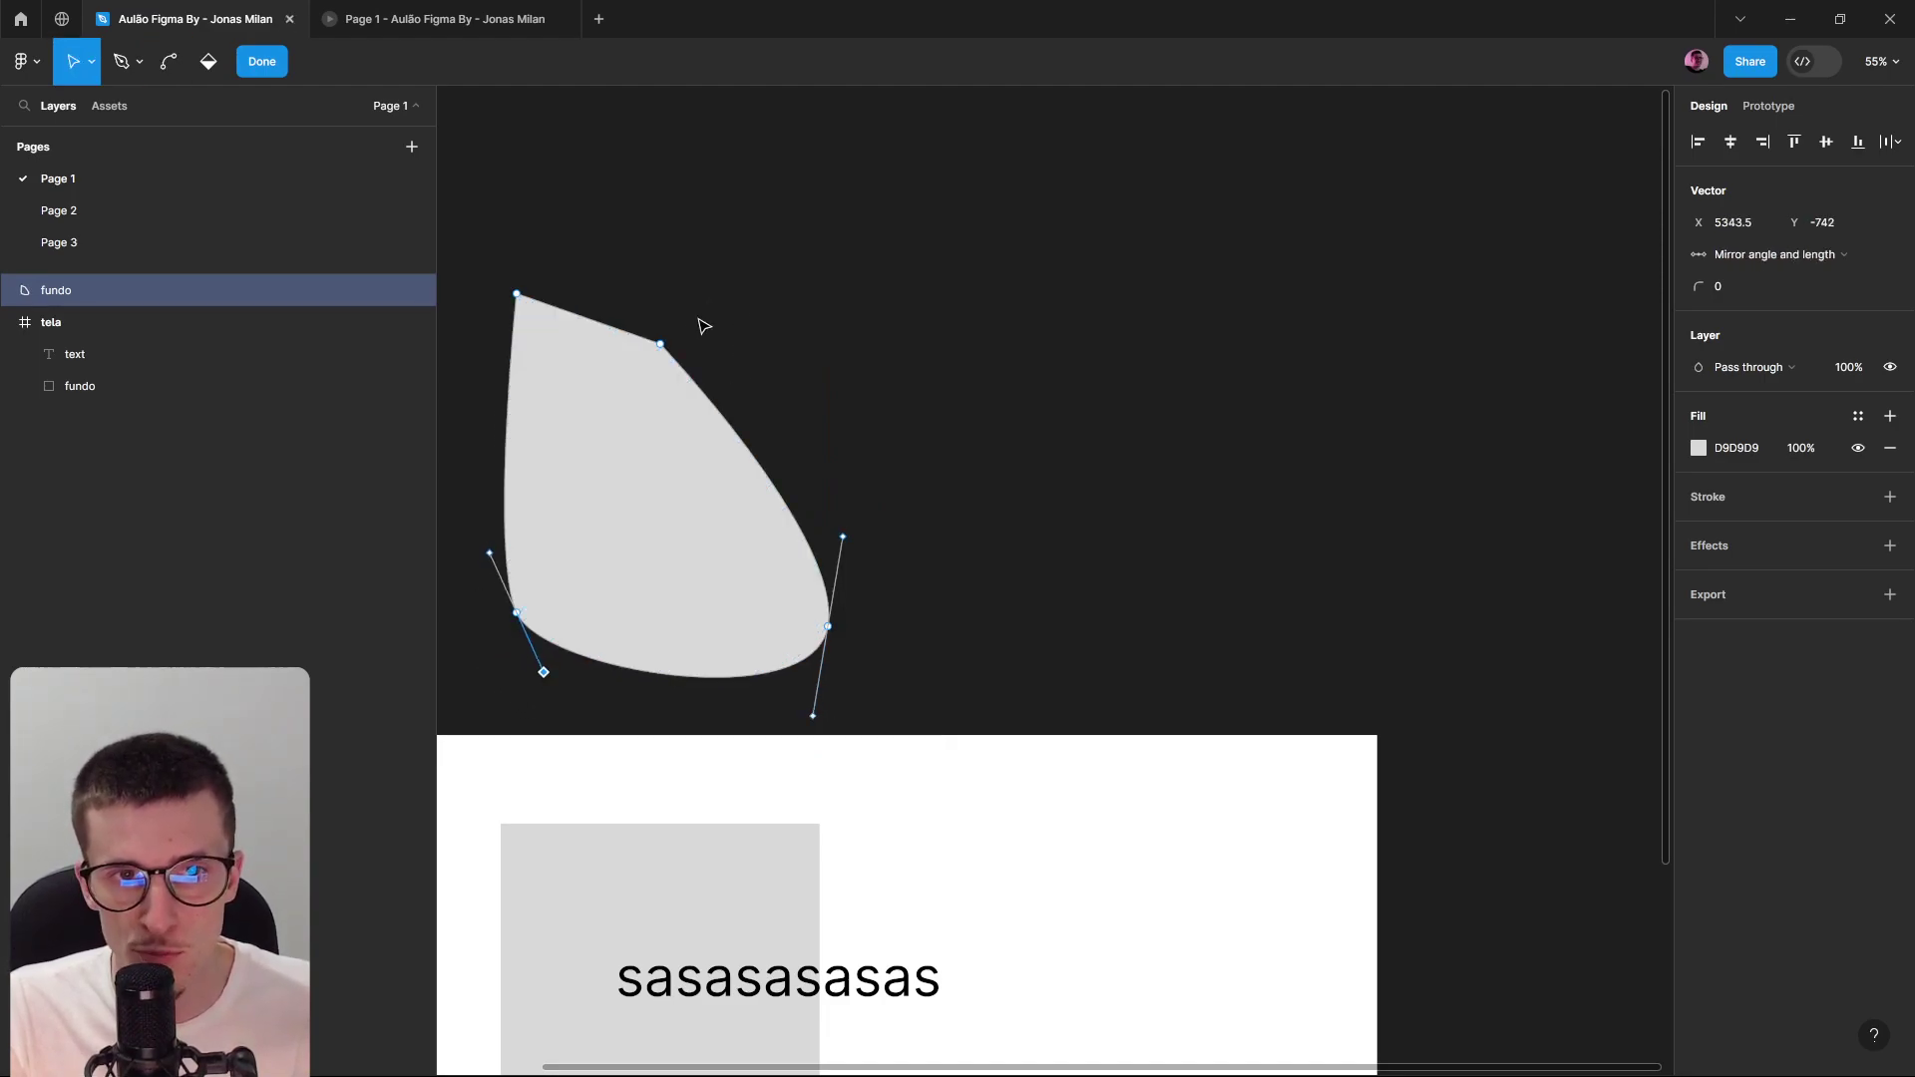
pyautogui.moveTo(662, 347); pyautogui.dragTo(839, 340)
pyautogui.moveTo(1039, 239); pyautogui.dragTo(610, 703)
pyautogui.click(609, 547)
pyautogui.click(821, 450)
pyautogui.doubleClick(1278, 456)
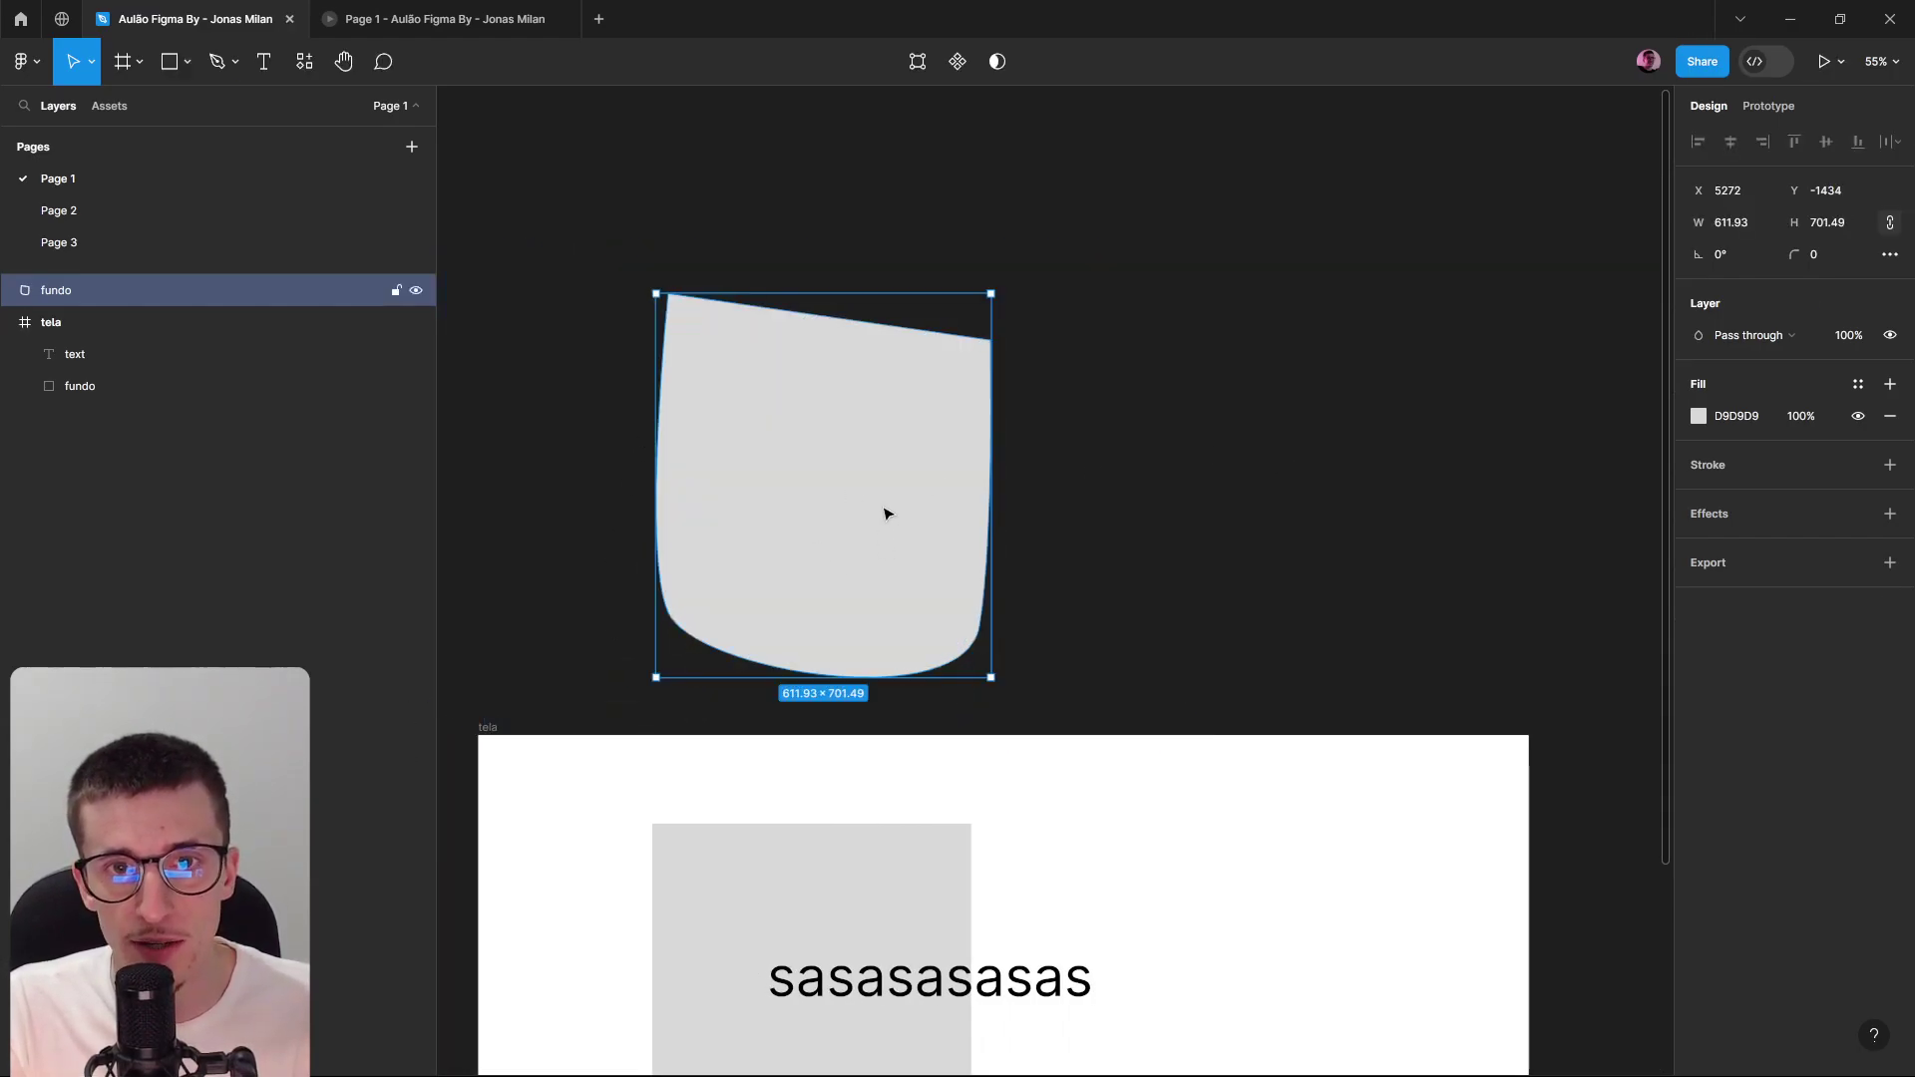
# Move the reshaped fundo copy slightly up and right, to about X 5358, Y -1582, and keep it selected.
pyautogui.moveTo(881, 530); pyautogui.dragTo(928, 449)
pyautogui.moveTo(1210, 216); pyautogui.dragTo(663, 614)
pyautogui.click(1155, 380)
pyautogui.click(925, 248)
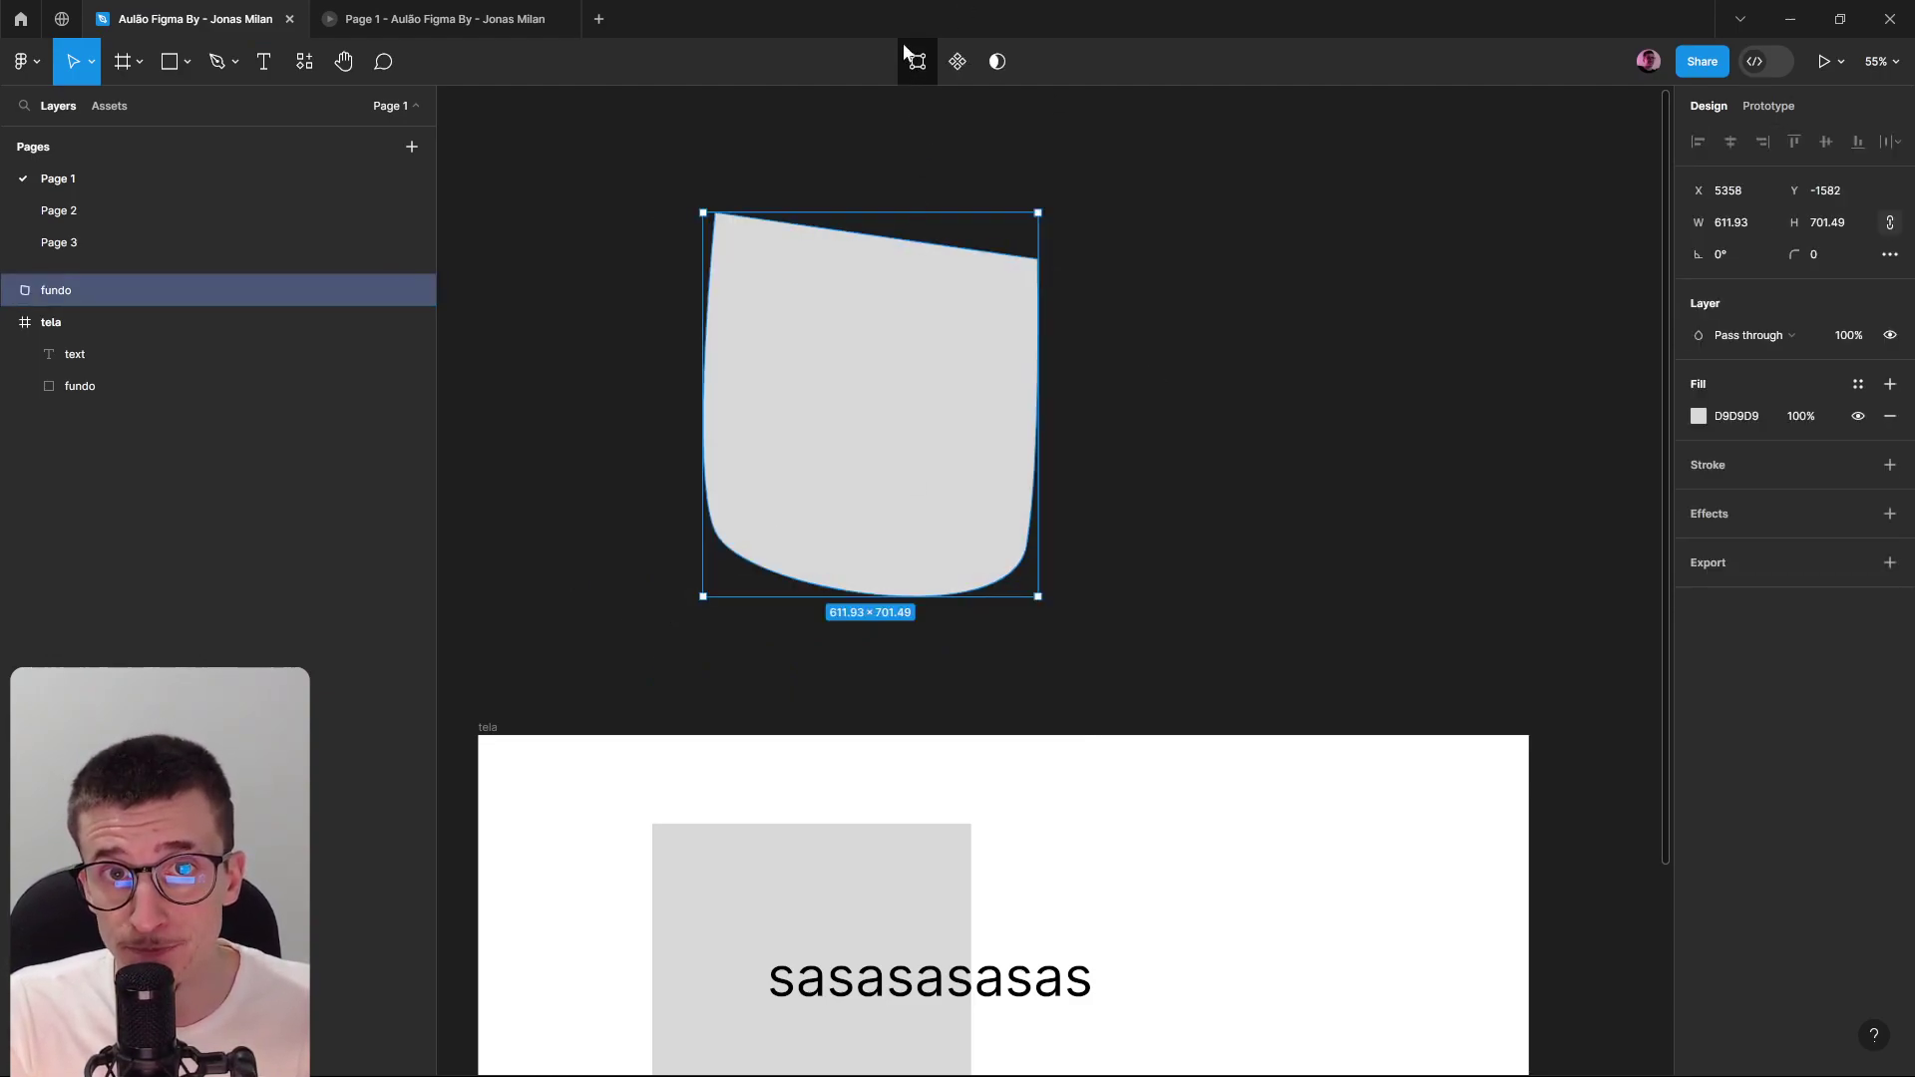
# Extend the shape with the Pen tool, adding a four-point path above its upper edge that joins both upper corners.
pyautogui.click(918, 61)
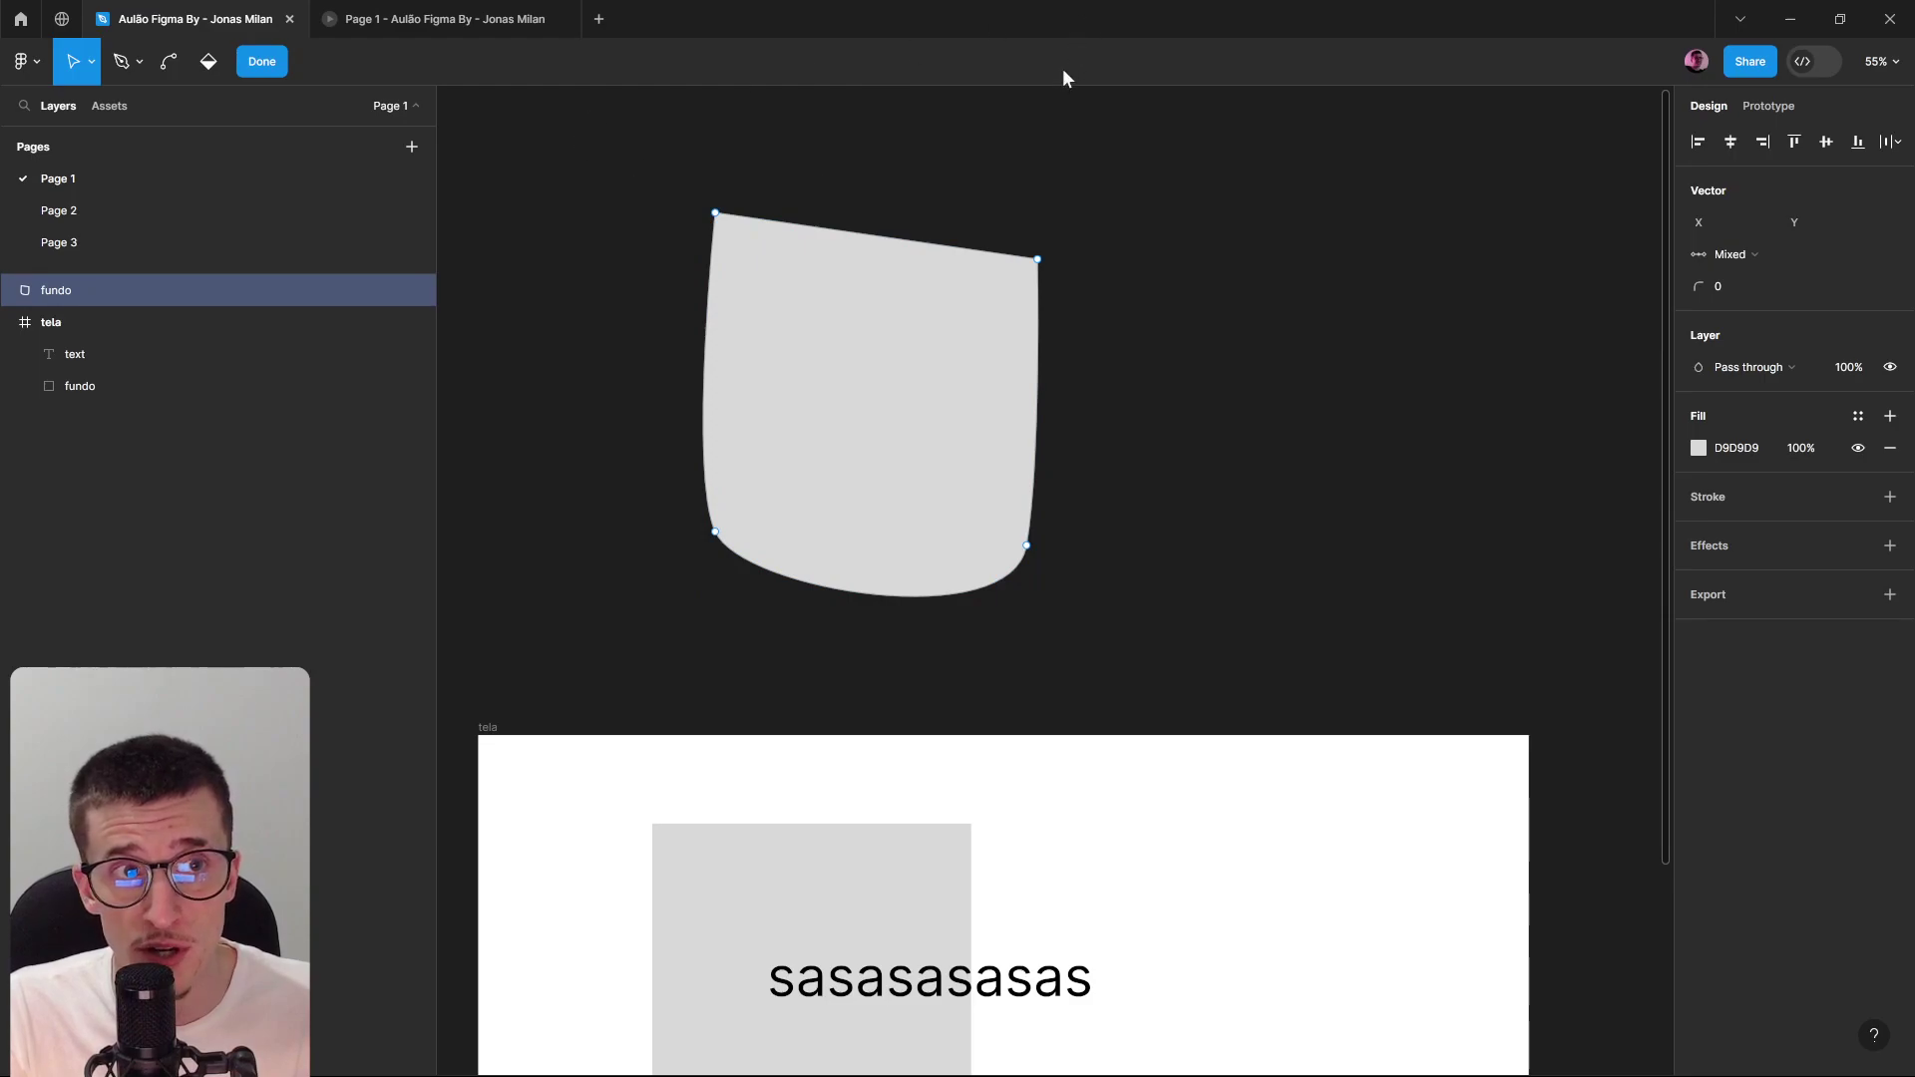
pyautogui.press('p')
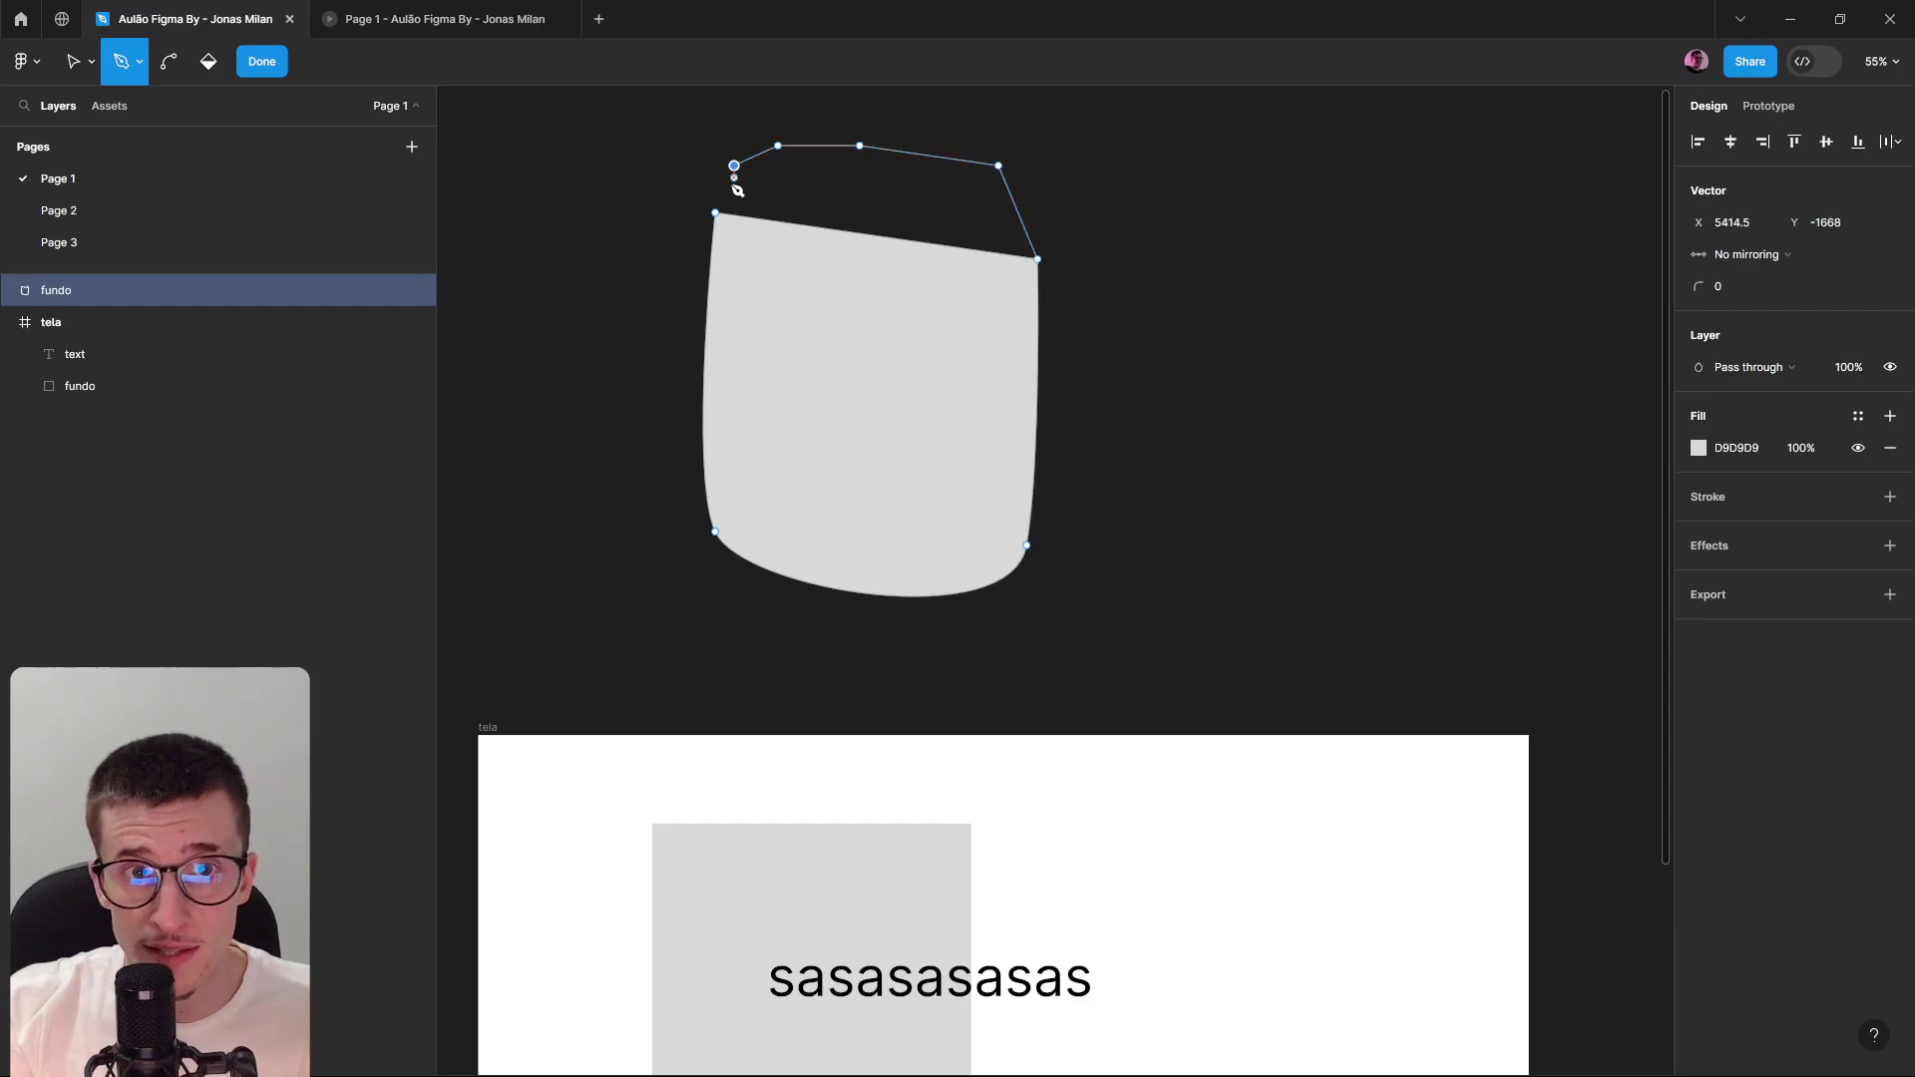
pyautogui.press('Escape')
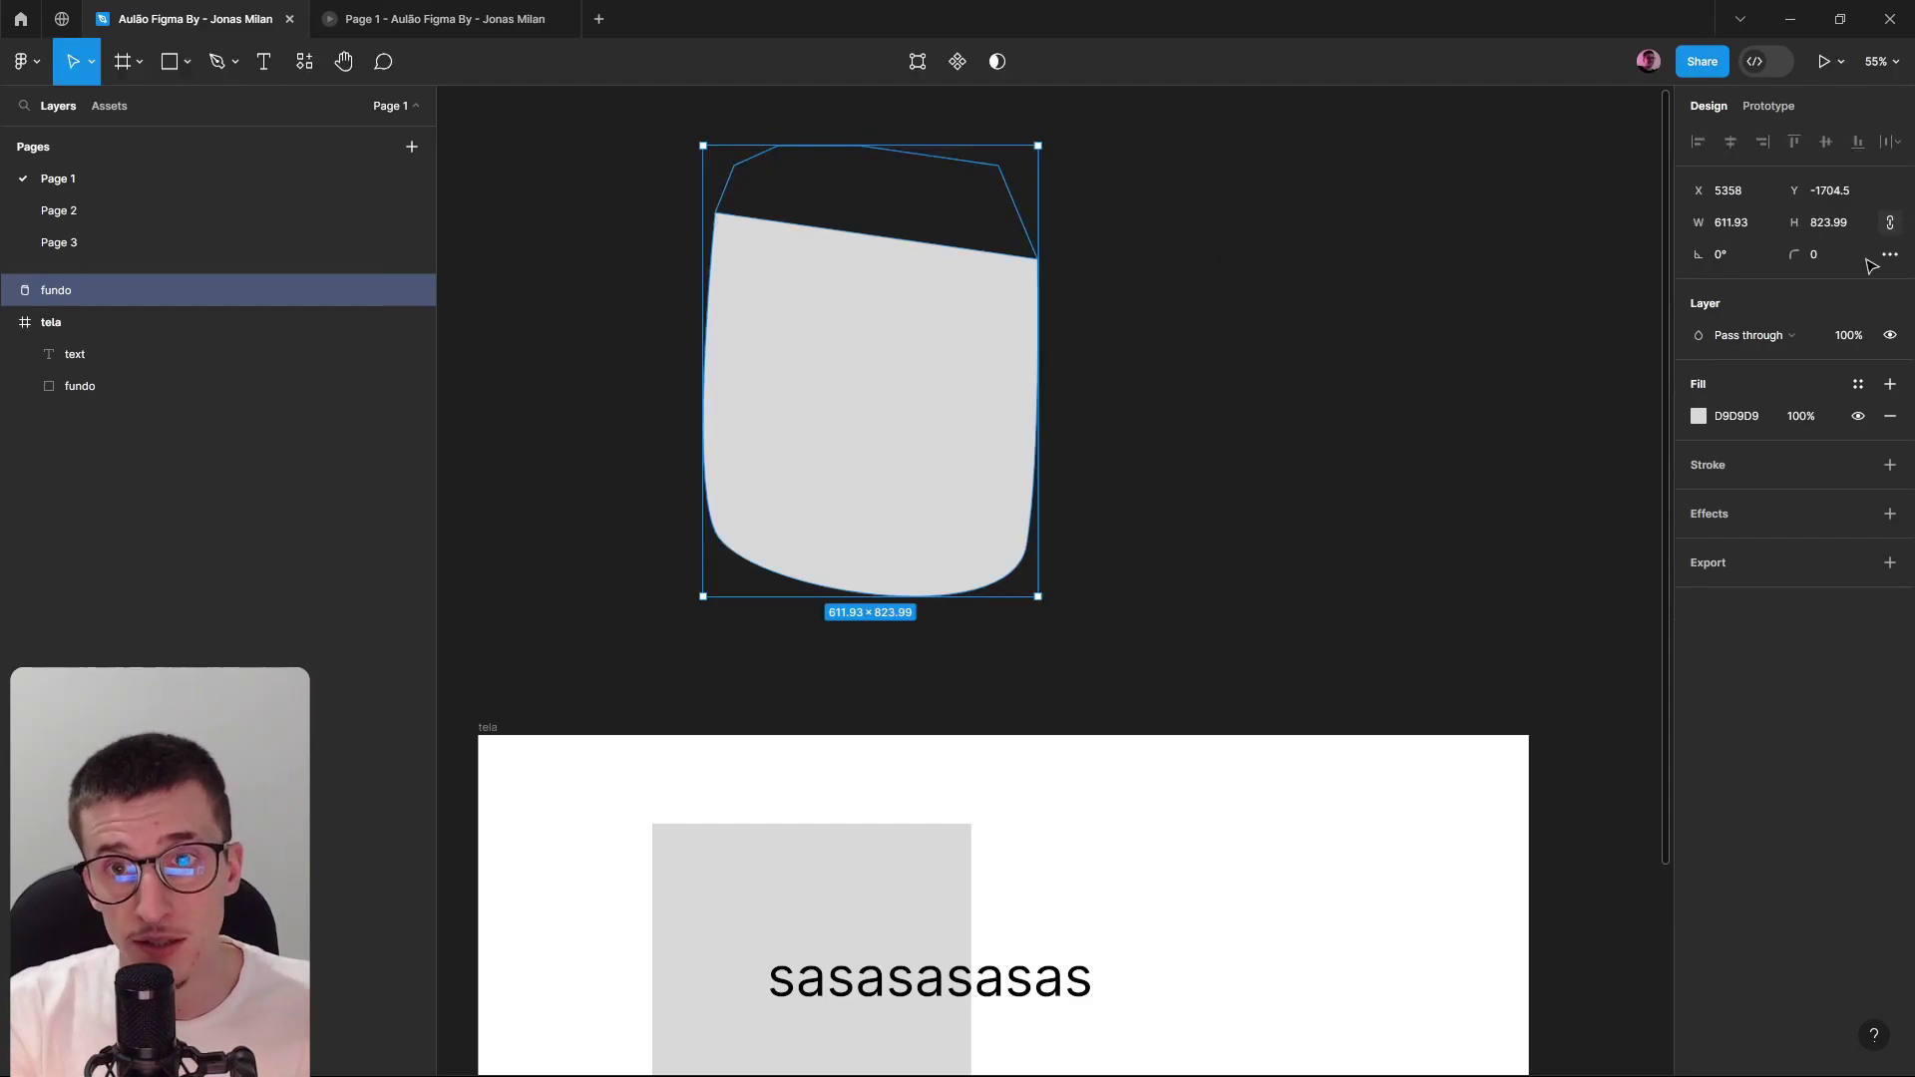
# Try deleting the shape's contents in vector editing, and undo the deletion.
pyautogui.press('Return')
pyautogui.scroll(3, 953, 299)
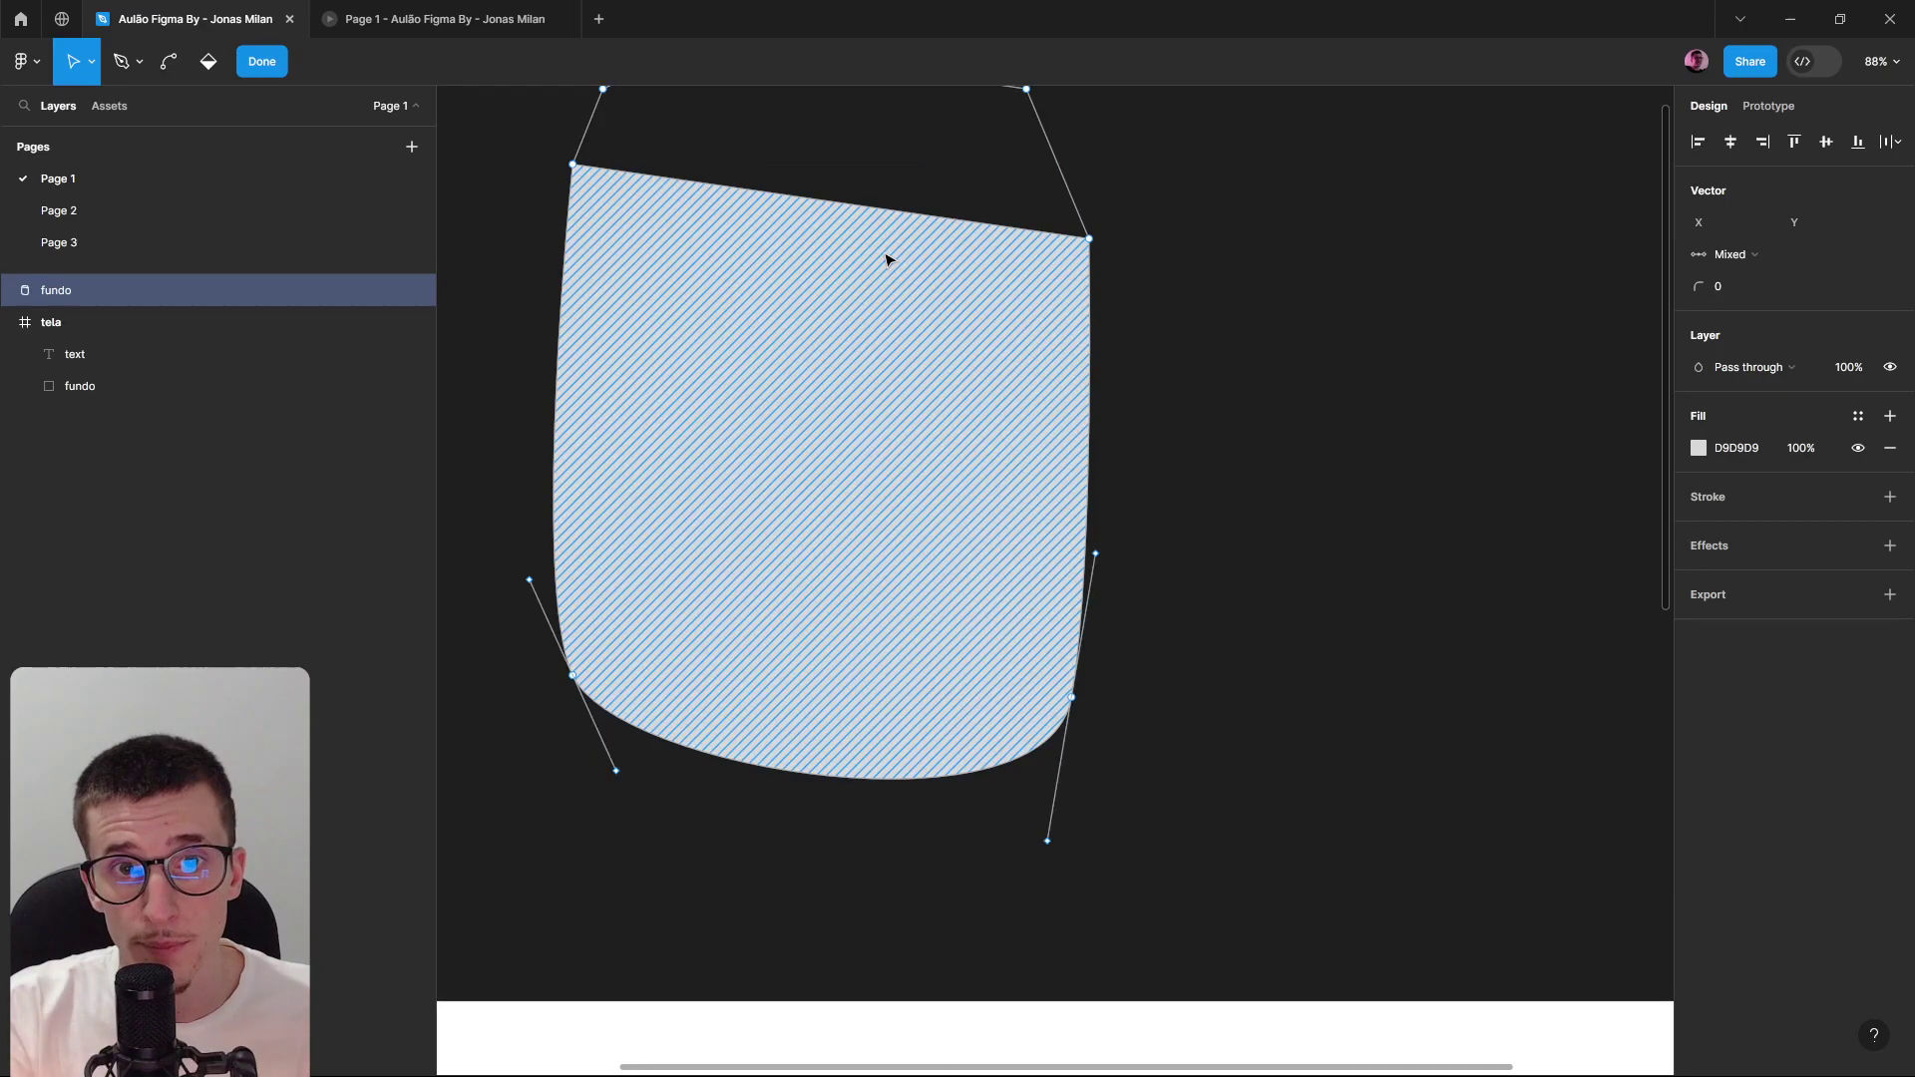
pyautogui.press('Escape')
pyautogui.click(910, 62)
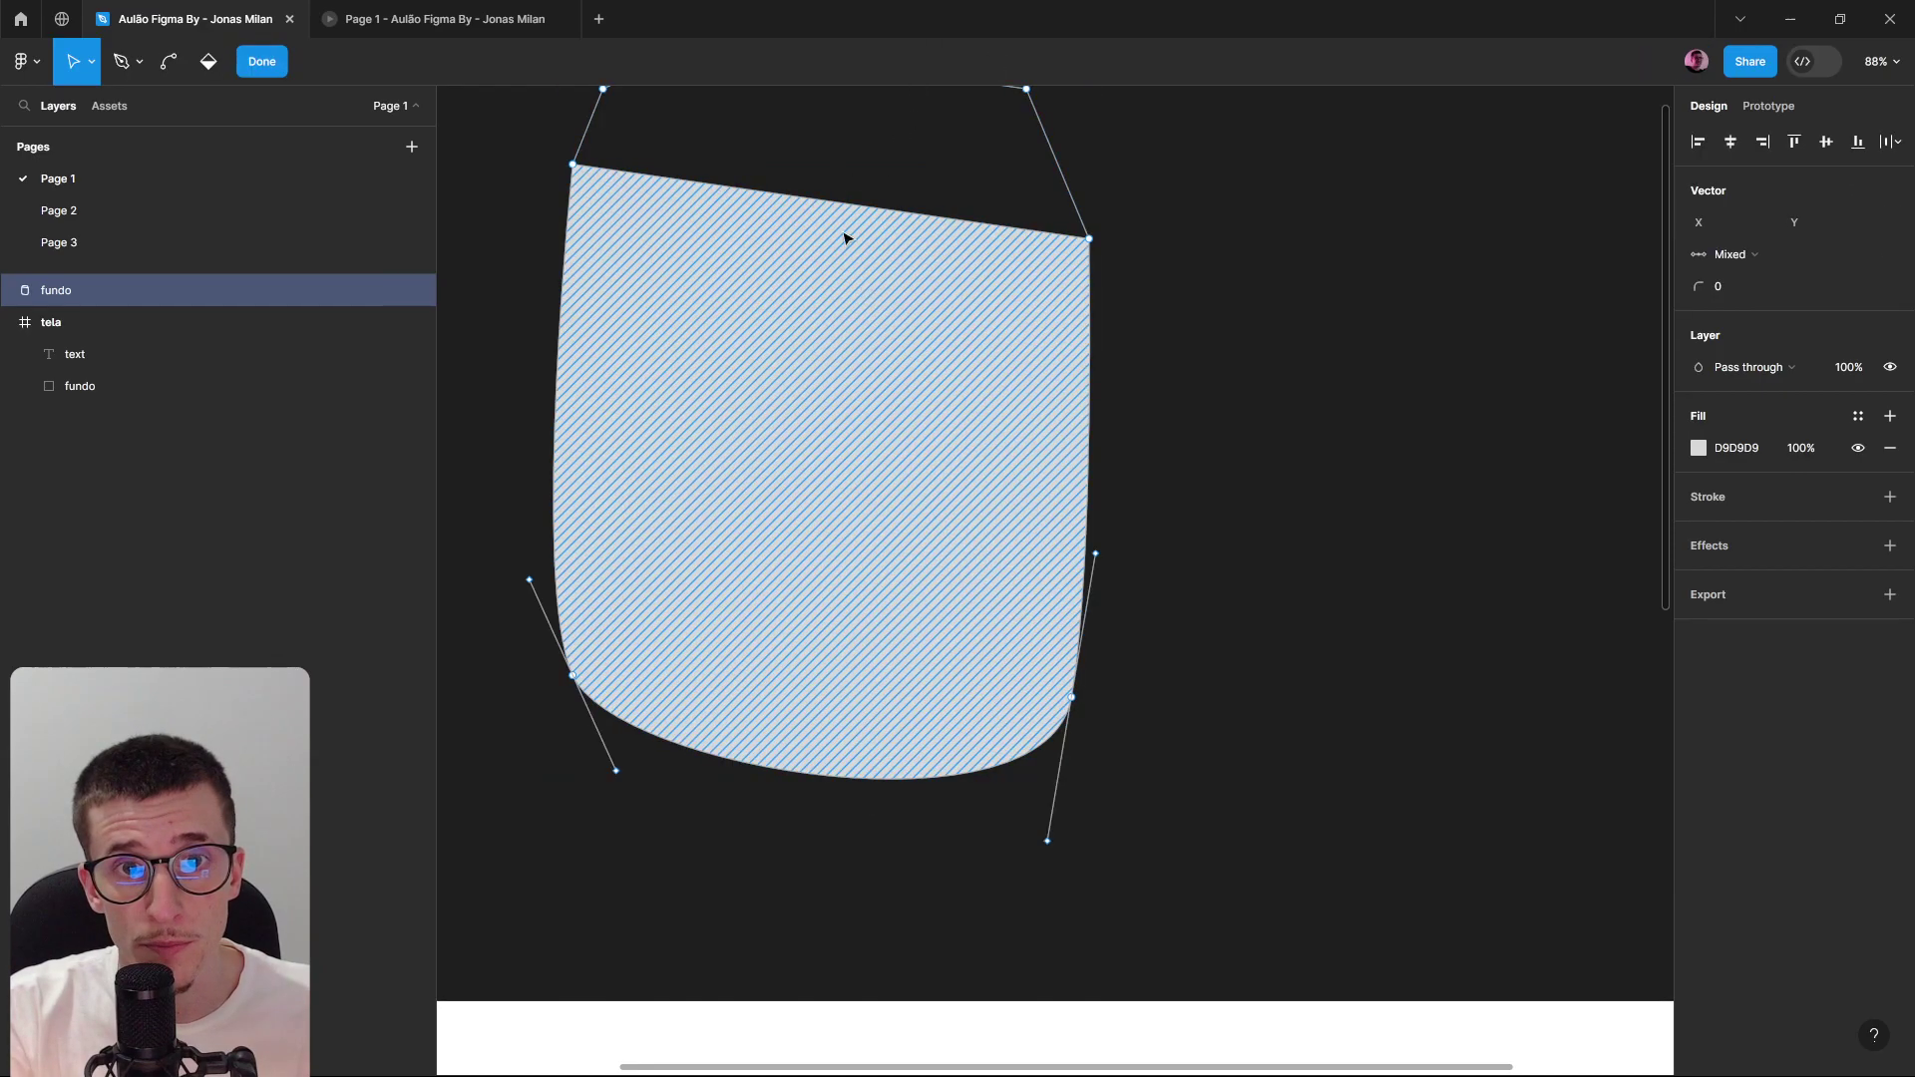
pyautogui.click(832, 202)
pyautogui.hotkey('ctrl', 'a')
pyautogui.press('Delete')
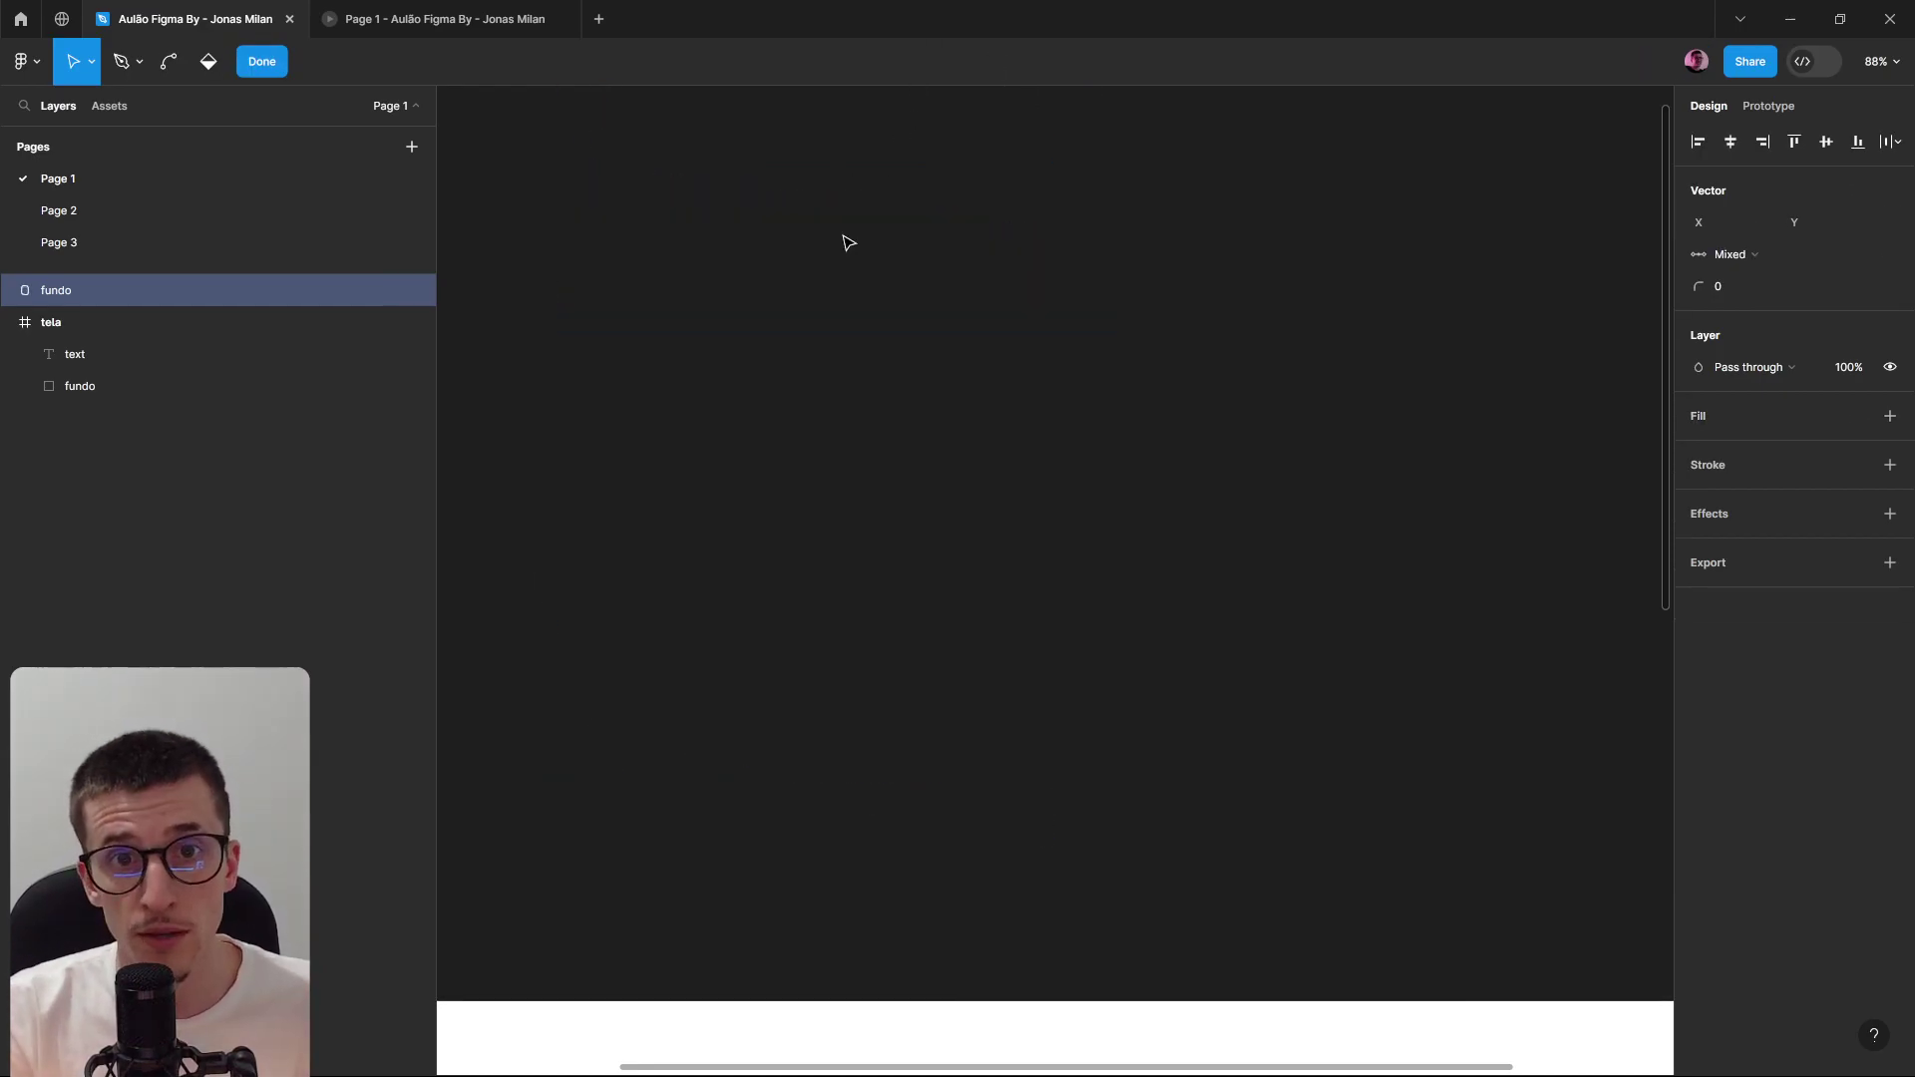
pyautogui.scroll(-3, 876, 362)
pyautogui.hotkey('ctrl', 'z')
pyautogui.hotkey('ctrl', 'z')
# Delete the reshaped fundo copy above the tela frame.
pyautogui.click(1217, 296)
pyautogui.click(1124, 244)
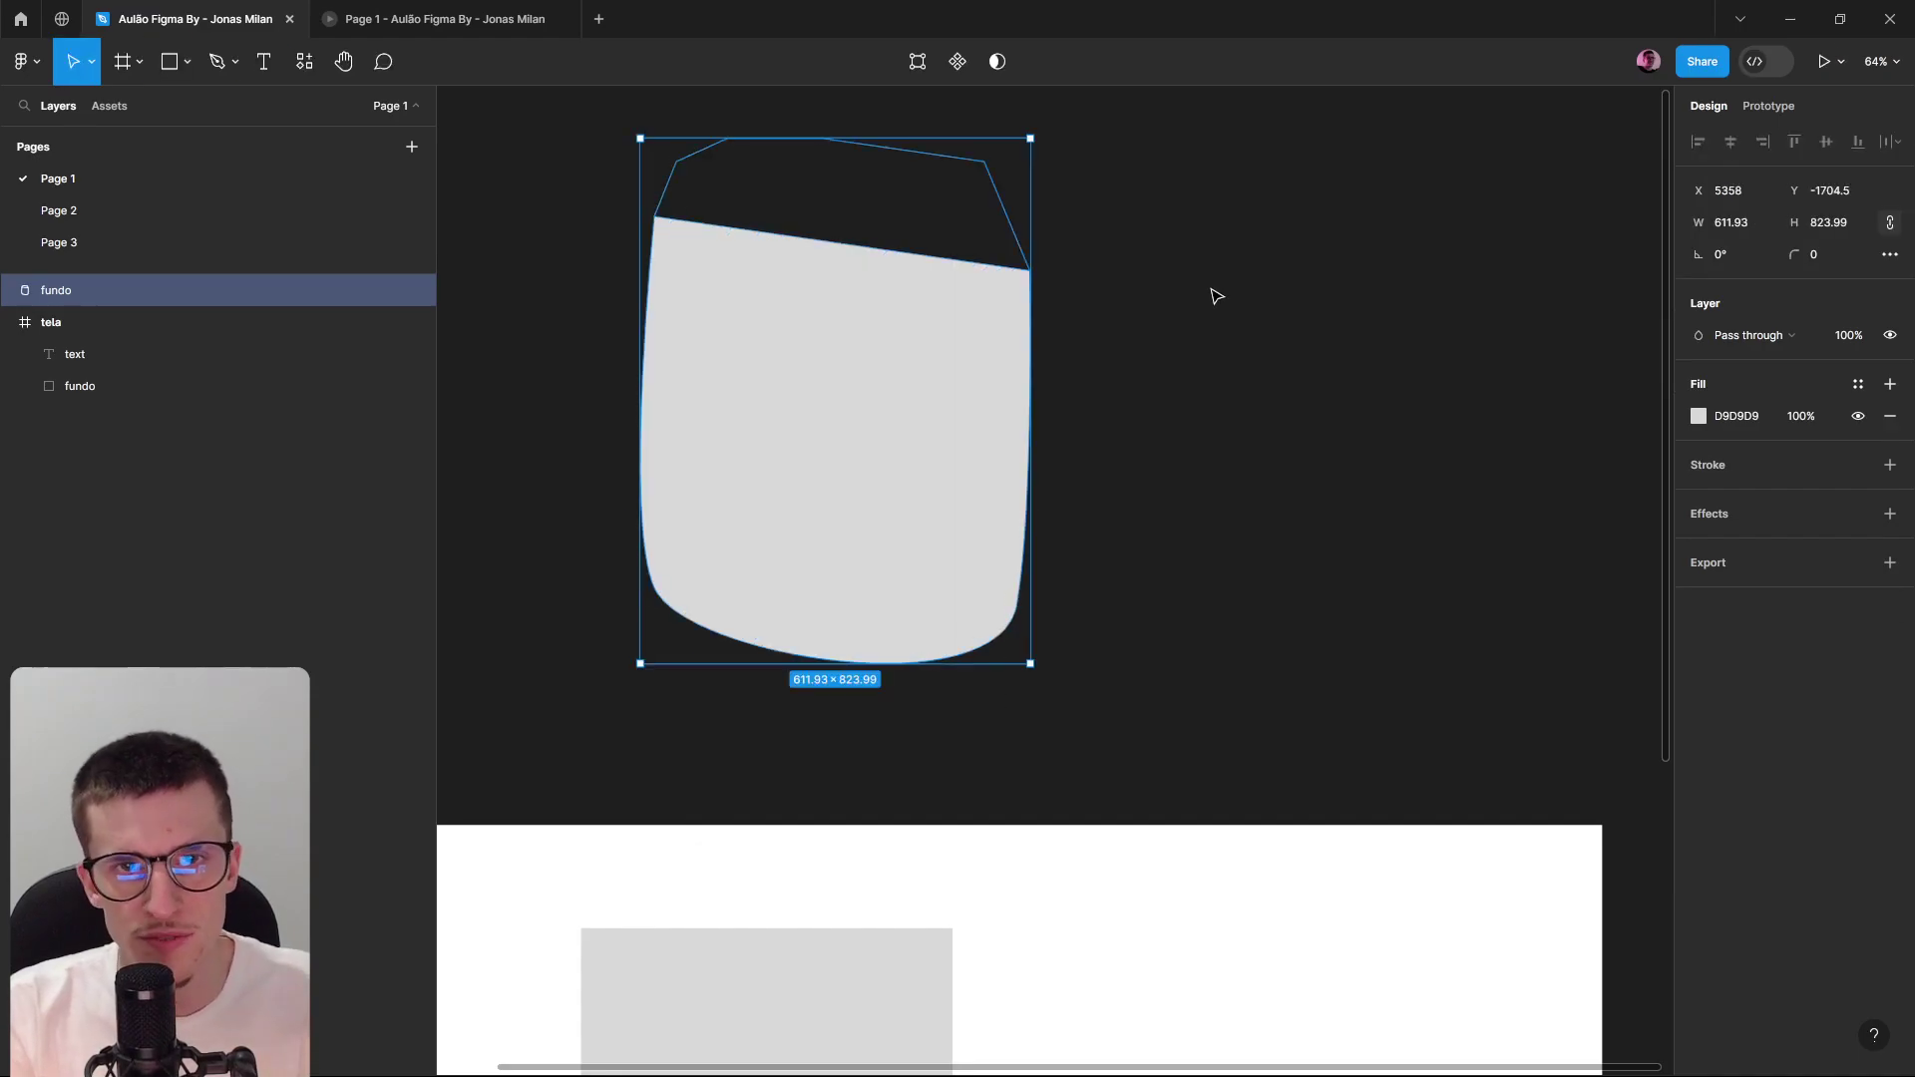
pyautogui.click(741, 654)
pyautogui.press('Delete')
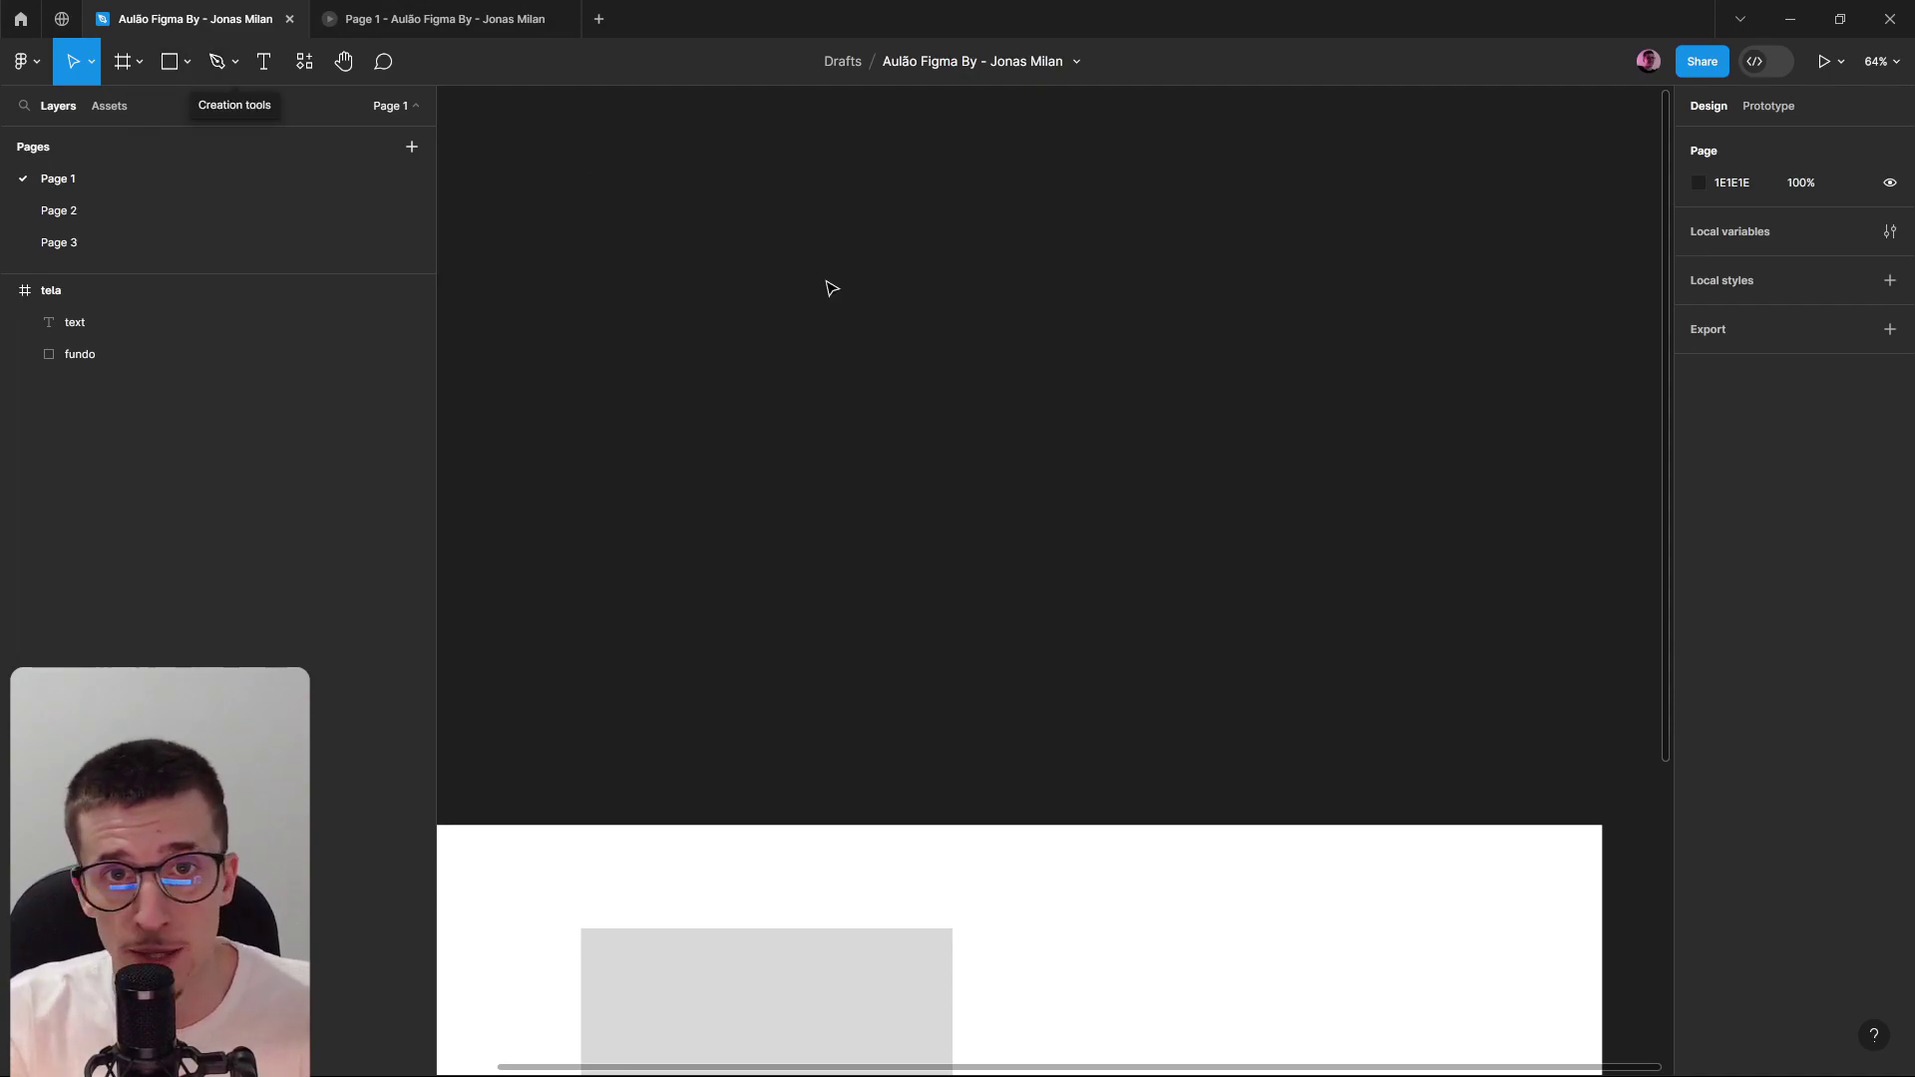
# Select the tela frame and the fundo rectangle in turn to compare the options offered for each object.
pyautogui.scroll(-2, 997, 698)
pyautogui.keyDown('ctrl'); pyautogui.scroll(-3, 774, 547); pyautogui.keyUp('ctrl')
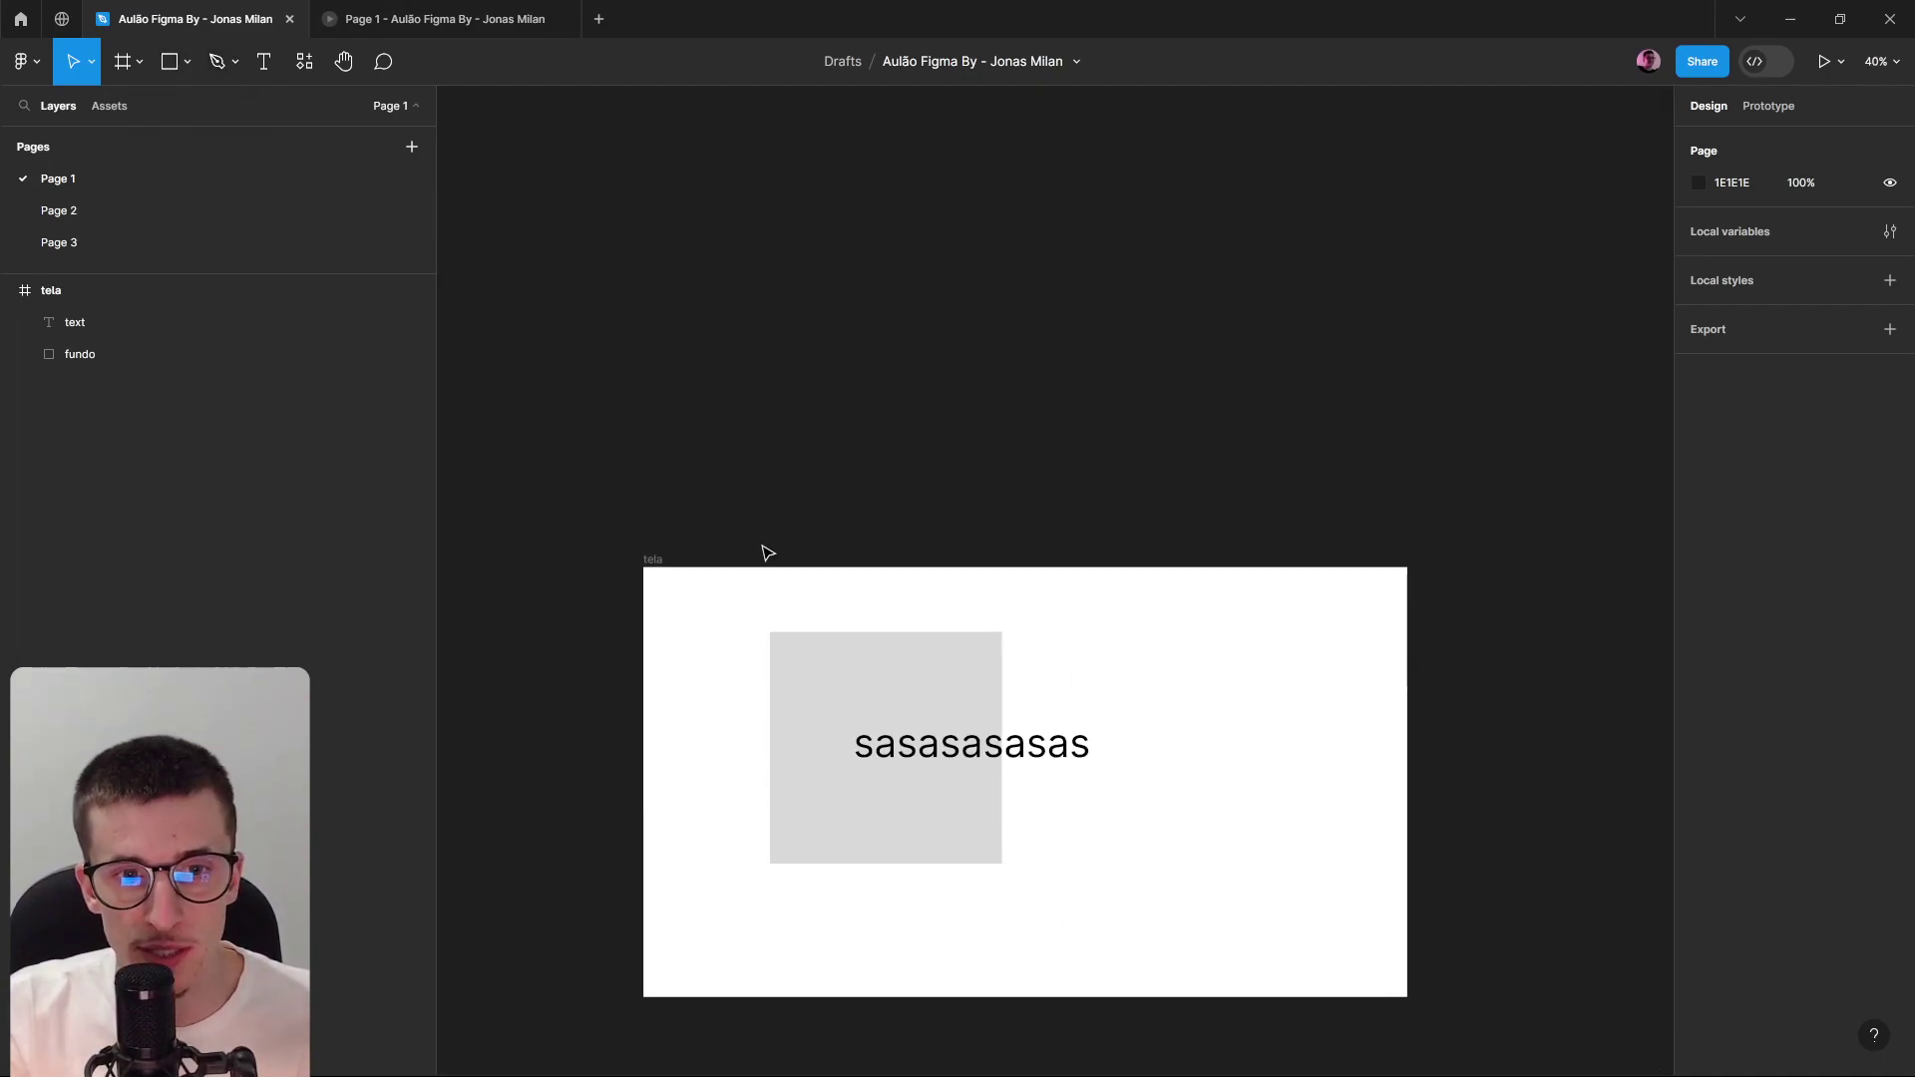
pyautogui.click(654, 561)
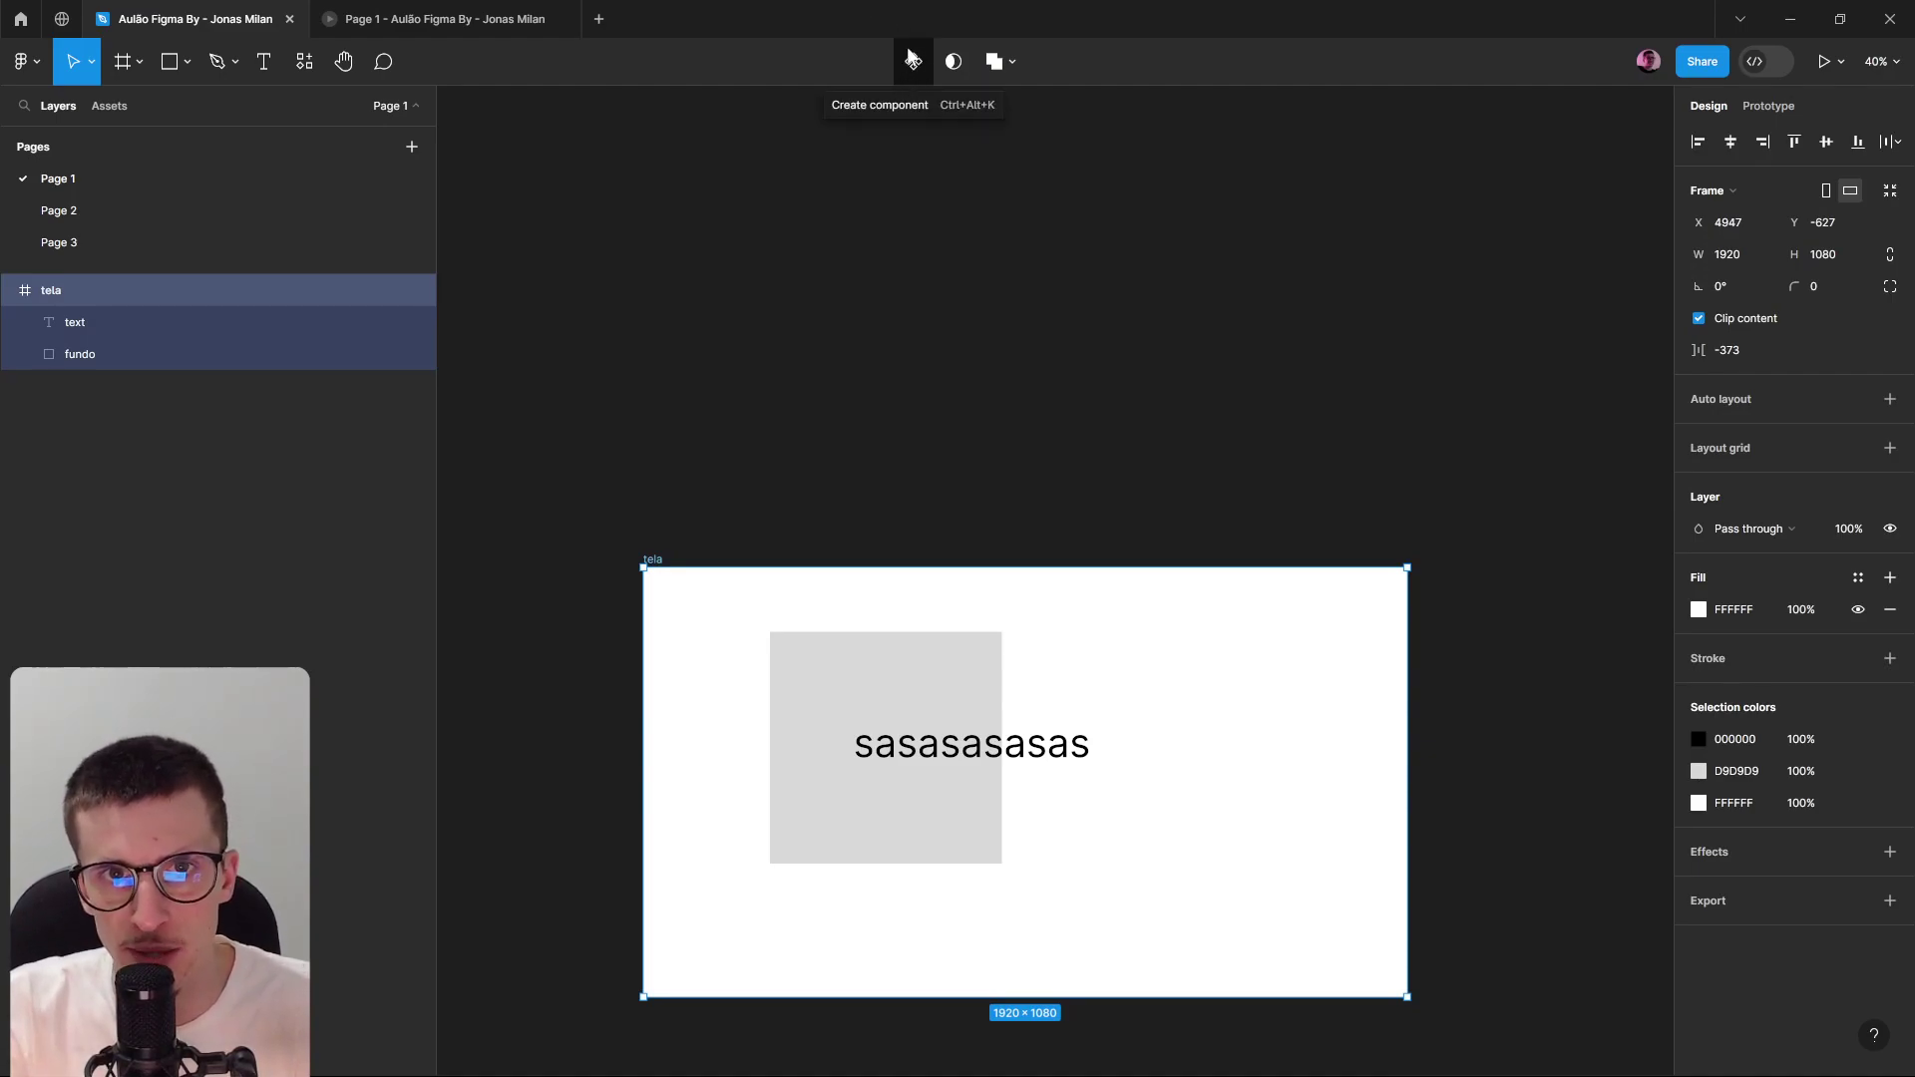
pyautogui.click(915, 181)
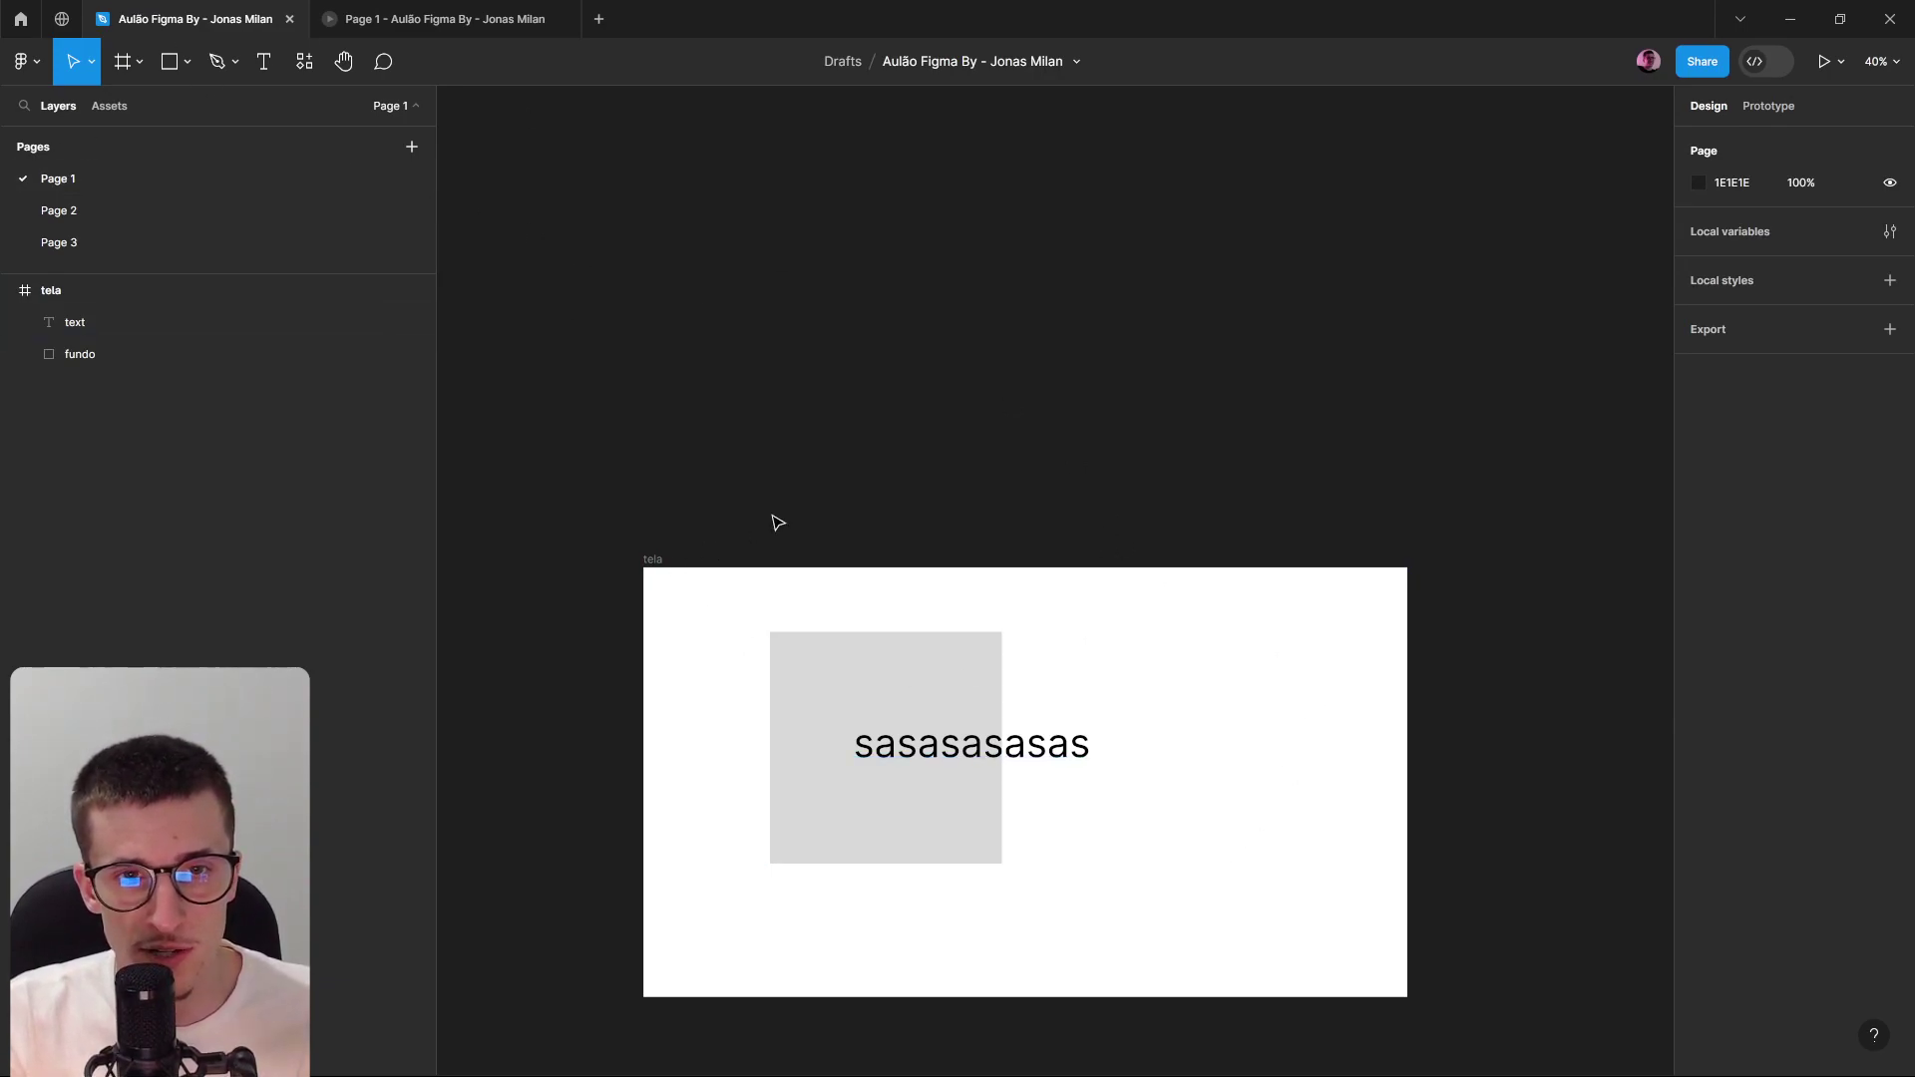
pyautogui.click(882, 652)
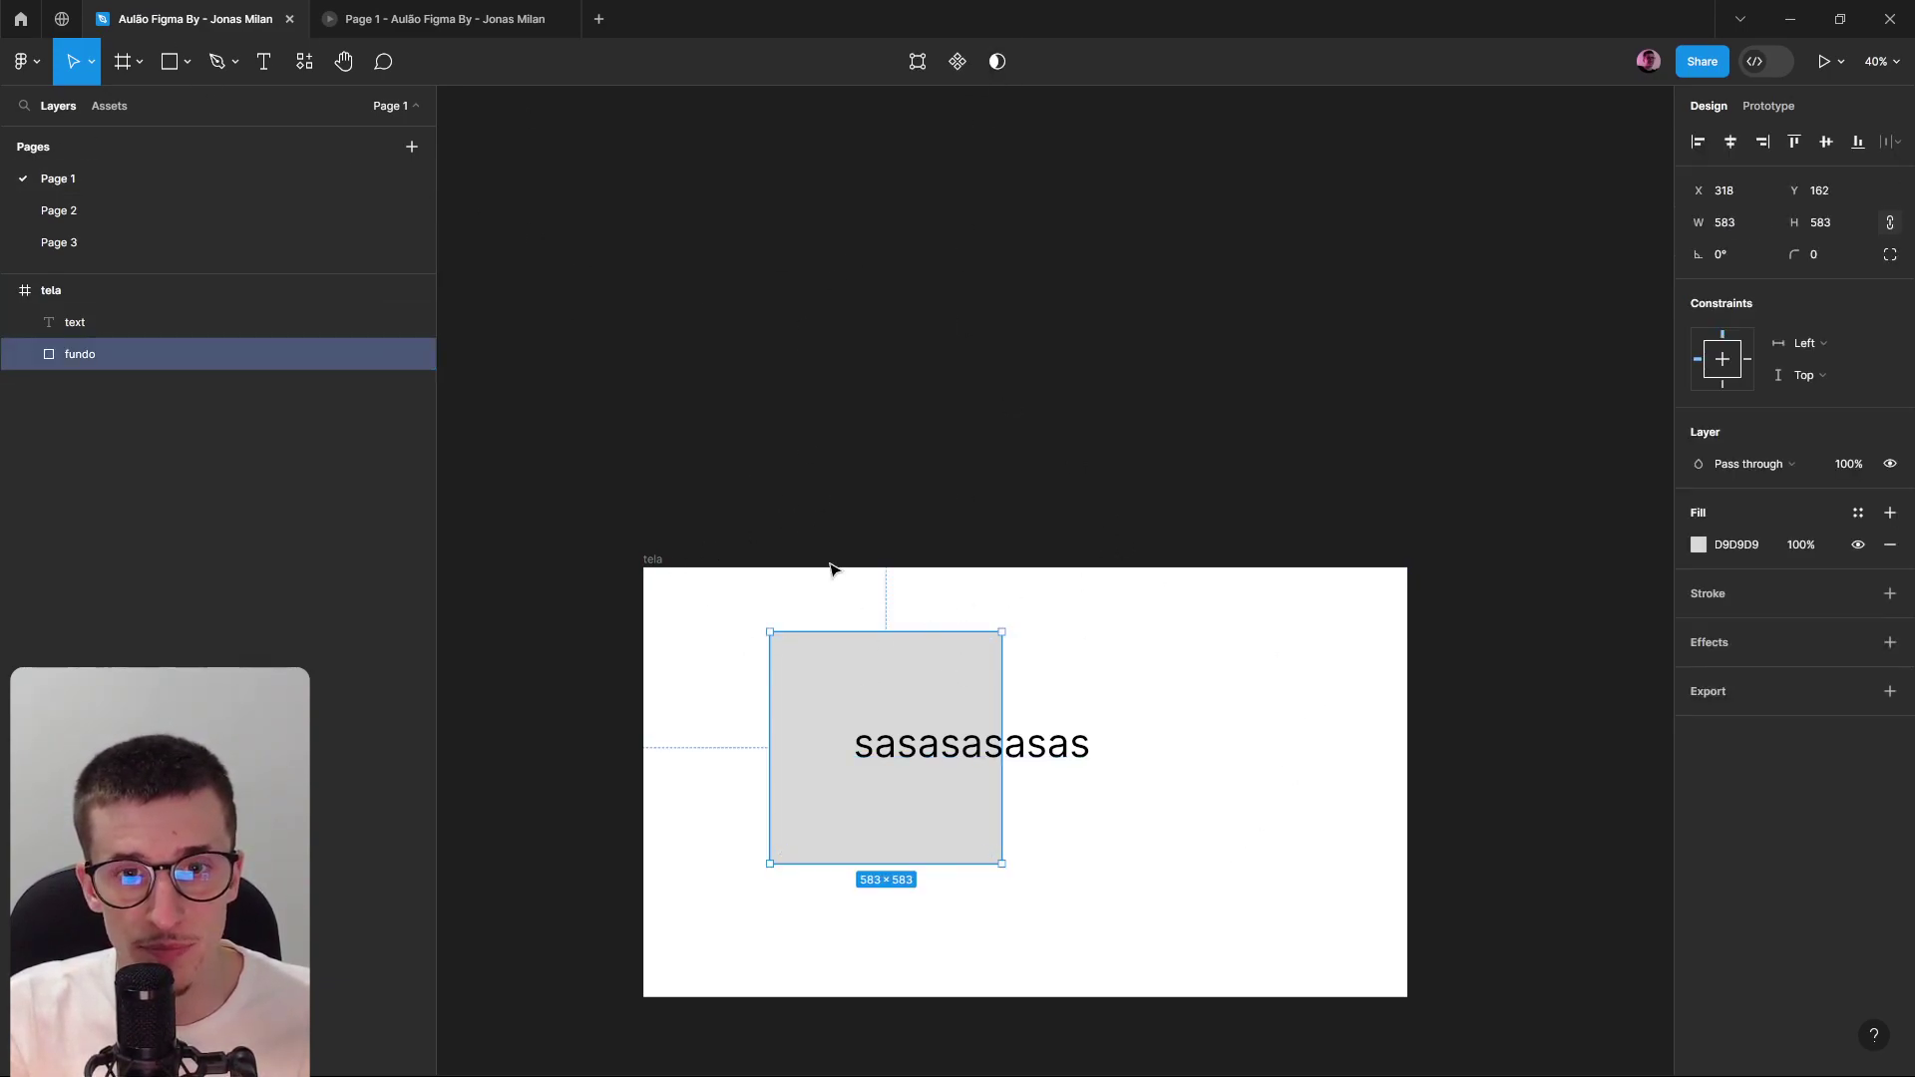
# Draw a frame about 273 × 145 inside the tela frame, above and to the right of the text.
pyautogui.click(657, 415)
pyautogui.click(117, 79)
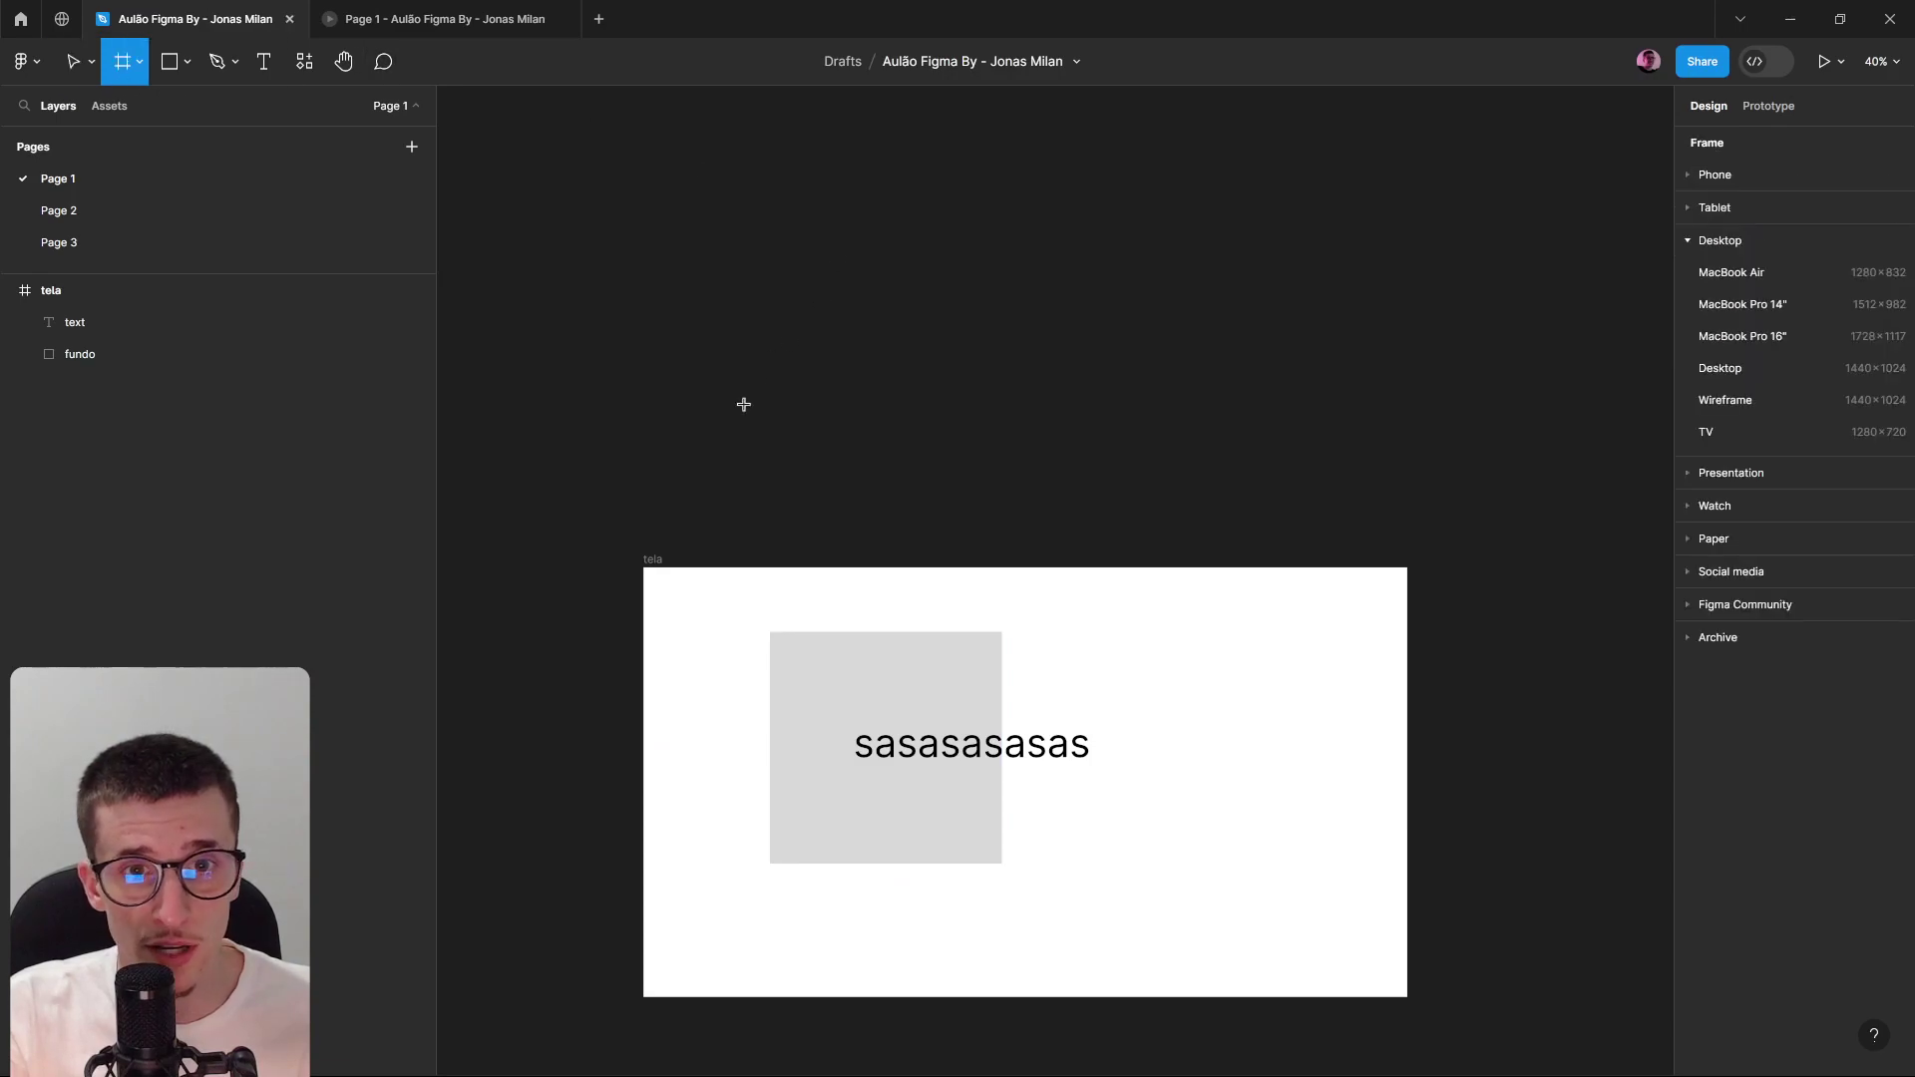
pyautogui.moveTo(1085, 610); pyautogui.dragTo(1195, 667)
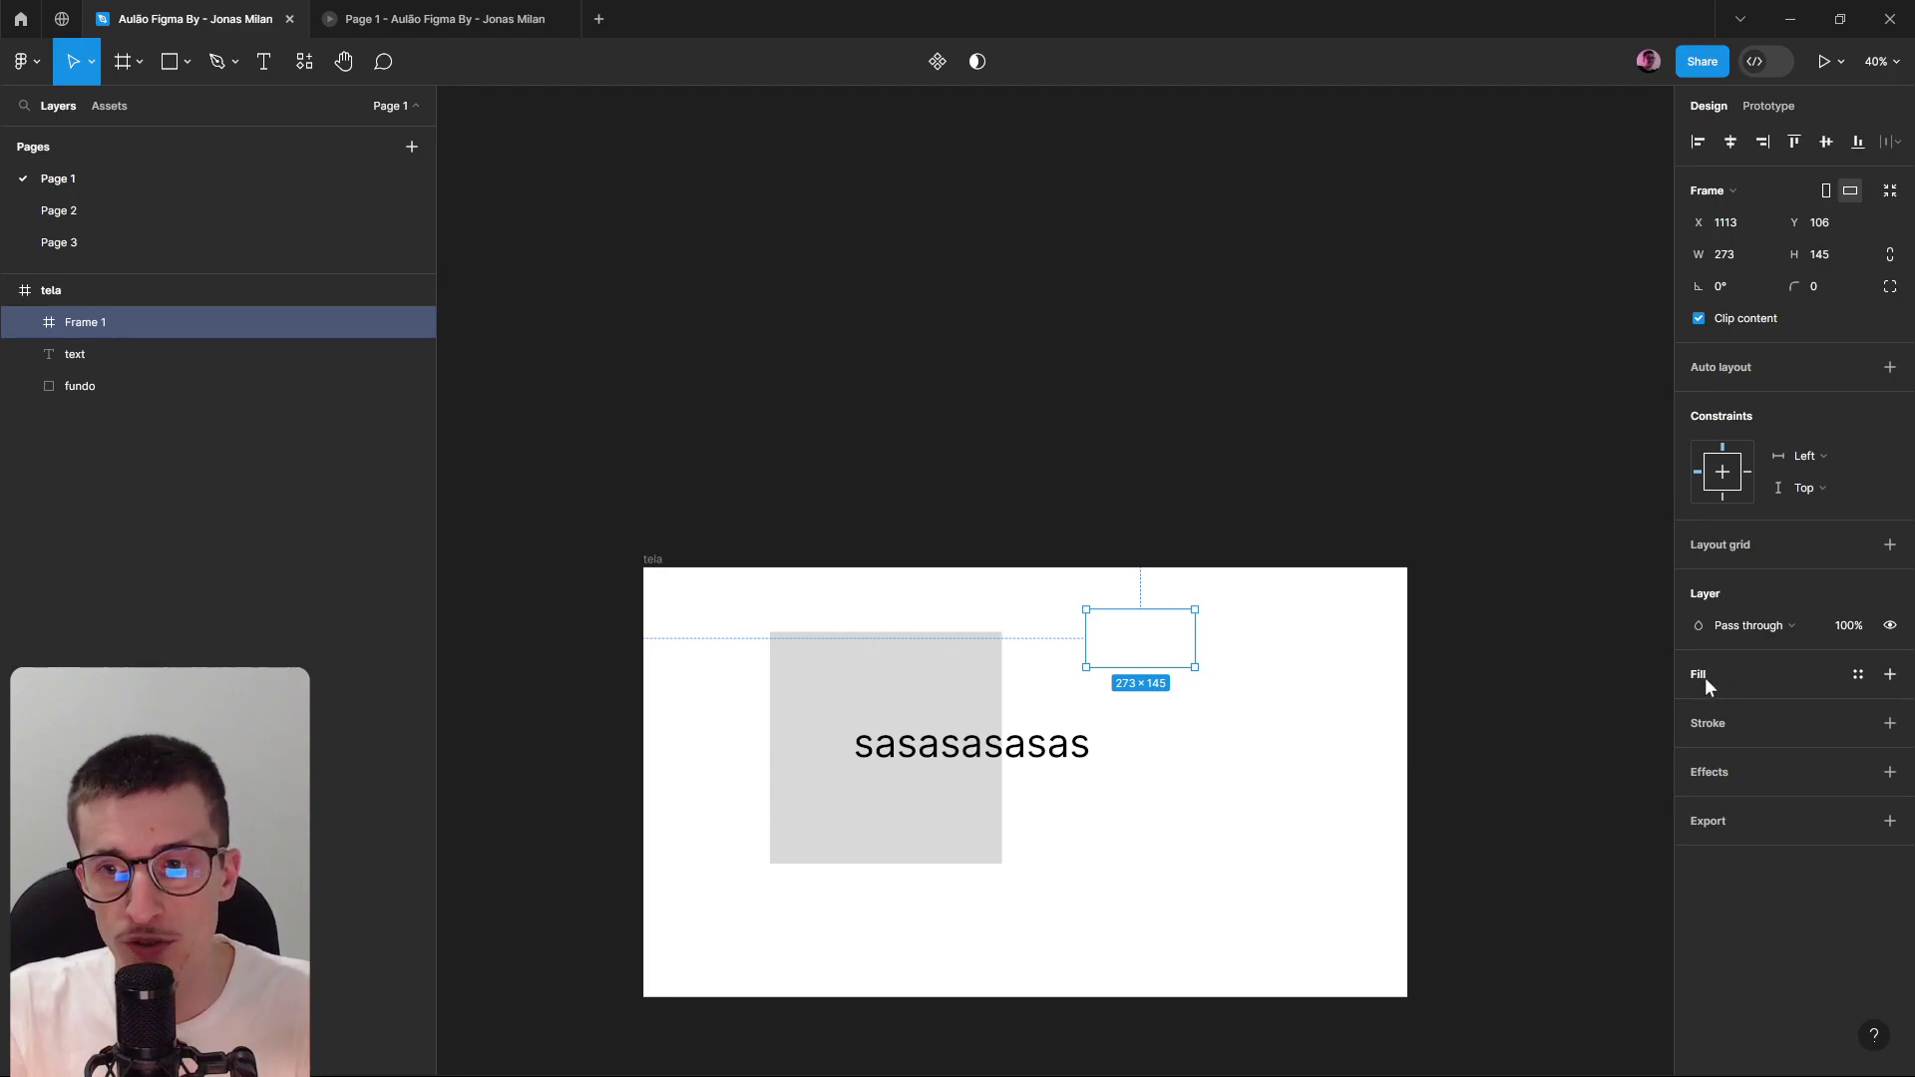
# Add a fill to the new small frame and set its colour to light purple, 9A8AF8.
pyautogui.click(1891, 674)
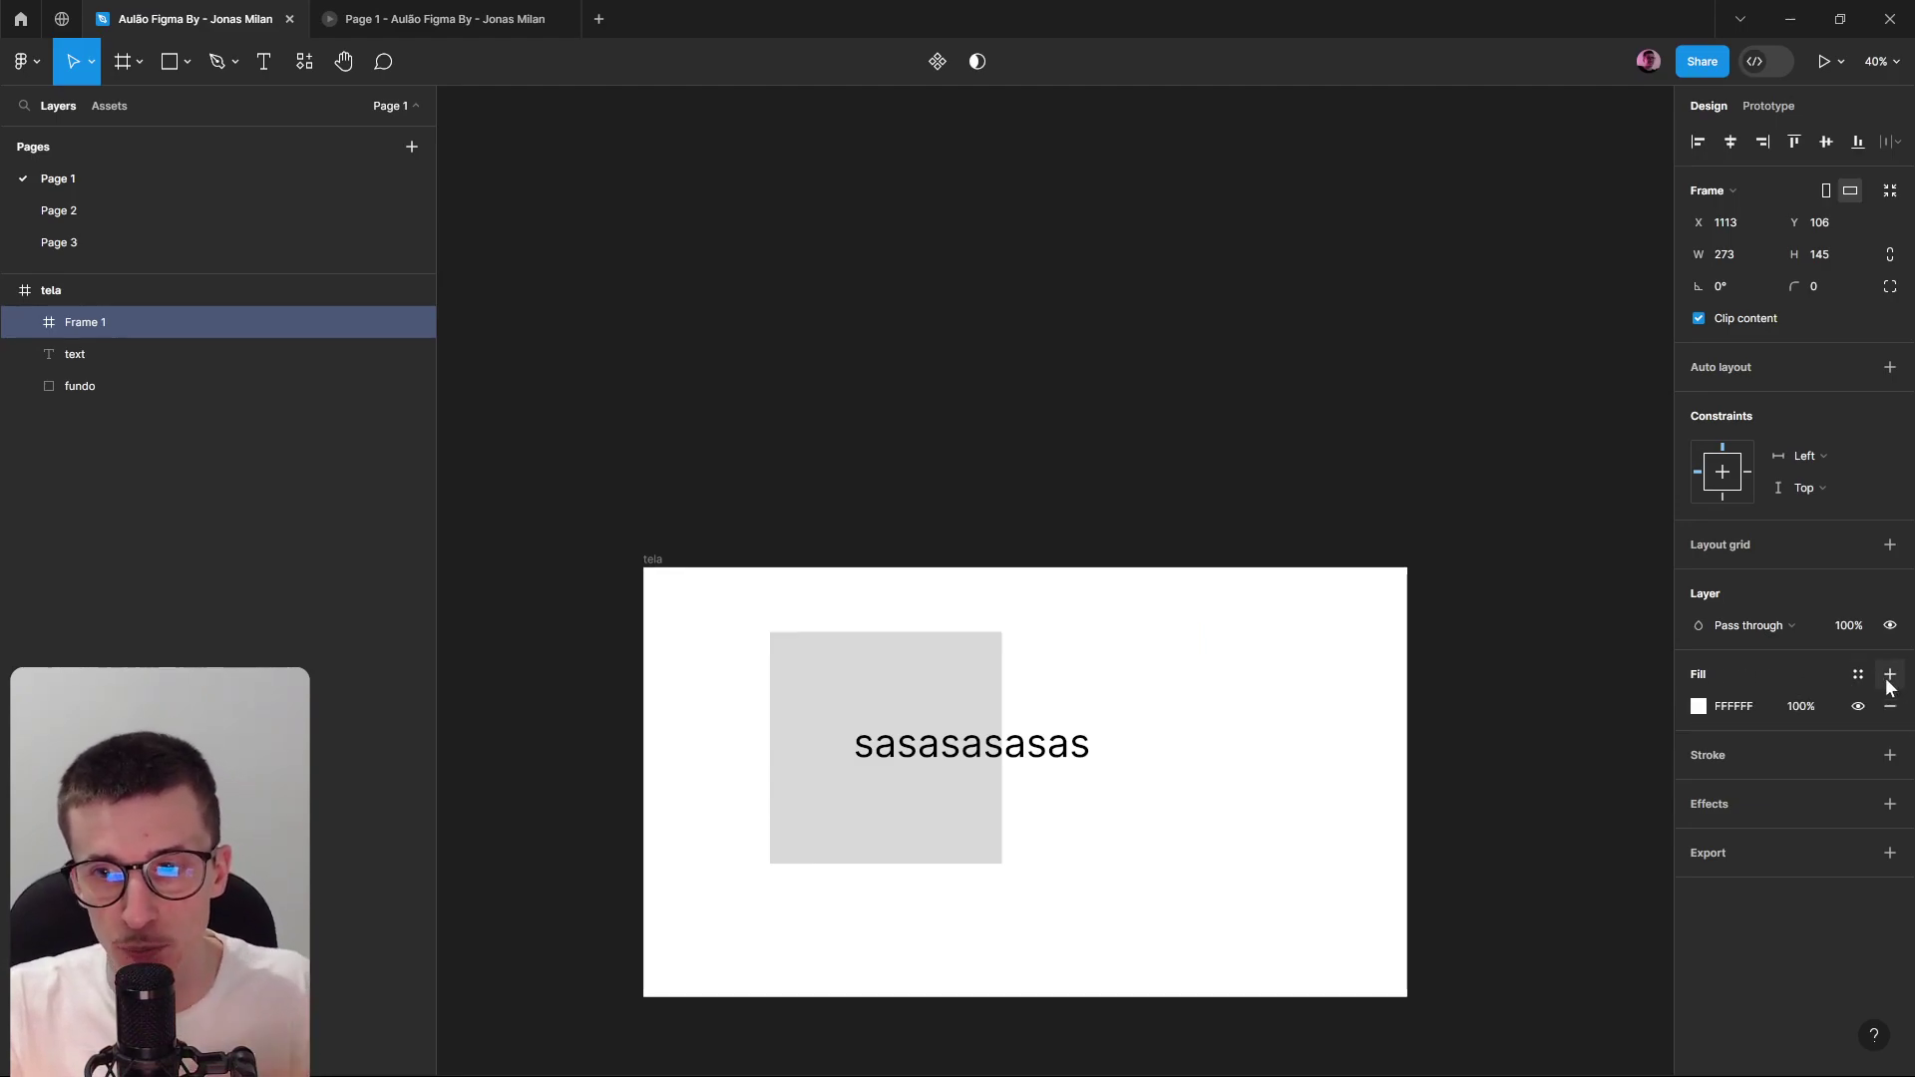
pyautogui.click(1698, 706)
pyautogui.moveTo(1492, 619); pyautogui.dragTo(1534, 623)
pyautogui.moveTo(1554, 834); pyautogui.dragTo(1604, 830)
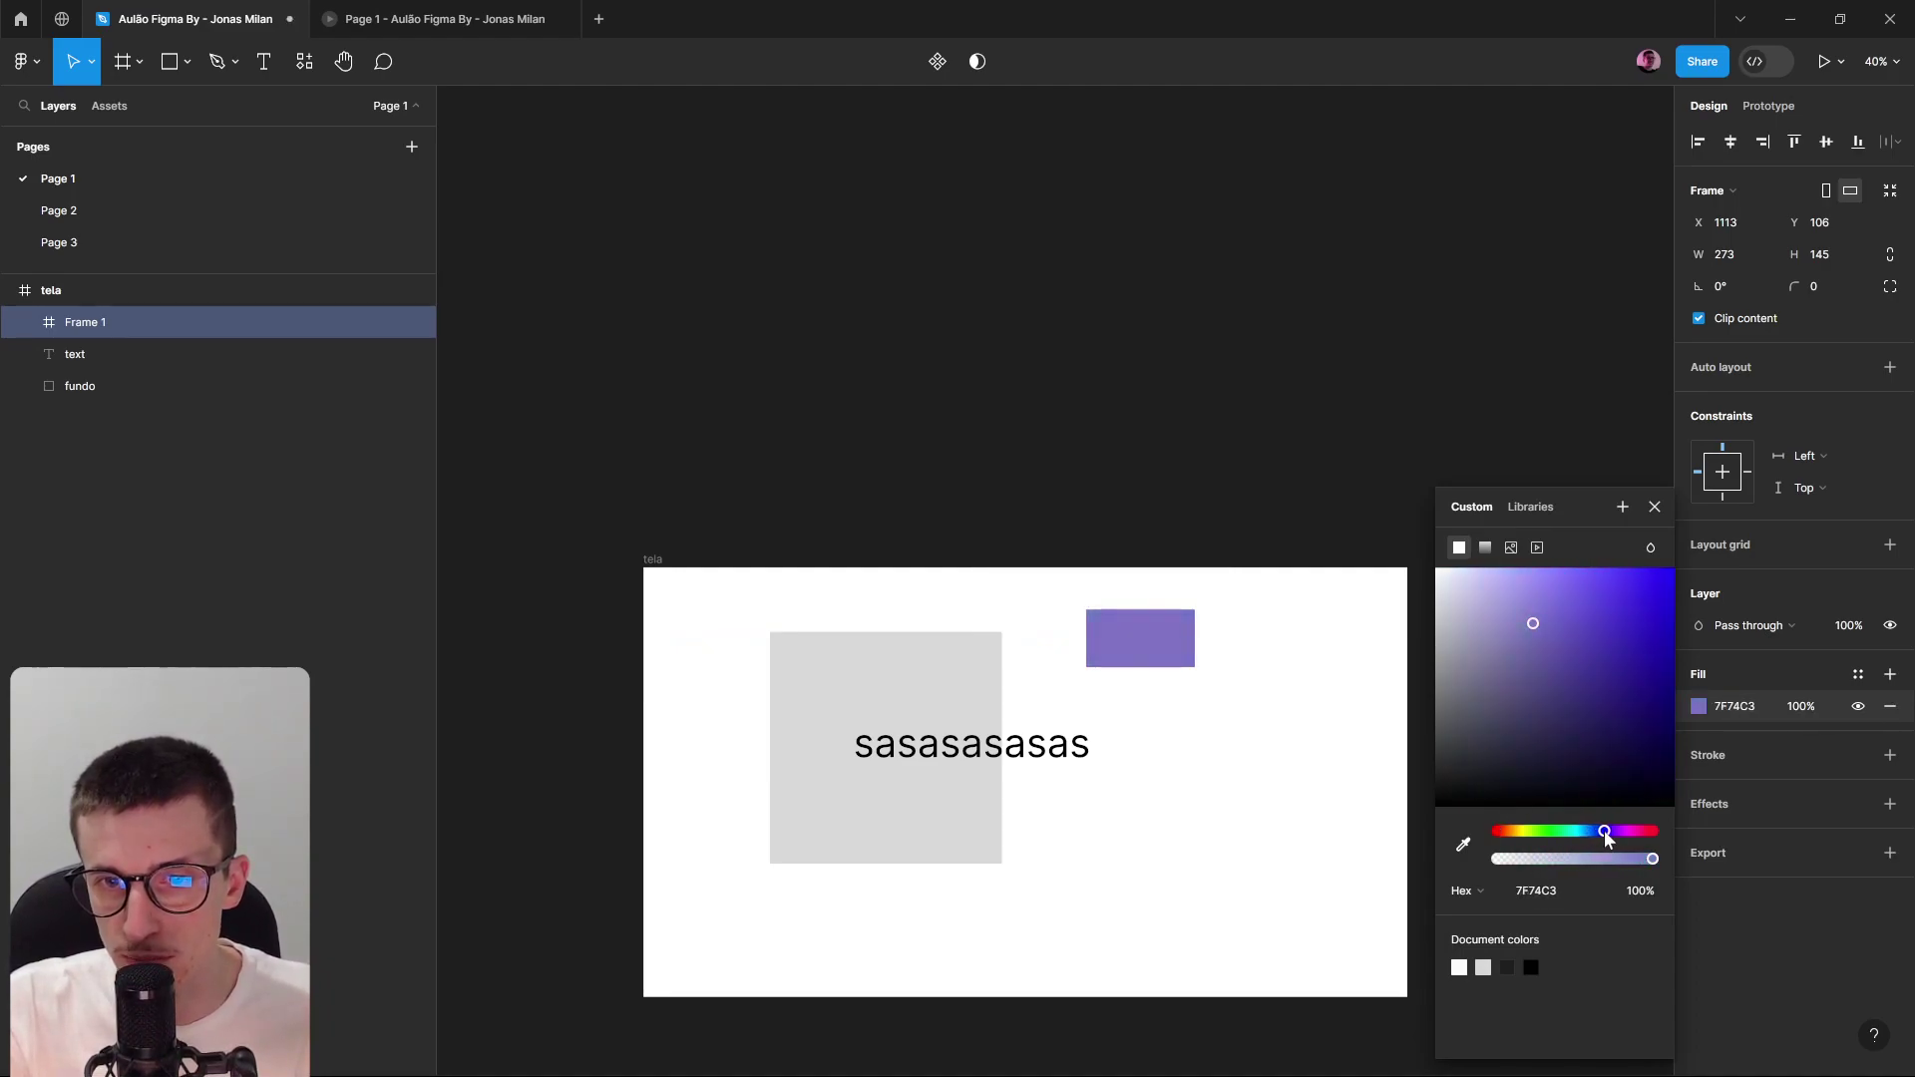
pyautogui.moveTo(1559, 644); pyautogui.dragTo(1542, 582)
pyautogui.click(1274, 697)
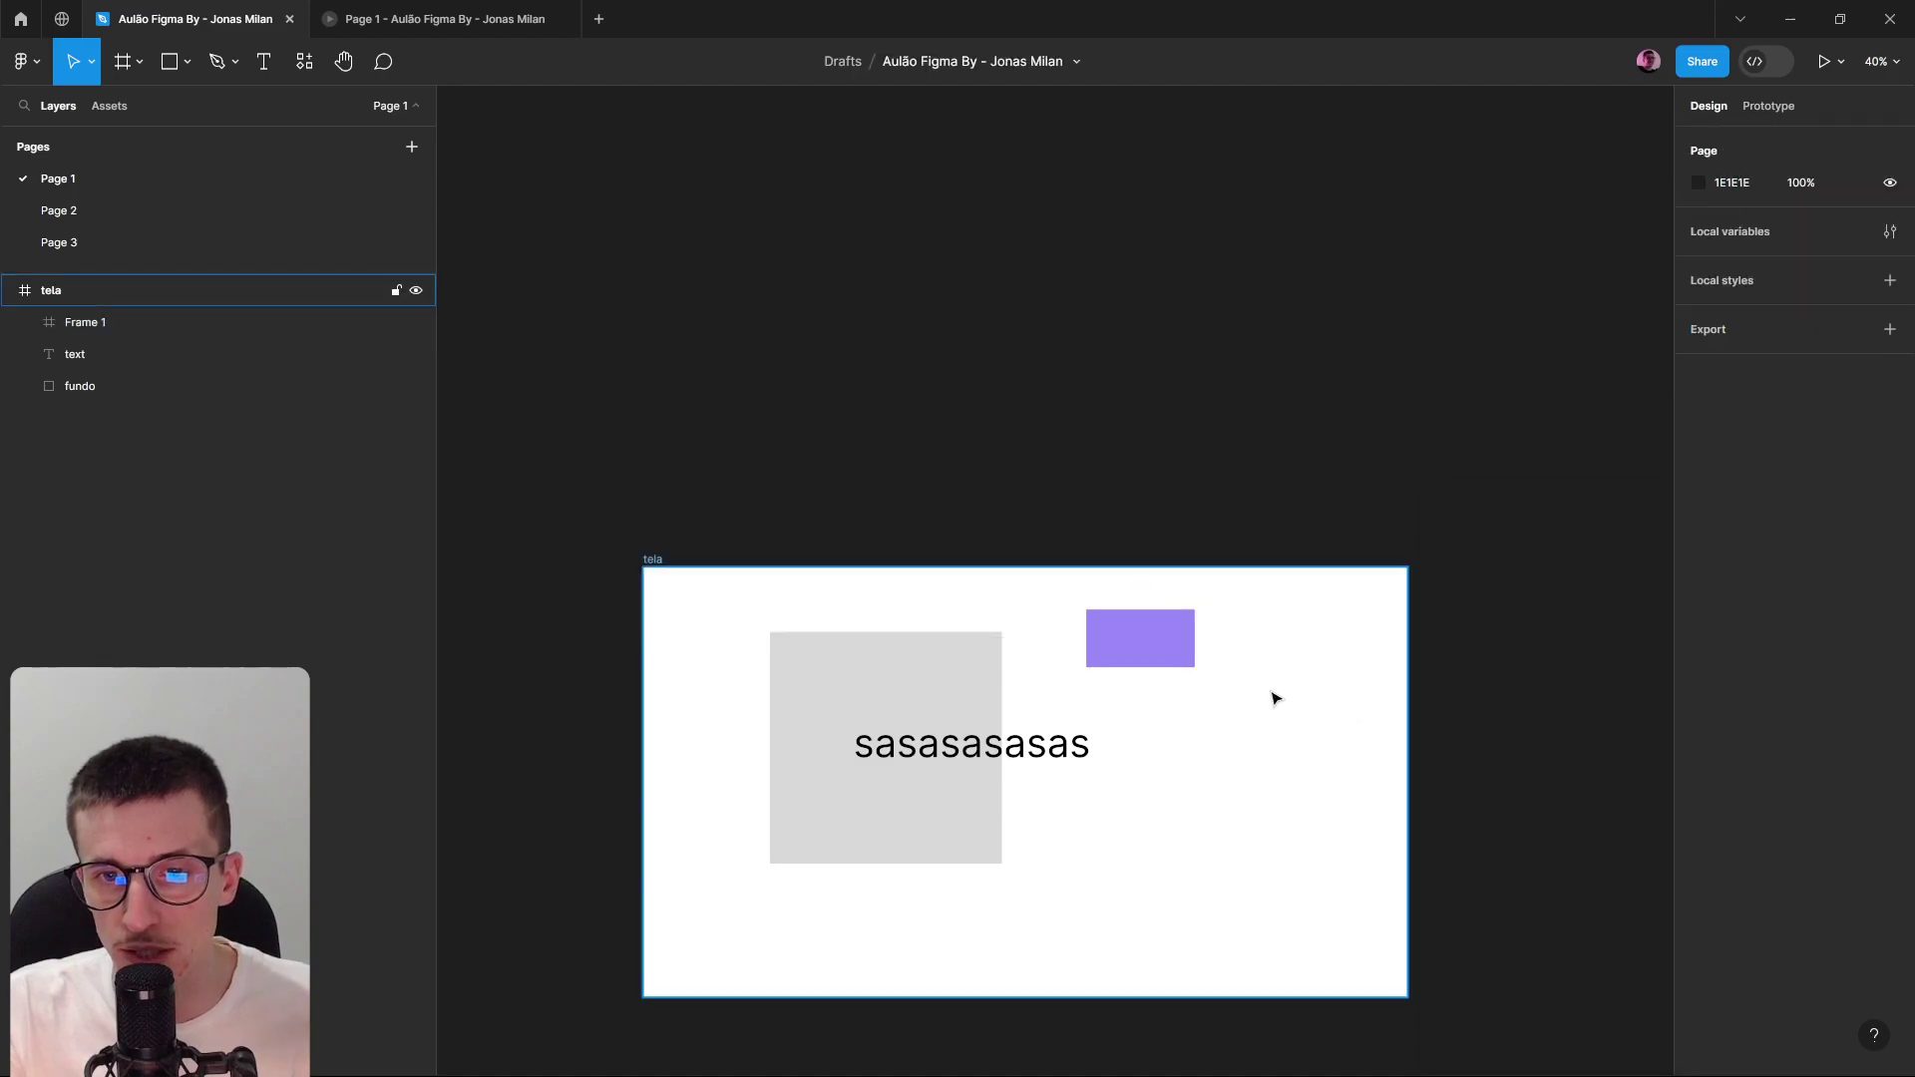
# Add a black 000000 stroke to the purple frame and set its weight to 13.
pyautogui.scroll(3, 1269, 693)
pyautogui.click(1031, 586)
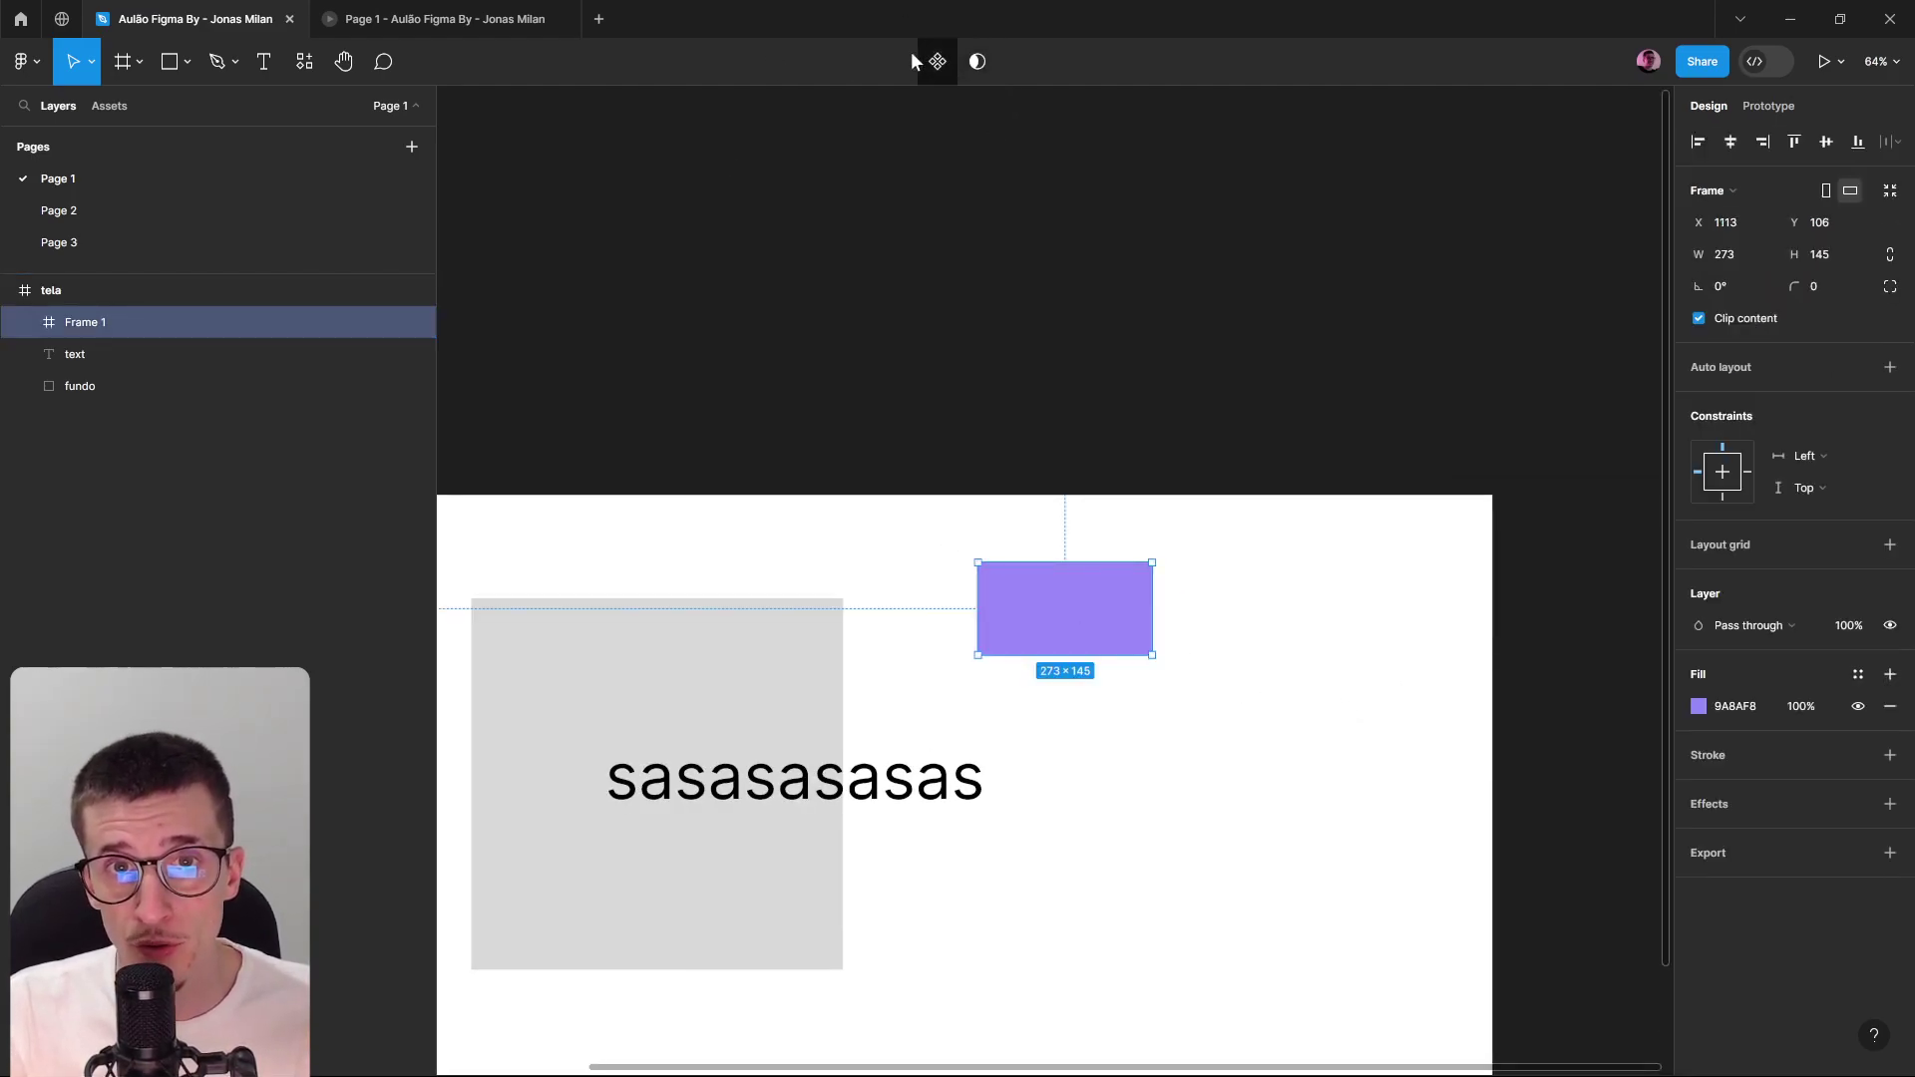
pyautogui.click(1889, 756)
pyautogui.click(1697, 788)
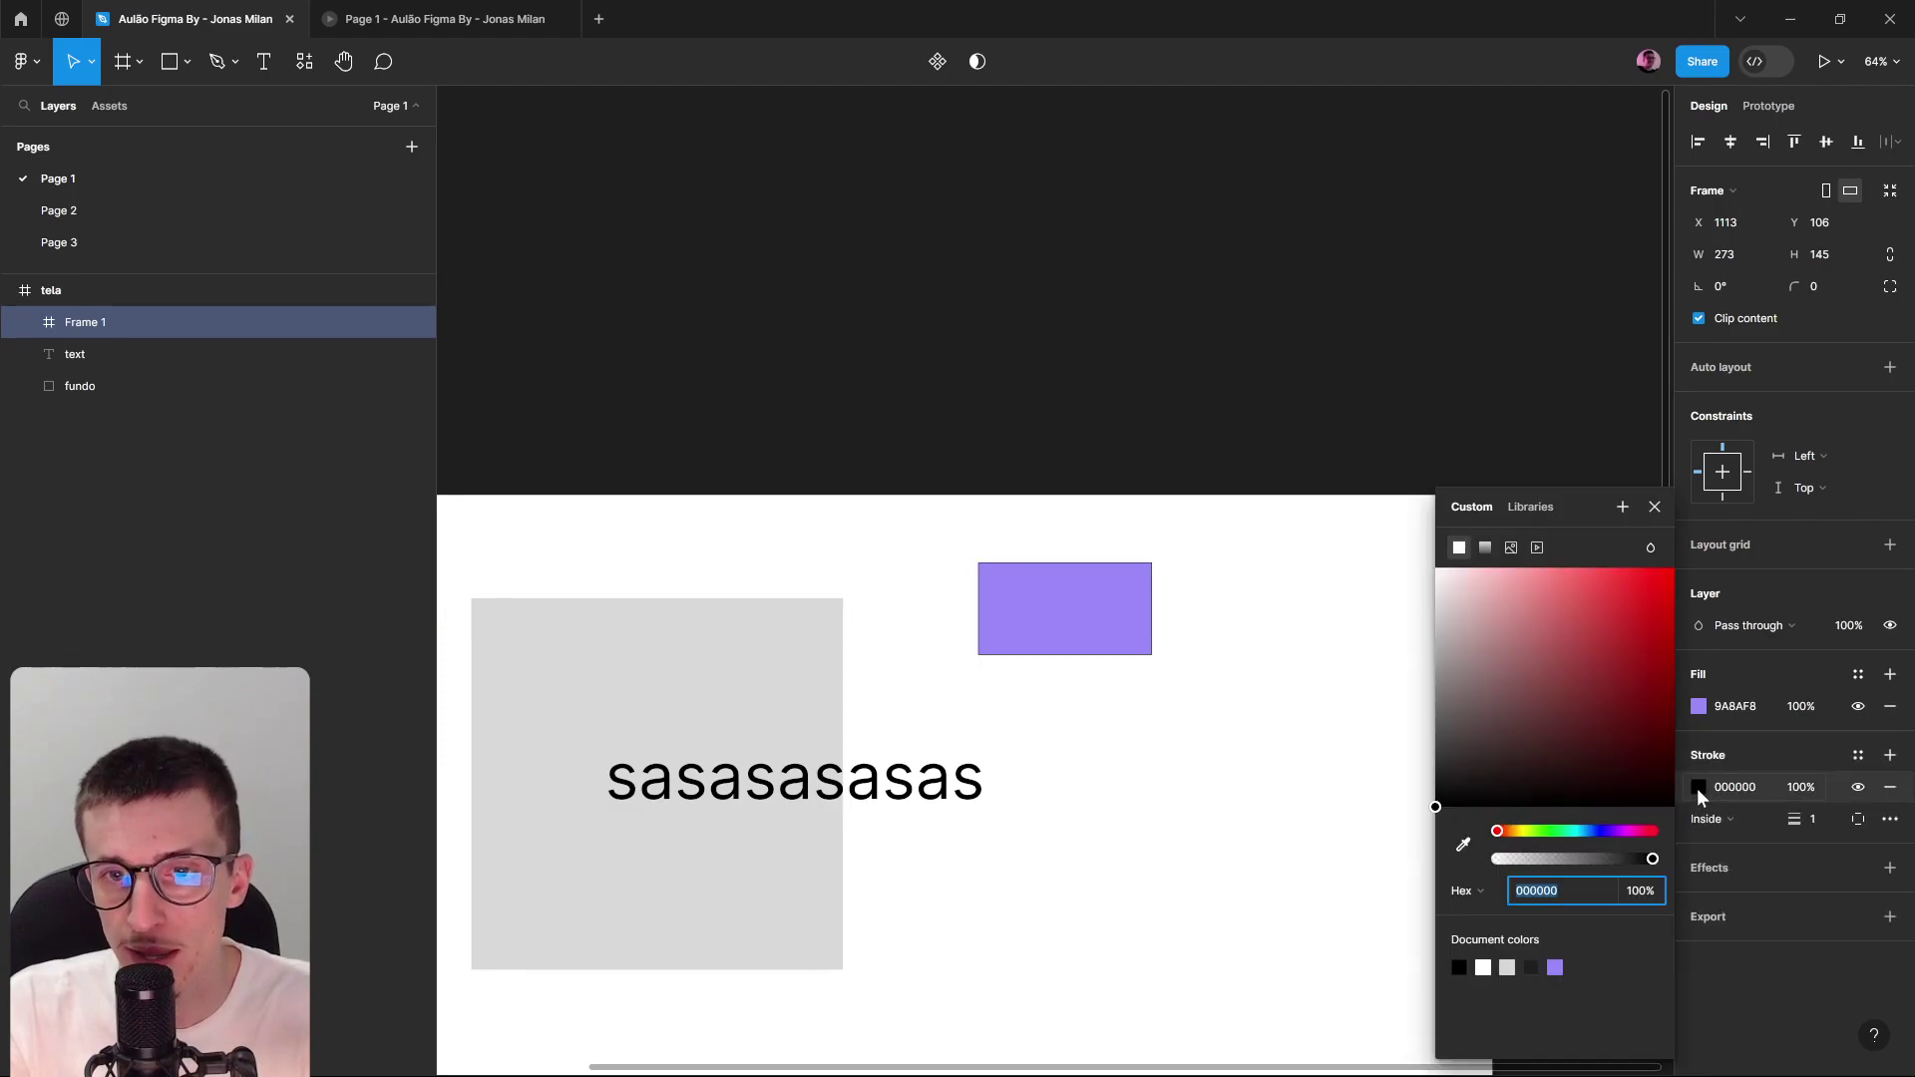
pyautogui.moveTo(1799, 820); pyautogui.dragTo(1813, 820)
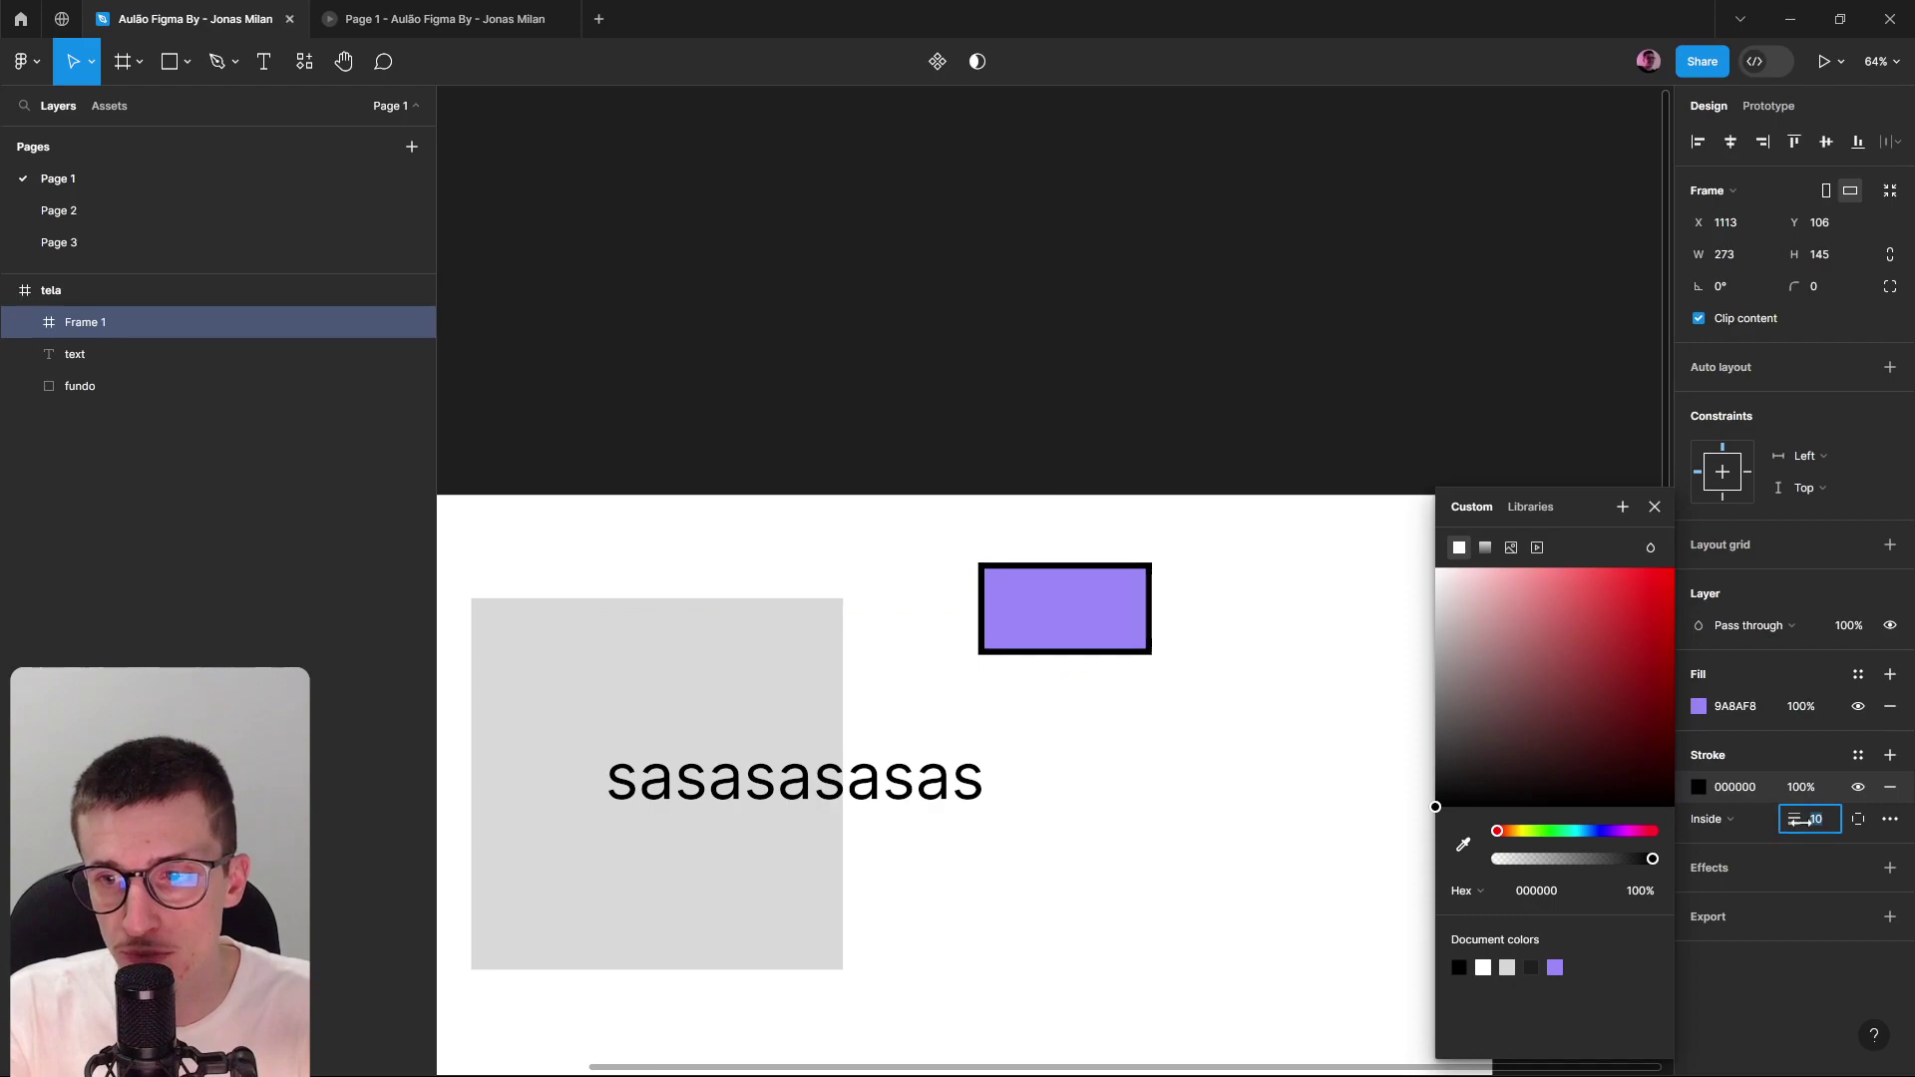
# Switch the purple frame's stroke position to Outside and back to Inside to compare the two placements.
pyautogui.click(1710, 819)
pyautogui.click(1714, 840)
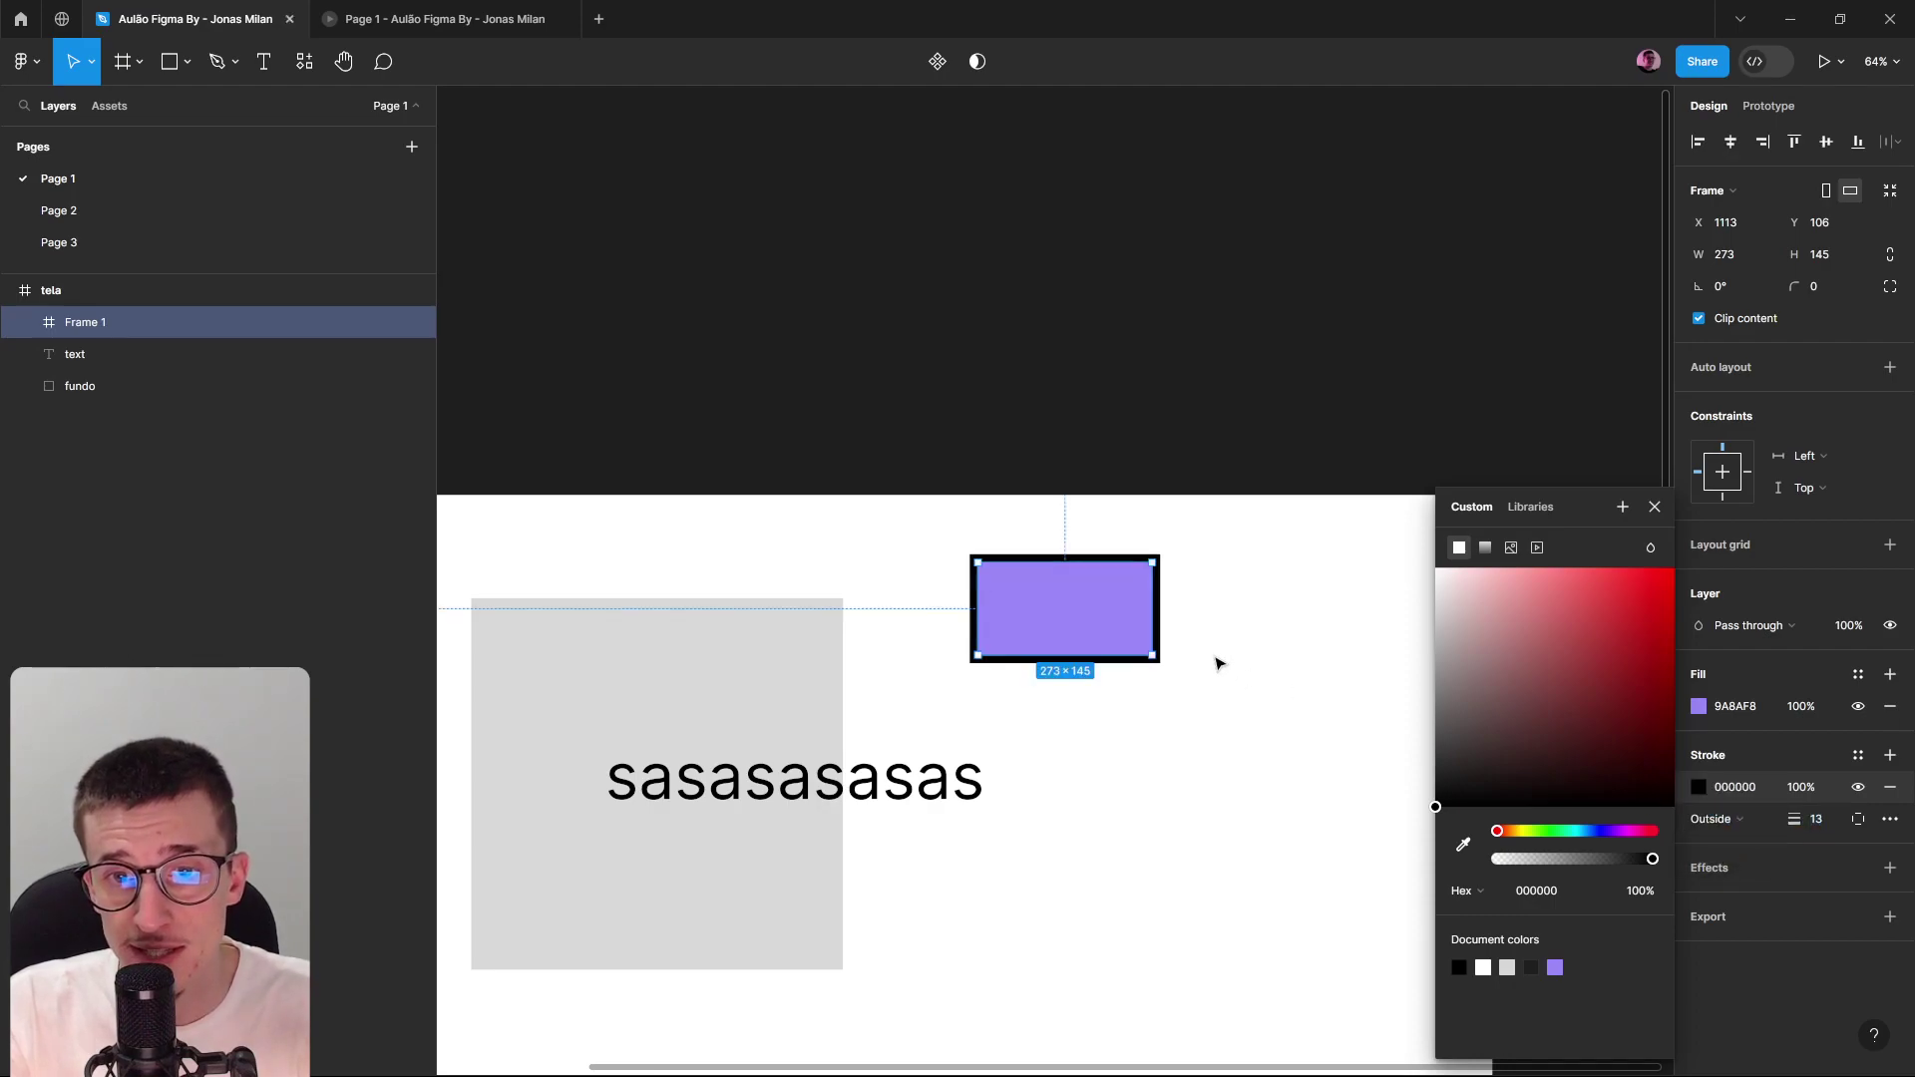
pyautogui.click(1714, 822)
pyautogui.click(1712, 775)
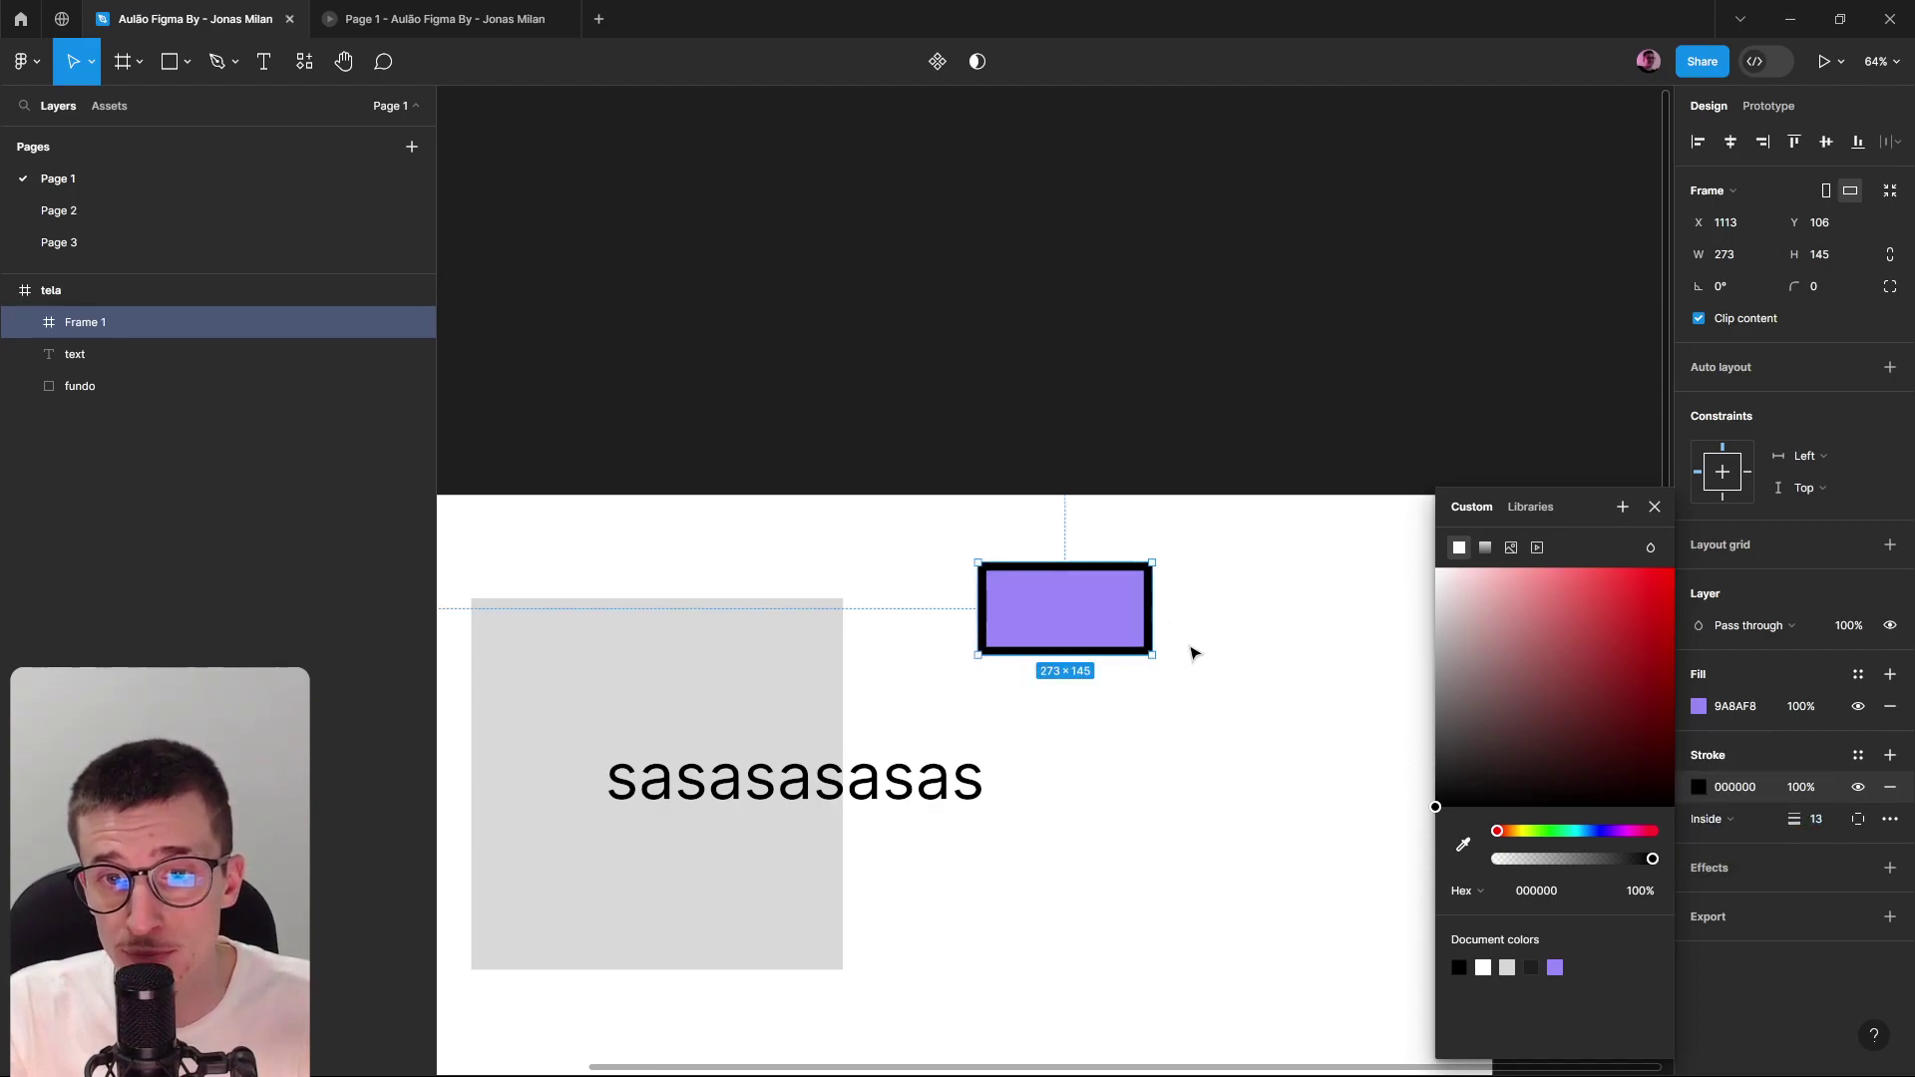
pyautogui.scroll(10, 1118, 621)
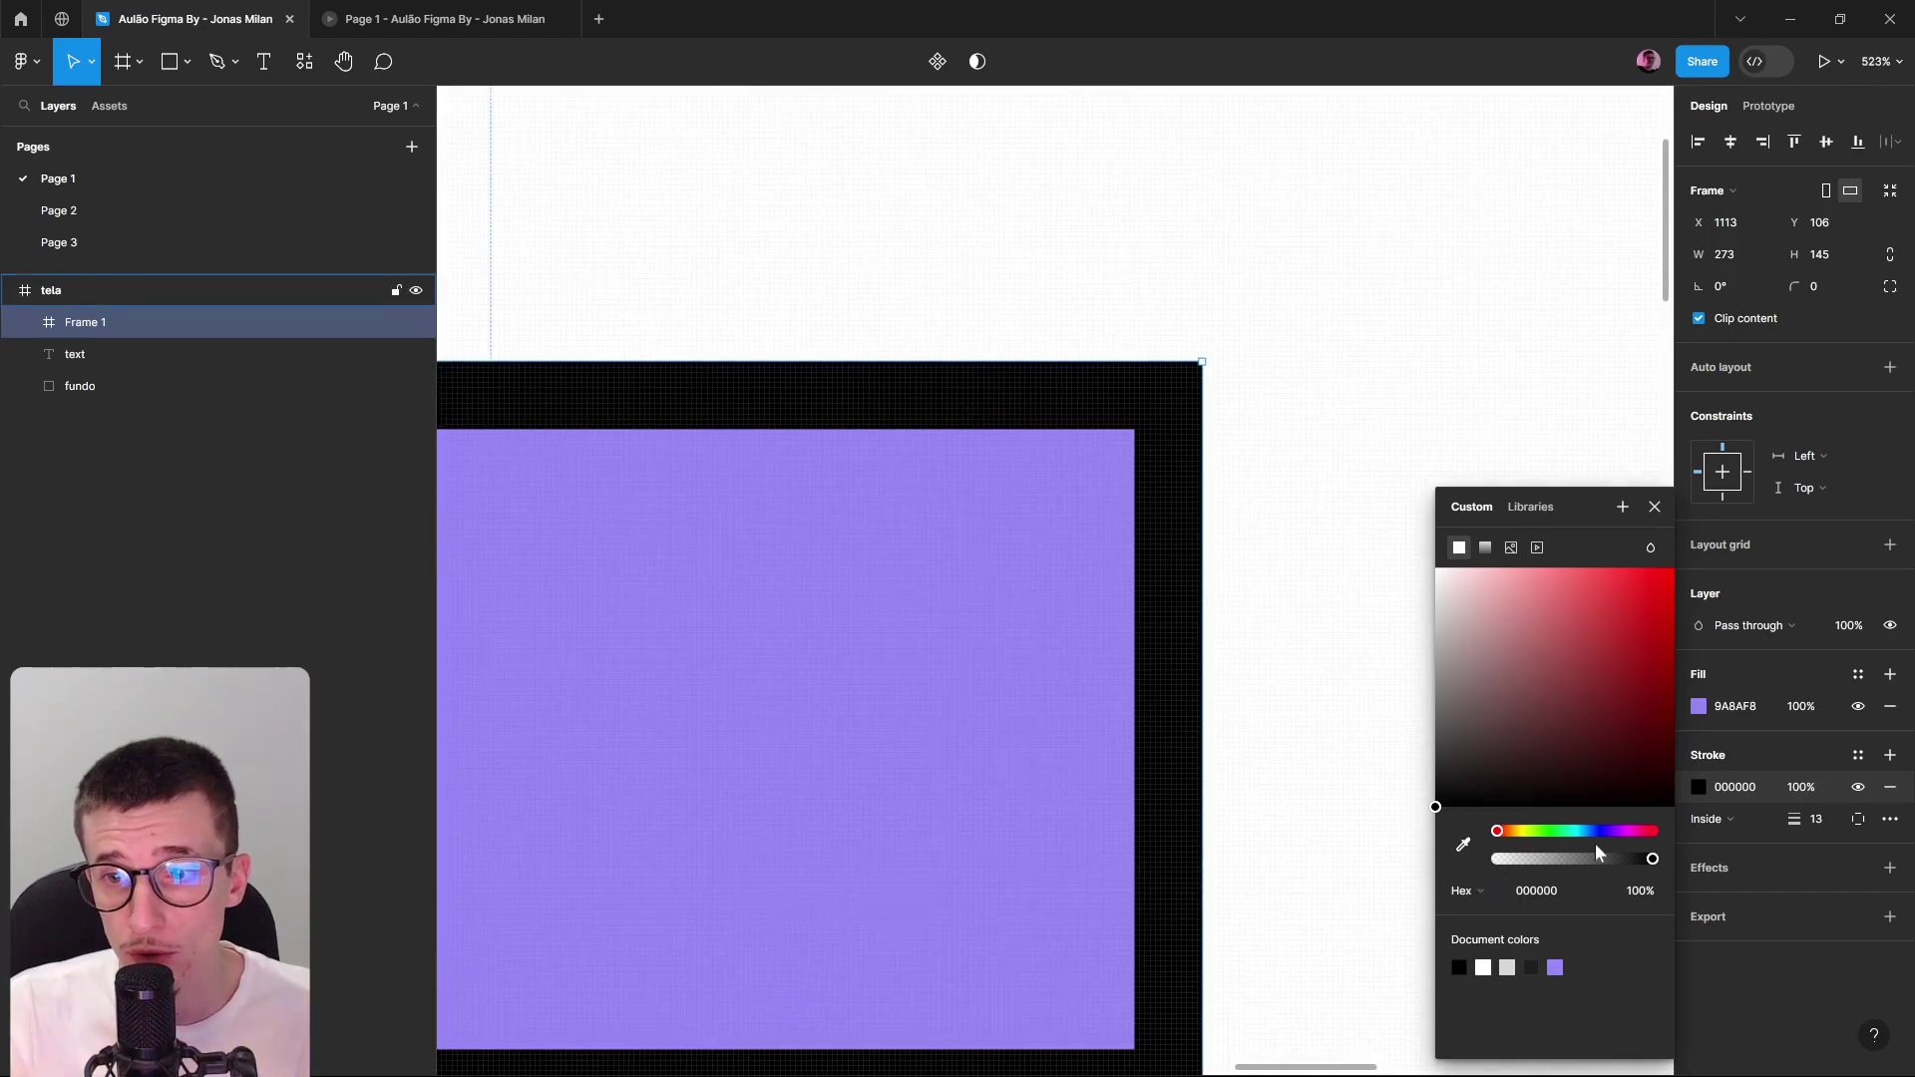
pyautogui.scroll(-2, 1095, 673)
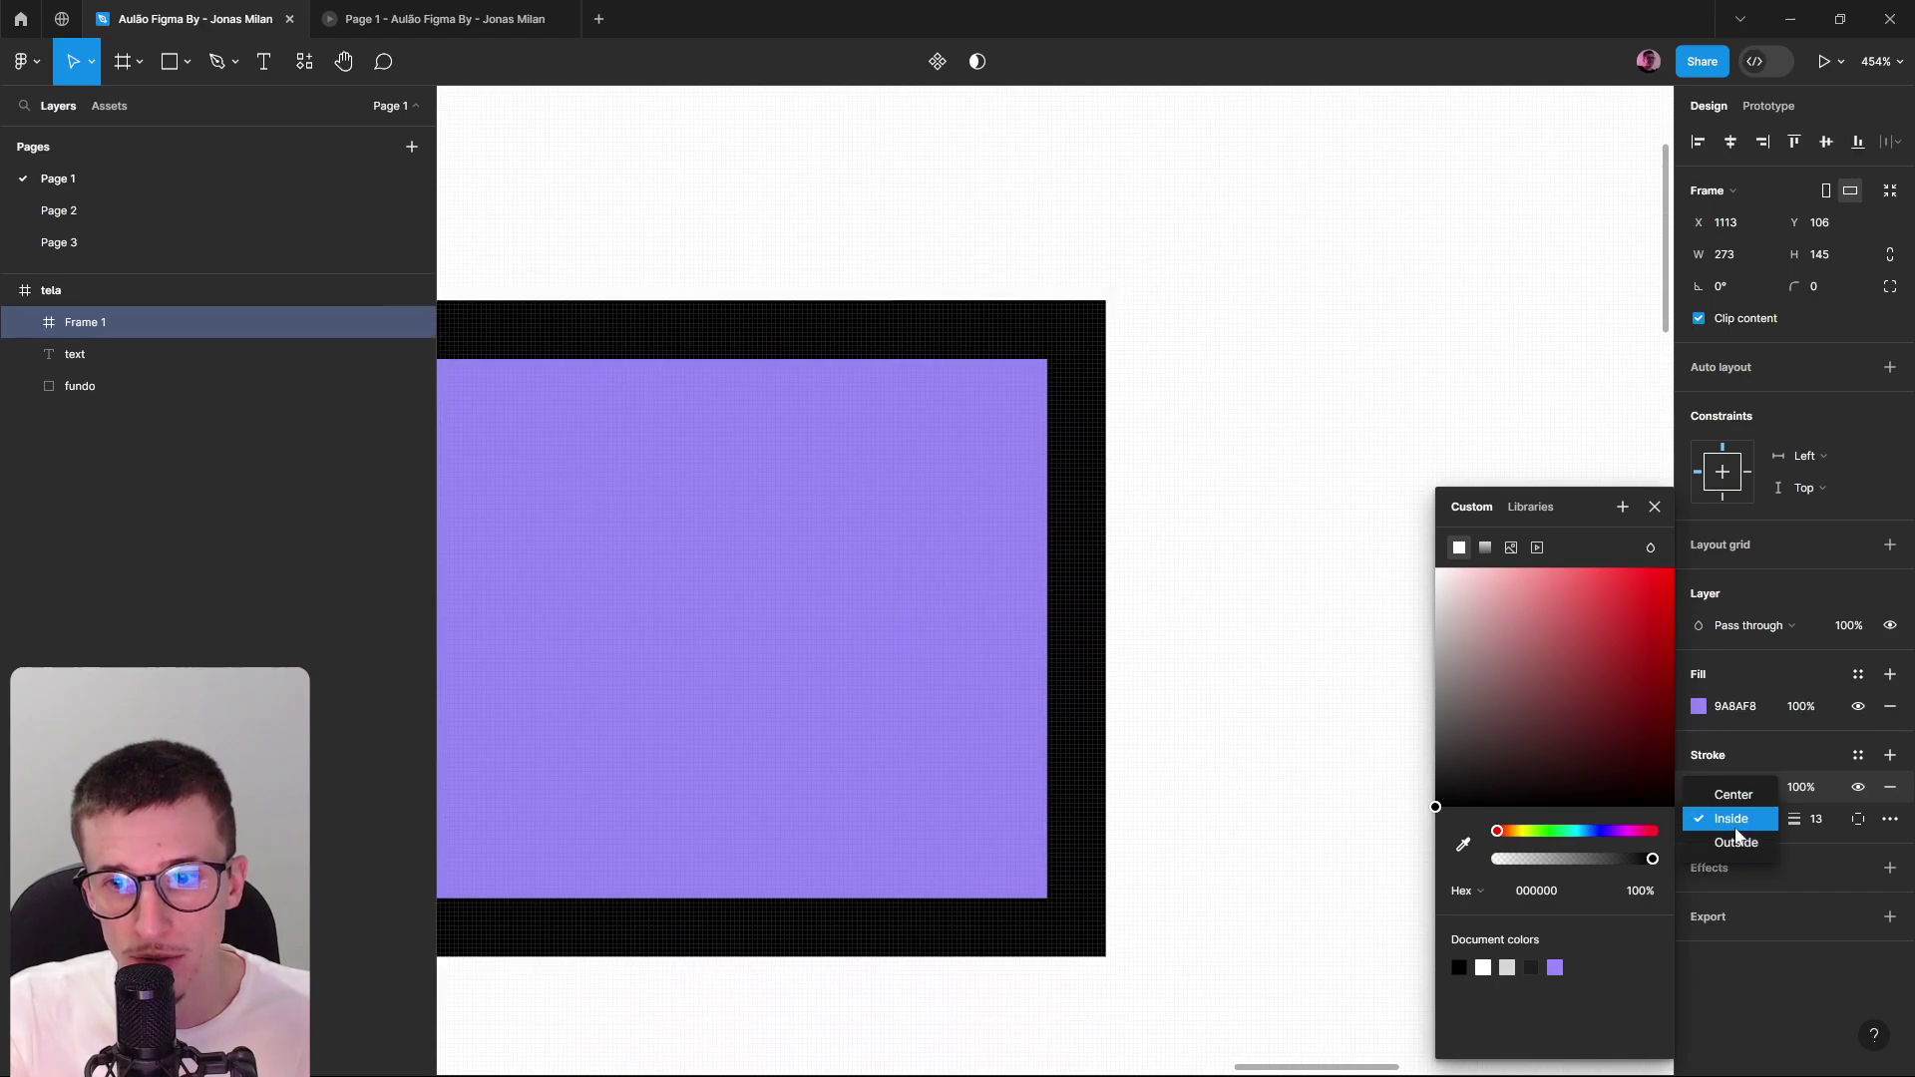
pyautogui.click(1732, 819)
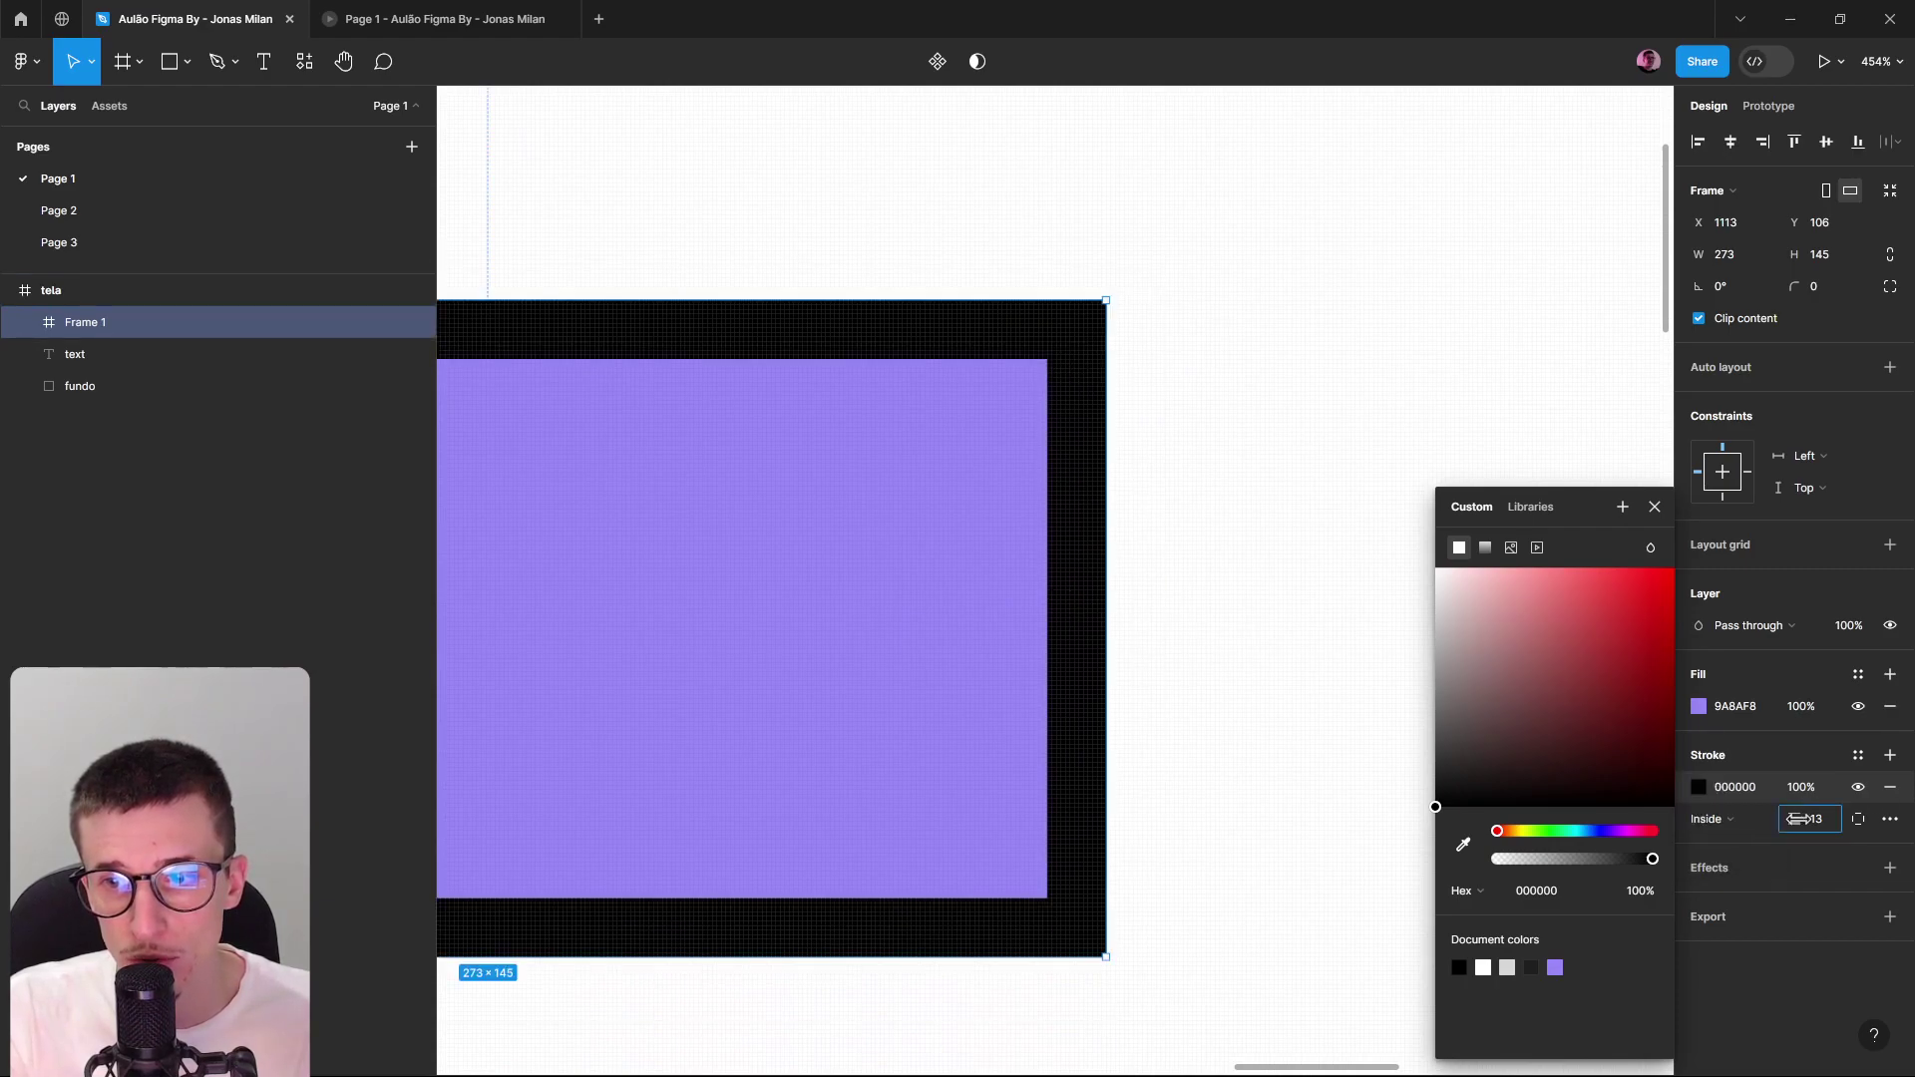
# Limit the purple frame's stroke to its top side only.
pyautogui.scroll(-3, 1141, 923)
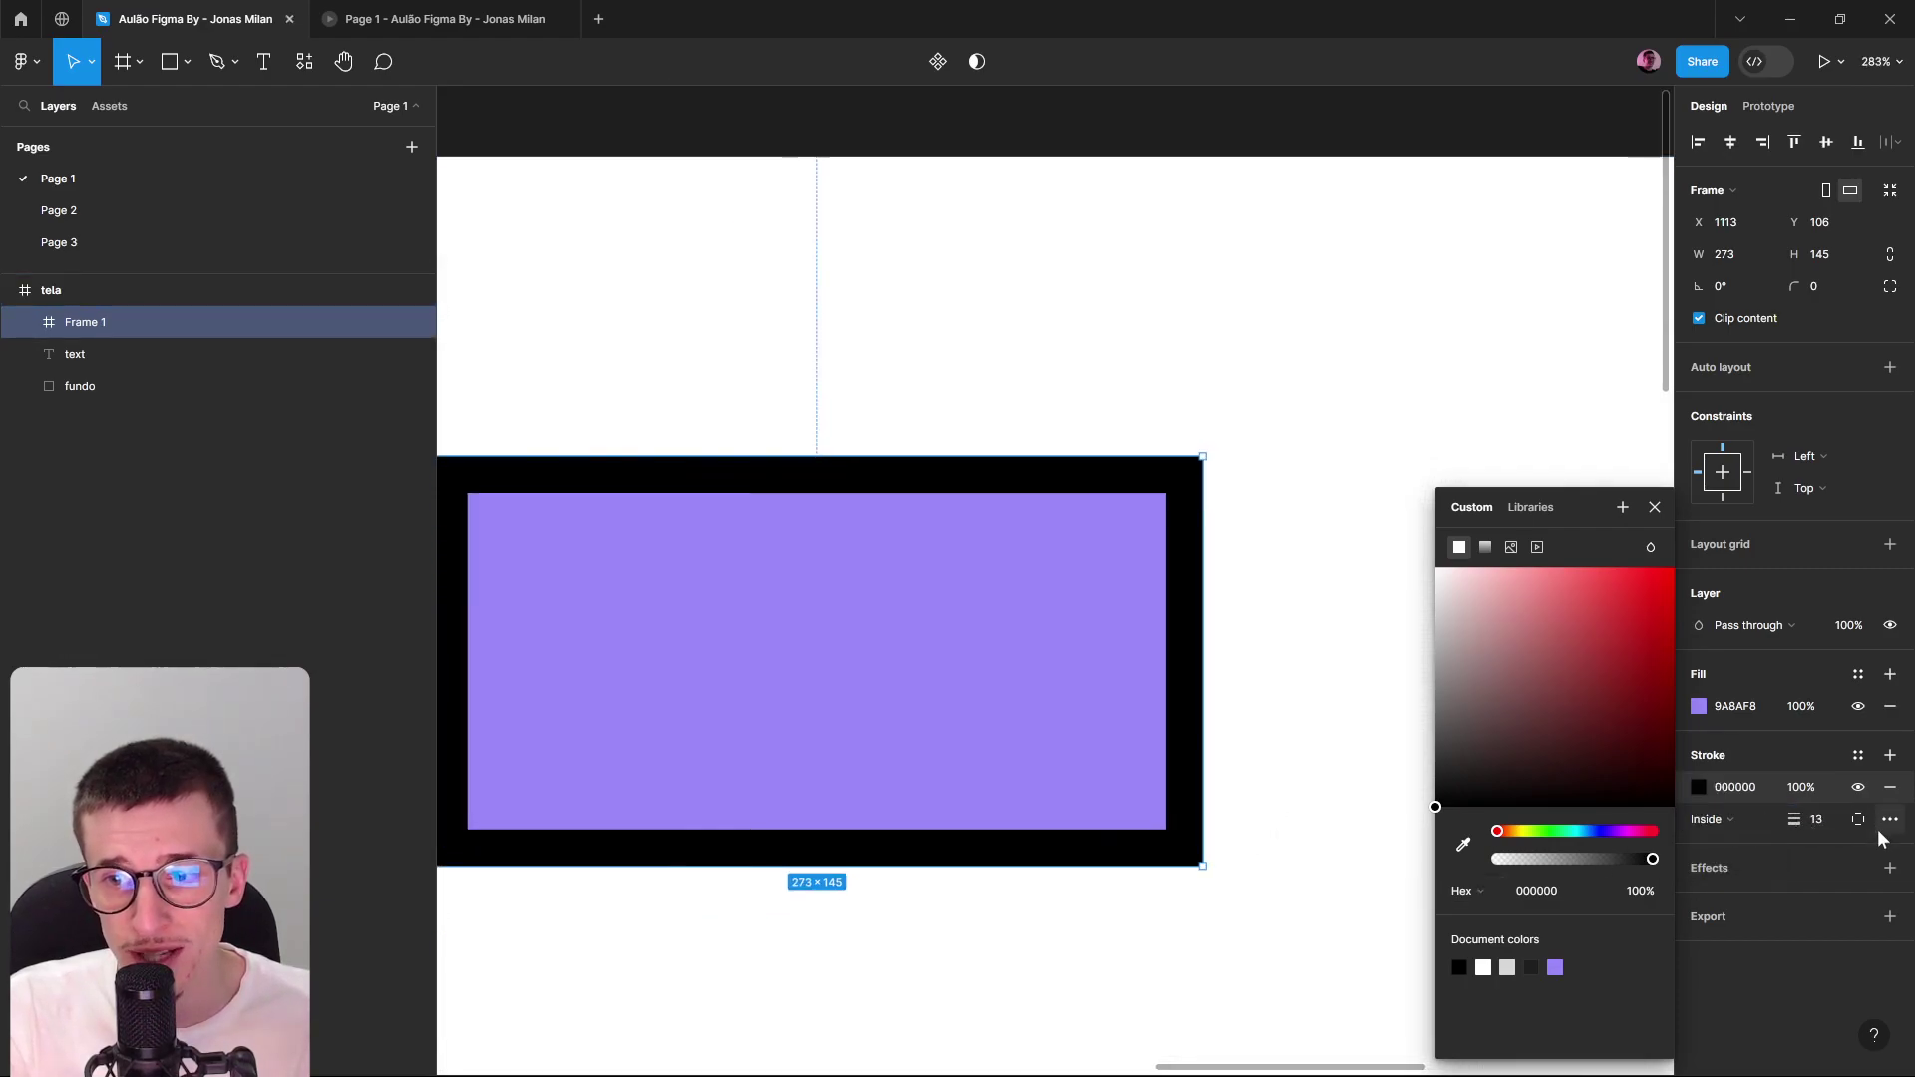
pyautogui.click(1857, 819)
pyautogui.click(1843, 885)
pyautogui.scroll(-3, 1346, 743)
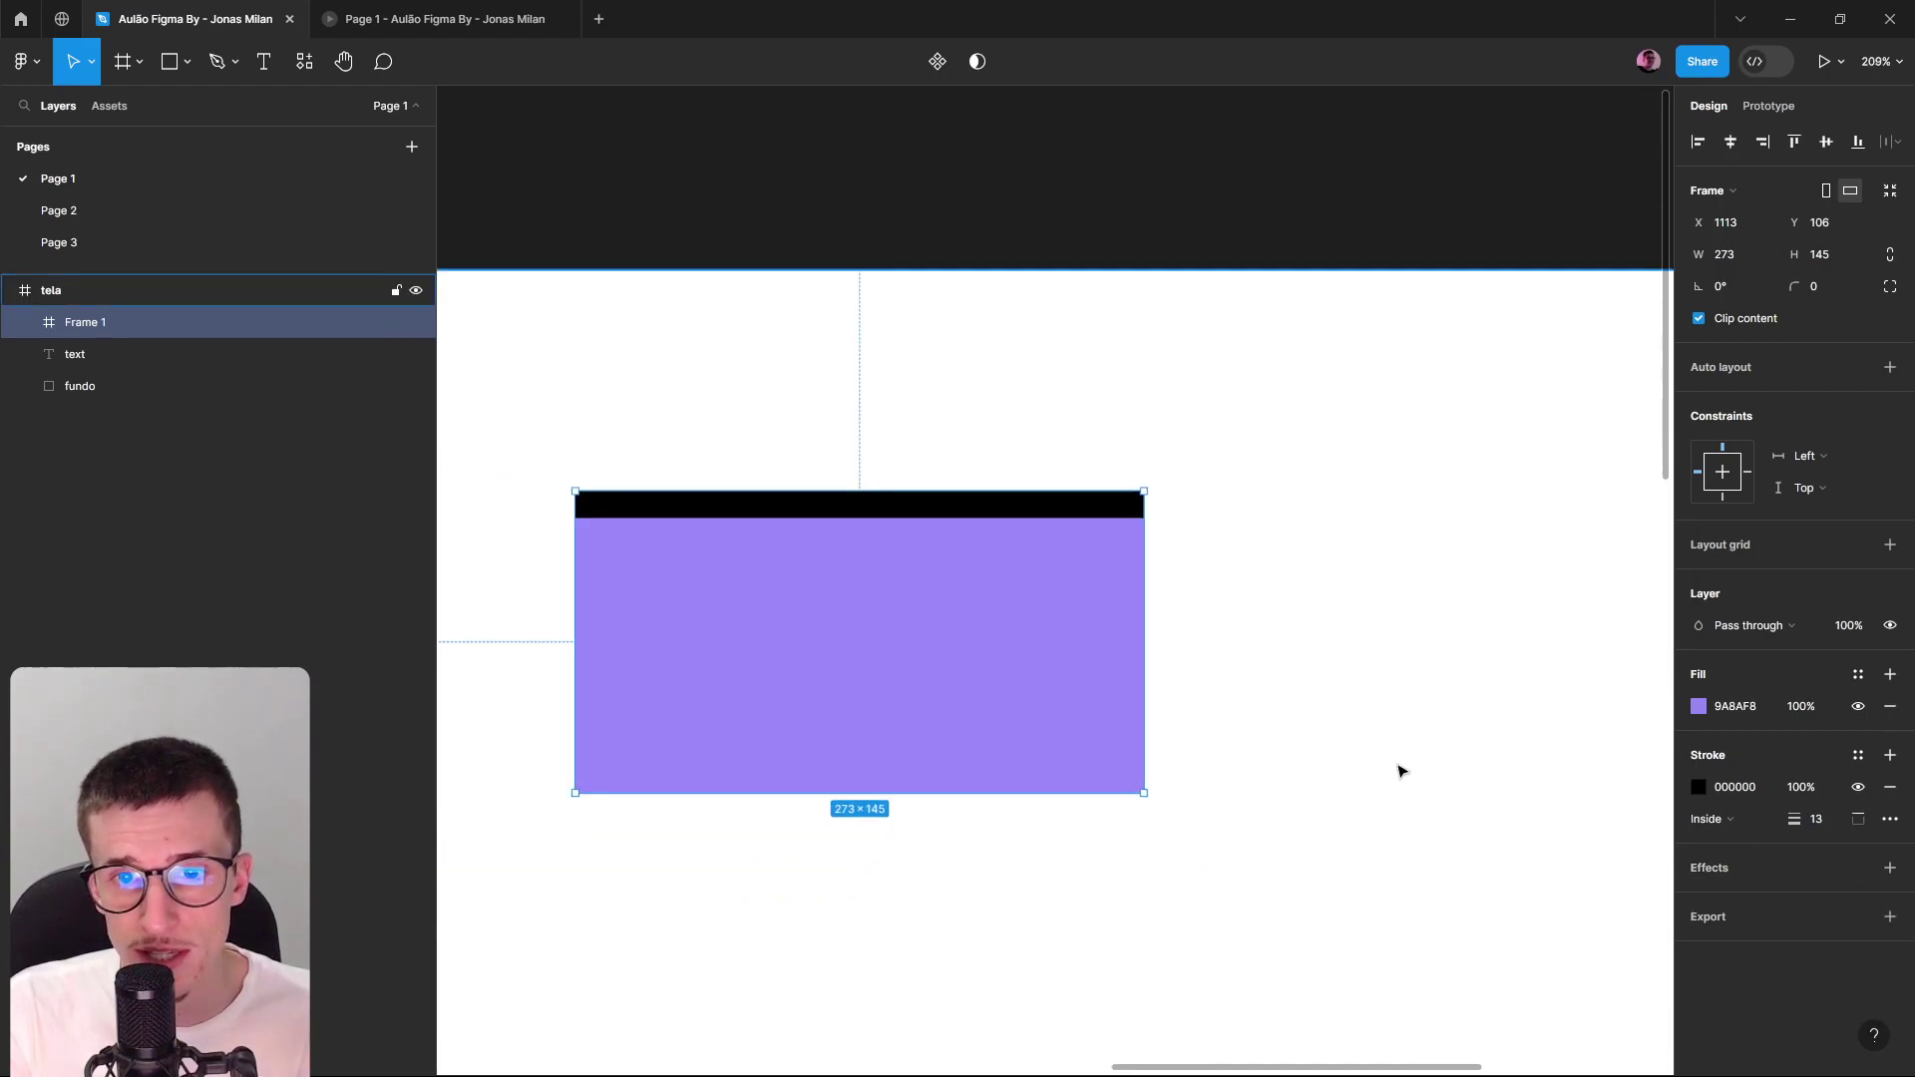
# Hide and show the purple frame's stroke, and remove the stroke from the frame.
pyautogui.click(1858, 787)
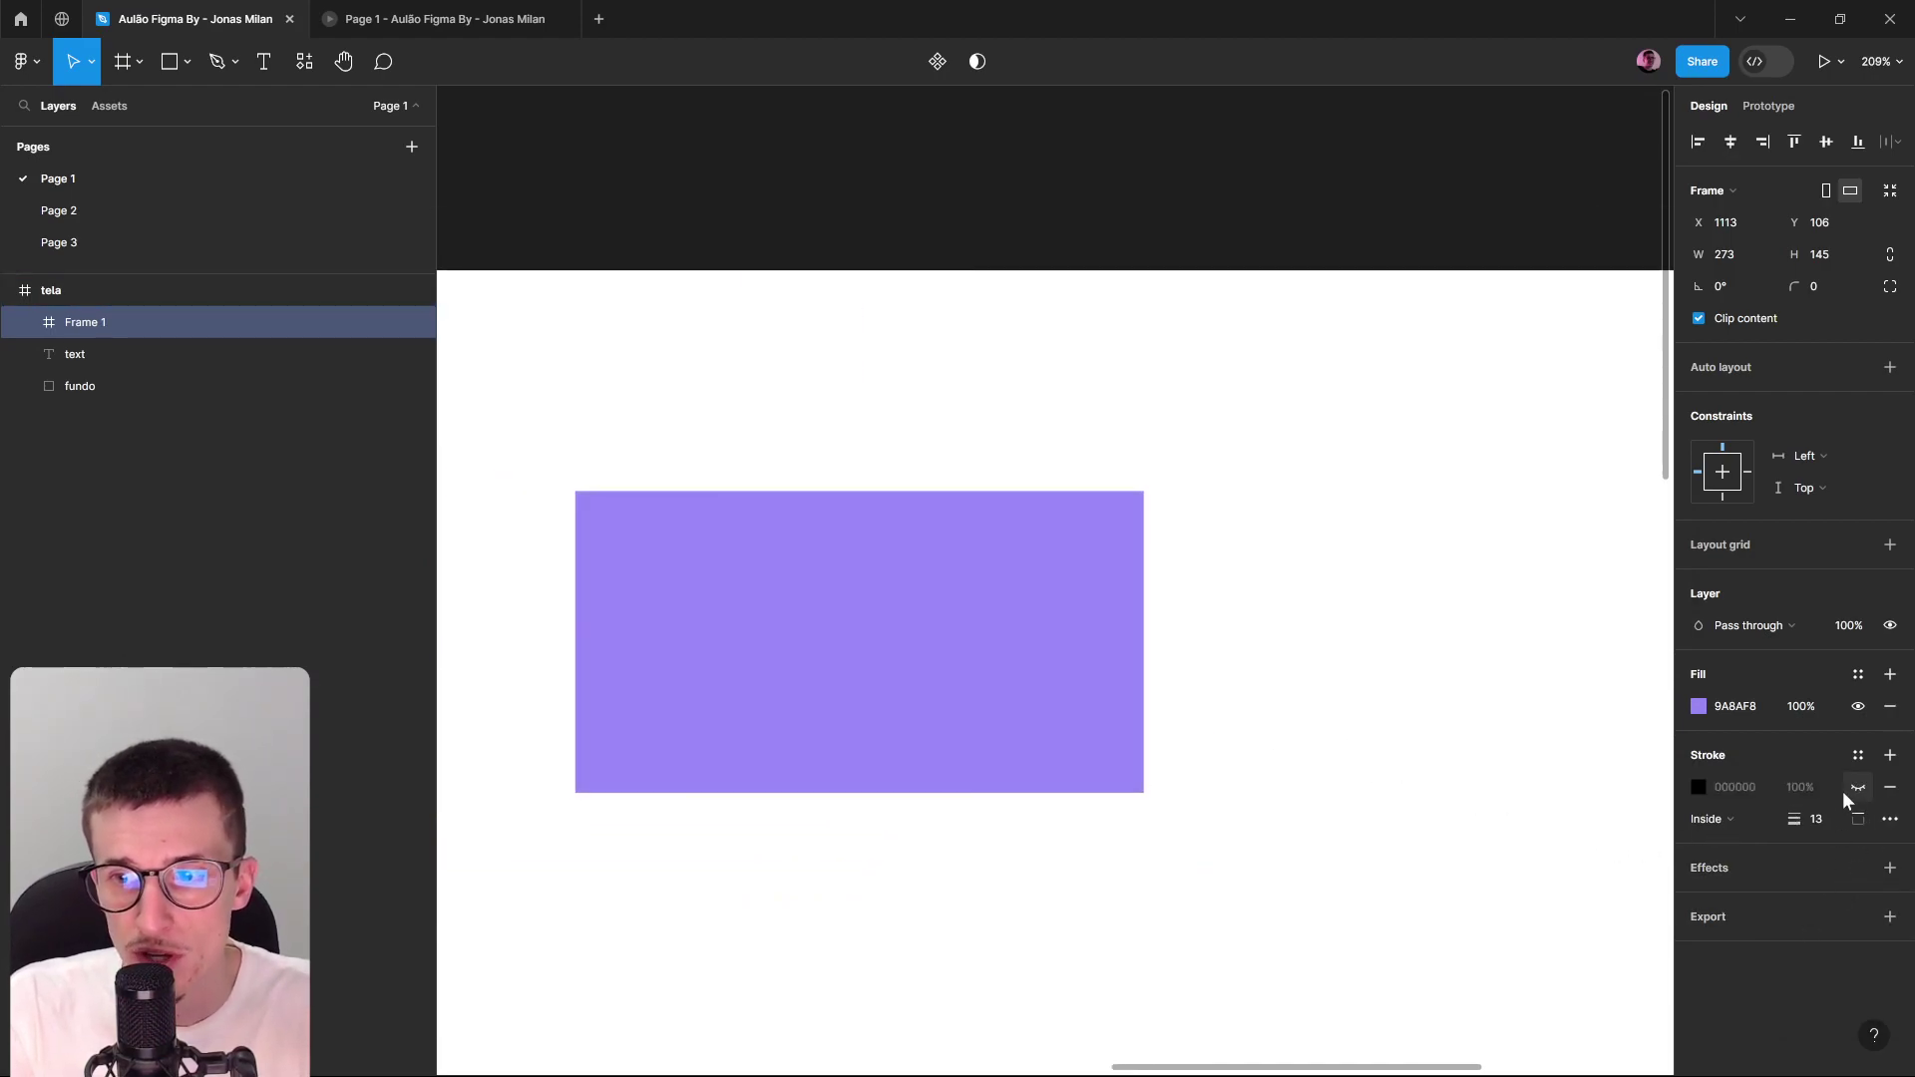
pyautogui.click(1857, 787)
pyautogui.click(1890, 787)
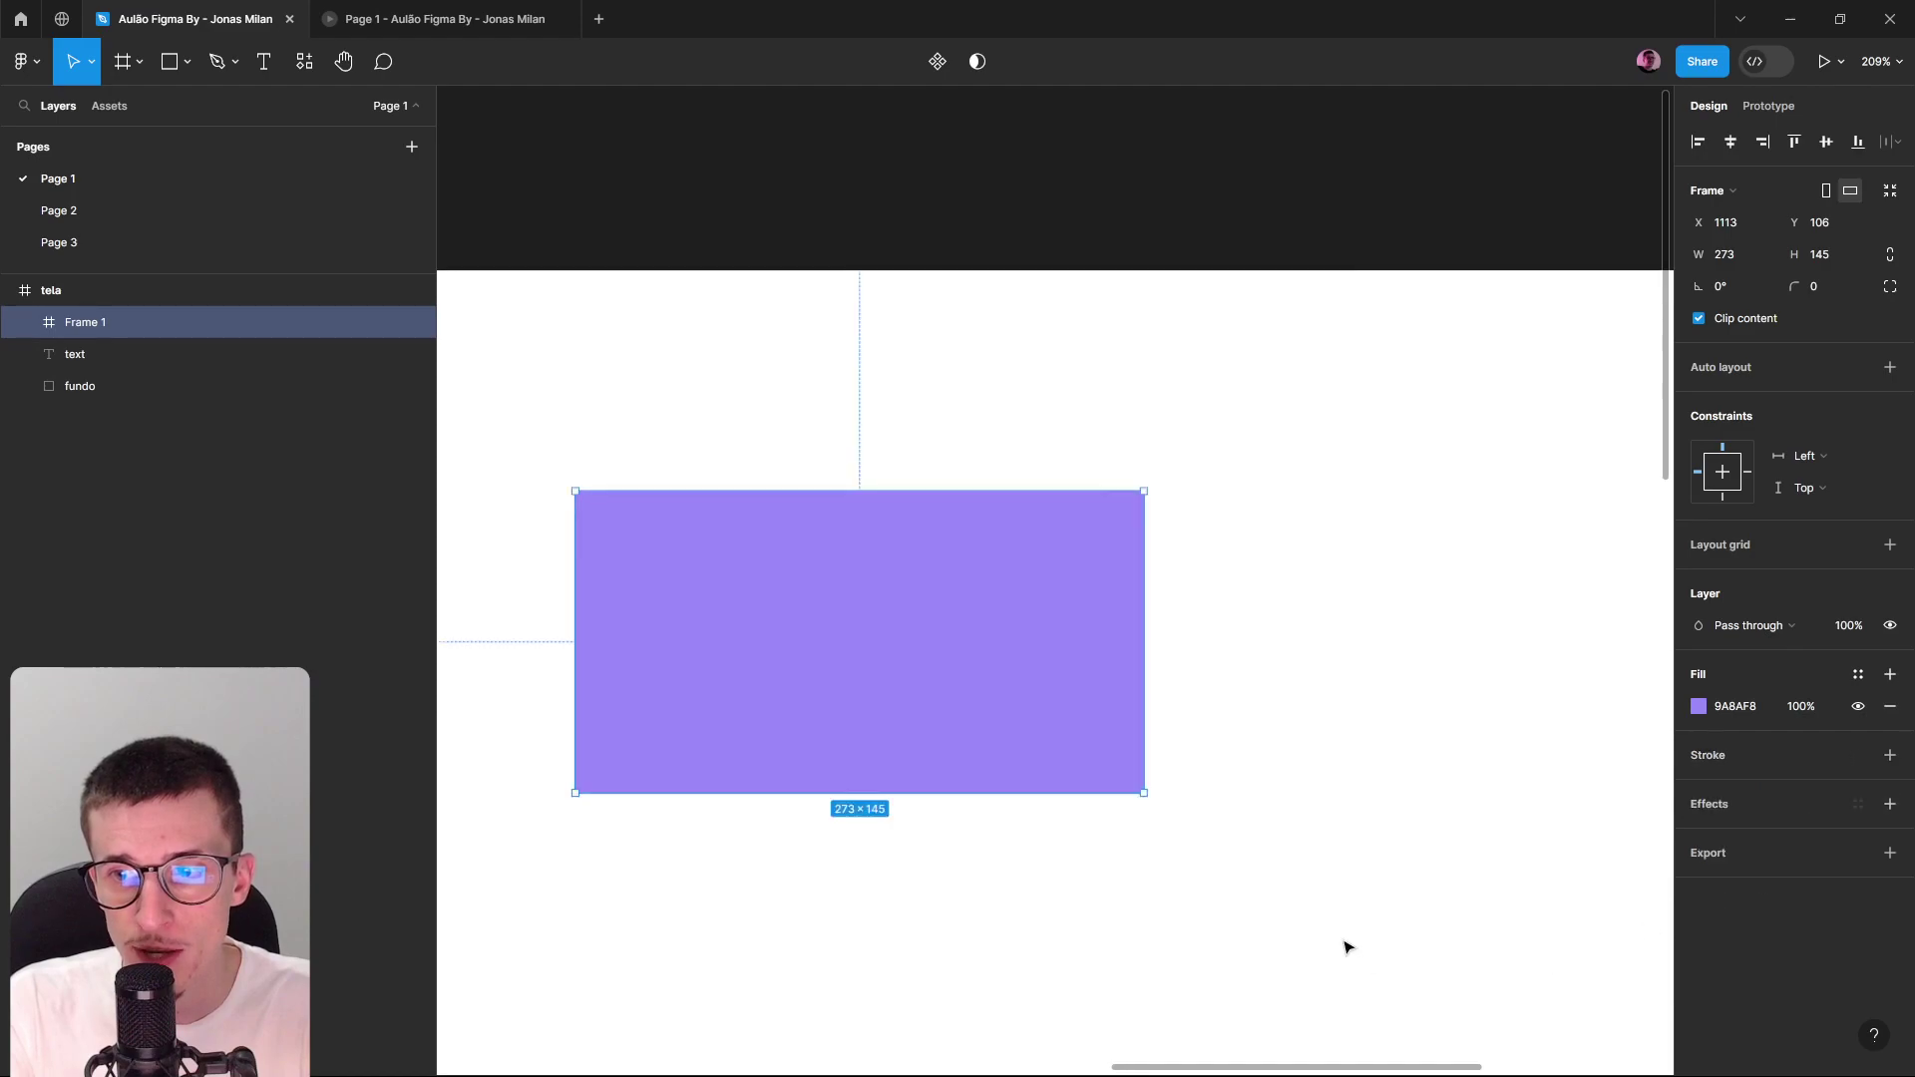
pyautogui.click(1367, 639)
pyautogui.scroll(-2, 1366, 639)
pyautogui.click(1154, 646)
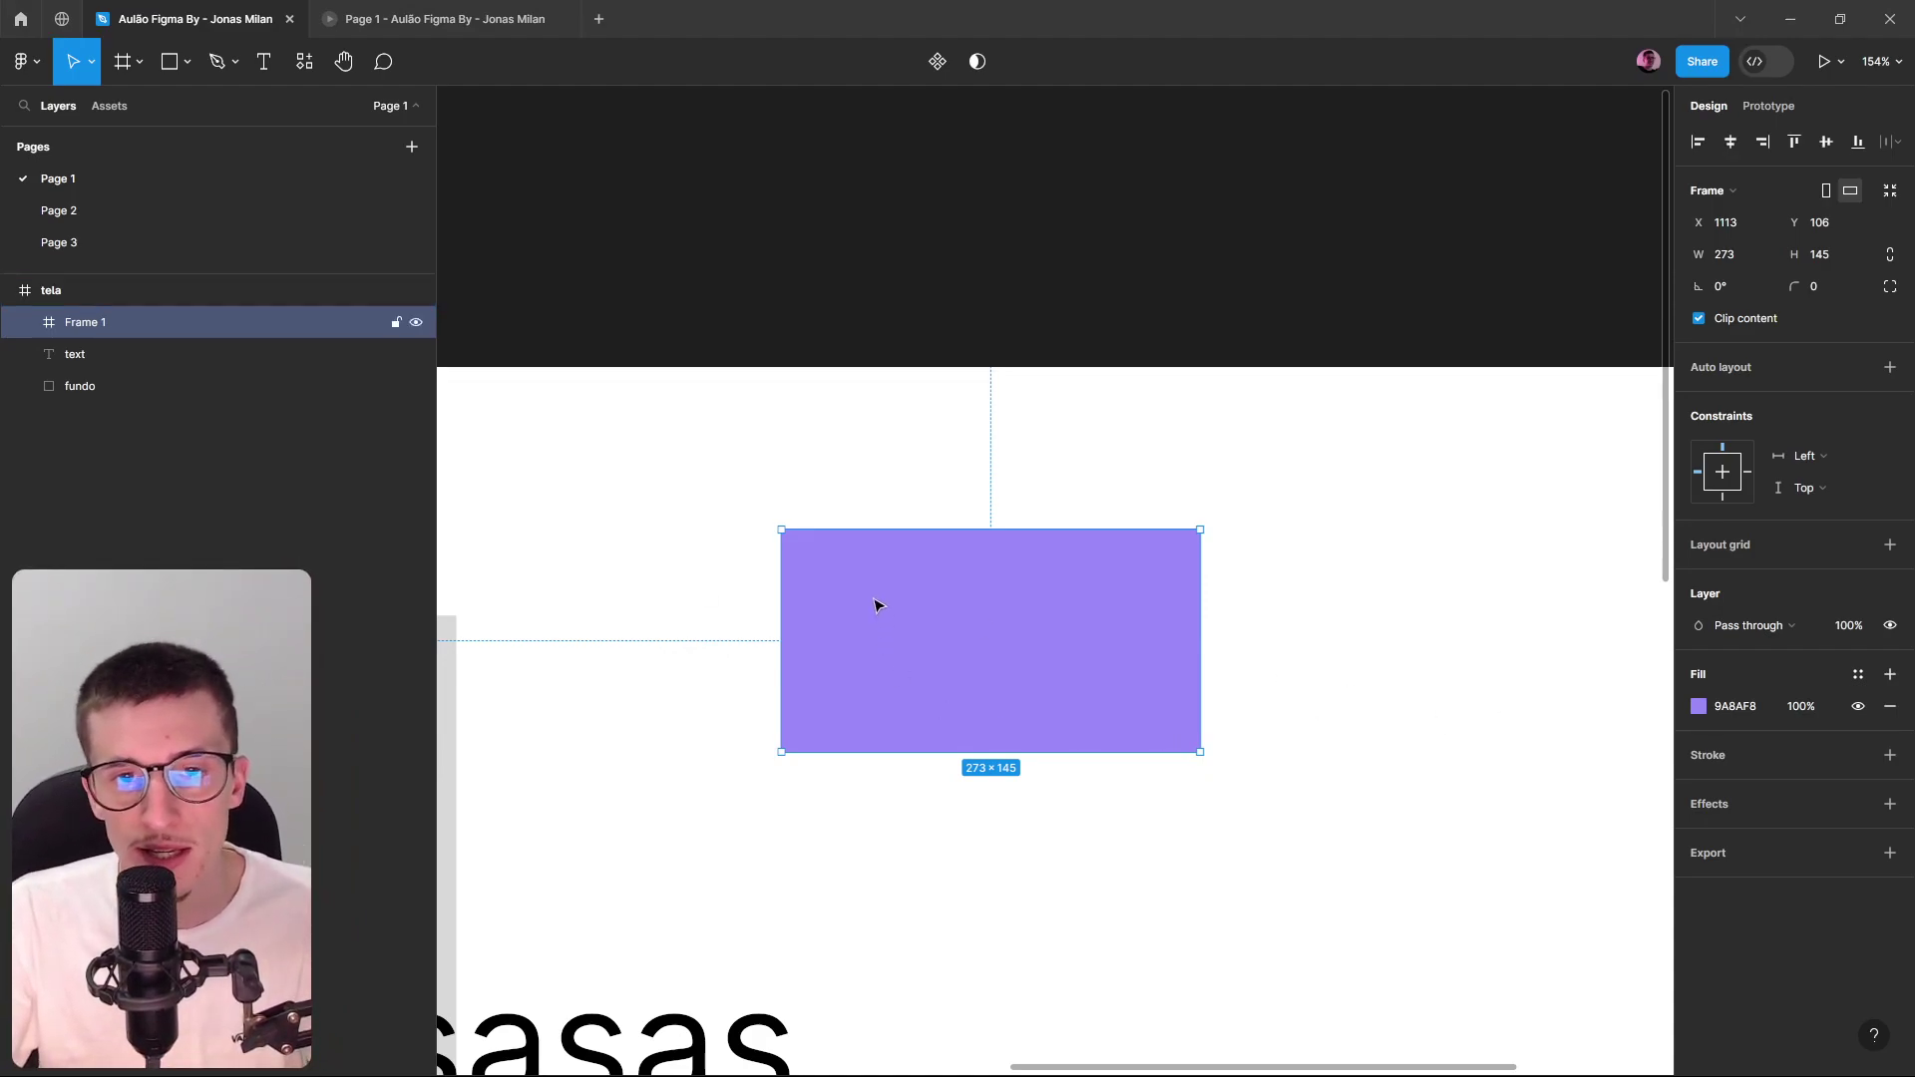
pyautogui.scroll(-3, 876, 612)
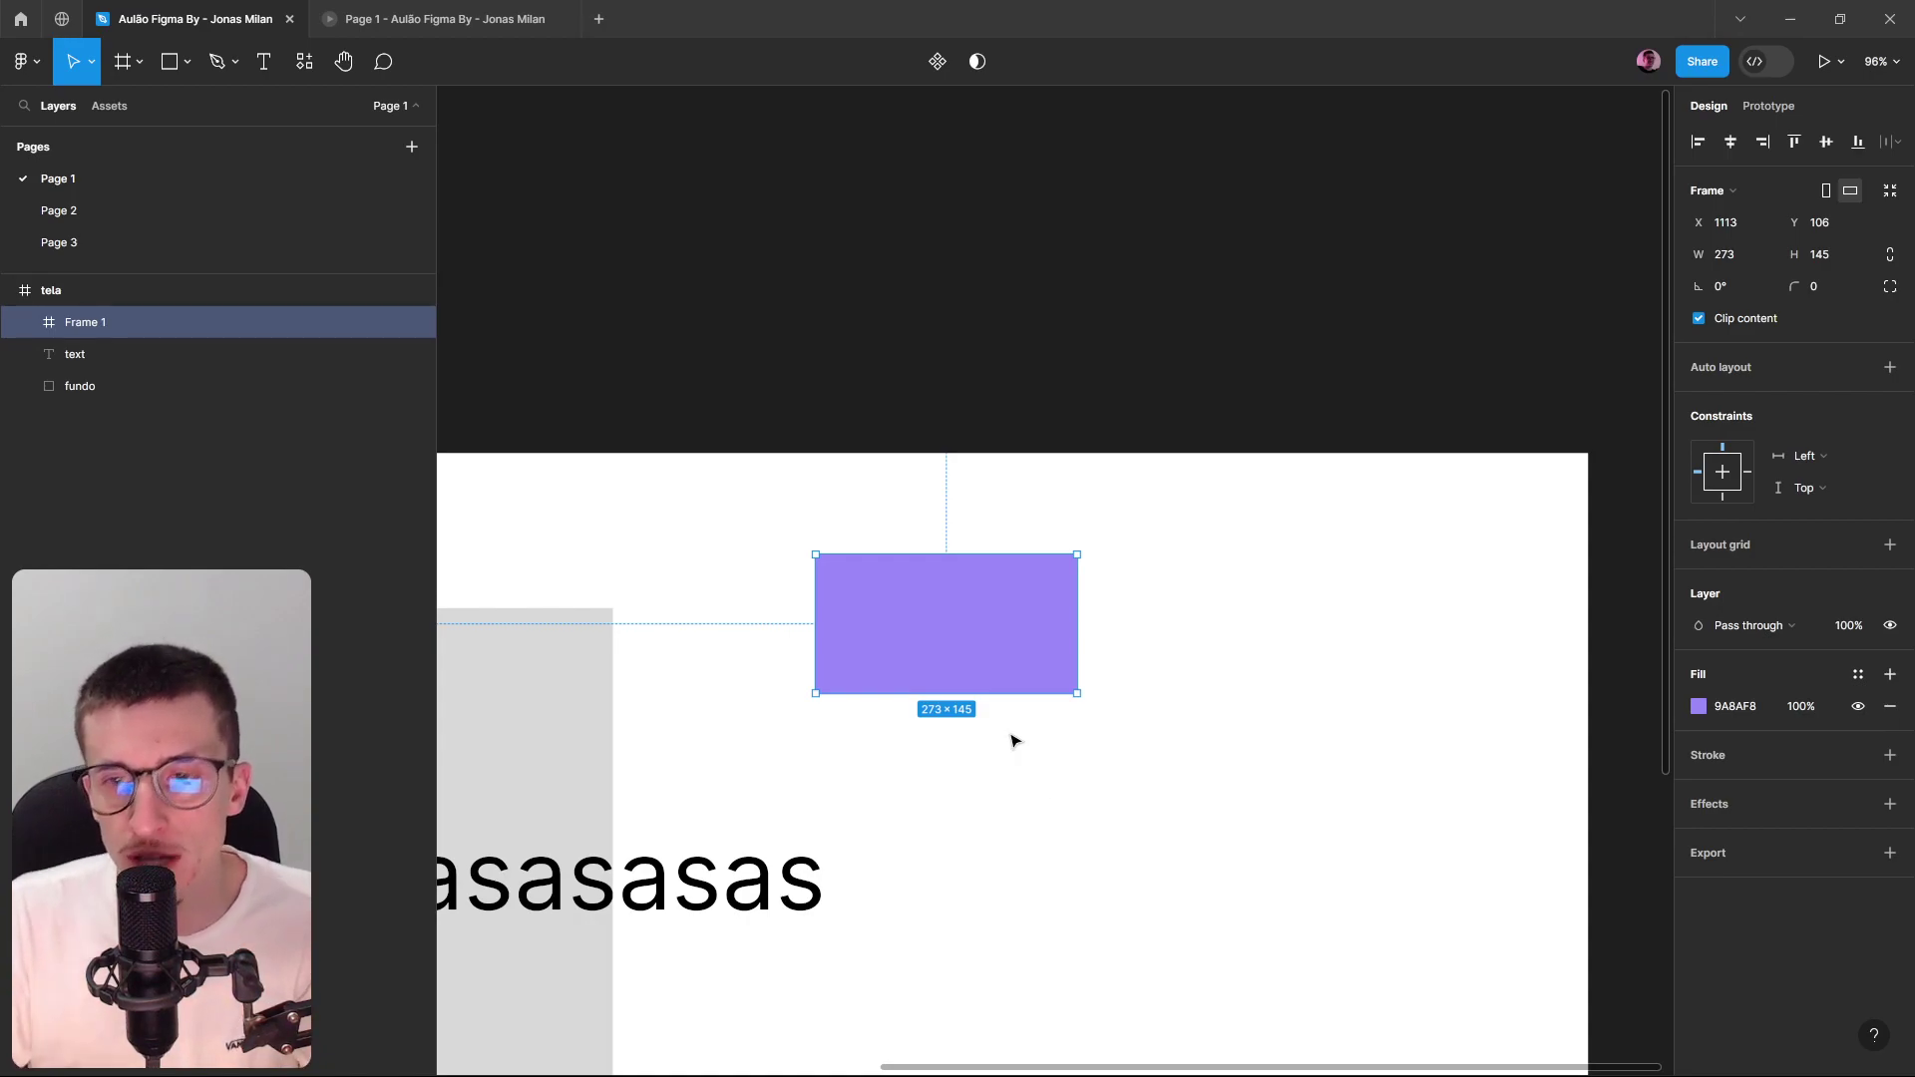
pyautogui.scroll(-3, 1389, 671)
pyautogui.click(1185, 299)
pyautogui.click(1062, 539)
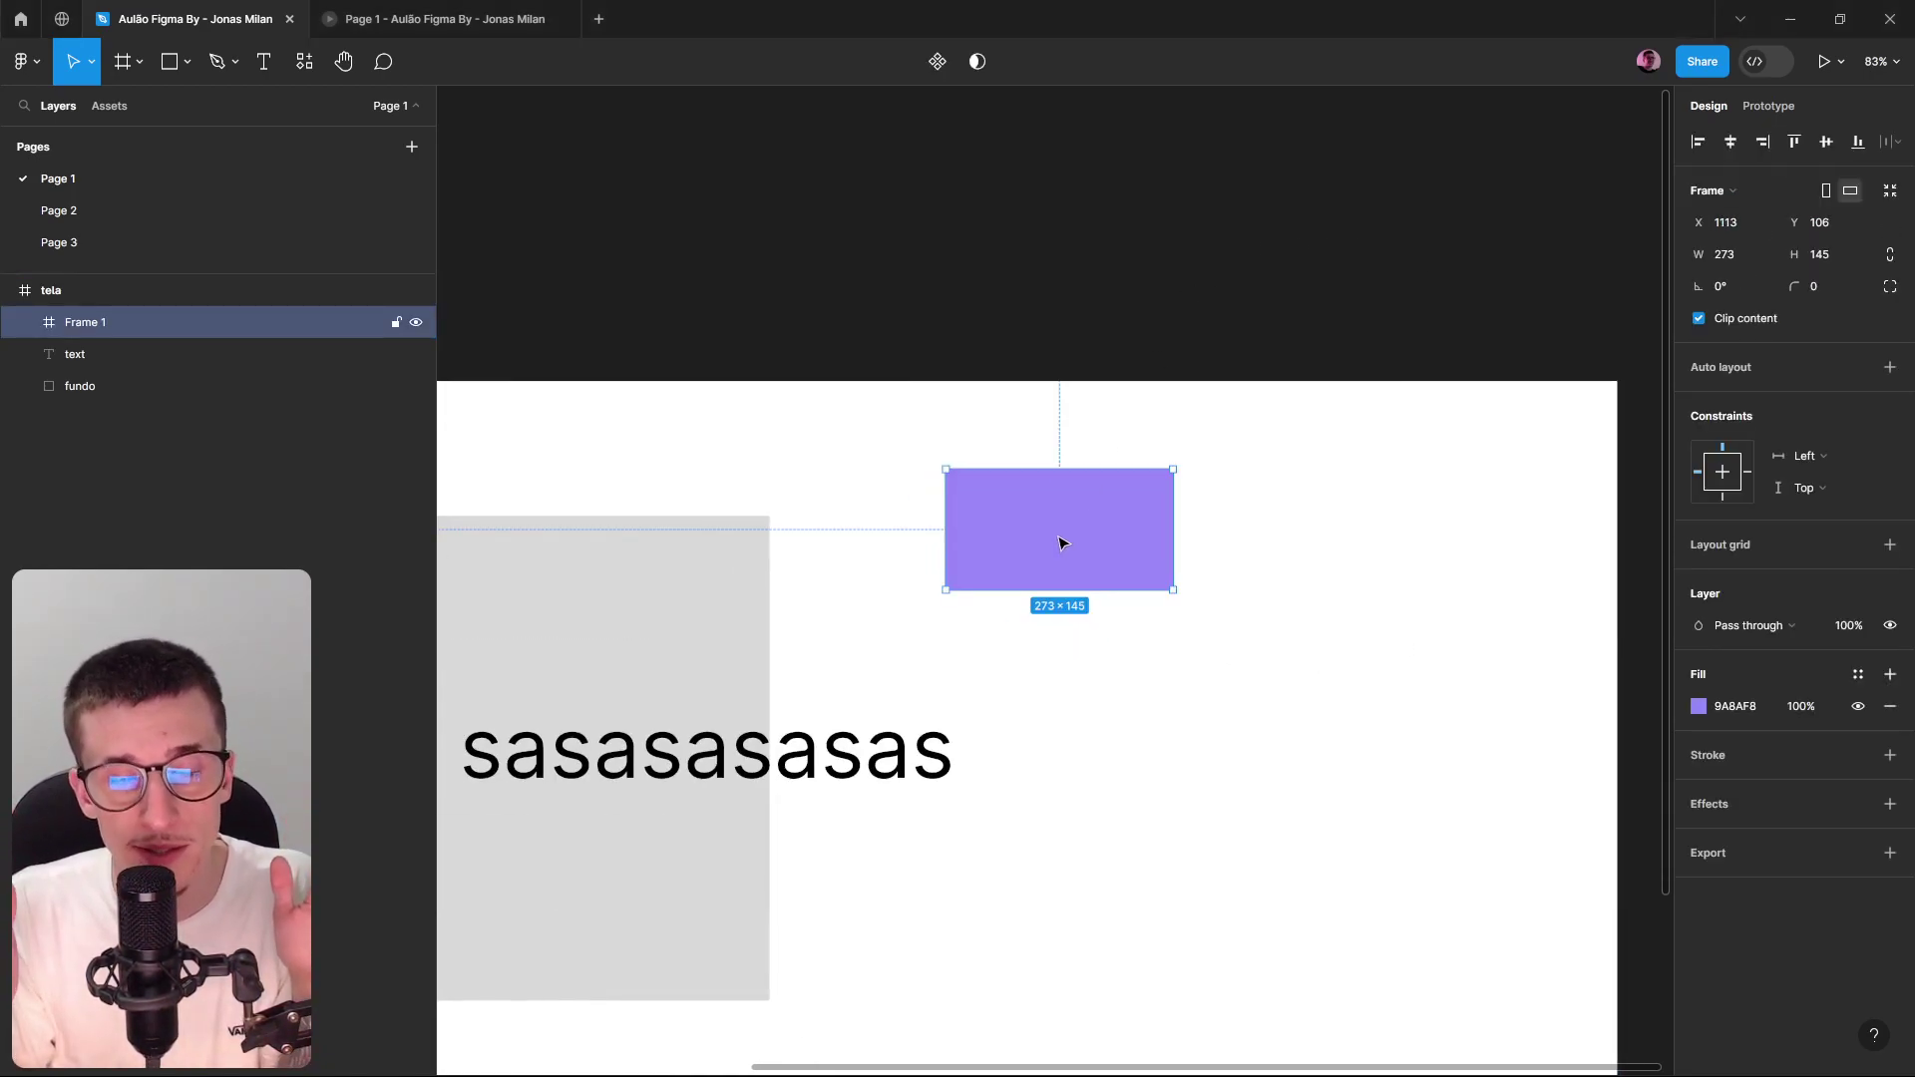
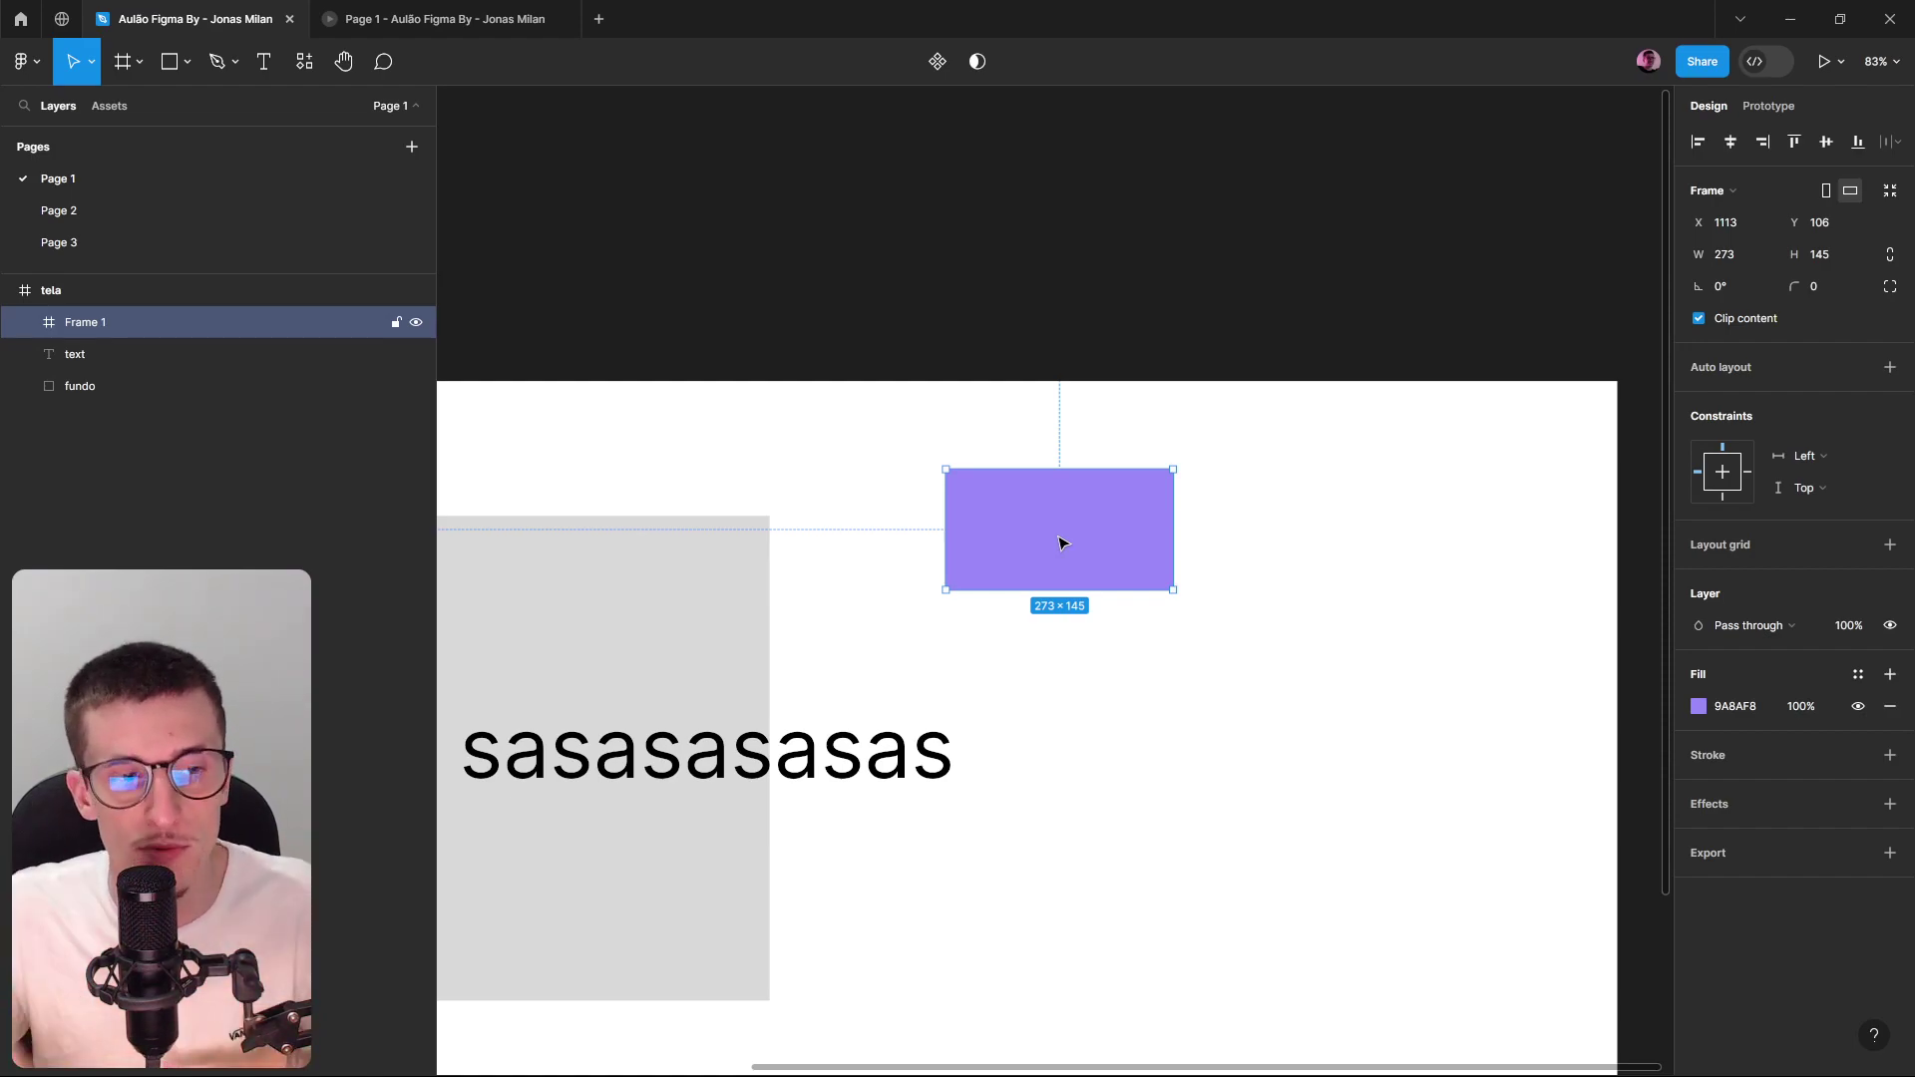
pyautogui.click(1133, 598)
# Add a Drop shadow effect to the purple frame and deselect it to view the result.
pyautogui.click(1015, 548)
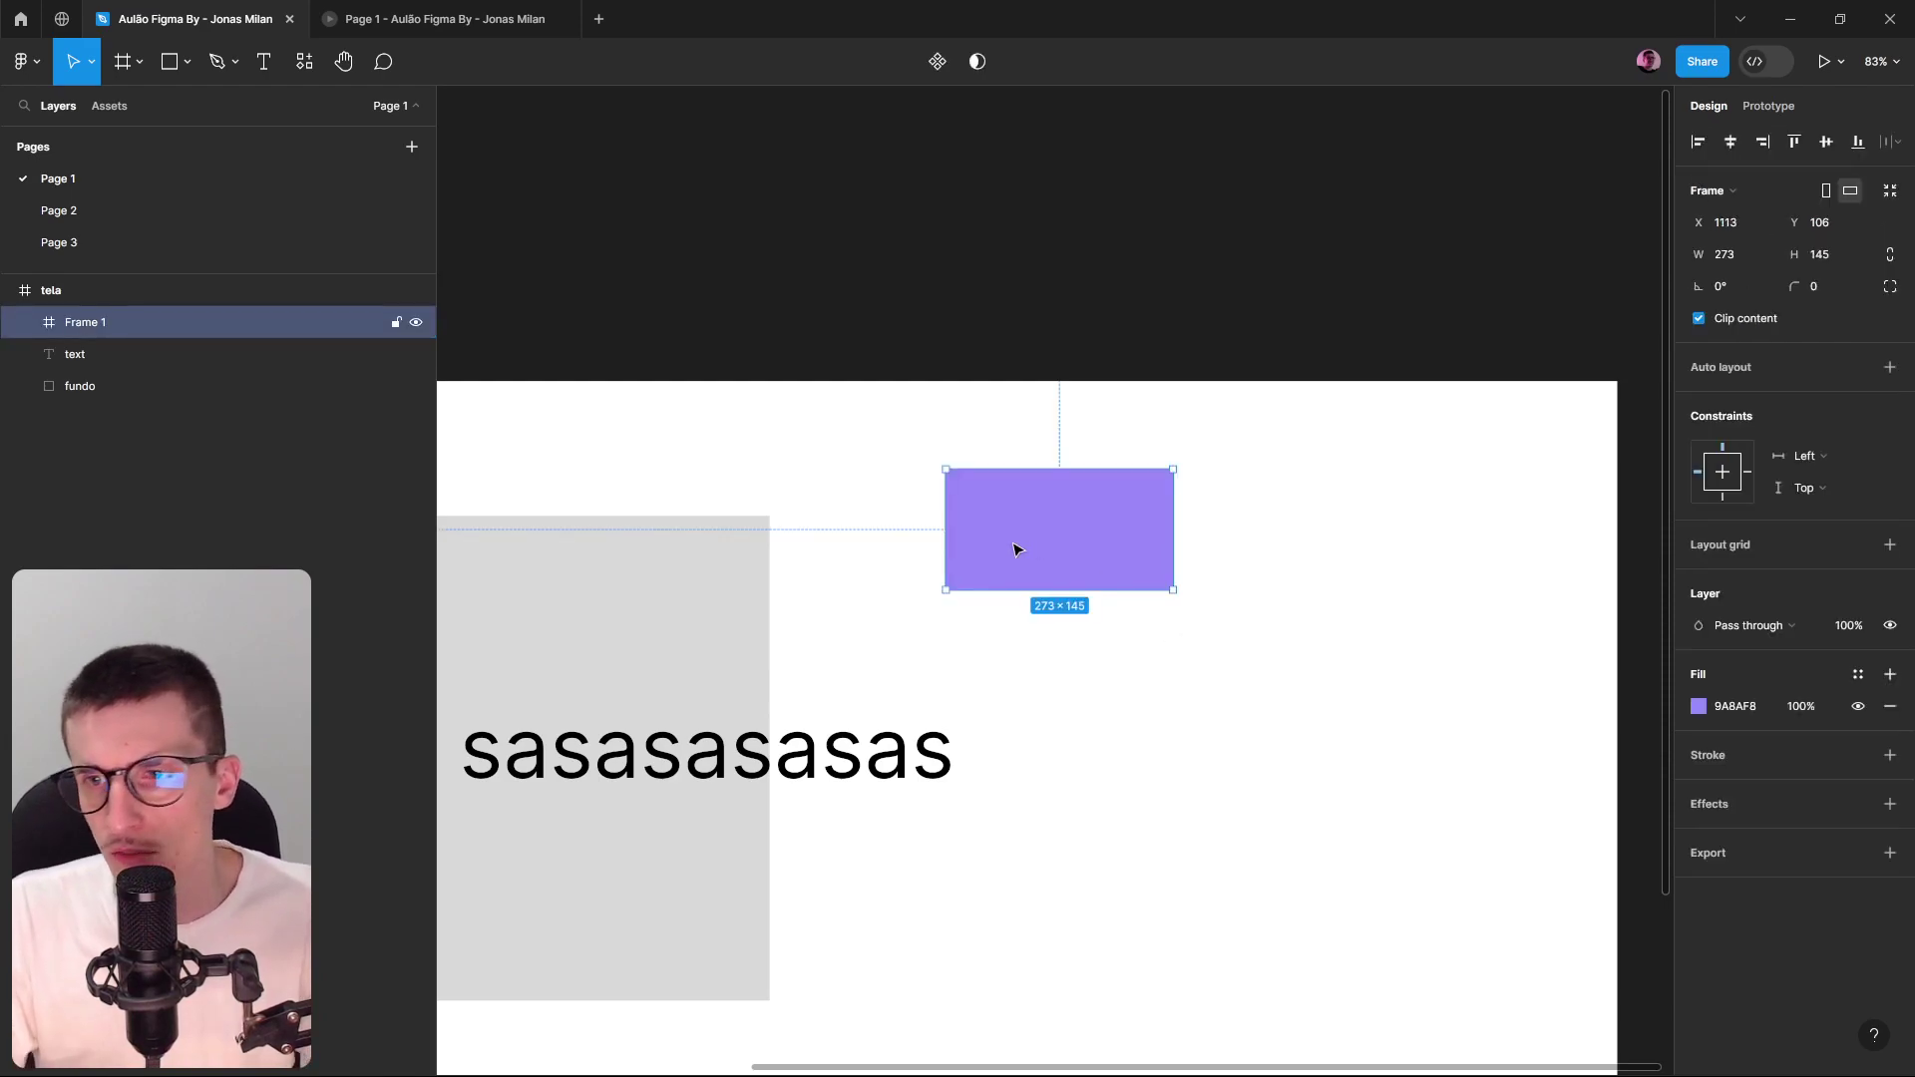
pyautogui.click(1889, 805)
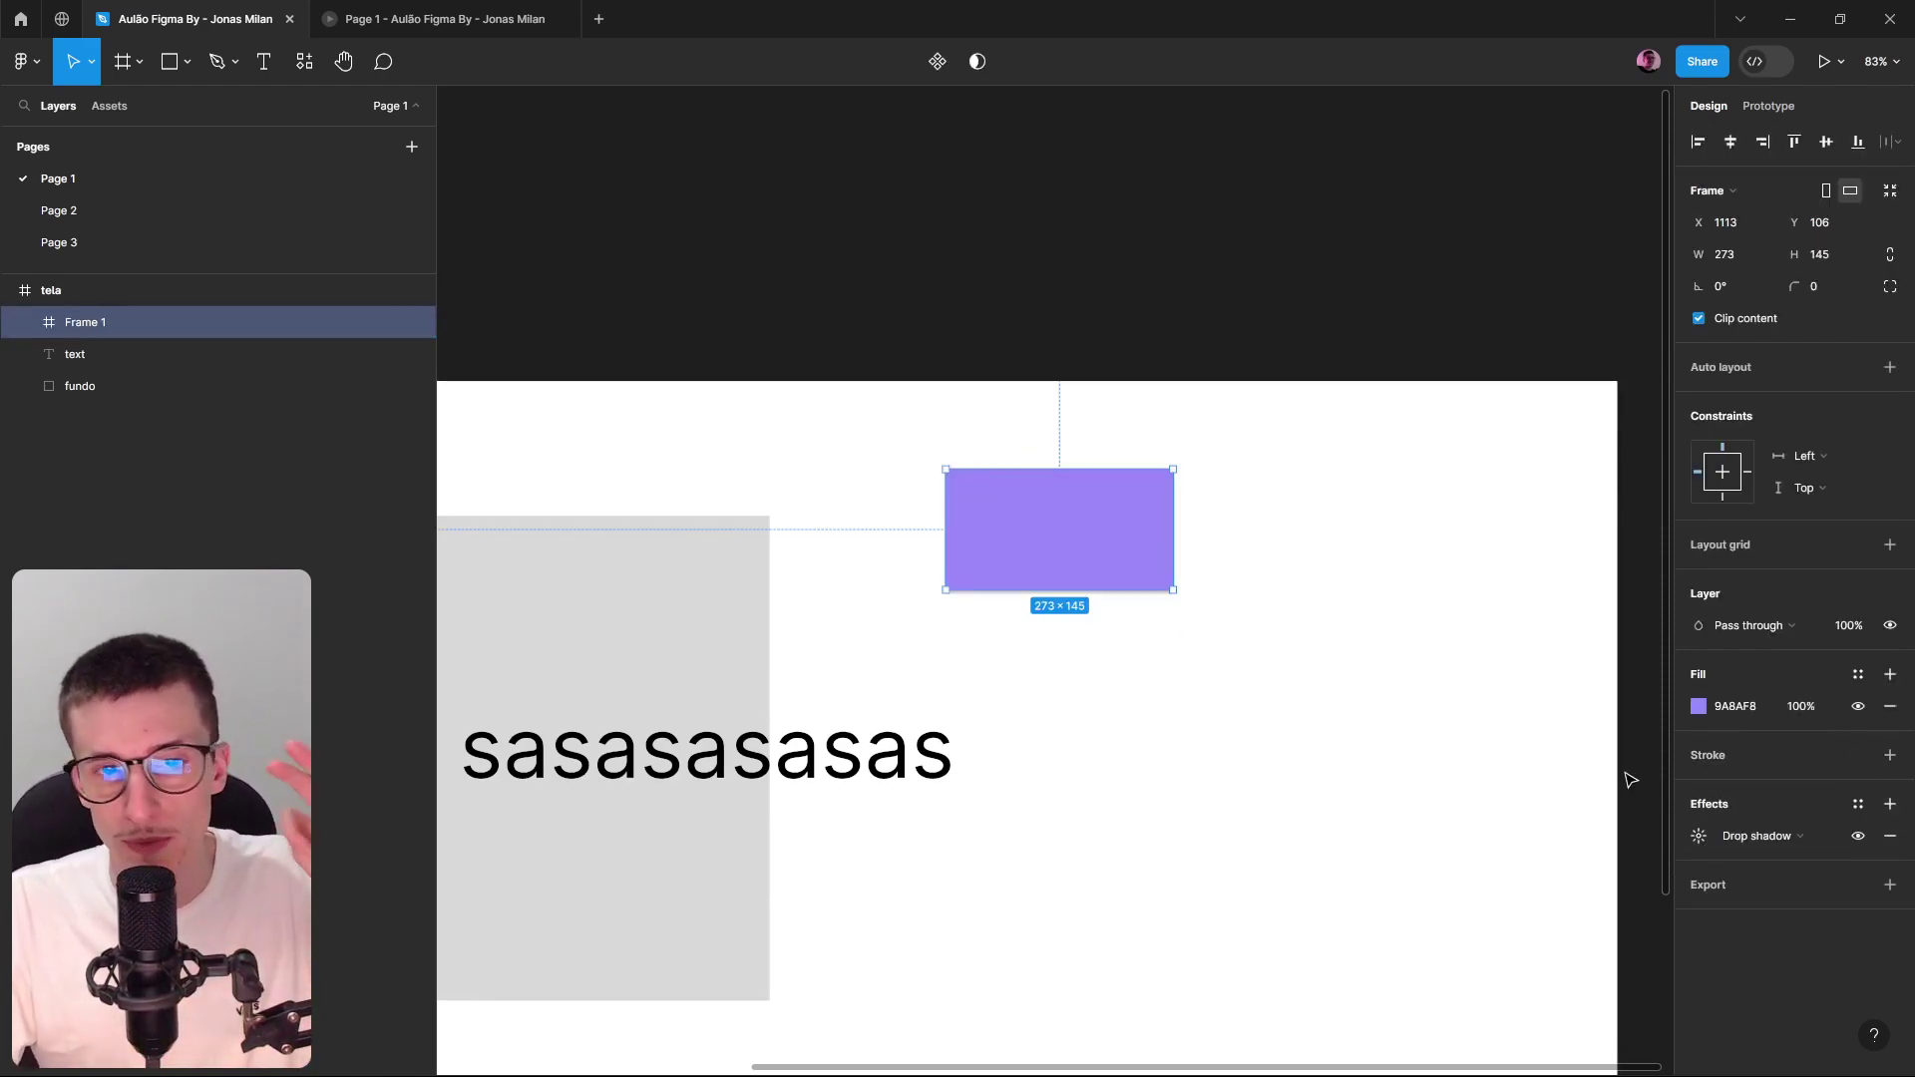
pyautogui.click(1073, 663)
pyautogui.scroll(-3, 926, 439)
pyautogui.moveTo(902, 406); pyautogui.dragTo(992, 361)
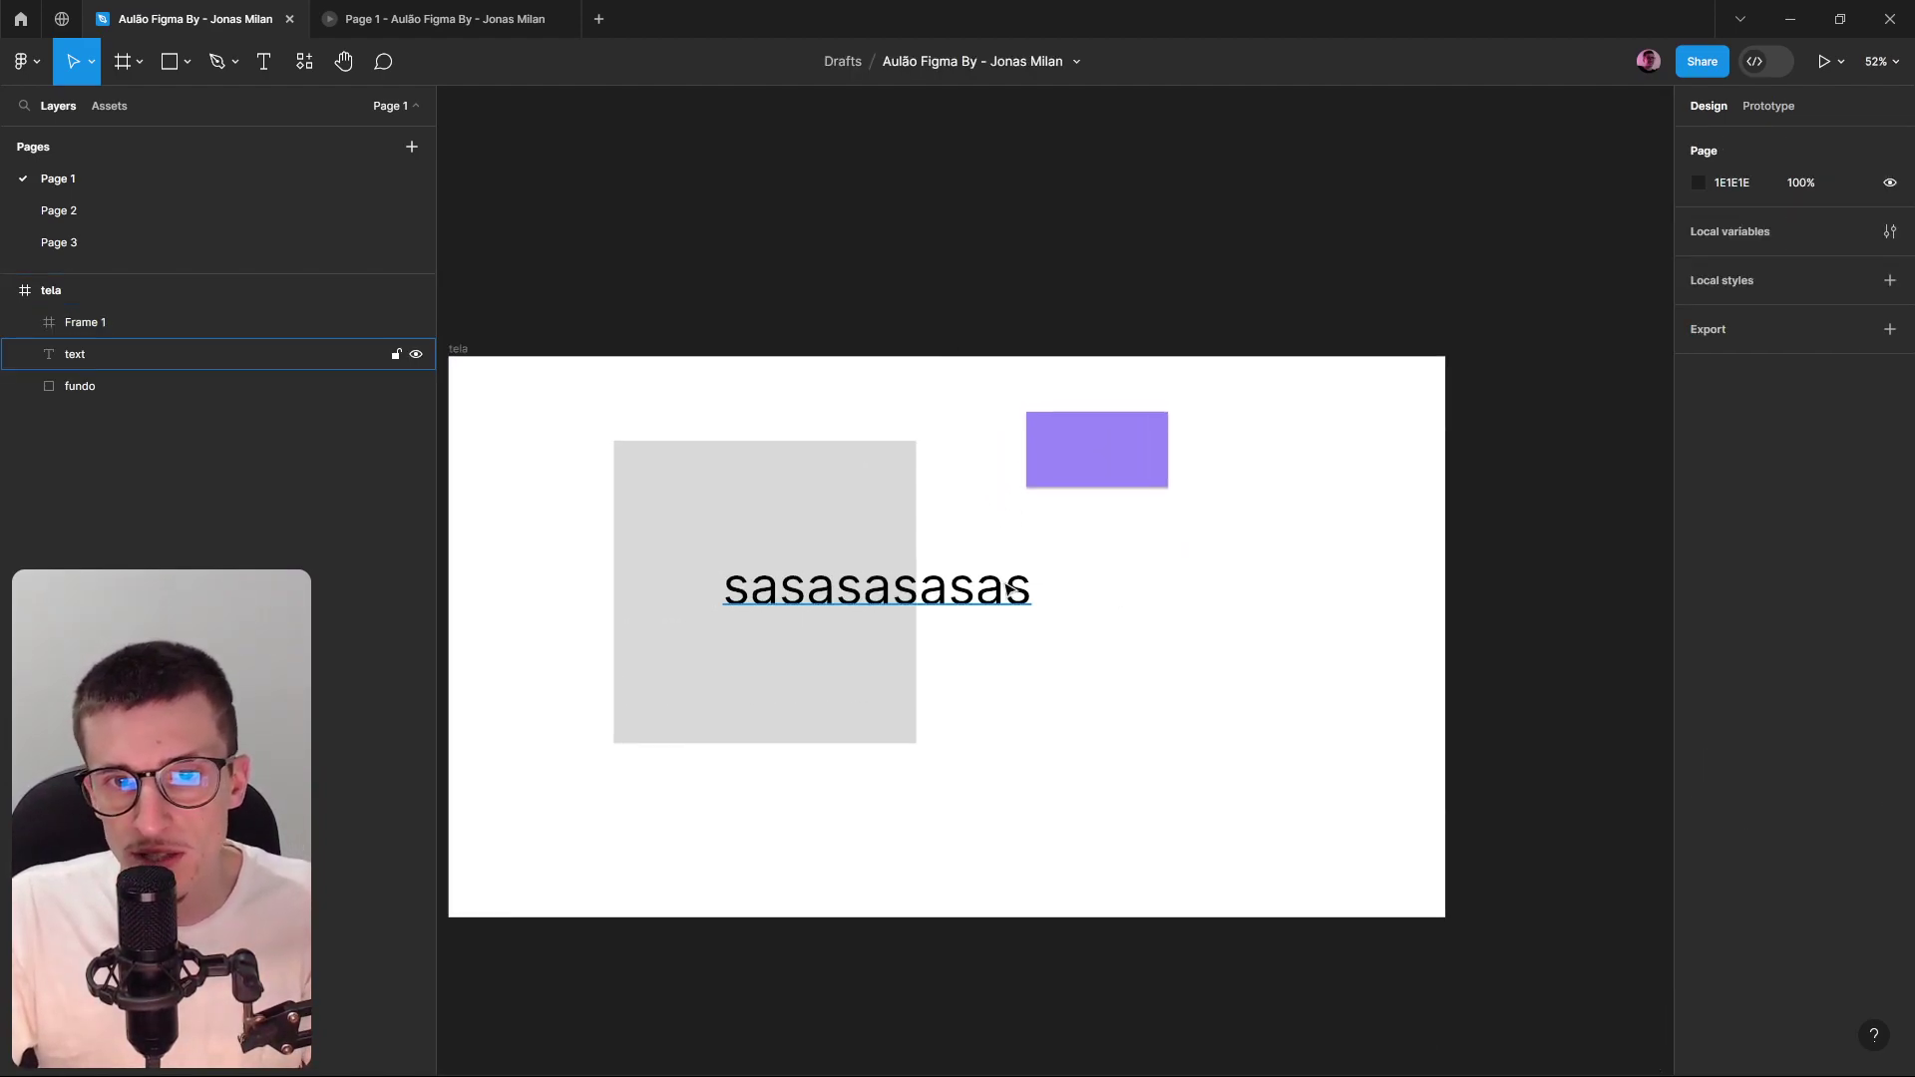
# Check the effects settings of the text, the fundo rectangle and the purple frame, keeping the purple frame's effect type as Drop shadow.
pyautogui.click(1007, 589)
pyautogui.click(825, 474)
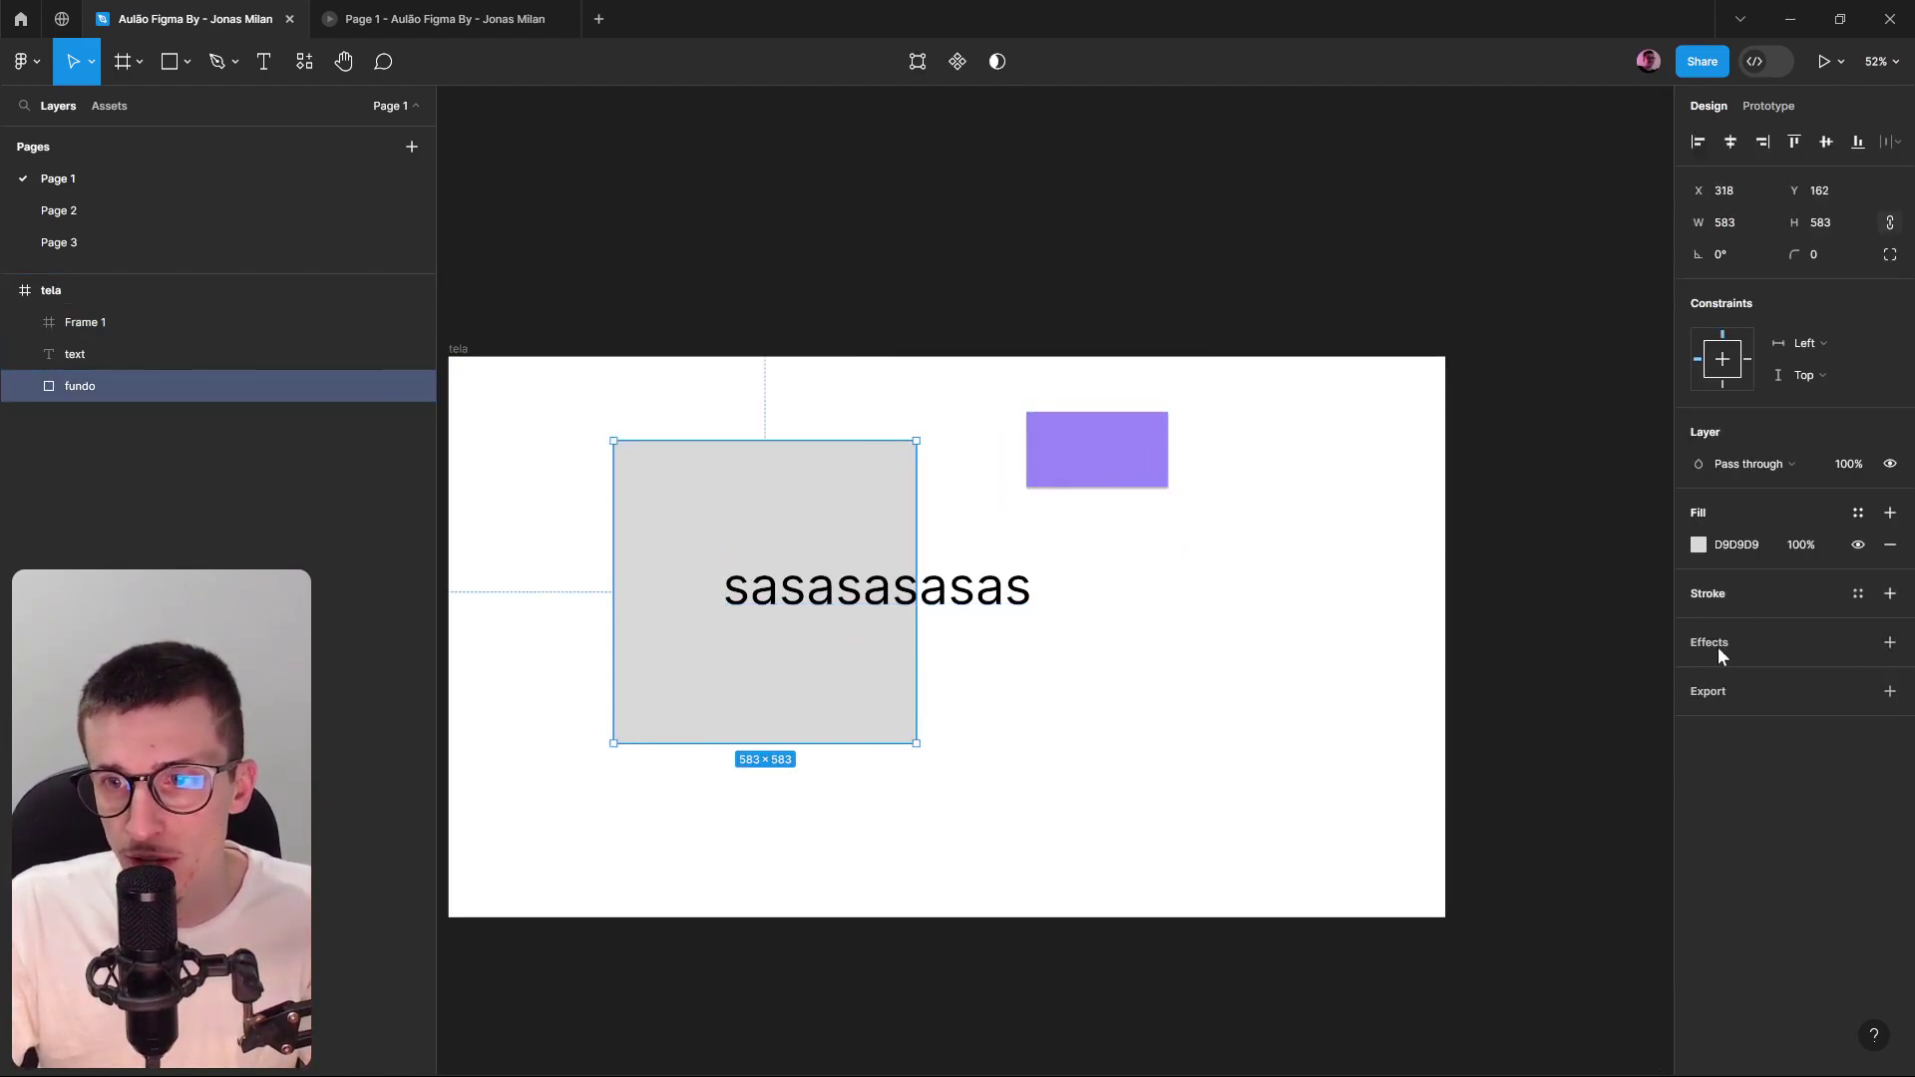
pyautogui.click(1160, 469)
pyautogui.click(1700, 837)
pyautogui.click(1736, 838)
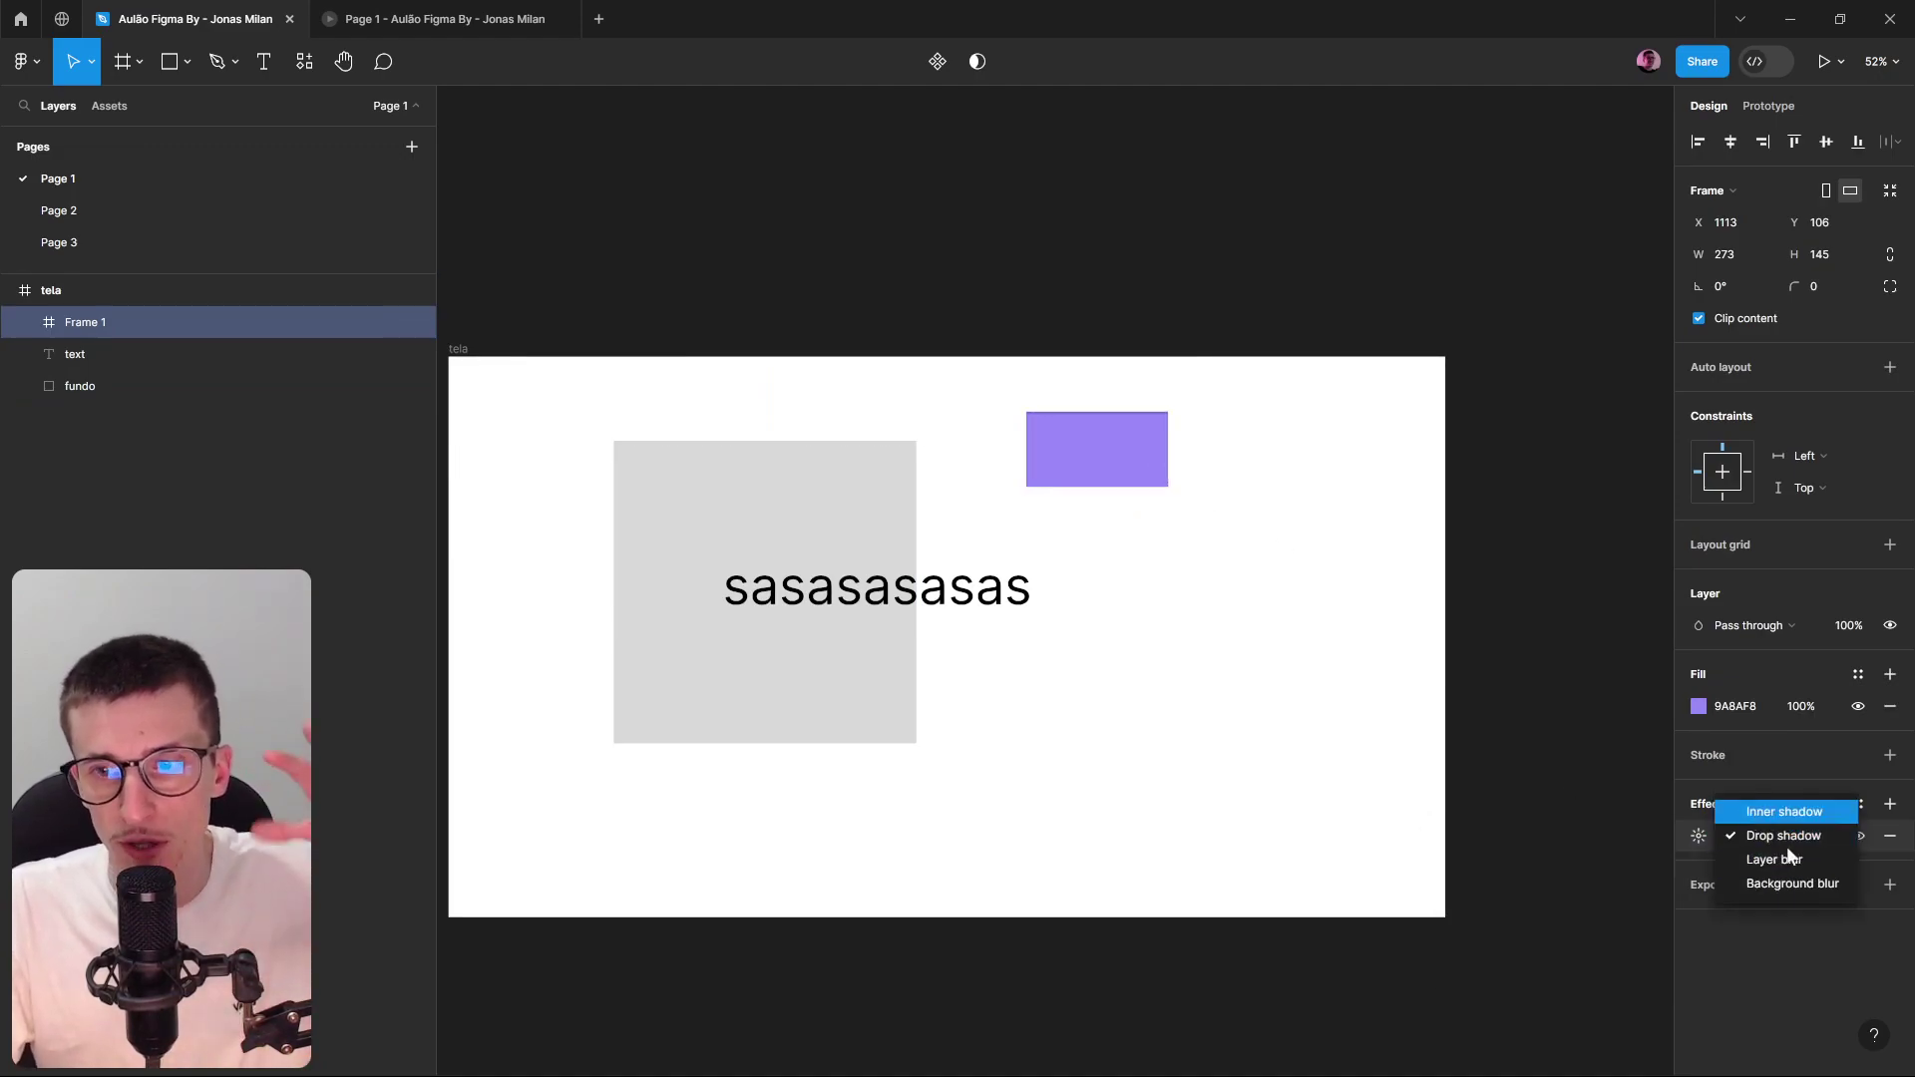
pyautogui.click(1783, 836)
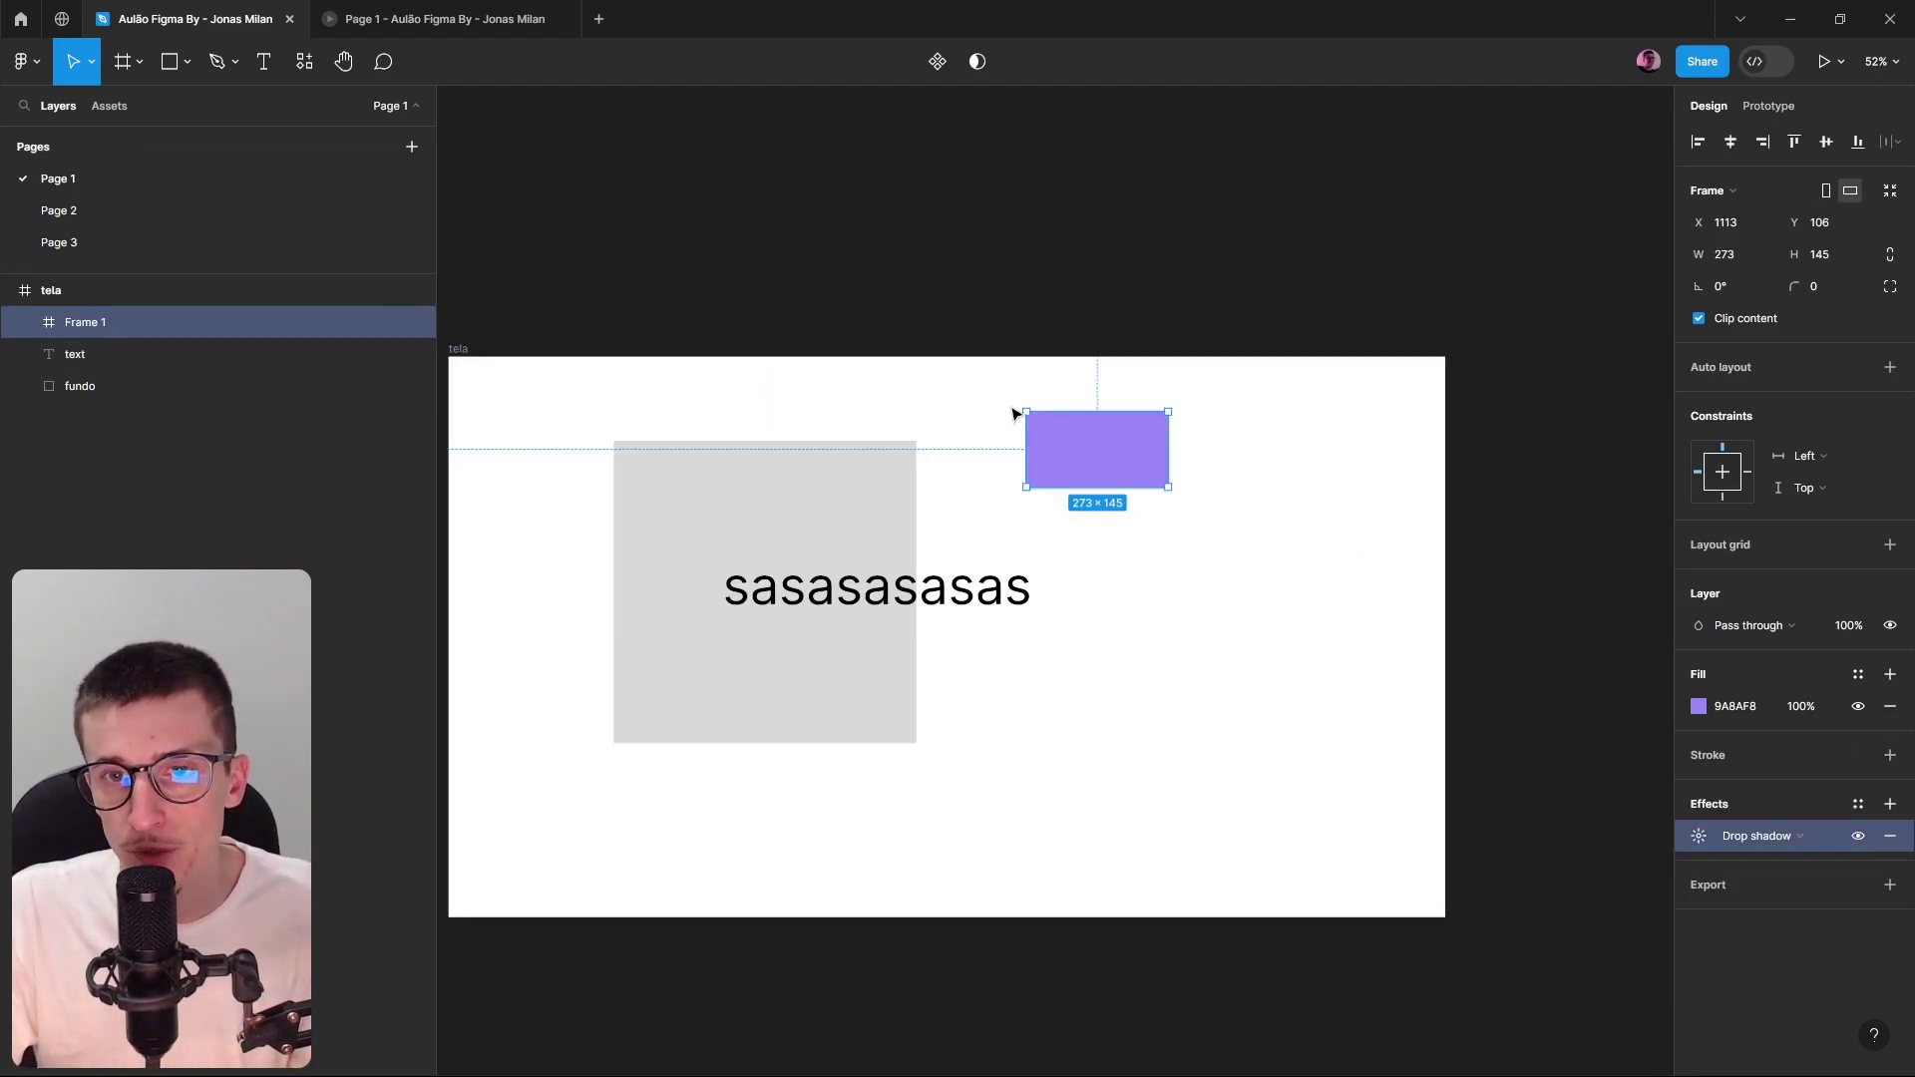
# Set the purple frame's drop shadow to X 20, Y 20 and Blur 15.
pyautogui.scroll(8, 1175, 632)
pyautogui.scroll(-2, 1217, 728)
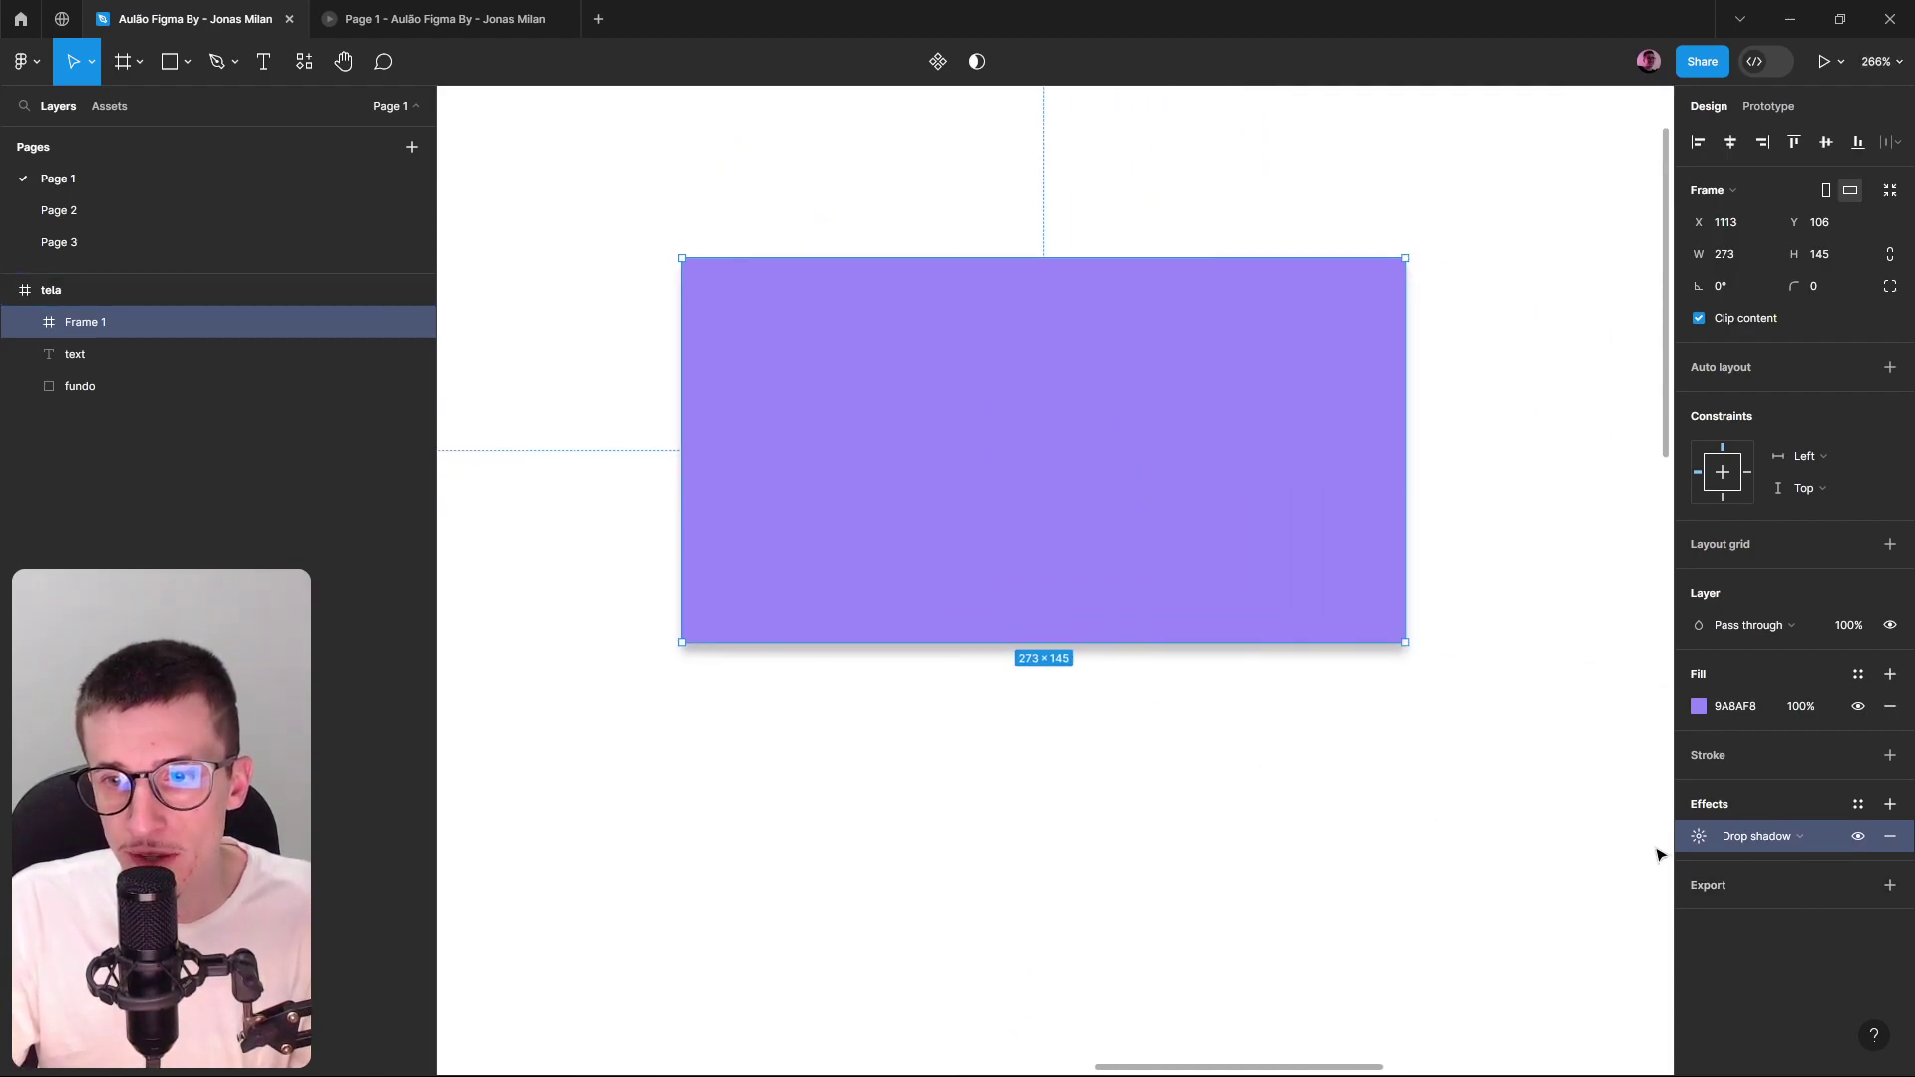
pyautogui.click(1706, 836)
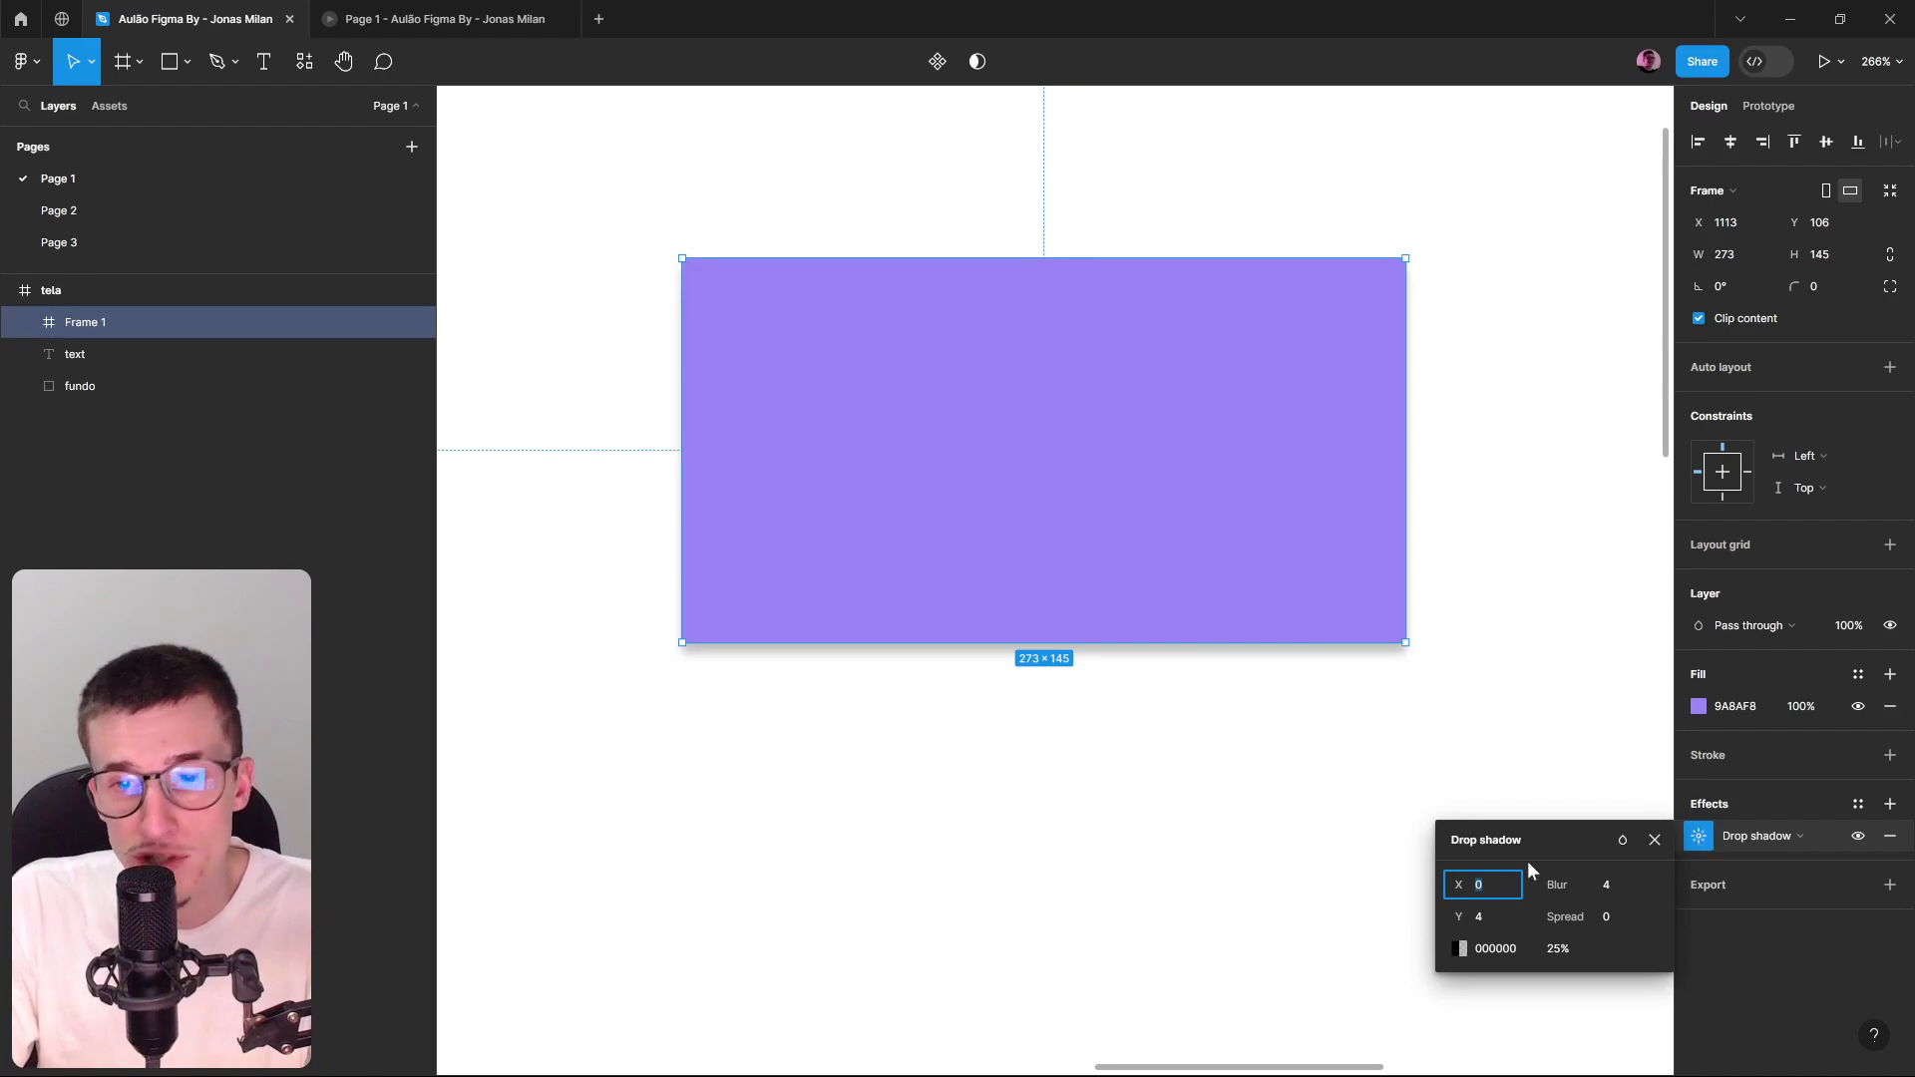
pyautogui.moveTo(1469, 882); pyautogui.dragTo(1558, 871)
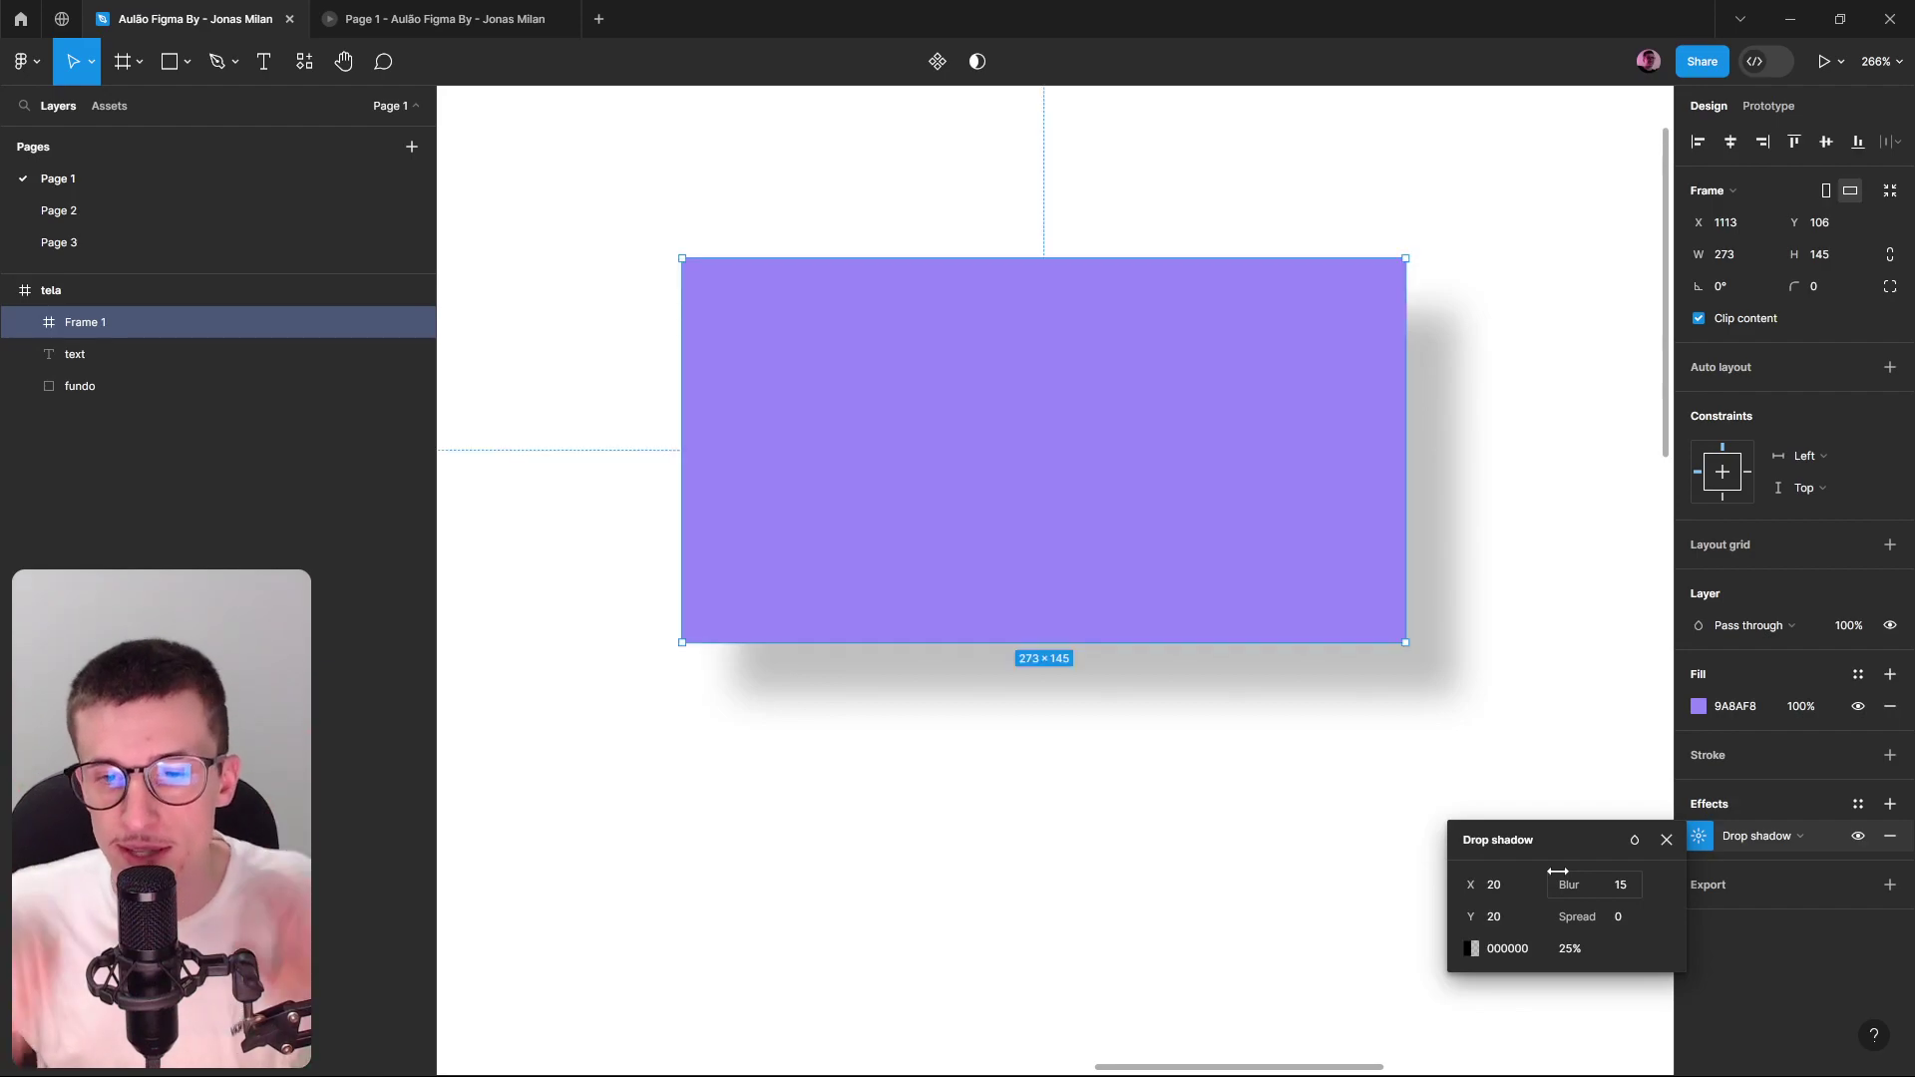
# Change the purple frame's drop shadow colour to dark blue, 33507C.
pyautogui.click(1472, 949)
pyautogui.click(1374, 715)
pyautogui.moveTo(1373, 716); pyautogui.dragTo(1292, 718)
pyautogui.moveTo(1386, 599); pyautogui.dragTo(1338, 641)
pyautogui.click(1363, 830)
pyautogui.click(1349, 686)
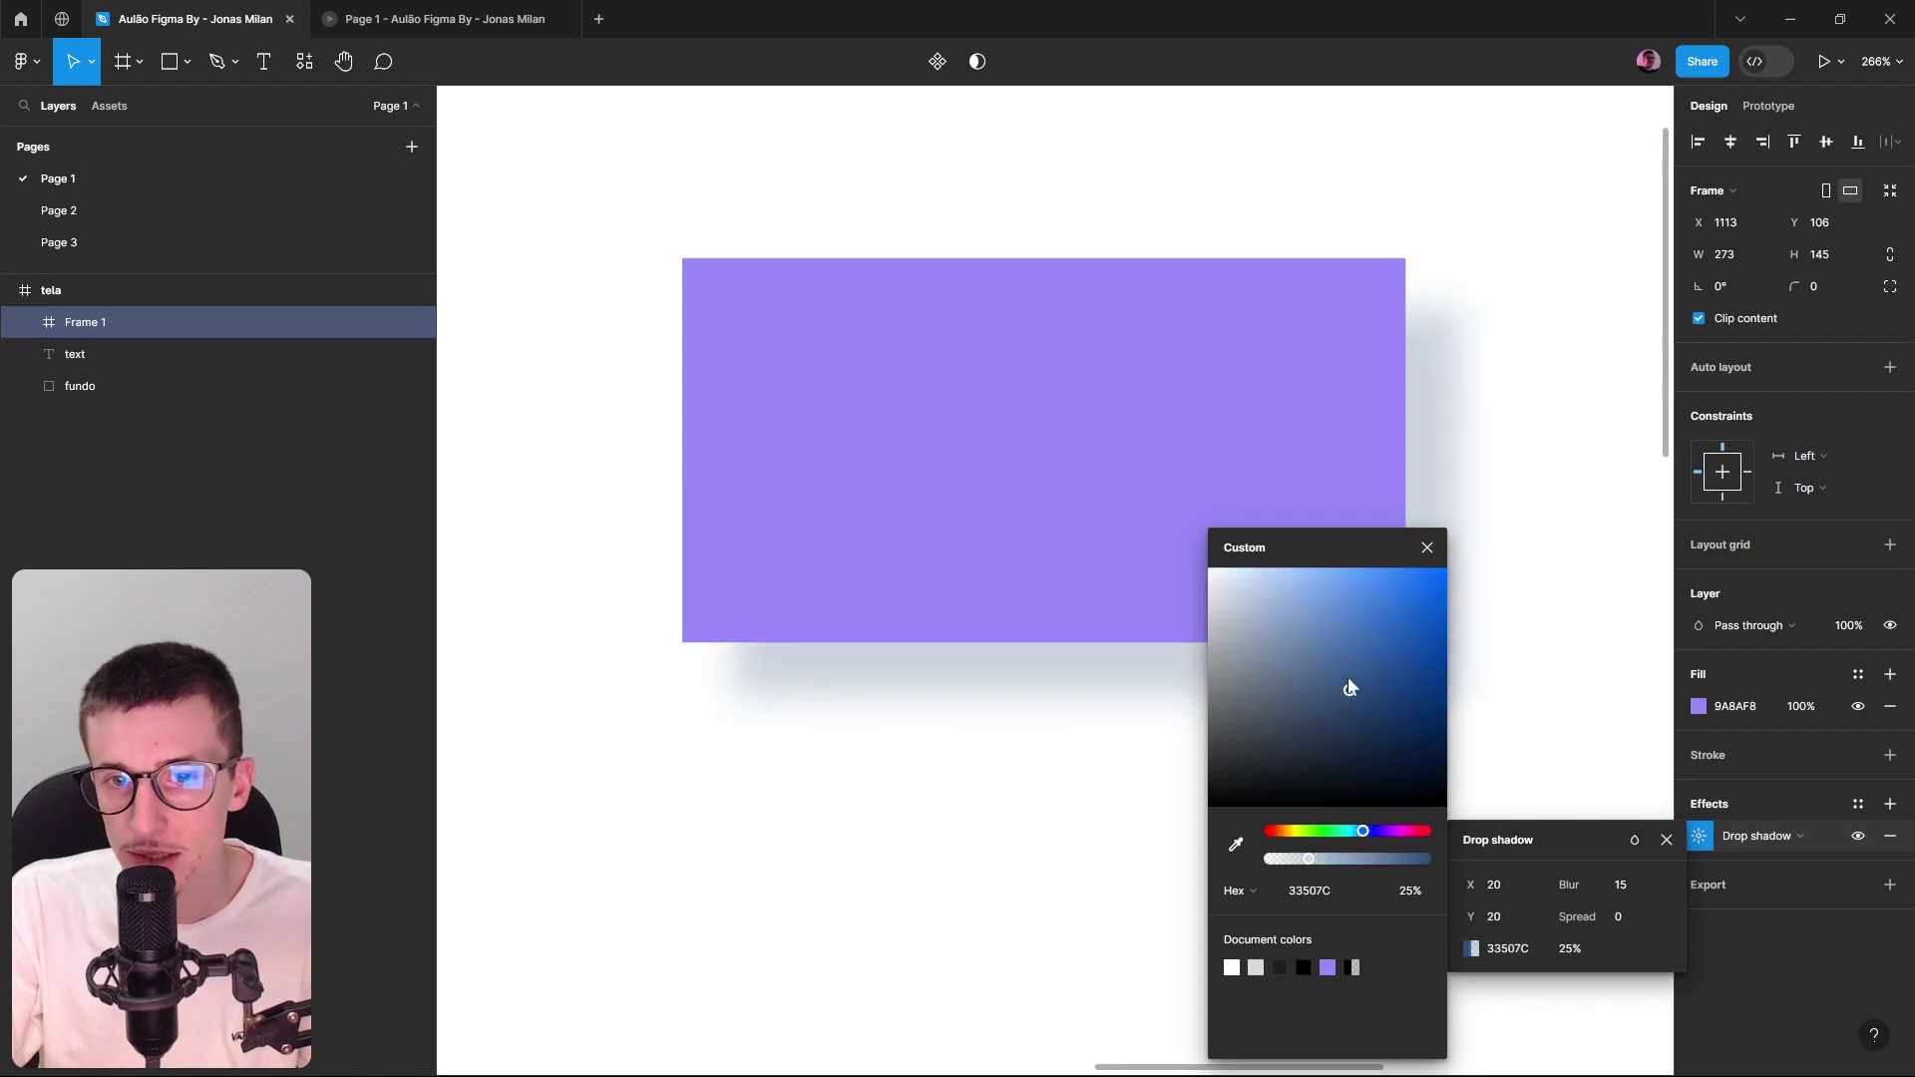
# Close the shadow colour picker and change the purple frame's effect type to Layer blur.
pyautogui.click(1428, 548)
pyautogui.click(1514, 610)
pyautogui.hotkey('ctrl', 'z')
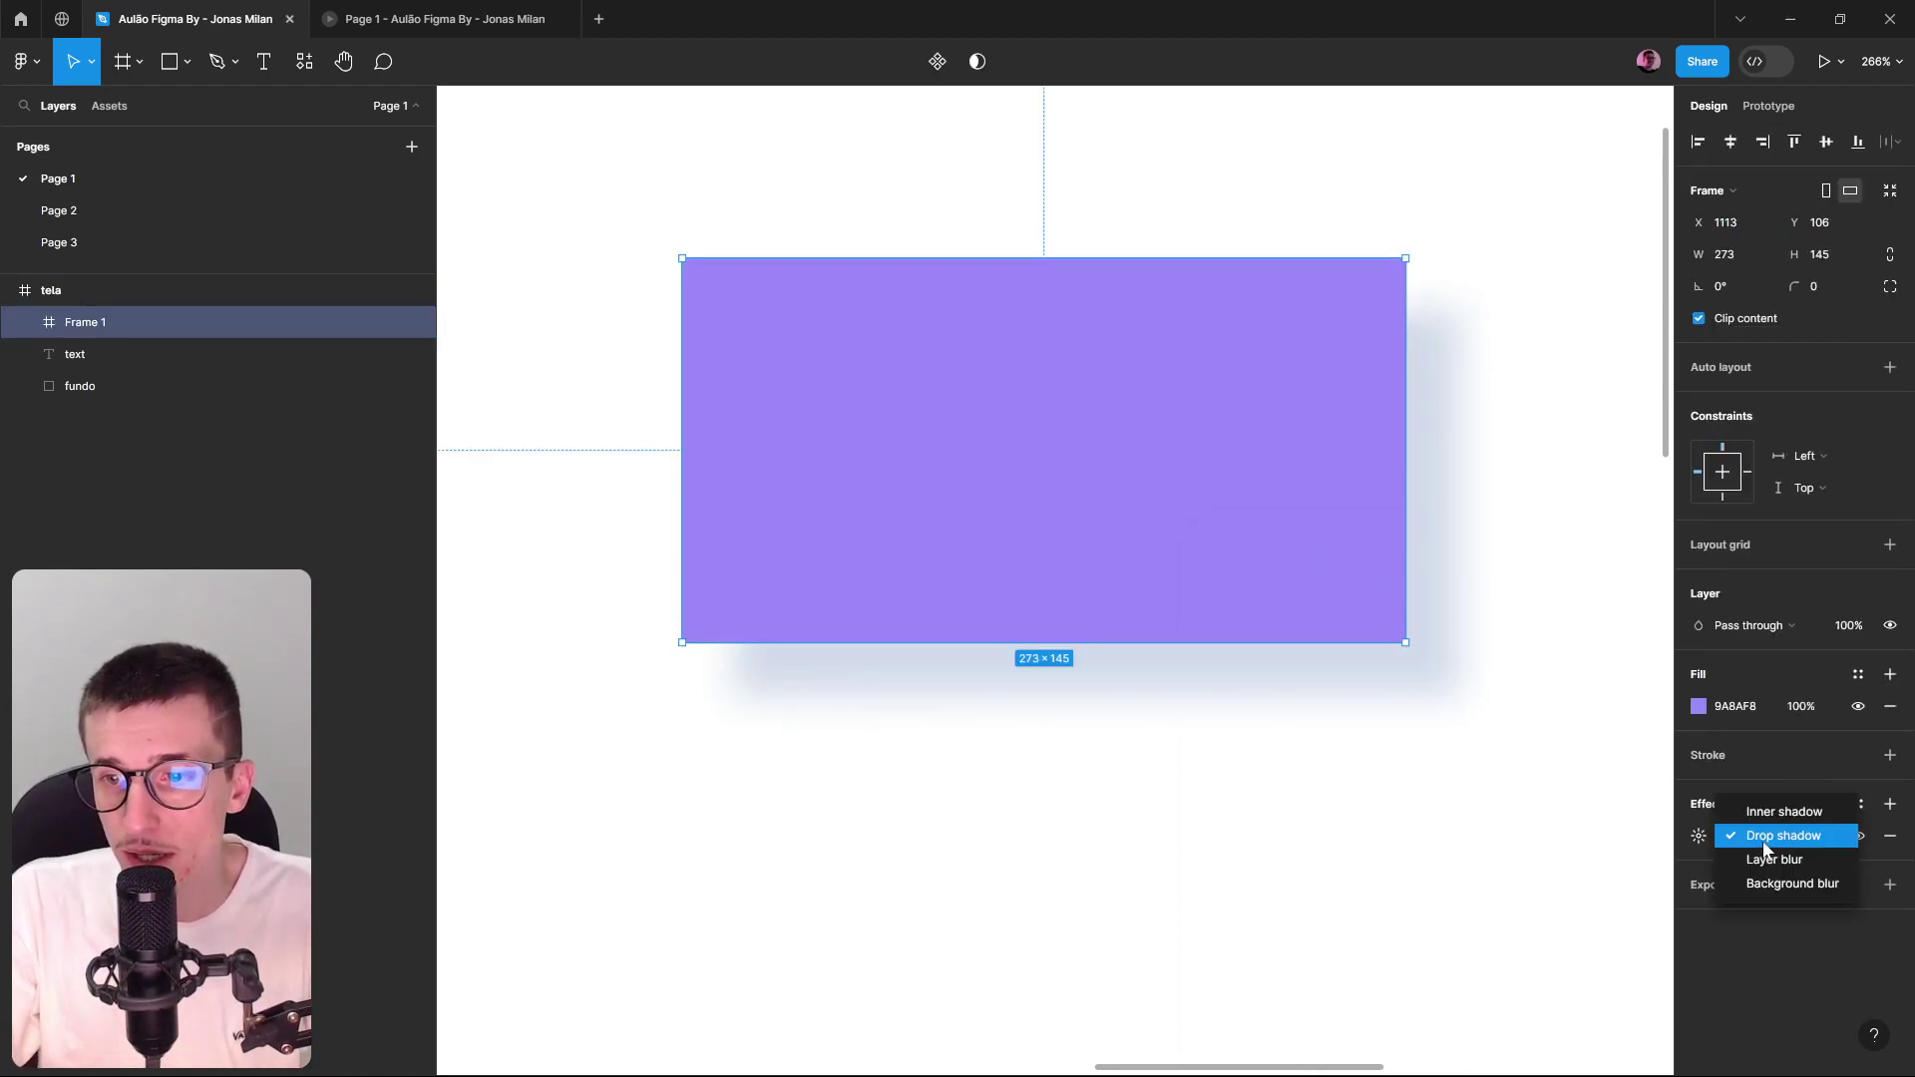
pyautogui.click(1763, 841)
pyautogui.click(1758, 859)
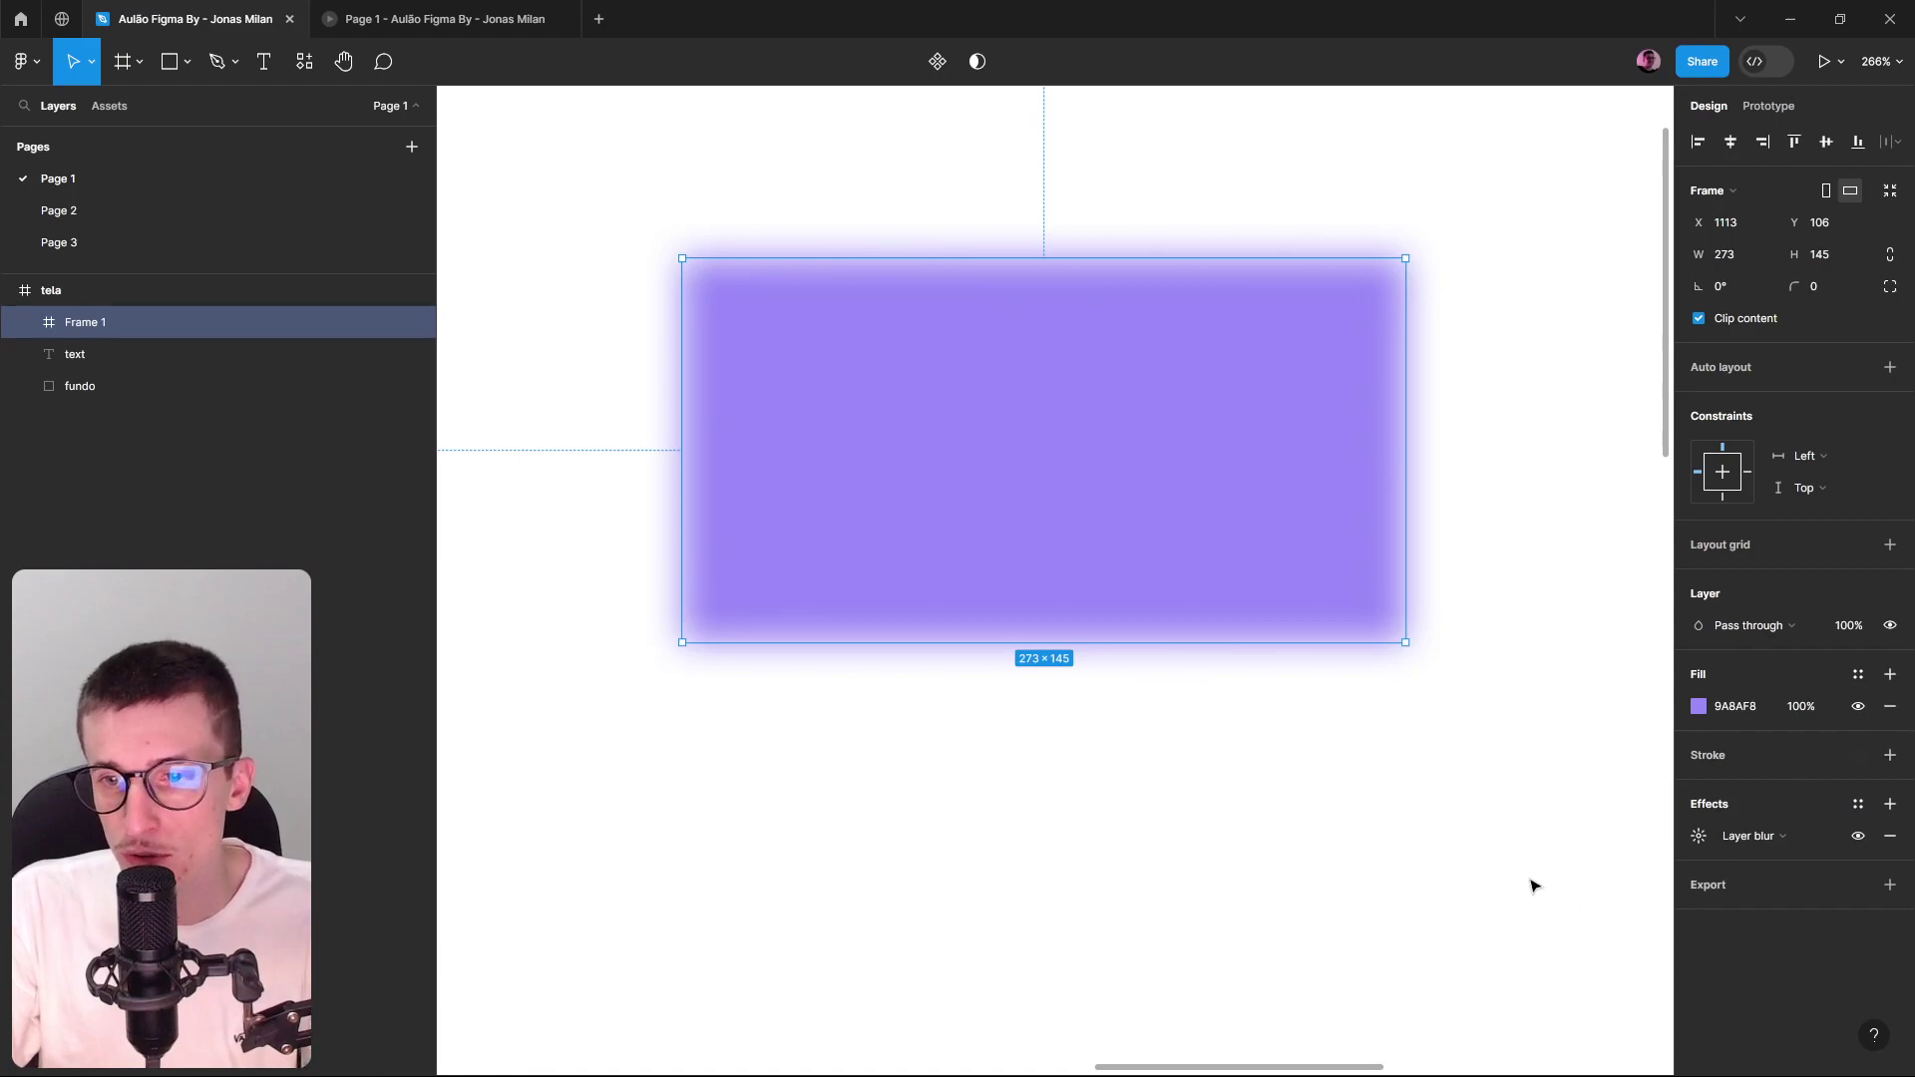
# Set the purple frame's layer blur to 146 and deselect the frame to view the result.
pyautogui.scroll(-5, 1447, 857)
pyautogui.scroll(-2, 1596, 788)
pyautogui.hscroll(2, 1596, 788)
pyautogui.click(1697, 836)
pyautogui.moveTo(1467, 884); pyautogui.dragTo(858, 649)
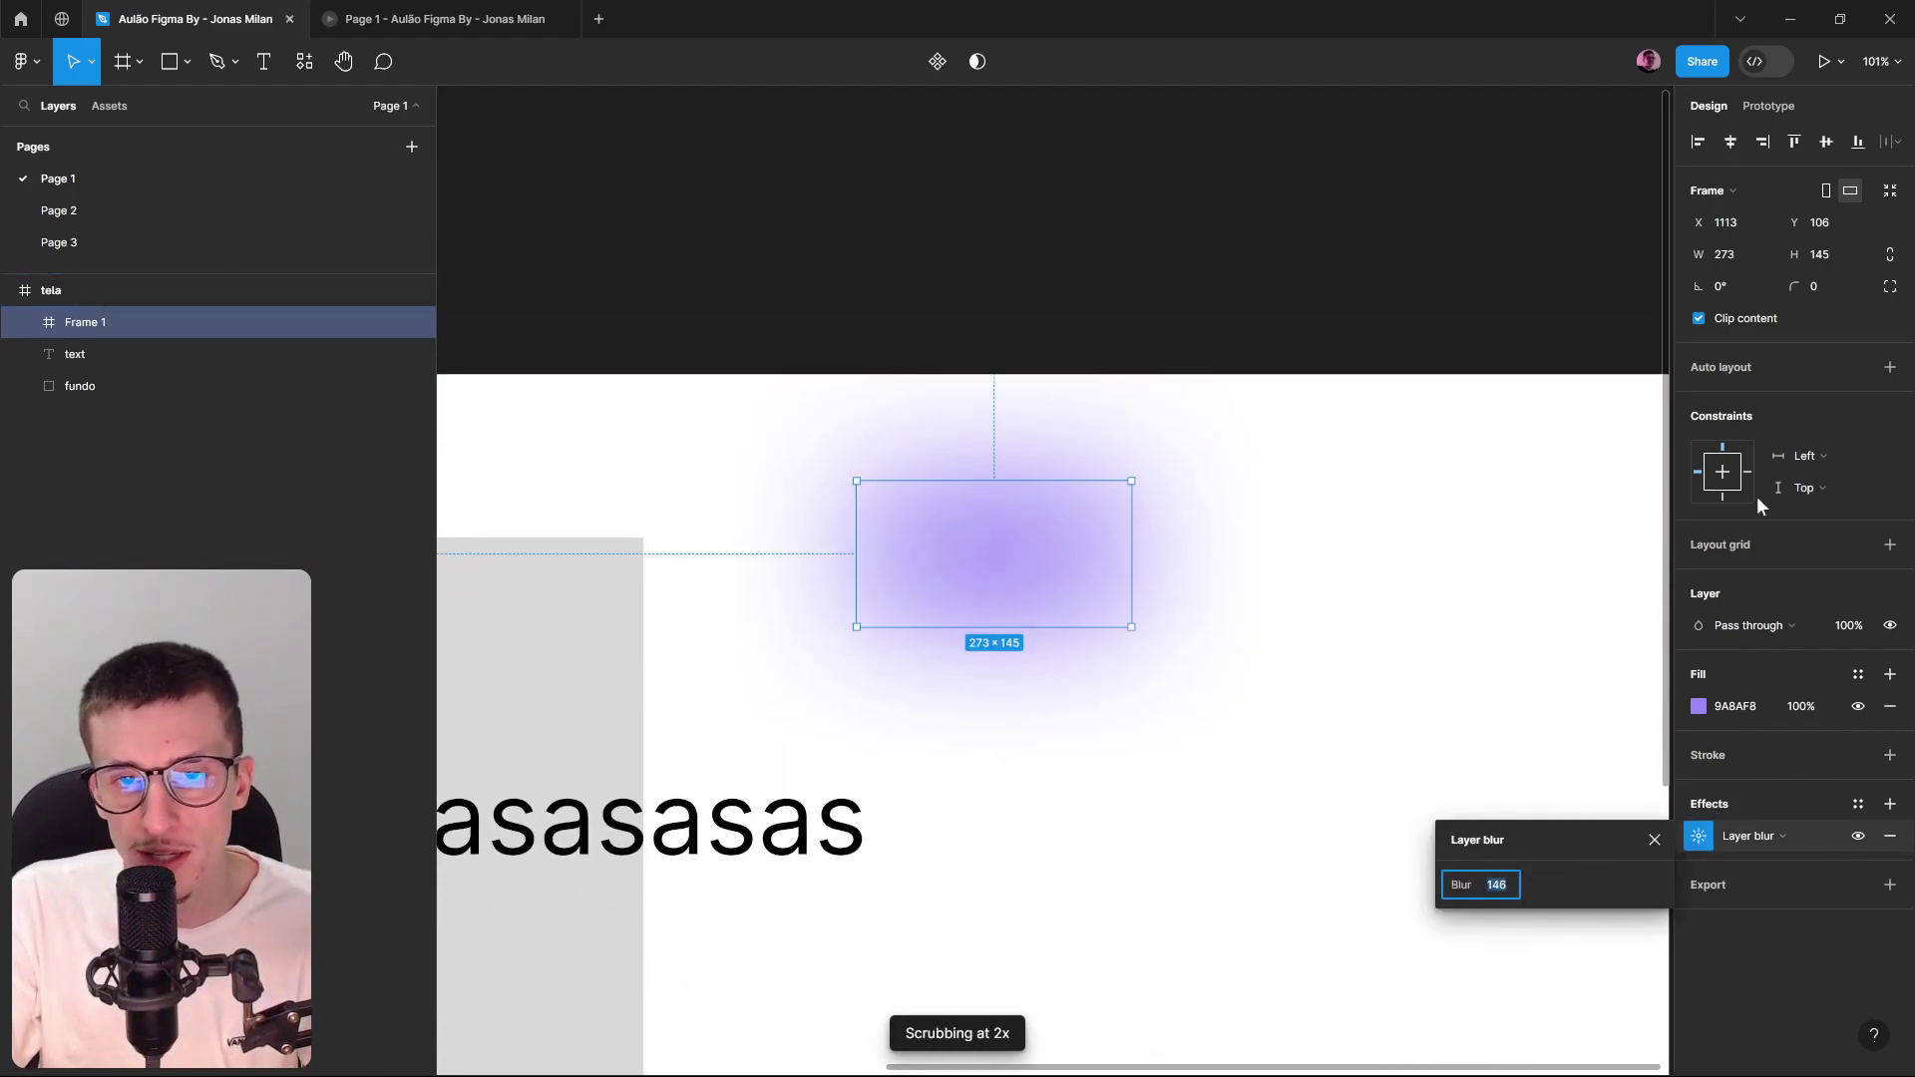
pyautogui.click(1262, 603)
# Duplicate the blurred purple frame down and to the right so the copy overlaps it, and recolour the copy to olive yellow, BDA529.
pyautogui.scroll(-3, 1034, 641)
pyautogui.click(1033, 606)
pyautogui.moveTo(1034, 605); pyautogui.dragTo(1176, 679)
pyautogui.click(1697, 707)
pyautogui.moveTo(1561, 689); pyautogui.dragTo(1622, 639)
pyautogui.moveTo(1556, 831); pyautogui.dragTo(1518, 831)
pyautogui.click(1164, 836)
pyautogui.scroll(3, 1193, 722)
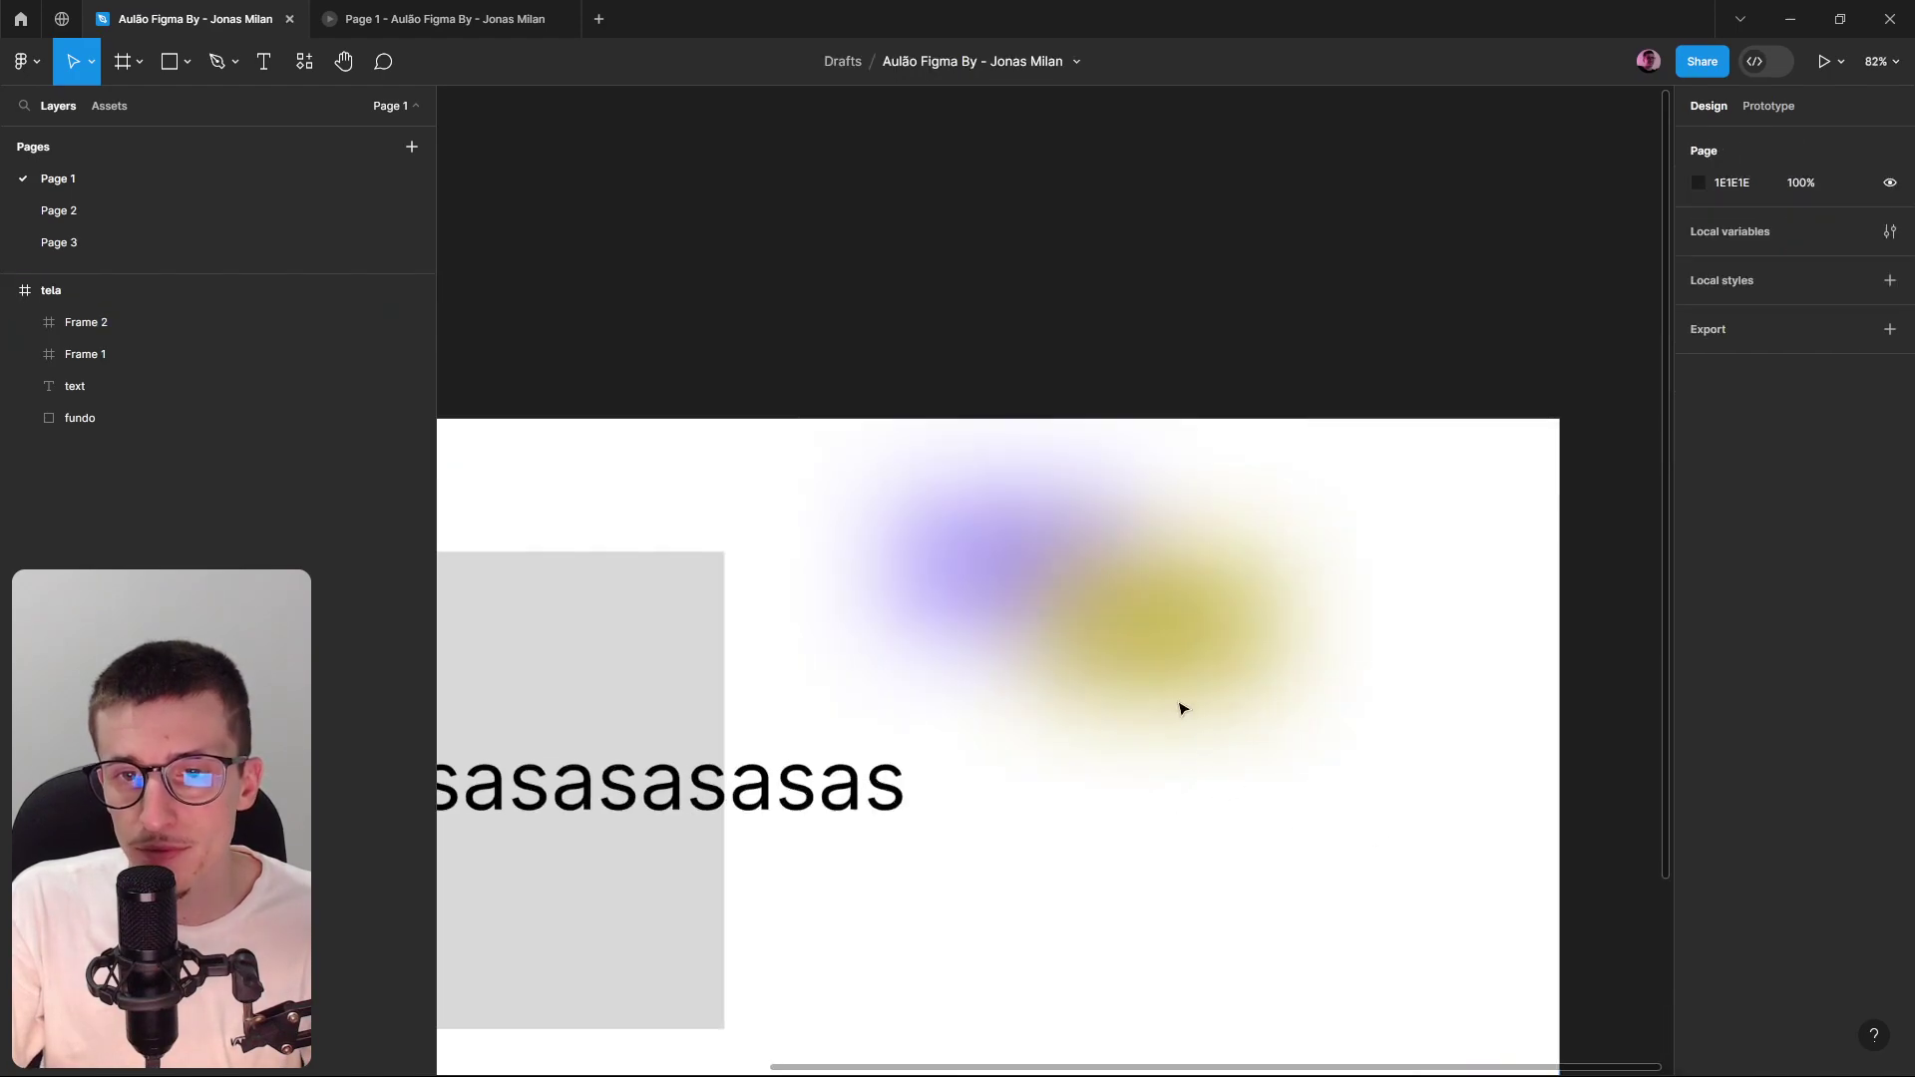
# Change the yellow frame's effect type to Background blur and move the frame over the end of the text, to about X 987, Y 429.
pyautogui.click(1193, 658)
pyautogui.click(1735, 838)
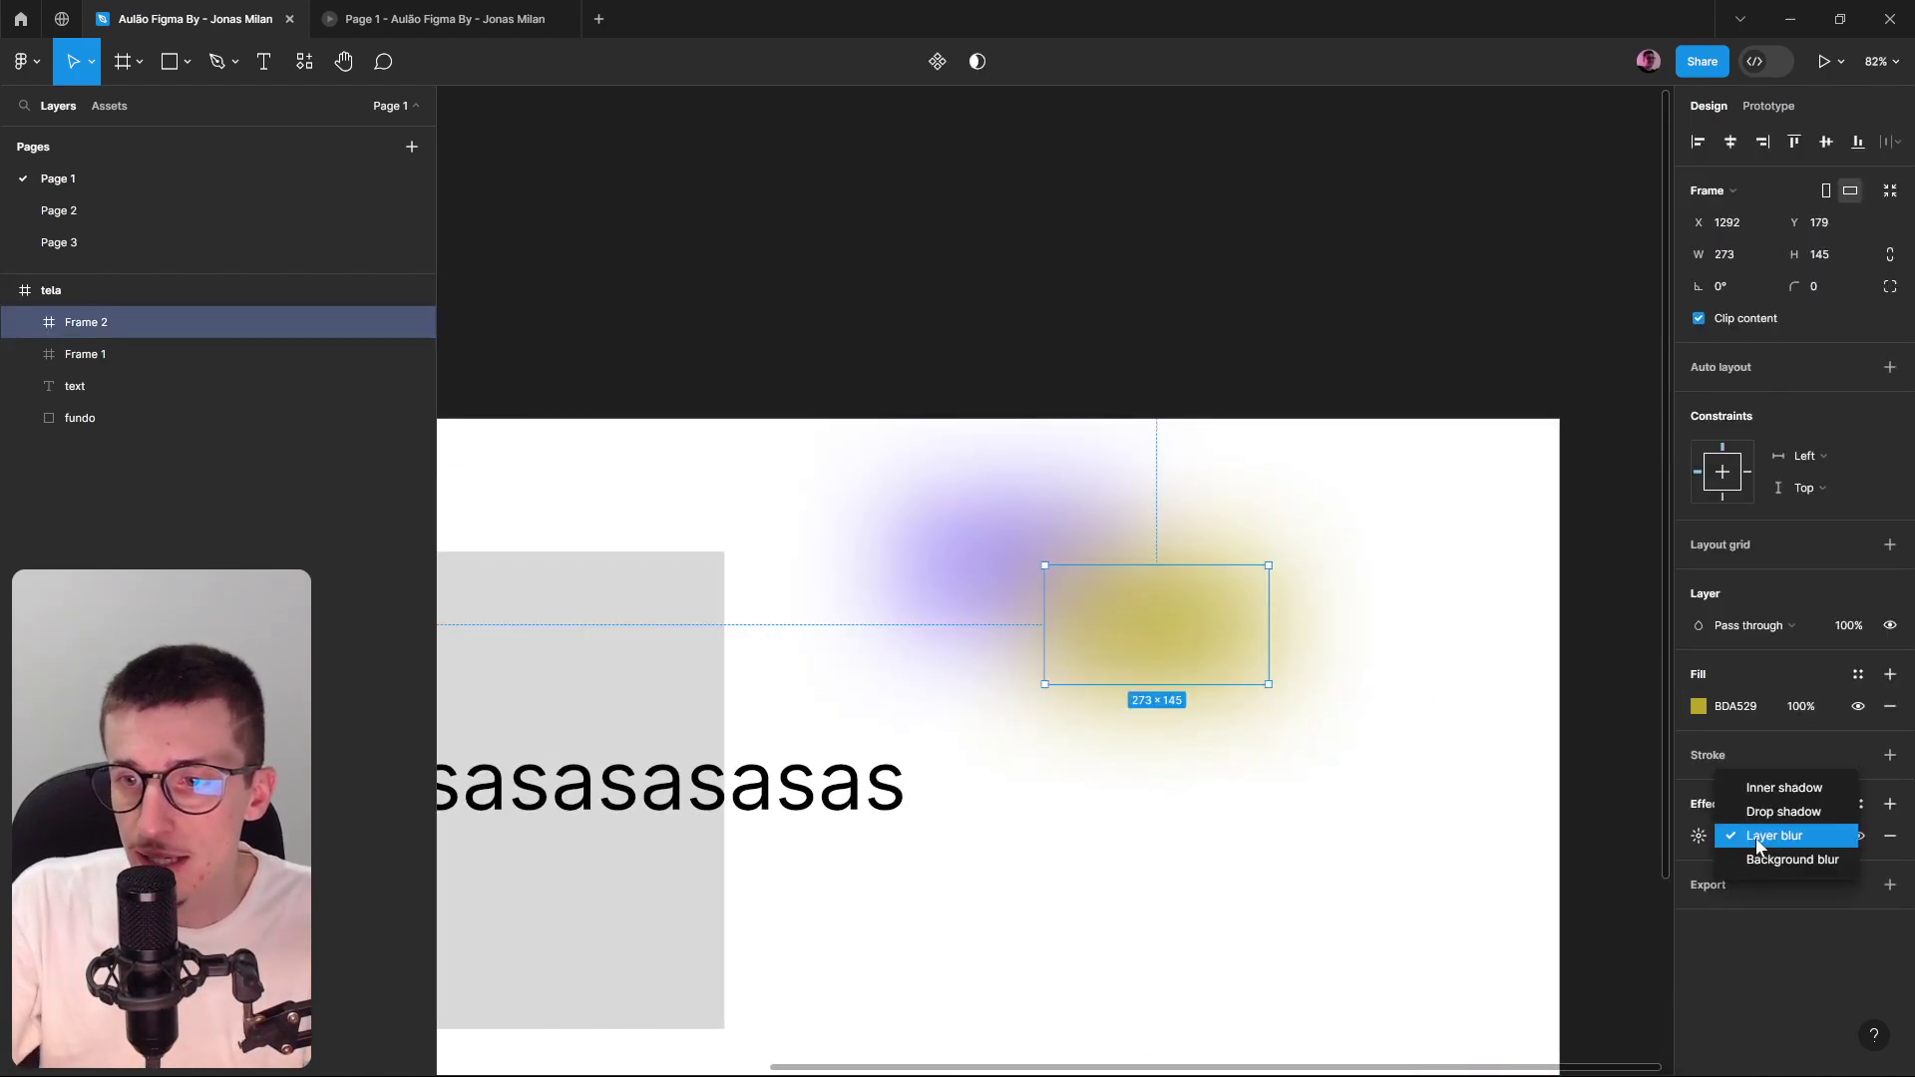
pyautogui.click(1781, 860)
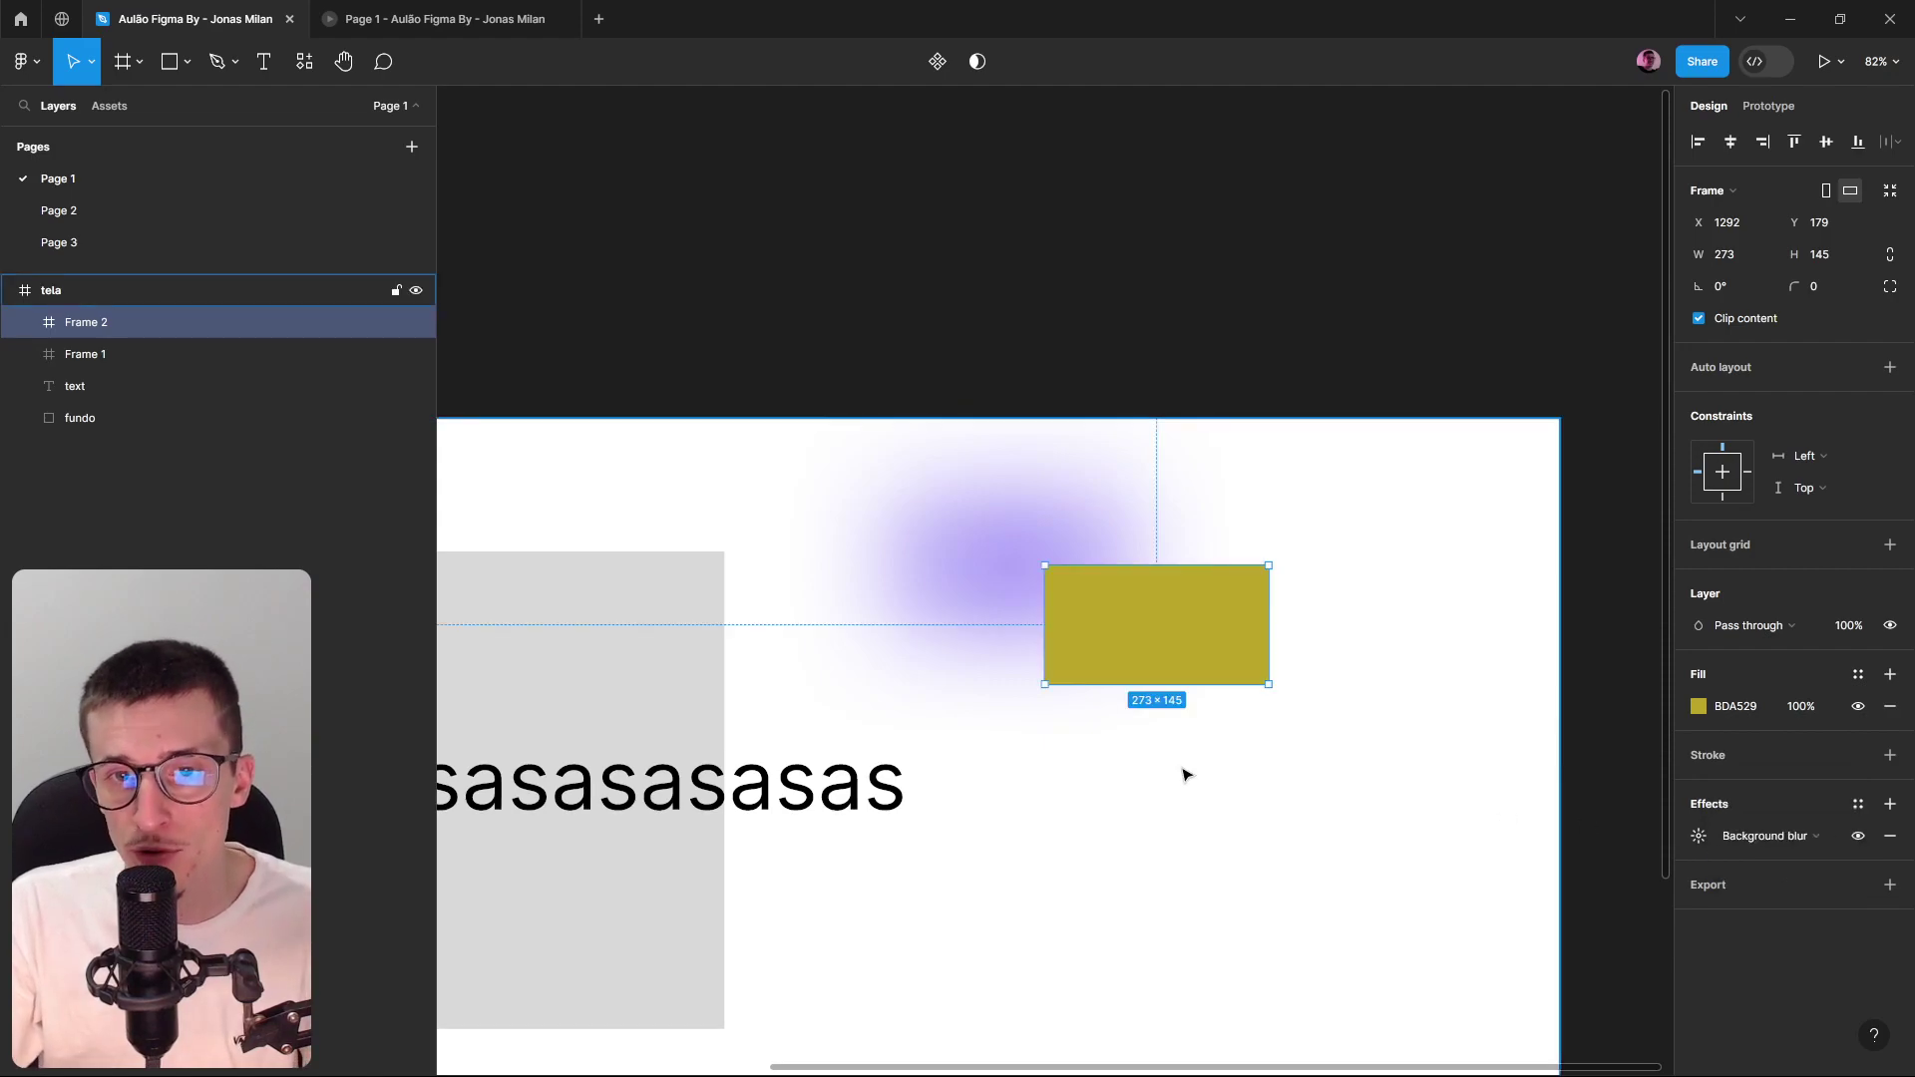
pyautogui.scroll(-3, 1184, 775)
pyautogui.scroll(-2, 1157, 698)
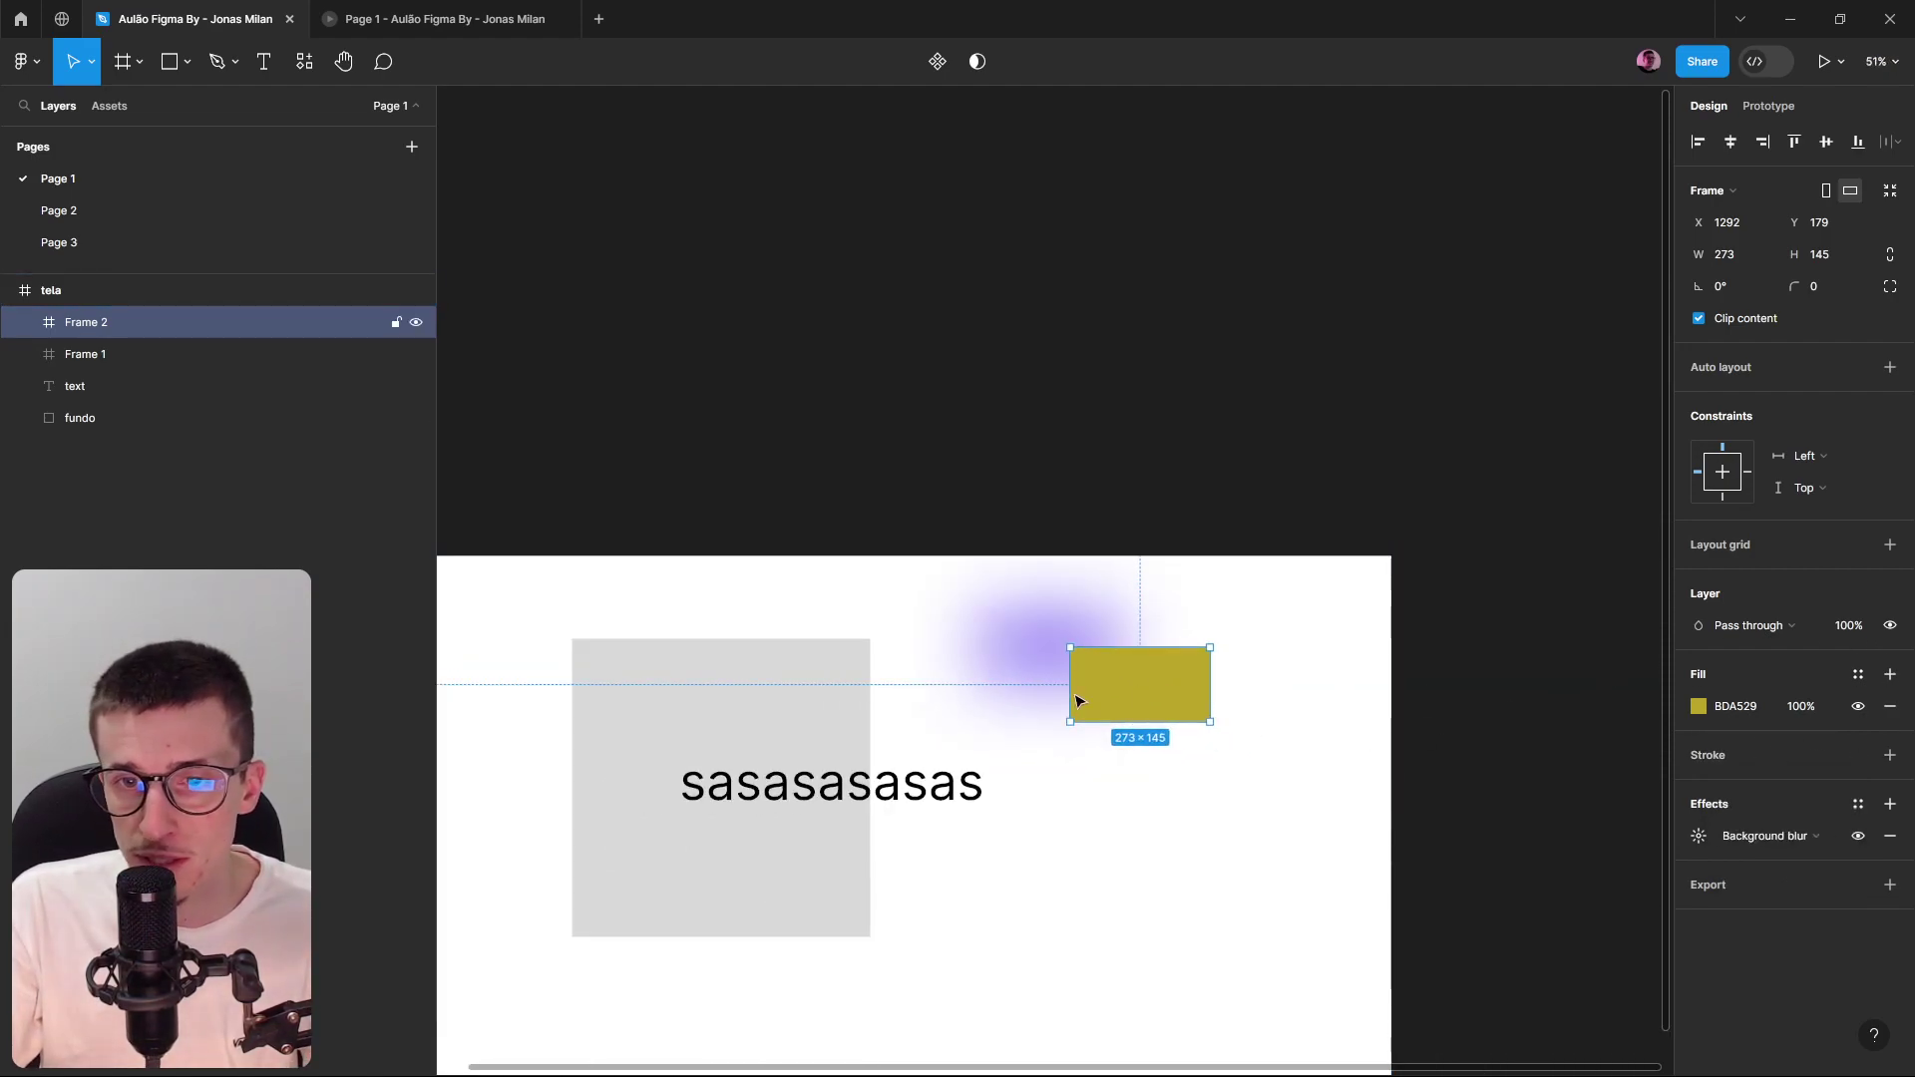
pyautogui.moveTo(1125, 740); pyautogui.dragTo(1013, 813)
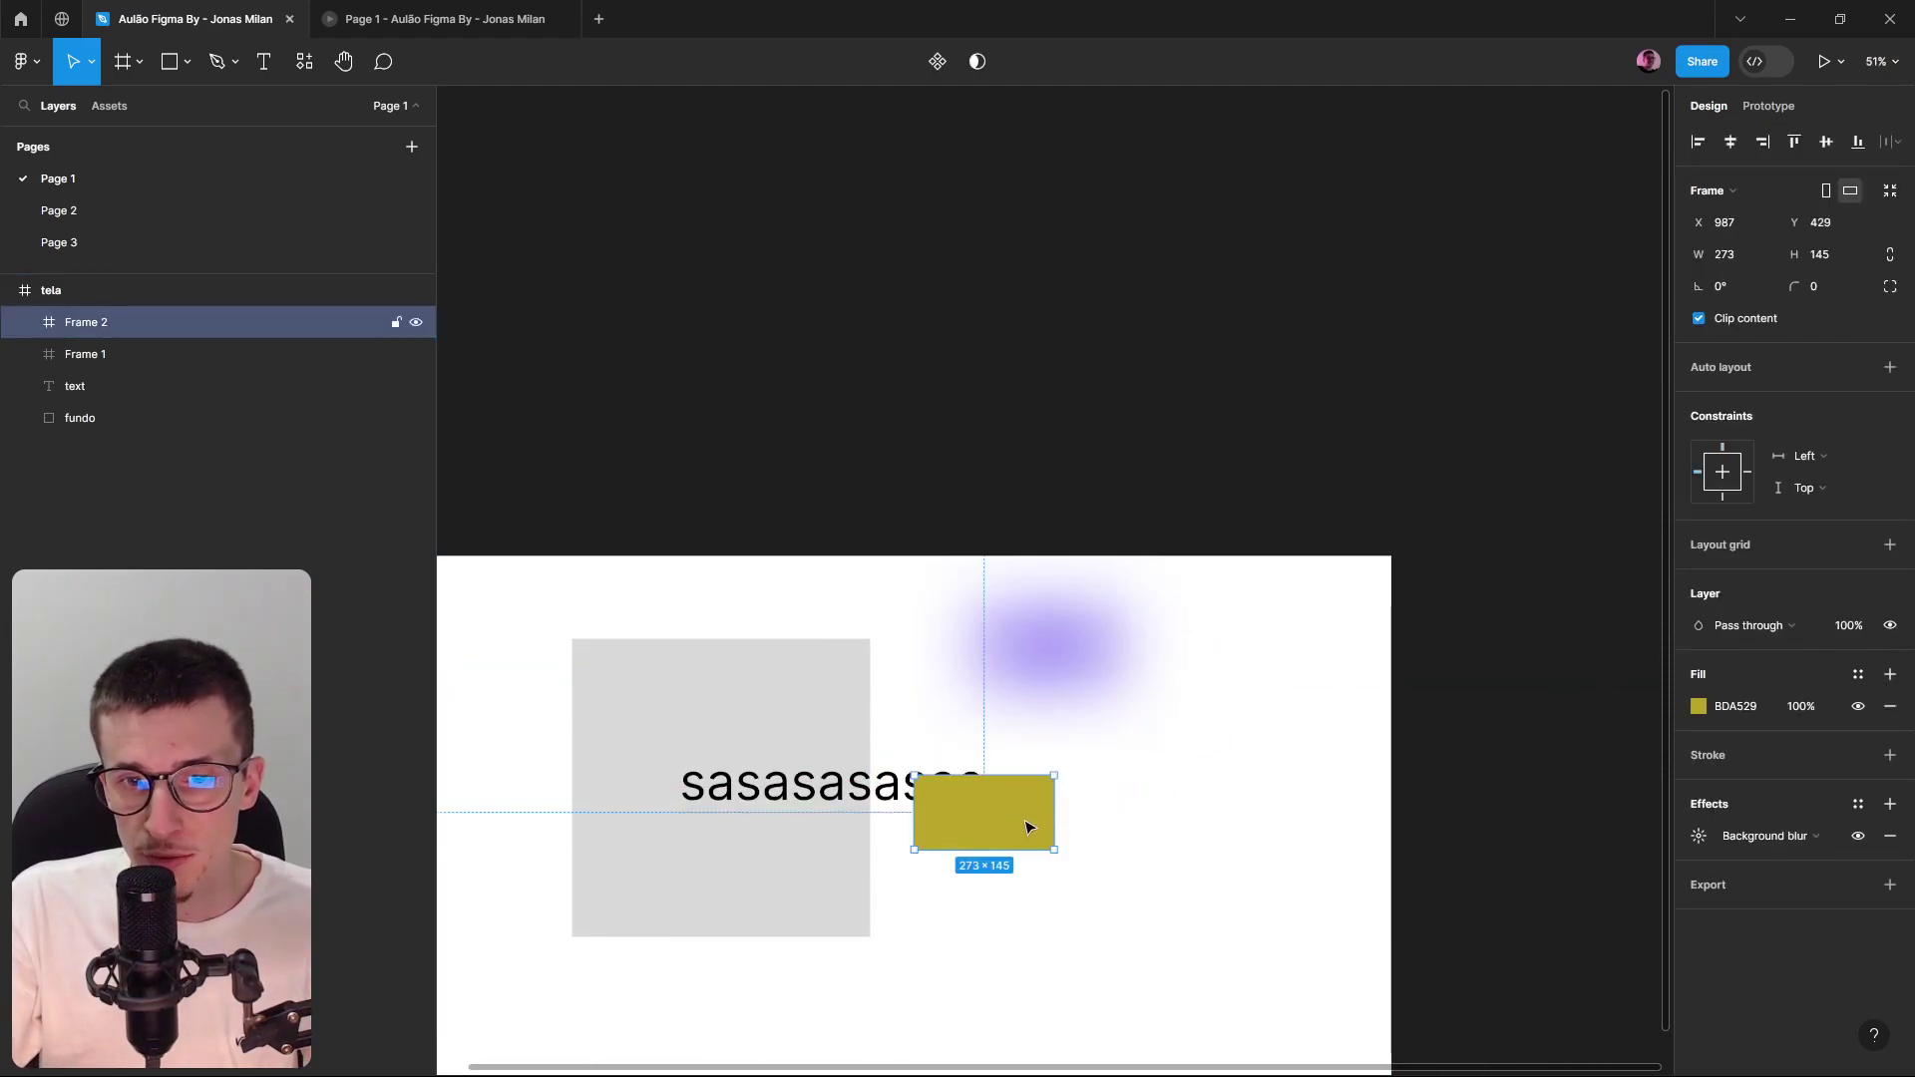
# Set the yellow frame's background blur to 122 and move the frame slightly over the text, to about X 996, Y 423.
pyautogui.scroll(1, 1710, 834)
pyautogui.click(1693, 841)
pyautogui.moveTo(1499, 885); pyautogui.dragTo(1200, 896)
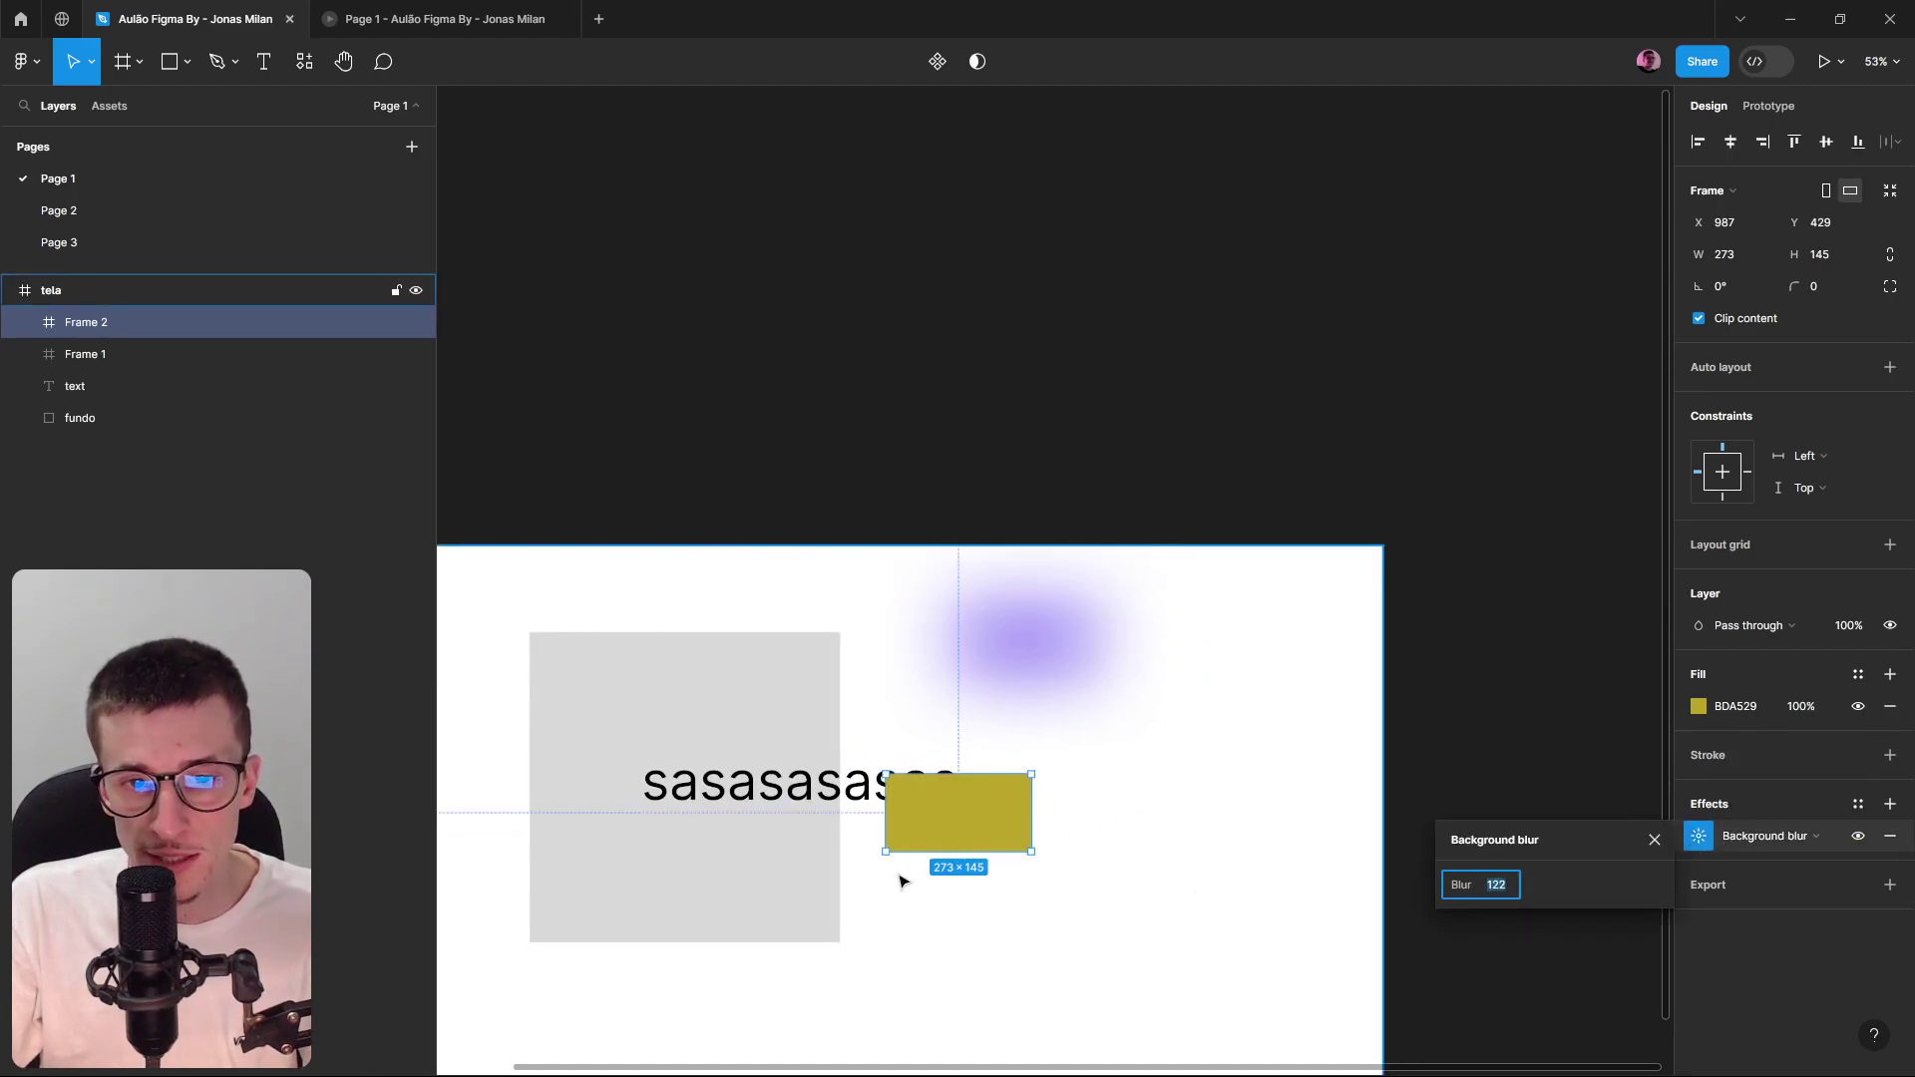
pyautogui.scroll(5, 900, 882)
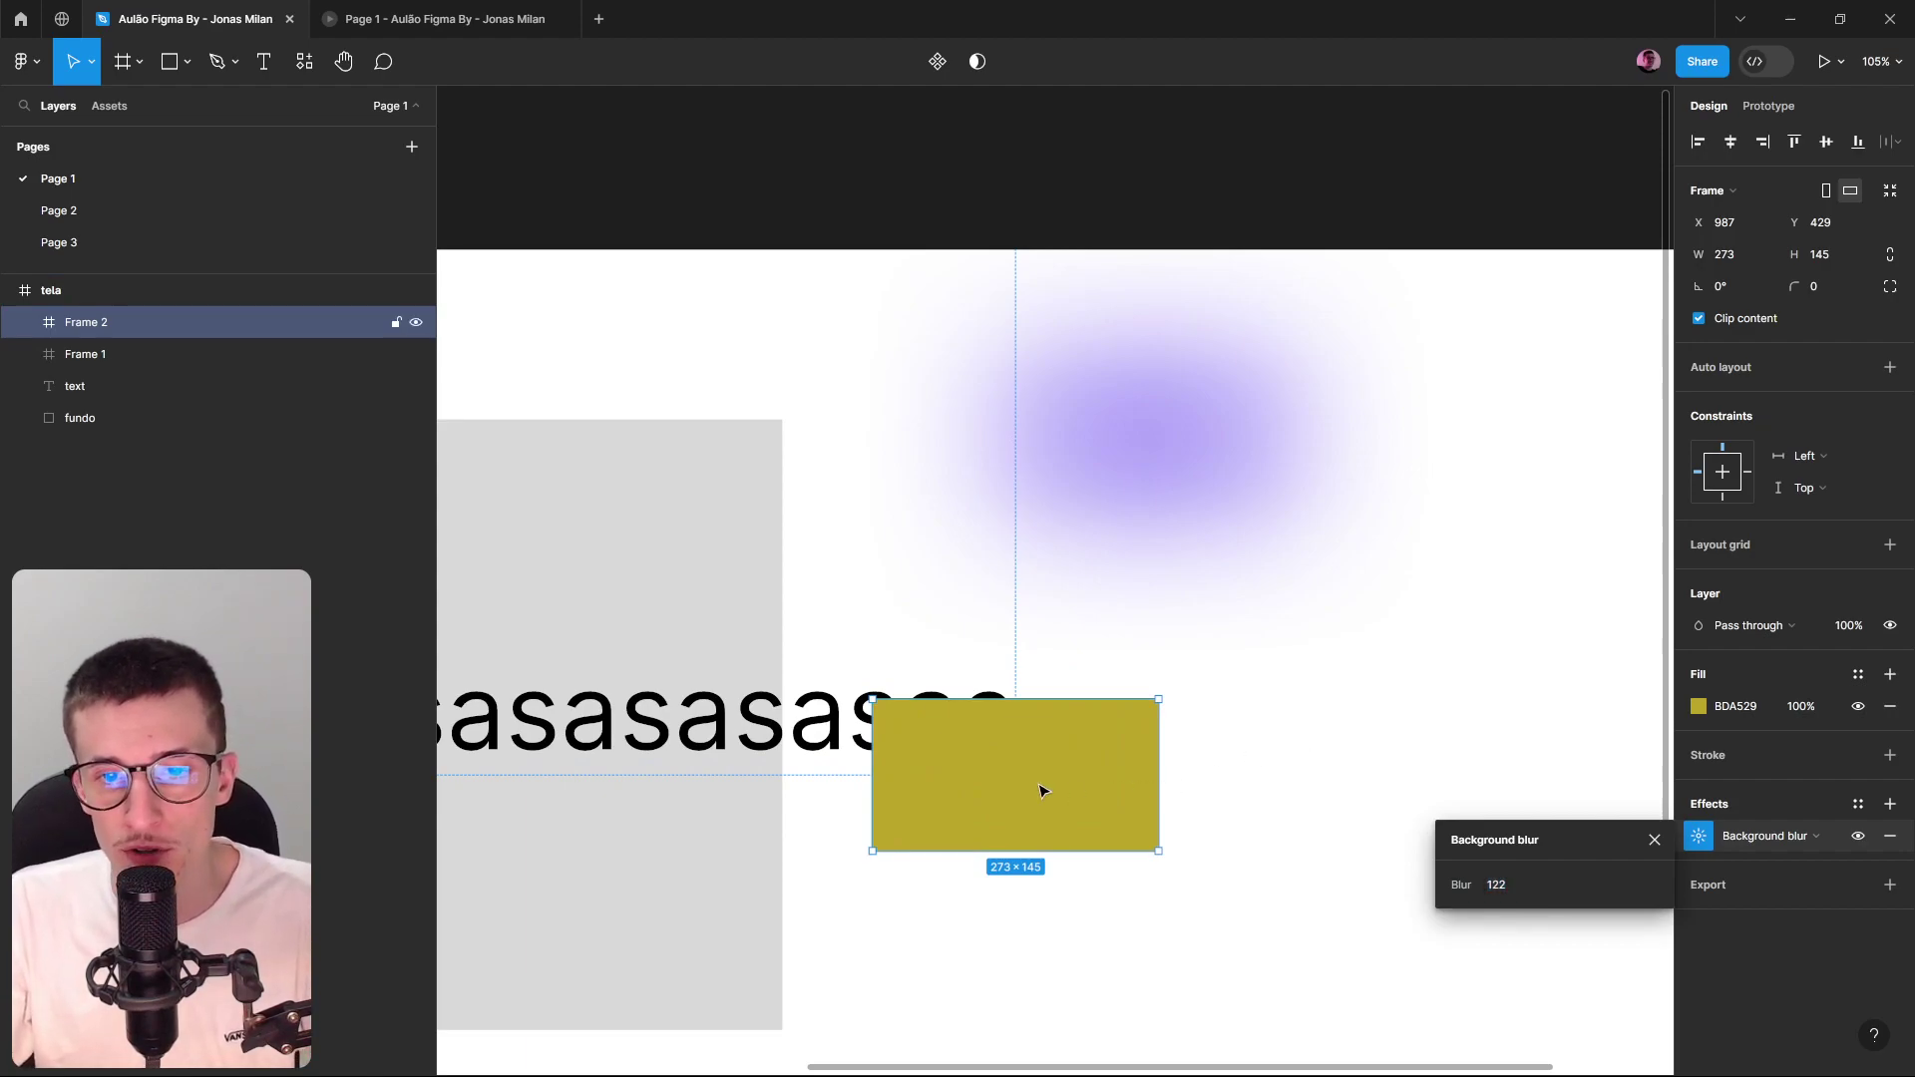
pyautogui.moveTo(1036, 787); pyautogui.dragTo(1031, 769)
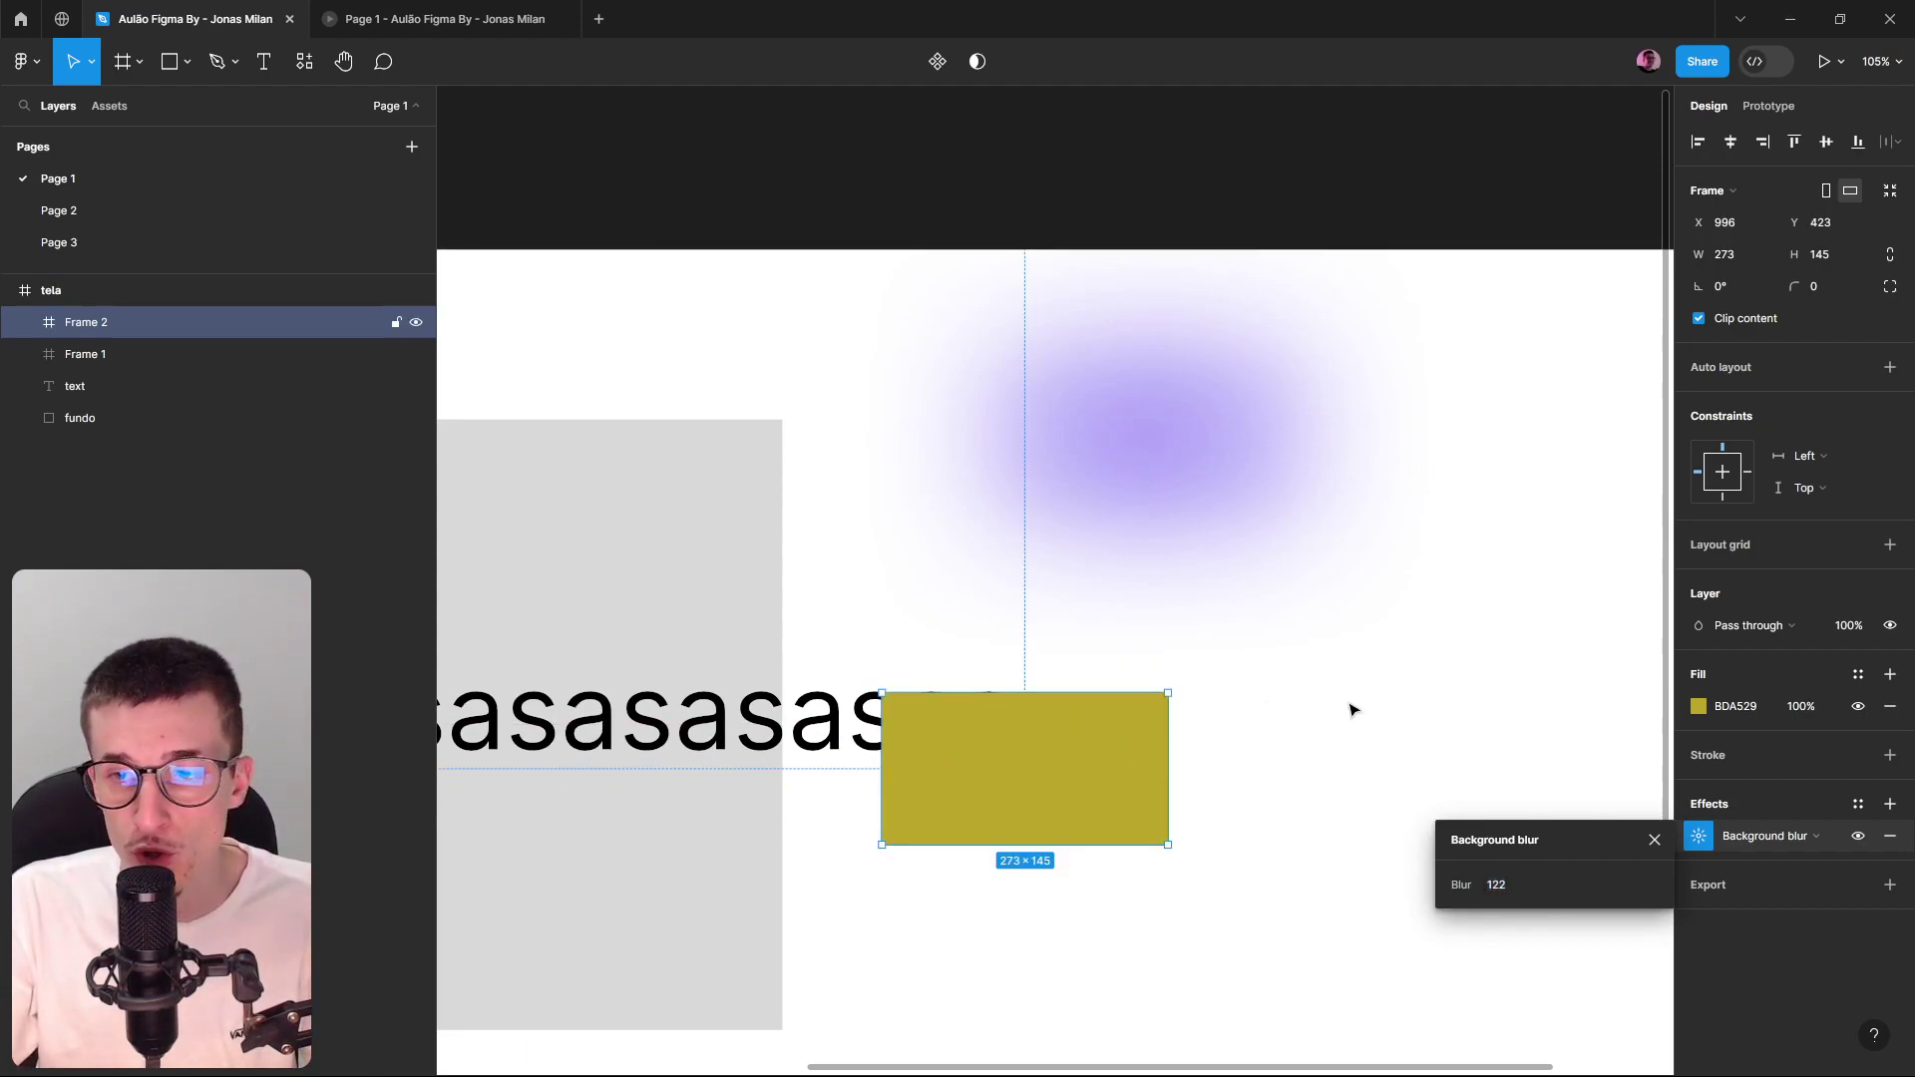
# Try a layer opacity of 82% on the yellow frame and restore it to 100%.
pyautogui.click(1811, 708)
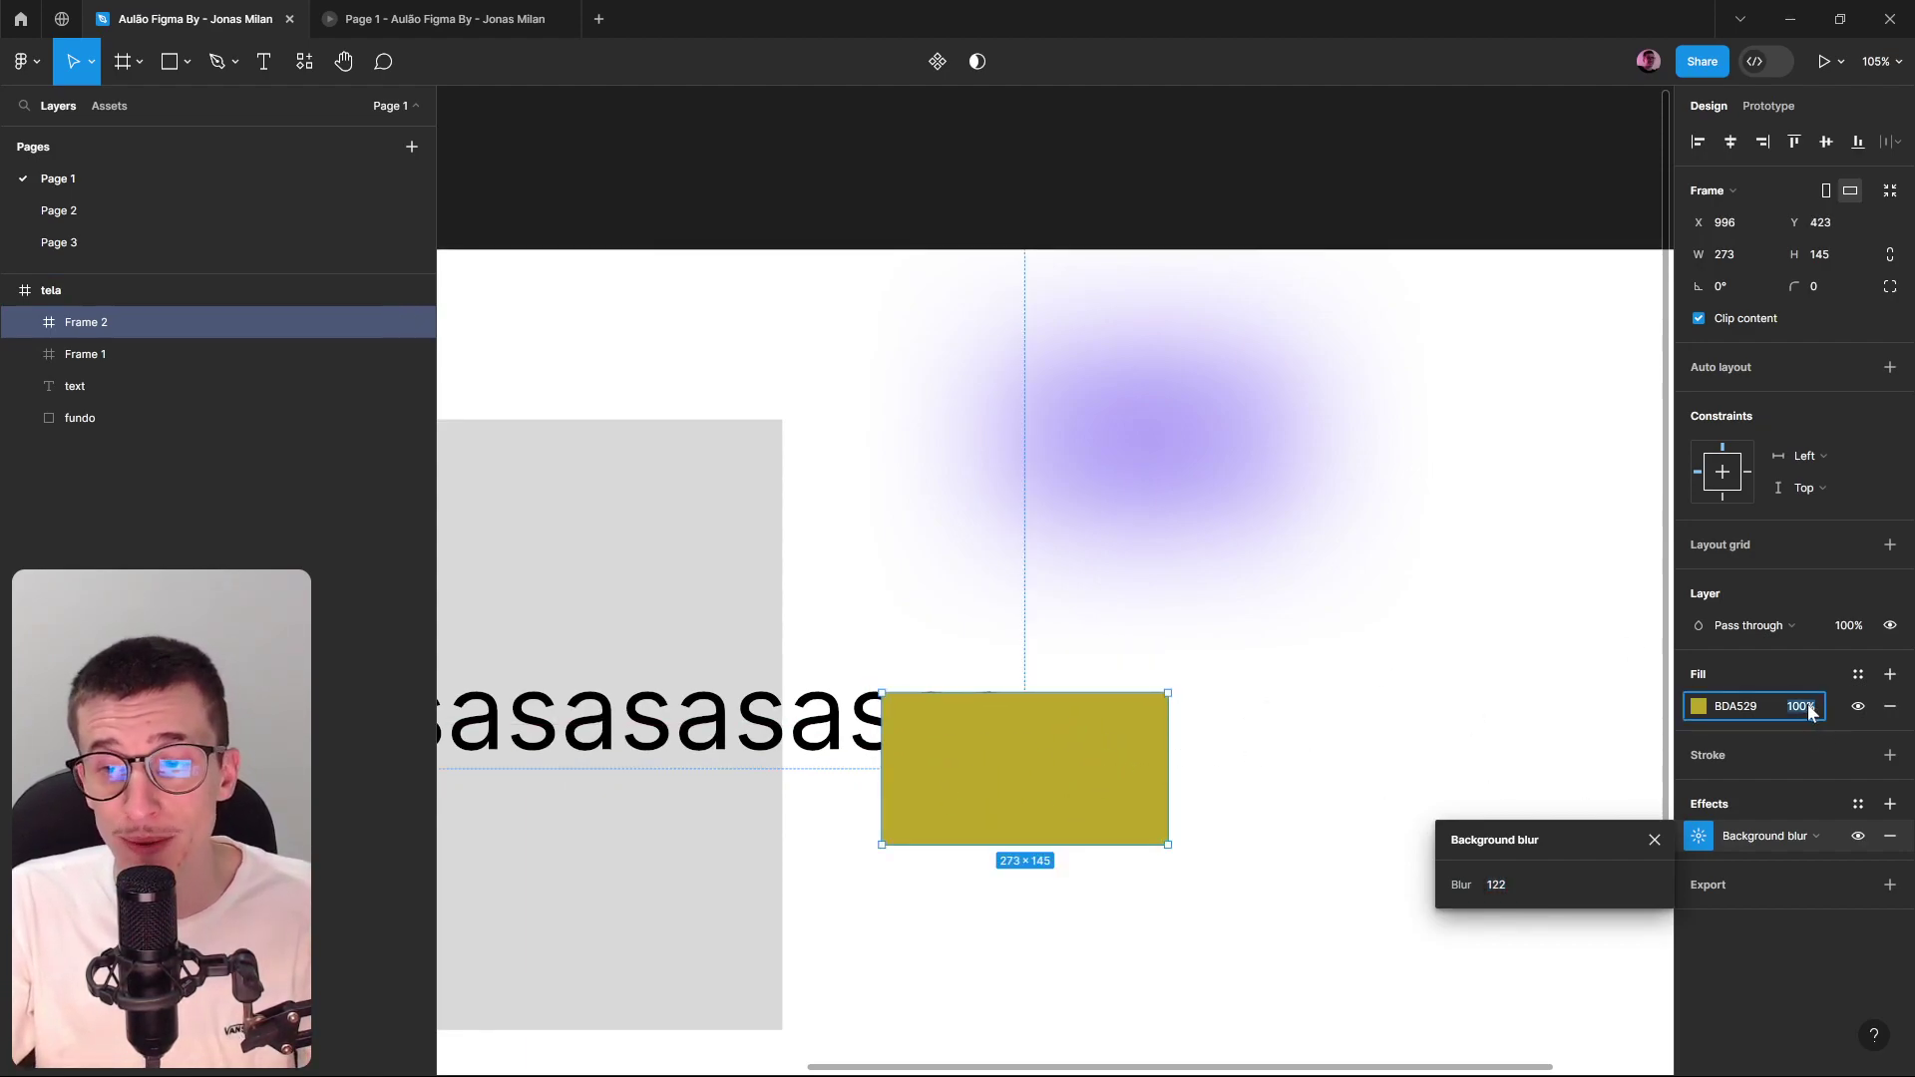
pyautogui.click(1844, 626)
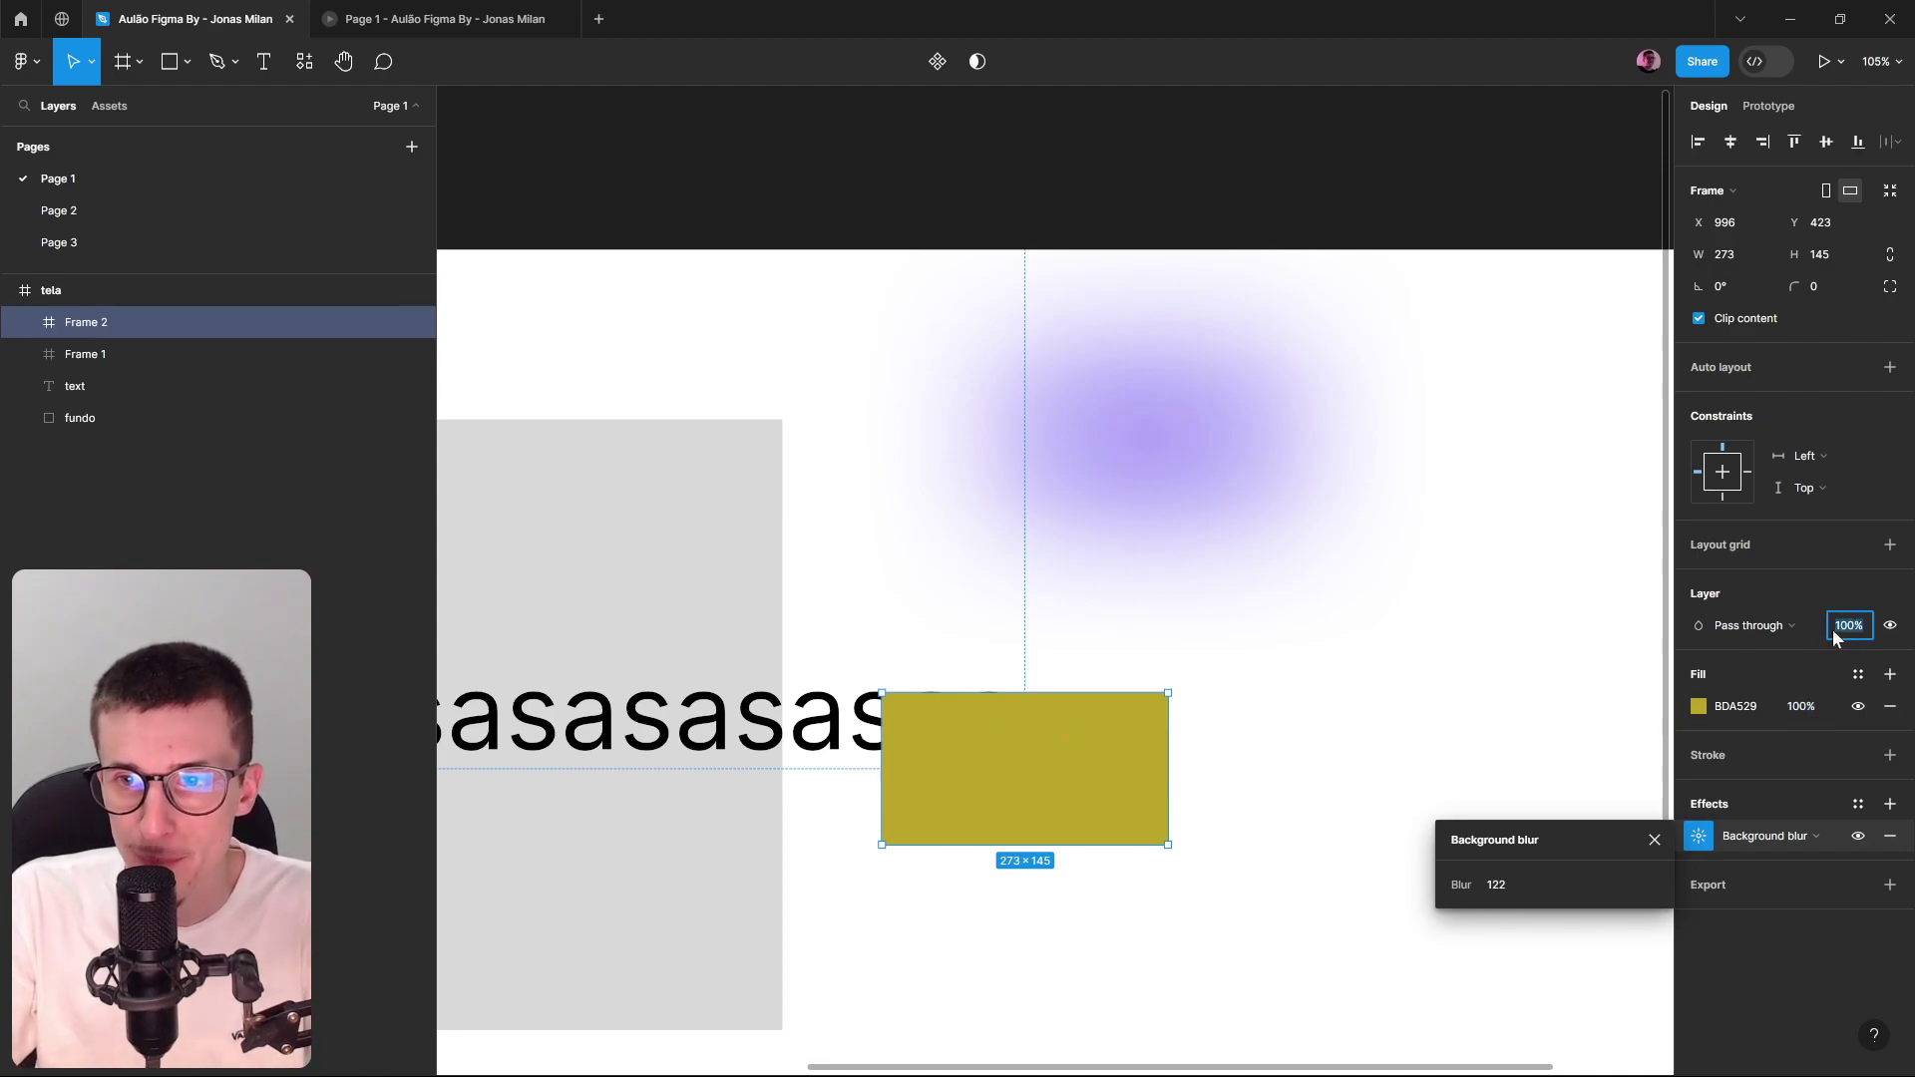
pyautogui.write('80')
pyautogui.press('Return')
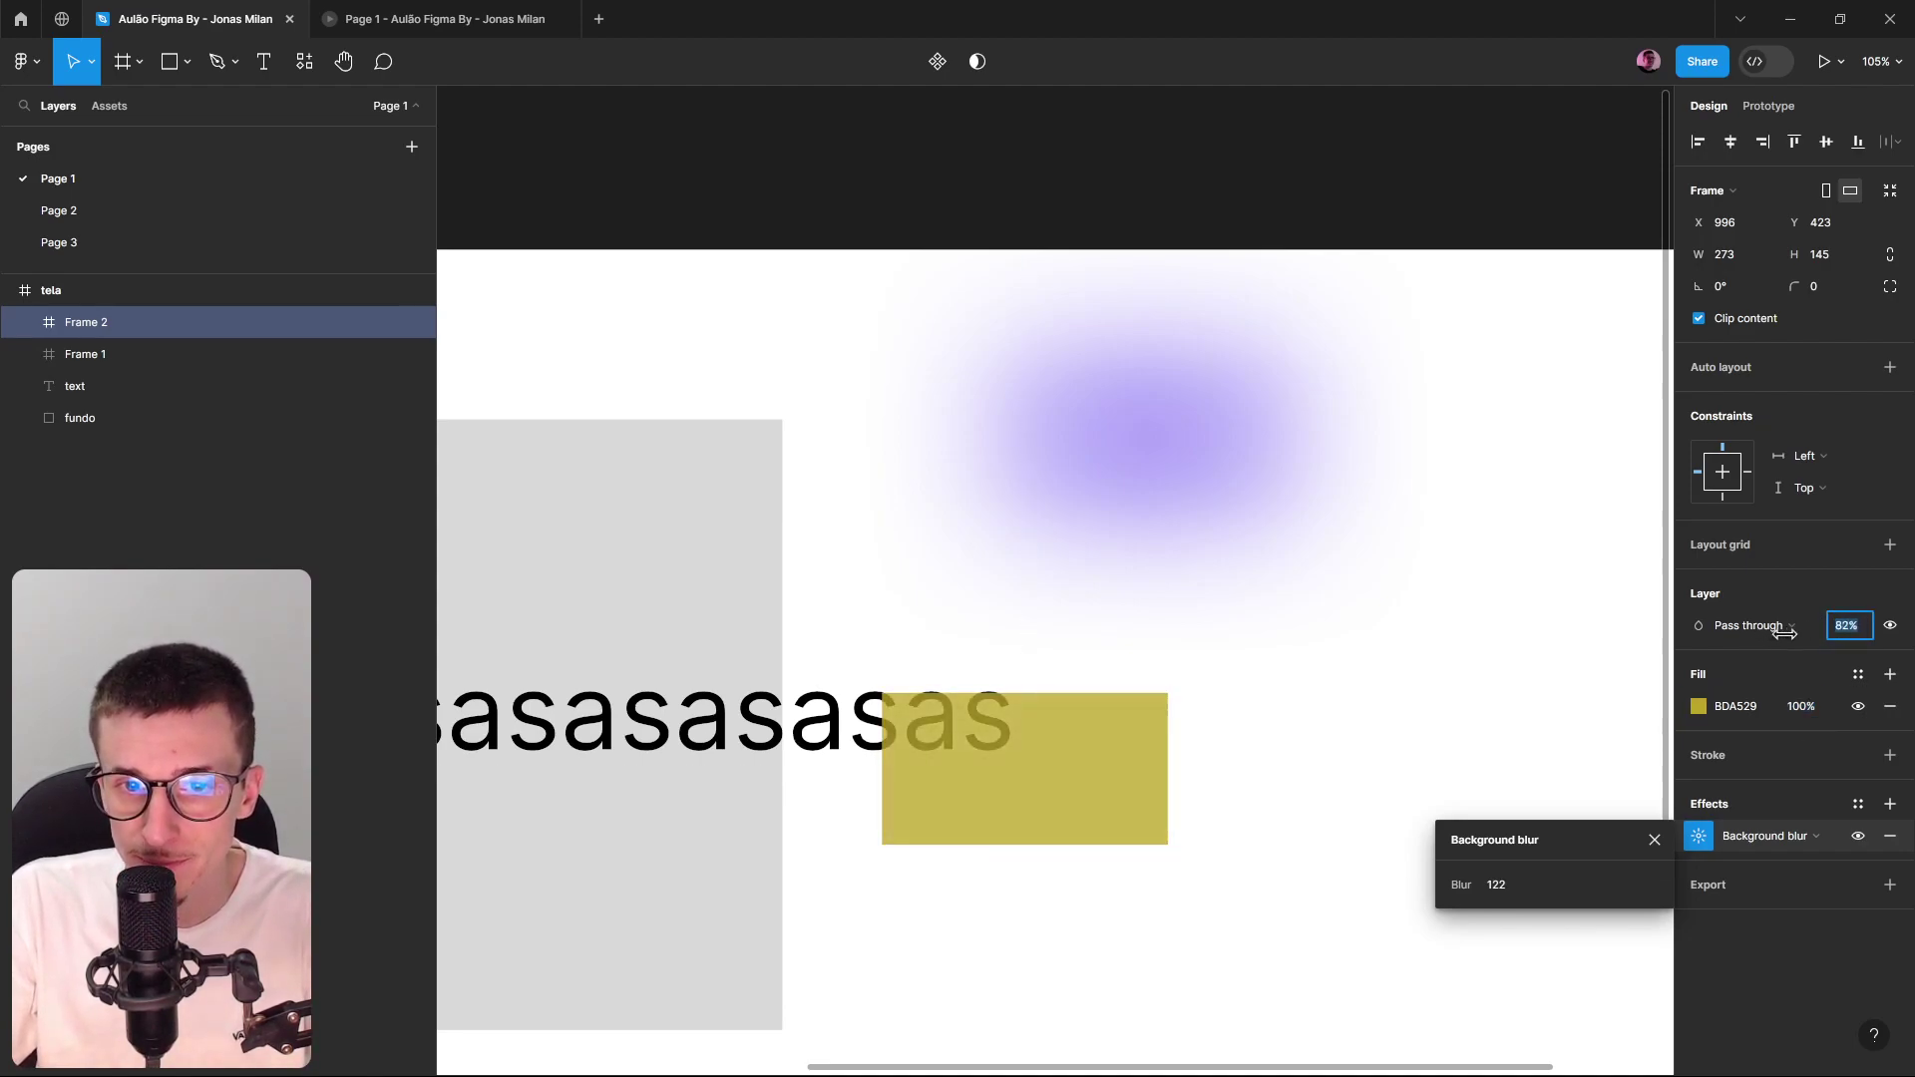
pyautogui.click(1835, 626)
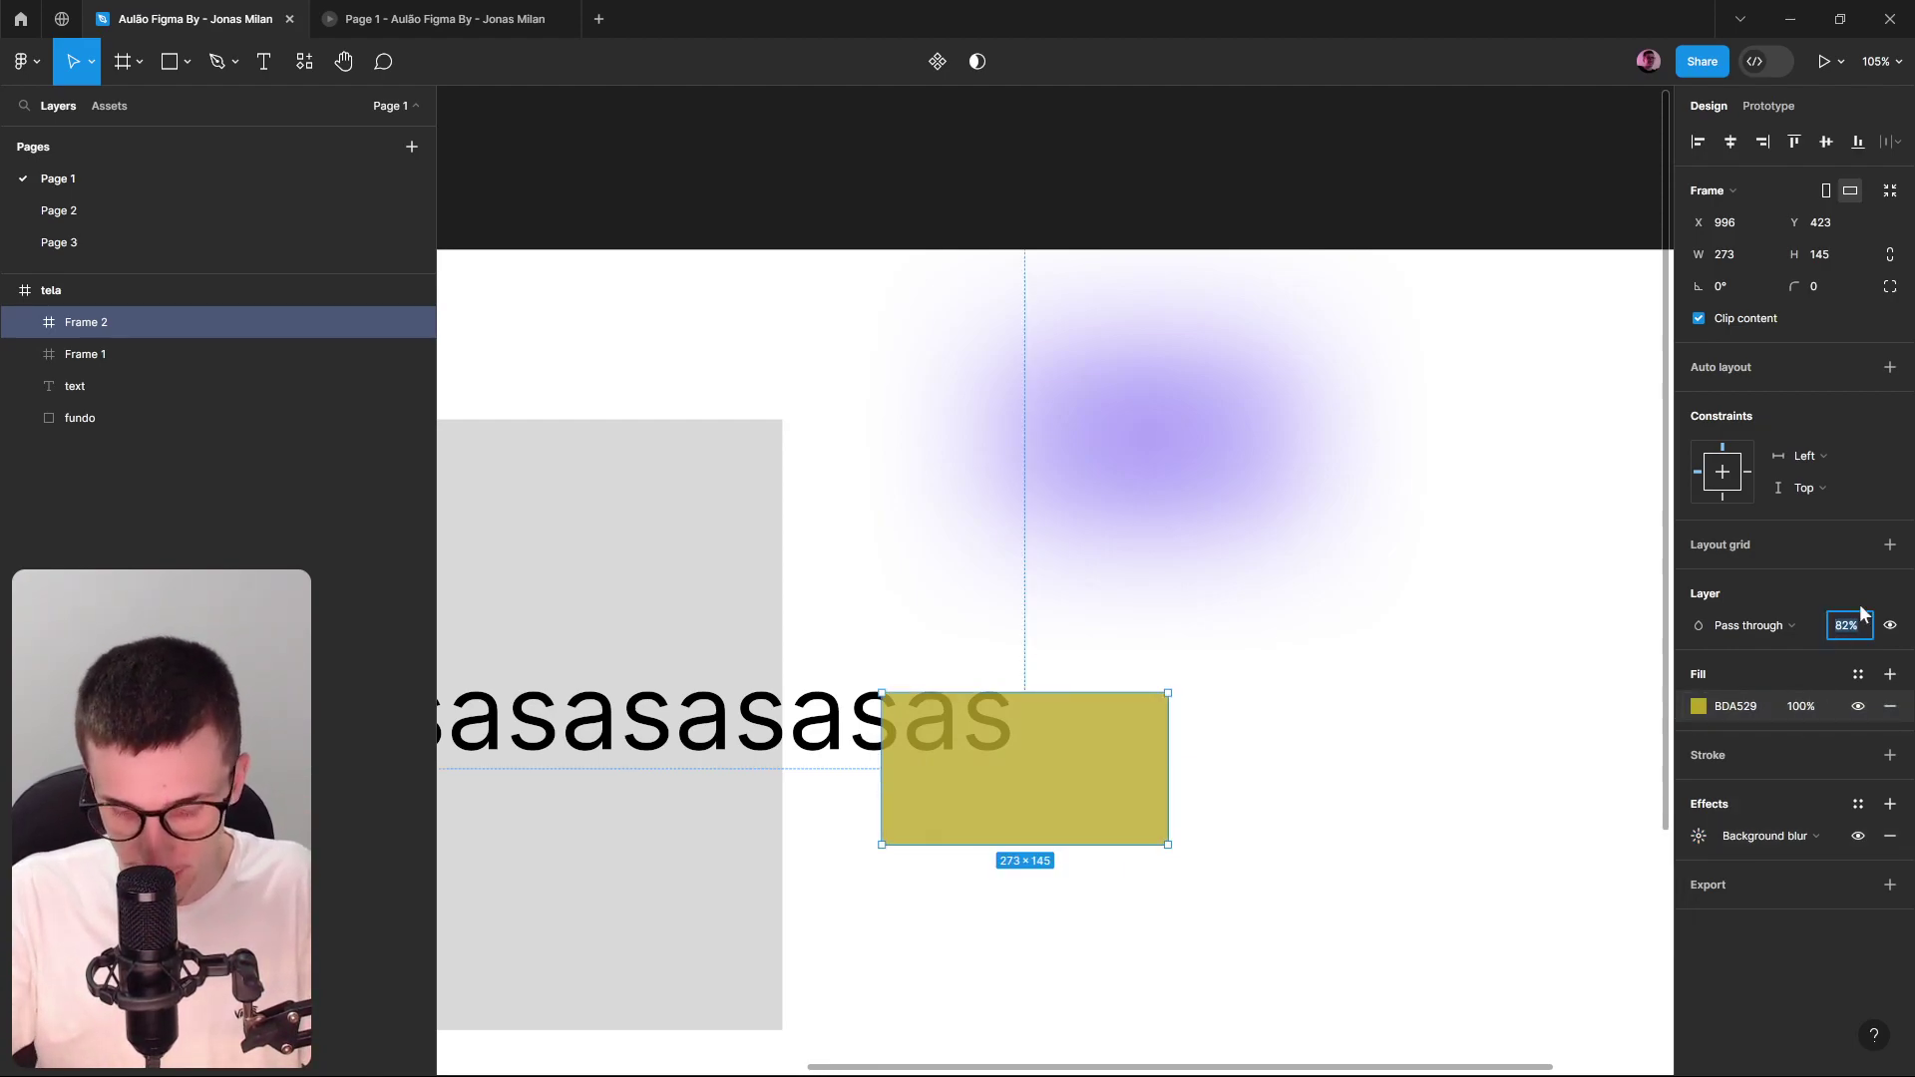
pyautogui.press('Return')
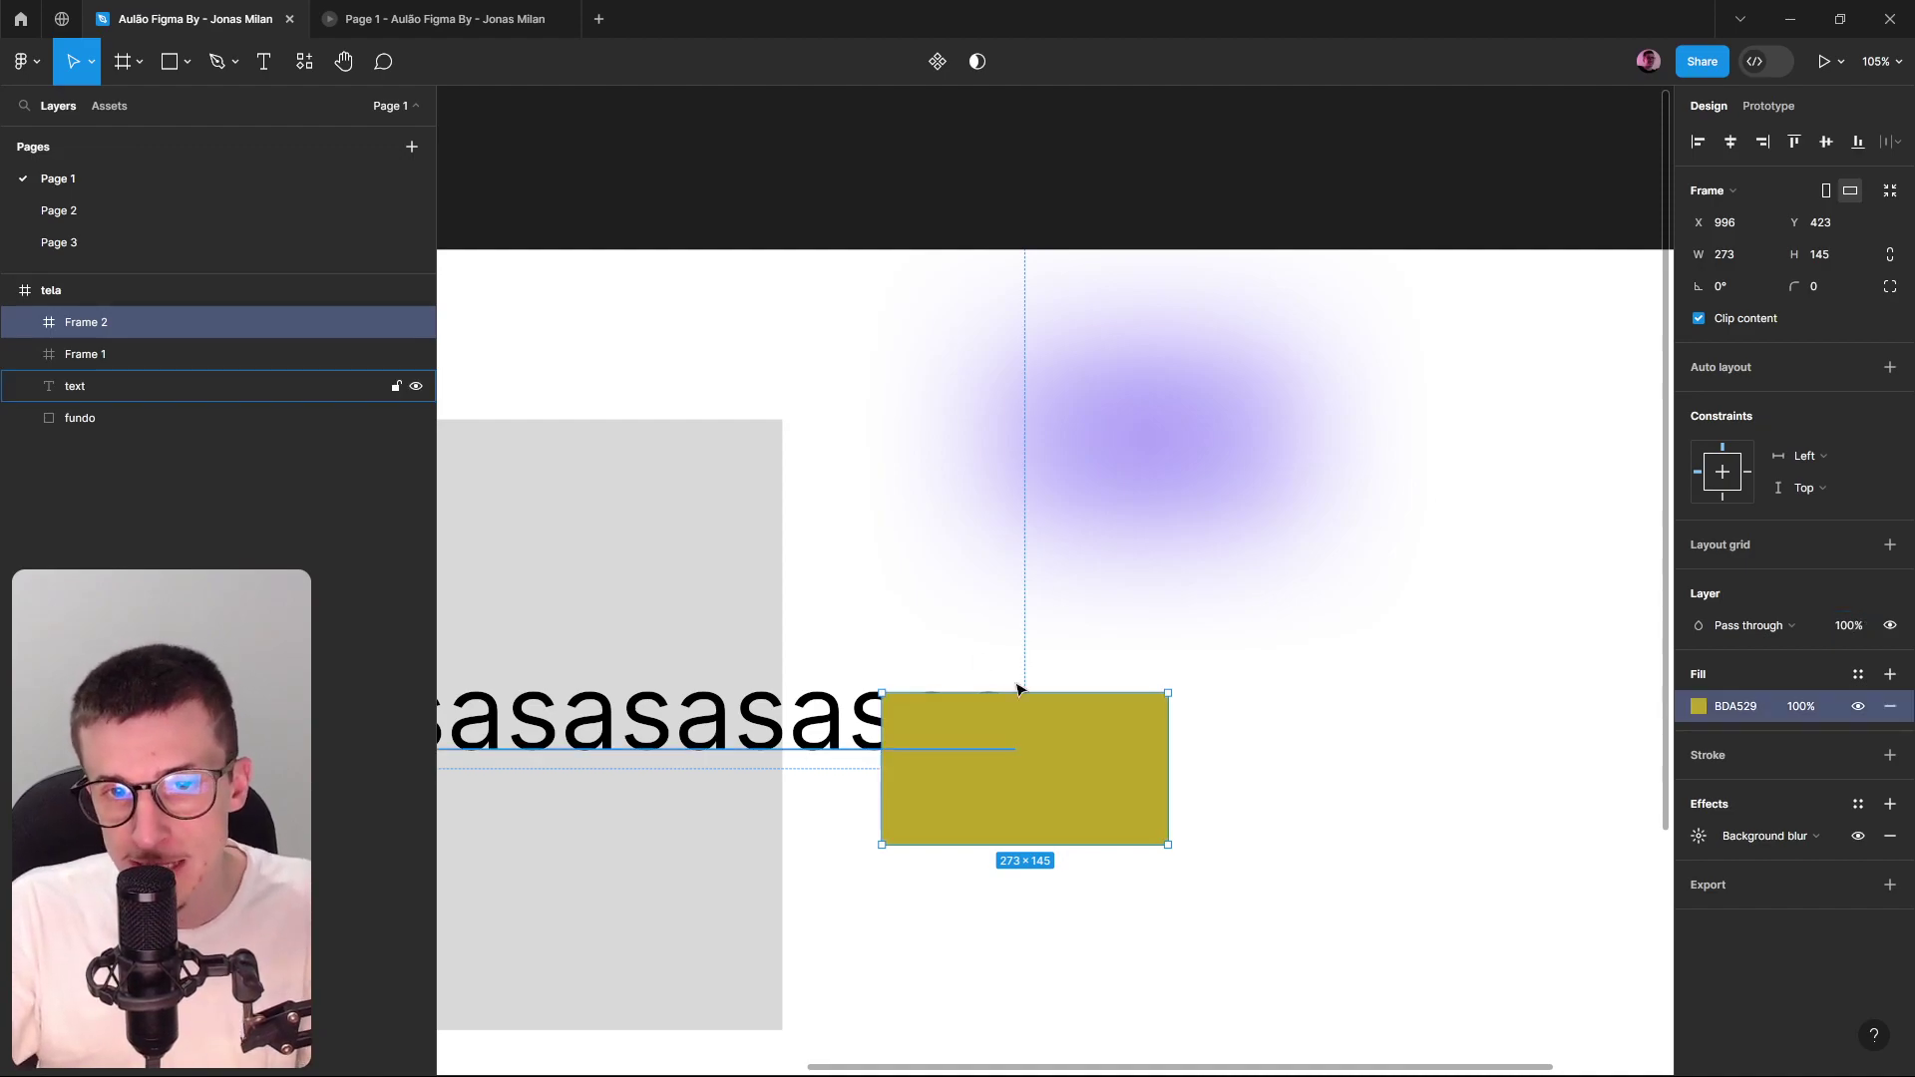
# Lower the yellow frame's fill opacity to 10% and move the frame over the text and the rectangle's edge, to about X 834, Y 381.
pyautogui.click(1802, 711)
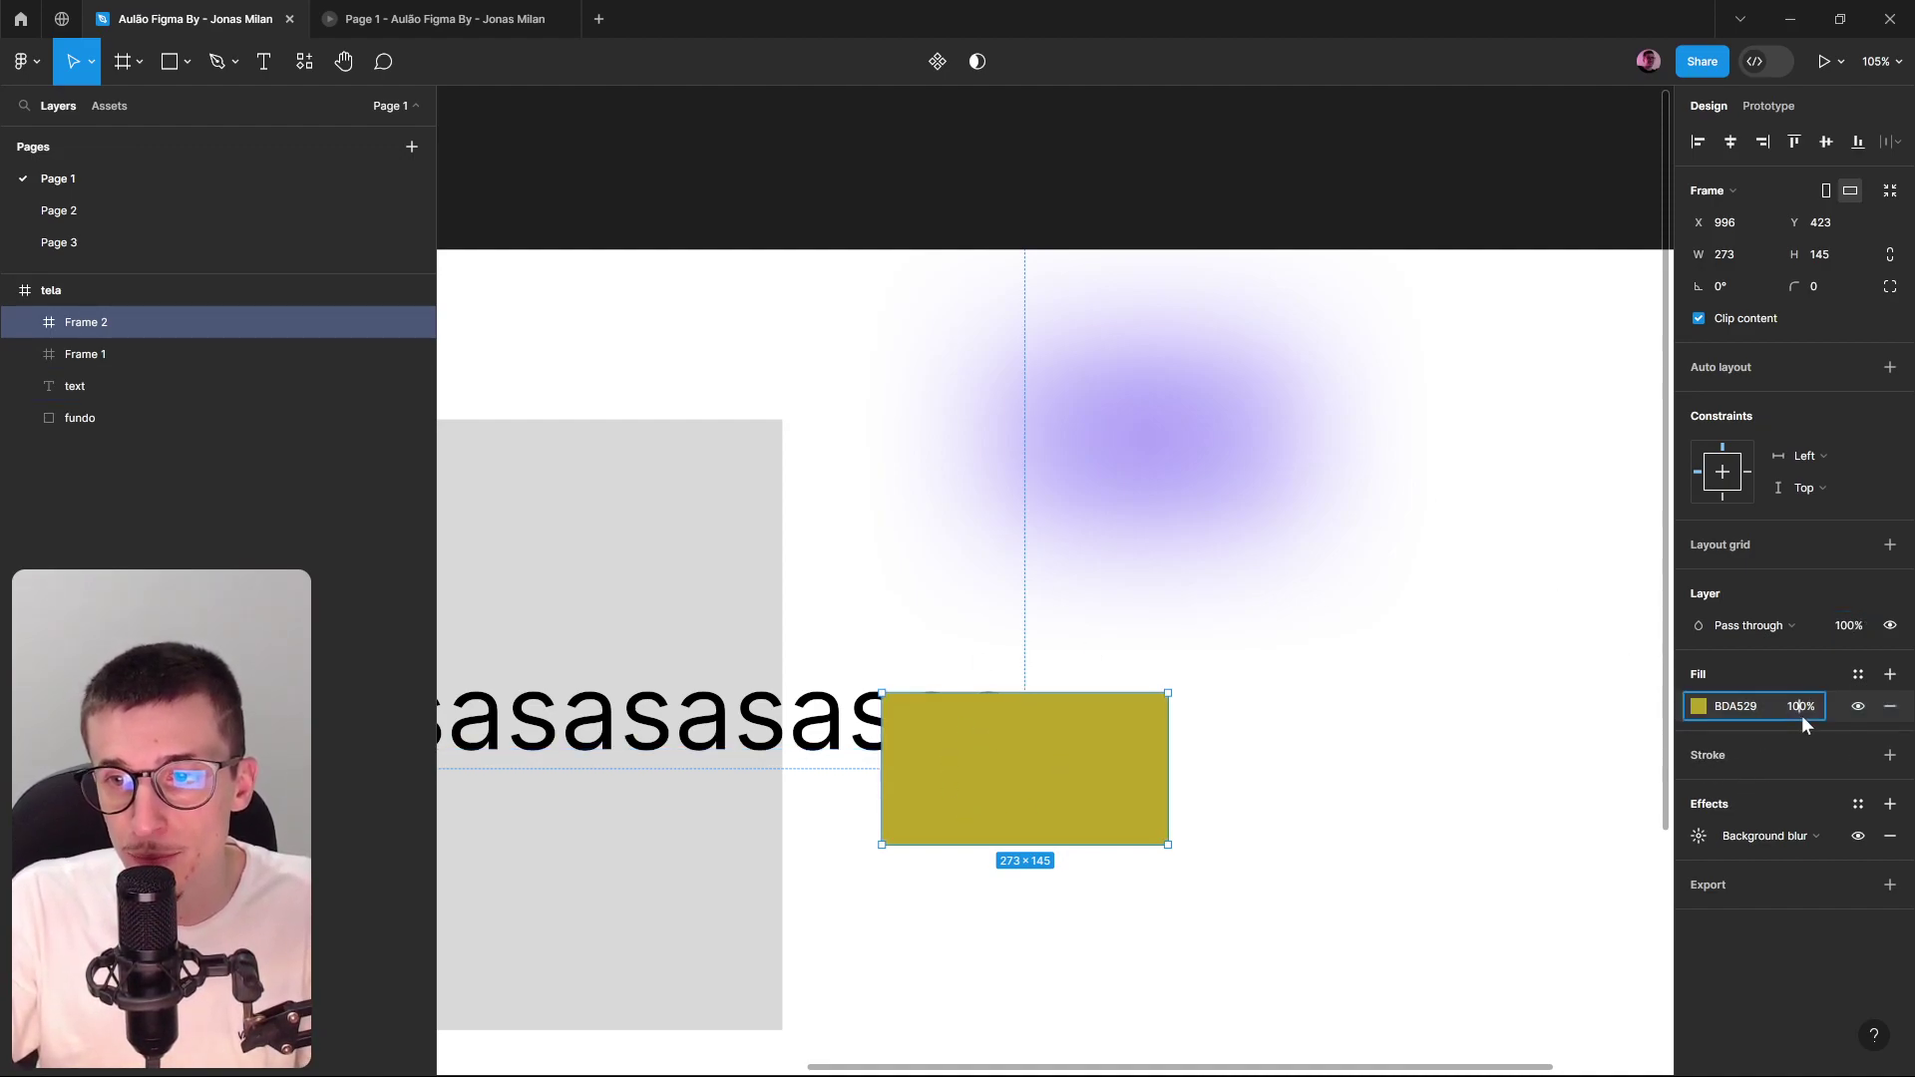
pyautogui.moveTo(1780, 705); pyautogui.dragTo(1581, 724)
pyautogui.moveTo(1148, 778); pyautogui.dragTo(979, 734)
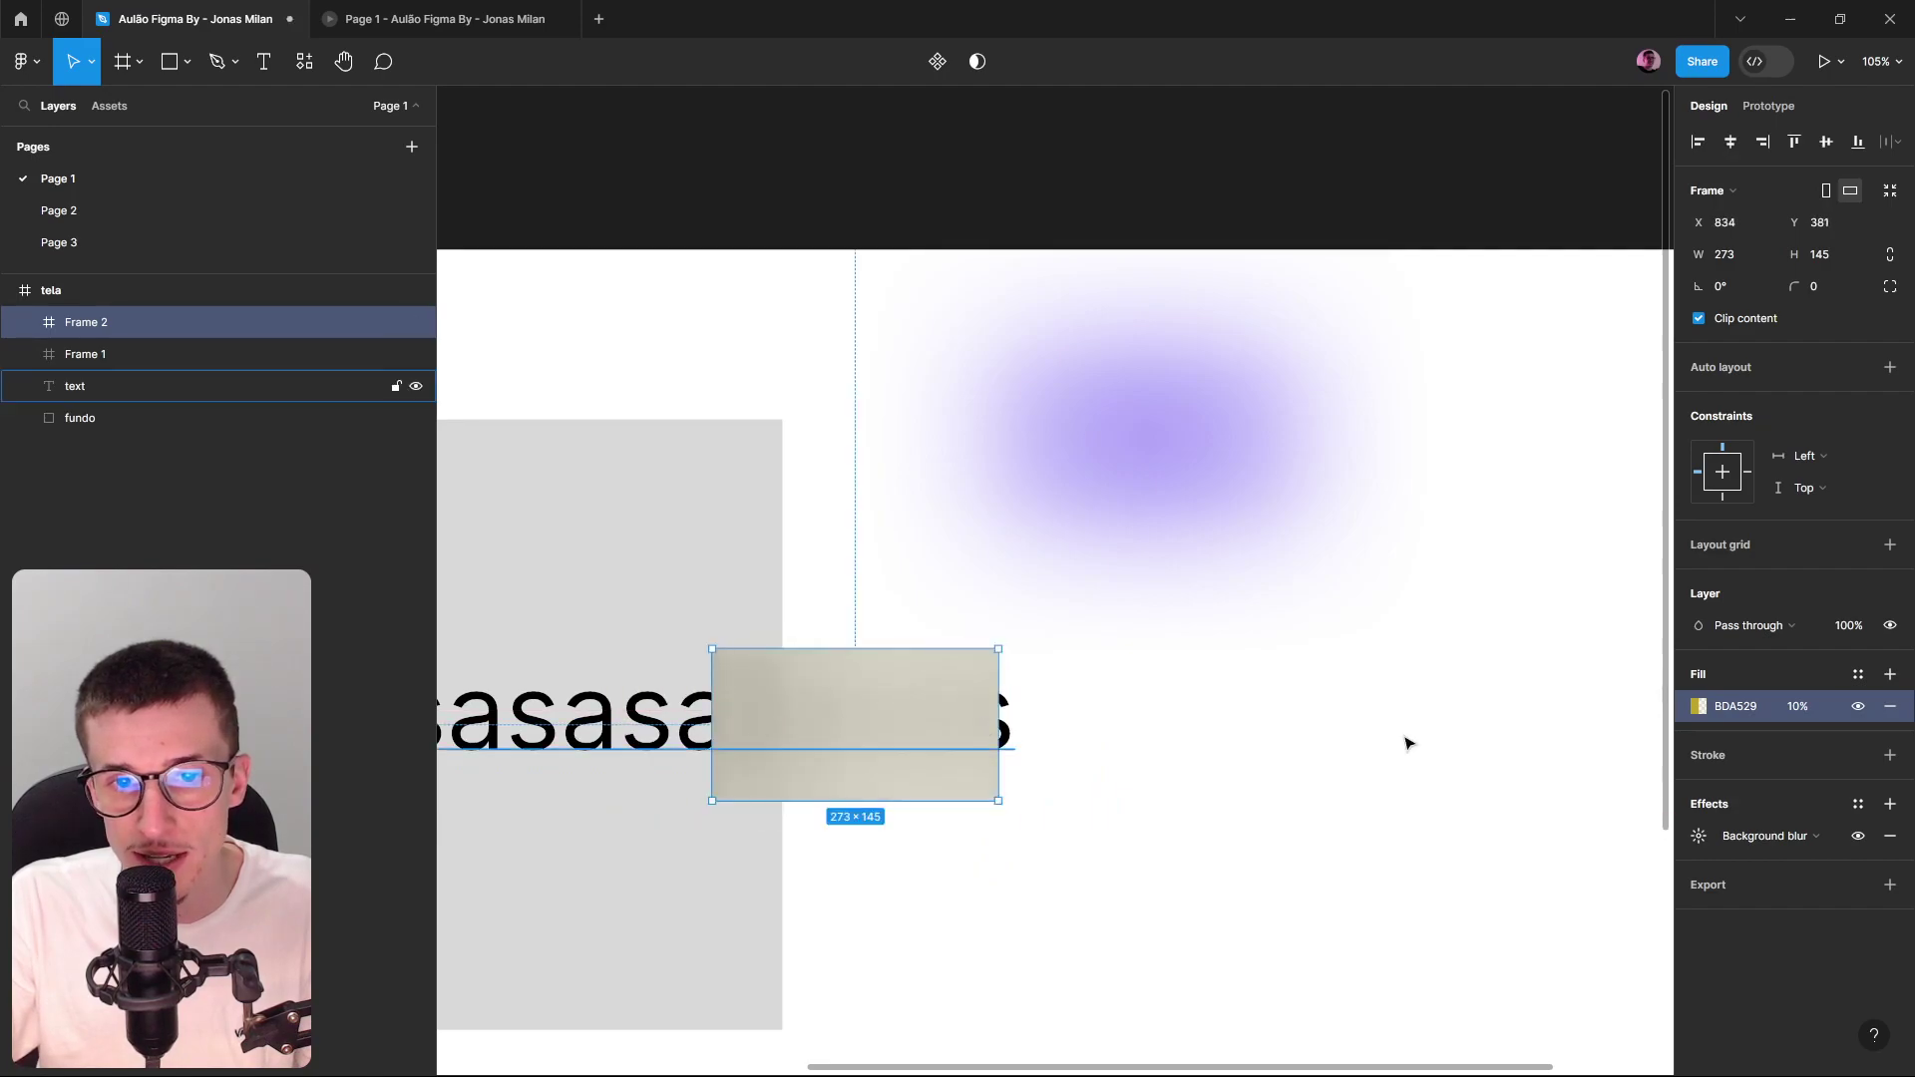
# Set the background blur of the frame over the text to 5 and inspect the blurred letters up close.
pyautogui.click(1699, 836)
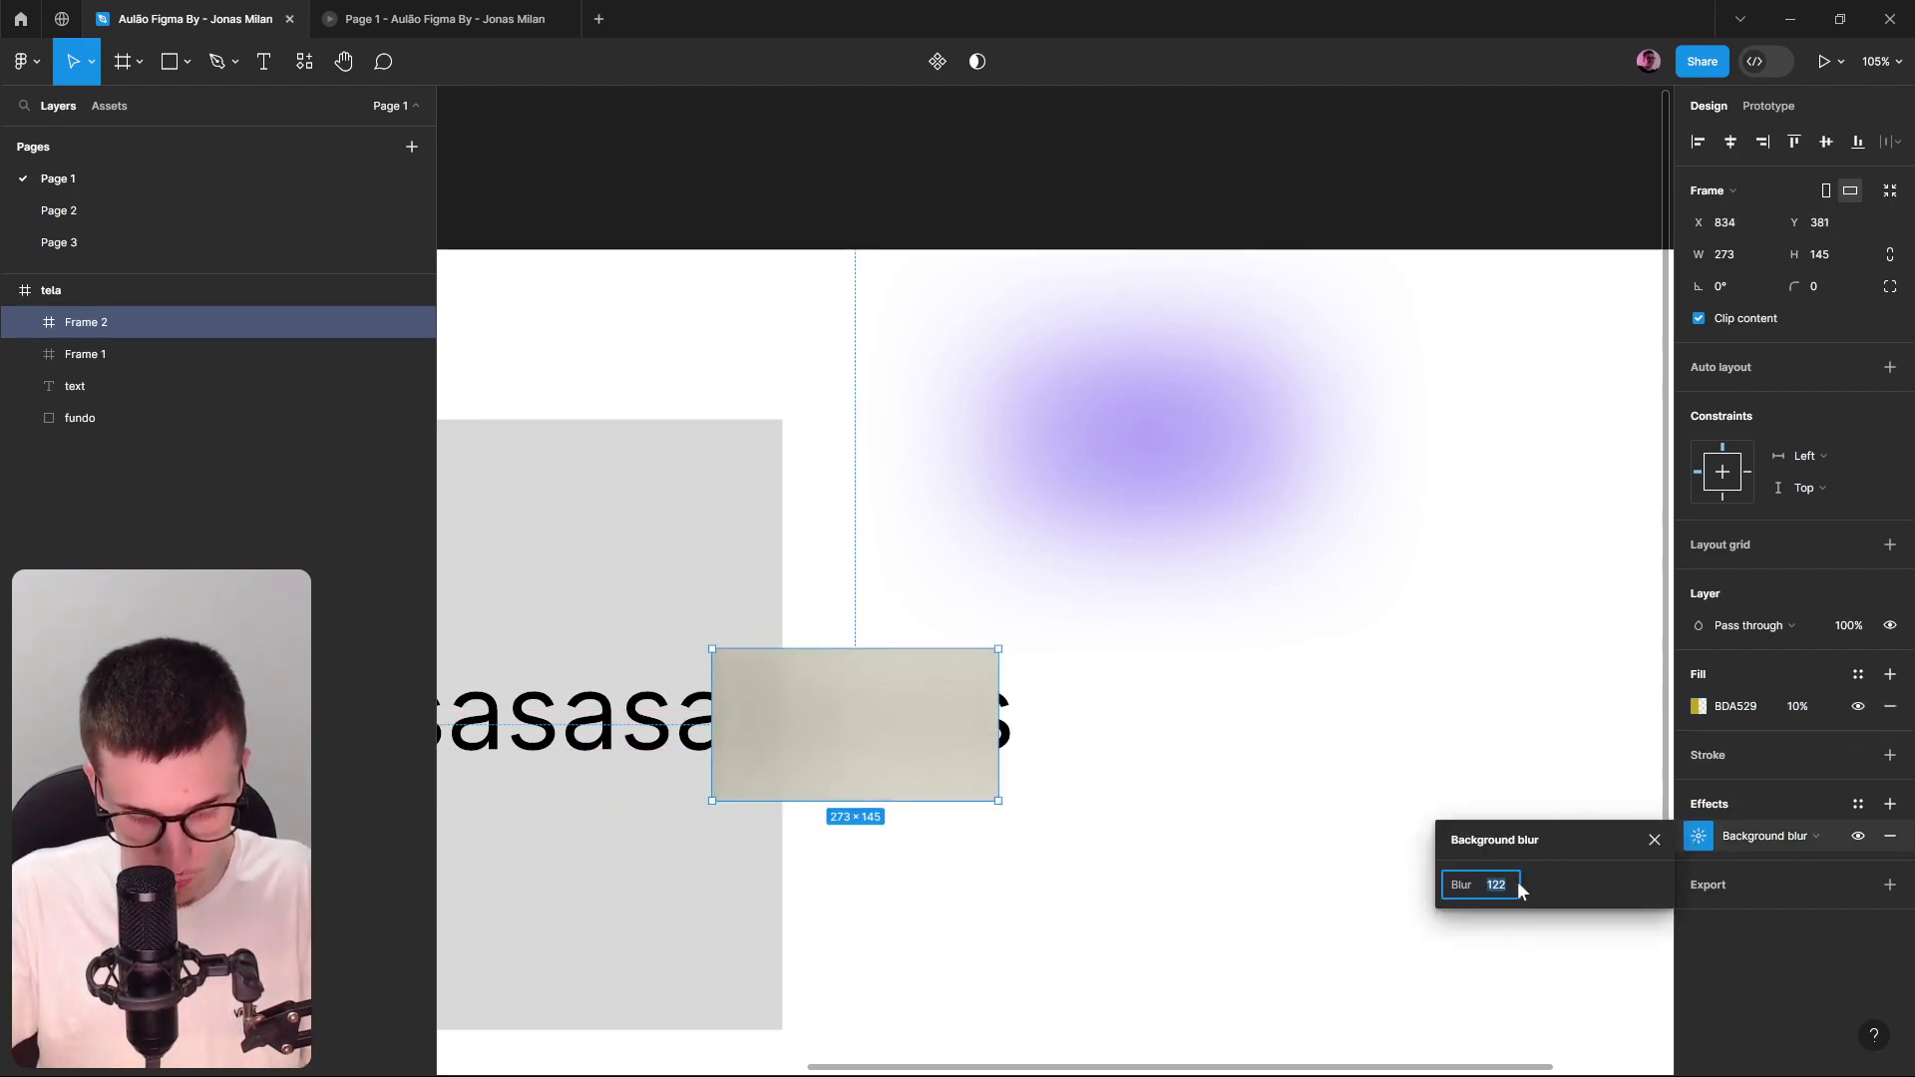
pyautogui.write('5')
pyautogui.press('Return')
pyautogui.scroll(5, 997, 678)
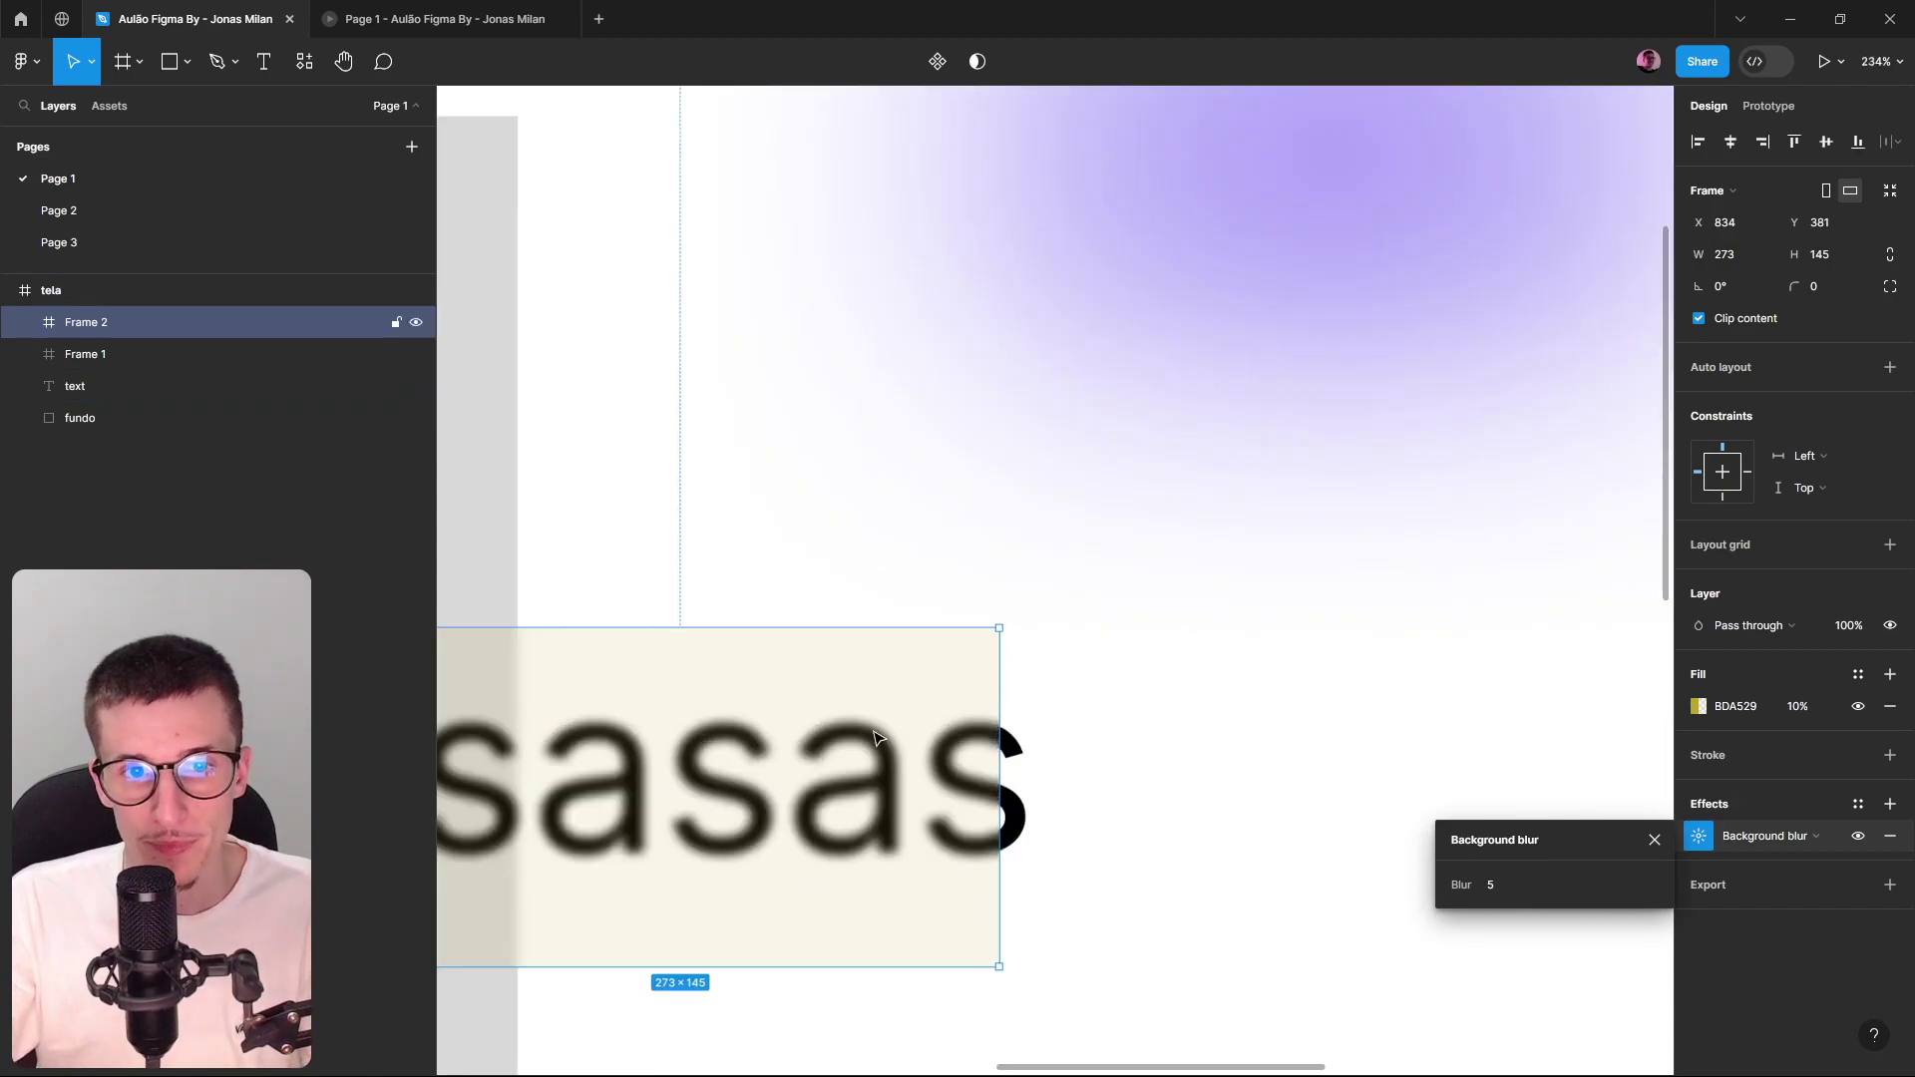
# Move the background-blurred frame further left along the text, to about X 781, Y 395.
pyautogui.scroll(-2, 1178, 653)
pyautogui.moveTo(1210, 705); pyautogui.dragTo(973, 703)
pyautogui.scroll(-2, 976, 729)
pyautogui.scroll(-4, 974, 728)
pyautogui.scroll(1, 928, 701)
pyautogui.scroll(3, 972, 704)
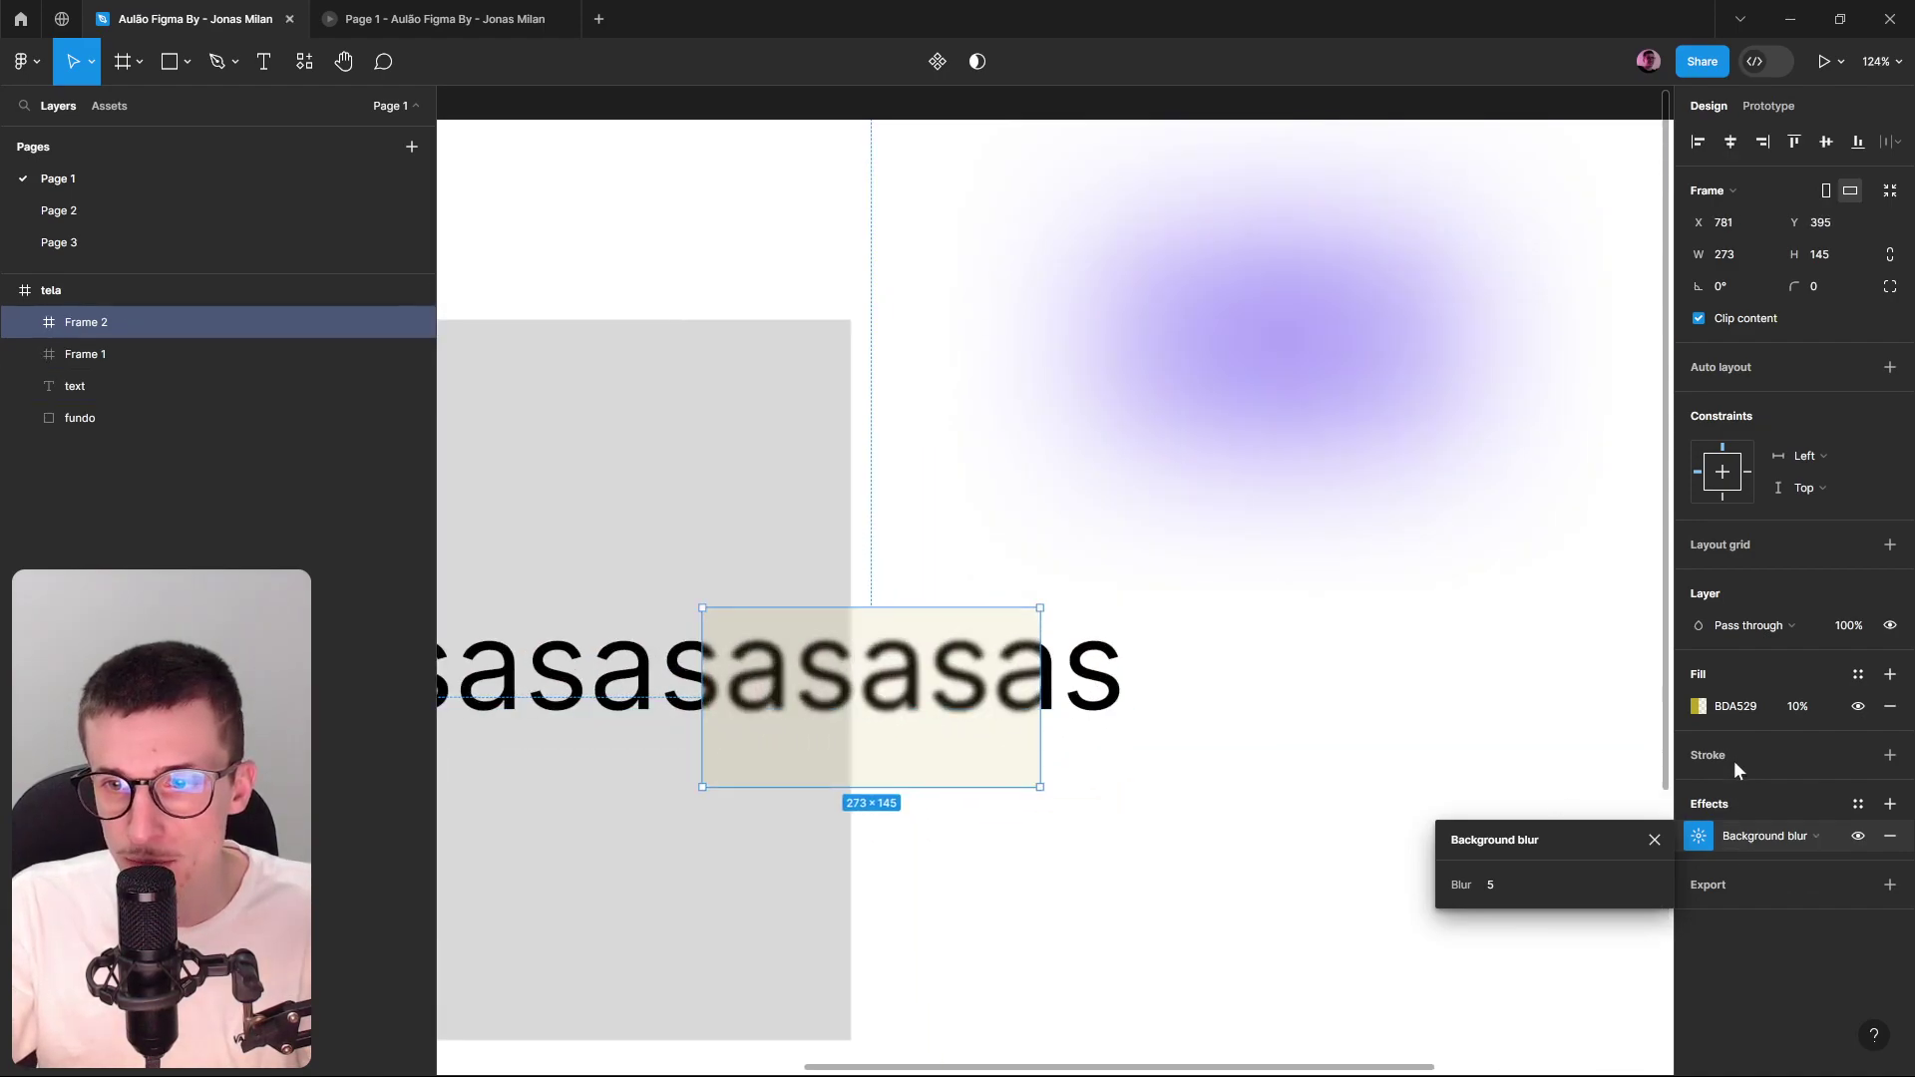
# Change the background-blurred frame's fill colour to grey, 545454.
pyautogui.click(1699, 707)
pyautogui.click(1434, 597)
pyautogui.moveTo(1429, 597); pyautogui.dragTo(1009, 806)
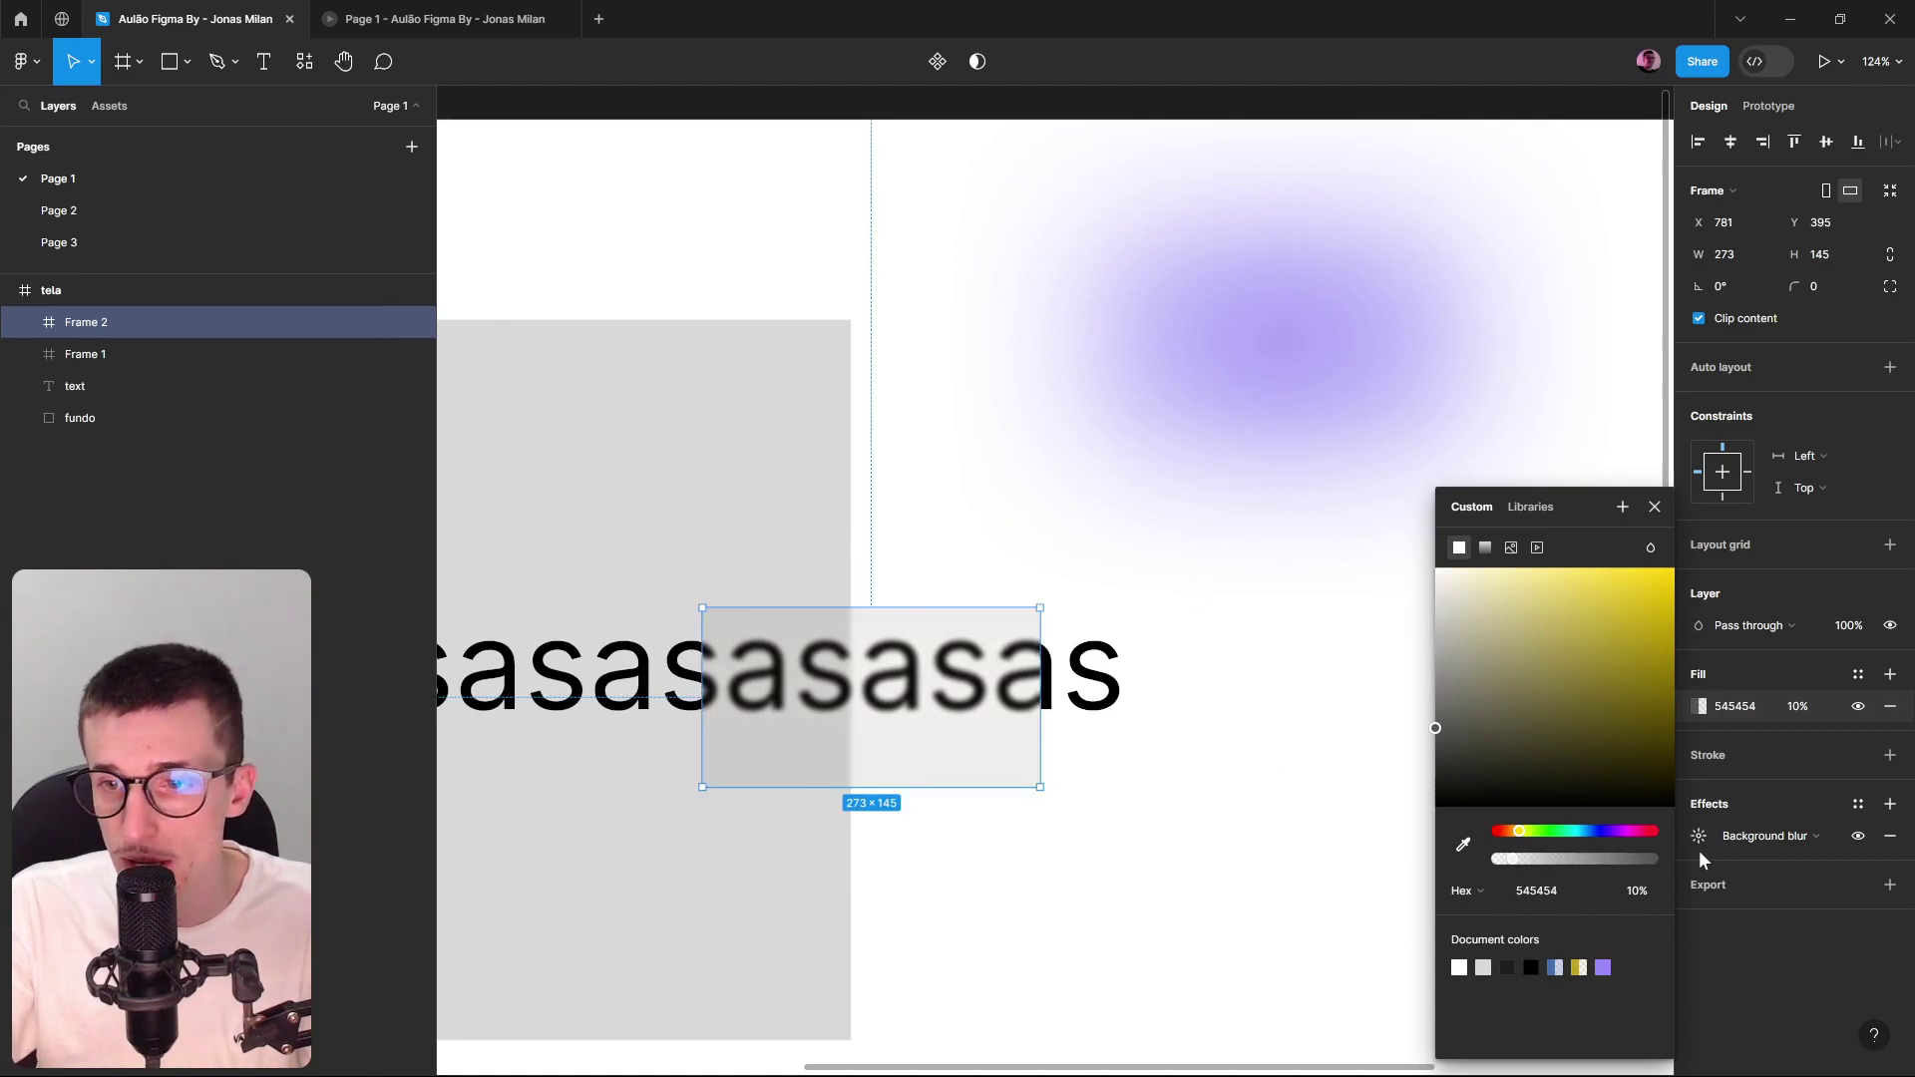
# Increase the grey frame's background blur and reposition the frame over the text at about X 823, Y 381.
pyautogui.click(1699, 839)
pyautogui.moveTo(1454, 889); pyautogui.dragTo(1468, 888)
pyautogui.scroll(-5, 1001, 850)
pyautogui.click(1001, 850)
pyautogui.click(930, 781)
pyautogui.moveTo(930, 781)
pyautogui.mouseDown()
pyautogui.moveTo(887, 779)
pyautogui.moveTo(962, 770)
pyautogui.mouseUp()
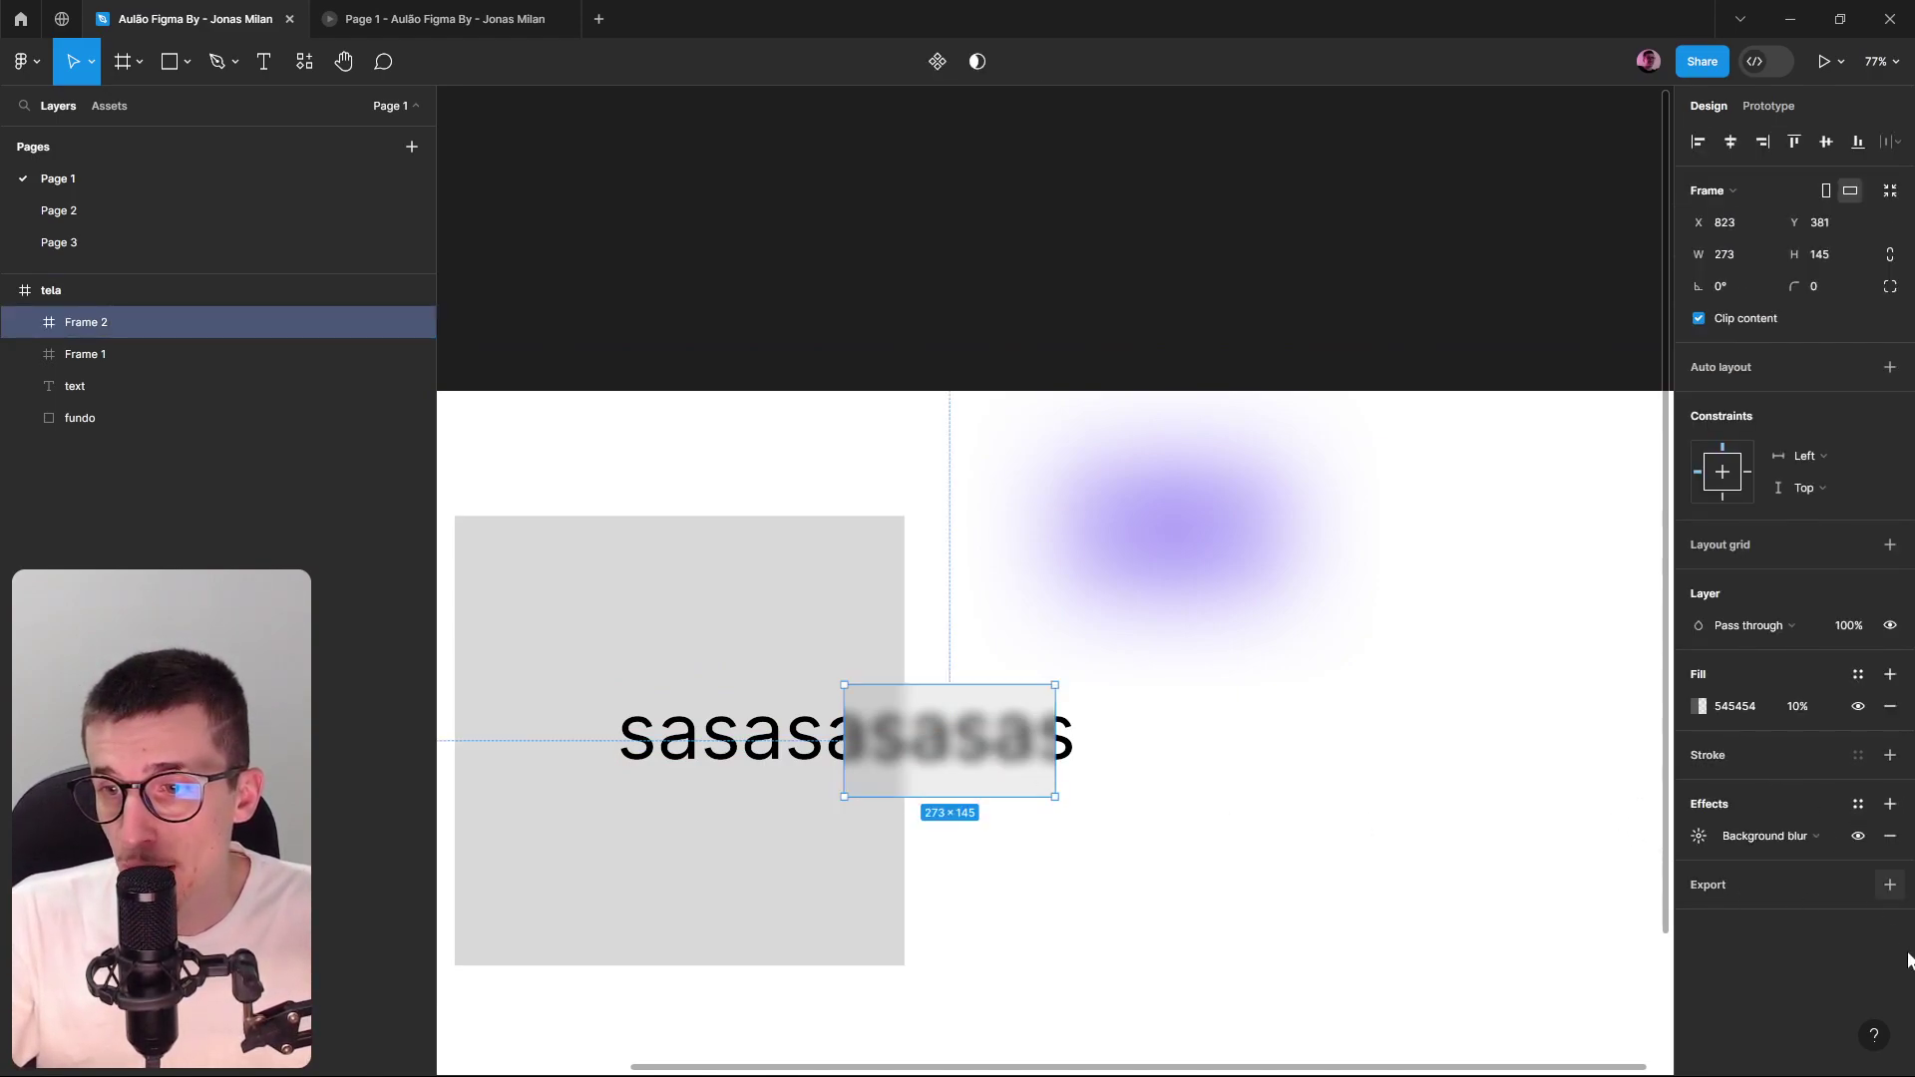
# Add an export setting to the grey frame and select the whole tela frame.
pyautogui.click(1889, 885)
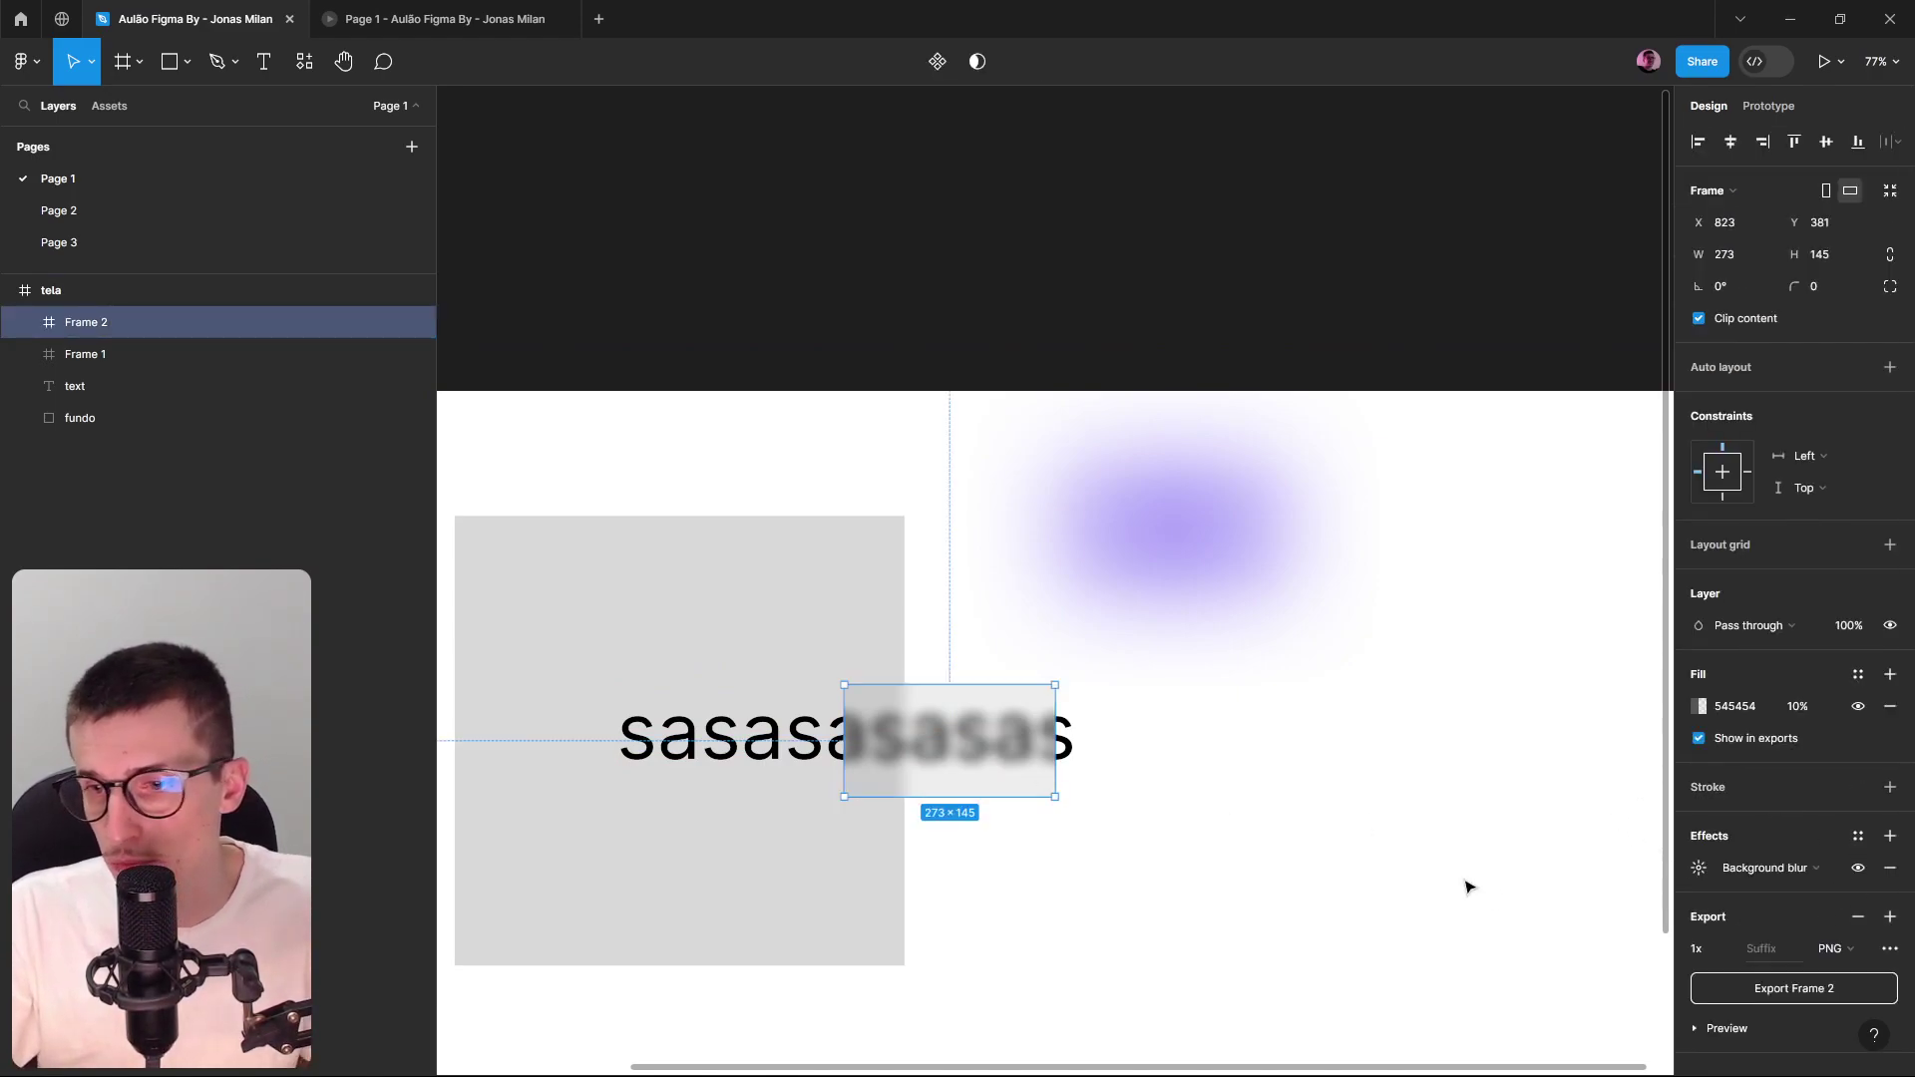
pyautogui.scroll(-5, 1464, 884)
pyautogui.click(918, 639)
pyautogui.click(916, 644)
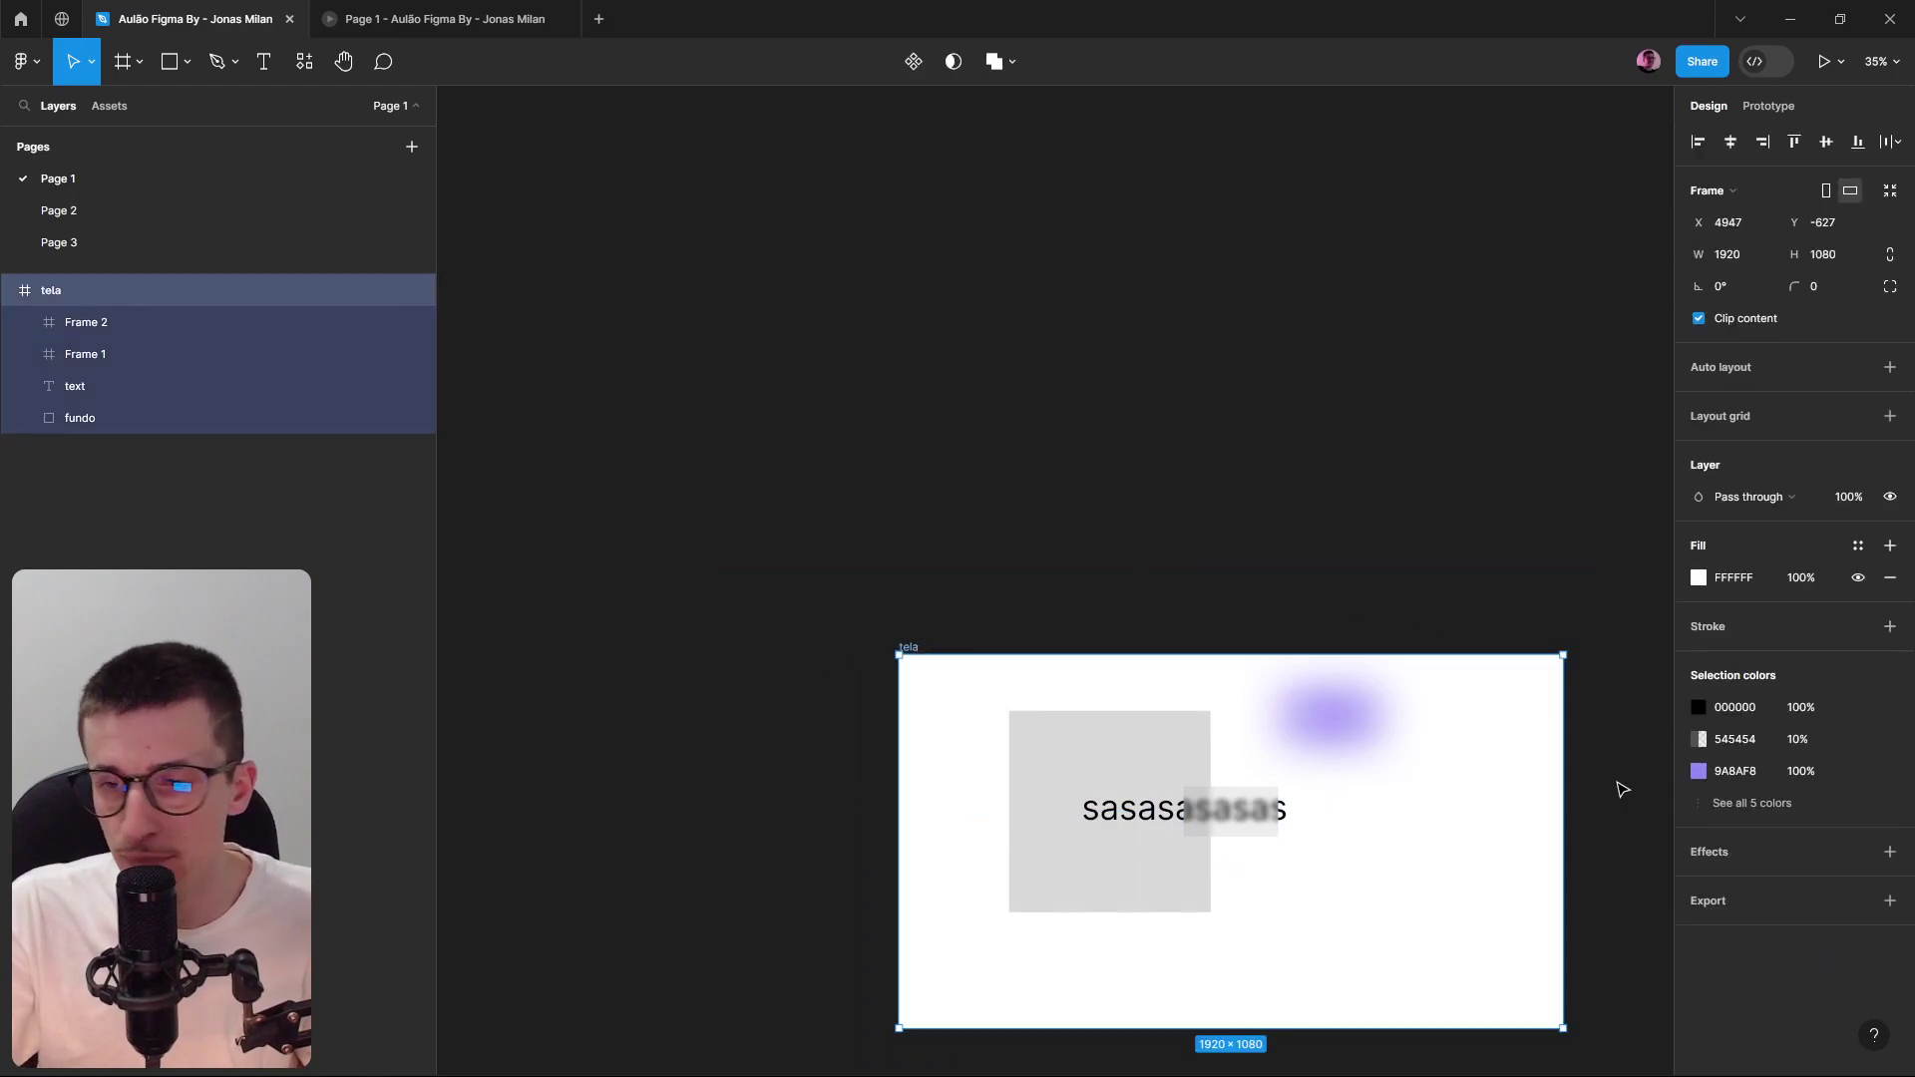
# Add an export setting to the text layer and expand its export preview.
pyautogui.click(1121, 766)
pyautogui.click(1137, 808)
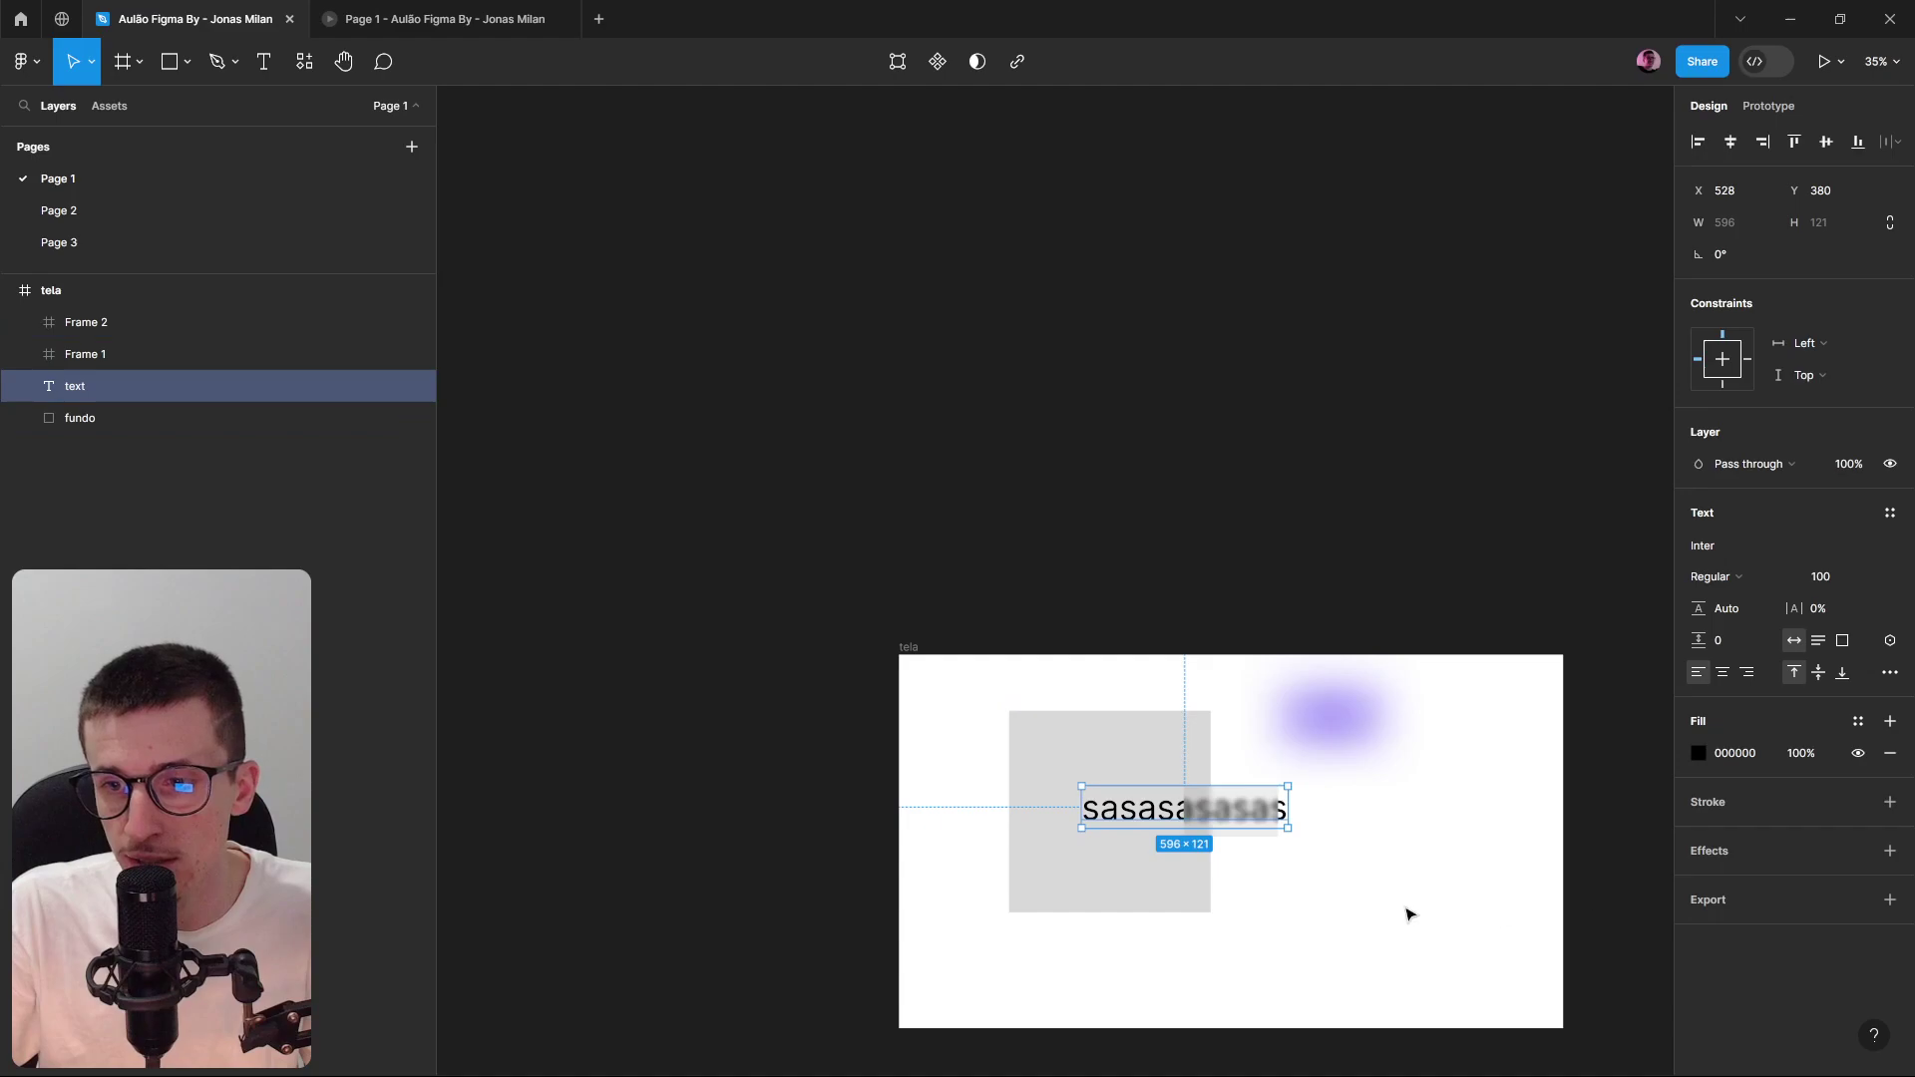
pyautogui.click(1889, 899)
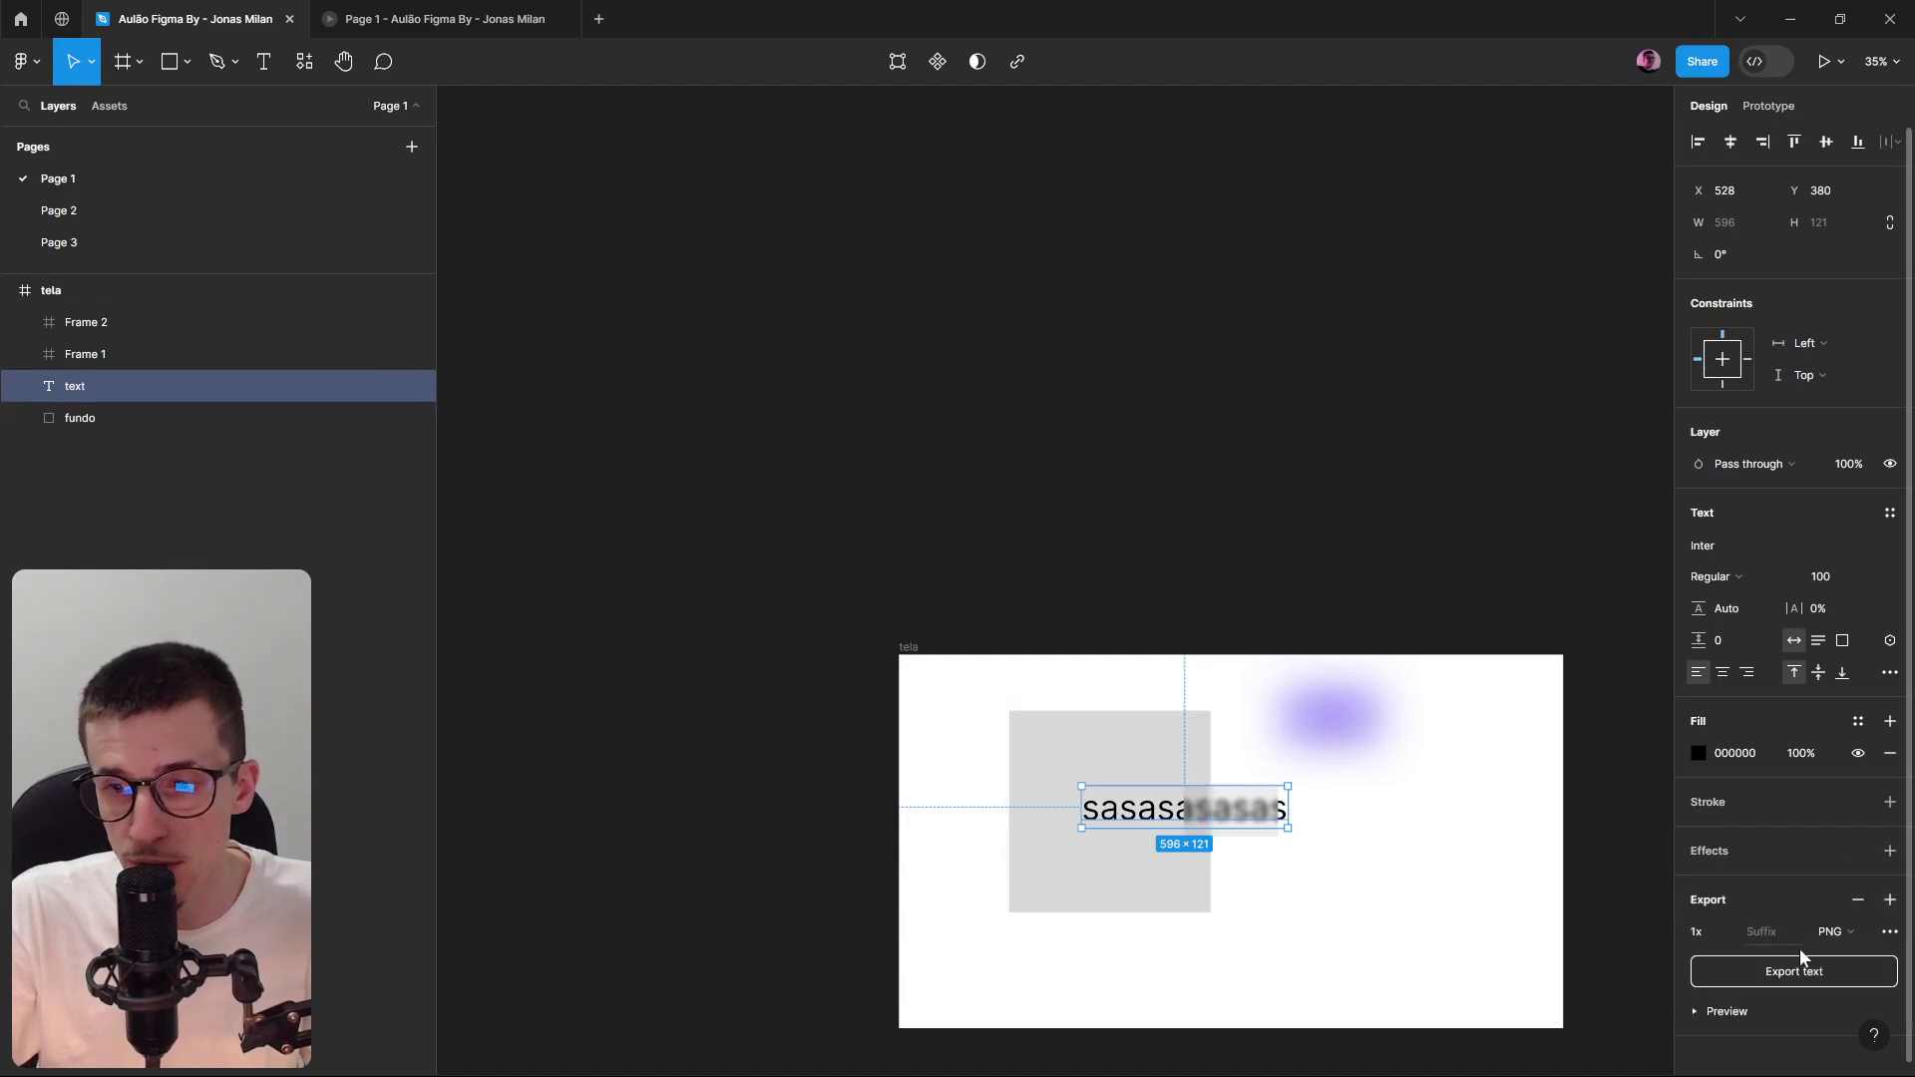
pyautogui.click(1707, 986)
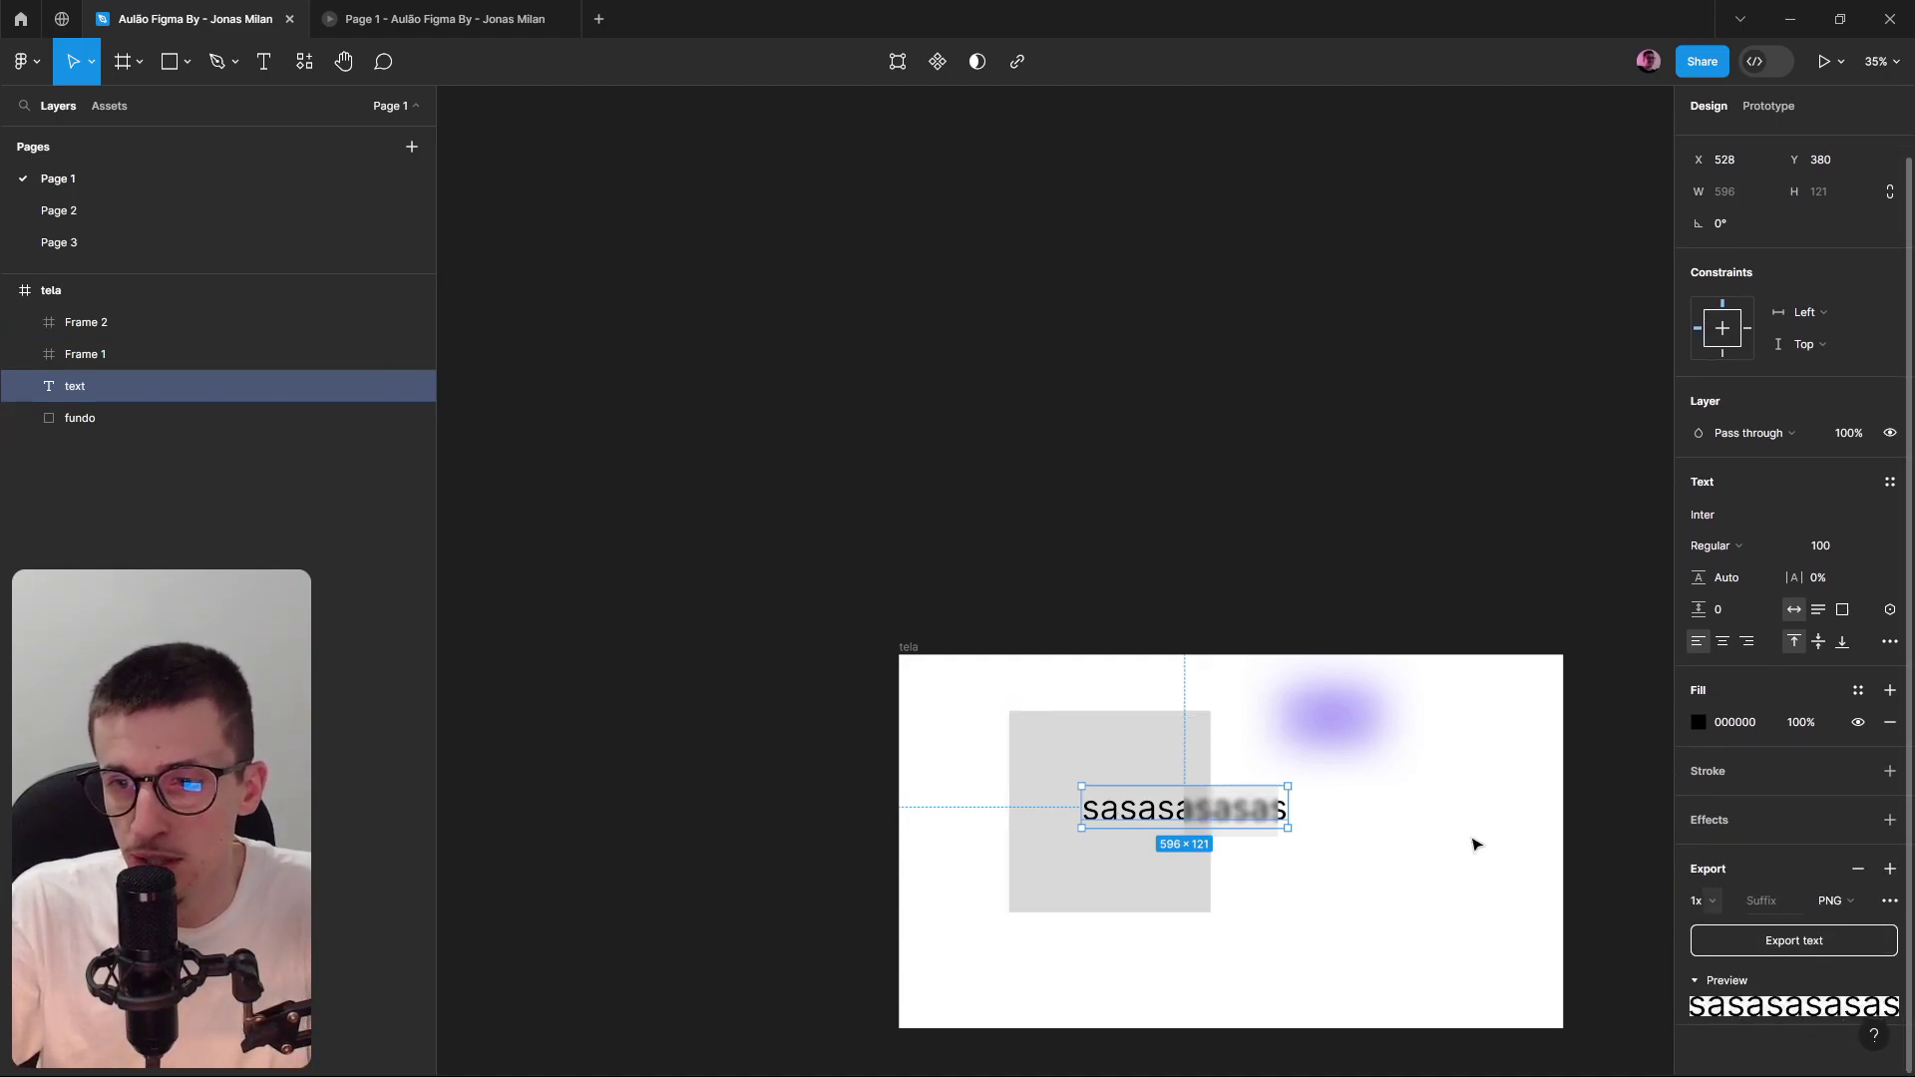
# Add an export setting to the fundo rectangle and check the available scale options, keeping 1x.
pyautogui.click(1042, 726)
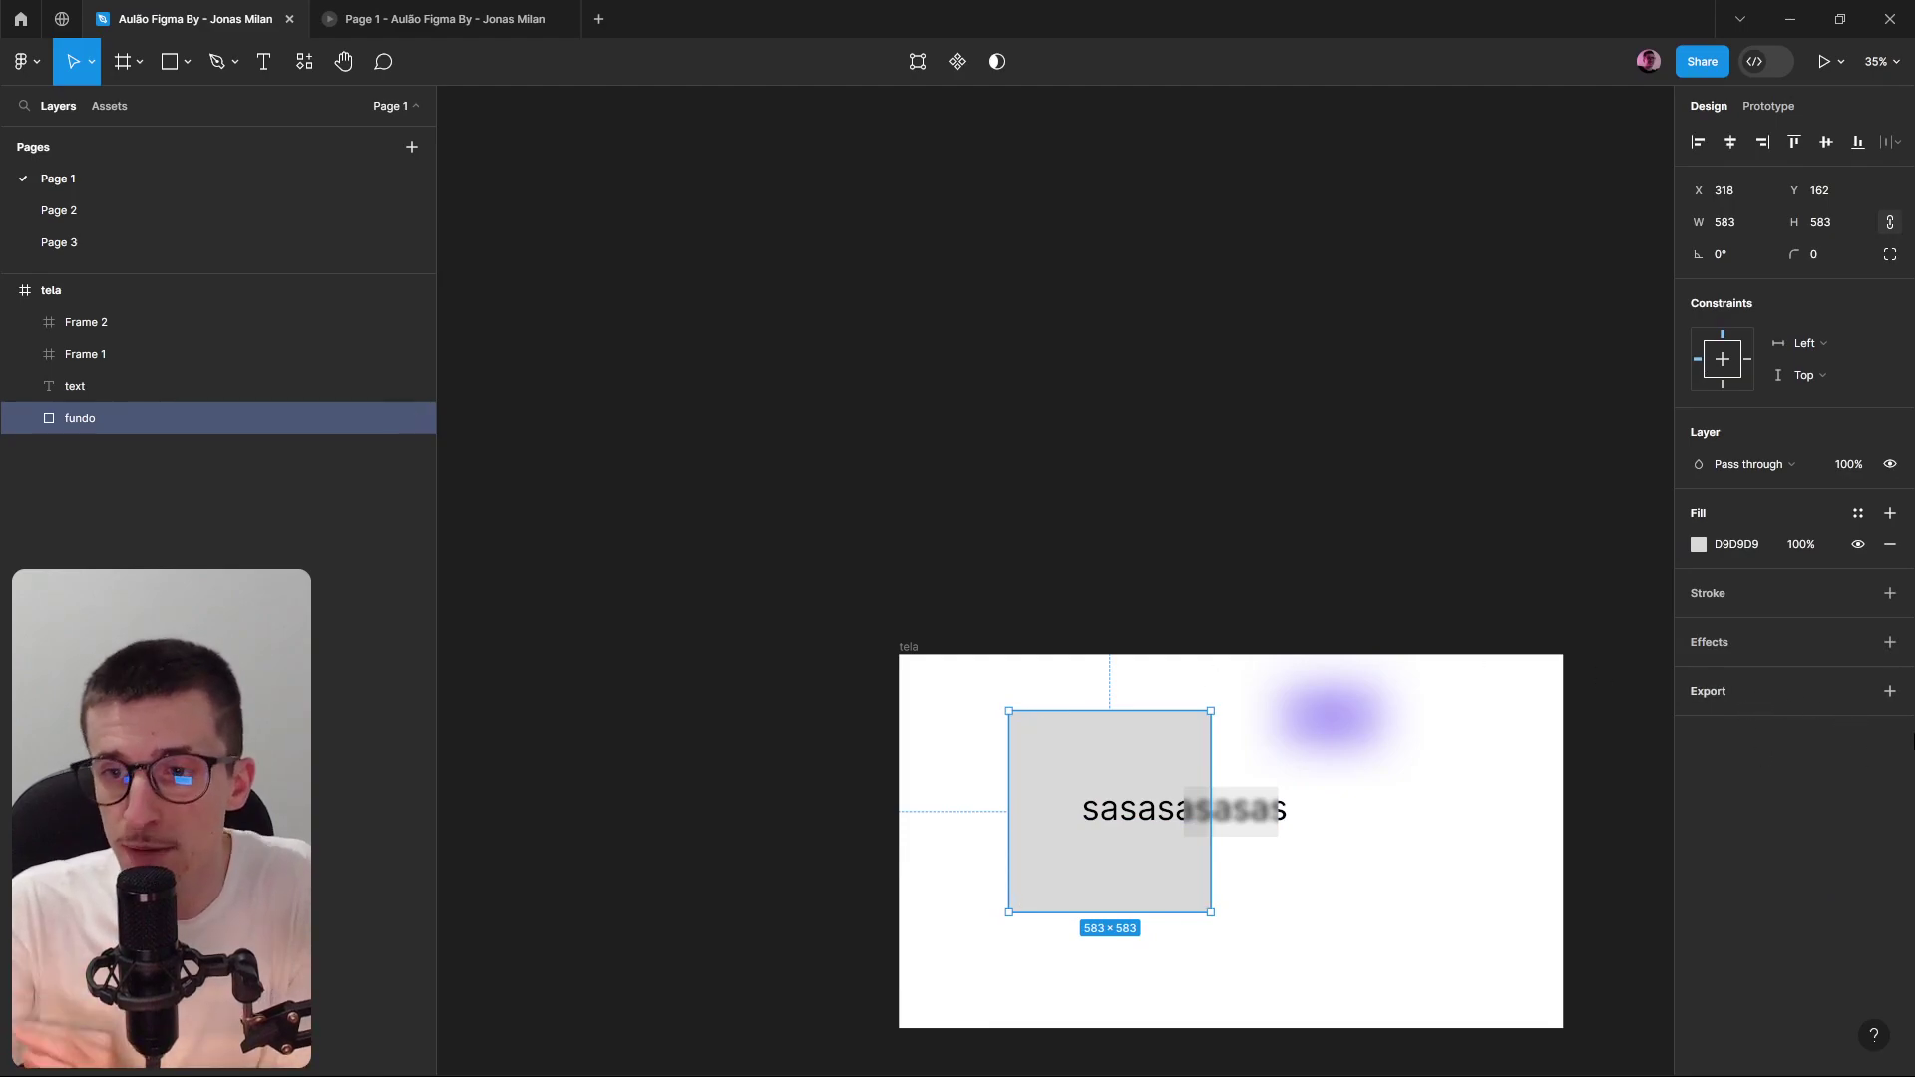
pyautogui.click(1890, 691)
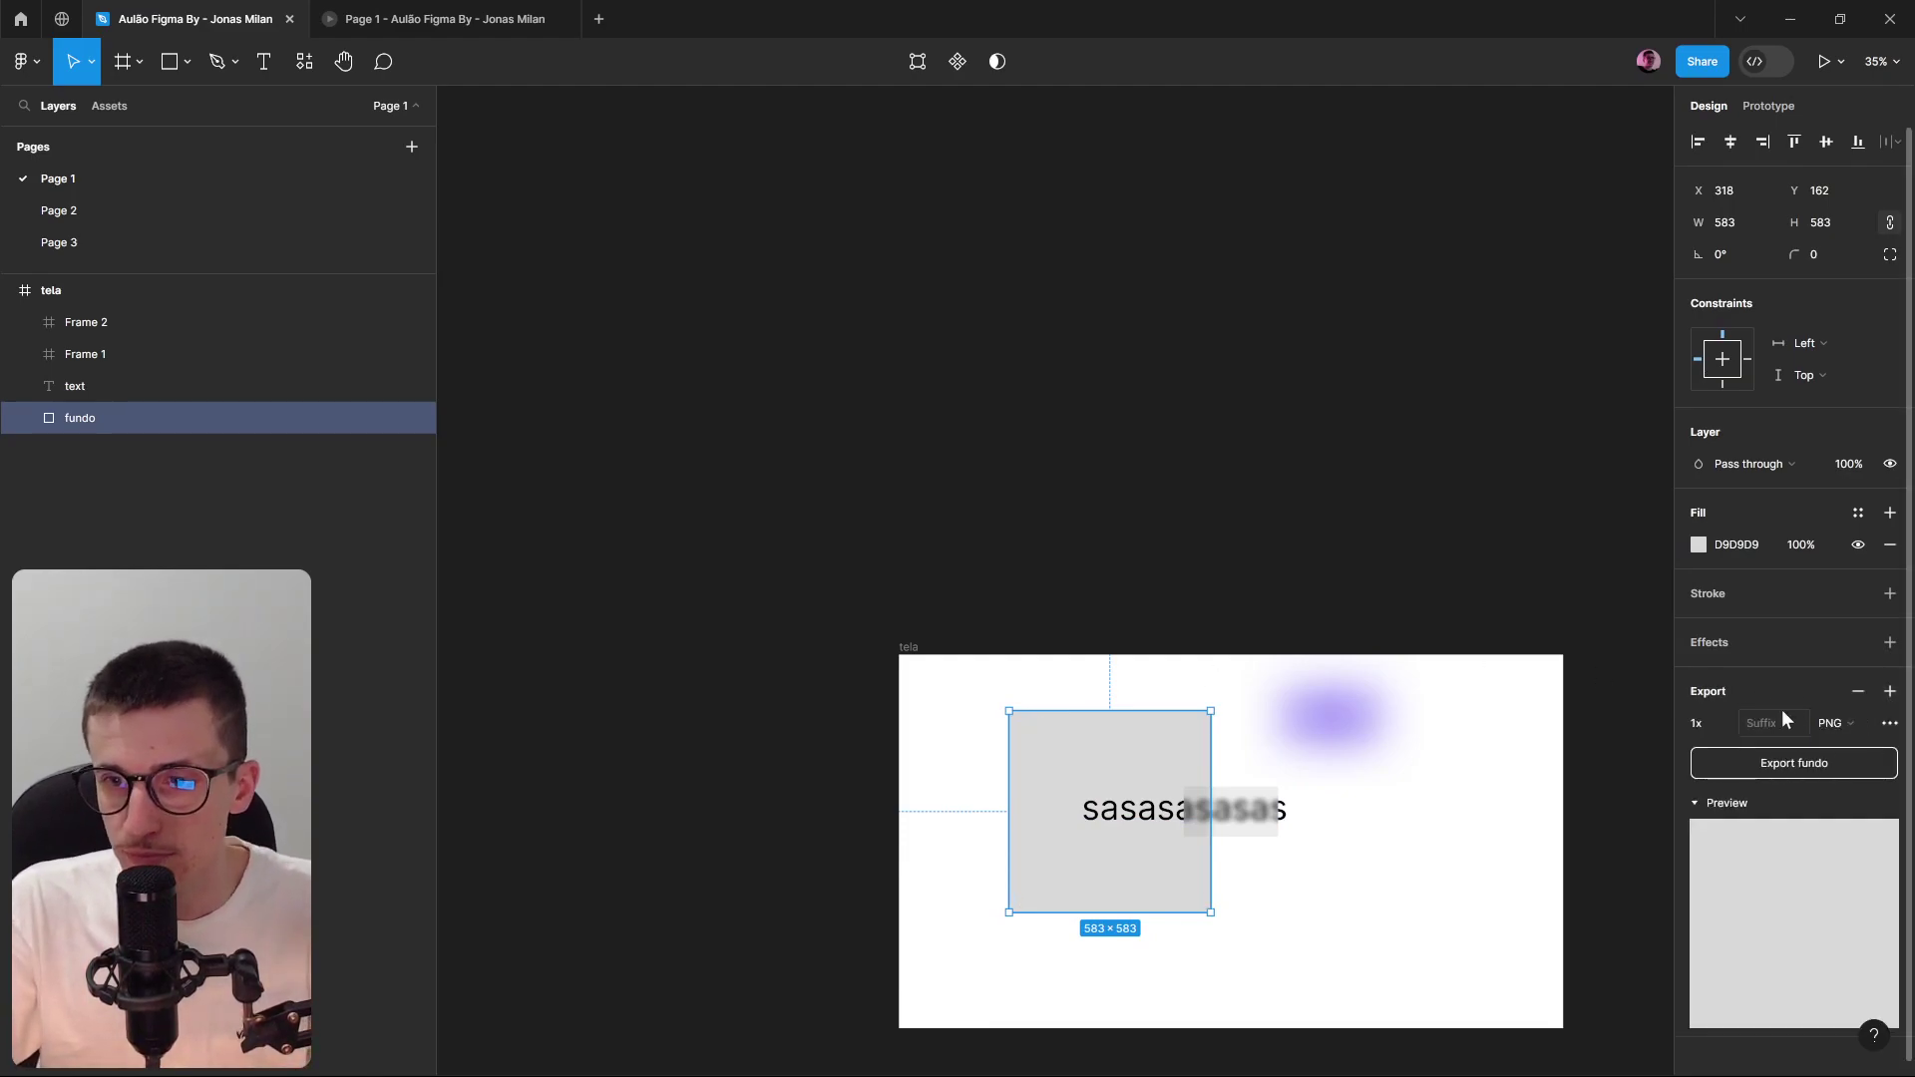
pyautogui.click(1728, 724)
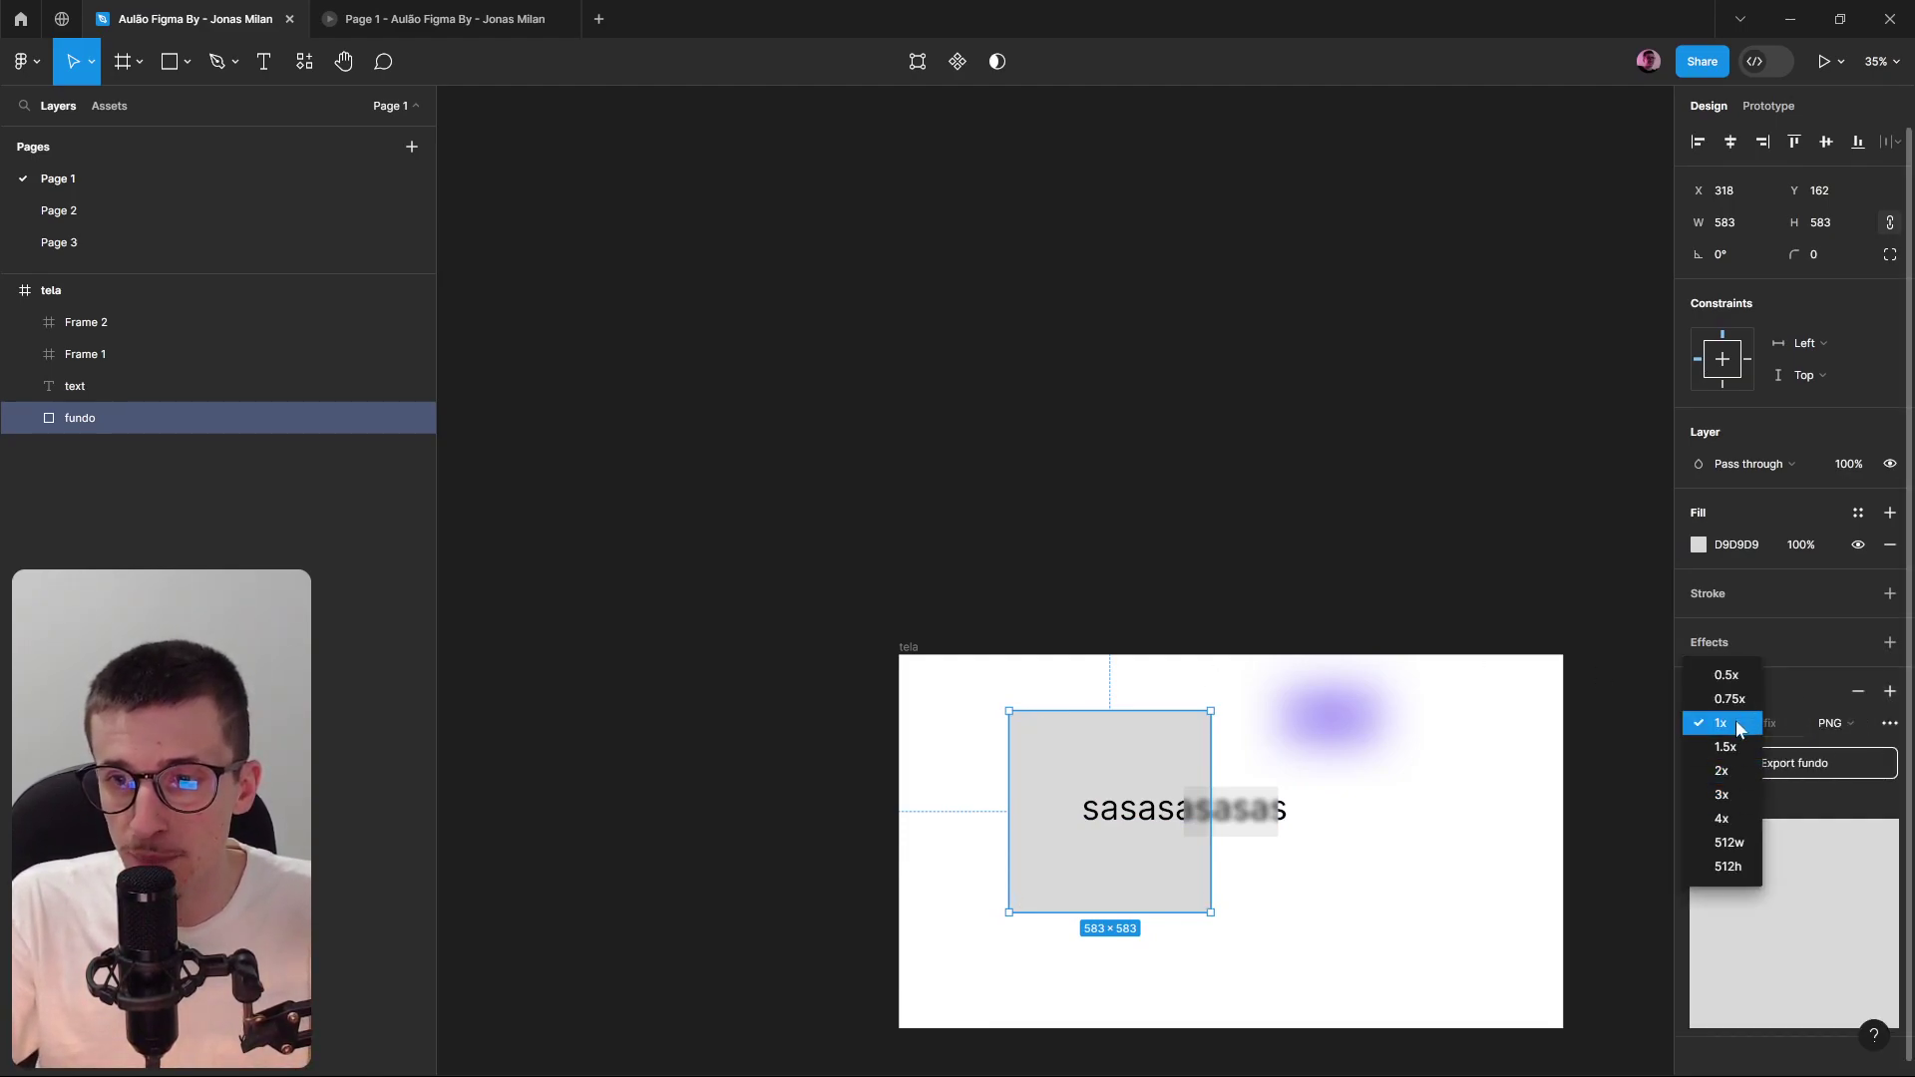
pyautogui.click(1737, 719)
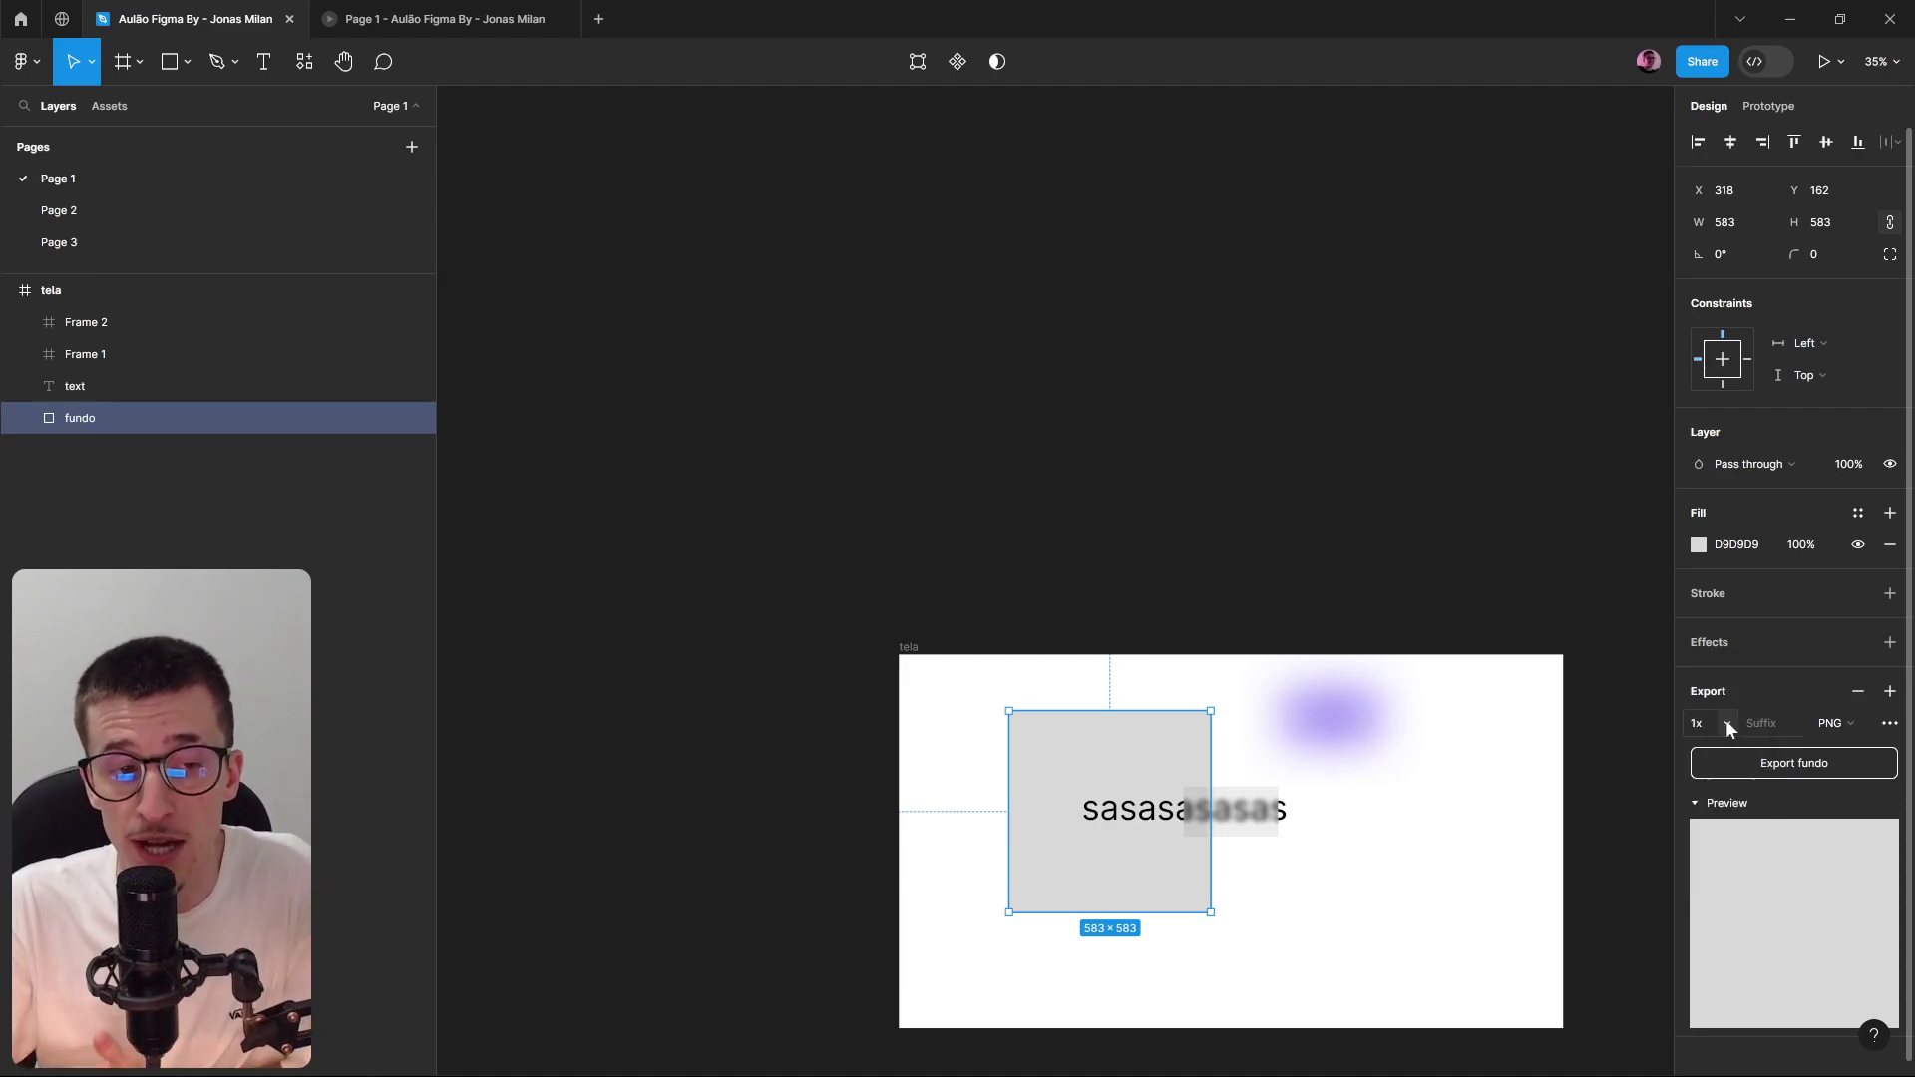
# Duplicate the fundo square onto the canvas above the tela frame and resize the copy to 200 × 200.
pyautogui.click(1453, 602)
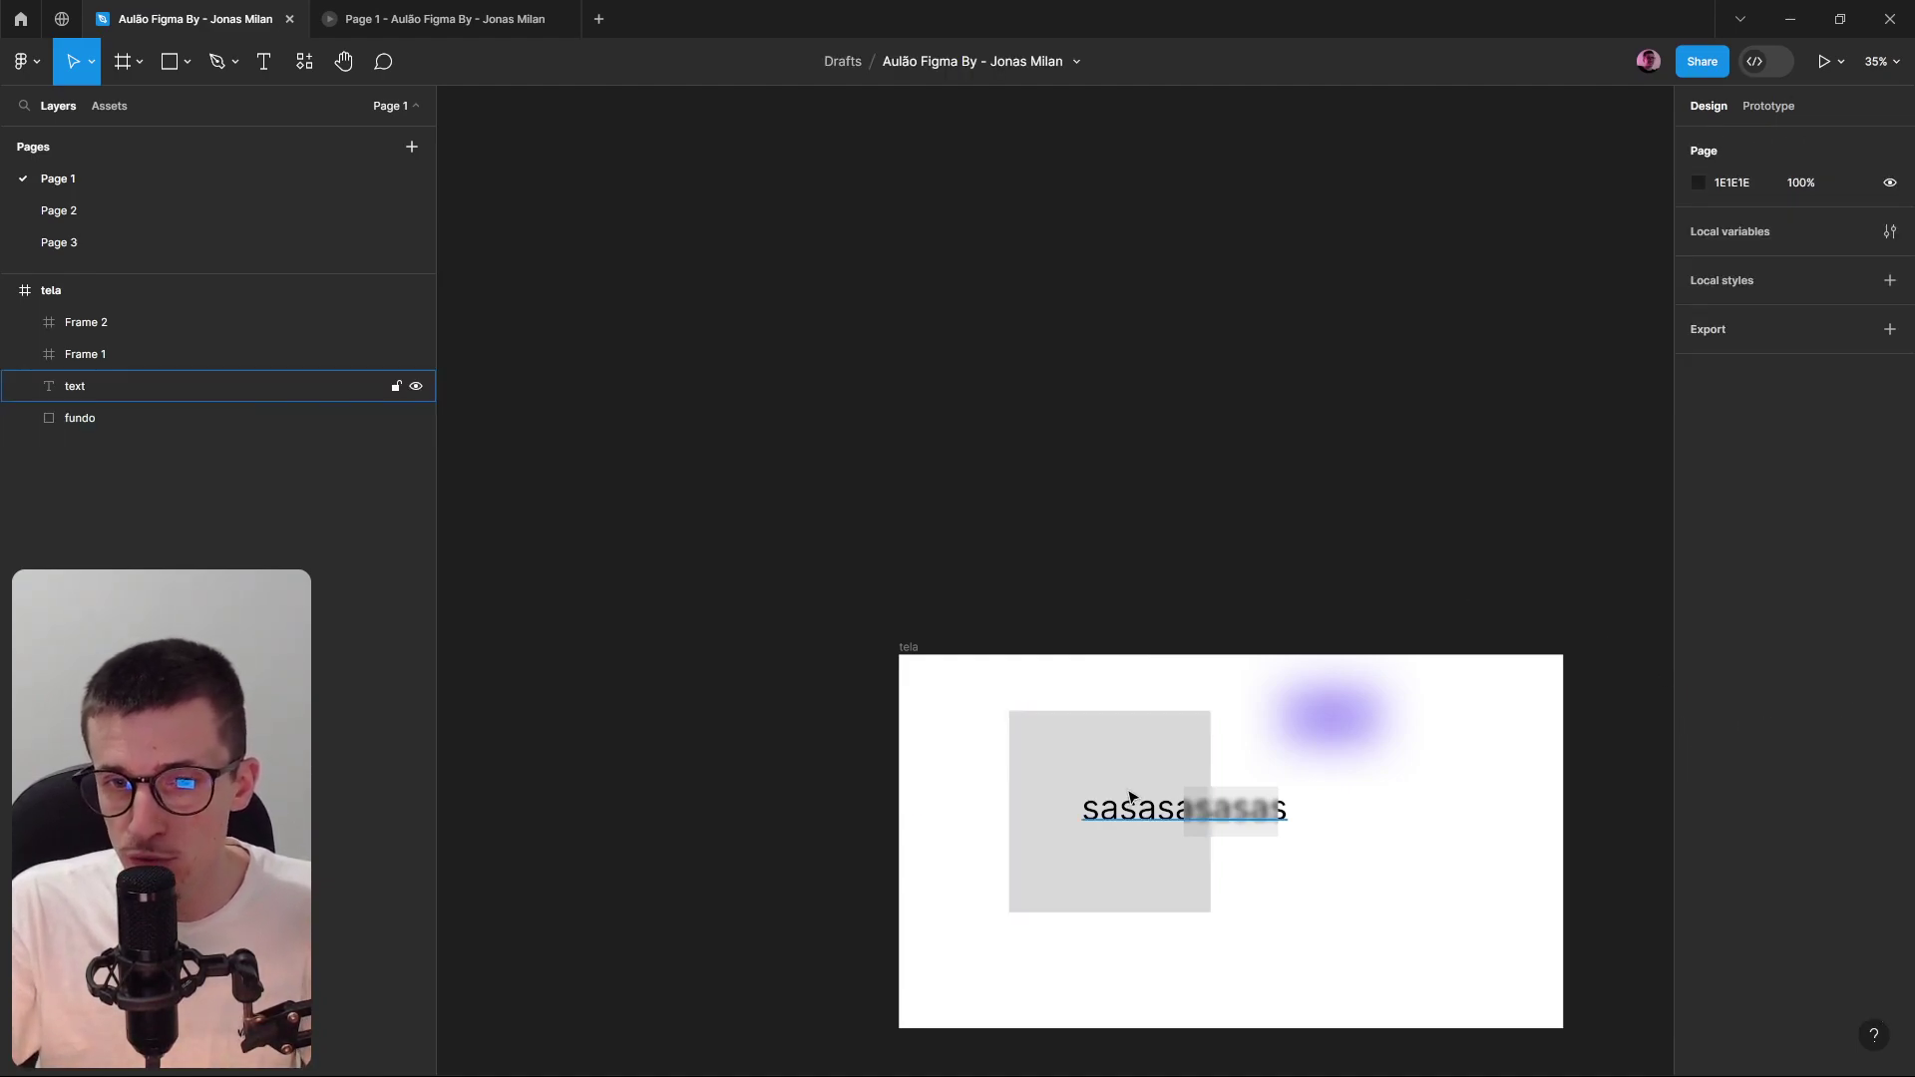
pyautogui.click(1114, 777)
pyautogui.moveTo(1114, 777); pyautogui.dragTo(1114, 372)
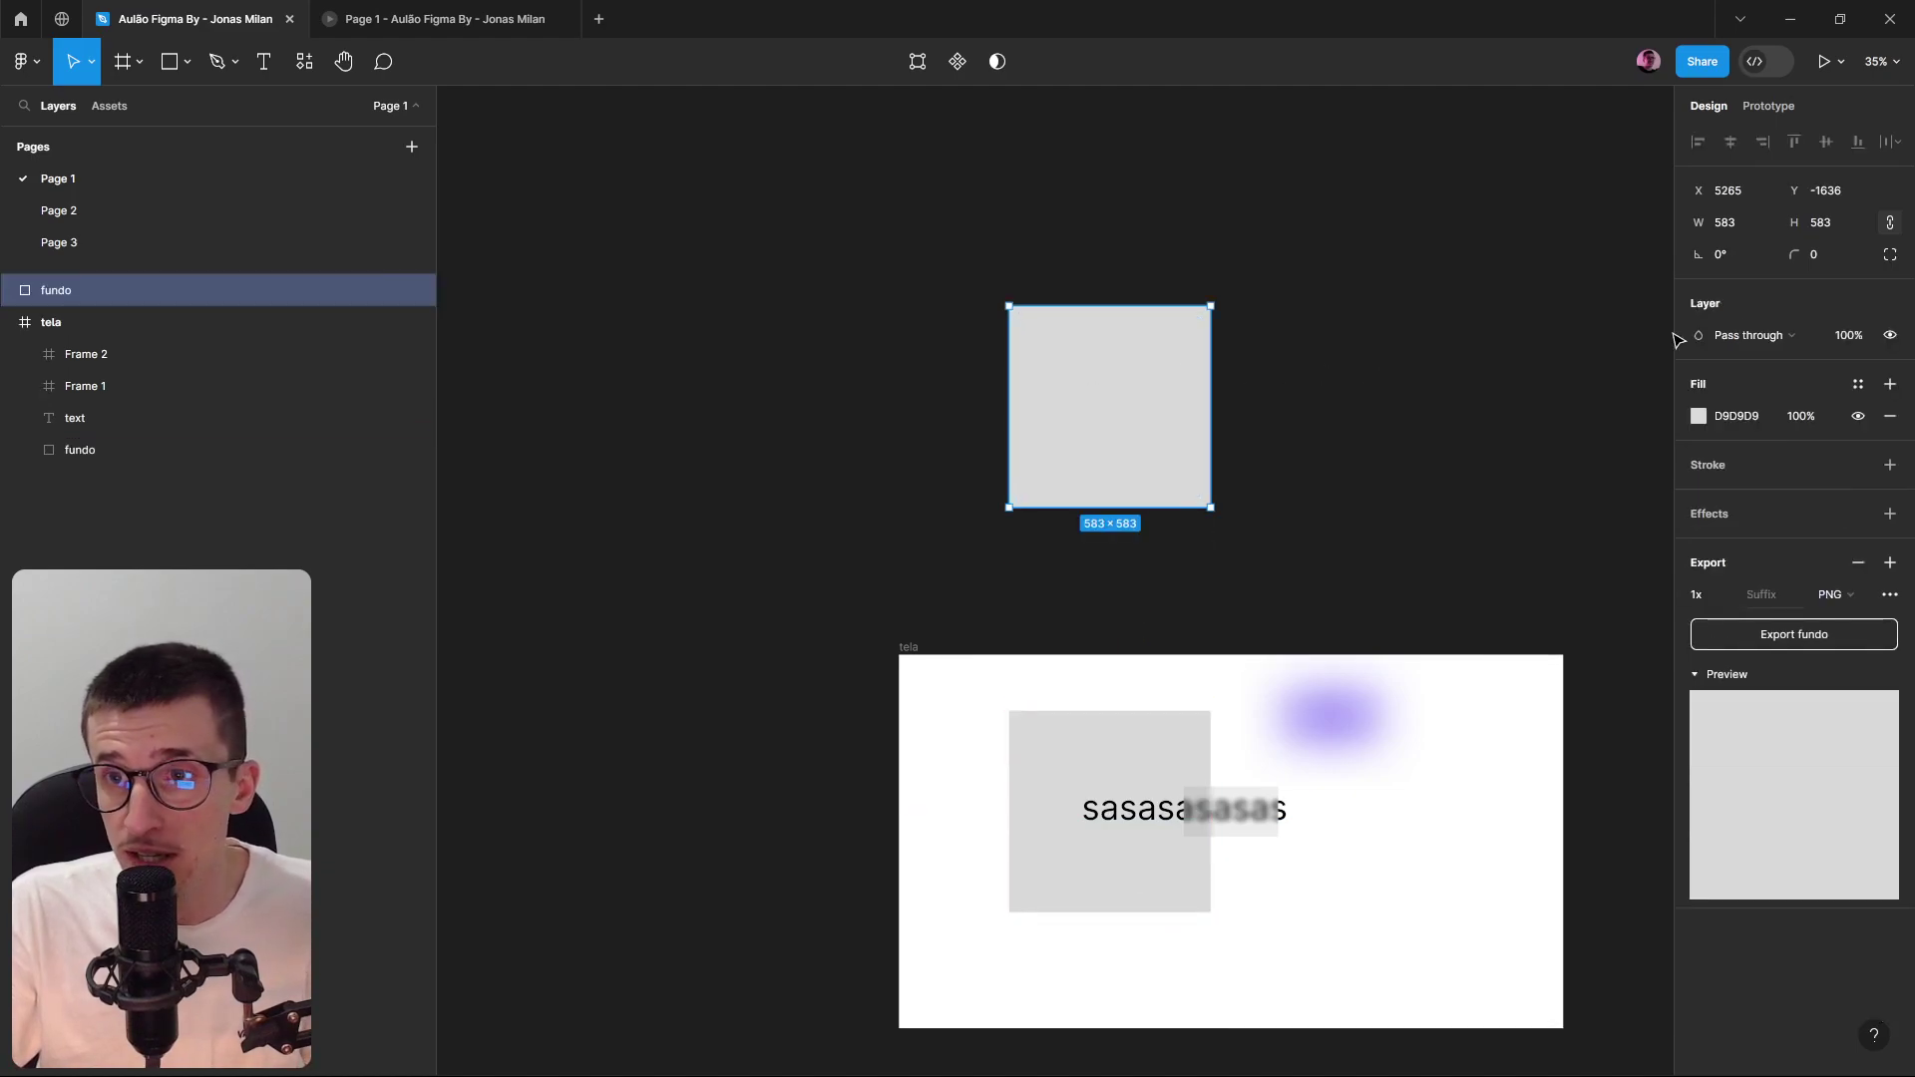
pyautogui.write('2')
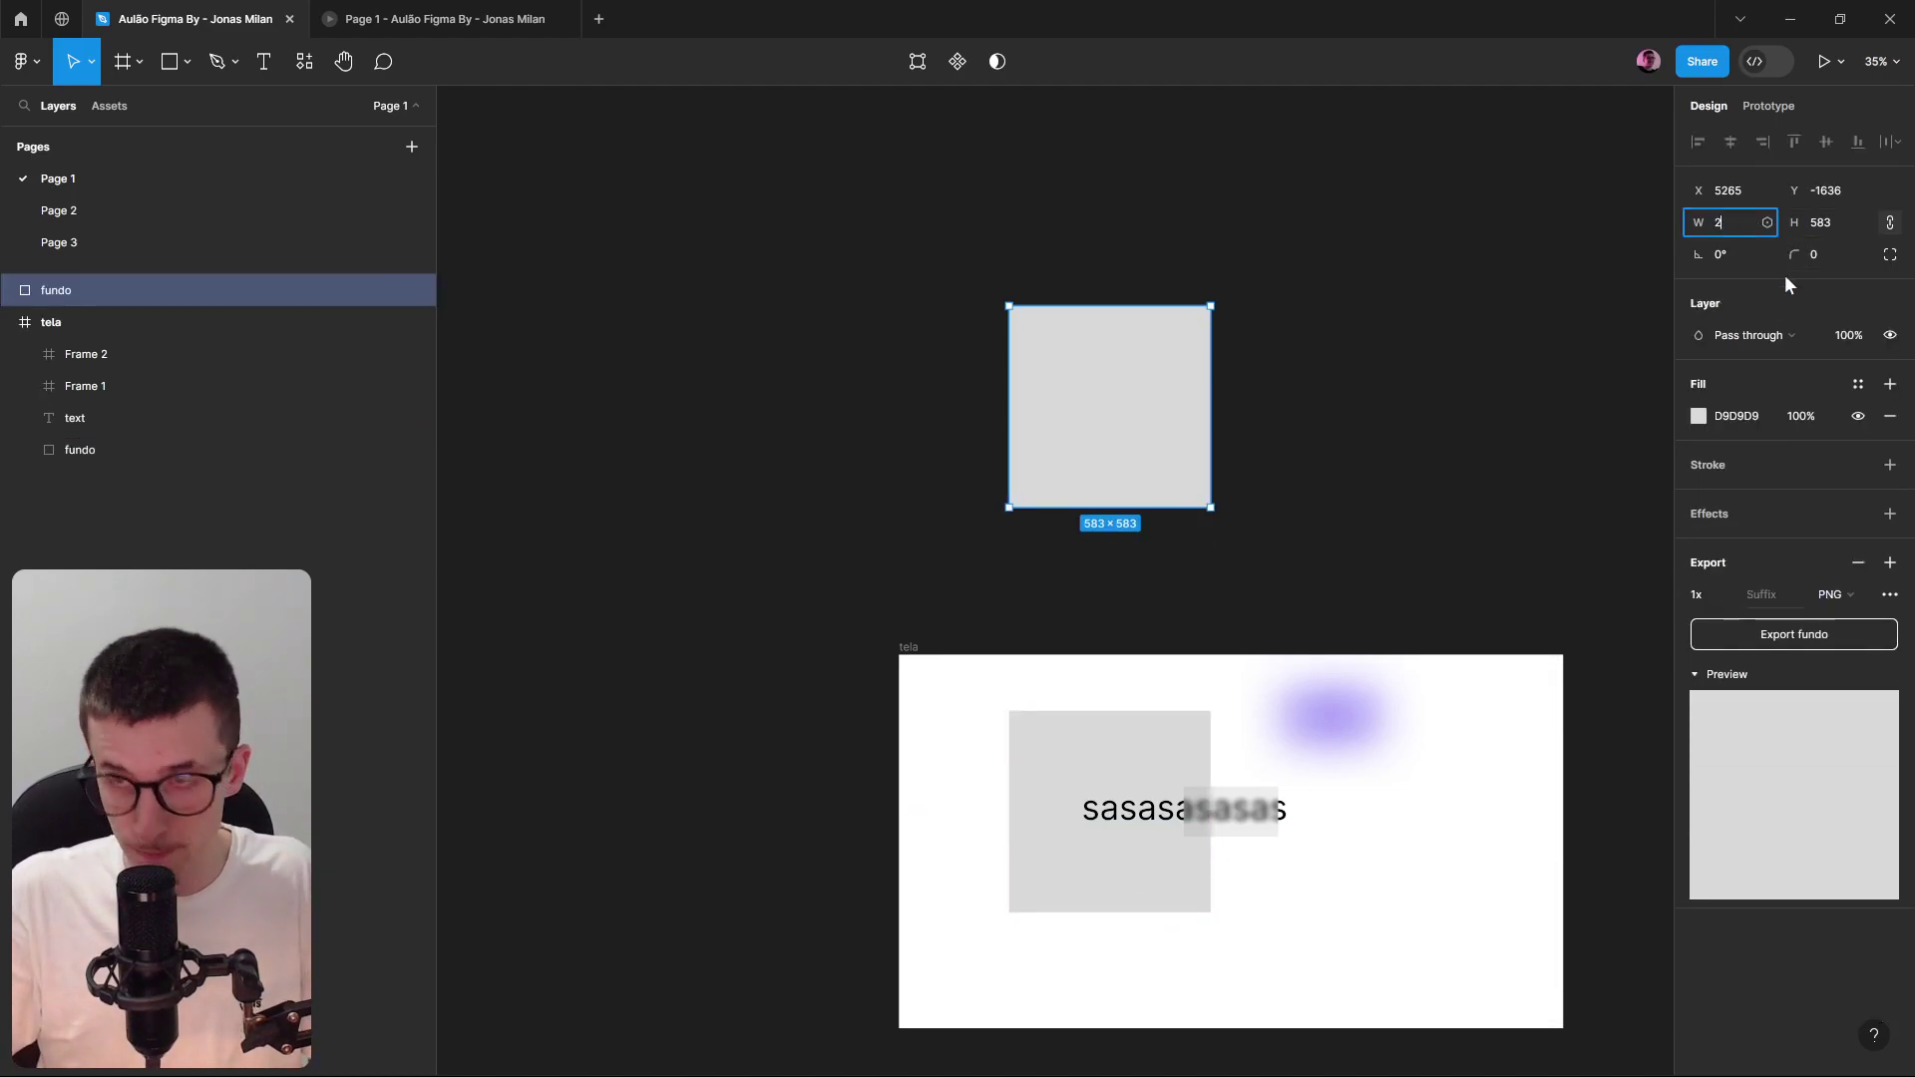
pyautogui.write('00')
pyautogui.press('Tab')
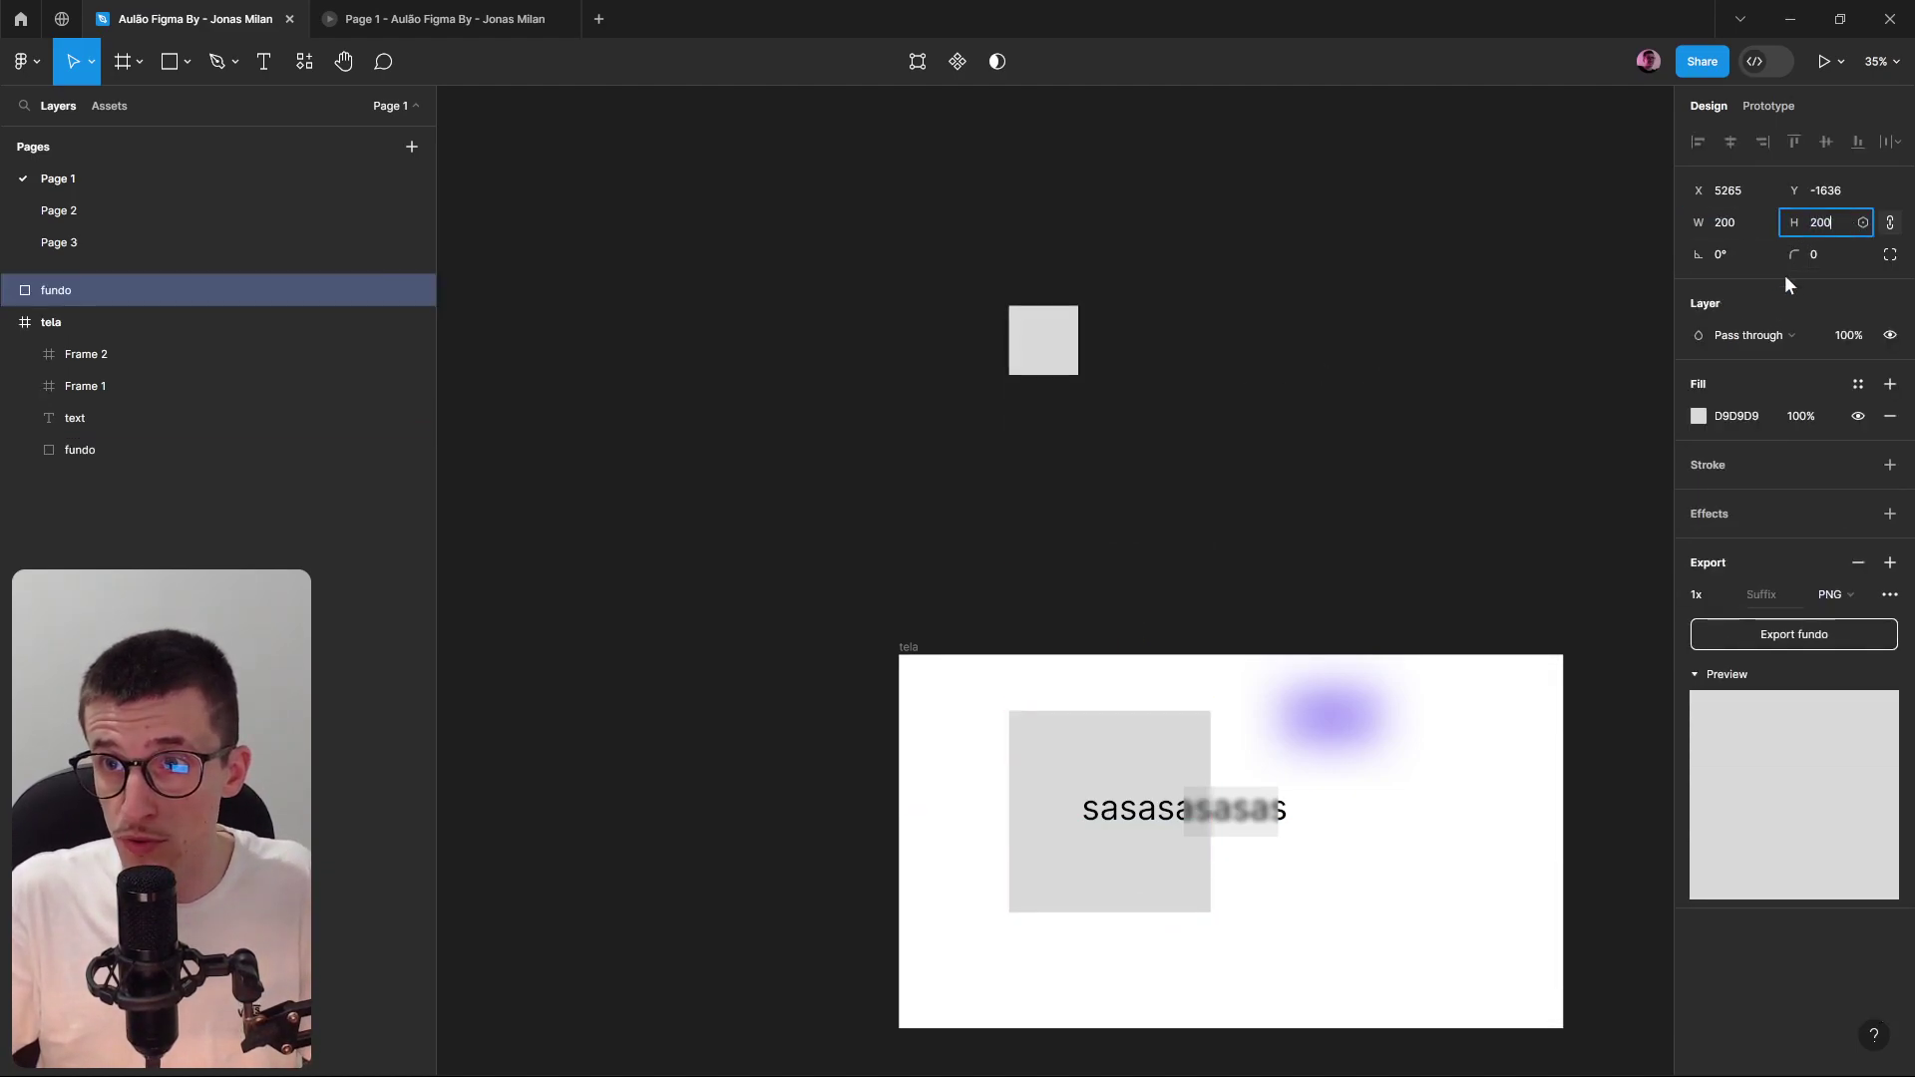
pyautogui.press('Escape')
pyautogui.scroll(2, 976, 302)
pyautogui.scroll(2, 1308, 487)
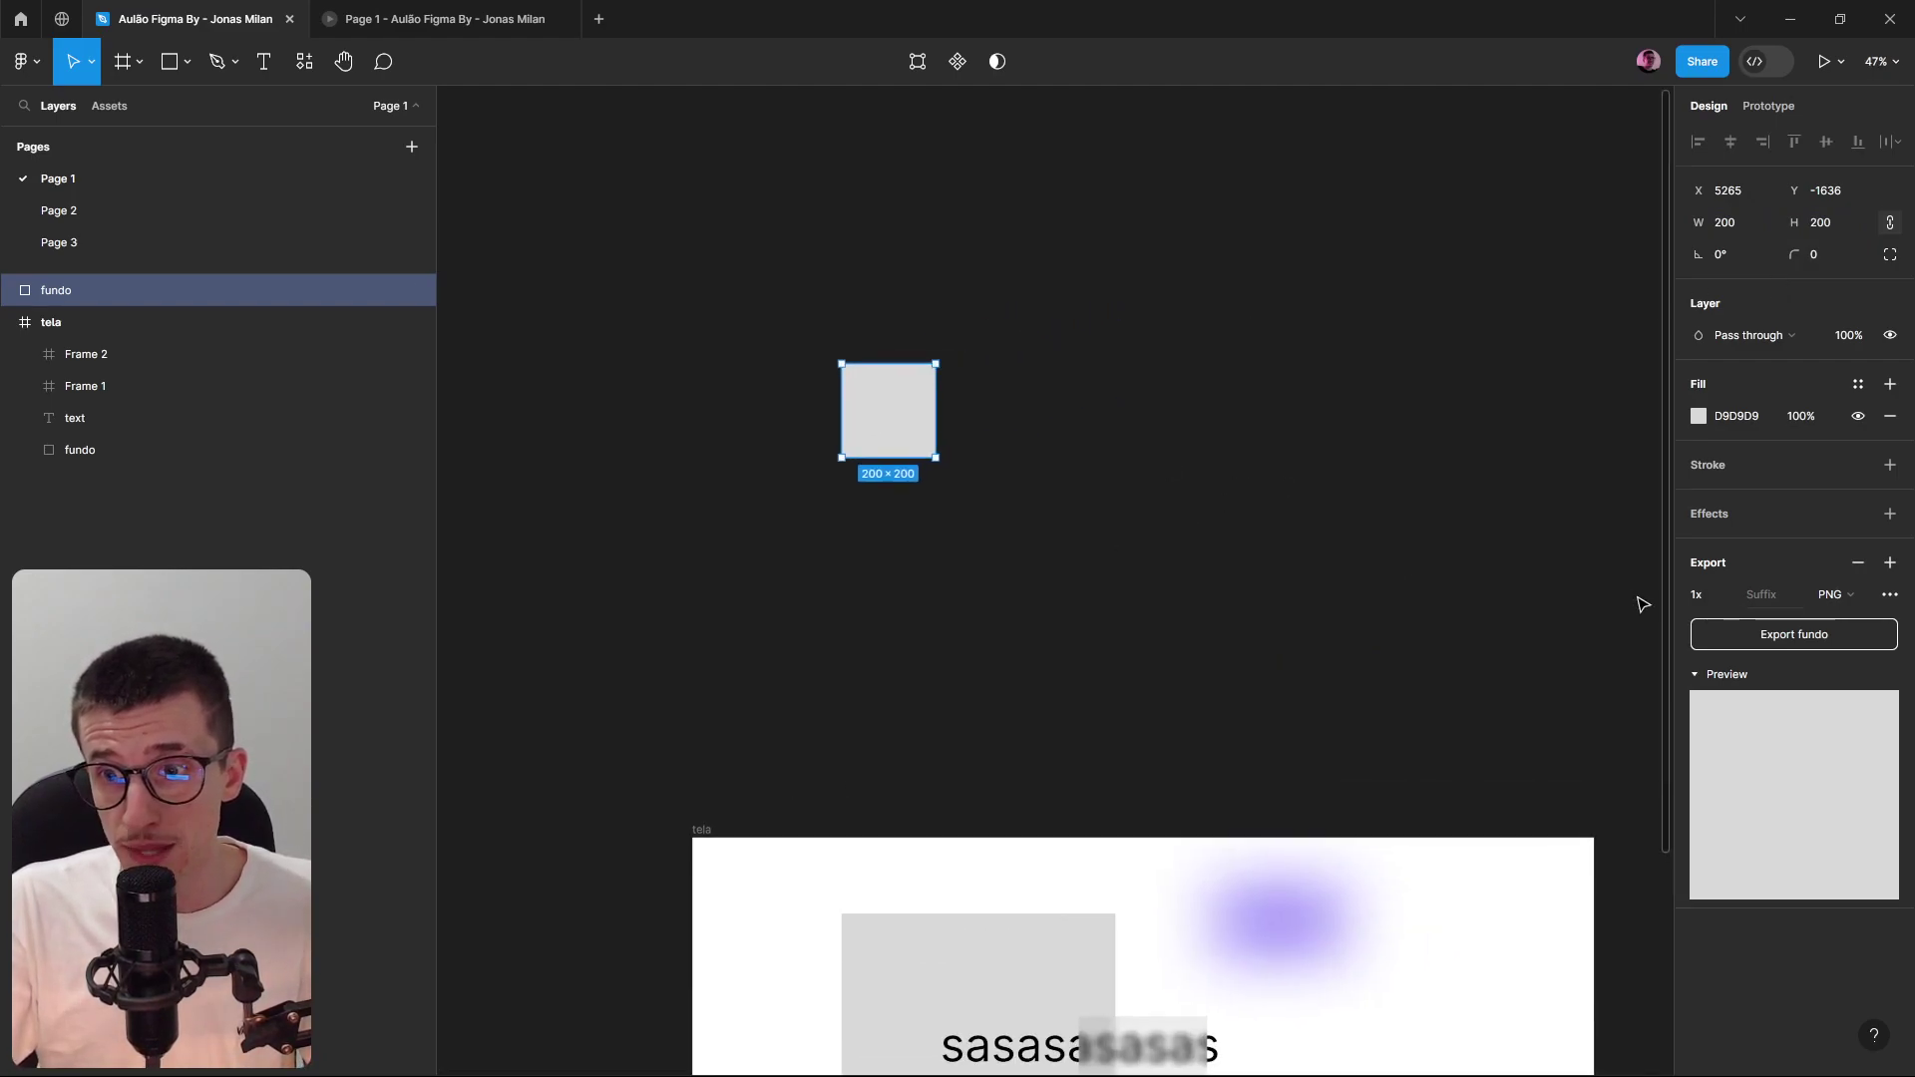
# Try setting a width of 400 on a duplicate placed beside the 200 × 200 square, and delete the duplicate.
pyautogui.click(1724, 601)
pyautogui.click(1586, 580)
pyautogui.keyDown('alt'); pyautogui.moveTo(911, 397); pyautogui.dragTo(1178, 409); pyautogui.keyUp('alt')
pyautogui.click(1719, 221)
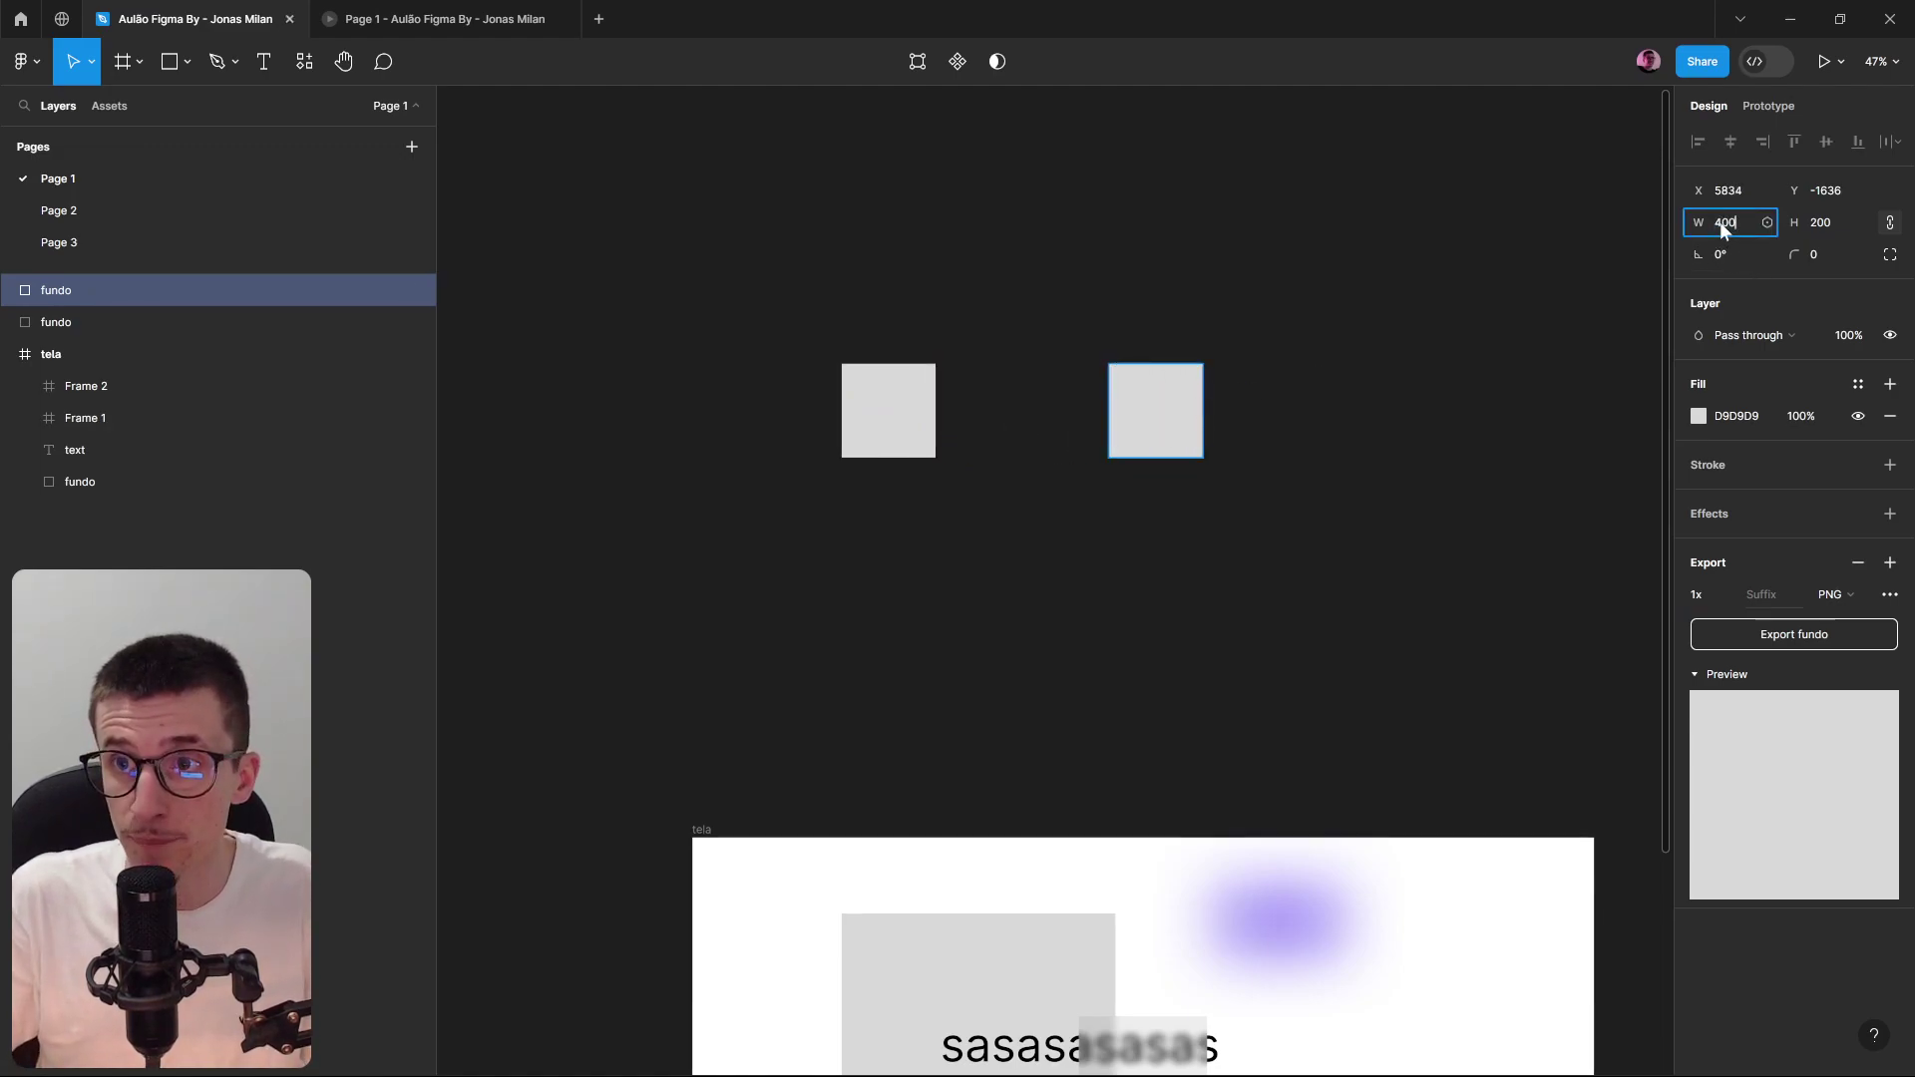
pyautogui.write('400')
pyautogui.press('Escape')
pyautogui.moveTo(1245, 589); pyautogui.dragTo(1173, 342)
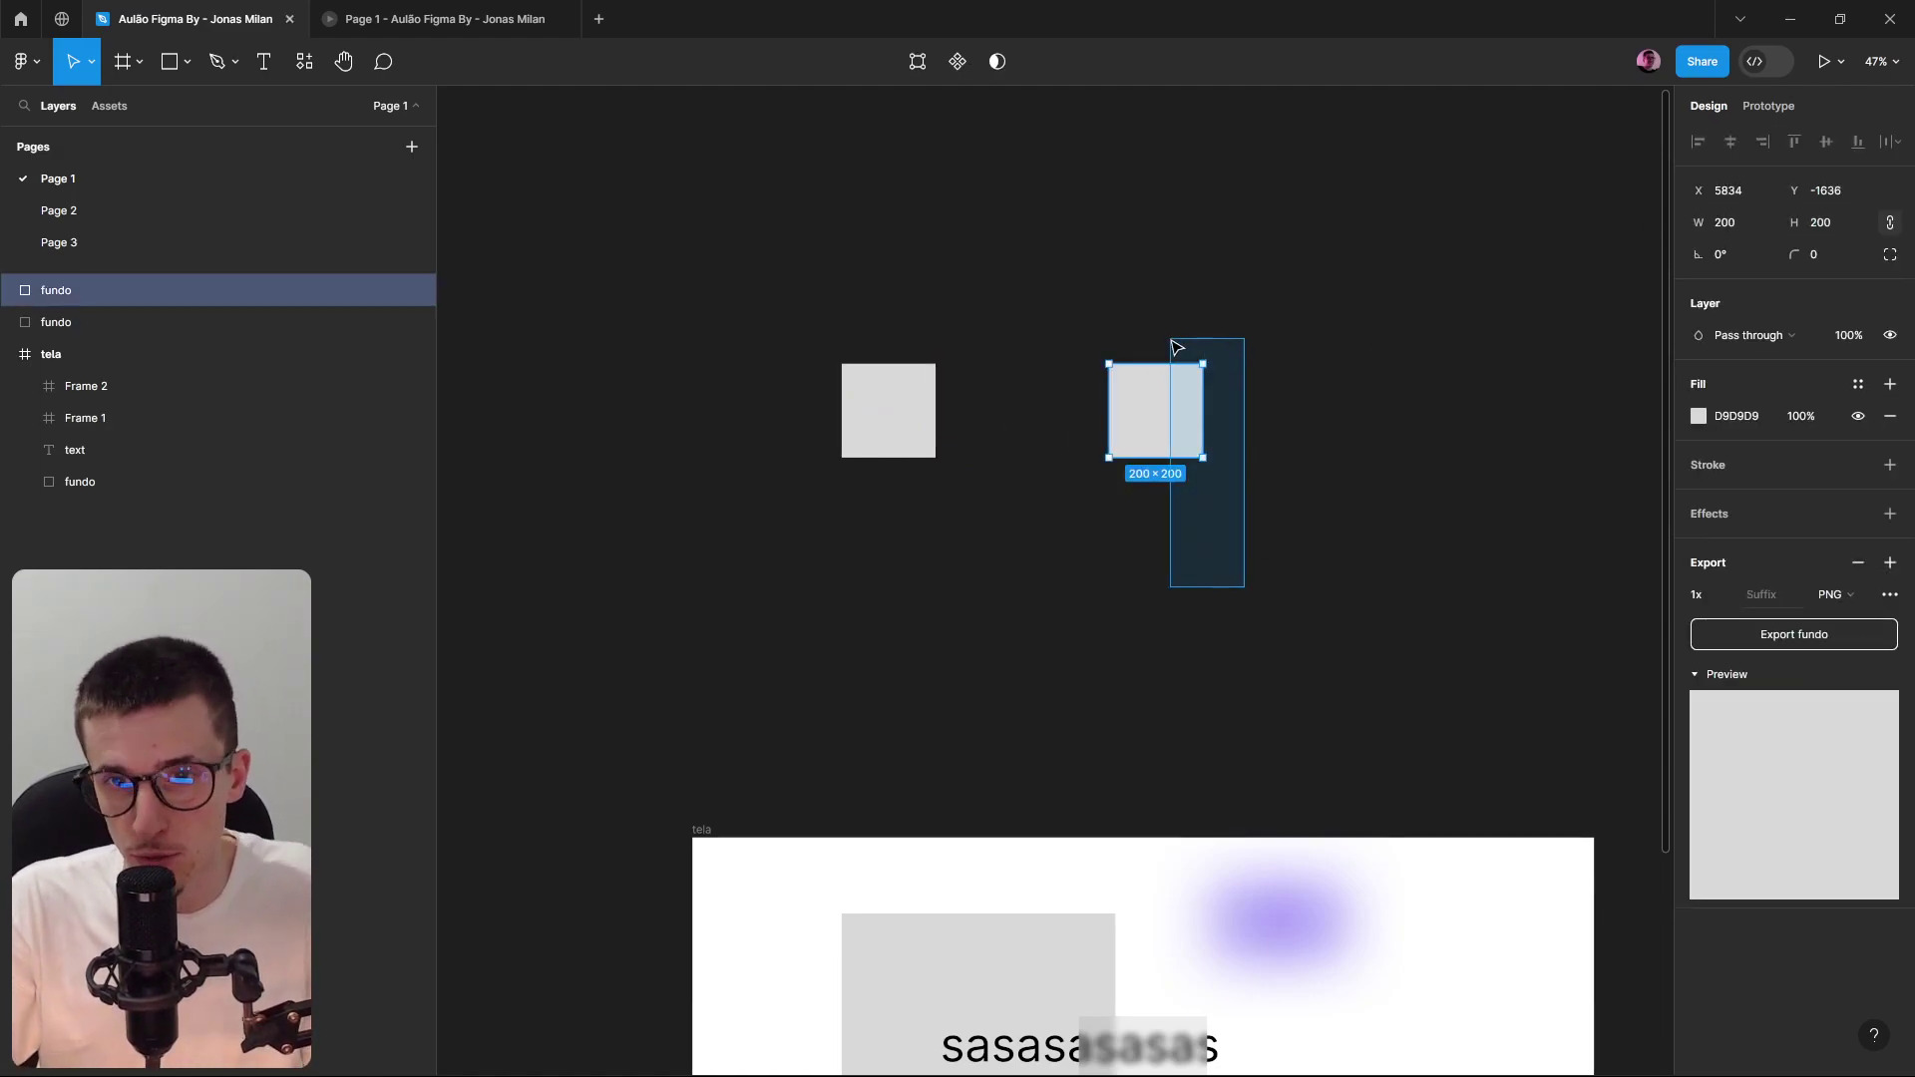
pyautogui.press('Delete')
# Examine the export scale and file format options available for the 200 × 200 square.
pyautogui.click(886, 407)
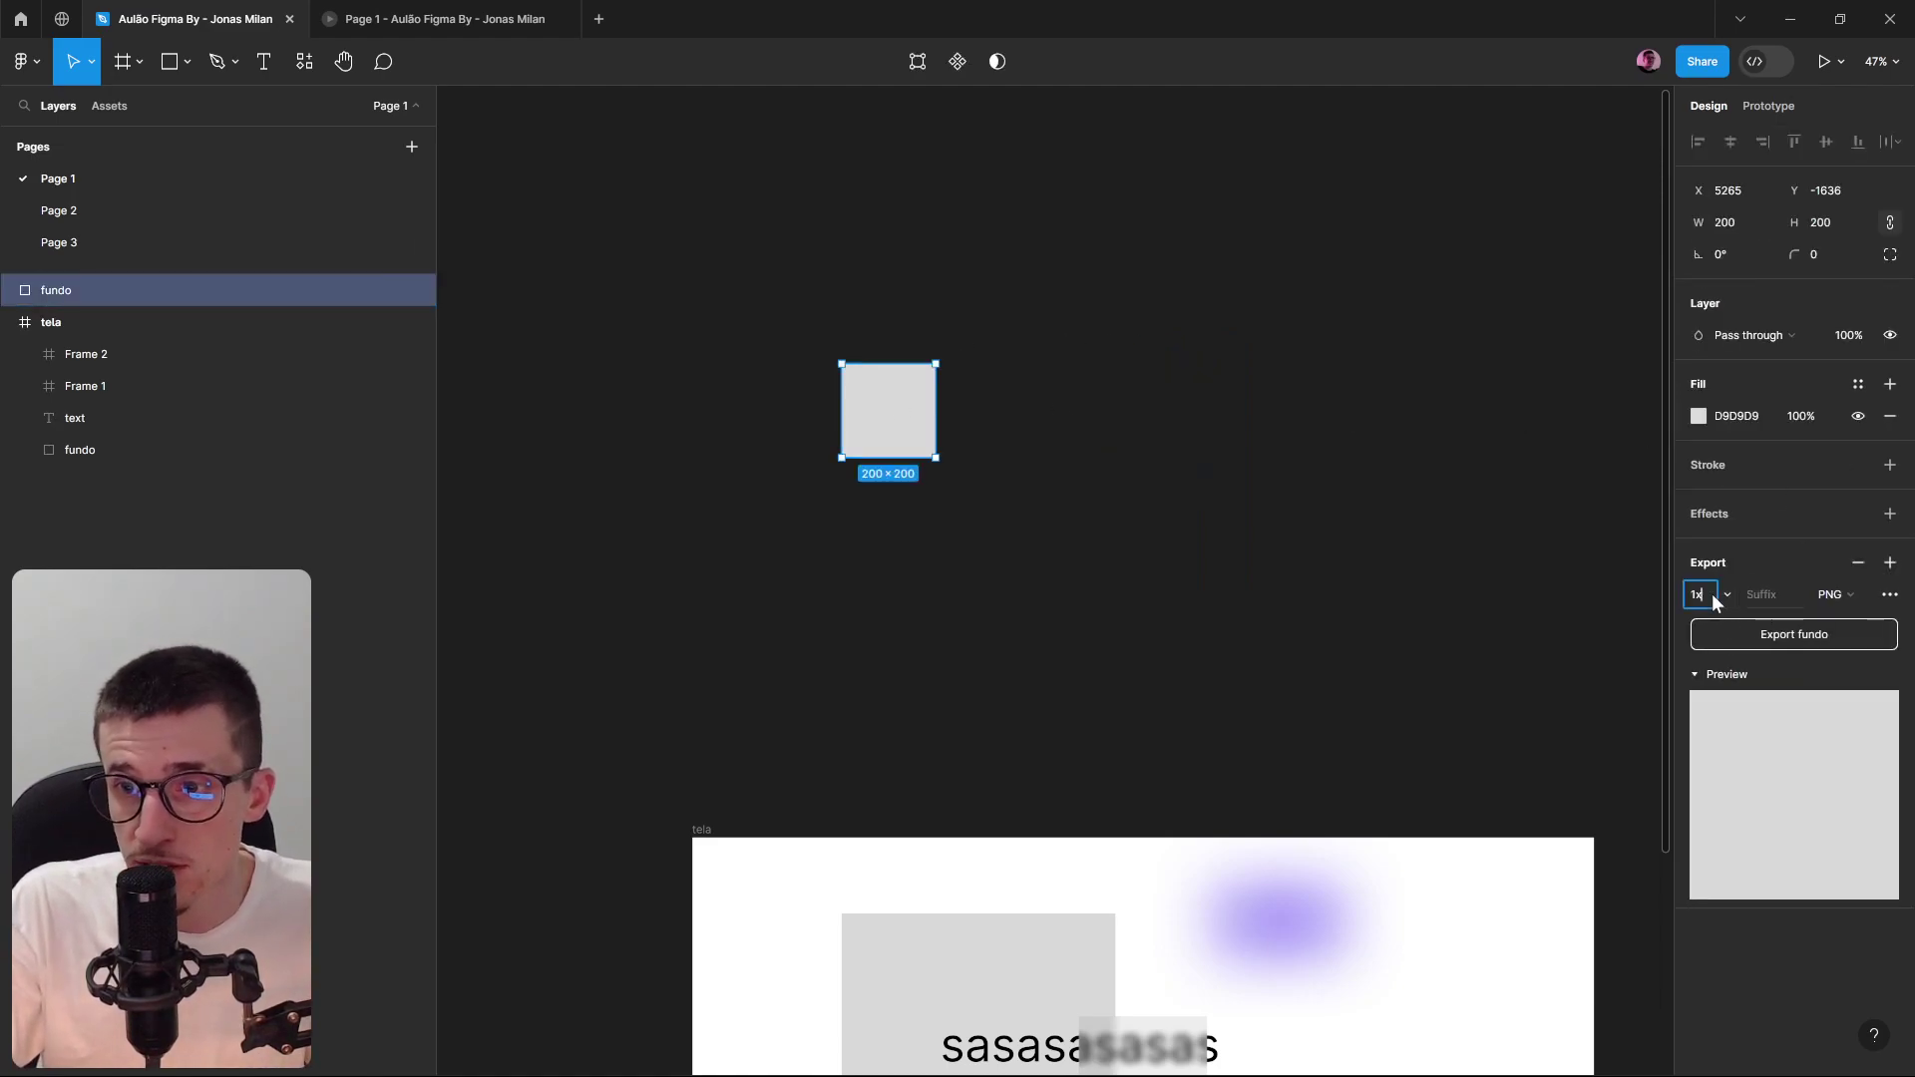
pyautogui.click(1725, 596)
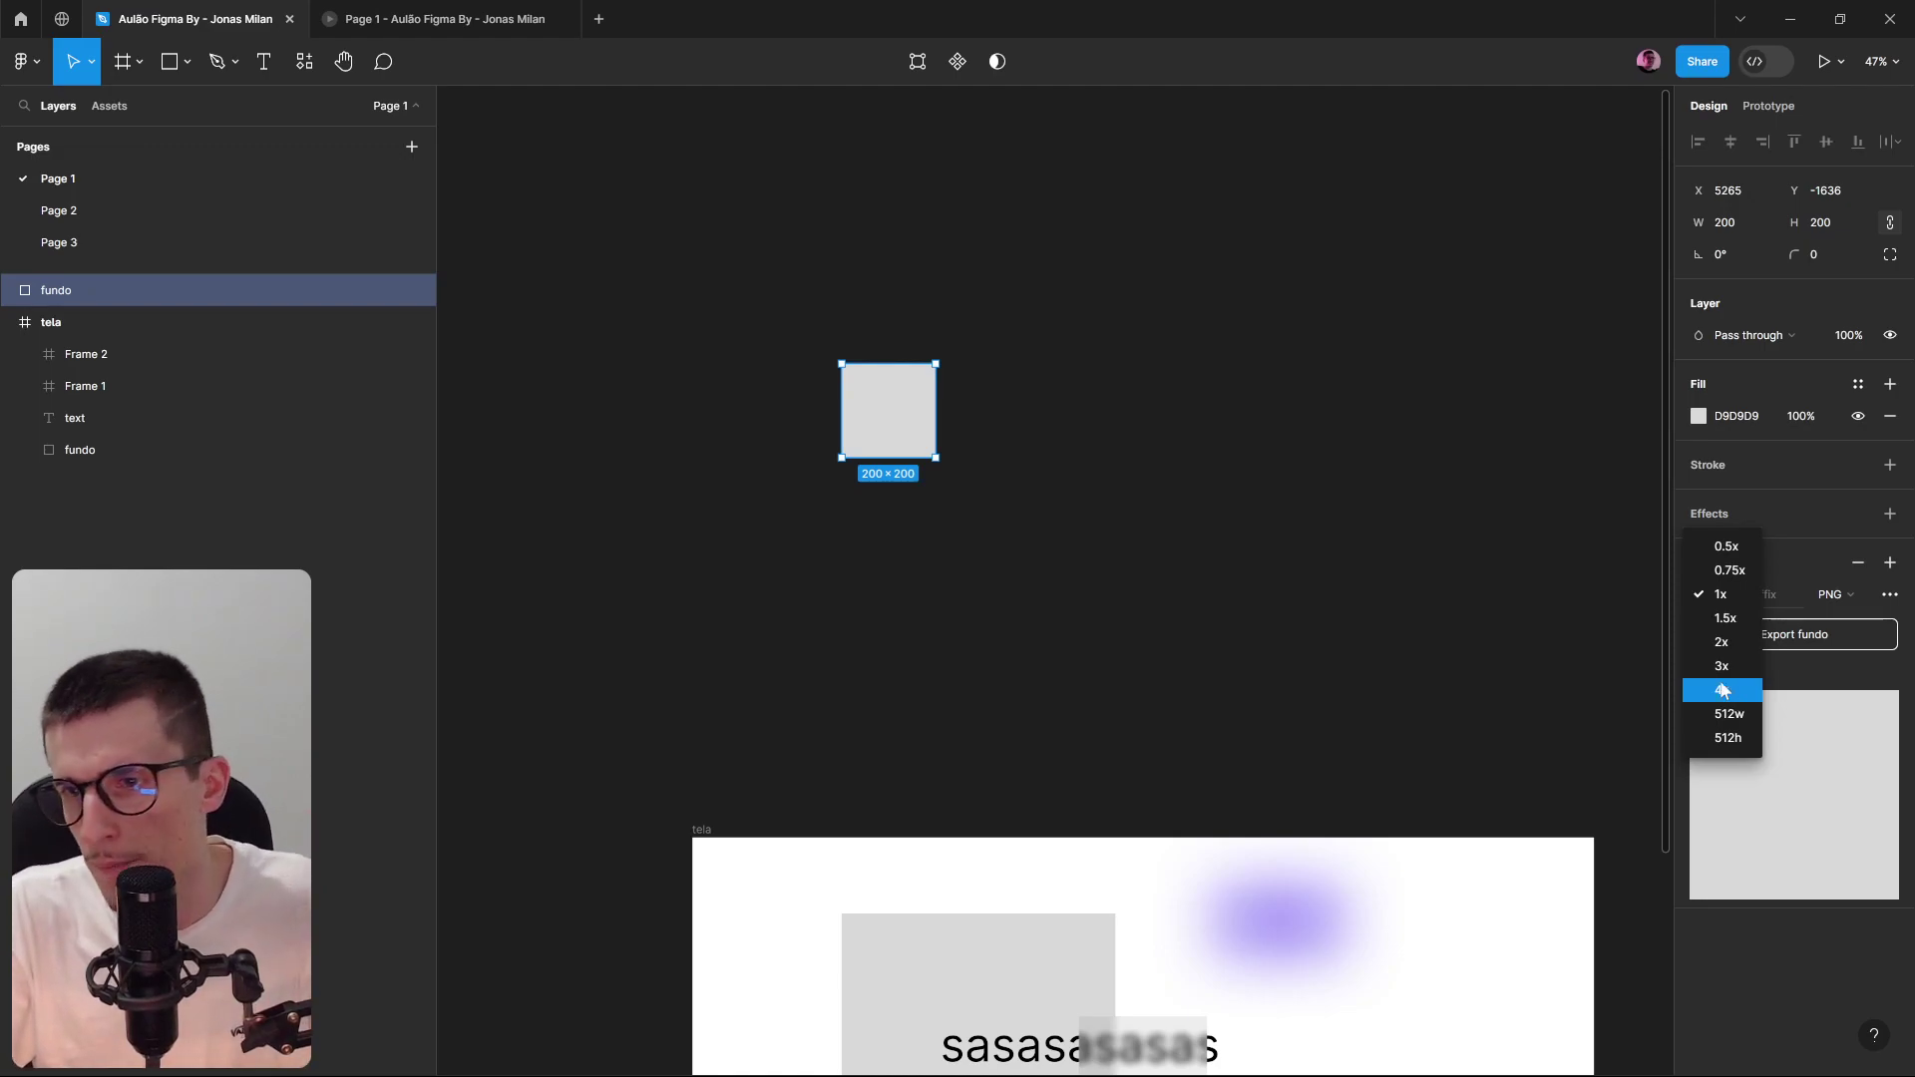
pyautogui.press('Escape')
pyautogui.click(1839, 595)
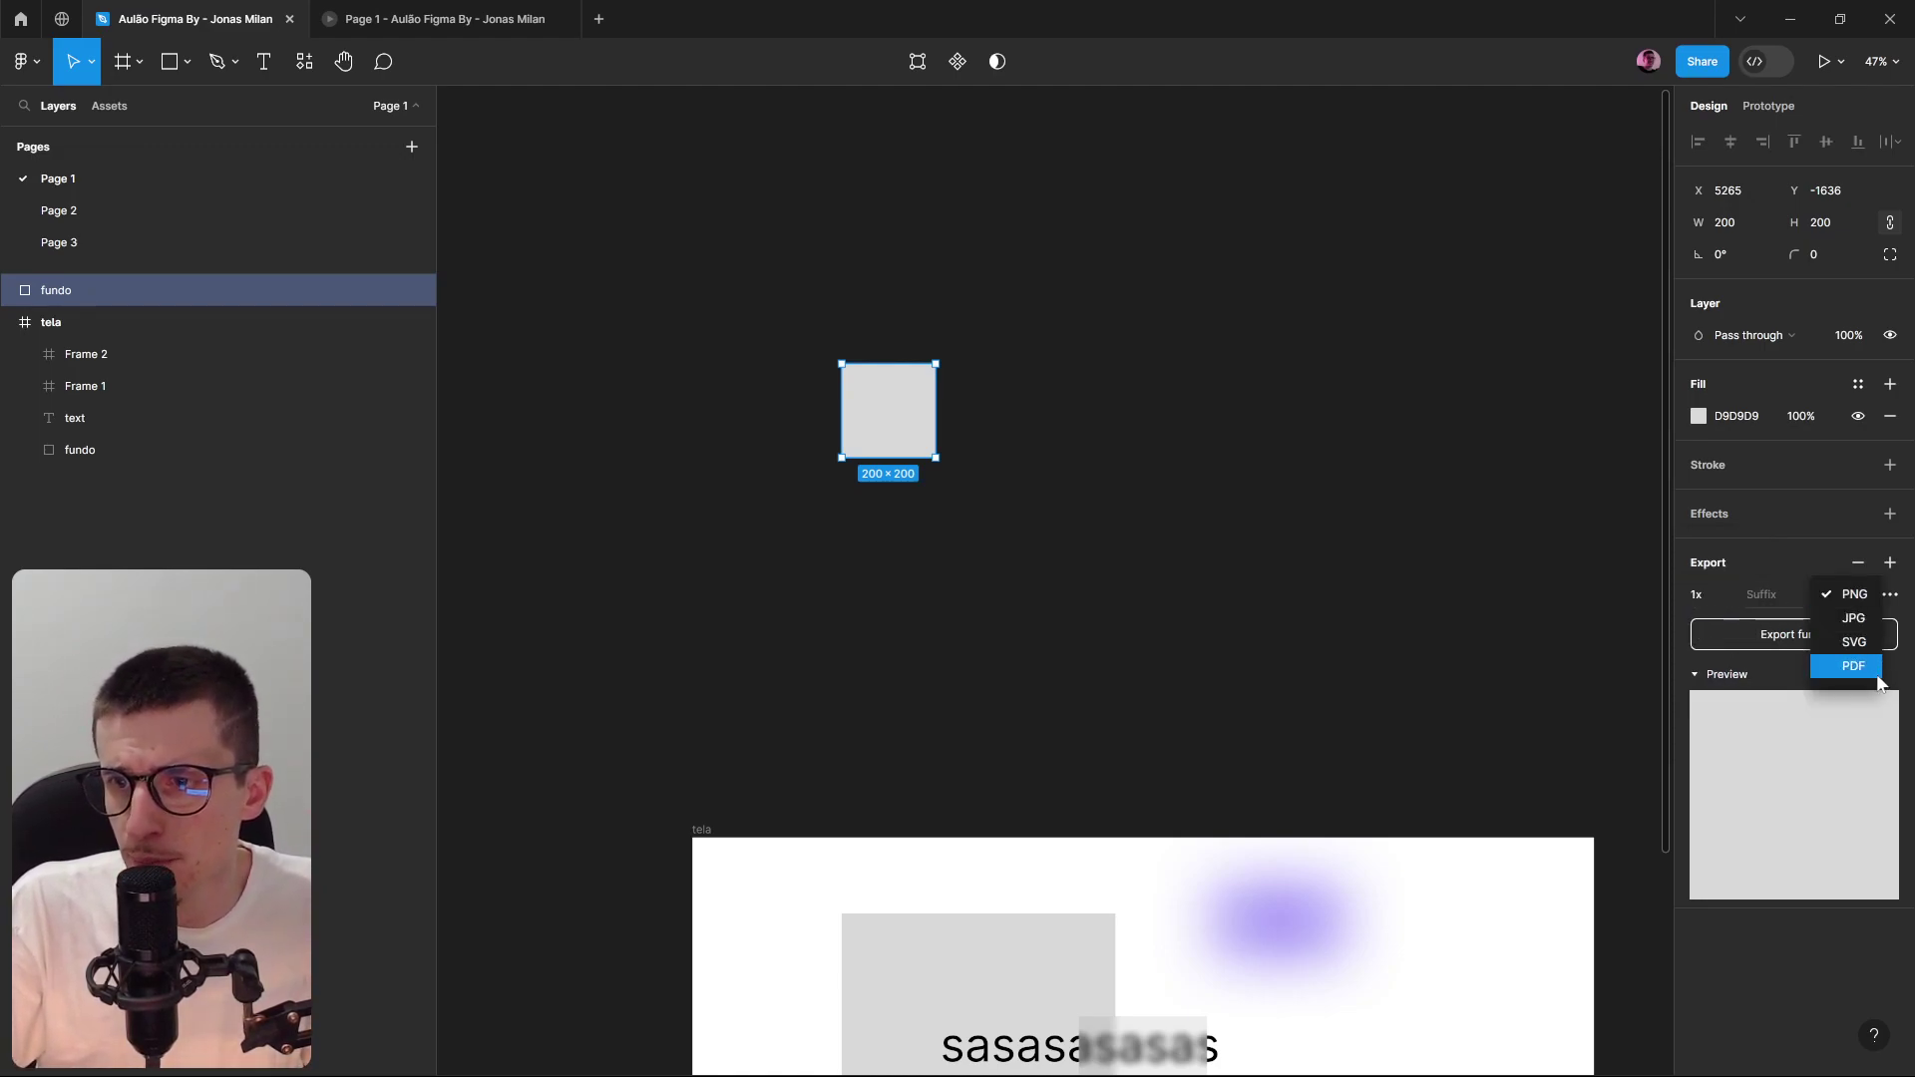
pyautogui.press('Escape')
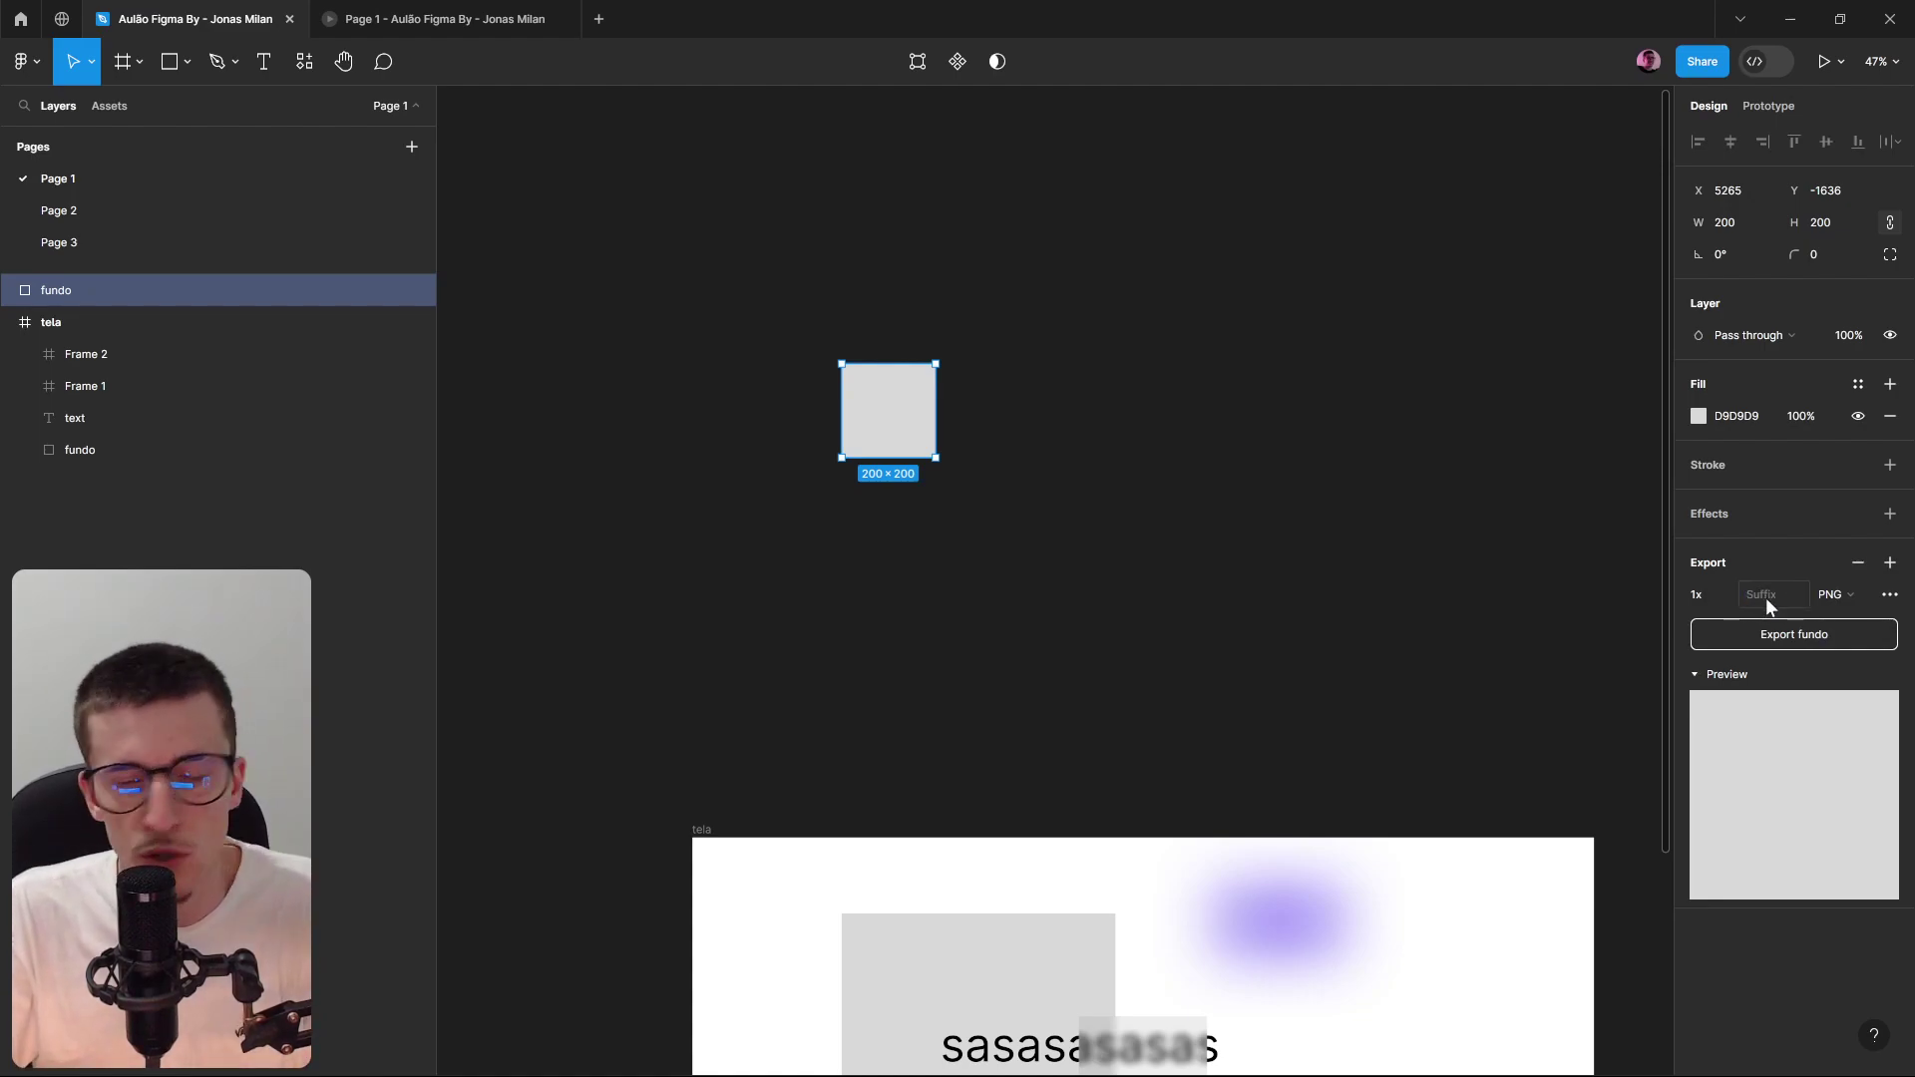
pyautogui.click(1850, 596)
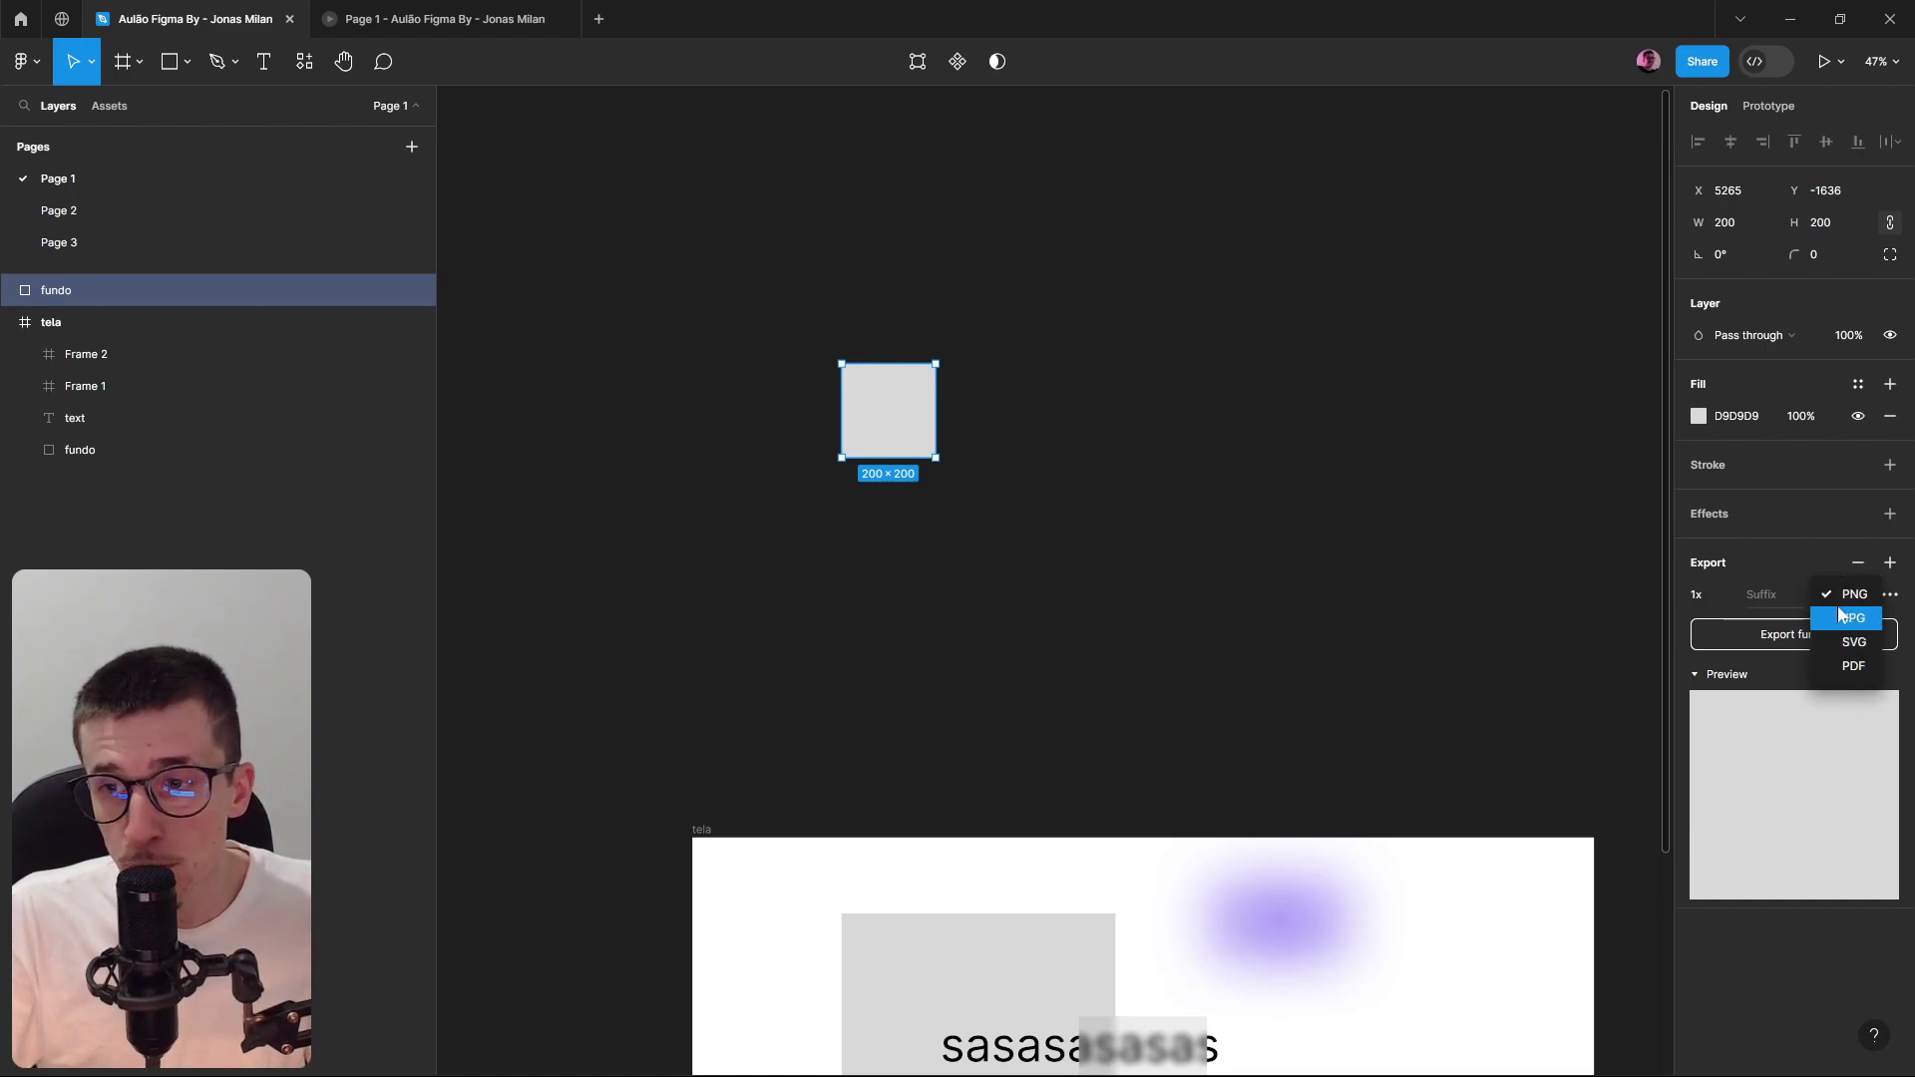
pyautogui.click(1744, 638)
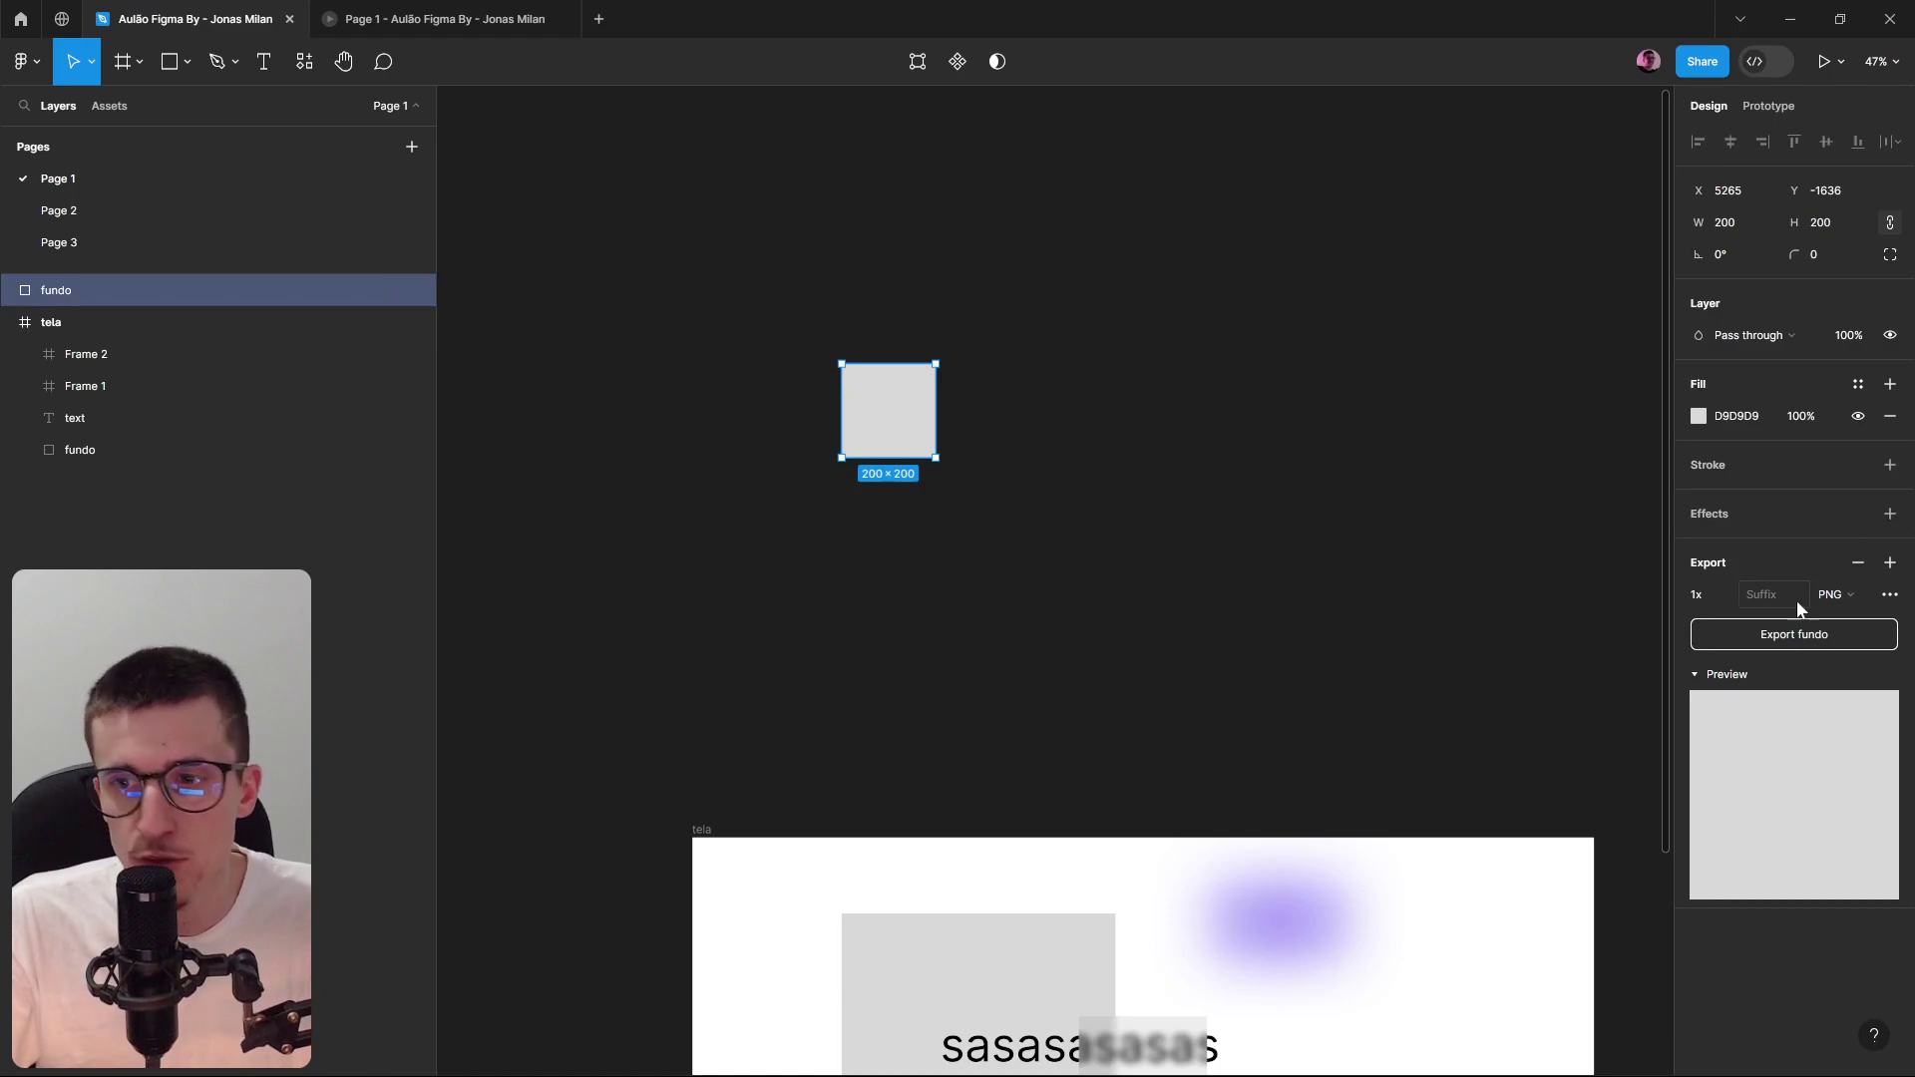
# Set the 200 × 200 square's export format to SVG and move the square to about X 5363, Y -1513.
pyautogui.click(1825, 601)
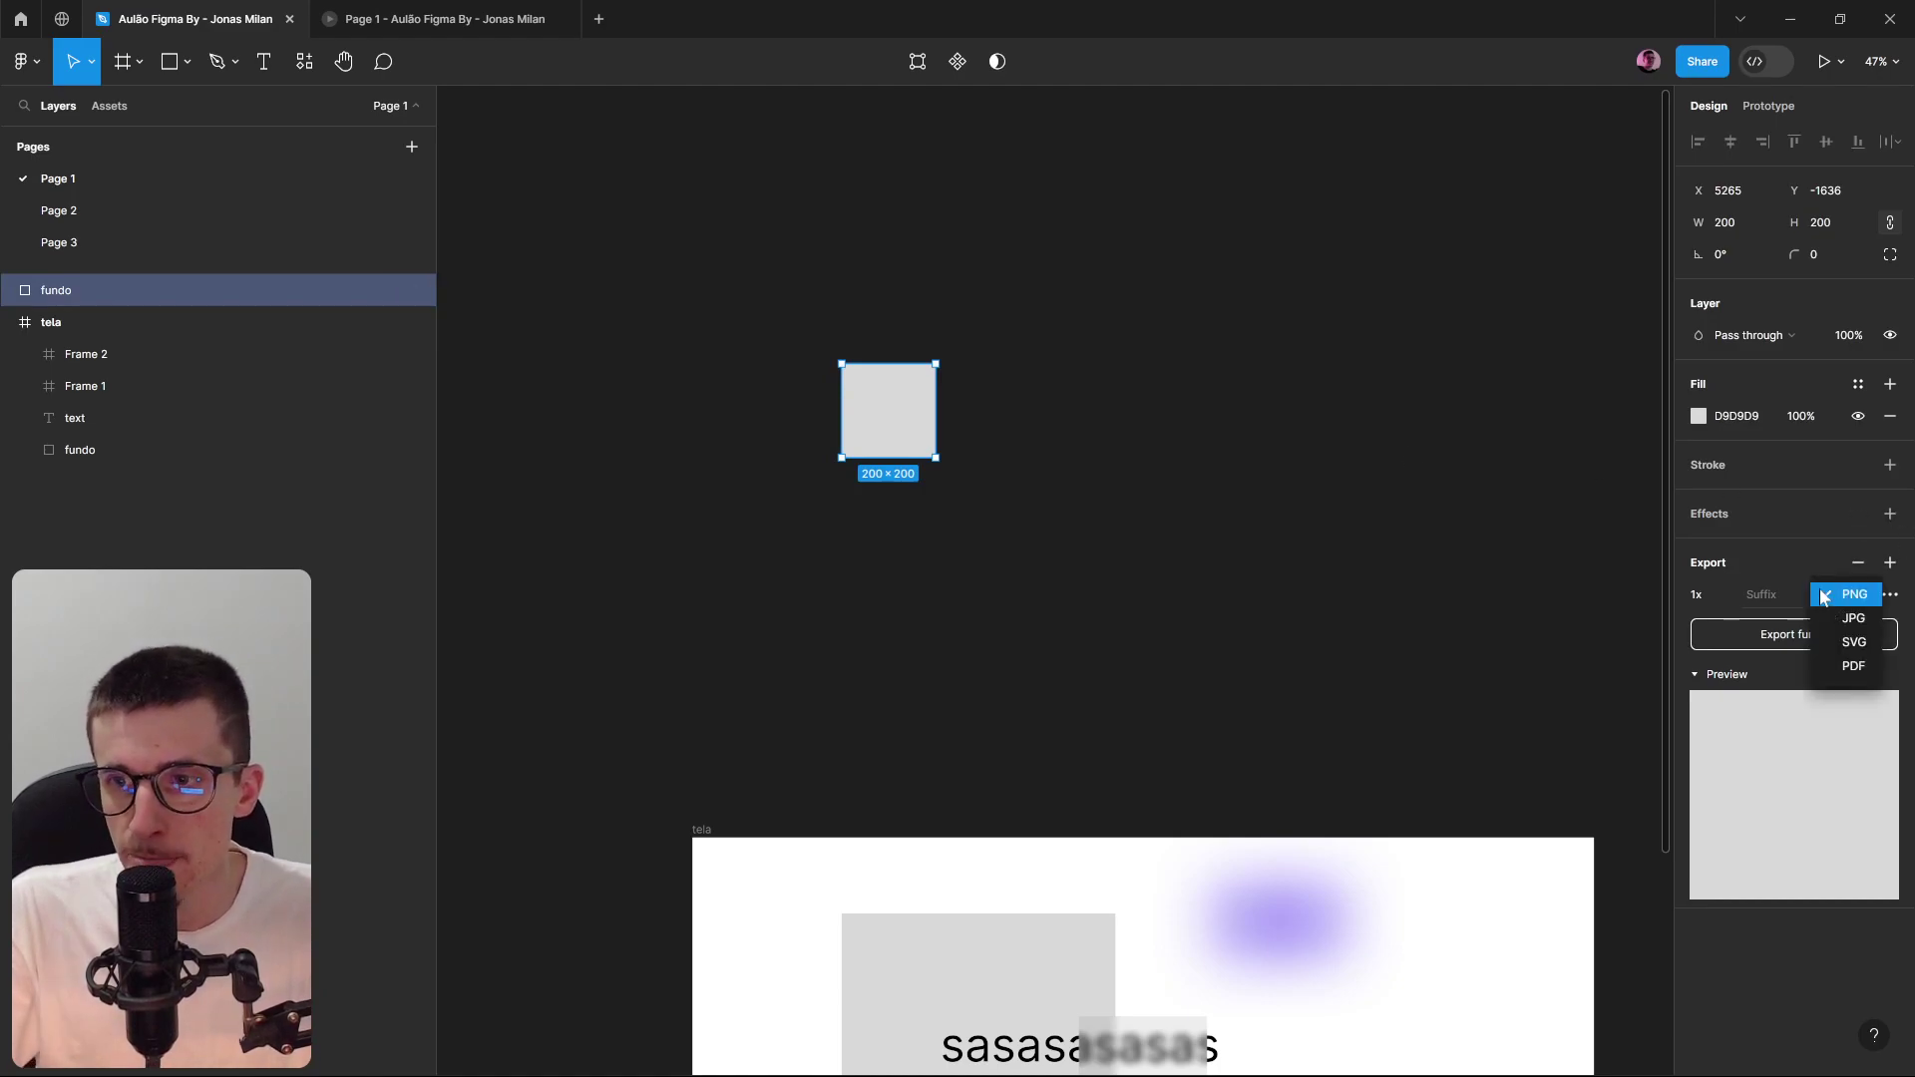
pyautogui.click(1854, 642)
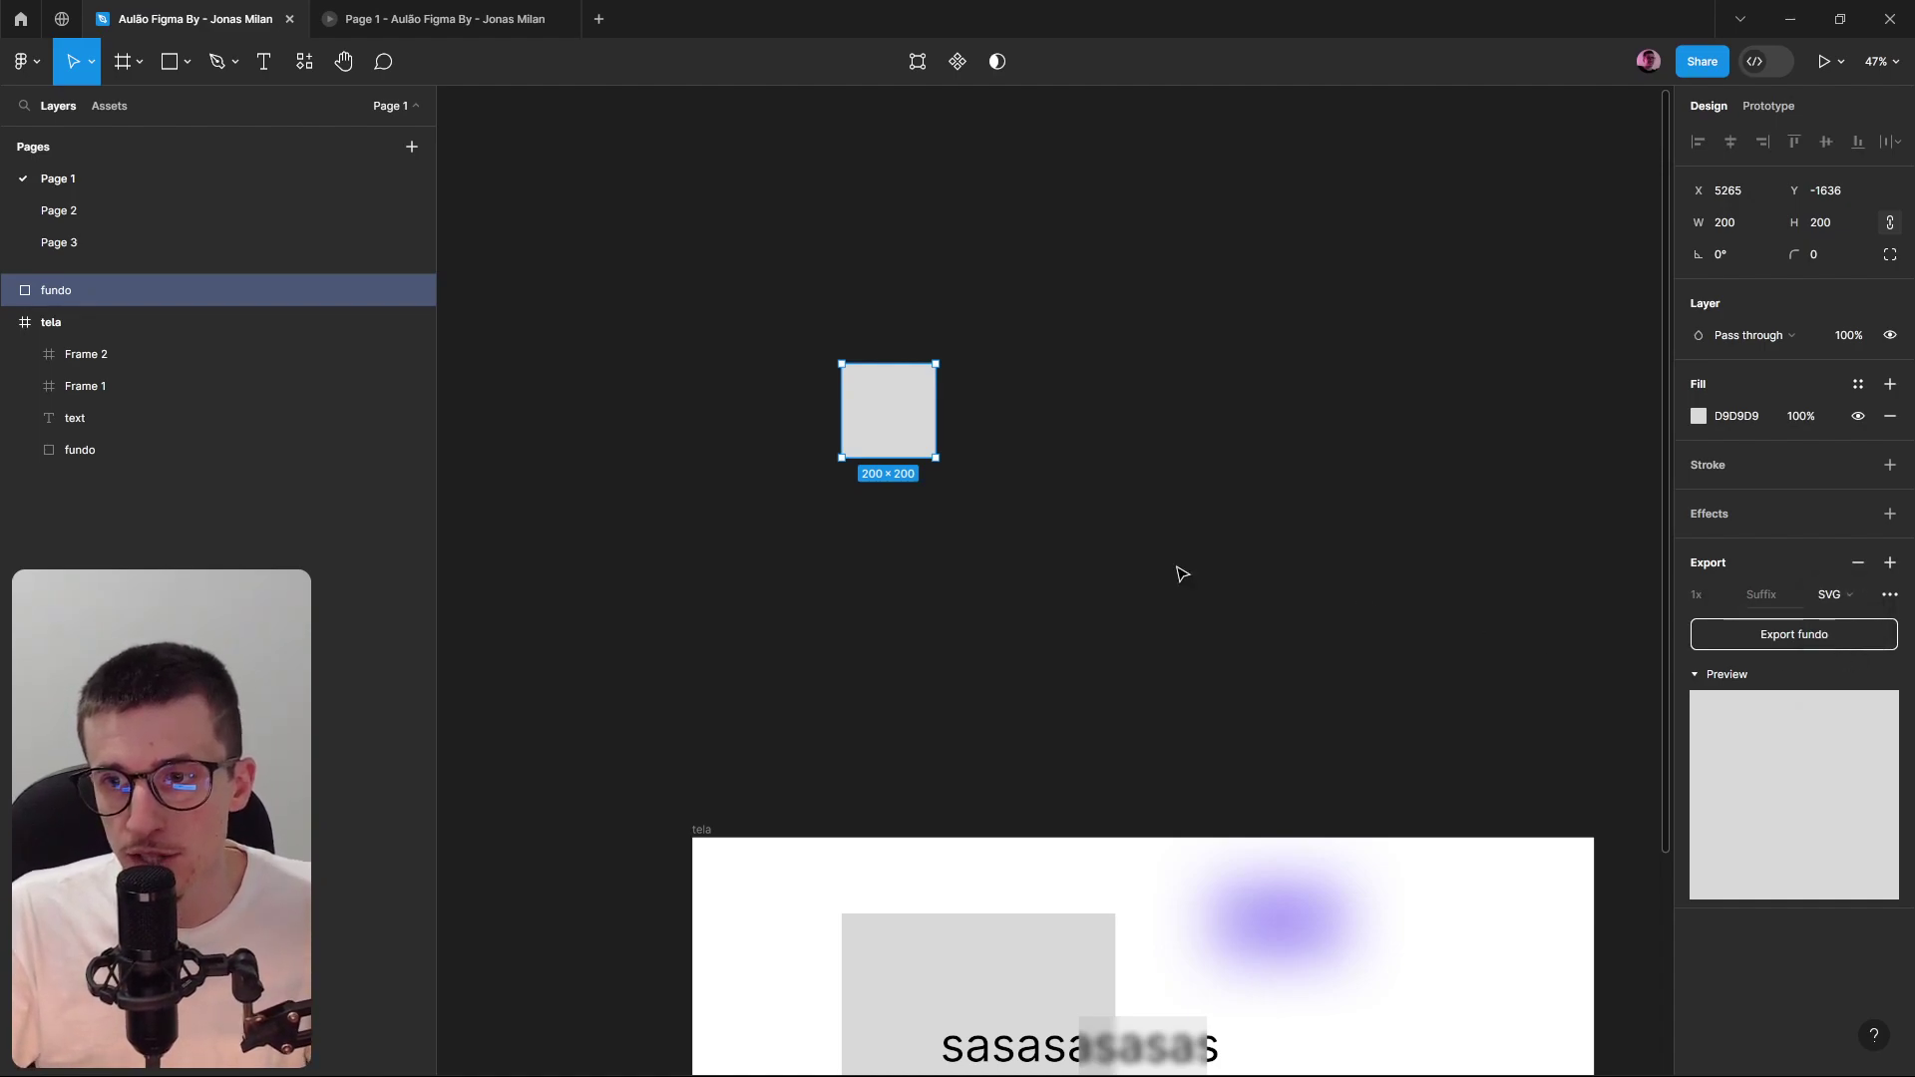
pyautogui.moveTo(898, 419); pyautogui.dragTo(945, 476)
pyautogui.moveTo(808, 389); pyautogui.dragTo(1150, 676)
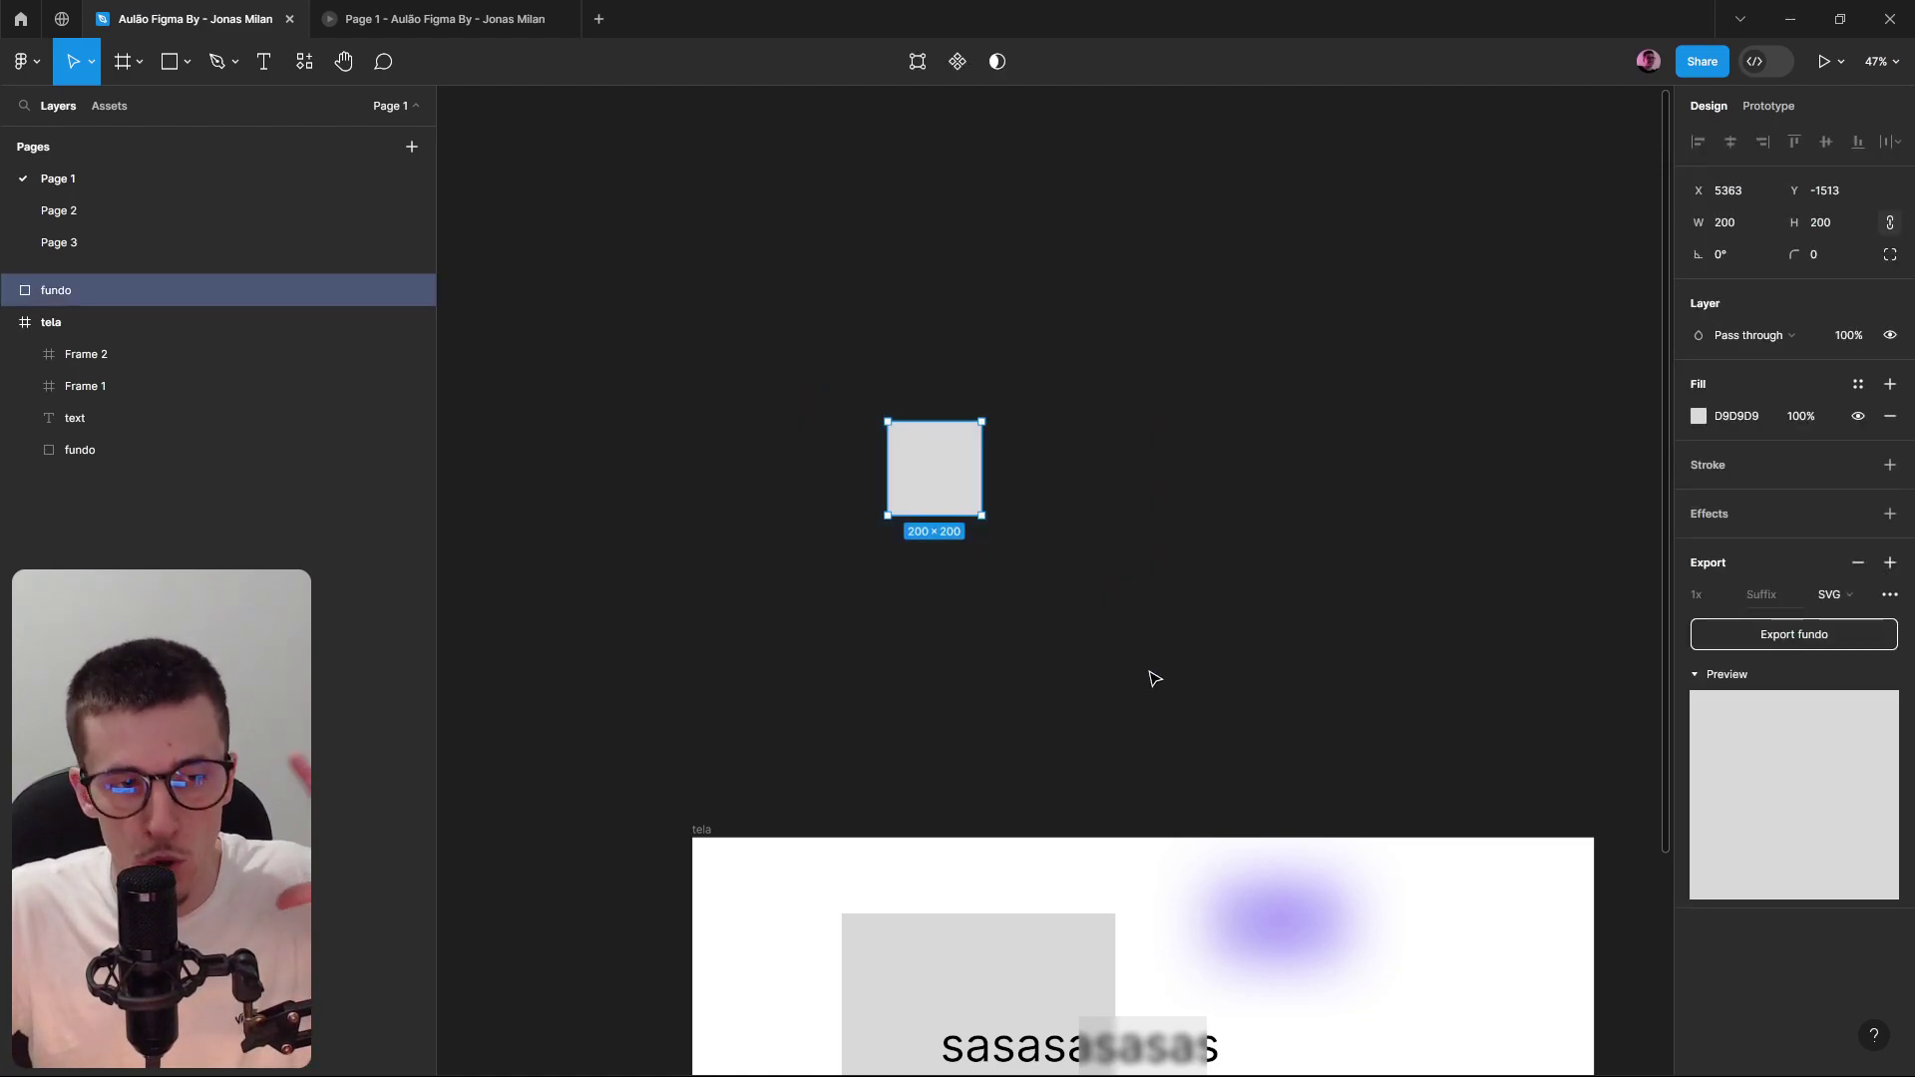
pyautogui.moveTo(784, 668); pyautogui.dragTo(787, 599)
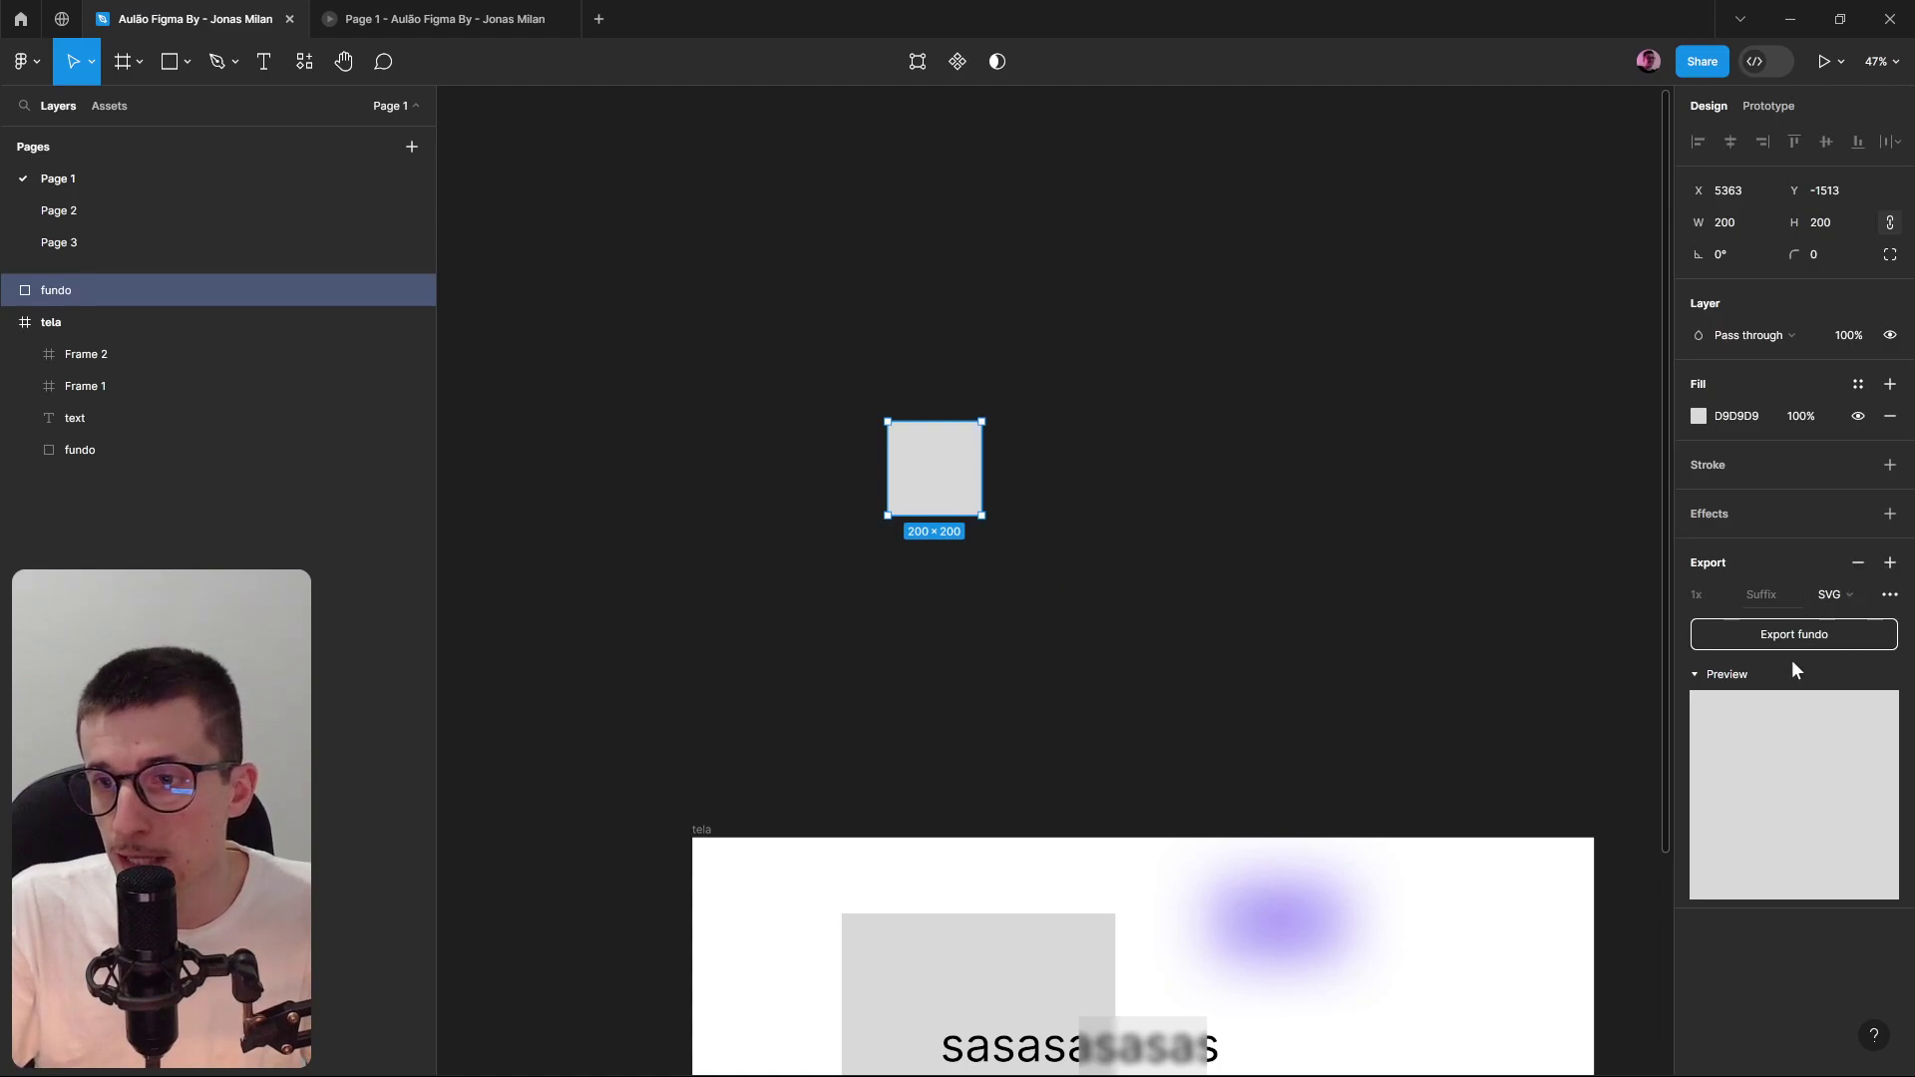
# Set the square's export format to PDF and start exporting it, cancelling at the save dialog.
pyautogui.click(1841, 599)
pyautogui.click(1839, 624)
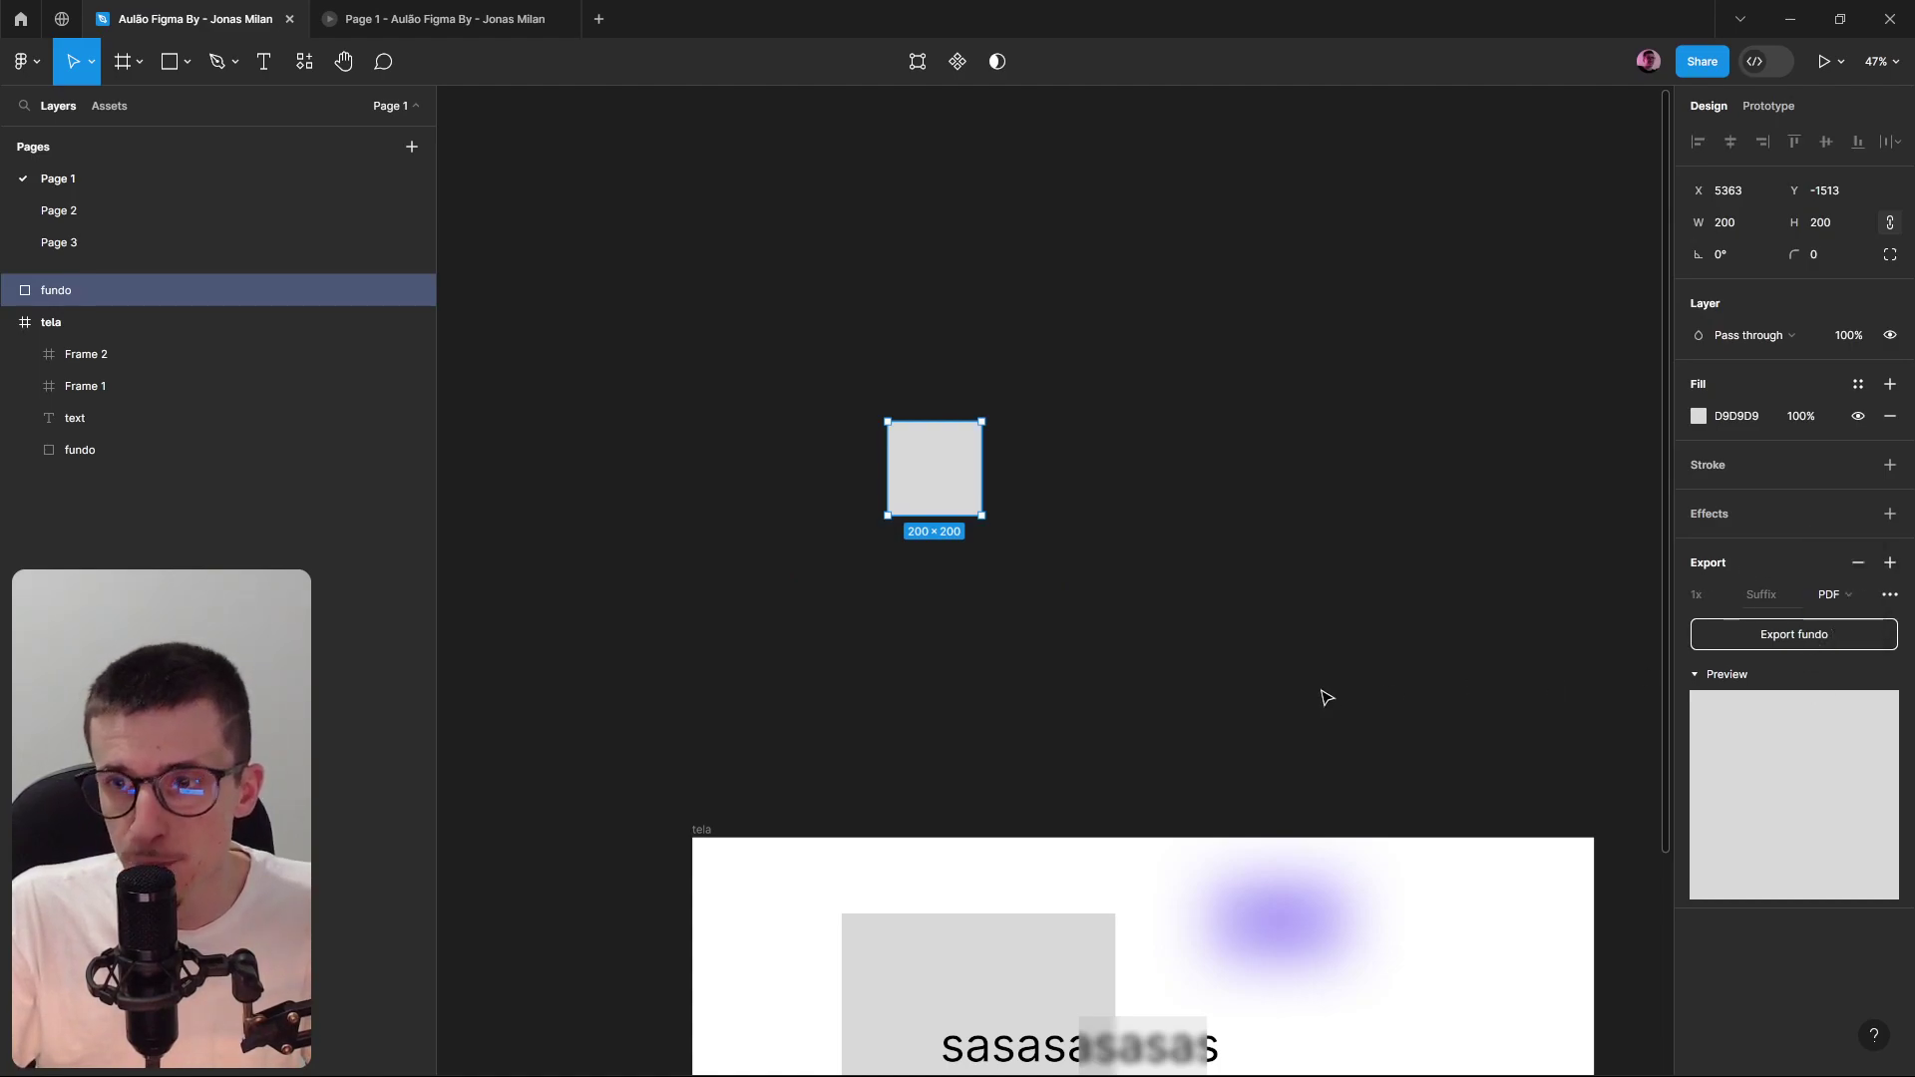
pyautogui.moveTo(855, 646); pyautogui.dragTo(1251, 389)
pyautogui.click(1823, 628)
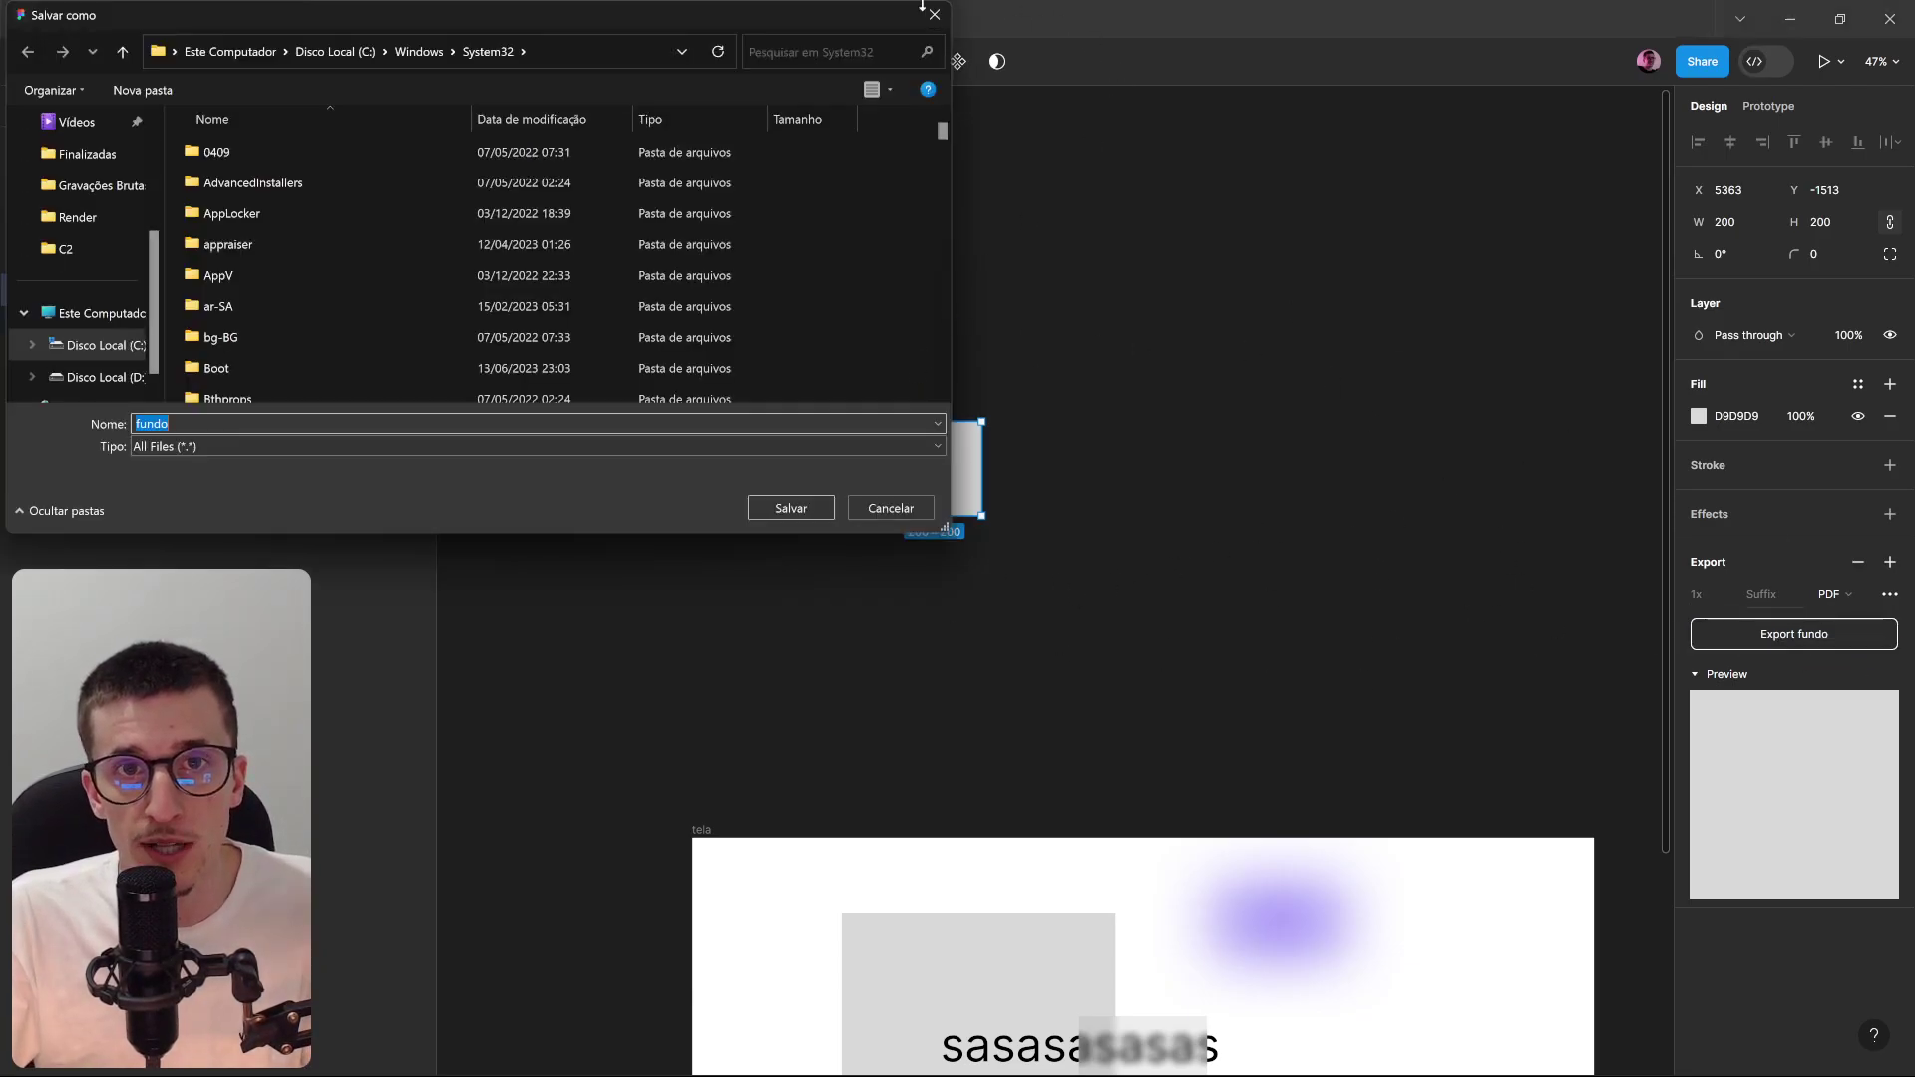
pyautogui.click(888, 508)
pyautogui.click(1080, 459)
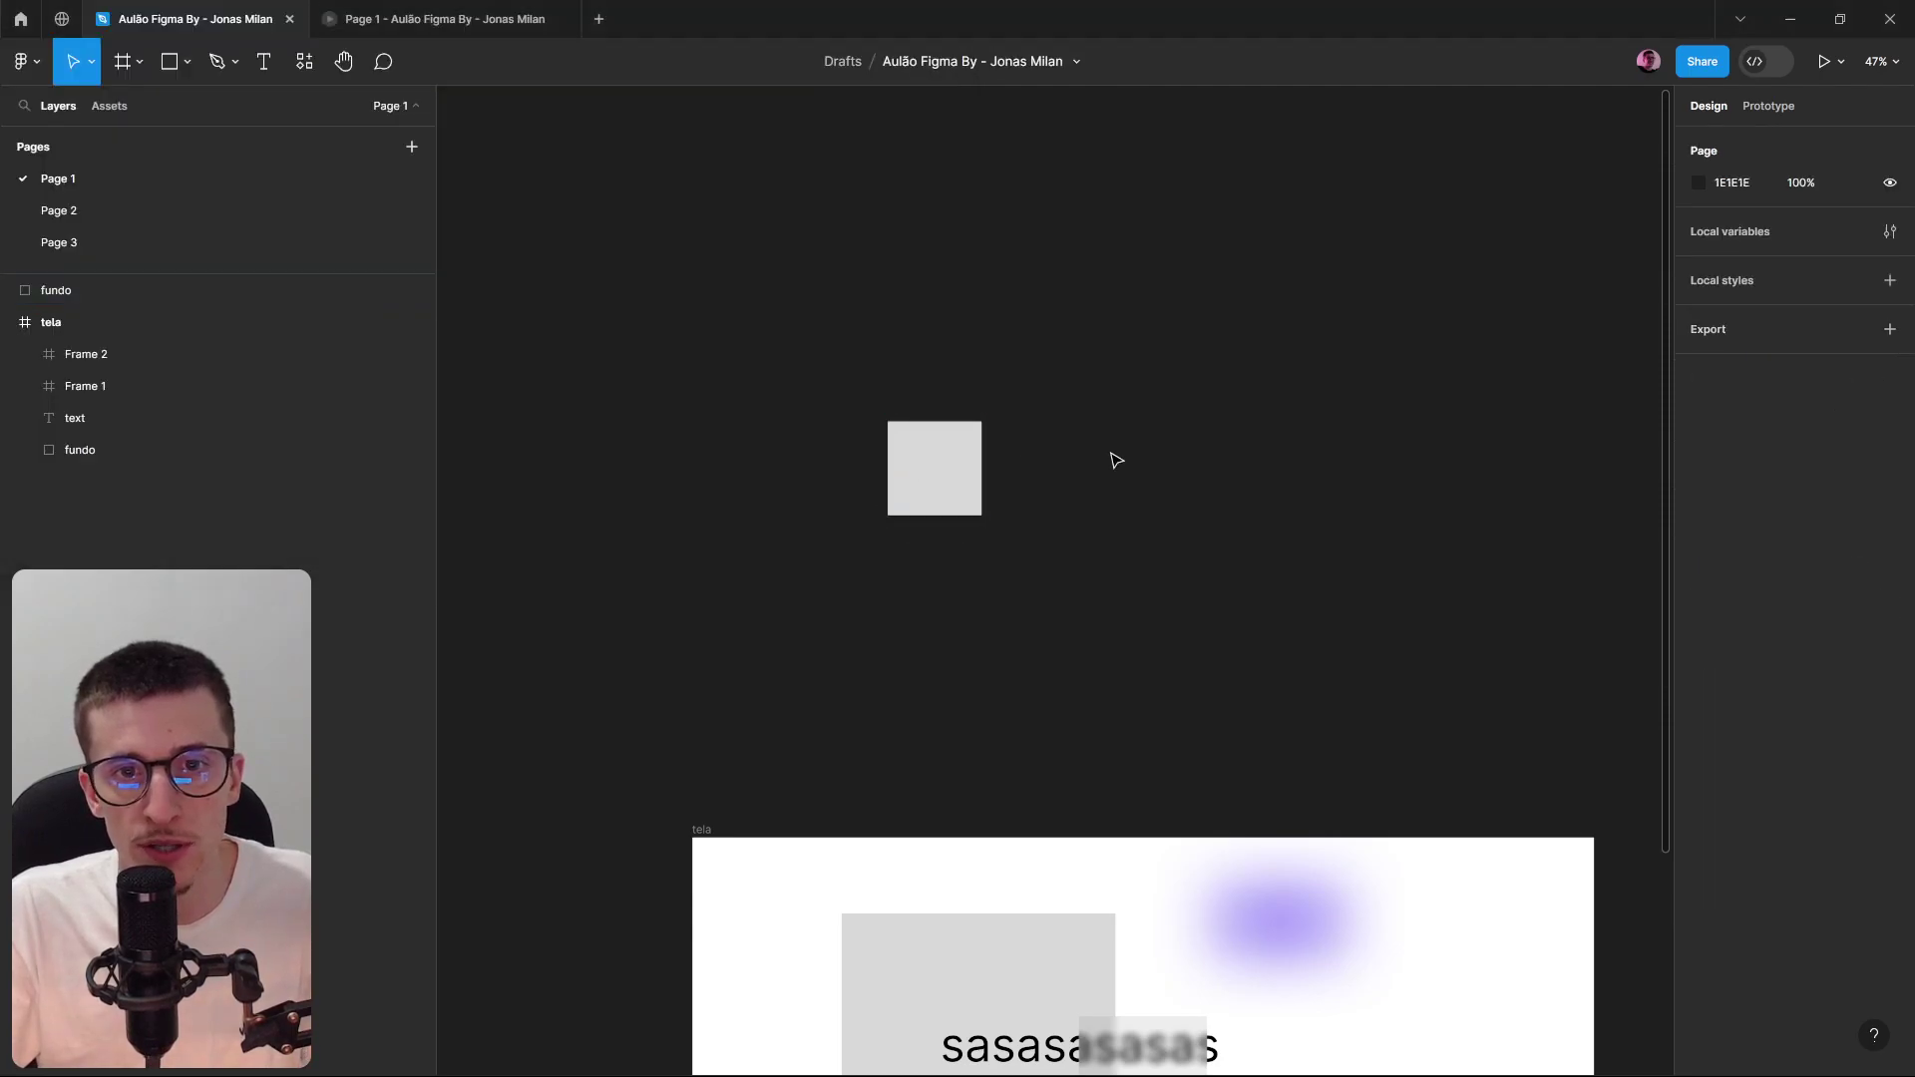
pyautogui.click(893, 484)
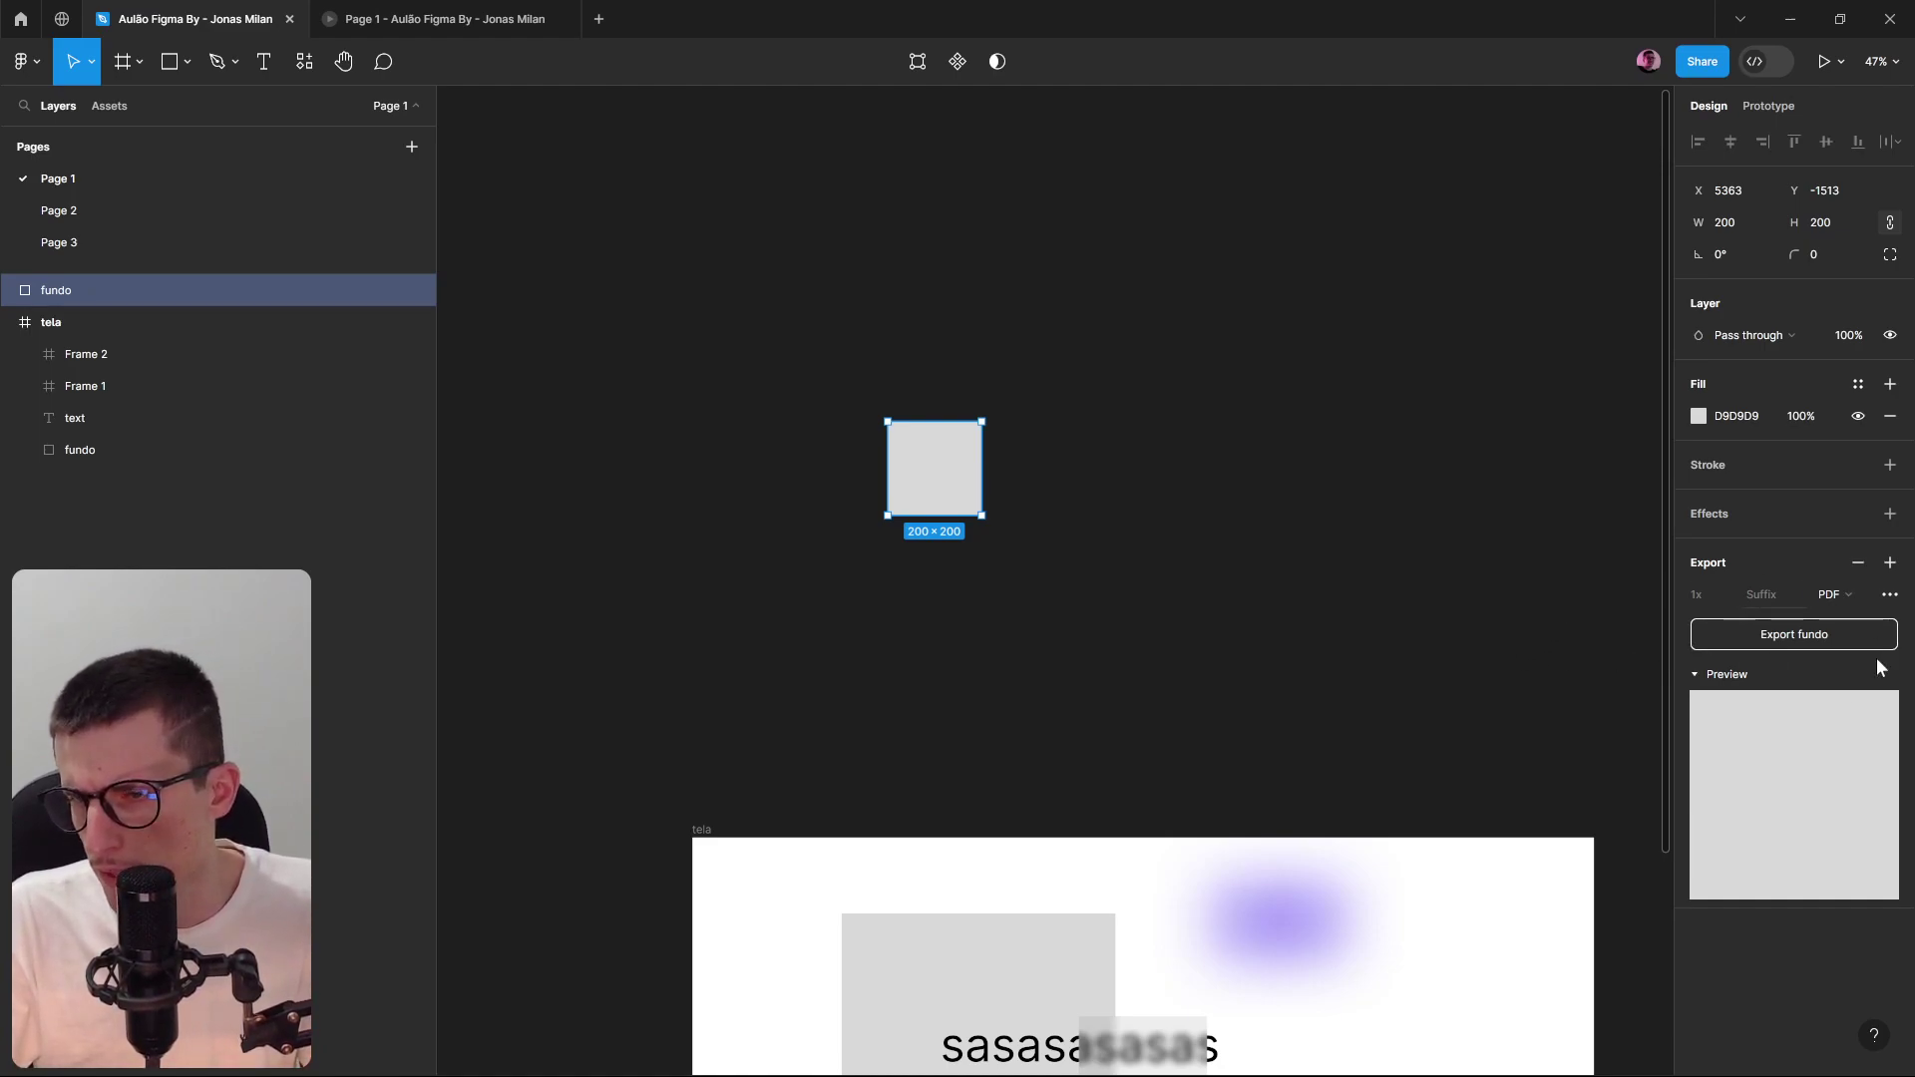
pyautogui.scroll(-5, 1389, 525)
pyautogui.moveTo(1315, 409); pyautogui.dragTo(1183, 496)
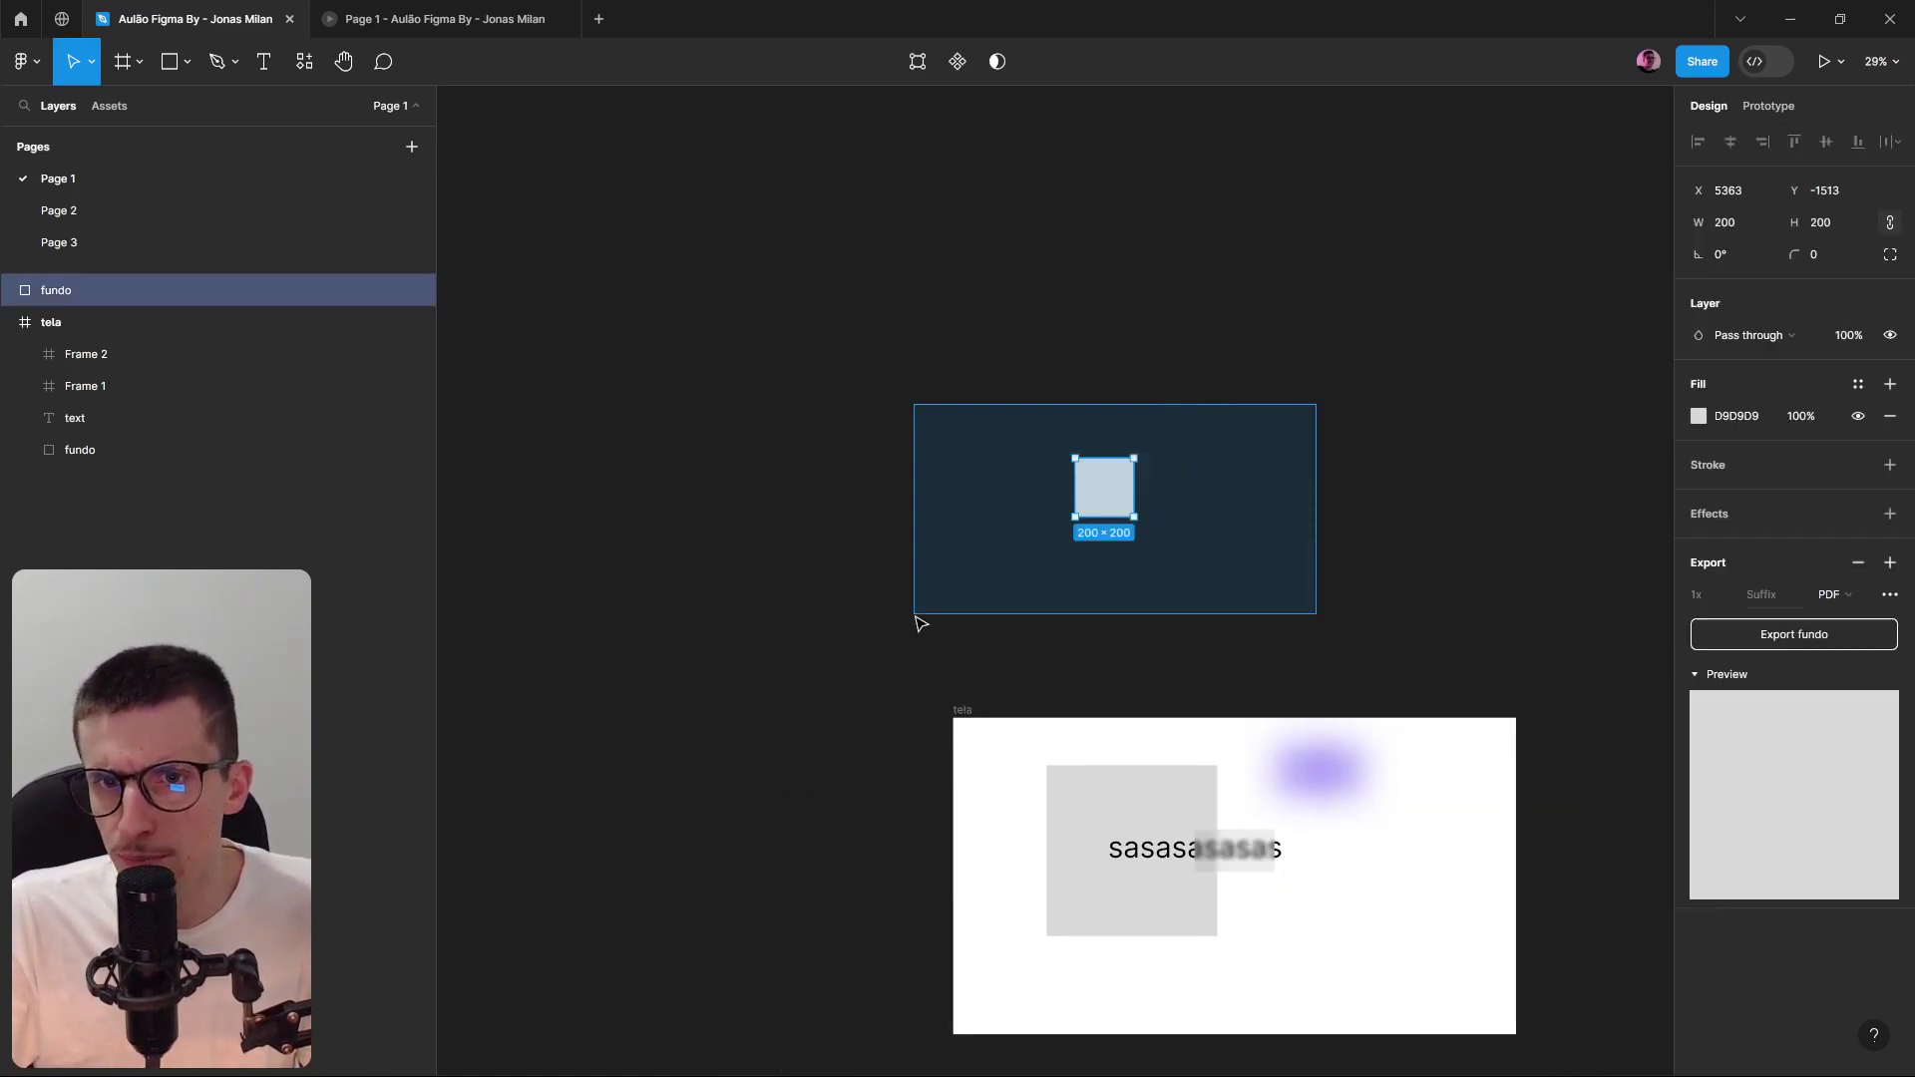
pyautogui.moveTo(1117, 566); pyautogui.dragTo(1188, 471)
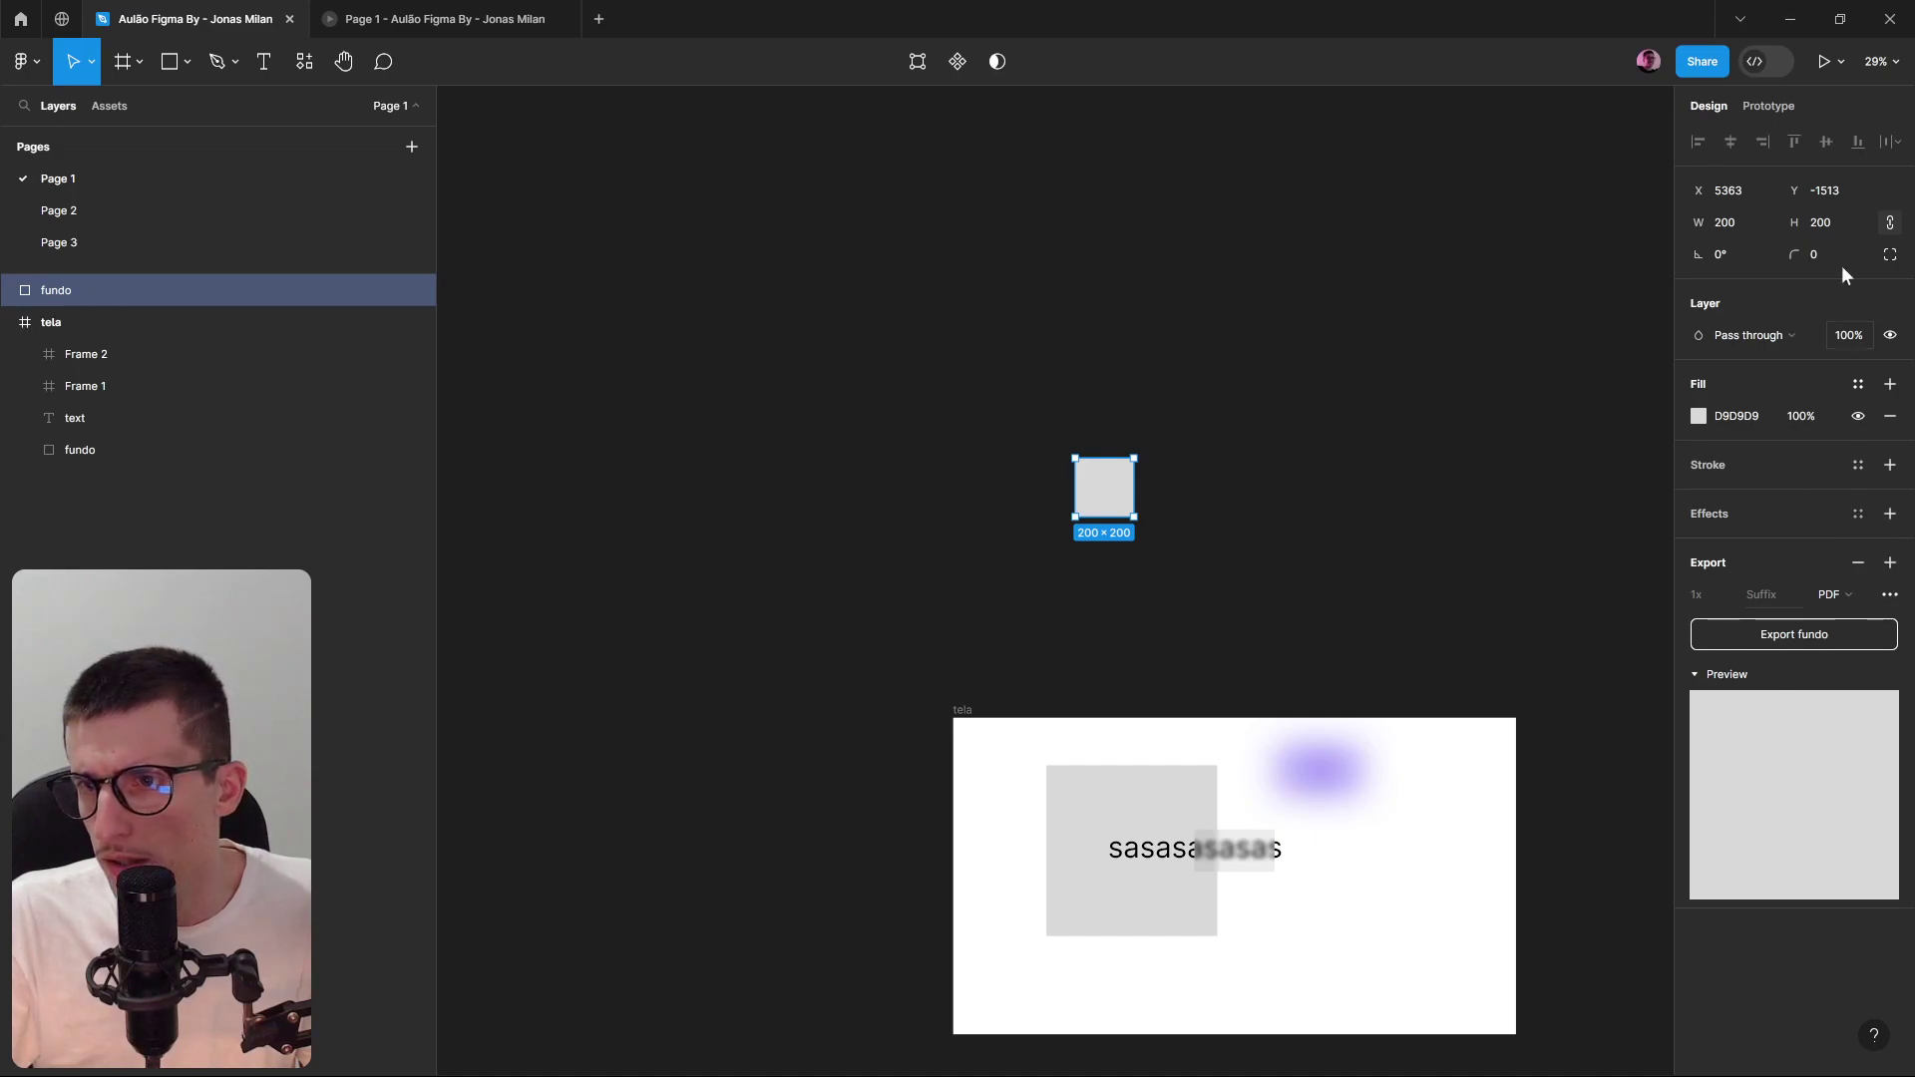
pyautogui.moveTo(1296, 385); pyautogui.dragTo(1012, 592)
pyautogui.scroll(5, 1146, 483)
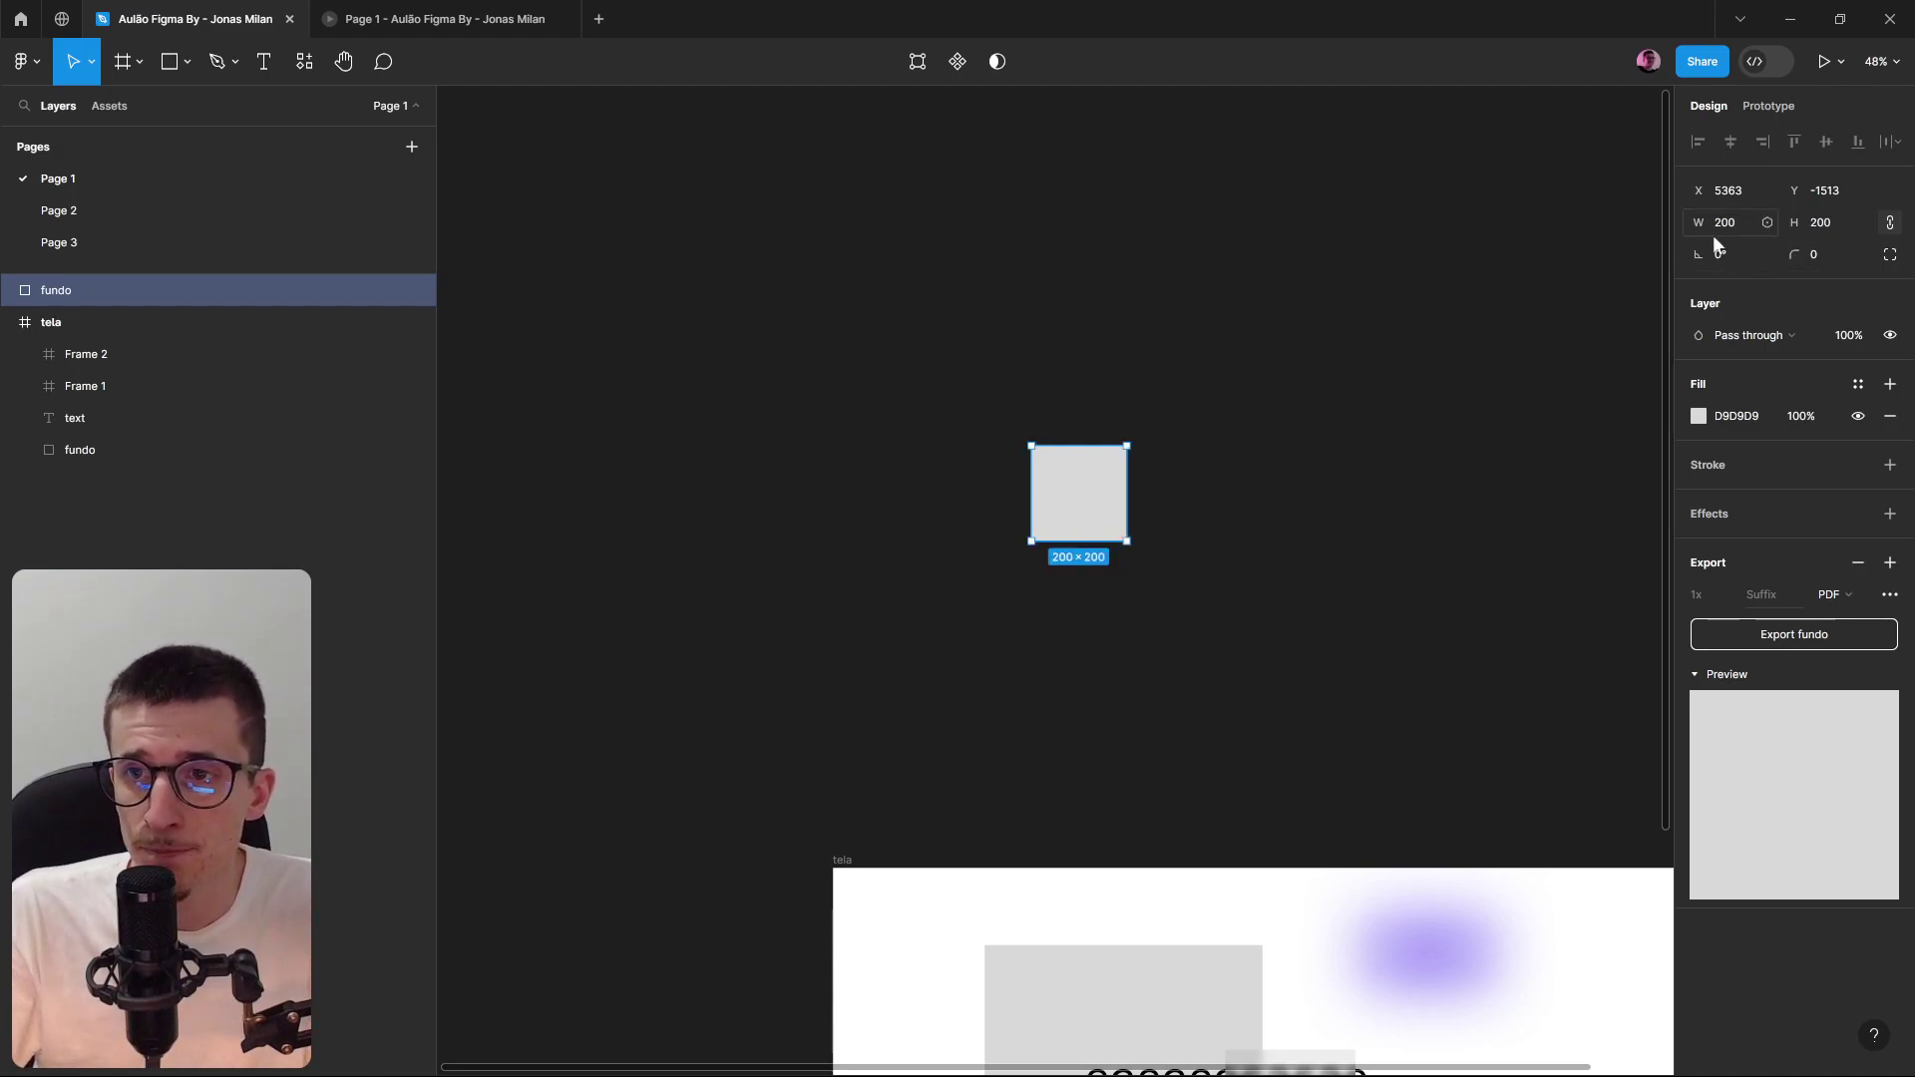
pyautogui.scroll(-5, 1228, 398)
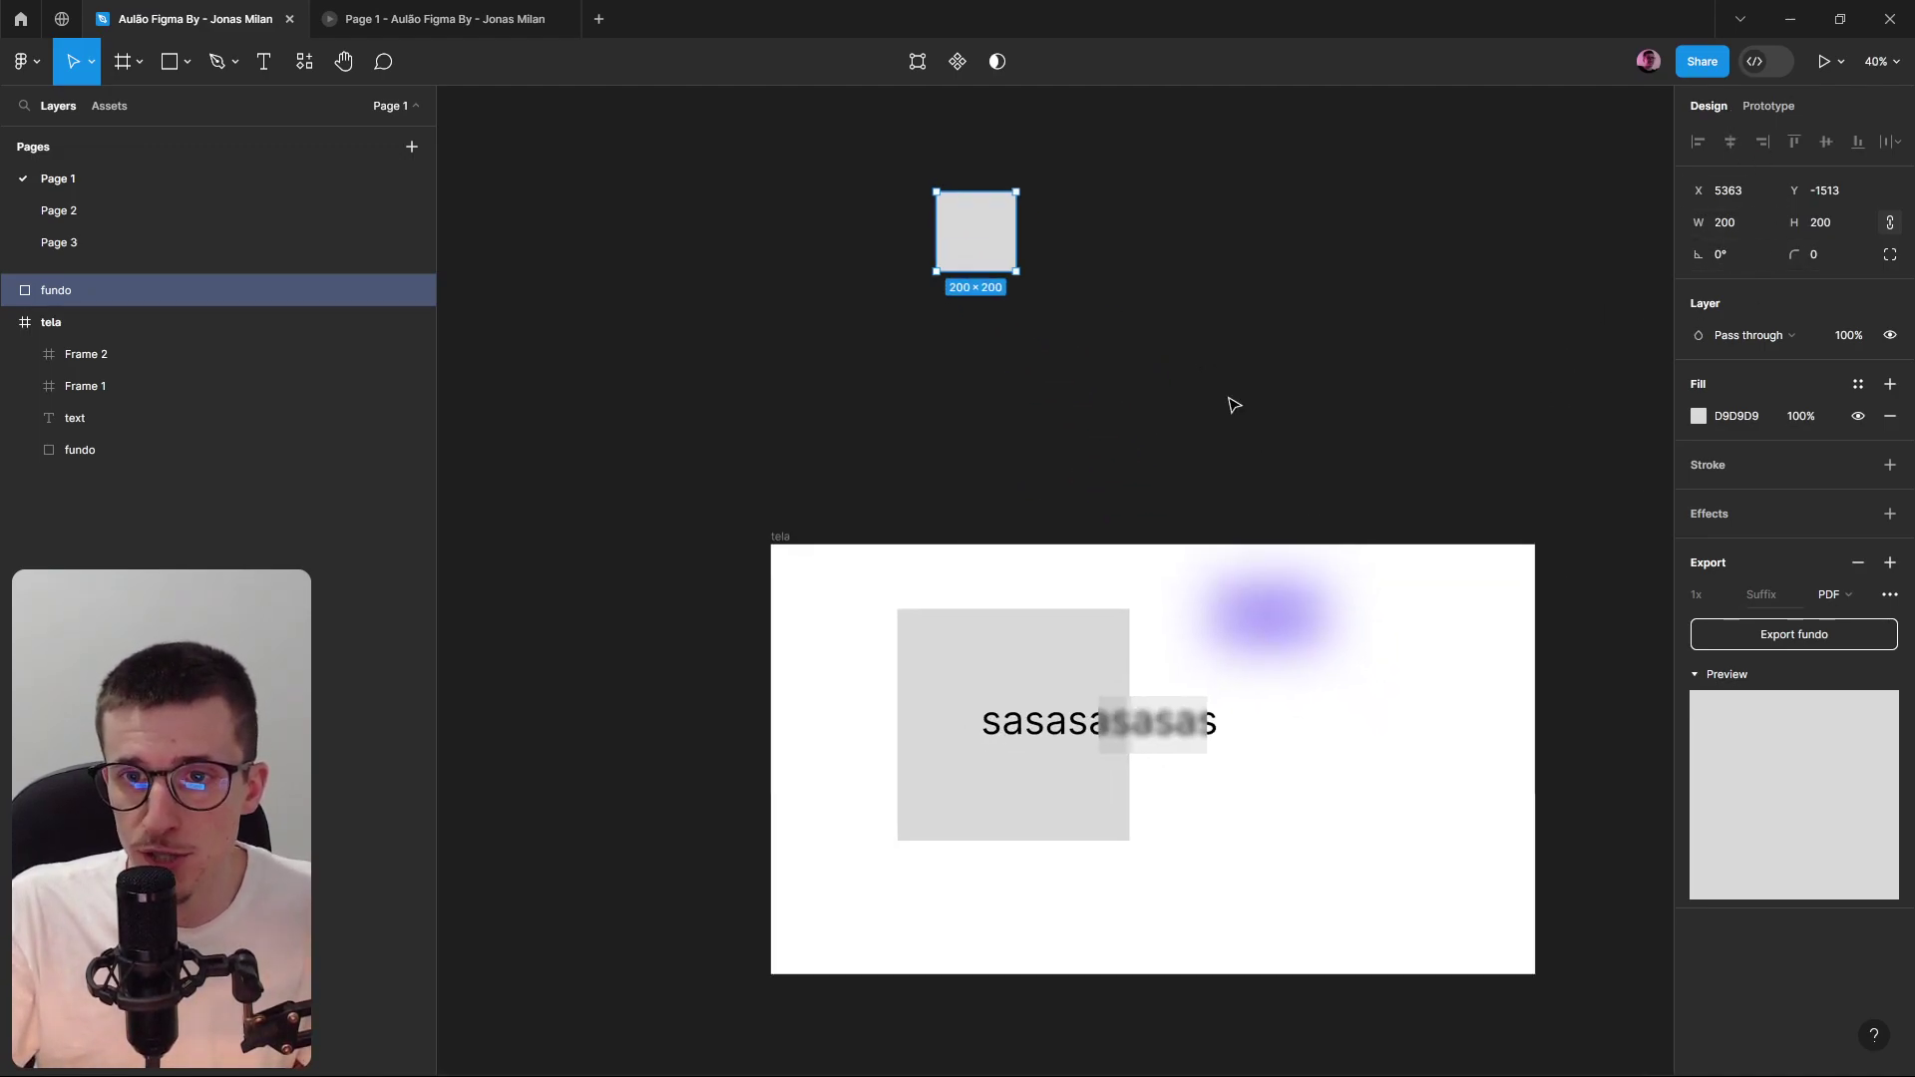
# Move the 200 × 200 square into the tela frame and delete the large fundo square, the text and the grey blurred frame.
pyautogui.moveTo(977, 255); pyautogui.dragTo(1319, 771)
pyautogui.moveTo(1011, 891)
pyautogui.mouseDown()
pyautogui.moveTo(1266, 607)
pyautogui.moveTo(1197, 756)
pyautogui.mouseUp()
pyautogui.press('Delete')
# Align the purple blurred frame to tela's left edge and move it to about X 704, Y 439.
pyautogui.click(1262, 614)
pyautogui.moveTo(1253, 625); pyautogui.dragTo(1141, 751)
pyautogui.click(1698, 141)
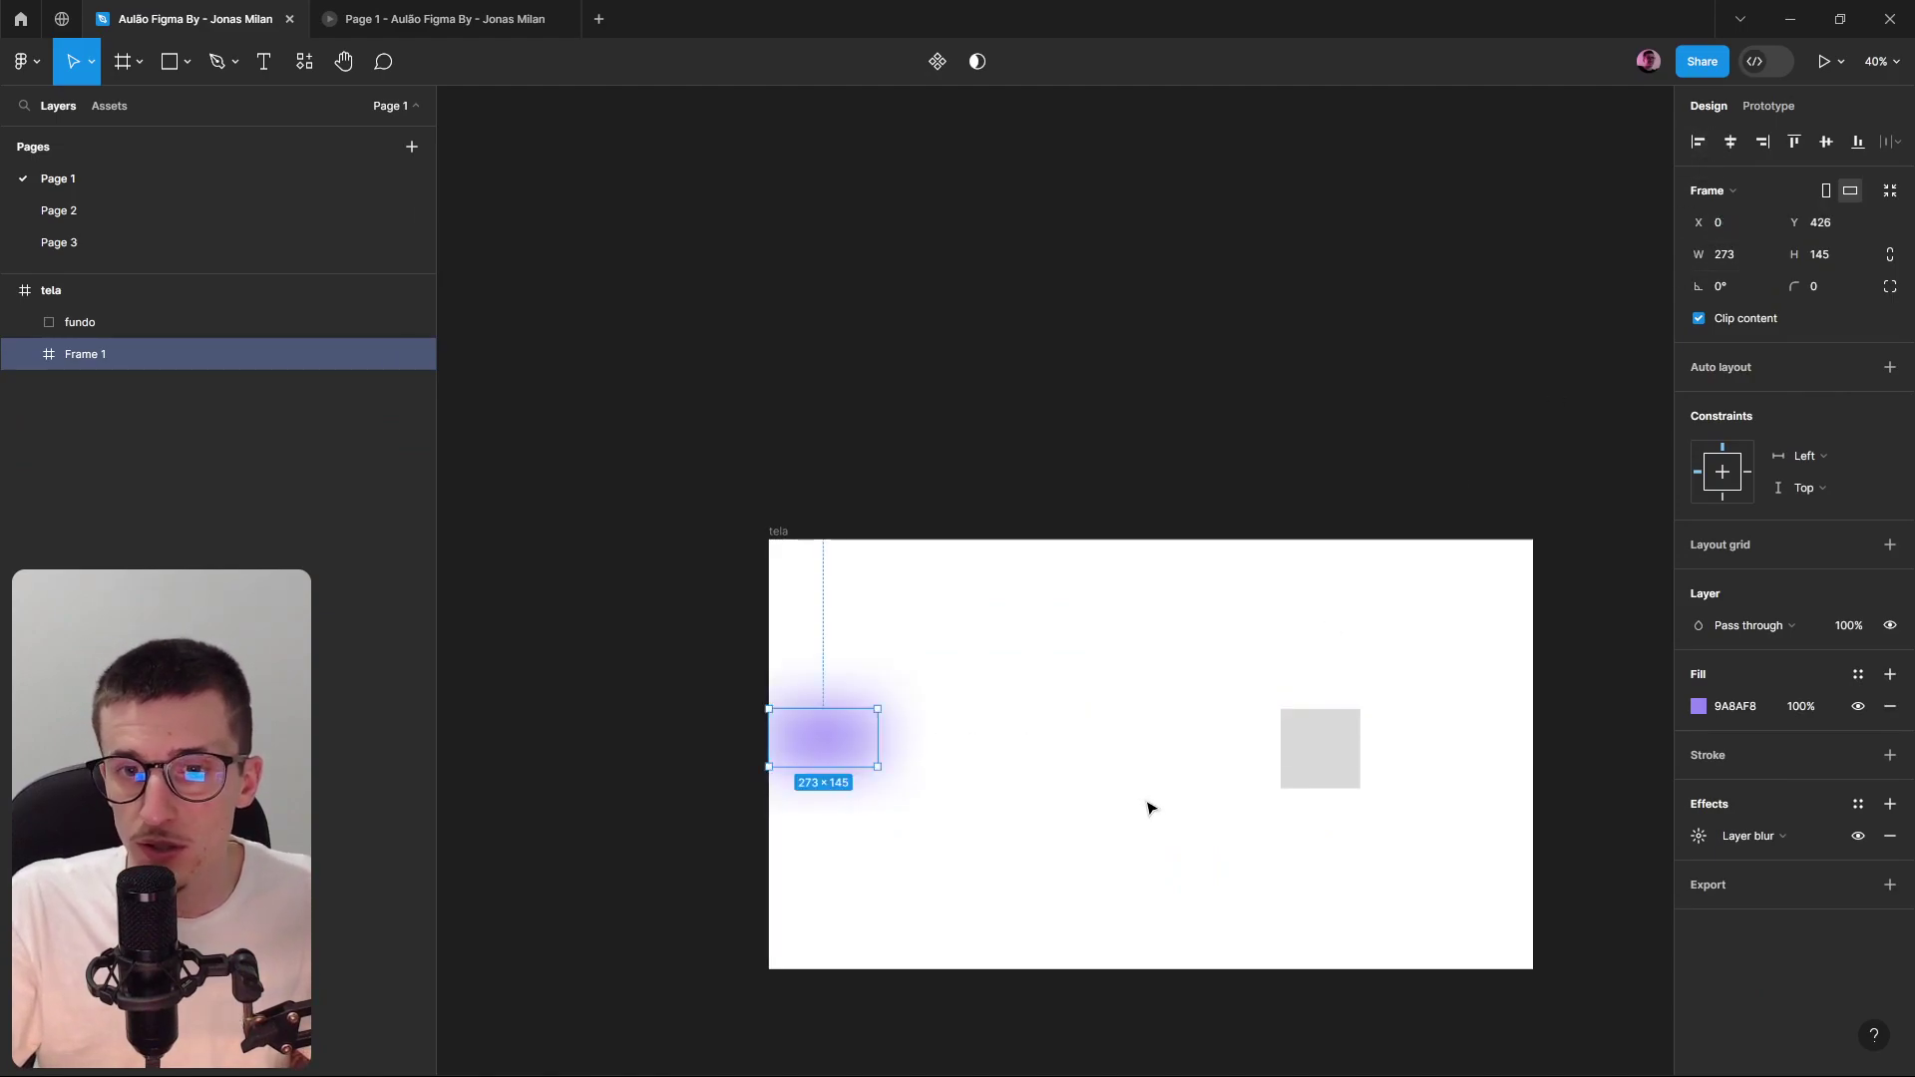
pyautogui.moveTo(868, 744); pyautogui.dragTo(1114, 750)
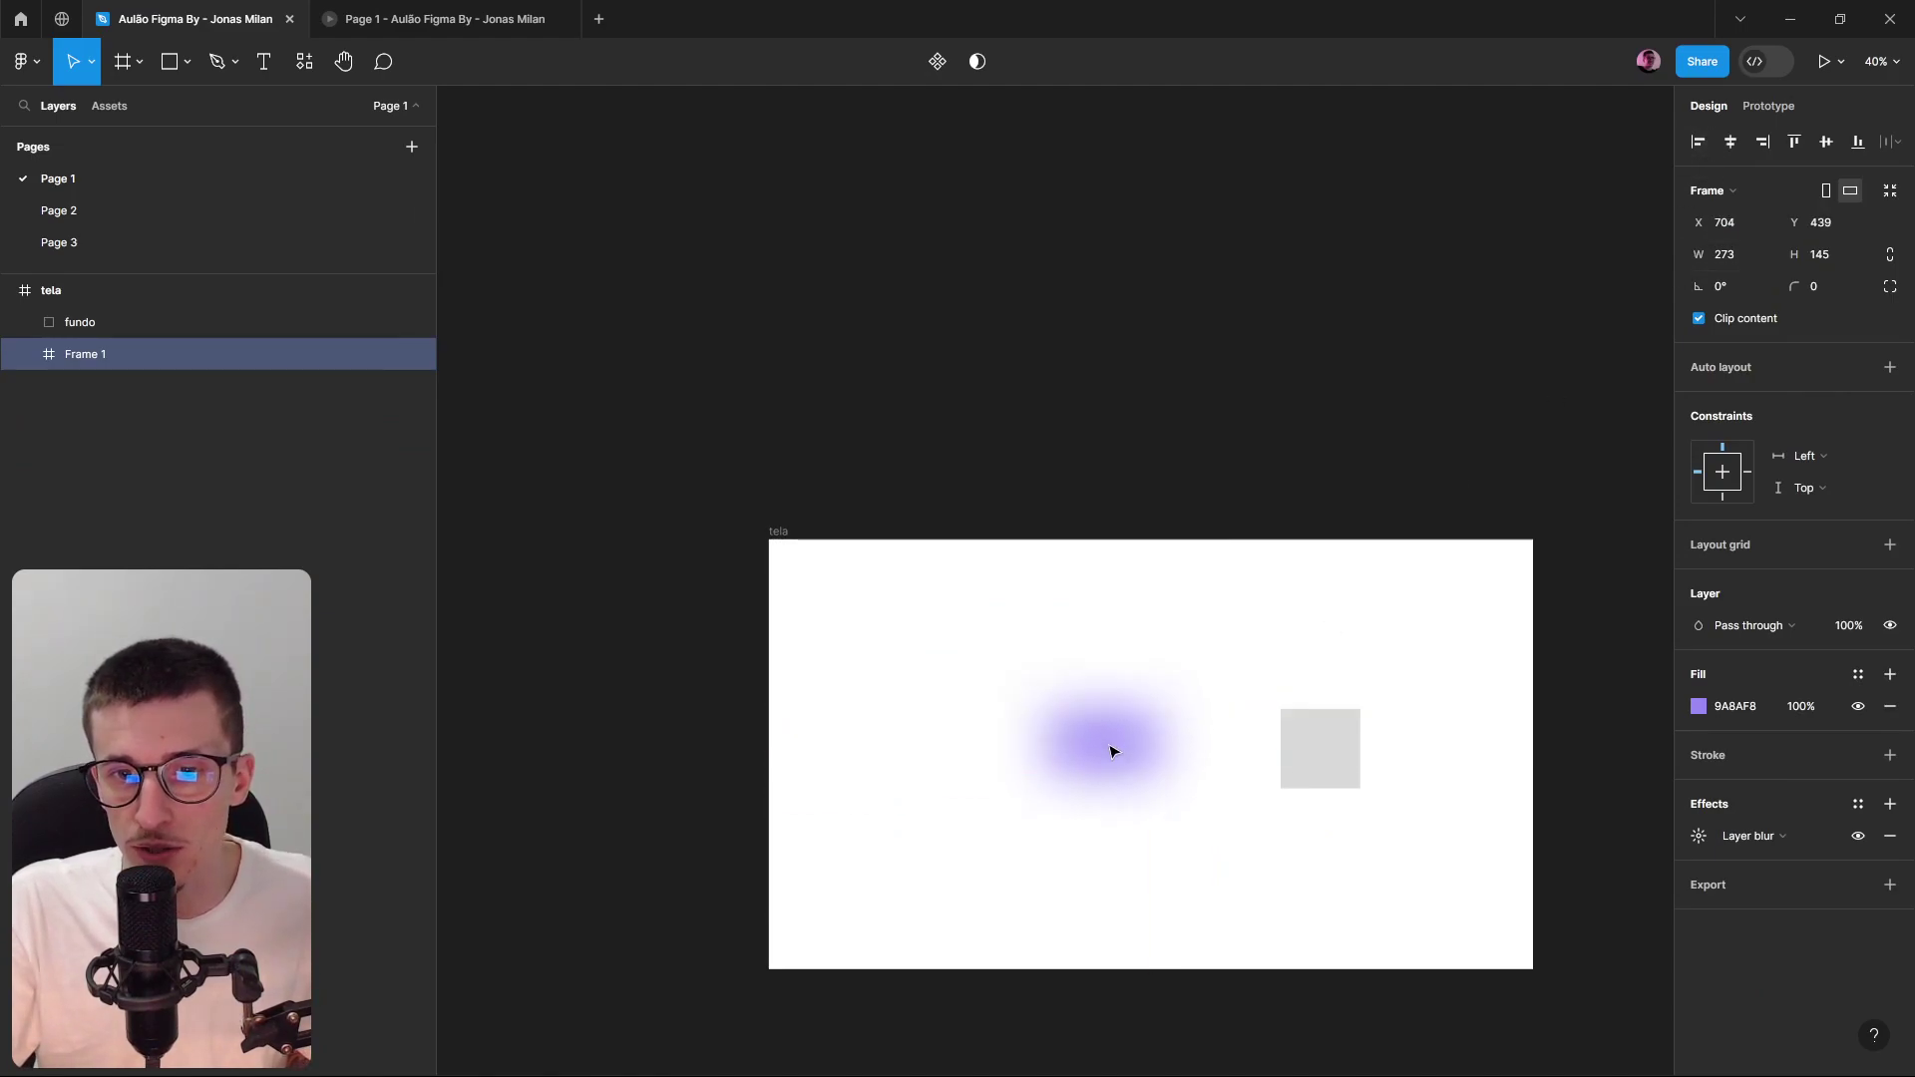
# Delete the purple blurred frame from tela.
pyautogui.click(1237, 750)
pyautogui.click(1333, 748)
pyautogui.click(1146, 762)
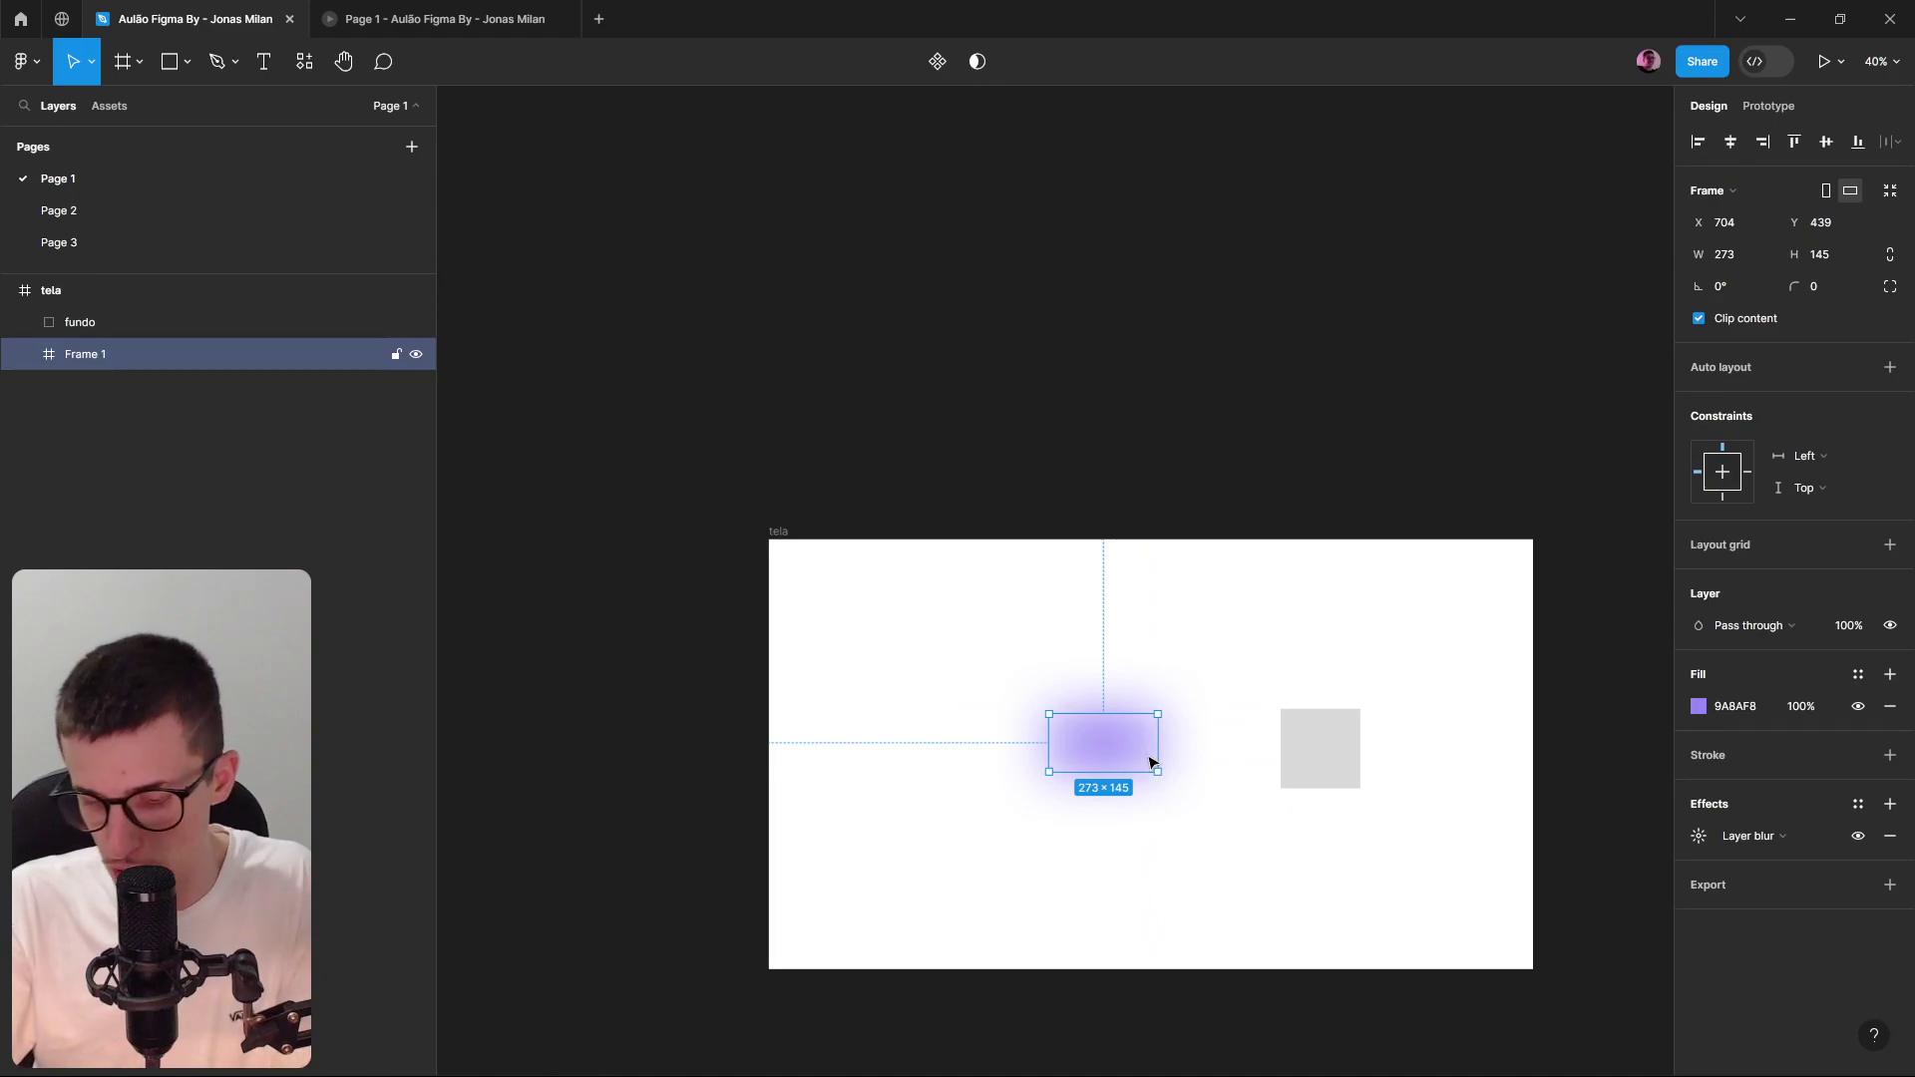
pyautogui.press('Delete')
# Change the square's fill to 444444 and enlarge the square to about 376 × 376.
pyautogui.click(1325, 756)
pyautogui.scroll(-1, 1741, 639)
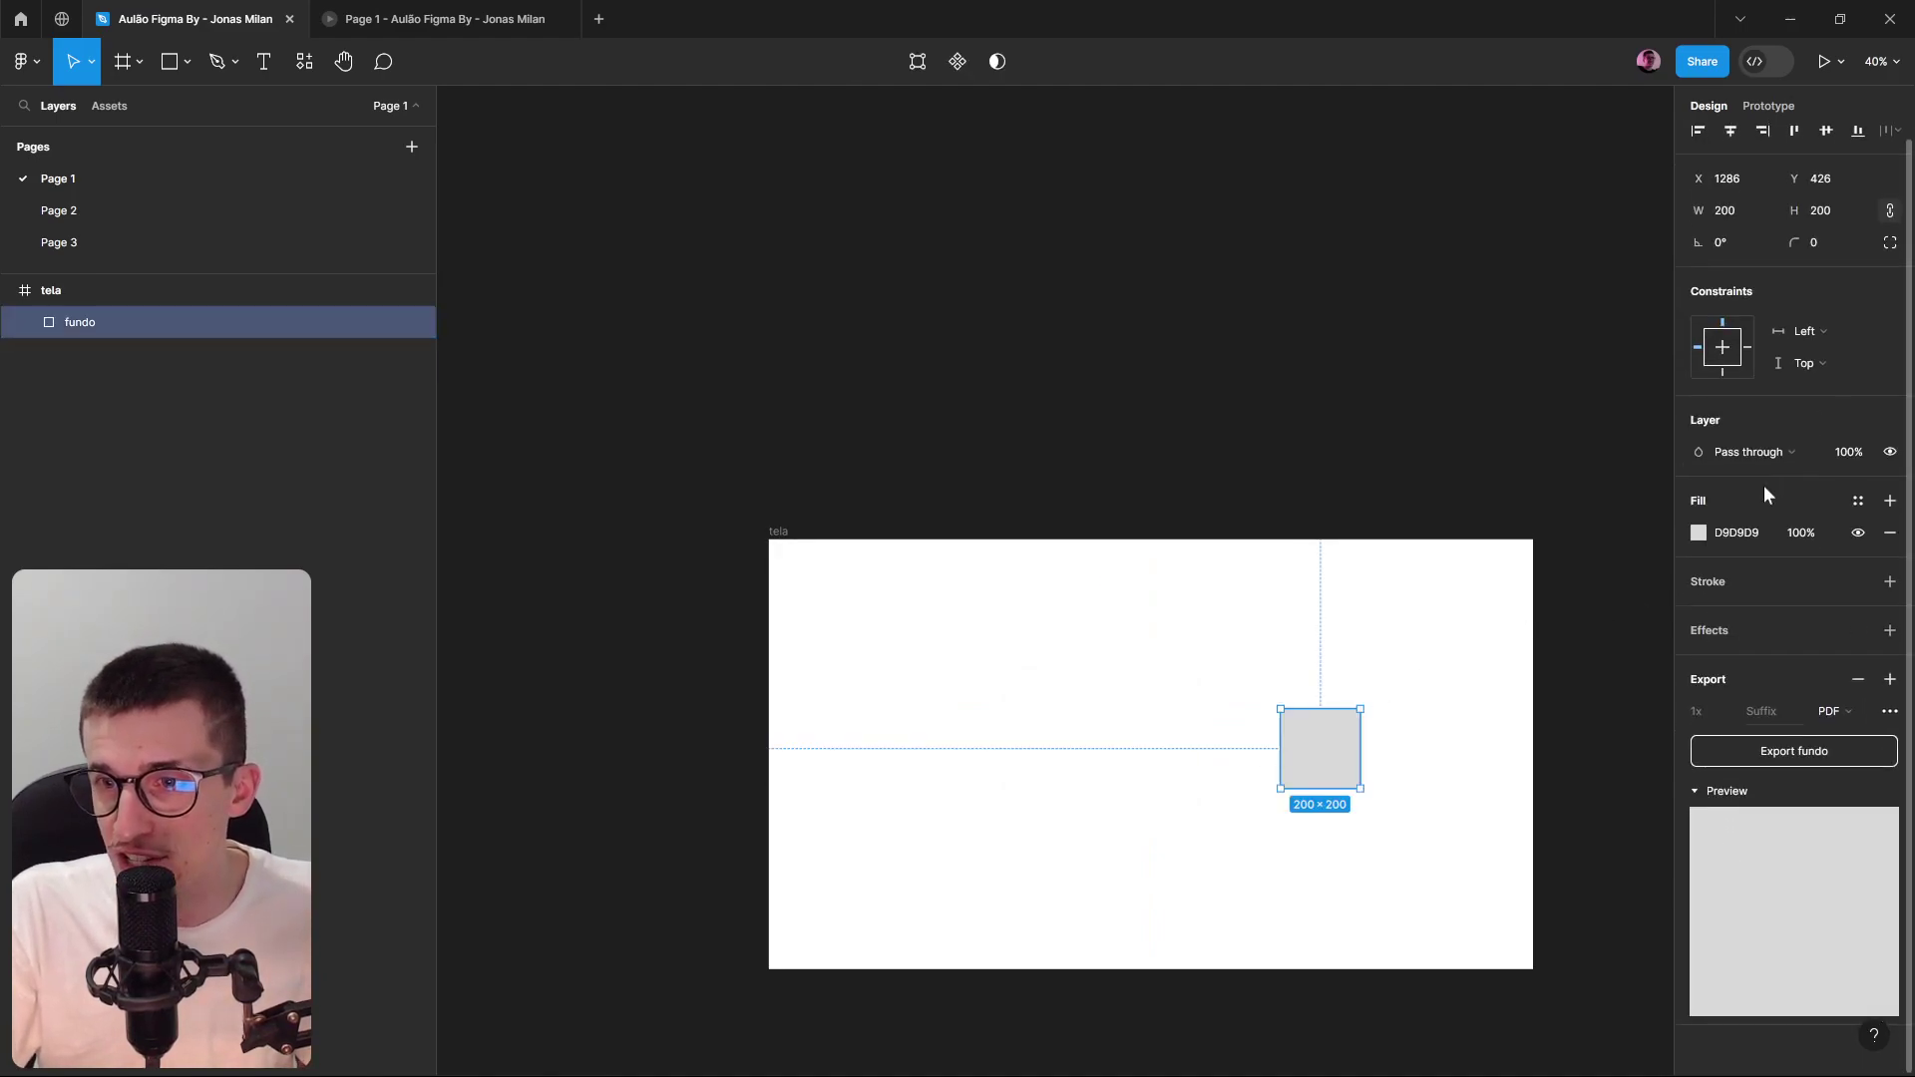
pyautogui.click(1699, 534)
pyautogui.moveTo(1505, 736); pyautogui.dragTo(1257, 784)
pyautogui.click(1655, 507)
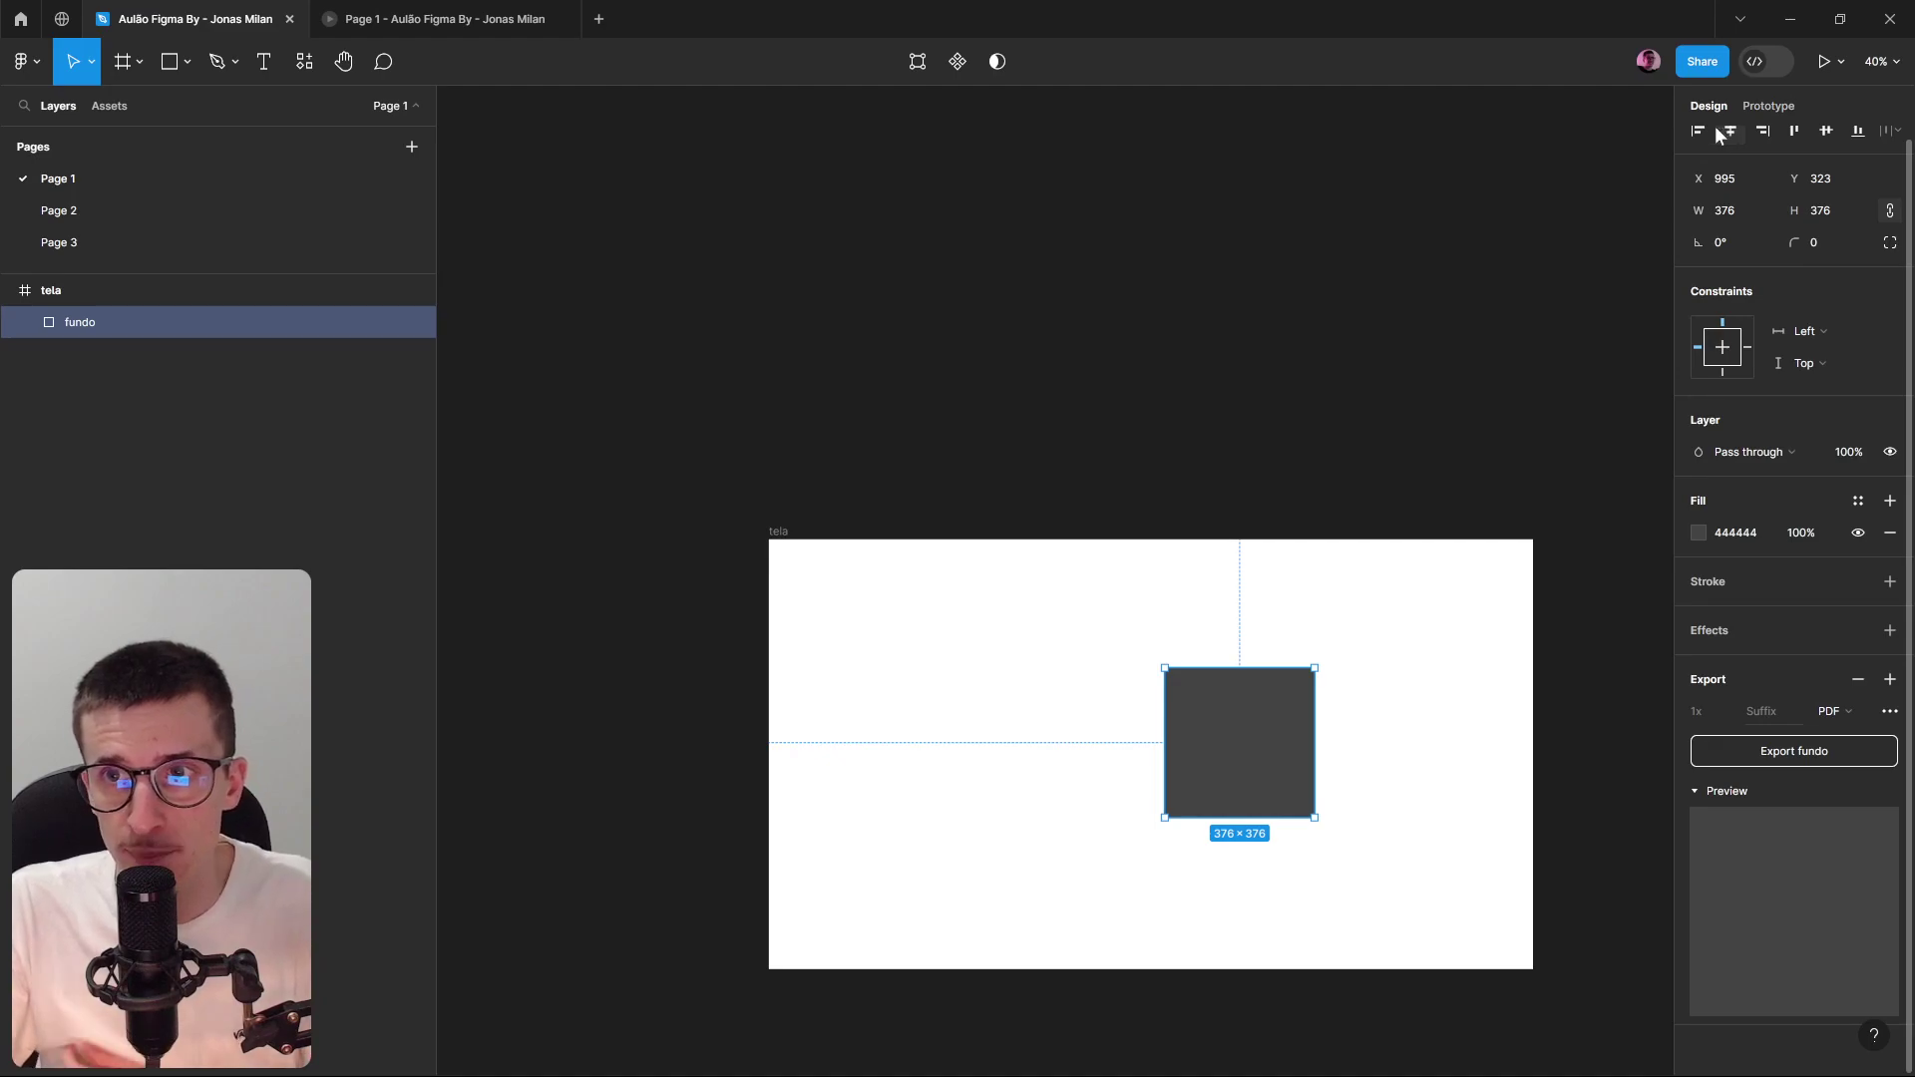
# Move the dark square to about X 1058, Y 268 and align it to tela's left edge.
pyautogui.moveTo(1253, 769); pyautogui.dragTo(1265, 700)
pyautogui.click(1253, 333)
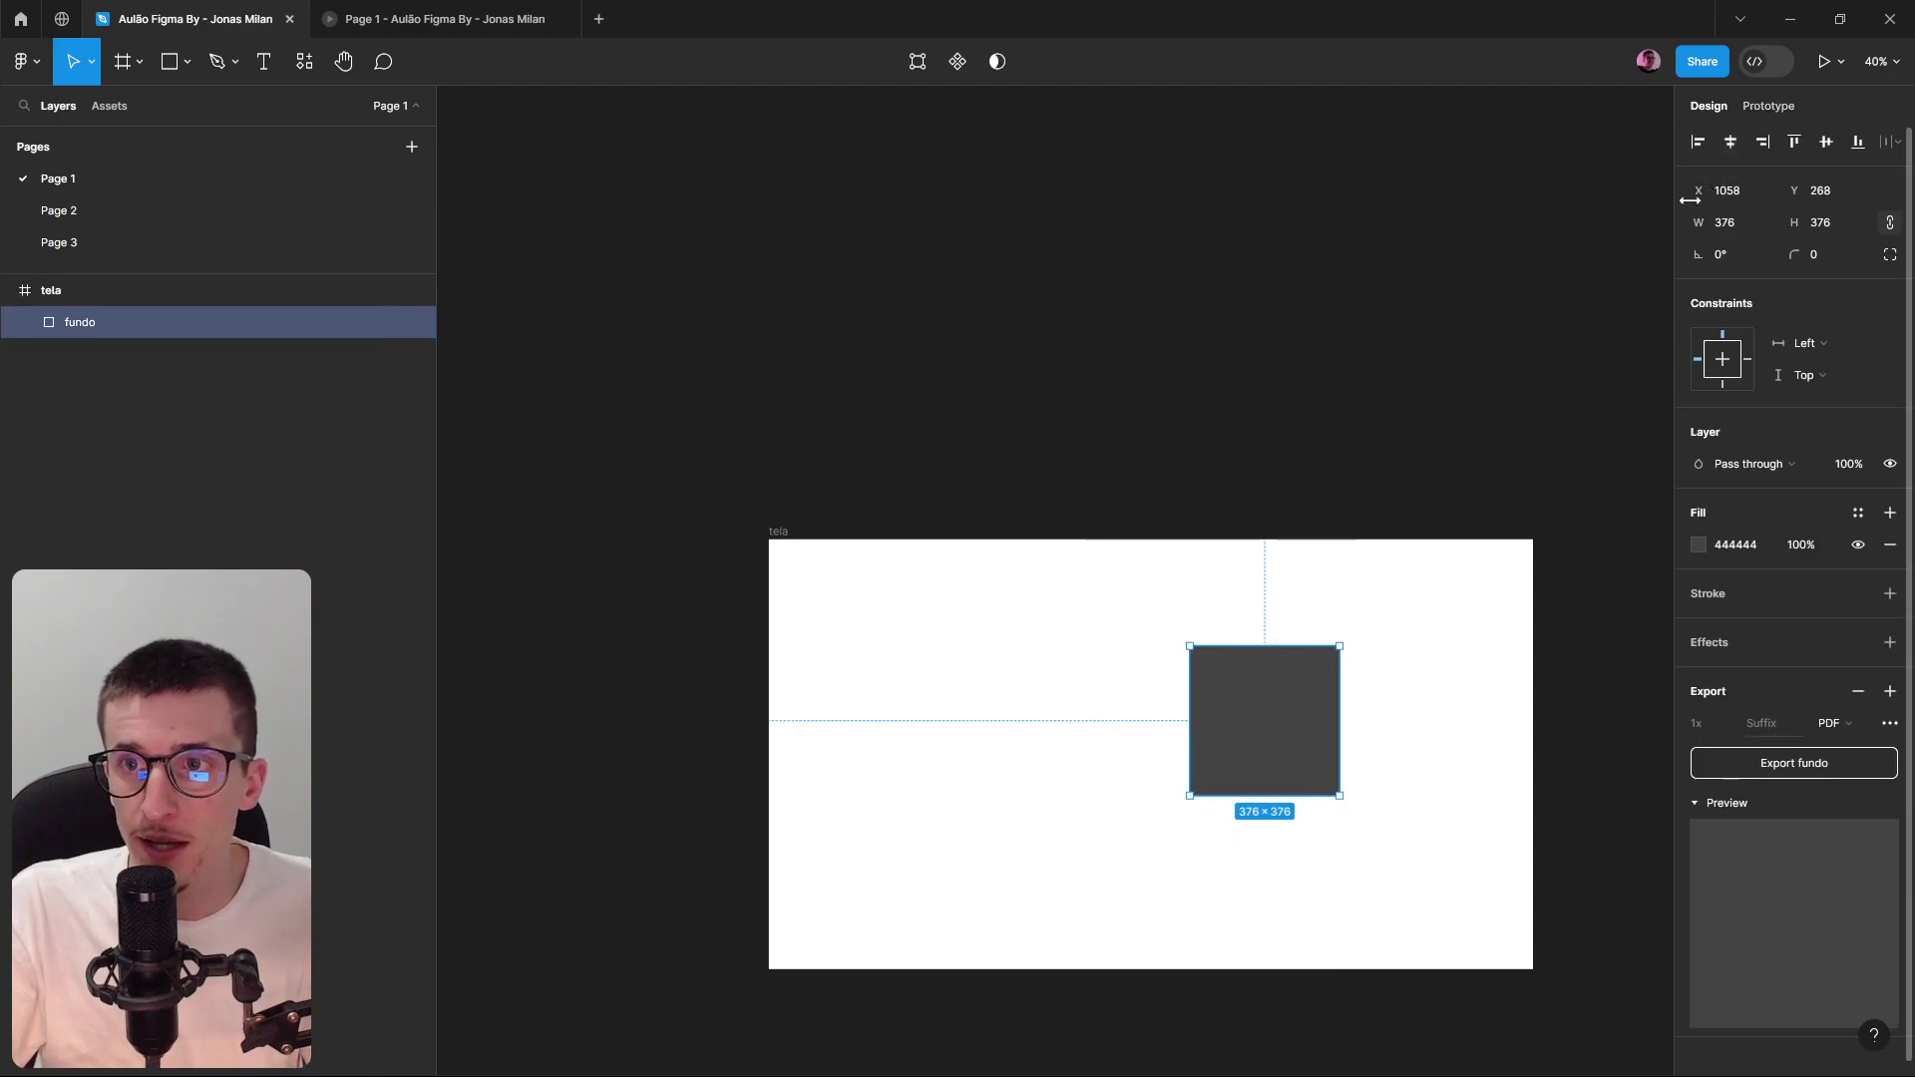
pyautogui.click(1702, 138)
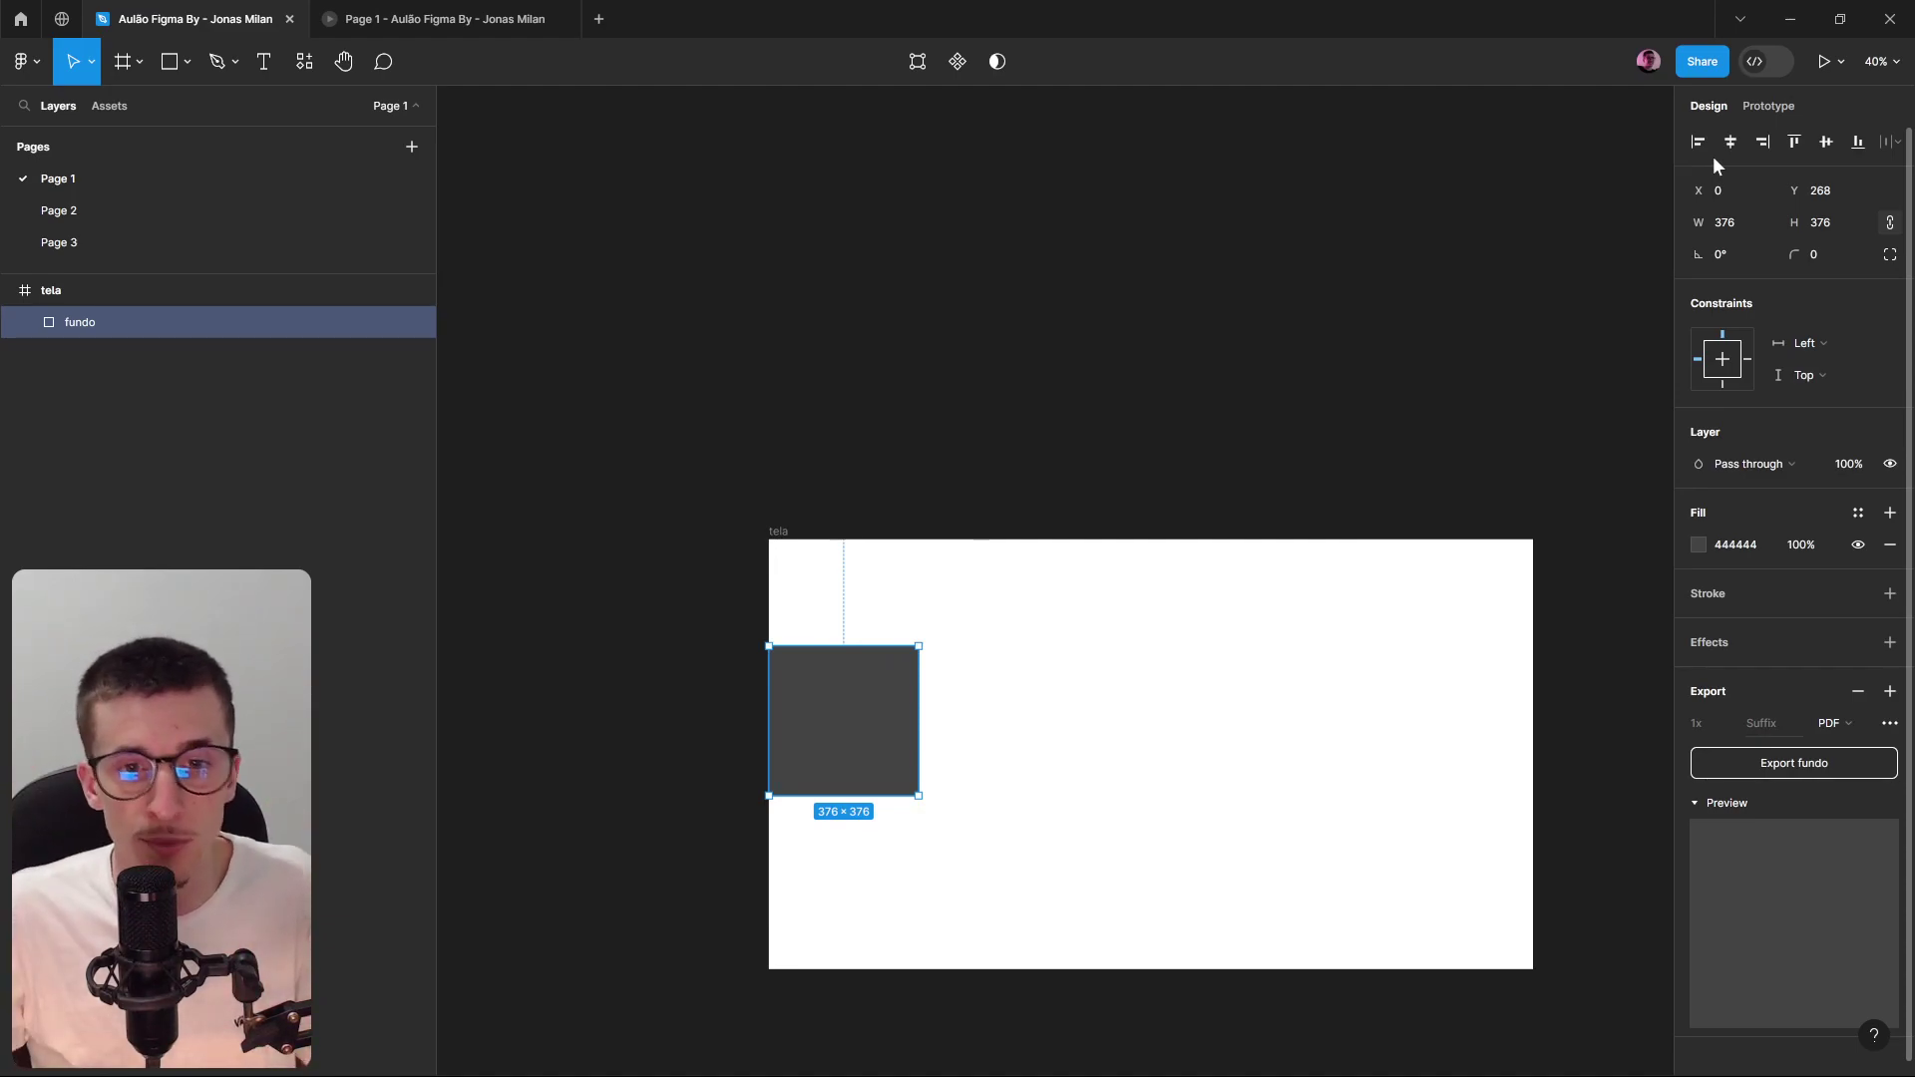
pyautogui.scroll(-3, 1142, 727)
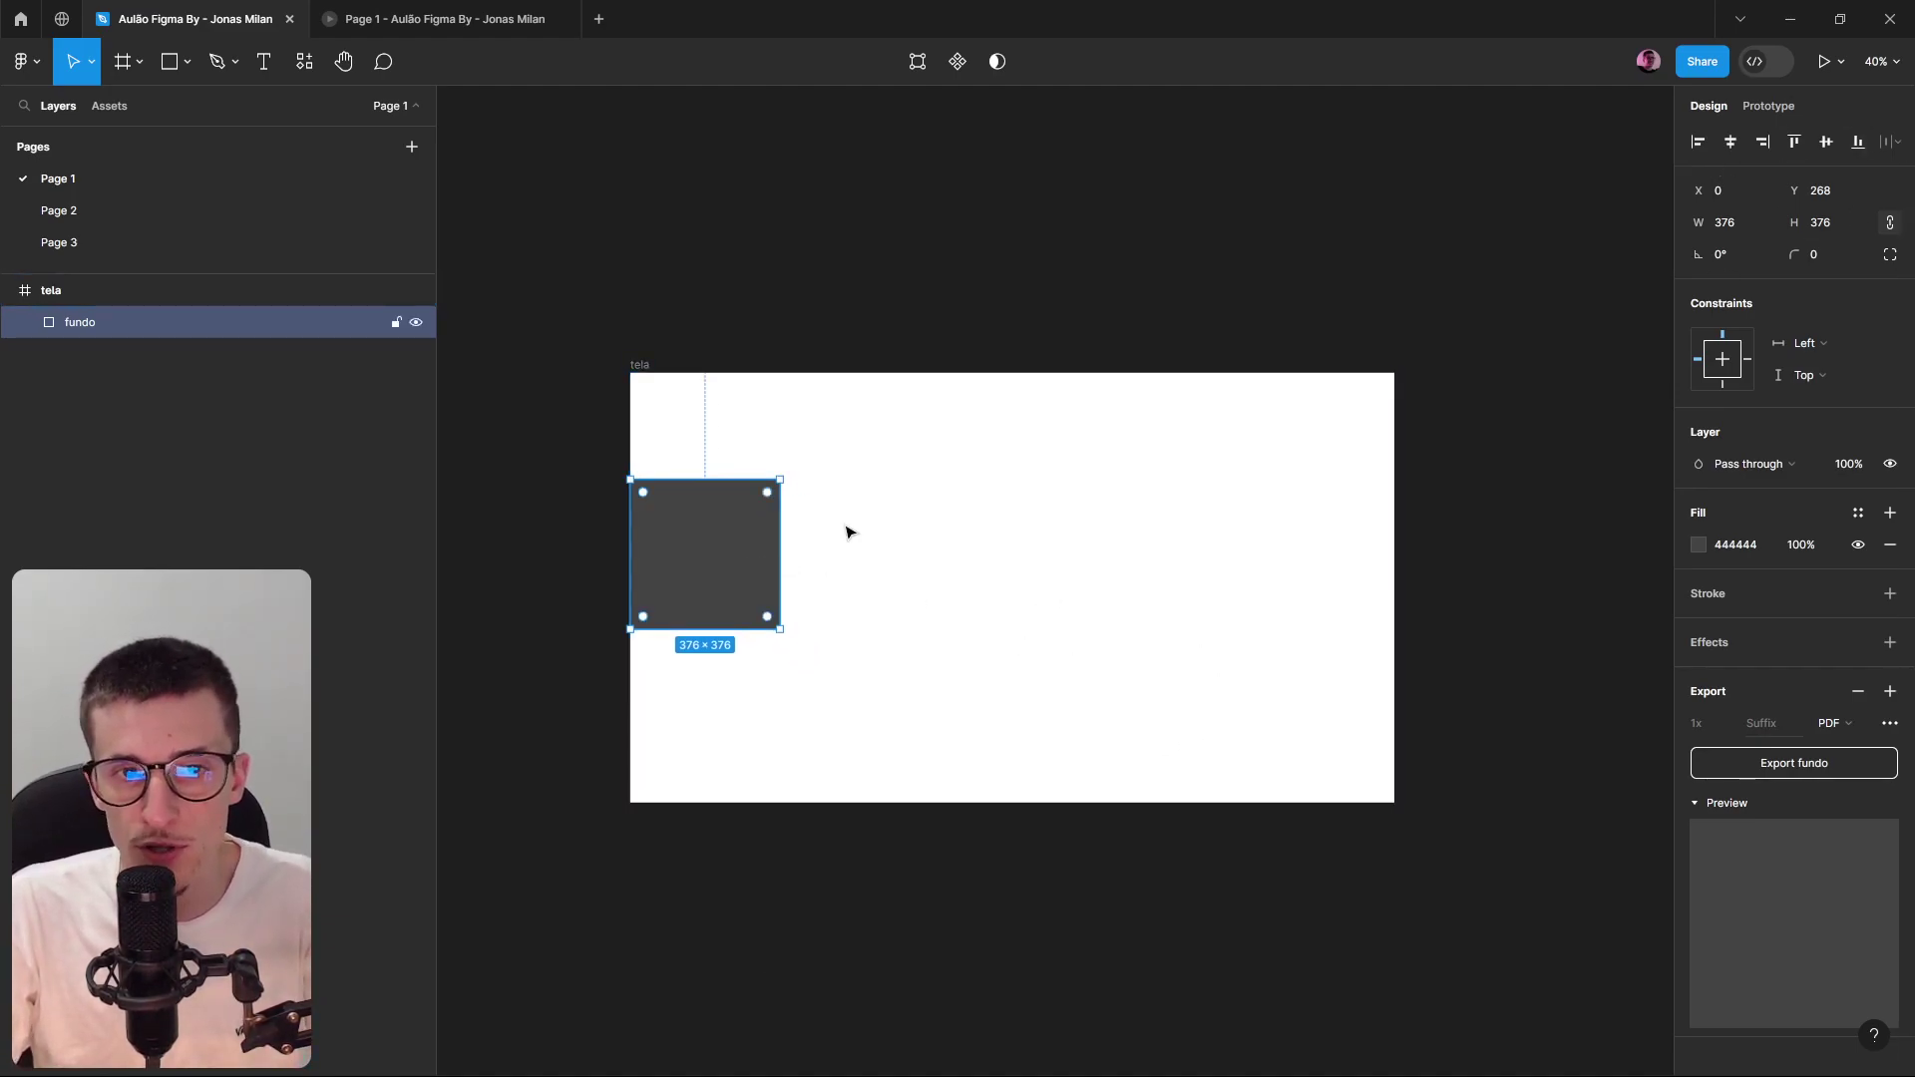
# Align the dark square to tela's centre, top, right and bottom in turn, ending at the top centre.
pyautogui.click(1731, 140)
pyautogui.click(1826, 142)
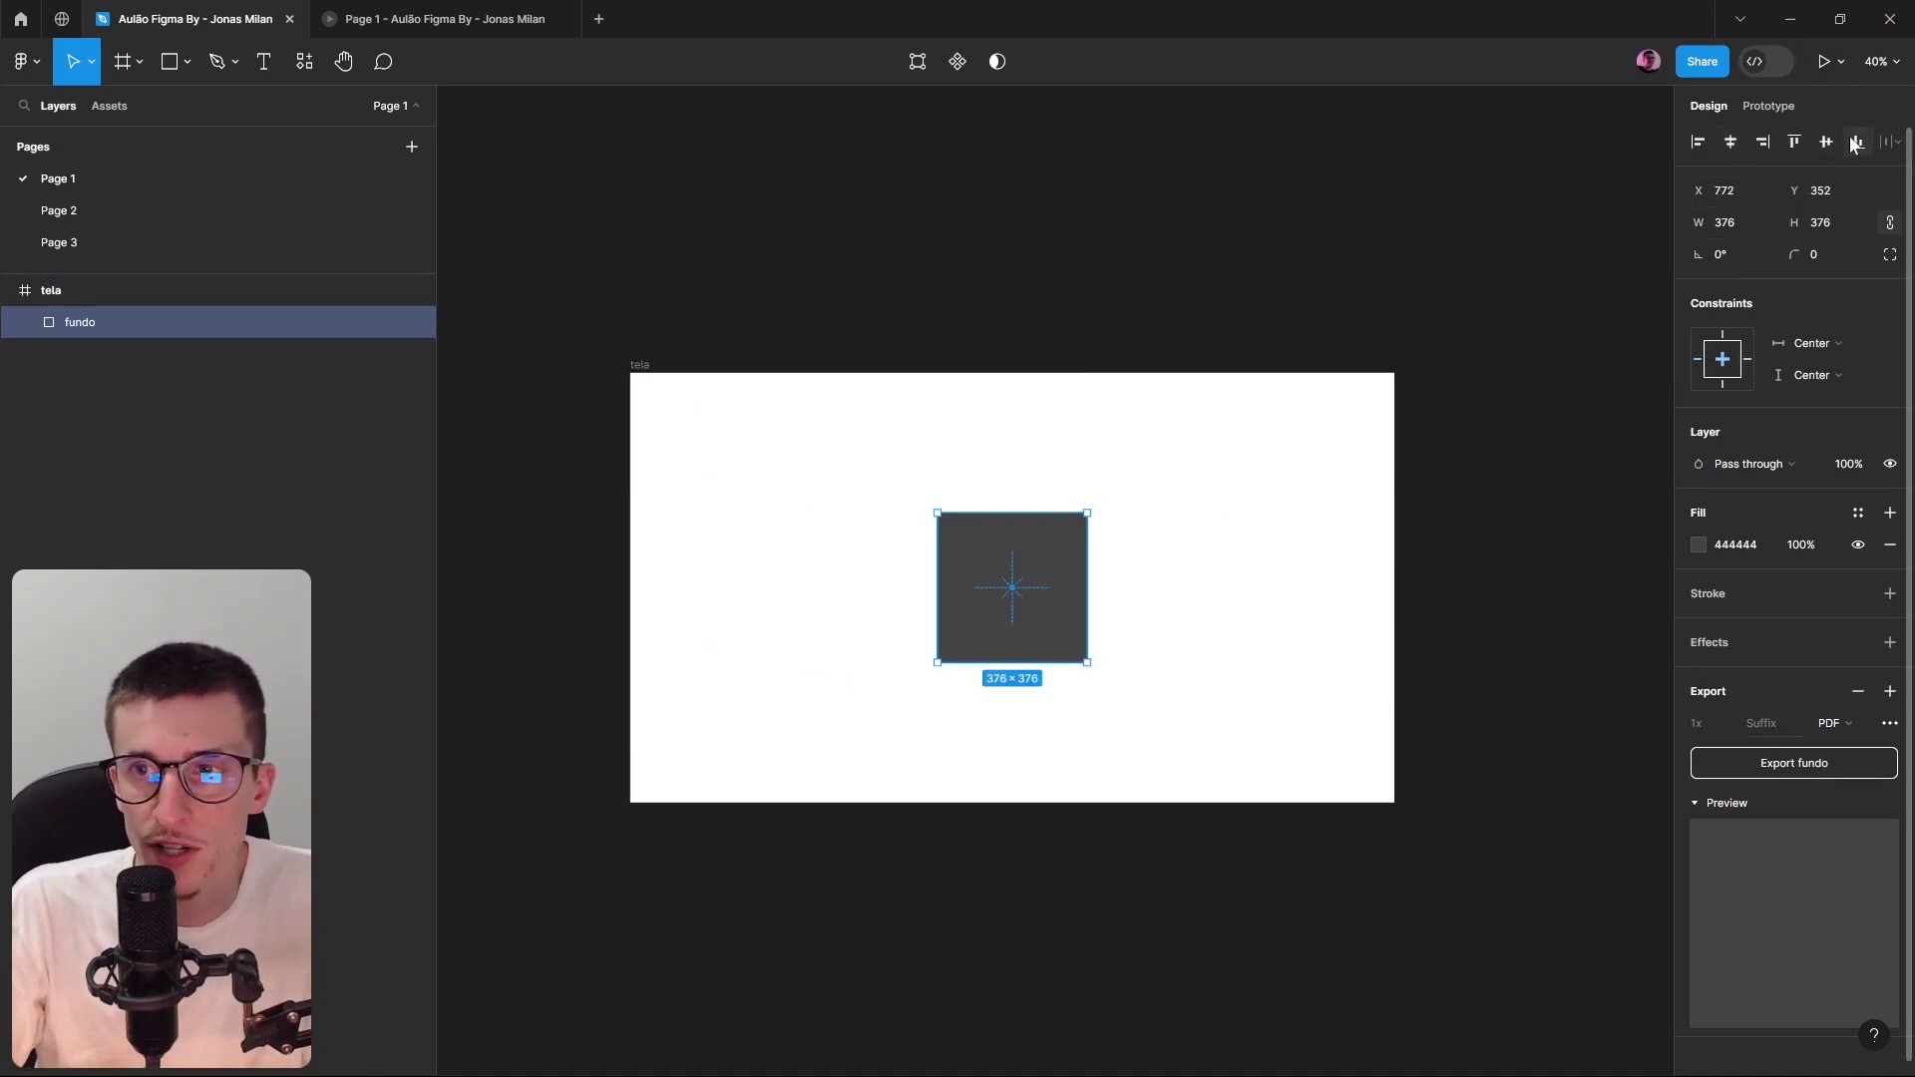
pyautogui.click(1794, 141)
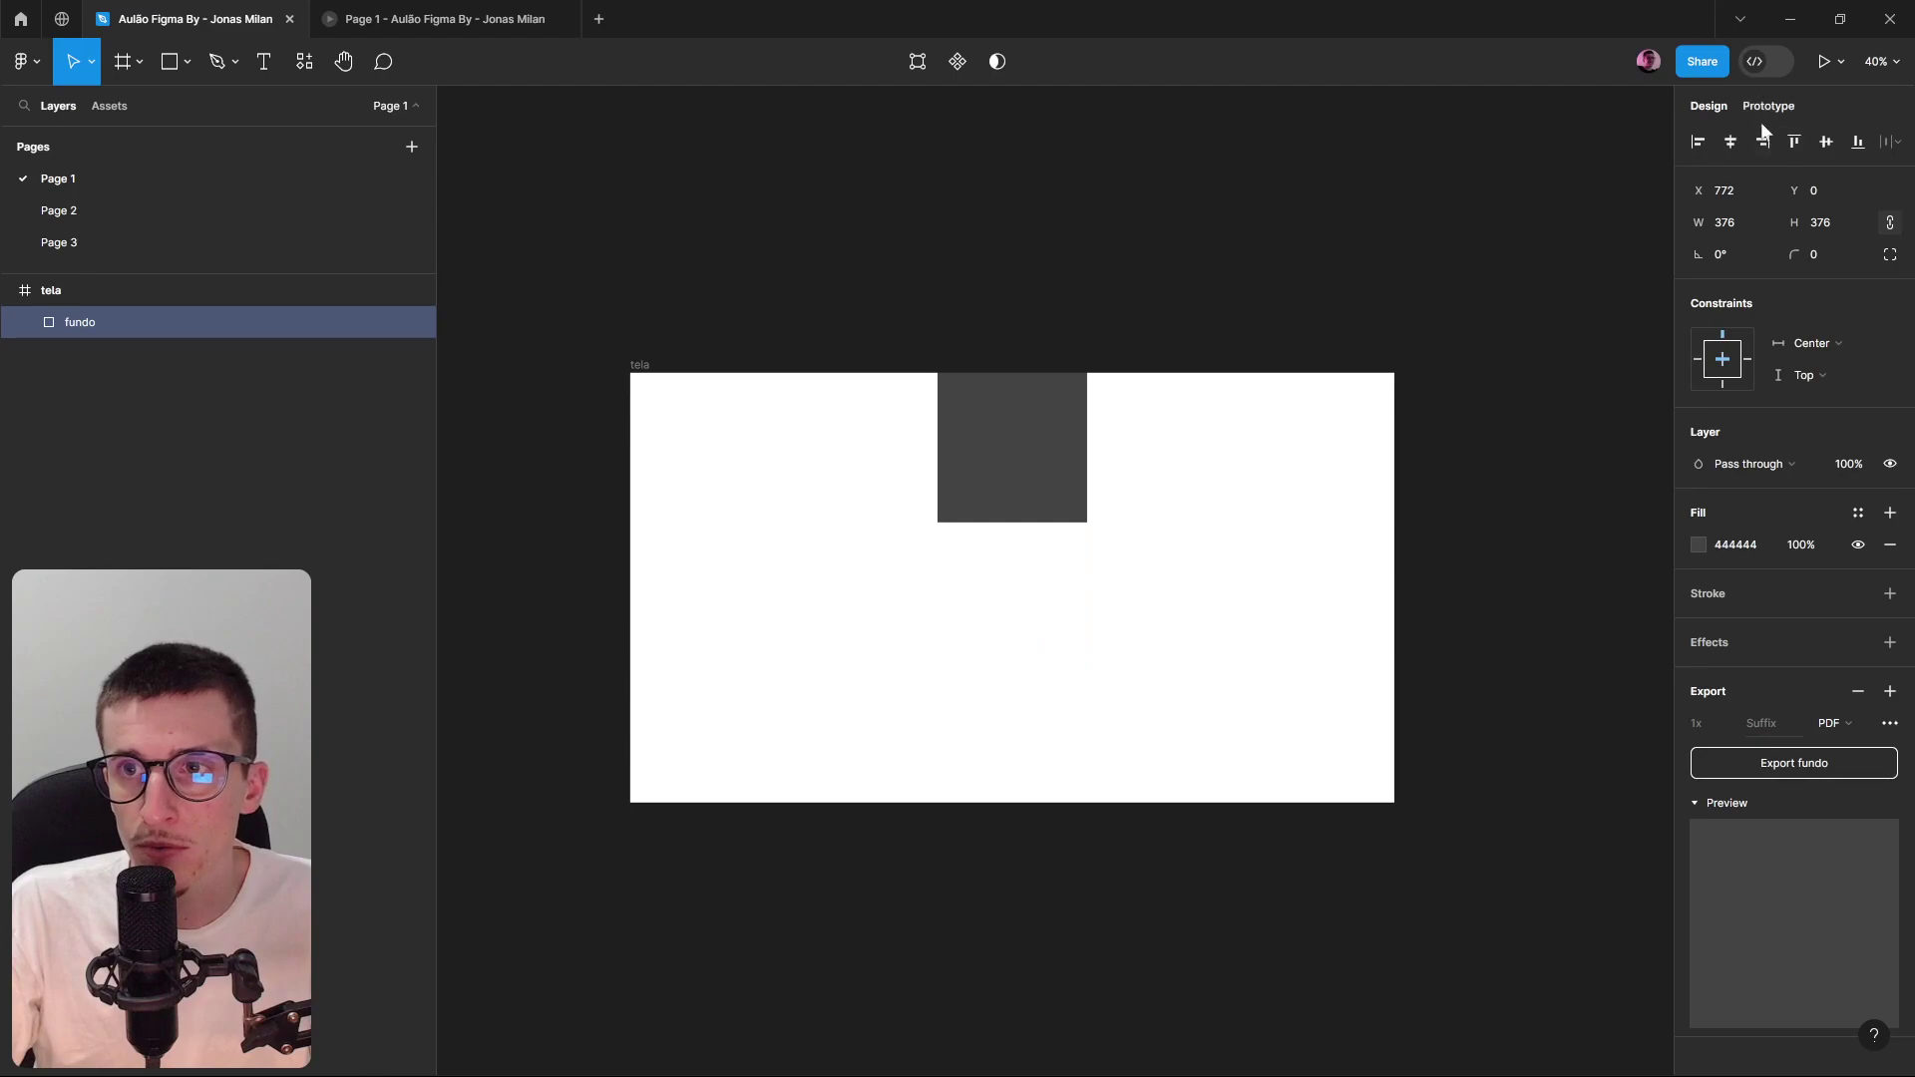
pyautogui.click(1762, 141)
pyautogui.click(1857, 140)
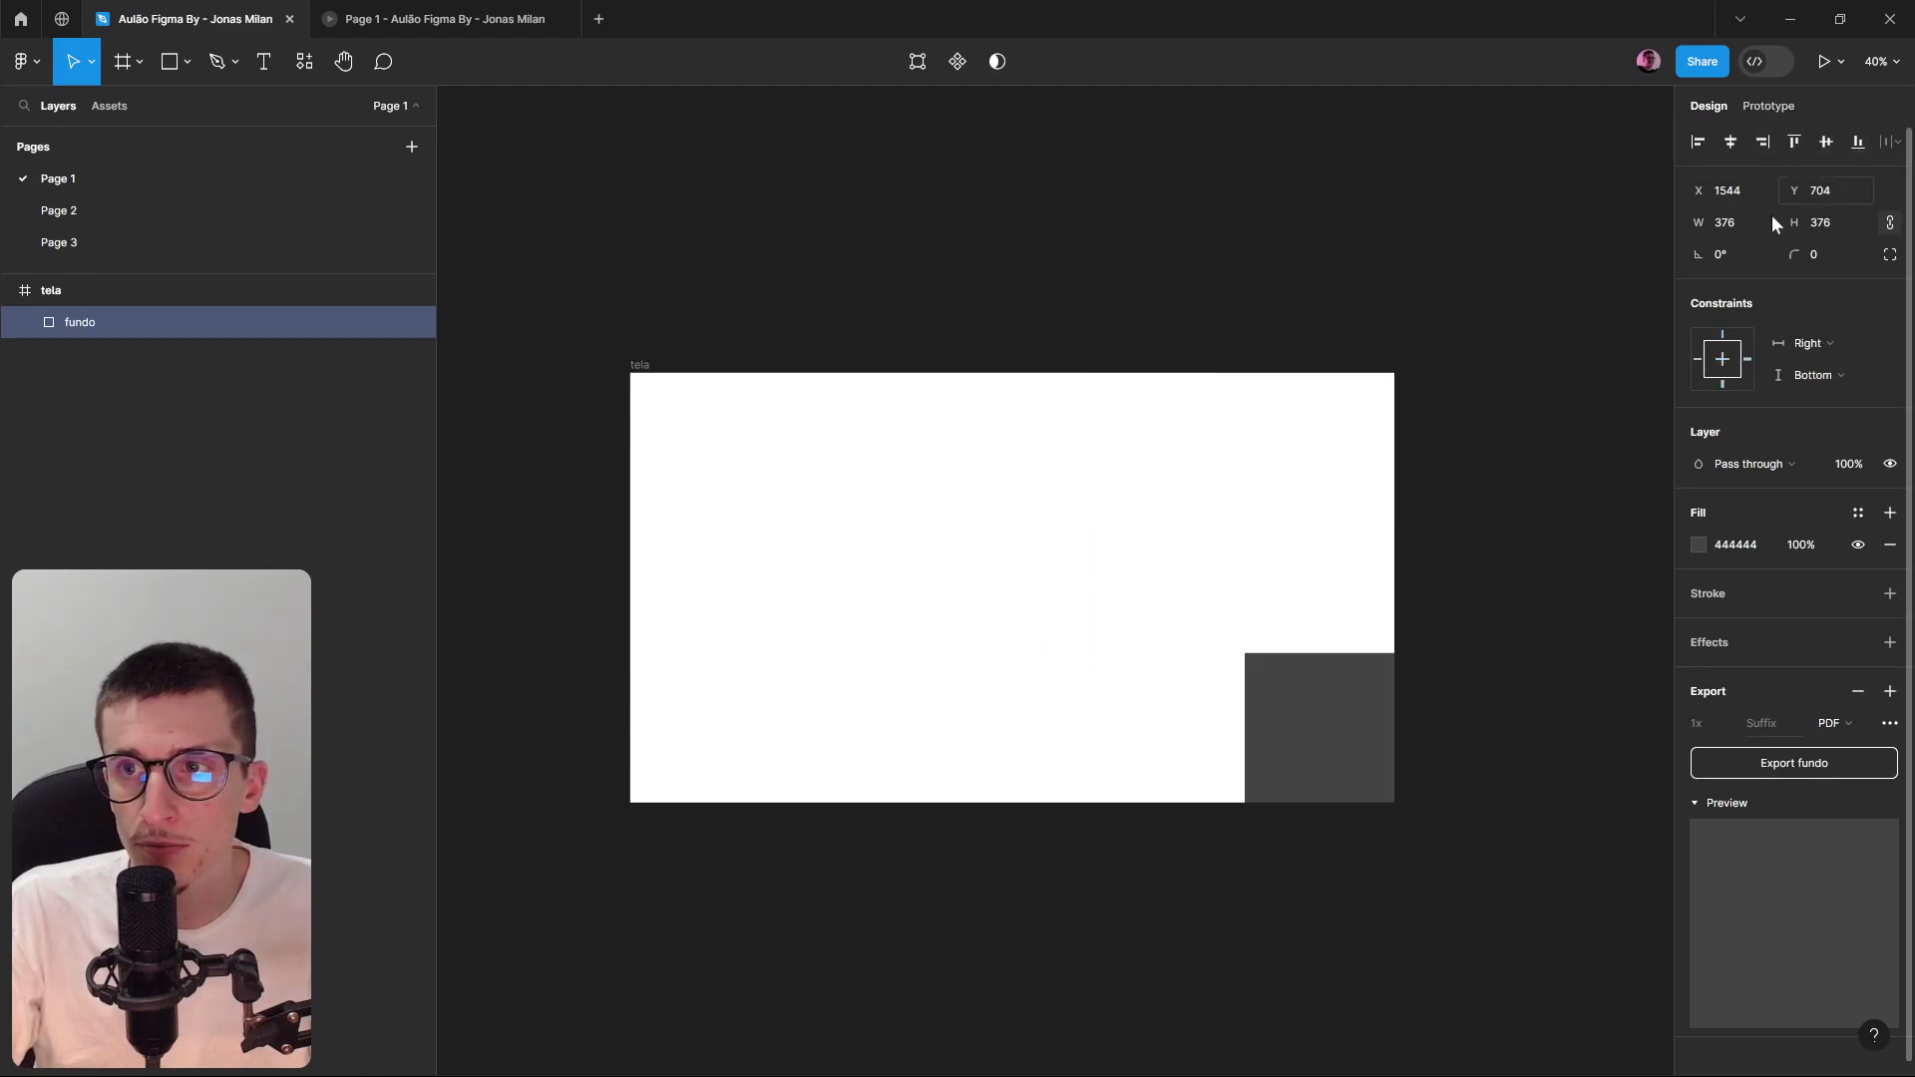
pyautogui.click(1794, 141)
pyautogui.click(1731, 141)
# Duplicate the dark square onto the canvas above tela at about X 5552, Y -1369, and keep the copy selected.
pyautogui.scroll(-1, 1034, 466)
pyautogui.moveTo(1038, 466); pyautogui.dragTo(988, 249)
pyautogui.moveTo(1345, 284); pyautogui.dragTo(1302, 489)
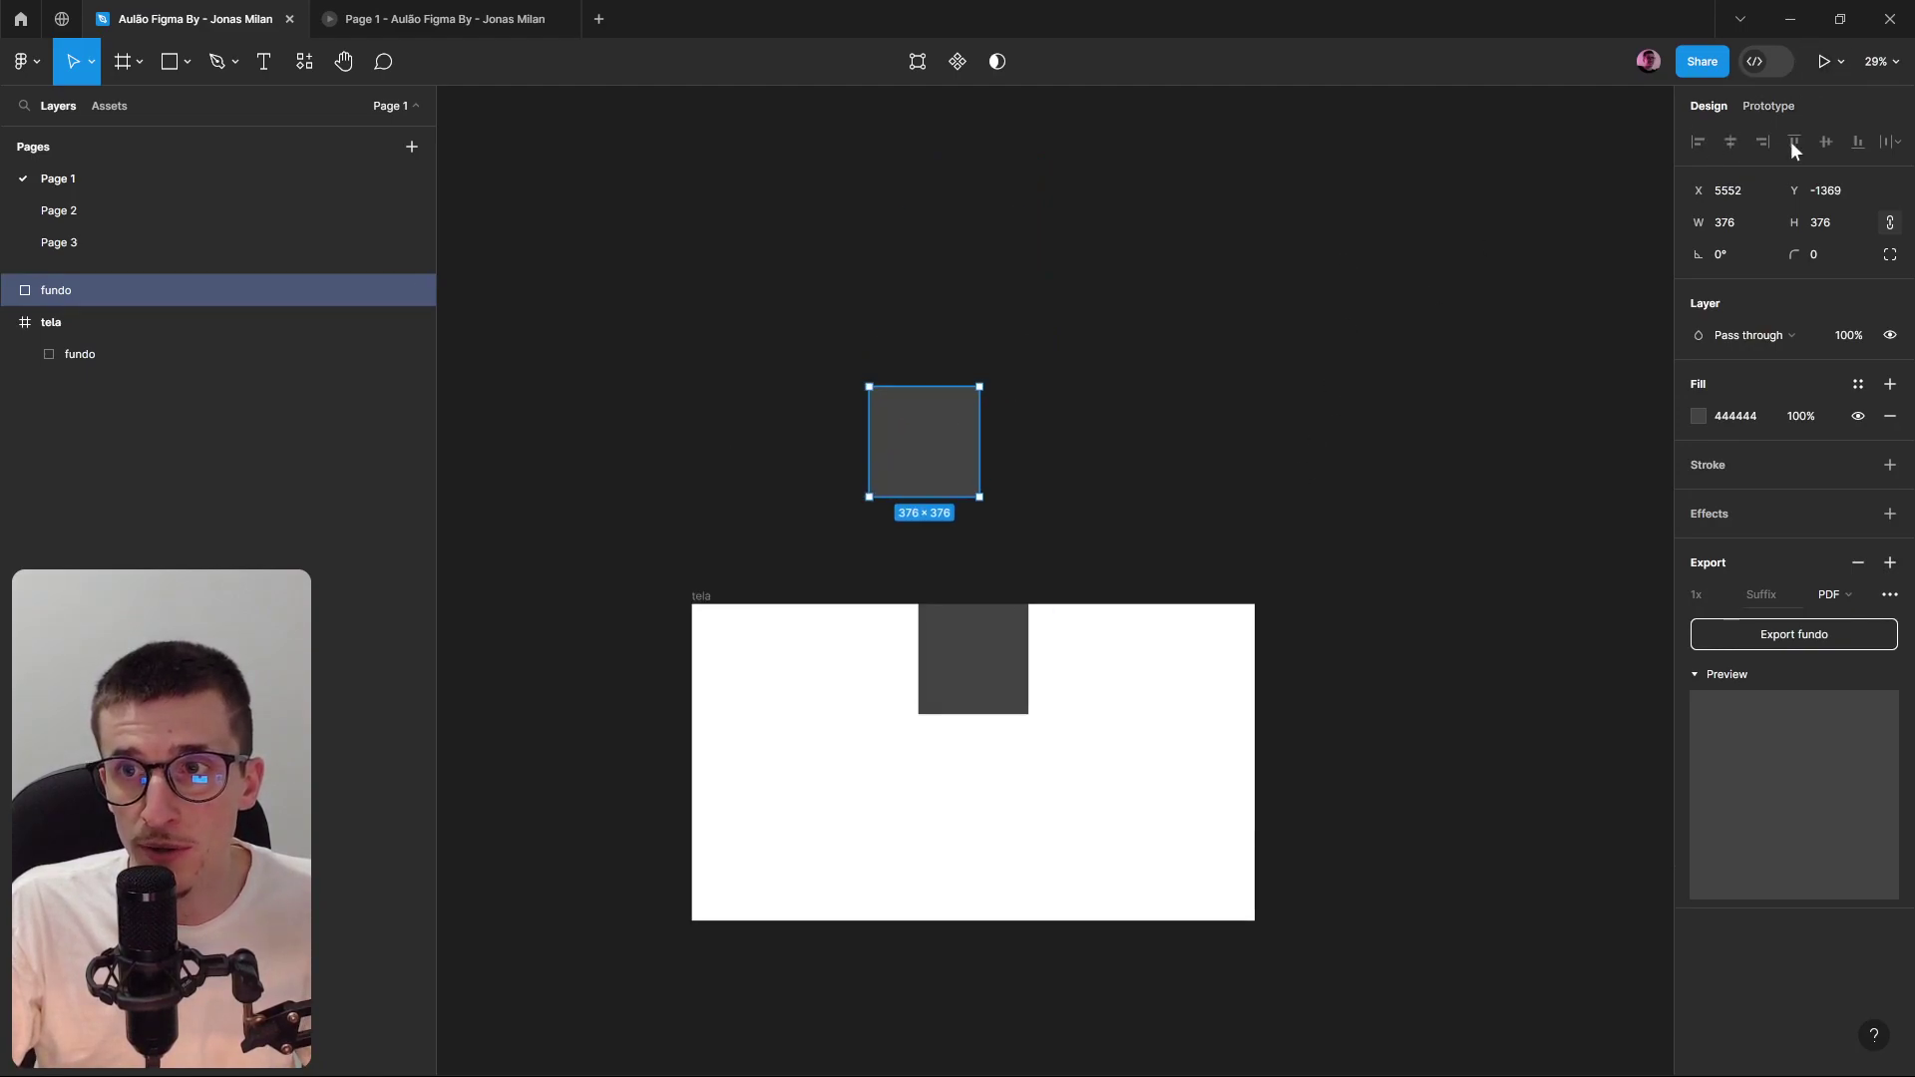
pyautogui.click(1167, 304)
pyautogui.click(901, 435)
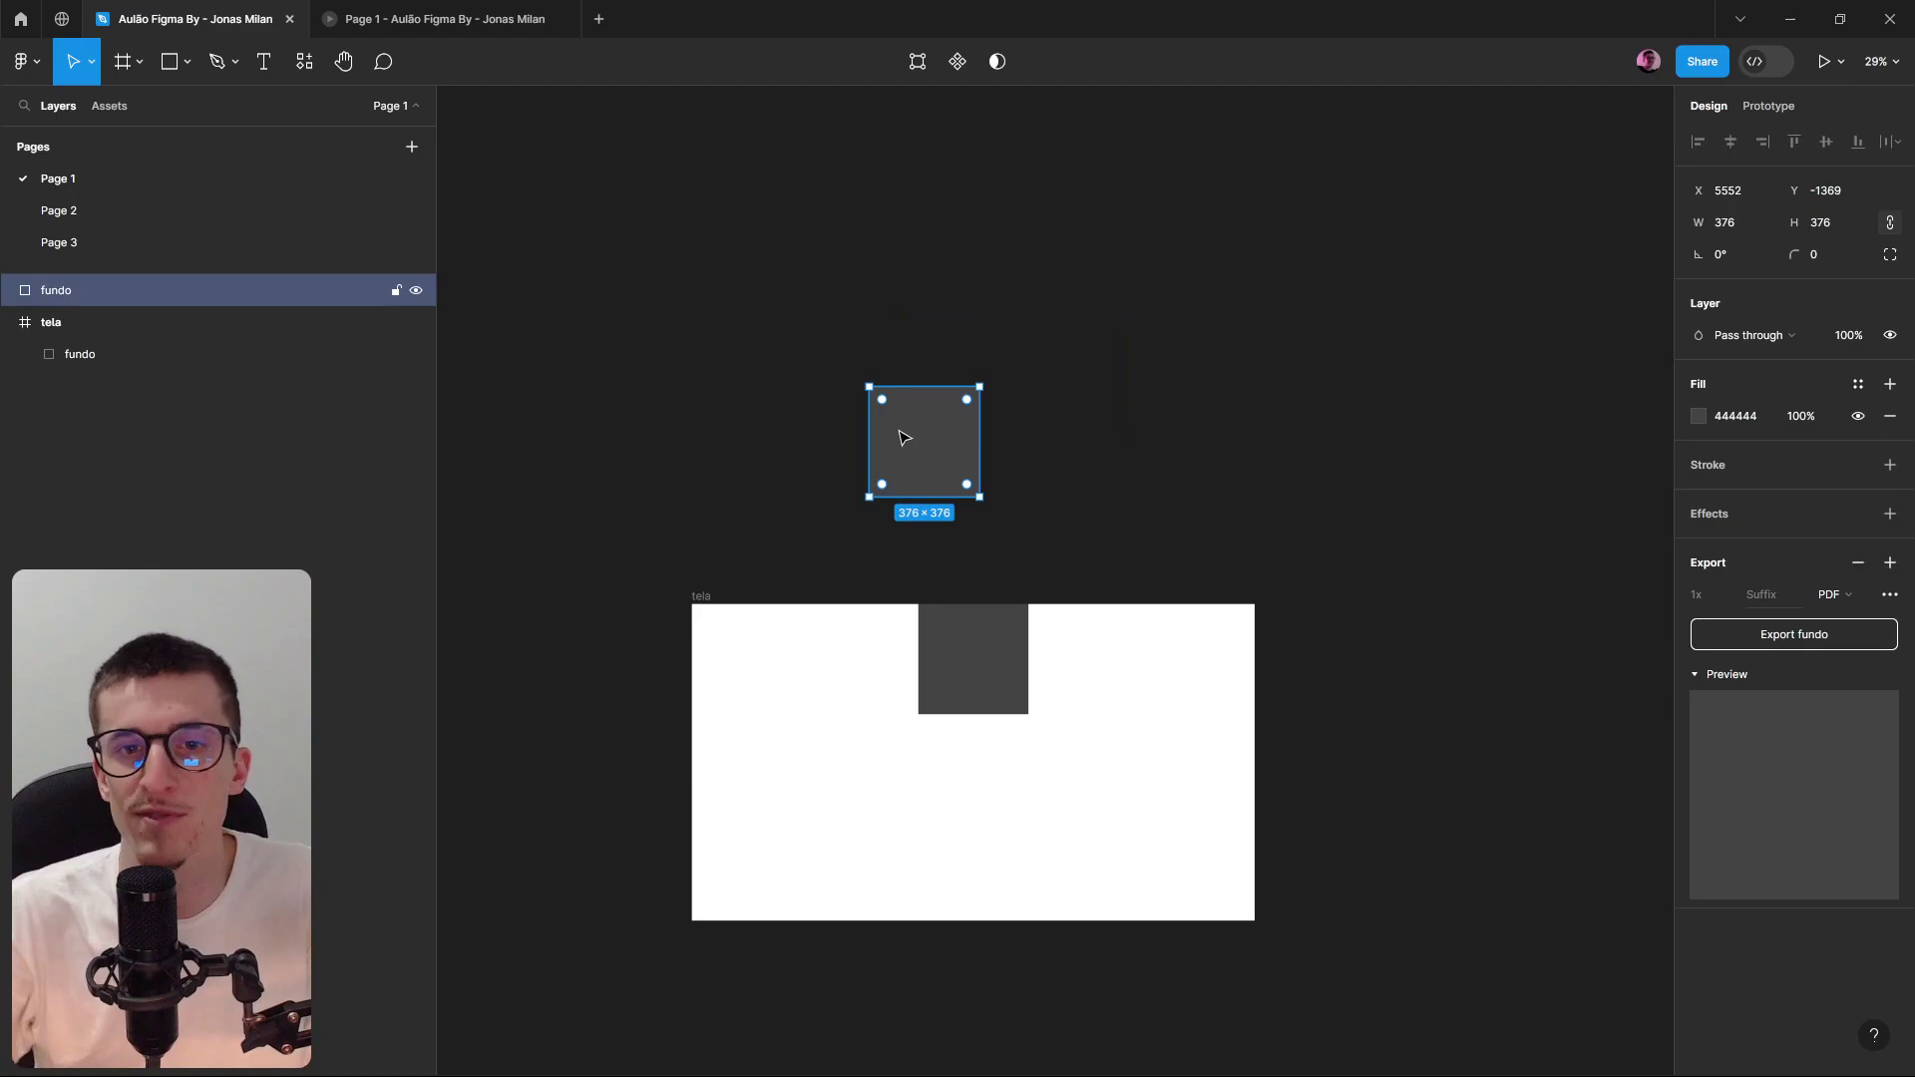
pyautogui.moveTo(478, 207); pyautogui.dragTo(866, 500)
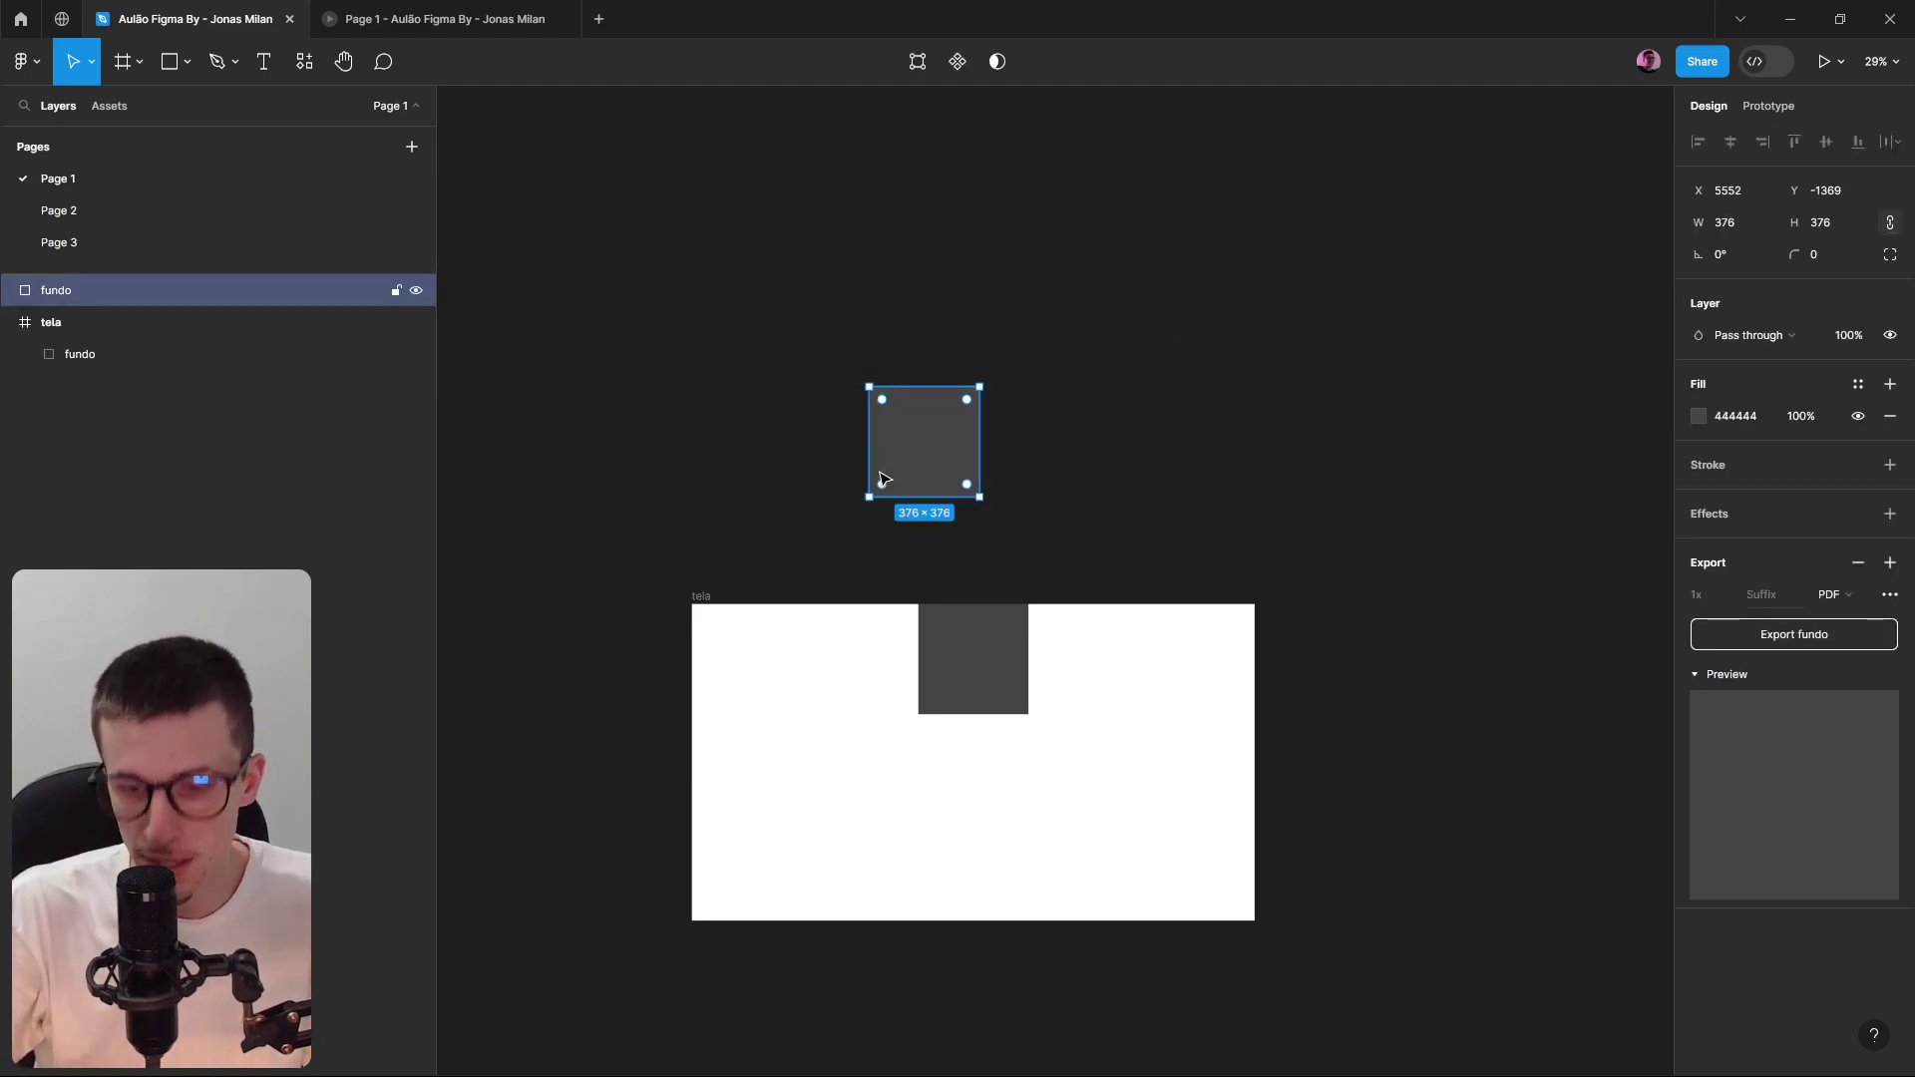
# Delete the loose fundo square above the frame and move the remaining one to the center of tela at X 772, Y 352.
pyautogui.press('Delete')
pyautogui.click(998, 704)
pyautogui.moveTo(1082, 731); pyautogui.dragTo(1138, 521)
pyautogui.moveTo(1033, 443); pyautogui.dragTo(1029, 546)
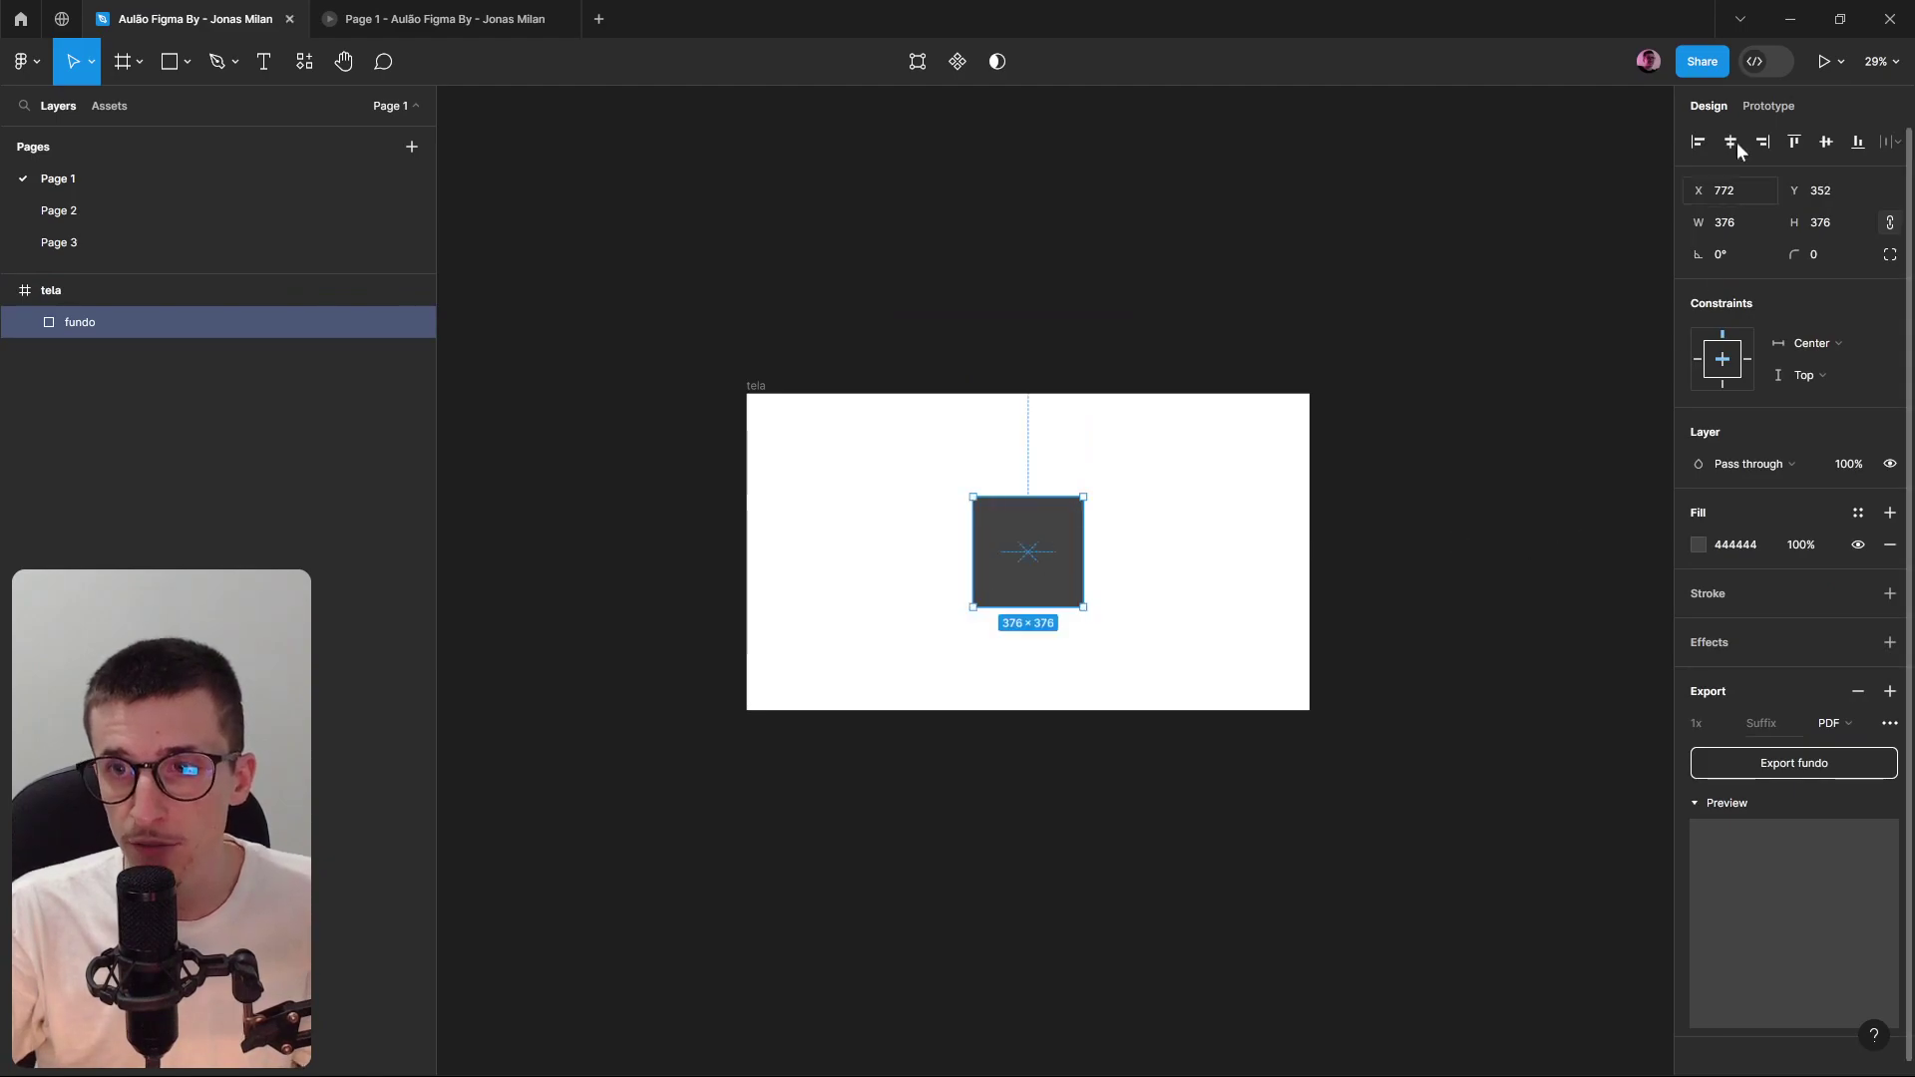
# Add a text box reading "asasas" beside the square in the tela frame.
pyautogui.click(907, 227)
pyautogui.click(264, 61)
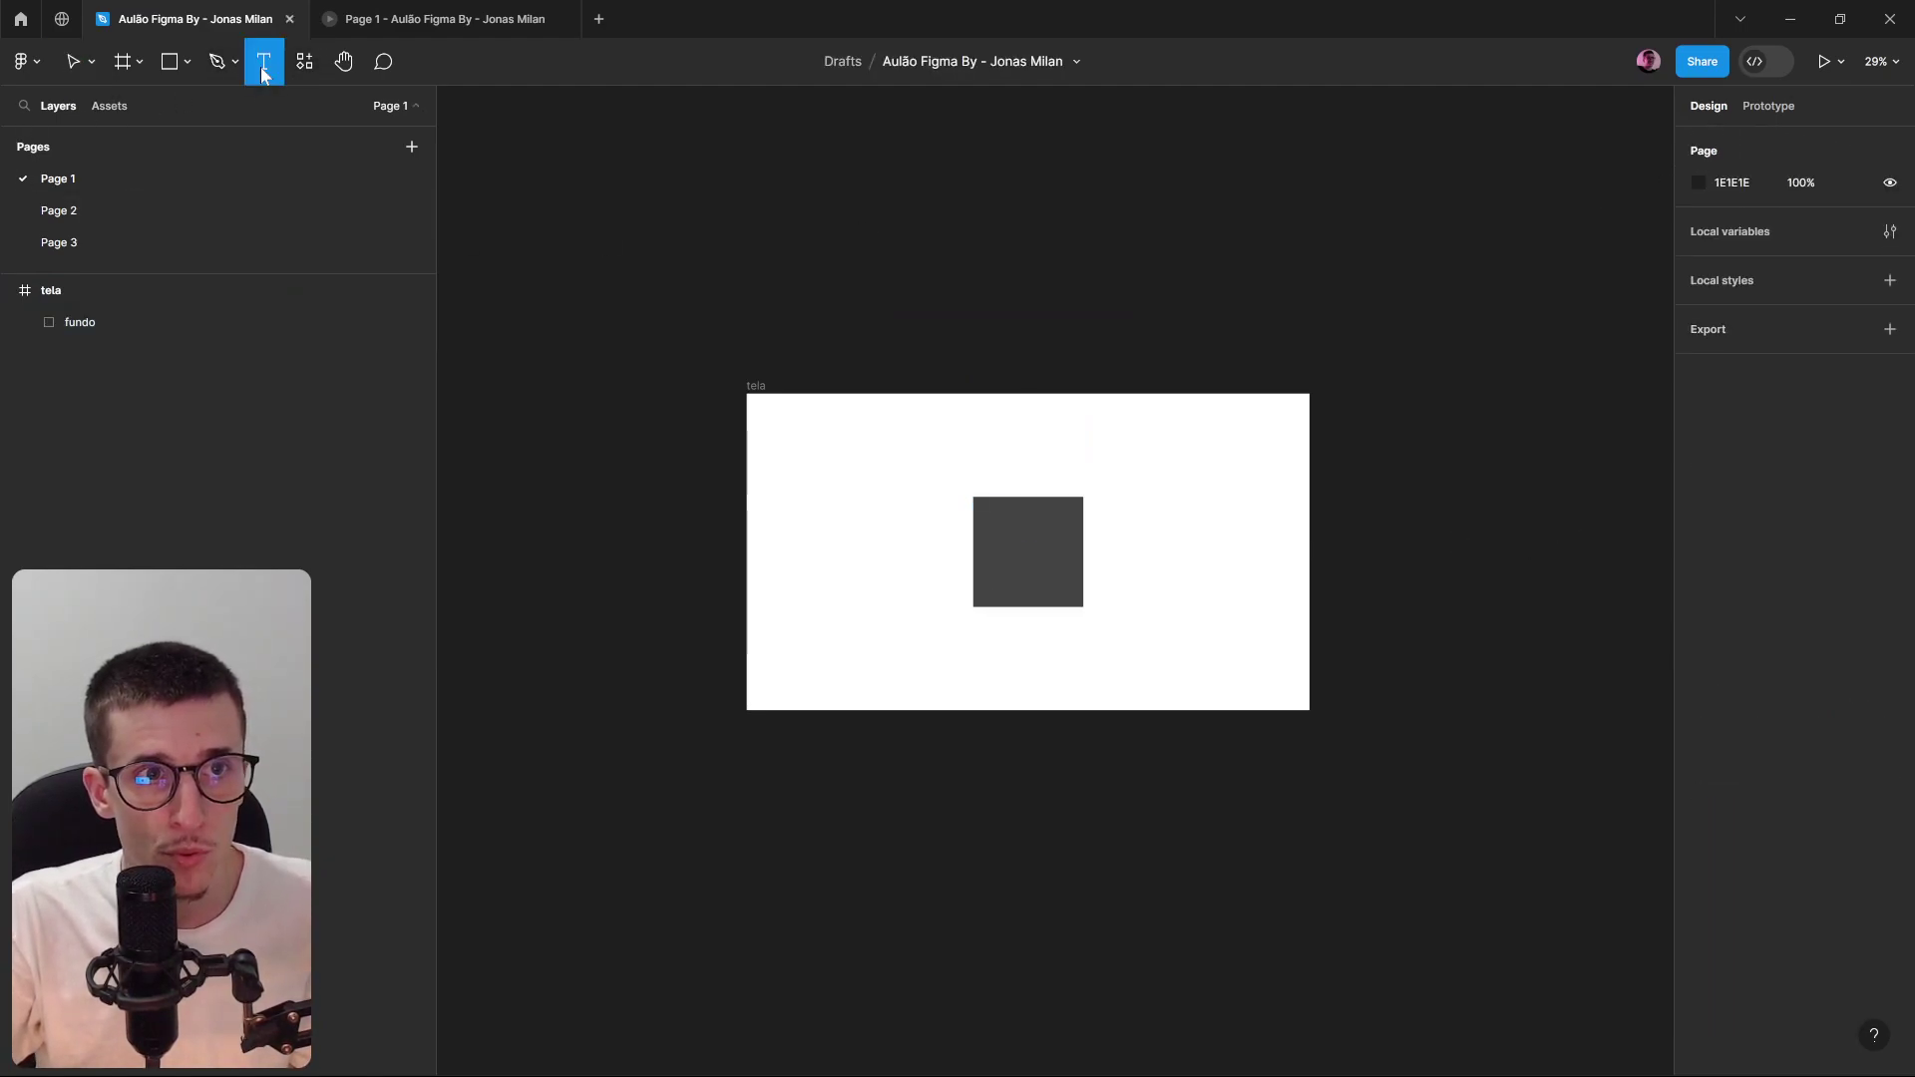
pyautogui.moveTo(890, 520); pyautogui.dragTo(812, 603)
pyautogui.write('asasas')
pyautogui.press('Escape')
# Align the asasas text to the center and top edge of the tela frame and delete it.
pyautogui.click(1731, 142)
pyautogui.click(1826, 141)
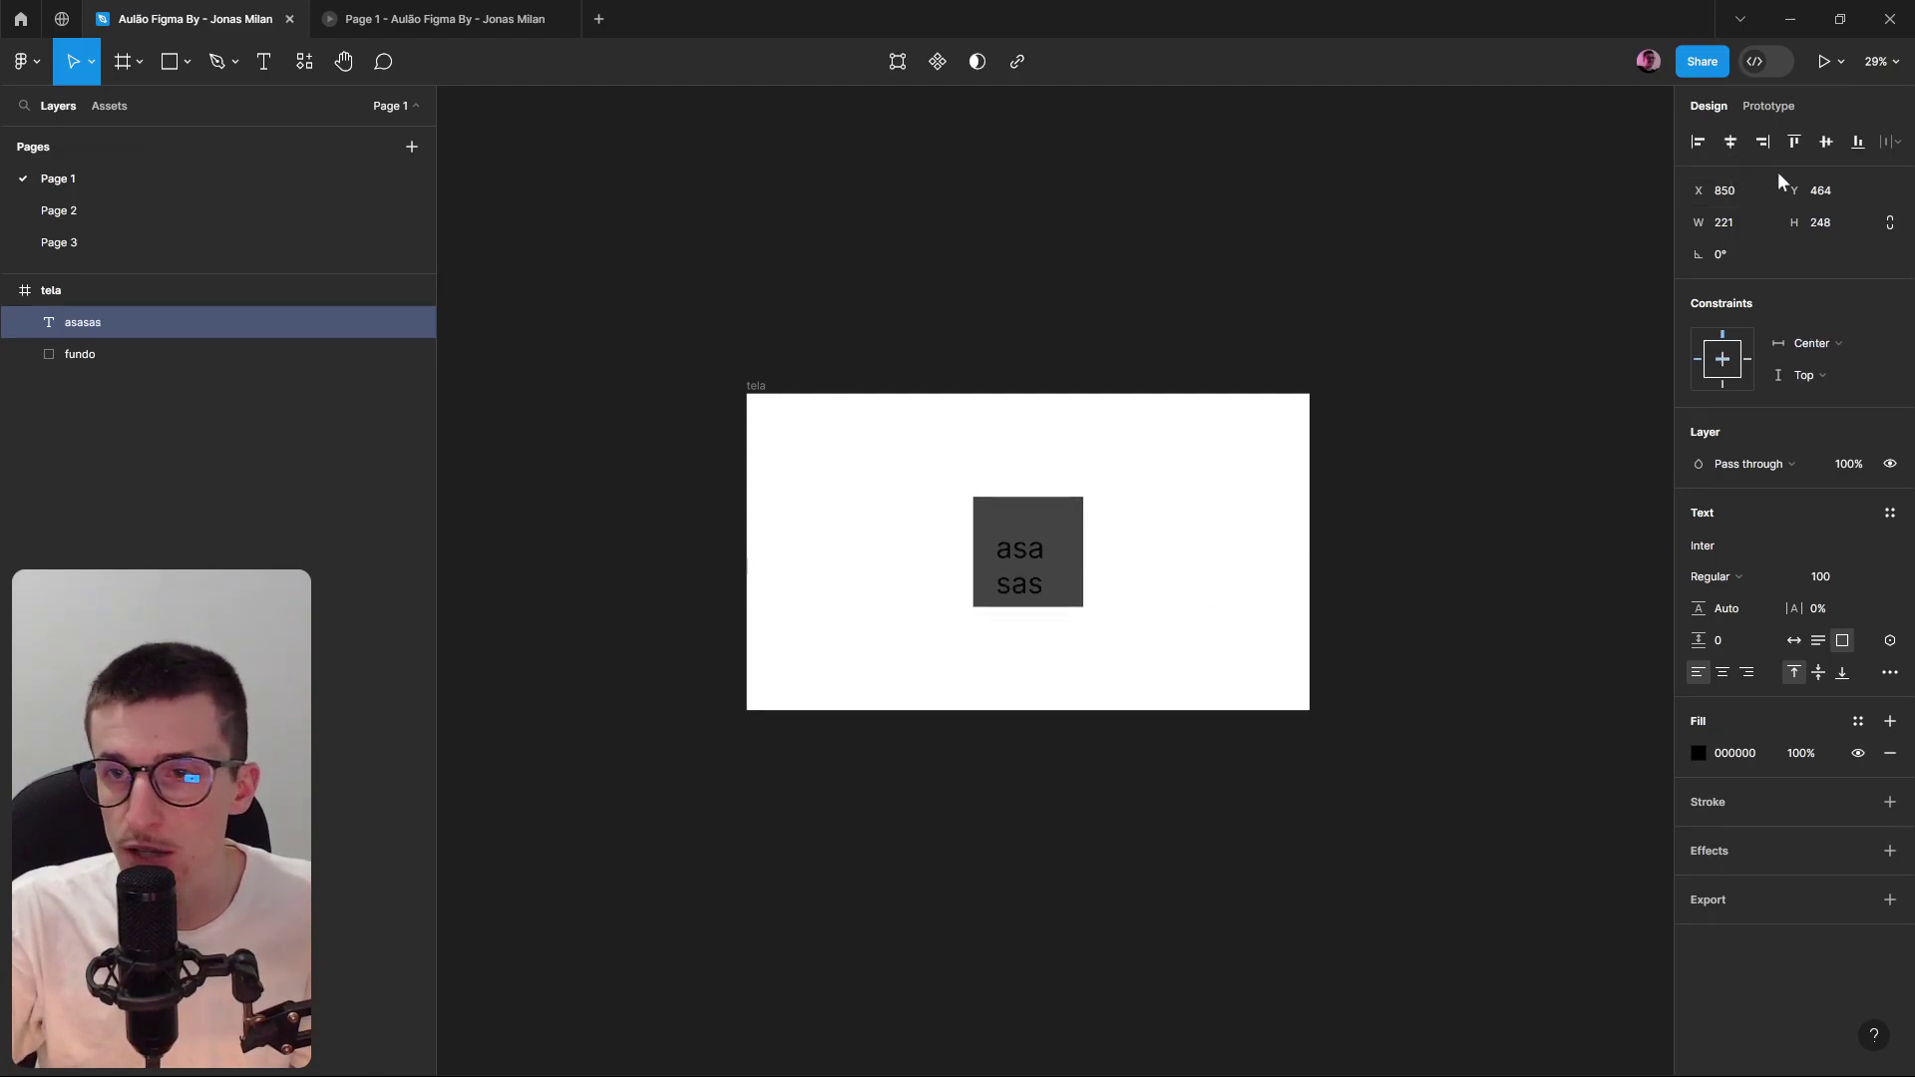
pyautogui.click(1794, 142)
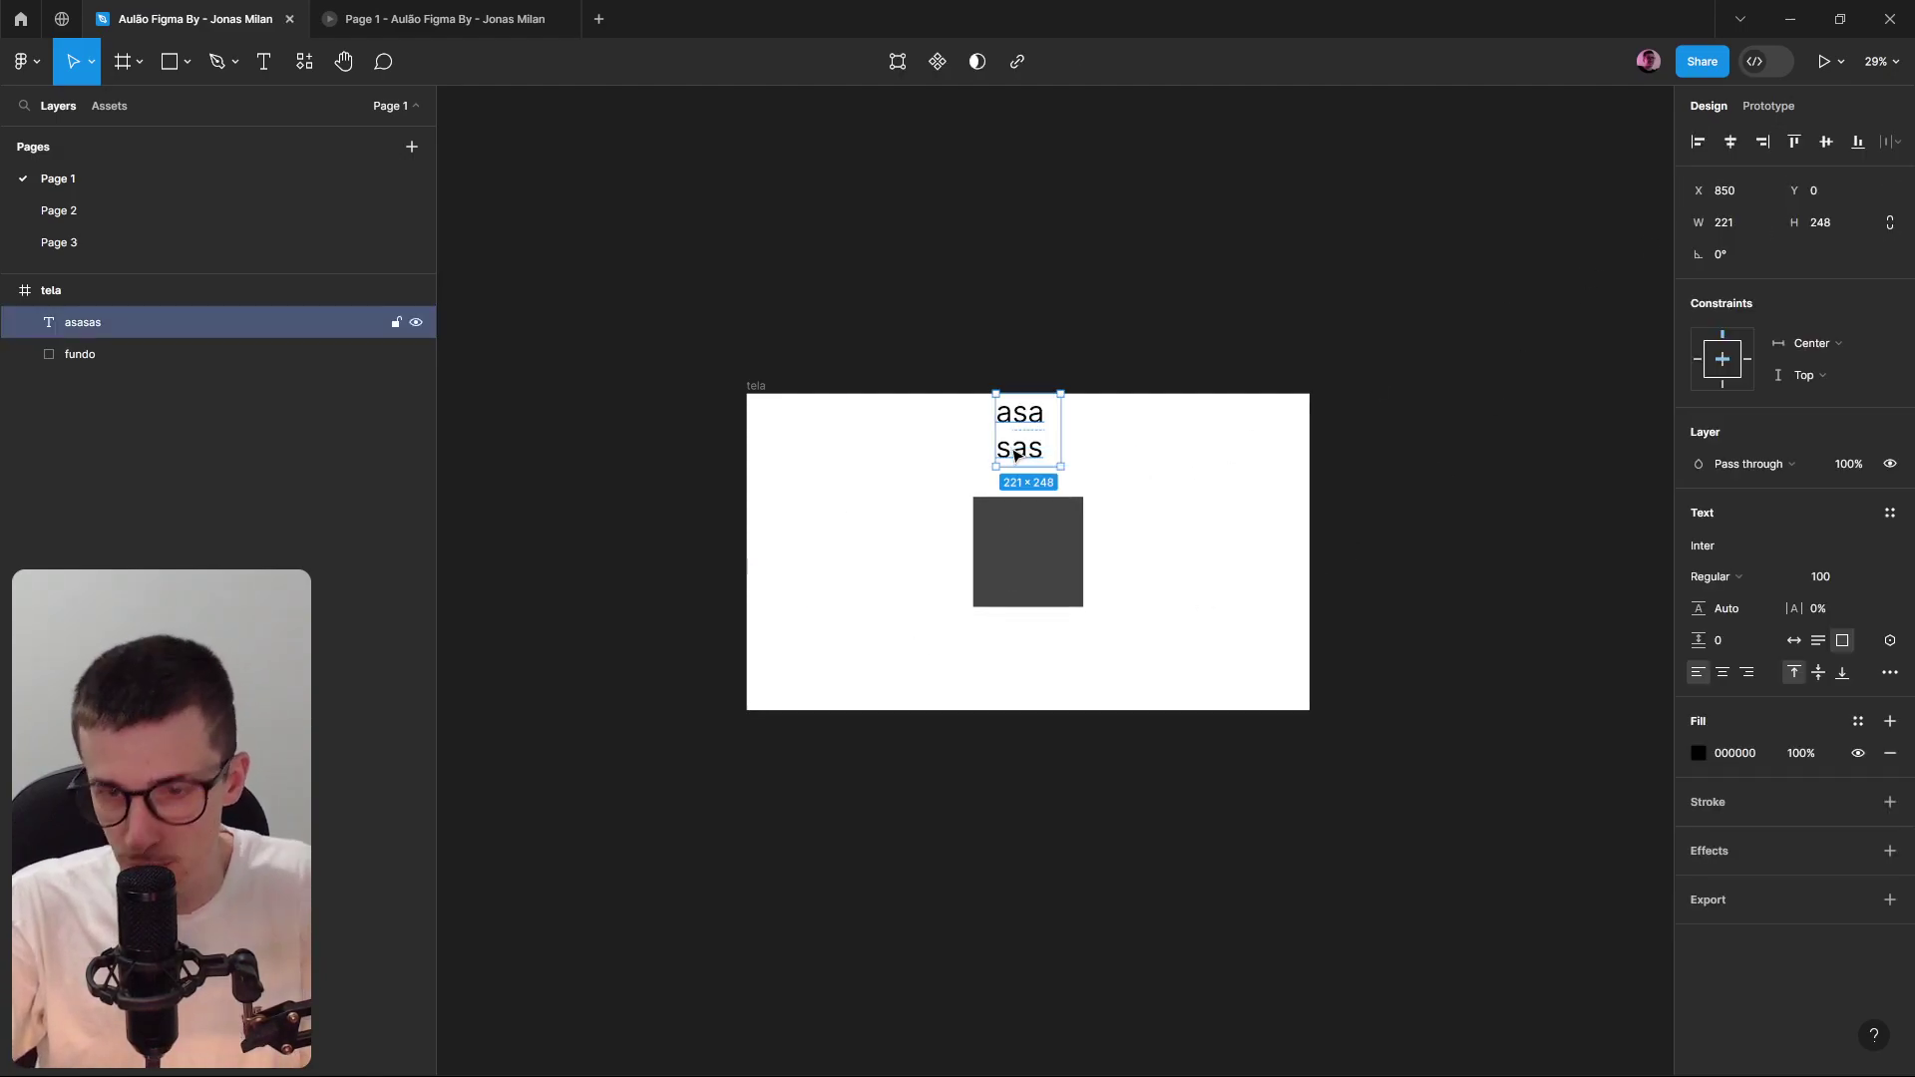
pyautogui.press('Delete')
# Move the fundo square to X 781, Y 278 within the tela frame.
pyautogui.click(1077, 502)
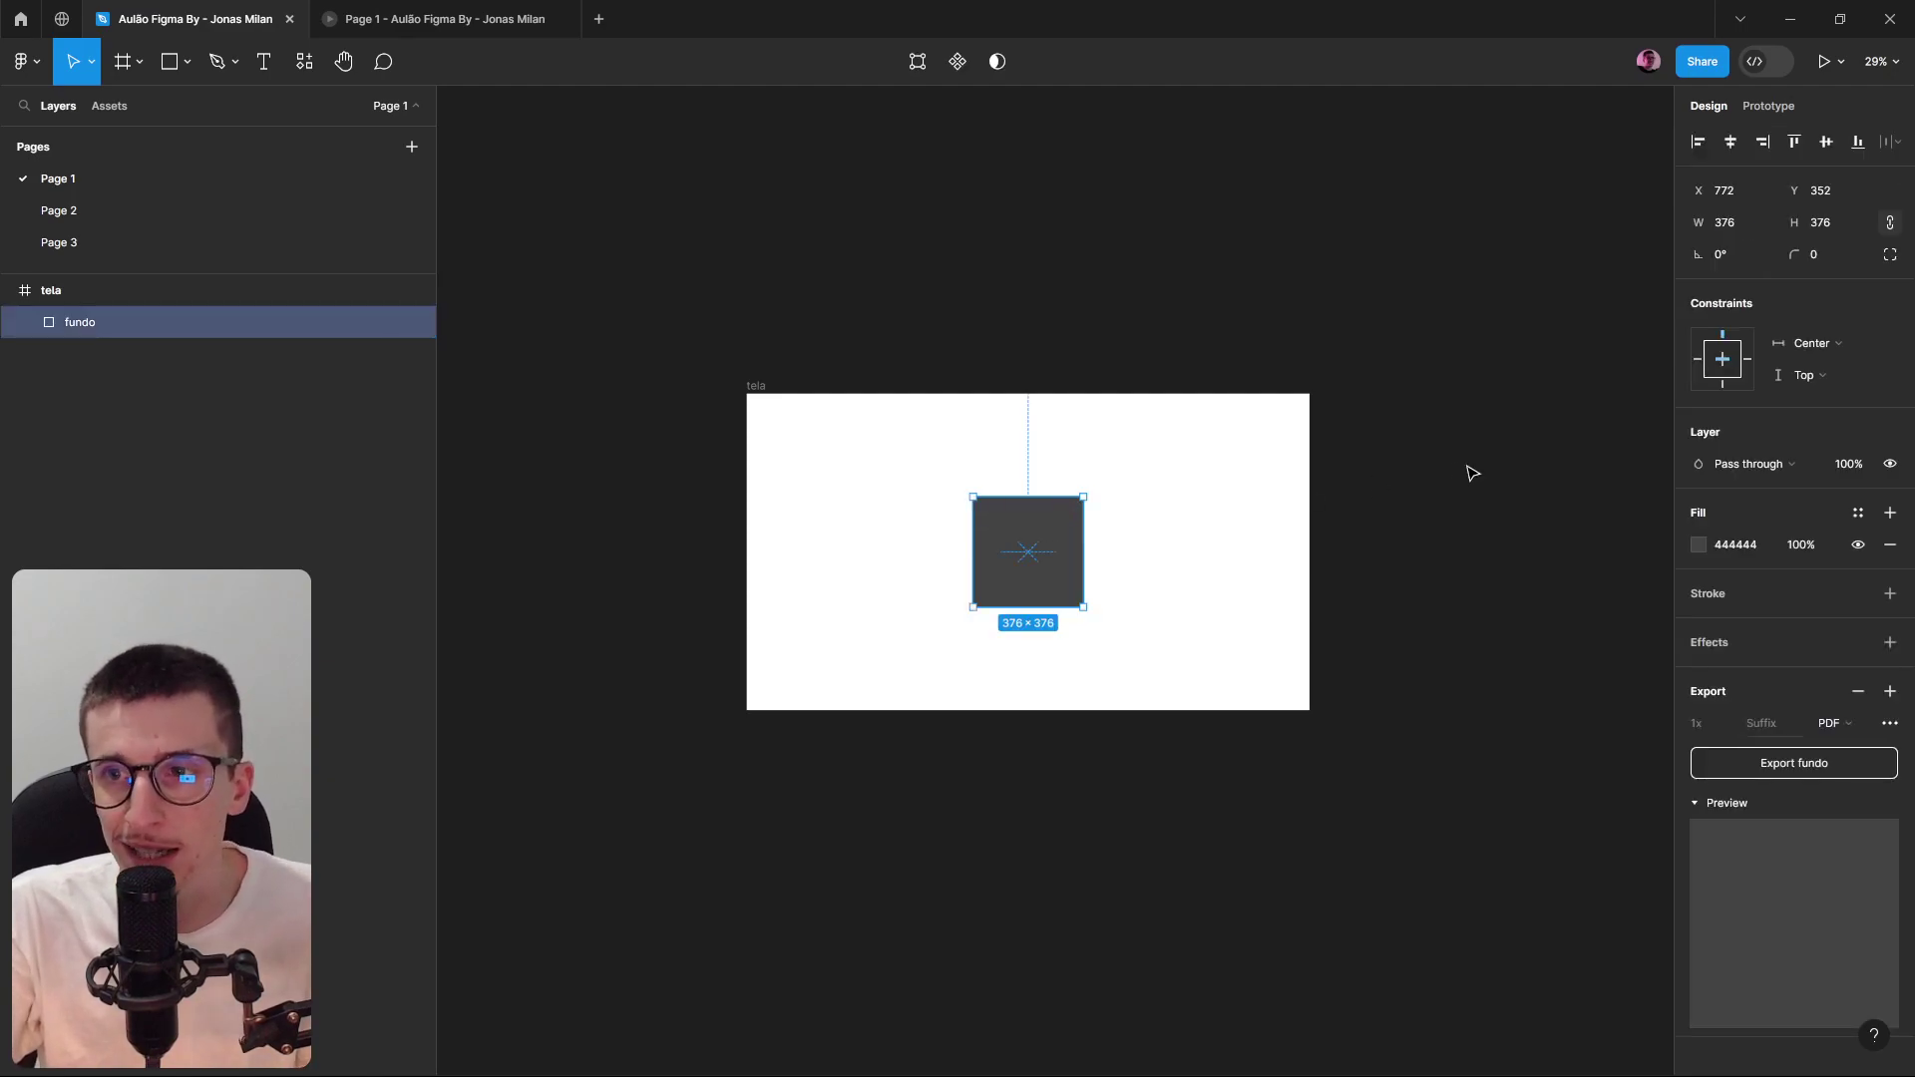
pyautogui.scroll(5, 1037, 576)
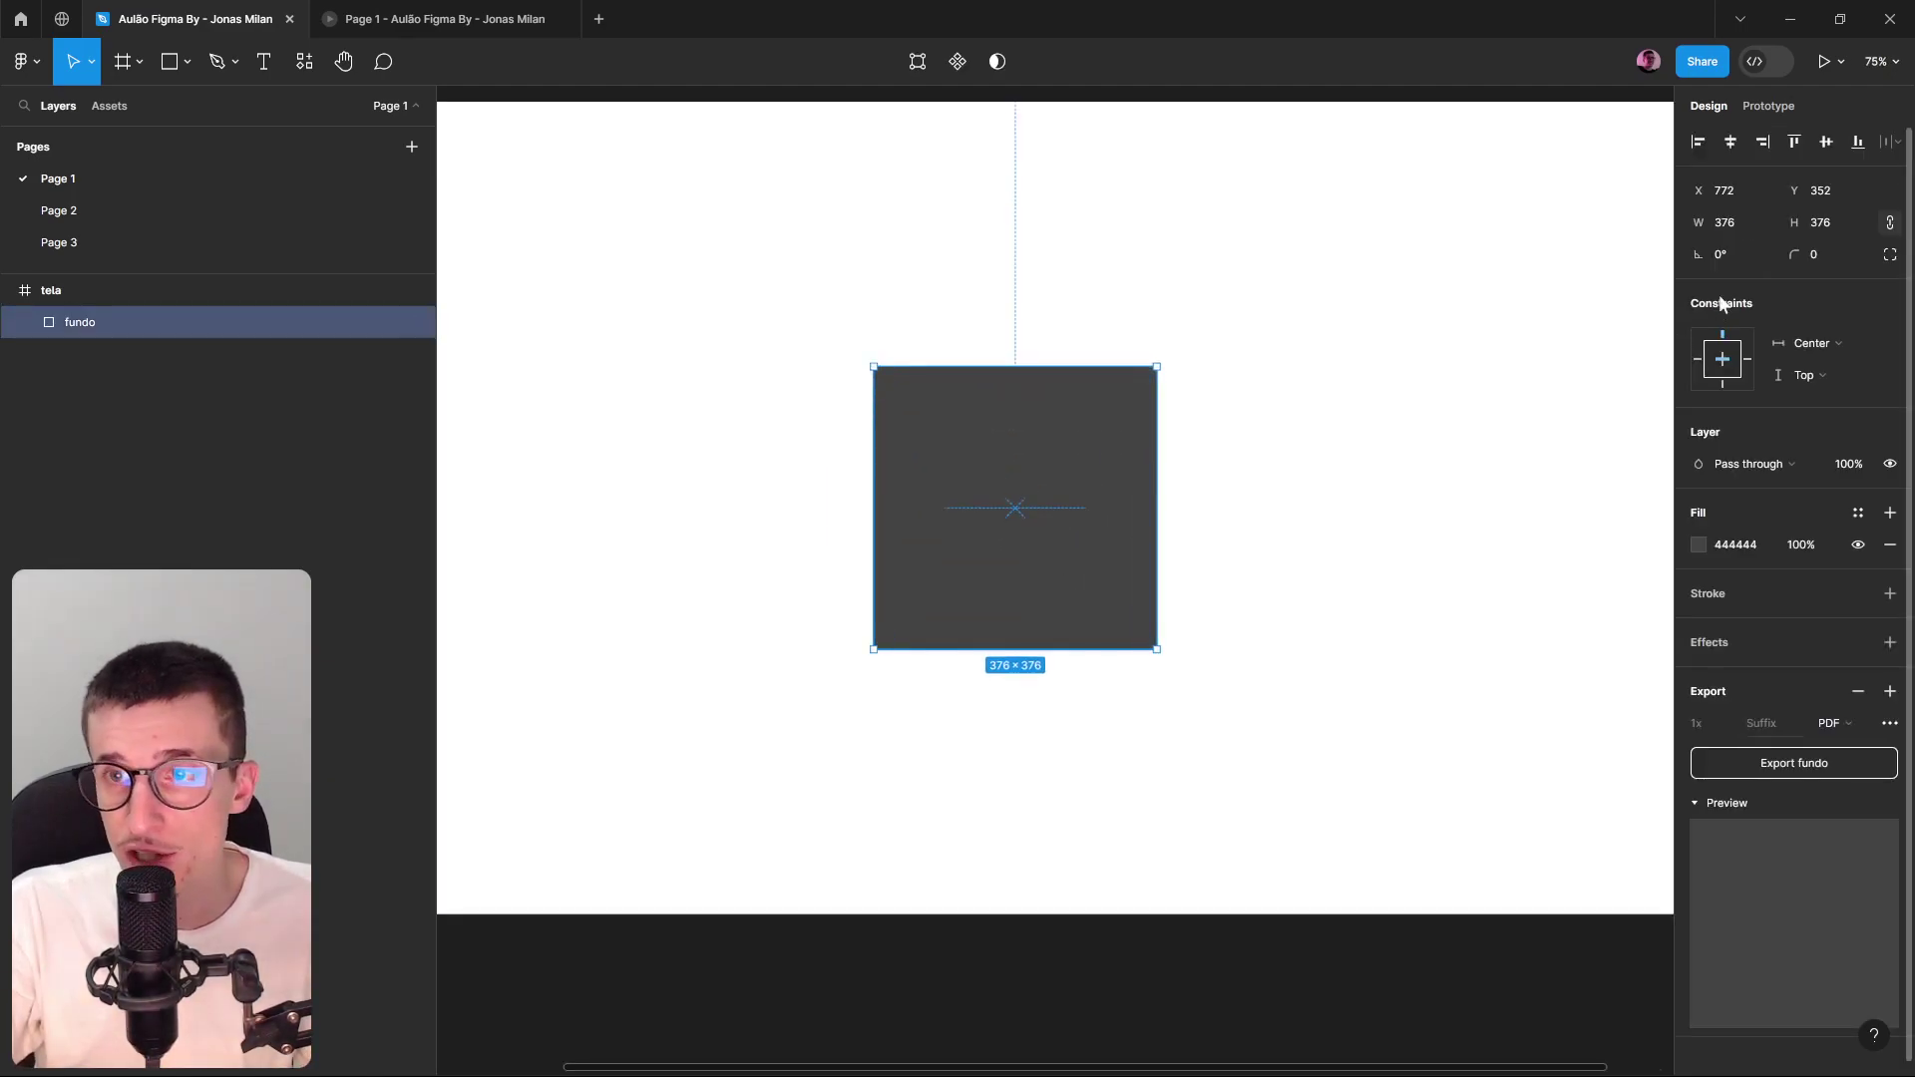
pyautogui.moveTo(1711, 194); pyautogui.dragTo(1664, 213)
pyautogui.moveTo(1795, 190); pyautogui.dragTo(1715, 215)
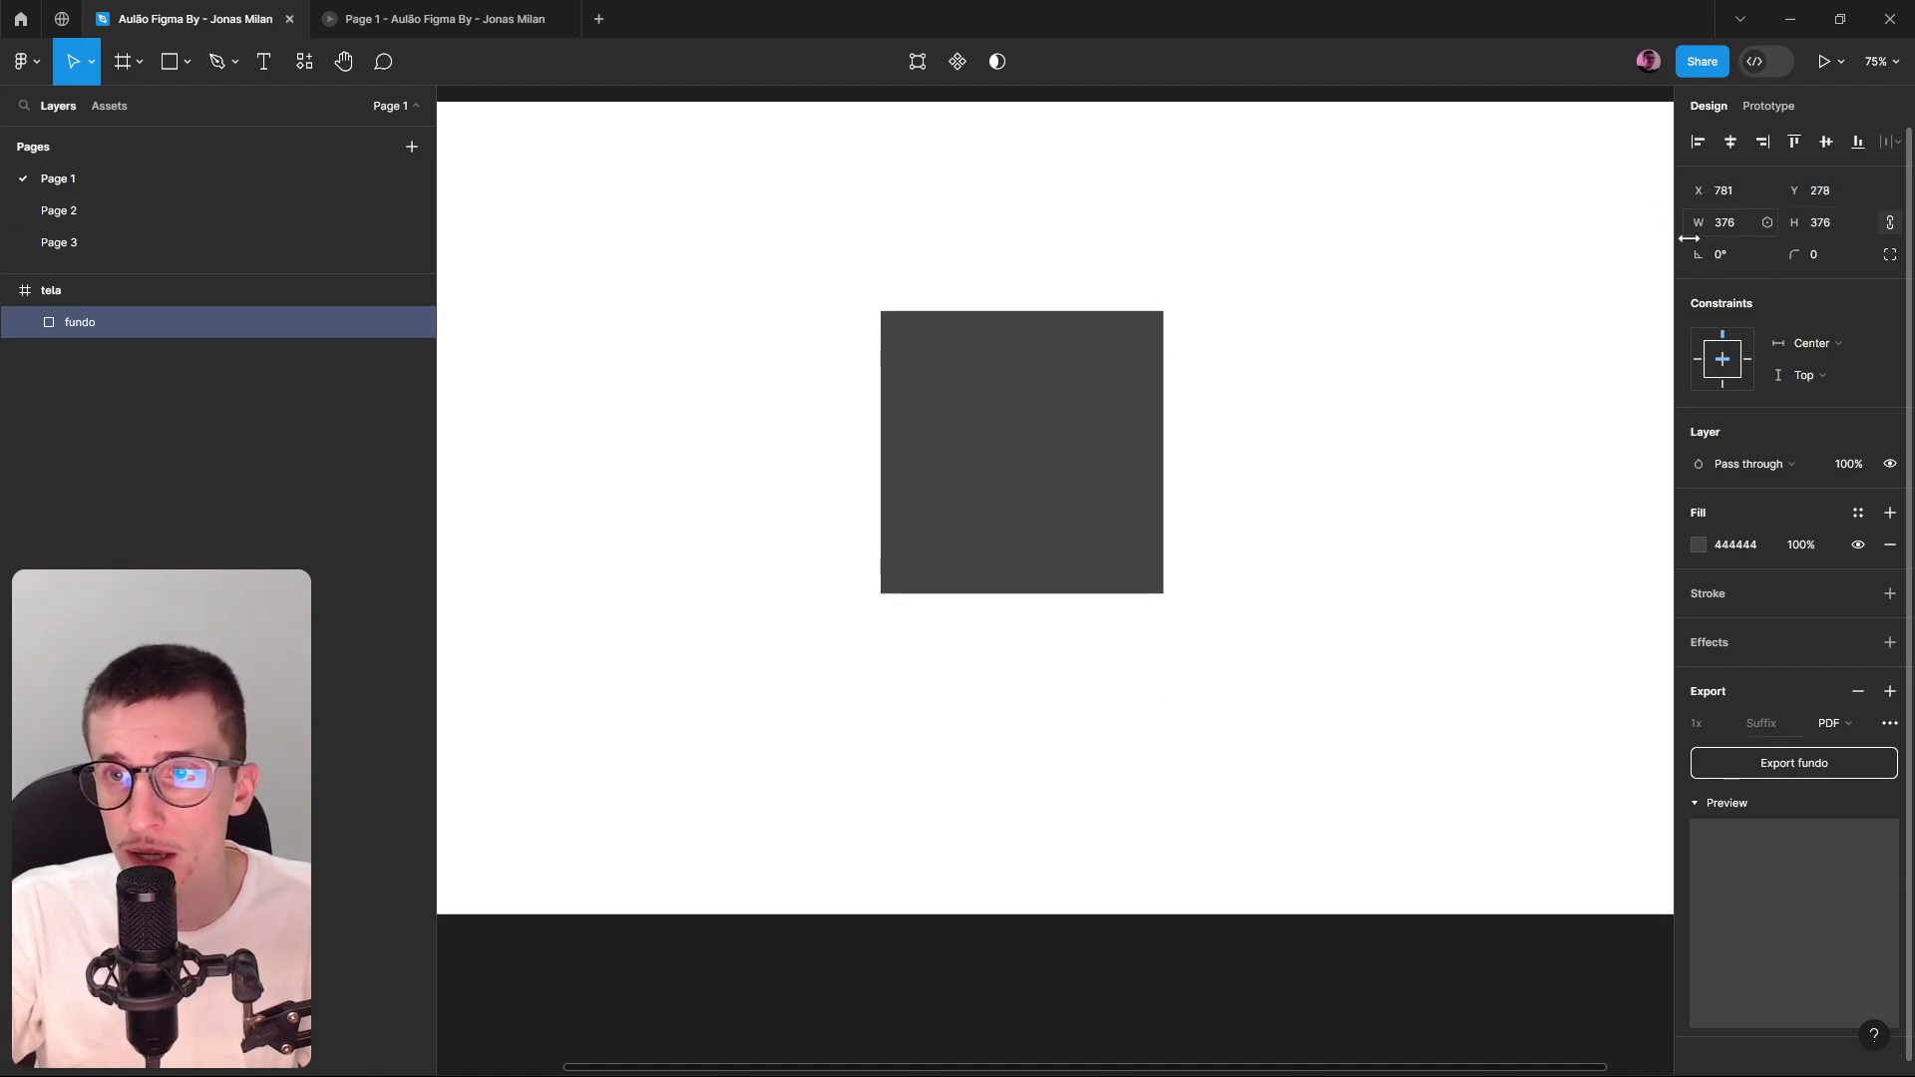
# Resize the fundo square to 528 × 528 with its proportions locked.
pyautogui.click(1212, 379)
pyautogui.click(1017, 393)
pyautogui.moveTo(1699, 225); pyautogui.dragTo(1808, 210)
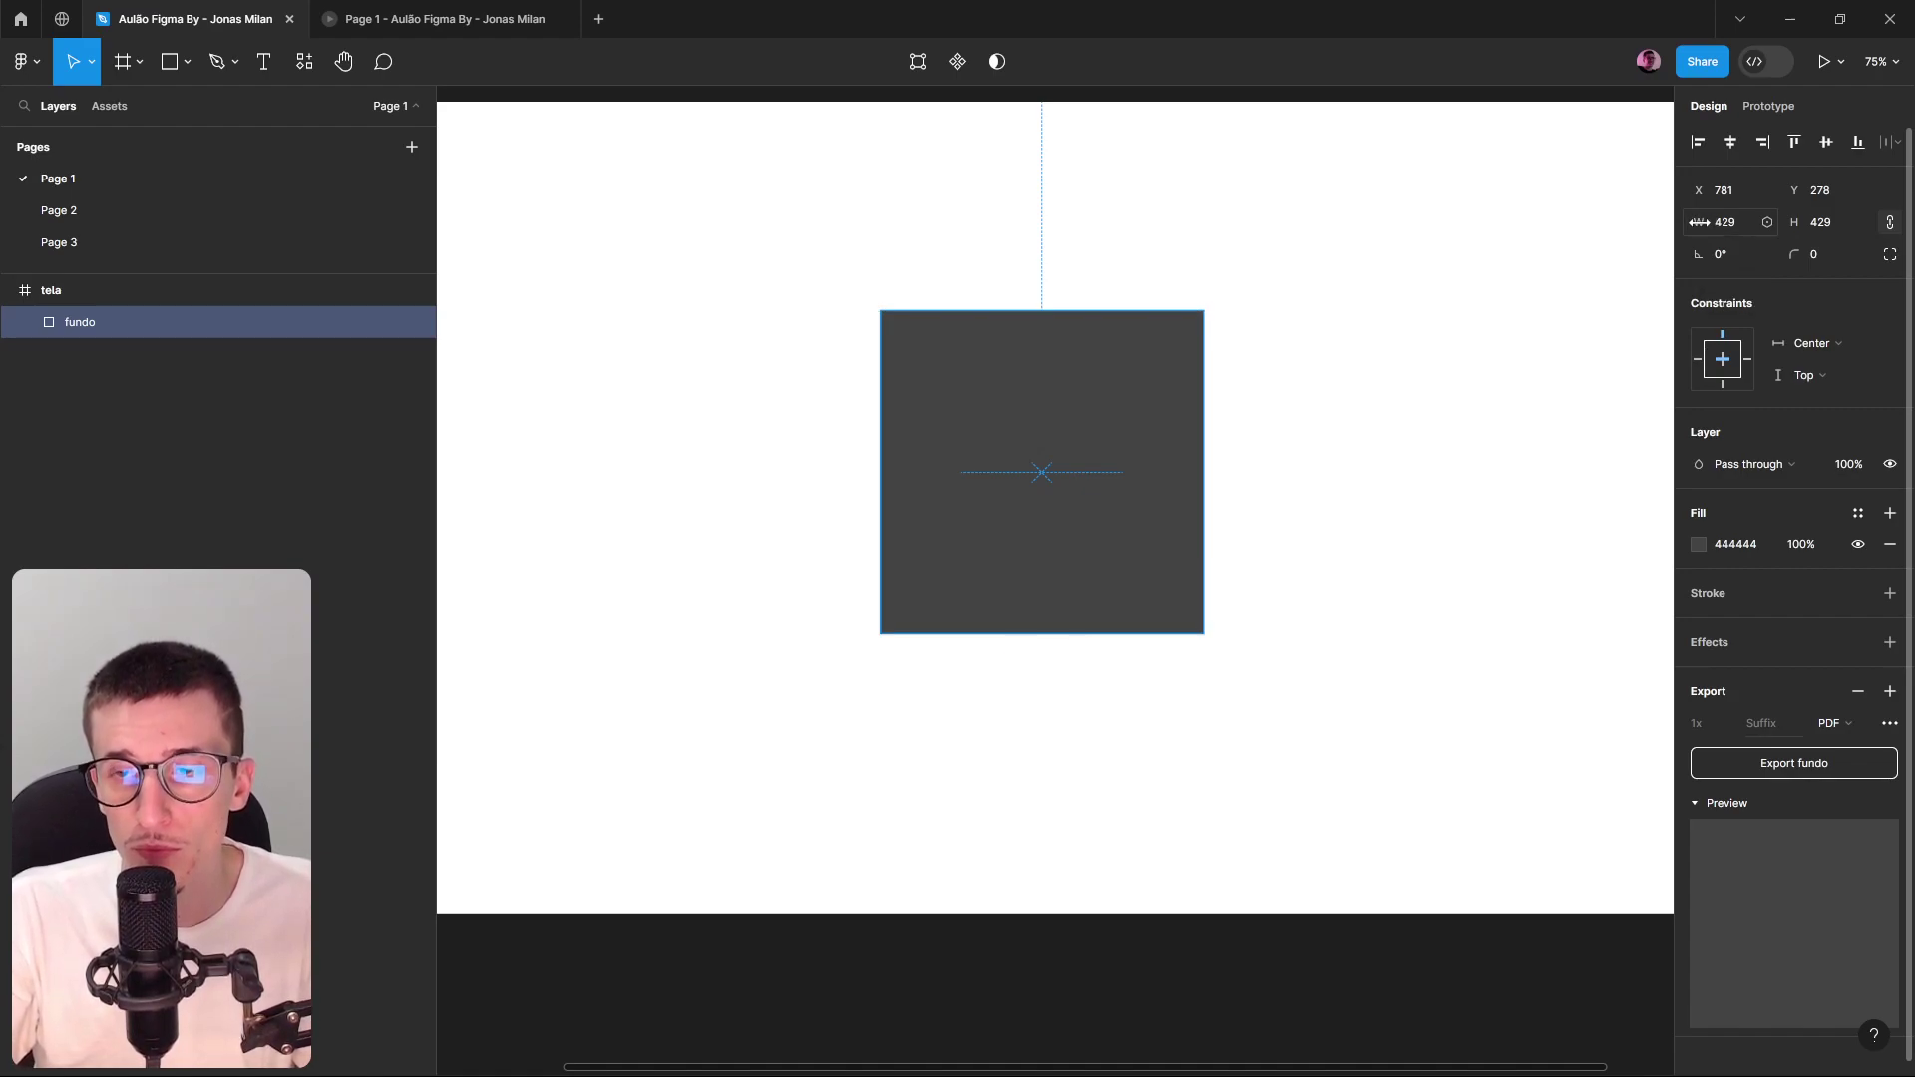
pyautogui.moveTo(1699, 223); pyautogui.dragTo(1835, 240)
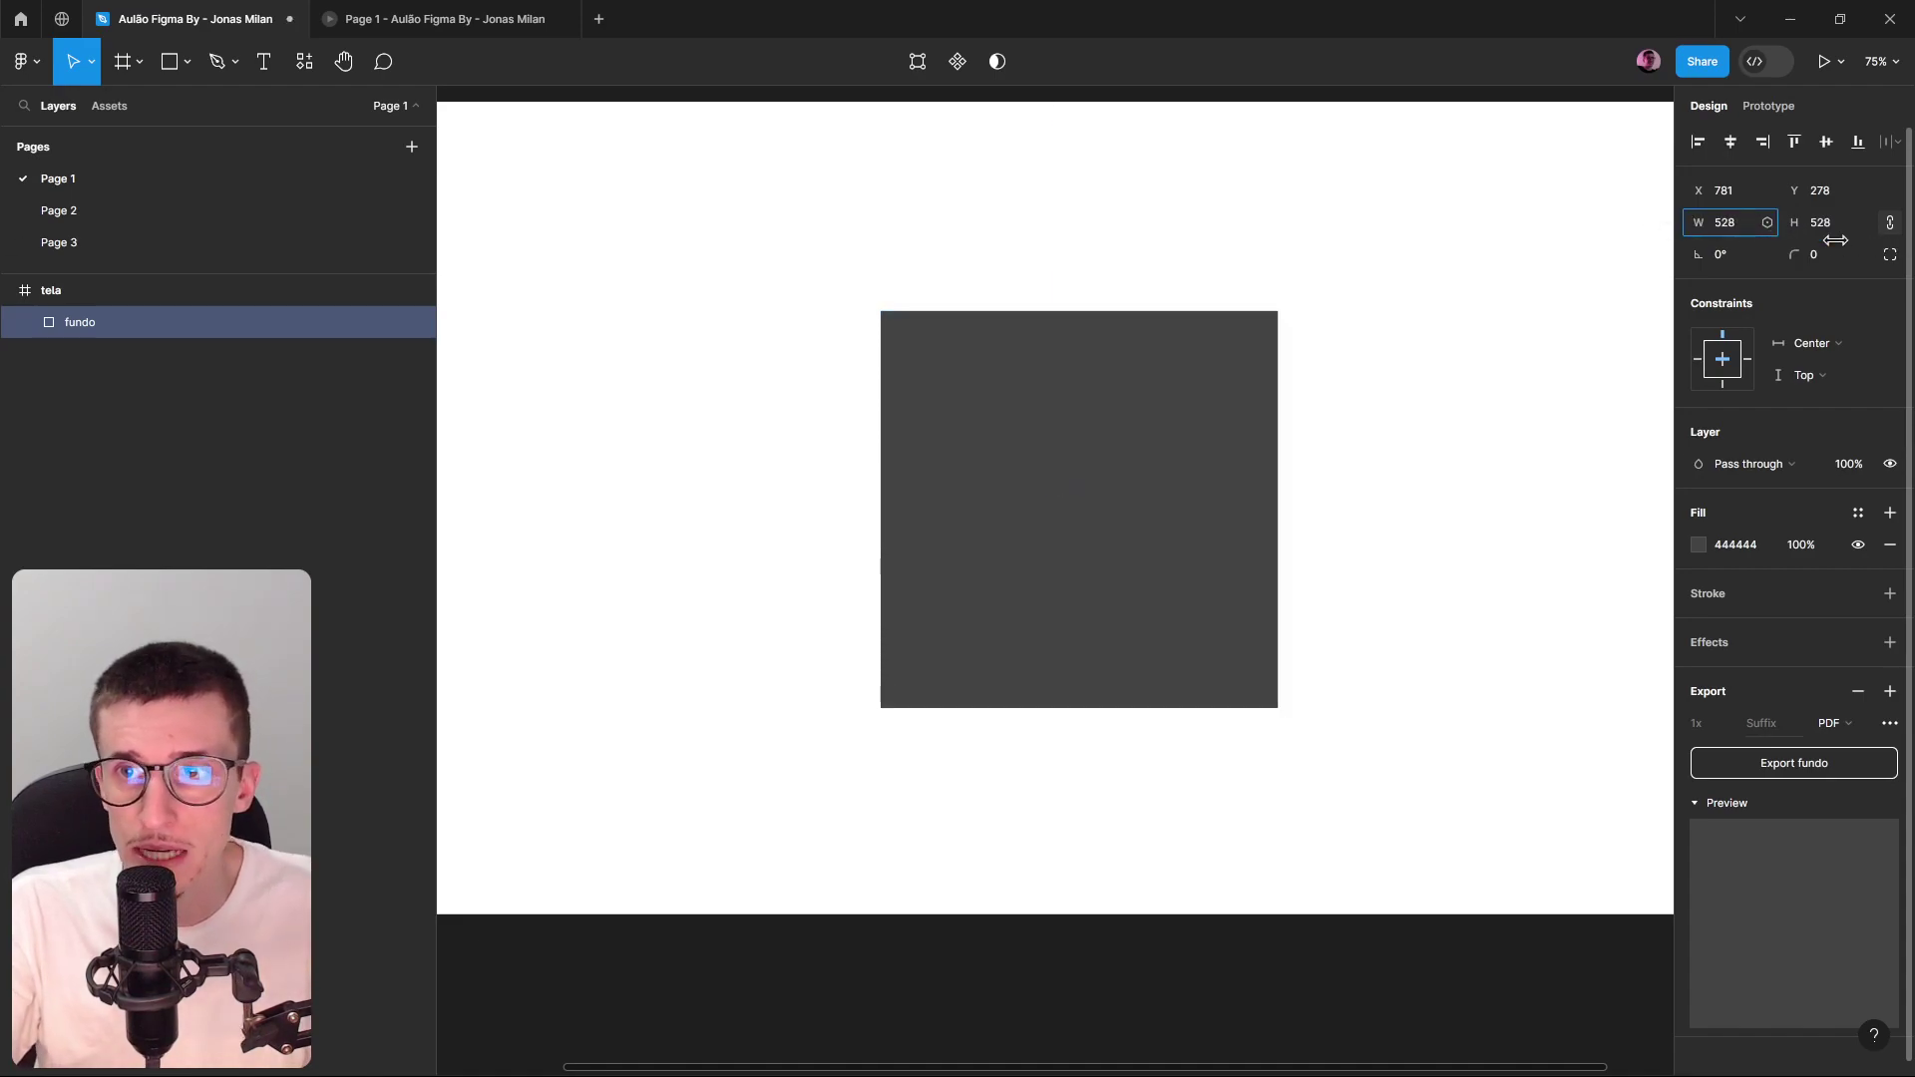
# With proportions unlocked, resize the fundo rectangle to 767 × 562 and move it to X 558, Y 176.
pyautogui.click(1888, 225)
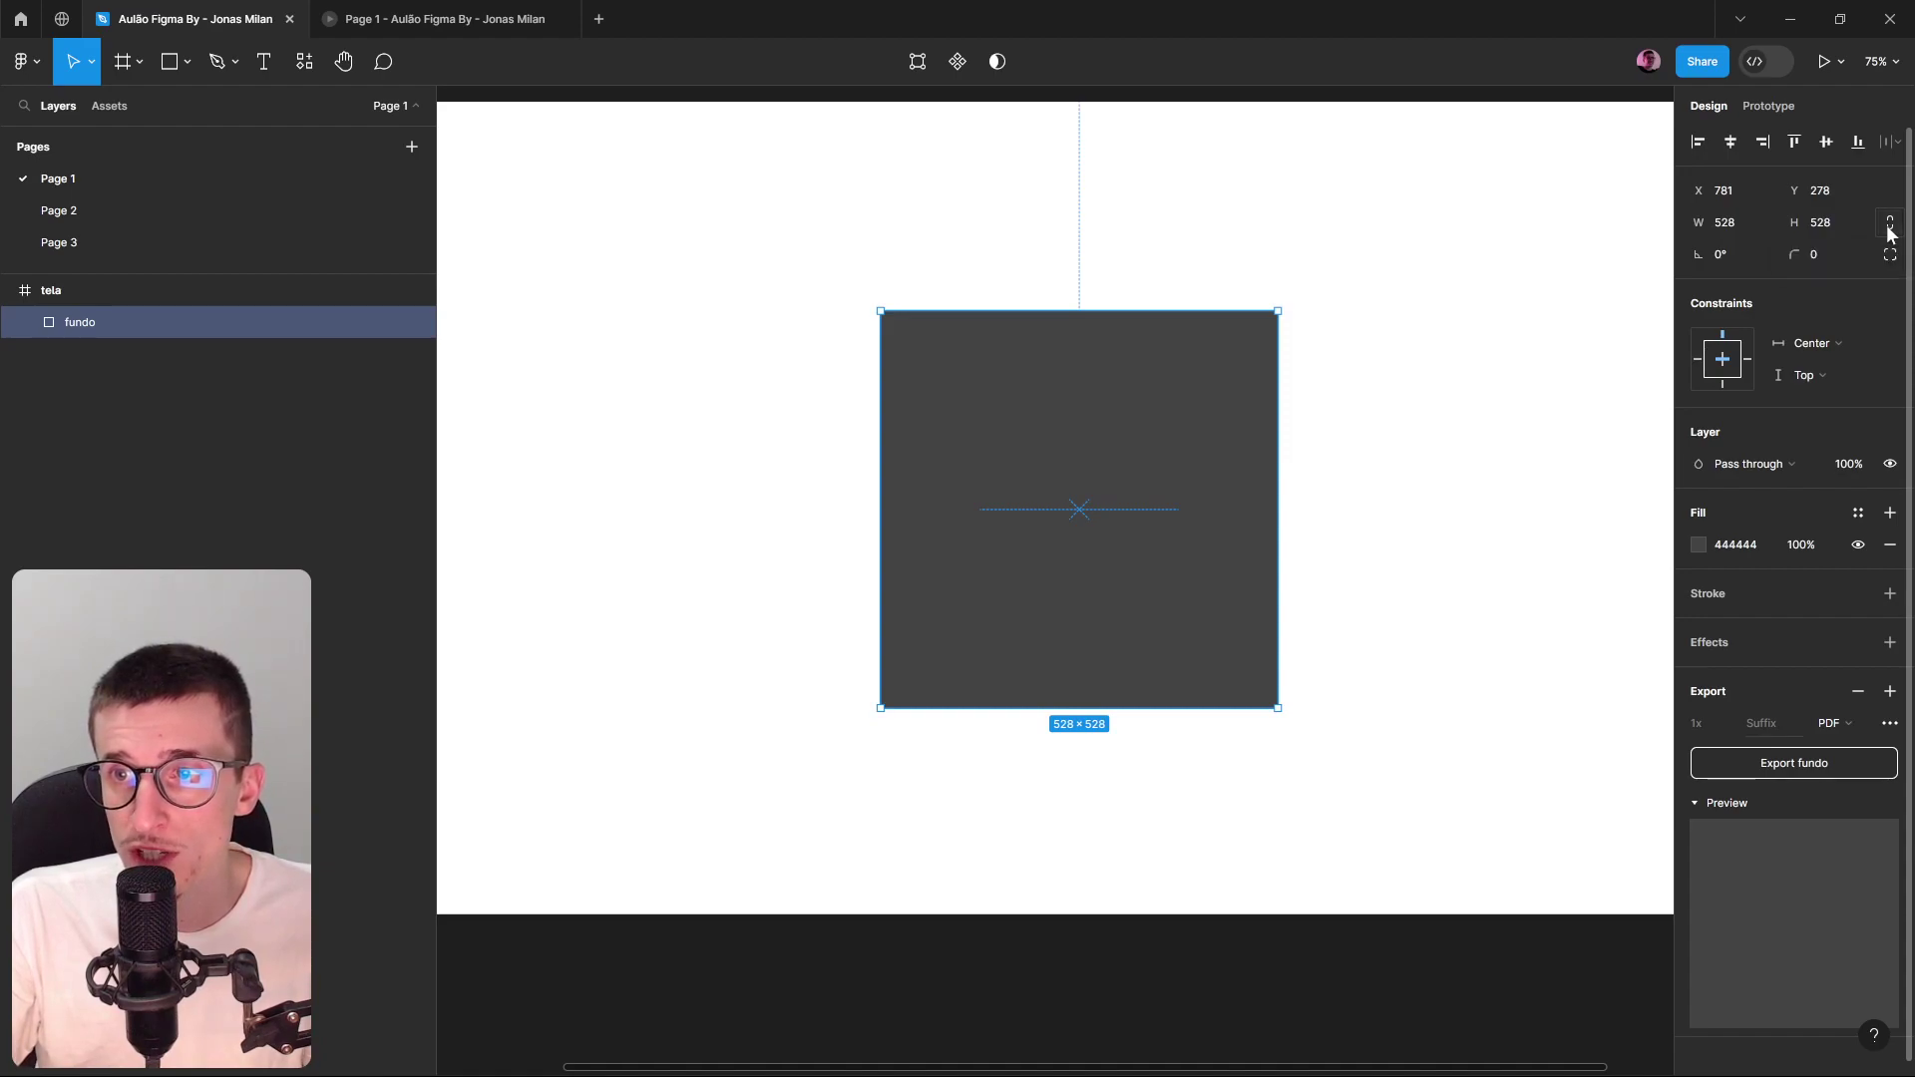
pyautogui.moveTo(1280, 412); pyautogui.dragTo(1432, 412)
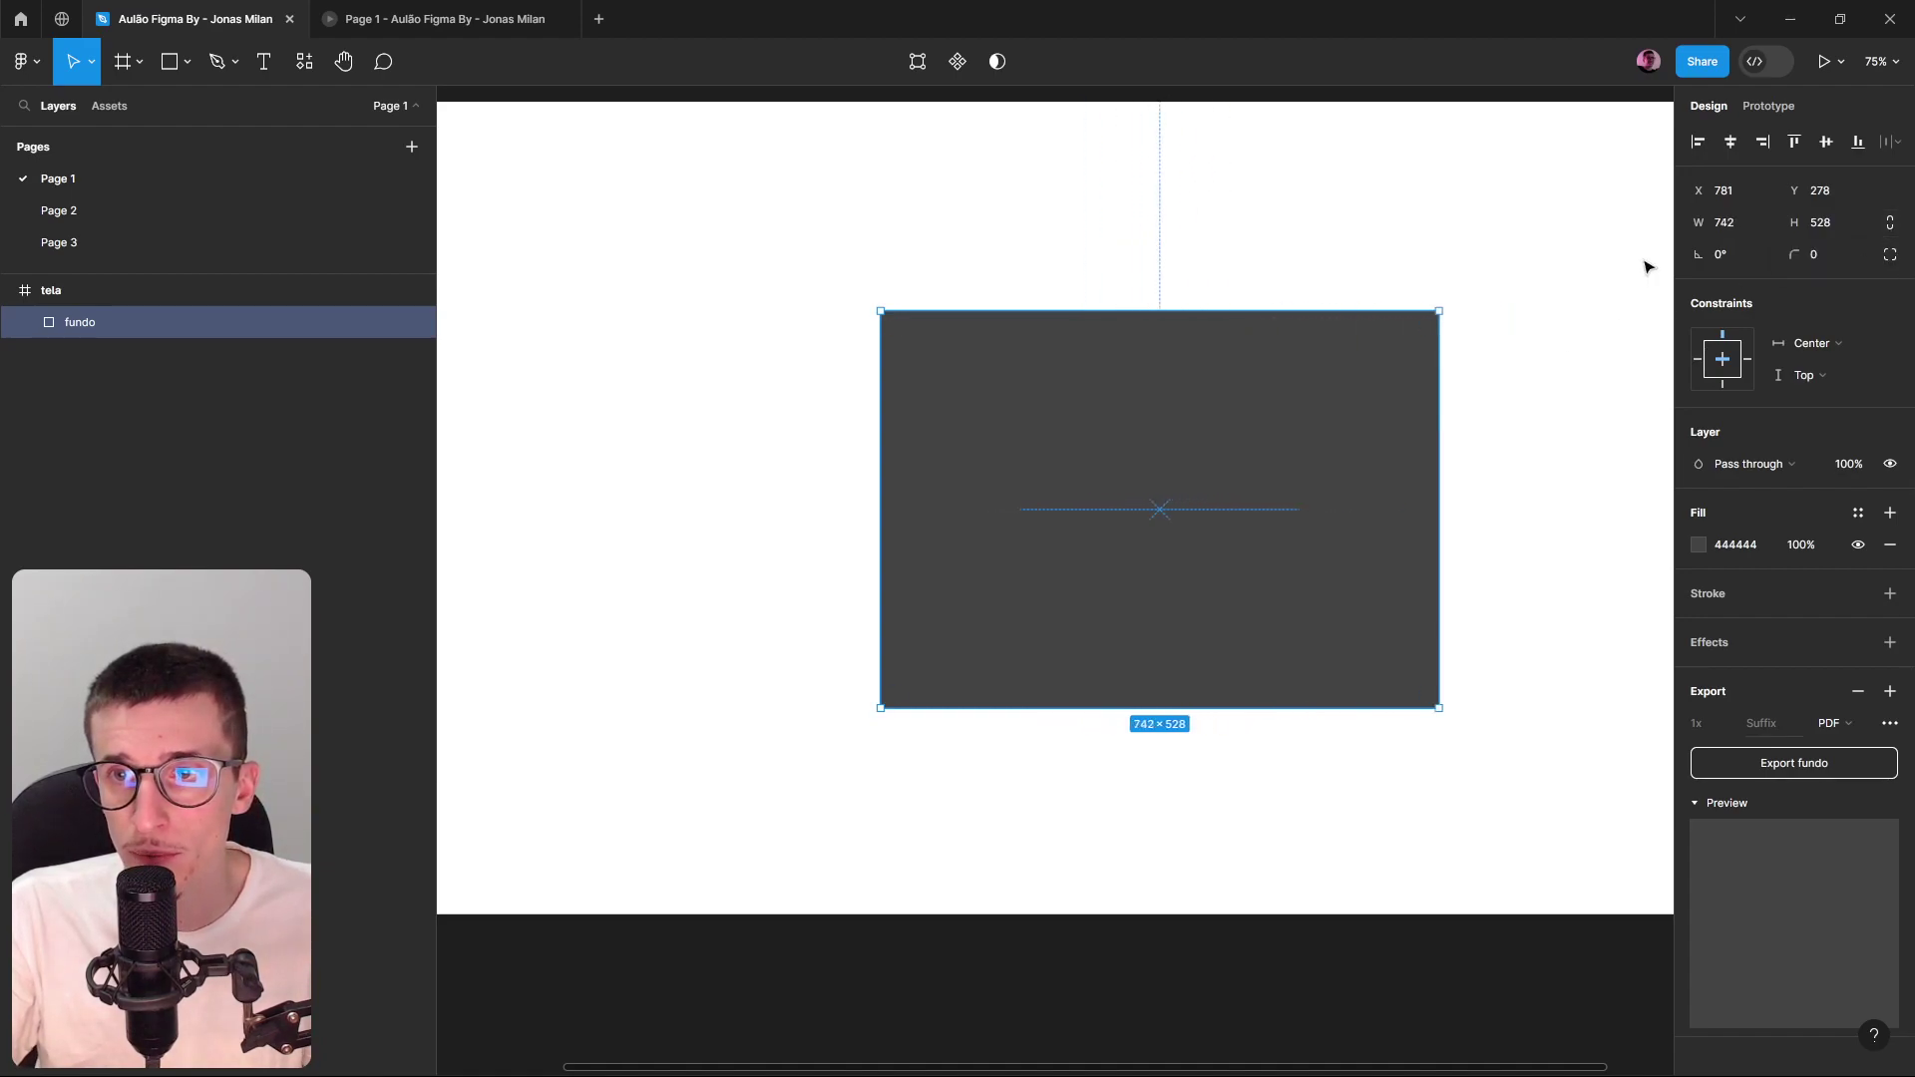
pyautogui.moveTo(1675, 229); pyautogui.dragTo(1861, 230)
pyautogui.moveTo(1377, 454); pyautogui.dragTo(1208, 376)
# Rotate the fundo rectangle to -27° and return its rotation to 0°.
pyautogui.moveTo(1700, 256); pyautogui.dragTo(1674, 268)
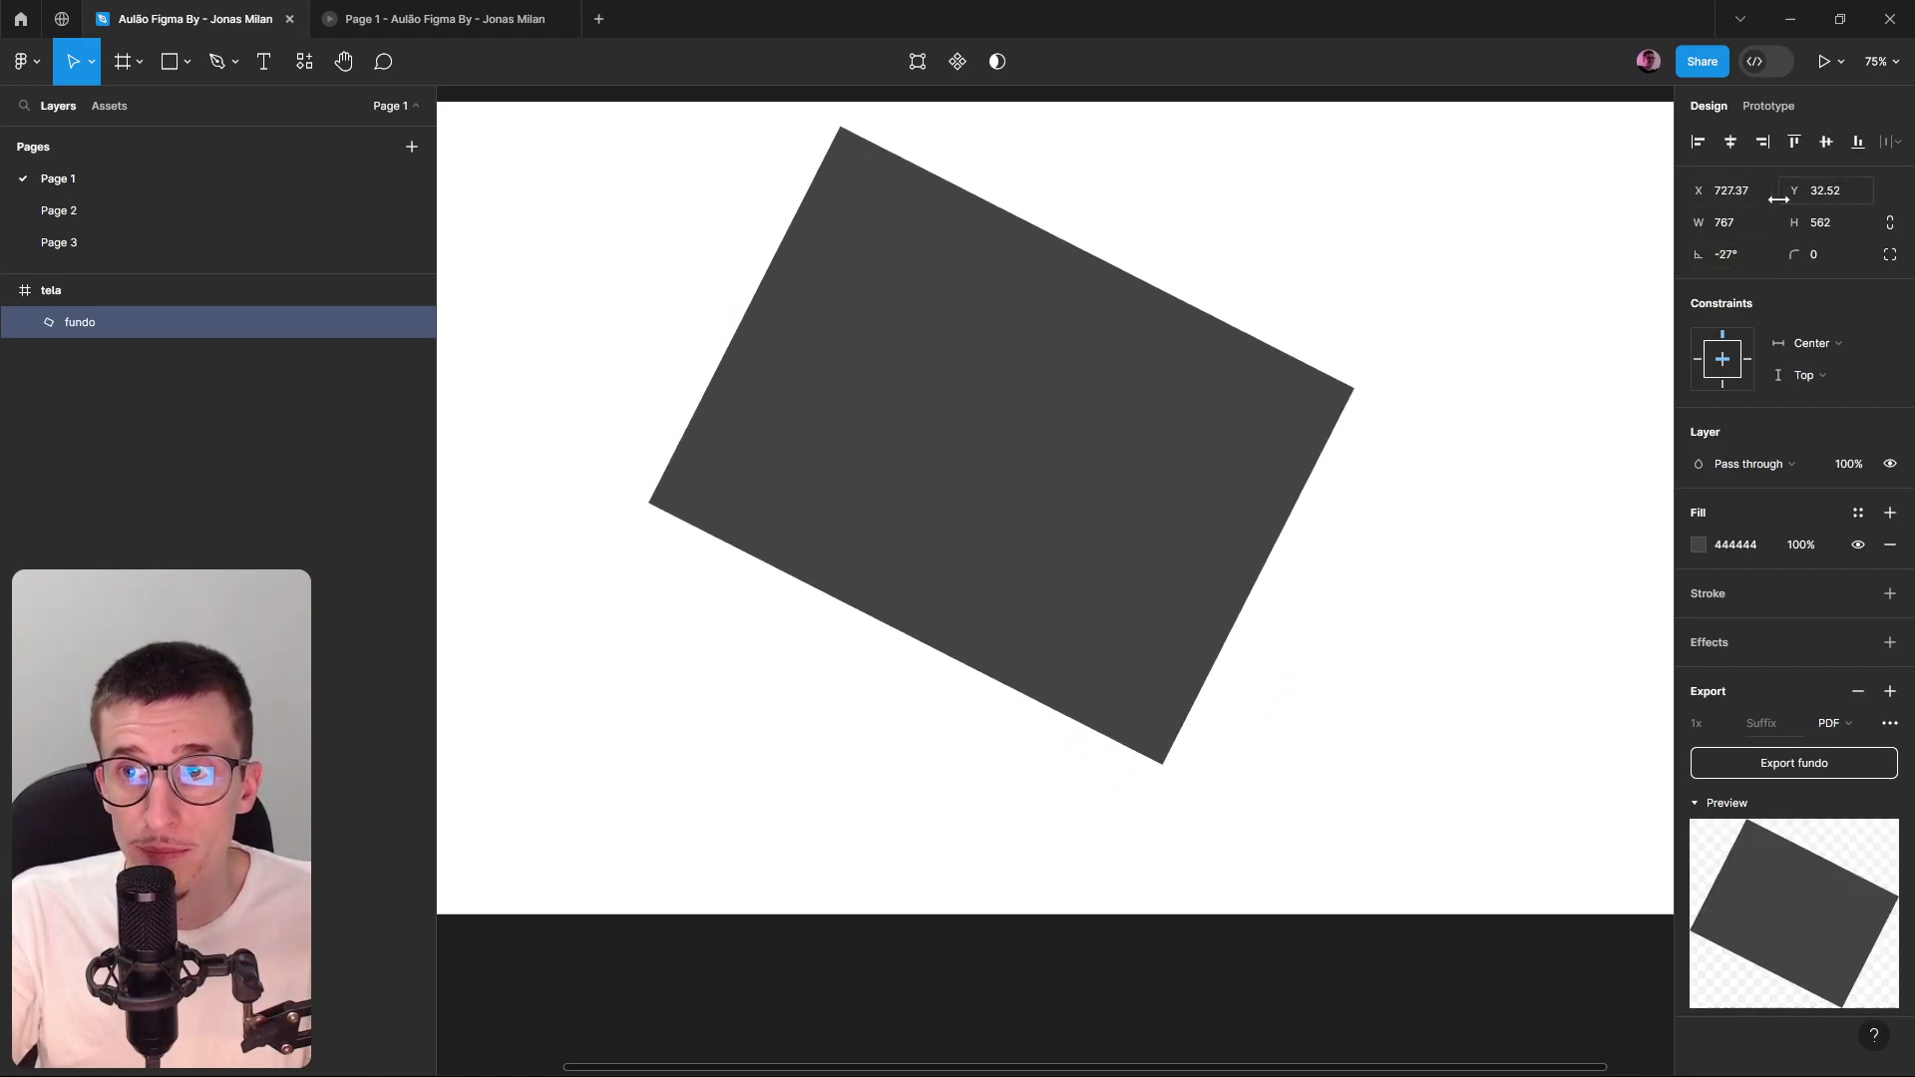
pyautogui.click(1723, 200)
pyautogui.click(1613, 259)
pyautogui.click(1266, 427)
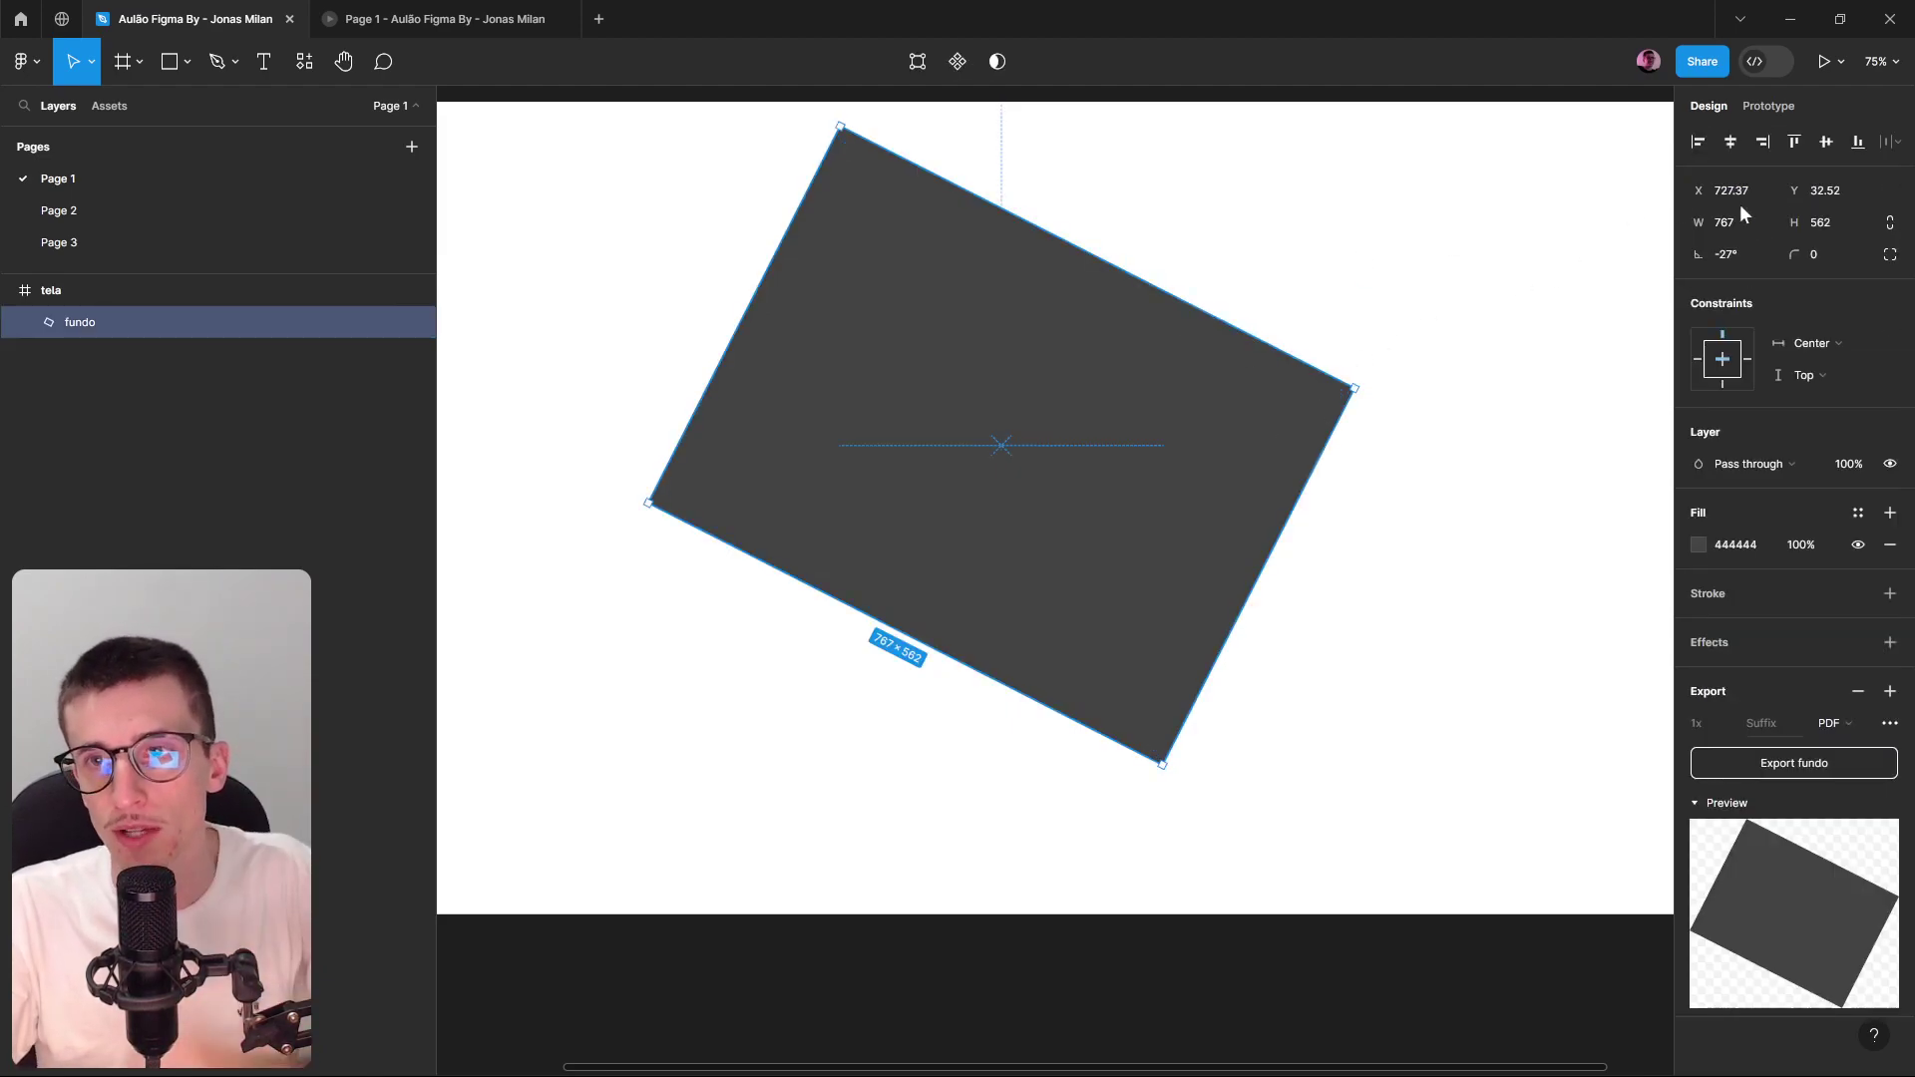
pyautogui.scroll(-3, 555, 299)
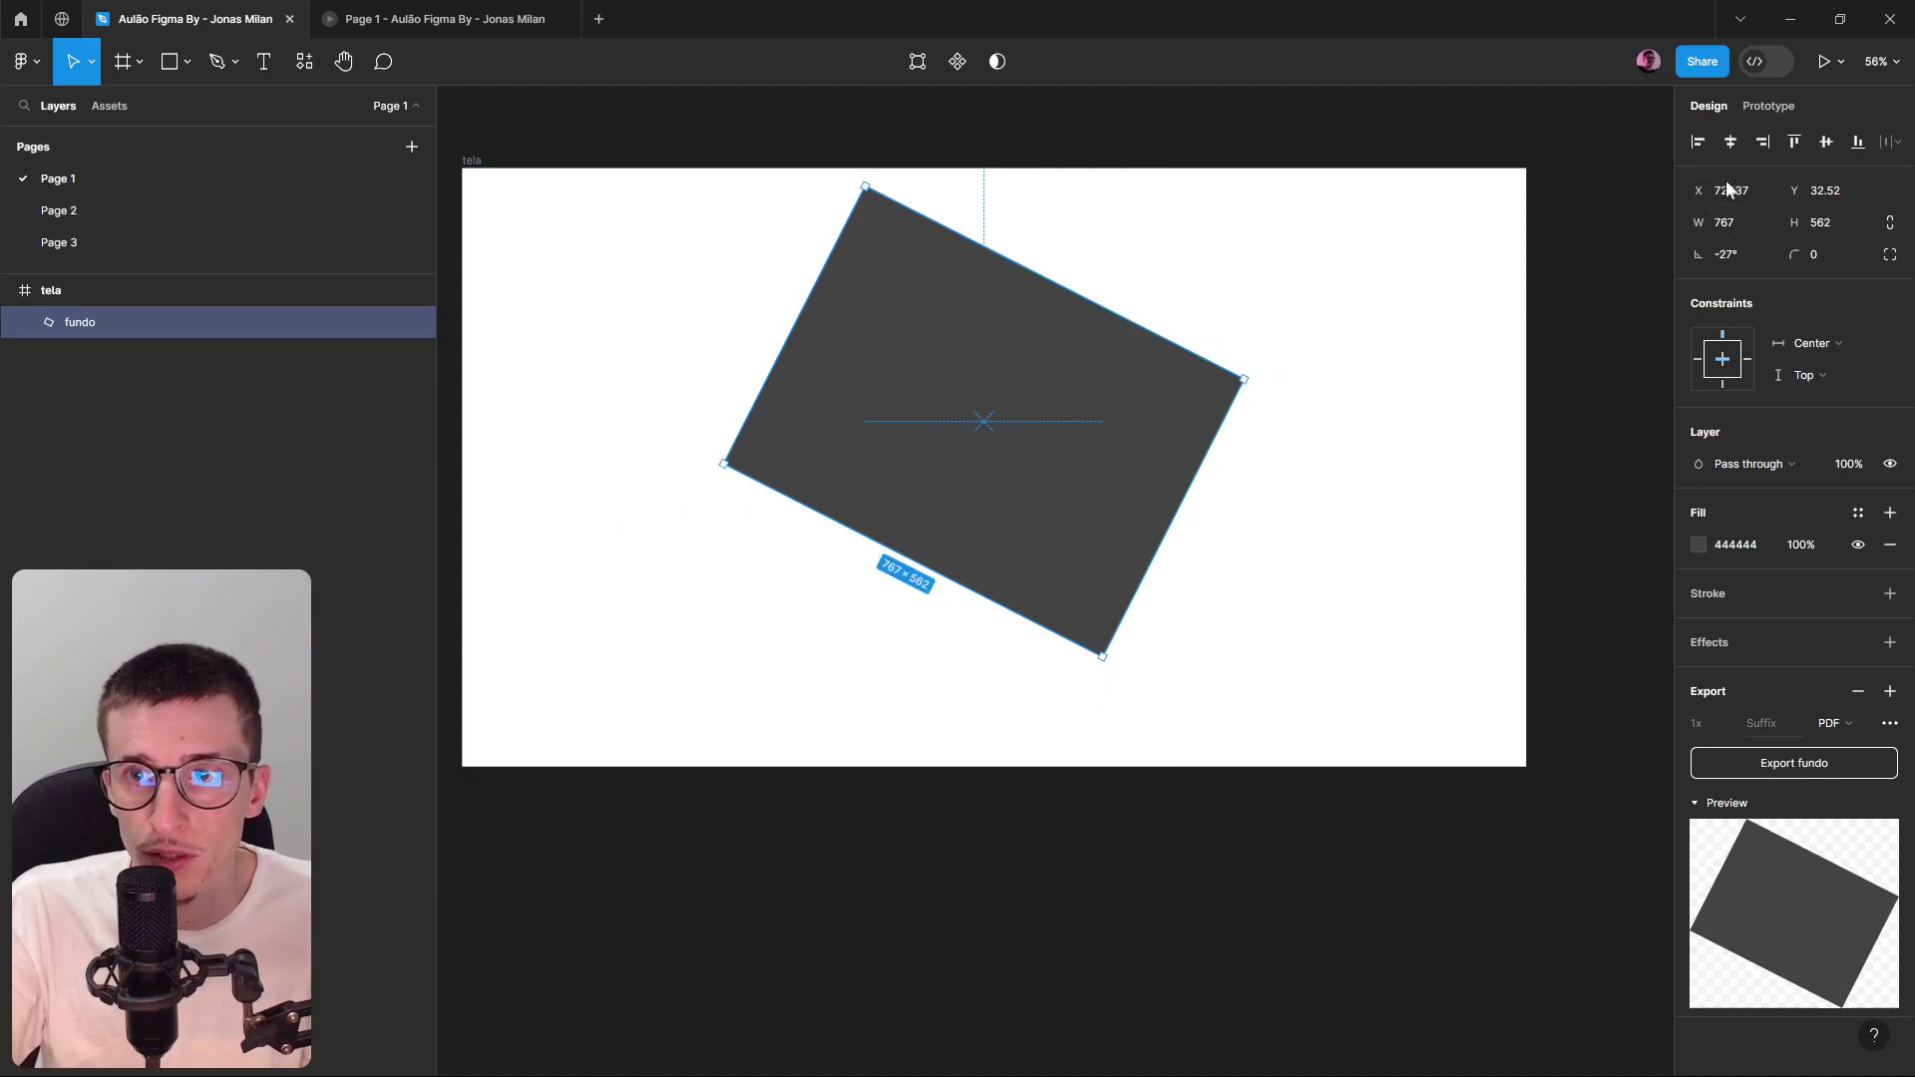
pyautogui.moveTo(1261, 385); pyautogui.dragTo(1209, 284)
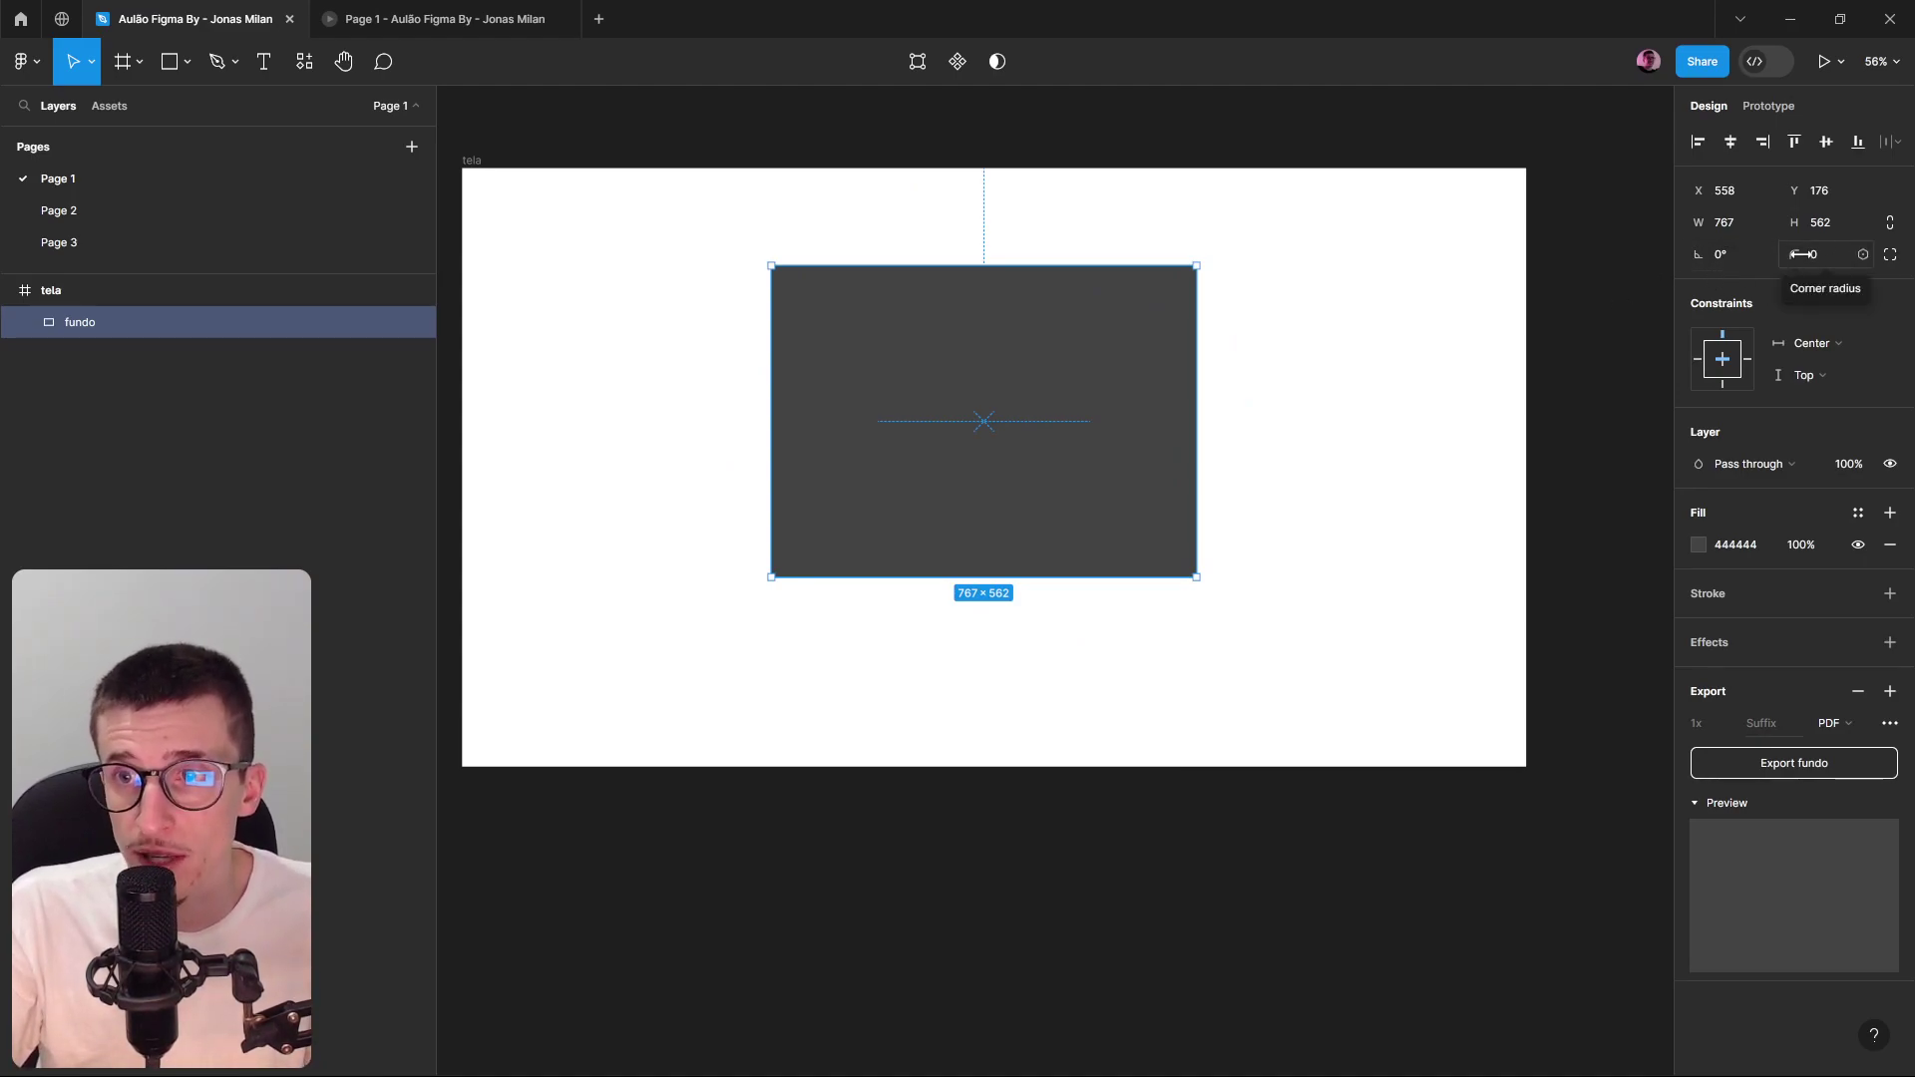
# Set the fundo rectangle's corner radius to 100 on all corners.
pyautogui.moveTo(1793, 255); pyautogui.dragTo(1713, 277)
pyautogui.scroll(3, 1254, 308)
pyautogui.scroll(-1, 1211, 321)
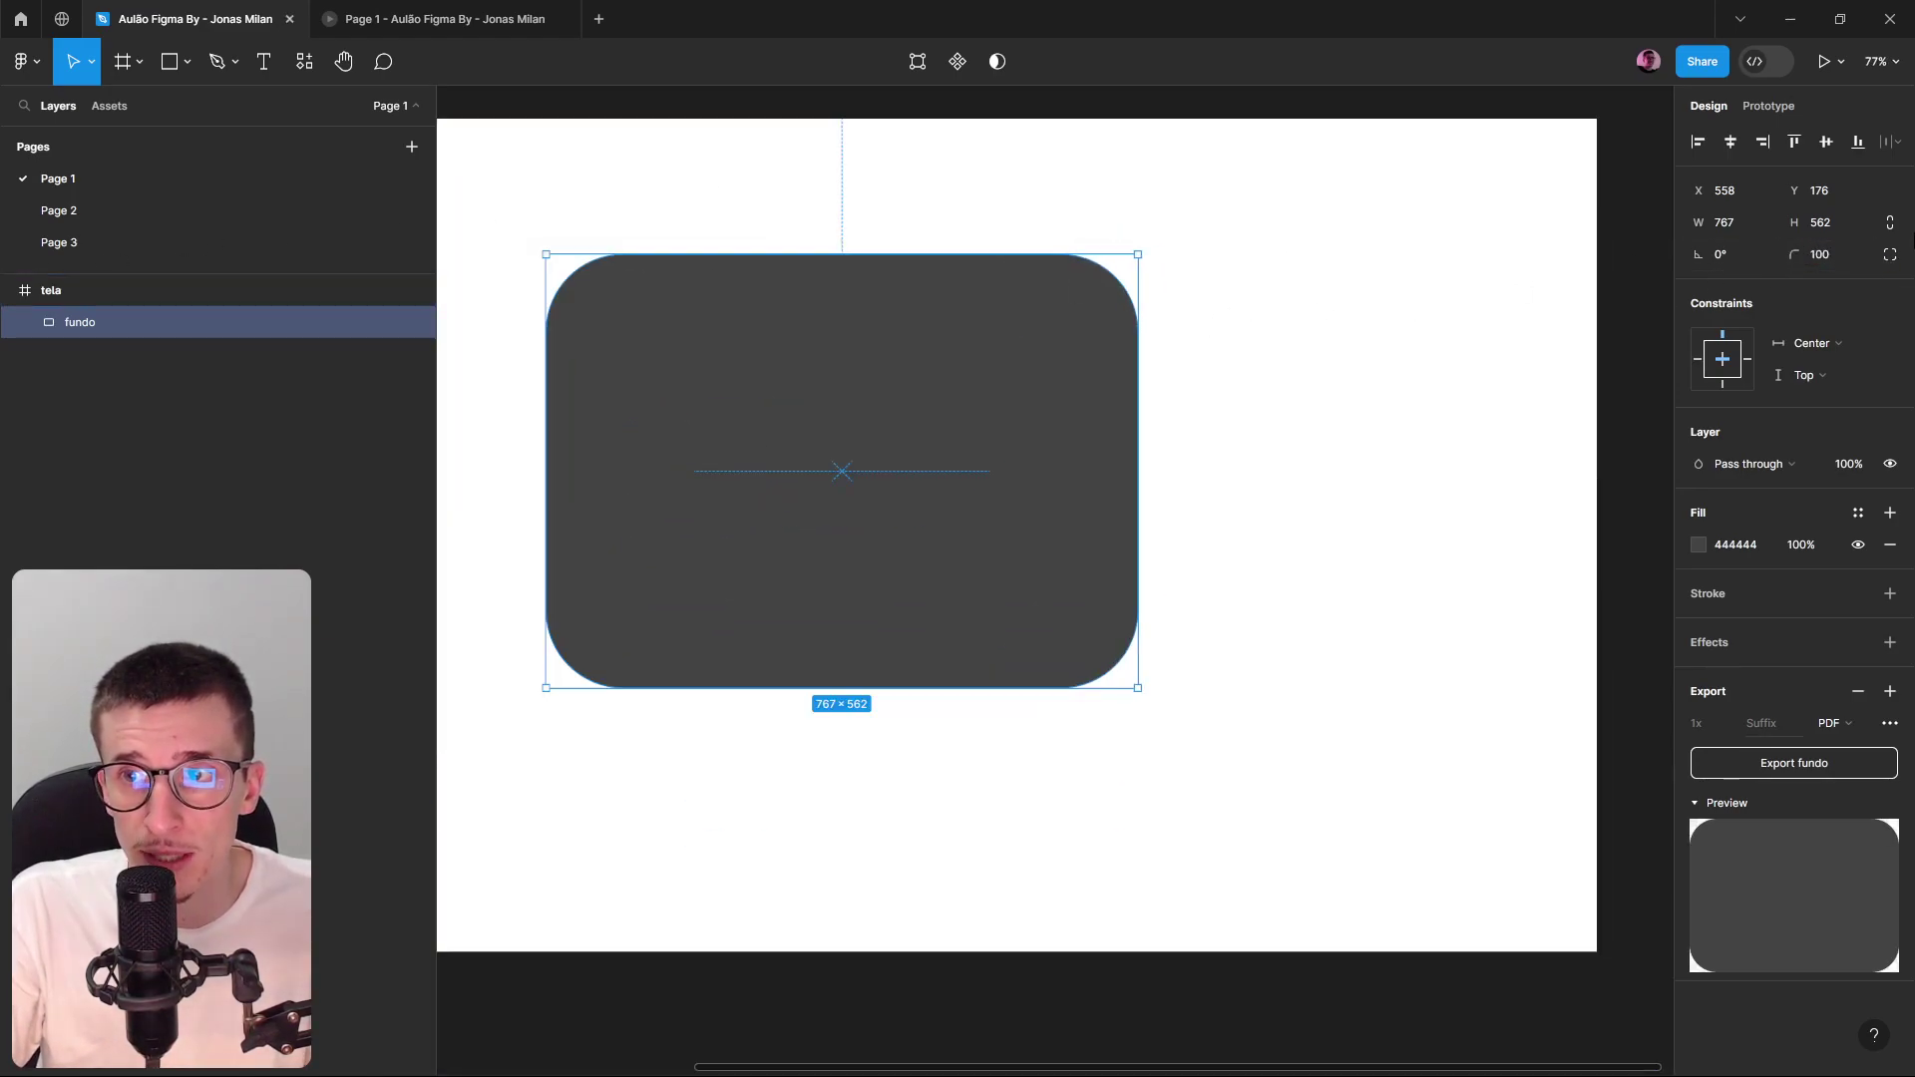
# Enable independent corner radii and set the rectangle's two right-hand corners to 0.
pyautogui.click(1890, 256)
pyautogui.click(1789, 289)
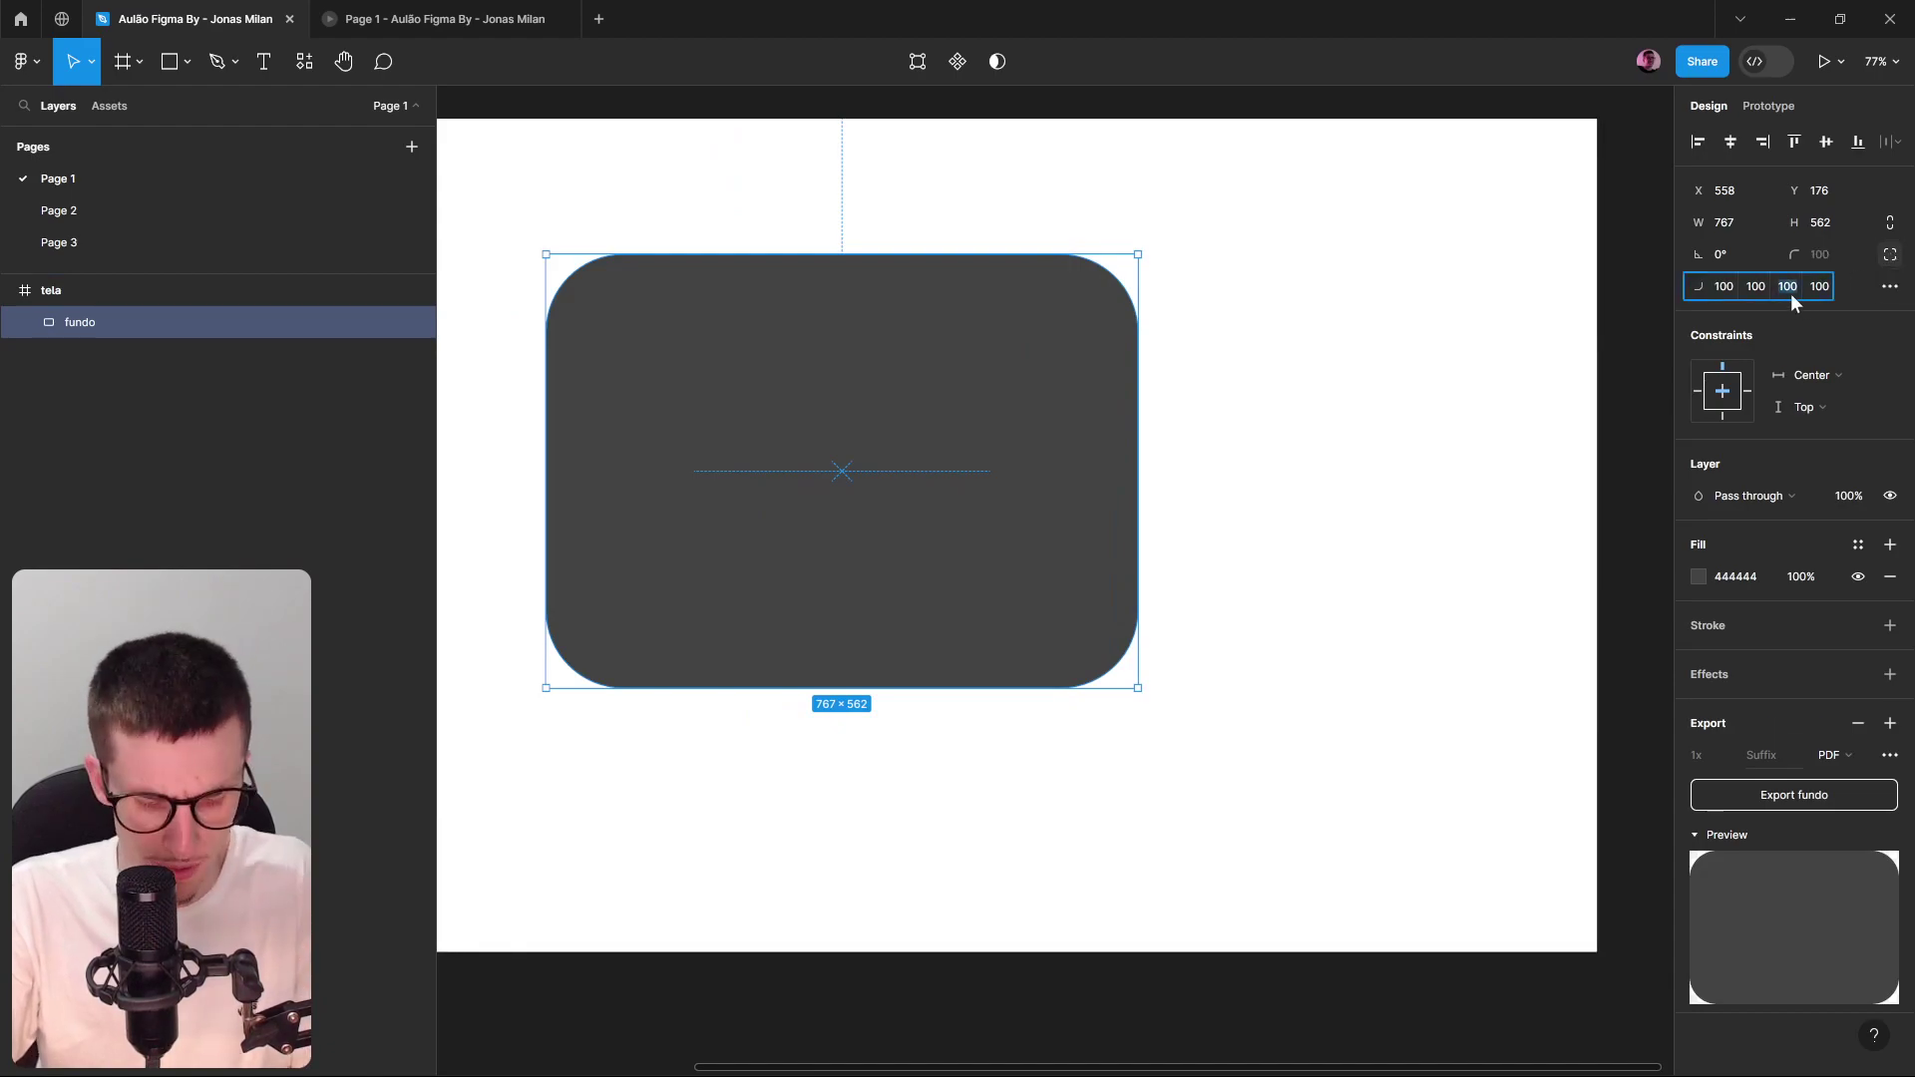
pyautogui.write('0')
pyautogui.click(1756, 288)
pyautogui.write('0')
pyautogui.click(1438, 342)
pyautogui.click(1107, 319)
pyautogui.scroll(-3, 1395, 366)
# Set the rectangle's two left-hand corner radii to 0.
pyautogui.click(1718, 292)
pyautogui.write('000')
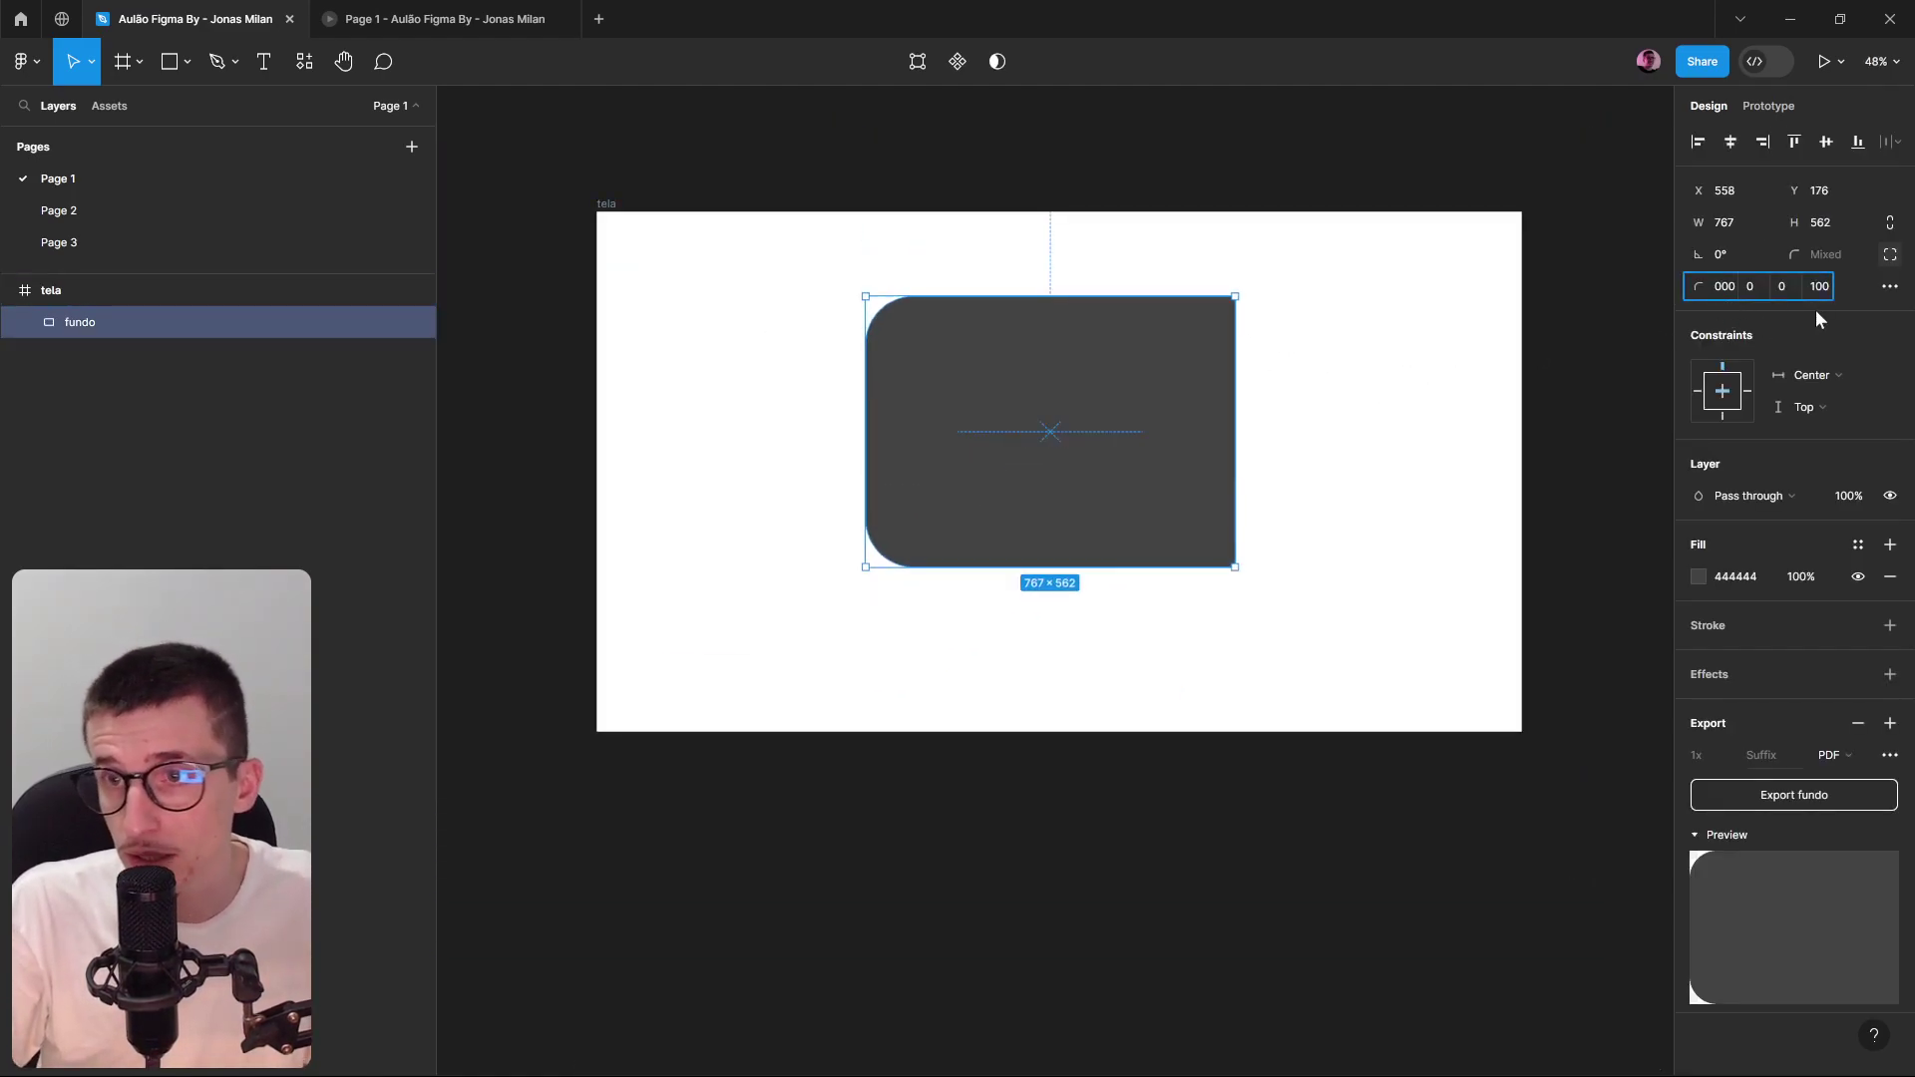
pyautogui.press('Tab')
pyautogui.press('Tab')
pyautogui.press('Tab')
pyautogui.write('0')
pyautogui.press('Return')
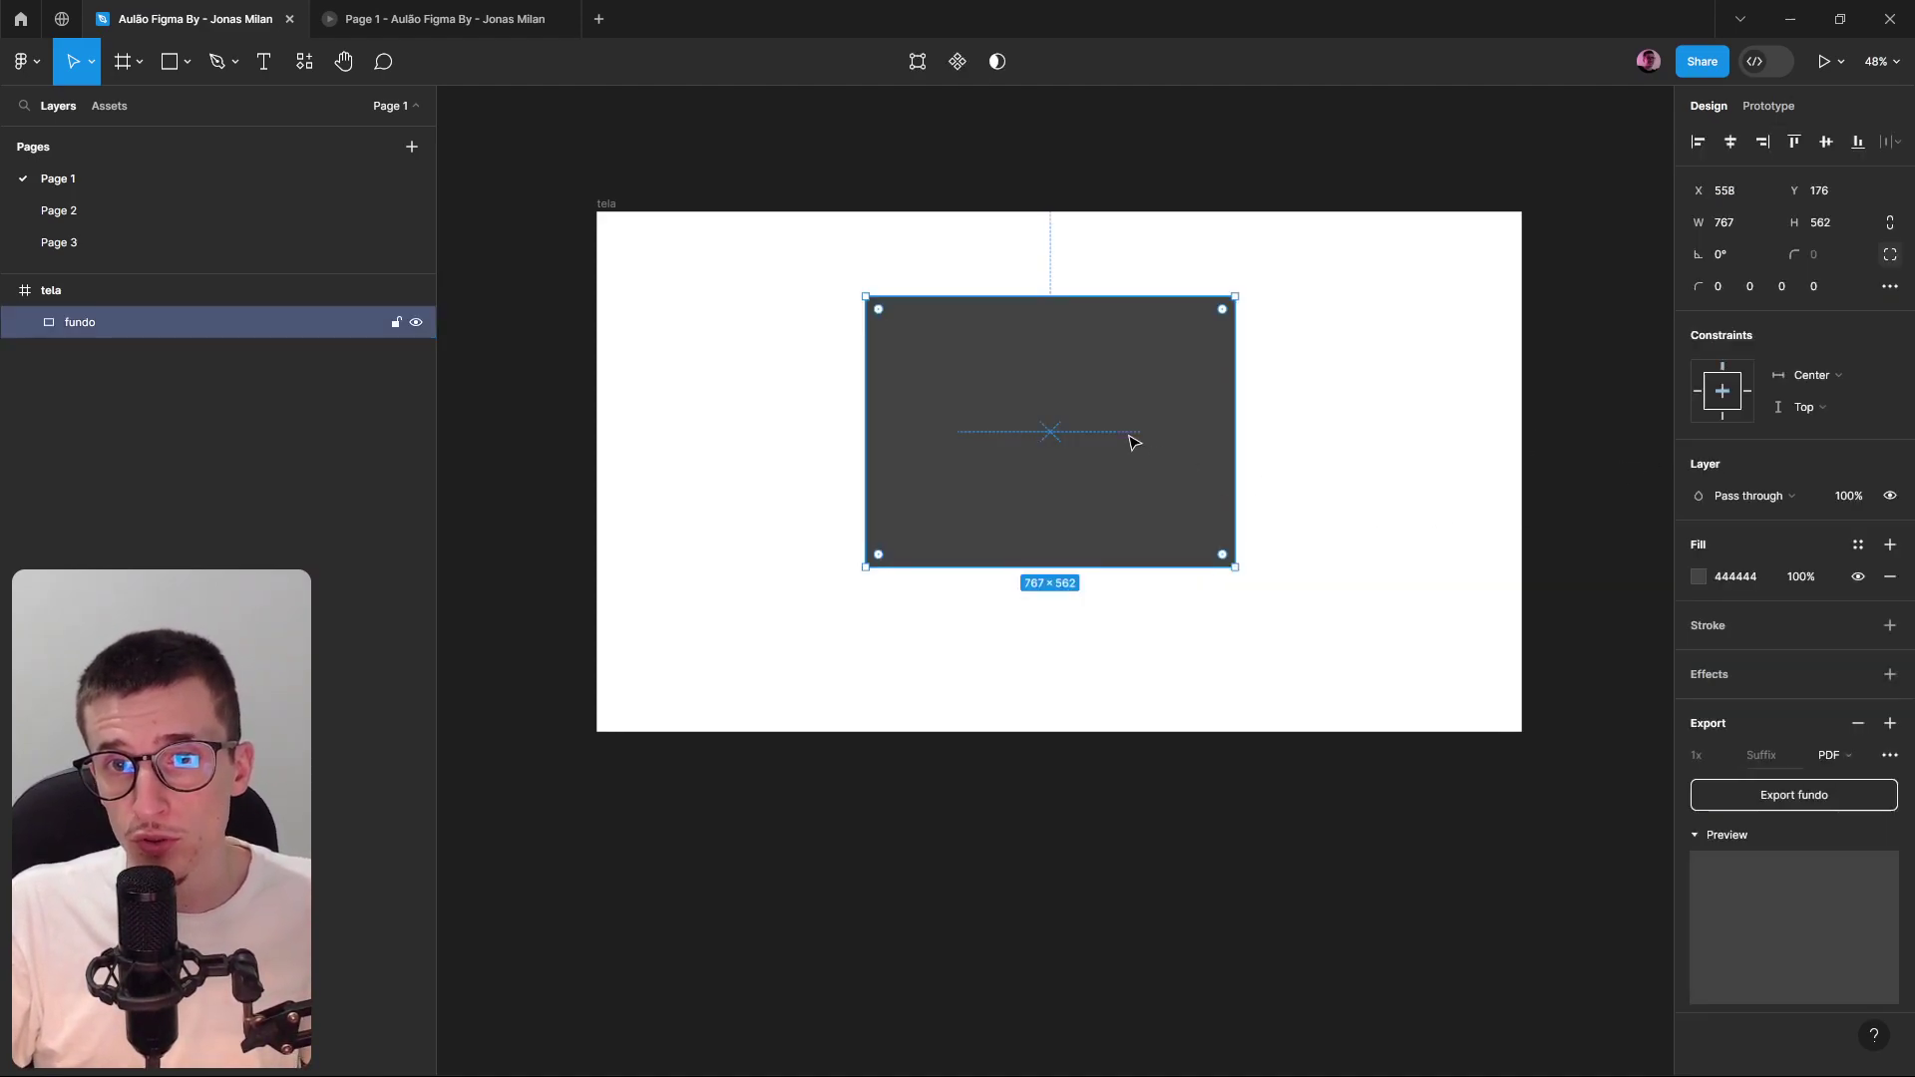
# Center the fundo rectangle horizontally and vertically in the tela frame.
pyautogui.click(1731, 142)
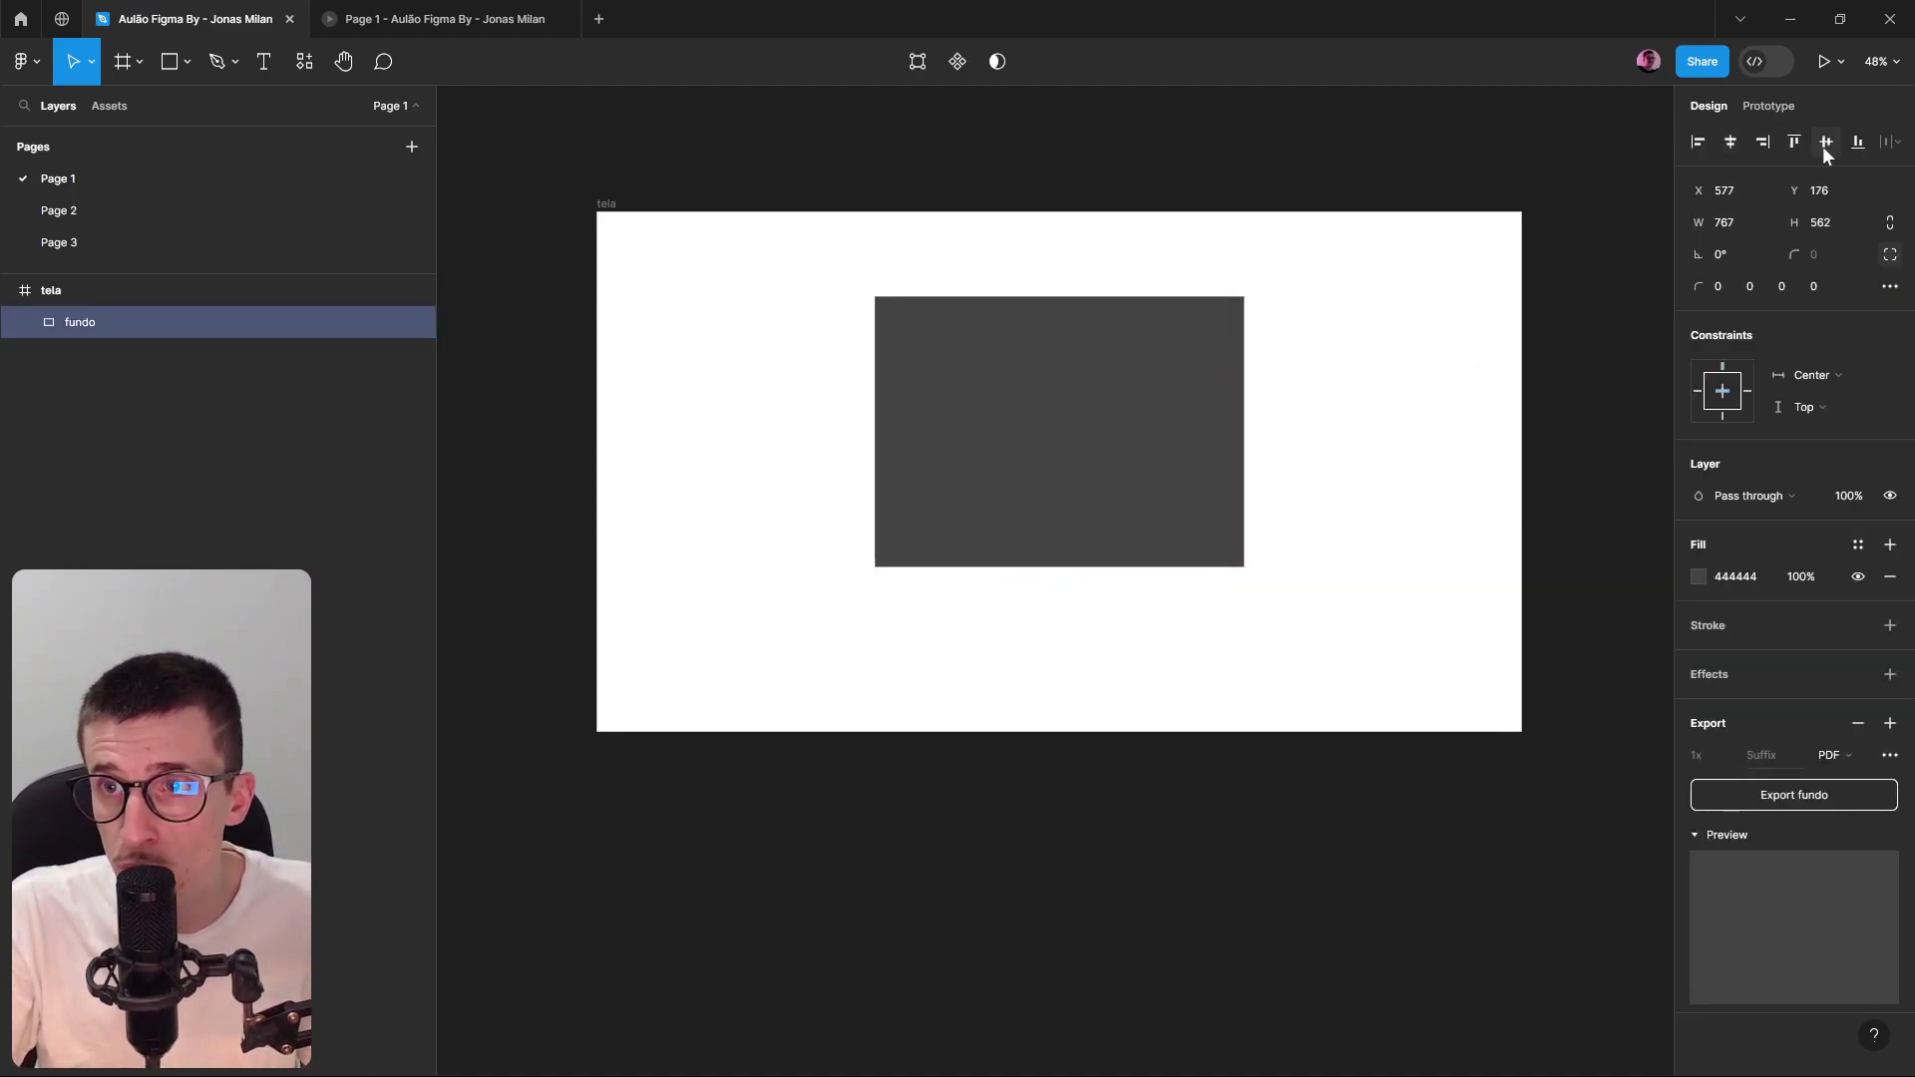
pyautogui.click(1826, 142)
pyautogui.click(1350, 402)
pyautogui.click(1129, 408)
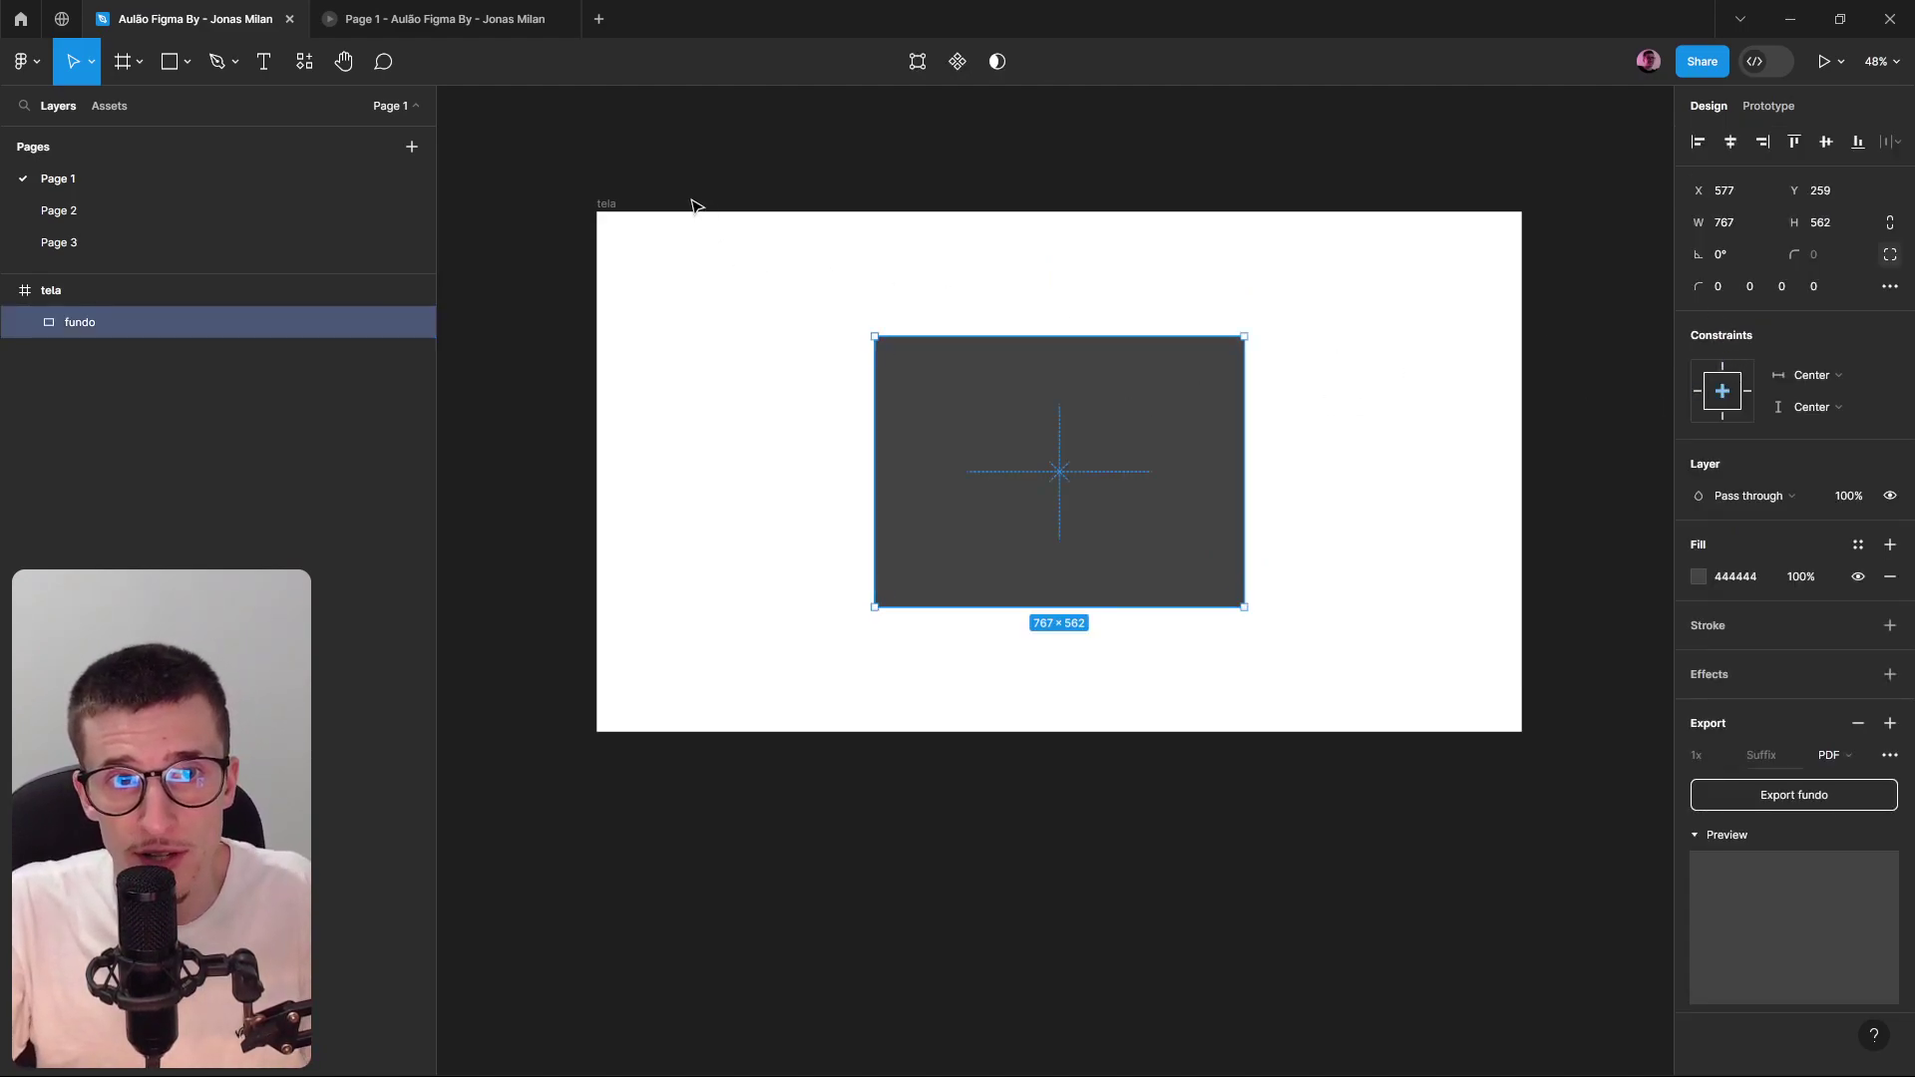
# Resize the tela frame to test the rectangle's Center constraints, and undo the resize.
pyautogui.scroll(-5, 1021, 340)
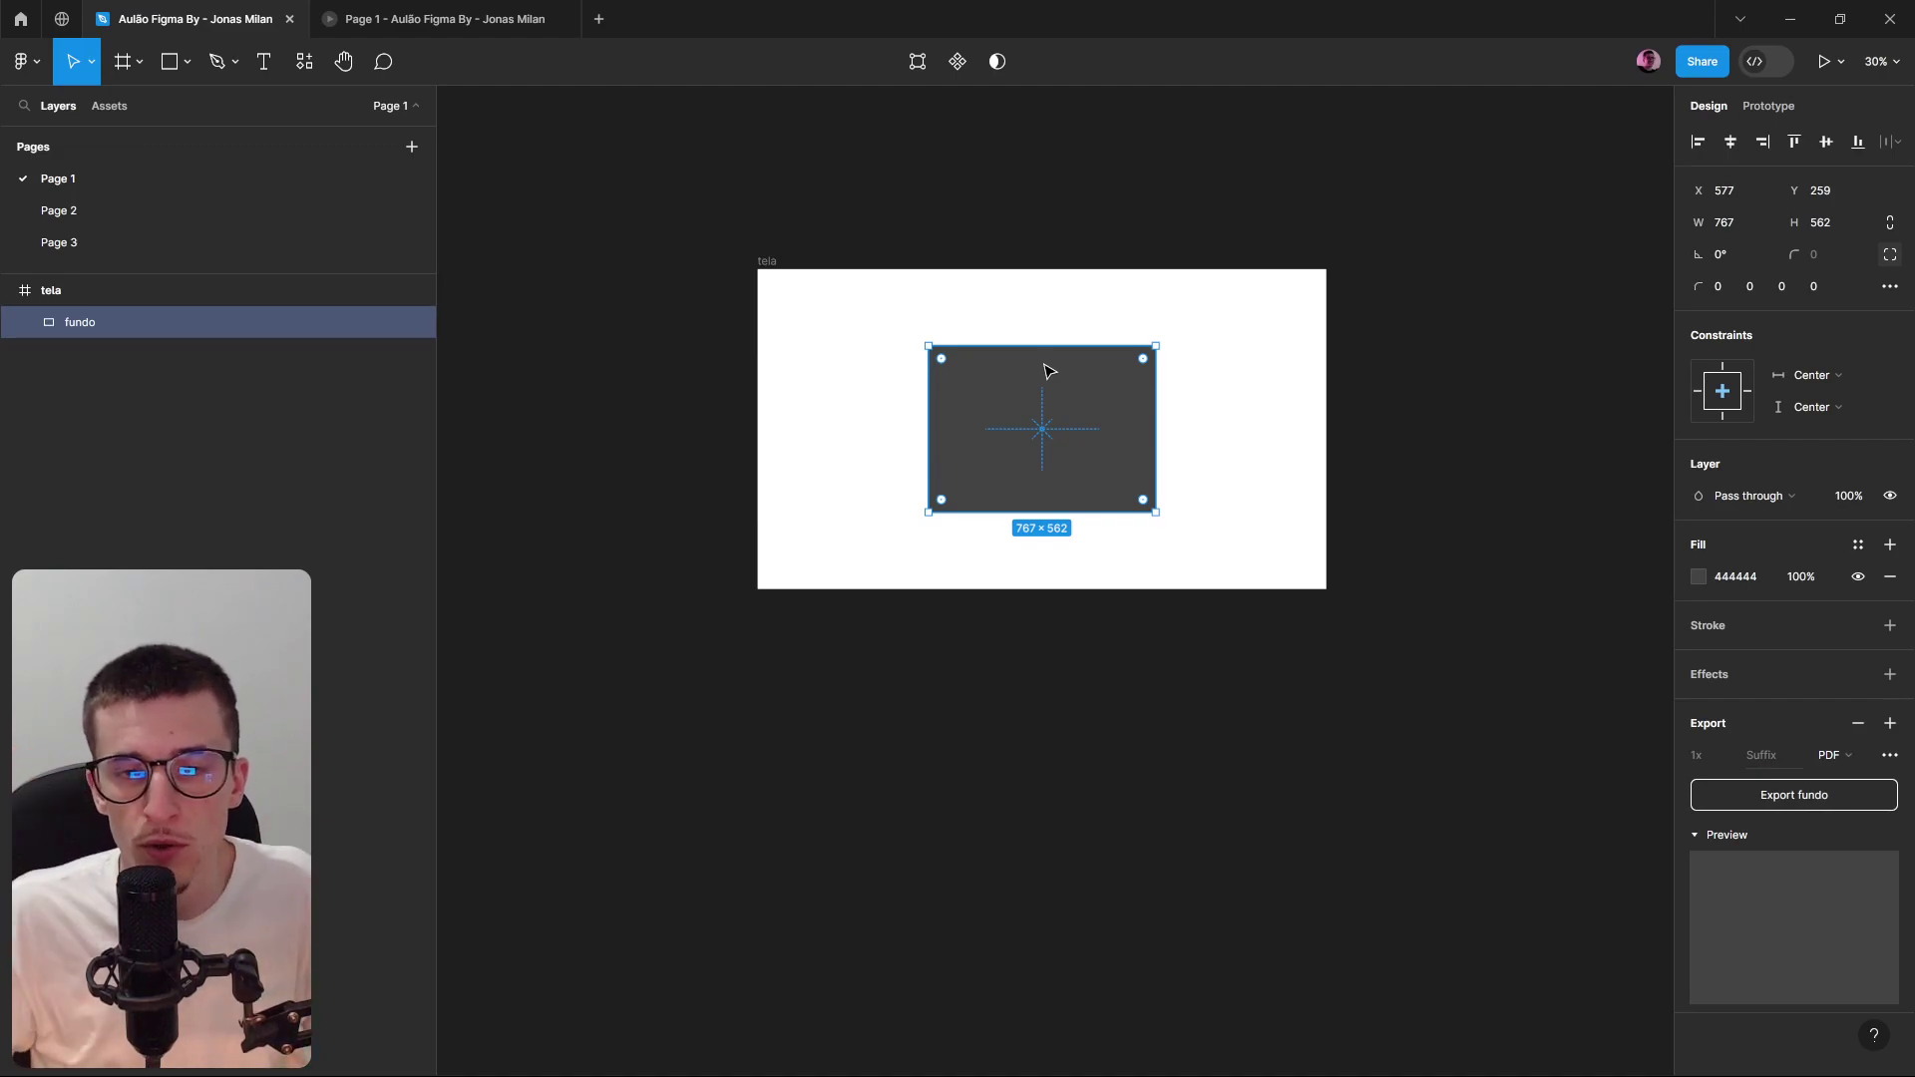
pyautogui.scroll(2, 1048, 437)
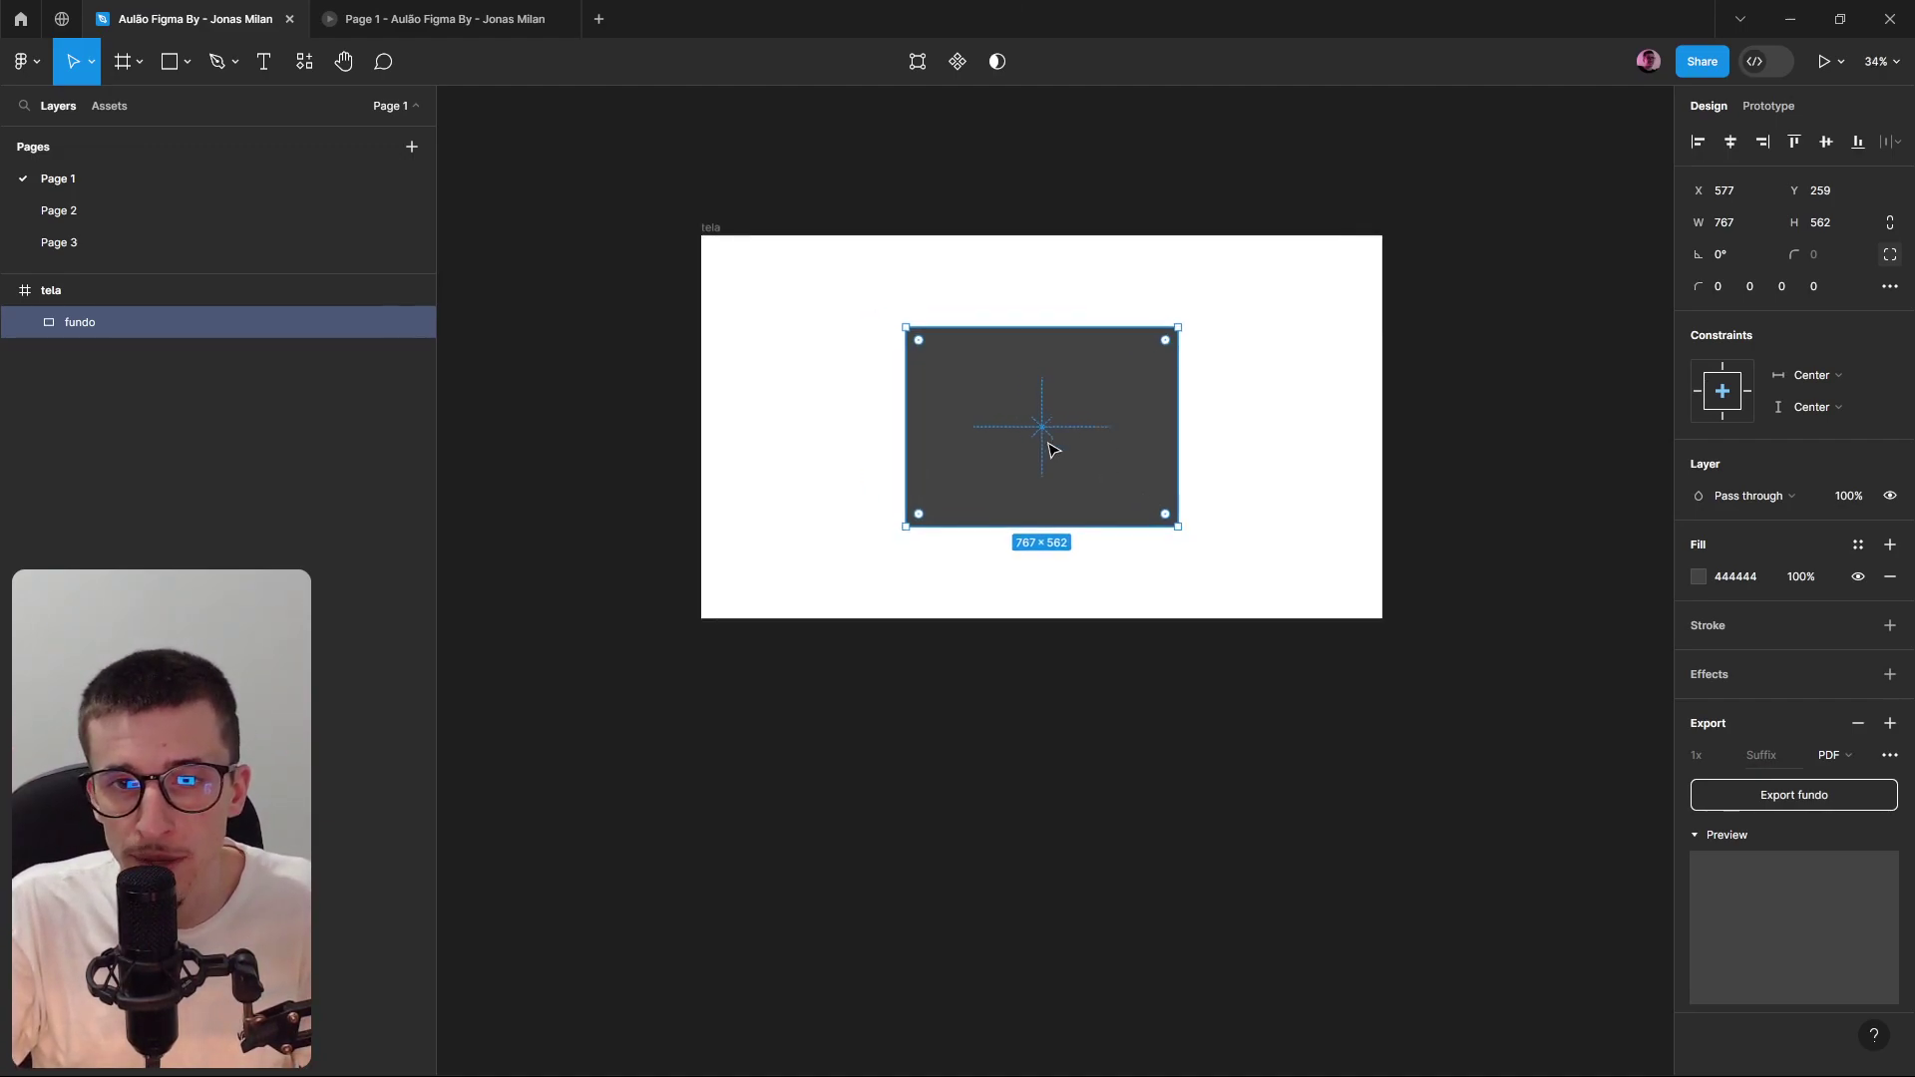
pyautogui.click(884, 389)
pyautogui.scroll(-1, 1082, 515)
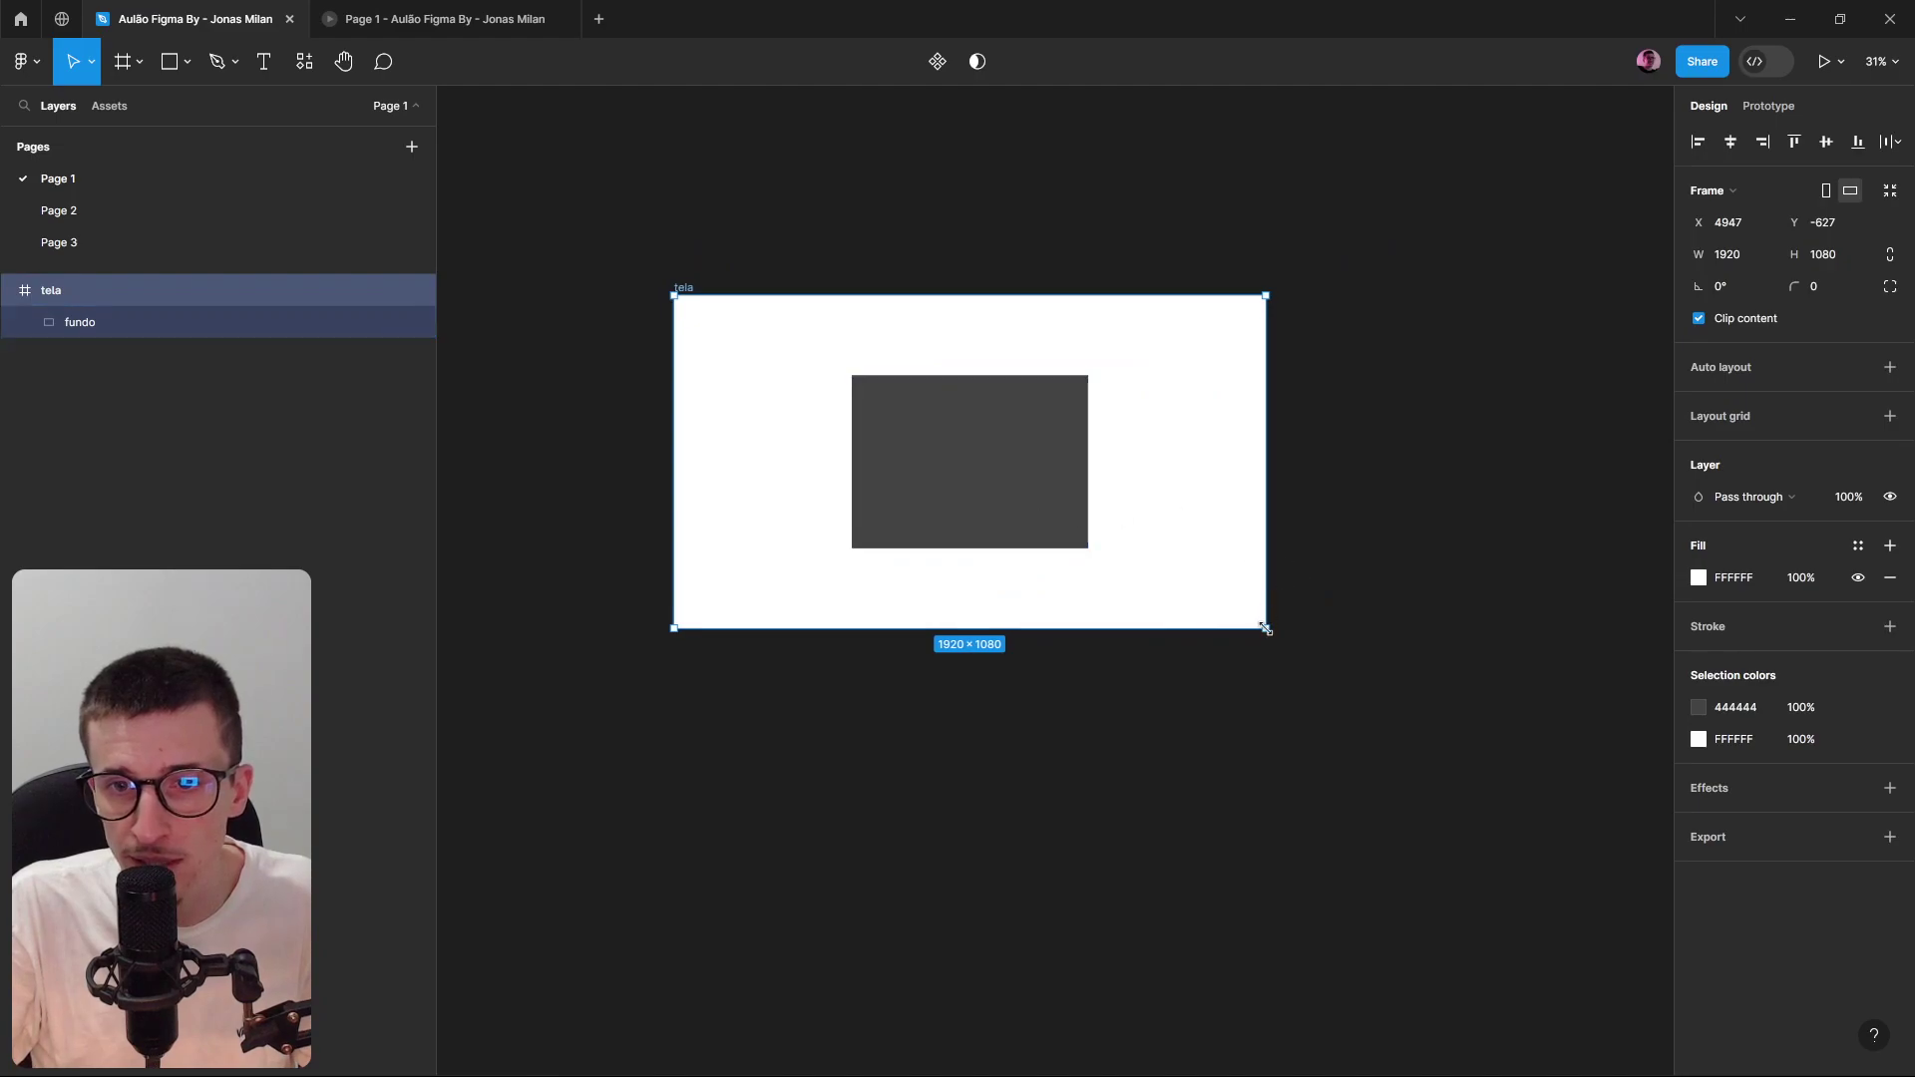
pyautogui.click(945, 410)
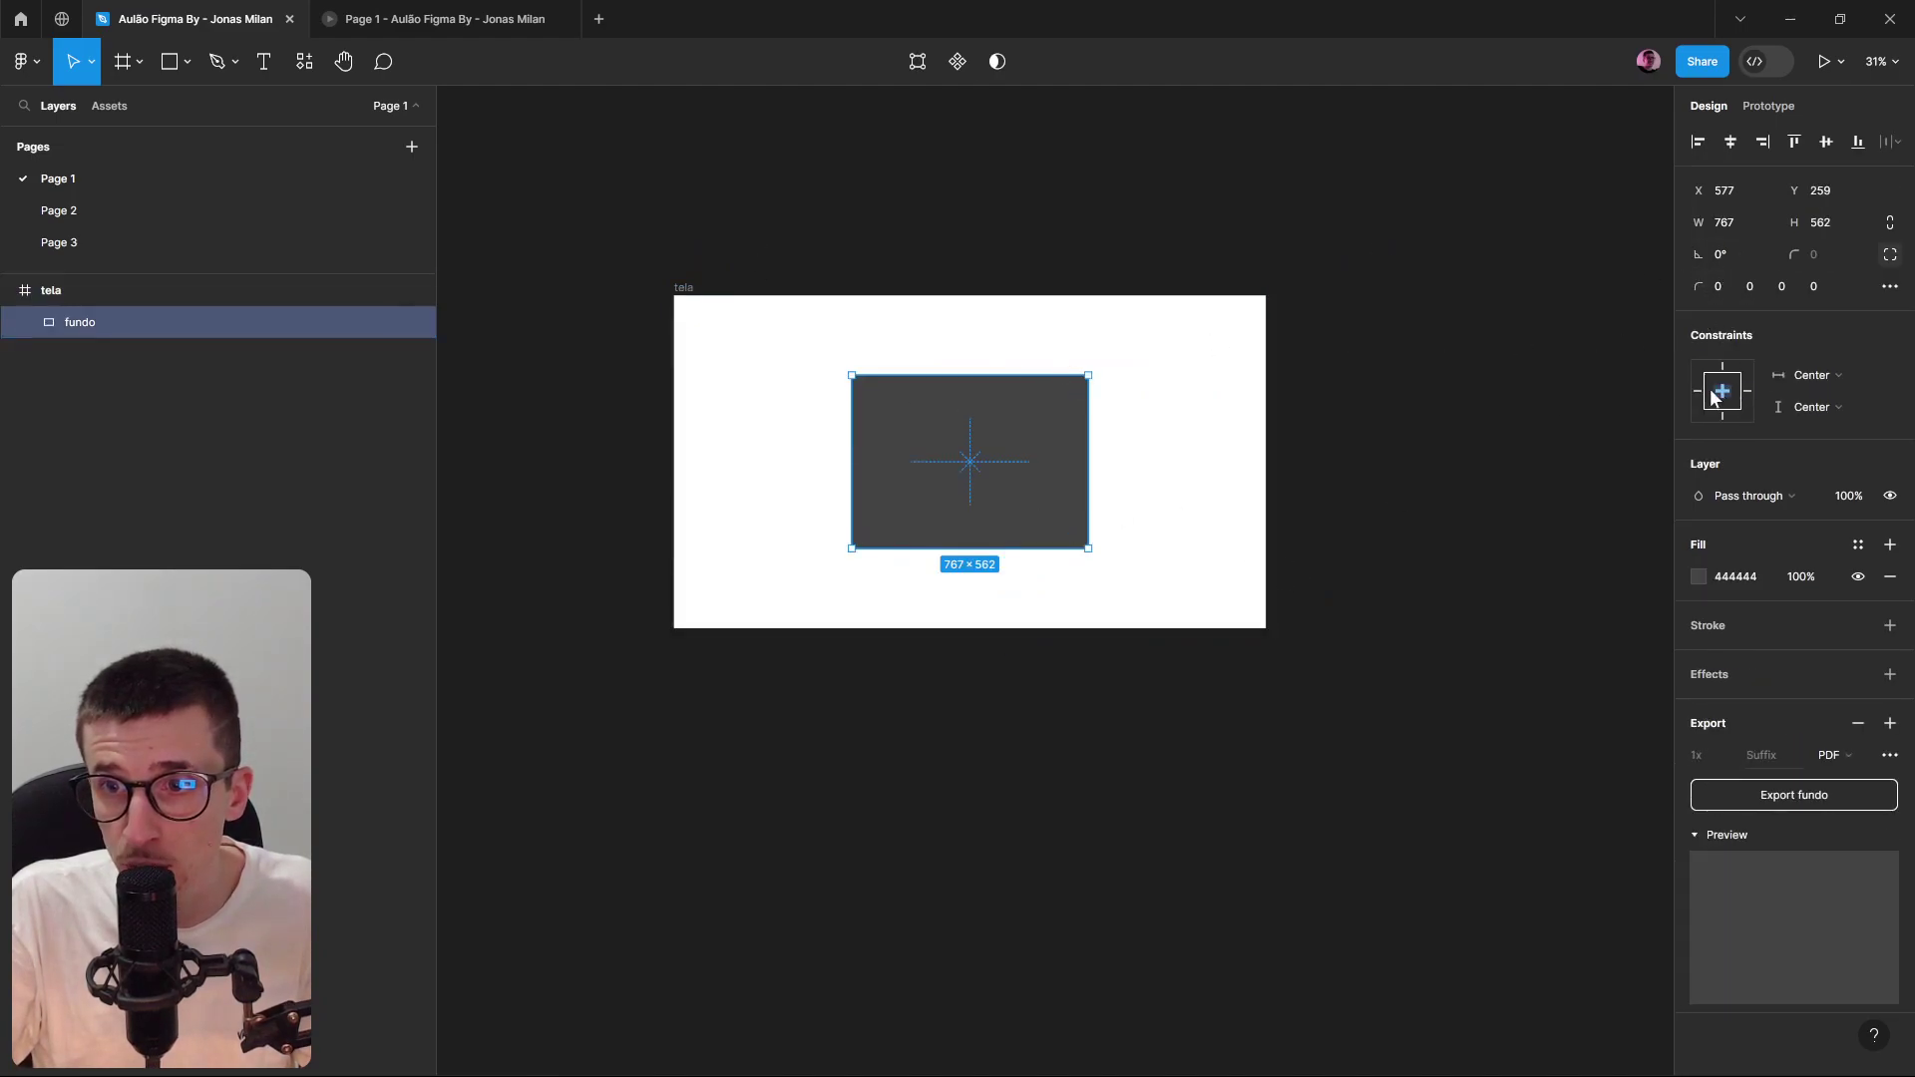
pyautogui.click(728, 289)
pyautogui.click(684, 287)
pyautogui.moveTo(1261, 626); pyautogui.dragTo(1180, 765)
pyautogui.hotkey('ctrl', 'z')
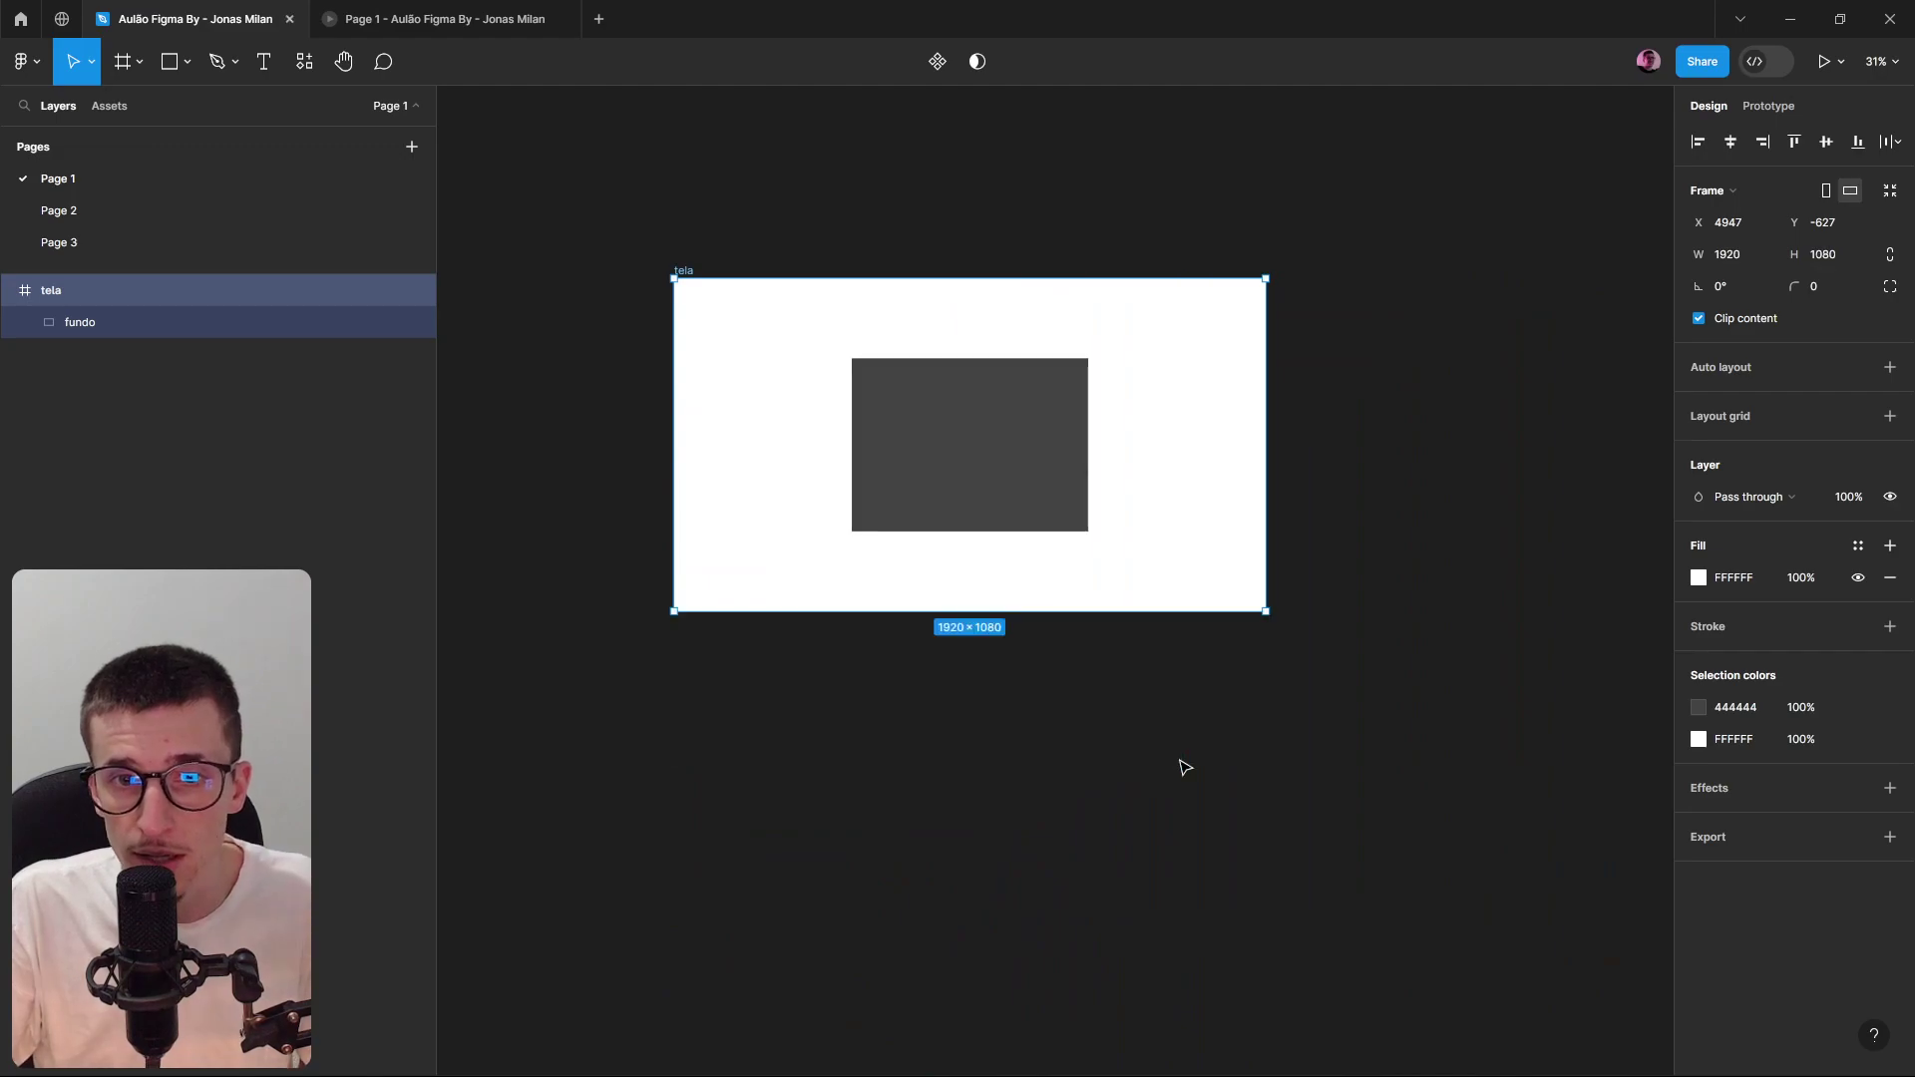
# Set the fundo rectangle's constraints to Left and Top and resize the tela frame to test them.
pyautogui.click(953, 366)
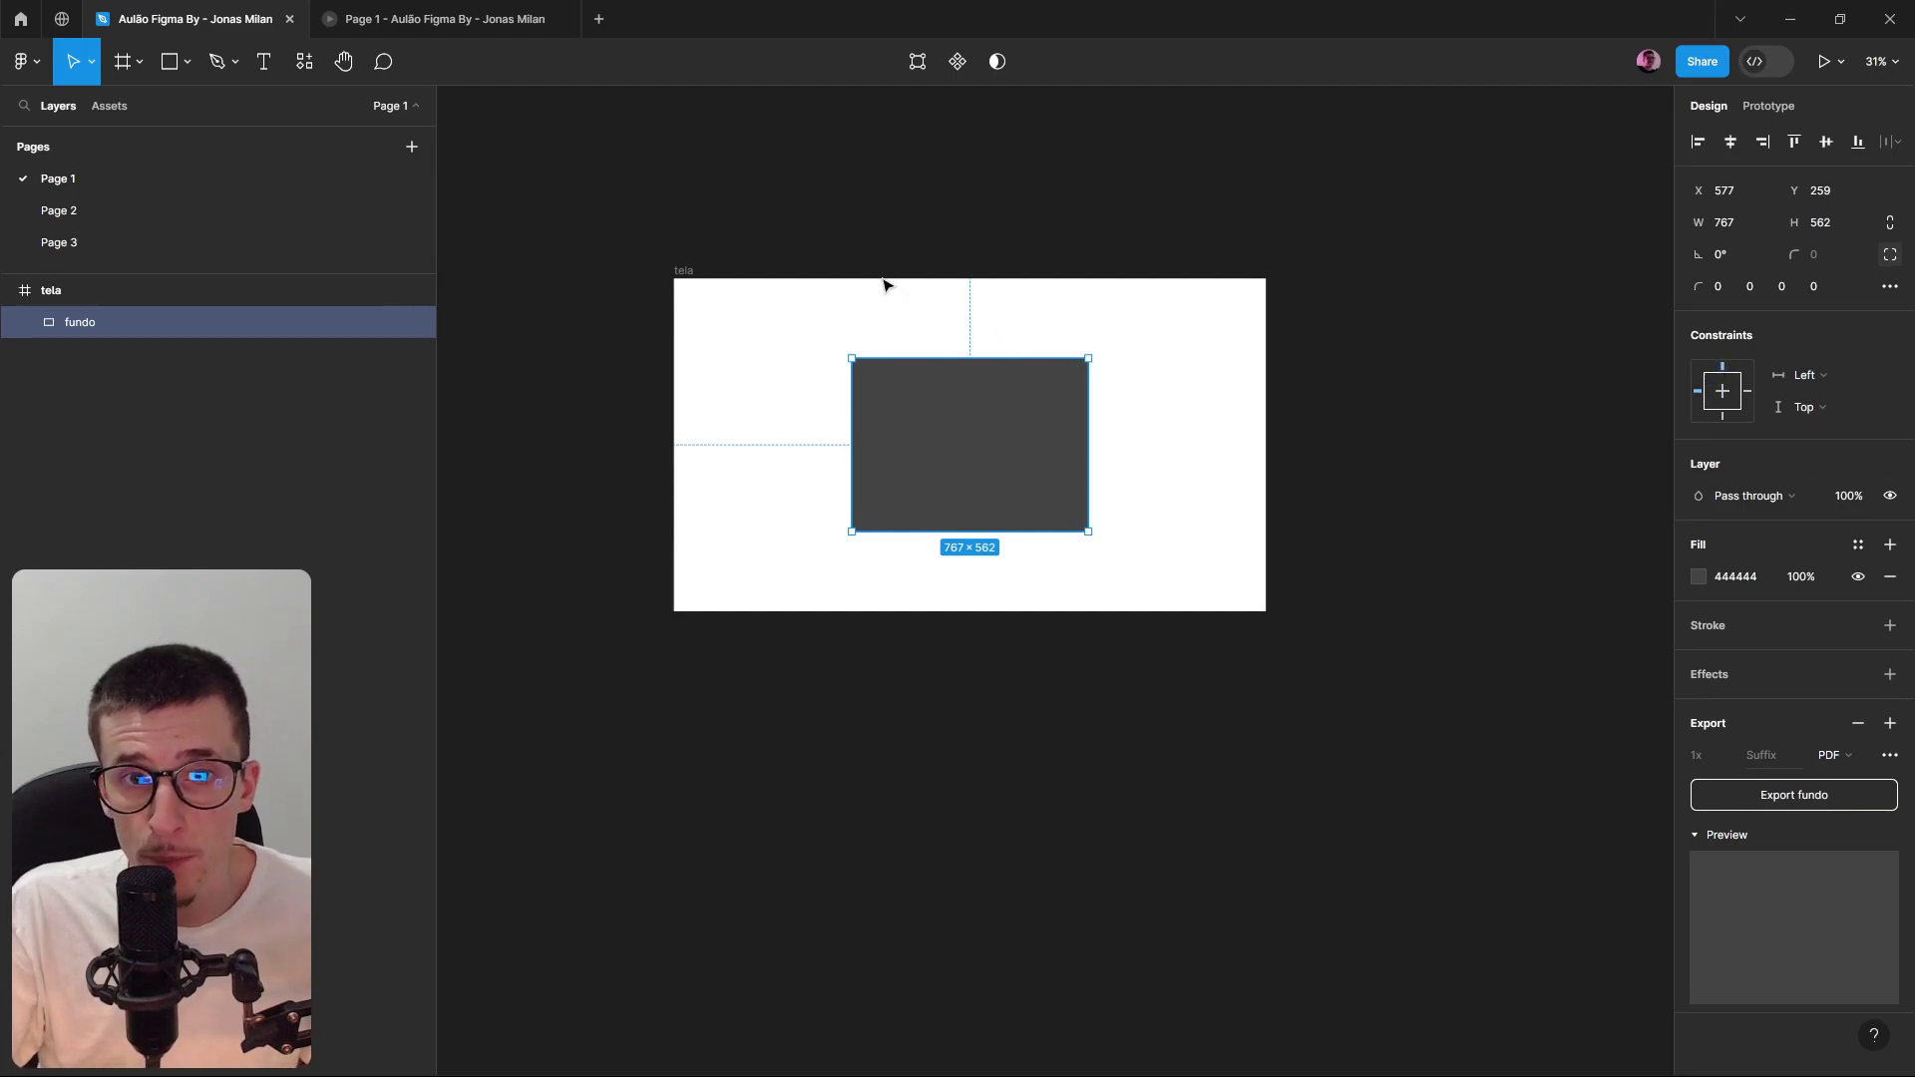
pyautogui.scroll(-3, 884, 286)
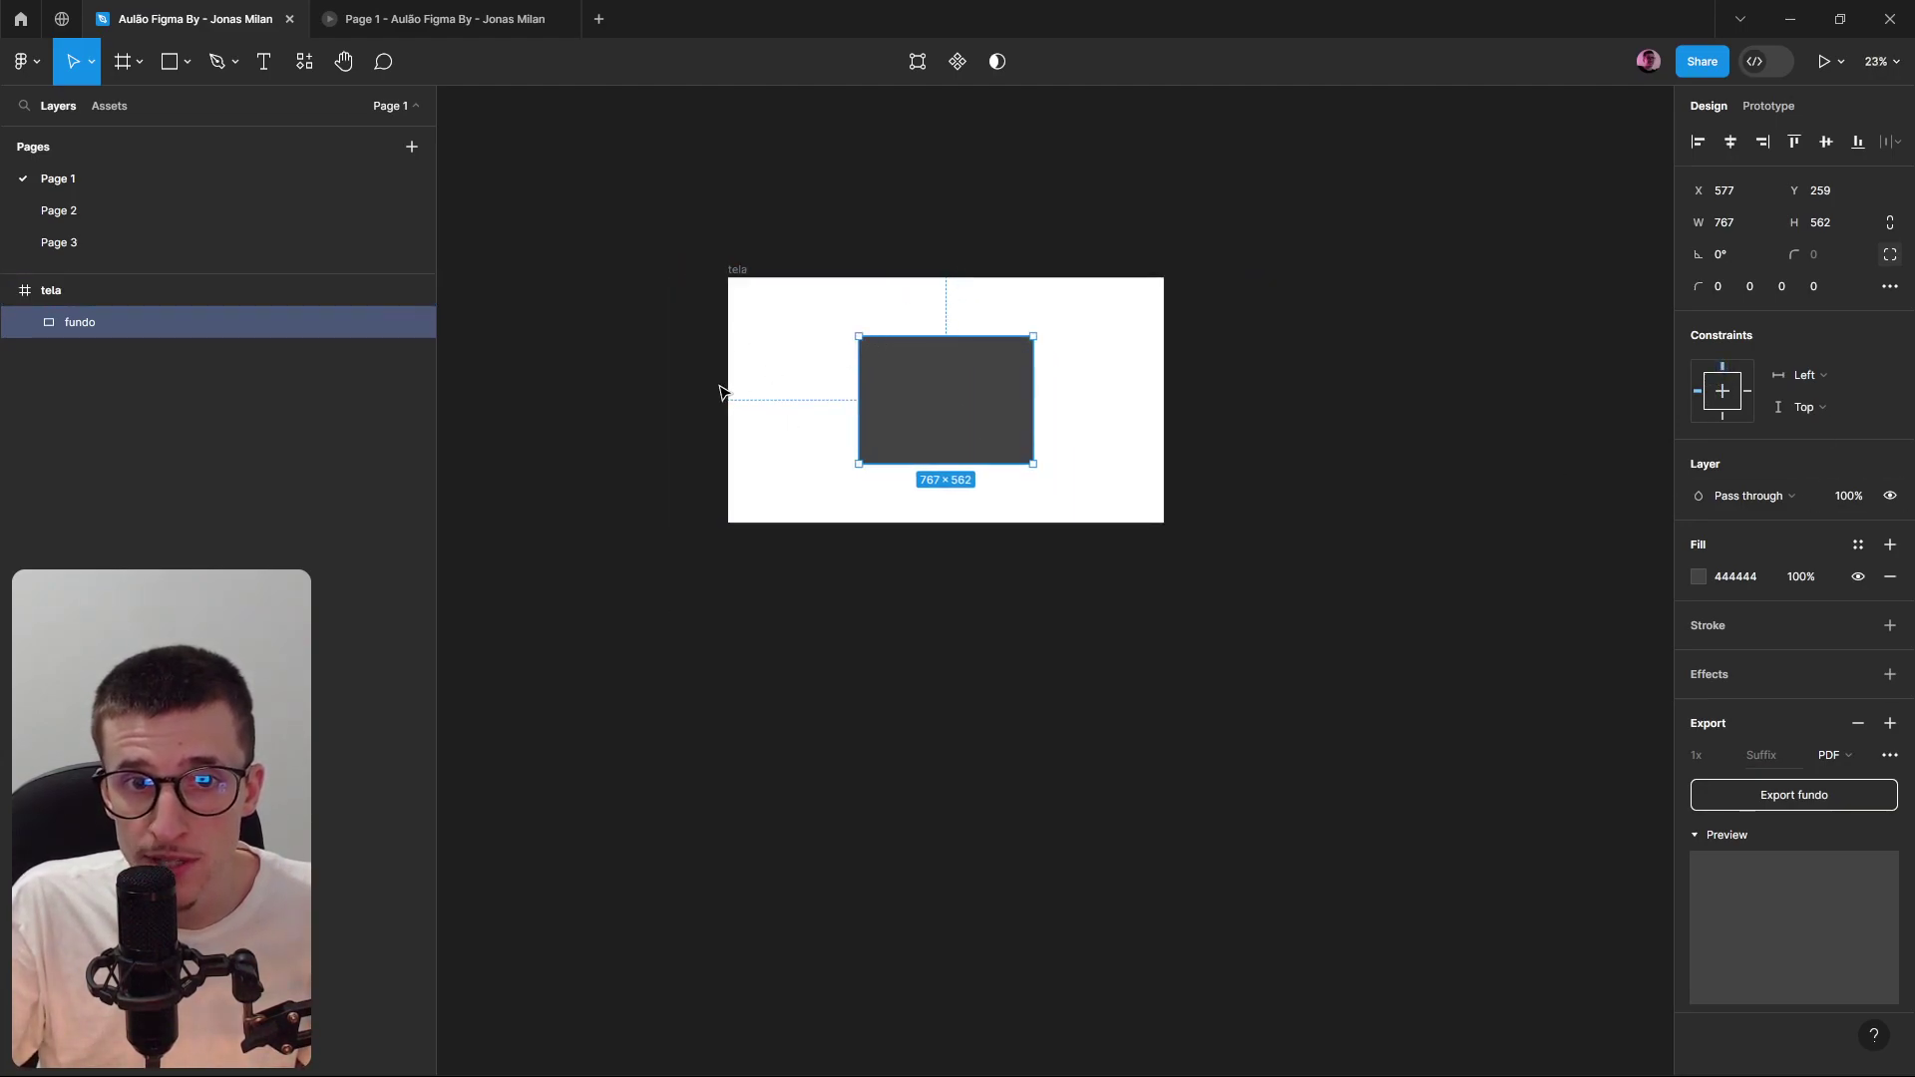
pyautogui.click(731, 270)
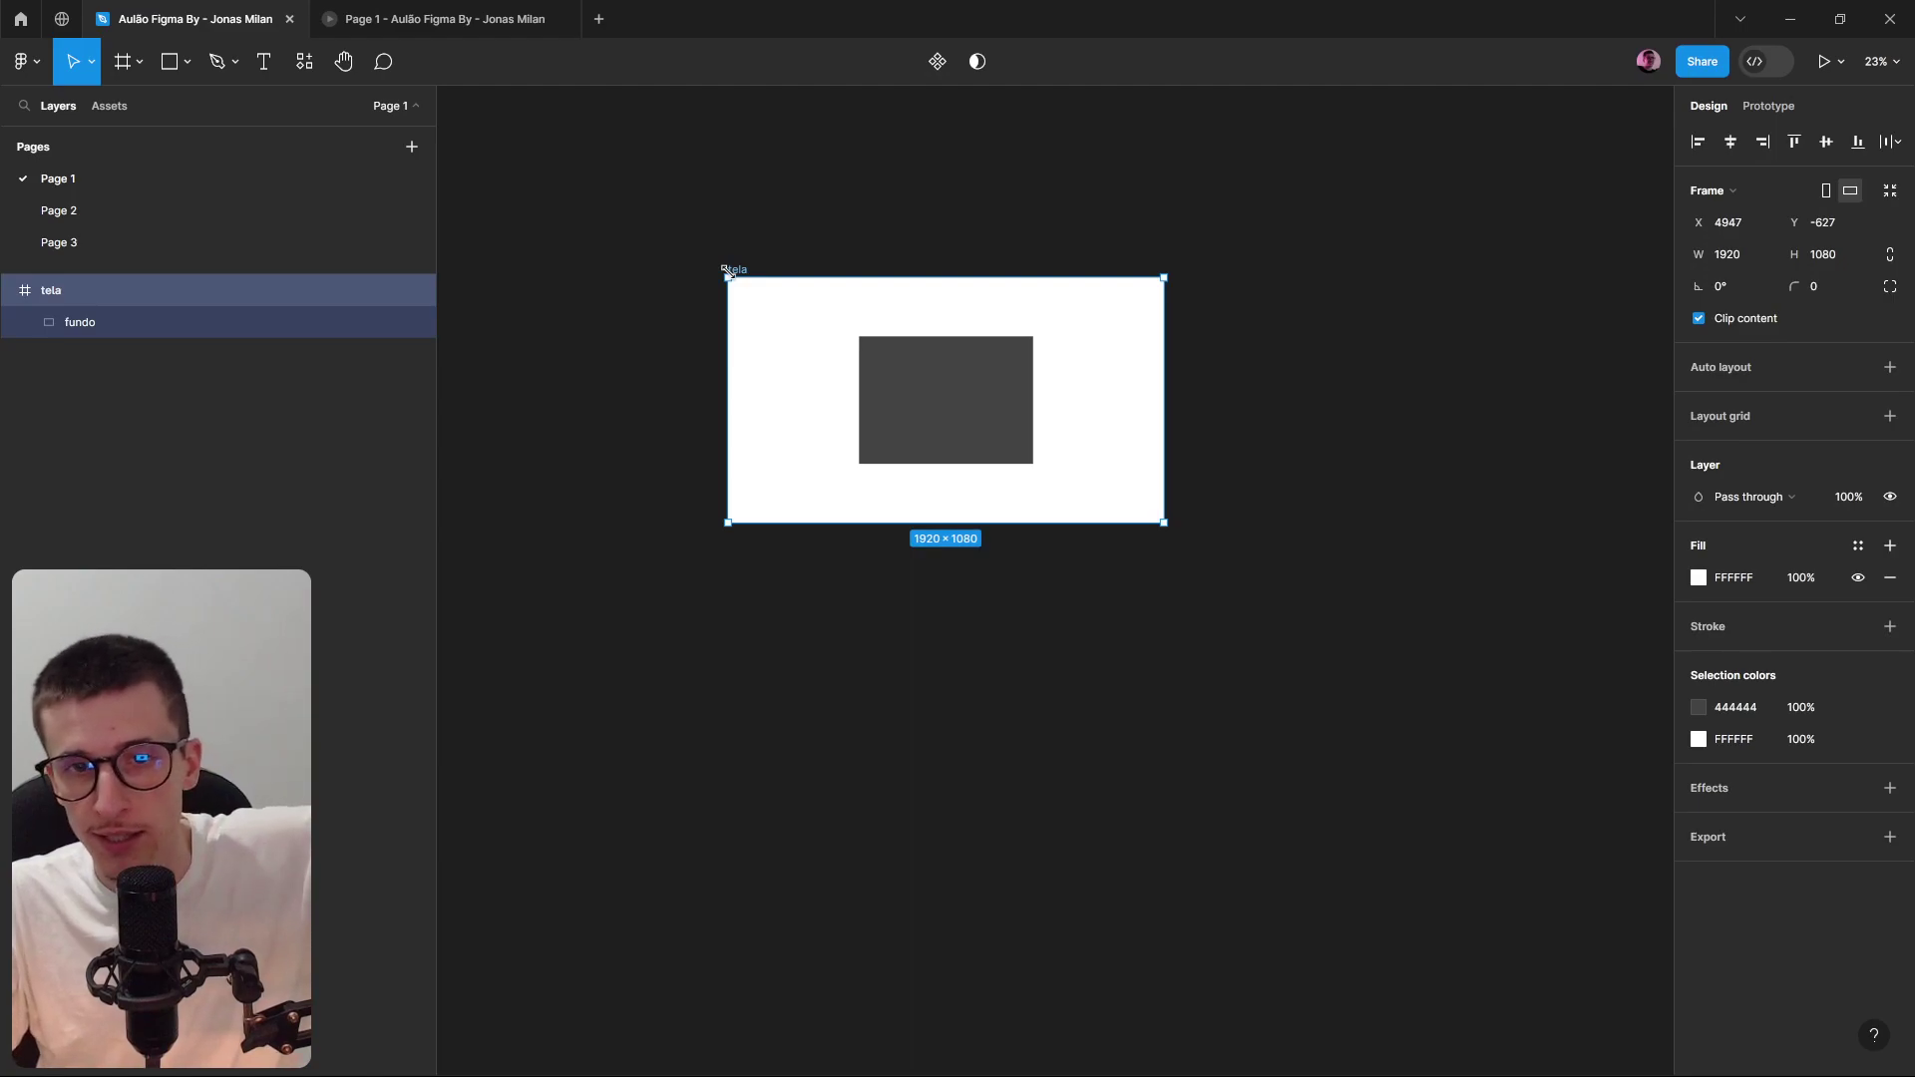
pyautogui.moveTo(1162, 529); pyautogui.dragTo(1229, 948)
pyautogui.hotkey('ctrl', 'z')
pyautogui.hotkey('ctrl', 'z')
pyautogui.hotkey('ctrl', 'z')
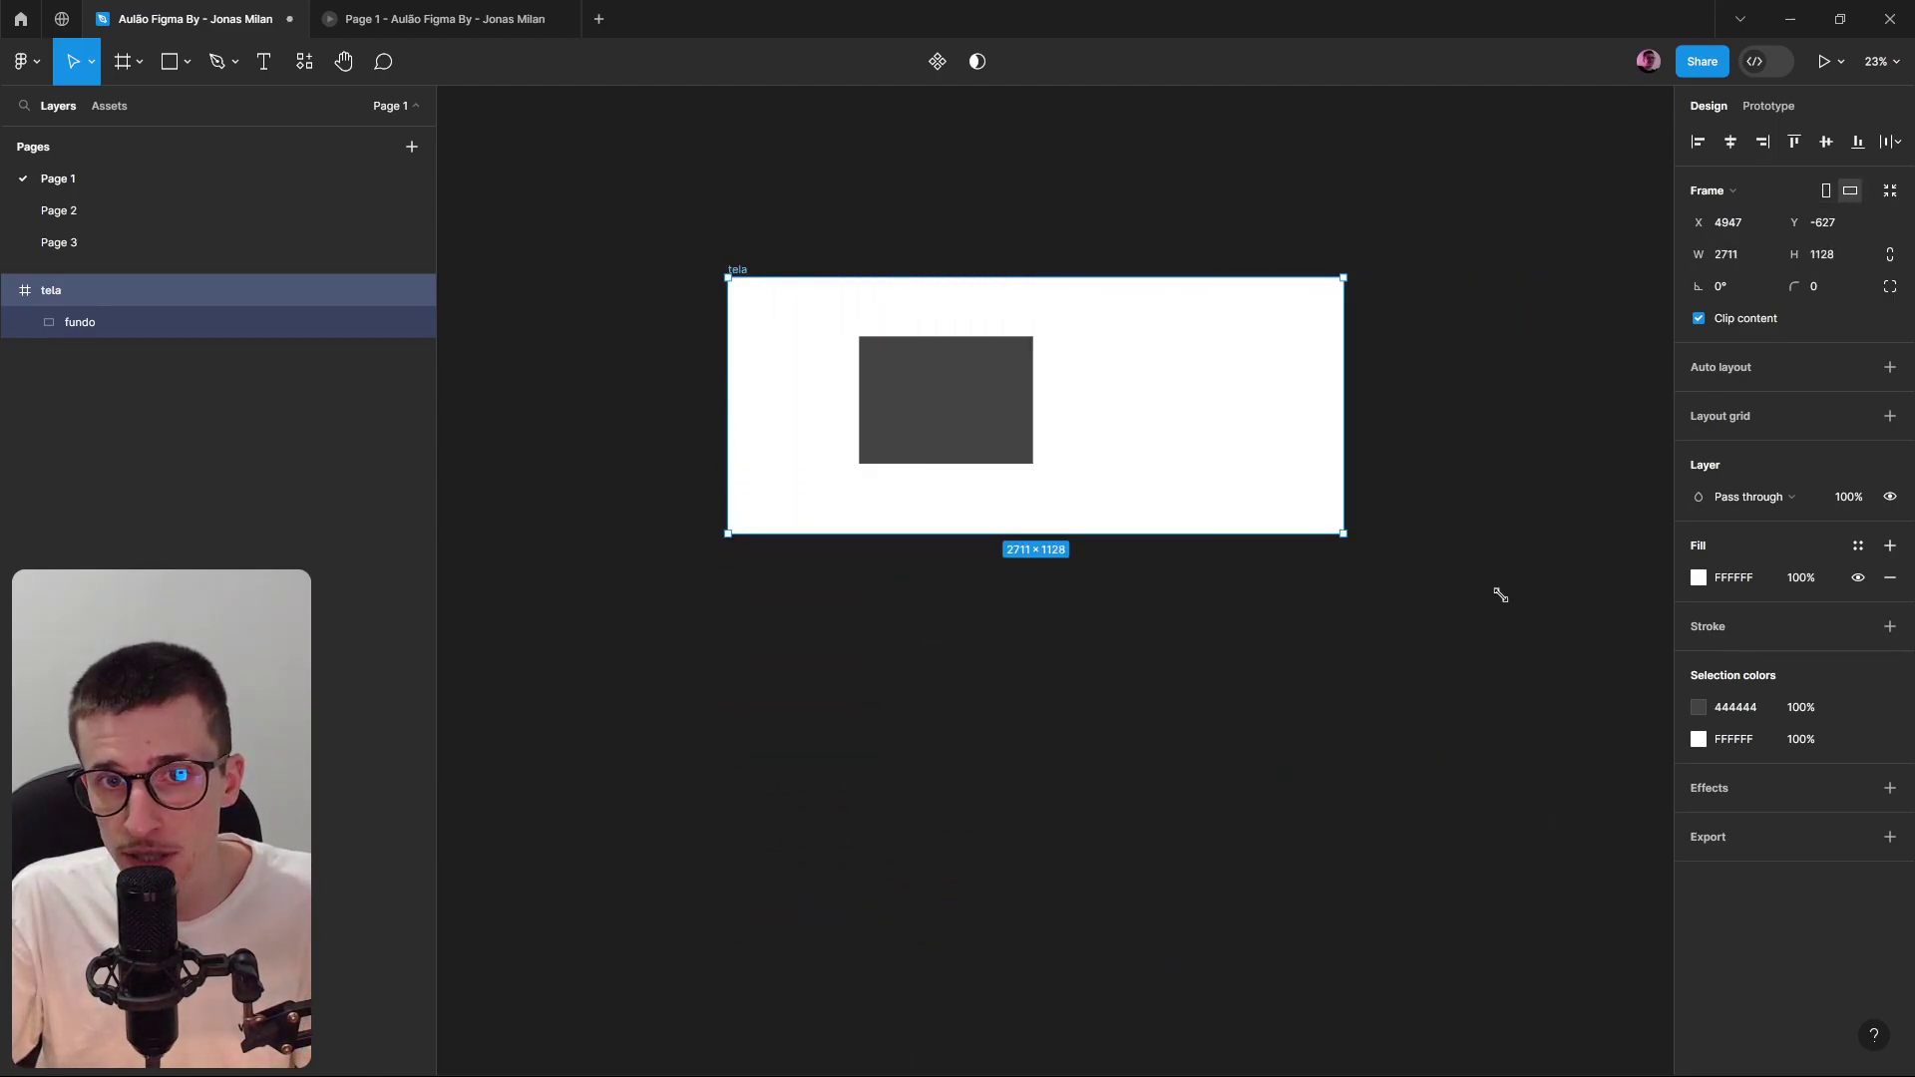
# Set the rectangle's horizontal constraint to Center and resize the tela frame to about 2118 × 1875.
pyautogui.click(950, 403)
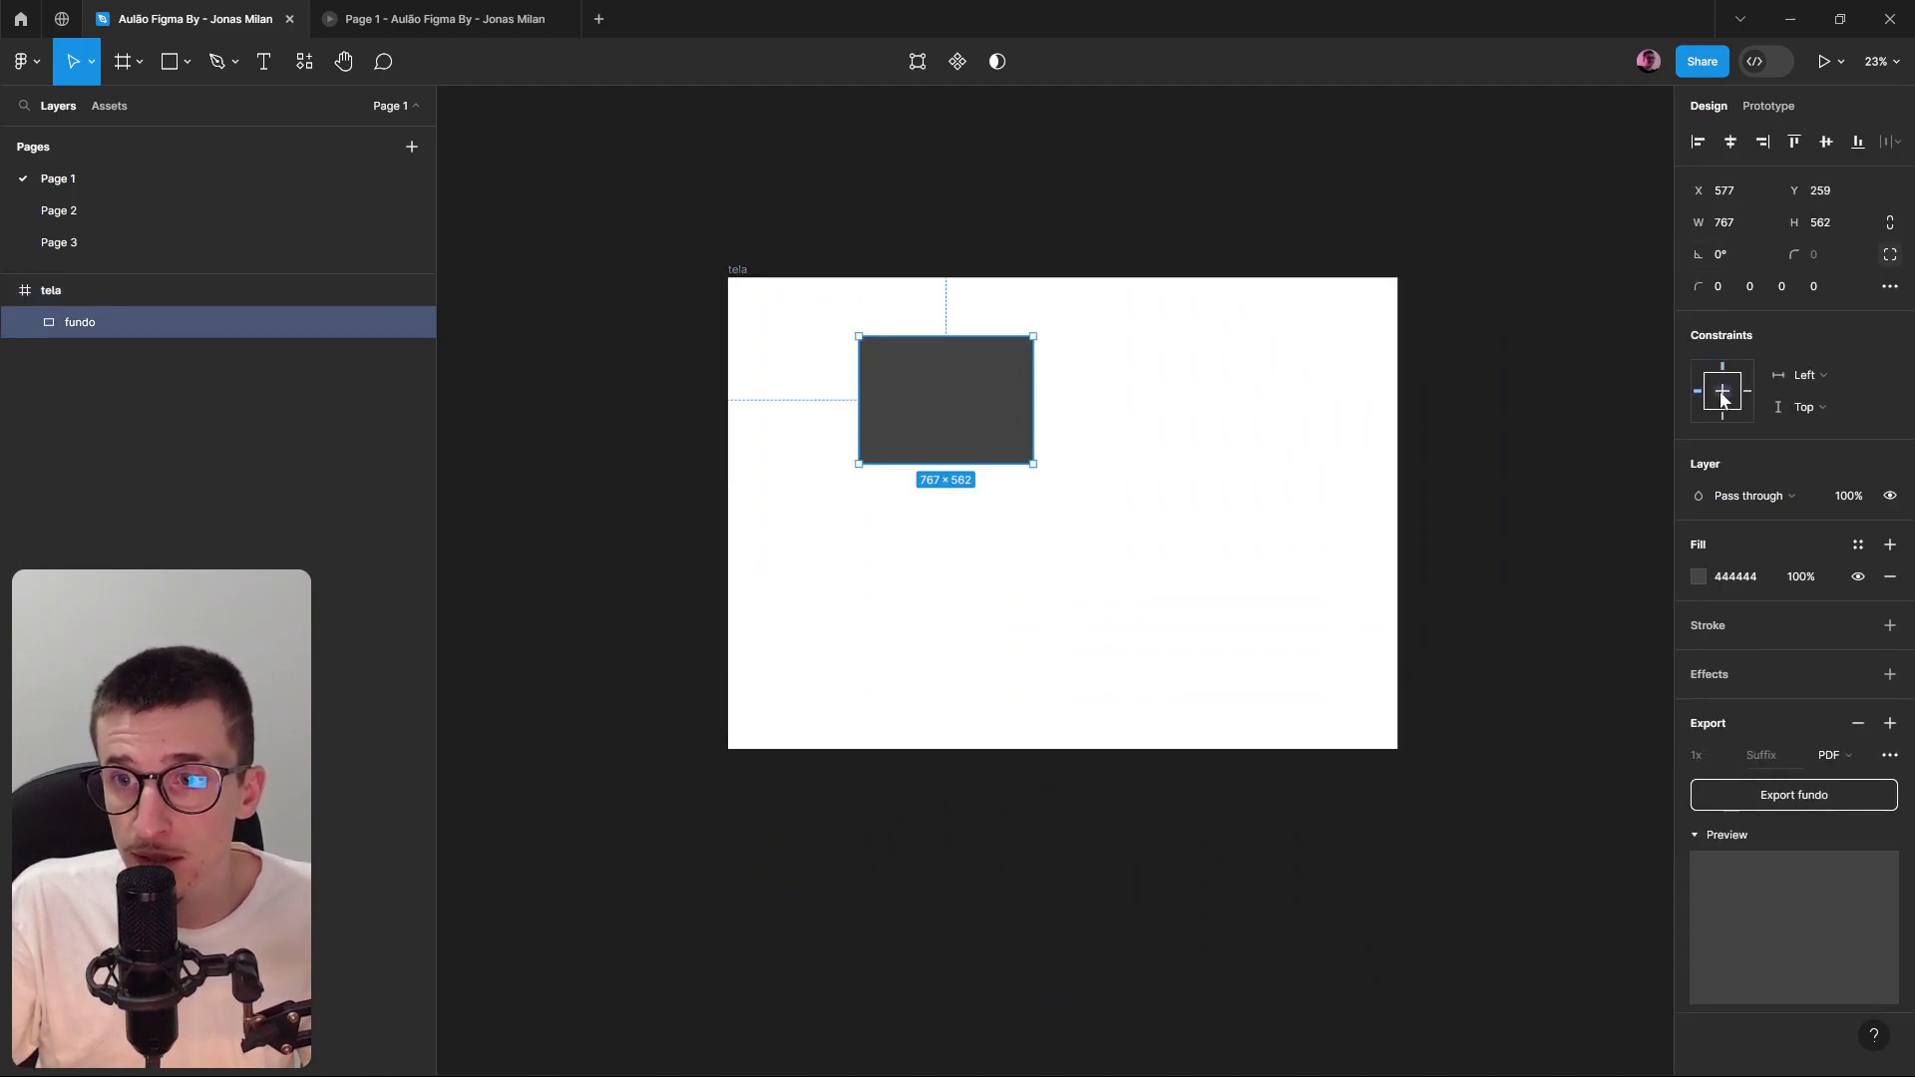
pyautogui.click(707, 186)
pyautogui.click(743, 270)
pyautogui.moveTo(1401, 749); pyautogui.dragTo(1137, 704)
# Set the rectangle's vertical constraint to Bottom and enlarge the tela frame to about 3801 × 2108.
pyautogui.click(864, 436)
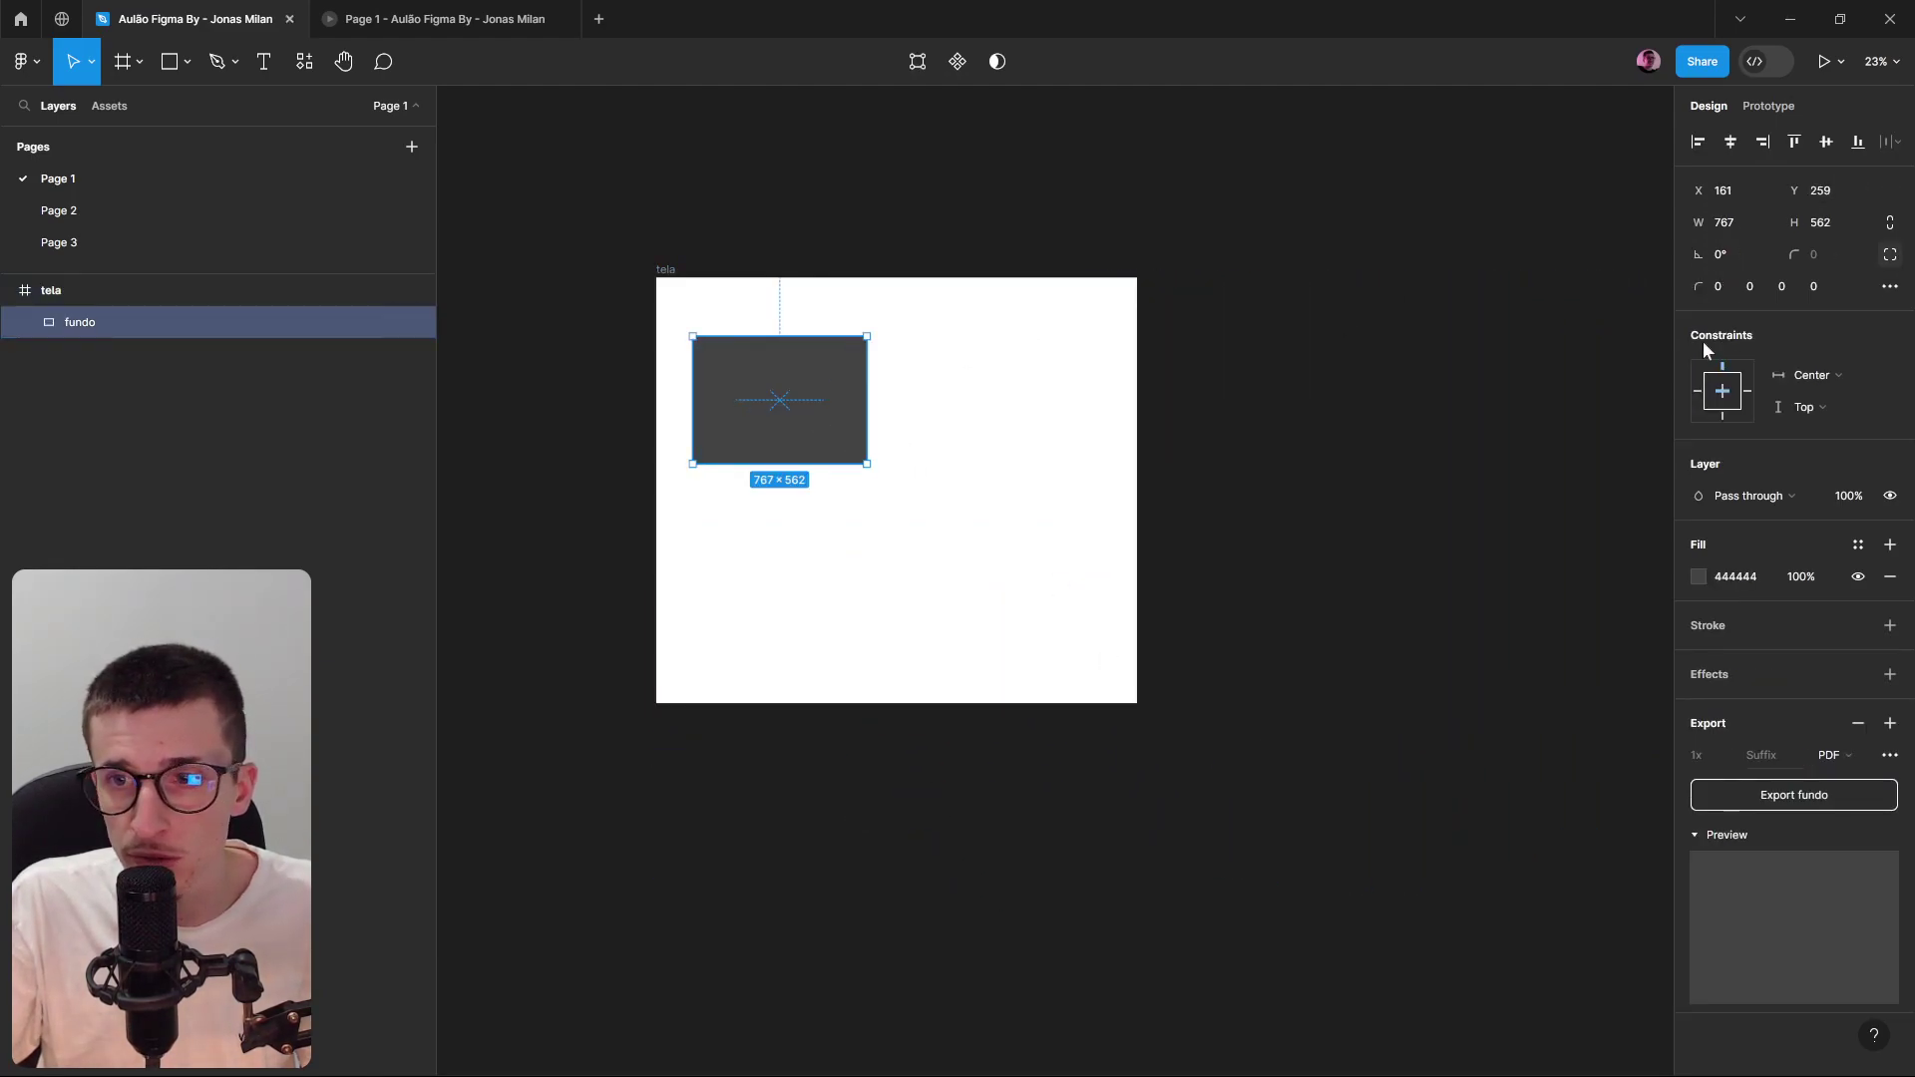
pyautogui.click(1720, 410)
pyautogui.click(636, 270)
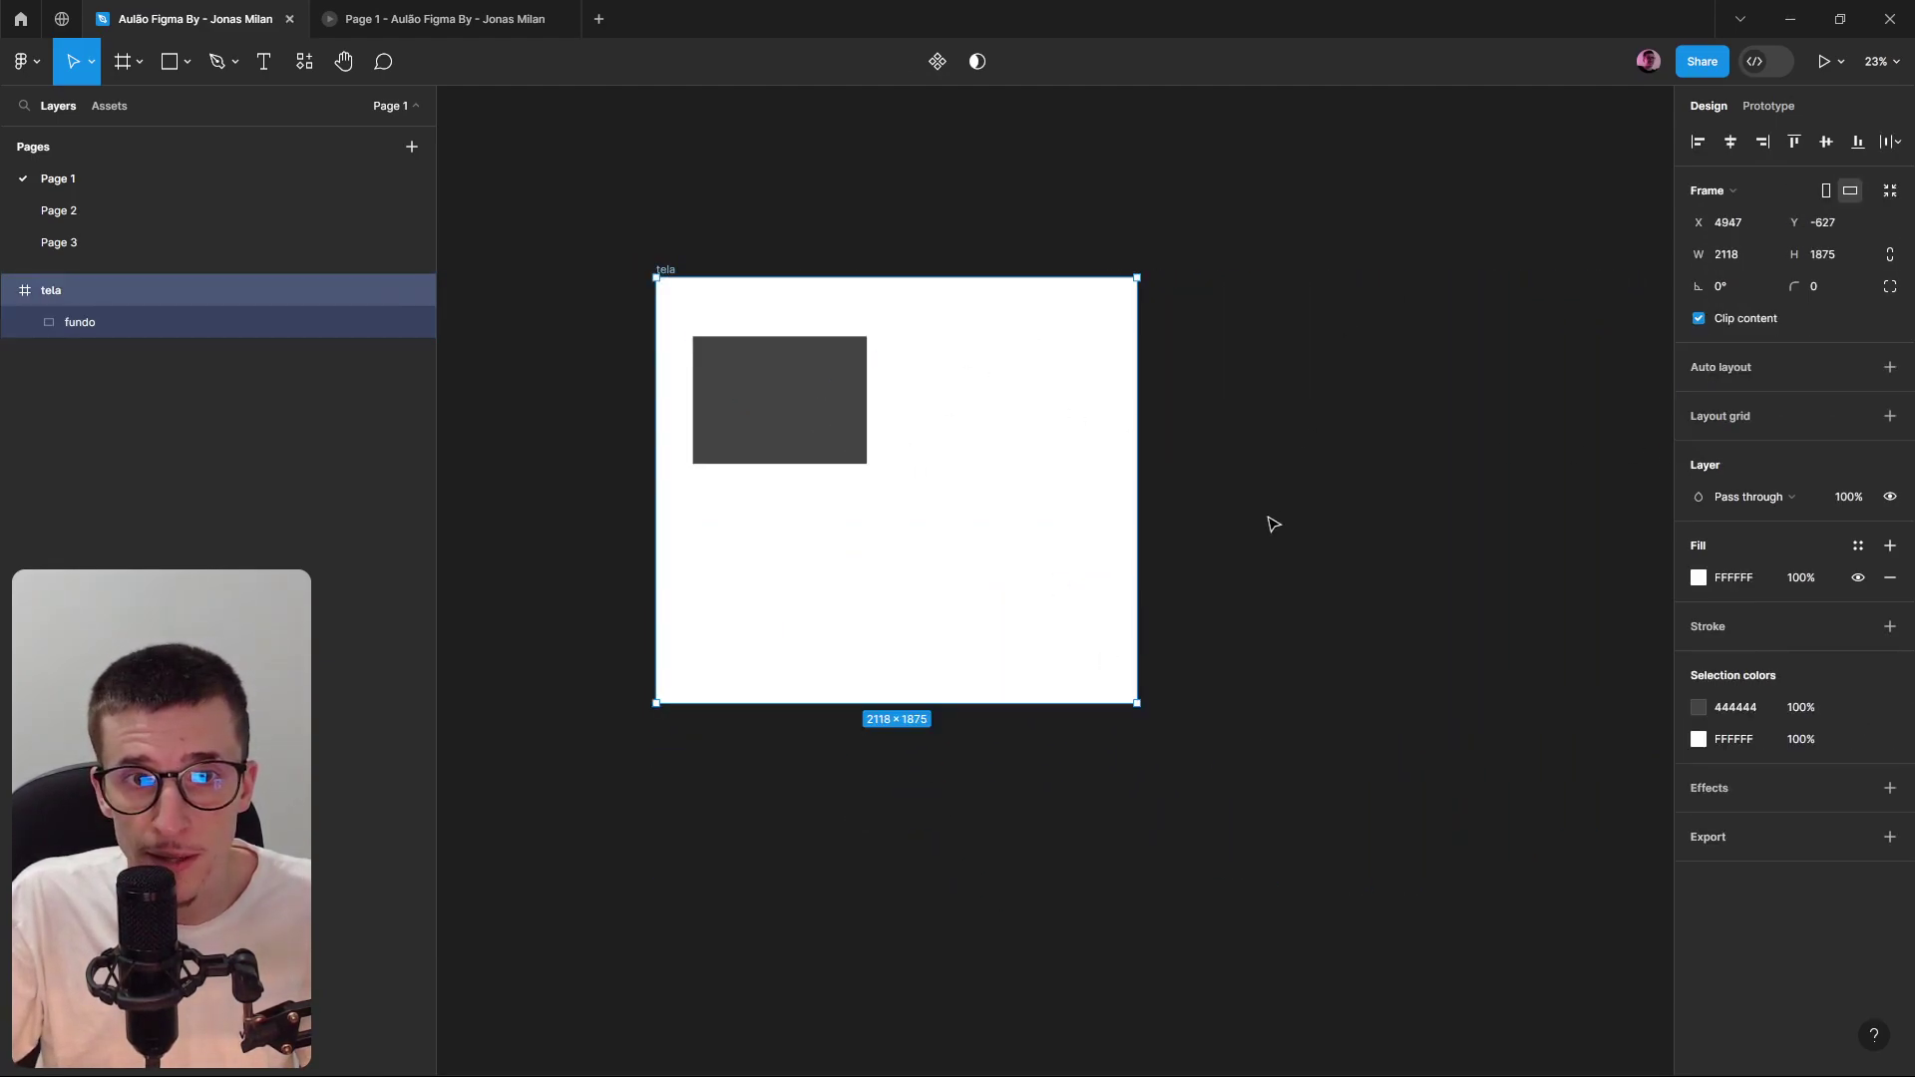
pyautogui.moveTo(1137, 499); pyautogui.dragTo(1519, 489)
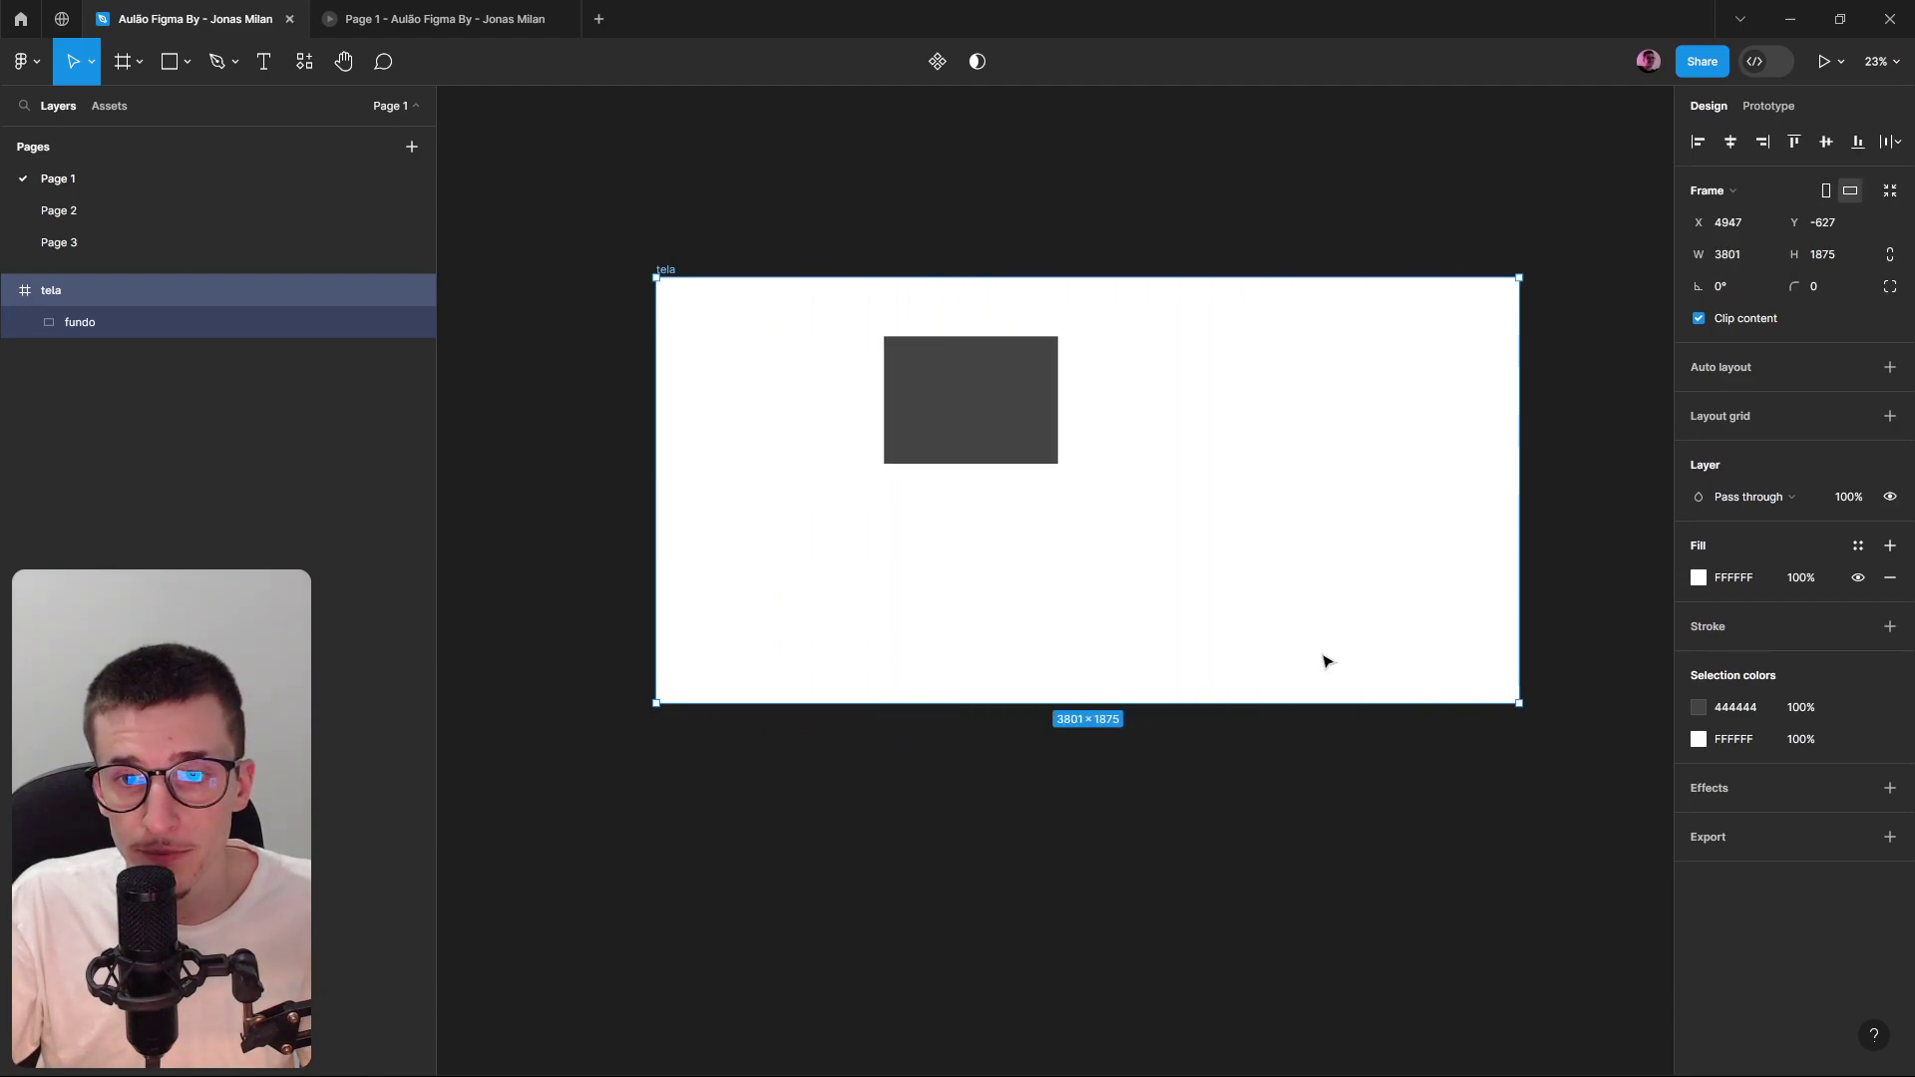
pyautogui.moveTo(1299, 703); pyautogui.dragTo(1195, 716)
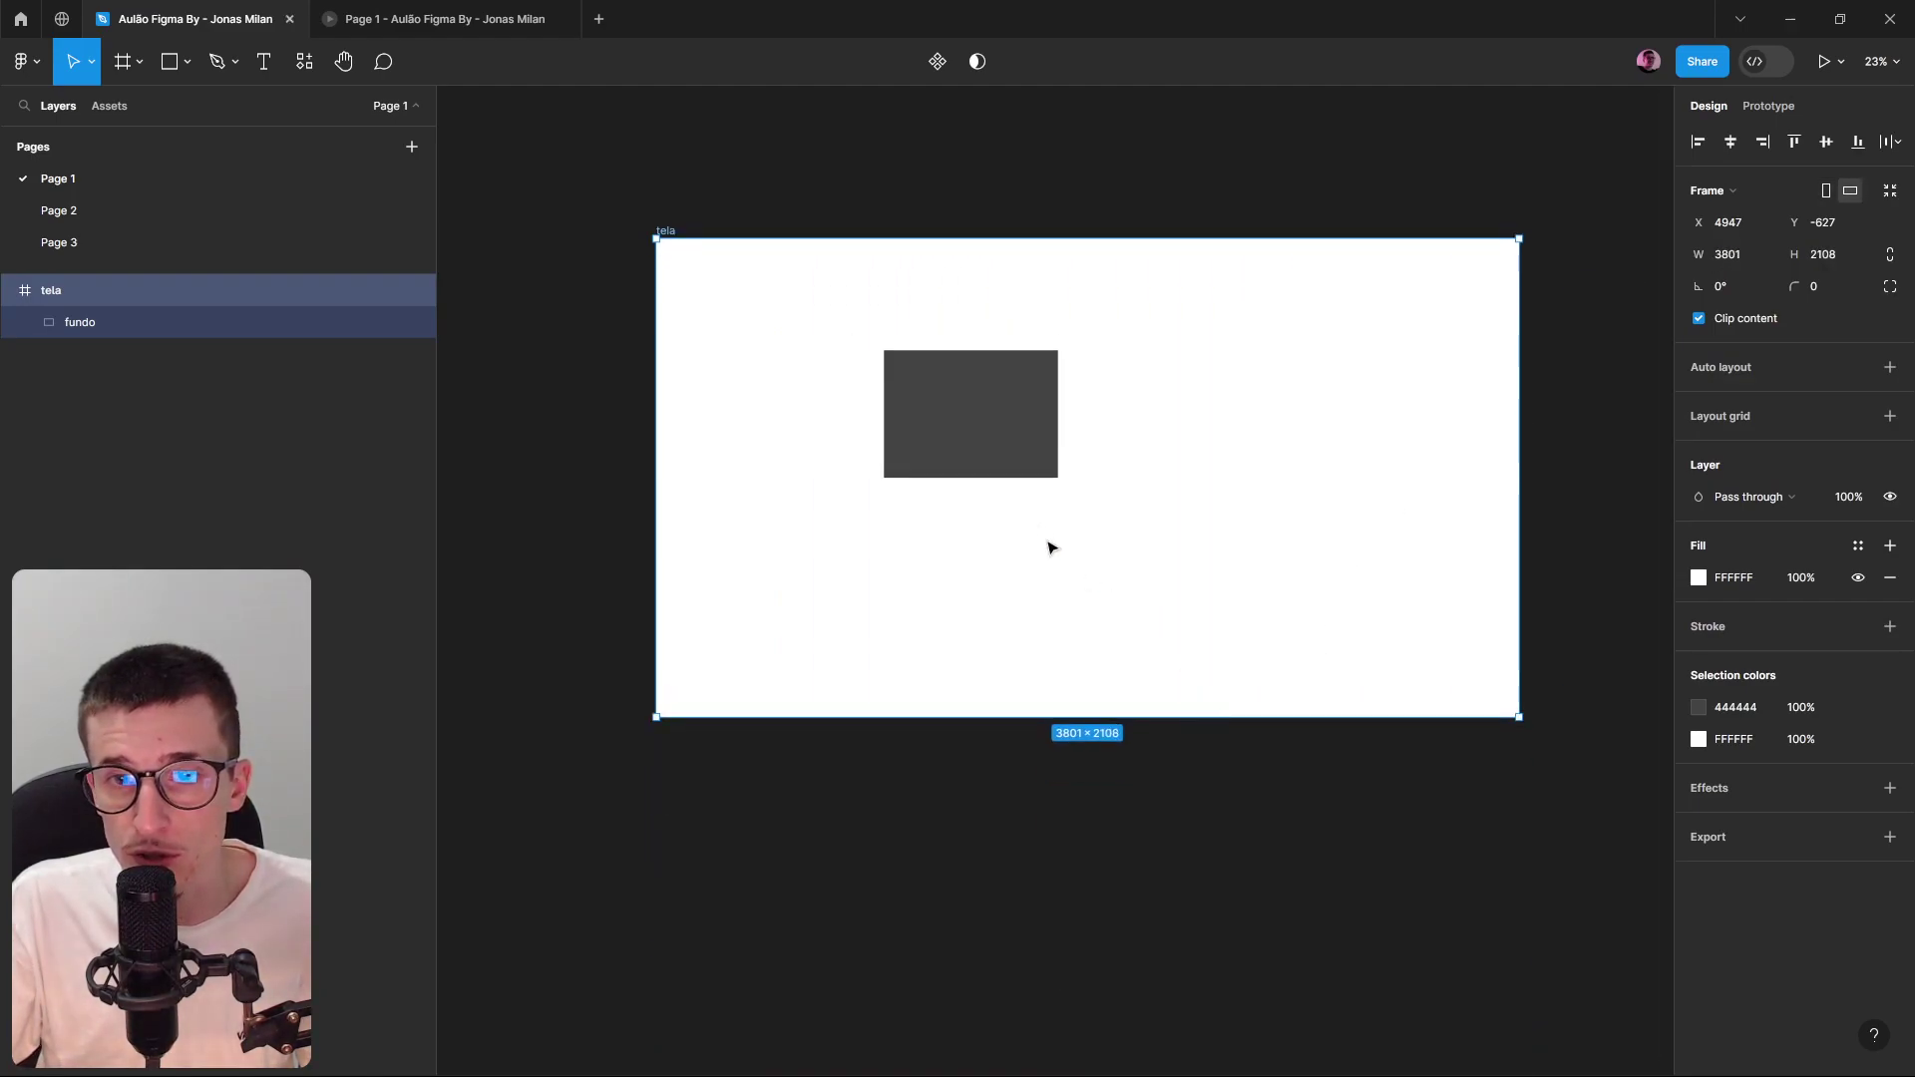
# Enlarge the tela frame's height and lay the fundo rectangle along its bottom edge, stretched to 3801 × 562.
pyautogui.click(970, 413)
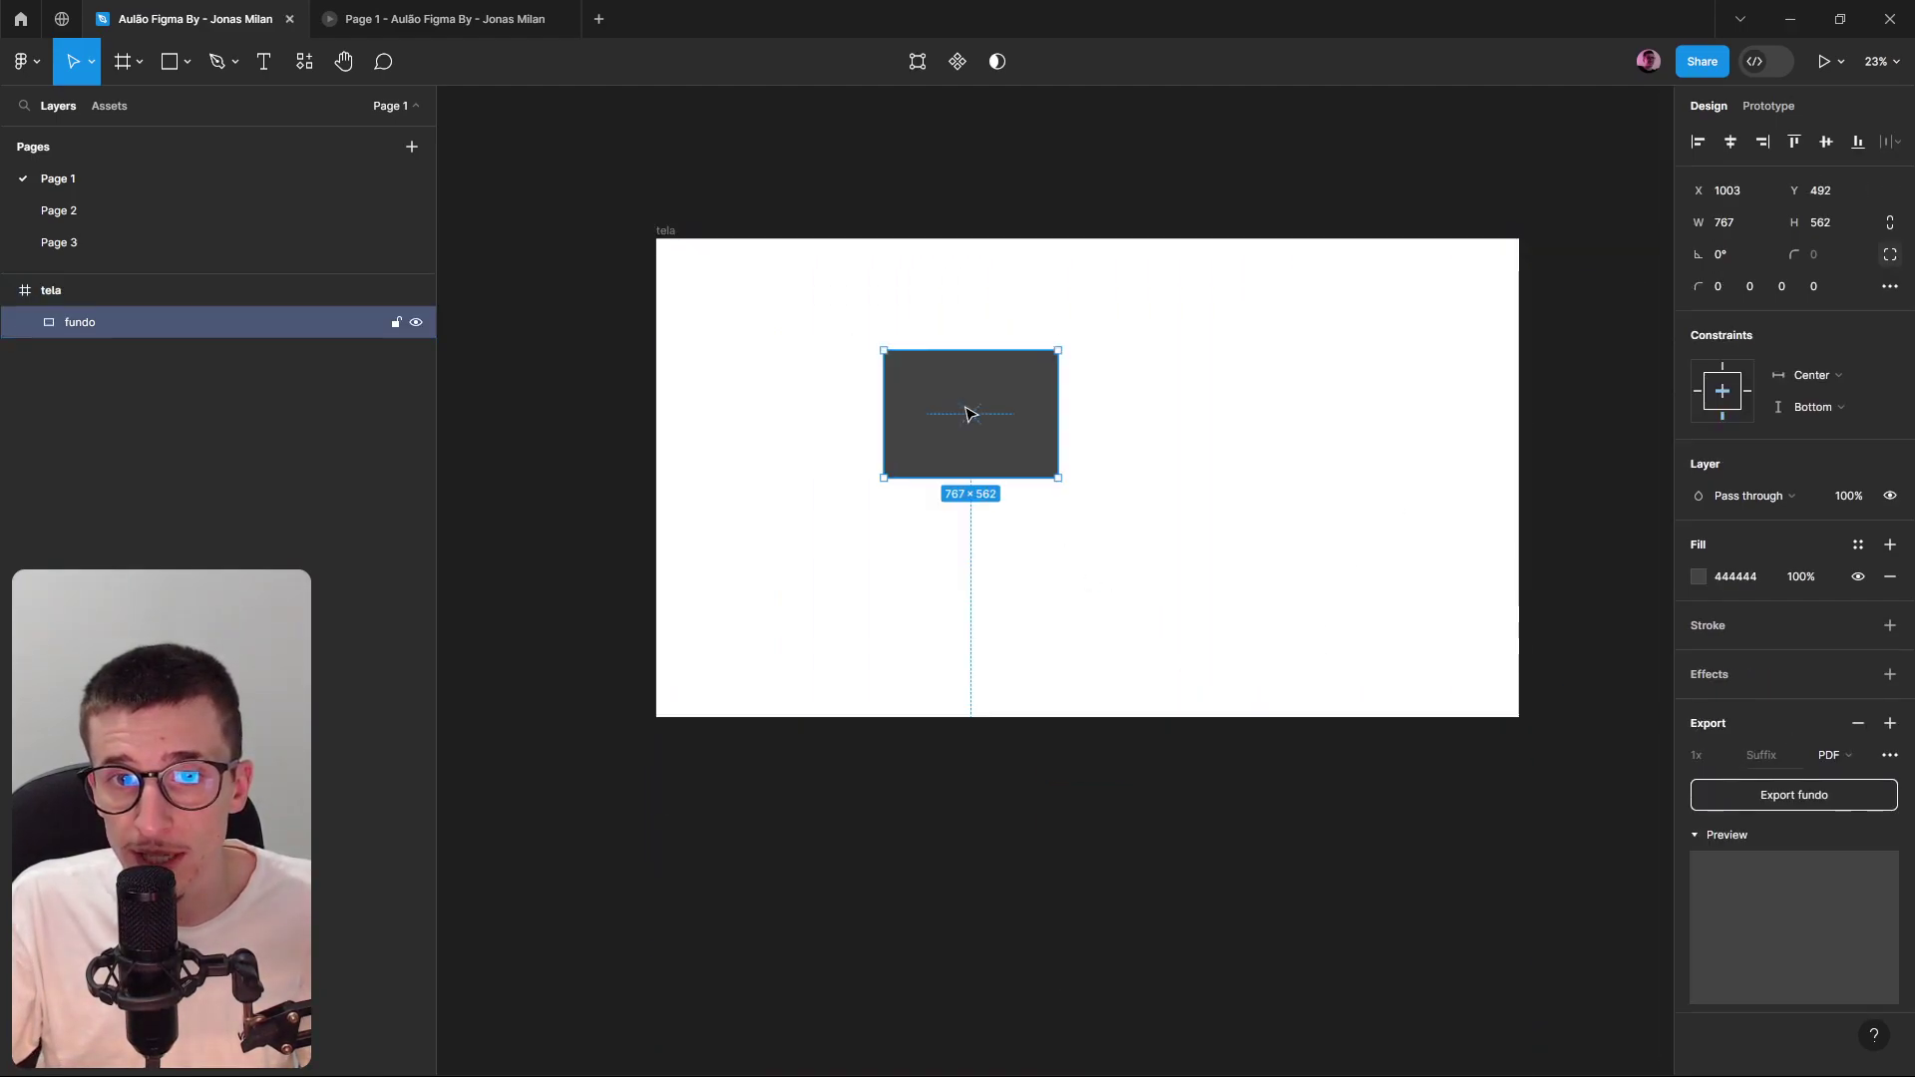
pyautogui.click(1816, 417)
pyautogui.click(1816, 408)
pyautogui.scroll(-2, 1003, 649)
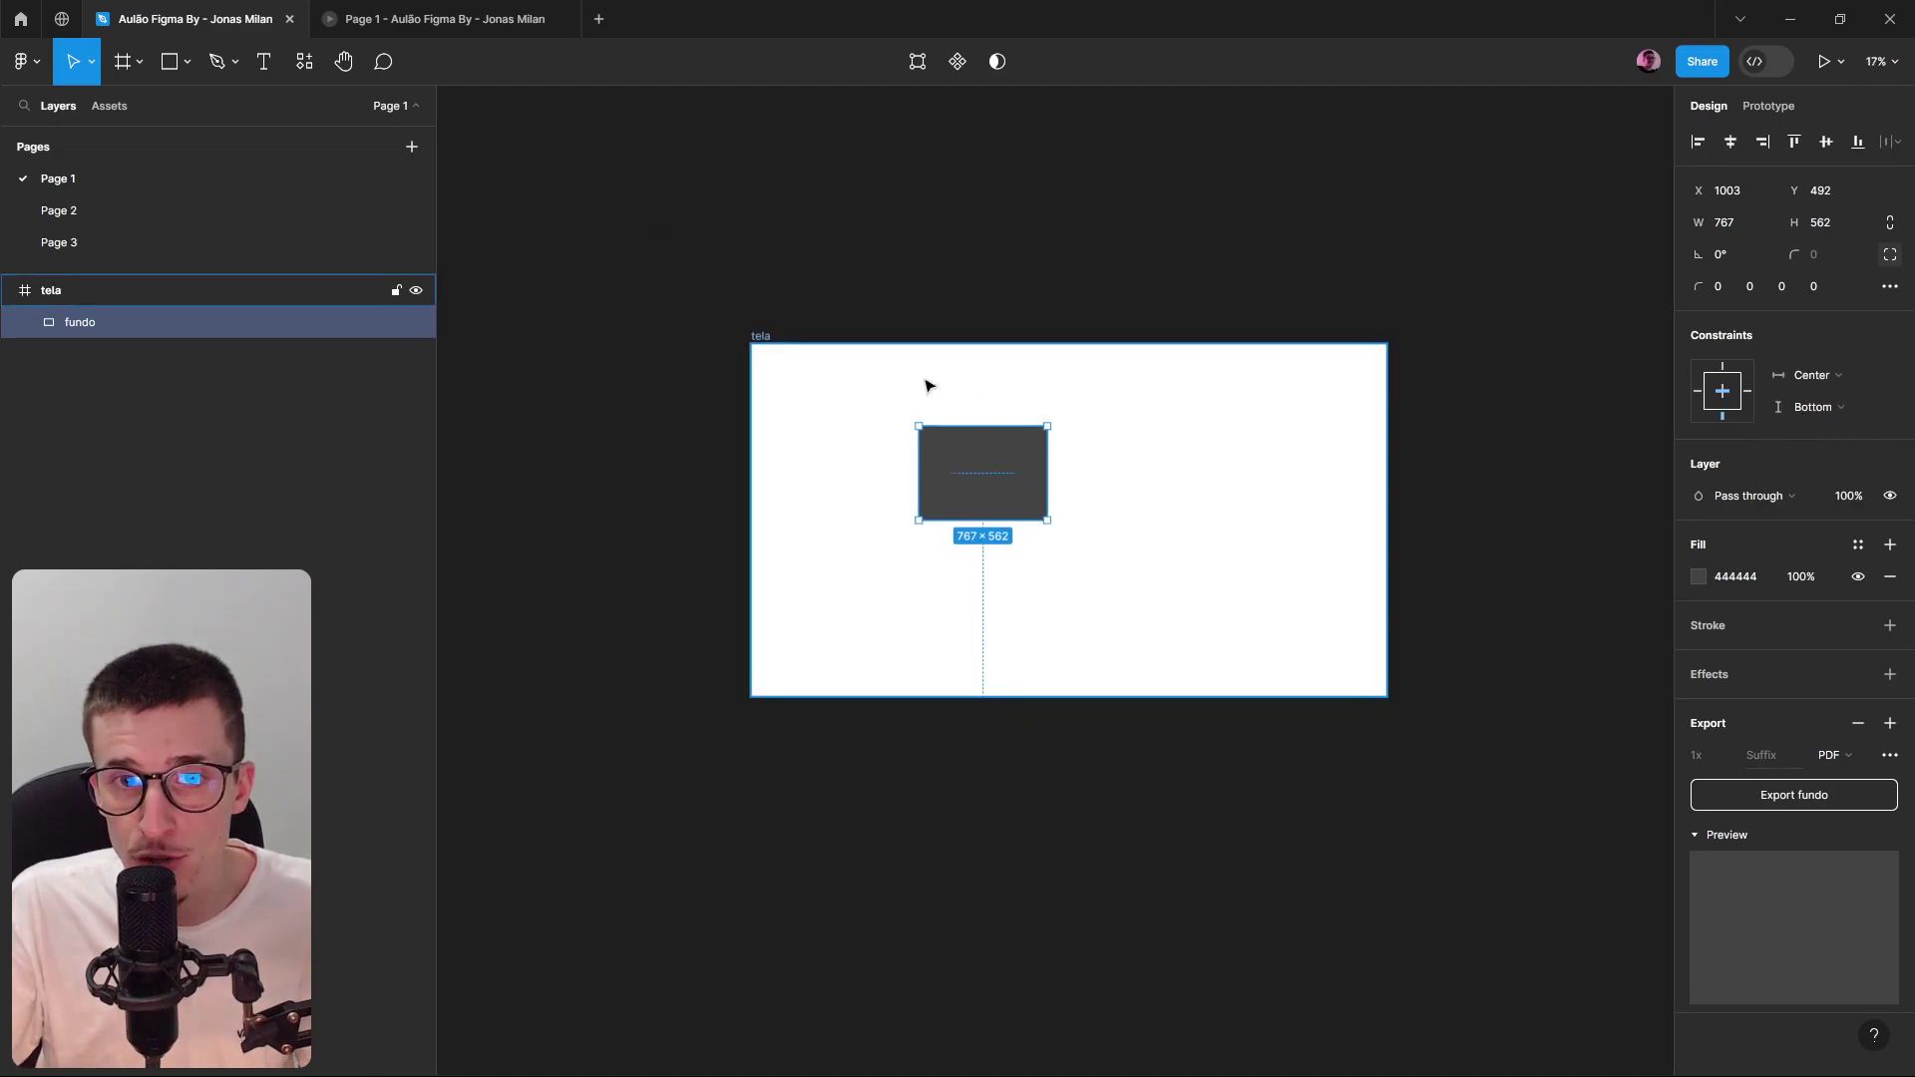
pyautogui.click(761, 339)
pyautogui.moveTo(1325, 704); pyautogui.dragTo(1337, 783)
pyautogui.moveTo(1032, 569); pyautogui.dragTo(1355, 703)
pyautogui.scroll(-2, 1335, 594)
pyautogui.moveTo(1068, 693); pyautogui.dragTo(958, 679)
pyautogui.click(942, 253)
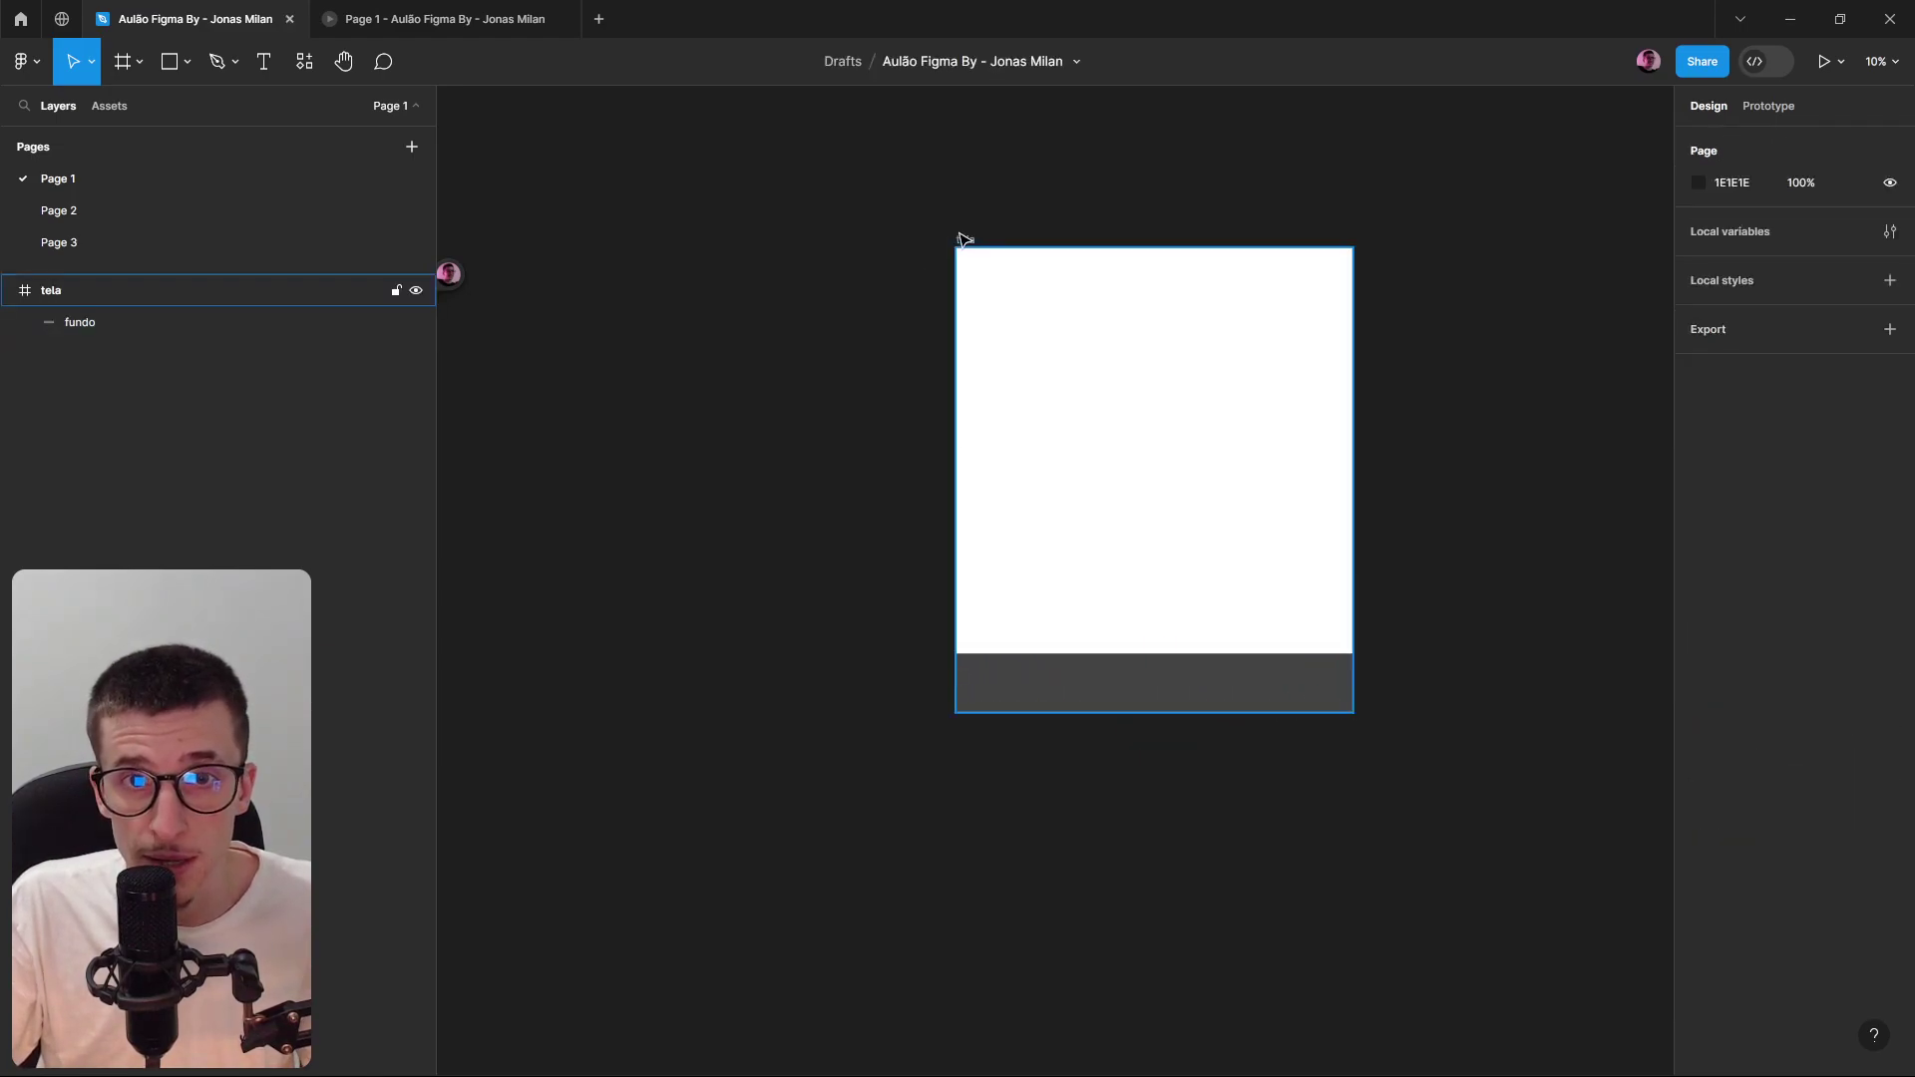
# Shrink the tela frame to about 2241 × 3600 to test the rectangle's Center and Bottom constraints.
pyautogui.click(962, 240)
pyautogui.moveTo(1352, 711); pyautogui.dragTo(1190, 597)
pyautogui.click(1120, 727)
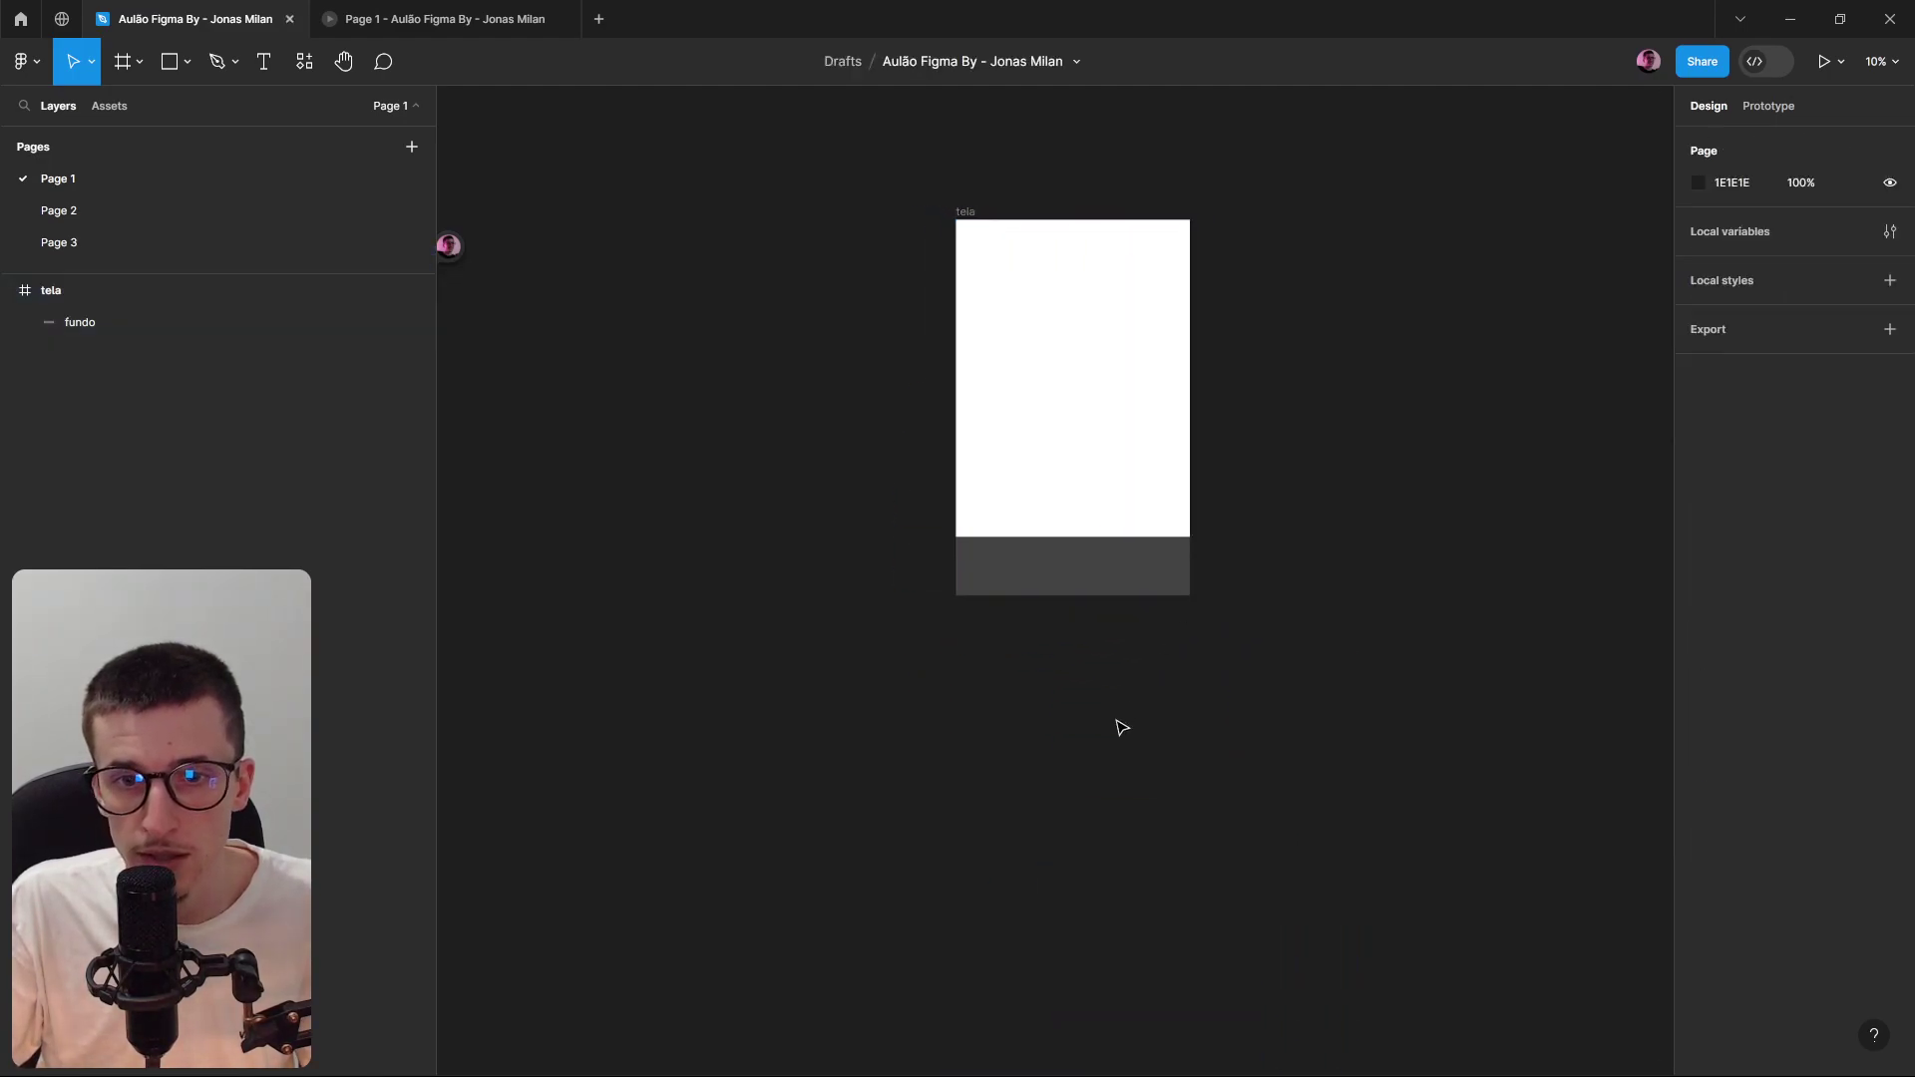
# Narrow the fundo rectangle to about 1310 wide and move it up to about X 227, Y 1560 inside the frame.
pyautogui.click(1056, 583)
pyautogui.scroll(1, 1465, 354)
pyautogui.scroll(3, 1612, 374)
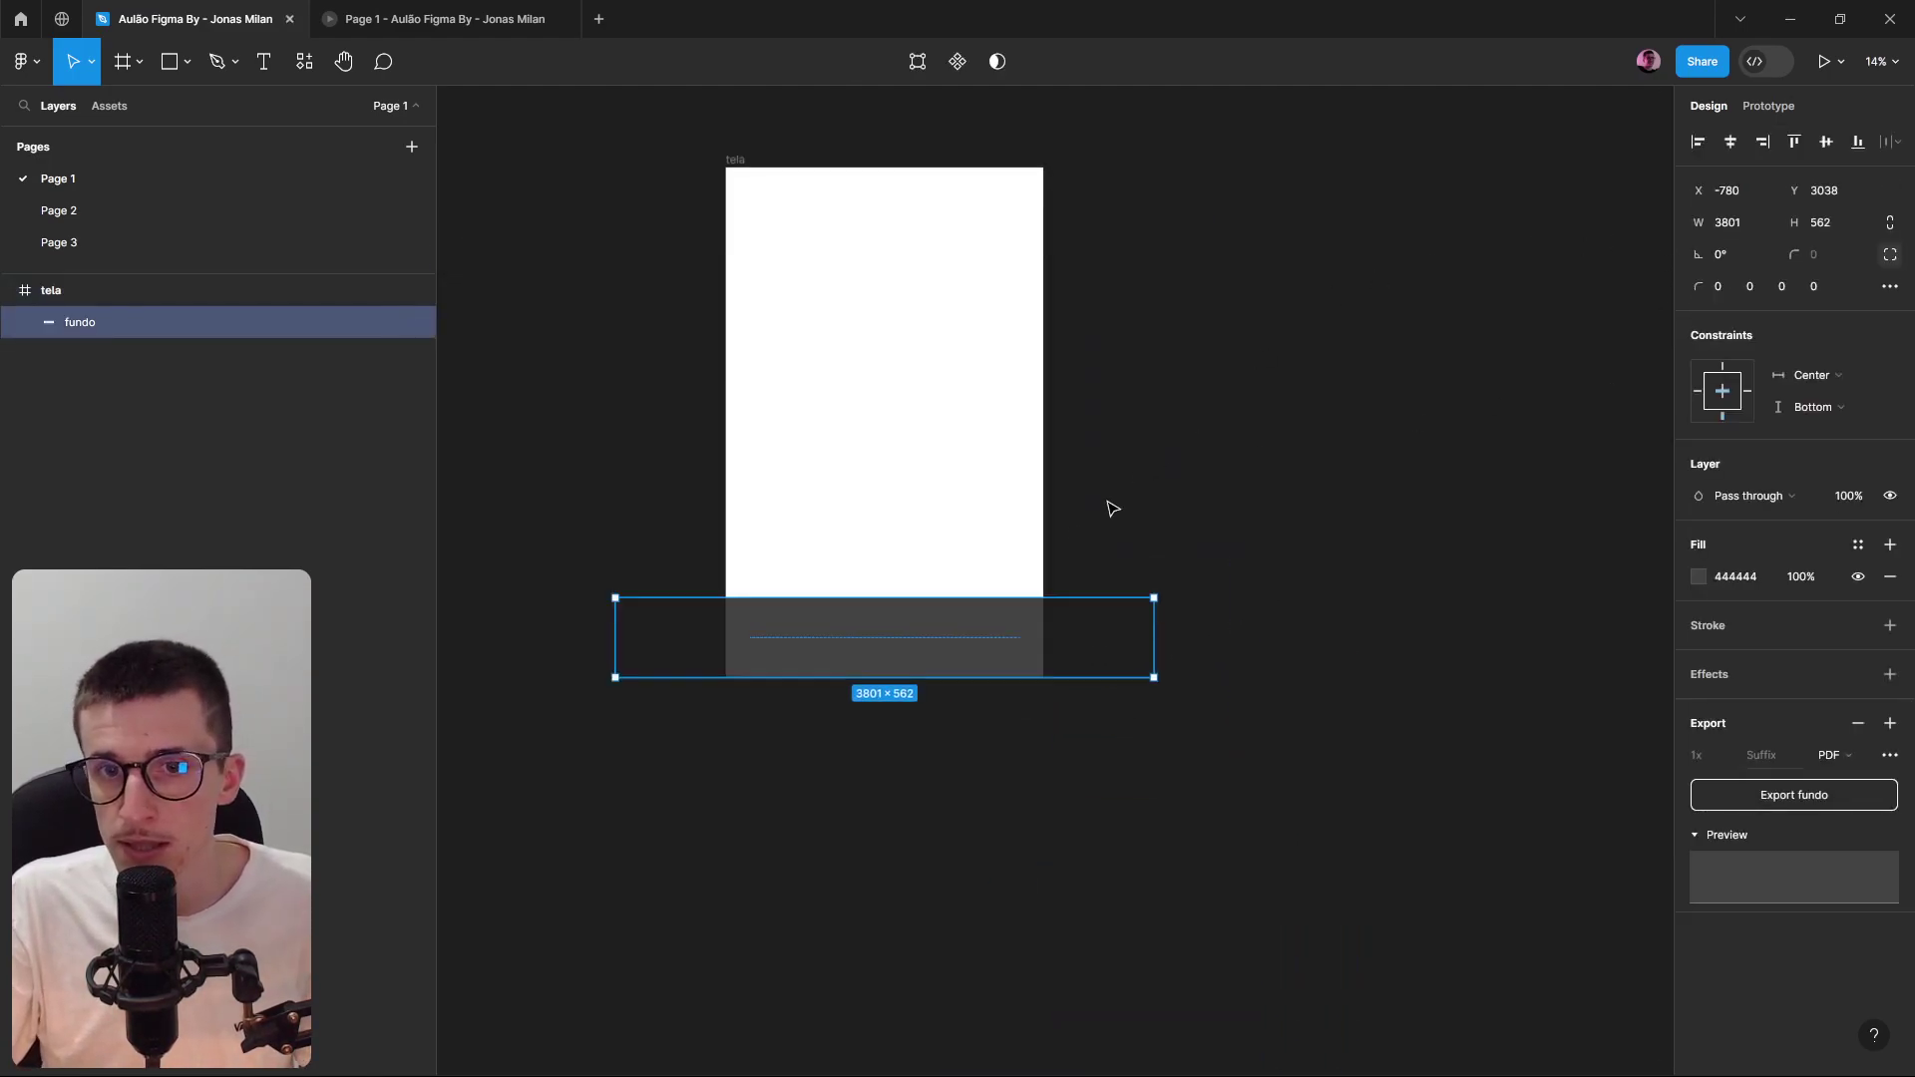
pyautogui.moveTo(1152, 638); pyautogui.dragTo(930, 426)
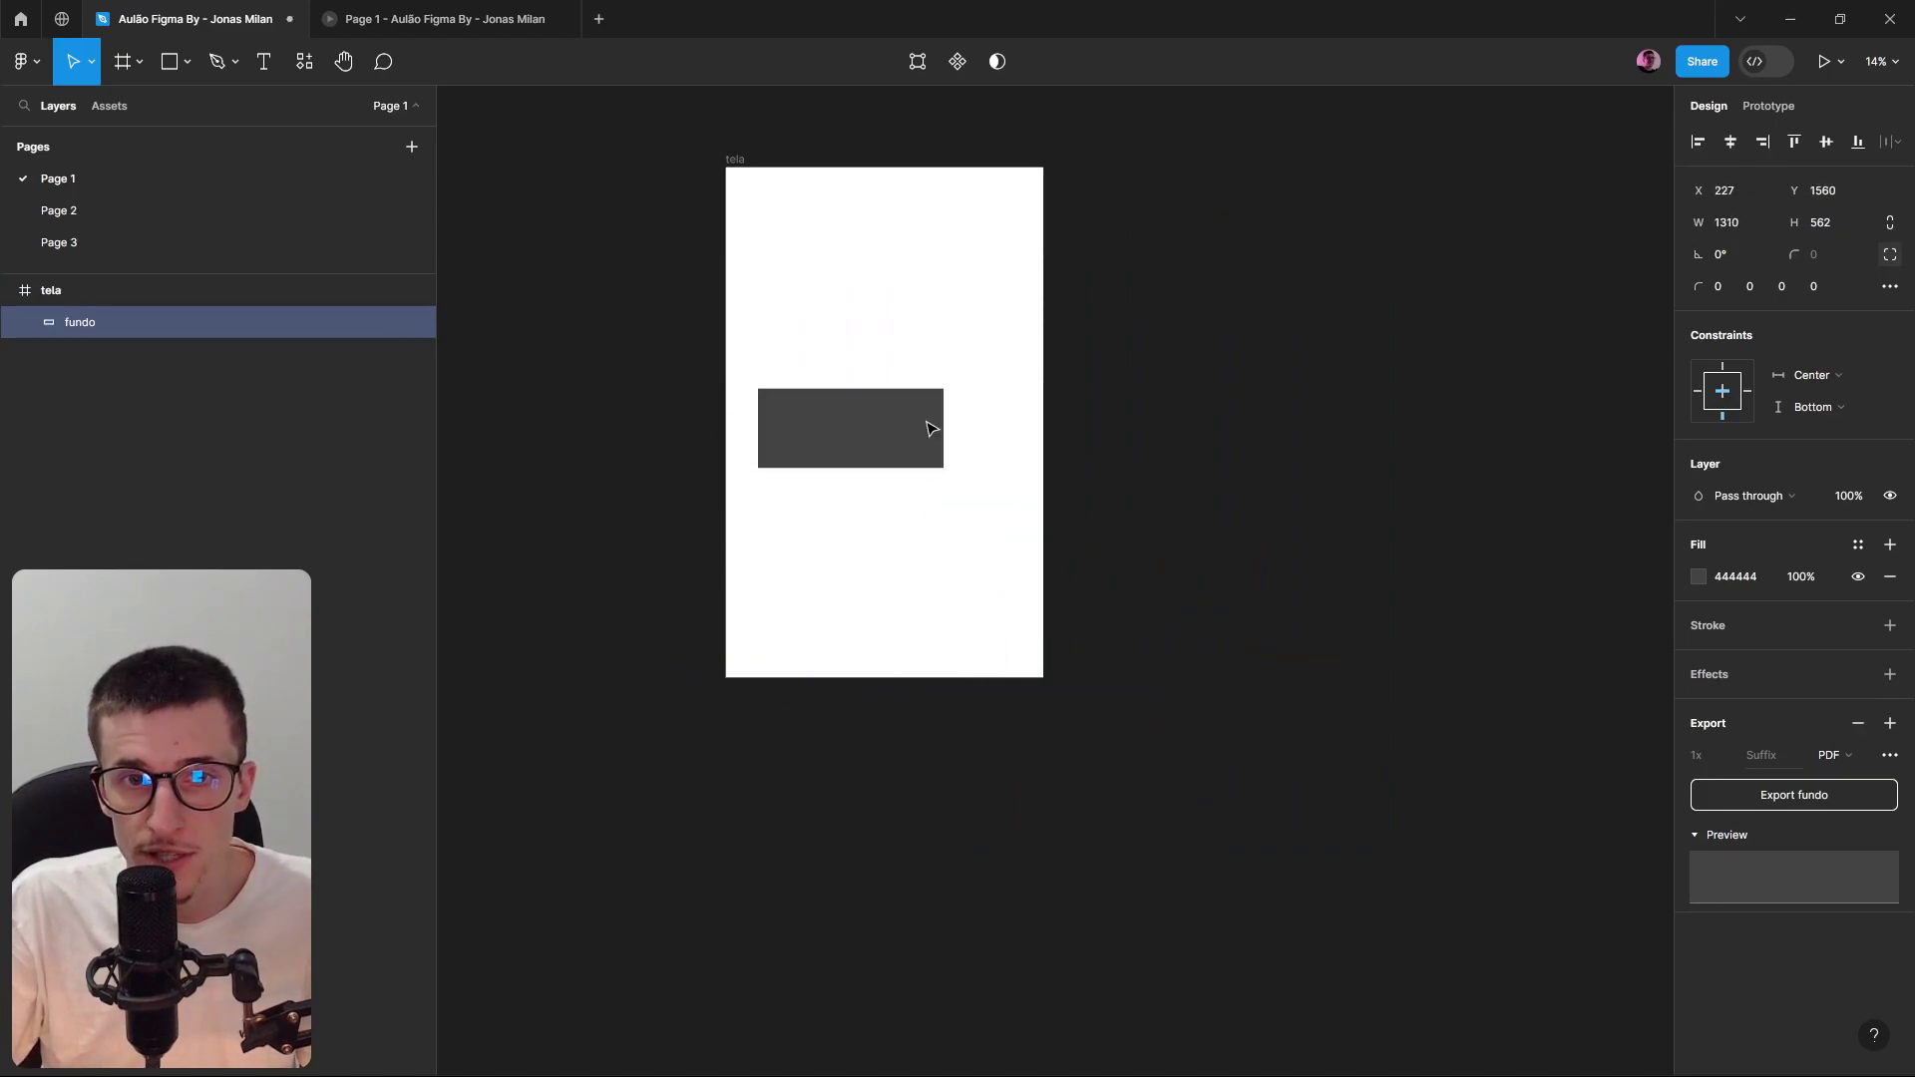
# Set the rectangle's vertical constraint to Center and align it to the frame's horizontal and vertical centers.
pyautogui.click(1720, 392)
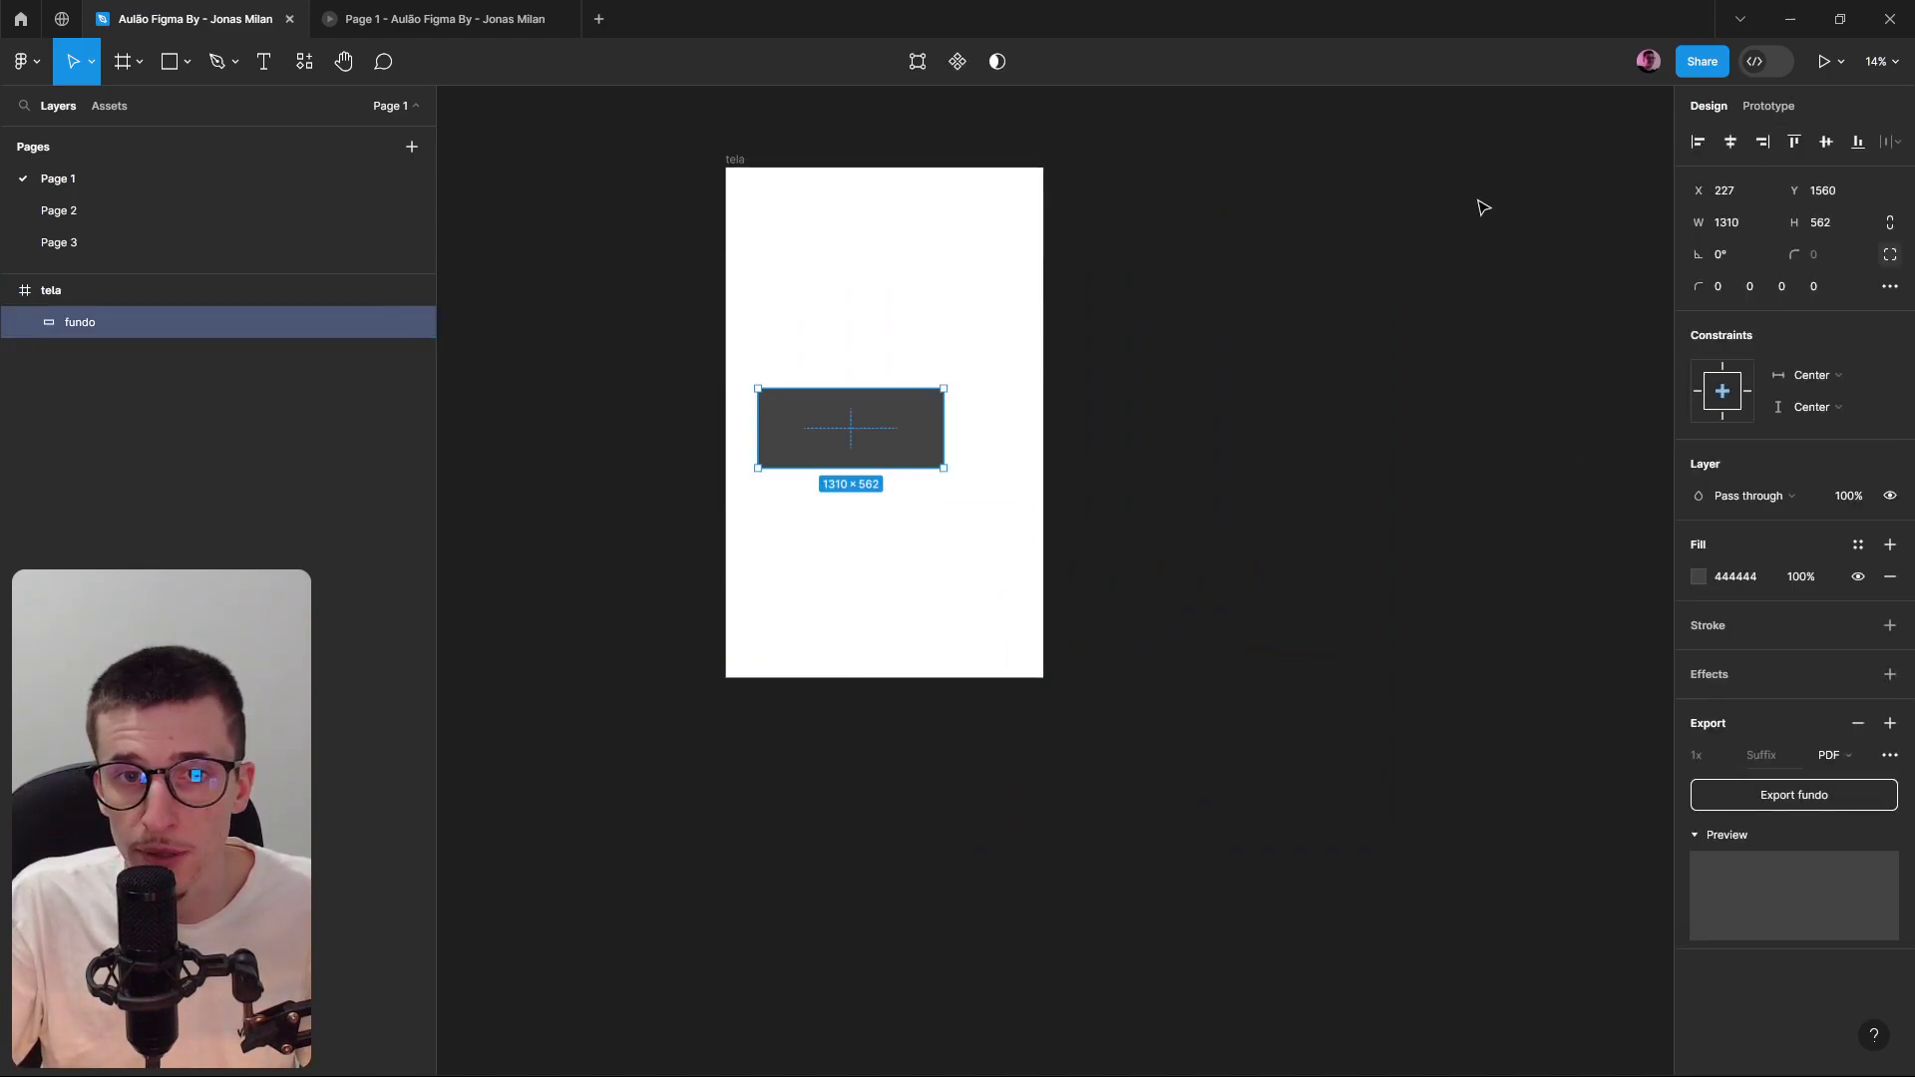
pyautogui.click(1732, 145)
pyautogui.click(1827, 144)
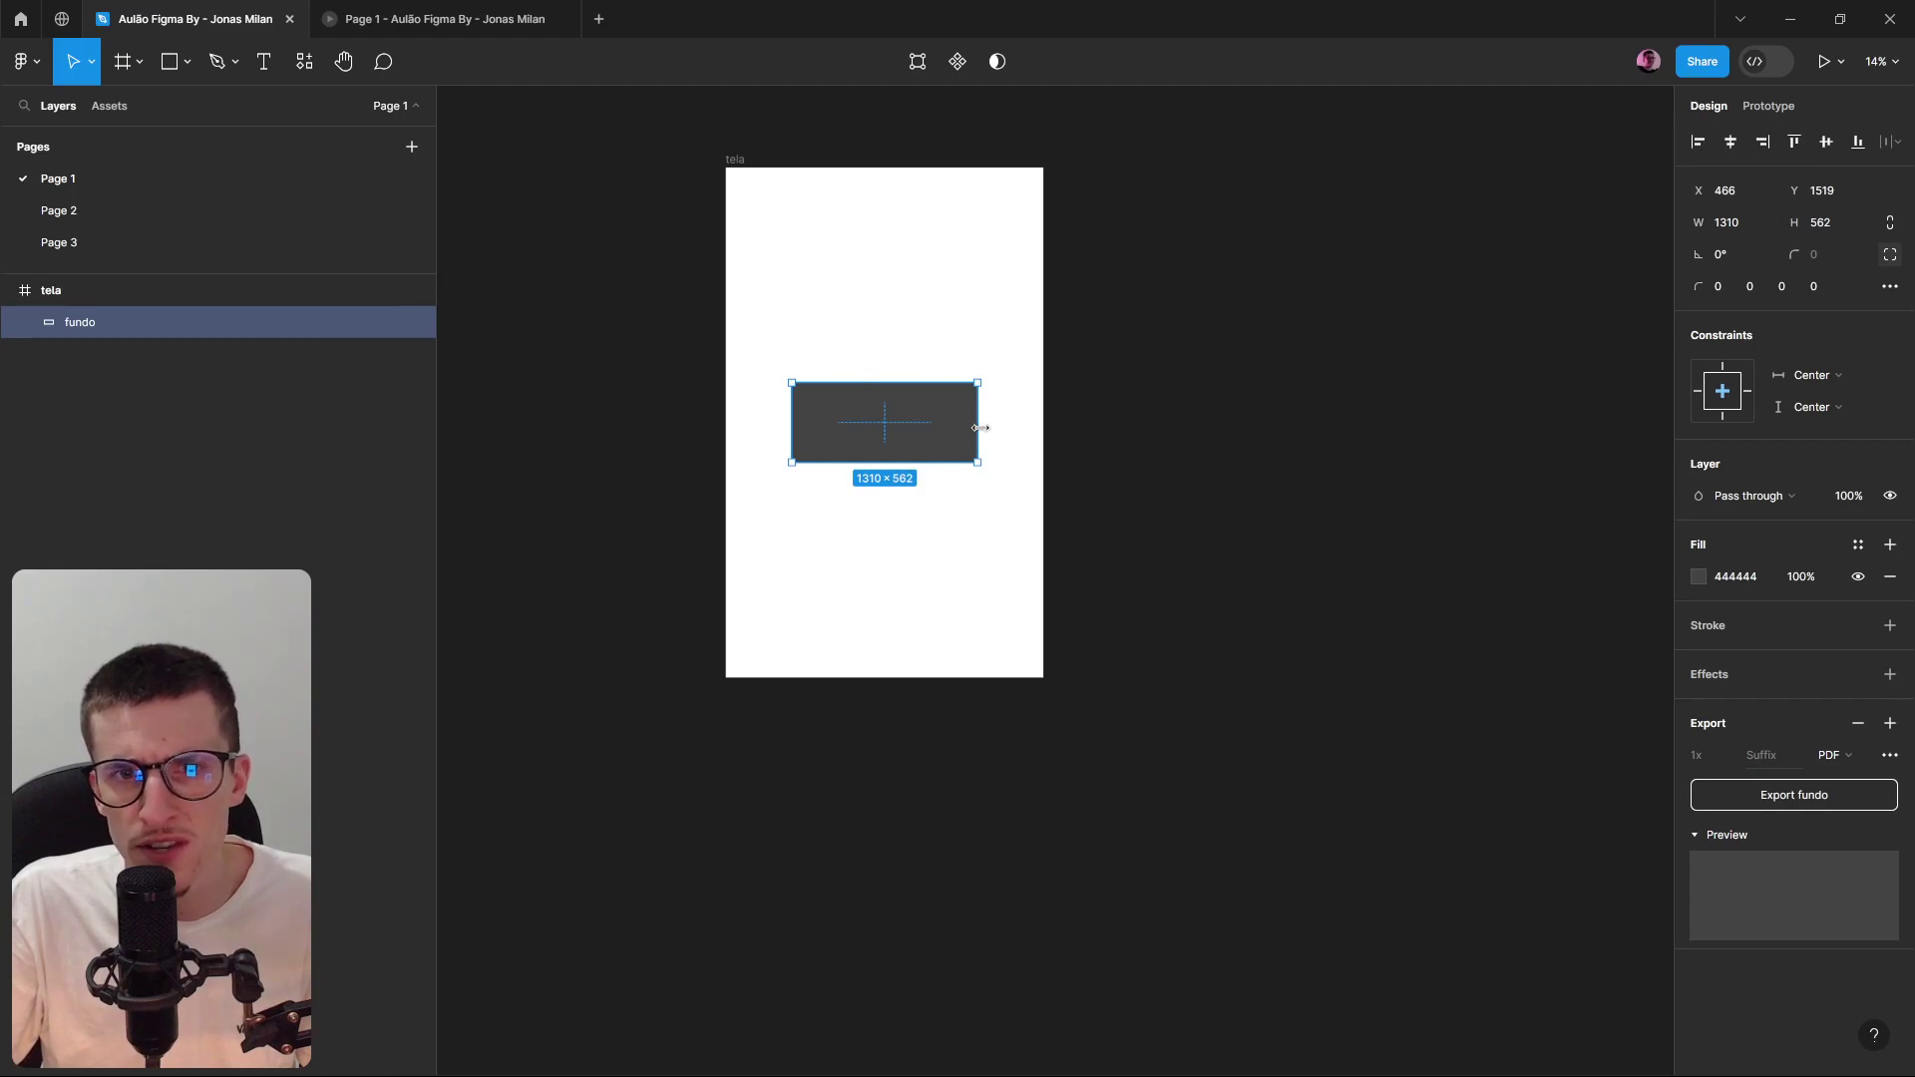
# Narrow the fundo rectangle to about 627 wide and center it horizontally in the tela frame again.
pyautogui.moveTo(981, 428); pyautogui.dragTo(890, 417)
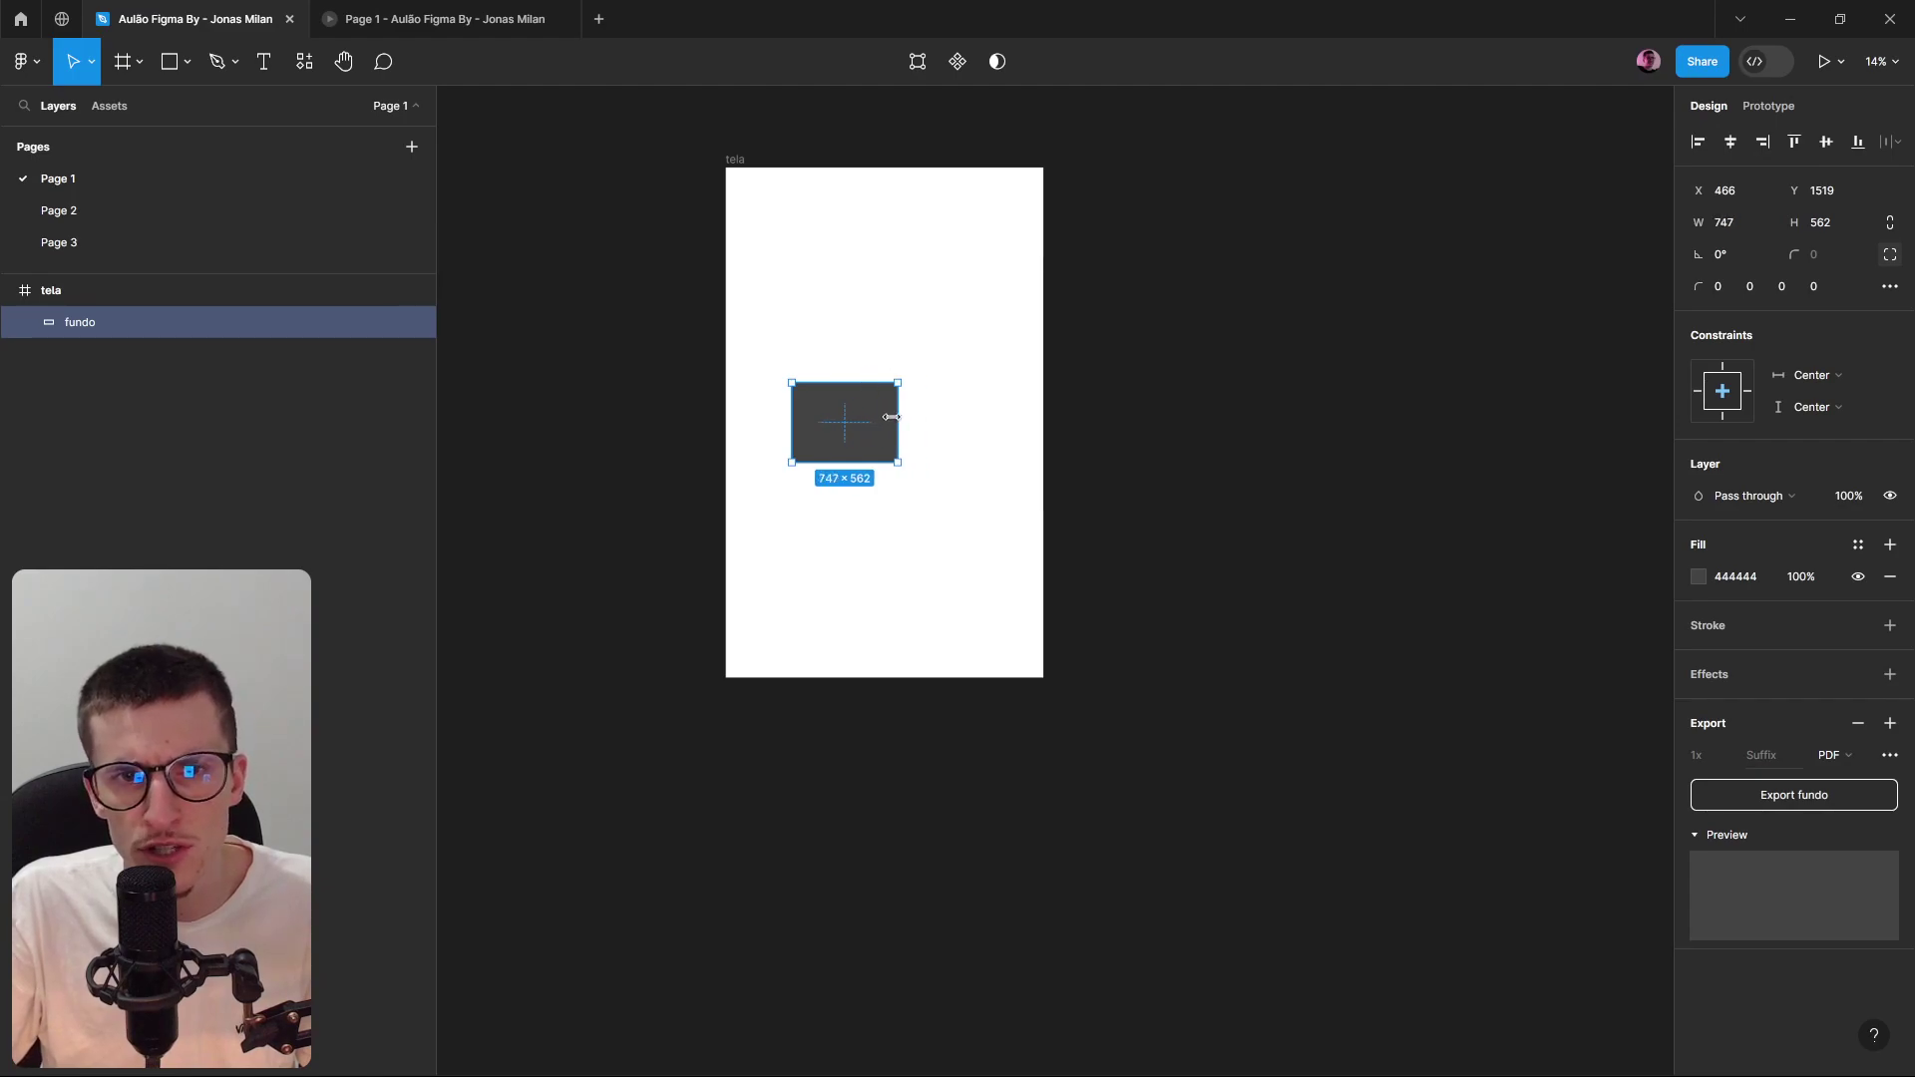
pyautogui.click(1731, 142)
pyautogui.click(1321, 427)
pyautogui.click(877, 406)
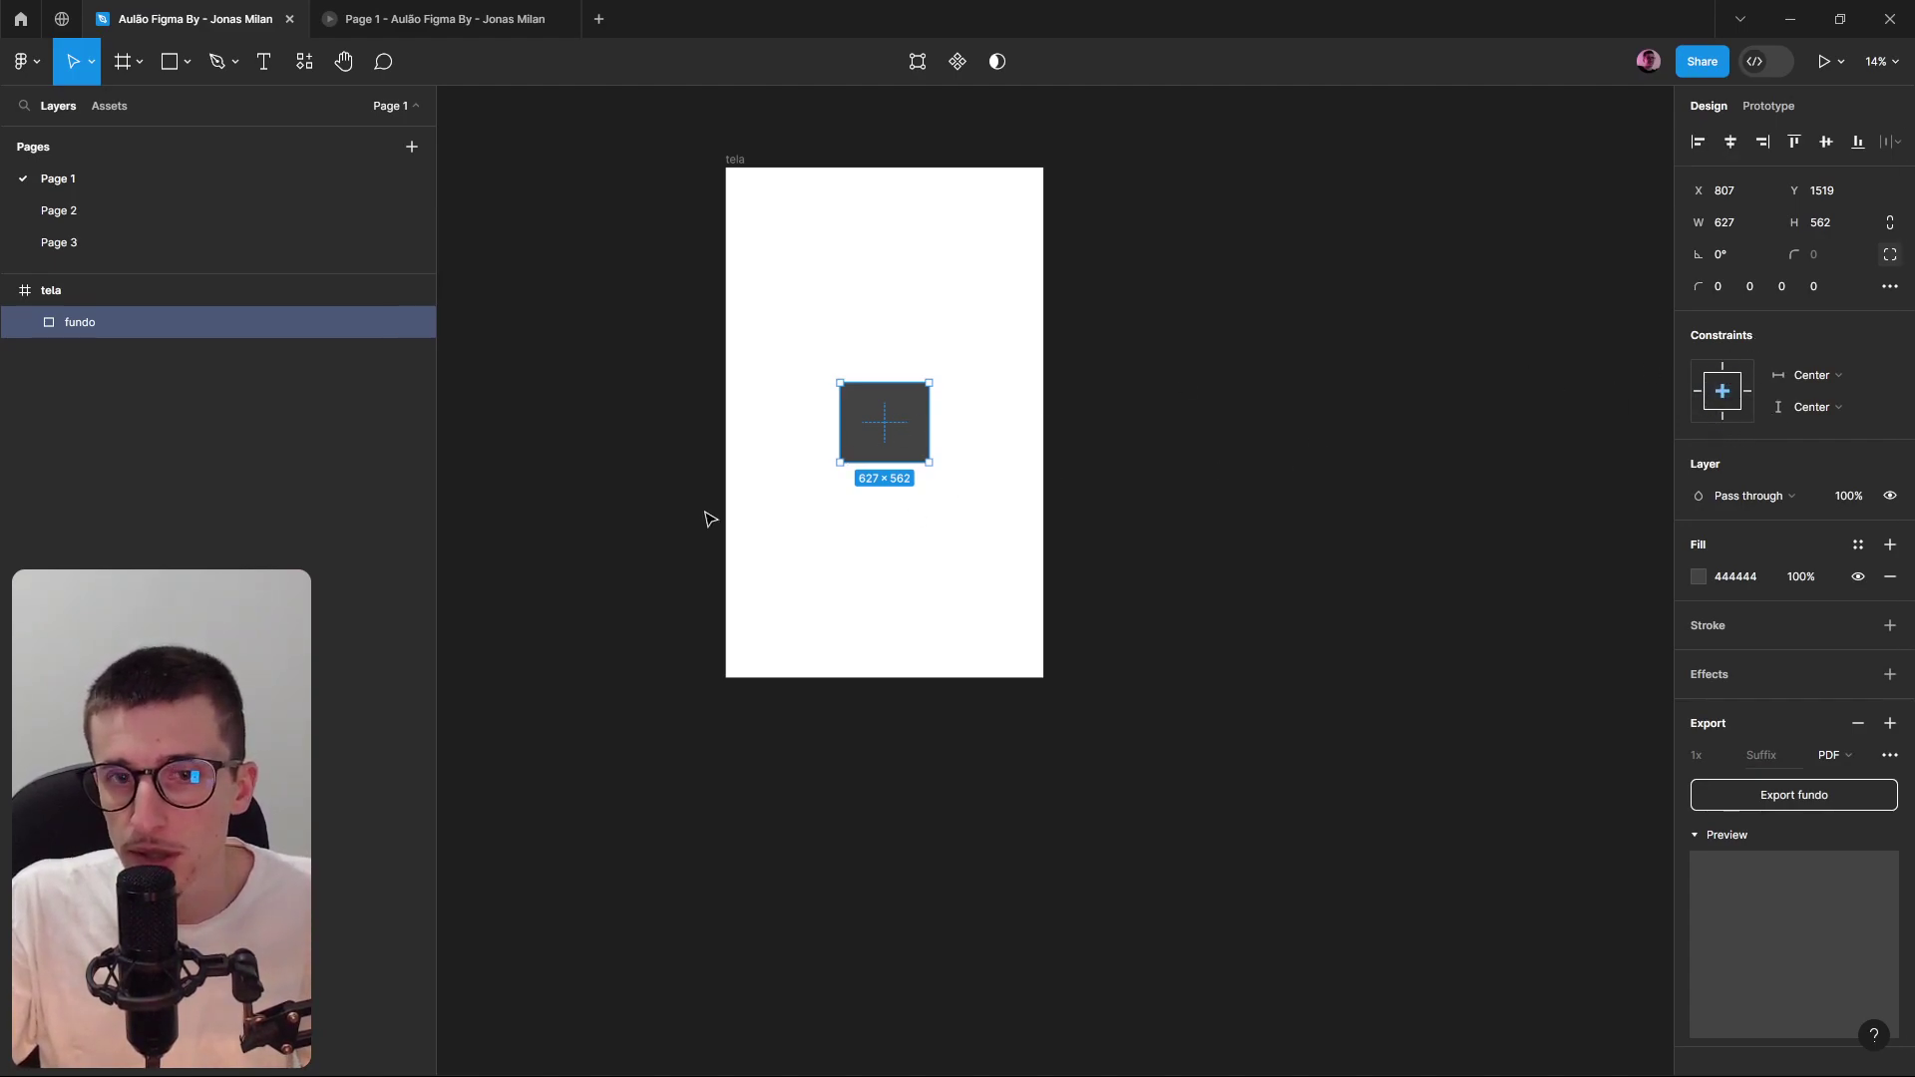
pyautogui.click(1744, 498)
pyautogui.click(1744, 496)
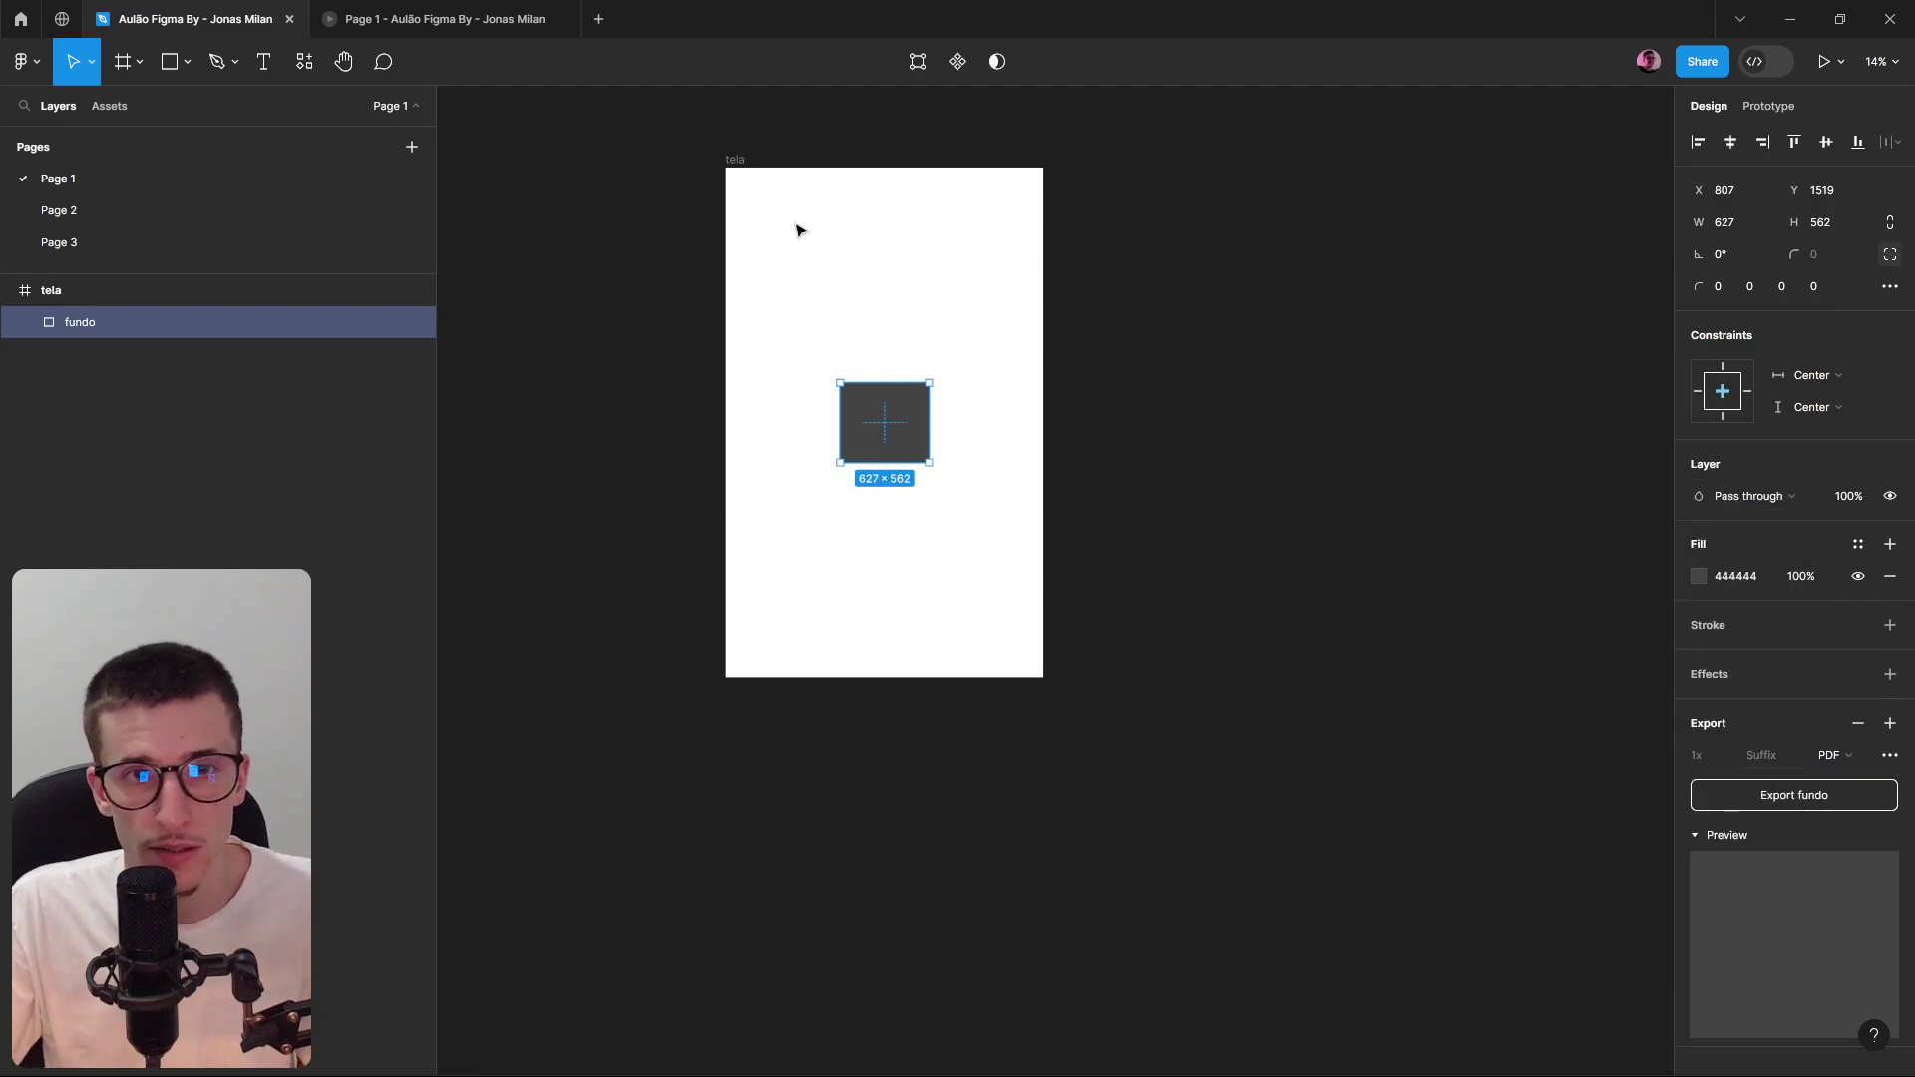
pyautogui.click(569, 241)
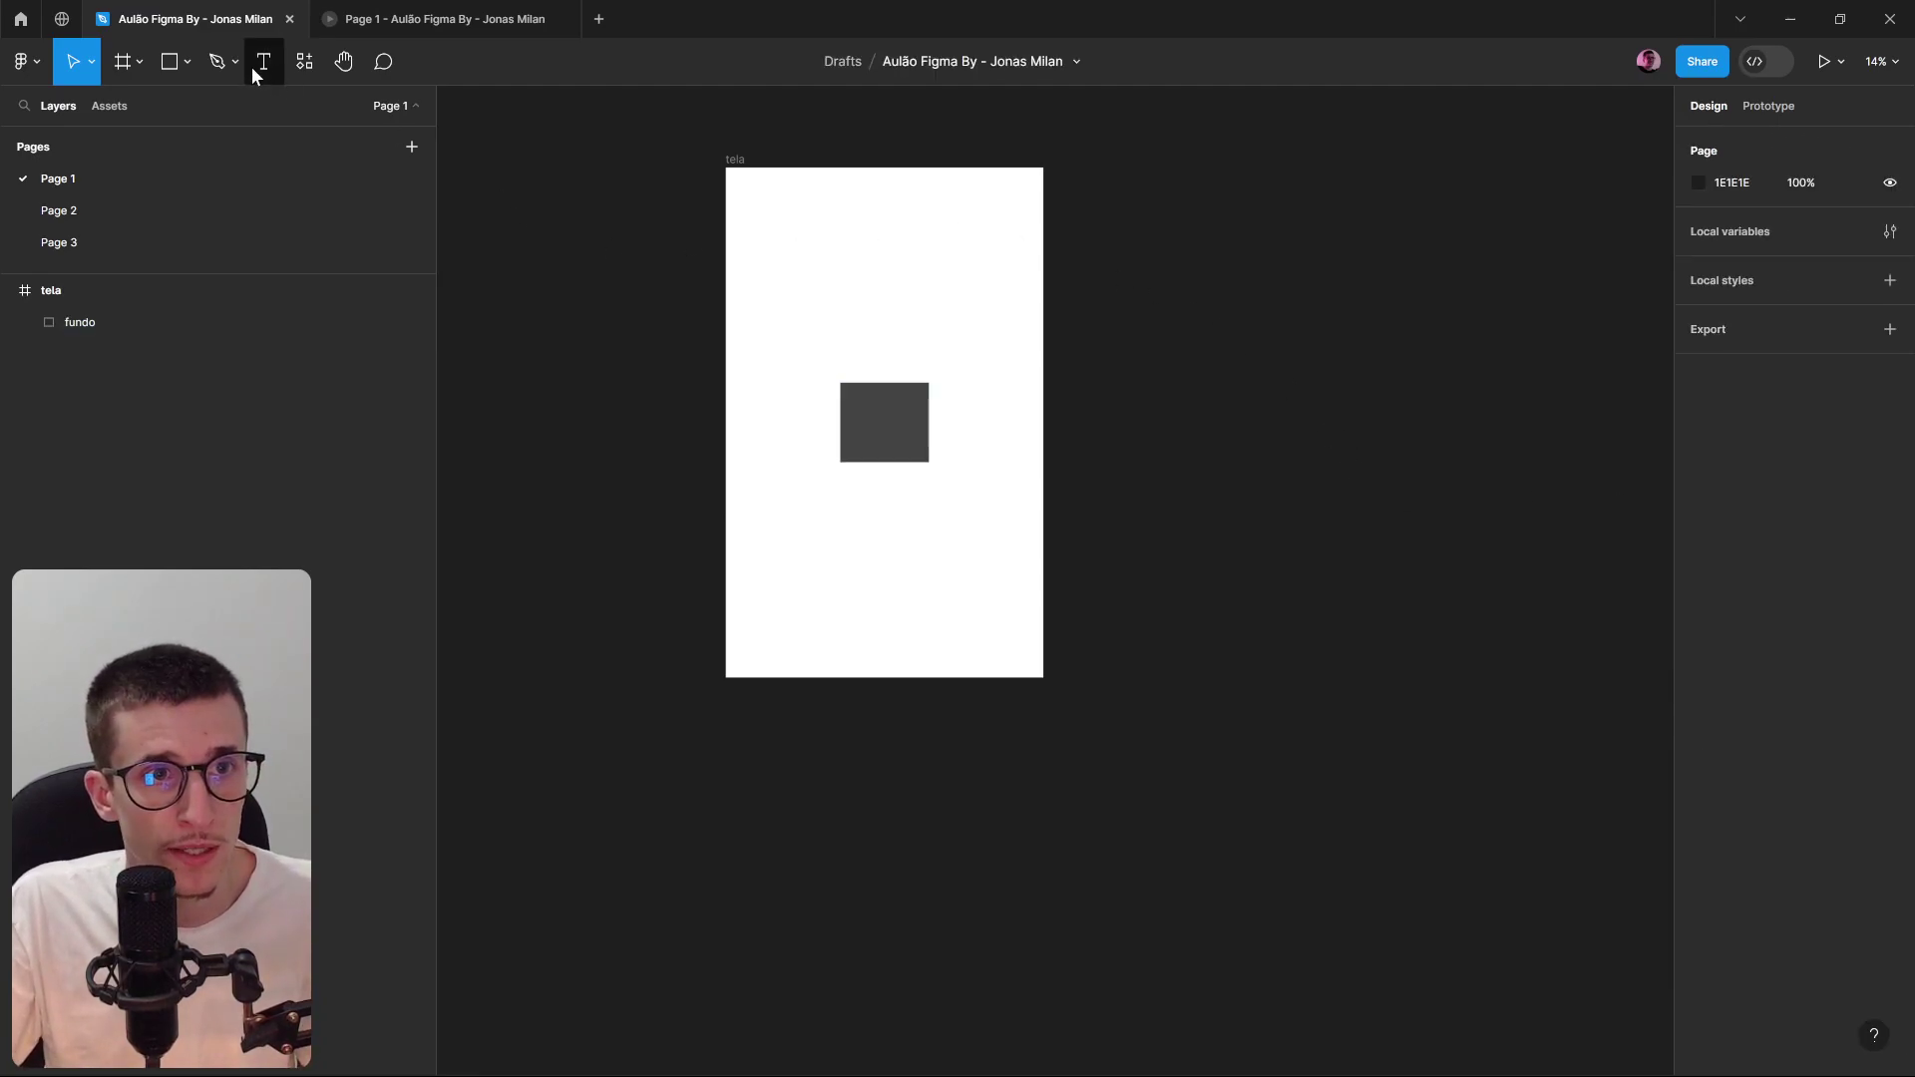
# Run the Unsplash plugin on the tela frame and search its photos for architecture.
pyautogui.rightClick(788, 329)
pyautogui.moveTo(848, 792)
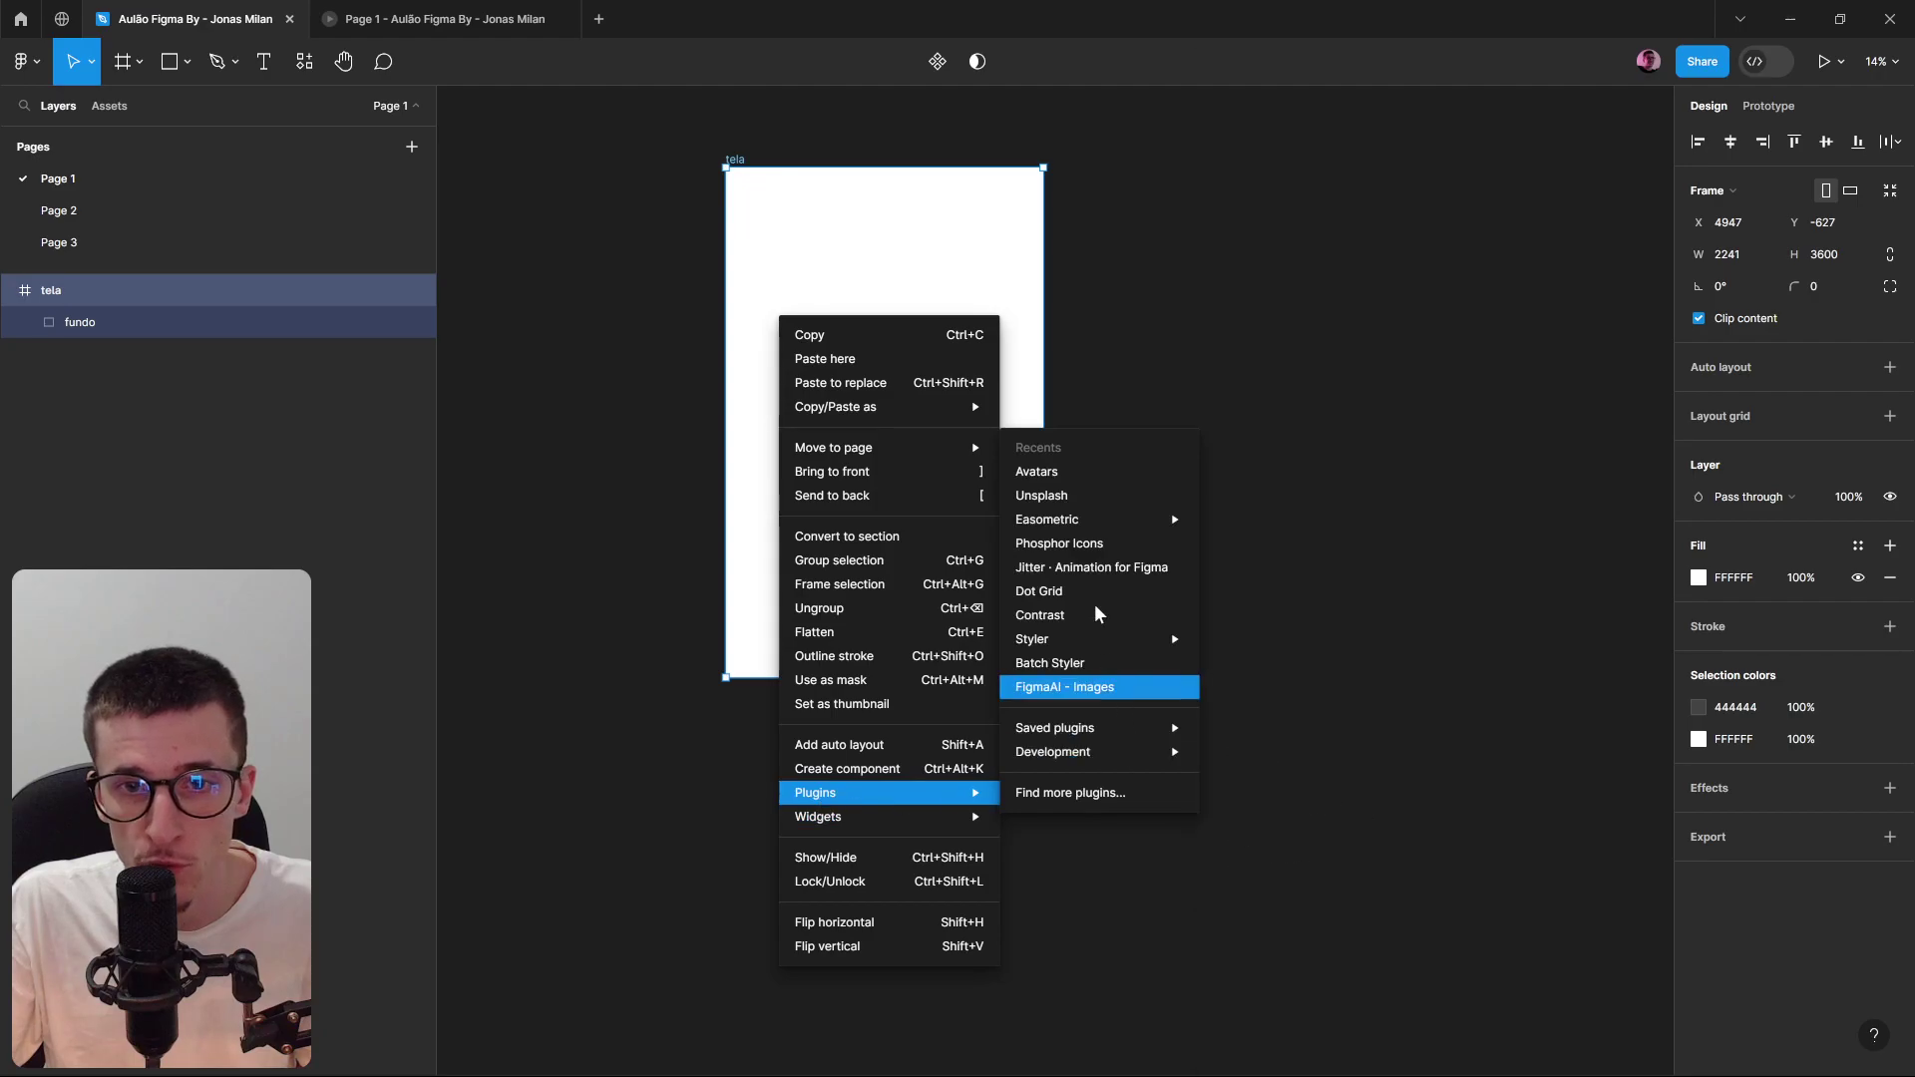
pyautogui.click(1078, 498)
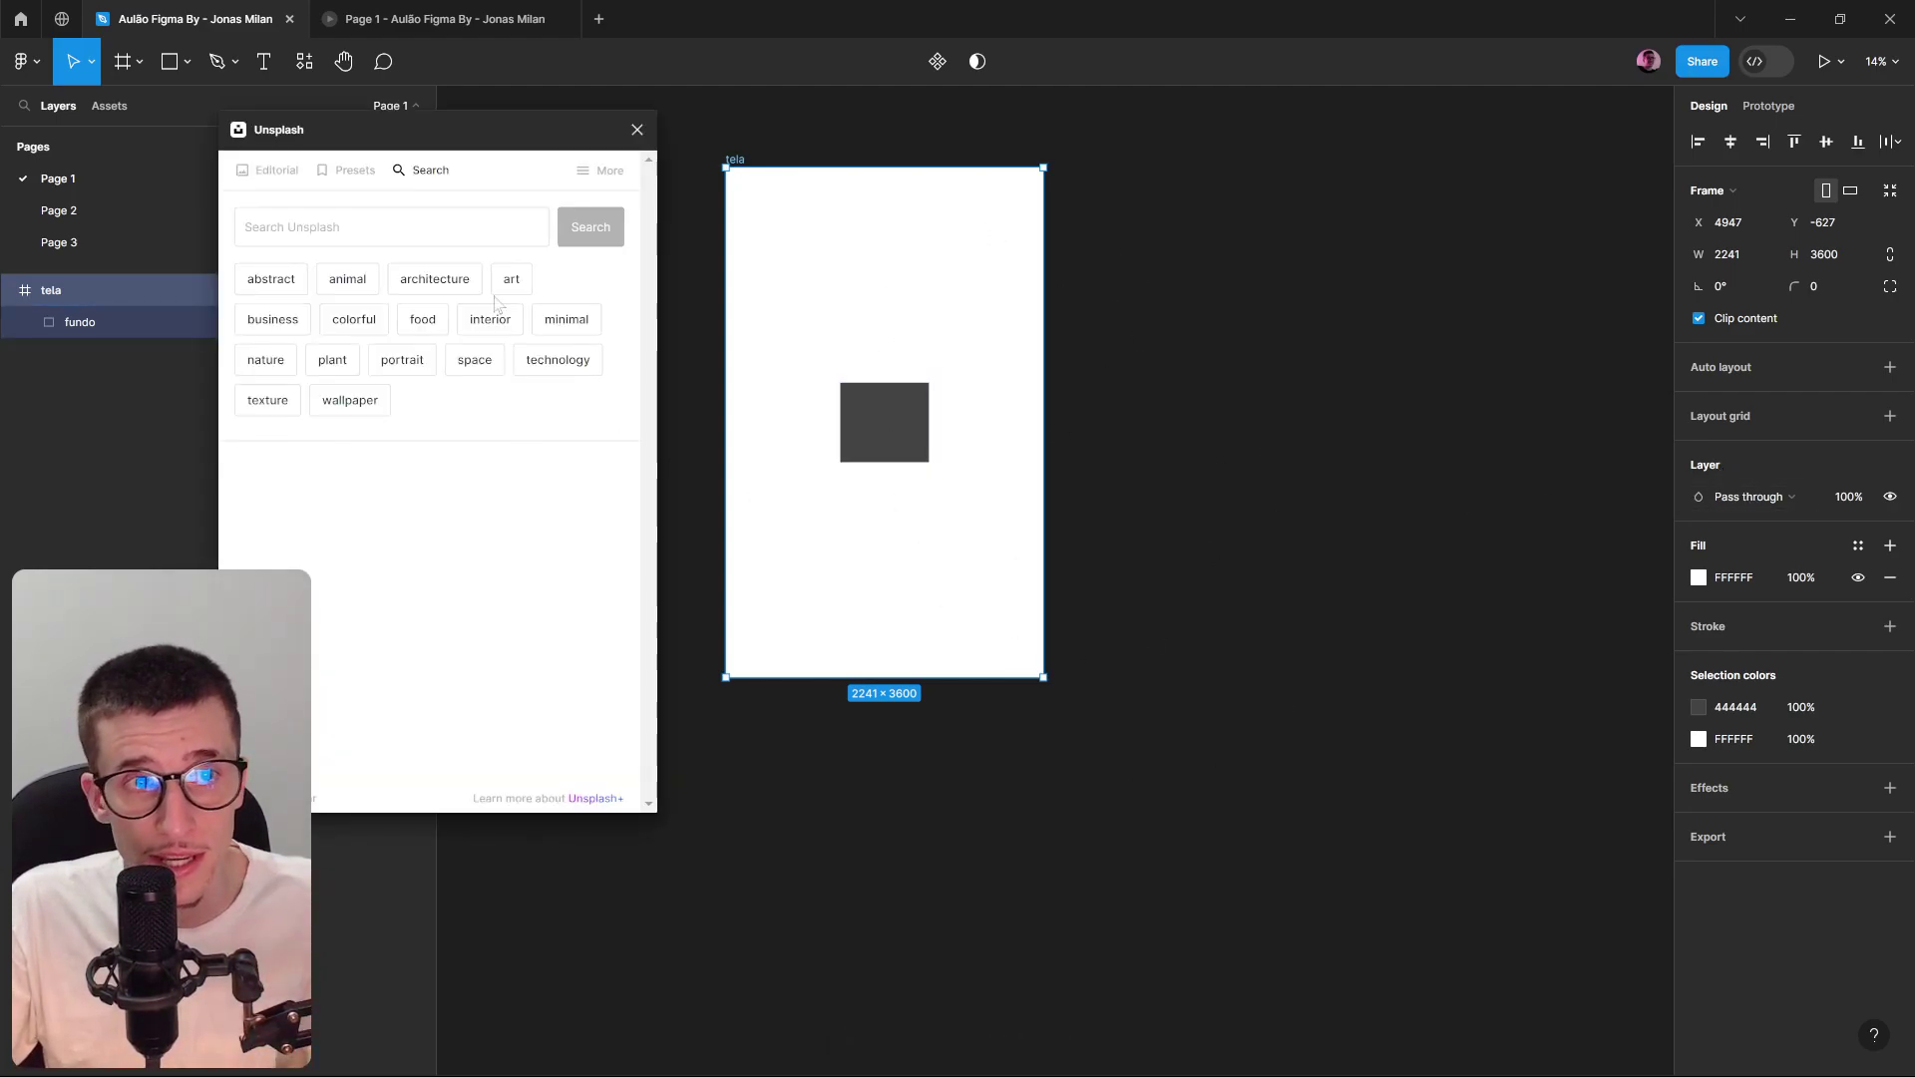
pyautogui.click(422, 283)
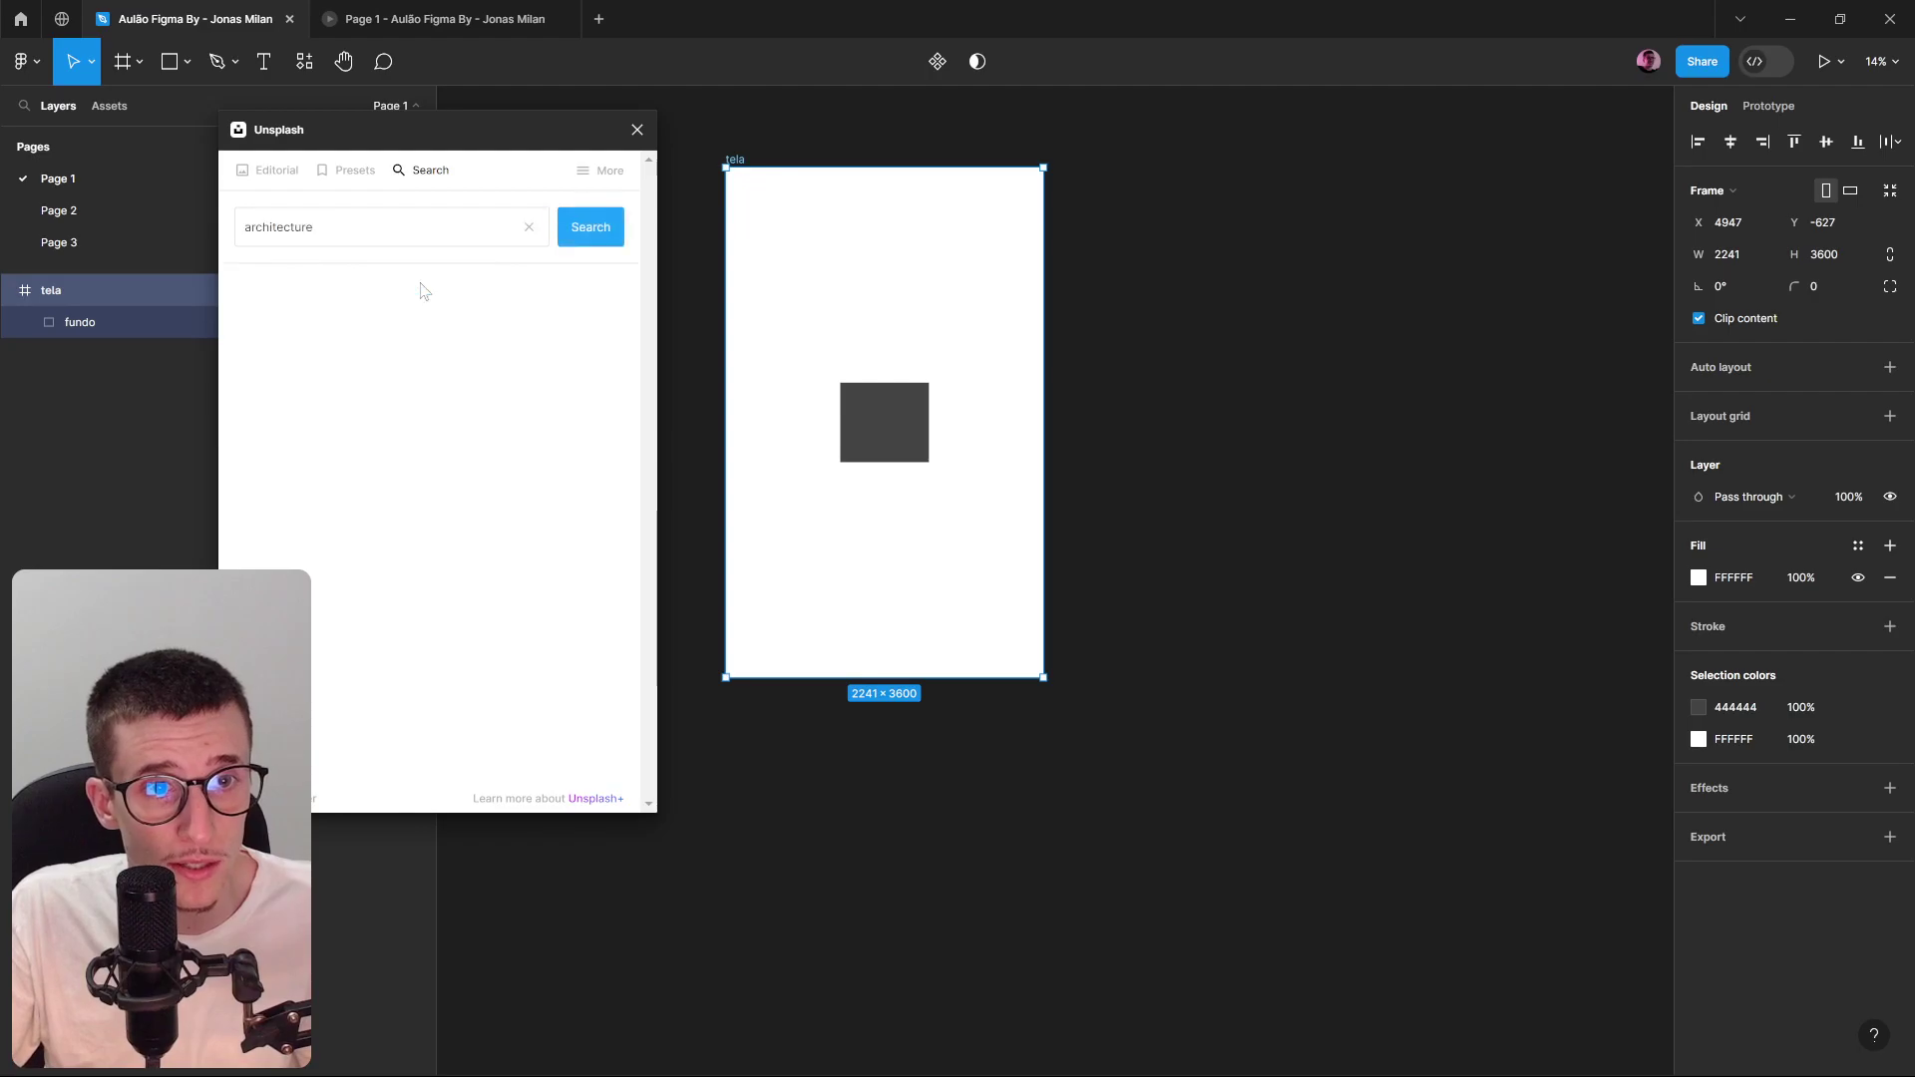
# Insert the photo of the building with green planted terraces into the tela frame and close the Unsplash plugin.
pyautogui.scroll(-10, 469, 586)
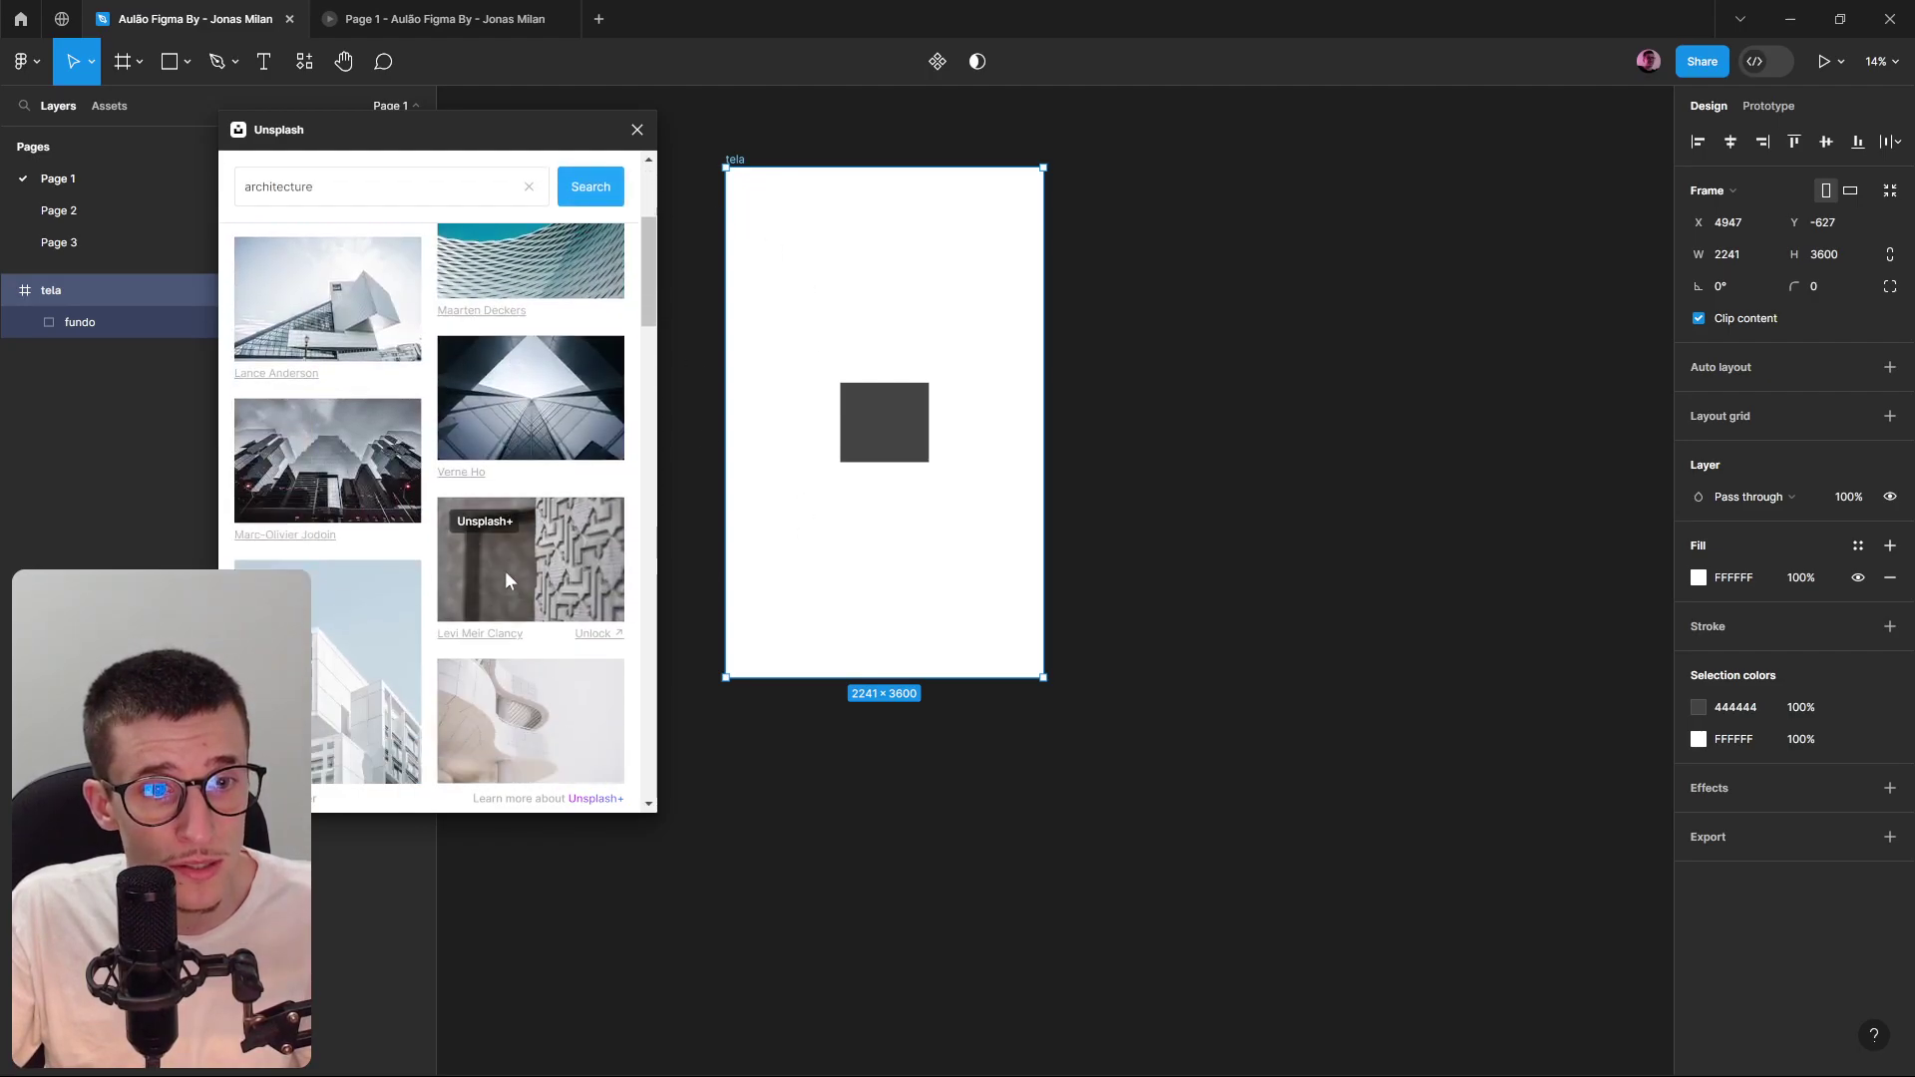
pyautogui.scroll(-3, 468, 586)
pyautogui.scroll(4, 469, 586)
pyautogui.scroll(1, 467, 588)
pyautogui.moveTo(499, 389); pyautogui.dragTo(863, 317)
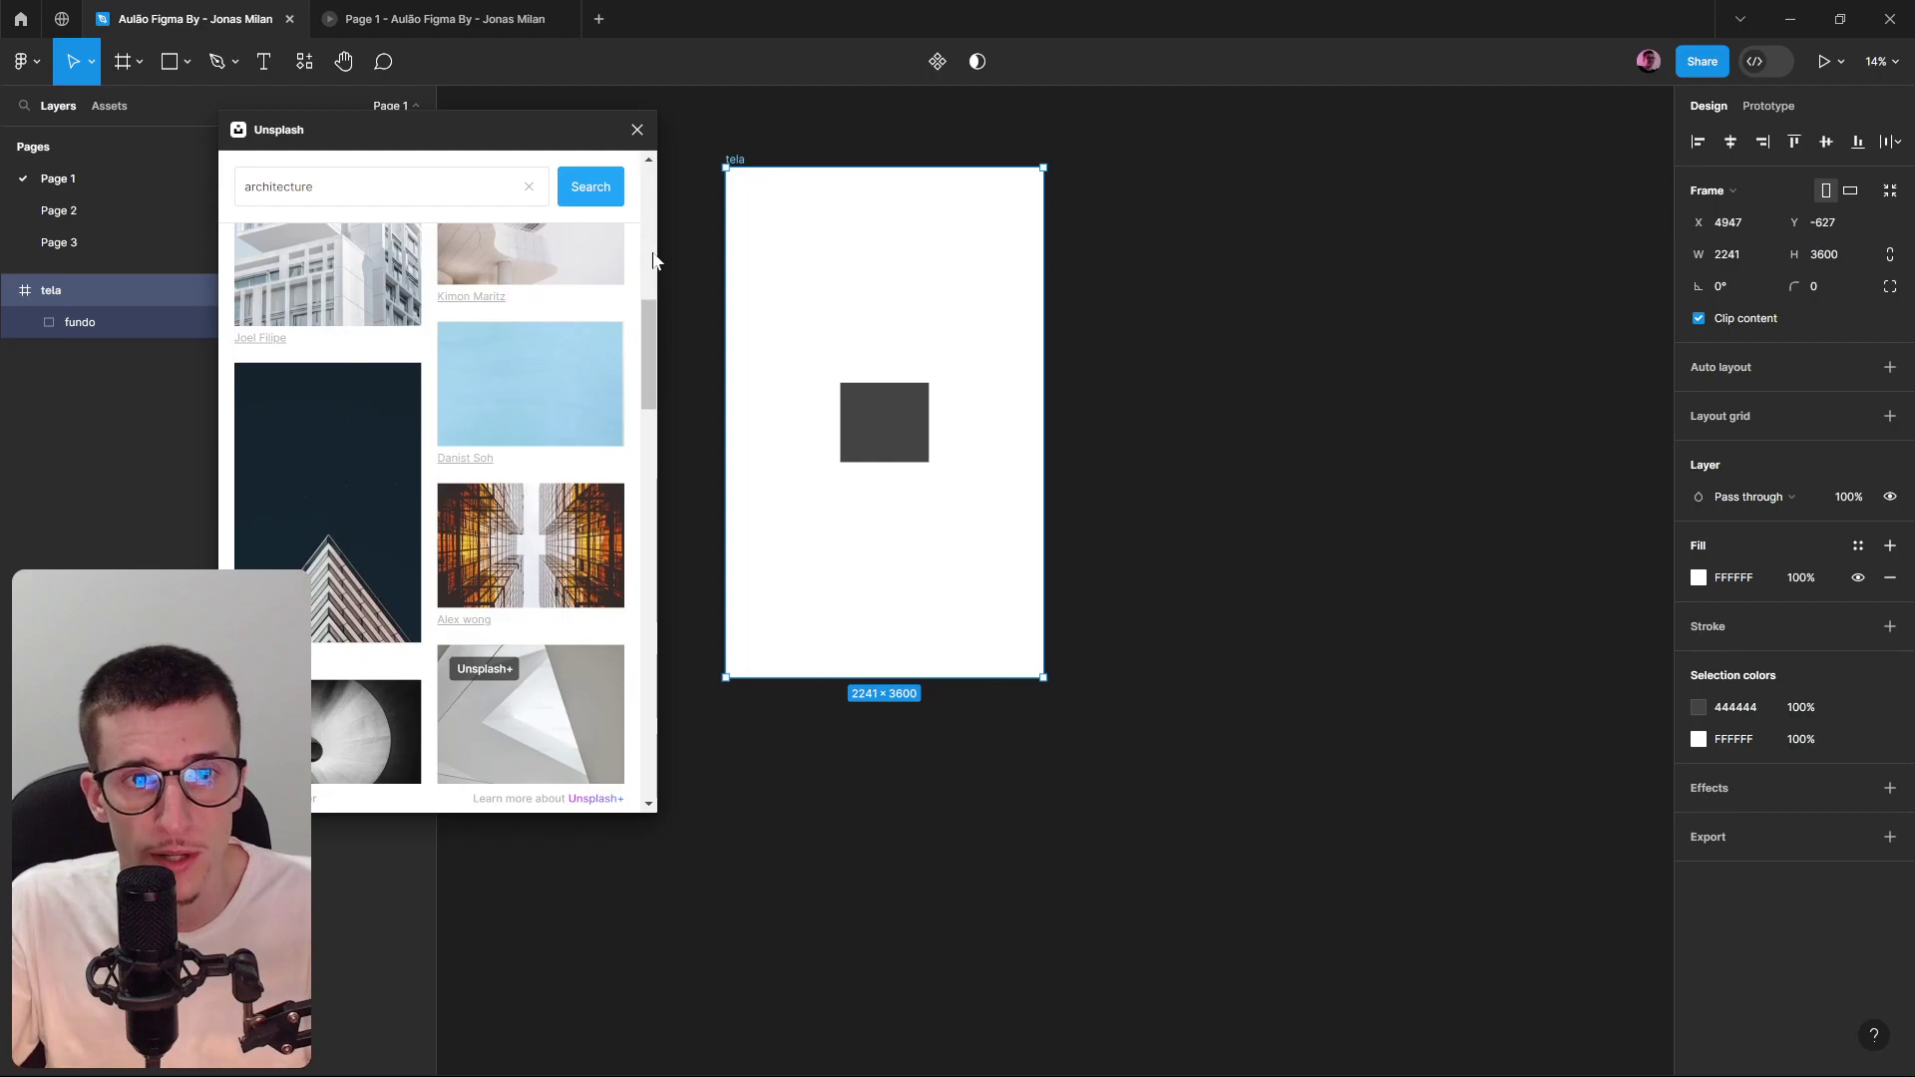
pyautogui.click(636, 131)
# Move the photo to about X 210, Y 297, overlap its lower edge with the fundo rectangle, and bring the rectangle forward.
pyautogui.moveTo(735, 159); pyautogui.dragTo(742, 164)
pyautogui.moveTo(841, 285); pyautogui.dragTo(903, 329)
pyautogui.scroll(2, 903, 329)
pyautogui.press('Tab')
pyautogui.moveTo(905, 518); pyautogui.dragTo(897, 474)
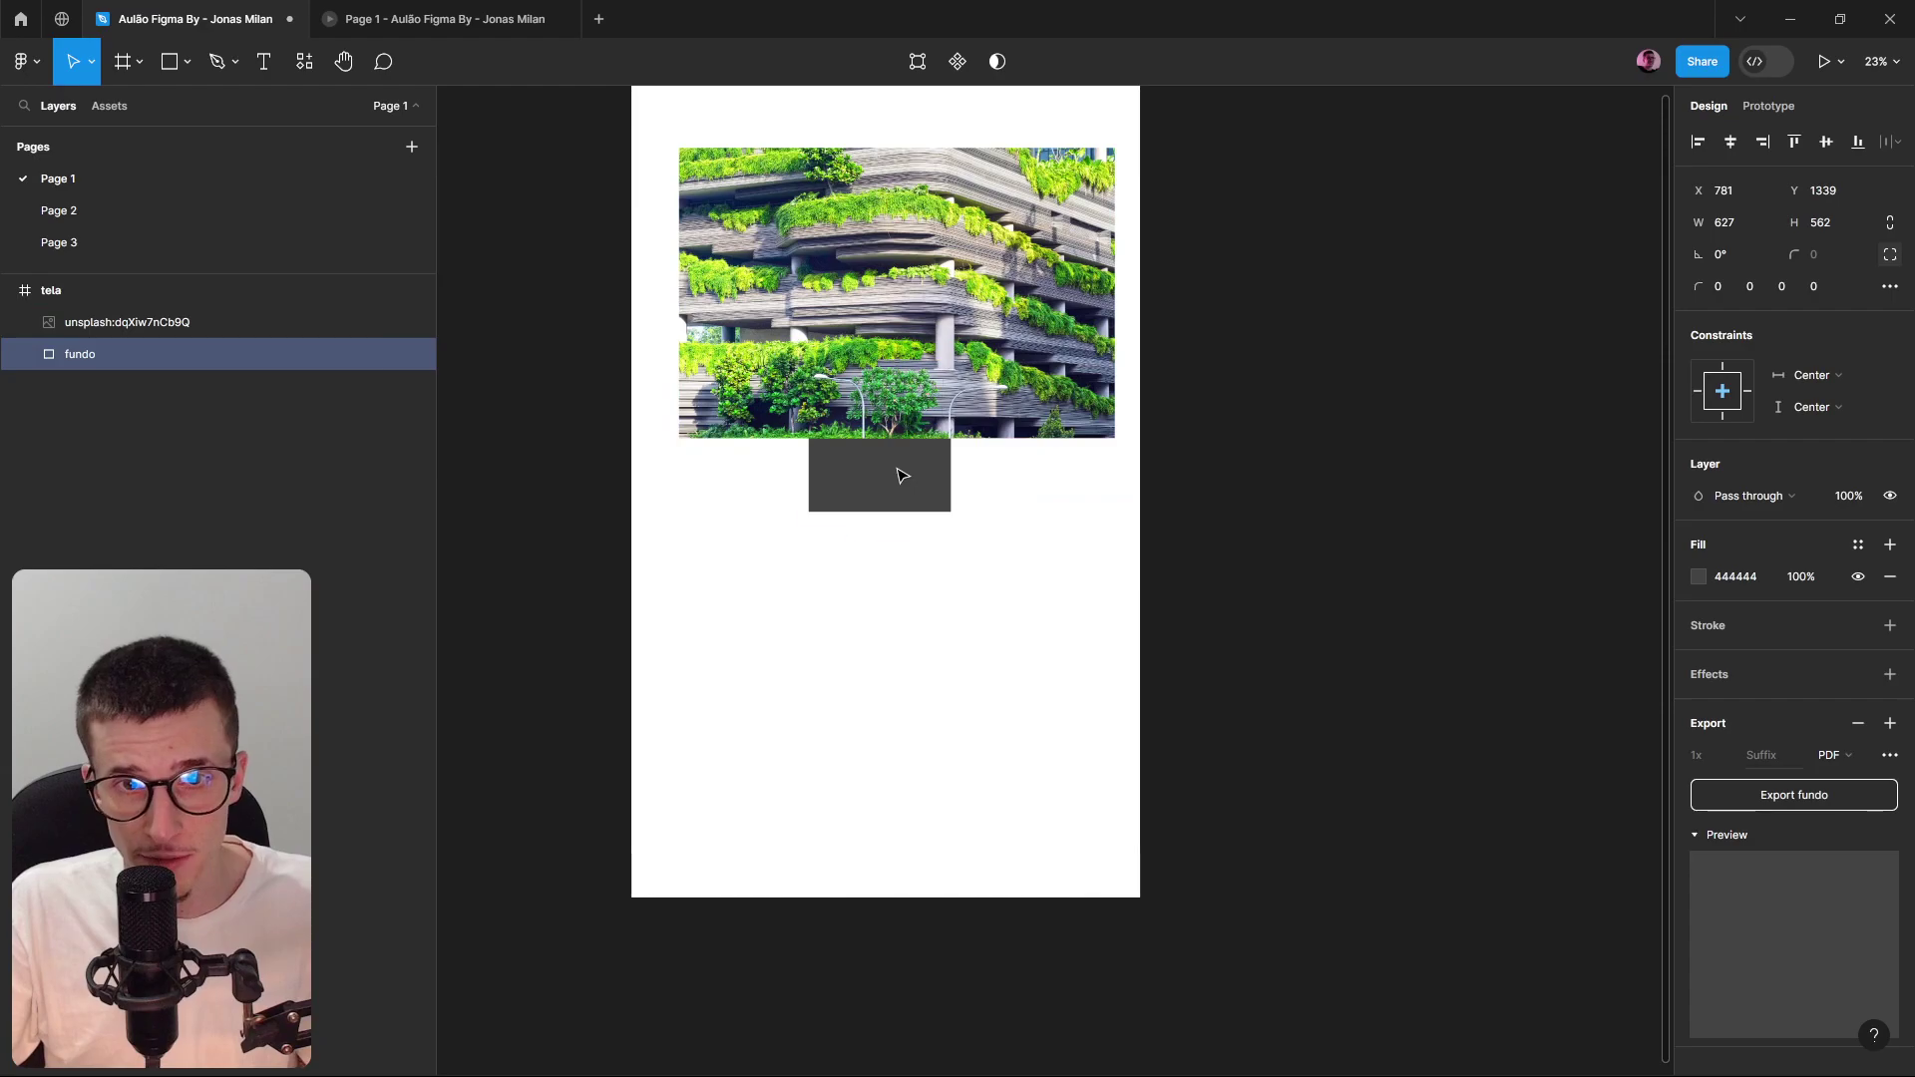
pyautogui.hotkey('ctrl', ']')
# Align the Unsplash photo to the horizontal and vertical centers of the tela frame.
pyautogui.click(988, 419)
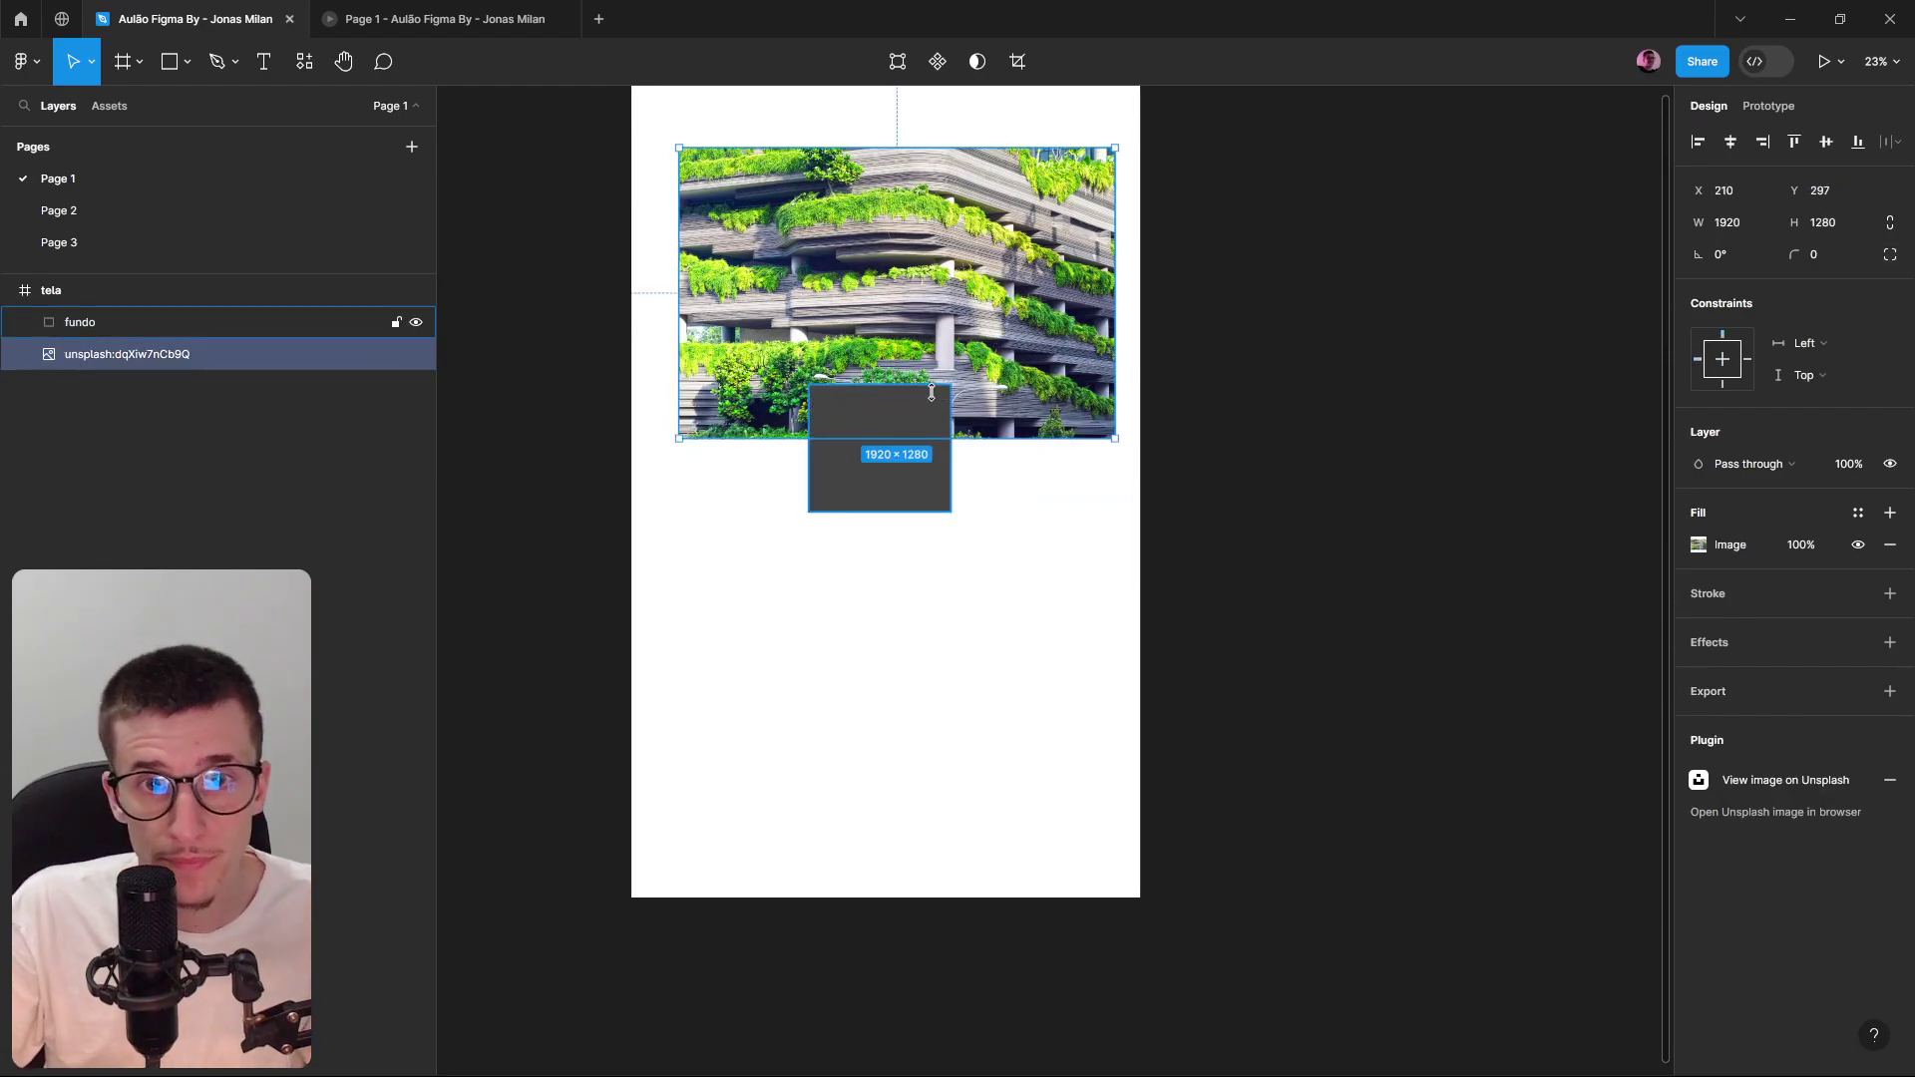
pyautogui.click(1732, 141)
pyautogui.click(1826, 141)
# Place the fundo rectangle across the photo's upper edge and preview layer blend modes such as Multiply without applying one.
pyautogui.moveTo(908, 469); pyautogui.dragTo(983, 374)
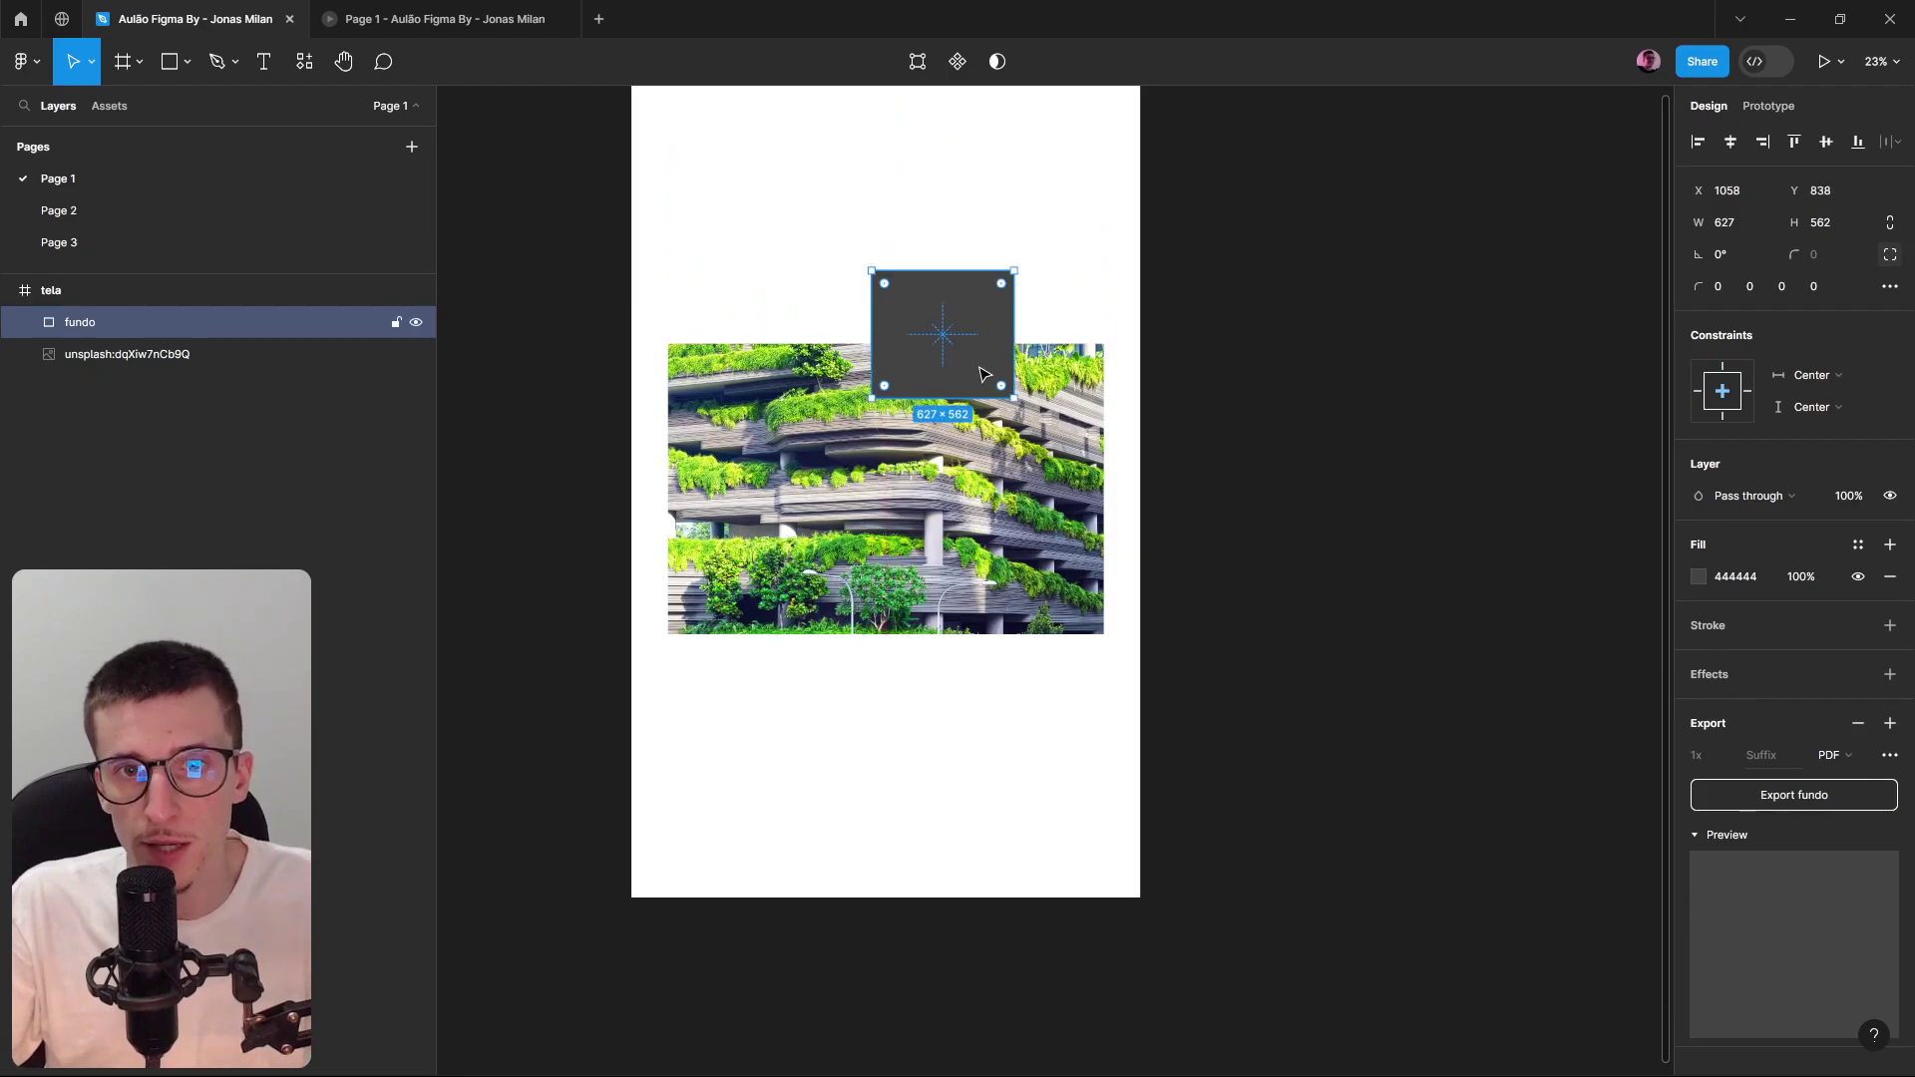
pyautogui.click(1753, 495)
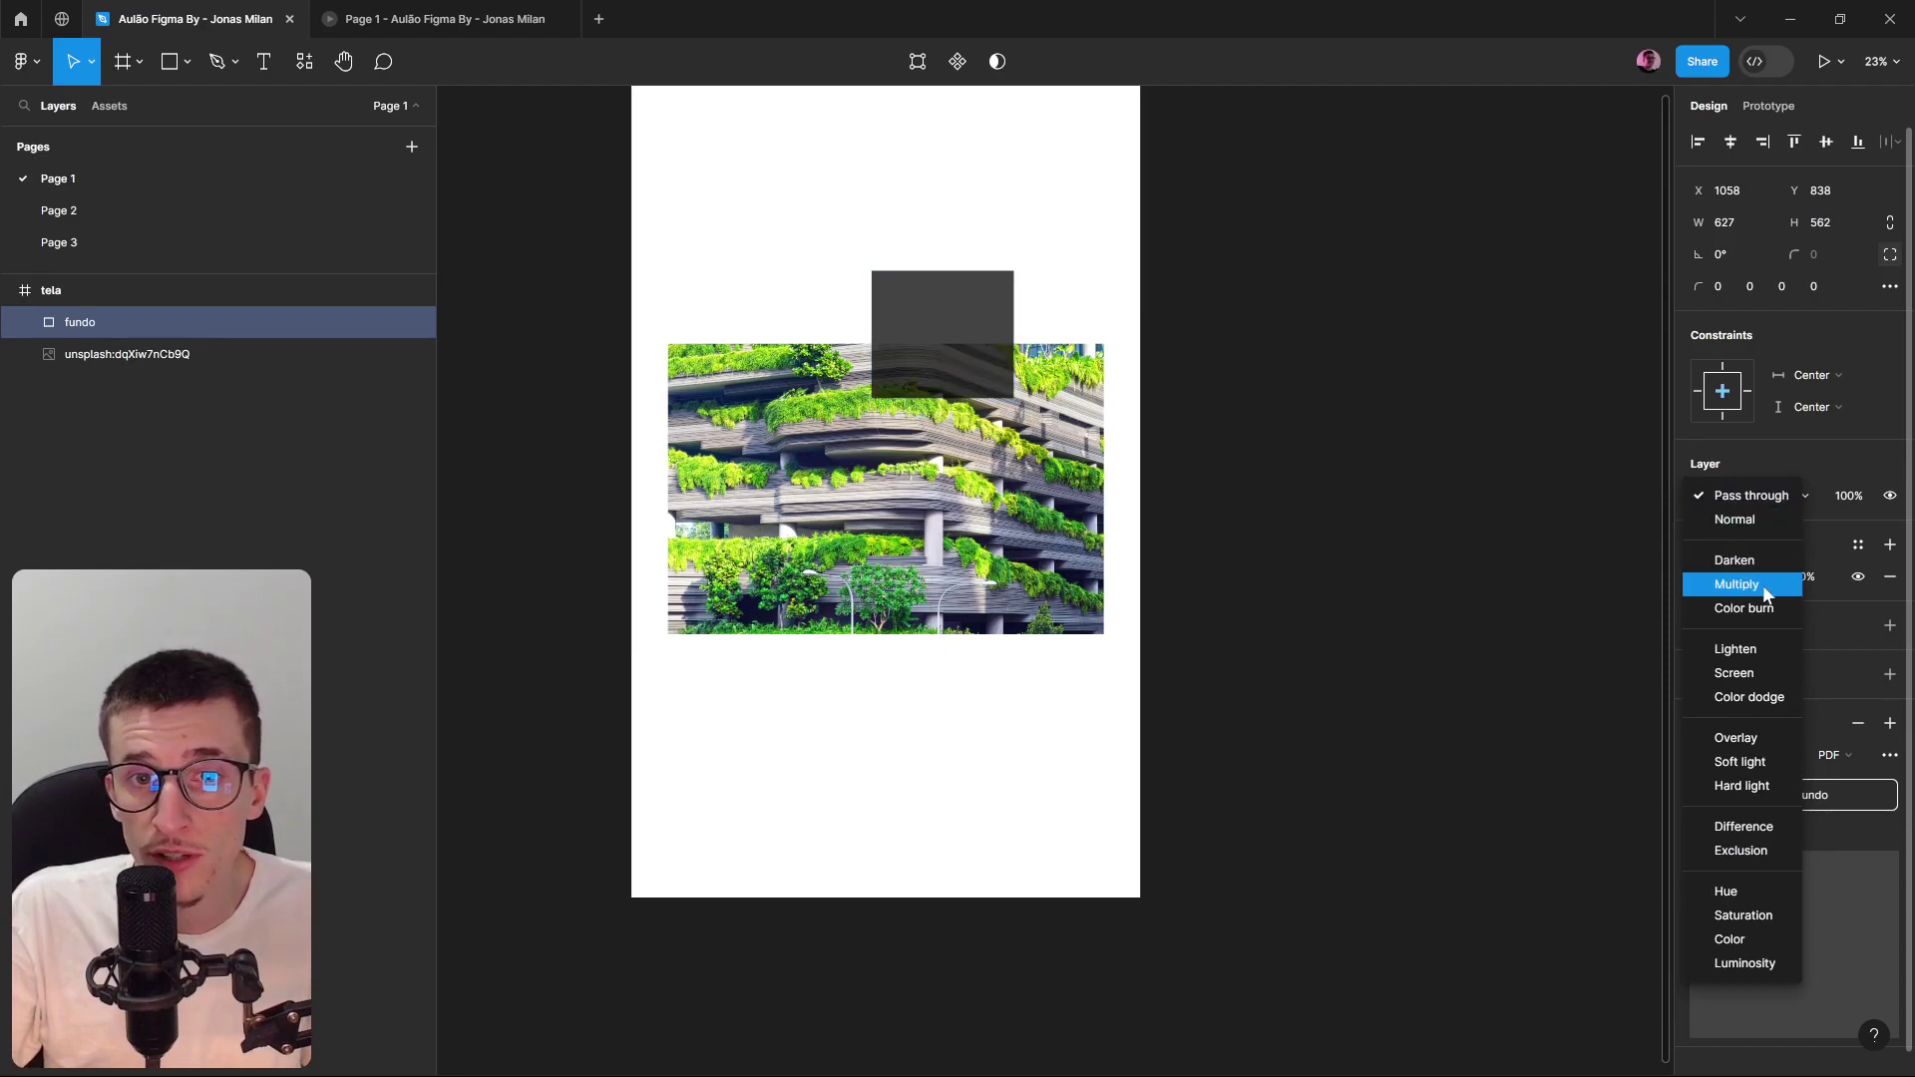
pyautogui.press('Escape')
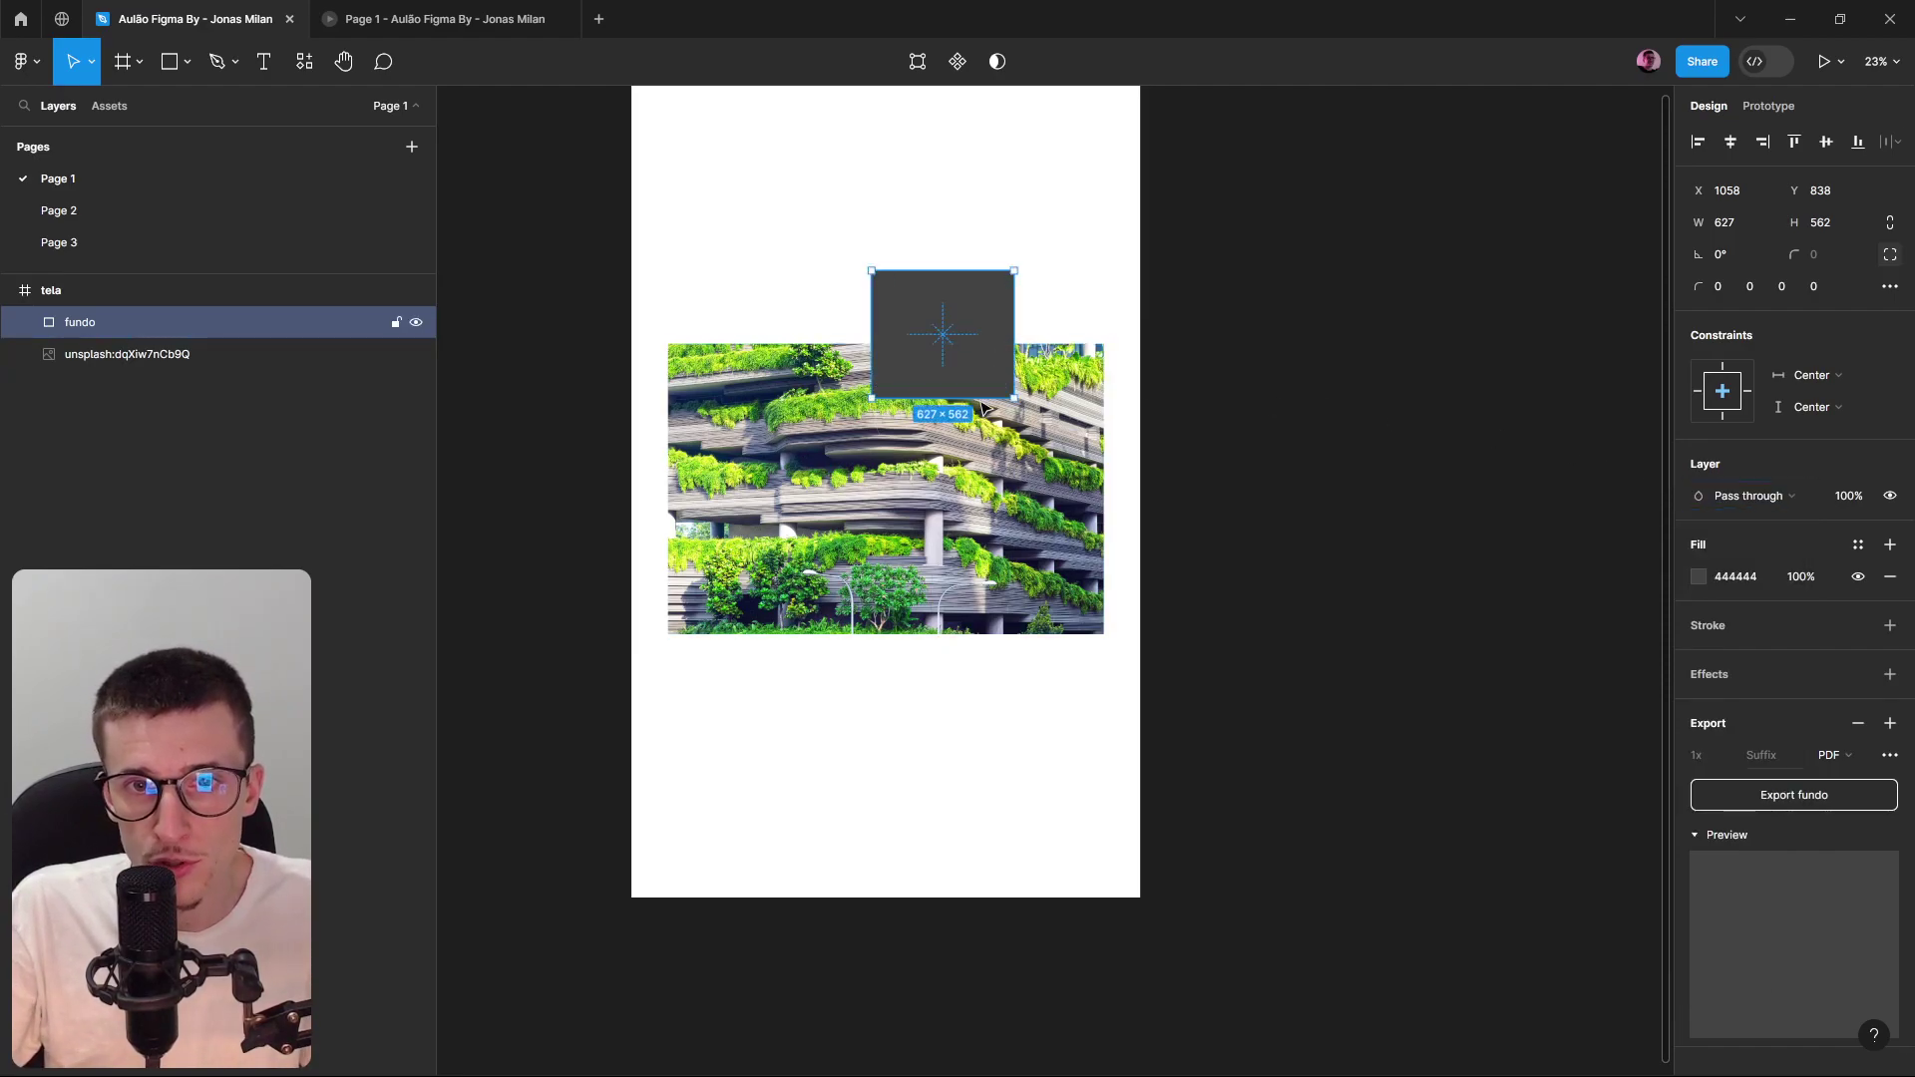
# Move the fundo rectangle onto the middle of the photo at about X 944, Y 1453 and set its blend mode to Multiply.
pyautogui.moveTo(983, 404); pyautogui.dragTo(956, 545)
pyautogui.scroll(5, 928, 499)
pyautogui.scroll(3, 938, 482)
pyautogui.moveTo(936, 479); pyautogui.dragTo(1087, 539)
pyautogui.scroll(3, 1091, 542)
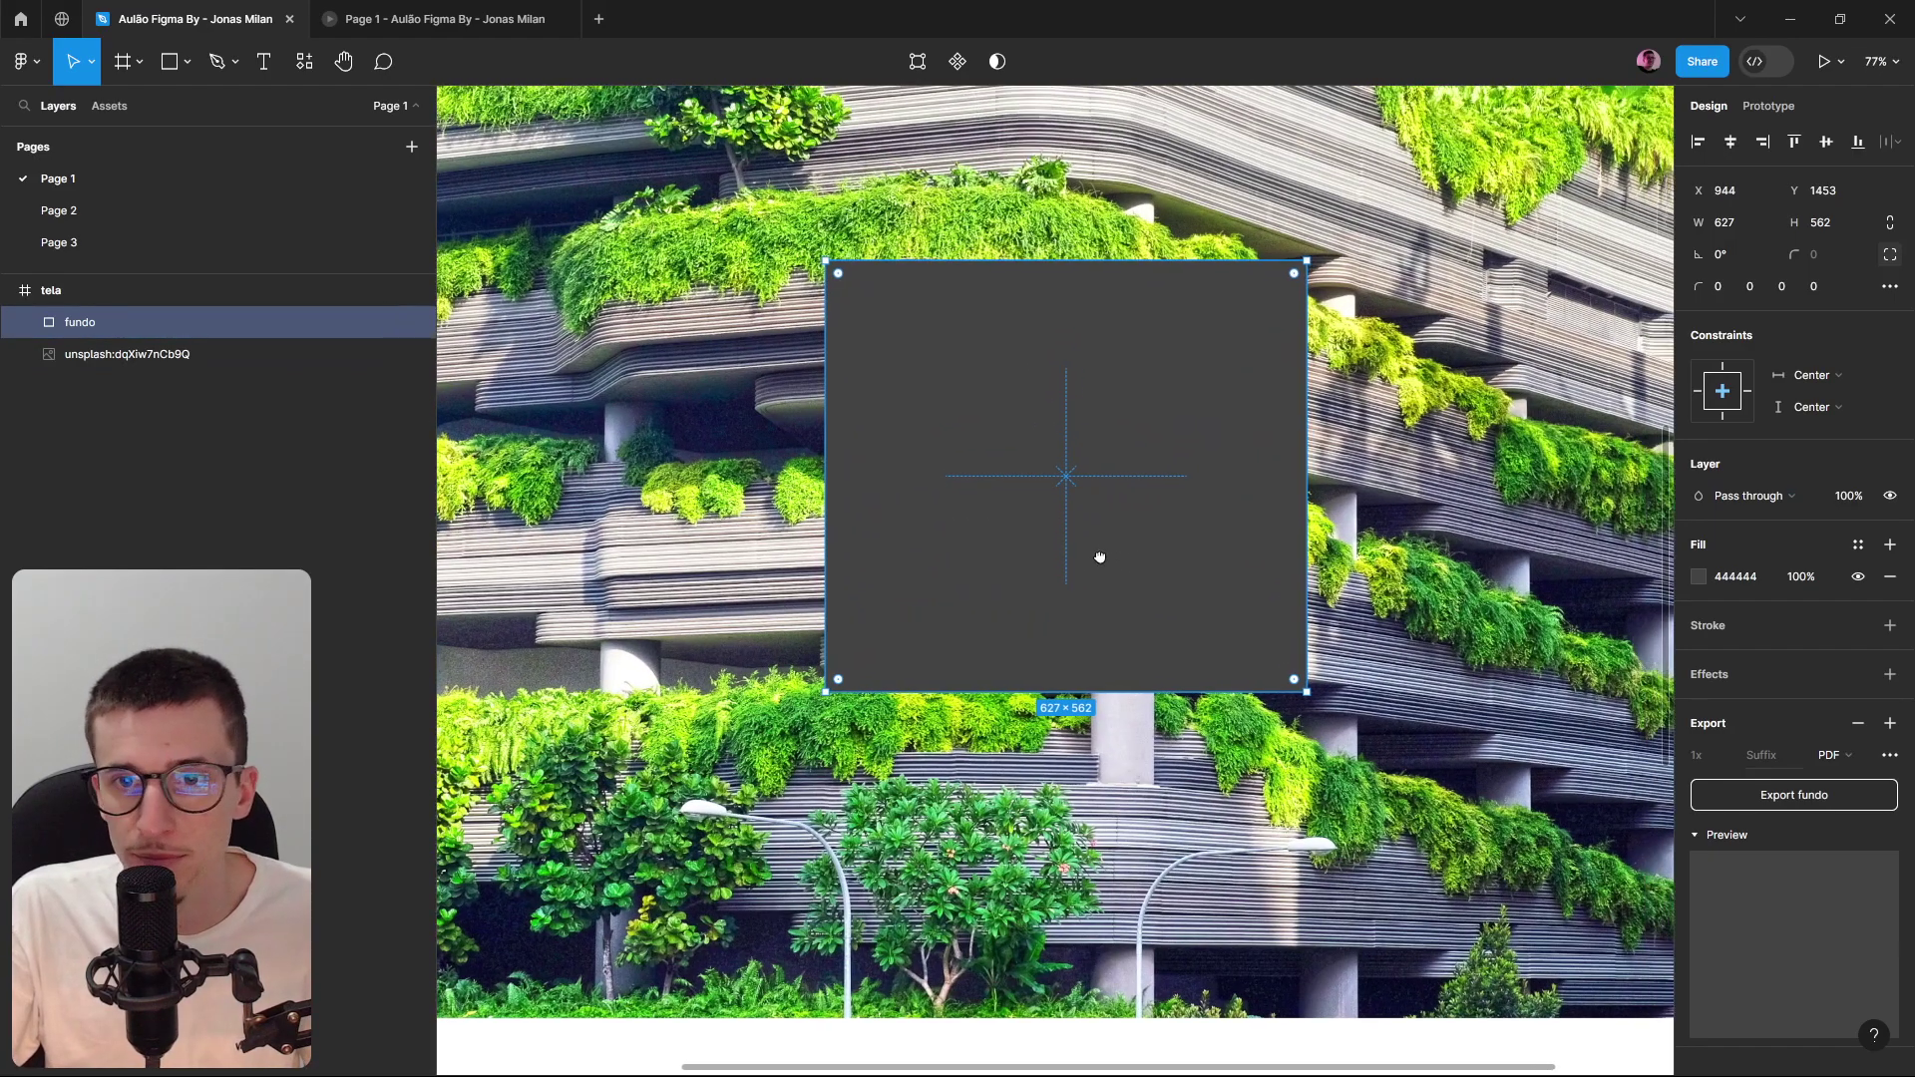
pyautogui.scroll(-1, 1102, 556)
pyautogui.click(1759, 496)
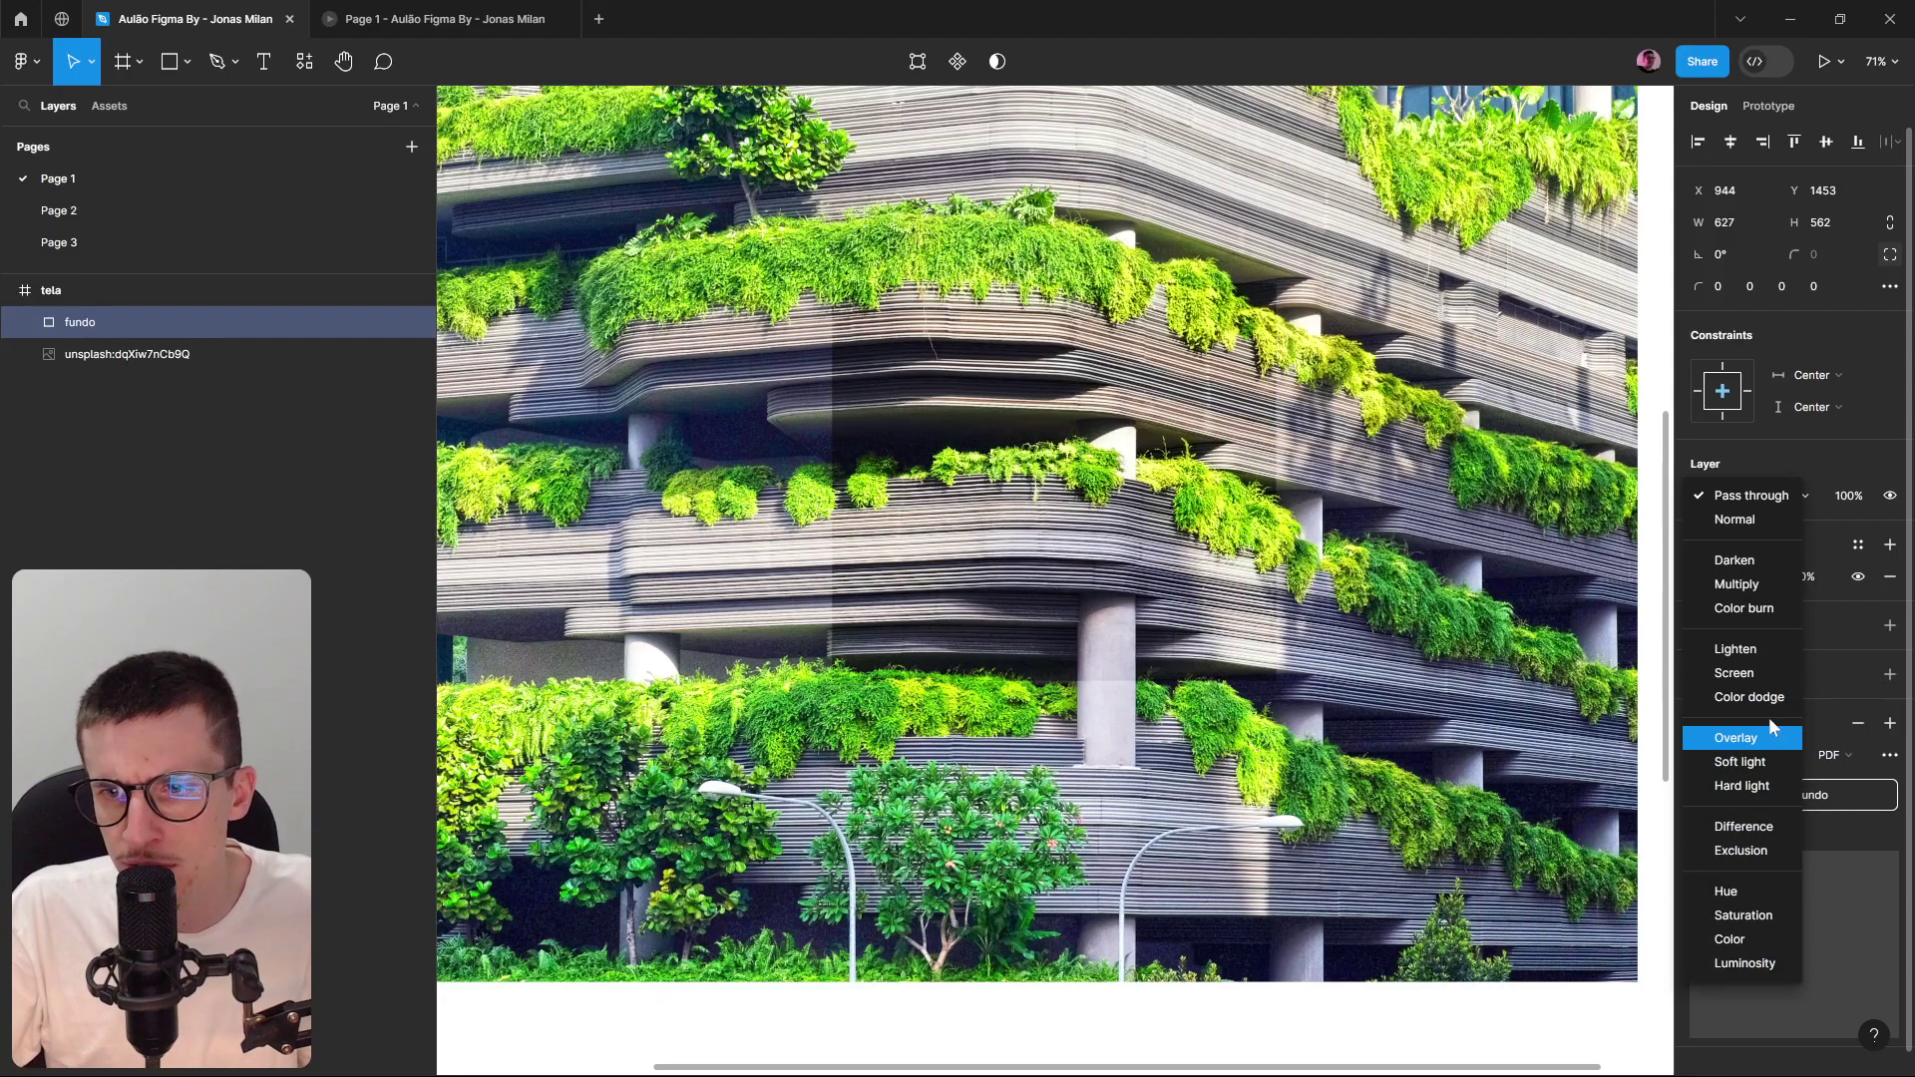
pyautogui.click(1735, 585)
# Try reduced layer opacity on the fundo rectangle, including 0%, and set it back to 100%.
pyautogui.click(1843, 498)
pyautogui.moveTo(1820, 495)
pyautogui.mouseDown()
pyautogui.moveTo(1640, 507)
pyautogui.moveTo(1801, 496)
pyautogui.mouseUp()
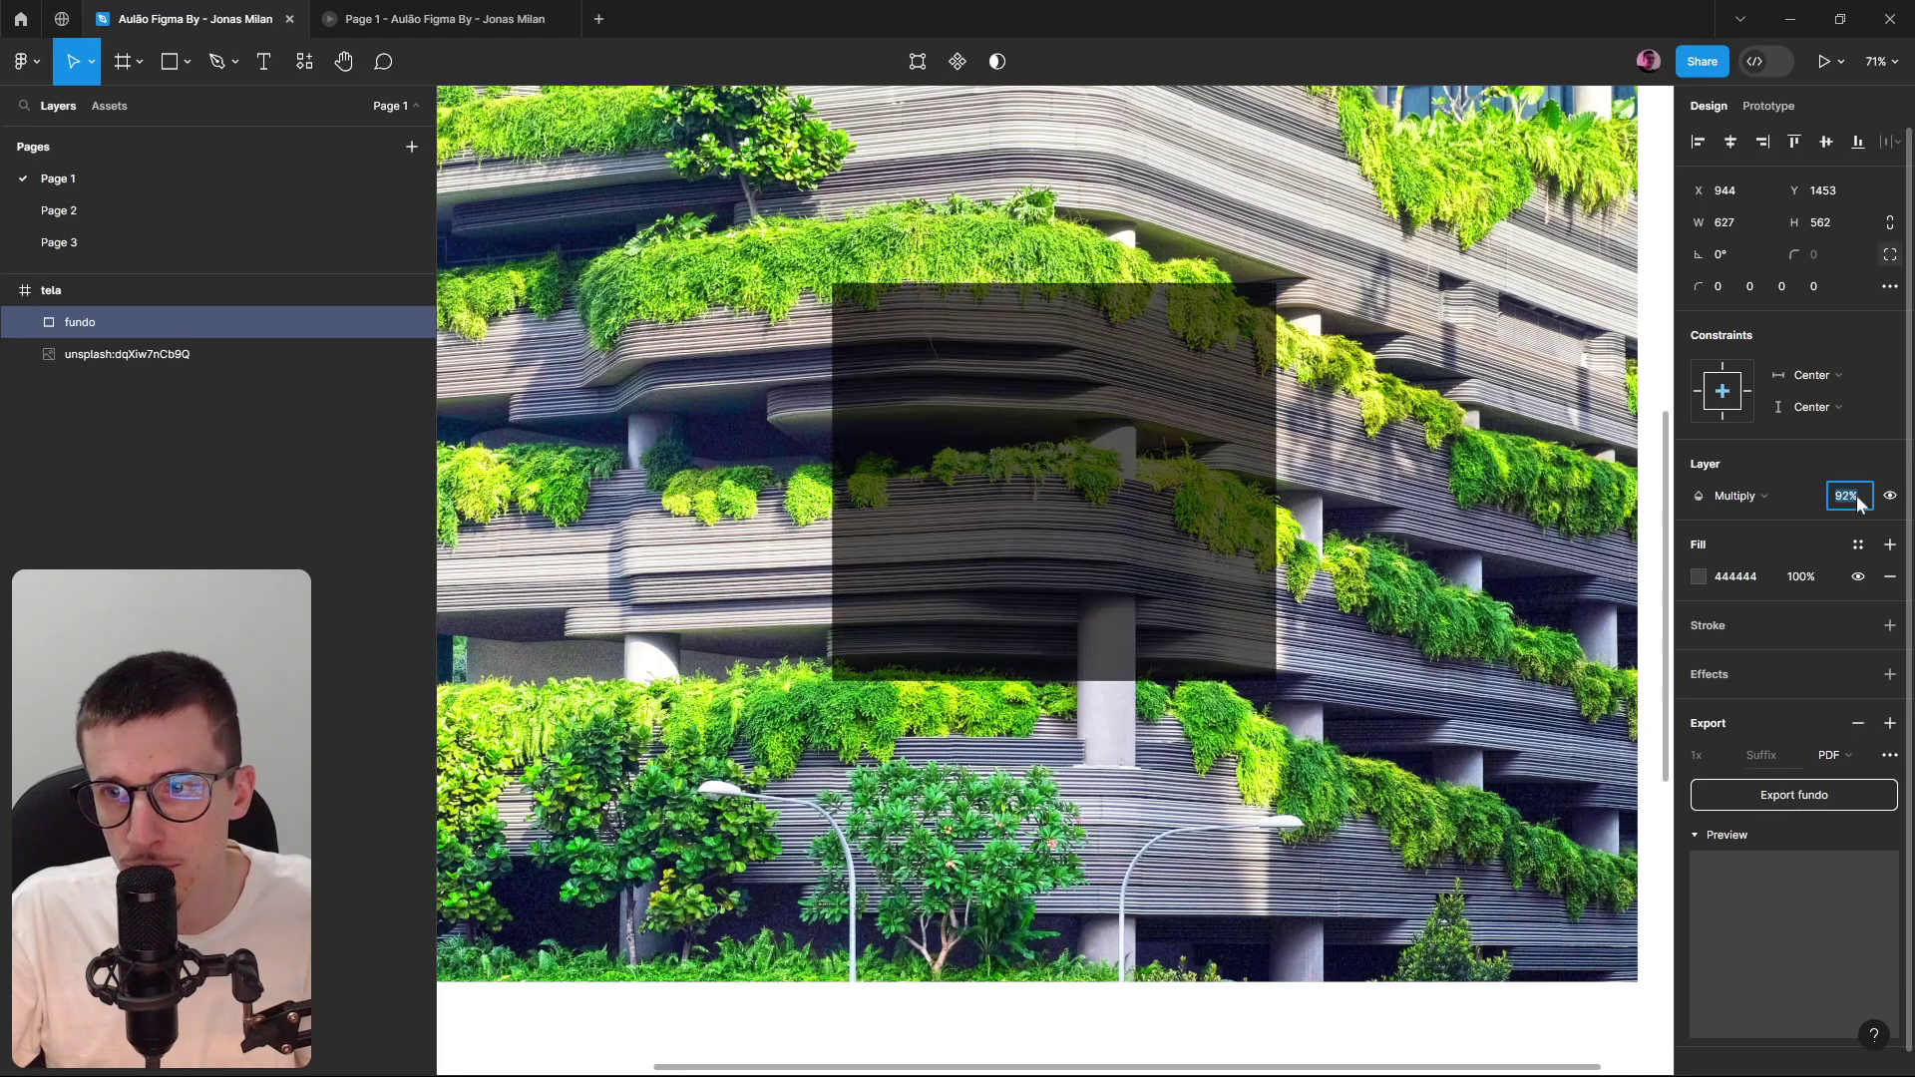
pyautogui.write('0')
pyautogui.press('Return')
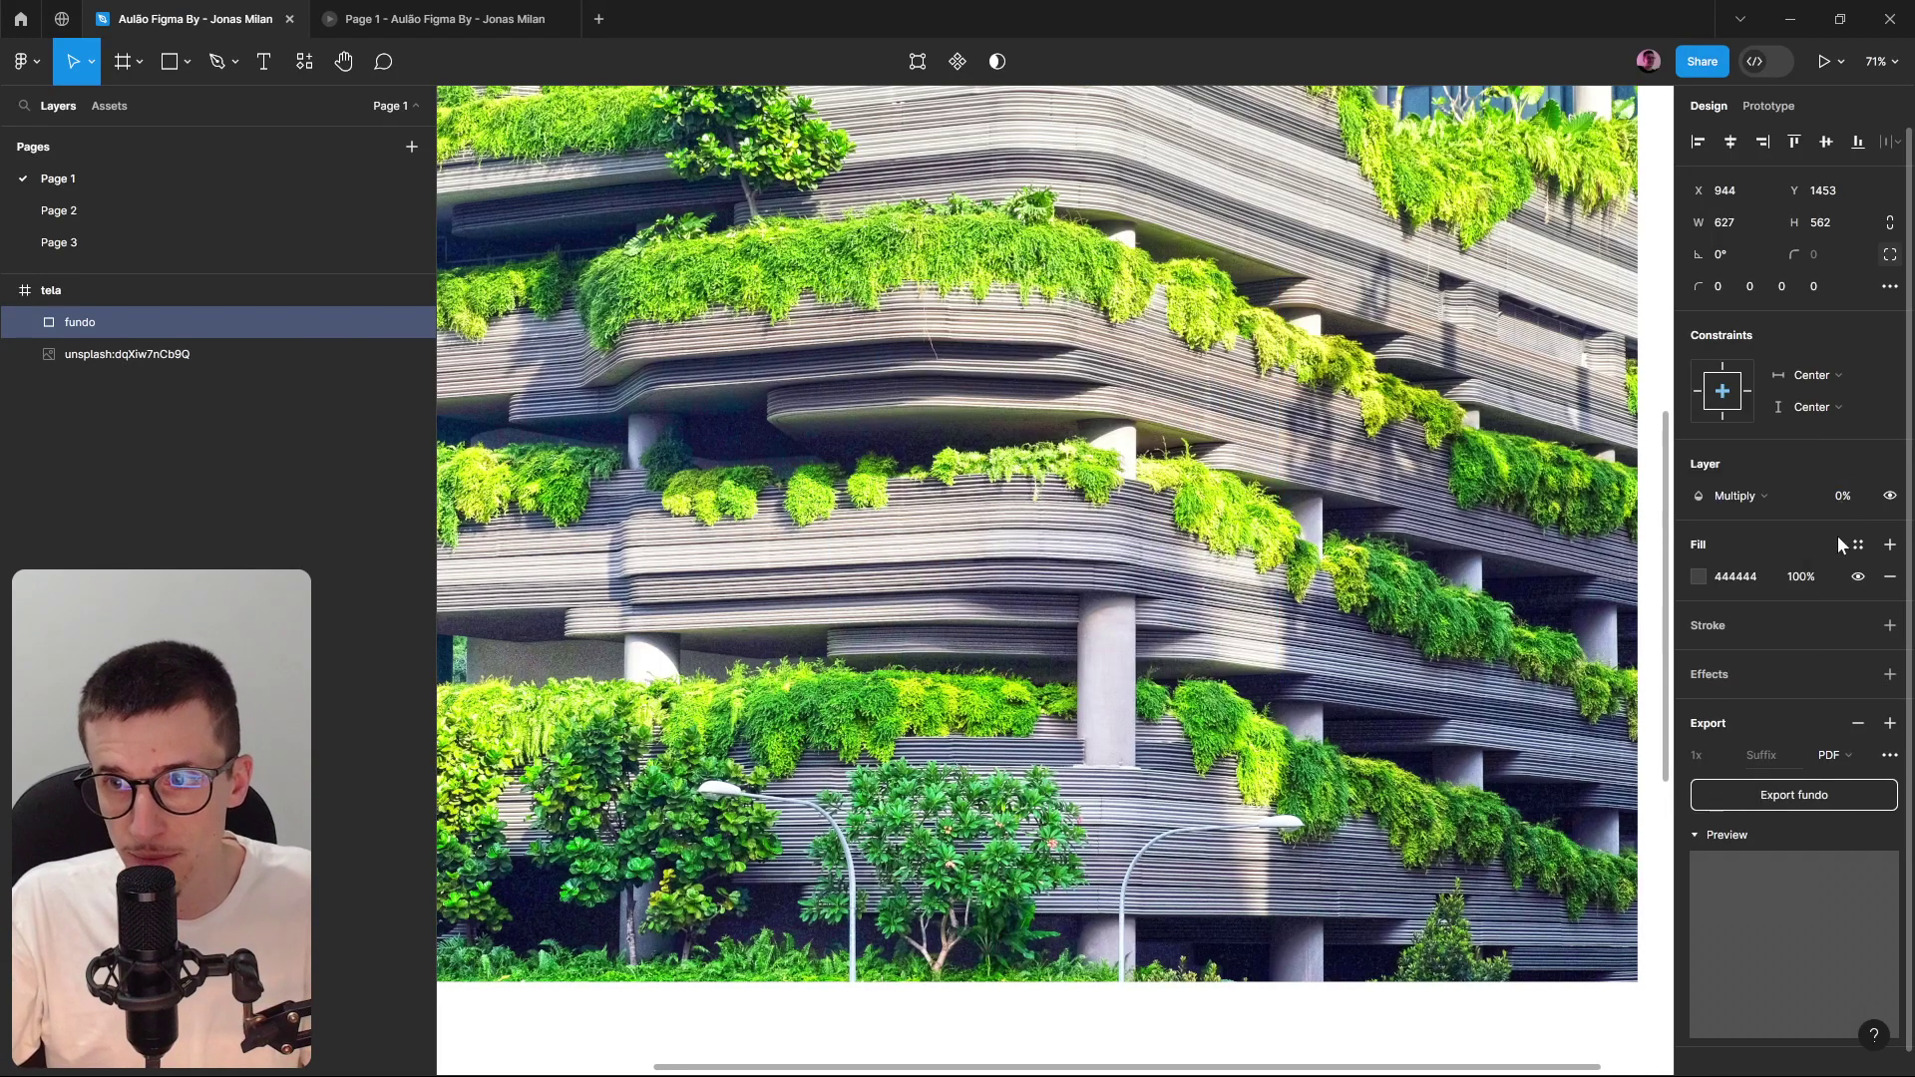
pyautogui.write('100')
pyautogui.press('Return')
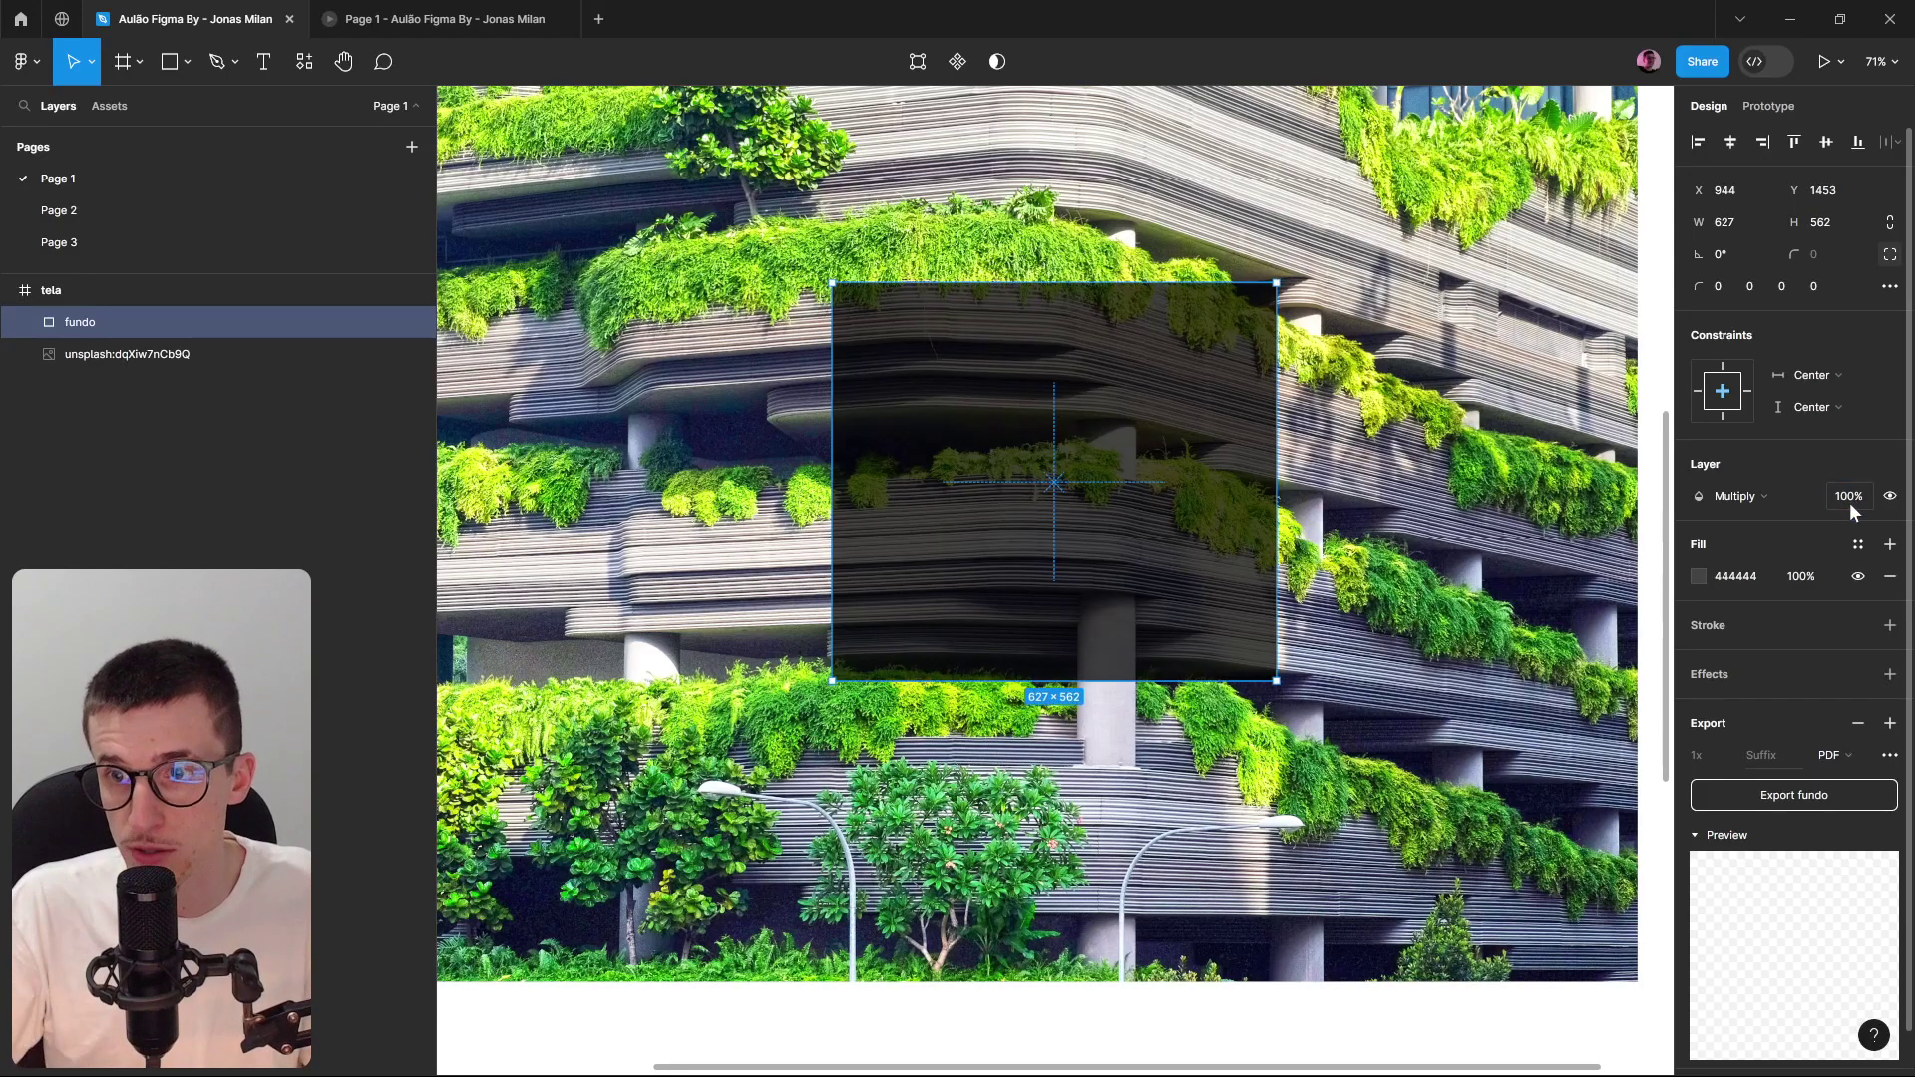
# Change the fundo rectangle's fill to the light lavender BEBAF3.
pyautogui.click(1698, 577)
pyautogui.moveTo(1608, 649); pyautogui.dragTo(1493, 585)
pyautogui.moveTo(1548, 836); pyautogui.dragTo(1606, 845)
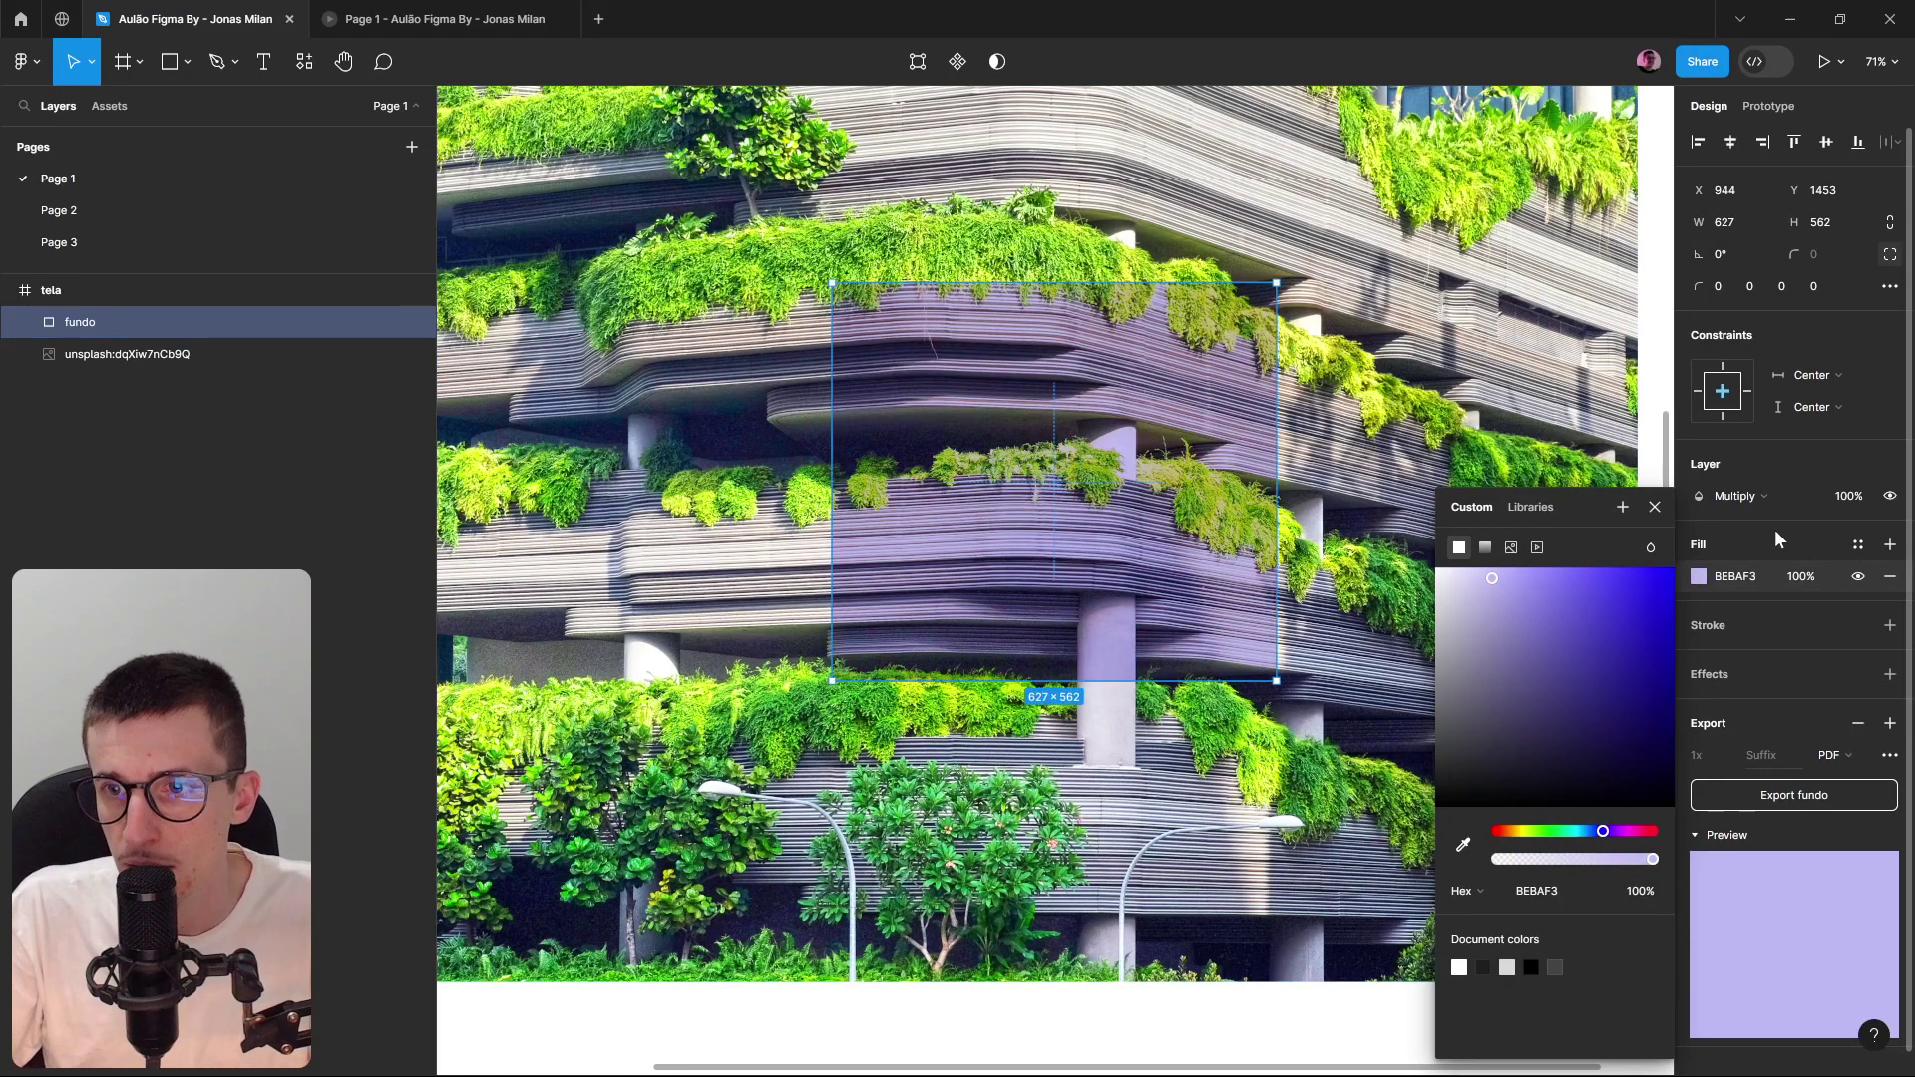
# Set the fundo rectangle's layer blend mode to Overlay.
pyautogui.click(1741, 496)
pyautogui.click(1744, 496)
pyautogui.click(1744, 496)
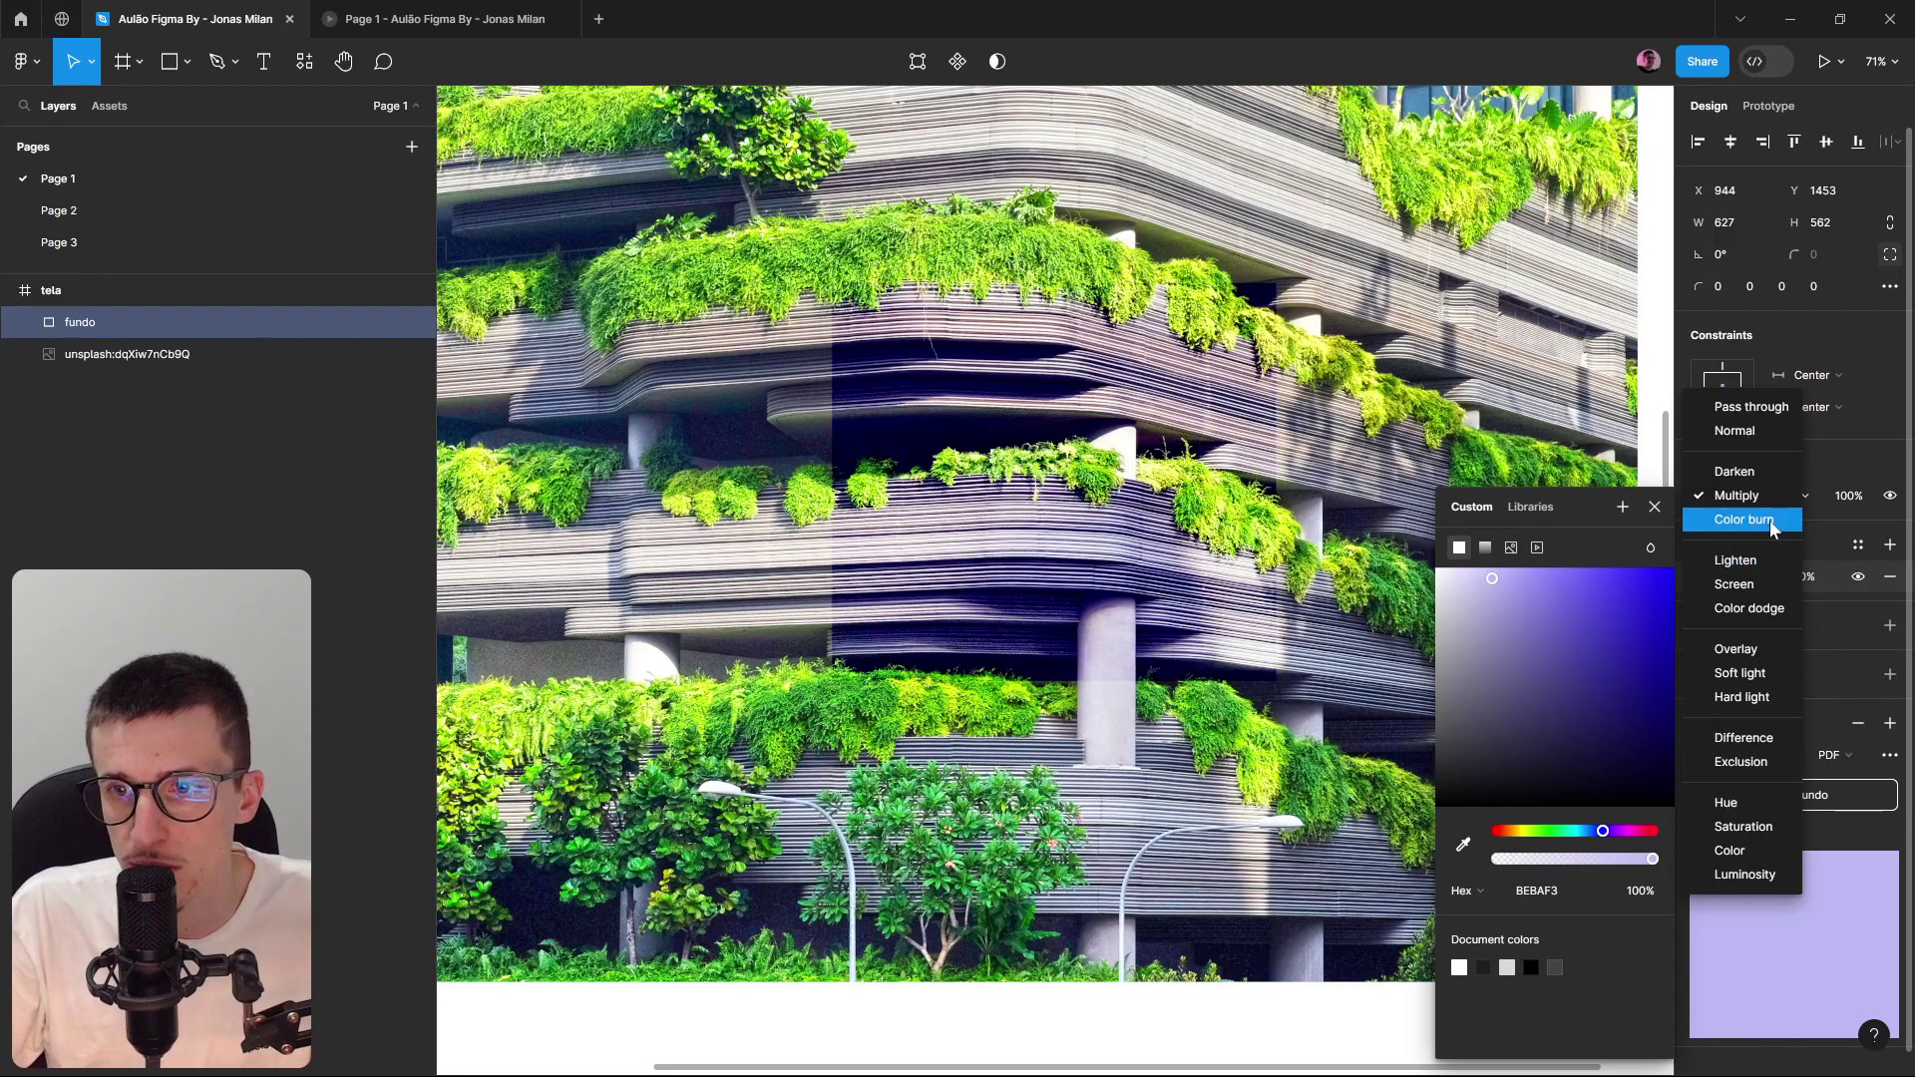
pyautogui.click(1758, 650)
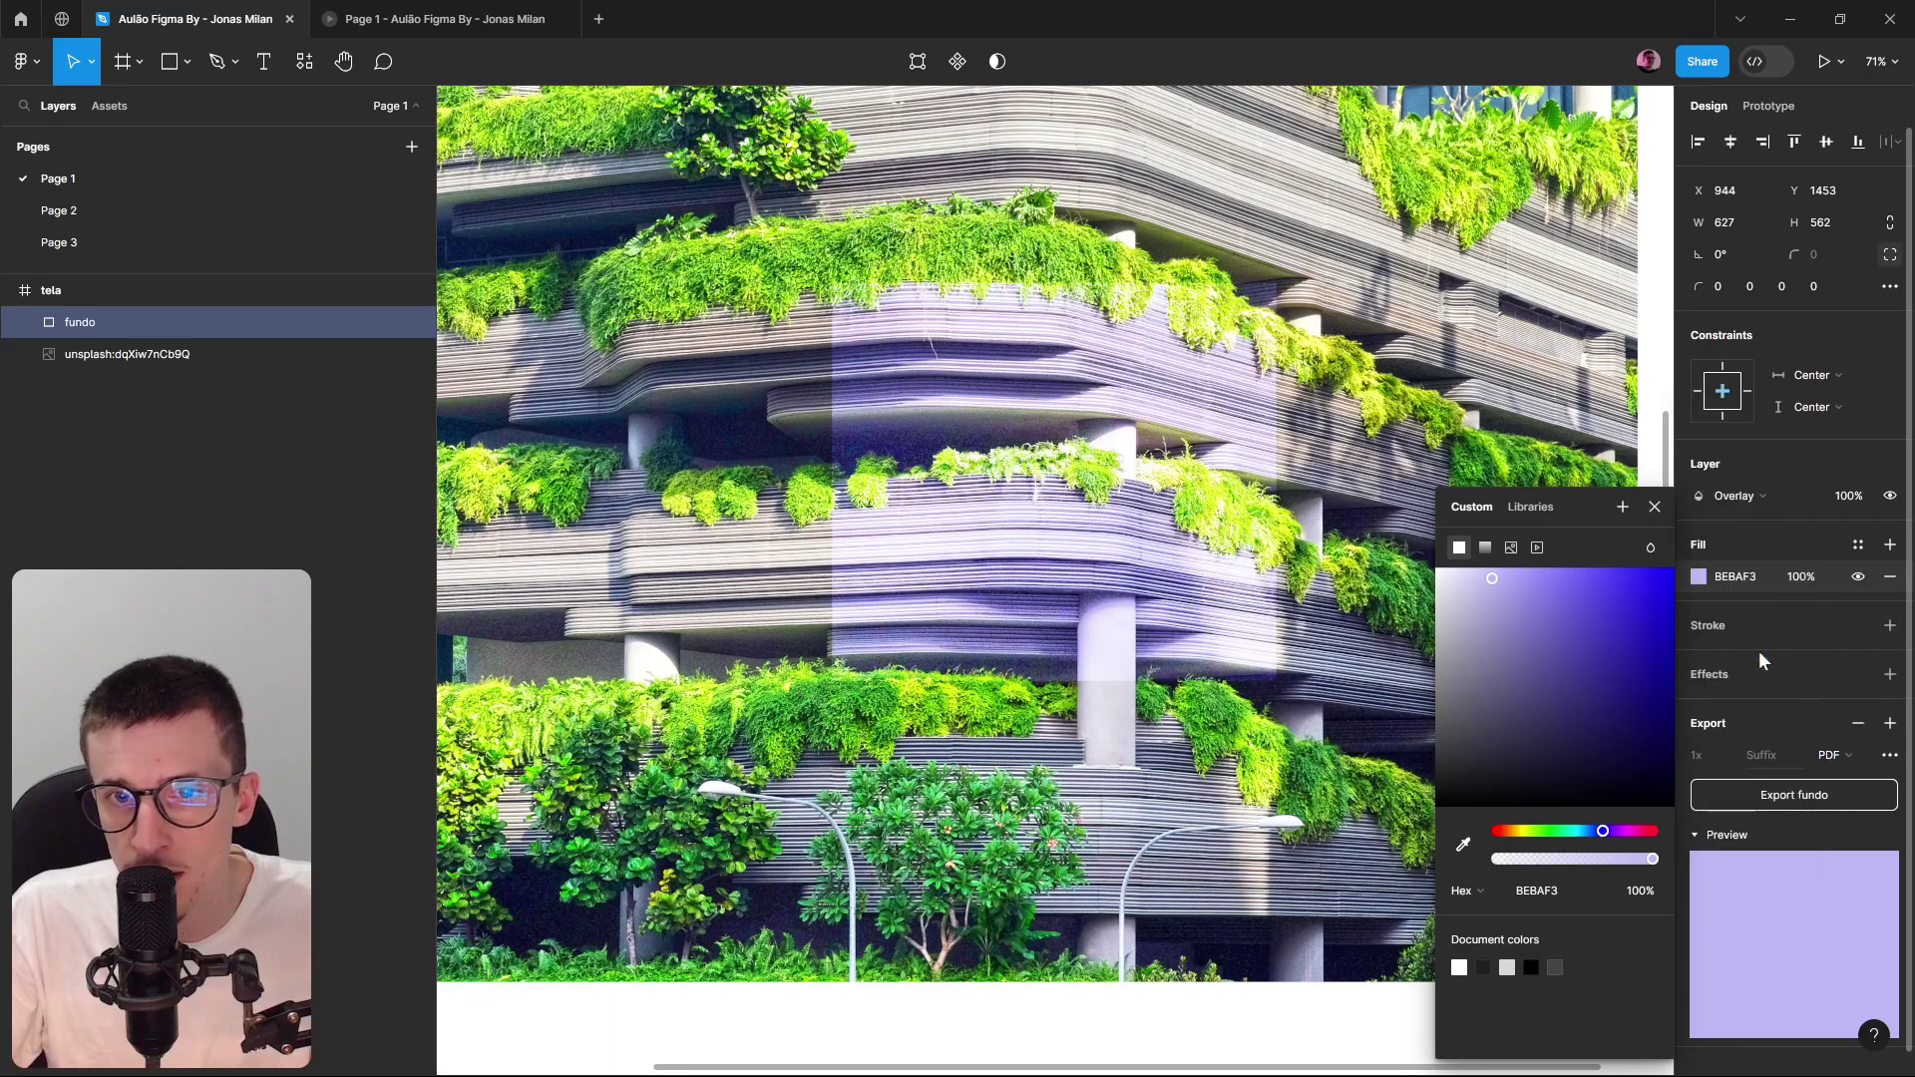
# Shift the fundo rectangle left across the photo to about X 824 and inspect the blended area.
pyautogui.scroll(-3, 1005, 504)
pyautogui.moveTo(1032, 632); pyautogui.dragTo(983, 596)
pyautogui.click(1025, 577)
pyautogui.scroll(5, 971, 509)
pyautogui.scroll(-2, 982, 516)
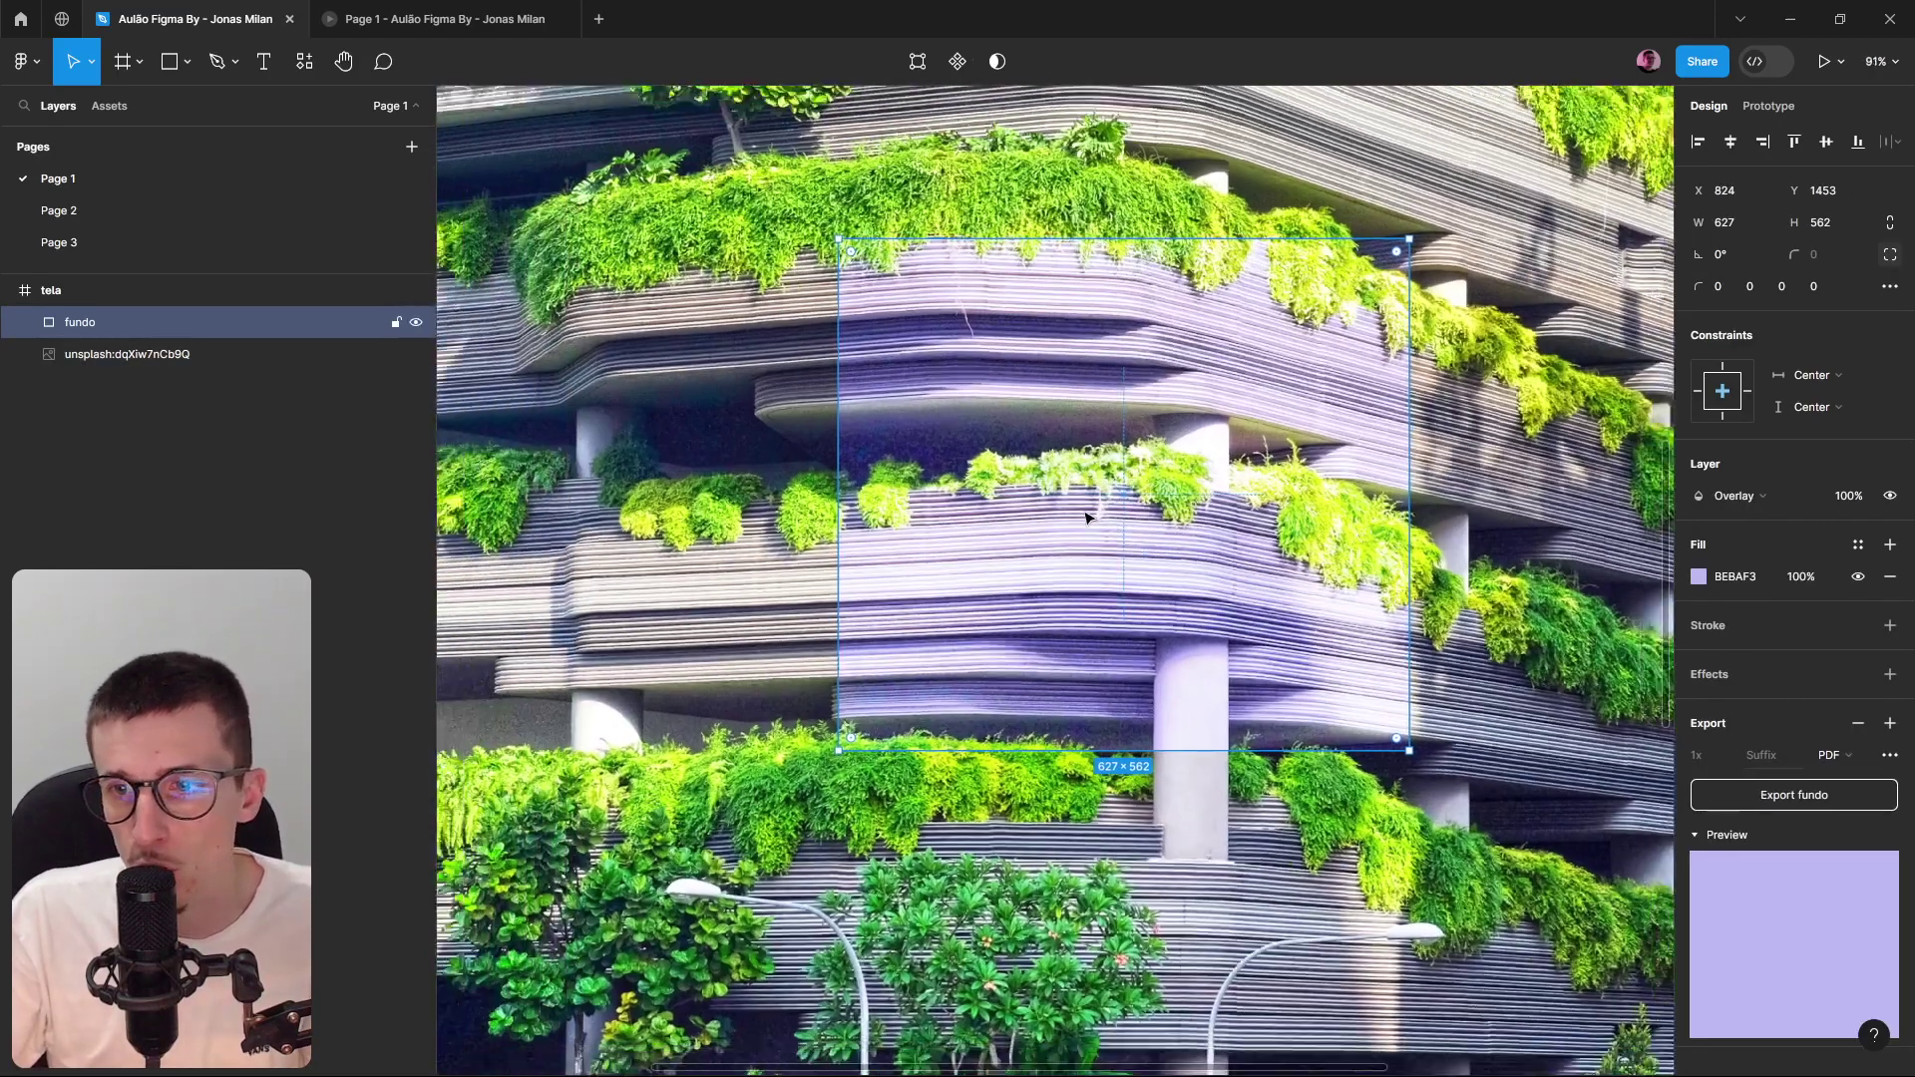
# Set the rectangle's blend mode to Hue and move it over the photo's planted terraces, to about X 767, Y 1346.
pyautogui.click(1741, 497)
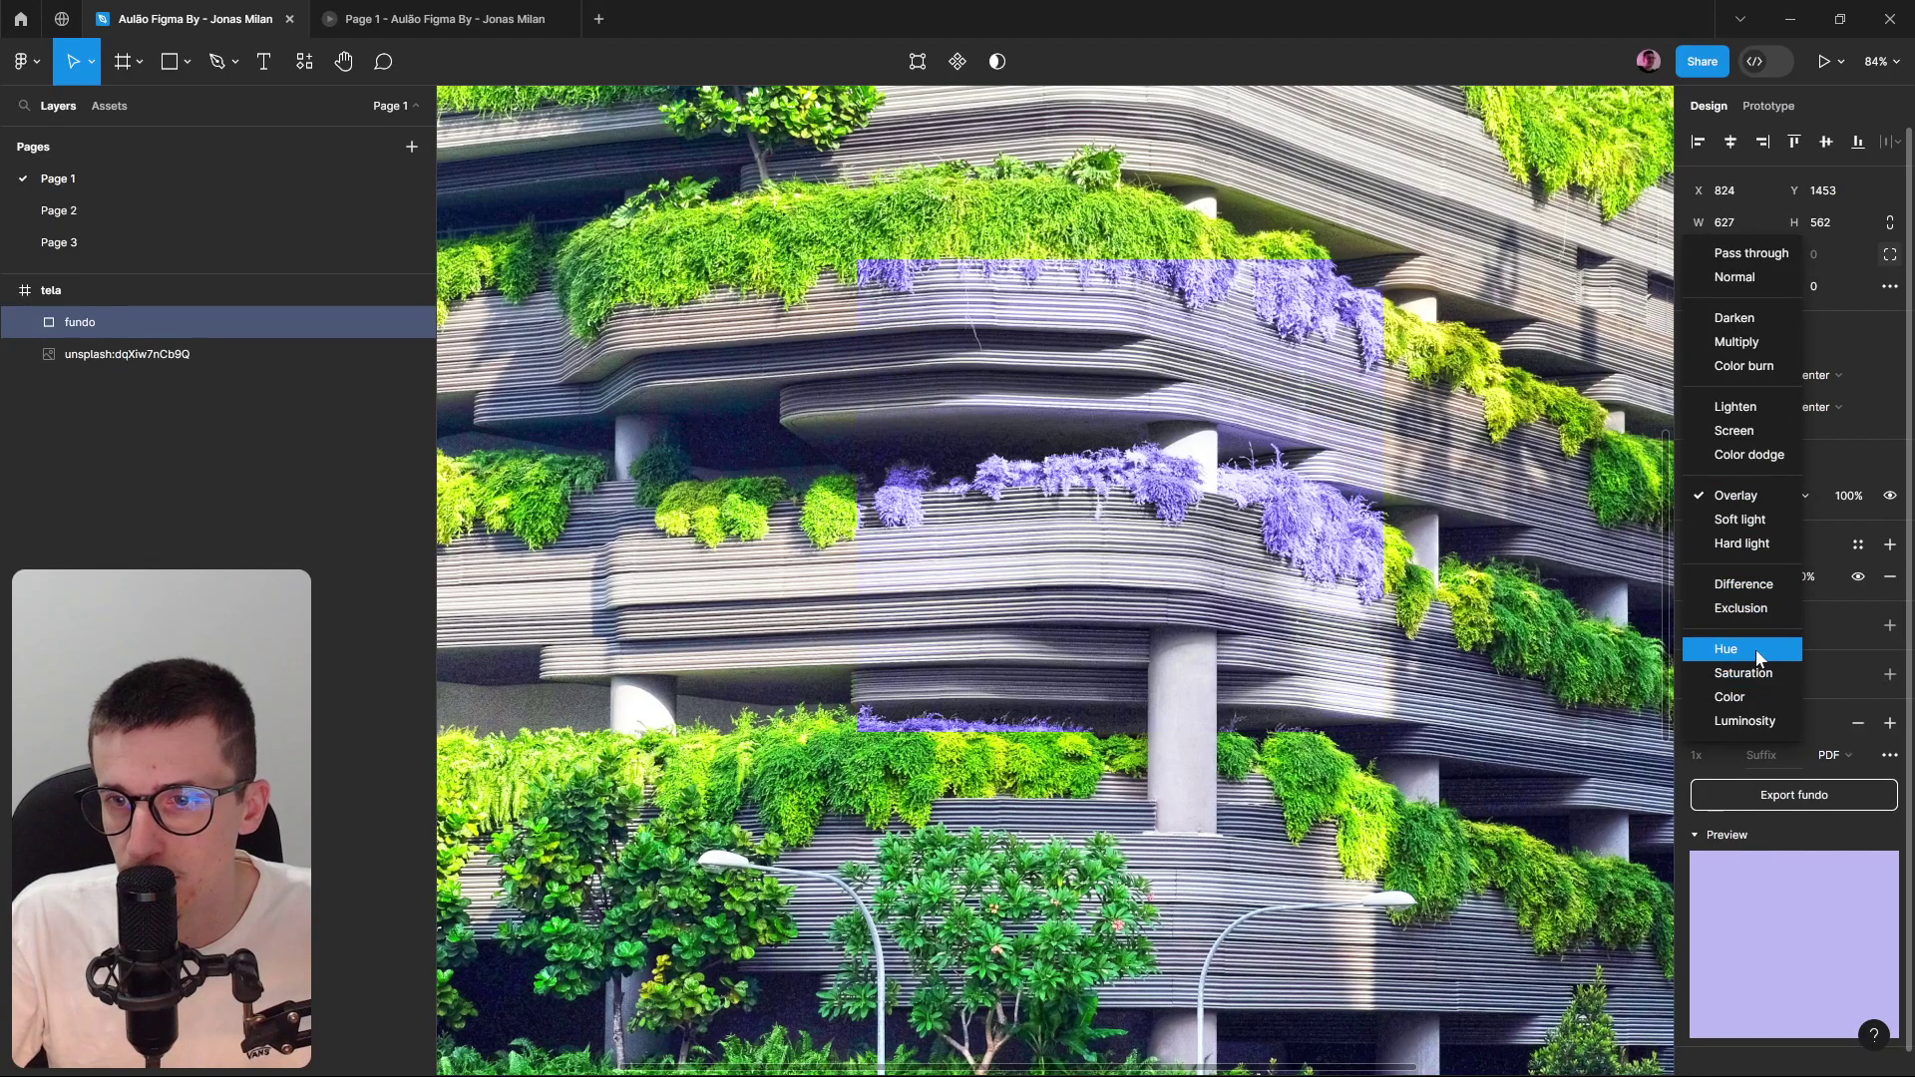
pyautogui.click(1758, 659)
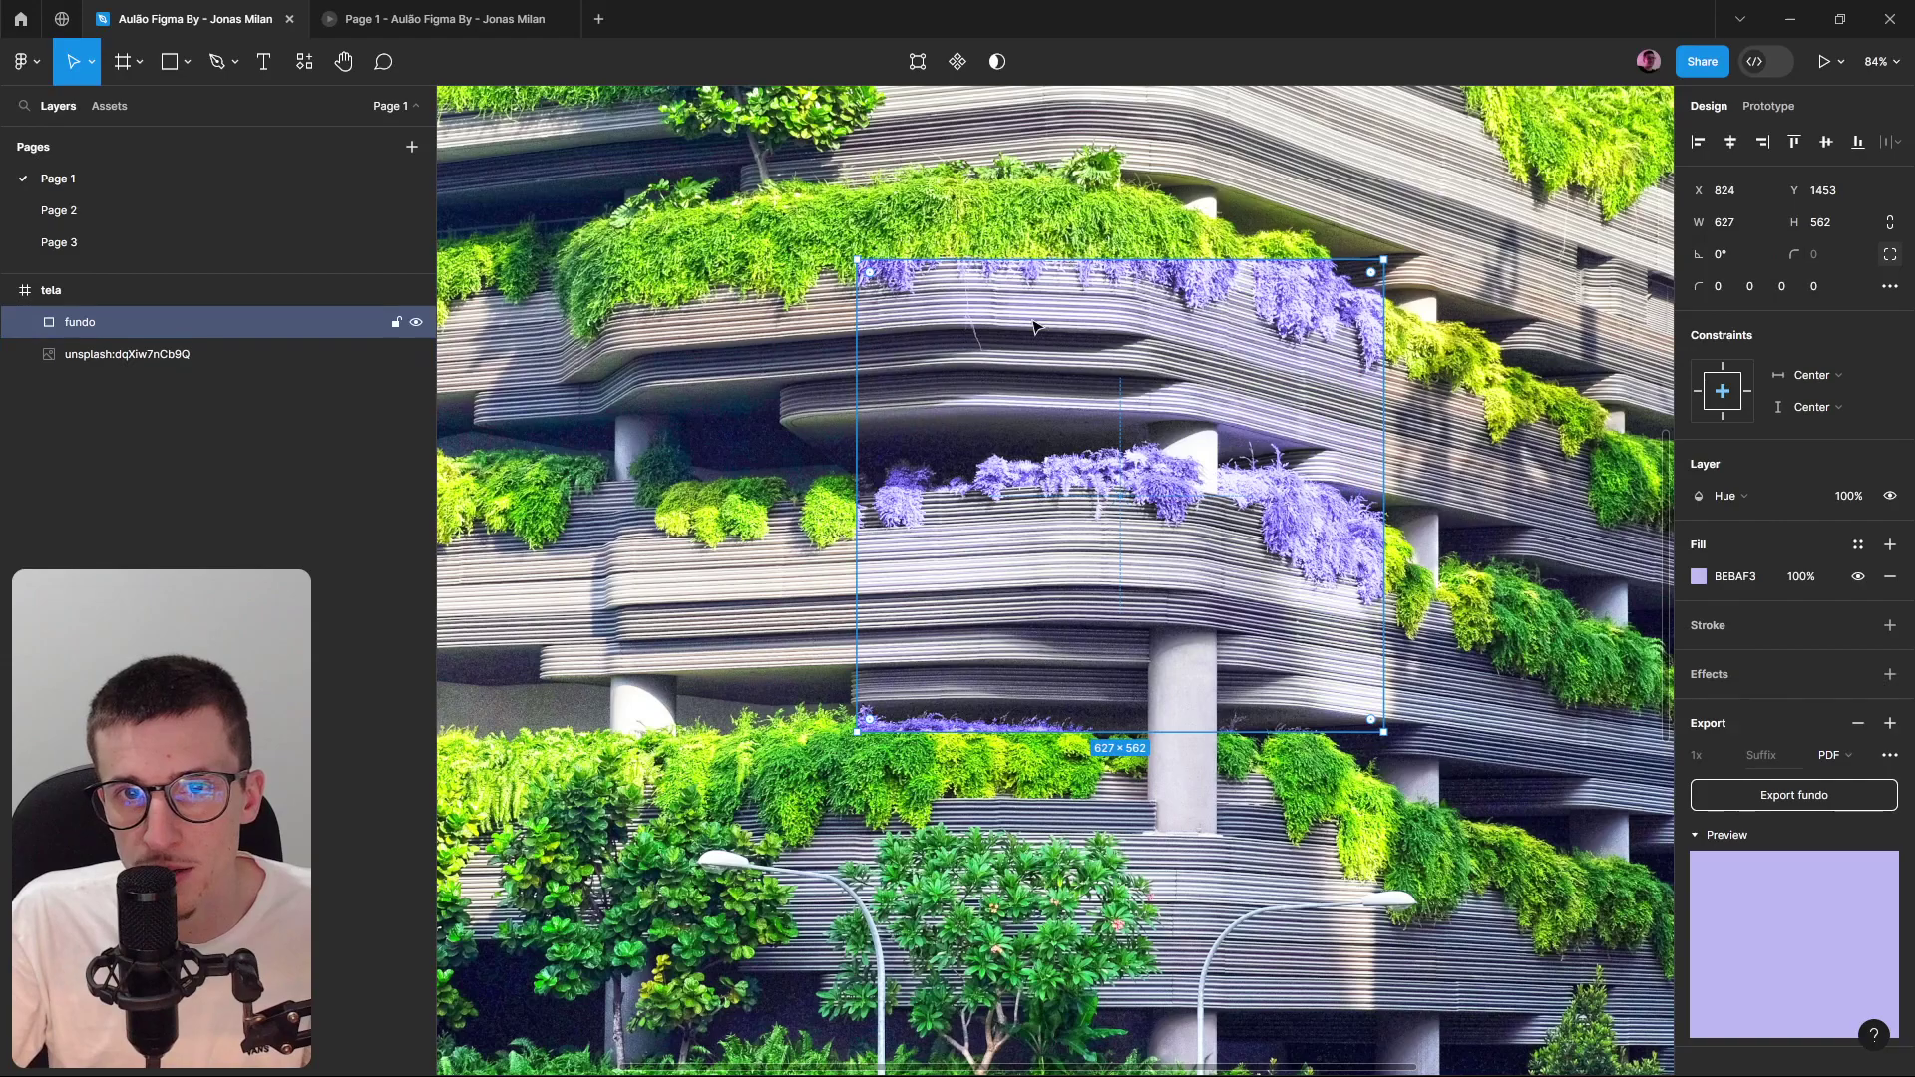
pyautogui.moveTo(1162, 535); pyautogui.dragTo(1253, 630)
pyautogui.scroll(-5, 1155, 534)
pyautogui.moveTo(1214, 562); pyautogui.dragTo(1035, 453)
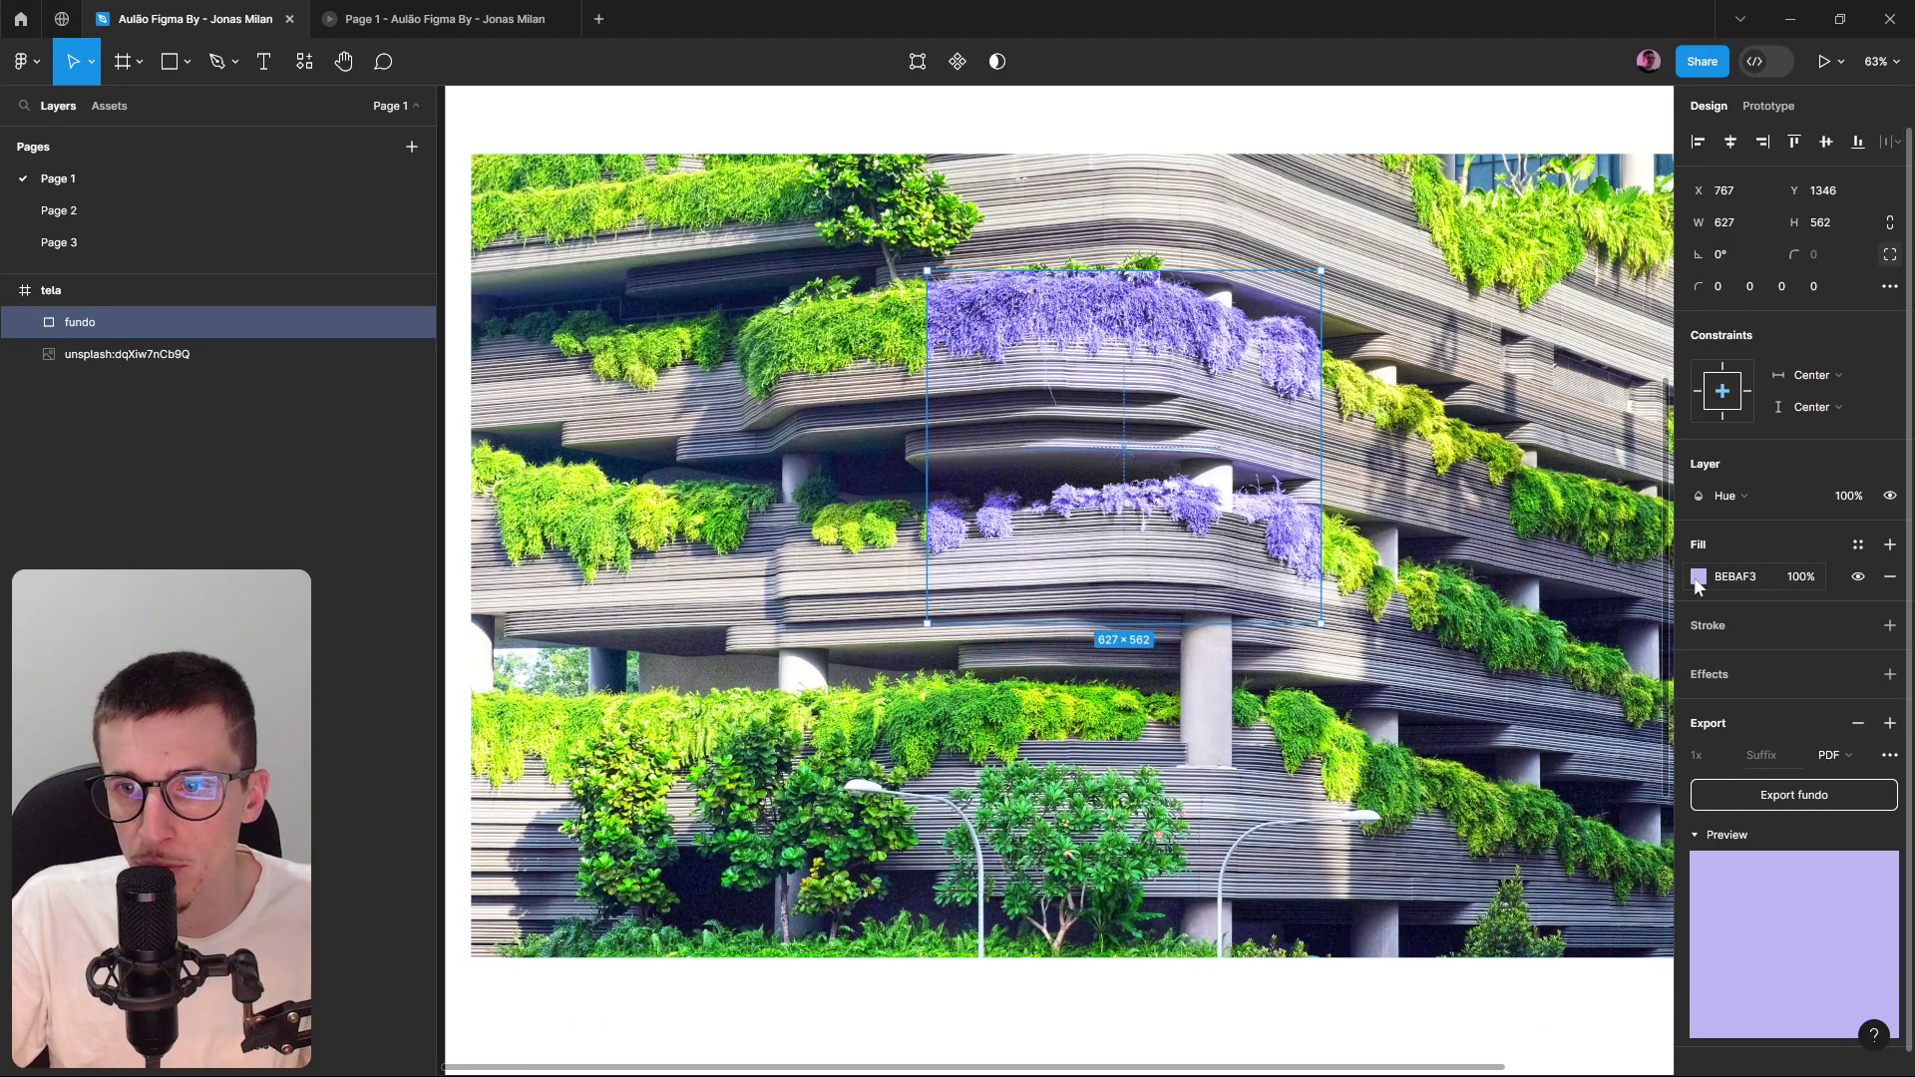
# Change the fundo rectangle's fill to the deeper violet 7269DB.
pyautogui.click(1697, 586)
pyautogui.moveTo(1584, 630); pyautogui.dragTo(1603, 695)
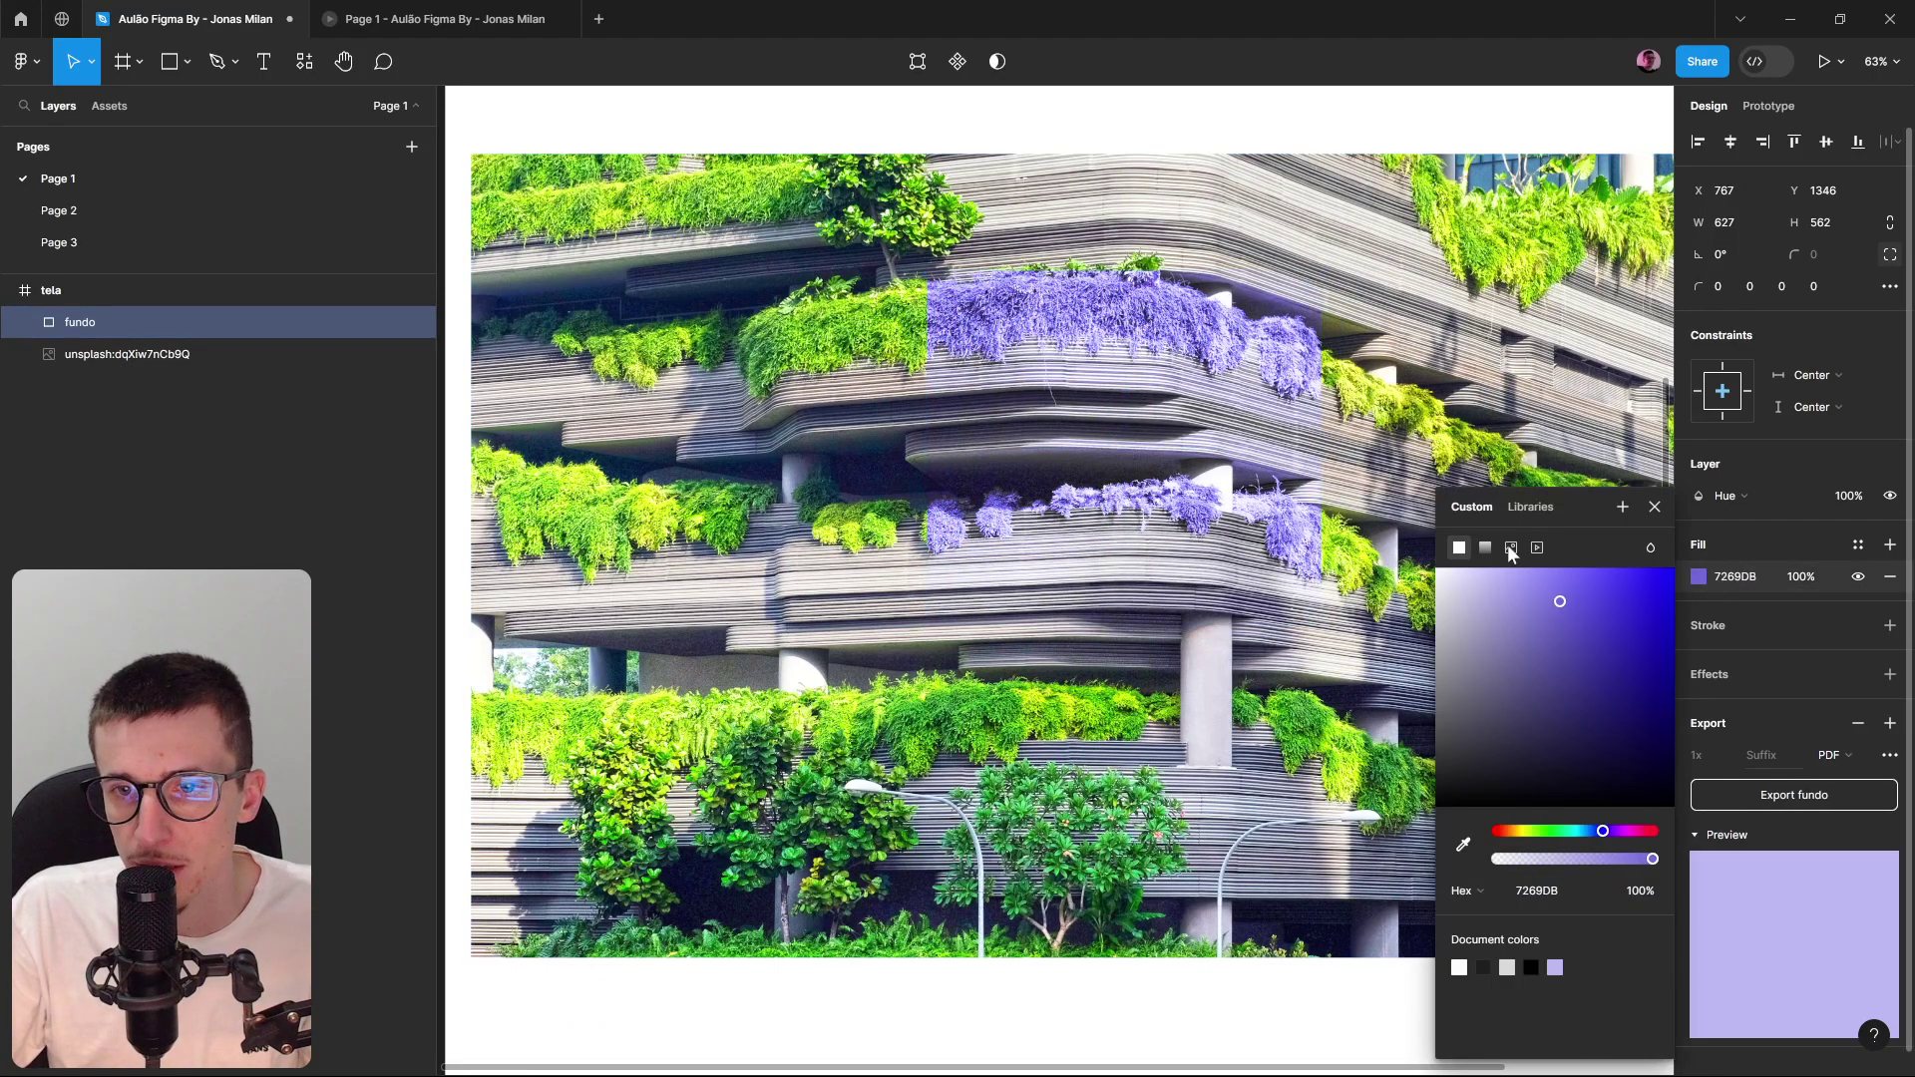
# Set the fundo rectangle's layer blend mode to Color.
pyautogui.click(1701, 516)
pyautogui.click(1735, 496)
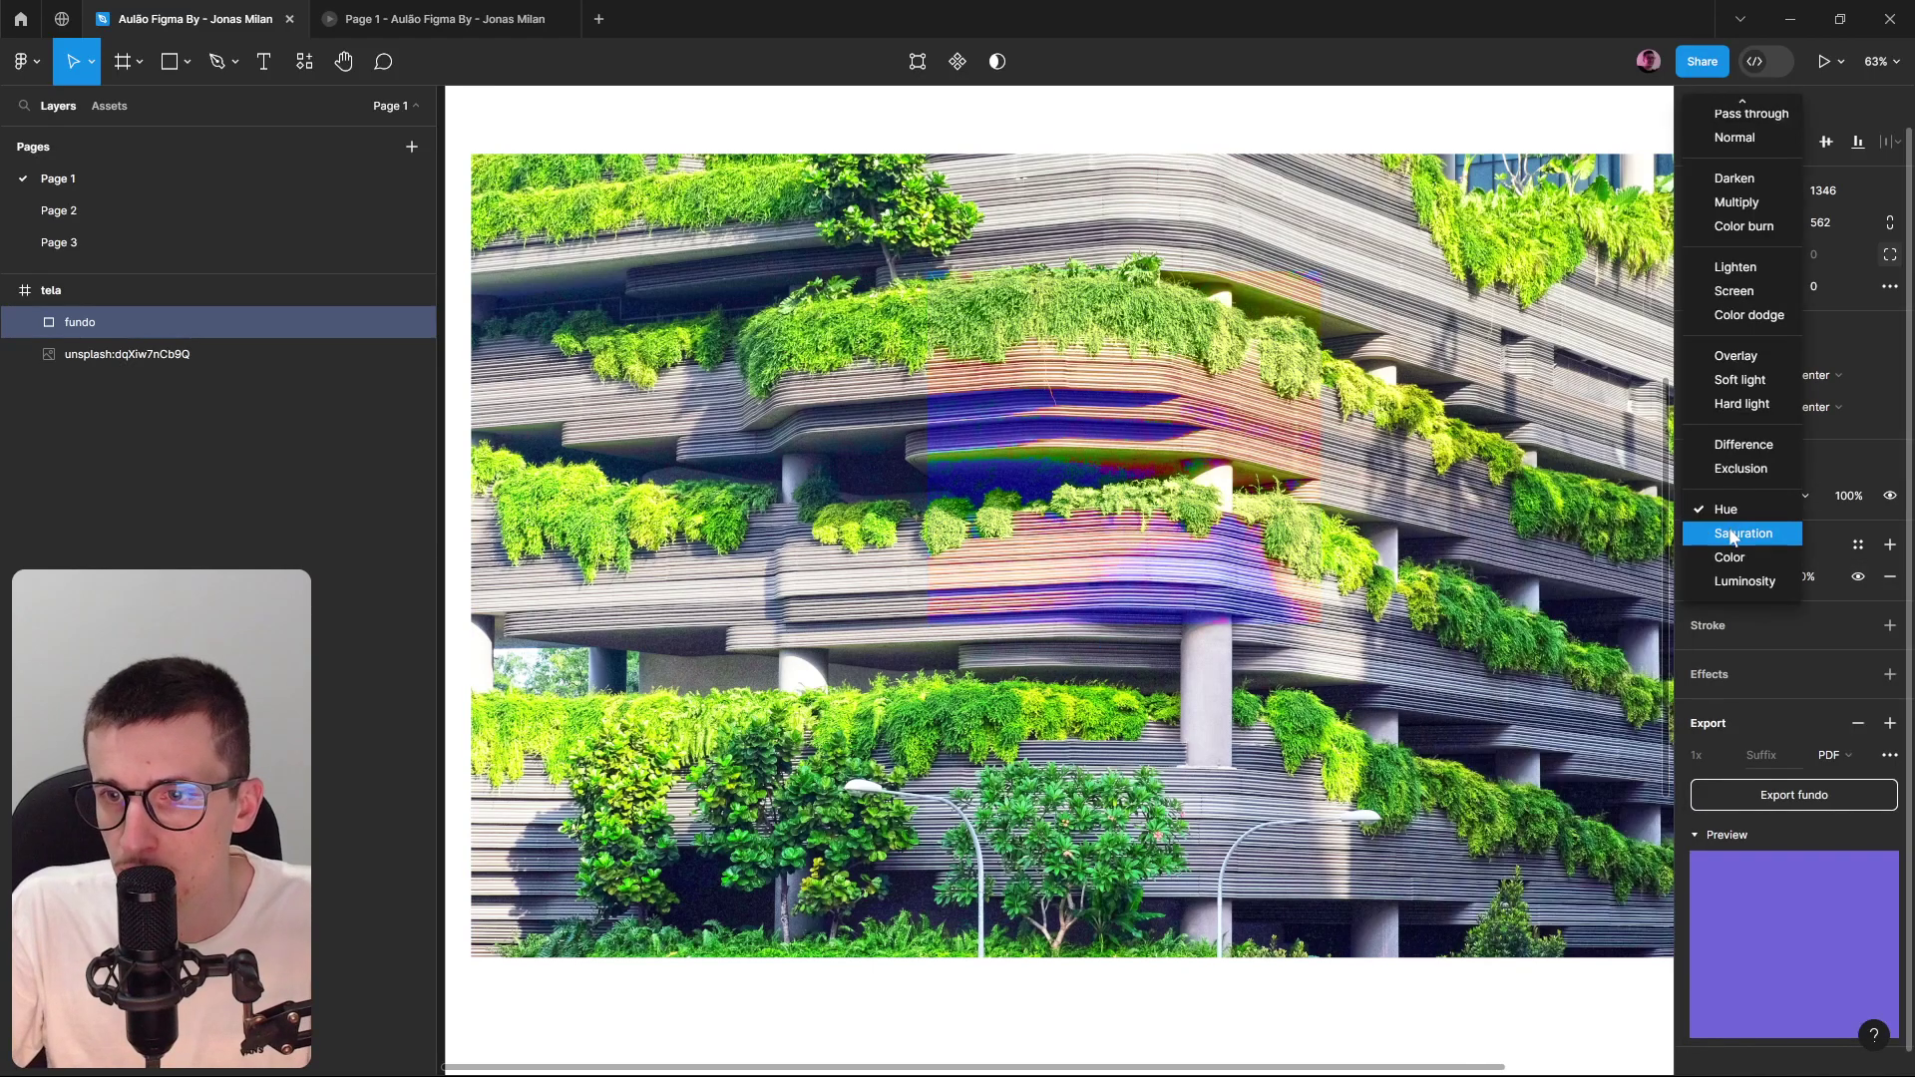
pyautogui.click(1737, 557)
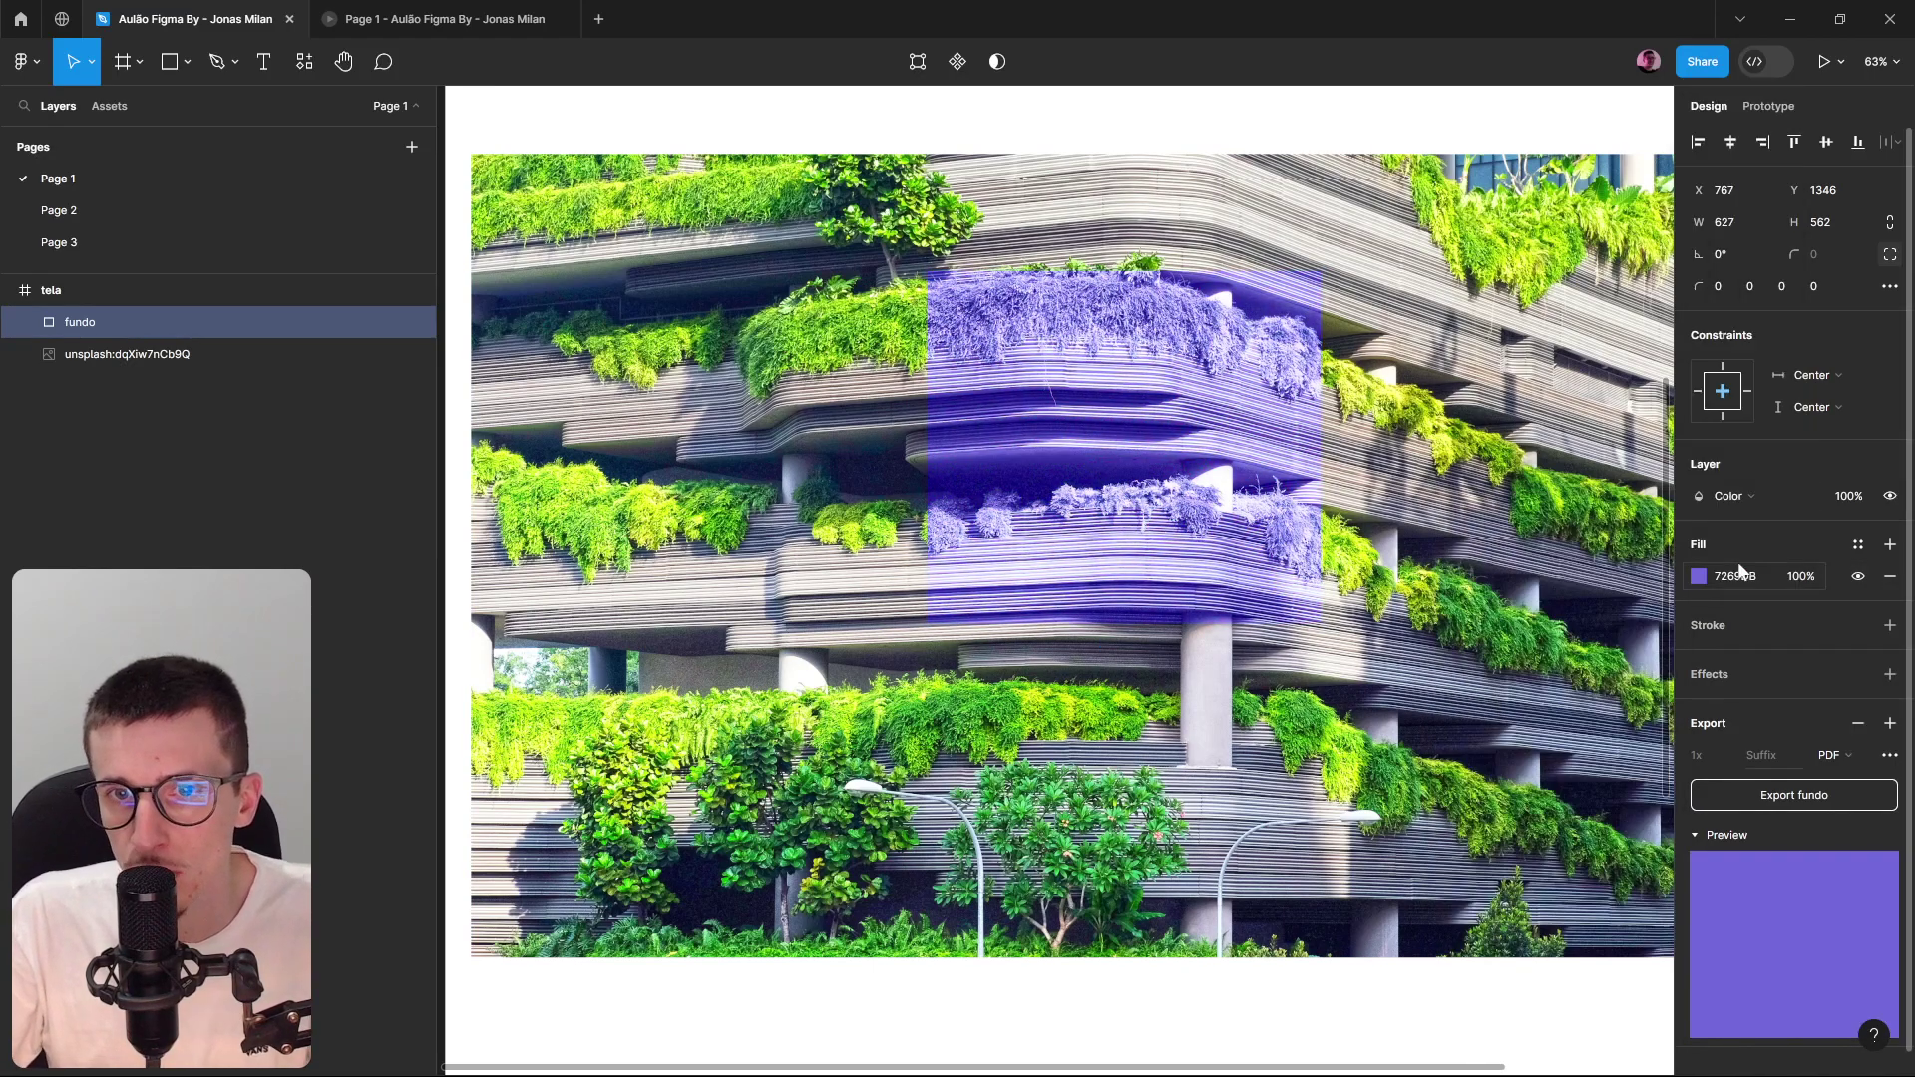
# Move and enlarge the fundo rectangle to 1920 × 1299 so it covers the whole photo, at X 41, Y 1141.
pyautogui.scroll(-5, 1088, 499)
pyautogui.moveTo(1058, 444); pyautogui.dragTo(948, 411)
pyautogui.moveTo(993, 502); pyautogui.dragTo(1354, 710)
pyautogui.scroll(3, 1105, 604)
pyautogui.scroll(-1, 1105, 604)
pyautogui.scroll(-2, 1118, 401)
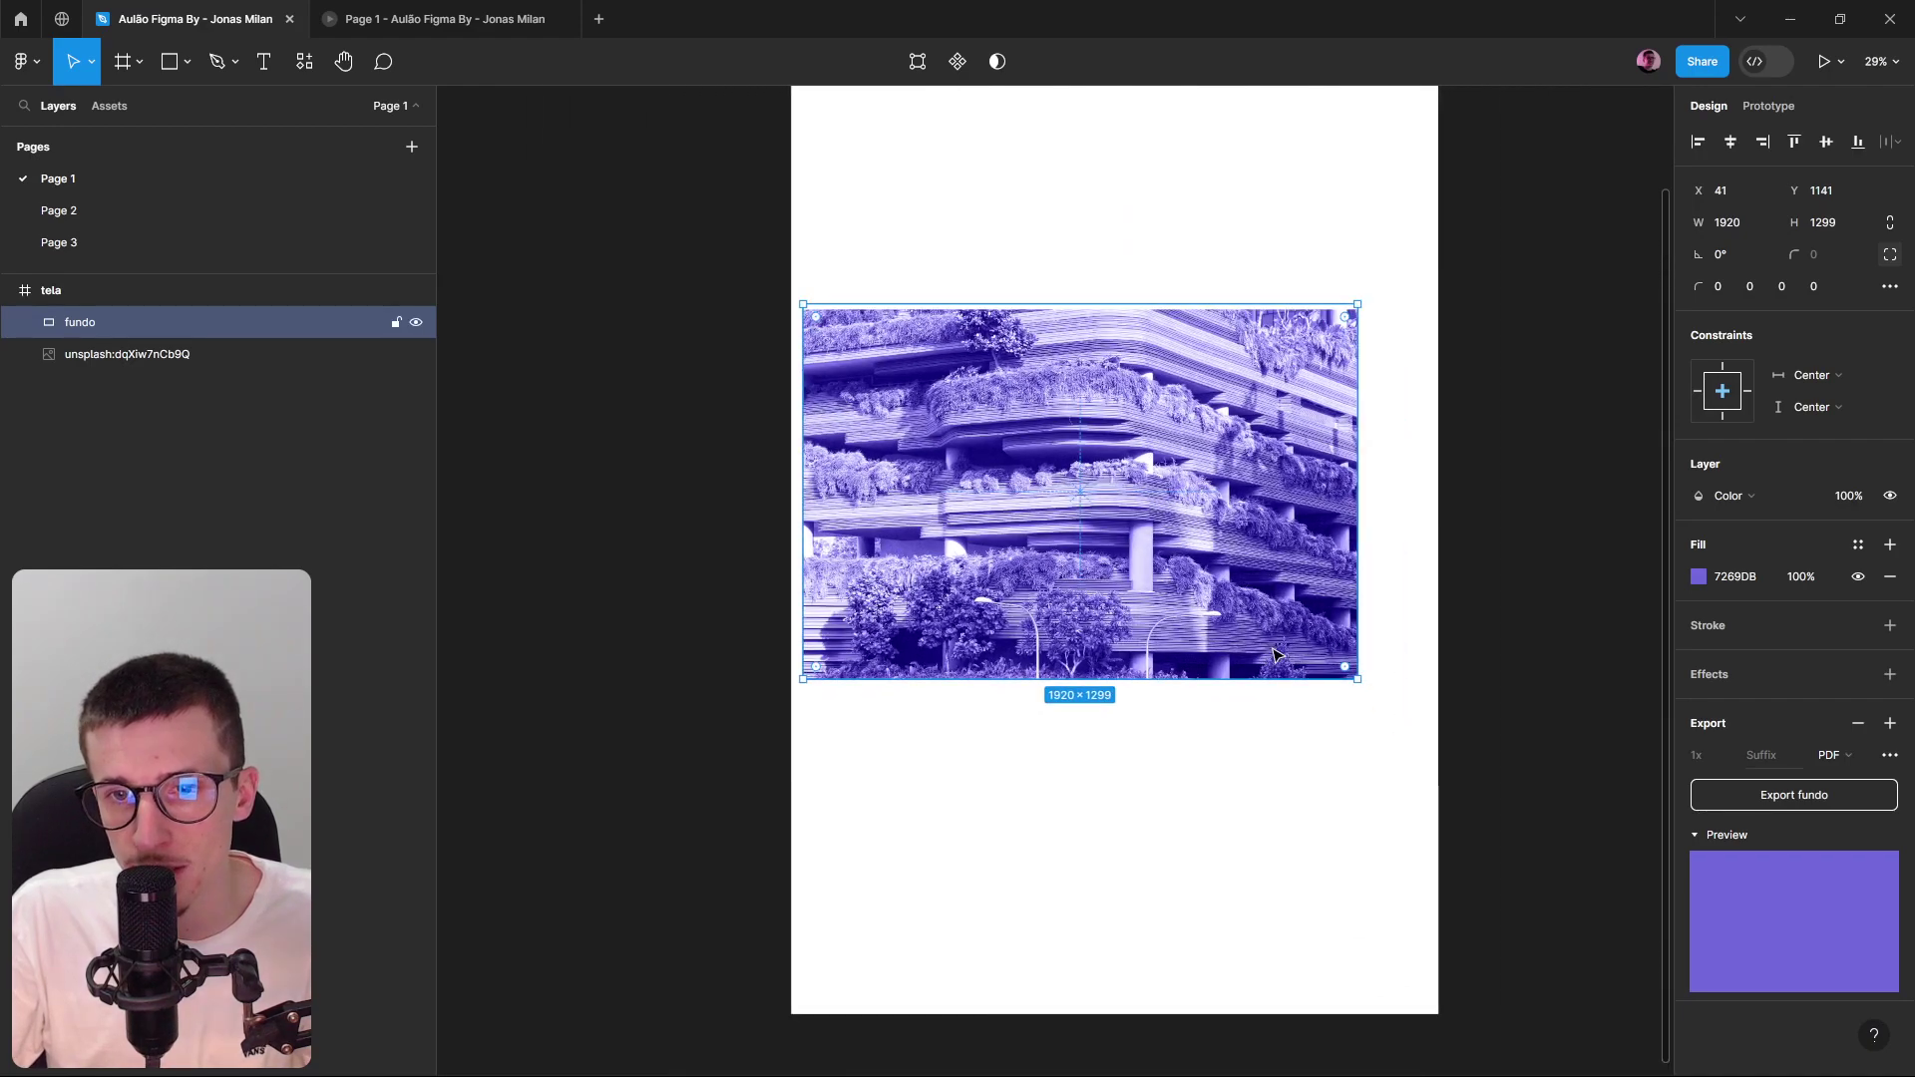
# Shrink the fundo rectangle to about 1143 × 525 and place it over the photo's middle, around X 369, Y 1487.
pyautogui.moveTo(1263, 680); pyautogui.dragTo(1197, 415)
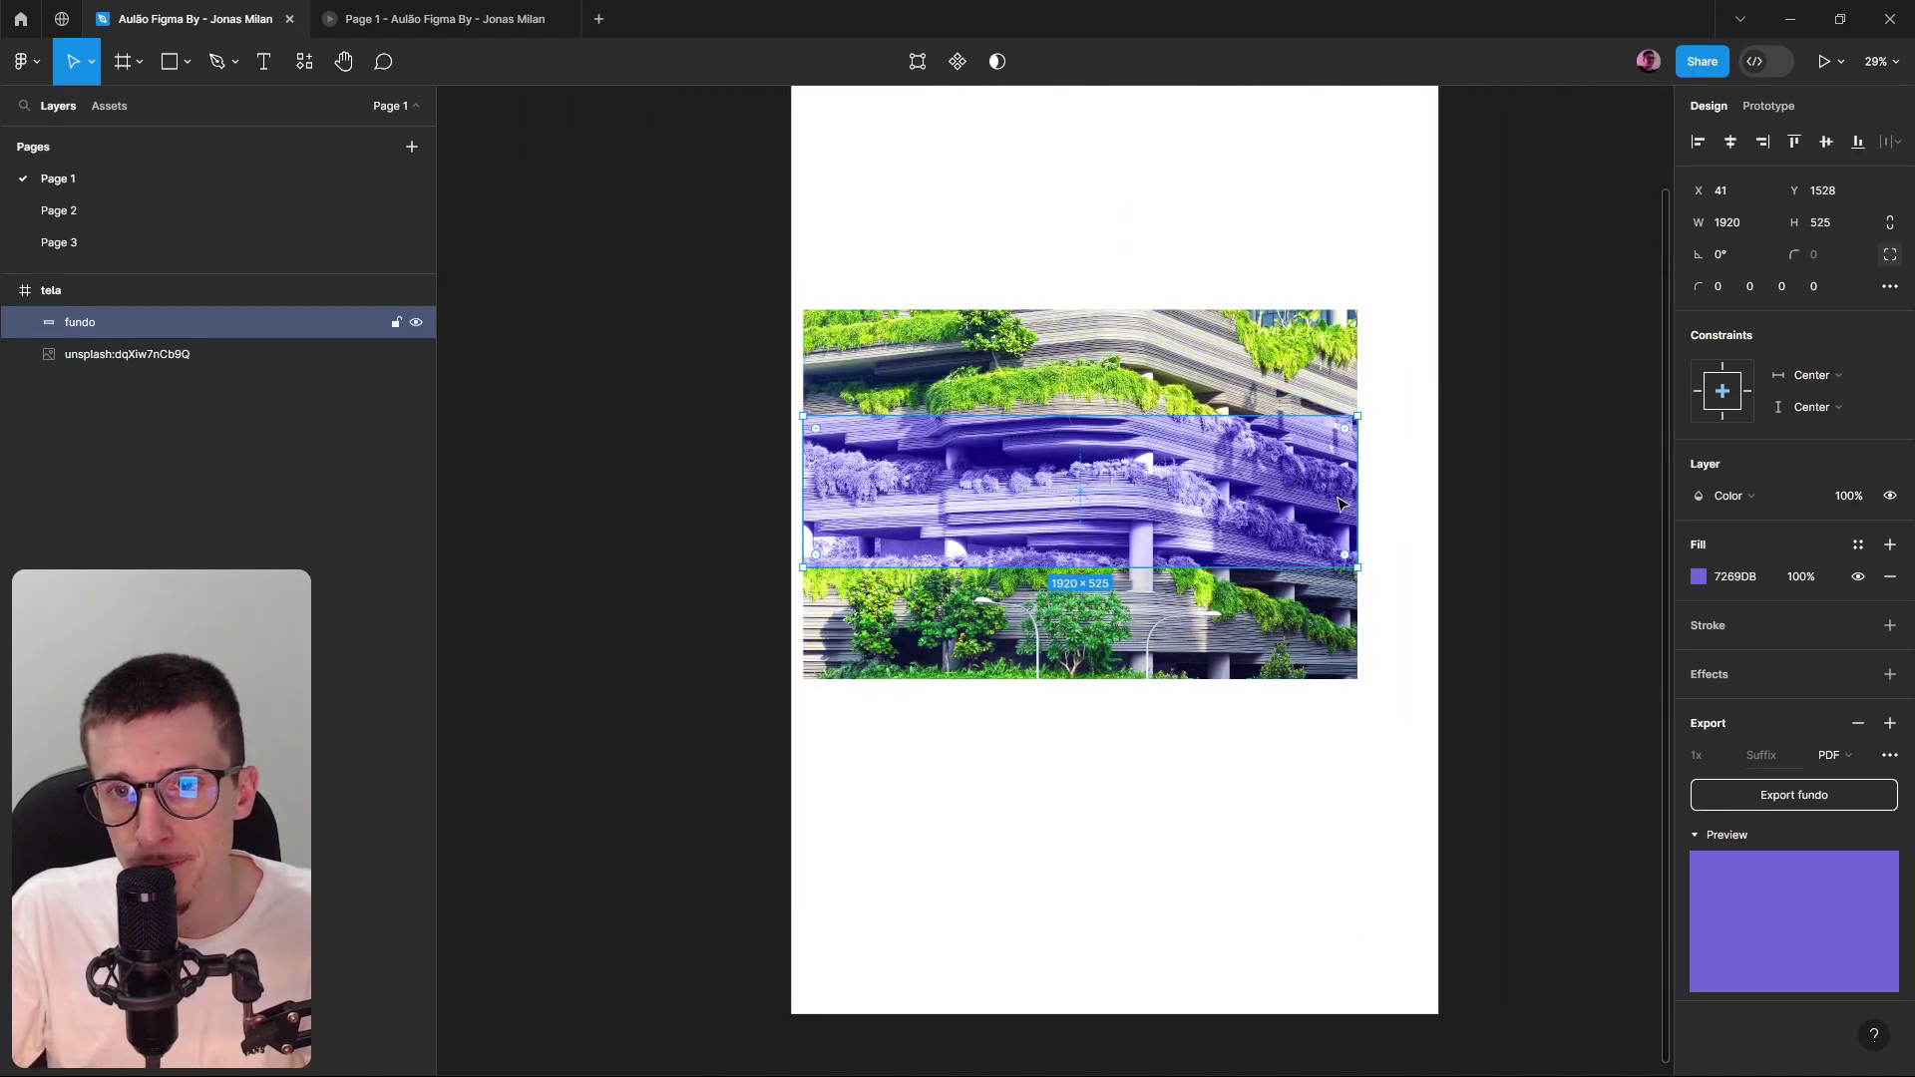
pyautogui.moveTo(1361, 497); pyautogui.dragTo(1133, 498)
pyautogui.moveTo(997, 491); pyautogui.dragTo(1092, 479)
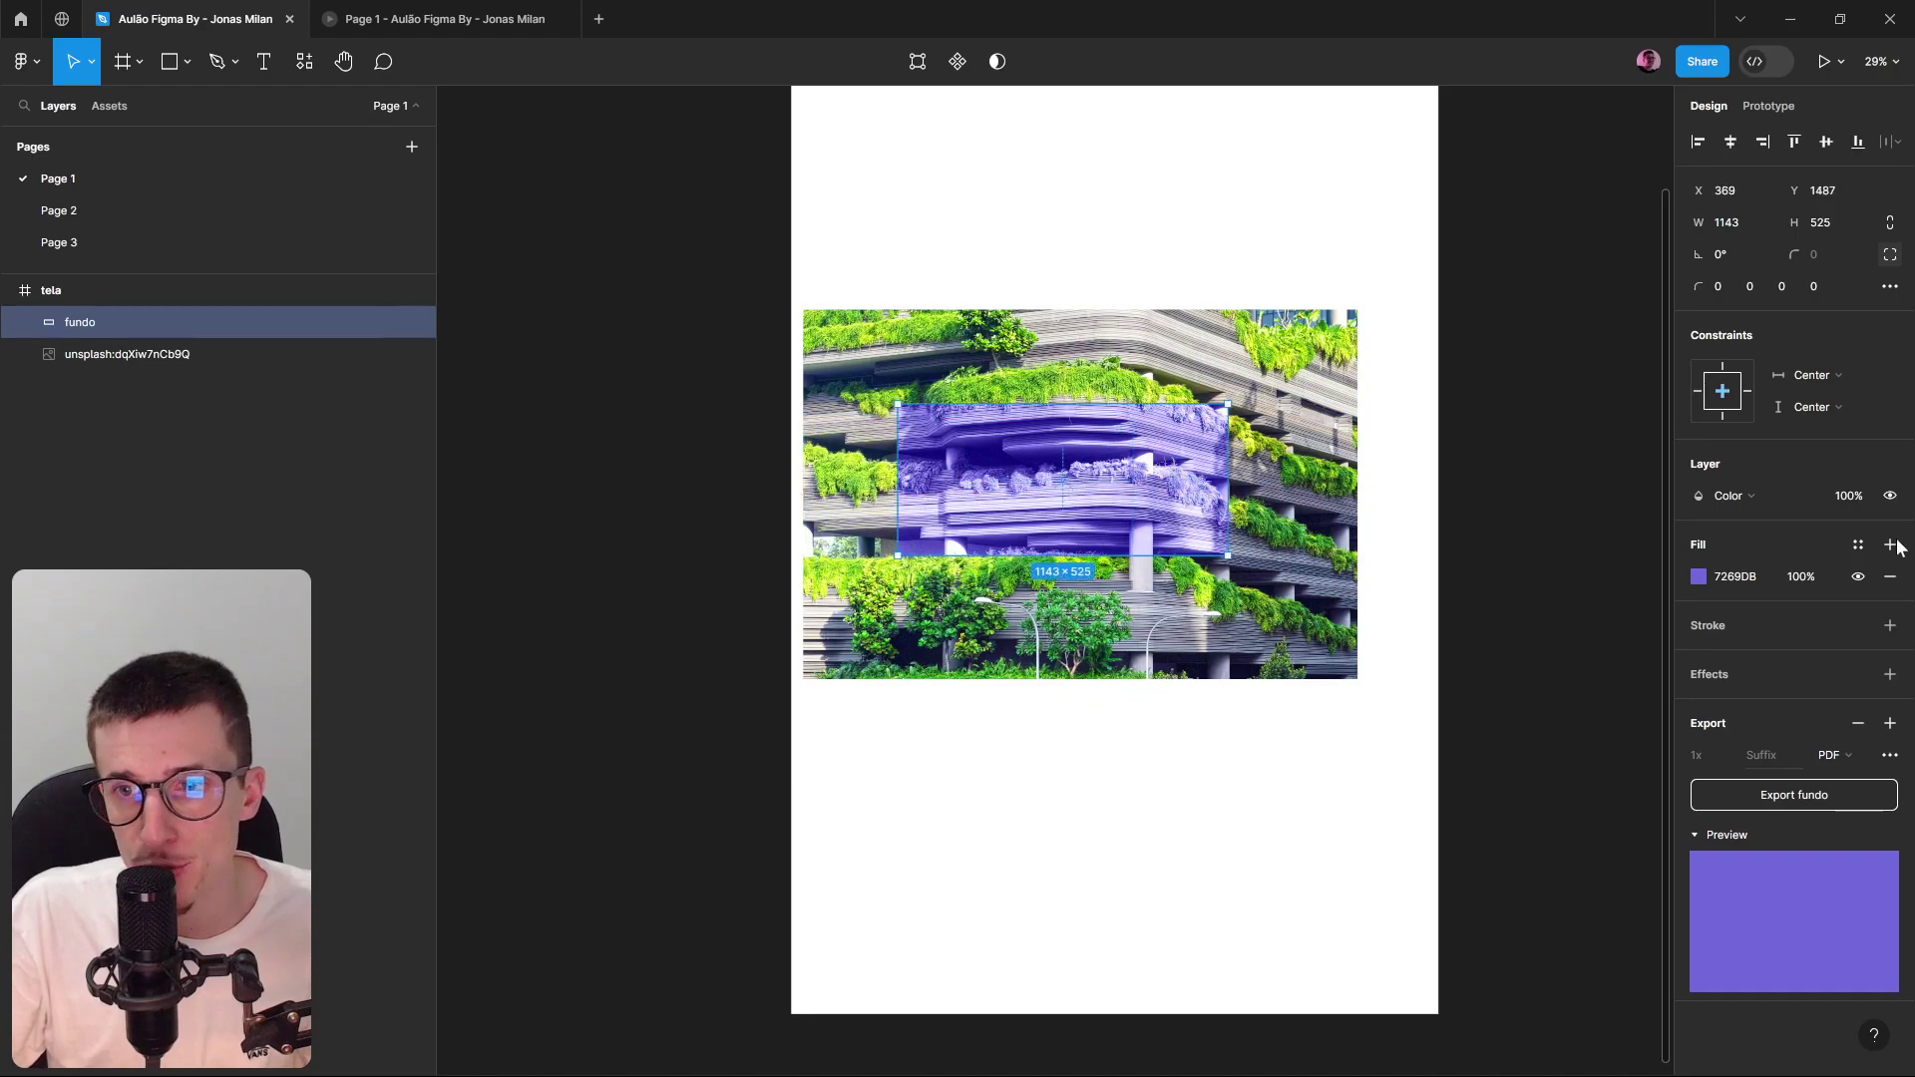
# Try Luminosity on the rectangle before setting its blend mode to Normal, and move it to about X 429, Y 1518.
pyautogui.click(1781, 493)
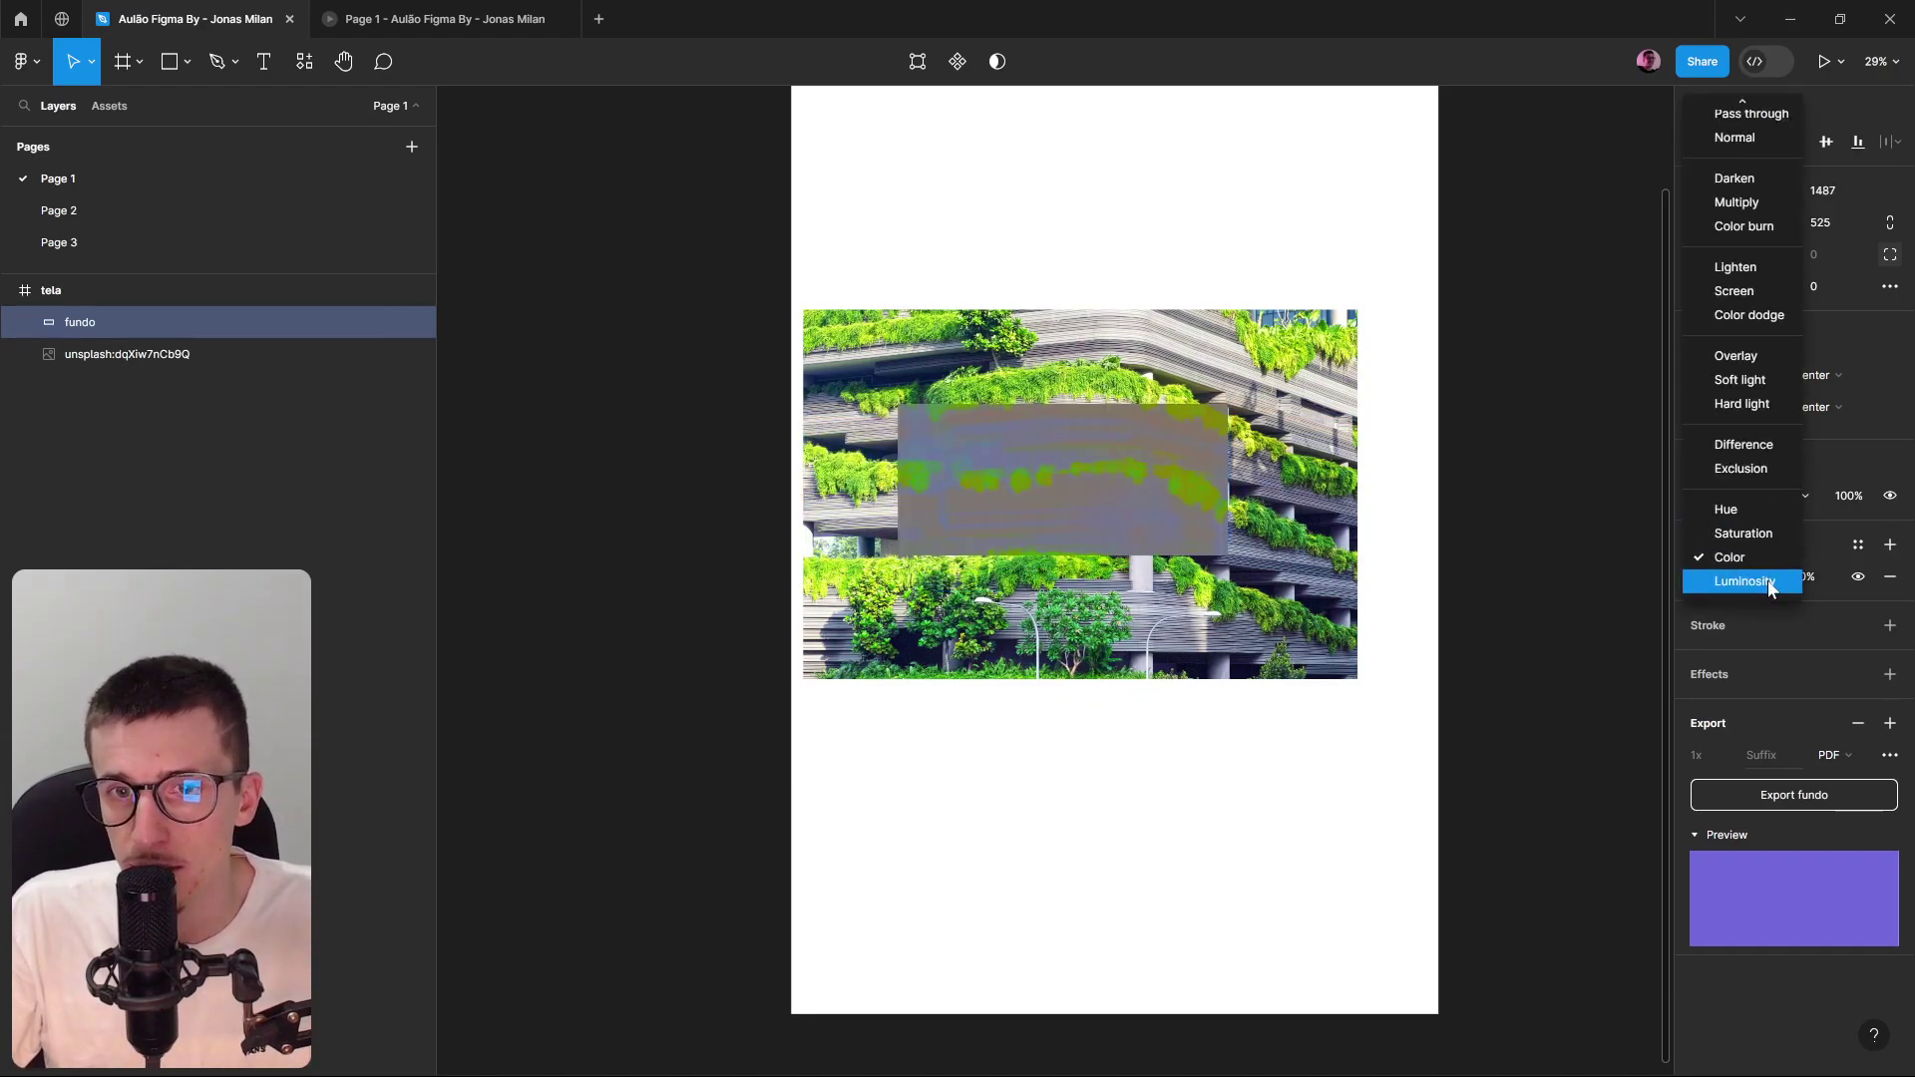
pyautogui.click(1768, 579)
pyautogui.click(1743, 492)
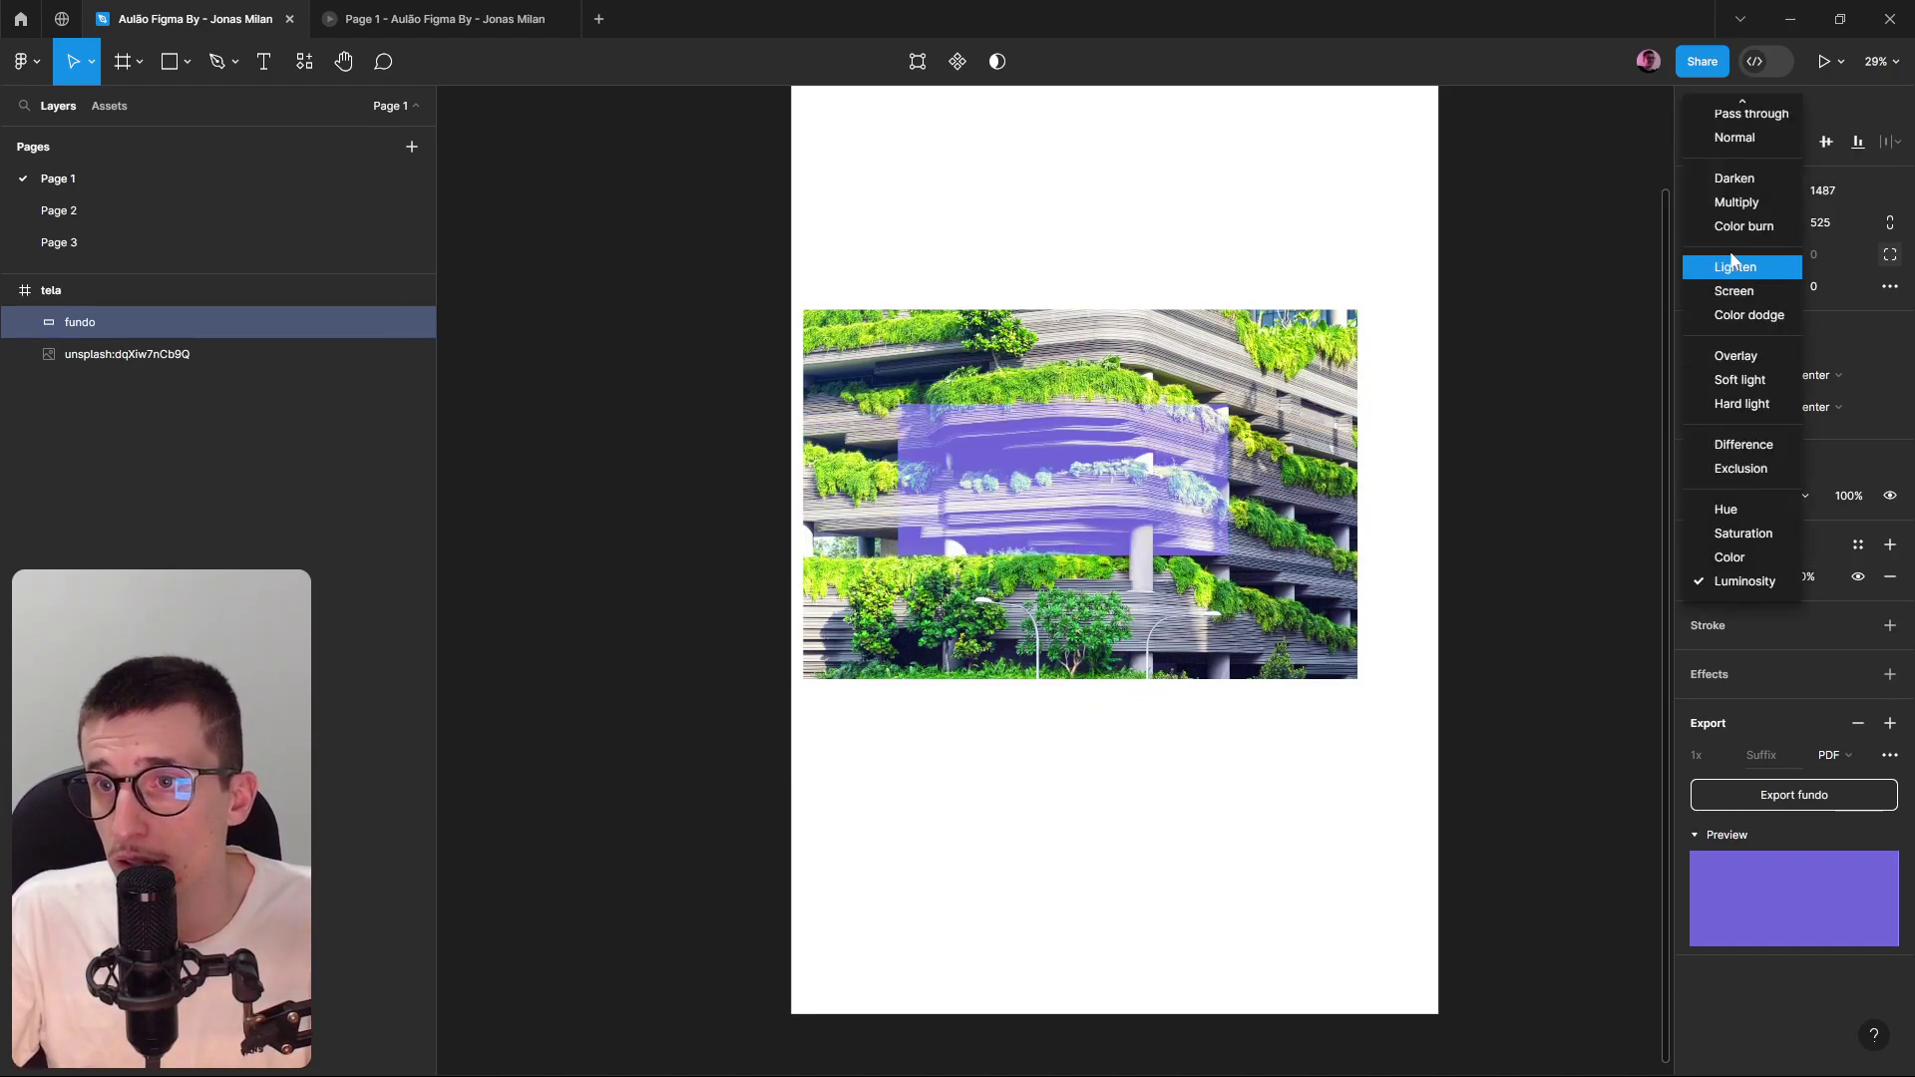
pyautogui.click(1771, 136)
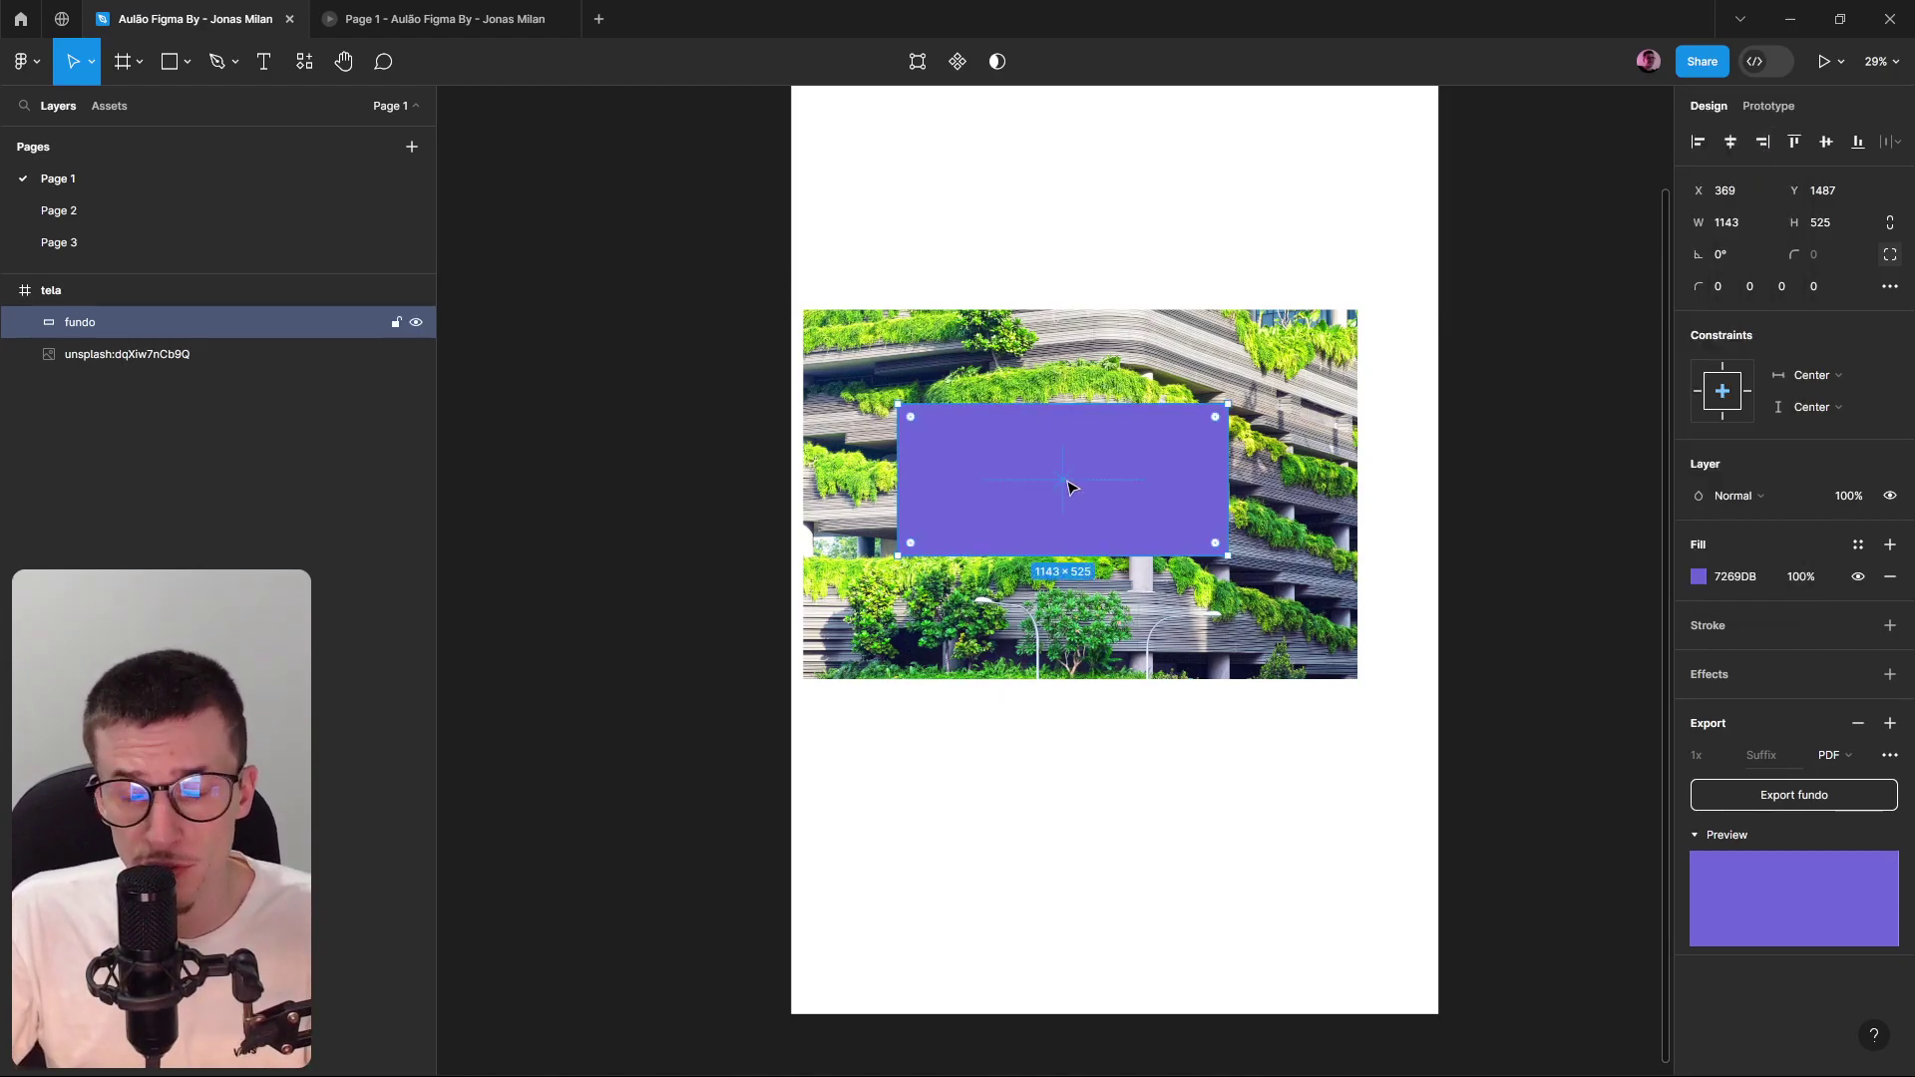
pyautogui.moveTo(1069, 487)
pyautogui.mouseDown()
pyautogui.moveTo(1077, 519)
pyautogui.moveTo(1095, 505)
pyautogui.mouseUp()
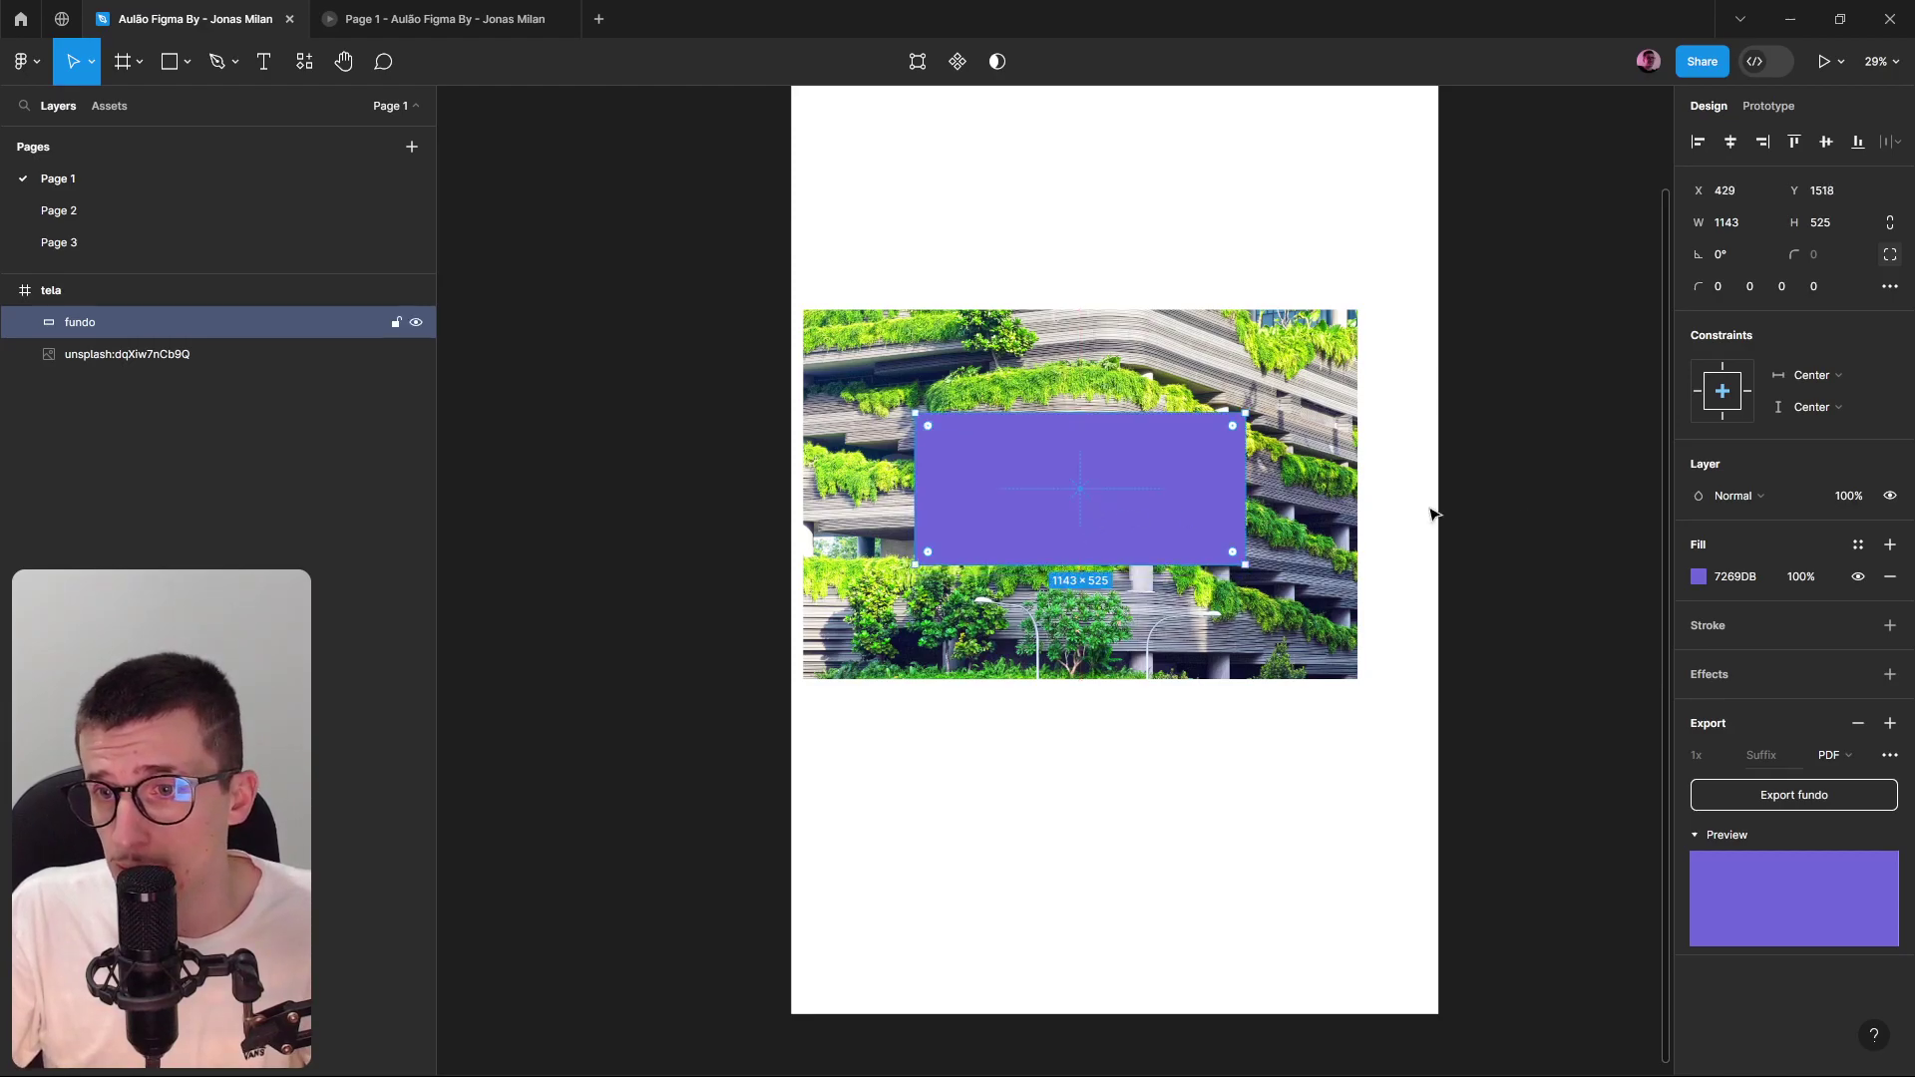
# Change the fundo rectangle's solid fill to a linear gradient.
pyautogui.click(1692, 577)
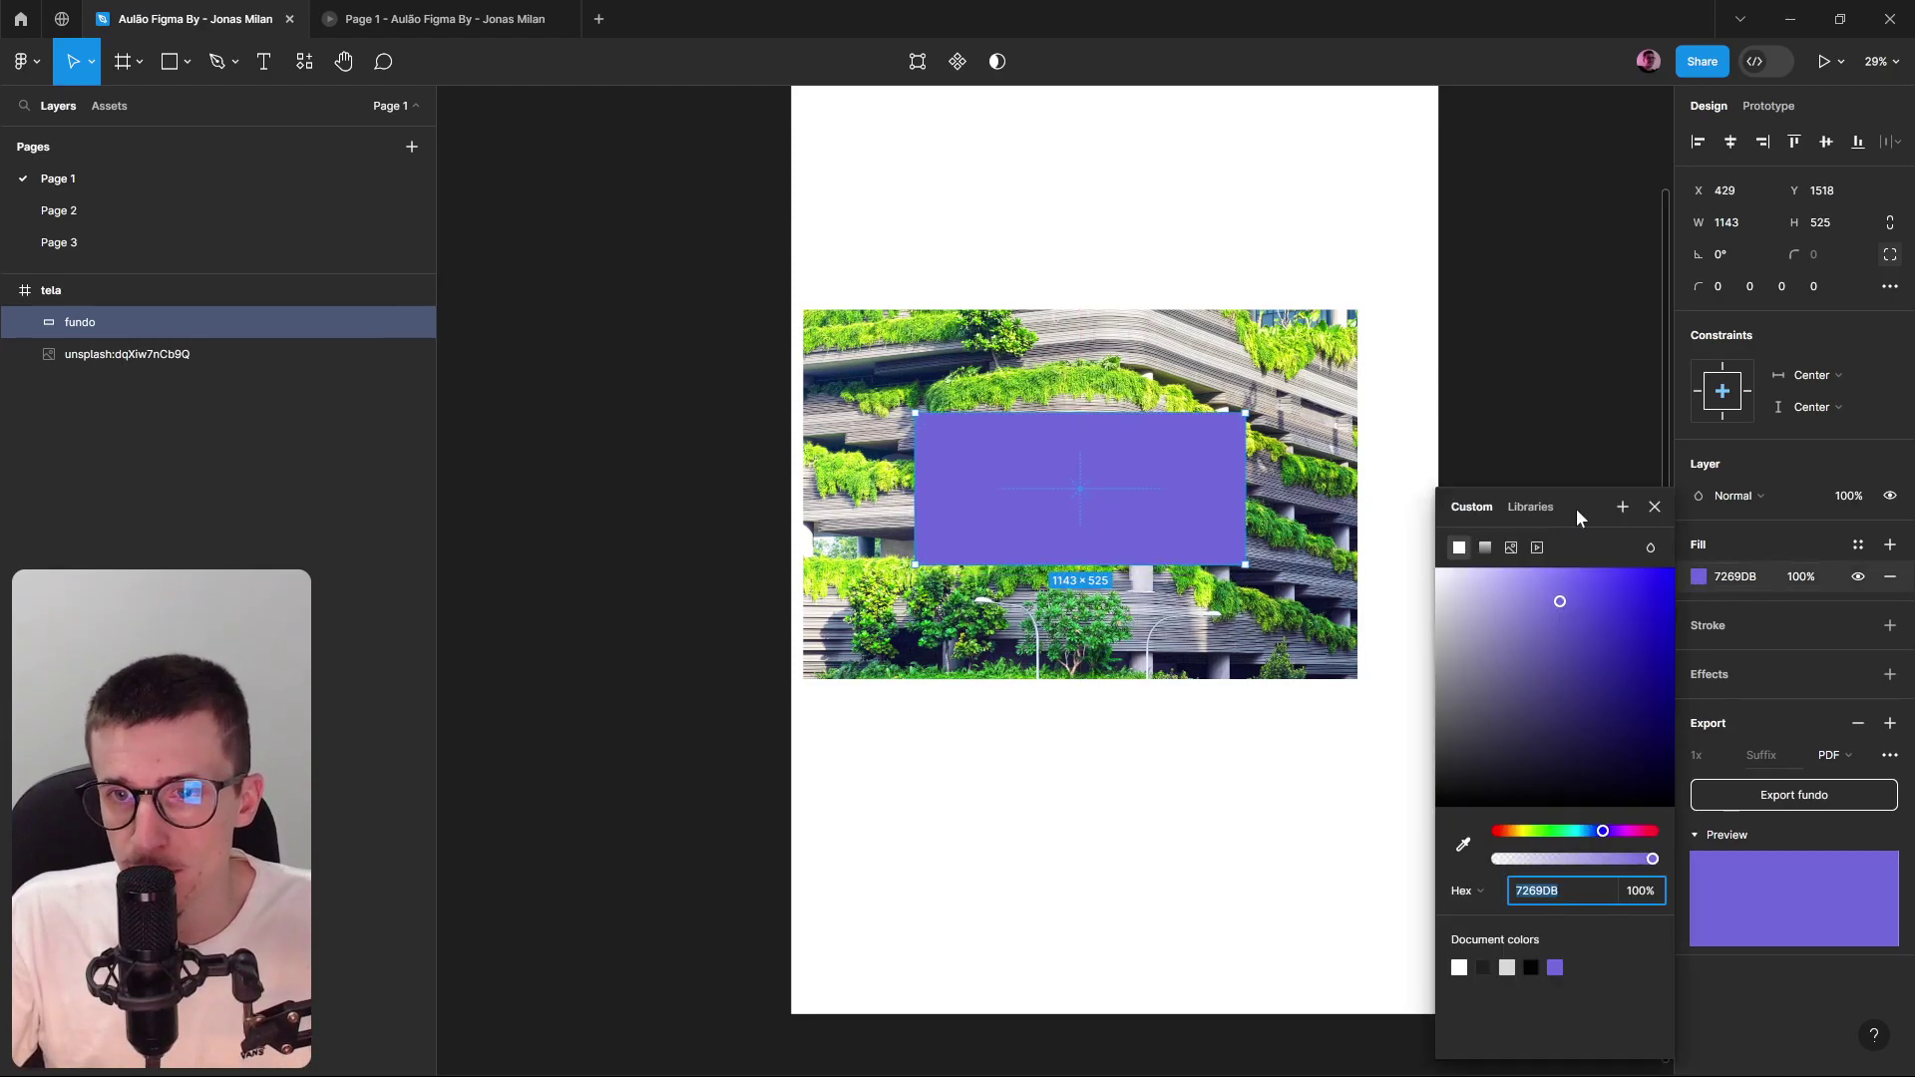
pyautogui.click(1484, 548)
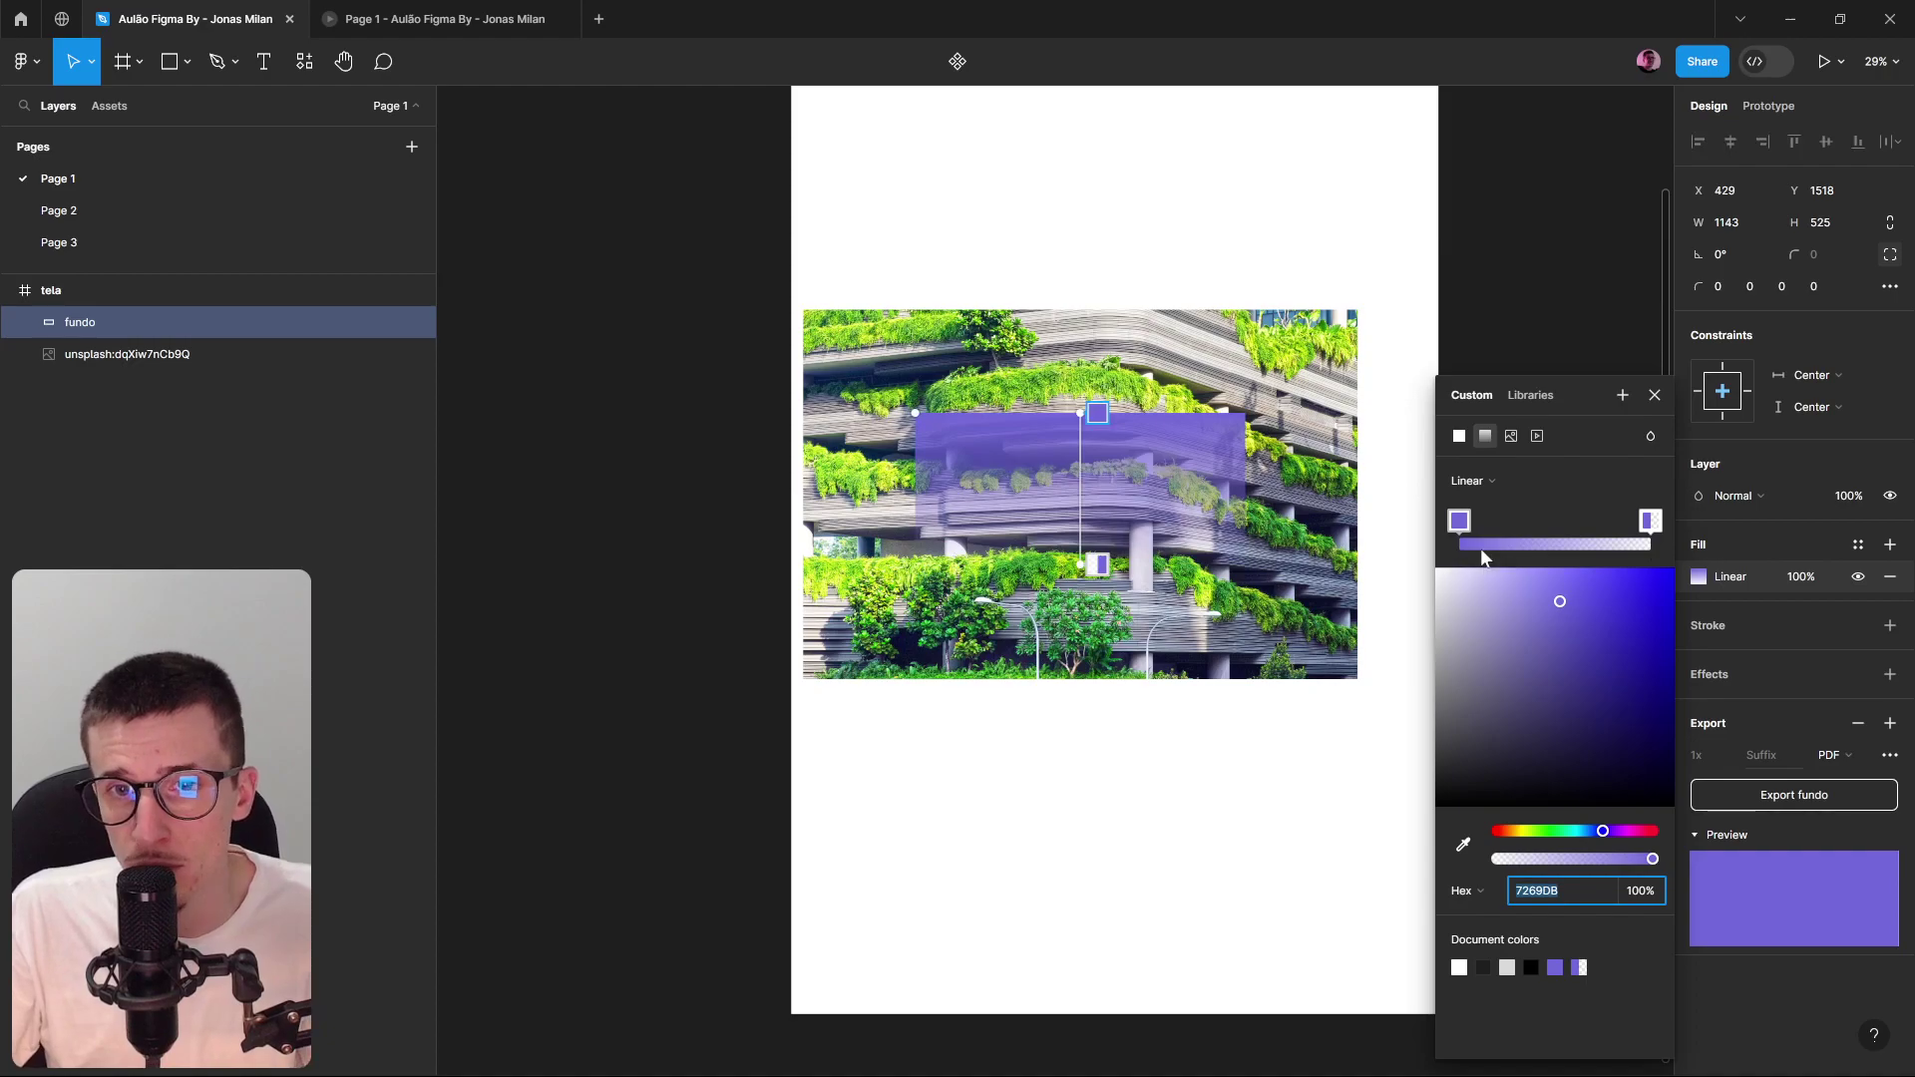
pyautogui.scroll(5, 972, 474)
pyautogui.hscroll(3, 1383, 540)
# Try the Radial, Angular and Diamond gradient types on the rectangle's fill and return it to Linear.
pyautogui.click(1470, 480)
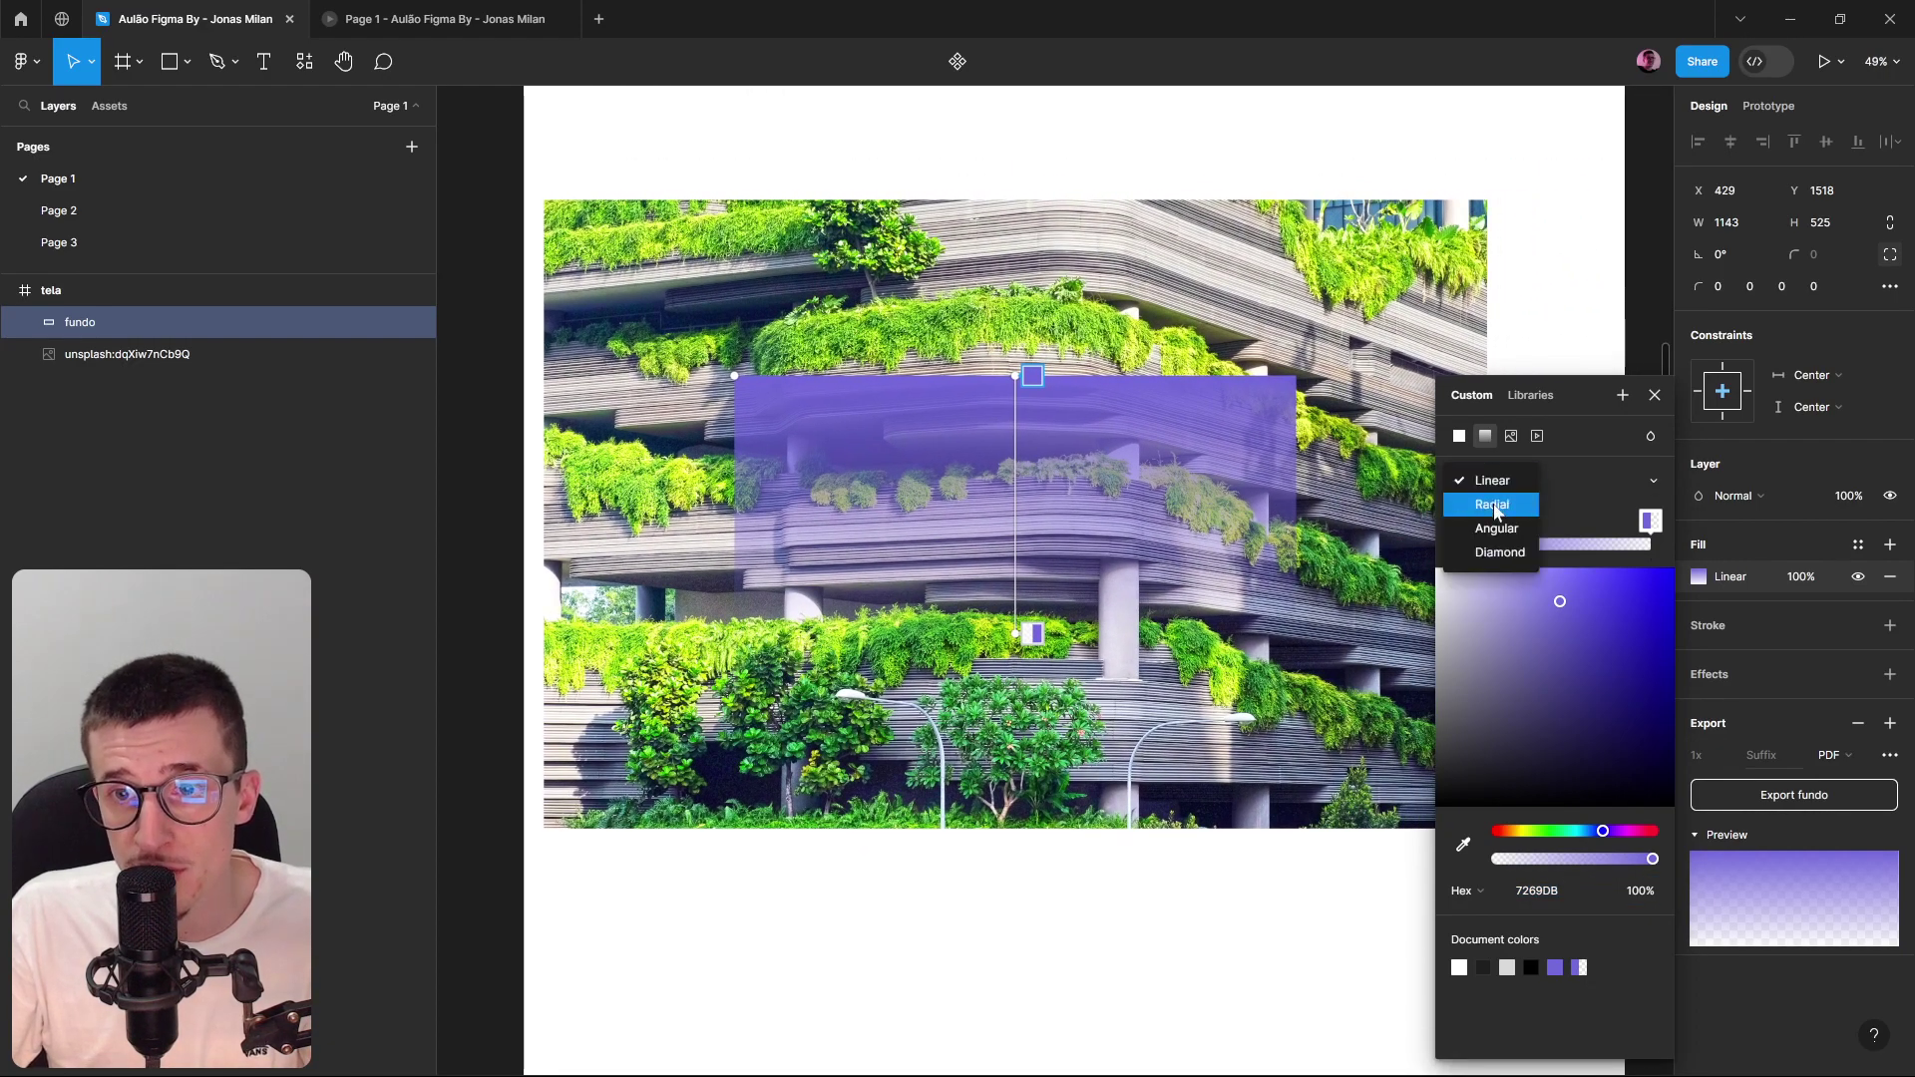
pyautogui.click(1493, 504)
pyautogui.click(1487, 482)
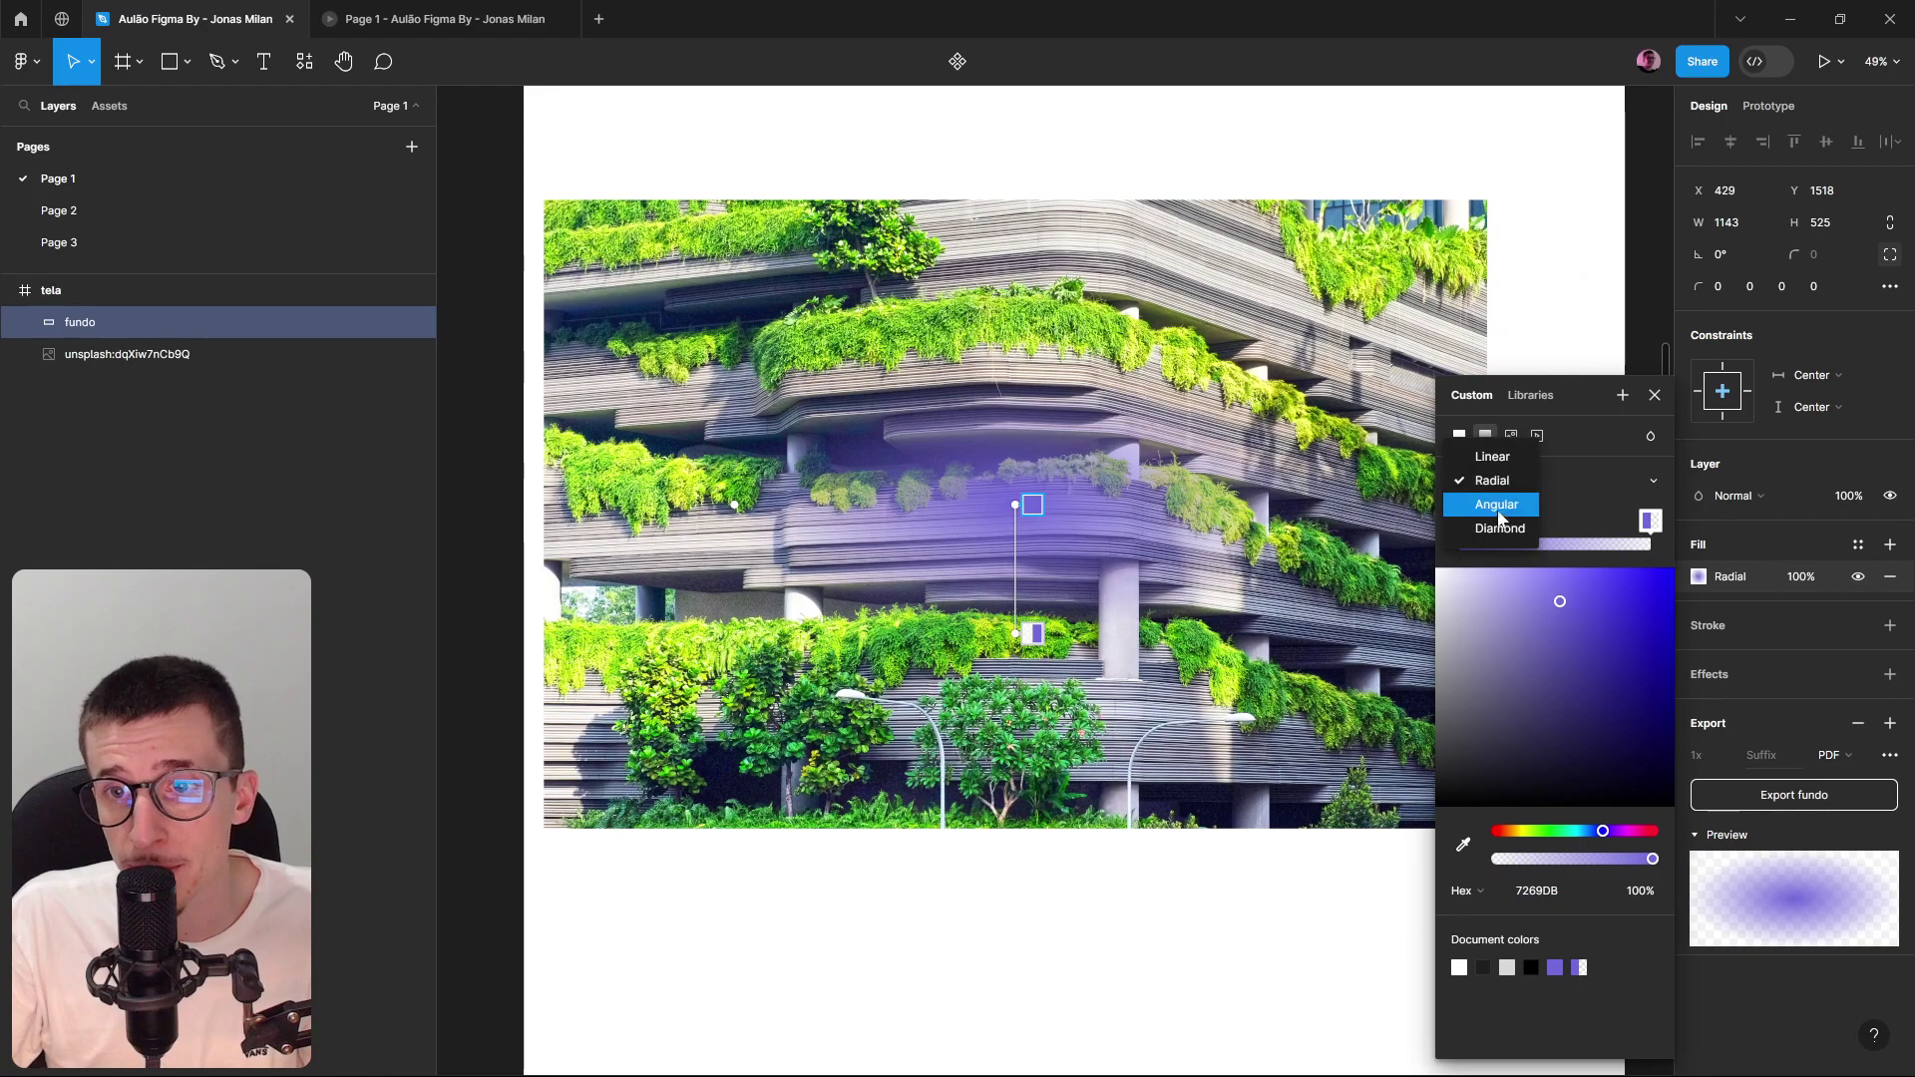
pyautogui.click(1498, 506)
pyautogui.click(1498, 478)
pyautogui.click(1502, 511)
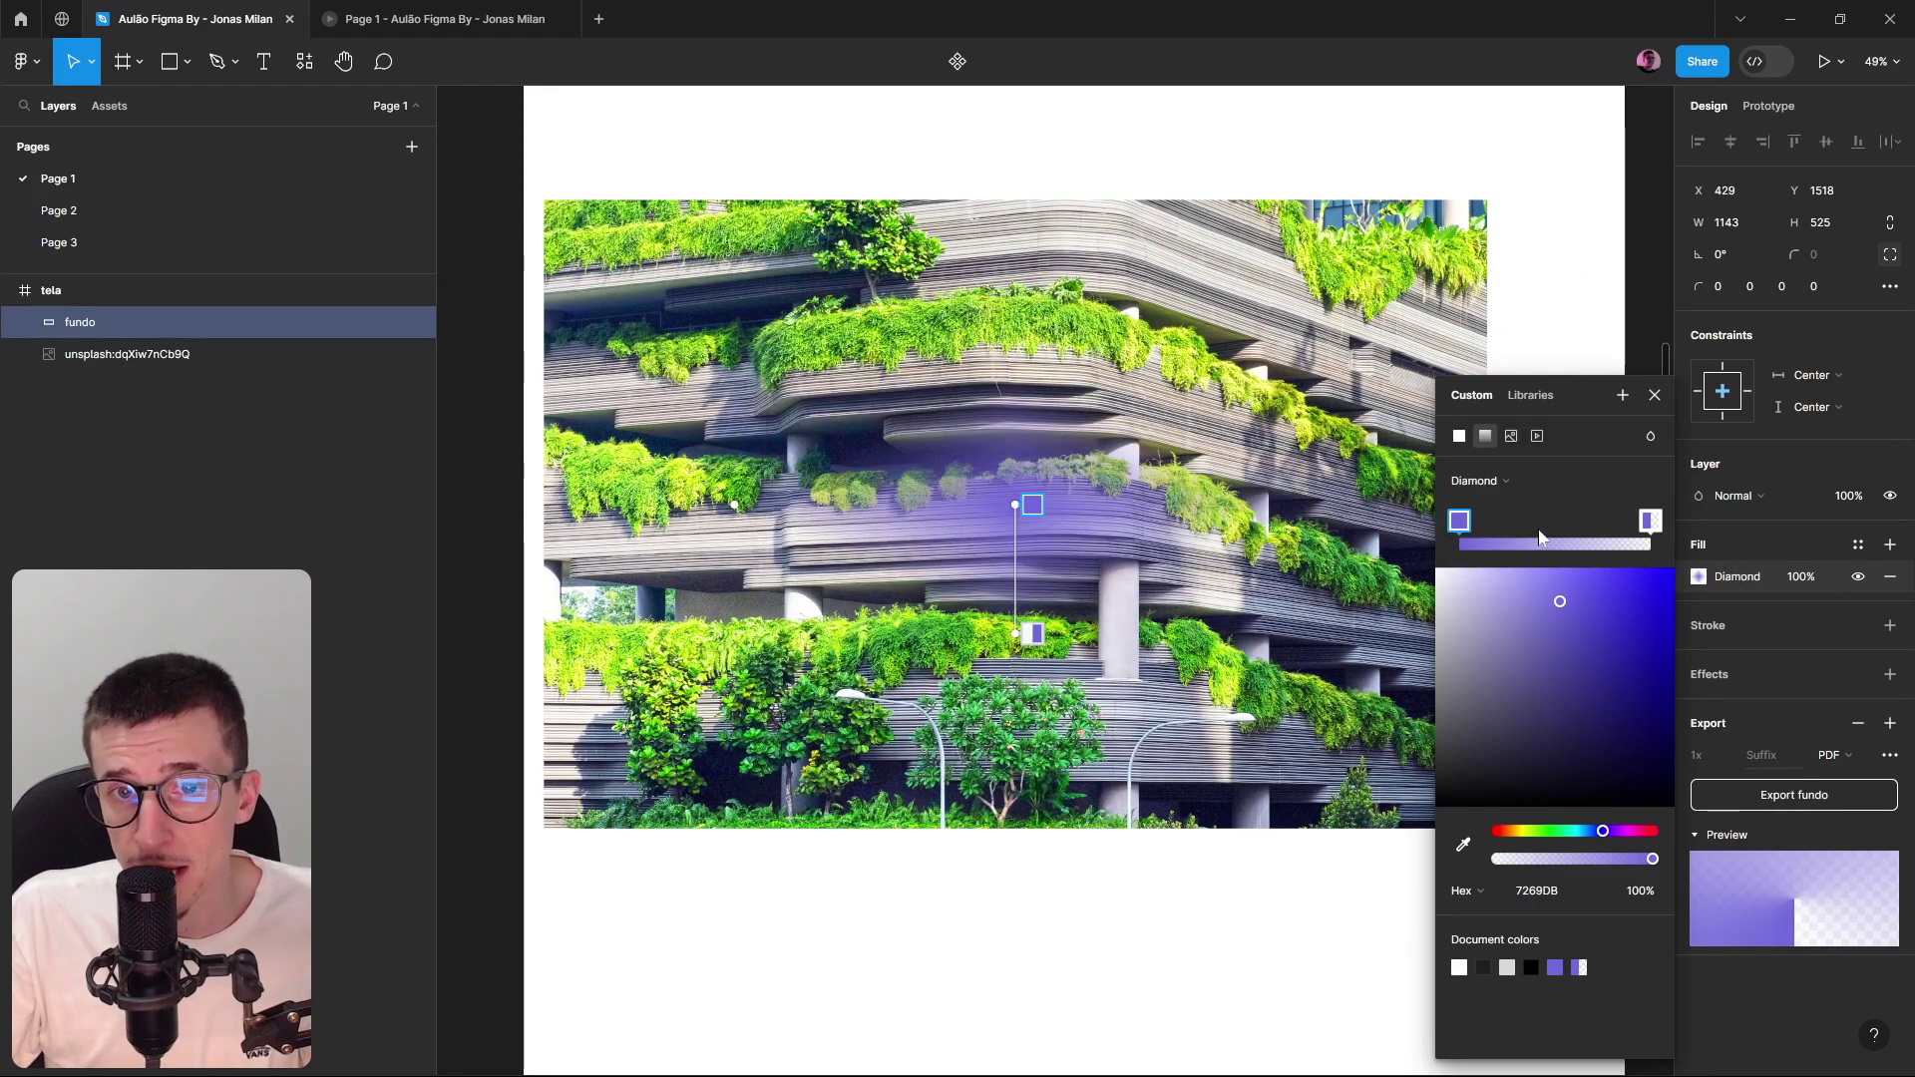
pyautogui.click(1468, 480)
pyautogui.click(1497, 434)
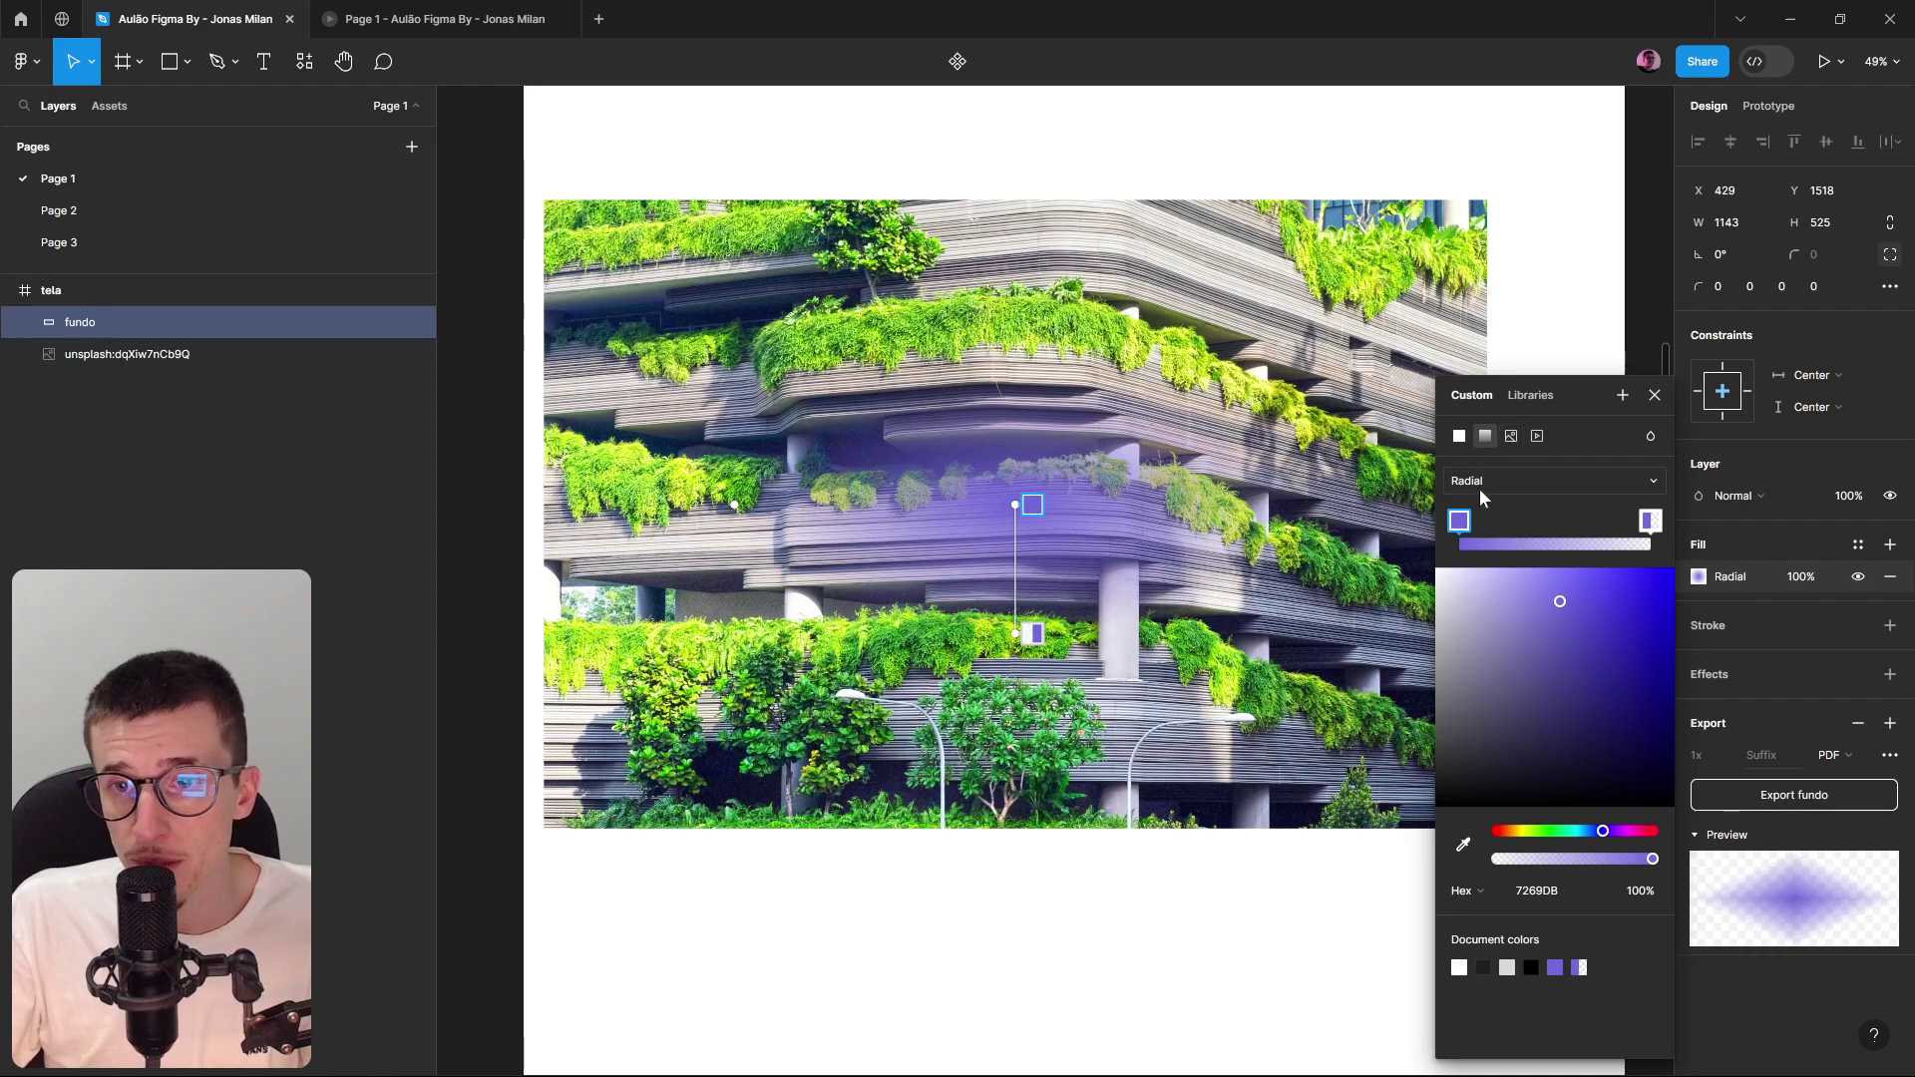
pyautogui.click(1486, 480)
pyautogui.click(1479, 458)
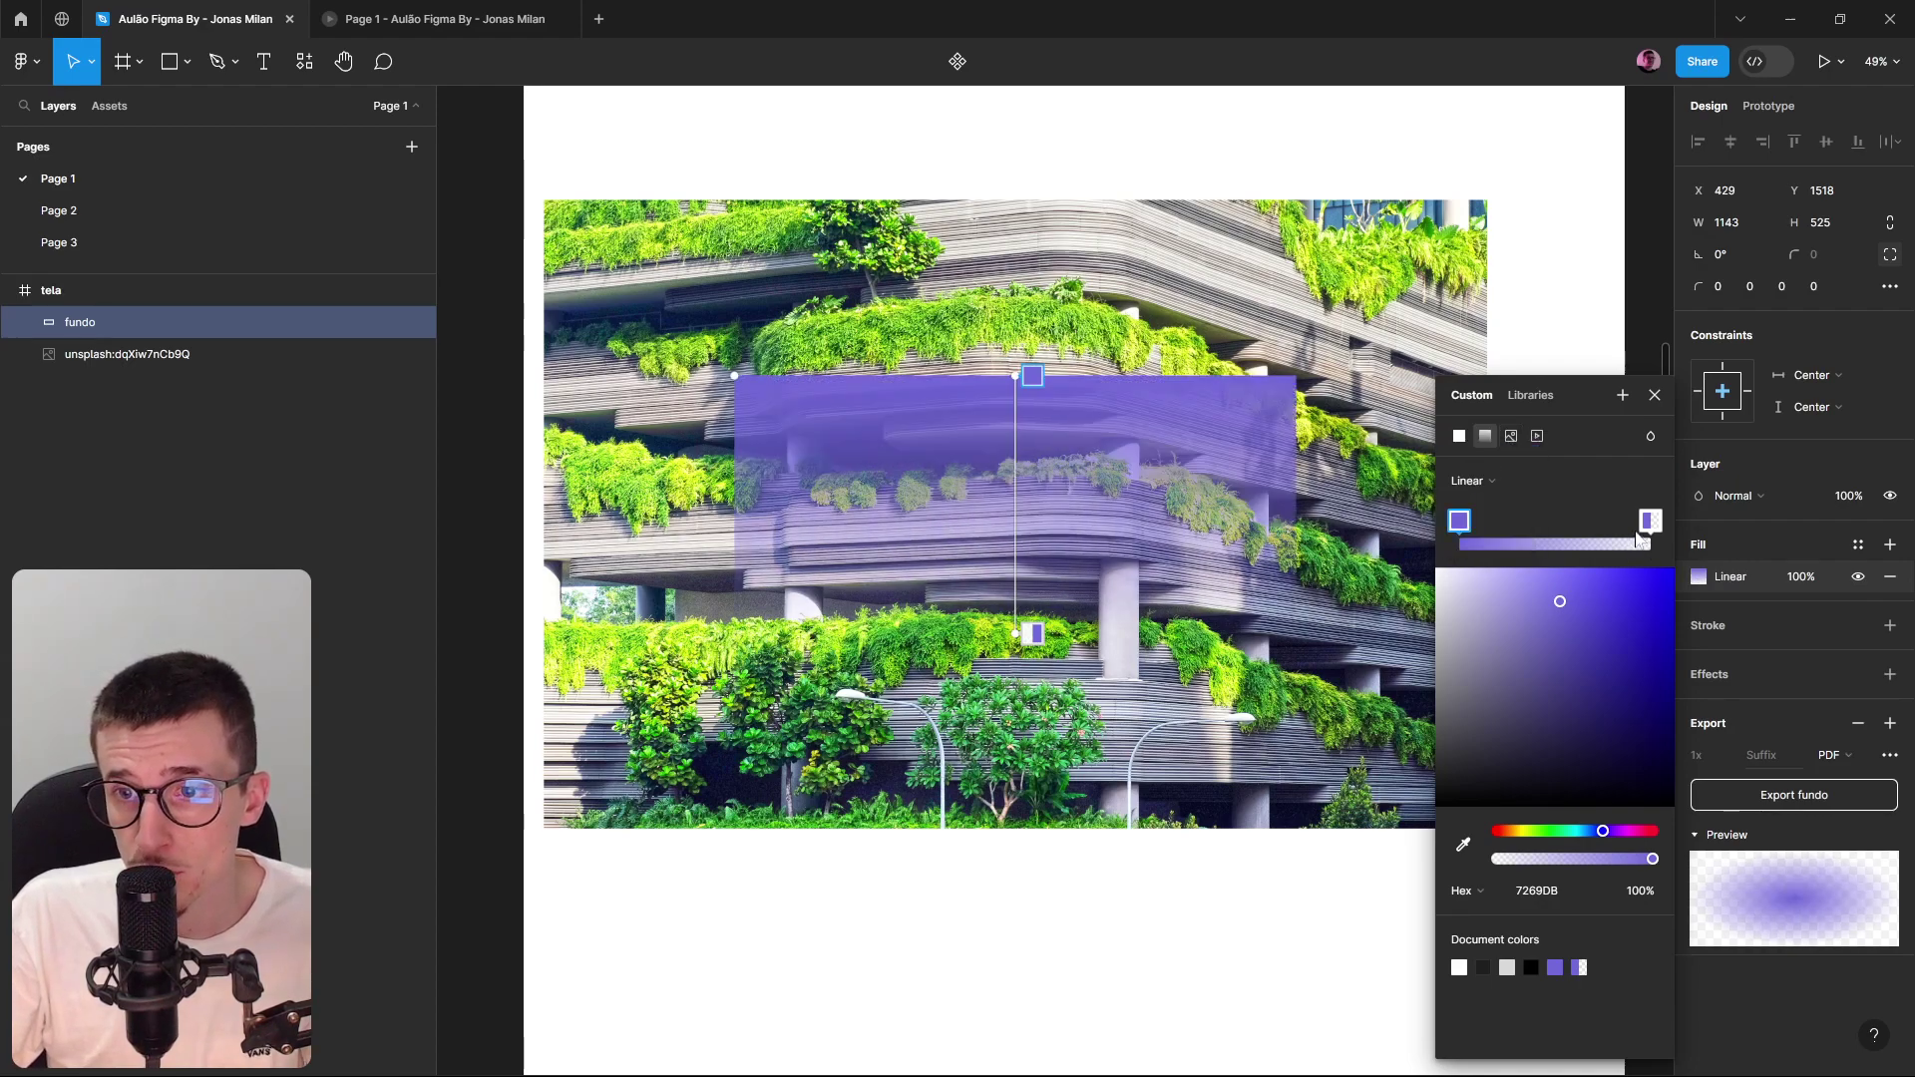
# Add a middle stop to the linear gradient and colour it green 69DB82.
pyautogui.click(1551, 522)
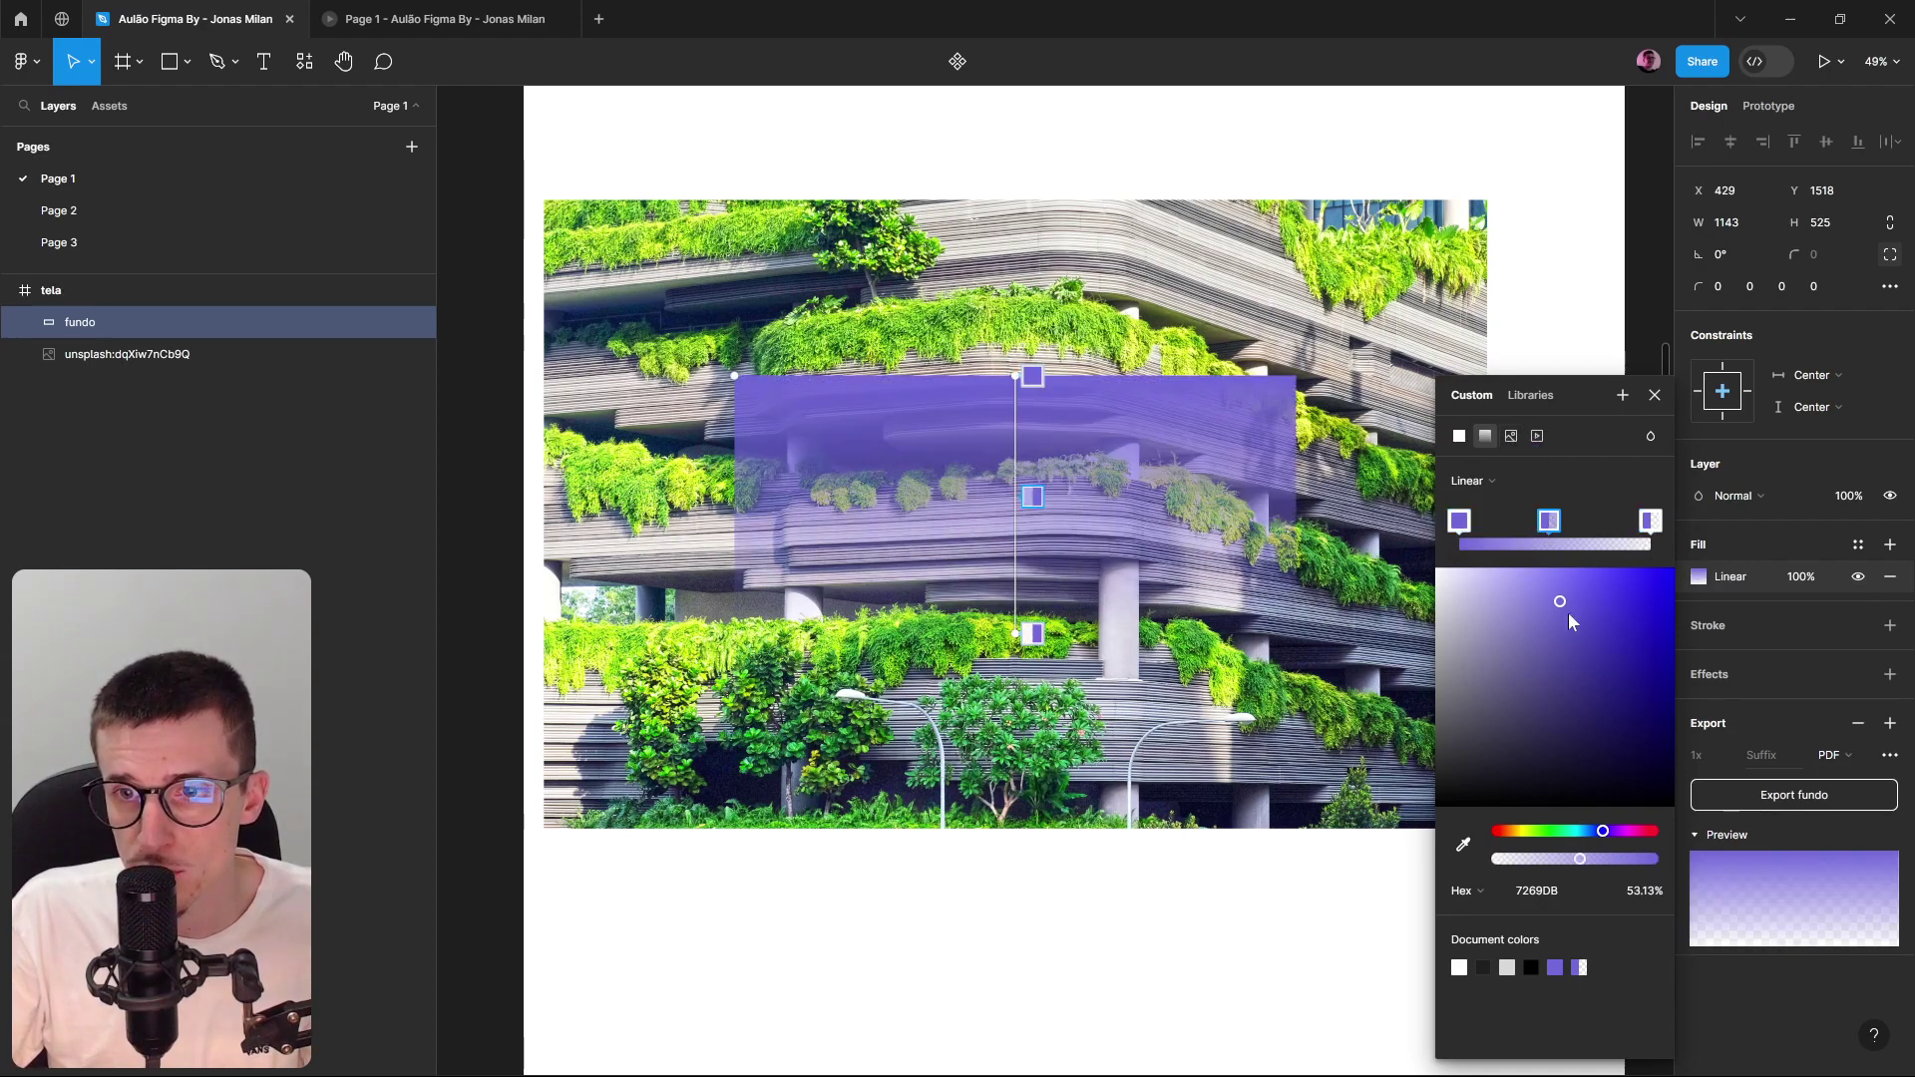
pyautogui.moveTo(1593, 838); pyautogui.dragTo(1557, 834)
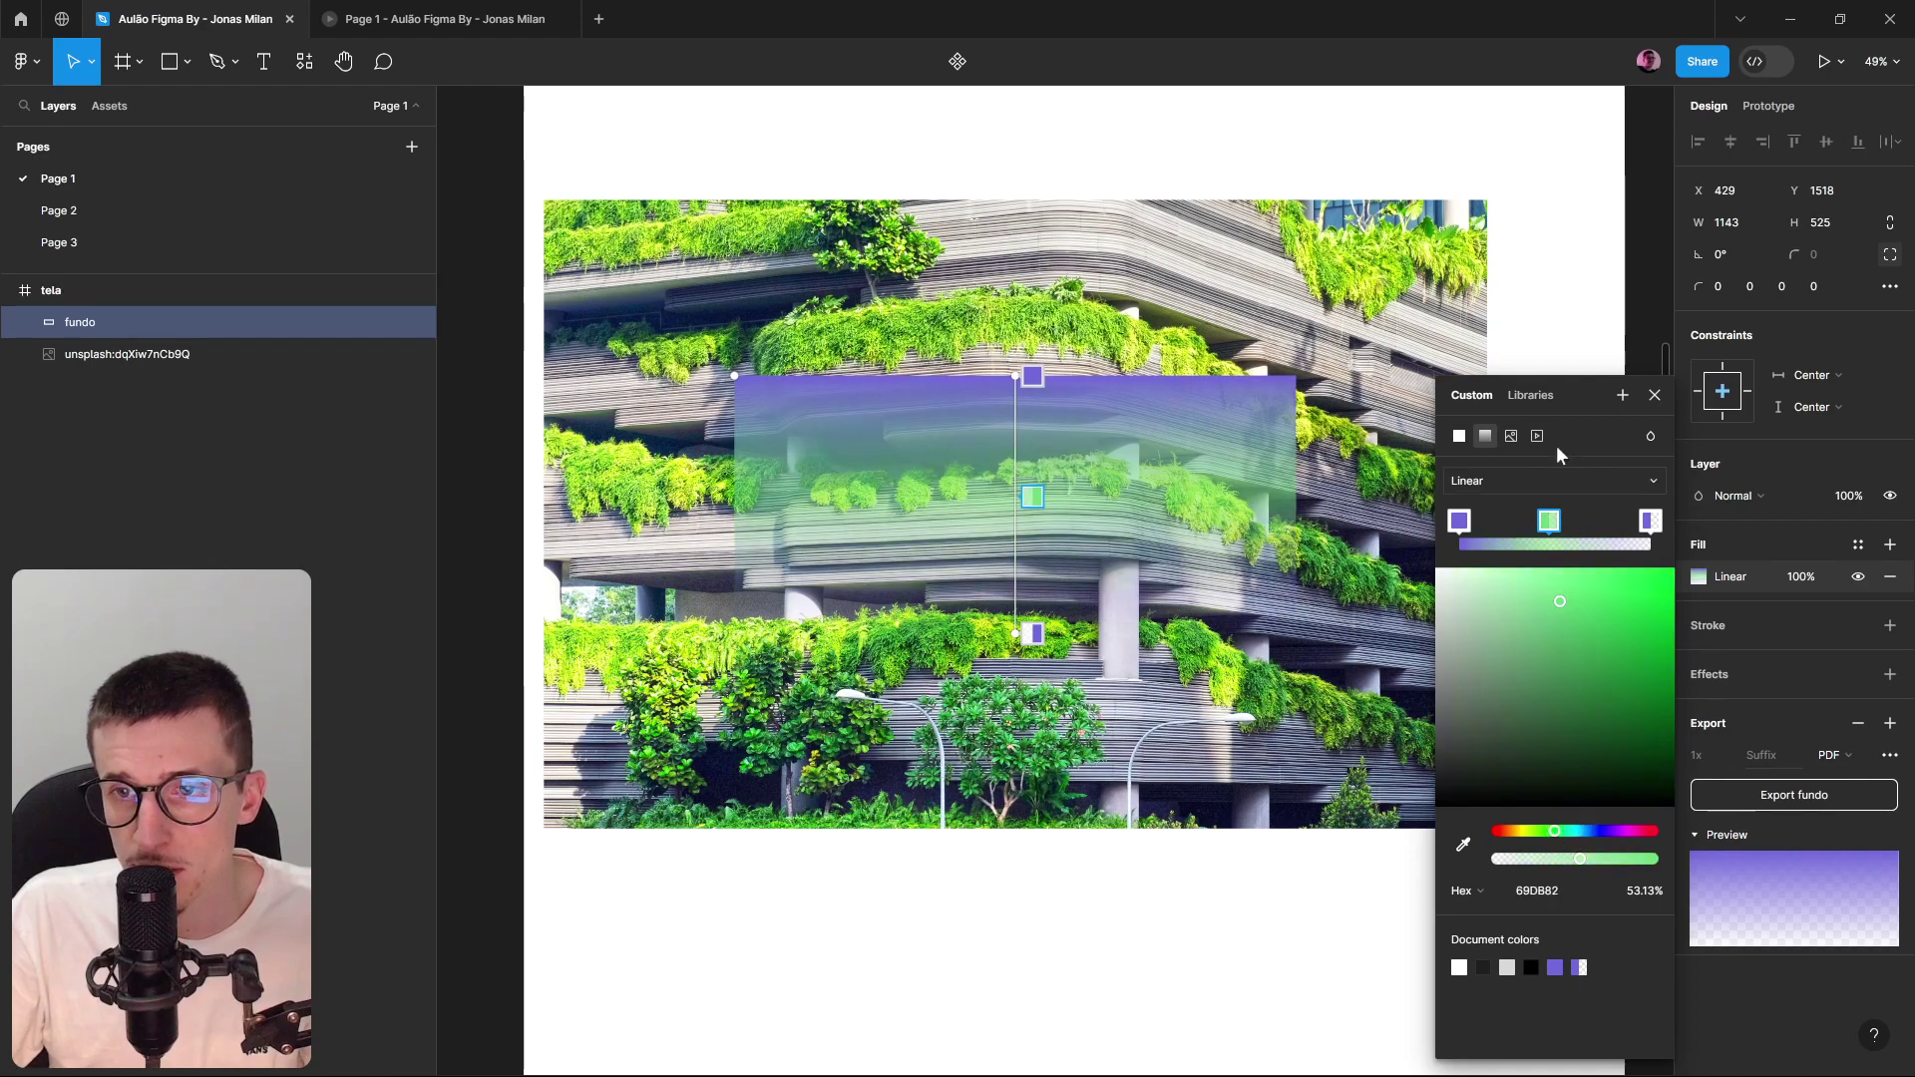
# Move the fundo rectangle straight down onto the frame's white area below the photo, to about Y 2715.
pyautogui.scroll(-3, 1179, 551)
pyautogui.moveTo(1167, 512); pyautogui.dragTo(1180, 825)
pyautogui.scroll(-2, 1098, 522)
pyautogui.scroll(3, 1031, 569)
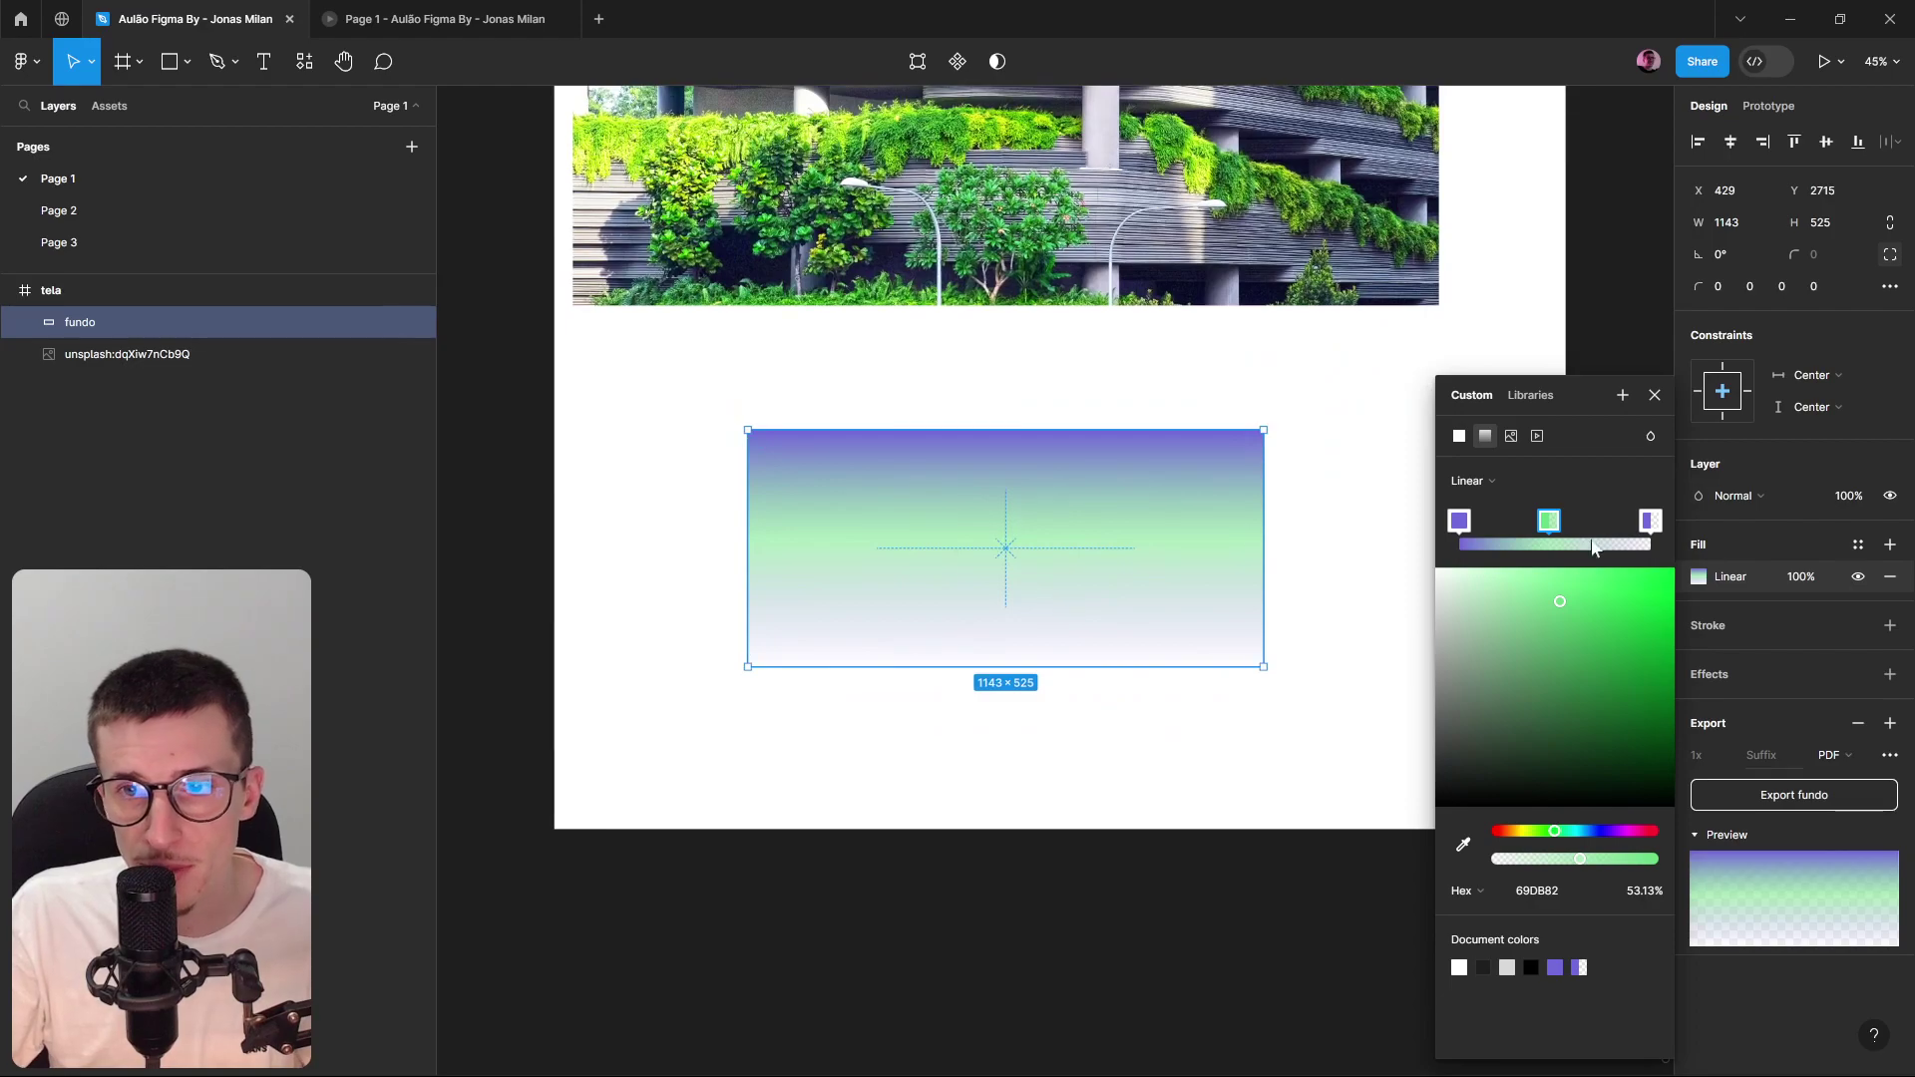
# Recolour the middle gradient stop peach EFBDA1 and add another stop between it and the transparent end, with 100% opacity.
pyautogui.moveTo(1554, 830); pyautogui.dragTo(1506, 835)
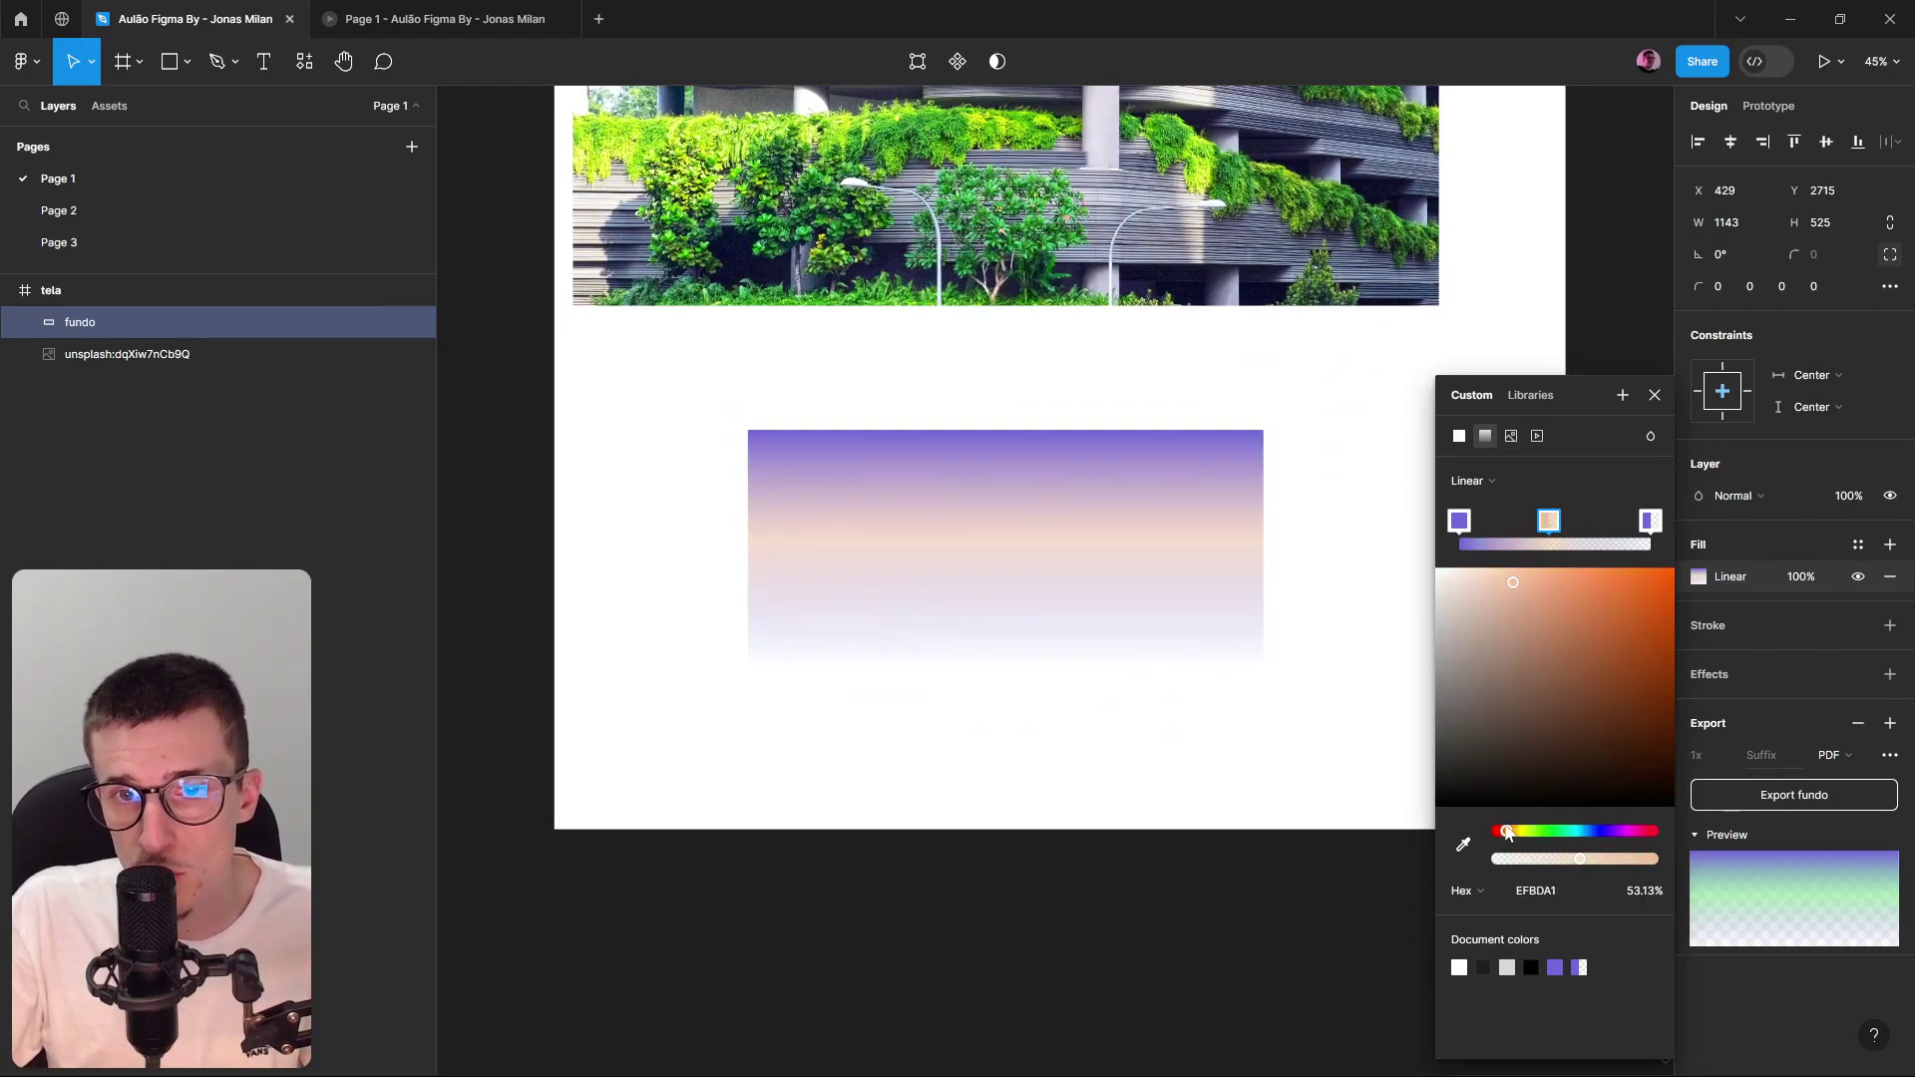
pyautogui.click(1608, 533)
pyautogui.moveTo(1599, 532); pyautogui.dragTo(1586, 532)
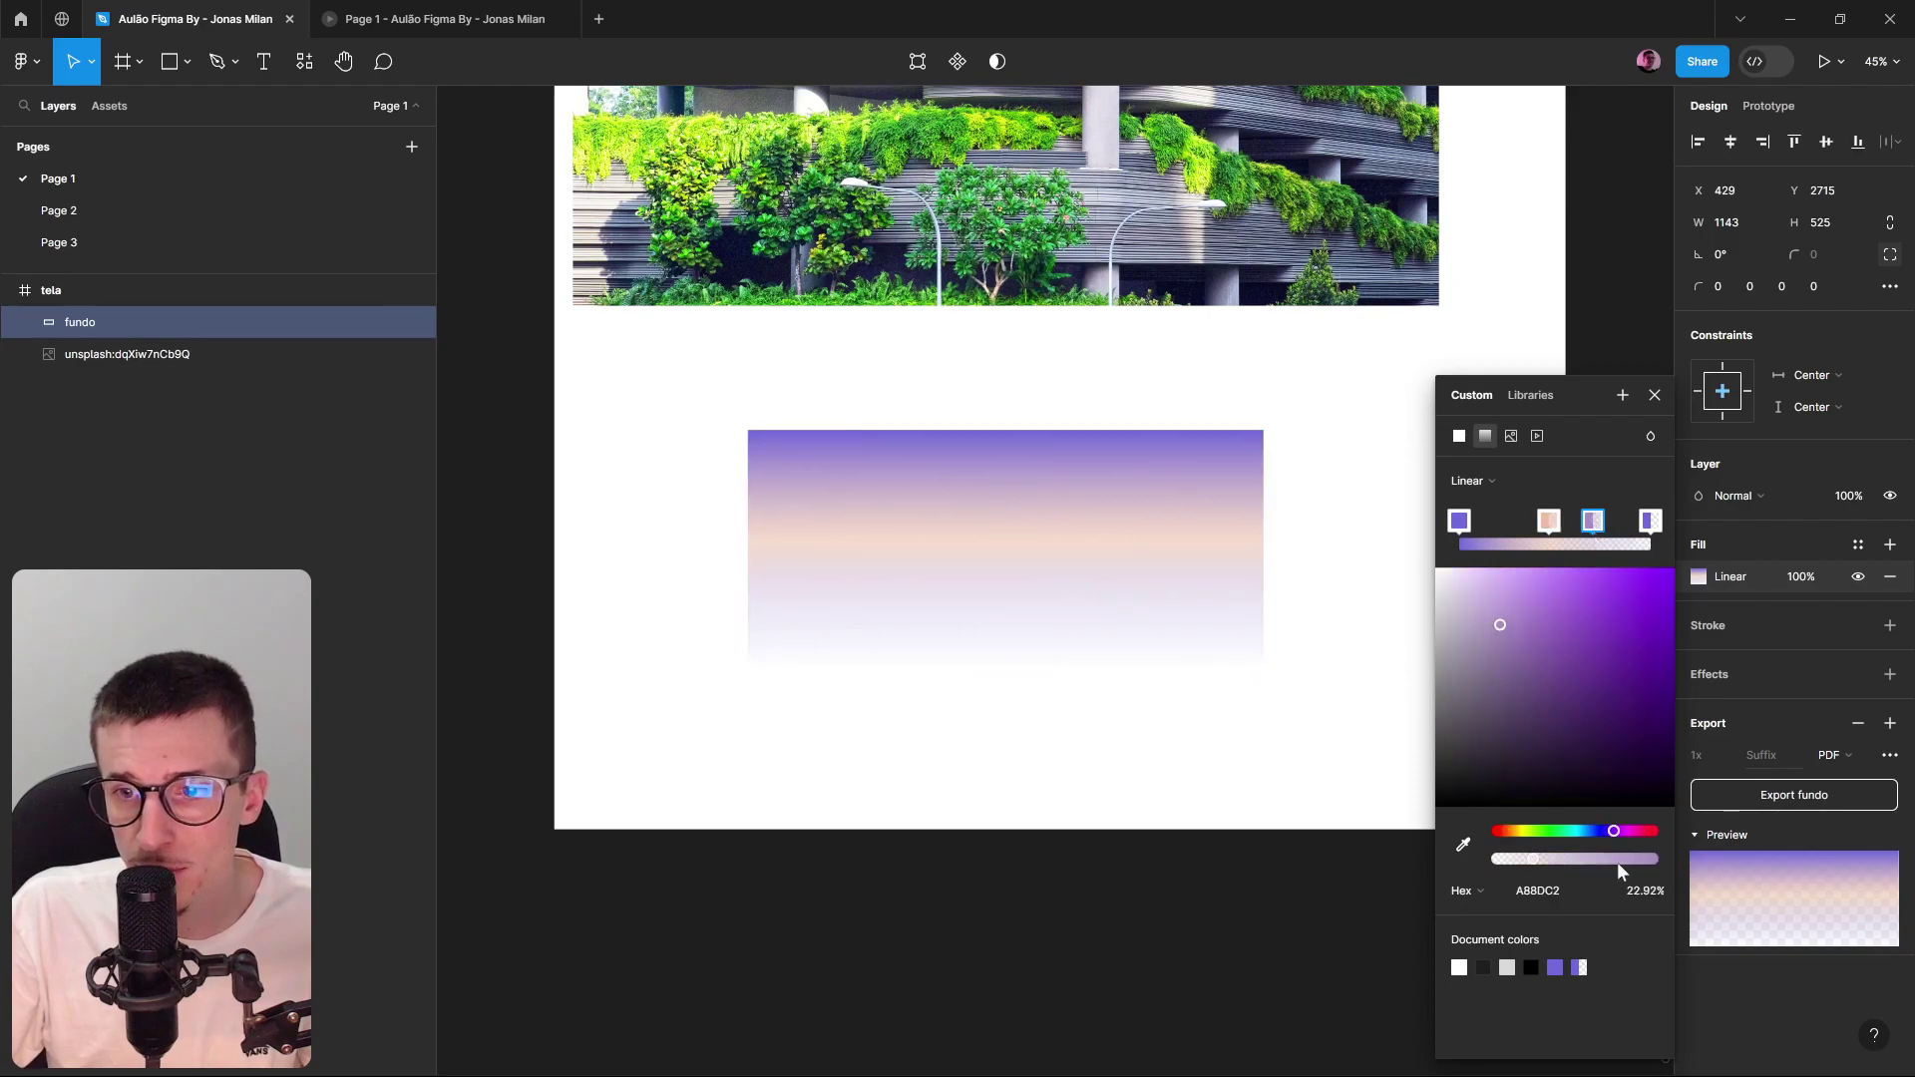
pyautogui.click(1643, 890)
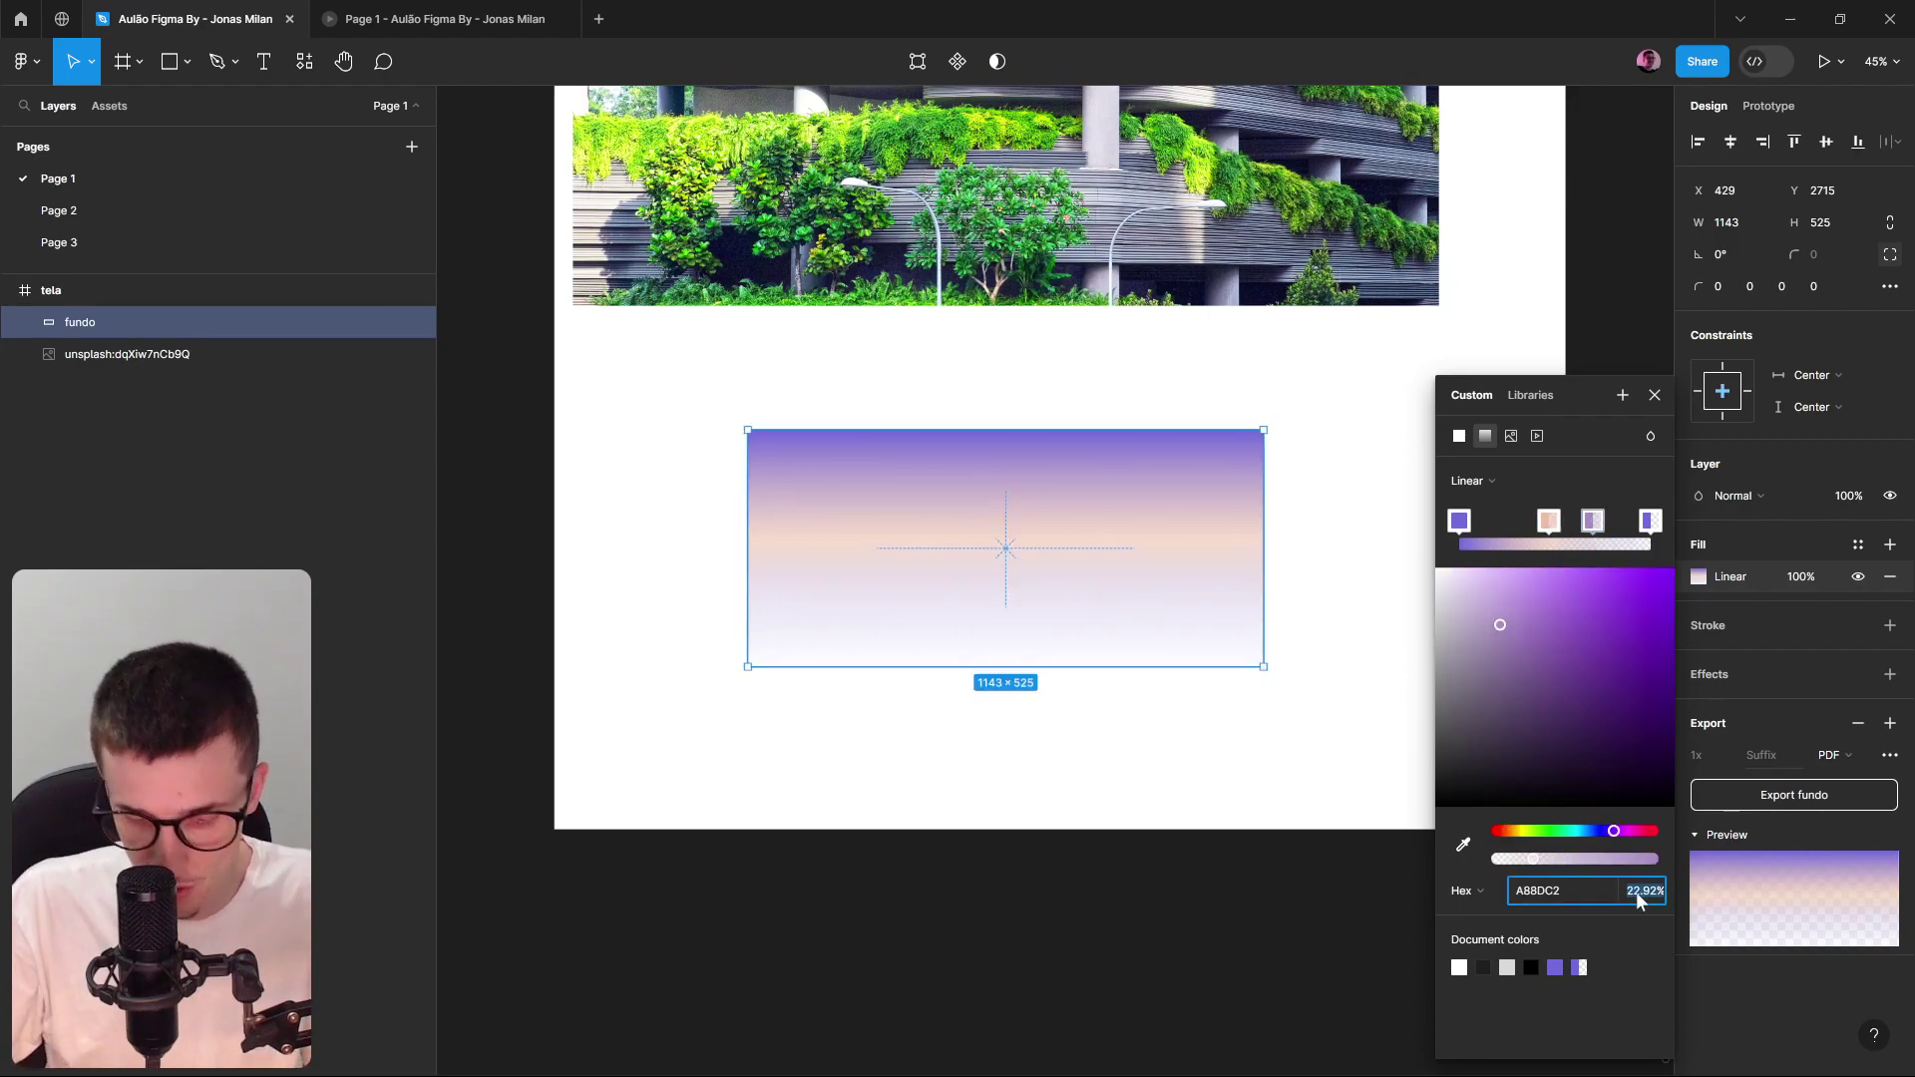
pyautogui.write('400')
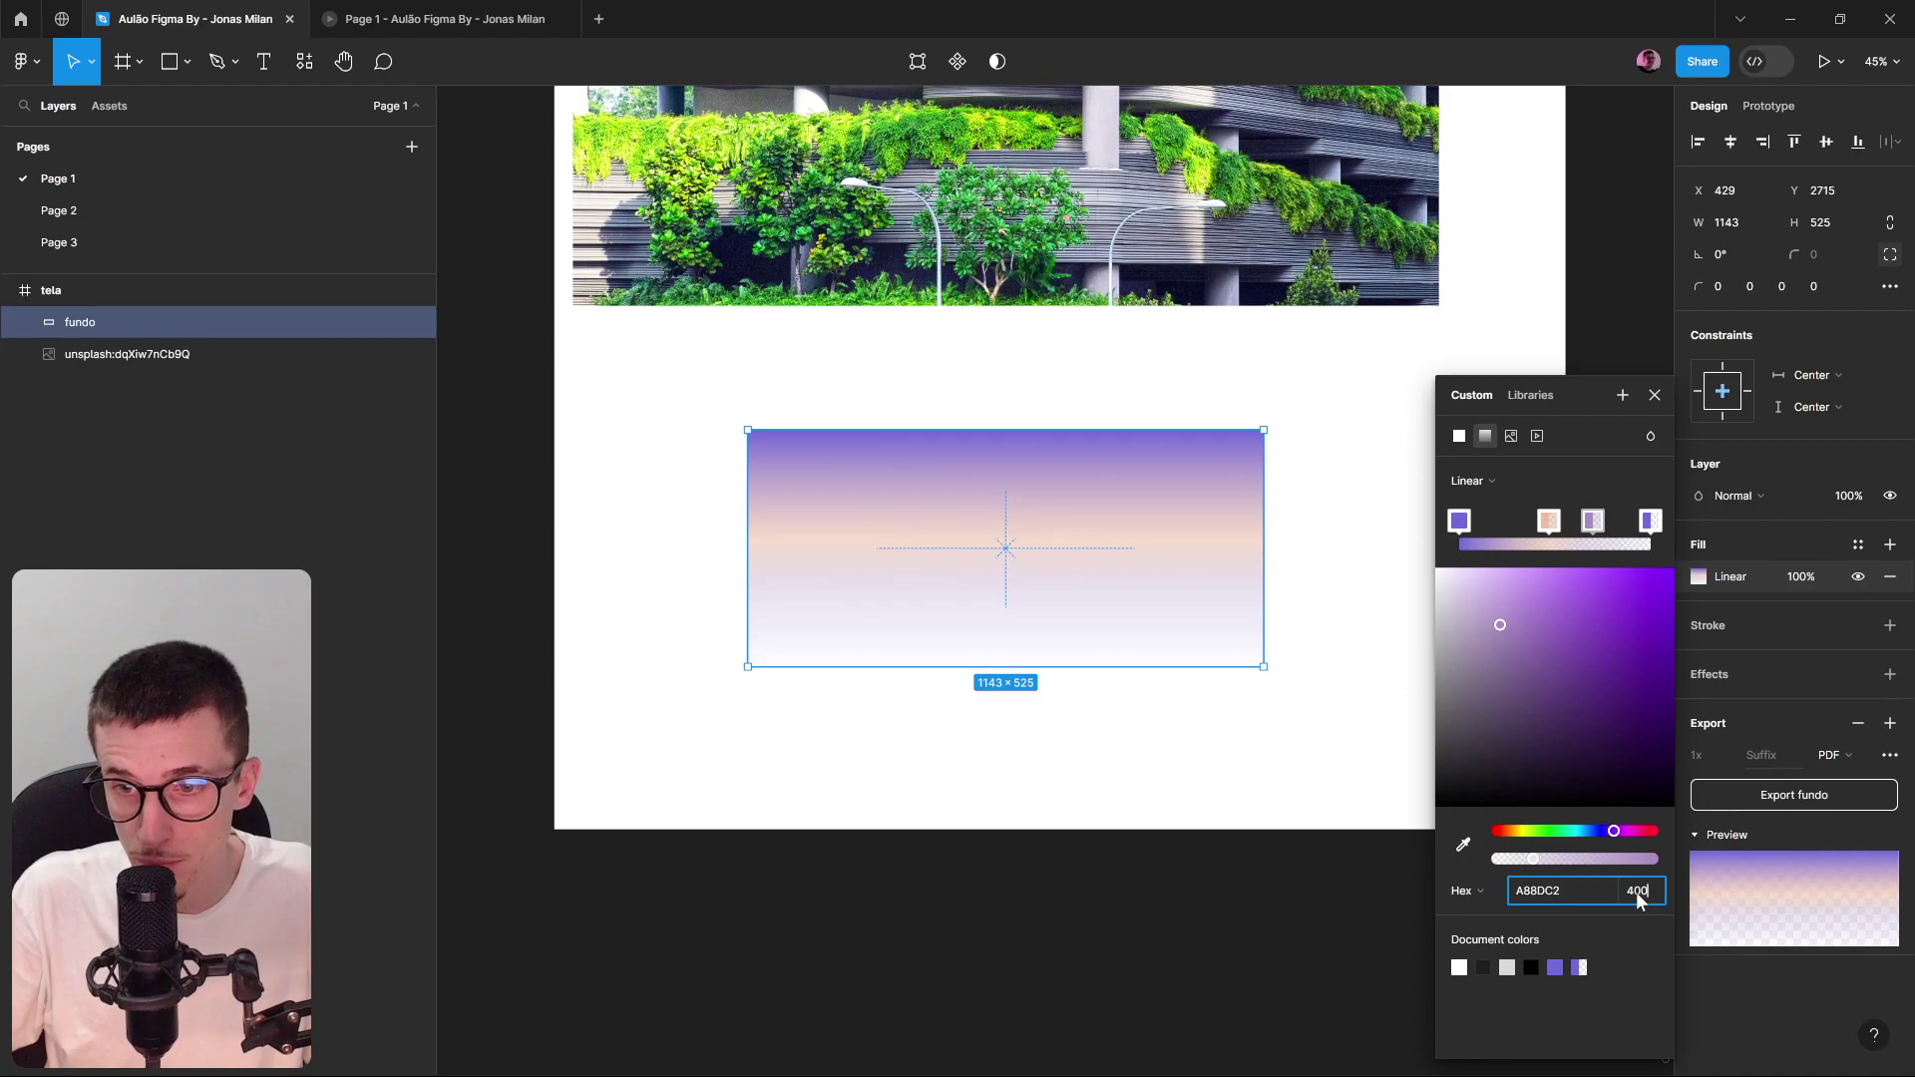
pyautogui.write('0')
pyautogui.press('Return')
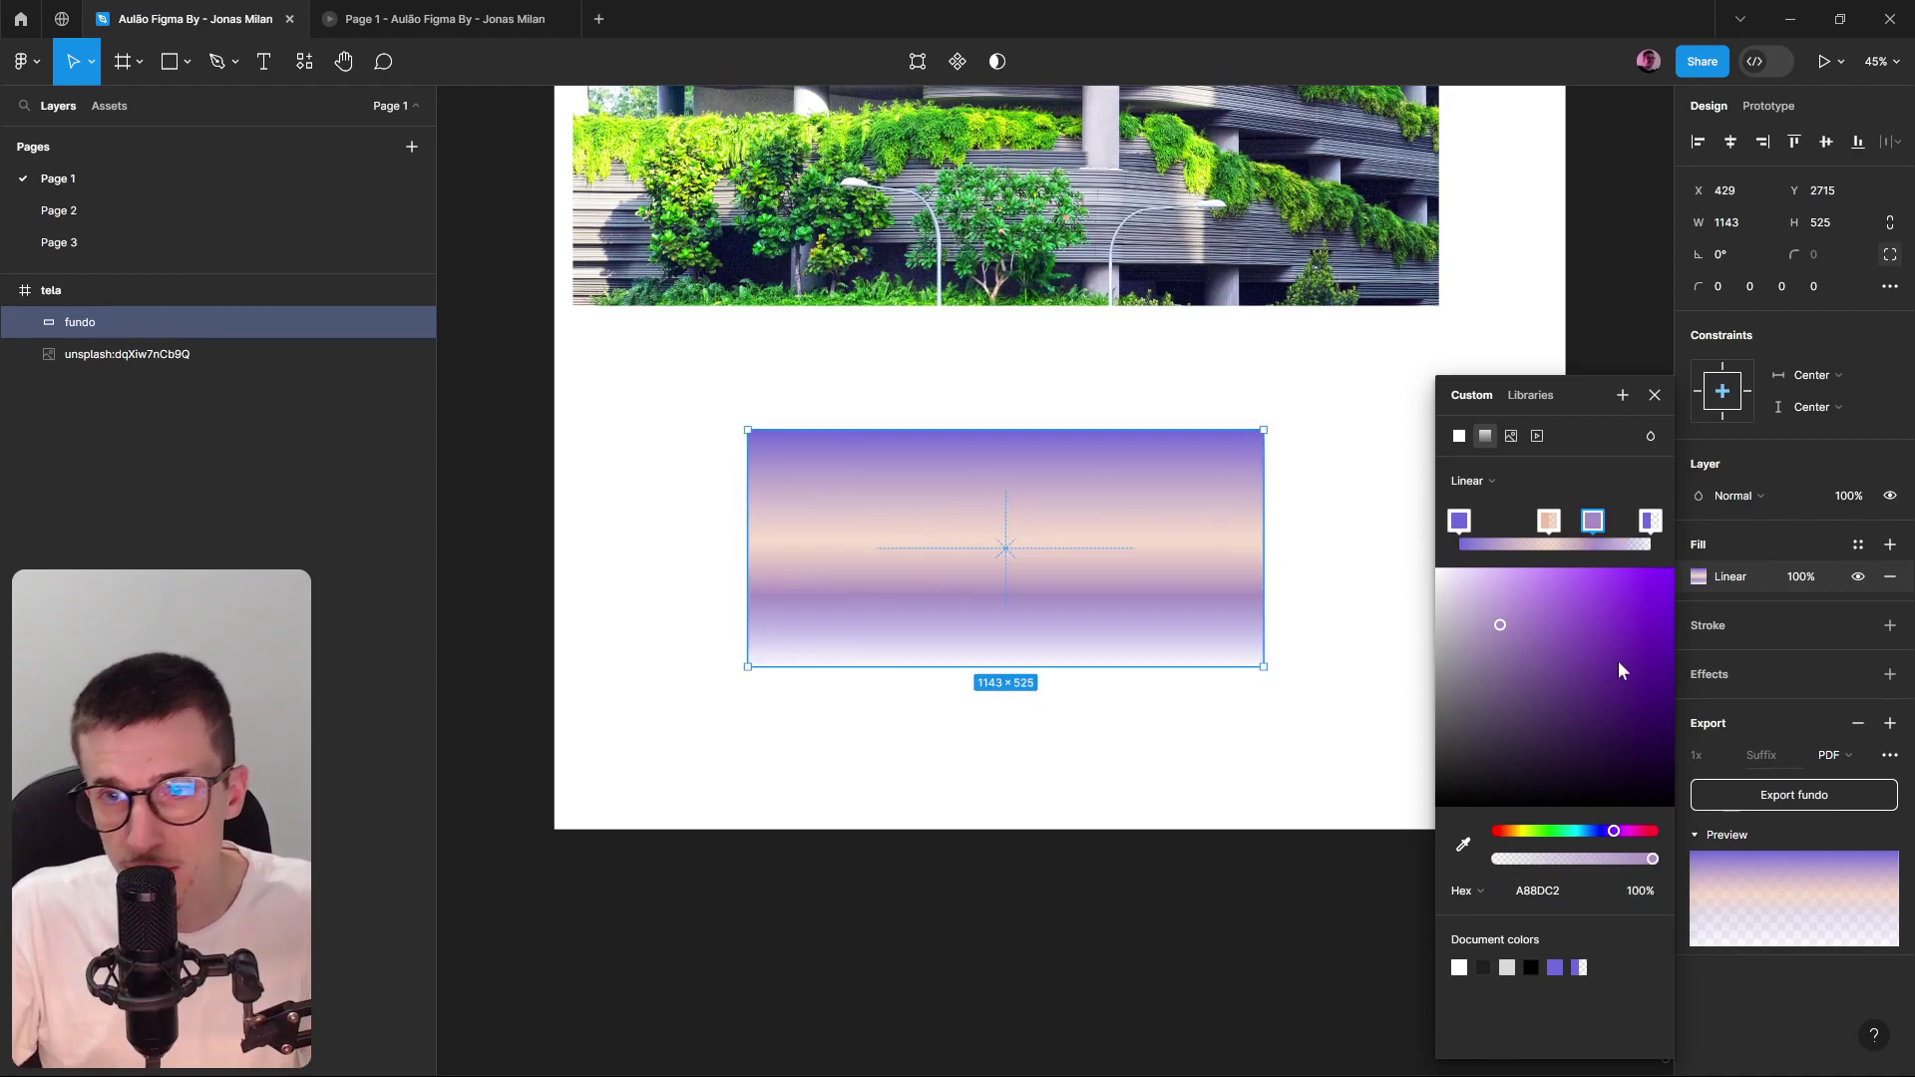
pyautogui.click(1651, 520)
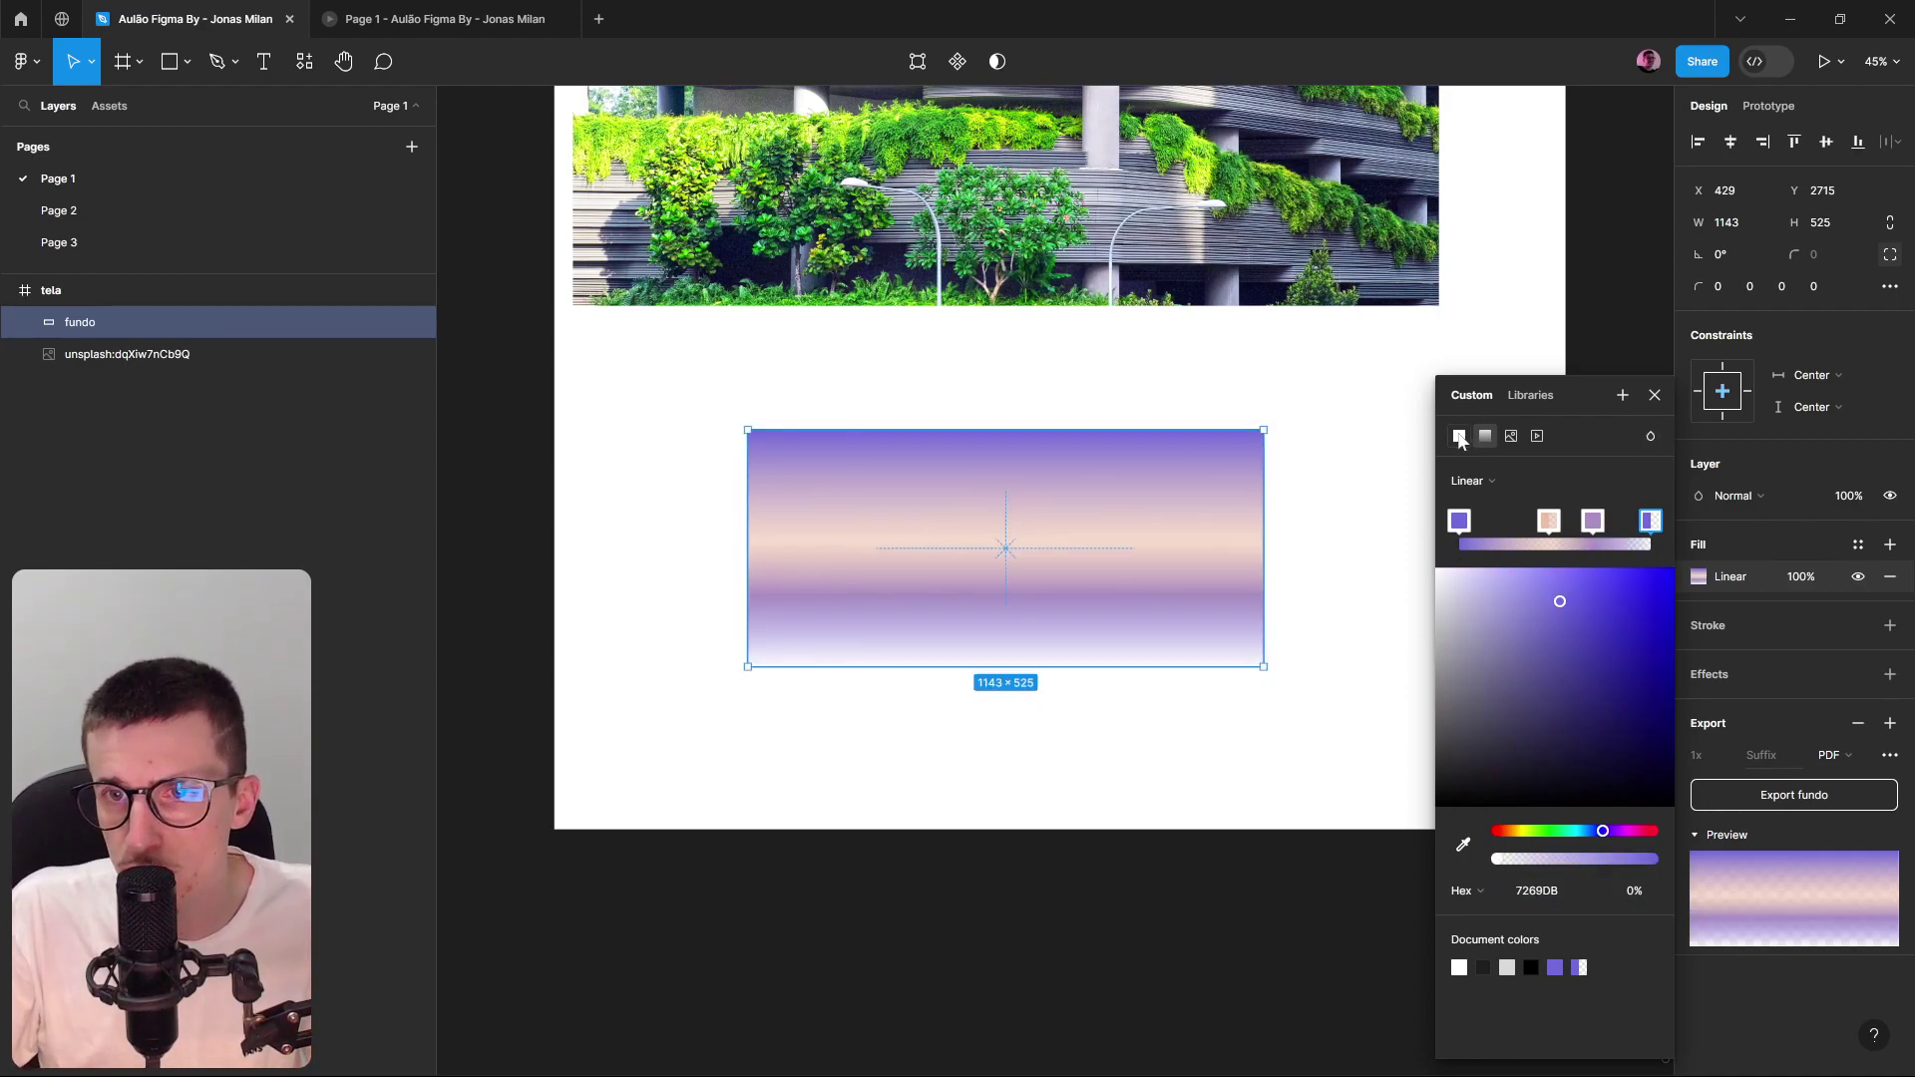
# Try the image and video fill types on the rectangle without choosing a file, and return it to the solid fill.
pyautogui.click(1511, 437)
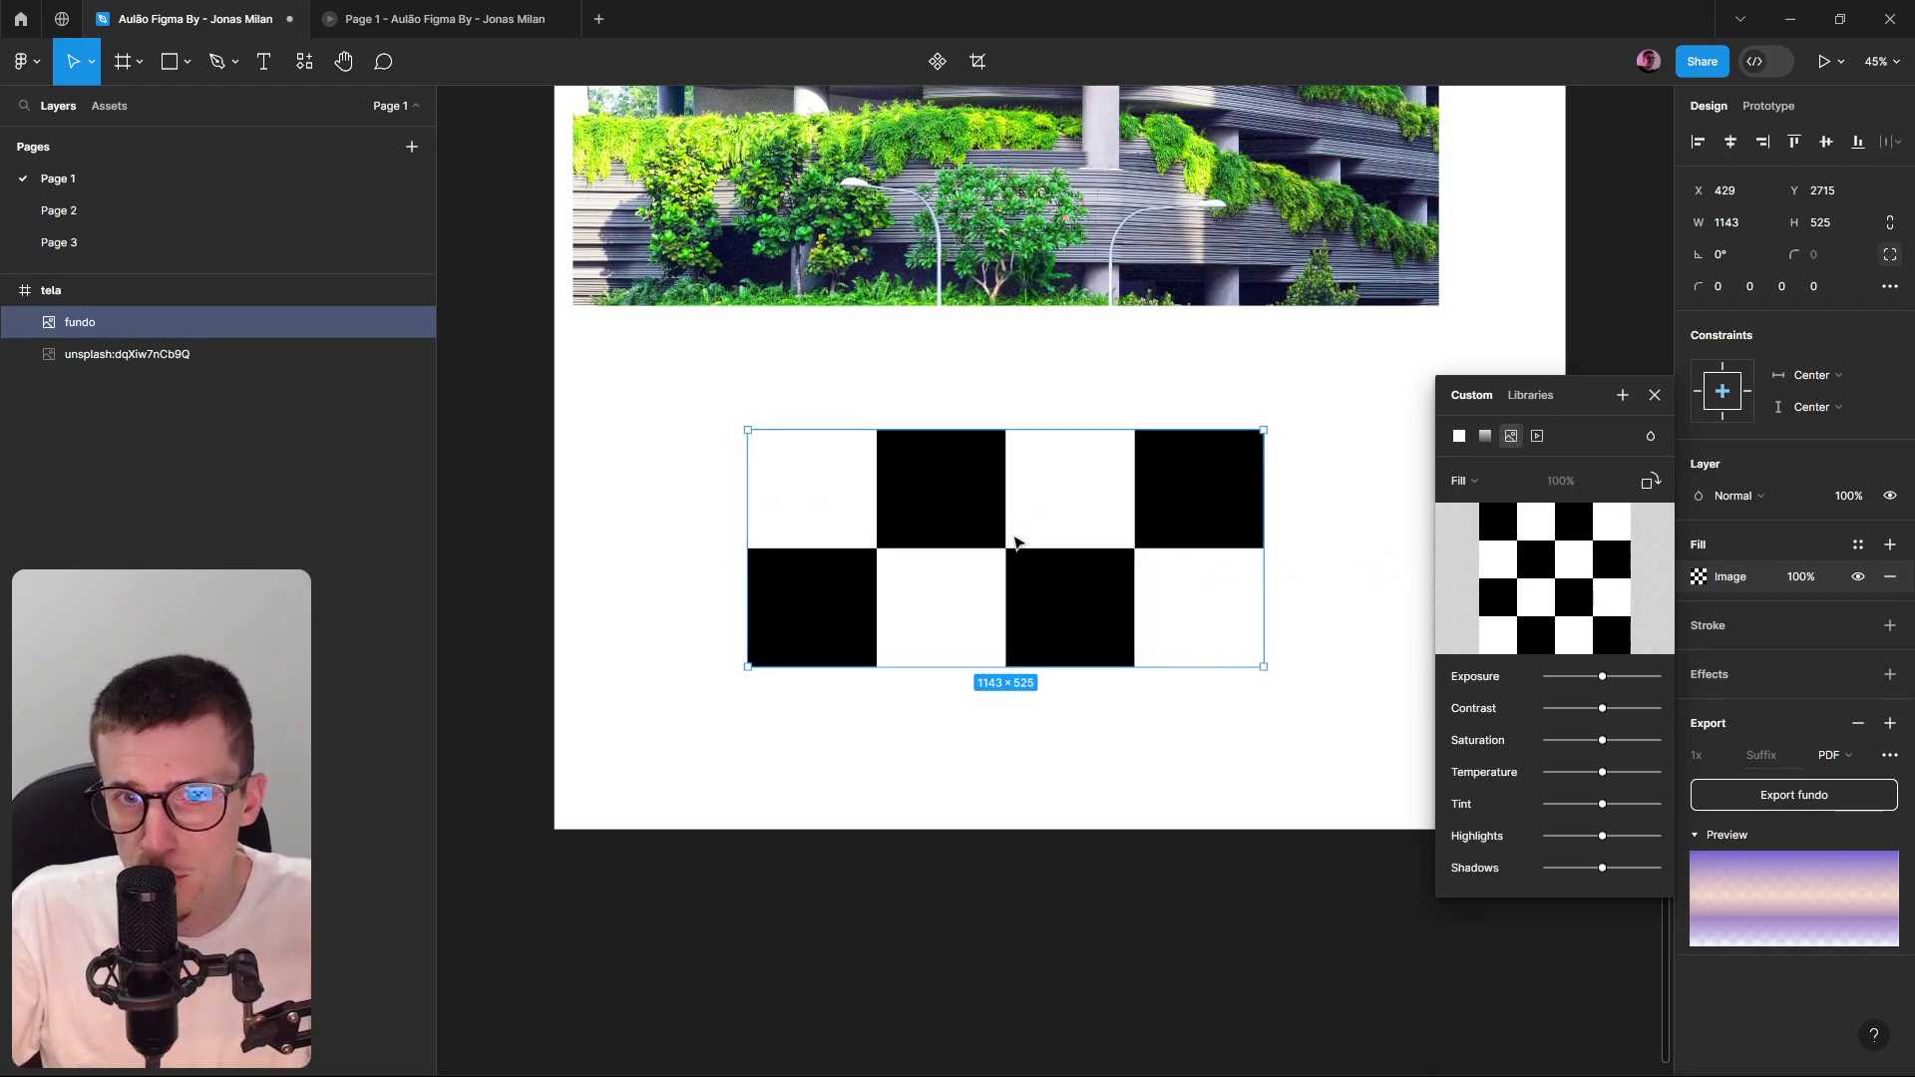
pyautogui.click(1560, 581)
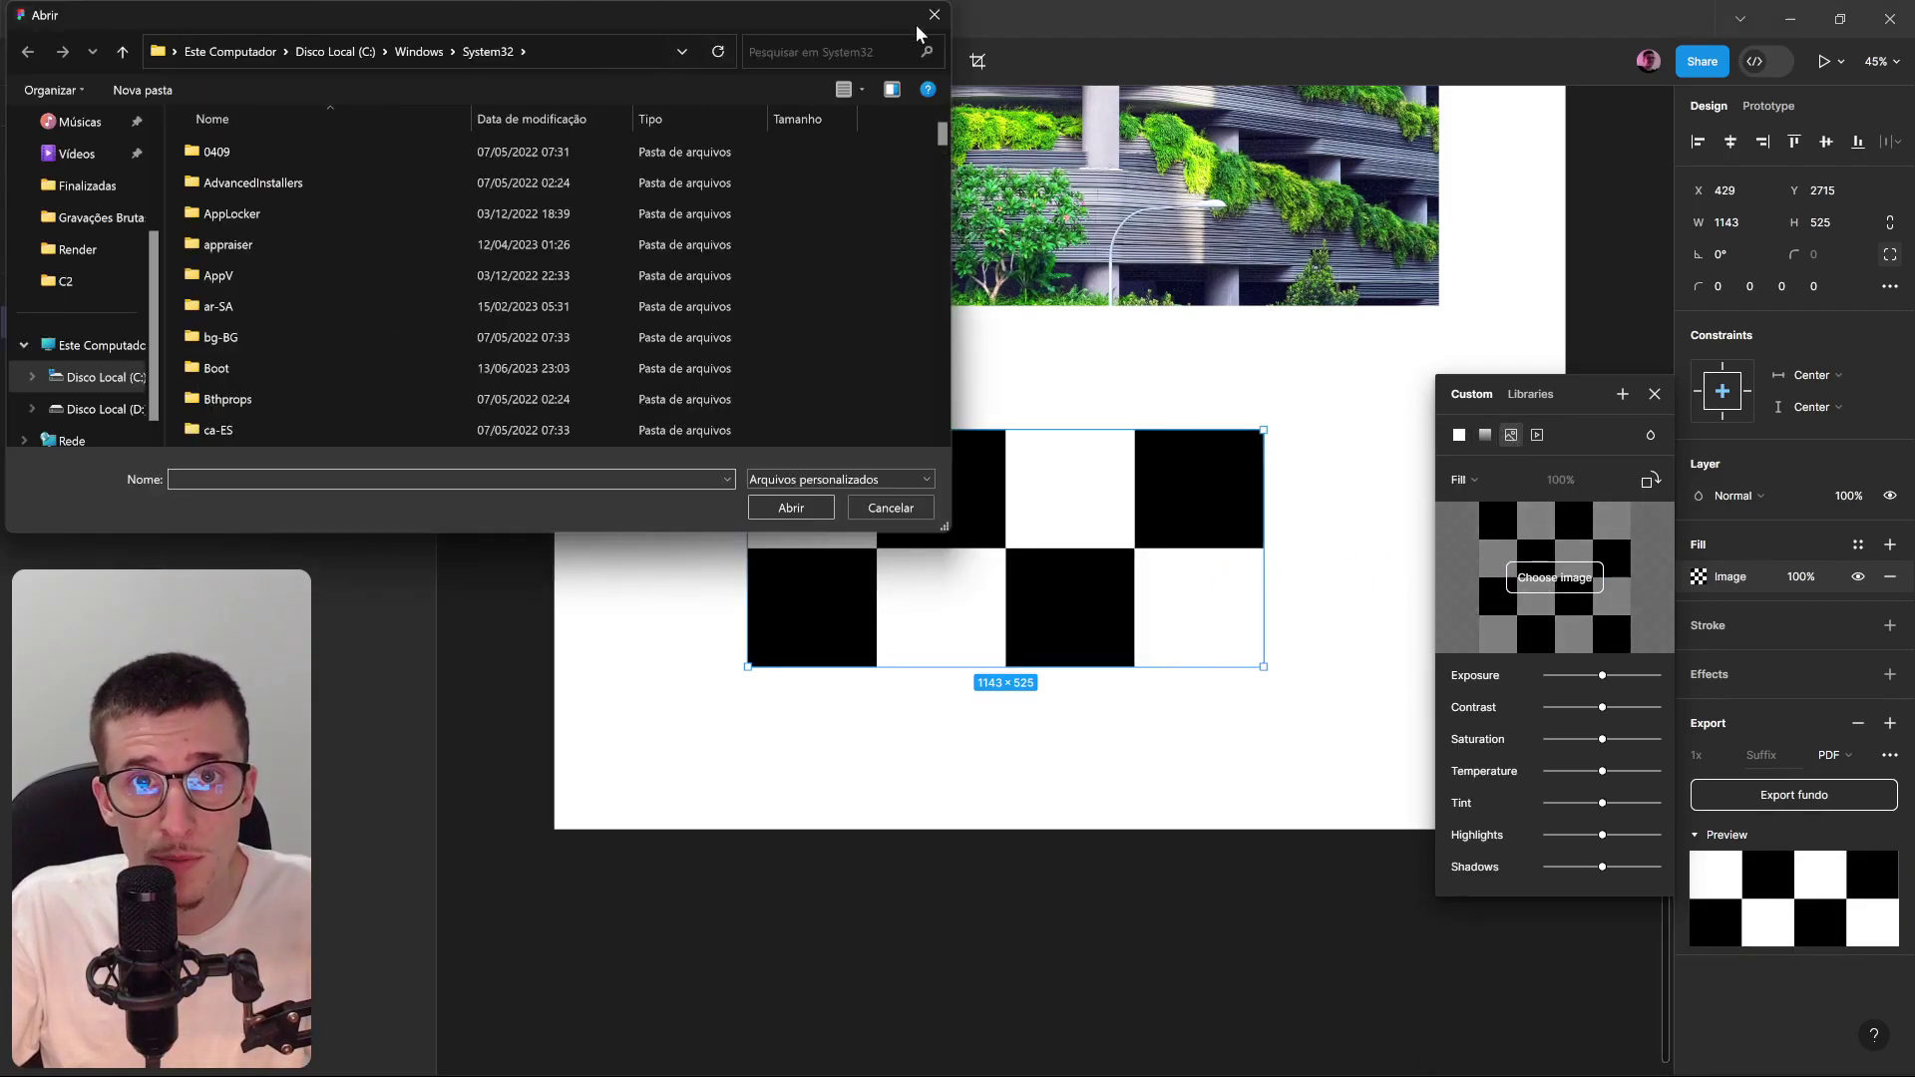
pyautogui.press('Escape')
pyautogui.click(1537, 436)
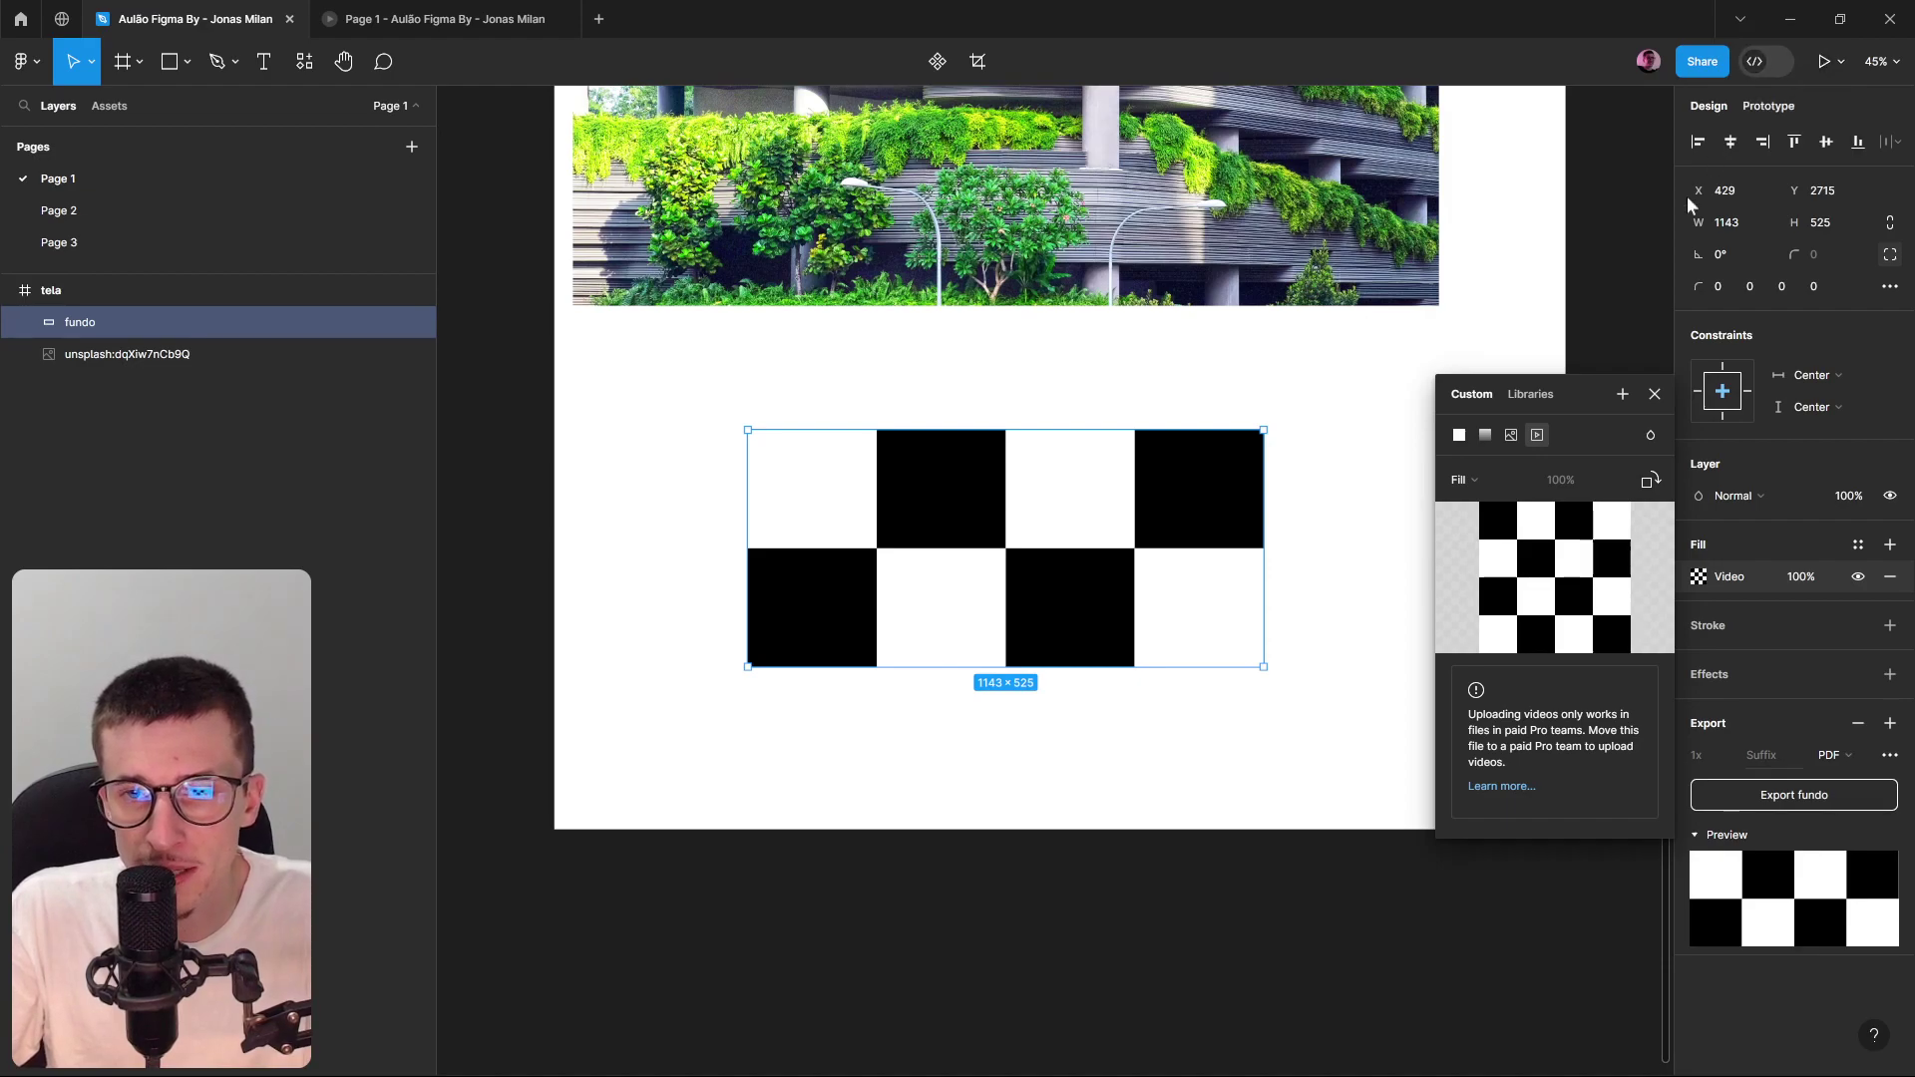
pyautogui.click(1458, 436)
# Check the colour libraries and shift the rectangle's solid fill hue to the blue 6989DB.
pyautogui.click(1533, 395)
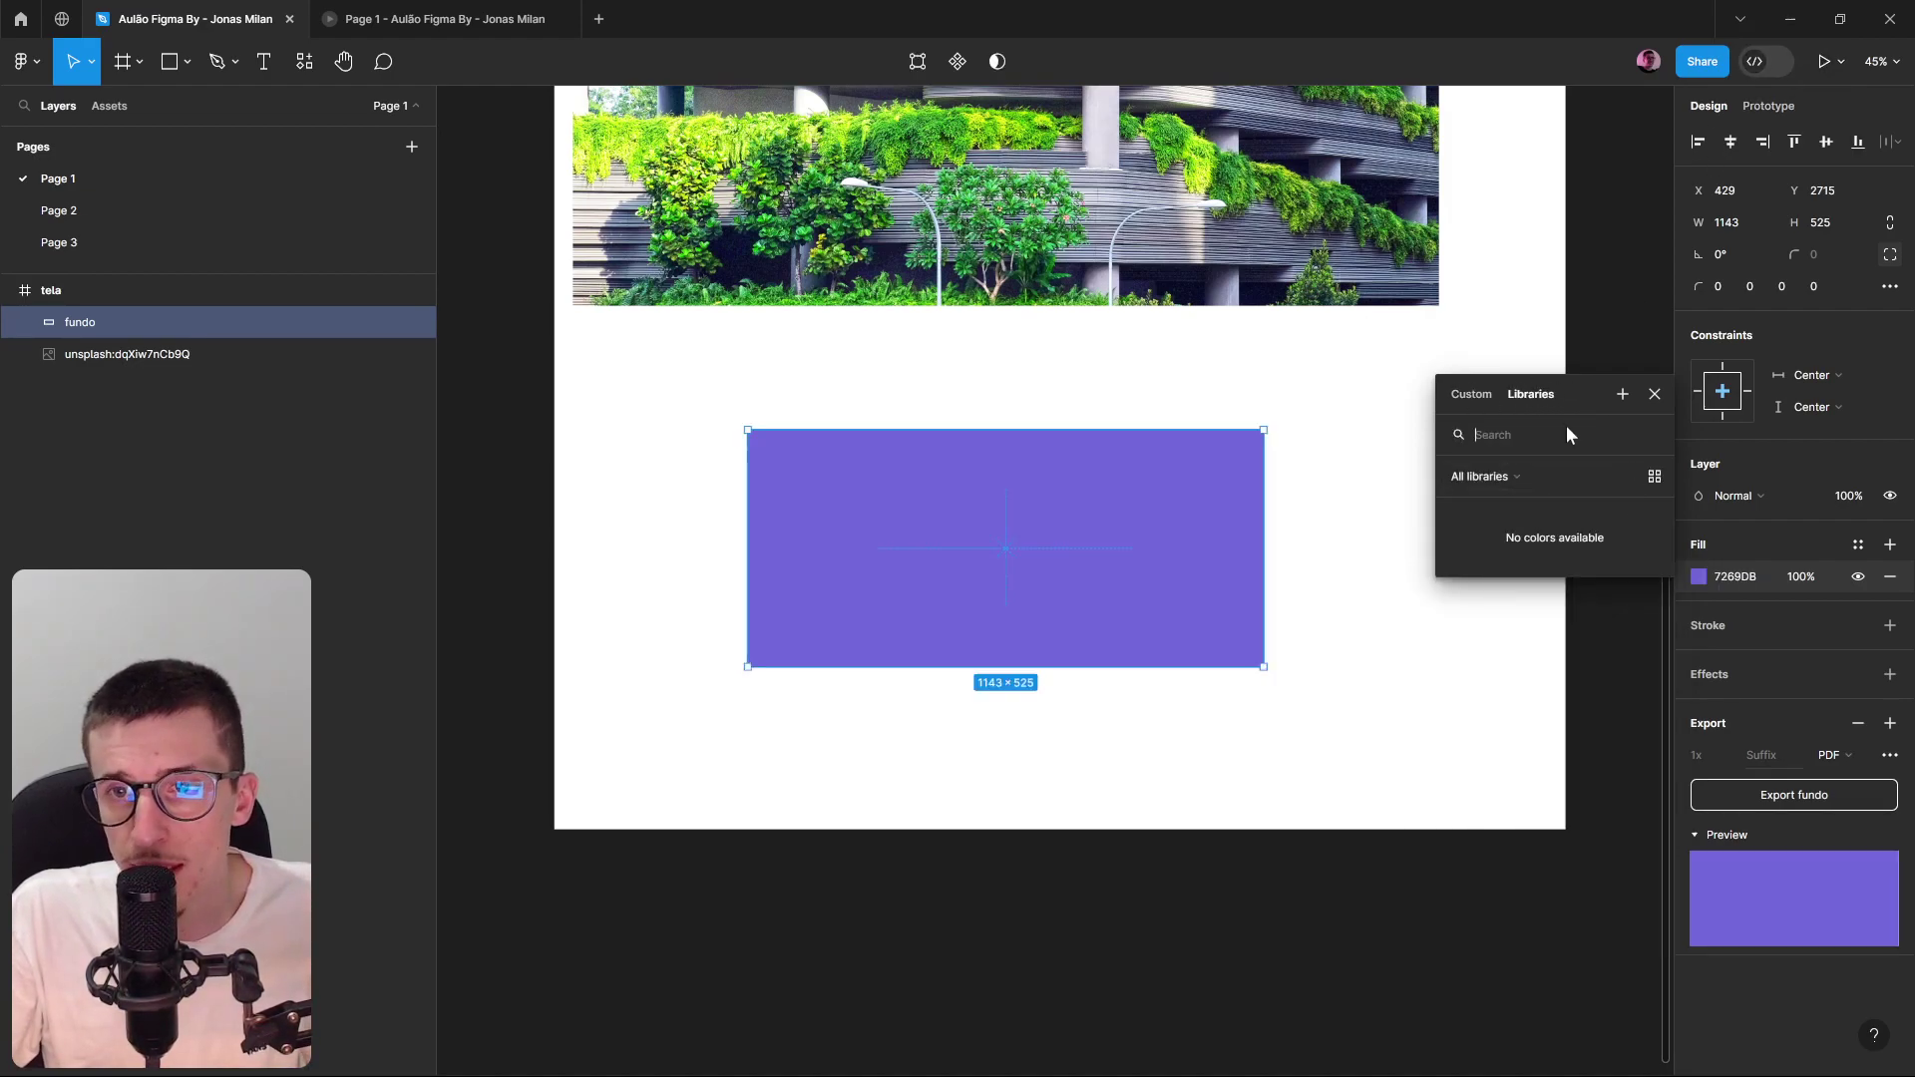
pyautogui.click(1483, 397)
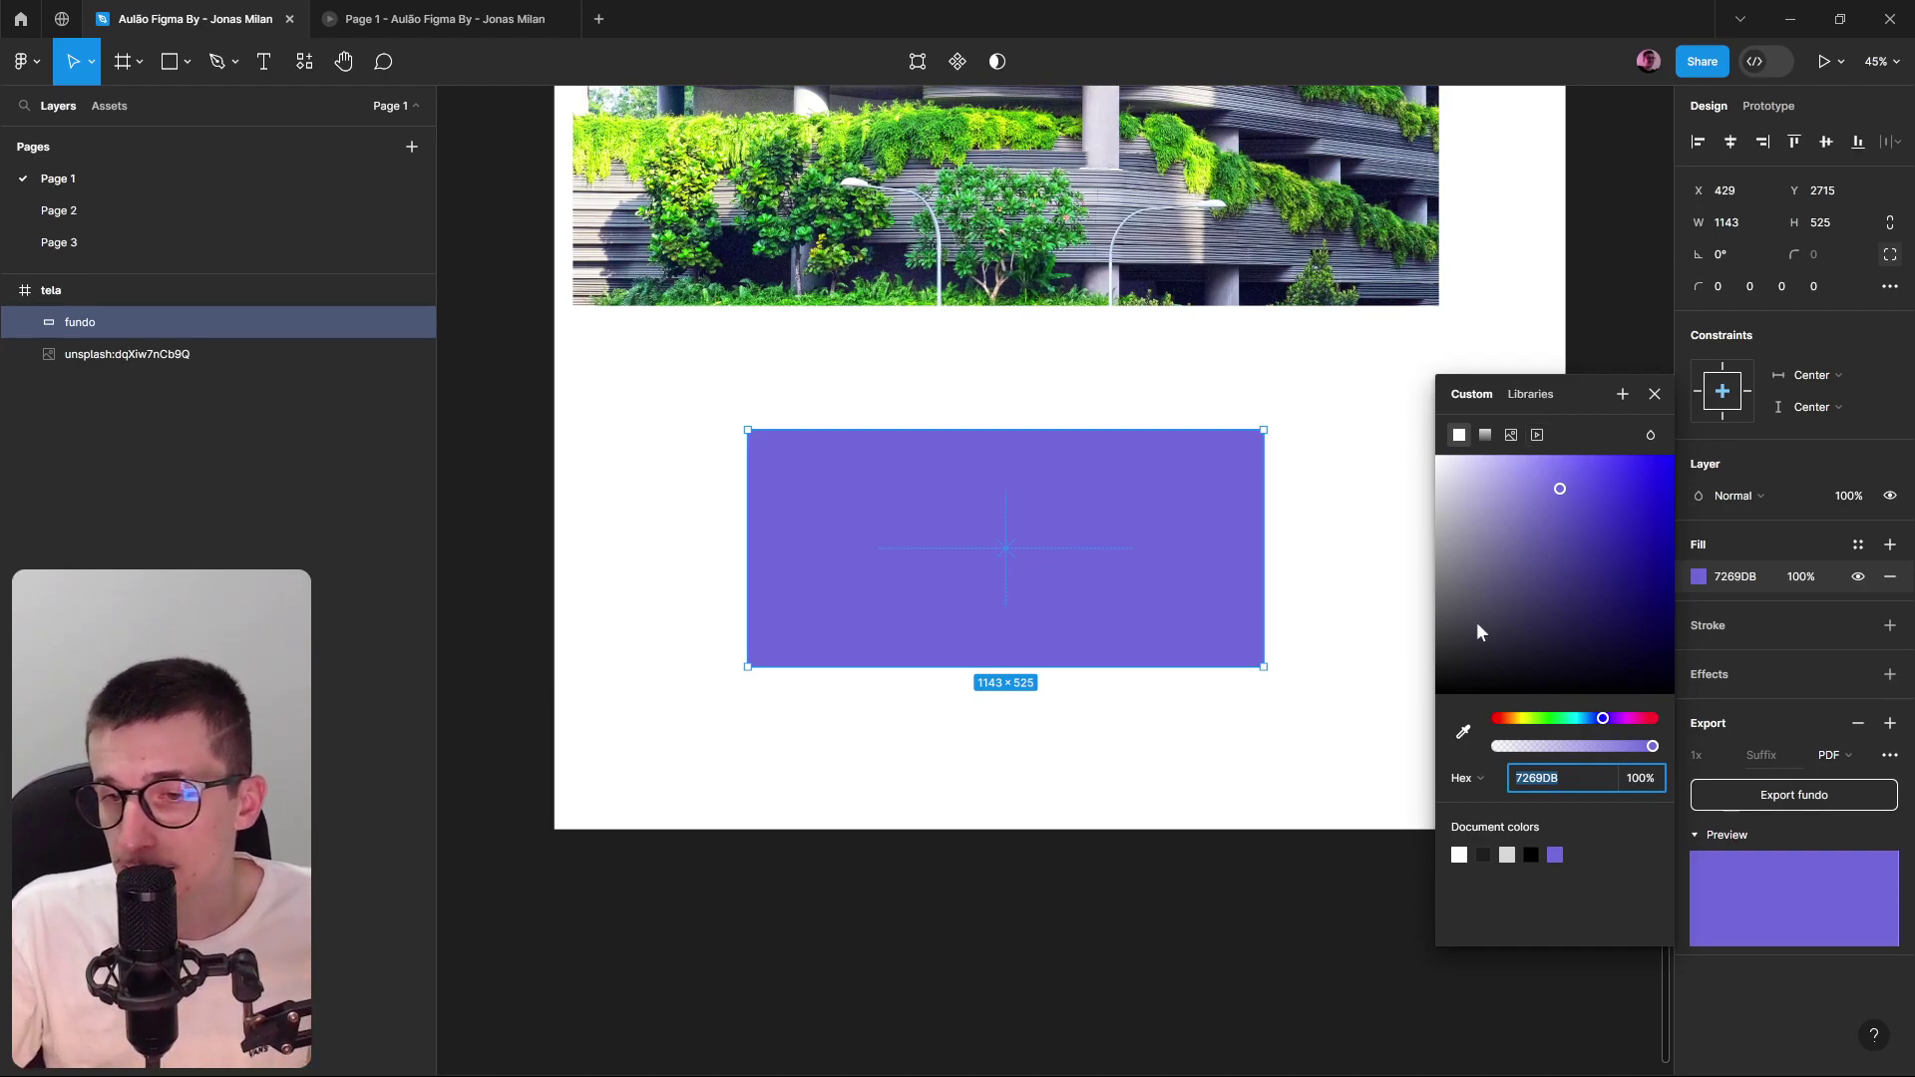
pyautogui.moveTo(1651, 747); pyautogui.dragTo(1593, 719)
pyautogui.click(1597, 727)
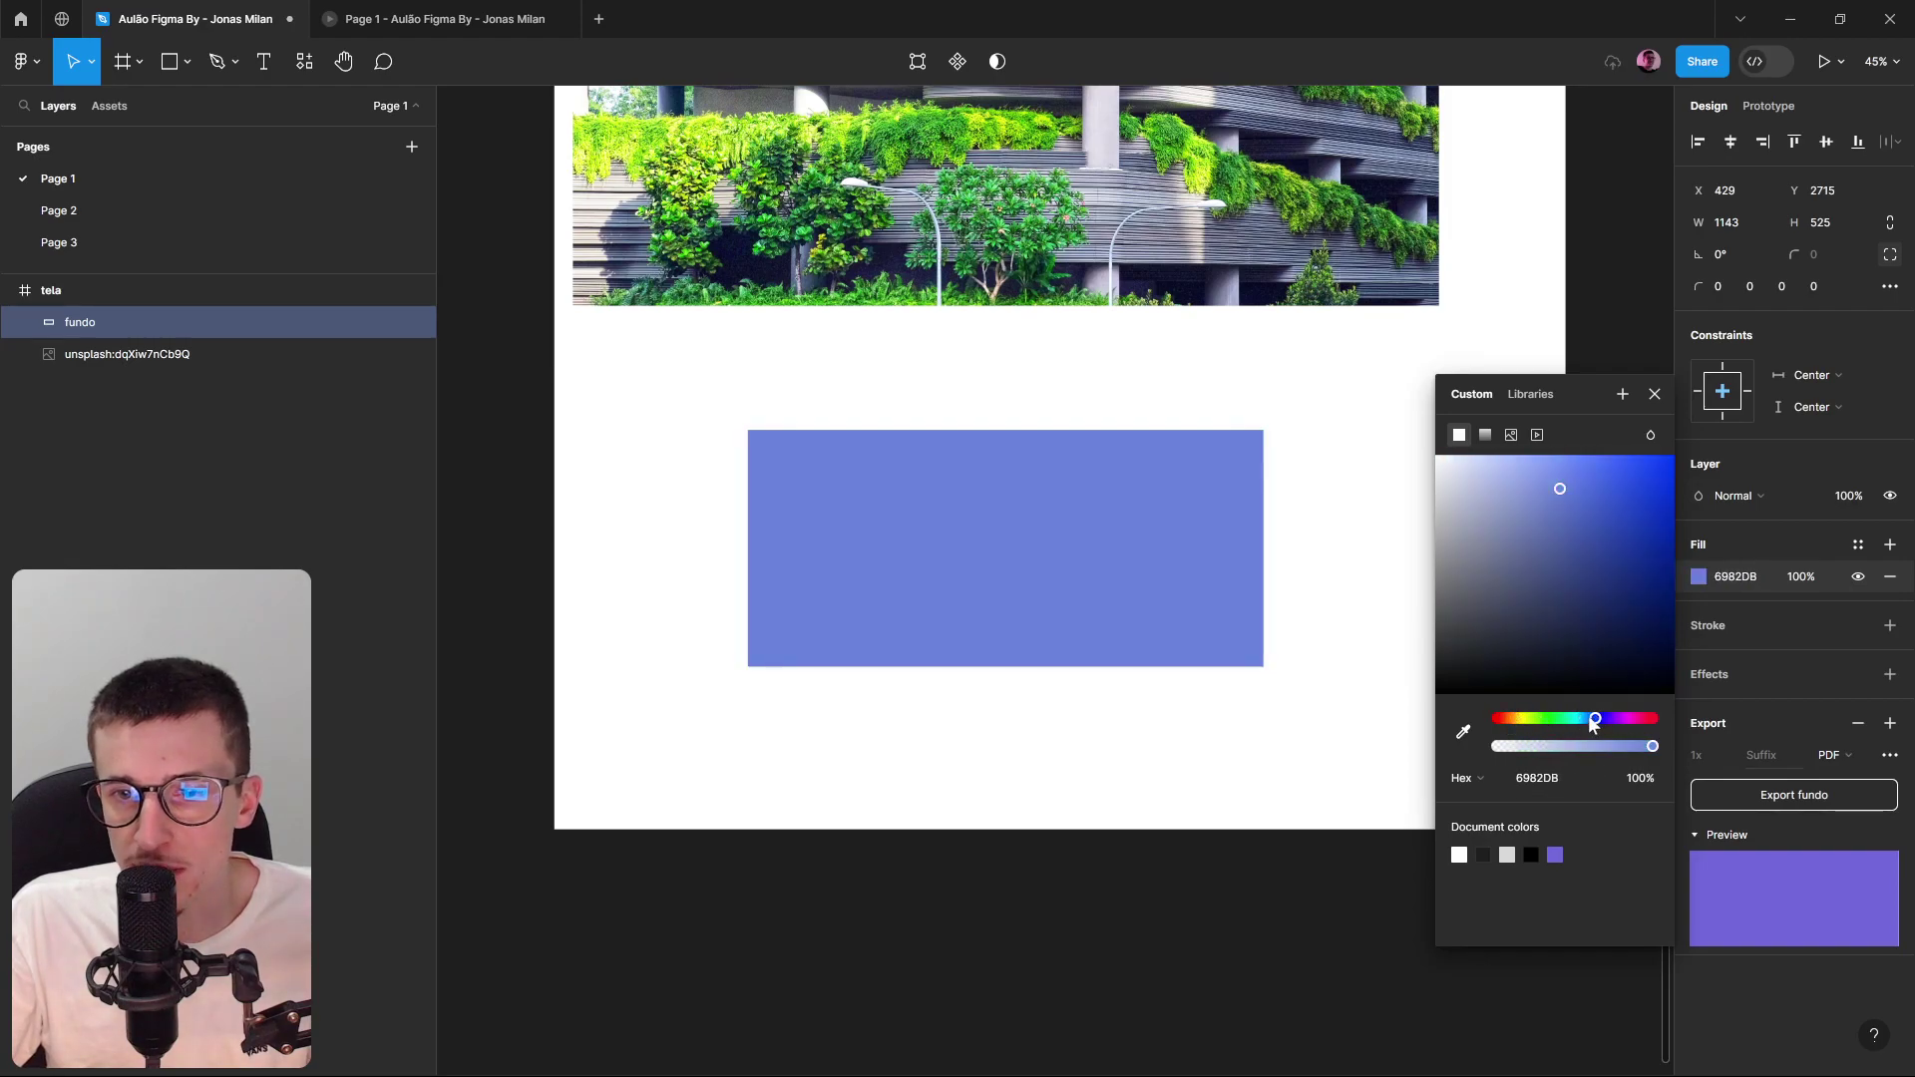
# Switch the fill's colour format from Hex through the other models to HSL.
pyautogui.click(1480, 778)
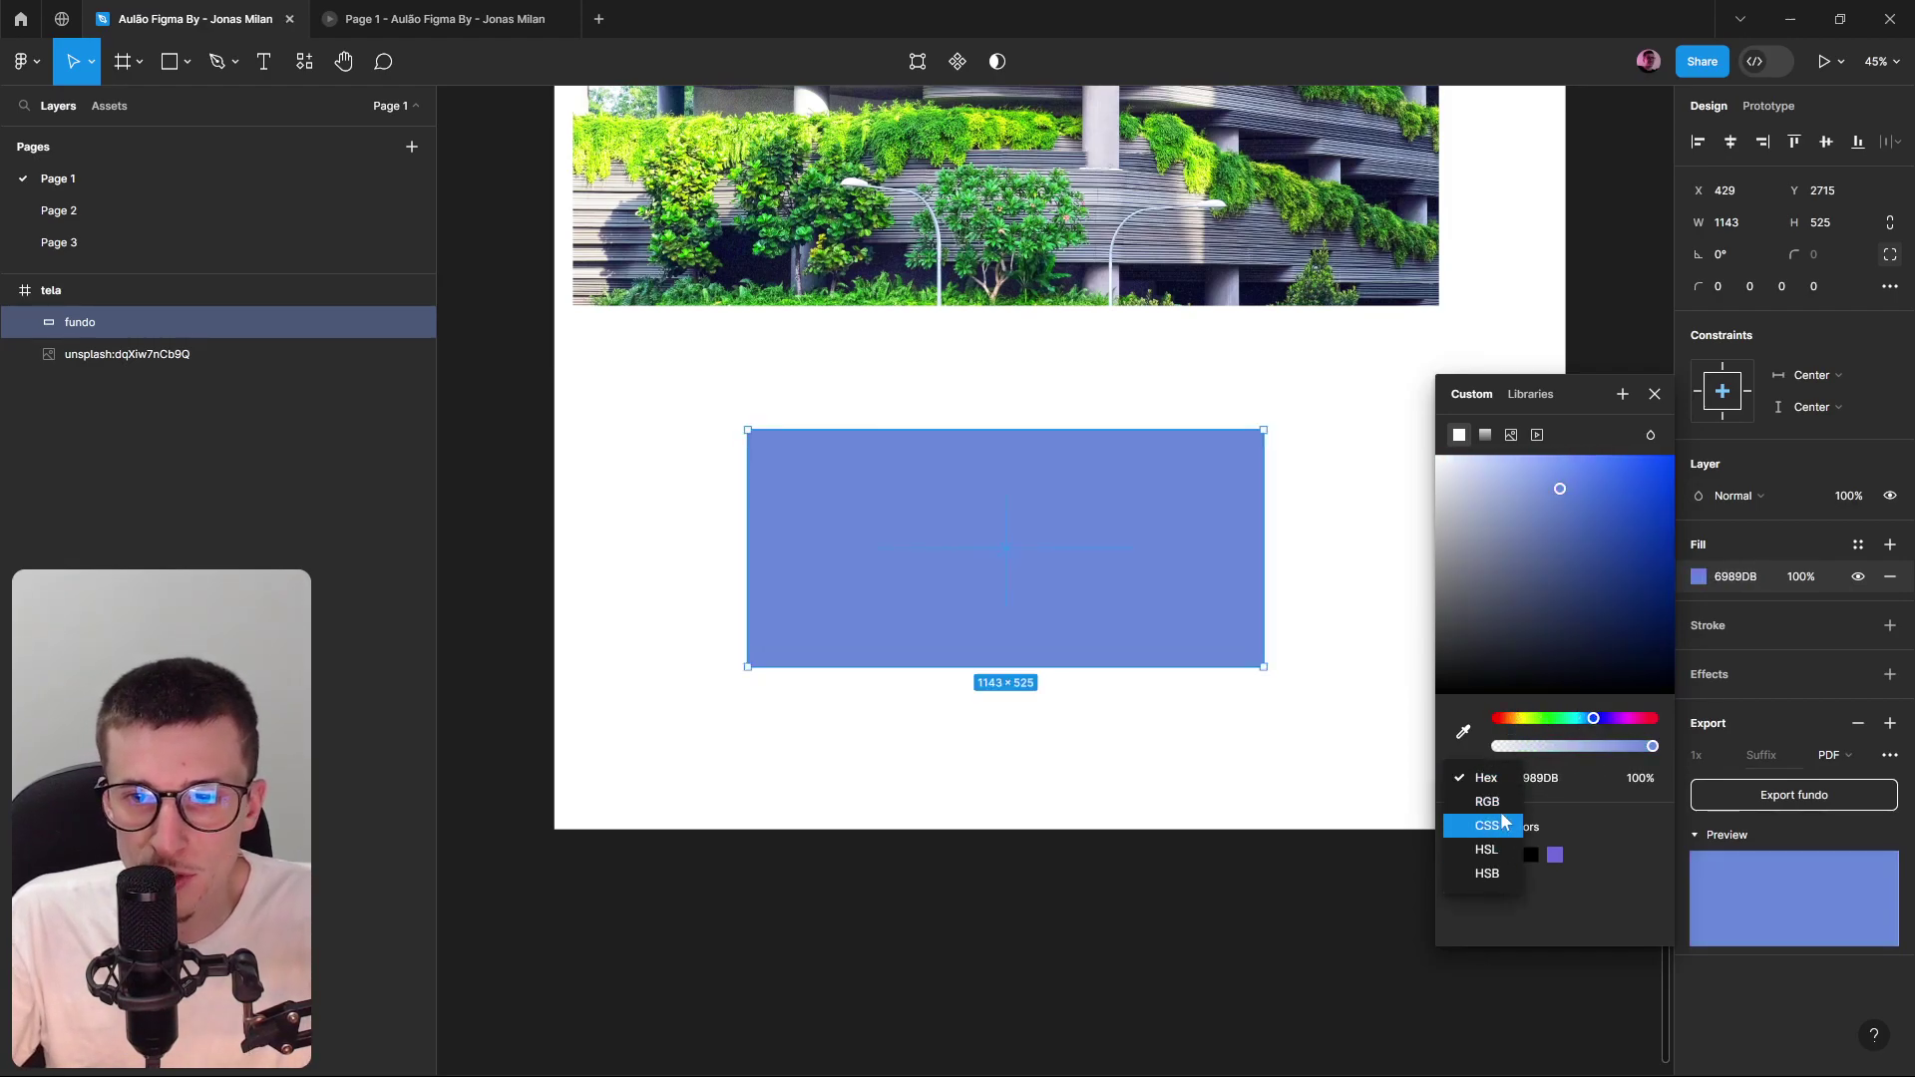
pyautogui.click(1496, 806)
pyautogui.click(1484, 776)
pyautogui.click(1486, 794)
pyautogui.click(1480, 780)
pyautogui.click(1485, 802)
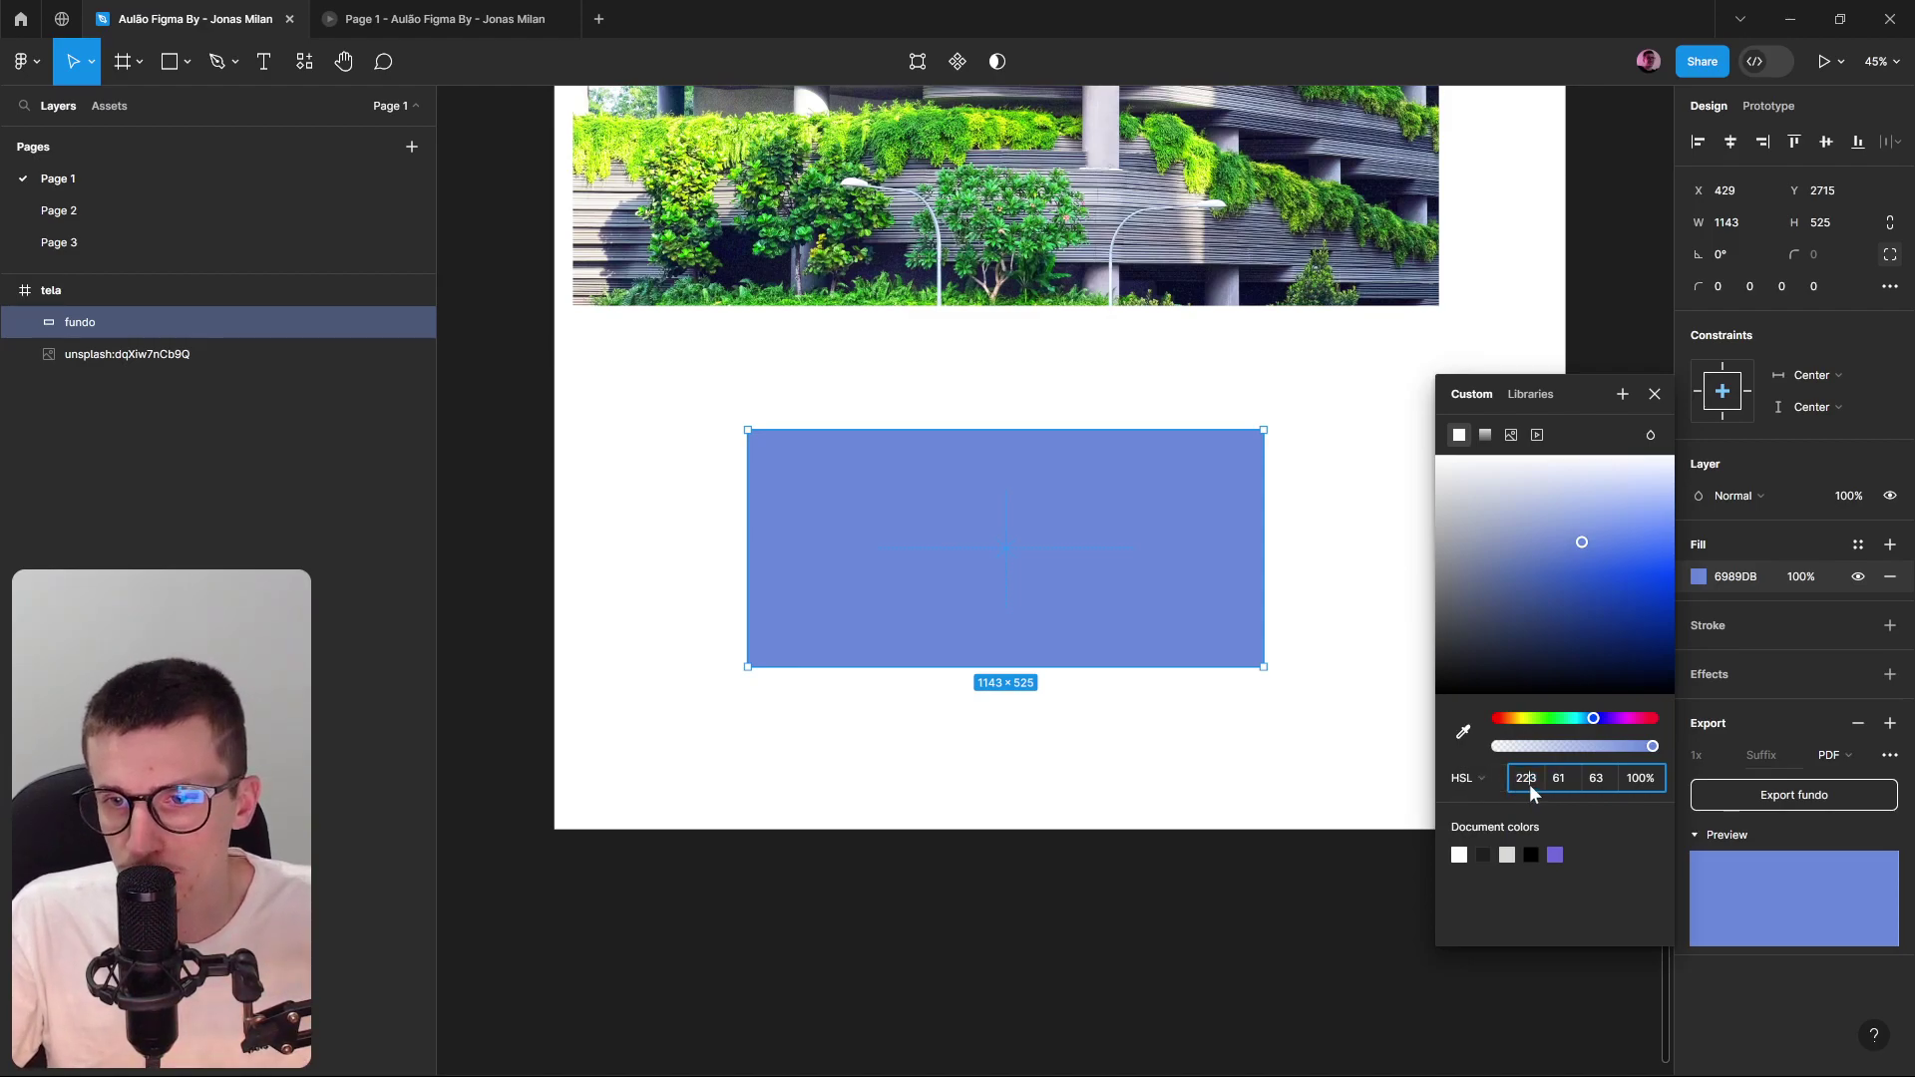
# Set the HSL hue of the rectangle's fill to 241, and change it to 225.
pyautogui.write('241')
pyautogui.press('Return')
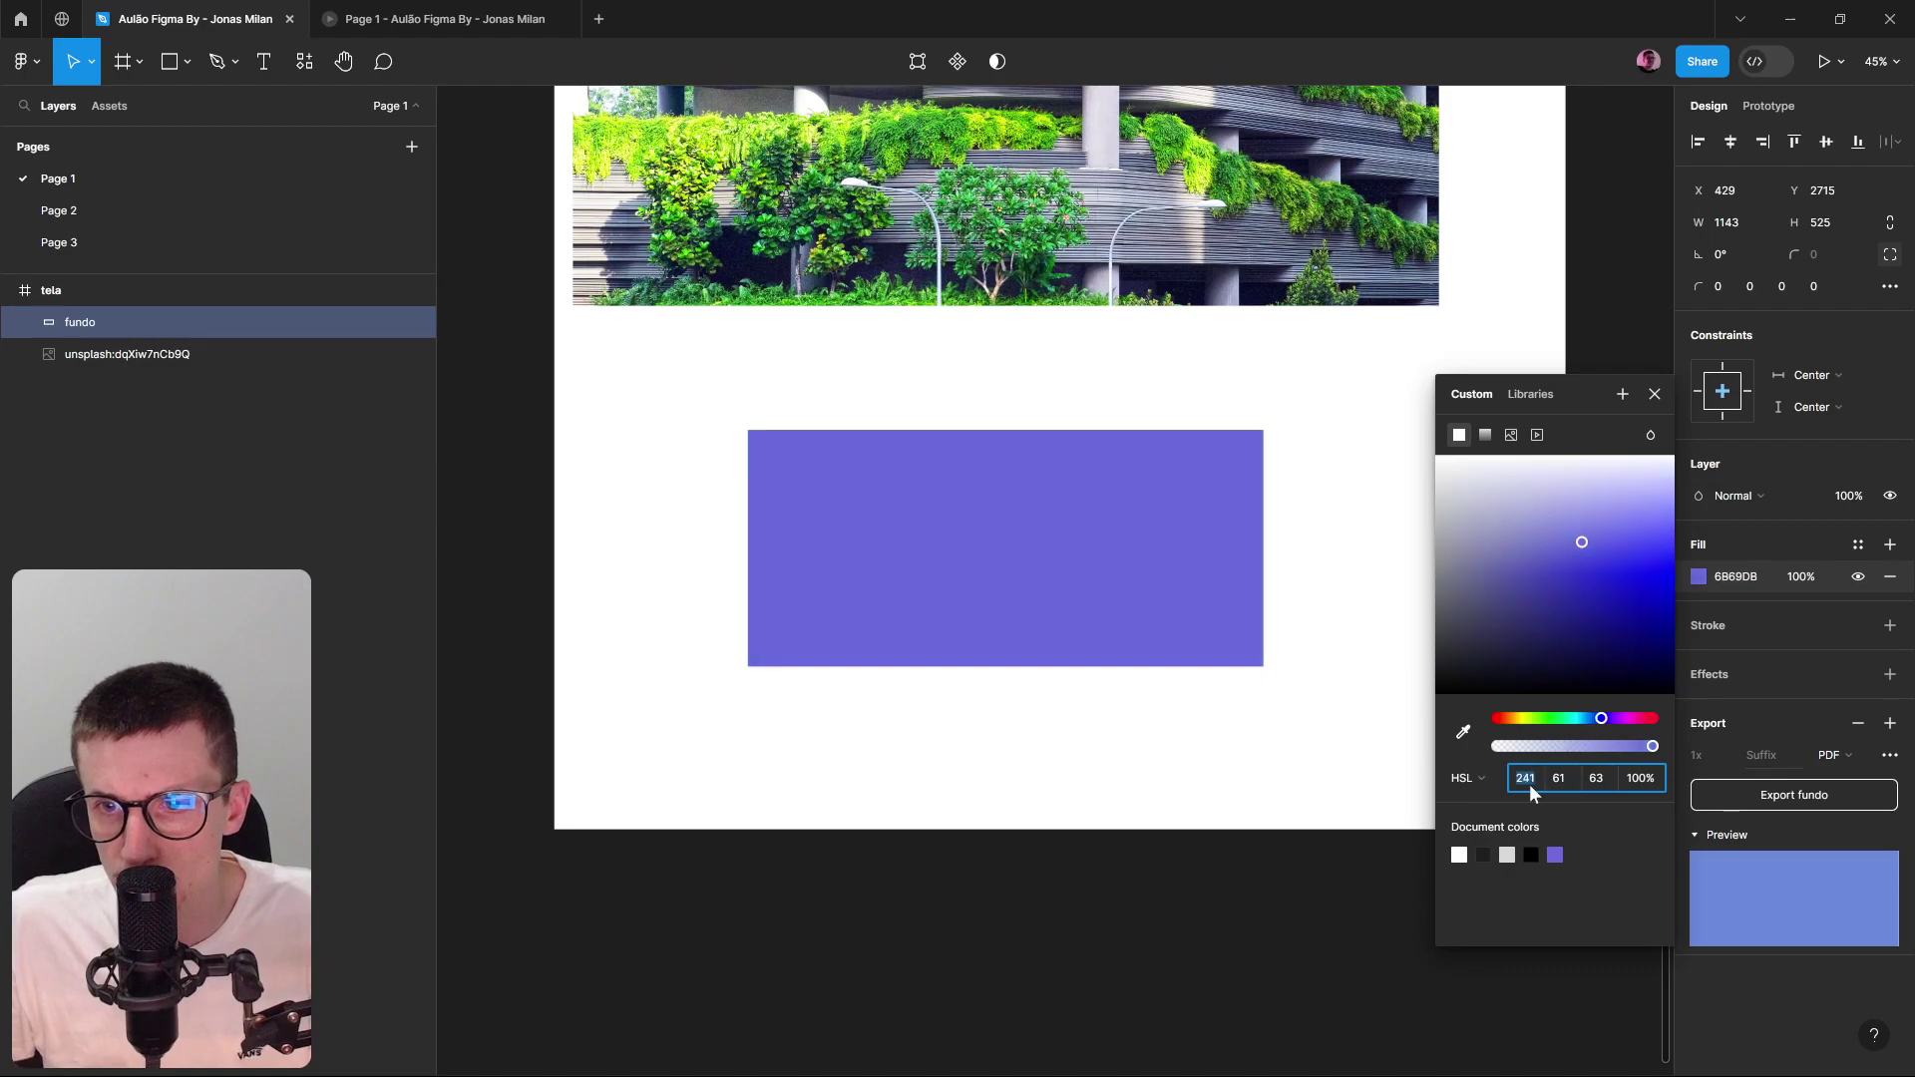
pyautogui.write('225')
pyautogui.press('Return')
# Lower the fill's HSL hue in single steps to the turquoise value 177.
pyautogui.press('Down')
pyautogui.press('Down')
pyautogui.press('Down')
pyautogui.press('Down')
pyautogui.press('Down')
pyautogui.press('Down')
pyautogui.press('Down')
pyautogui.press('Down')
pyautogui.press('Down')
pyautogui.press('Down')
pyautogui.press('Down')
pyautogui.press('Down')
pyautogui.press('Down')
pyautogui.press('Down')
pyautogui.press('Down')
pyautogui.press('Down')
pyautogui.press('Down')
pyautogui.press('Down')
pyautogui.press('Down')
pyautogui.press('Down')
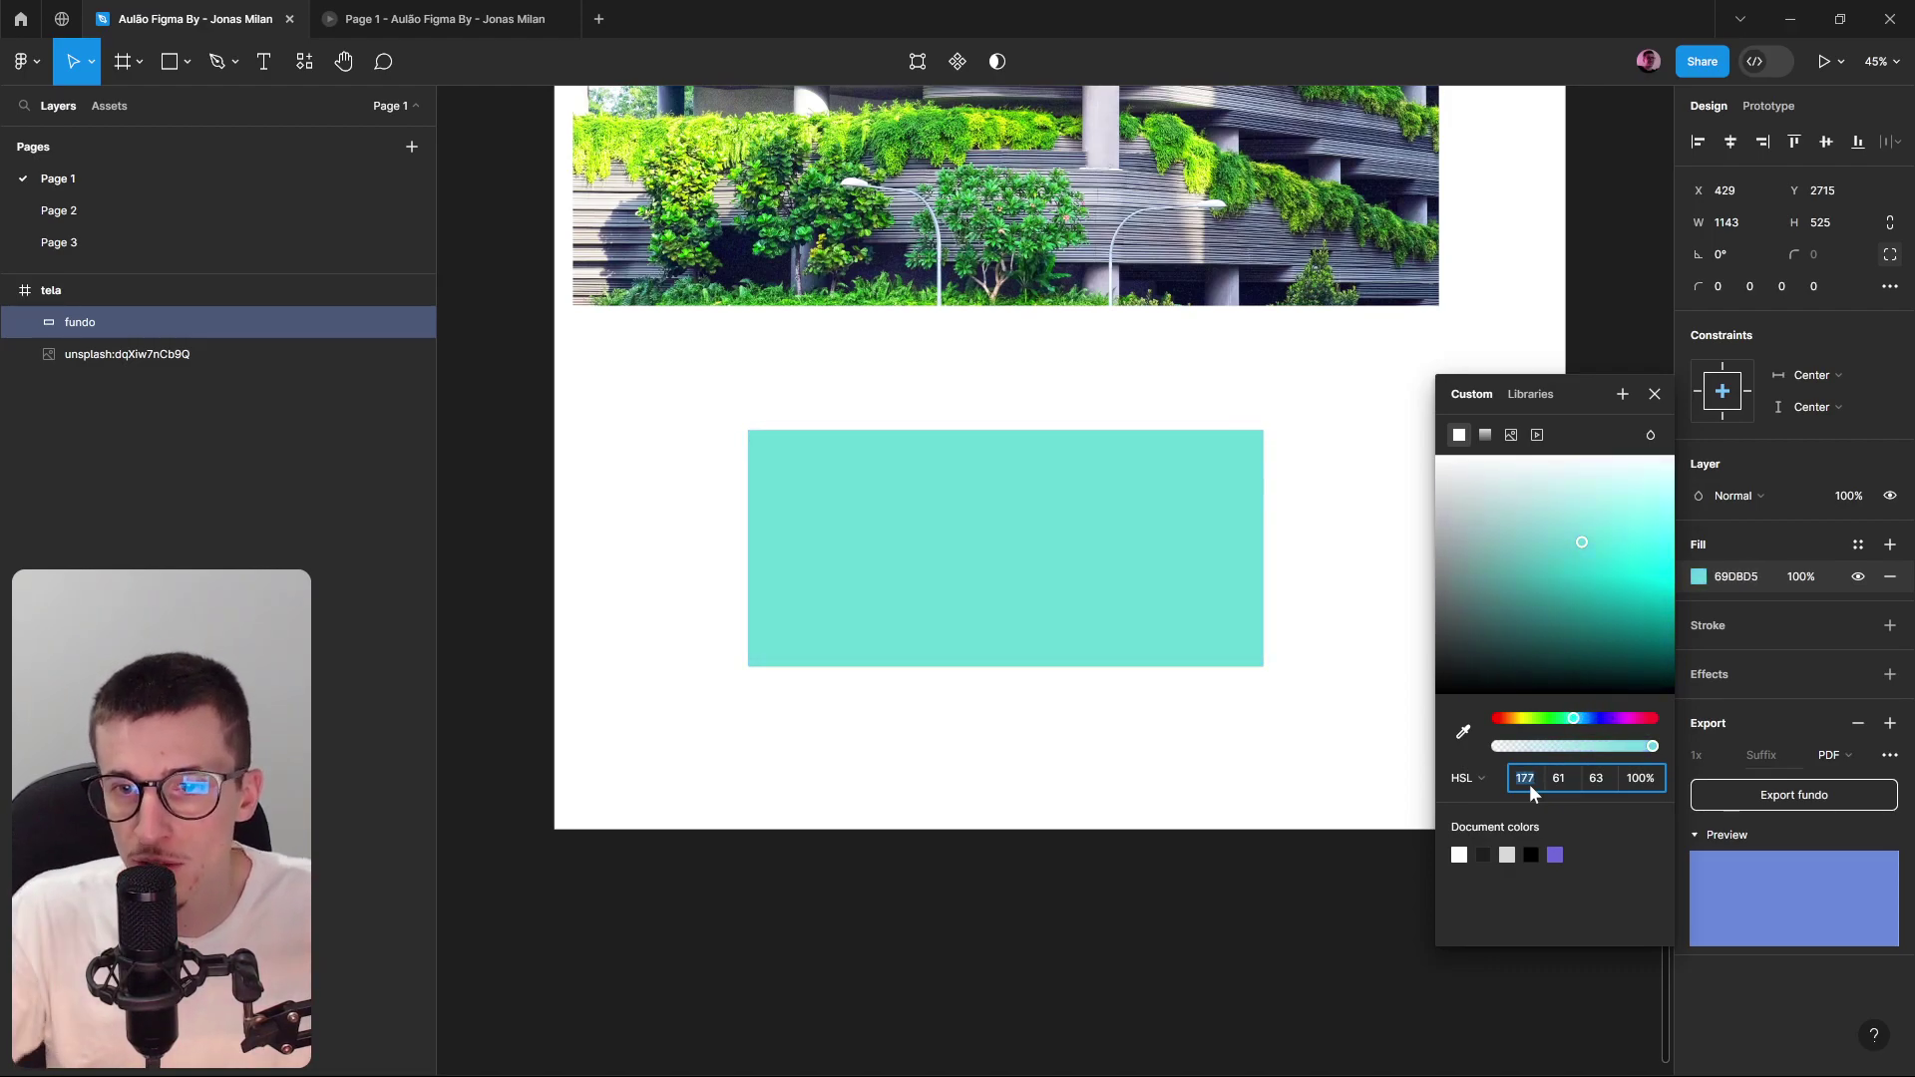
# Set the HSL hue of the rectangle's fill to 162 and raise its saturation in single steps to 93.
pyautogui.moveTo(1574, 725)
pyautogui.mouseDown()
pyautogui.moveTo(1523, 720)
pyautogui.moveTo(1596, 721)
pyautogui.moveTo(1545, 720)
pyautogui.moveTo(1569, 748)
pyautogui.mouseUp()
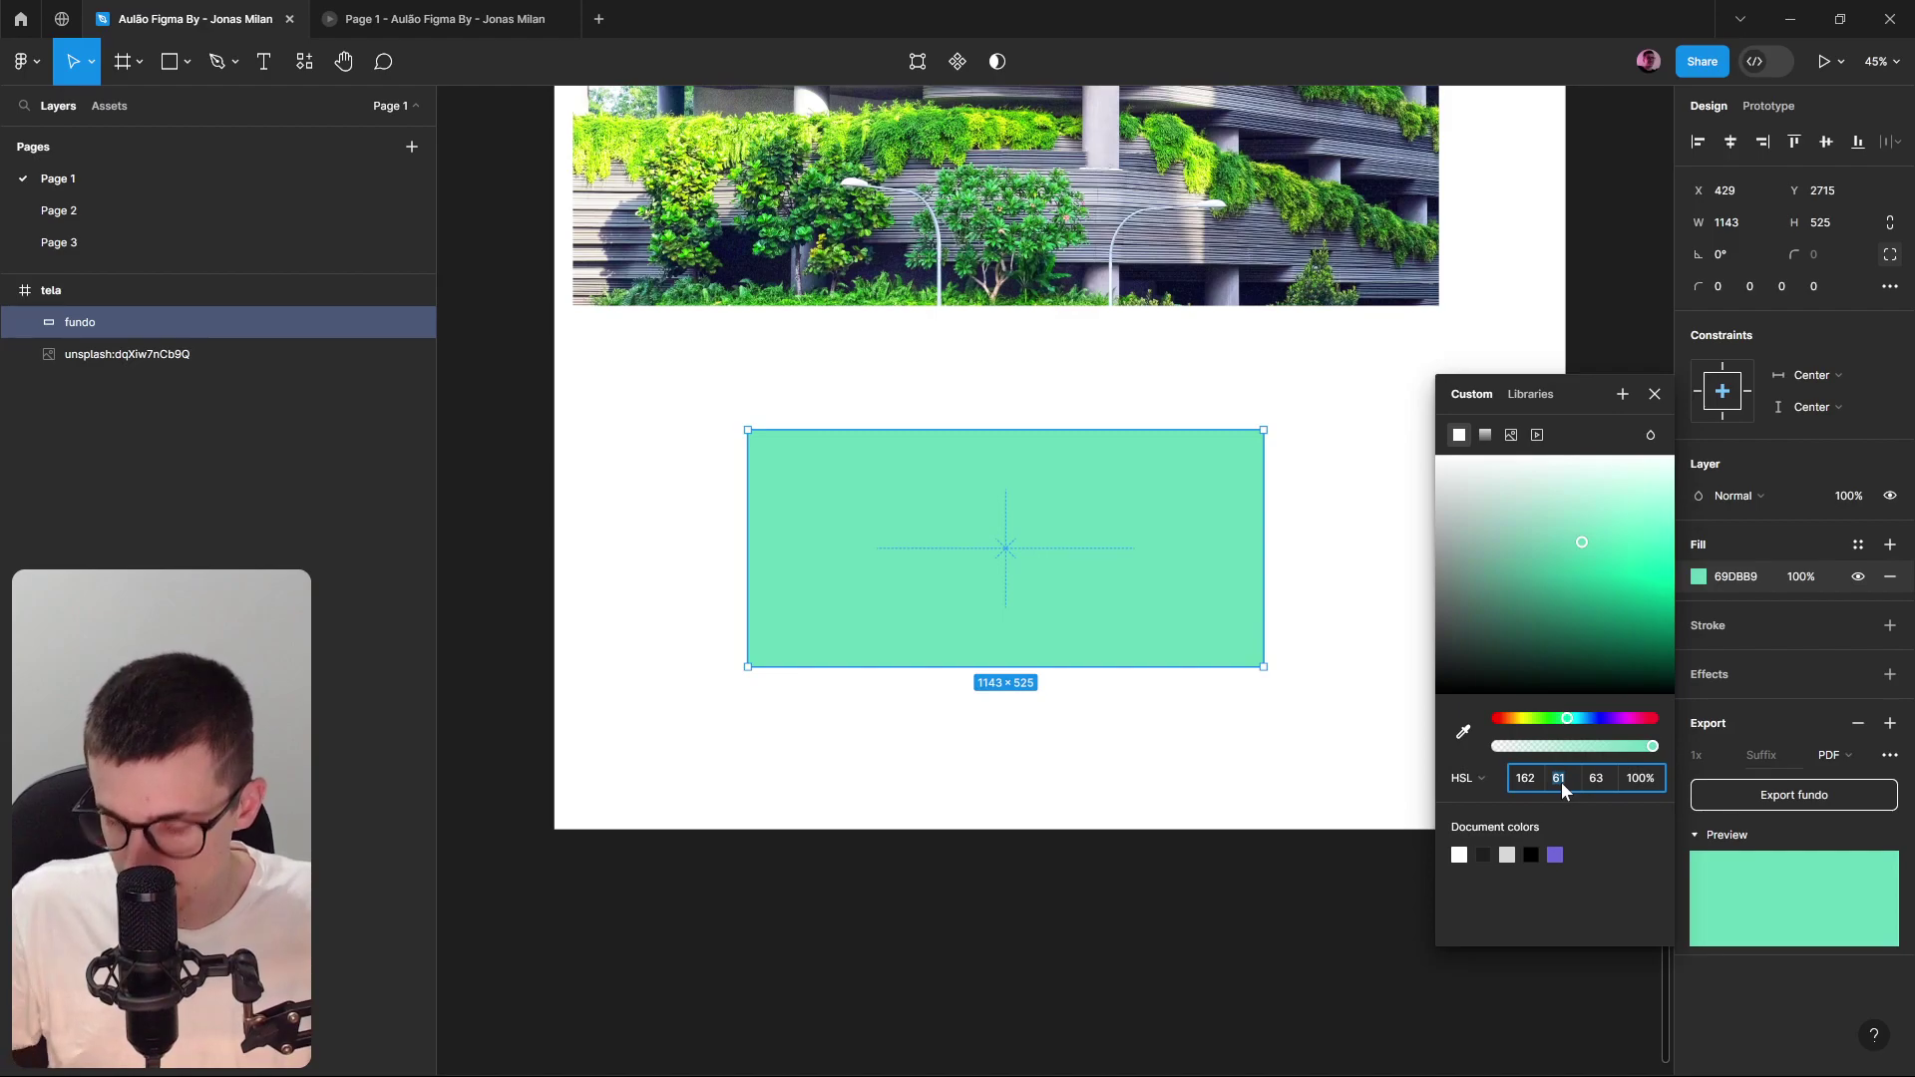
pyautogui.press('Down')
pyautogui.press('Down')
pyautogui.press('Down')
pyautogui.press('Down')
pyautogui.press('Down')
pyautogui.press('Down')
pyautogui.press('Down')
pyautogui.press('Down')
pyautogui.press('Down')
pyautogui.press('Down')
pyautogui.press('Down')
pyautogui.press('Down')
pyautogui.press('Down')
pyautogui.press('Down')
pyautogui.press('Down')
pyautogui.press('Down')
pyautogui.press('Down')
pyautogui.press('Down')
pyautogui.press('Down')
pyautogui.press('Up')
pyautogui.press('Up')
pyautogui.press('Up')
pyautogui.press('Up')
pyautogui.press('Up')
pyautogui.press('Up')
pyautogui.press('Up')
pyautogui.press('Up')
pyautogui.press('Up')
pyautogui.press('Up')
pyautogui.press('Up')
pyautogui.press('Up')
pyautogui.press('Up')
pyautogui.press('Up')
pyautogui.press('Up')
pyautogui.press('Up')
pyautogui.press('Up')
pyautogui.press('Up')
pyautogui.press('Up')
pyautogui.press('Up')
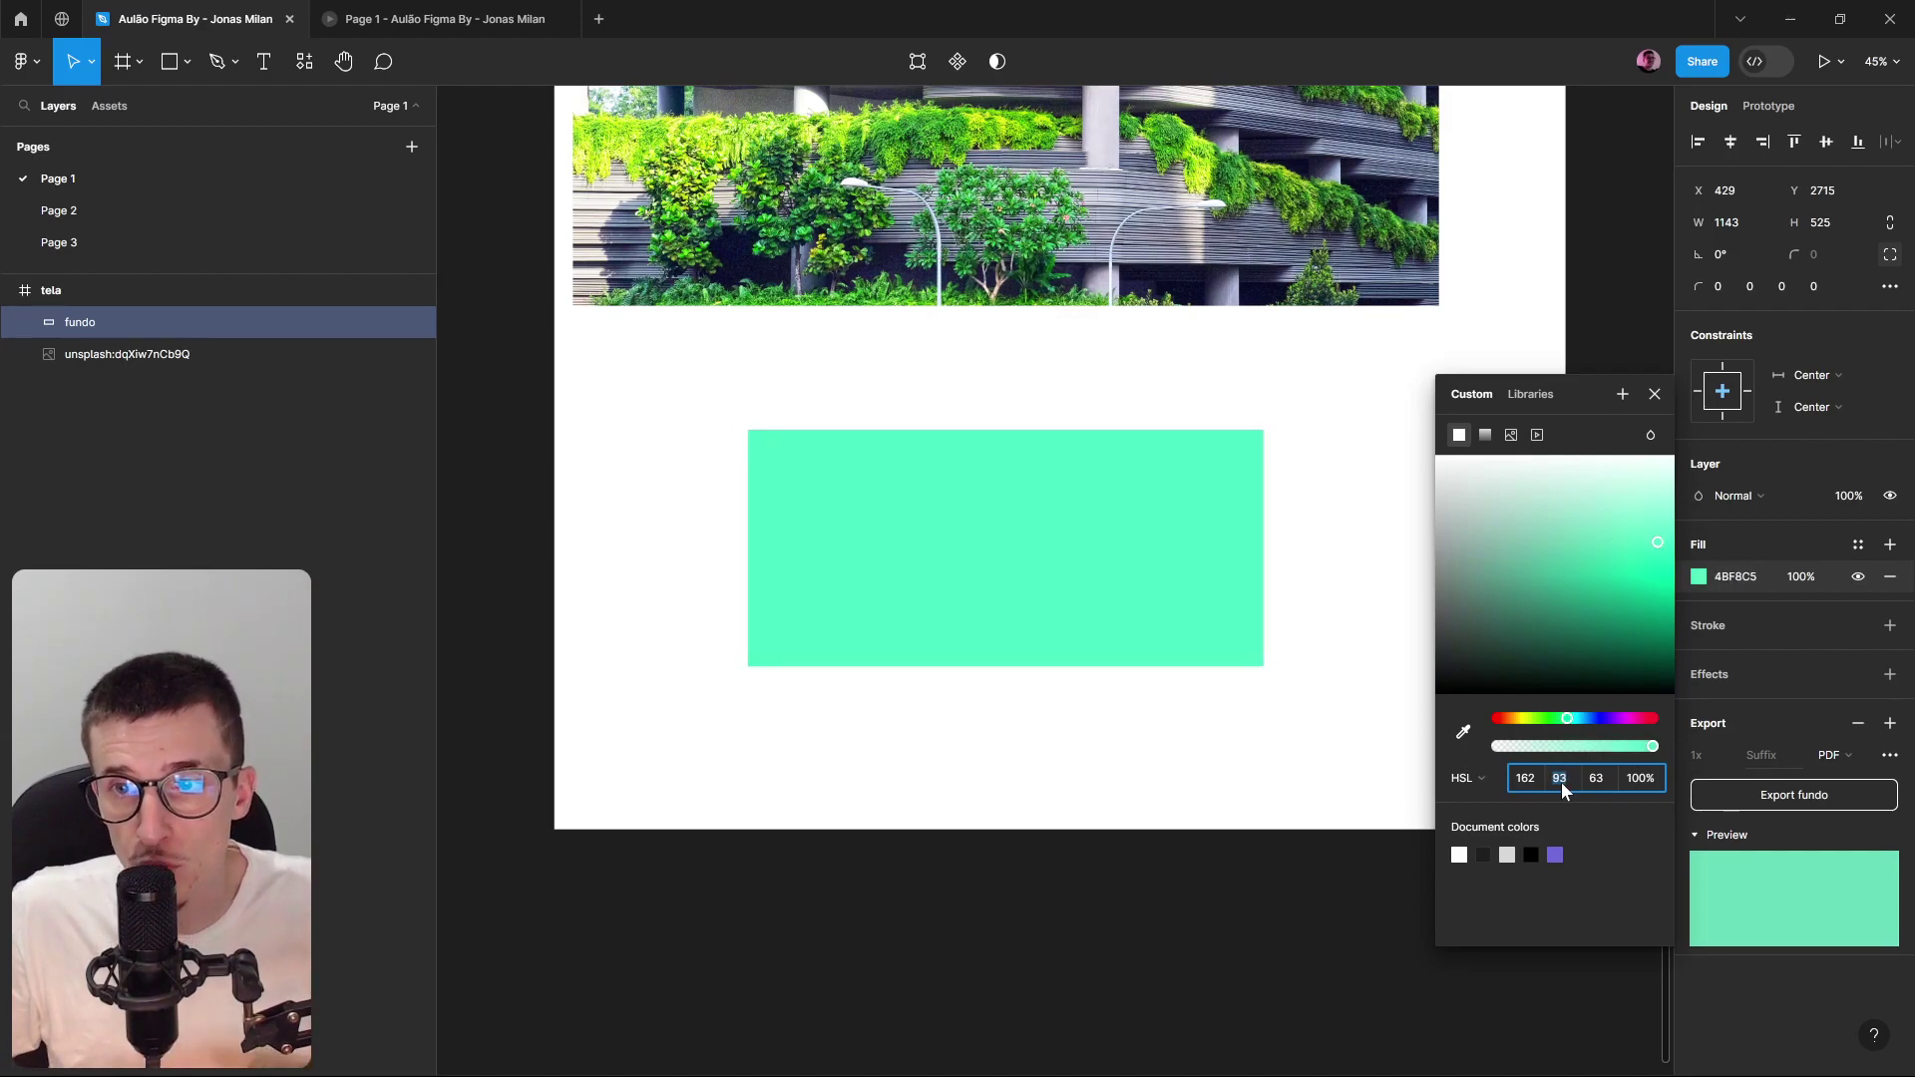
# Lower the saturation of the rectangle's fill in single steps to 66.
pyautogui.press('Down')
pyautogui.press('Down')
pyautogui.press('Down')
pyautogui.press('Down')
pyautogui.press('Down')
pyautogui.press('Down')
pyautogui.press('Down')
pyautogui.press('Down')
pyautogui.press('Down')
pyautogui.press('Down')
pyautogui.press('Down')
pyautogui.press('Down')
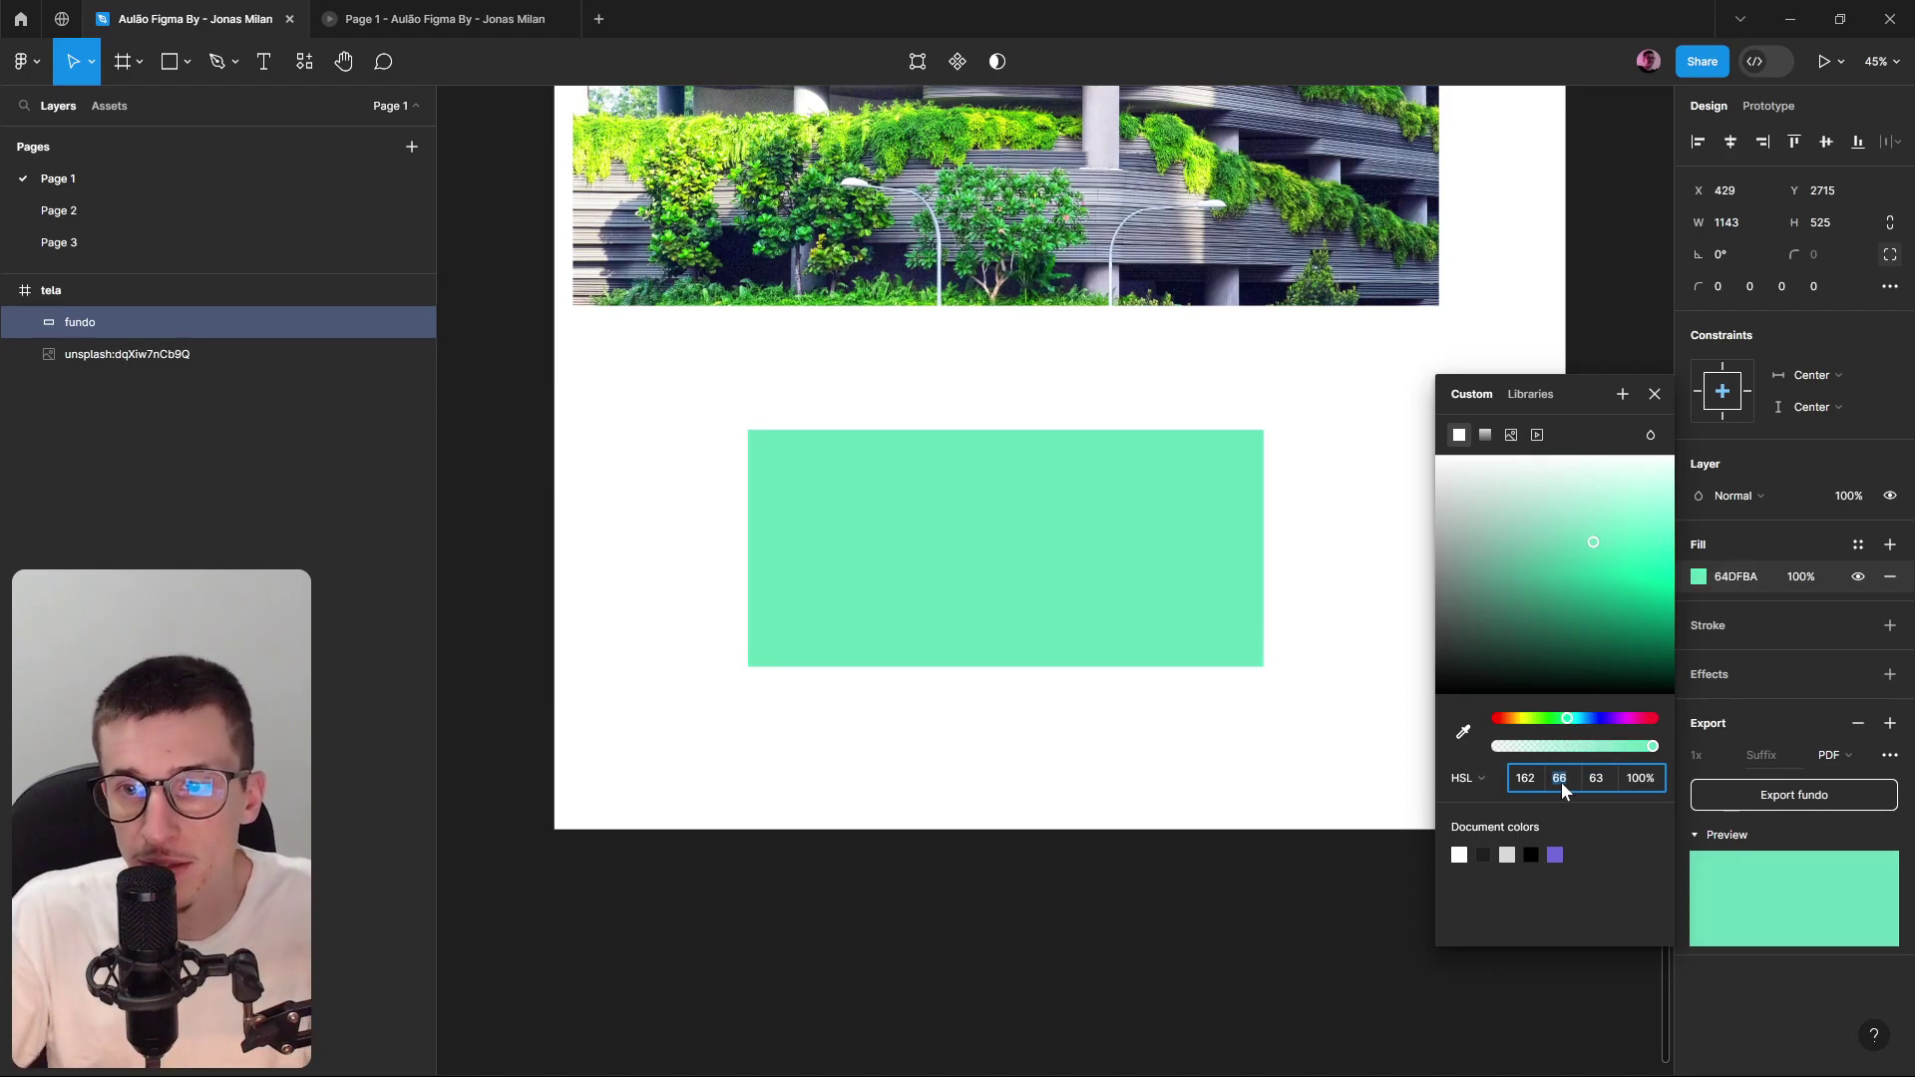
# Lower the HSL lightness of the rectangle's fill in single steps to the darker green at 49.
pyautogui.click(1596, 784)
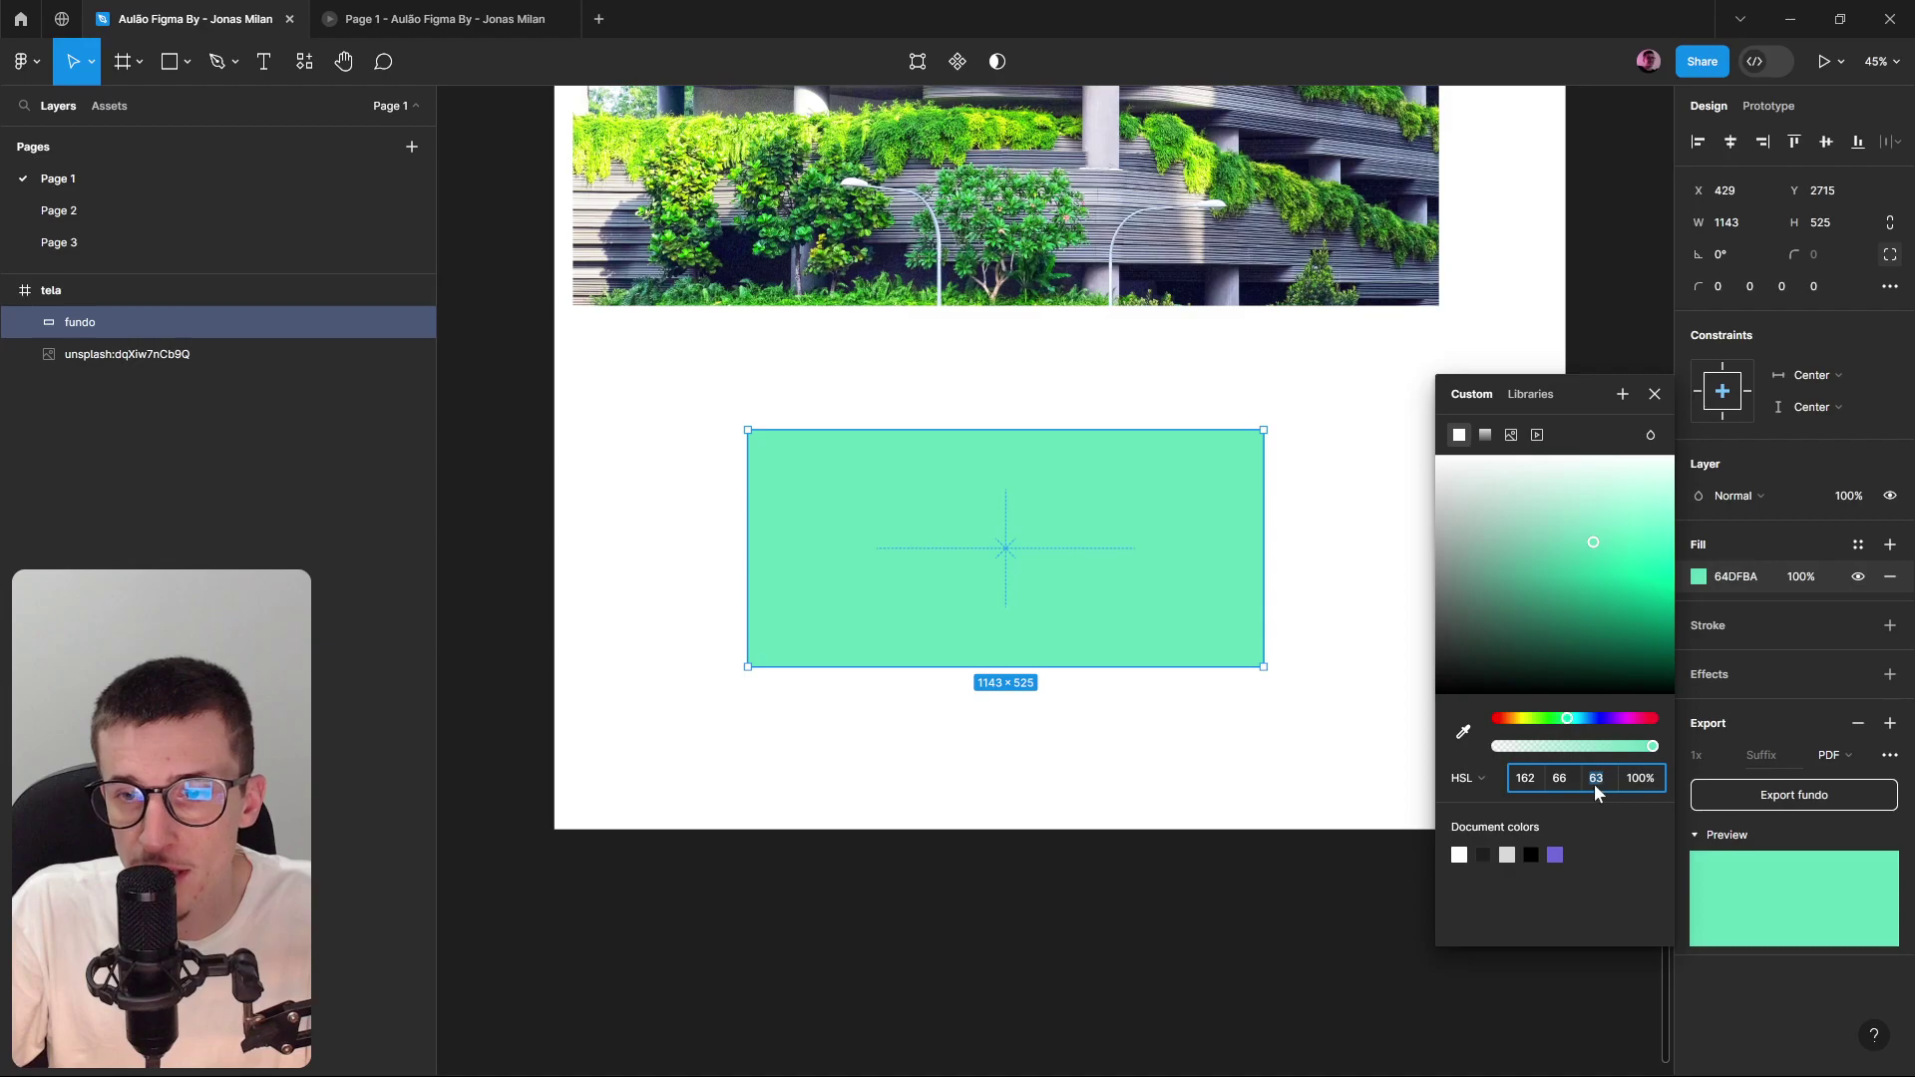
pyautogui.press('Down')
pyautogui.press('Down')
pyautogui.press('Down')
pyautogui.press('Down')
pyautogui.press('Down')
pyautogui.press('Down')
pyautogui.press('Down')
pyautogui.press('Down')
pyautogui.press('Down')
pyautogui.press('Down')
pyautogui.press('Down')
pyautogui.press('Down')
pyautogui.press('Down')
pyautogui.press('Down')
pyautogui.press('Down')
pyautogui.press('Down')
pyautogui.press('Down')
pyautogui.press('Down')
pyautogui.press('Down')
pyautogui.press('Down')
pyautogui.press('Down')
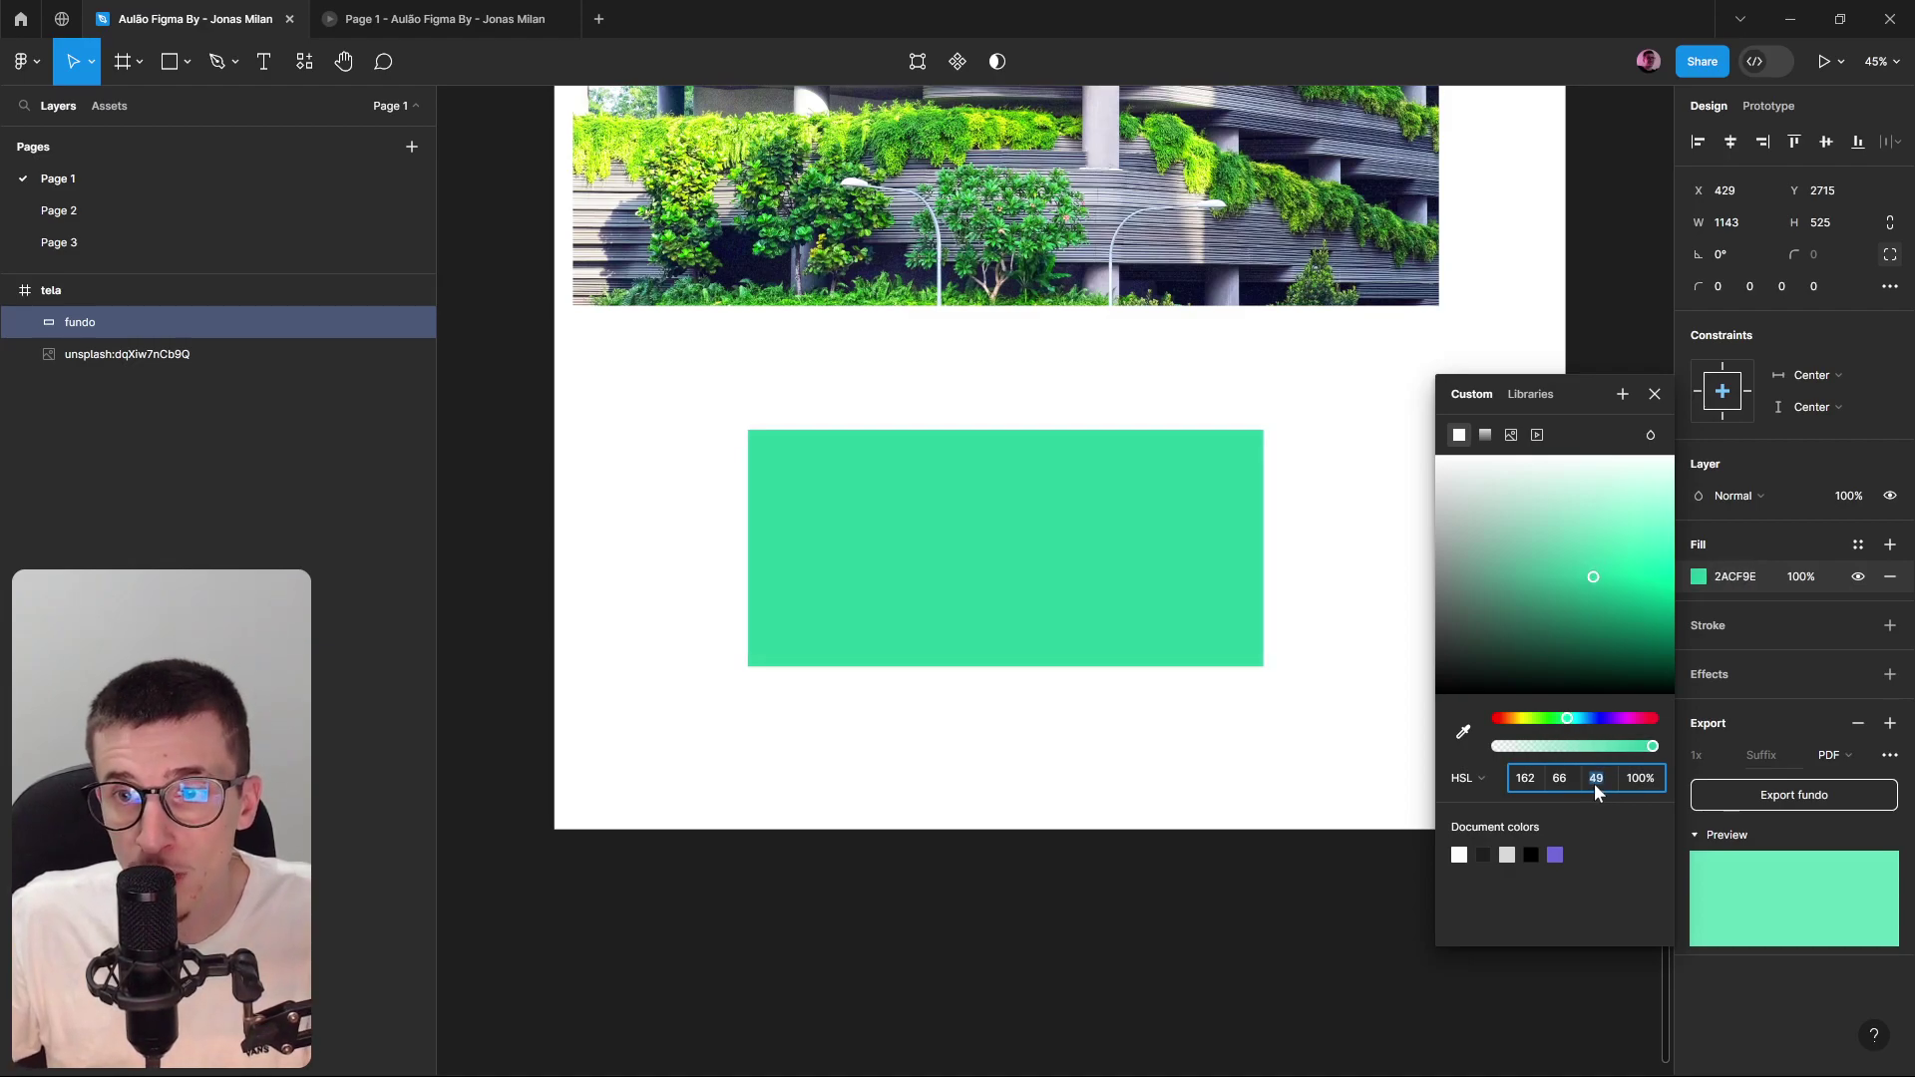
# Raise the fill's HSL lightness in single steps up to 84, and bring it back down to 50.
pyautogui.press('Up')
pyautogui.press('Up')
pyautogui.press('Up')
pyautogui.press('Up')
pyautogui.press('Up')
pyautogui.press('Up')
pyautogui.press('Up')
pyautogui.press('Up')
pyautogui.press('Up')
pyautogui.press('Up')
pyautogui.press('Up')
pyautogui.press('Up')
pyautogui.press('Up')
pyautogui.press('Up')
pyautogui.press('Up')
pyautogui.press('Up')
pyautogui.press('Up')
pyautogui.press('Up')
pyautogui.press('Up')
pyautogui.press('Up')
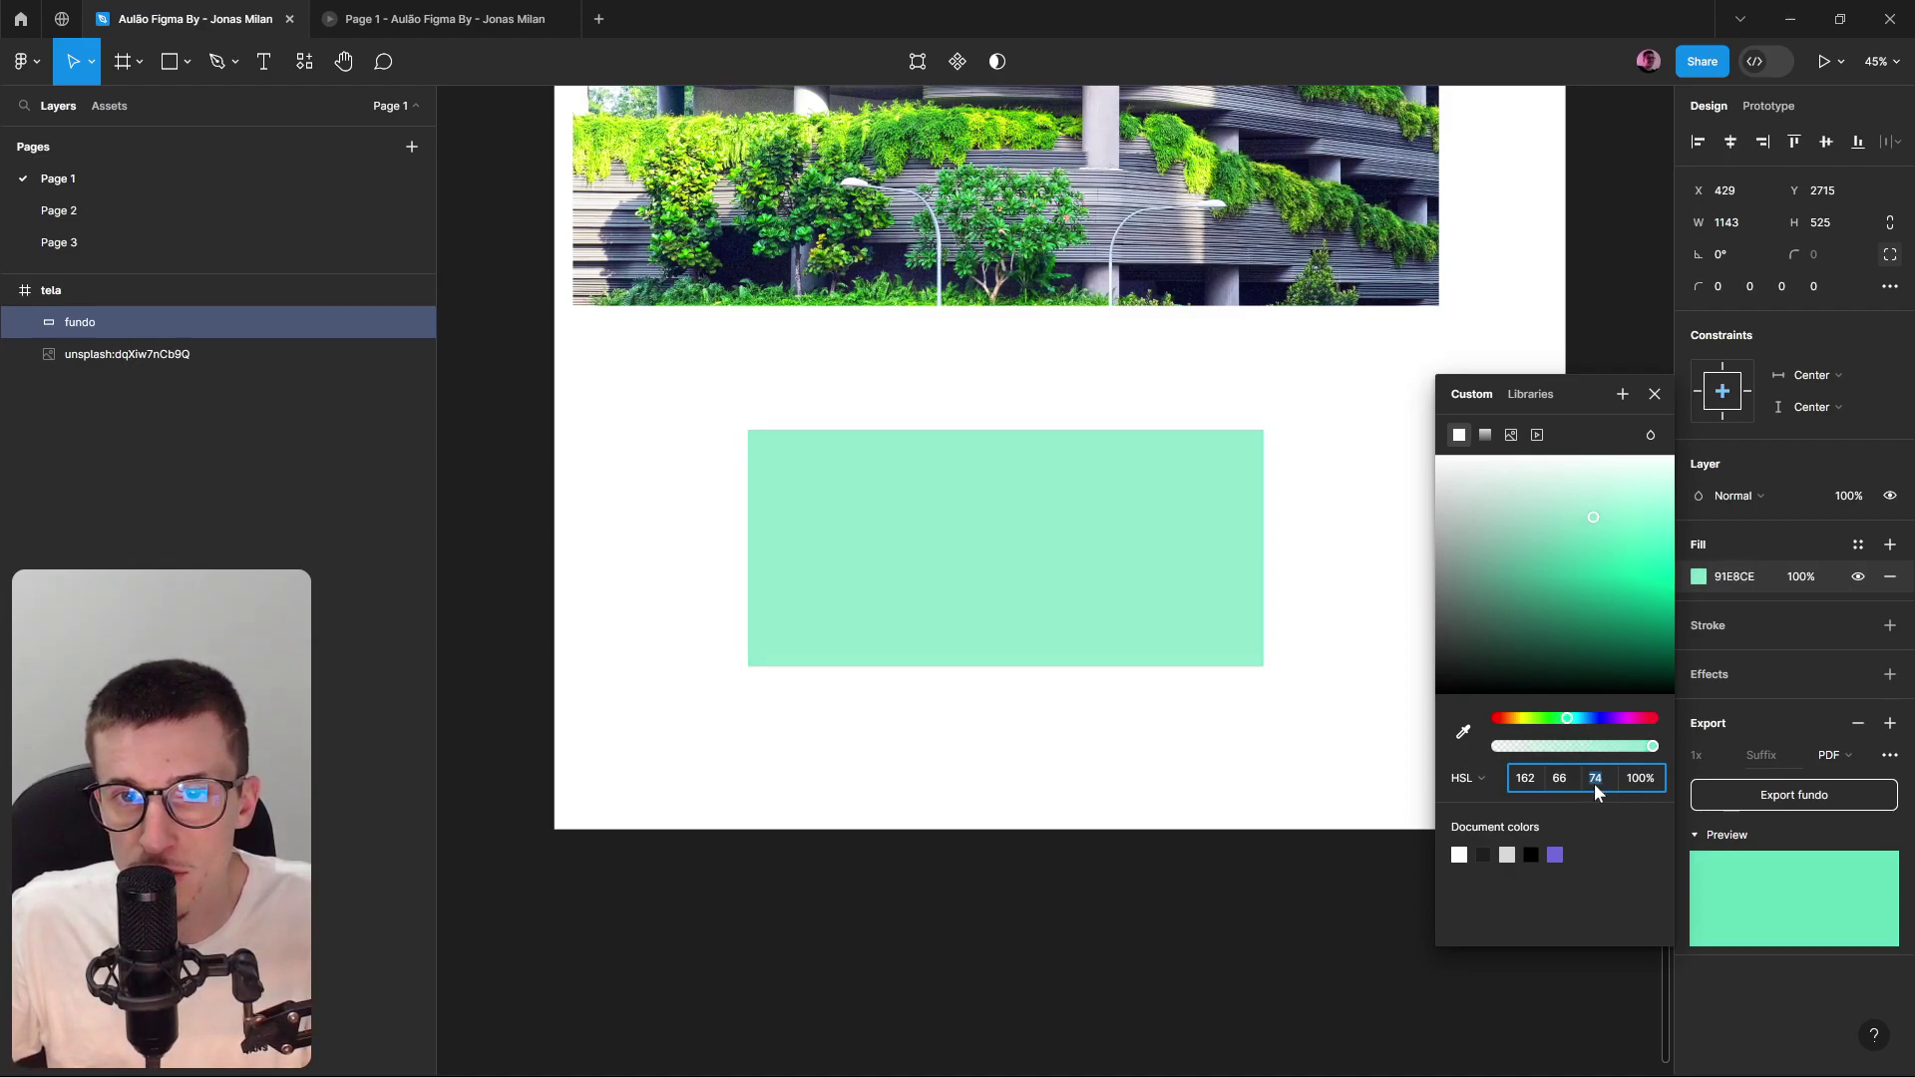
pyautogui.press('Down')
pyautogui.press('Down')
pyautogui.press('Down')
pyautogui.press('Down')
pyautogui.press('Down')
pyautogui.press('Down')
pyautogui.press('Down')
pyautogui.press('Down')
pyautogui.press('Down')
pyautogui.press('Down')
pyautogui.press('Down')
pyautogui.press('Down')
pyautogui.press('Down')
pyautogui.press('Down')
pyautogui.press('Down')
pyautogui.press('Down')
pyautogui.press('Down')
pyautogui.press('Down')
pyautogui.press('Down')
pyautogui.press('Down')
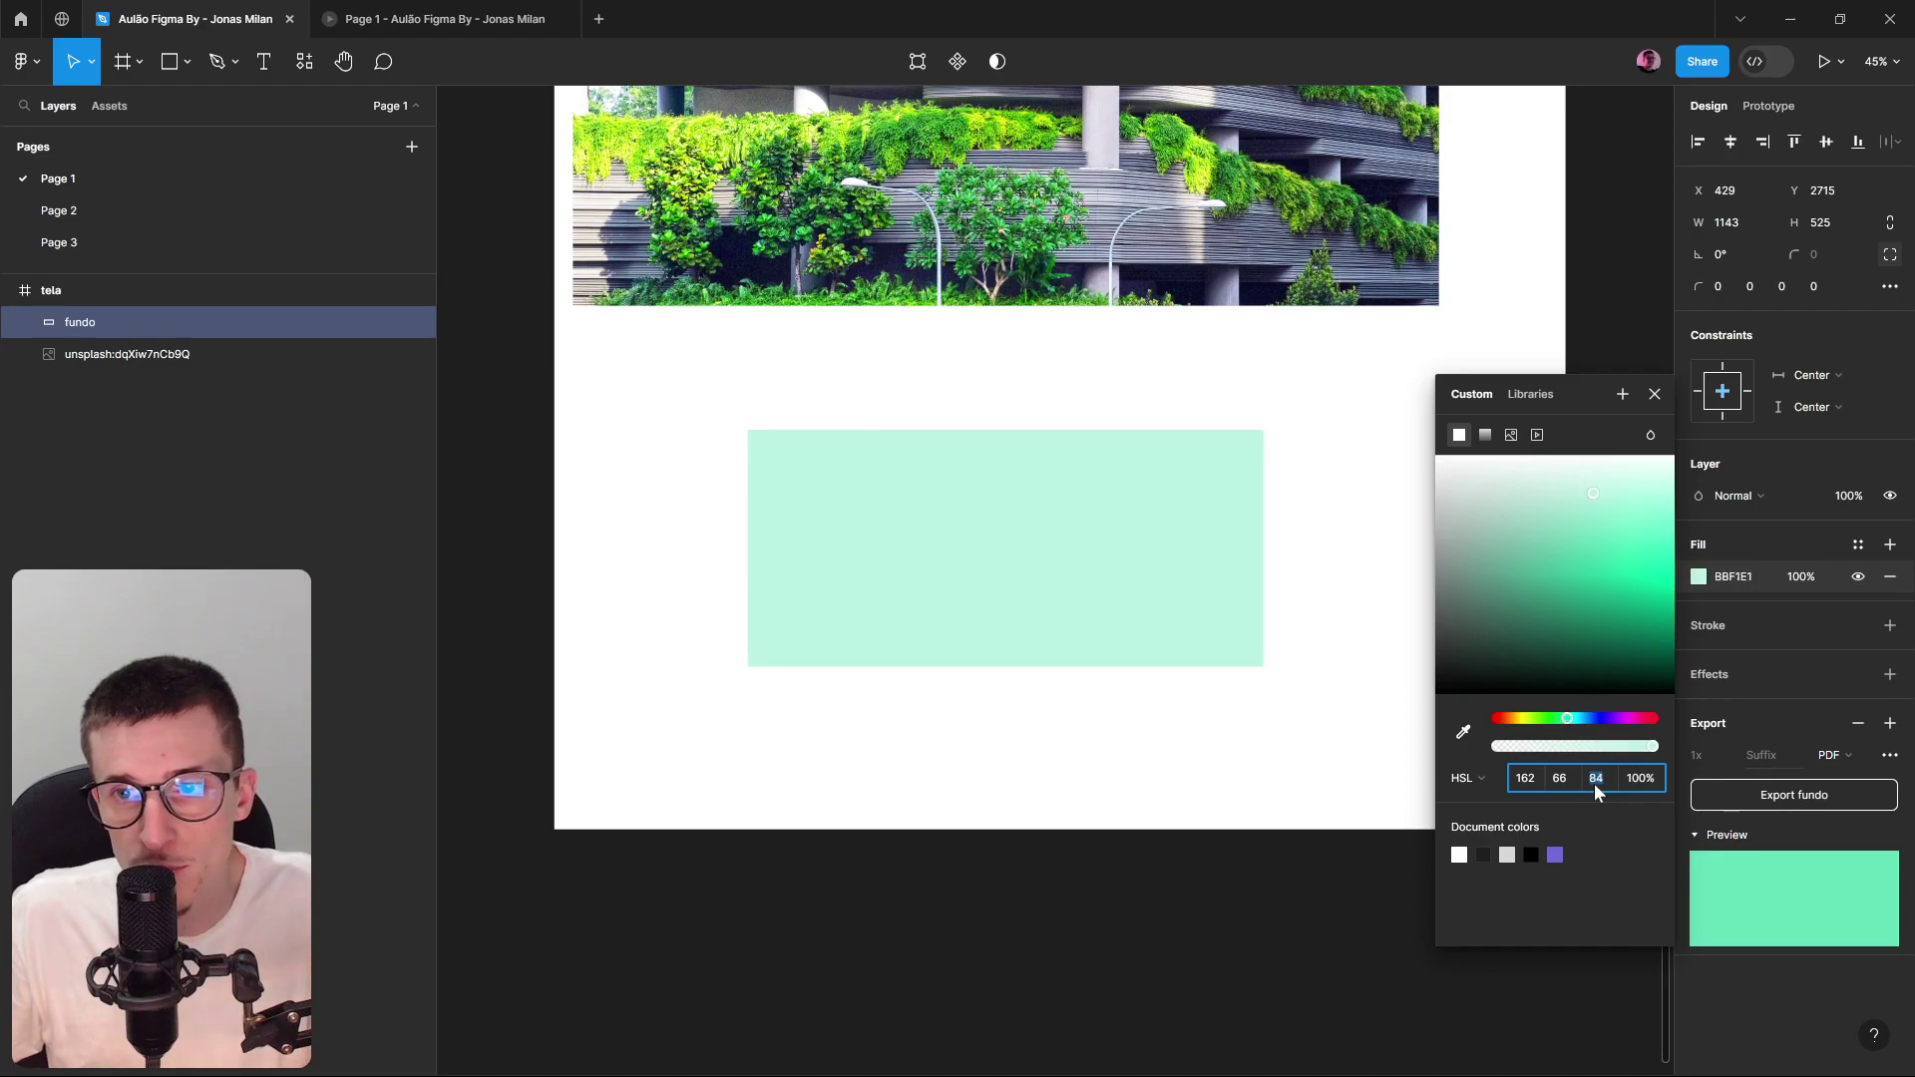
pyautogui.press('Down')
pyautogui.press('Down')
pyautogui.press('Down')
pyautogui.press('Down')
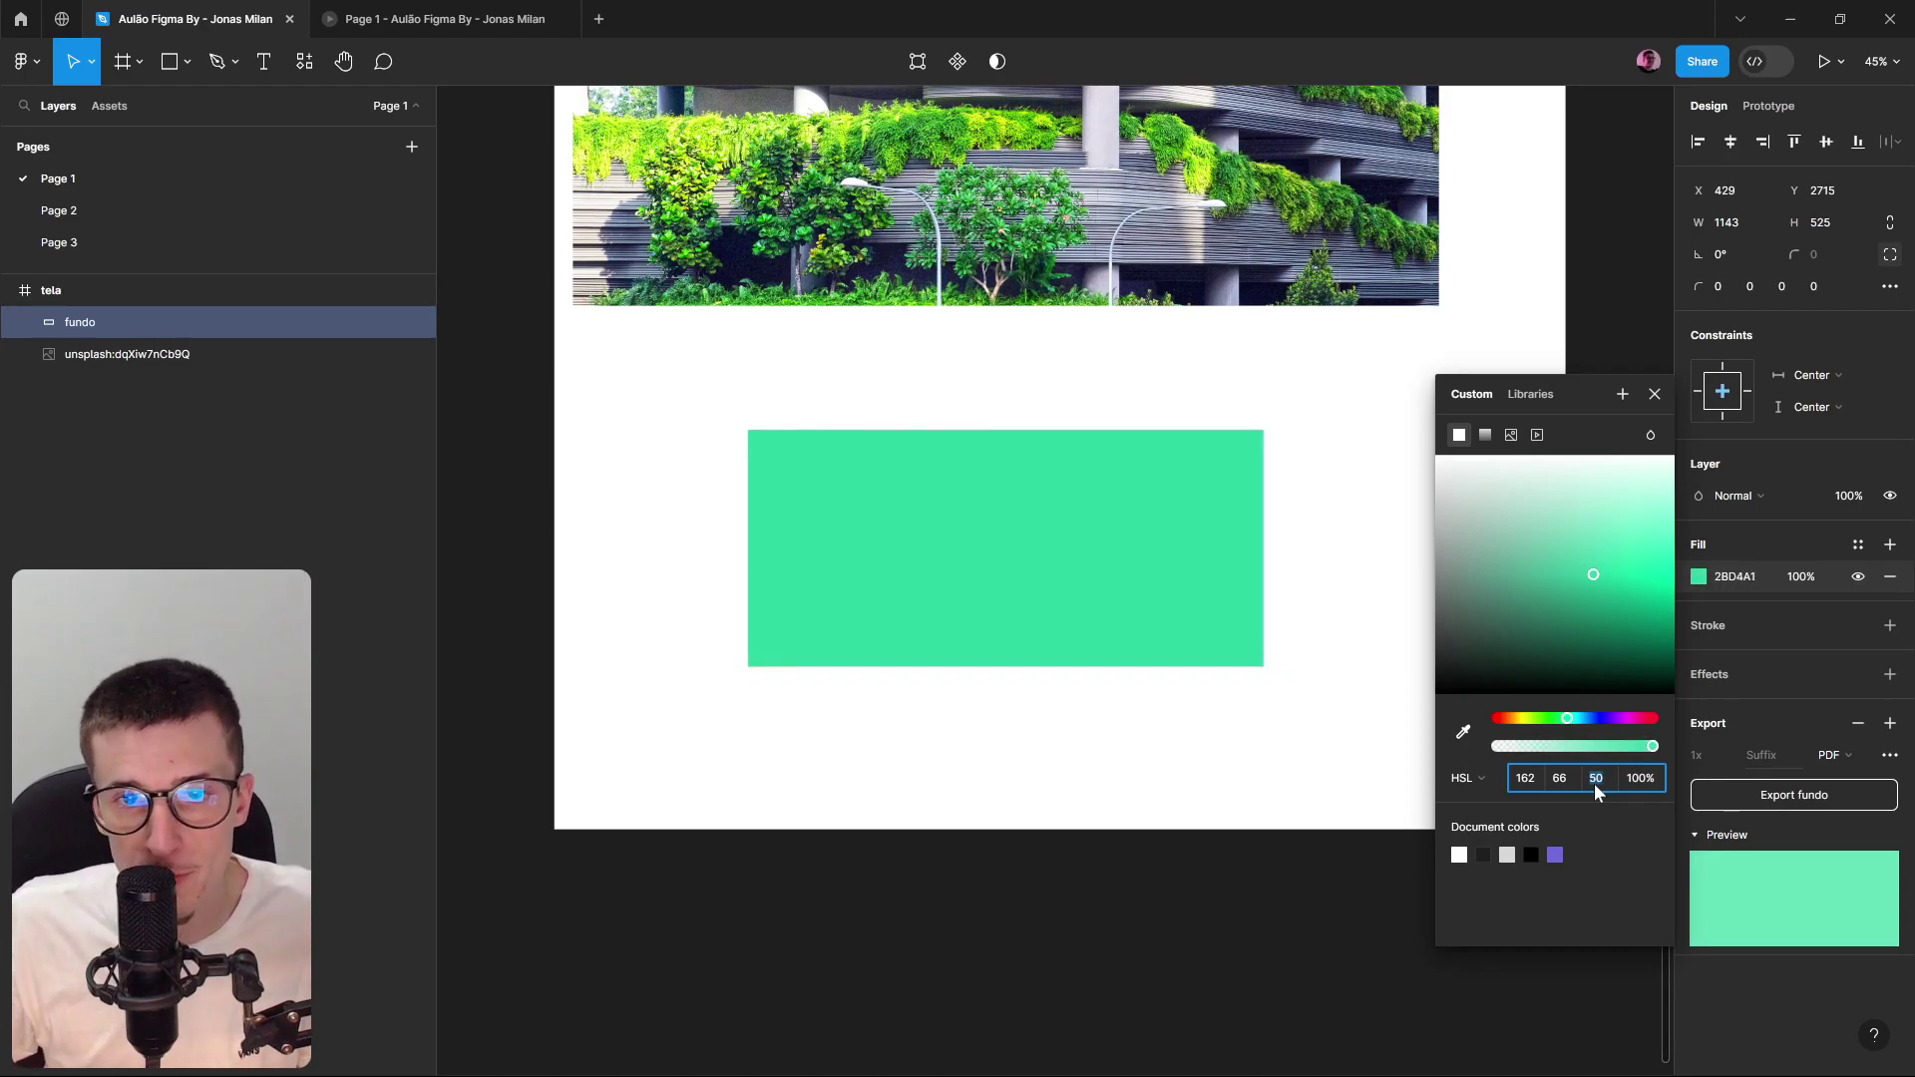
# Raise the lightness of the rectangle's fill to the very pale green at 91.
pyautogui.press('Up')
pyautogui.press('Up')
pyautogui.press('Up')
pyautogui.press('Up')
pyautogui.press('Up')
pyautogui.press('Up')
pyautogui.press('Up')
pyautogui.press('Up')
pyautogui.press('Up')
pyautogui.press('Up')
pyautogui.press('Up')
pyautogui.press('Up')
pyautogui.press('Up')
pyautogui.press('Up')
pyautogui.press('Up')
pyautogui.press('Up')
pyautogui.press('Up')
pyautogui.press('Up')
pyautogui.press('Up')
pyautogui.press('Up')
pyautogui.press('Up')
pyautogui.press('Up')
pyautogui.press('Up')
pyautogui.press('Up')
pyautogui.press('Up')
pyautogui.press('Up')
pyautogui.press('Up')
pyautogui.press('Up')
pyautogui.press('Up')
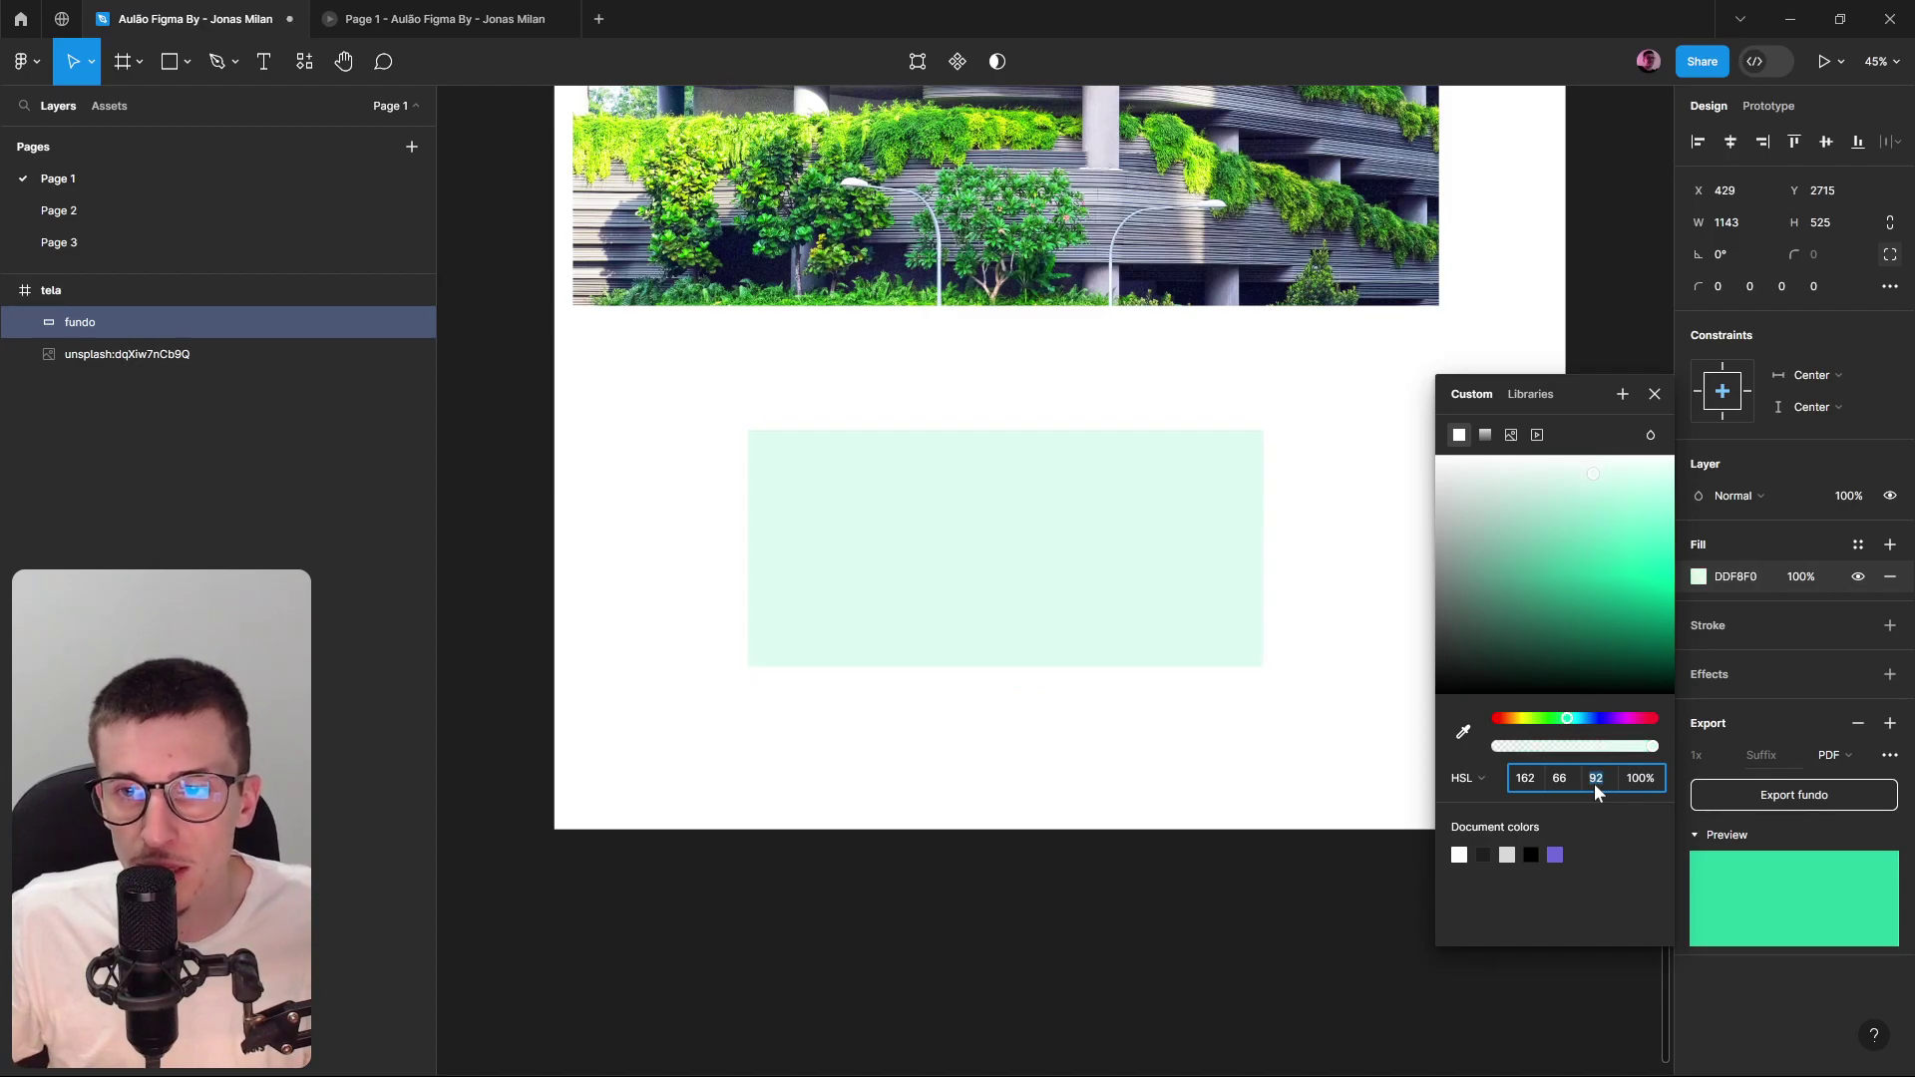
pyautogui.press('Down')
pyautogui.press('Return')
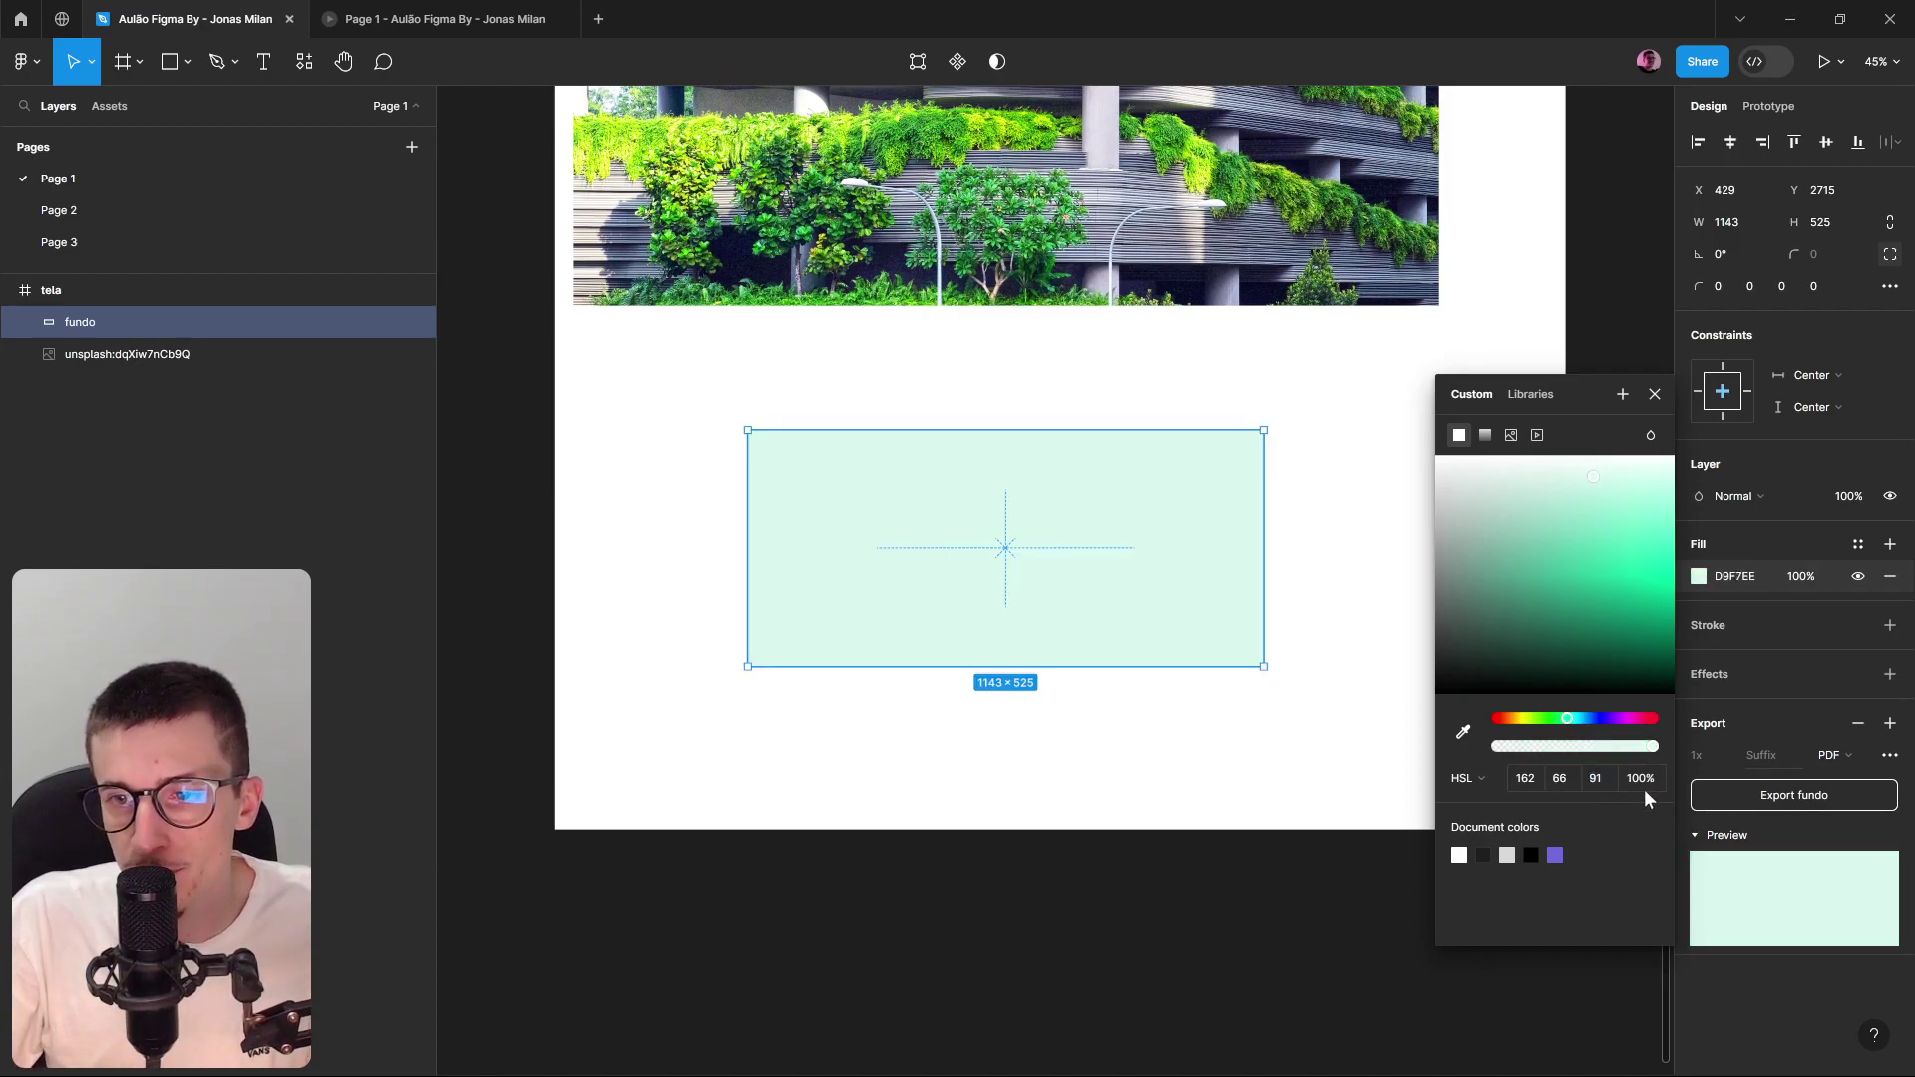
# Try the saved document colours on the rectangle's fill and settle on the purple 7269DB.
pyautogui.click(1558, 854)
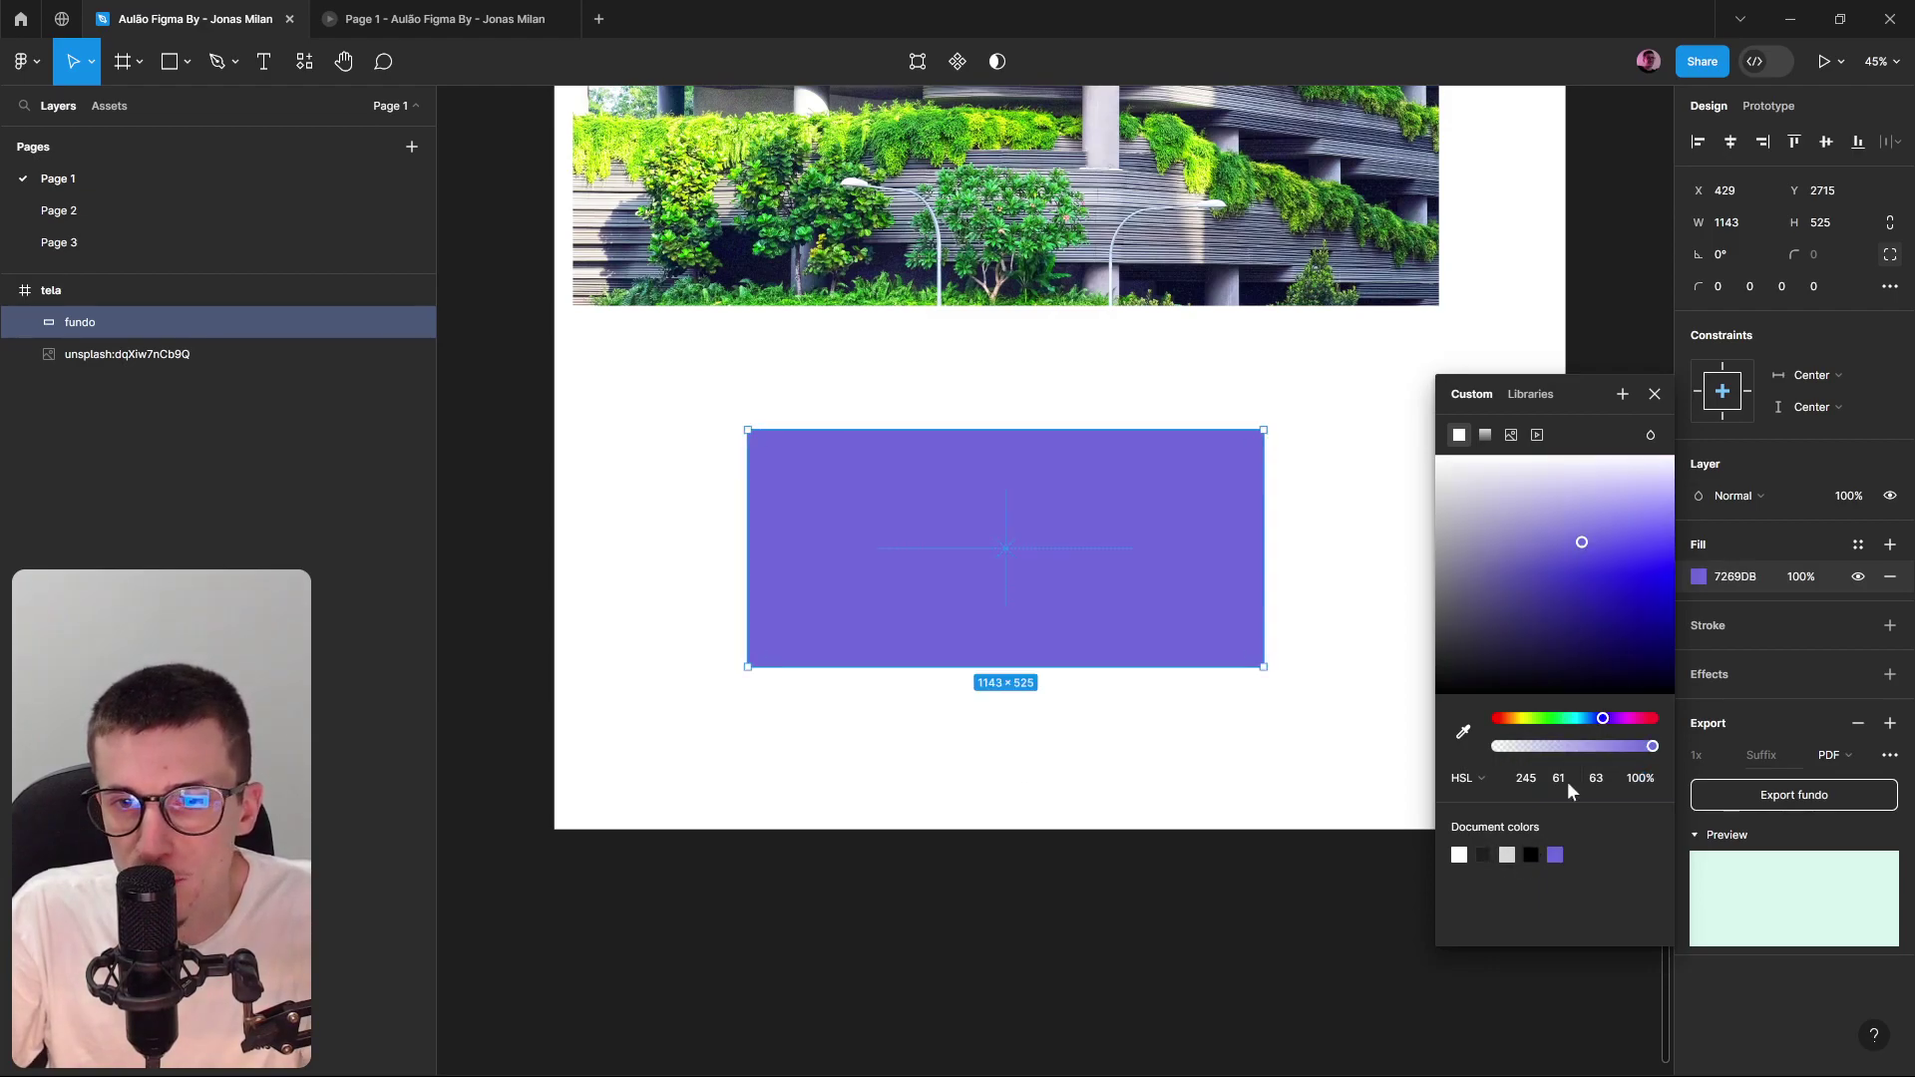
pyautogui.click(1504, 855)
pyautogui.click(1484, 855)
pyautogui.click(1531, 854)
pyautogui.click(1555, 855)
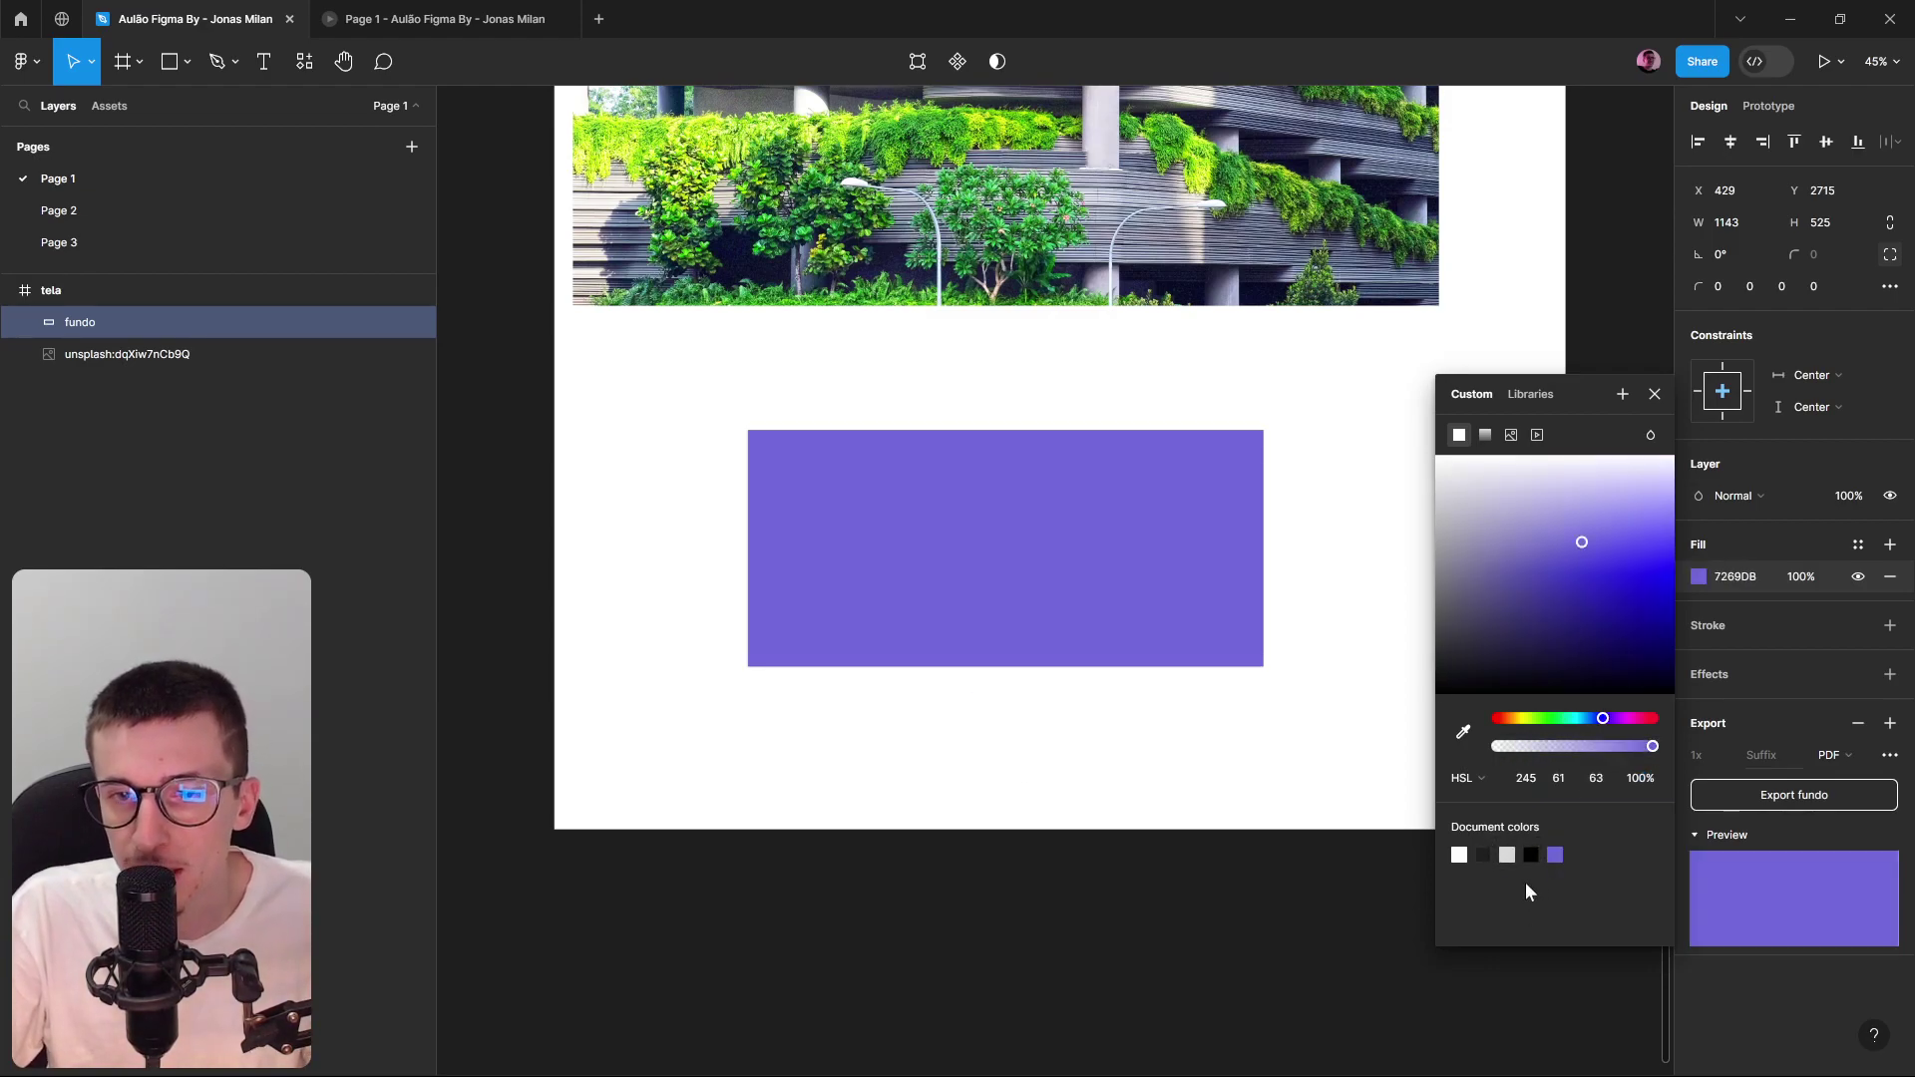
# Review the fill's blend mode options, and open the new colour style form for the 7269DB fill, moving it over the rectangle.
pyautogui.click(1650, 435)
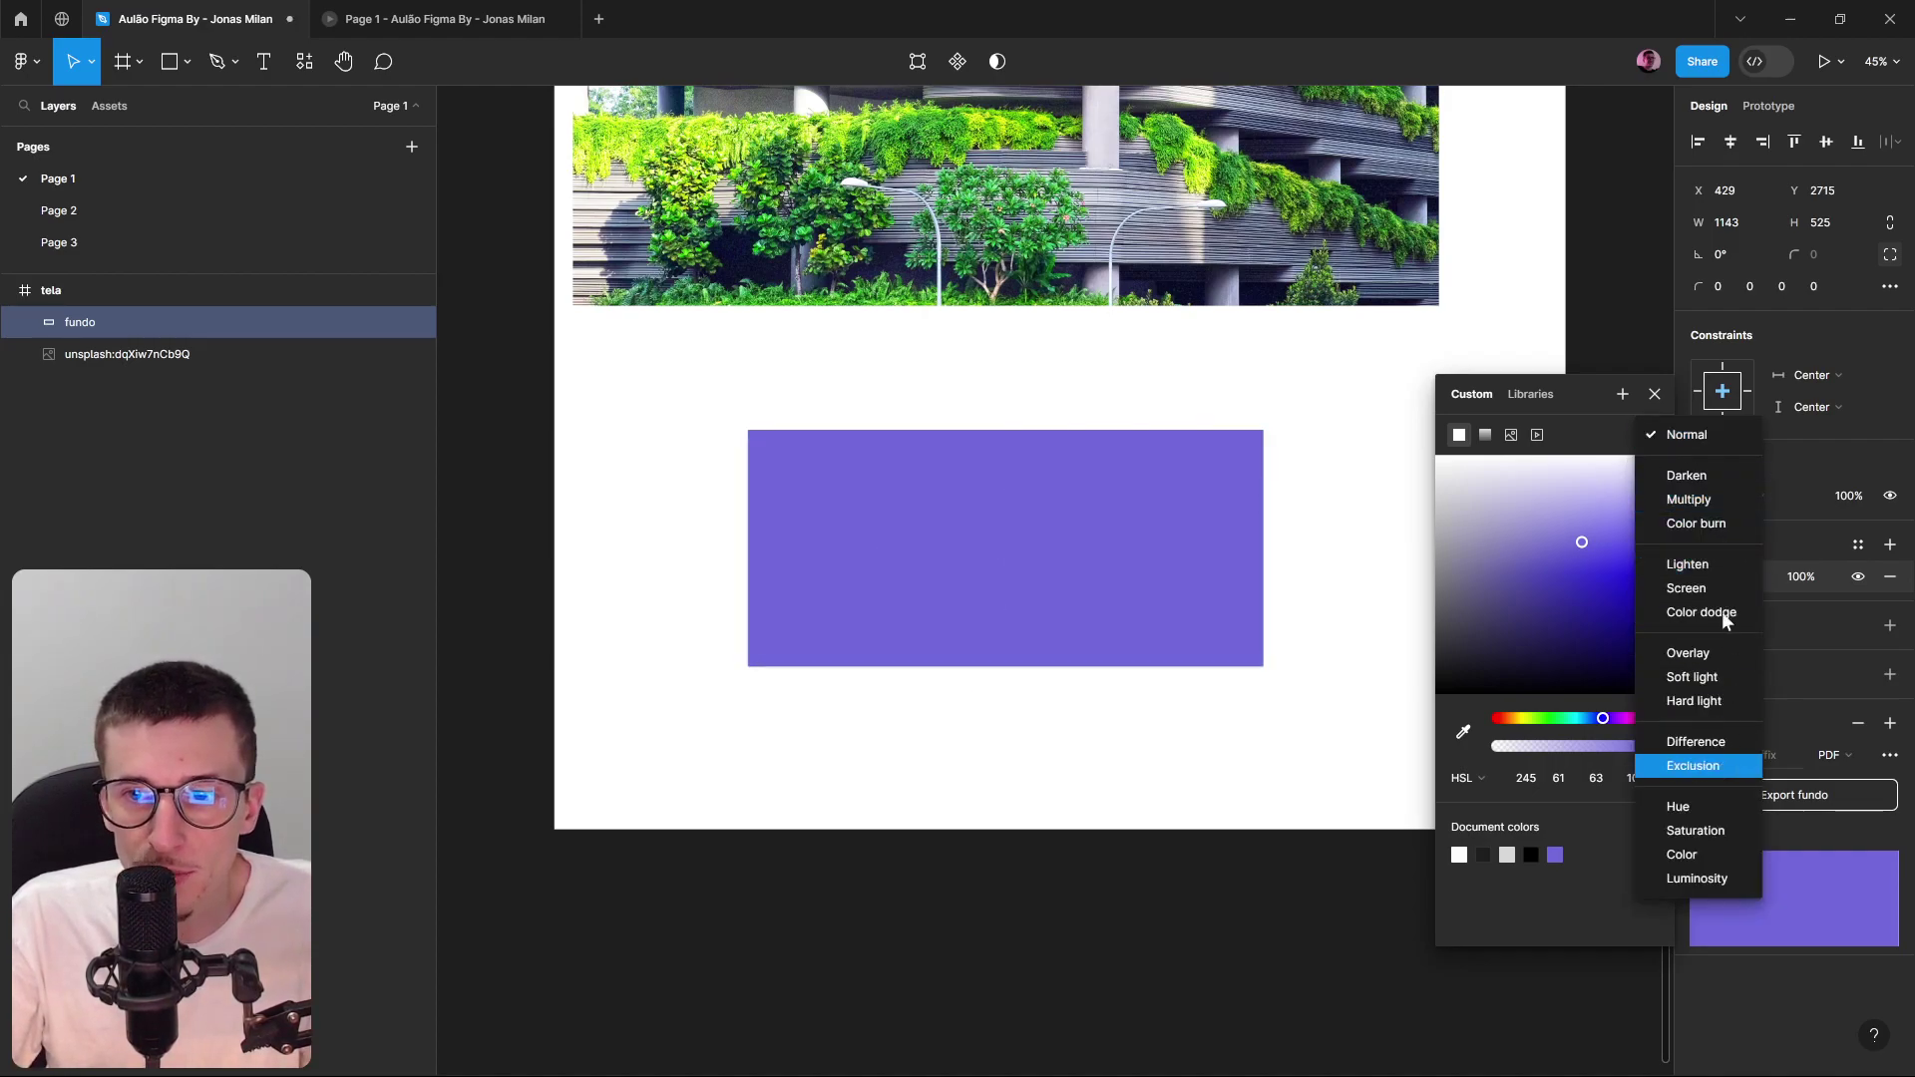
pyautogui.click(1656, 435)
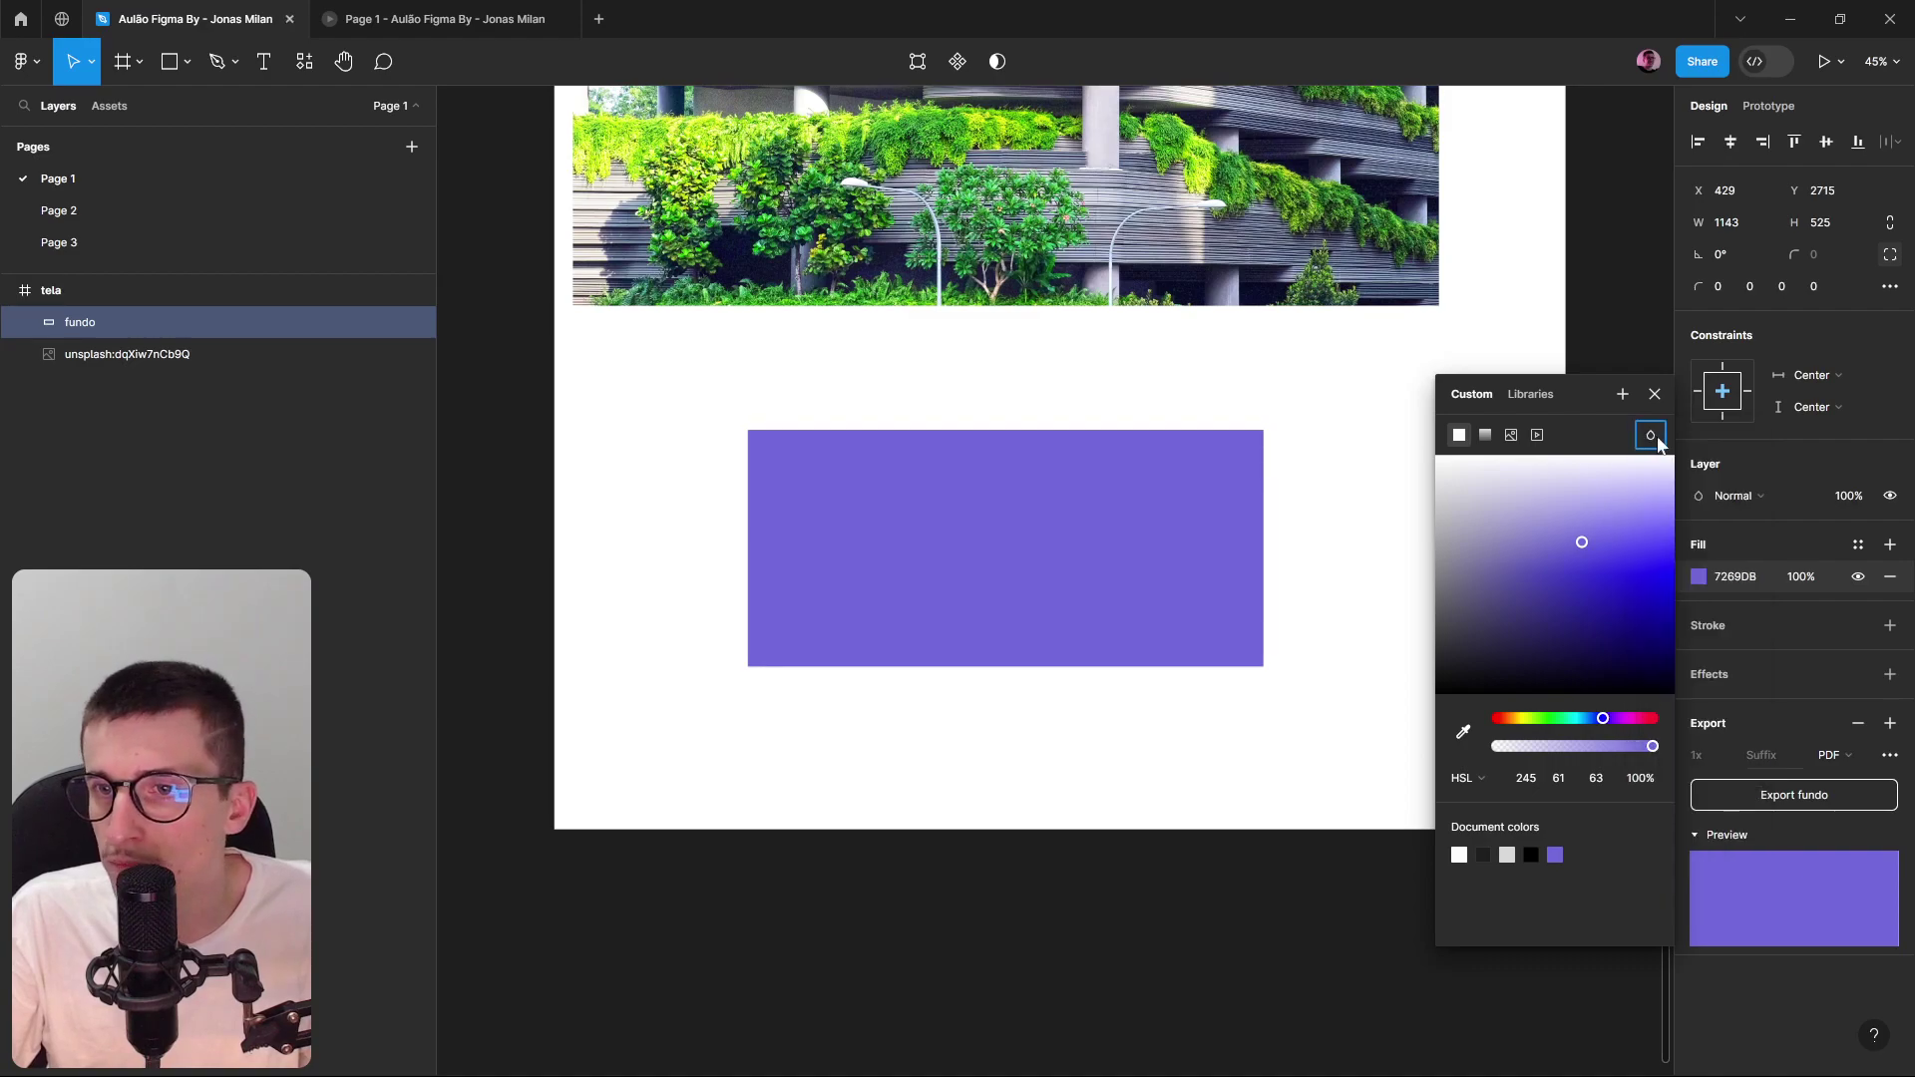
pyautogui.click(1625, 395)
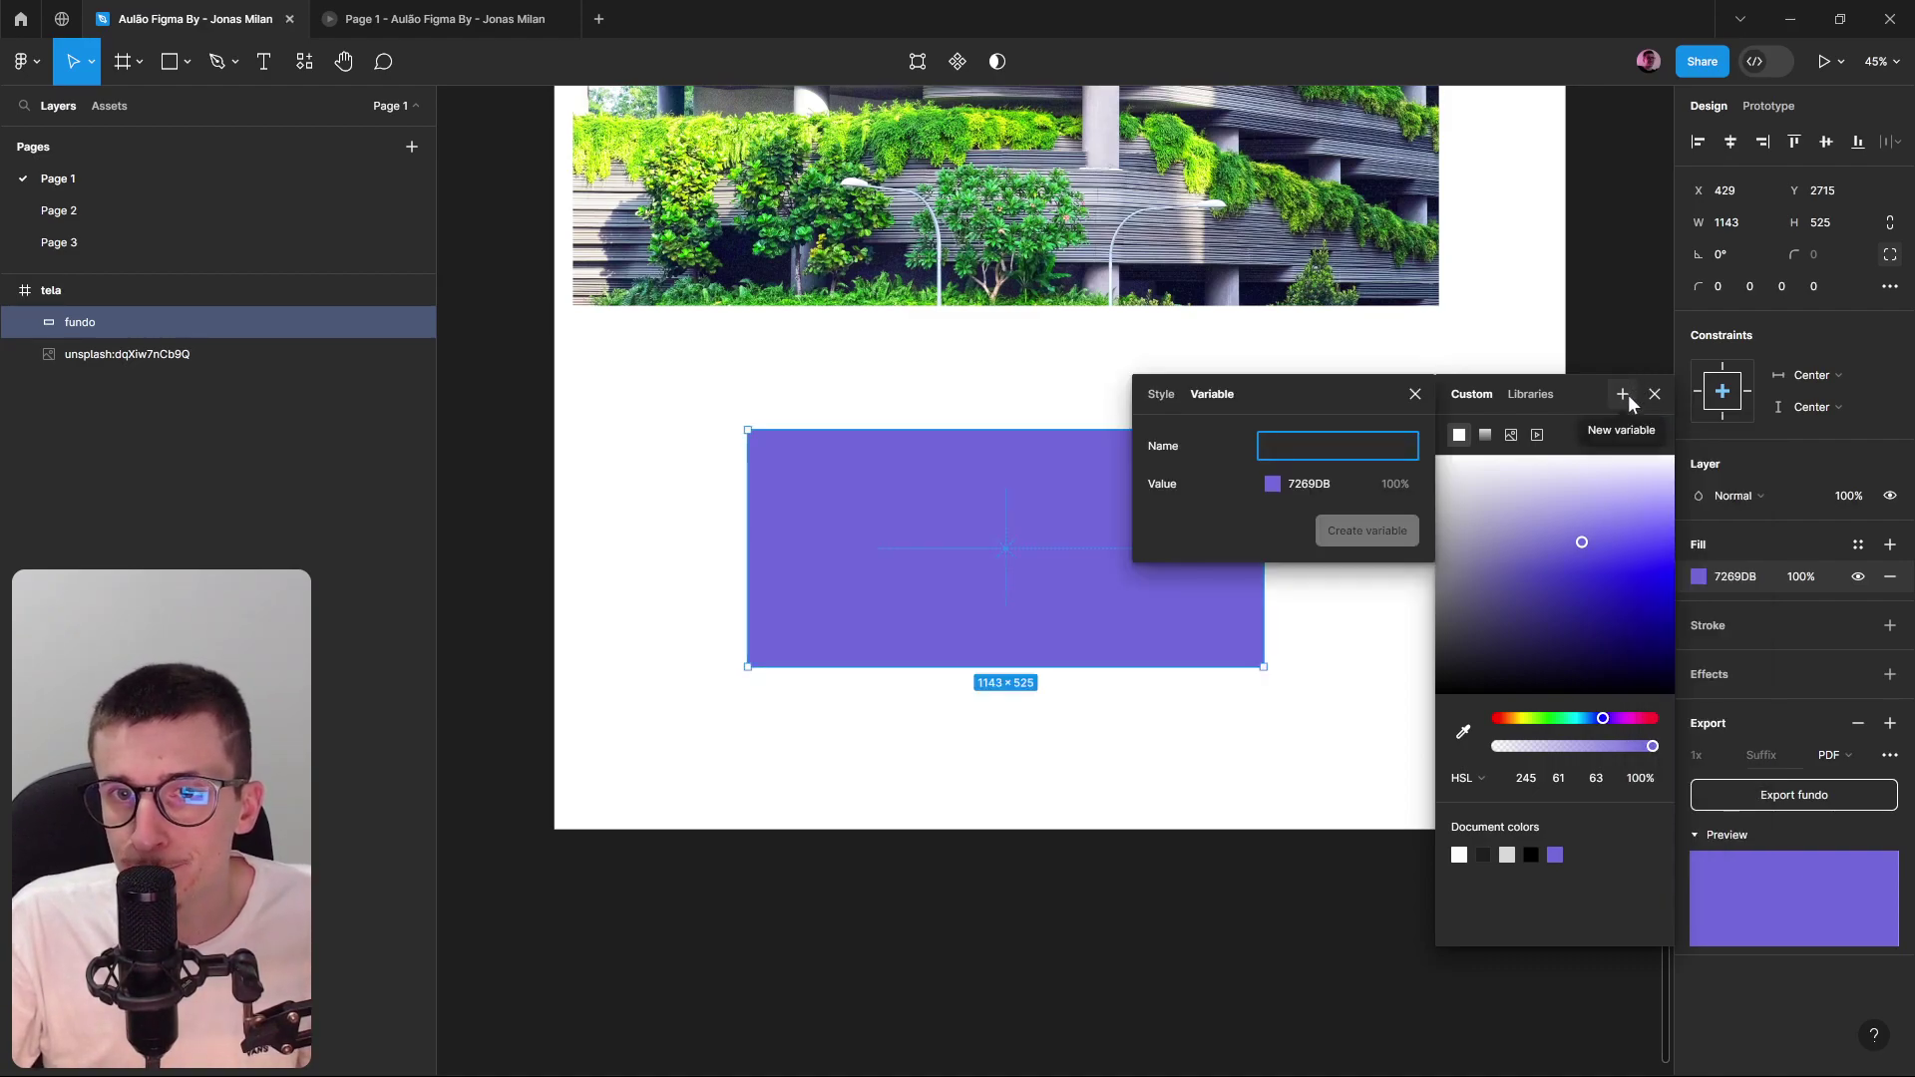
pyautogui.click(1161, 394)
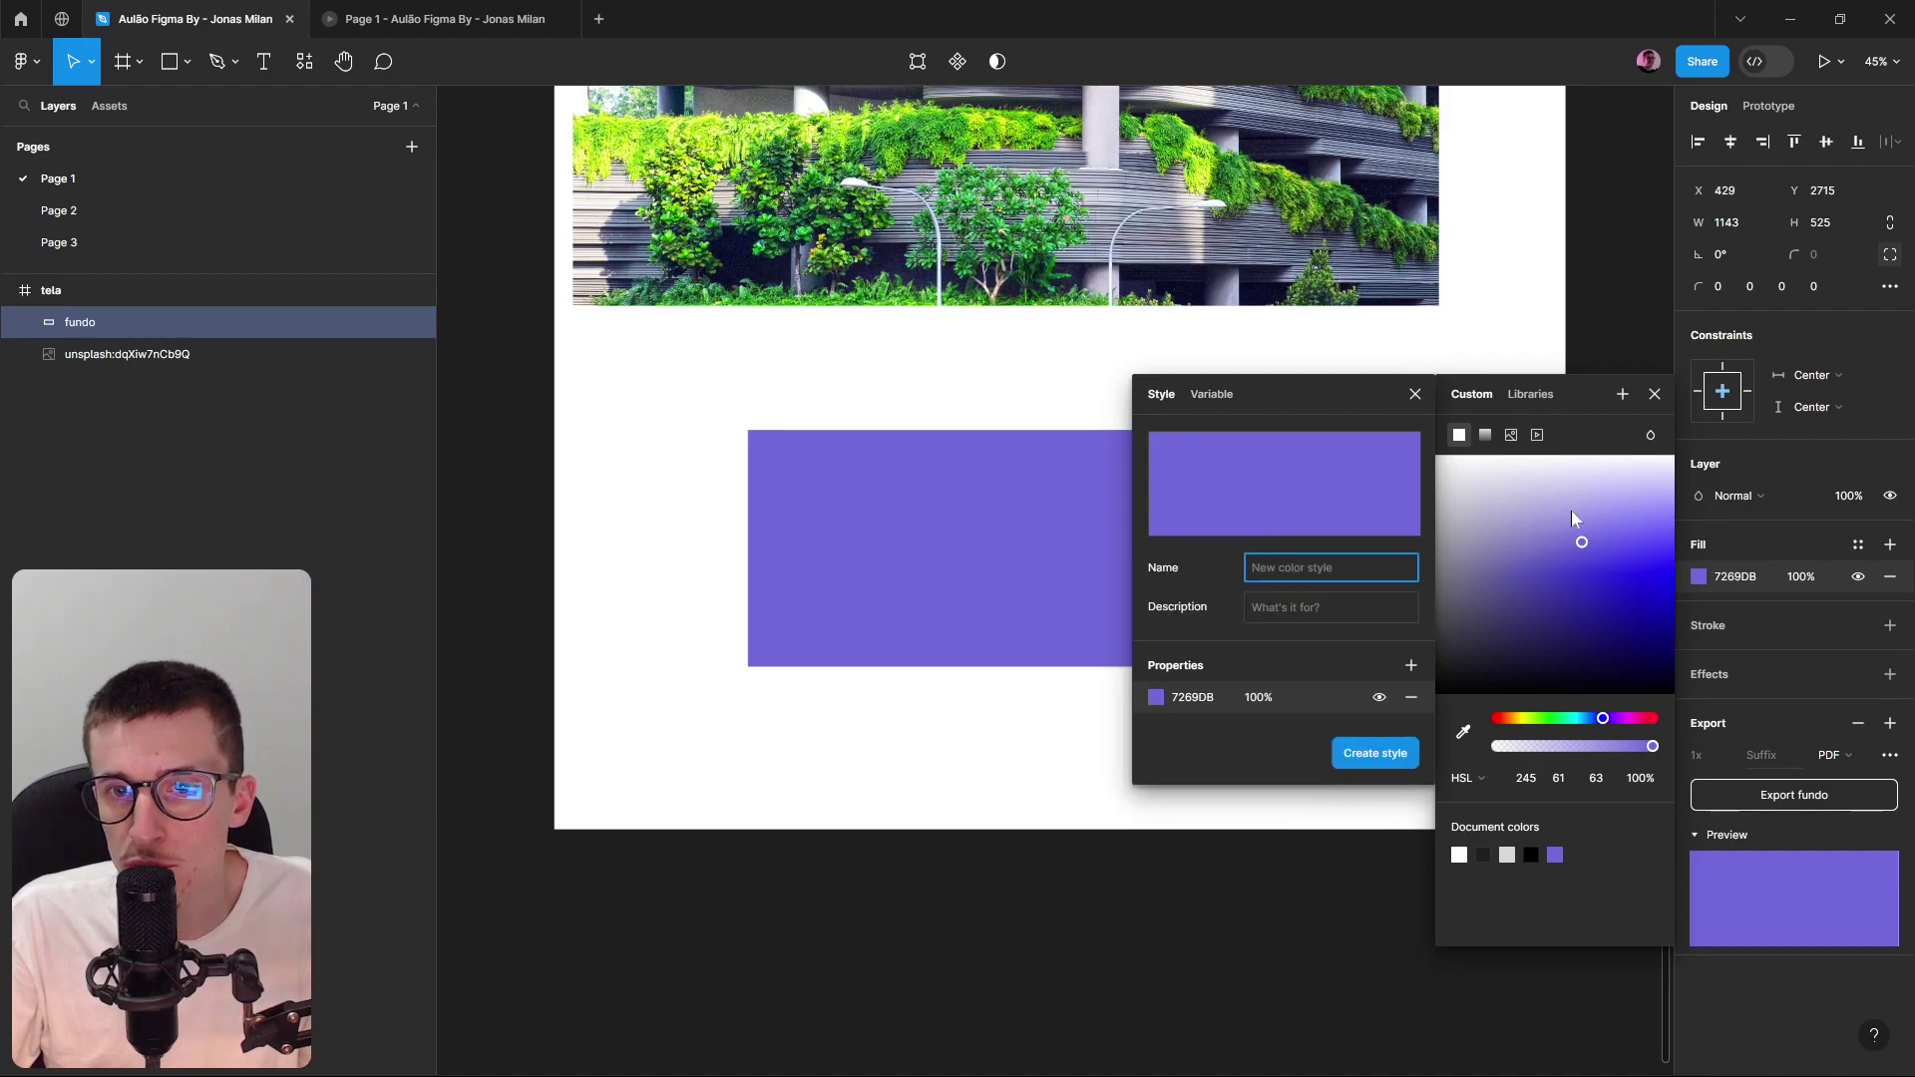
pyautogui.moveTo(1281, 401); pyautogui.dragTo(1247, 660)
pyautogui.moveTo(1265, 534); pyautogui.dragTo(1262, 469)
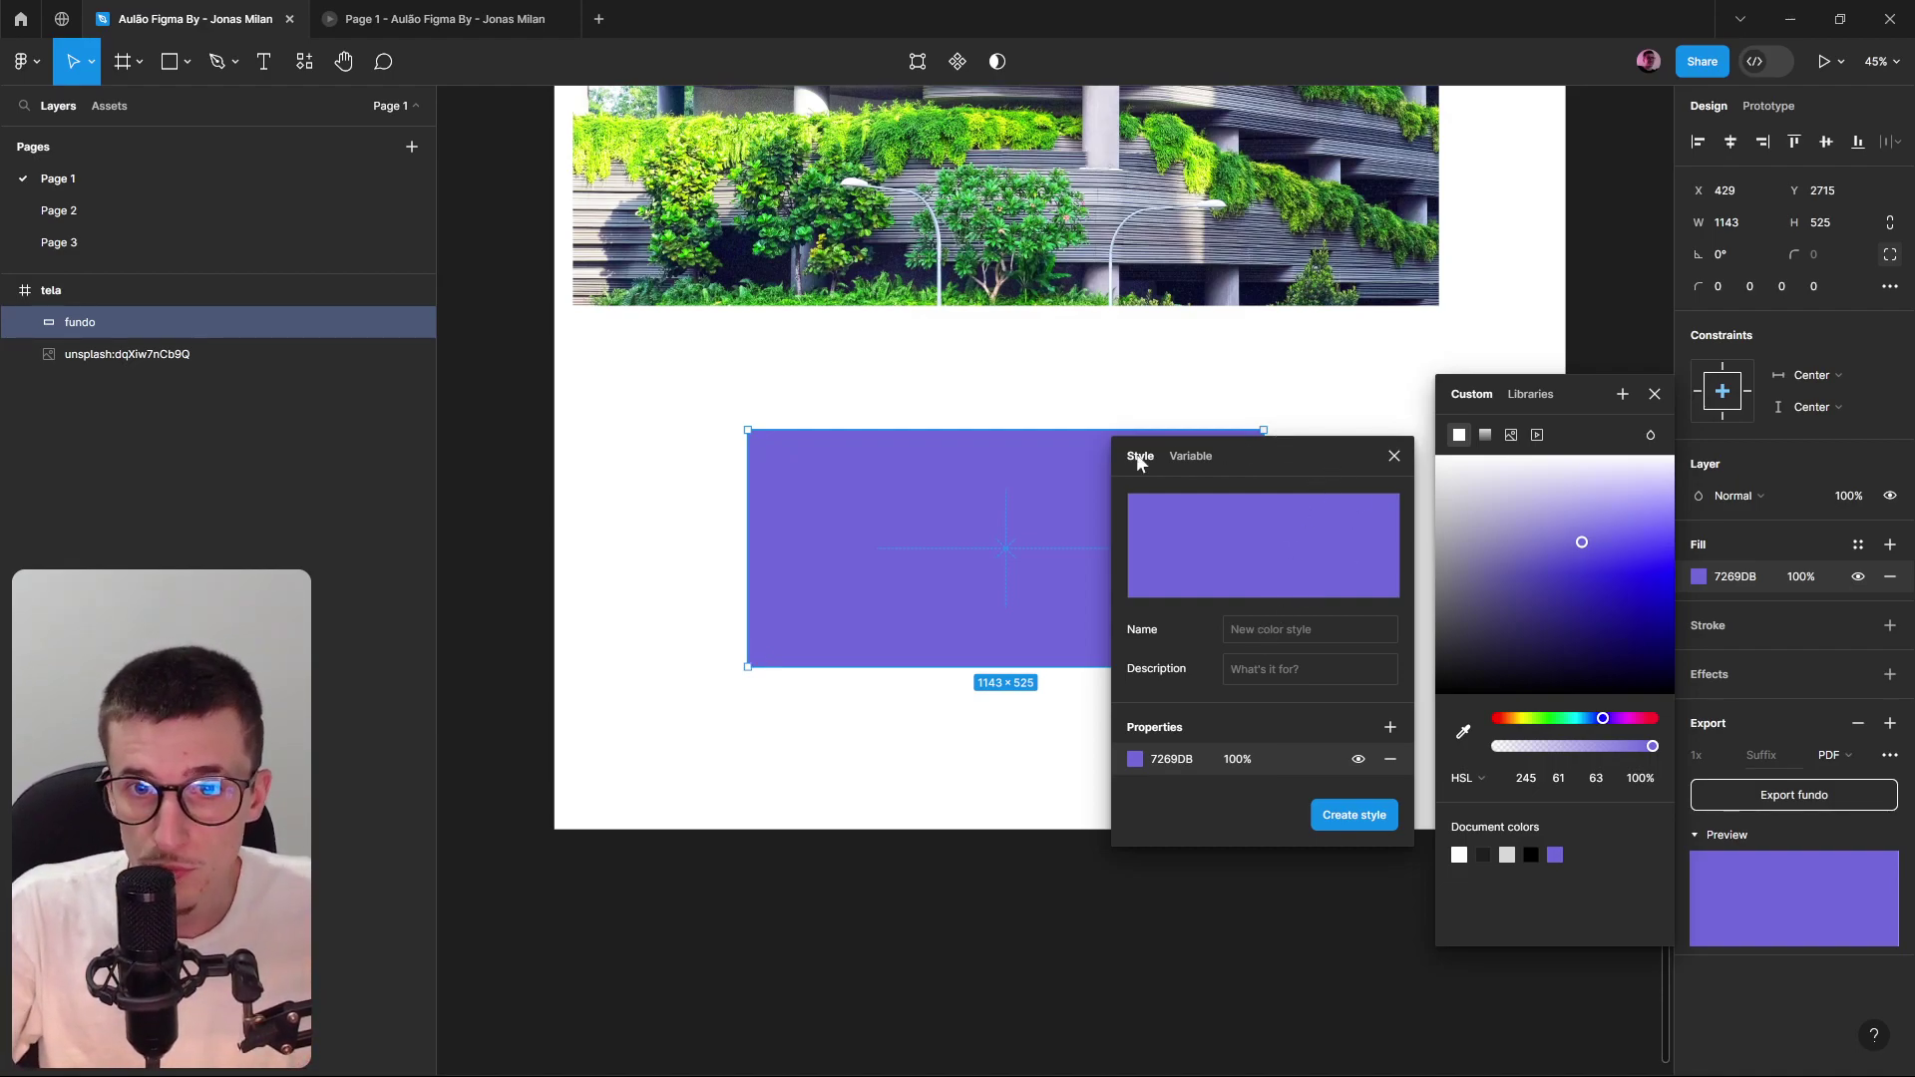
# Name the new colour style Purple and create it.
pyautogui.click(1308, 629)
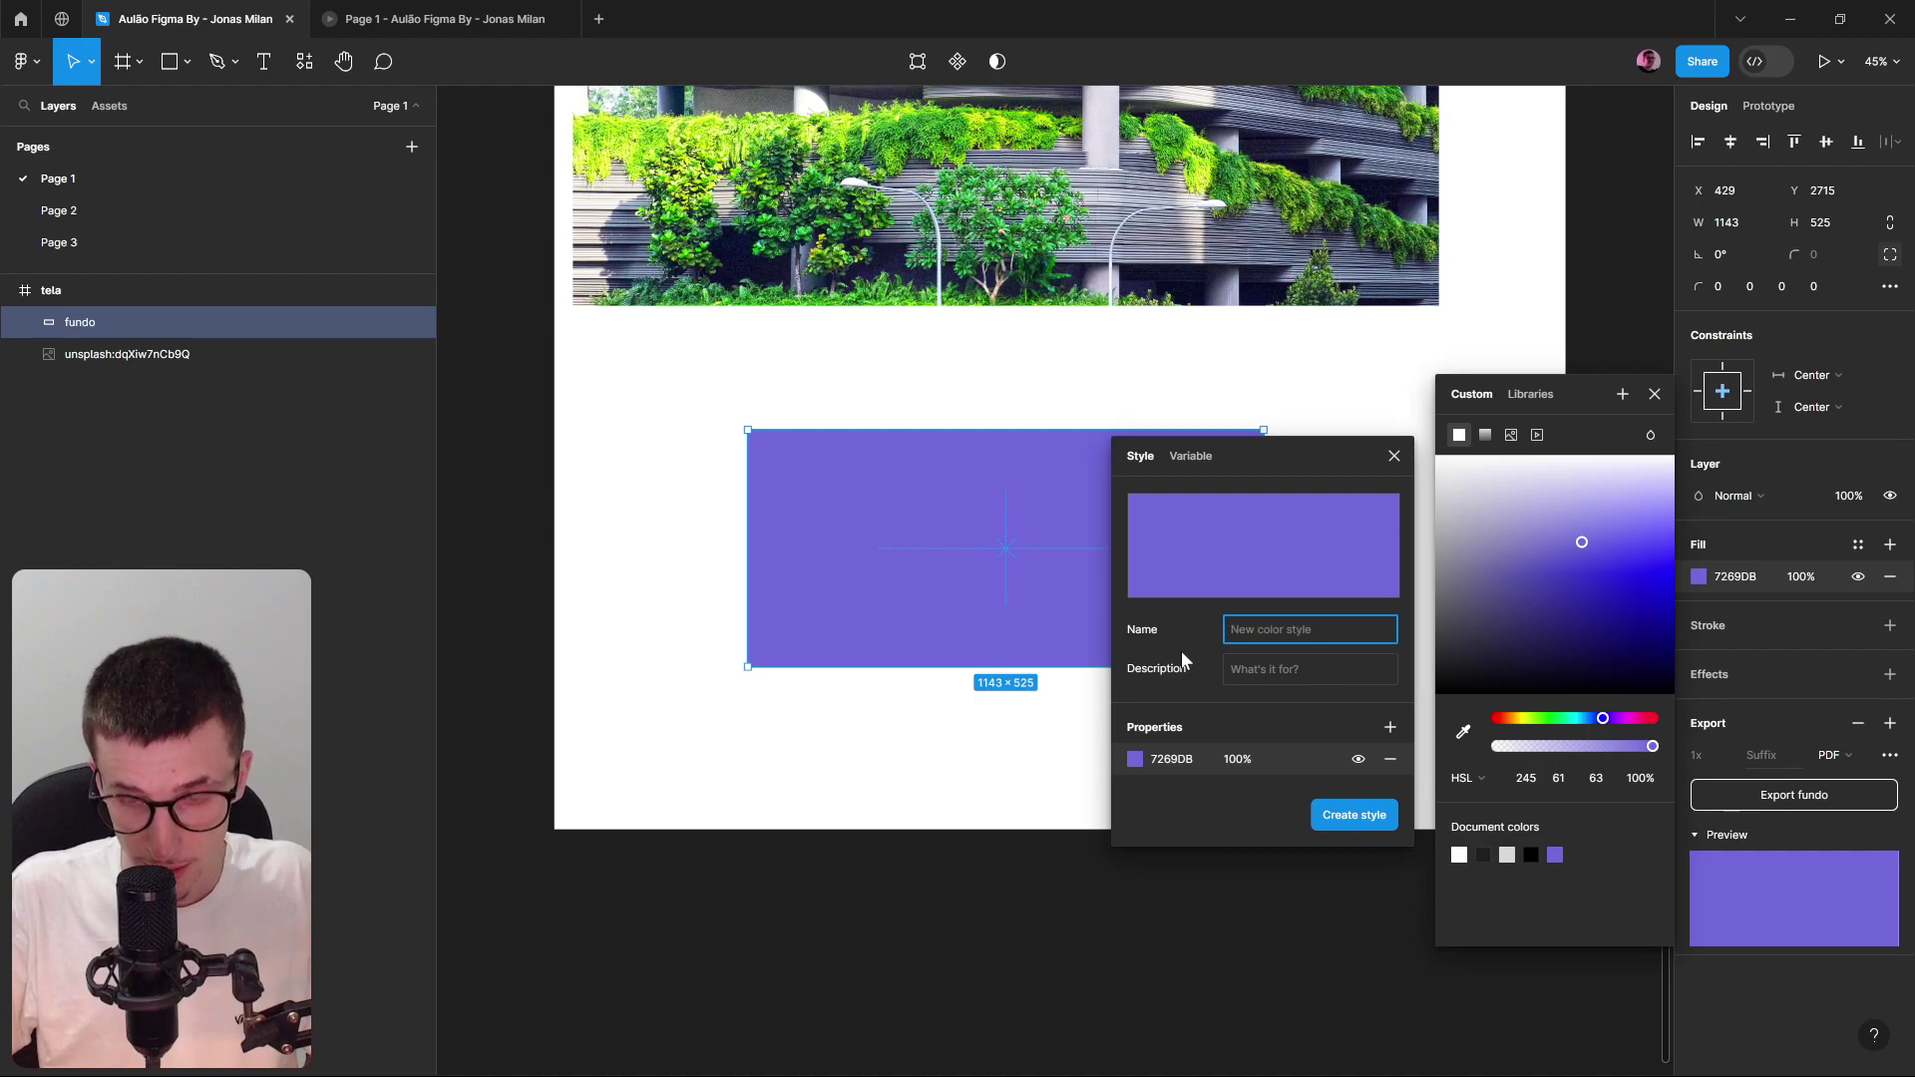
pyautogui.write('Purple')
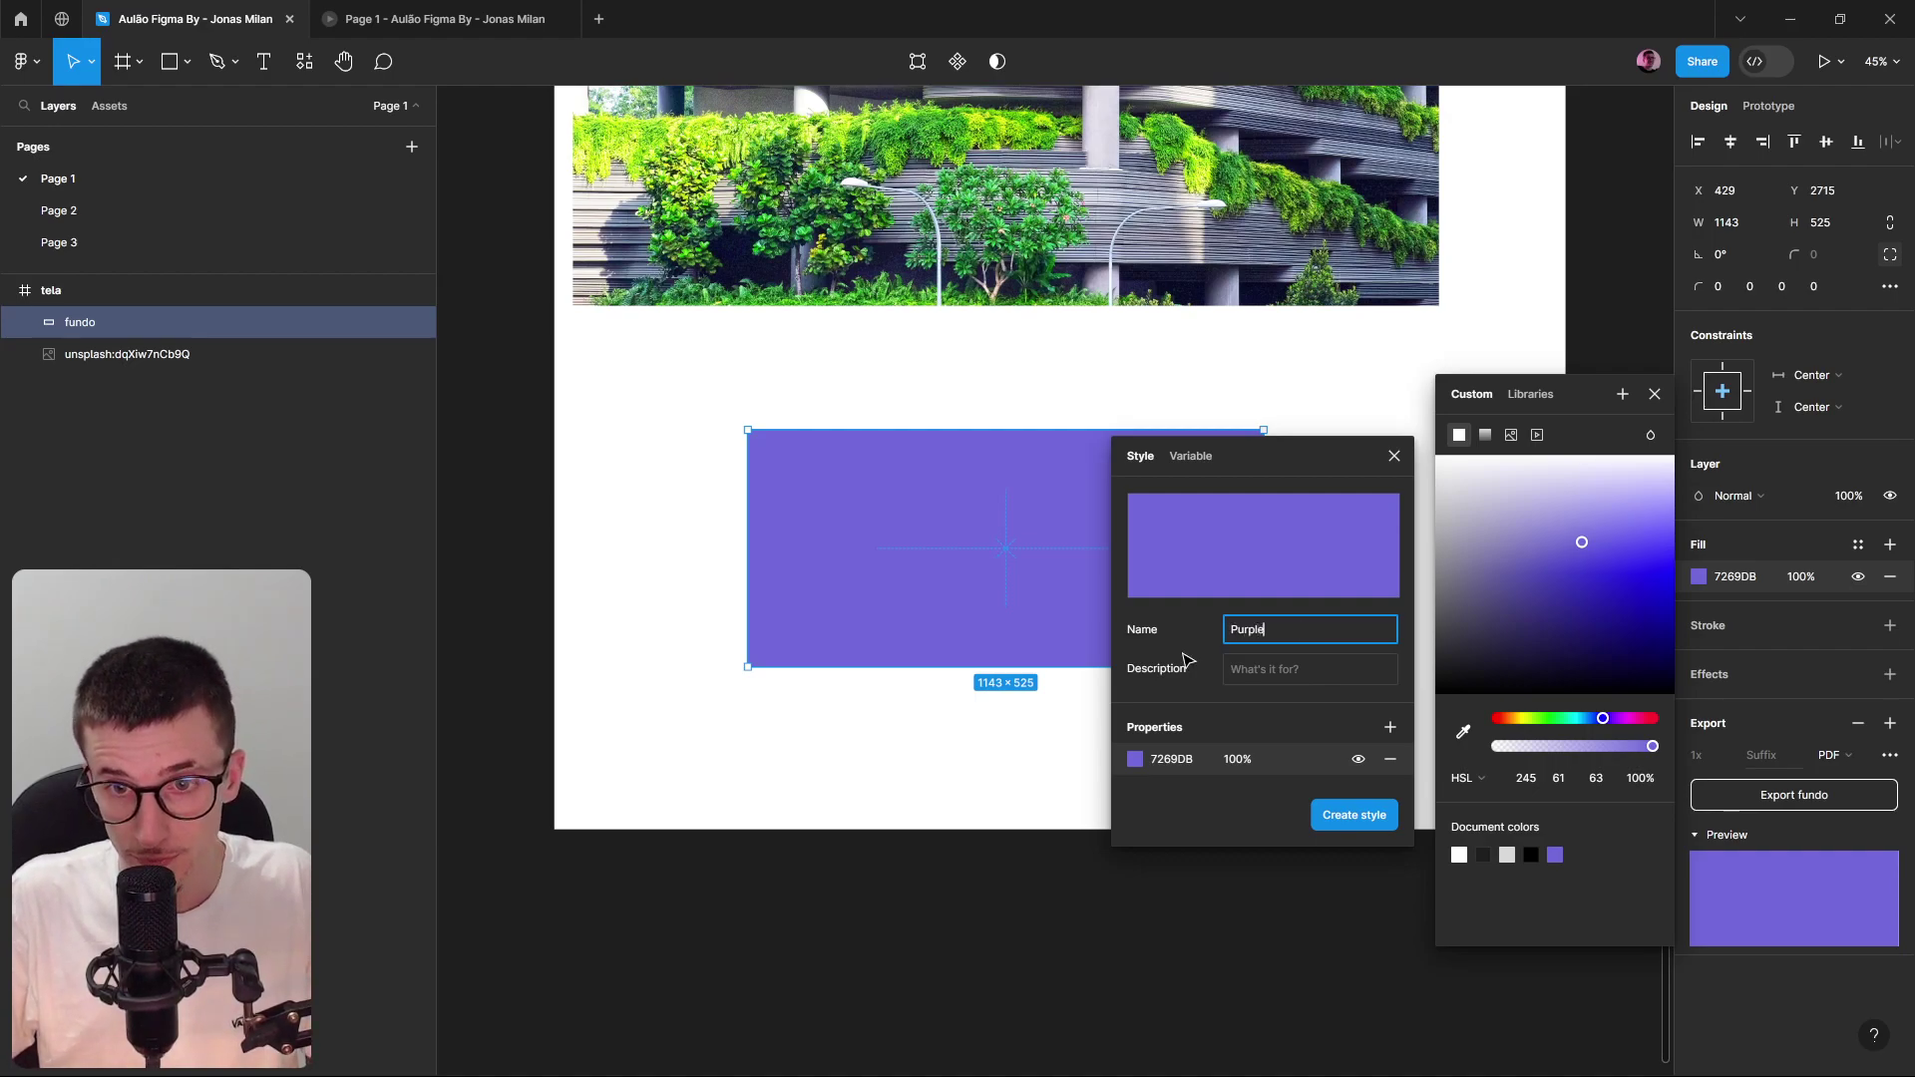
pyautogui.press('Return')
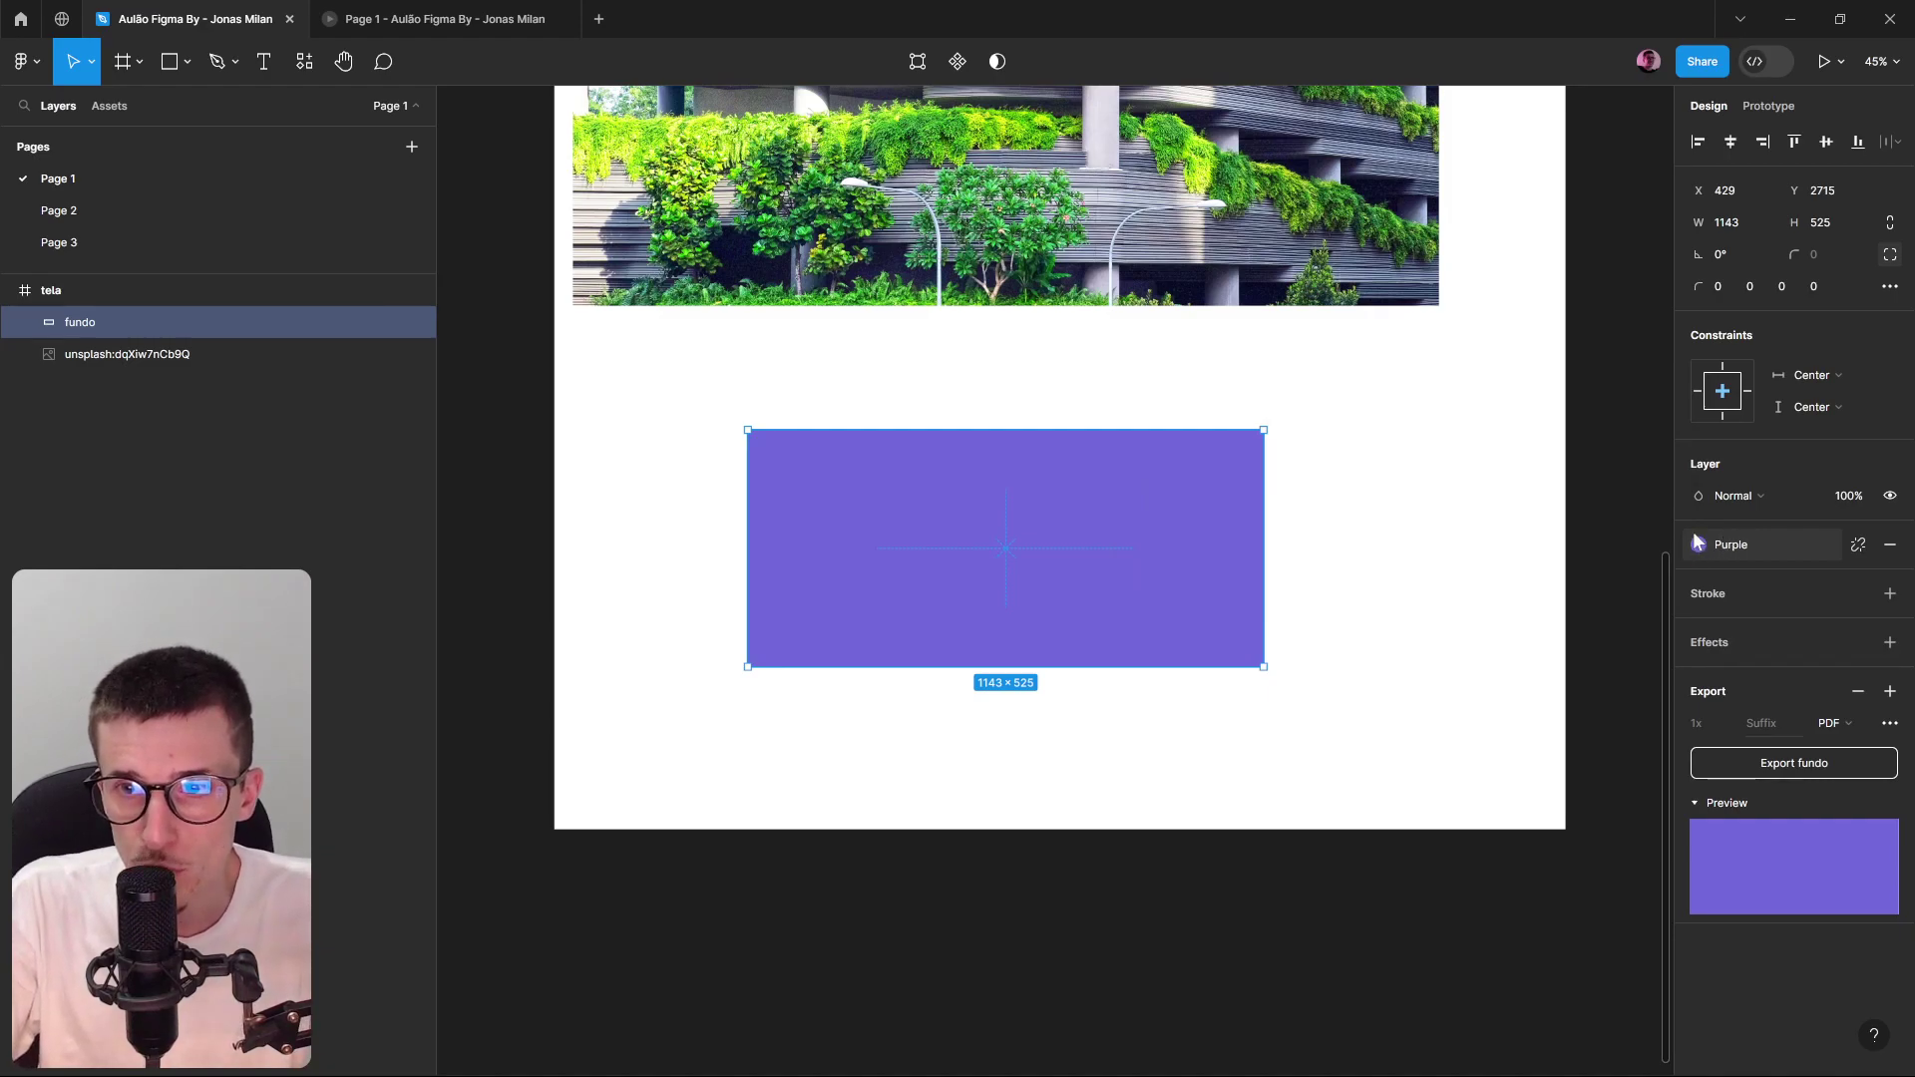
# Check the purple rectangle's fill in the local colours library, and clear the selection.
pyautogui.click(1637, 599)
pyautogui.click(951, 545)
pyautogui.click(1745, 552)
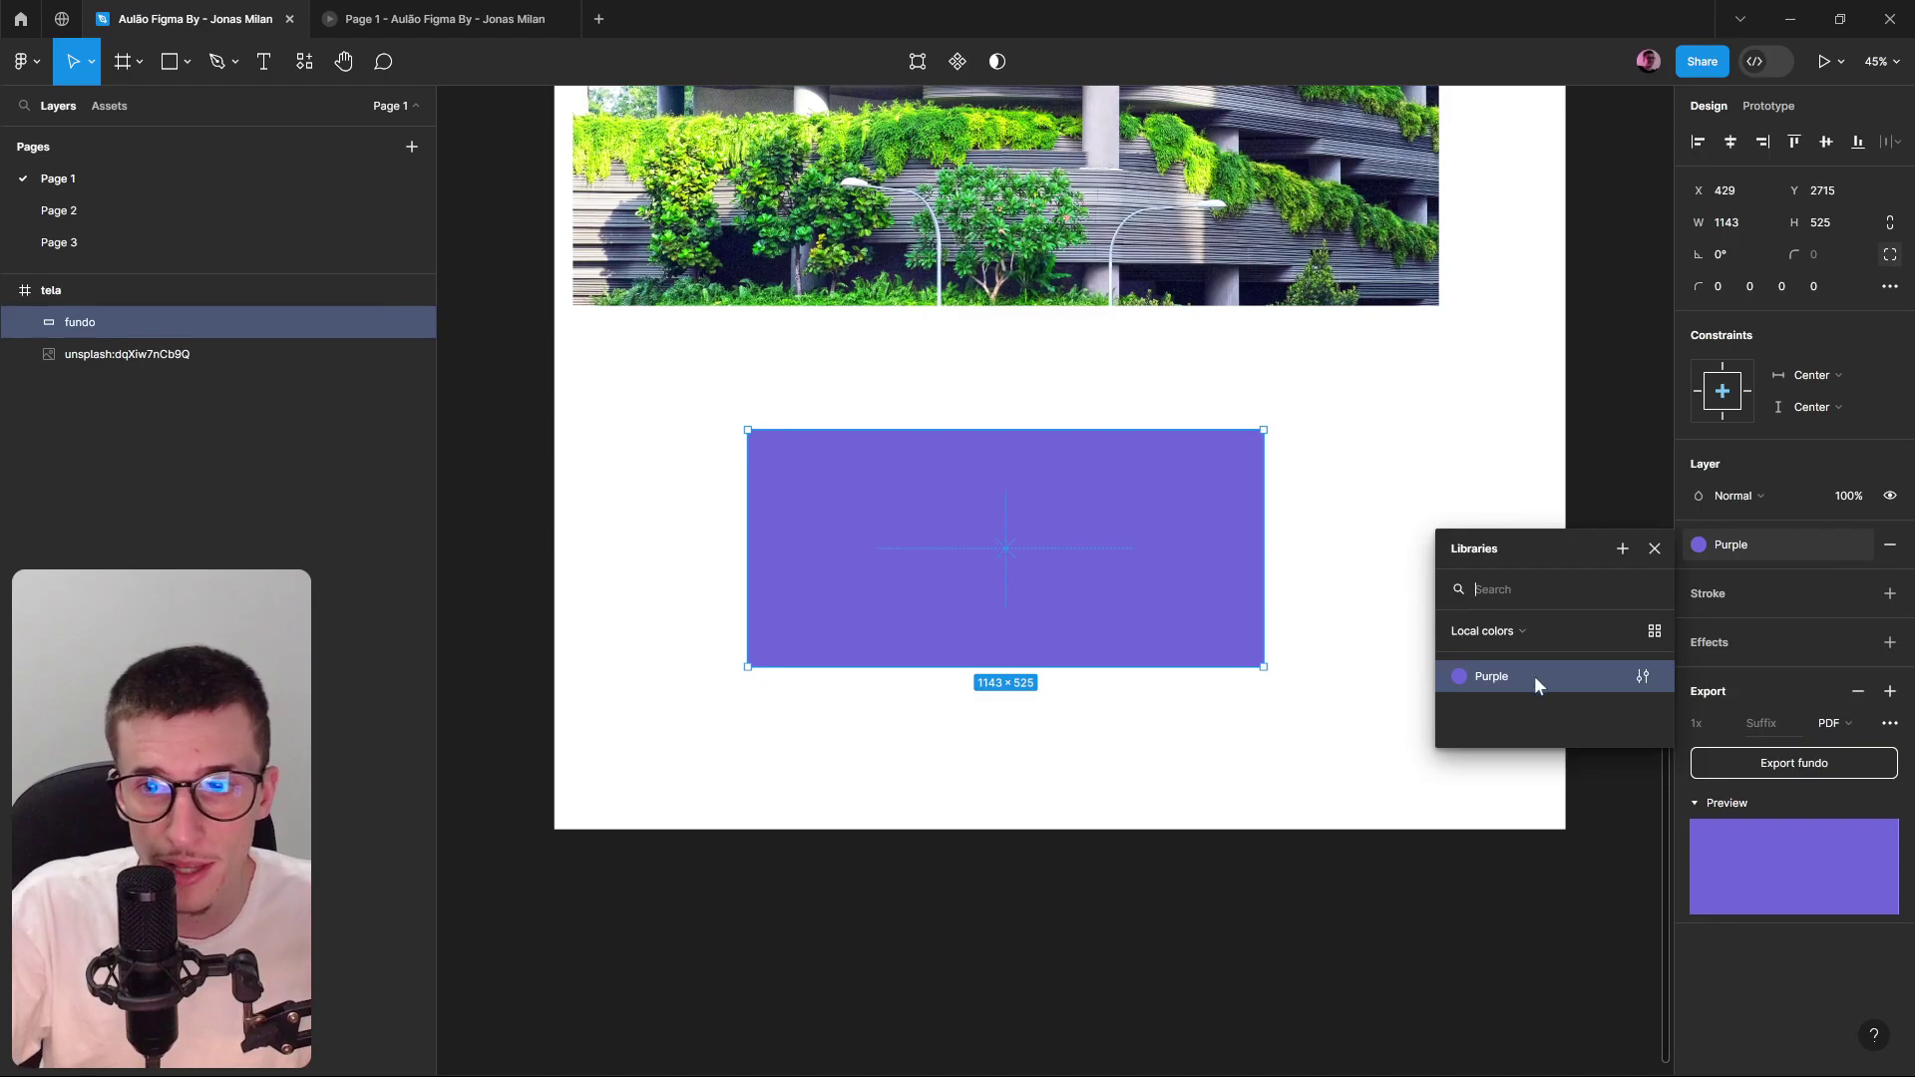
pyautogui.scroll(-3, 1034, 787)
pyautogui.click(923, 859)
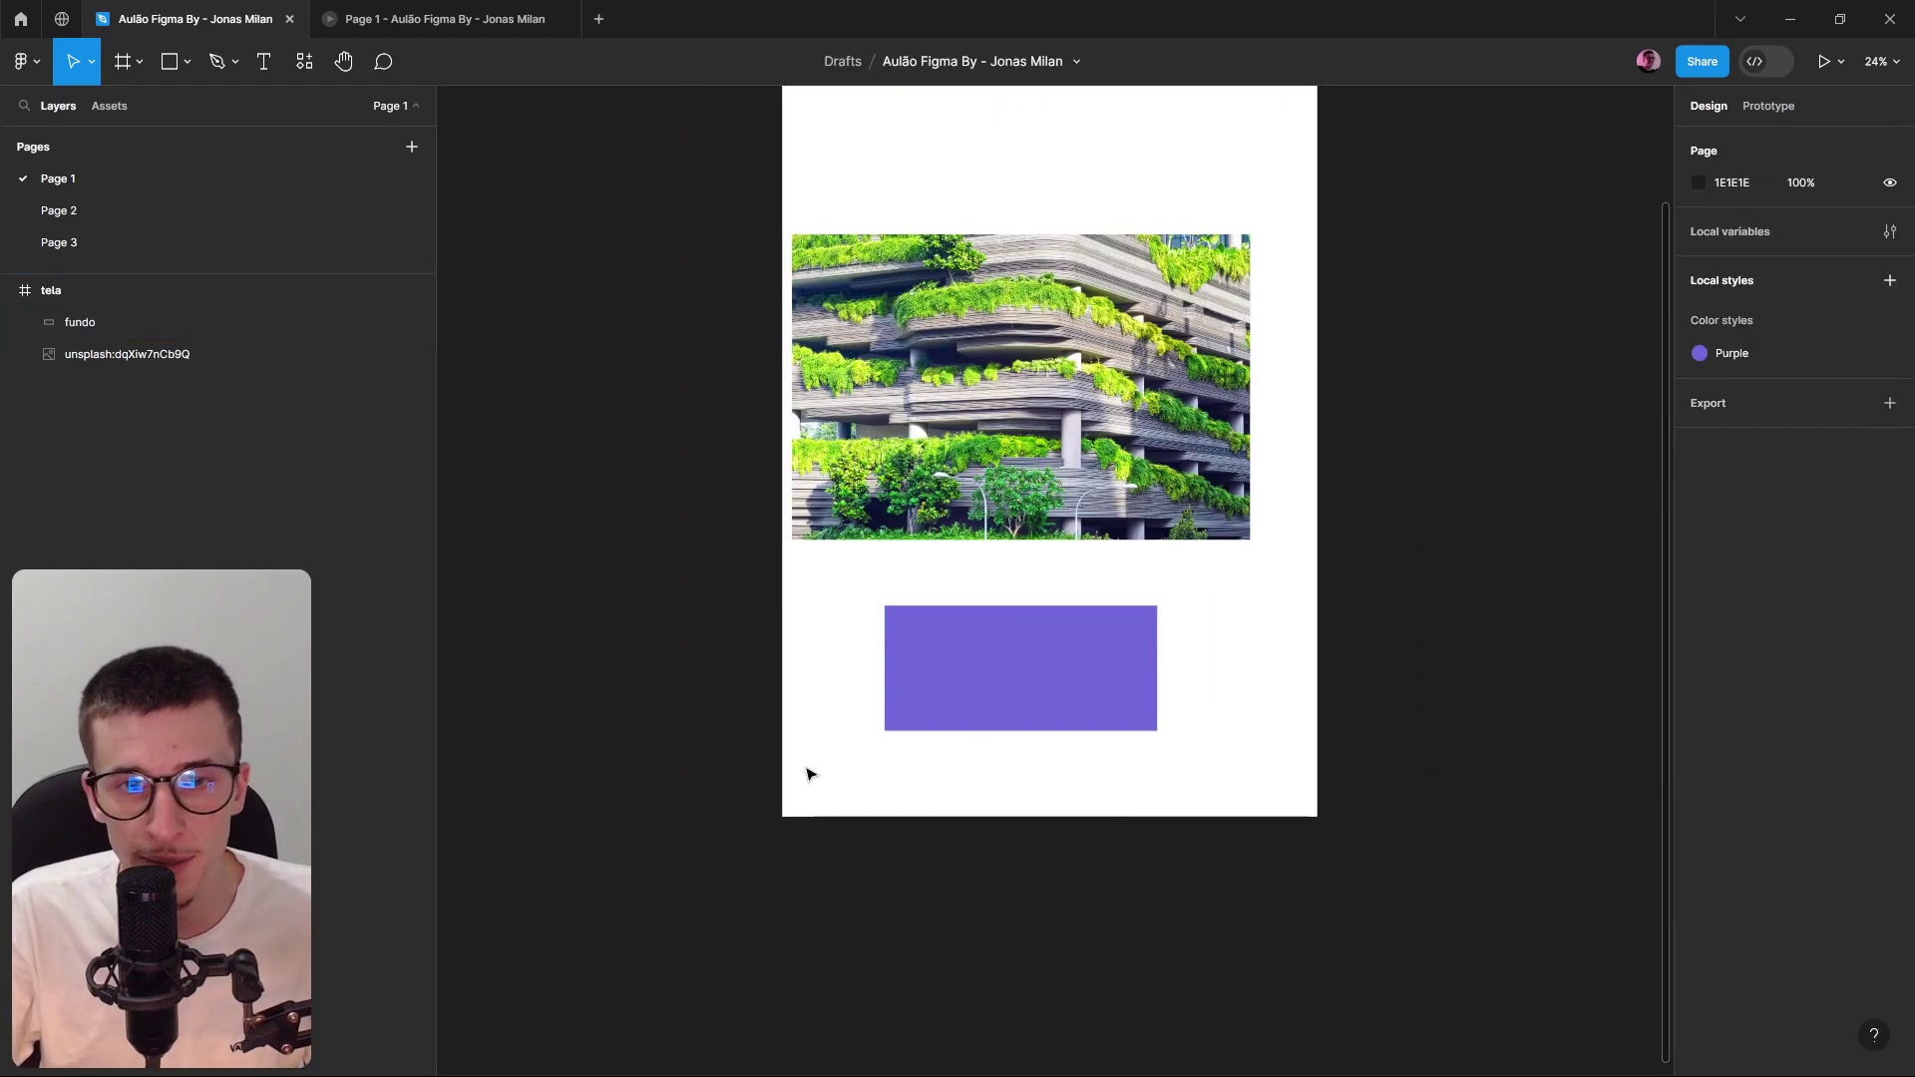
# Place a row of 100 × 100 grey squares below the purple rectangle, inside the frame.
pyautogui.press('r')
pyautogui.click(934, 779)
pyautogui.moveTo(935, 779); pyautogui.dragTo(1137, 793)
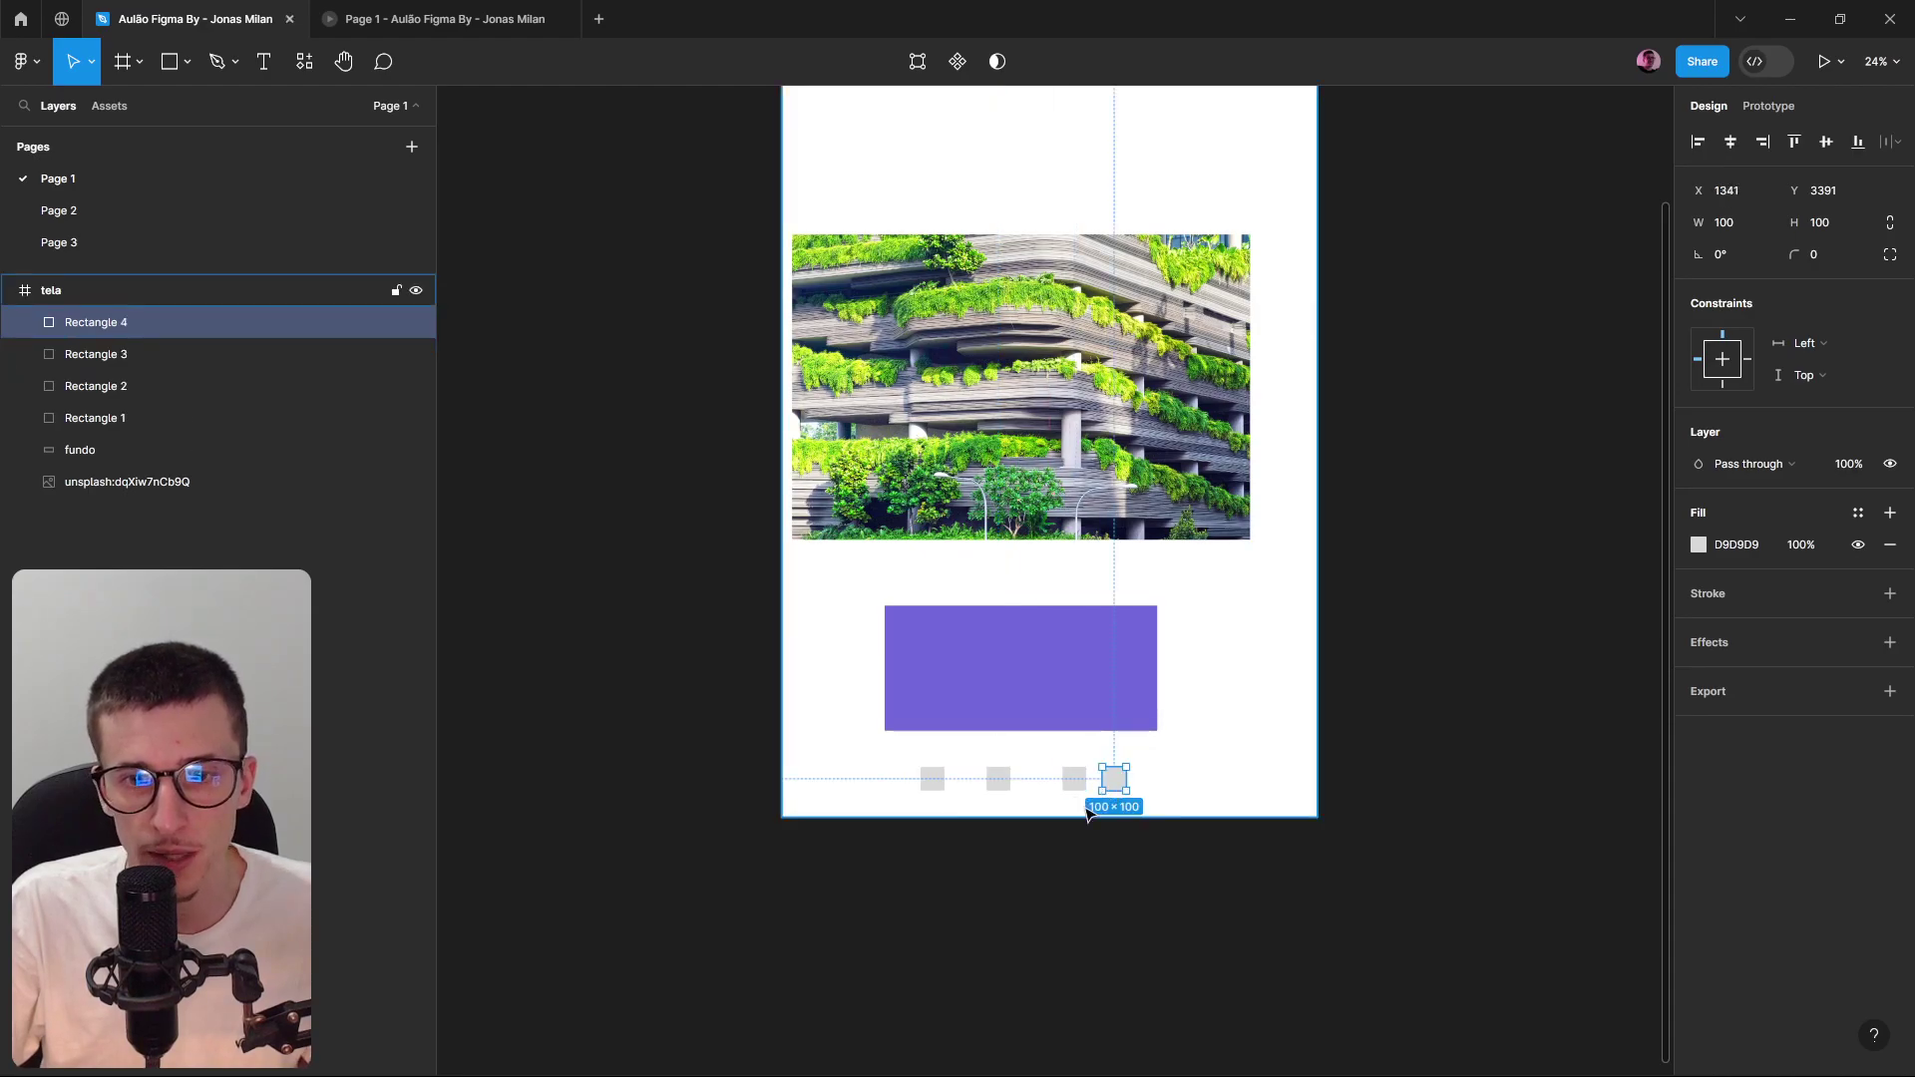
pyautogui.scroll(2, 1084, 805)
pyautogui.click(1070, 766)
pyautogui.click(1145, 766)
pyautogui.scroll(4, 1150, 765)
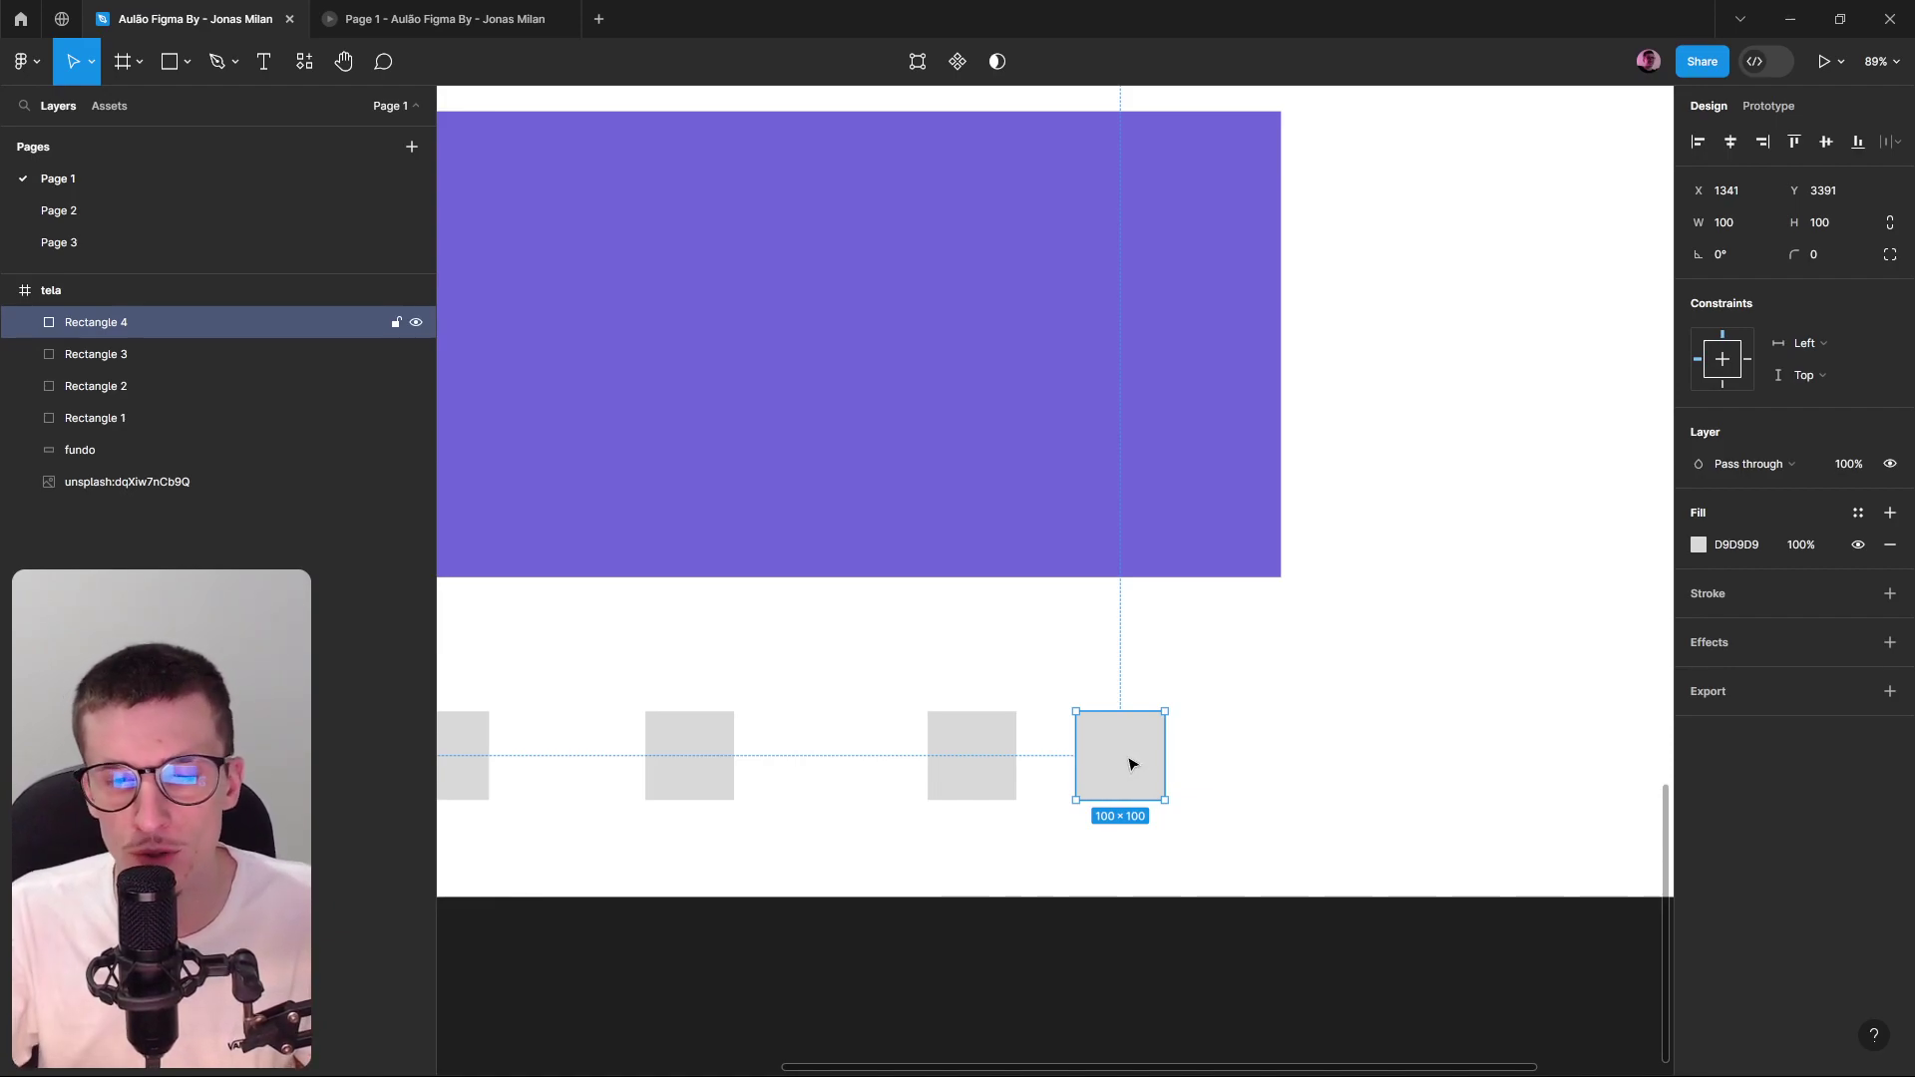
pyautogui.moveTo(1133, 768); pyautogui.dragTo(1346, 782)
# Copy one grey square onto the empty canvas below the frame, and place a second copy beside it with a 30 gap.
pyautogui.moveTo(1177, 769); pyautogui.dragTo(867, 923)
pyautogui.scroll(-3, 1370, 806)
pyautogui.scroll(3, 868, 923)
pyautogui.moveTo(847, 547); pyautogui.dragTo(984, 553)
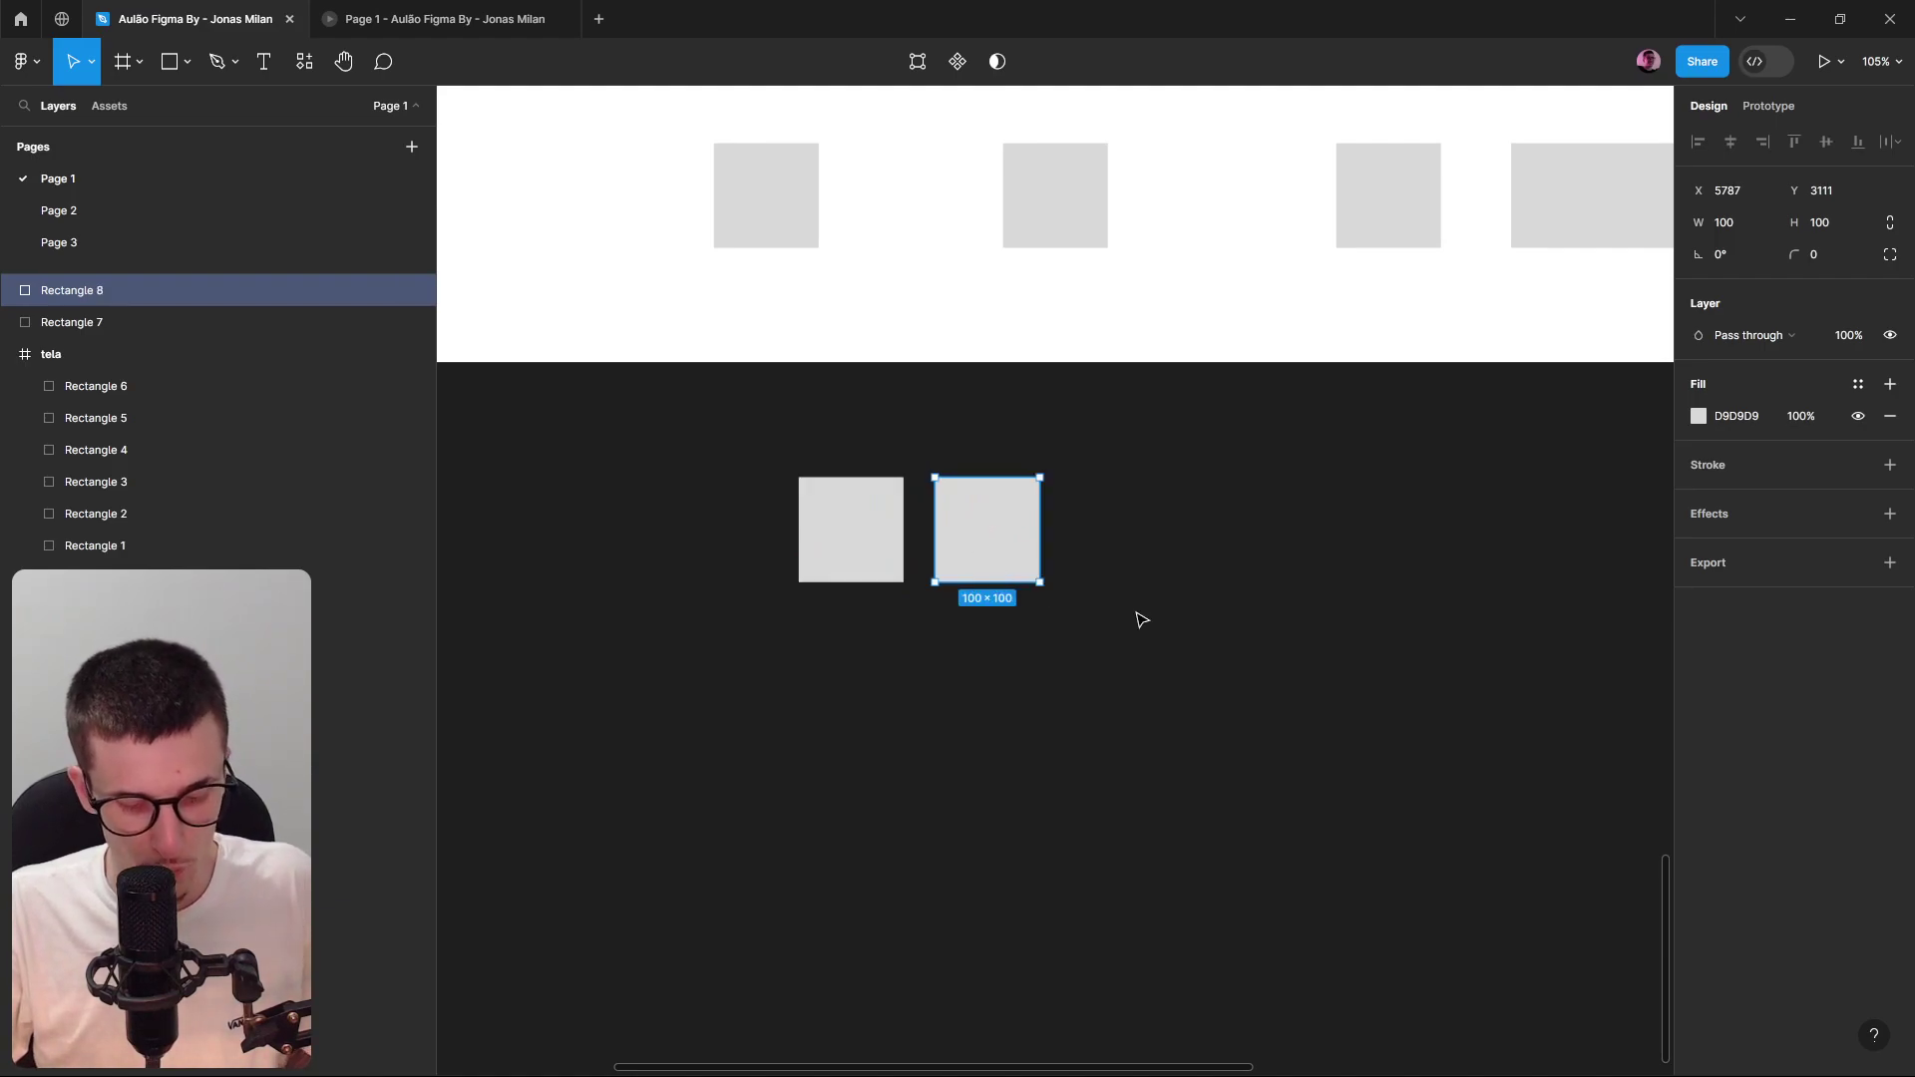
# Repeat the duplication at the same spacing until the row below the frame holds 15 squares.
pyautogui.hotkey('ctrl', 'd')
pyautogui.hotkey('ctrl', 'd')
pyautogui.hotkey('ctrl', 'd')
pyautogui.hotkey('ctrl', 'd')
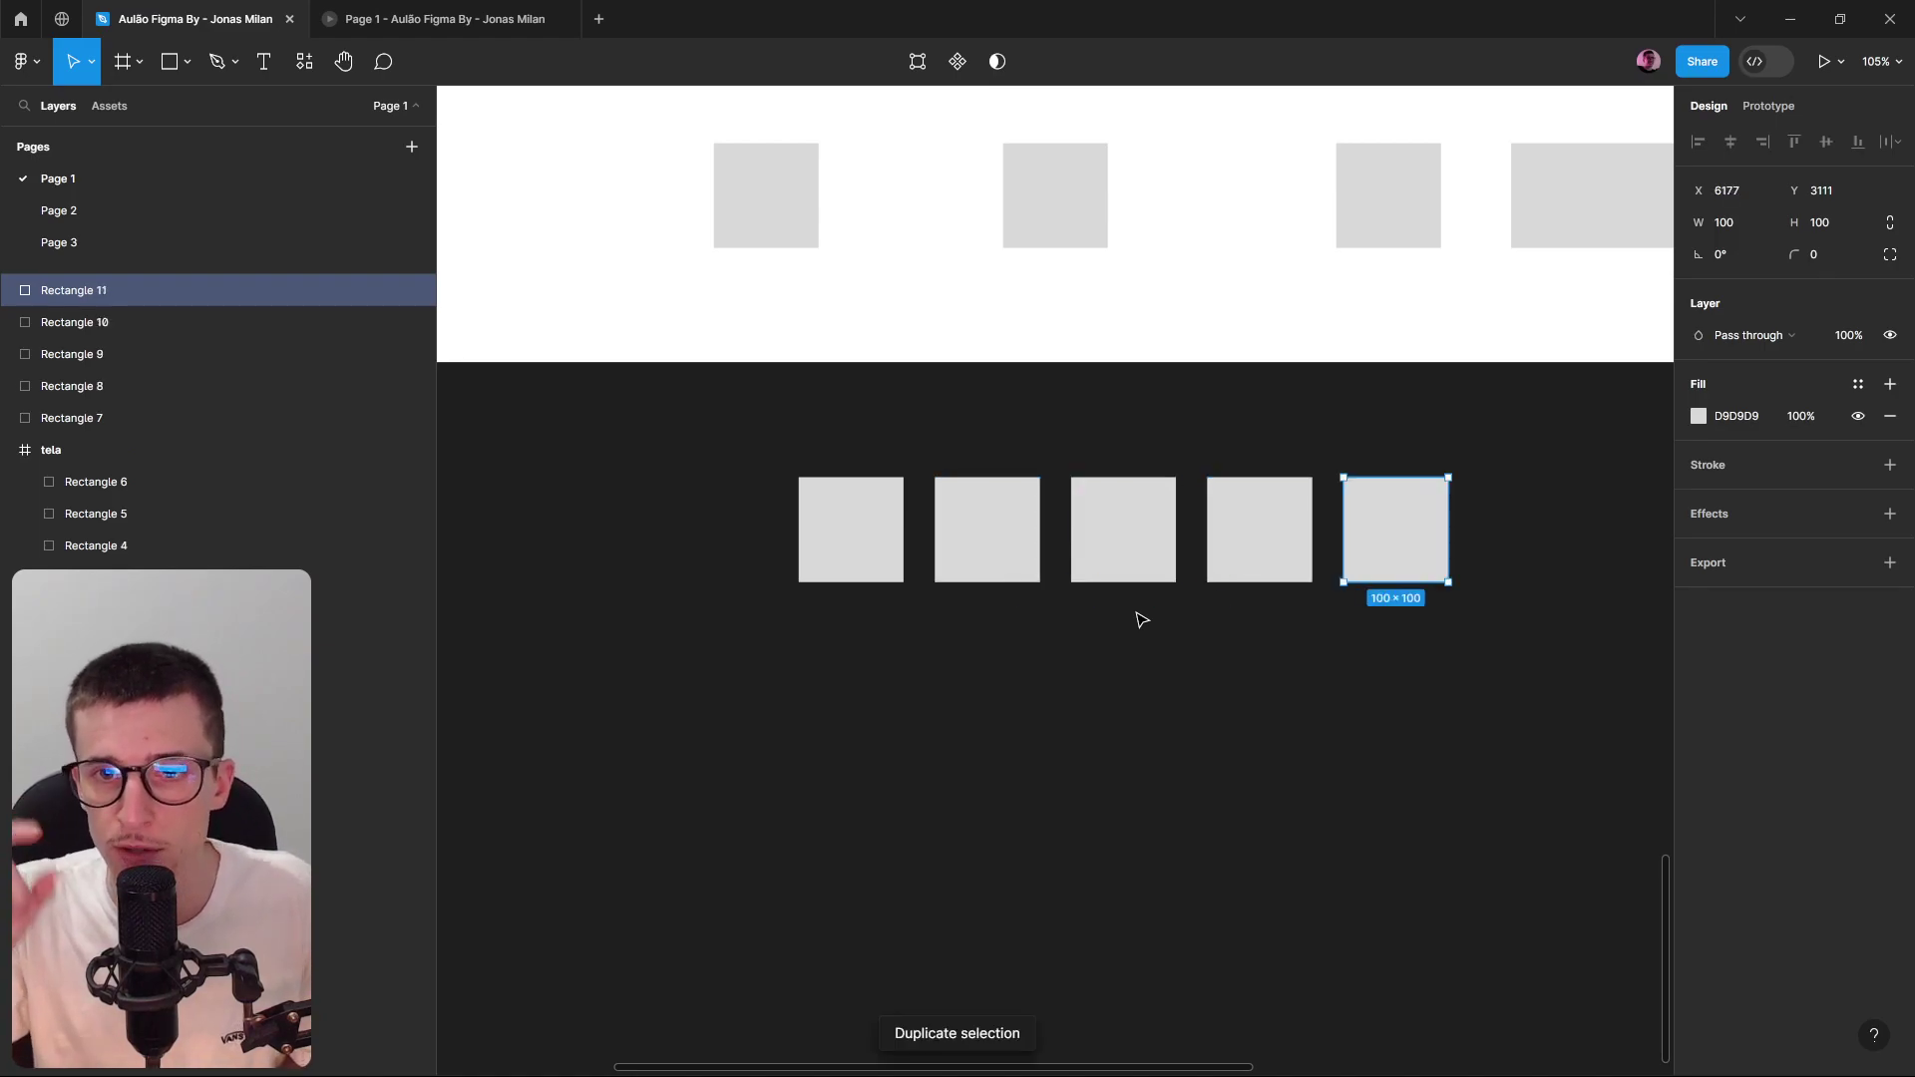
pyautogui.hotkey('ctrl', 'd')
pyautogui.hotkey('ctrl', 'd')
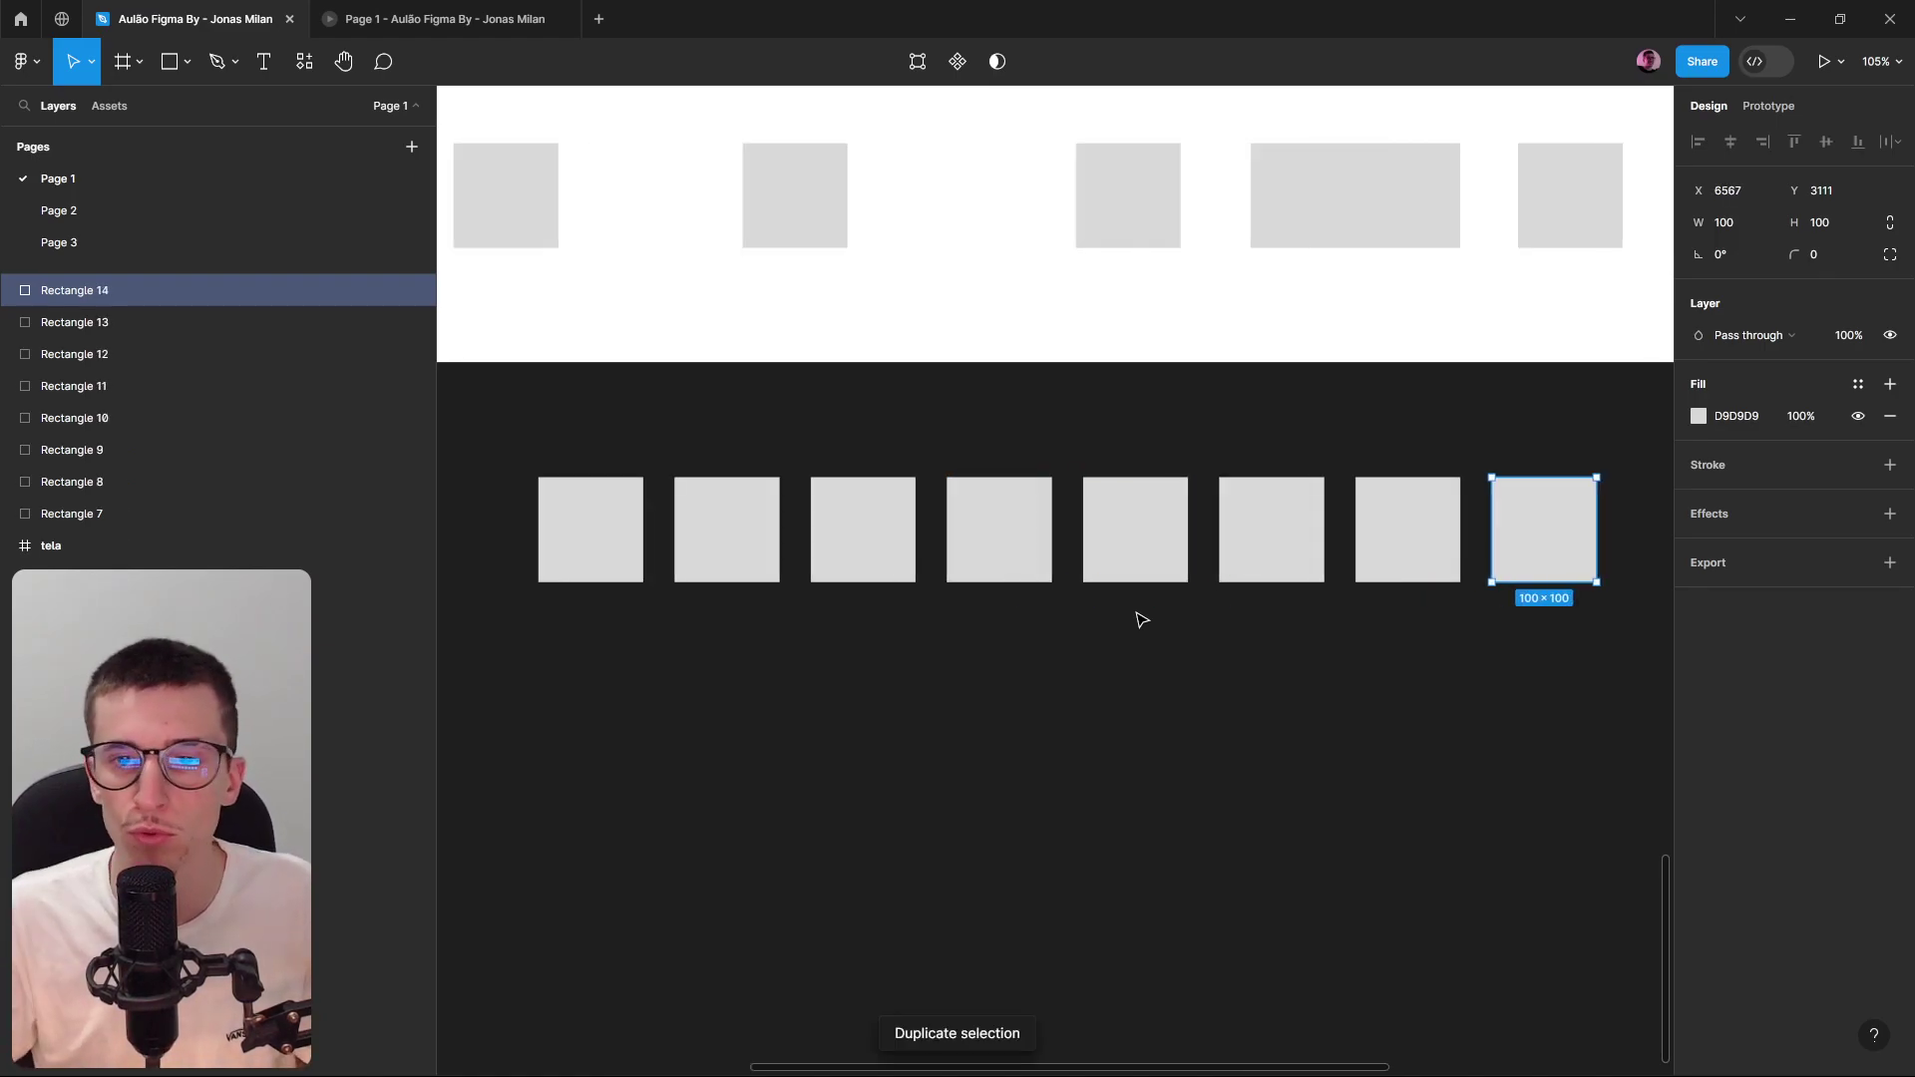
pyautogui.scroll(-5, 1137, 619)
pyautogui.hotkey('ctrl', 'd')
pyautogui.hotkey('ctrl', 'd')
pyautogui.hotkey('ctrl', 'd')
pyautogui.hotkey('ctrl', 'd')
pyautogui.hotkey('ctrl', 'd')
pyautogui.hotkey('ctrl', 'd')
pyautogui.hotkey('ctrl', 'd')
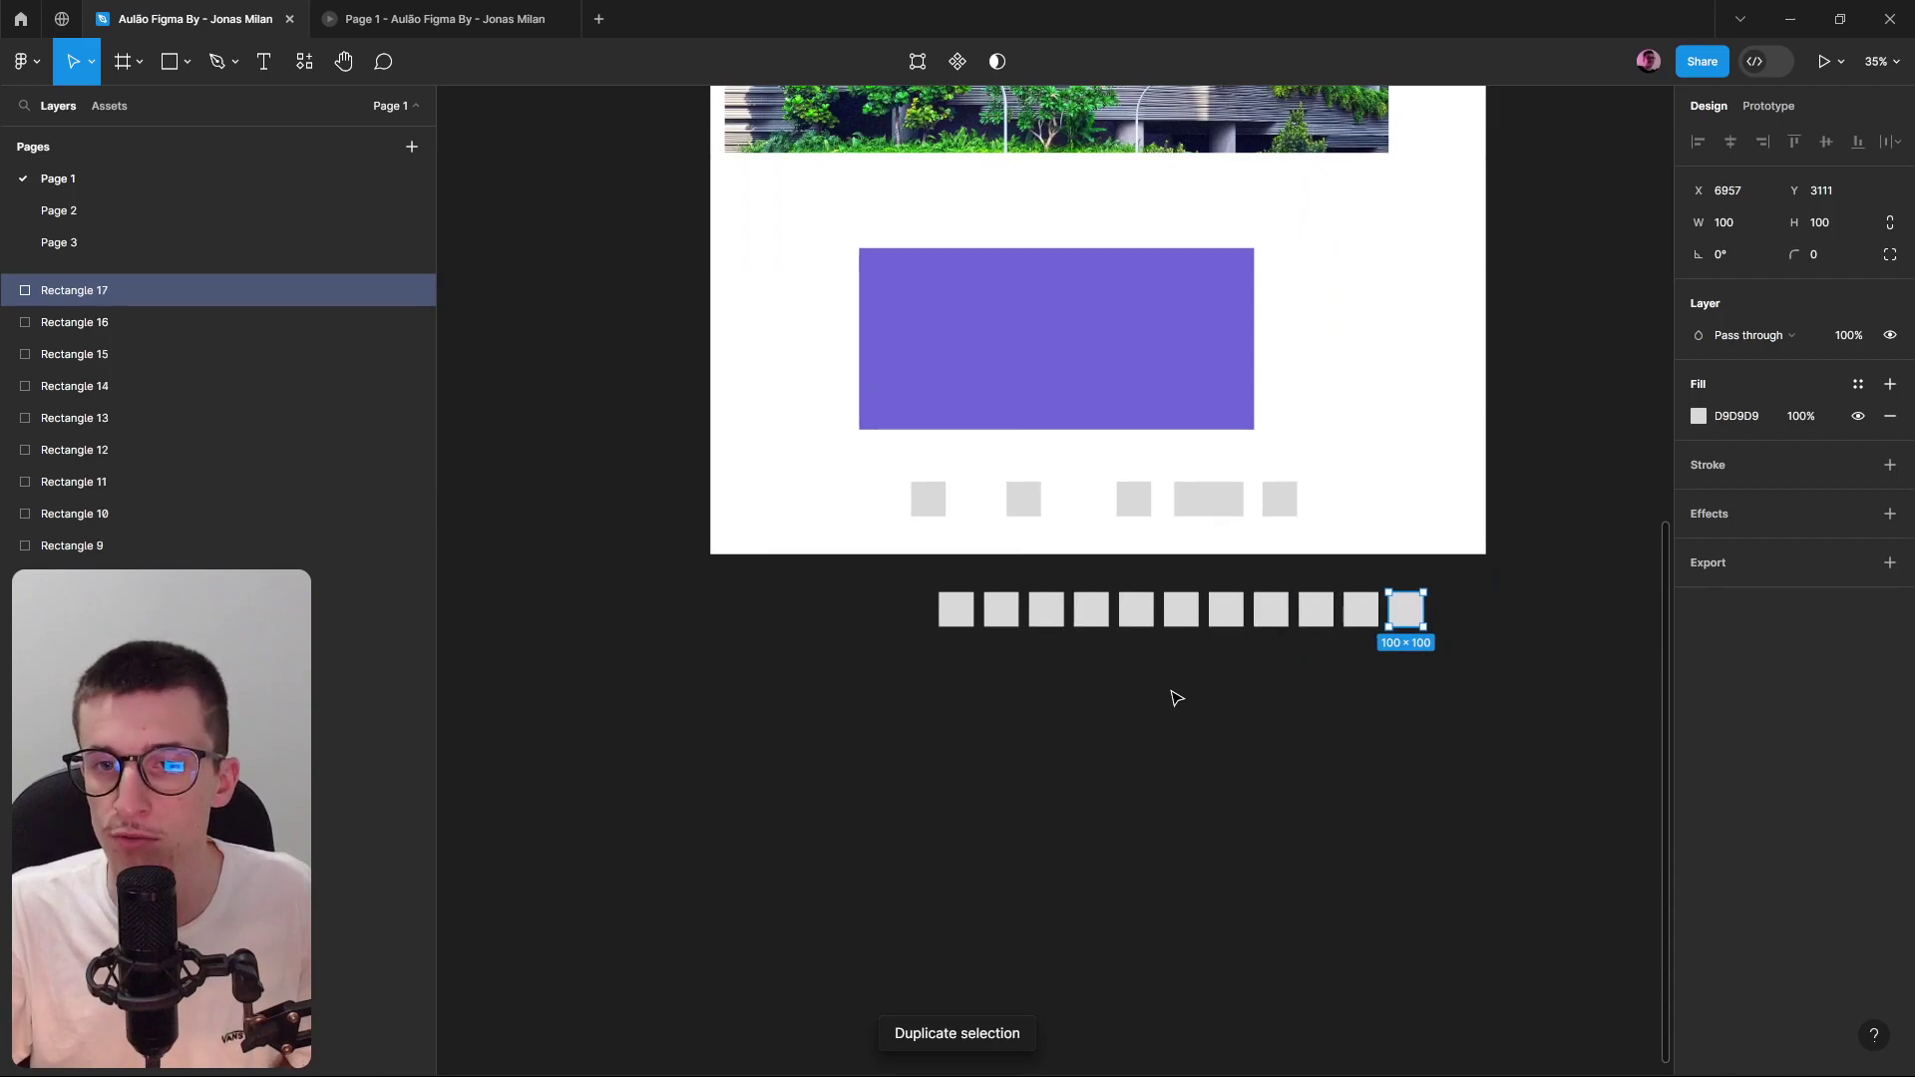
# Select all squares in the row below the frame and increase their horizontal spacing to 41.
pyautogui.click(1470, 682)
pyautogui.moveTo(1624, 654); pyautogui.dragTo(893, 618)
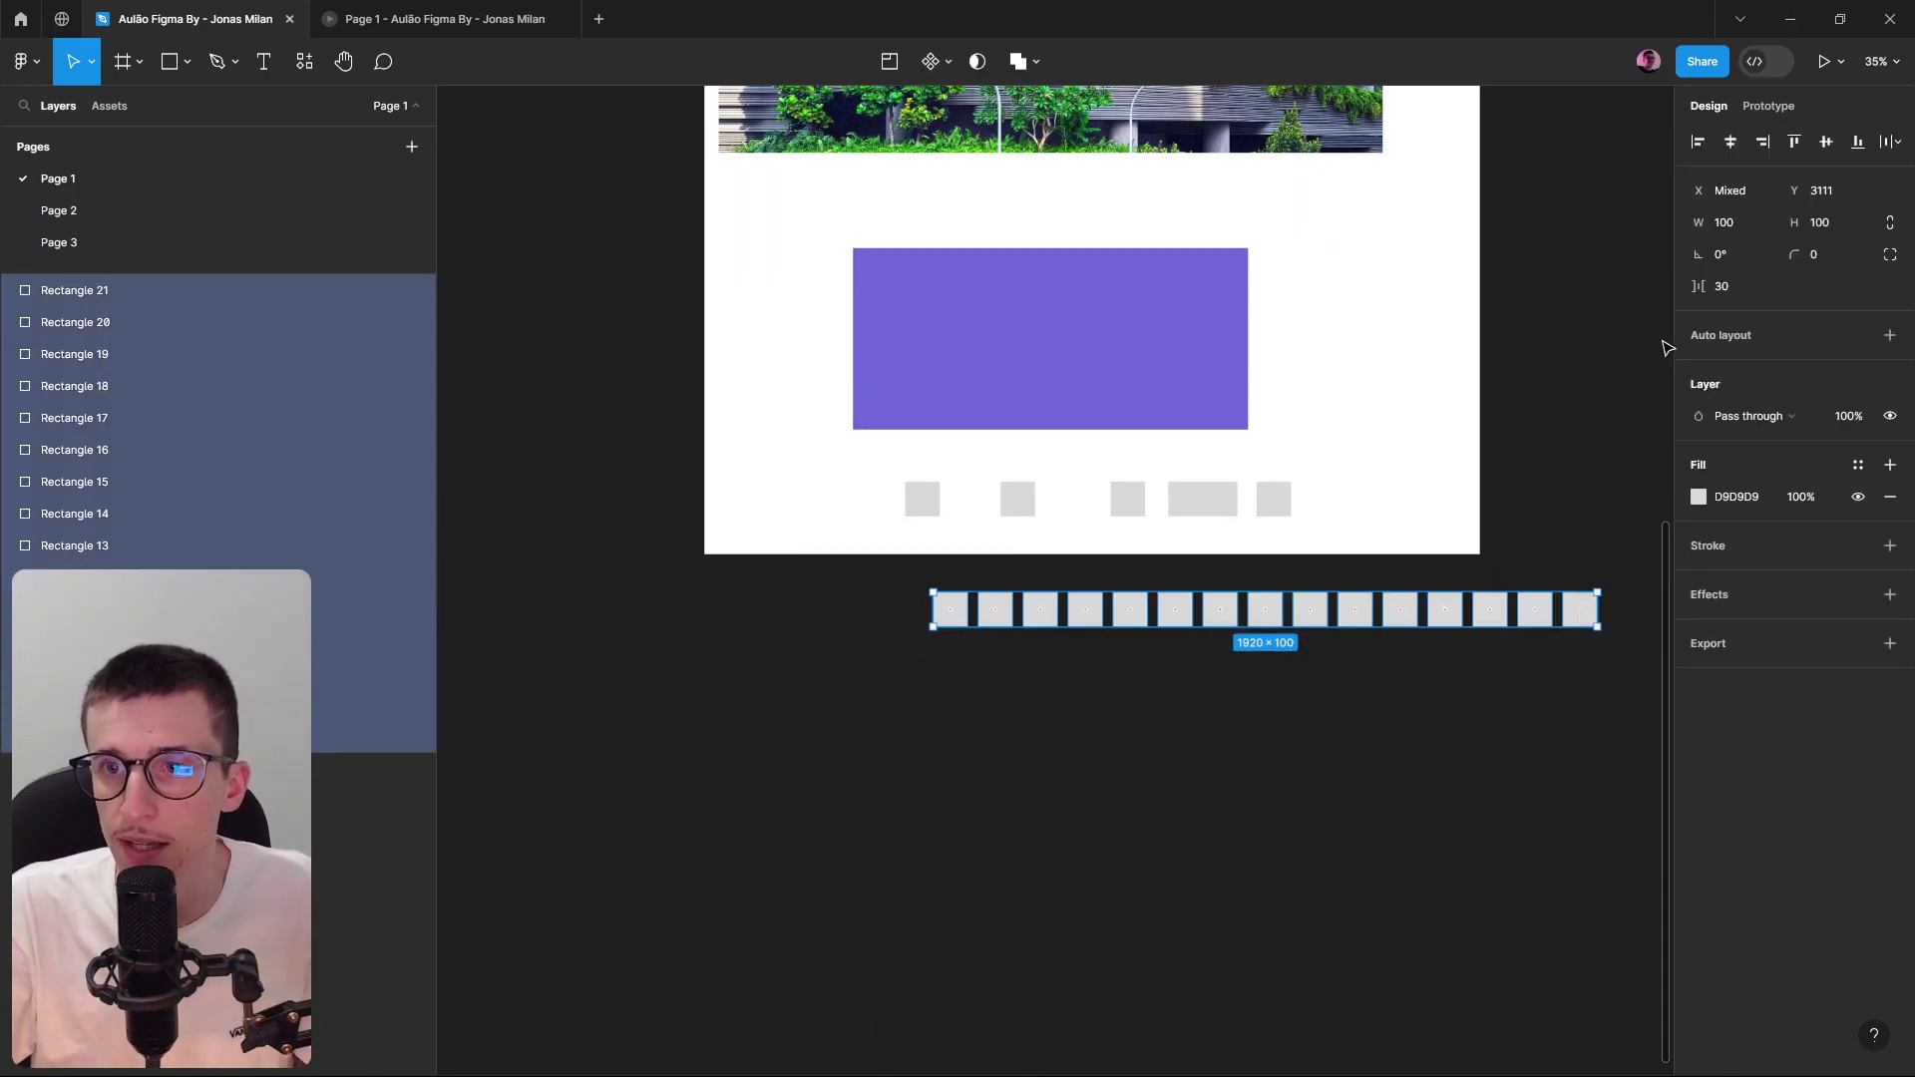
pyautogui.scroll(3, 1392, 629)
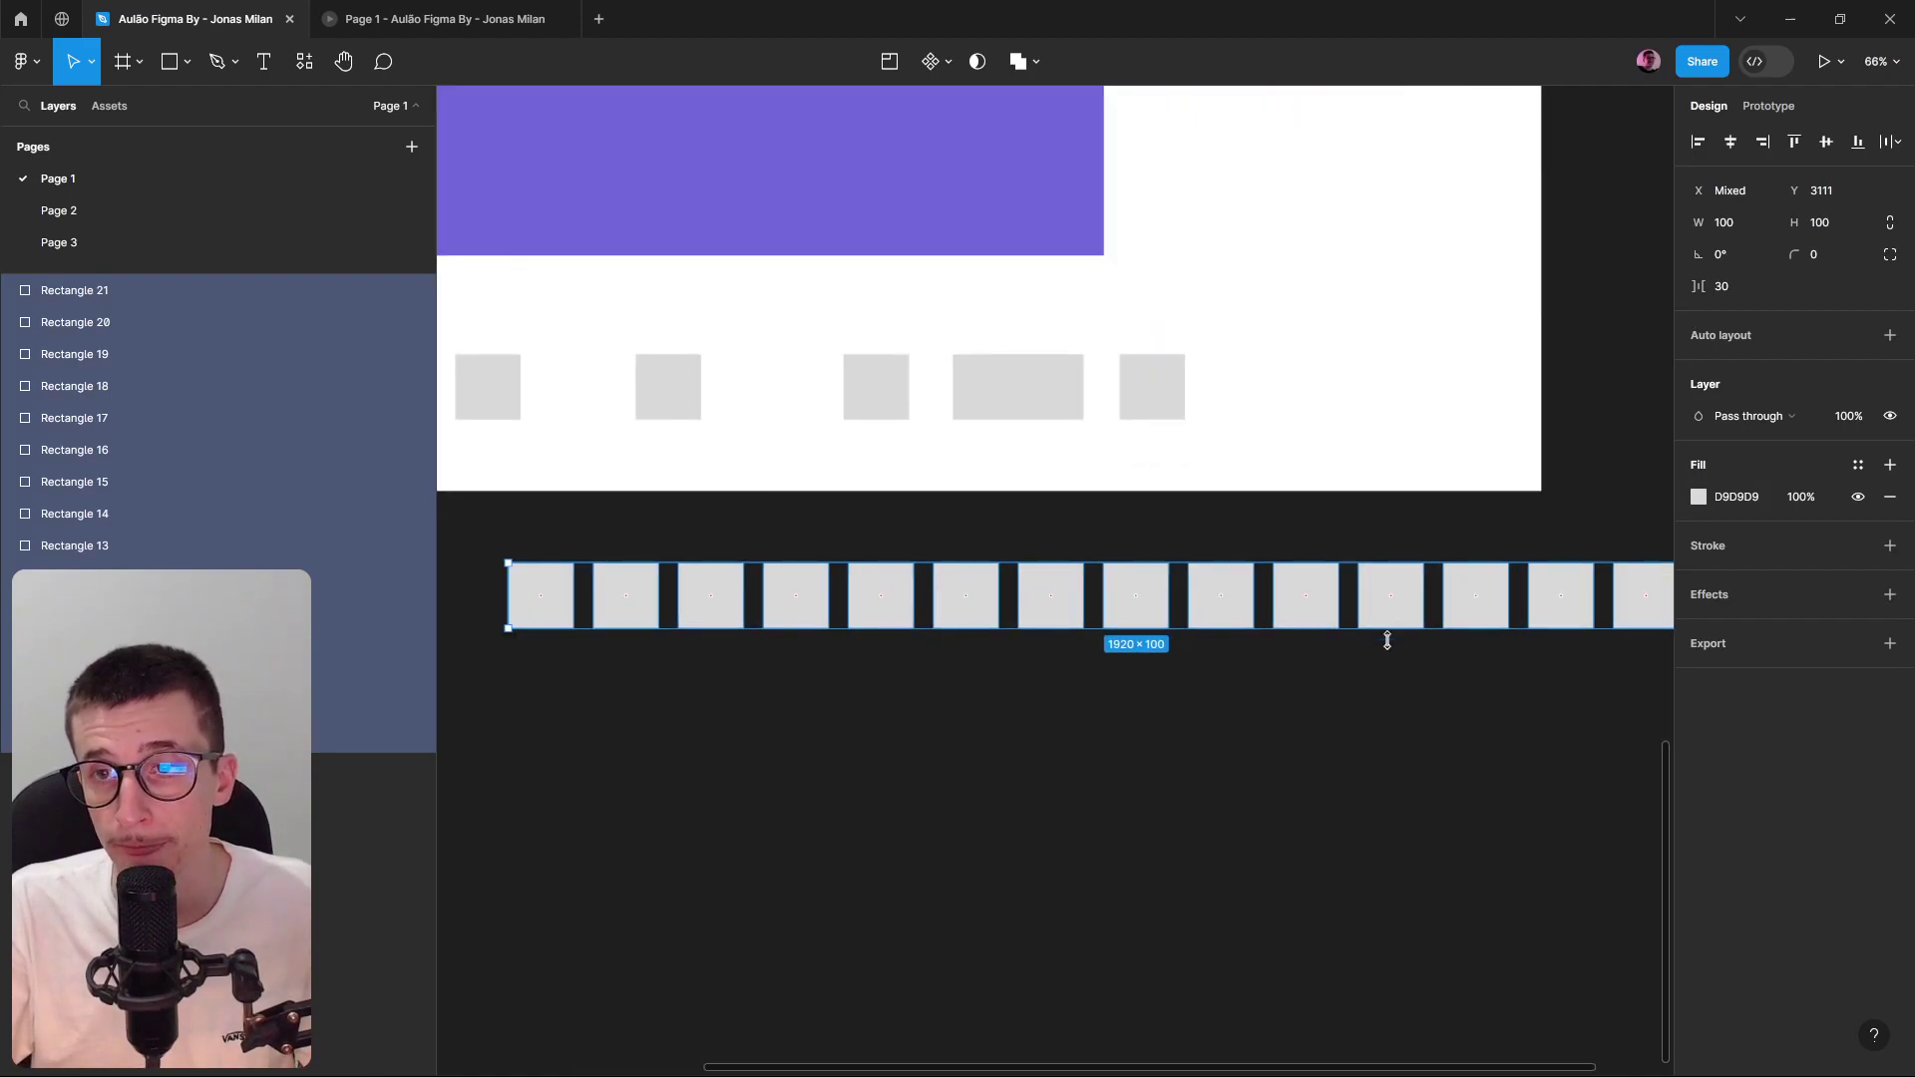
pyautogui.scroll(-2, 1284, 729)
pyautogui.moveTo(1285, 729); pyautogui.dragTo(1237, 715)
pyautogui.click(675, 715)
pyautogui.moveTo(676, 716); pyautogui.dragTo(1616, 608)
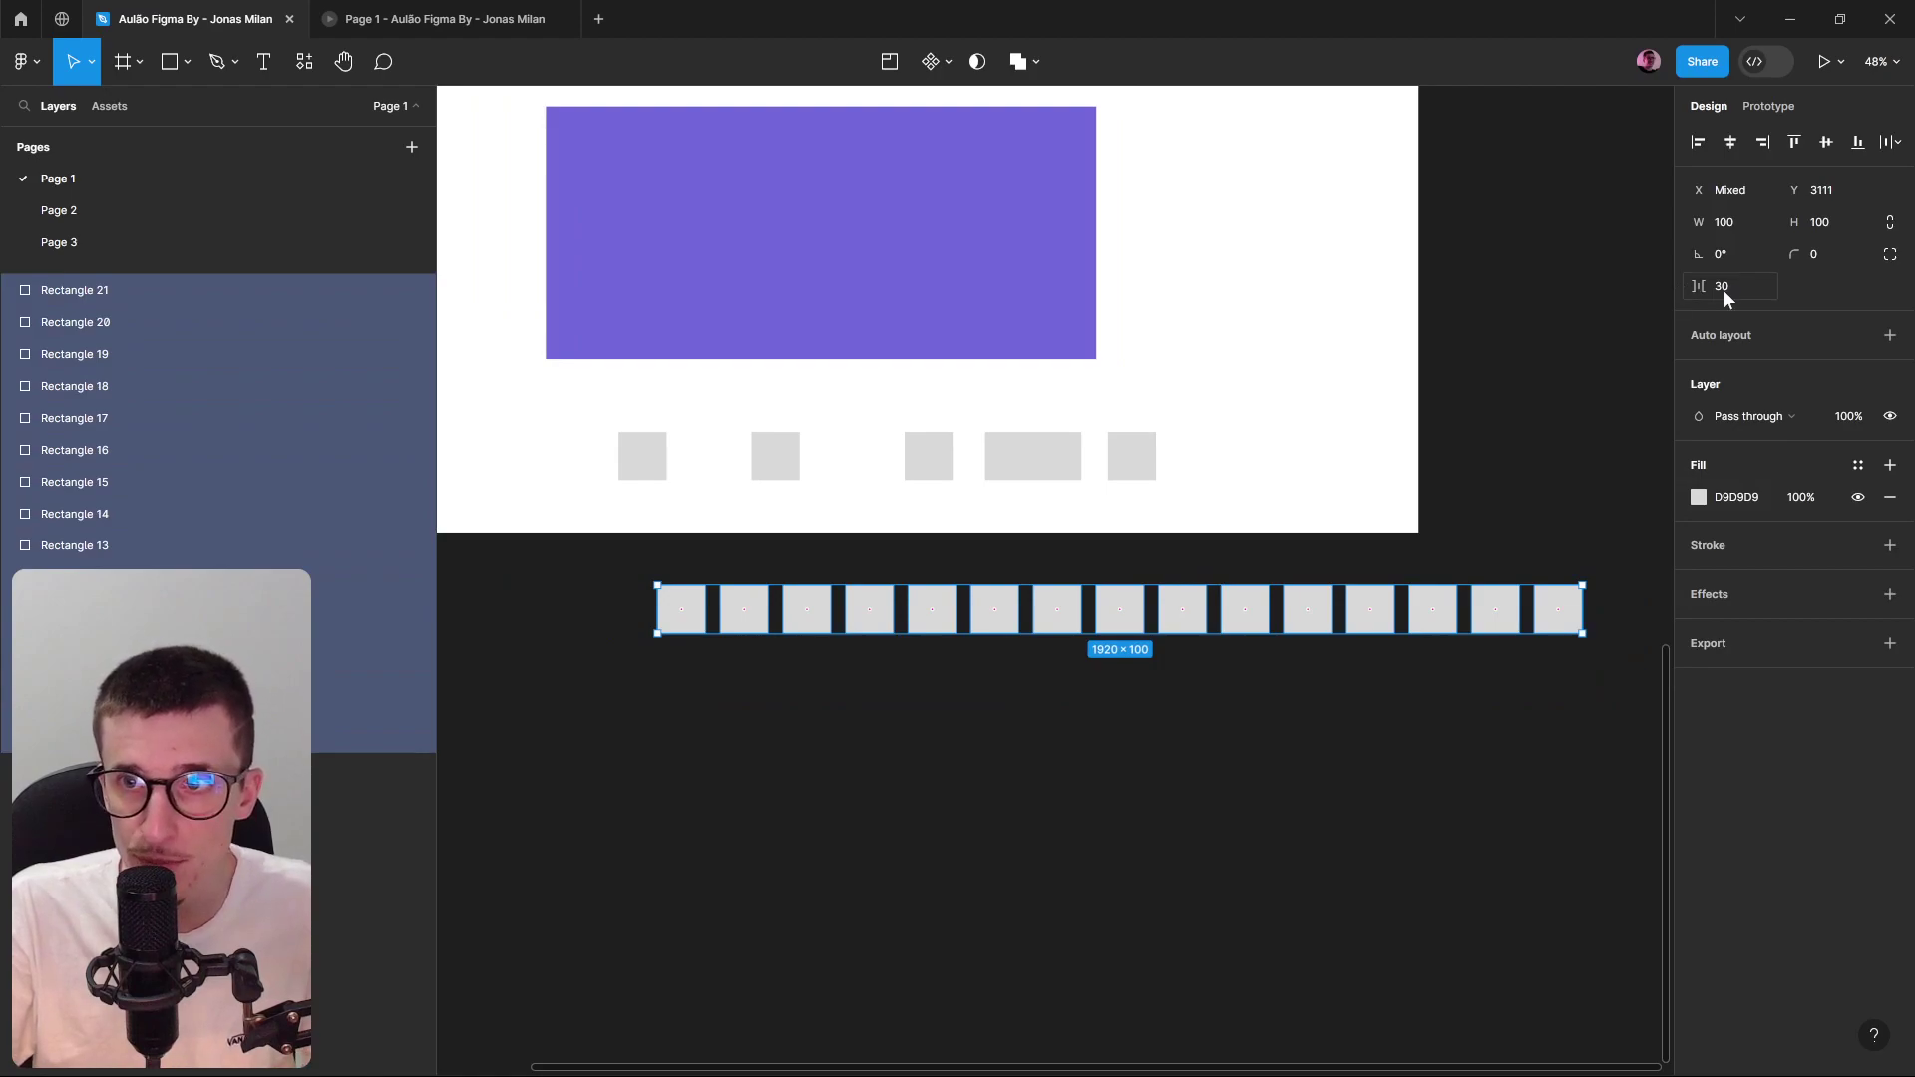
pyautogui.moveTo(1698, 287); pyautogui.dragTo(1726, 314)
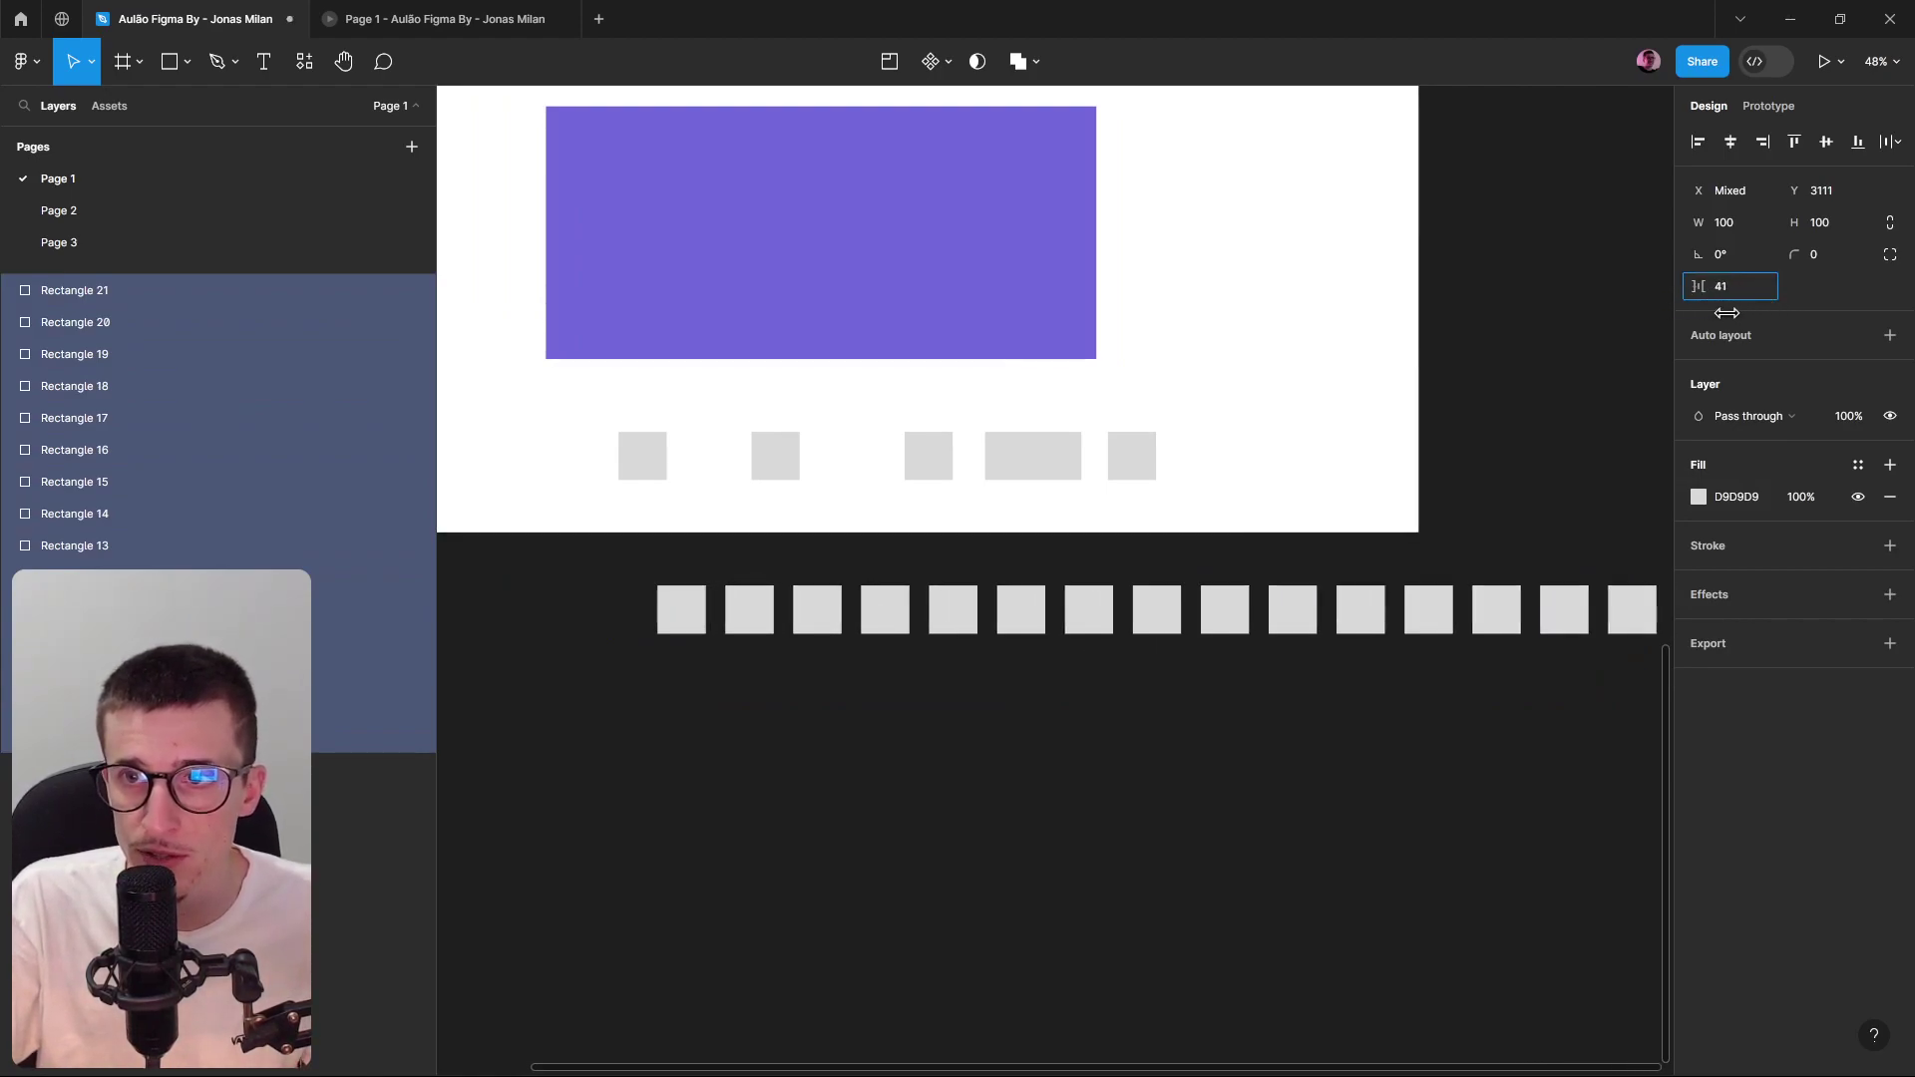
# Review the distribution options for the evenly spaced row of squares.
pyautogui.scroll(-1, 1662, 359)
pyautogui.moveTo(1528, 567); pyautogui.dragTo(1377, 620)
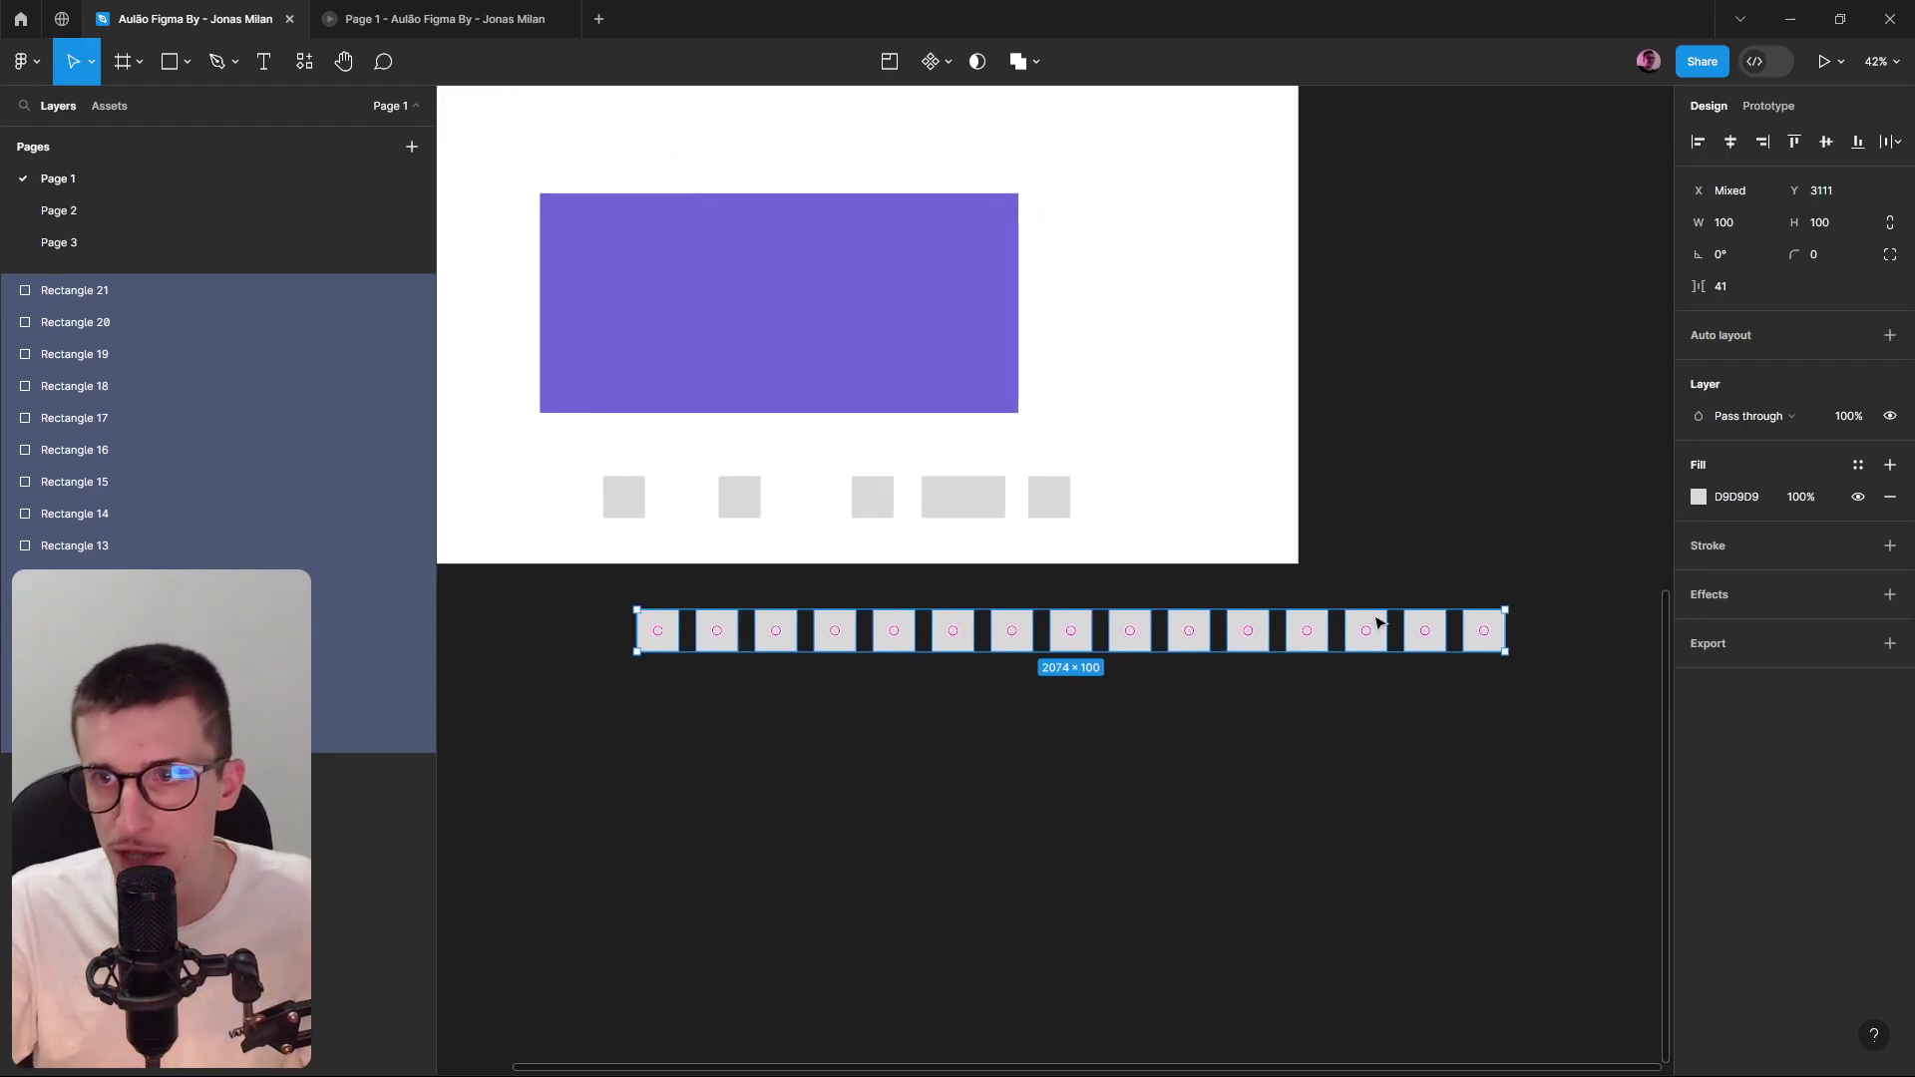
pyautogui.click(1901, 141)
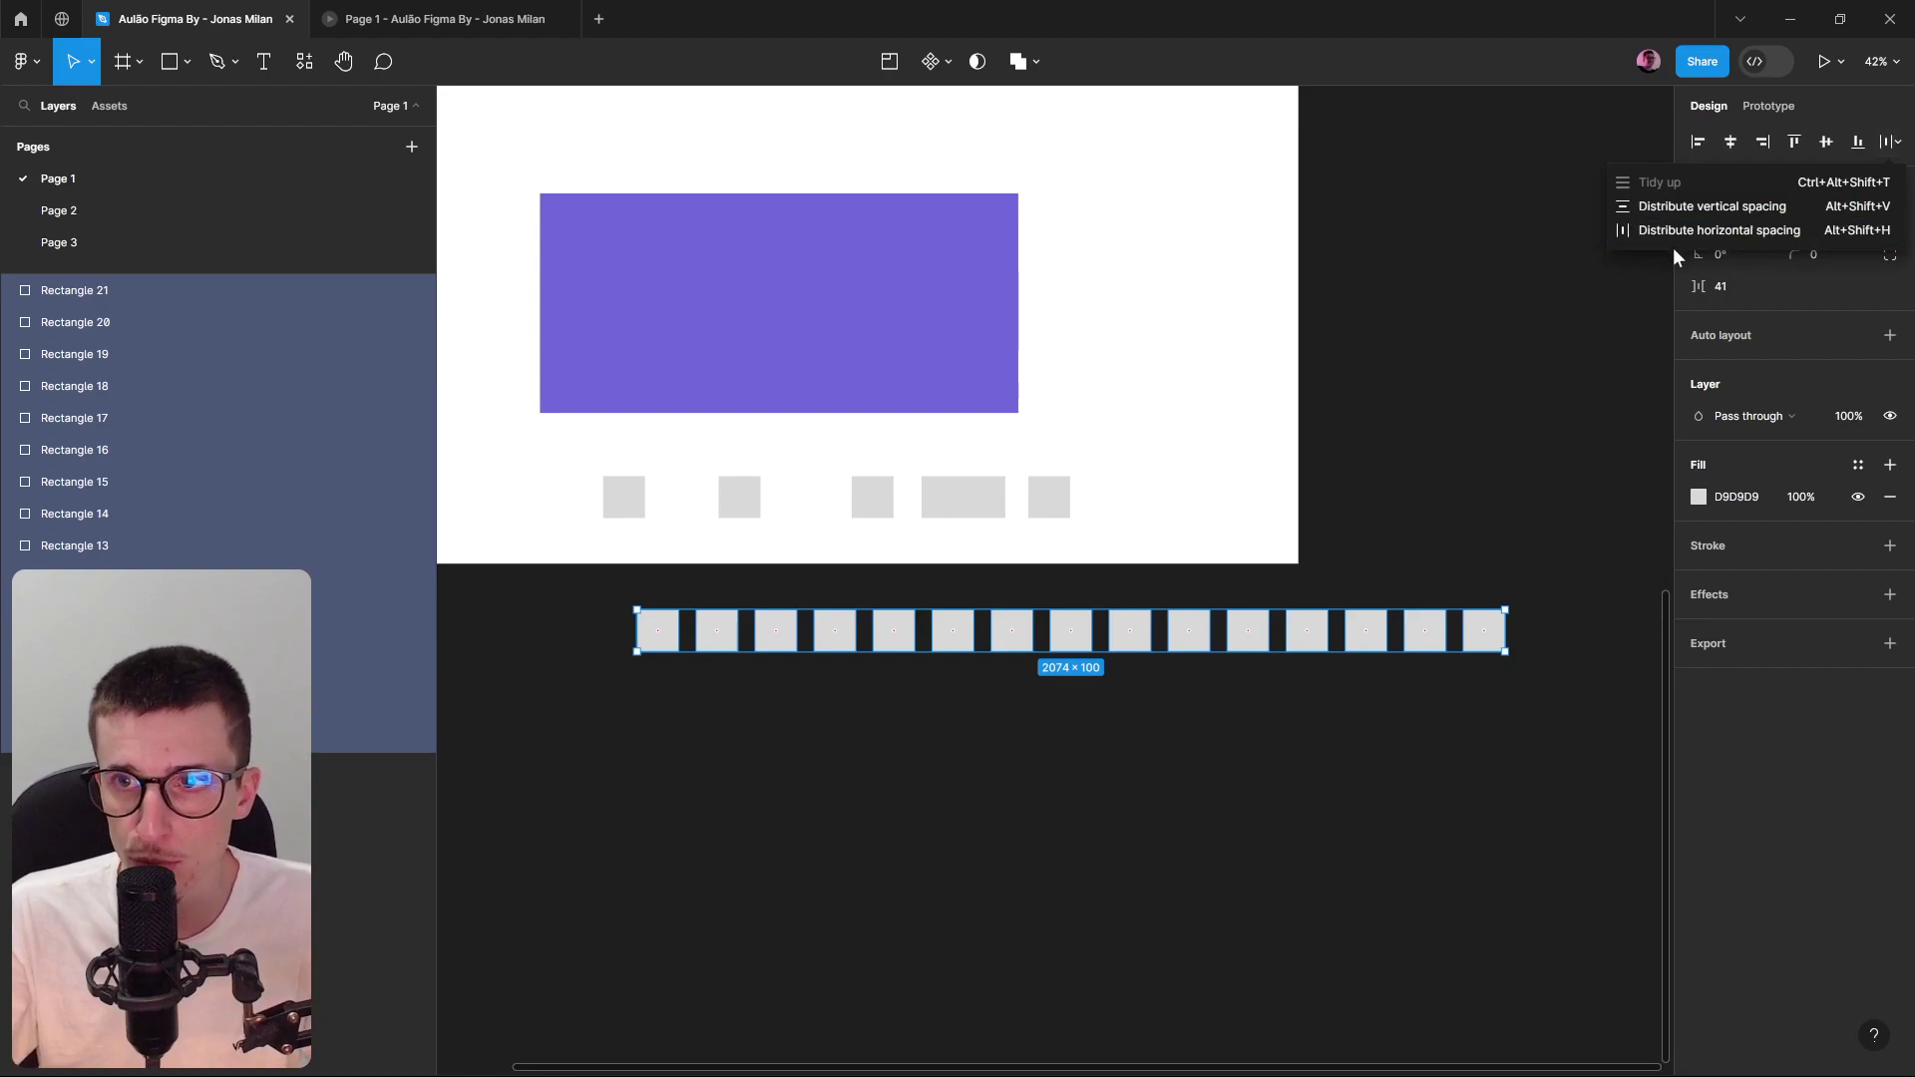
pyautogui.press('Escape')
# Shift several squares in the row up, down and sideways so that their alignment and spacing become irregular.
pyautogui.click(1420, 715)
pyautogui.click(1070, 630)
pyautogui.keyDown('shift'); pyautogui.click(1130, 630); pyautogui.keyUp('shift')
pyautogui.moveTo(1144, 643); pyautogui.dragTo(1214, 638)
pyautogui.click(1192, 634)
pyautogui.moveTo(1261, 639); pyautogui.dragTo(1354, 601)
pyautogui.moveTo(1368, 696); pyautogui.dragTo(1485, 630)
pyautogui.moveTo(835, 637); pyautogui.dragTo(835, 686)
# Select the whole irregular row, review the distribution options, and align the squares on their vertical centres.
pyautogui.moveTo(534, 868); pyautogui.dragTo(1661, 529)
pyautogui.click(1888, 146)
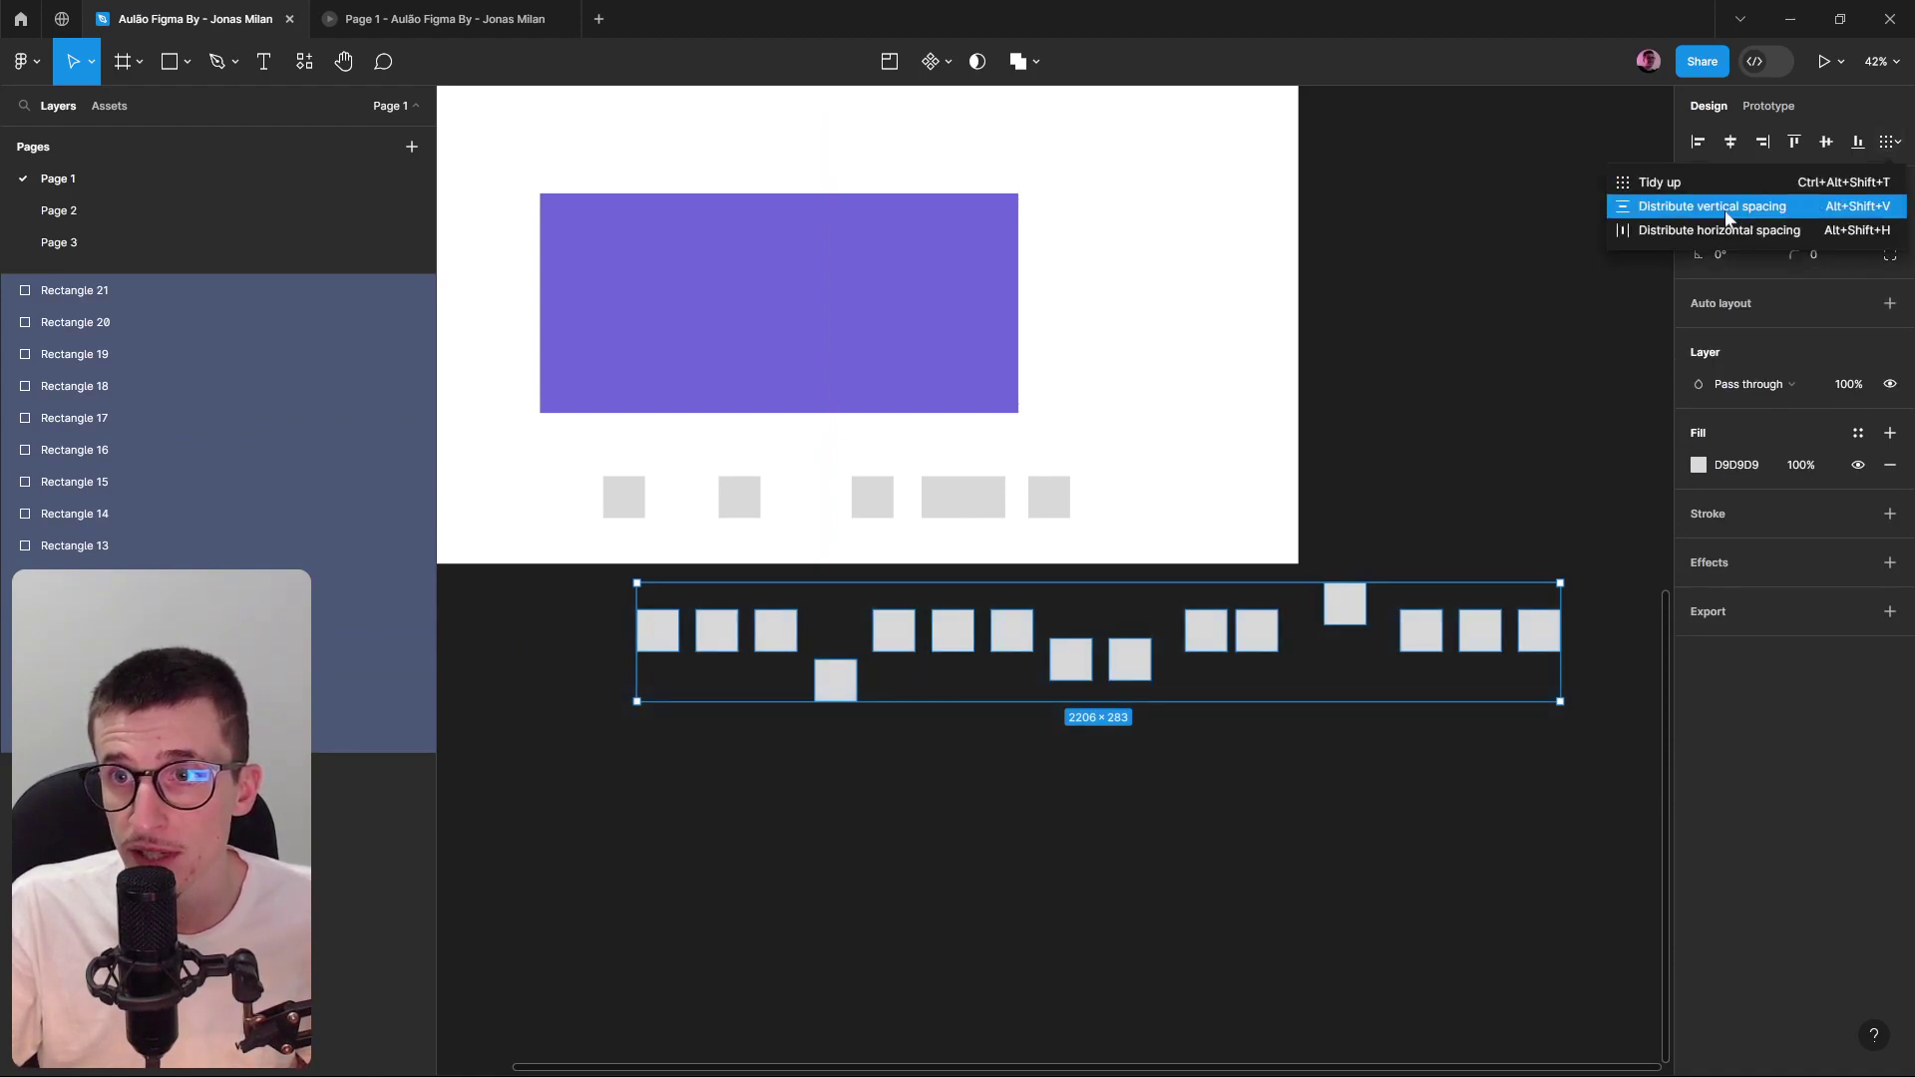
pyautogui.click(1605, 151)
pyautogui.moveTo(577, 778); pyautogui.dragTo(1590, 552)
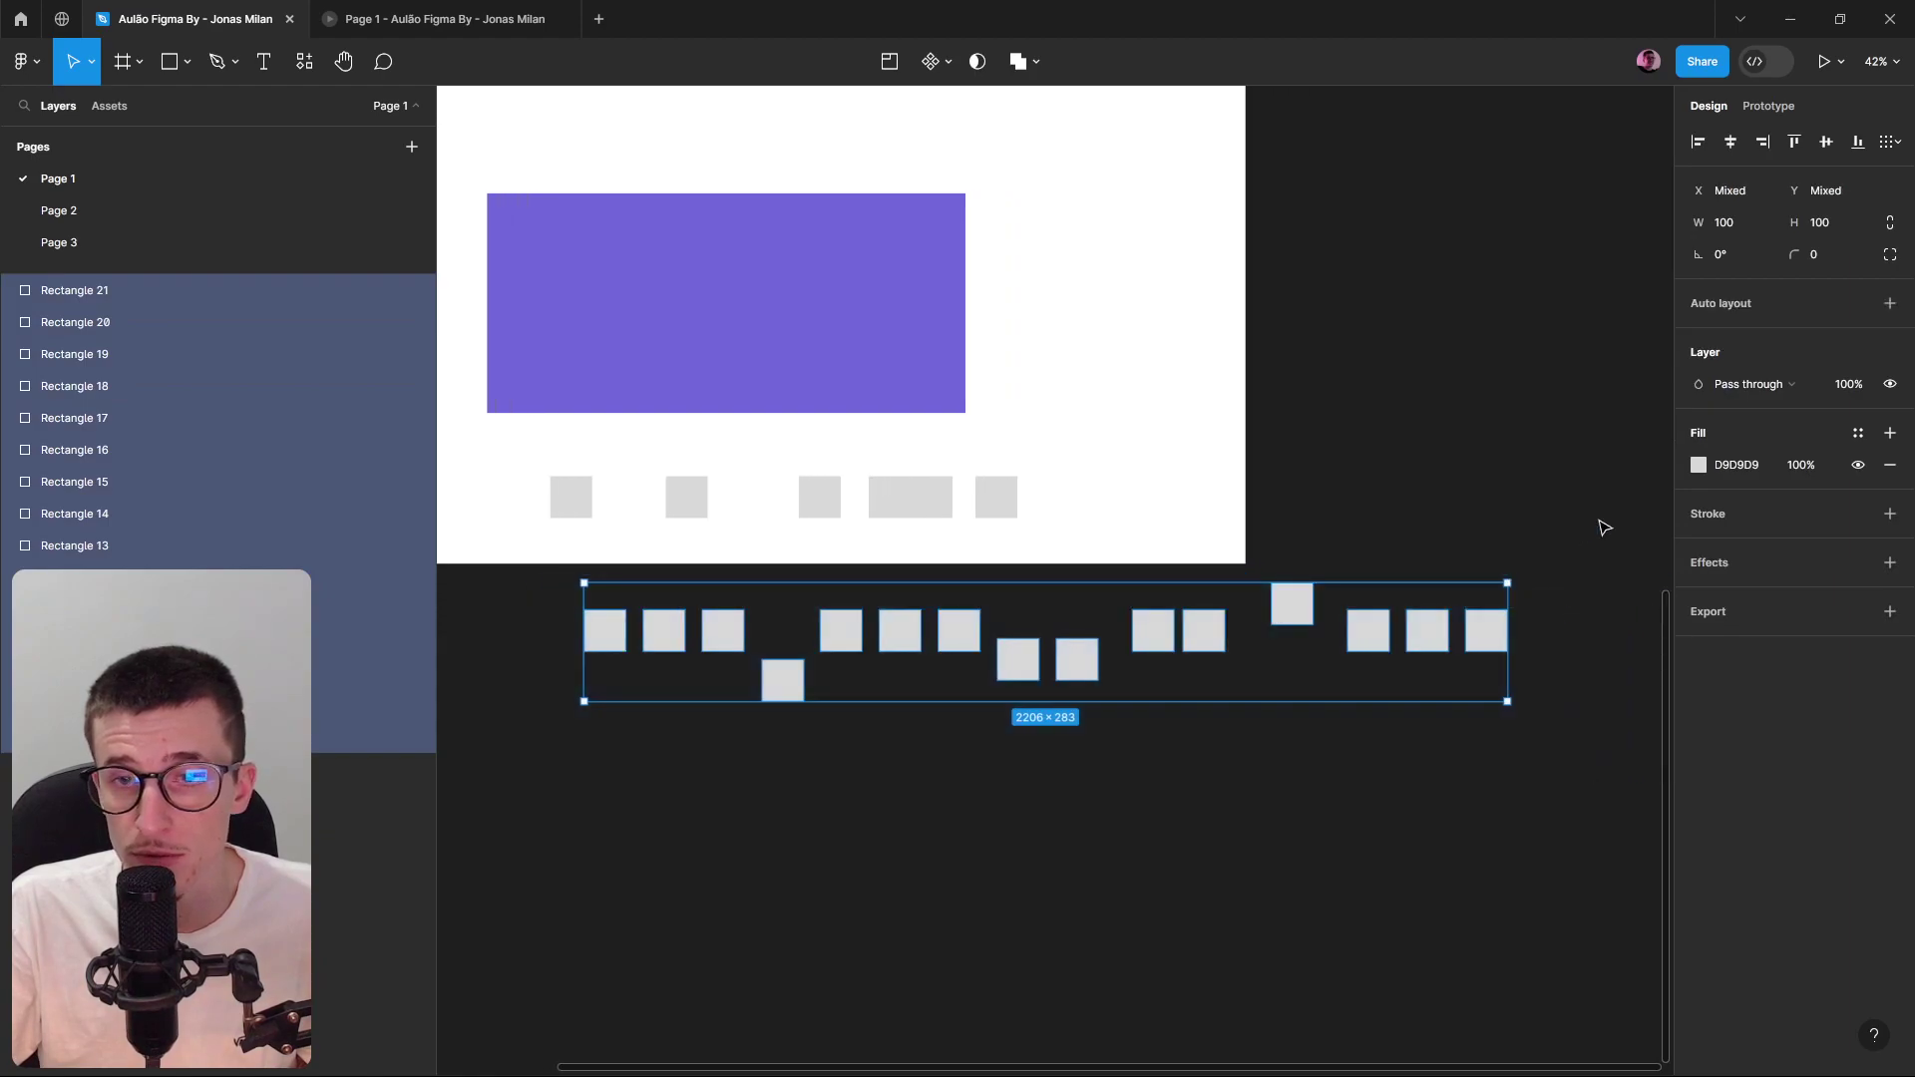
pyautogui.click(1826, 143)
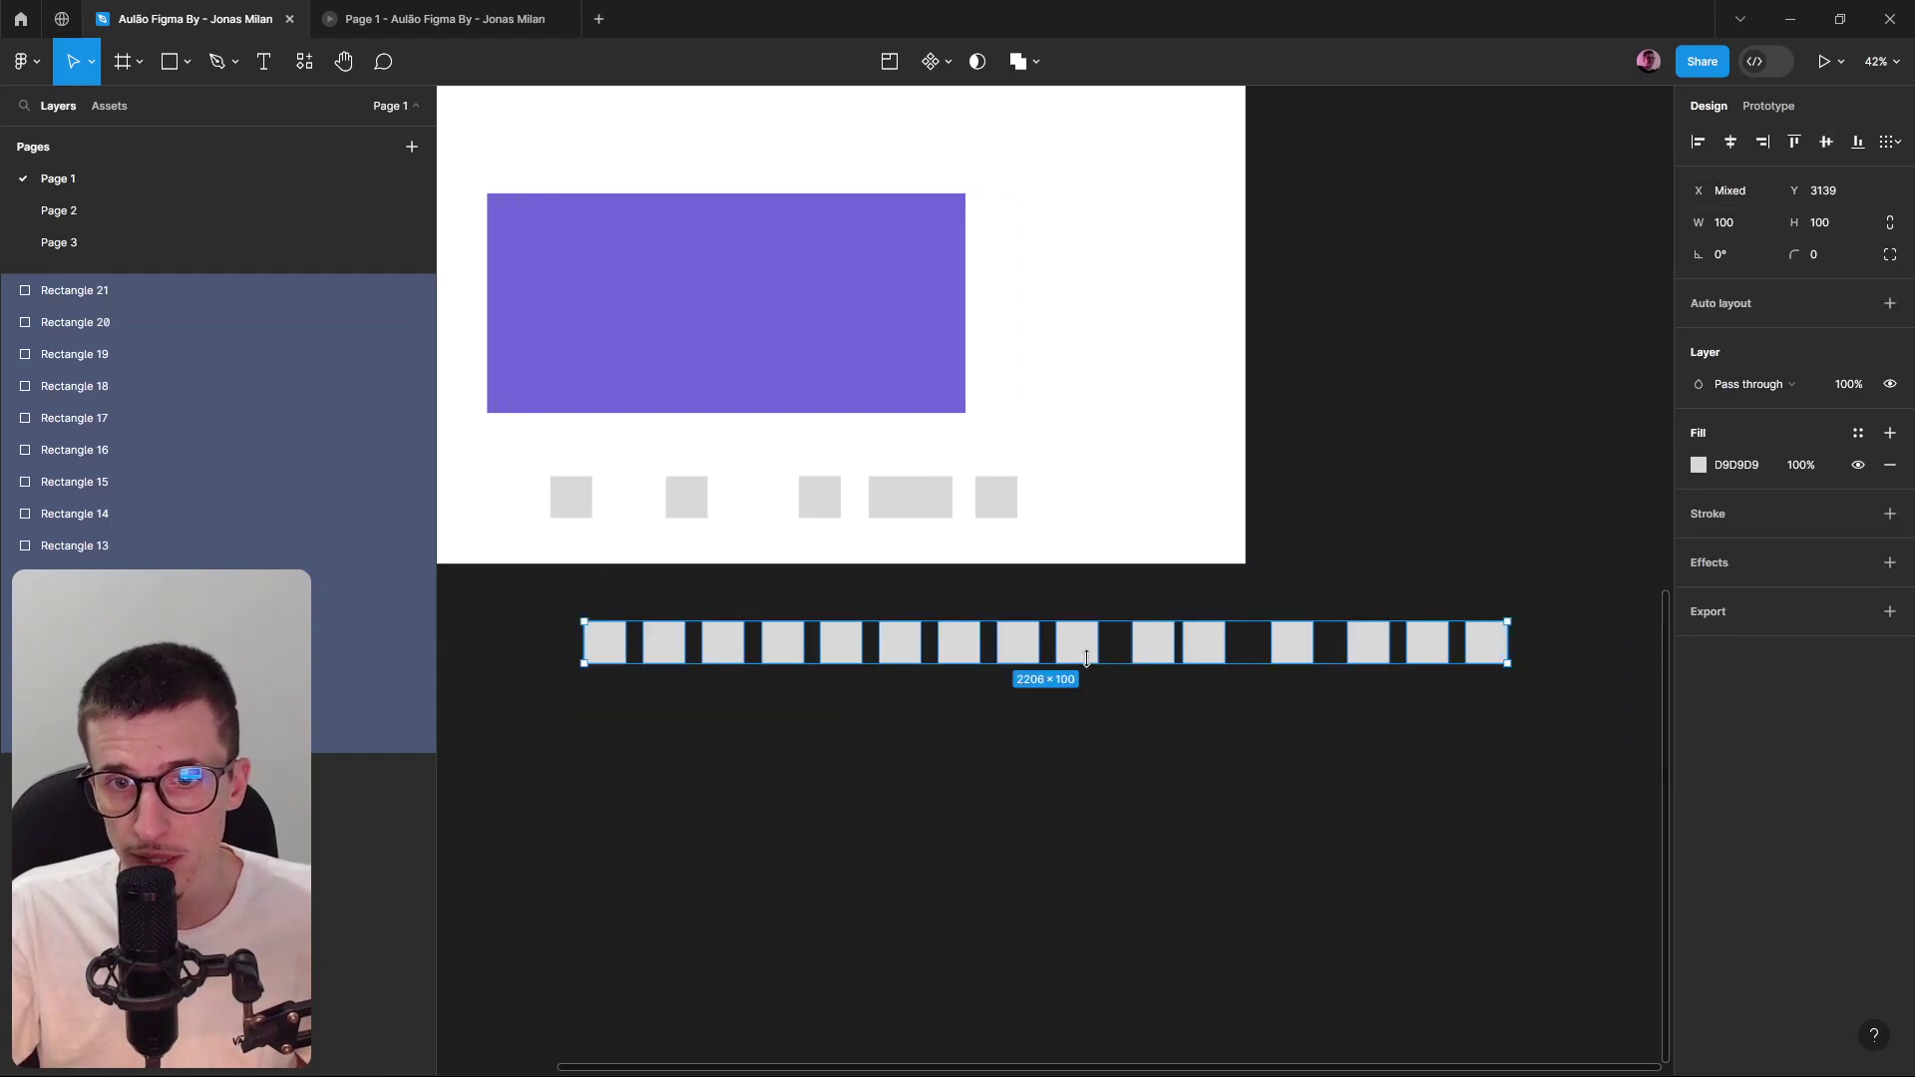
# Distribute the row's squares with even horizontal spacing, and set that spacing to 100.
pyautogui.click(1888, 142)
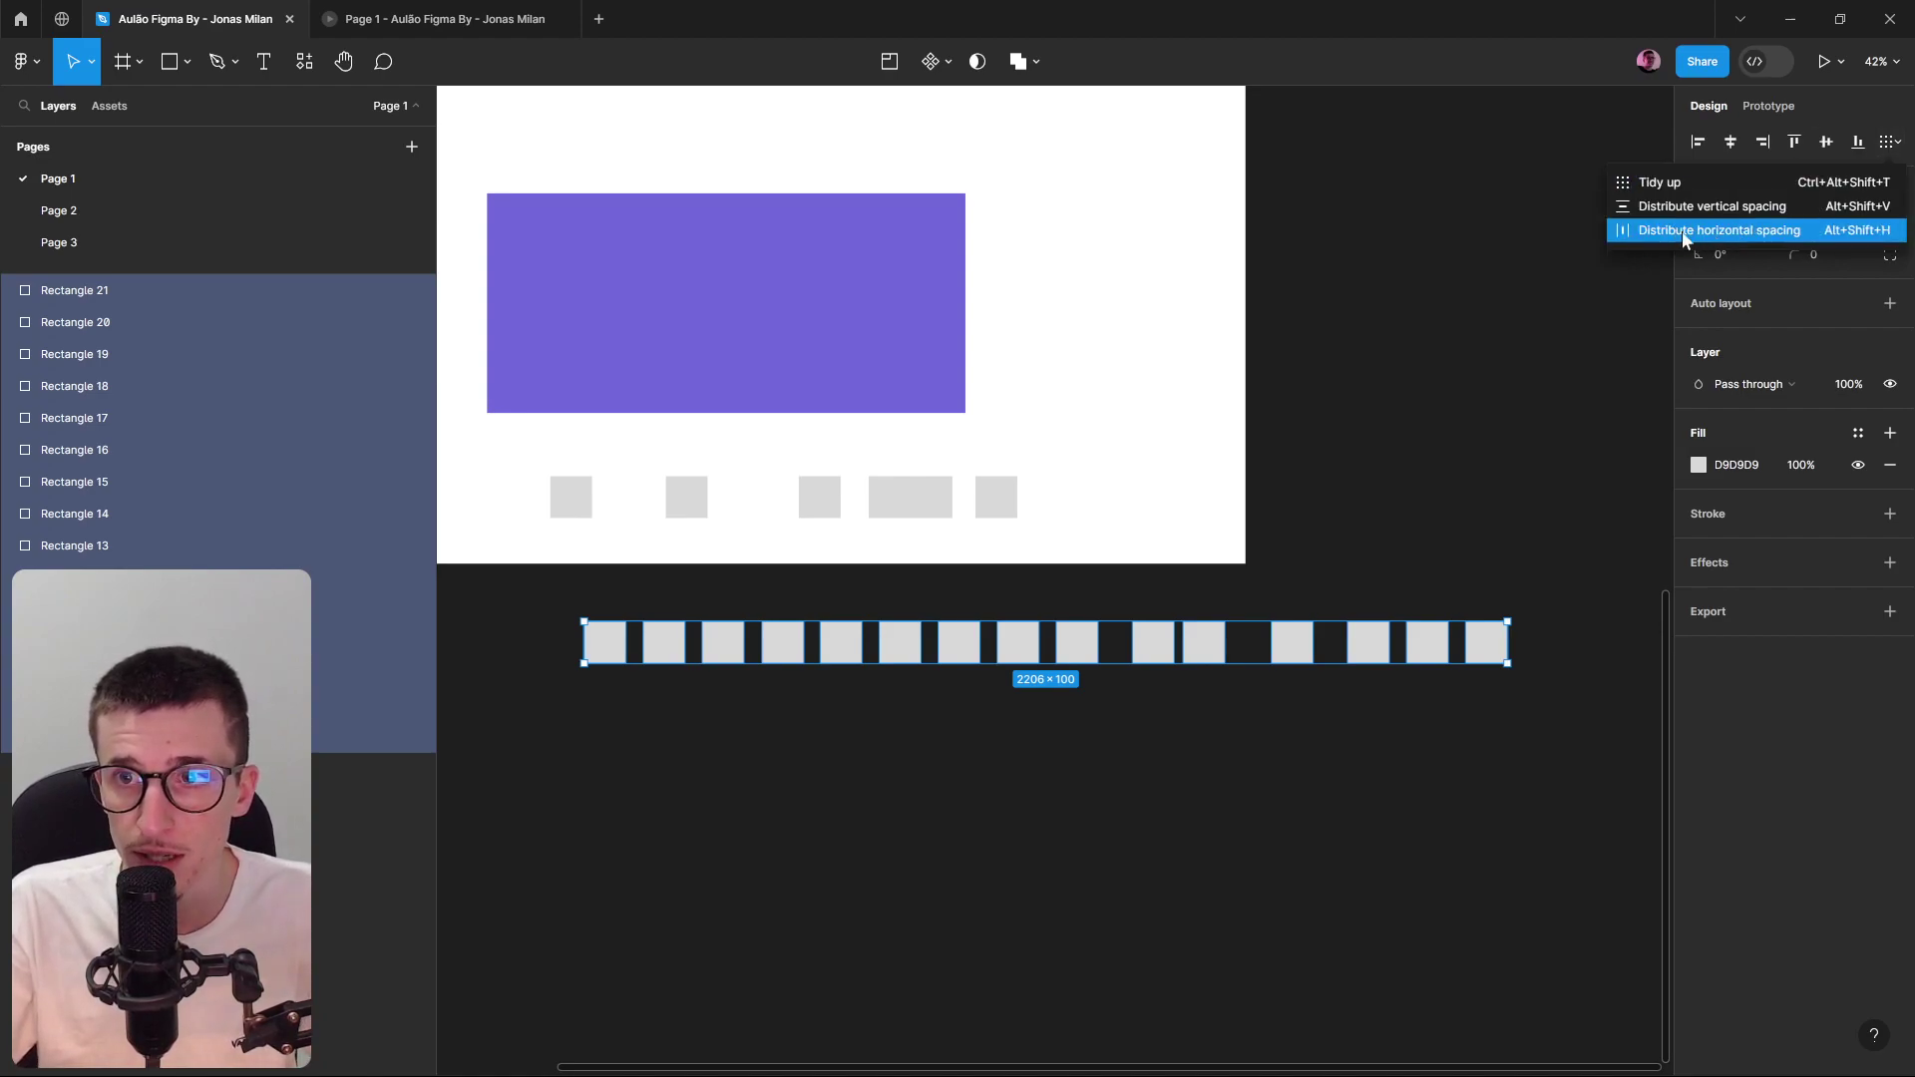
pyautogui.click(1741, 234)
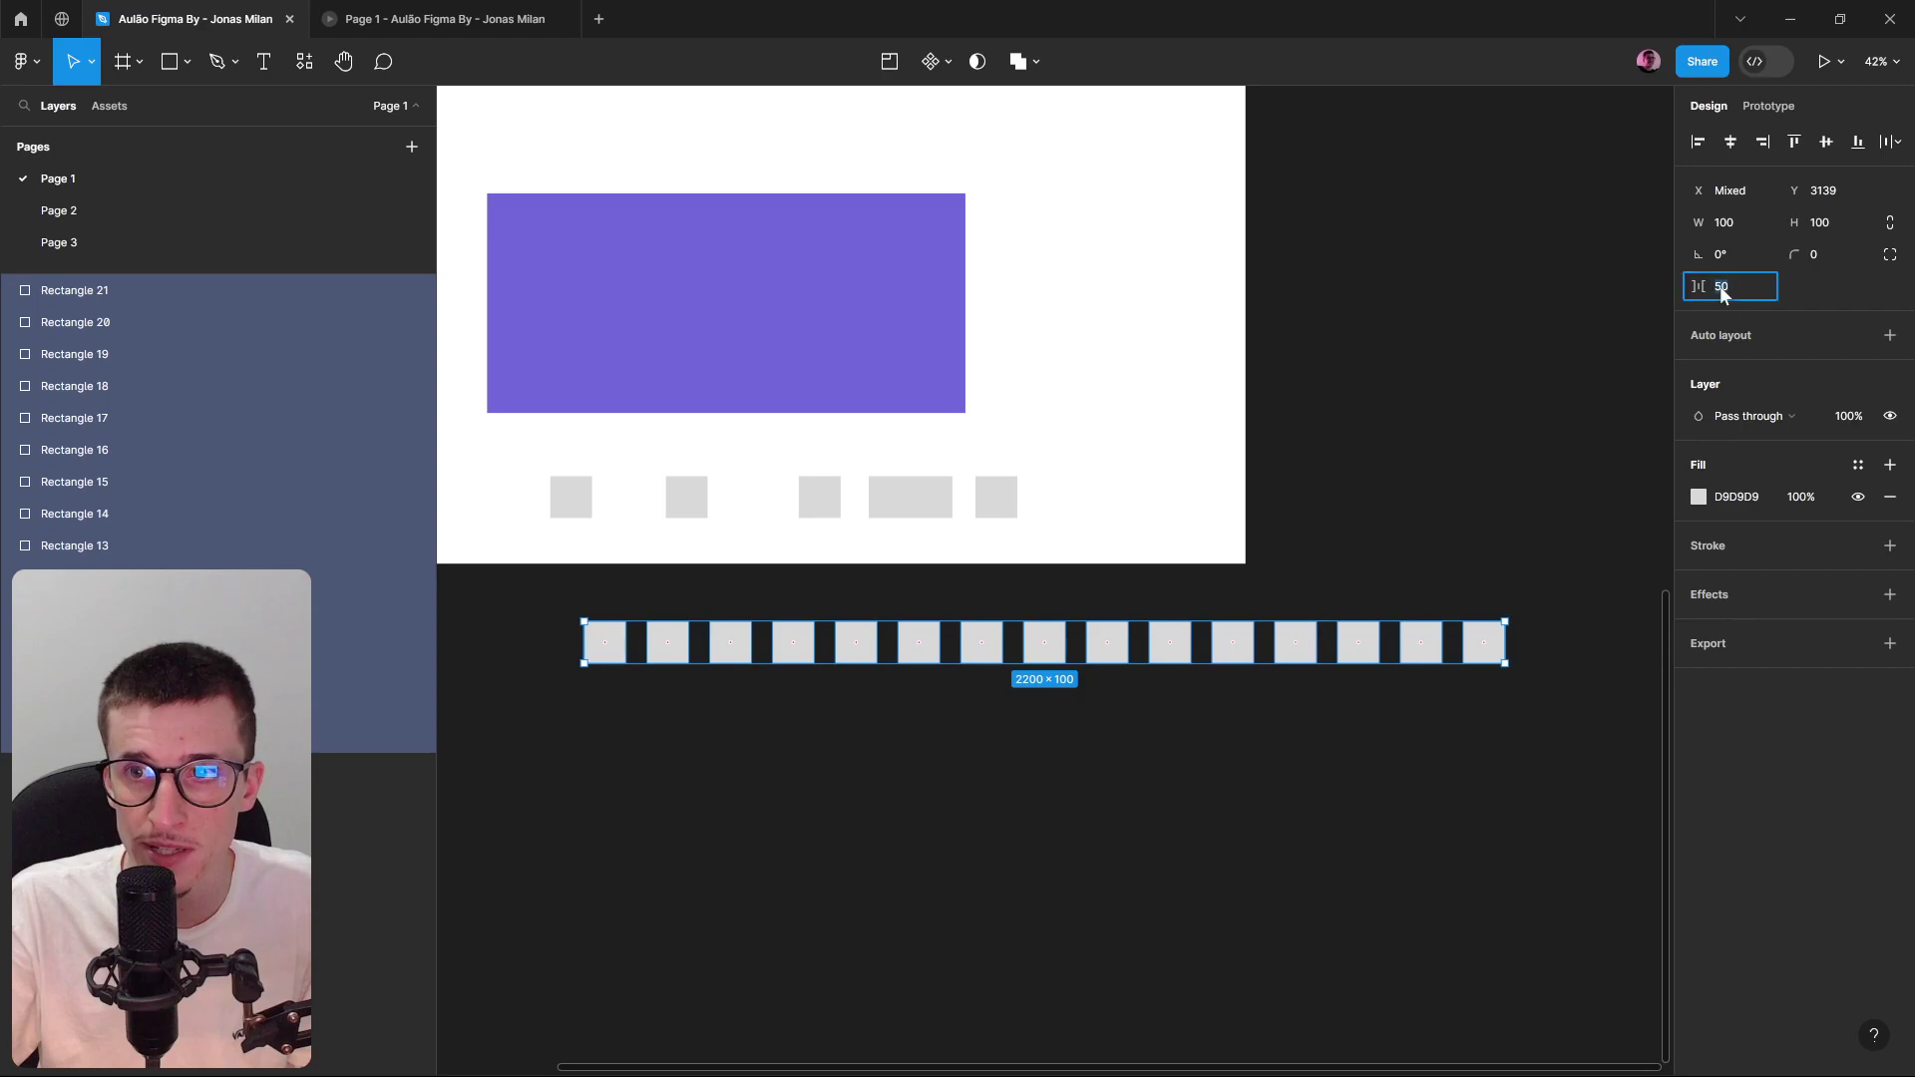
pyautogui.write('100')
pyautogui.press('Return')
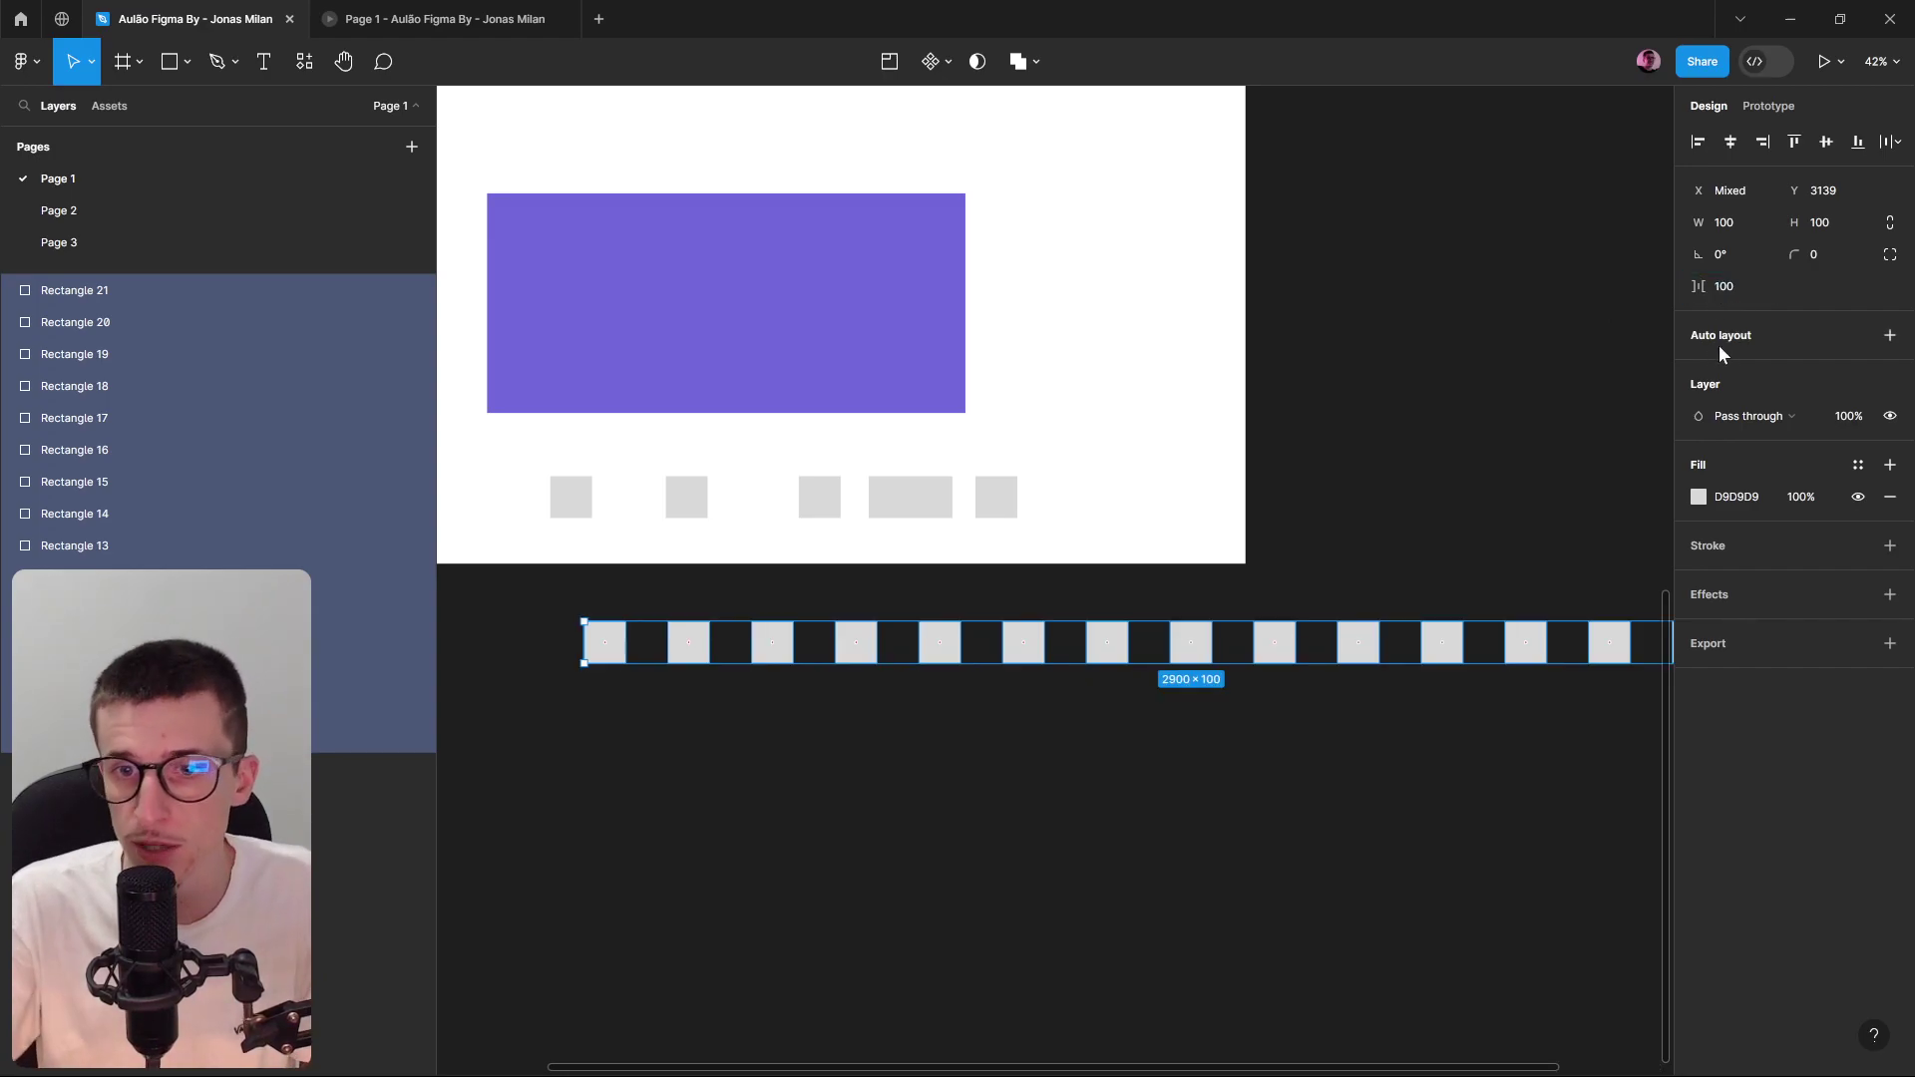
# Move the last seven squares of the row beneath the first ones, forming a second row with a vertical gap of 94.
pyautogui.scroll(-3, 1330, 846)
pyautogui.moveTo(1505, 826); pyautogui.dragTo(505, 715)
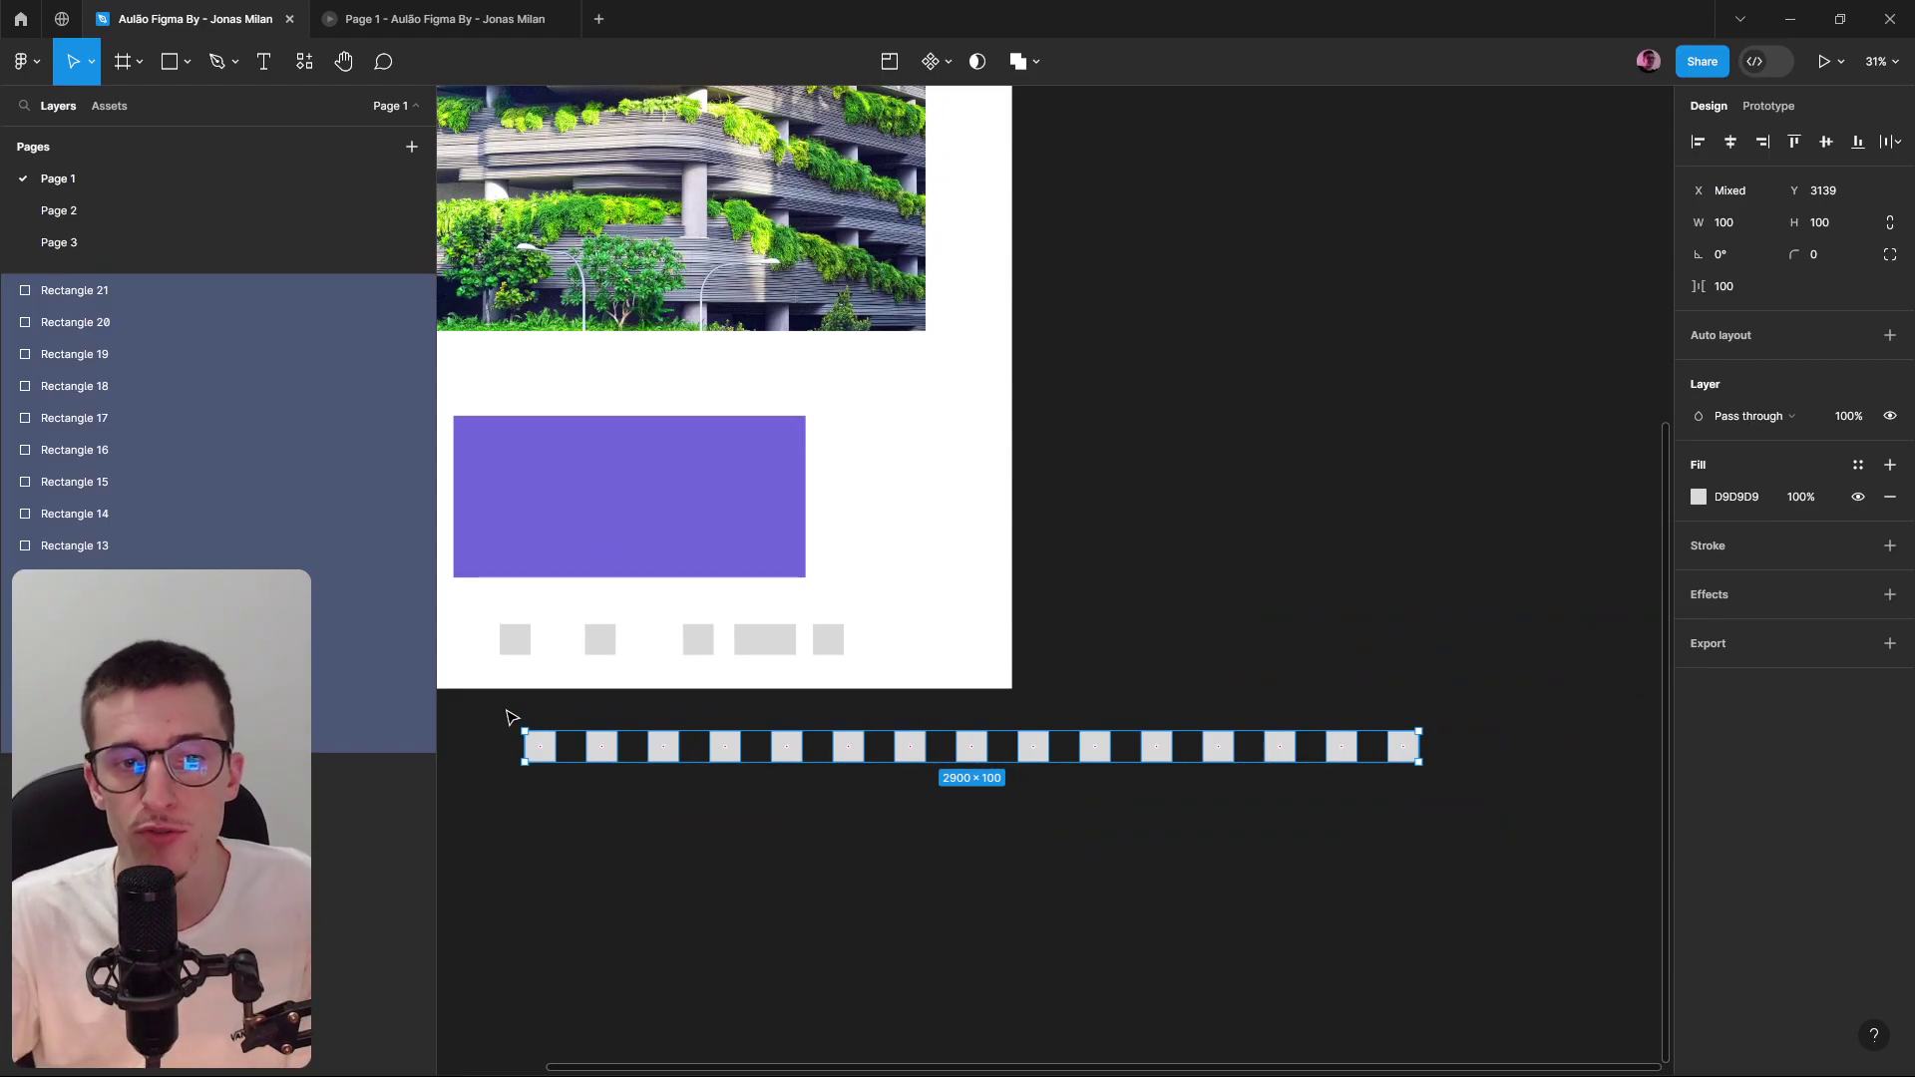
pyautogui.moveTo(492, 738); pyautogui.dragTo(1456, 805)
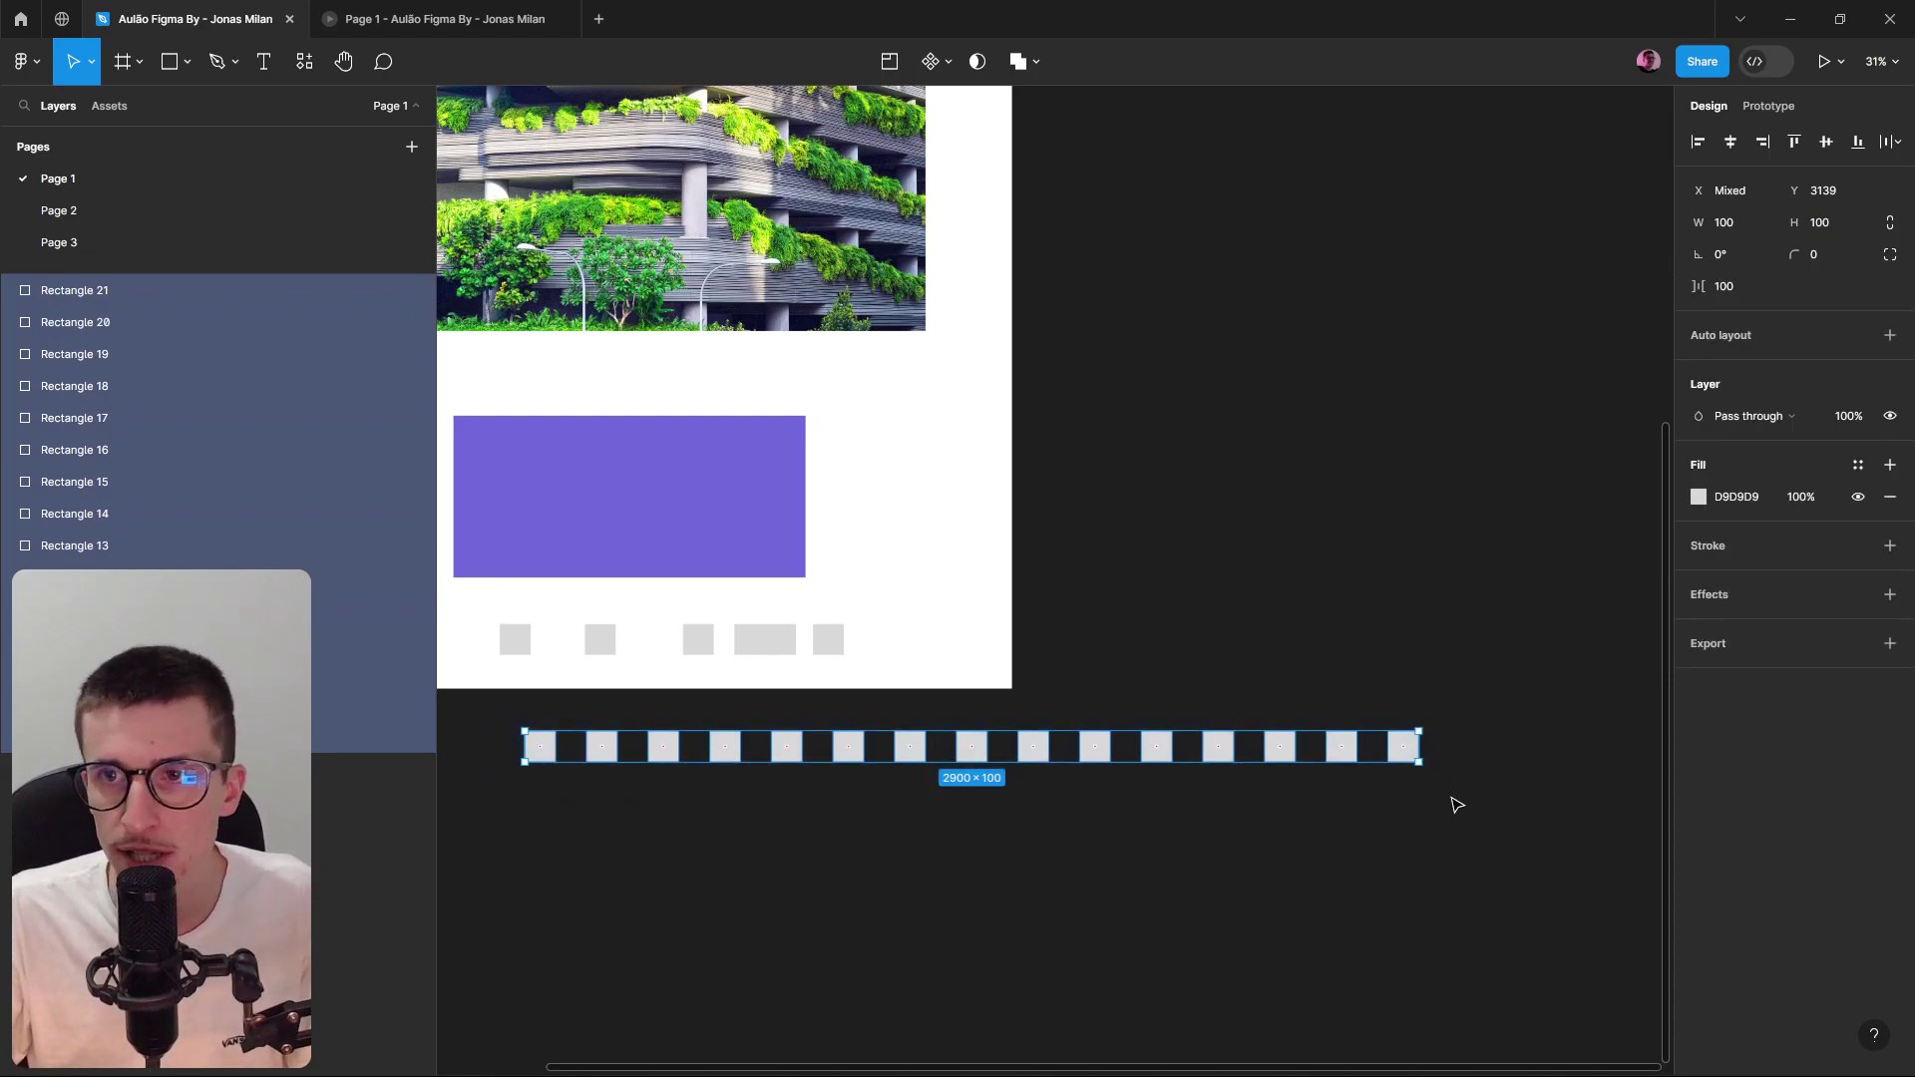
pyautogui.click(1457, 805)
pyautogui.moveTo(1045, 897); pyautogui.dragTo(865, 810)
# Examine which distribution options are available for the two rows of squares.
pyautogui.moveTo(1082, 736); pyautogui.dragTo(521, 947)
pyautogui.click(1898, 143)
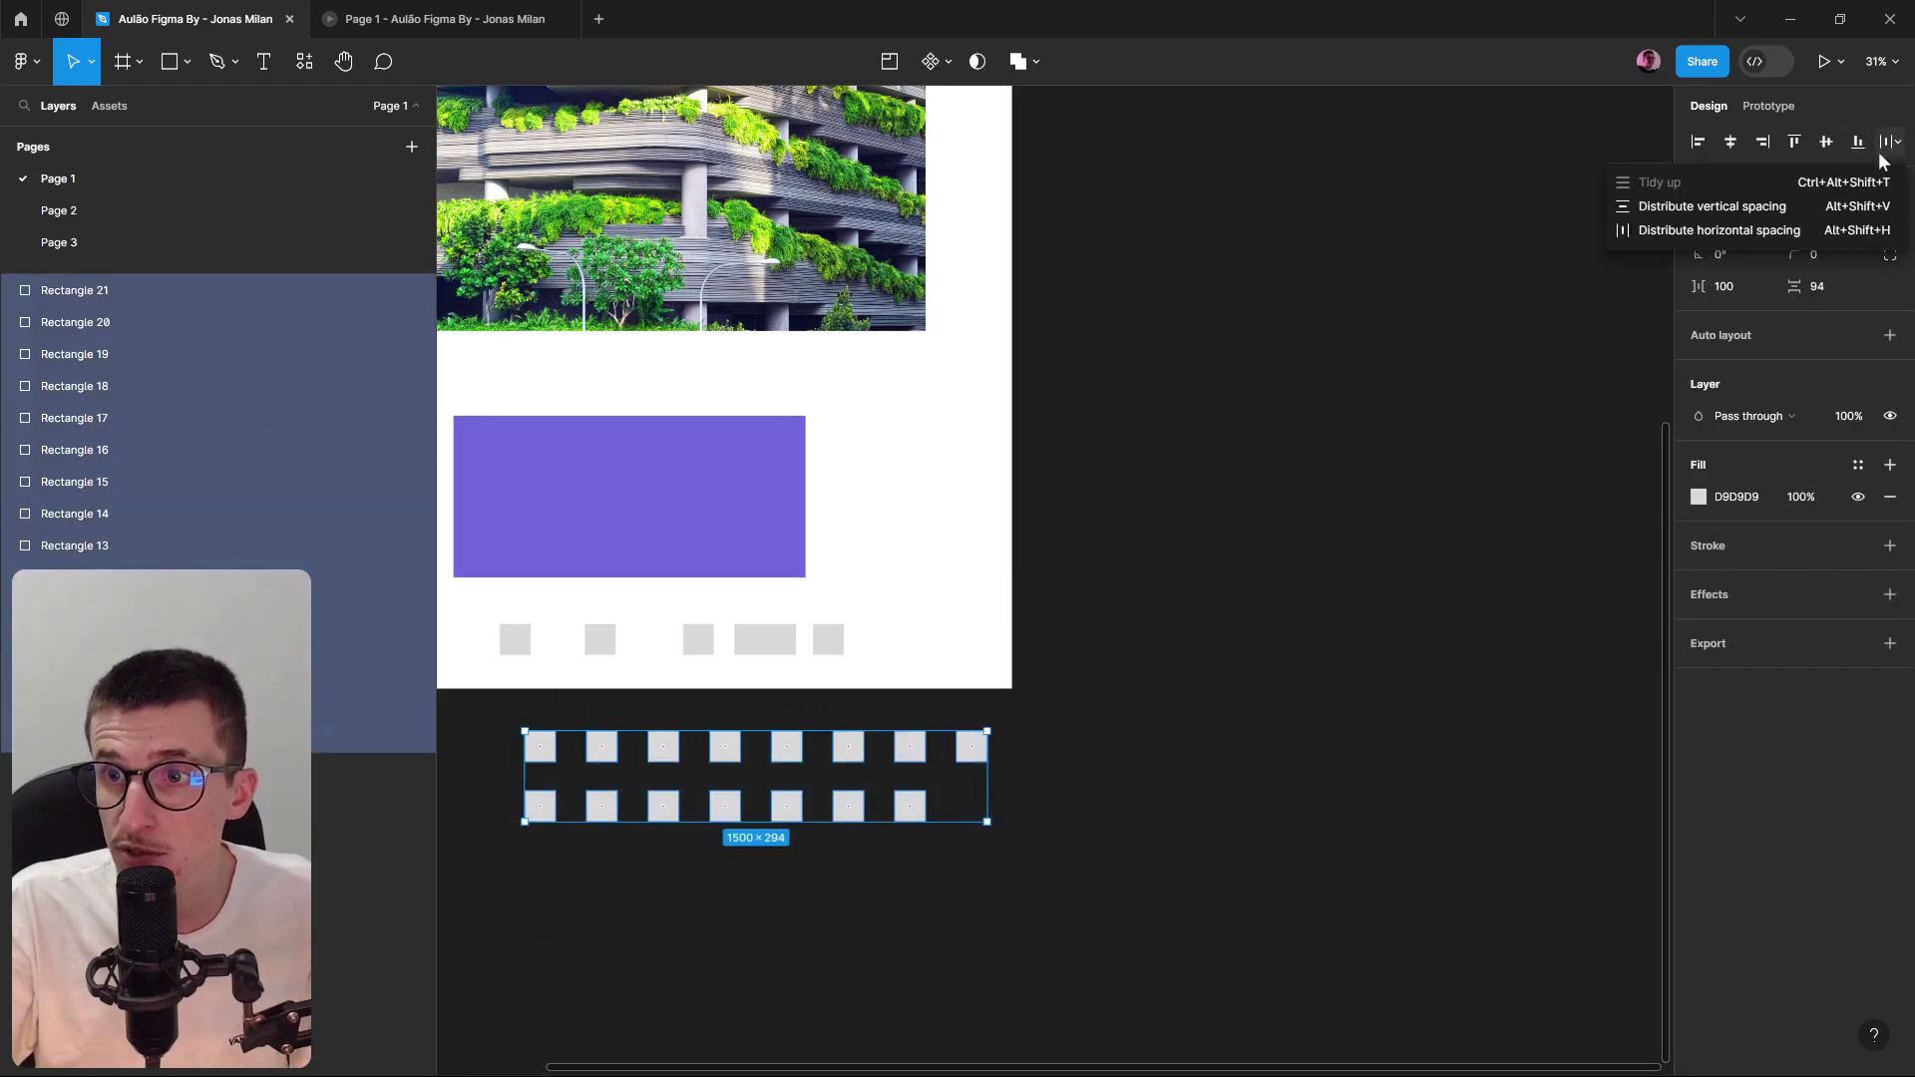
pyautogui.click(1513, 443)
pyautogui.moveTo(933, 897); pyautogui.dragTo(513, 723)
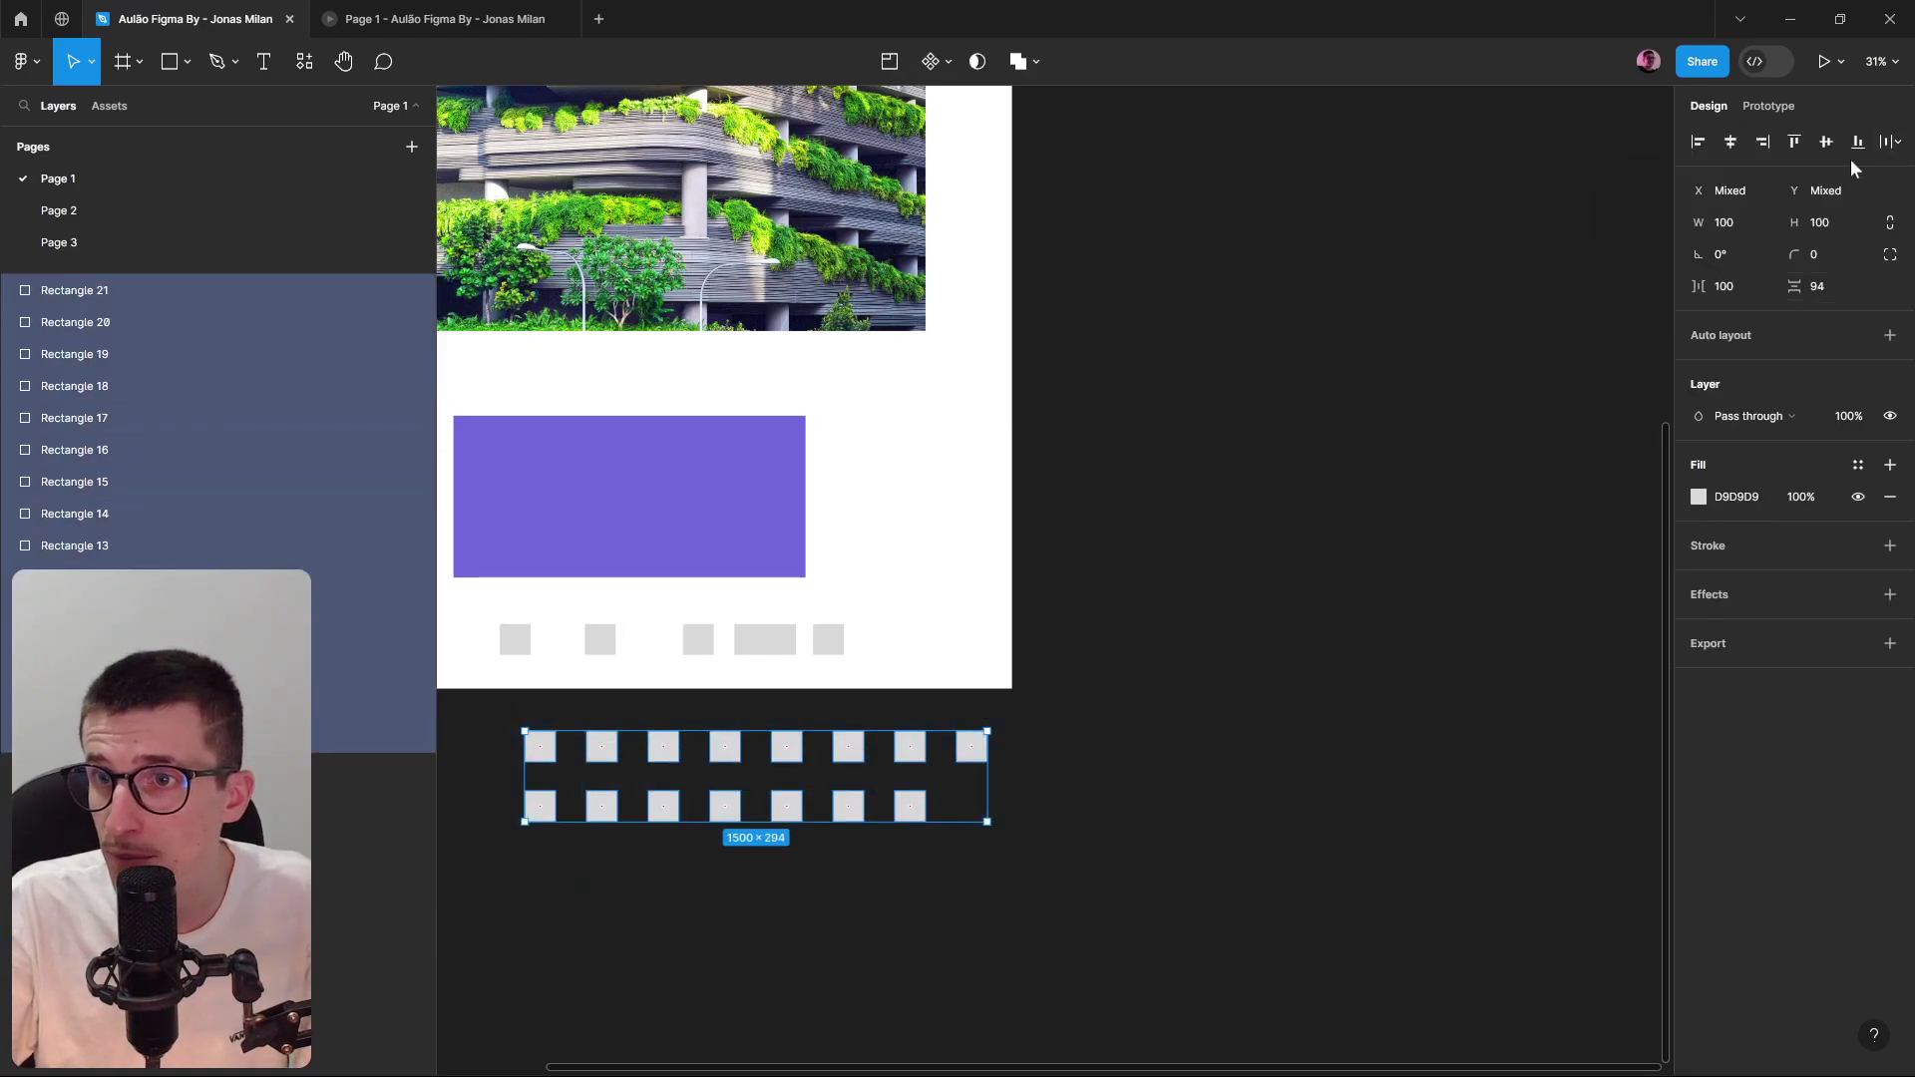
pyautogui.click(1897, 142)
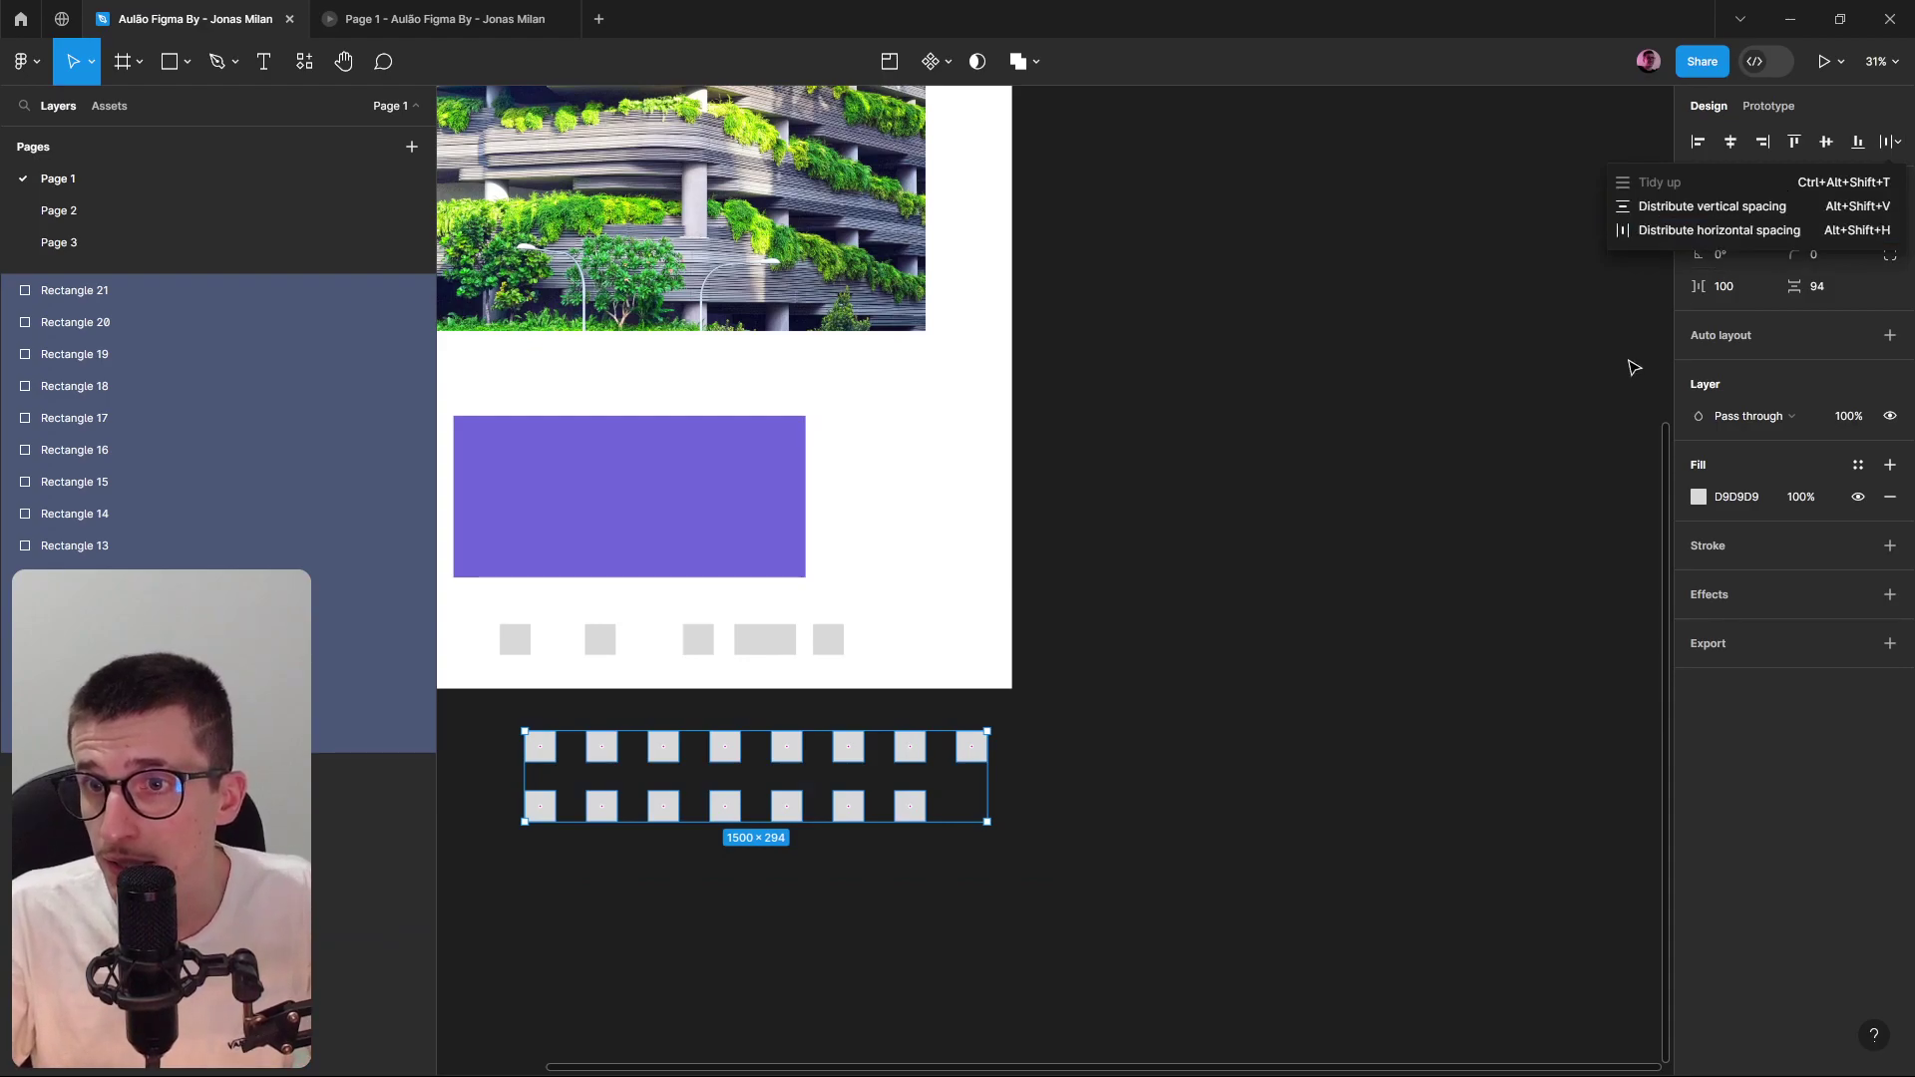
pyautogui.moveTo(1182, 742); pyautogui.dragTo(509, 808)
pyautogui.click(1897, 143)
pyautogui.click(1411, 462)
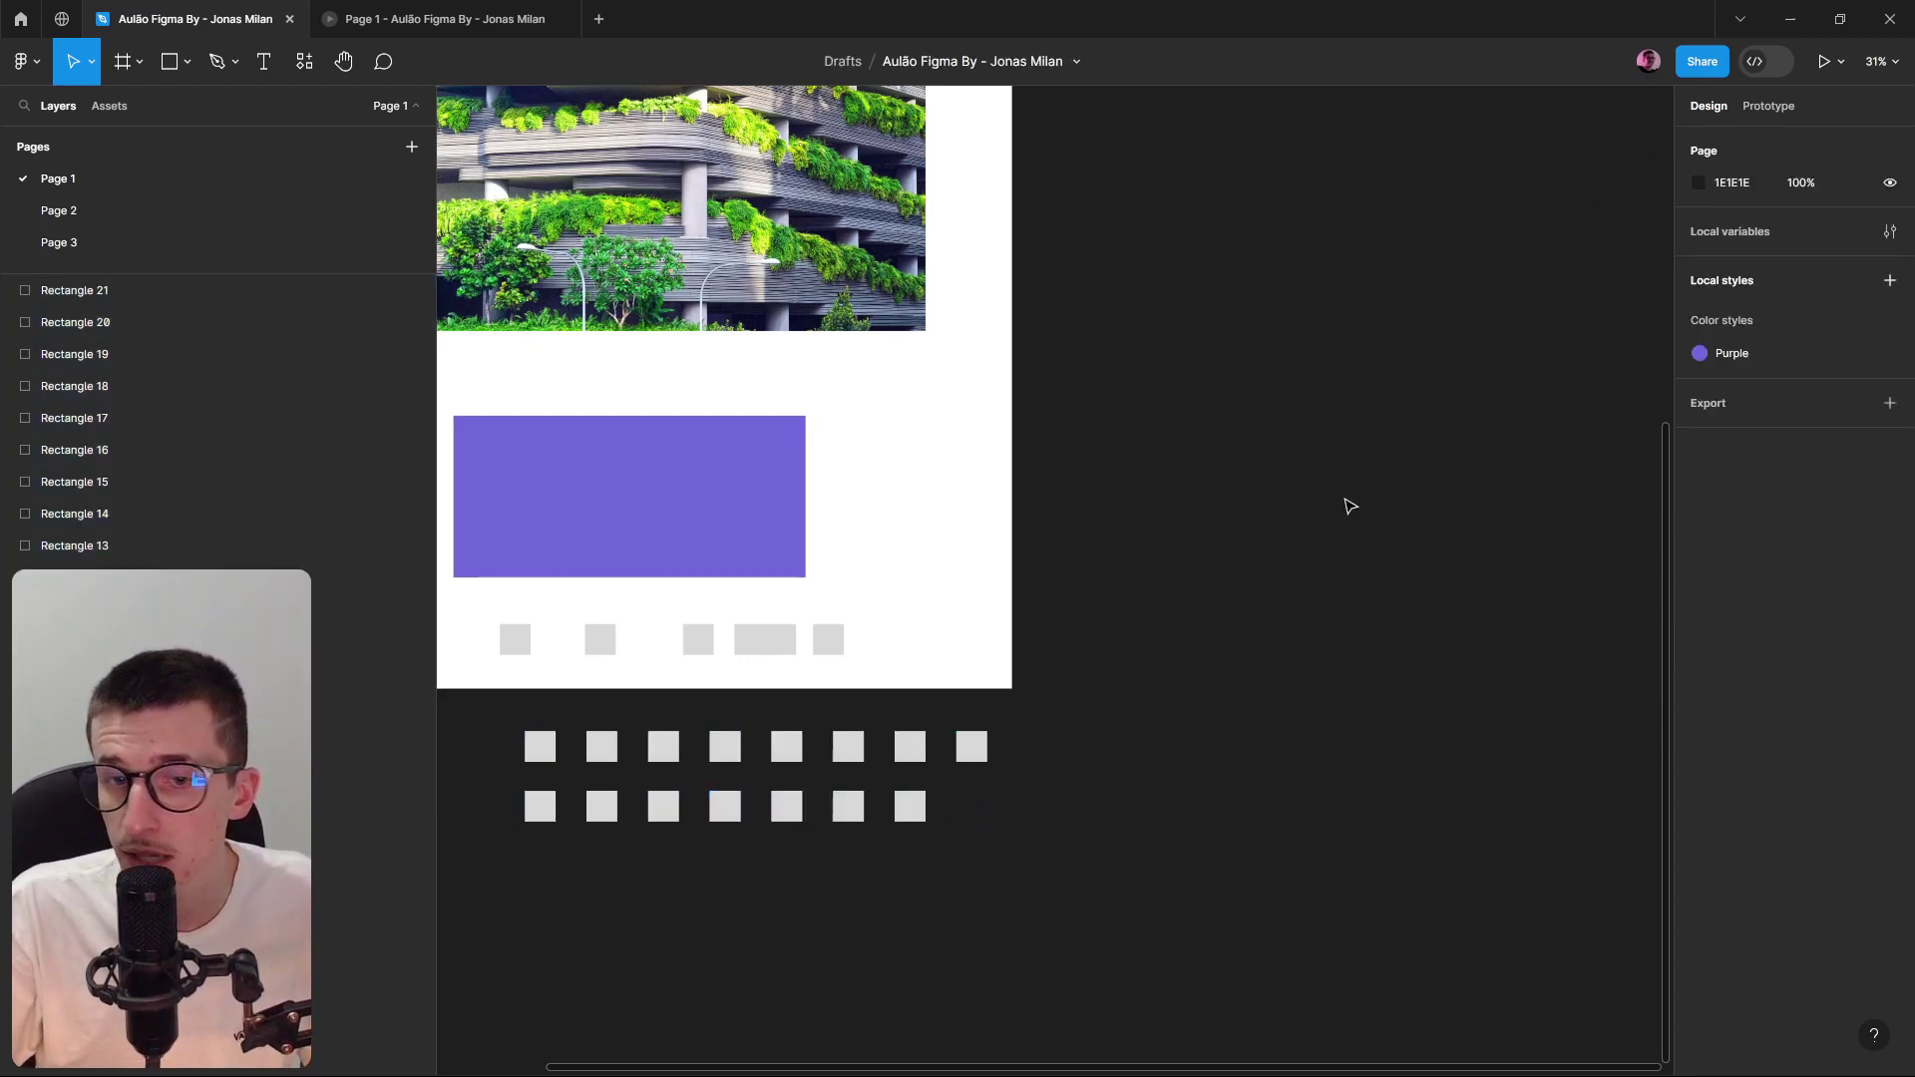
# Move the last seven squares of the two rows onto the empty canvas beside the frame, arranging them as a loose staggered column.
pyautogui.moveTo(764, 917); pyautogui.dragTo(964, 756)
pyautogui.moveTo(876, 810); pyautogui.dragTo(1295, 692)
pyautogui.click(1283, 757)
pyautogui.moveTo(1373, 634); pyautogui.dragTo(1251, 776)
pyautogui.moveTo(1312, 578); pyautogui.dragTo(1235, 853)
pyautogui.moveTo(1371, 591); pyautogui.dragTo(1237, 912)
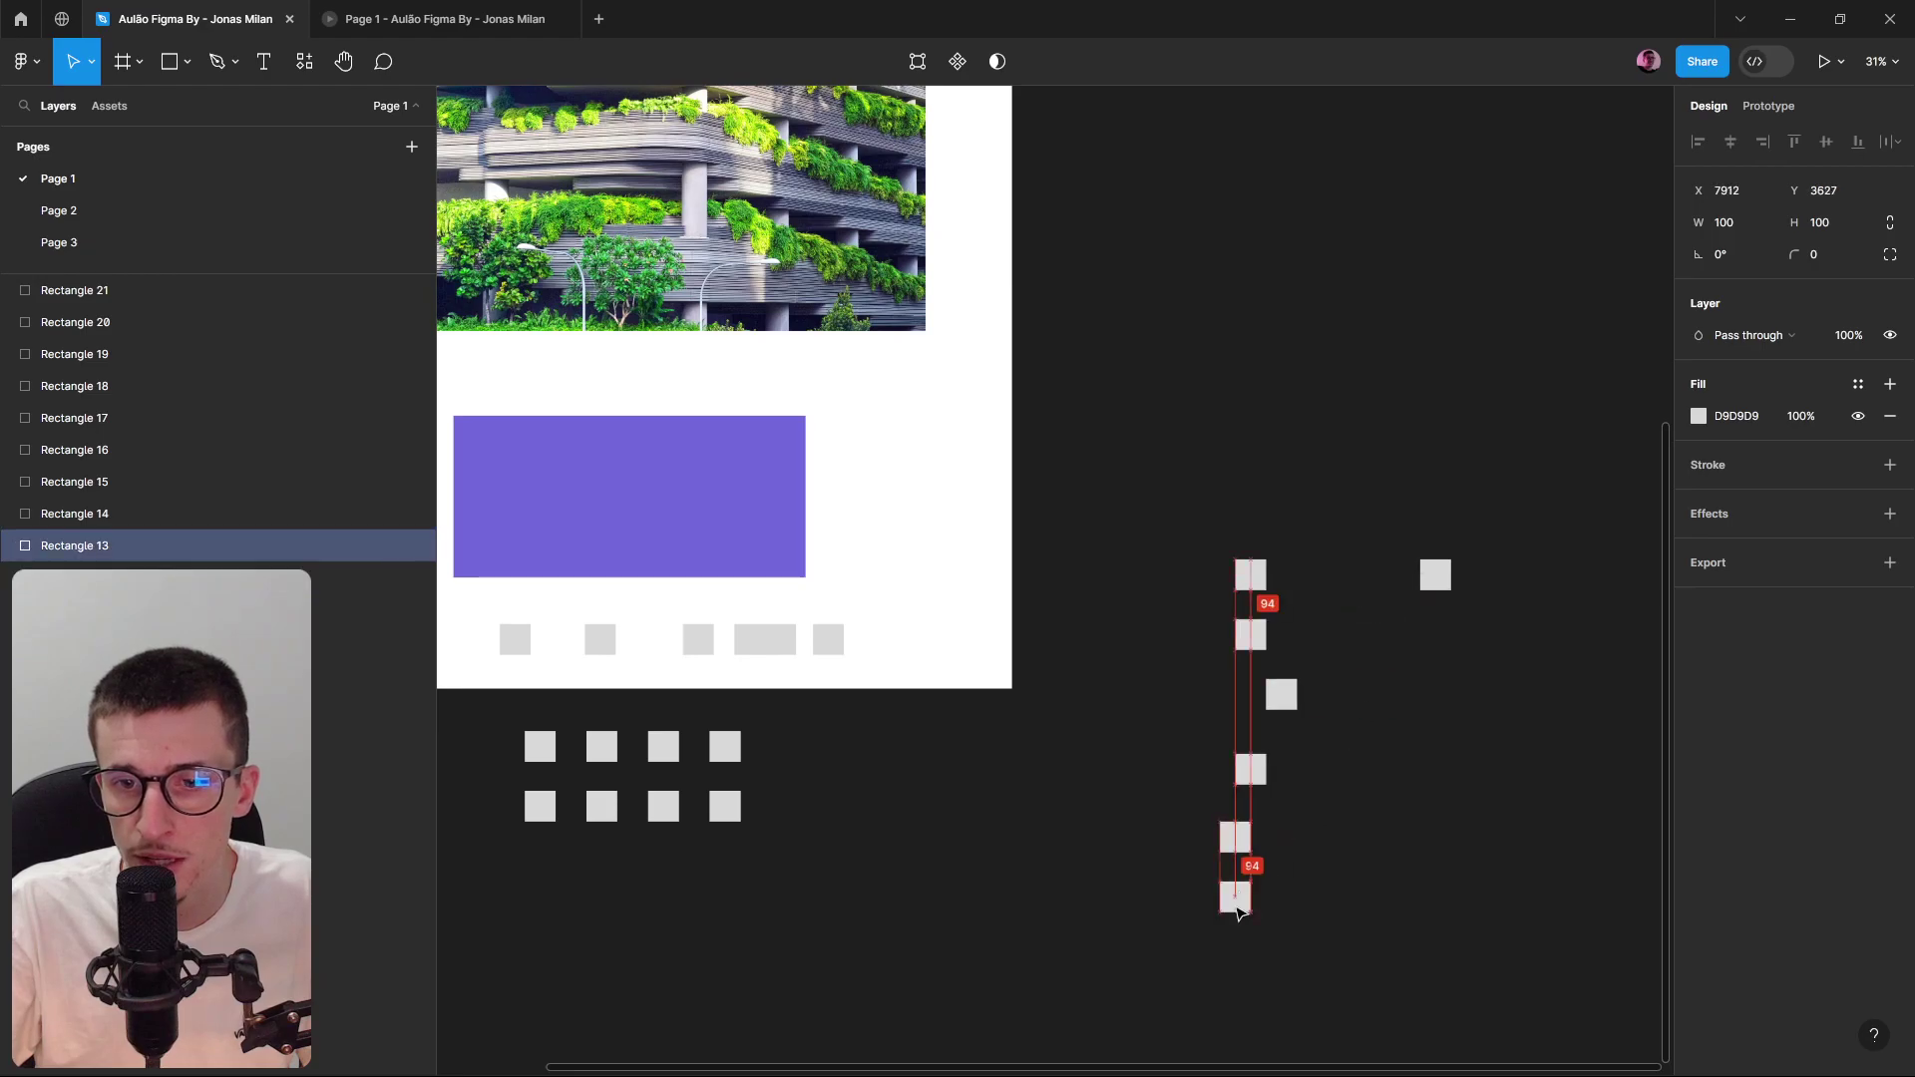
pyautogui.moveTo(1447, 571); pyautogui.dragTo(1344, 507)
# Select the seven squares of the staggered column and distribute their vertical spacing evenly.
pyautogui.moveTo(1439, 417); pyautogui.dragTo(1172, 1036)
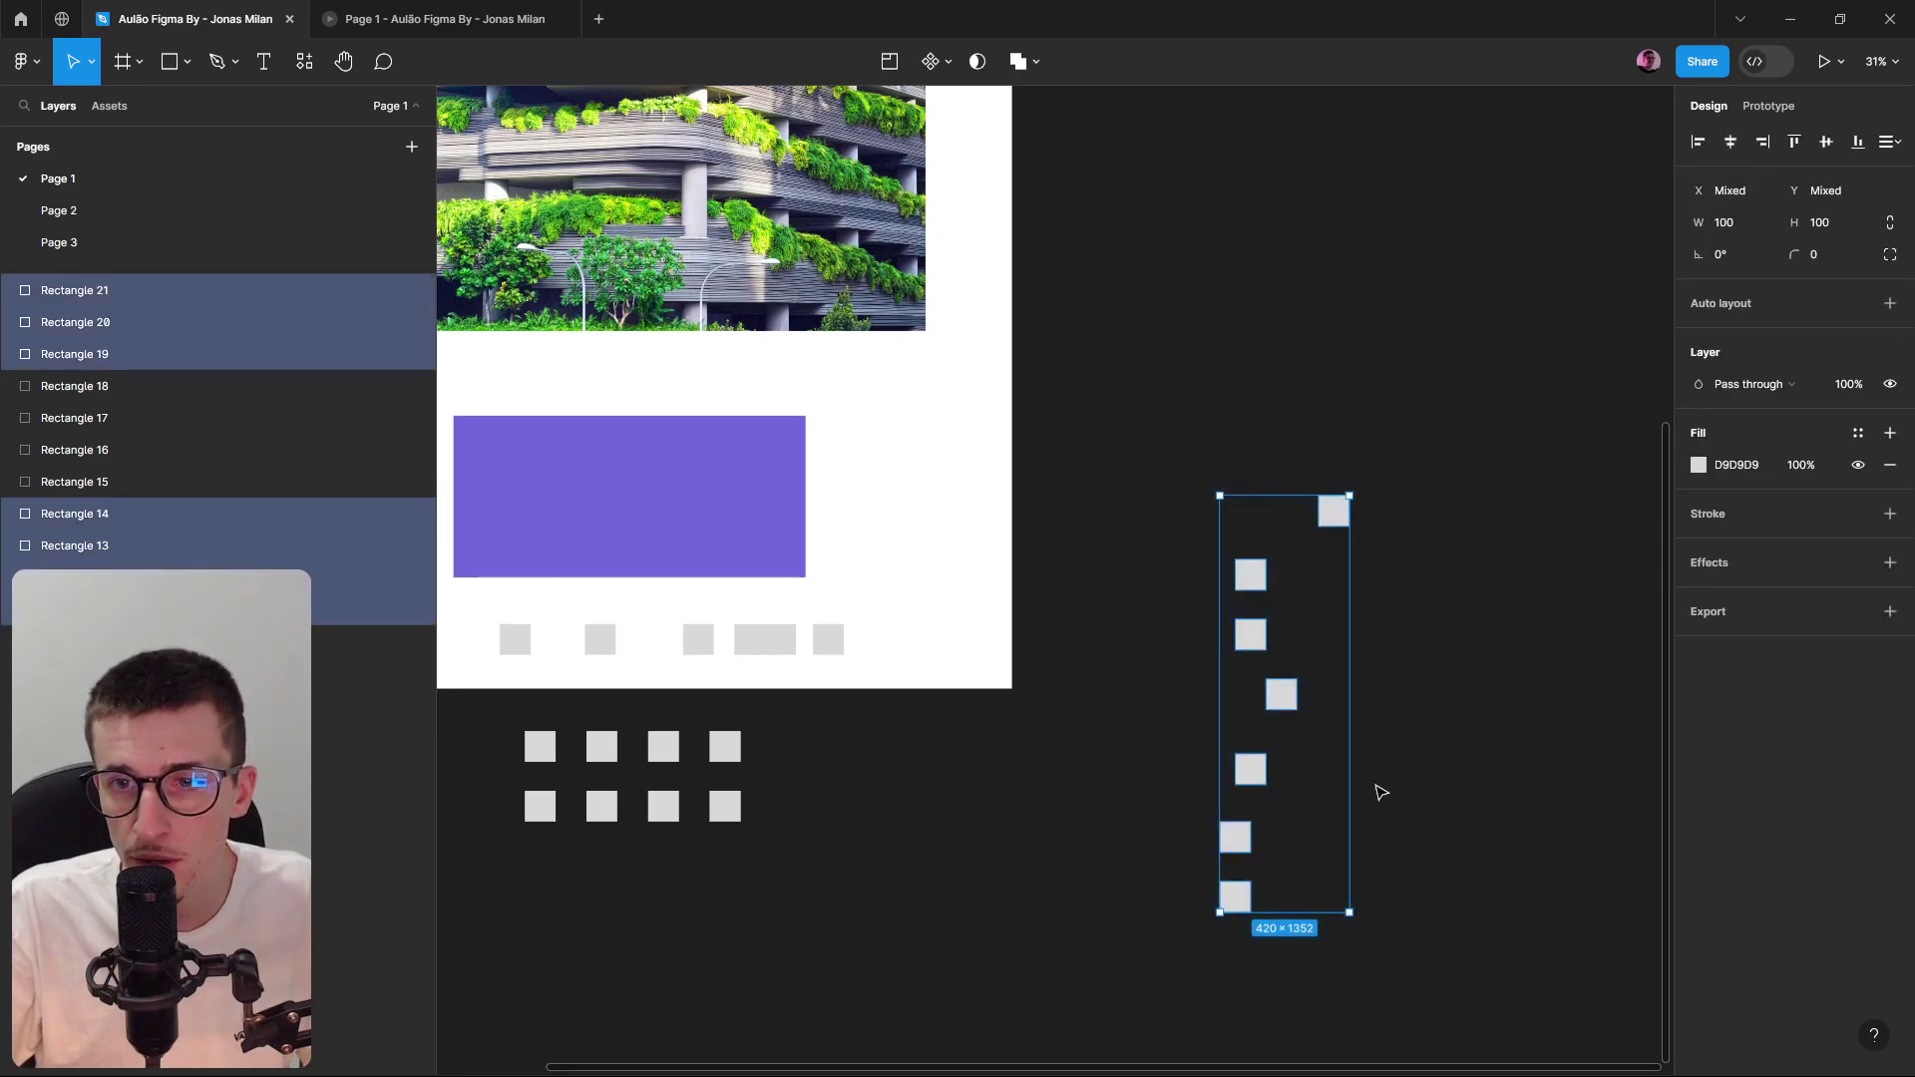
pyautogui.click(1900, 142)
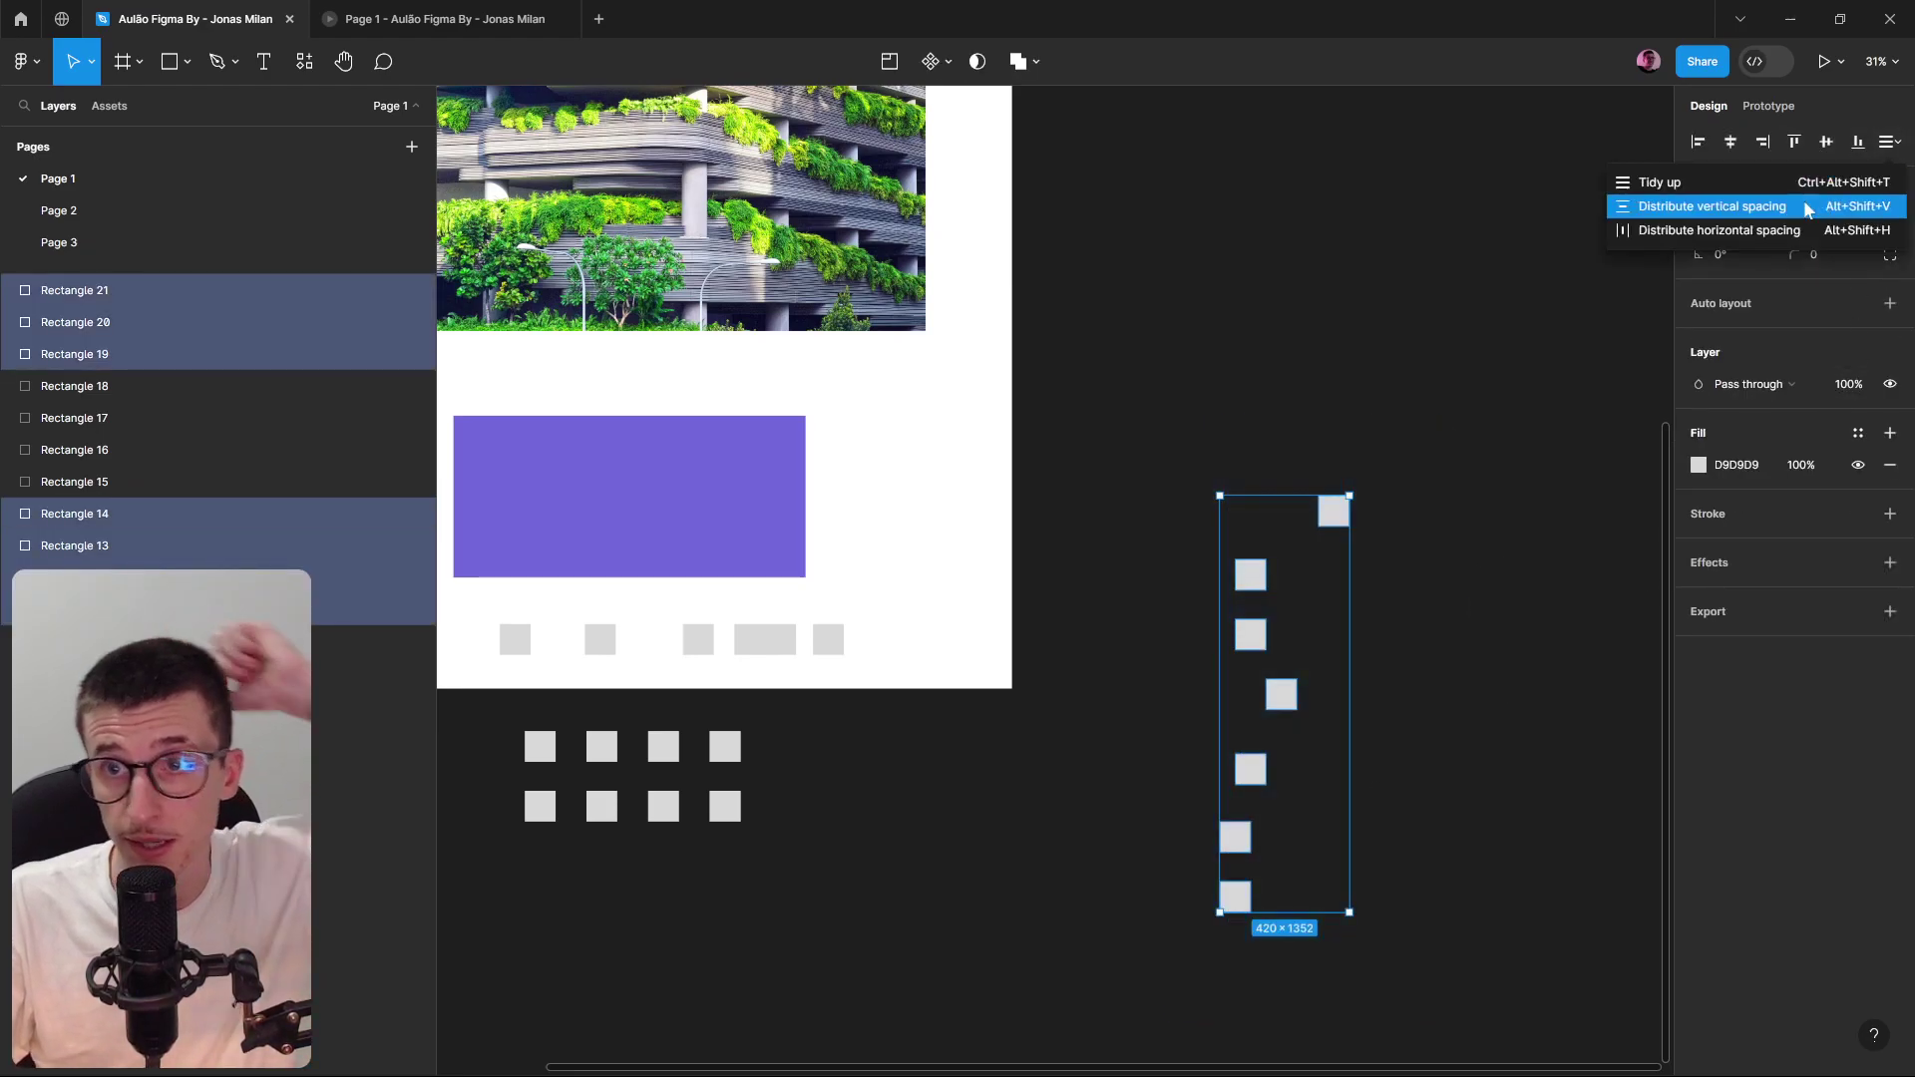
pyautogui.click(1721, 210)
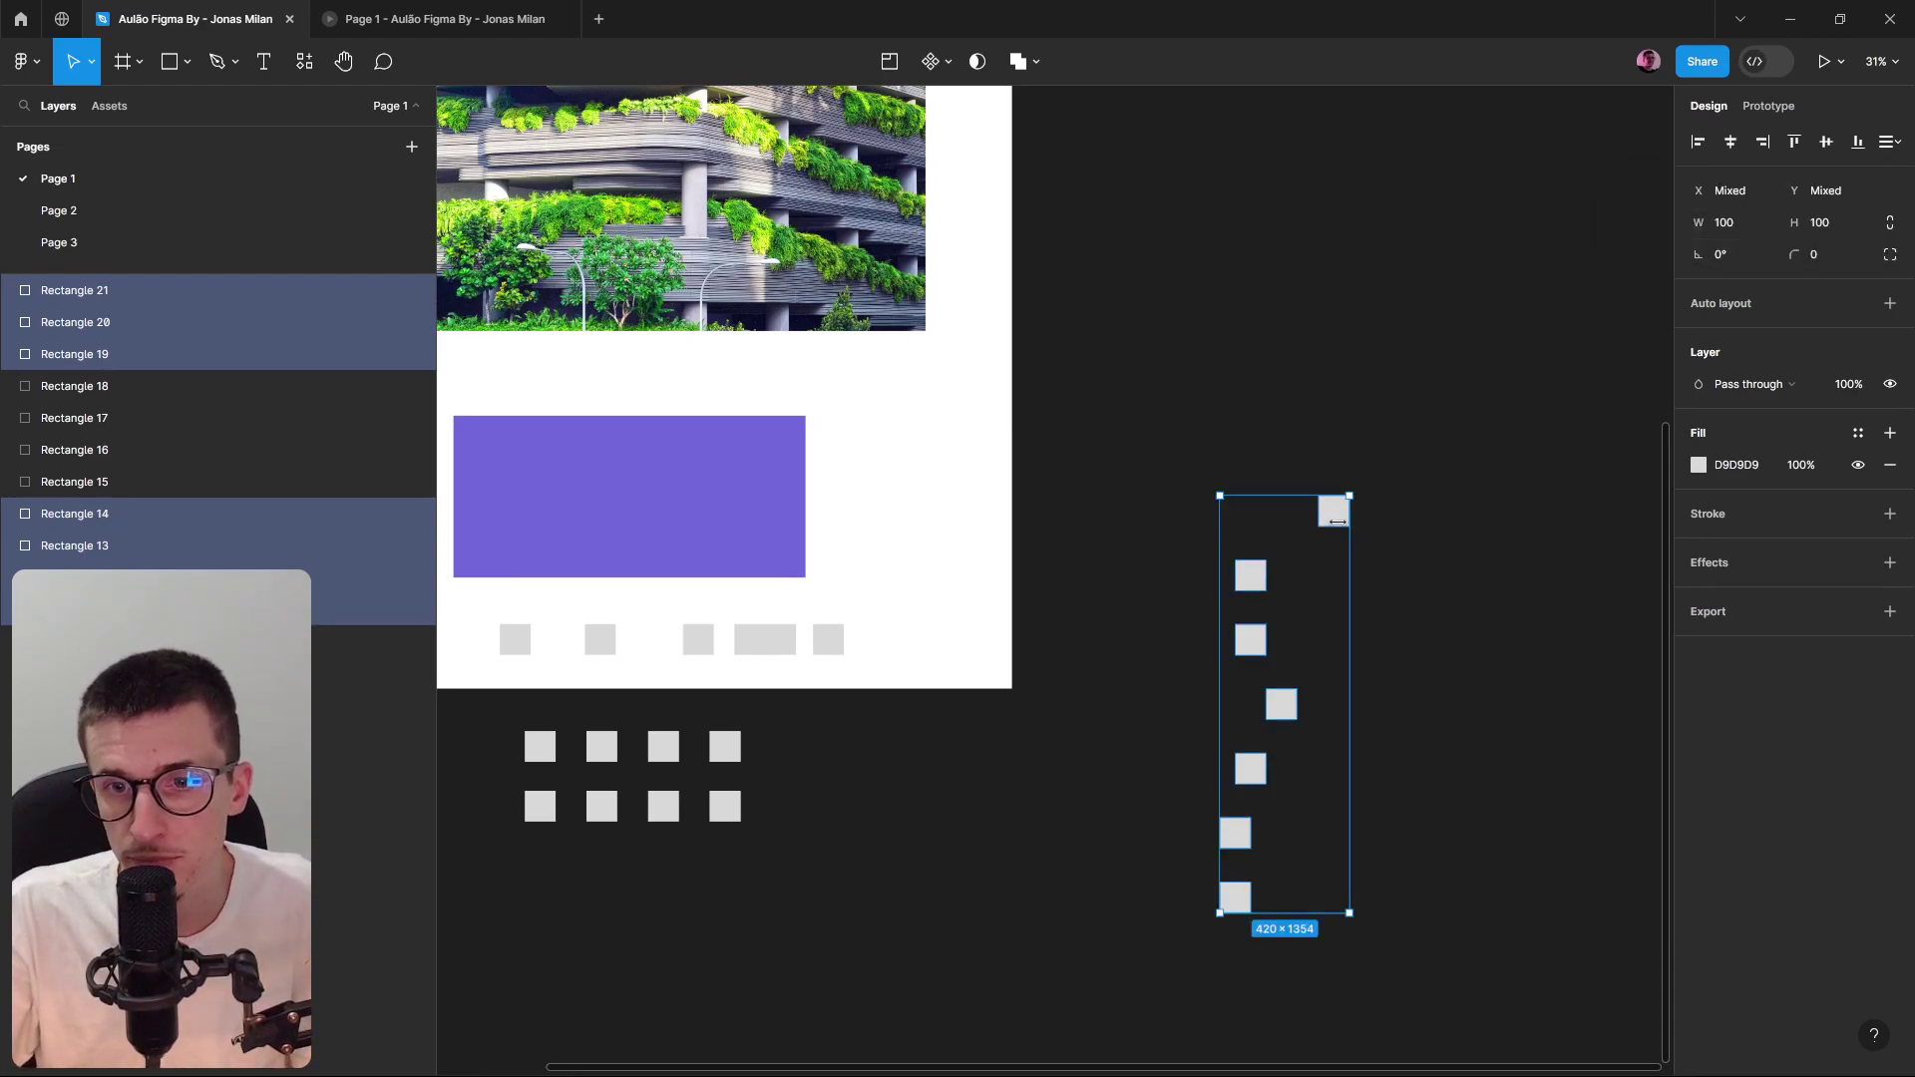
# Try aligning the column's squares on their horizontal centres, and undo the alignment.
pyautogui.click(1584, 427)
pyautogui.moveTo(1577, 395); pyautogui.dragTo(1127, 1018)
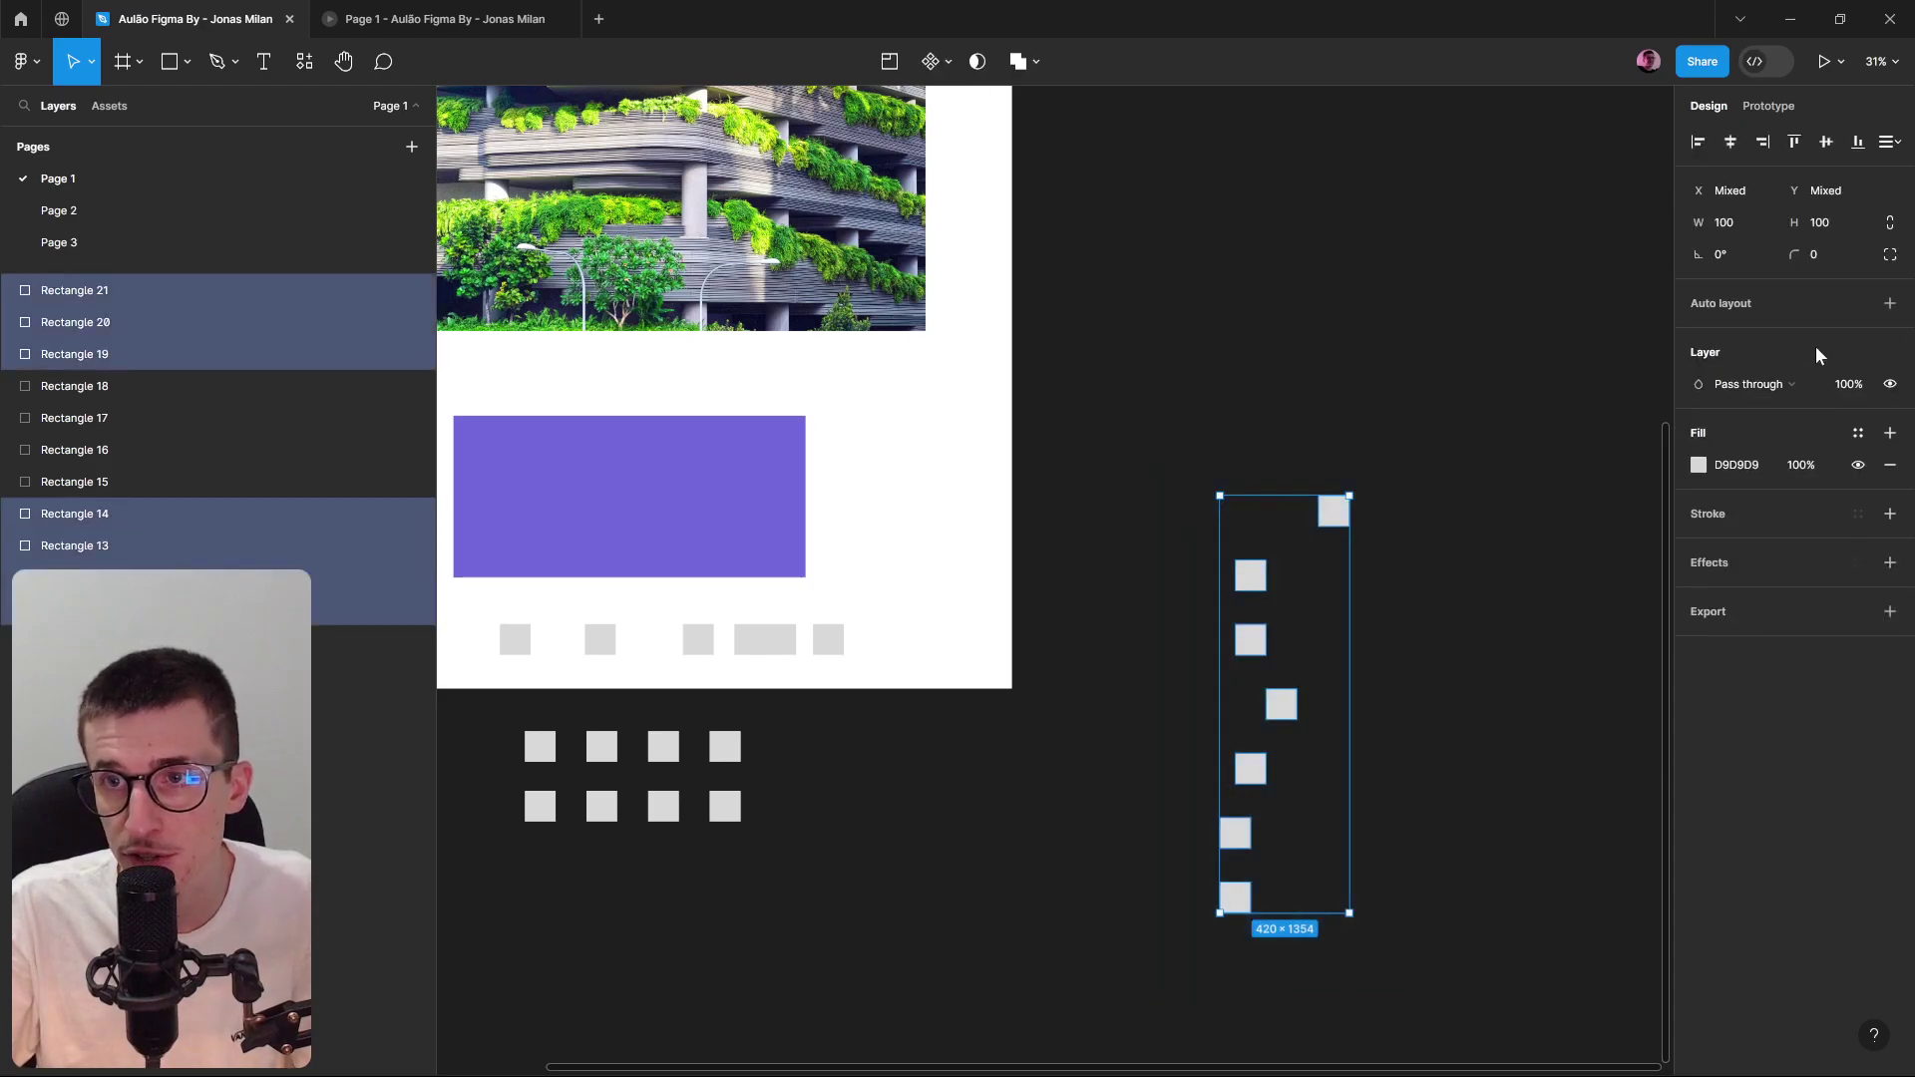
pyautogui.click(1734, 145)
pyautogui.hotkey('ctrl', 'z')
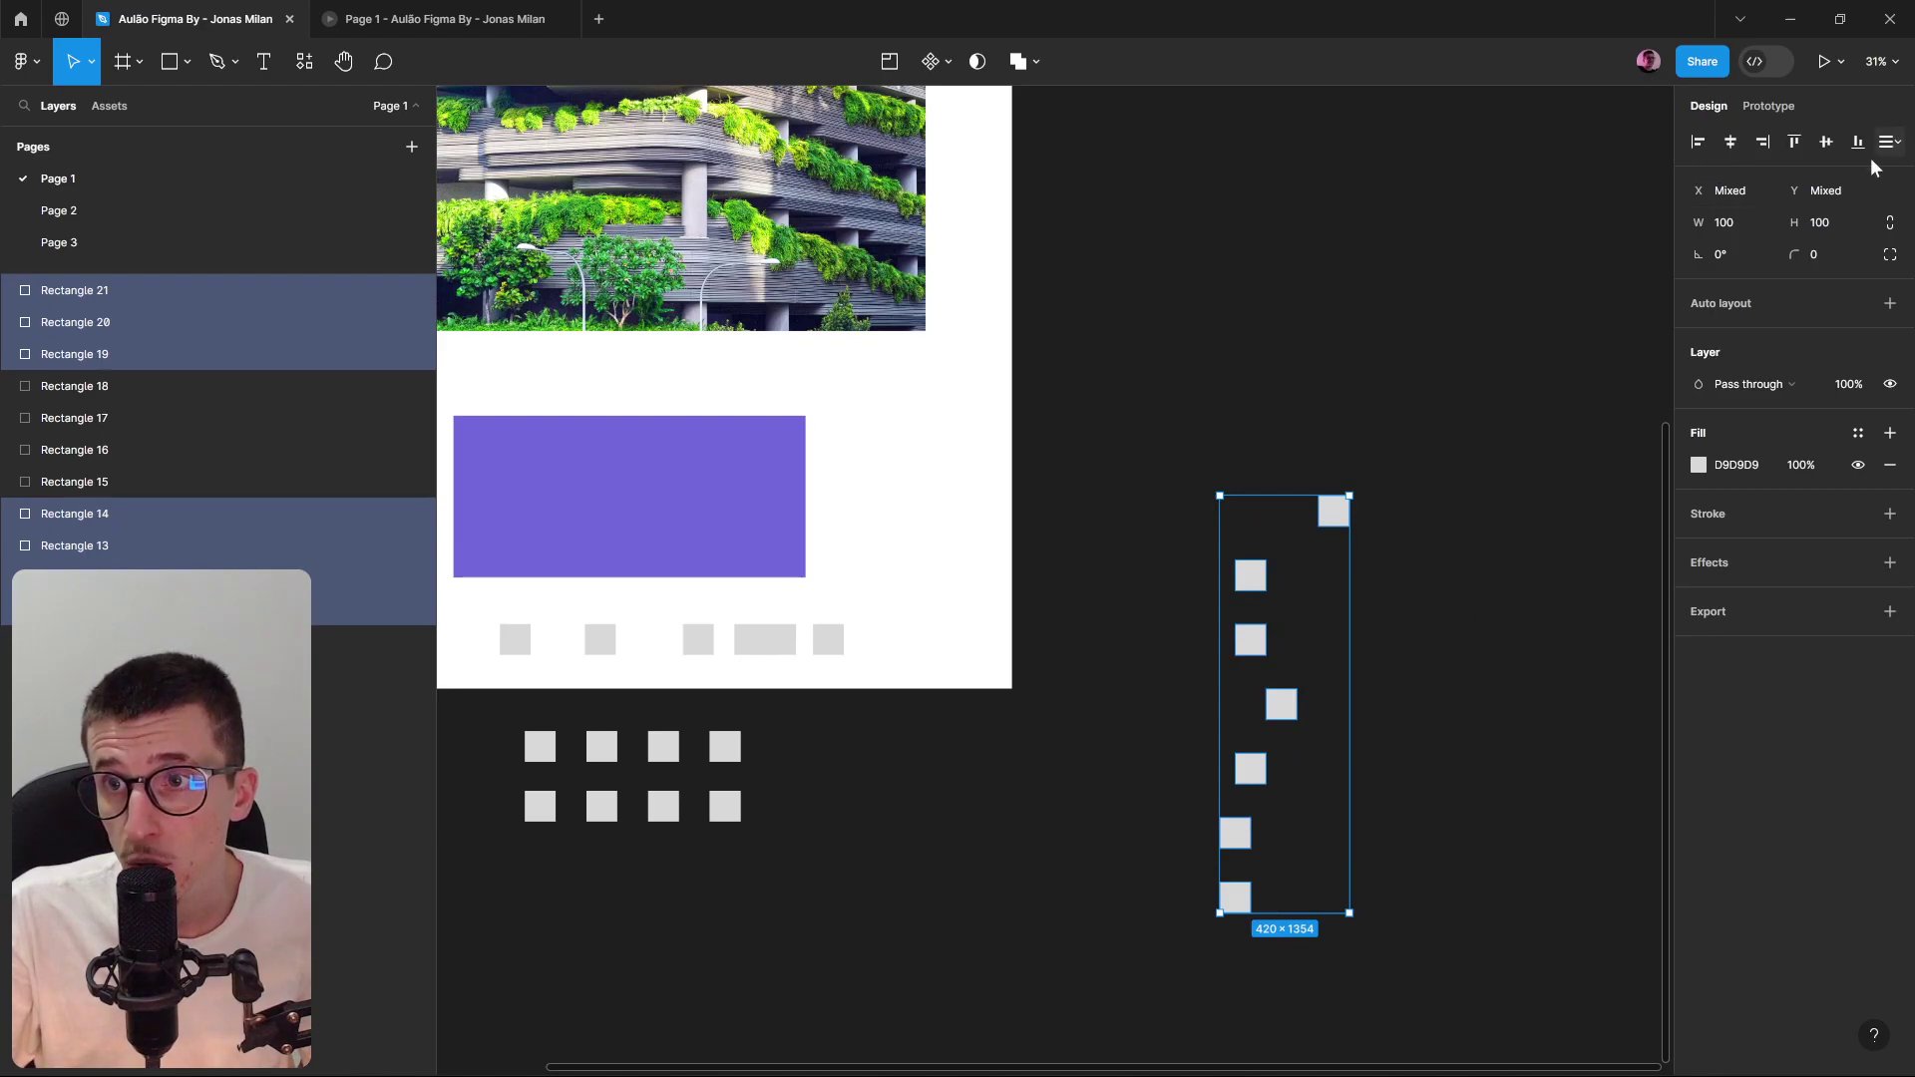
# Restore the column's horizontal-centre alignment and shift its four upper squares upward so that the vertical gaps are uneven.
pyautogui.hotkey('ctrl', 'shift', 'z')
pyautogui.press('Escape')
pyautogui.click(1283, 576)
pyautogui.keyDown('shift'); pyautogui.click(1284, 511); pyautogui.keyUp('shift')
pyautogui.moveTo(1286, 578); pyautogui.dragTo(1287, 548)
pyautogui.moveTo(1289, 643); pyautogui.dragTo(1288, 606)
pyautogui.moveTo(1287, 707); pyautogui.dragTo(1288, 675)
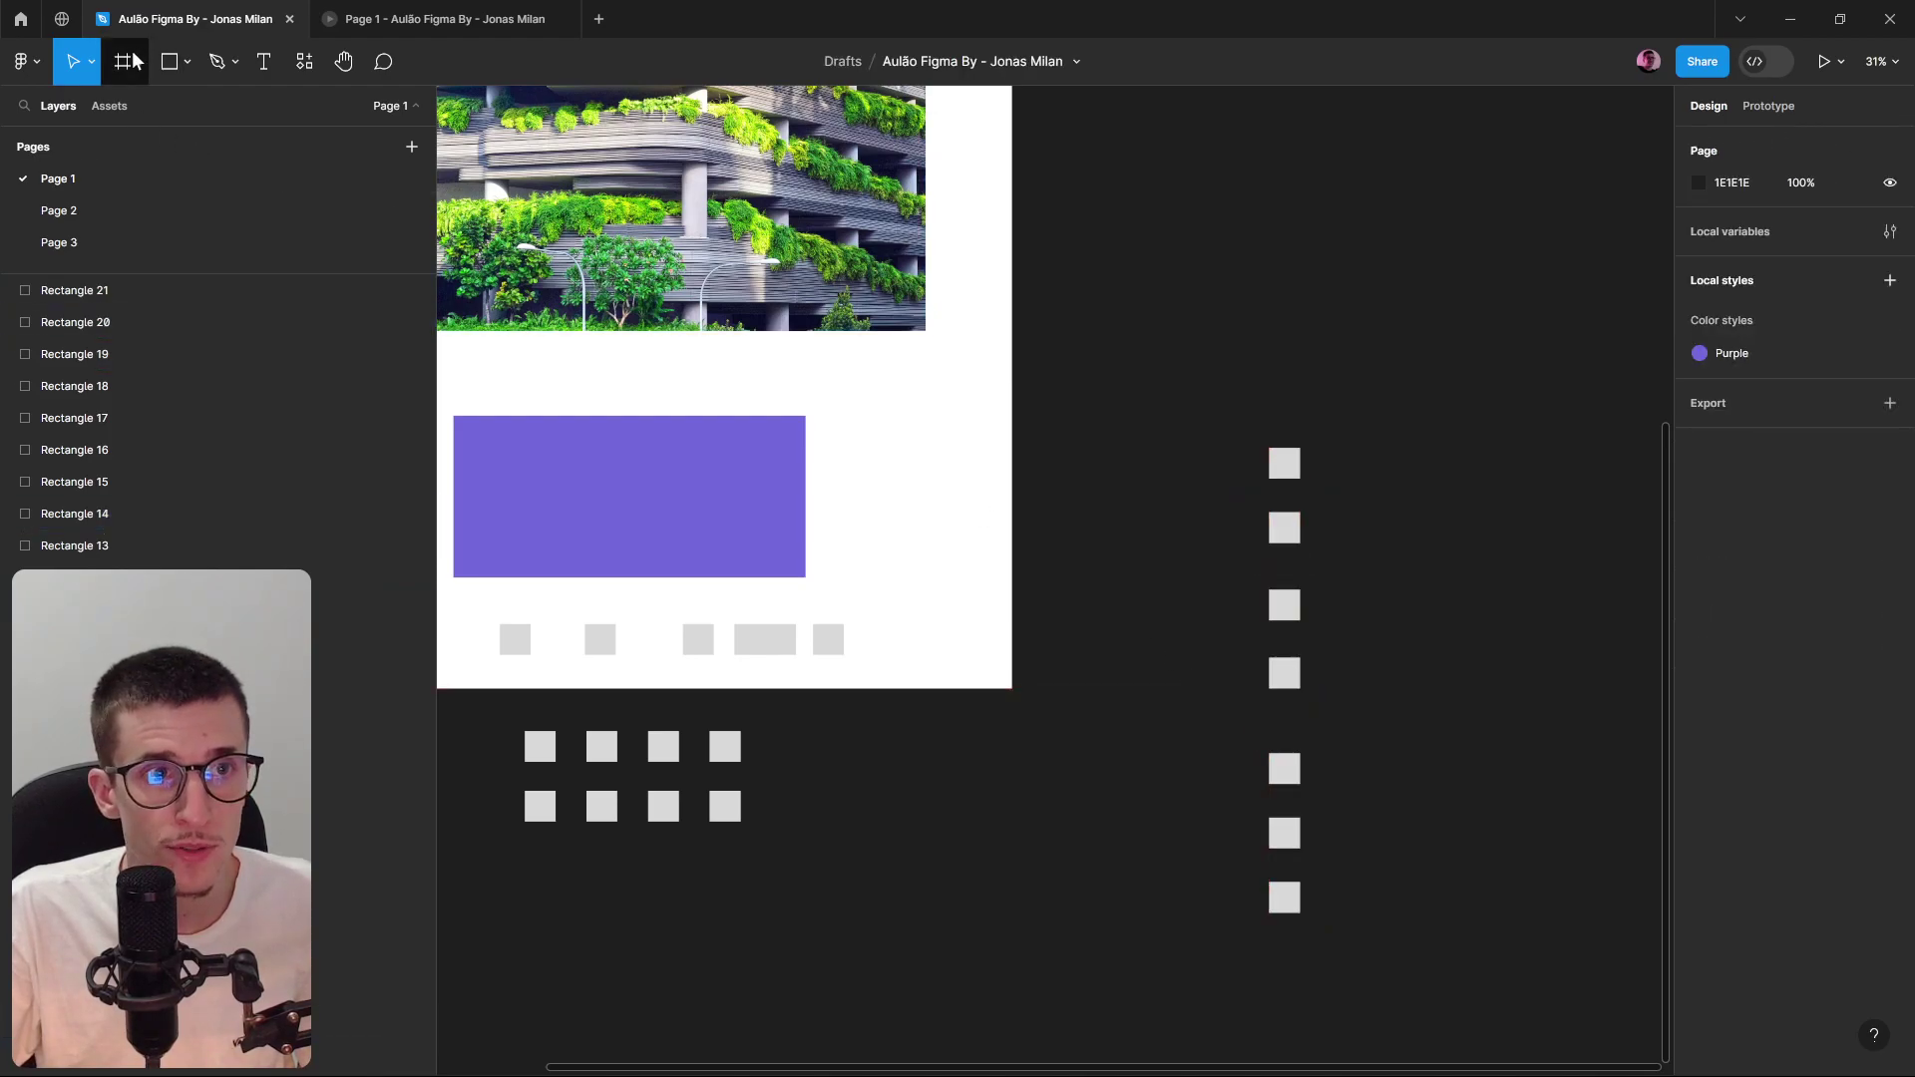
# Draw a tall frame beside the column and move all seven squares into it as one column.
pyautogui.press('f')
pyautogui.moveTo(1370, 448); pyautogui.dragTo(1535, 926)
pyautogui.moveTo(1180, 972); pyautogui.dragTo(1275, 397)
pyautogui.moveTo(1179, 353); pyautogui.dragTo(1326, 1057)
pyautogui.moveTo(1287, 572); pyautogui.dragTo(1445, 572)
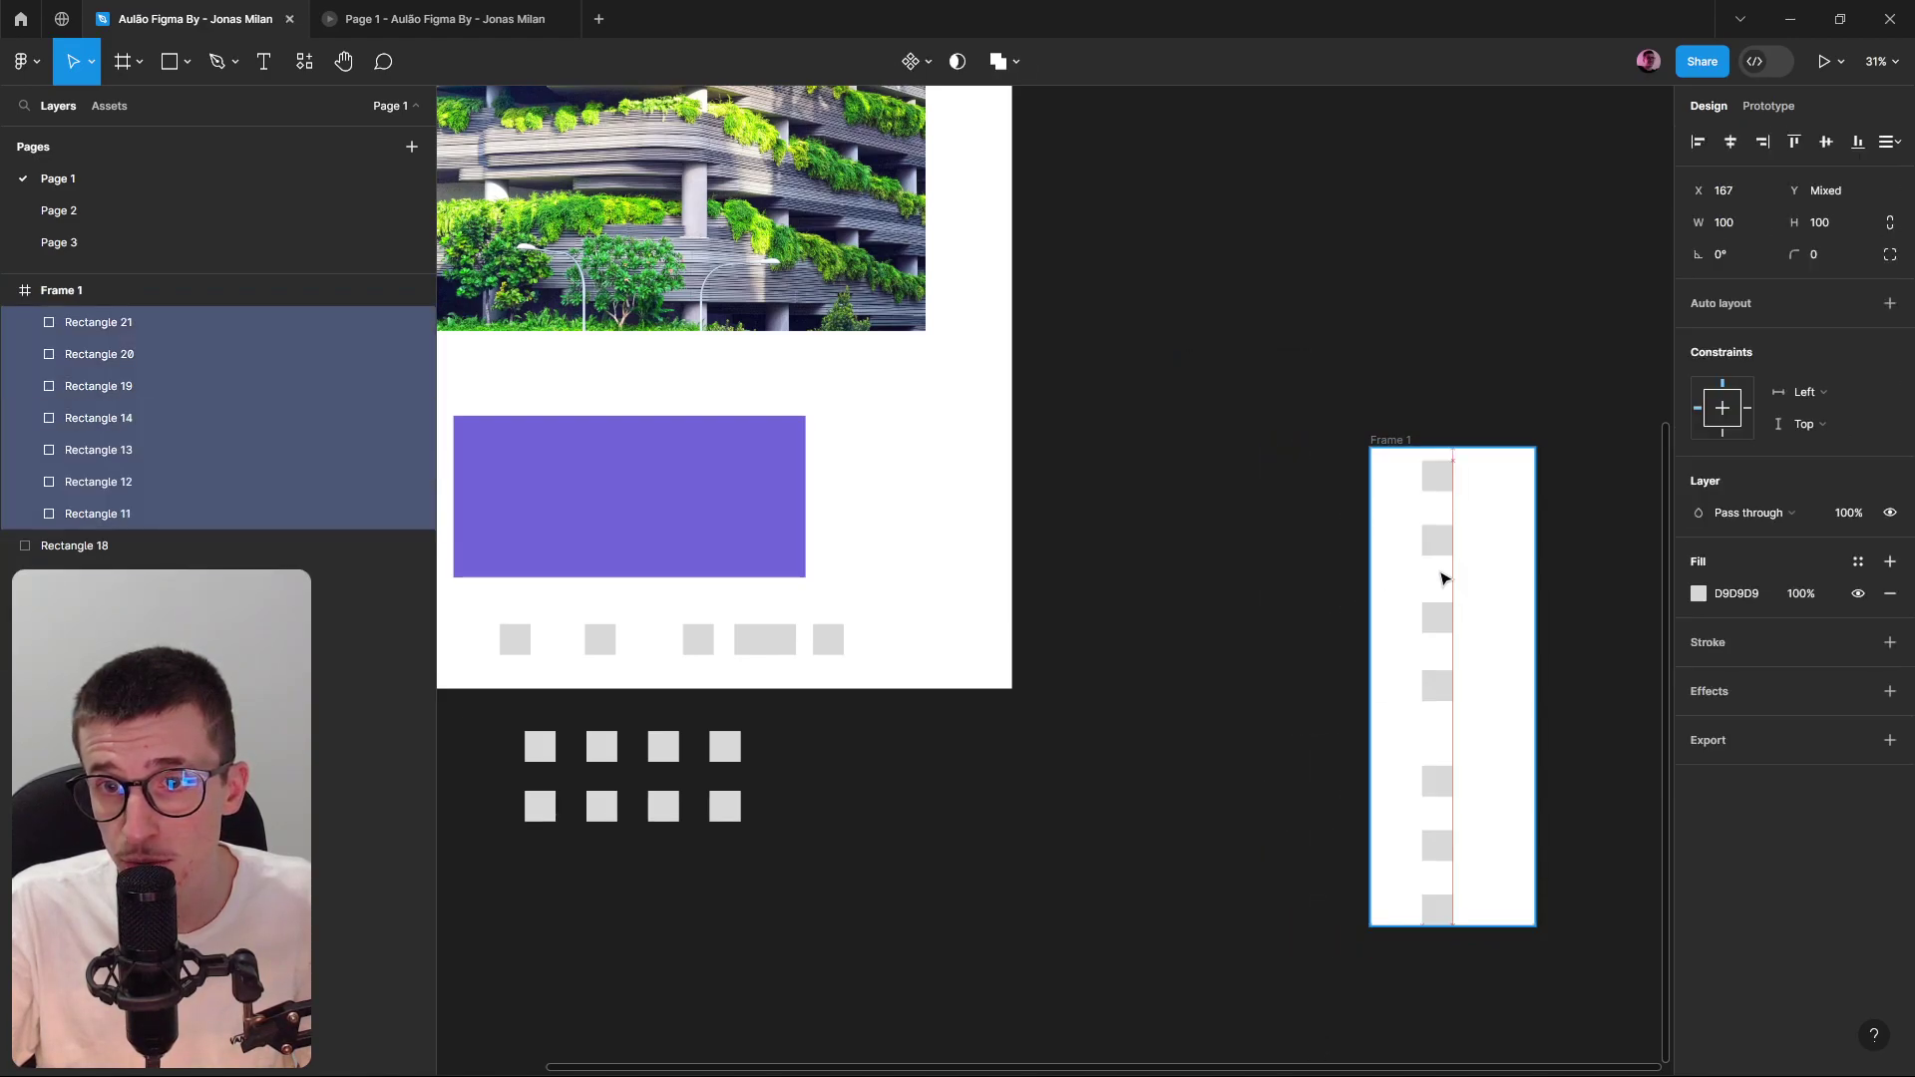
# Move the top square into the new frame's top-left corner and the bottom square into its bottom-left corner.
pyautogui.scroll(5, 1446, 505)
pyautogui.click(1420, 489)
pyautogui.moveTo(1419, 489); pyautogui.dragTo(1359, 471)
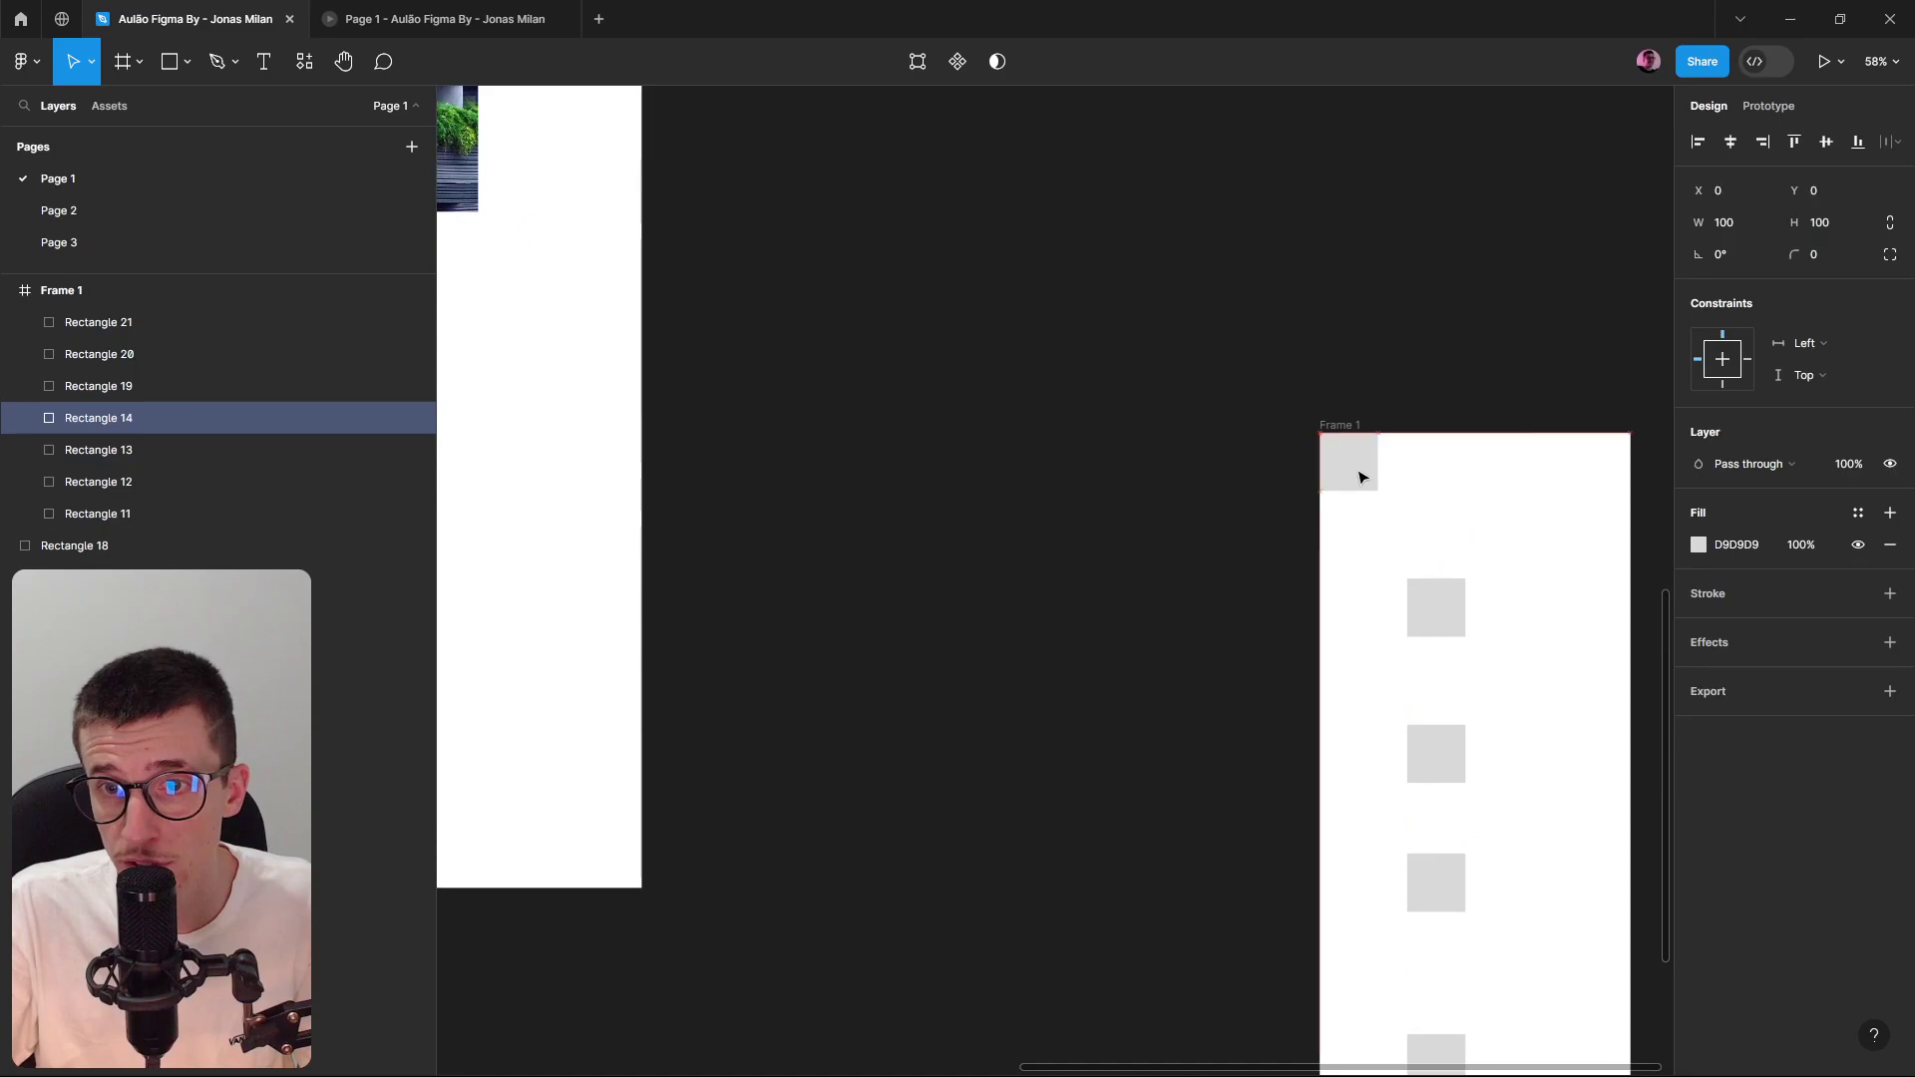
pyautogui.scroll(-8, 1424, 662)
pyautogui.click(1359, 710)
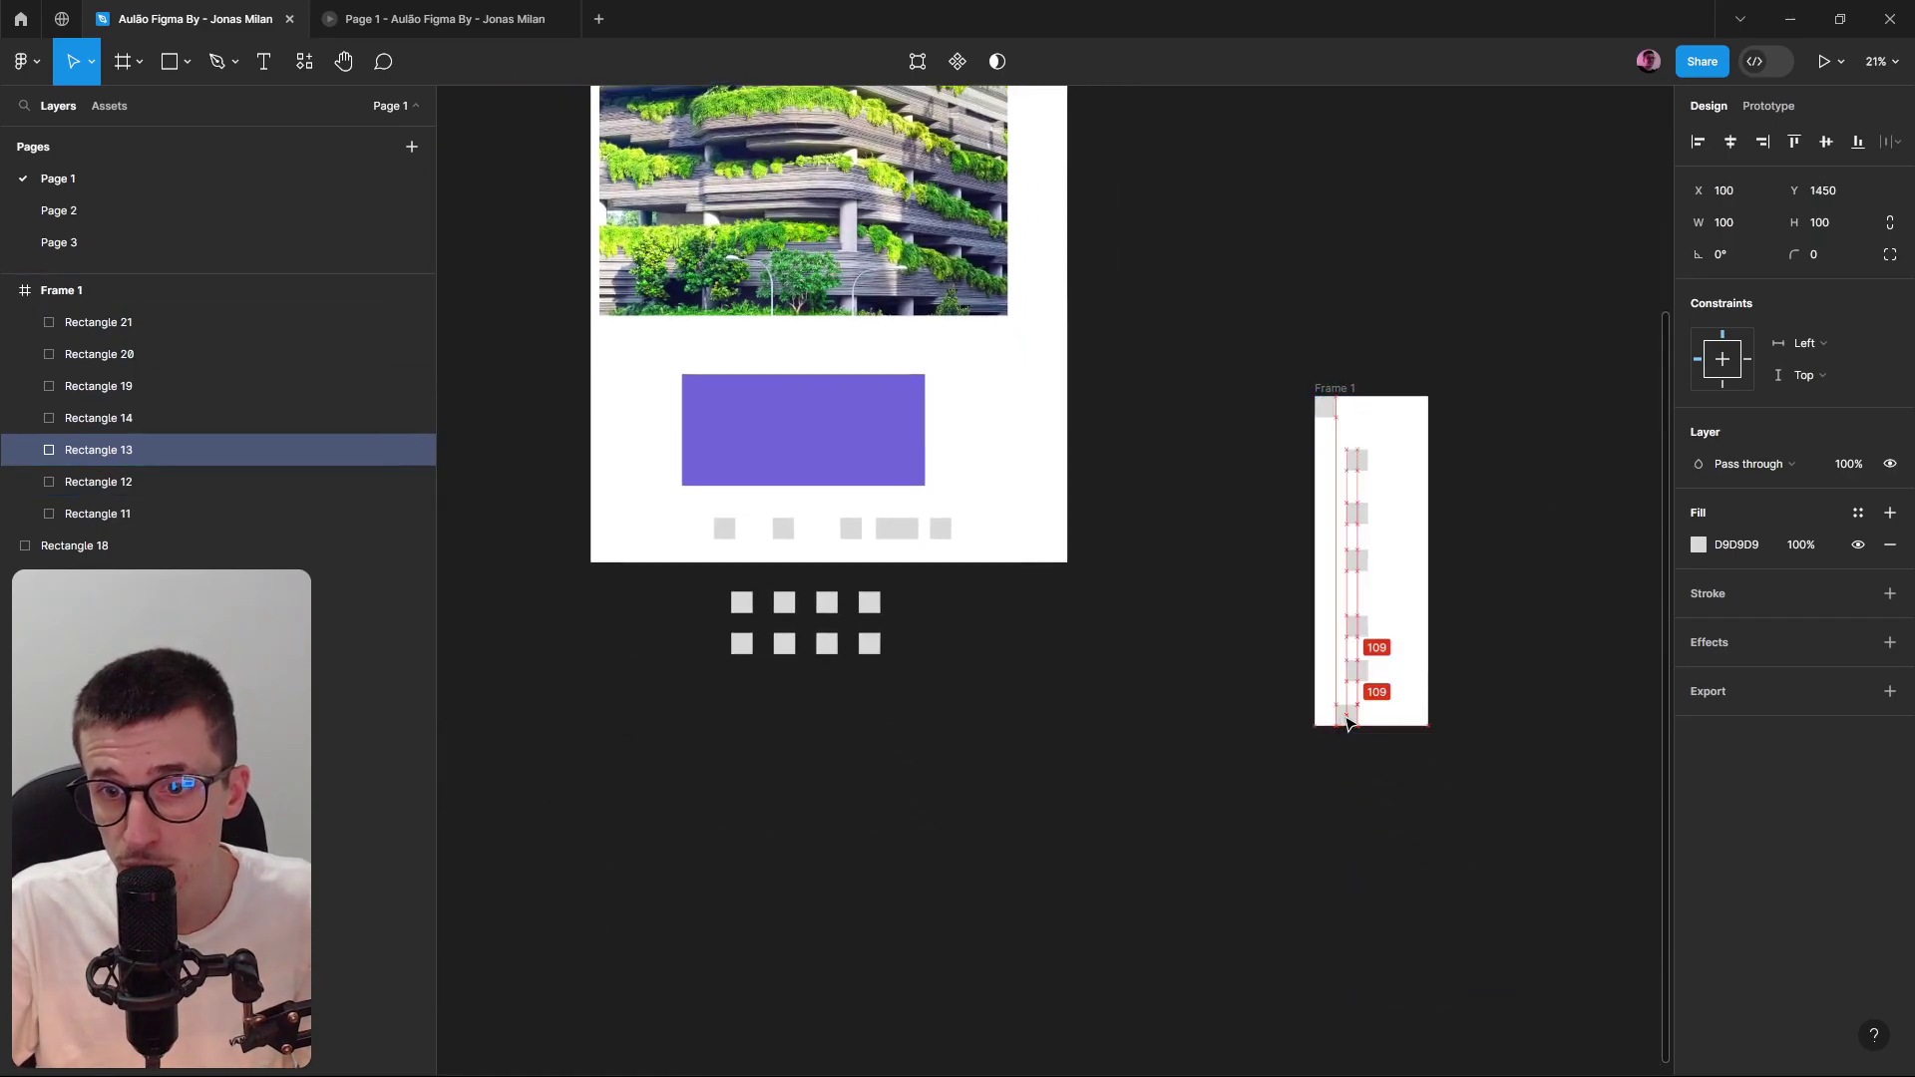
# Select all seven squares in the frame, distribute their vertical spacing evenly and align them to the left.
pyautogui.moveTo(1308, 782); pyautogui.dragTo(1371, 397)
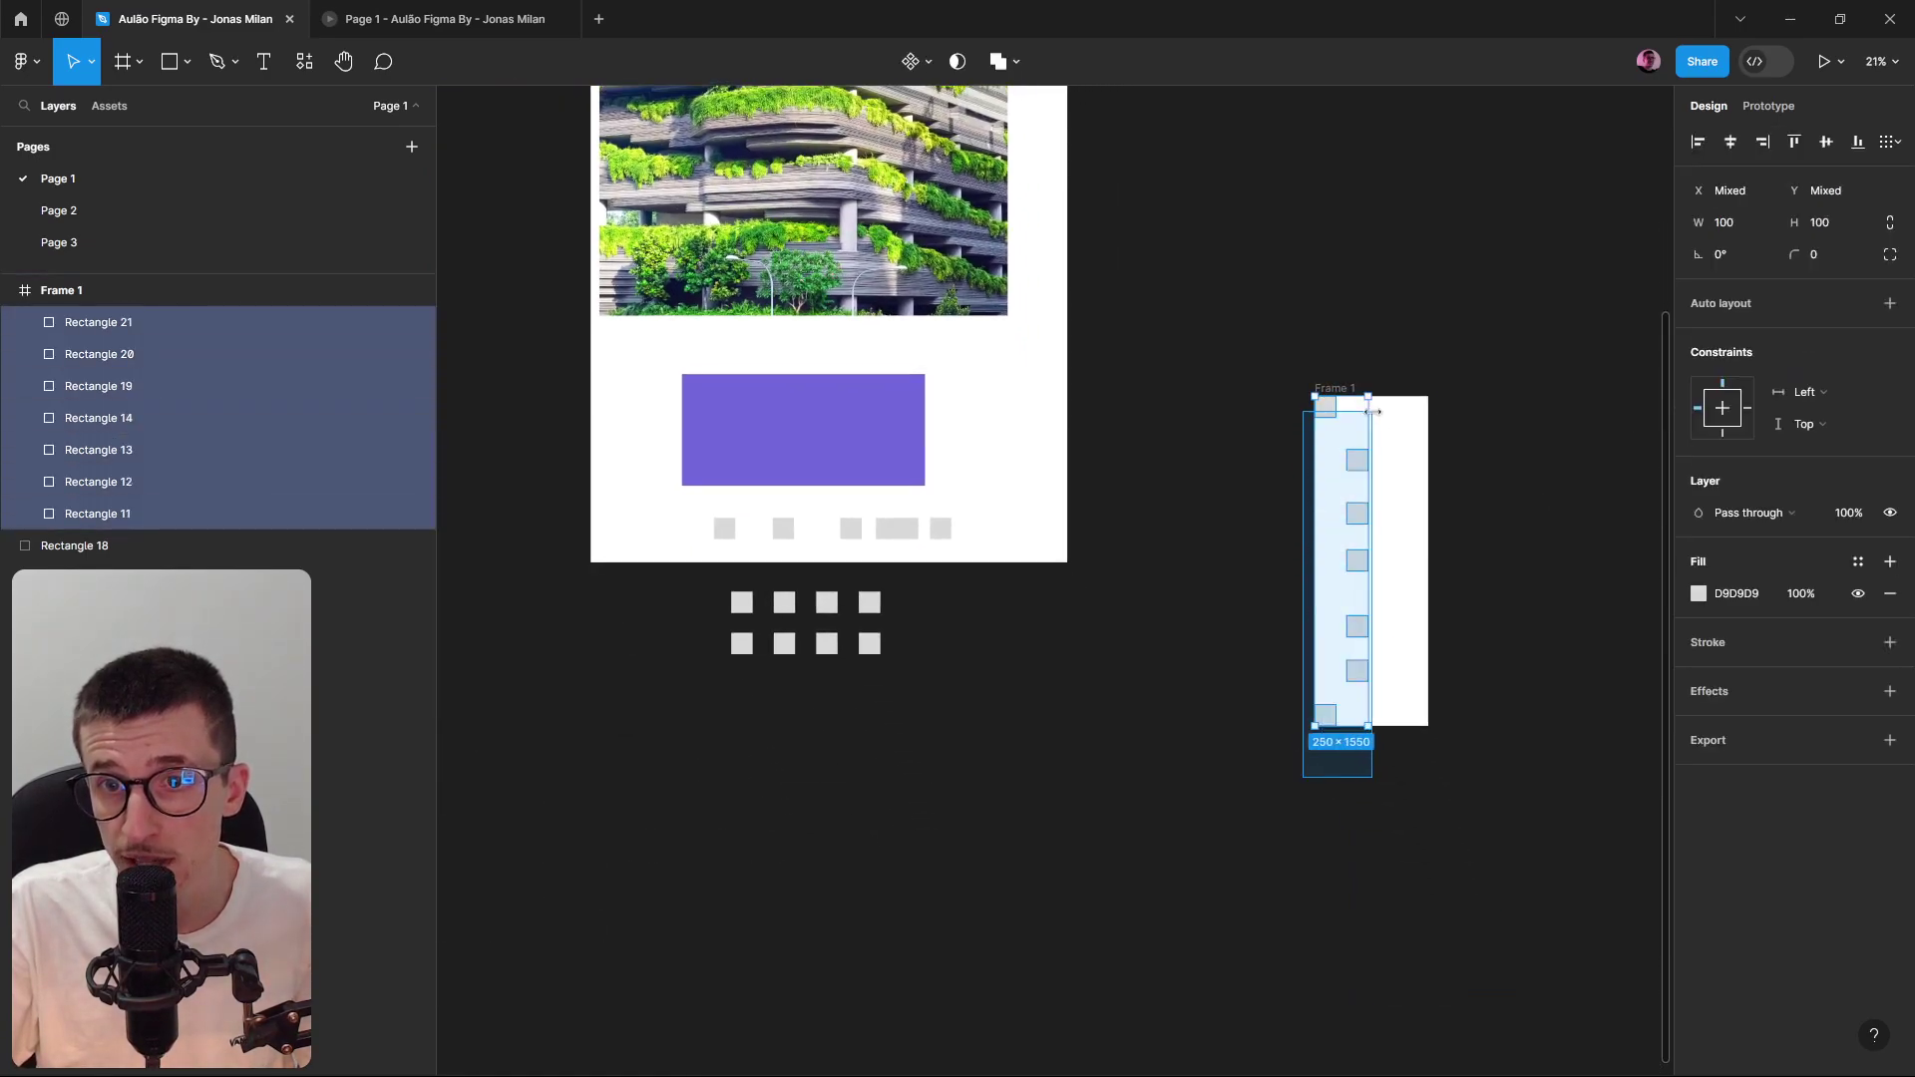
pyautogui.scroll(3, 1371, 410)
pyautogui.click(1888, 142)
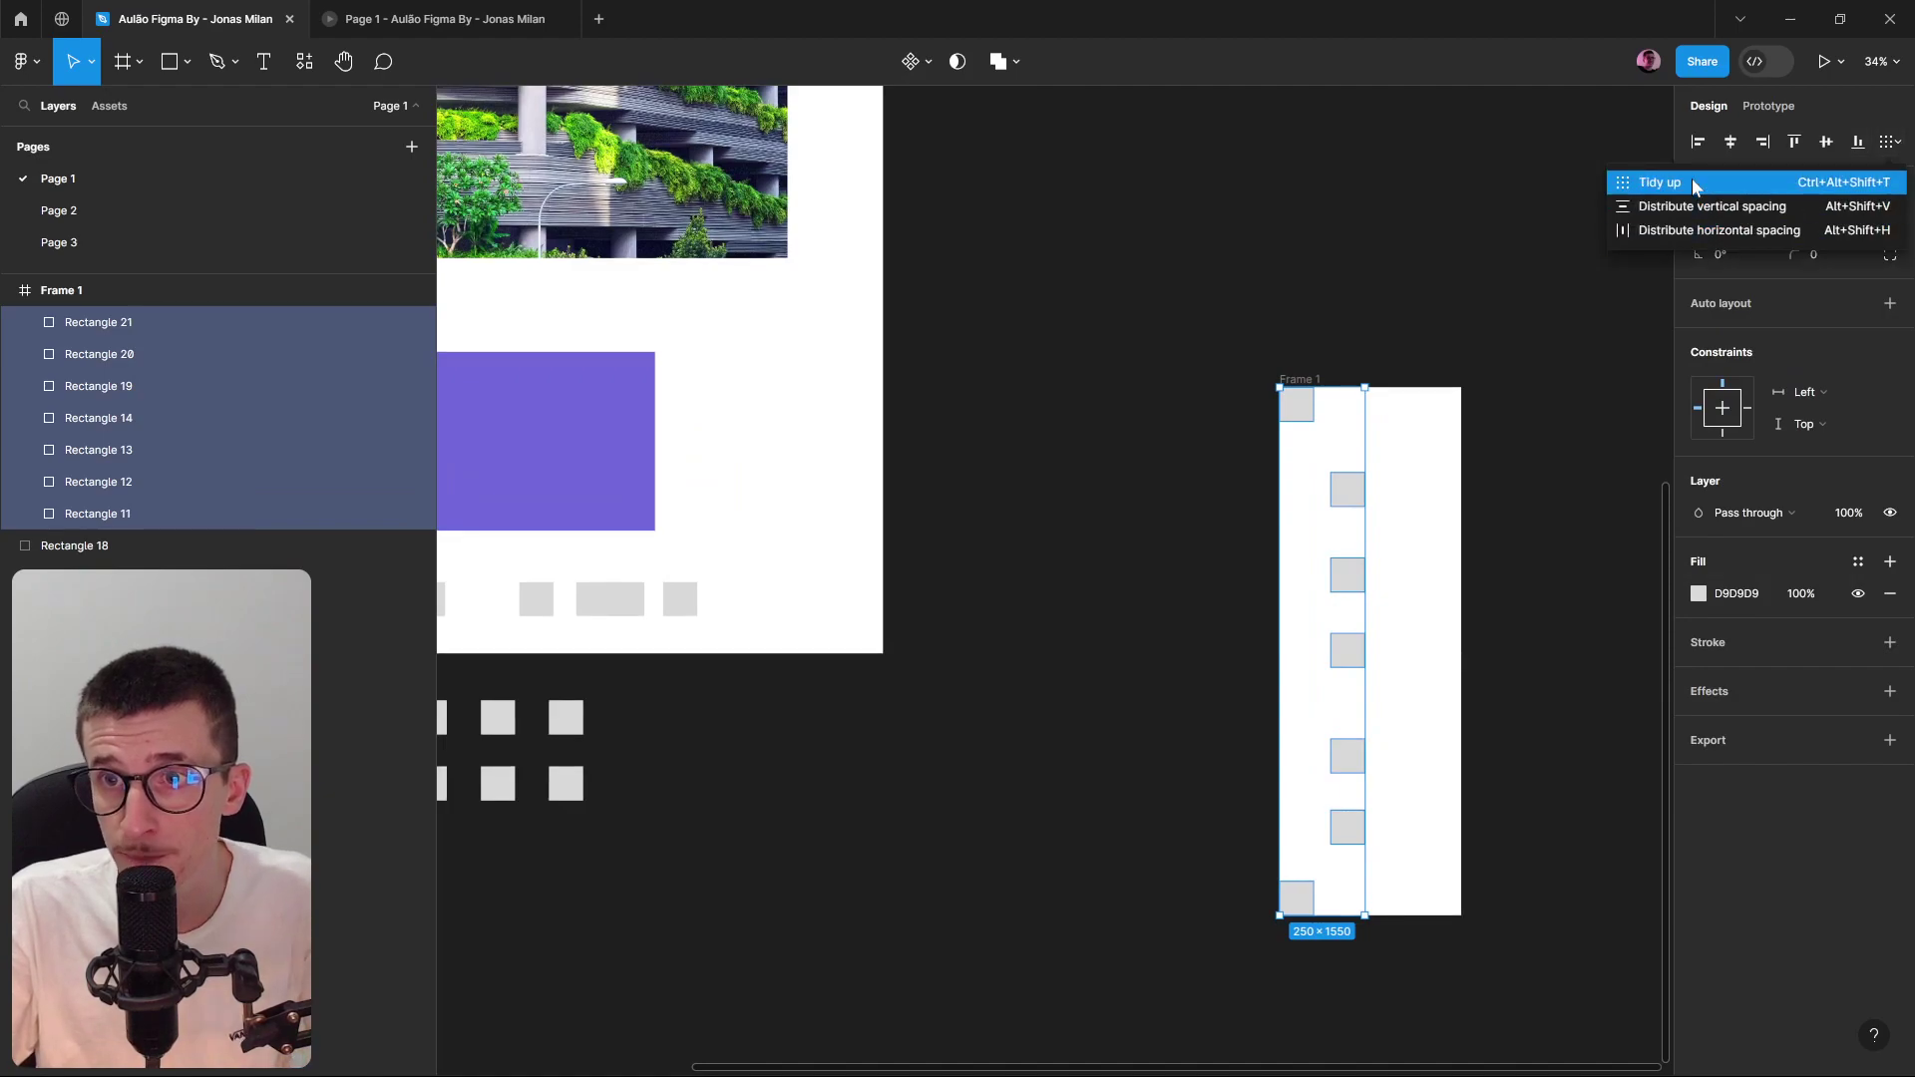
pyautogui.click(1699, 210)
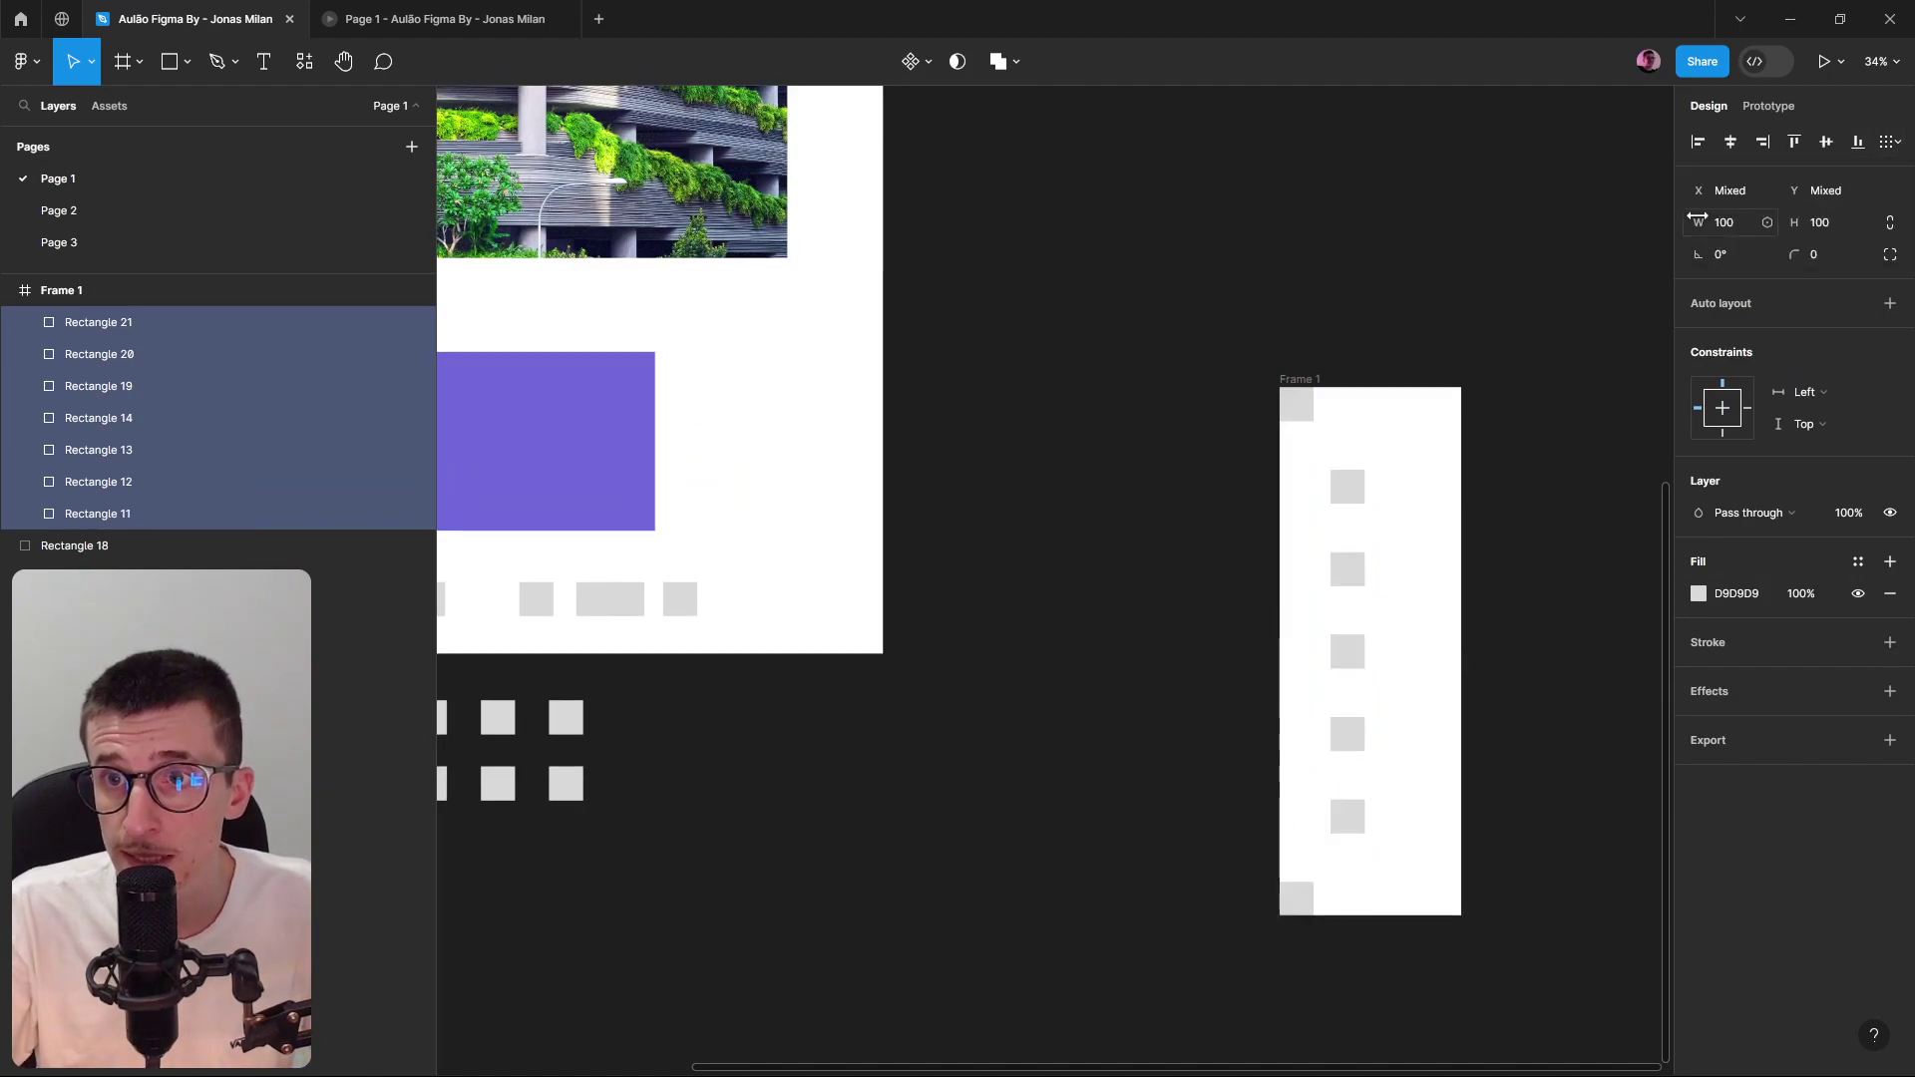
pyautogui.click(1698, 143)
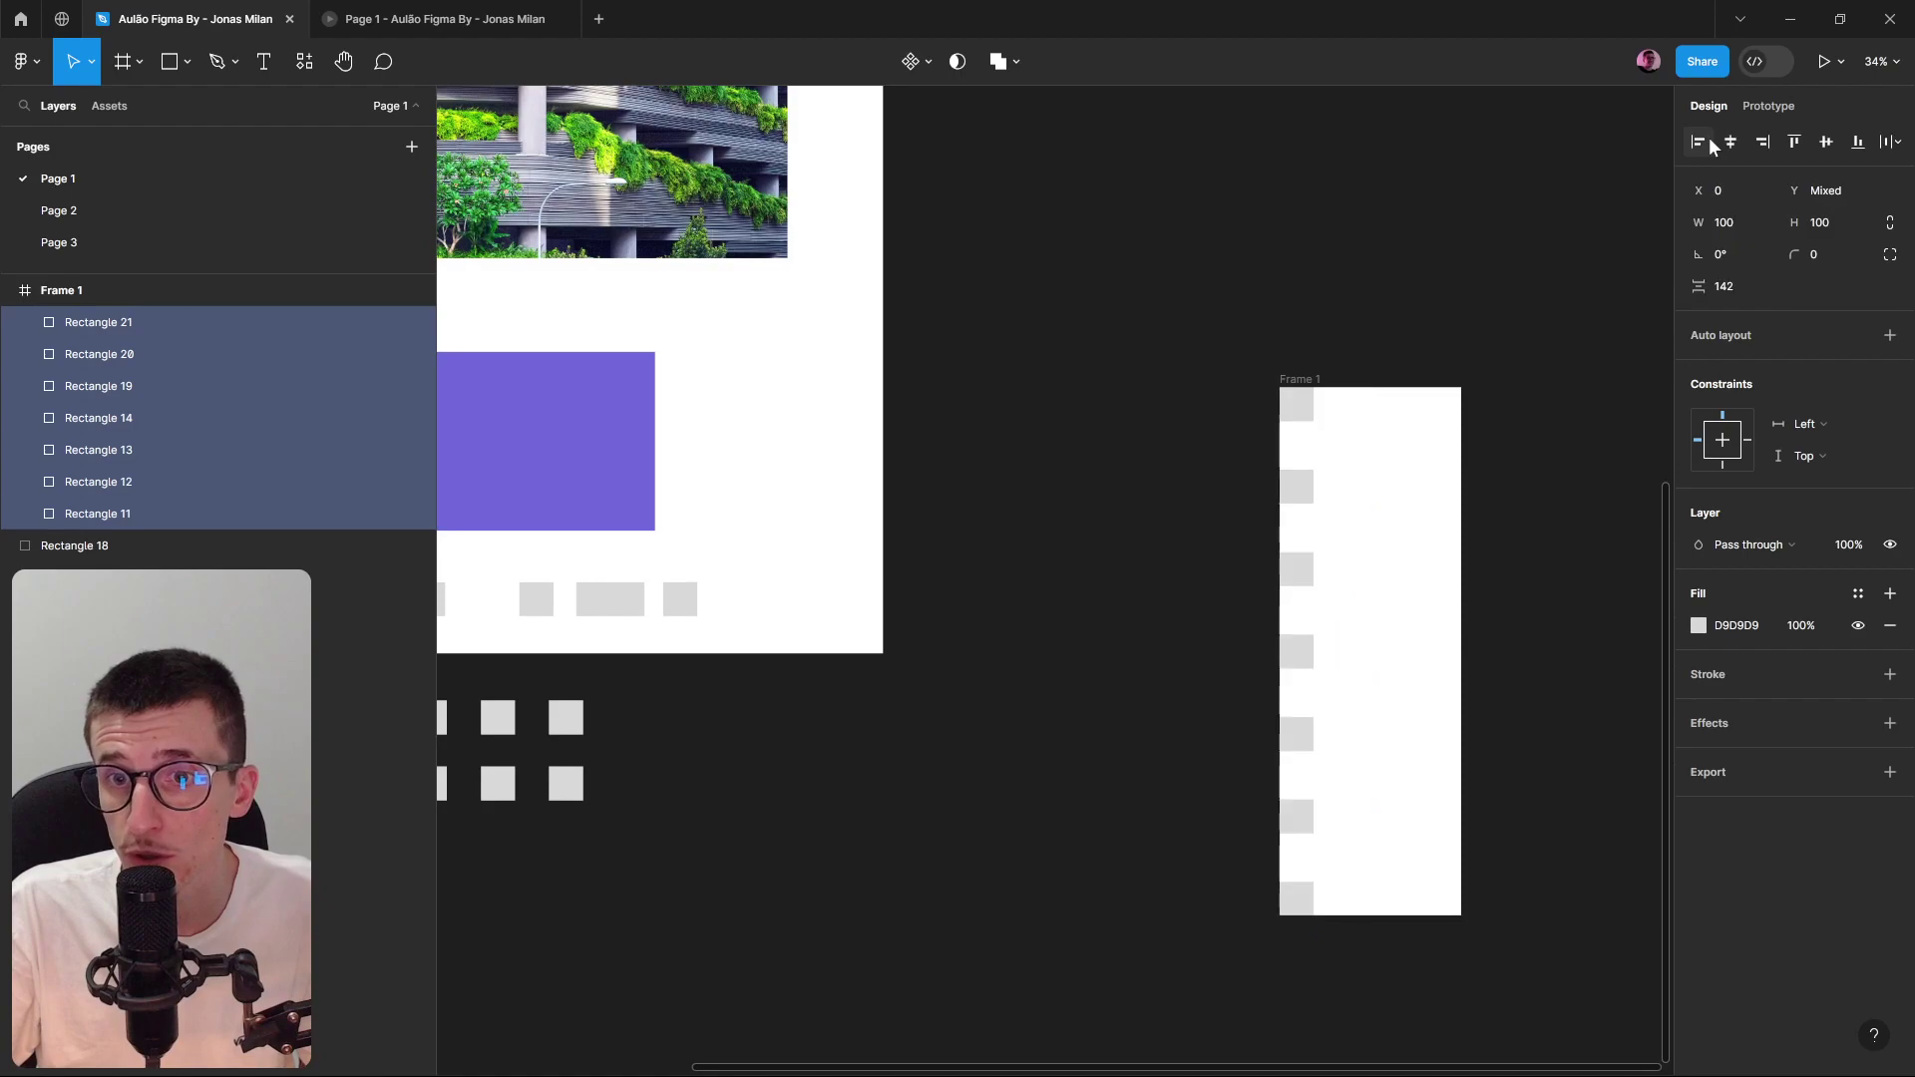
# Apply vertical distribution to the left-aligned column again and examine which distribution options are available.
pyautogui.click(1893, 141)
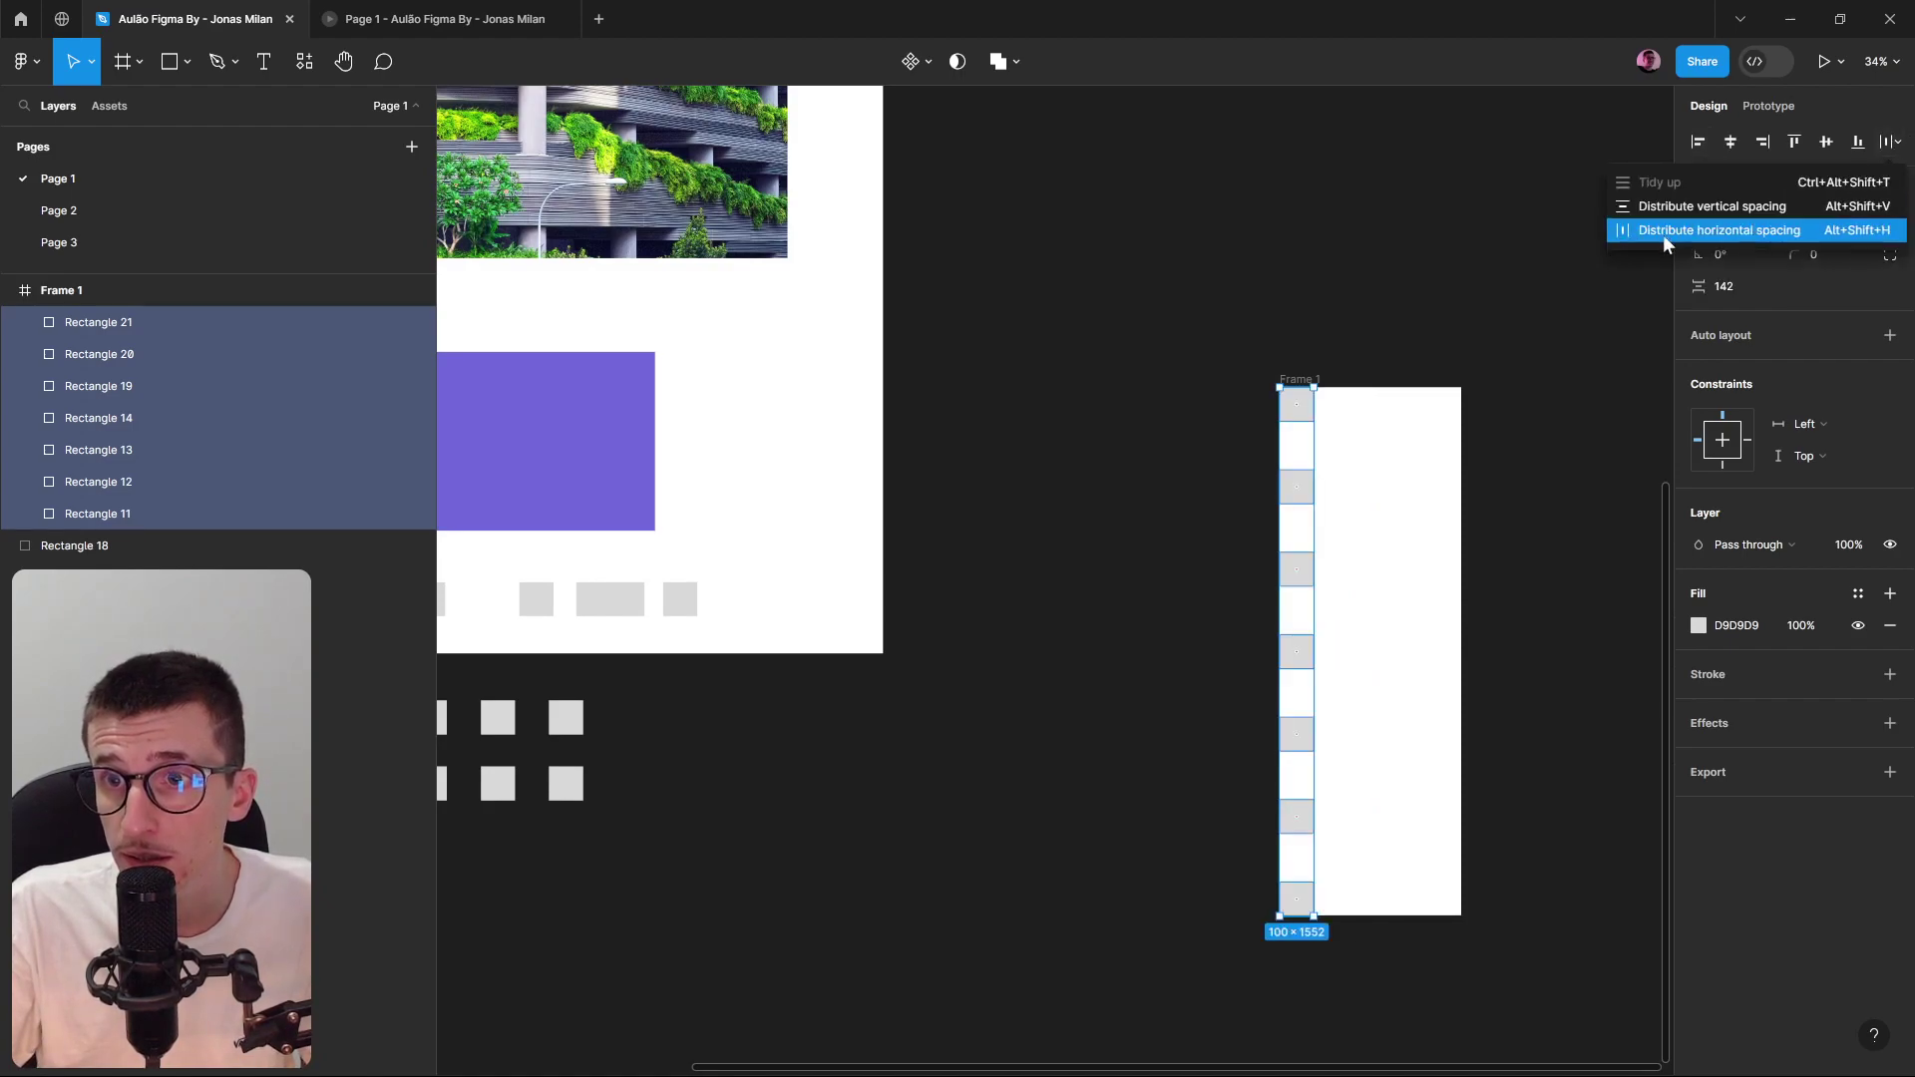
pyautogui.click(1676, 209)
pyautogui.click(1892, 142)
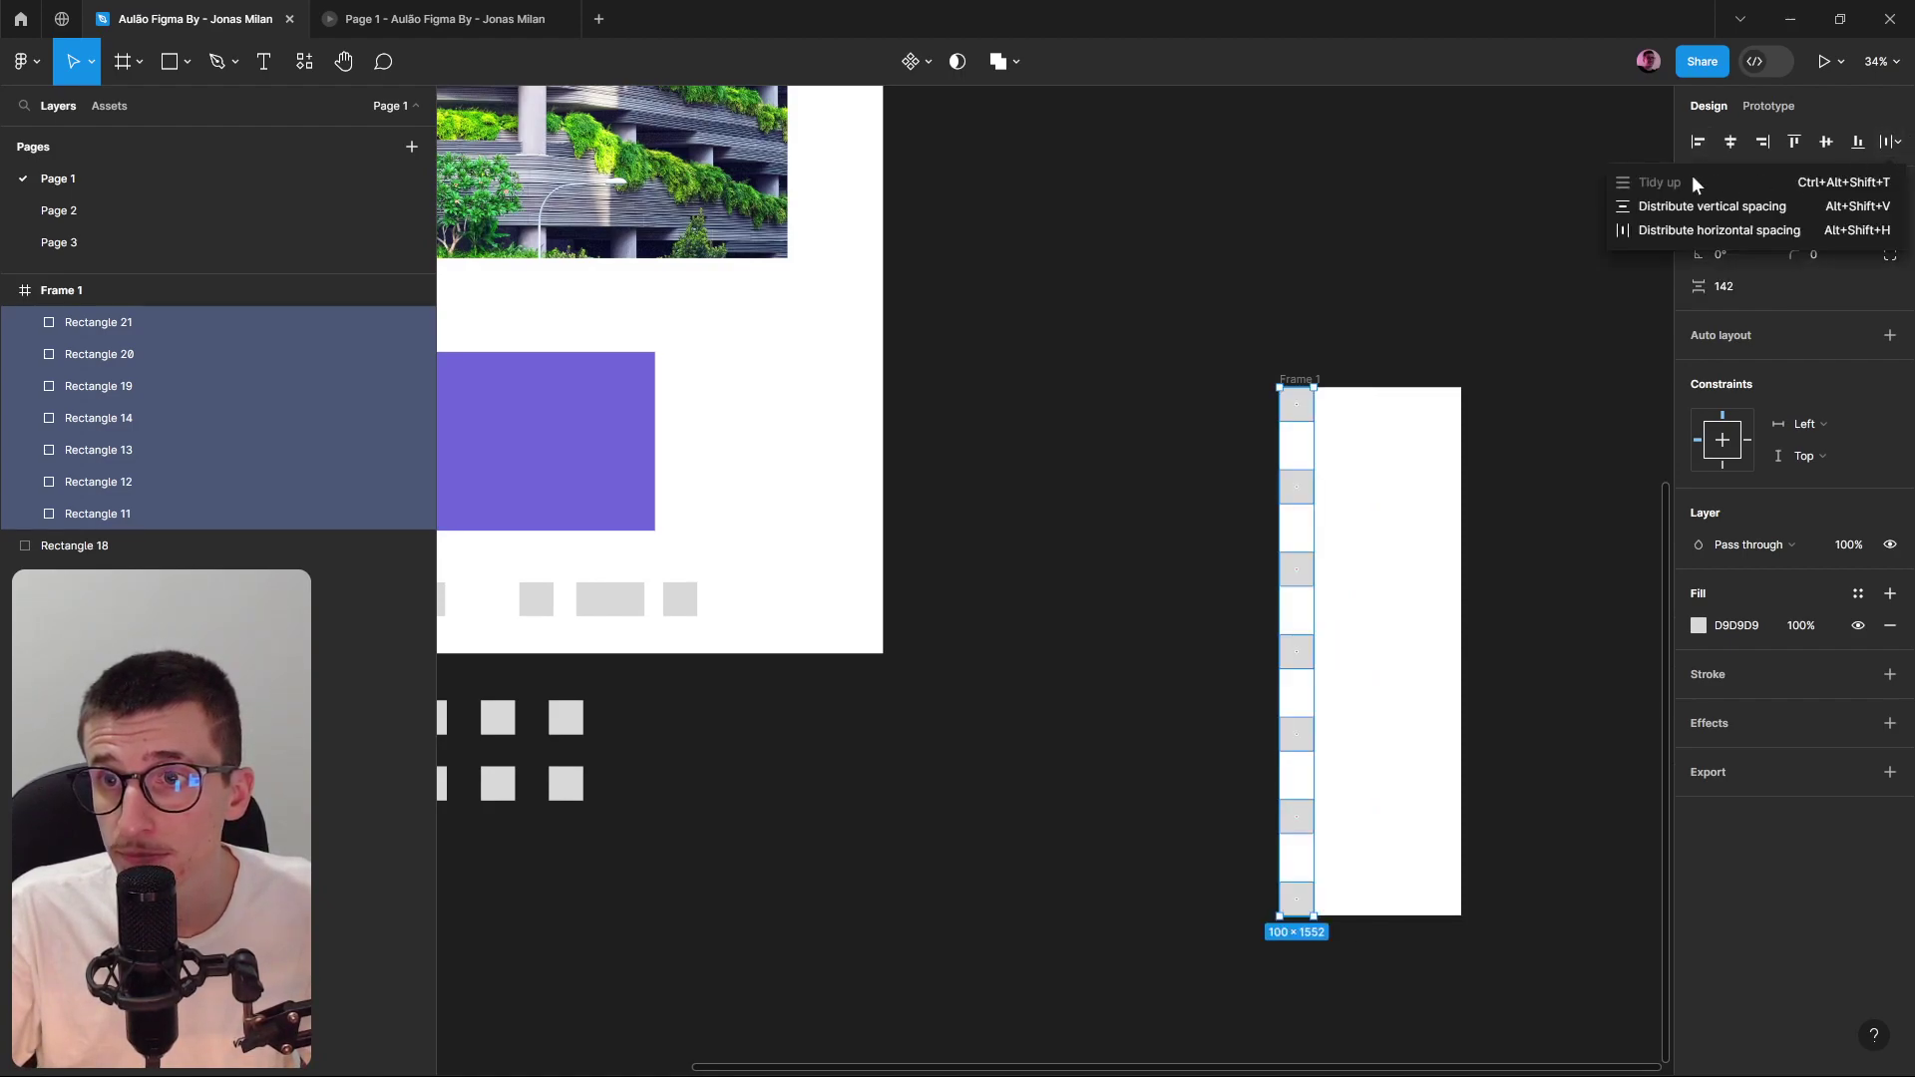
# Move six of the squares out of Frame 1 onto the empty canvas and check their distribution options.
pyautogui.click(1290, 449)
pyautogui.moveTo(1338, 404); pyautogui.dragTo(1154, 703)
pyautogui.click(1893, 141)
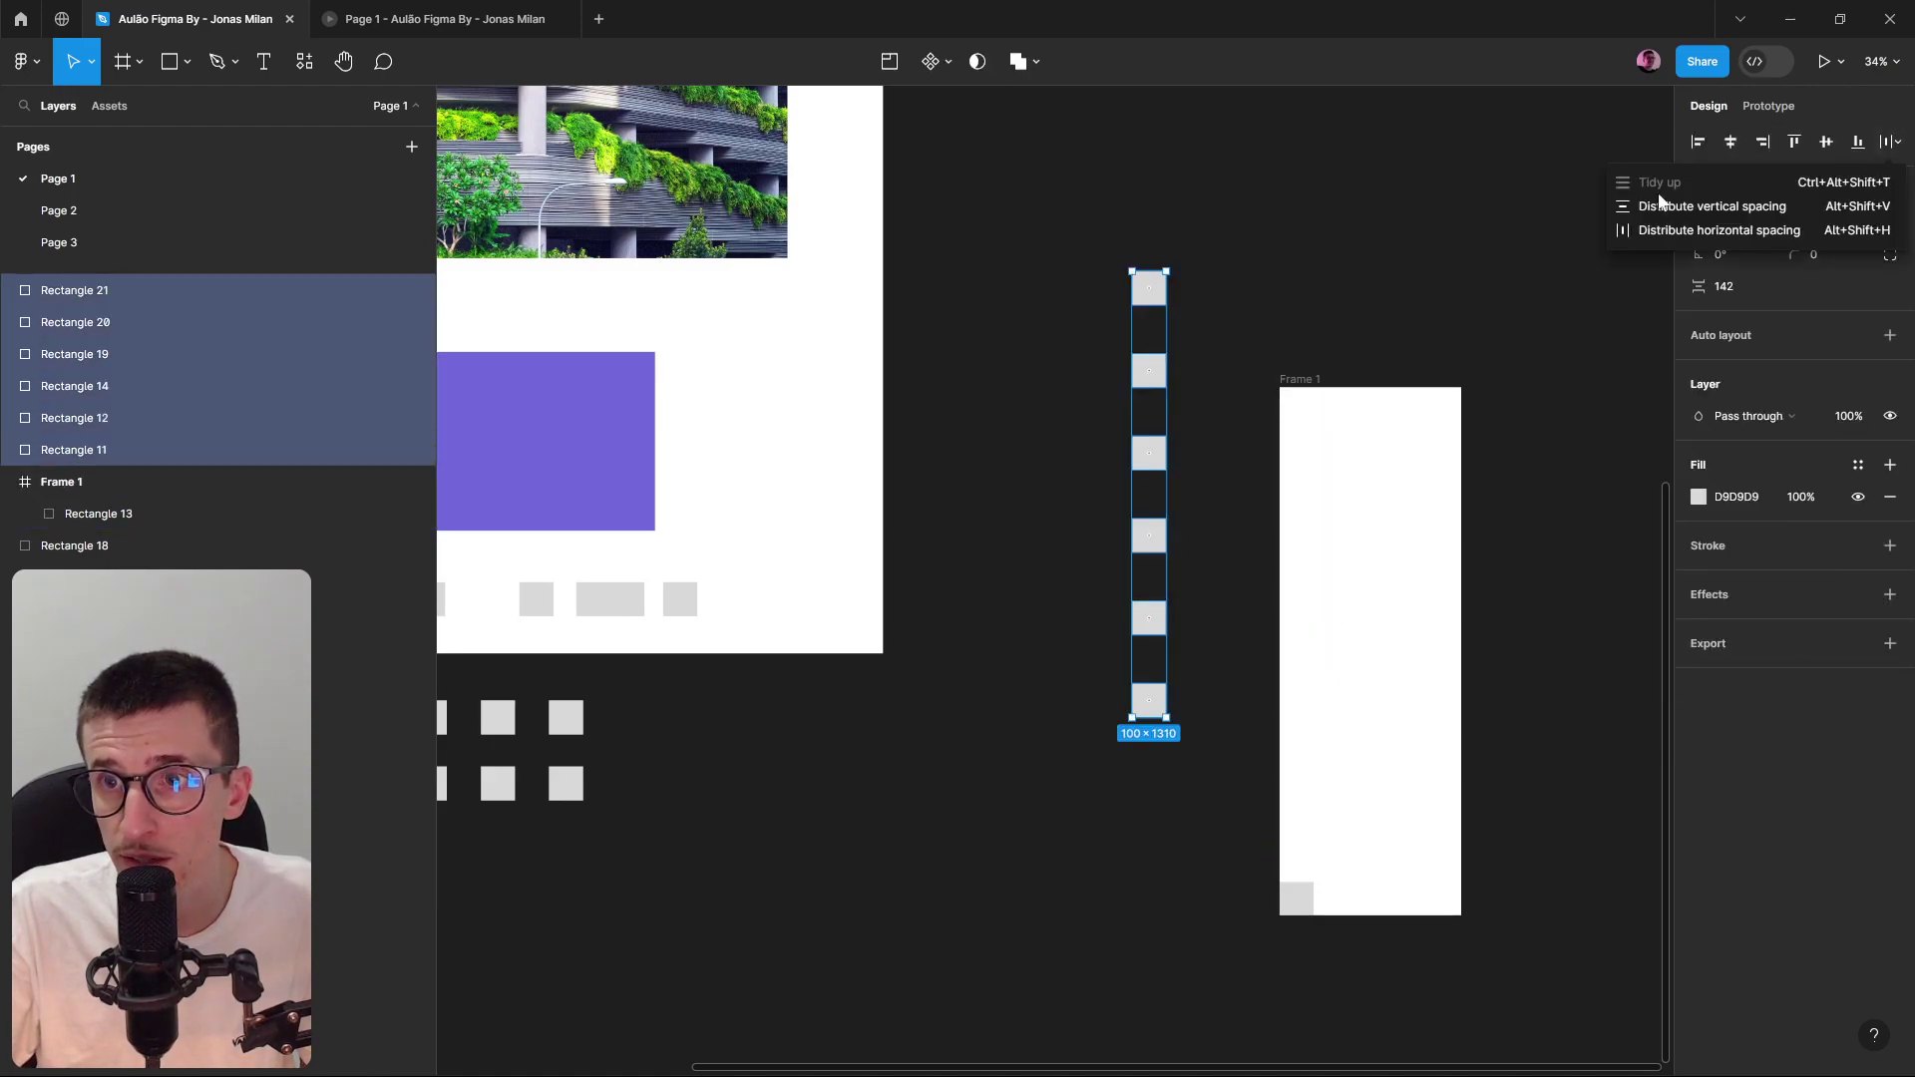
pyautogui.click(1381, 243)
# Shift individual squares of the six-square column vertically so that the gaps between them are uneven.
pyautogui.moveTo(1320, 231); pyautogui.dragTo(1157, 394)
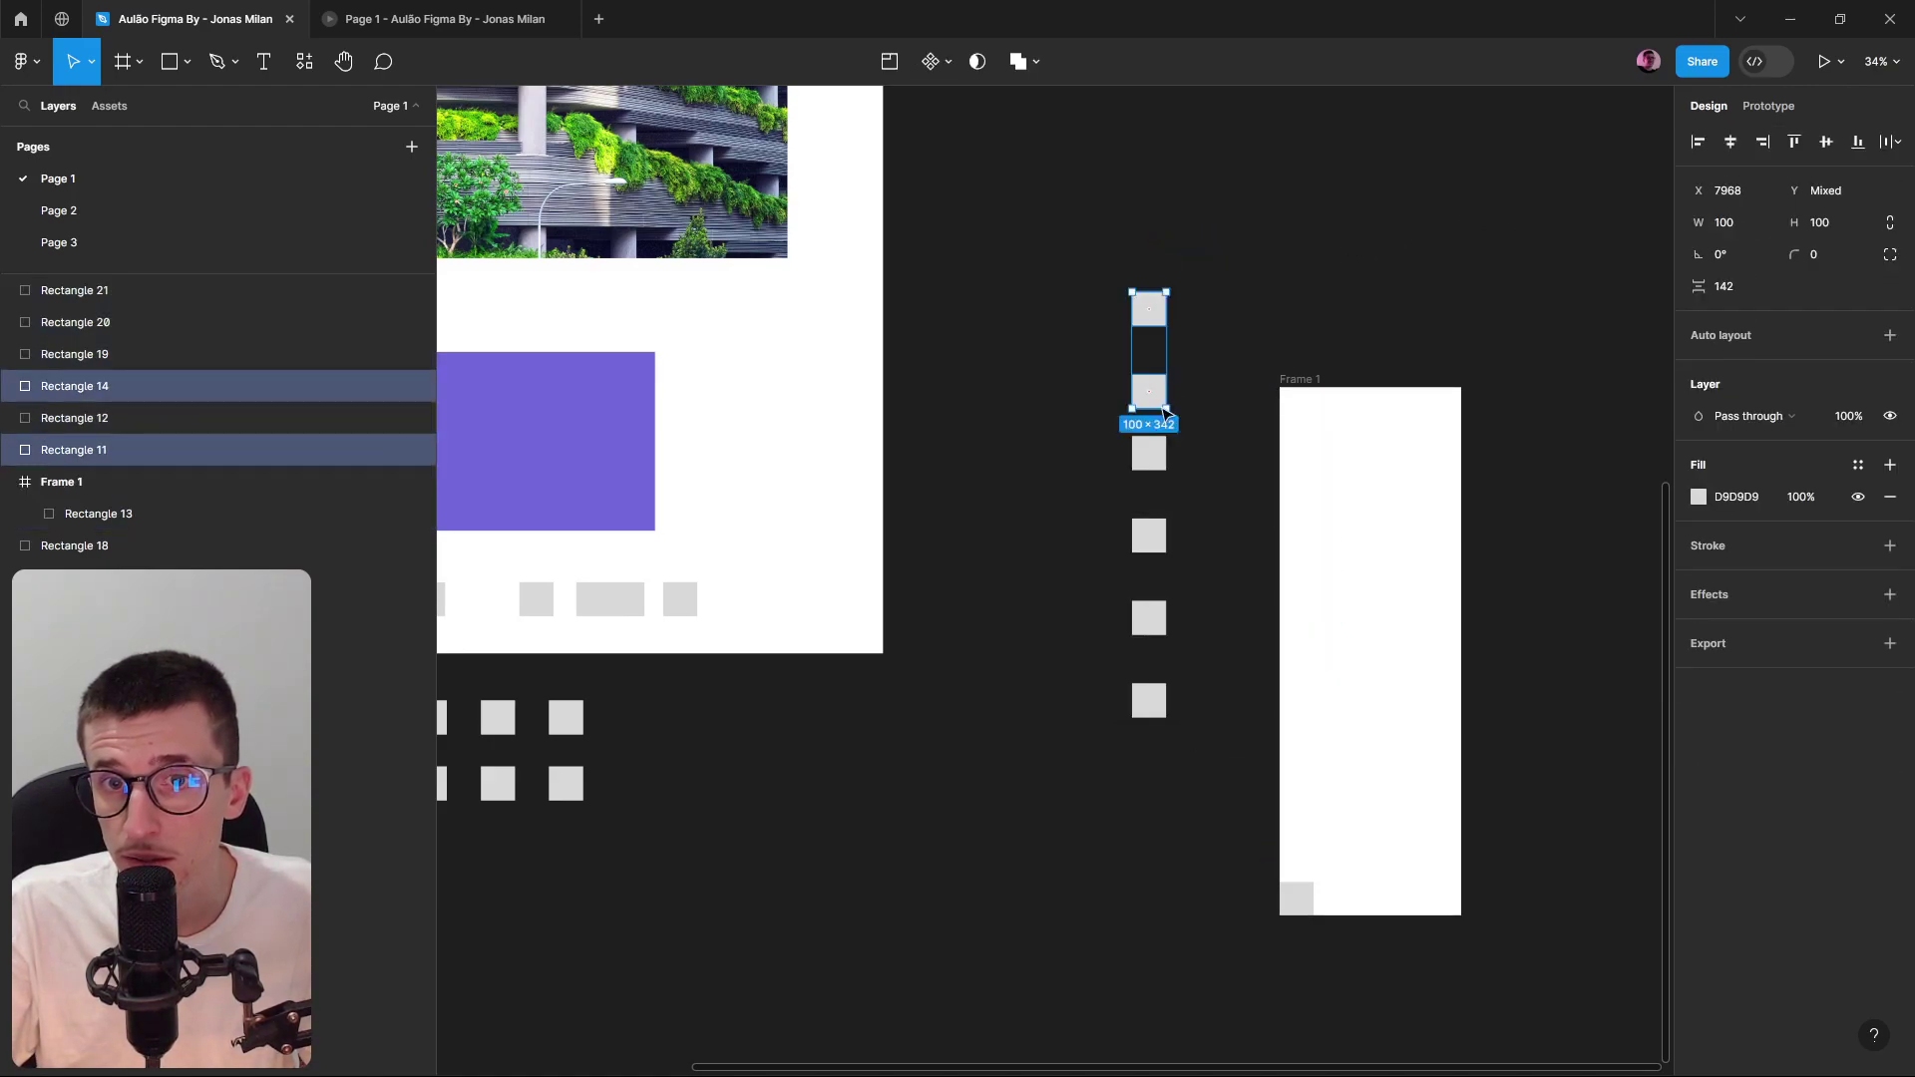
pyautogui.click(1149, 453)
pyautogui.moveTo(1155, 536); pyautogui.dragTo(1155, 514)
pyautogui.press('Escape')
pyautogui.moveTo(1159, 613); pyautogui.dragTo(1159, 593)
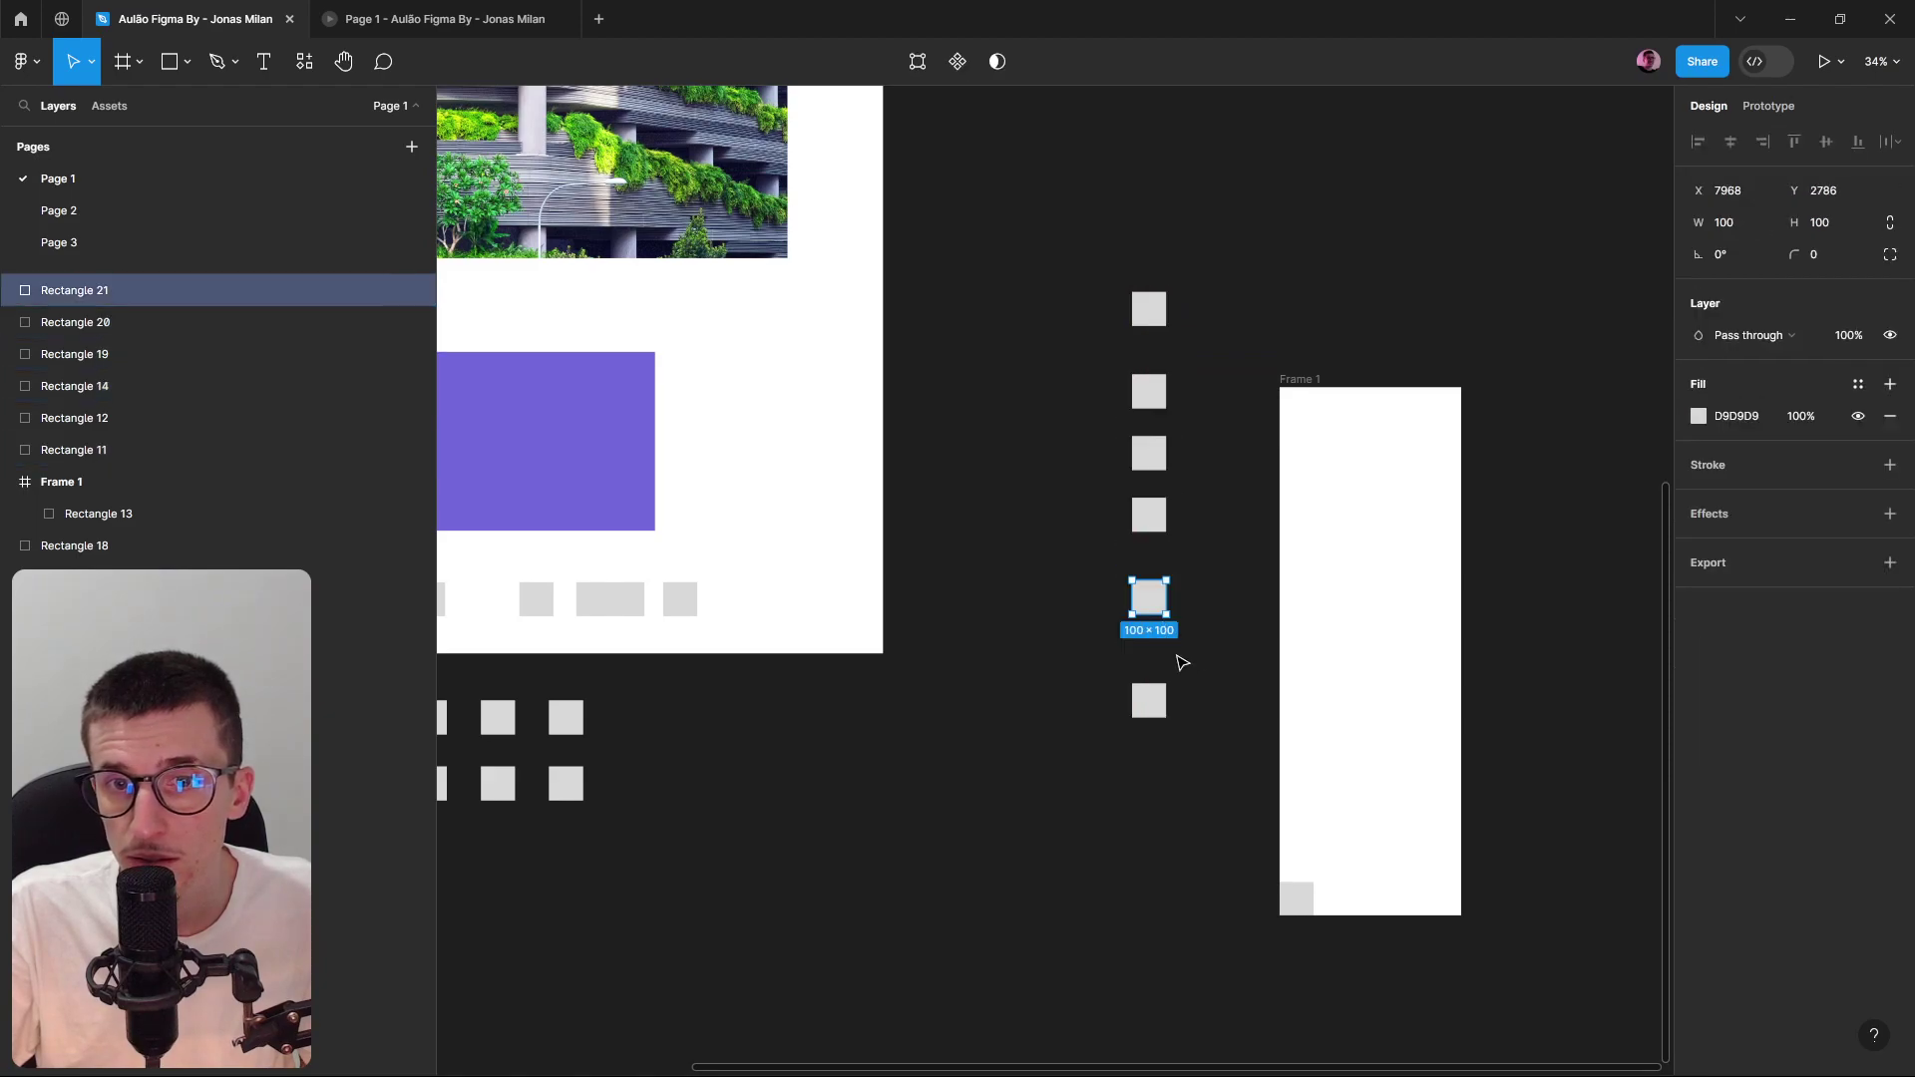
# Try Tidy up on the six unevenly spaced squares twice, undoing it each time.
pyautogui.moveTo(1207, 252); pyautogui.dragTo(1098, 743)
pyautogui.click(1881, 142)
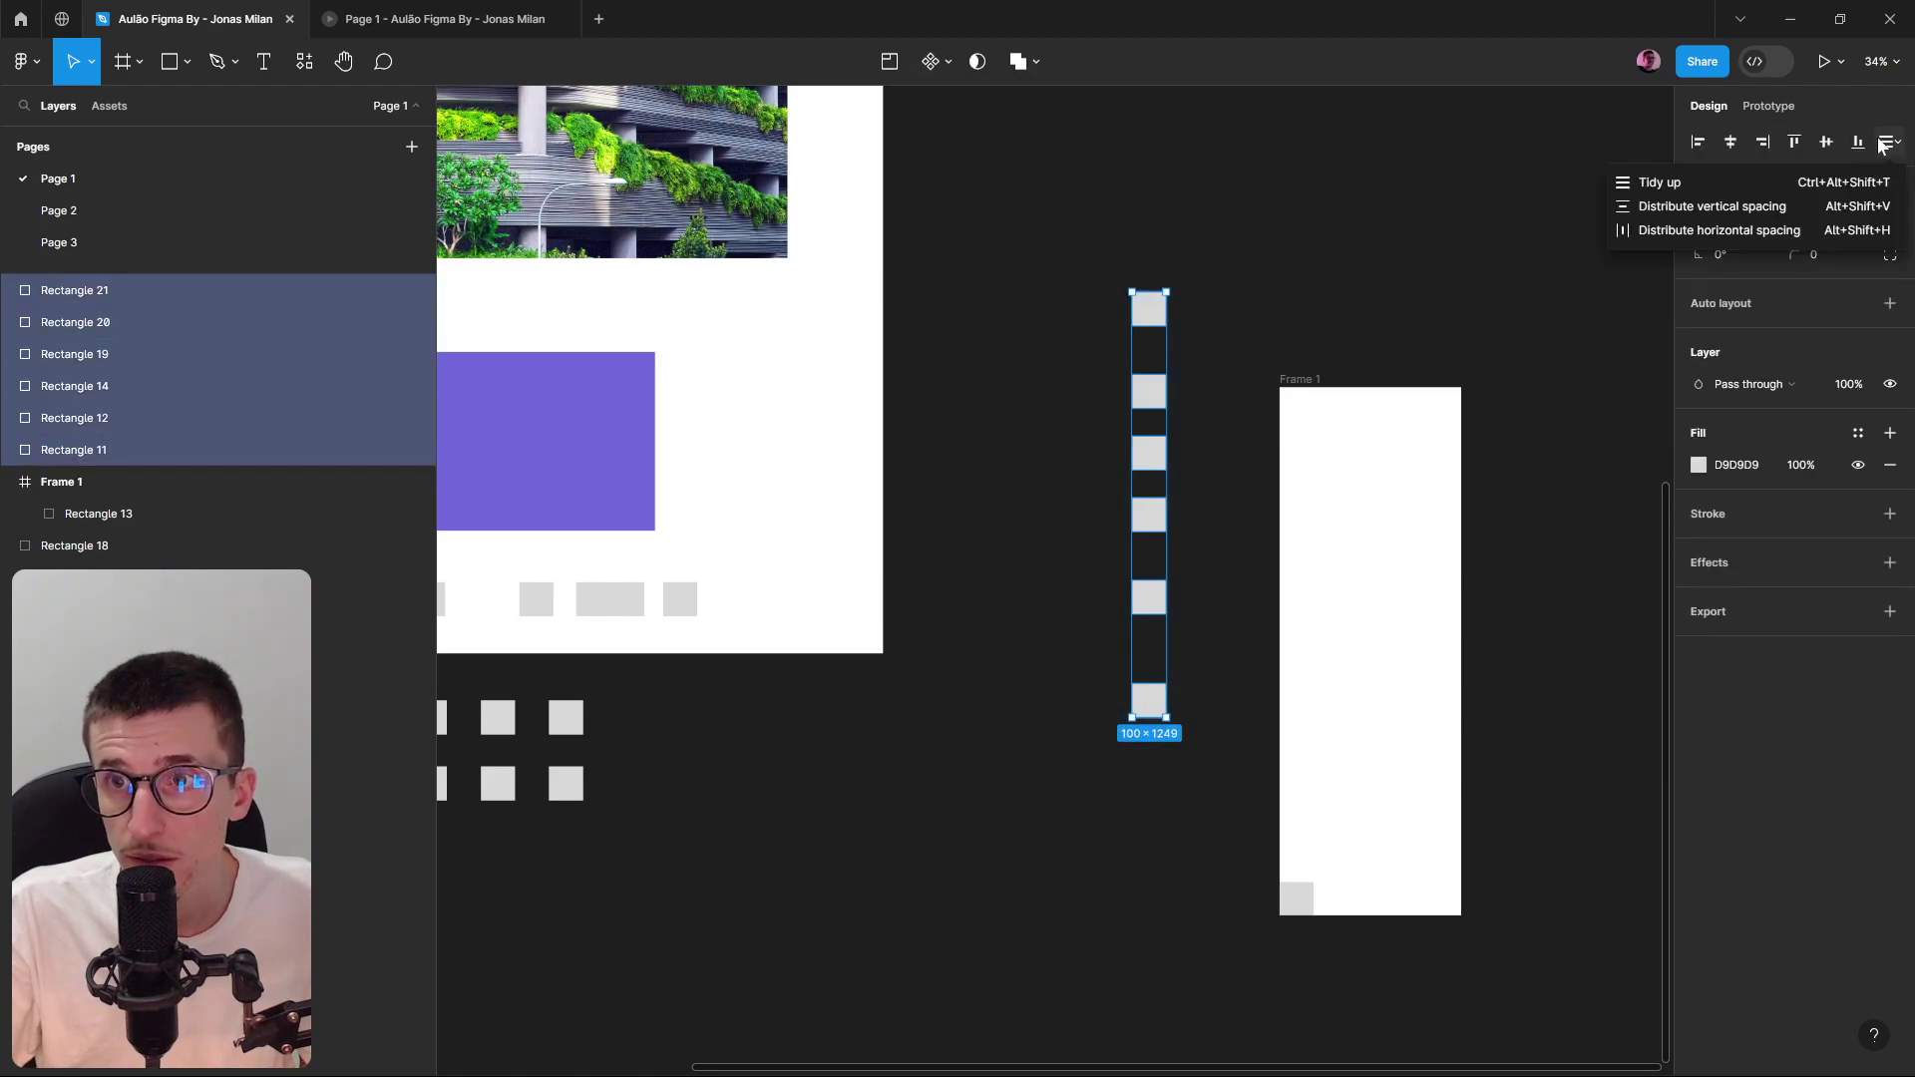
pyautogui.click(1689, 191)
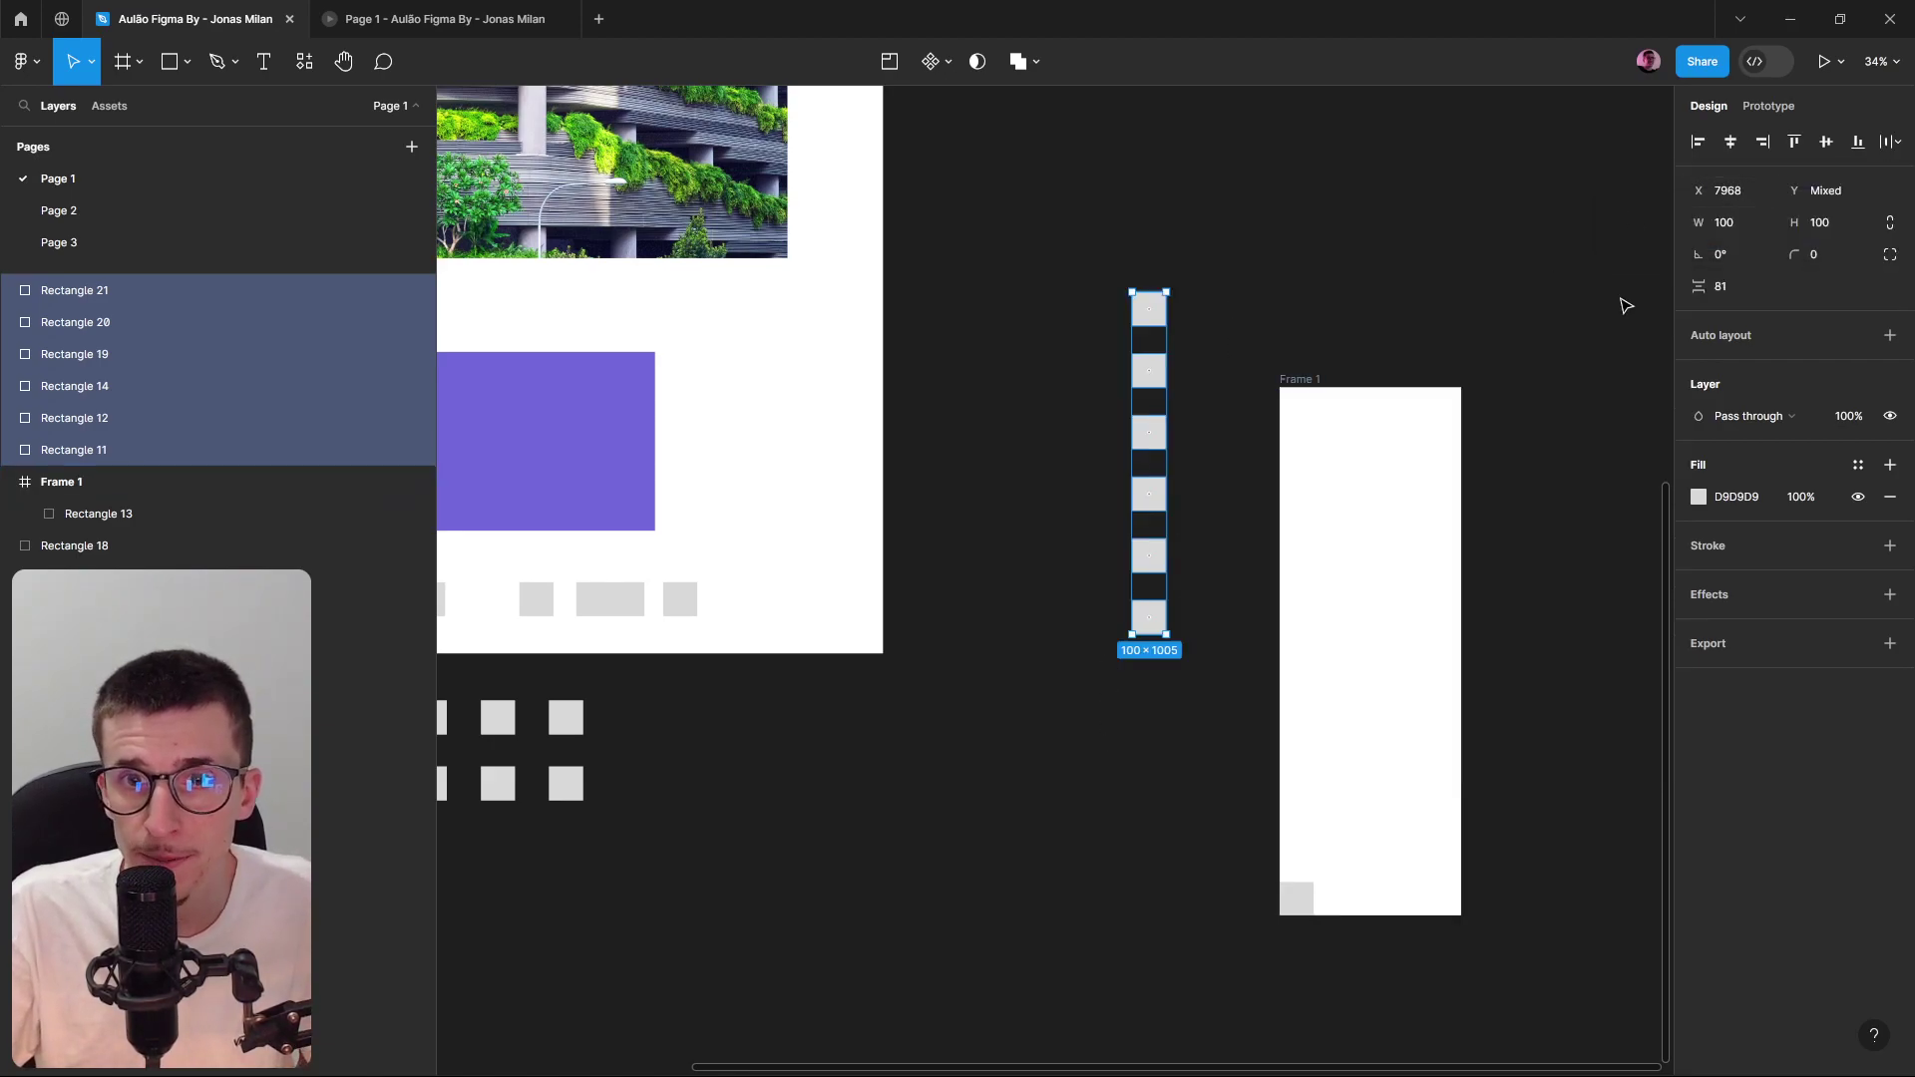
pyautogui.hotkey('ctrl', 'z')
pyautogui.moveTo(1251, 229); pyautogui.dragTo(1051, 821)
pyautogui.click(1889, 141)
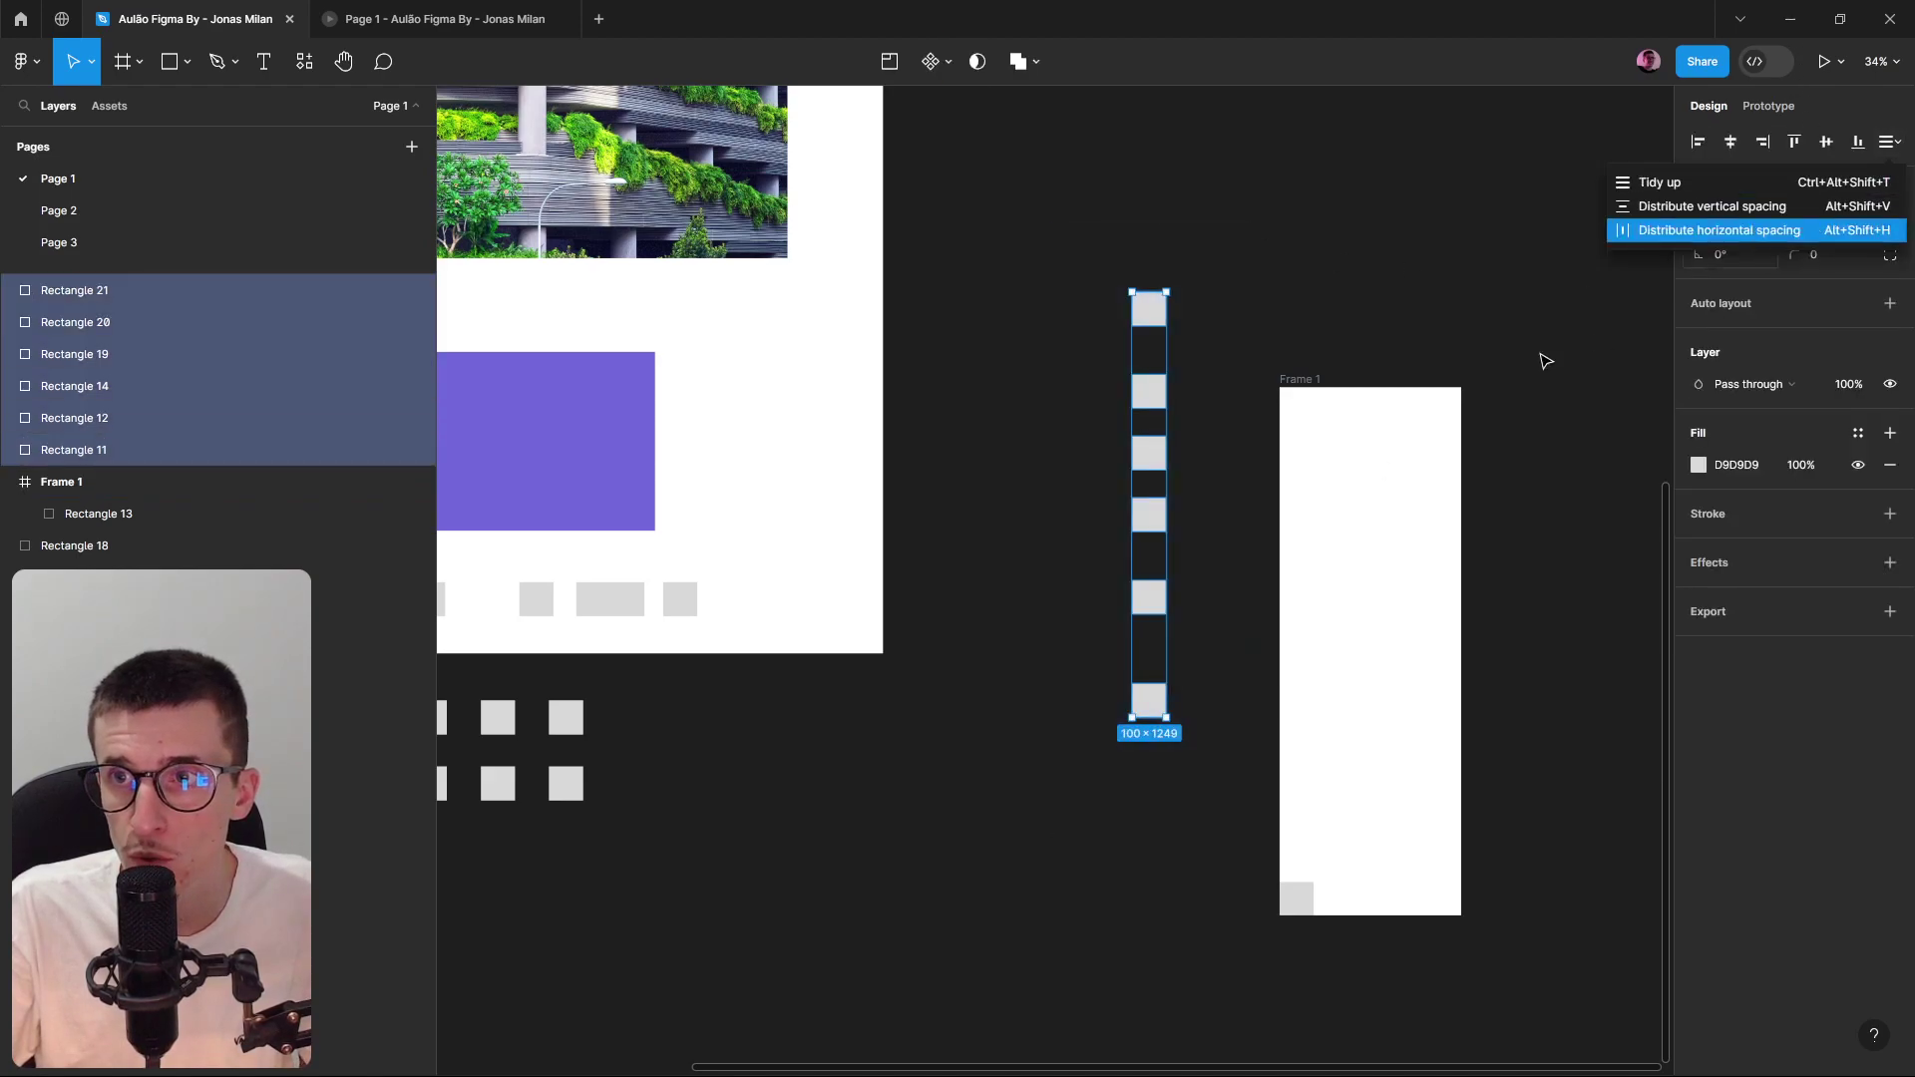
pyautogui.click(1732, 179)
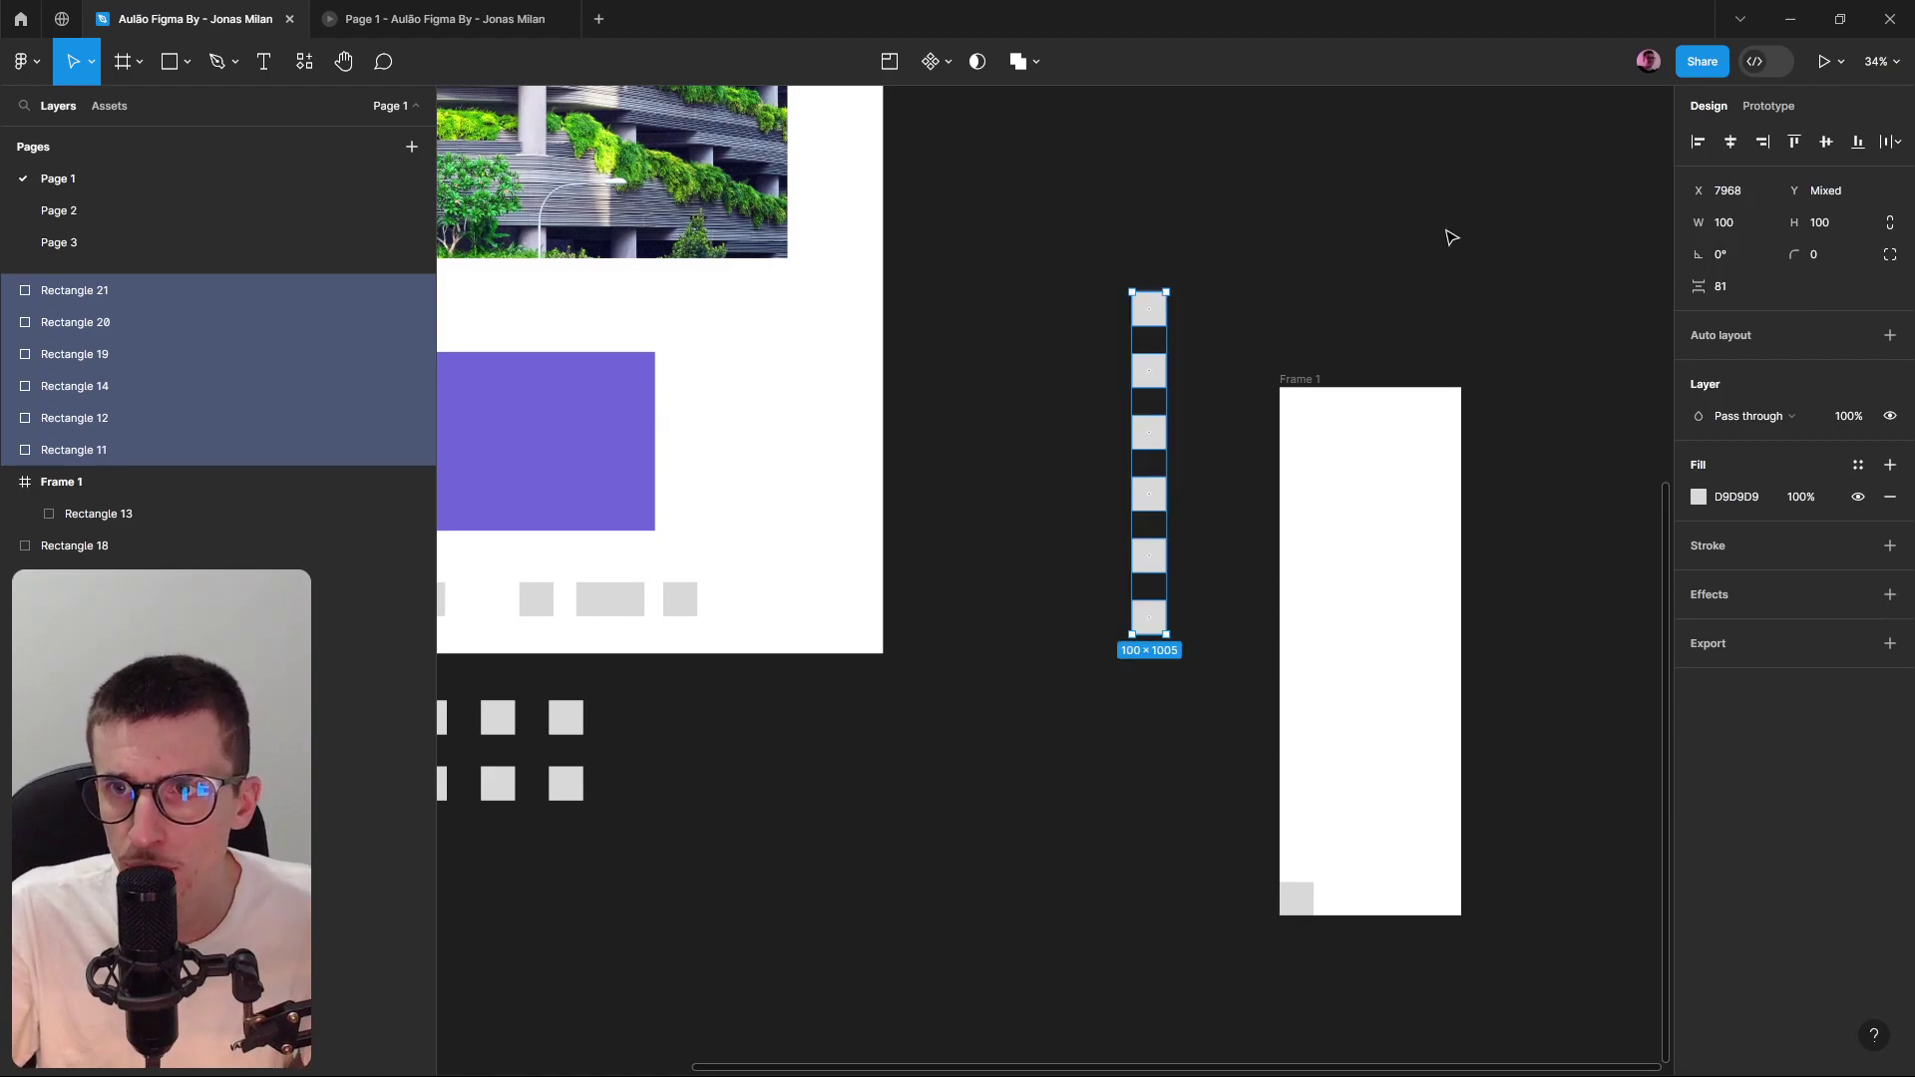
pyautogui.hotkey('ctrl', 'z')
# Apply Tidy up to the six selected squares of the column.
pyautogui.click(1871, 147)
pyautogui.click(1770, 177)
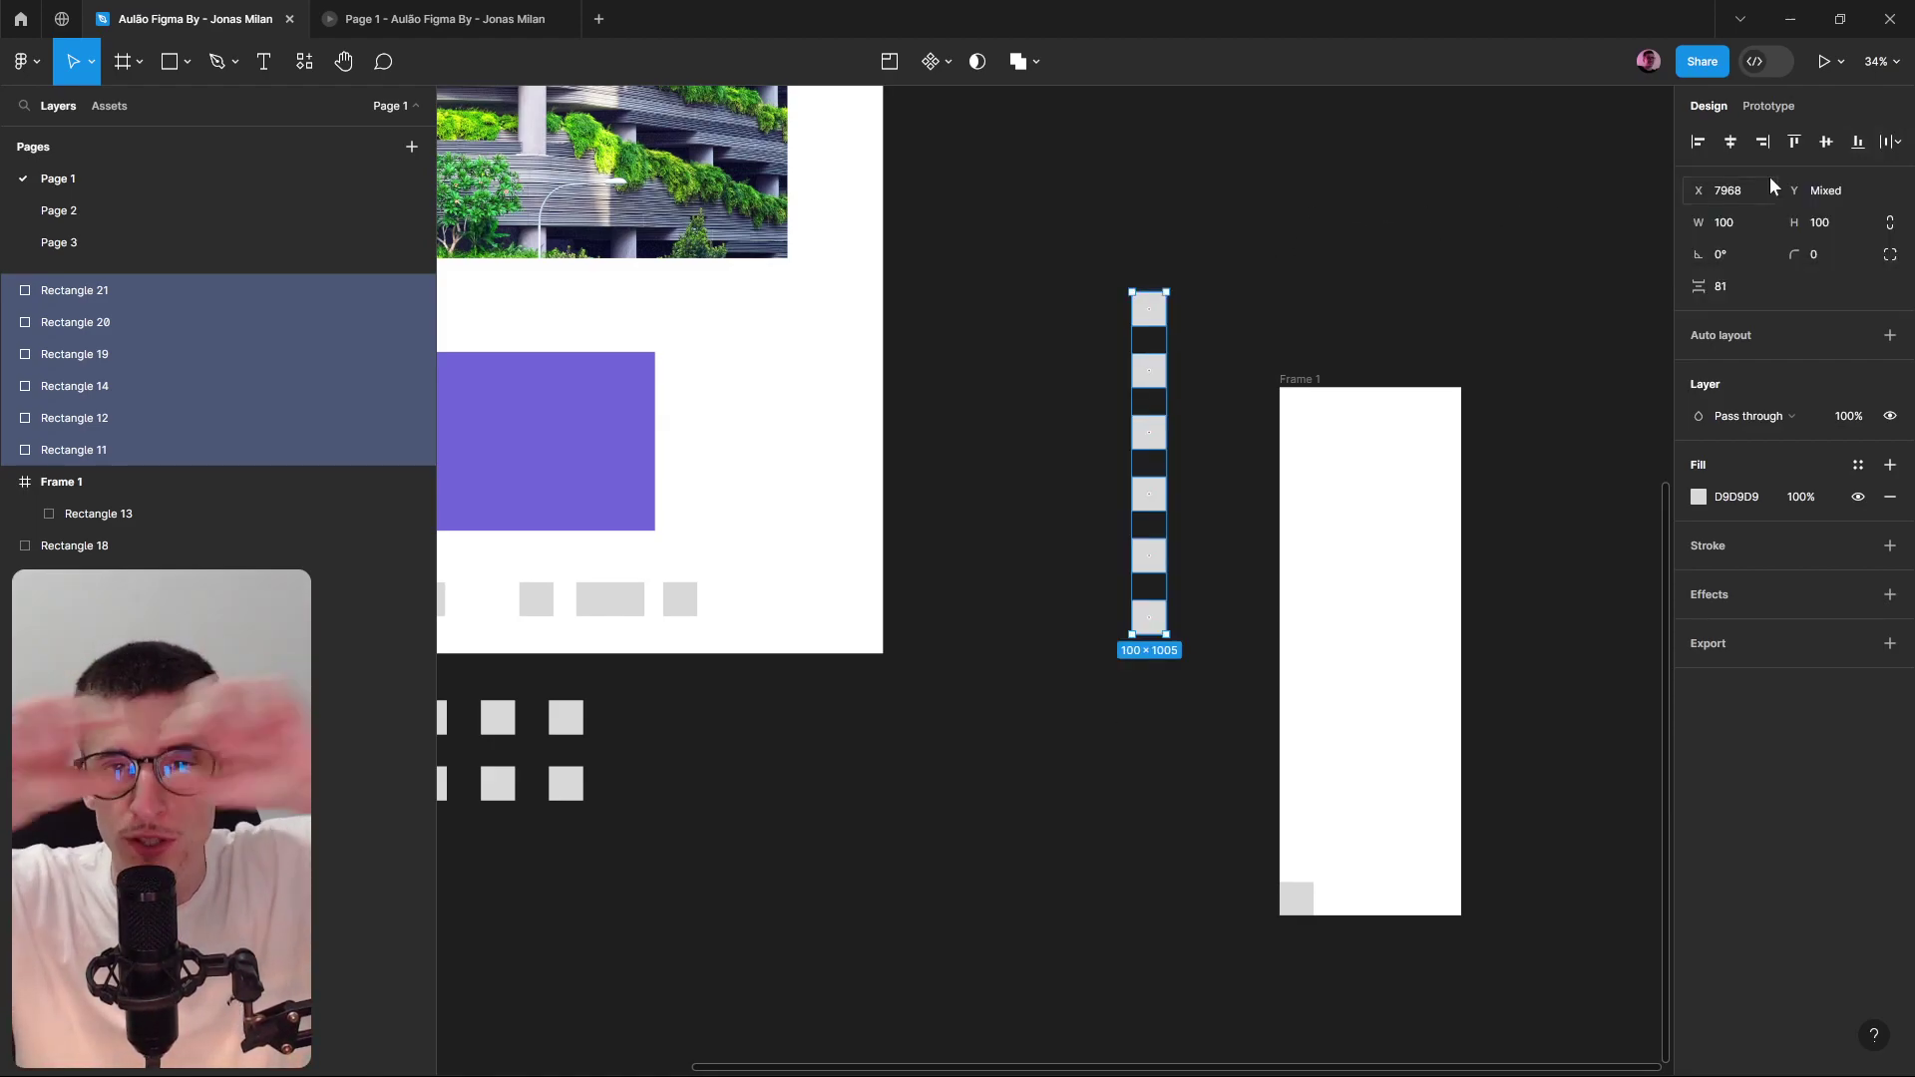
pyautogui.scroll(-2, 1210, 376)
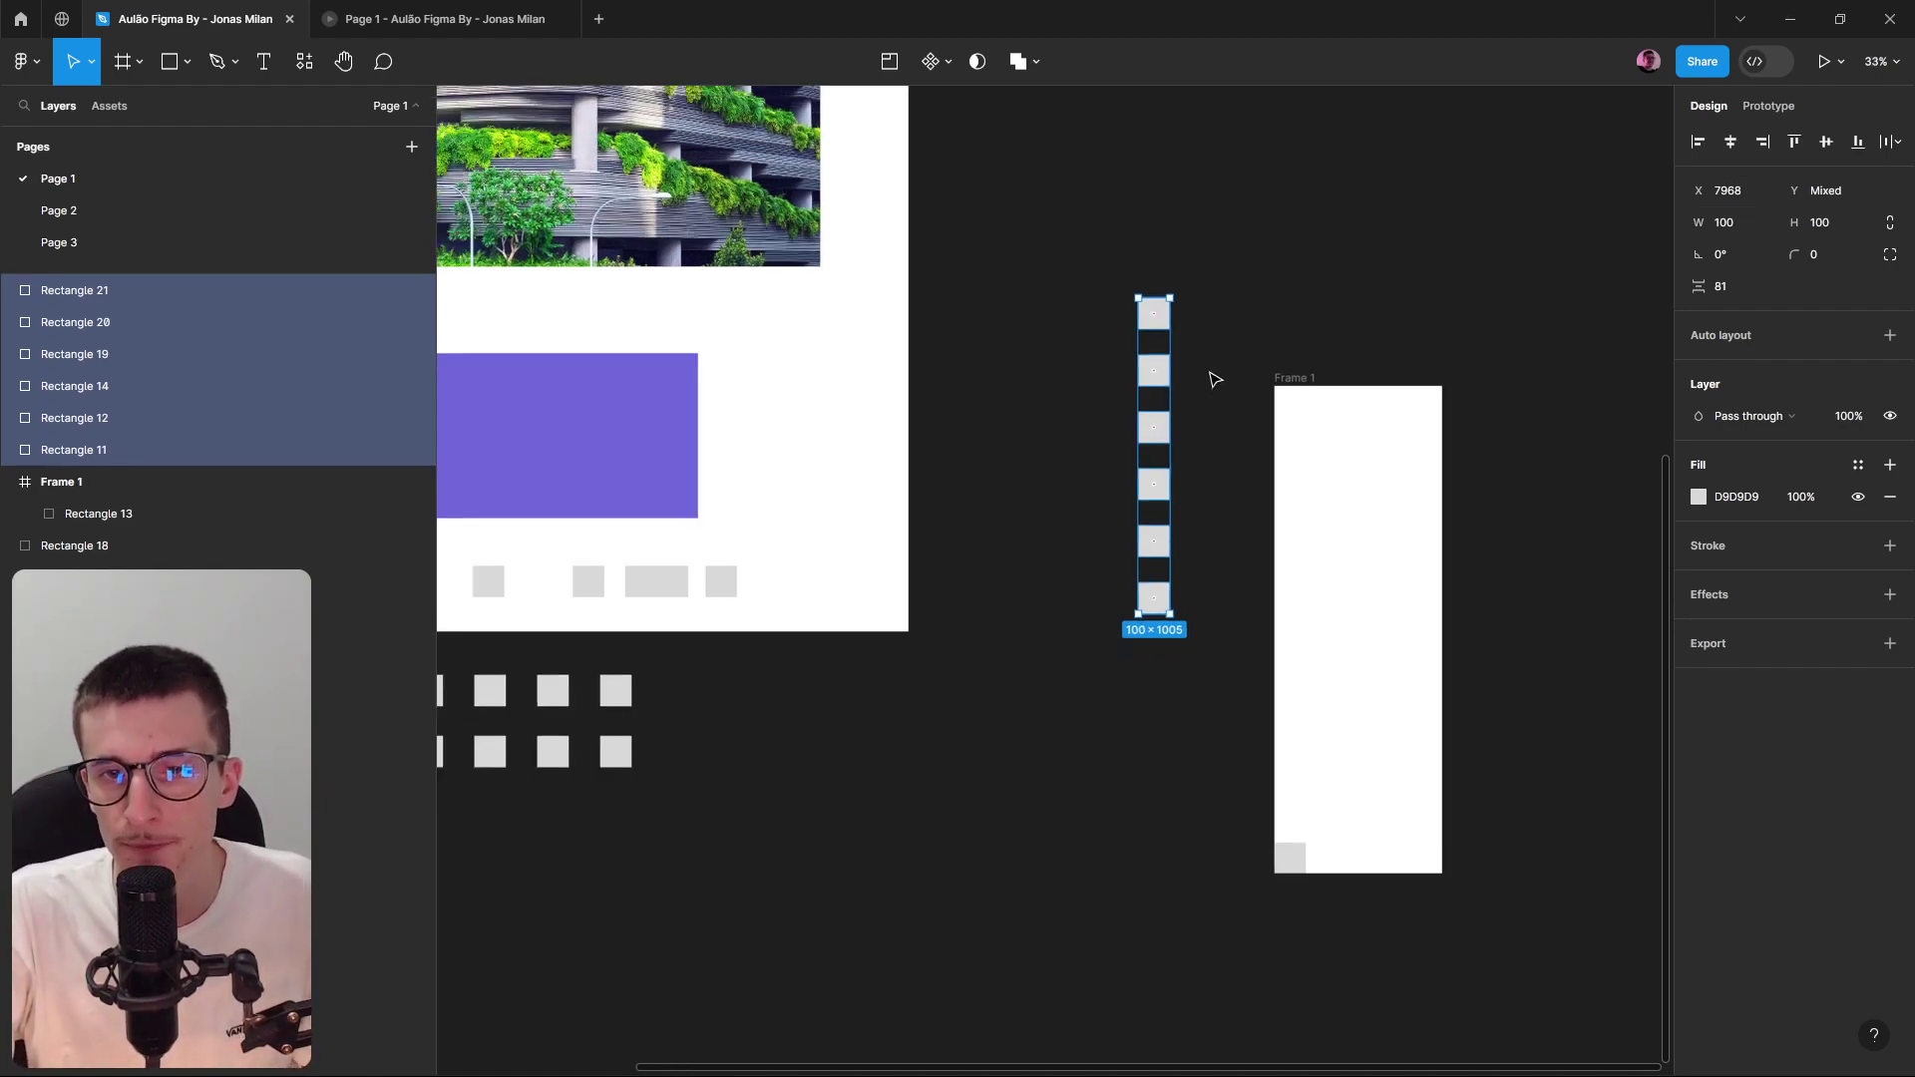
# Align the column's lower five squares on their bottom edges and examine which distribution options are available.
pyautogui.moveTo(1095, 755); pyautogui.dragTo(1262, 359)
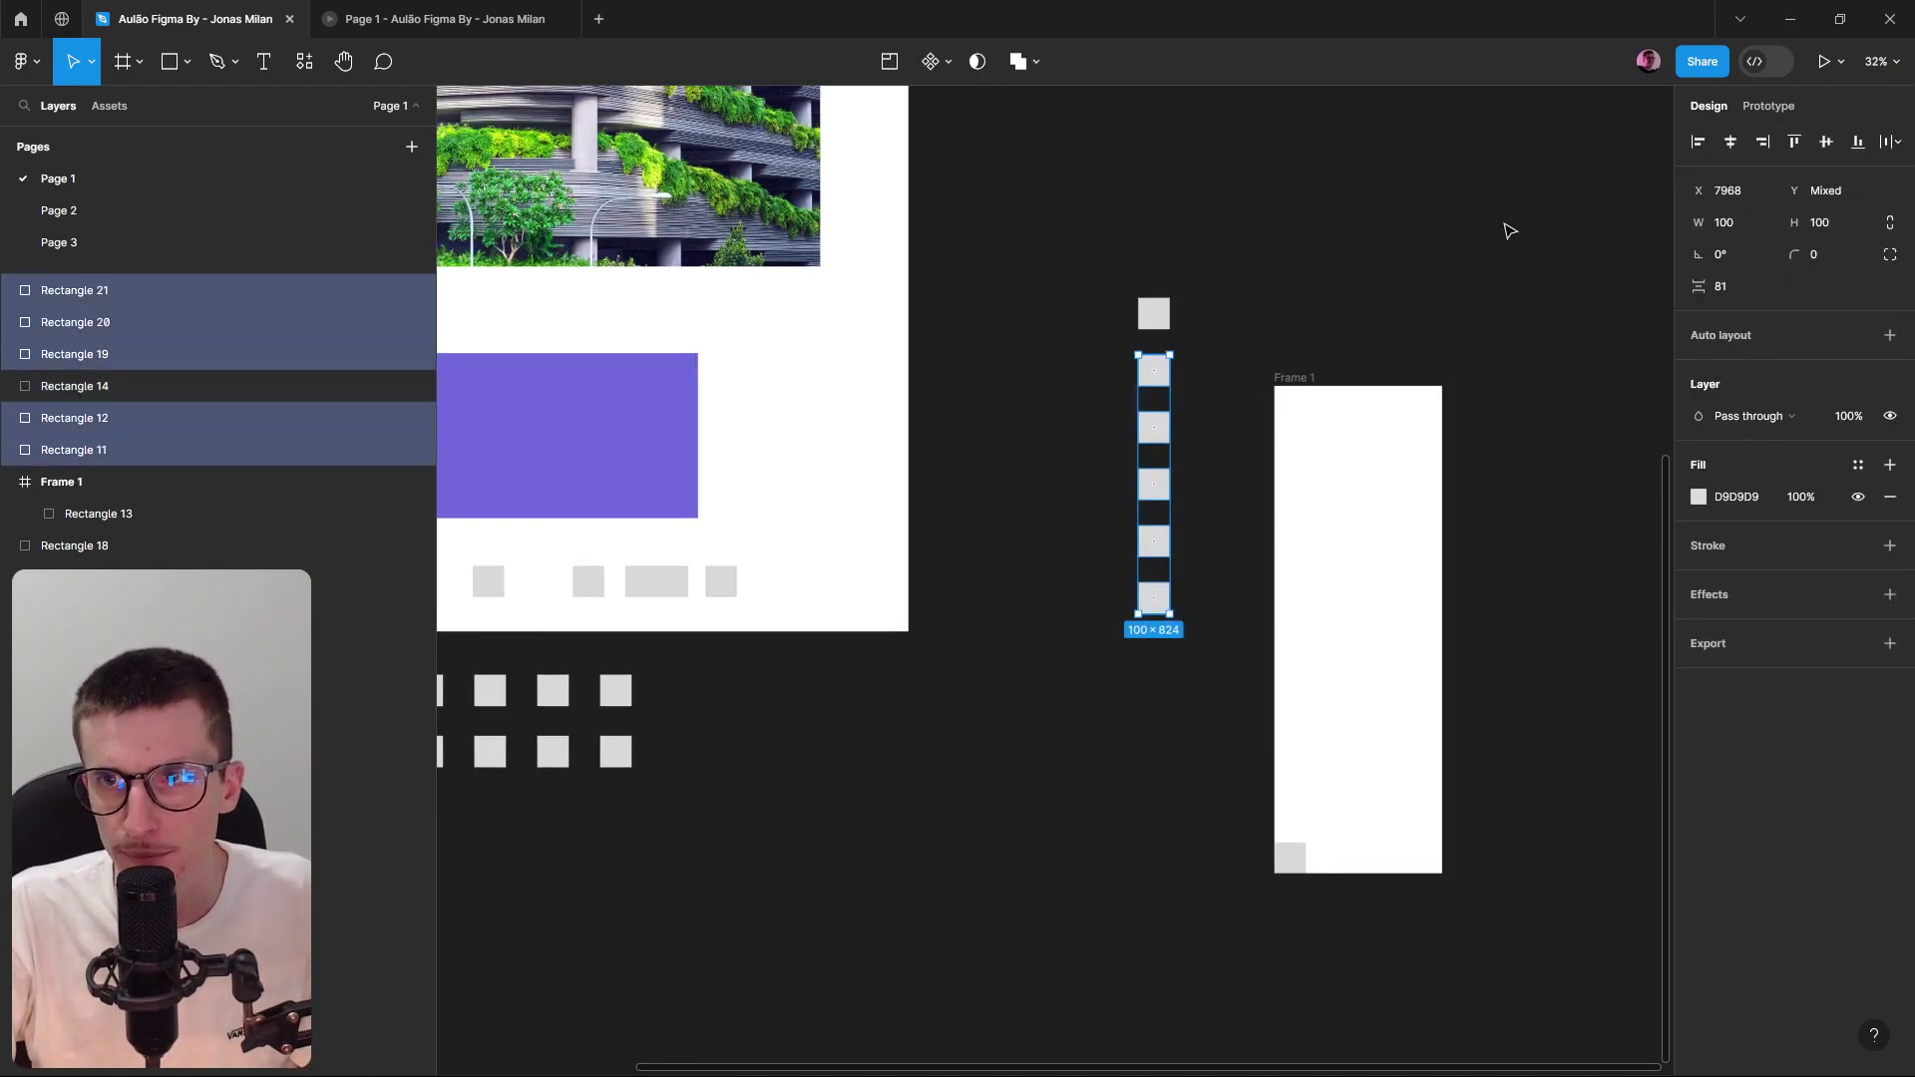
pyautogui.click(1860, 145)
pyautogui.click(1892, 142)
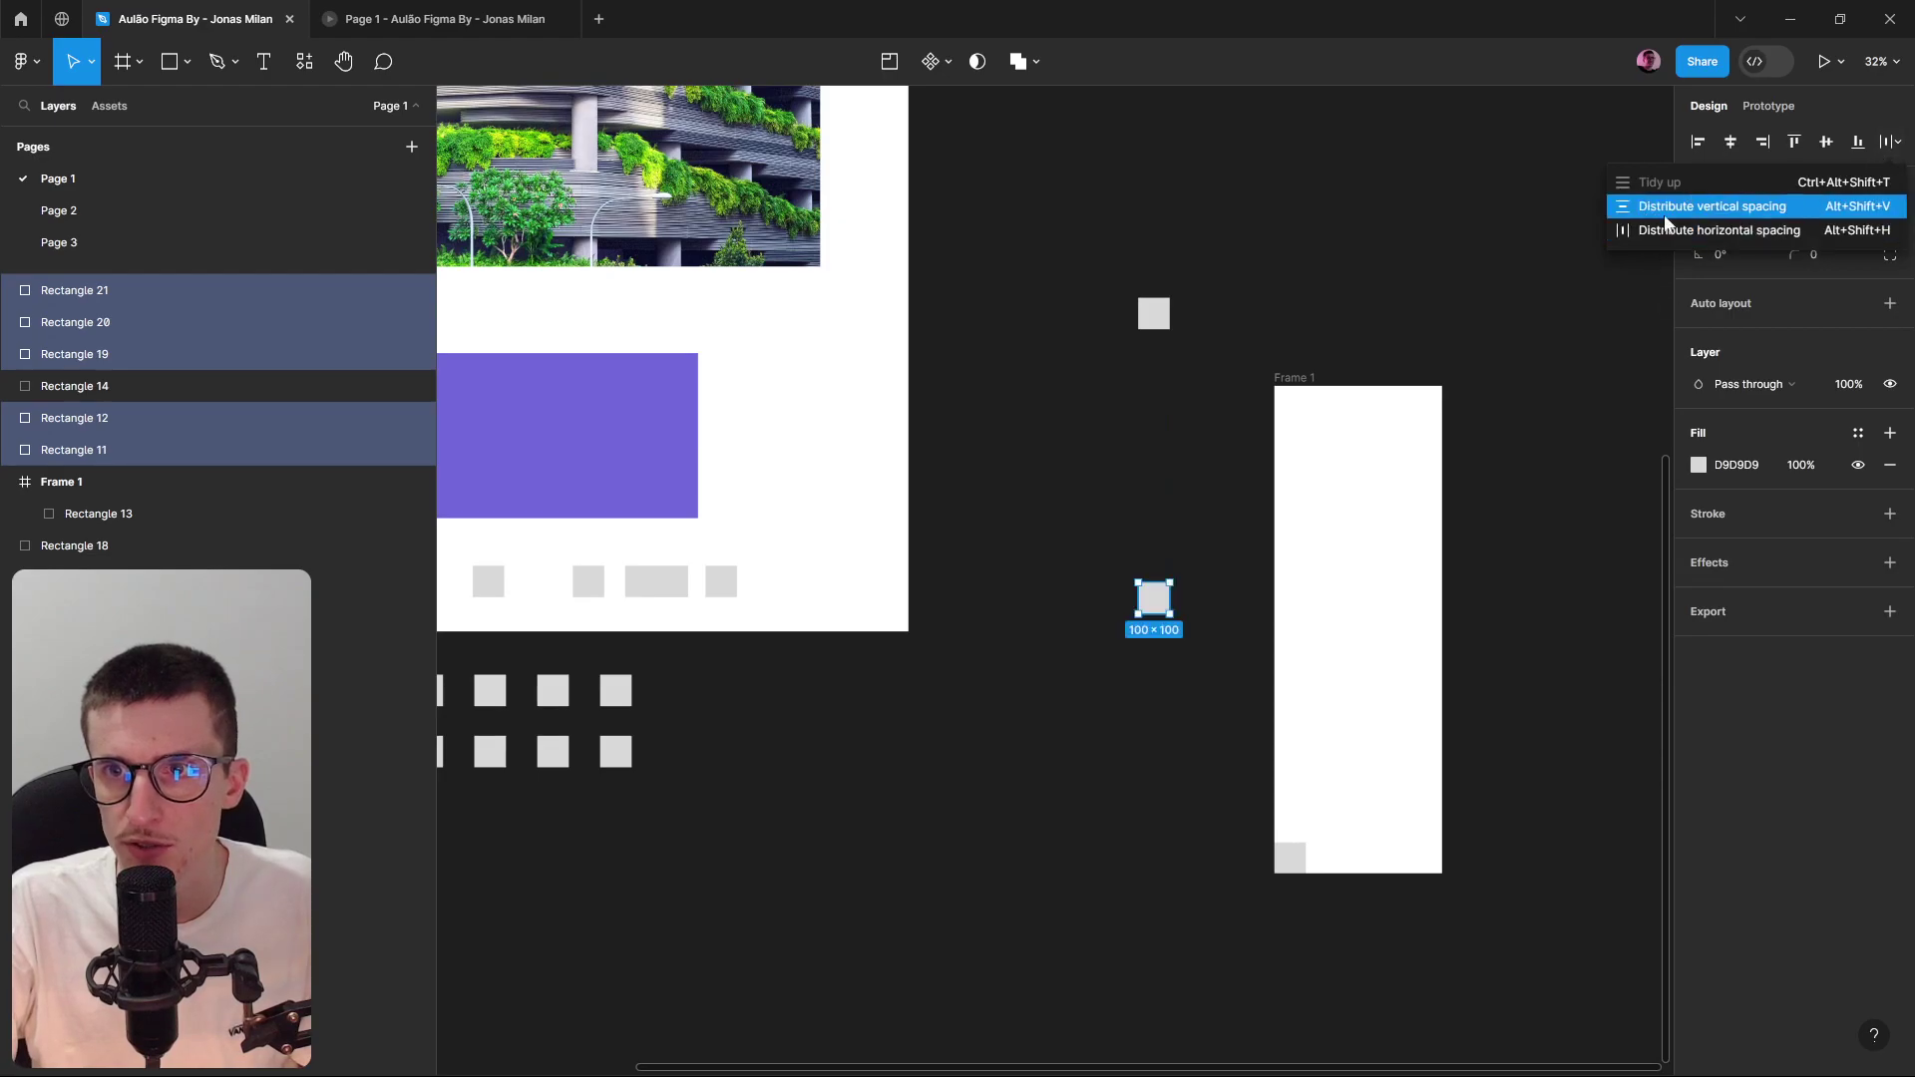
pyautogui.click(1124, 273)
# Delete the column squares, Frame 1 and the two rows of squares lying outside the tela frame.
pyautogui.moveTo(1164, 218); pyautogui.dragTo(1130, 764)
pyautogui.press('Delete')
pyautogui.click(1296, 381)
pyautogui.moveTo(888, 796); pyautogui.dragTo(1313, 814)
pyautogui.moveTo(1283, 566); pyautogui.dragTo(934, 834)
pyautogui.click(782, 917)
pyautogui.moveTo(730, 859); pyautogui.dragTo(1240, 684)
pyautogui.press('Delete')
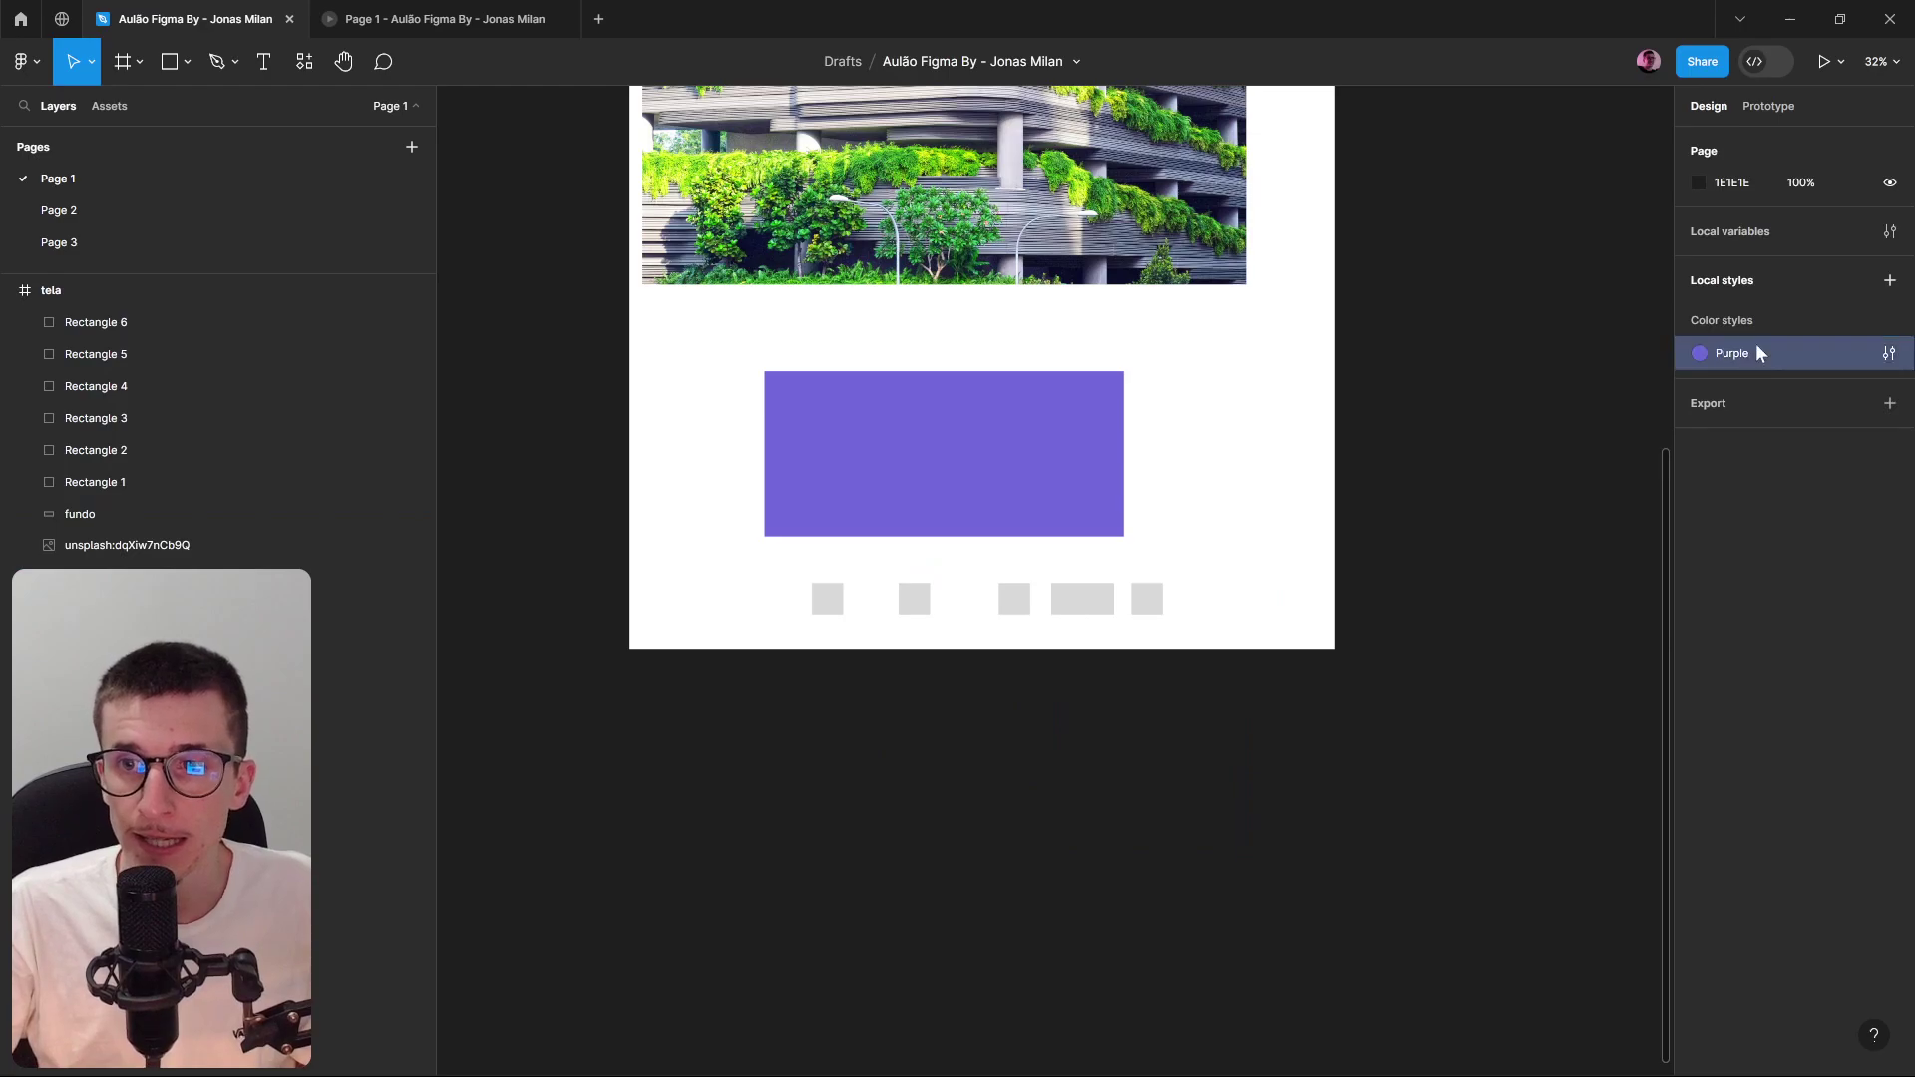
# Select the purple rectangle and examine the Purple colour style applied to its fill.
pyautogui.scroll(3, 1170, 428)
pyautogui.click(764, 552)
pyautogui.scroll(-2, 885, 528)
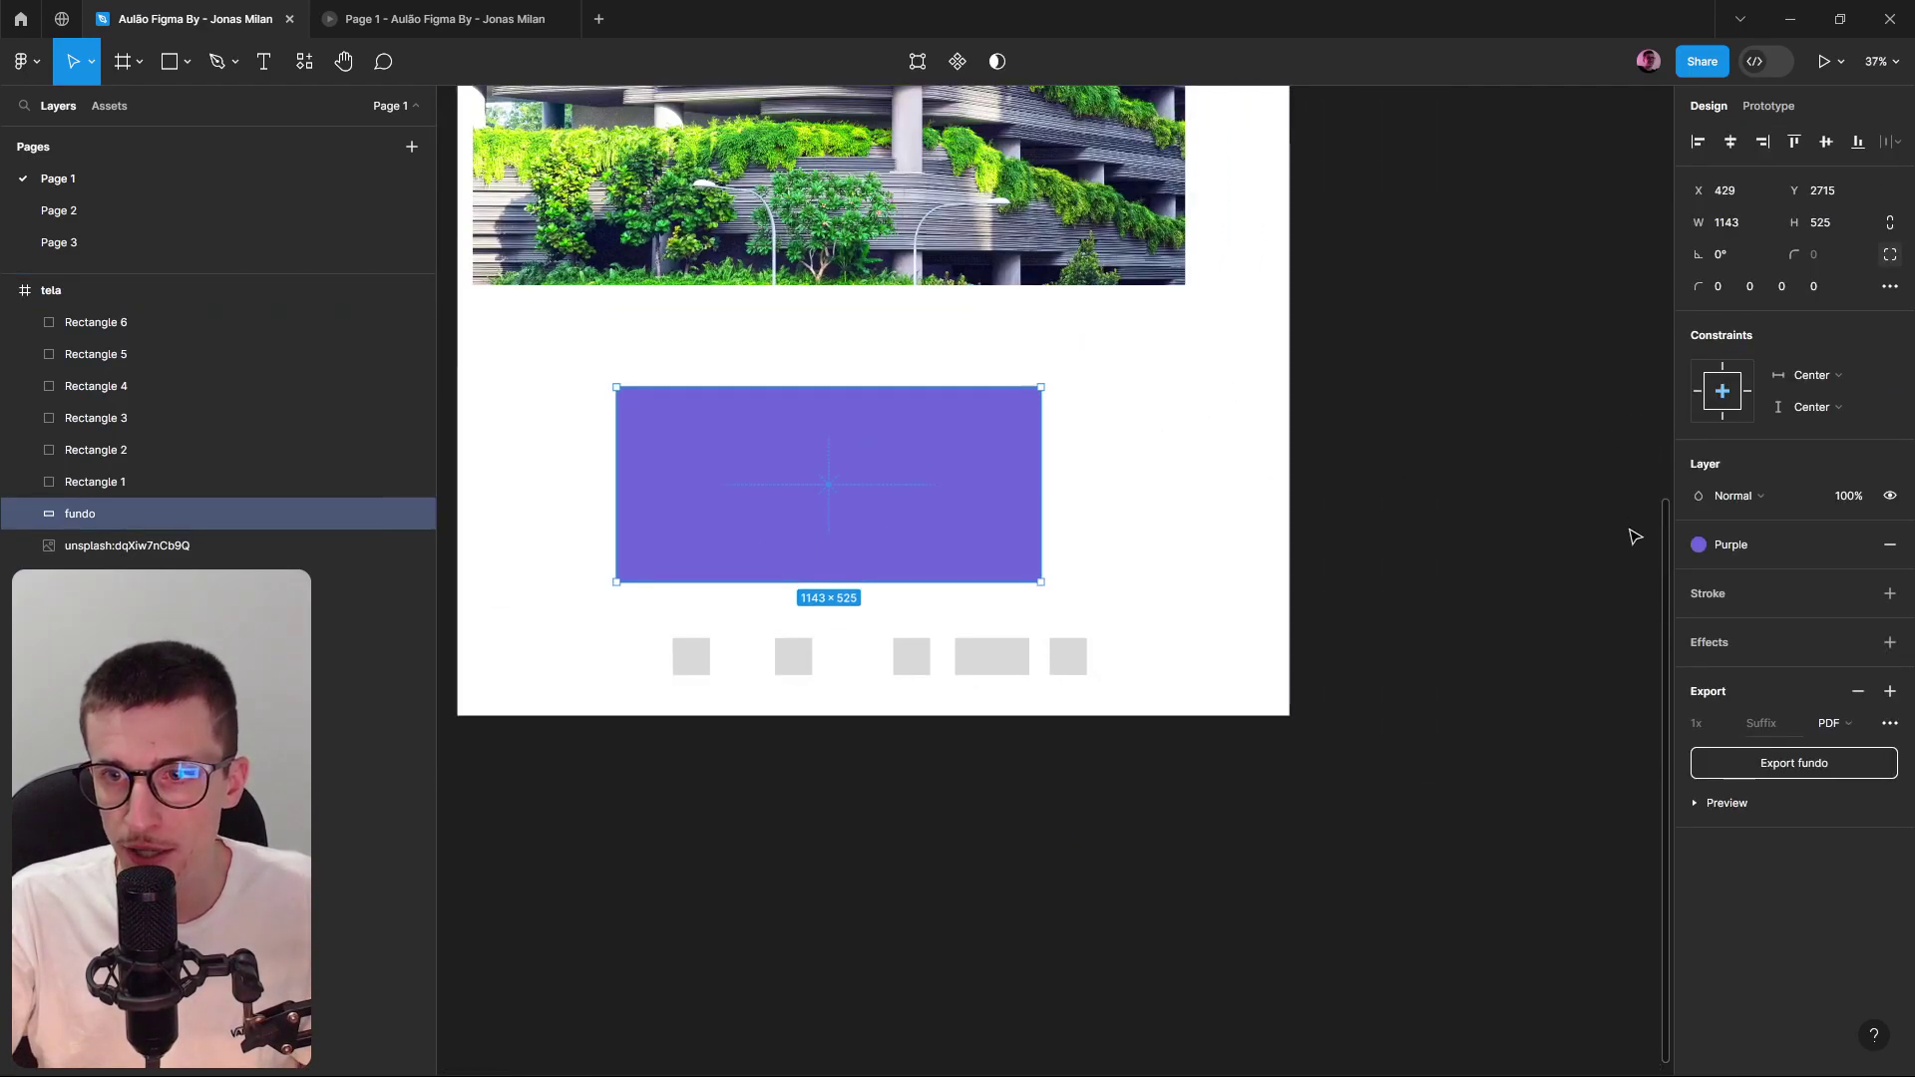
pyautogui.click(1720, 547)
pyautogui.click(1497, 517)
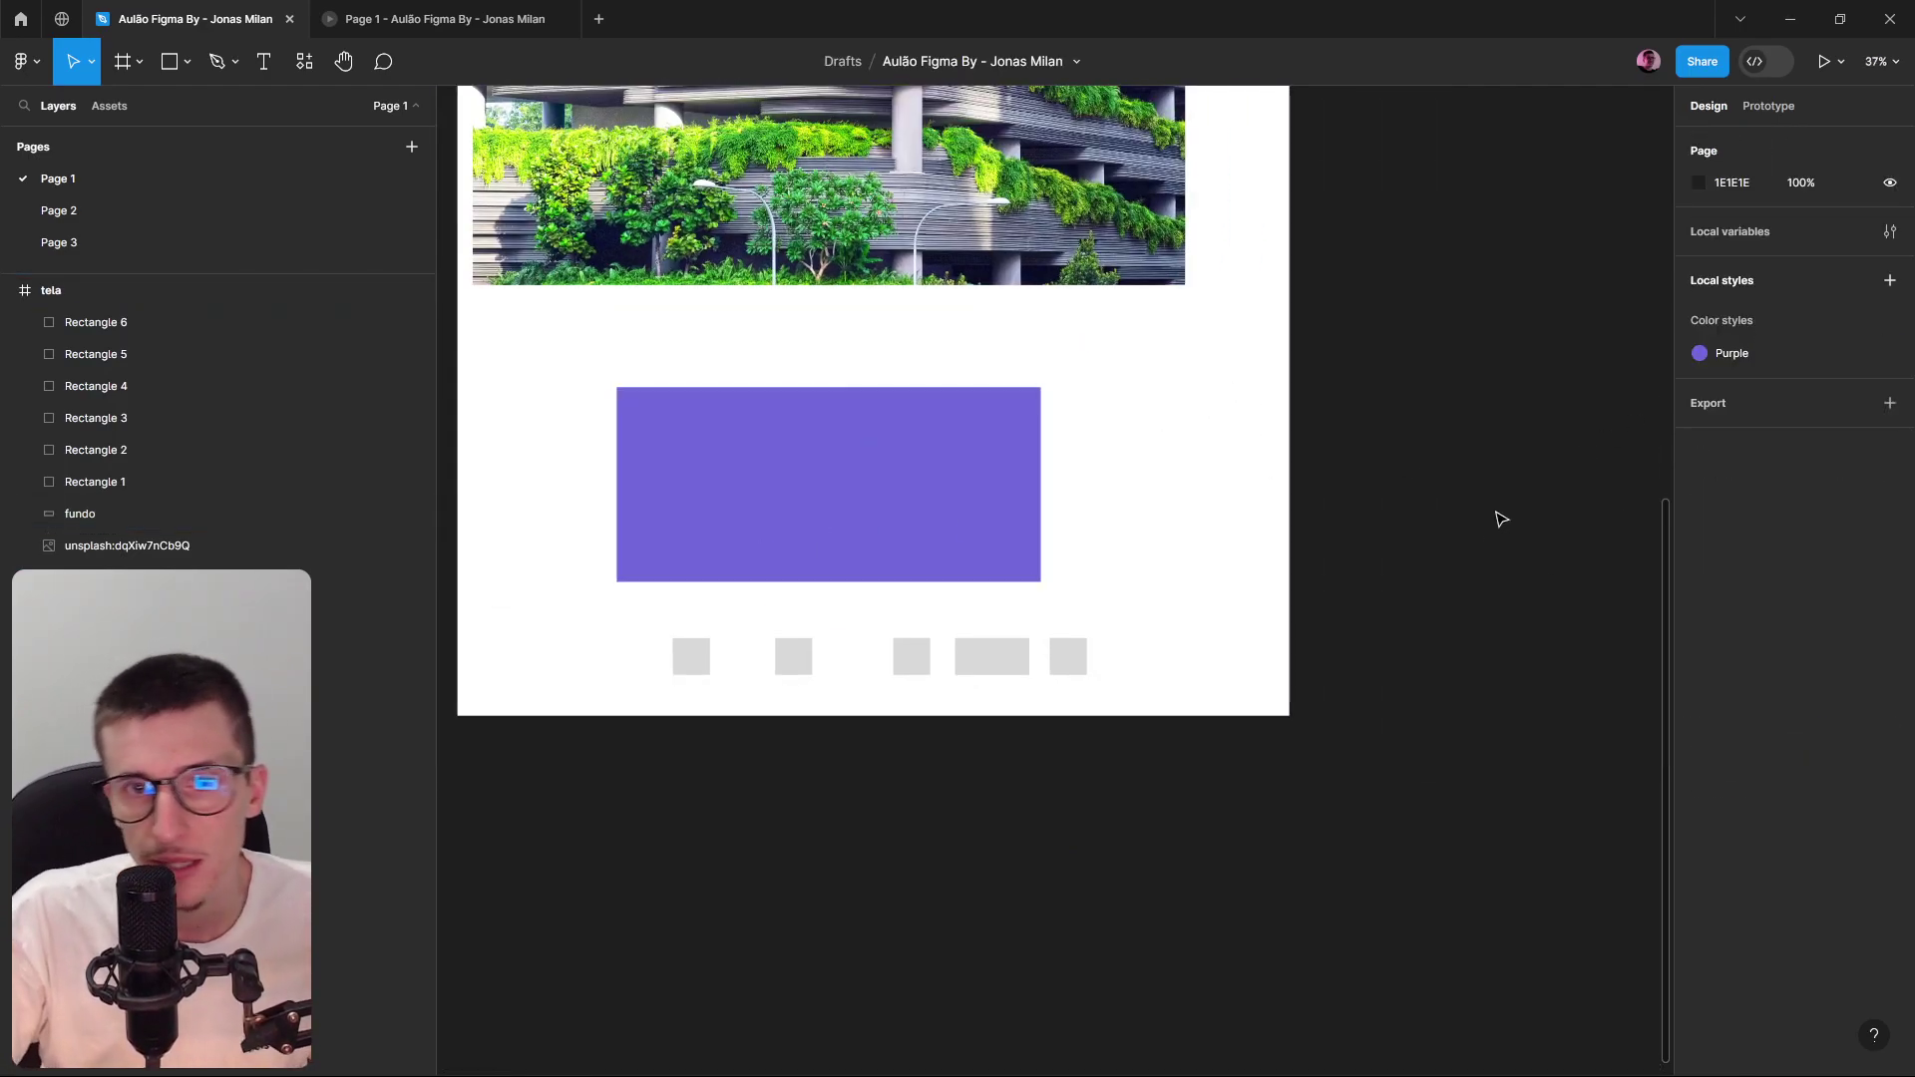
# Apply the Purple colour style to the first grey square below the purple rectangle.
pyautogui.scroll(-2, 1496, 518)
pyautogui.click(958, 479)
pyautogui.scroll(3, 829, 658)
pyautogui.scroll(2, 829, 658)
pyautogui.click(800, 650)
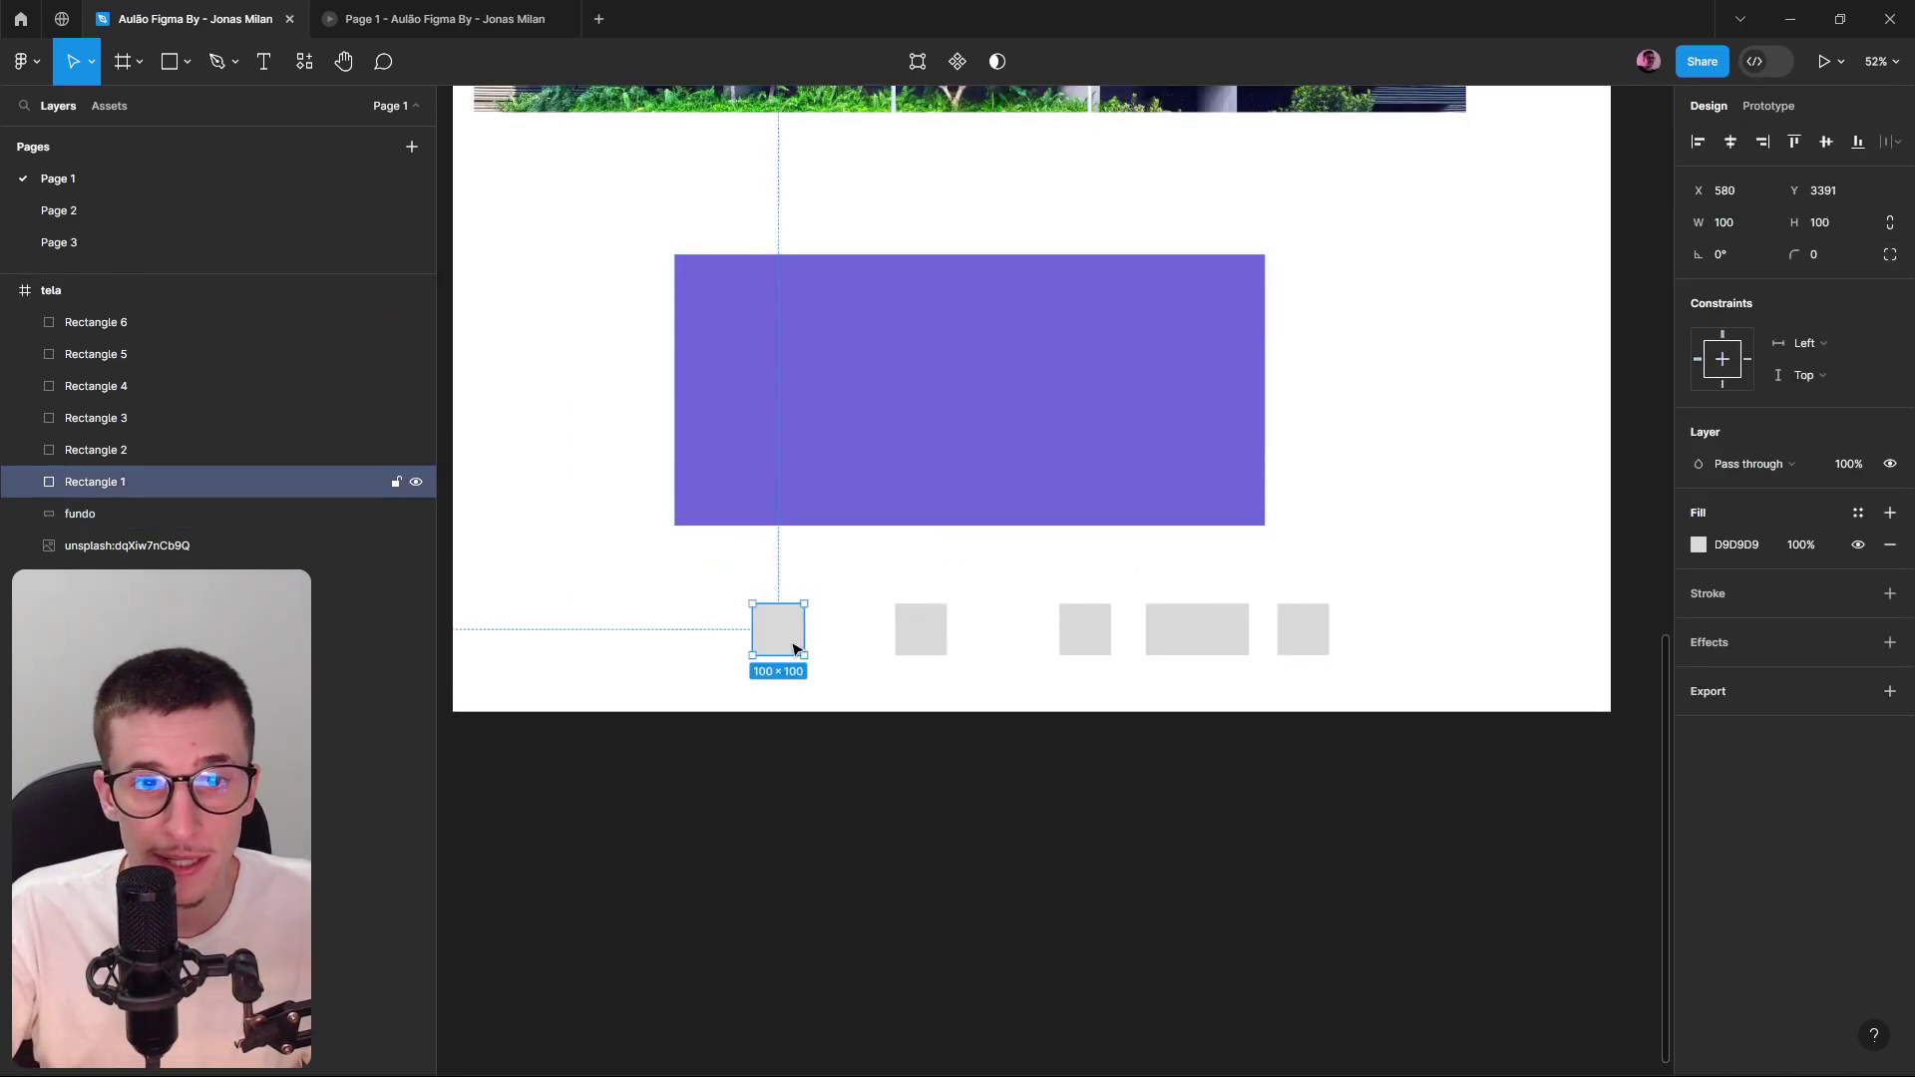
pyautogui.click(1859, 519)
pyautogui.click(1496, 653)
# Fill the second grey square of the row with the light green colour 6FDFB0.
pyautogui.click(919, 629)
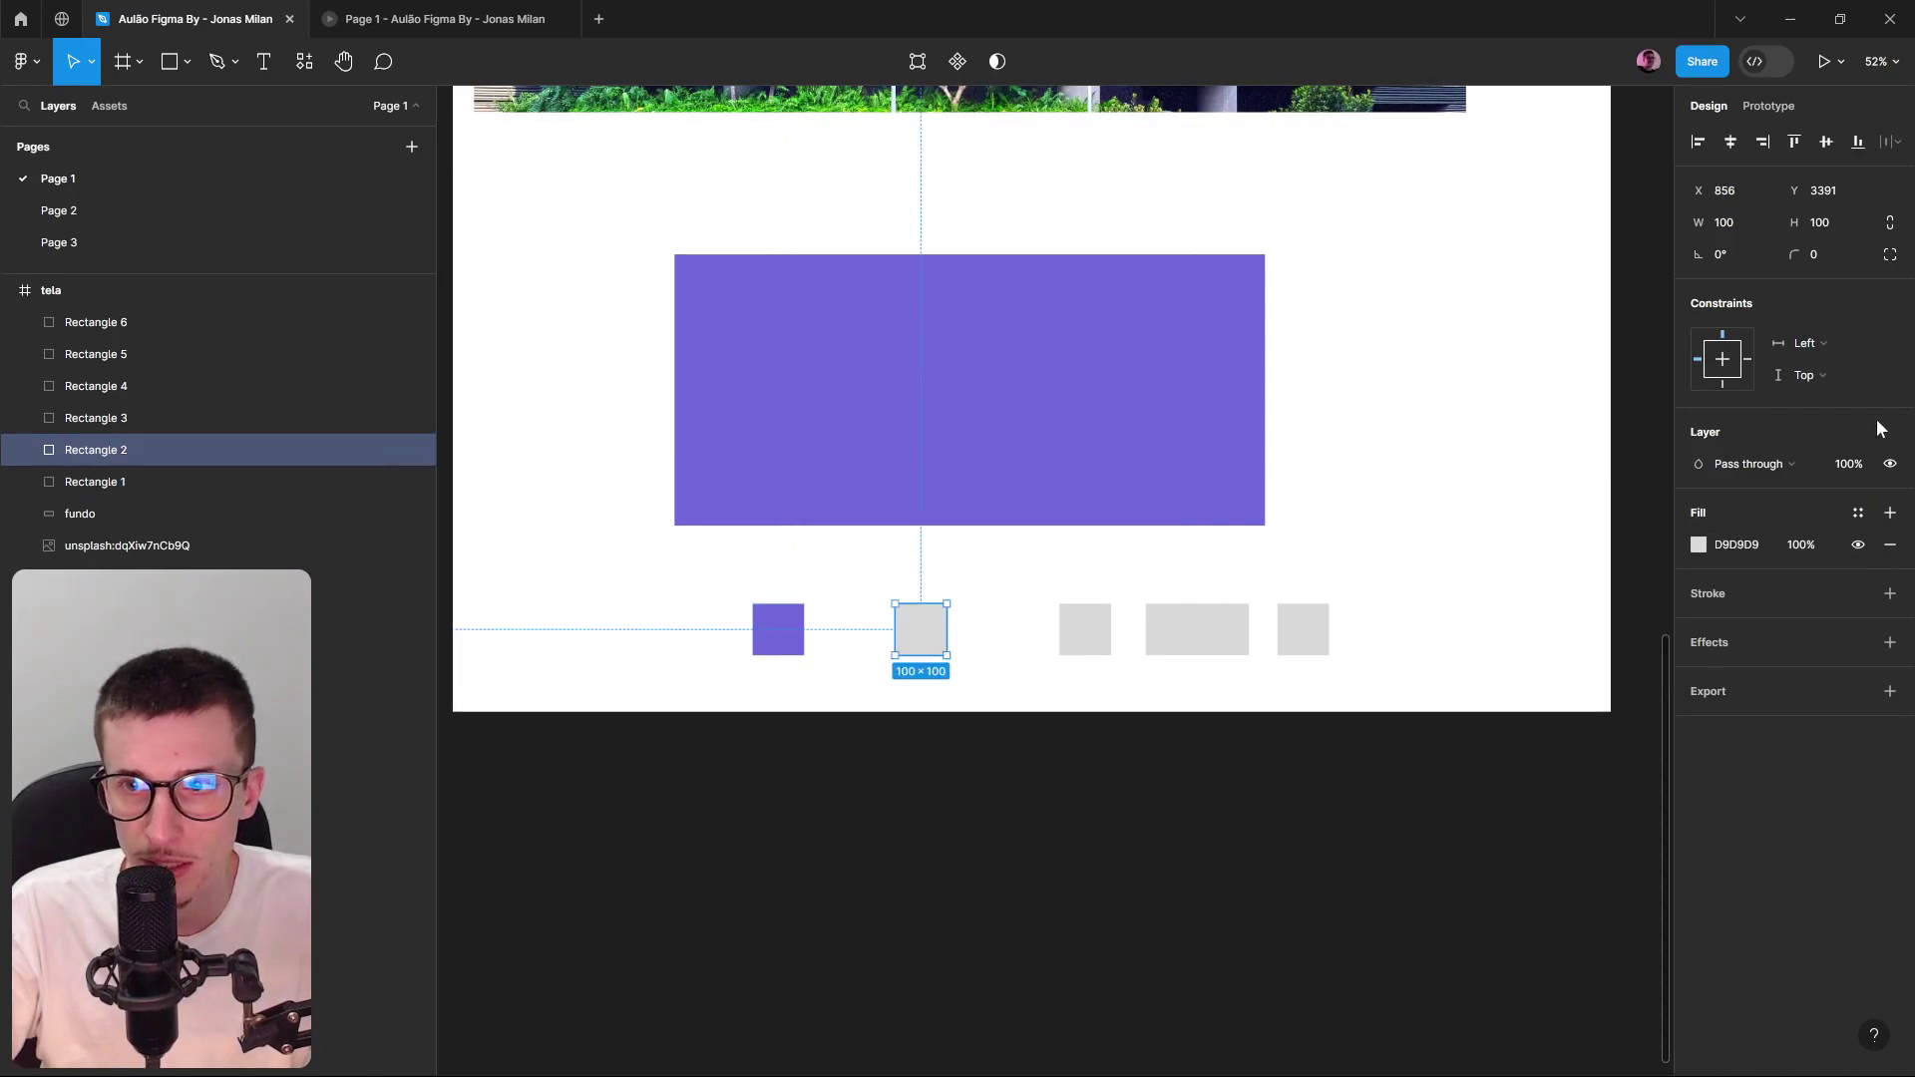
pyautogui.click(1699, 545)
pyautogui.moveTo(1553, 631); pyautogui.dragTo(1587, 650)
pyautogui.click(1561, 832)
pyautogui.click(1564, 834)
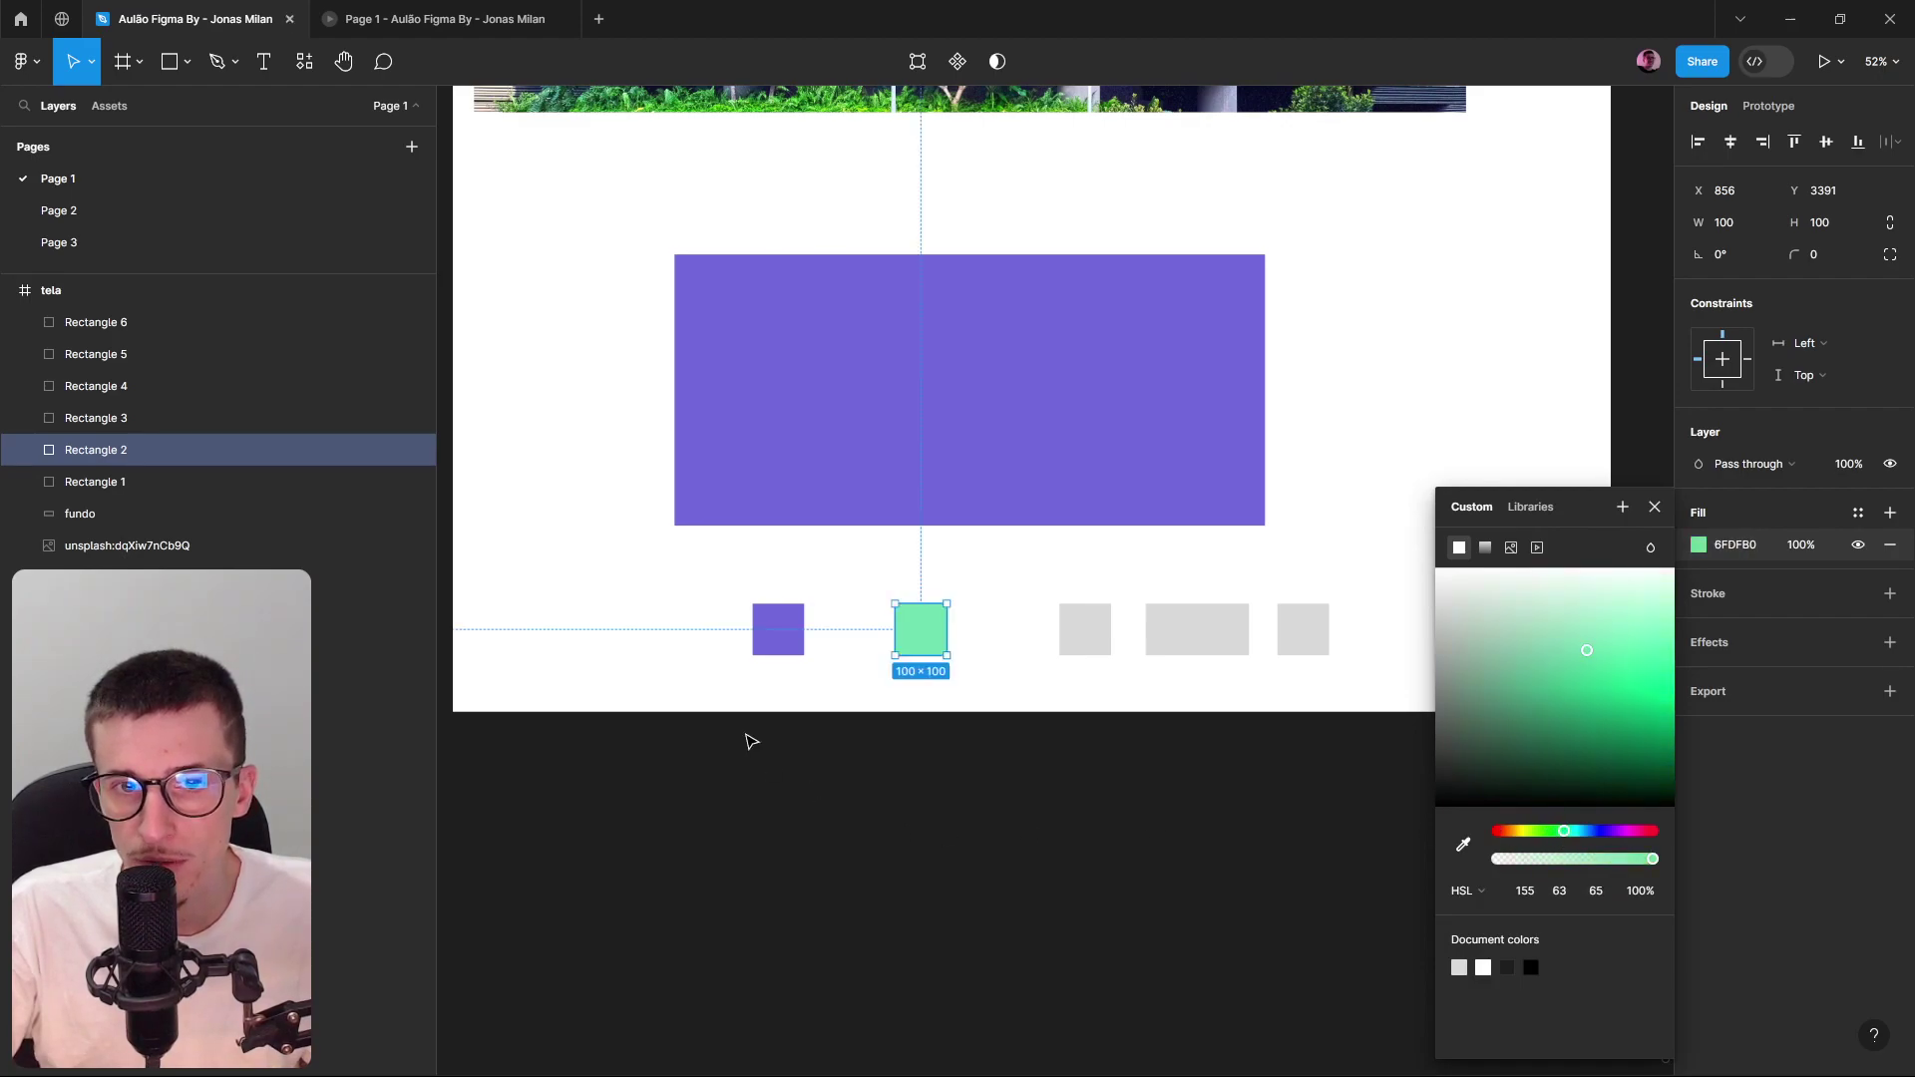
pyautogui.click(769, 769)
# Save the second square's green fill as a new colour style named Cian.
pyautogui.scroll(5, 919, 628)
pyautogui.click(919, 628)
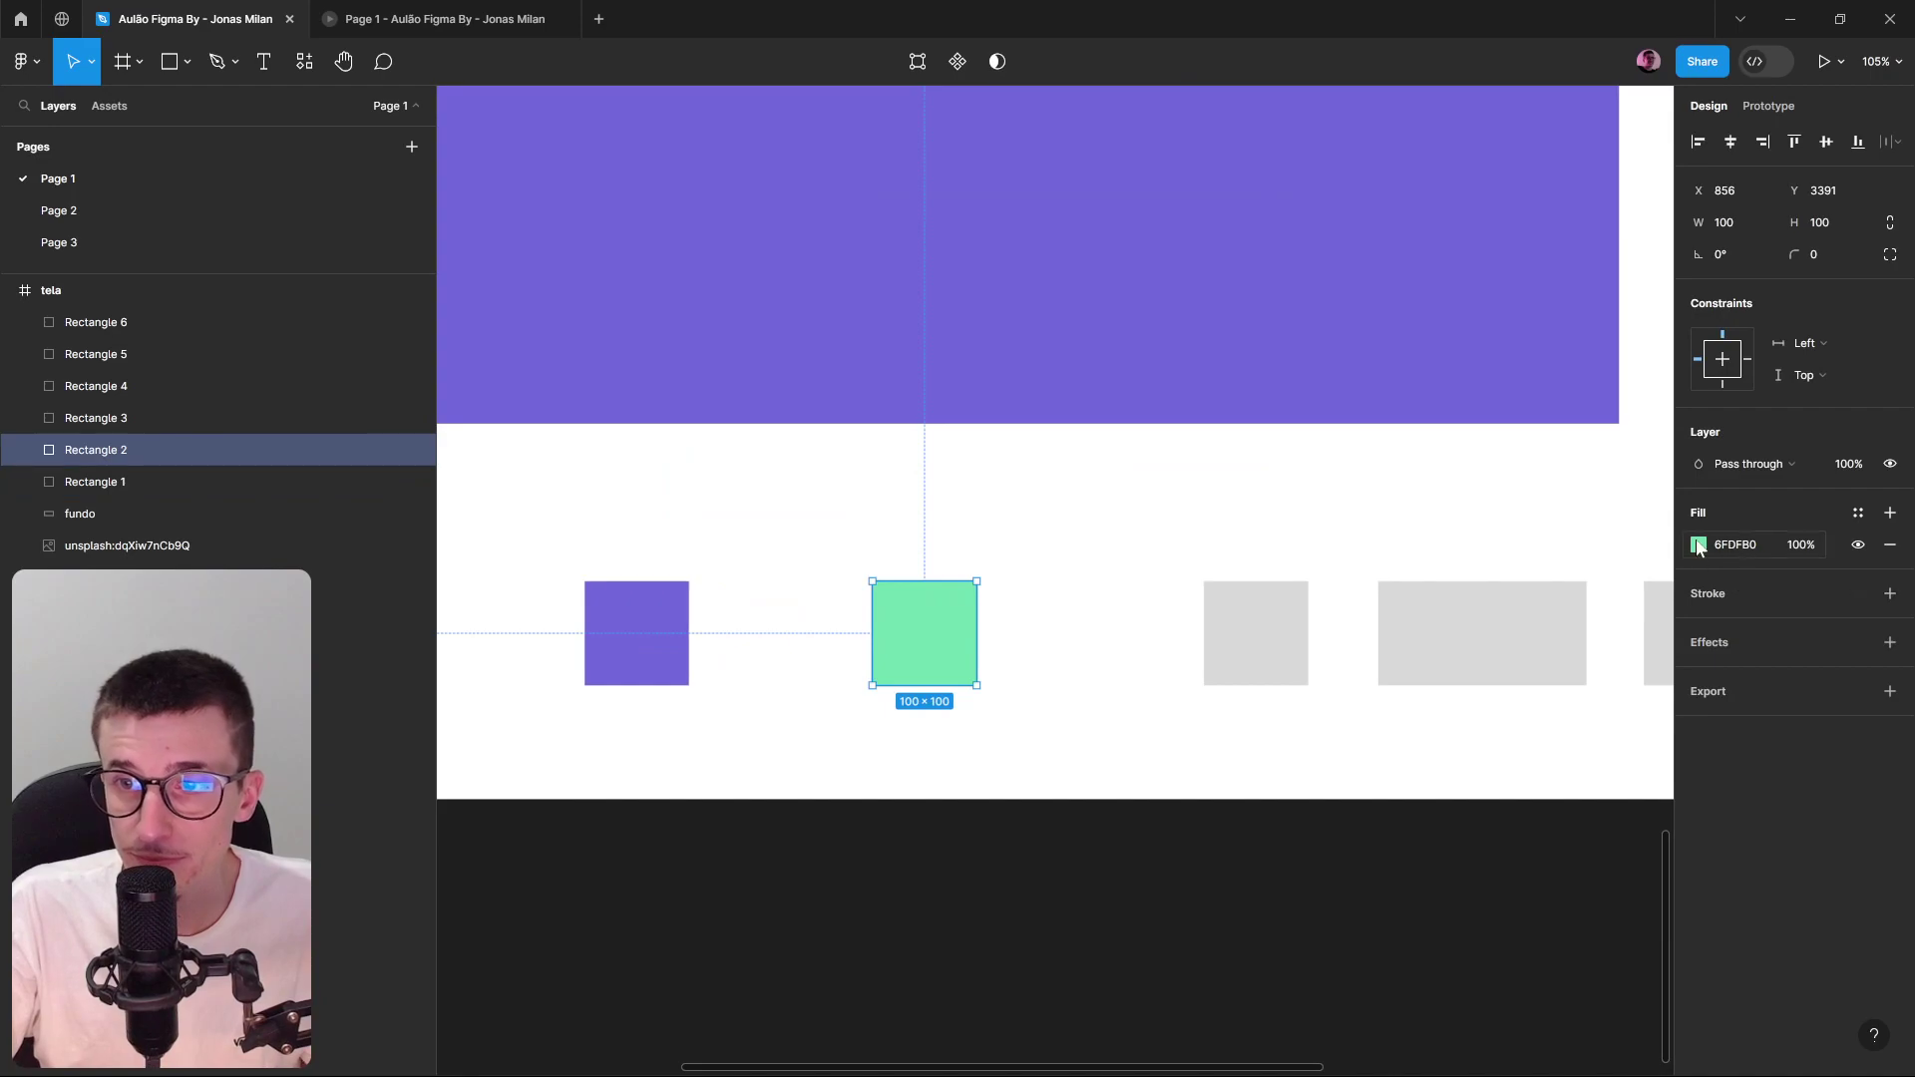
pyautogui.scroll(2, 958, 649)
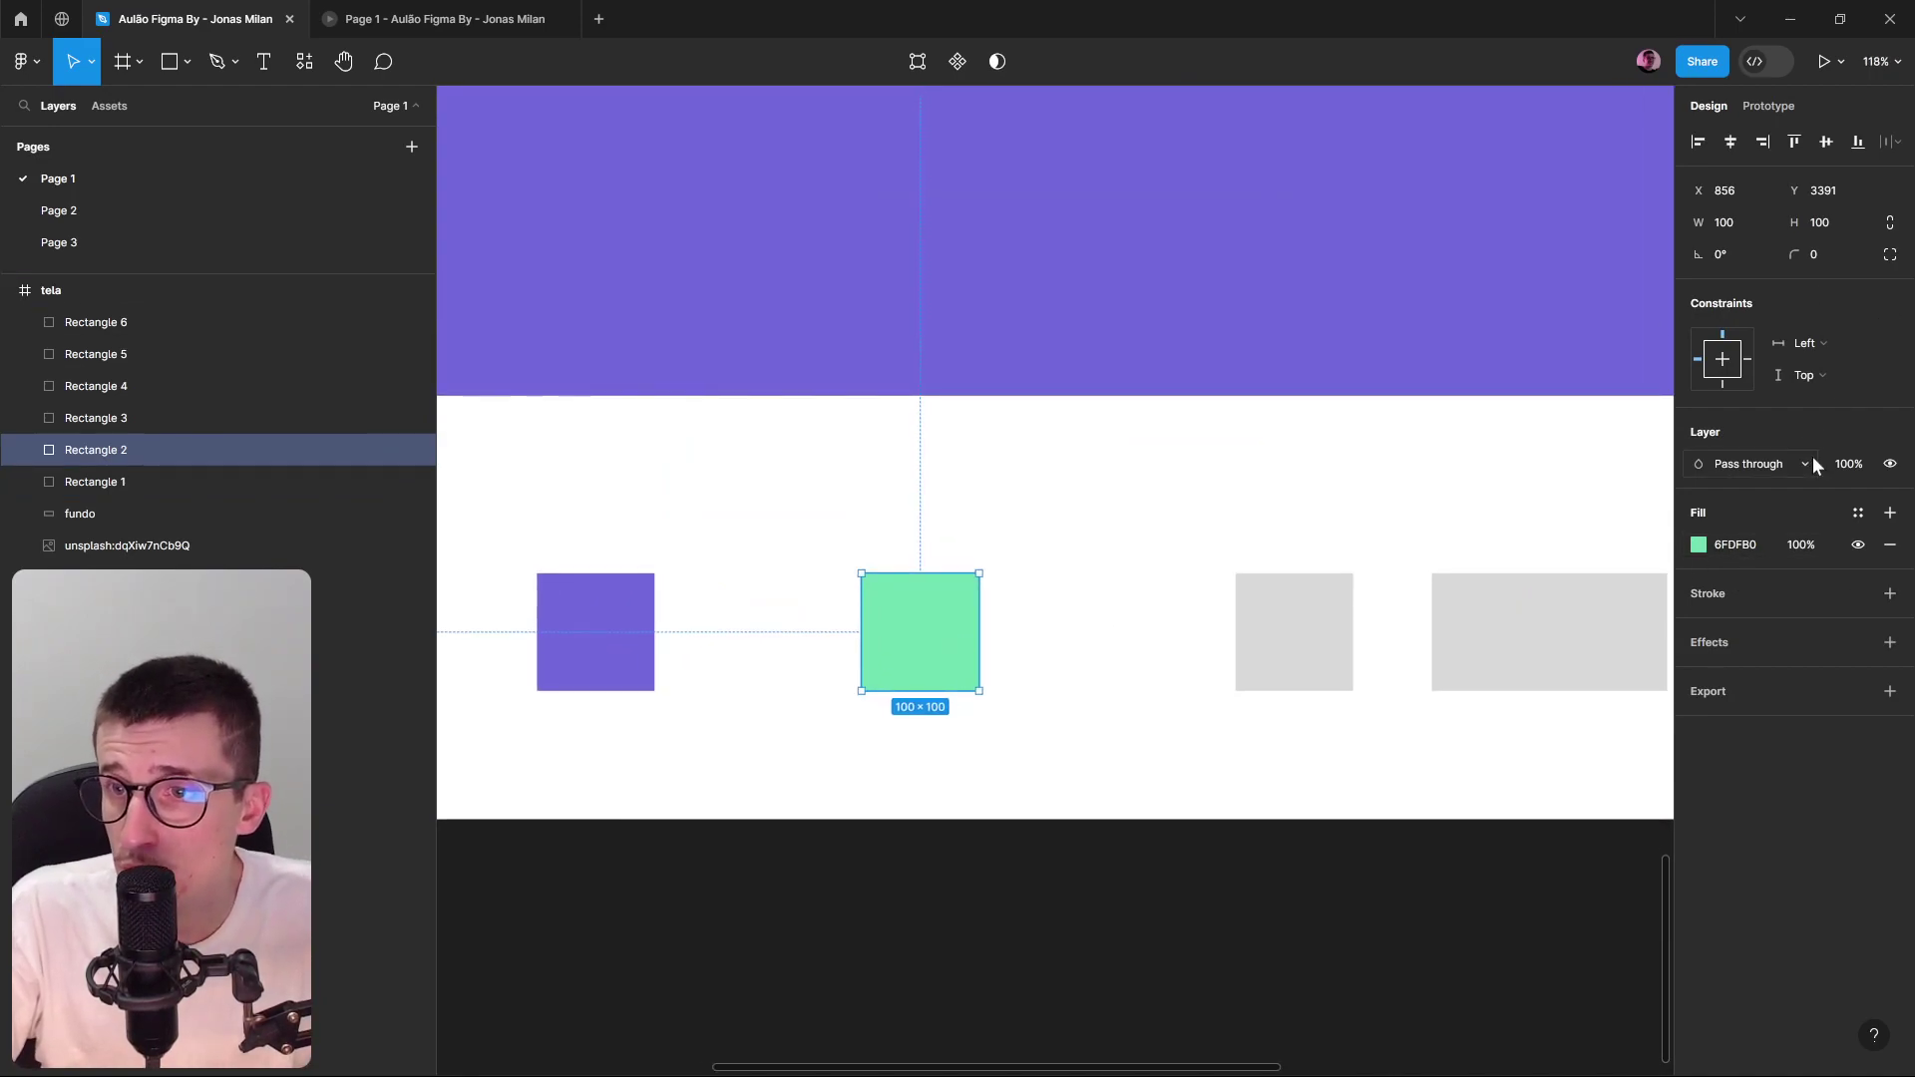
pyautogui.click(1858, 514)
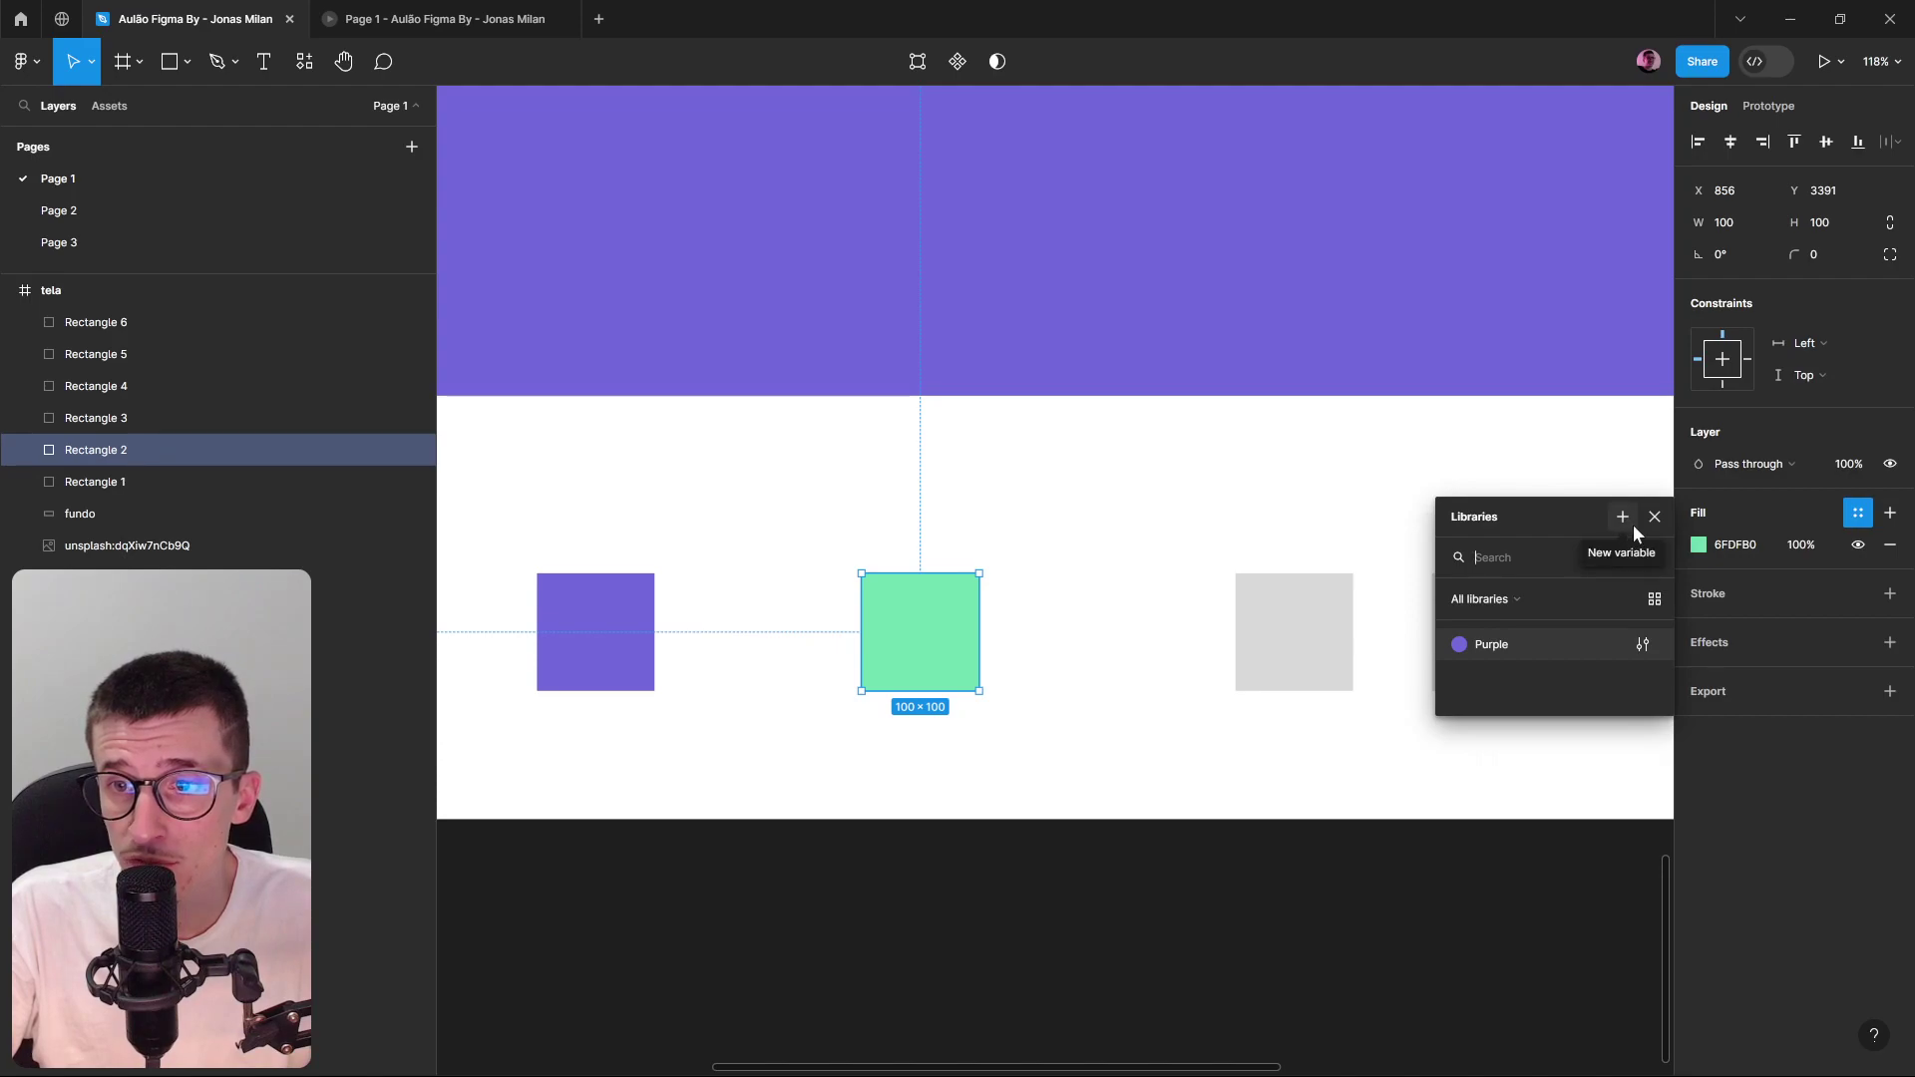
pyautogui.click(1888, 512)
pyautogui.click(1890, 513)
pyautogui.click(1889, 545)
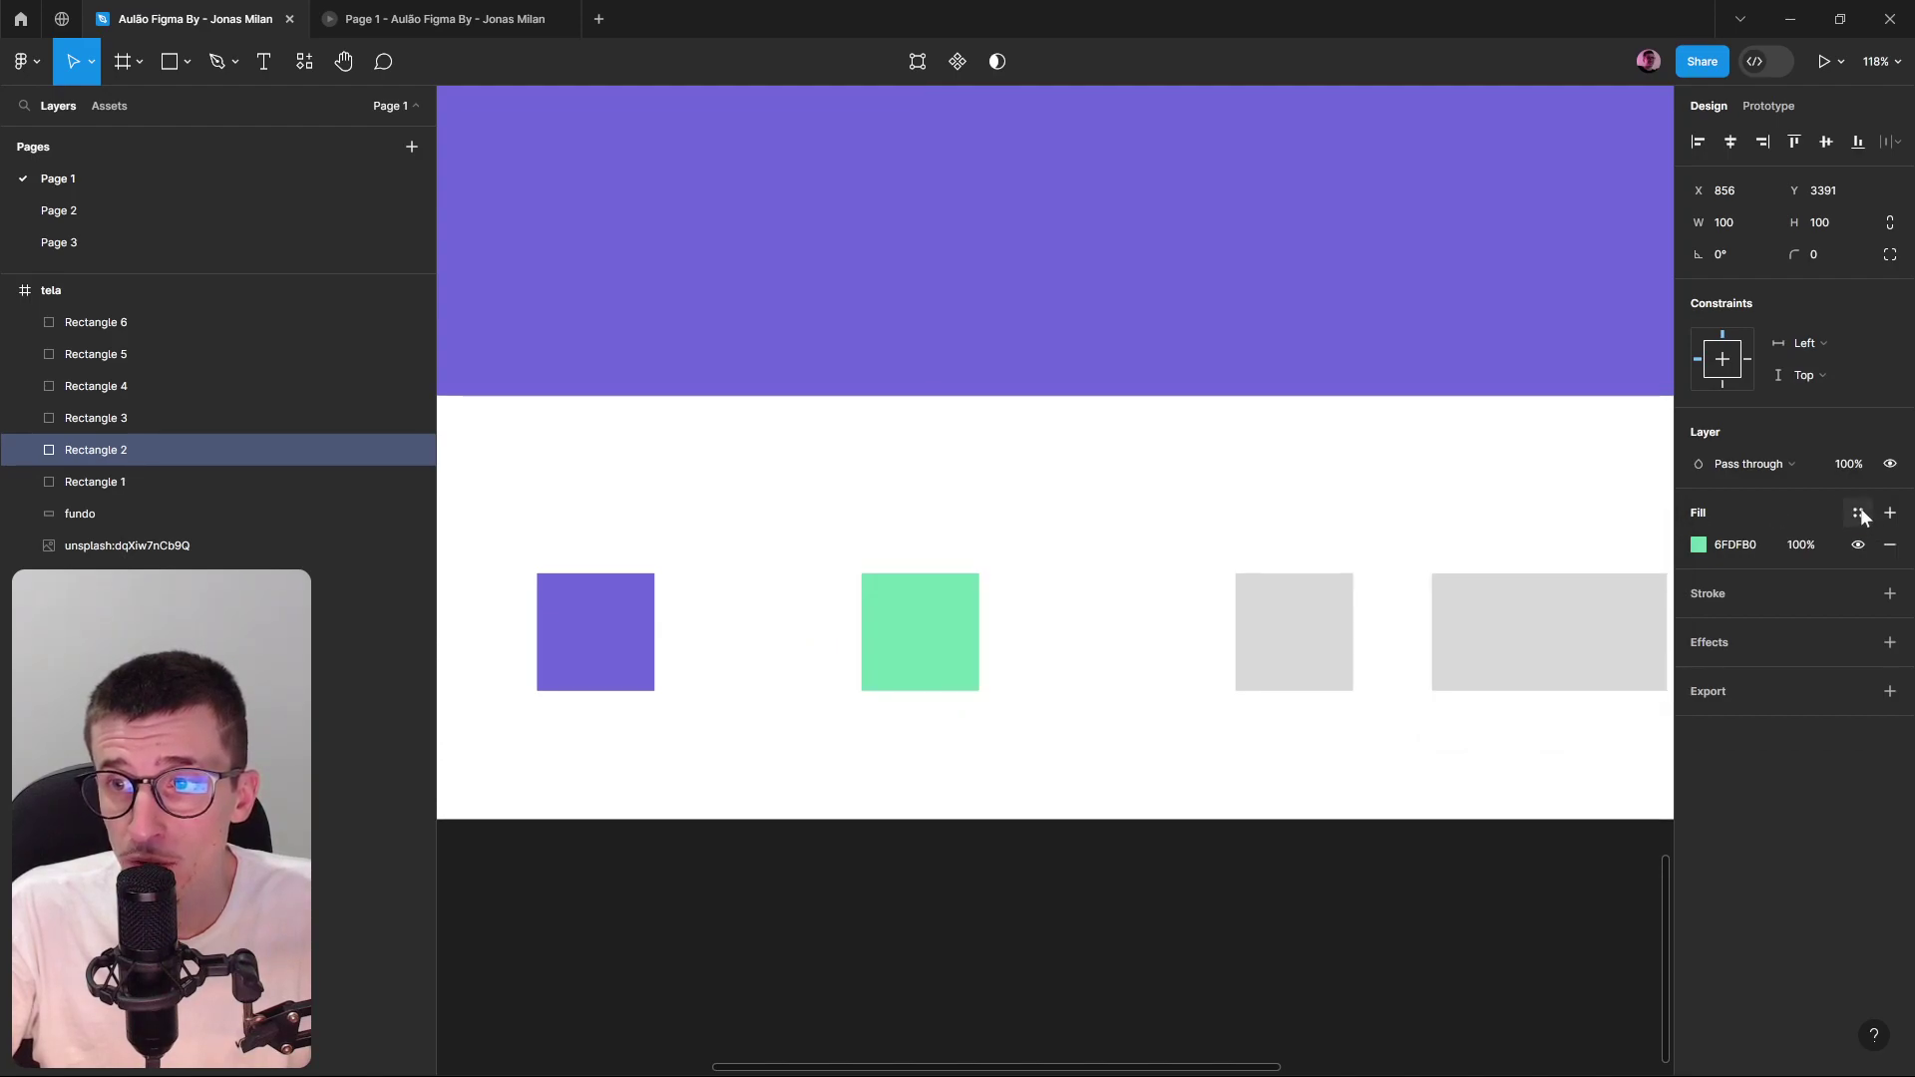
pyautogui.click(1857, 513)
pyautogui.click(1622, 516)
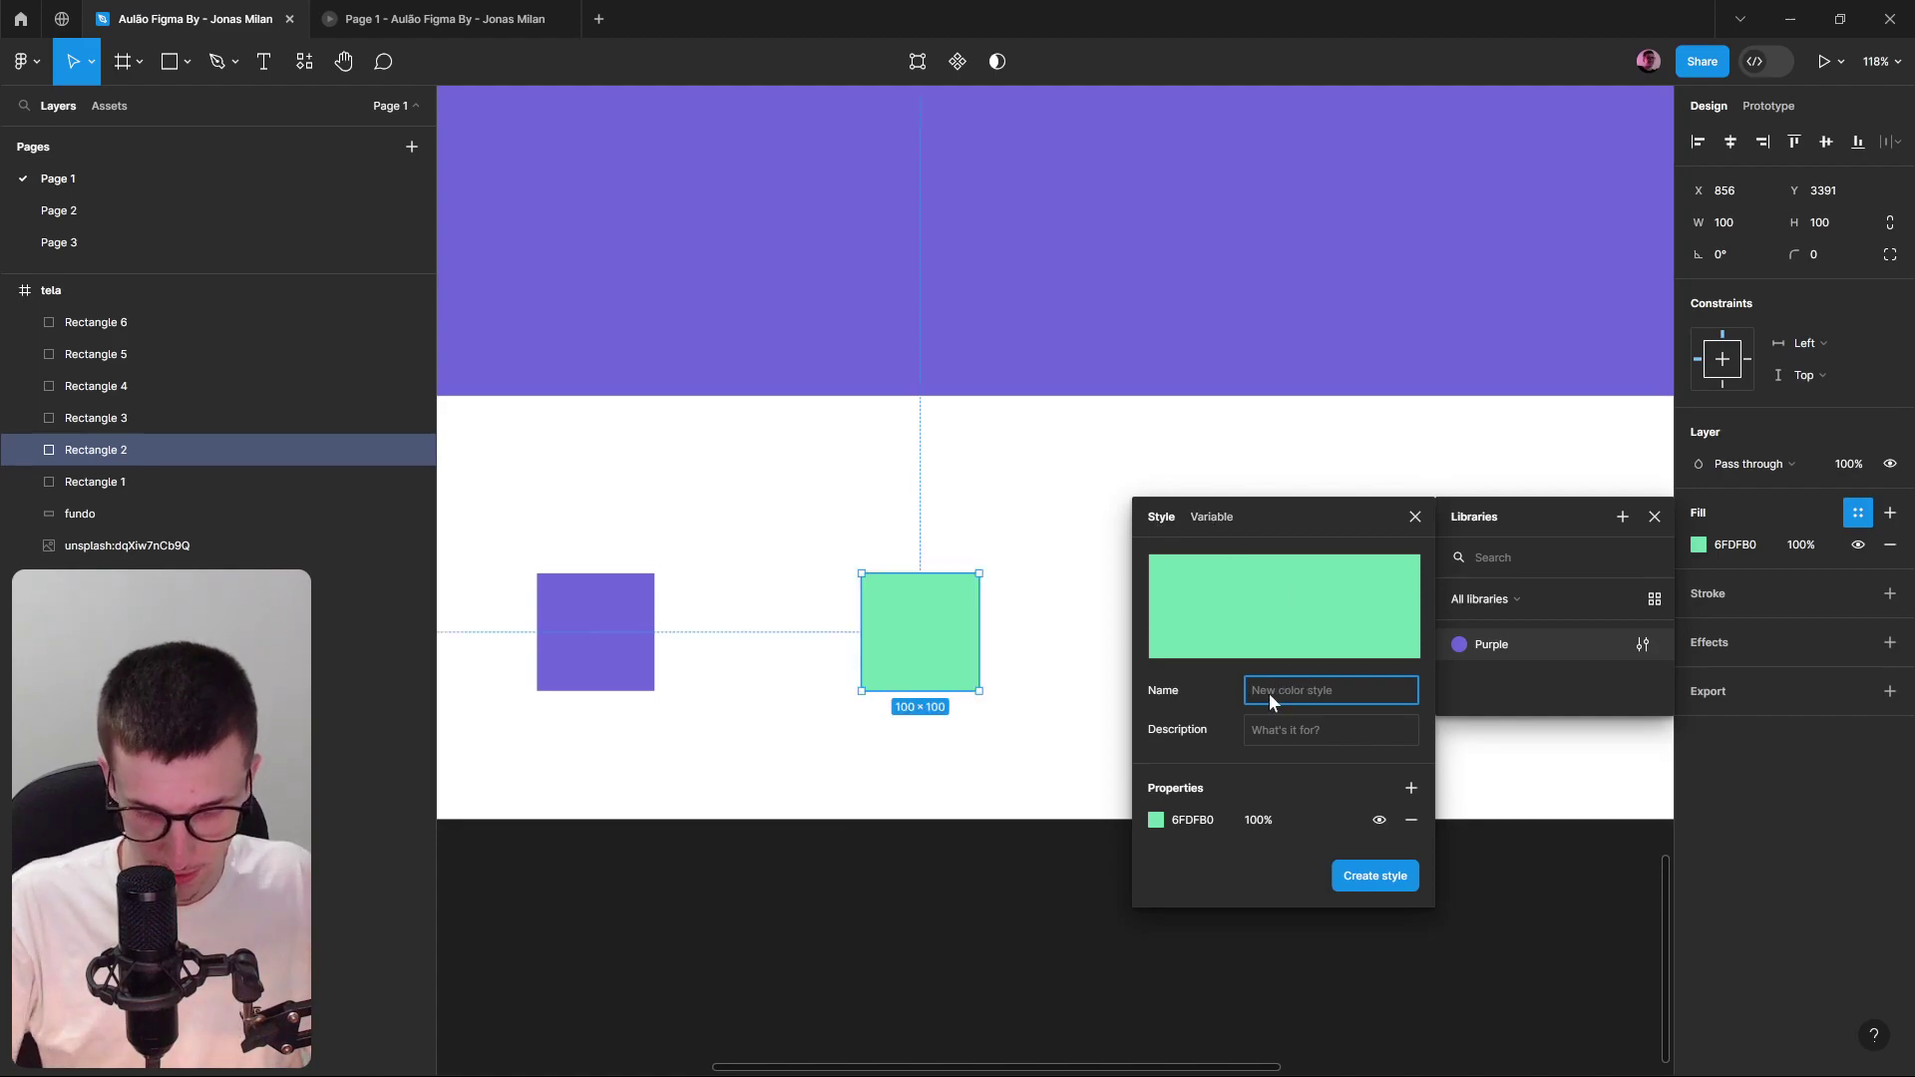
pyautogui.press('Return')
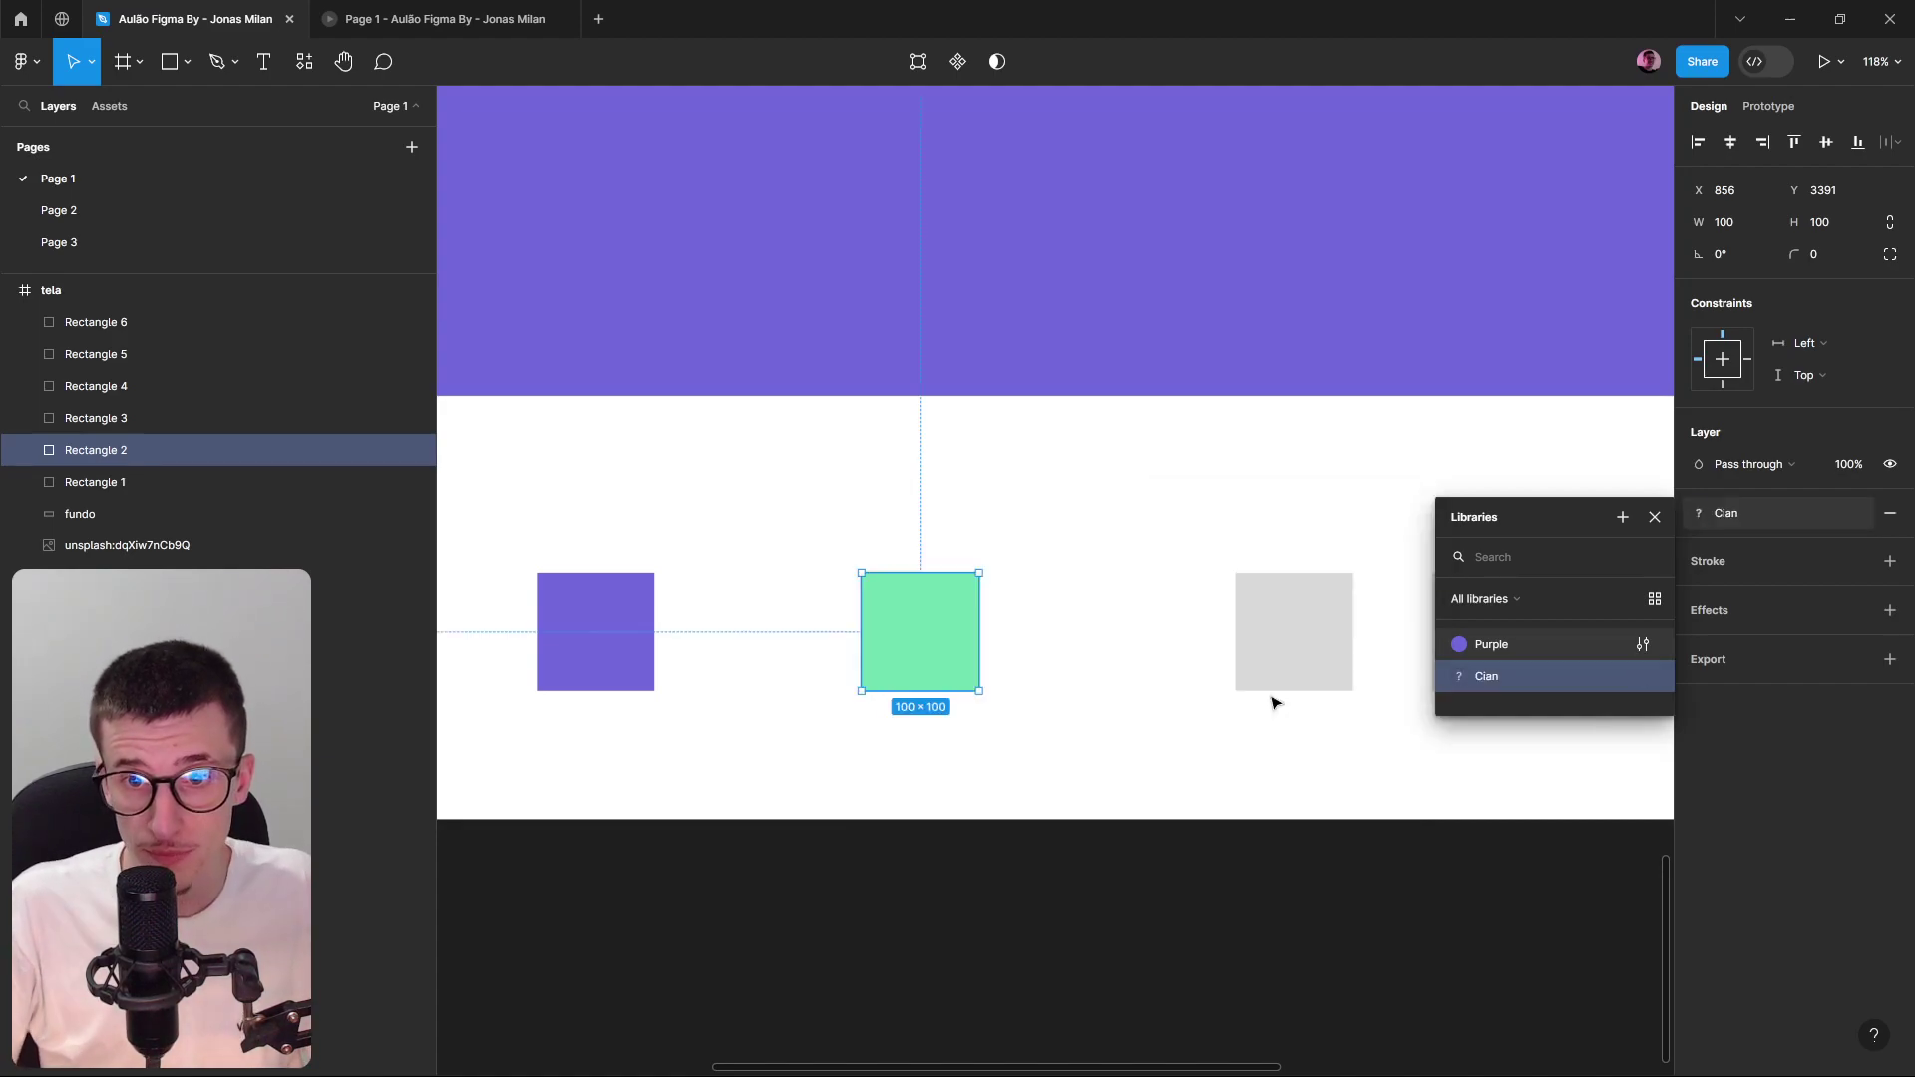
# Rename the green Cian colour style to Cyan.
pyautogui.click(1642, 676)
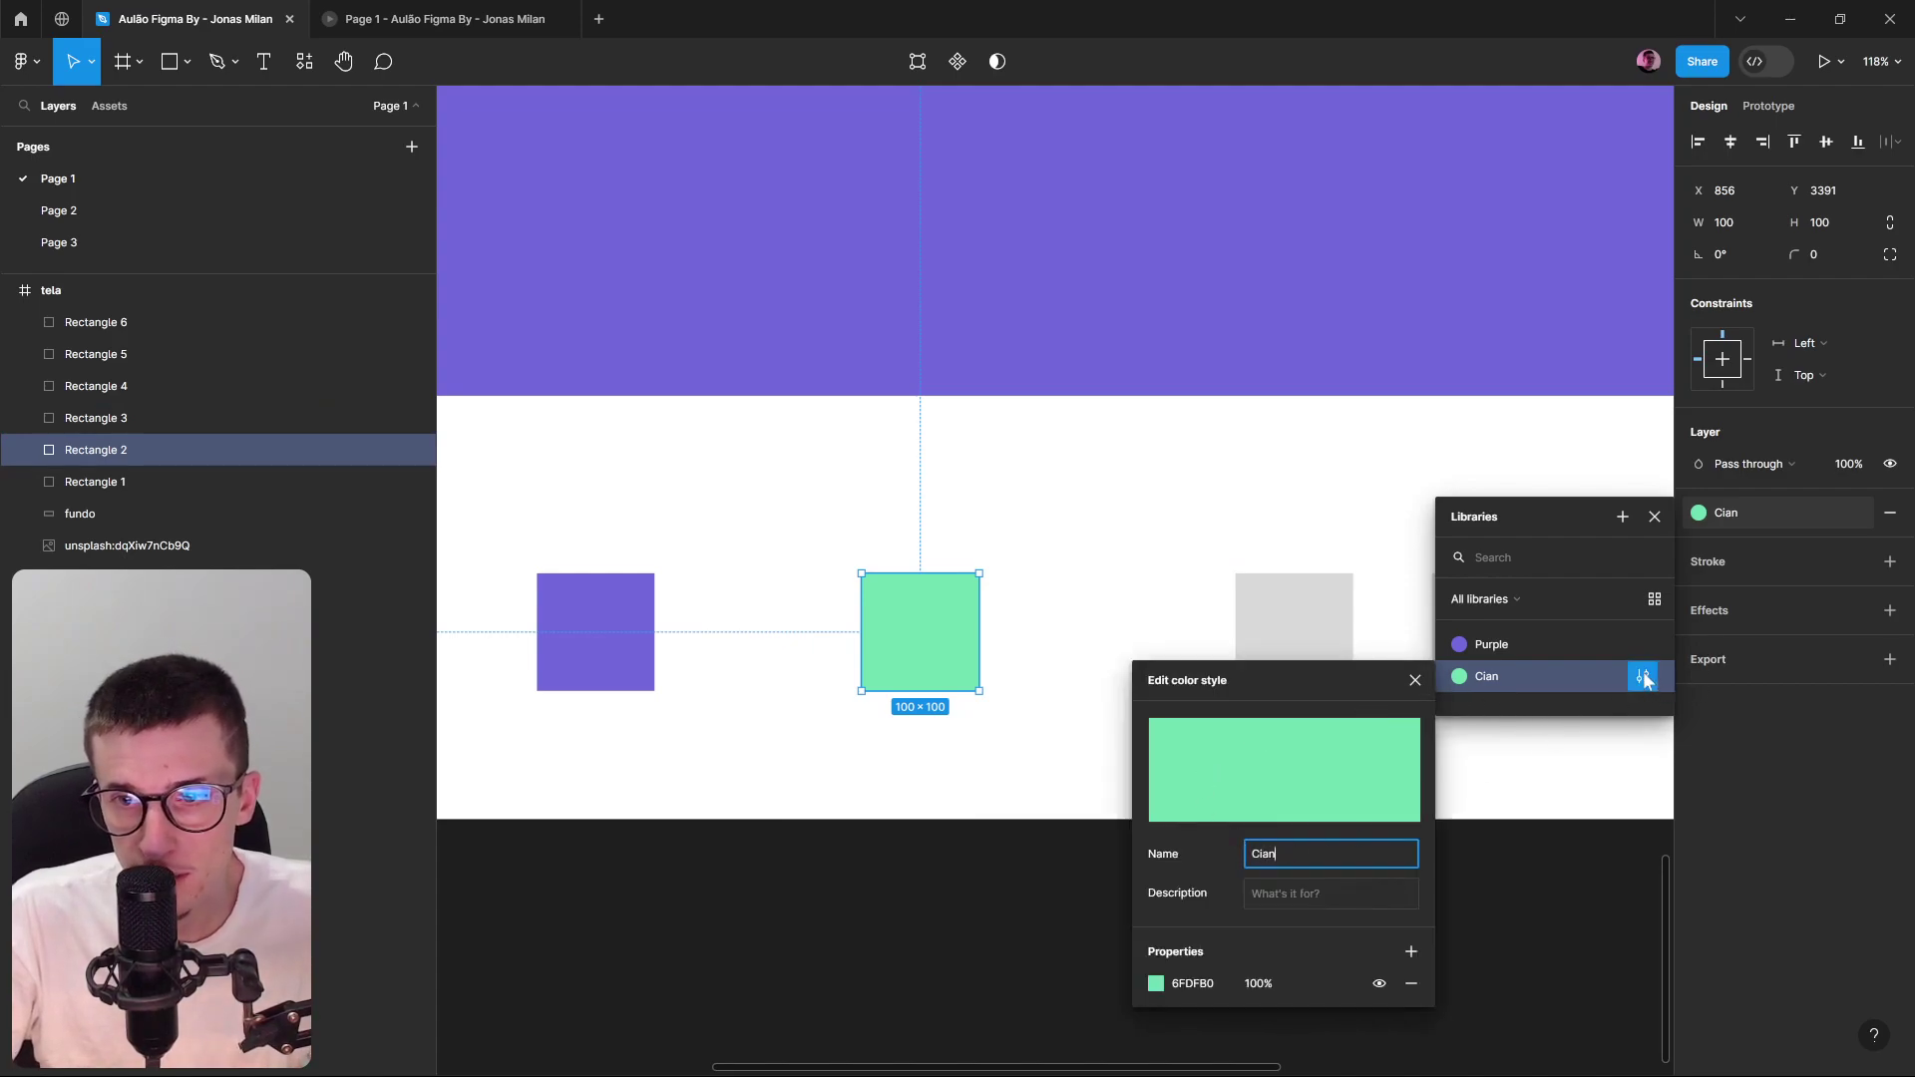
pyautogui.press('Delete')
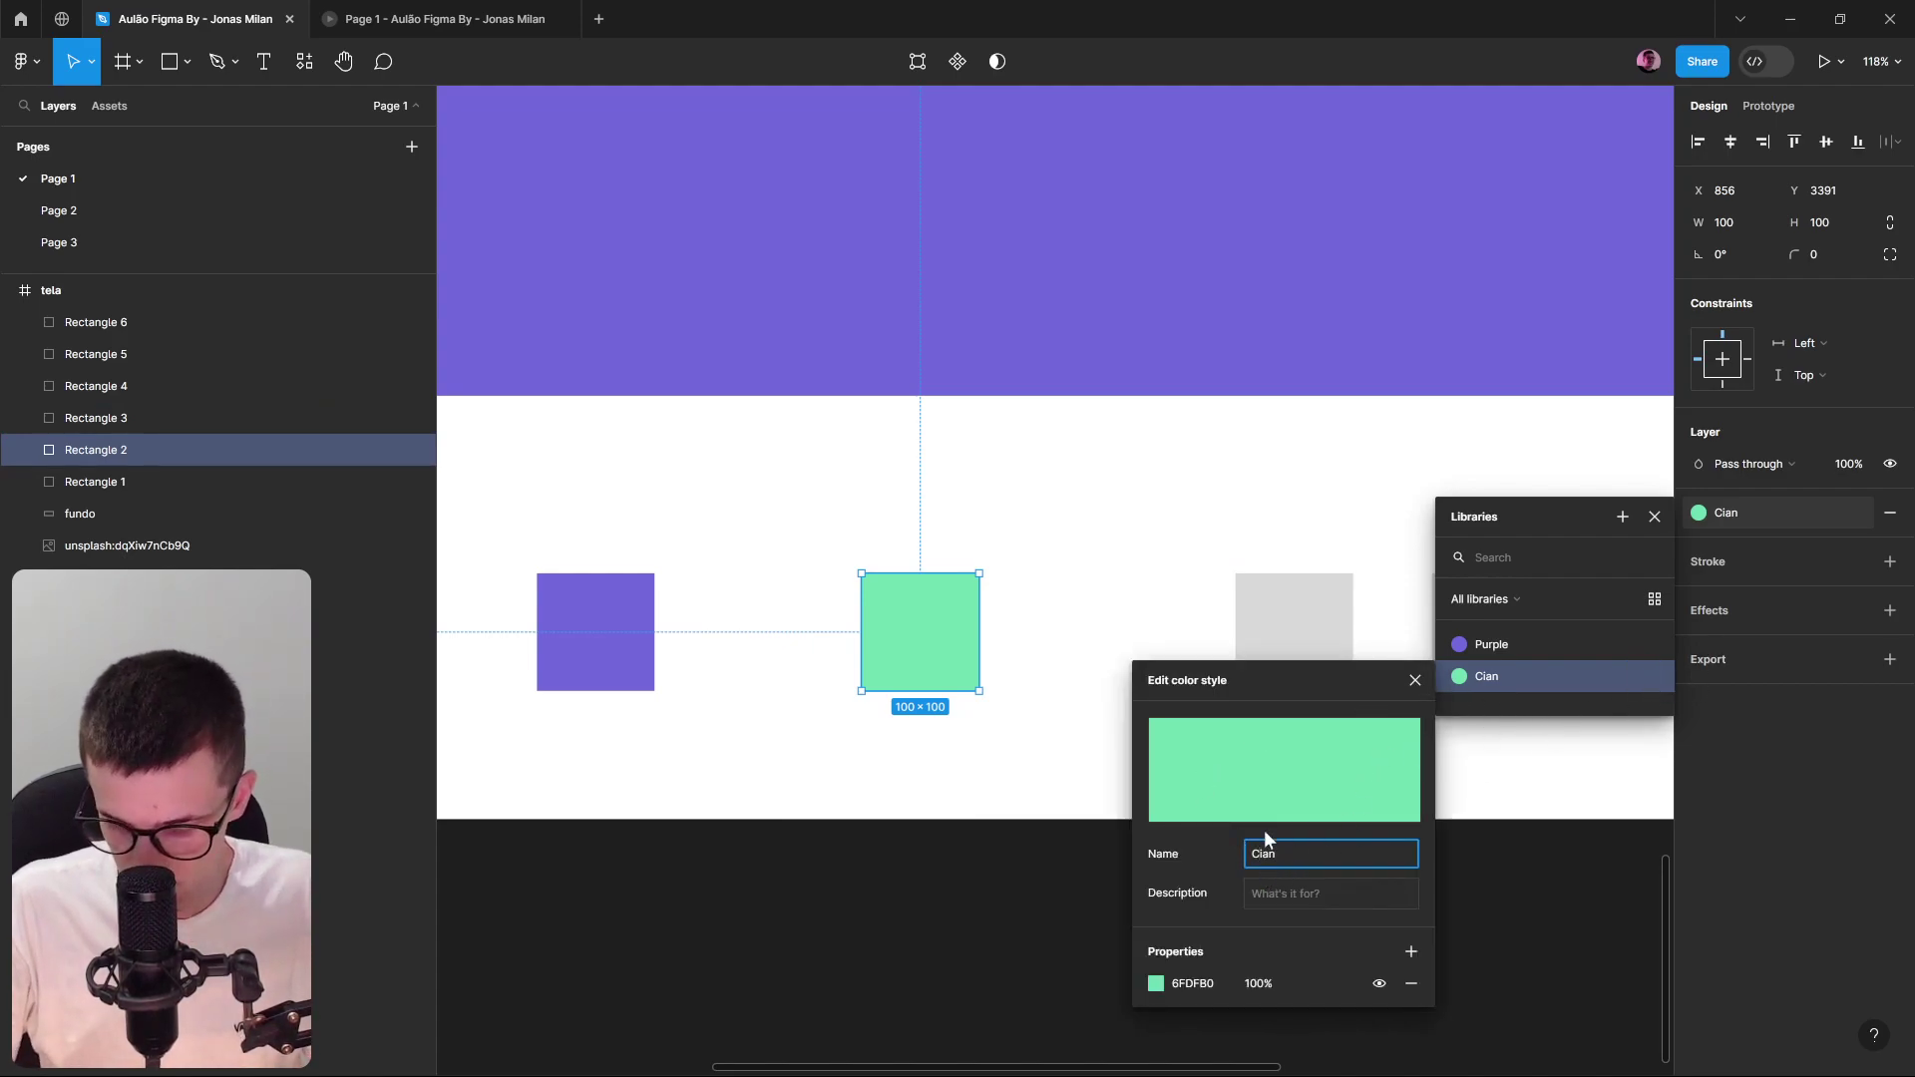
pyautogui.write('y')
pyautogui.press('Return')
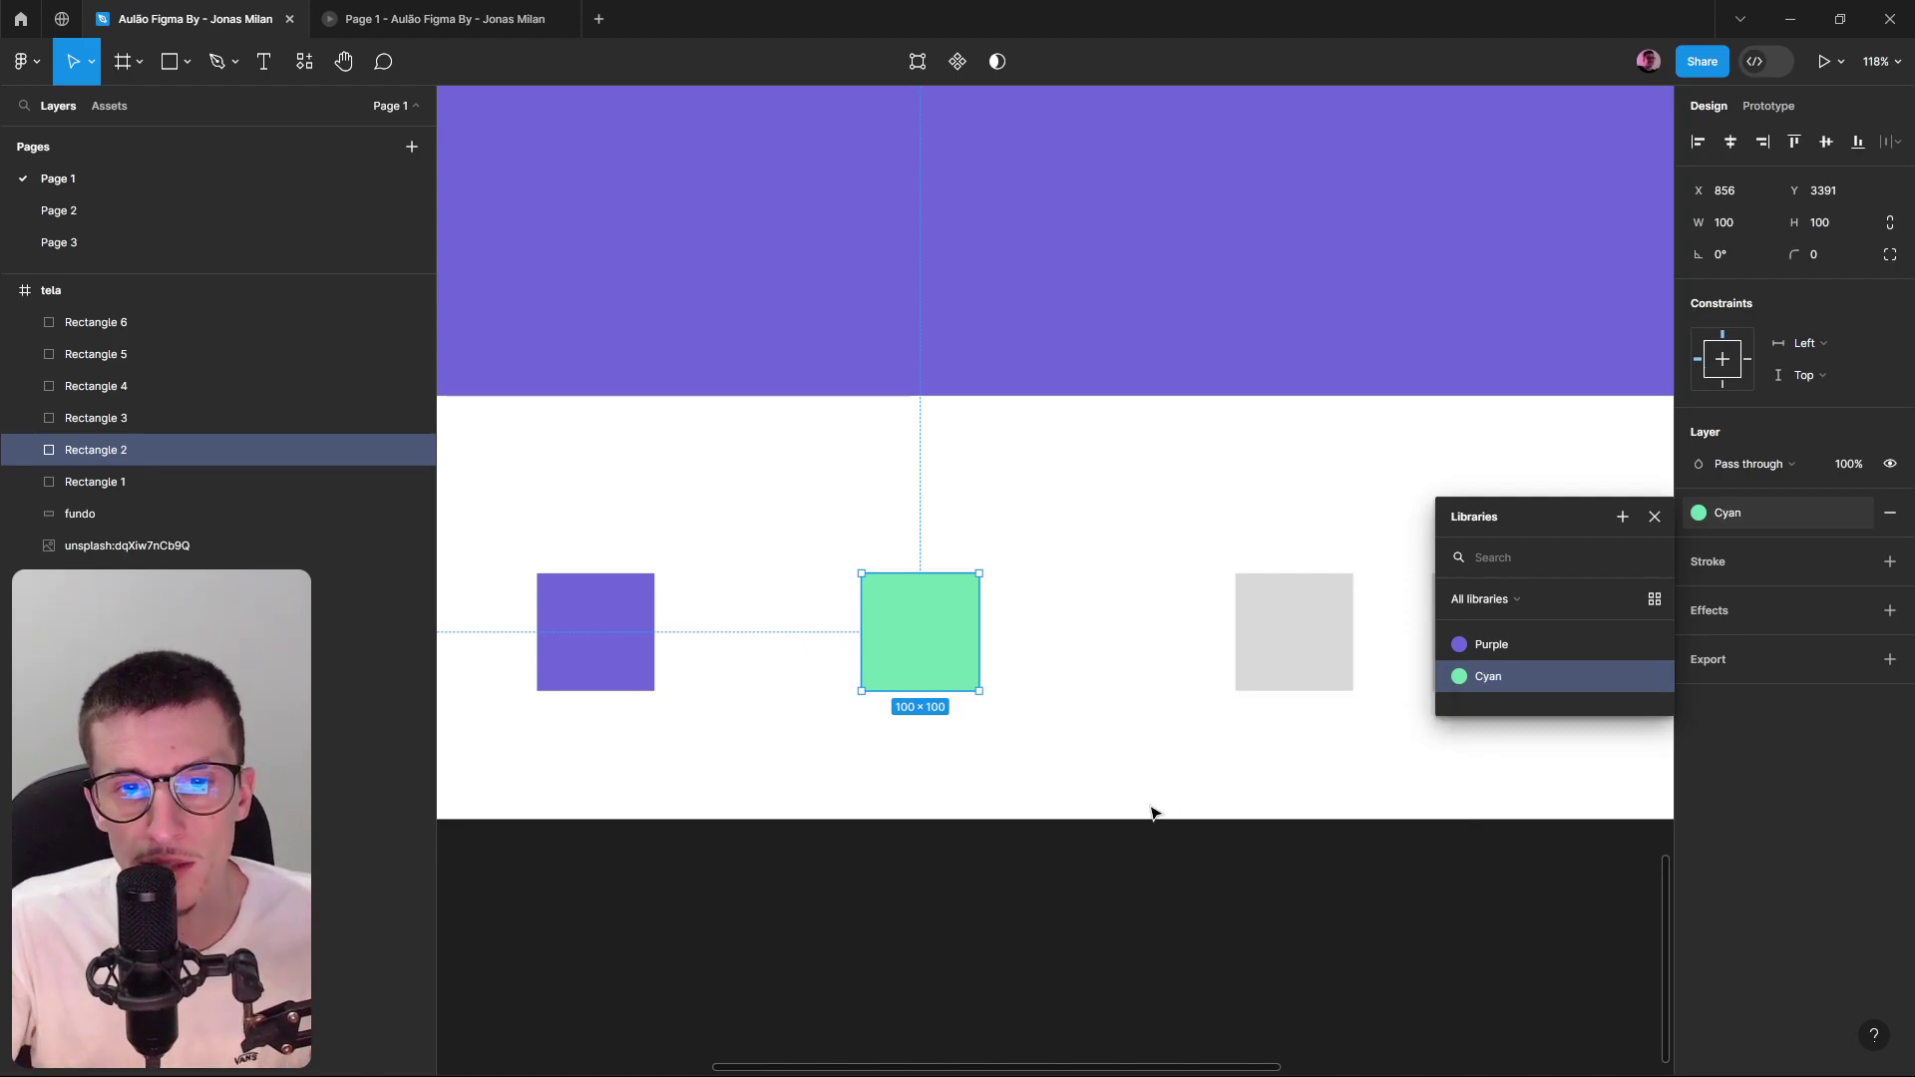
pyautogui.click(1184, 821)
# Apply the Cyan colour style to the third square of the row, the one after the green square.
pyautogui.click(898, 685)
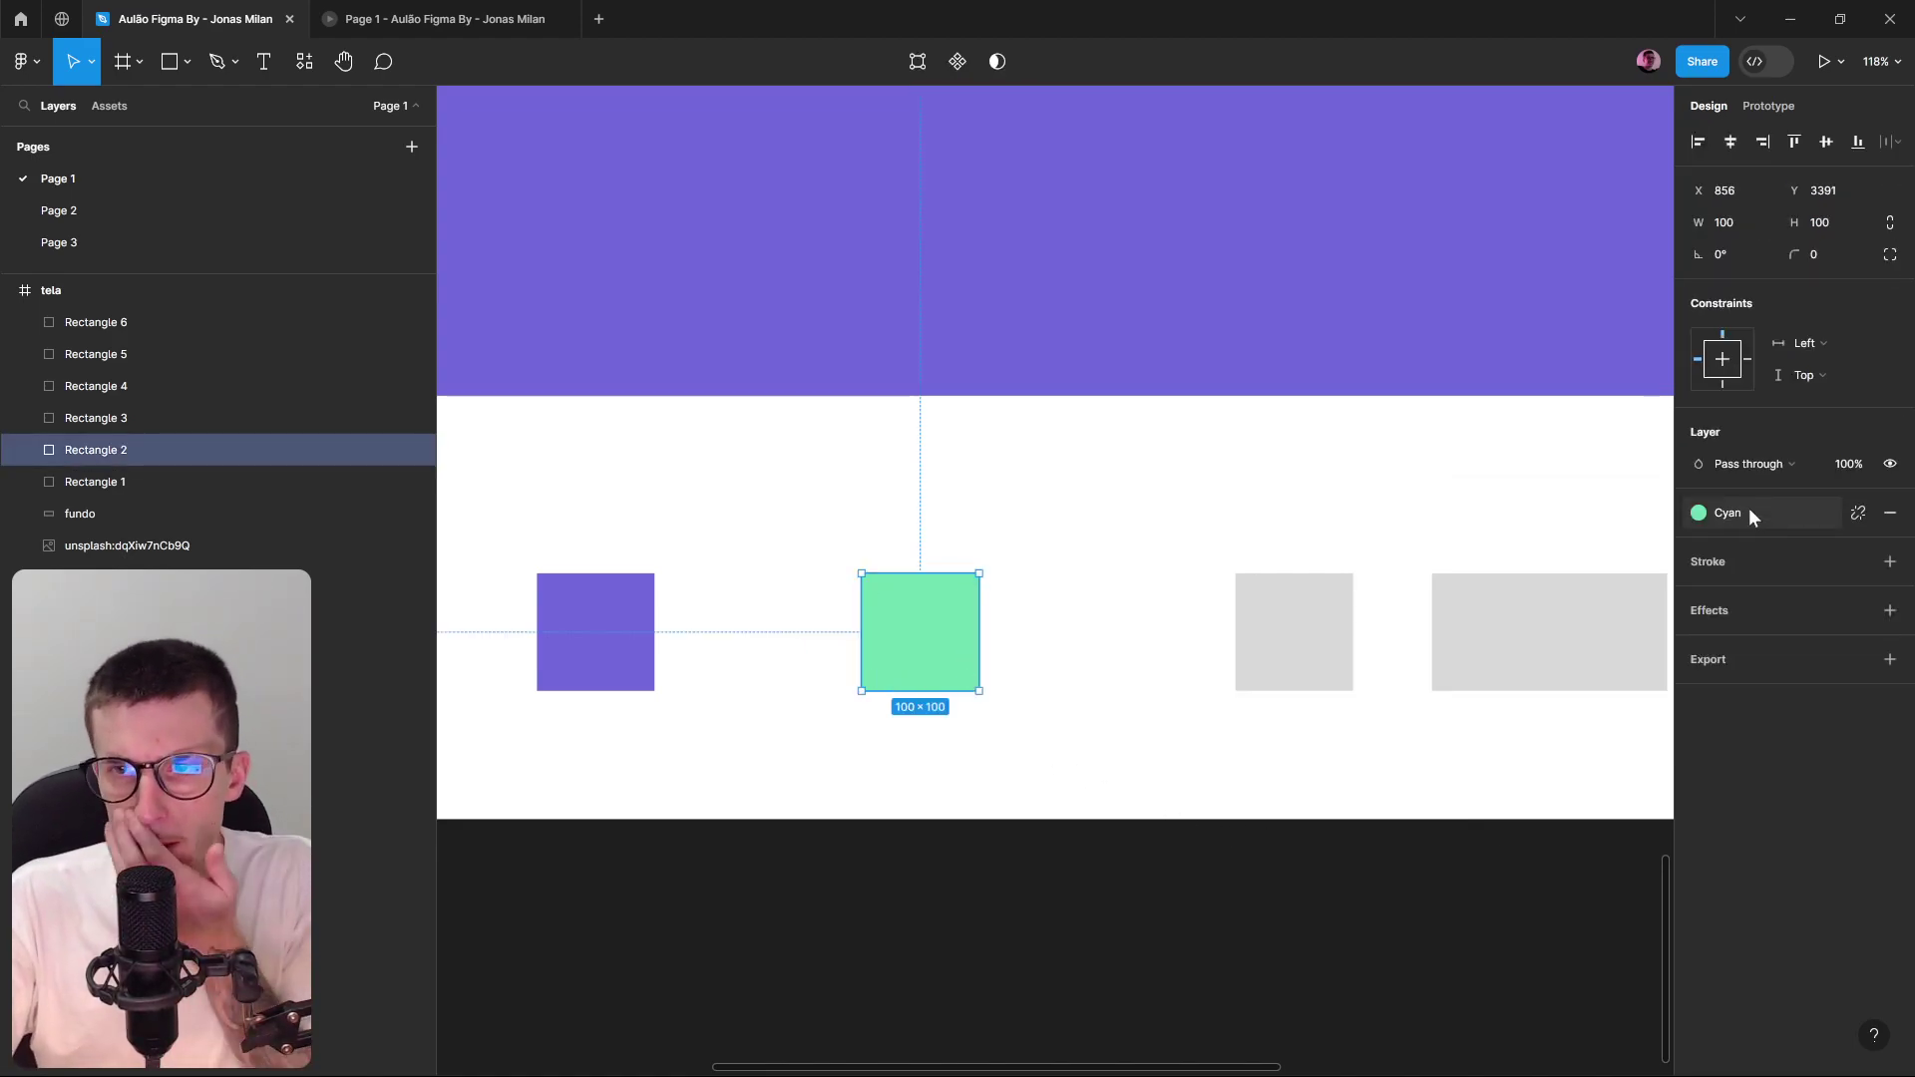
pyautogui.click(1294, 639)
pyautogui.click(1858, 514)
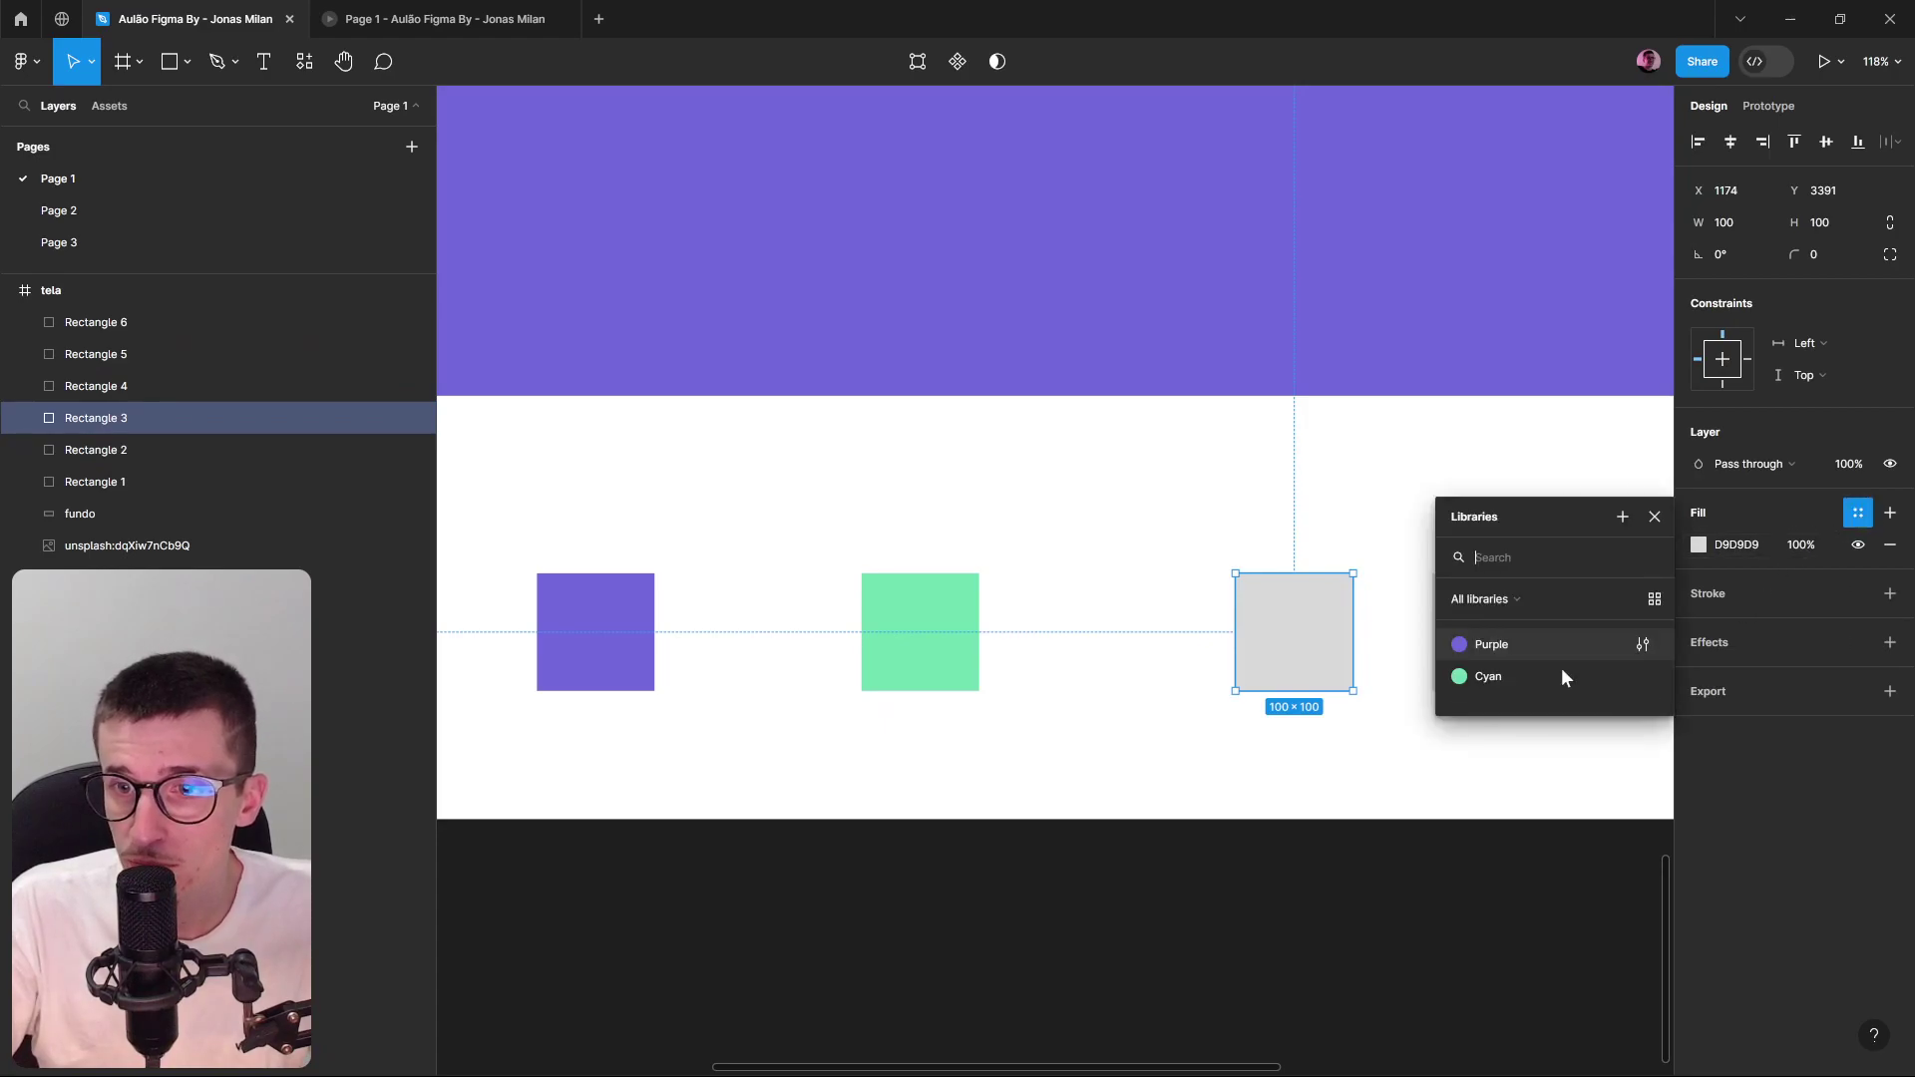
pyautogui.click(1505, 682)
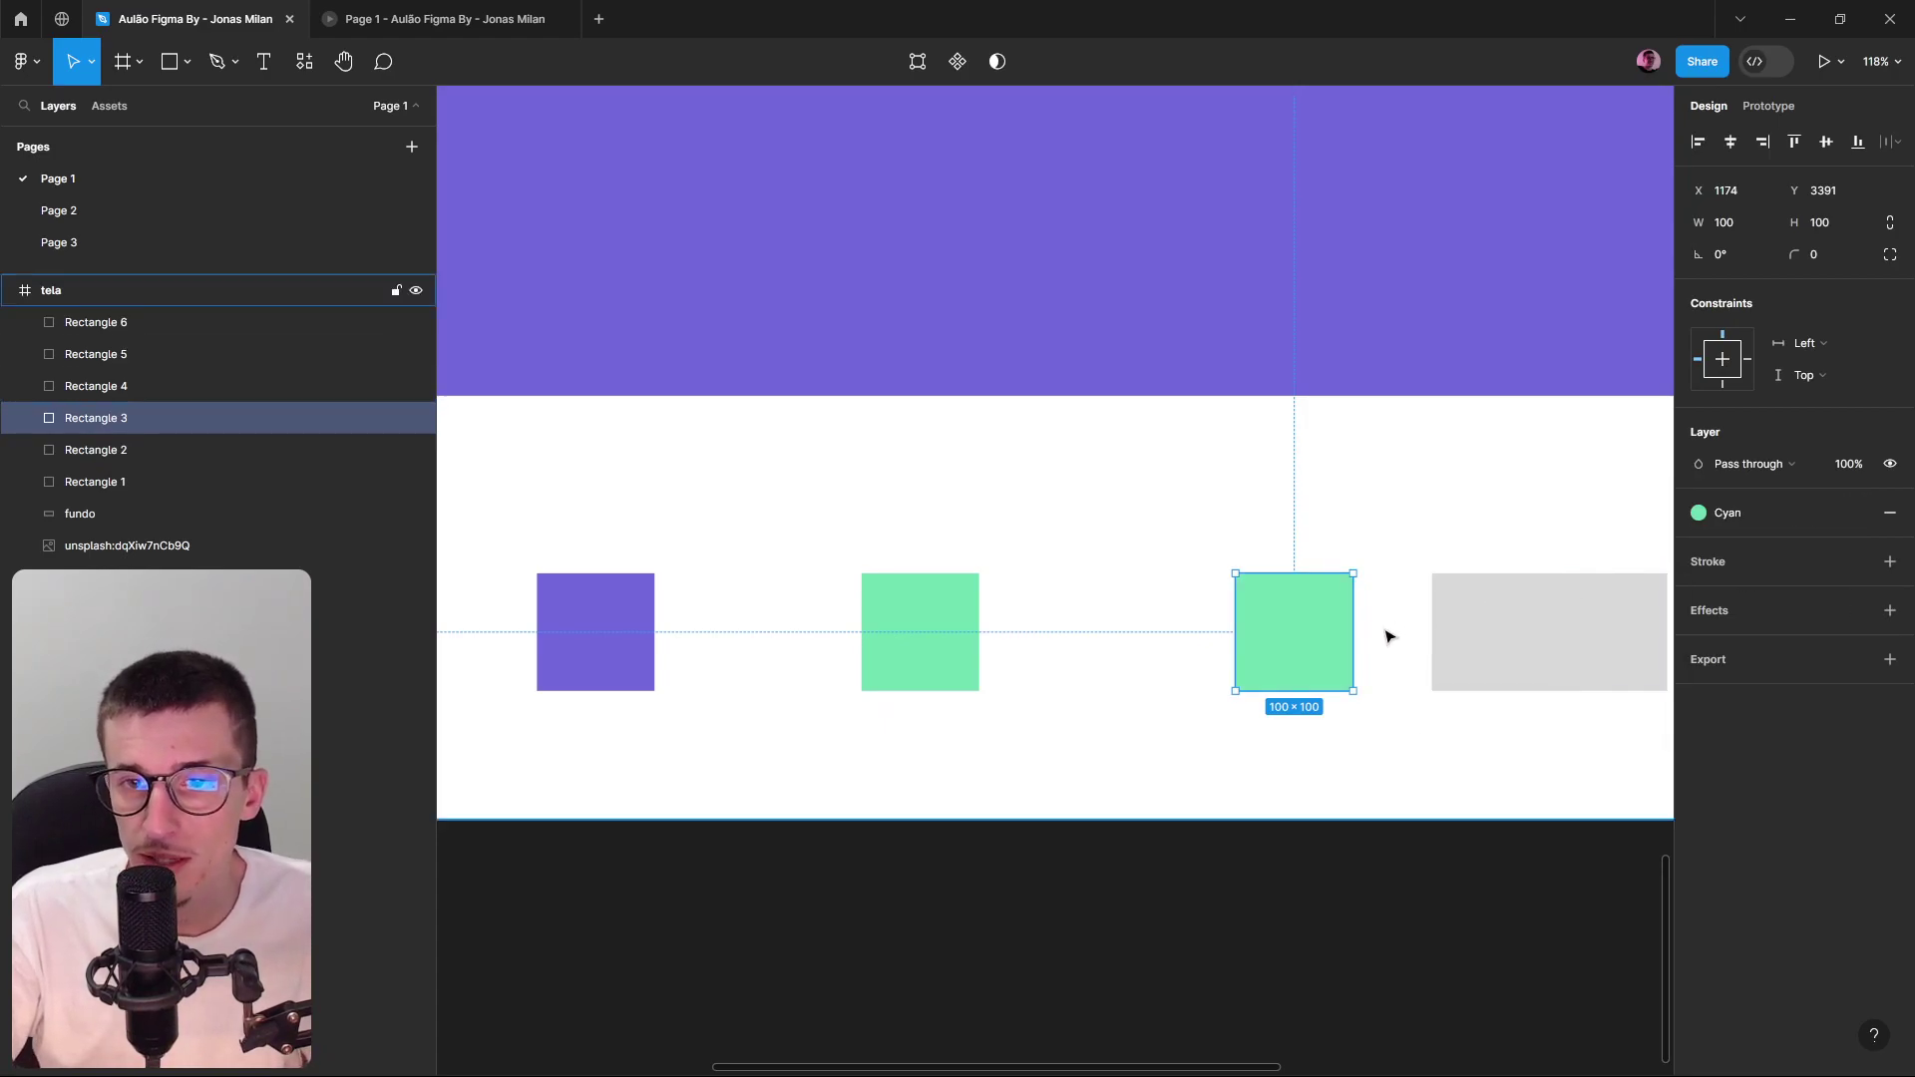
# Darken the Purple colour style used by the large rectangle to 372DA7.
pyautogui.scroll(-5, 1417, 678)
pyautogui.scroll(-1, 1401, 720)
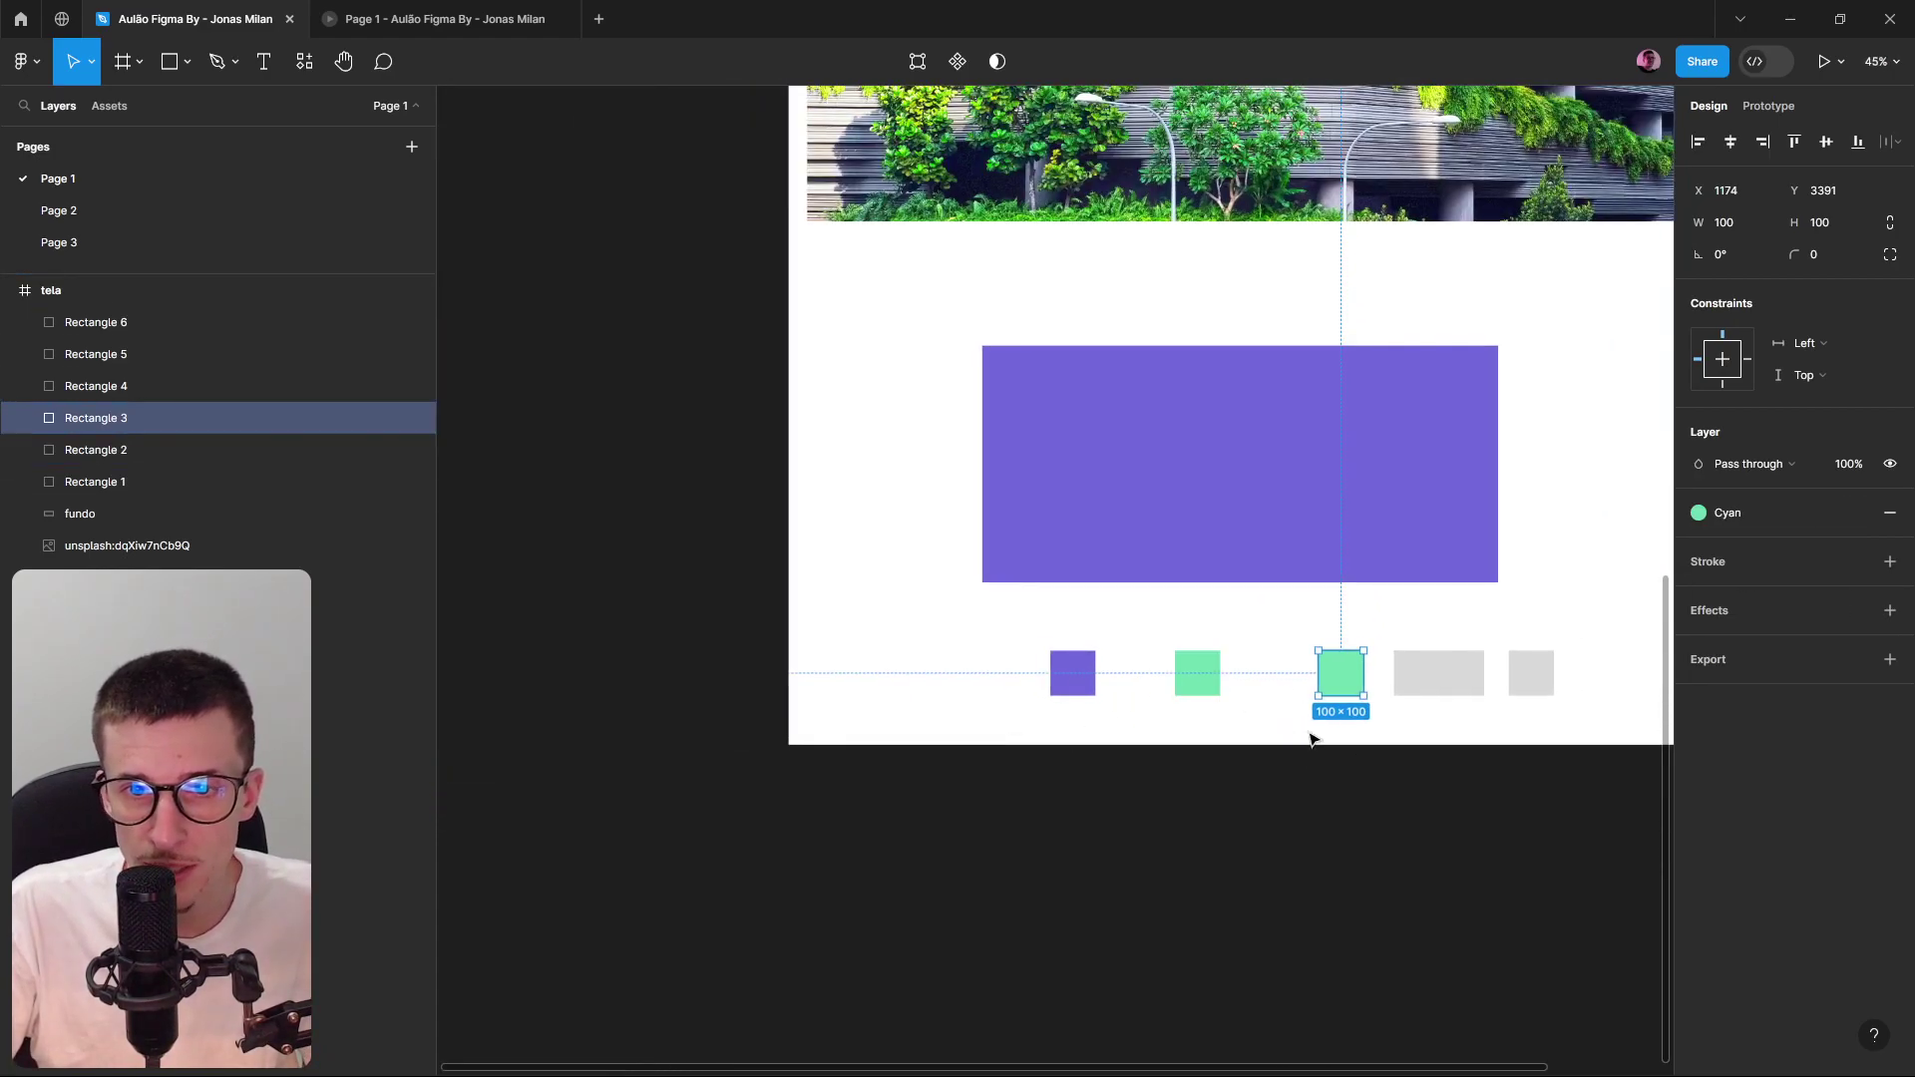
pyautogui.click(1271, 513)
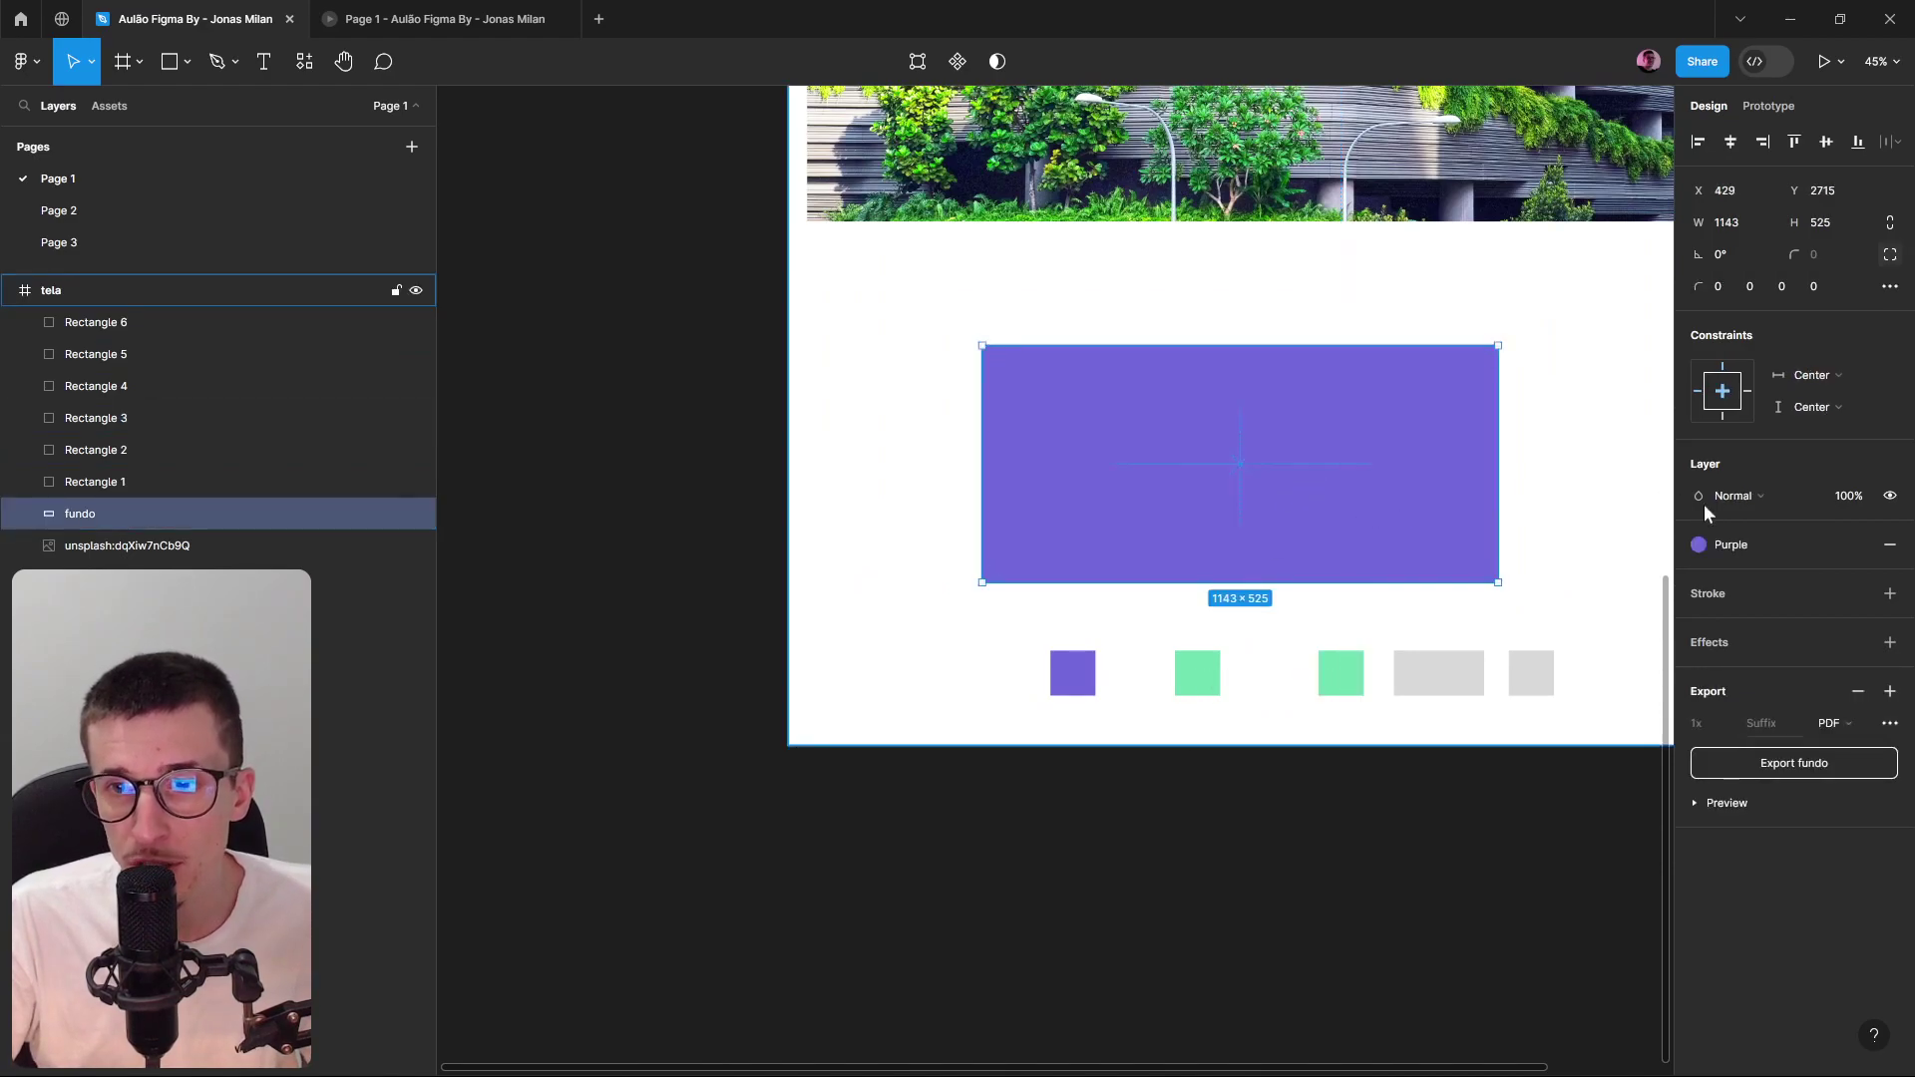
pyautogui.click(1750, 556)
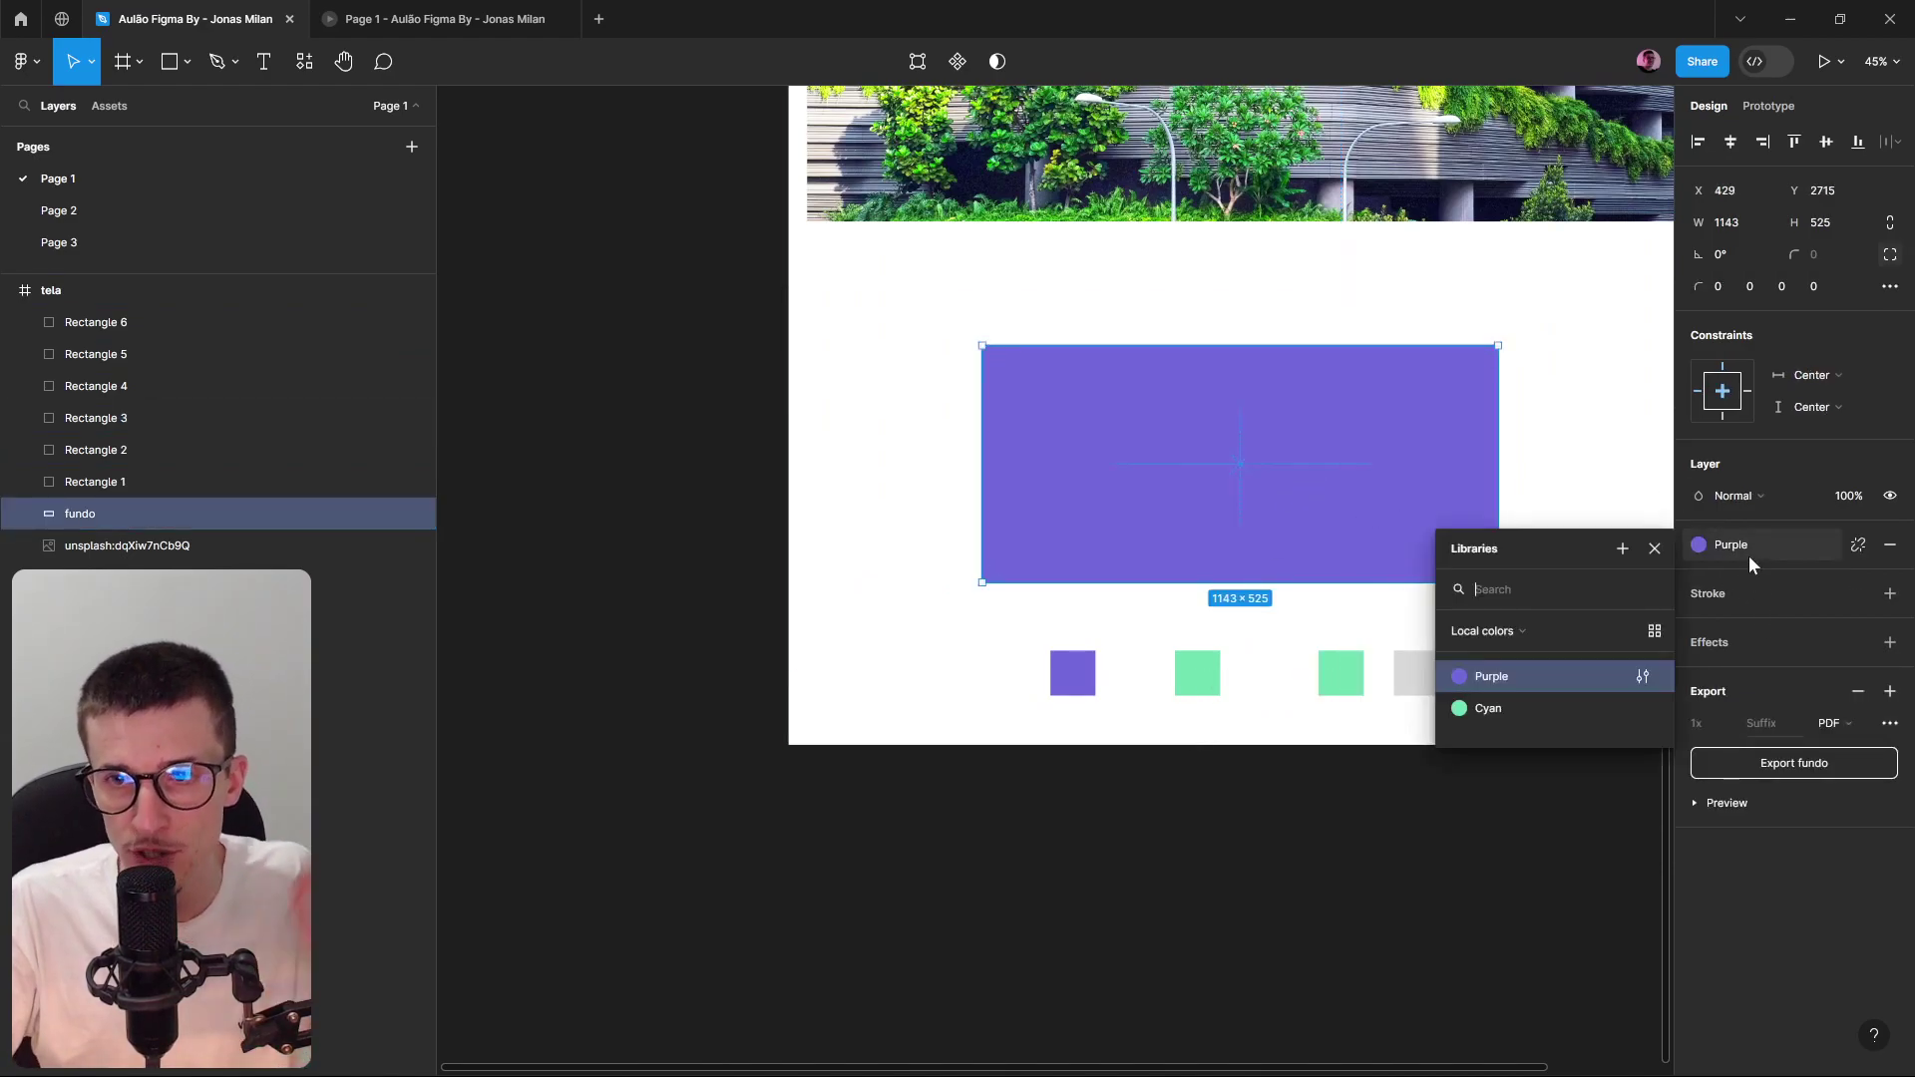
pyautogui.click(1643, 678)
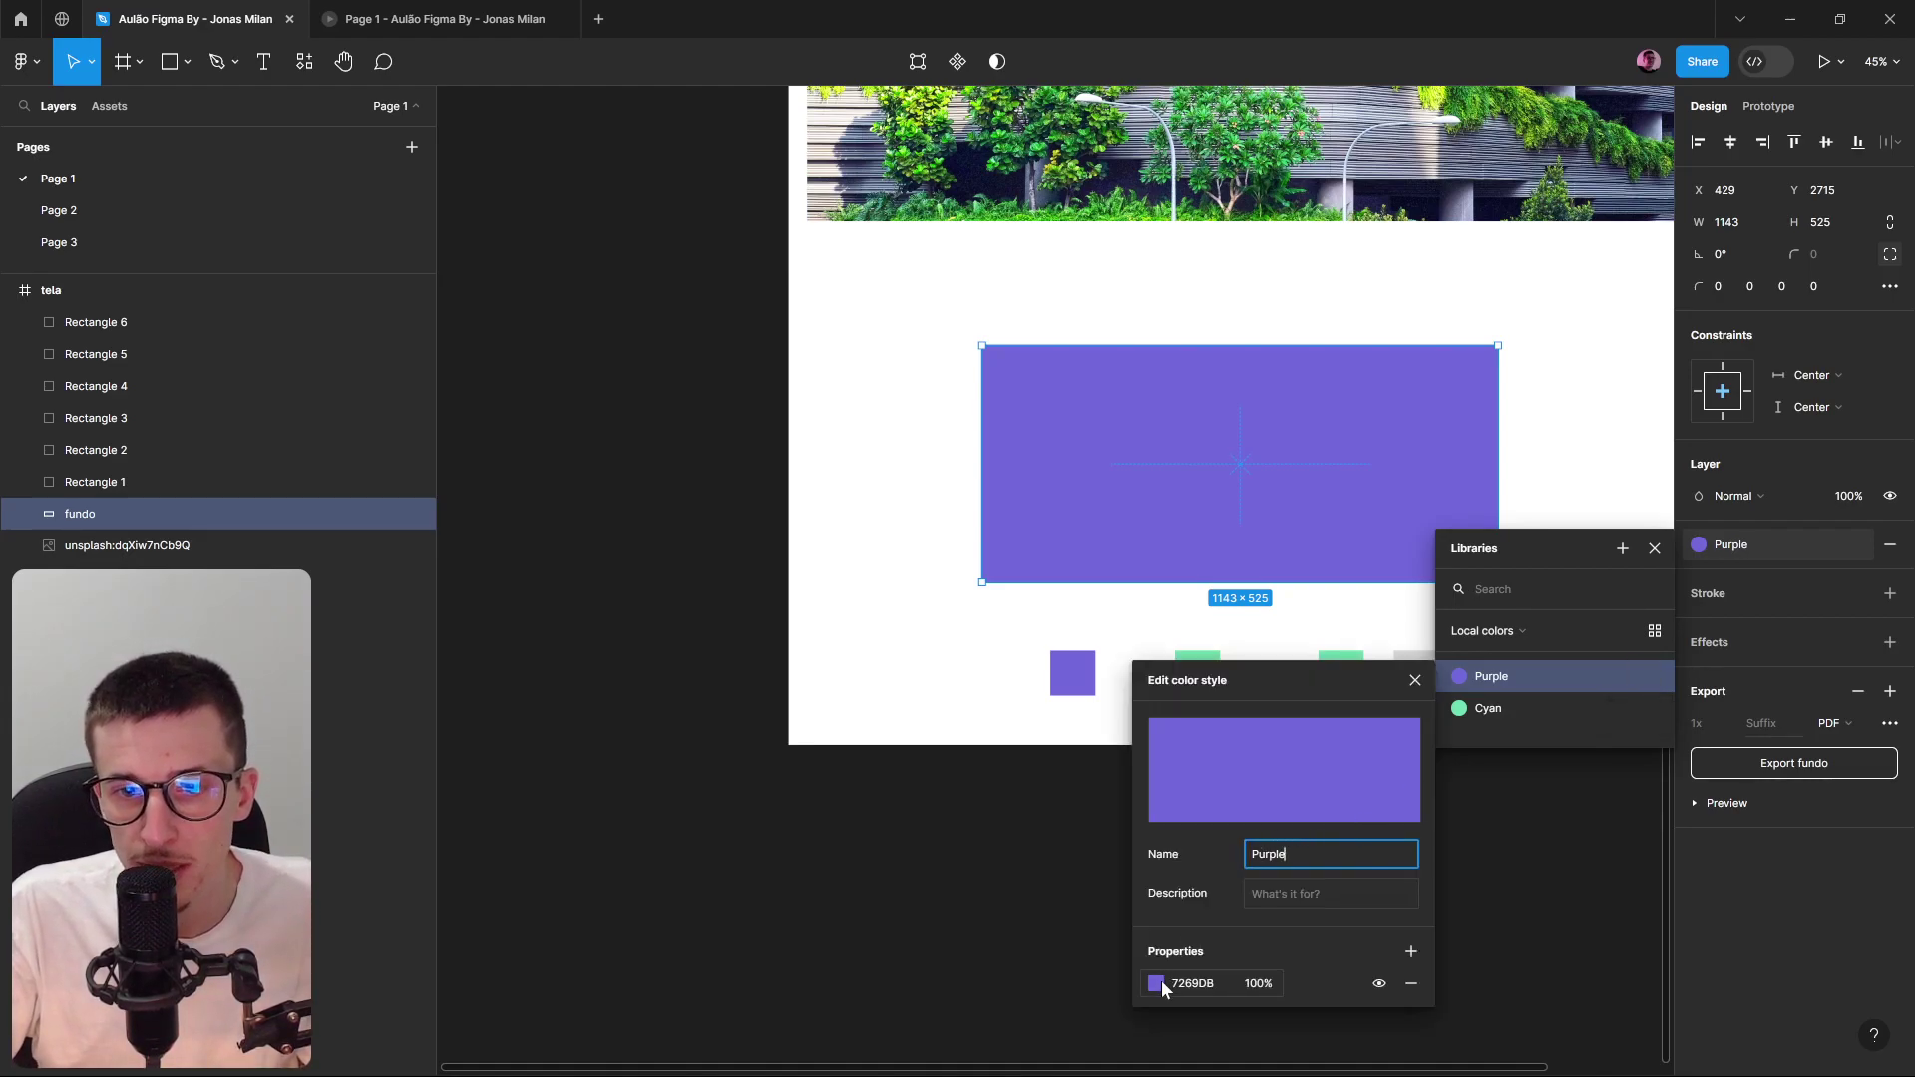
pyautogui.click(1157, 985)
pyautogui.moveTo(1067, 748); pyautogui.dragTo(1031, 708)
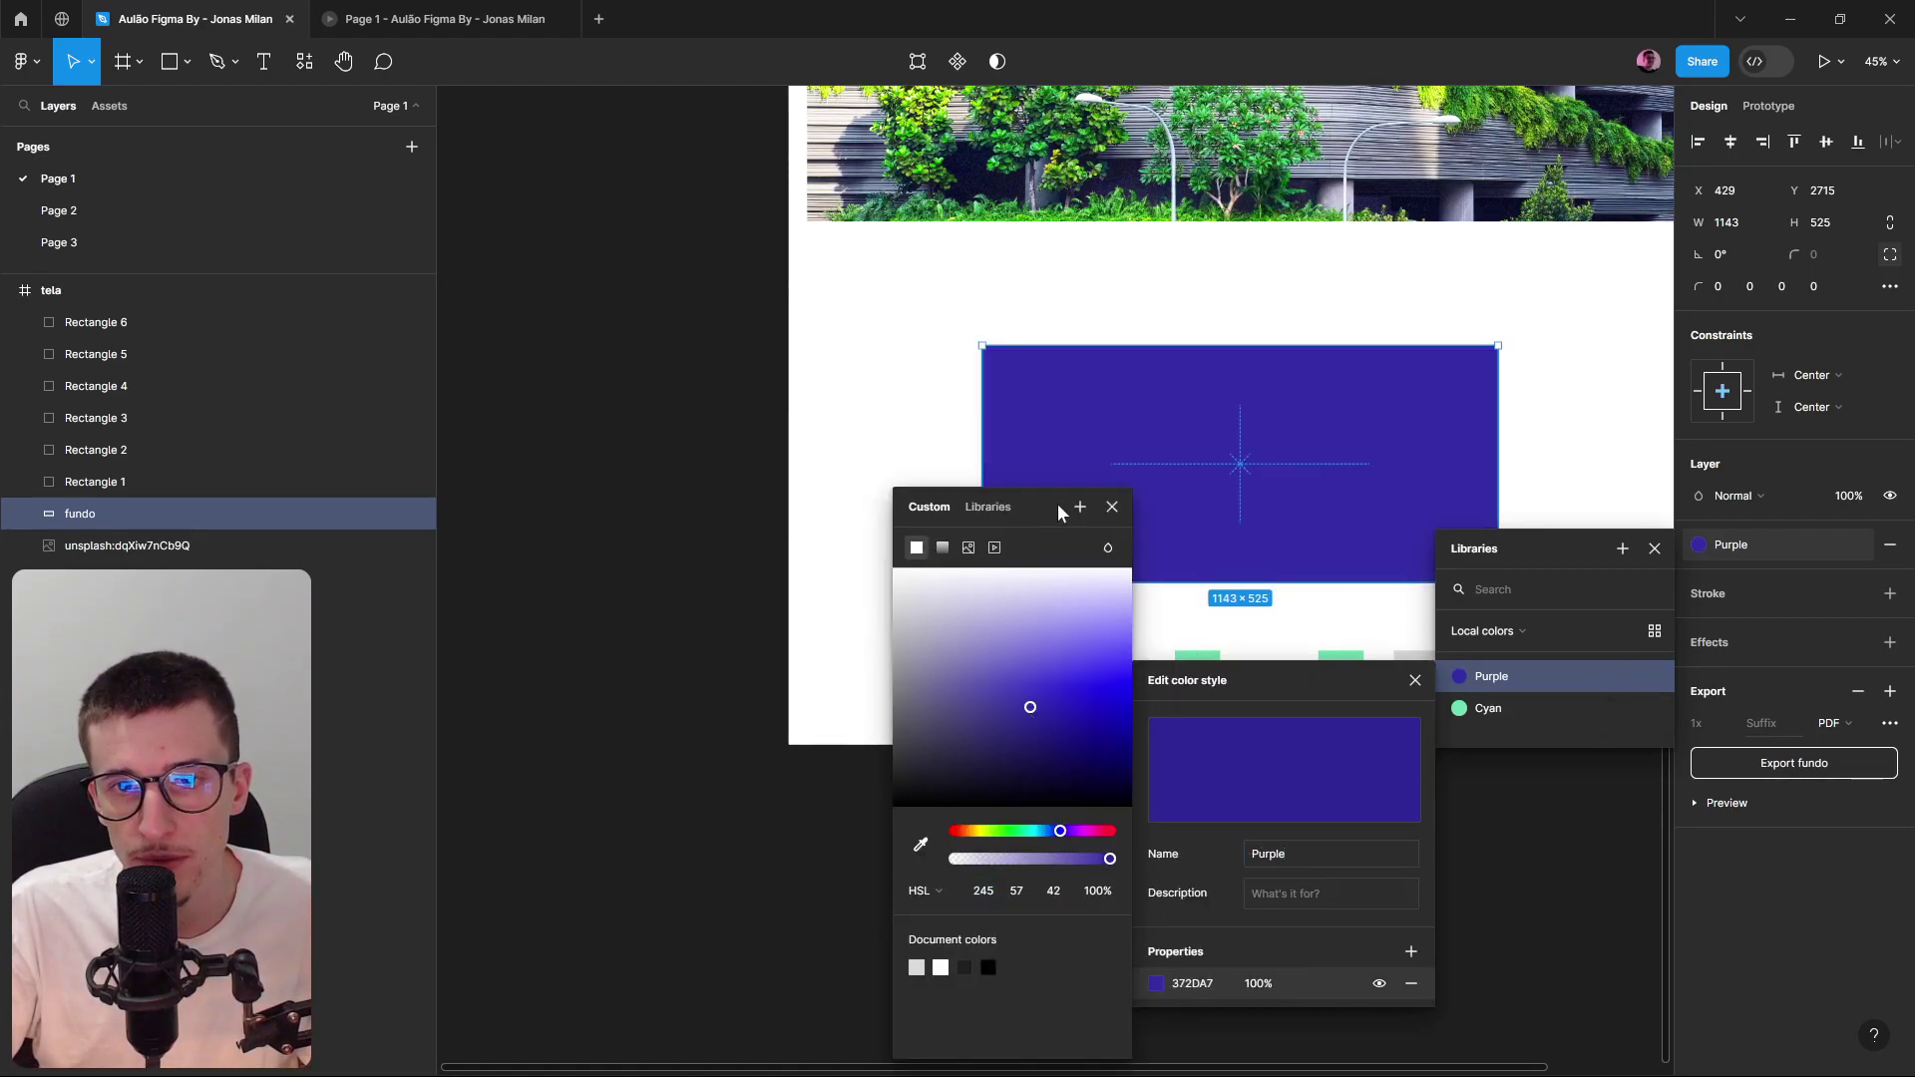
# Lighten the Purple colour style to 7068CD and close the style editor.
pyautogui.click(988, 507)
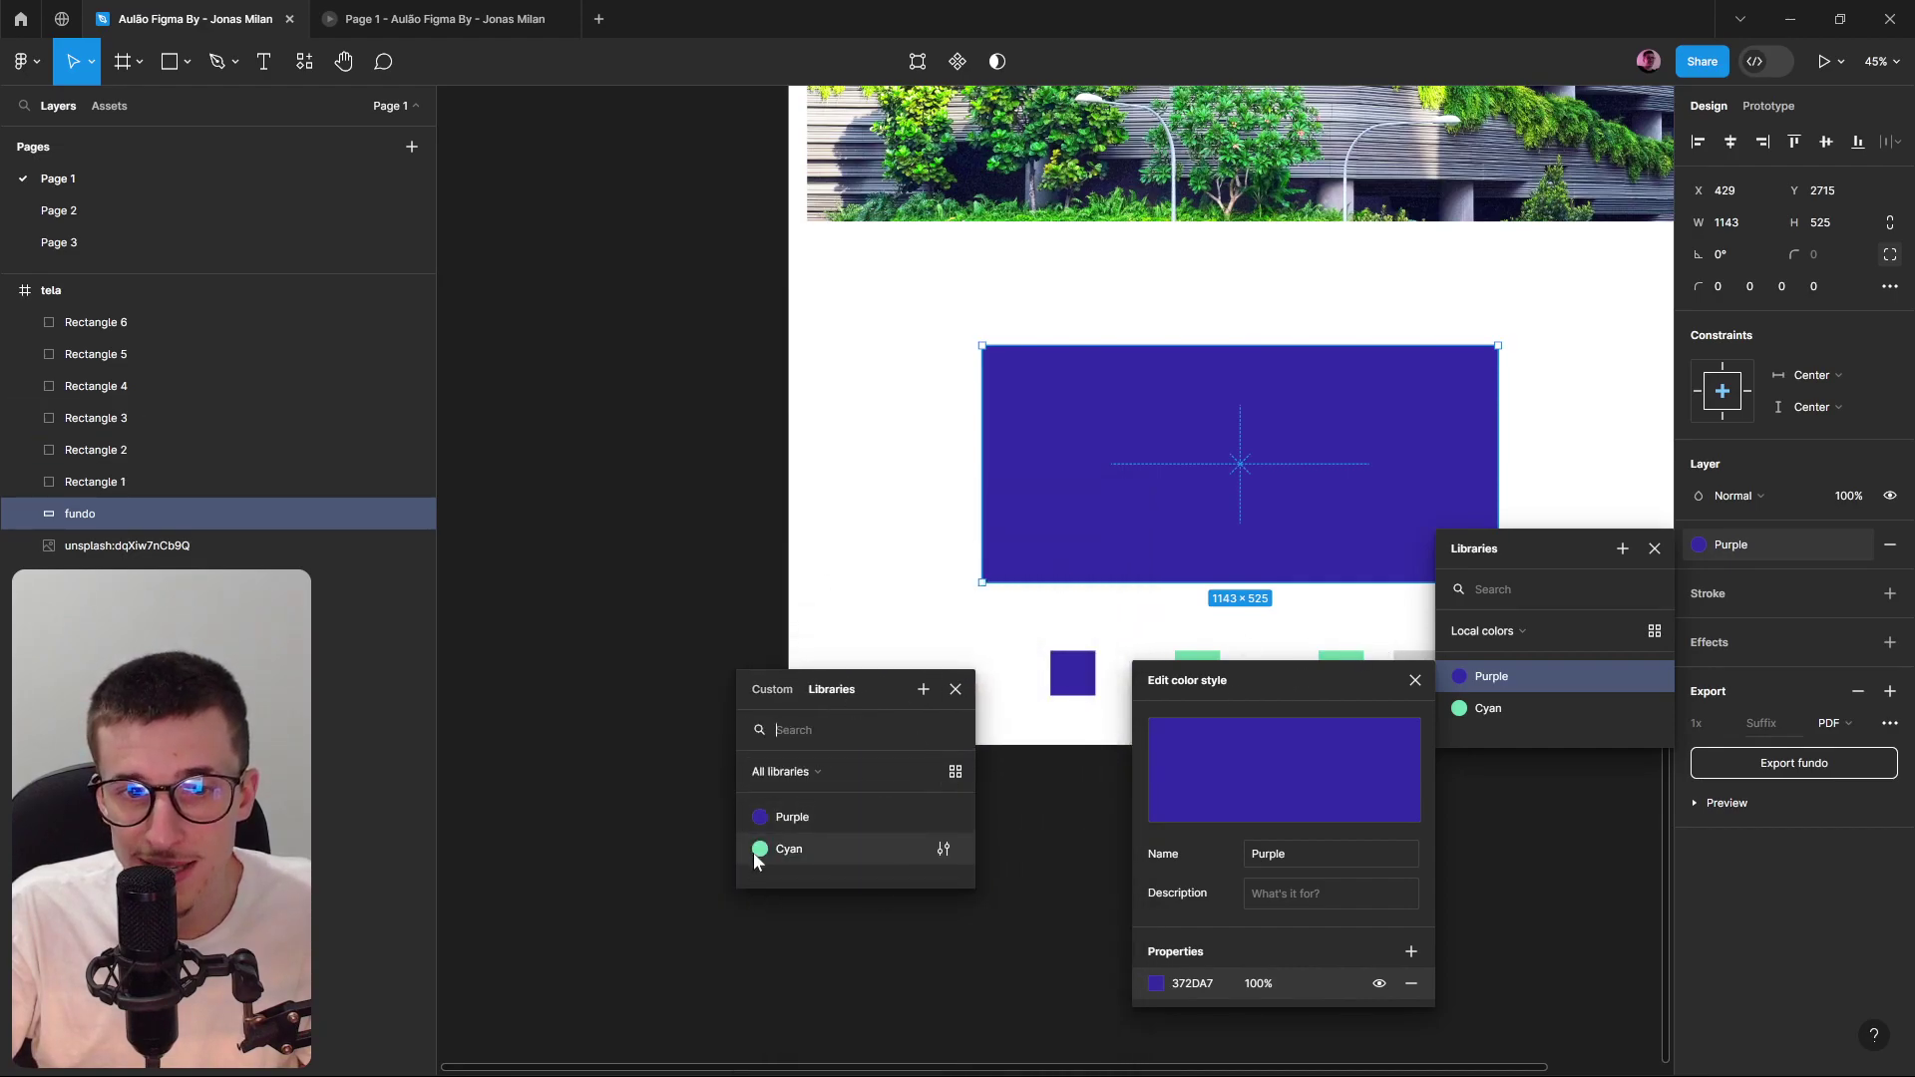
pyautogui.click(1155, 986)
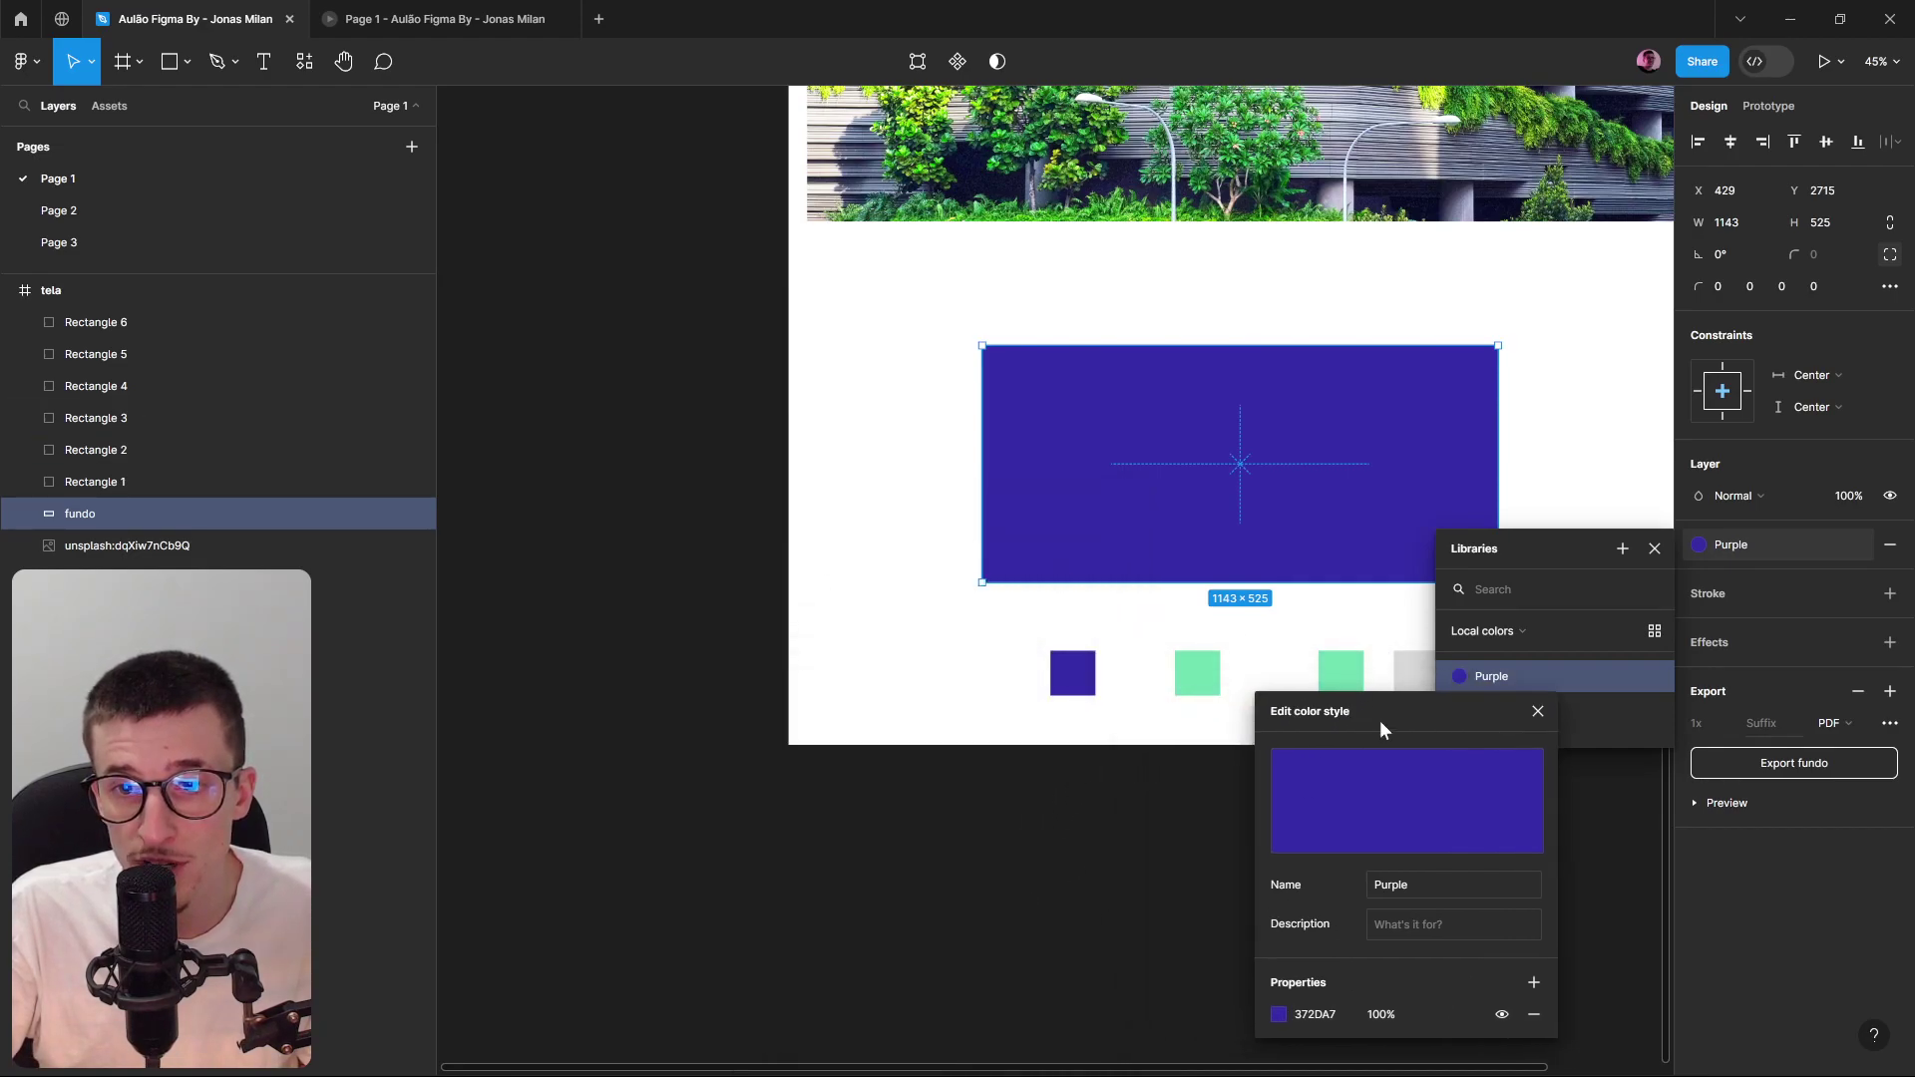
pyautogui.click(1374, 984)
pyautogui.moveTo(1259, 727); pyautogui.dragTo(1230, 664)
pyautogui.scroll(-5, 898, 675)
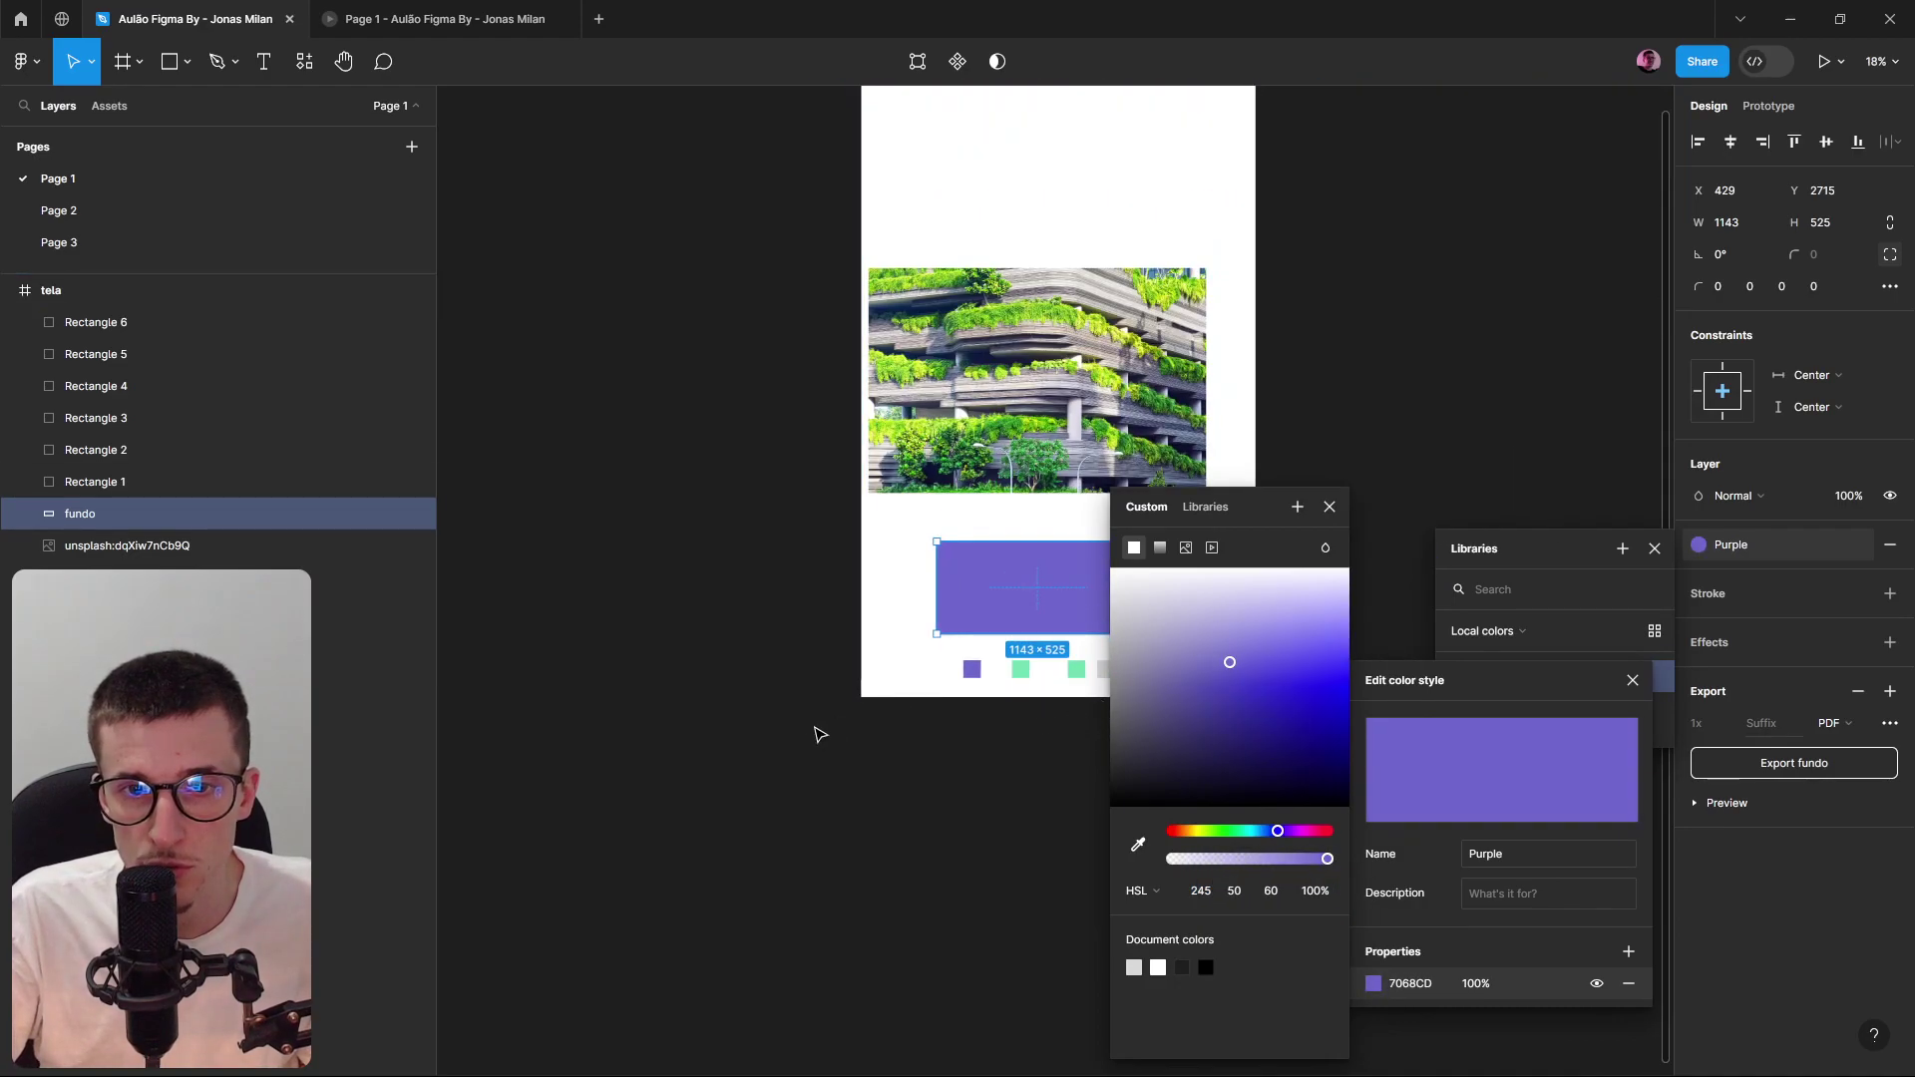
pyautogui.press('Escape')
# Detach the Purple style from the large rectangle's fill and copy its hex code 7068CD.
pyautogui.scroll(4, 816, 756)
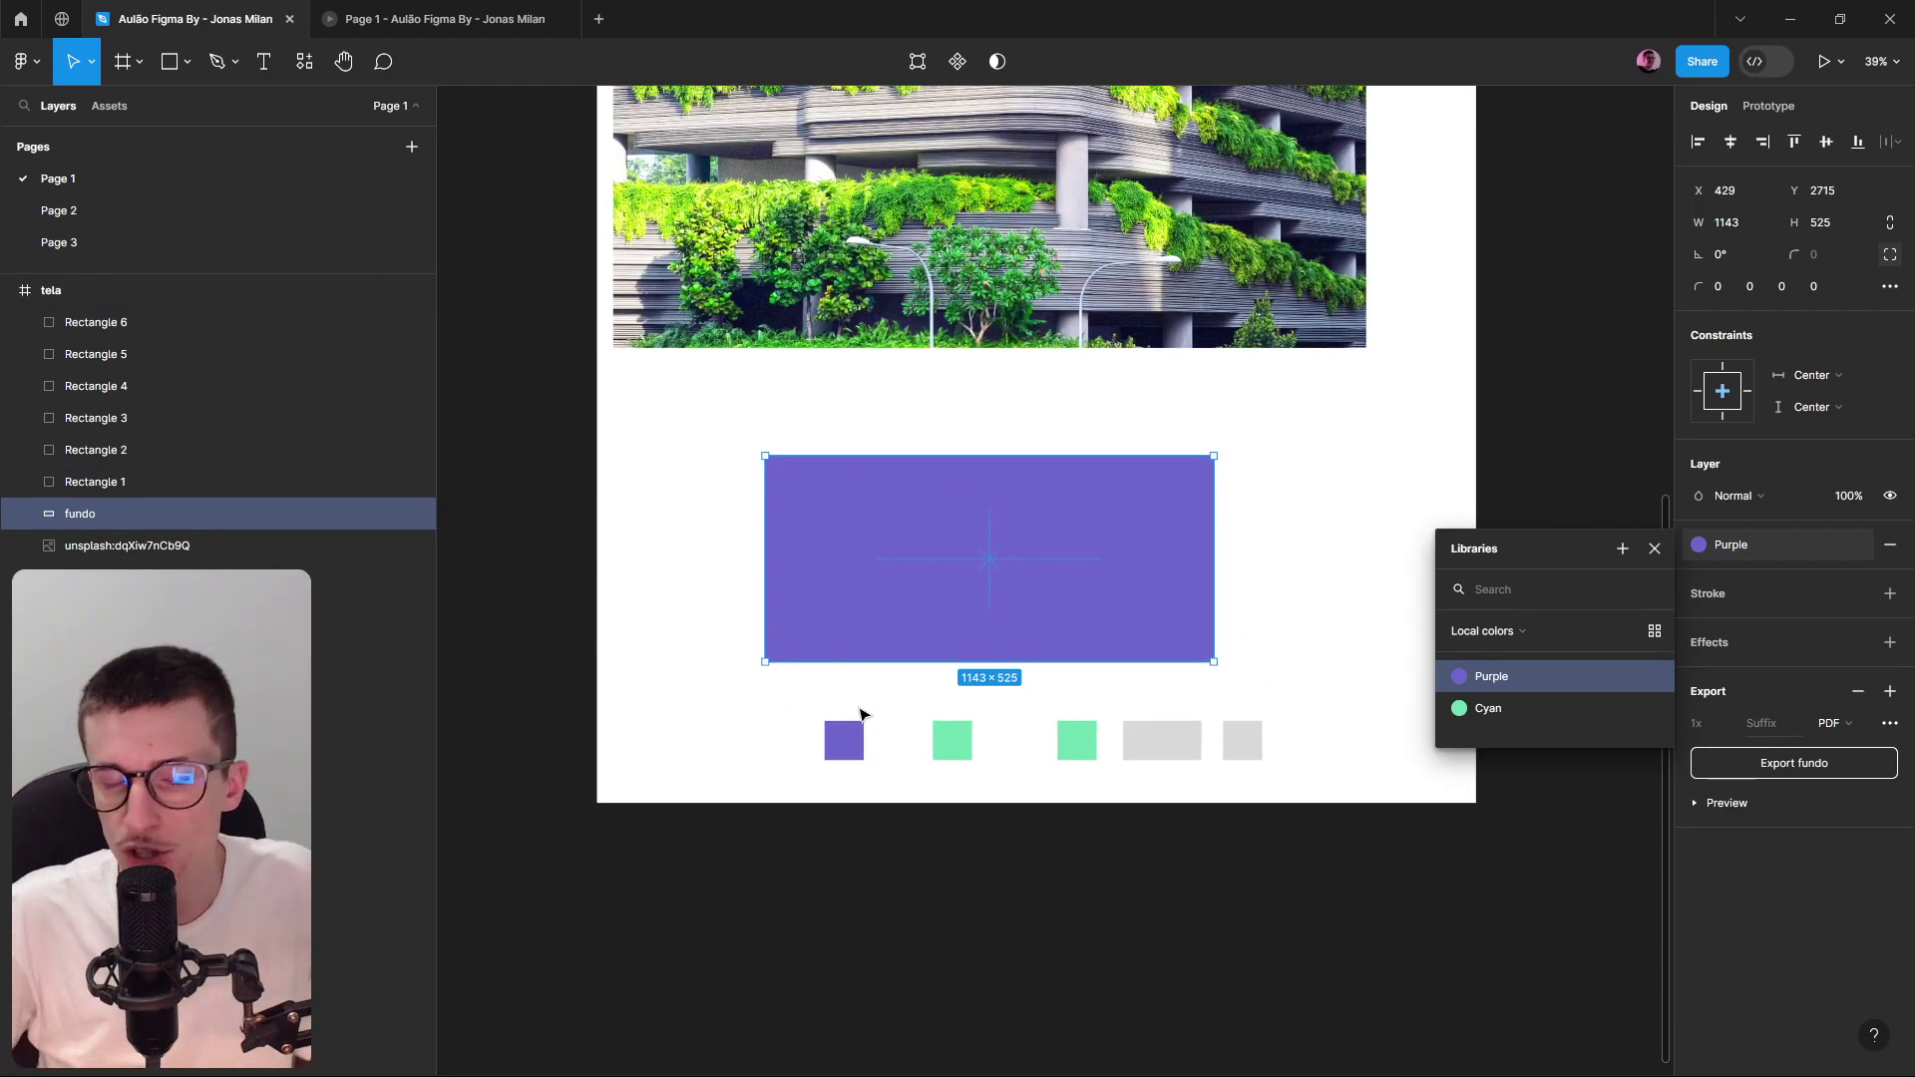
pyautogui.click(856, 695)
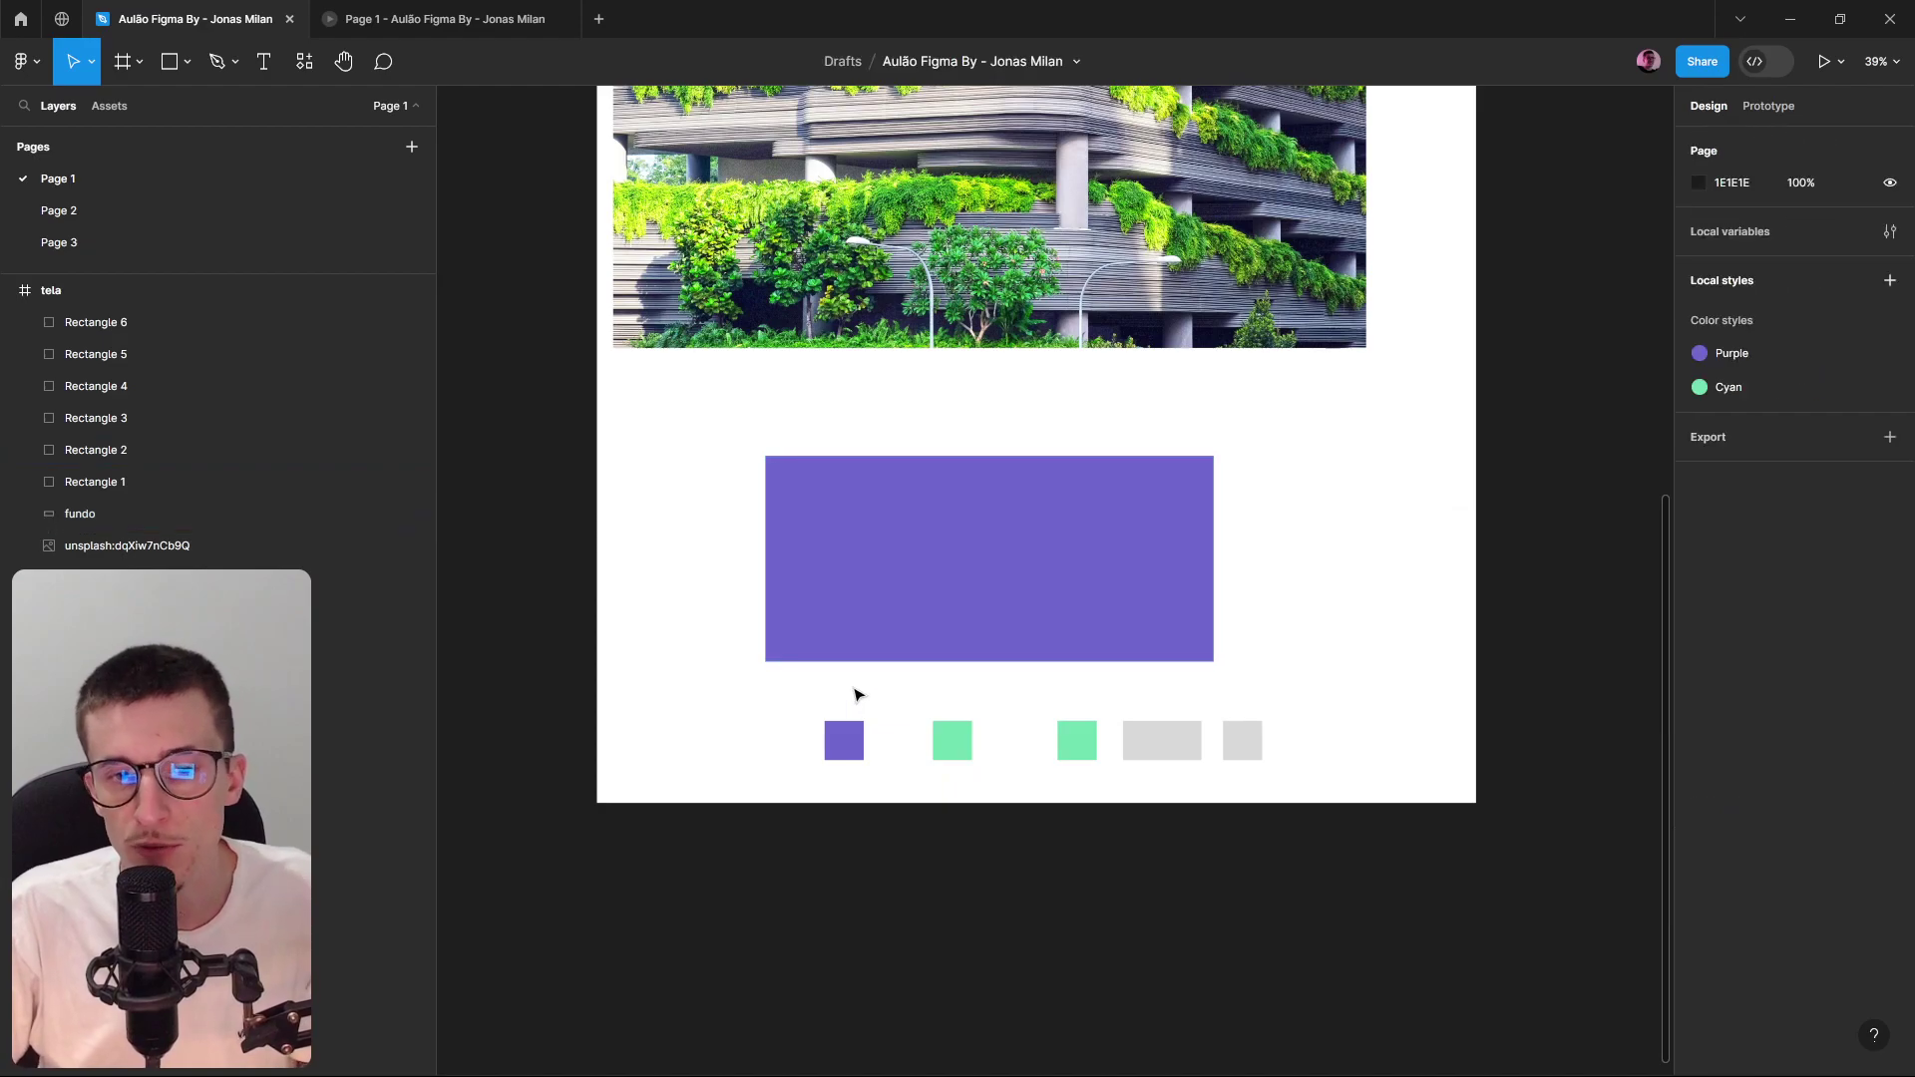
pyautogui.click(932, 624)
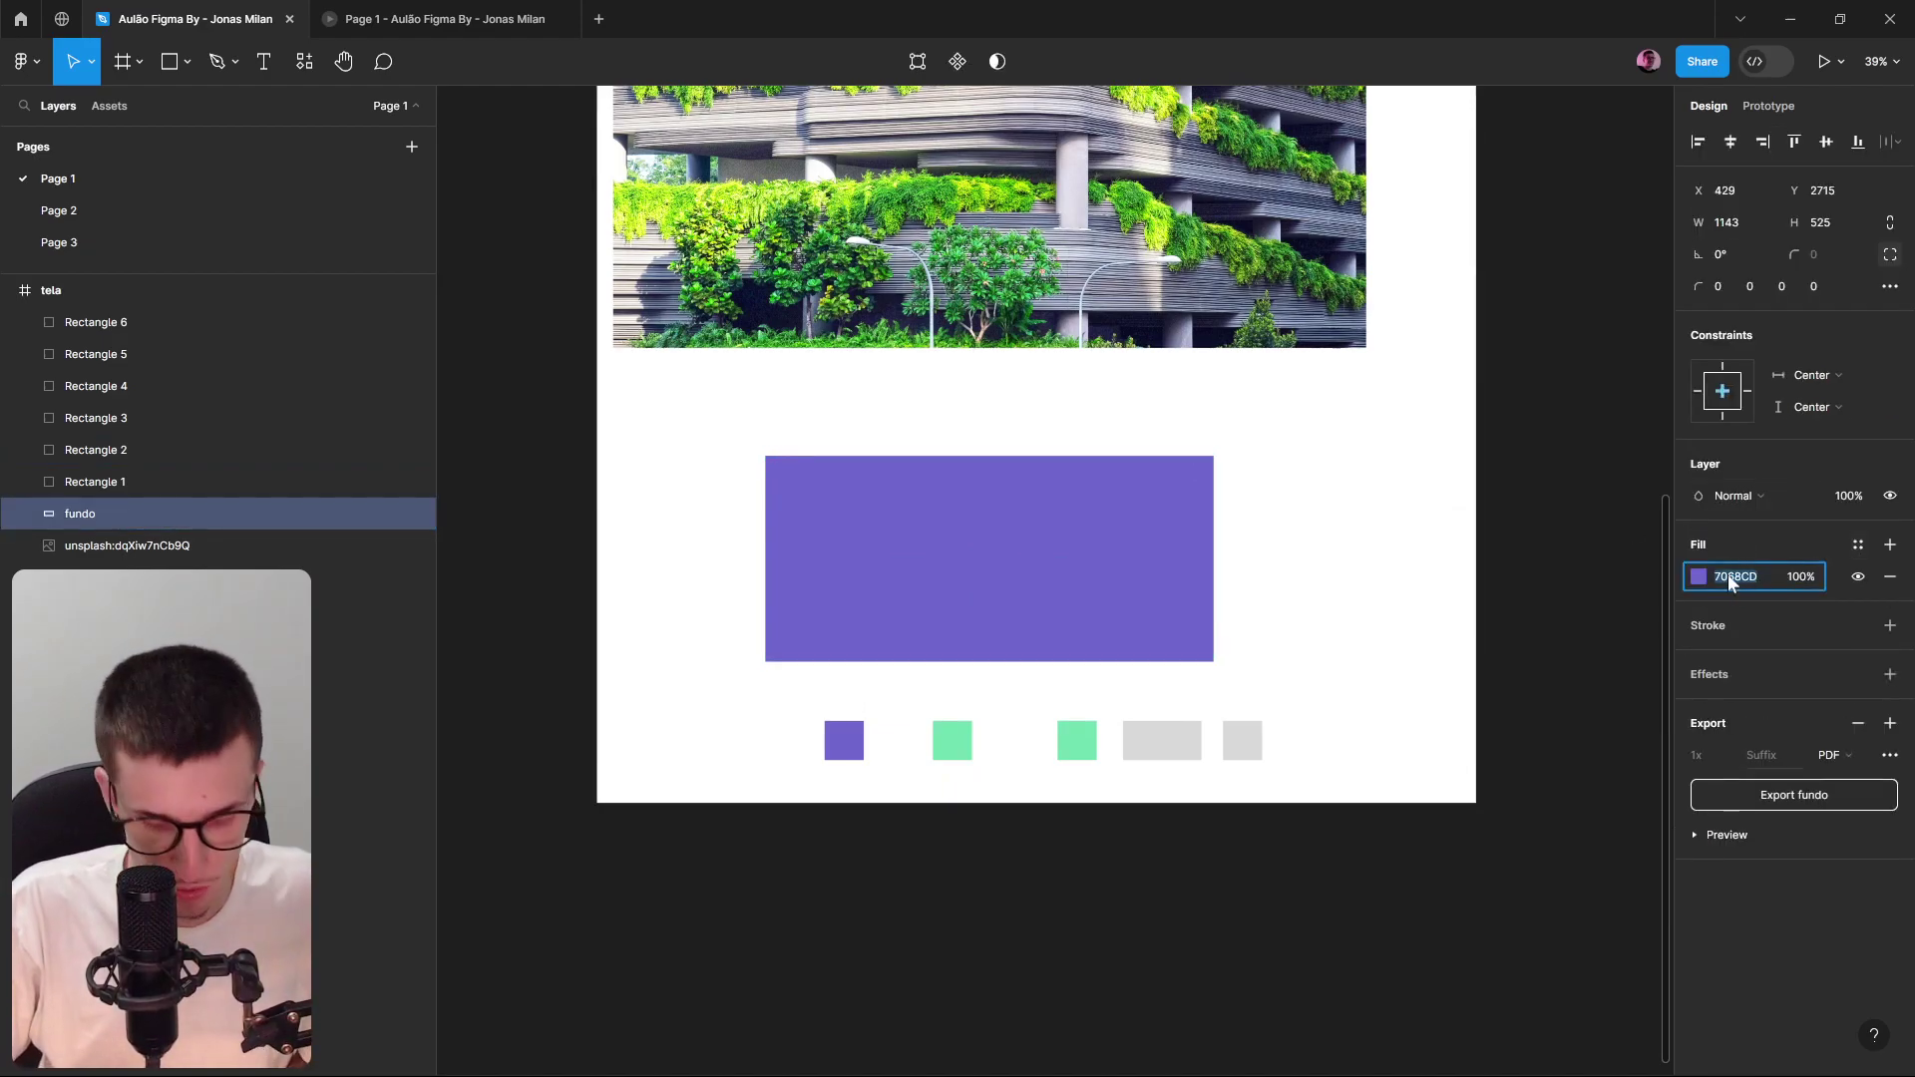
# Paste the copied hex code 7068CD into the fill of the grey square Rectangle 5.
pyautogui.click(1169, 748)
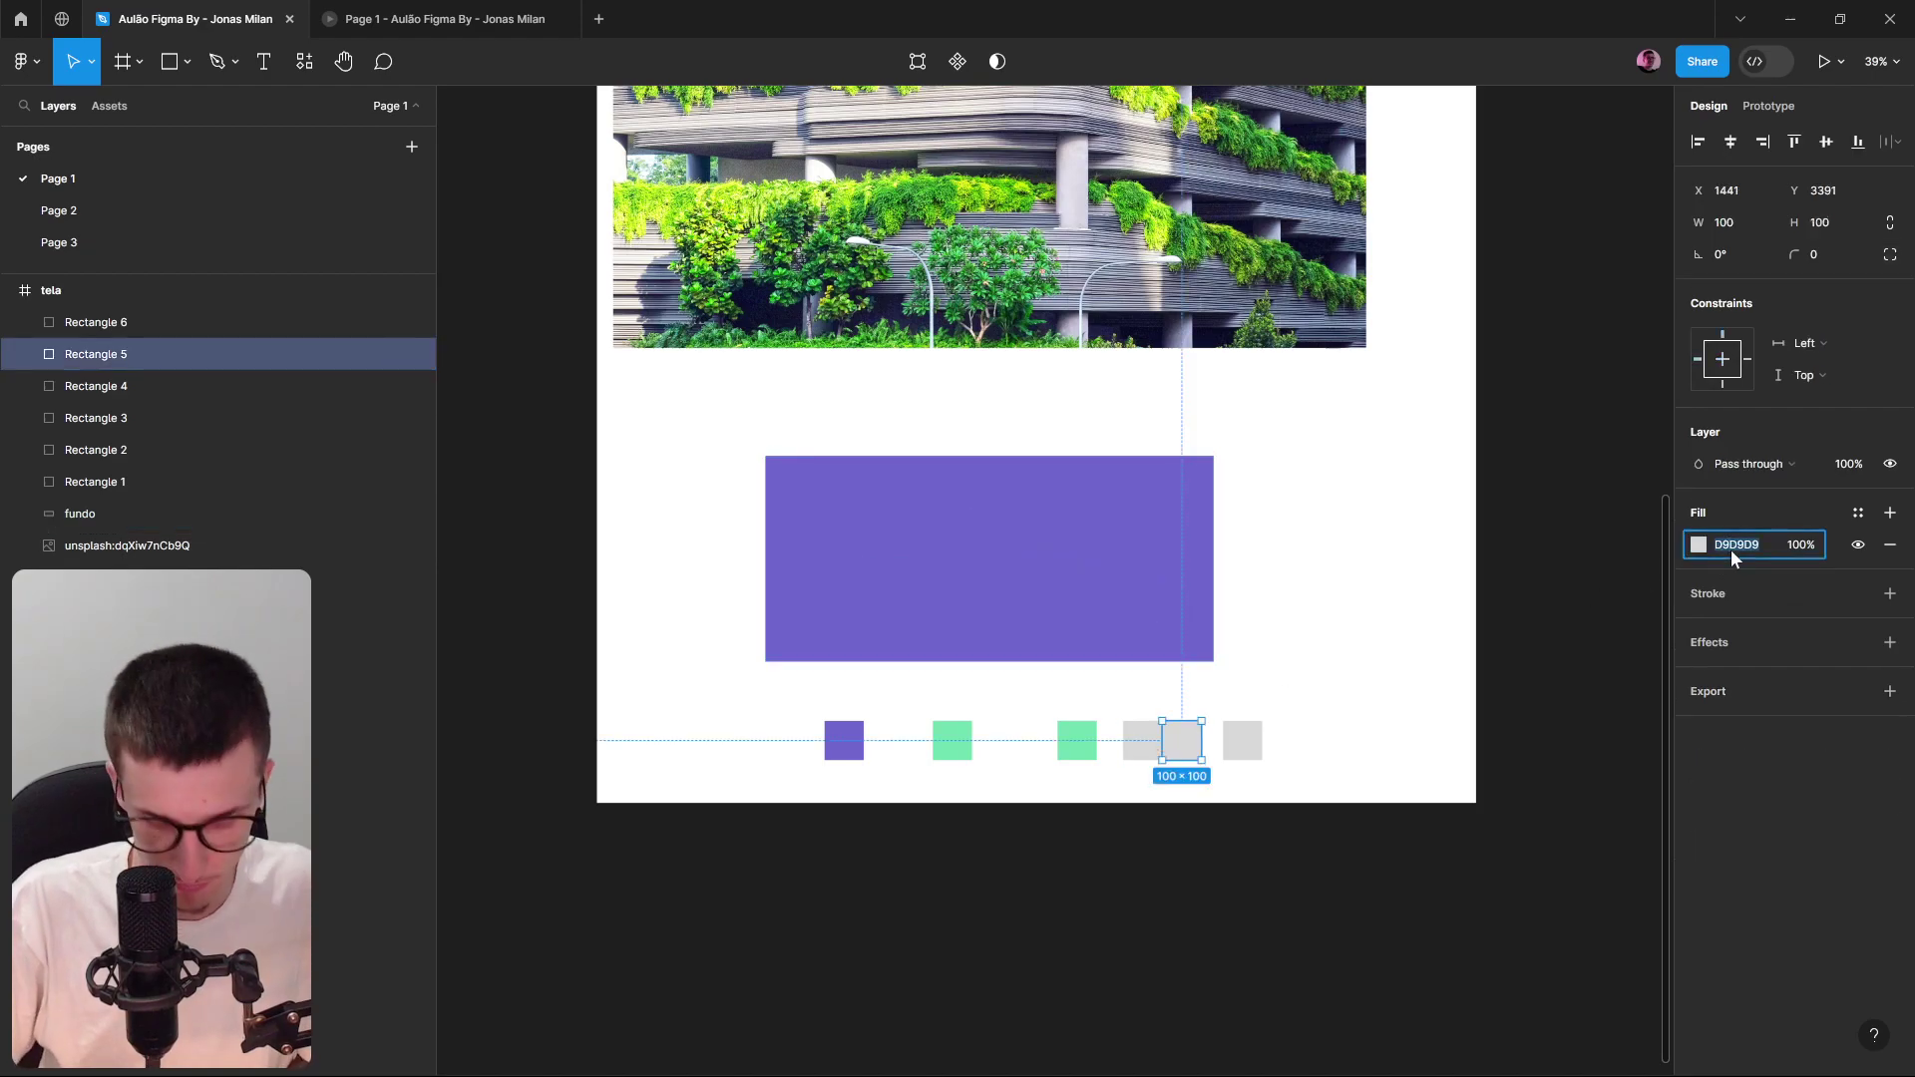
pyautogui.hotkey('ctrl', 'v')
pyautogui.press('Return')
# Delete Rectangle 4, Rectangle 5 and Rectangle 6, the squares after the last green one.
pyautogui.click(1367, 775)
pyautogui.moveTo(1259, 780); pyautogui.dragTo(1124, 750)
pyautogui.press('Delete')
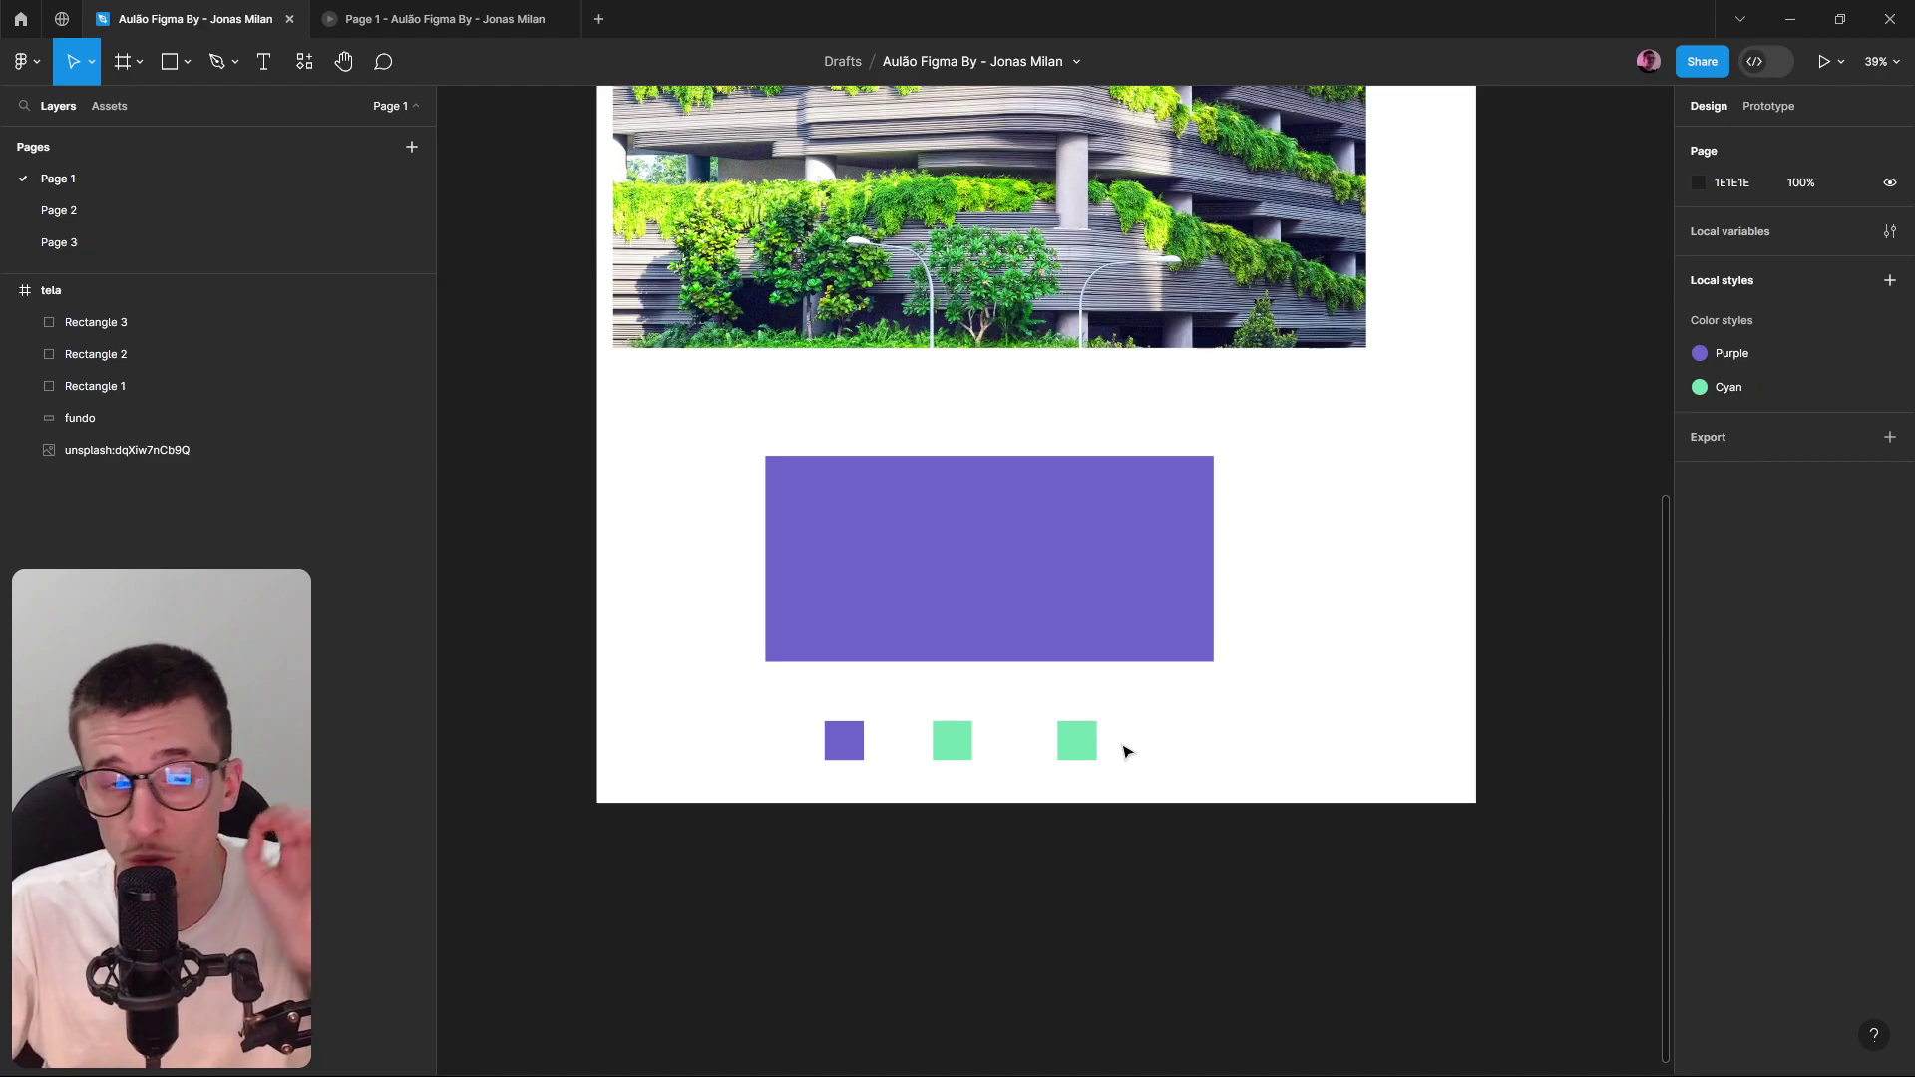
# Check the Cyan style on the second square, and delete the three remaining squares below the purple rectangle.
pyautogui.click(952, 740)
pyautogui.click(1701, 513)
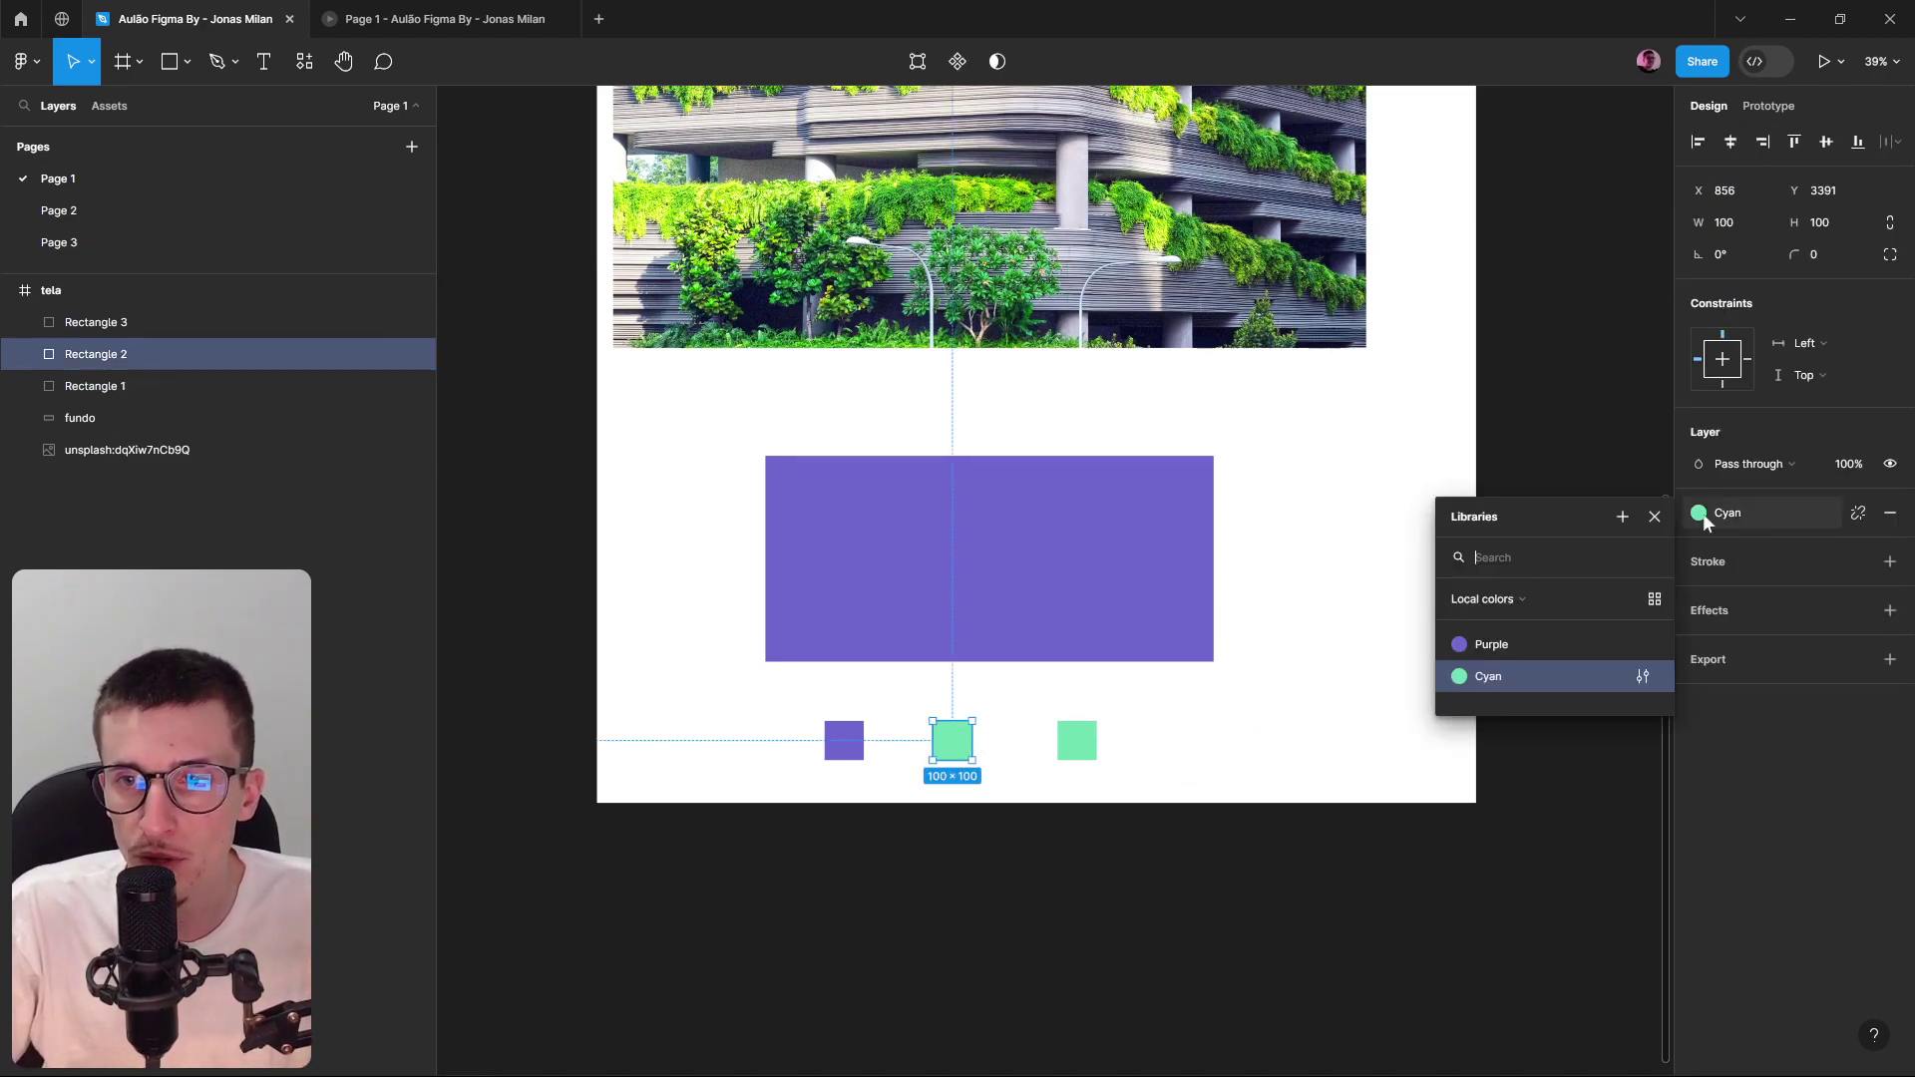
pyautogui.click(1433, 888)
pyautogui.moveTo(1125, 752); pyautogui.dragTo(769, 765)
pyautogui.press('Delete')
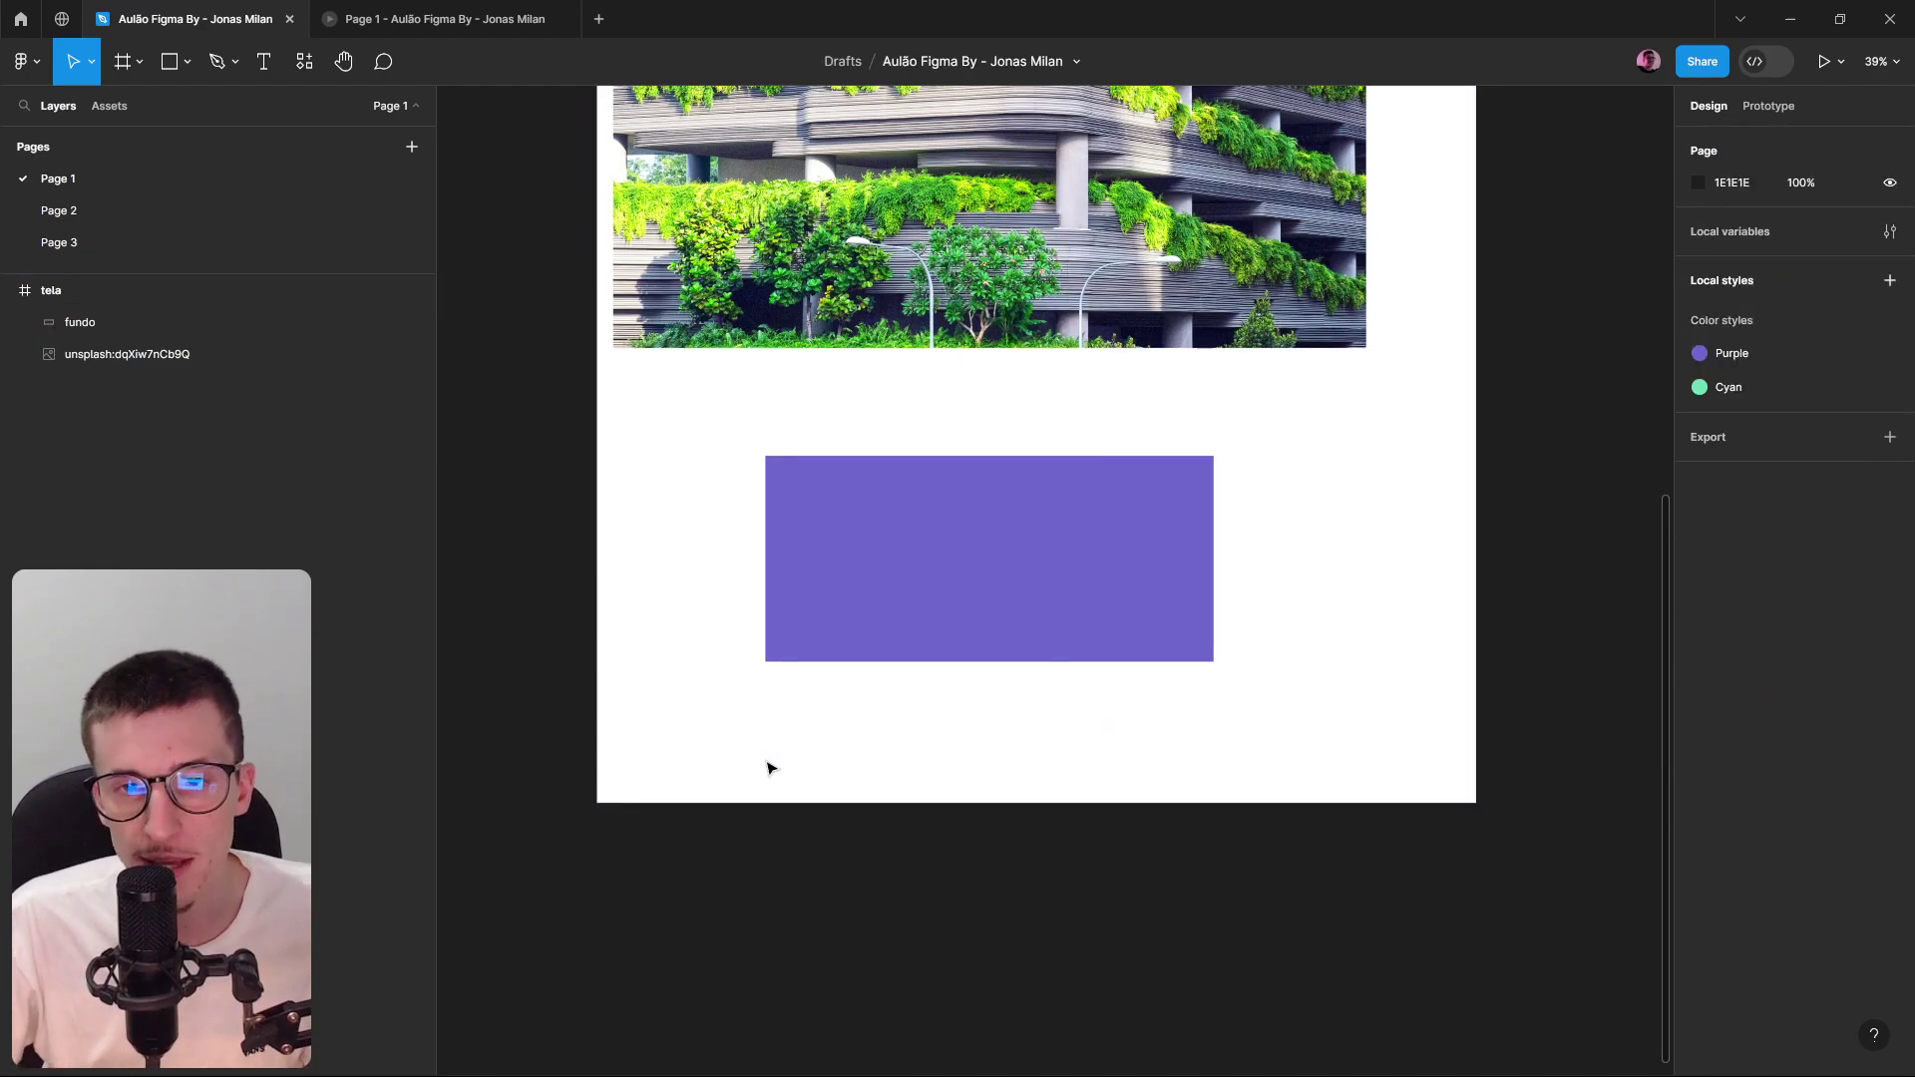
pyautogui.click(1081, 589)
pyautogui.scroll(-1, 1420, 521)
pyautogui.scroll(-4, 1419, 522)
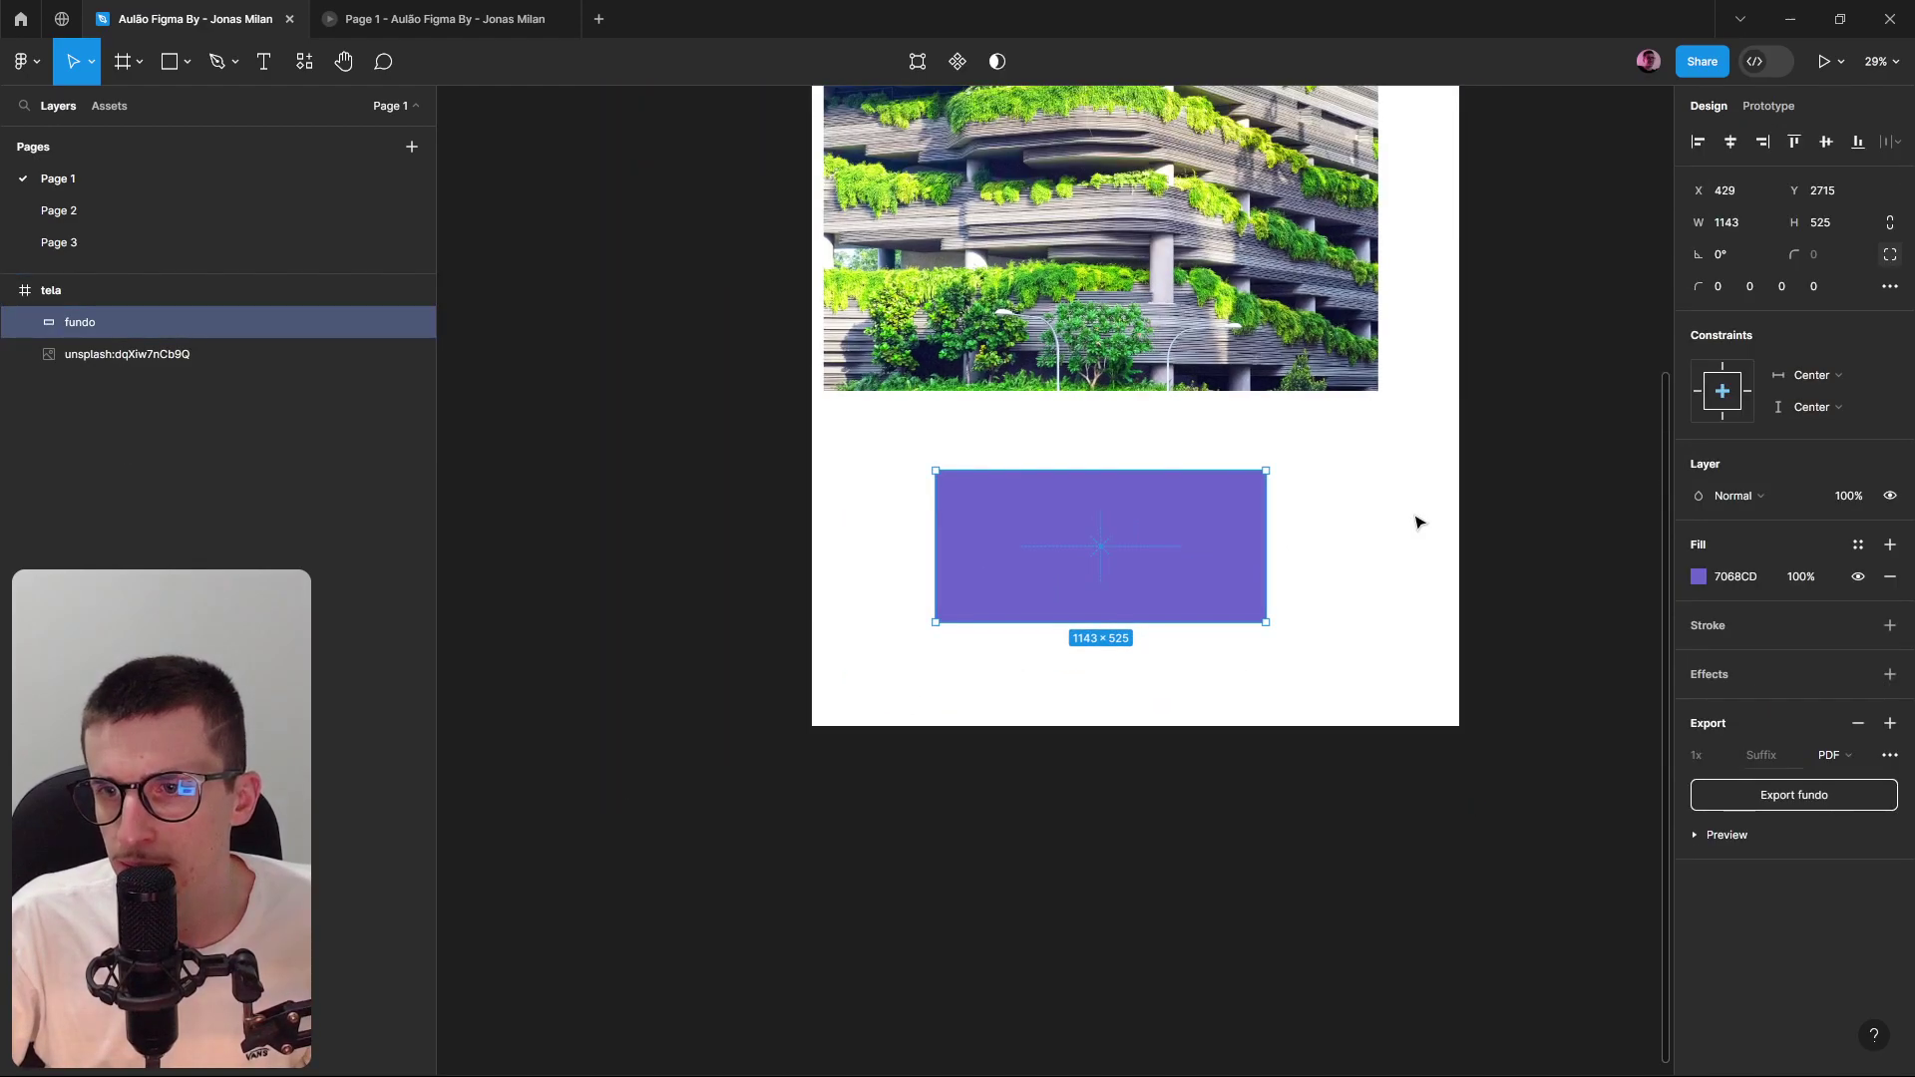
pyautogui.click(1360, 563)
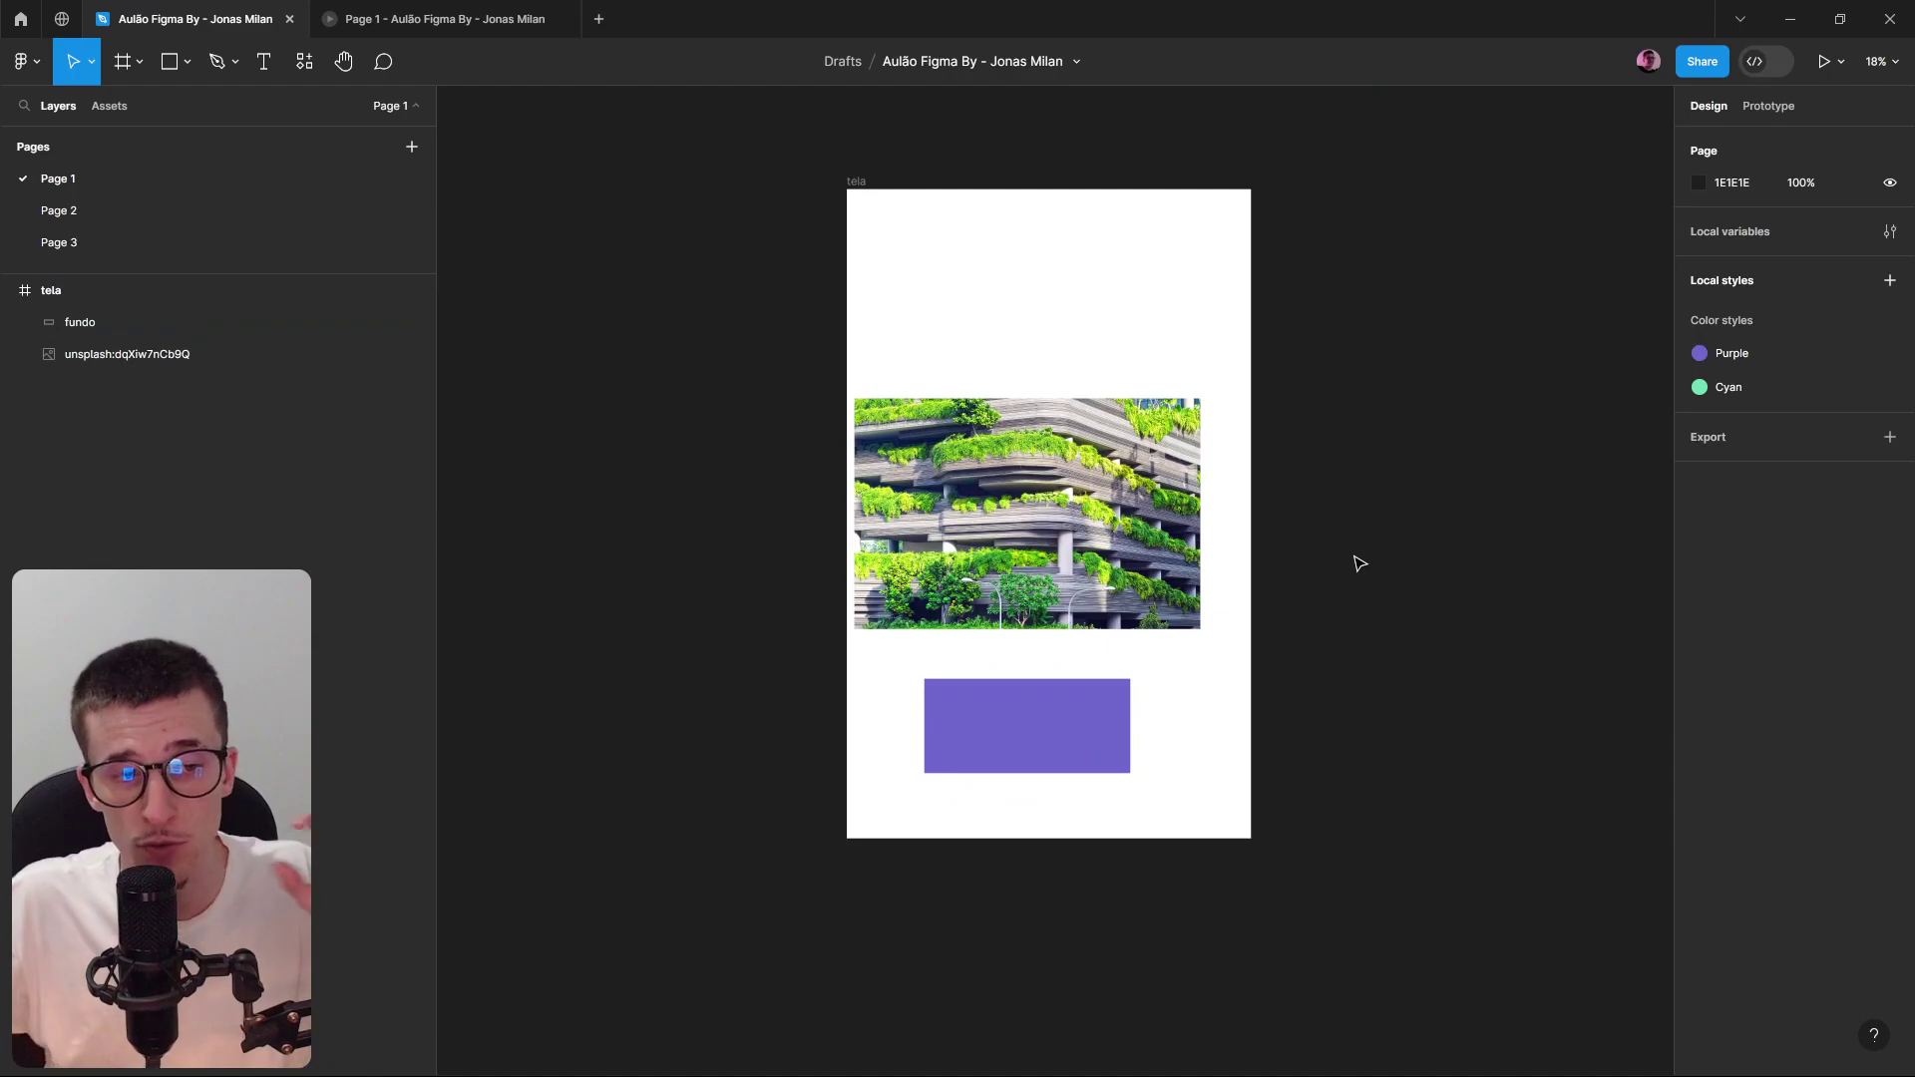
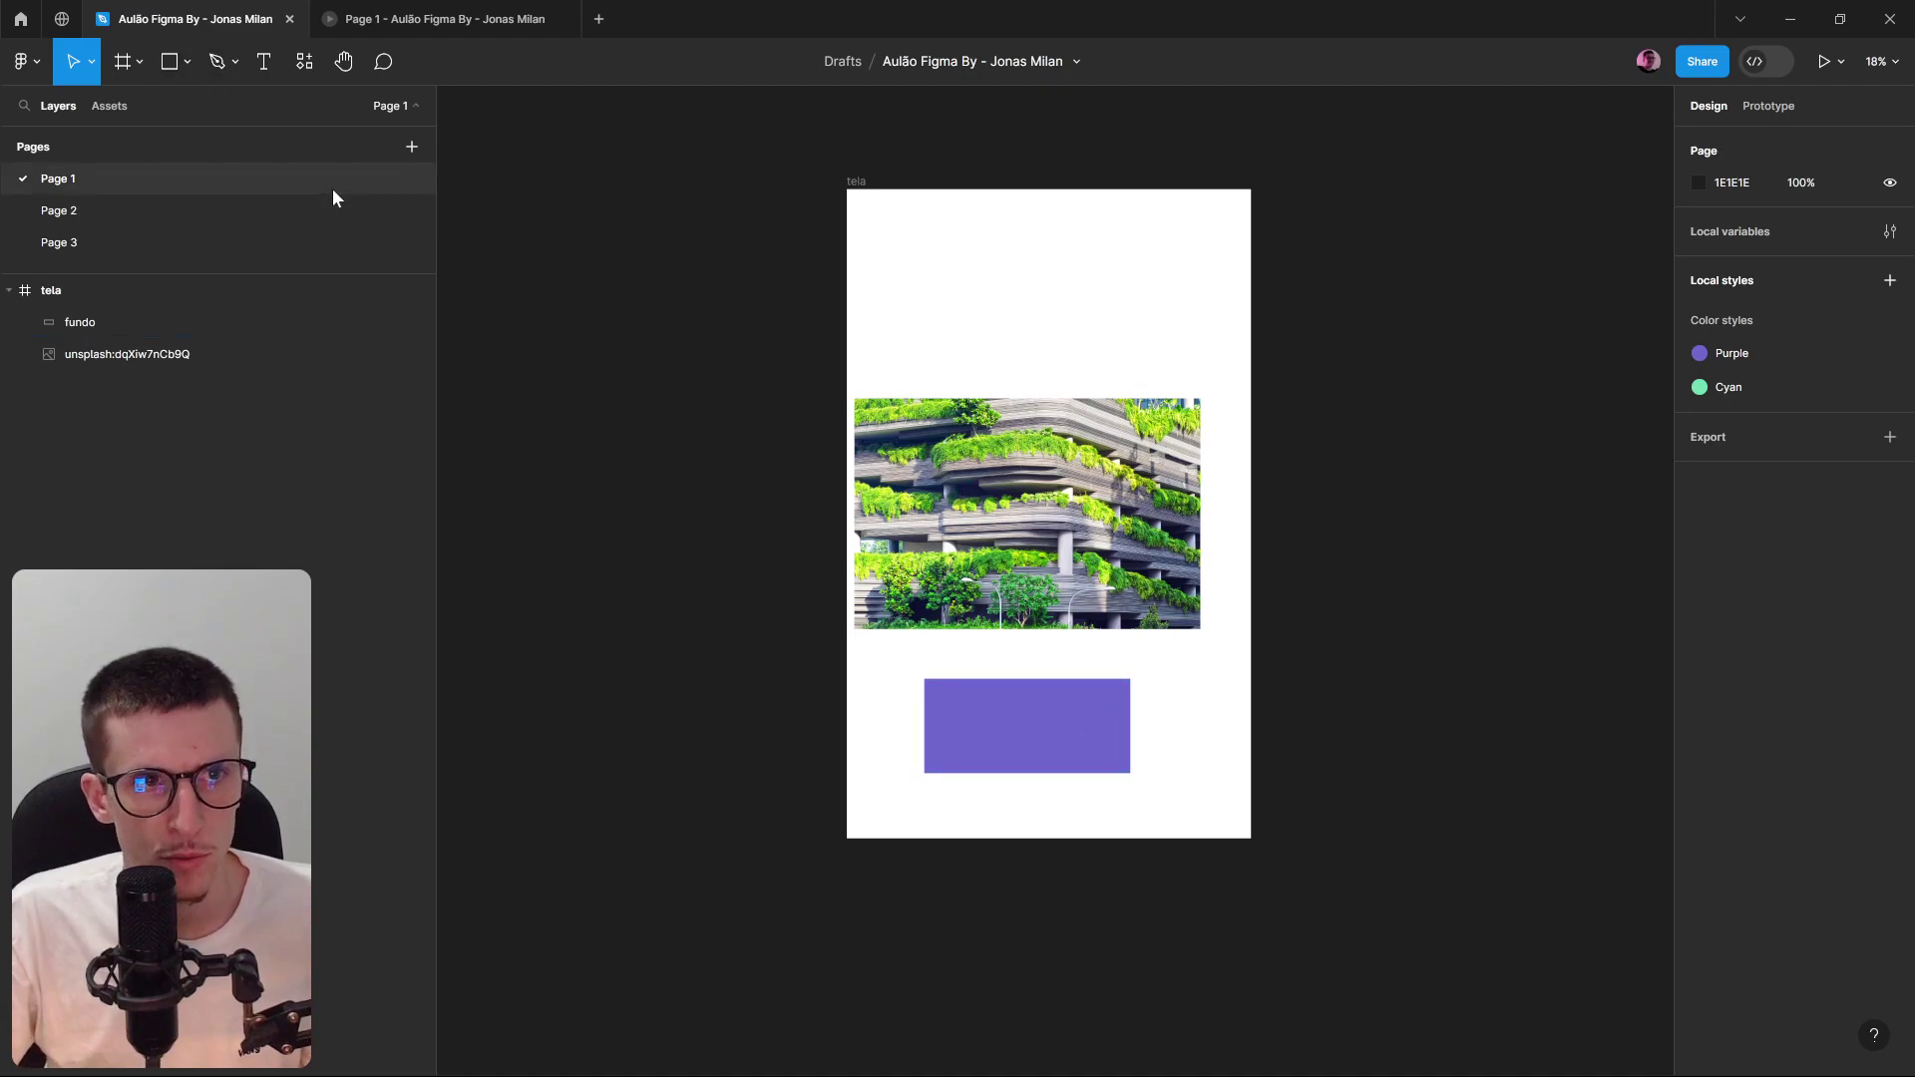
# Draw a new frame about 935 × 415 on the empty canvas beside the tela frame.
pyautogui.click(124, 60)
pyautogui.scroll(2, 1027, 521)
pyautogui.hscroll(3, 1026, 520)
pyautogui.moveTo(1086, 470); pyautogui.dragTo(1255, 545)
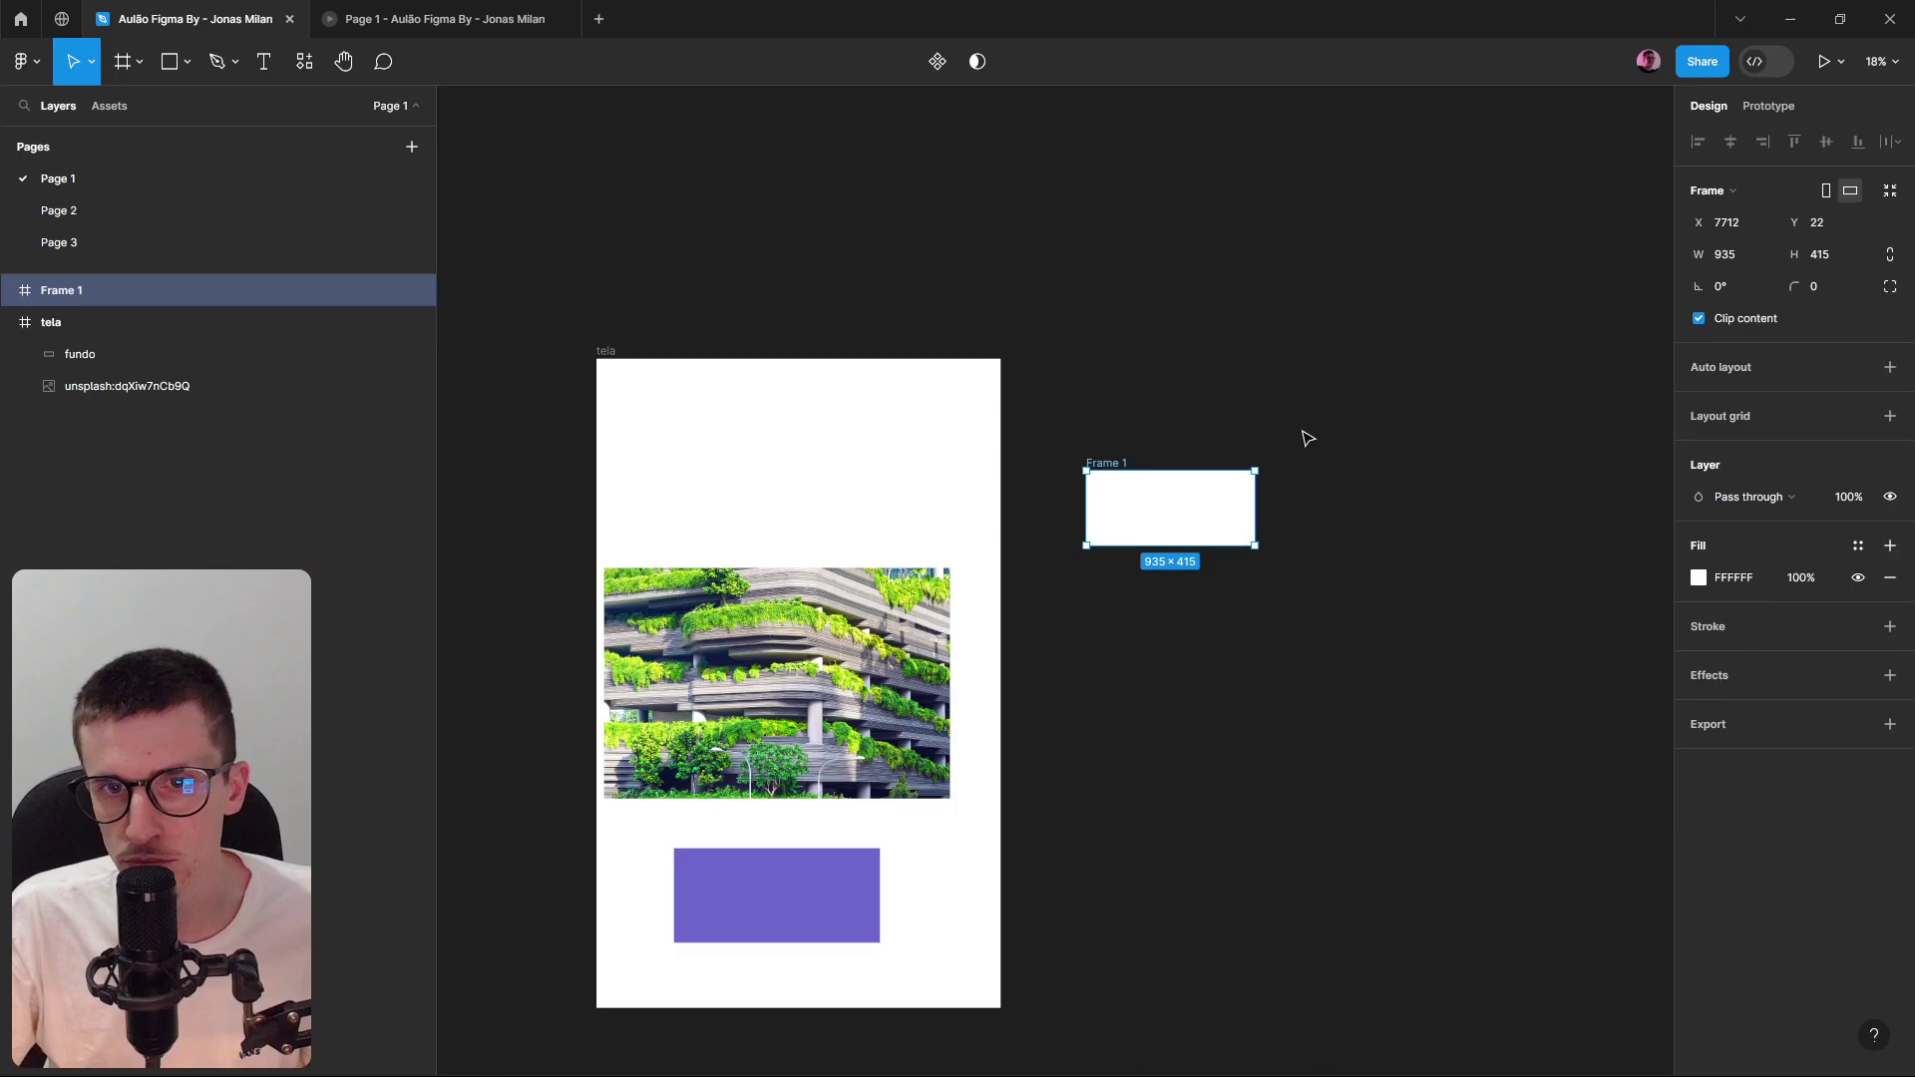
# Apply the Purple colour style to the new frame's fill.
pyautogui.scroll(5, 1104, 464)
pyautogui.click(1343, 445)
pyautogui.click(1188, 606)
pyautogui.click(1858, 546)
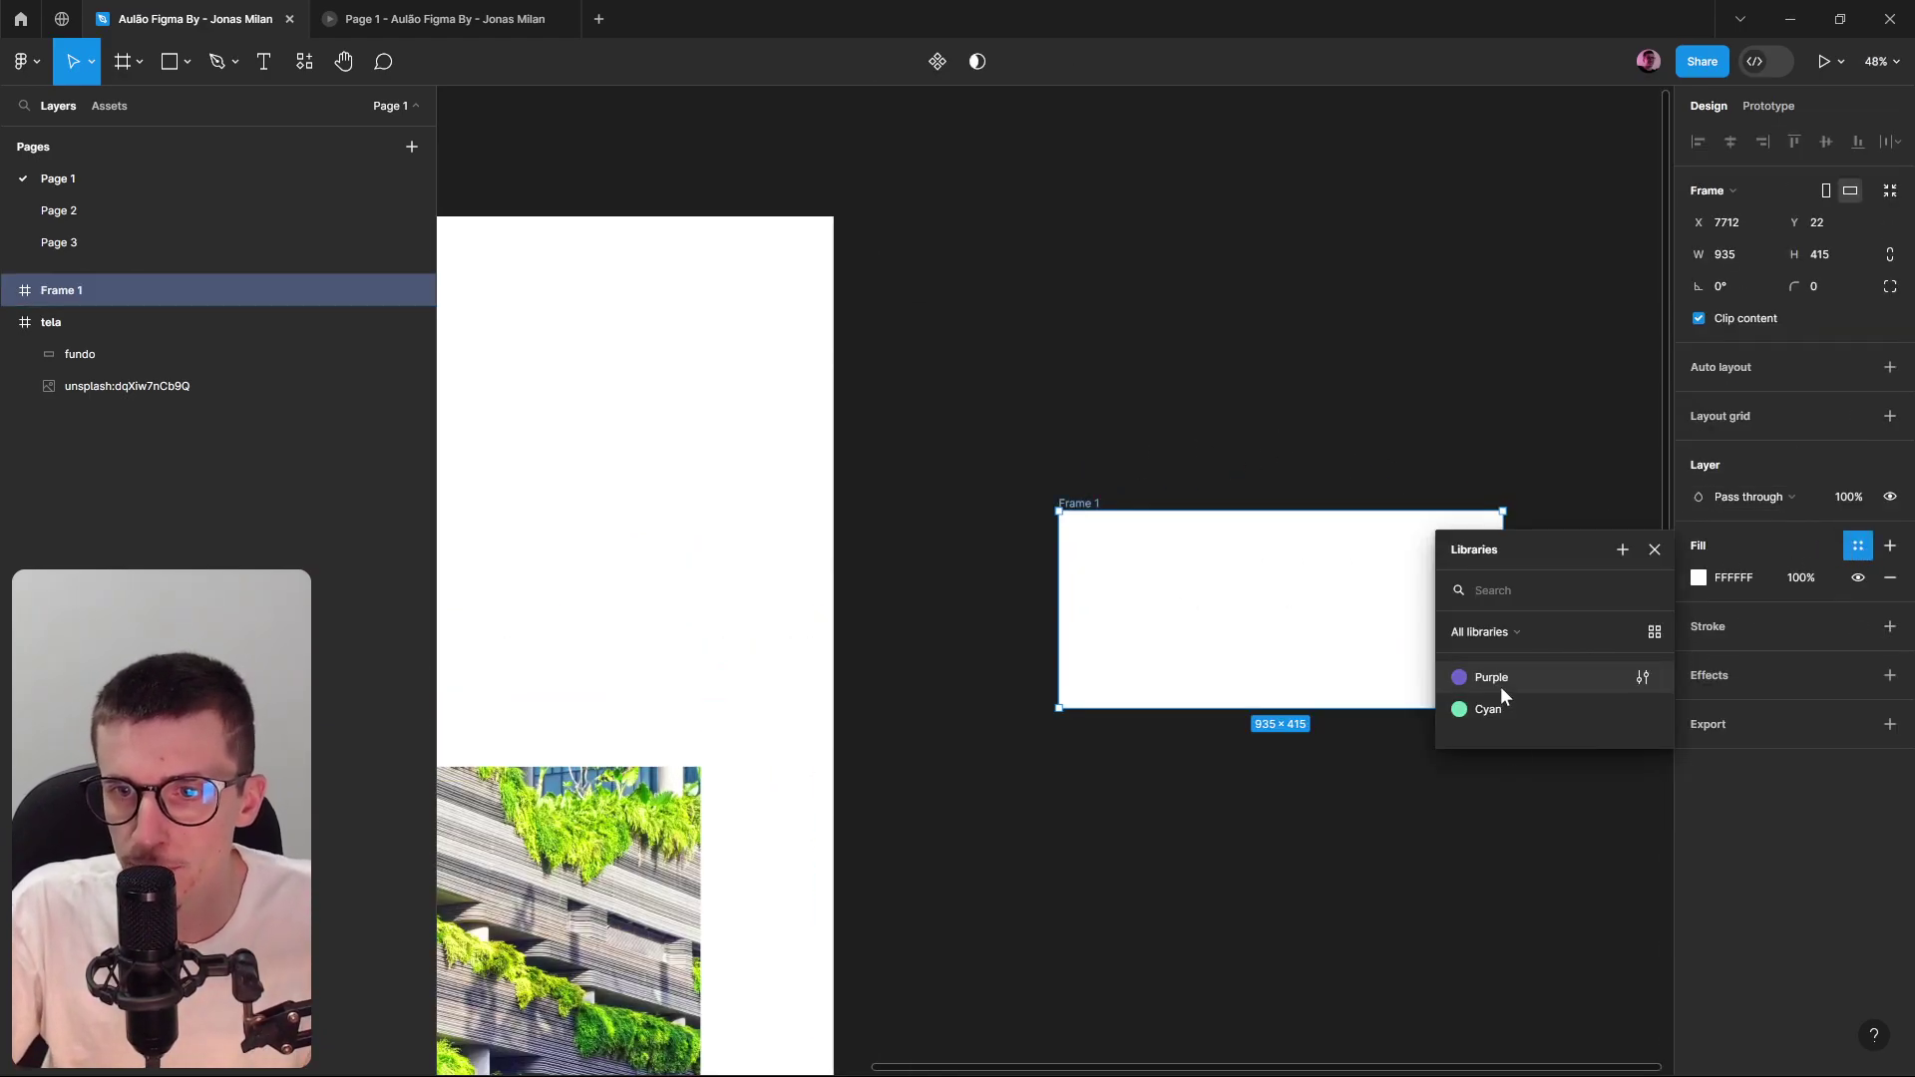
pyautogui.click(1486, 673)
pyautogui.scroll(-2, 1372, 787)
pyautogui.moveTo(1373, 787); pyautogui.dragTo(1356, 743)
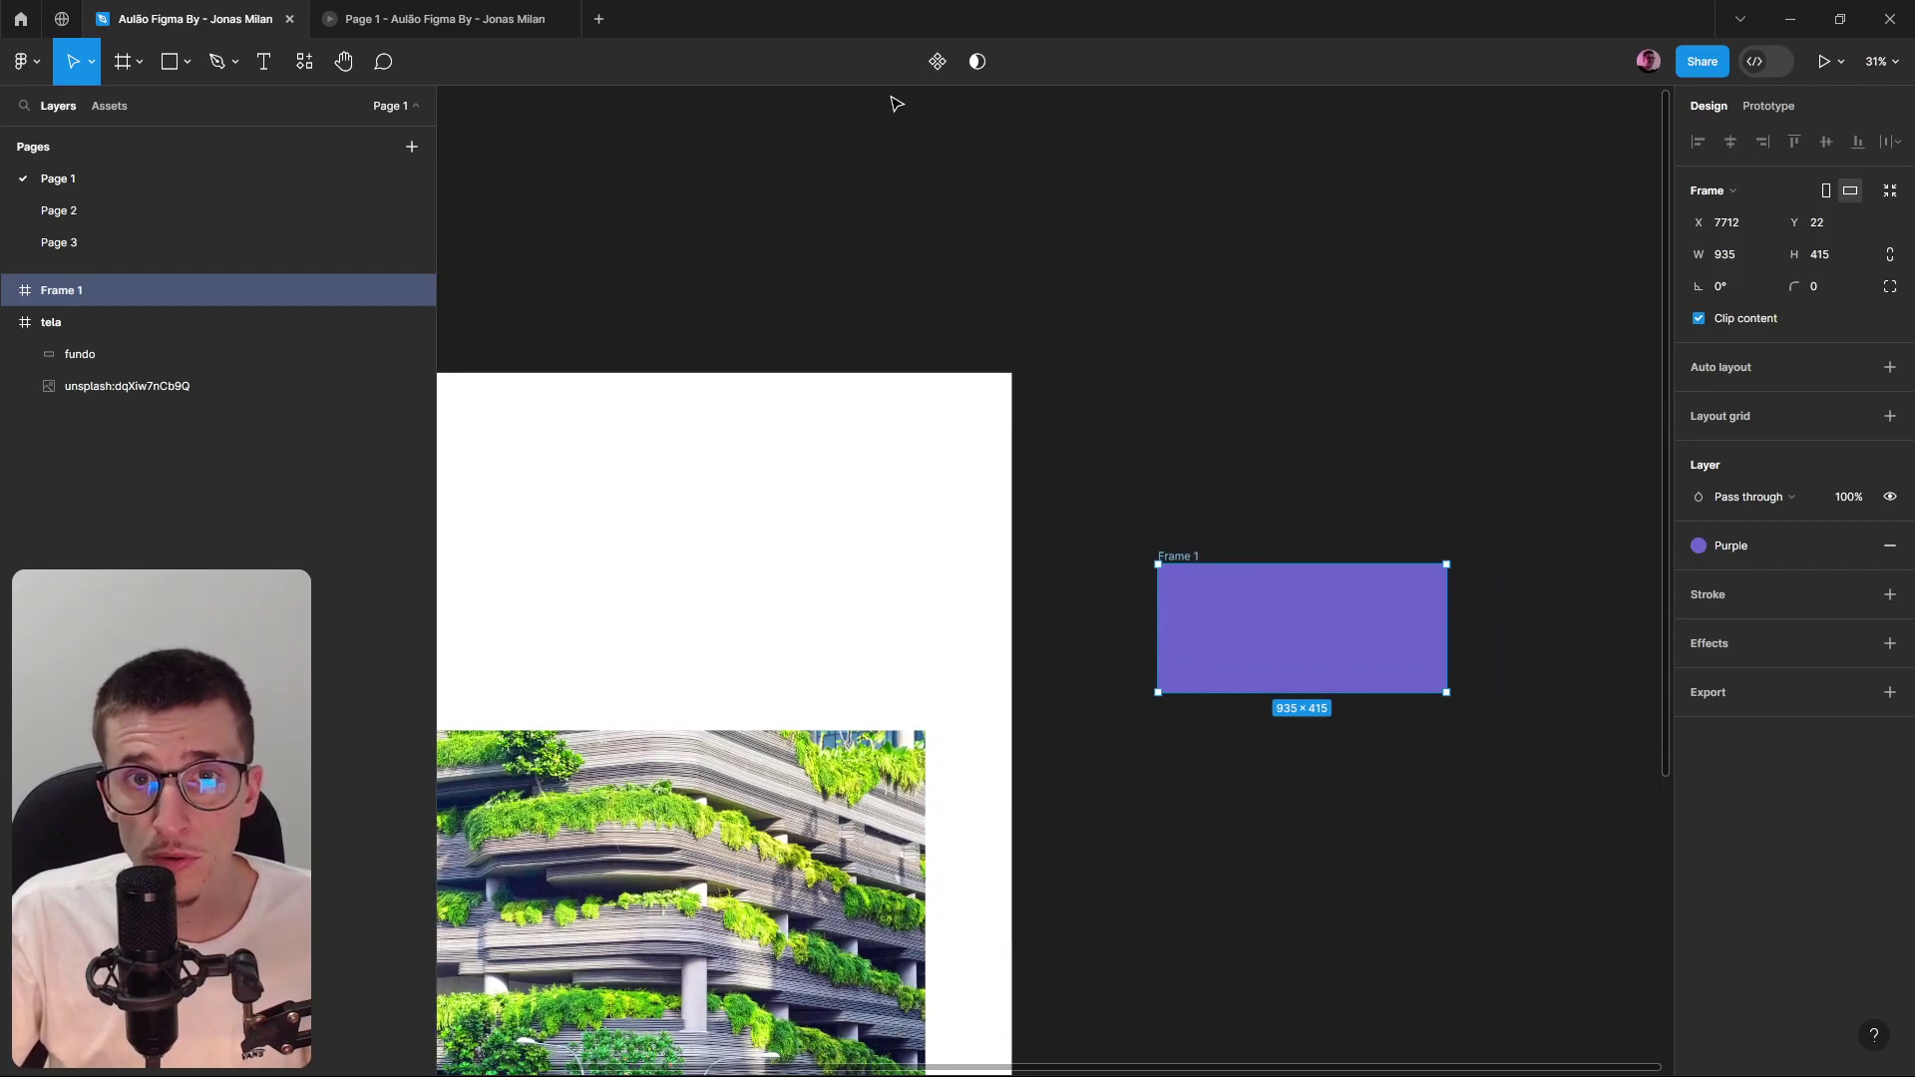
# Turn the purple frame into a component and move it up to about X 7644, Y -1201.
pyautogui.click(937, 63)
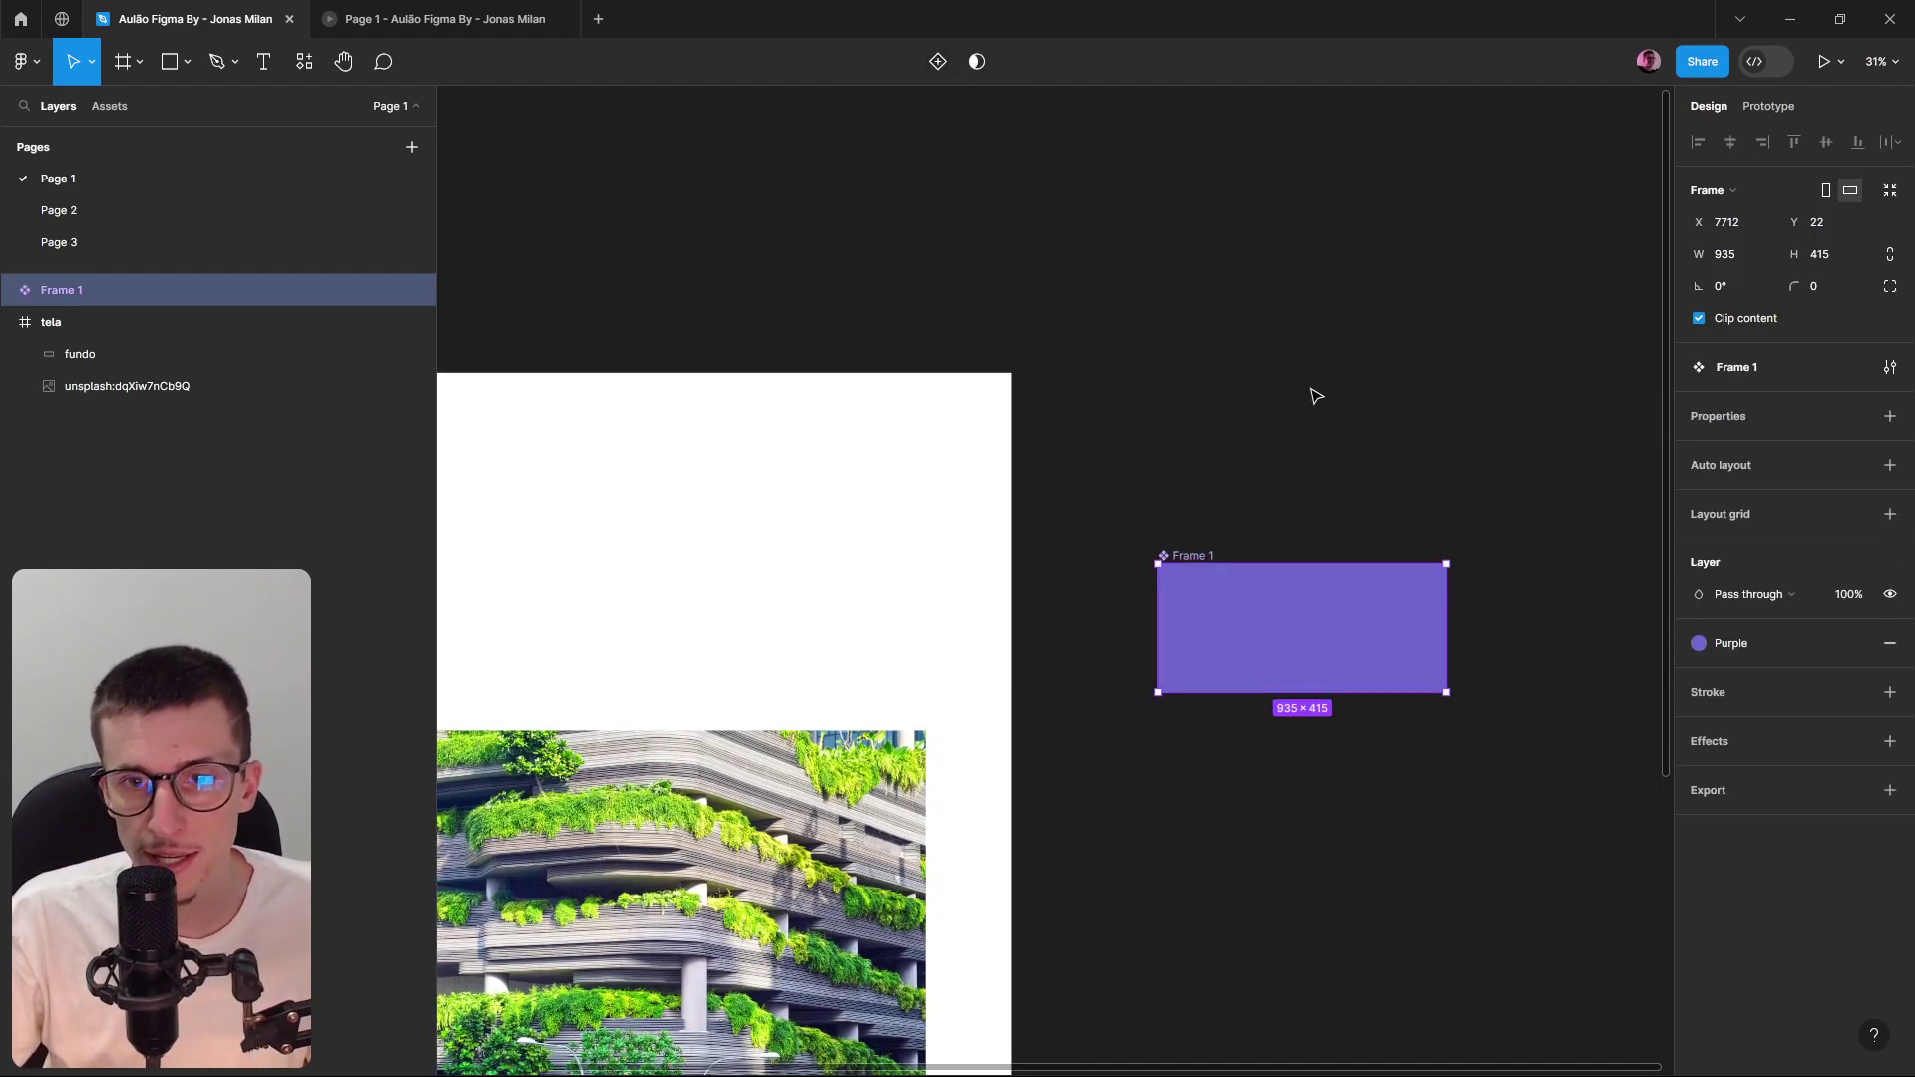
pyautogui.click(1236, 796)
pyautogui.click(1202, 557)
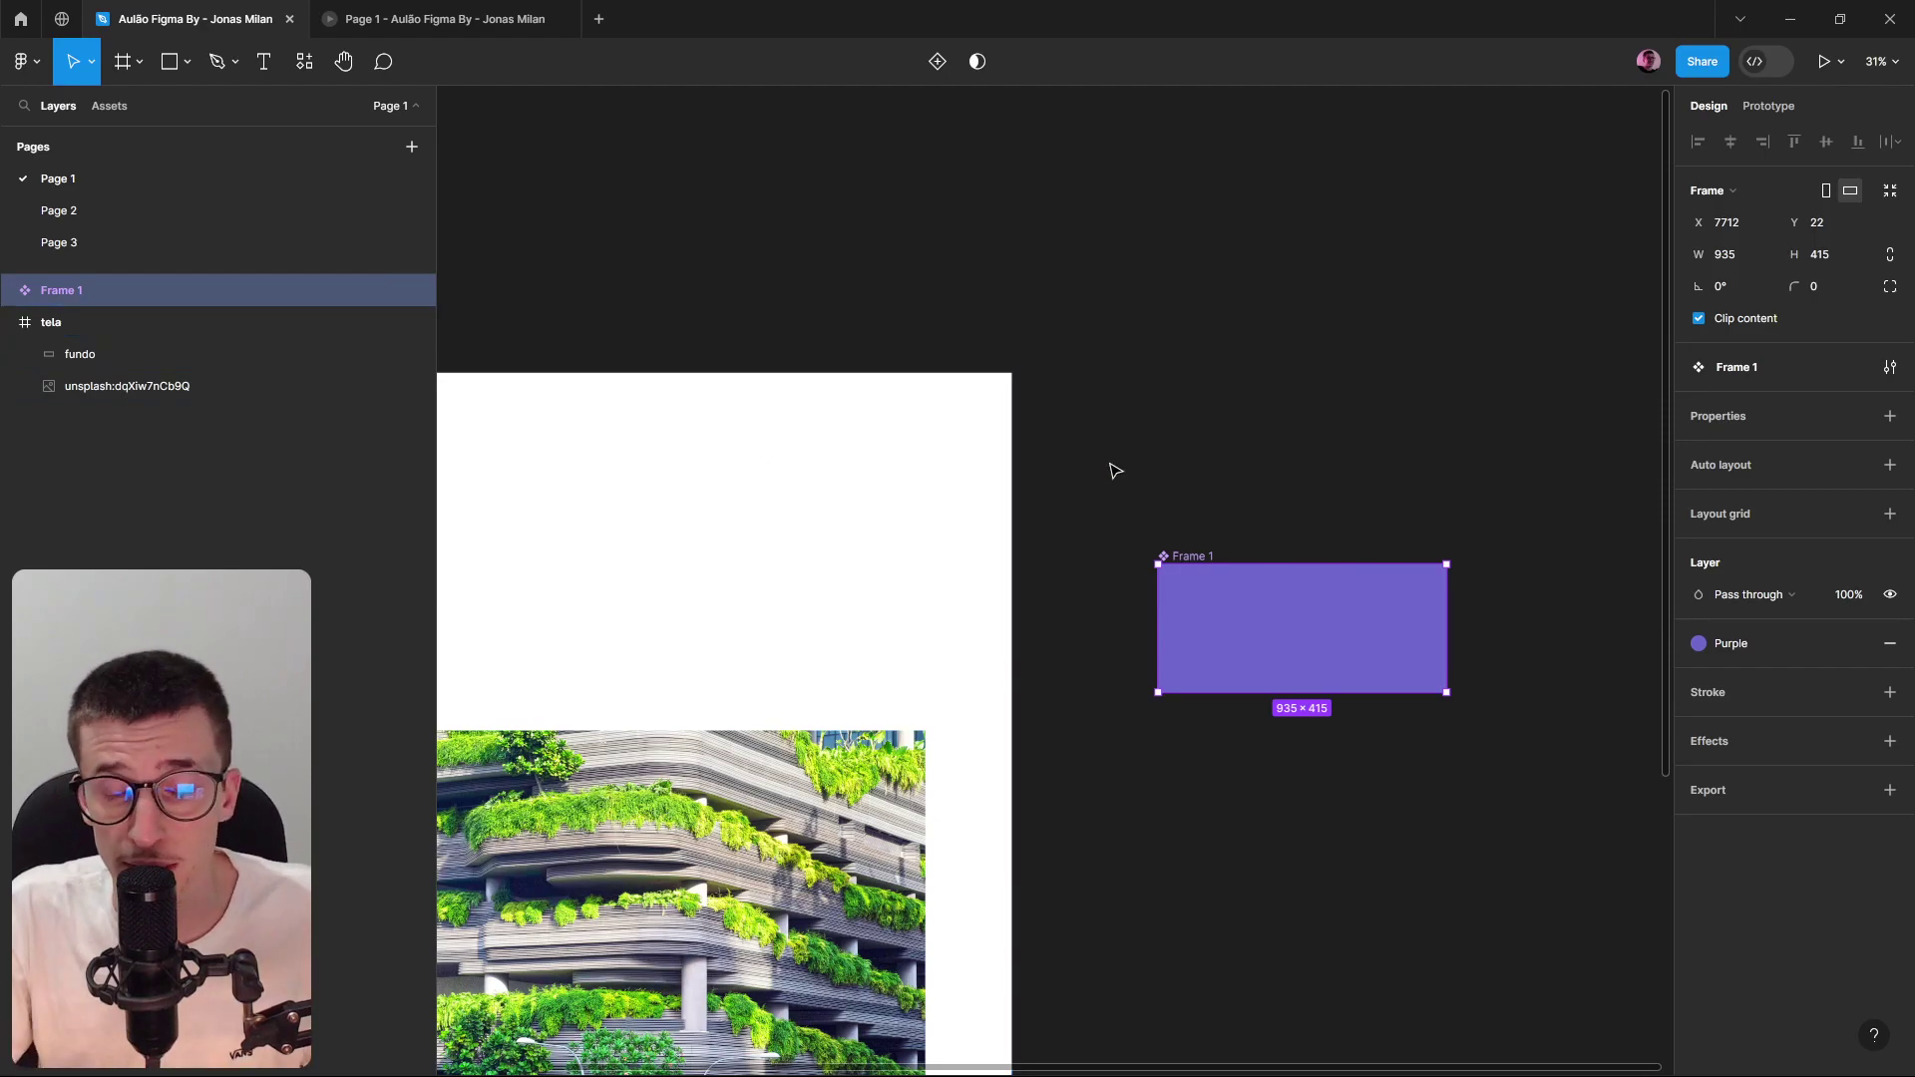
pyautogui.click(1286, 510)
pyautogui.click(1219, 556)
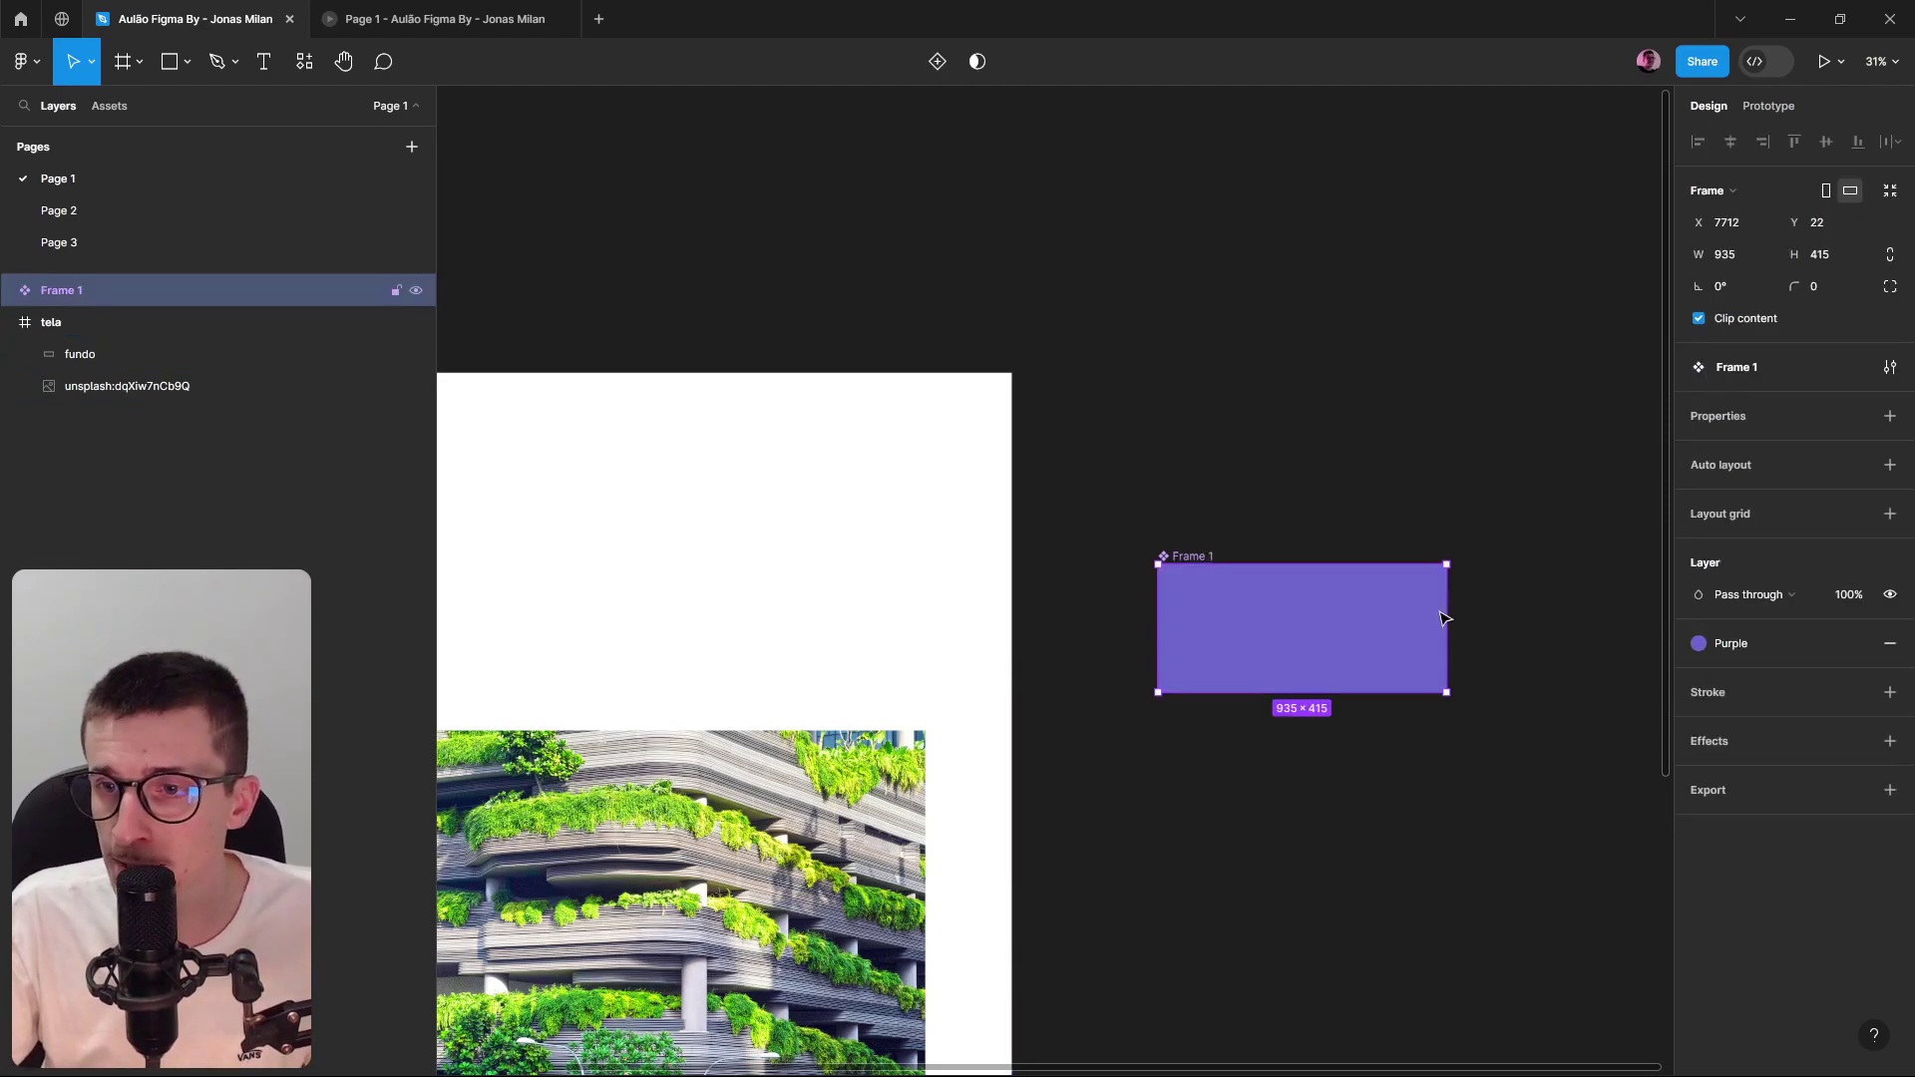
pyautogui.moveTo(1313, 619); pyautogui.dragTo(1272, 280)
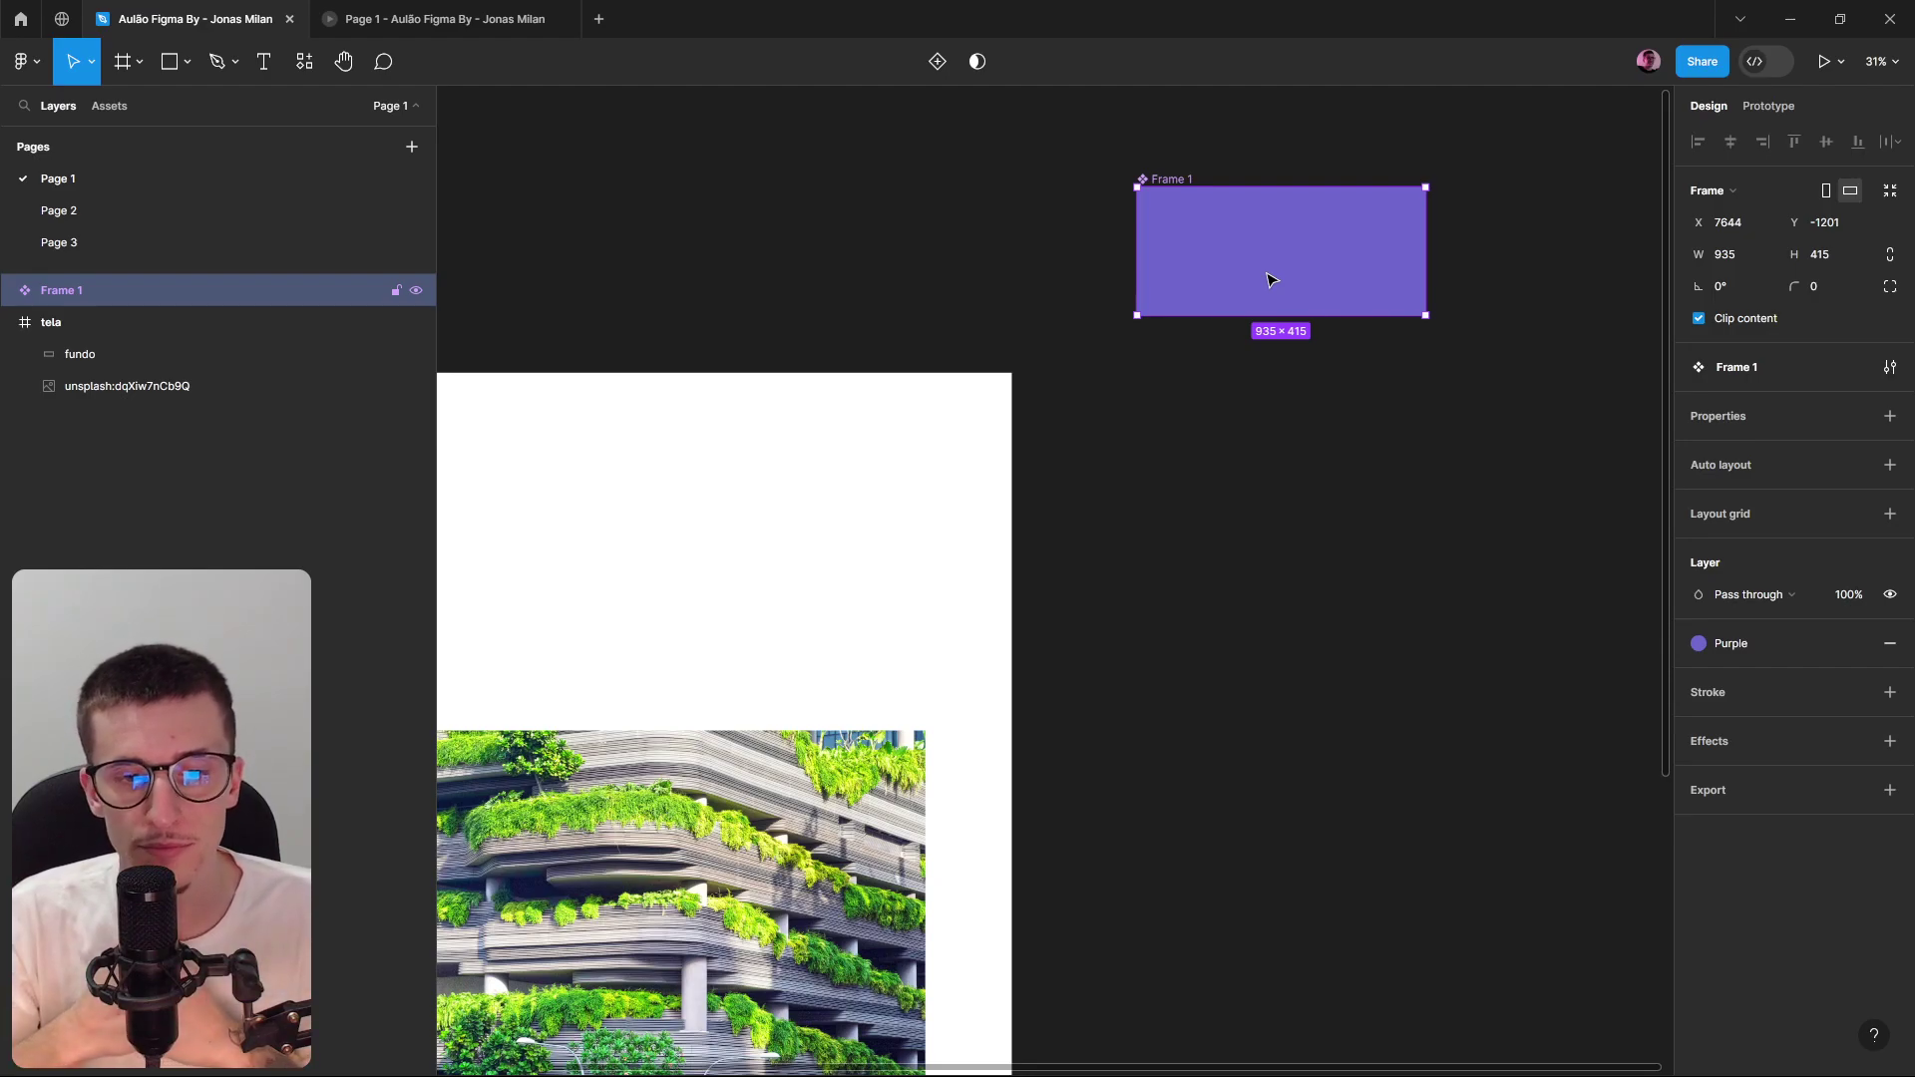
# Rename the component as componente master.
pyautogui.scroll(-3, 1257, 272)
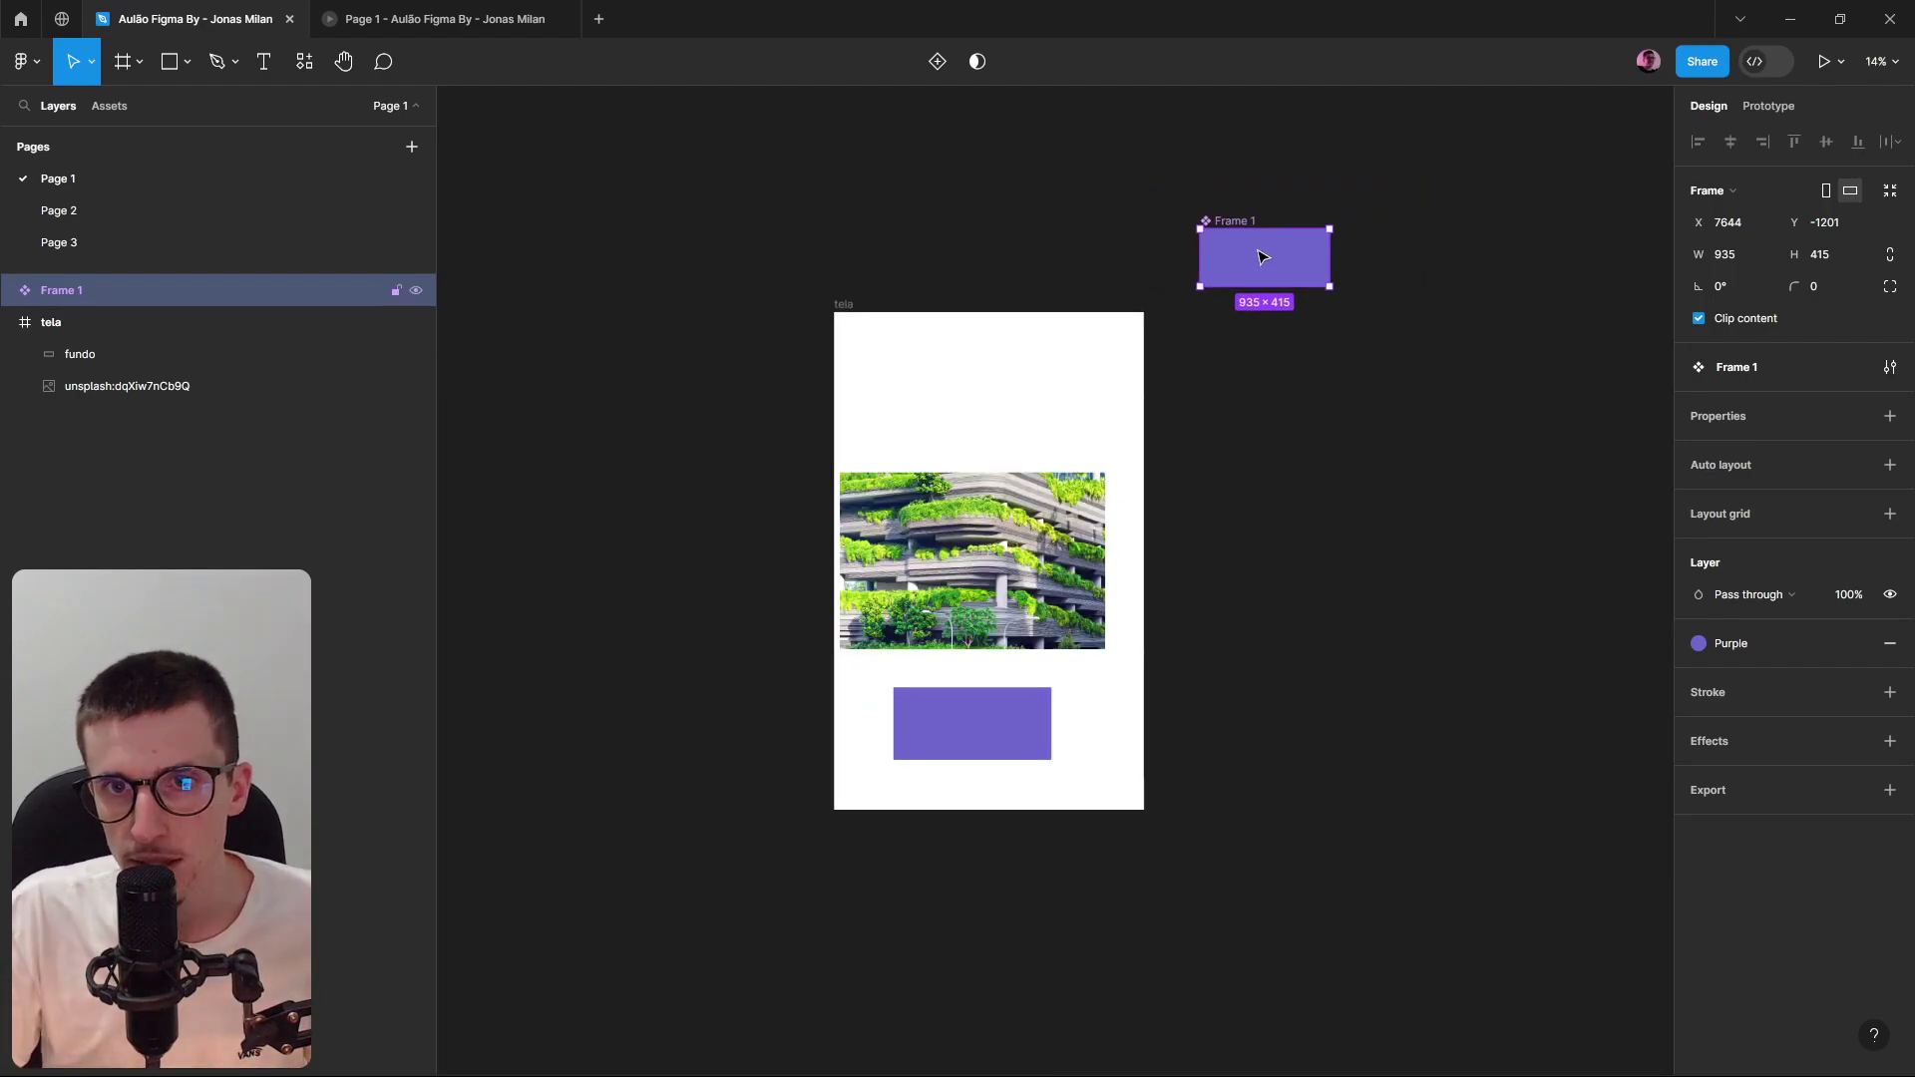
pyautogui.scroll(1, 1262, 257)
pyautogui.doubleClick(1211, 224)
pyautogui.write('B')
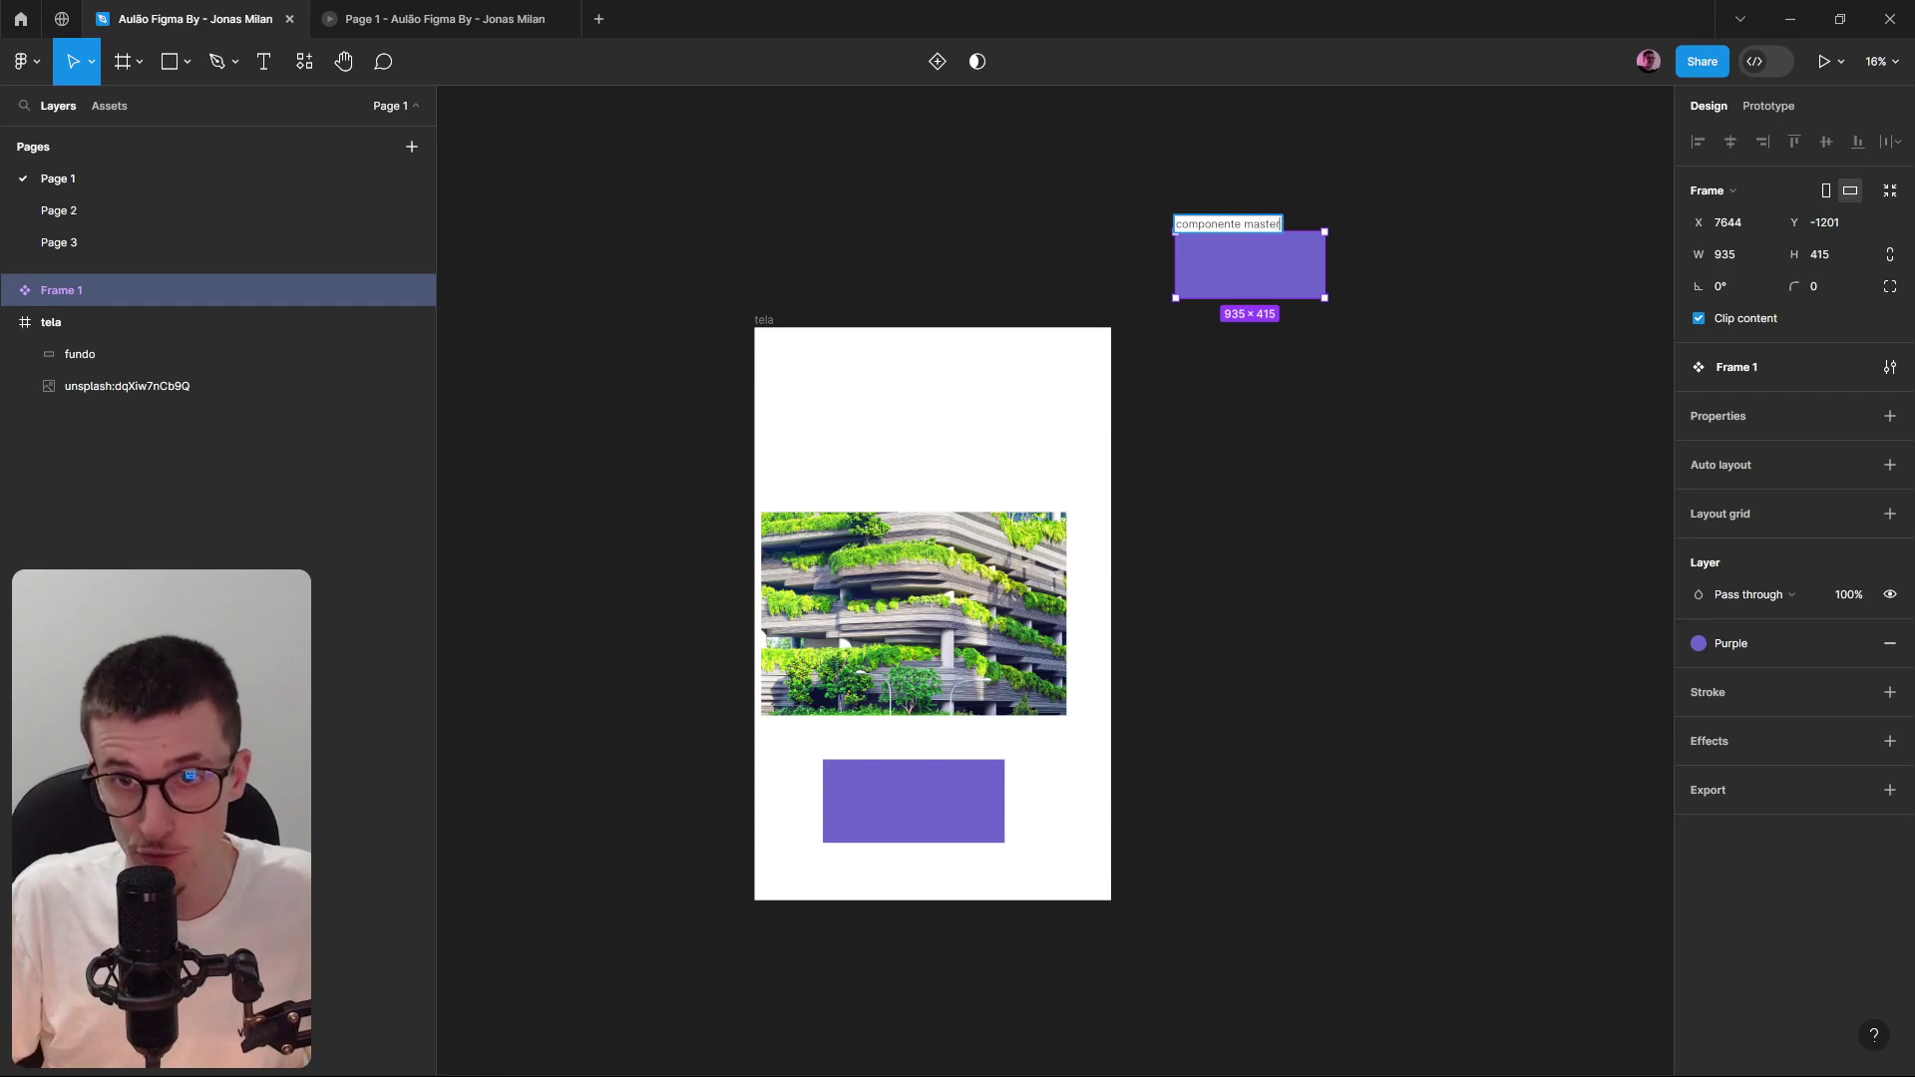
pyautogui.write('r')
pyautogui.press('Return')
pyautogui.scroll(2, 1394, 234)
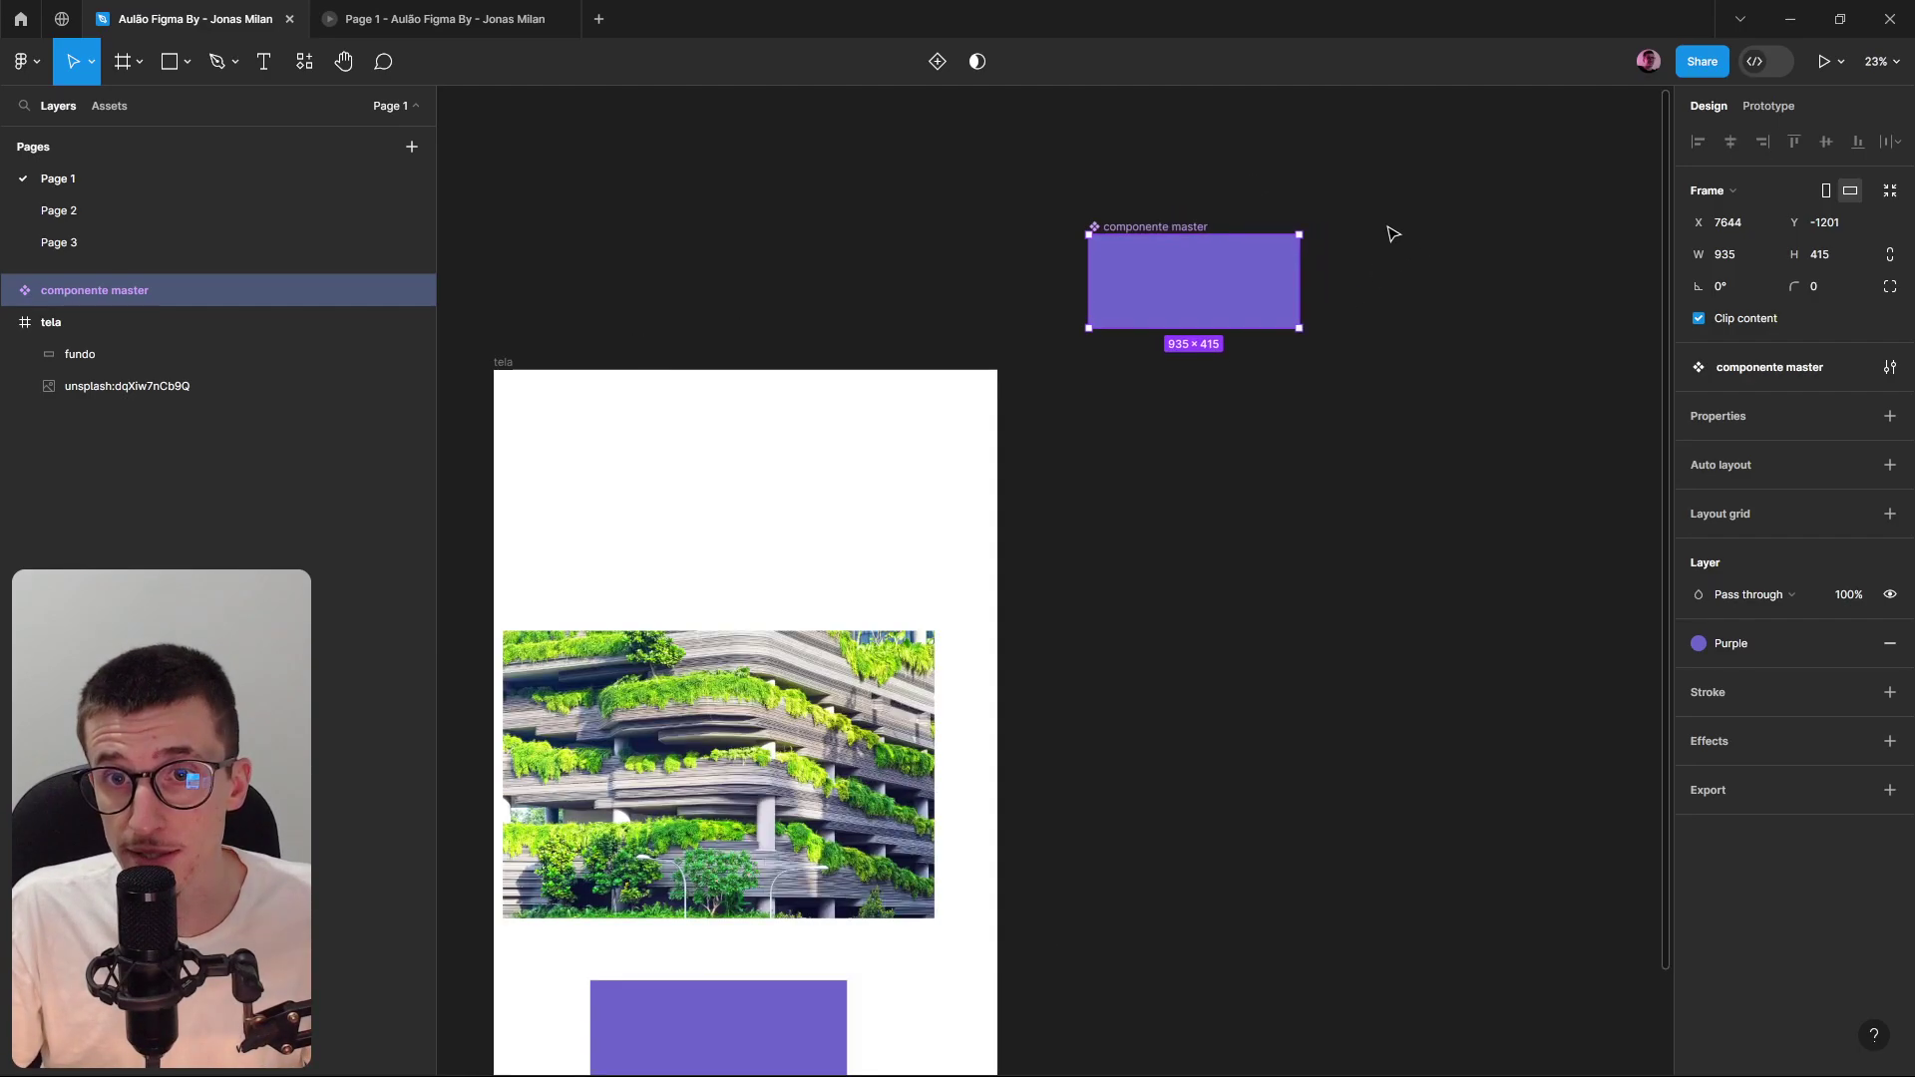
pyautogui.hscroll(2, 1261, 188)
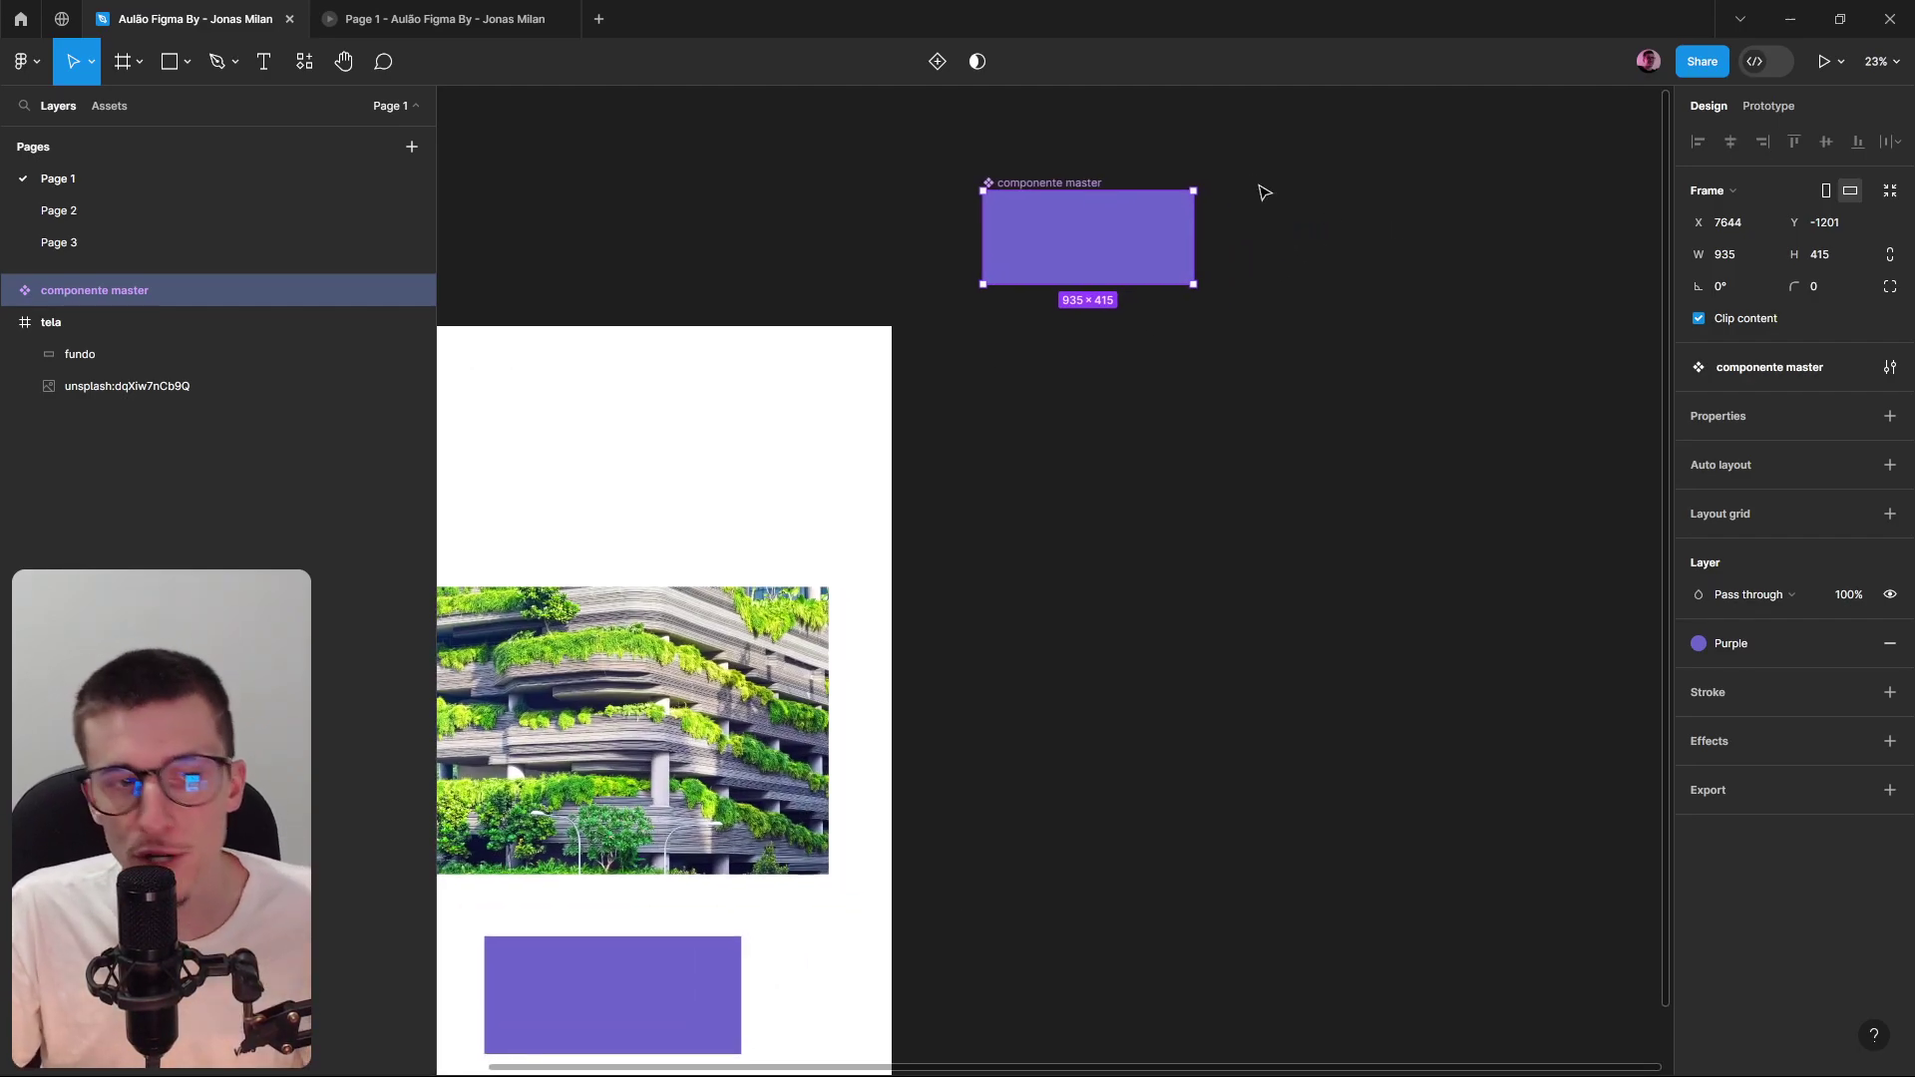
# Duplicate componente master to place three instances below it on the empty canvas beside the tela frame.
pyautogui.scroll(5, 1013, 179)
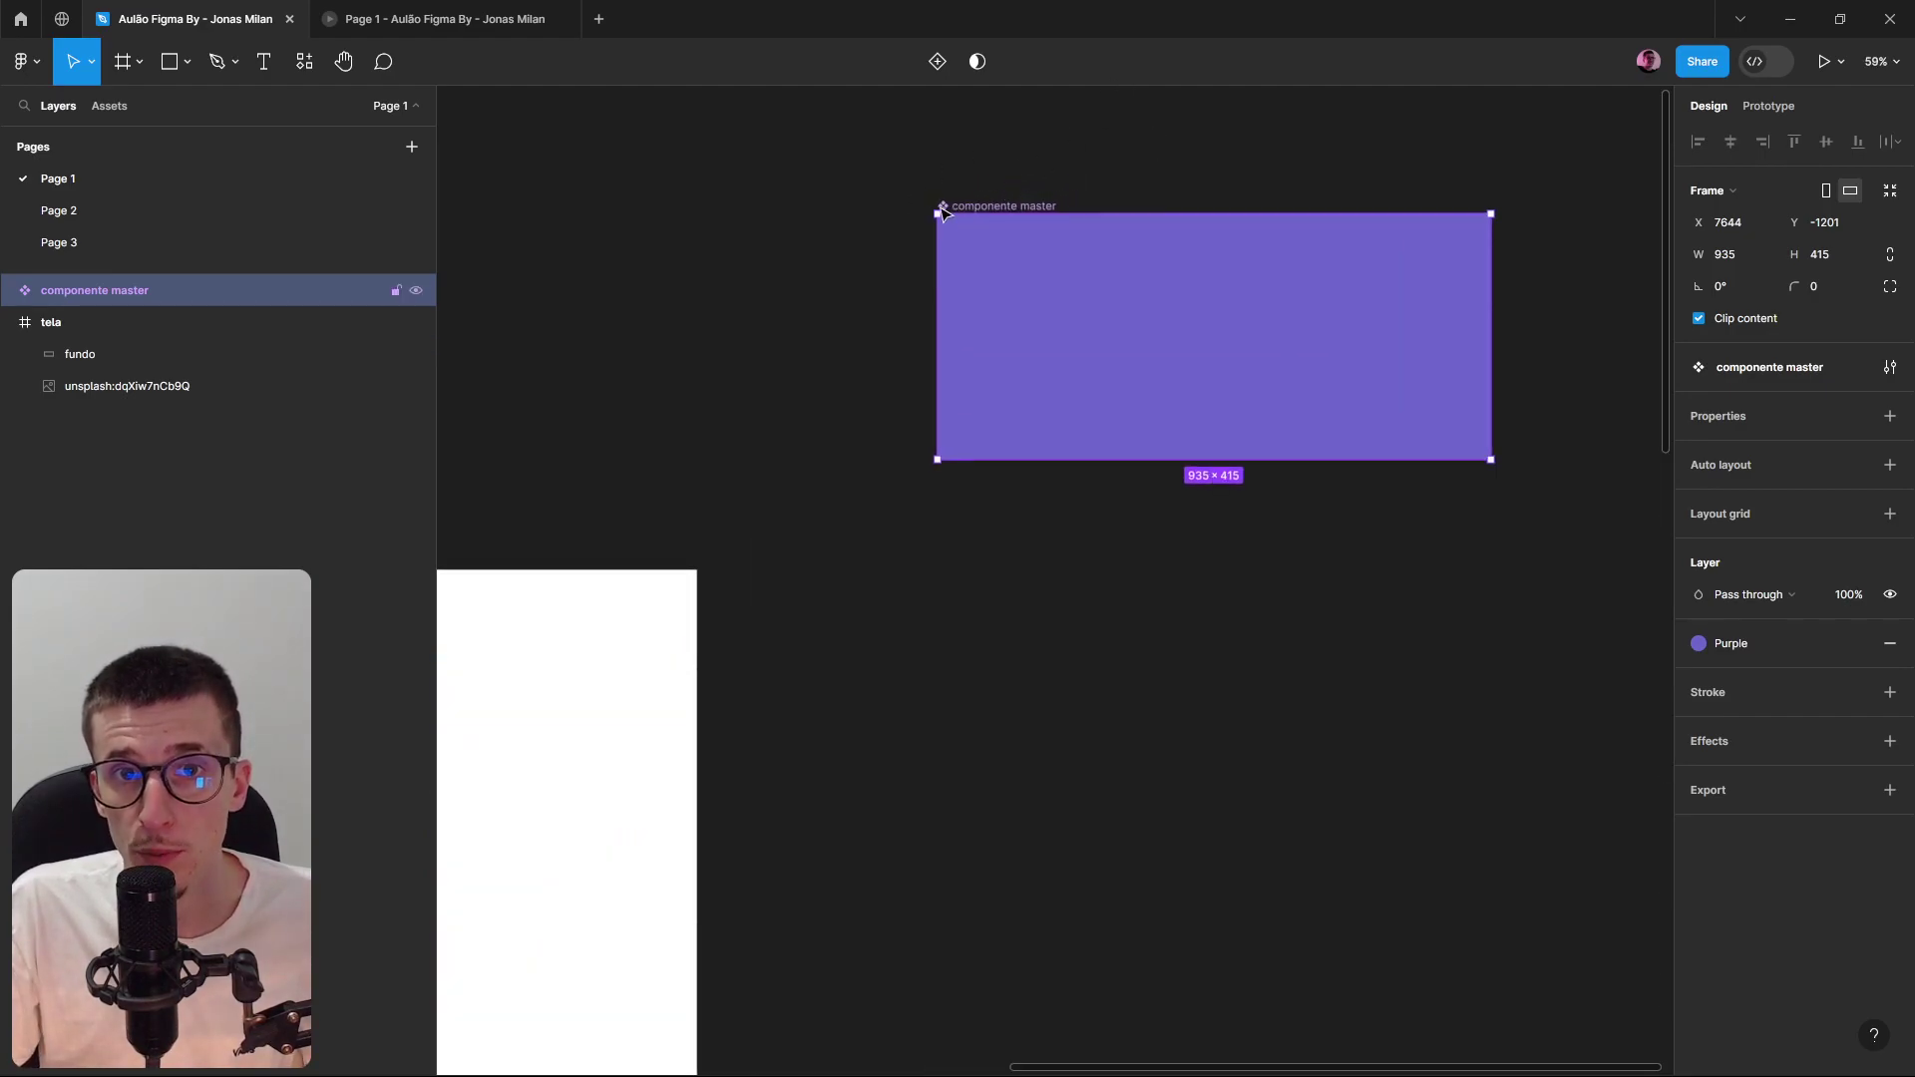
pyautogui.scroll(-3, 1007, 158)
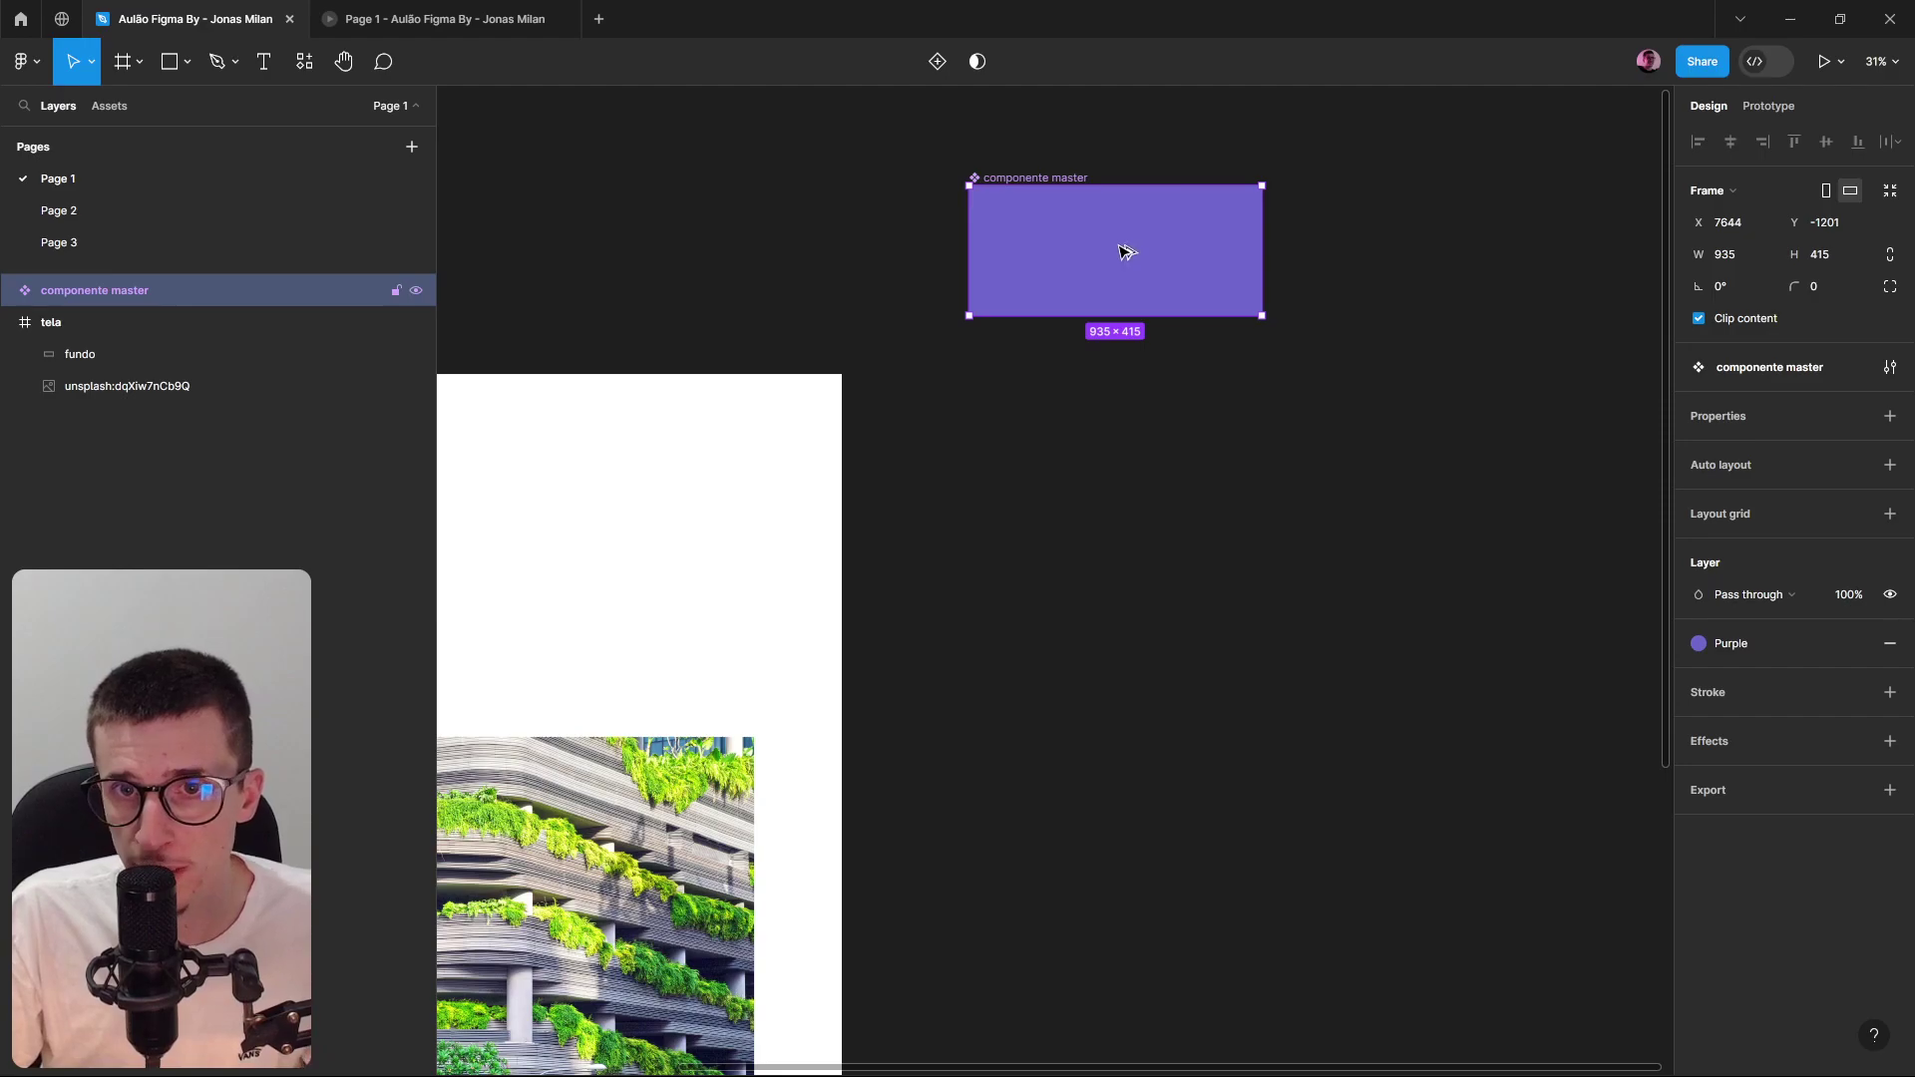
pyautogui.keyDown('alt'); pyautogui.moveTo(1138, 252); pyautogui.dragTo(1227, 528); pyautogui.keyUp('alt')
pyautogui.scroll(-2, 1234, 668)
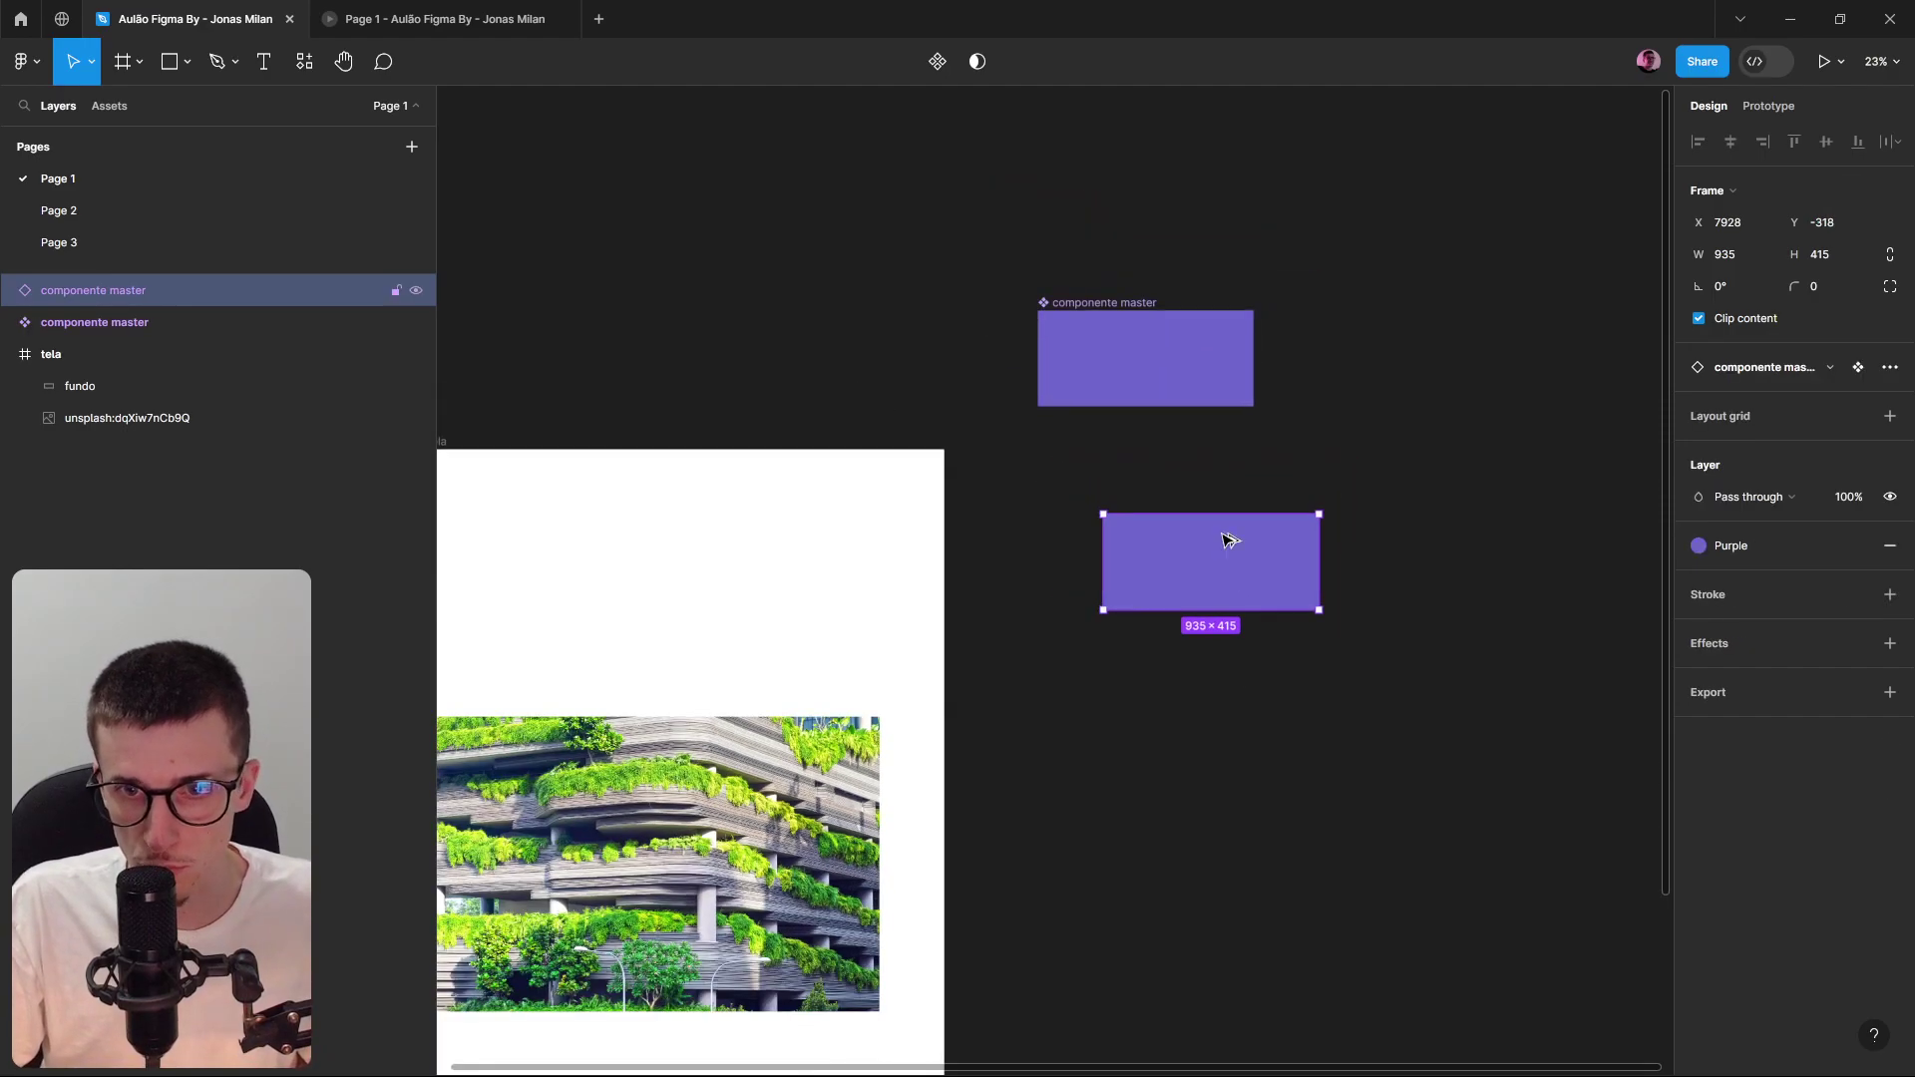
pyautogui.keyDown('alt'); pyautogui.moveTo(1227, 570); pyautogui.dragTo(1211, 848); pyautogui.keyUp('alt')
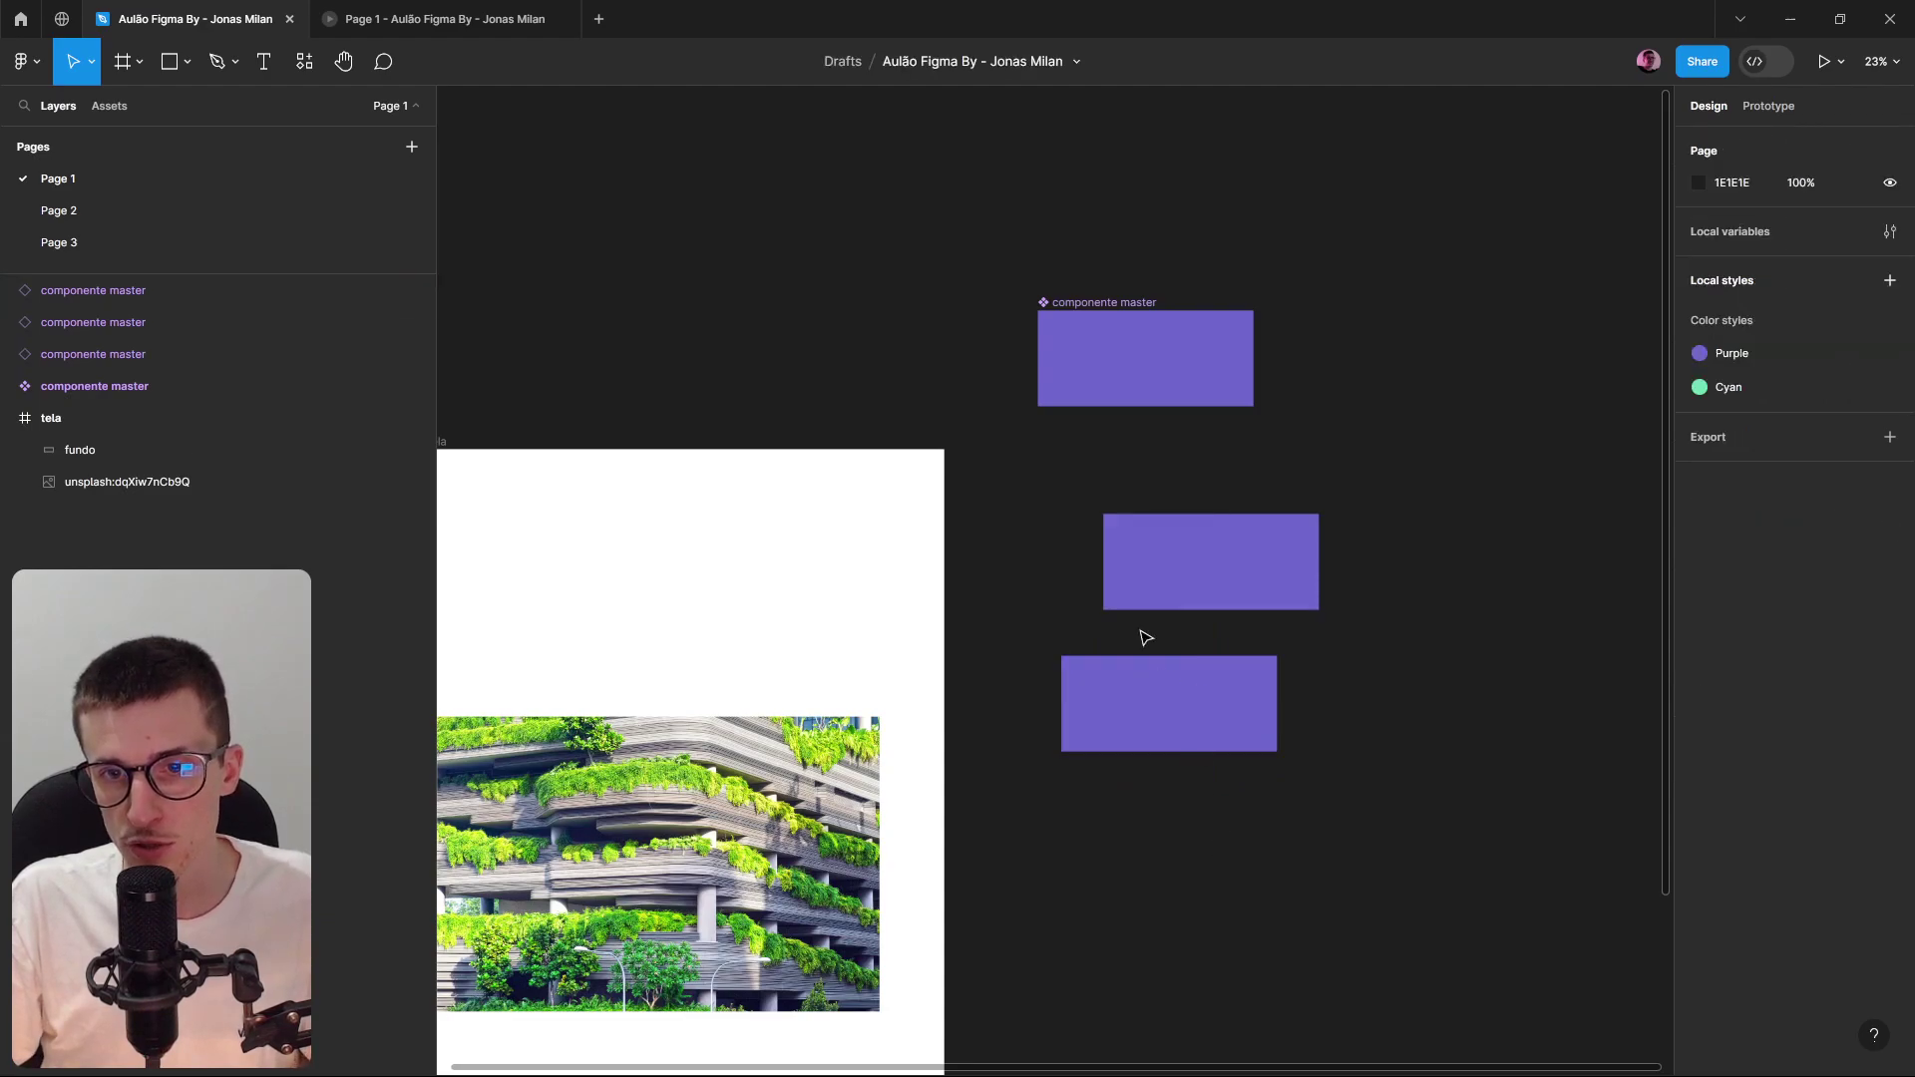
# Copy an instance into the tela frame, duplicate it, and arrange the three instances above the building photo.
pyautogui.scroll(-3, 1172, 719)
pyautogui.scroll(-2, 1200, 698)
pyautogui.click(1195, 596)
pyautogui.hotkey('ctrl', 'c')
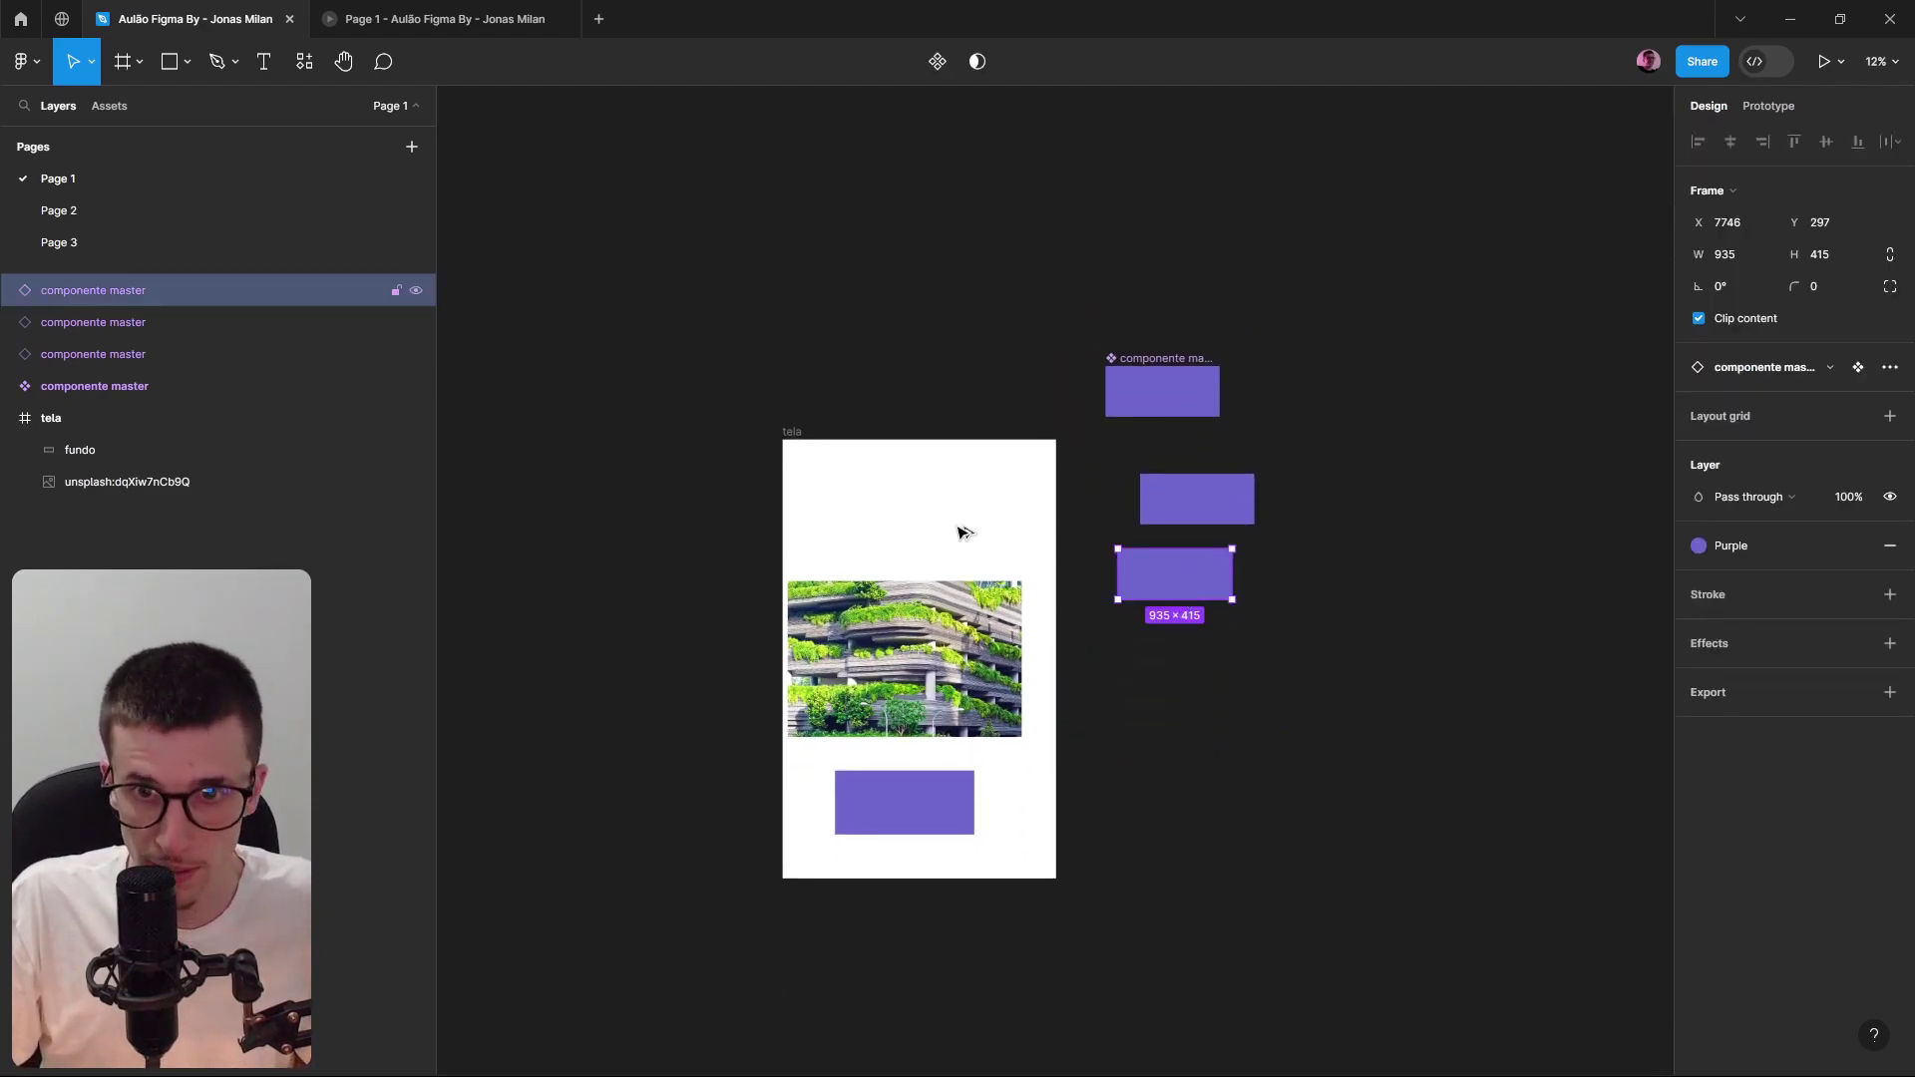
pyautogui.click(978, 543)
pyautogui.hotkey('ctrl', 'v')
pyautogui.keyDown('alt'); pyautogui.moveTo(948, 508); pyautogui.dragTo(1007, 564); pyautogui.keyUp('alt')
pyautogui.moveTo(948, 511); pyautogui.dragTo(900, 494)
# Move the master component to about X 7153, Y -1528 and narrow it to about 775 wide.
pyautogui.click(1055, 354)
pyautogui.moveTo(1184, 416); pyautogui.dragTo(1120, 426)
pyautogui.moveTo(1097, 328)
pyautogui.mouseDown()
pyautogui.moveTo(1097, 313)
pyautogui.moveTo(1101, 361)
pyautogui.mouseUp()
pyautogui.hotkey('ctrl', 'z')
pyautogui.hotkey('ctrl', 'z')
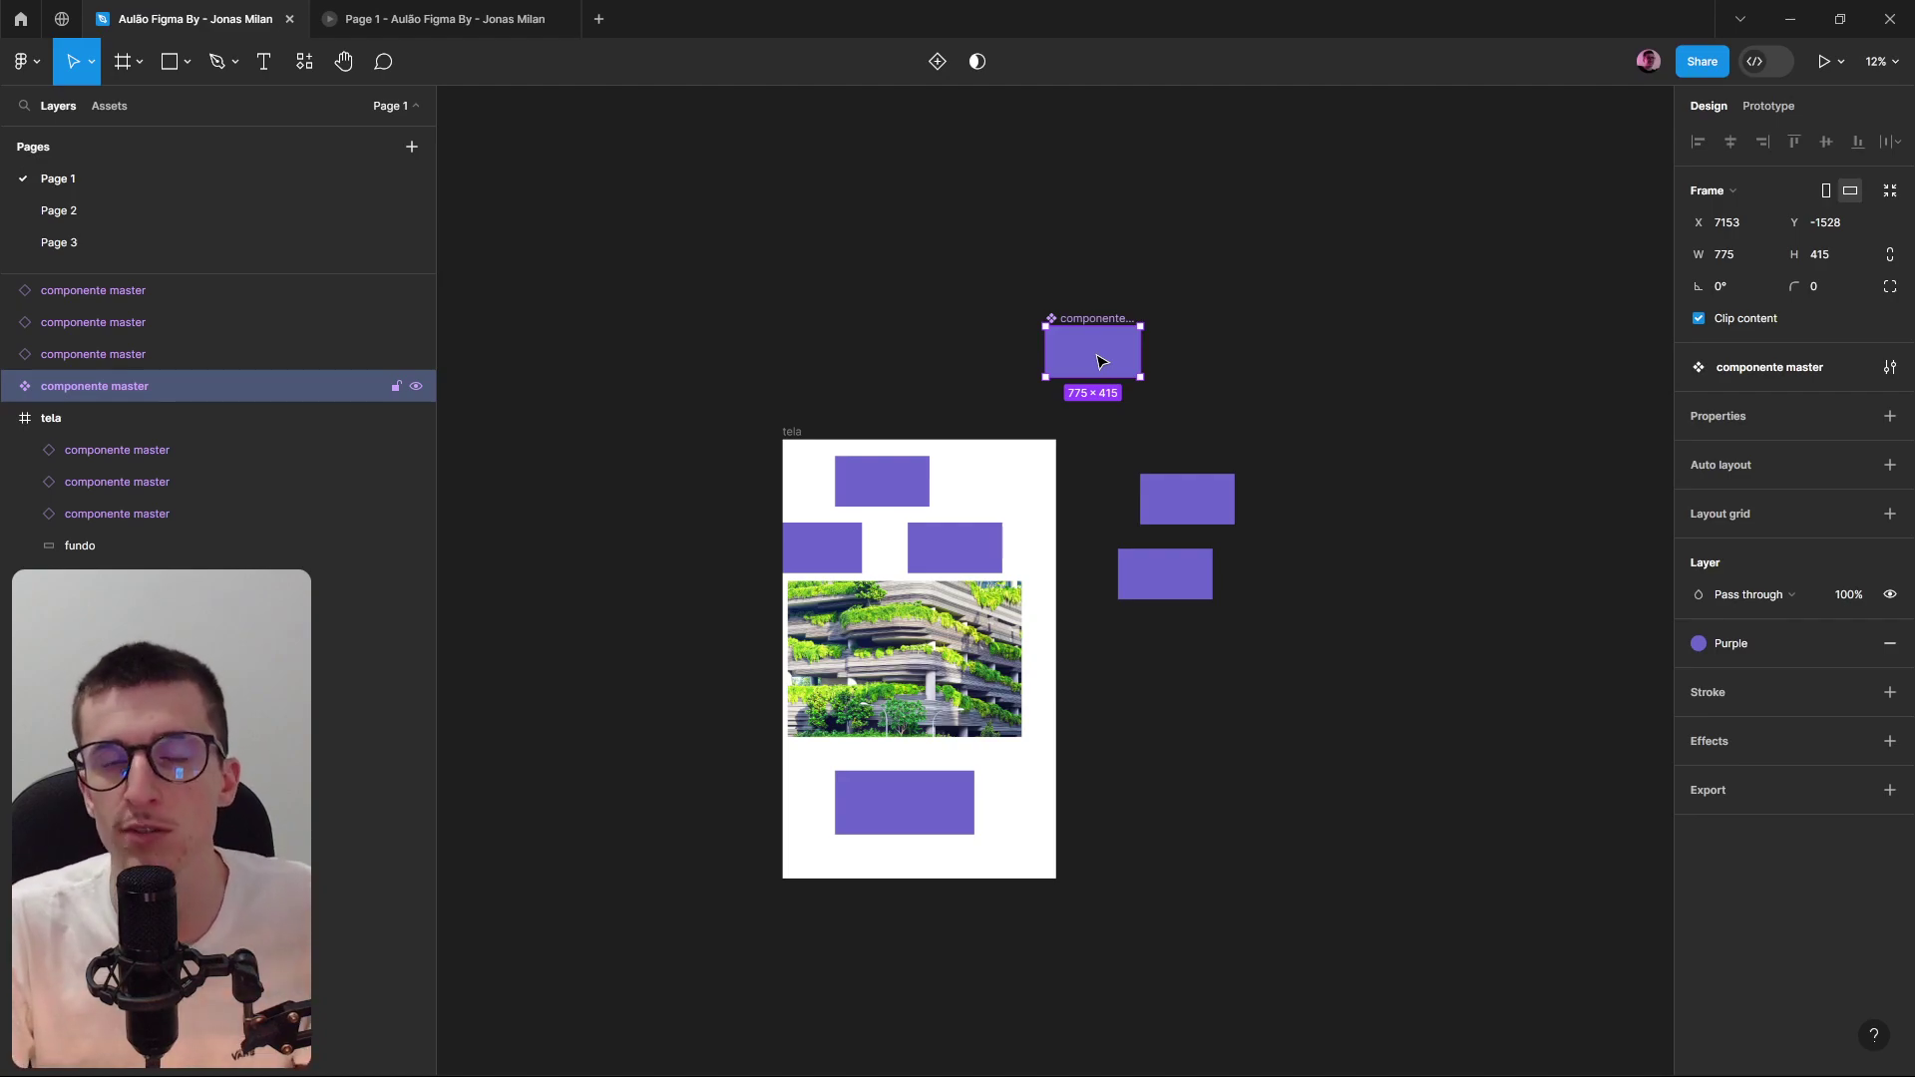
pyautogui.press('Escape')
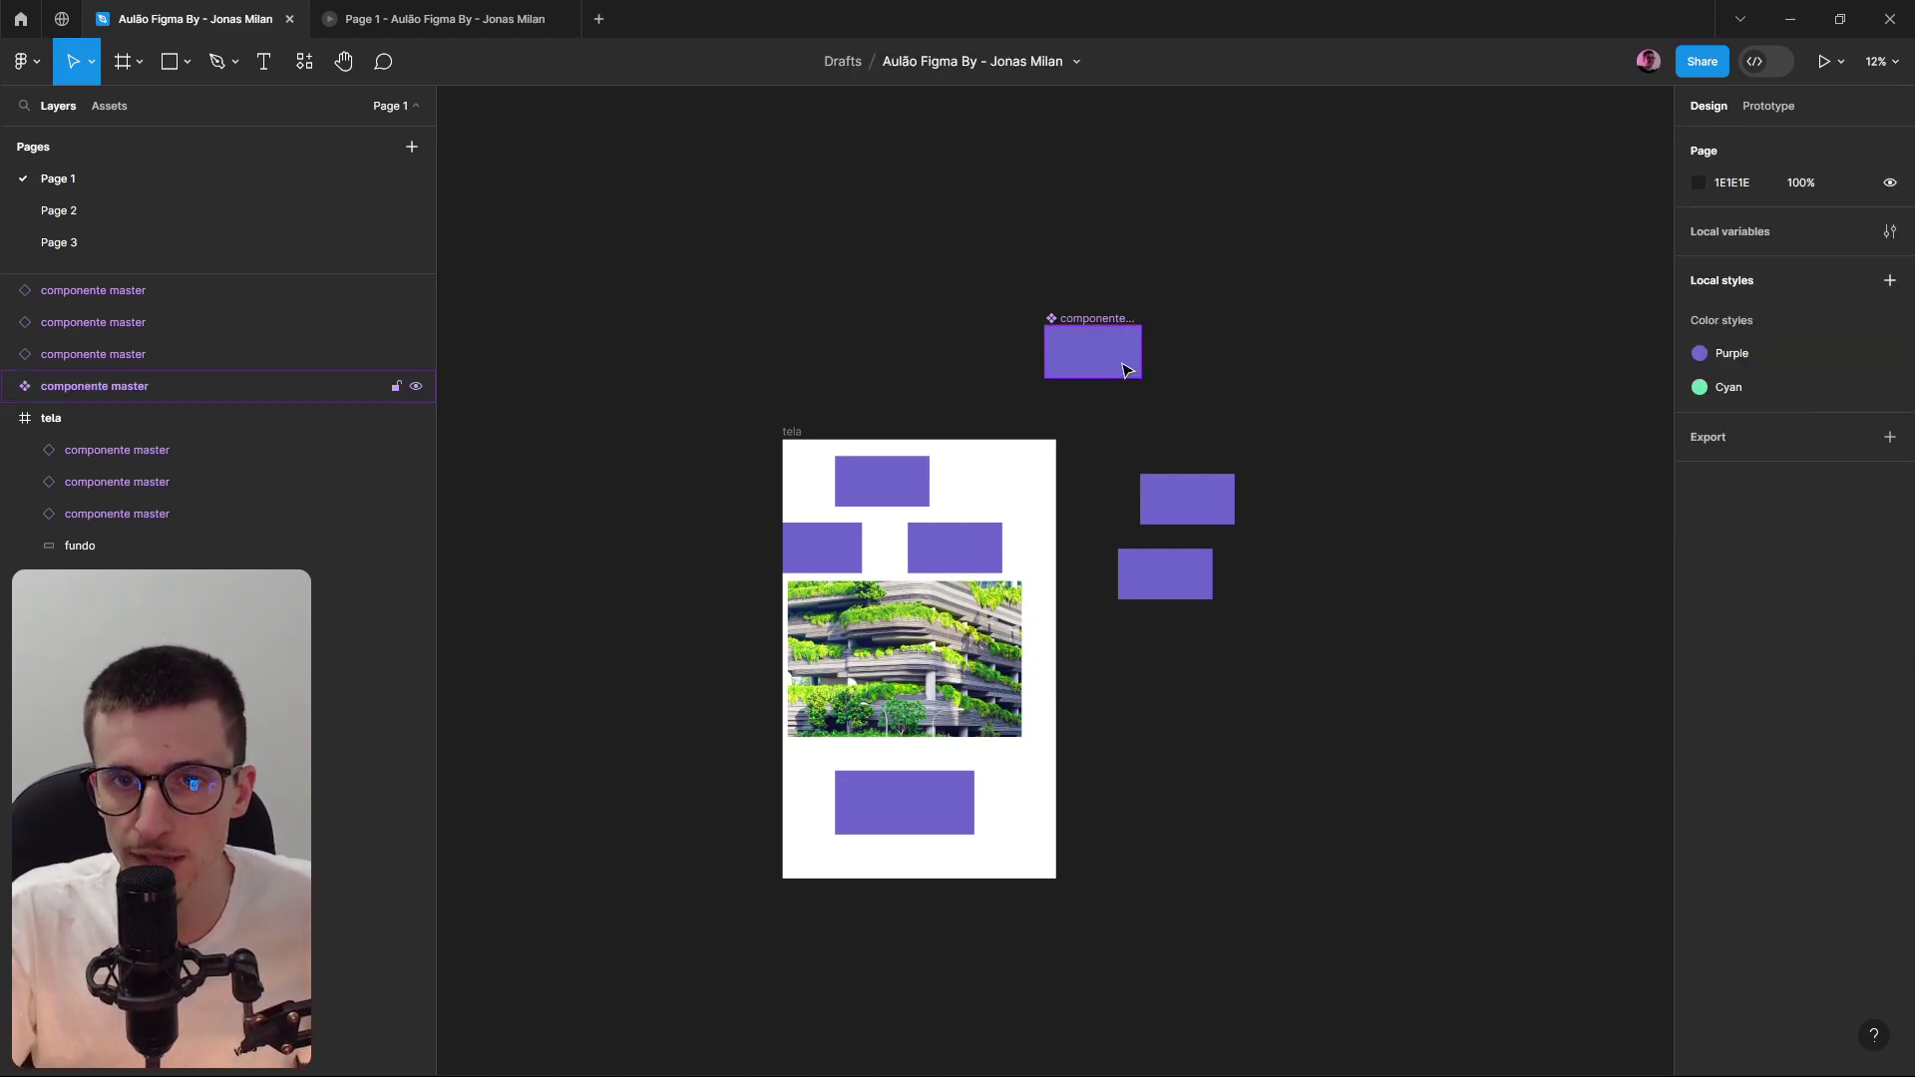
# Widen the master component to about 1265 and check its instances inside and outside the tela frame.
pyautogui.click(1125, 358)
pyautogui.moveTo(1143, 352); pyautogui.dragTo(1200, 351)
pyautogui.click(1290, 335)
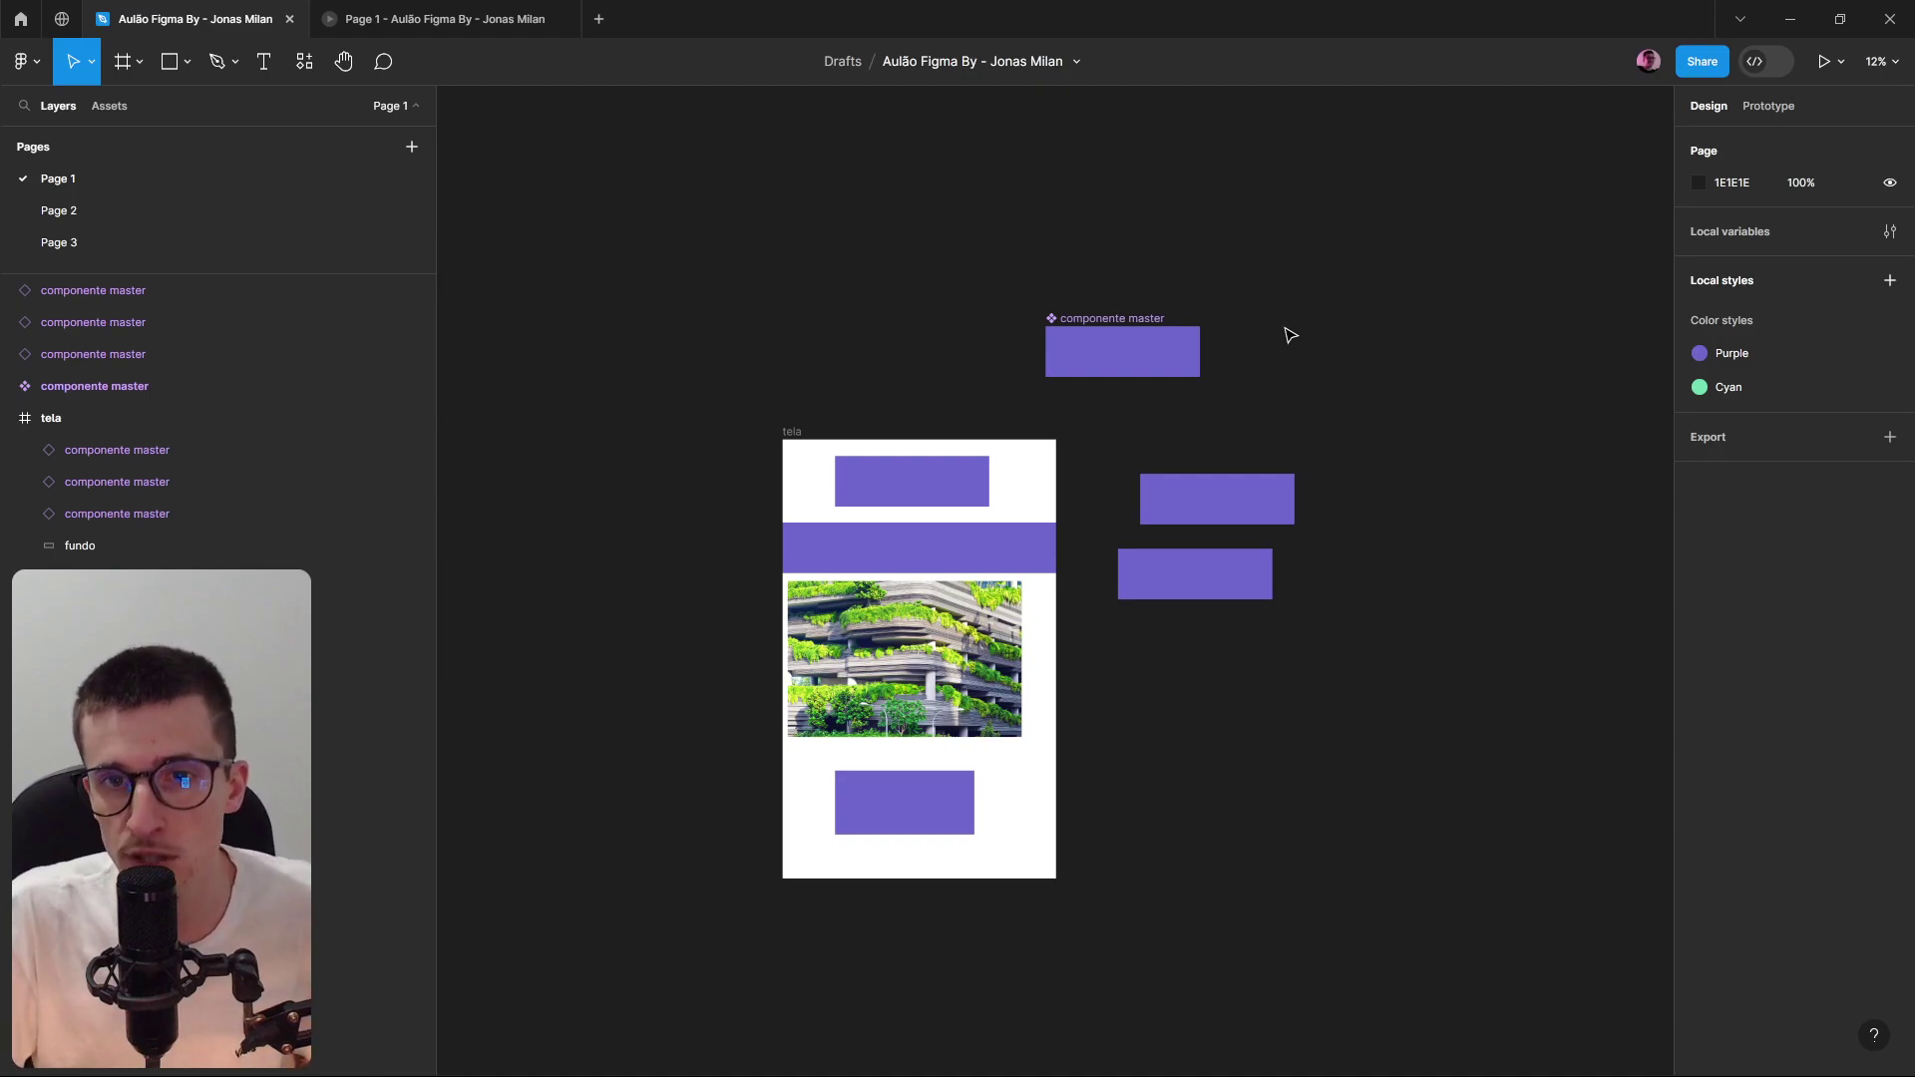
pyautogui.click(930, 457)
pyautogui.click(1195, 568)
pyautogui.click(1107, 303)
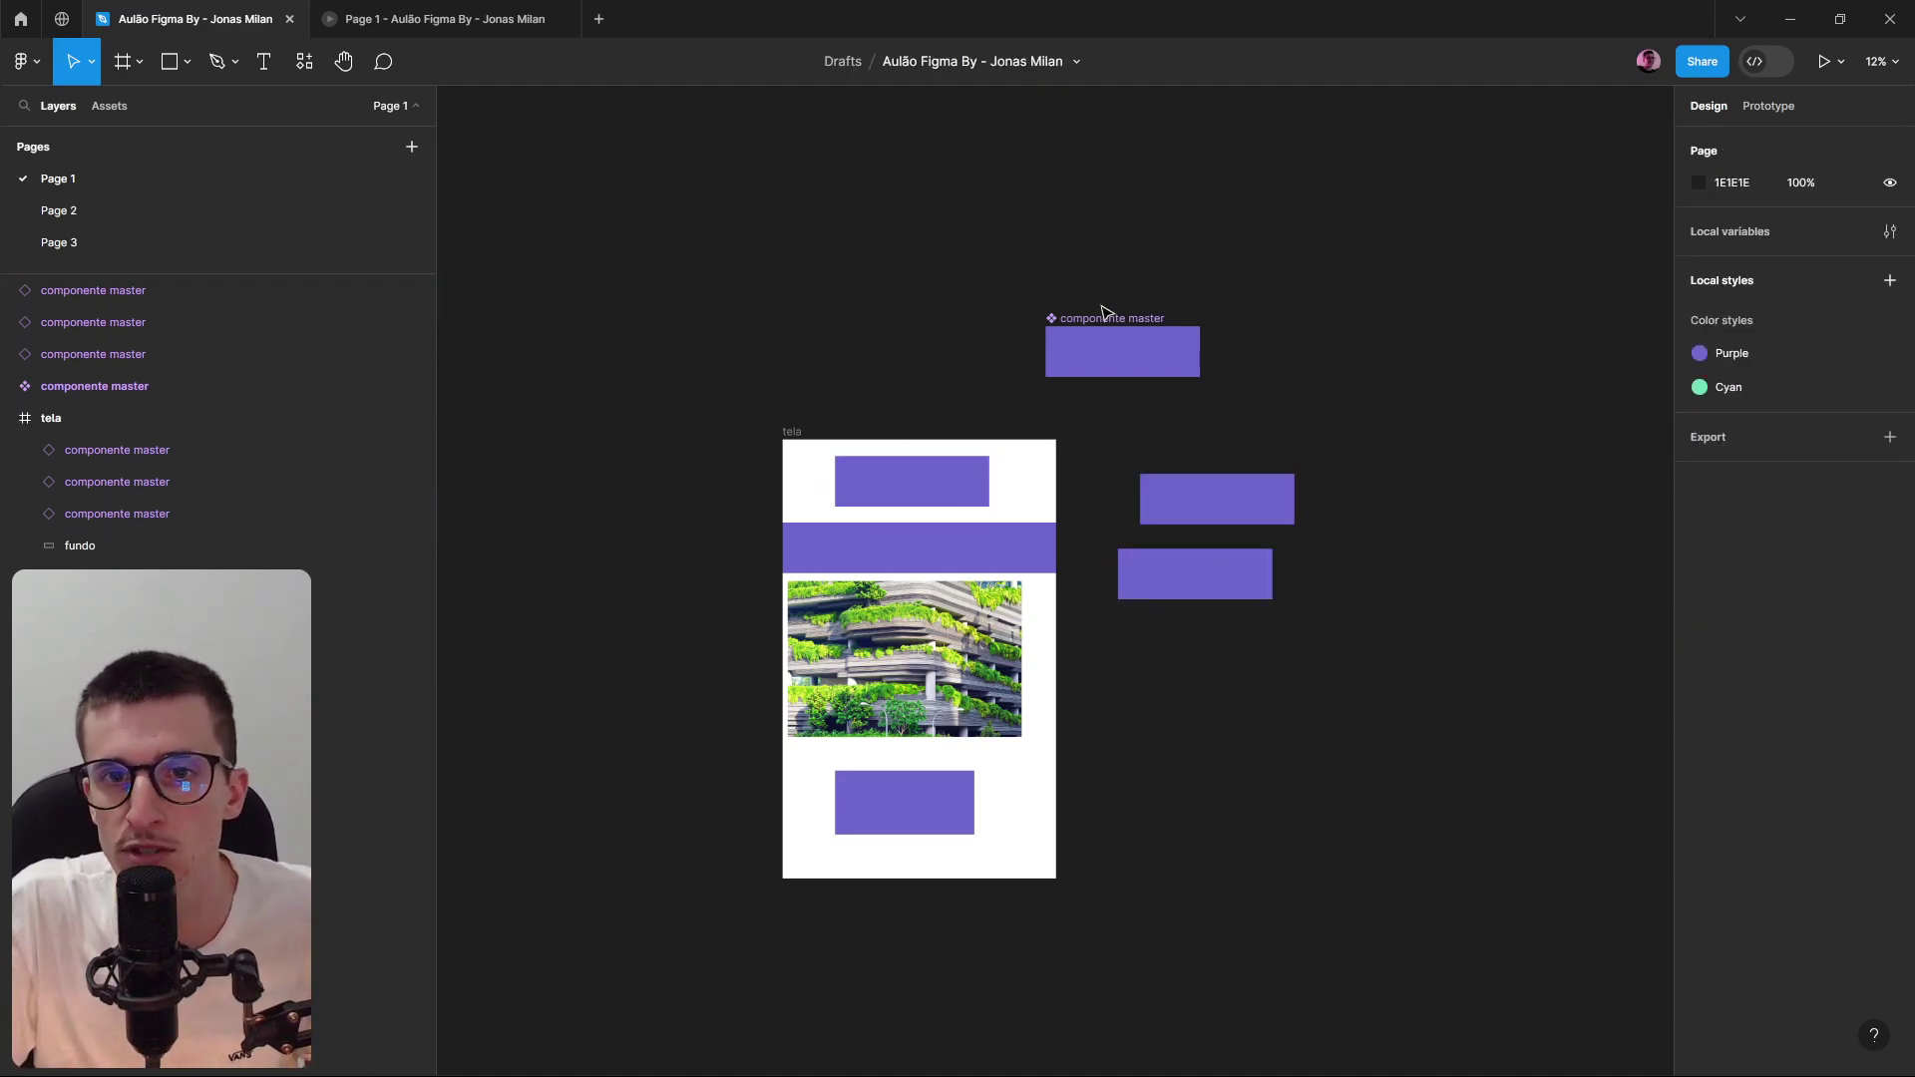
pyautogui.click(1100, 317)
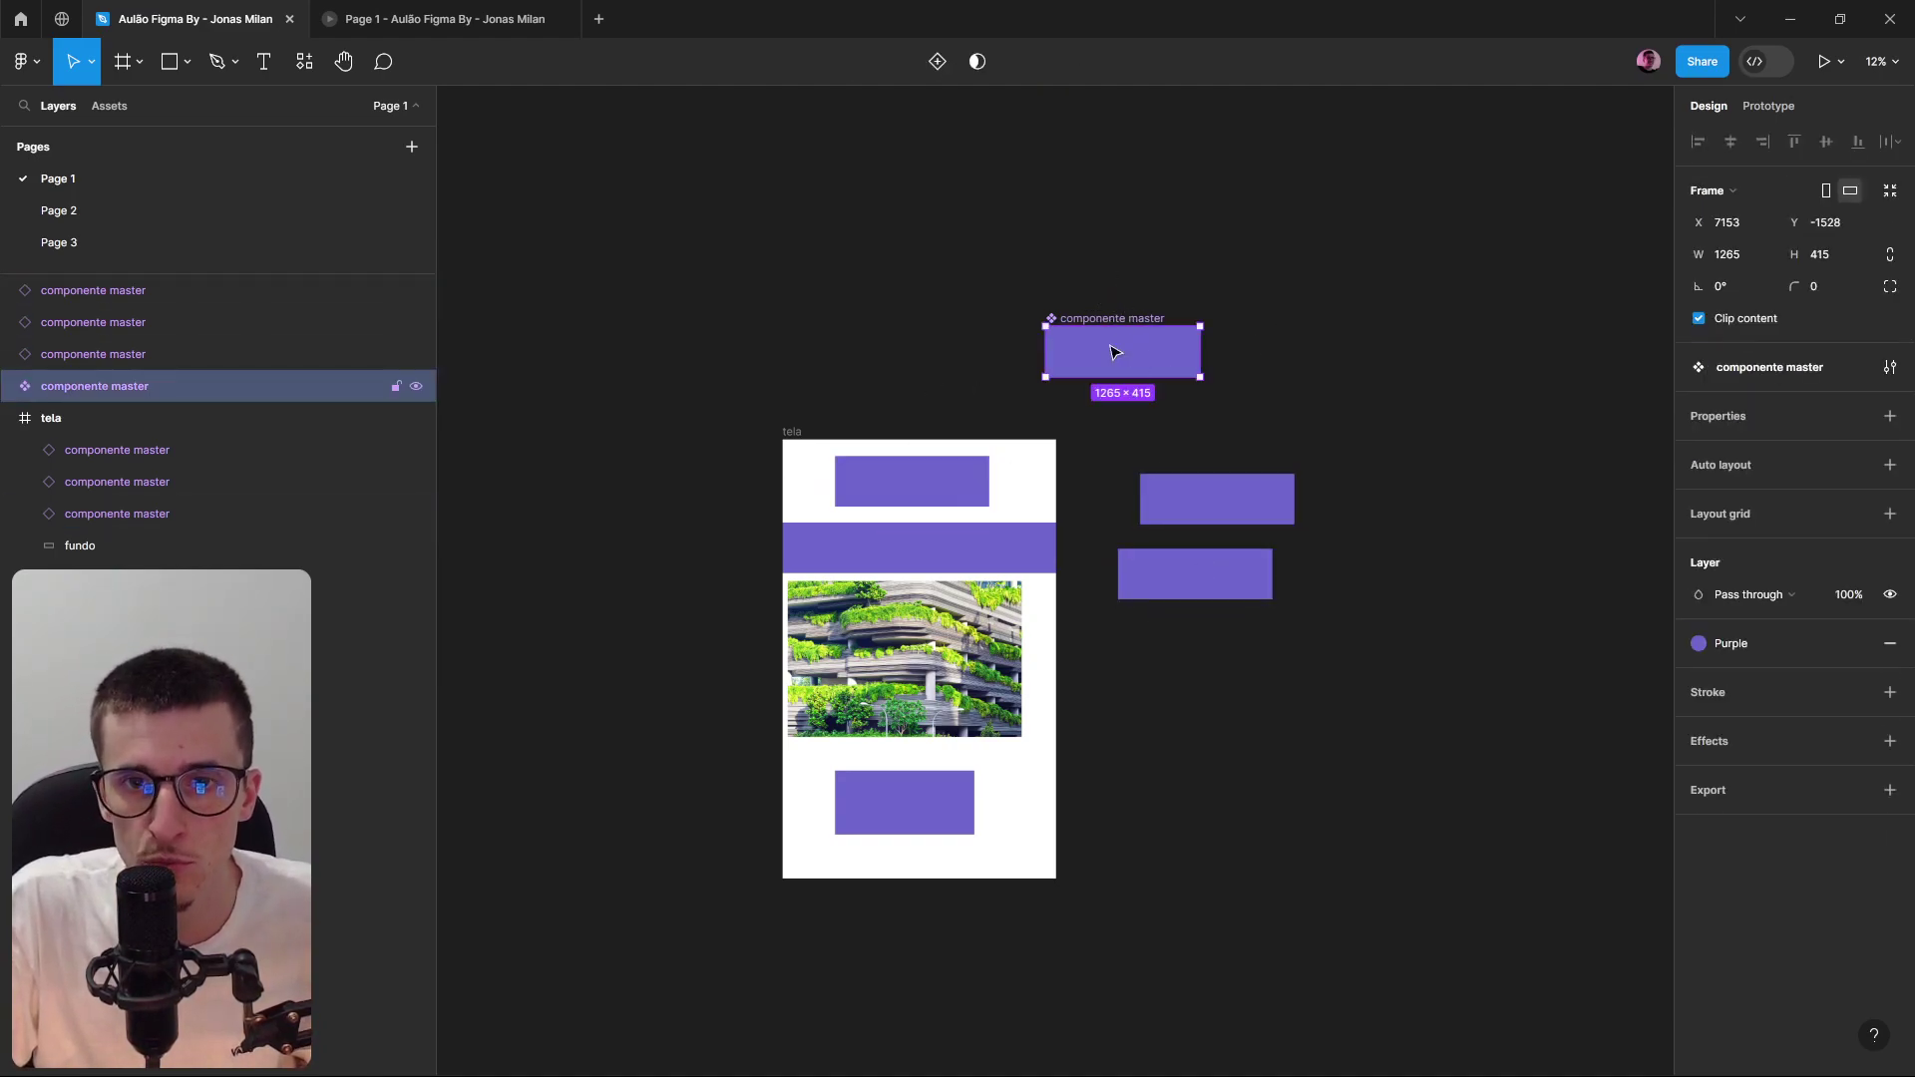
# Delete the instances outside the tela frame and move the master component to about X 7881, Y -1126.
pyautogui.scroll(3, 1115, 354)
pyautogui.scroll(-2, 1113, 354)
pyautogui.moveTo(1373, 394); pyautogui.dragTo(1237, 743)
pyautogui.press('Delete')
pyautogui.moveTo(1127, 365); pyautogui.dragTo(1231, 419)
pyautogui.scroll(3, 1330, 385)
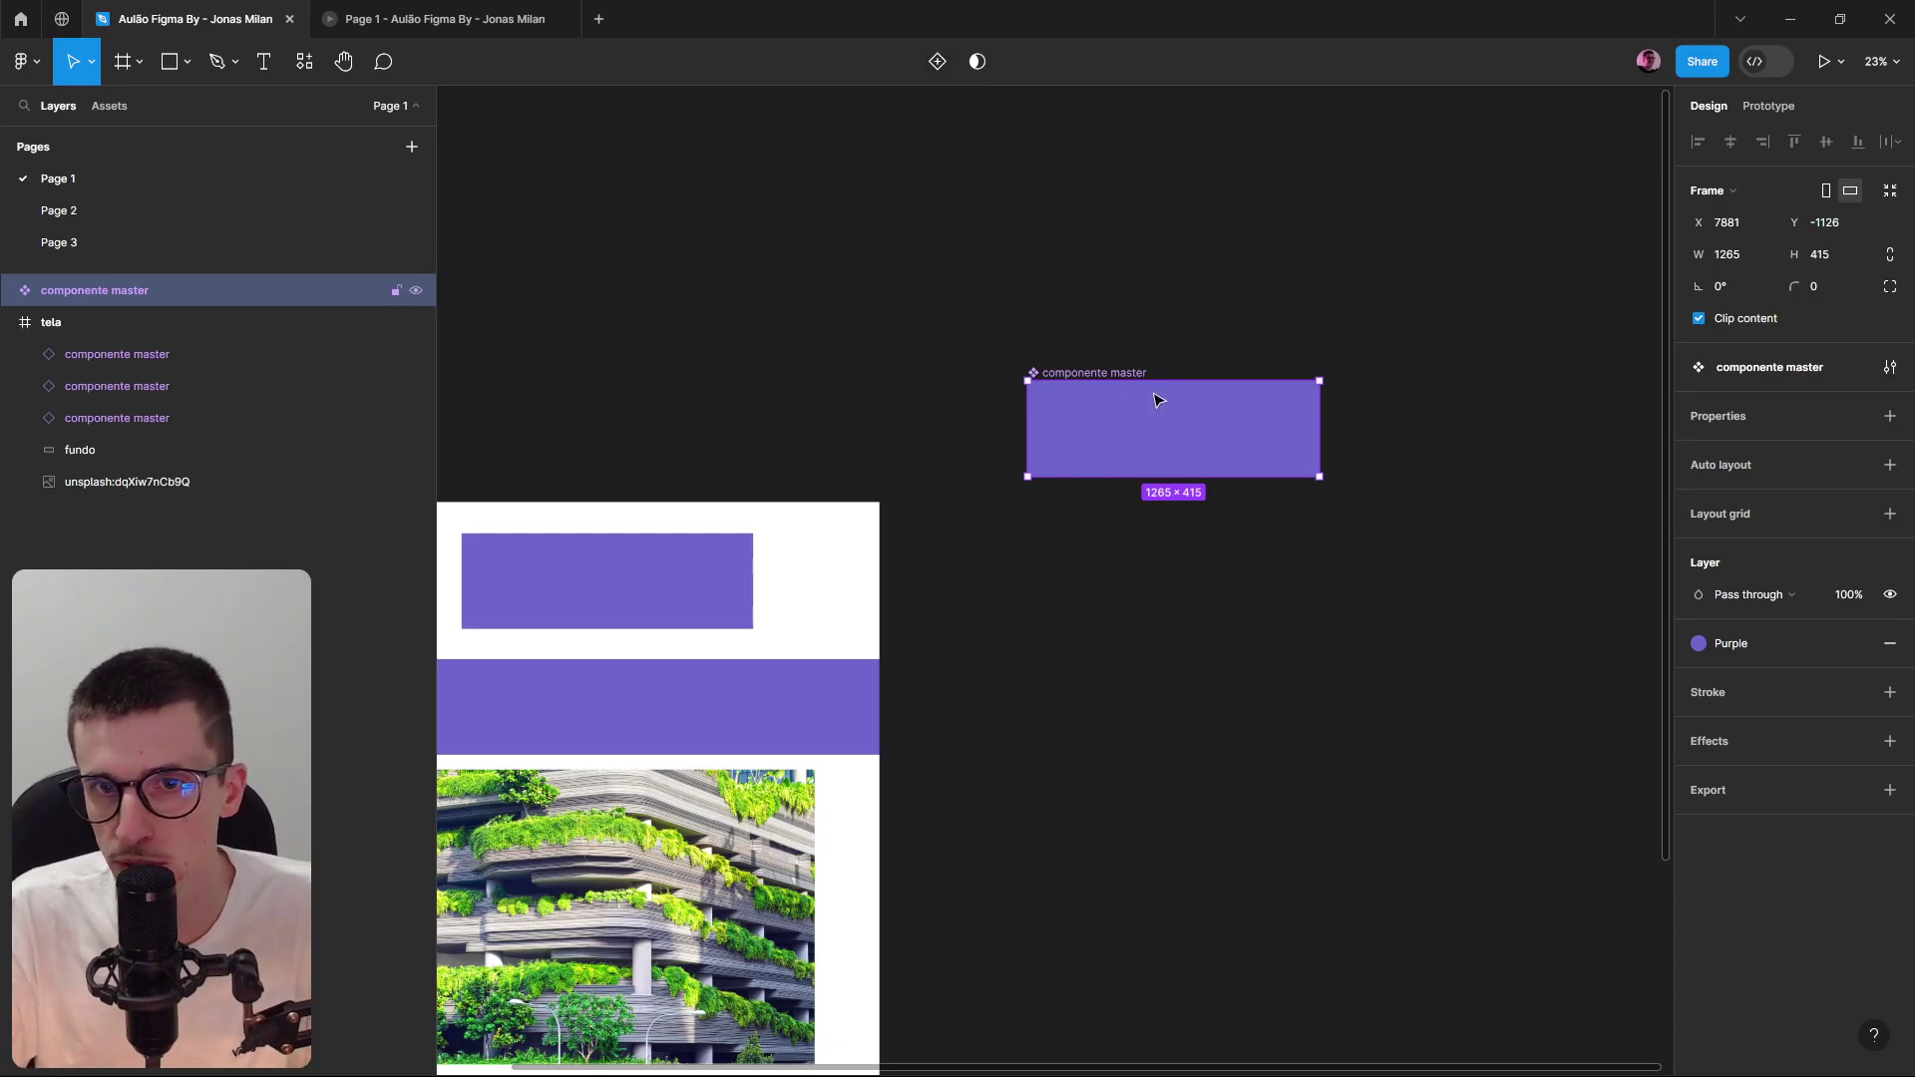
# Add a second variant to componente master and apply the Cyan colour style to its fill.
pyautogui.click(937, 61)
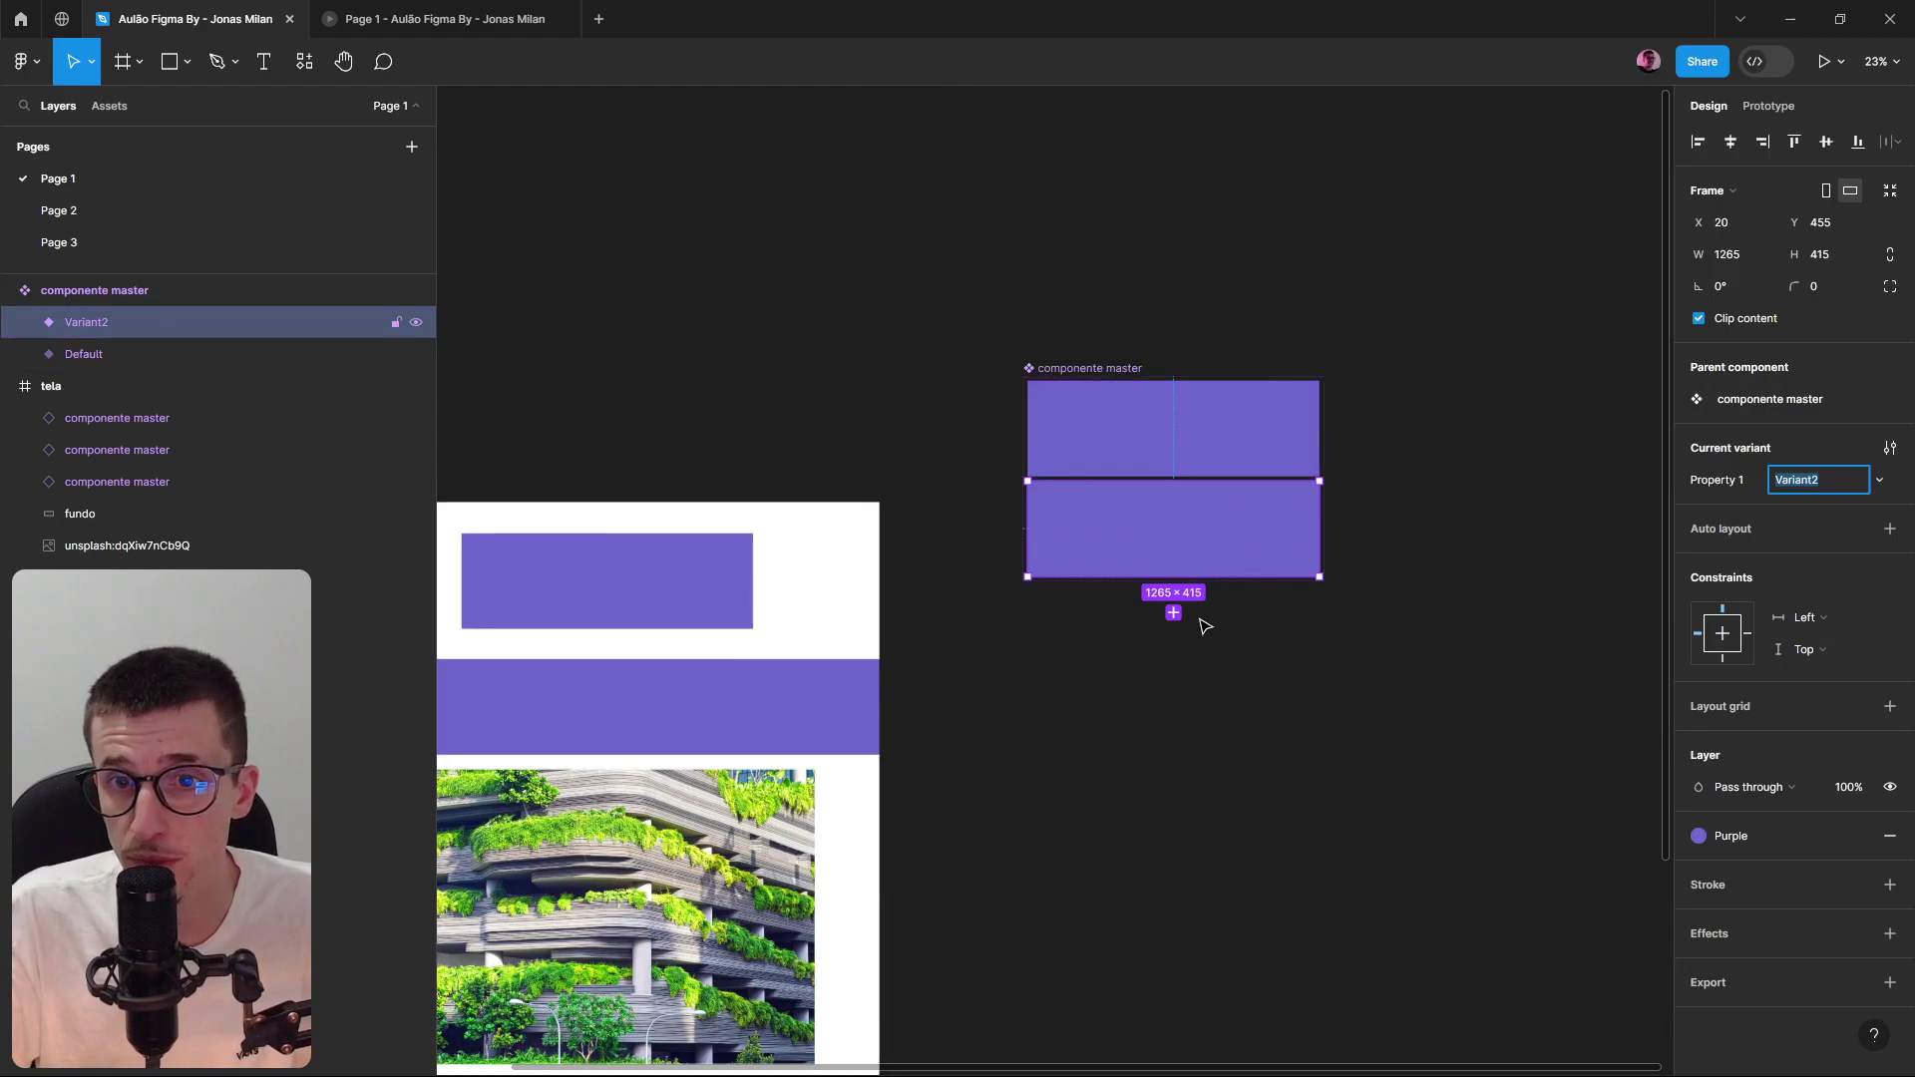
pyautogui.scroll(3, 1197, 506)
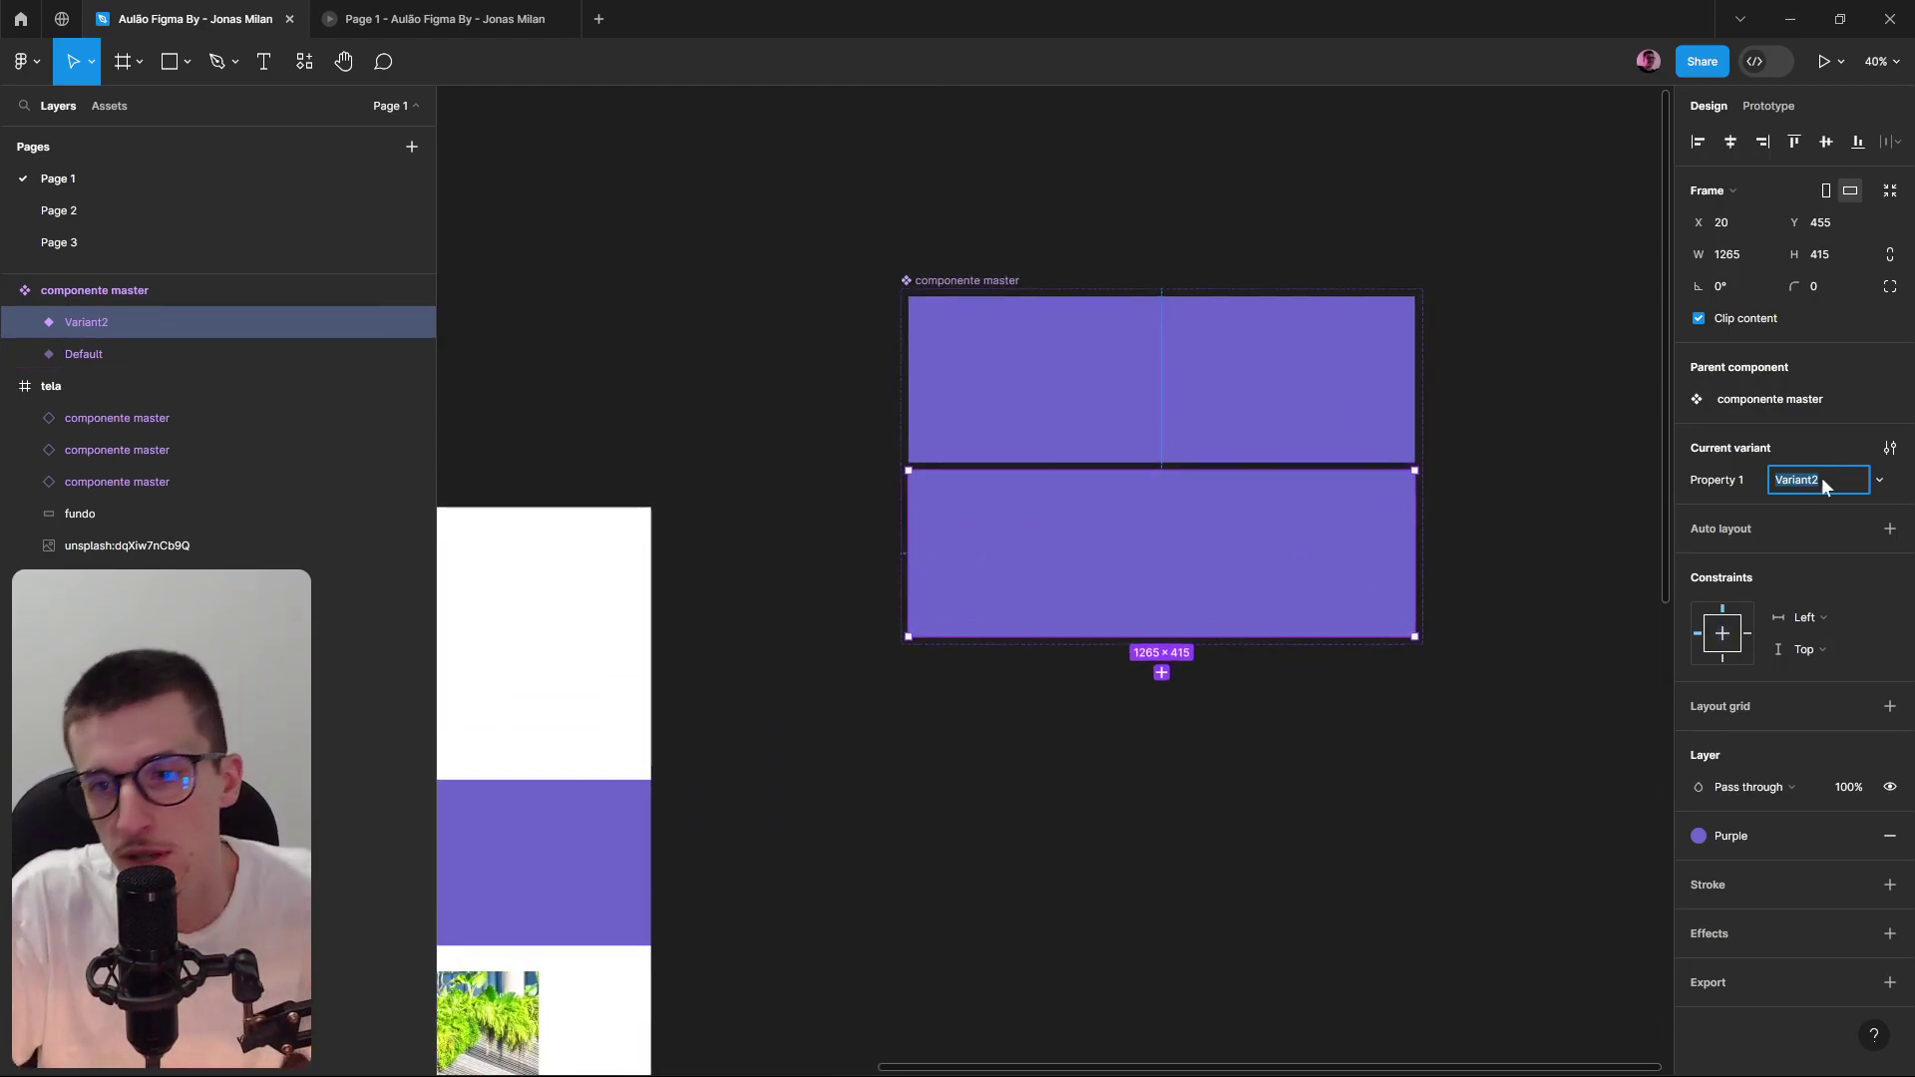
pyautogui.click(1732, 836)
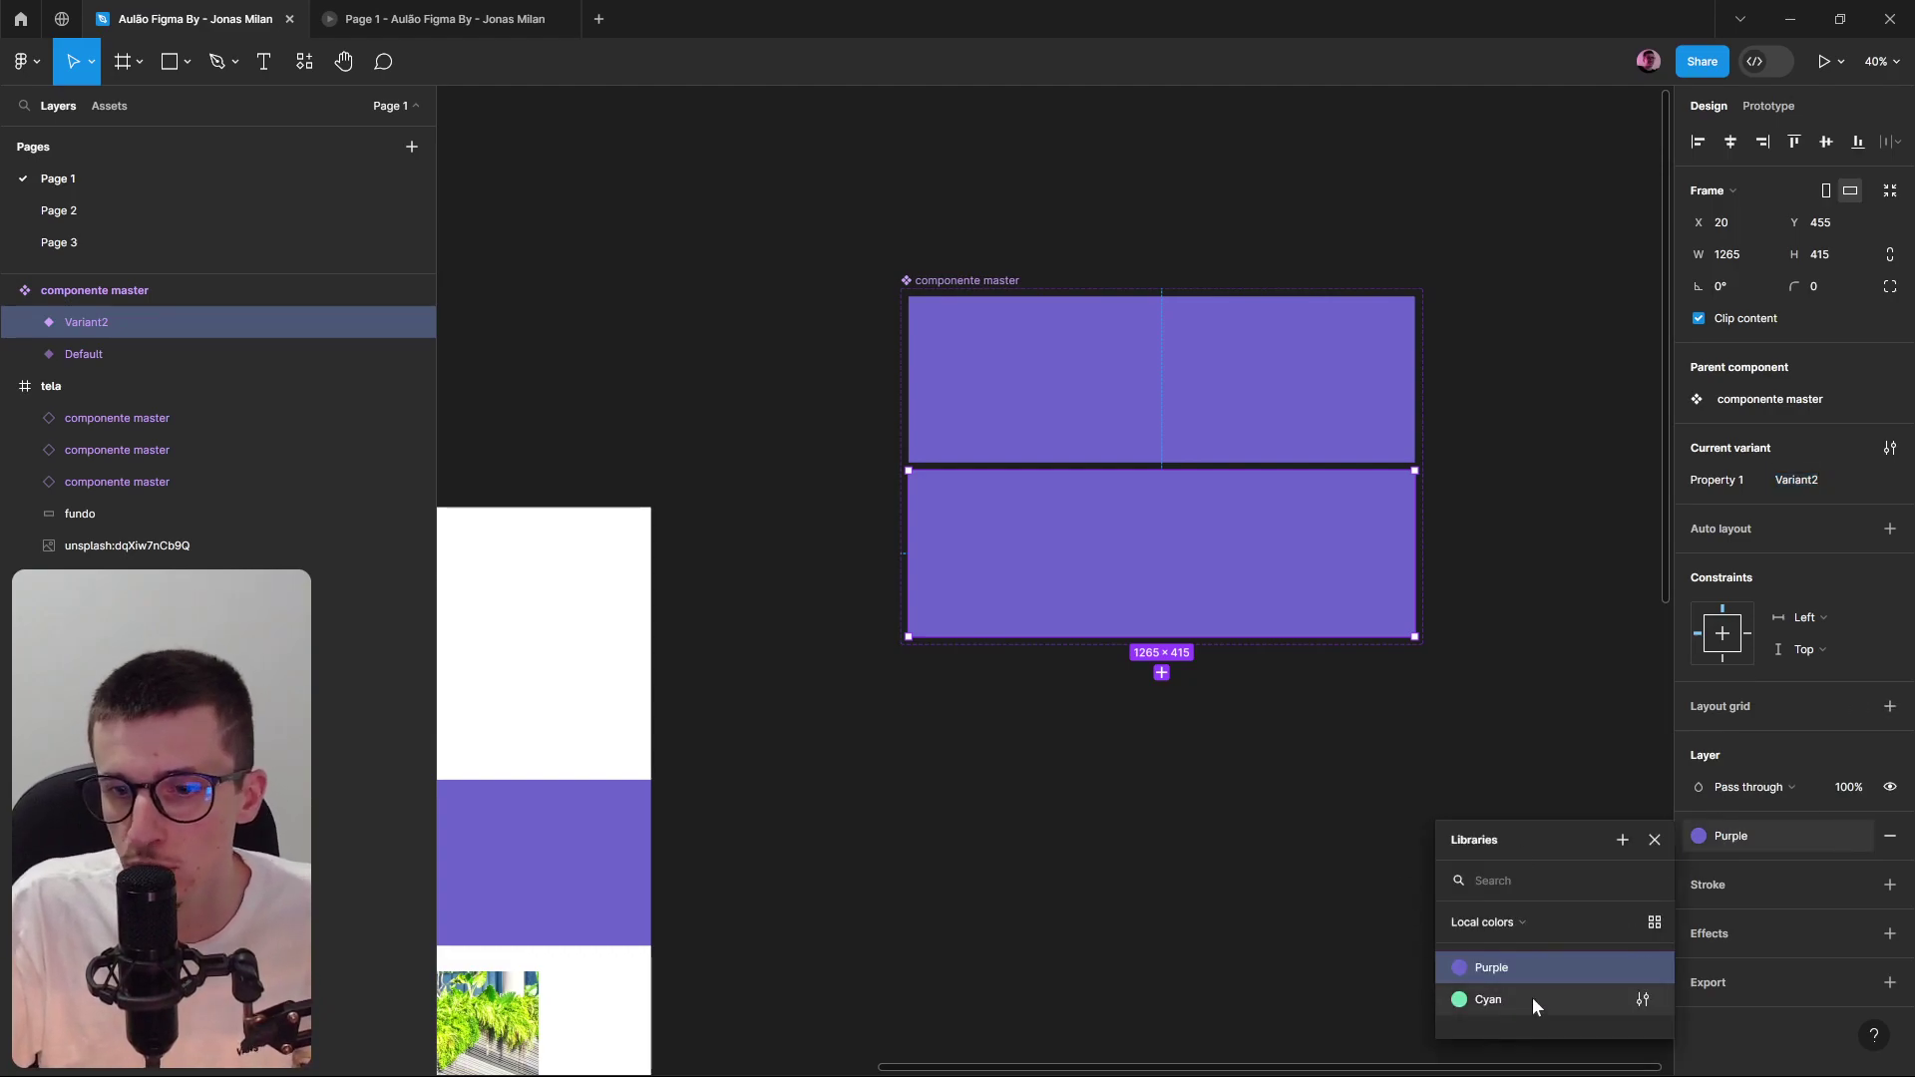
pyautogui.click(1532, 998)
pyautogui.click(1519, 1015)
# Rename the variant property as cor, with the value cyan for the green variant and purple for the default one.
pyautogui.click(1243, 368)
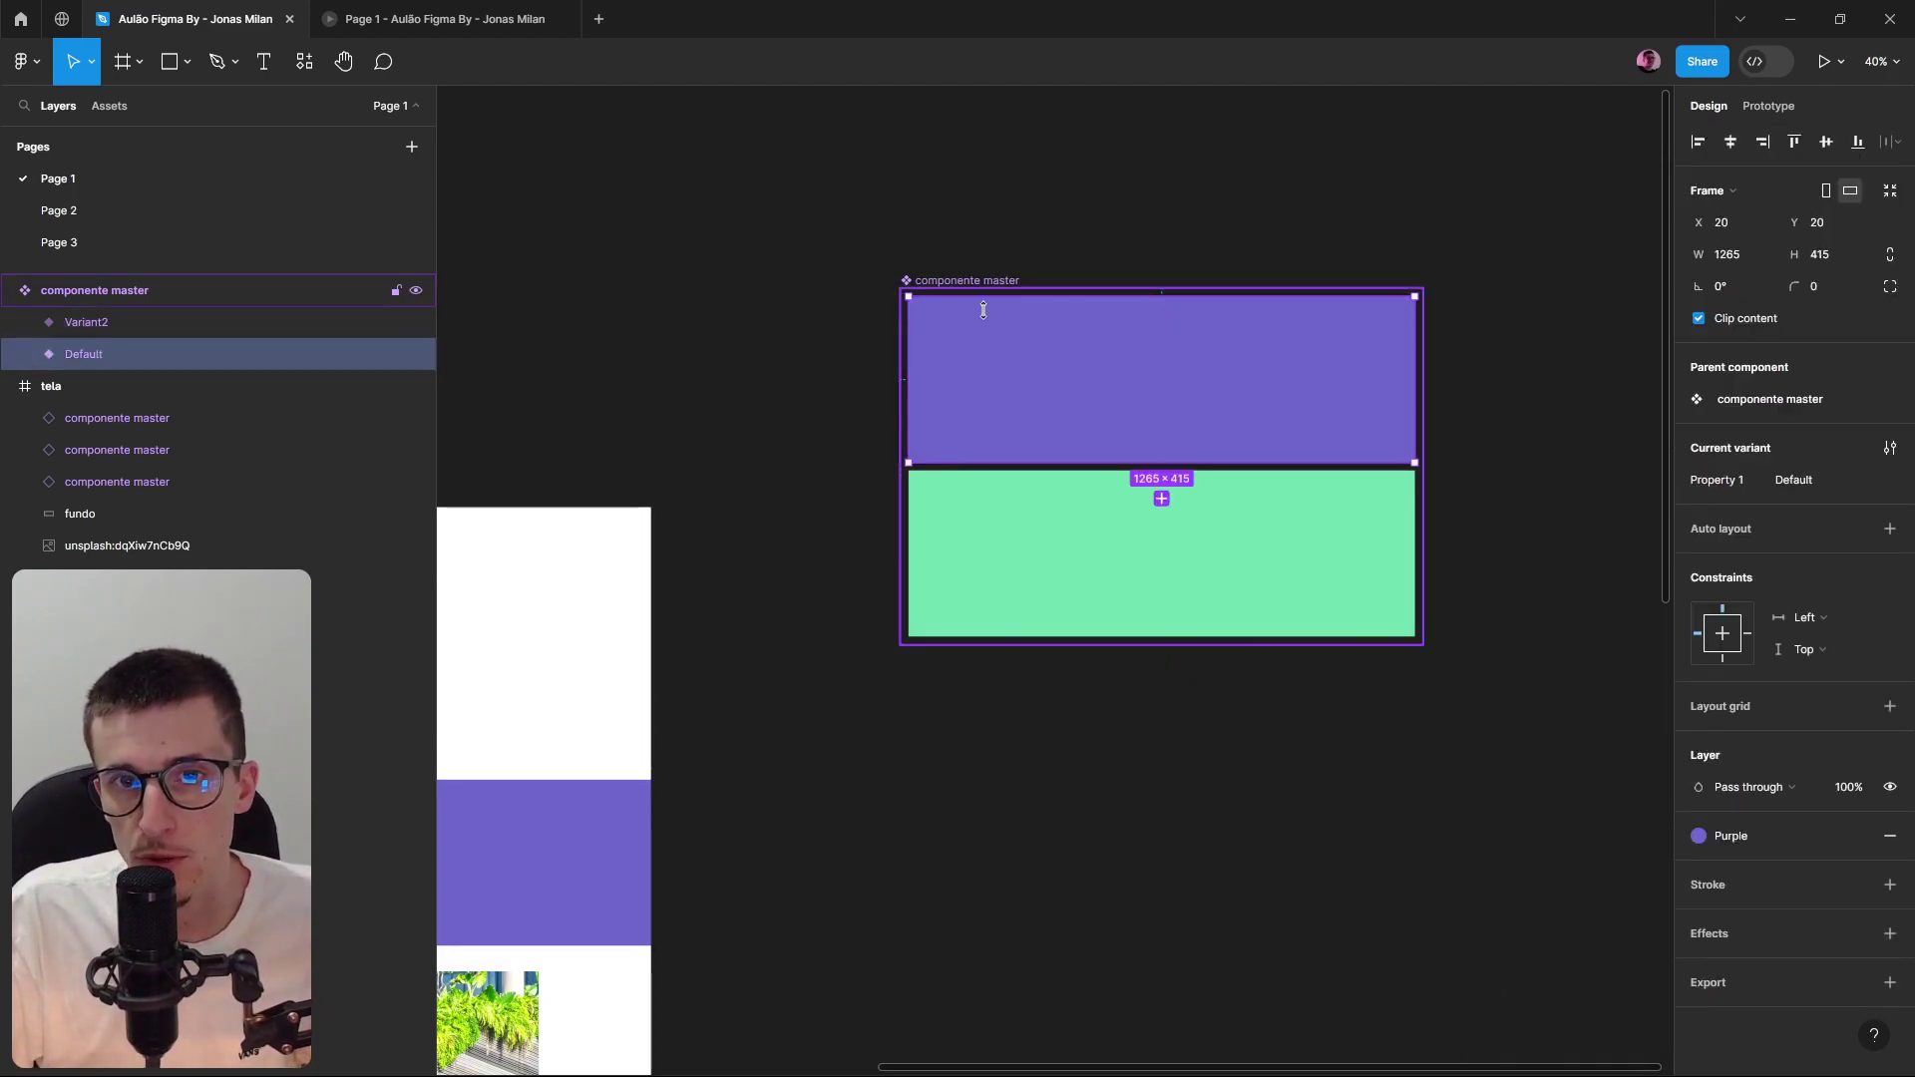
pyautogui.click(1280, 530)
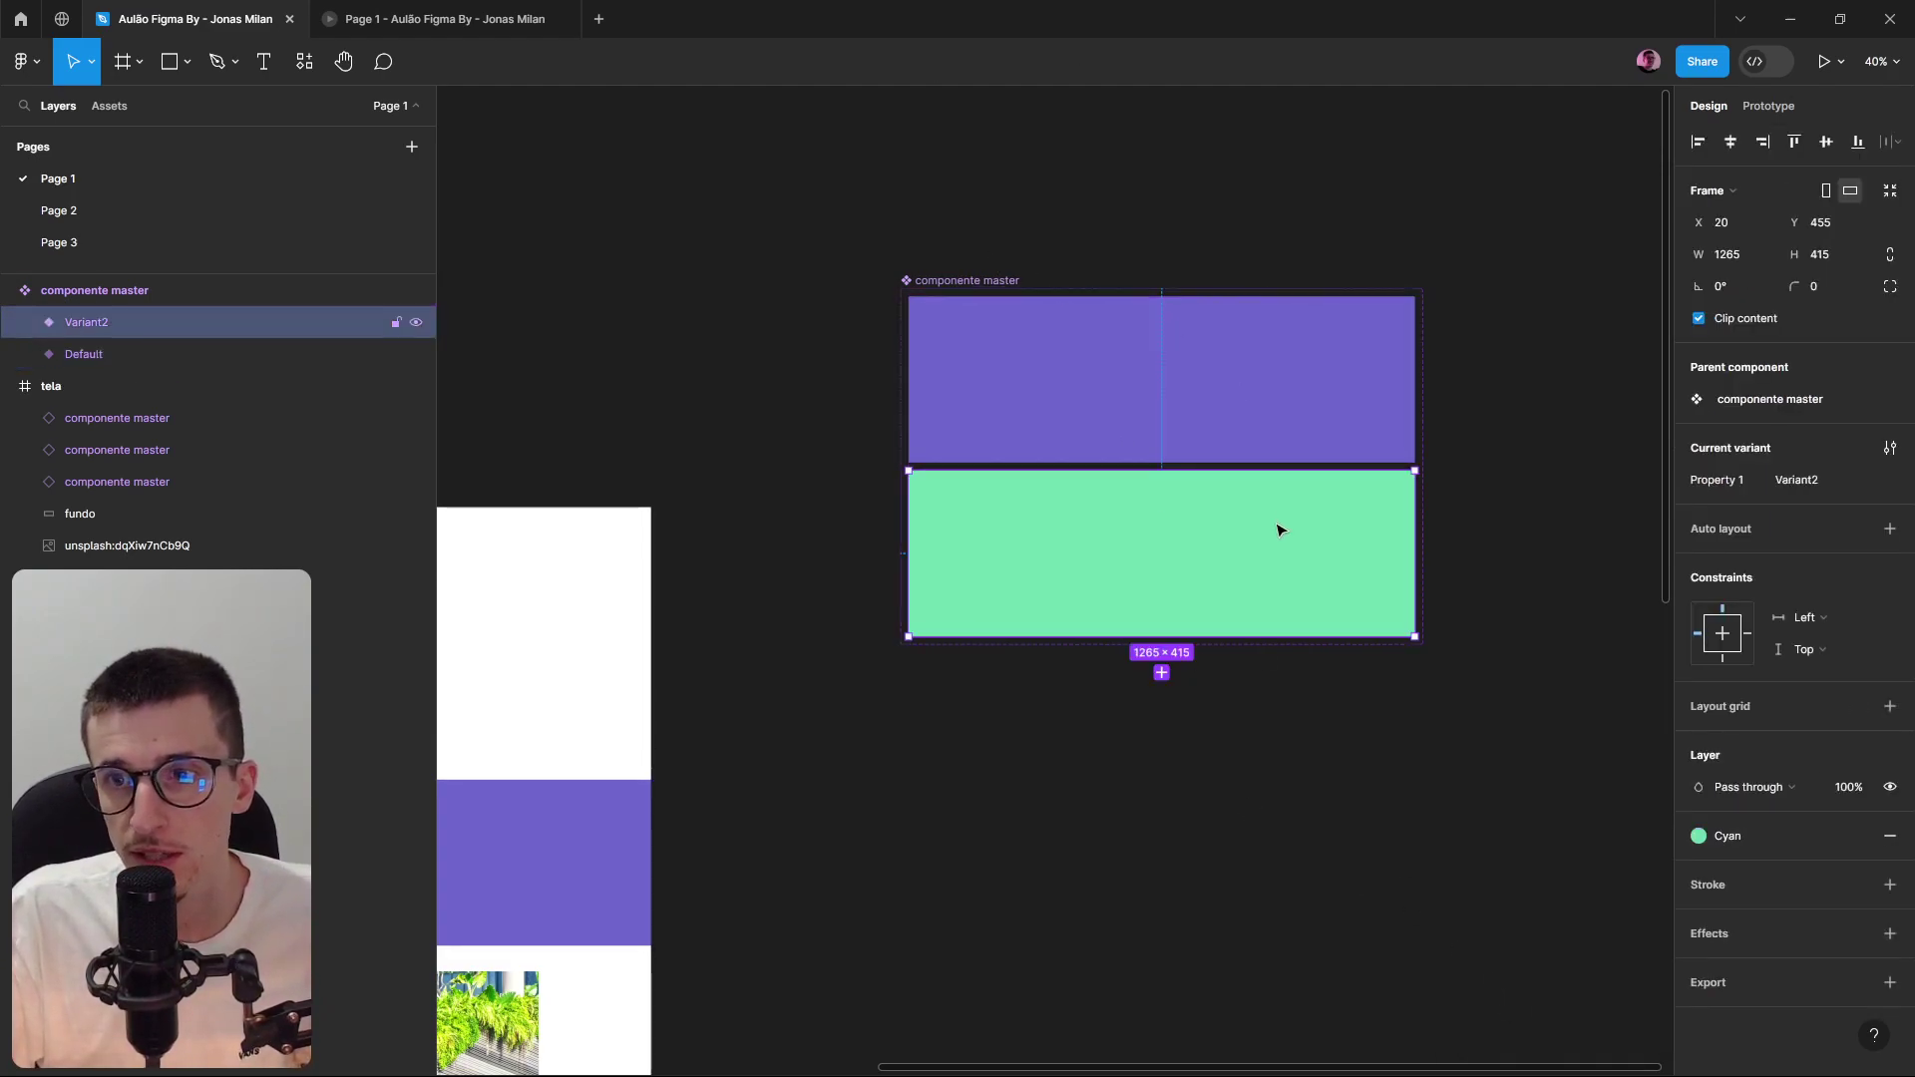
pyautogui.click(1727, 479)
pyautogui.write('cor')
pyautogui.click(1810, 482)
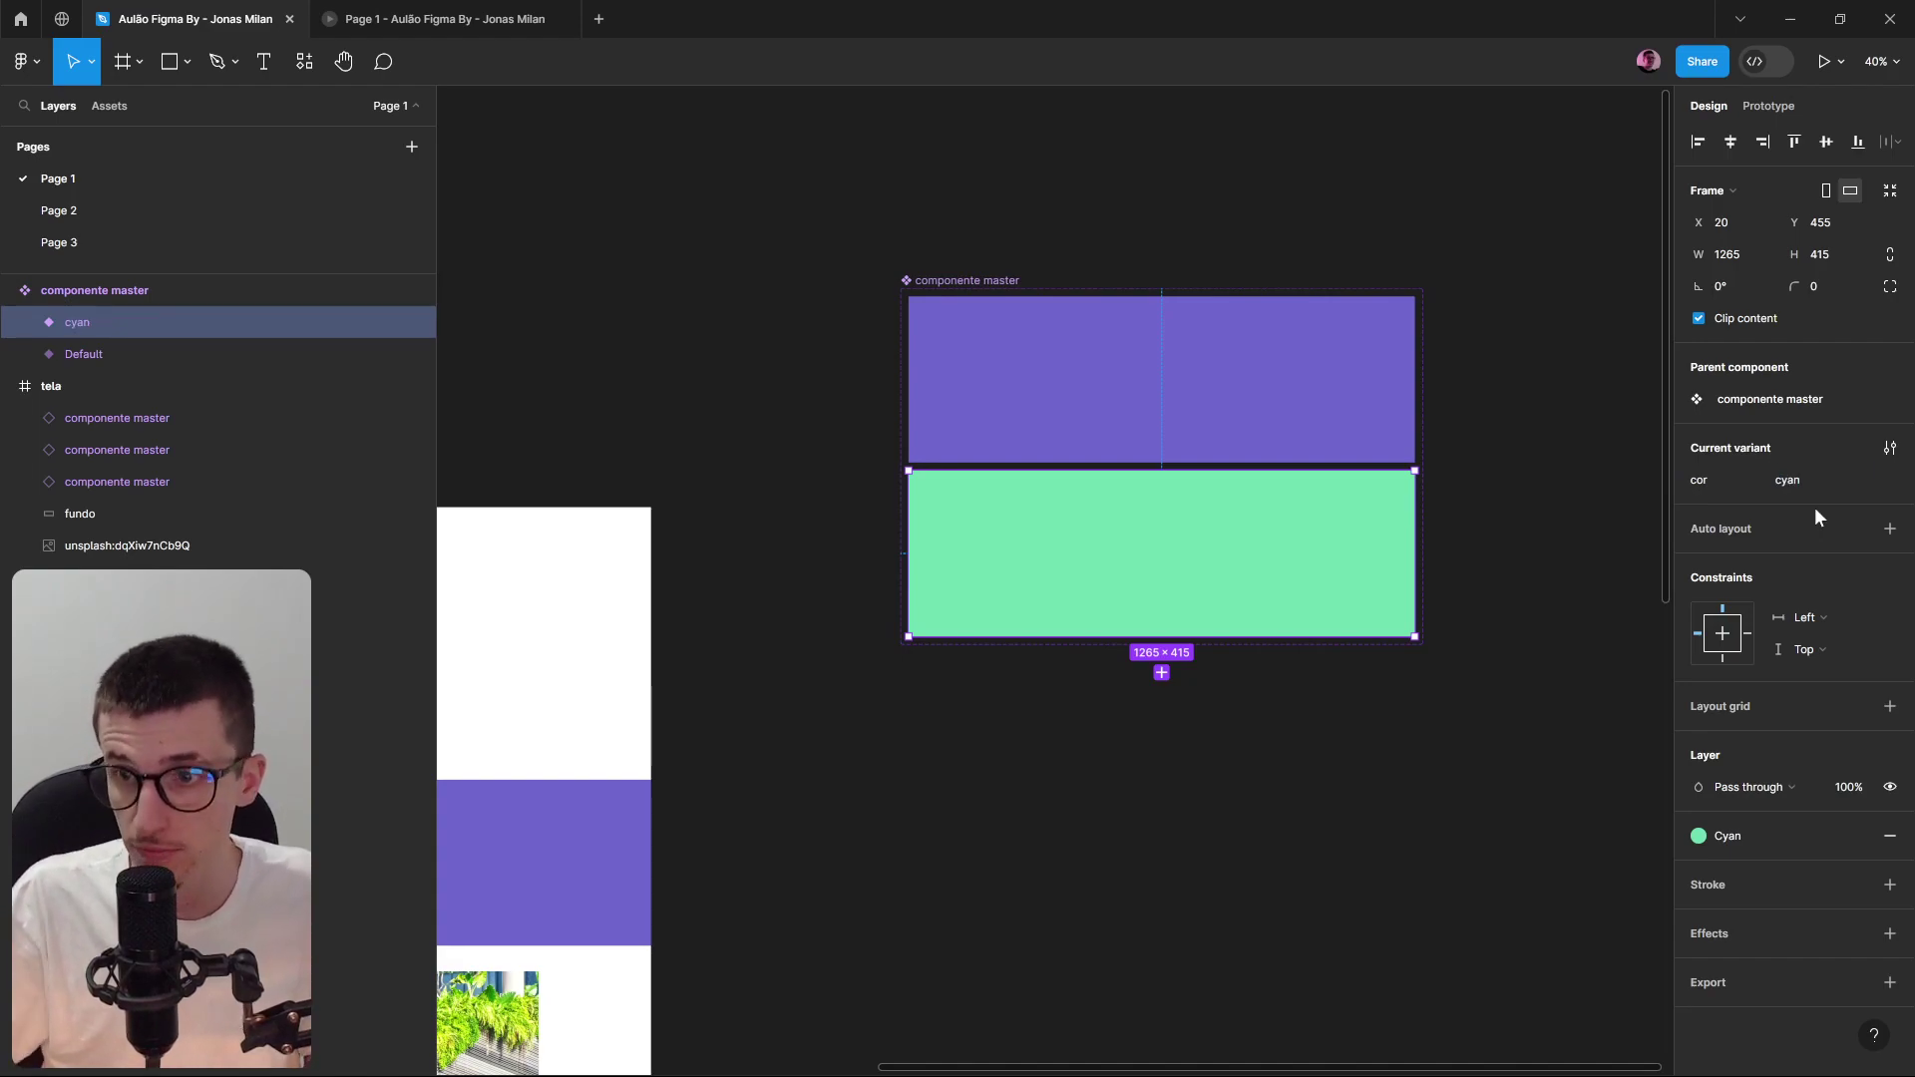
pyautogui.click(1292, 439)
pyautogui.write('purple')
pyautogui.press('Return')
# Select the topmost instance in the tela frame to examine its cor property.
pyautogui.scroll(-4, 985, 447)
pyautogui.click(926, 465)
pyautogui.click(685, 546)
pyautogui.moveTo(921, 648); pyautogui.dragTo(1105, 580)
pyautogui.scroll(4, 757, 496)
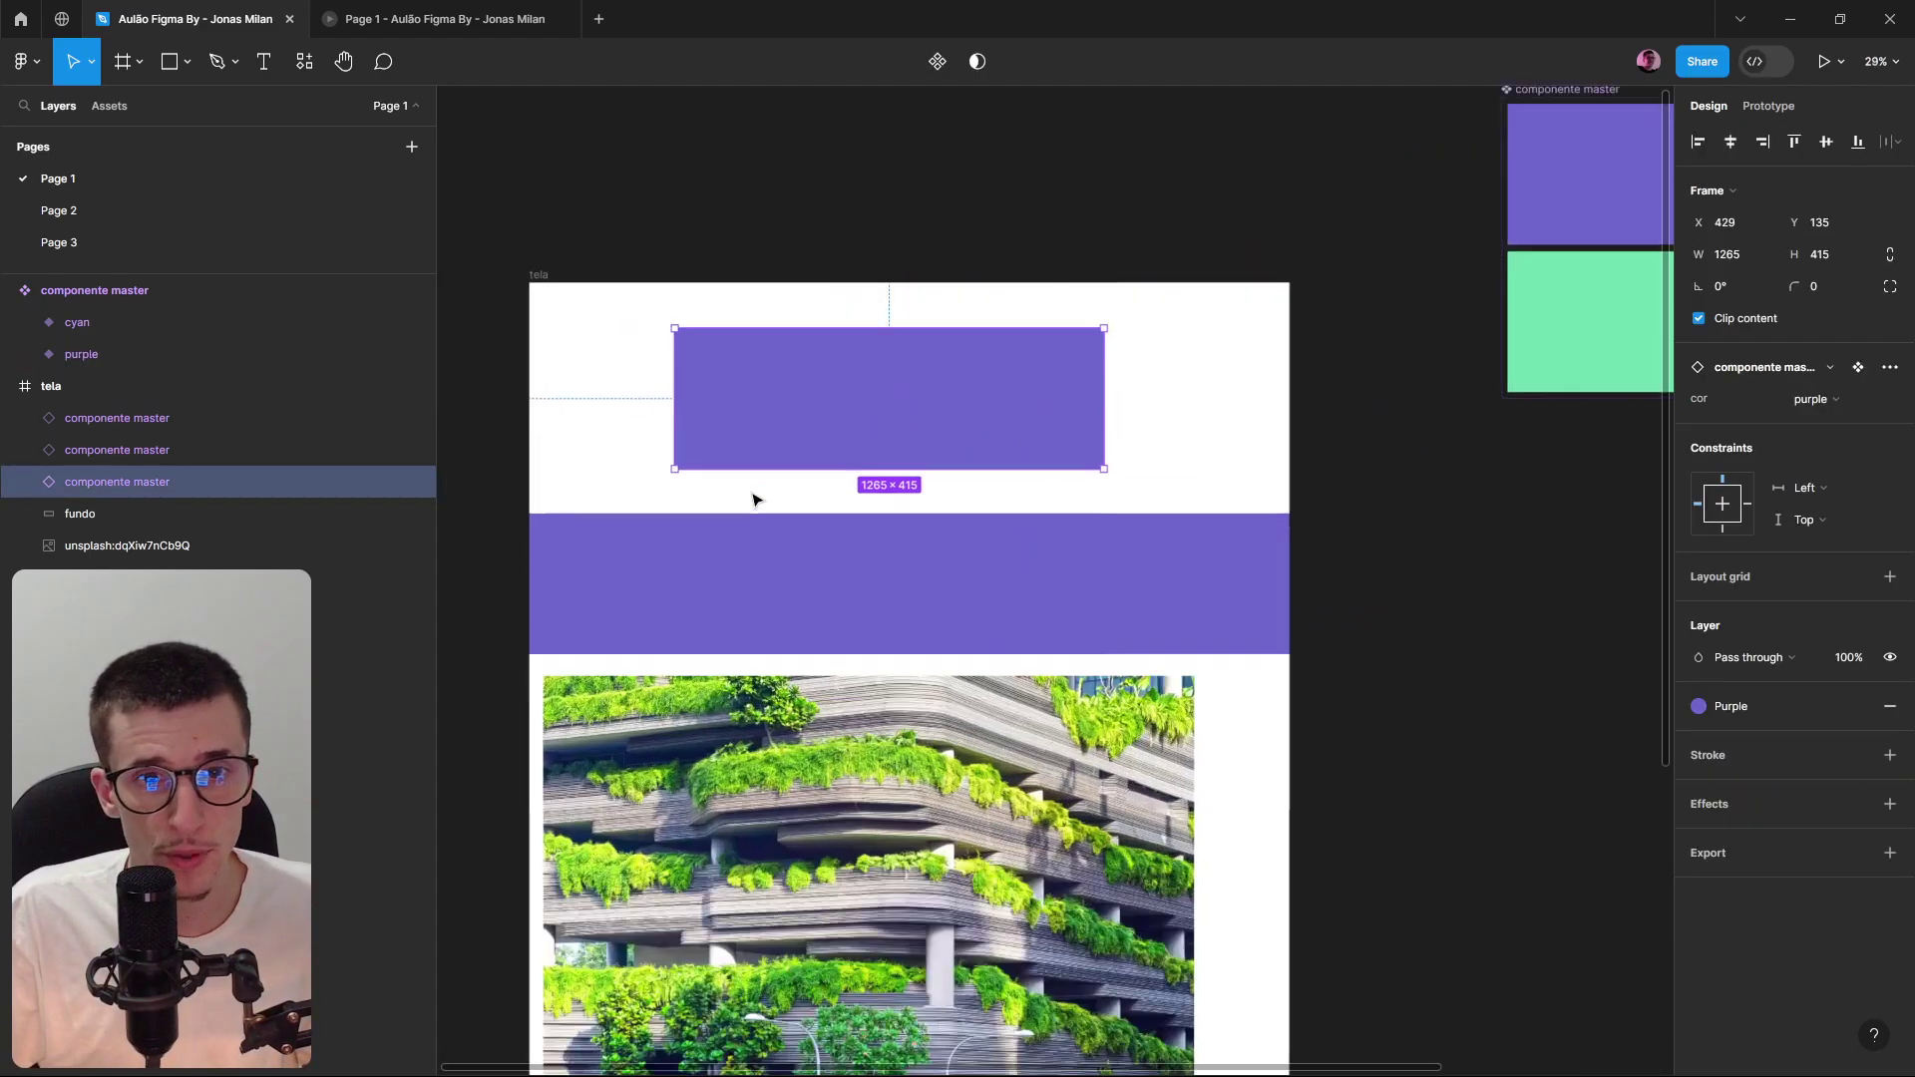
pyautogui.scroll(-1, 868, 401)
pyautogui.scroll(-4, 868, 395)
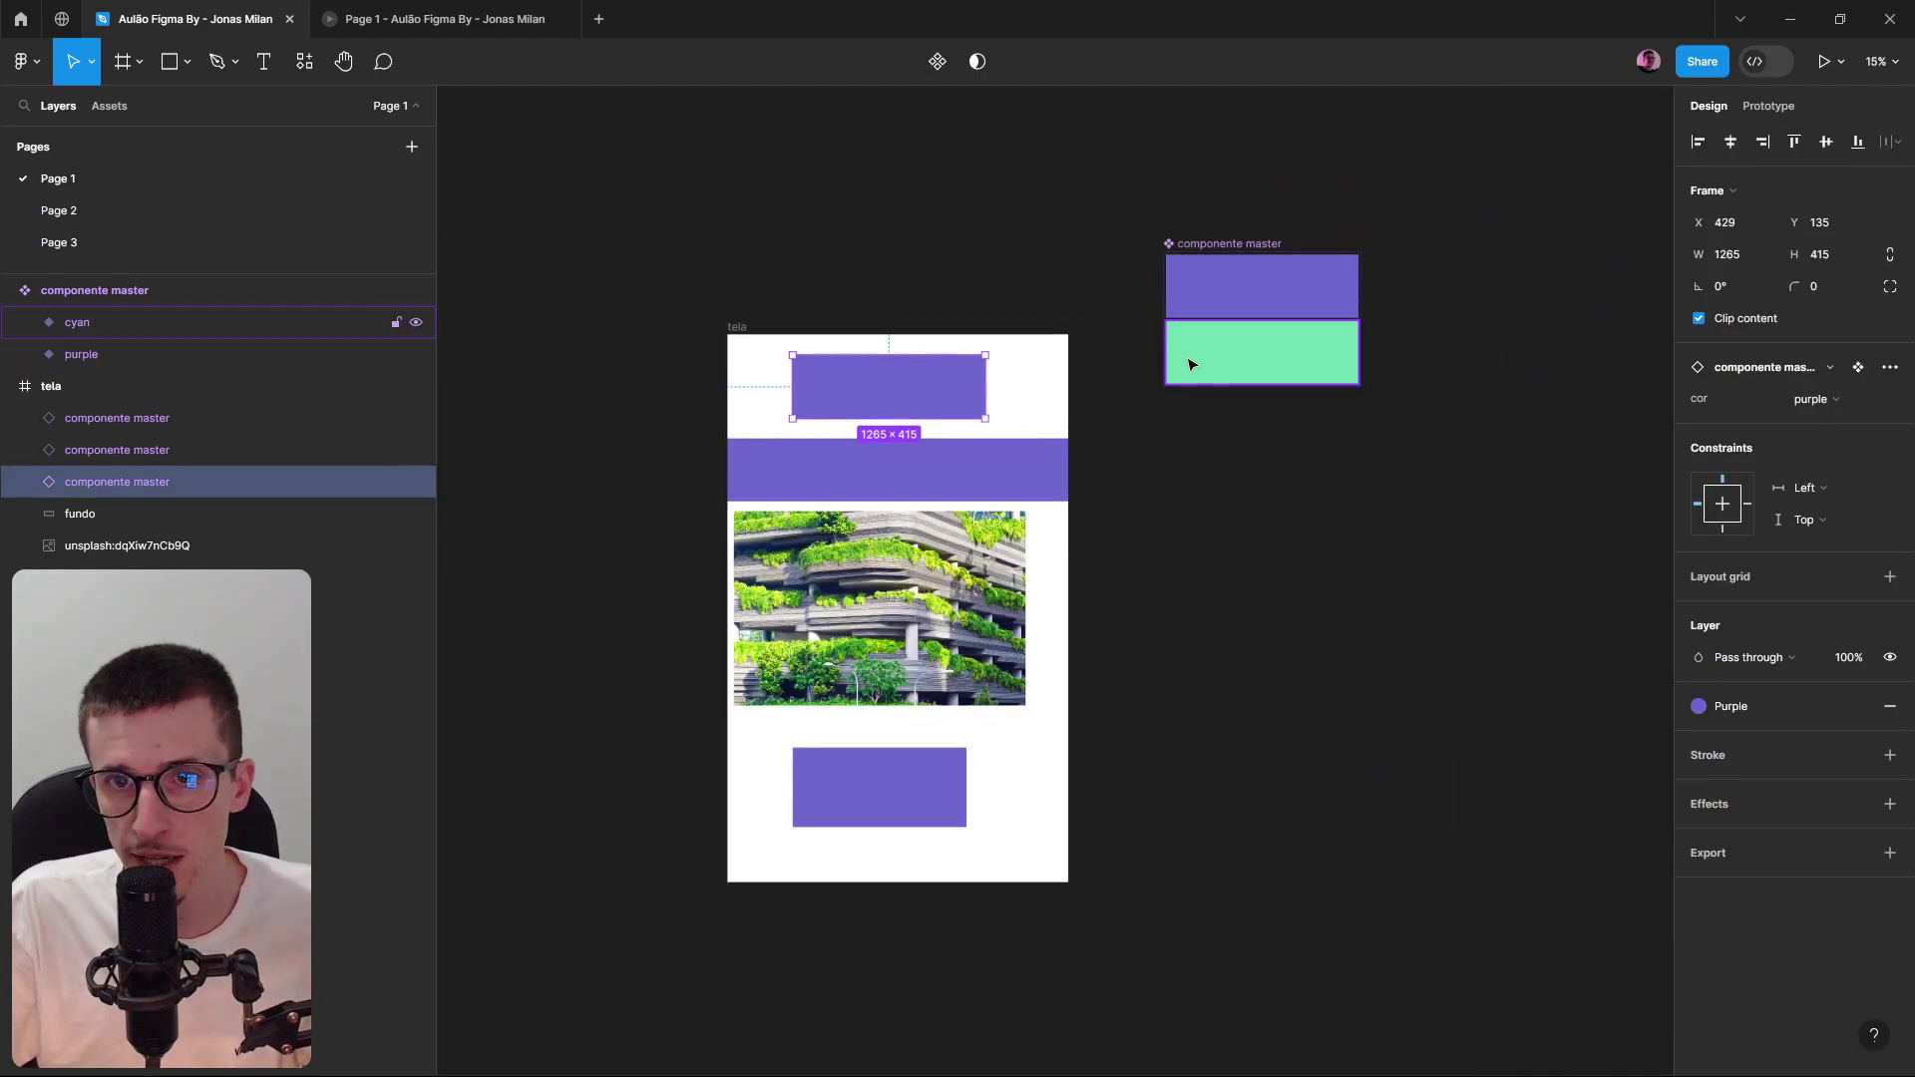
# Place a purple instance of componente master on the empty canvas at about X 2599, Y -96.
pyautogui.click(1278, 296)
pyautogui.moveTo(1279, 298); pyautogui.dragTo(776, 472)
pyautogui.scroll(4, 838, 464)
pyautogui.scroll(2, 910, 596)
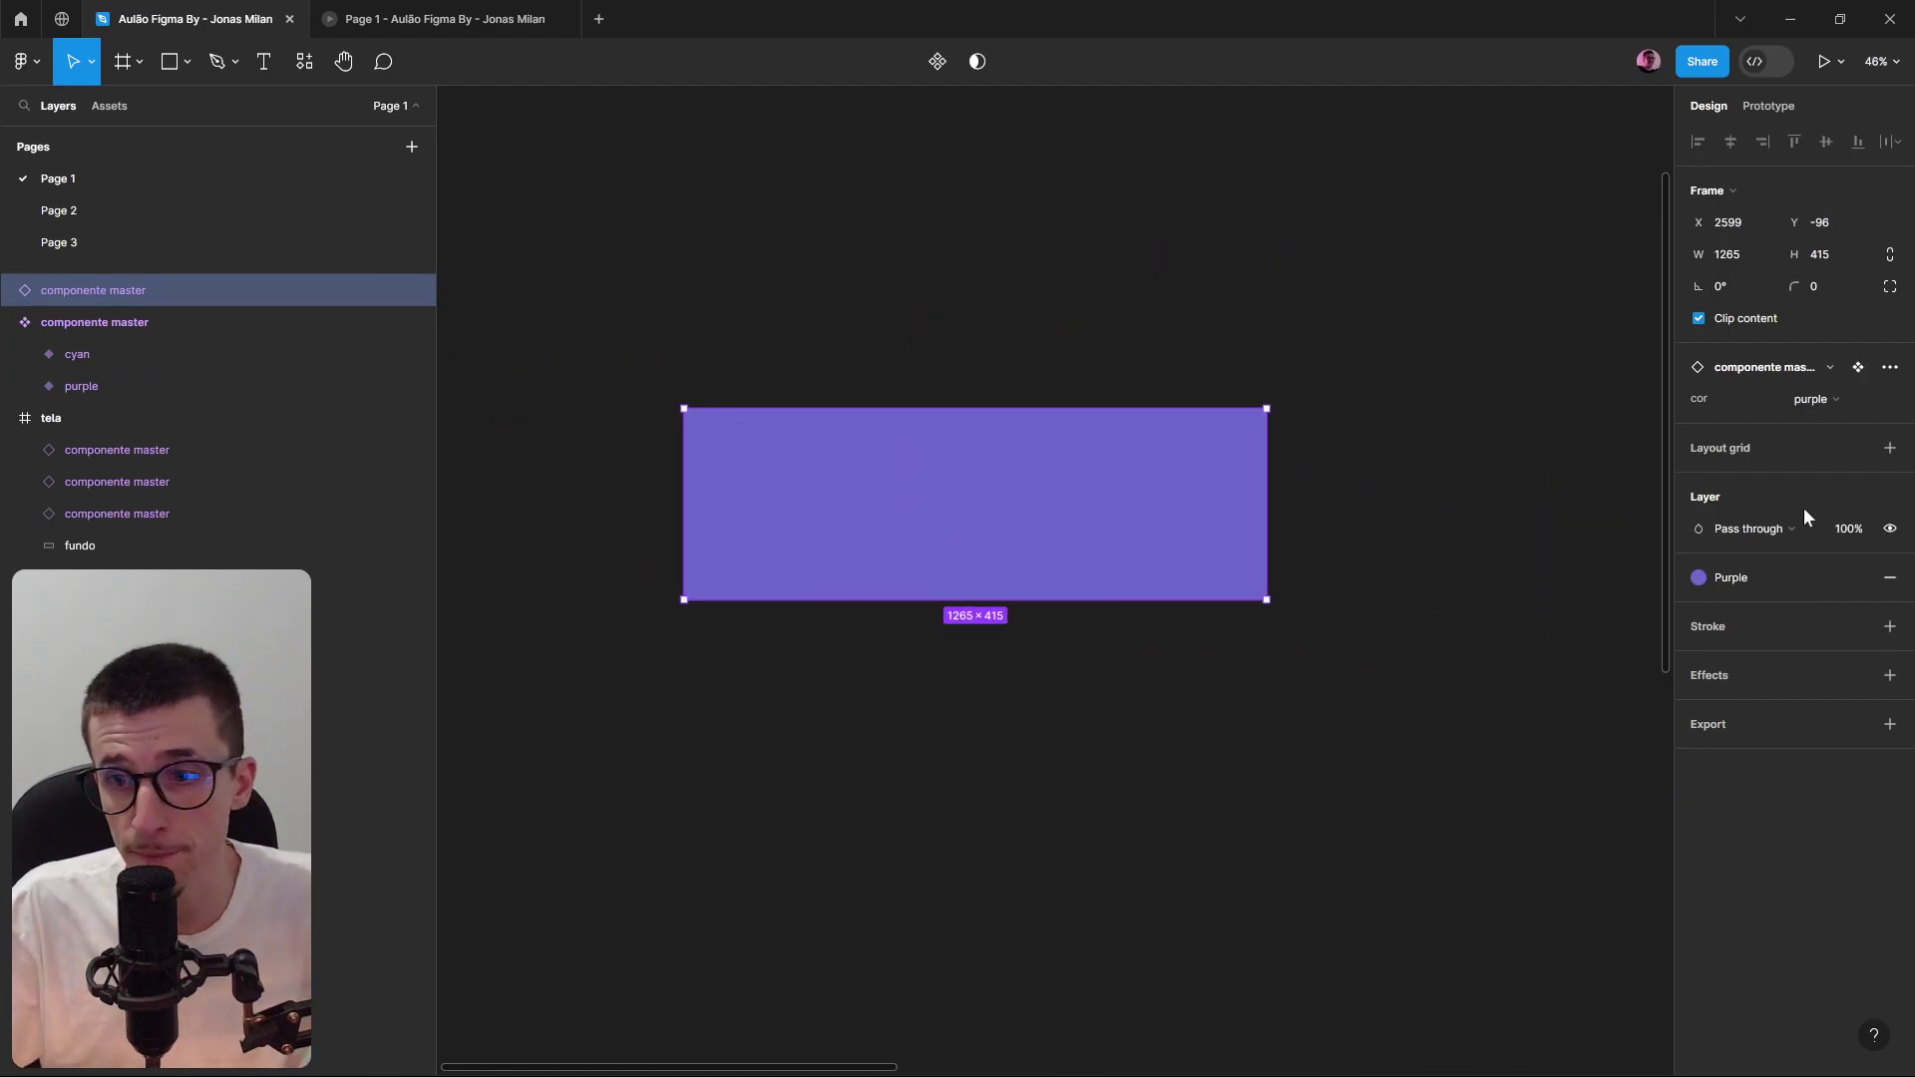
# Try the cor variant options on the new instance, leaving it set to purple.
pyautogui.click(1861, 401)
pyautogui.click(1756, 423)
pyautogui.click(1831, 405)
pyautogui.click(1793, 379)
# Delete the extra instance outside the tela frame, undoing the deletion that also removed the frame.
pyautogui.scroll(-6, 1346, 509)
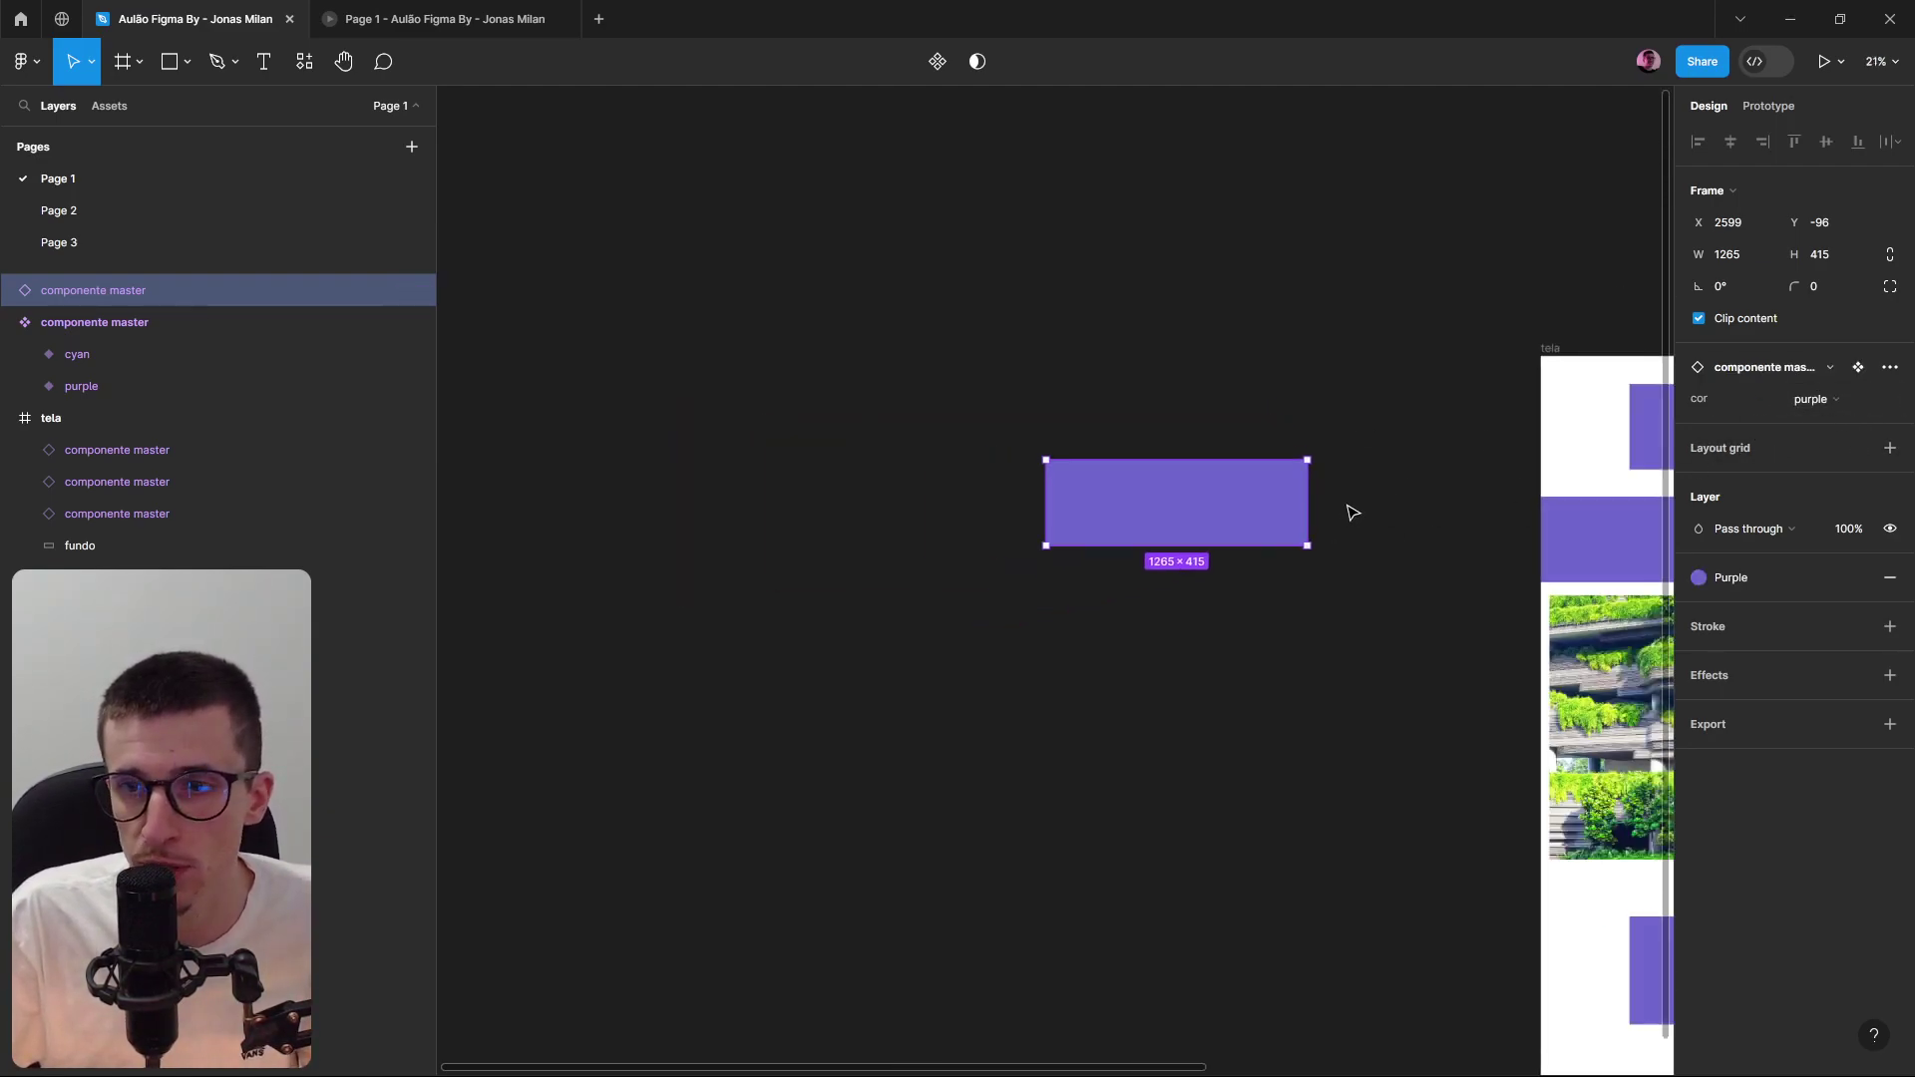
pyautogui.moveTo(882, 308); pyautogui.dragTo(1351, 837)
pyautogui.press('Delete')
pyautogui.scroll(3, 1364, 624)
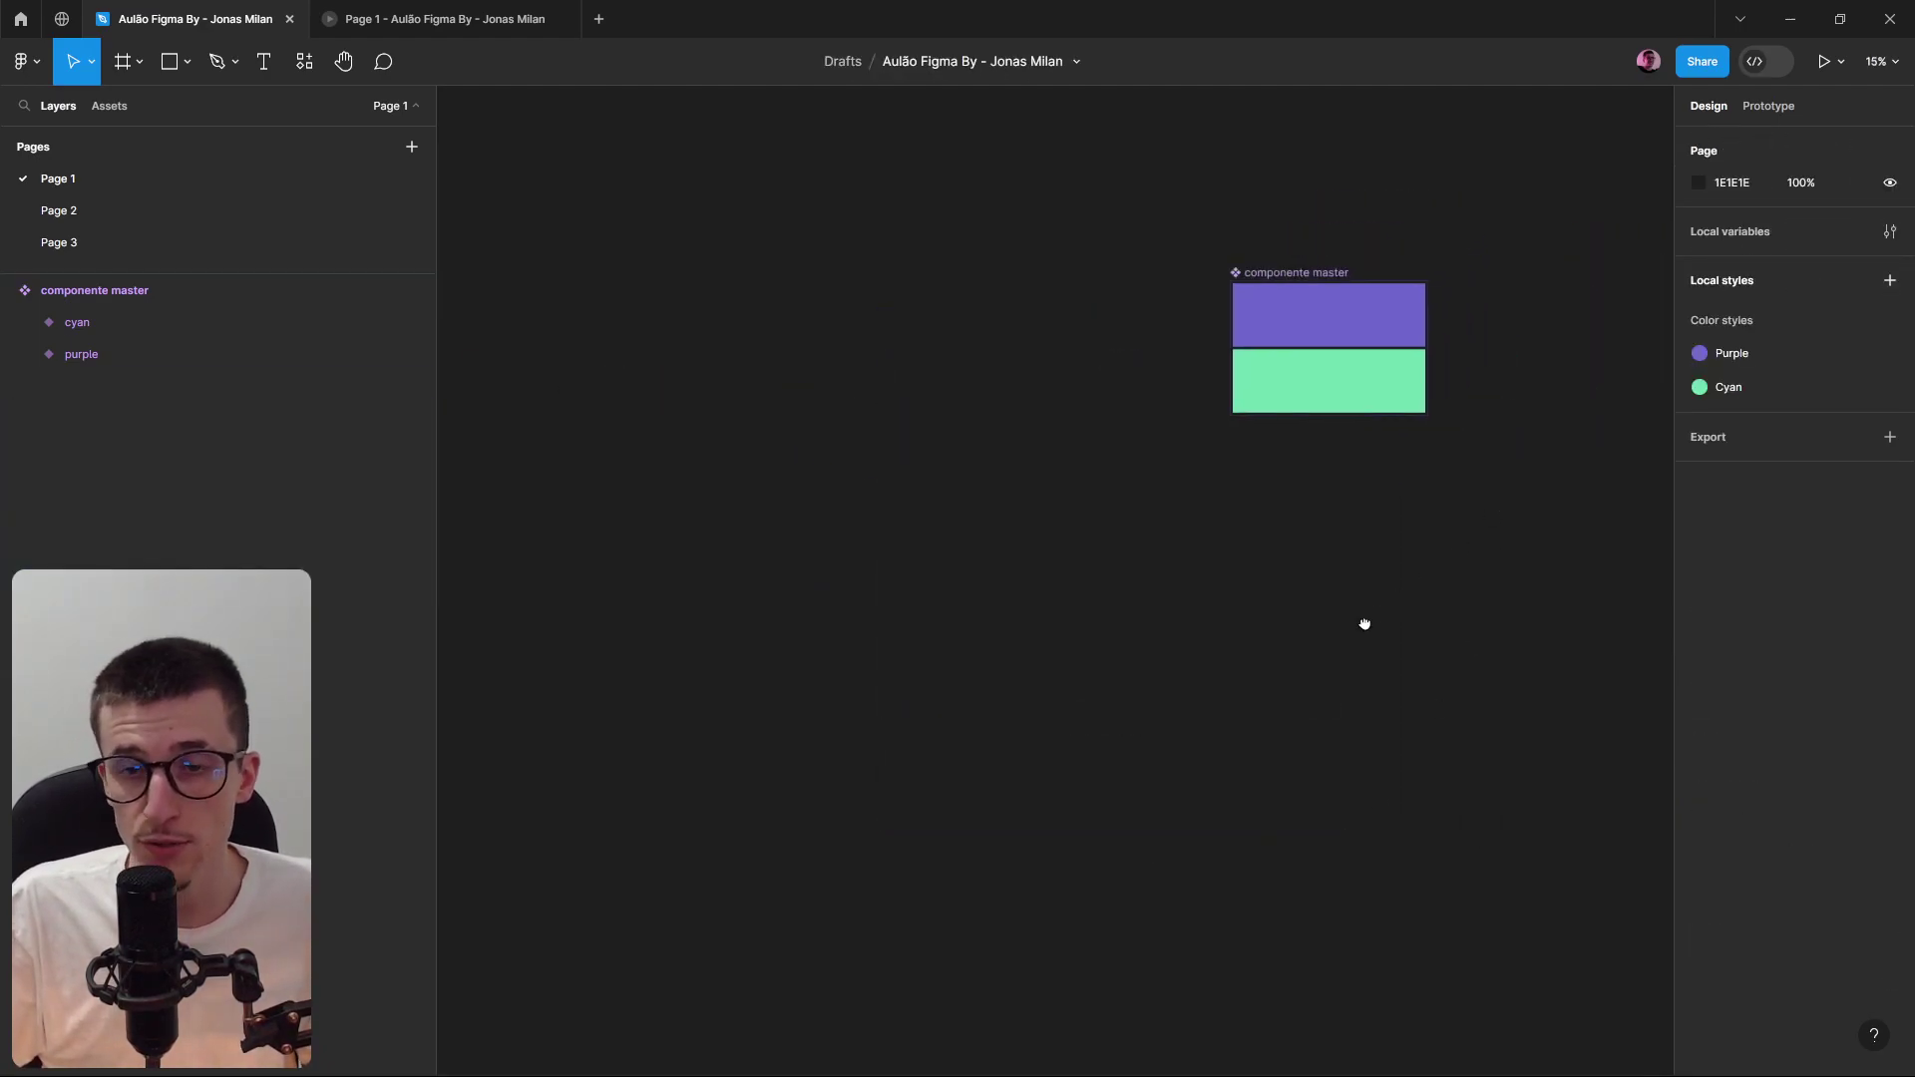
pyautogui.hotkey('ctrl', 'z')
pyautogui.click(596, 650)
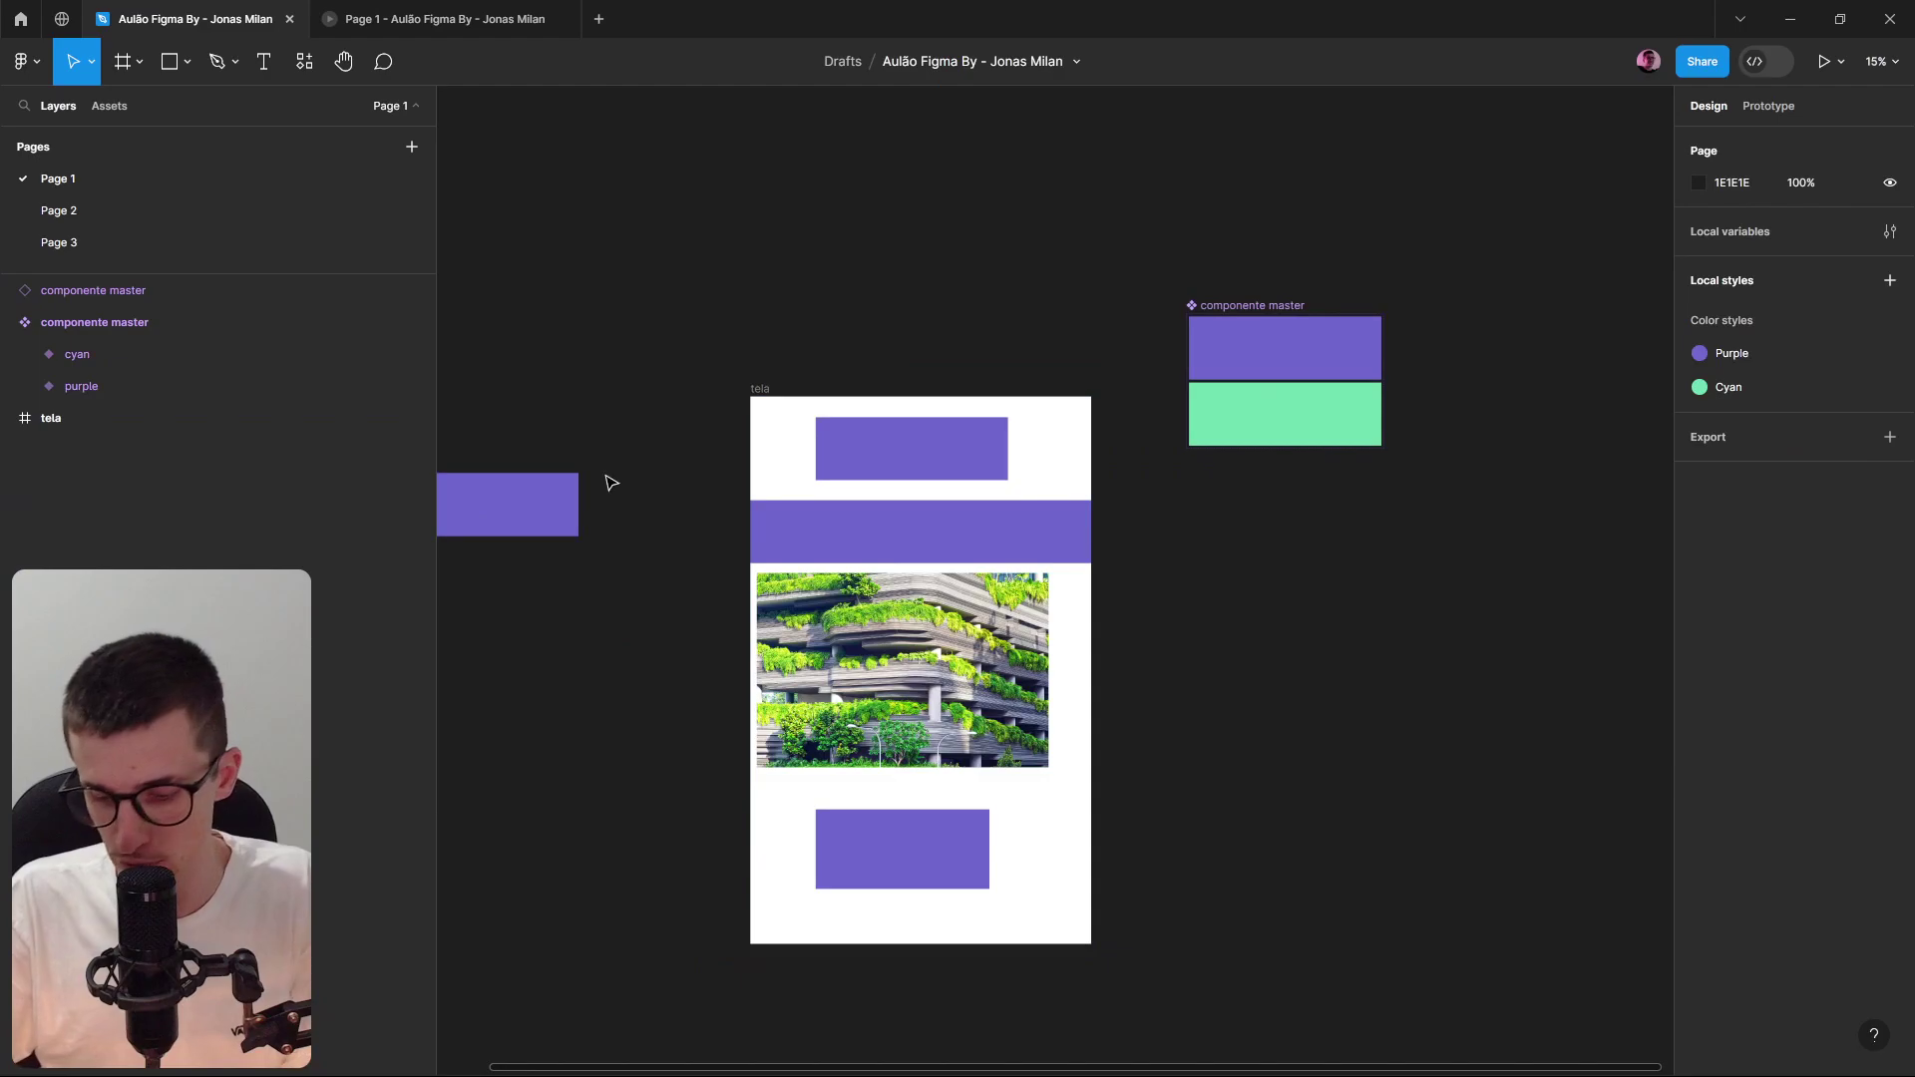
pyautogui.moveTo(542, 633); pyautogui.dragTo(539, 643)
pyautogui.press('Delete')
# Select the componente master set to review its variants and properties.
pyautogui.moveTo(1351, 413); pyautogui.dragTo(1235, 395)
pyautogui.scroll(5, 1233, 391)
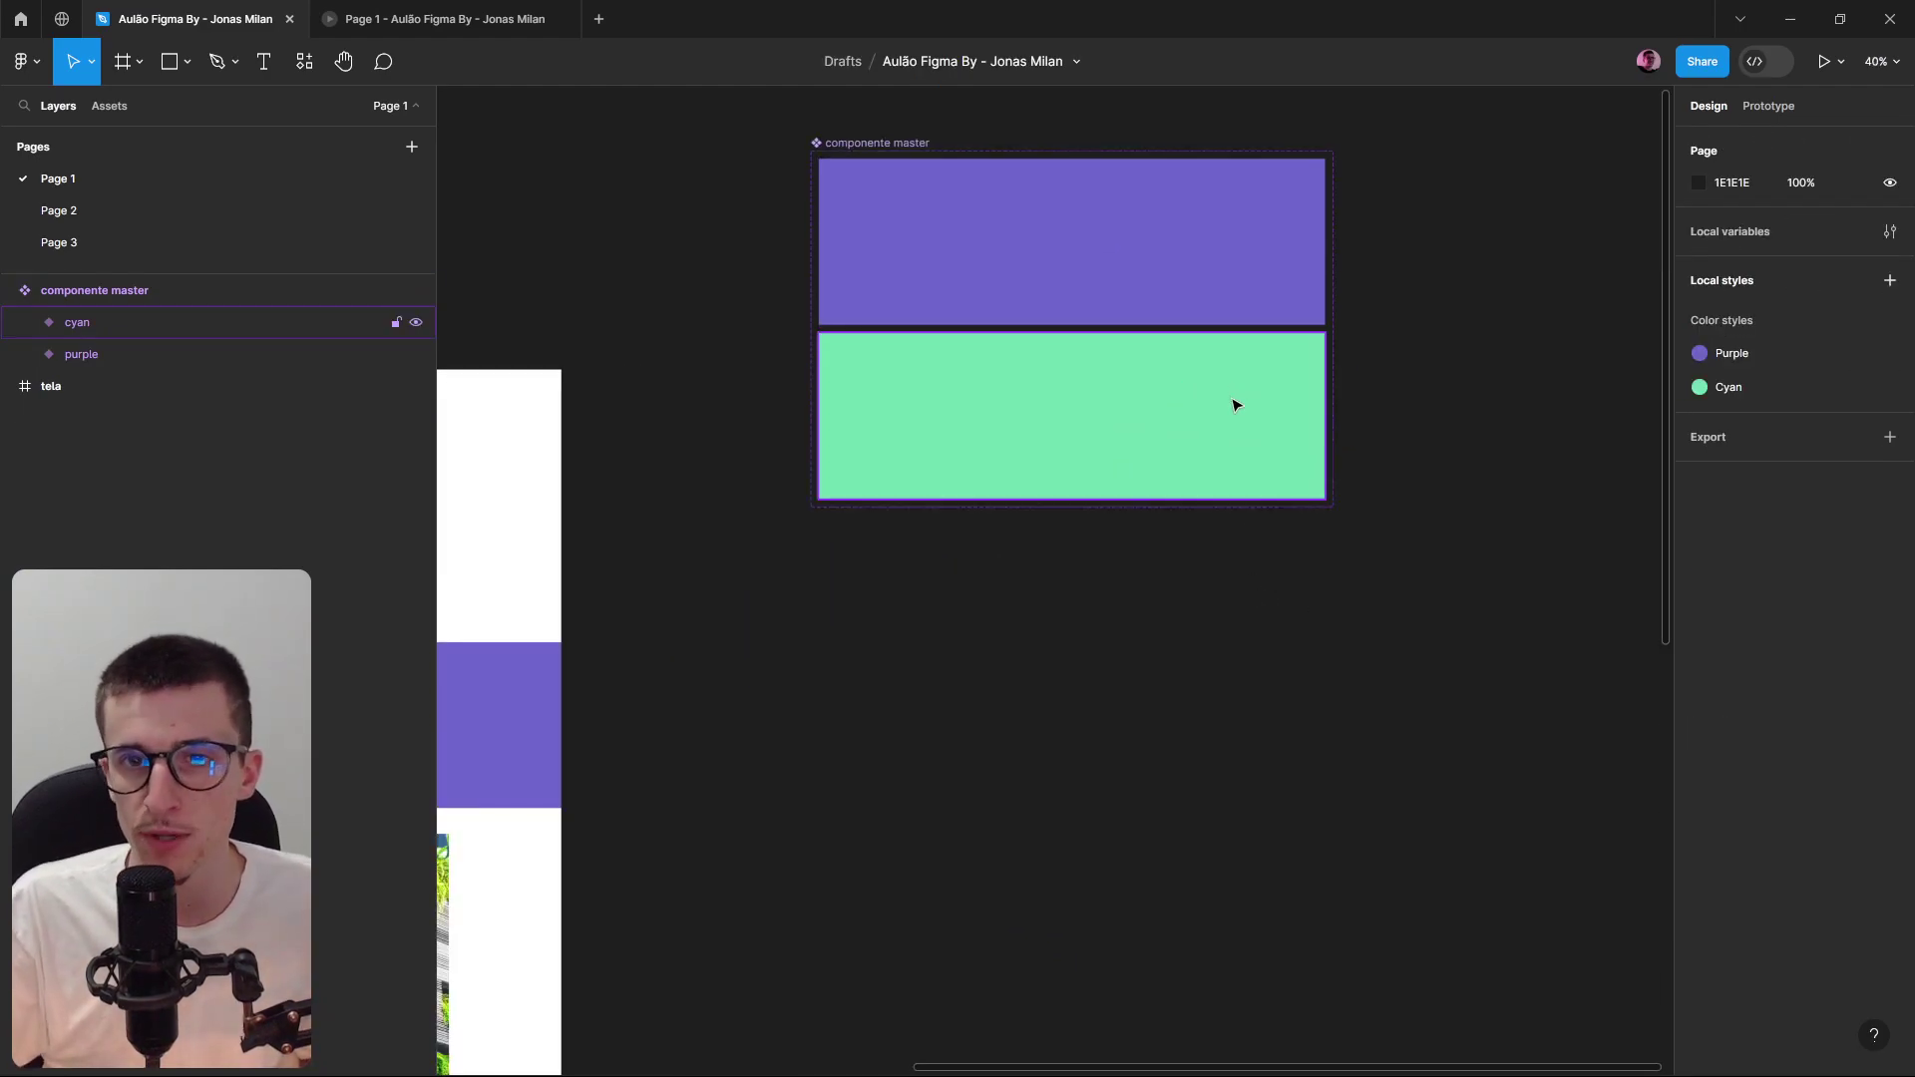
pyautogui.scroll(-2, 1235, 405)
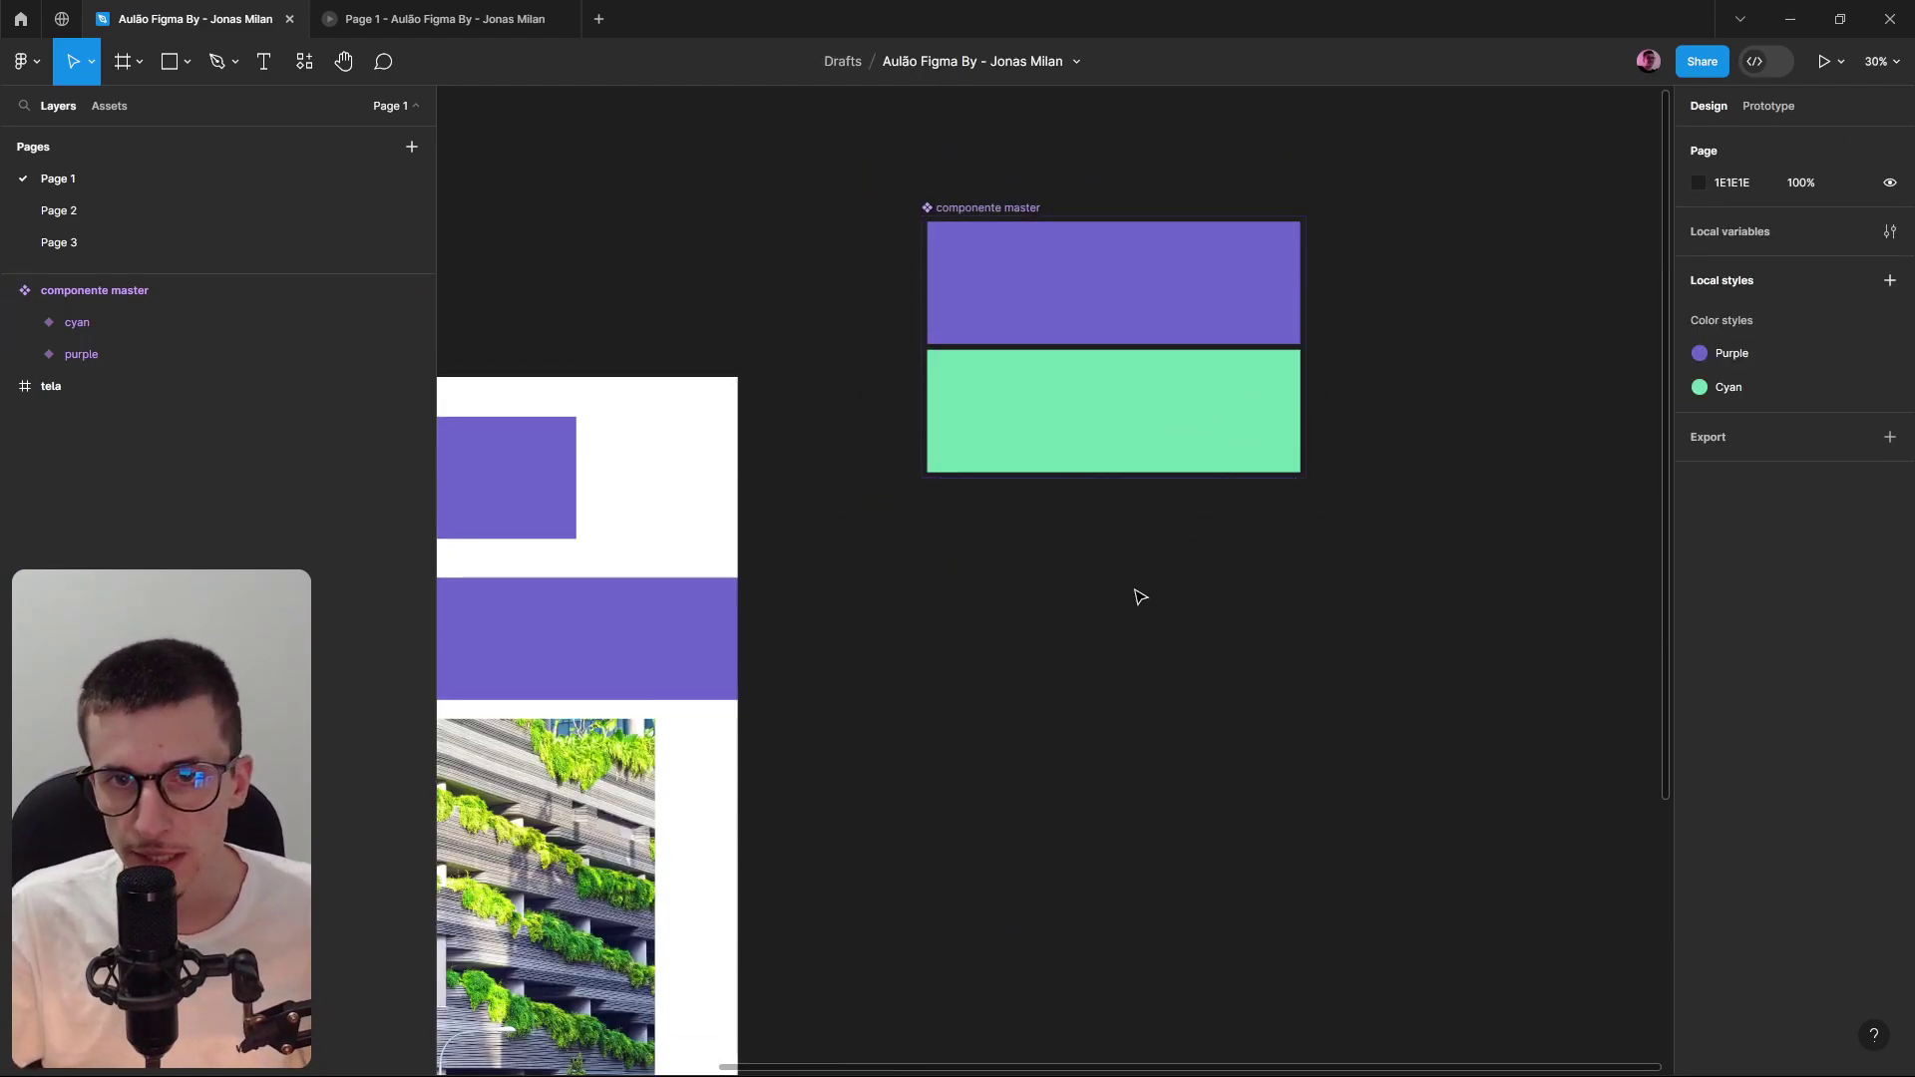
pyautogui.click(955, 211)
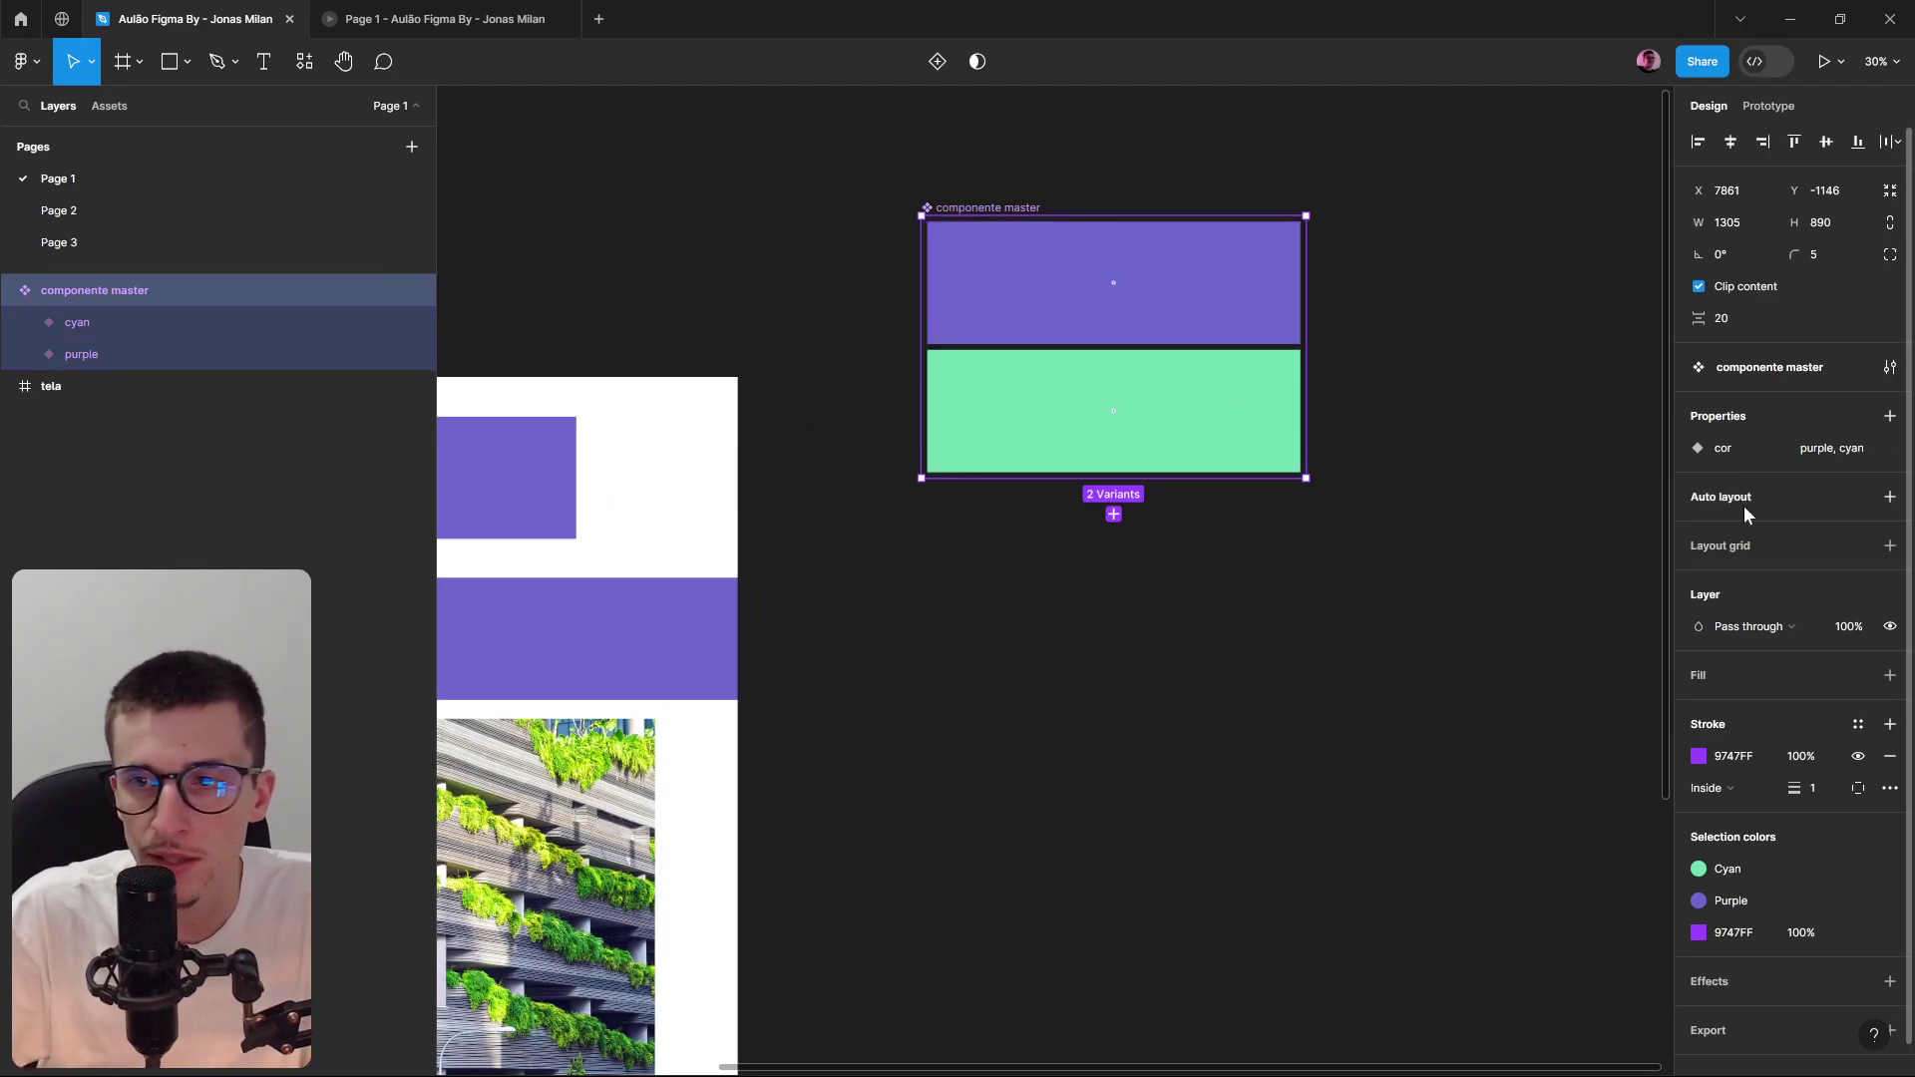
pyautogui.click(1466, 688)
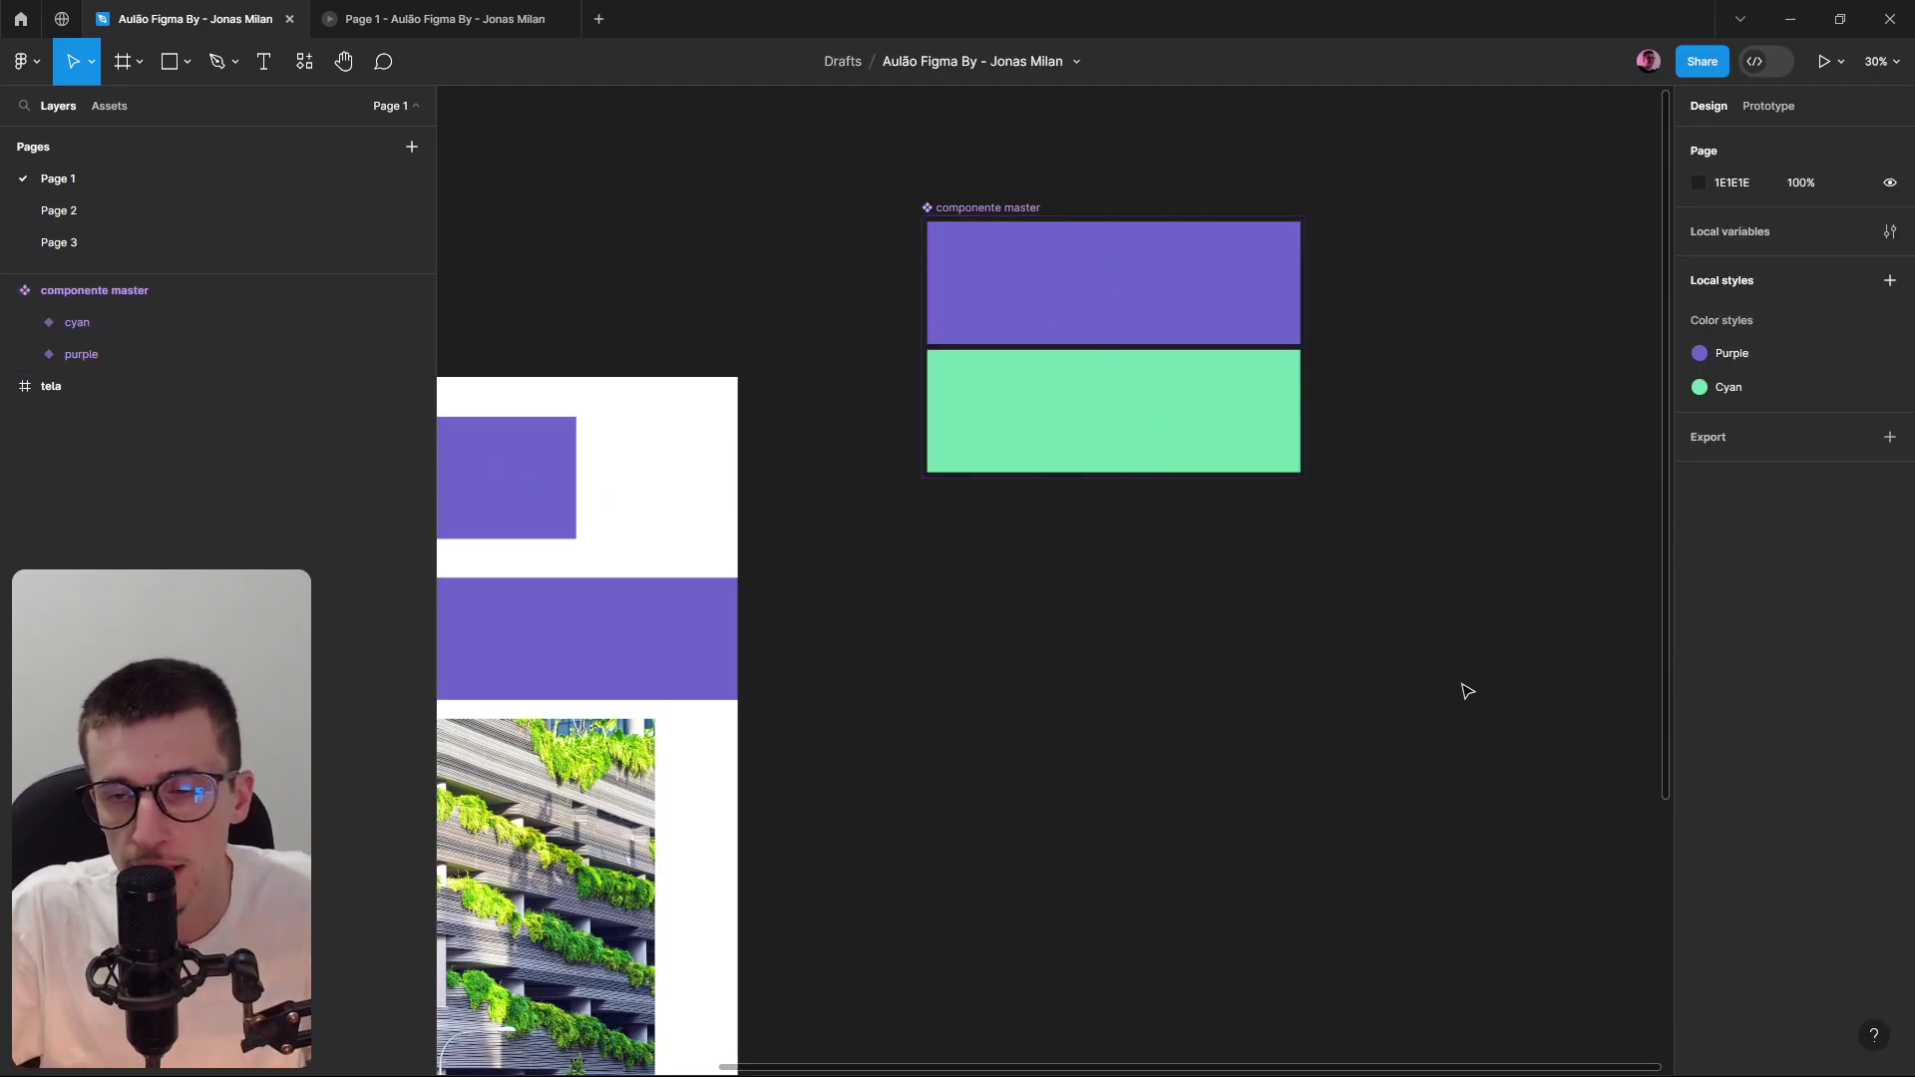
pyautogui.scroll(-2, 1287, 227)
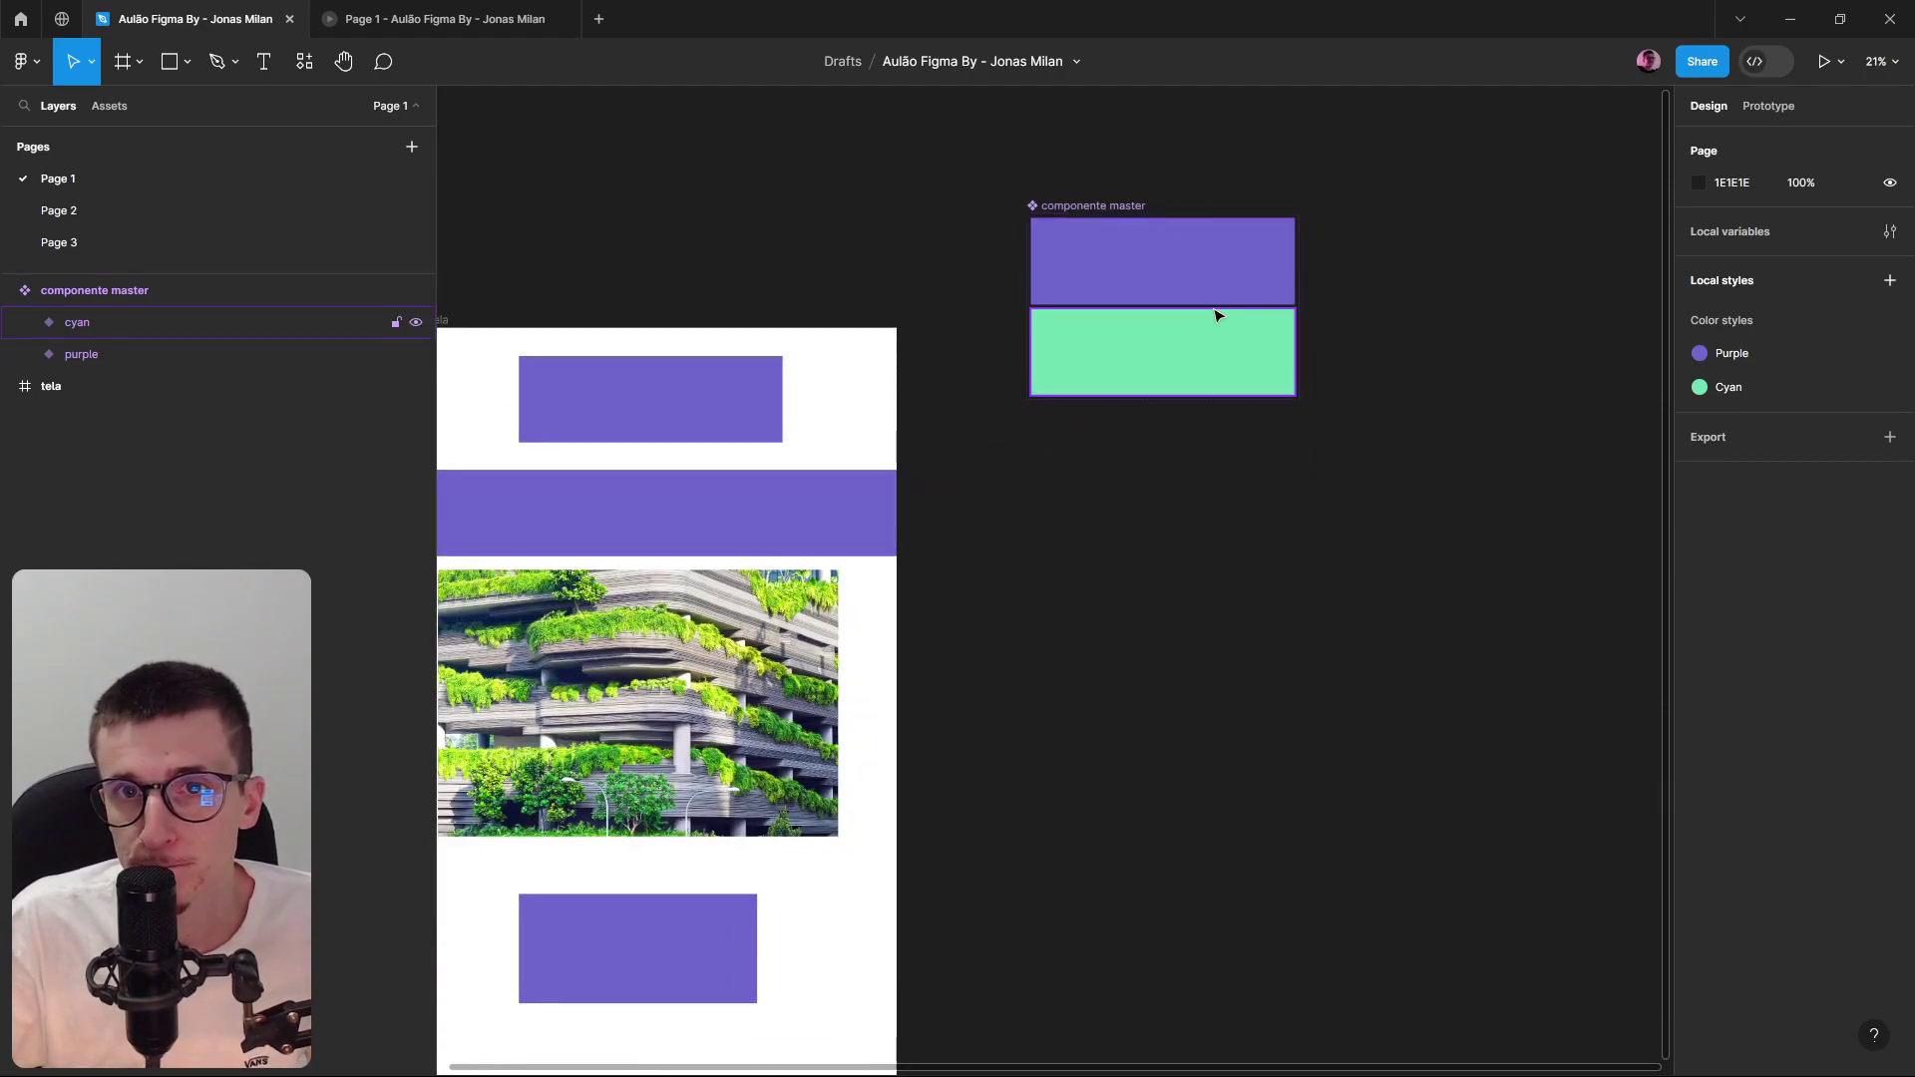
pyautogui.scroll(-2, 1111, 509)
pyautogui.click(604, 354)
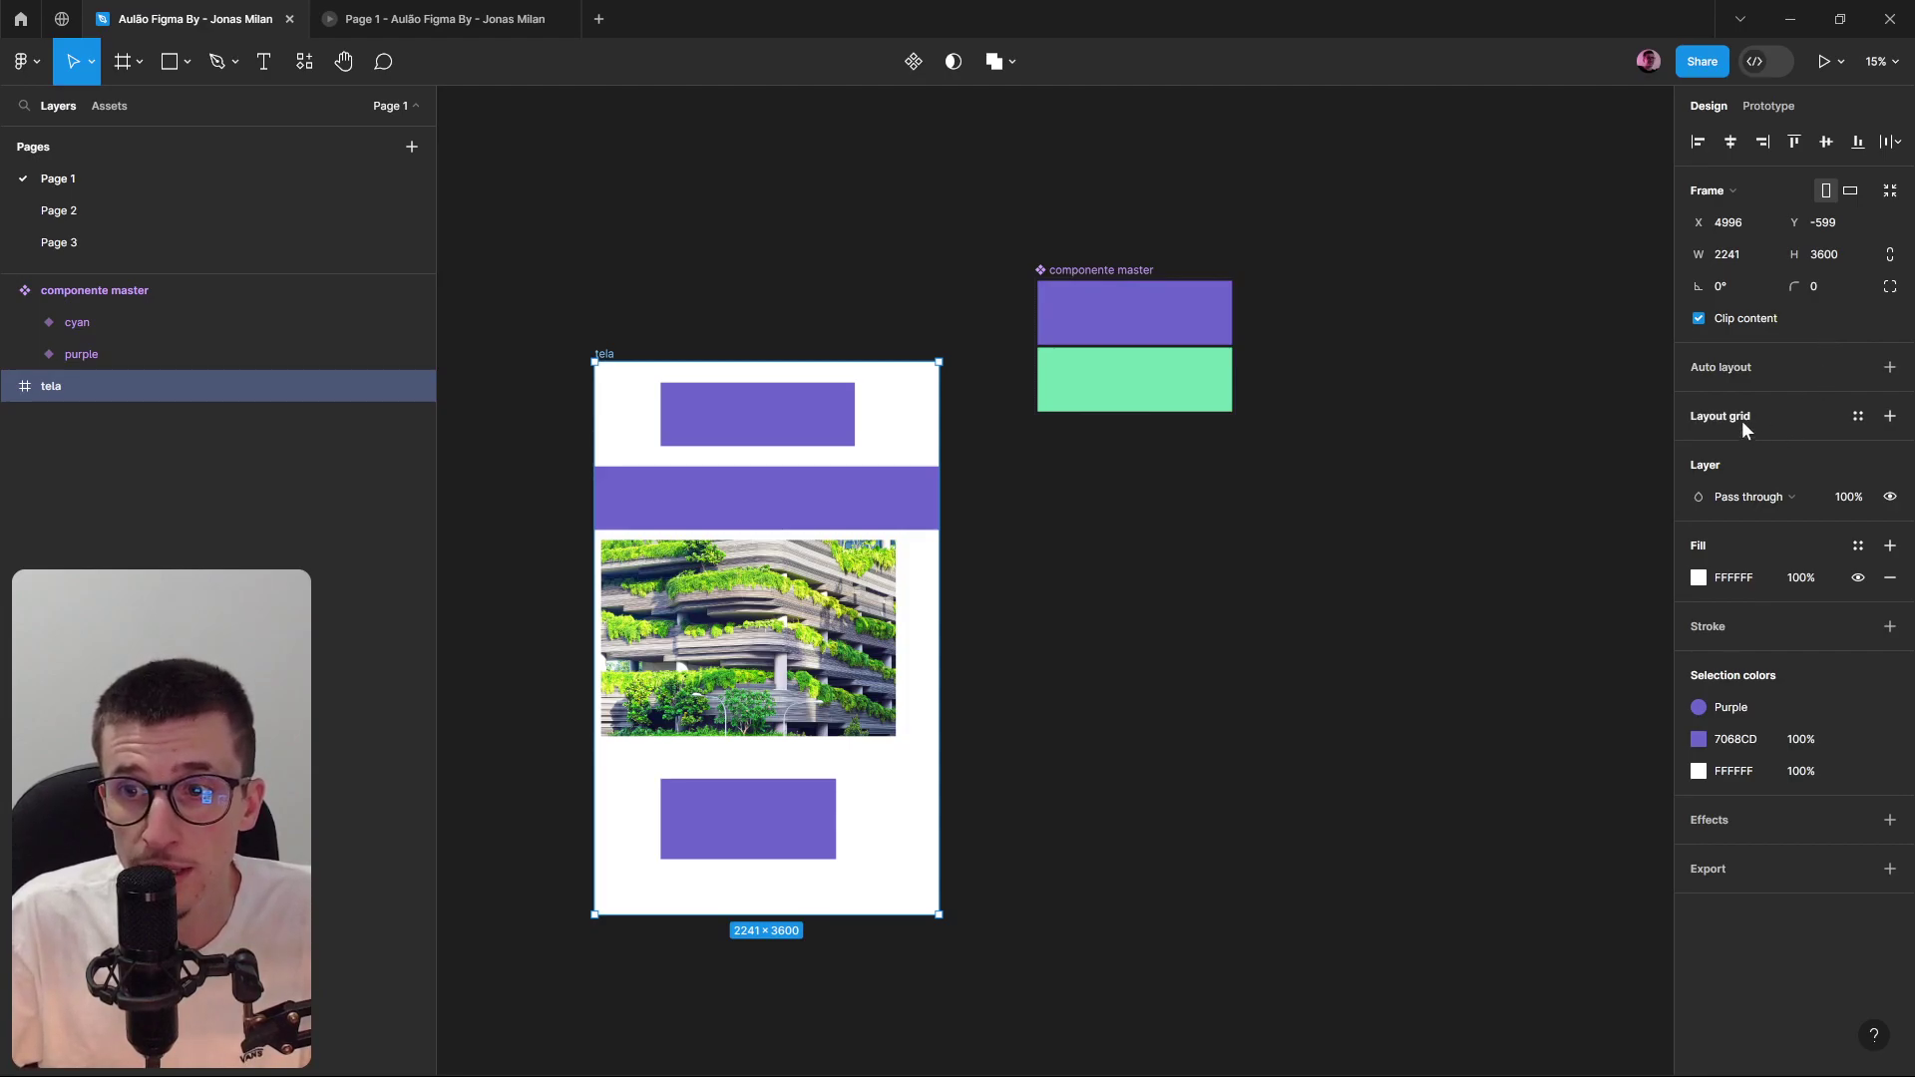
pyautogui.moveTo(655, 900); pyautogui.dragTo(863, 423)
pyautogui.press('Delete')
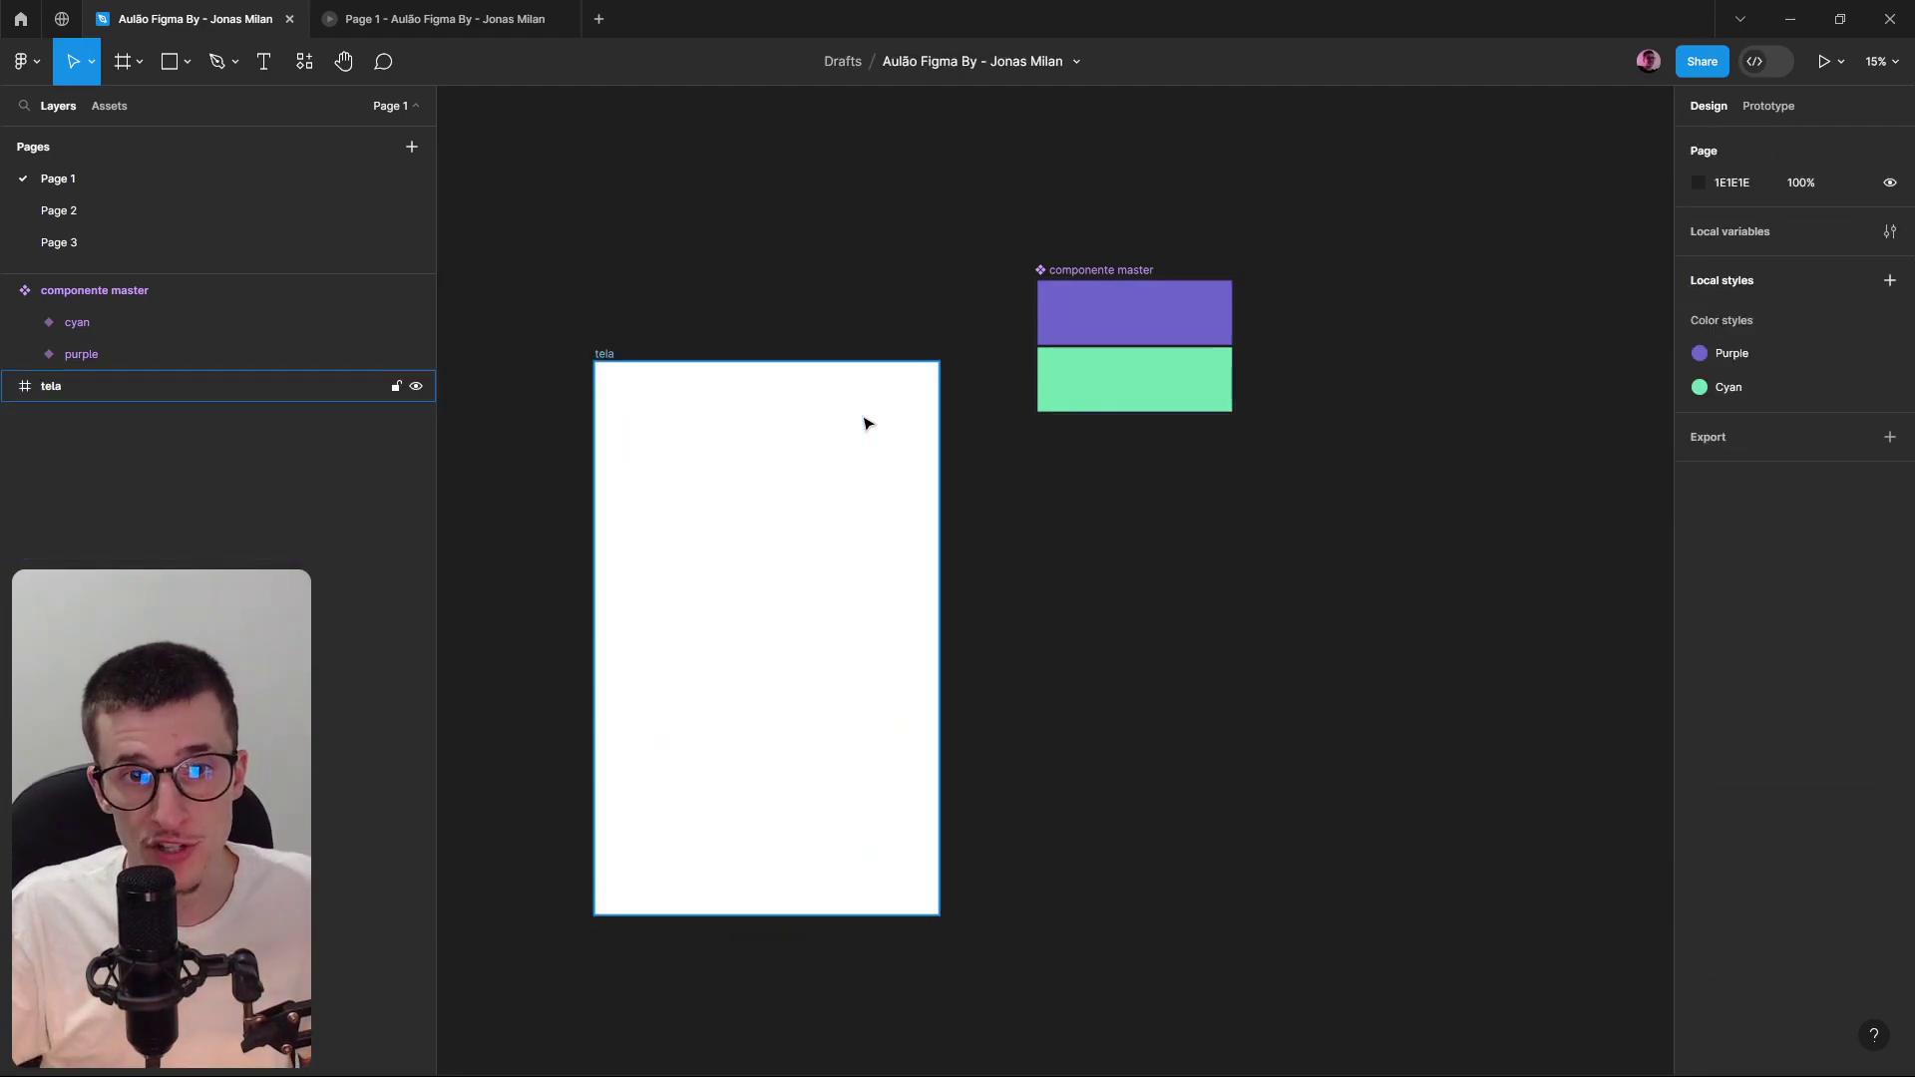
pyautogui.hotkey('ctrl', 'z')
# Move the building photo out of the tela frame, onto the empty canvas above it.
pyautogui.click(779, 681)
pyautogui.moveTo(799, 700); pyautogui.dragTo(793, 288)
pyautogui.click(964, 509)
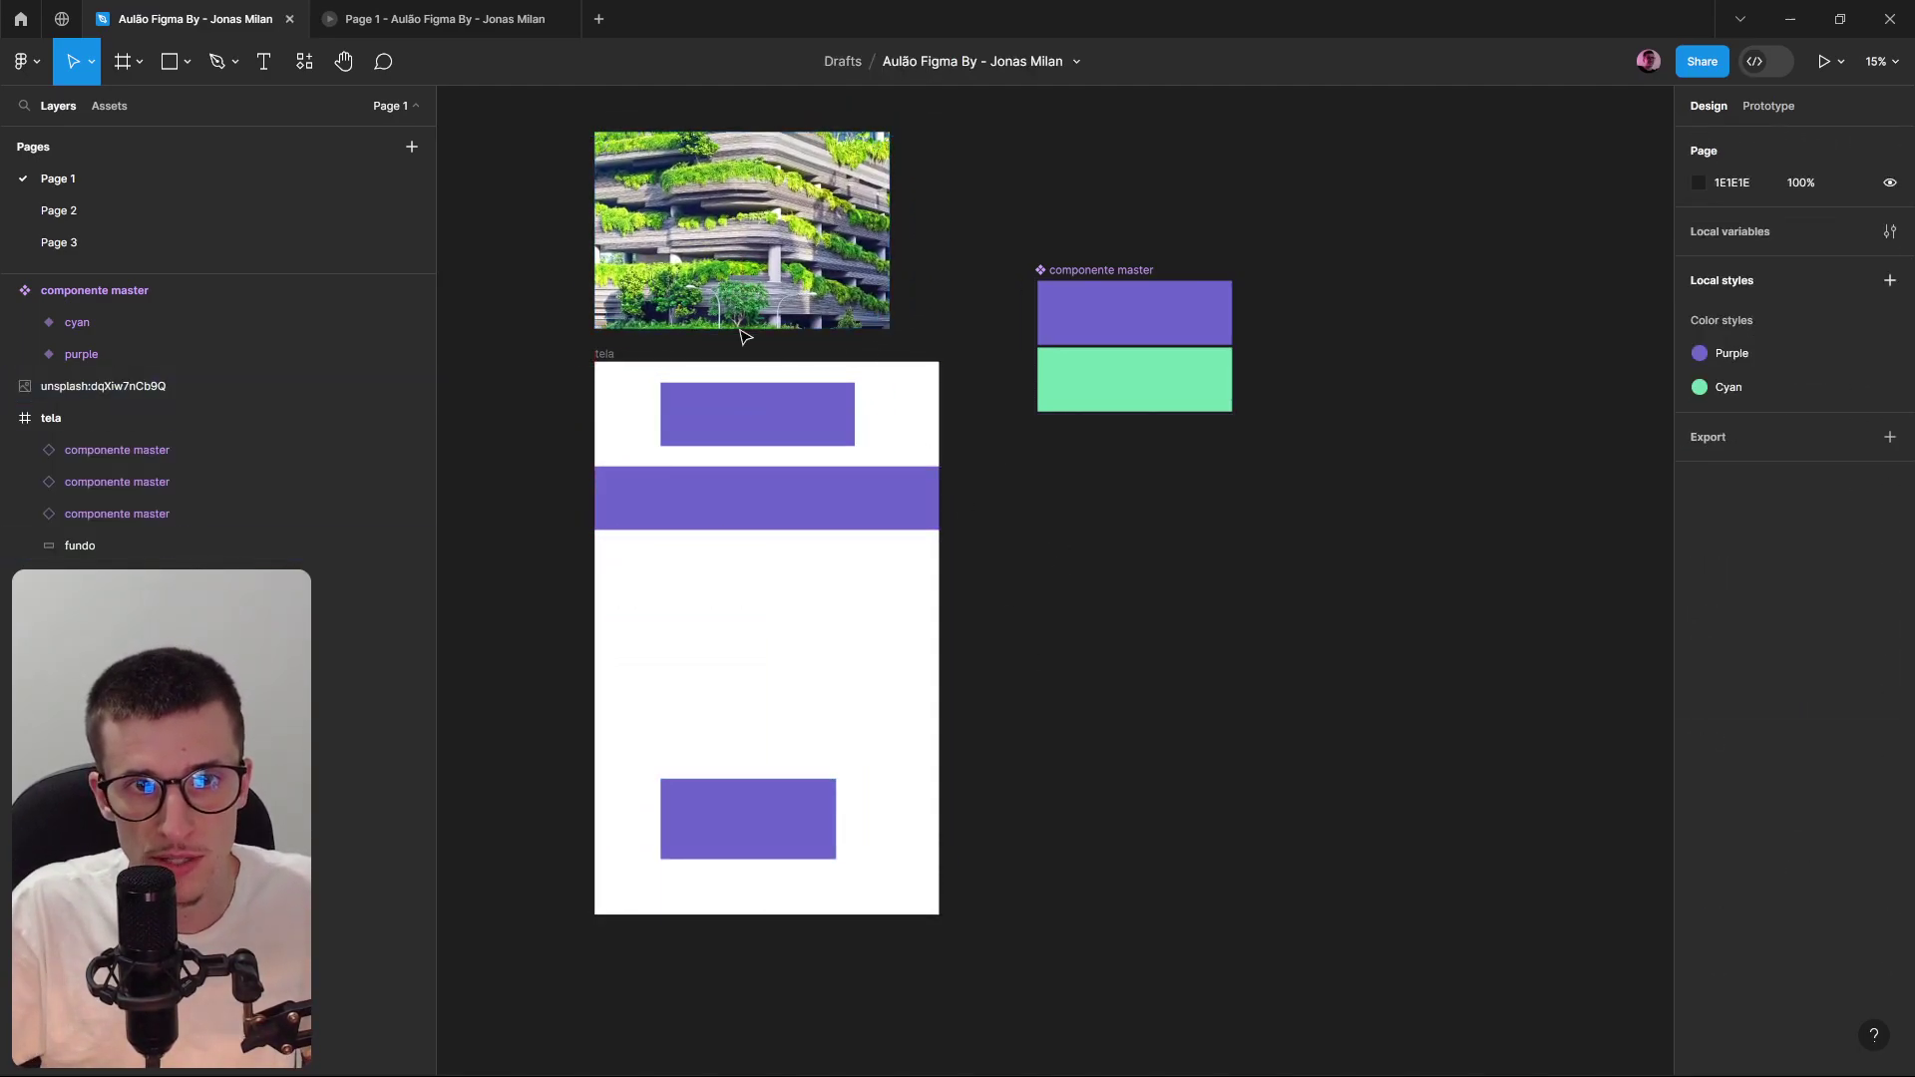
# Delete the three component instances and the fundo rectangle from the tela frame.
pyautogui.click(755, 414)
pyautogui.keyDown('shift'); pyautogui.click(808, 499); pyautogui.keyUp('shift')
pyautogui.keyDown('shift'); pyautogui.click(698, 499); pyautogui.keyUp('shift')
pyautogui.keyDown('shift'); pyautogui.click(744, 791); pyautogui.keyUp('shift')
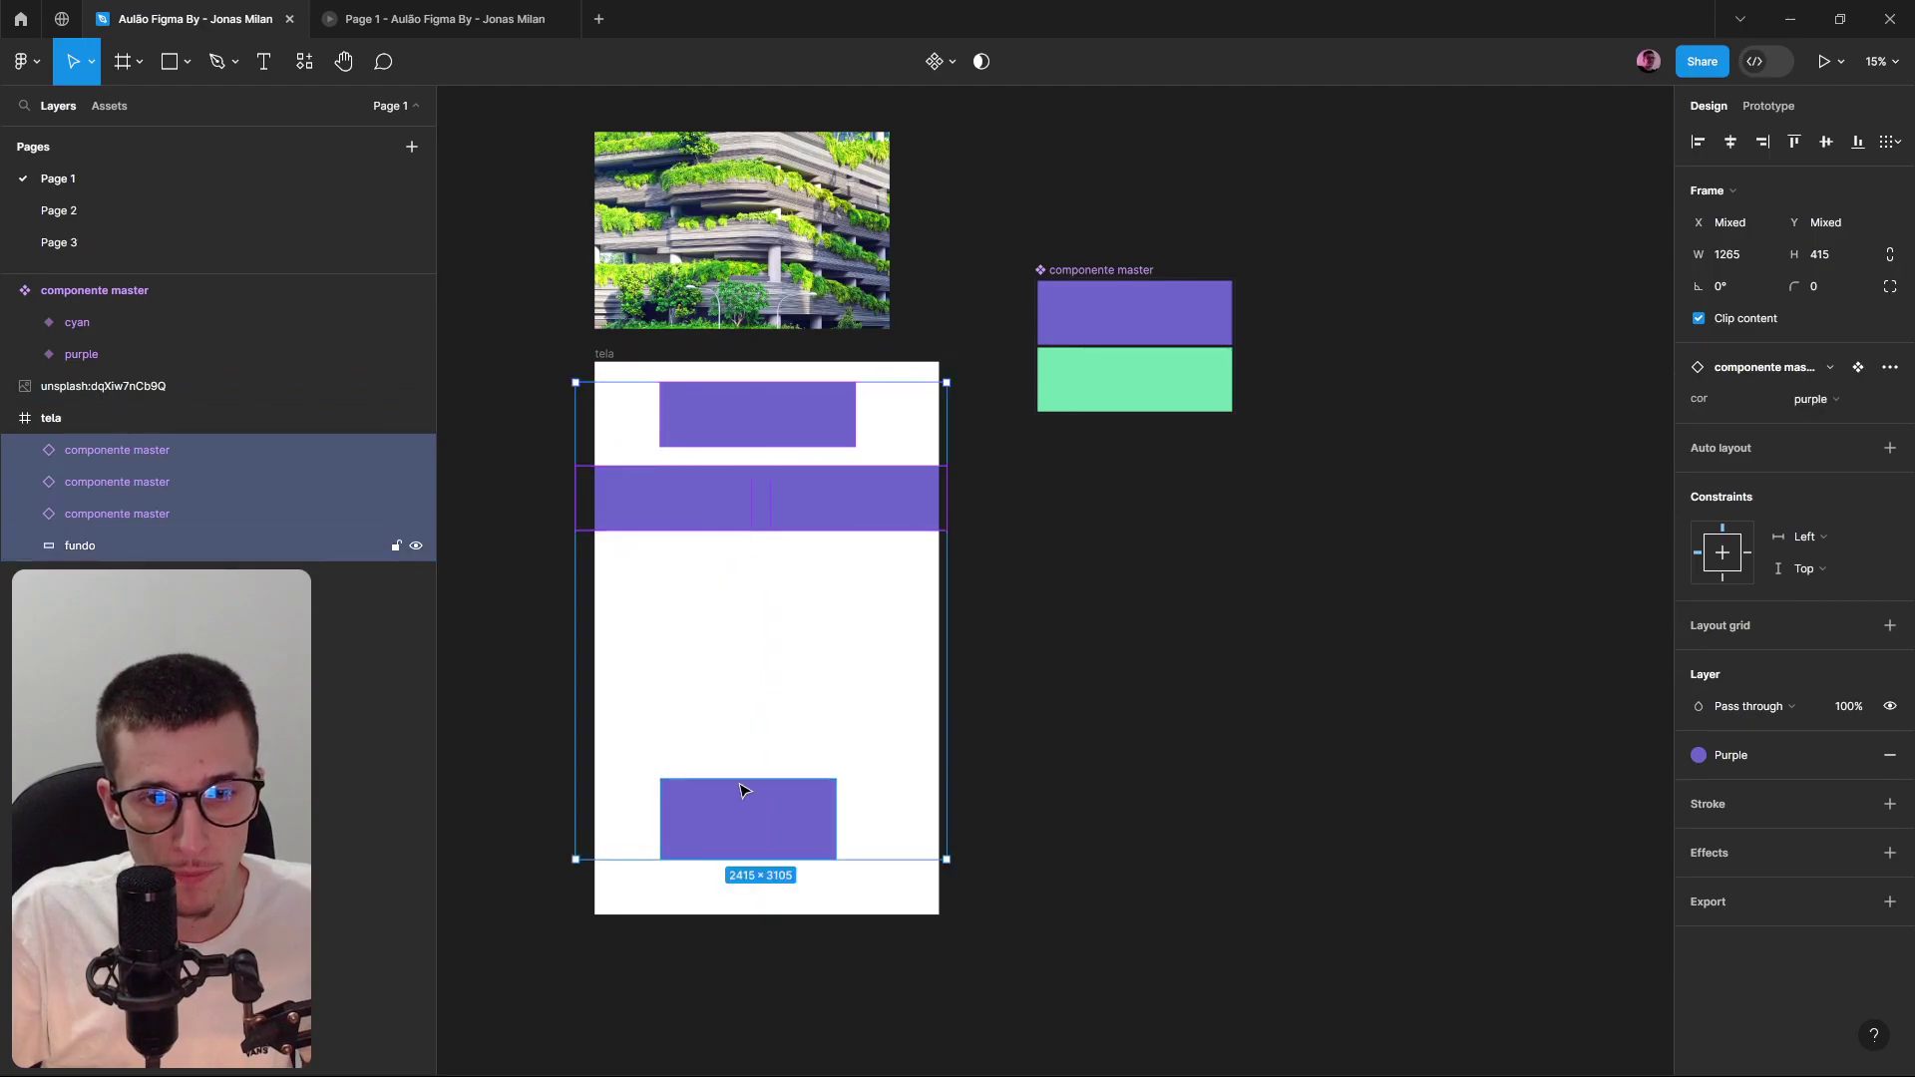
pyautogui.press('Delete')
# Add a 10 px layout grid to the tela frame and inspect its squares up close.
pyautogui.click(608, 354)
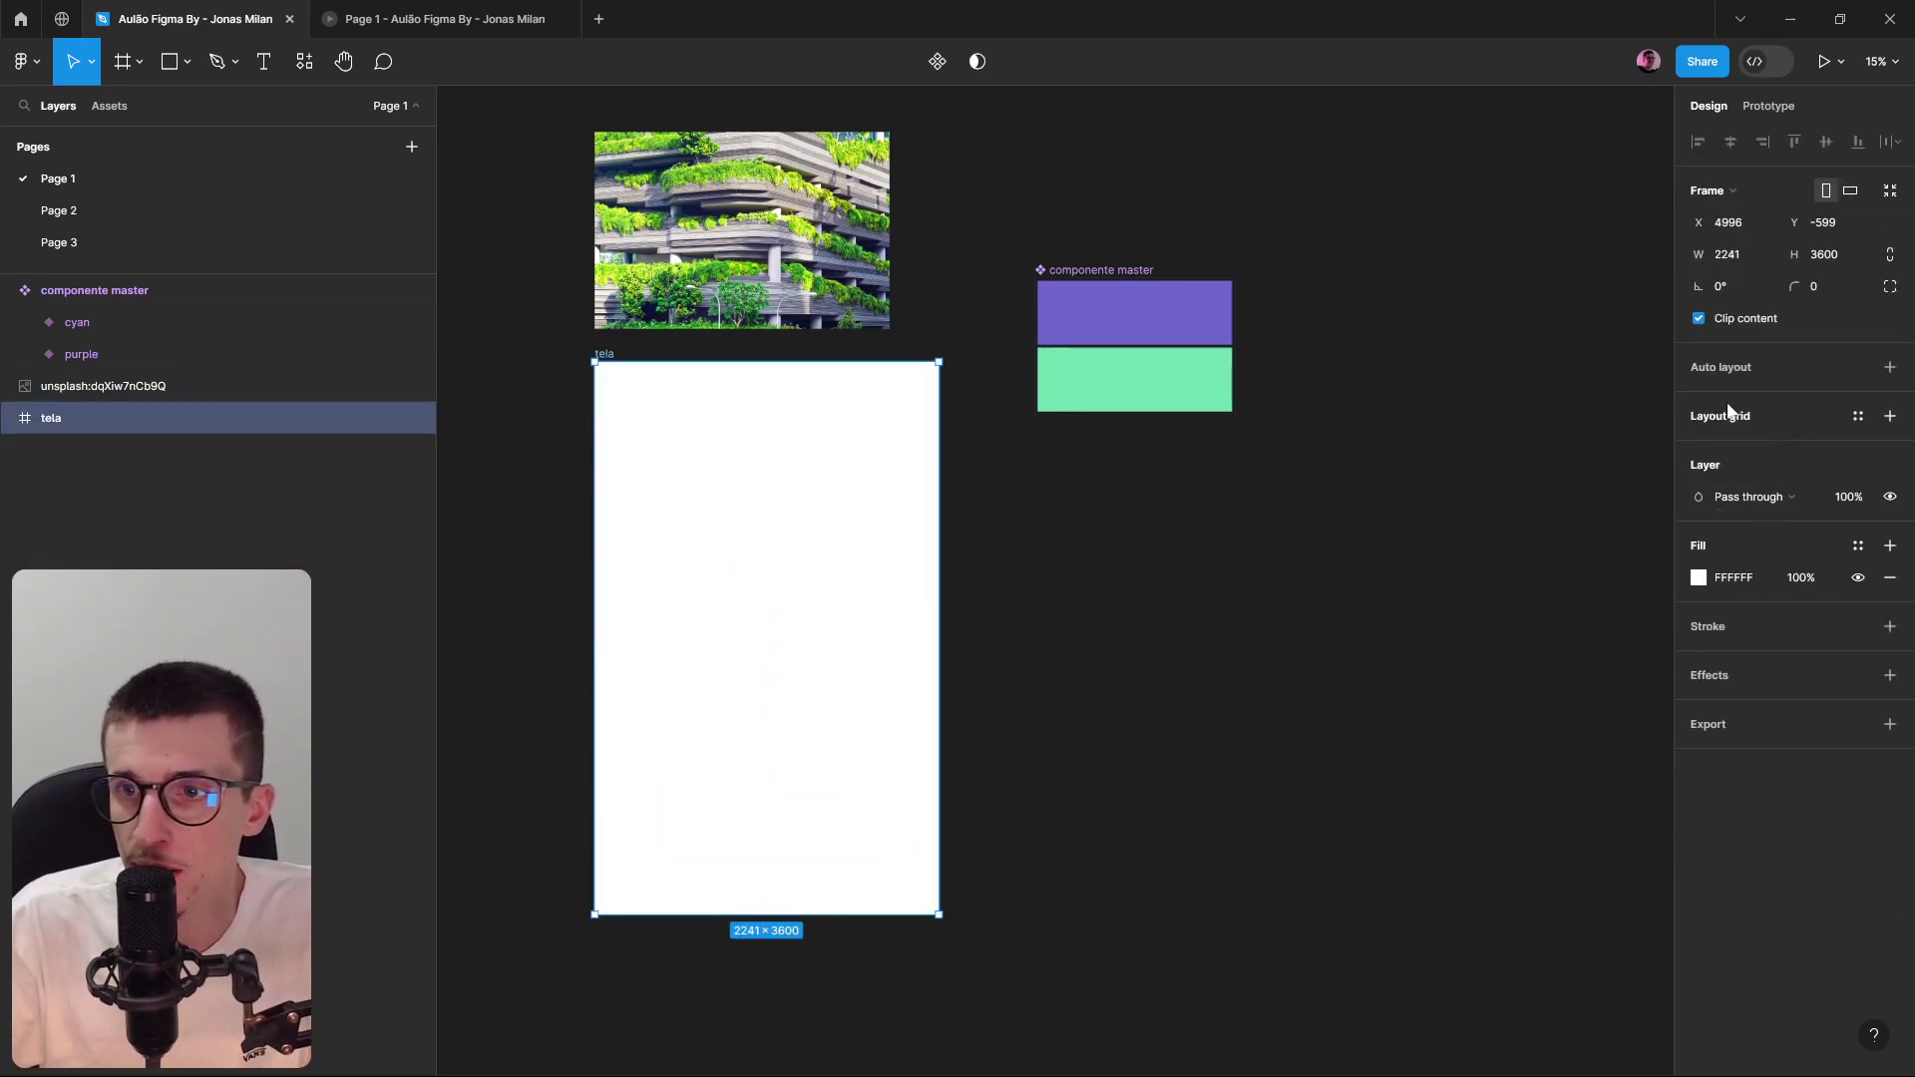
pyautogui.click(1889, 417)
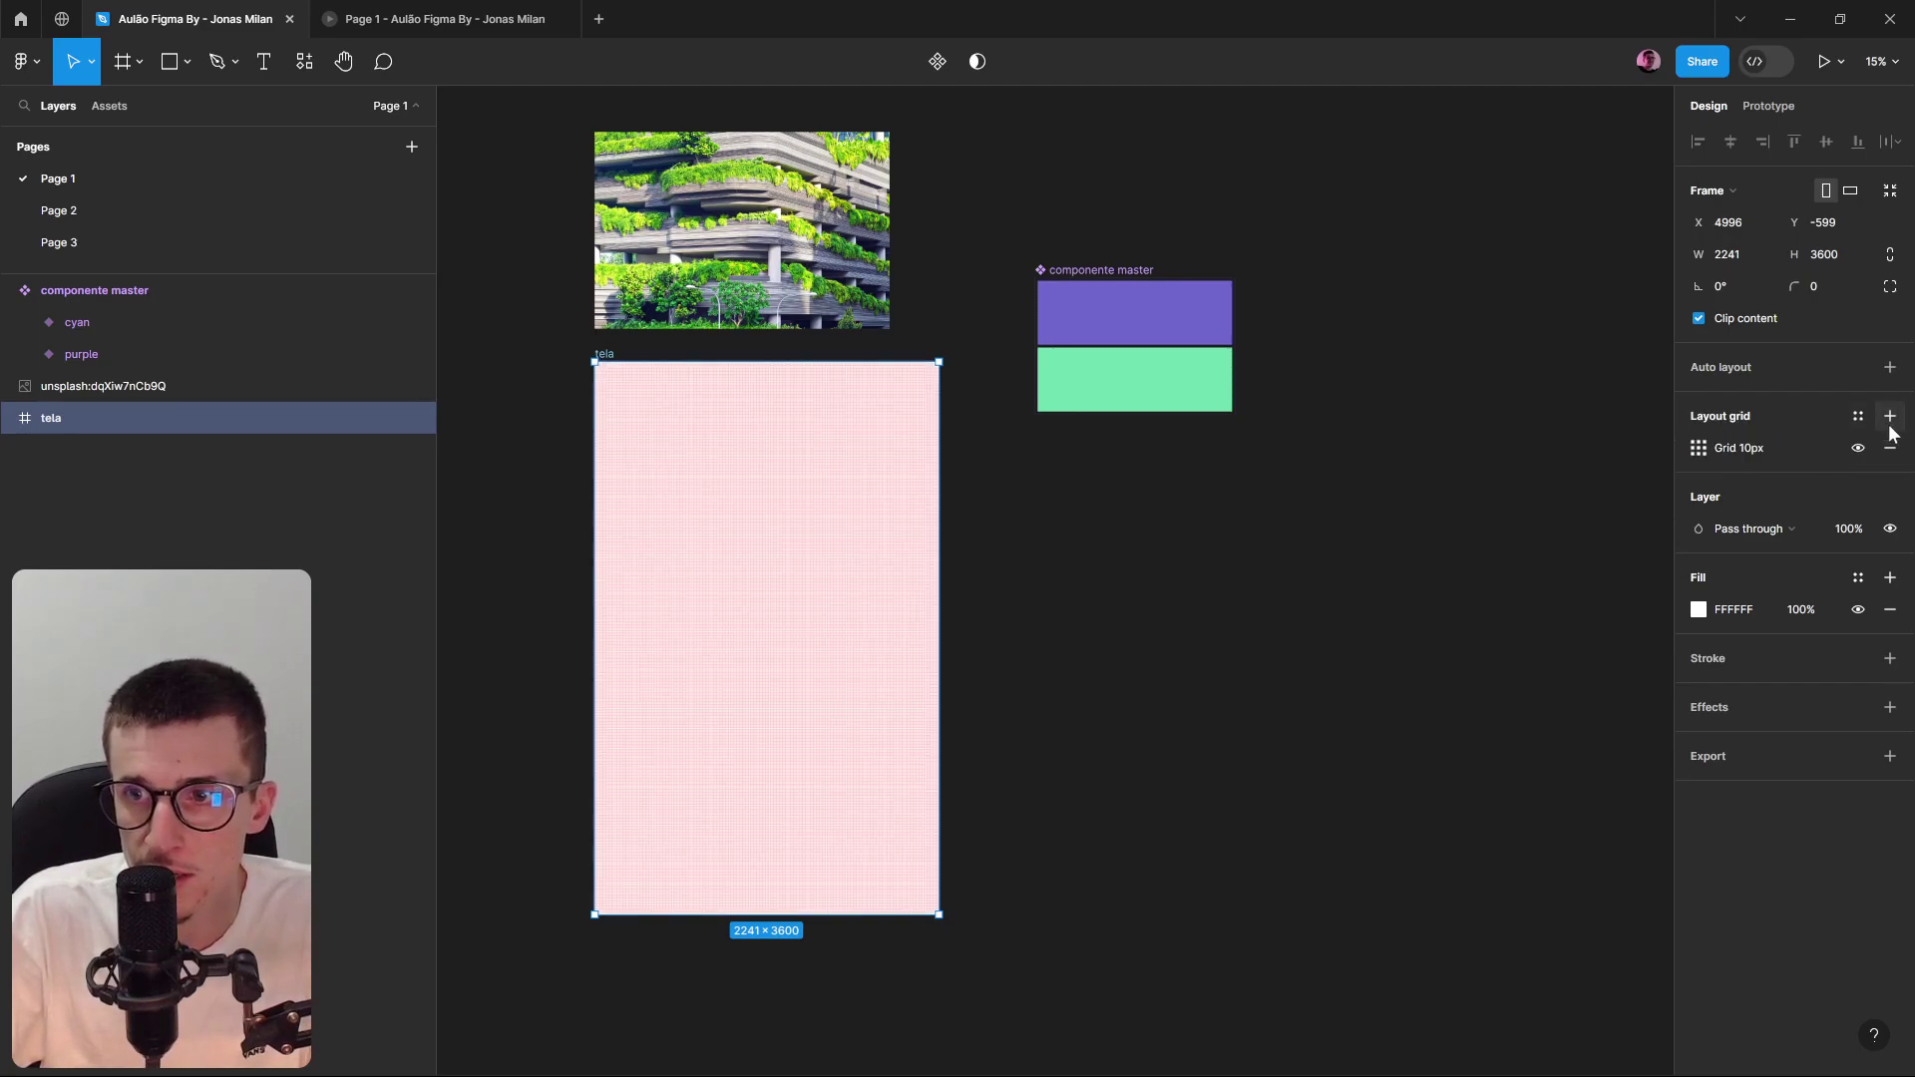
pyautogui.scroll(5, 711, 561)
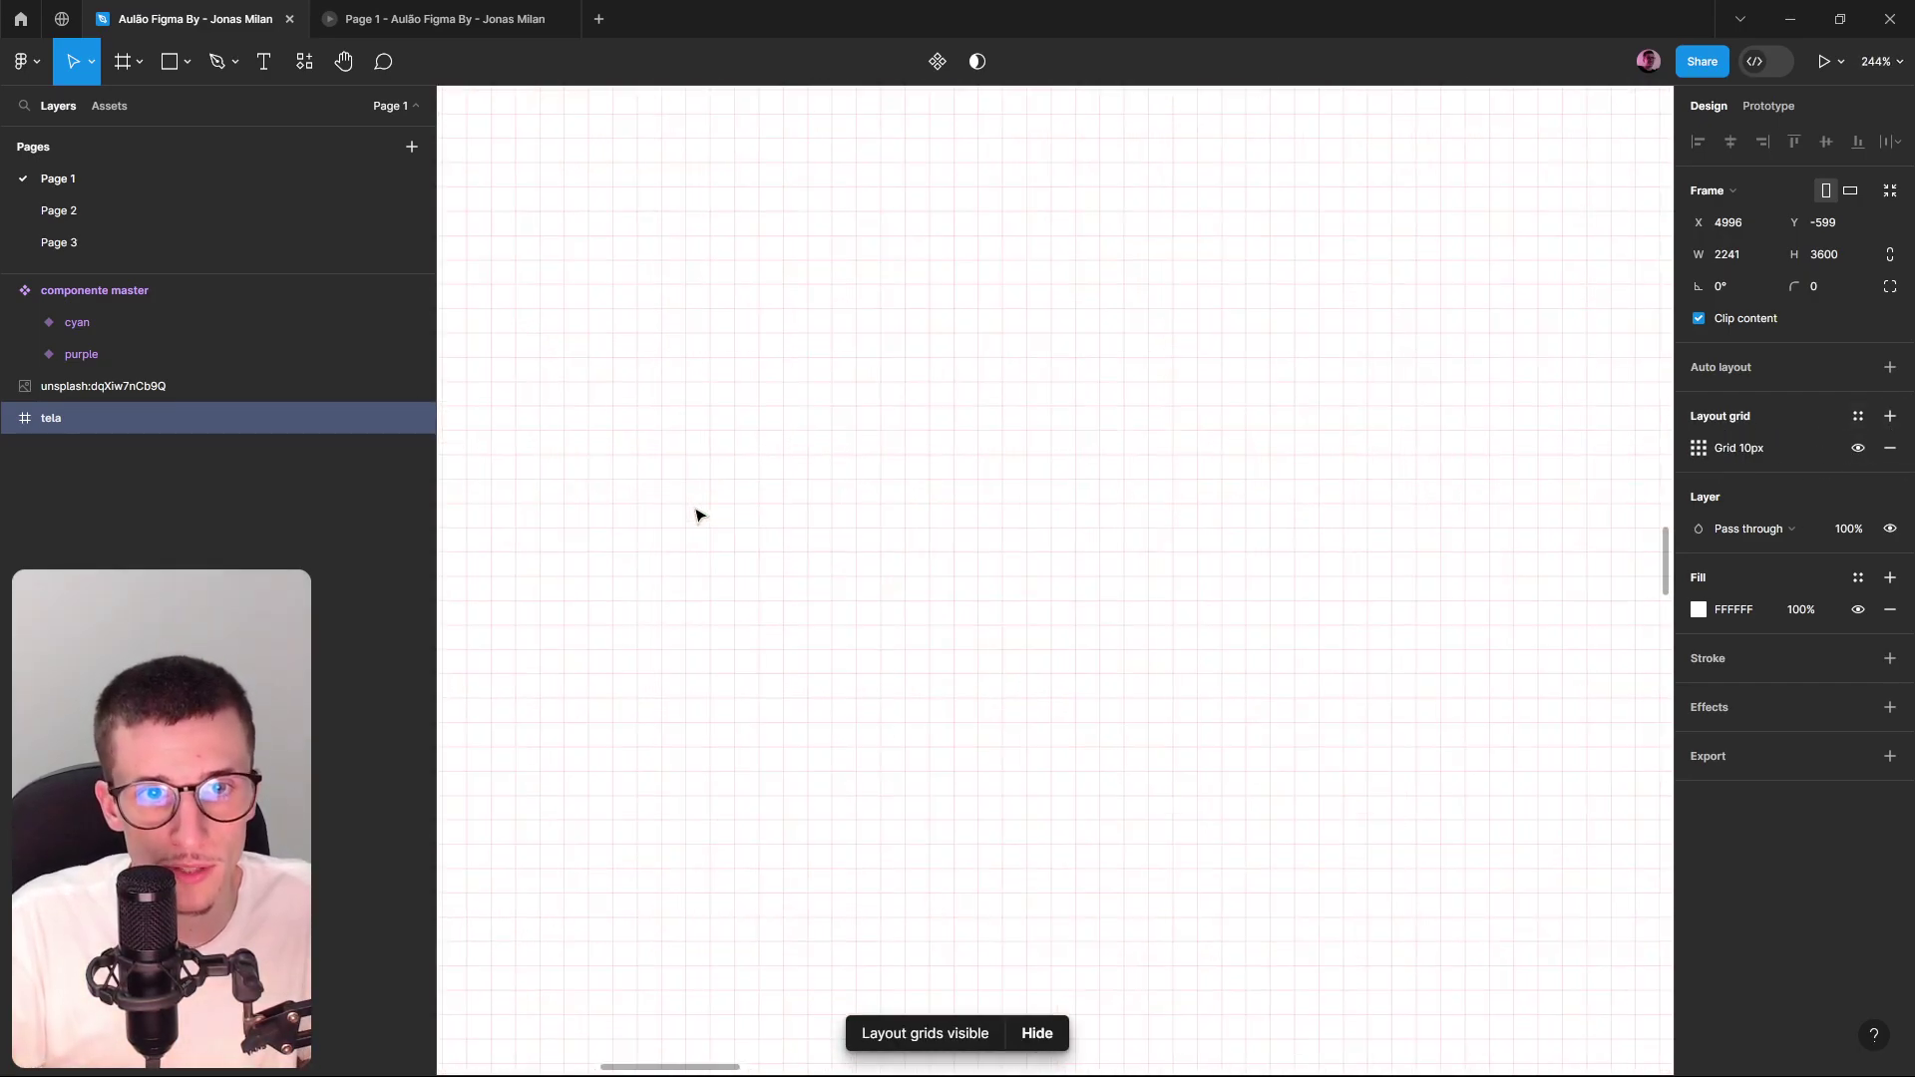
# Switch the tela frame's layout grid to columns and subsequently to rows to compare both grid types.
pyautogui.scroll(-8, 697, 513)
pyautogui.scroll(5, 735, 483)
pyautogui.moveTo(735, 482); pyautogui.dragTo(977, 439)
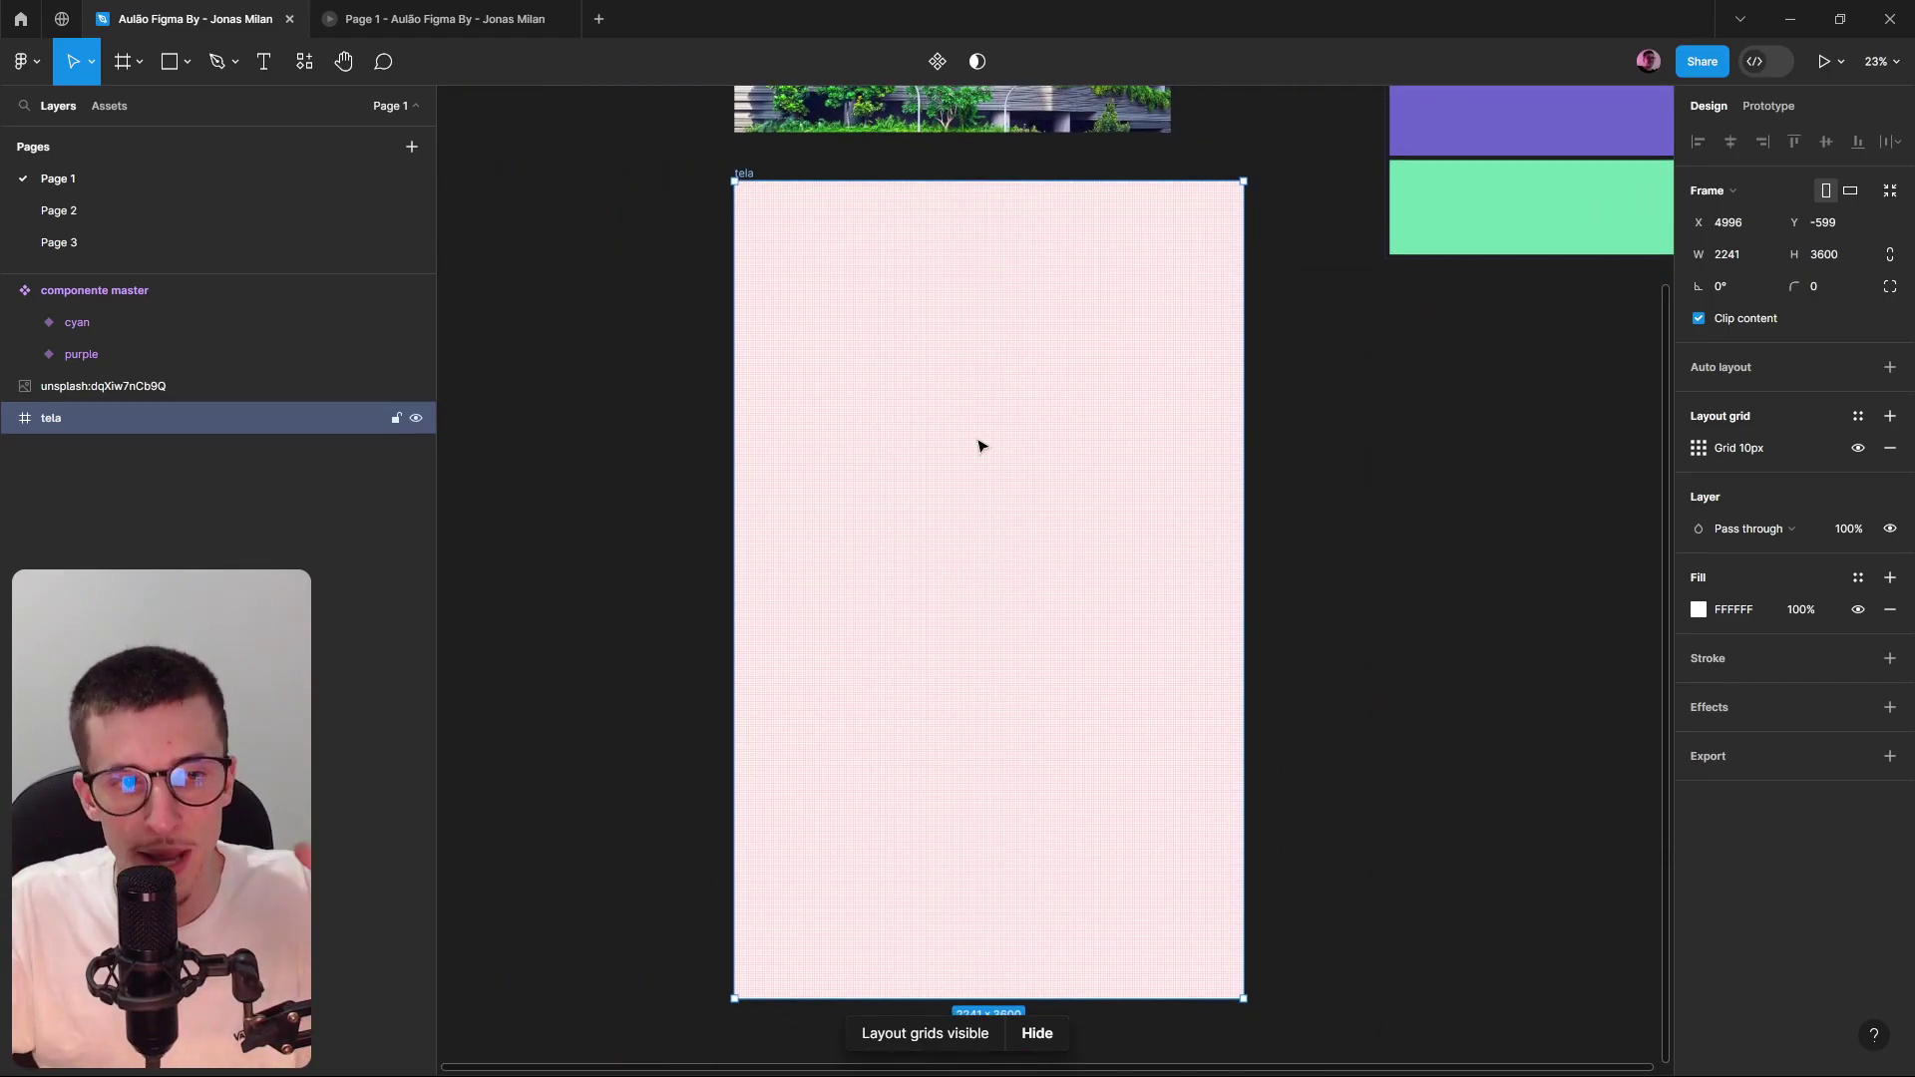
pyautogui.click(1698, 450)
pyautogui.click(1488, 453)
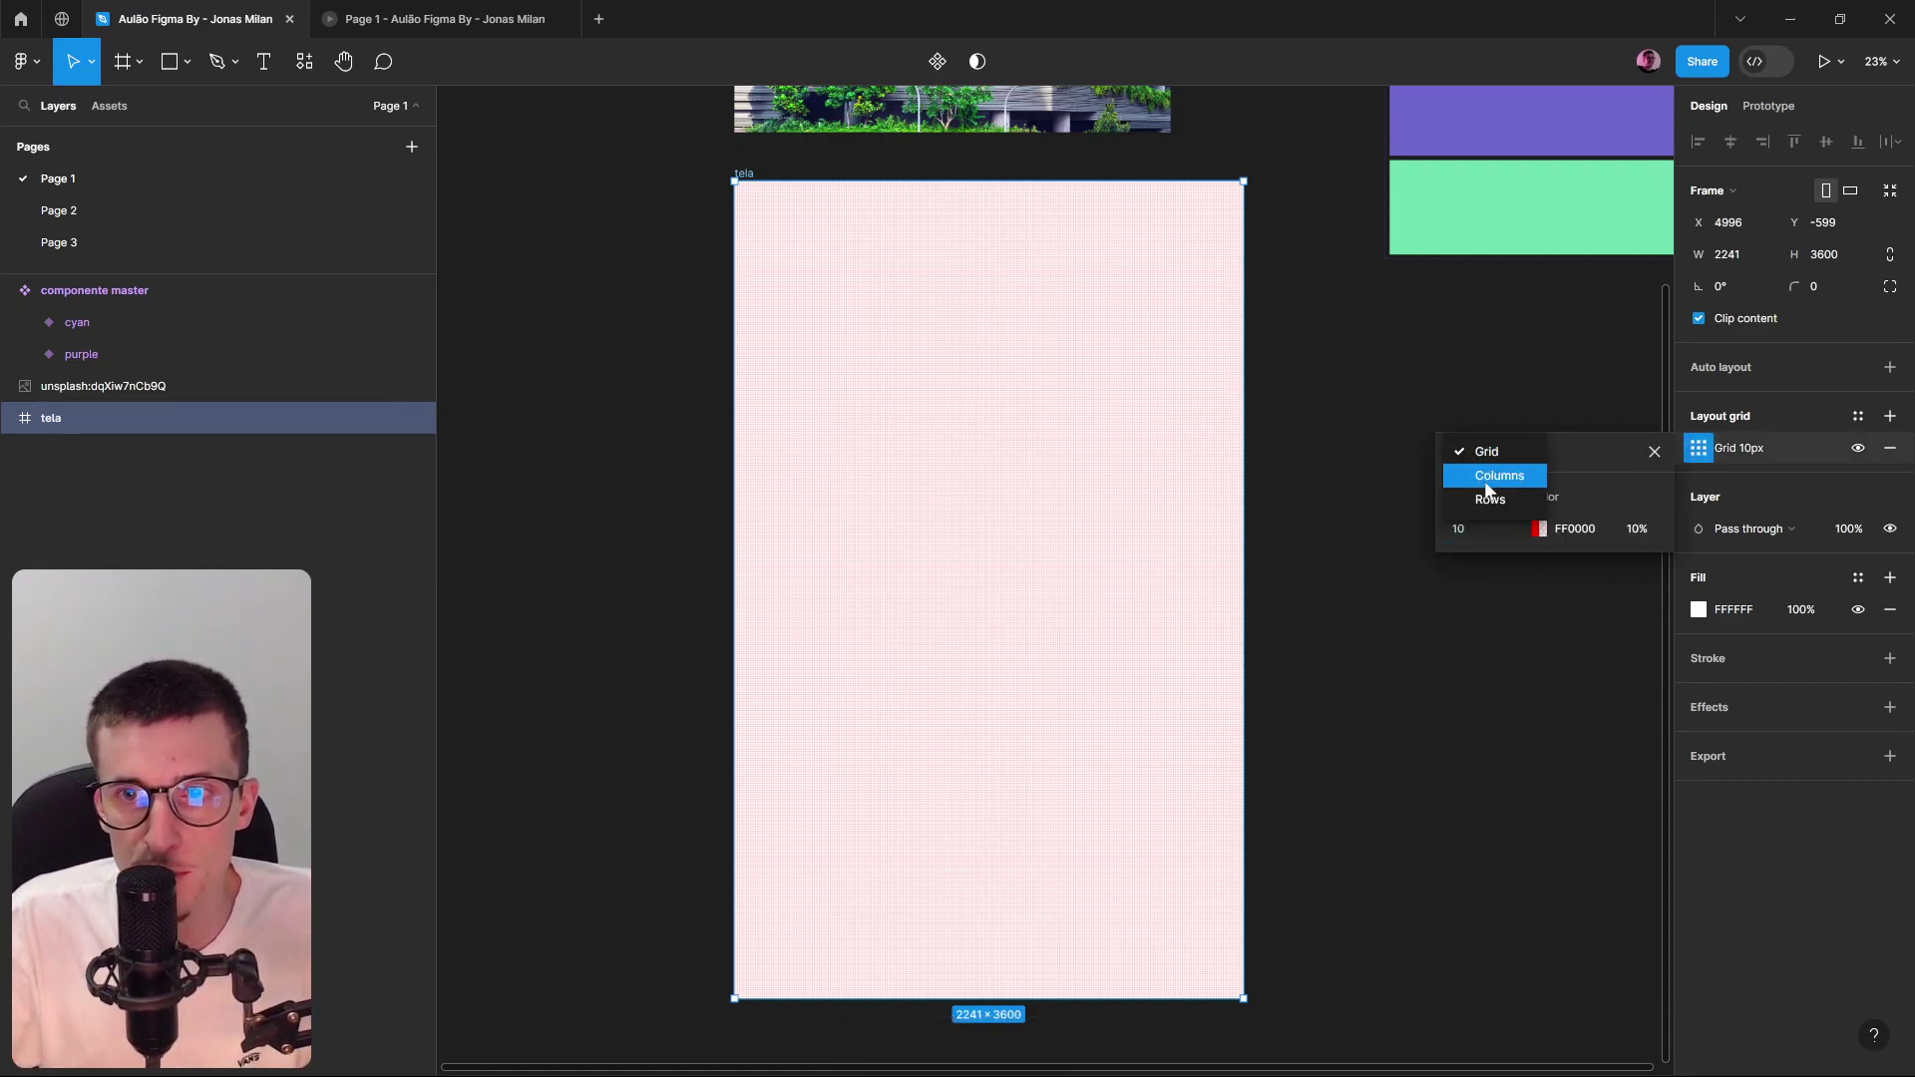
pyautogui.click(1485, 477)
pyautogui.click(1480, 454)
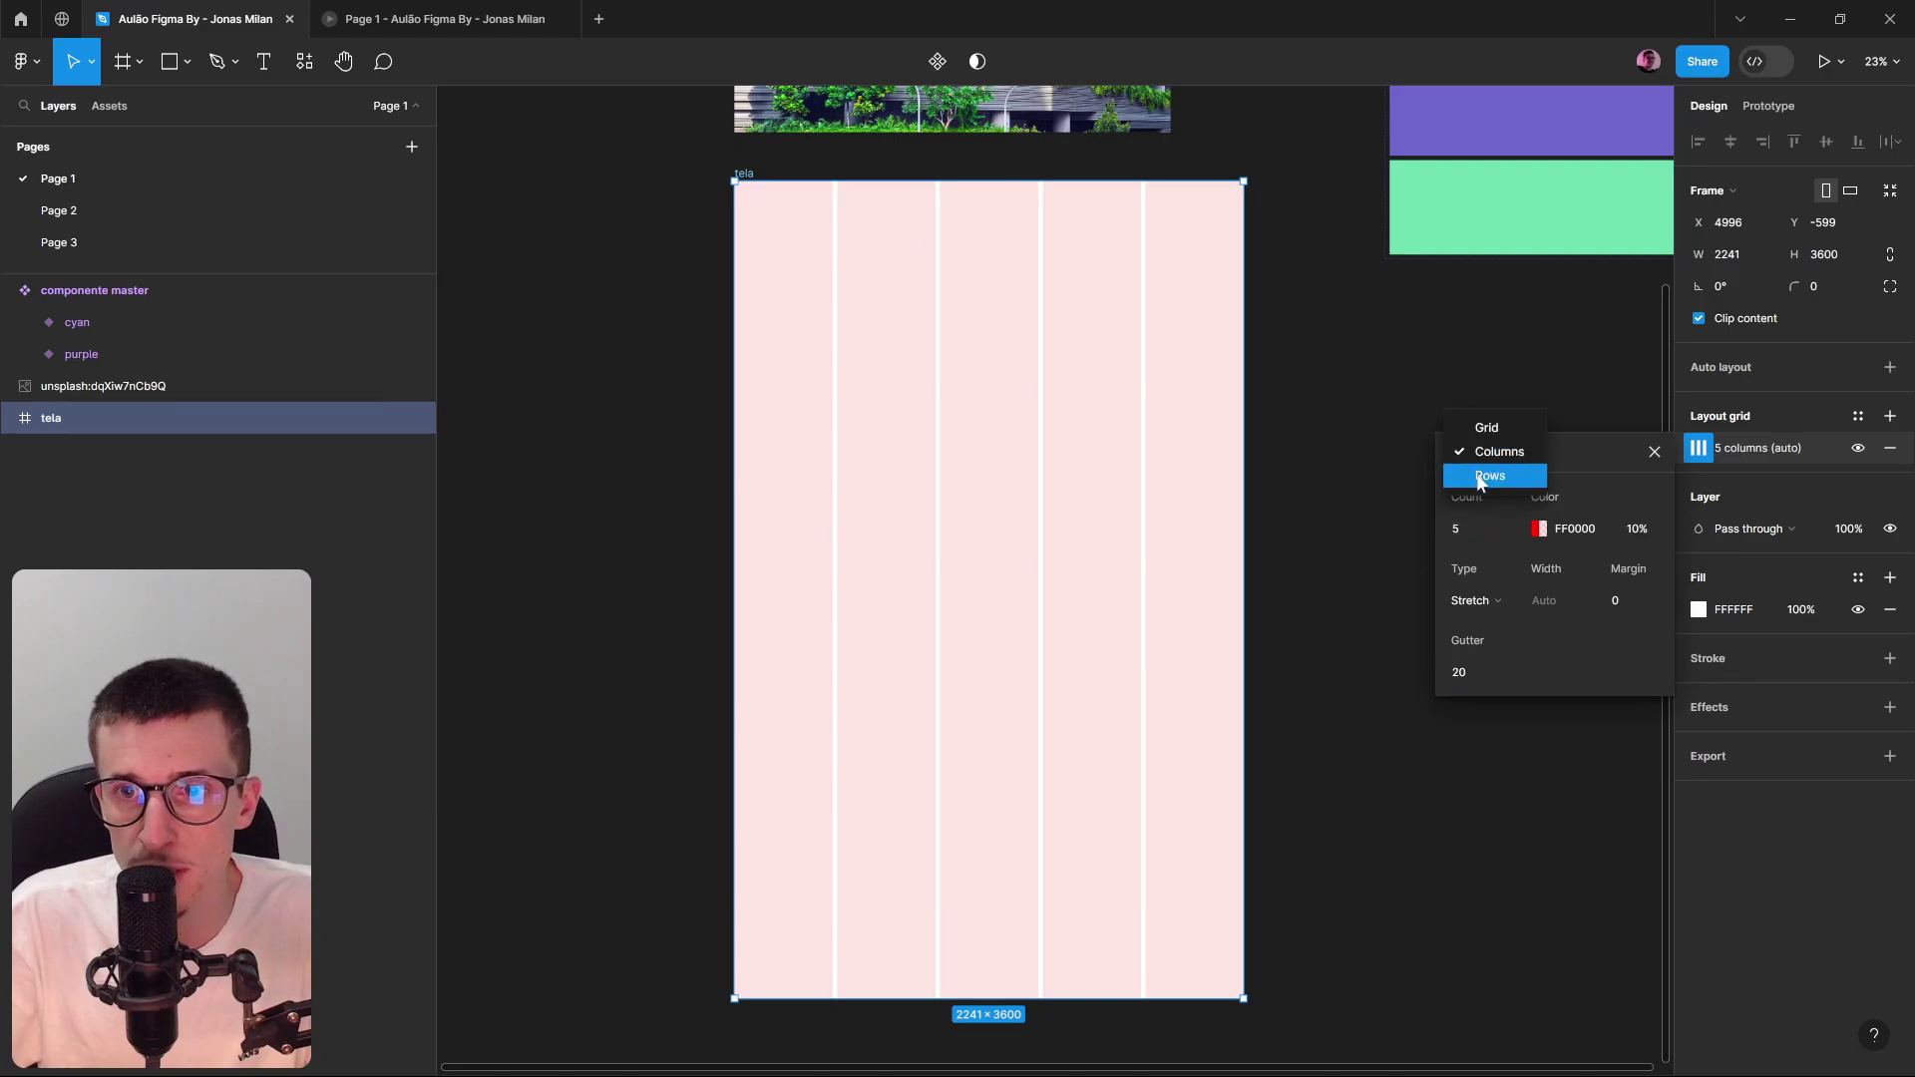
pyautogui.click(1487, 476)
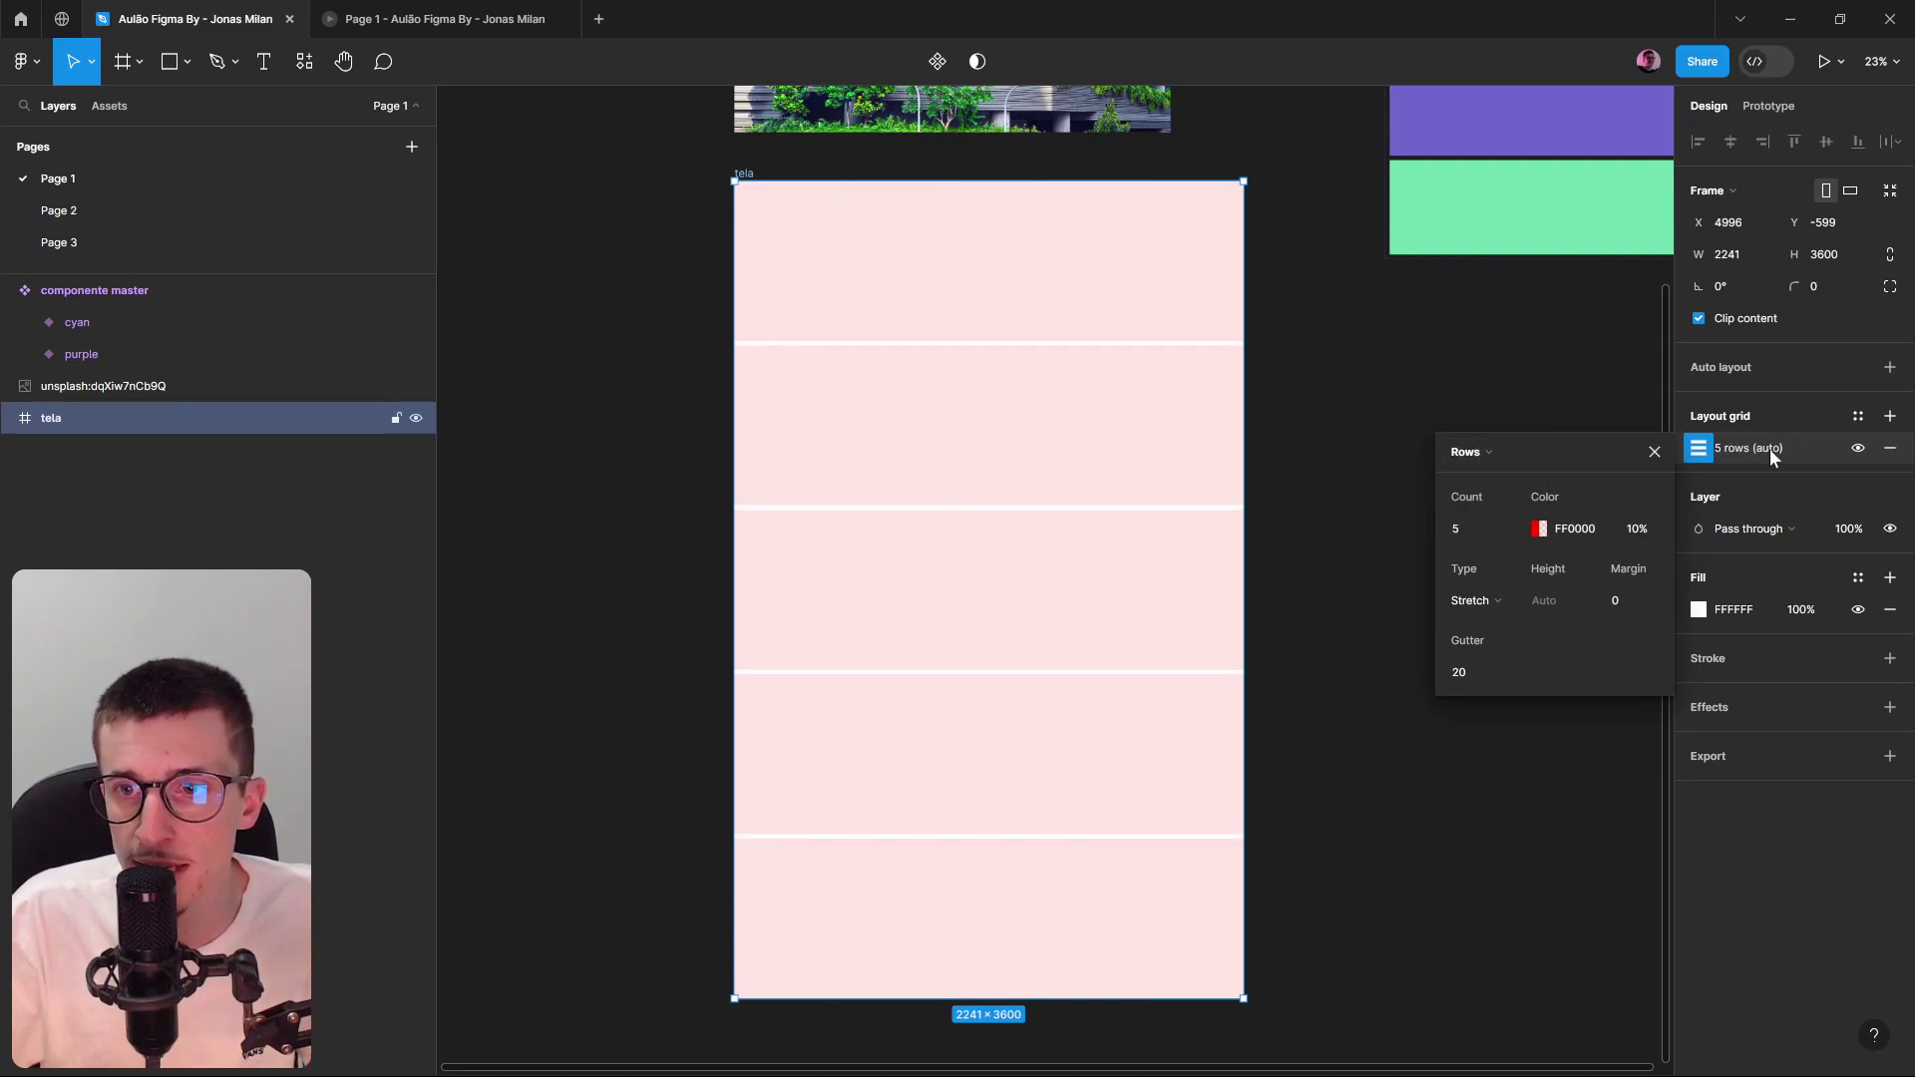
# Stack an additional 10 px square grid over the rows on the tela frame, and remove the extra grid again.
pyautogui.click(1812, 413)
pyautogui.click(1889, 416)
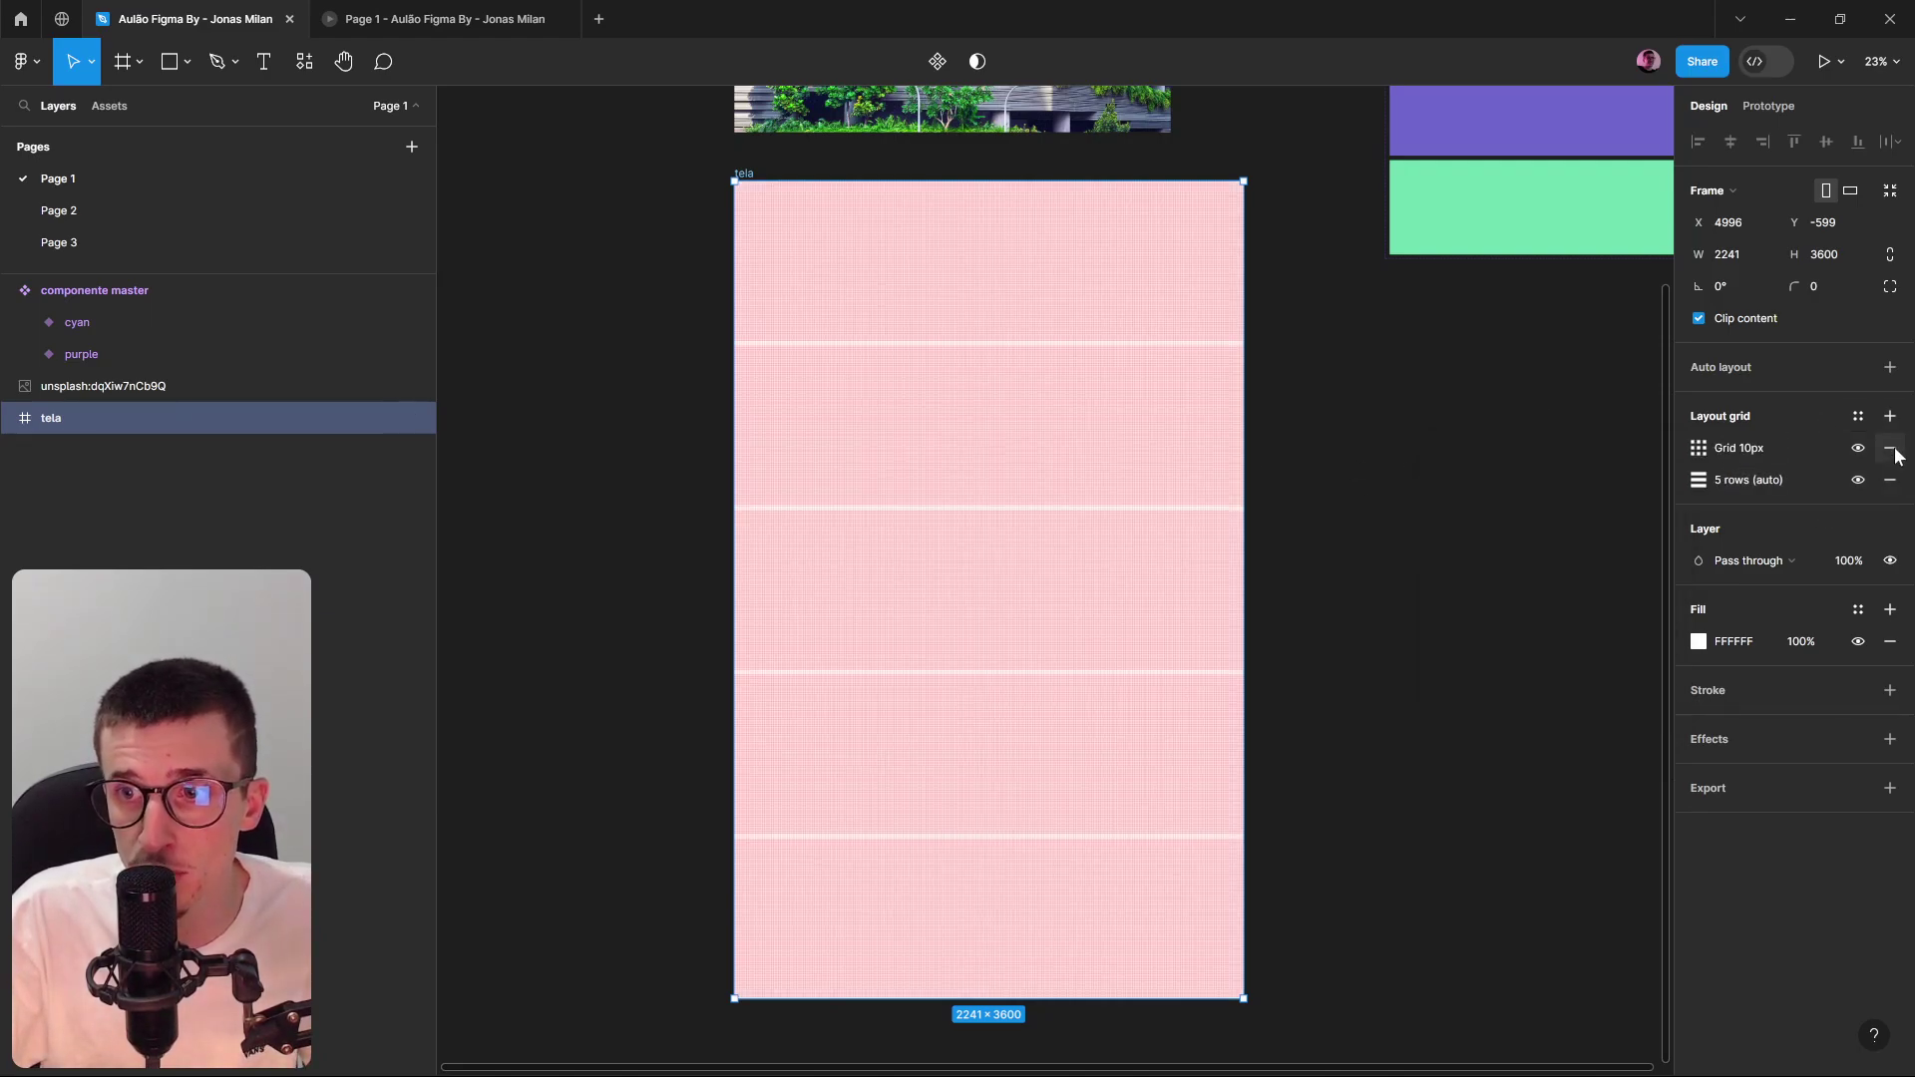
pyautogui.click(1890, 416)
pyautogui.click(1890, 479)
pyautogui.click(1890, 448)
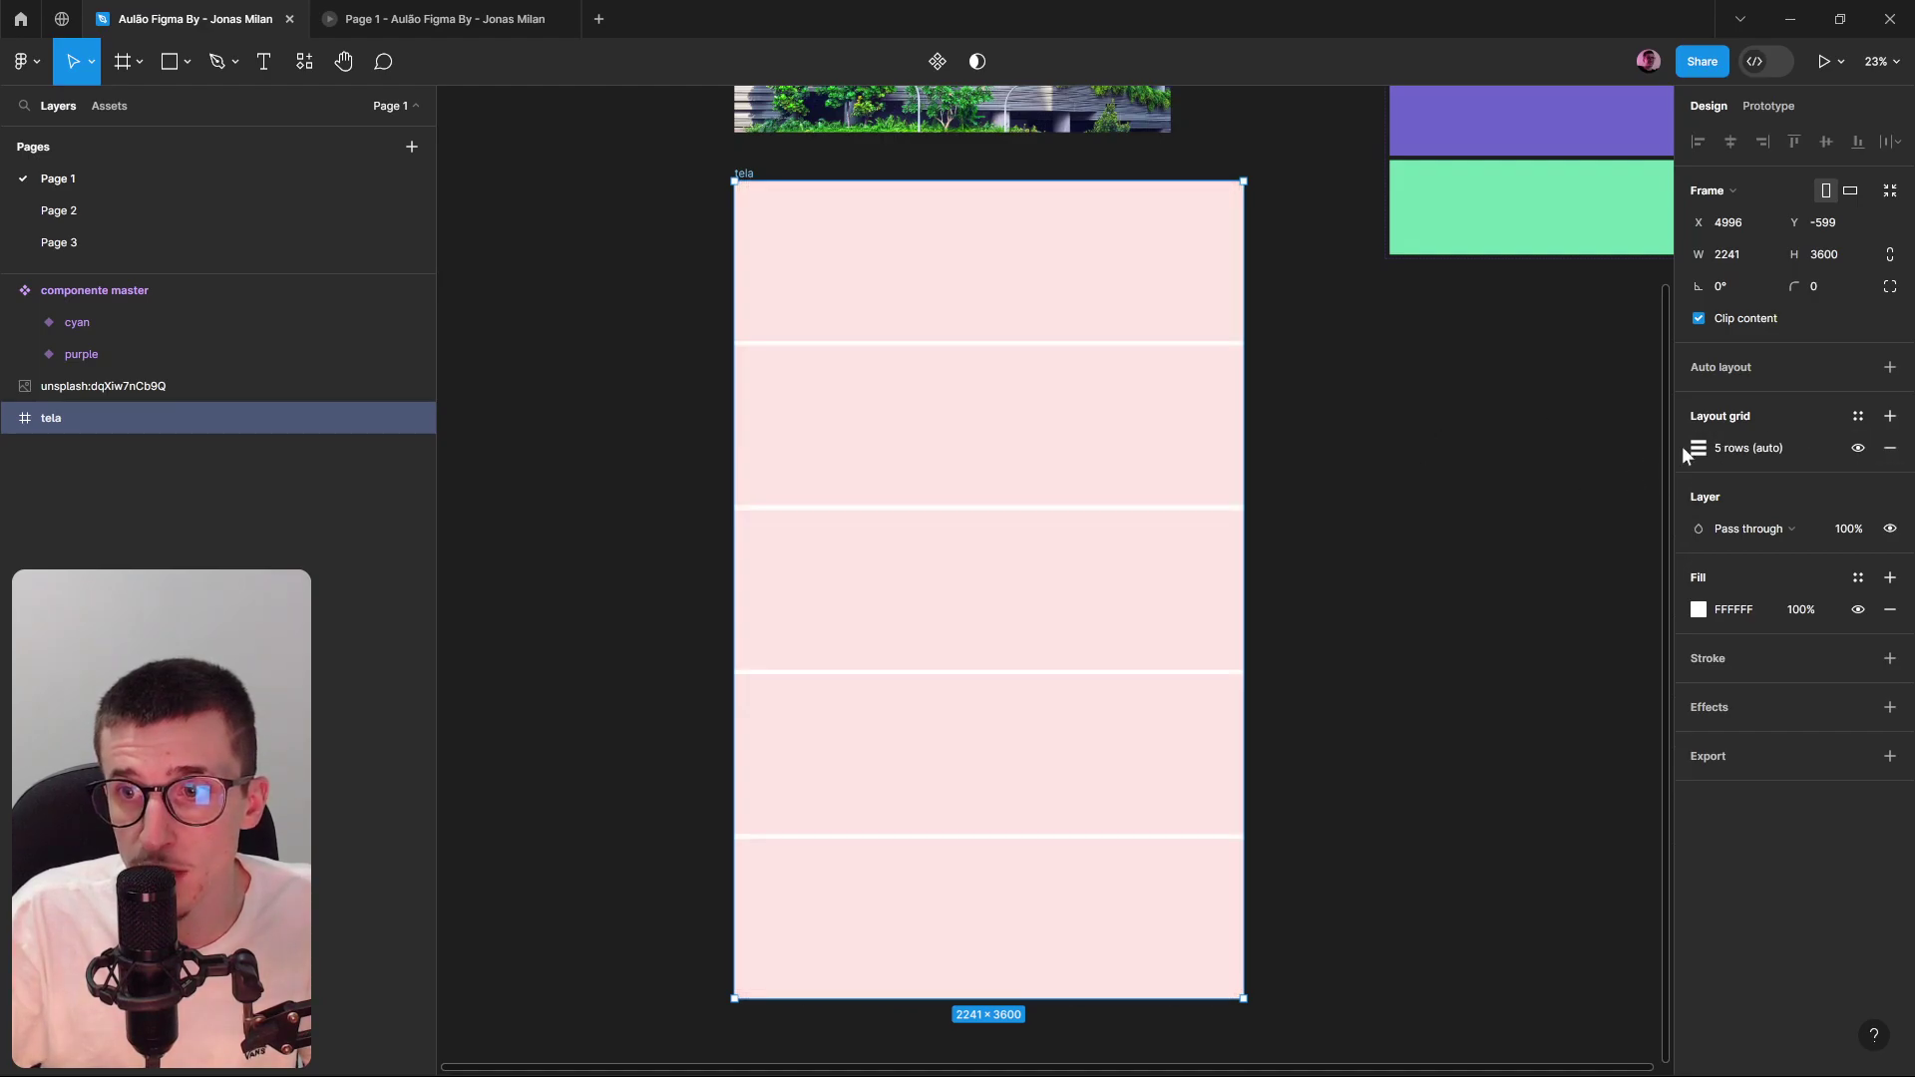
# Change the tela frame's layout grid from rows to columns with a count of 12.
pyautogui.click(1699, 449)
pyautogui.click(1498, 428)
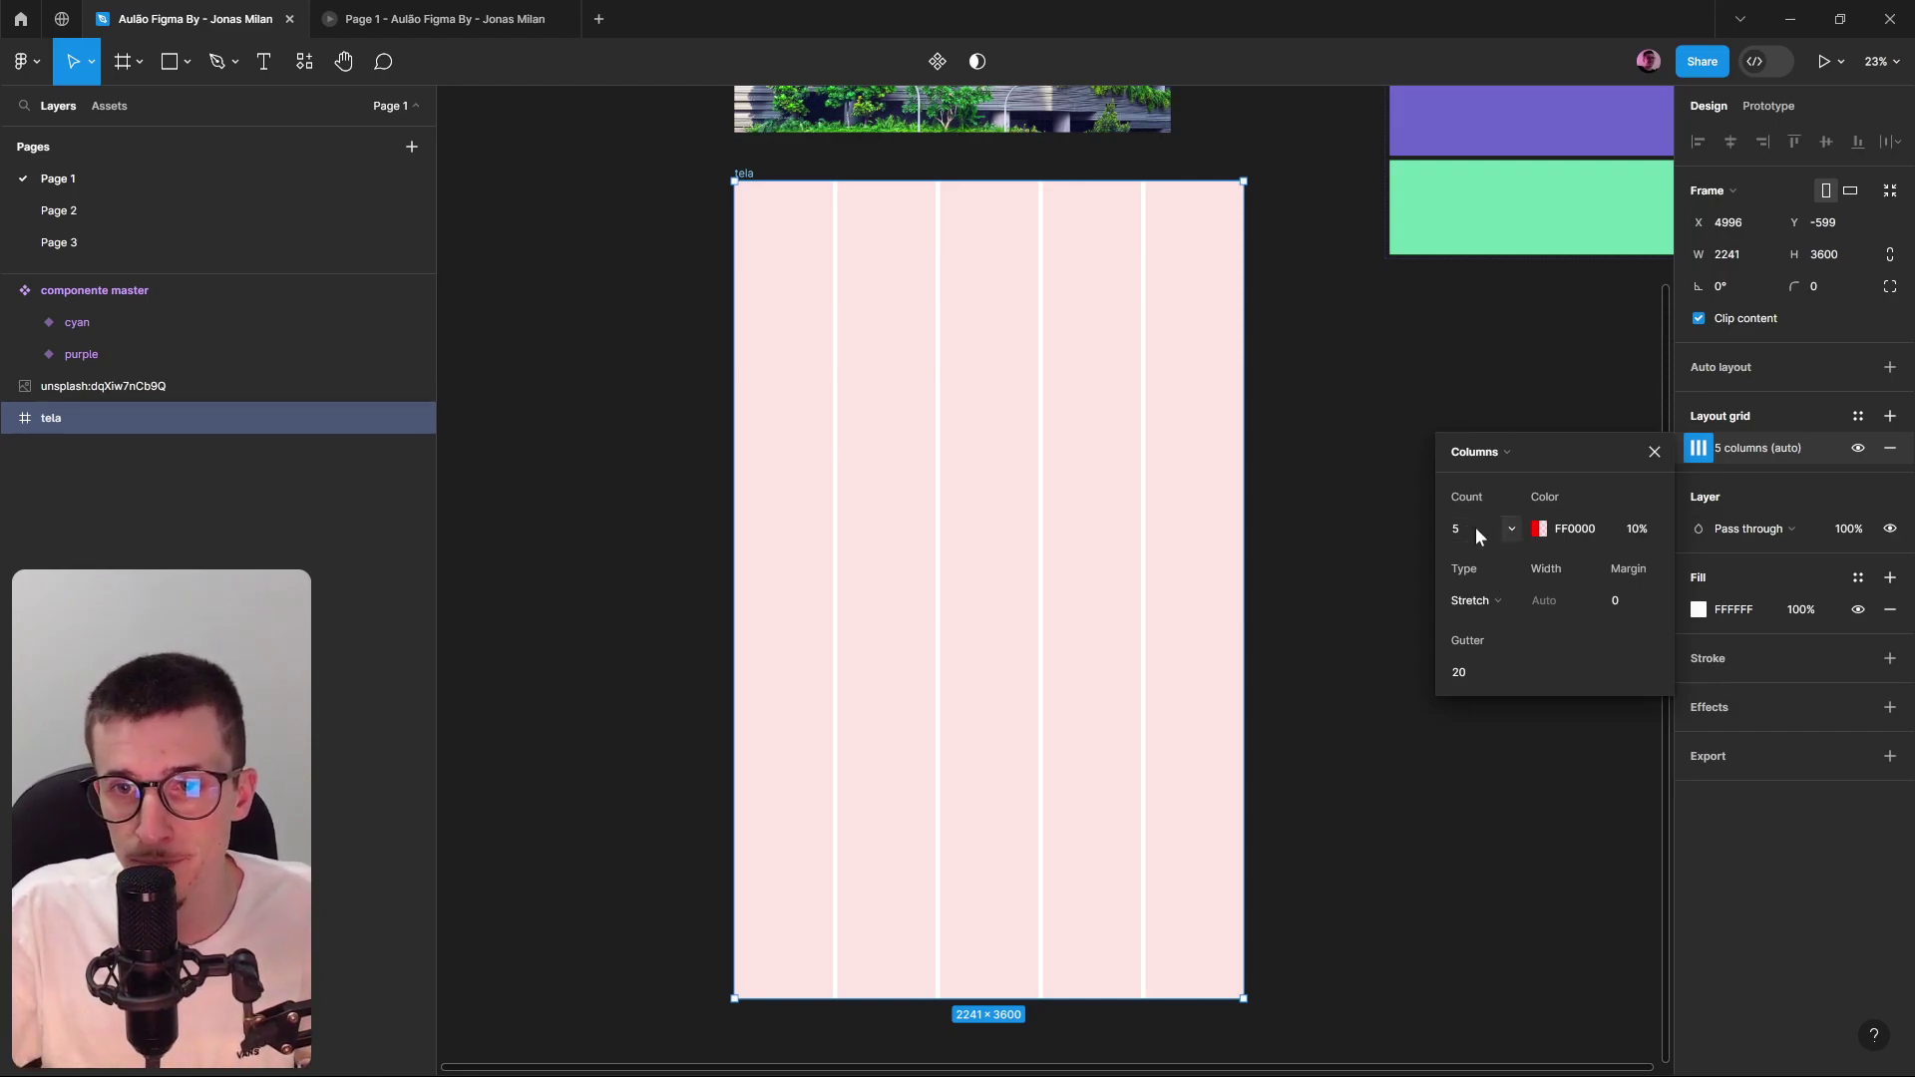
pyautogui.write('12')
pyautogui.press('Return')
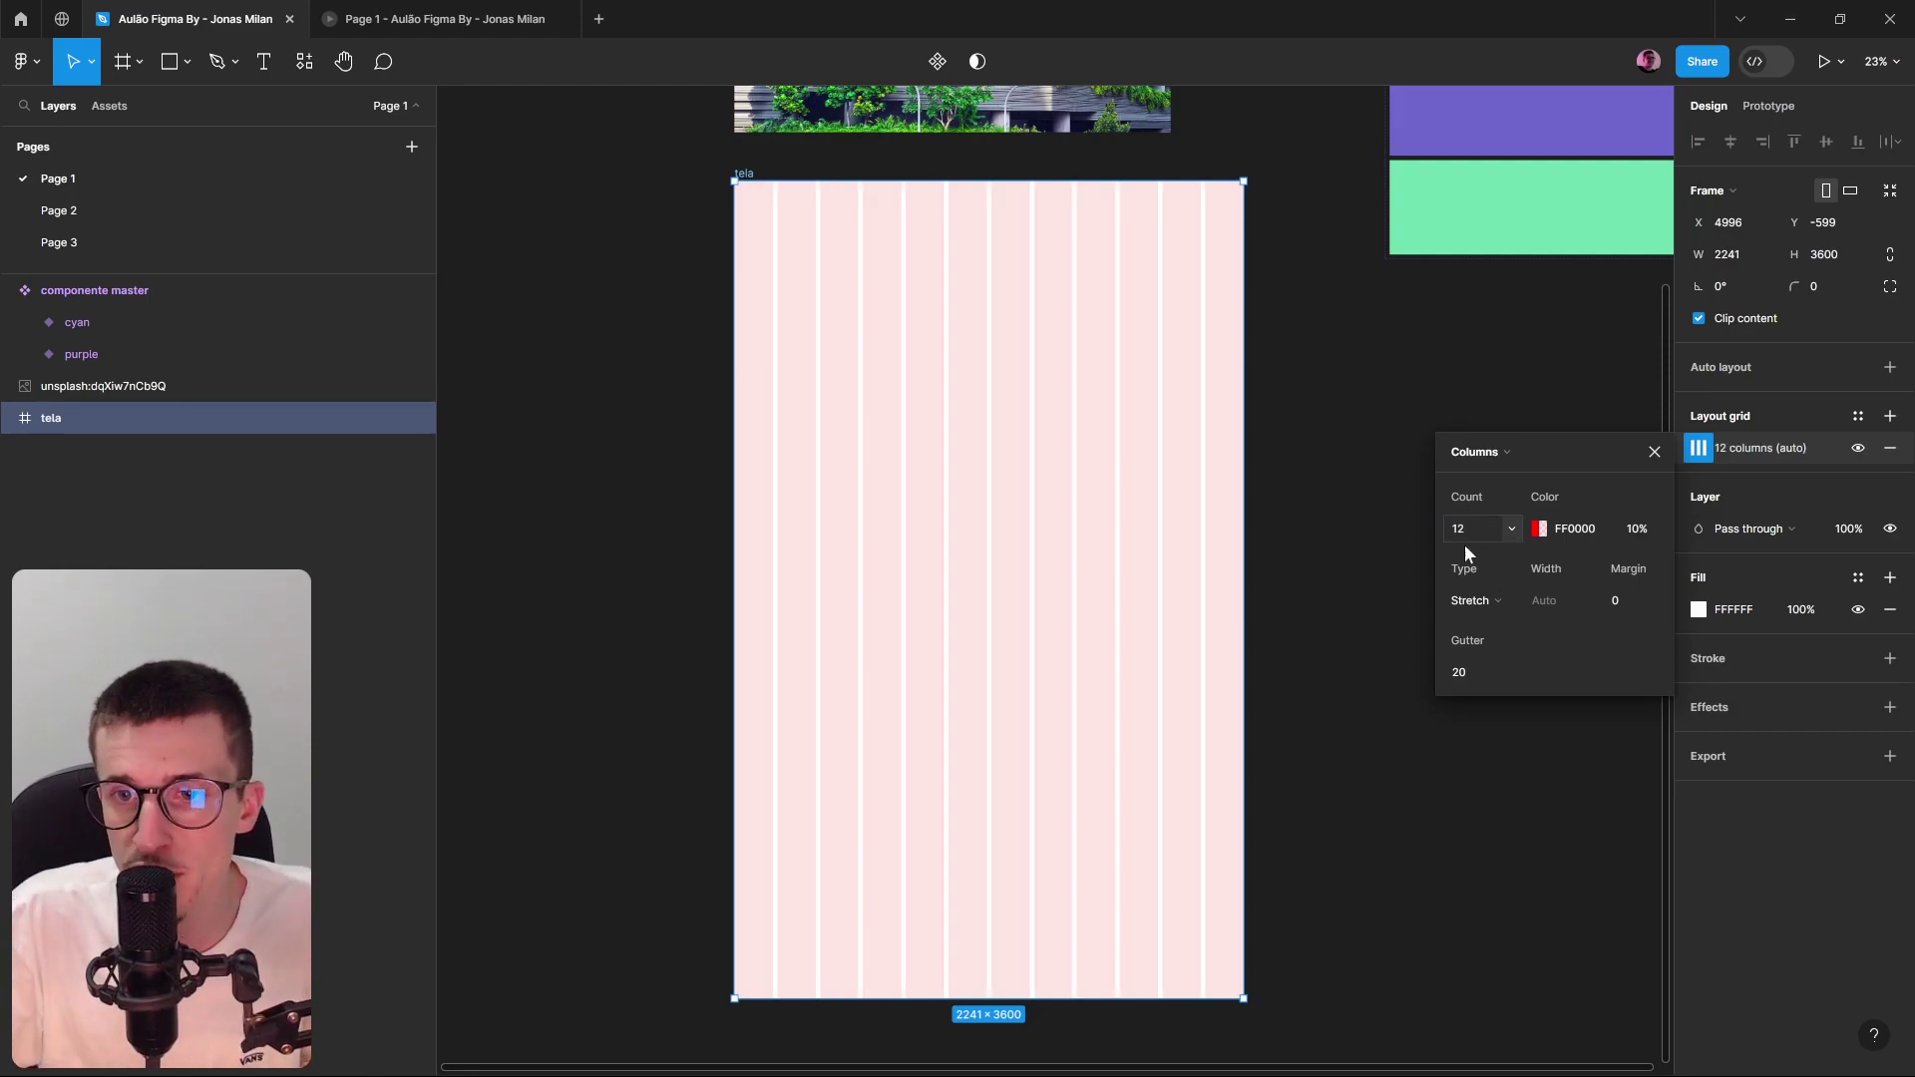
# Set the column grid's type to Center and its column width to 72.
pyautogui.click(1484, 601)
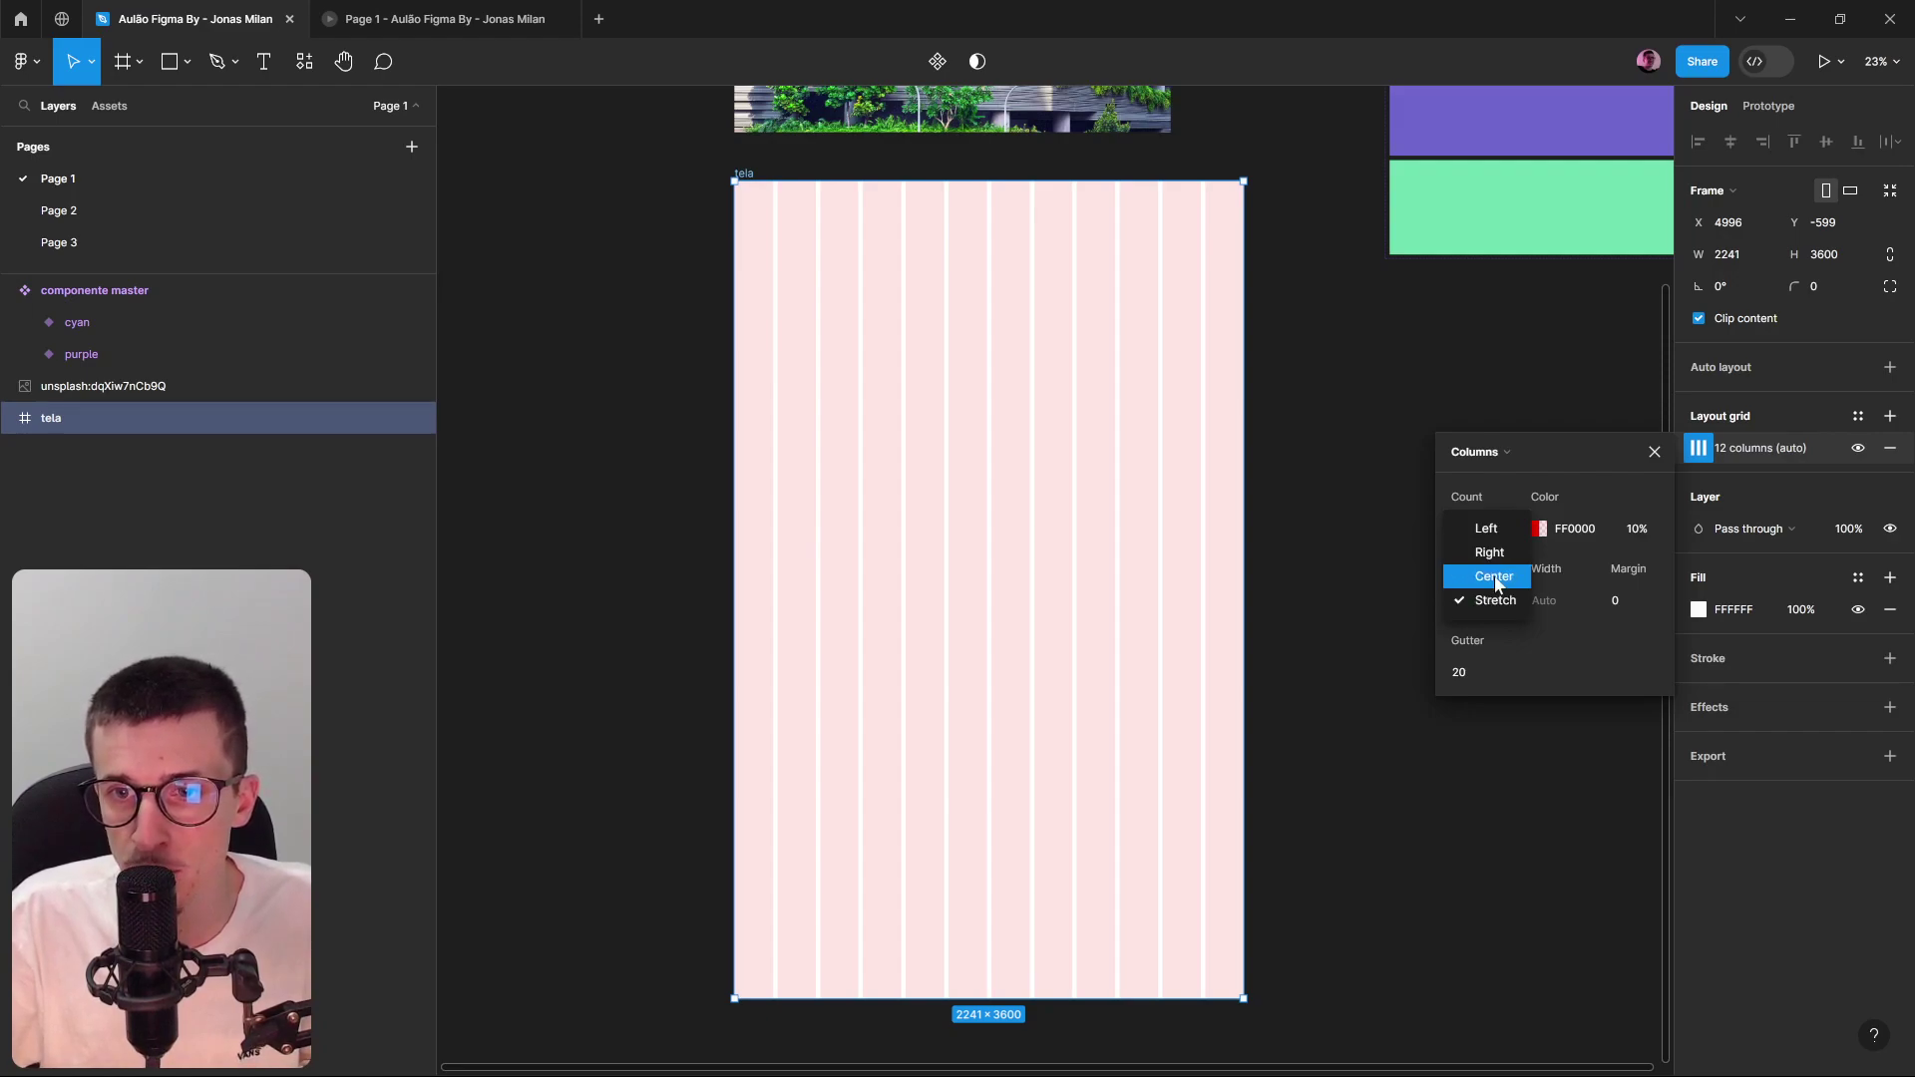
pyautogui.click(1494, 577)
pyautogui.scroll(5, 961, 496)
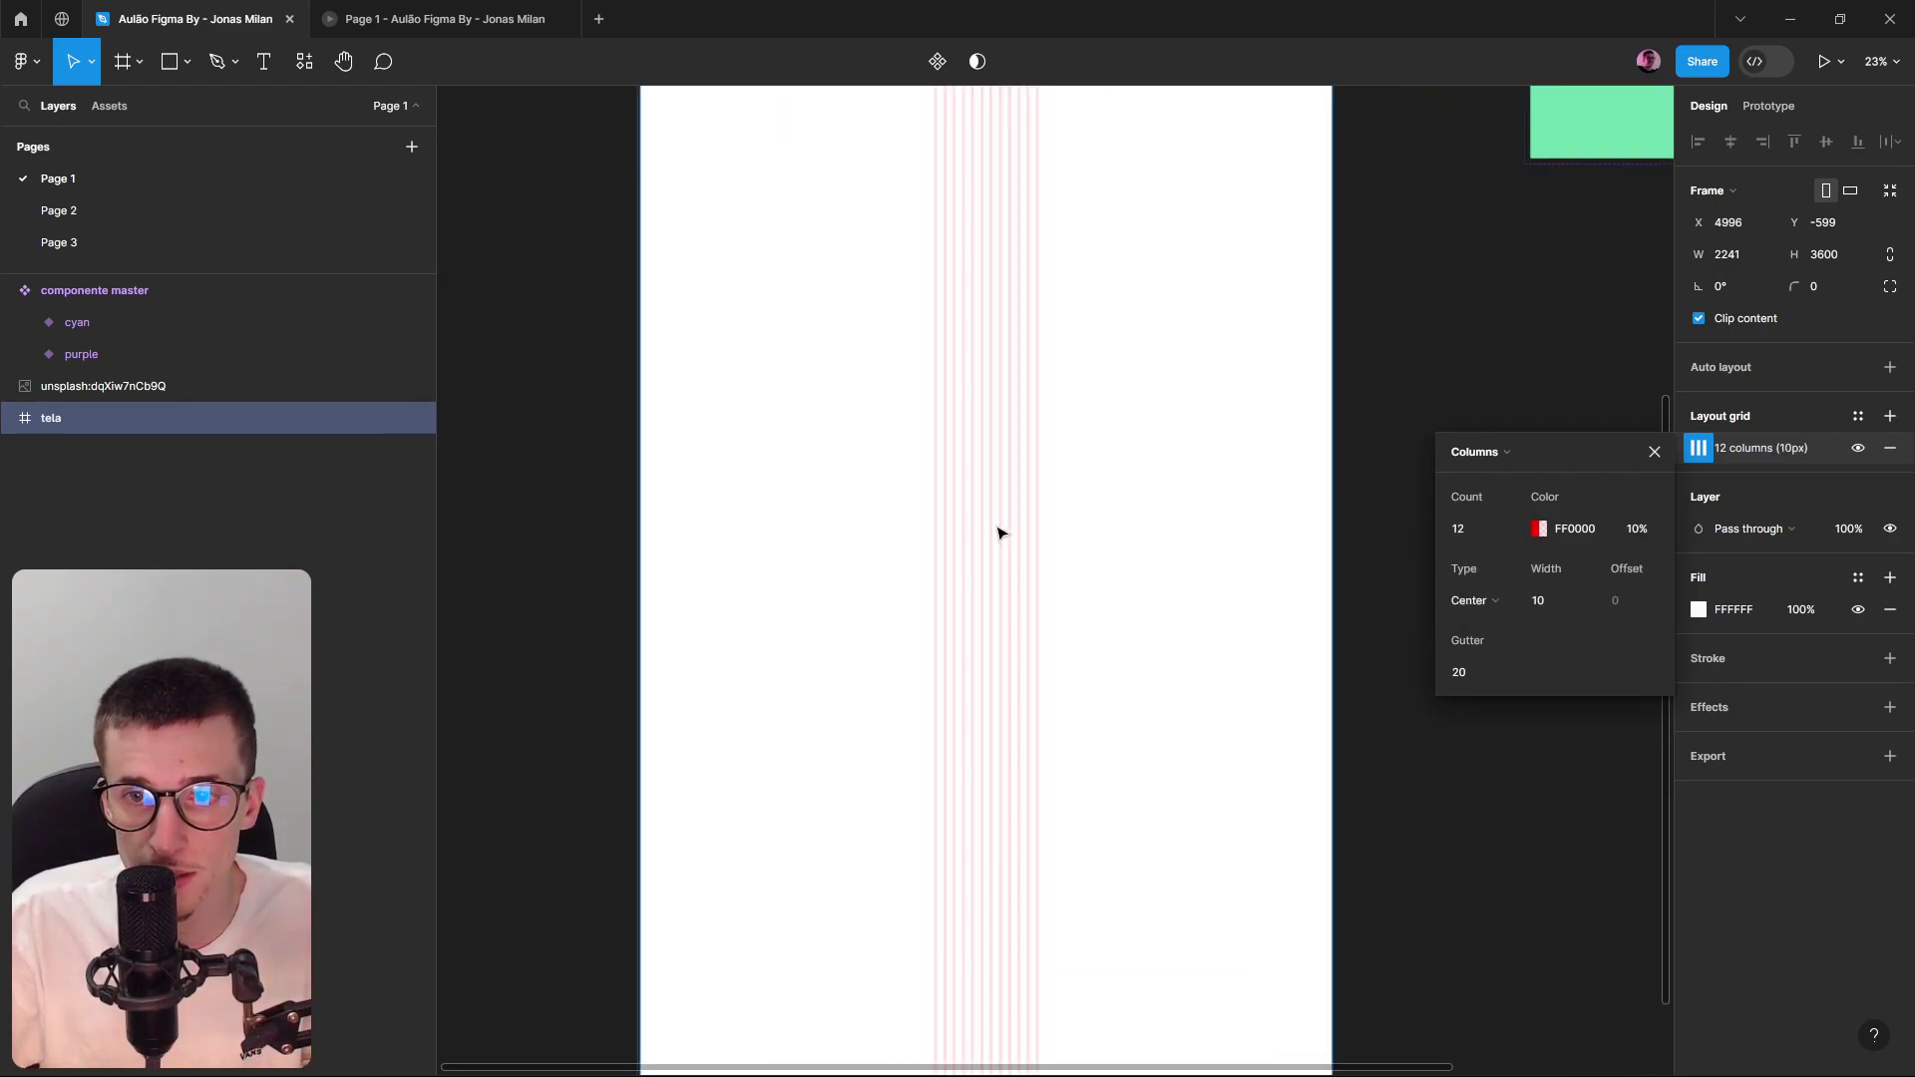
pyautogui.scroll(-4, 1014, 436)
pyautogui.click(1541, 601)
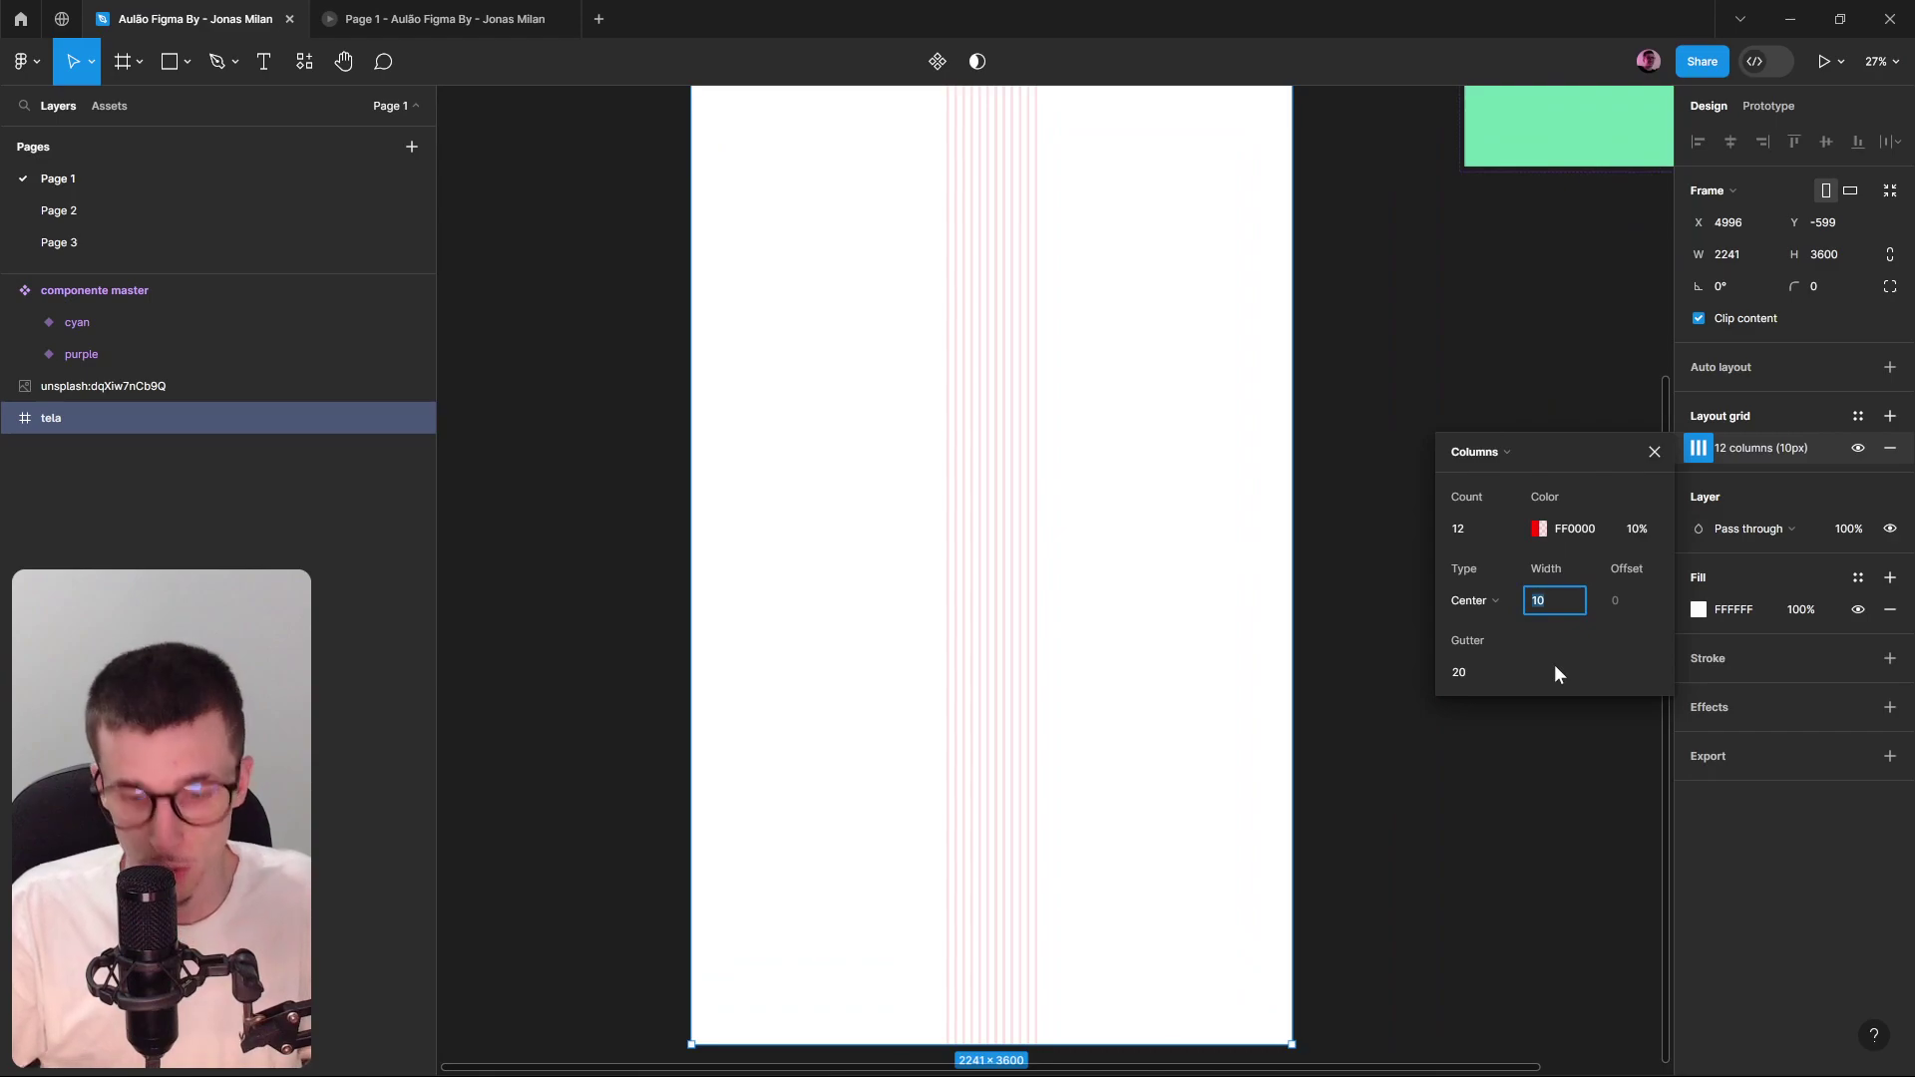
pyautogui.write('72')
pyautogui.press('Return')
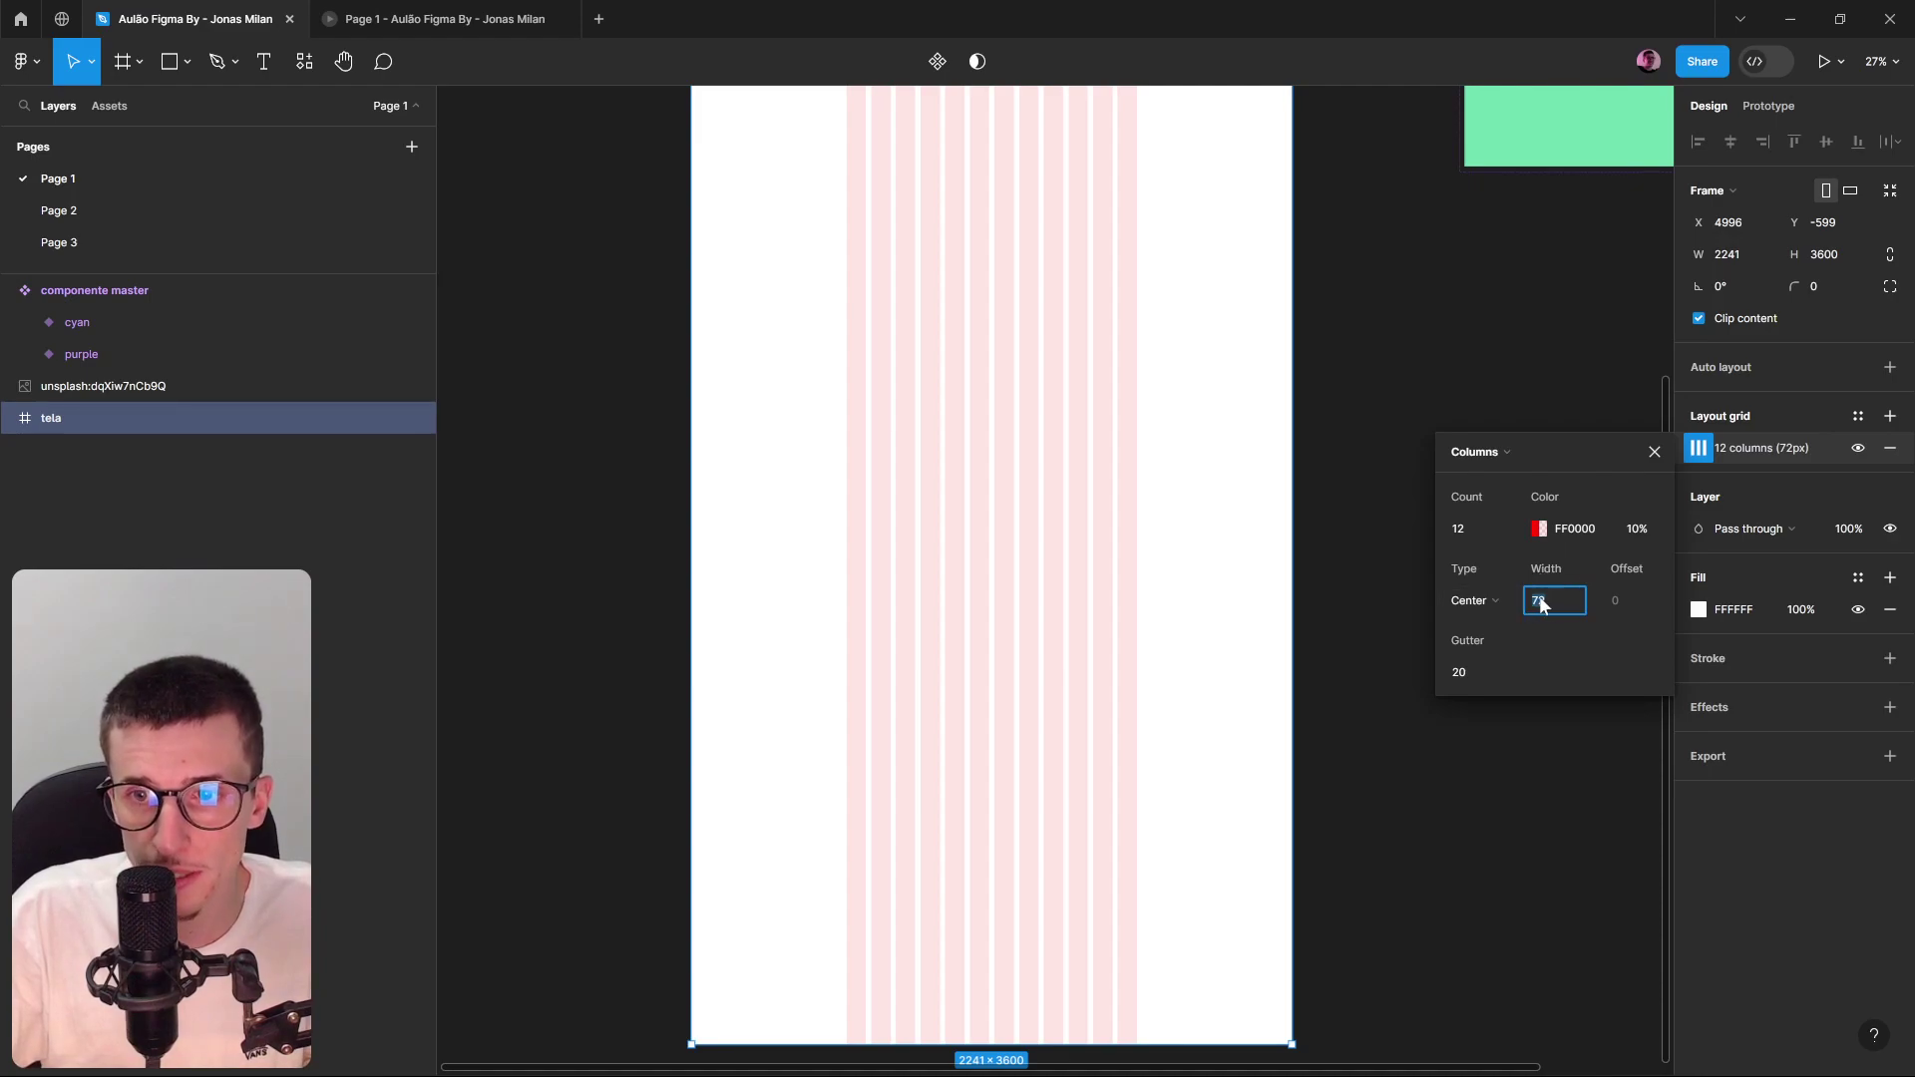
# Set the gutter between the grid columns to 32.
pyautogui.click(1446, 673)
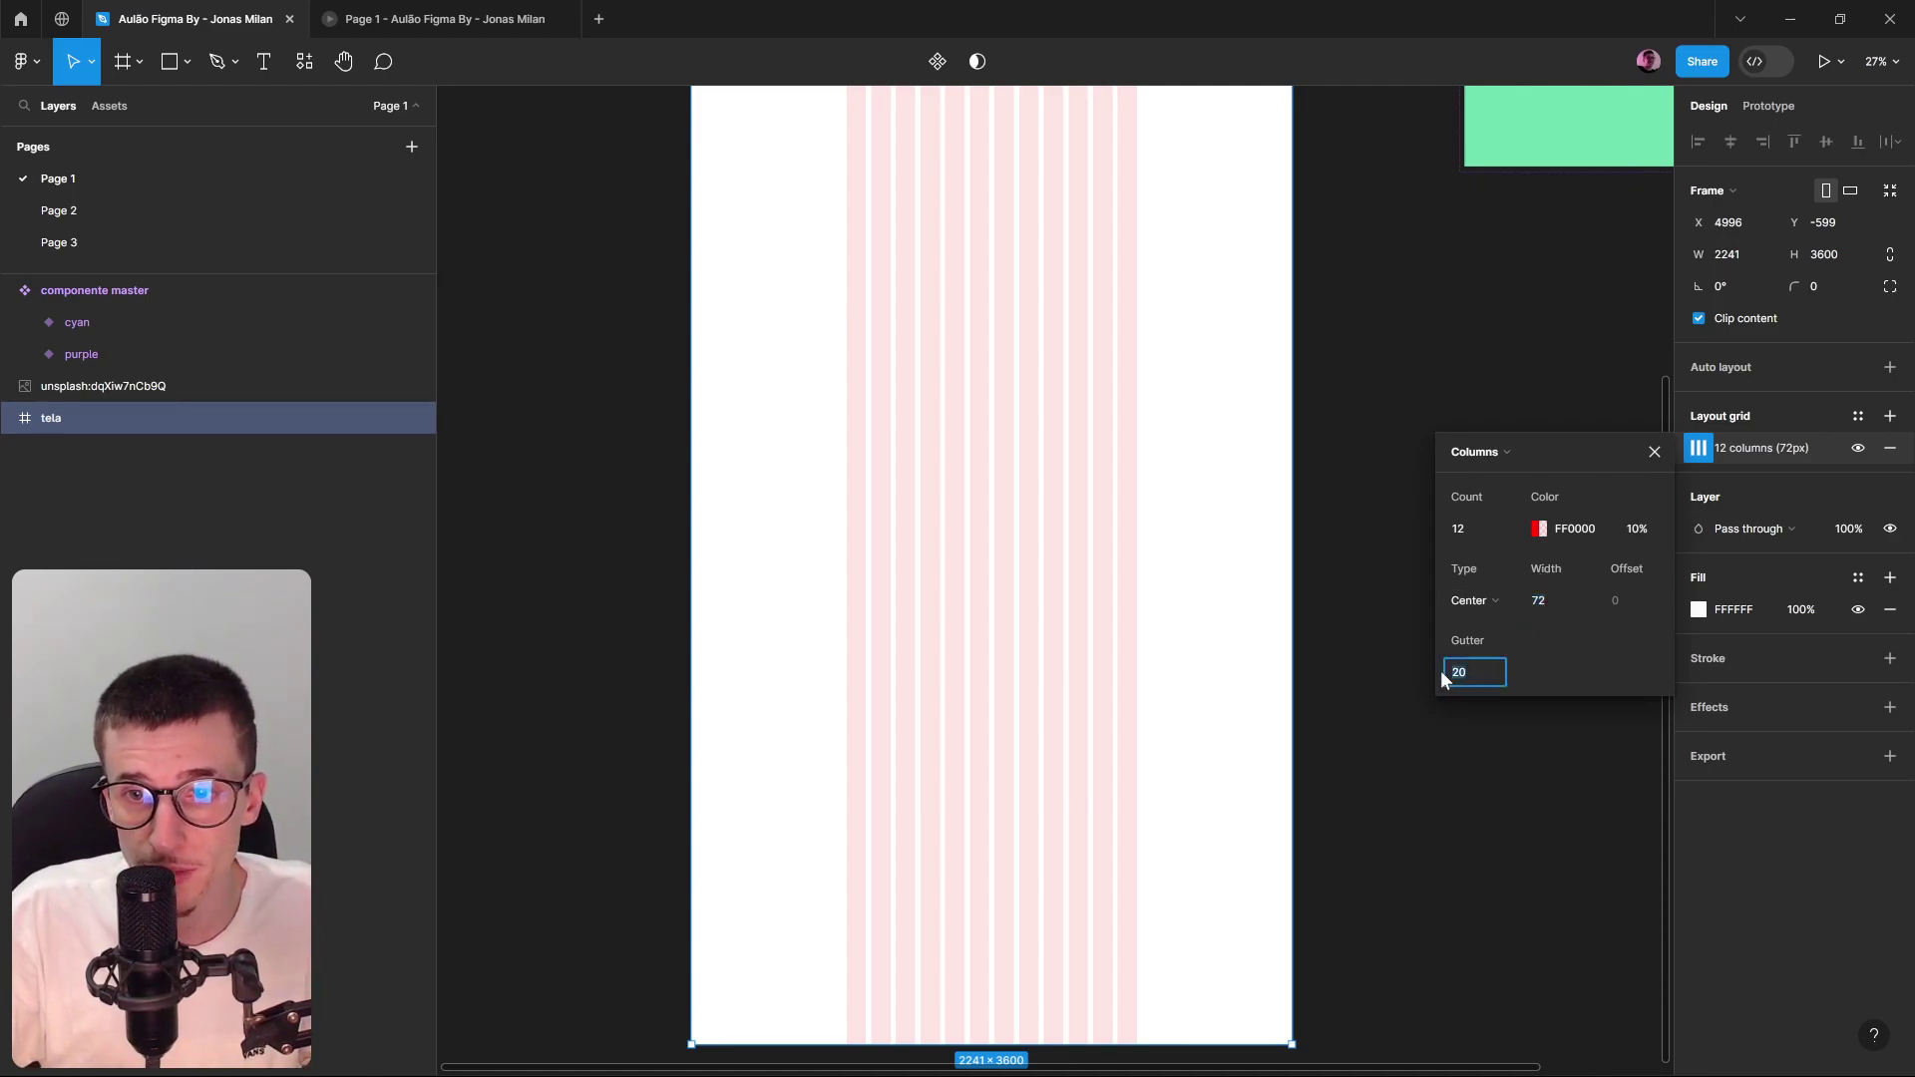
pyautogui.moveTo(1442, 673)
pyautogui.mouseDown()
pyautogui.moveTo(1524, 671)
pyautogui.moveTo(1410, 684)
pyautogui.mouseUp()
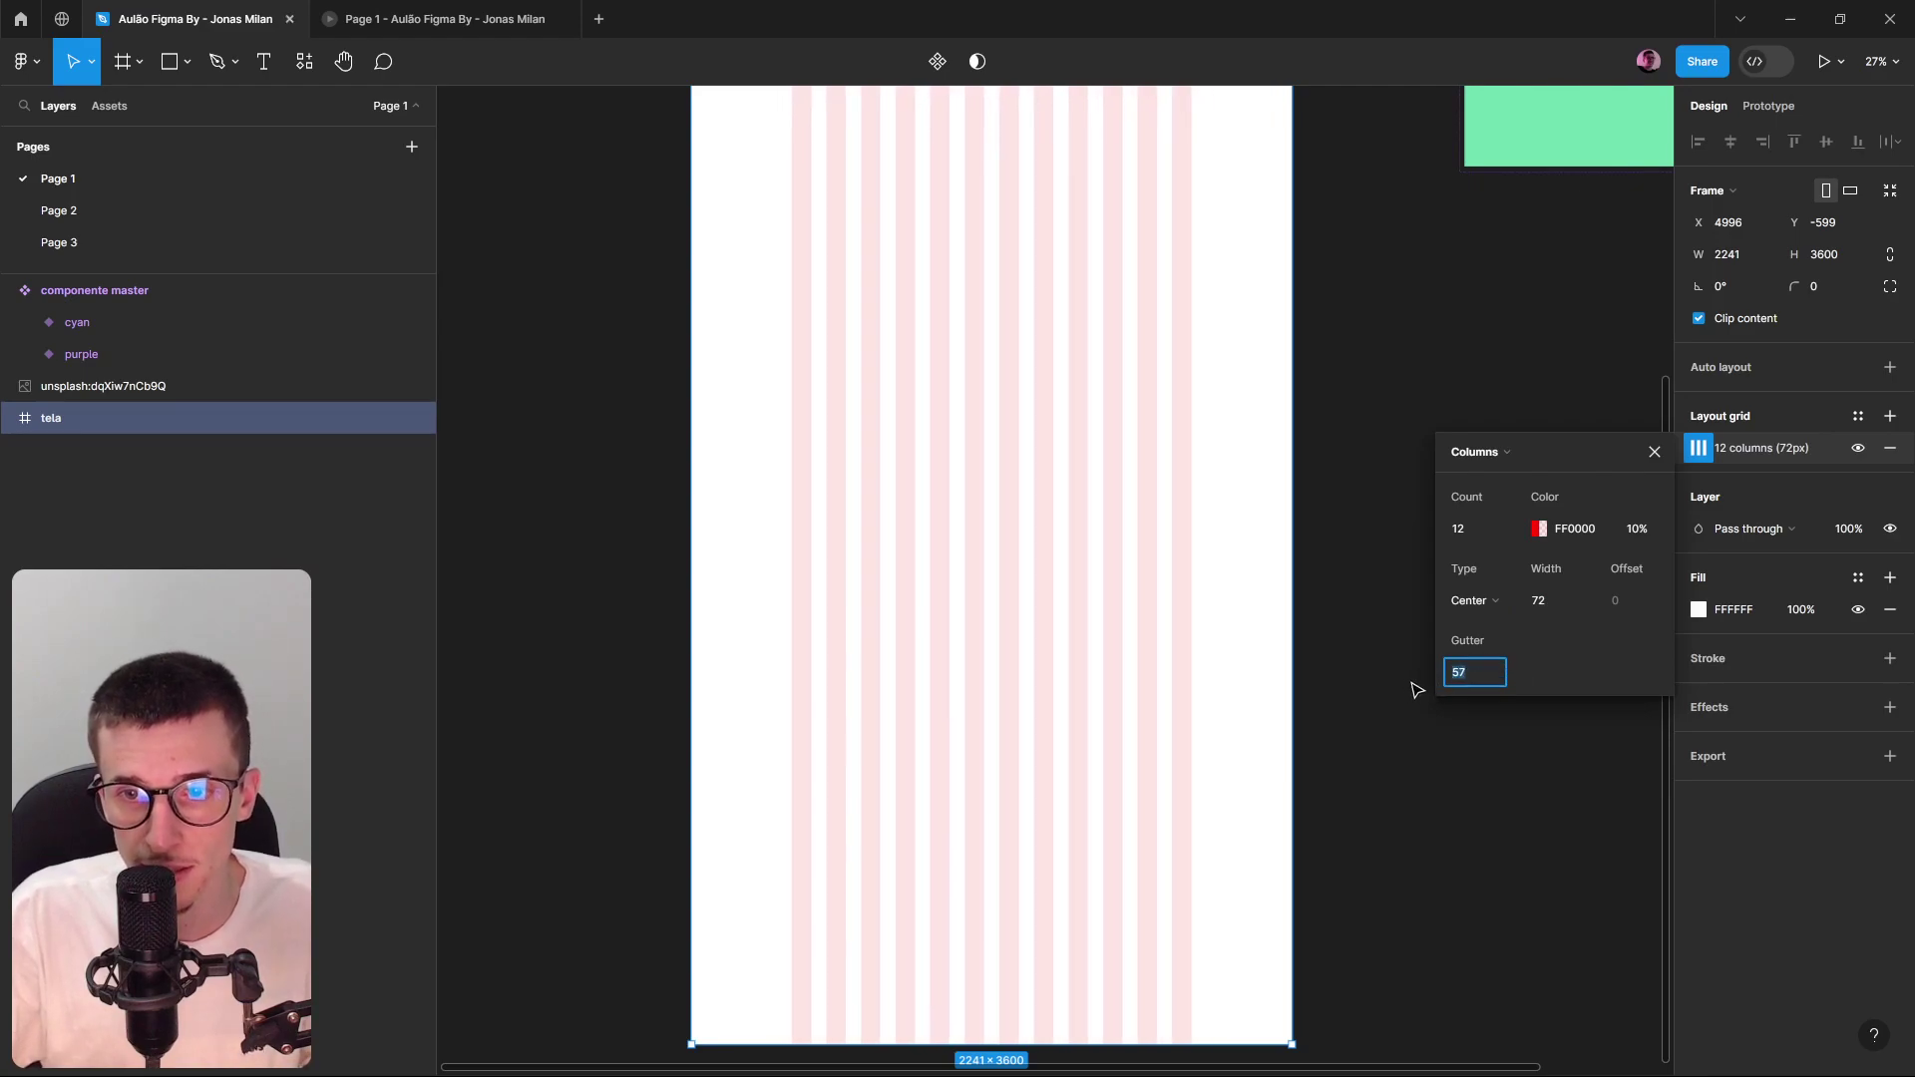
pyautogui.write('32')
pyautogui.press('Return')
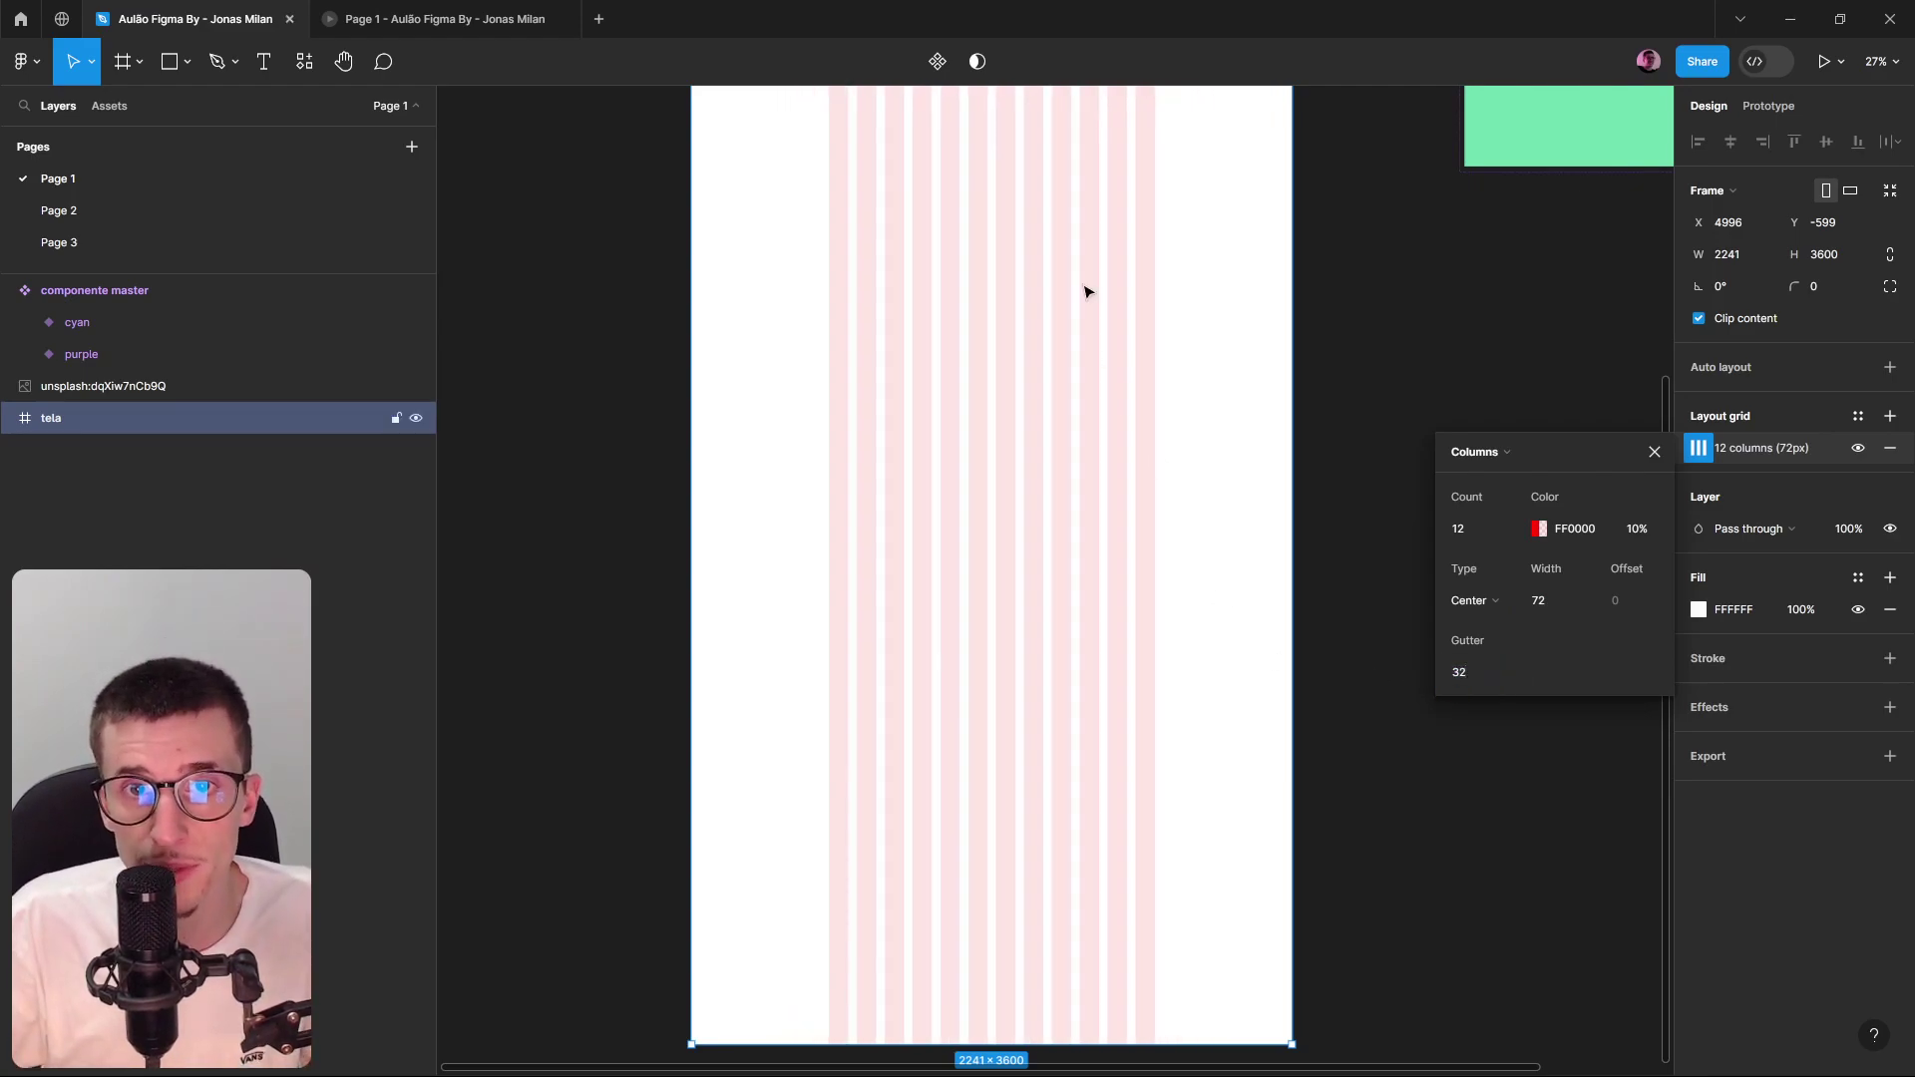
# Set the width of the tela frame to 1440.
pyautogui.scroll(3, 788, 225)
pyautogui.click(746, 221)
pyautogui.click(967, 290)
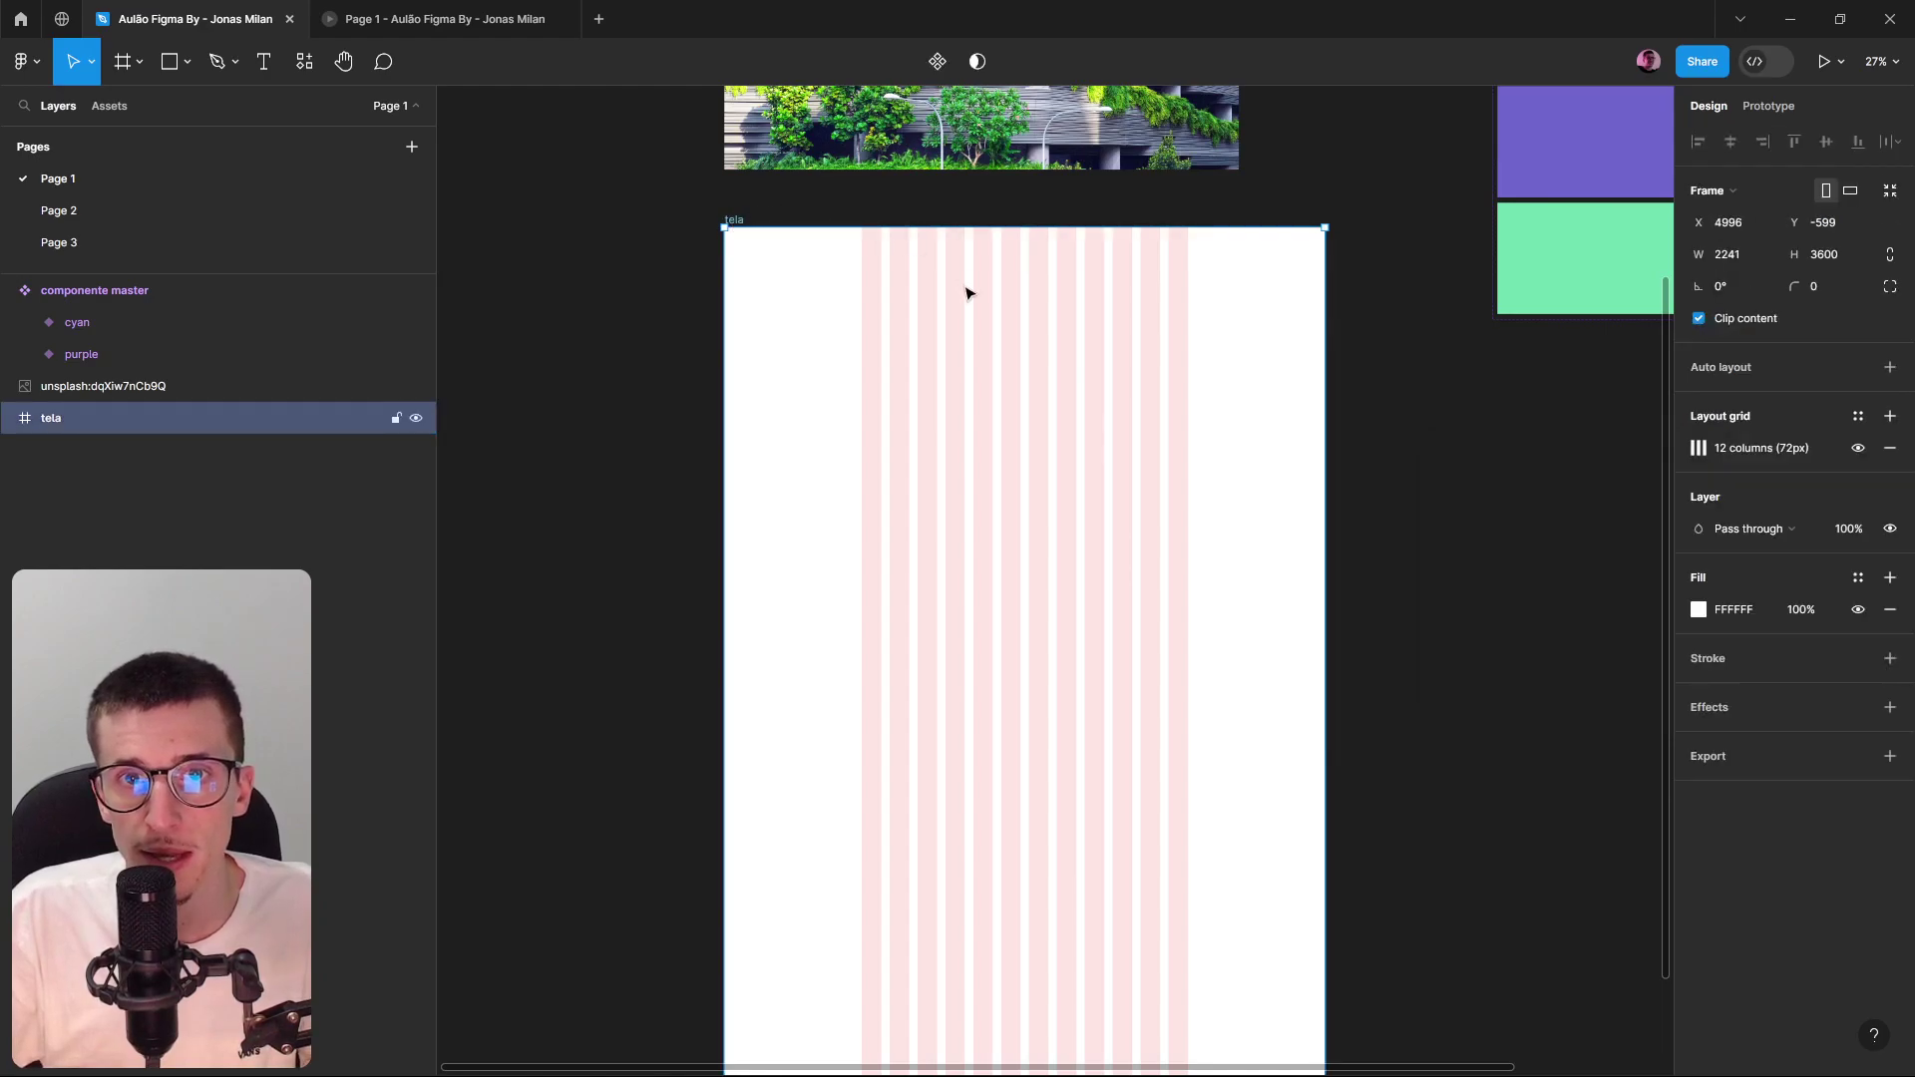
pyautogui.scroll(3, 967, 376)
pyautogui.scroll(-2, 1411, 311)
pyautogui.hscroll(1, 1255, 398)
pyautogui.click(834, 213)
pyautogui.click(1035, 266)
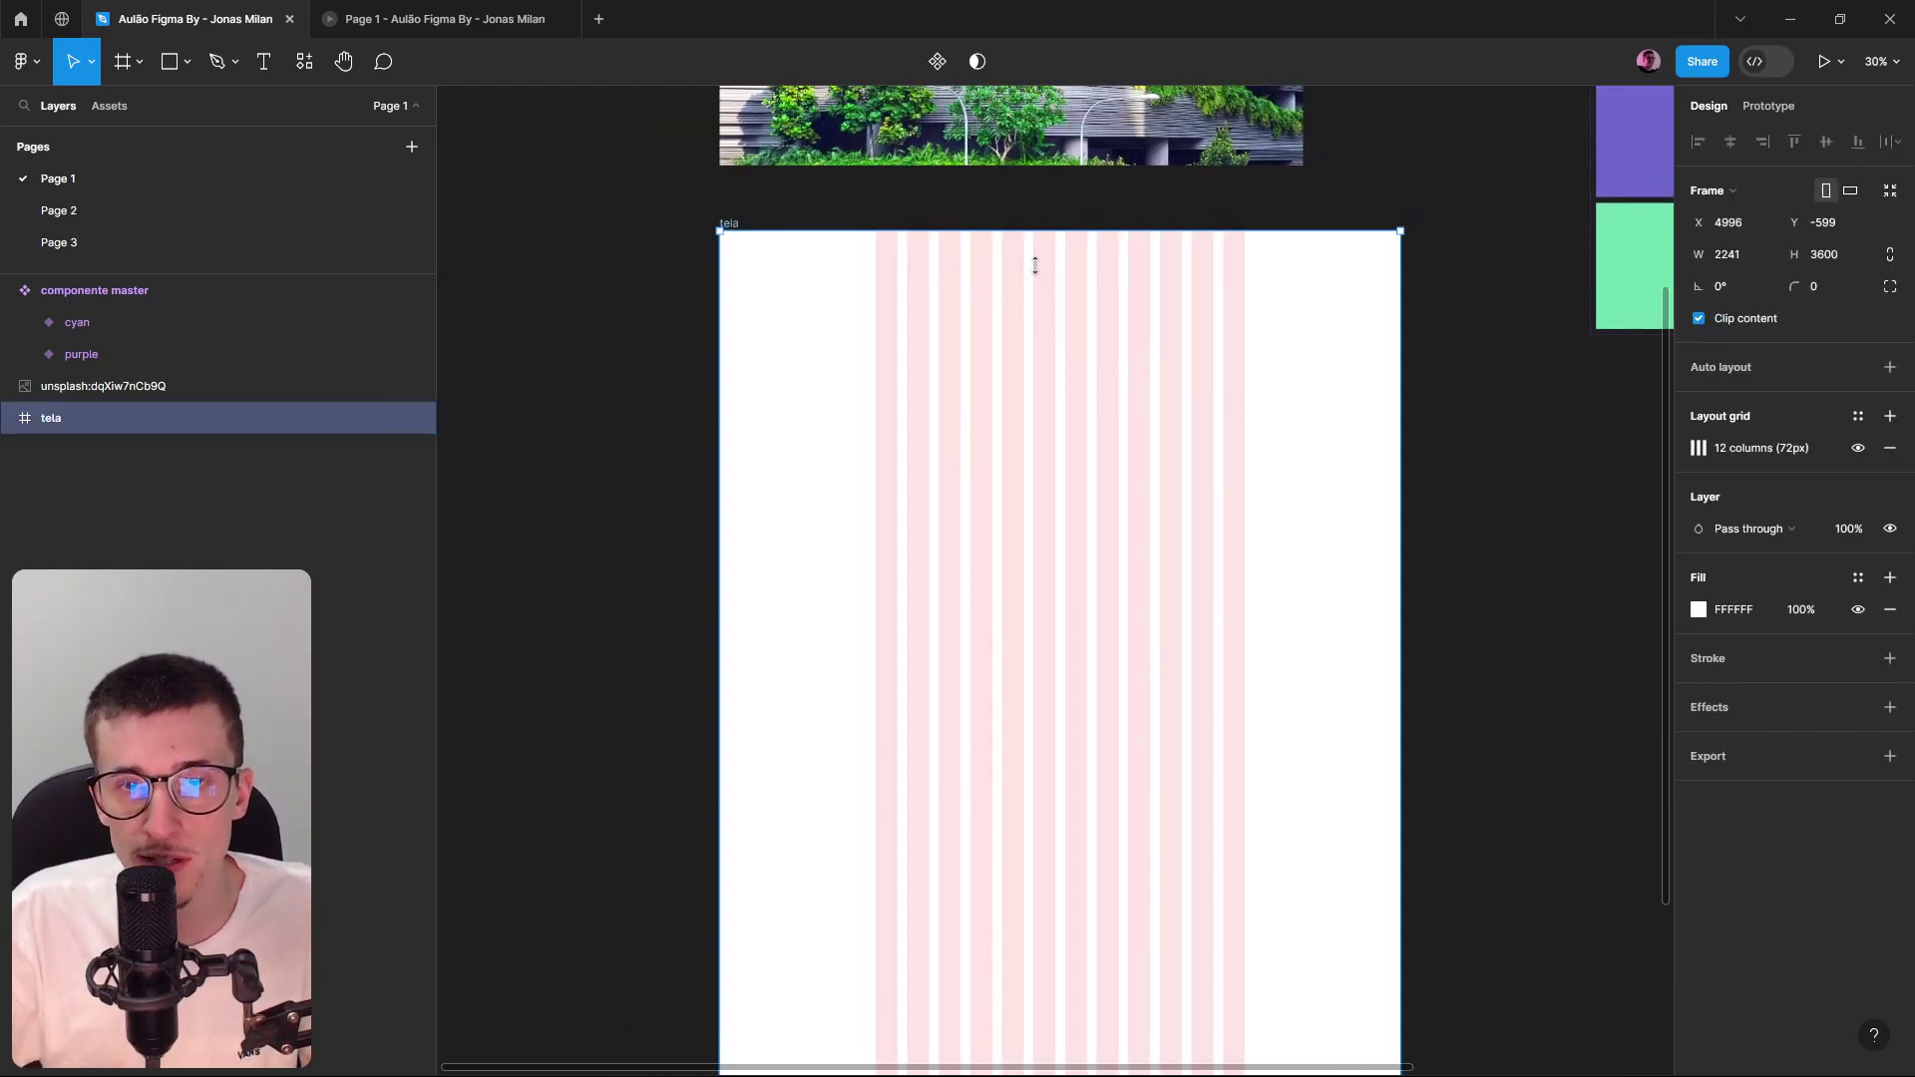
pyautogui.doubleClick(1732, 257)
pyautogui.write('1440')
pyautogui.press('Return')
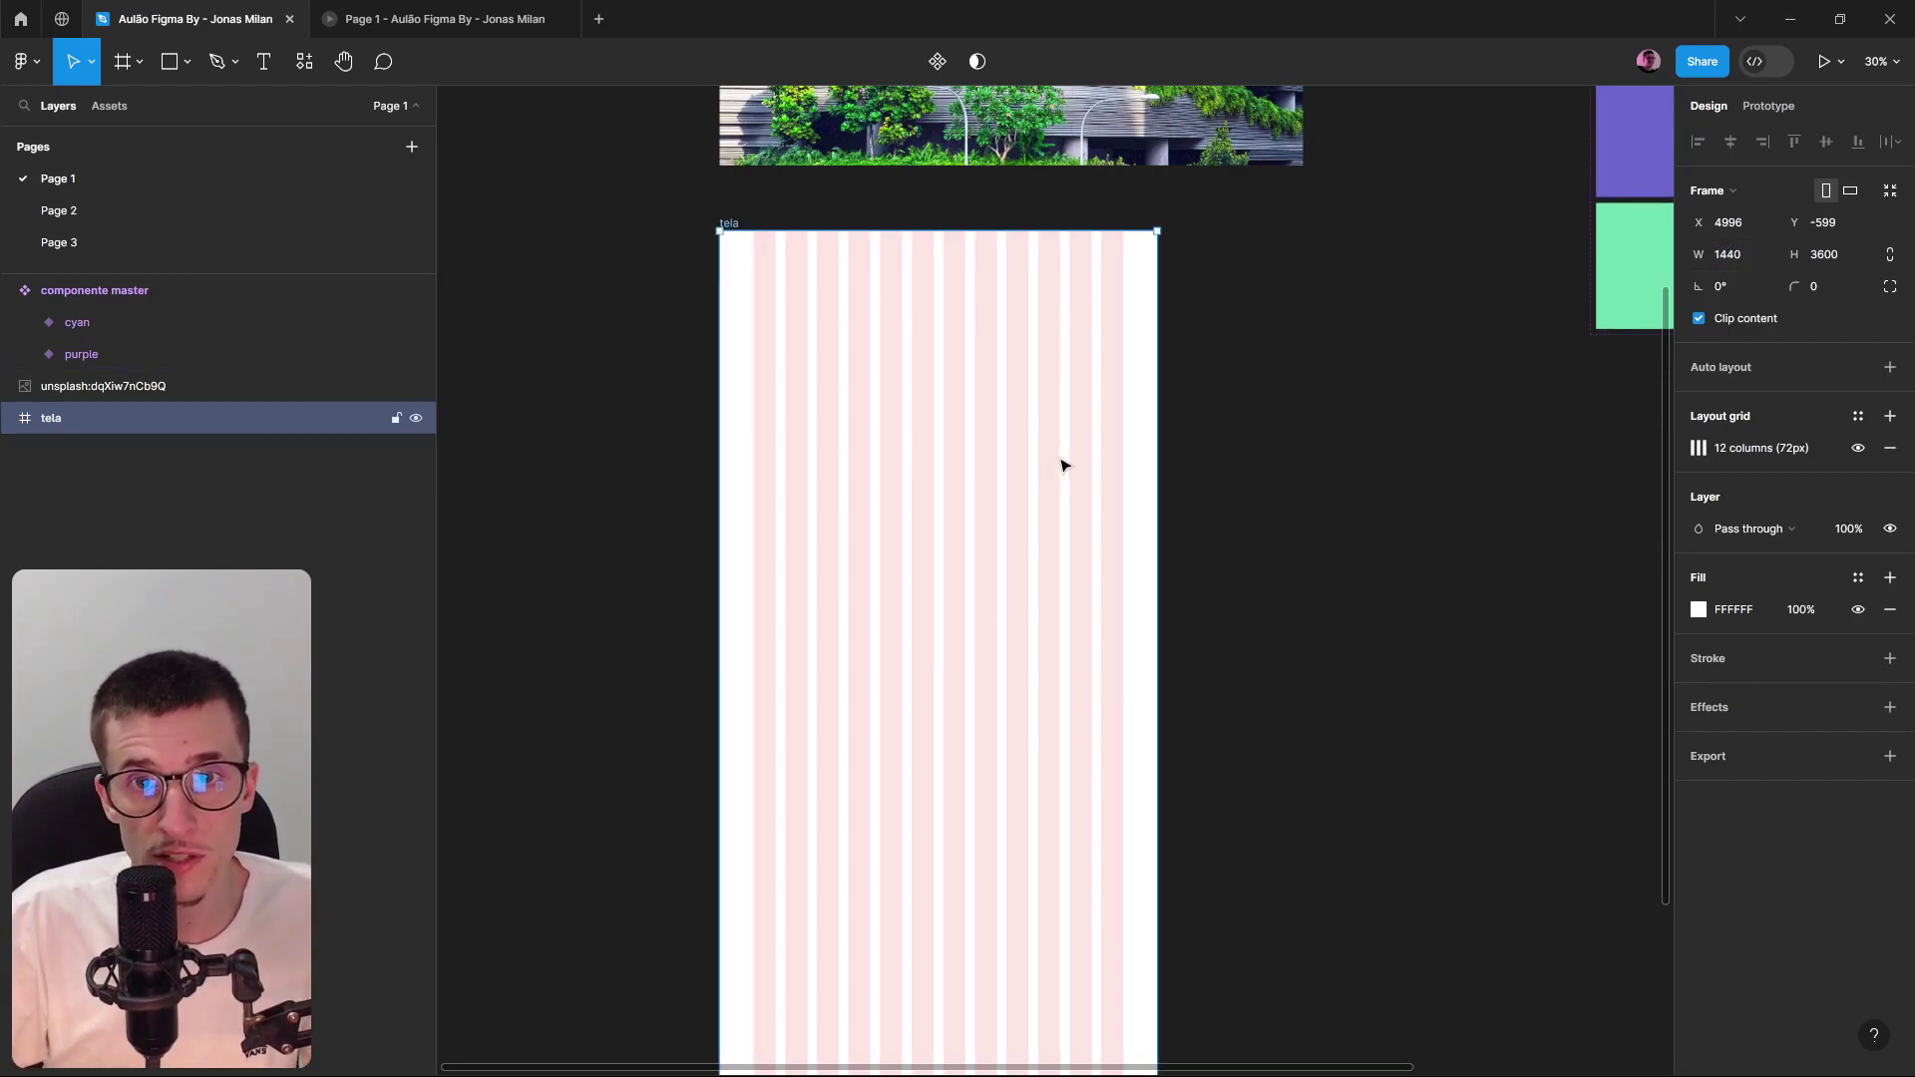
# Place a 696 × 538 copy of the building photo in the tela frame at X 632, Y 120, fitted to the last columns.
pyautogui.scroll(1, 1233, 387)
pyautogui.moveTo(729, 288); pyautogui.dragTo(813, 231)
pyautogui.moveTo(930, 329); pyautogui.dragTo(836, 298)
pyautogui.click(653, 235)
pyautogui.click(828, 121)
pyautogui.scroll(-1, 906, 361)
pyautogui.scroll(3, 906, 361)
pyautogui.moveTo(1312, 327); pyautogui.dragTo(1070, 644)
pyautogui.moveTo(904, 648); pyautogui.dragTo(941, 649)
pyautogui.moveTo(1060, 684); pyautogui.dragTo(1039, 596)
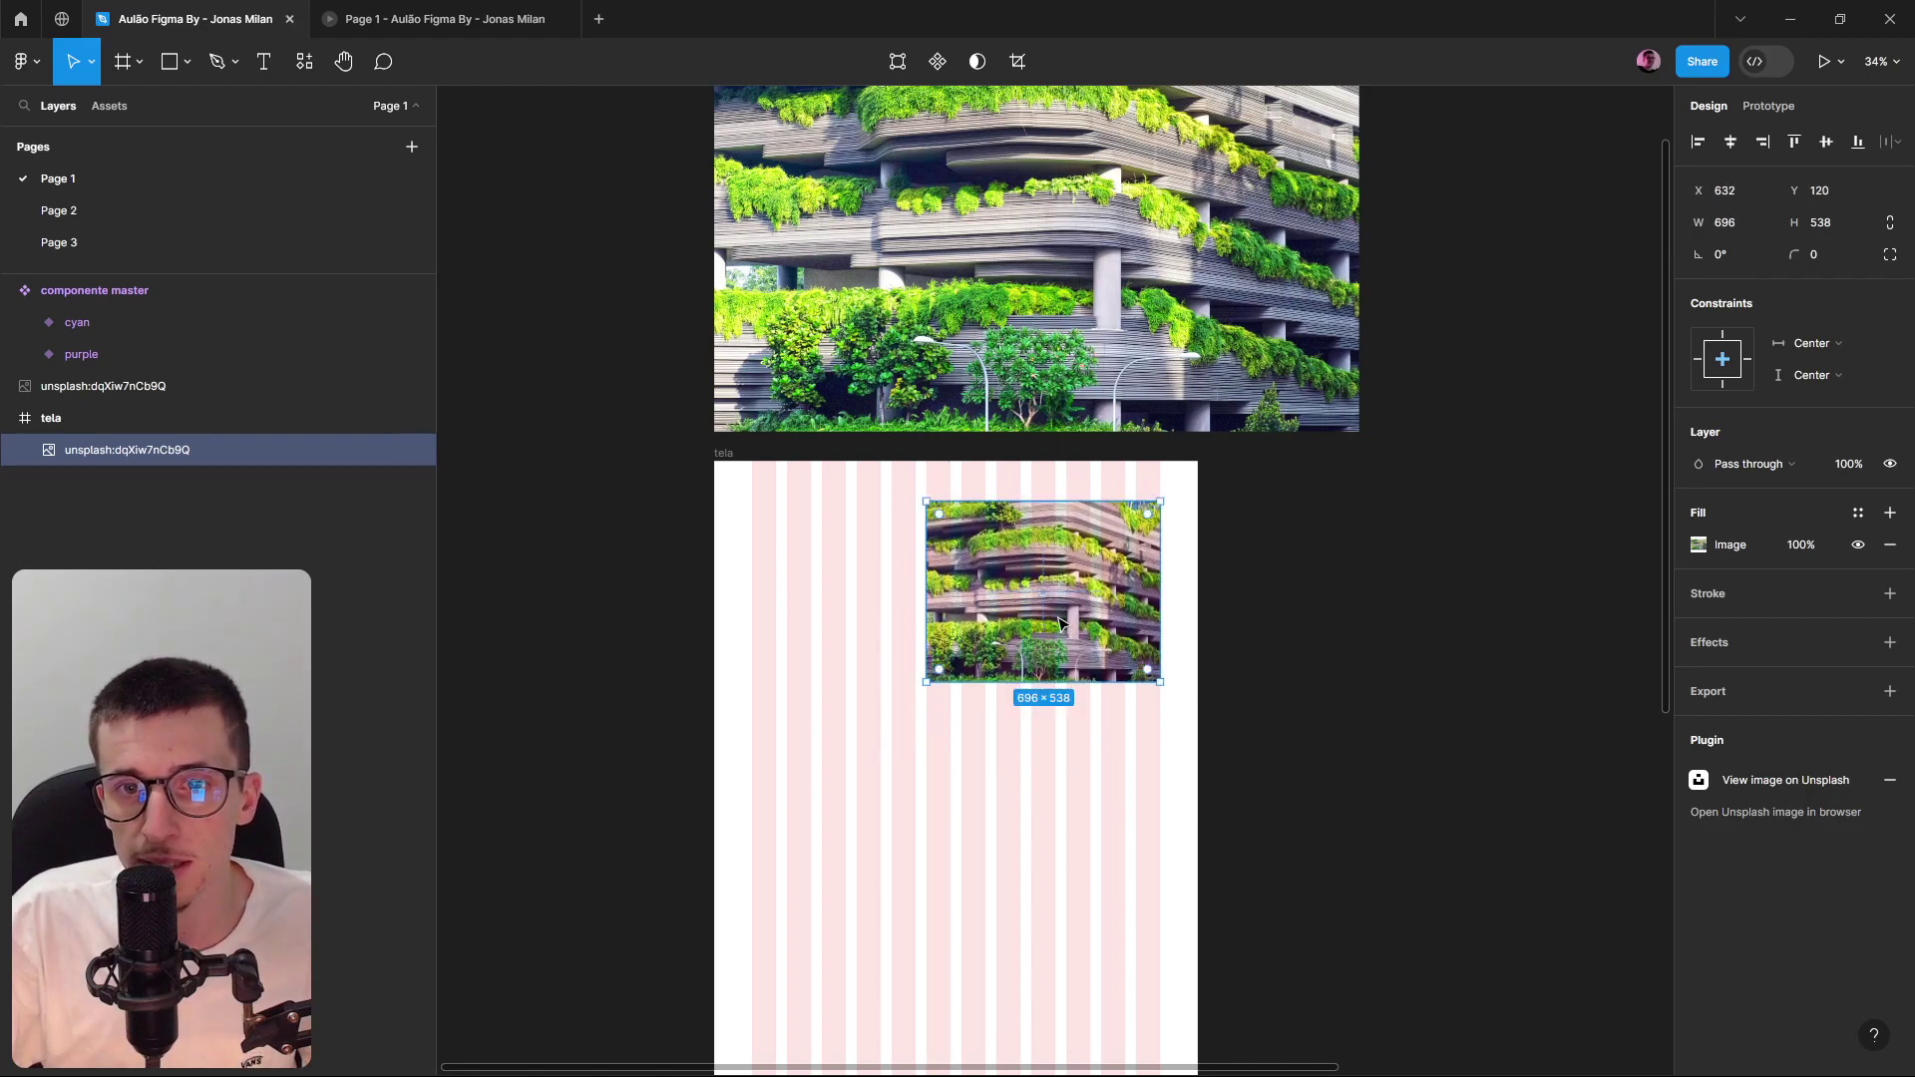
pyautogui.click(1039, 595)
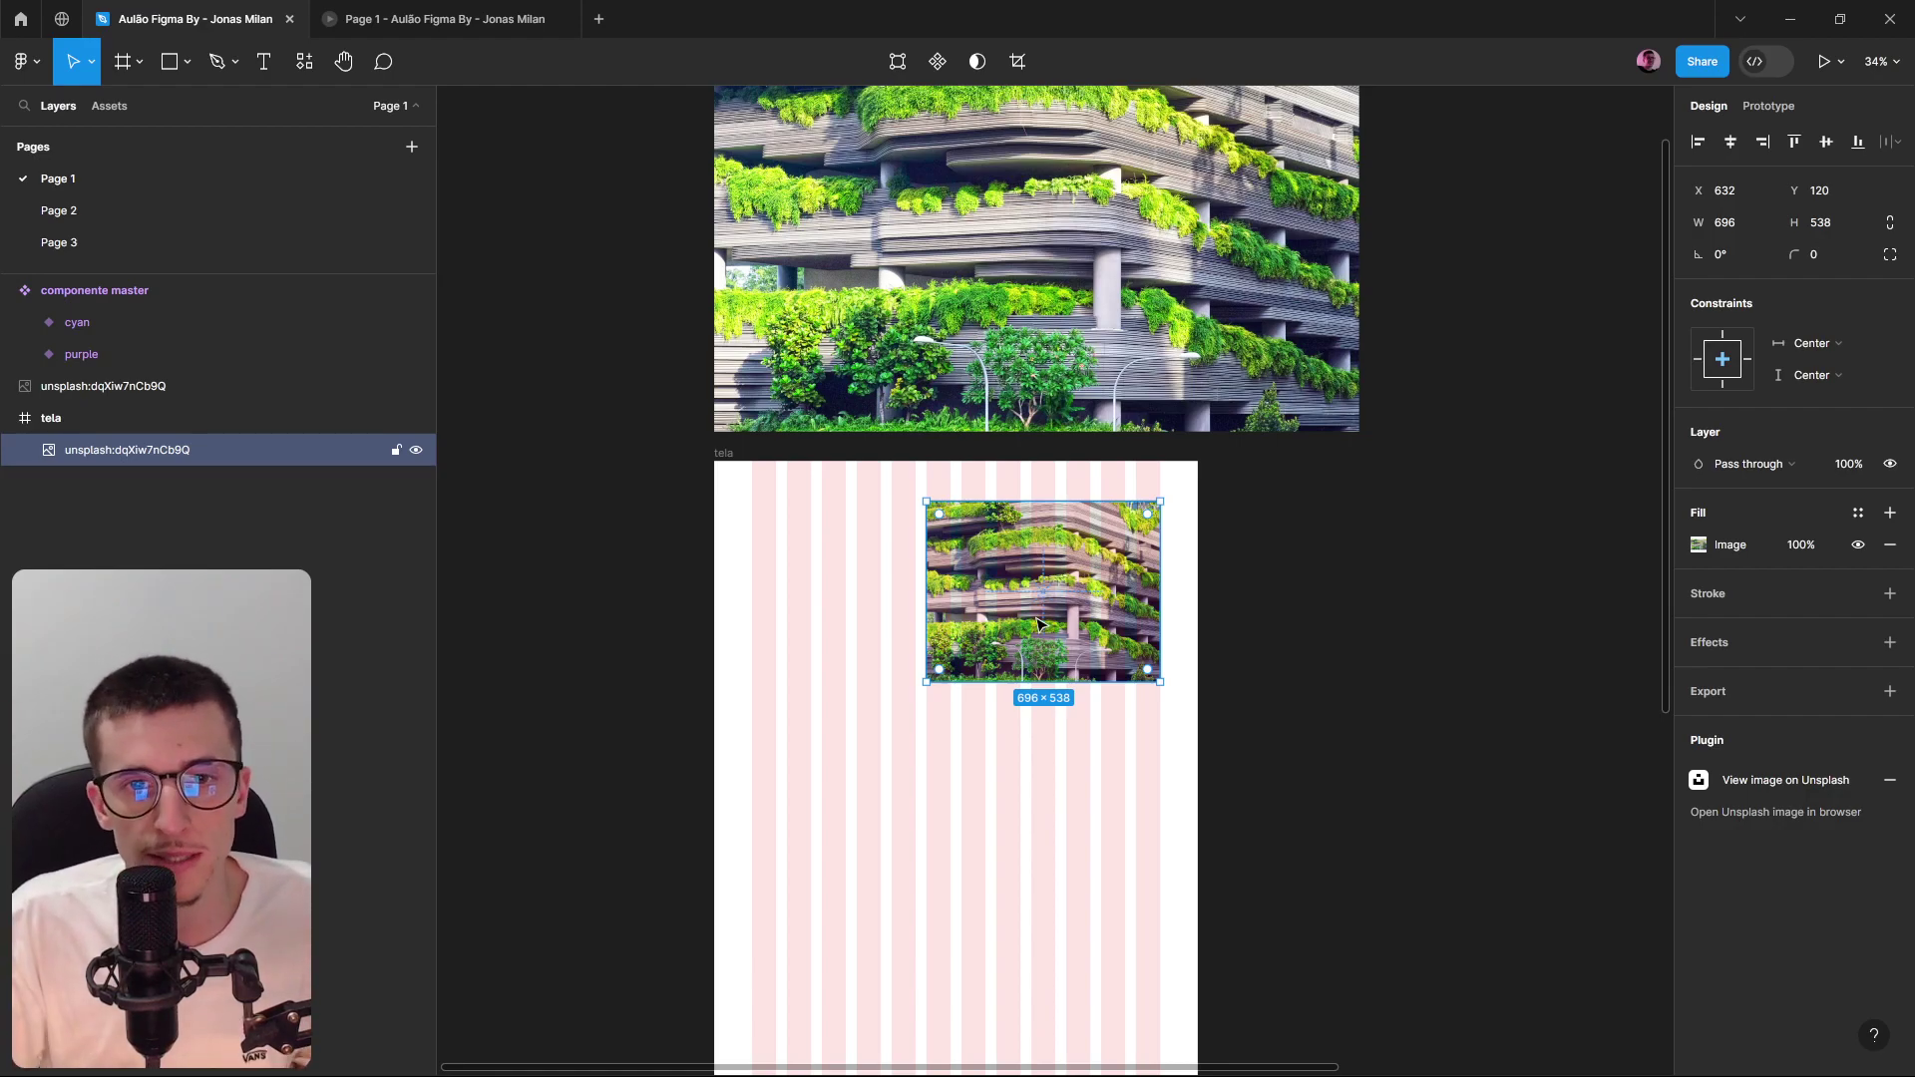
pyautogui.scroll(1, 769, 602)
pyautogui.moveTo(746, 716); pyautogui.dragTo(1226, 858)
pyautogui.moveTo(1227, 858); pyautogui.dragTo(753, 722)
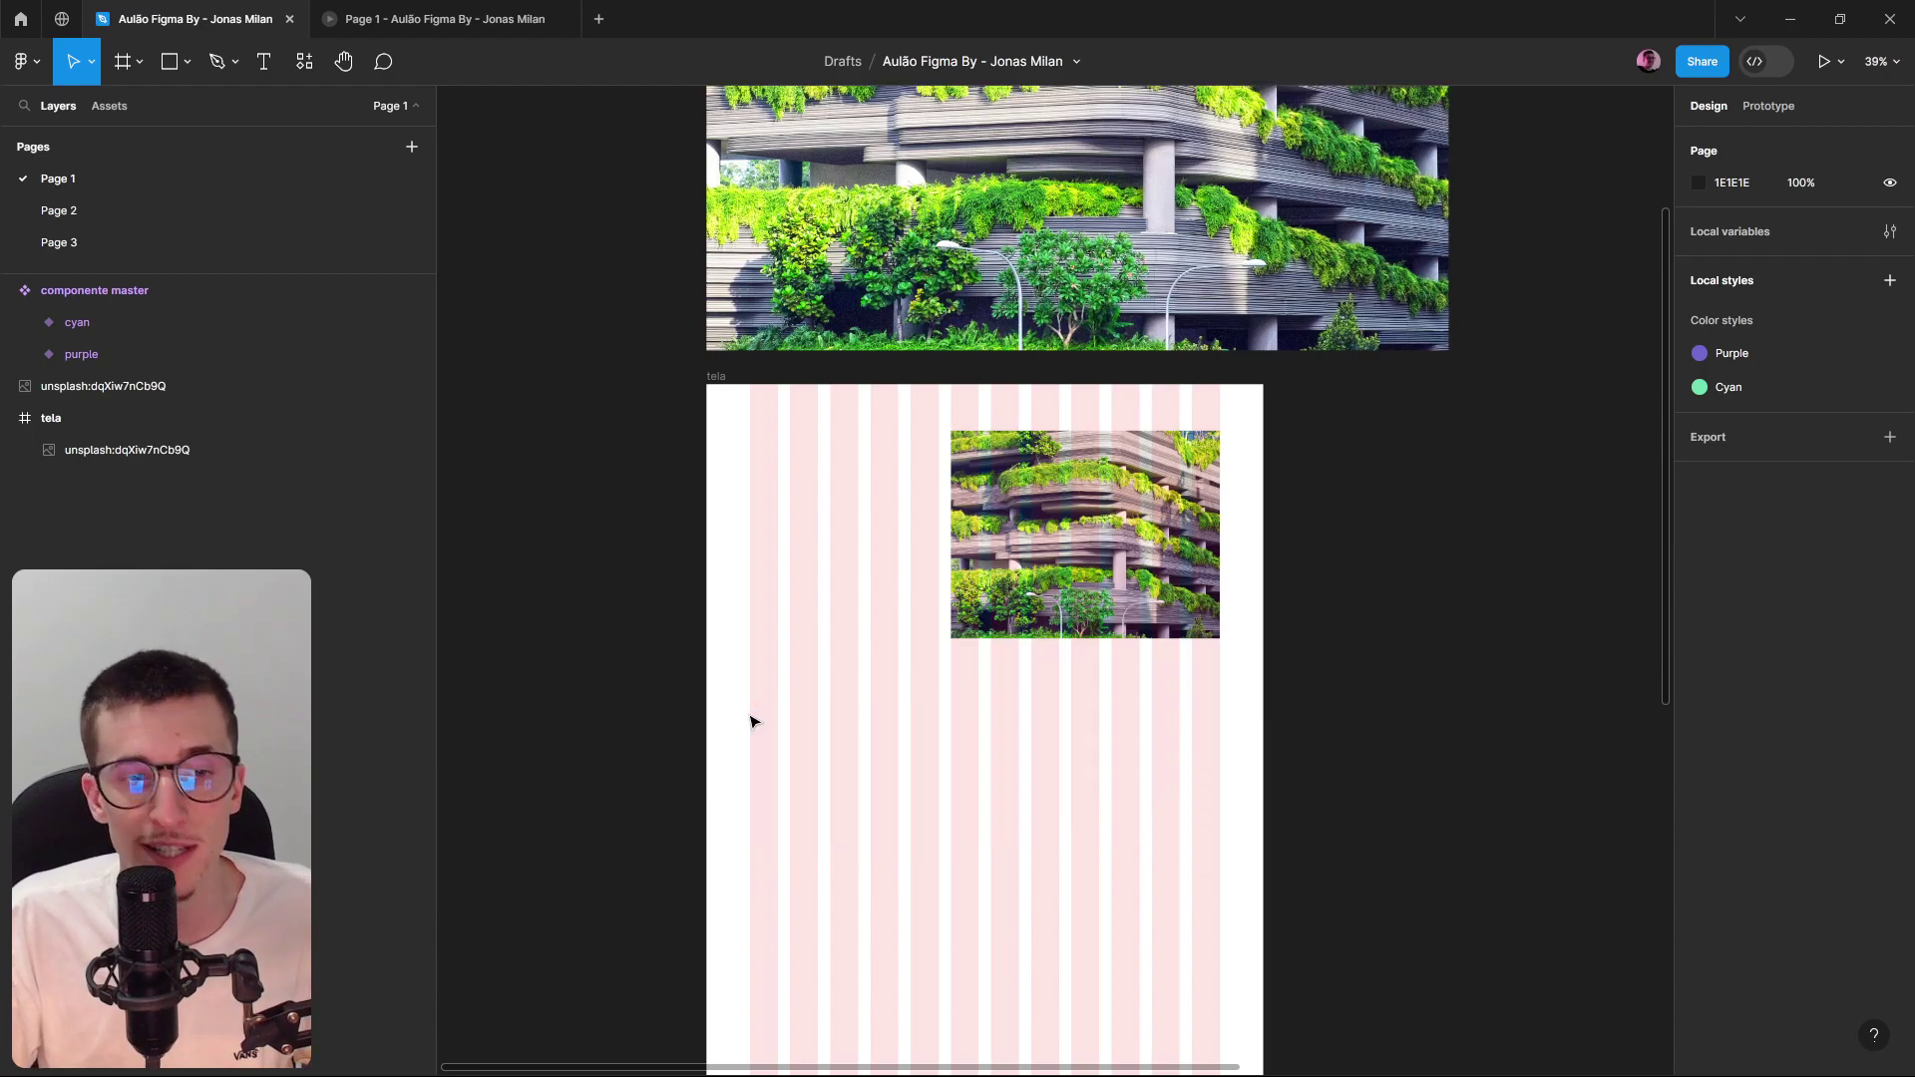
pyautogui.scroll(-2, 750, 721)
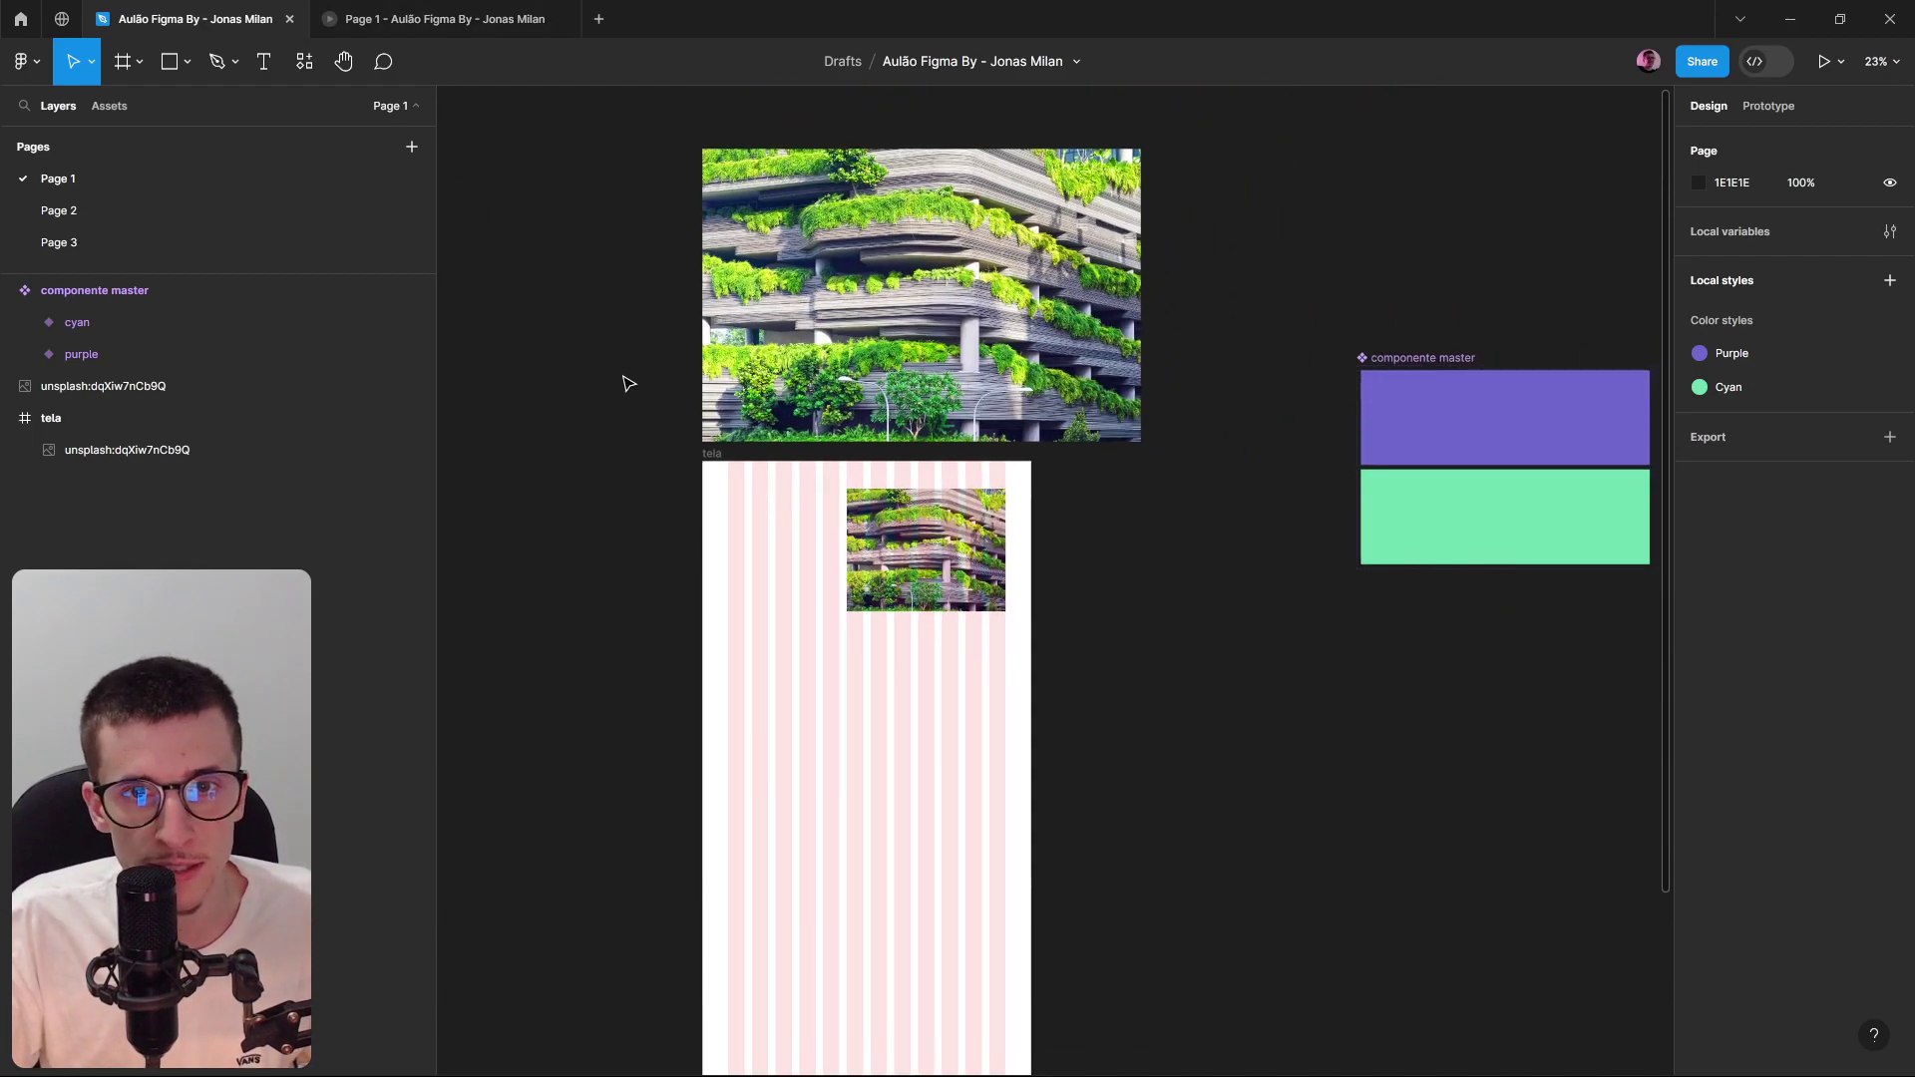
# Add the text "Text" beside the photo in the tela frame and draw a small rectangle beneath it, both starting at the first column.
pyautogui.scroll(2, 1008, 648)
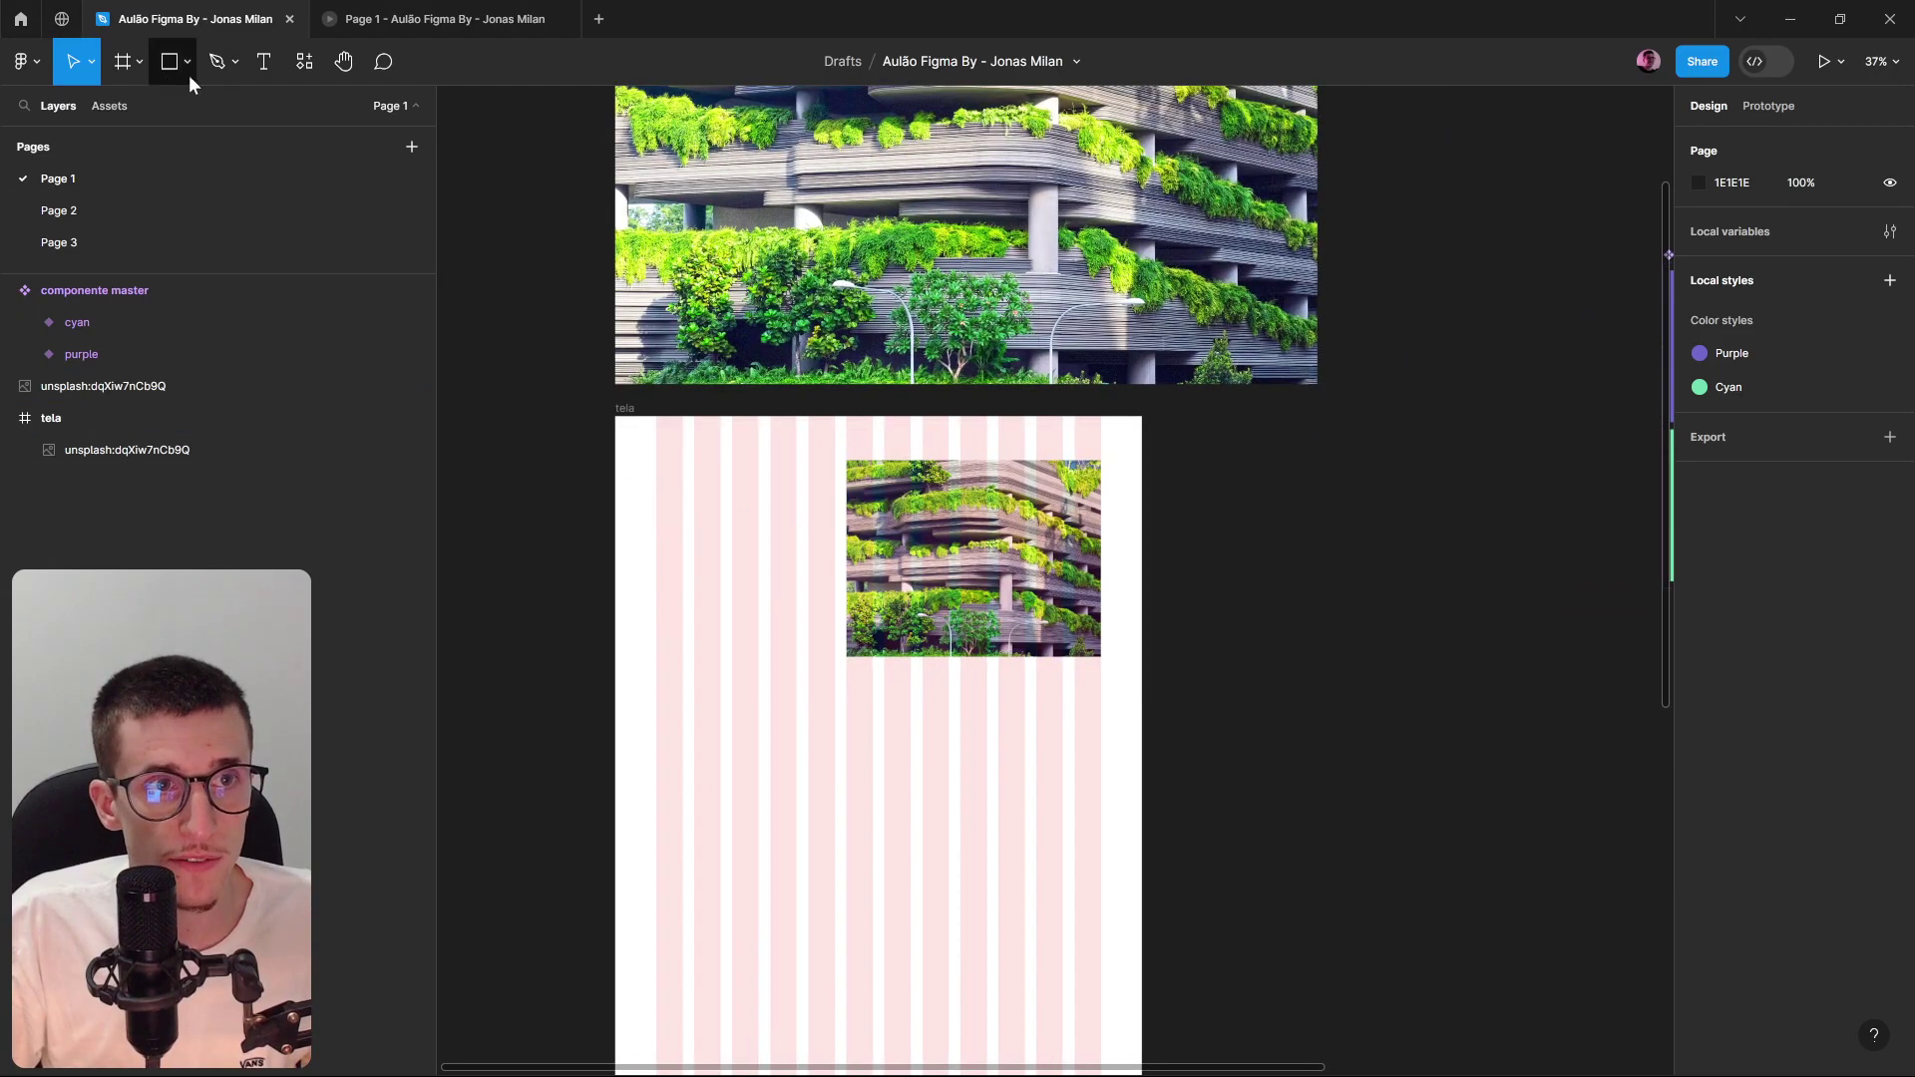
pyautogui.click(264, 61)
pyautogui.click(738, 571)
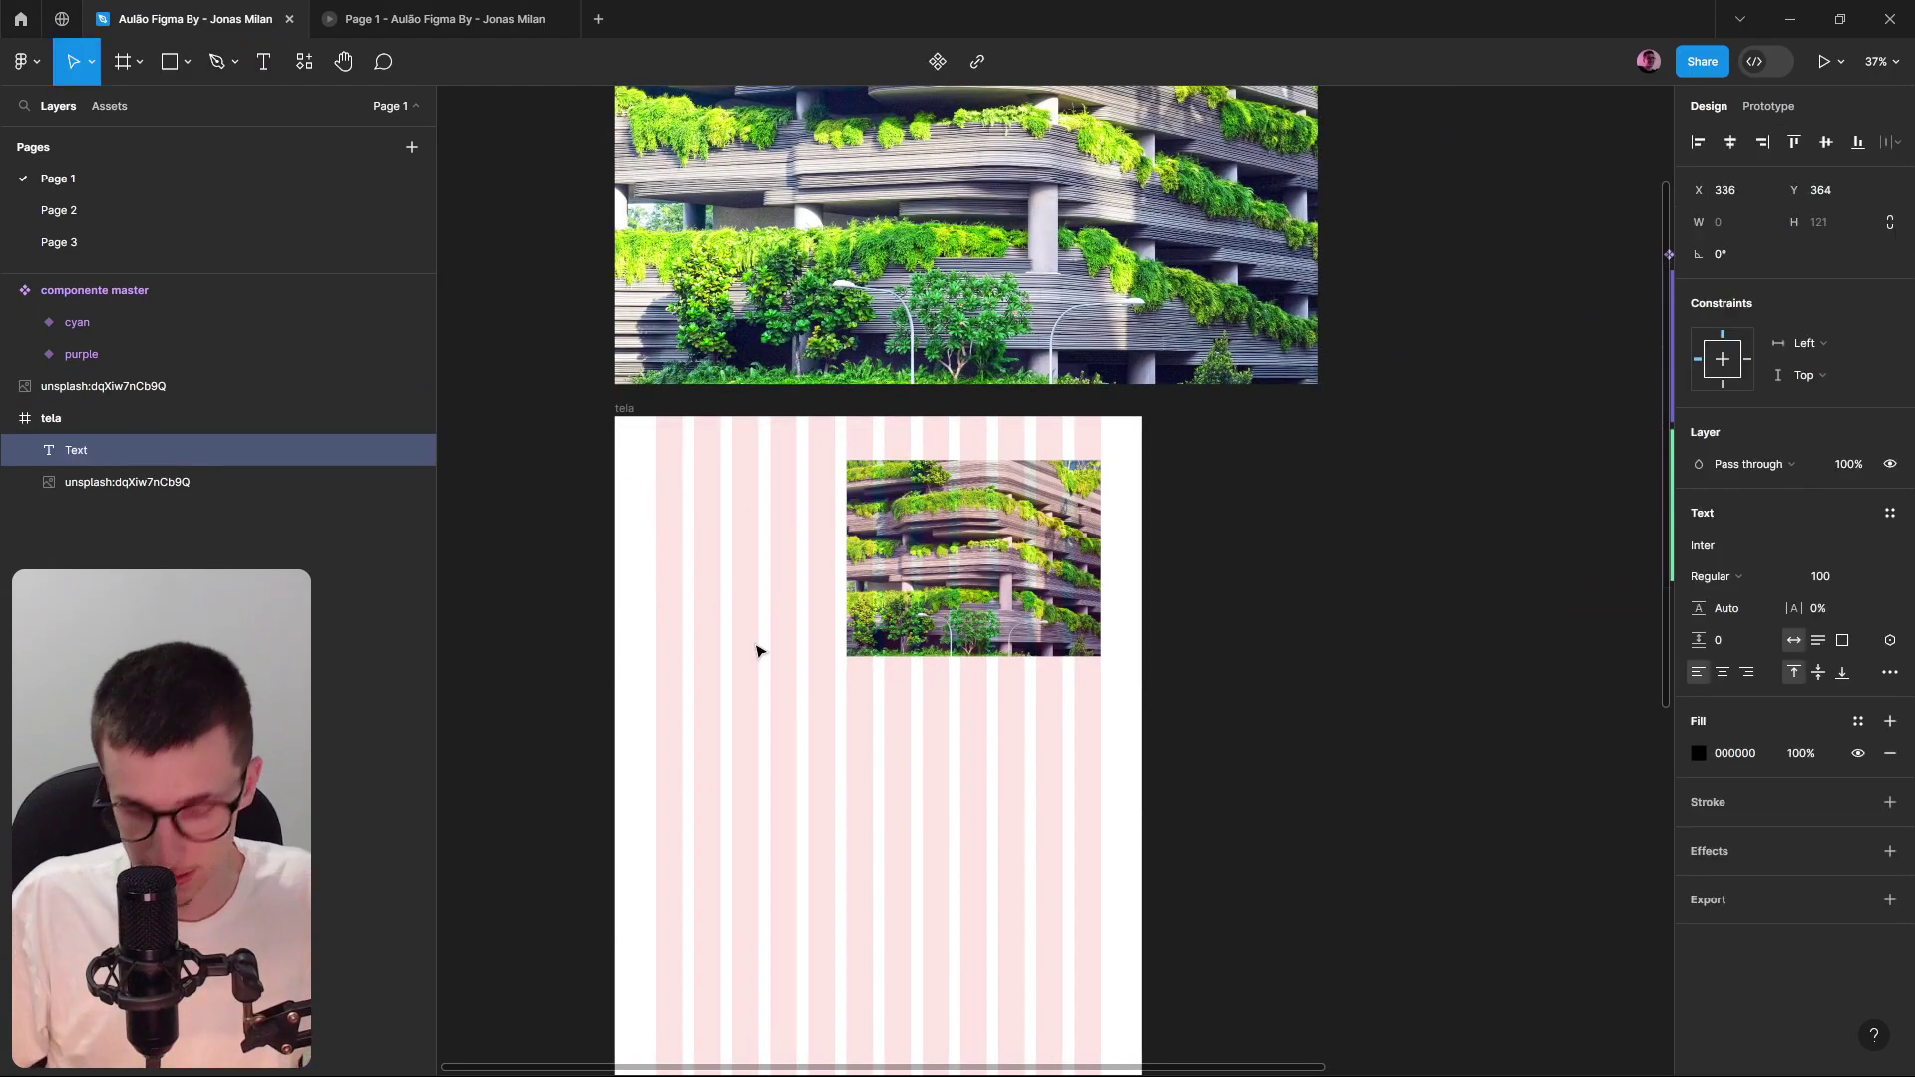
pyautogui.write('Text')
pyautogui.press('Escape')
pyautogui.moveTo(774, 581)
pyautogui.mouseDown()
pyautogui.moveTo(694, 529)
pyautogui.moveTo(693, 639)
pyautogui.moveTo(742, 604)
pyautogui.mouseUp()
pyautogui.click(169, 63)
pyautogui.moveTo(704, 697); pyautogui.dragTo(782, 484)
pyautogui.click(706, 928)
# Delete the text, small rectangle and photo copy from the tela frame, and move the frame to X 5184, Y -569.
pyautogui.moveTo(688, 770); pyautogui.dragTo(1078, 482)
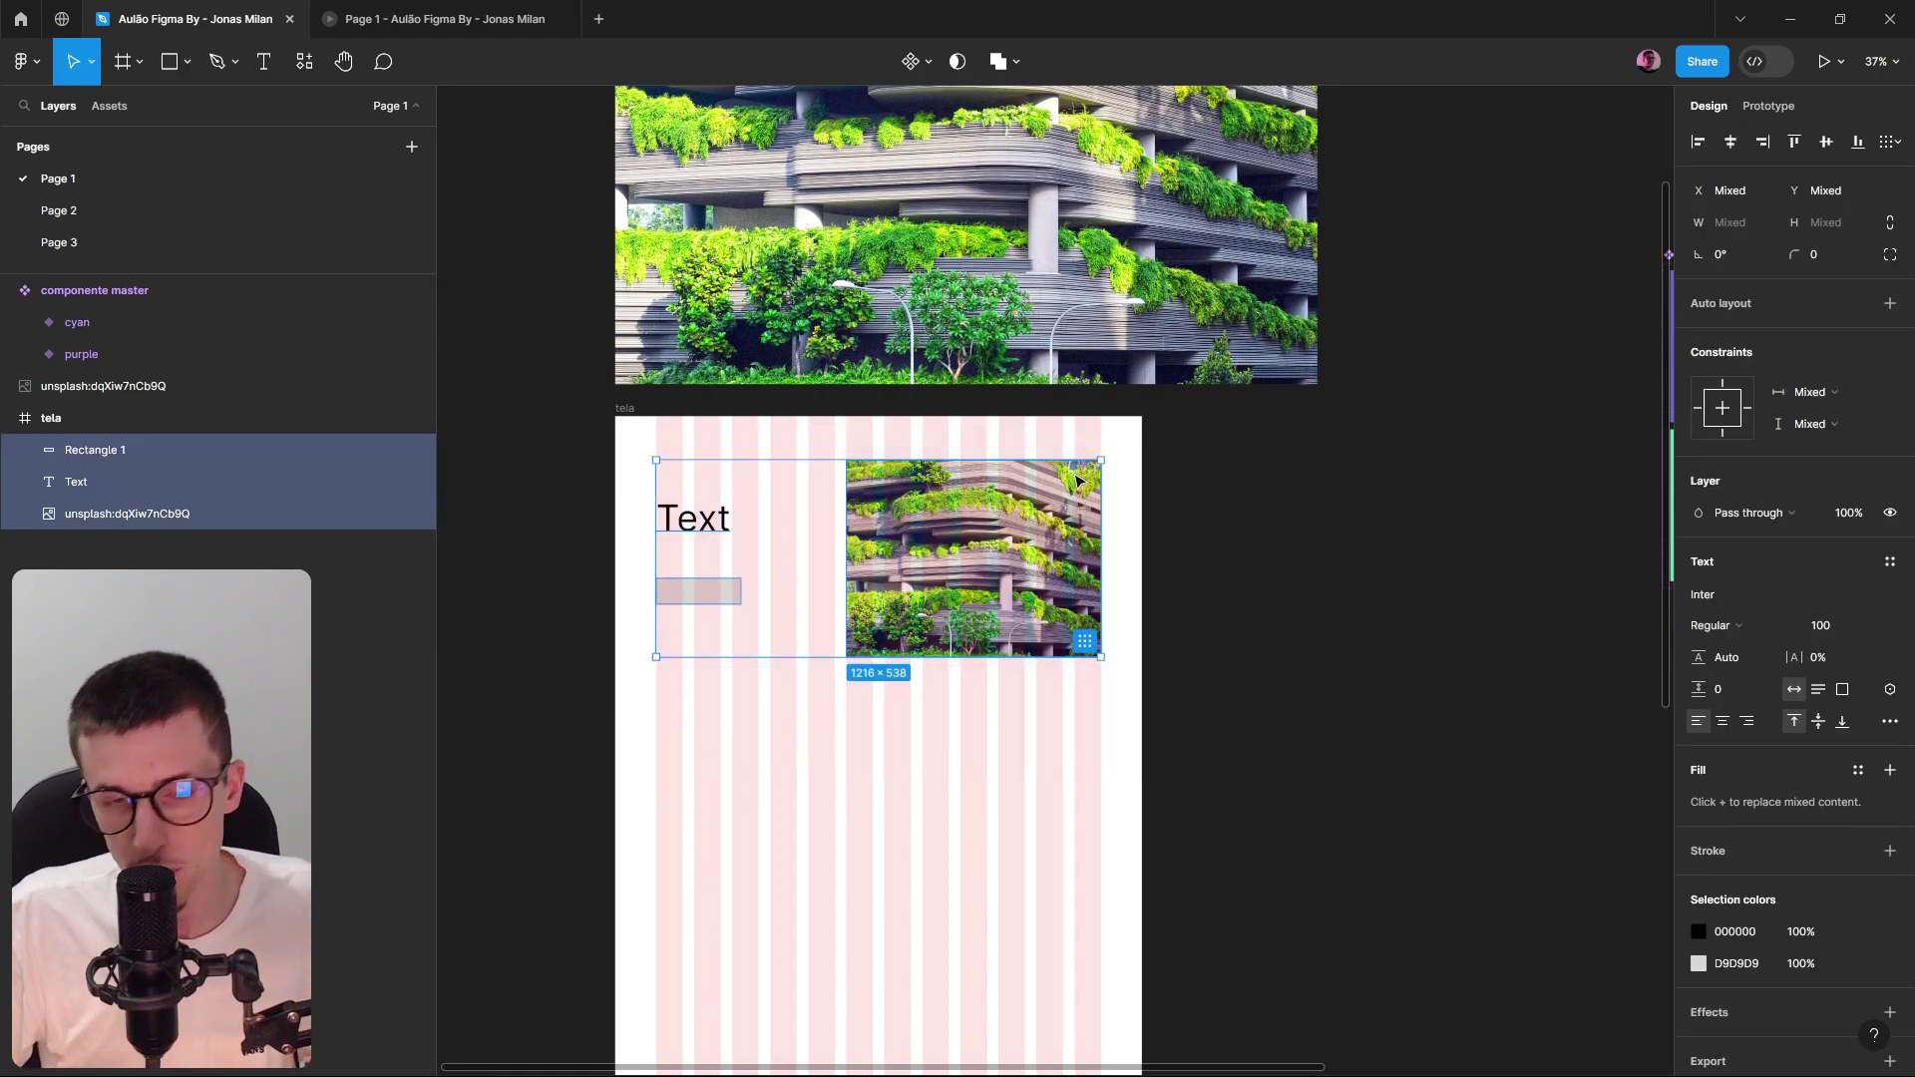
pyautogui.press('Delete')
pyautogui.moveTo(630, 411)
pyautogui.mouseDown()
pyautogui.moveTo(733, 523)
pyautogui.moveTo(739, 644)
pyautogui.moveTo(799, 650)
pyautogui.mouseUp()
# Draw a 280 × 251 rectangle across the first three grid columns of the tela frame at X 112, Y 275.
pyautogui.click(170, 62)
pyautogui.scroll(1, 988, 828)
pyautogui.scroll(4, 774, 644)
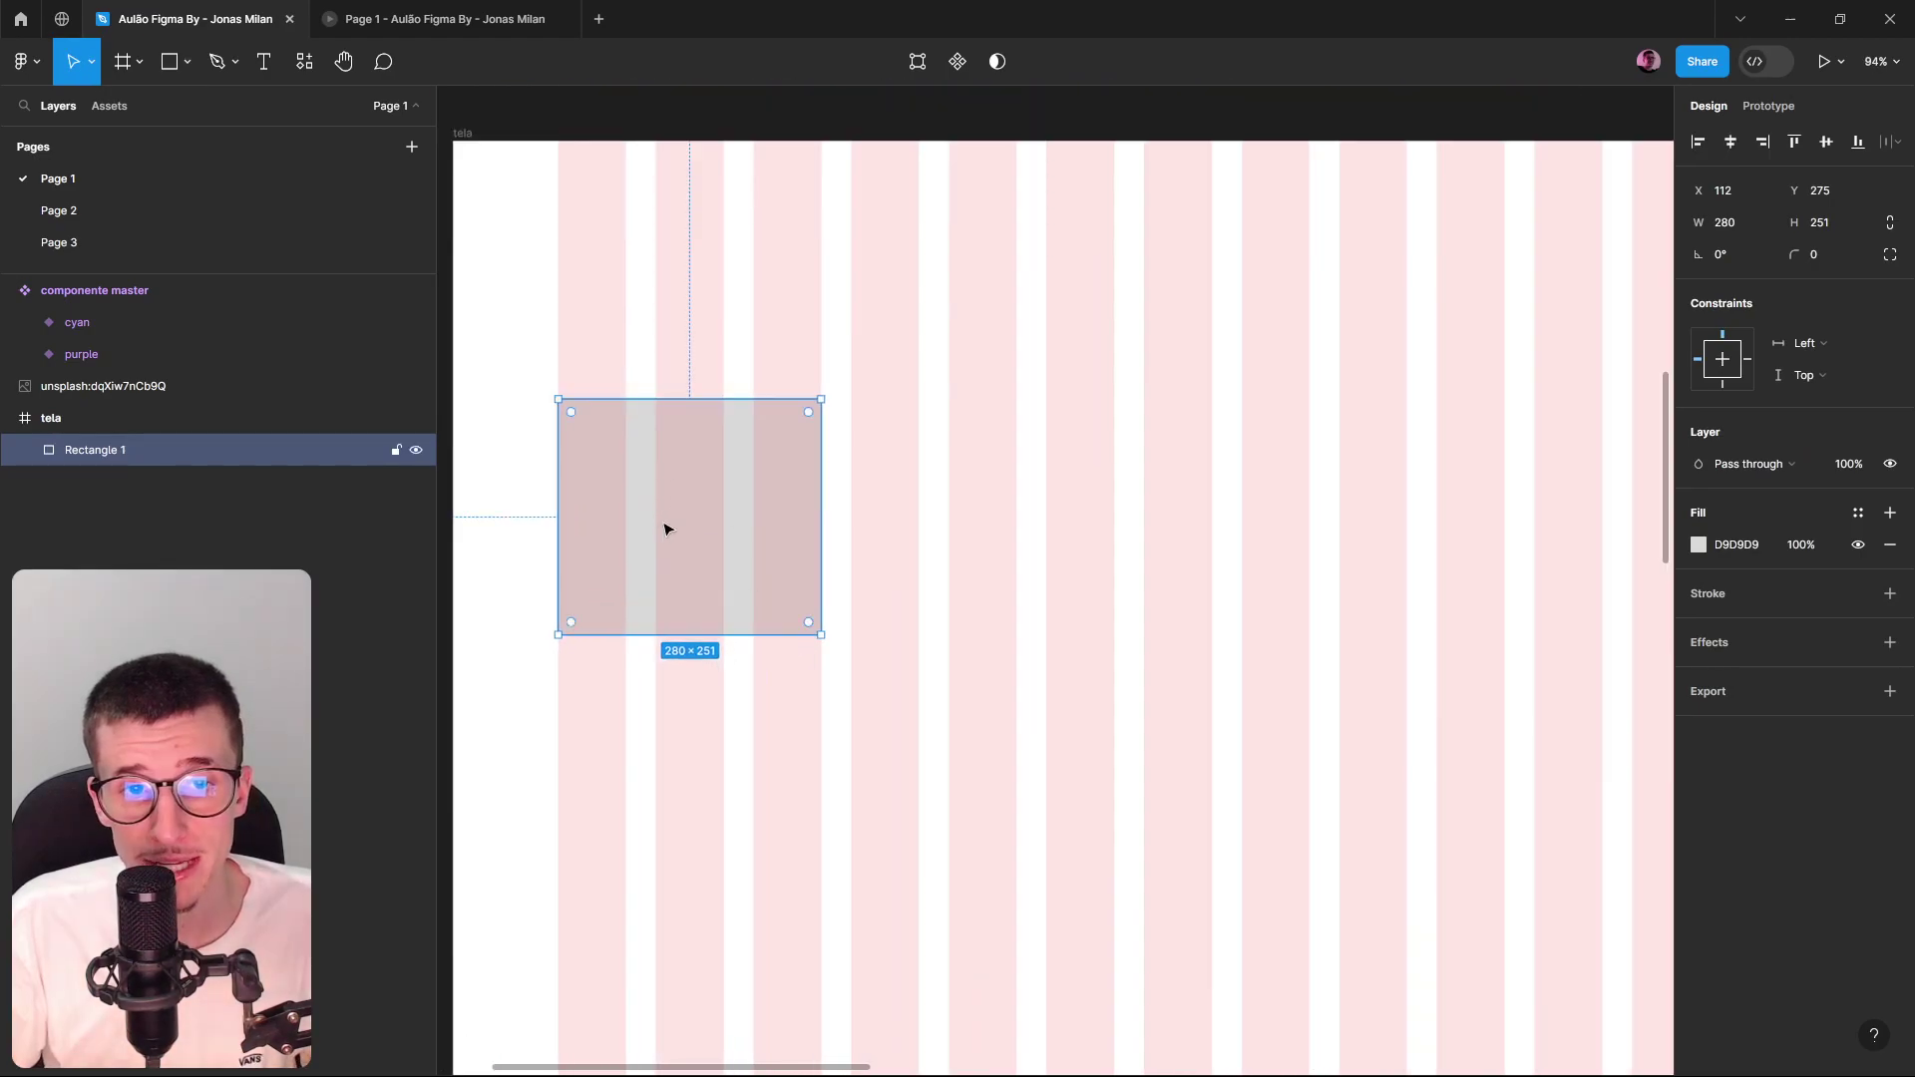
pyautogui.scroll(-3, 662, 530)
# Duplicate the rectangle three times along the row so each copy spans the following three columns.
pyautogui.moveTo(673, 546); pyautogui.dragTo(829, 544)
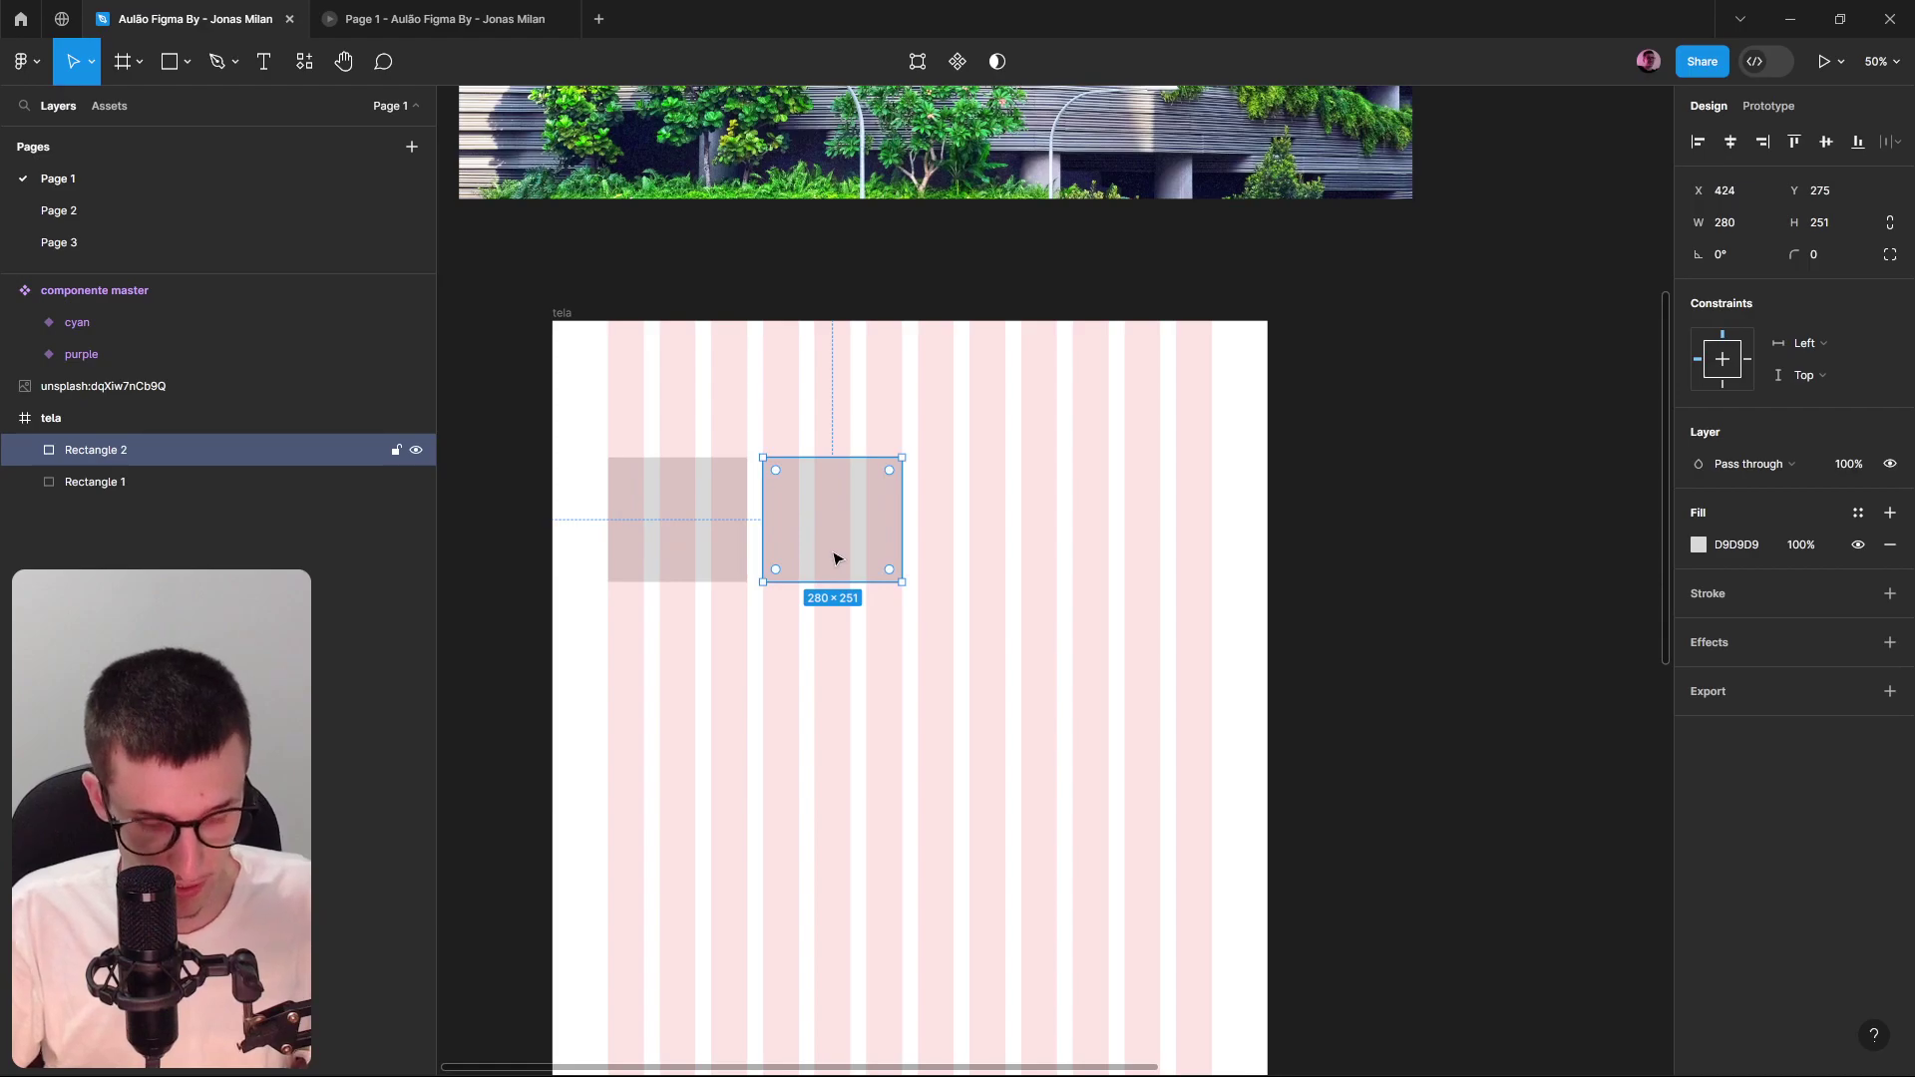
pyautogui.hotkey('ctrl', 'd')
pyautogui.hotkey('ctrl', 'd')
pyautogui.click(684, 612)
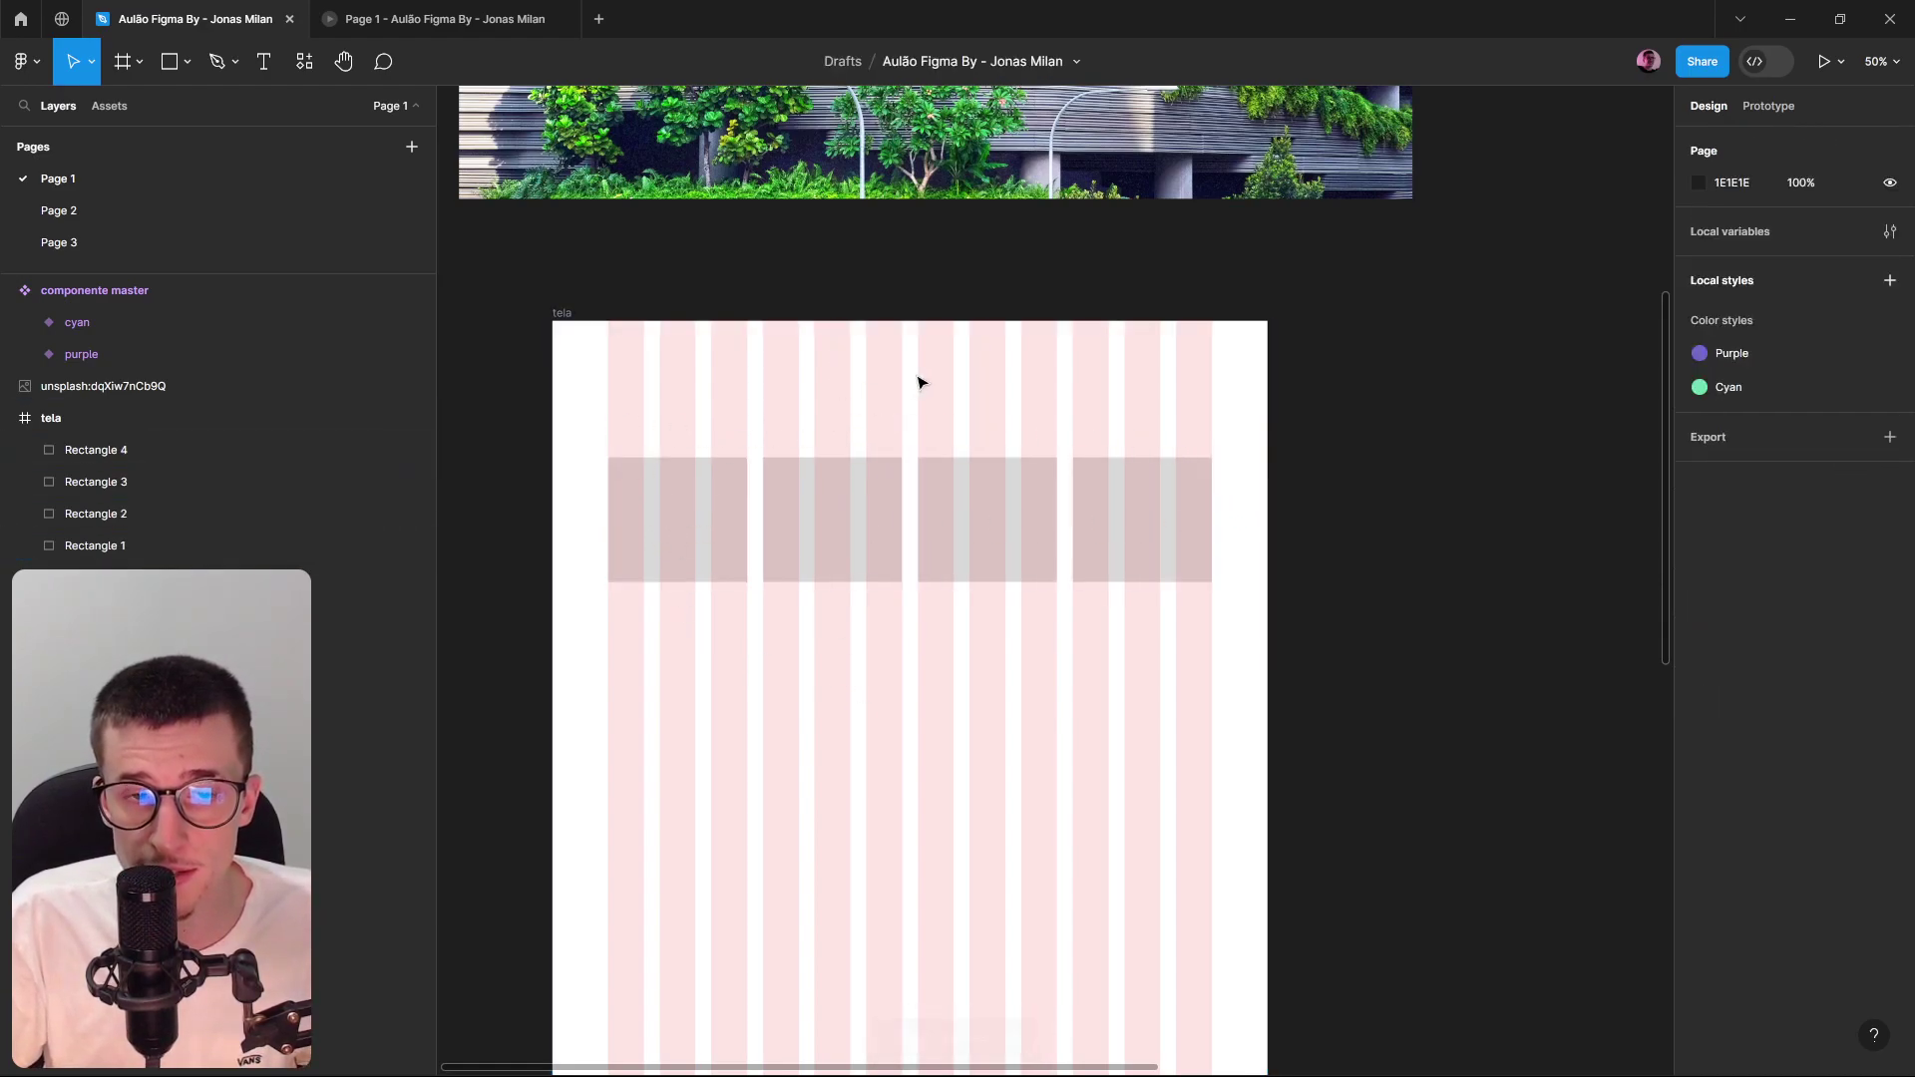
# Delete all four rectangles from the tela frame.
pyautogui.moveTo(708, 449); pyautogui.dragTo(1233, 551)
pyautogui.press('Delete')
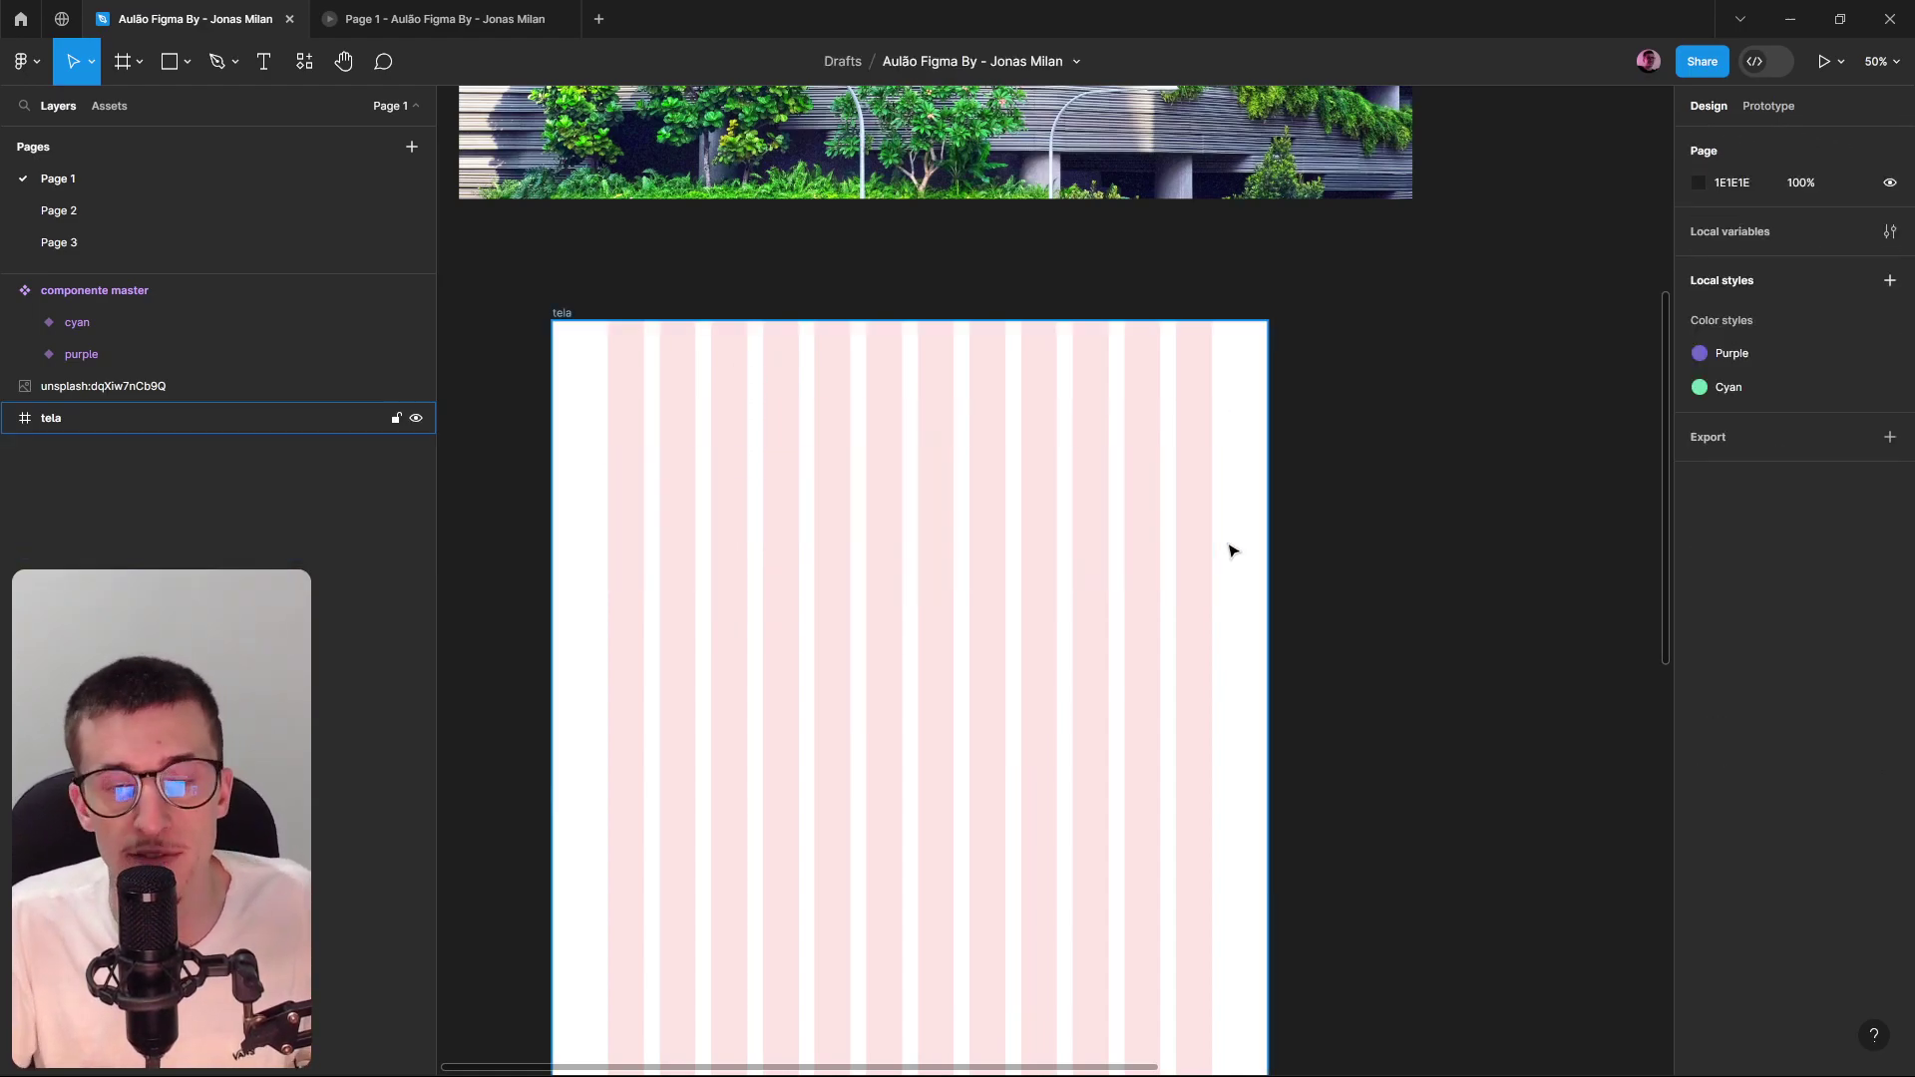
pyautogui.scroll(-3, 1231, 547)
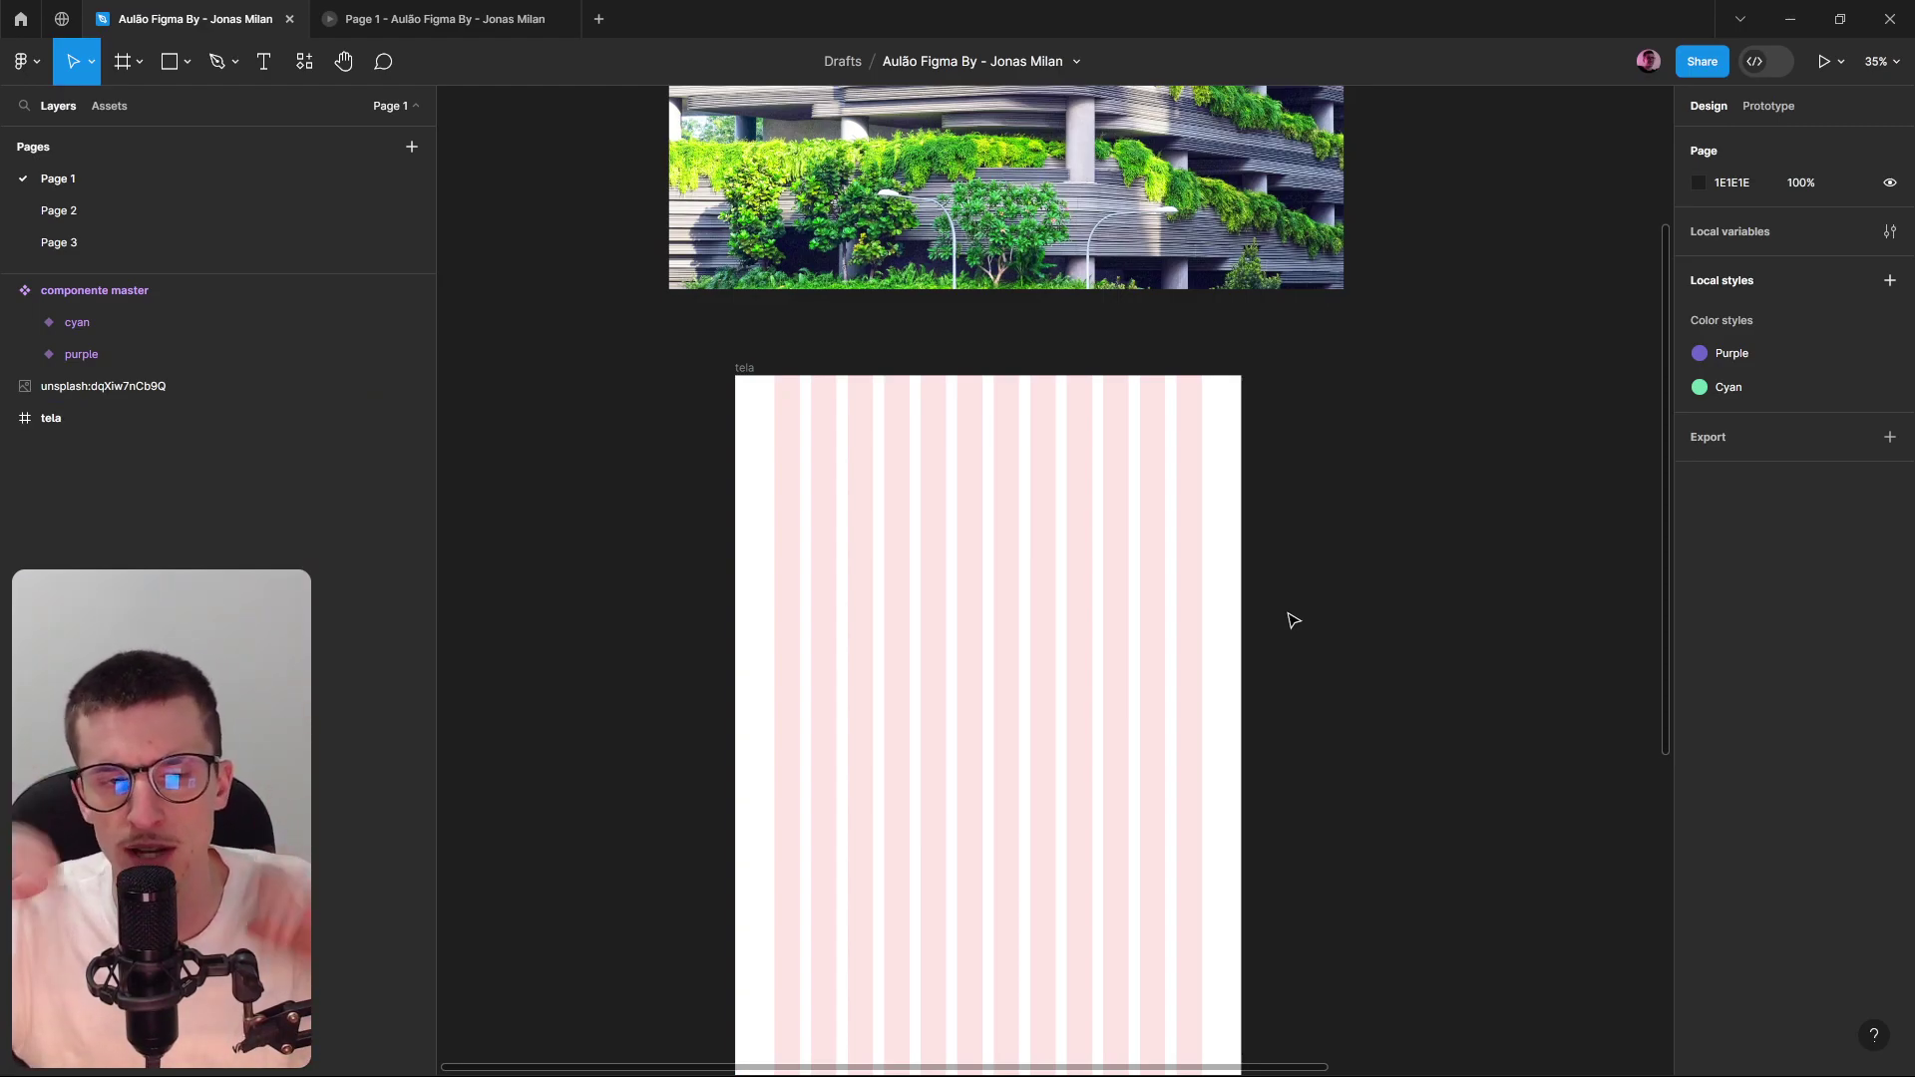
# Review the column grid settings of the tela frame, close them, and leave the frame selected.
pyautogui.click(746, 370)
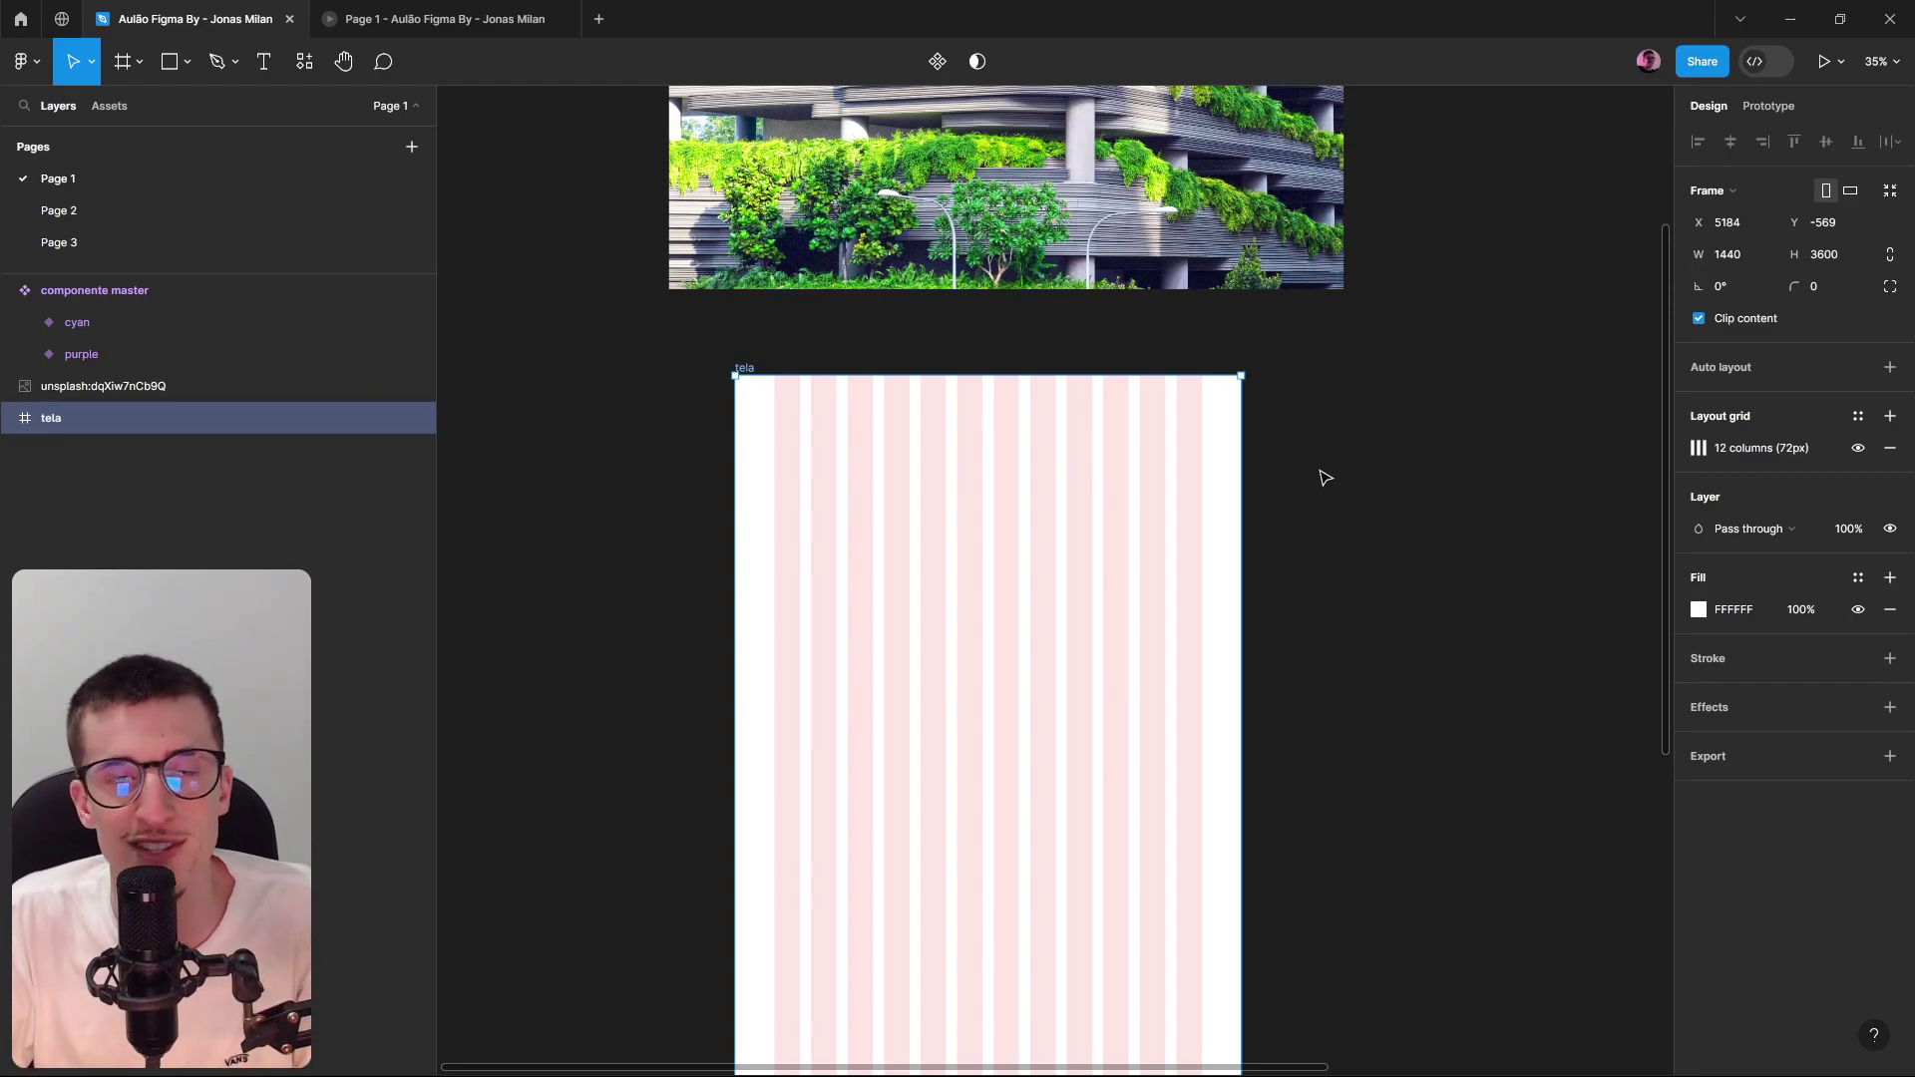
pyautogui.click(1699, 447)
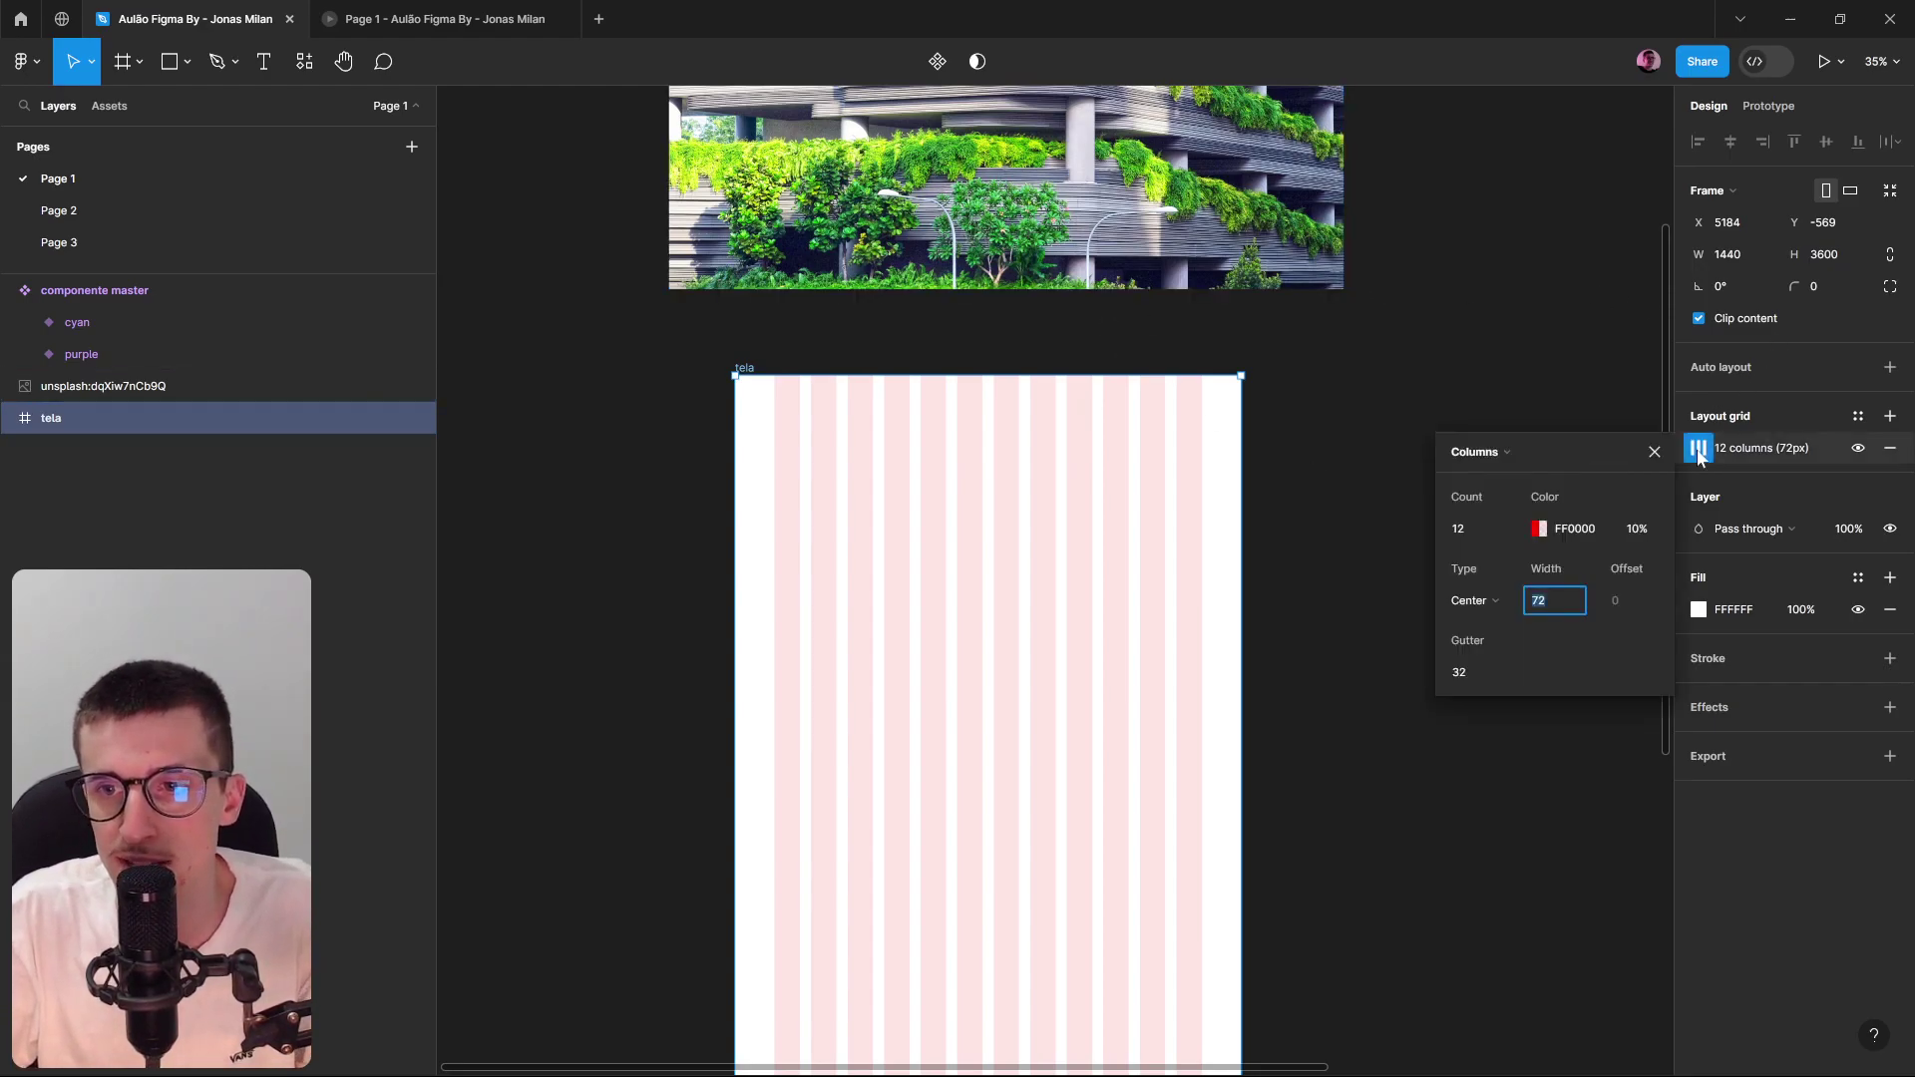
pyautogui.click(1656, 446)
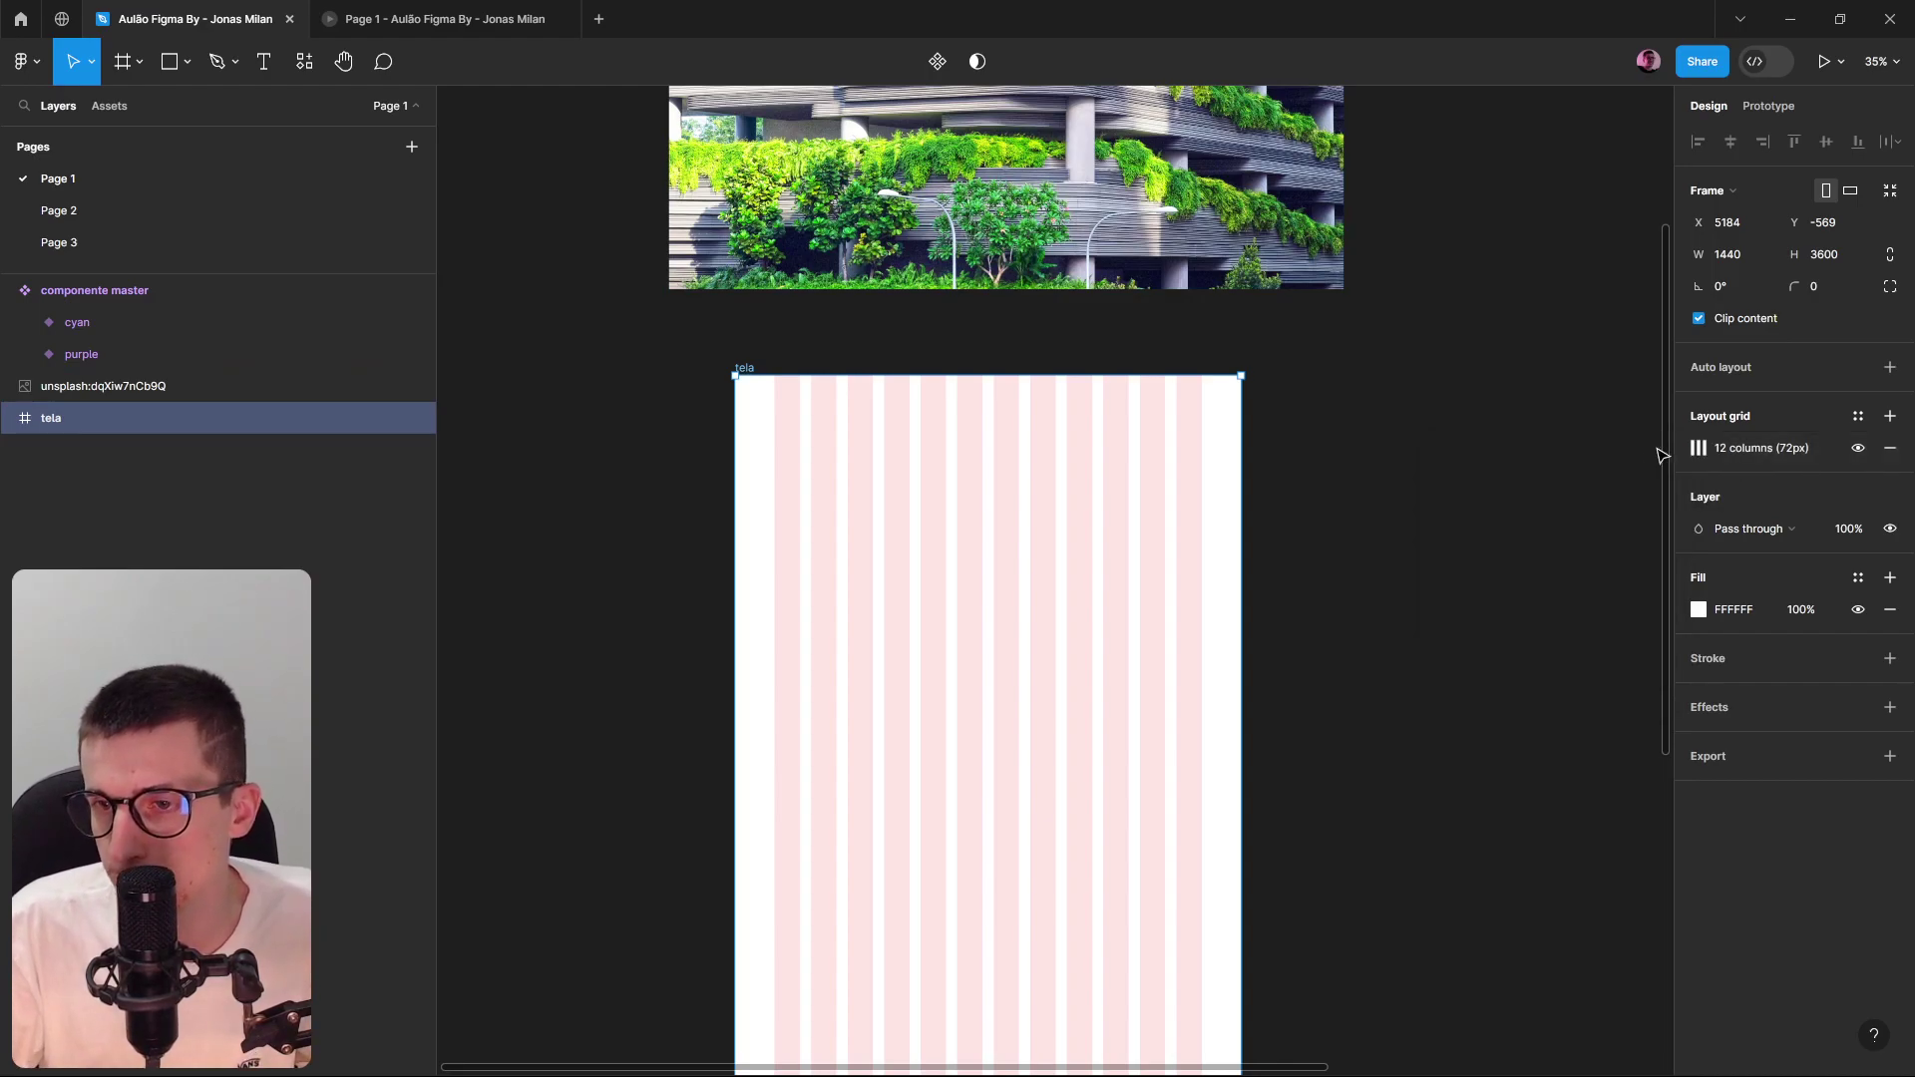
pyautogui.click(1603, 750)
pyautogui.scroll(-2, 1244, 410)
pyautogui.hscroll(2, 1317, 547)
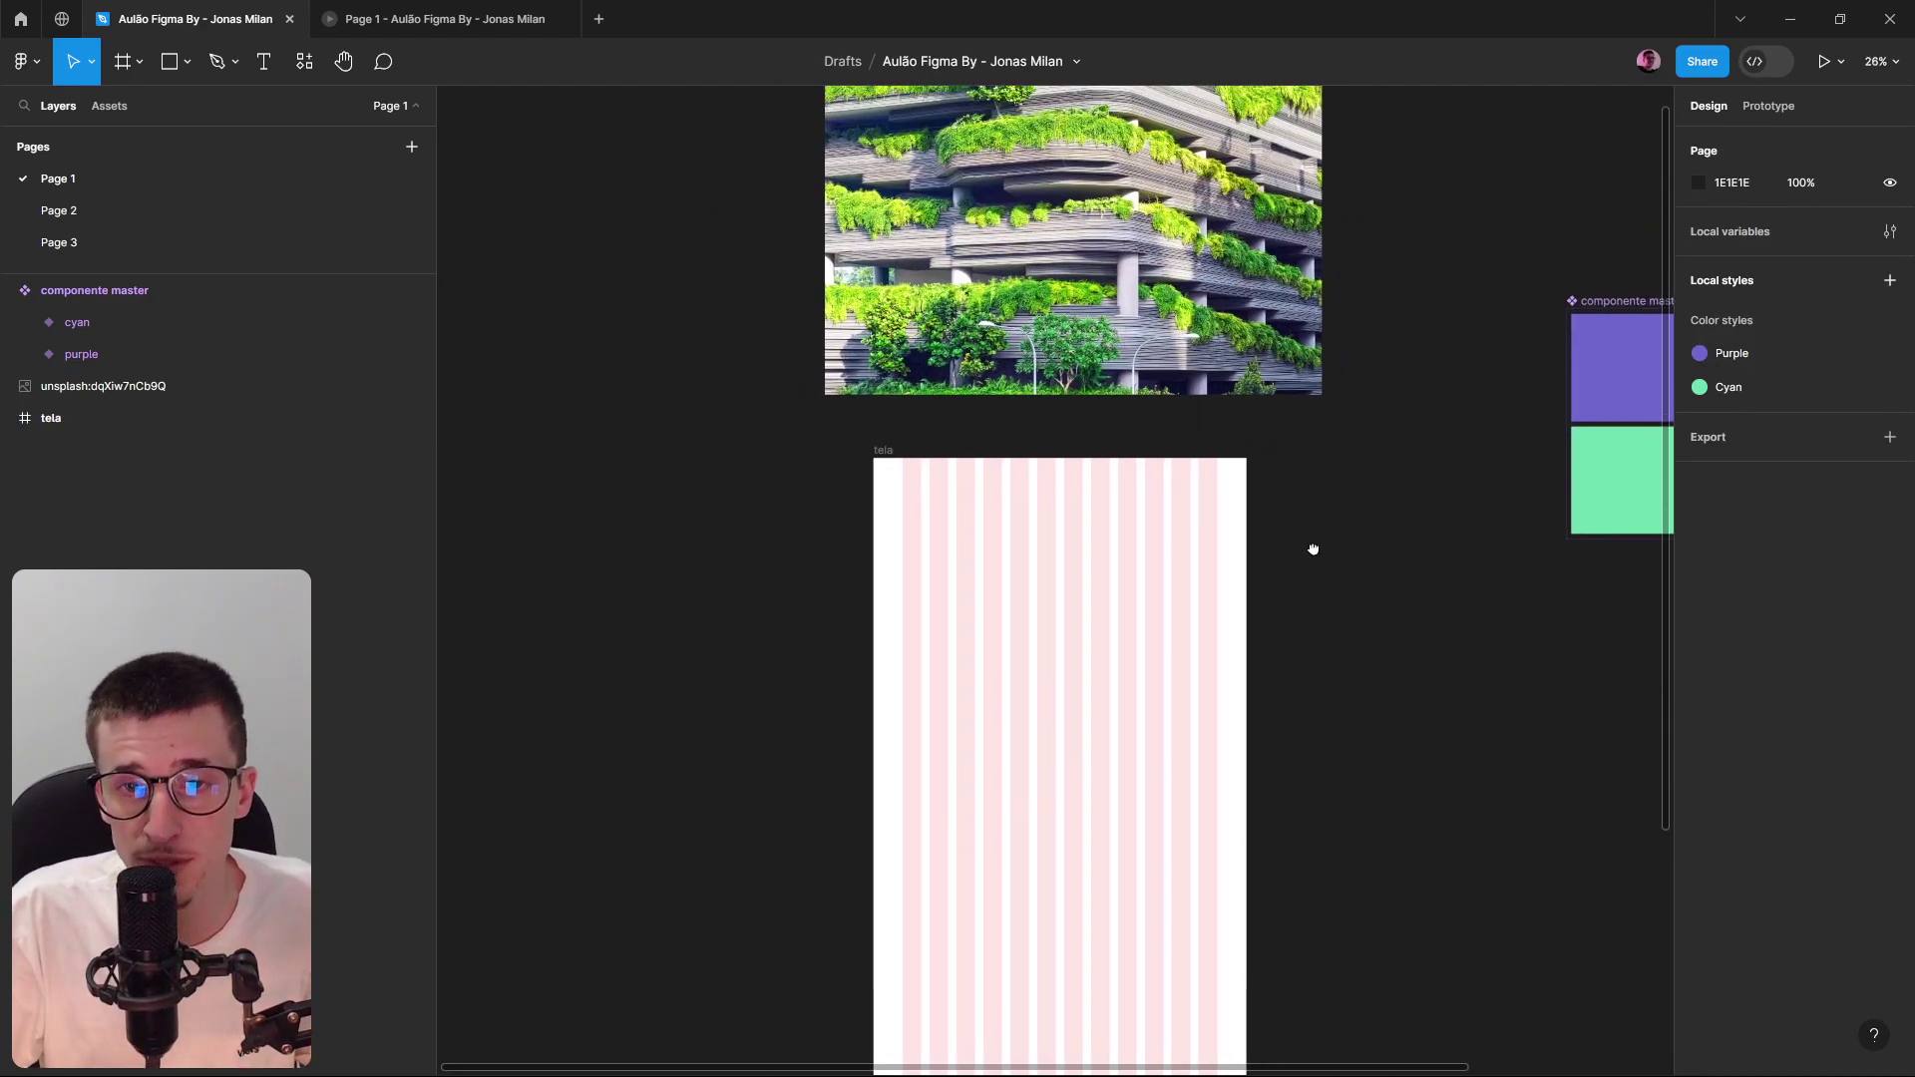
pyautogui.click(835, 448)
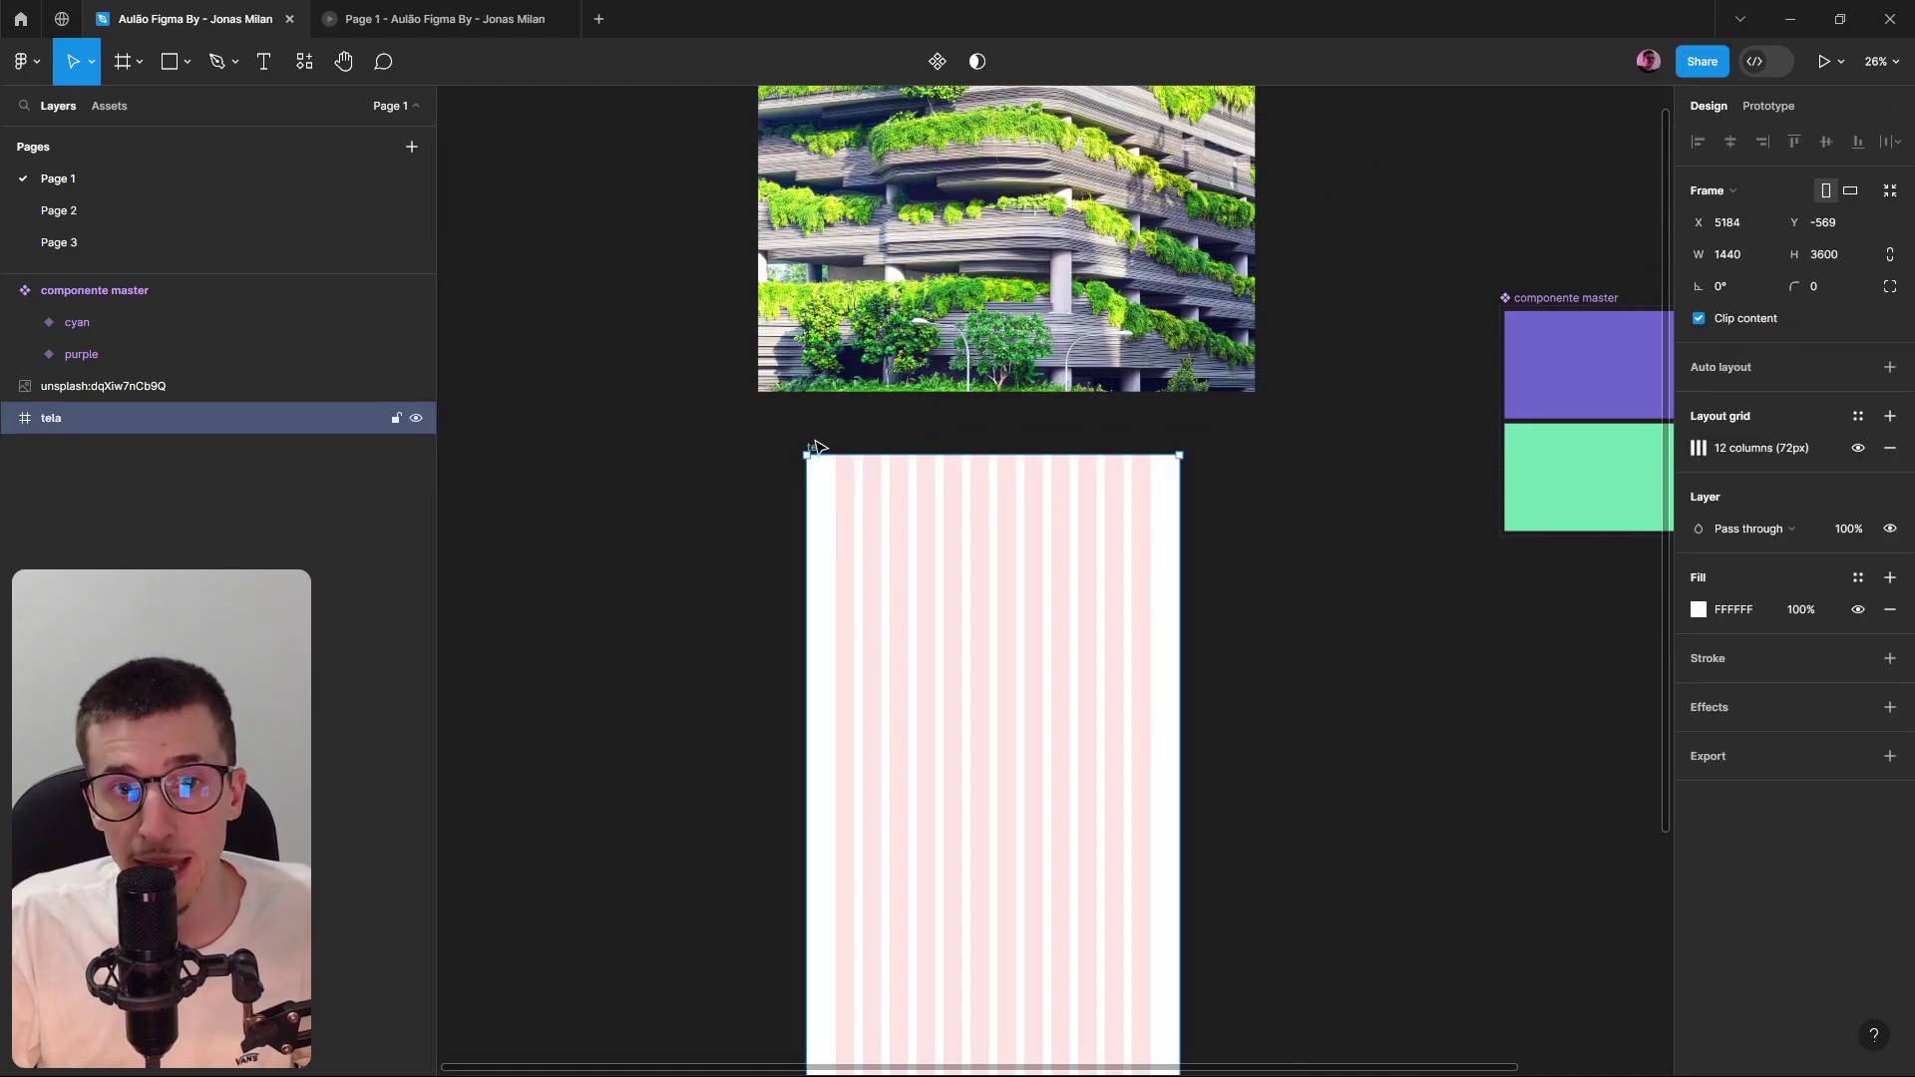
# Add the text "Texto do card" in the upper part of the tela frame at X 226, Y 370.
pyautogui.click(1397, 640)
pyautogui.scroll(-1, 1396, 641)
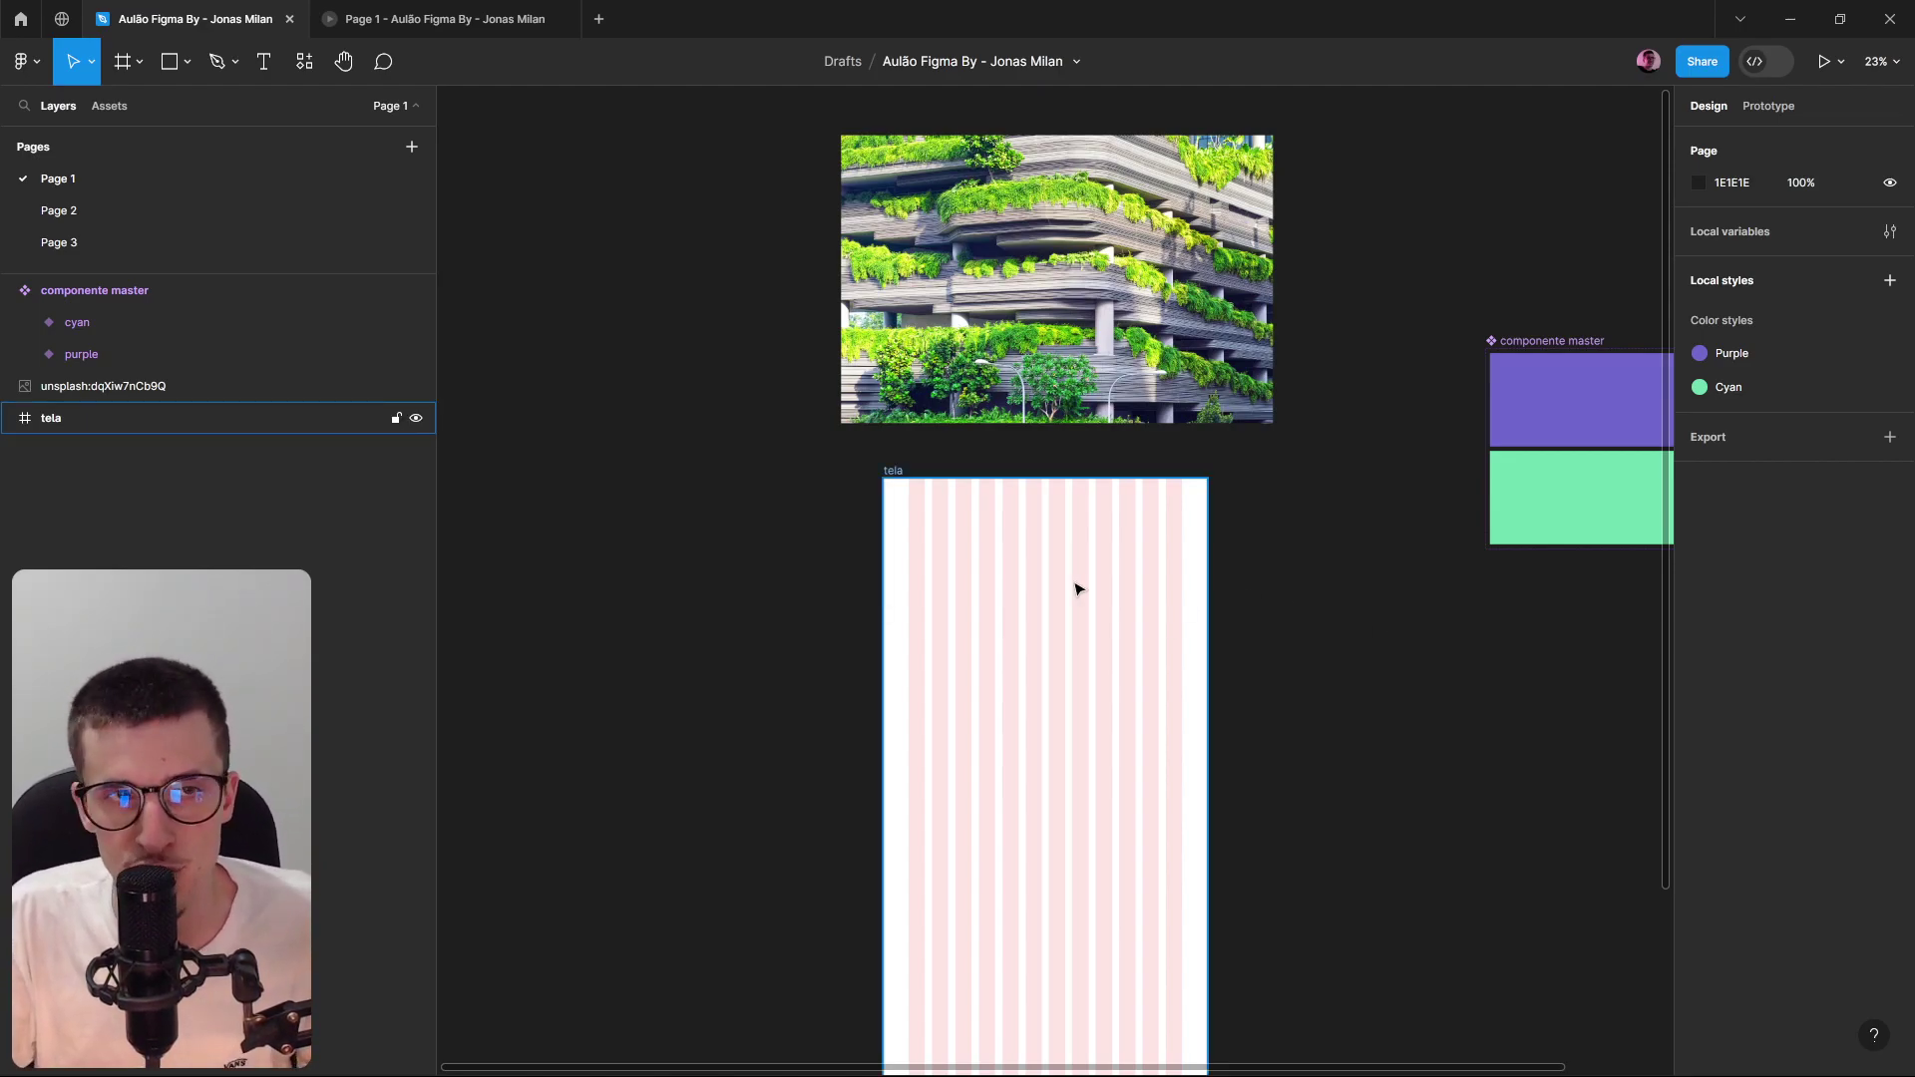
pyautogui.click(266, 64)
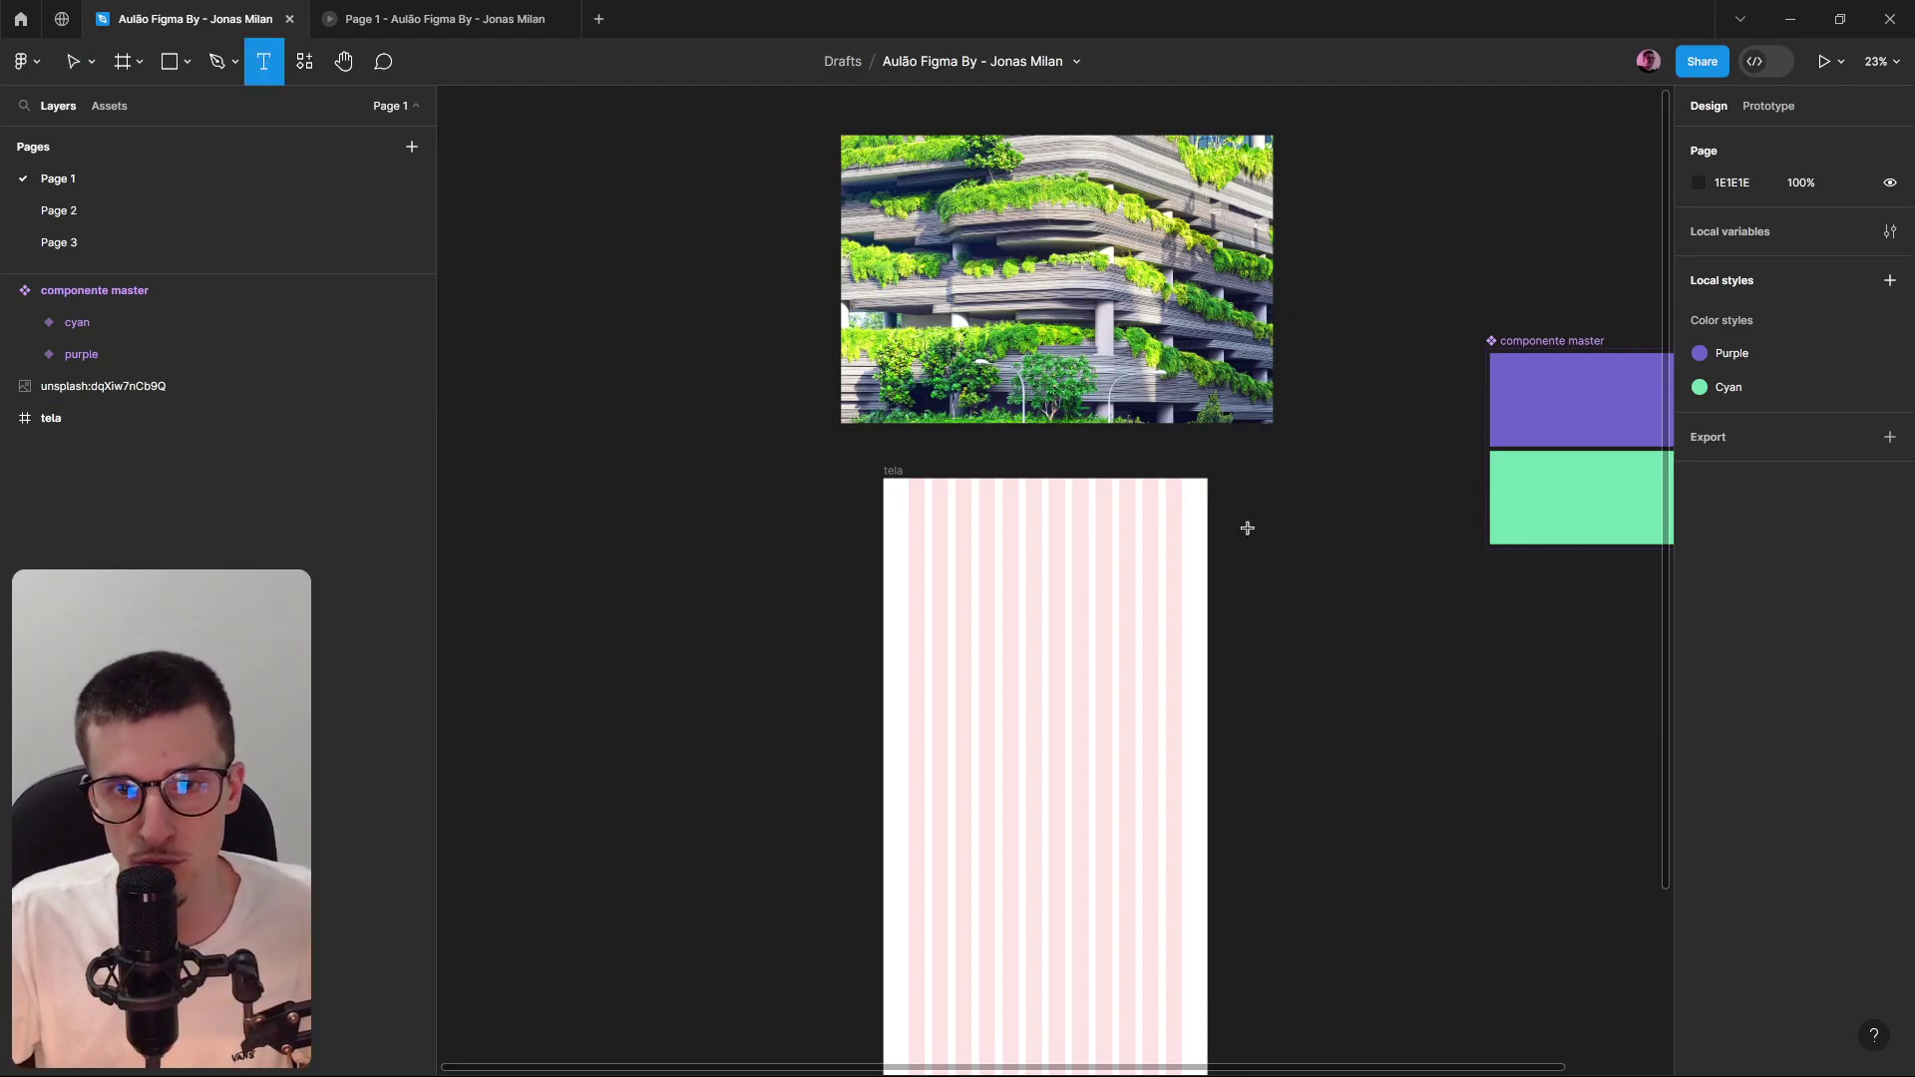
pyautogui.scroll(5, 761, 517)
pyautogui.click(663, 620)
pyautogui.scroll(1, 658, 655)
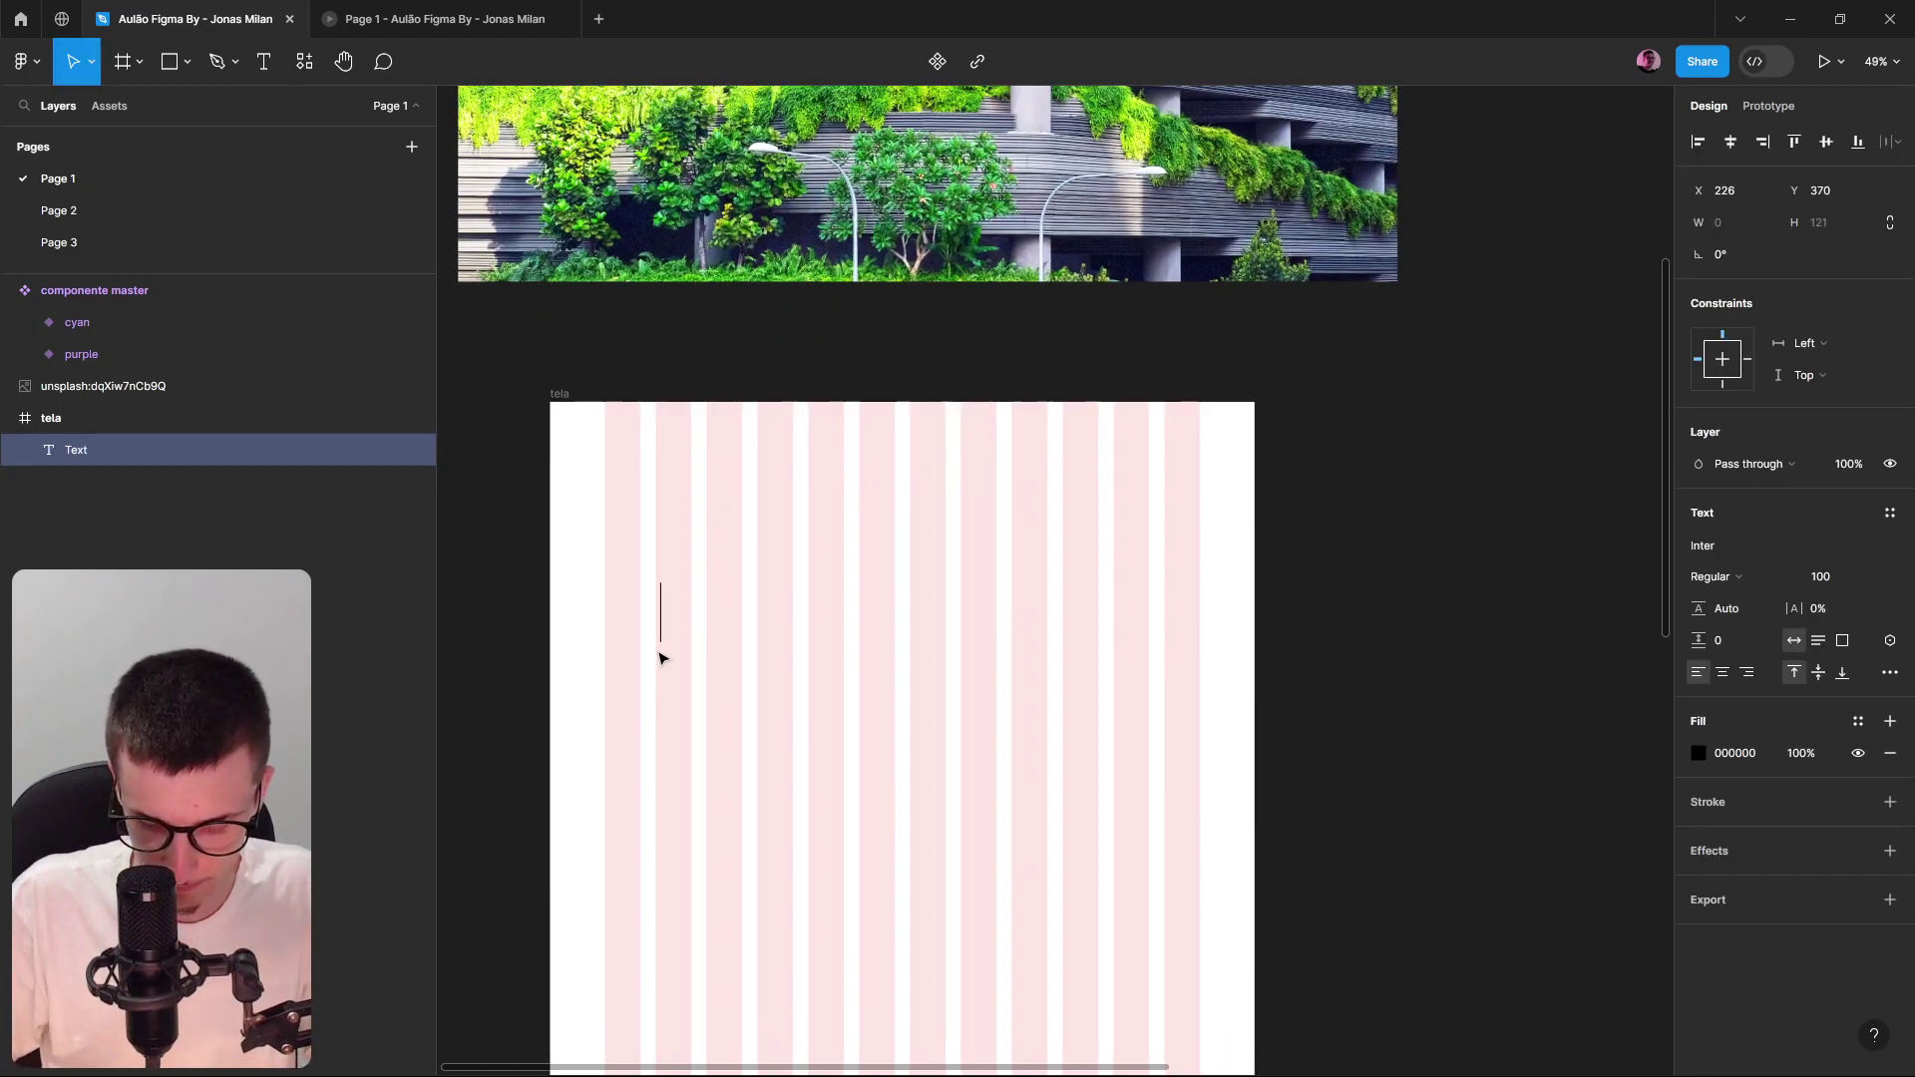
pyautogui.write('Texto do card')
pyautogui.press('Escape')
# Set the "Texto do card" text to font size 24 and weight Bold.
pyautogui.click(1824, 577)
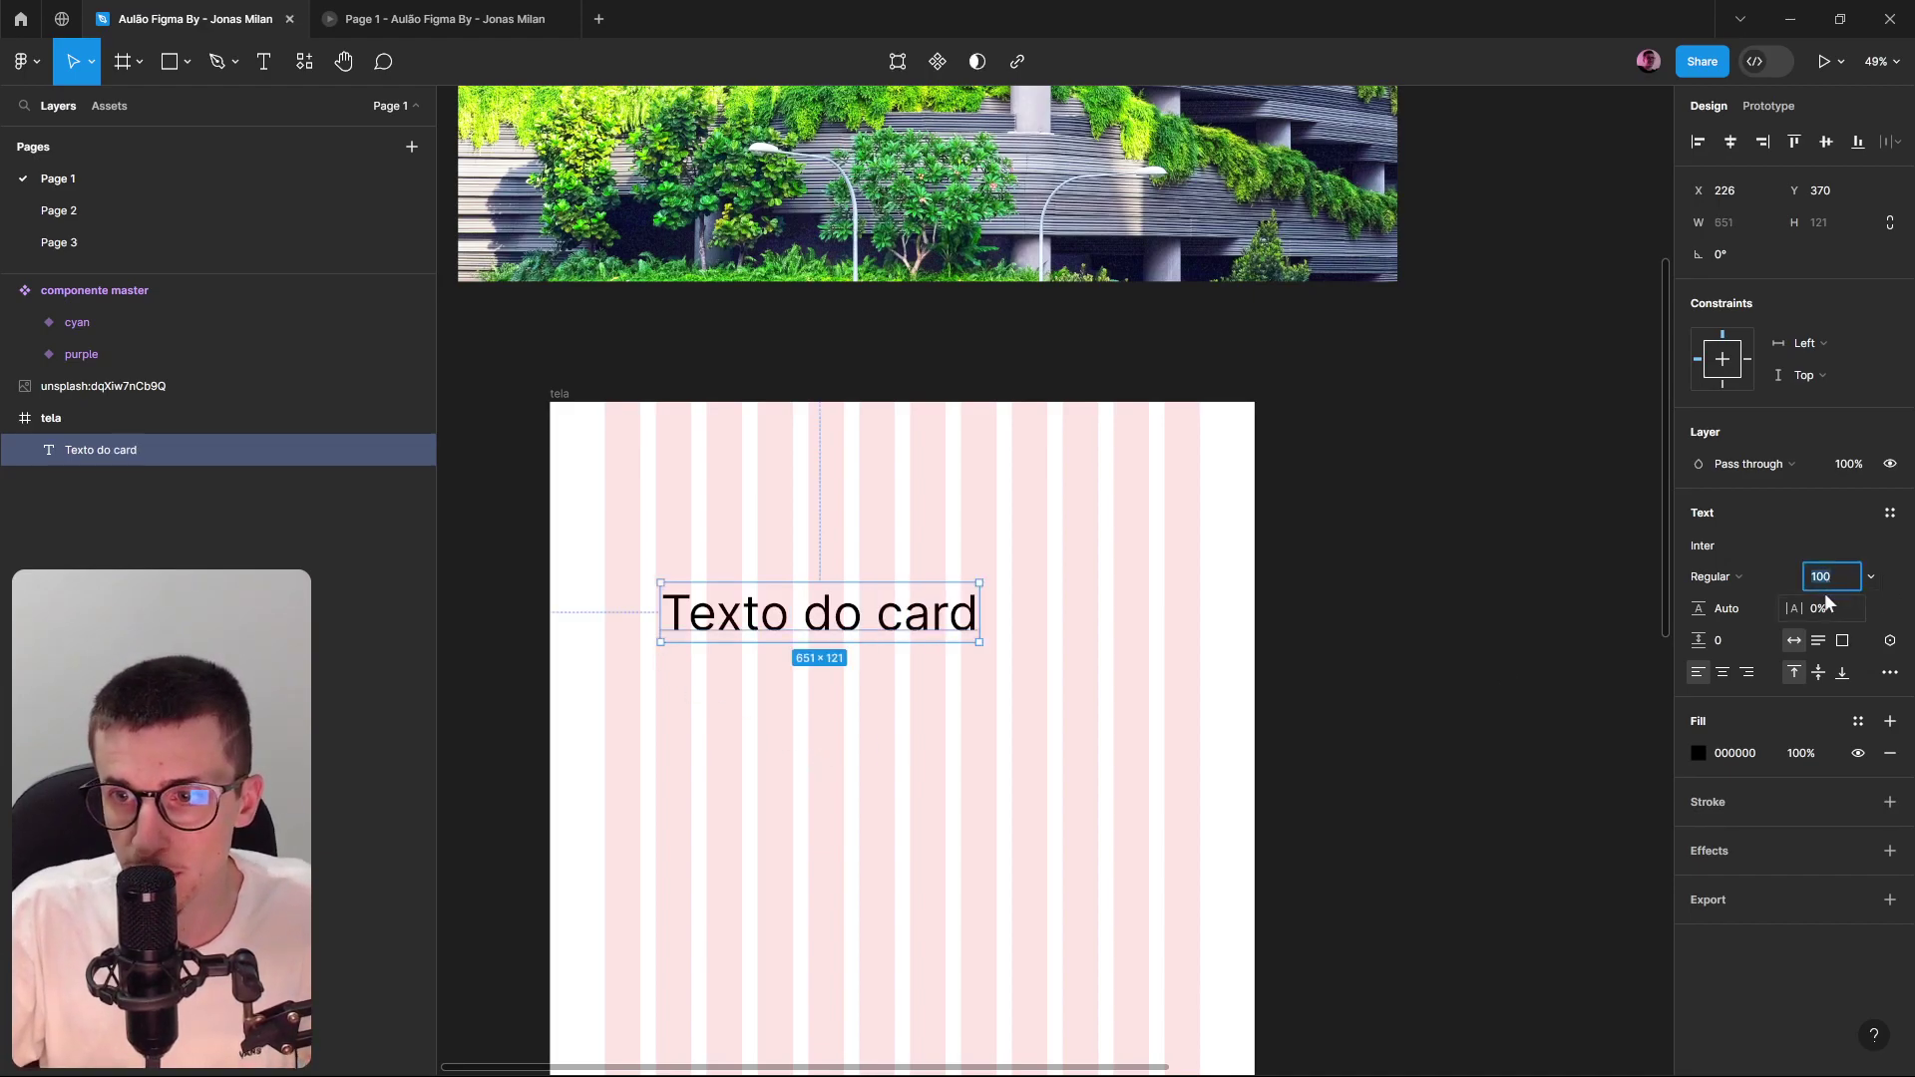
pyautogui.press('Return')
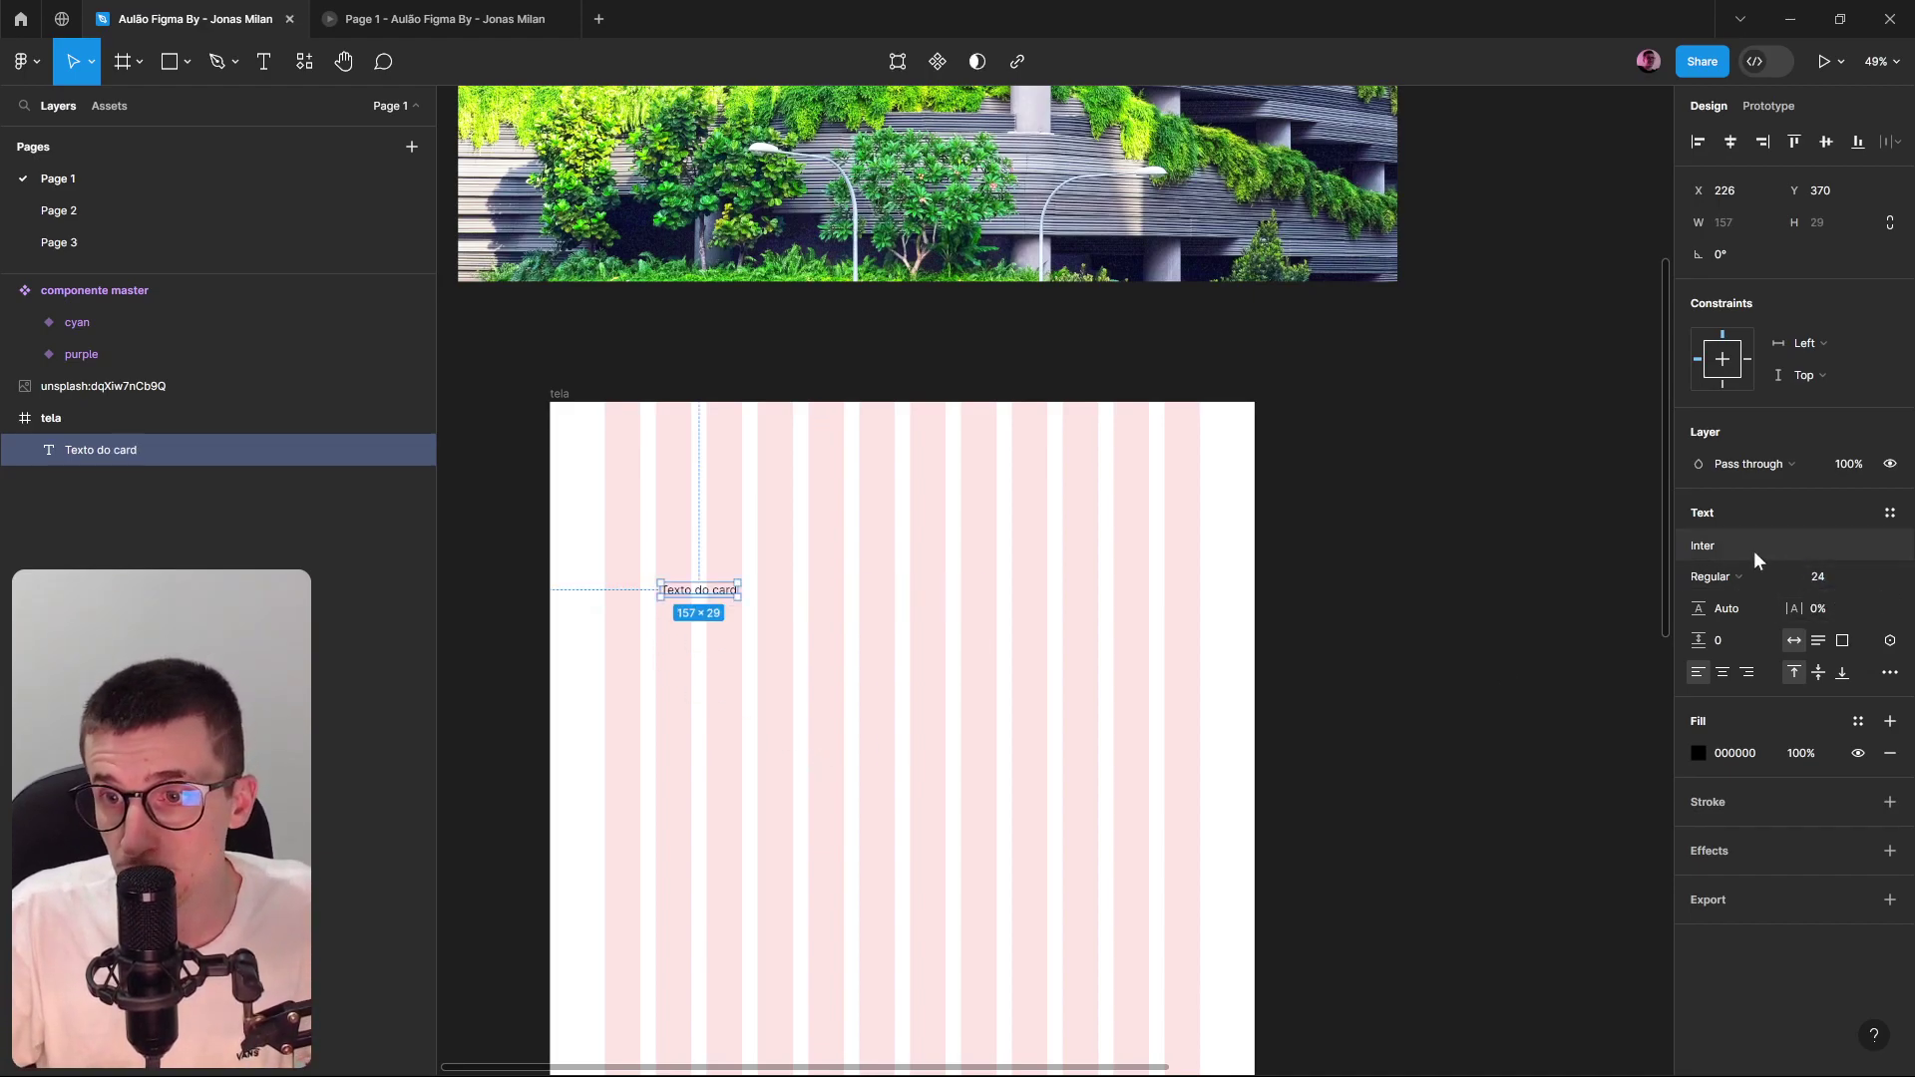
pyautogui.click(1739, 575)
pyautogui.click(1728, 648)
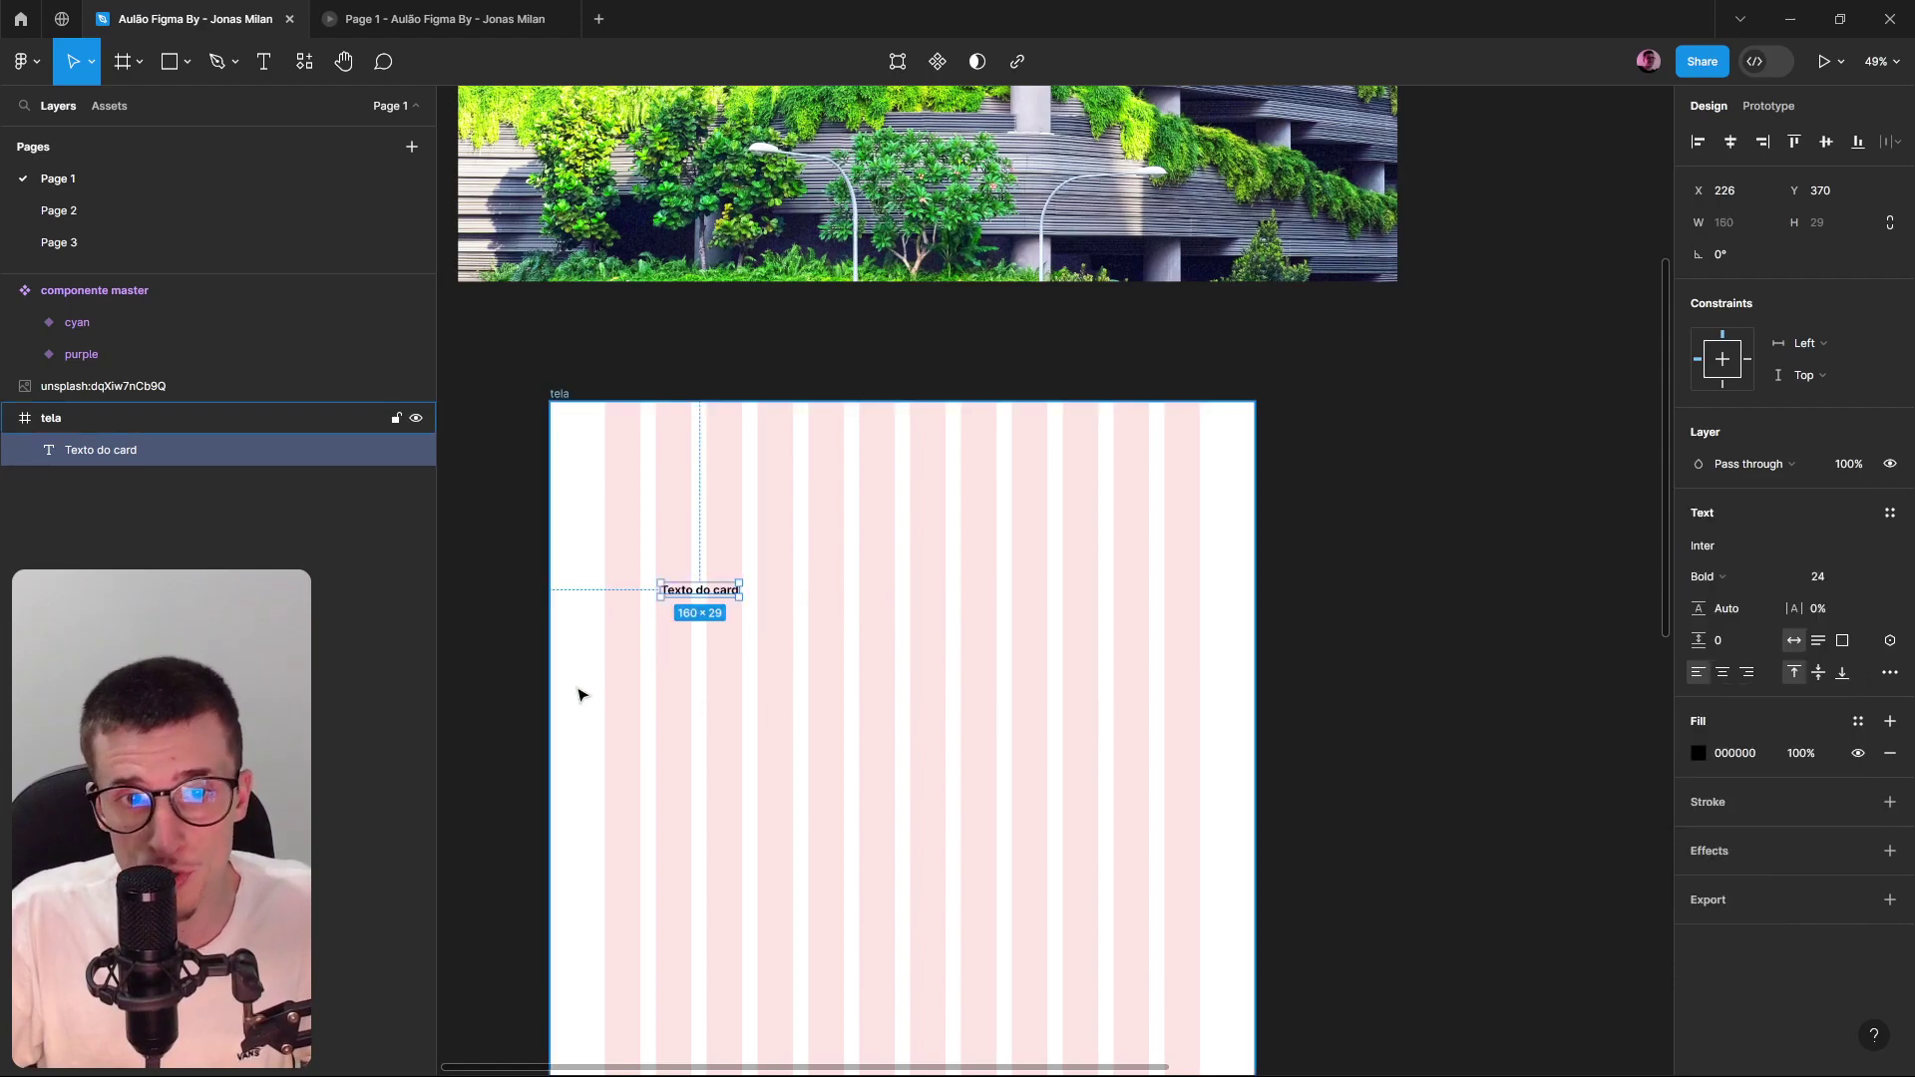
# Review the font weight and font size options of the card text without changing them.
pyautogui.scroll(5, 611, 693)
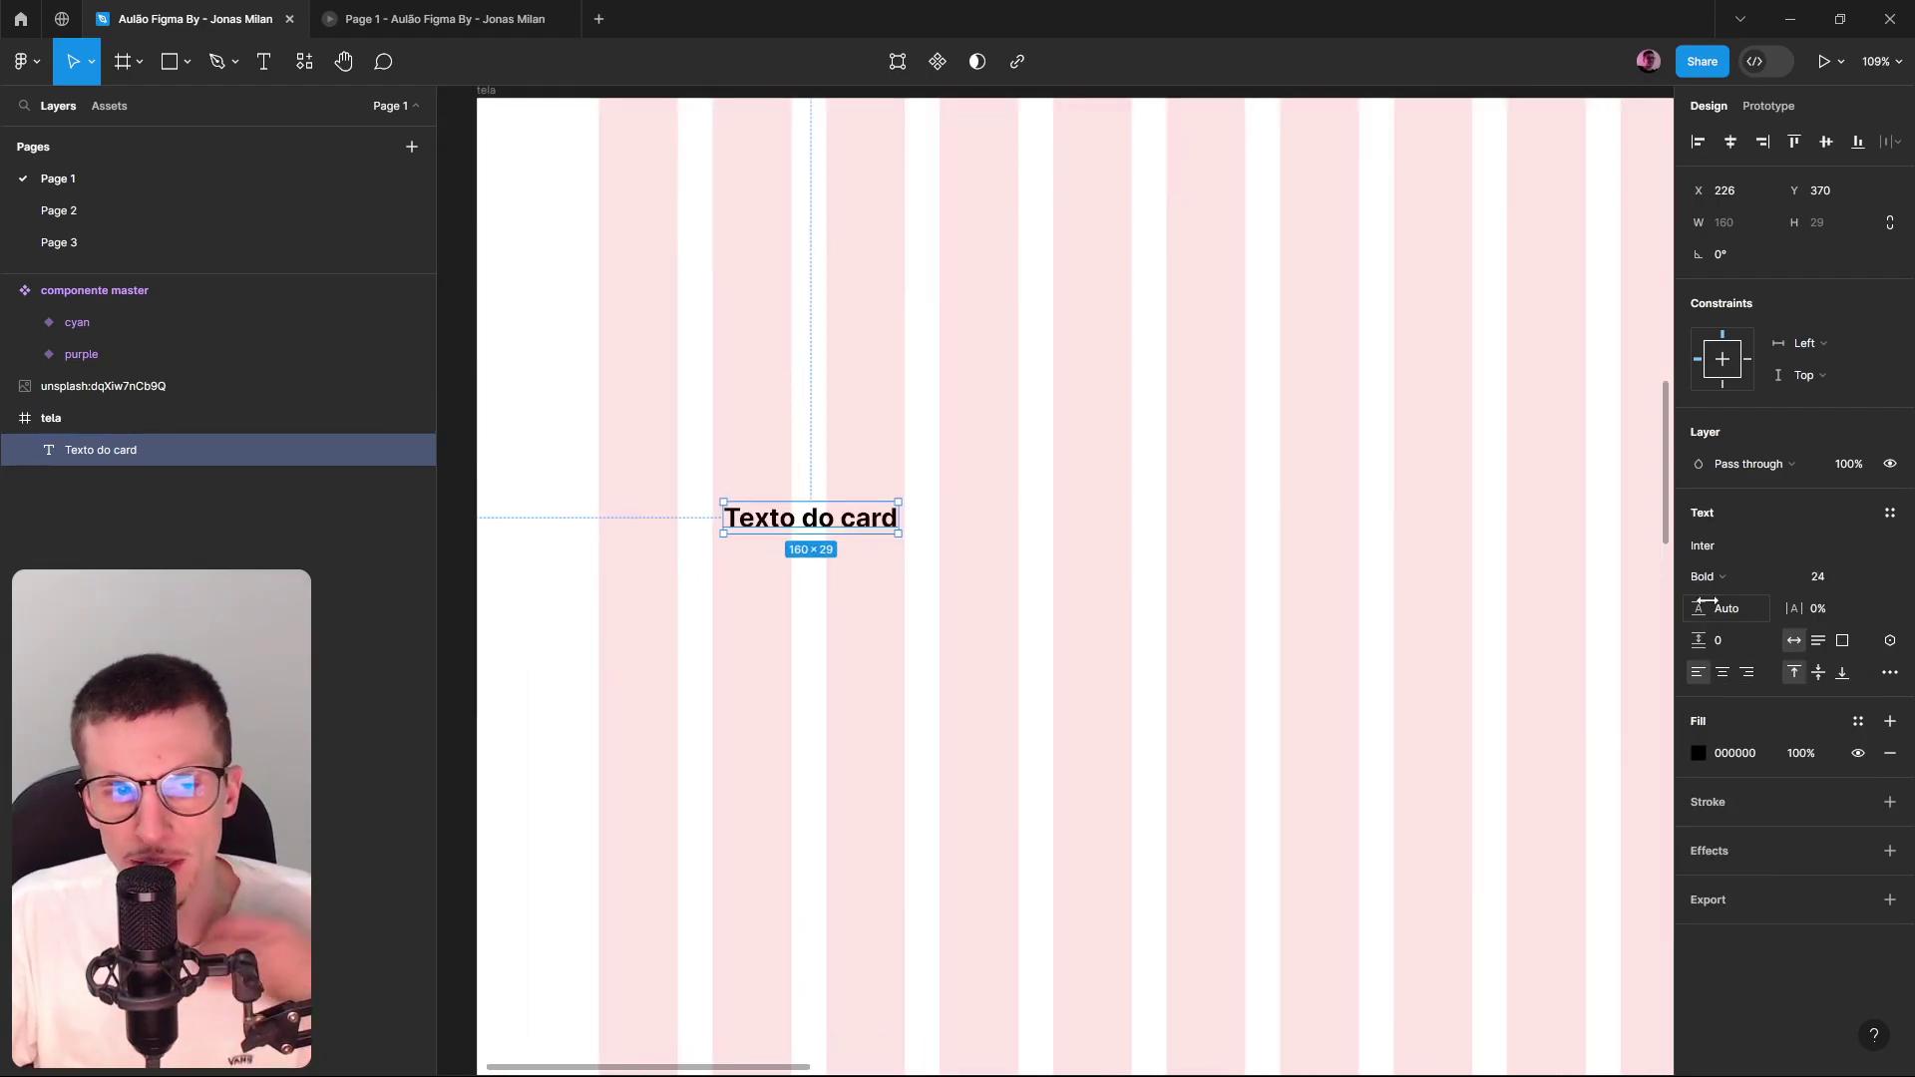
pyautogui.click(1764, 579)
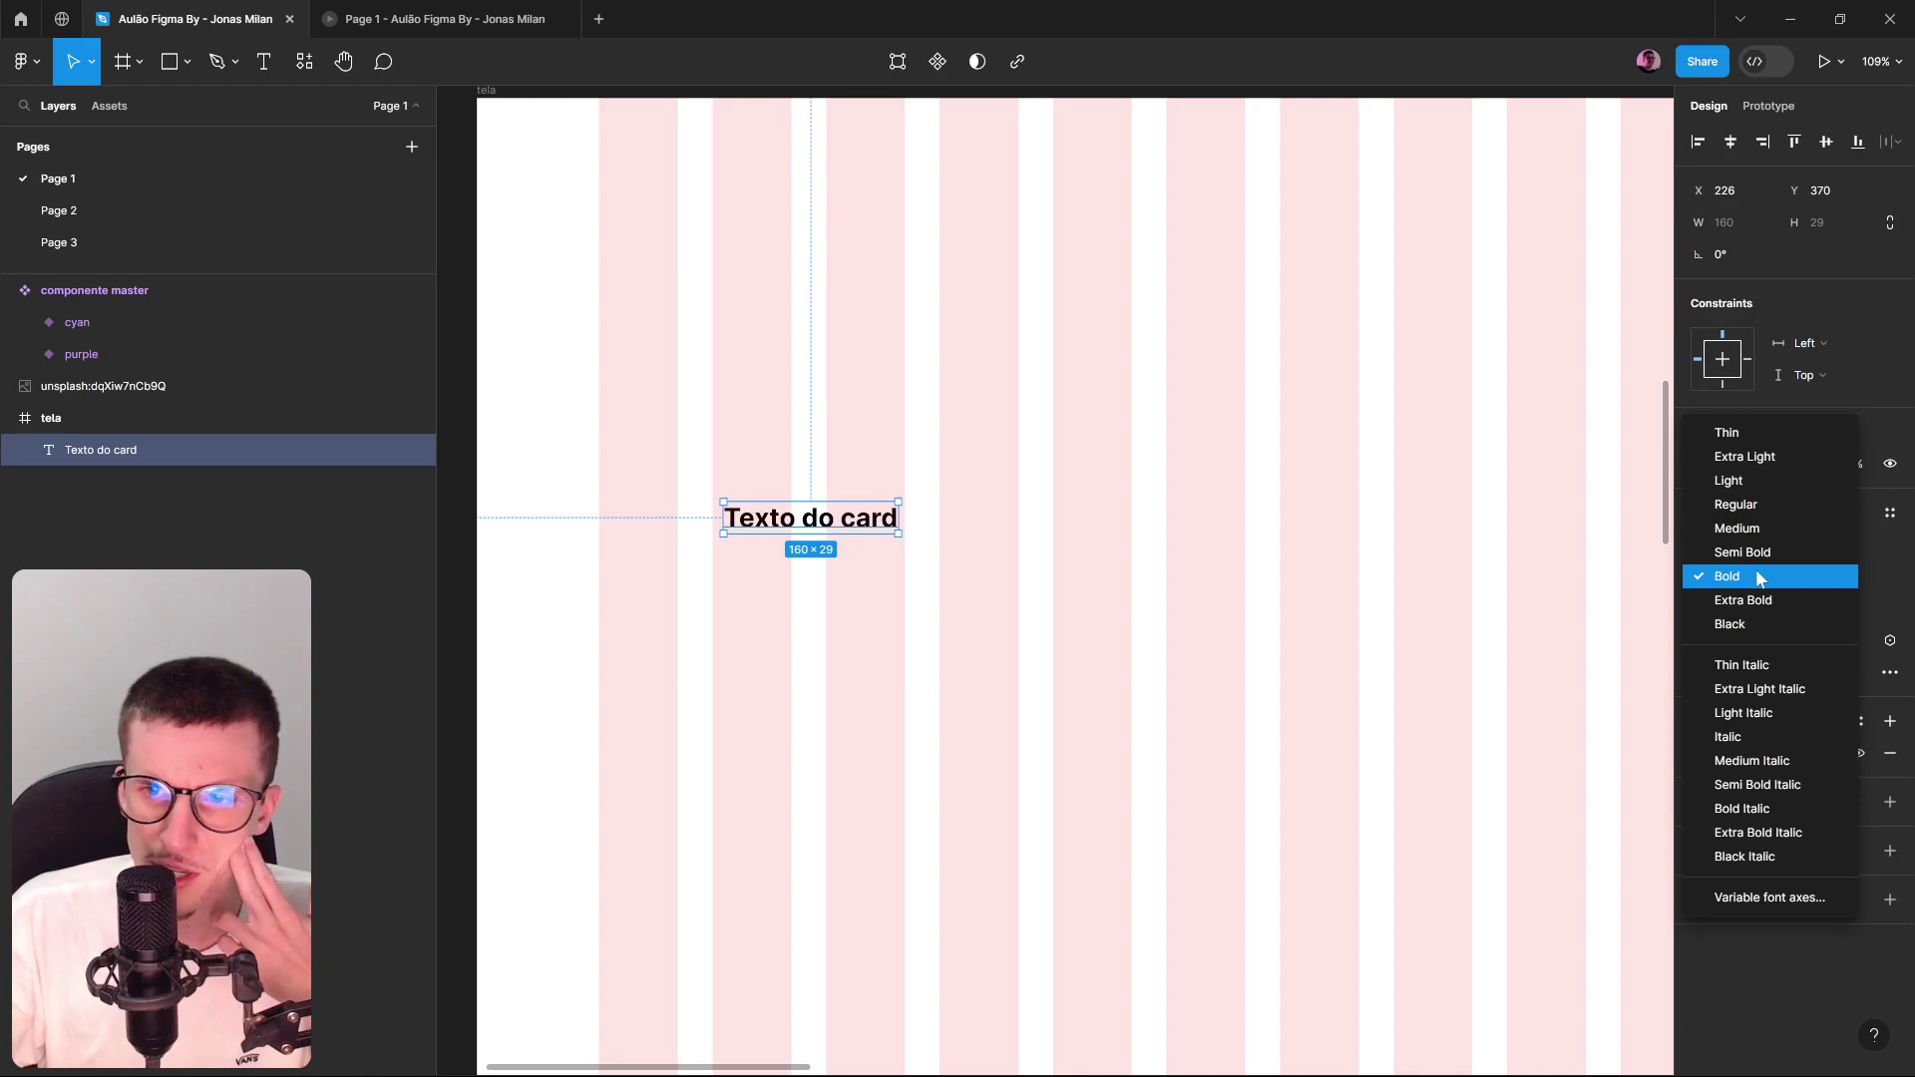
pyautogui.click(1758, 579)
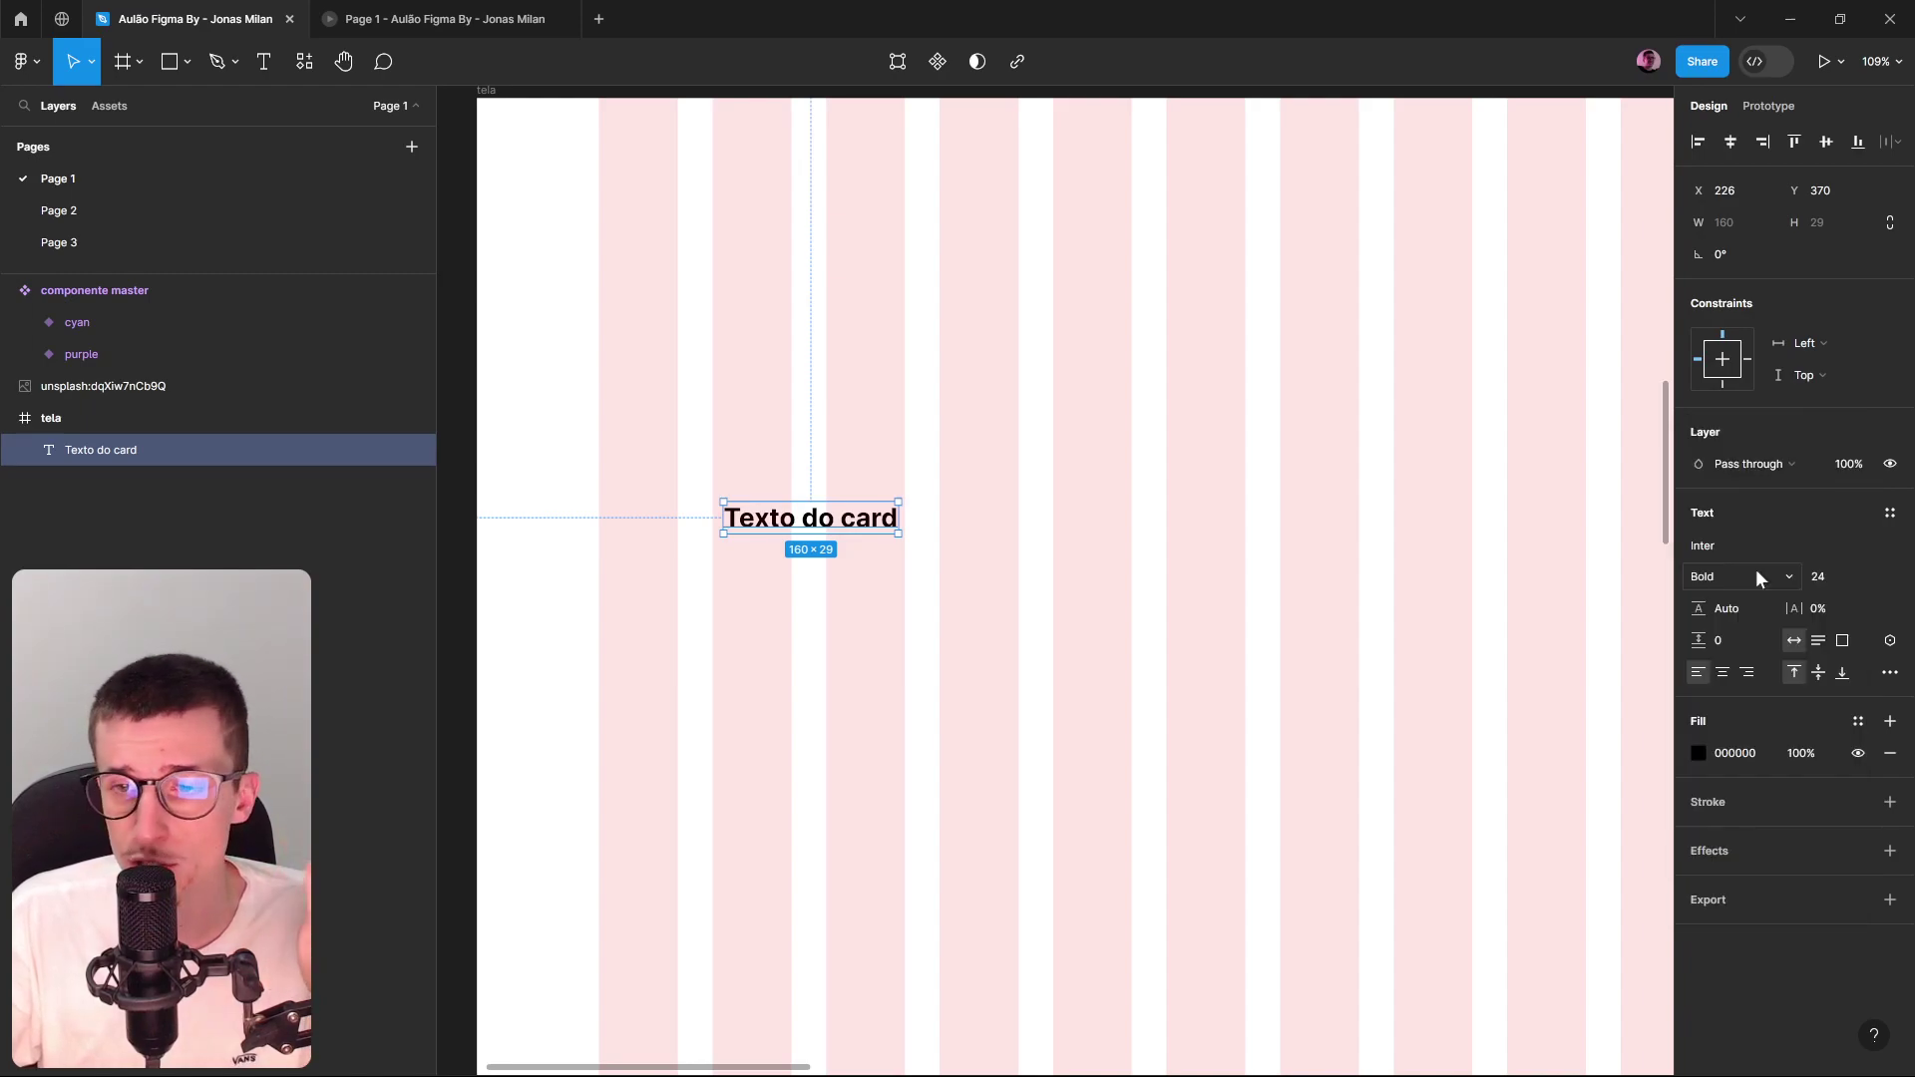
pyautogui.click(1758, 576)
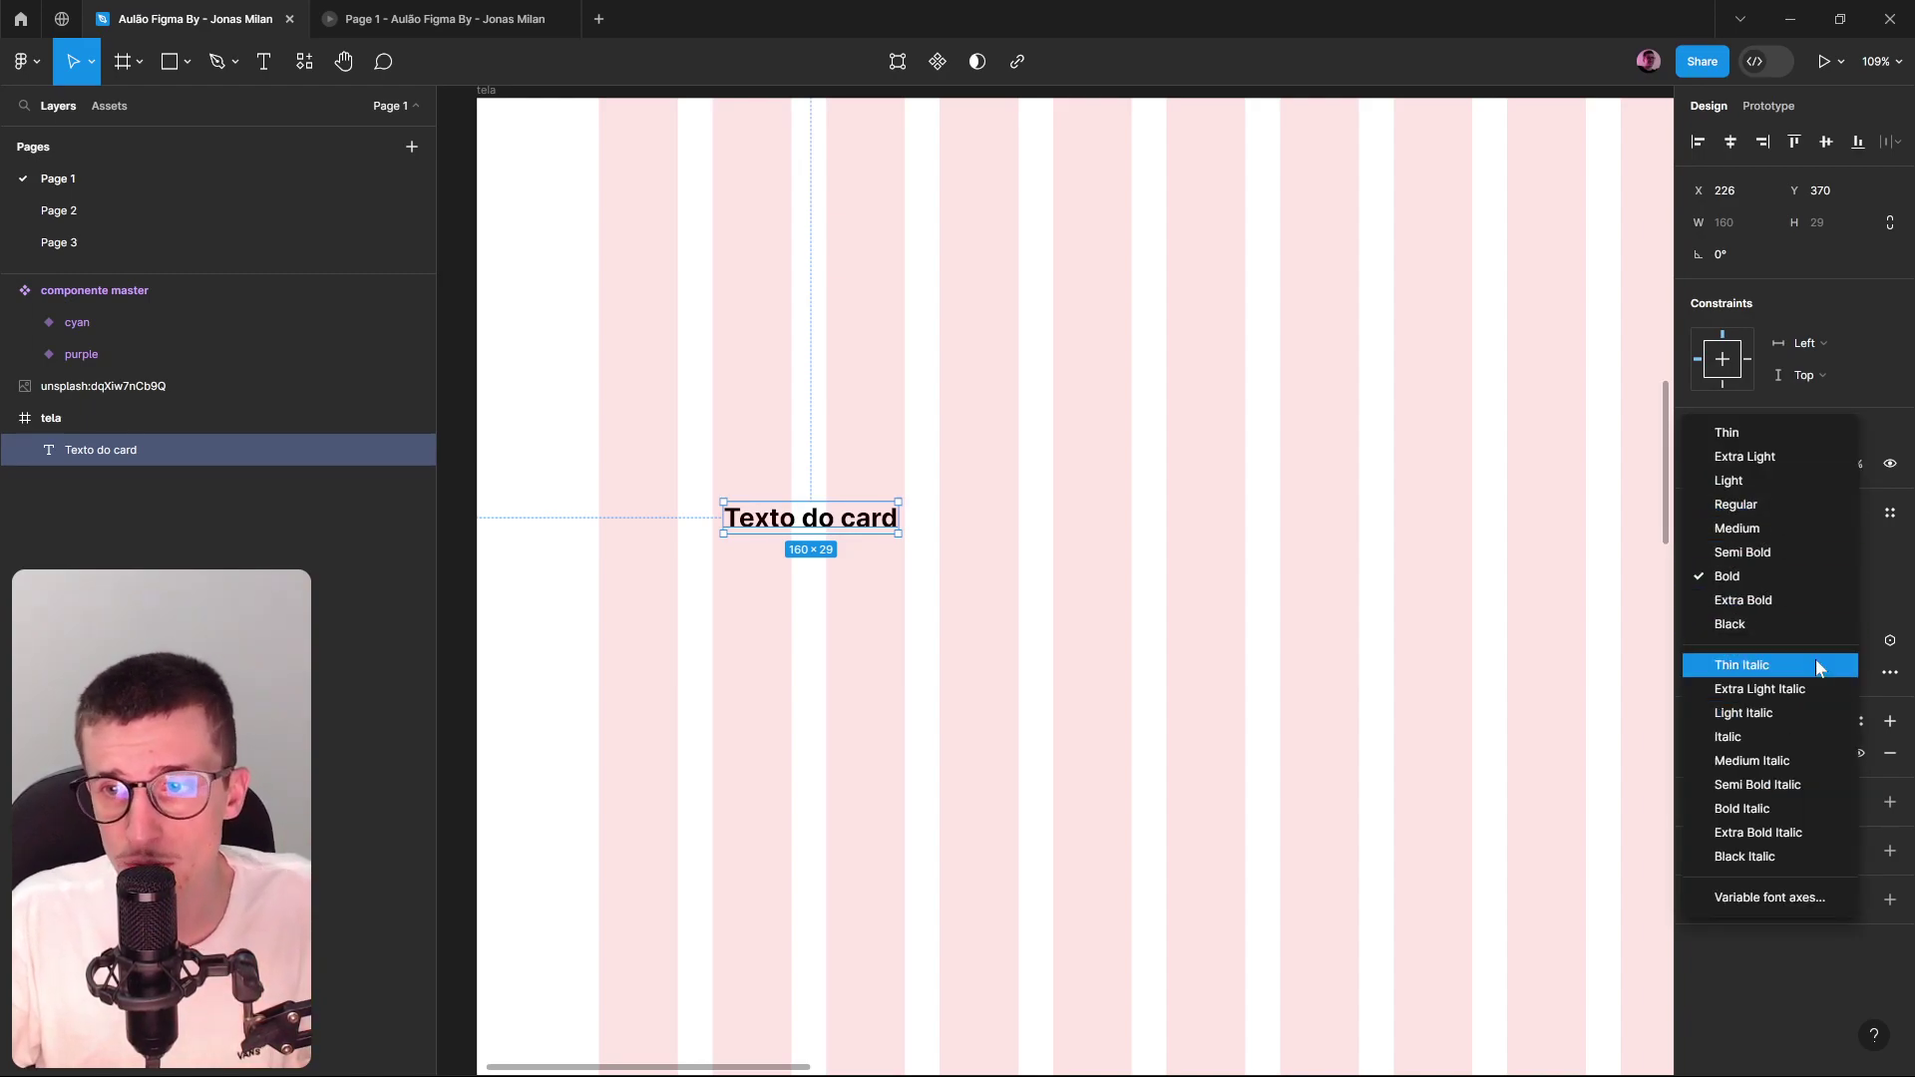
pyautogui.press('Escape')
pyautogui.click(1813, 579)
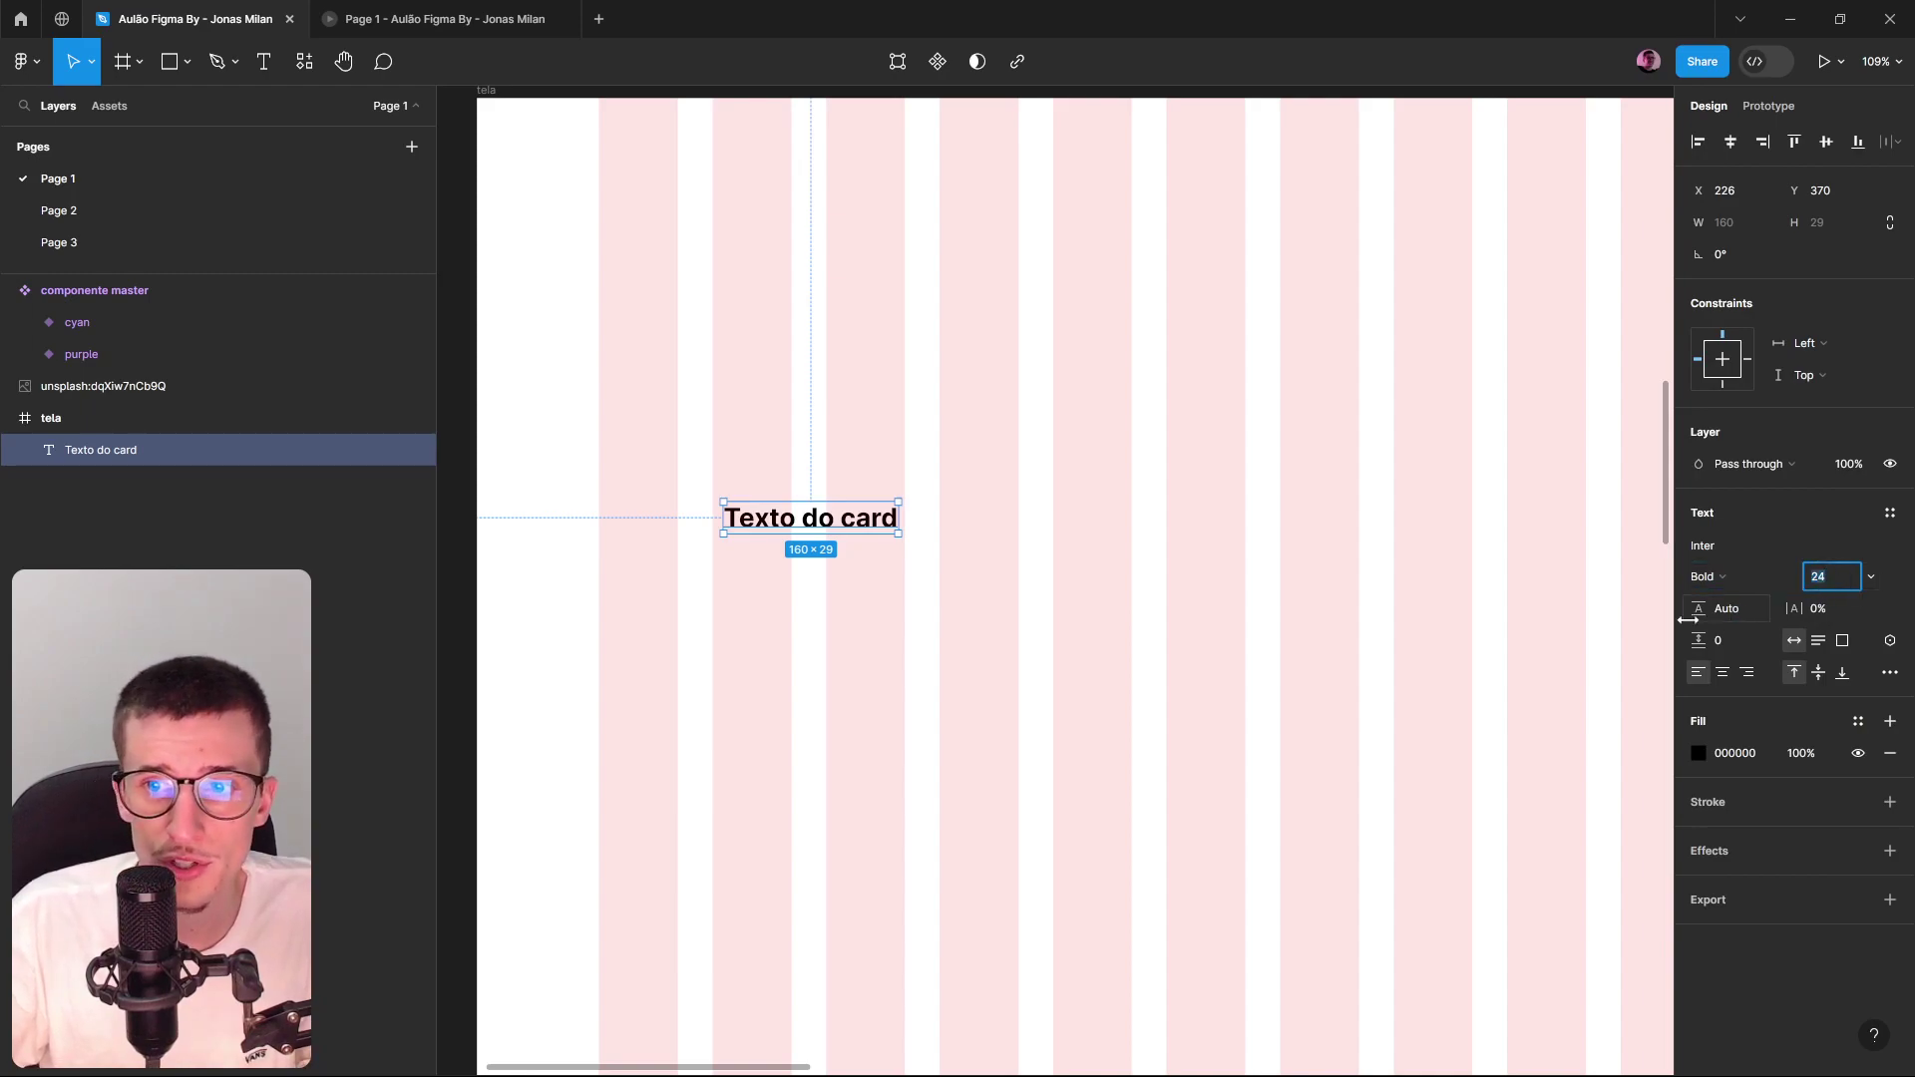
pyautogui.press('Escape')
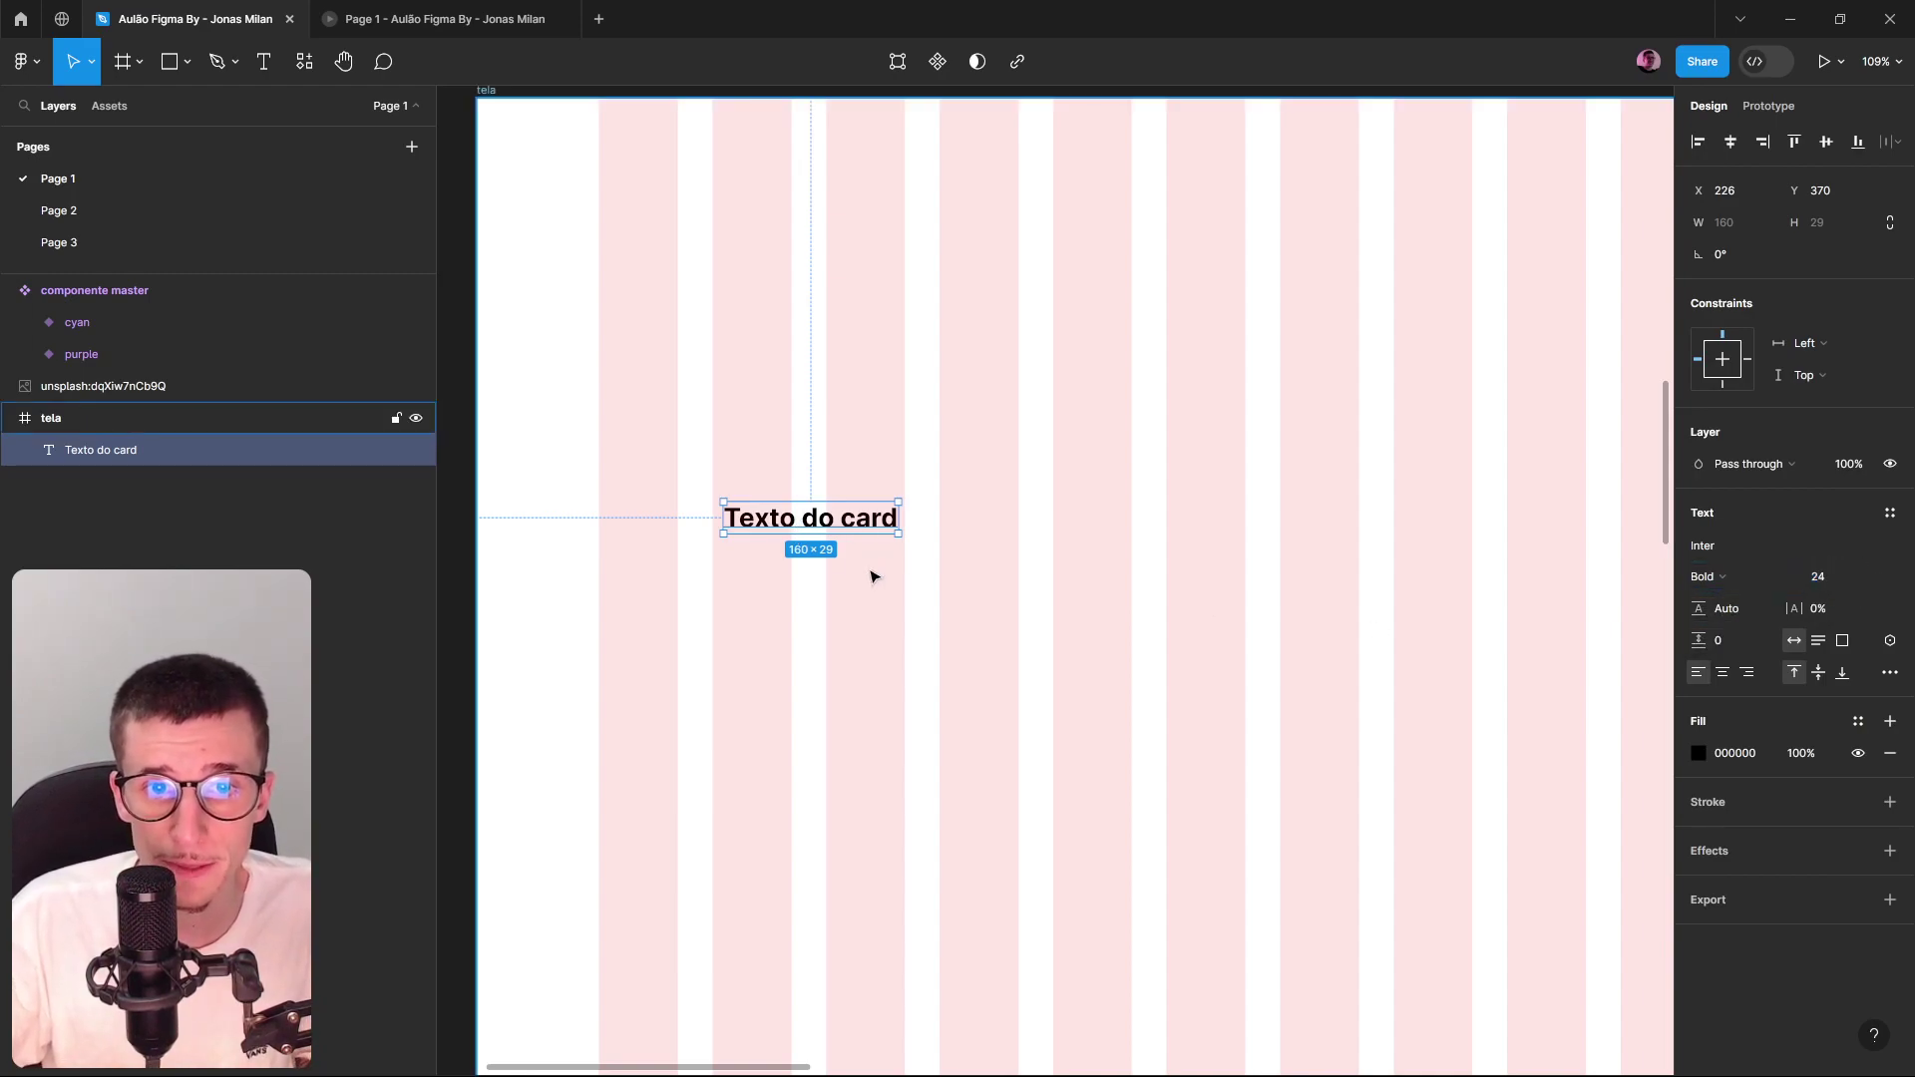
# Try narrowing the card text box to about 110 wide, undo a trial line-height change, and restore auto width.
pyautogui.scroll(3, 870, 570)
pyautogui.moveTo(912, 504); pyautogui.dragTo(834, 503)
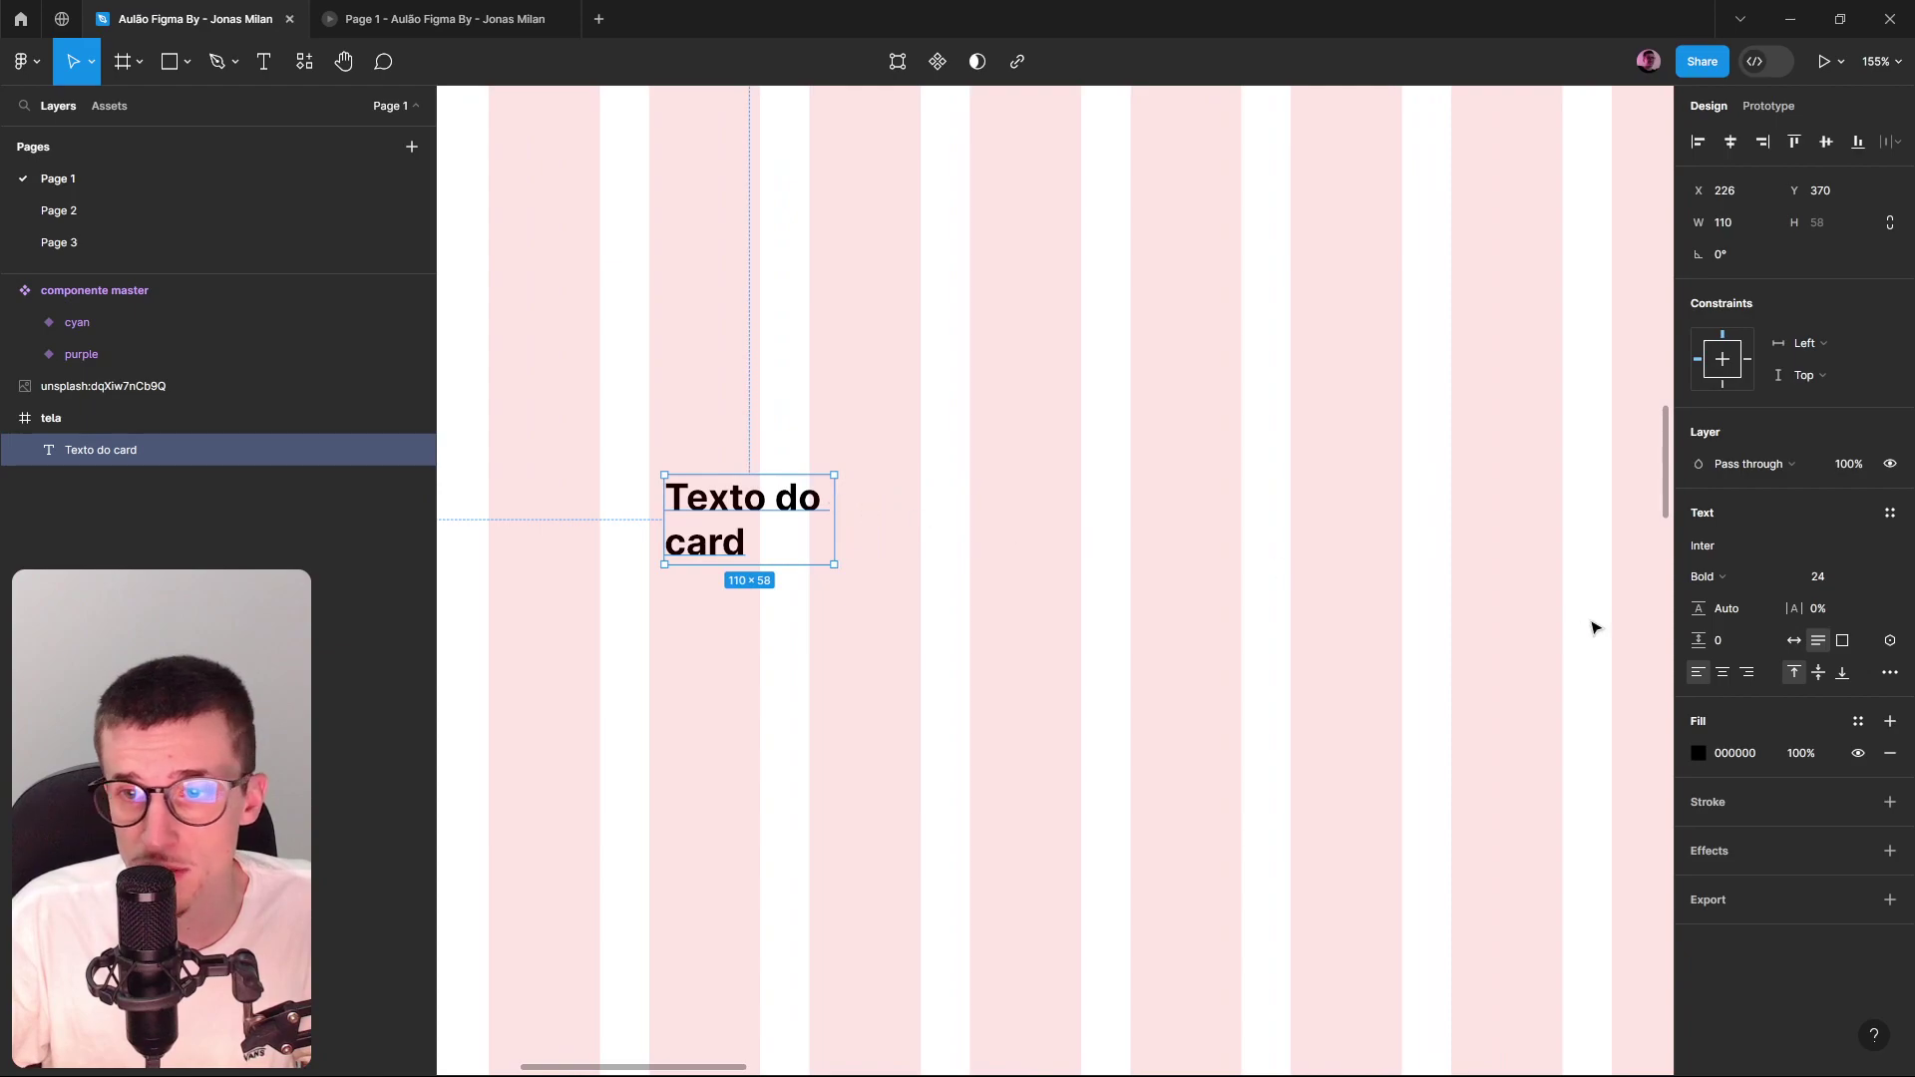
pyautogui.moveTo(1699, 596); pyautogui.dragTo(1860, 614)
pyautogui.hotkey('ctrl', 'z')
pyautogui.hotkey('ctrl', 'z')
pyautogui.hotkey('ctrl', 'z')
pyautogui.hotkey('ctrl', 'z')
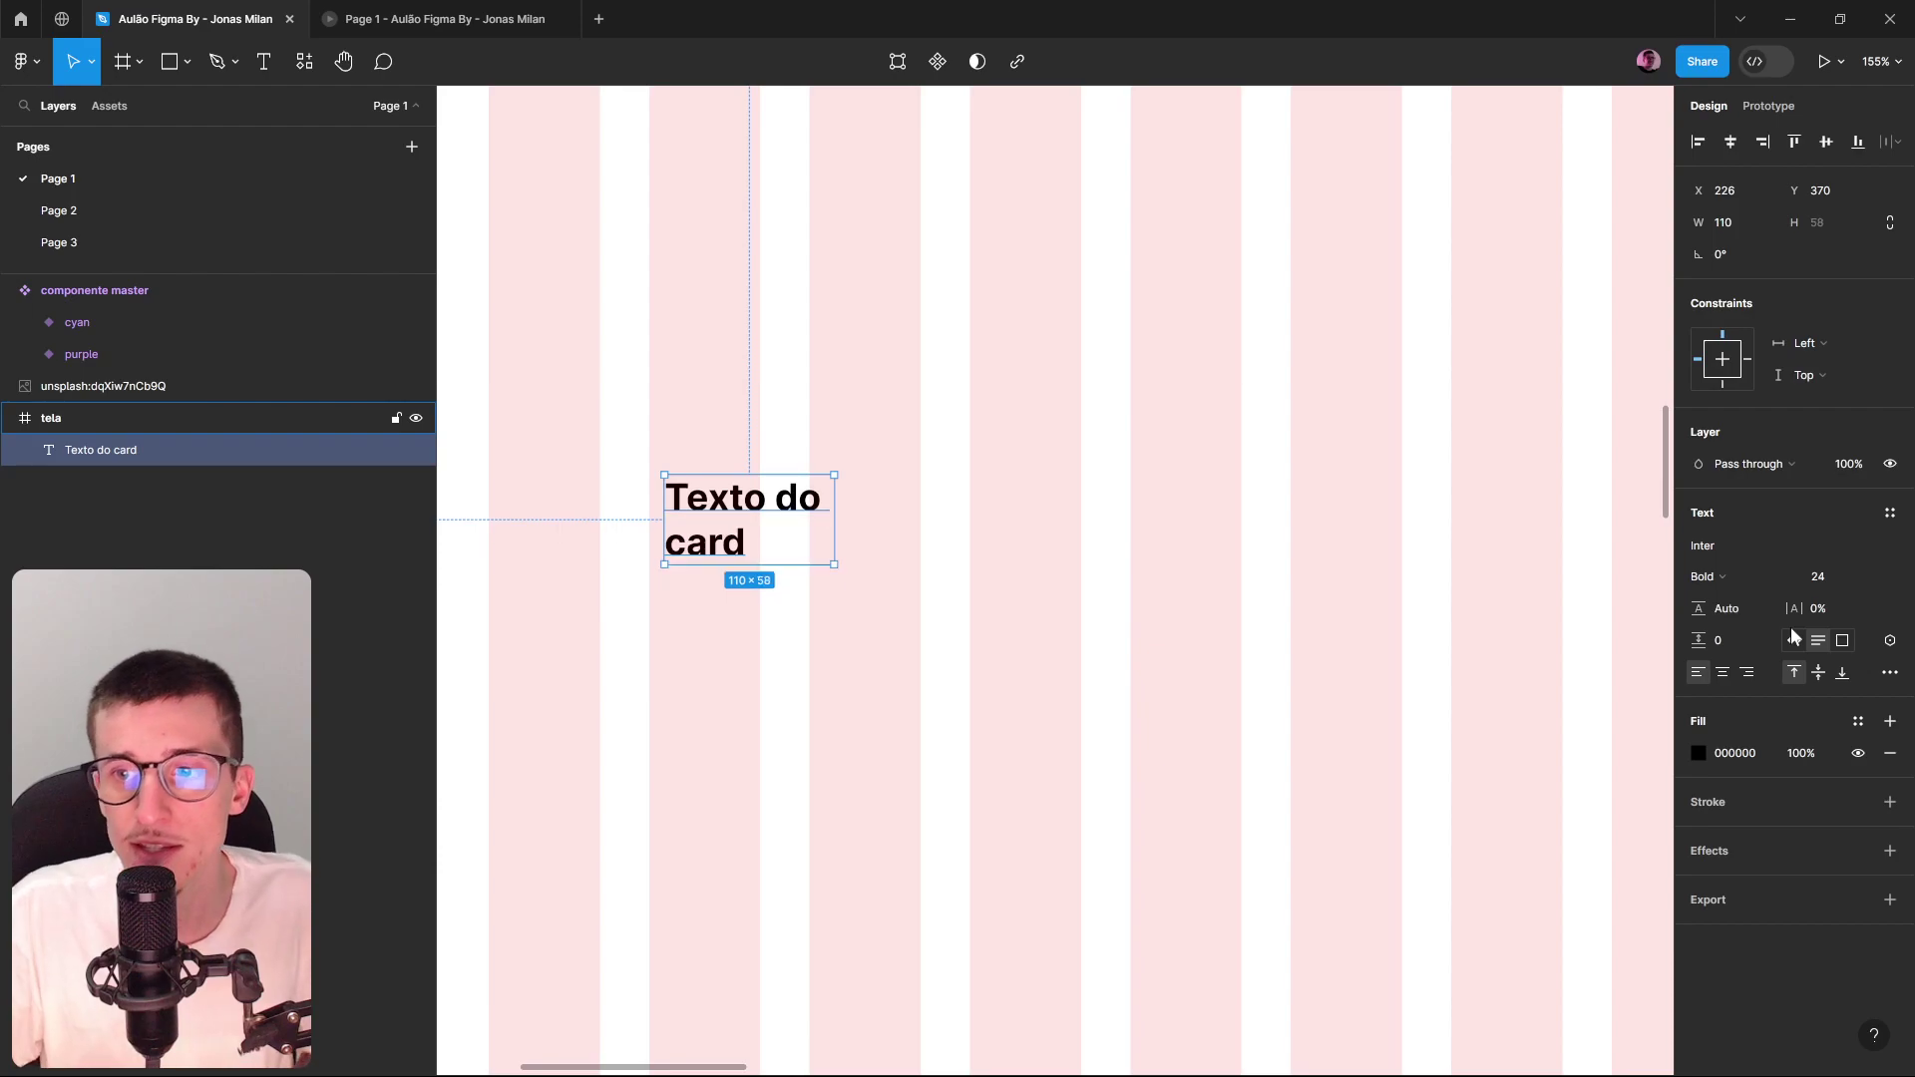
pyautogui.click(1792, 629)
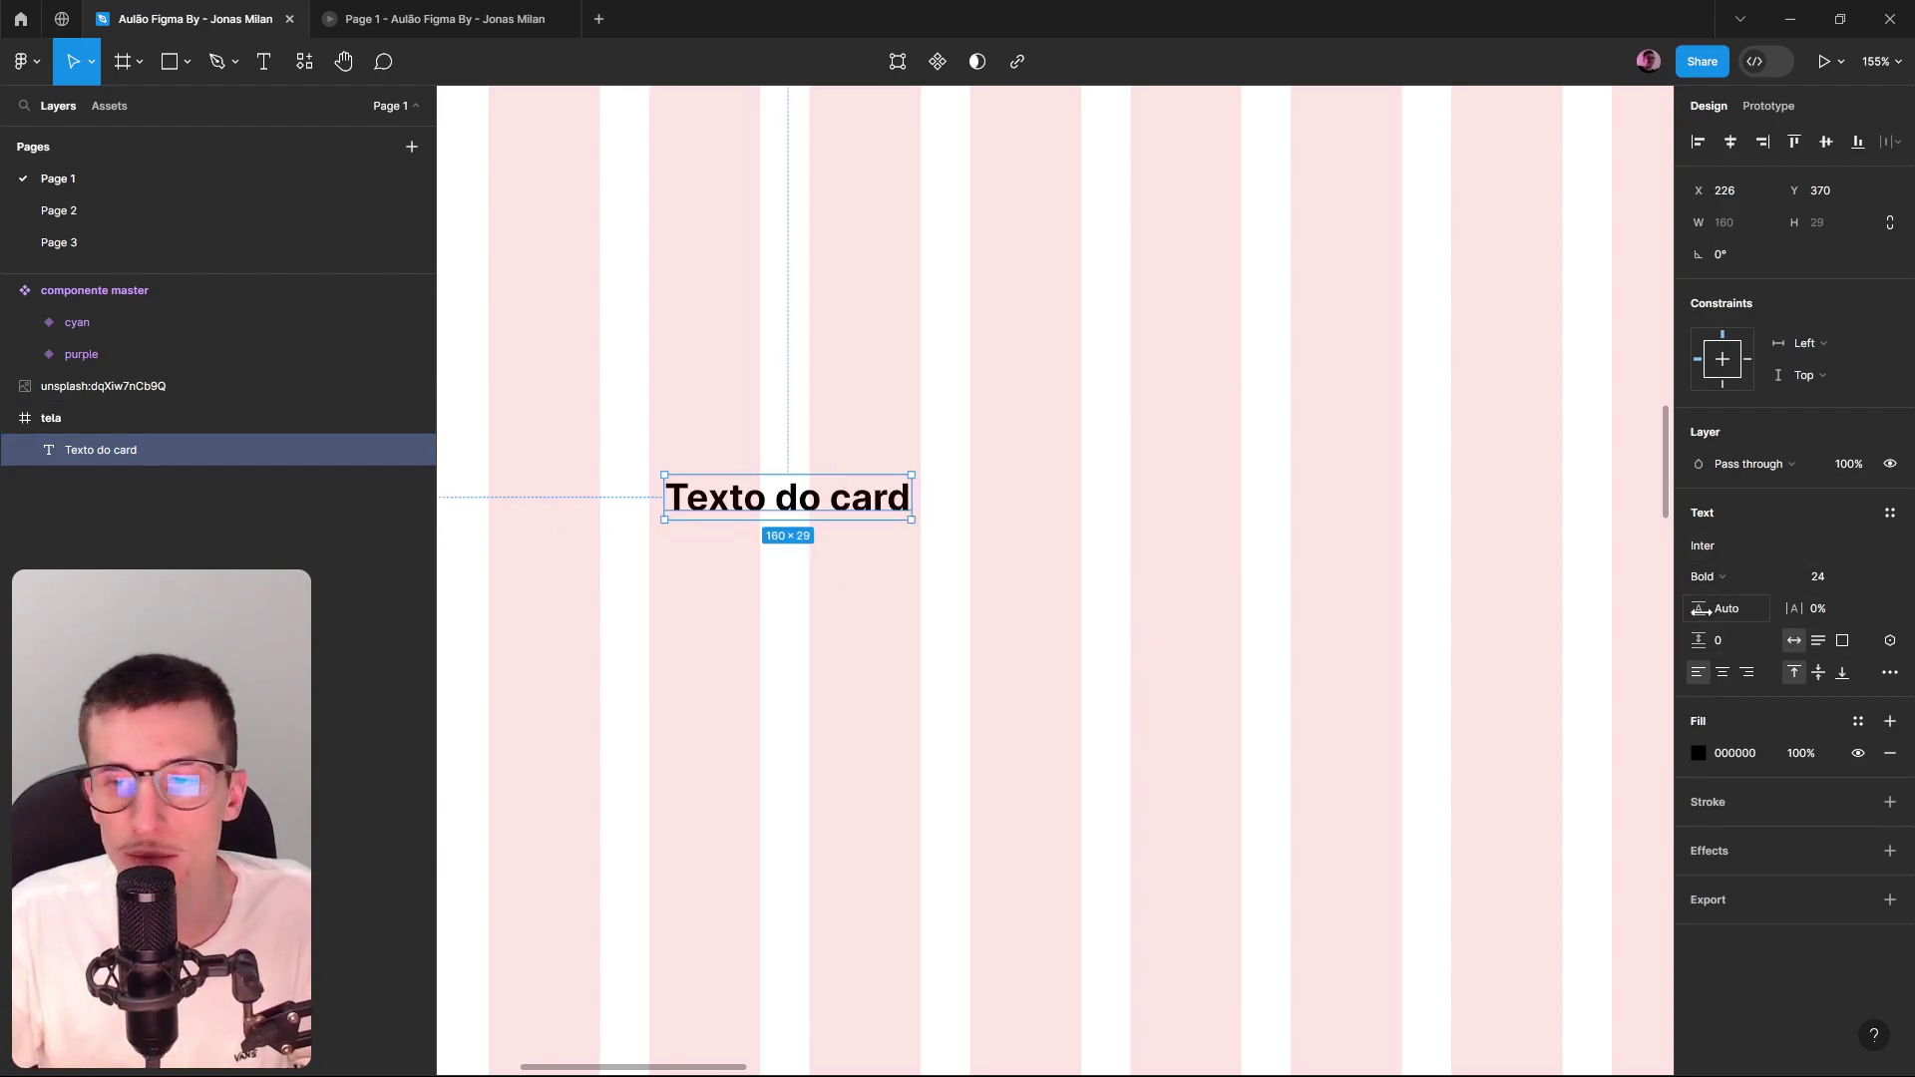
# Widen the card text box to about 435, try centre, right and left alignment, and return it to auto width.
pyautogui.scroll(1, 816, 519)
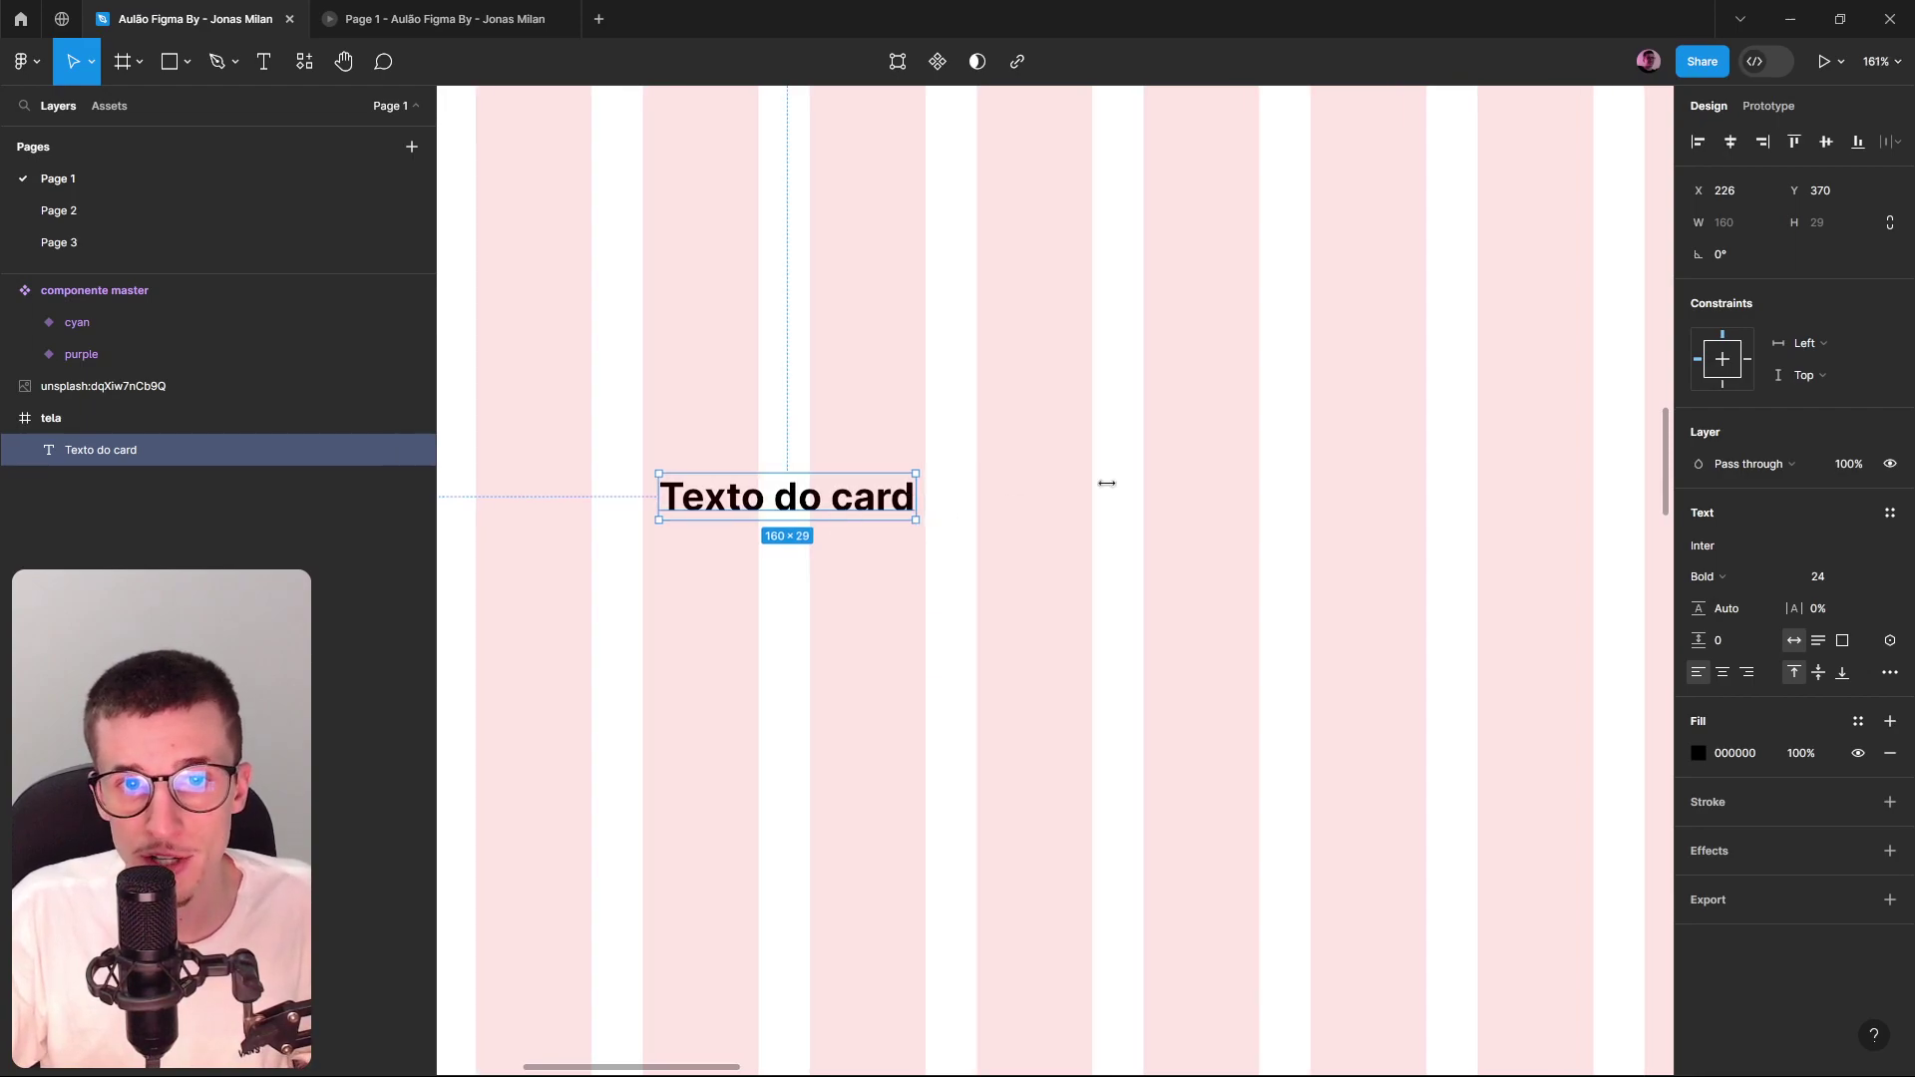
pyautogui.moveTo(1013, 487); pyautogui.dragTo(1354, 473)
pyautogui.click(1722, 673)
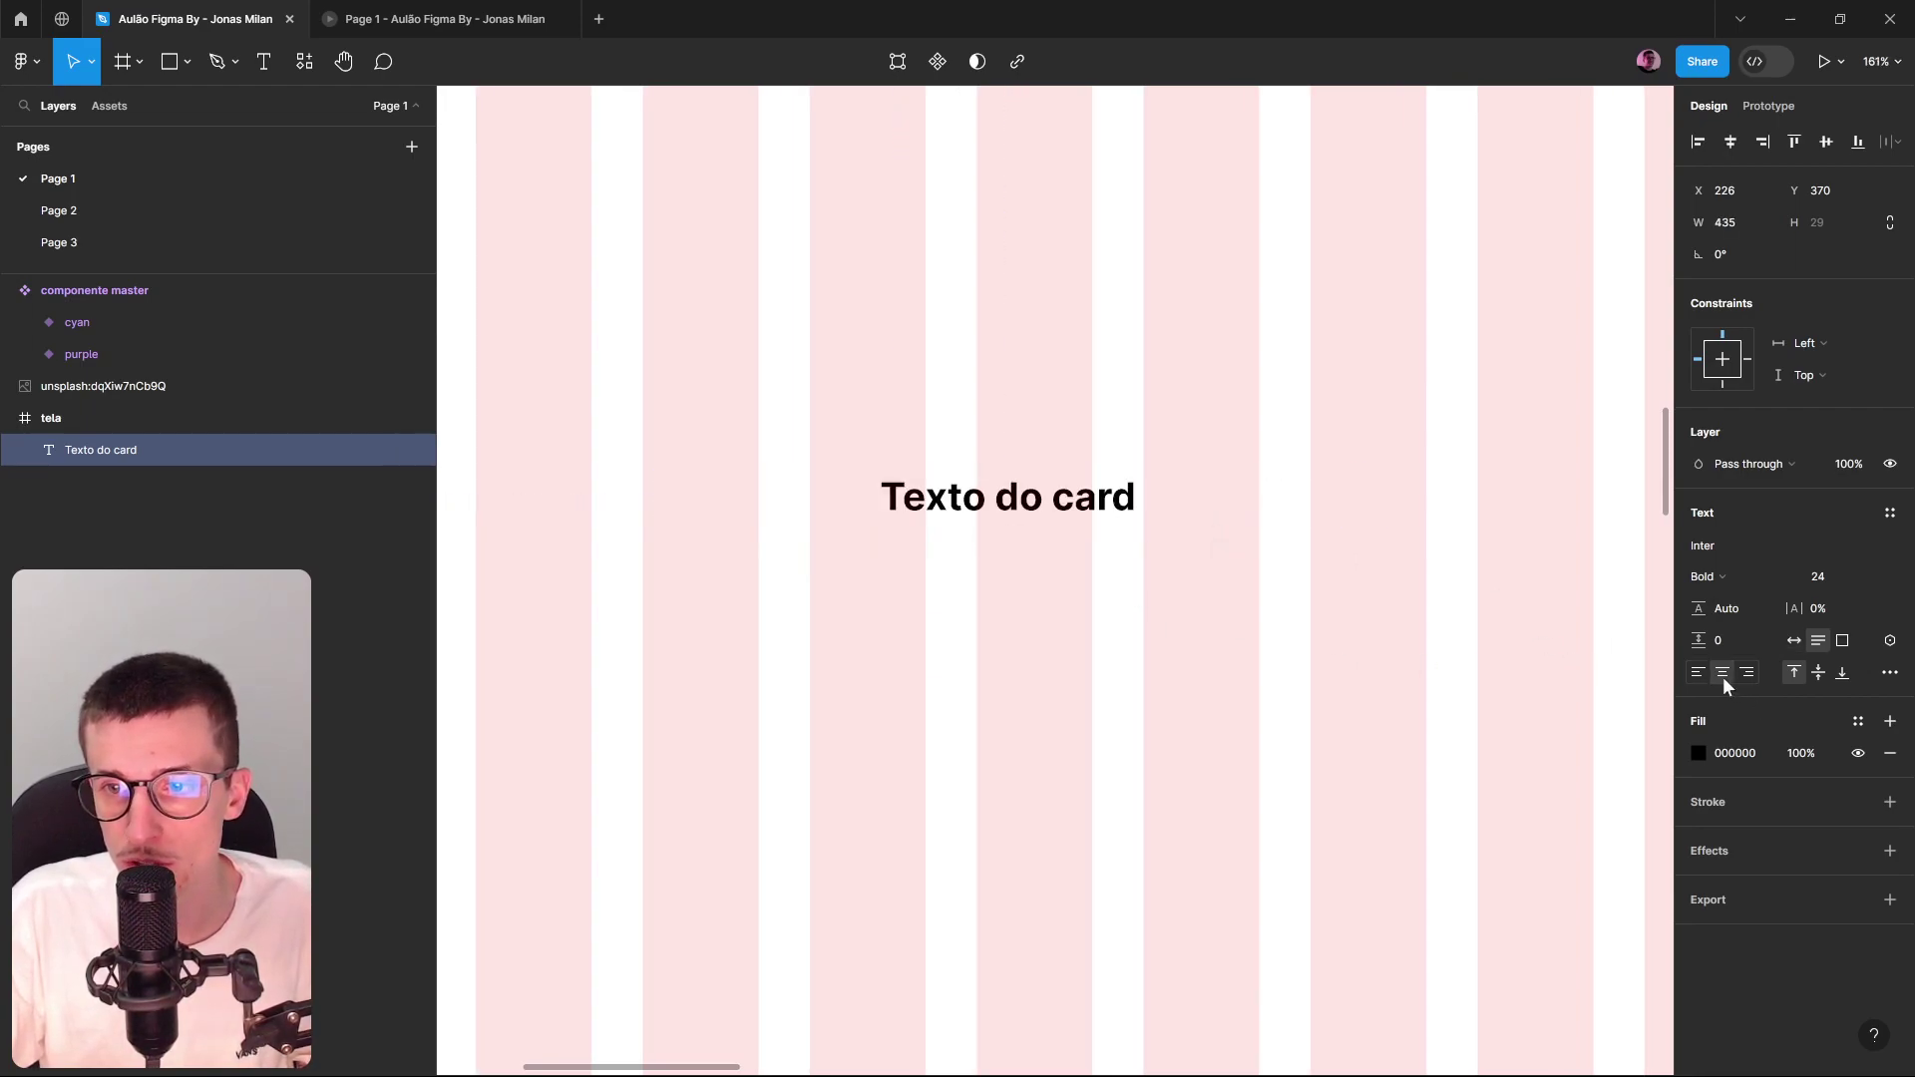
pyautogui.click(1749, 673)
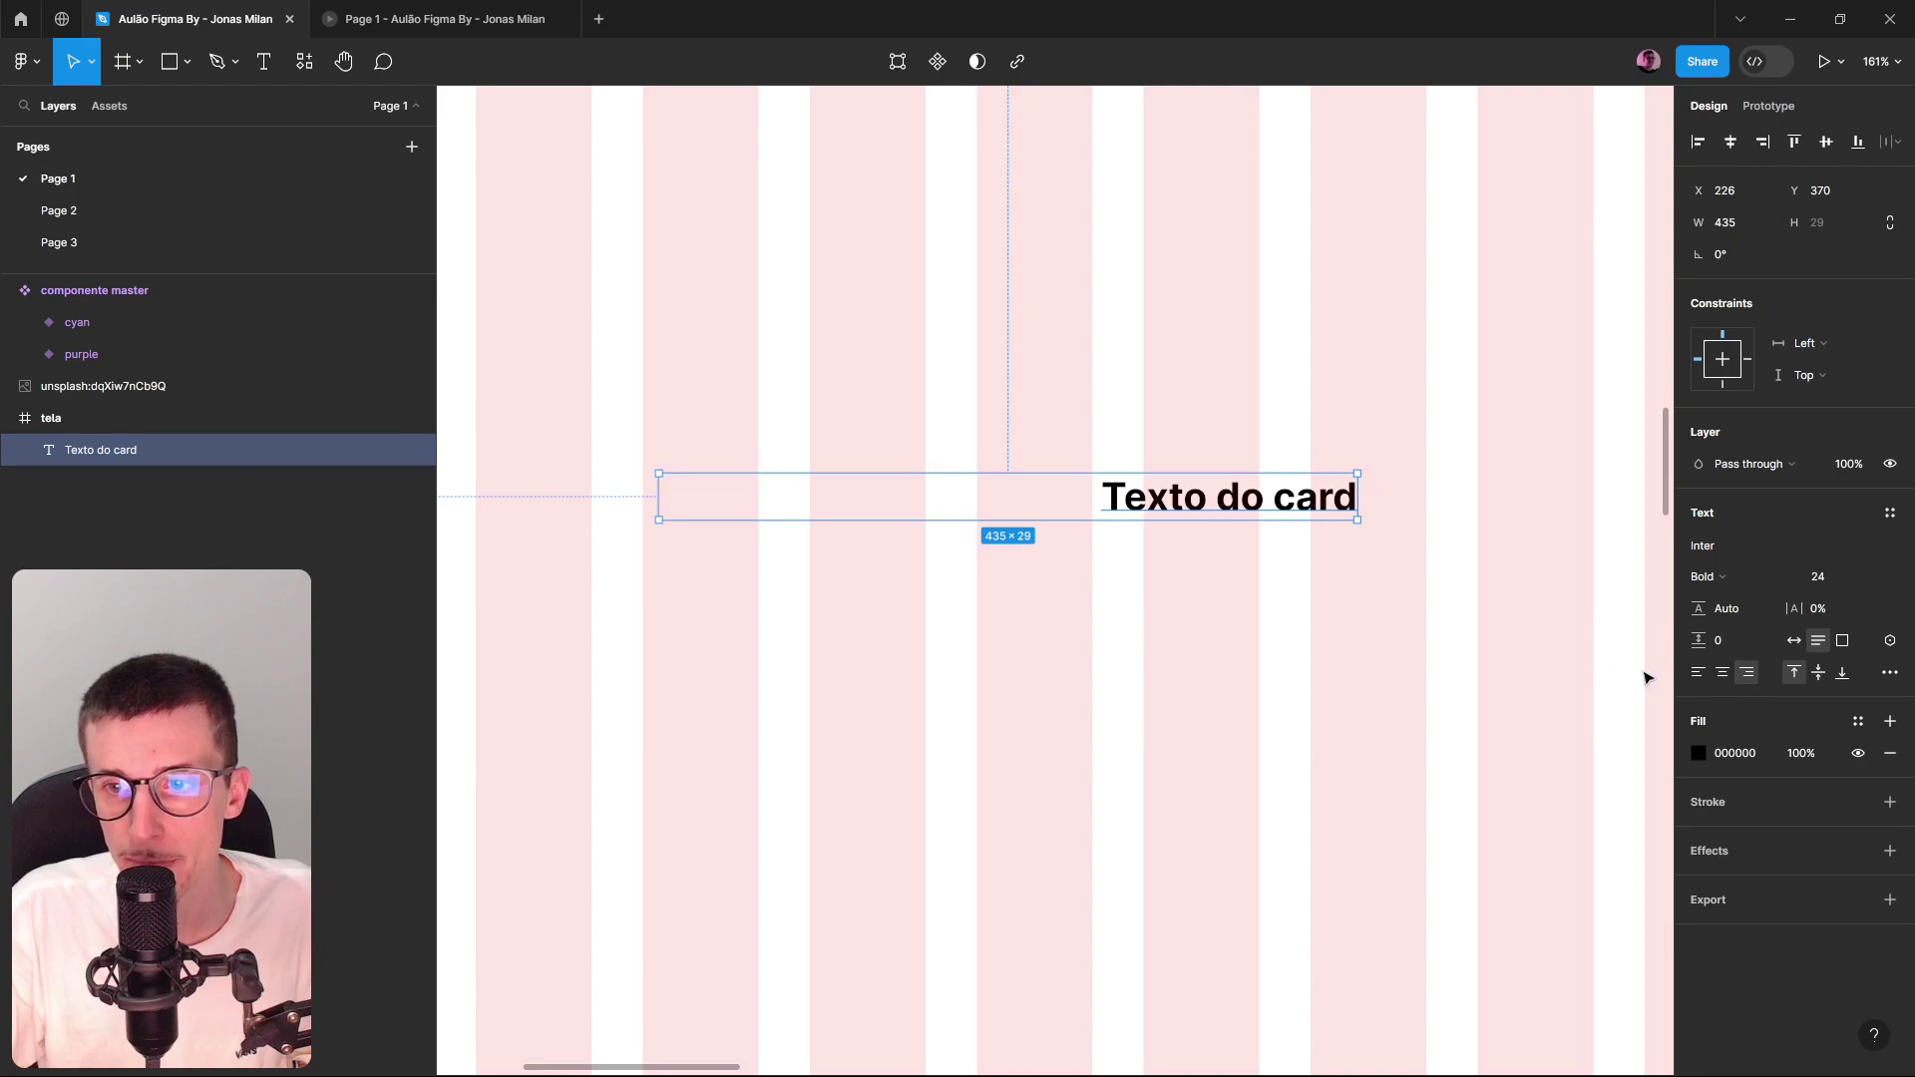
pyautogui.click(1698, 674)
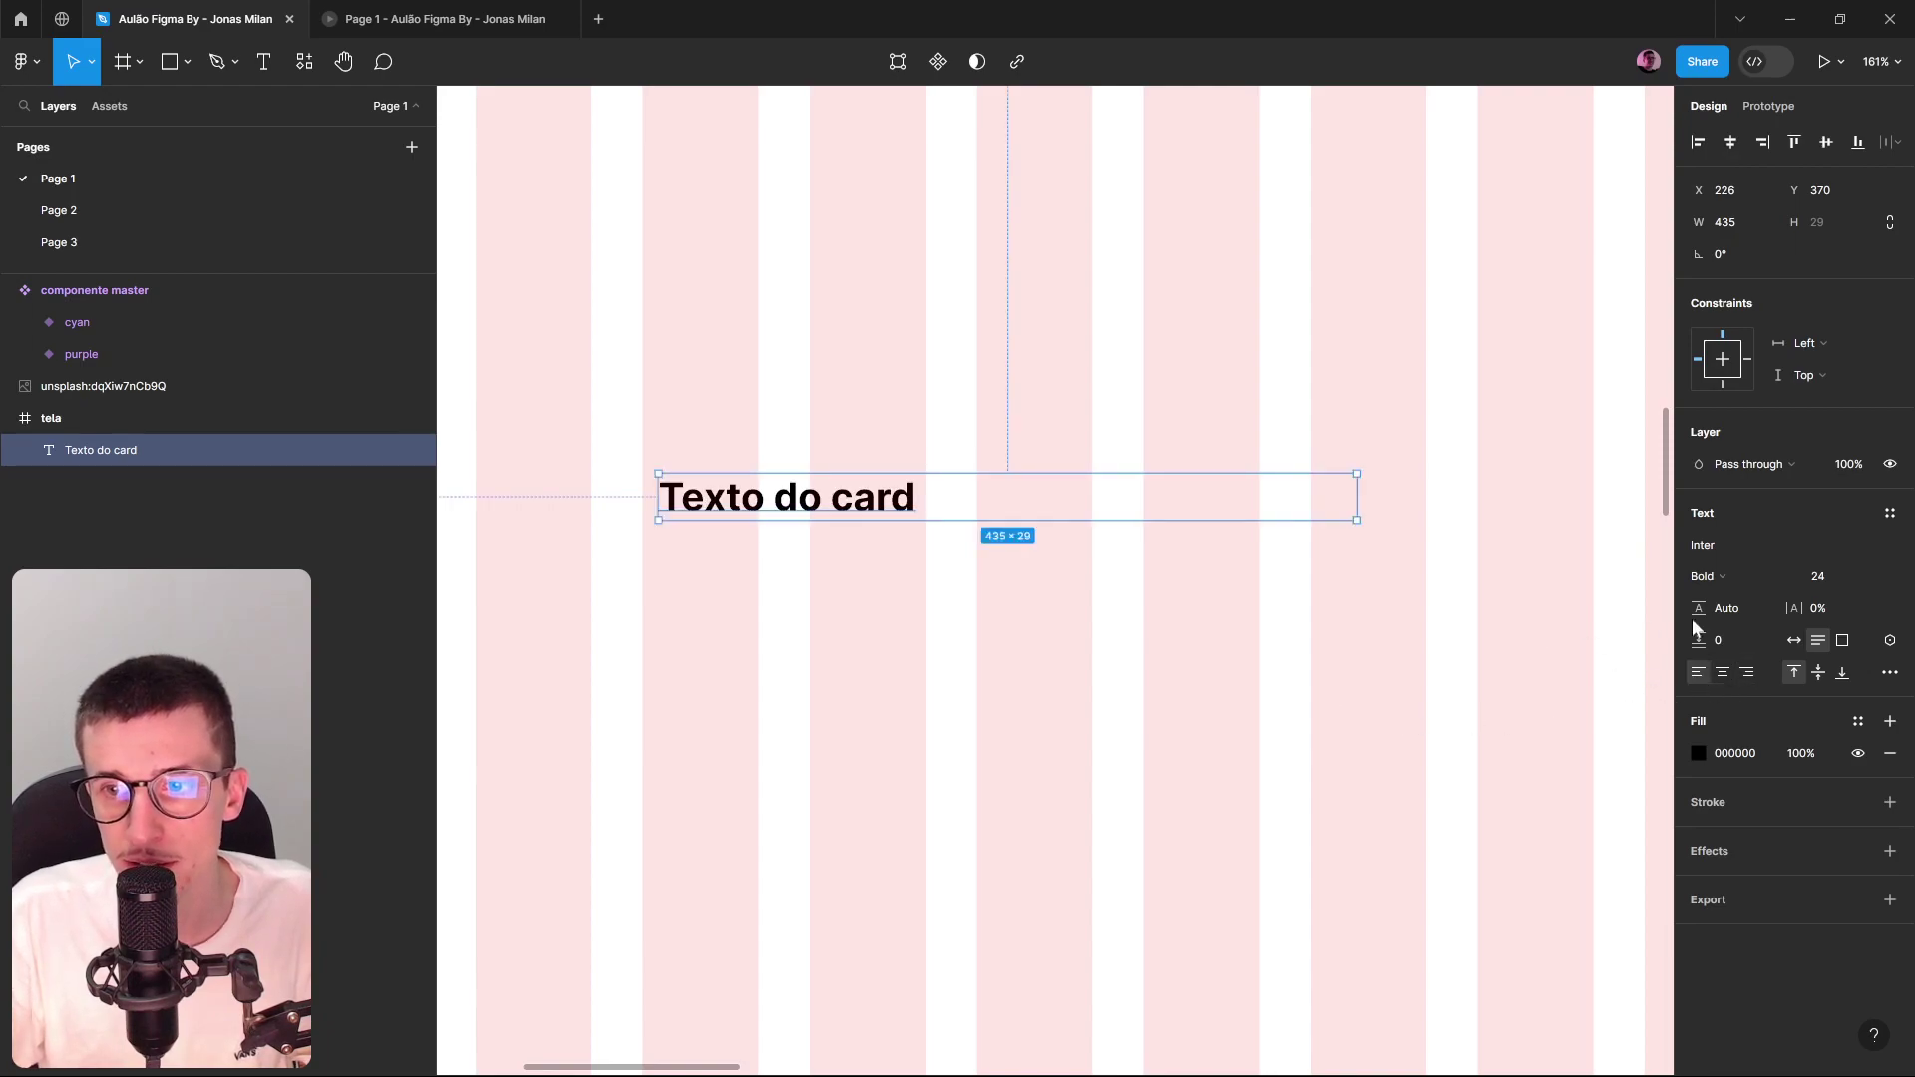
pyautogui.click(1792, 644)
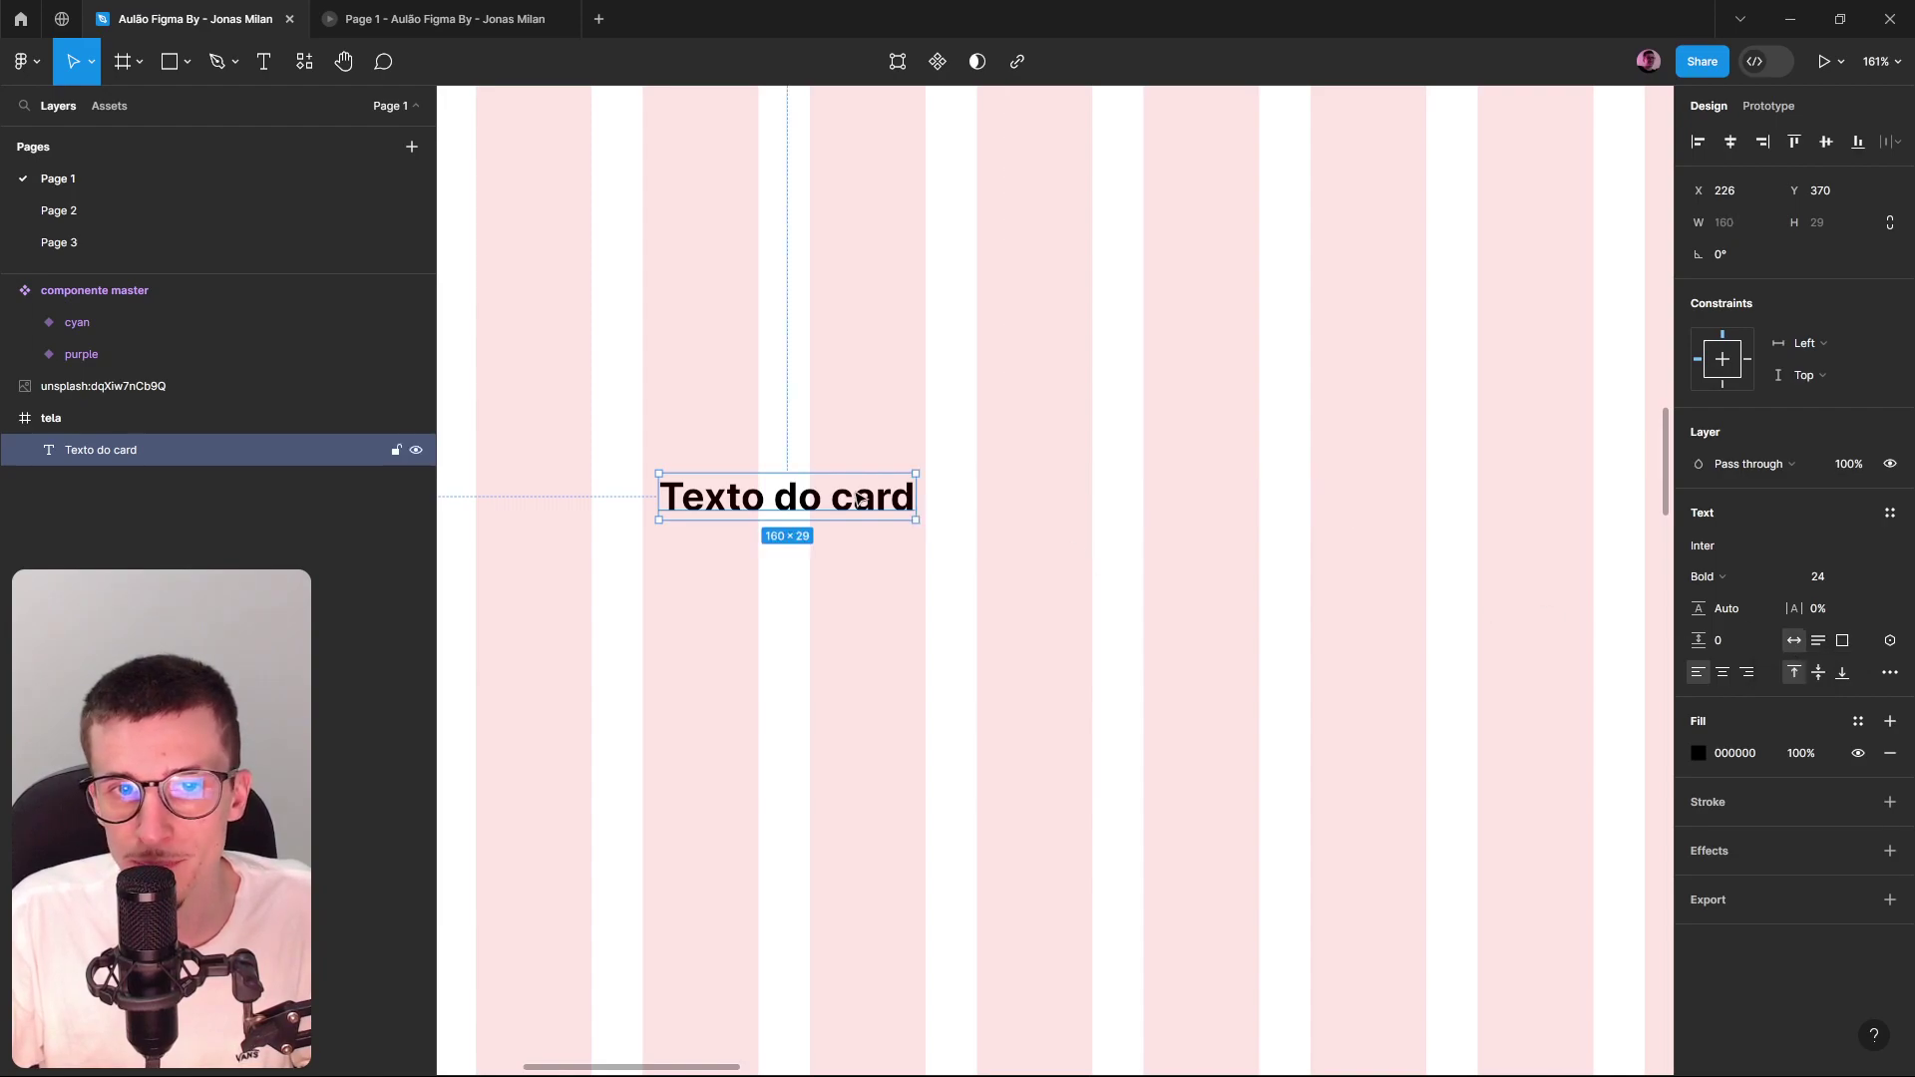
# Append the filler "dsdfsdsdsd" to the card text and widen its box to about 416.
pyautogui.scroll(1, 860, 499)
pyautogui.doubleClick(906, 510)
pyautogui.click(913, 504)
pyautogui.write('dsdfsdsdsd')
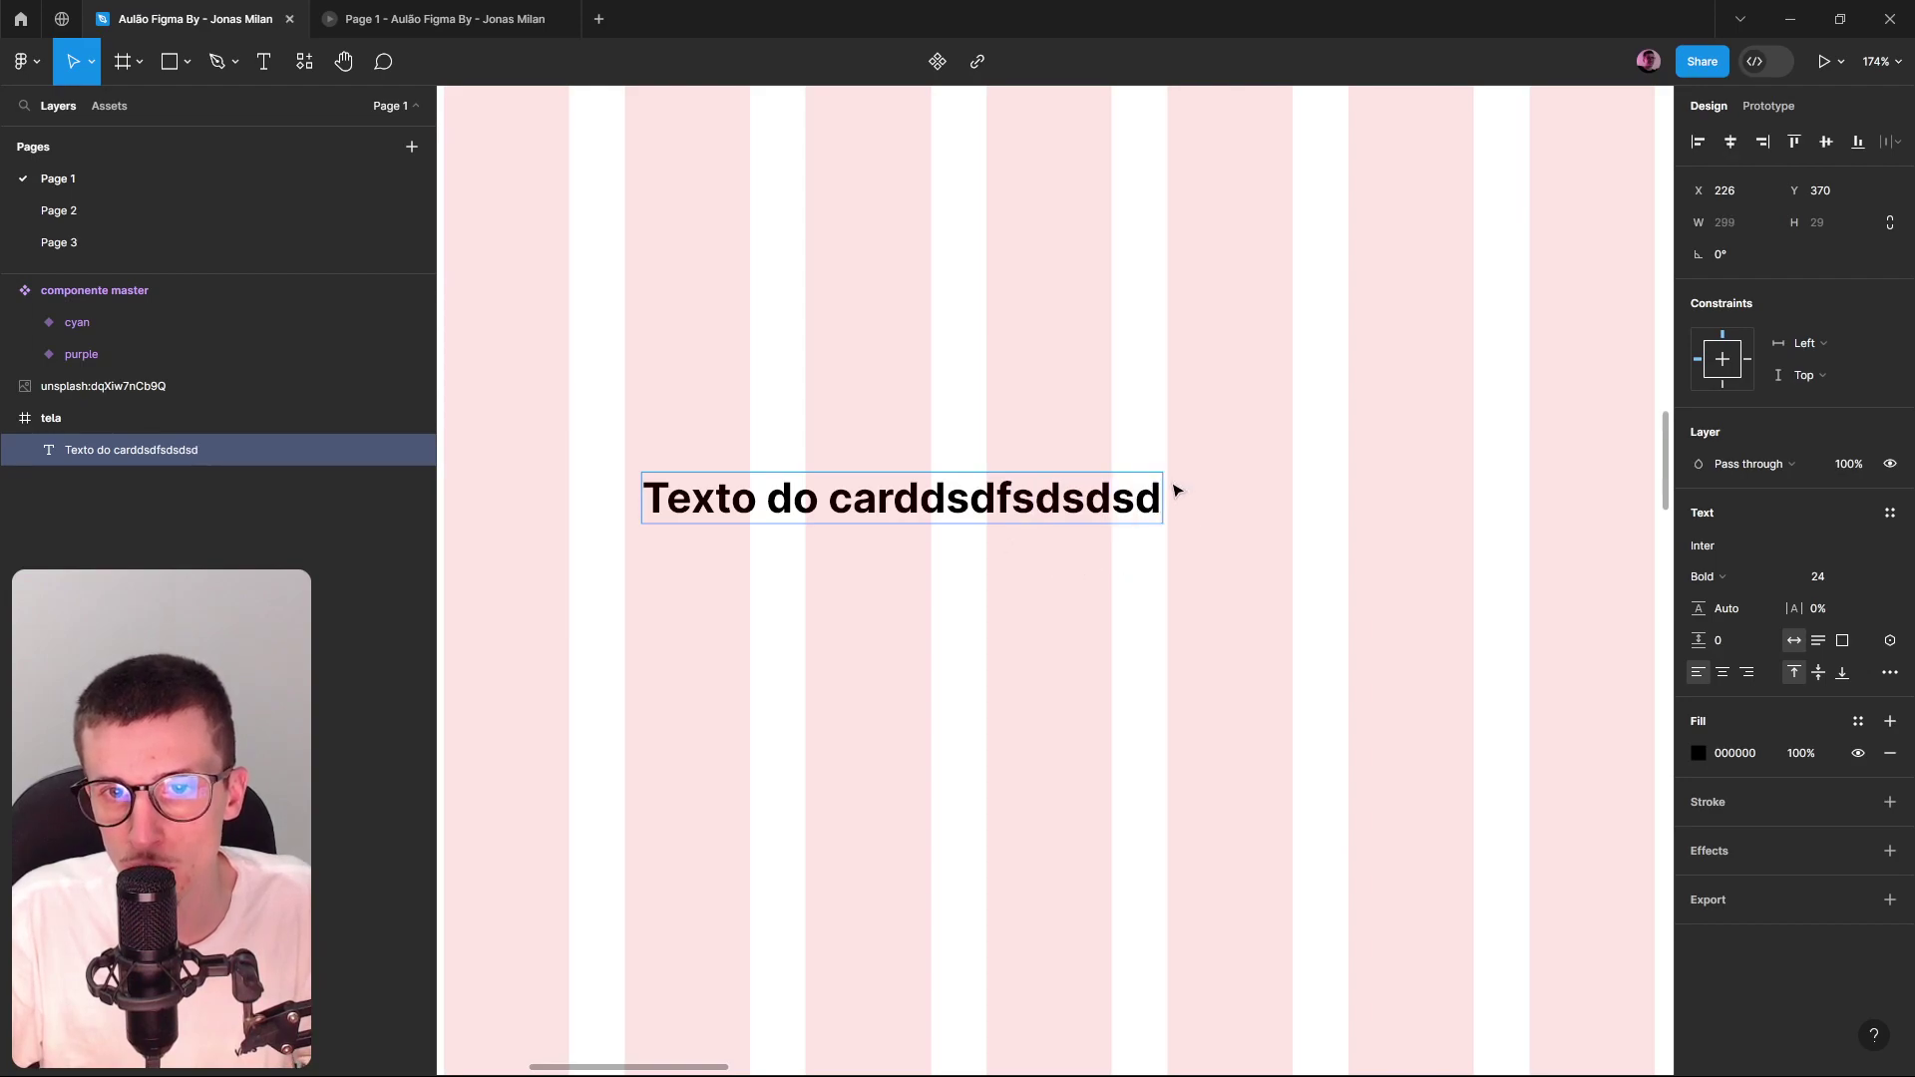
pyautogui.press('Escape')
pyautogui.moveTo(1168, 500); pyautogui.dragTo(1367, 522)
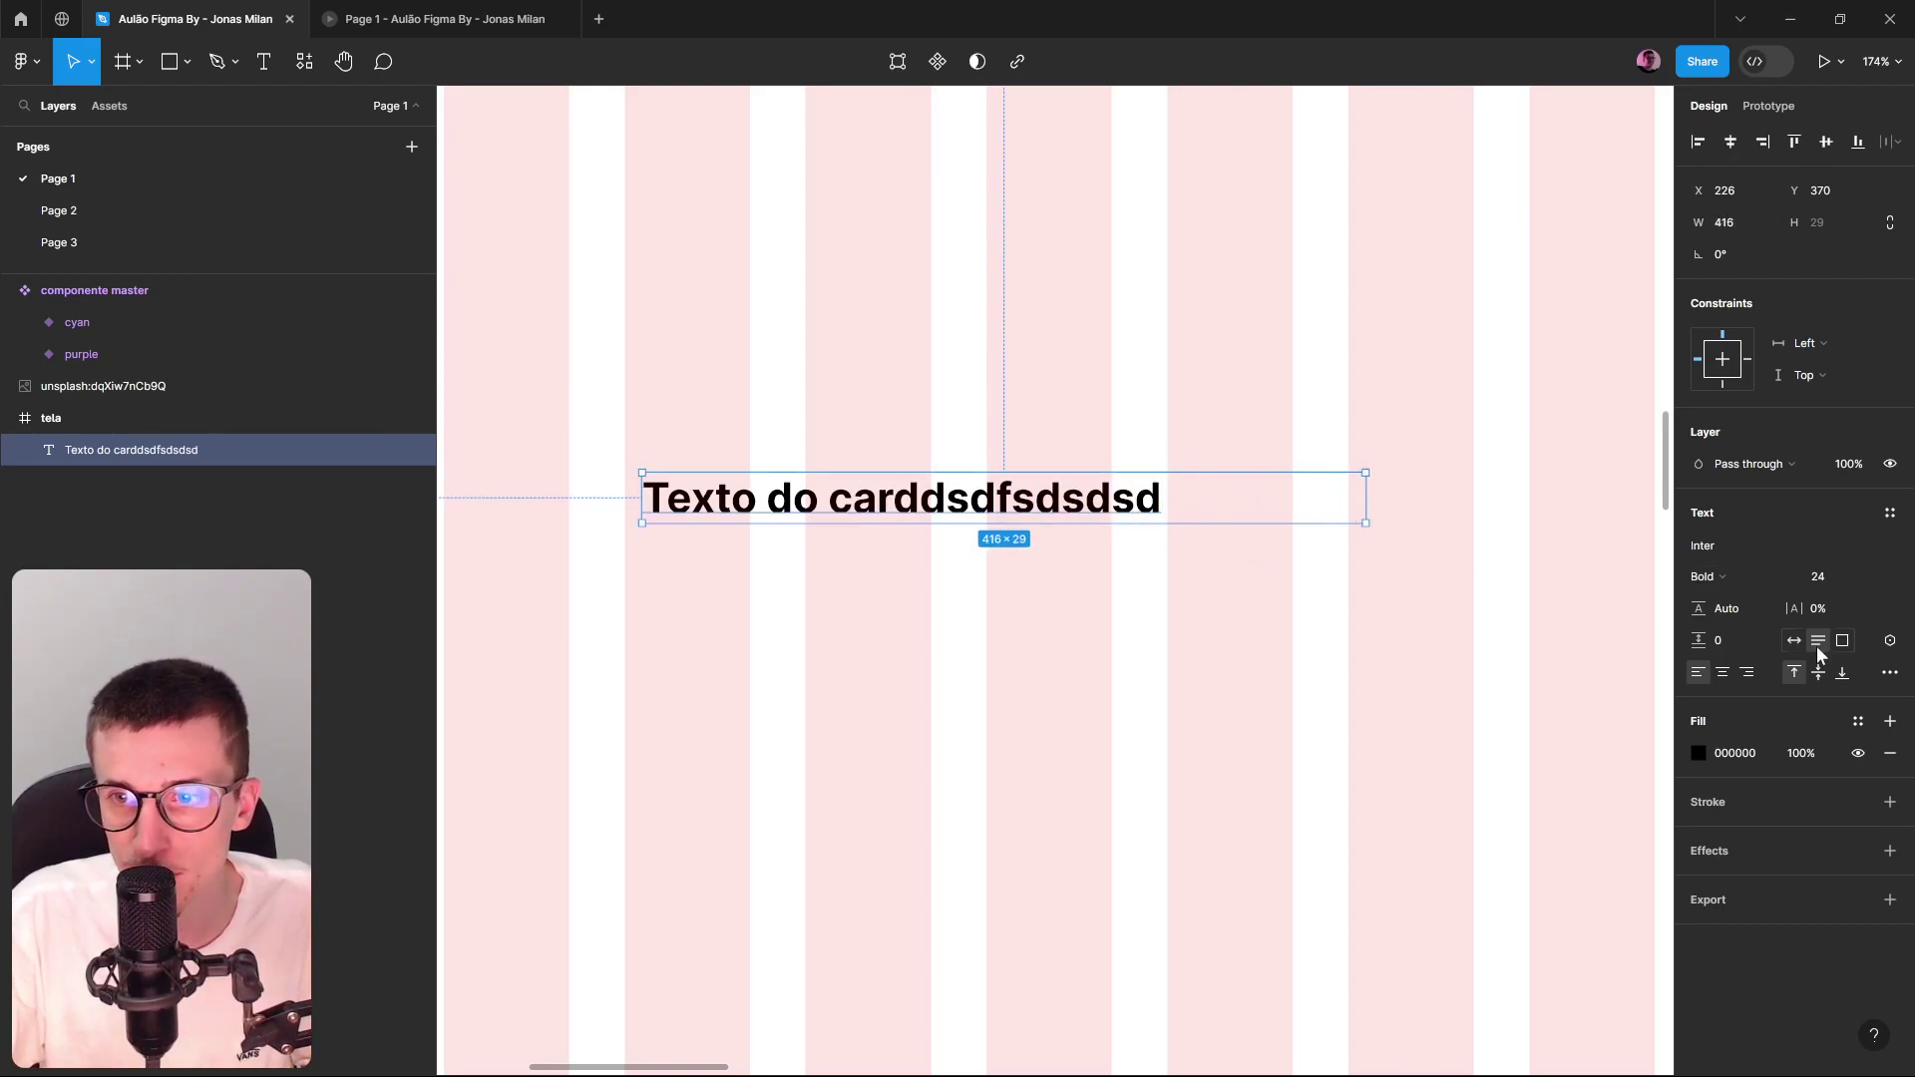
# Extend the card text box to about 159 high and append more filler words until they wrap onto a third line.
pyautogui.moveTo(1249, 521); pyautogui.dragTo(1245, 748)
pyautogui.doubleClick(1143, 509)
pyautogui.press('Right')
pyautogui.write('ds')
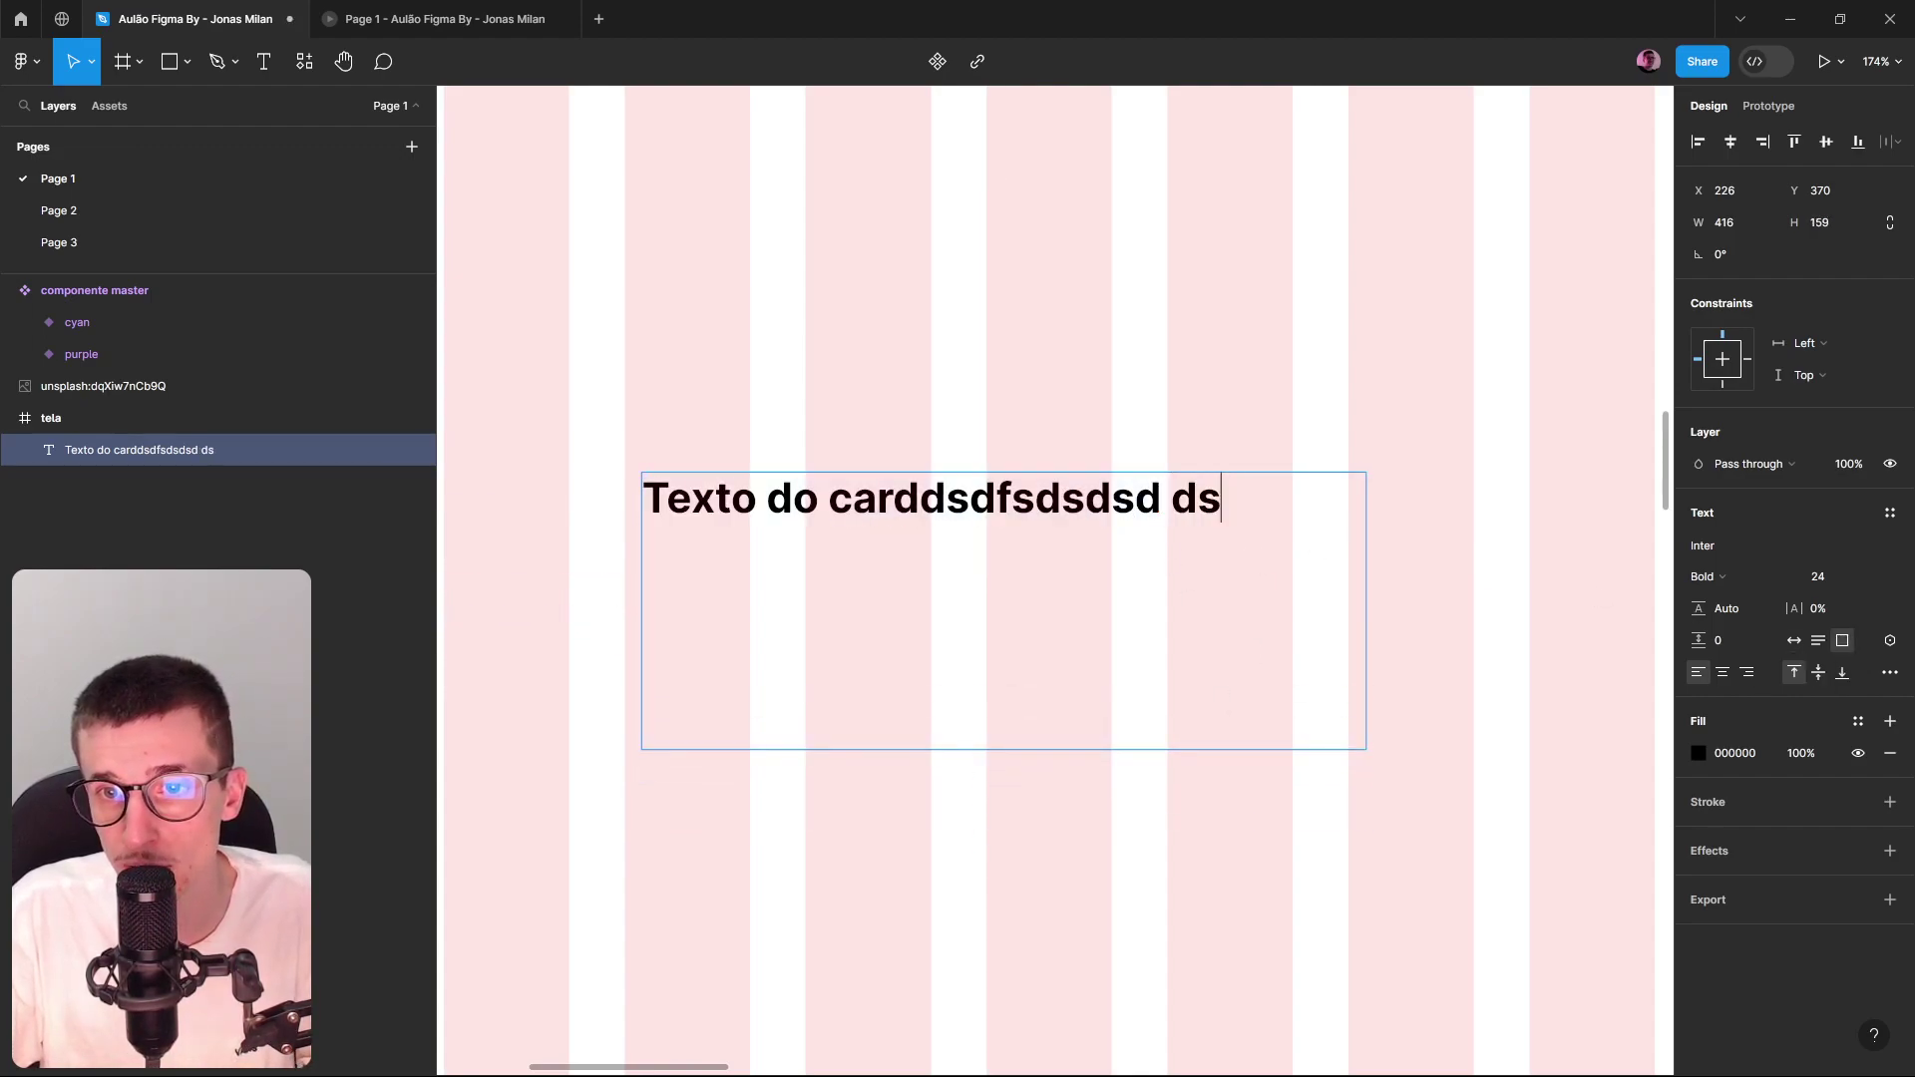
pyautogui.write('dsdsdsdsdsdsdsdsdsd d s')
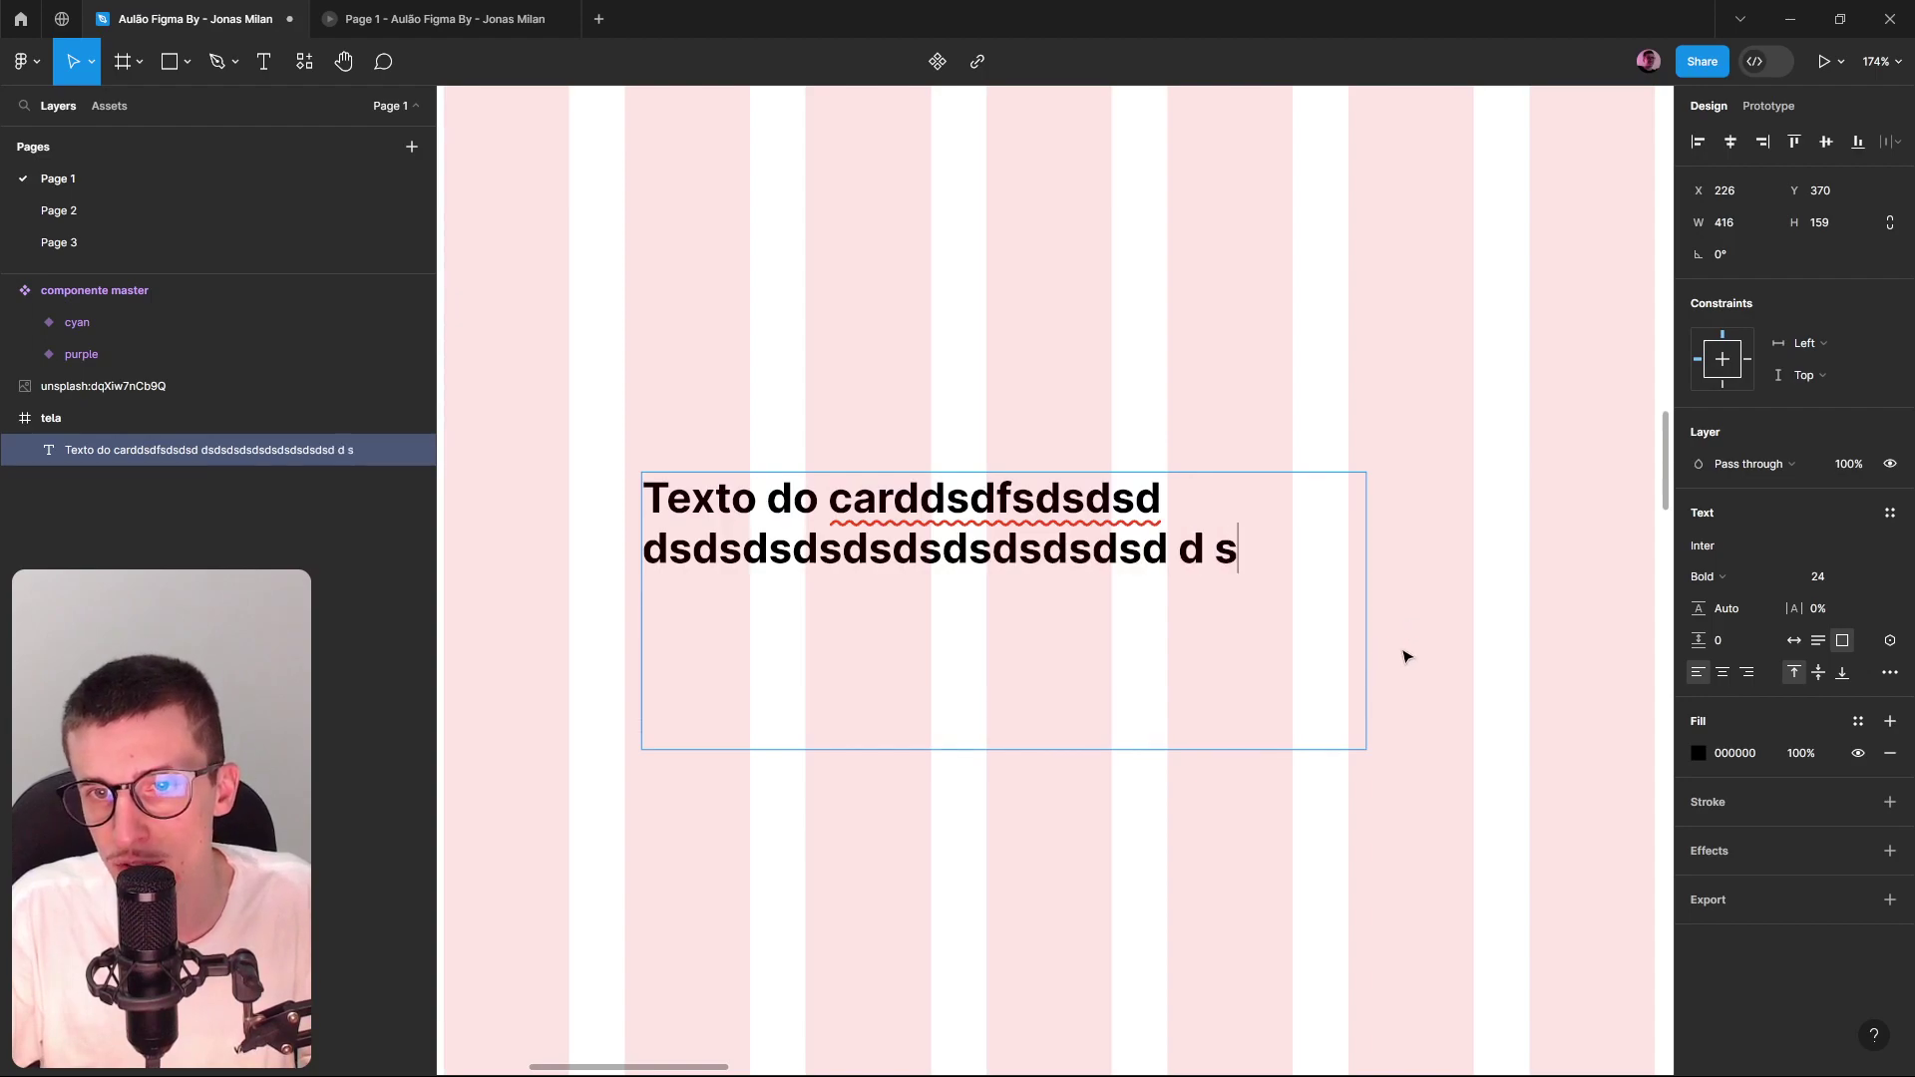
pyautogui.write('ds dsds dsd')
# Delete all filler after "Texto do card" and shrink the fixed-size box back to auto width.
pyautogui.hotkey('shift', 'Left')
pyautogui.hotkey('shift', 'Left')
pyautogui.hotkey('shift', 'Left')
pyautogui.hotkey('shift', 'Left')
pyautogui.hotkey('shift', 'Left')
pyautogui.hotkey('shift', 'Left')
pyautogui.hotkey('shift', 'Left')
pyautogui.hotkey('shift', 'Left')
pyautogui.hotkey('shift', 'Left')
pyautogui.hotkey('shift', 'Left')
pyautogui.hotkey('shift', 'Left')
pyautogui.hotkey('shift', 'Left')
pyautogui.hotkey('shift', 'Left')
pyautogui.hotkey('shift', 'Left')
pyautogui.hotkey('shift', 'Left')
pyautogui.hotkey('shift', 'Left')
pyautogui.hotkey('shift', 'Left')
pyautogui.hotkey('shift', 'Left')
pyautogui.hotkey('shift', 'Left')
pyautogui.hotkey('shift', 'Left')
pyautogui.hotkey('shift', 'Right')
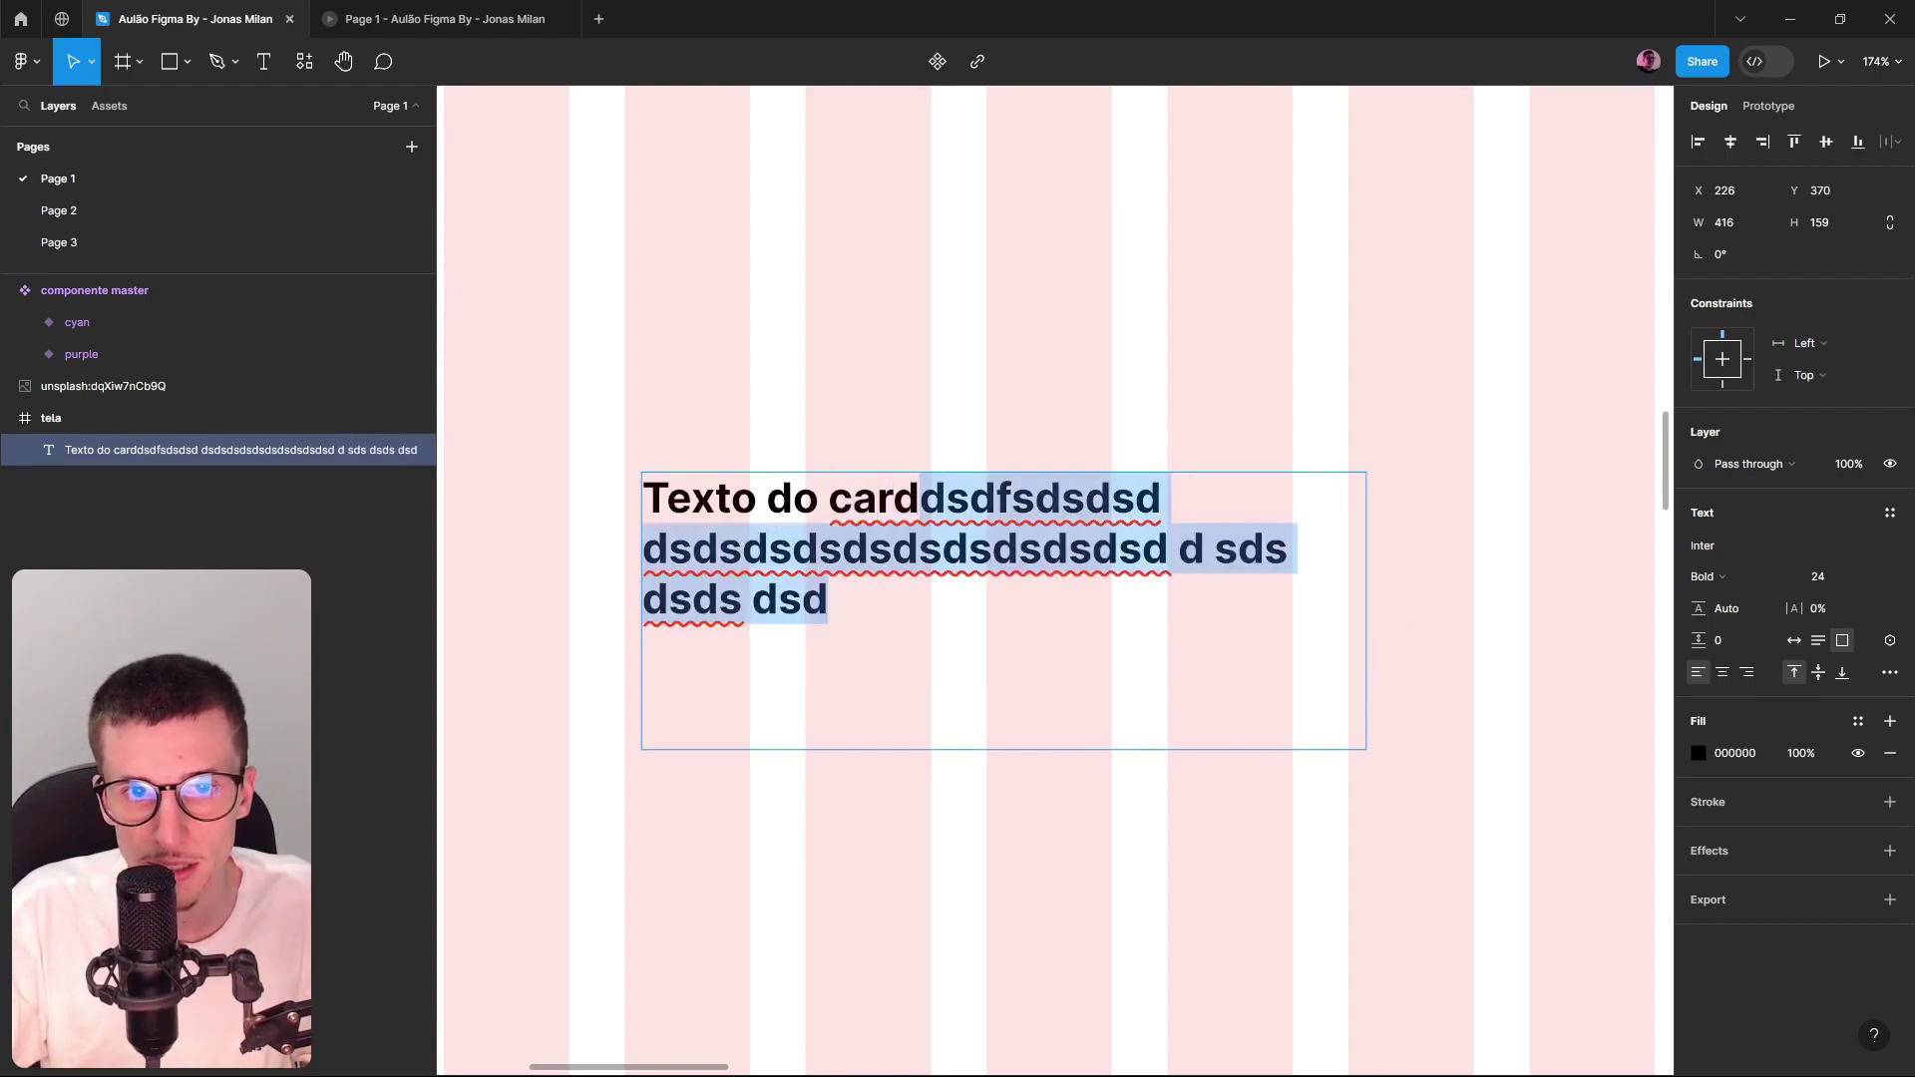
pyautogui.press('BackSpace')
pyautogui.press('Escape')
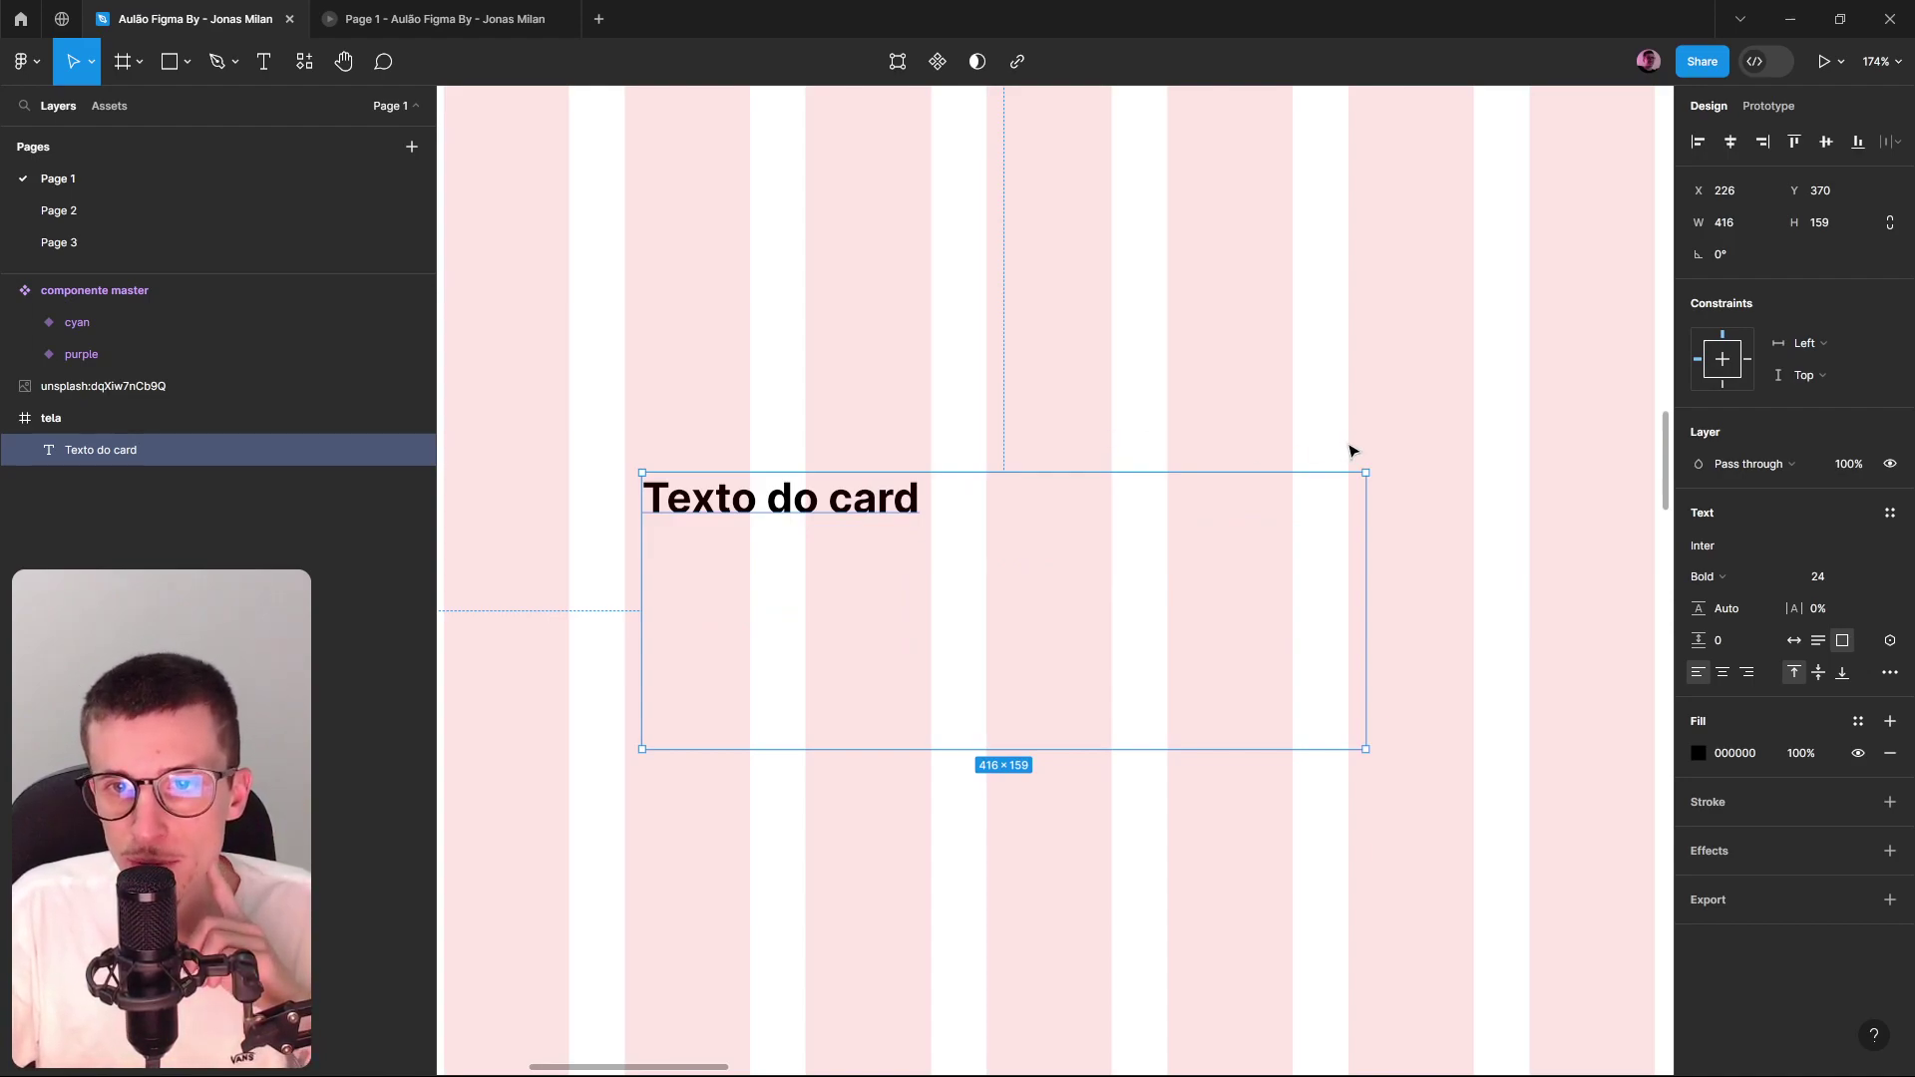
pyautogui.moveTo(1046, 753); pyautogui.dragTo(1011, 728)
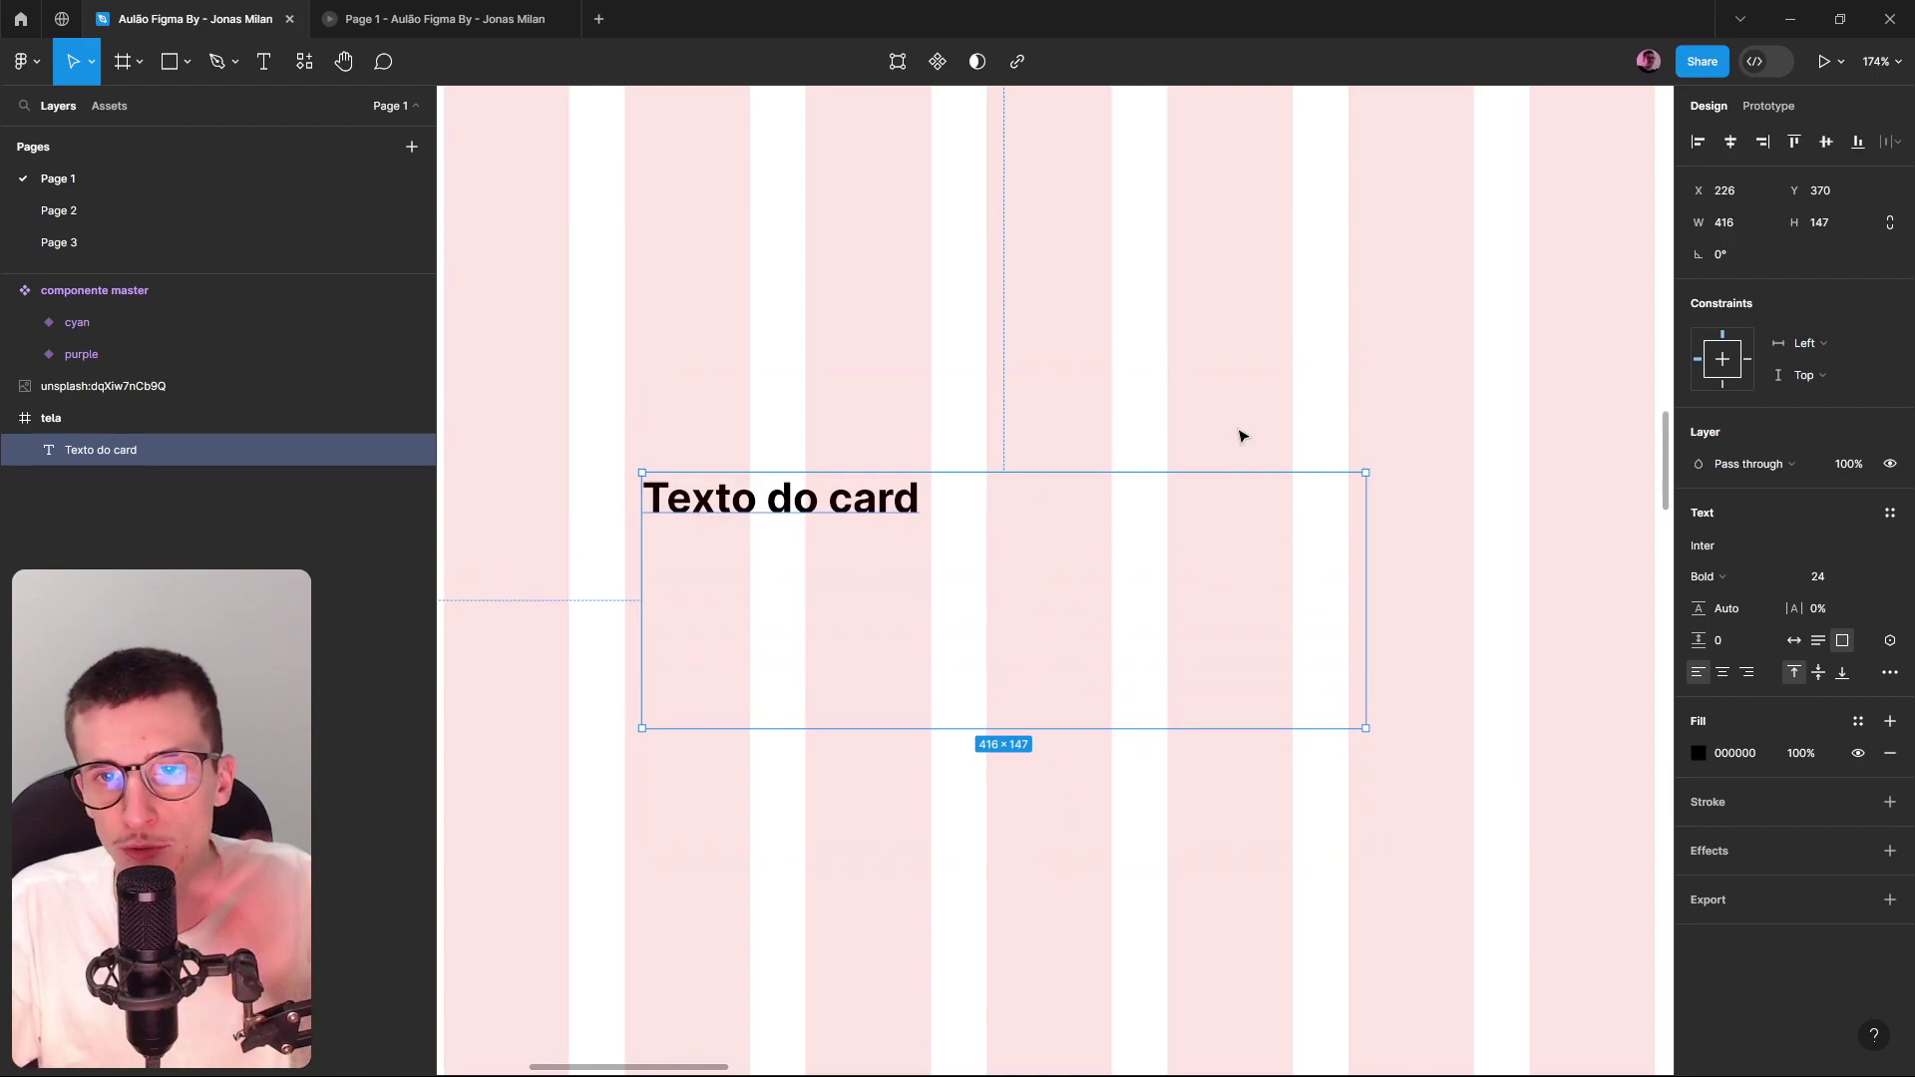
pyautogui.doubleClick(1366, 471)
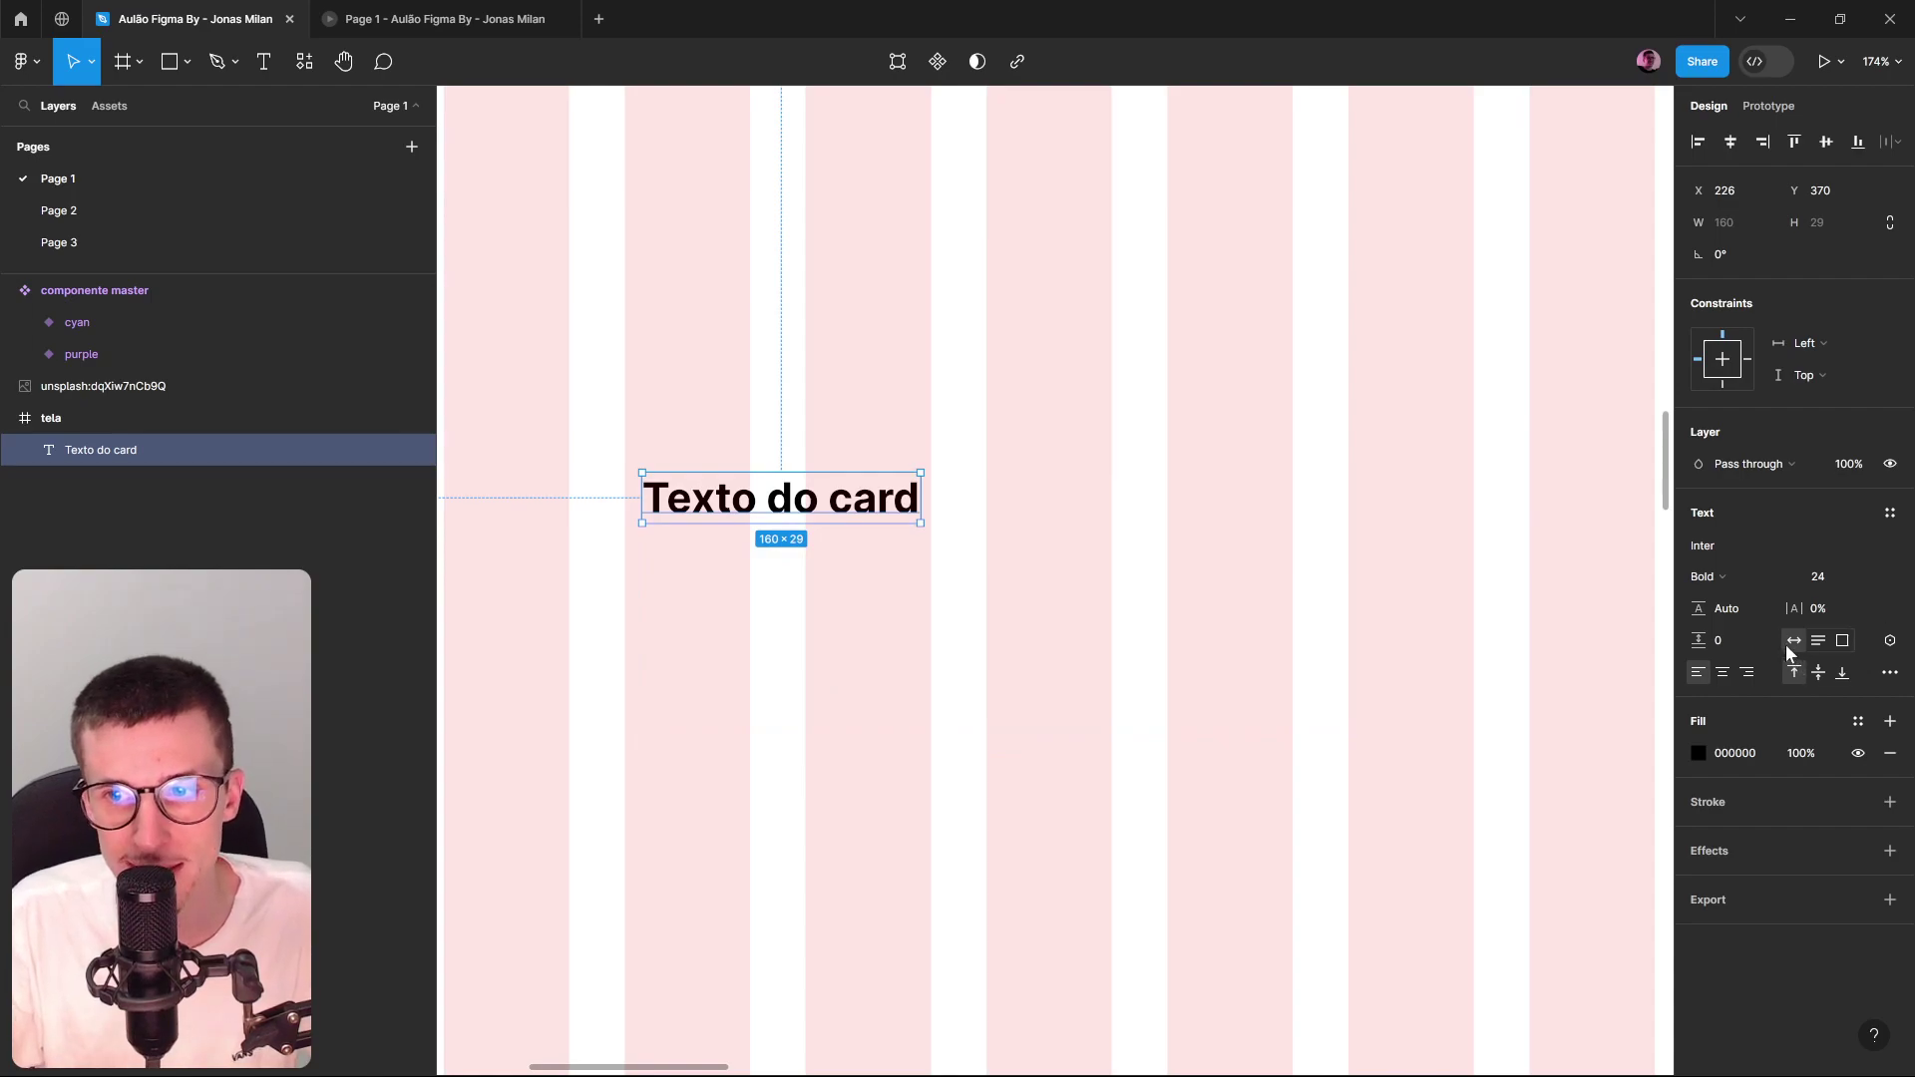
# Duplicate the "Texto do card" text directly below the original at X 226, Y 410.
pyautogui.click(744, 752)
pyautogui.click(716, 496)
pyautogui.moveTo(803, 553); pyautogui.dragTo(901, 646)
# Replace the duplicated text with "Descrição do nosso card no Figma".
pyautogui.doubleClick(897, 629)
pyautogui.write('Des')
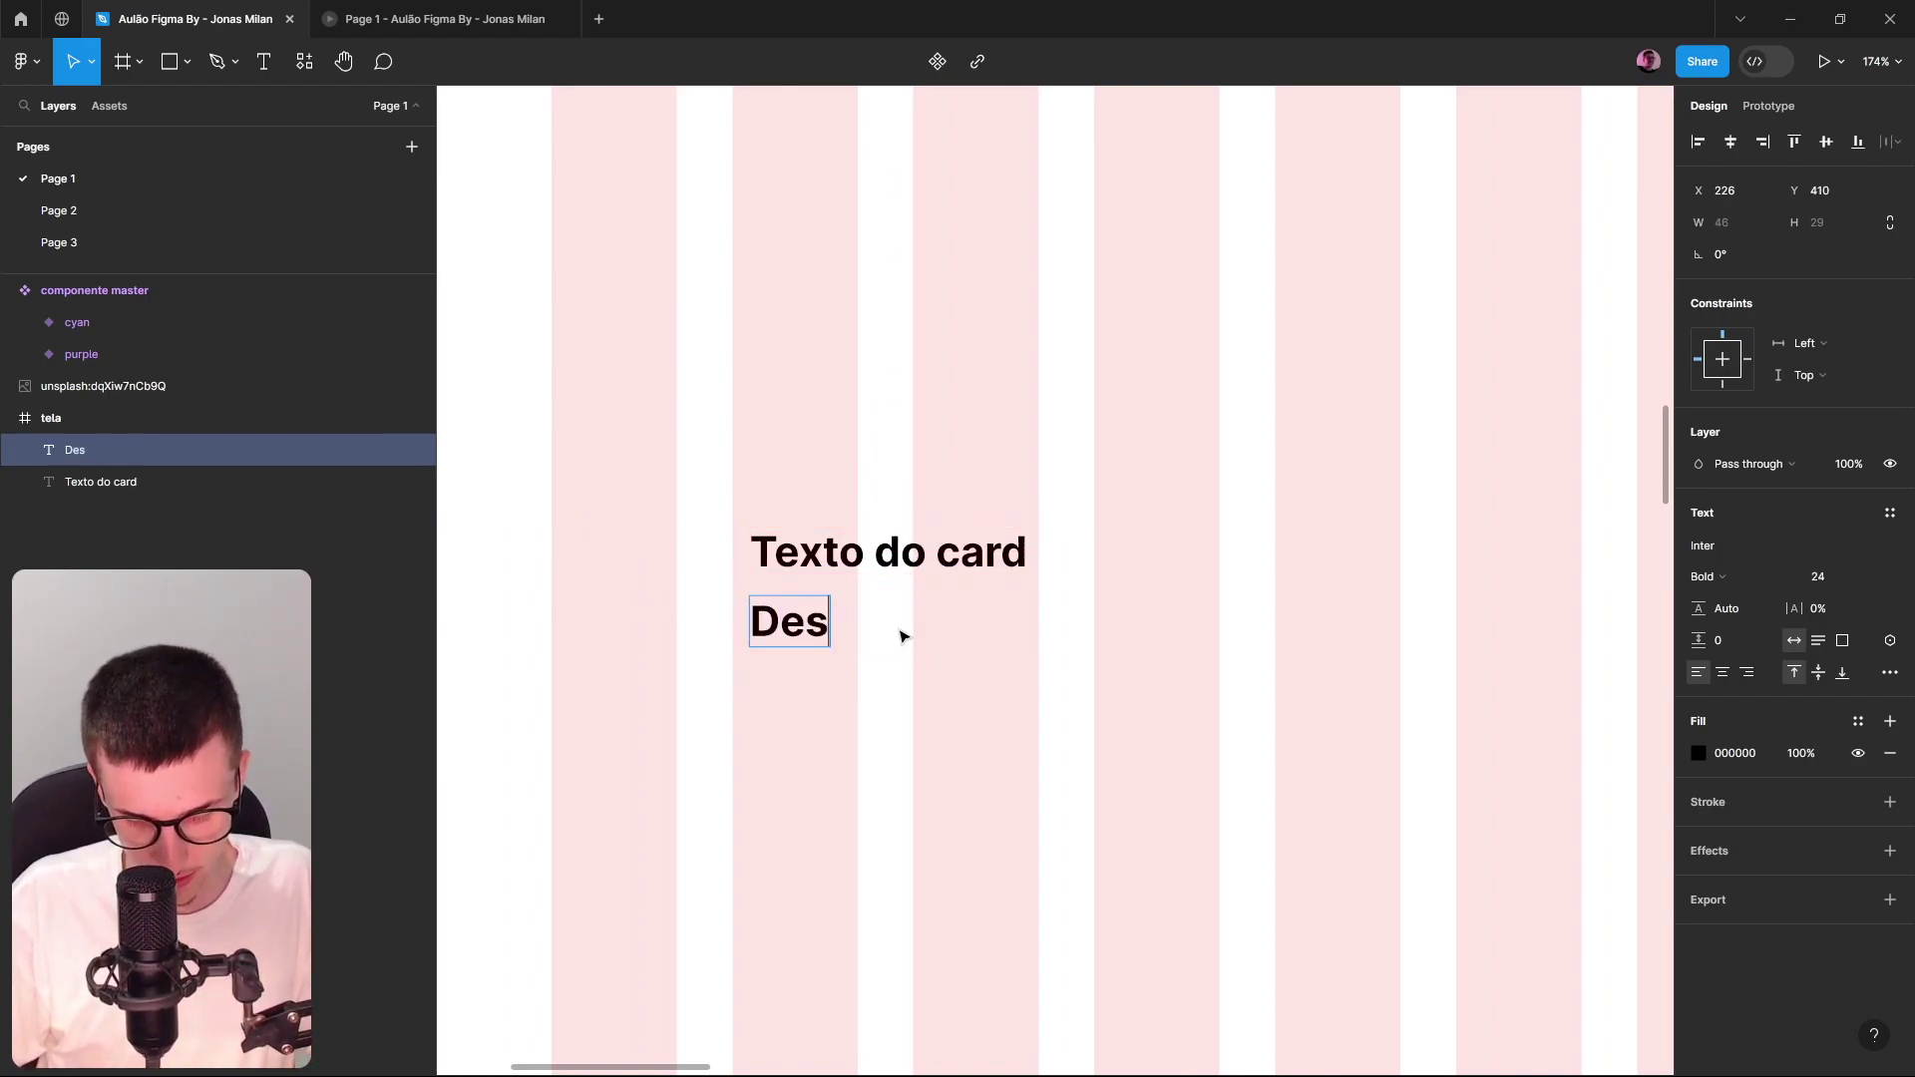
pyautogui.press('BackSpace')
pyautogui.write('scrição do ')
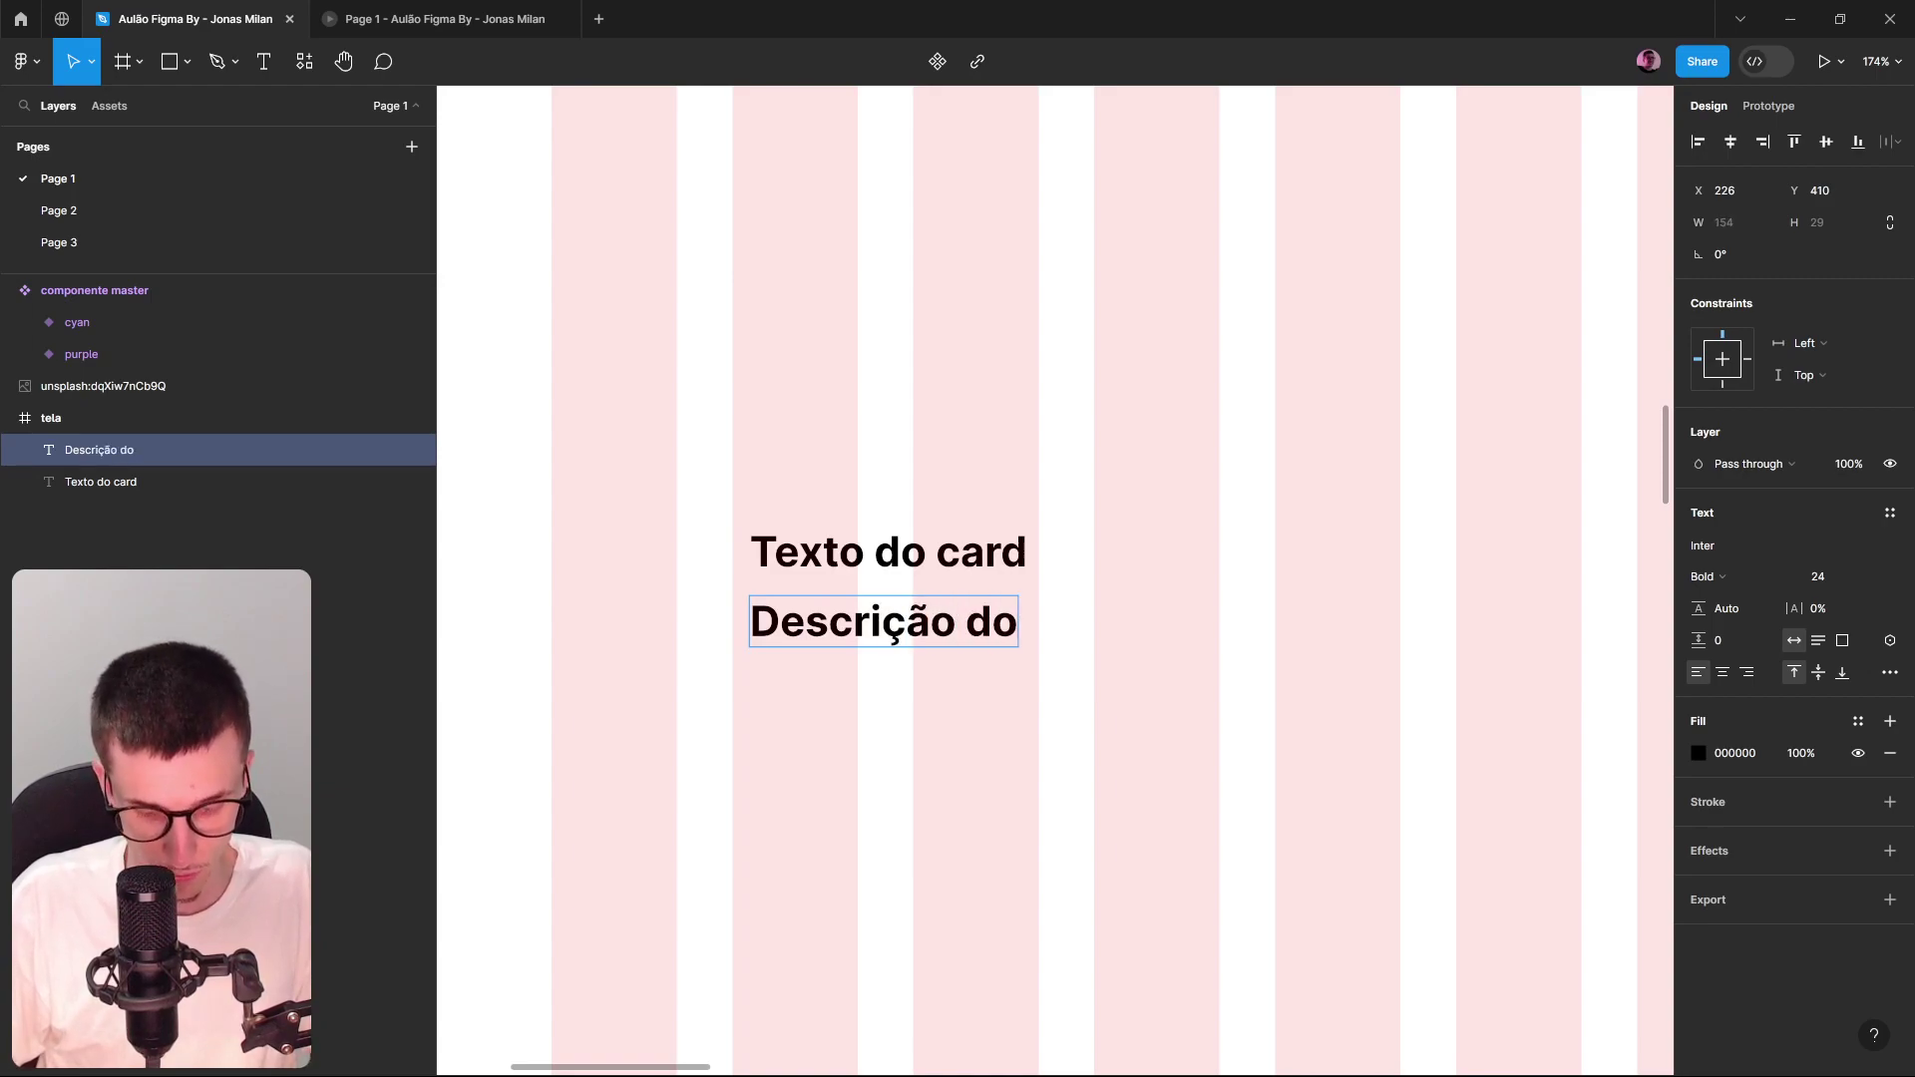
pyautogui.write('nosso card')
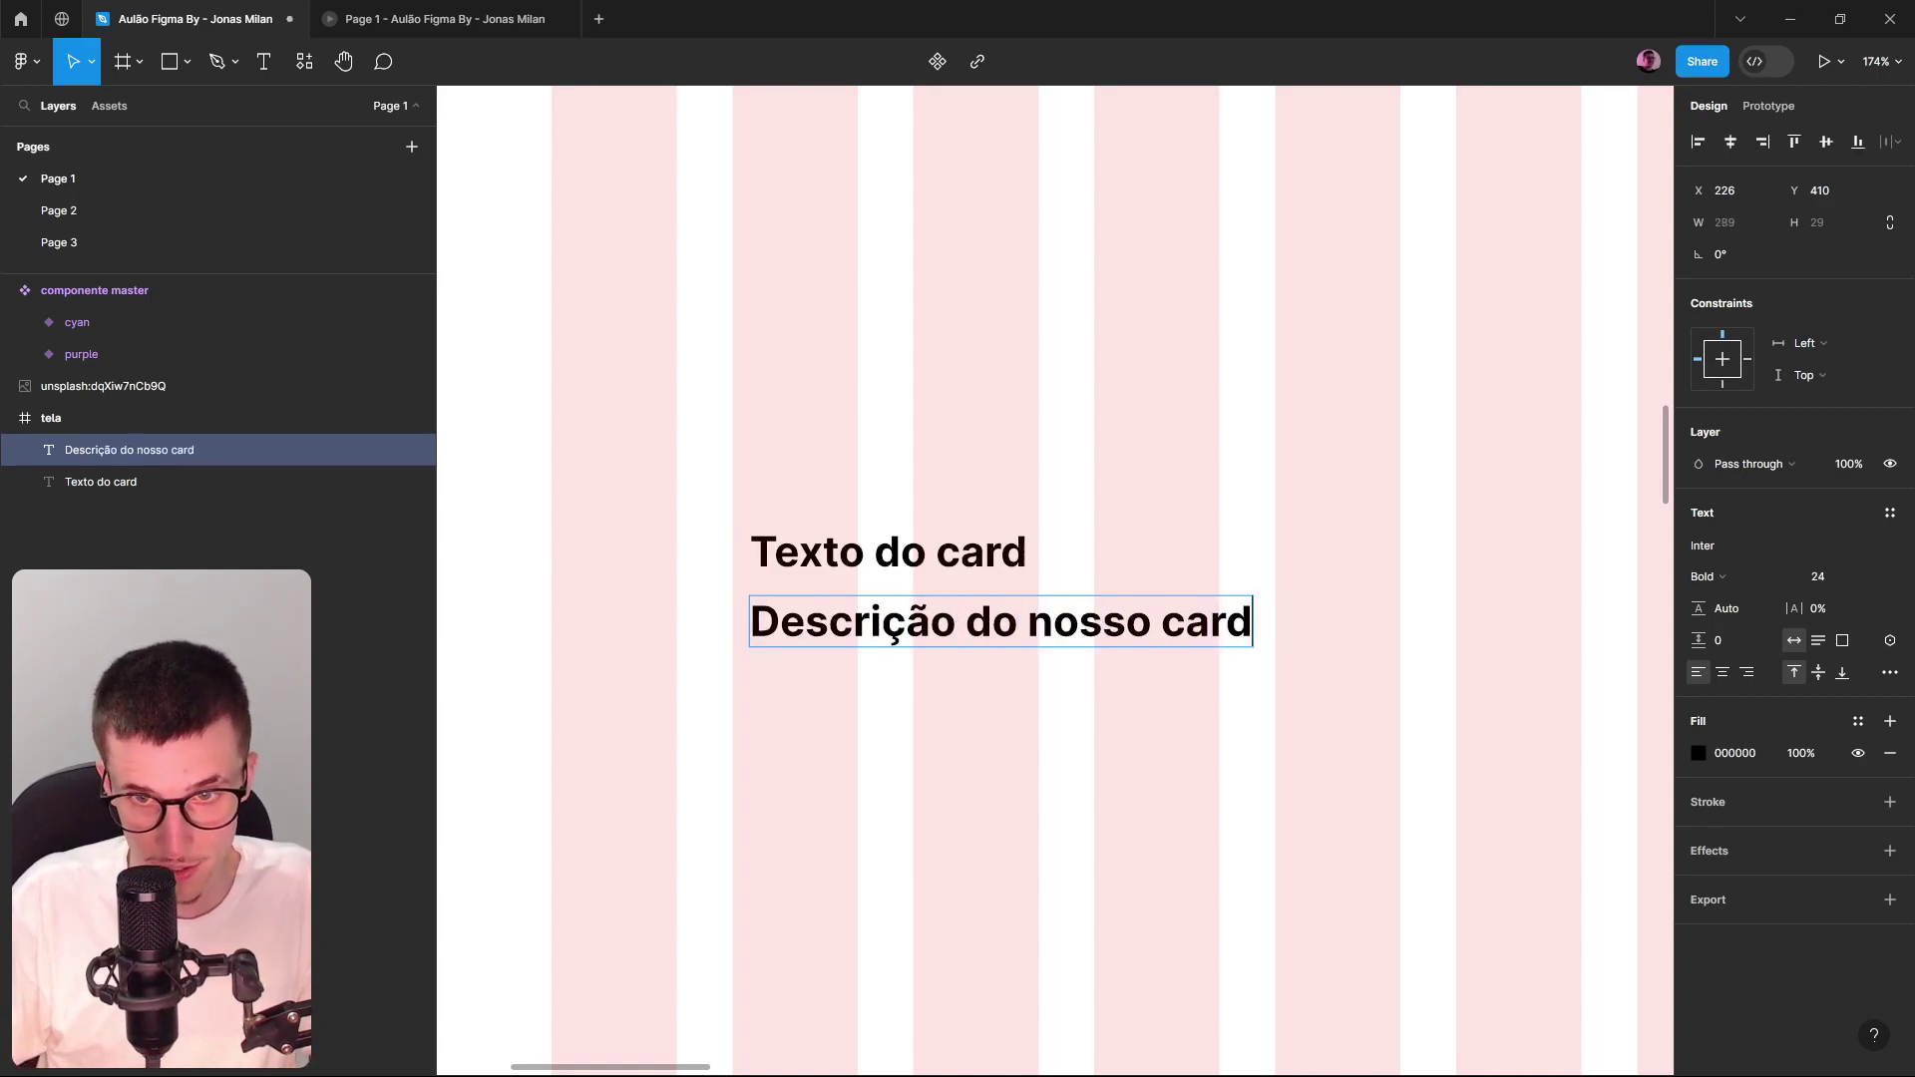
pyautogui.write(' no Figma')
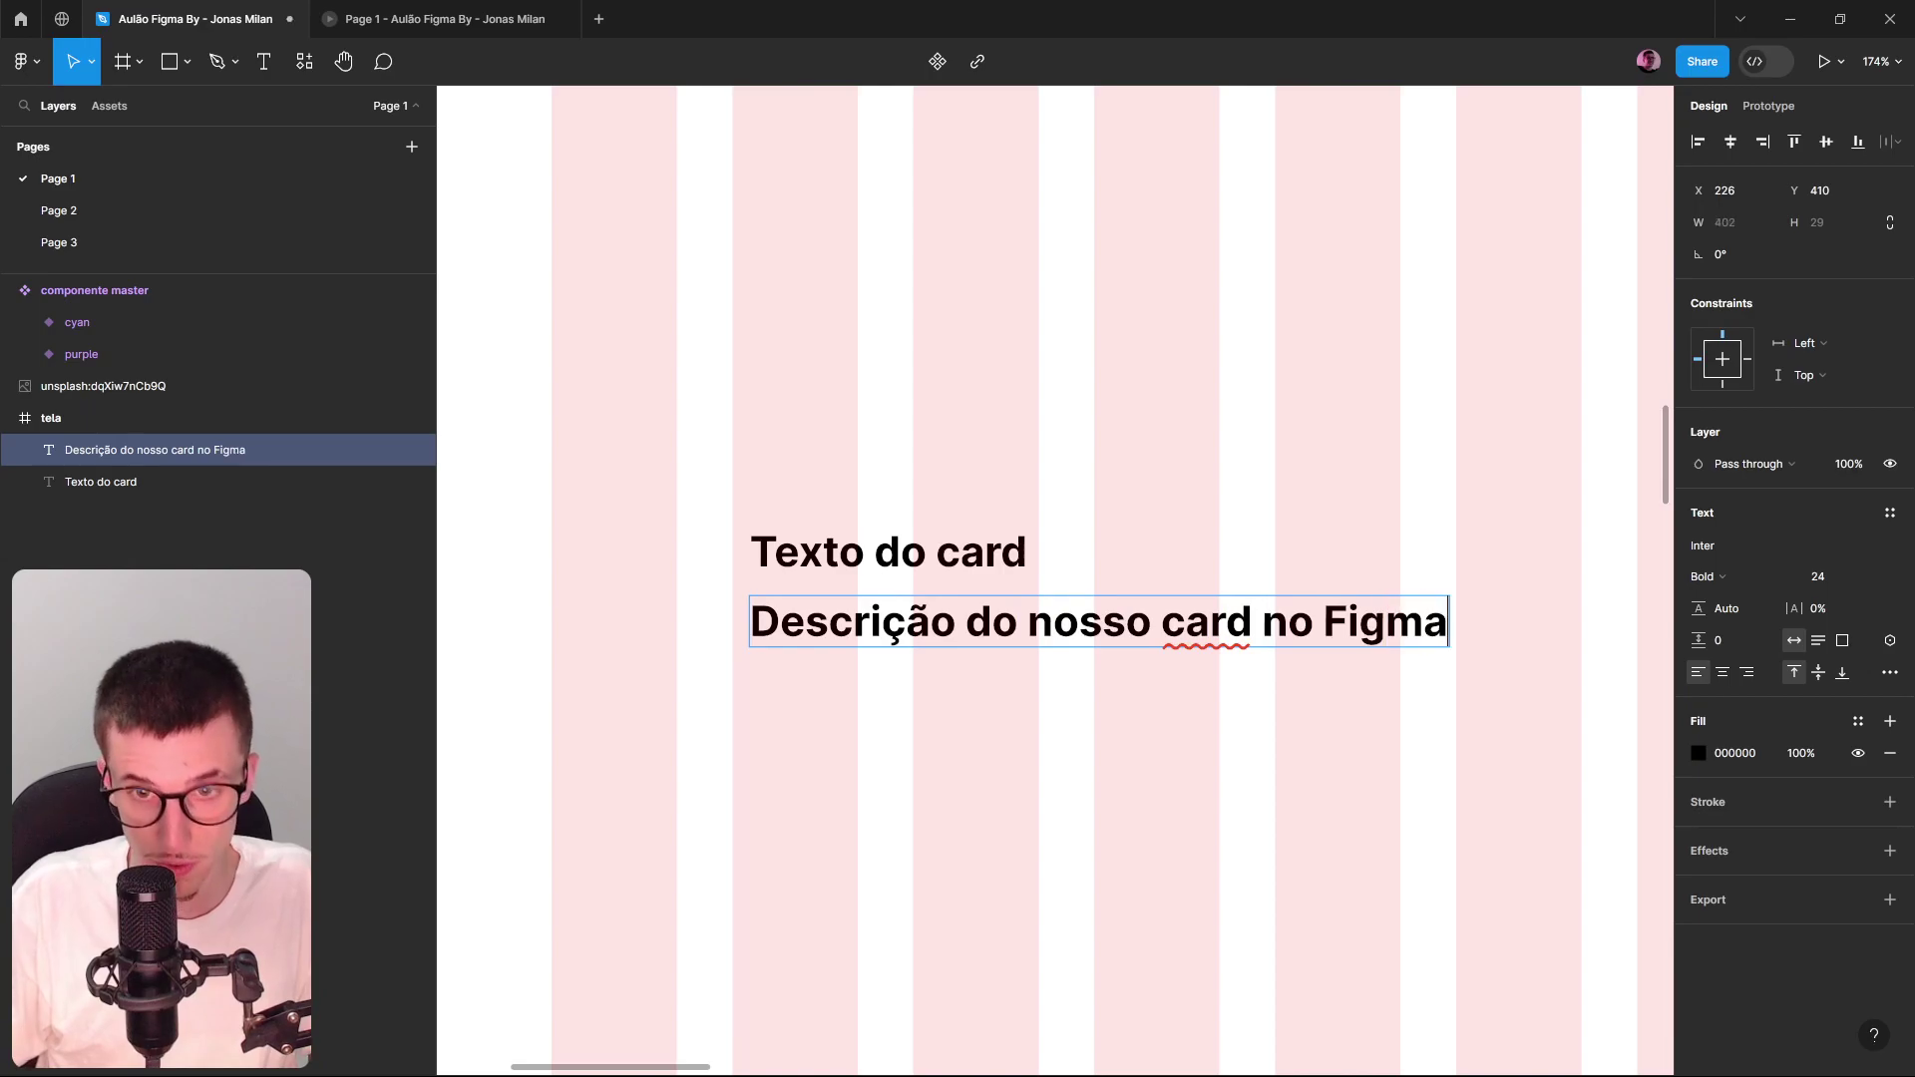
pyautogui.press('Escape')
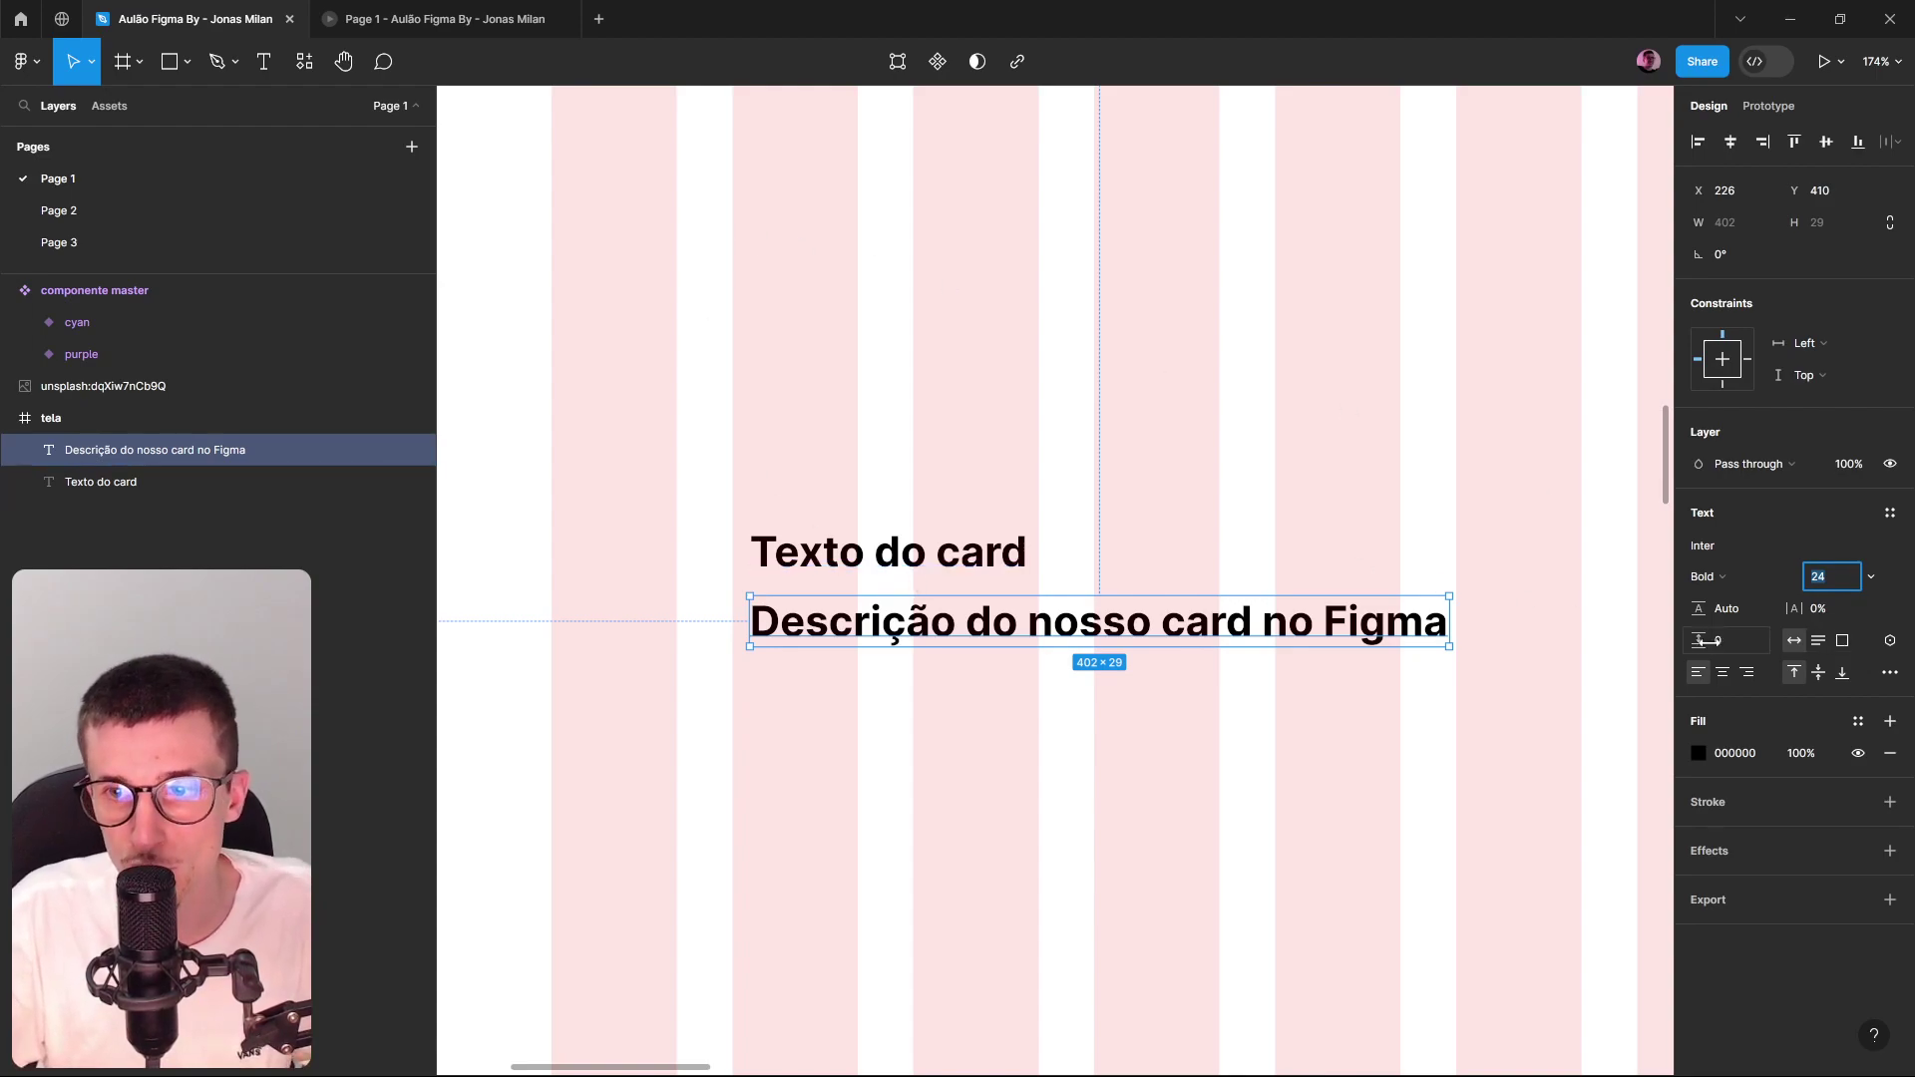
# Set the card description text to font size 18 and Regular weight.
pyautogui.write('8')
pyautogui.press('Return')
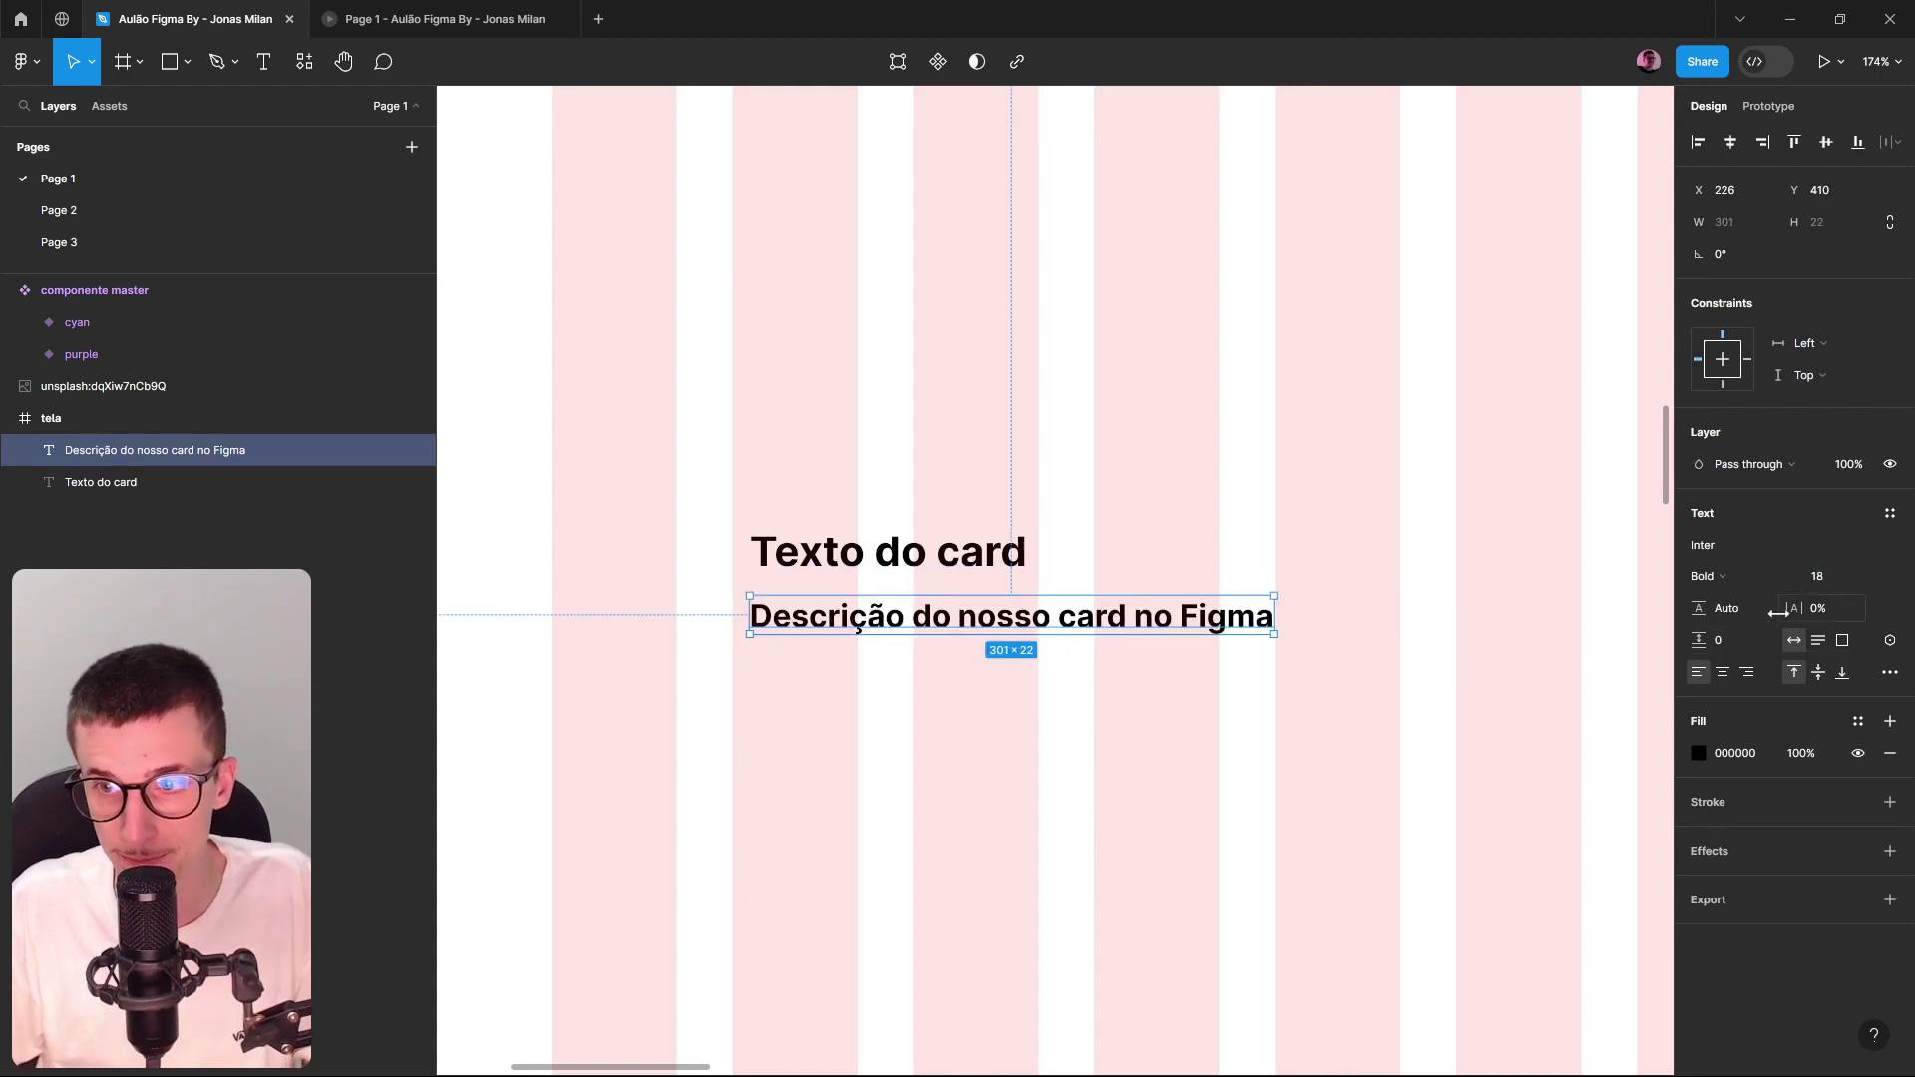
pyautogui.click(1708, 576)
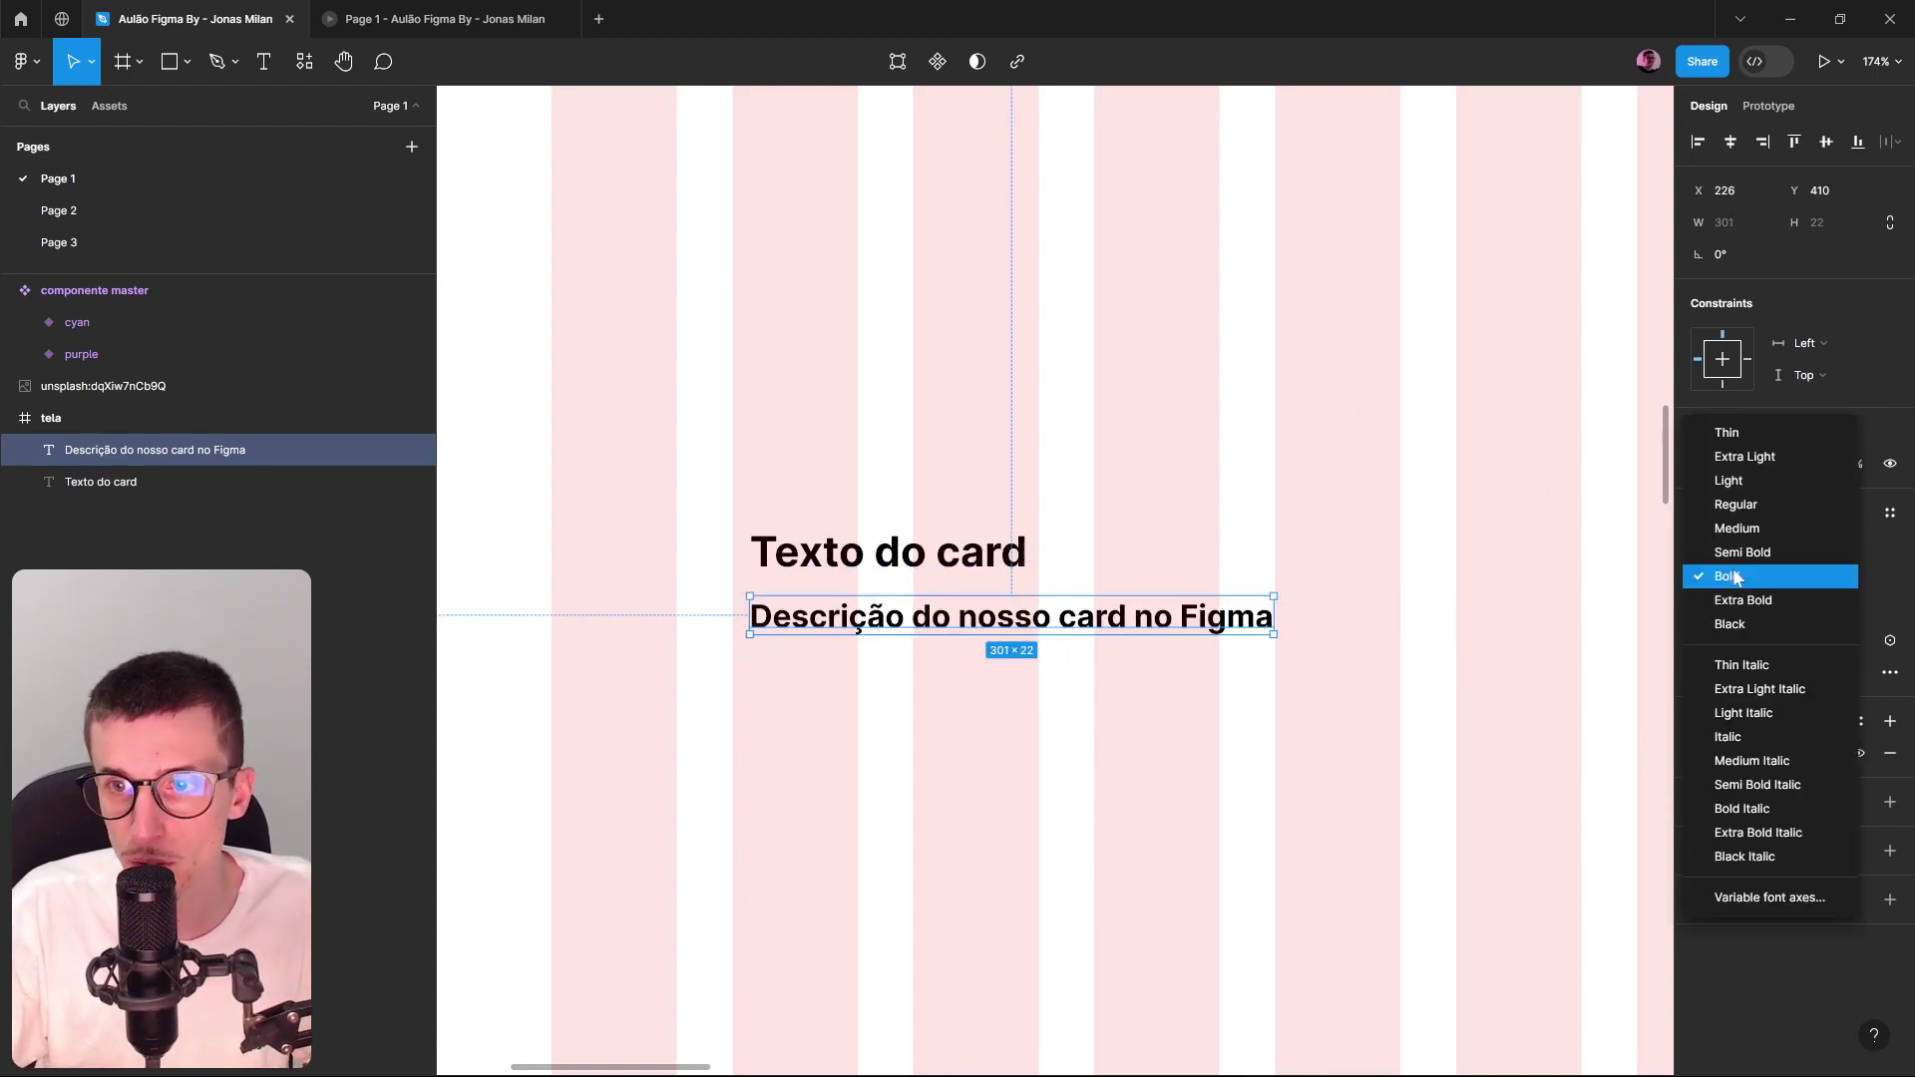
pyautogui.click(1752, 515)
# Reduce the description text's fill opacity to 70%.
pyautogui.click(1818, 752)
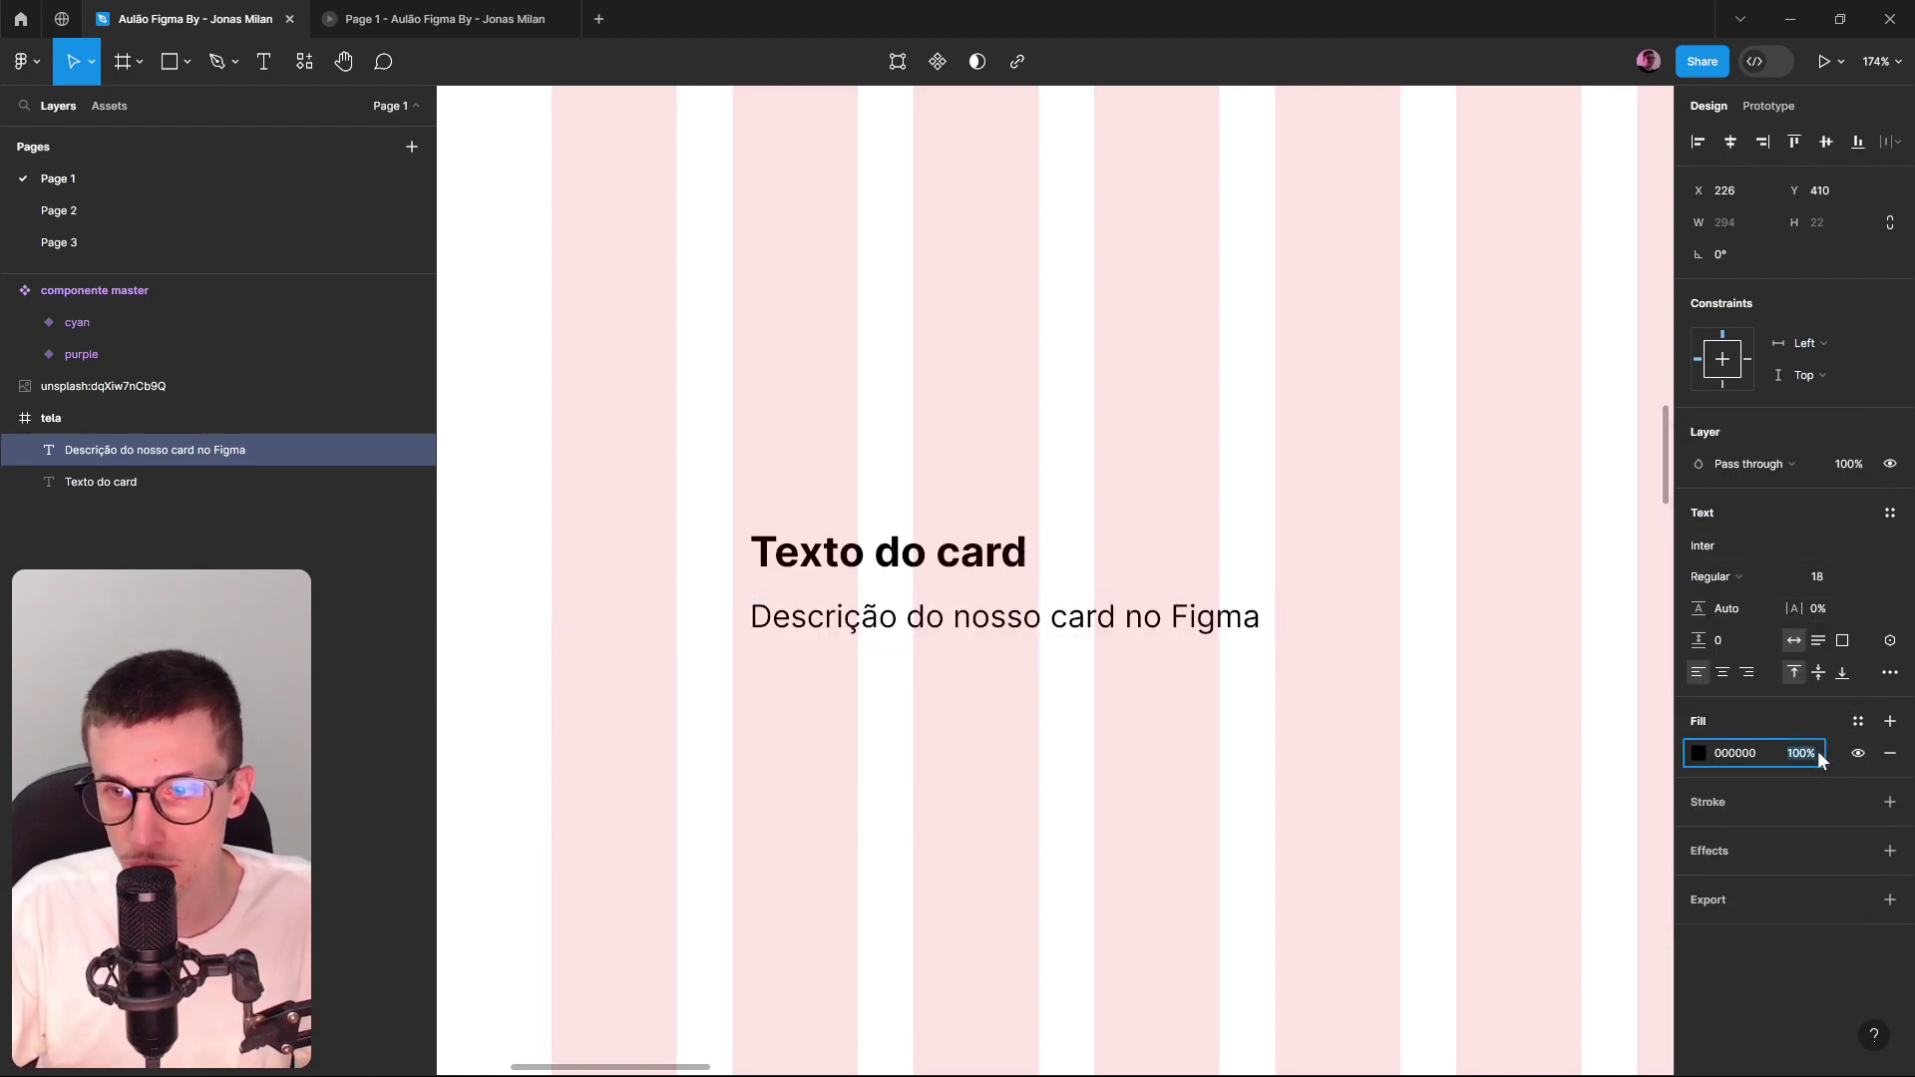
pyautogui.write('80')
pyautogui.press('Return')
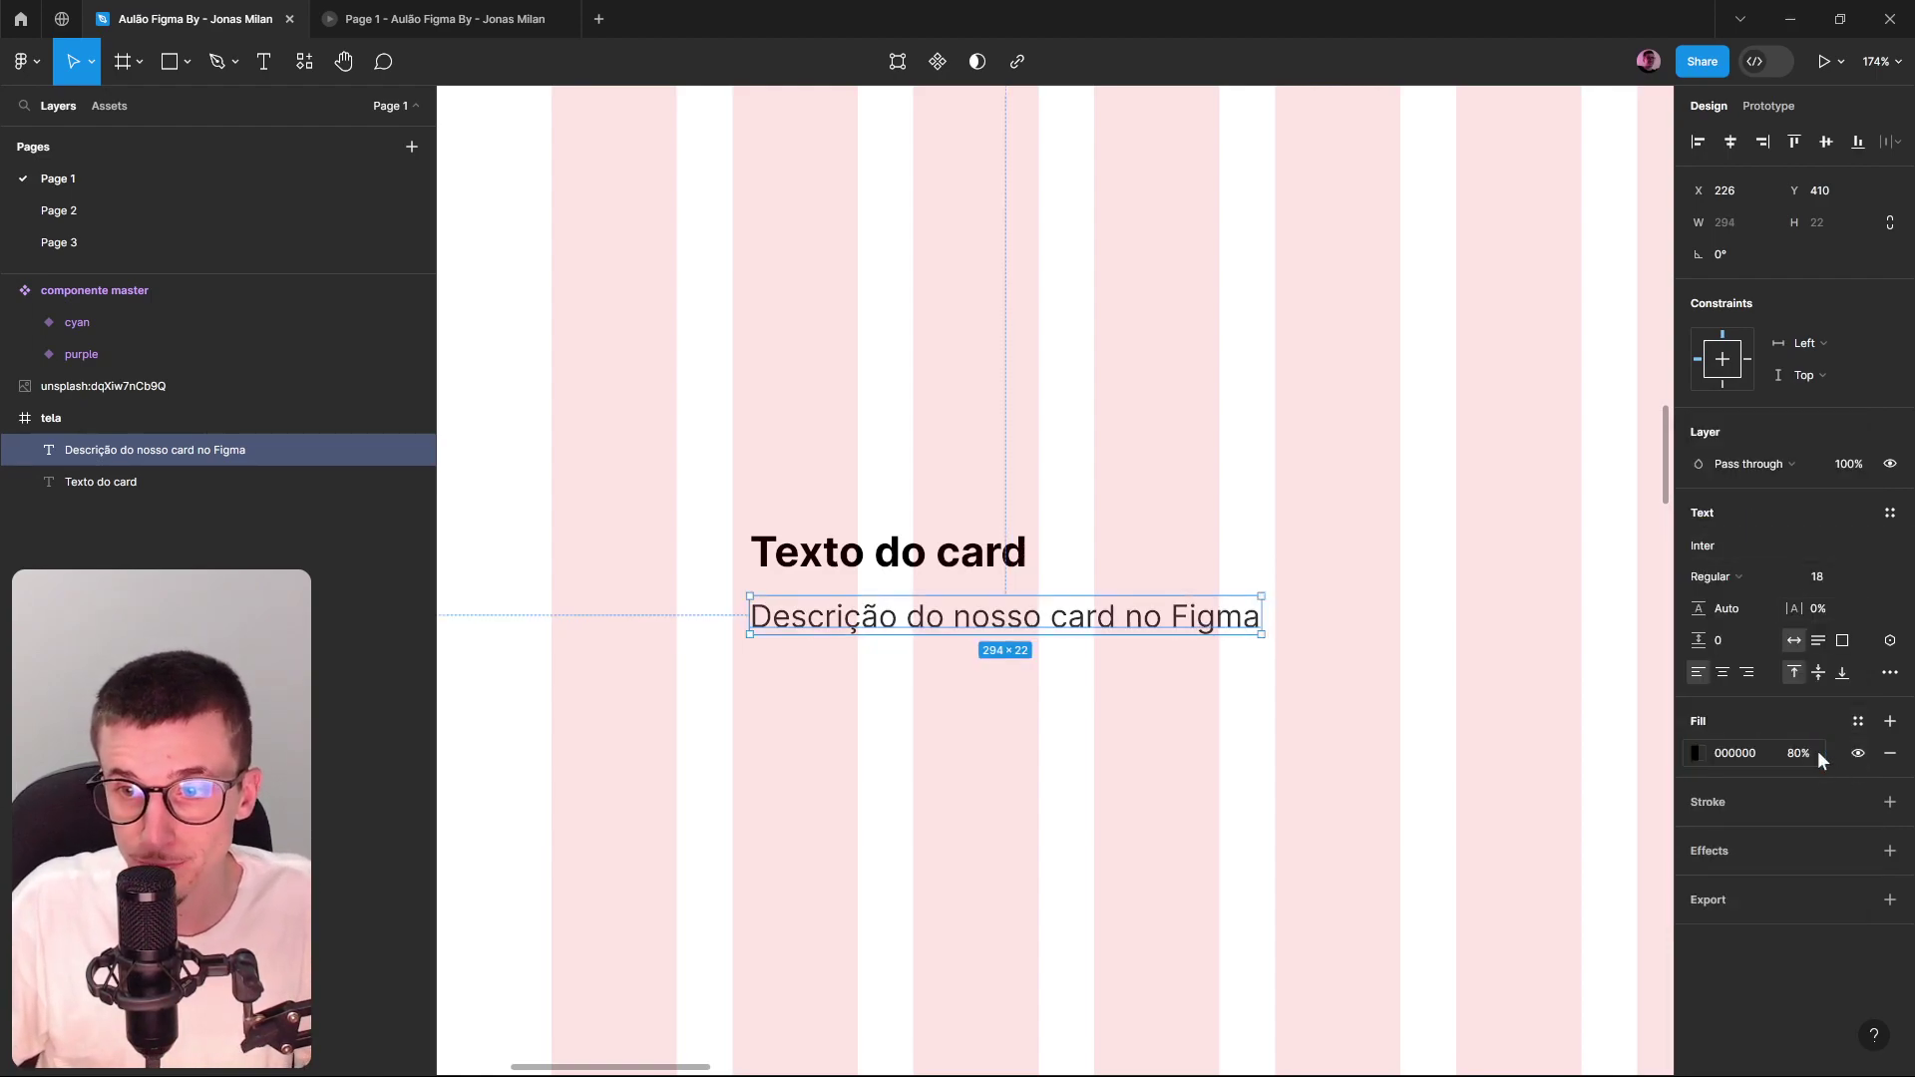
pyautogui.click(1764, 750)
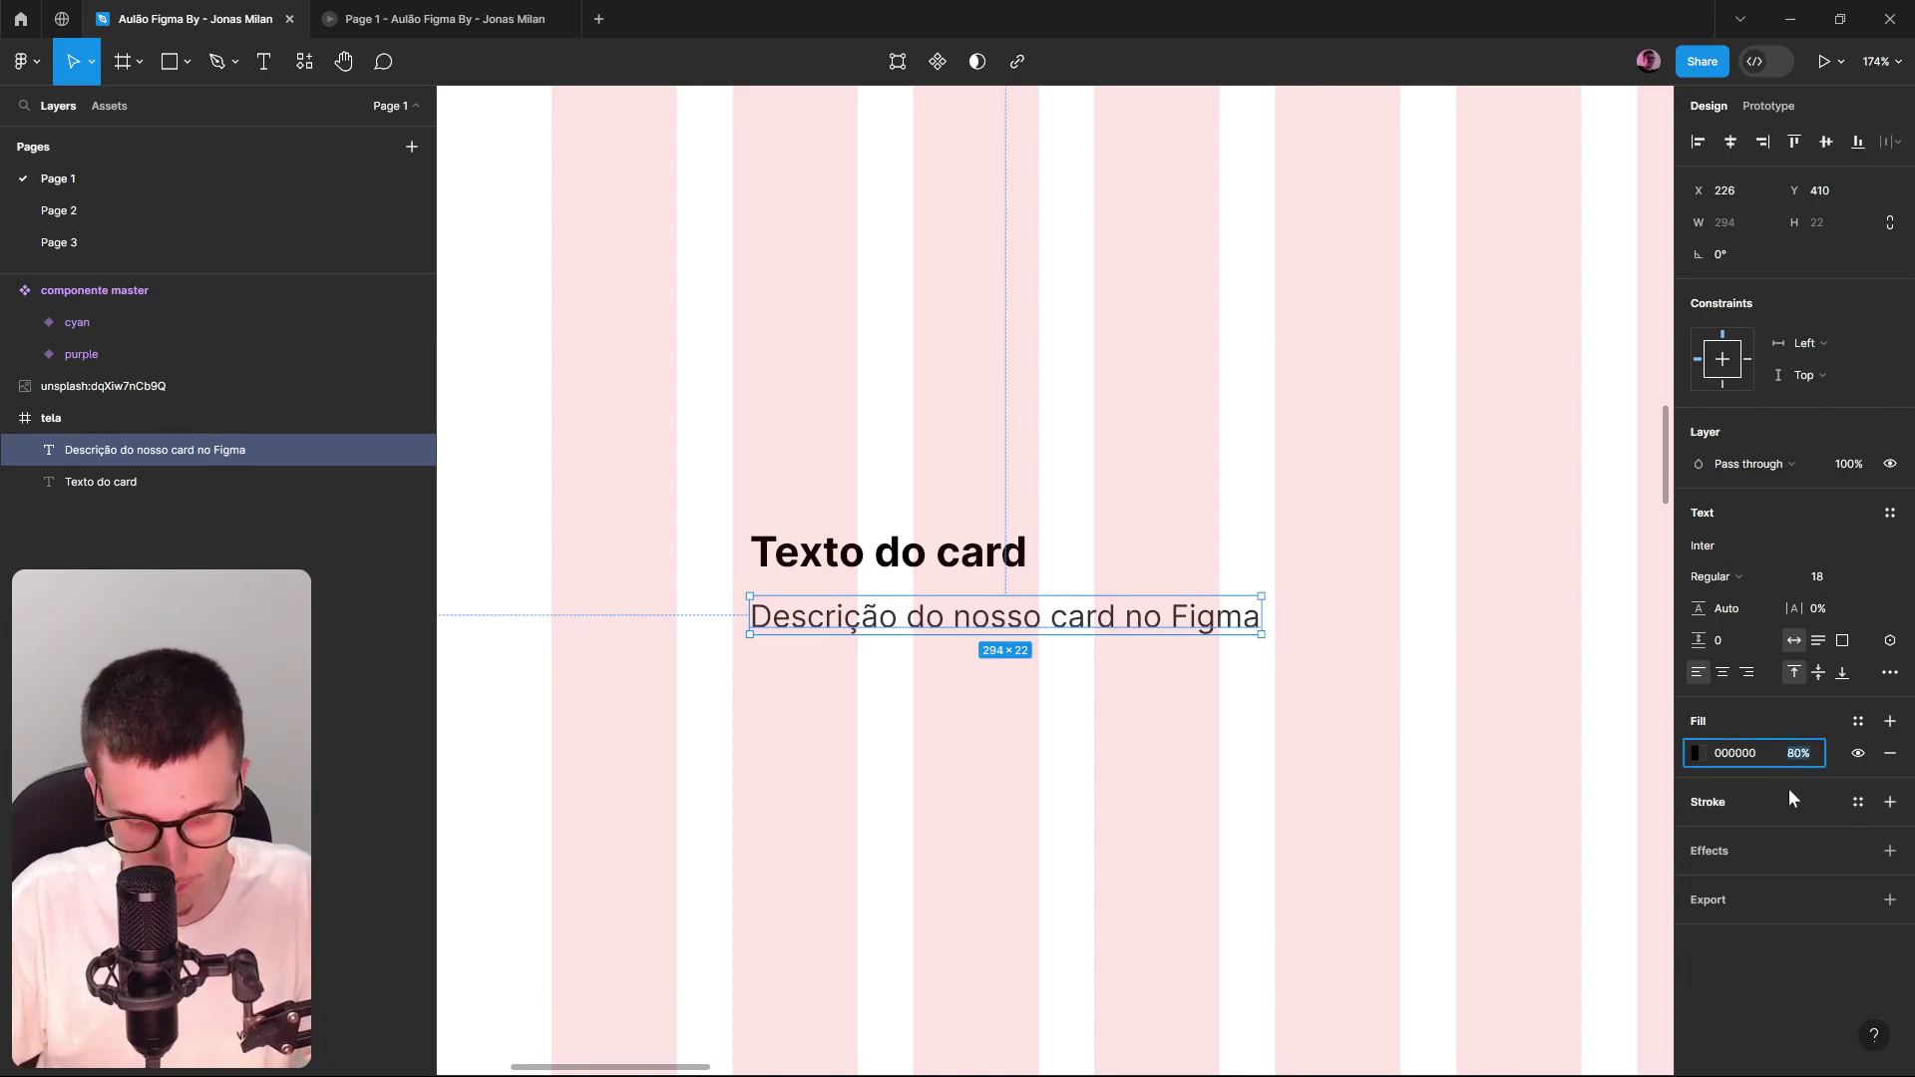
pyautogui.write('70')
pyautogui.press('Return')
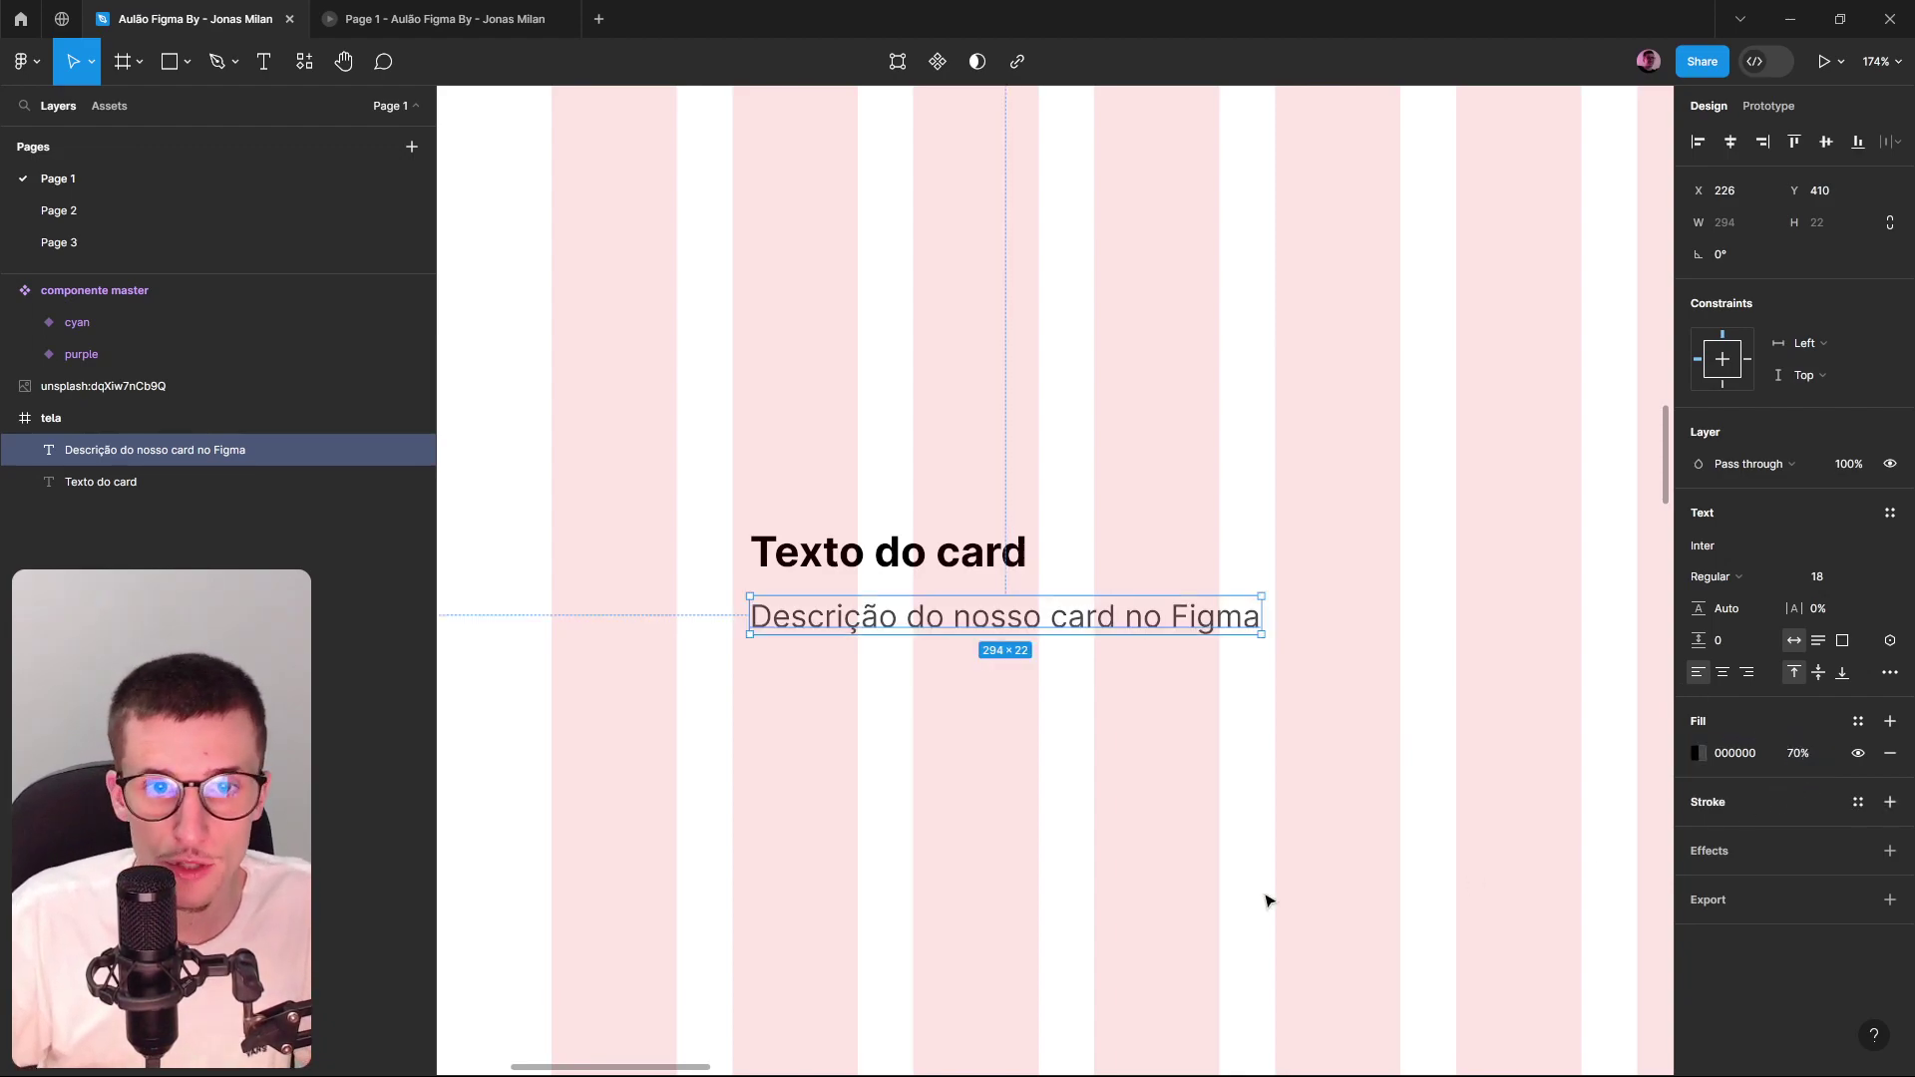
pyautogui.click(923, 401)
pyautogui.scroll(-5, 1034, 534)
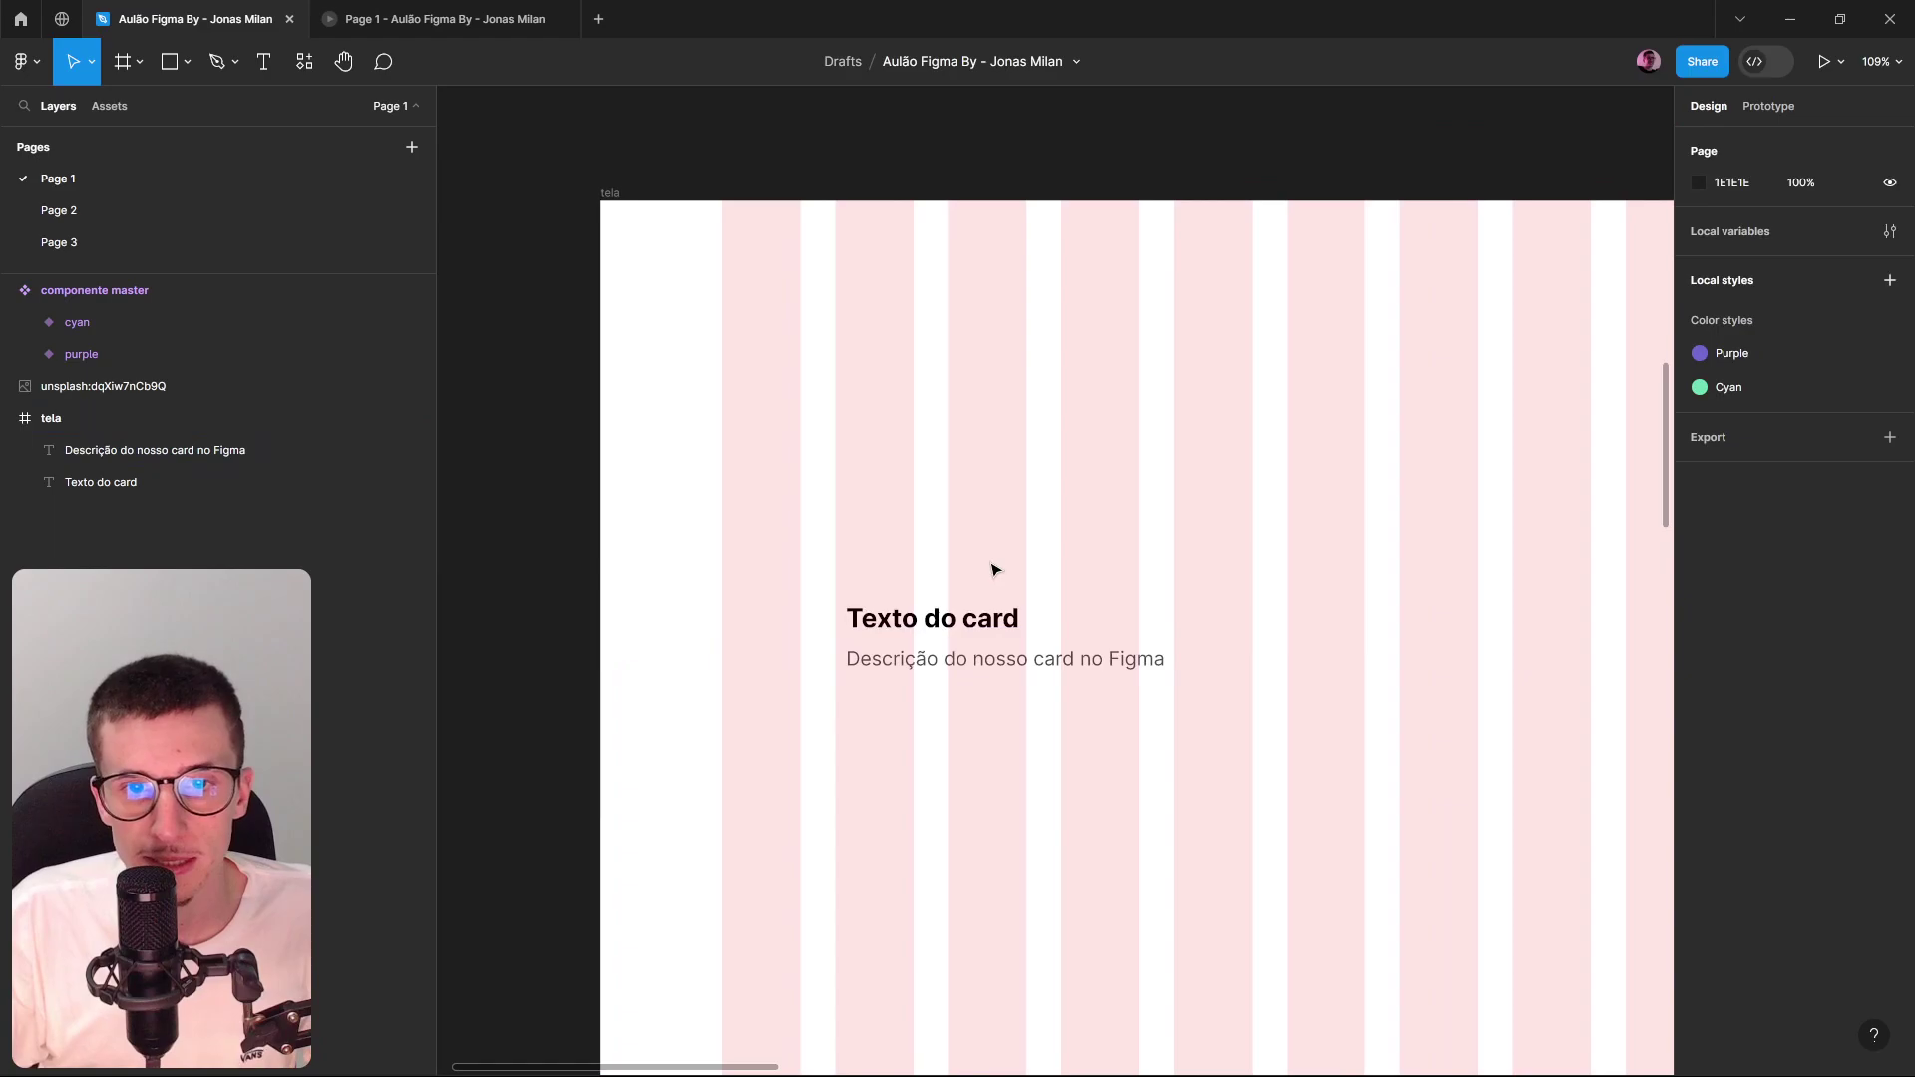
pyautogui.scroll(-3, 996, 570)
pyautogui.click(1001, 605)
pyautogui.keyDown('shift'); pyautogui.click(1004, 636); pyautogui.keyUp('shift')
pyautogui.scroll(-1, 1033, 676)
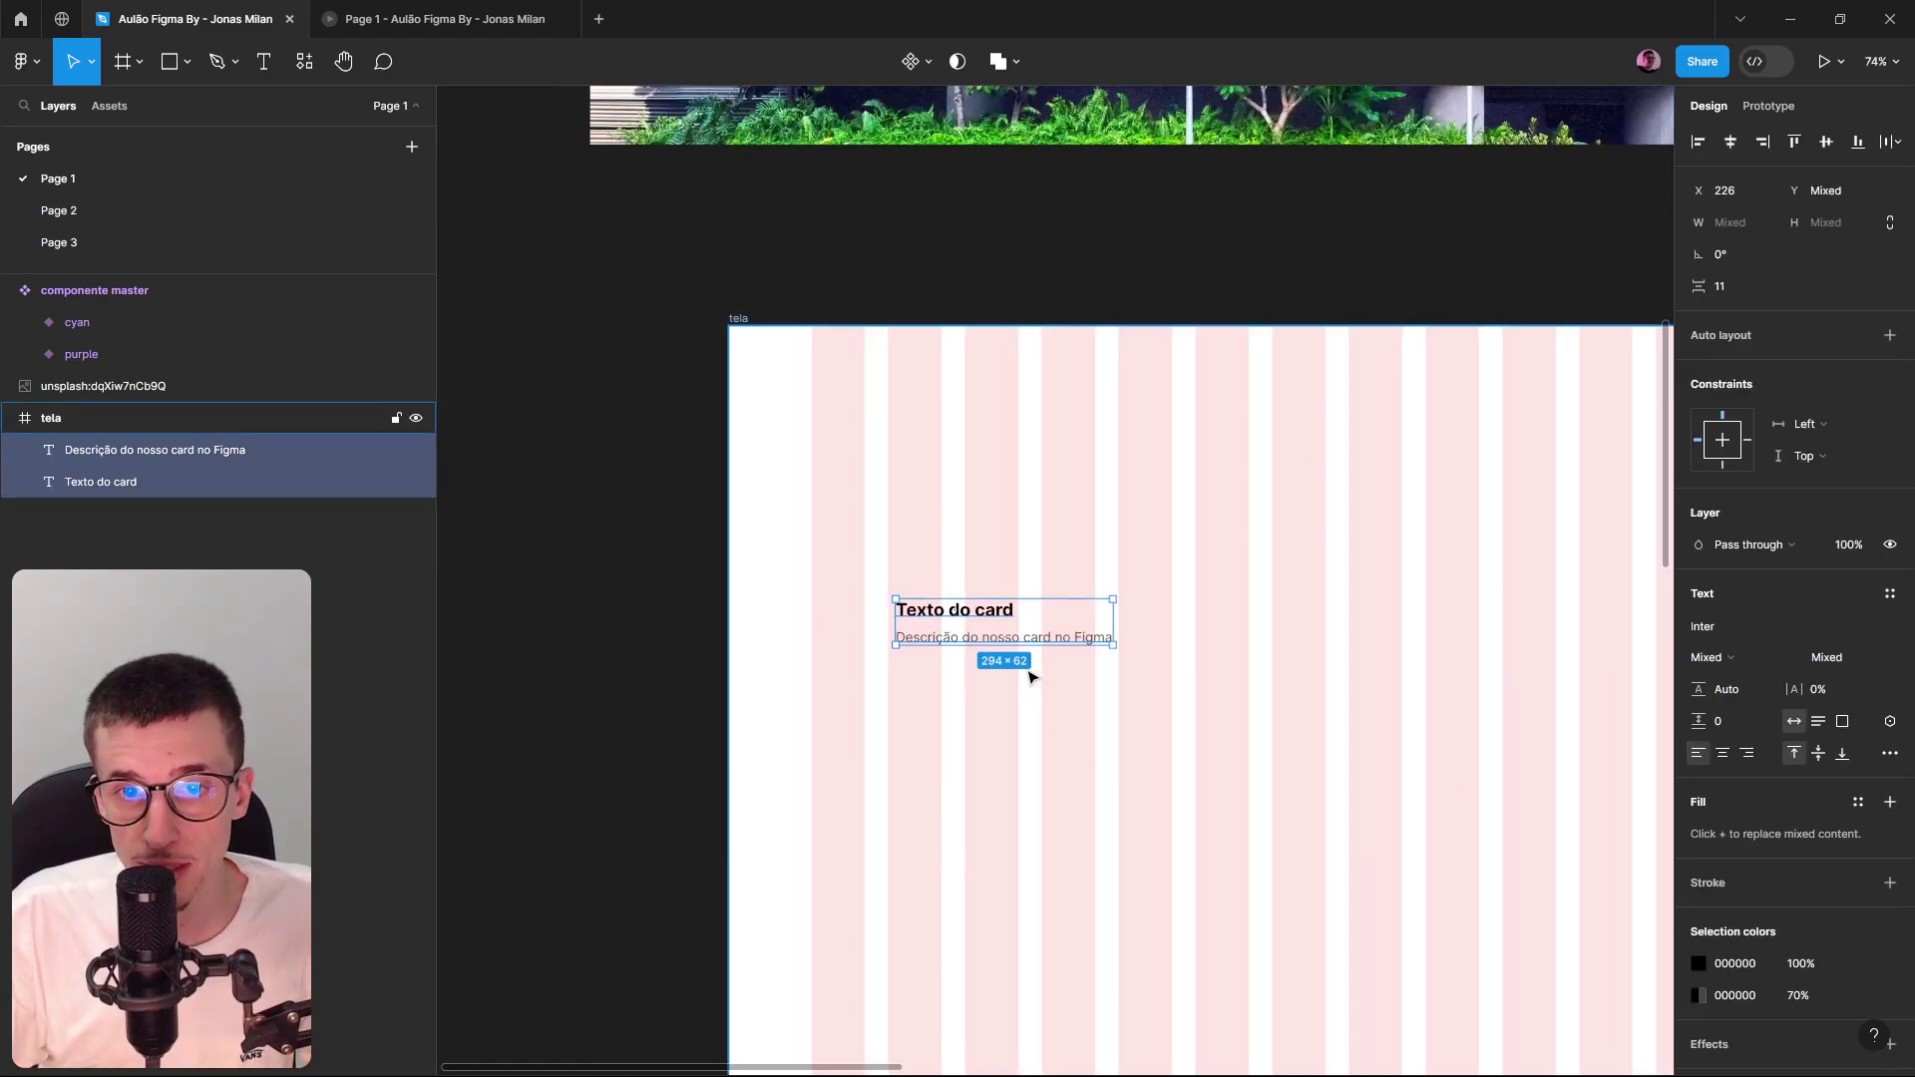
pyautogui.scroll(5, 1033, 676)
pyautogui.click(1018, 671)
# Shrink the building image to 180 × 120 and place it inside the tela frame just above the card title.
pyautogui.scroll(-10, 933, 555)
pyautogui.click(883, 484)
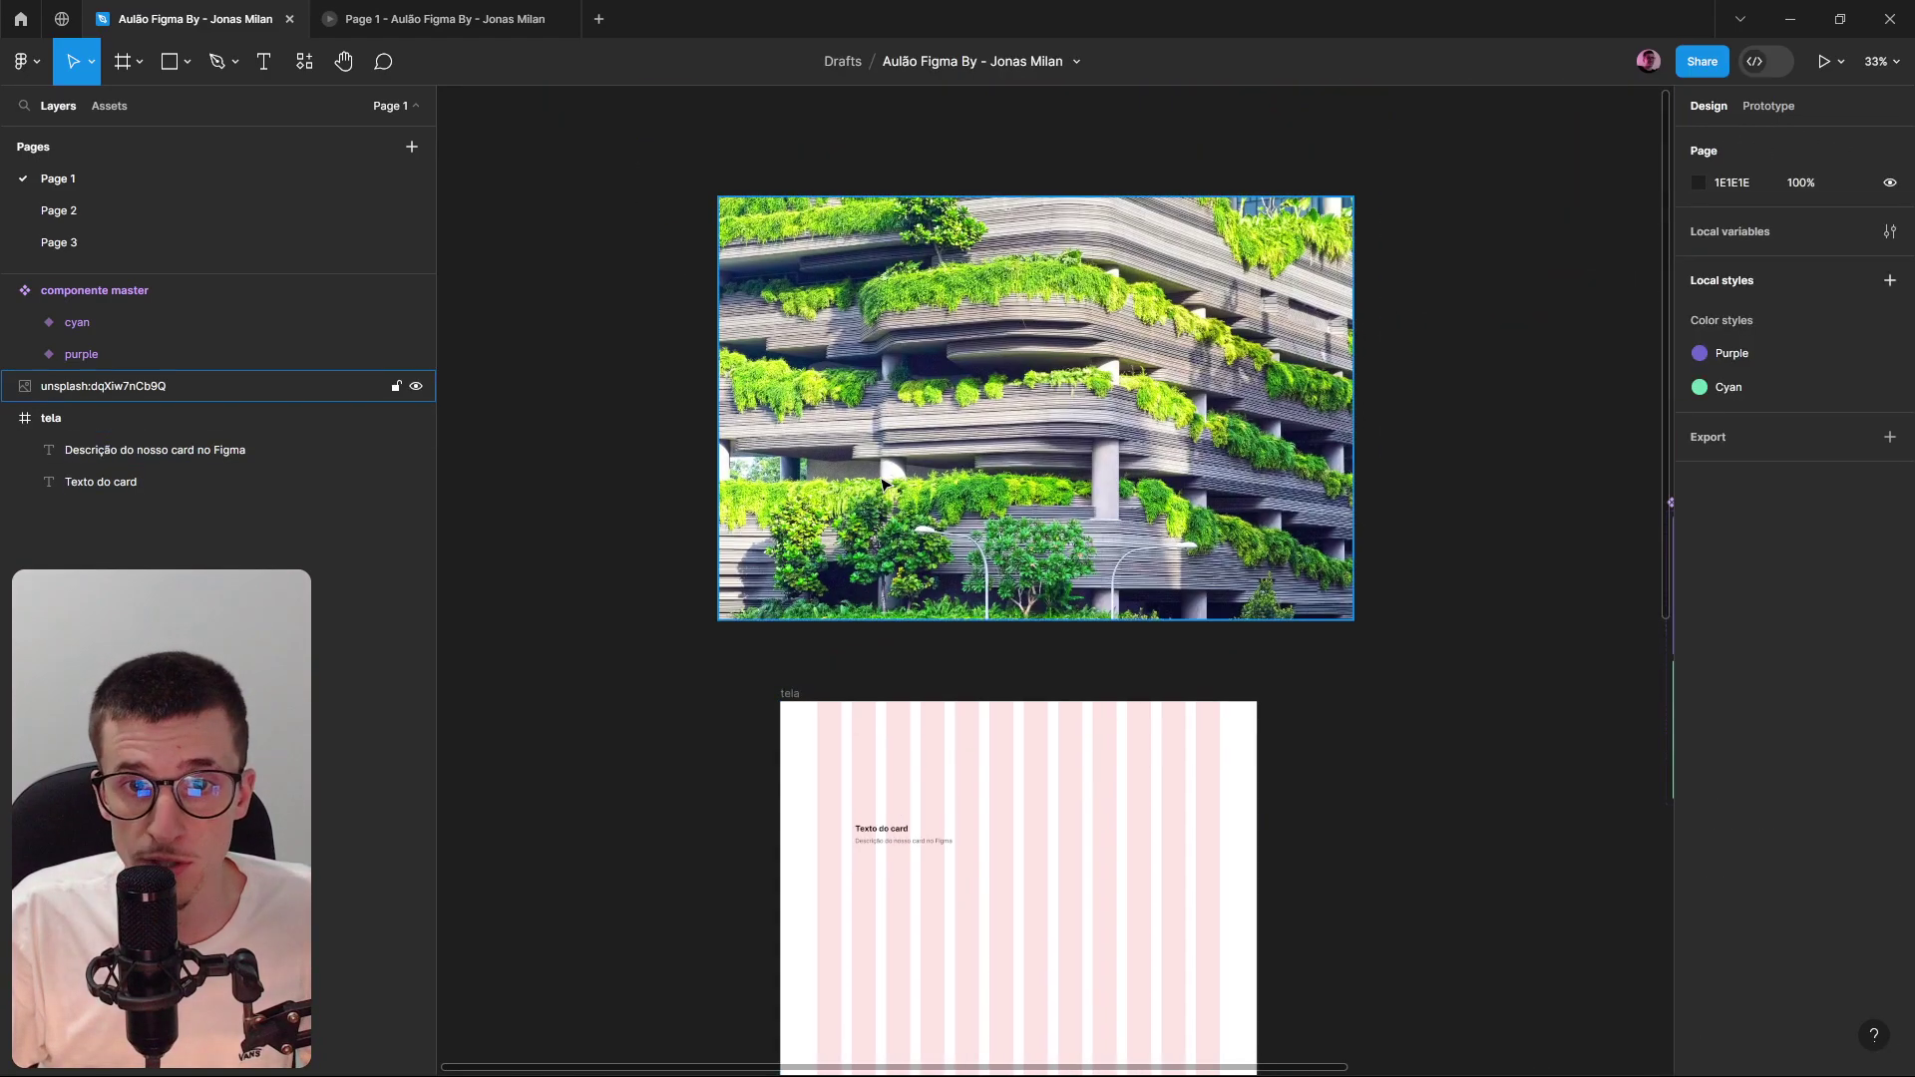
pyautogui.click(883, 484)
pyautogui.moveTo(953, 198); pyautogui.dragTo(891, 797)
pyautogui.scroll(5, 891, 797)
pyautogui.scroll(-3, 898, 698)
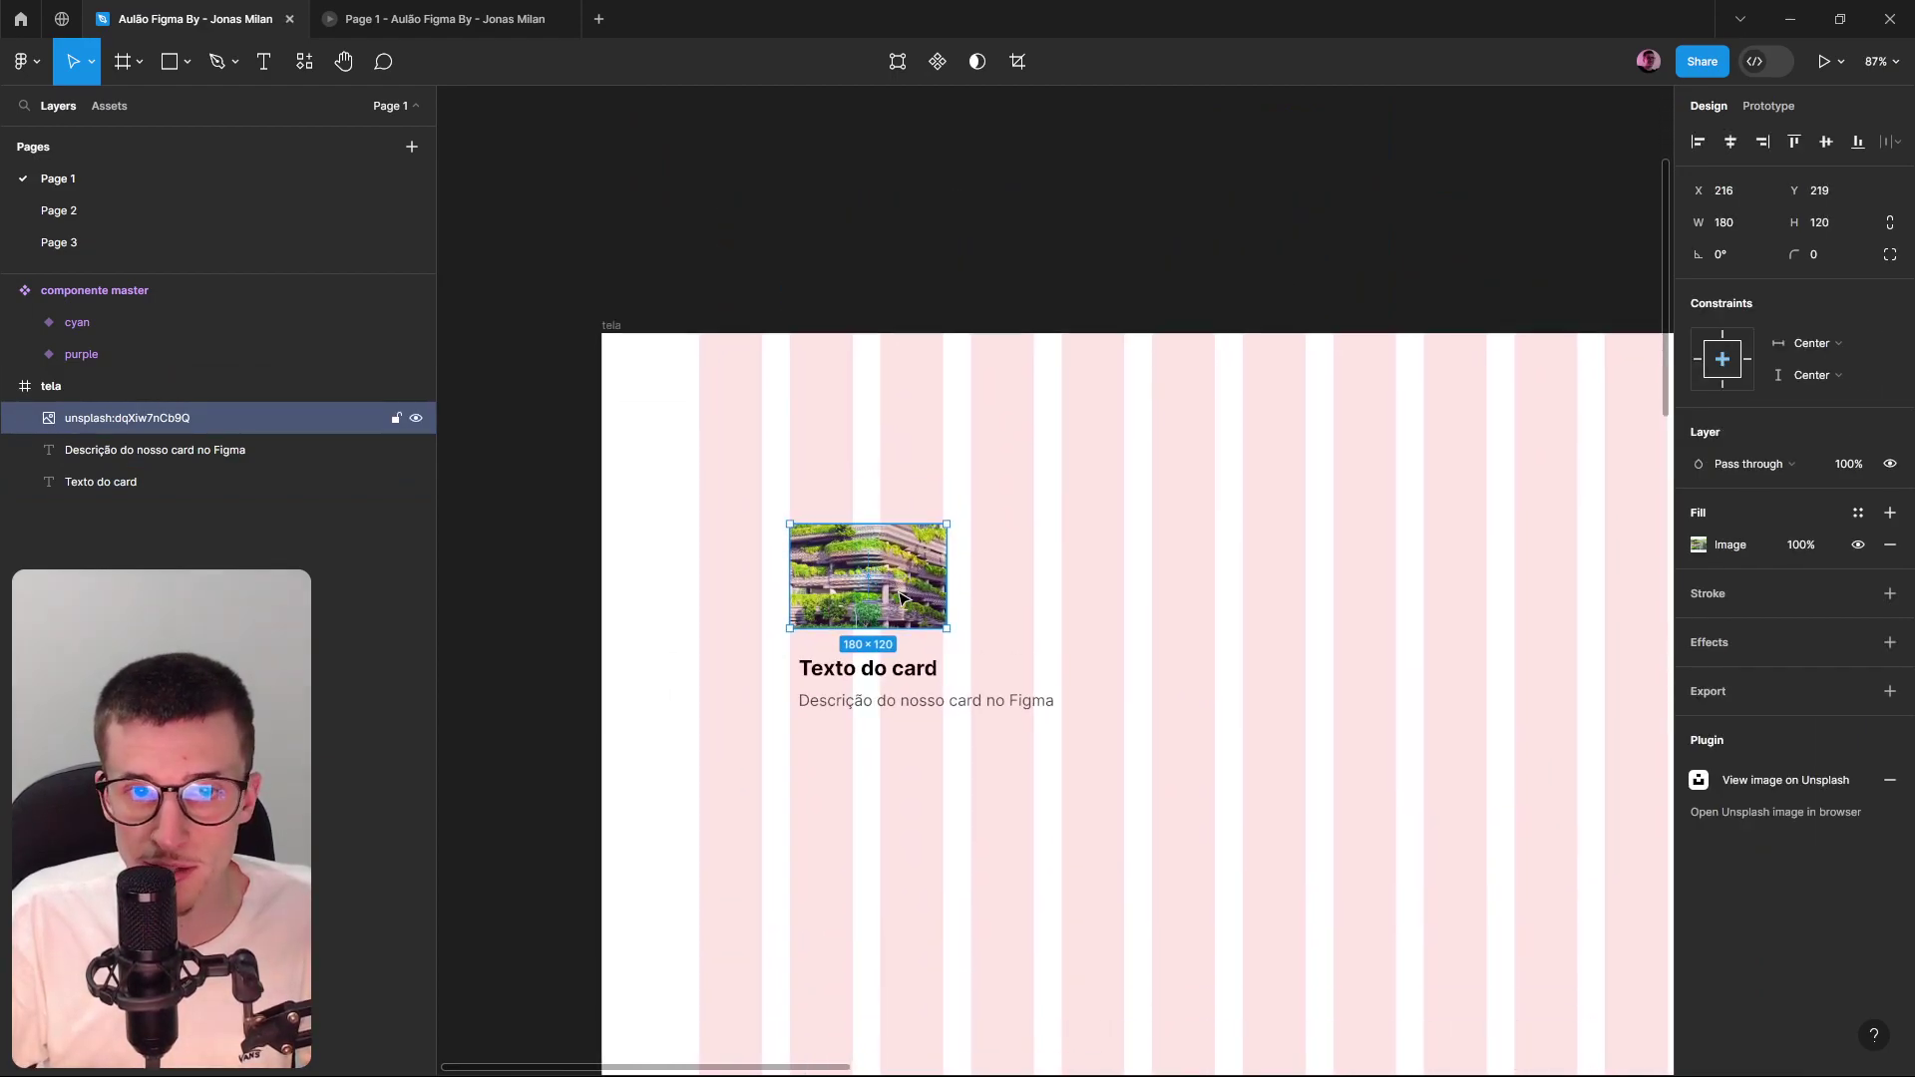
# Widen the building image to 304 × 120 and align the title and description with its left edge at X 216.
pyautogui.moveTo(947, 584); pyautogui.dragTo(1058, 582)
pyautogui.moveTo(948, 889); pyautogui.dragTo(818, 609)
pyautogui.scroll(3, 955, 584)
pyautogui.click(877, 668)
pyautogui.keyDown('shift'); pyautogui.click(896, 747); pyautogui.keyUp('shift')
pyautogui.moveTo(899, 748); pyautogui.dragTo(887, 748)
pyautogui.click(720, 830)
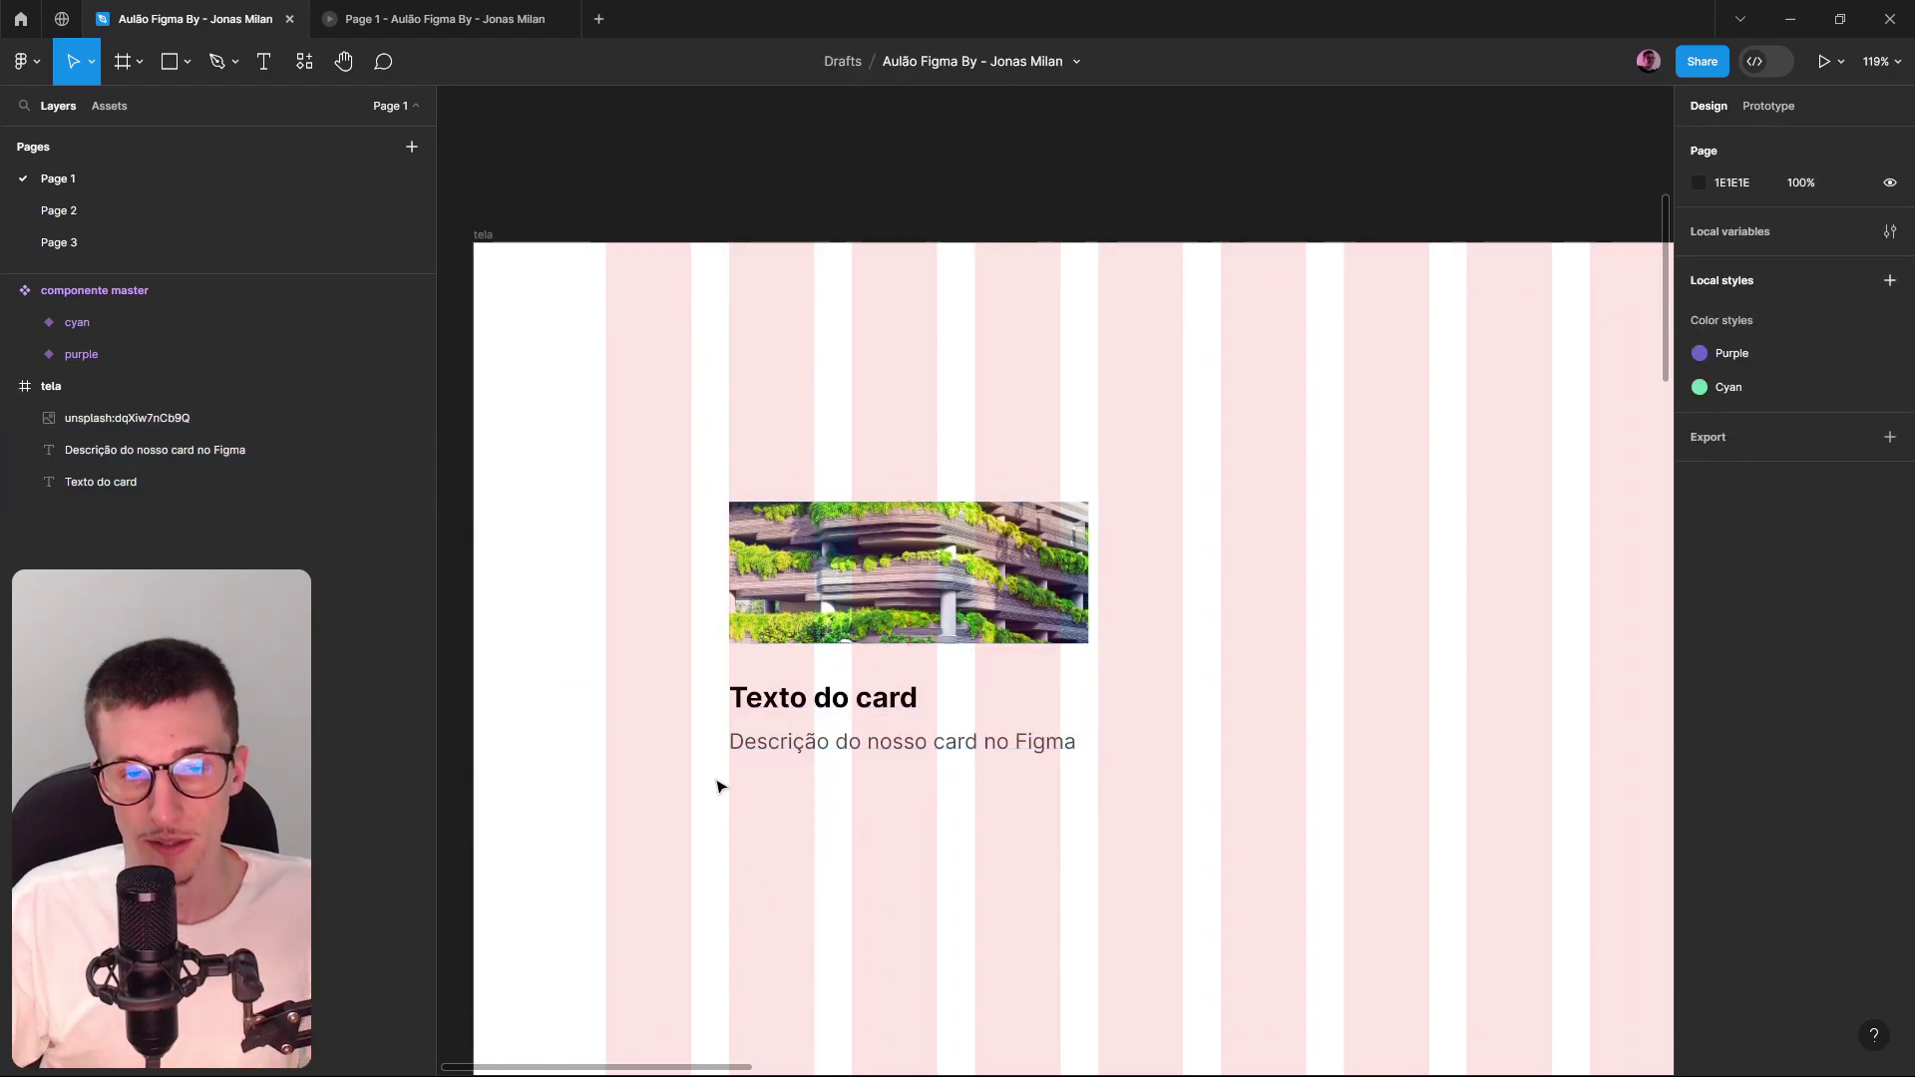
# Wrap the image, title and description in a vertical auto layout frame and align its contents to the left center.
pyautogui.moveTo(712, 840); pyautogui.dragTo(864, 570)
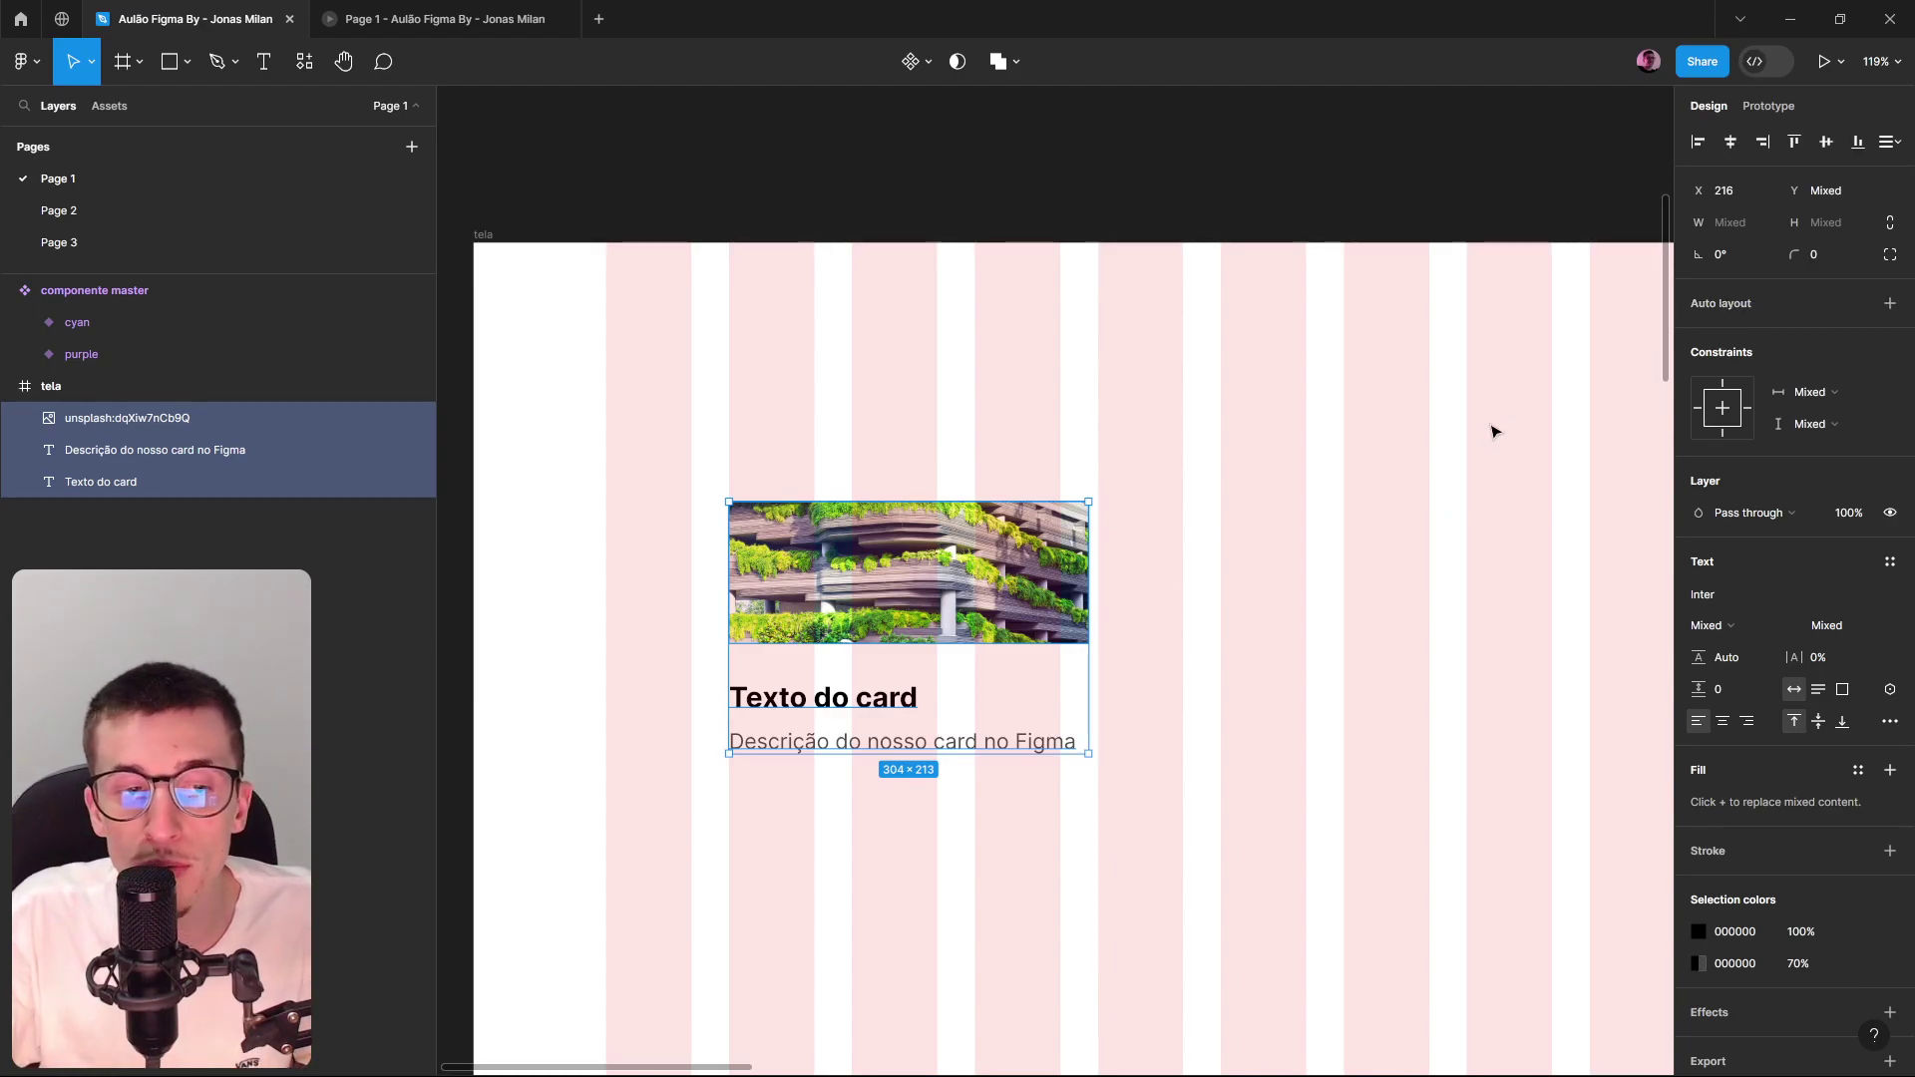
pyautogui.hotkey('shift', 'a')
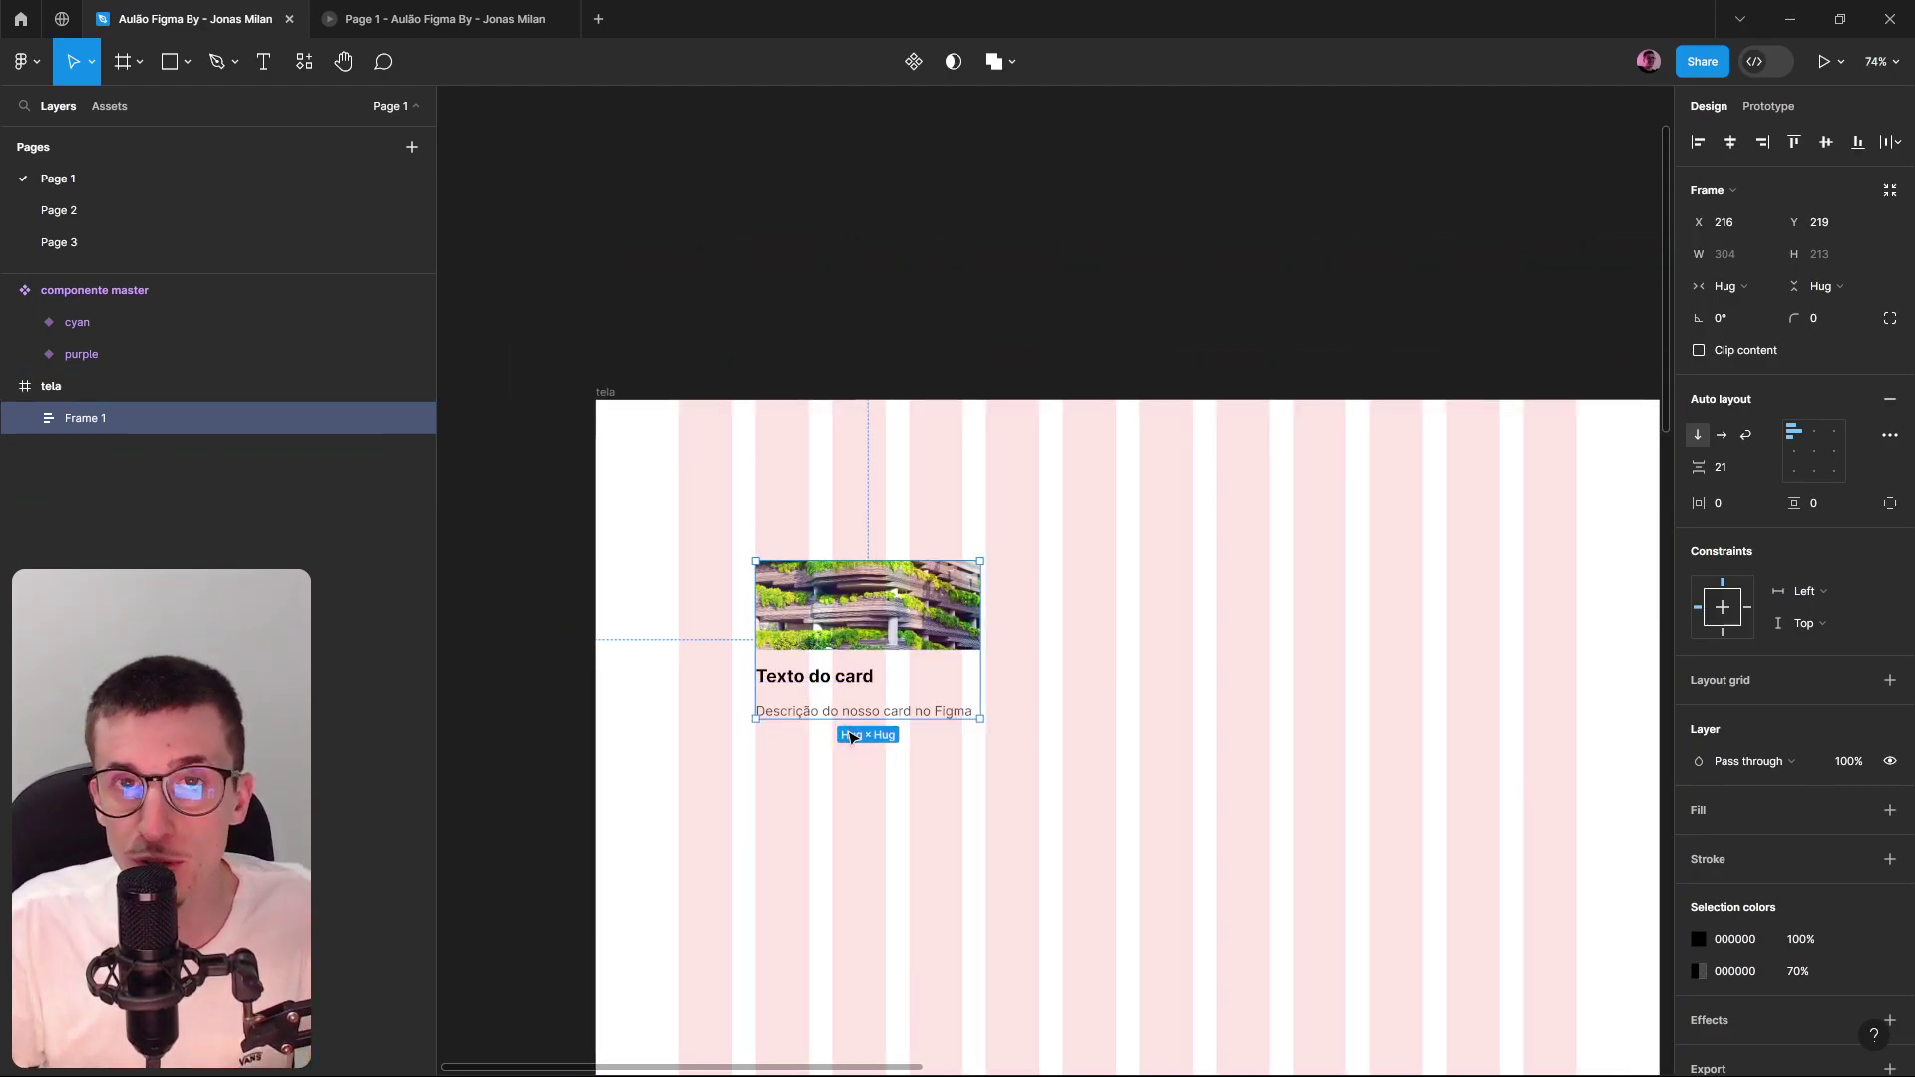
pyautogui.scroll(5, 849, 737)
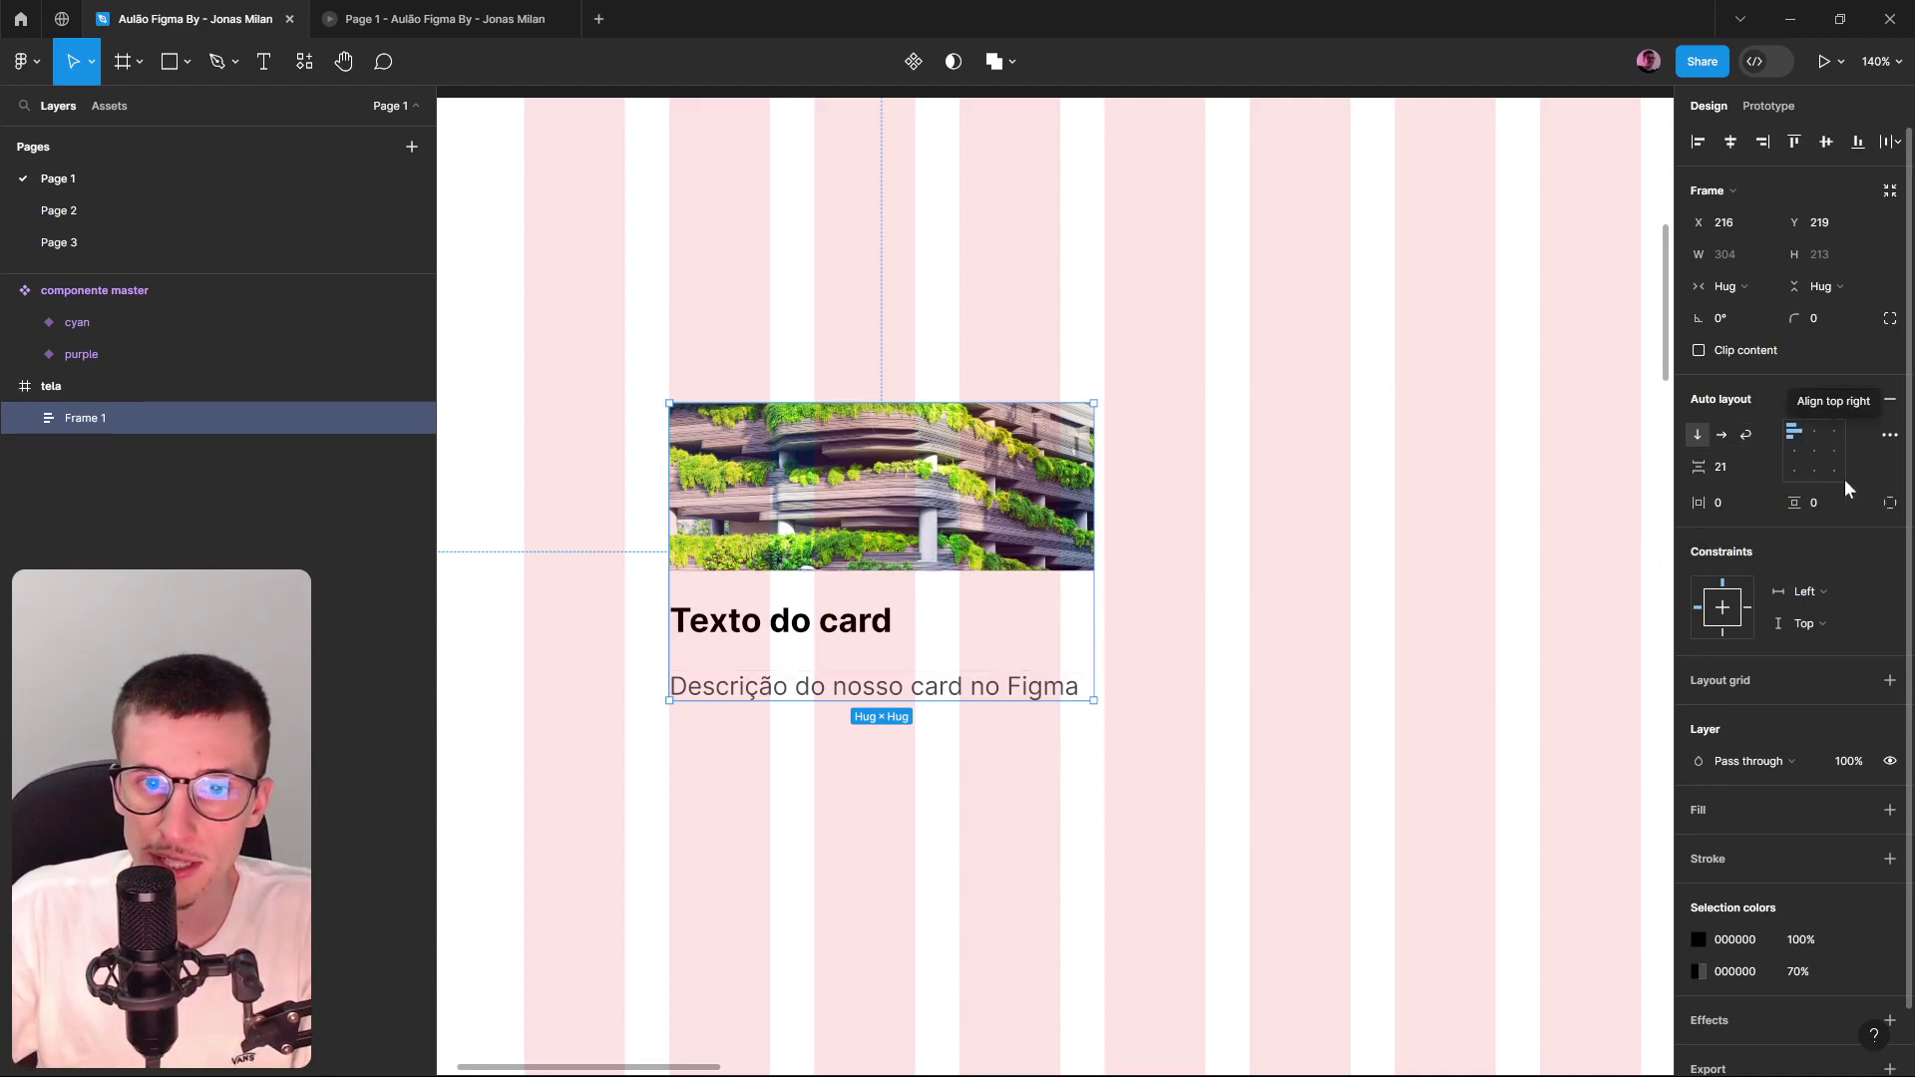
pyautogui.click(1814, 454)
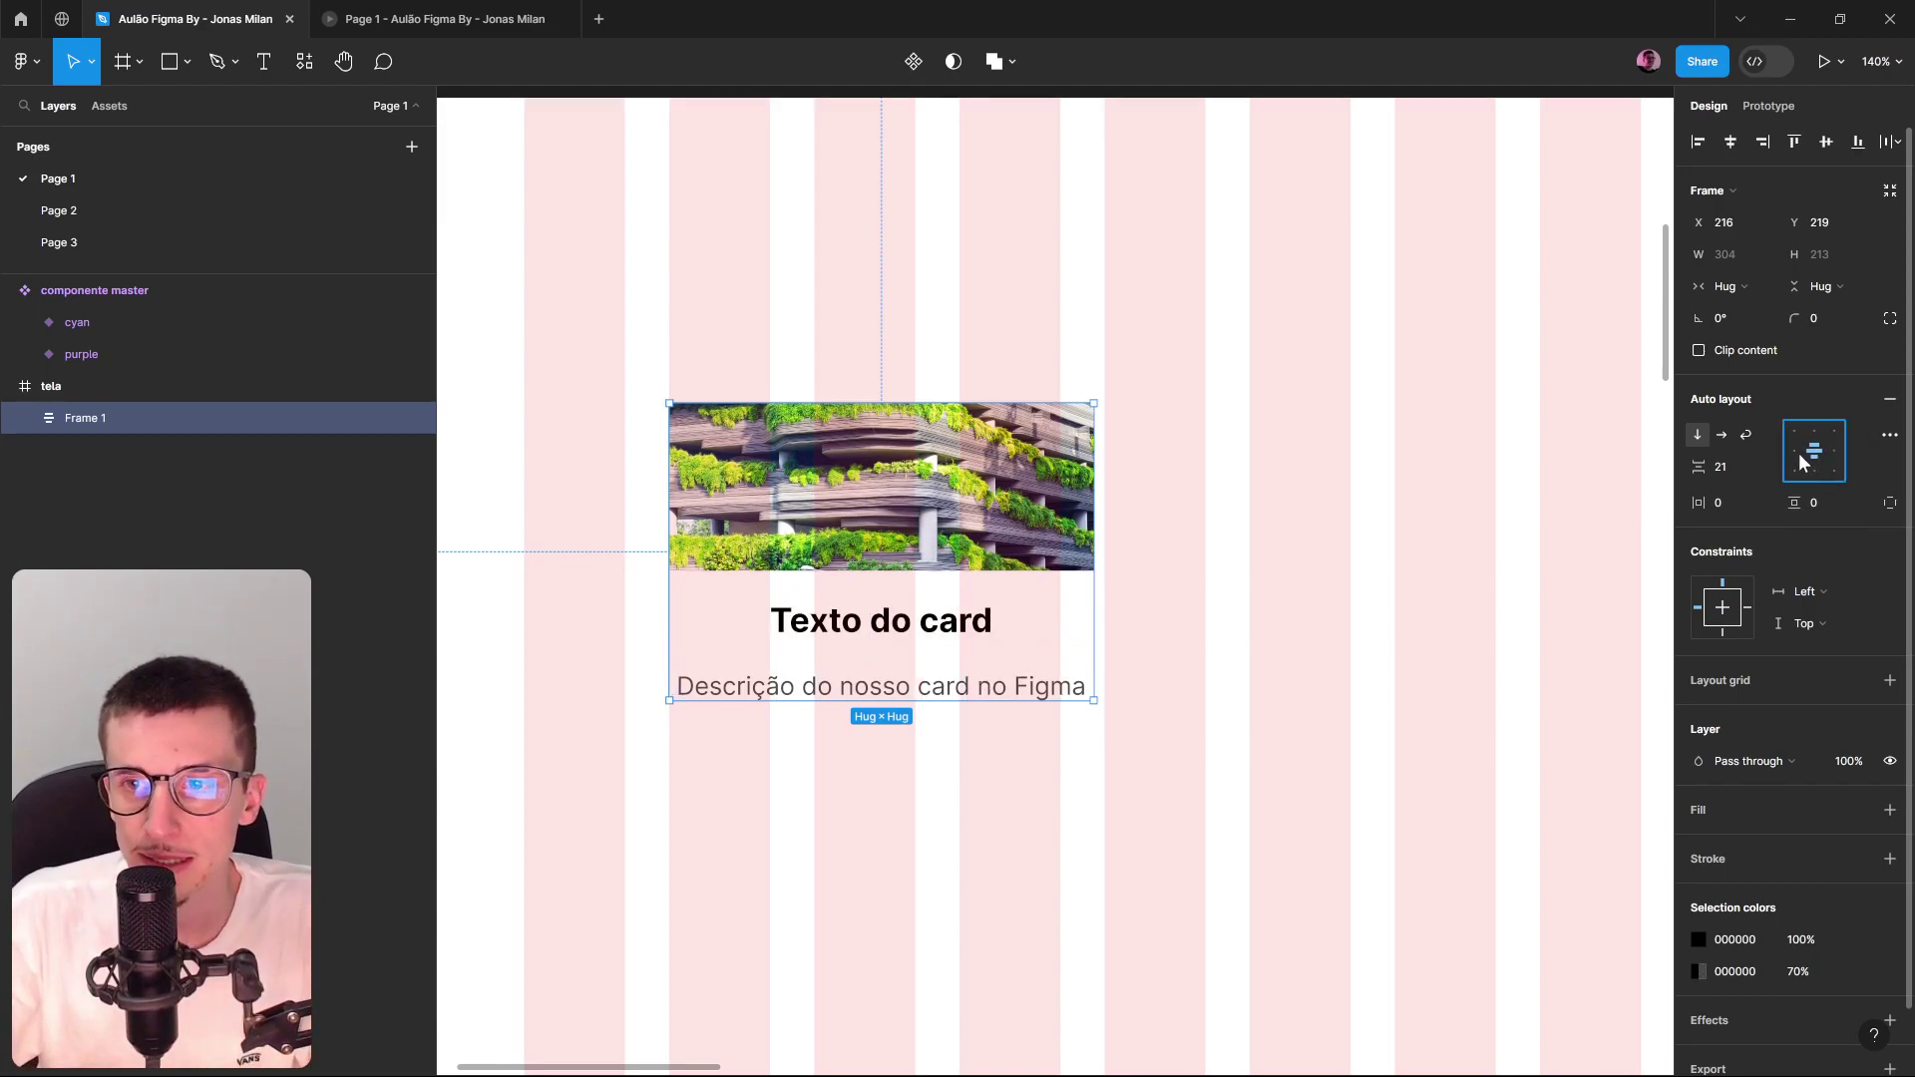
pyautogui.click(1797, 453)
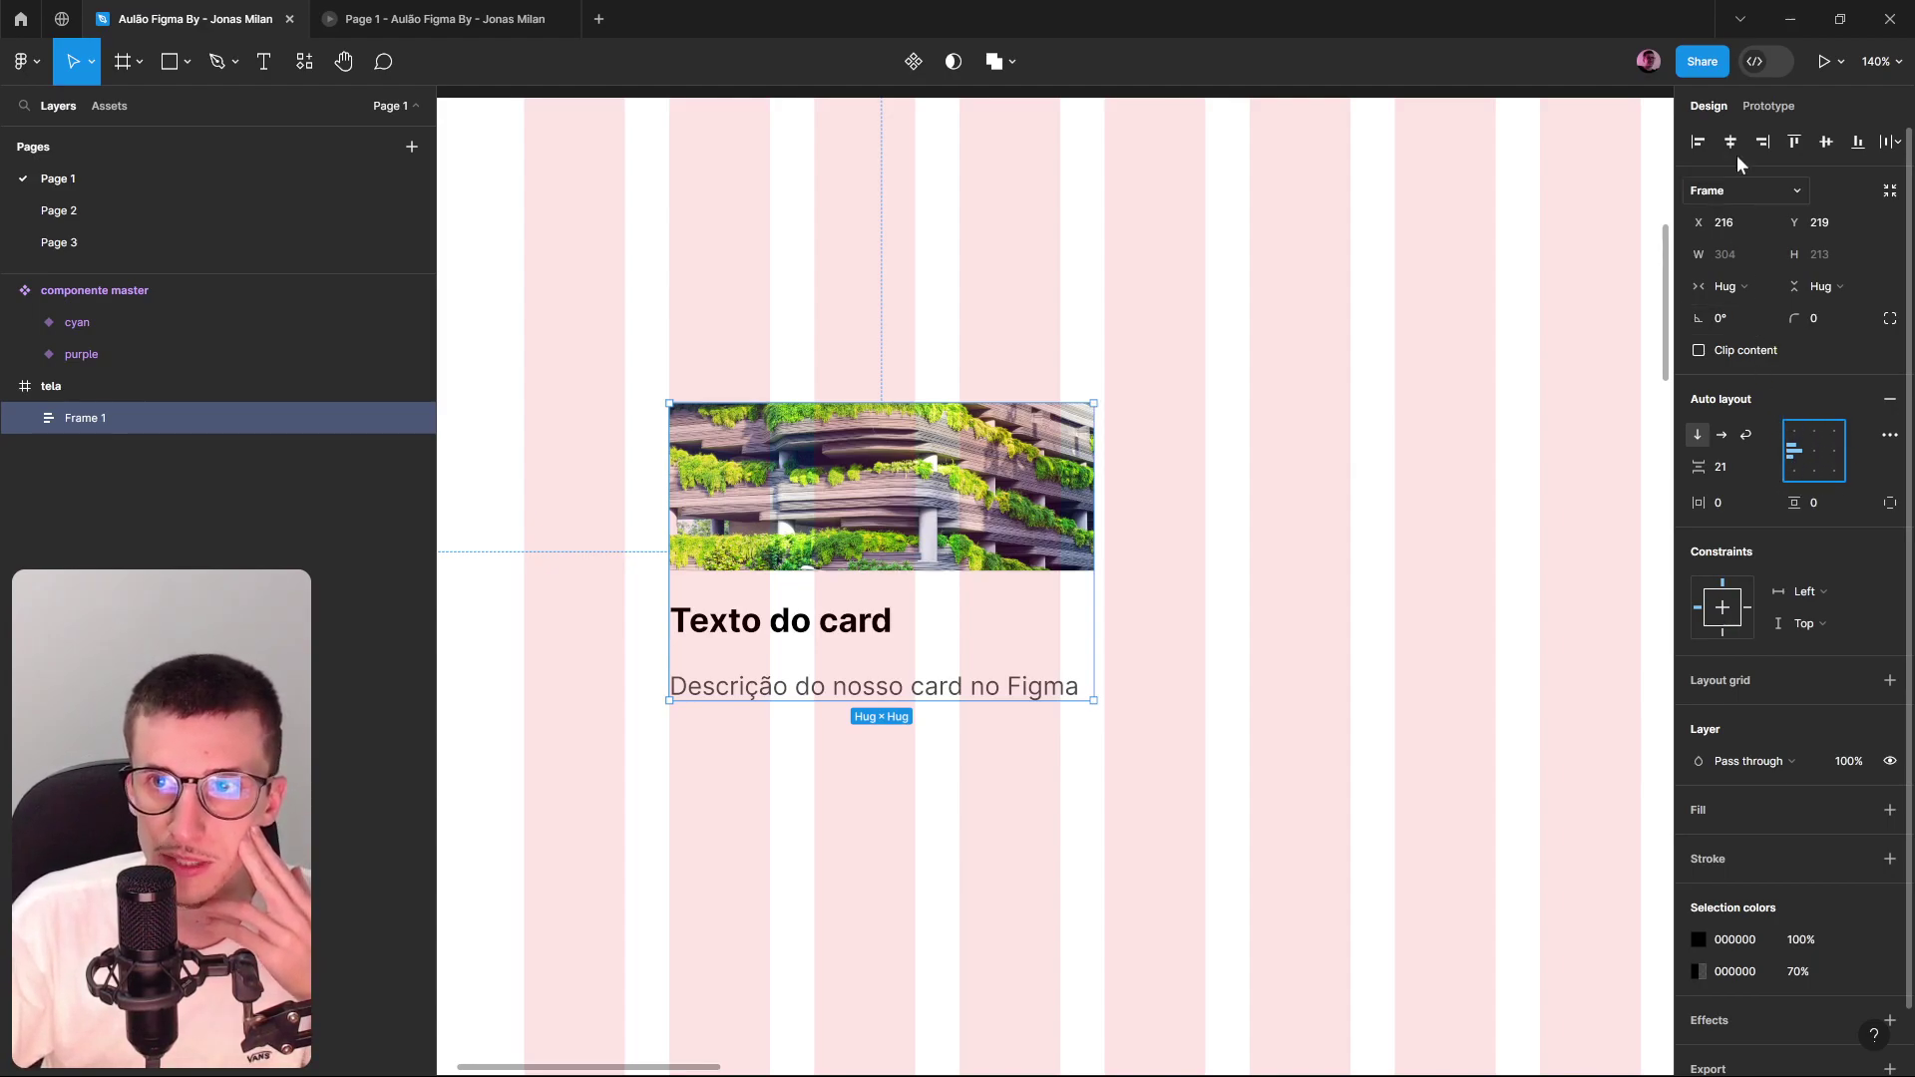
# Inspect the code of the card title, description and auto layout frame in Dev Mode, then return to design mode.
pyautogui.click(1766, 106)
pyautogui.doubleClick(818, 624)
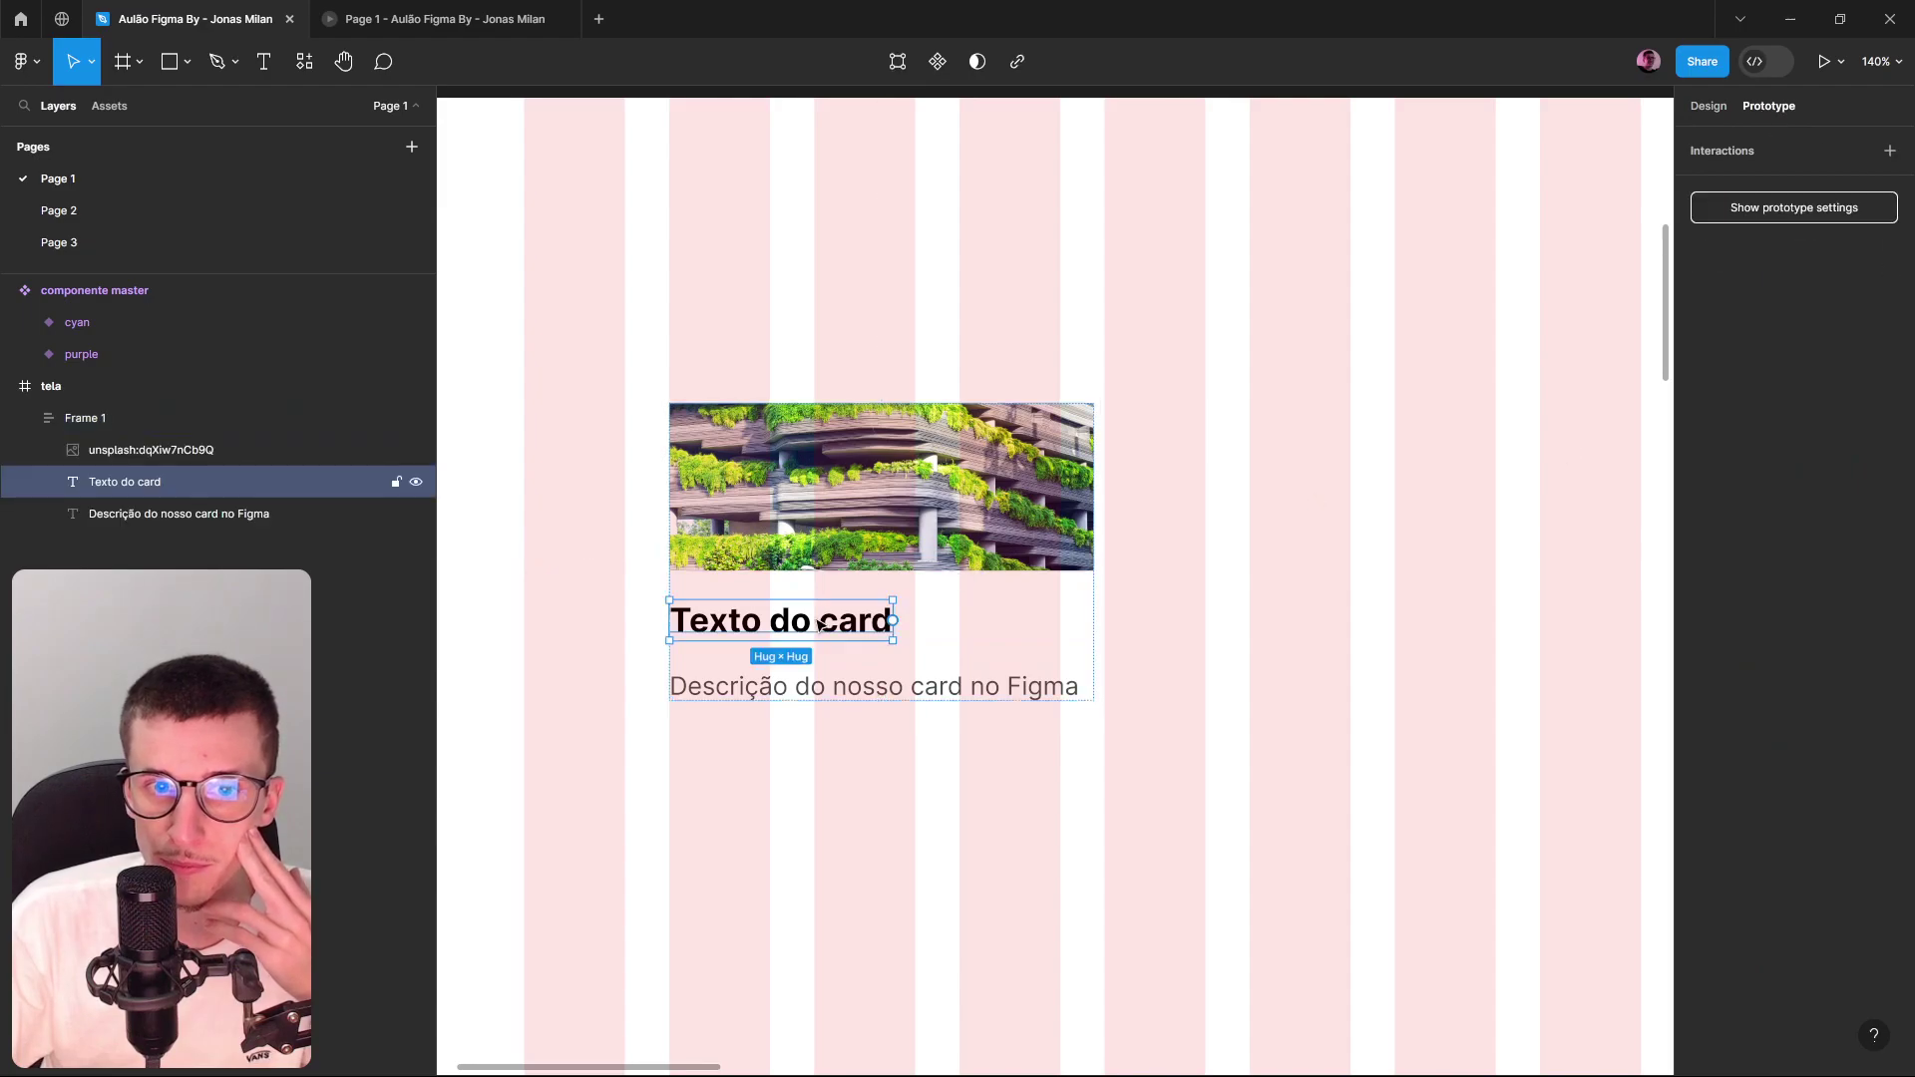
pyautogui.click(1760, 61)
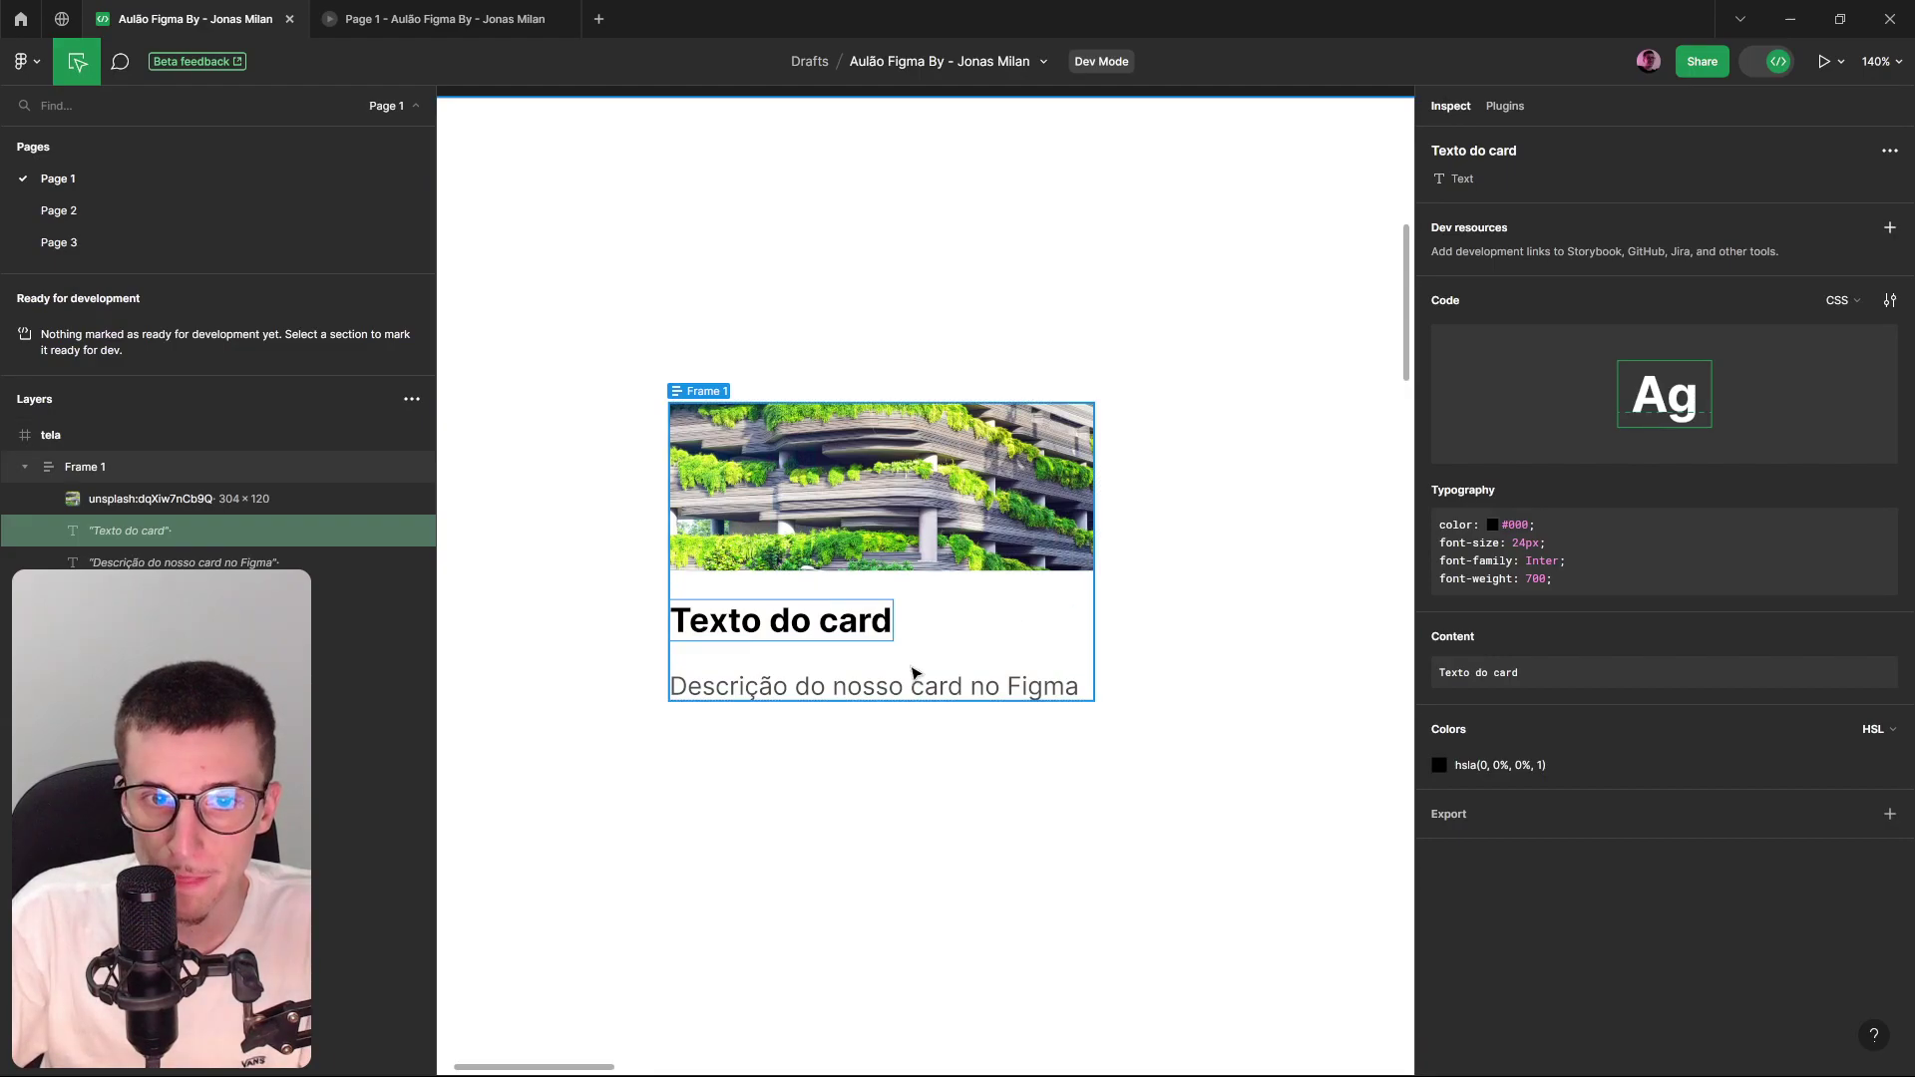
pyautogui.click(918, 666)
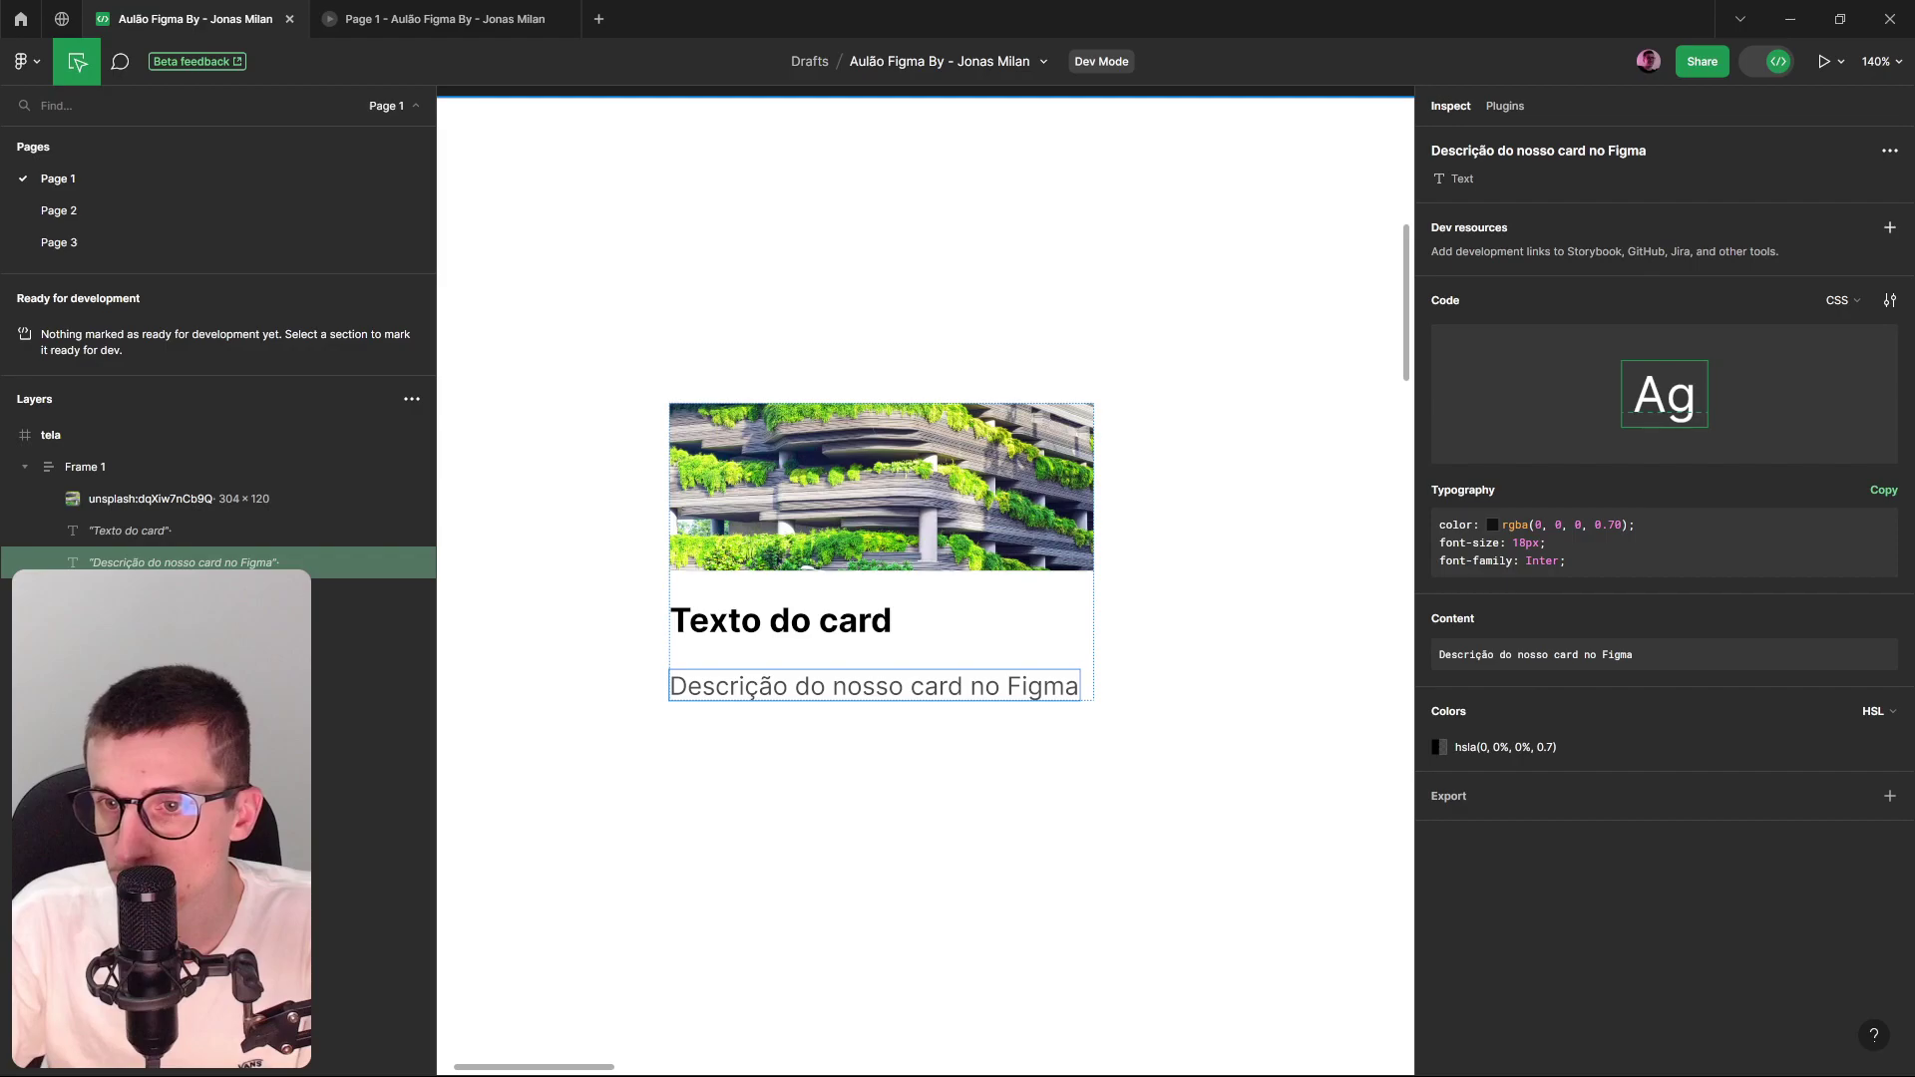
pyautogui.click(919, 628)
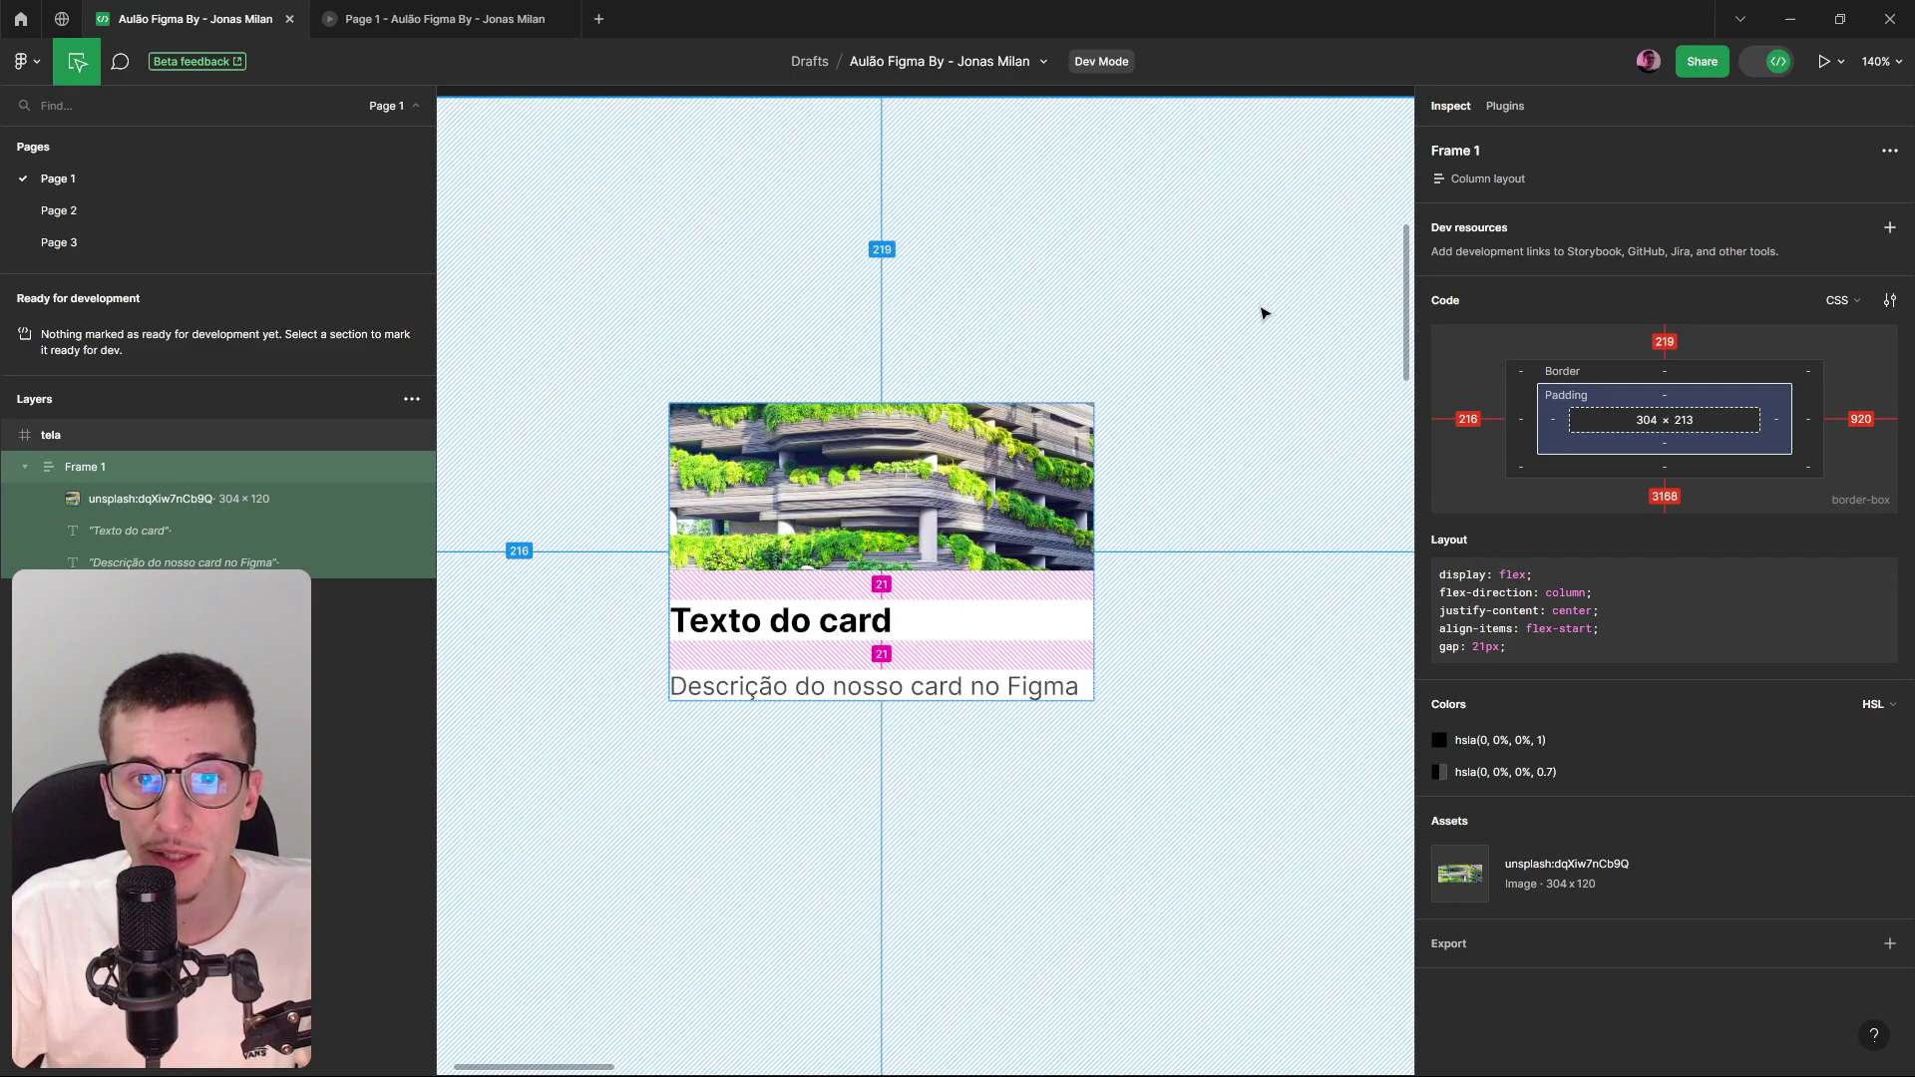
pyautogui.click(1262, 313)
pyautogui.hotkey('shift', 'd')
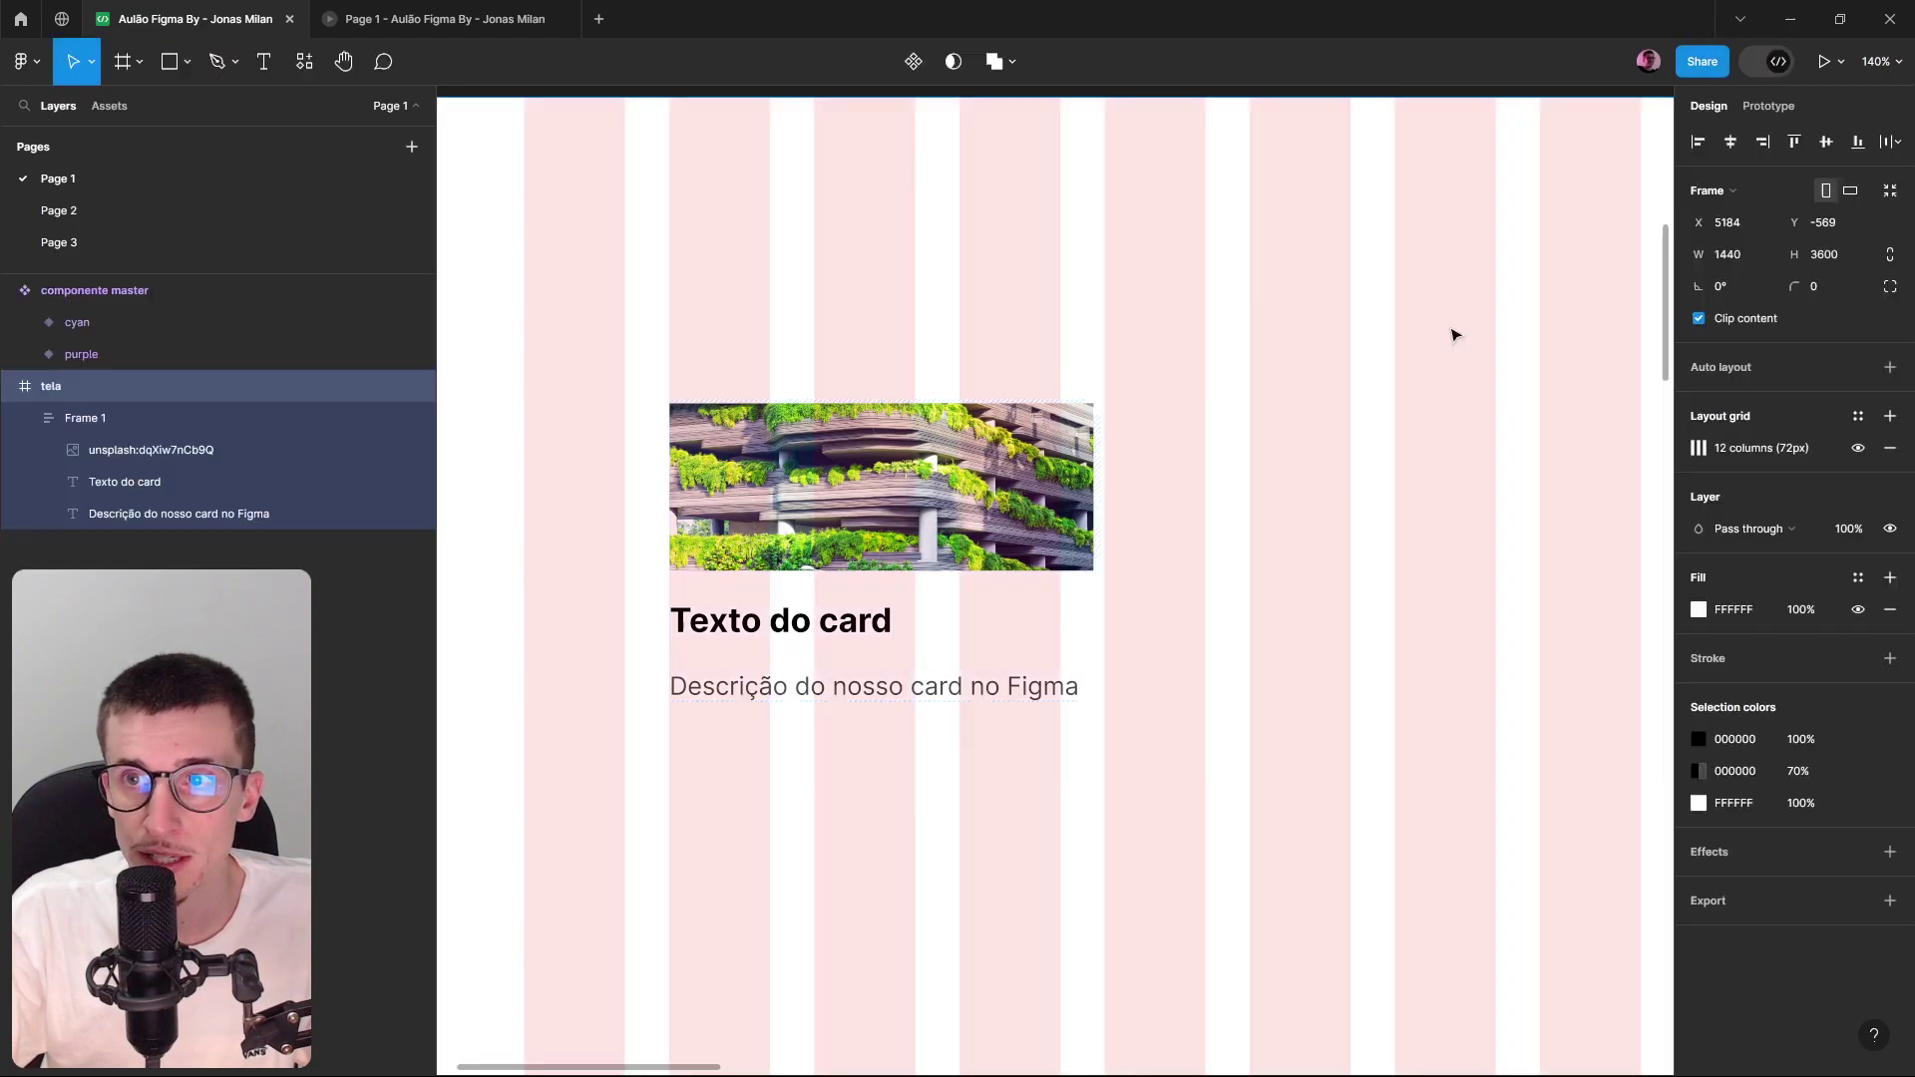
# Center-align the contents of the card's auto layout frame.
pyautogui.click(803, 638)
pyautogui.click(803, 639)
pyautogui.press('Escape')
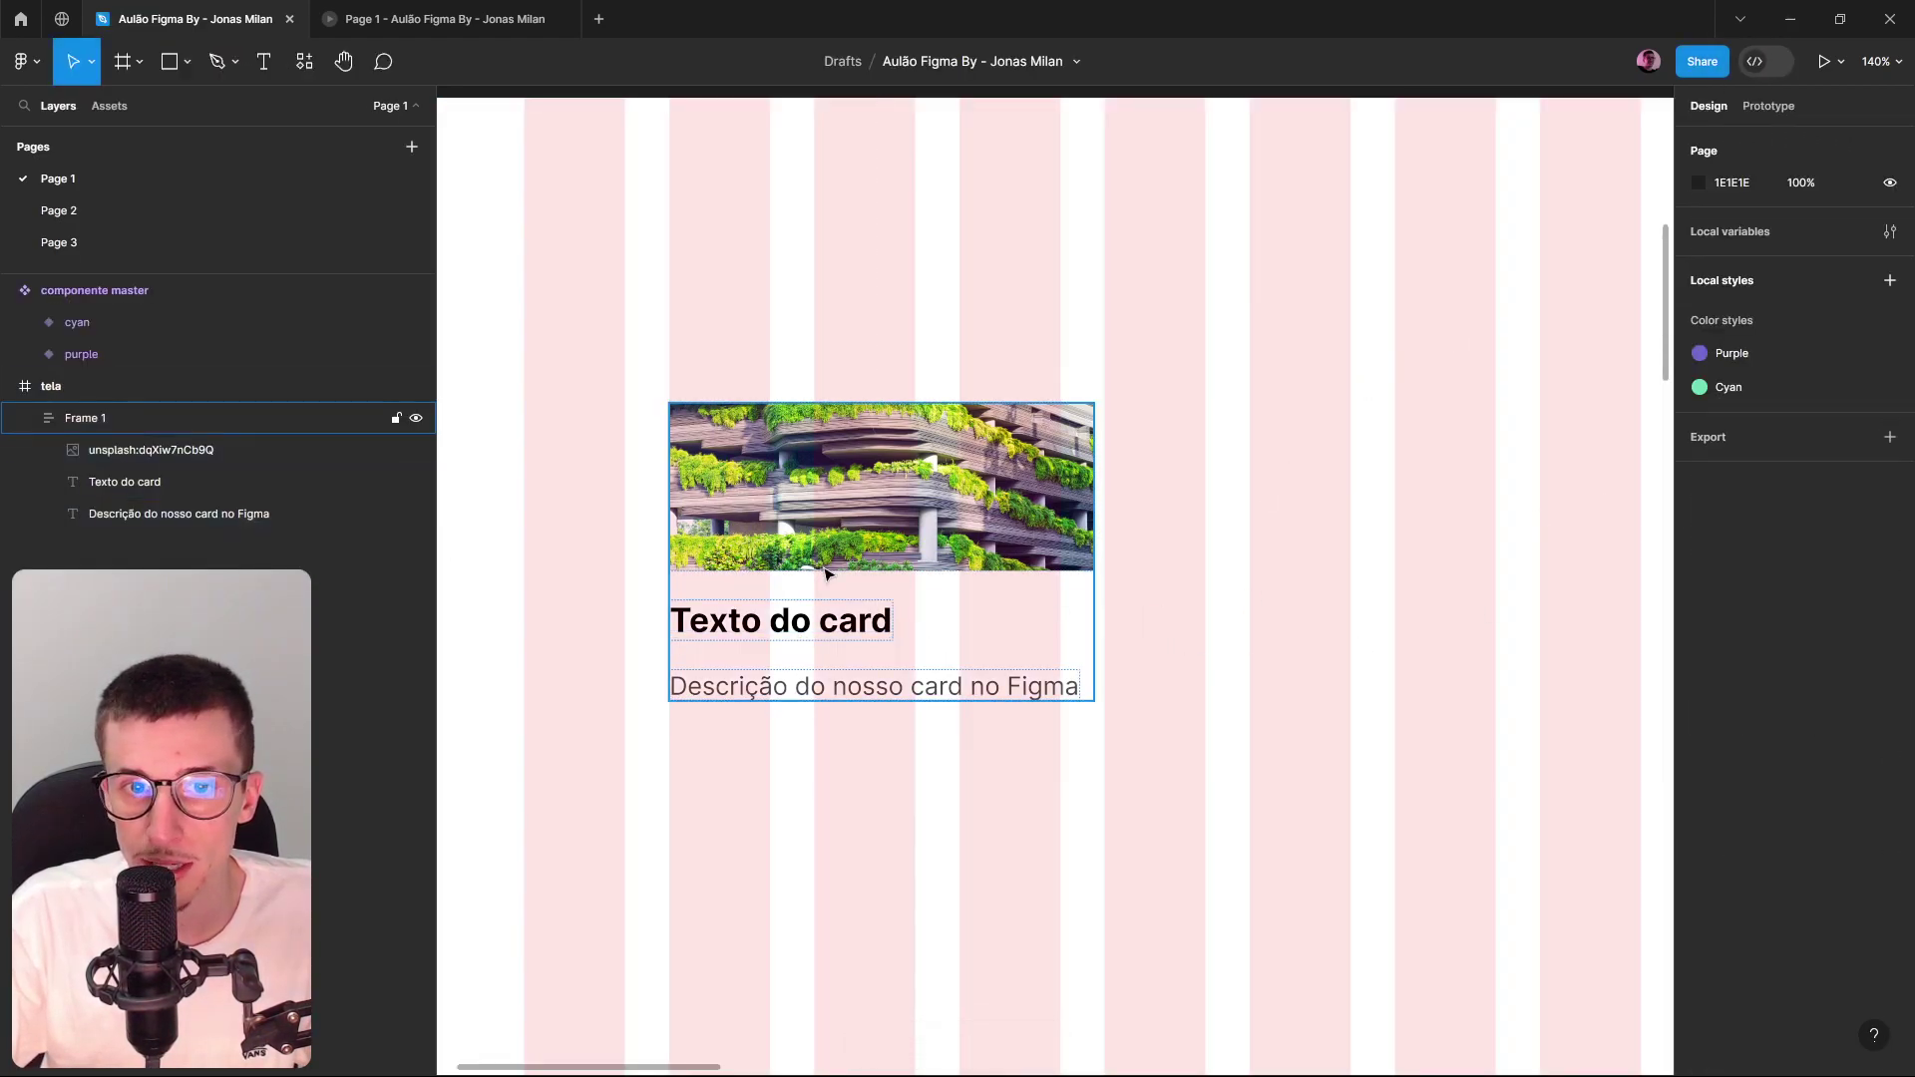
pyautogui.click(825, 574)
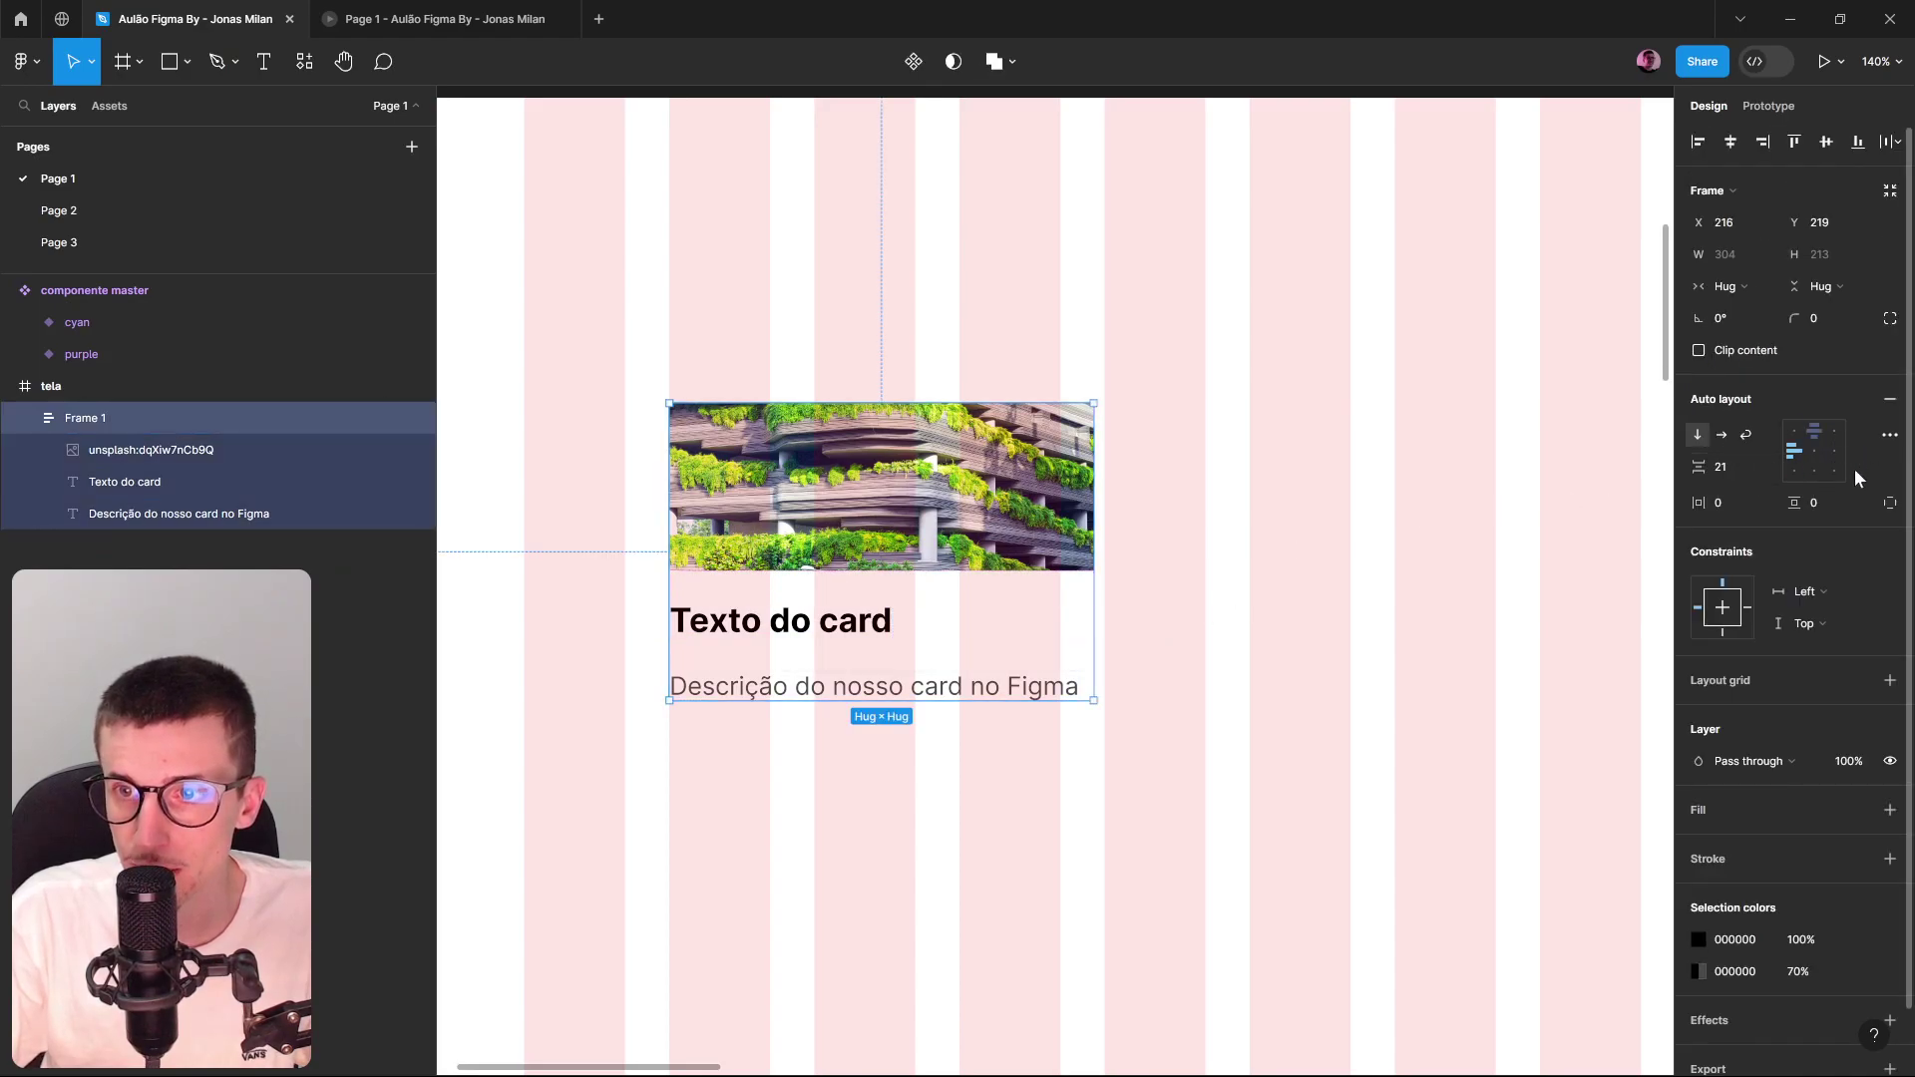
pyautogui.click(1814, 450)
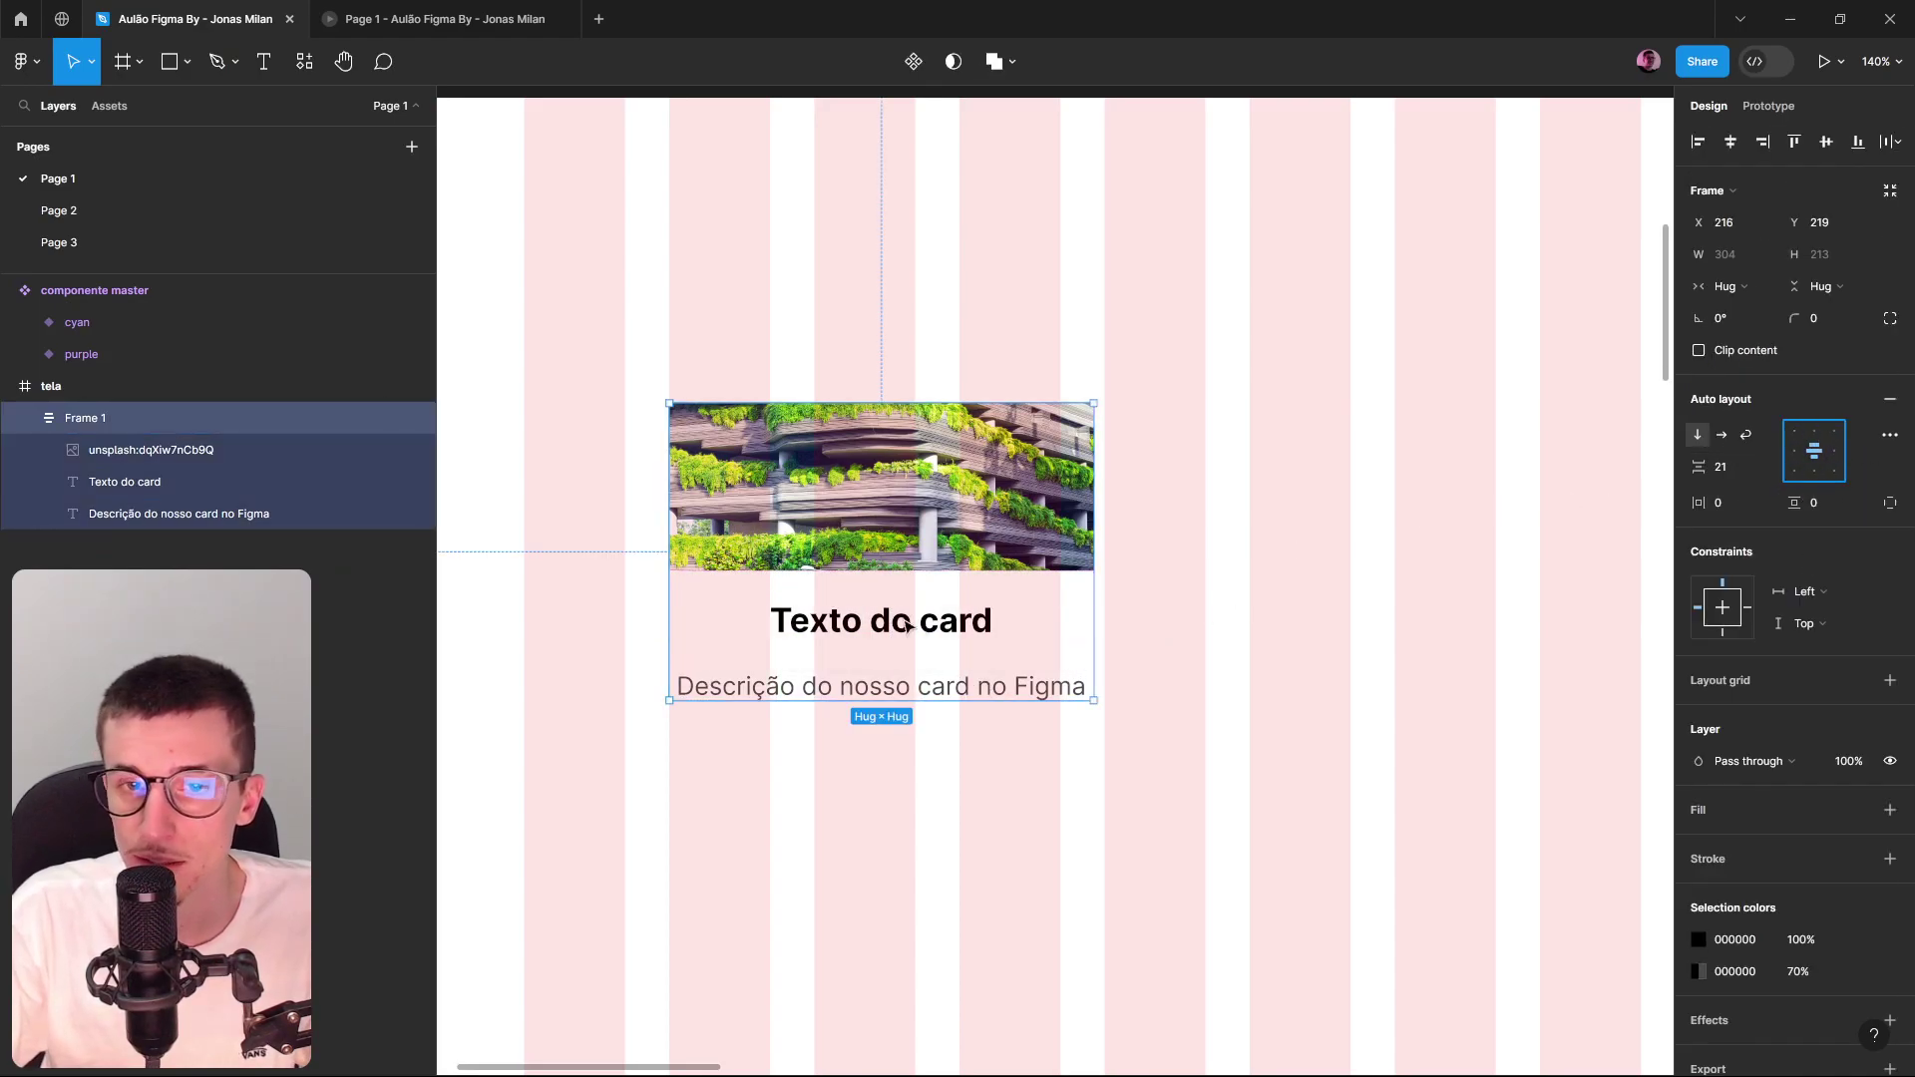
# Examine the centered card frame's CSS layout code in Dev Mode, then go back to design mode.
pyautogui.click(1758, 62)
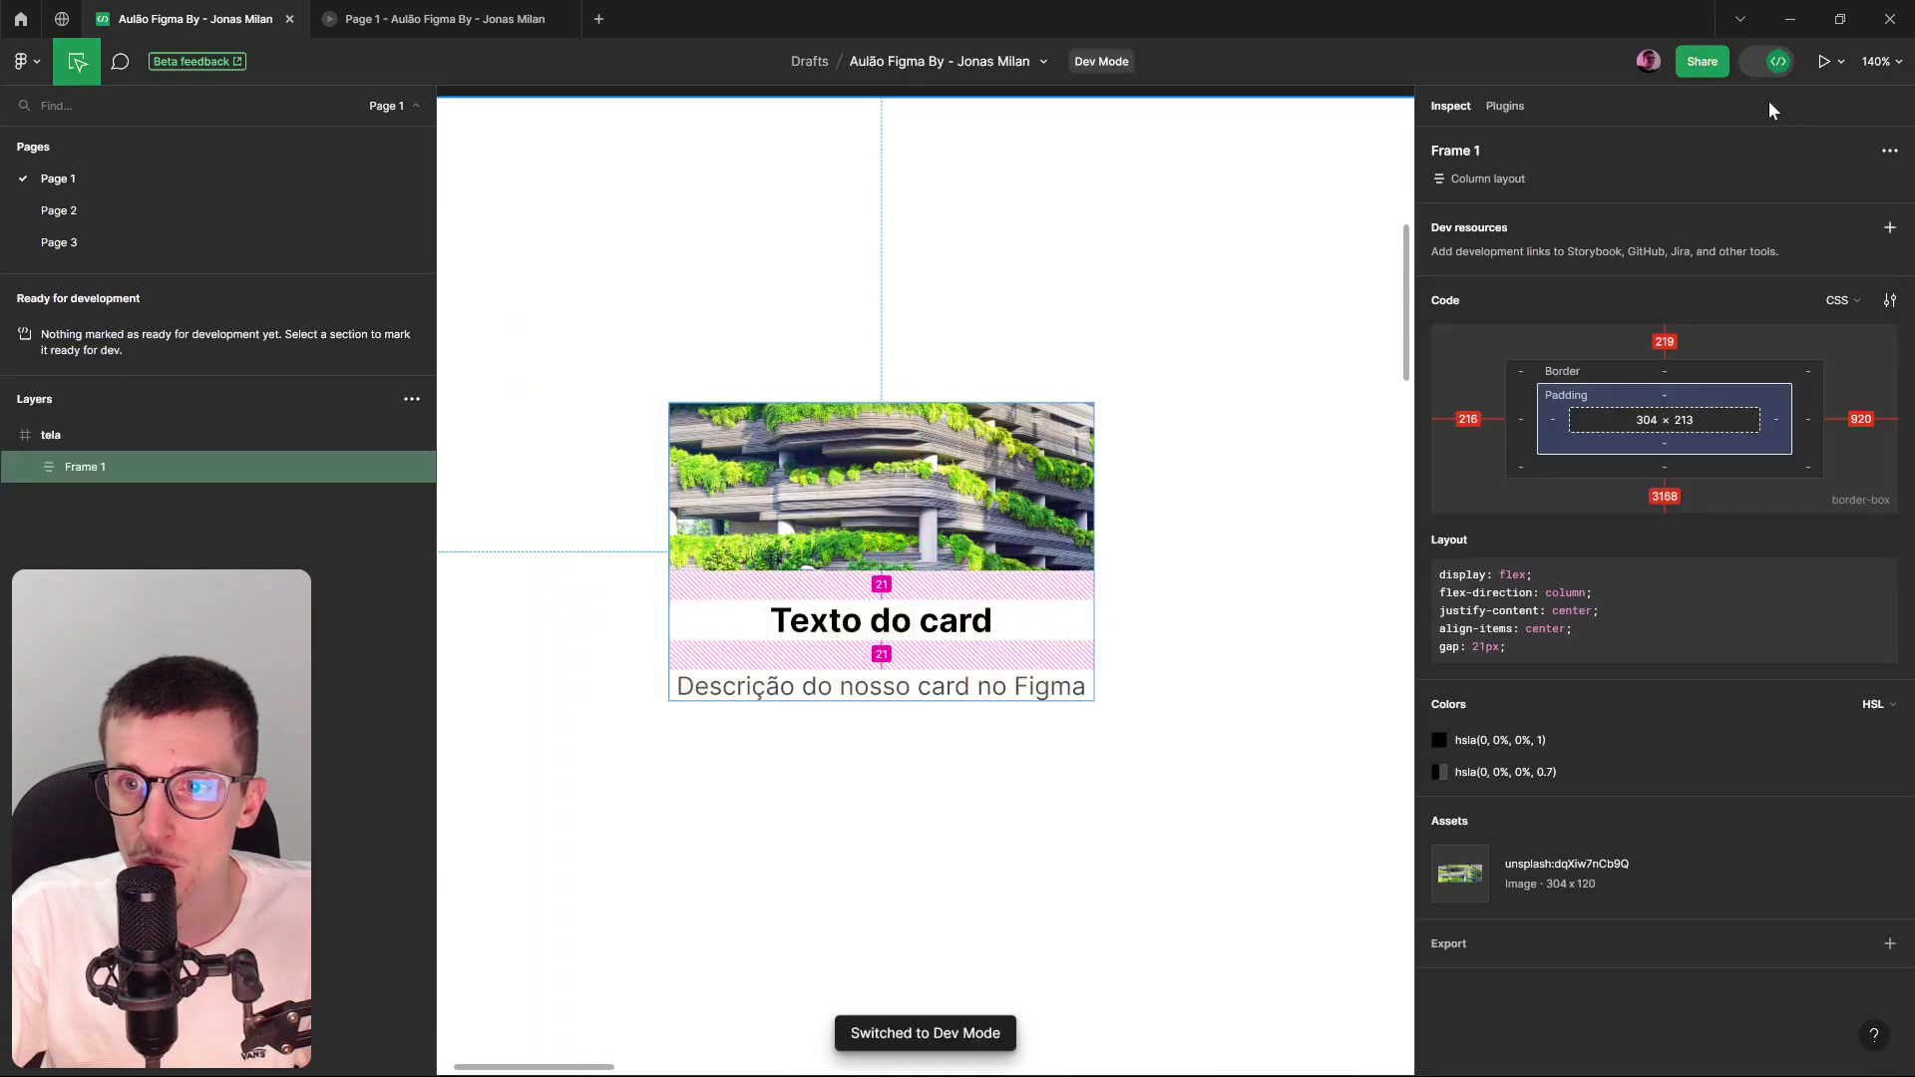
pyautogui.moveTo(1439, 611); pyautogui.dragTo(1585, 612)
pyautogui.doubleClick(1573, 612)
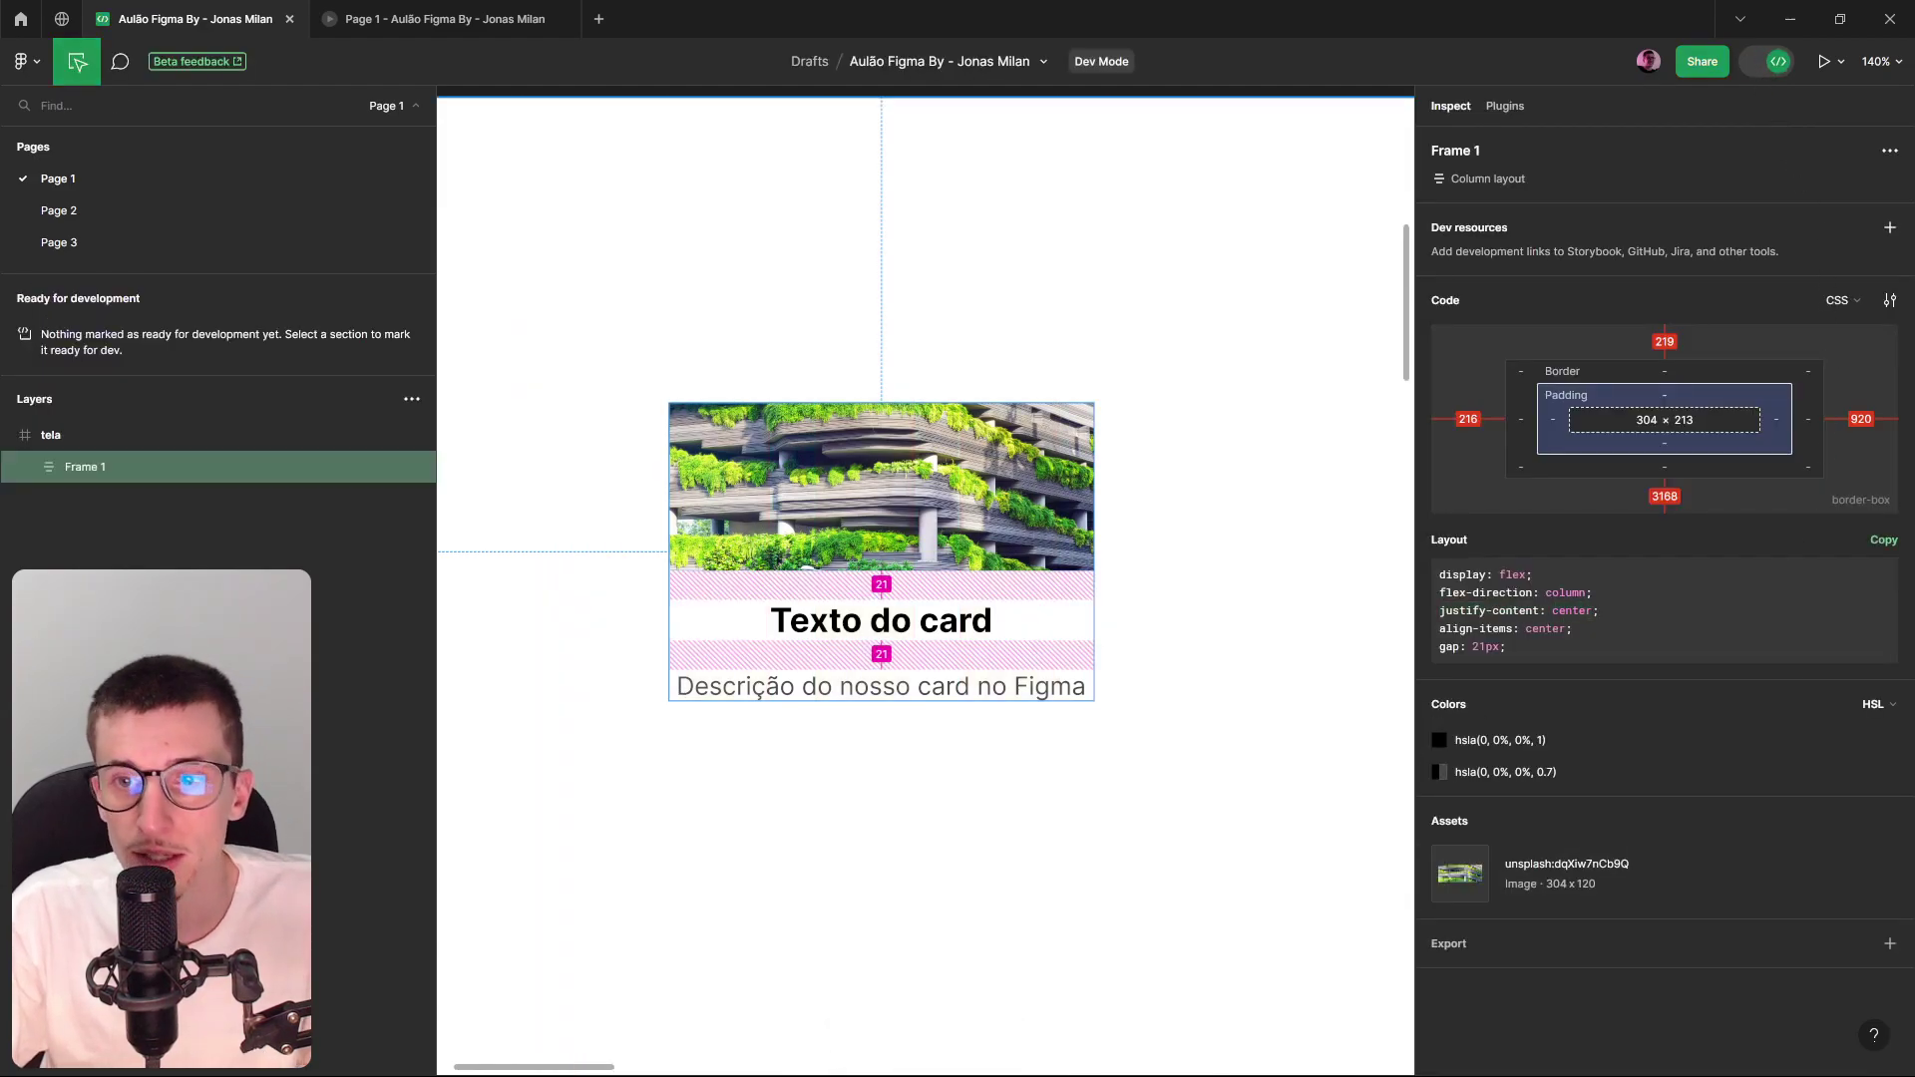
pyautogui.click(1008, 509)
pyautogui.click(1070, 655)
pyautogui.click(1070, 654)
pyautogui.click(1771, 62)
# Set the card frame's auto layout direction to horizontal and check its layout code in Dev Mode.
pyautogui.click(1722, 435)
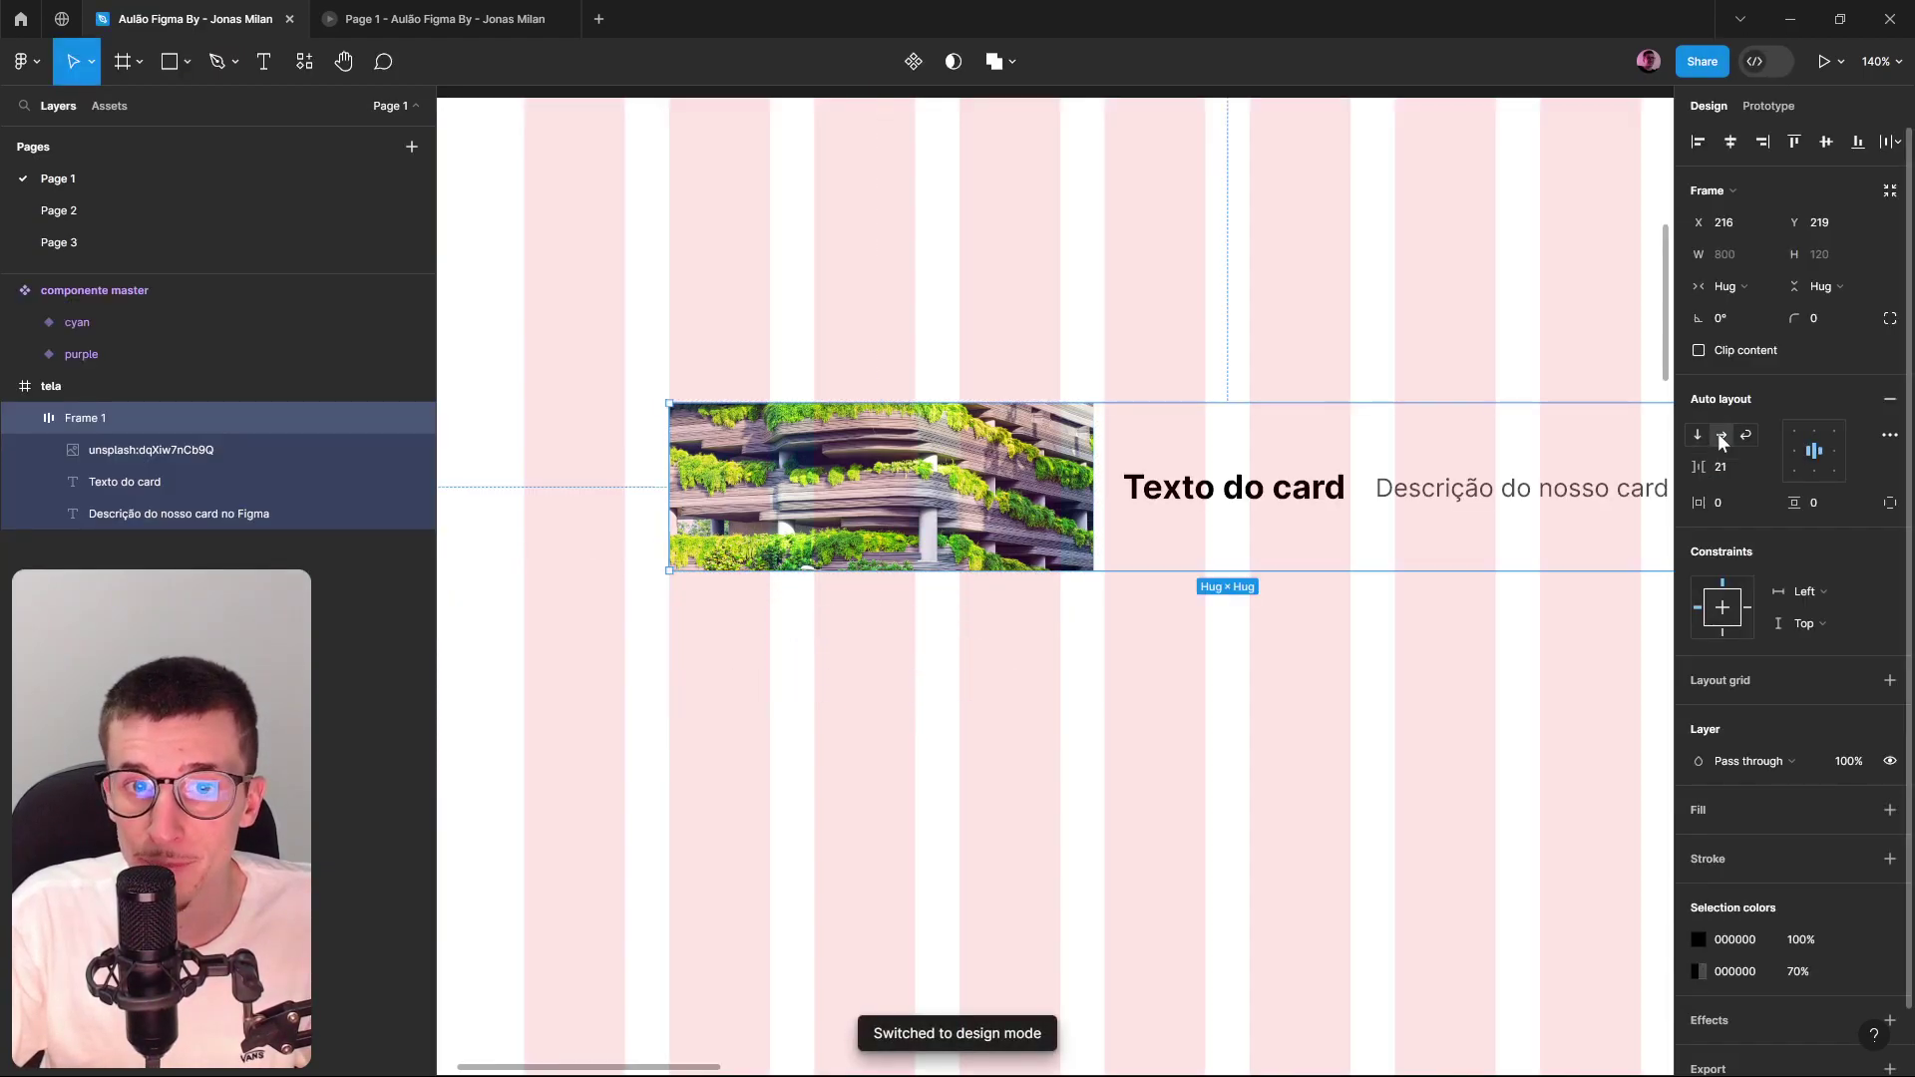
pyautogui.scroll(-3, 1146, 675)
pyautogui.hscroll(3, 716, 618)
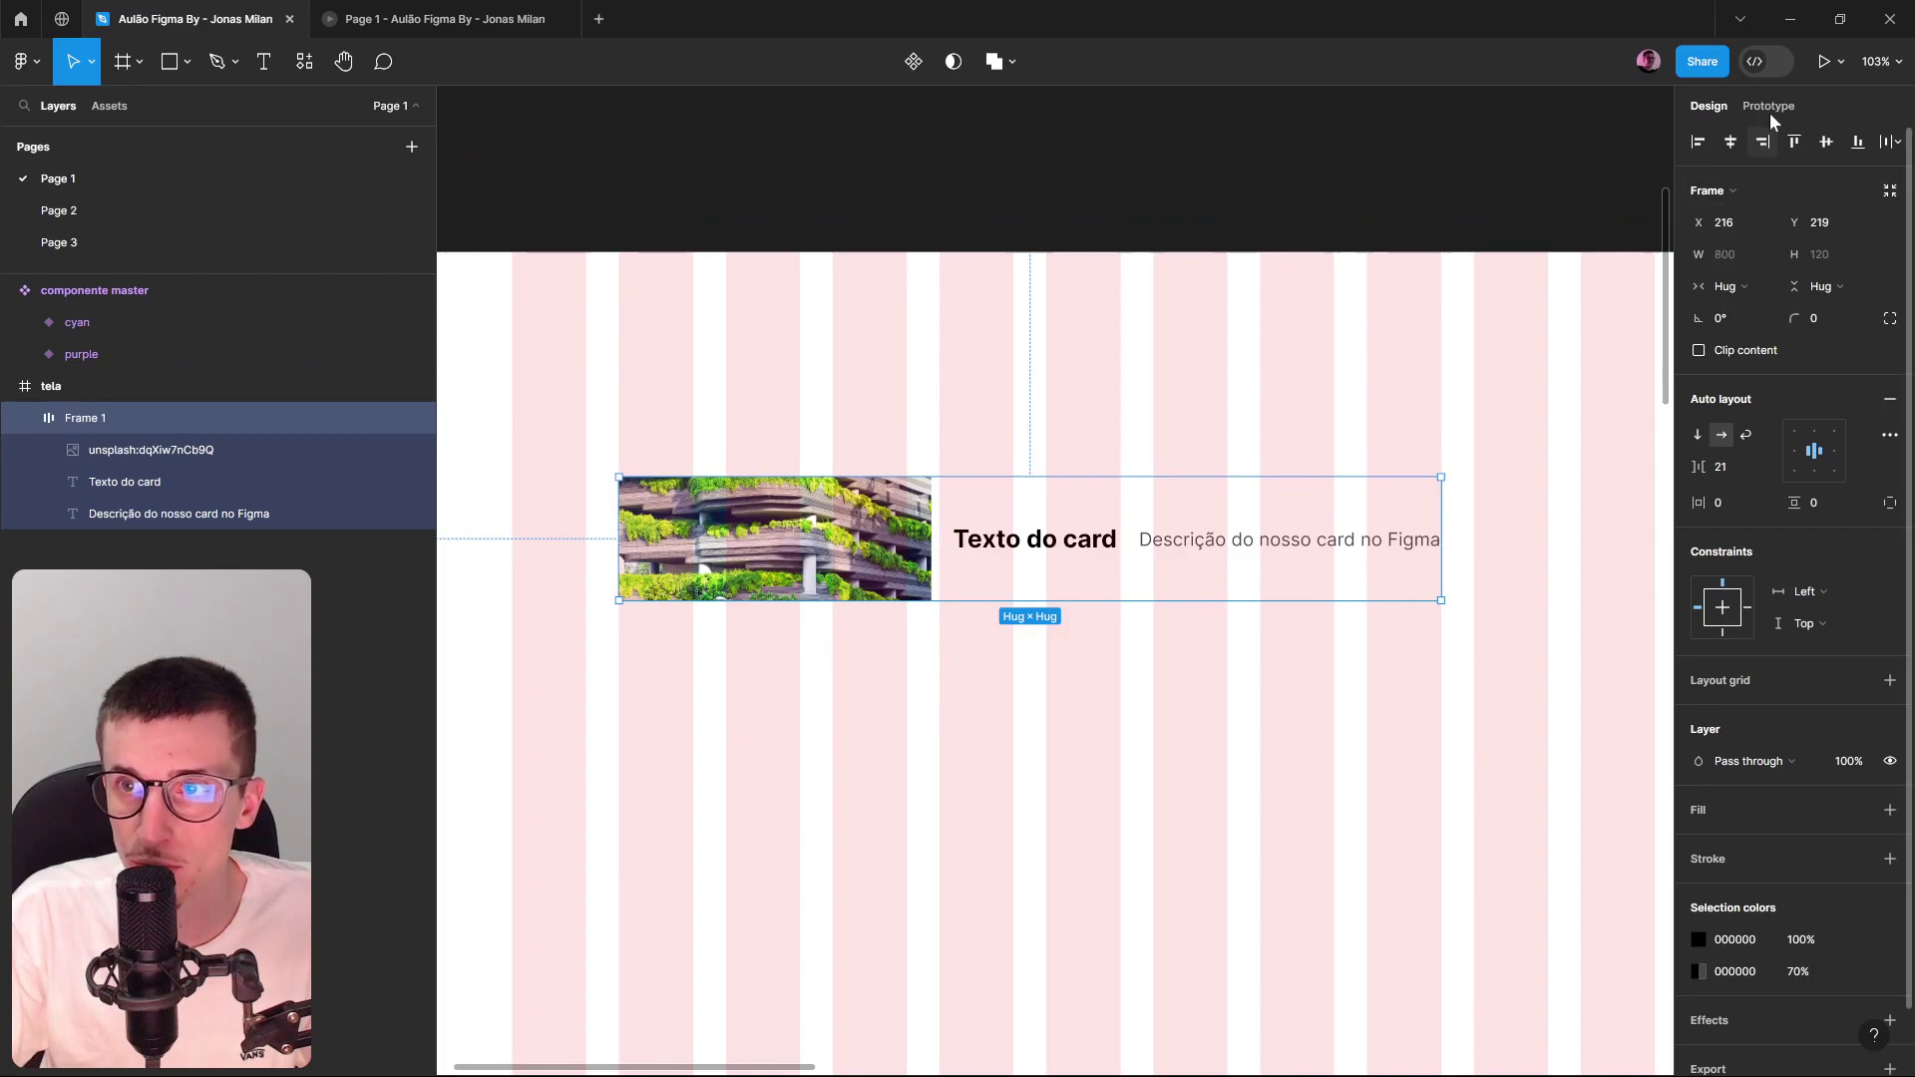
pyautogui.click(1770, 61)
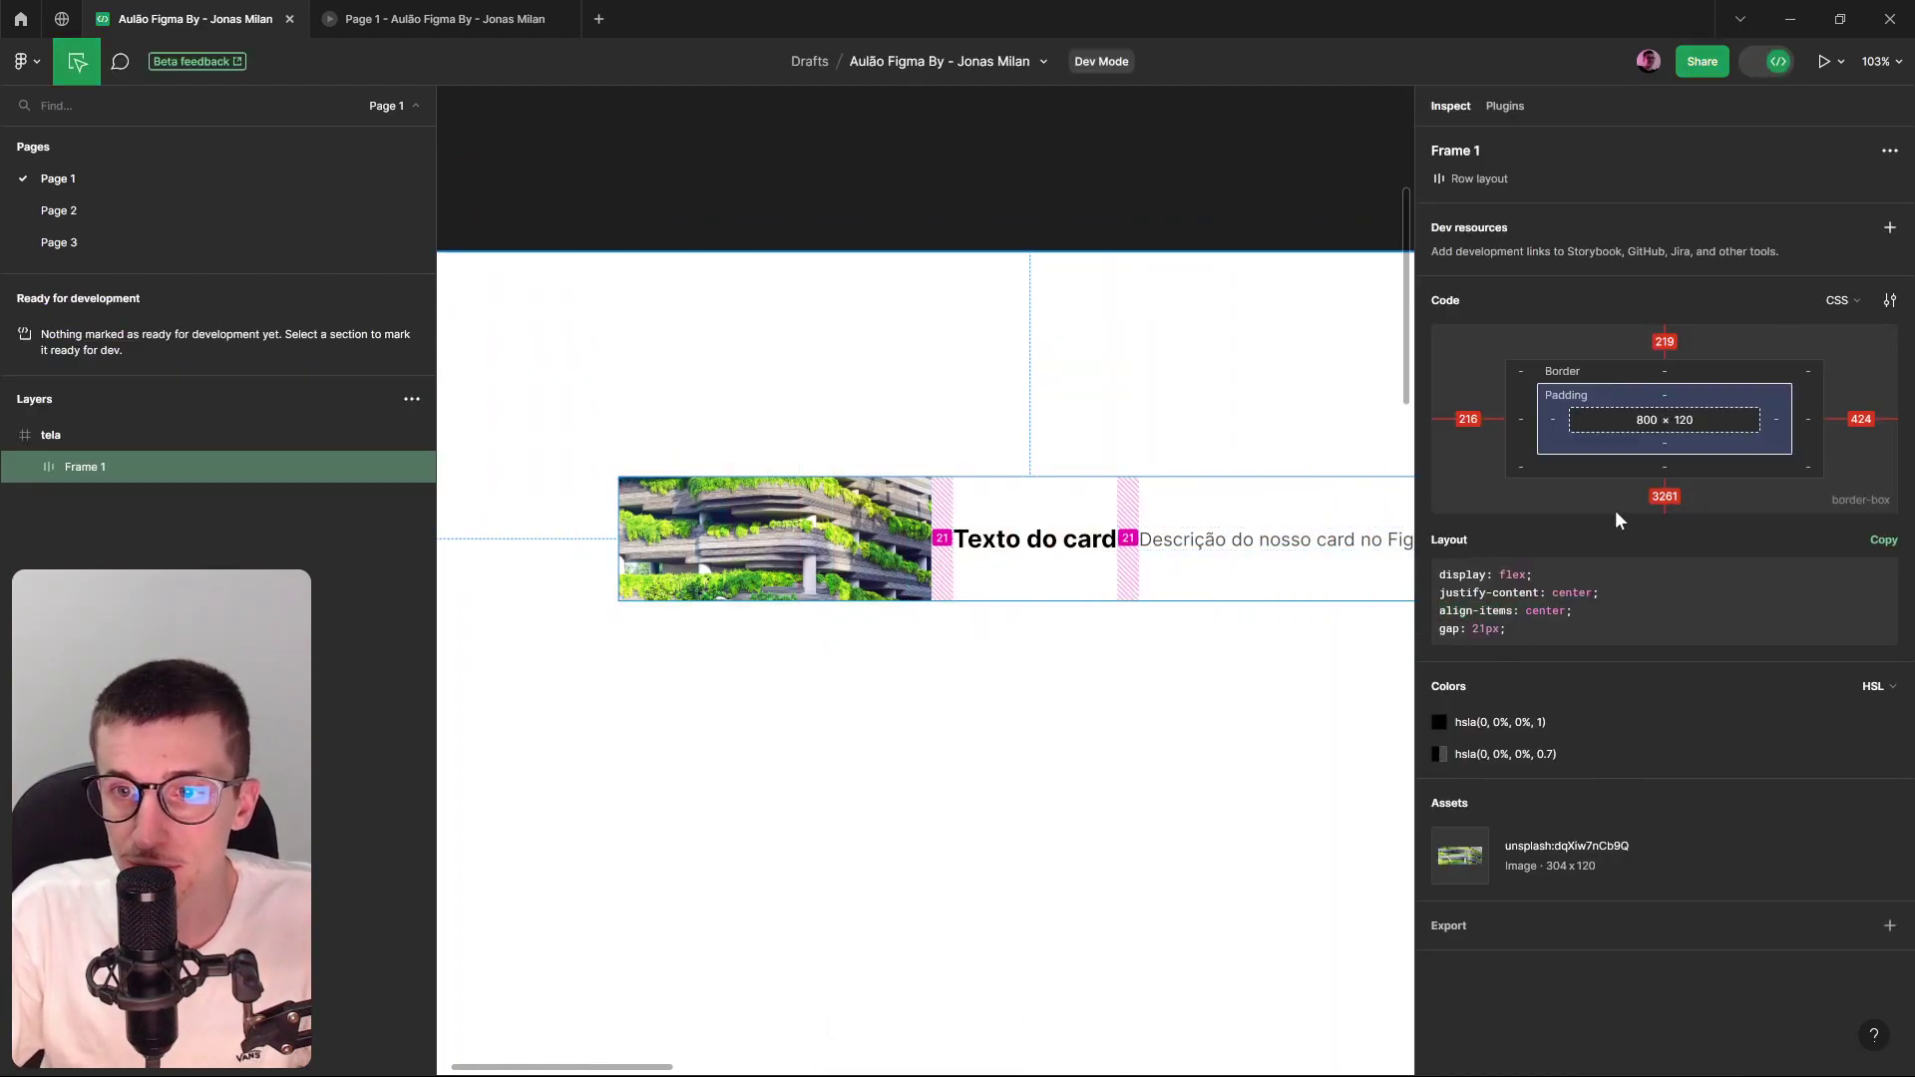
pyautogui.moveTo(1664, 54)
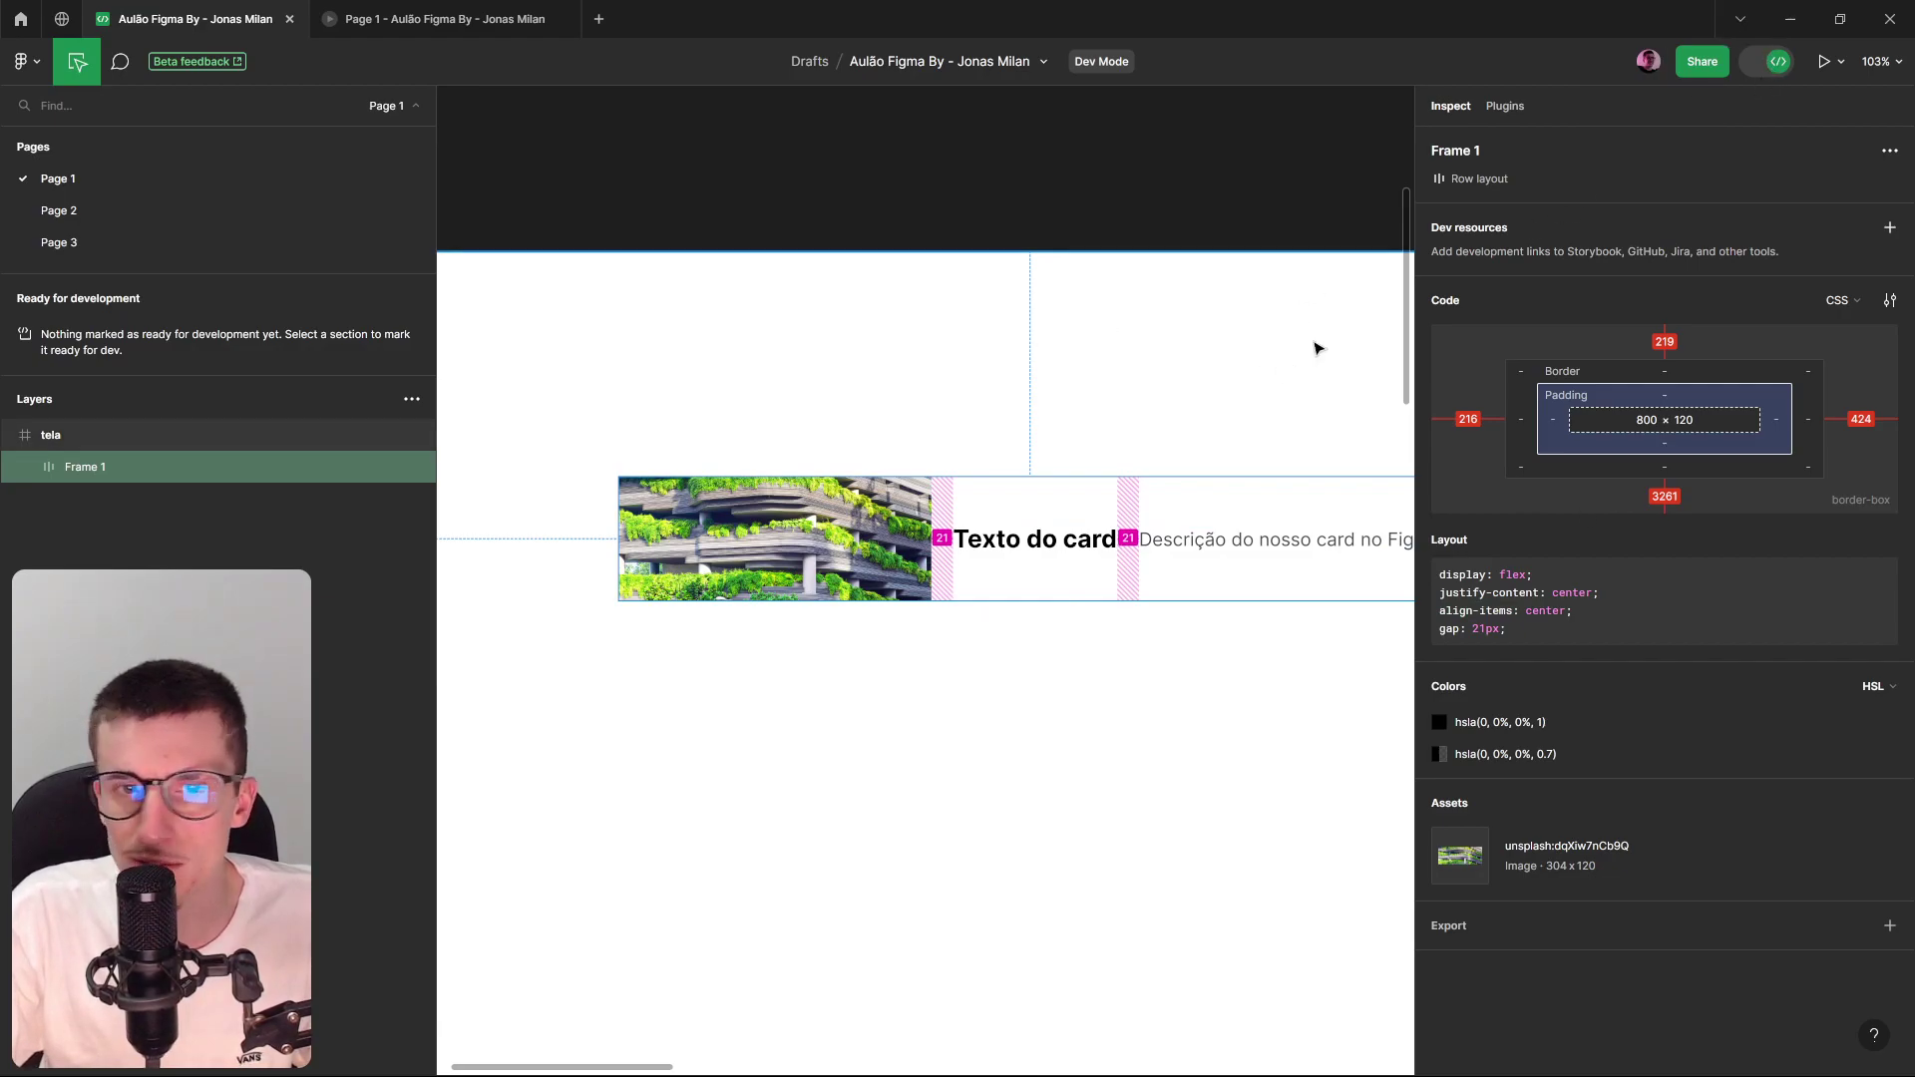
# Return to design mode and set the card frame's auto layout direction back to vertical.
pyautogui.click(1777, 61)
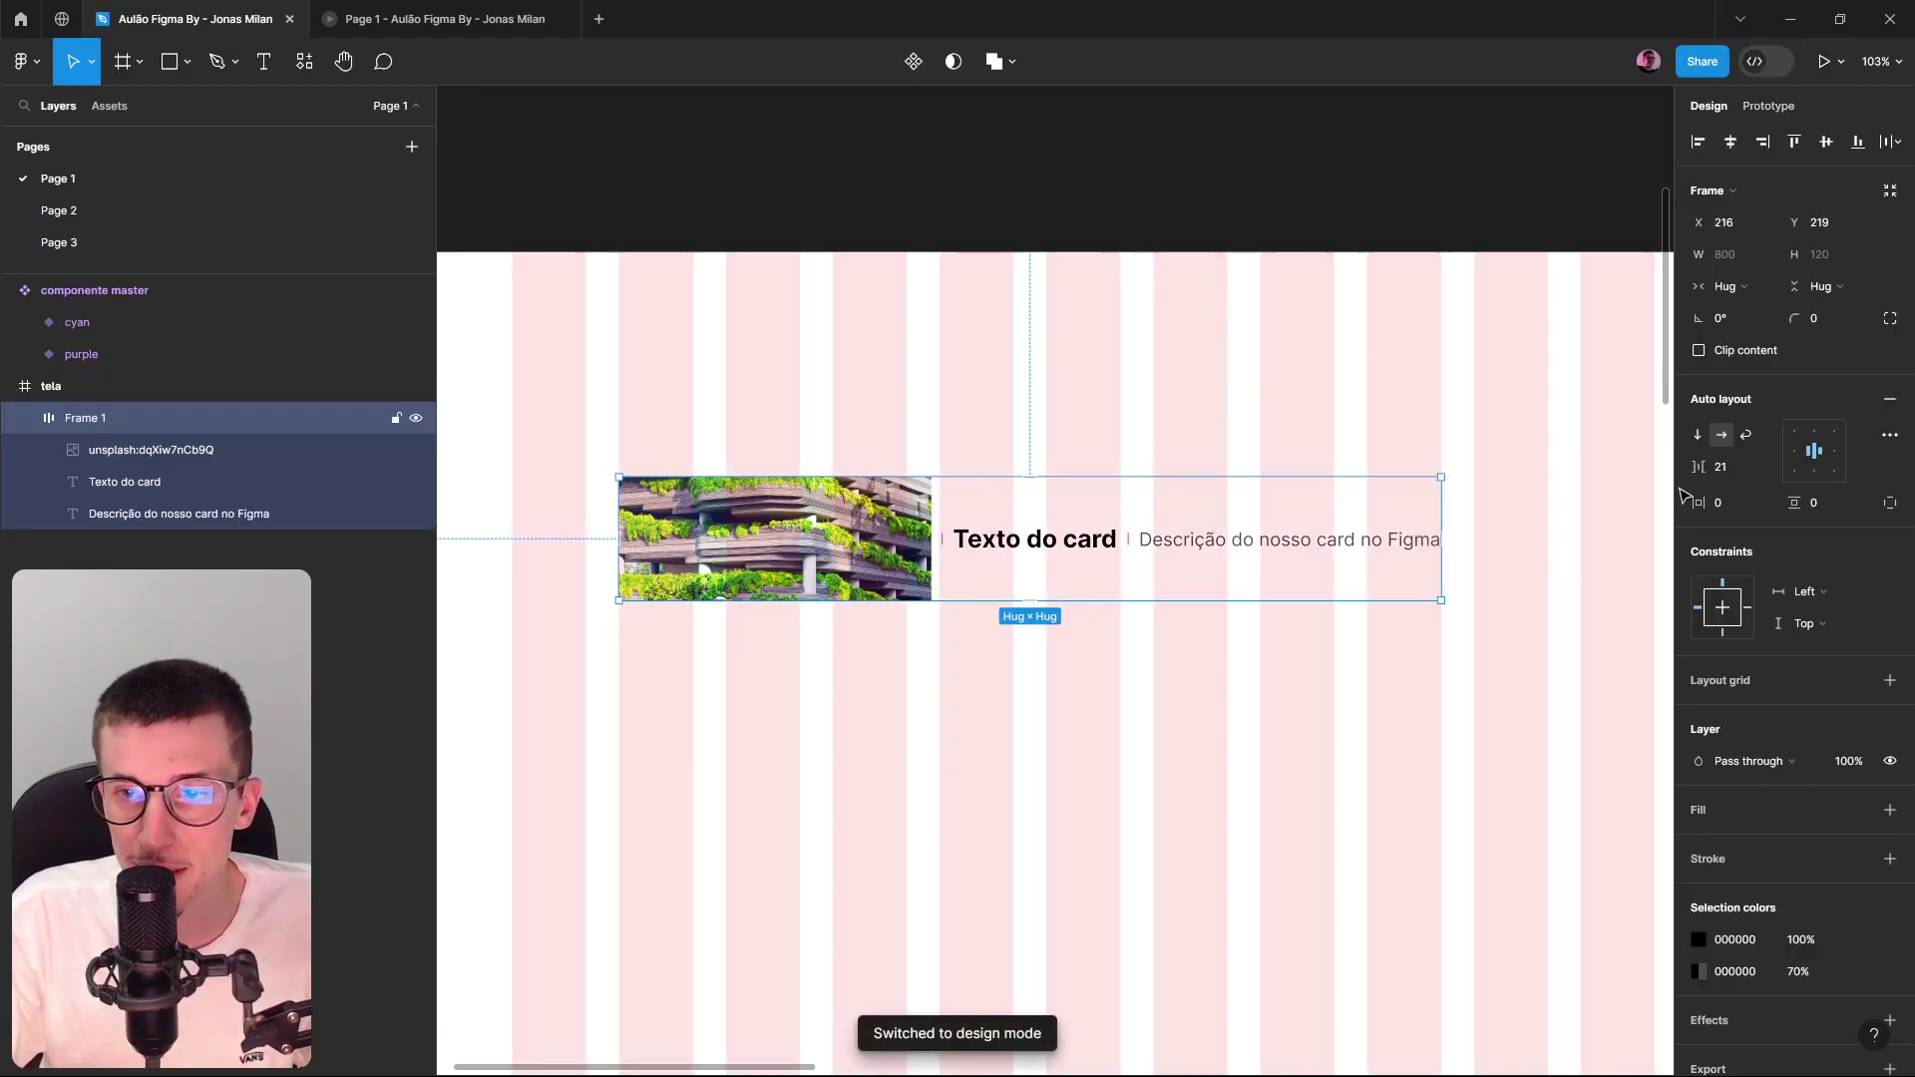
pyautogui.click(1698, 436)
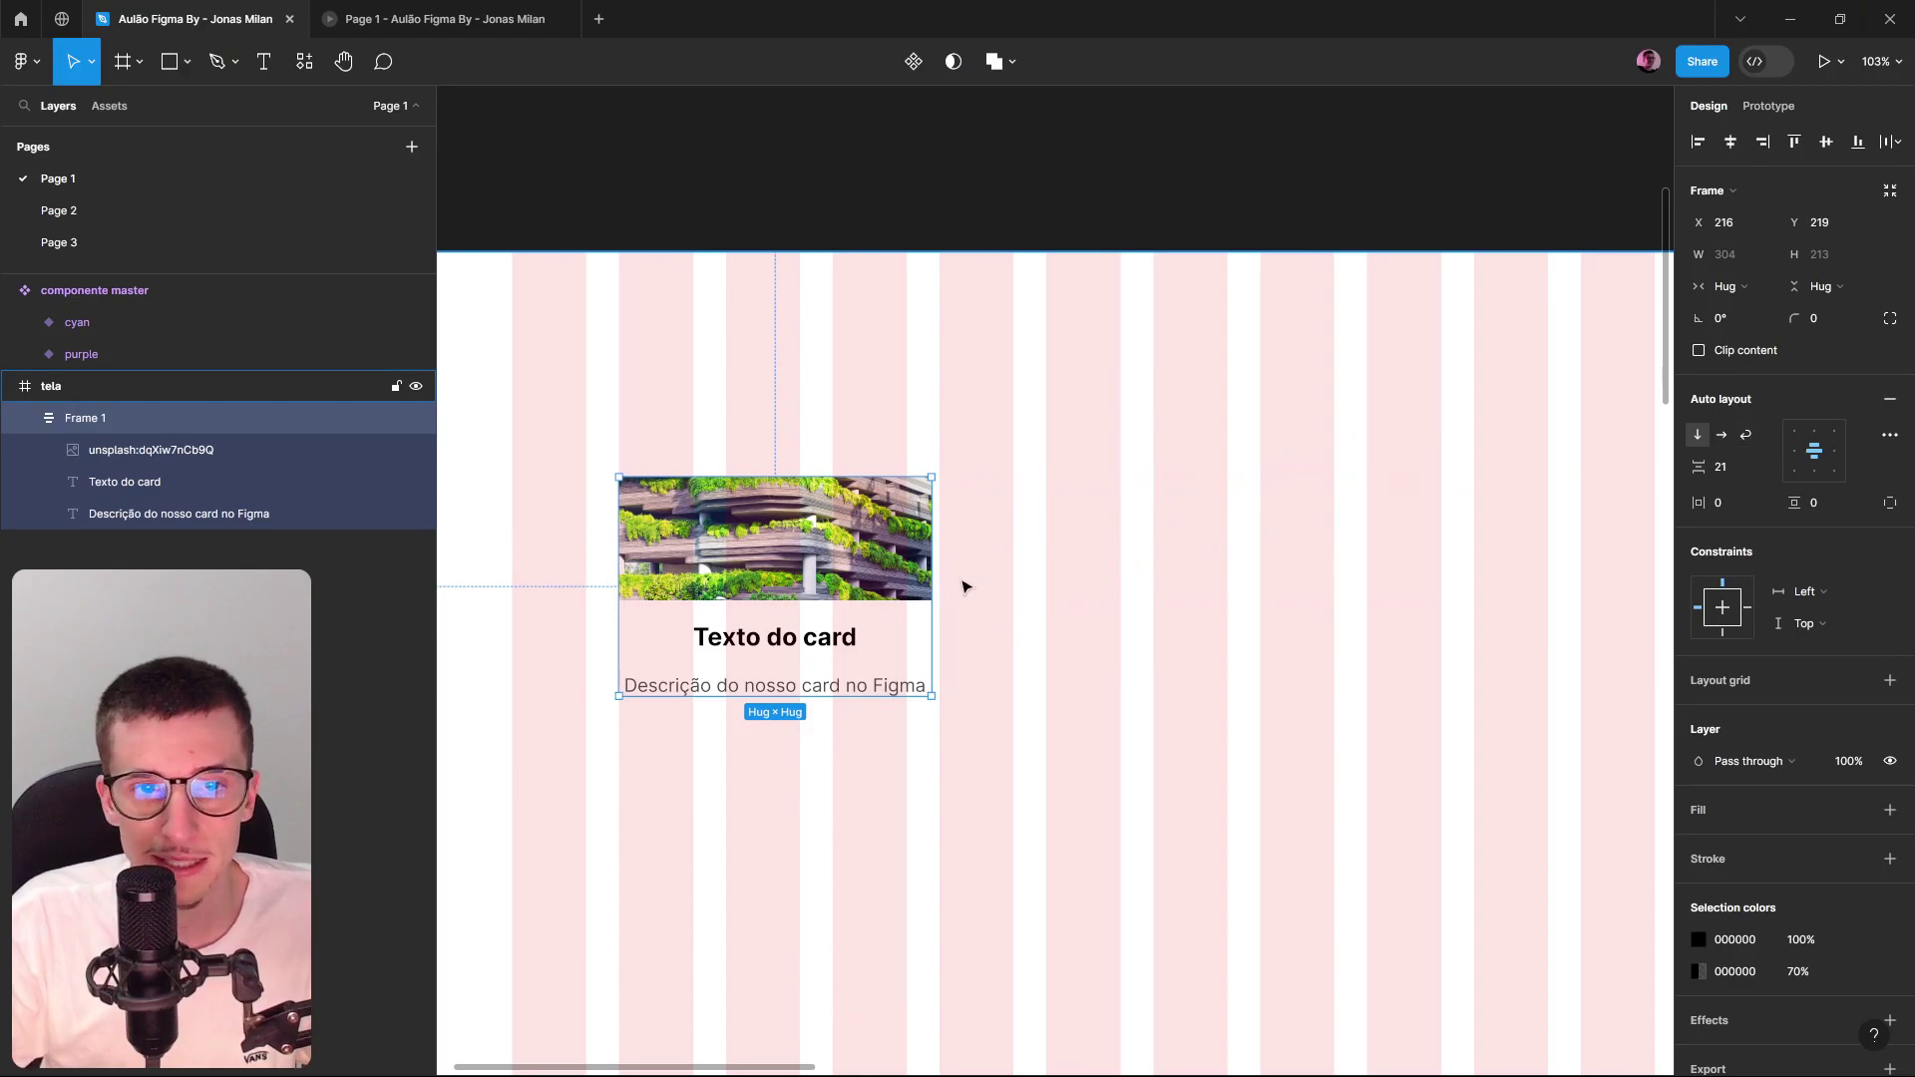
pyautogui.hscroll(-2, 966, 598)
pyautogui.scroll(-1, 965, 598)
pyautogui.click(962, 619)
pyautogui.scroll(5, 898, 586)
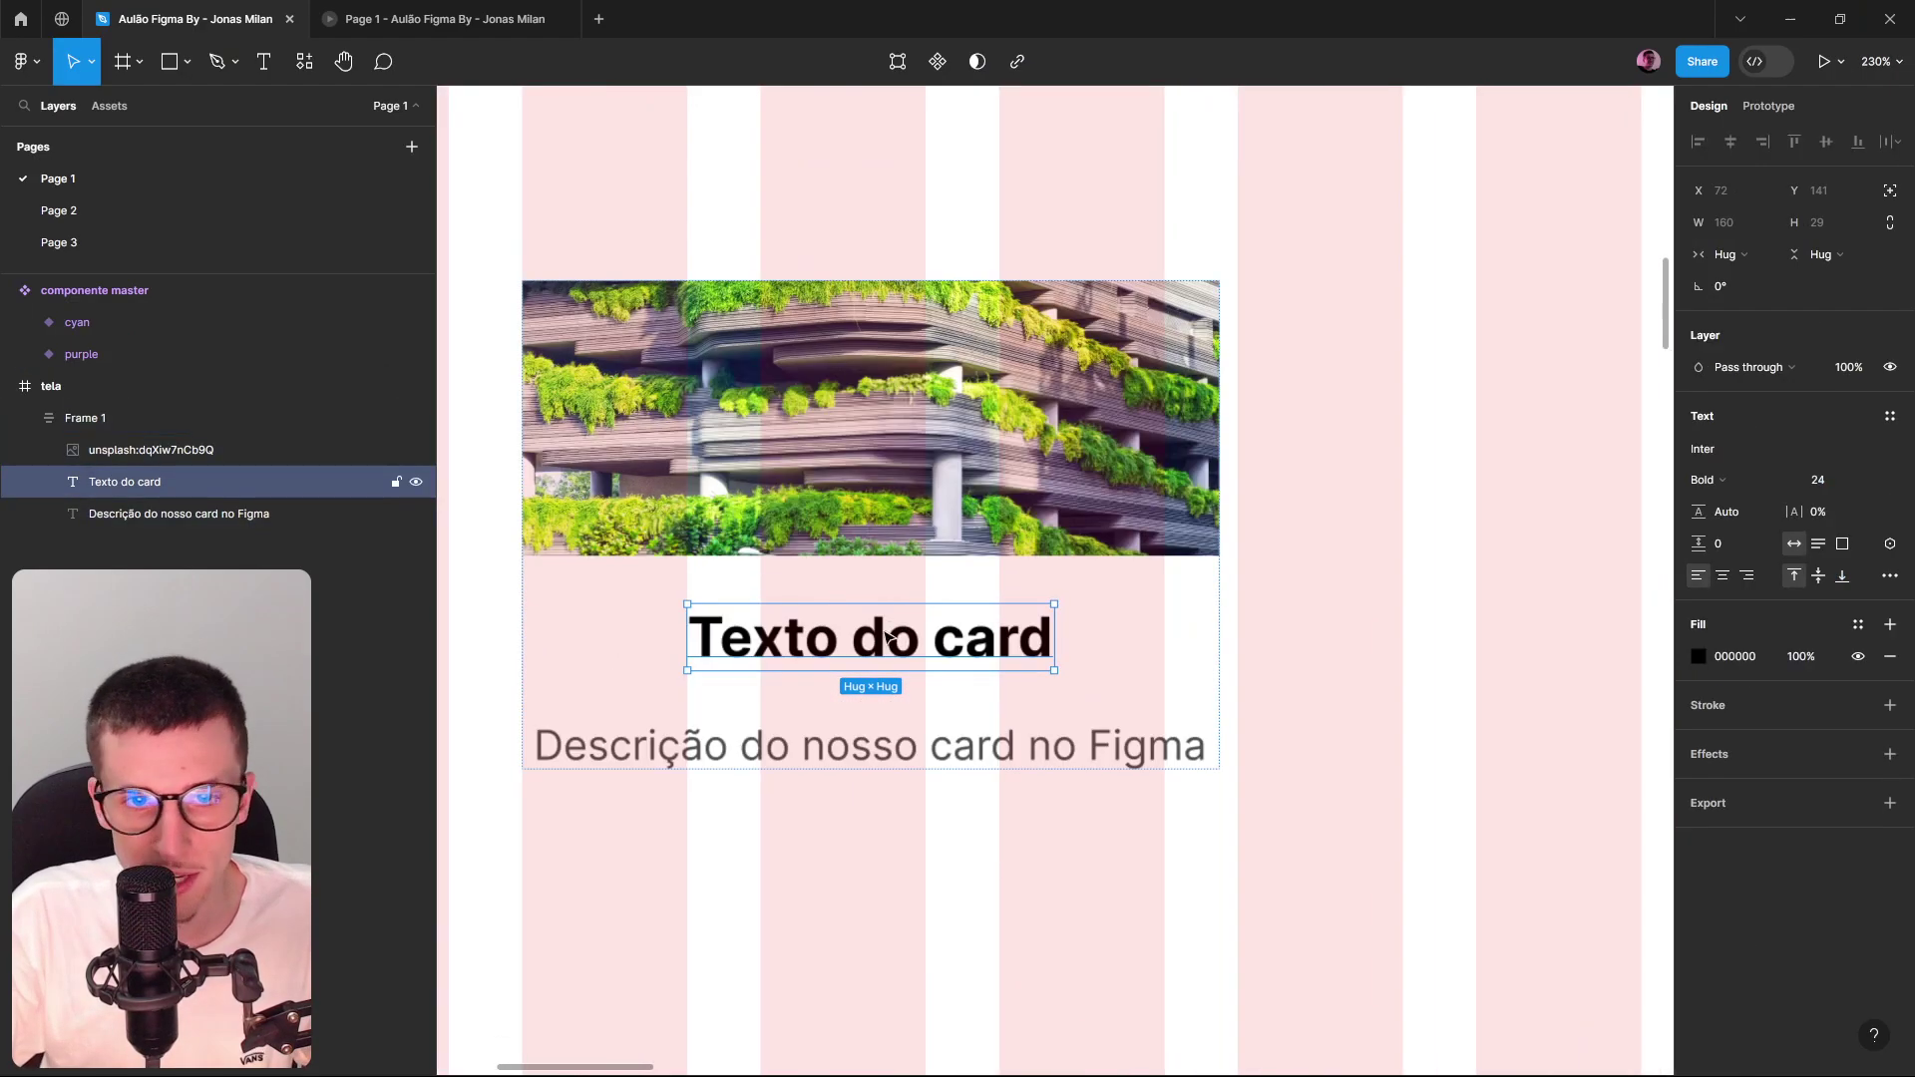
pyautogui.click(893, 748)
pyautogui.click(897, 663)
pyautogui.scroll(-2, 1044, 808)
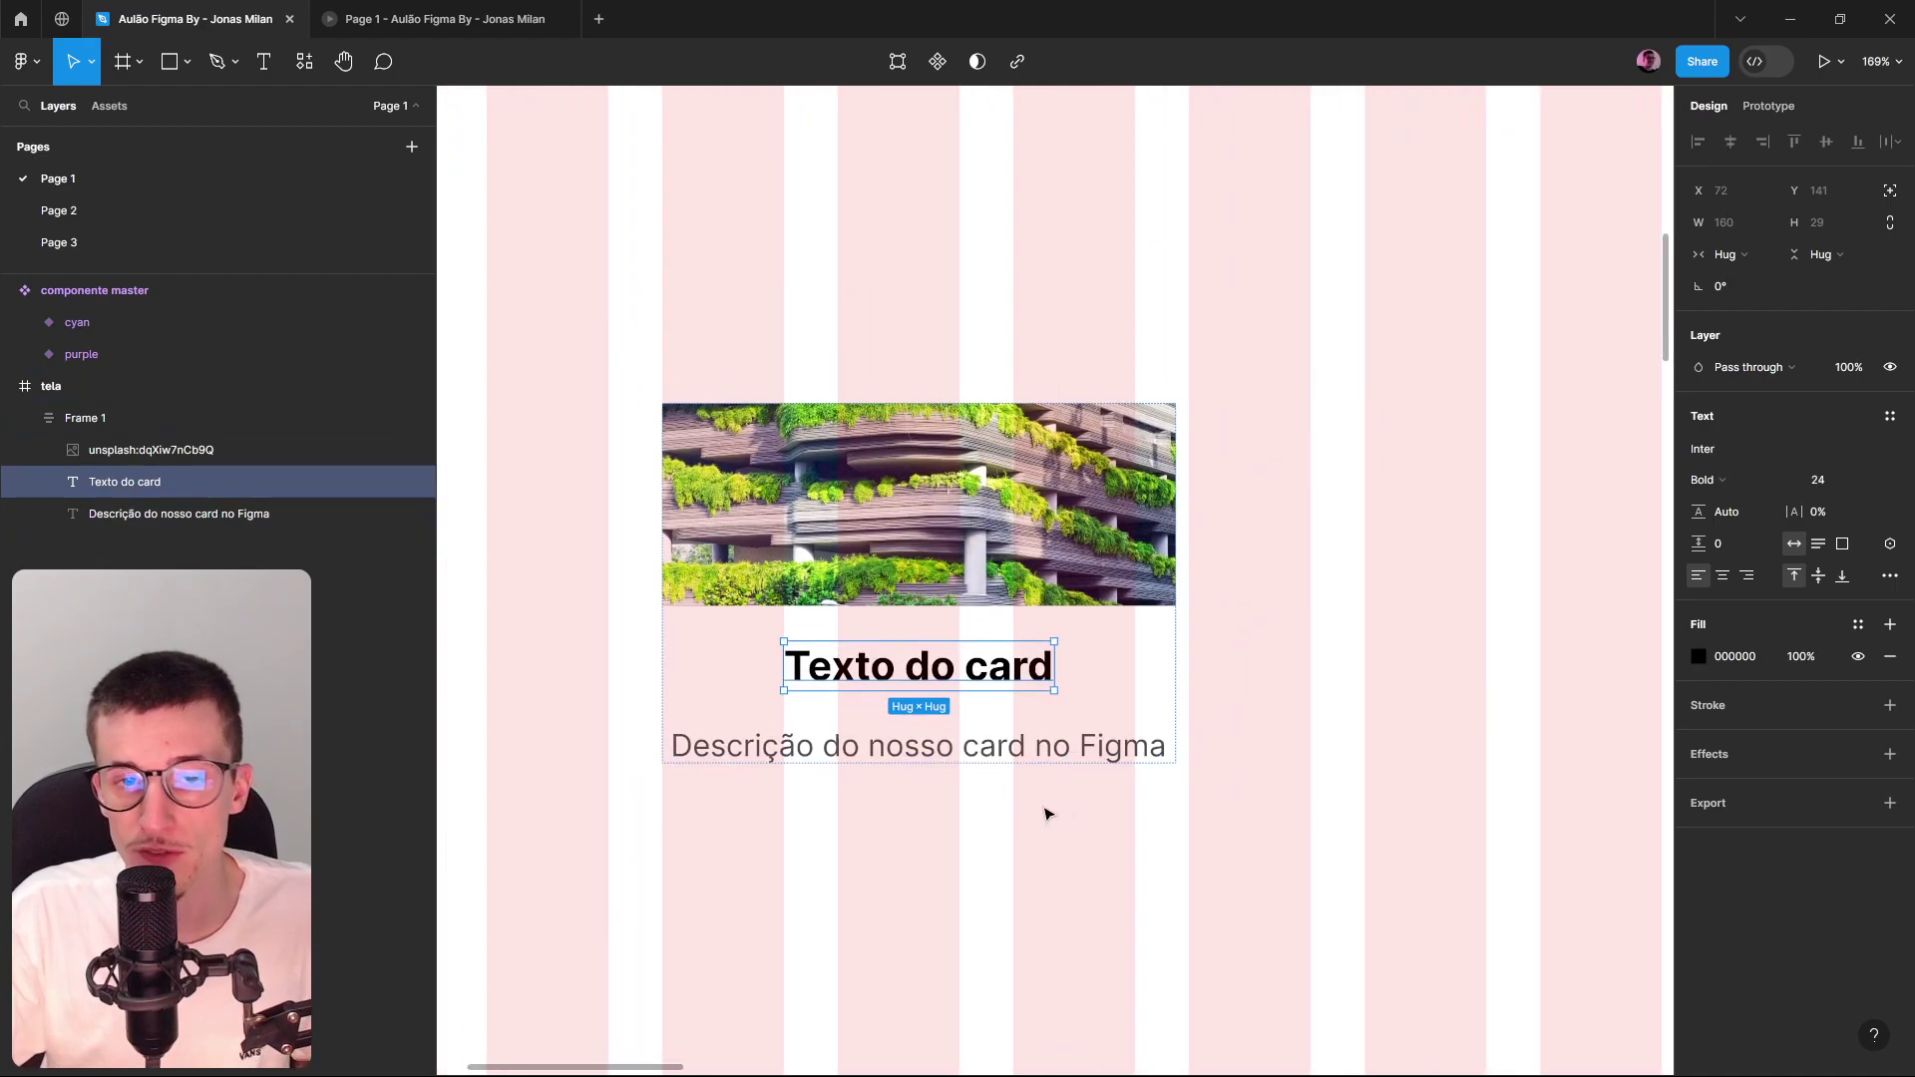
pyautogui.press('Escape')
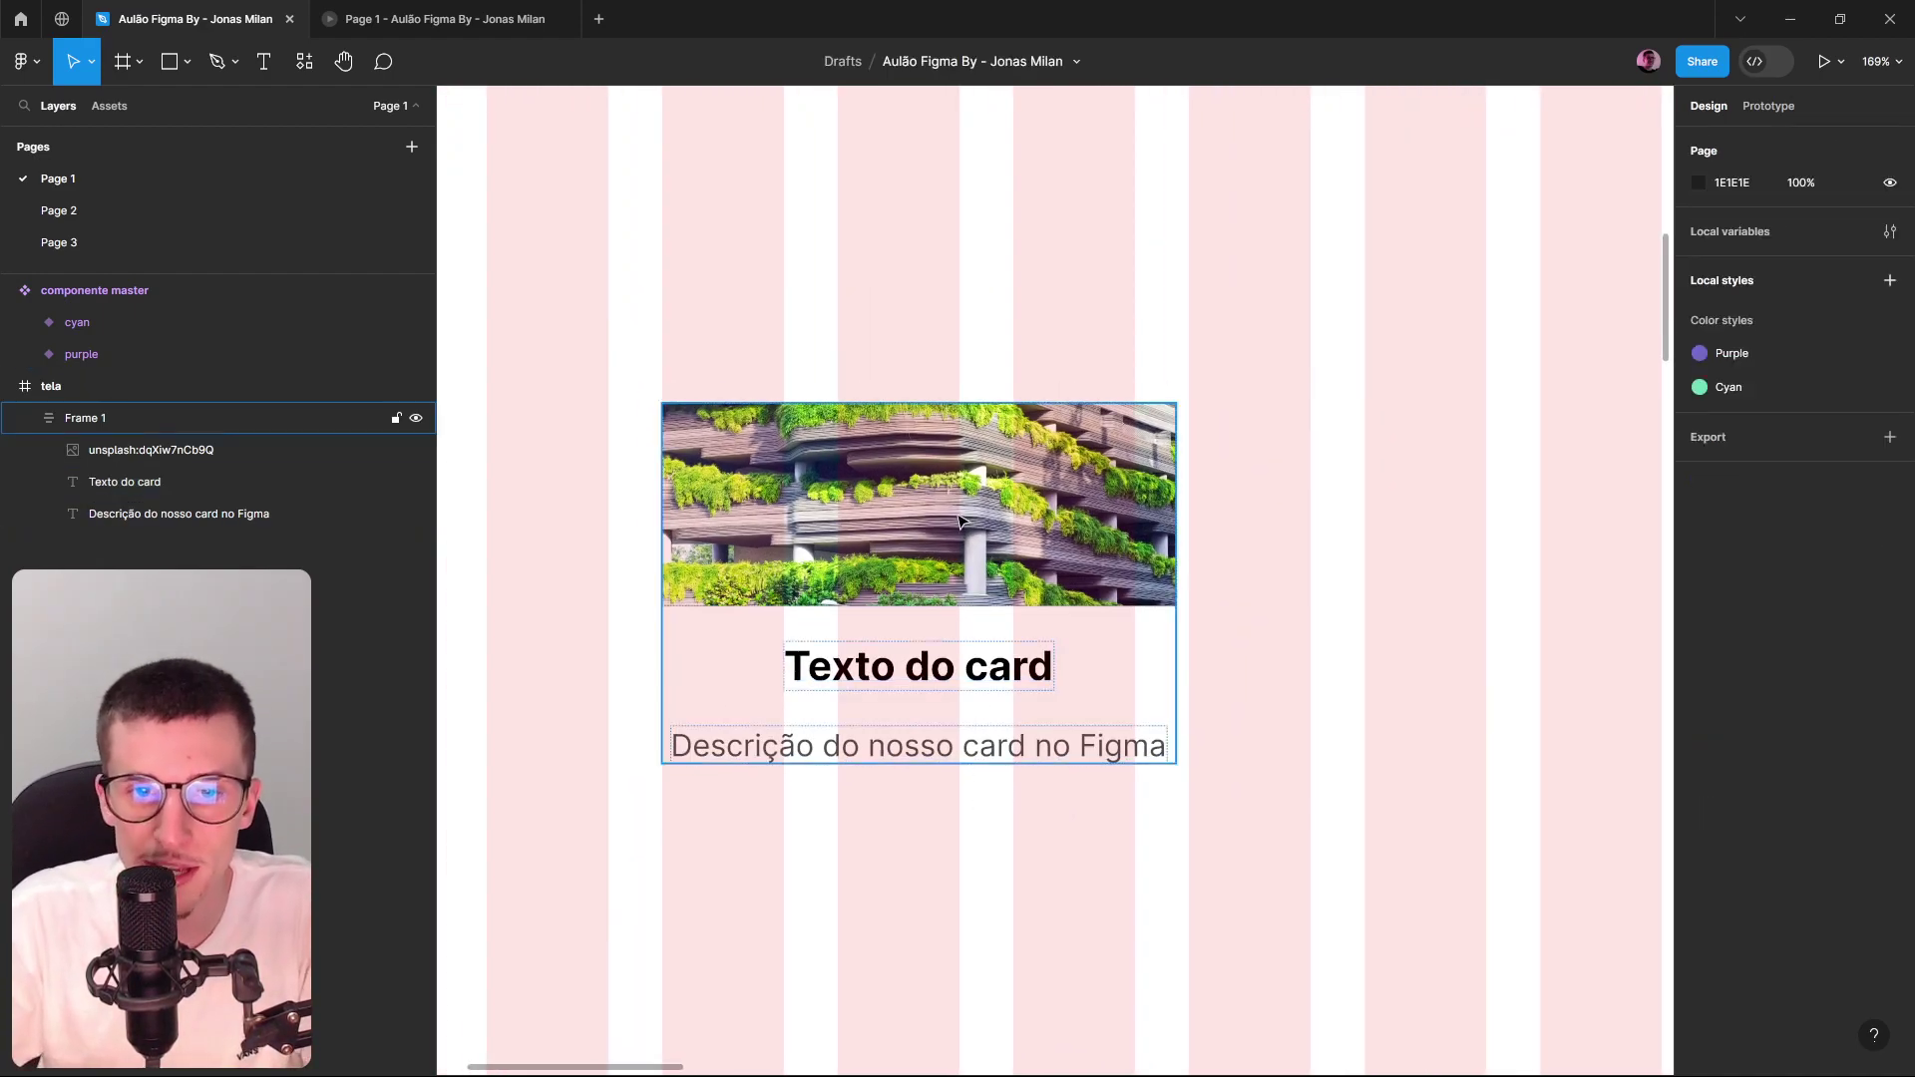
# Align the contents of the card's auto layout frame to the left.
pyautogui.click(1792, 456)
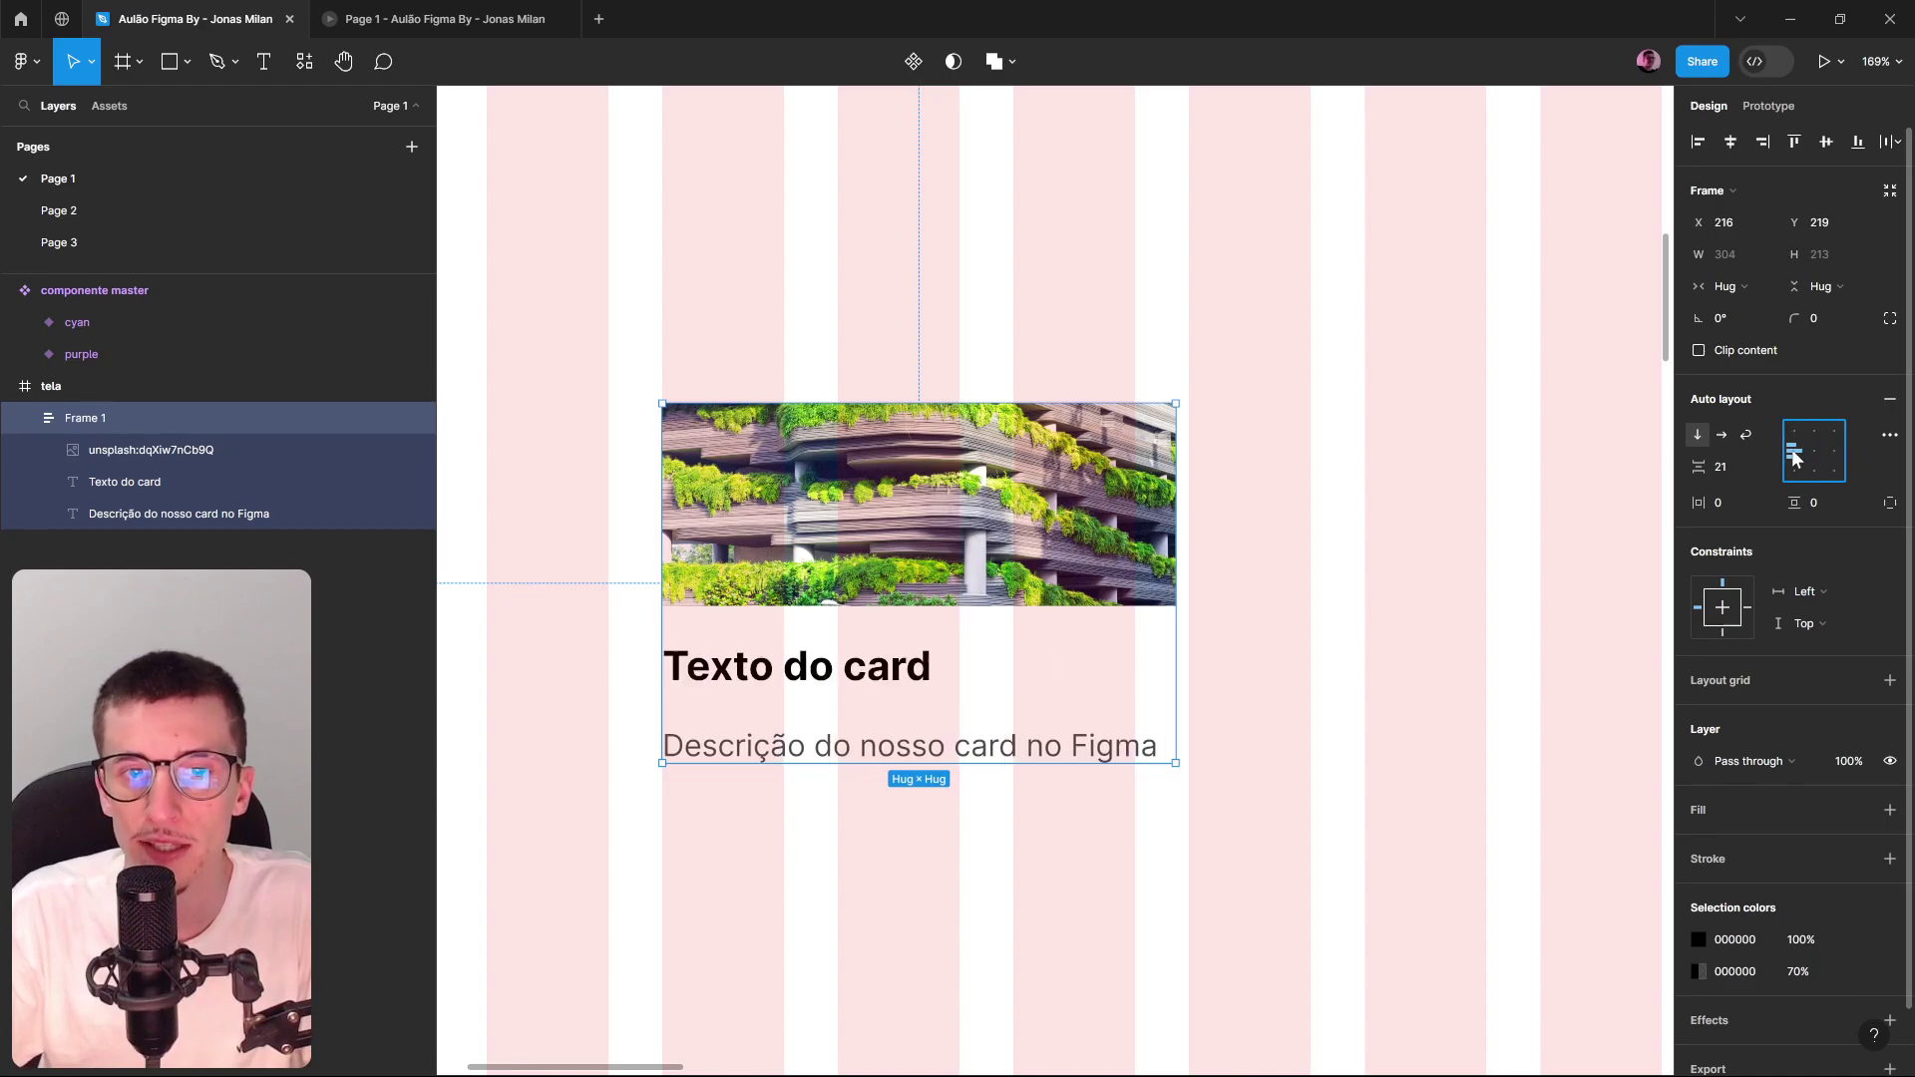
pyautogui.click(1796, 469)
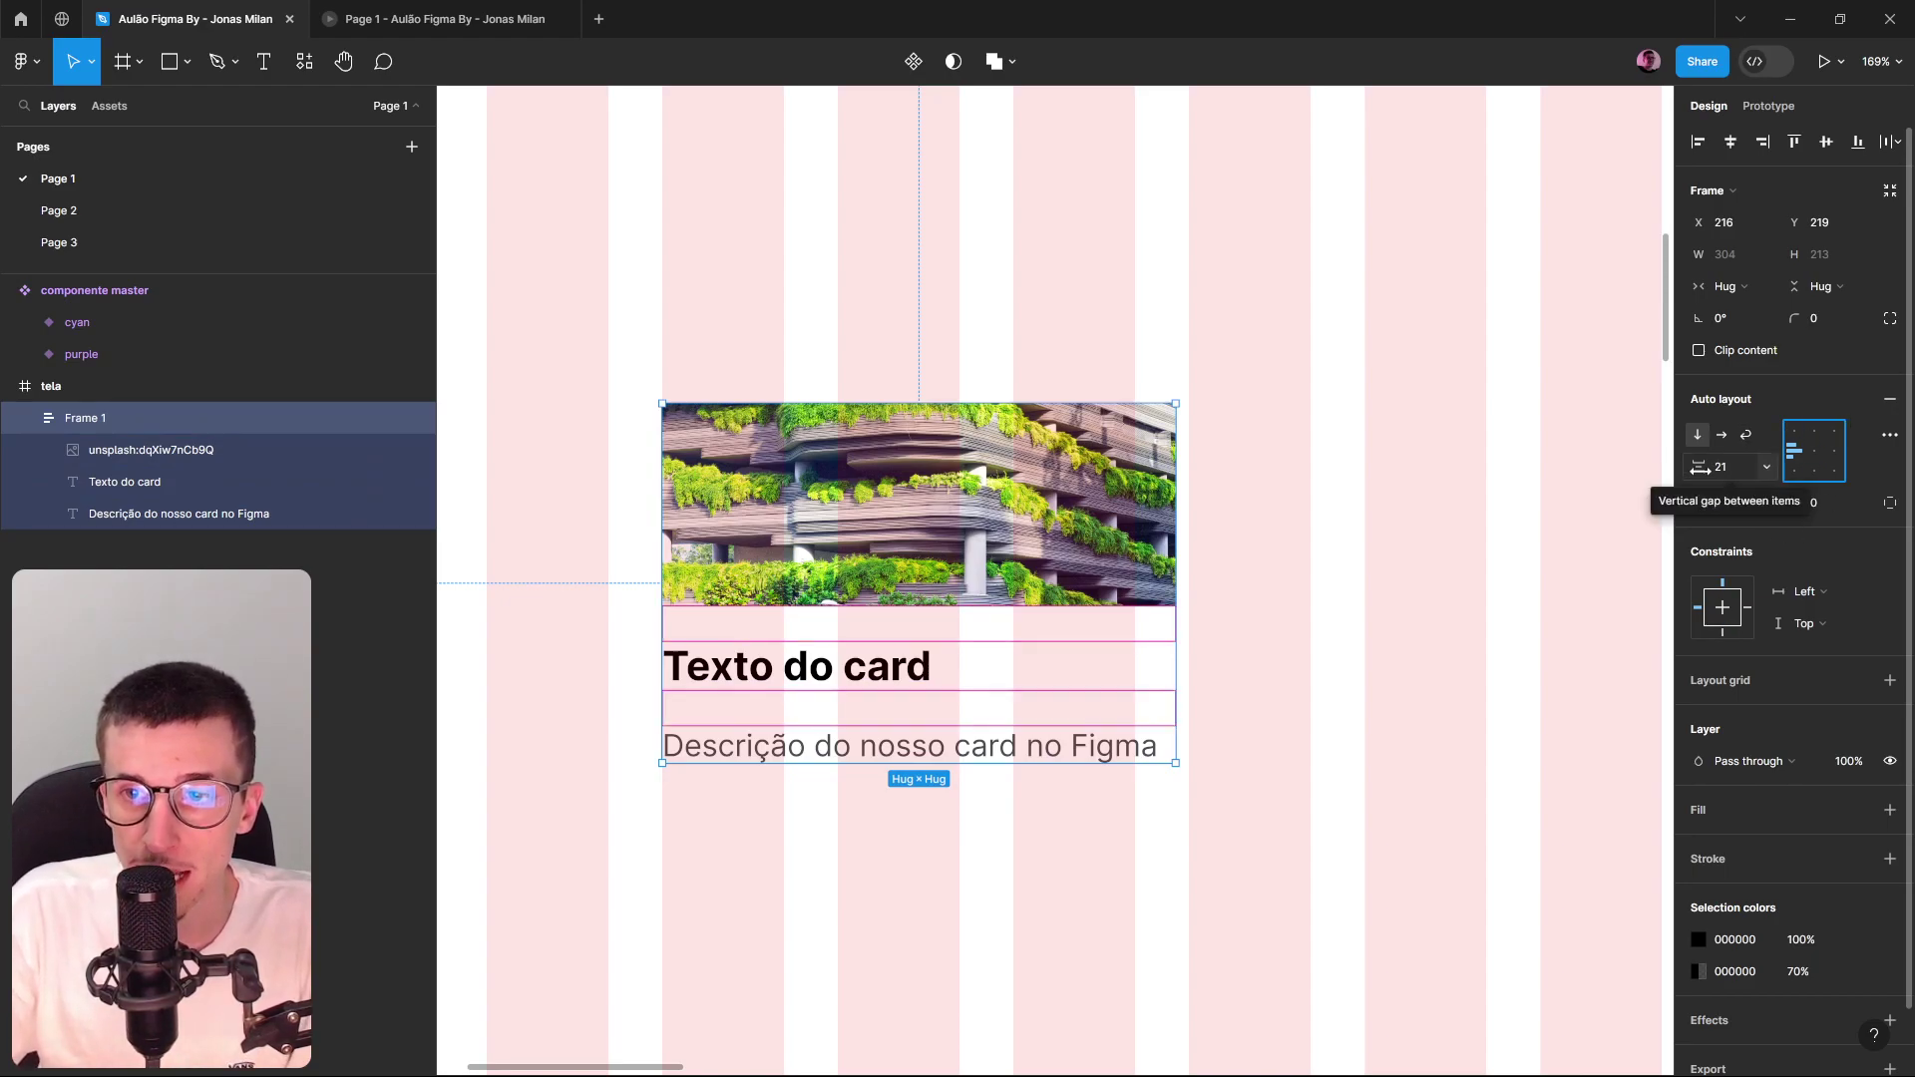
# Set the card frame's vertical gap between items to 23 and its horizontal padding to 16.
pyautogui.moveTo(1699, 468)
pyautogui.mouseDown()
pyautogui.moveTo(1770, 473)
pyautogui.moveTo(1676, 467)
pyautogui.moveTo(1726, 466)
pyautogui.mouseUp()
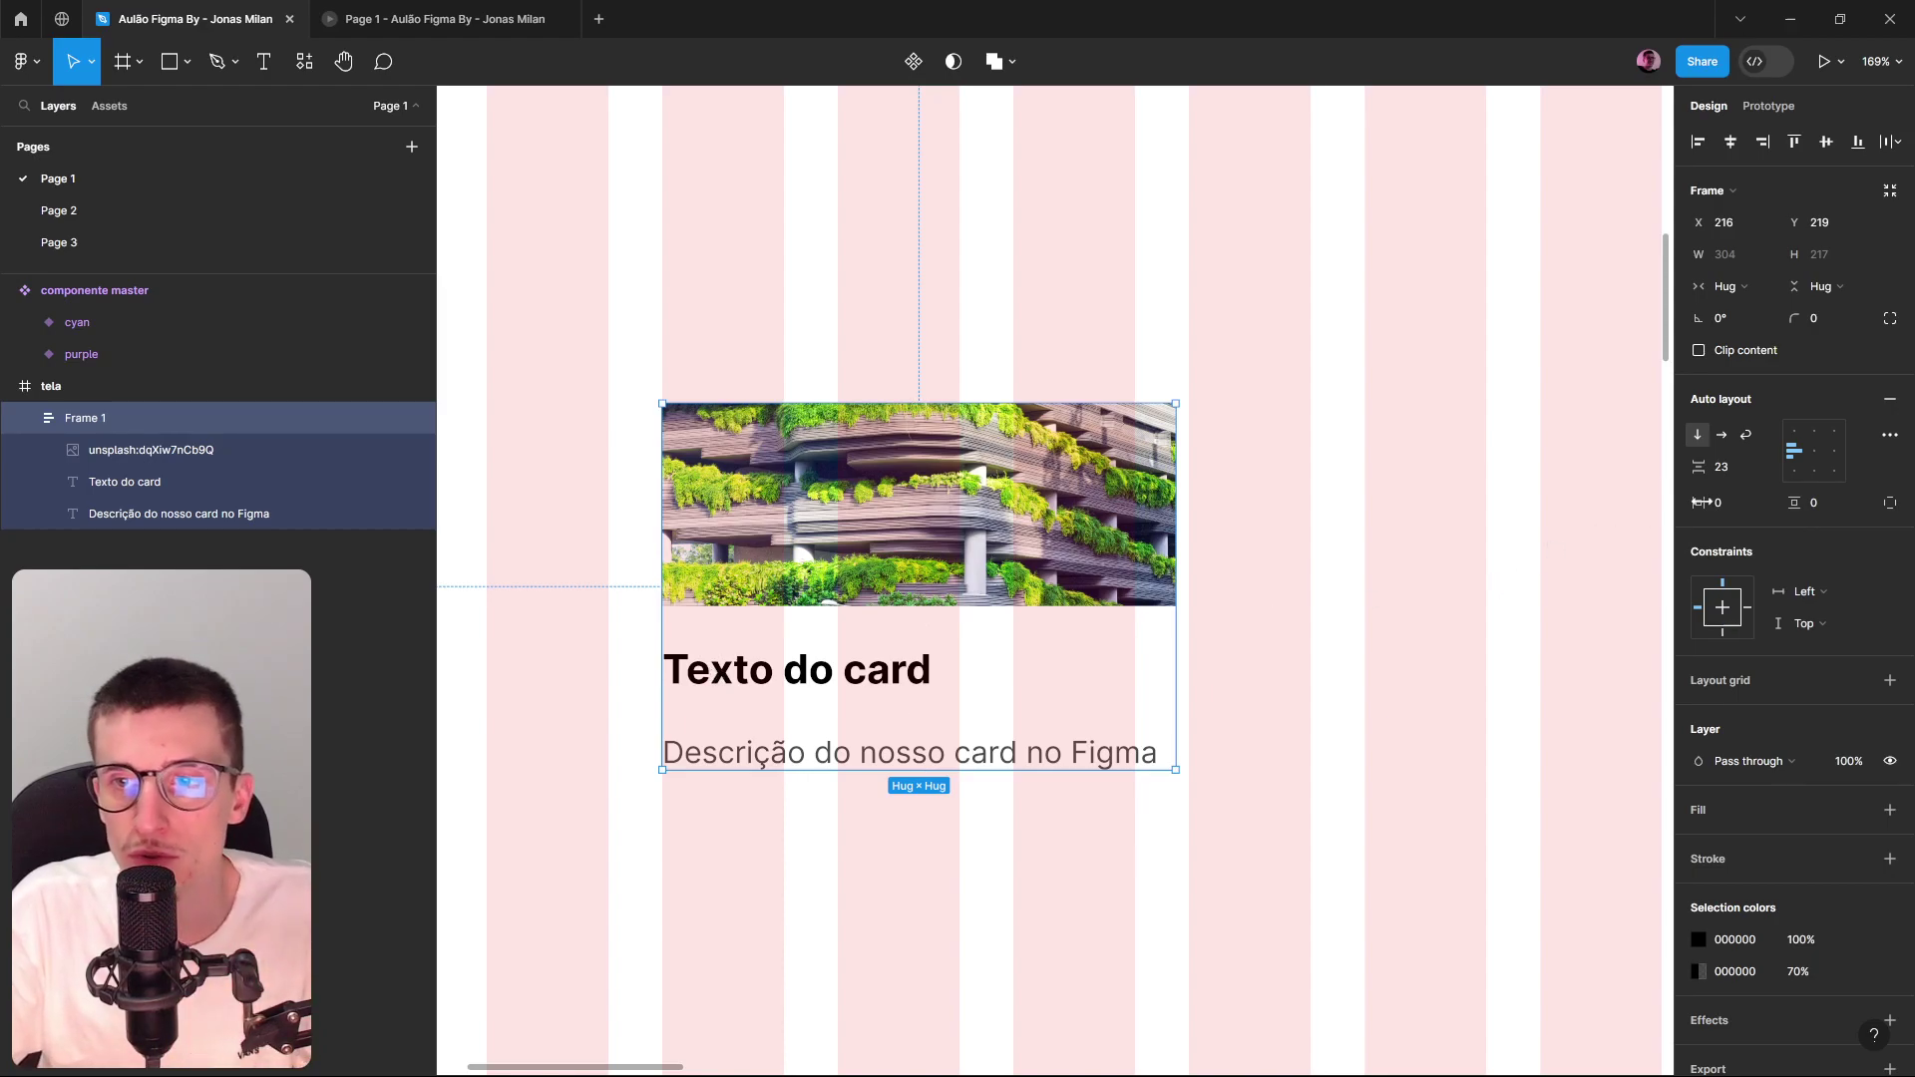
pyautogui.moveTo(1702, 501); pyautogui.dragTo(1736, 502)
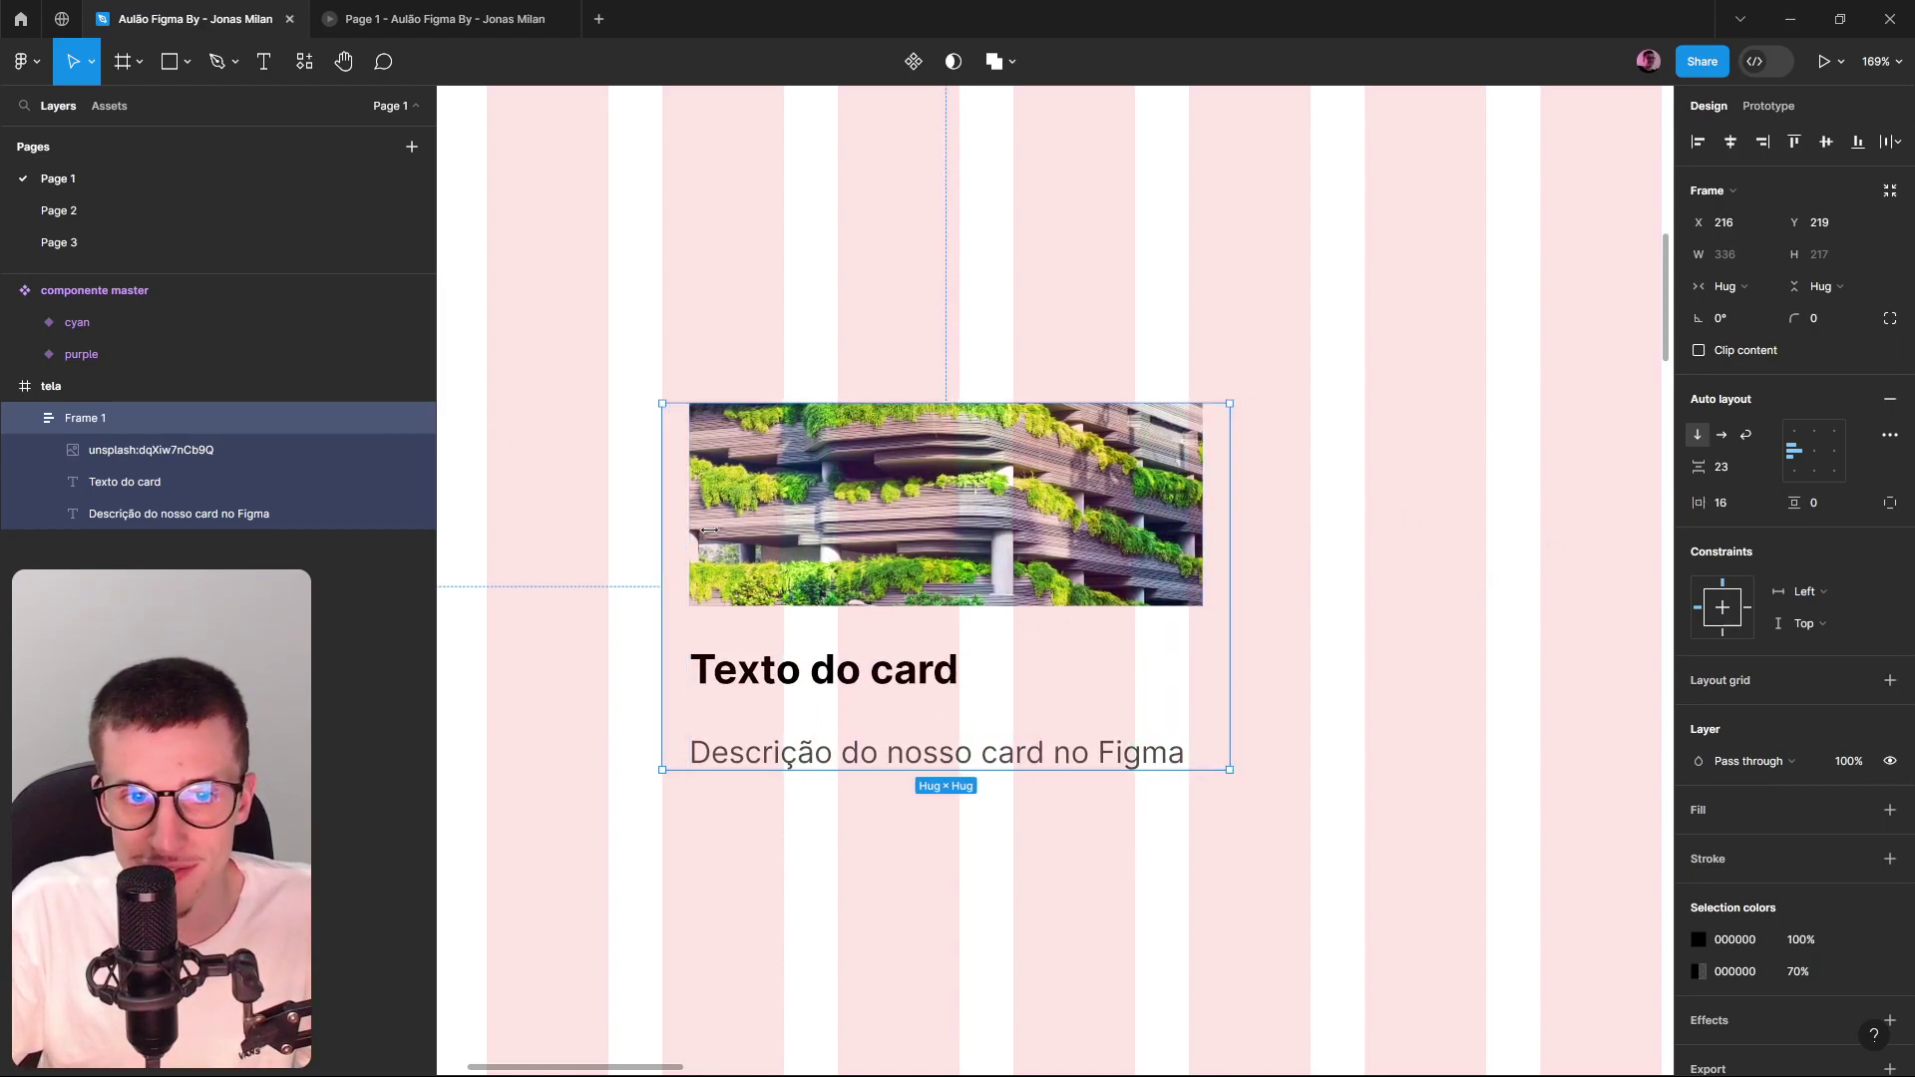
# Add a solid fill to the card frame and set it to the light gray ECECEC.
pyautogui.click(1890, 810)
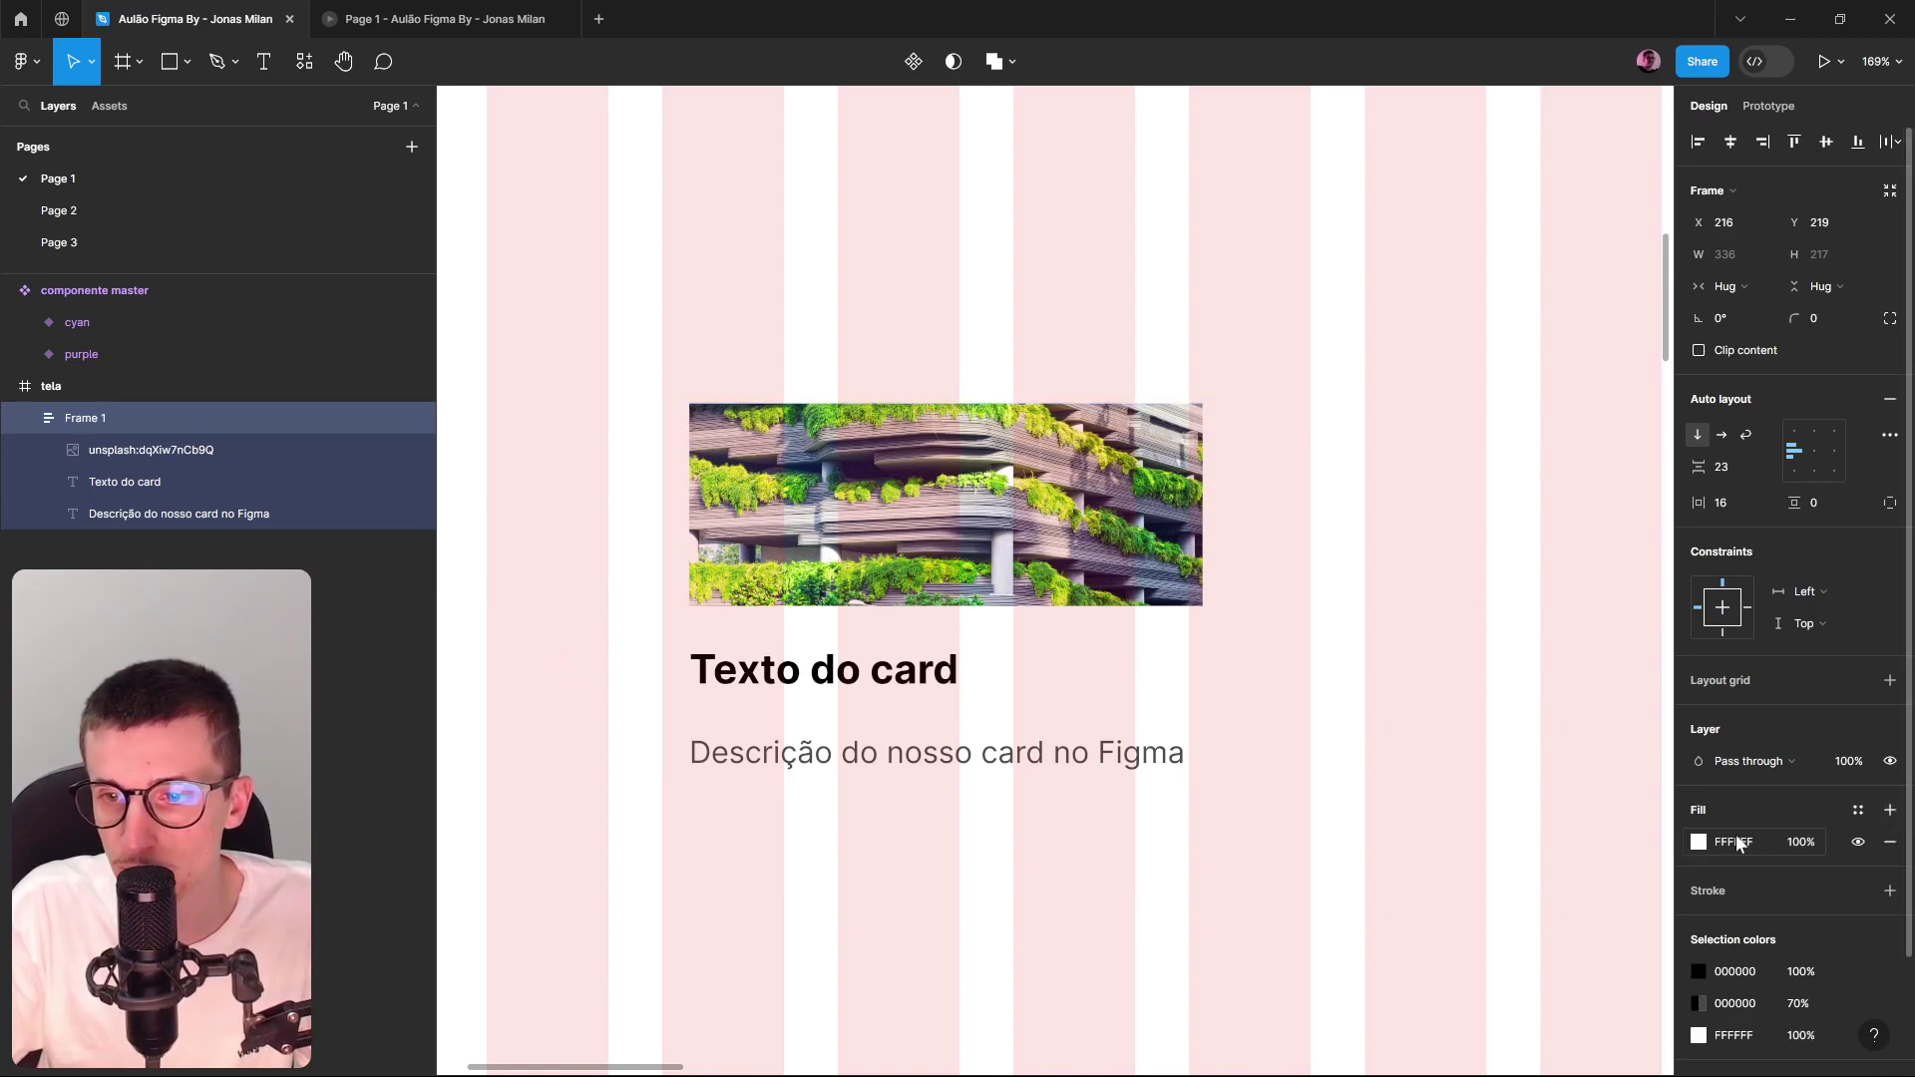
pyautogui.click(1698, 842)
pyautogui.click(1451, 605)
pyautogui.moveTo(1434, 609); pyautogui.dragTo(1423, 594)
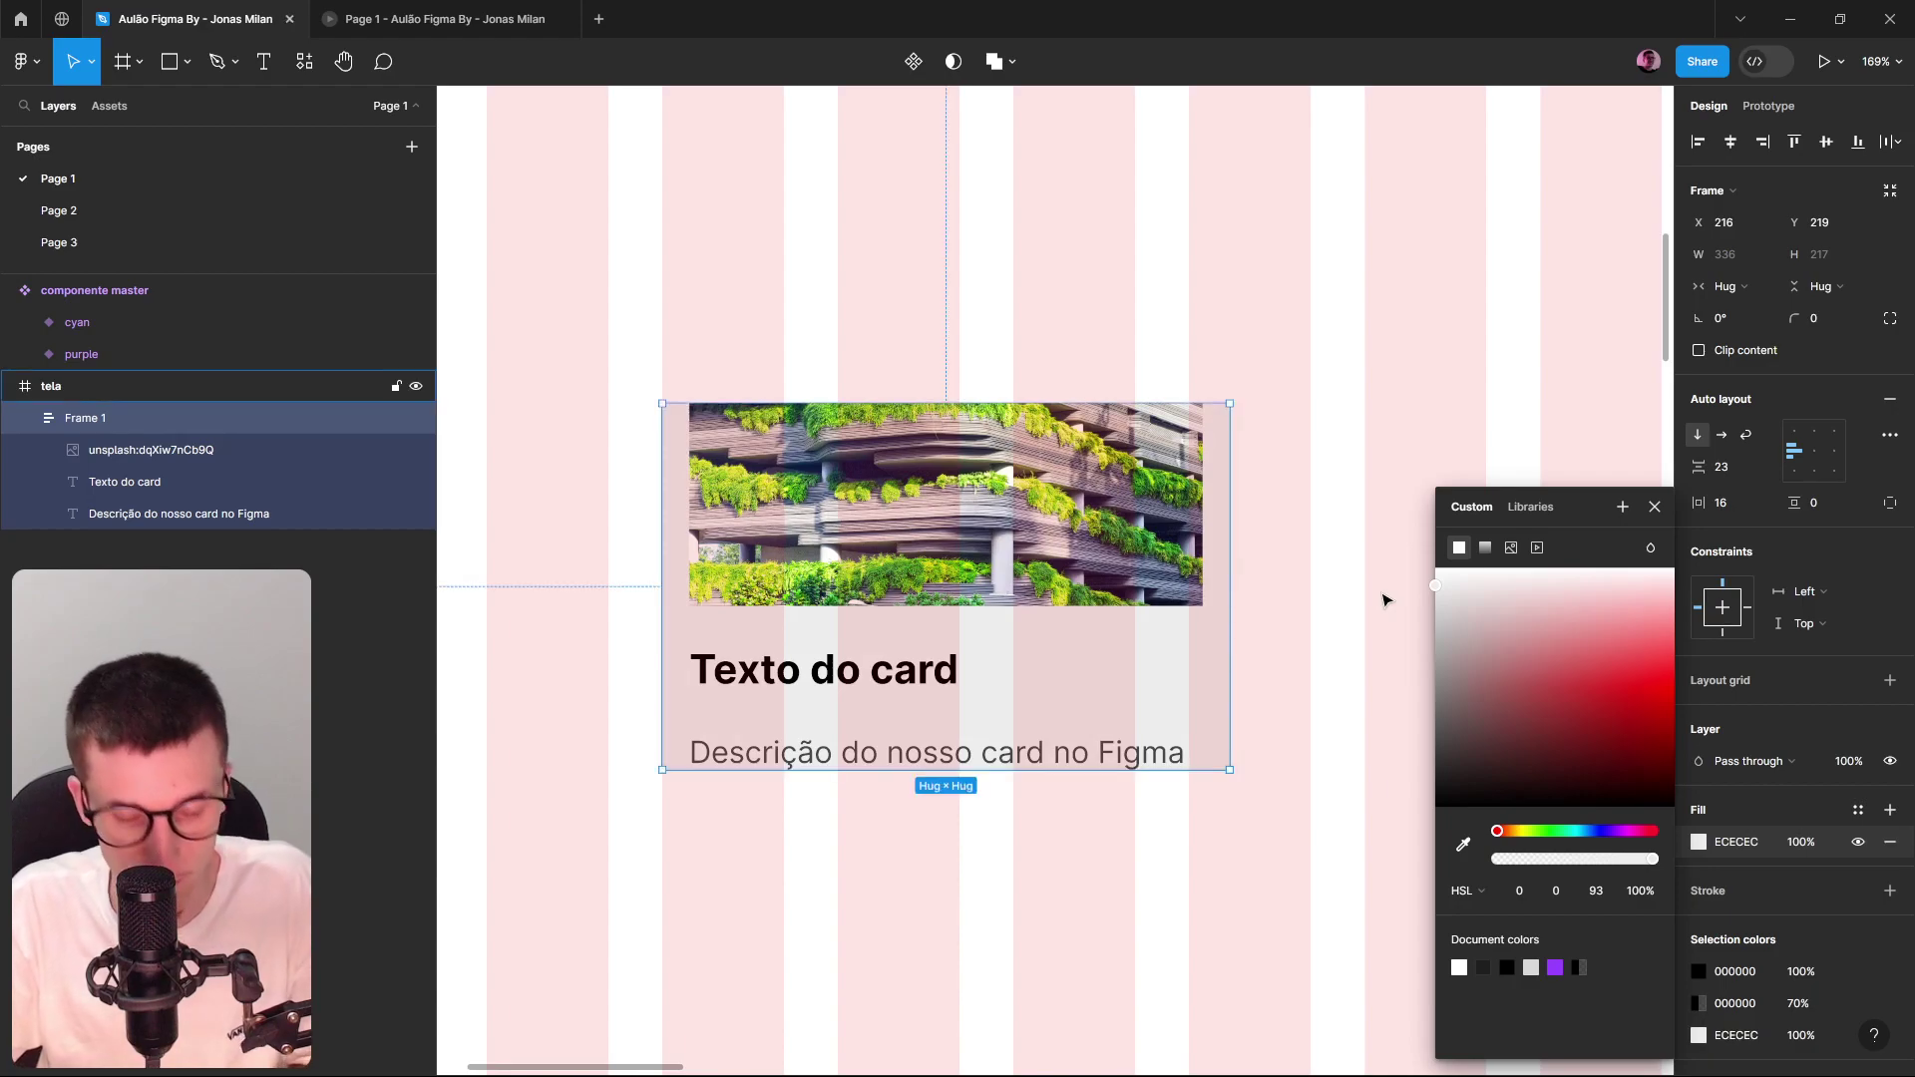
# Hide the layout grids on the canvas.
pyautogui.hotkey('ctrl', 'shift', '4')
pyautogui.hotkey('ctrl', 'shift', '4')
pyautogui.hotkey('ctrl', 'shift', '4')
pyautogui.hotkey('ctrl', 'shift', '4')
pyautogui.hotkey('ctrl', 'shift', '4')
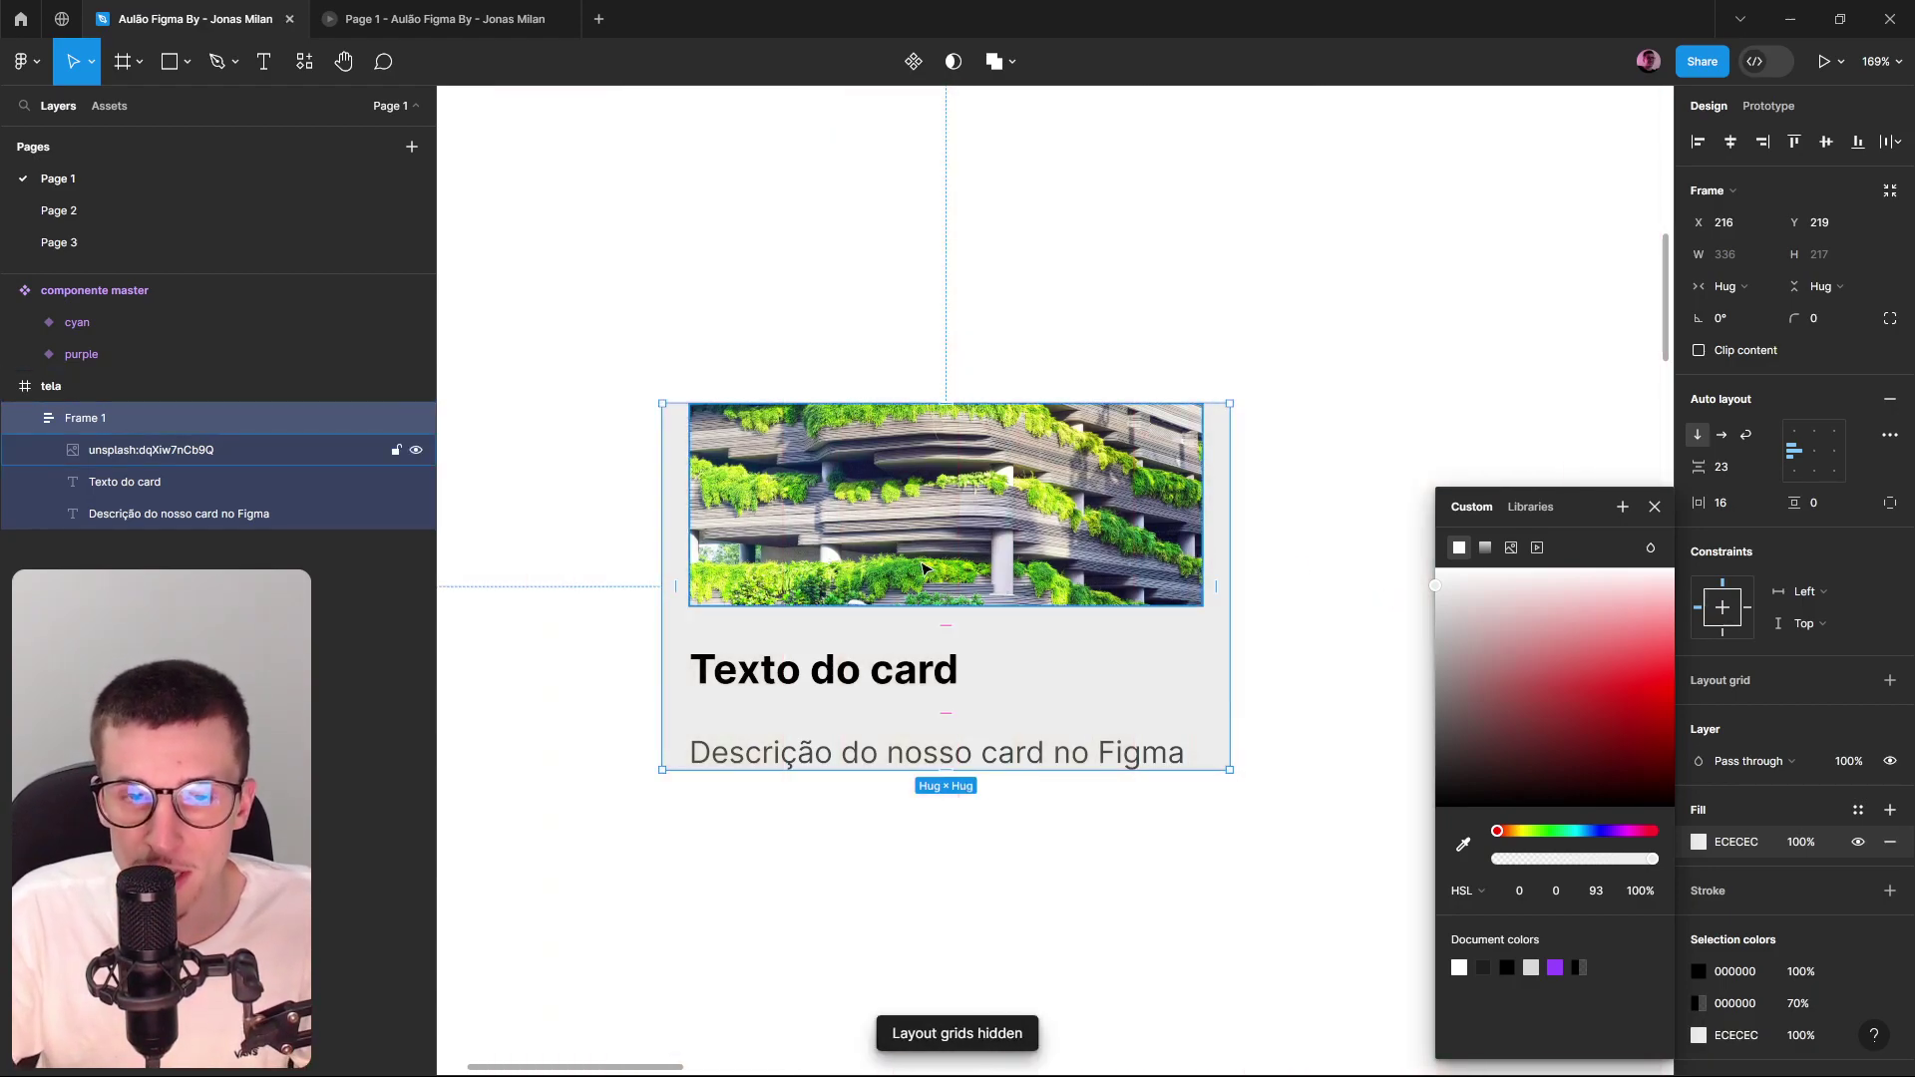
# Set the card frame's vertical padding to 16.
pyautogui.scroll(1, 938, 559)
pyautogui.click(1718, 505)
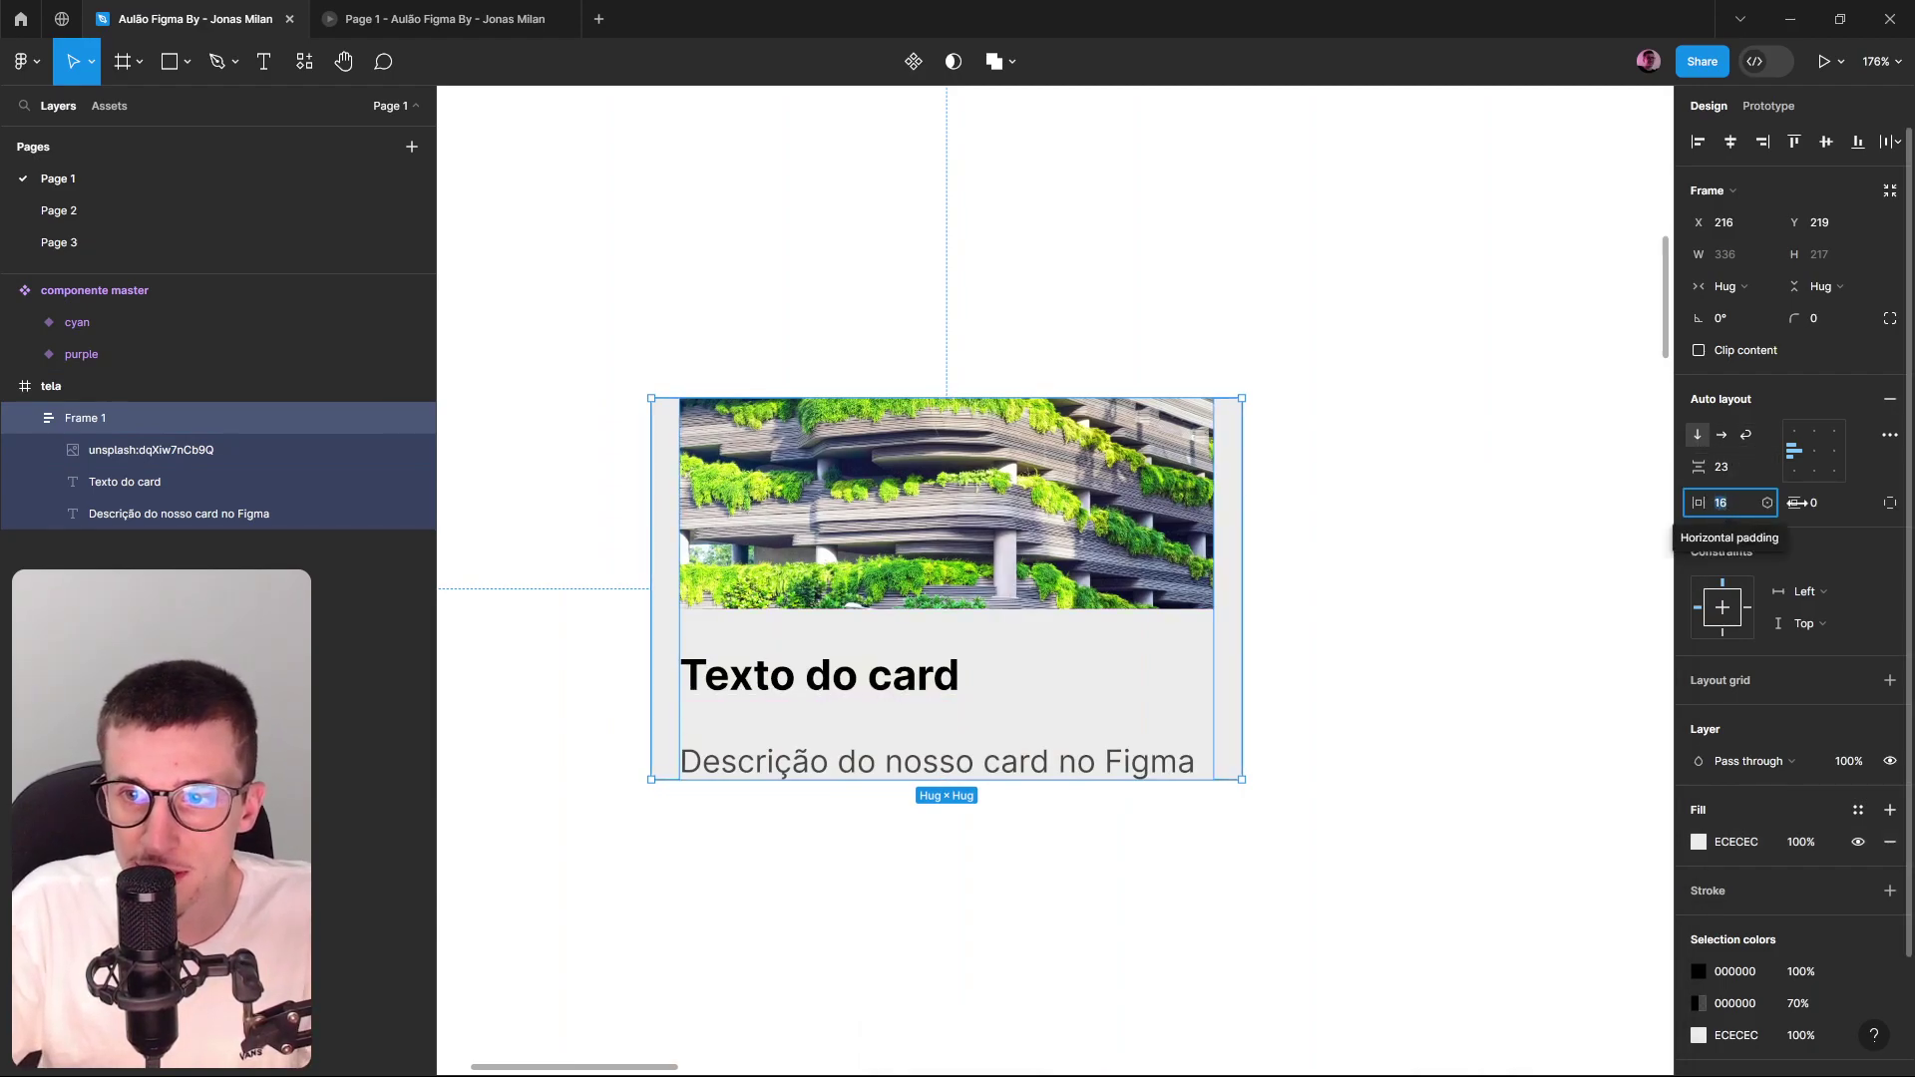
pyautogui.click(1796, 507)
pyautogui.write('16')
pyautogui.press('Return')
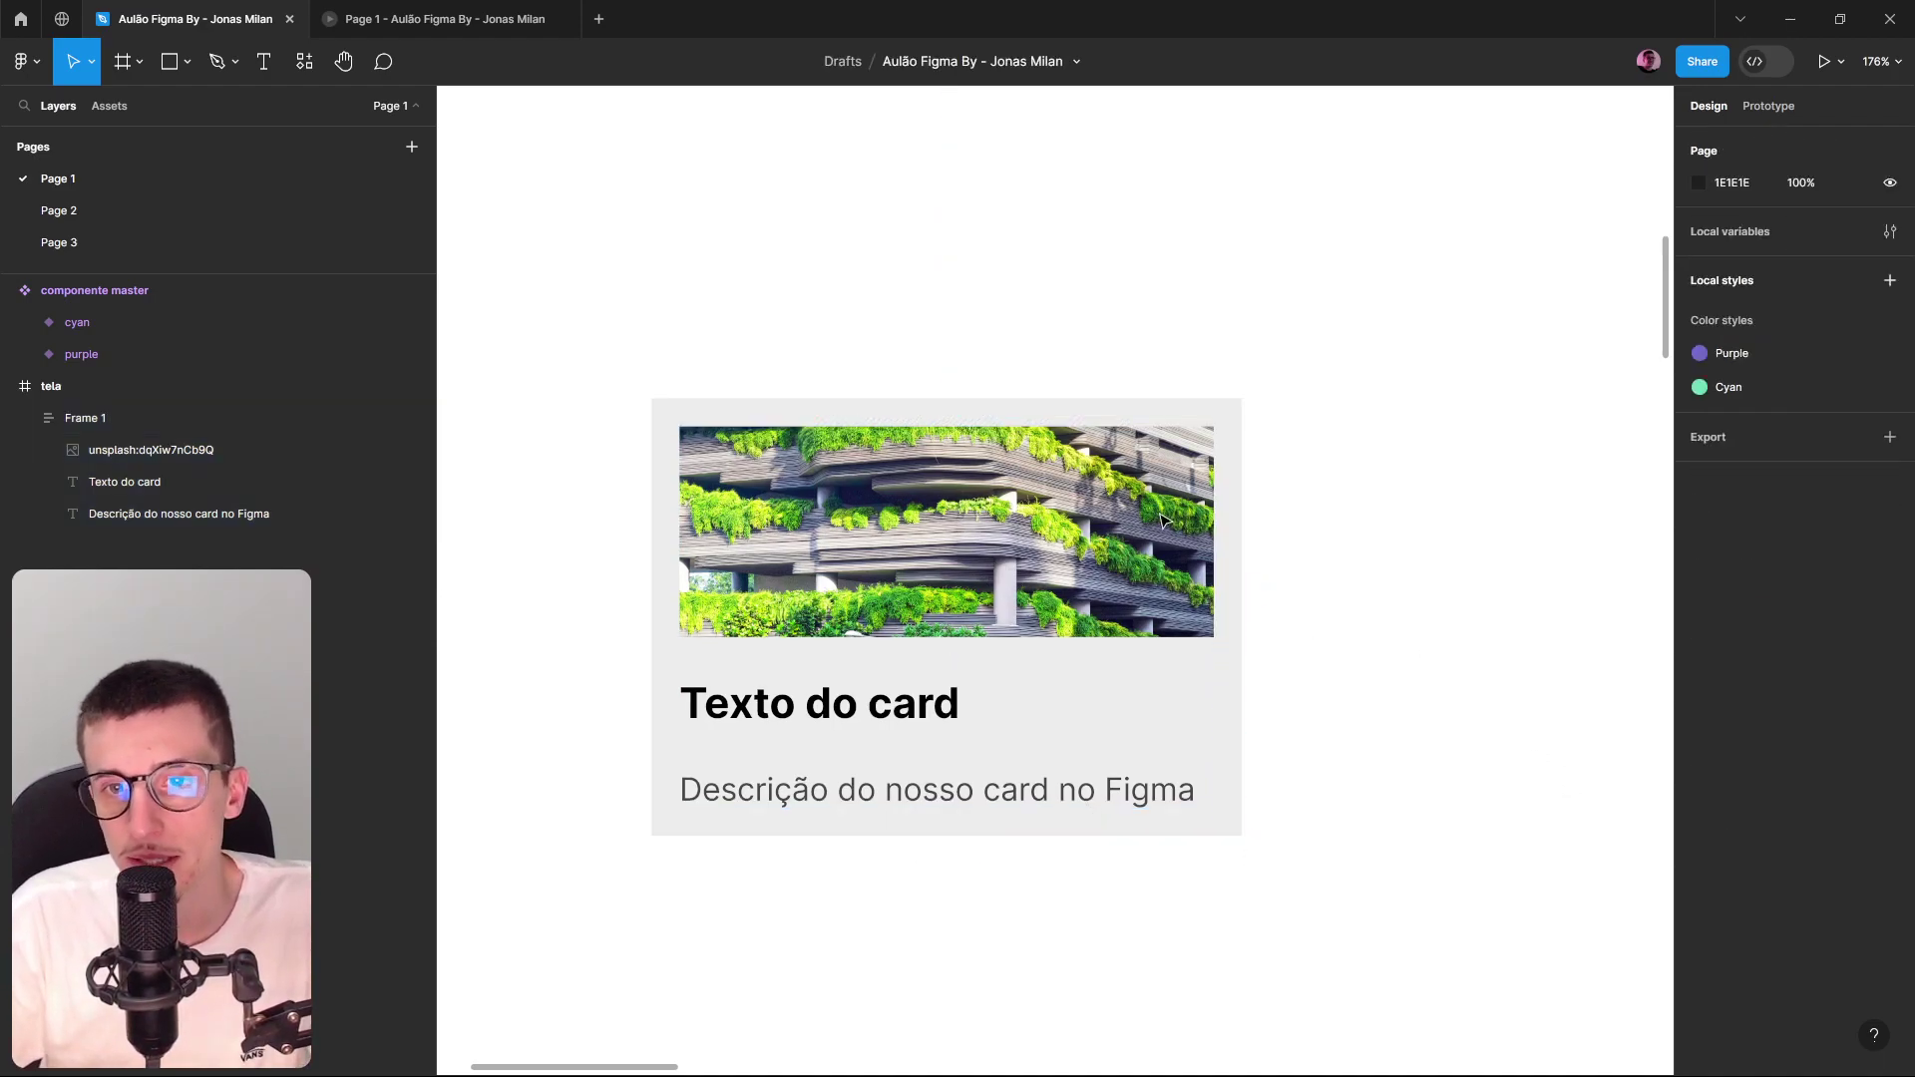
# Lighten the card frame's fill color to F6F6F6.
pyautogui.scroll(-3, 1285, 632)
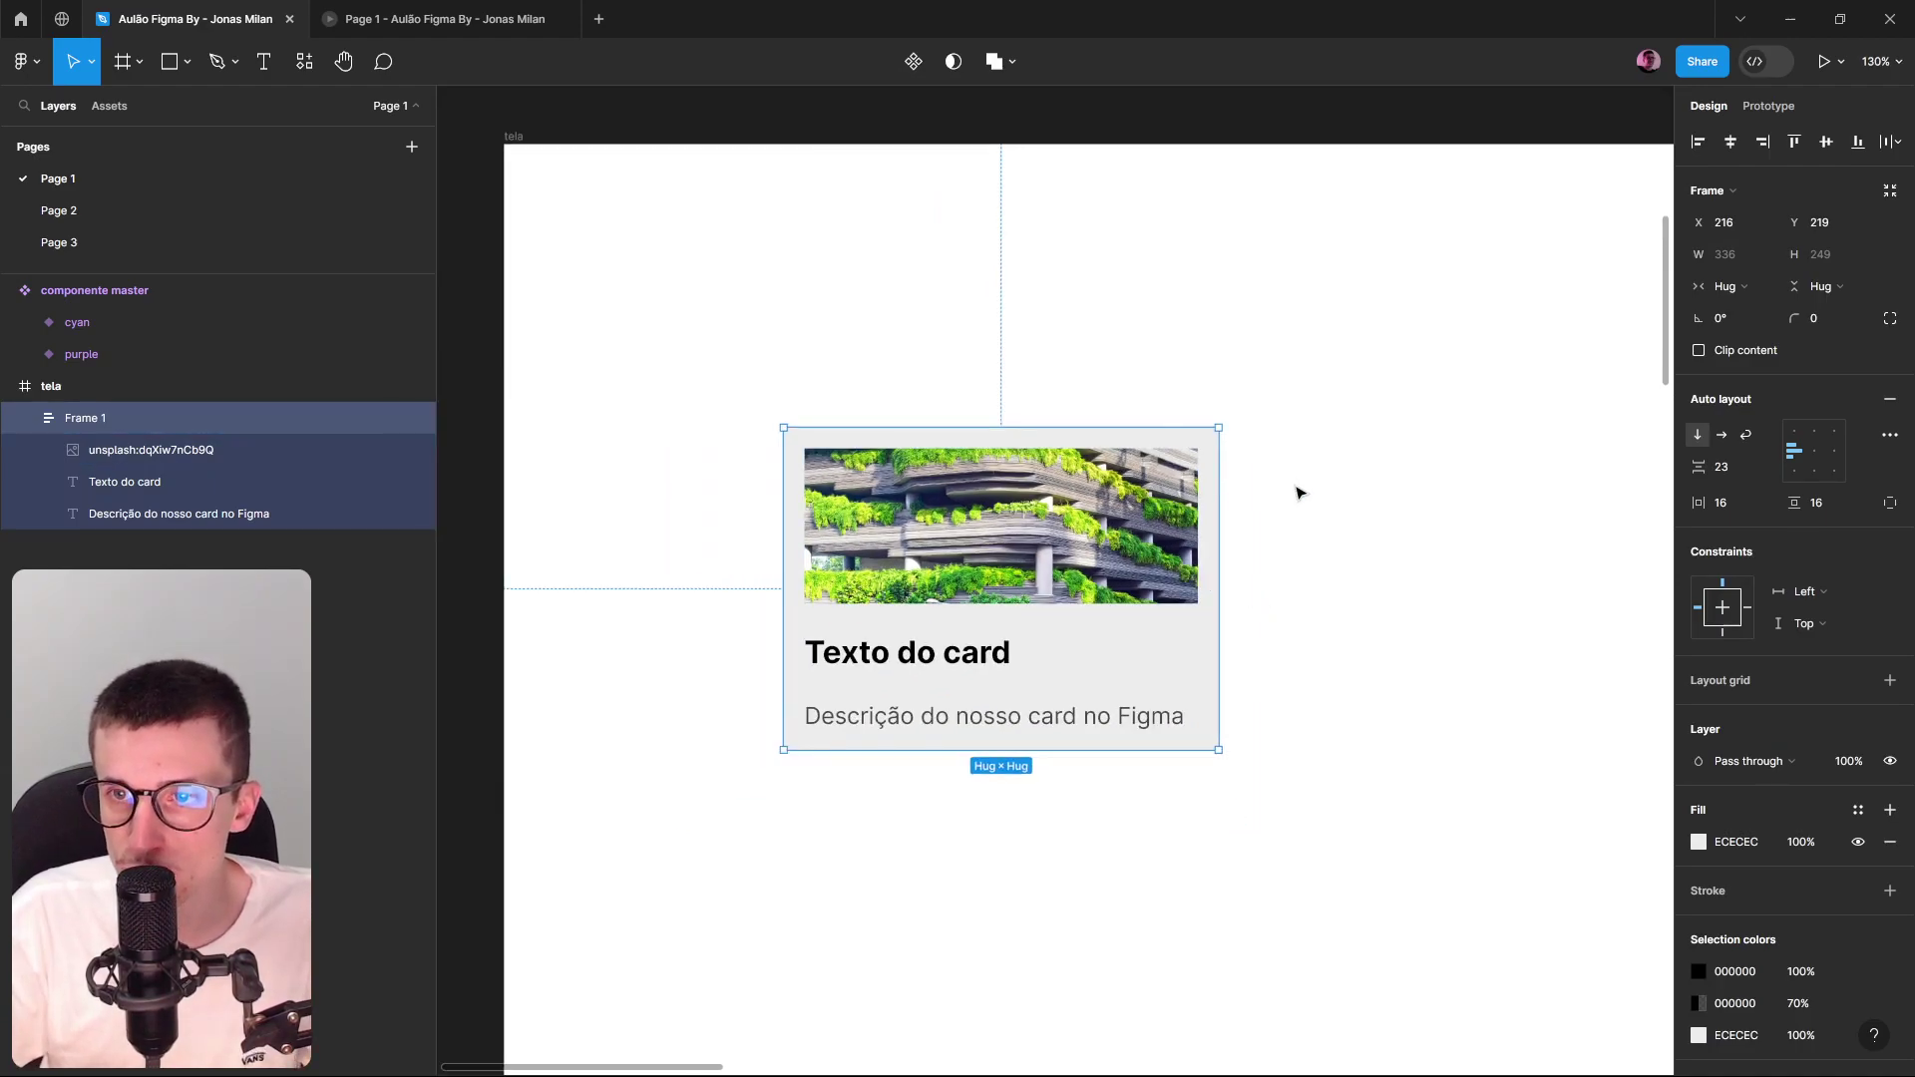
pyautogui.scroll(1, 1406, 543)
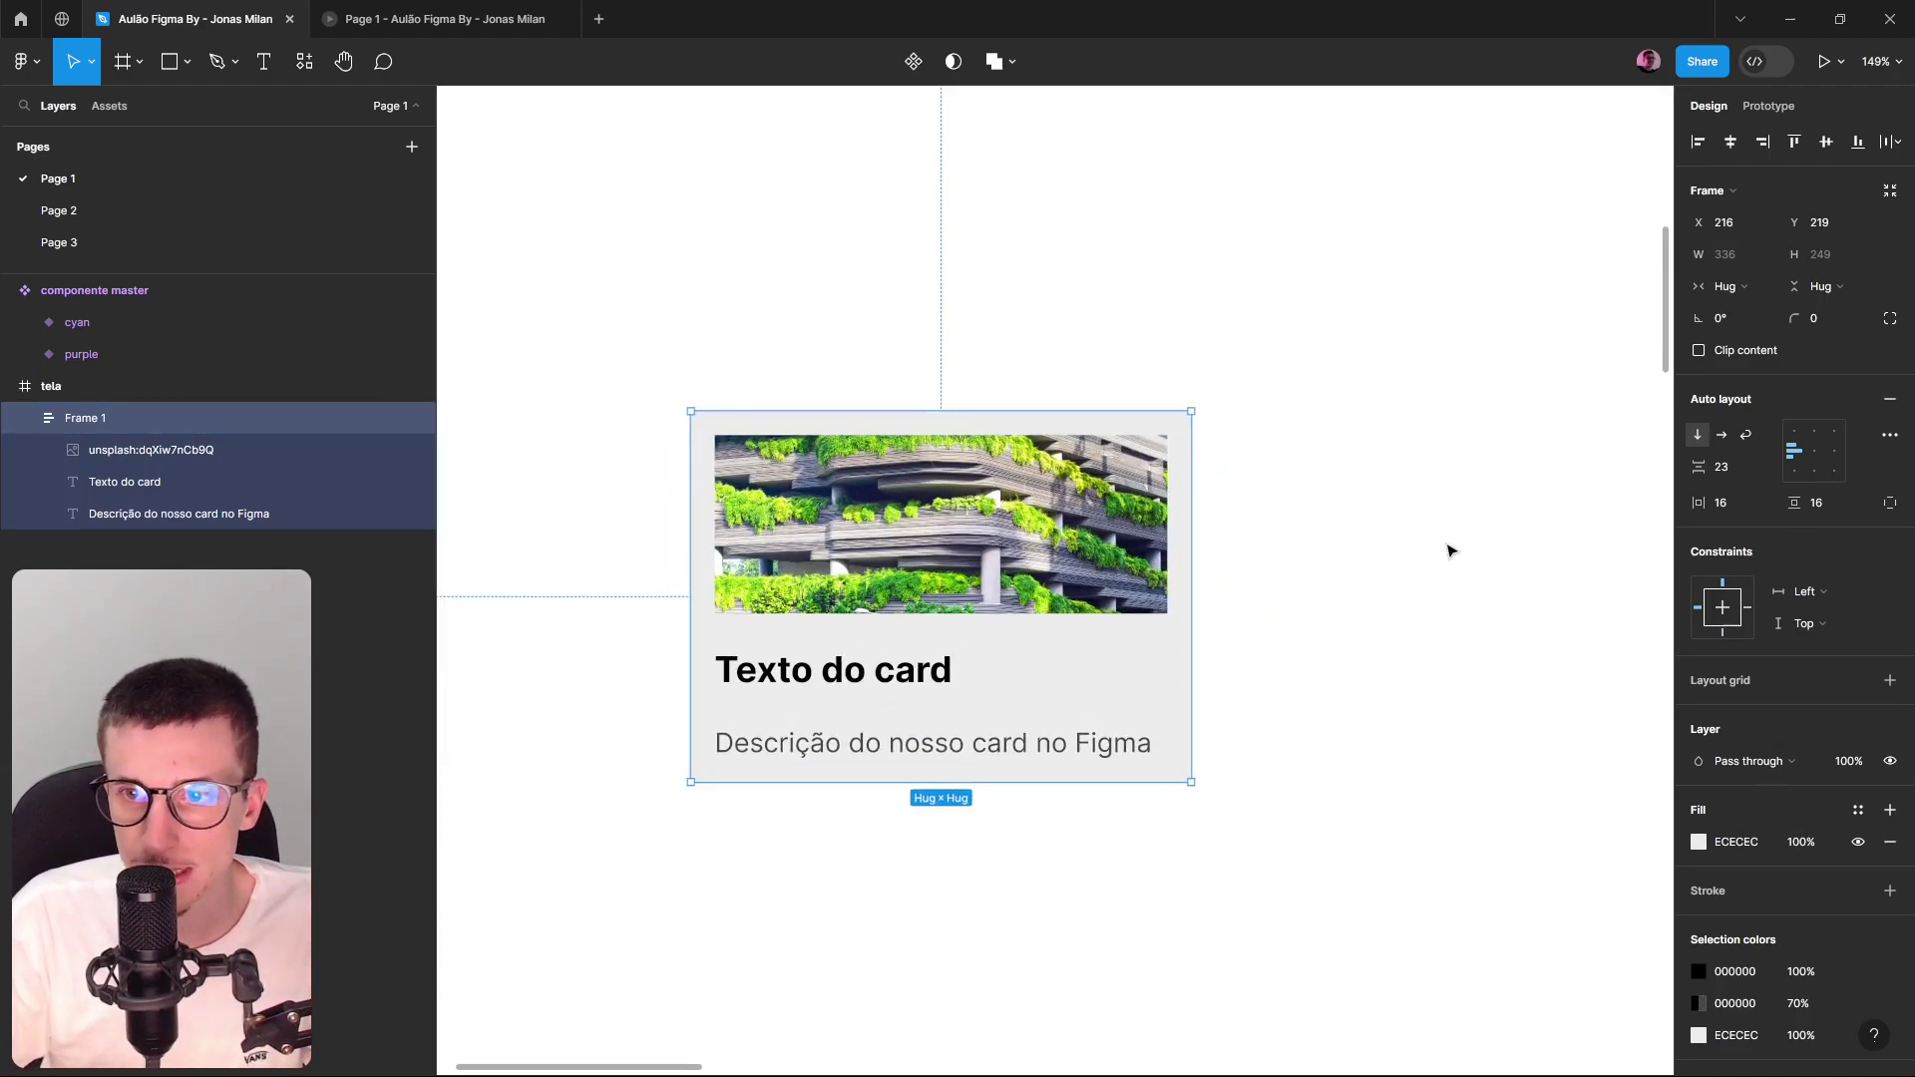
pyautogui.click(1699, 843)
pyautogui.moveTo(1437, 595); pyautogui.dragTo(1390, 586)
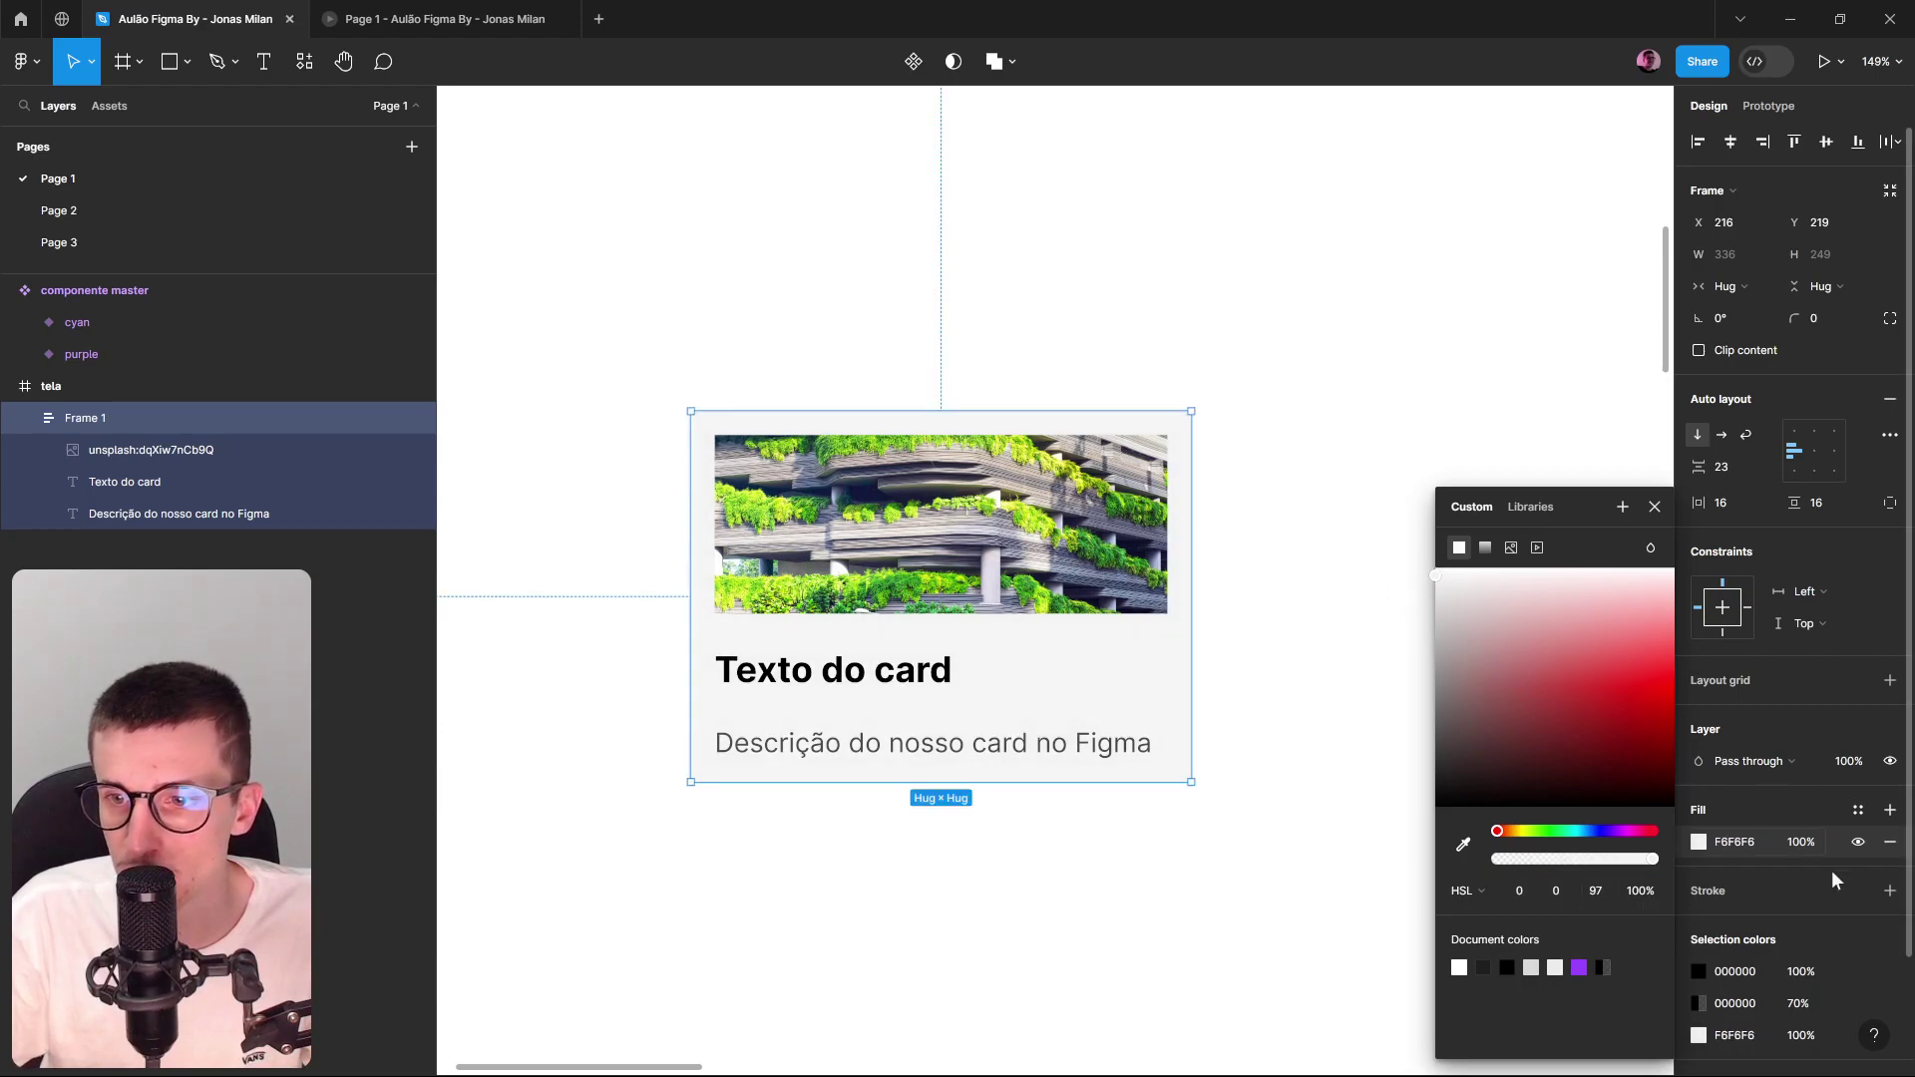
# Open the color style choices for the card frame's stroke.
pyautogui.click(1857, 892)
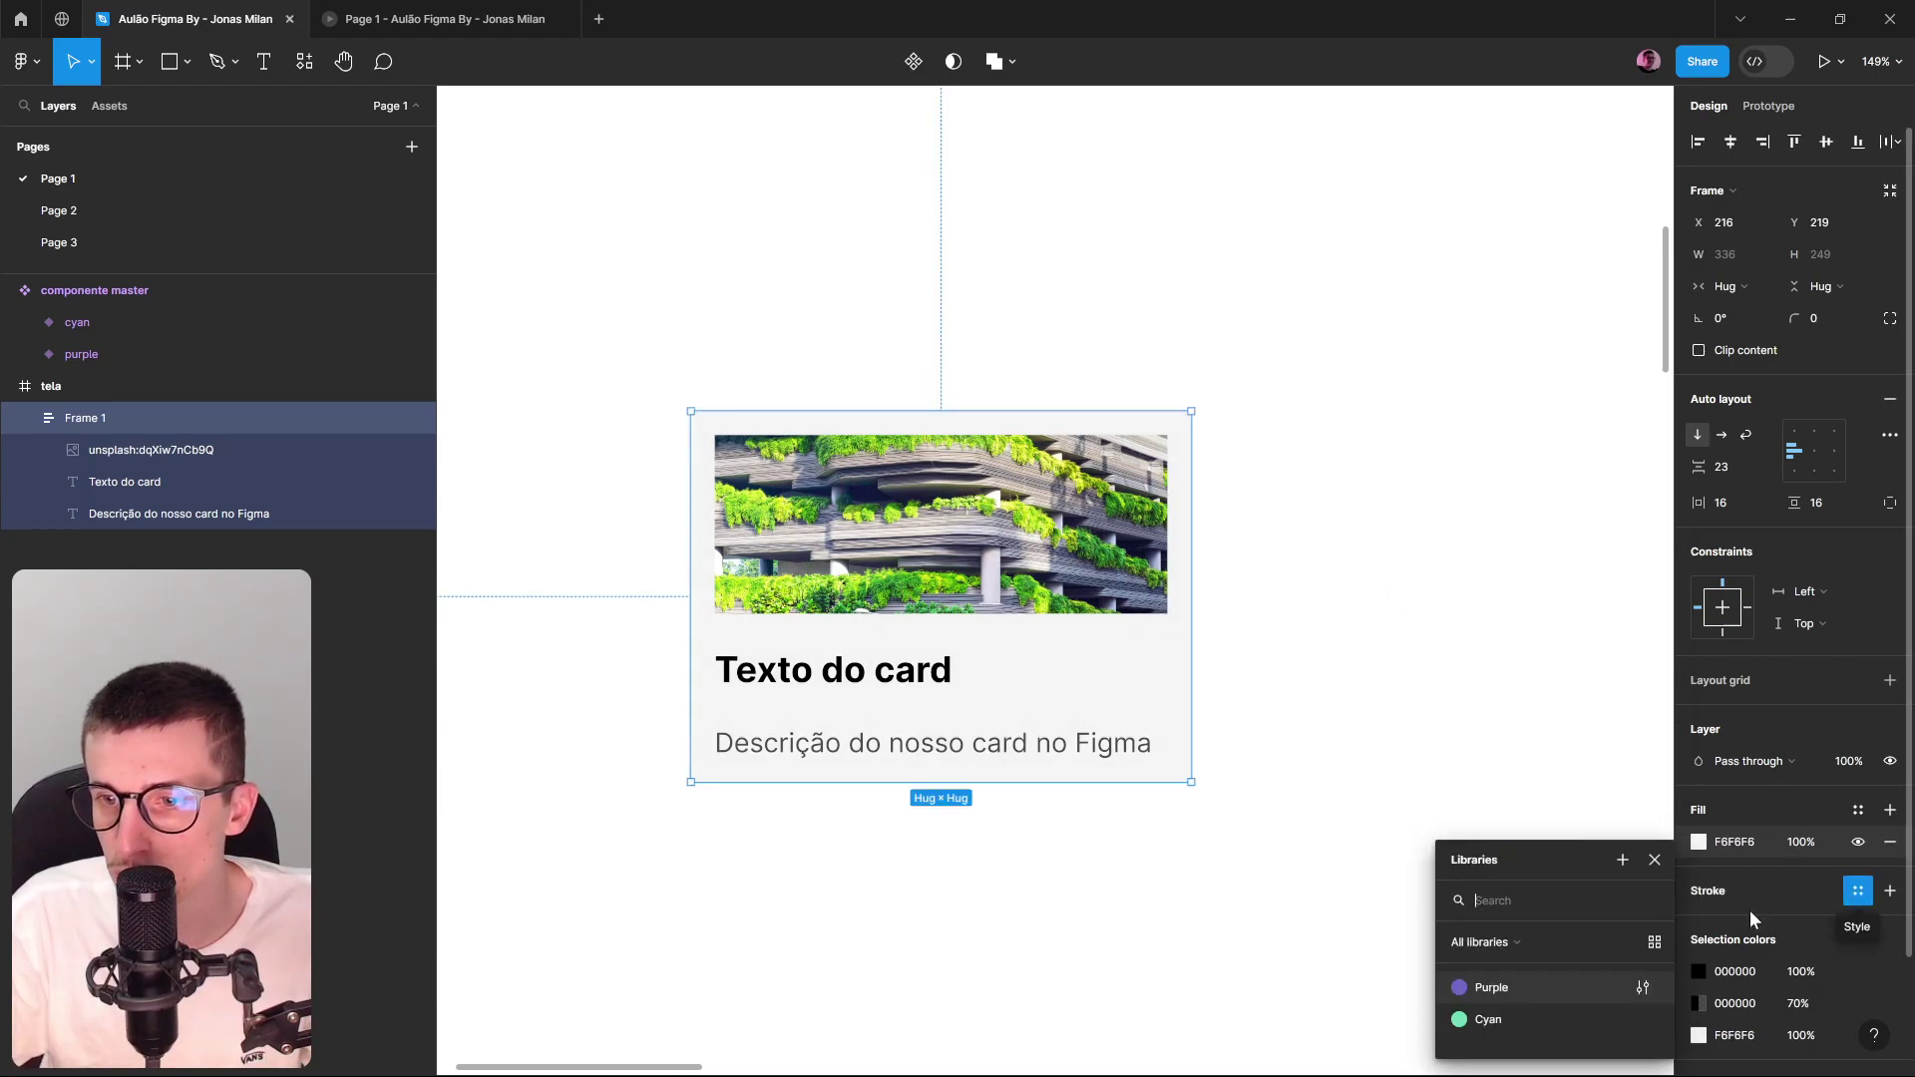
# Add an E6E6E6 stroke to the card frame and set its fill color to FAFAFA.
pyautogui.click(1891, 891)
pyautogui.click(1699, 923)
pyautogui.moveTo(1494, 696)
pyautogui.mouseDown()
pyautogui.moveTo(1337, 590)
pyautogui.moveTo(1332, 606)
pyautogui.mouseUp()
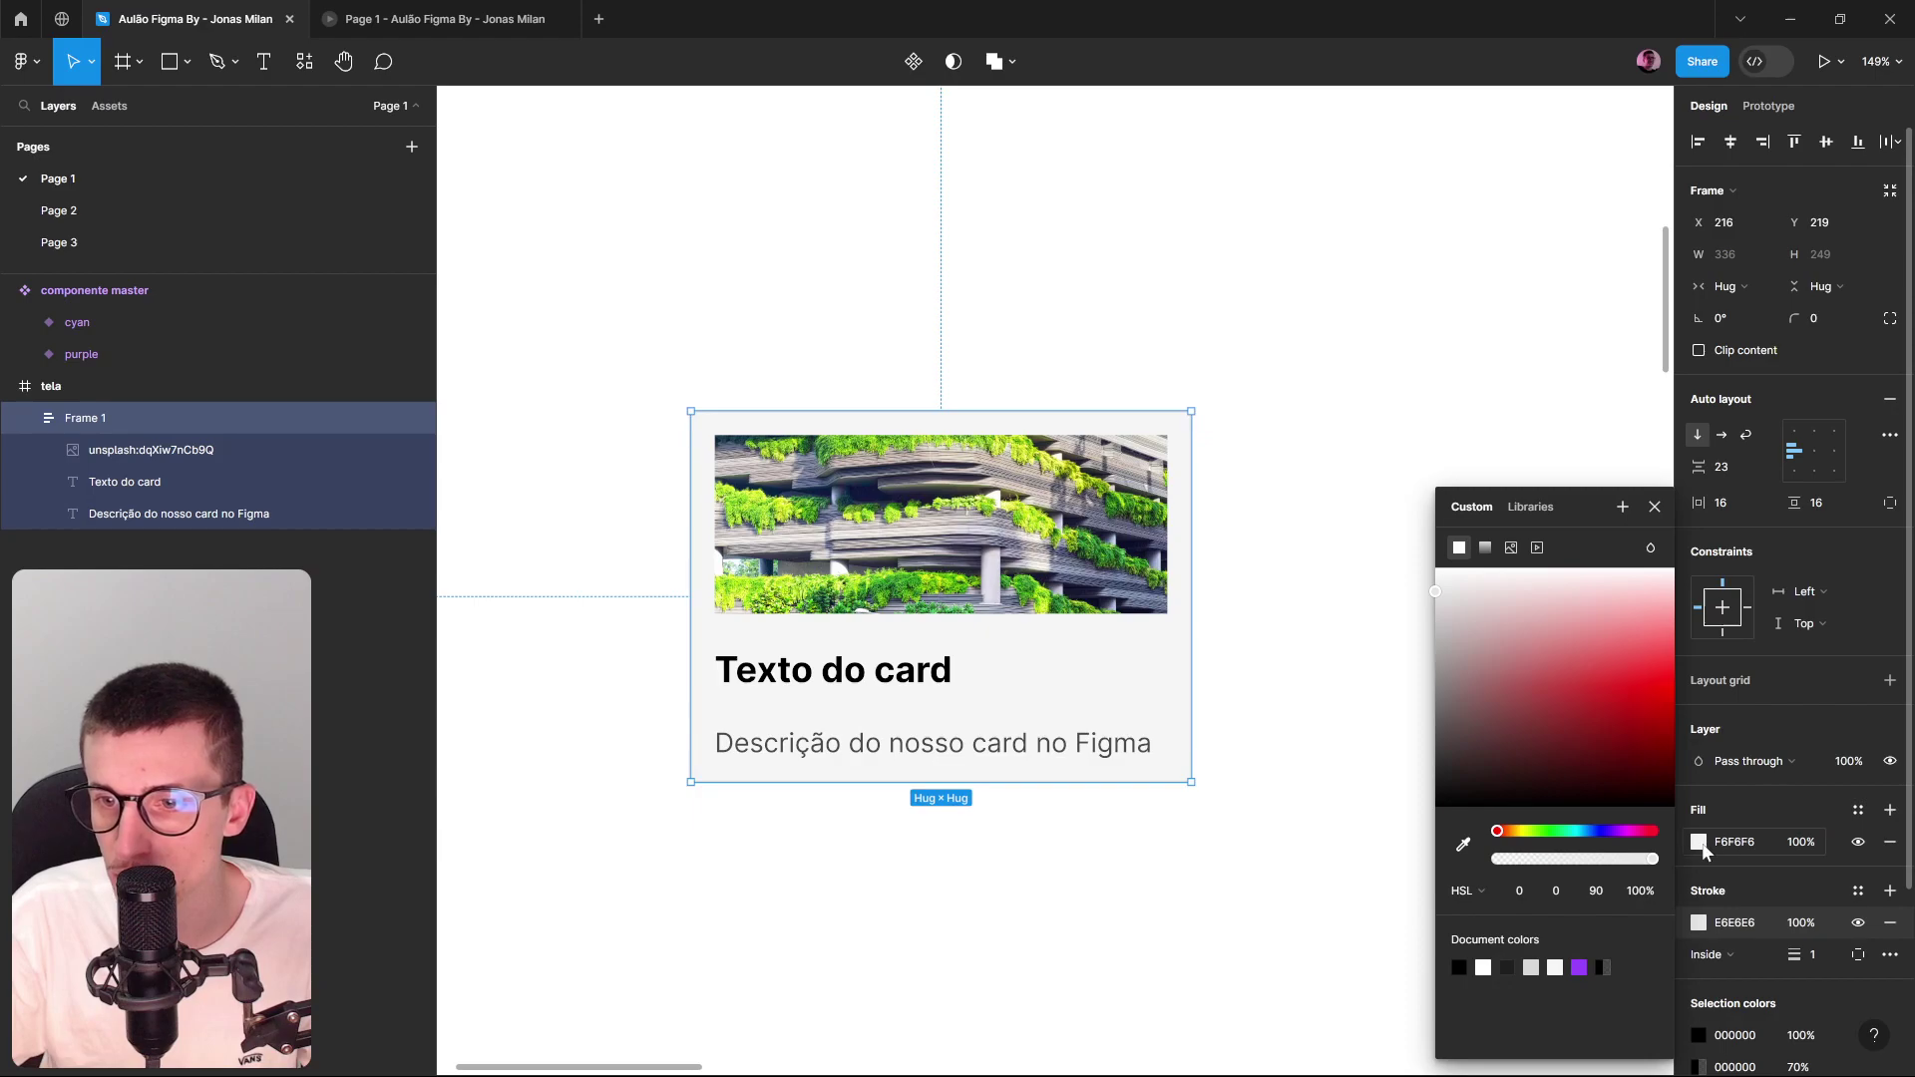
pyautogui.click(1699, 843)
pyautogui.moveTo(1489, 621); pyautogui.dragTo(1402, 581)
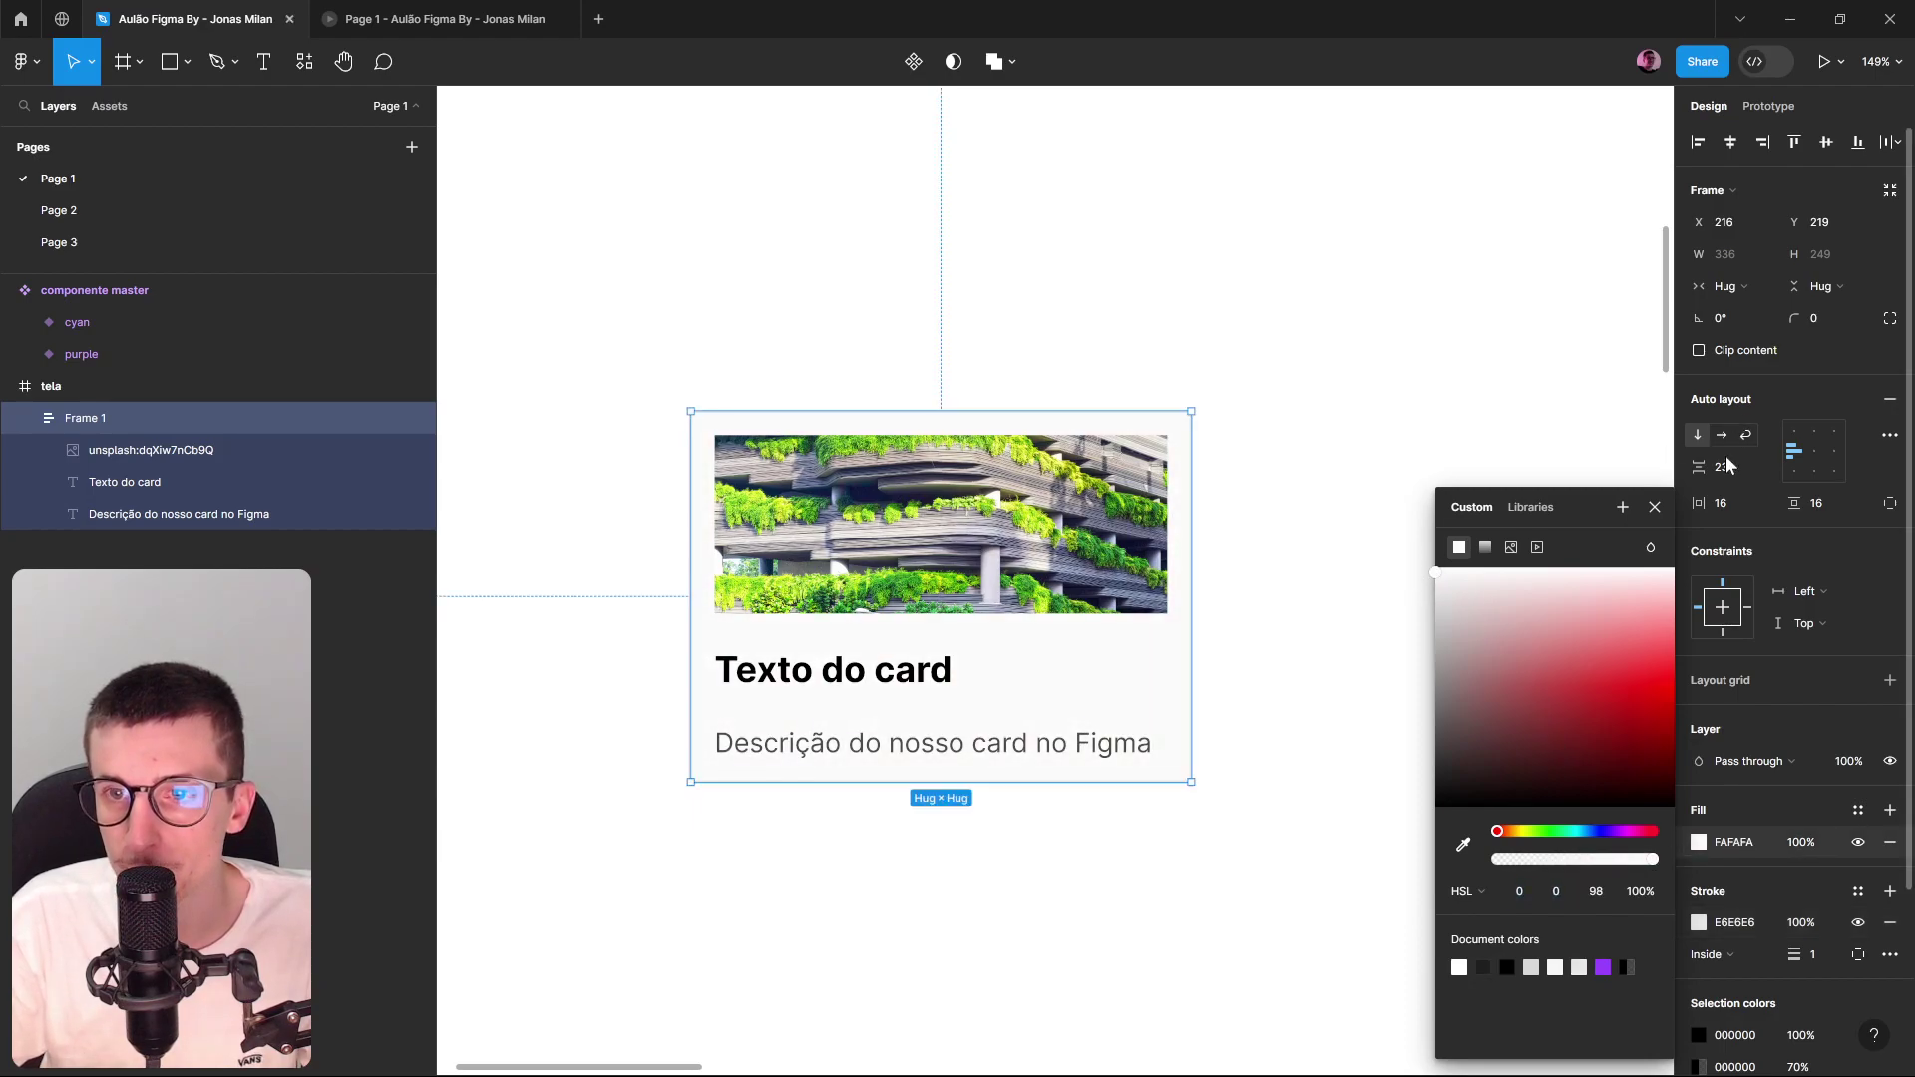
pyautogui.click(1453, 440)
pyautogui.scroll(-3, 983, 399)
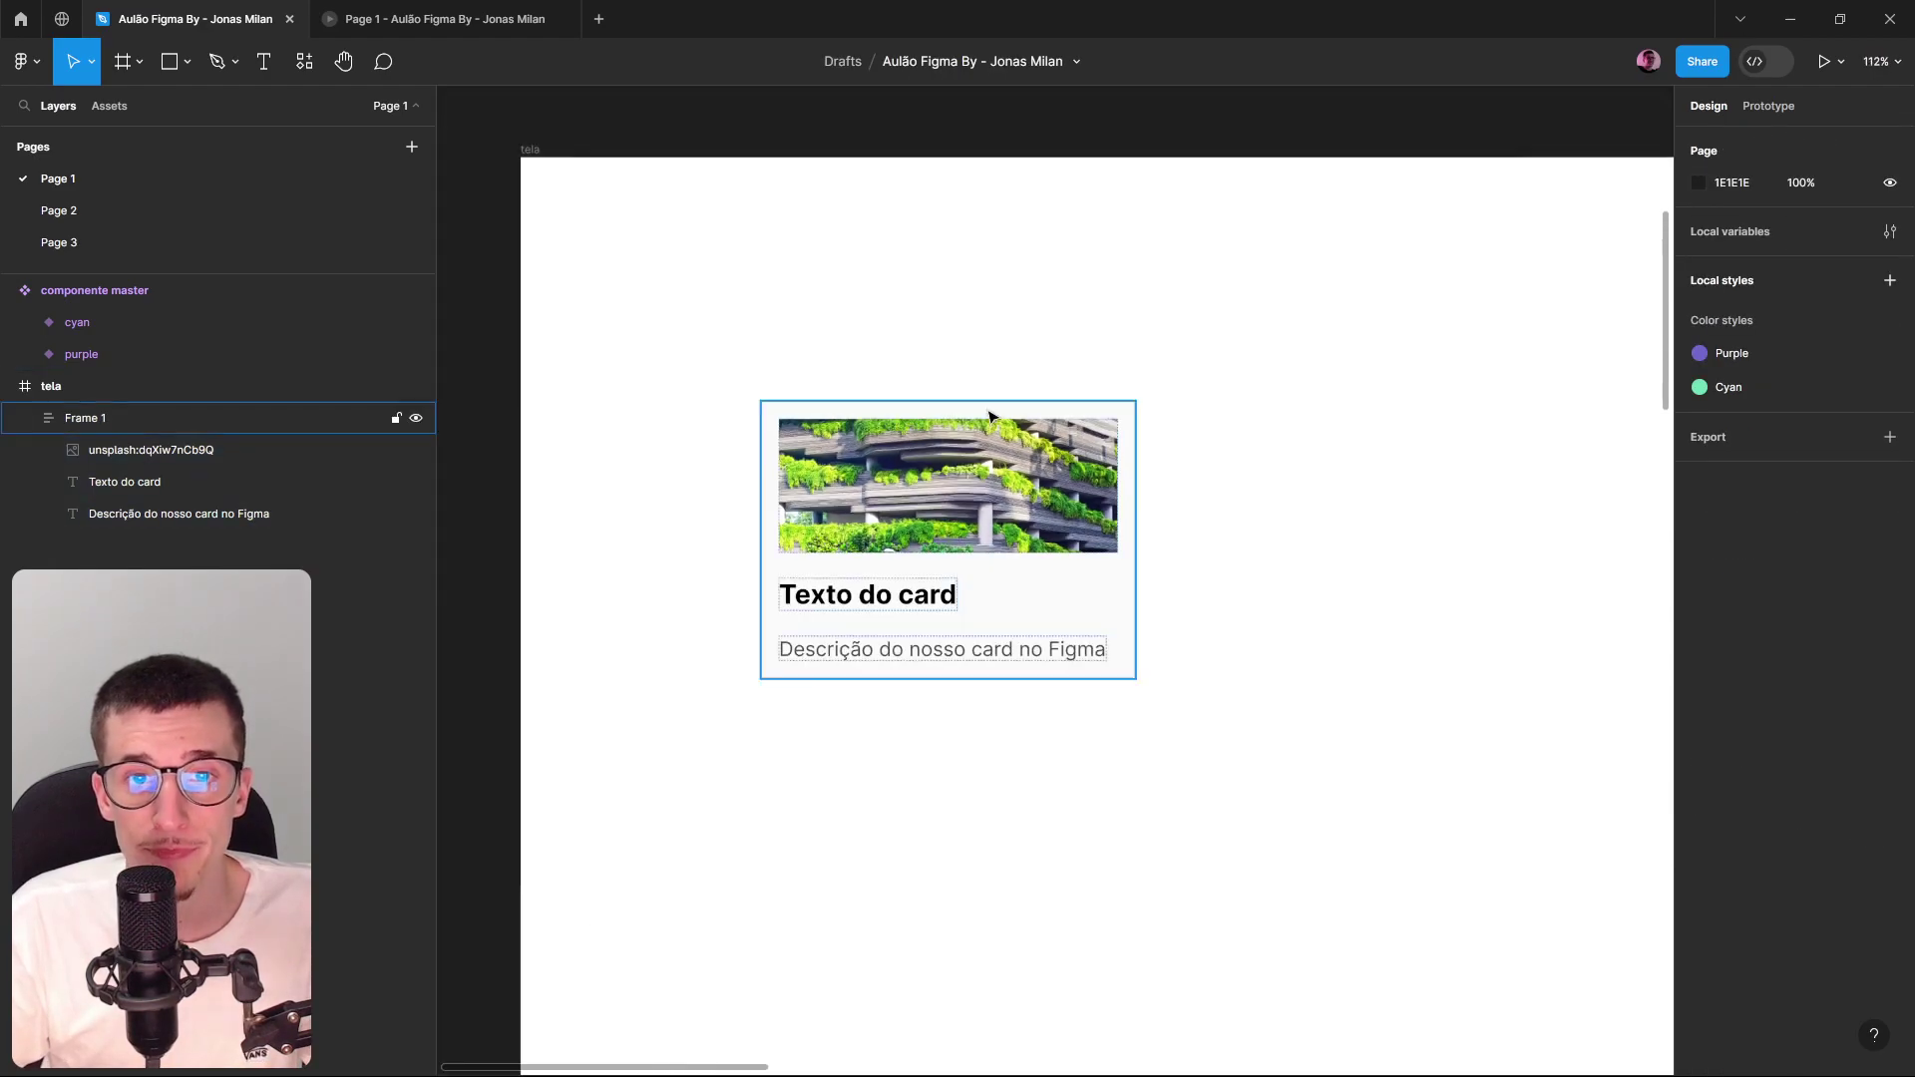
# Set the card frame's vertical gap between the image and the texts to 16.
pyautogui.click(996, 504)
pyautogui.scroll(5, 996, 503)
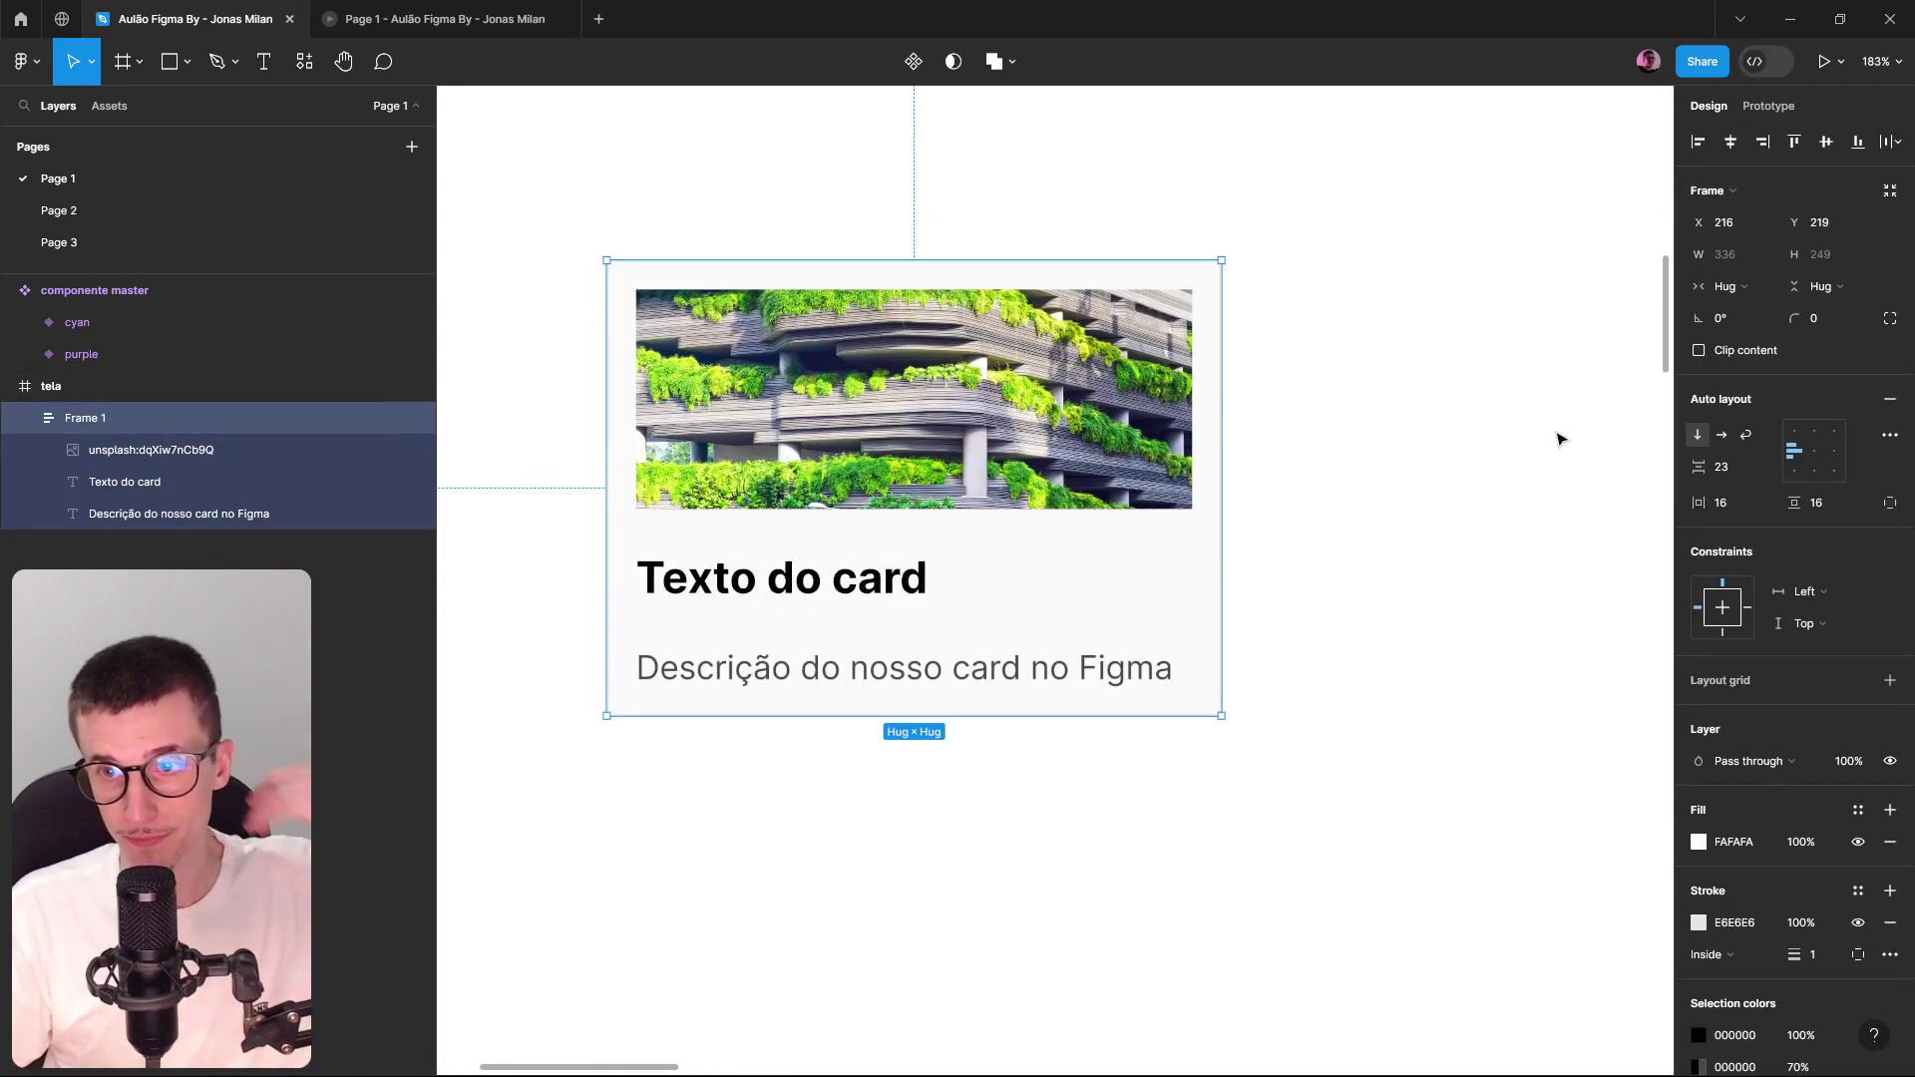
pyautogui.click(1722, 465)
pyautogui.write('24')
pyautogui.press('Return')
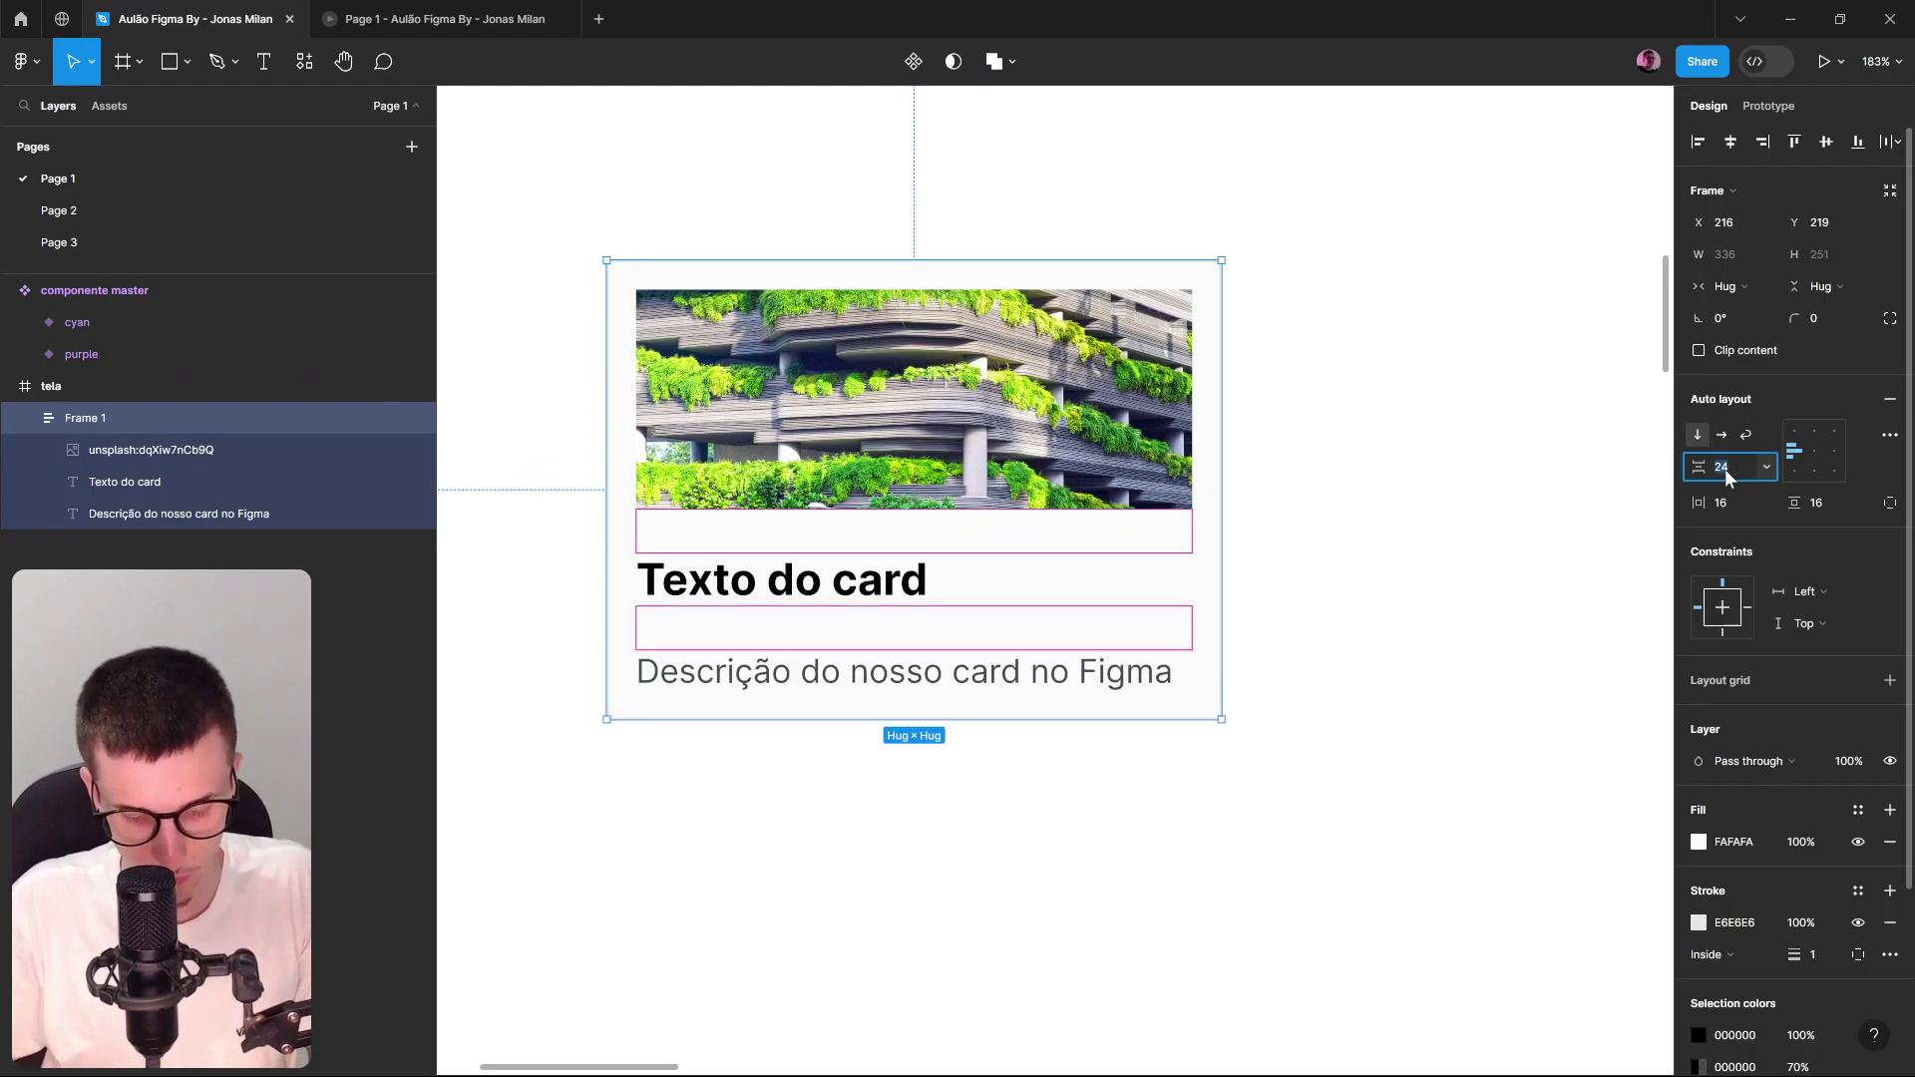
pyautogui.hotkey('ctrl', 'z')
pyautogui.click(1574, 567)
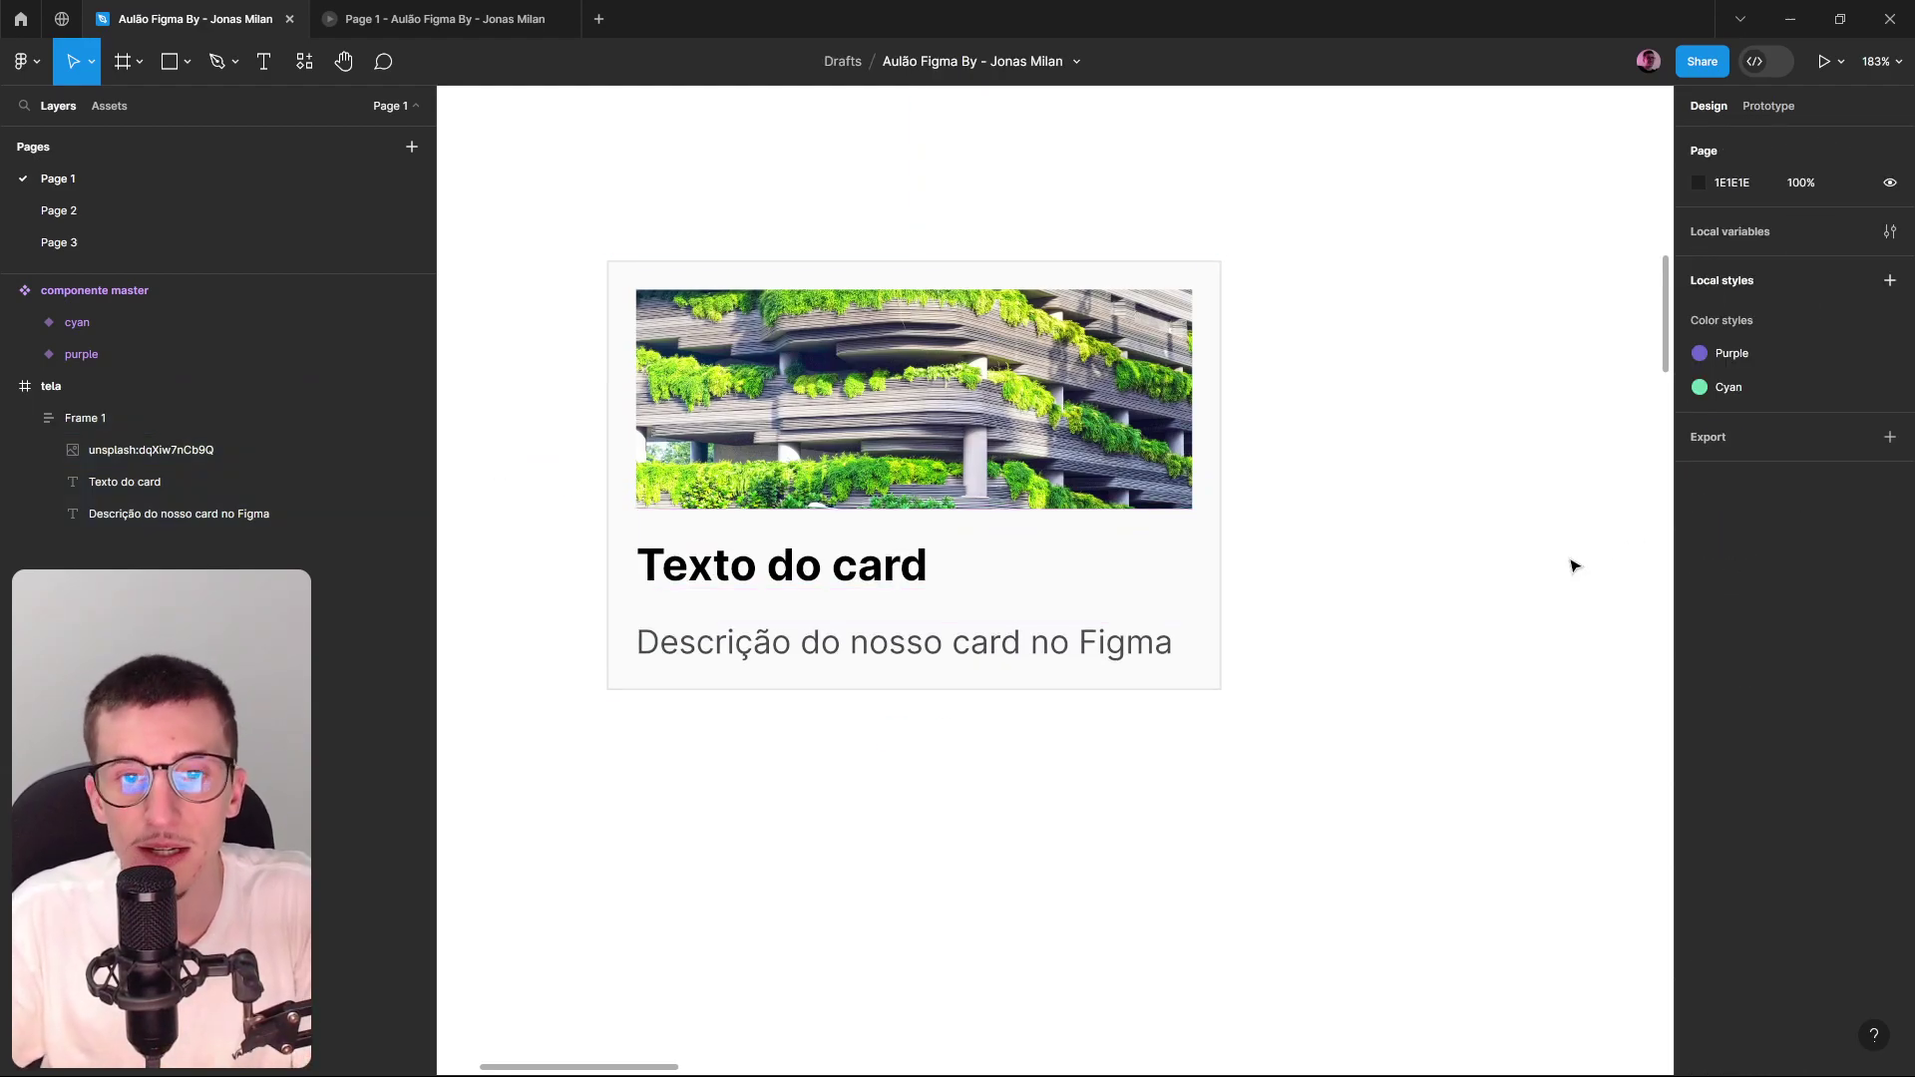
pyautogui.doubleClick(798, 583)
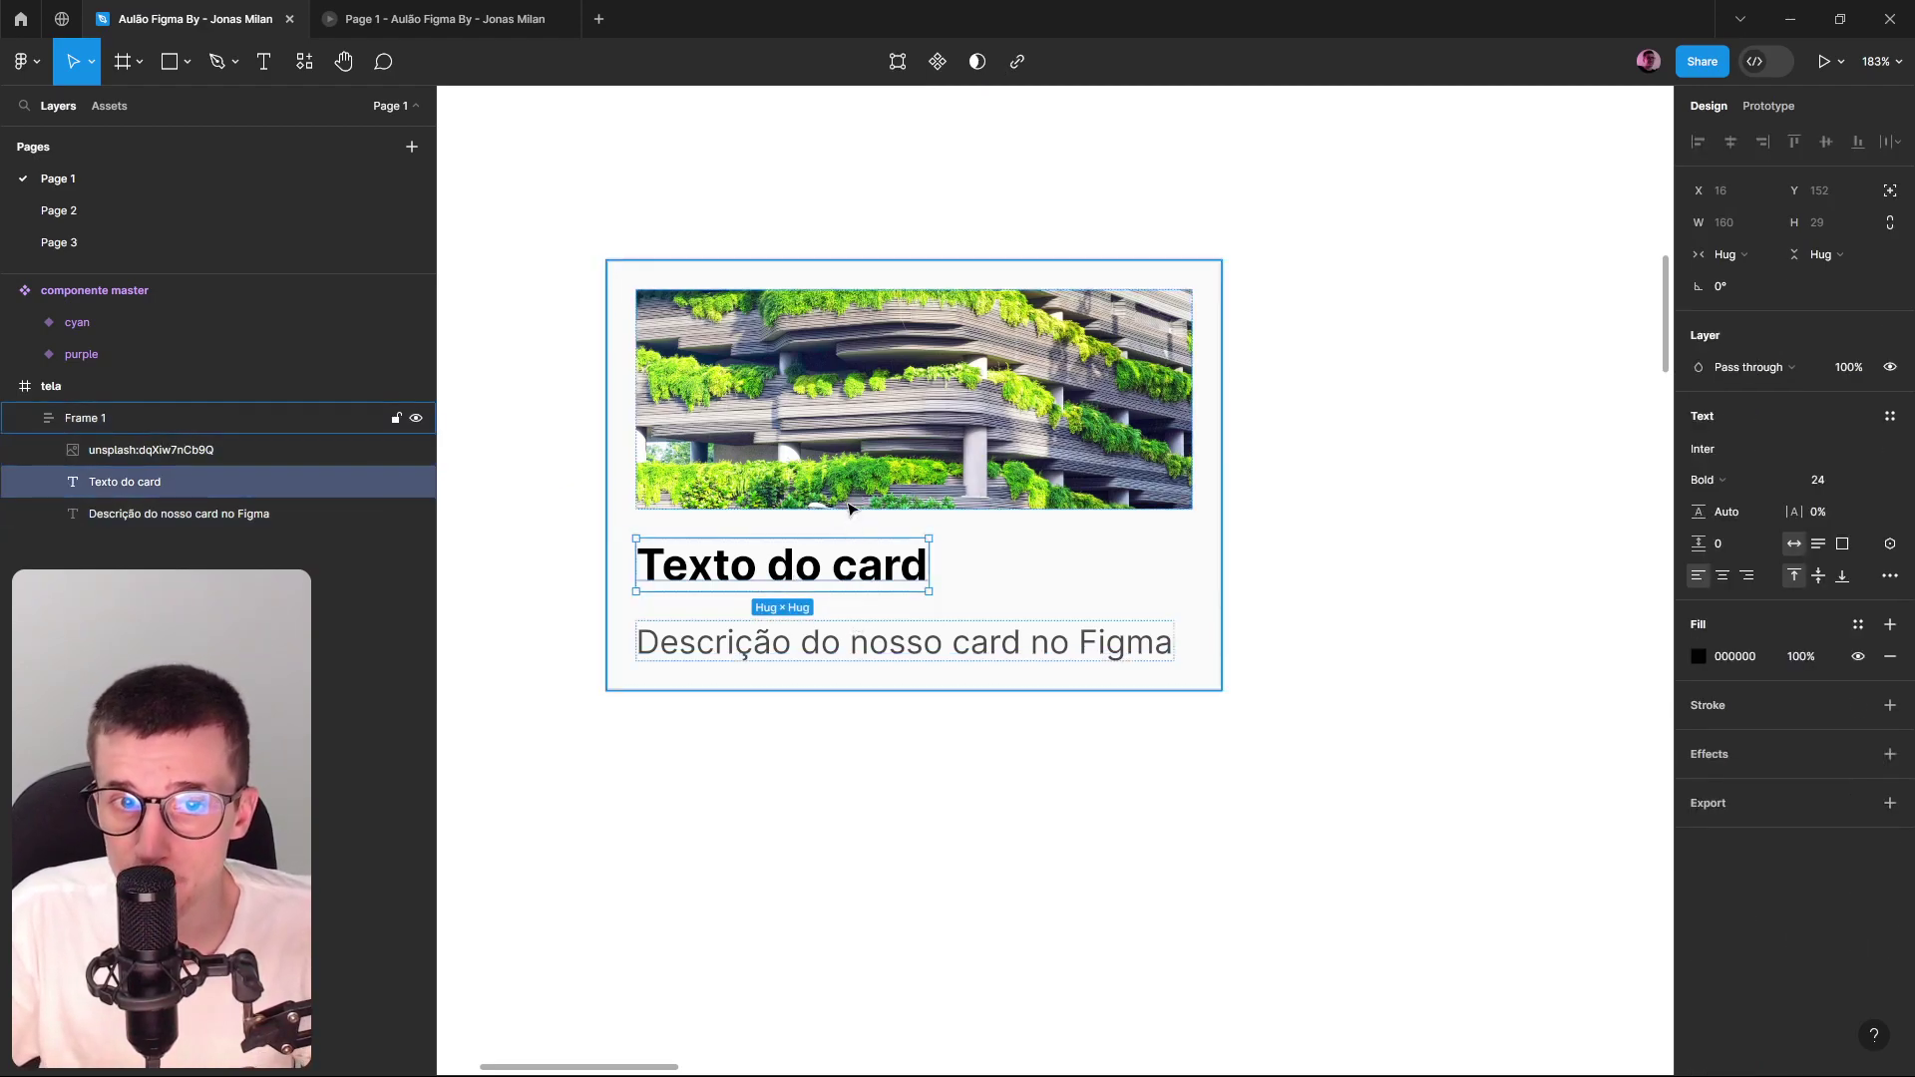
pyautogui.click(820, 640)
pyautogui.click(833, 577)
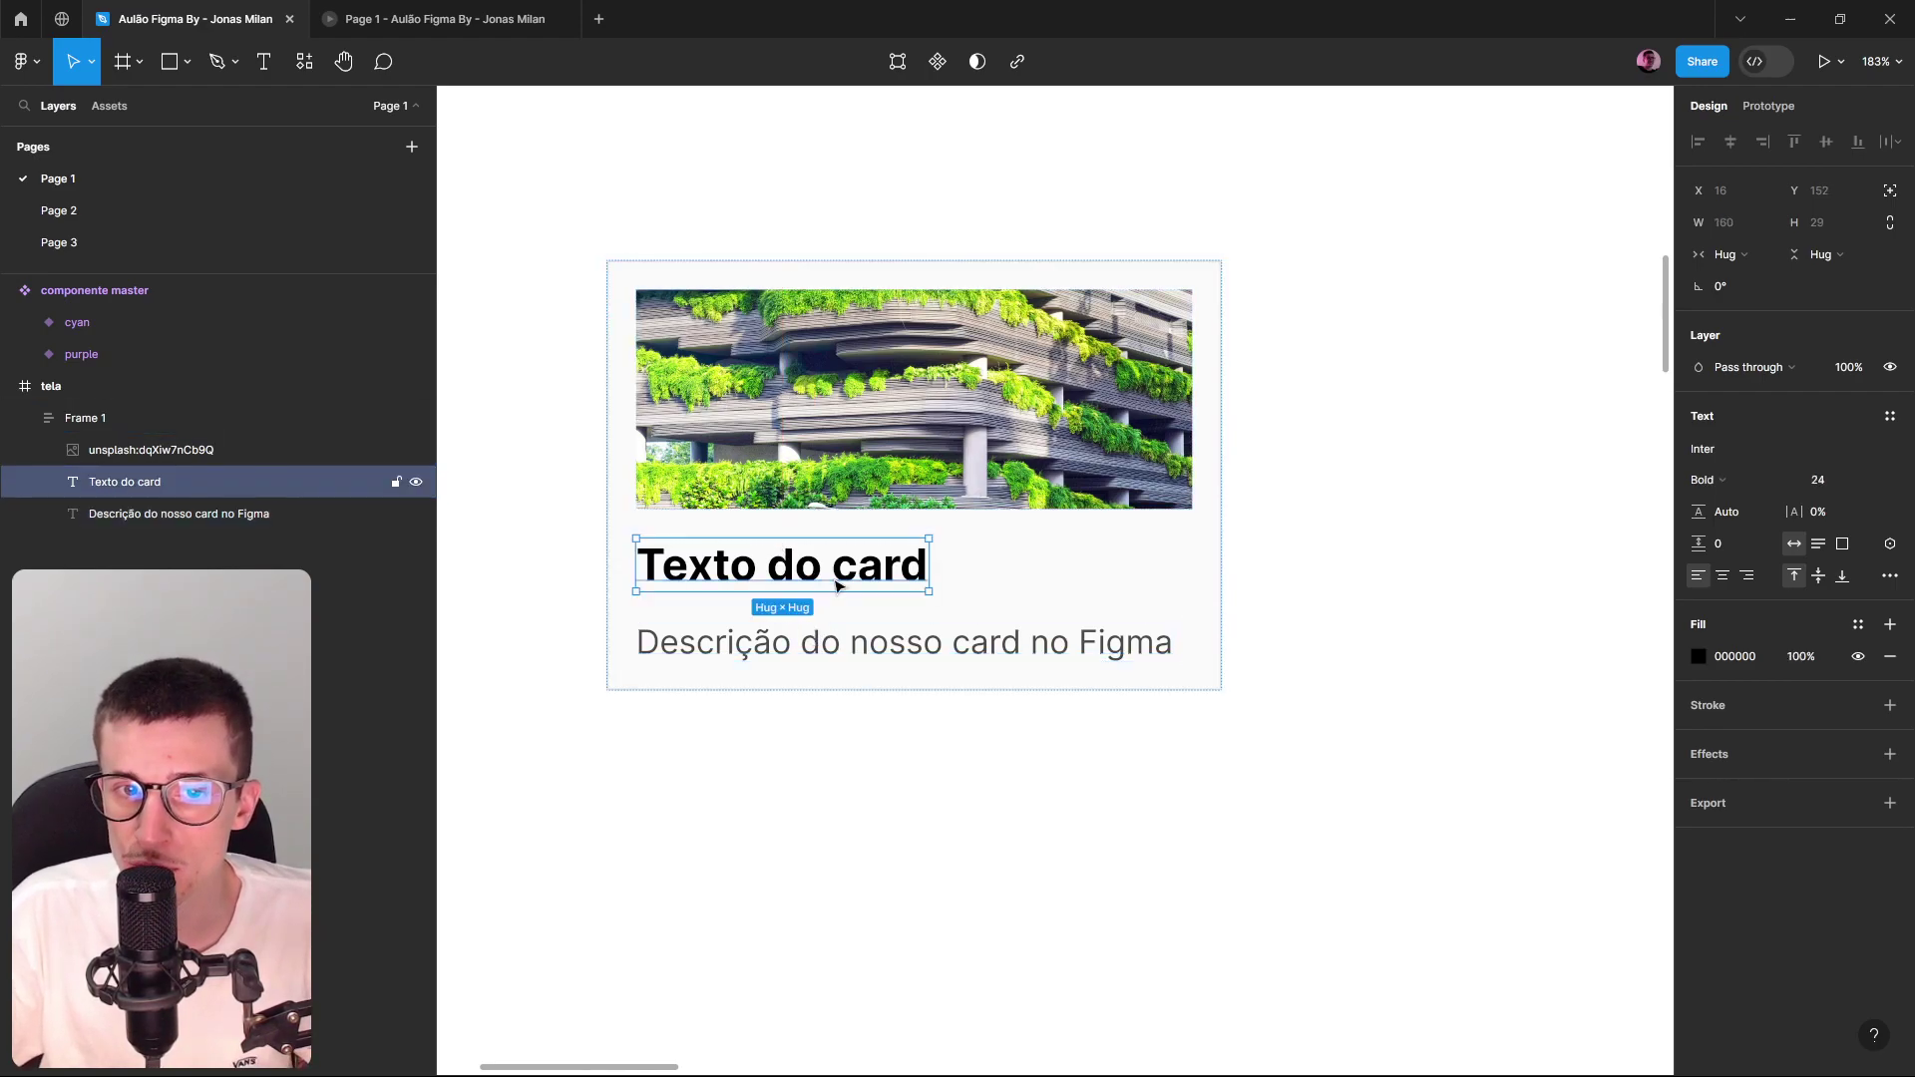
pyautogui.press('Escape')
pyautogui.moveTo(1735, 469); pyautogui.dragTo(1723, 468)
# Wrap the card's title and description in their own auto layout frame and rename it as text.
pyautogui.click(821, 571)
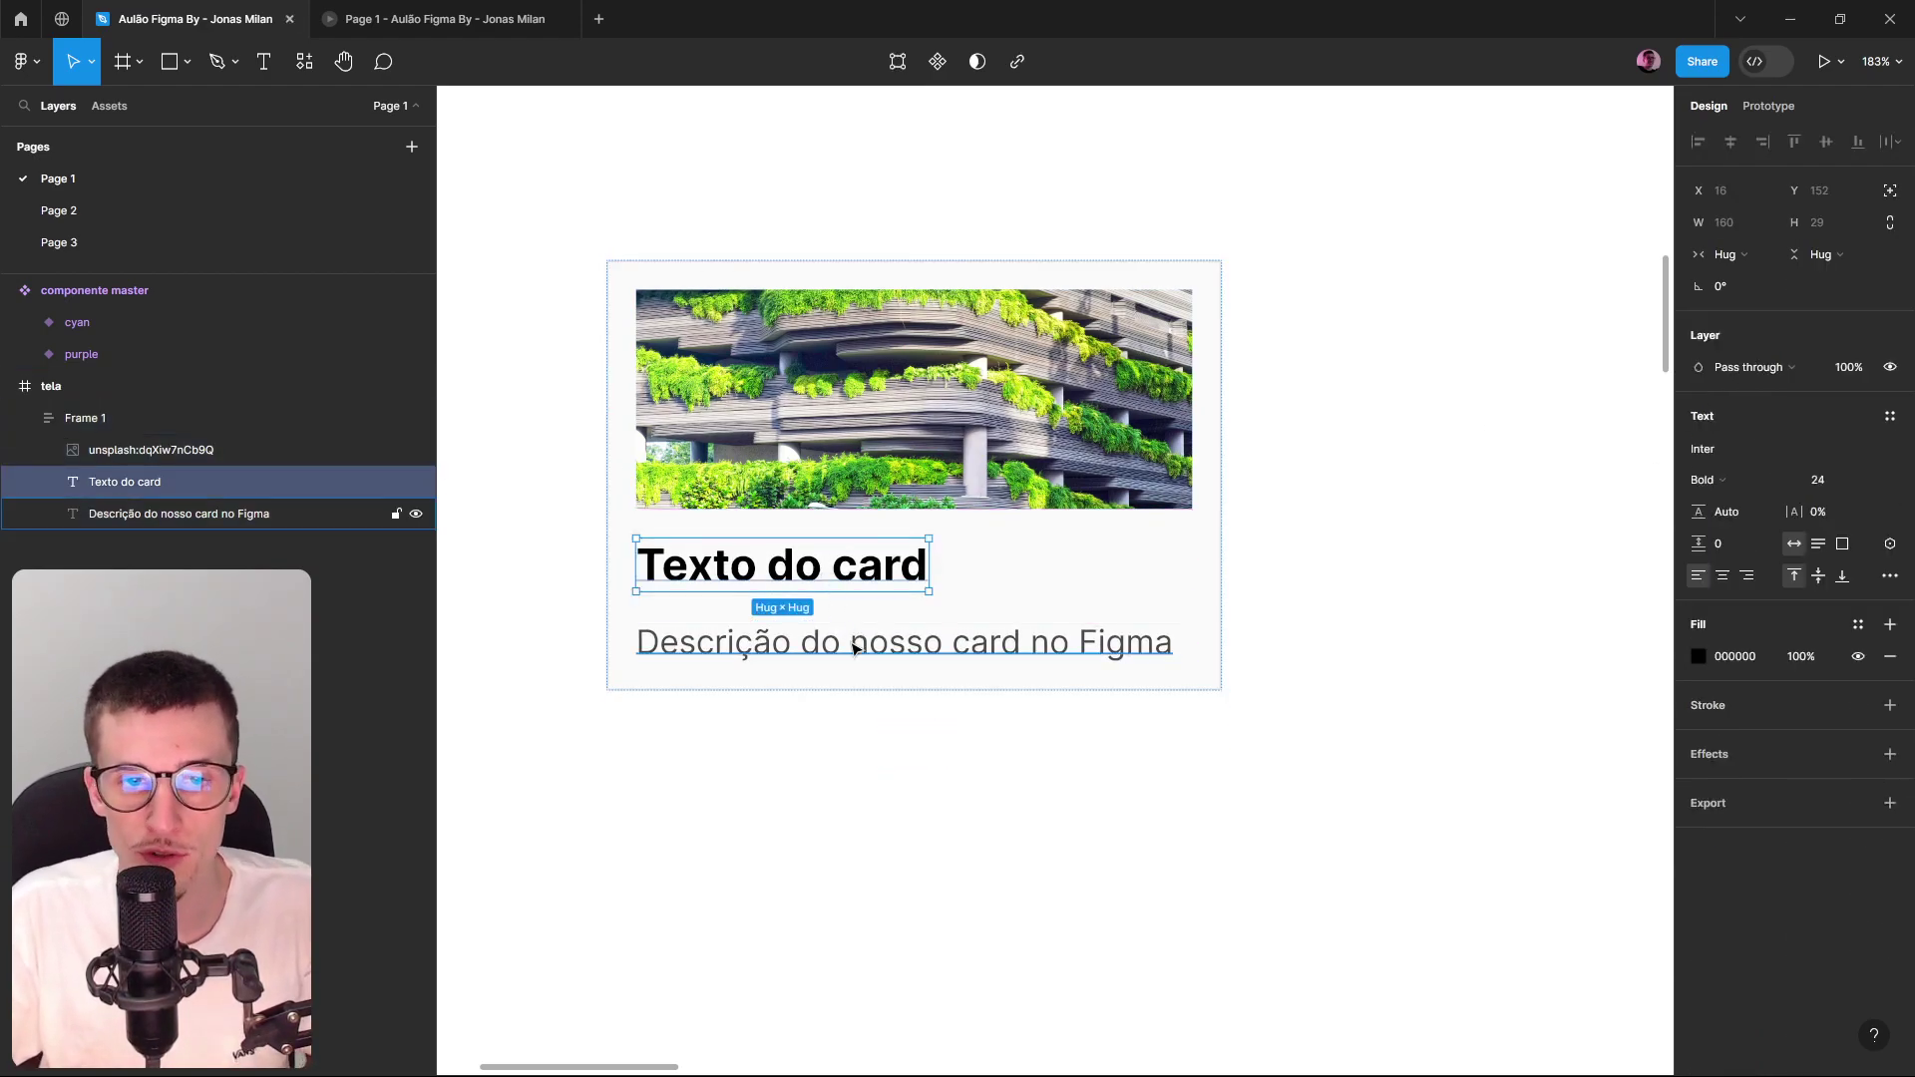
pyautogui.keyDown('shift'); pyautogui.click(909, 646); pyautogui.keyUp('shift')
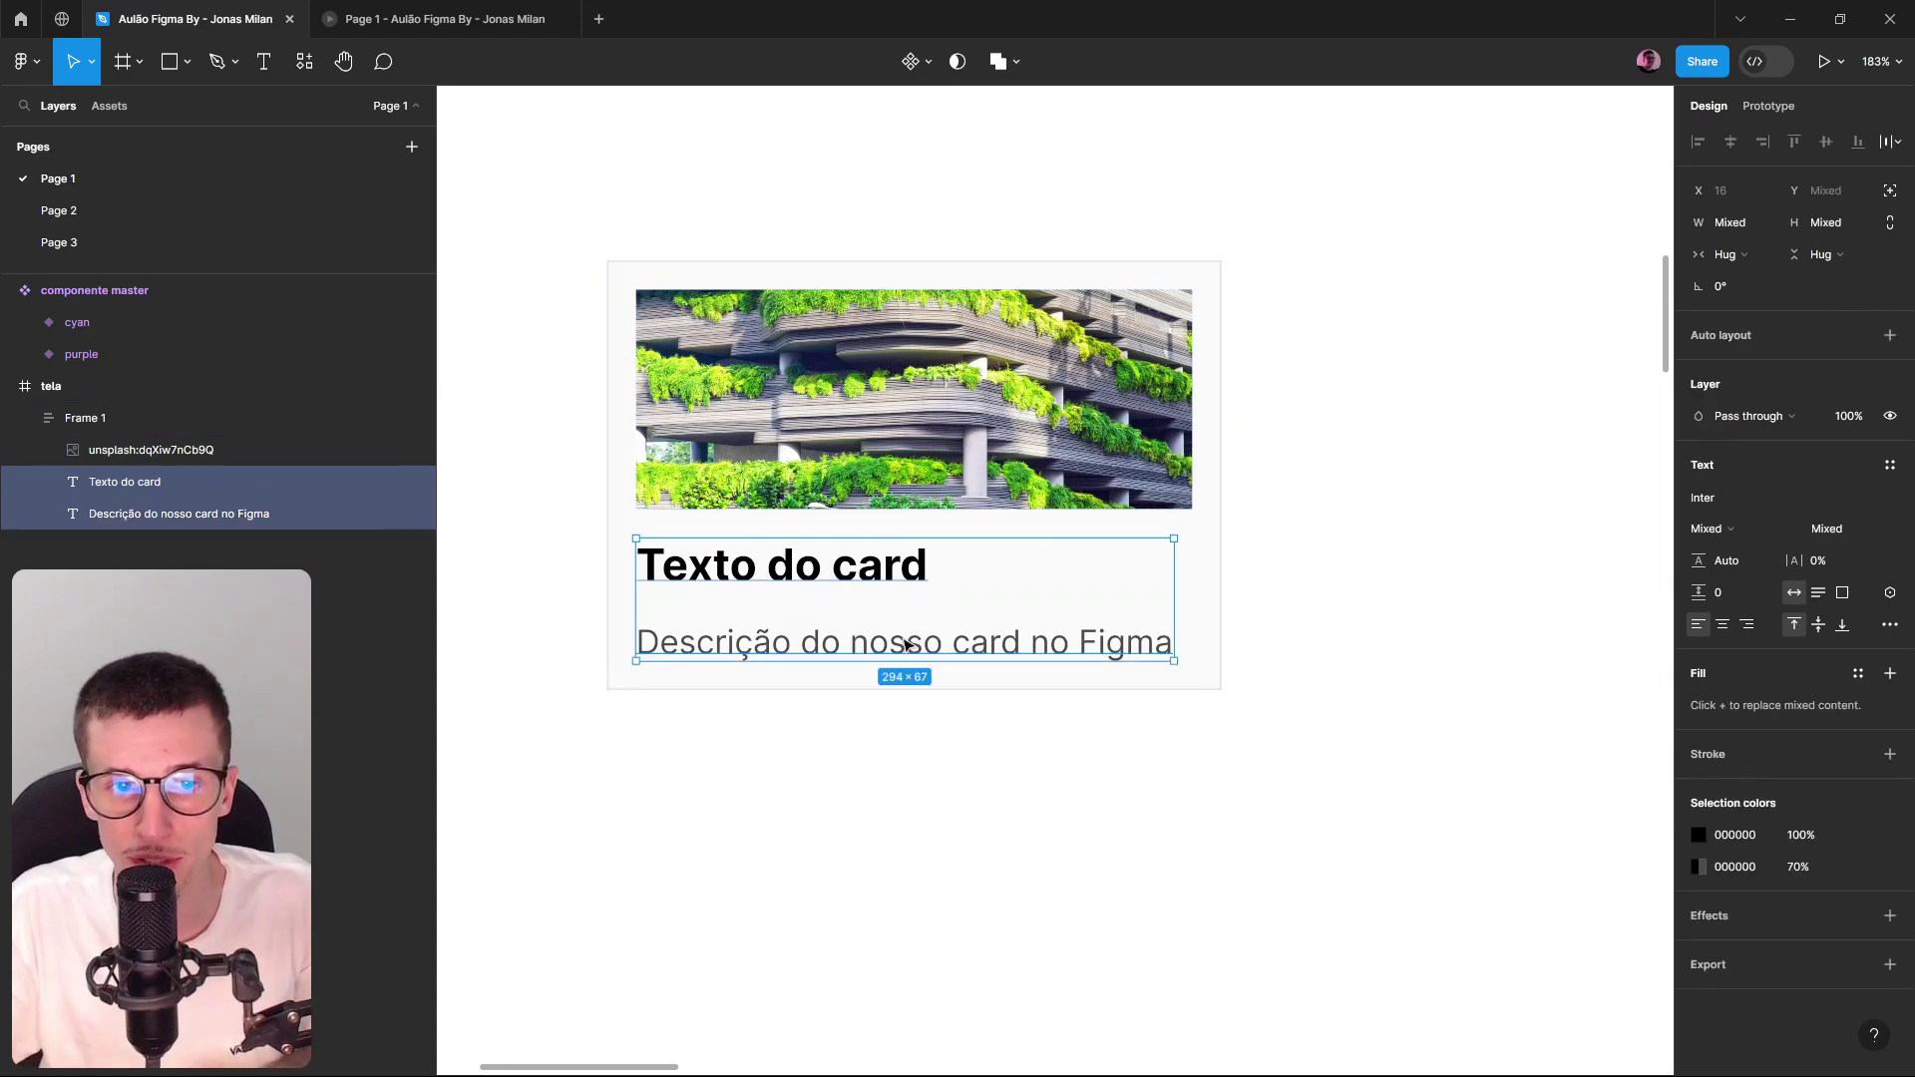
pyautogui.hotkey('shift', 'a')
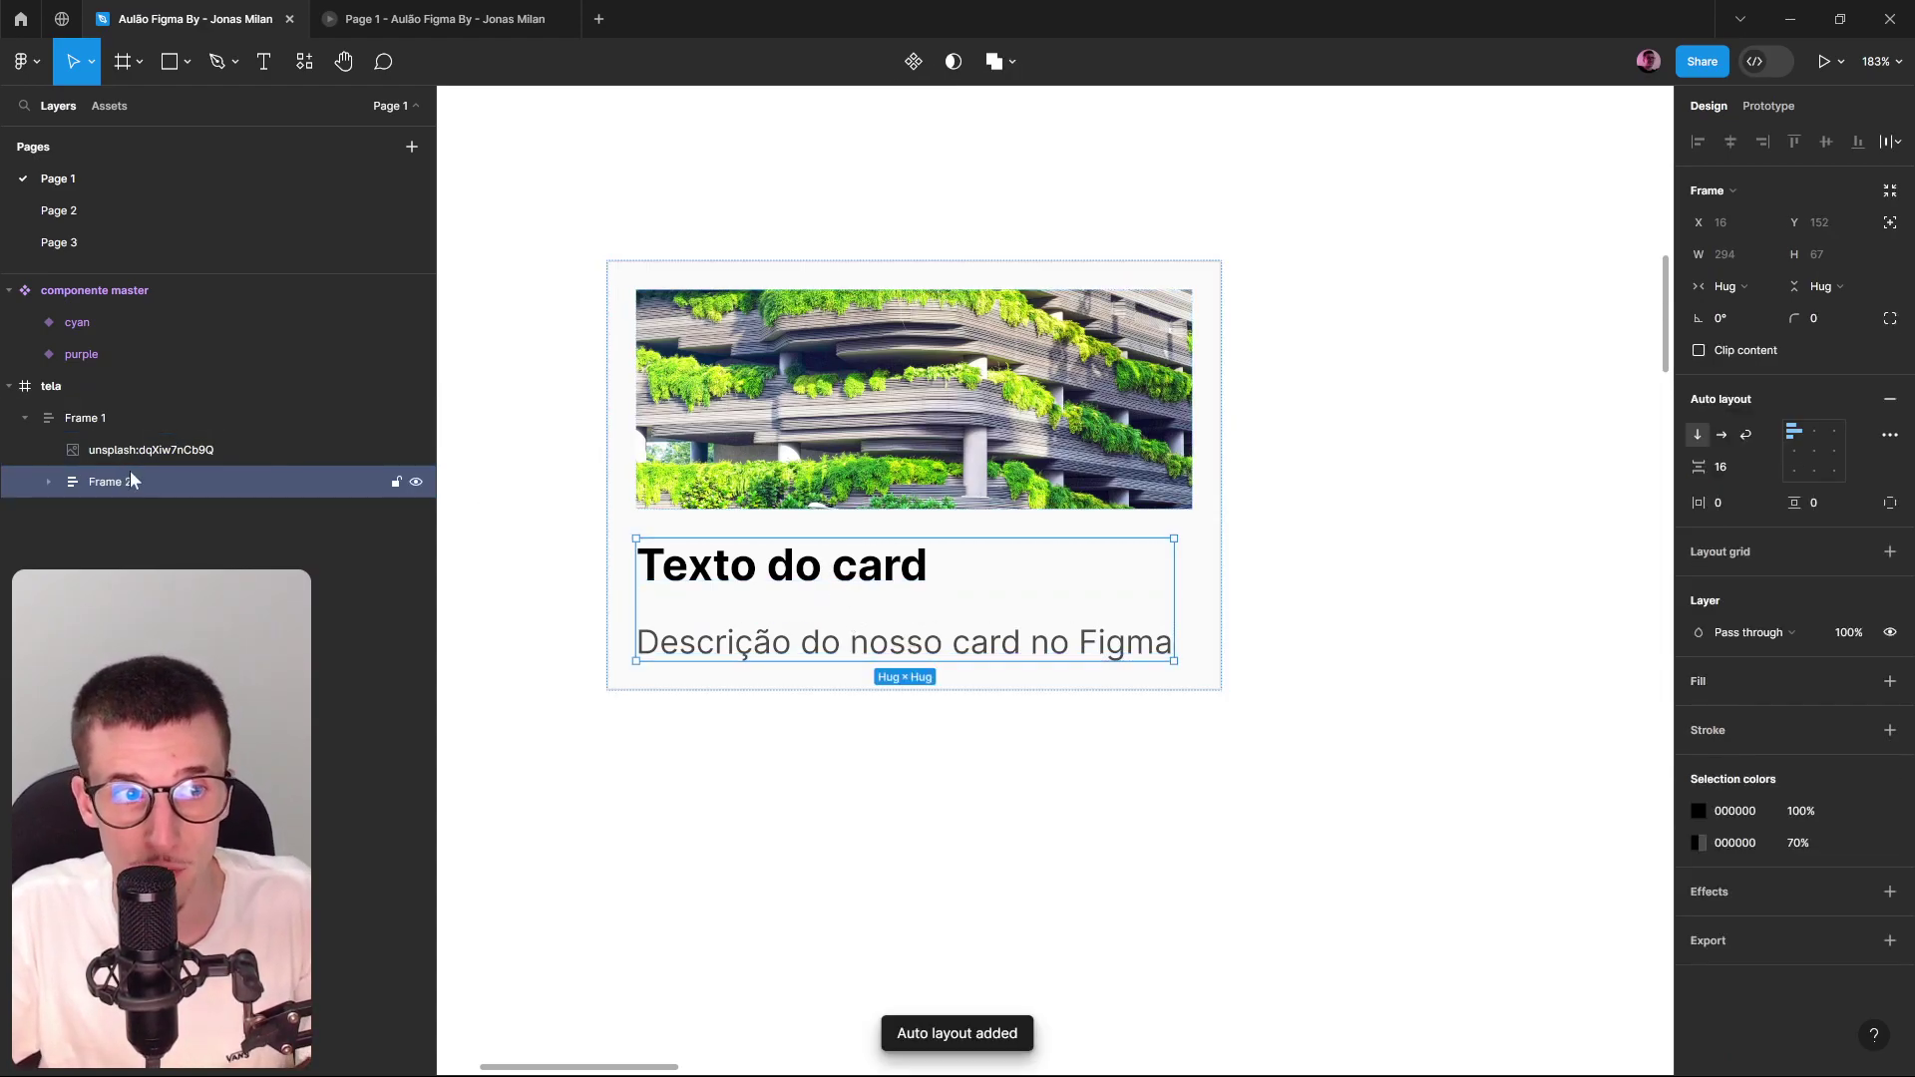
pyautogui.doubleClick(105, 485)
pyautogui.write('text')
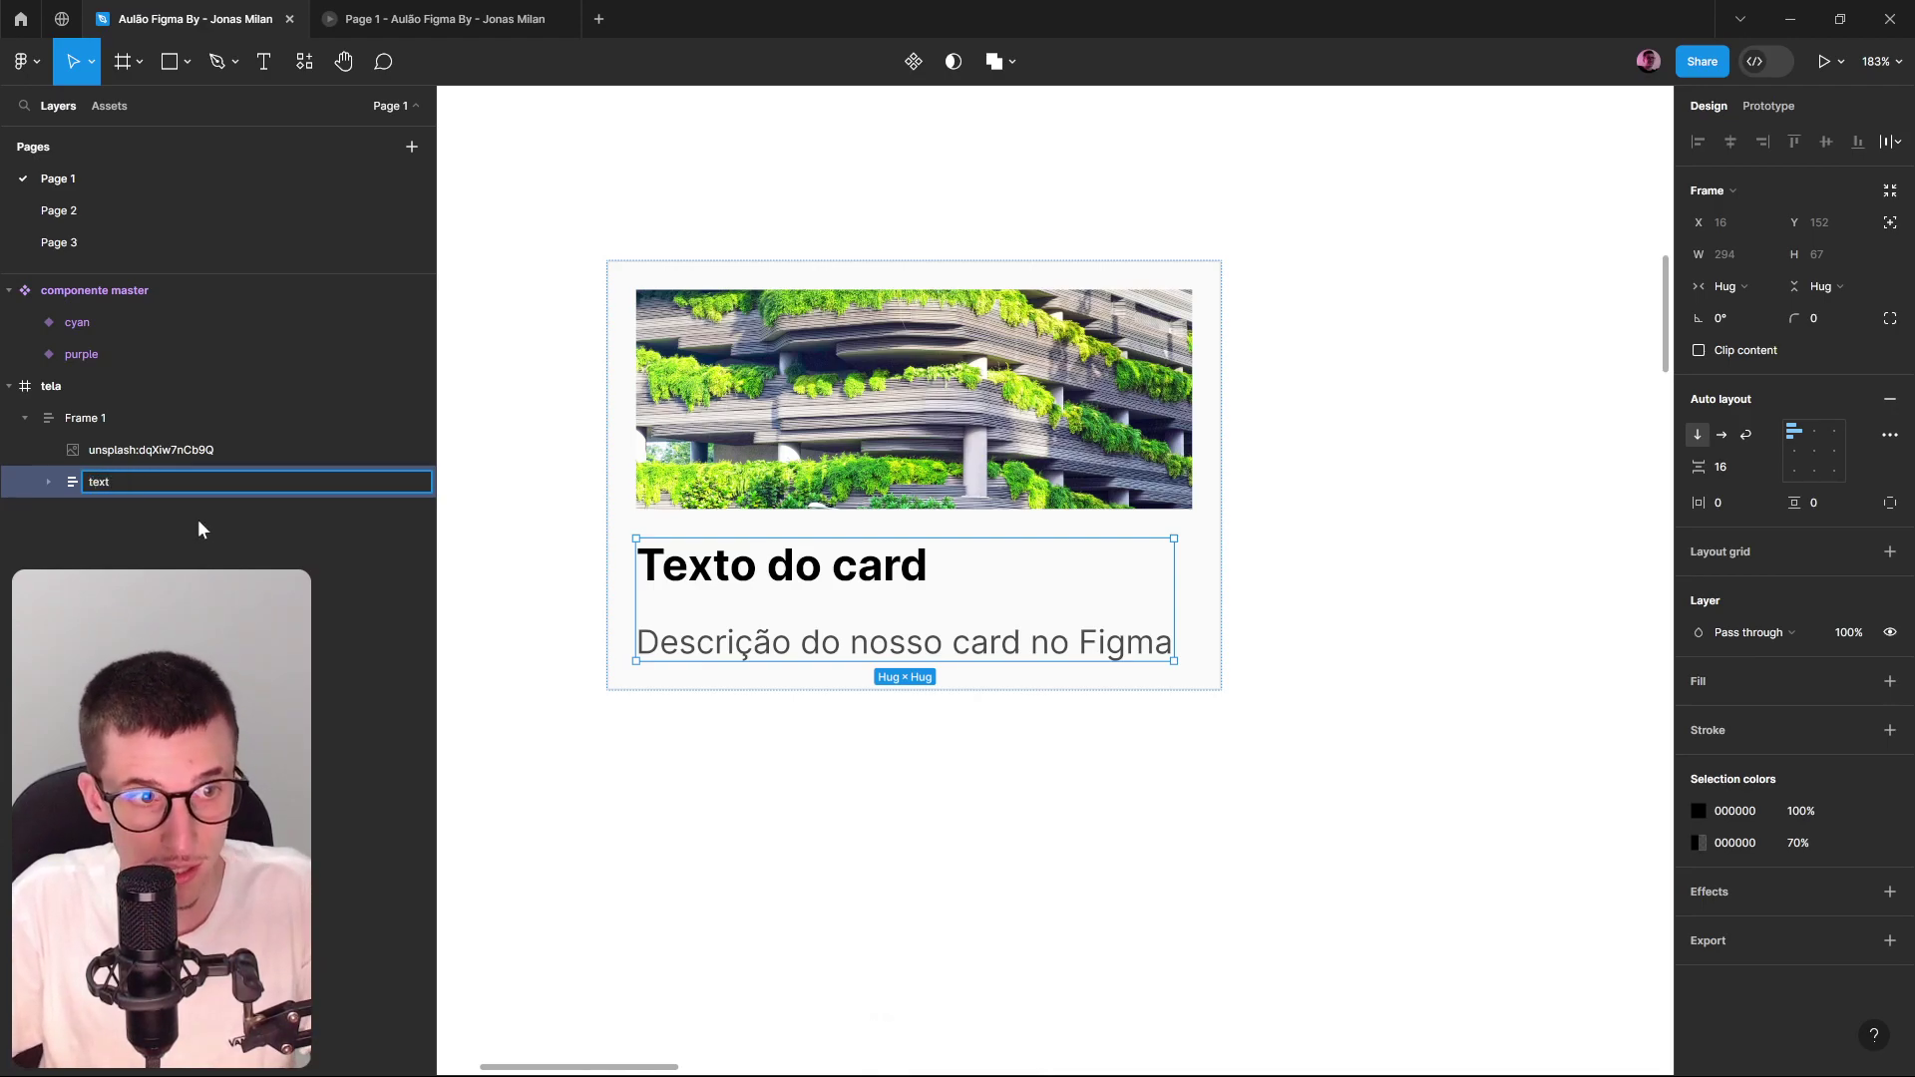
pyautogui.press('Return')
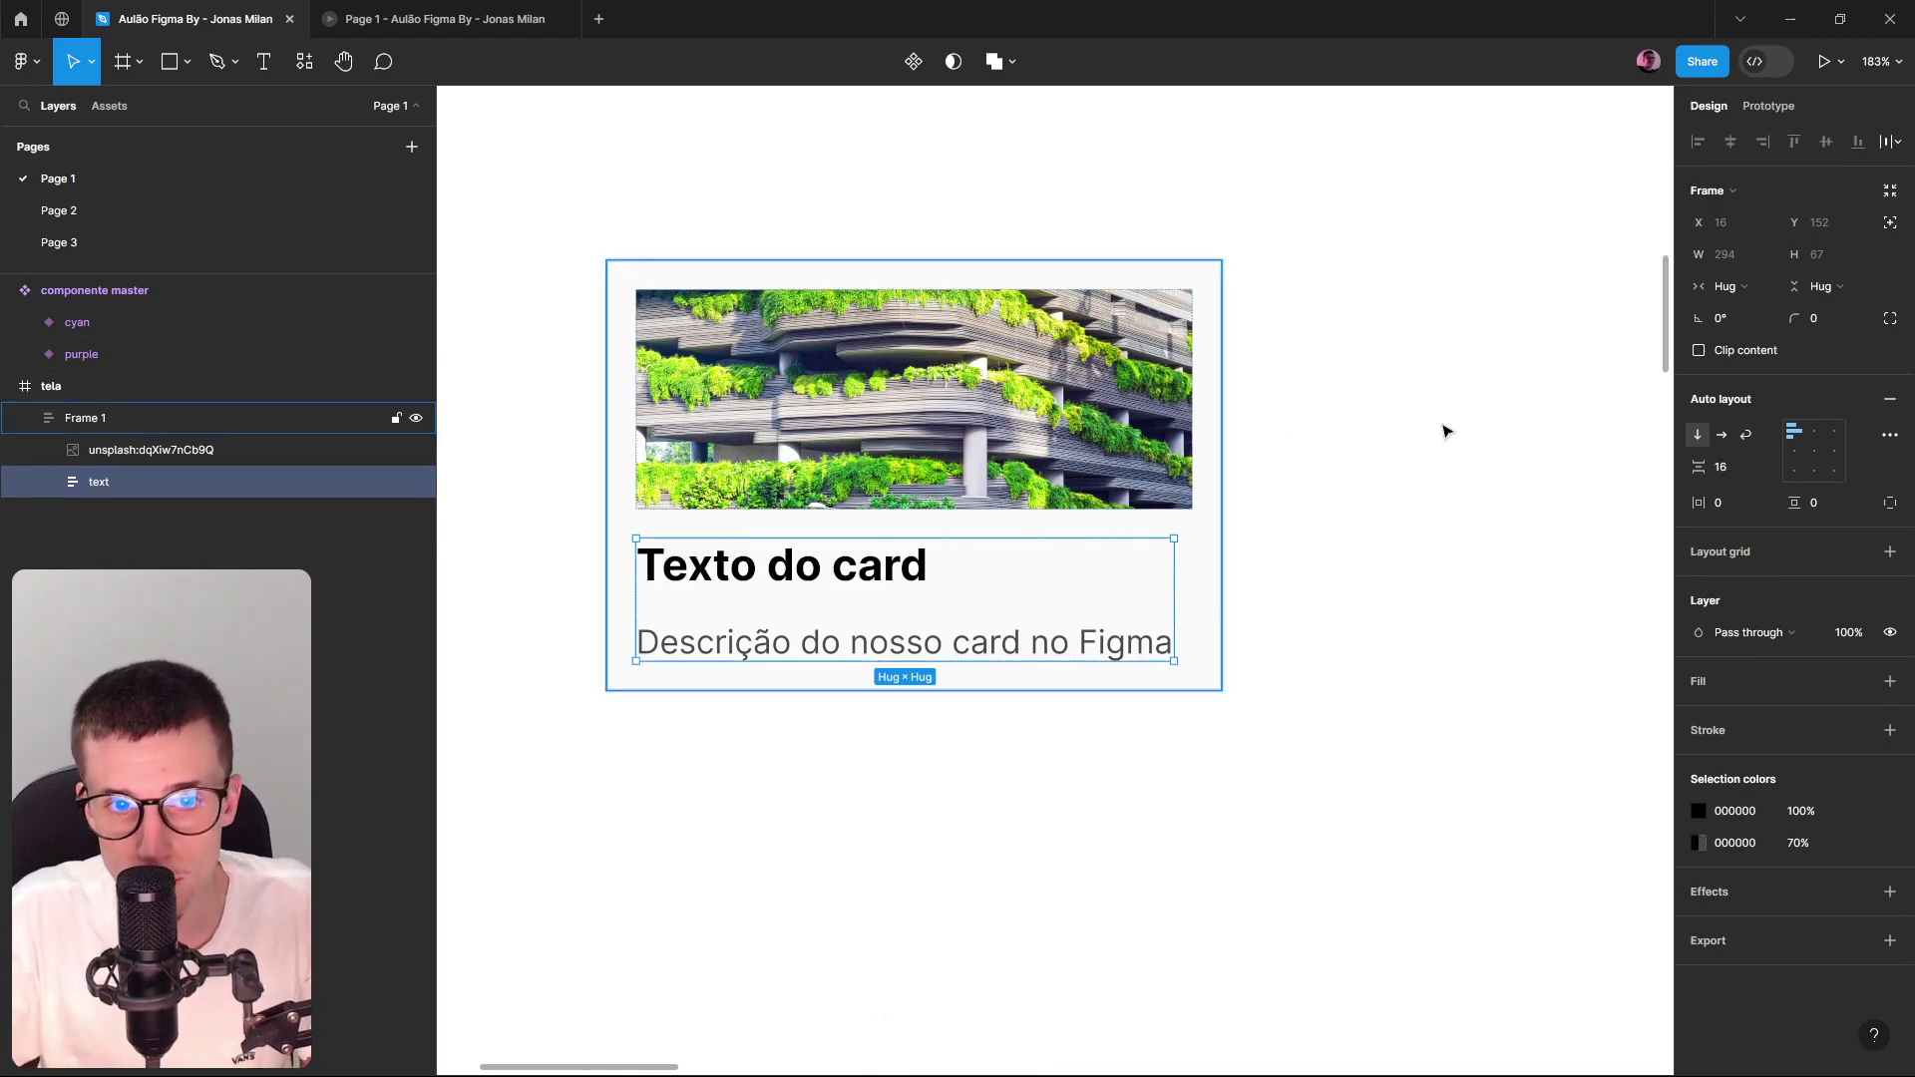
# Set the vertical gap between title and description in the text frame to 8 and expand its layer.
pyautogui.moveTo(1699, 468); pyautogui.dragTo(1689, 473)
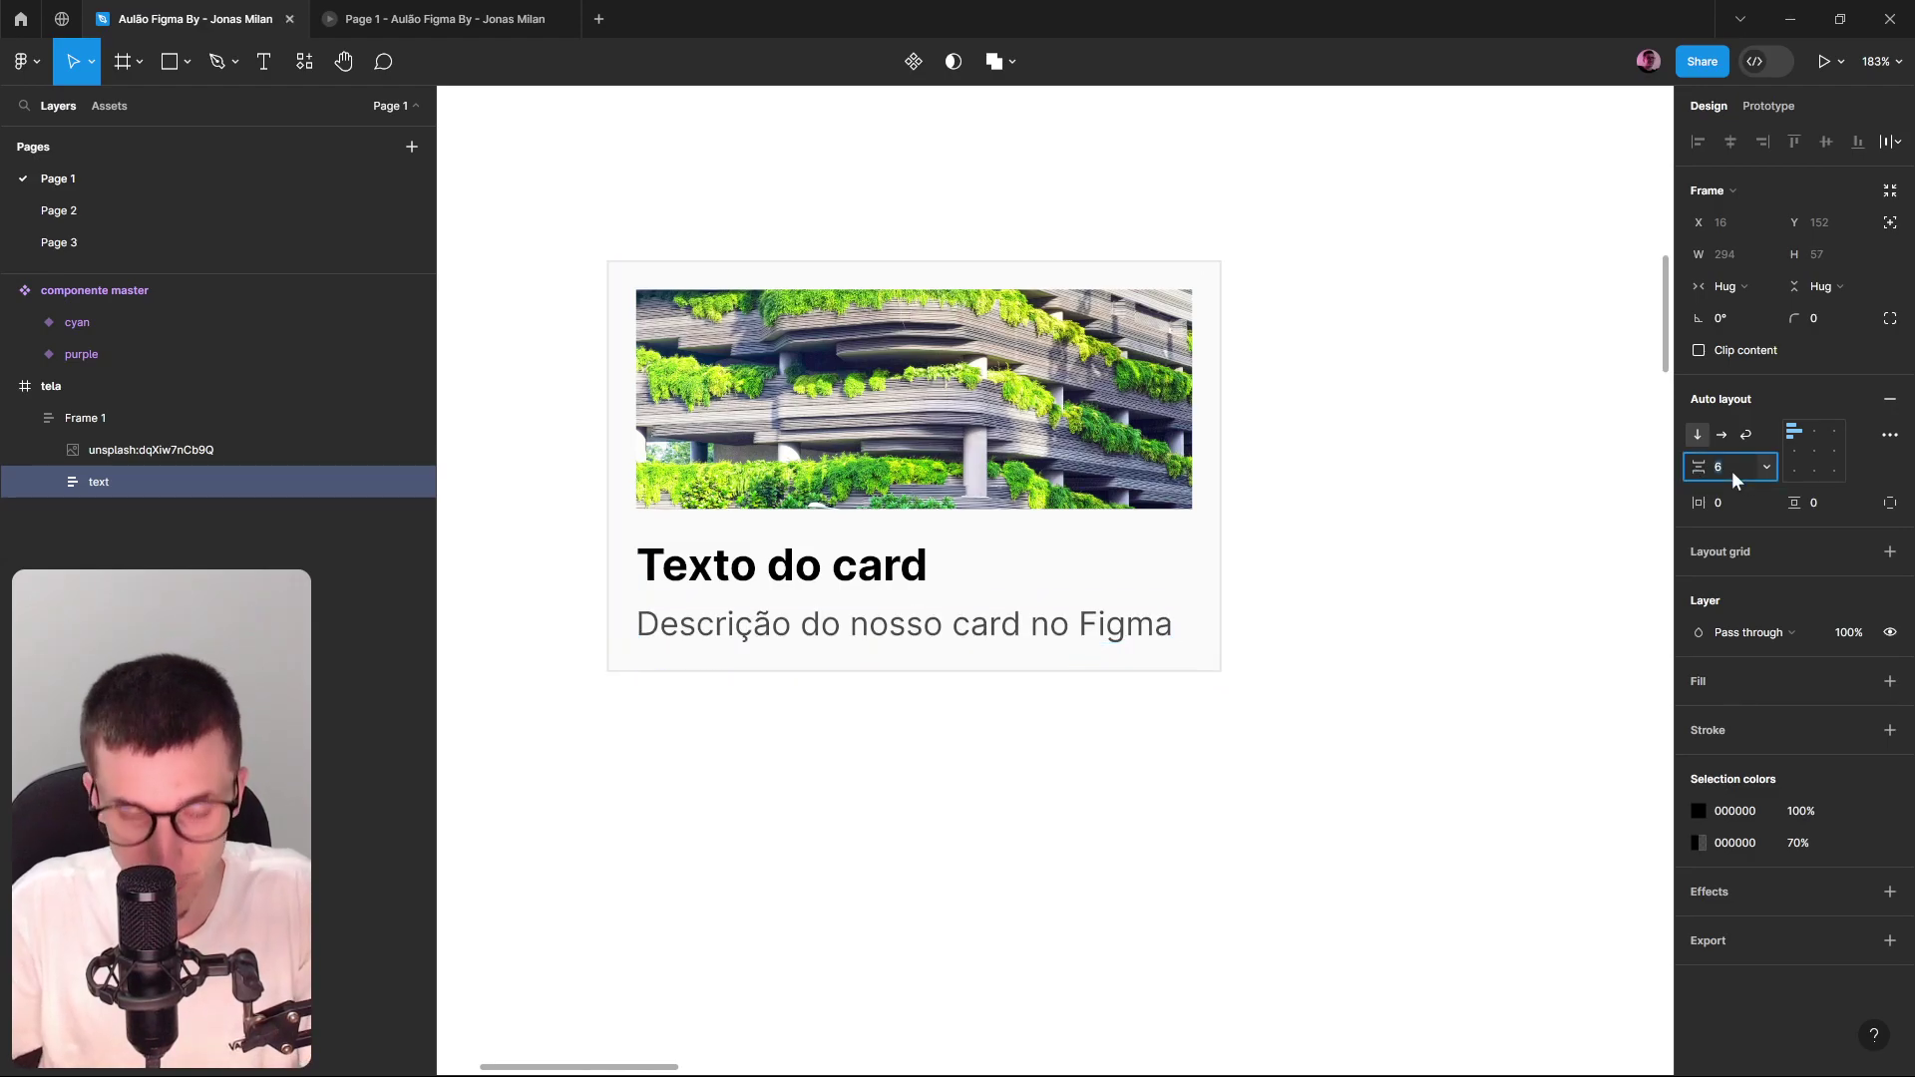
pyautogui.write('8')
pyautogui.press('Return')
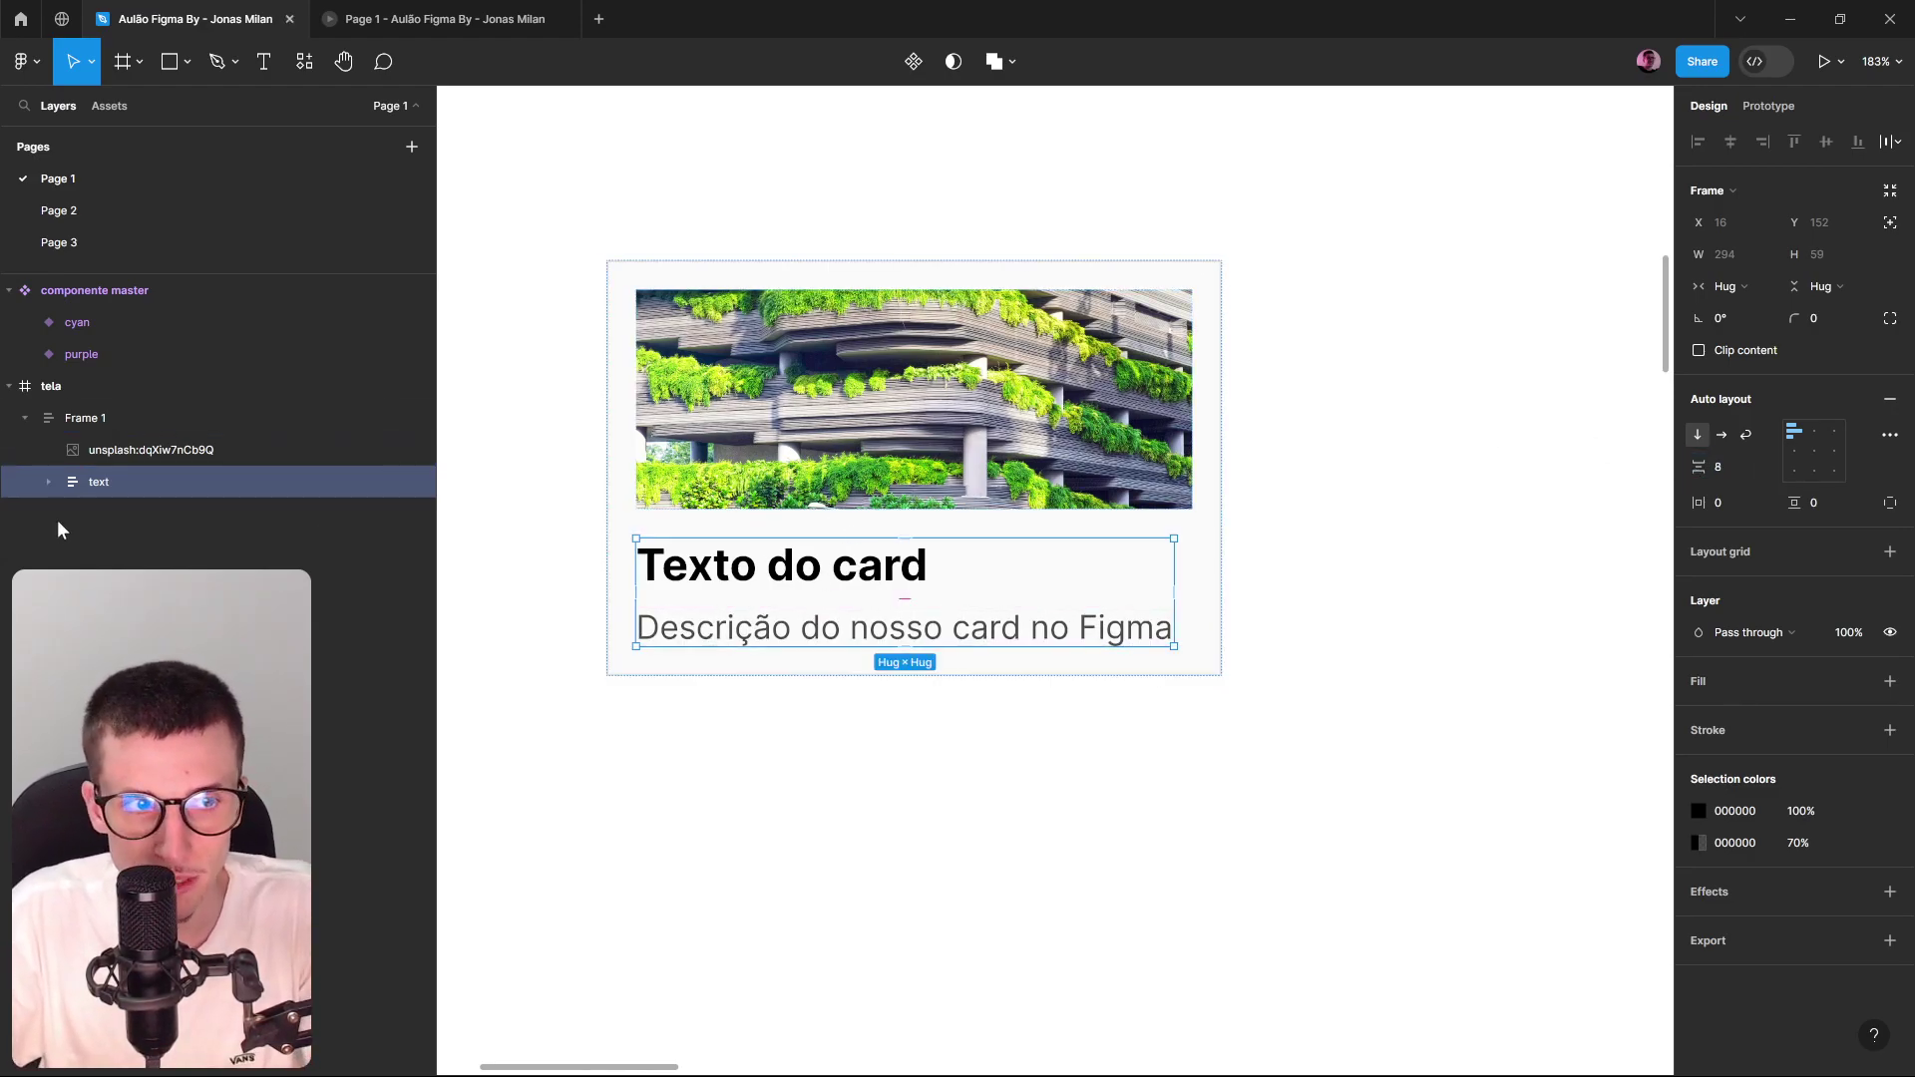
pyautogui.click(47, 482)
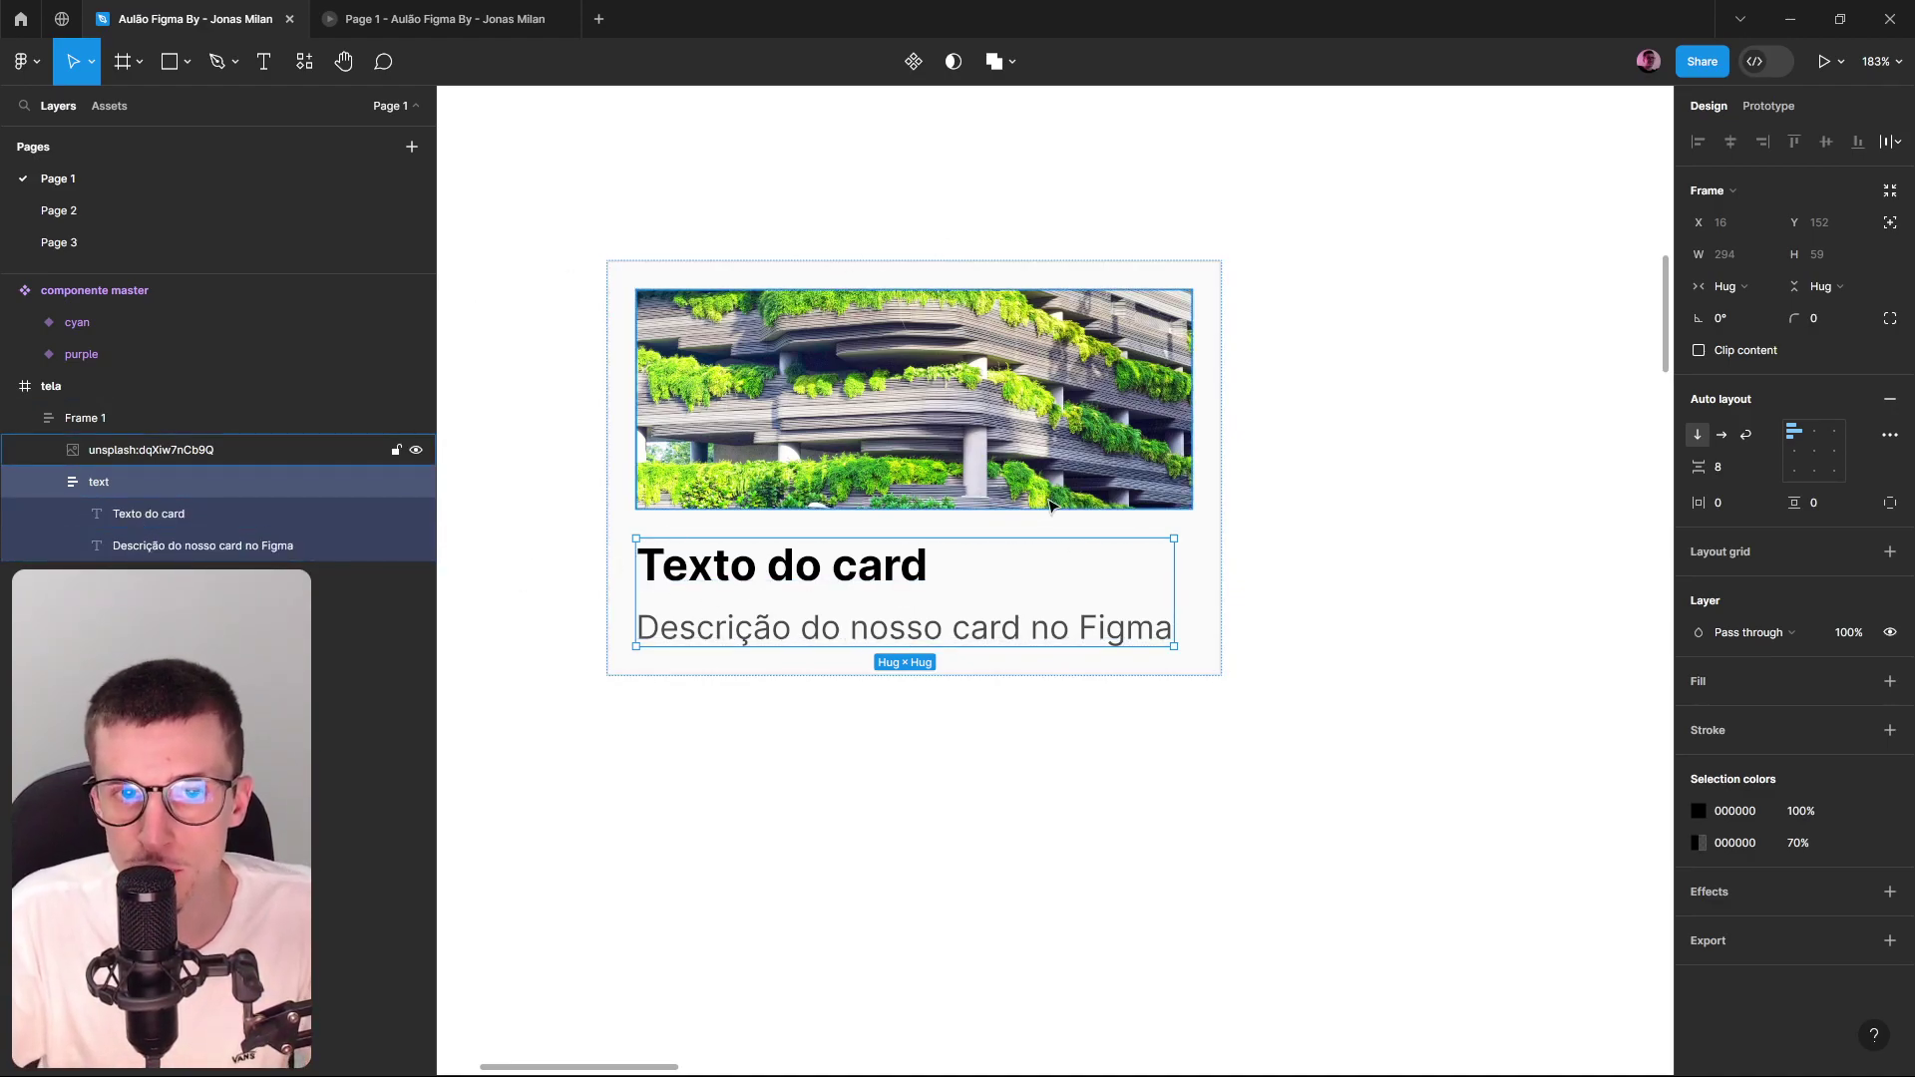
# Increase the card frame's vertical gap between the image and the text group to 64.
pyautogui.click(1204, 535)
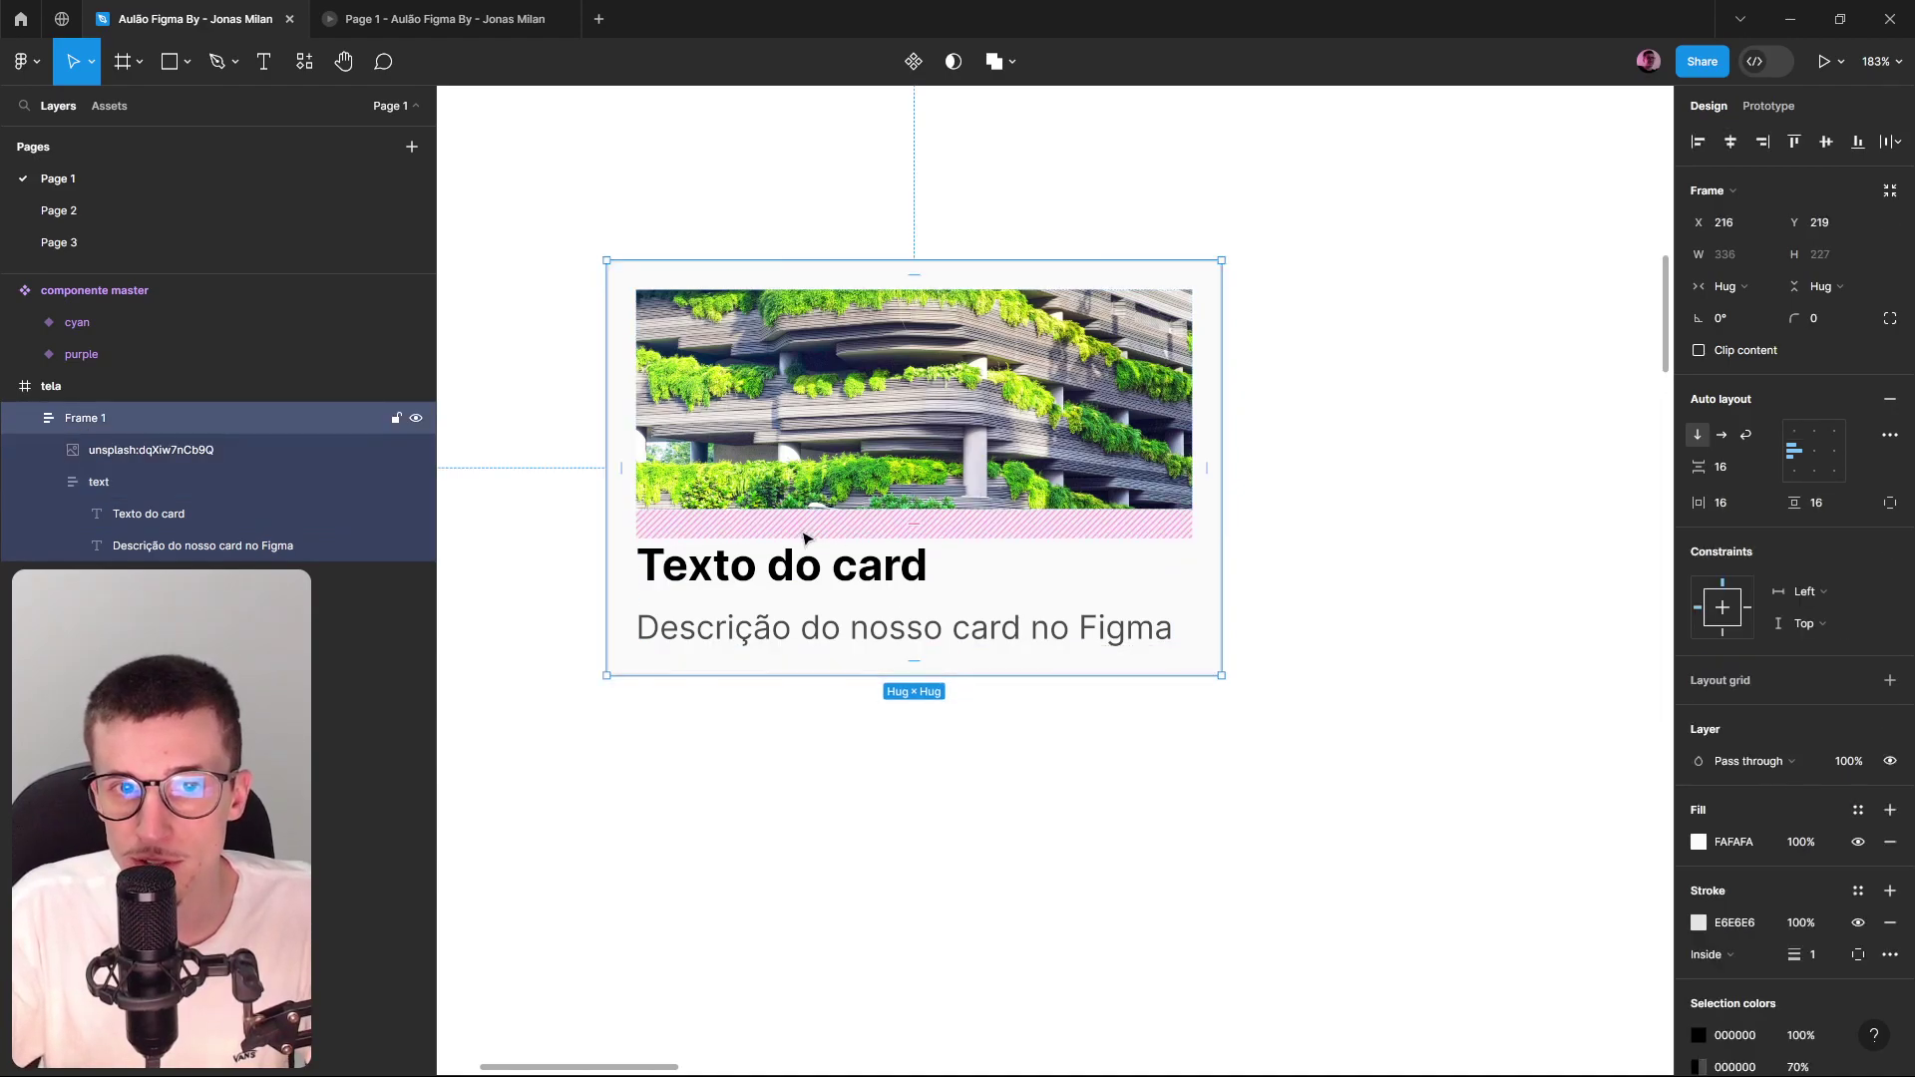
pyautogui.moveTo(1699, 466); pyautogui.dragTo(1785, 467)
pyautogui.click(846, 671)
pyautogui.click(844, 703)
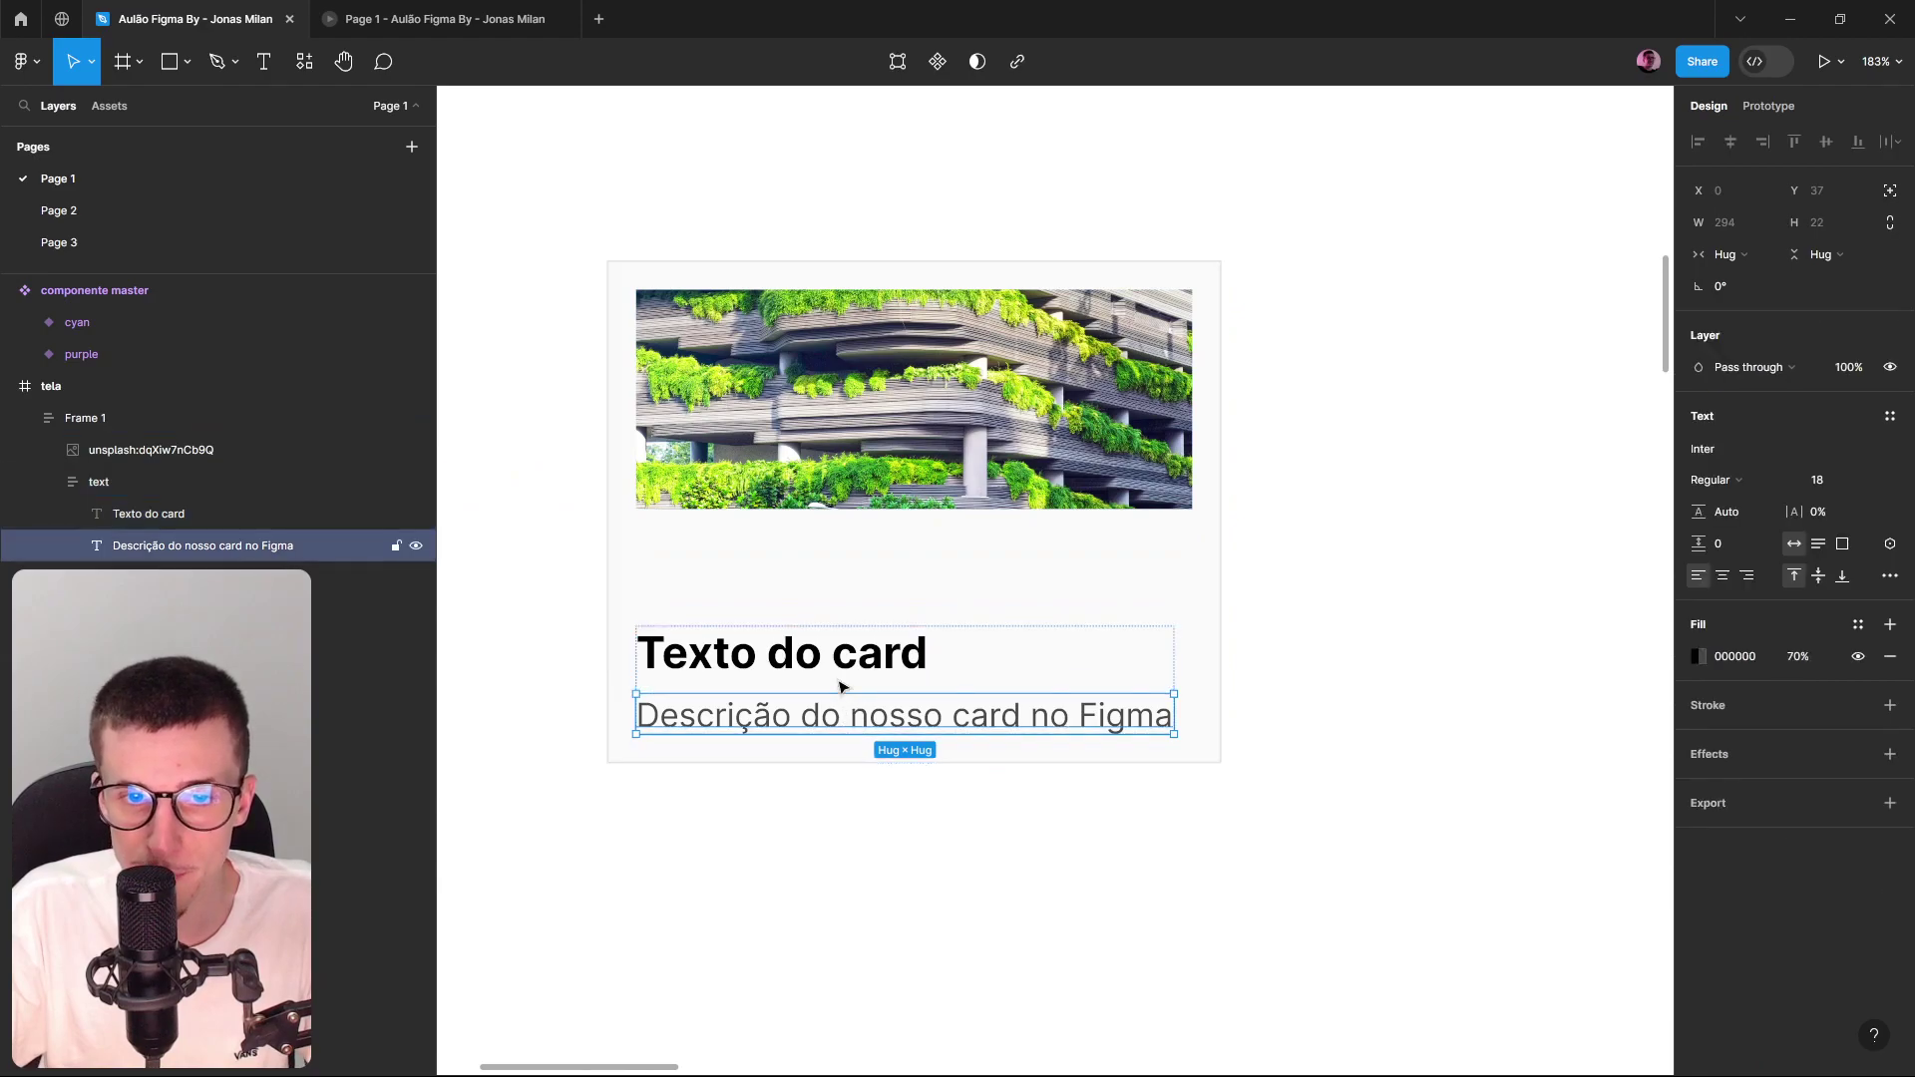
pyautogui.click(927, 665)
pyautogui.click(743, 686)
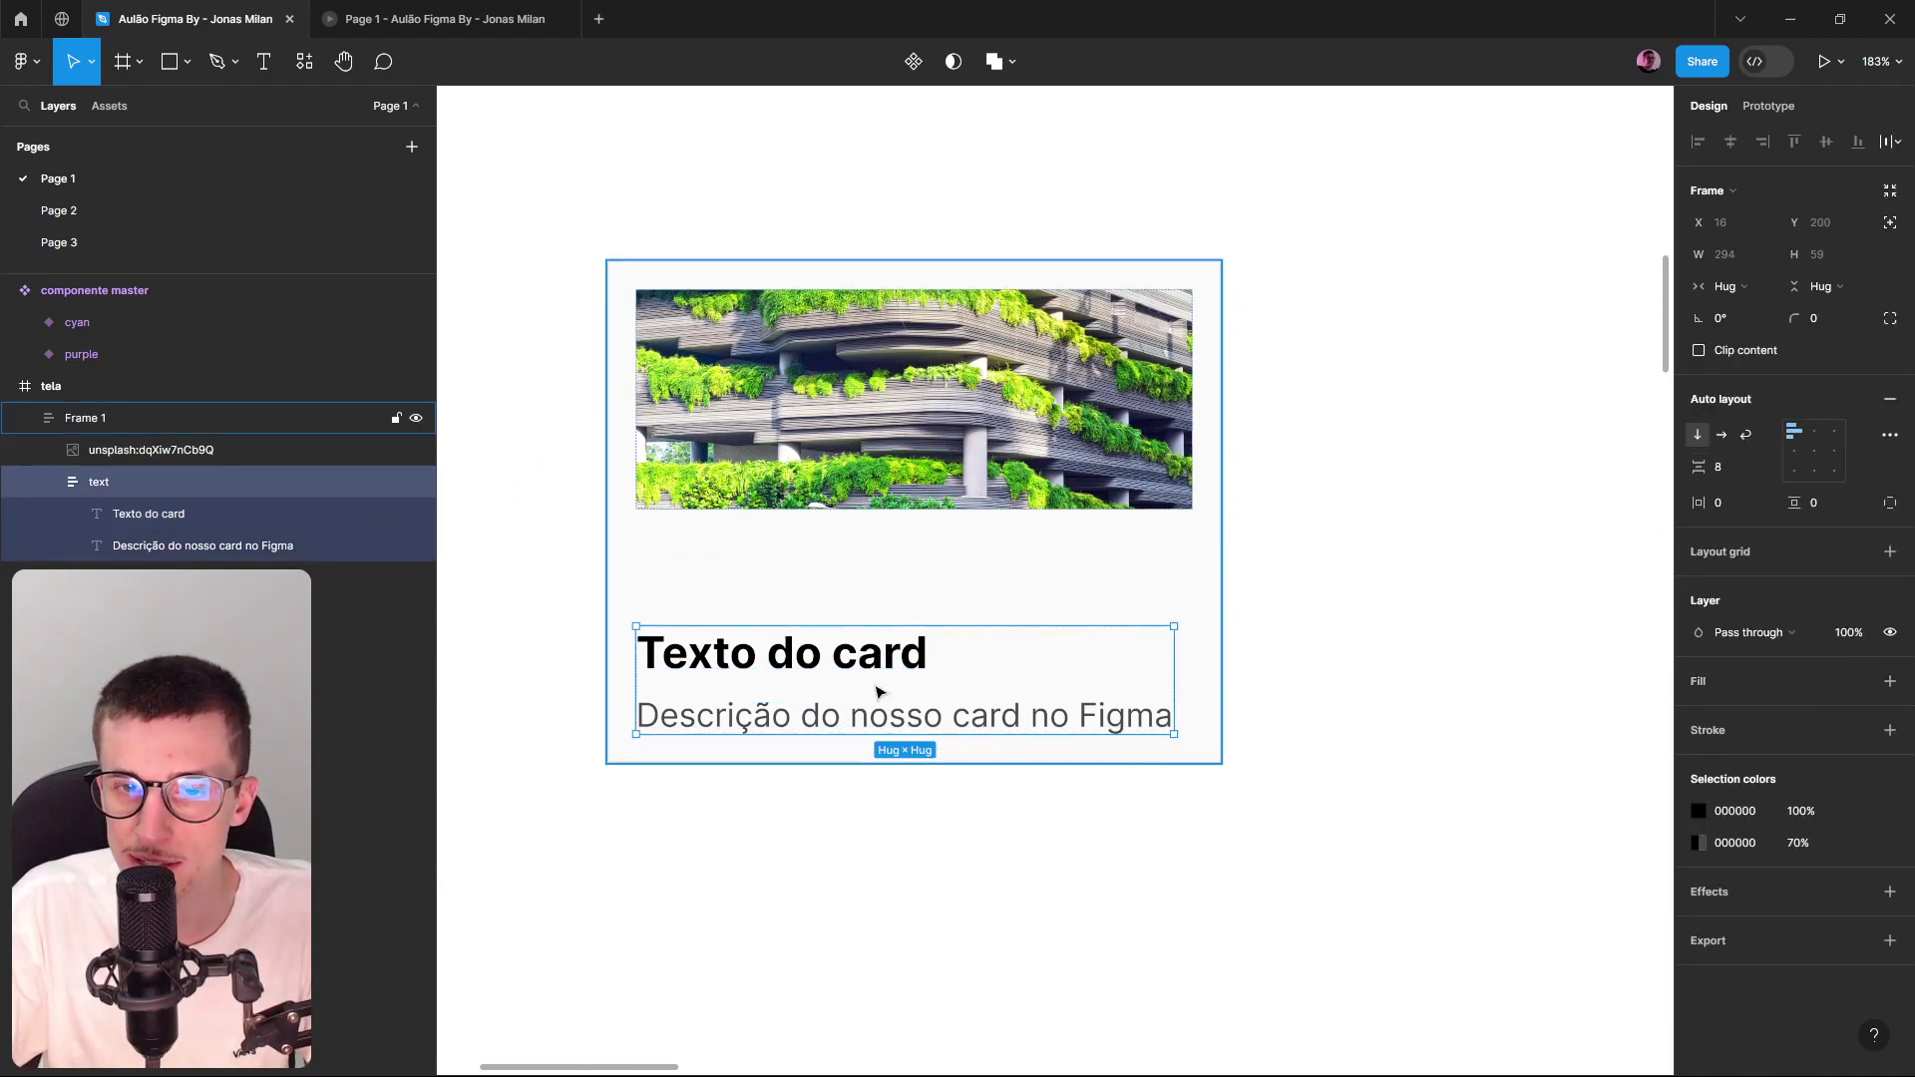
# Set the card frame's vertical gap between the image and the text group back to 16.
pyautogui.press('Escape')
pyautogui.click(1740, 475)
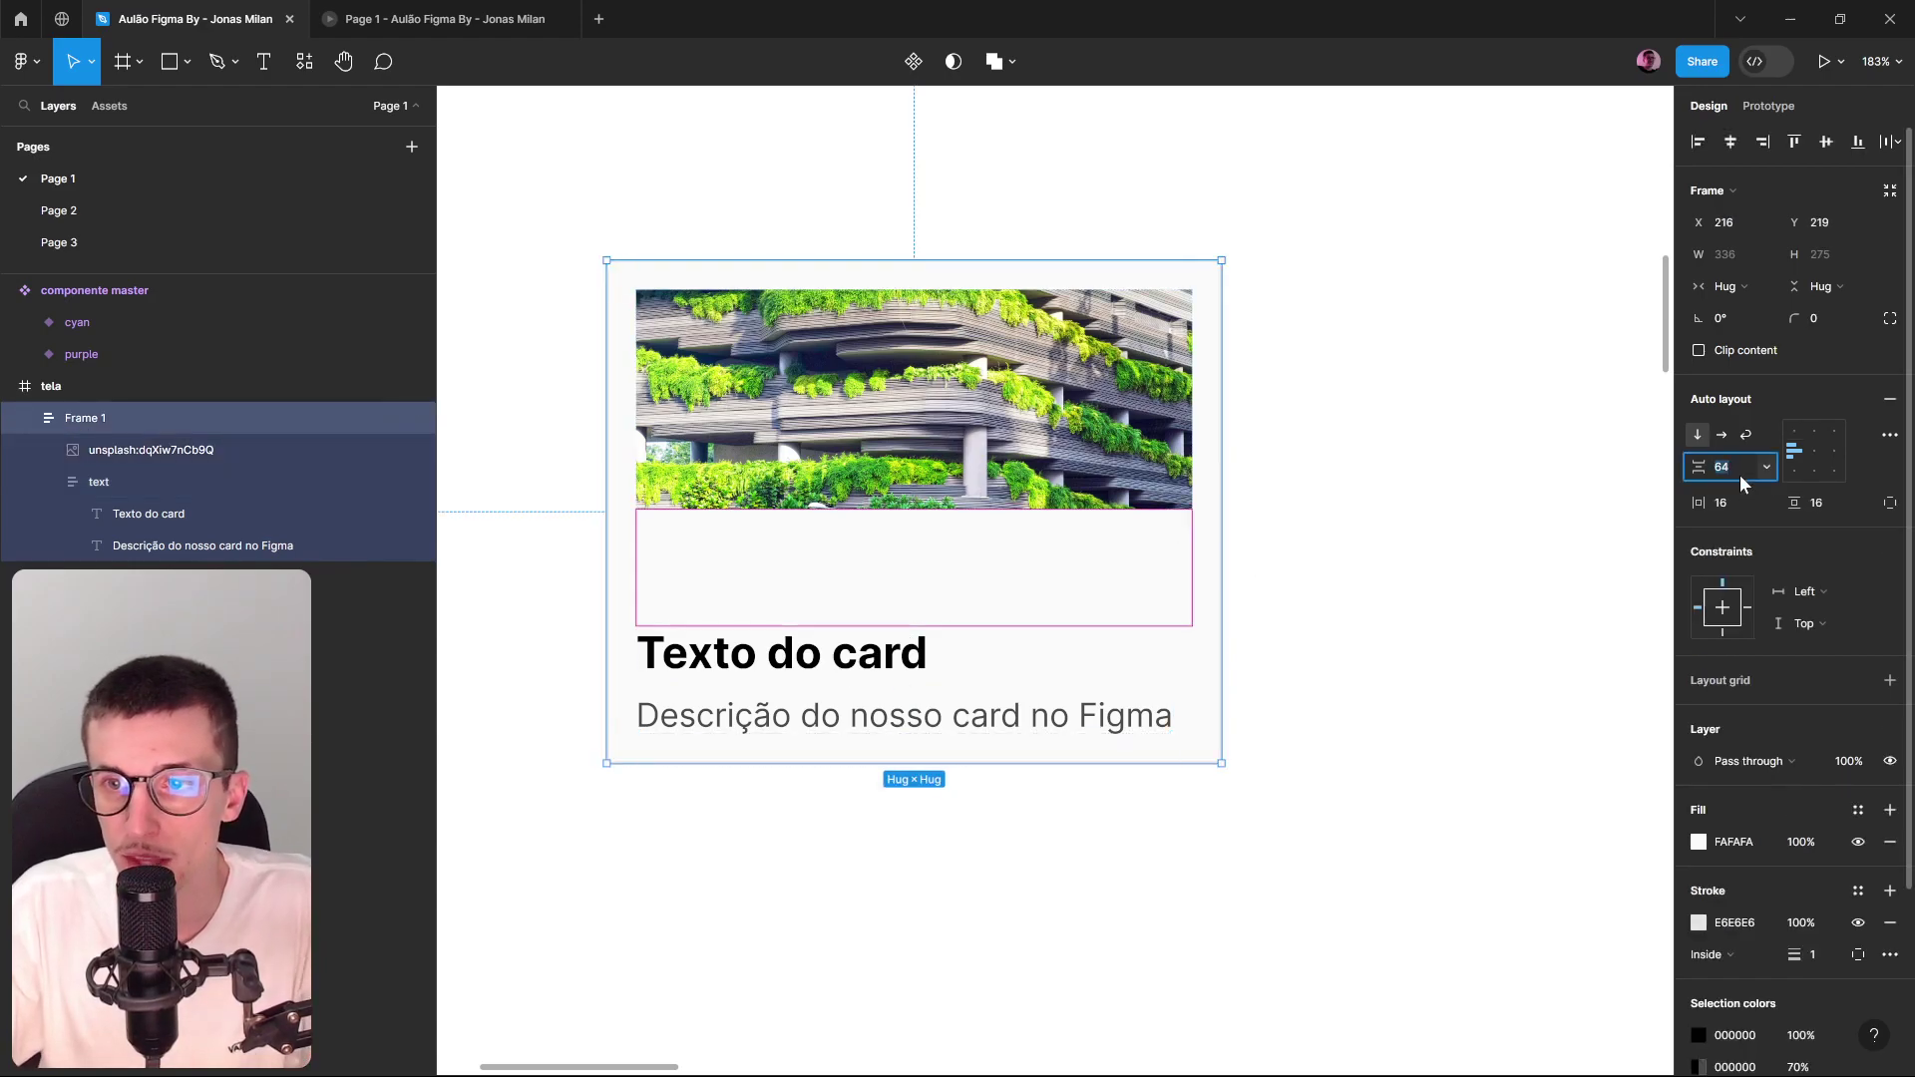
pyautogui.write('16')
pyautogui.press('Return')
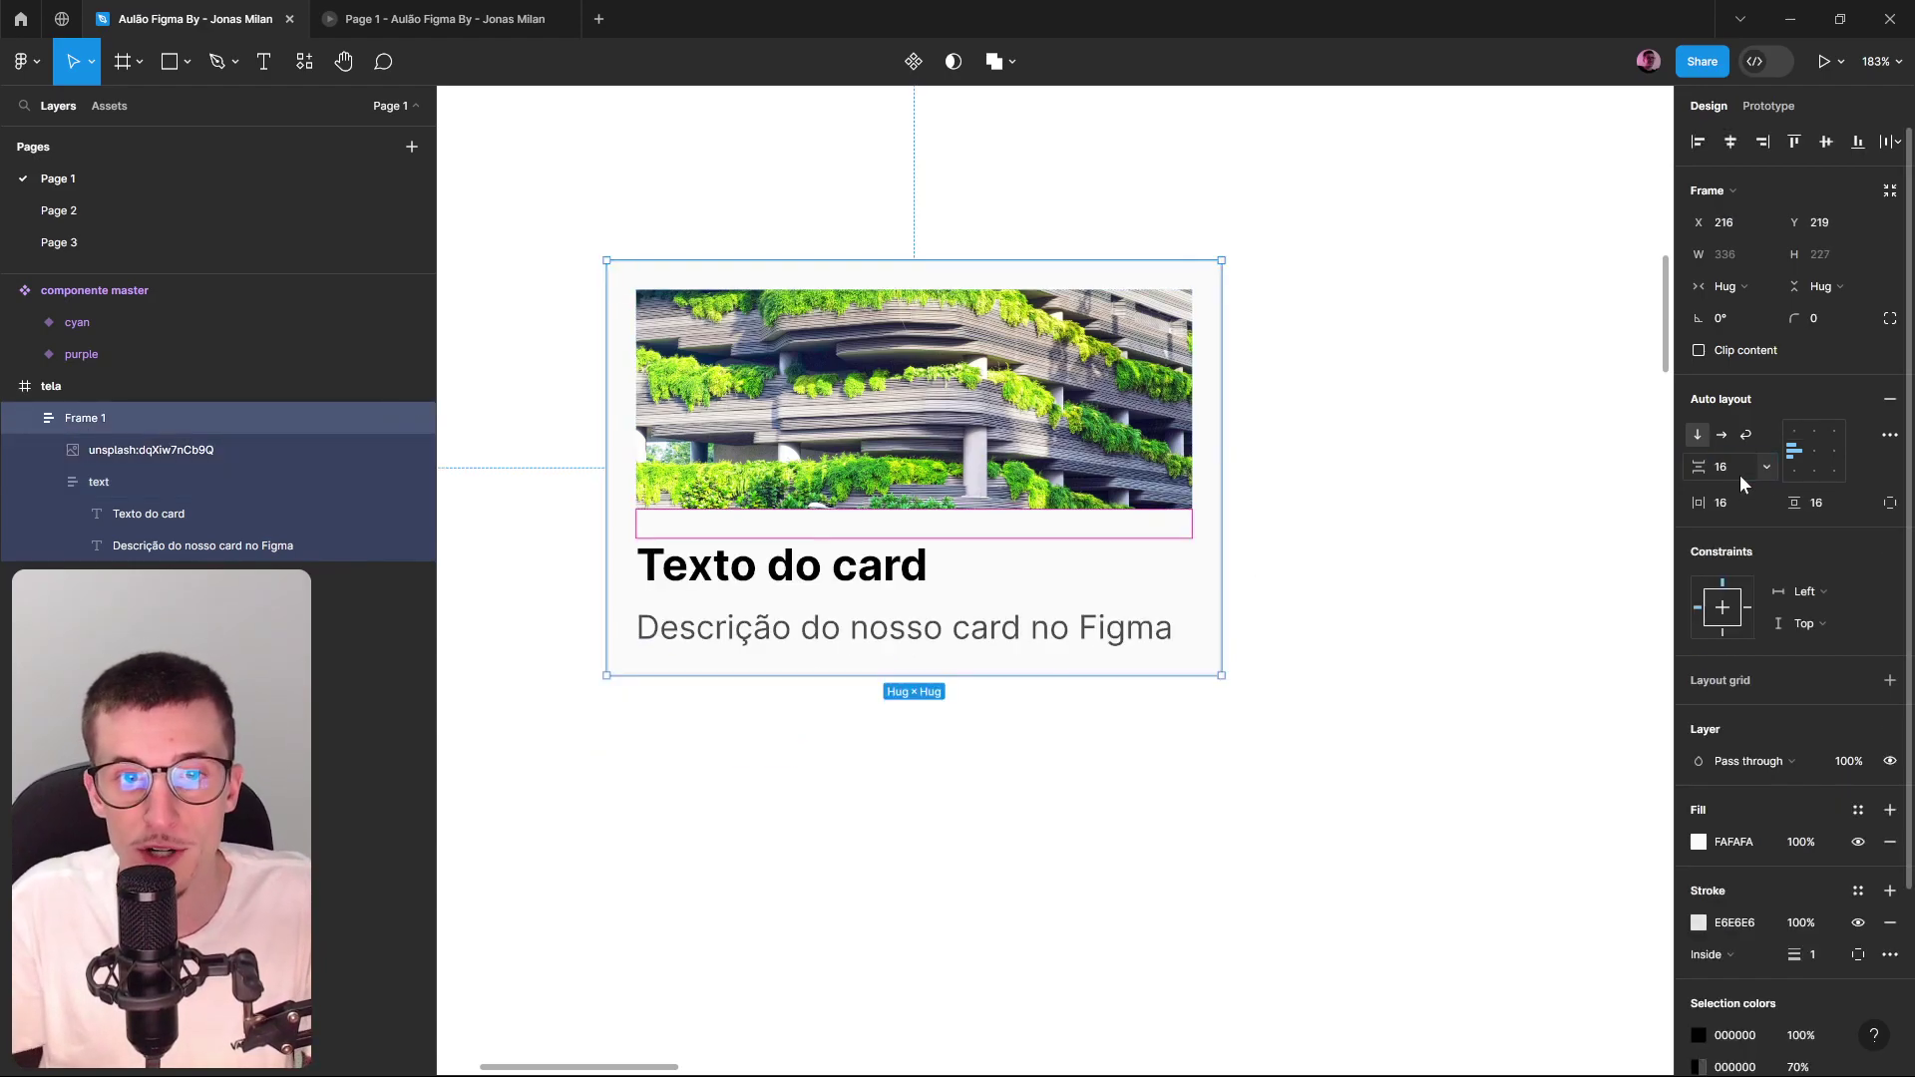
# Rename the outer frame layer as card and the image layer as img, and collapse the text layer.
pyautogui.doubleClick(90, 417)
pyautogui.write('card')
pyautogui.press('Return')
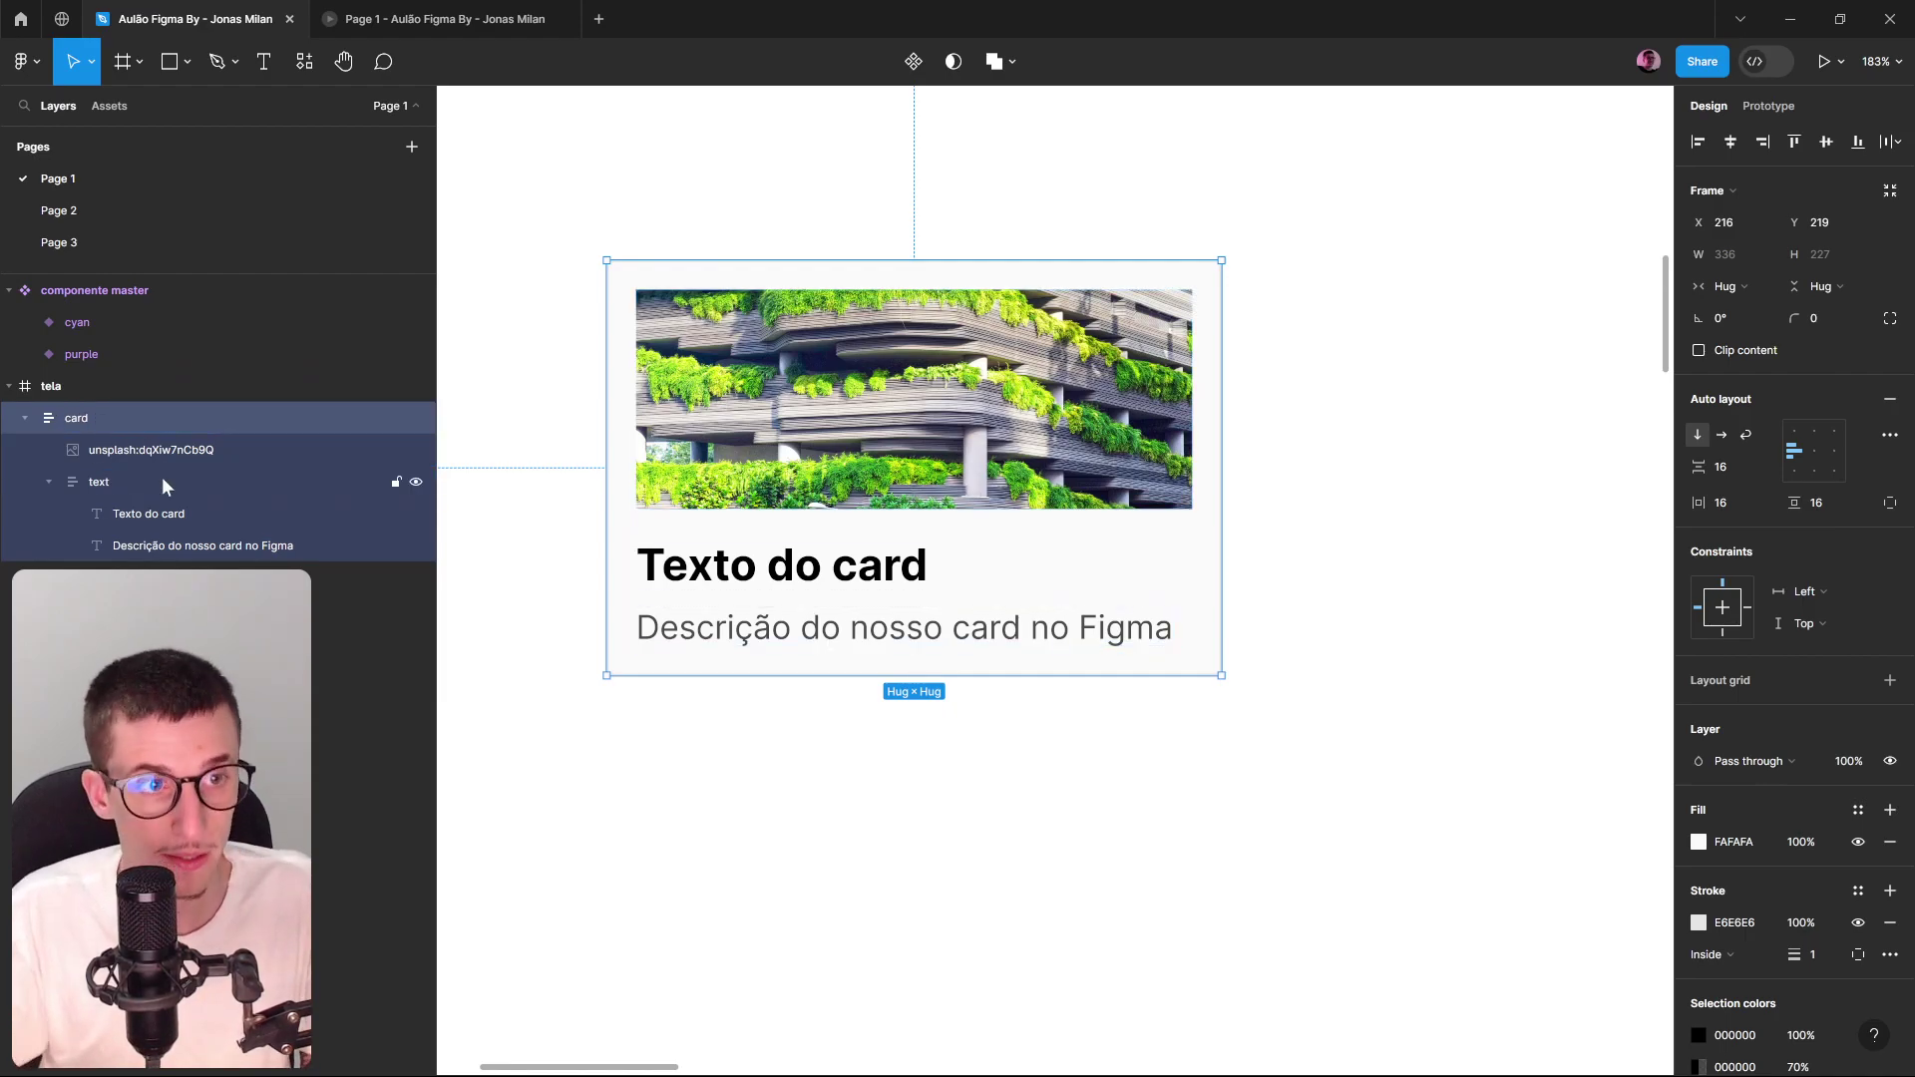
pyautogui.doubleClick(111, 449)
pyautogui.write('img')
pyautogui.press('Return')
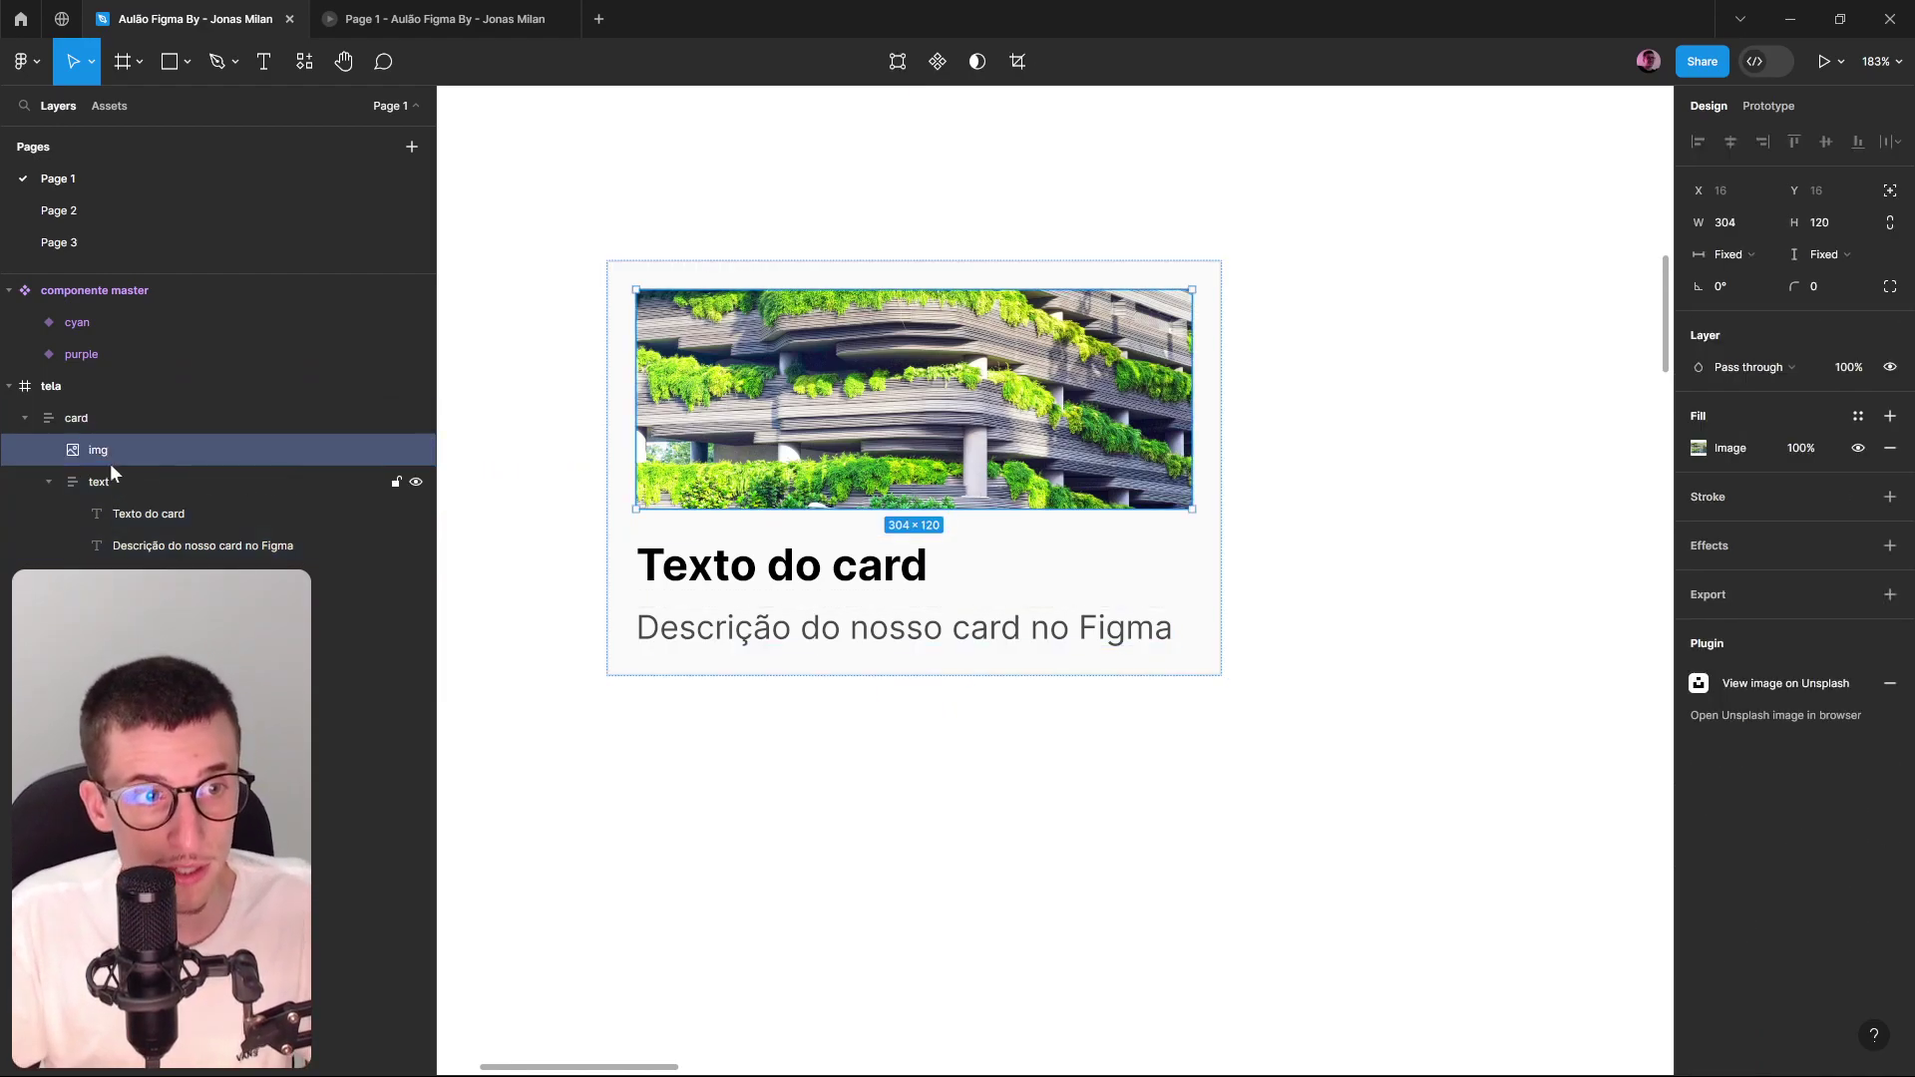
pyautogui.click(52, 478)
pyautogui.click(51, 479)
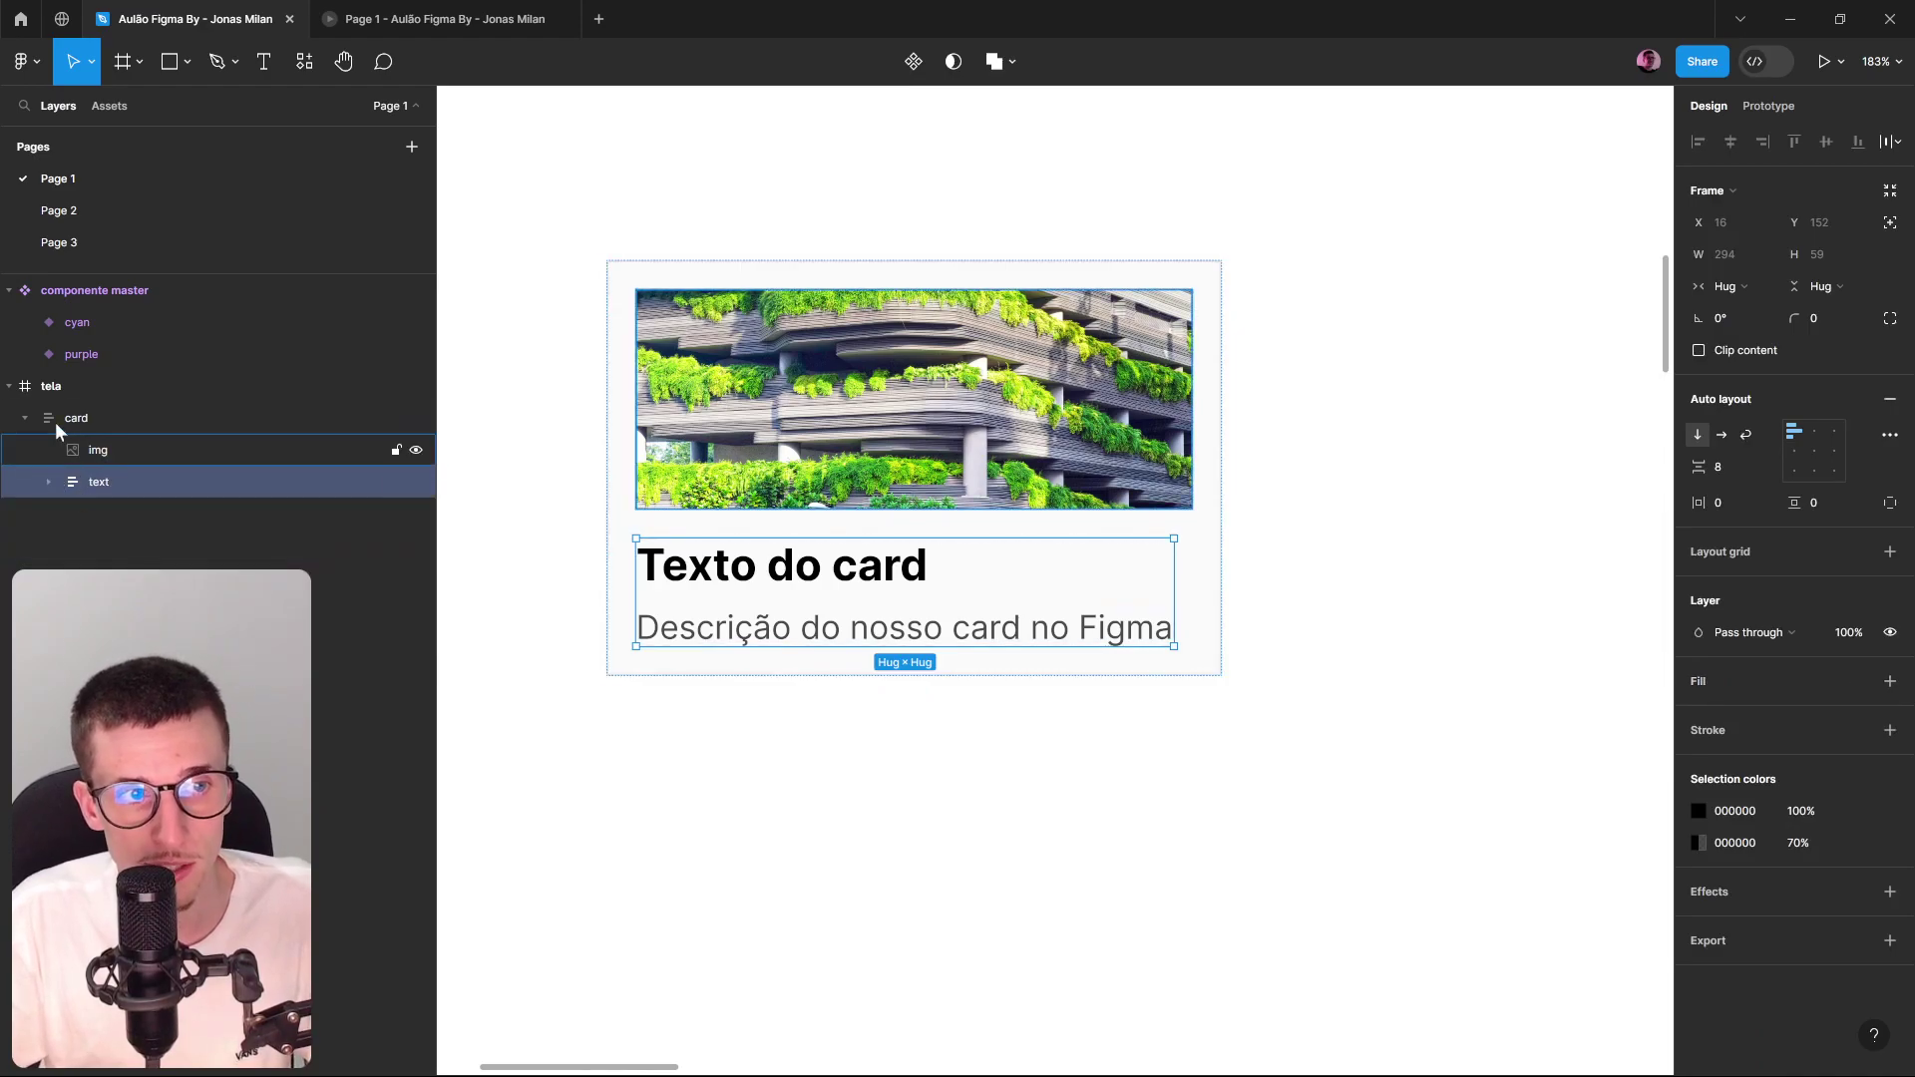
# Append the filler text "hdhdhdhdhd hduhdu dhuh ud" to the end of the card's description to test how the card resizes.
pyautogui.click(919, 930)
pyautogui.click(943, 615)
pyautogui.scroll(-3, 943, 614)
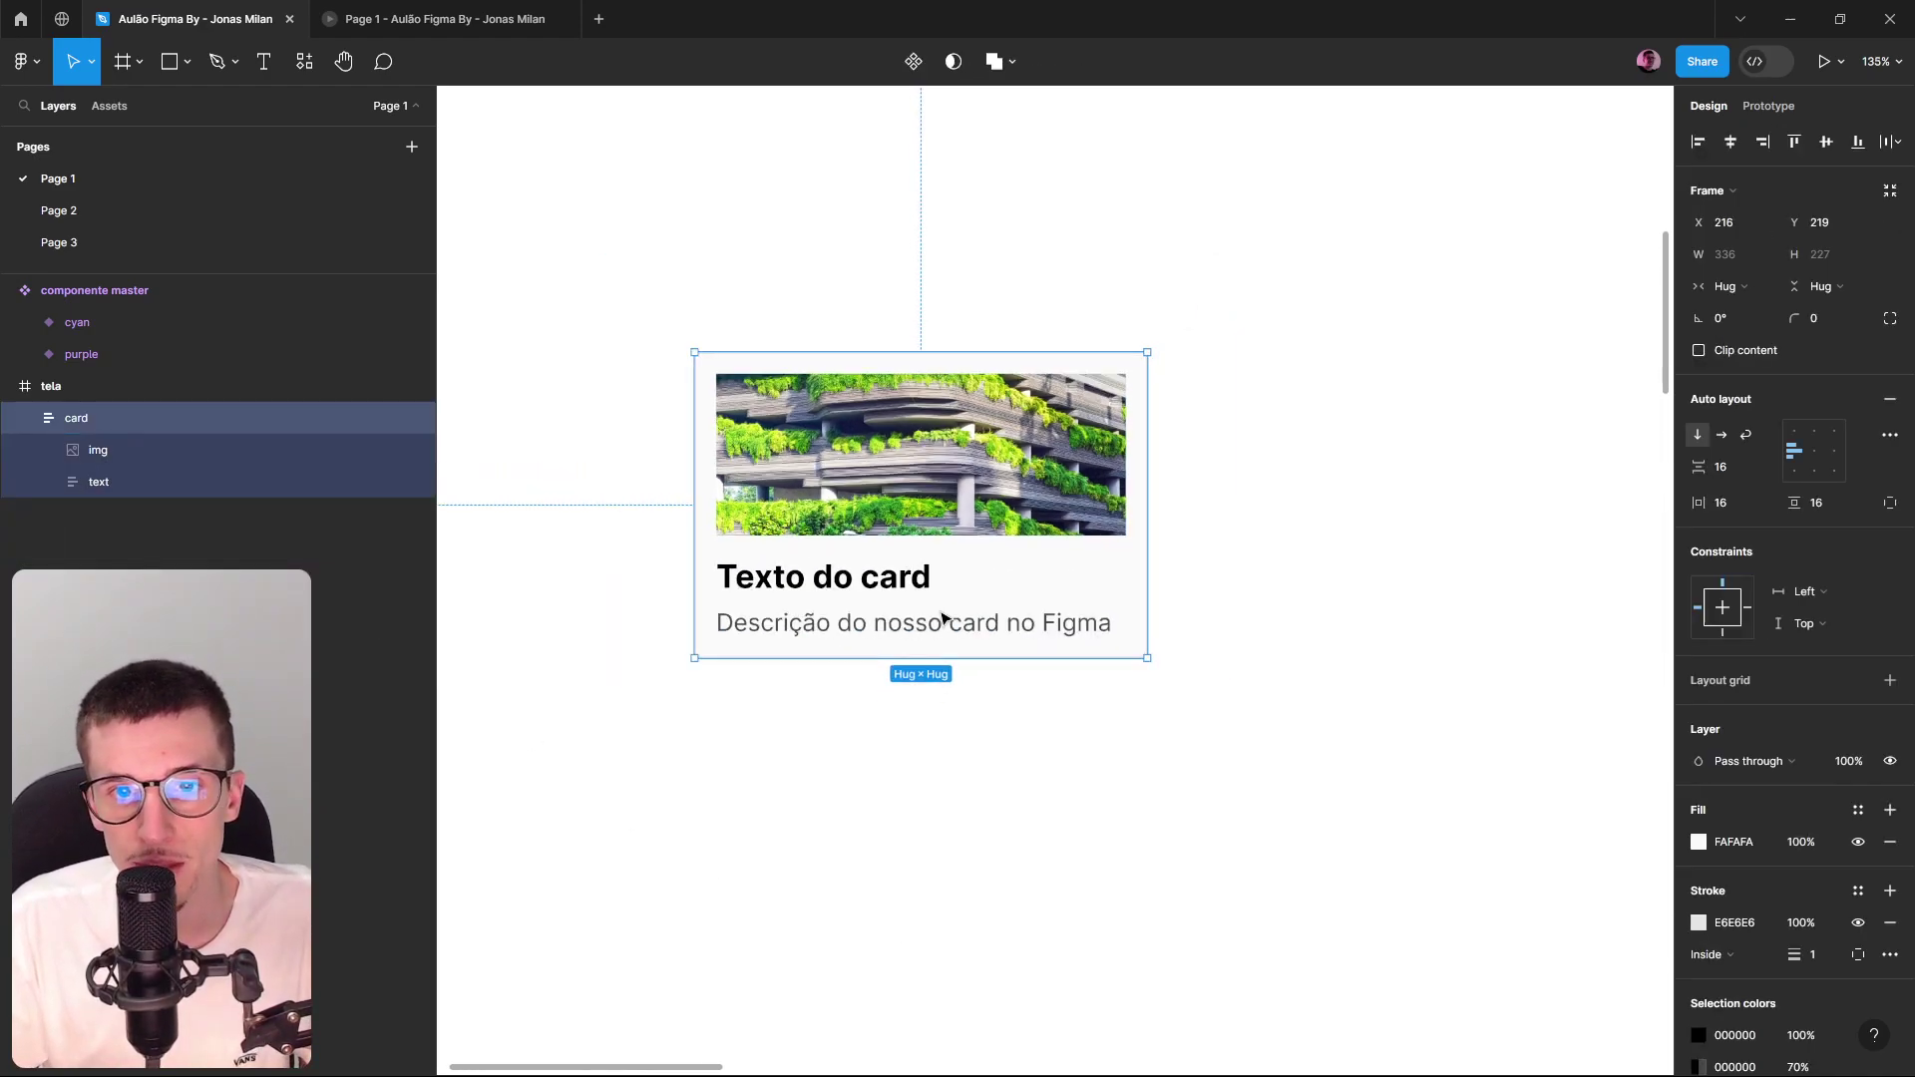
pyautogui.keyDown('ctrl'); pyautogui.doubleClick(1008, 628); pyautogui.keyUp('ctrl')
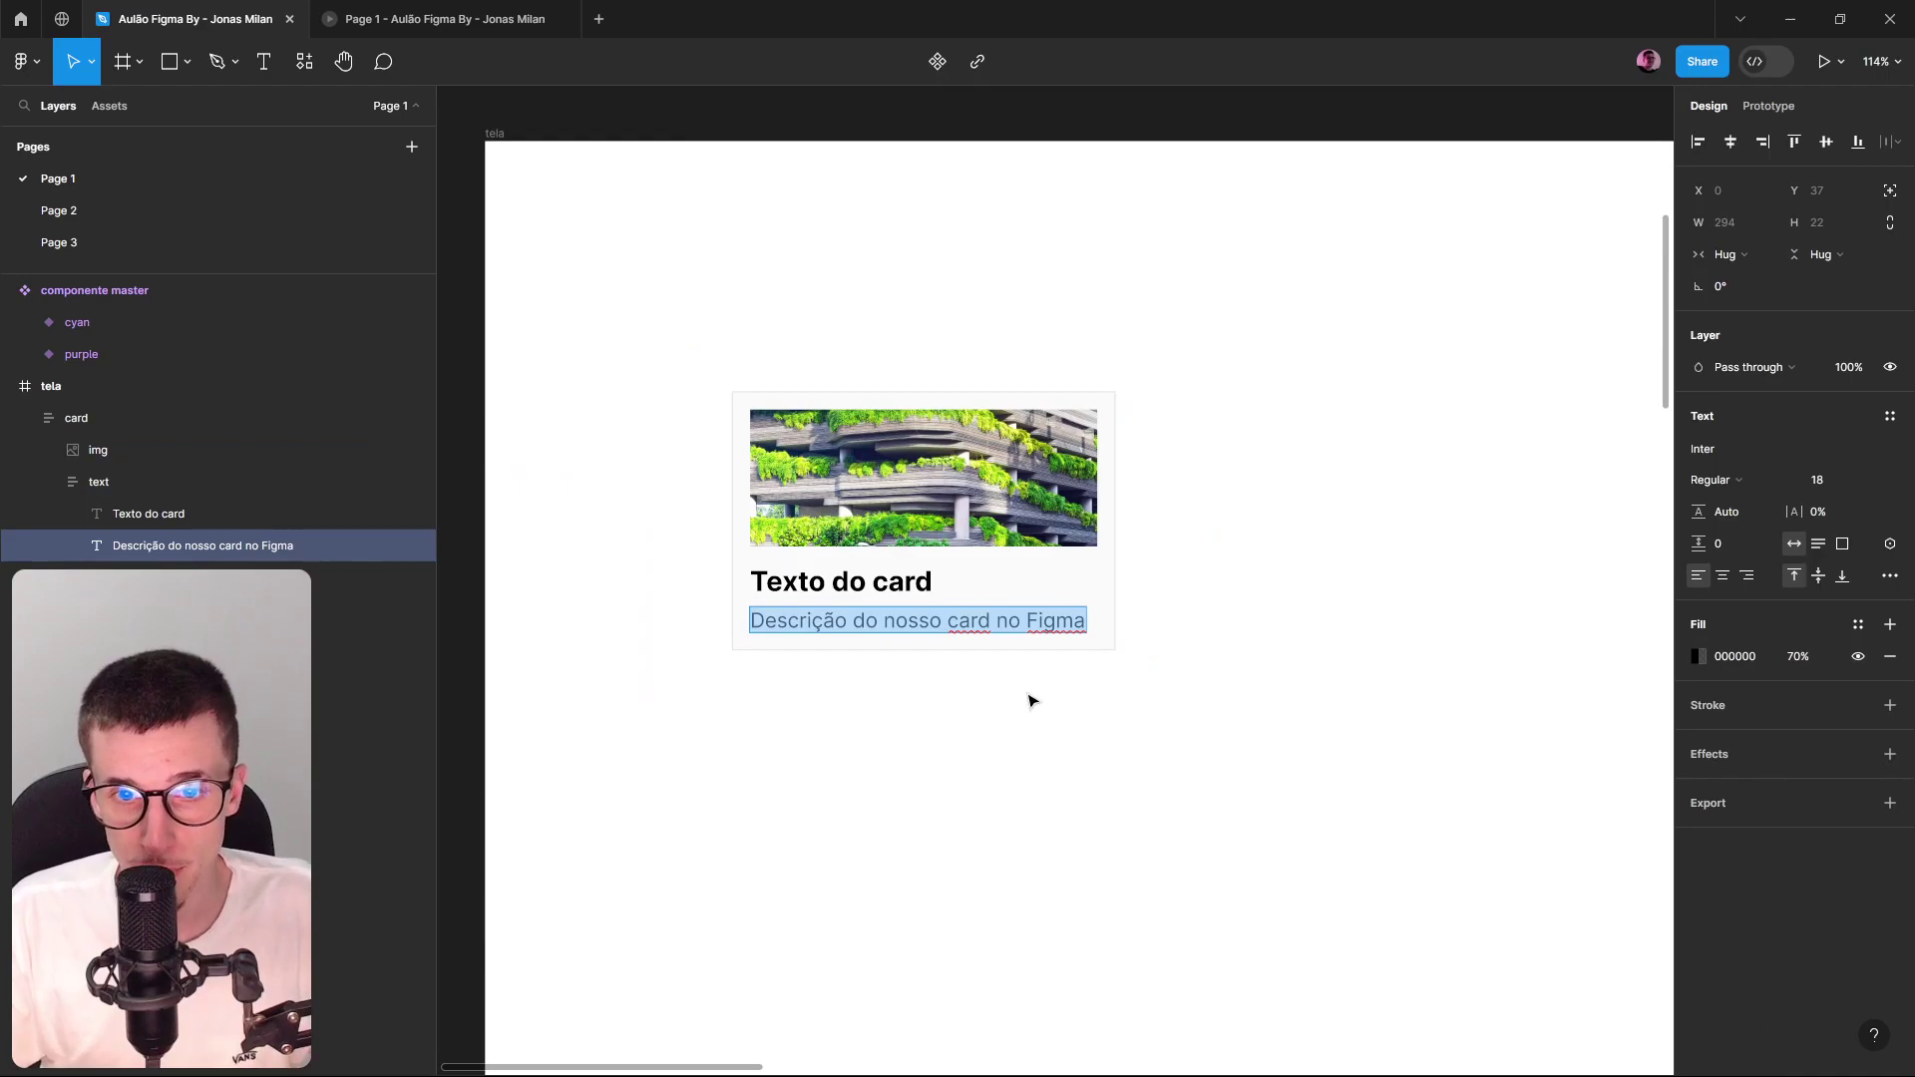
pyautogui.scroll(3, 1047, 627)
pyautogui.press('Escape')
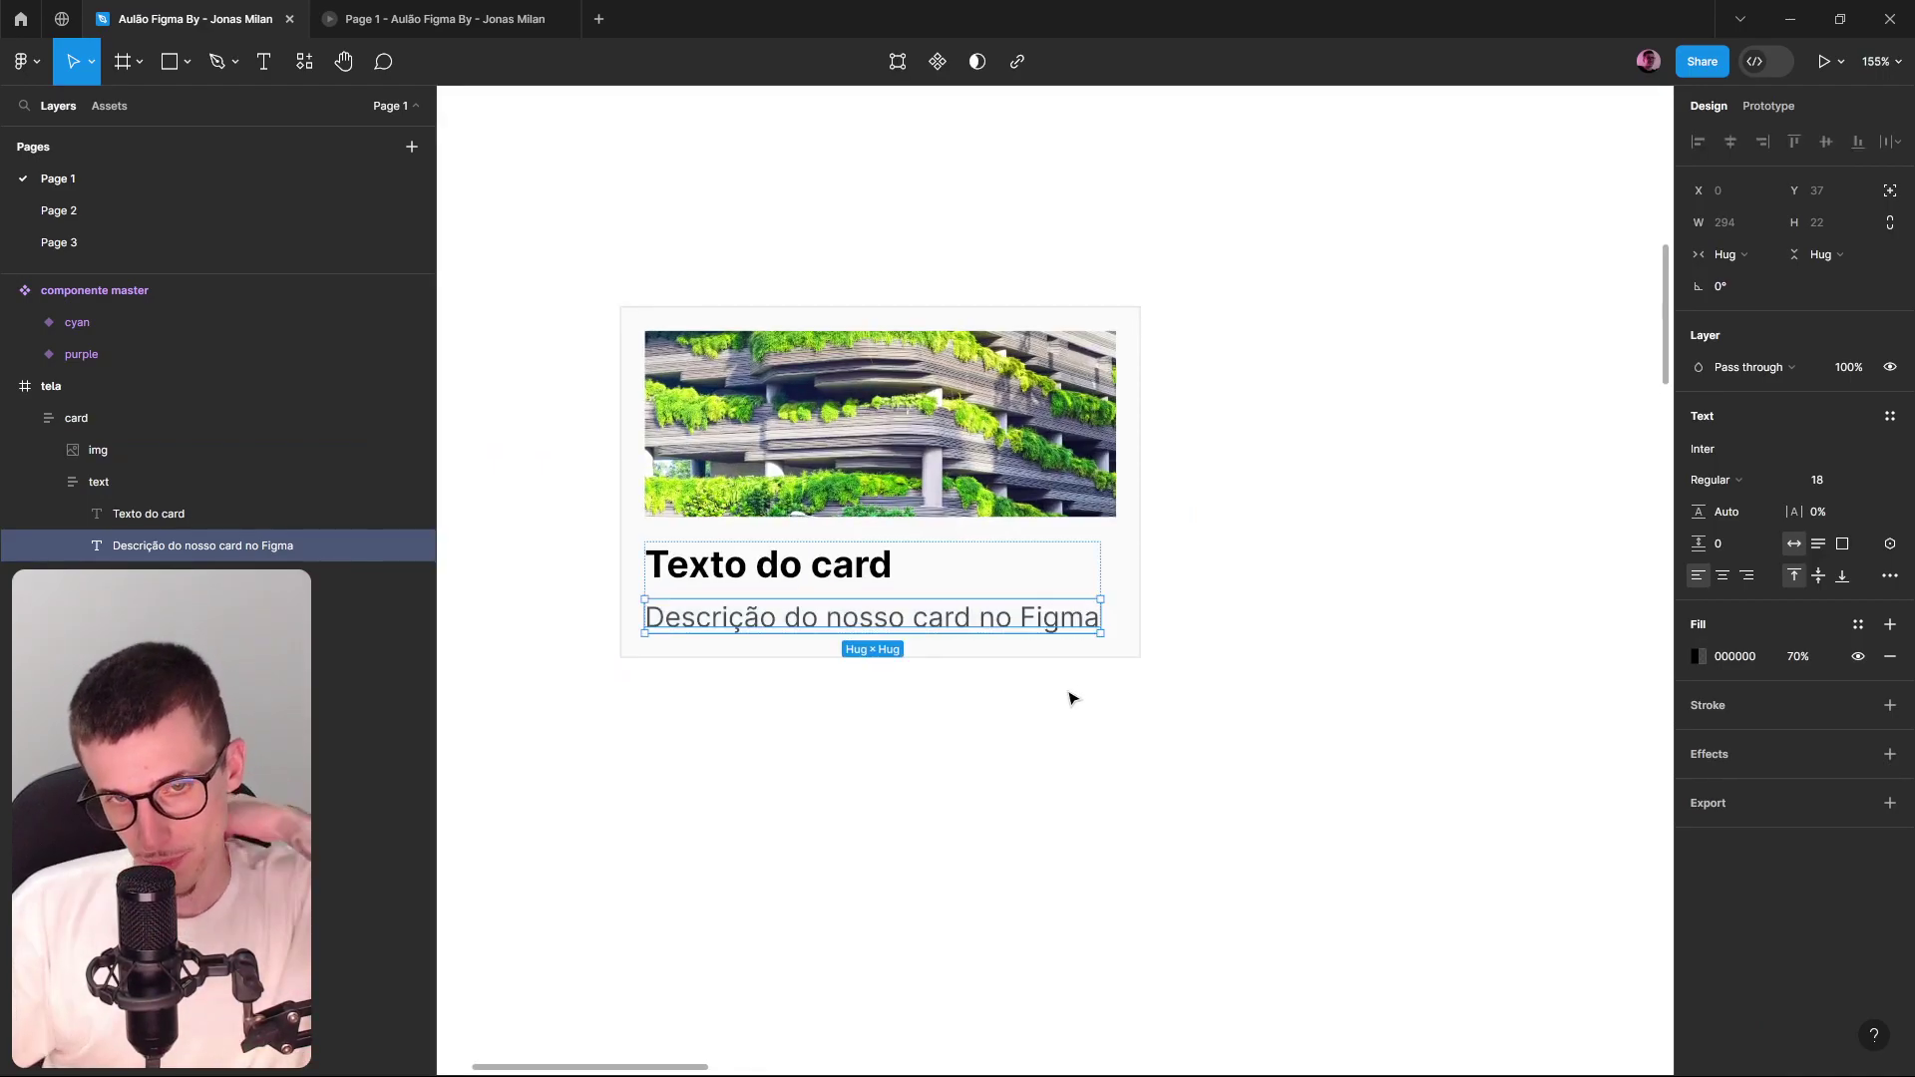
pyautogui.doubleClick(1097, 626)
pyautogui.click(1098, 626)
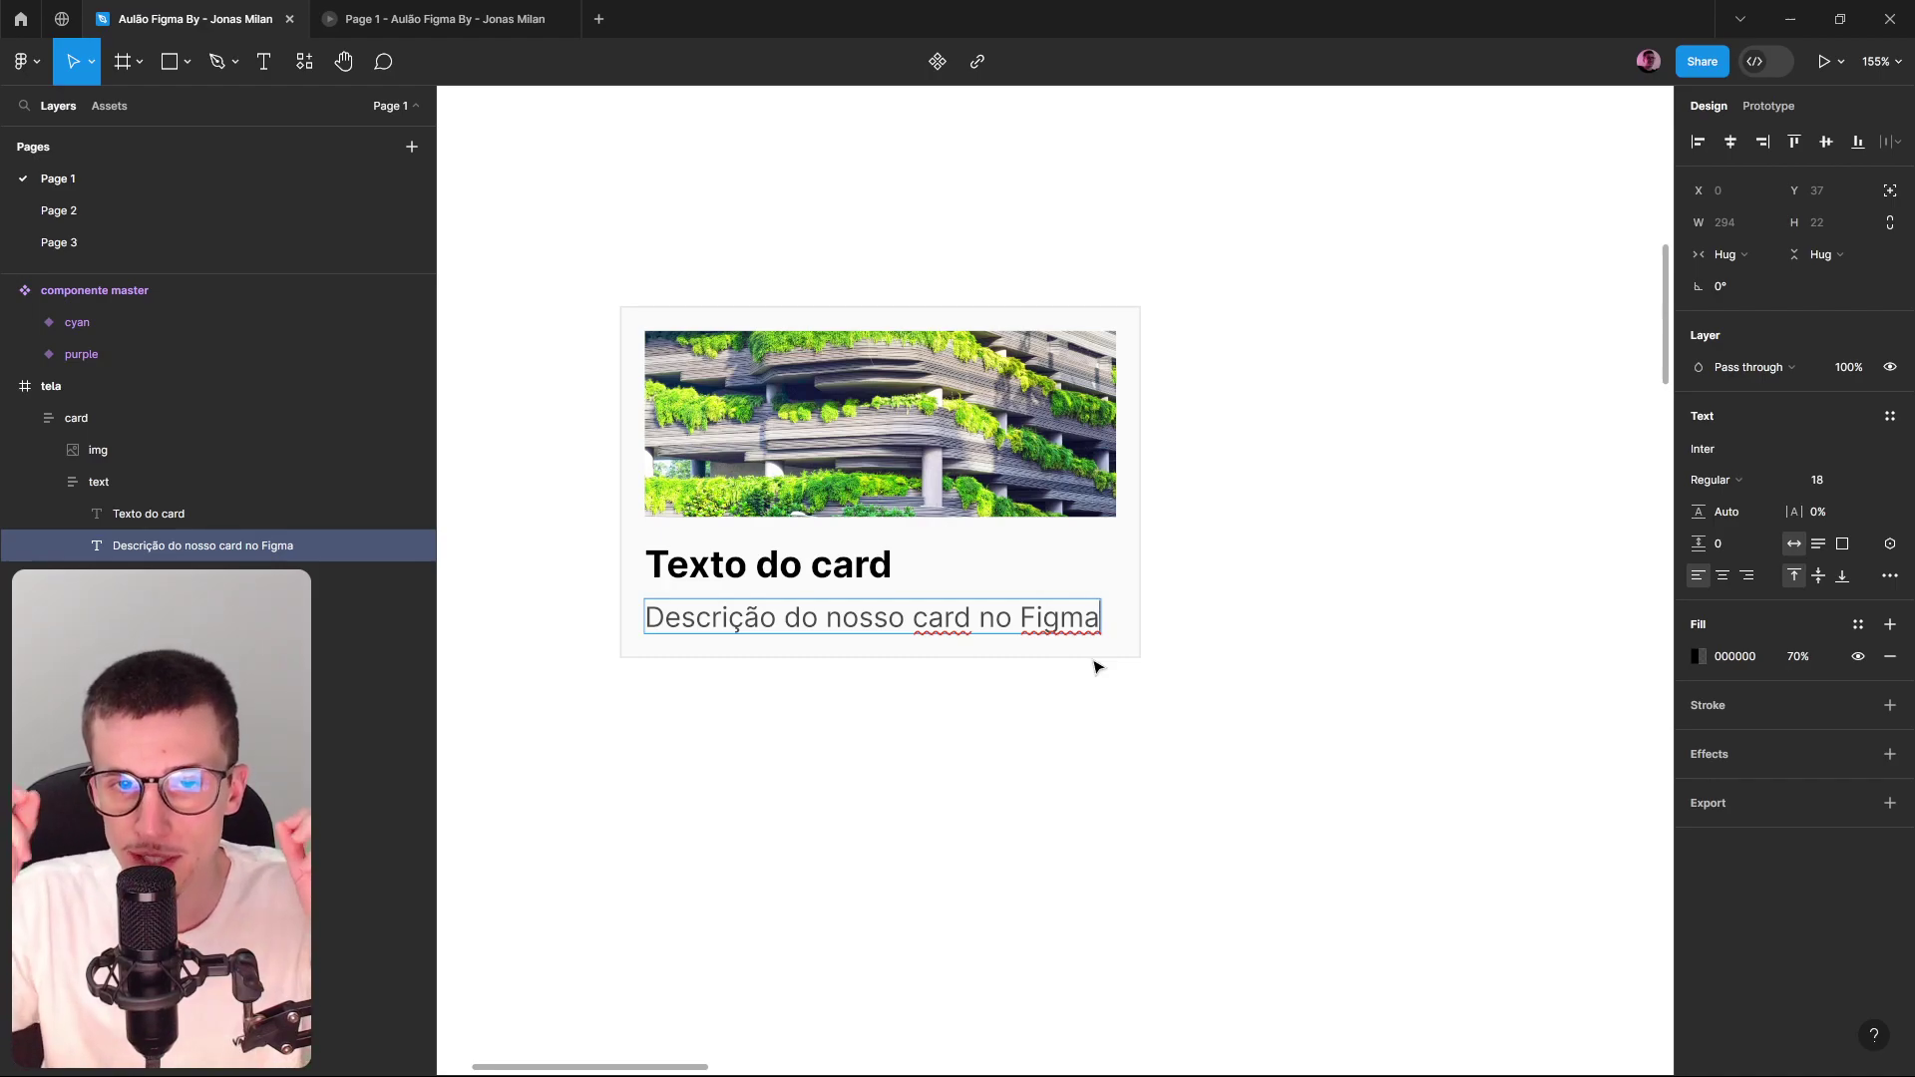
pyautogui.write('hdhdhdhd')
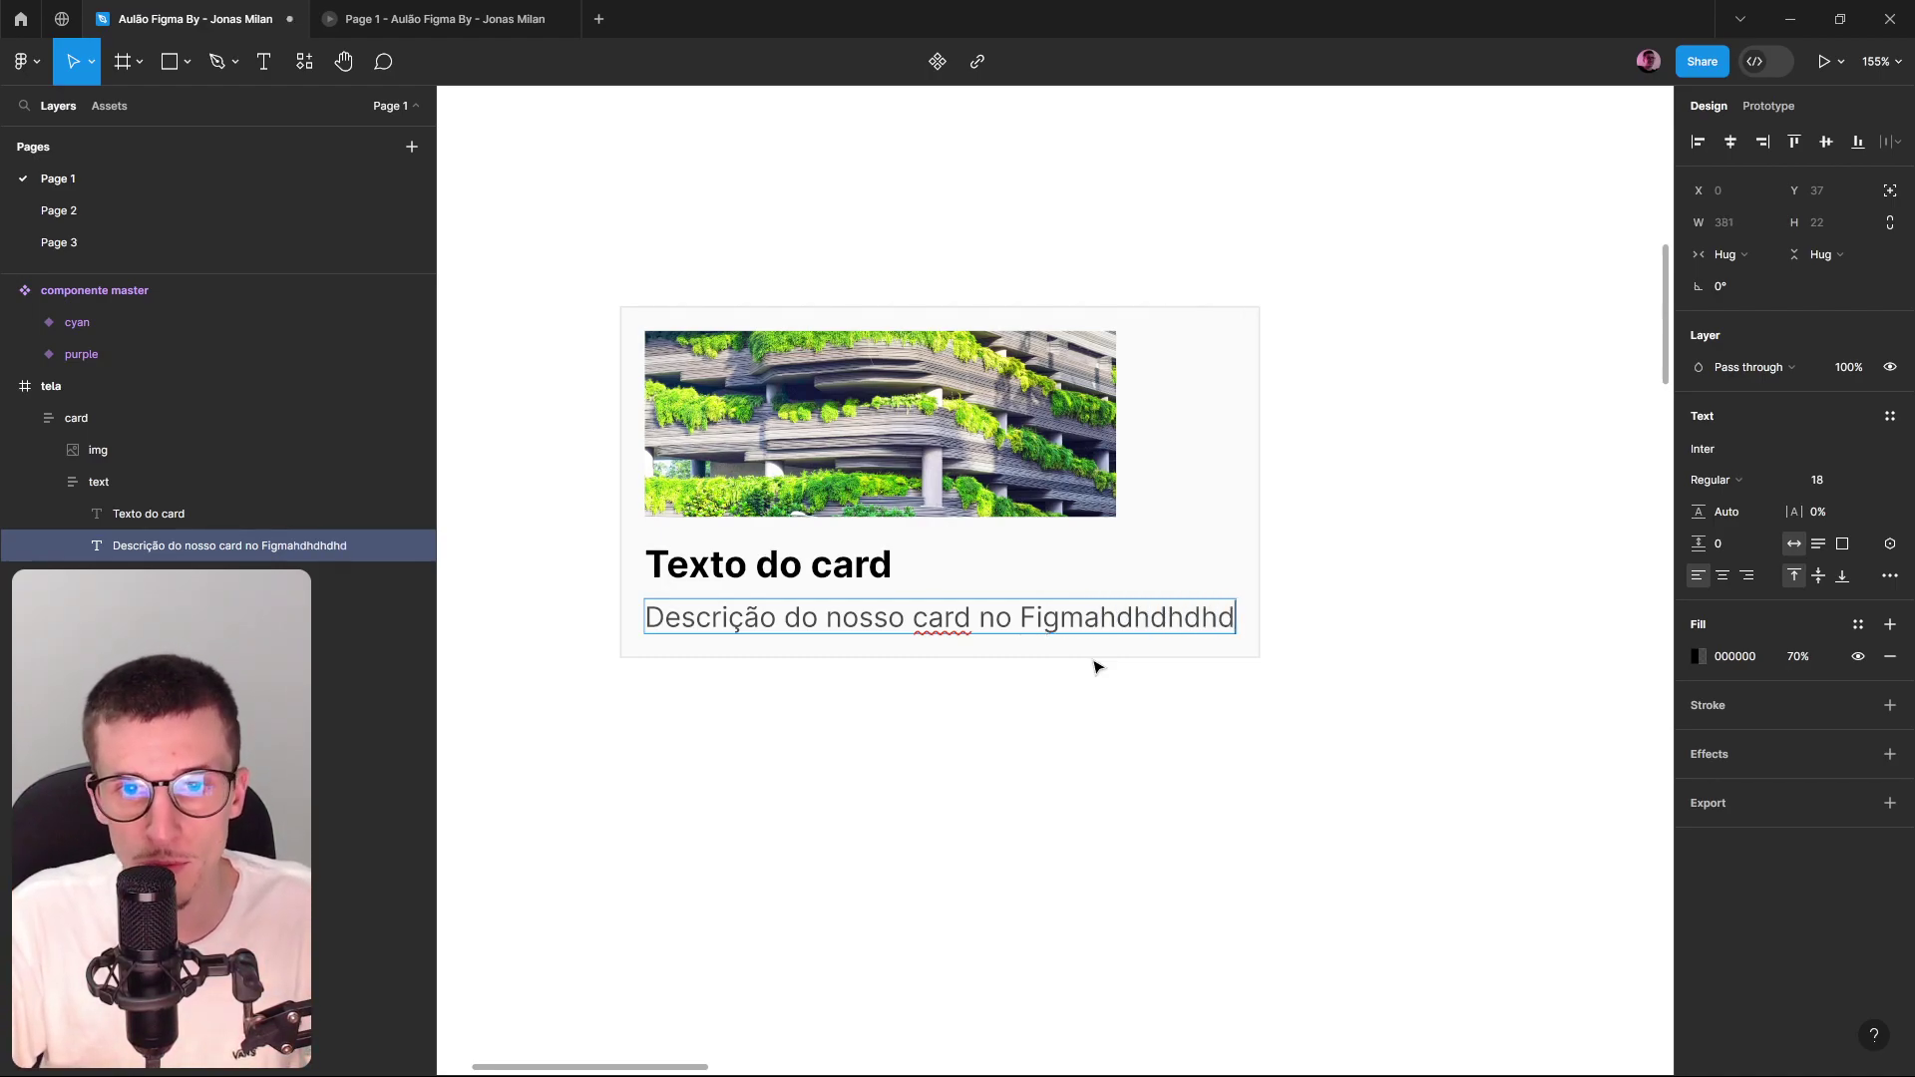
pyautogui.write('hd hduhdu  dhuh ud')
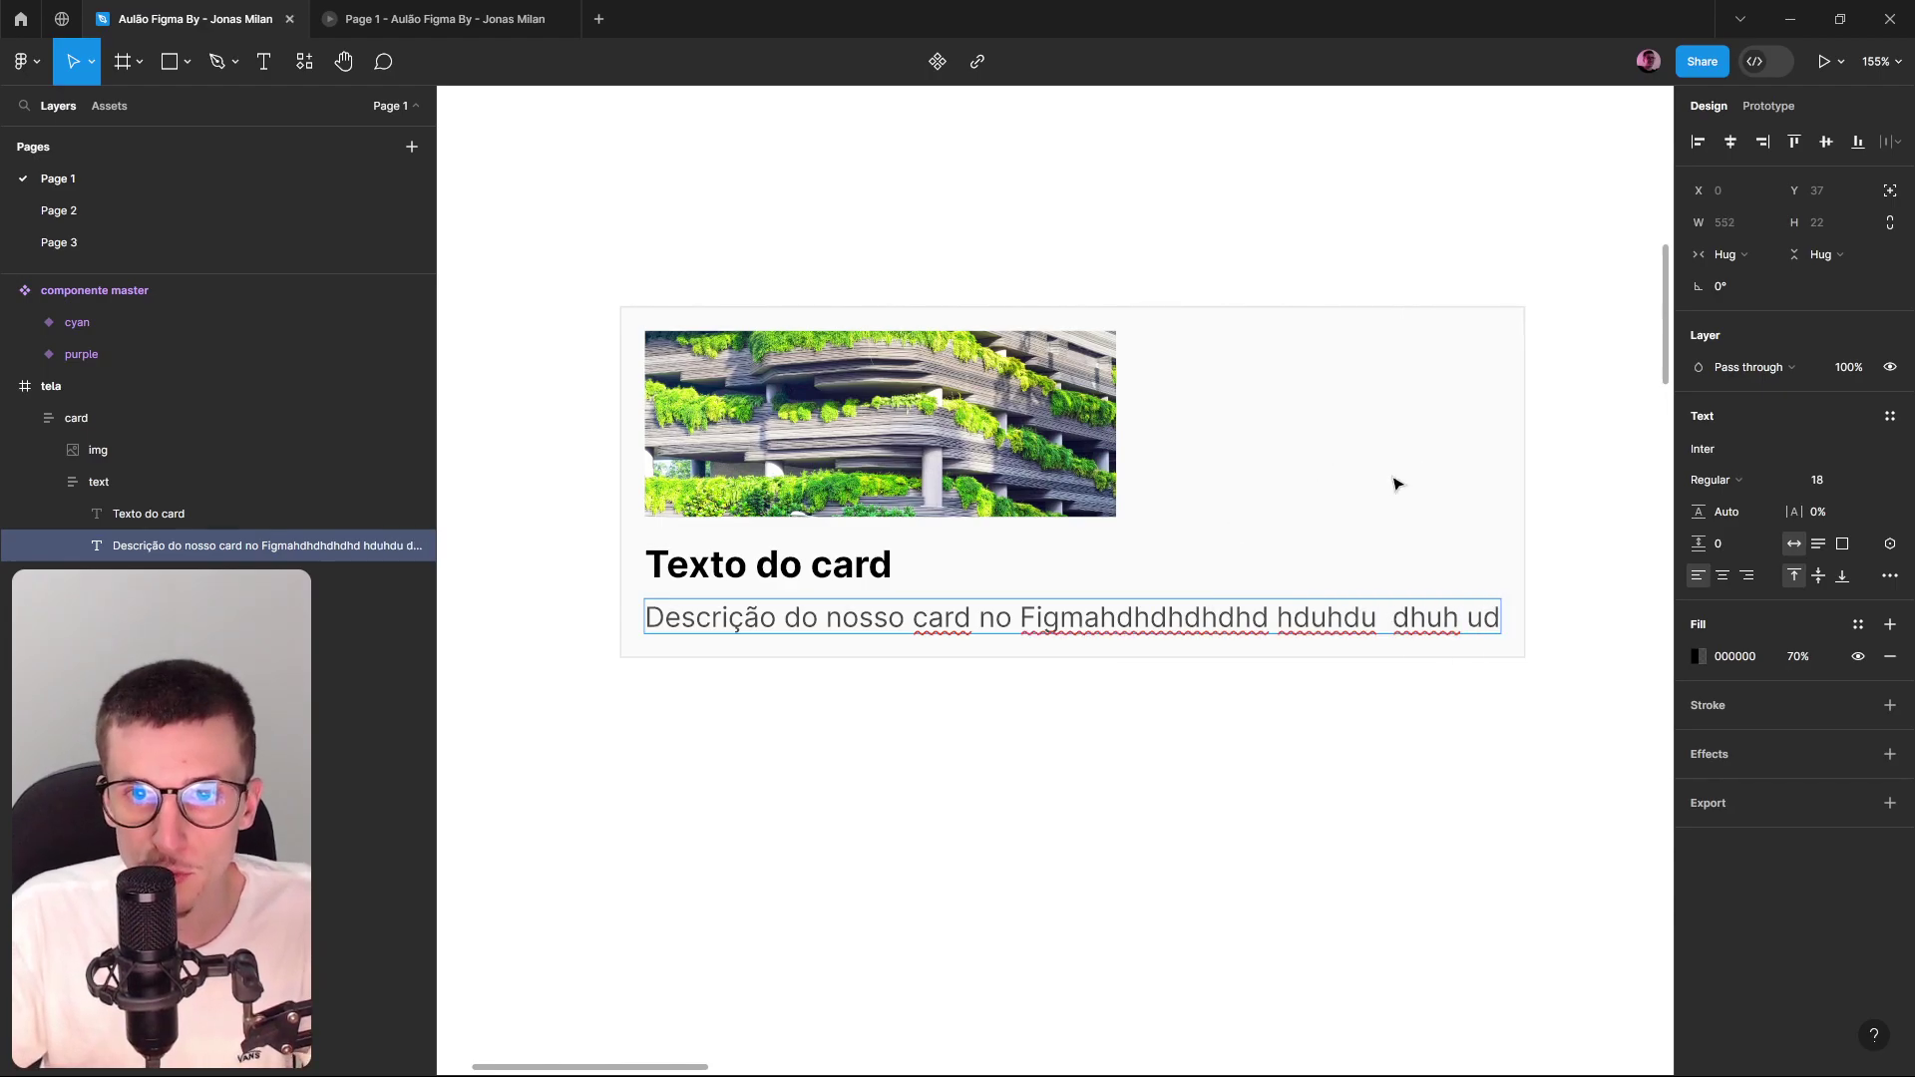
pyautogui.press('Escape')
pyautogui.click(1607, 453)
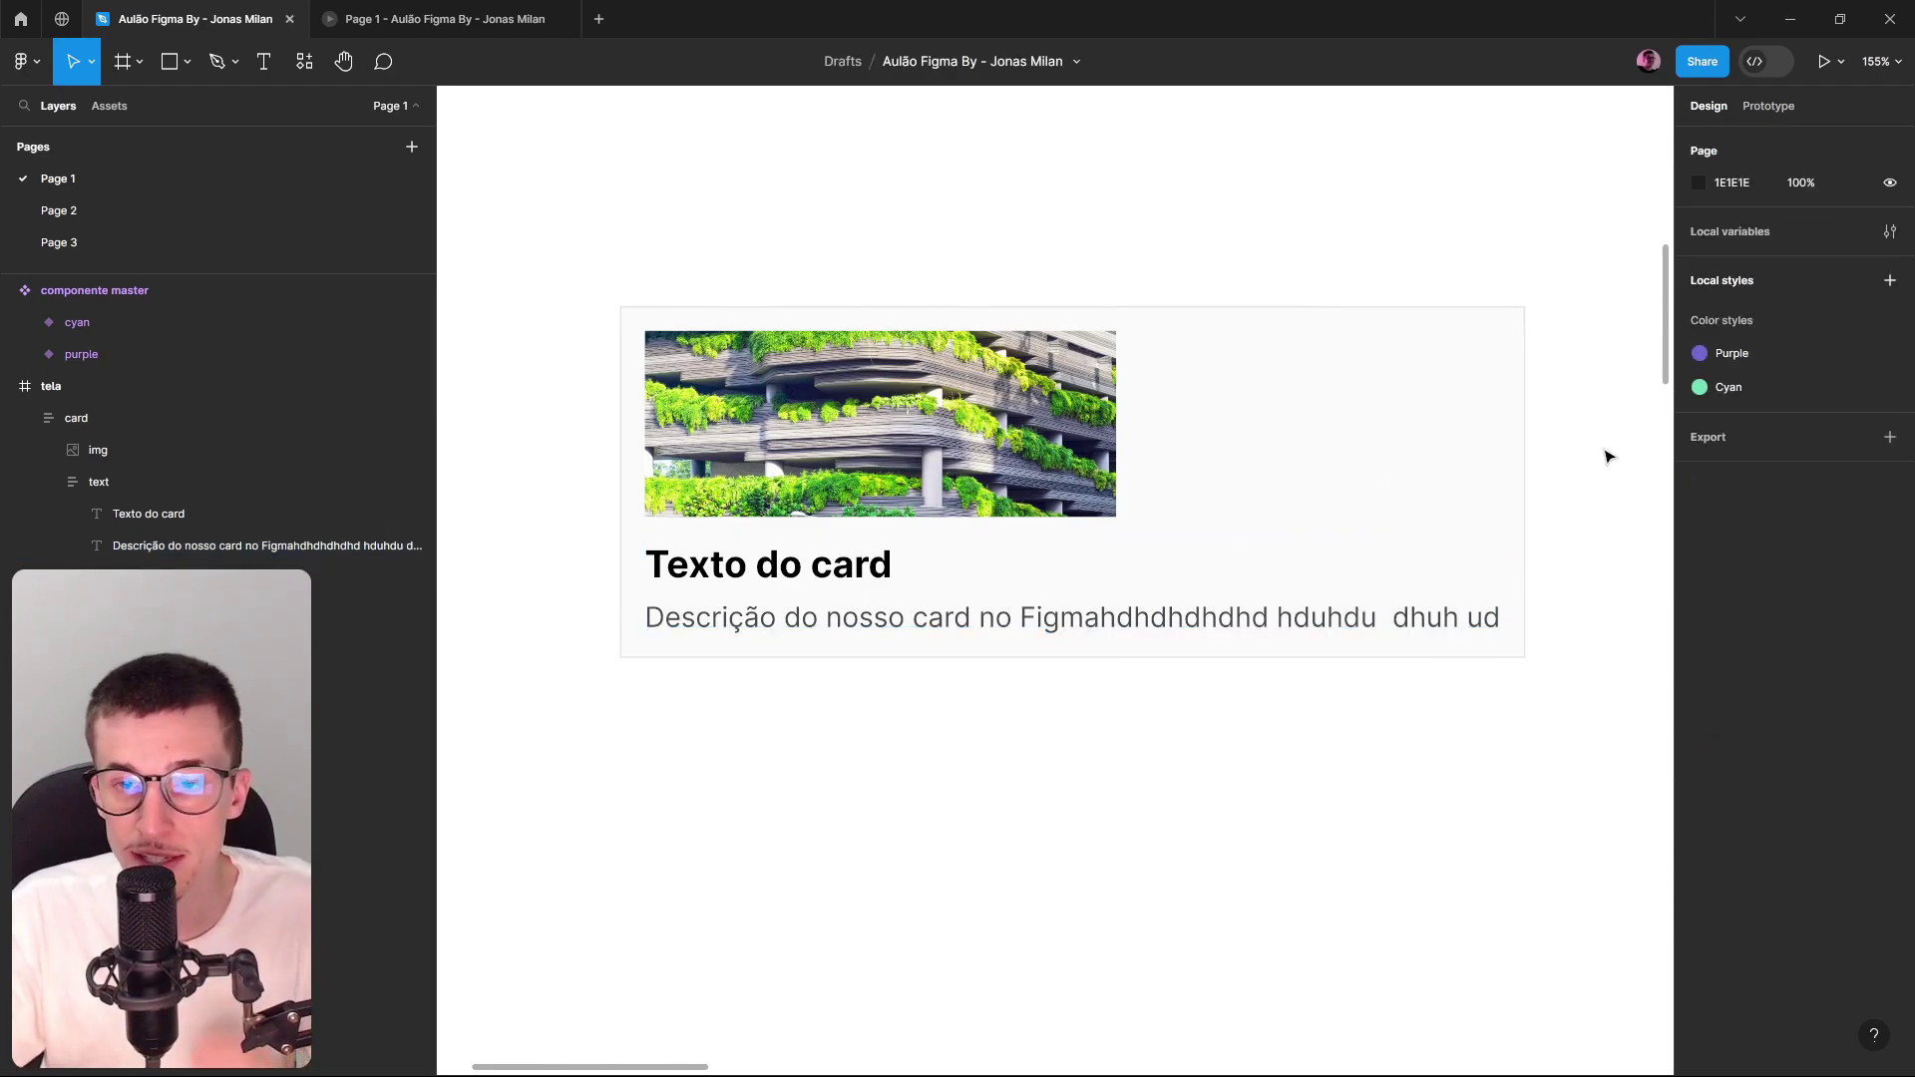
# Delete the filler text after "Descrição do nosso card no Figma" in the card's description.
pyautogui.click(1278, 634)
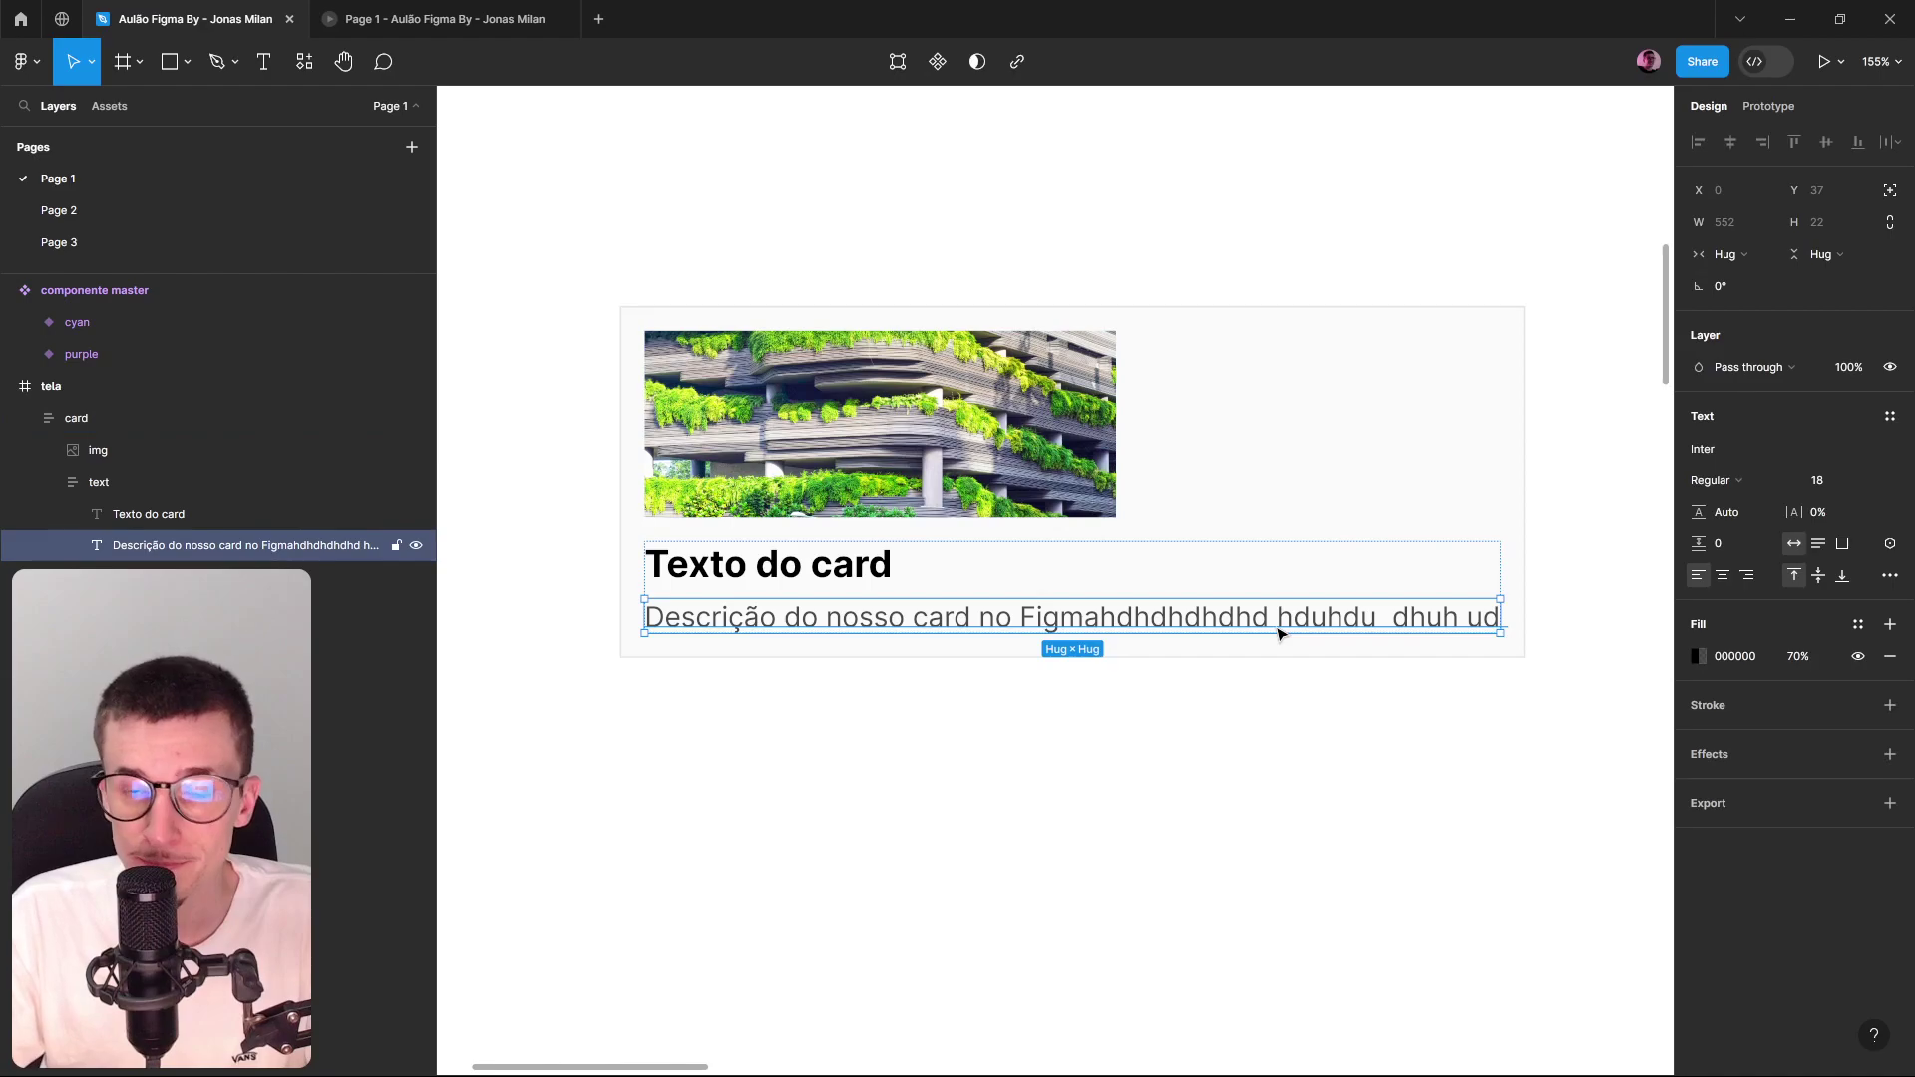
pyautogui.click(1309, 494)
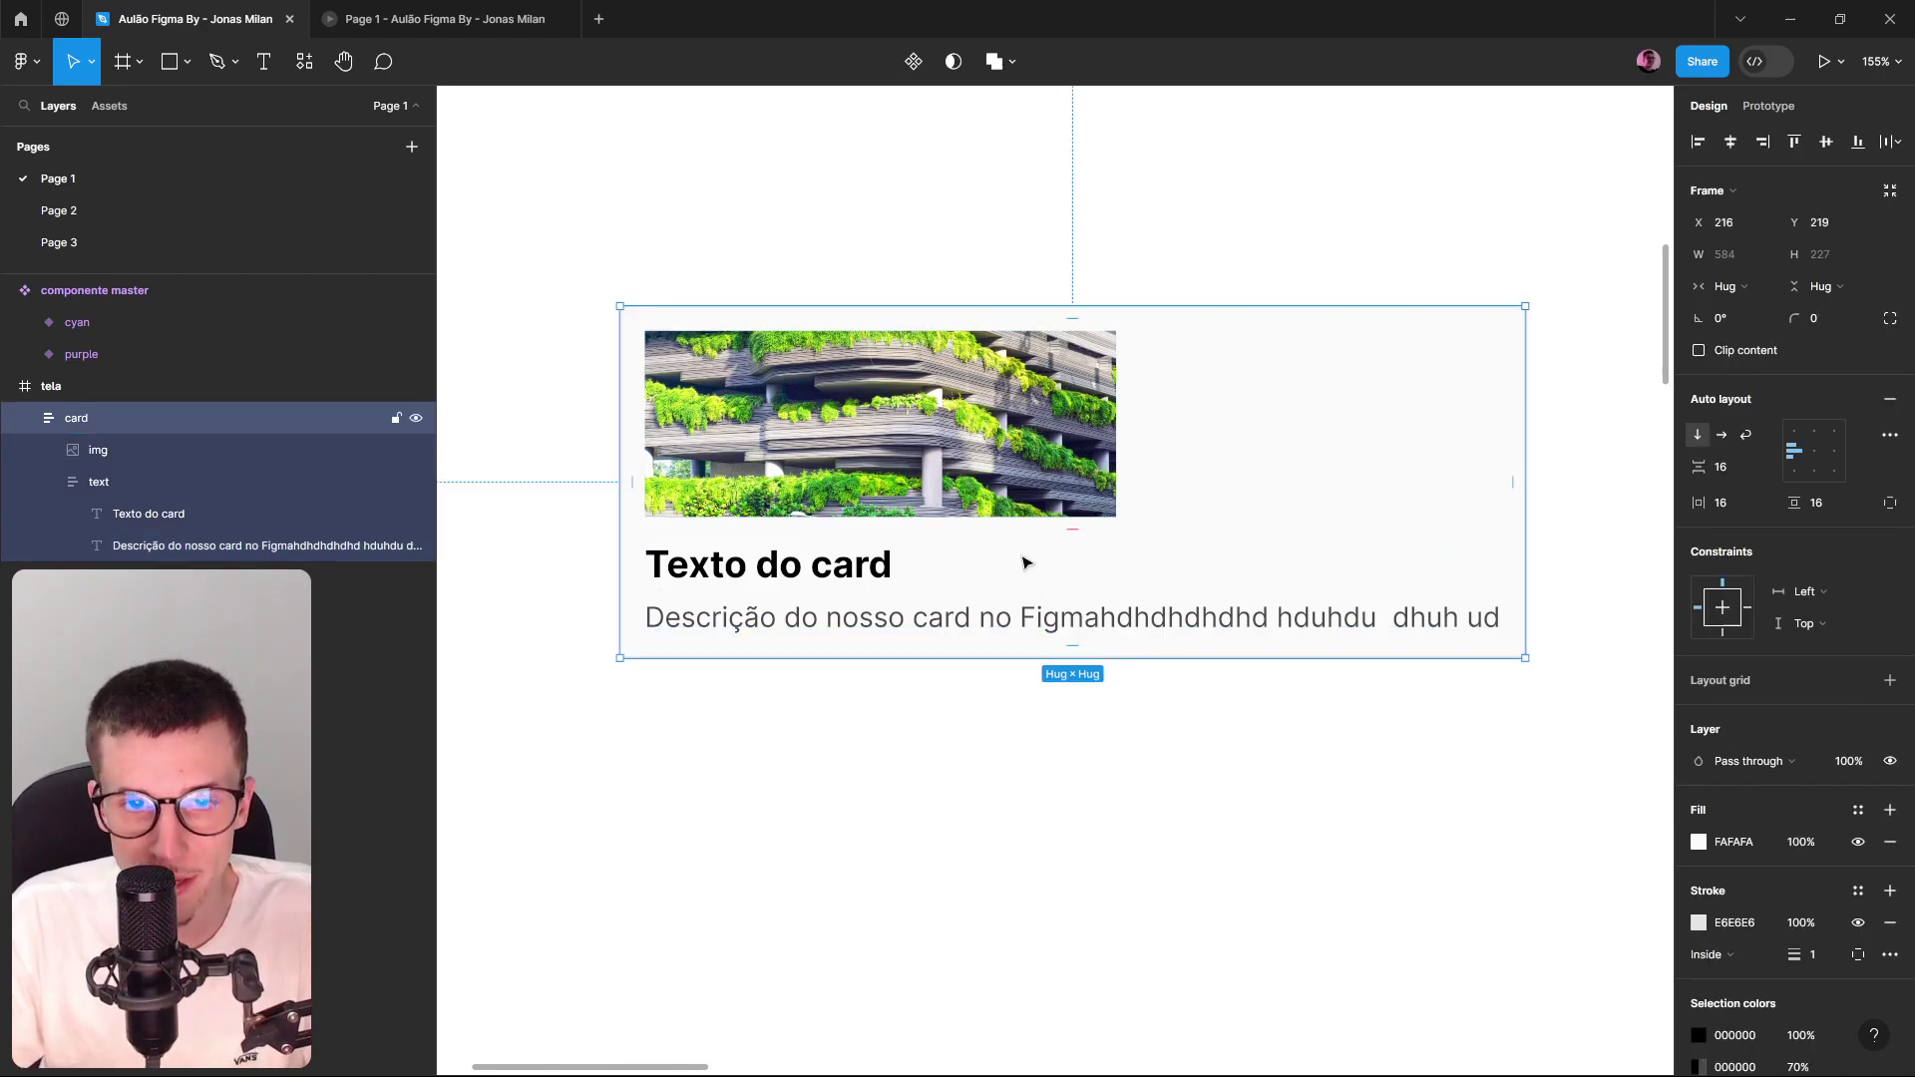
pyautogui.doubleClick(1019, 628)
pyautogui.click(1055, 614)
pyautogui.doubleClick(1055, 615)
pyautogui.moveTo(1101, 618); pyautogui.dragTo(1466, 618)
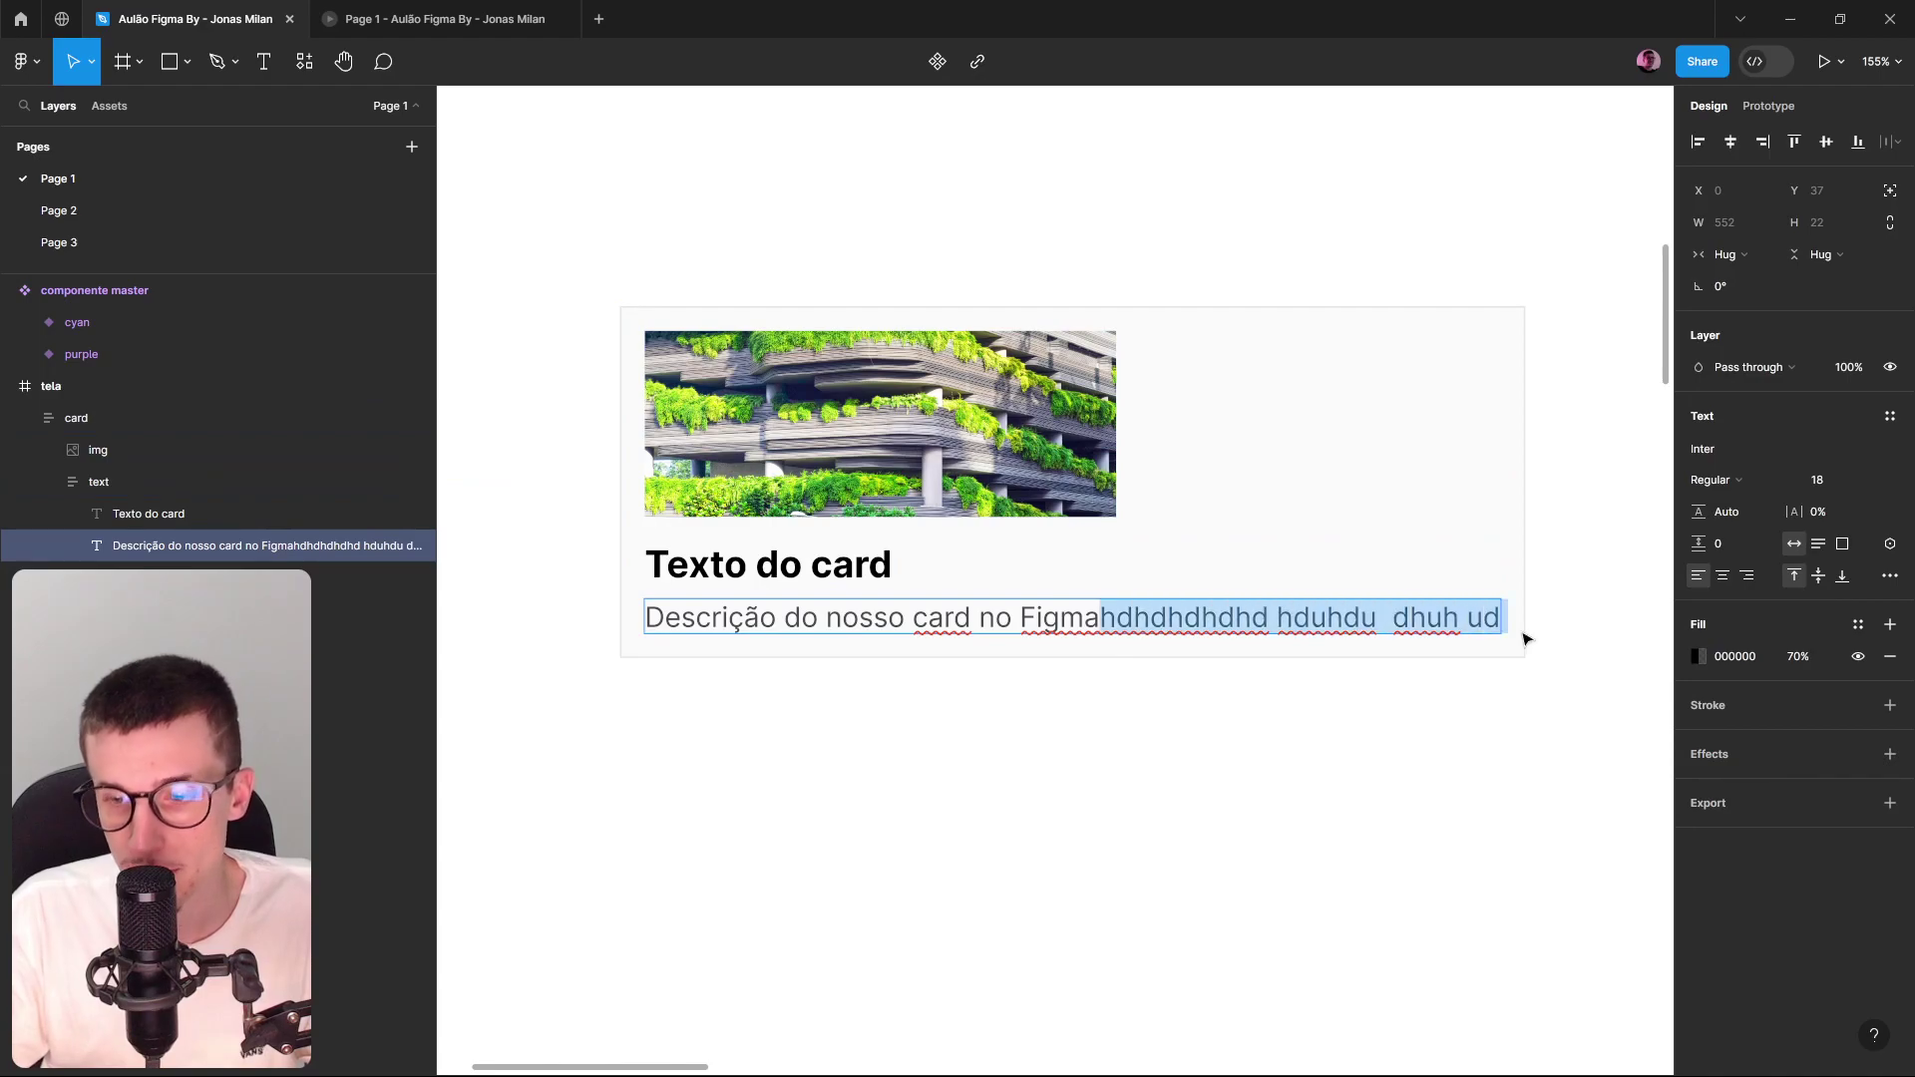
pyautogui.press('BackSpace')
pyautogui.click(1462, 686)
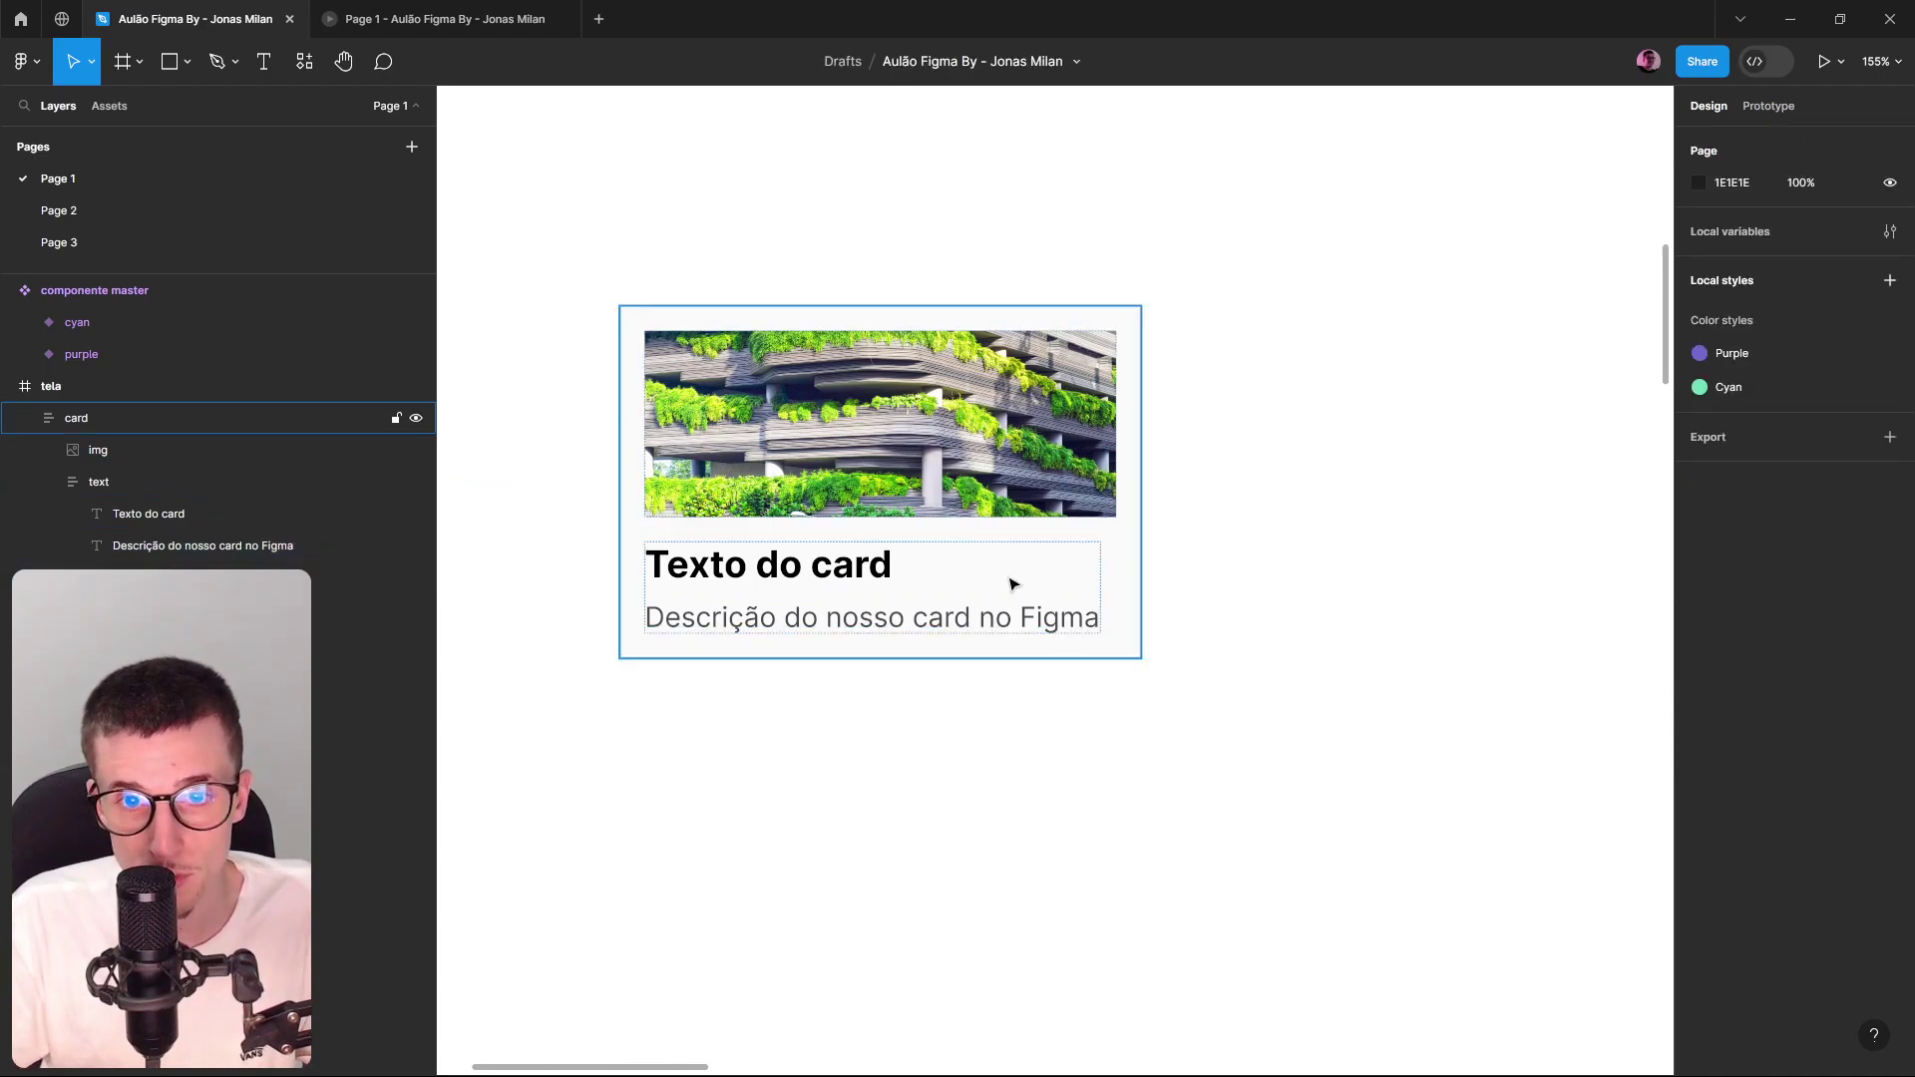
# Append the filler text "dsdsdsdsdsd" to the end of the card's description.
pyautogui.click(847, 596)
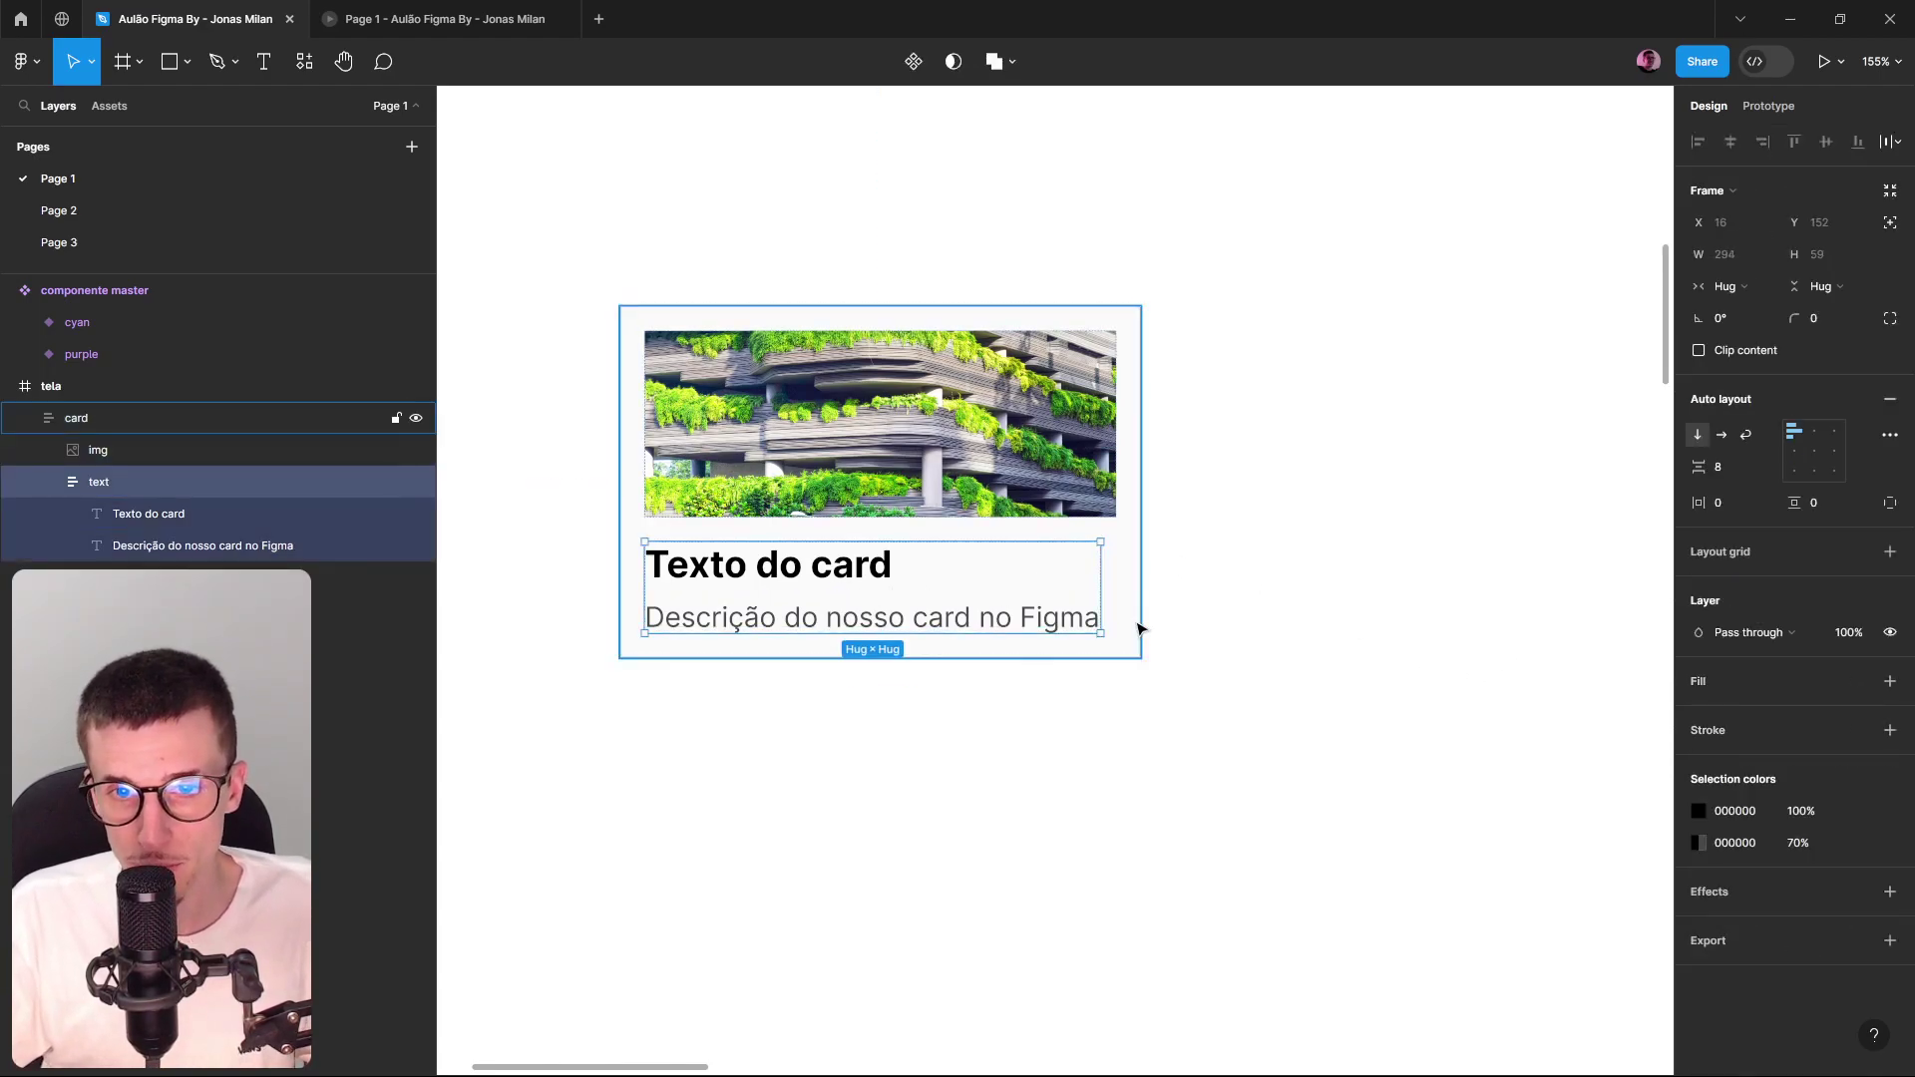
pyautogui.doubleClick(1067, 624)
pyautogui.doubleClick(1086, 630)
pyautogui.press('Right')
pyautogui.write('dsdsdsdsdsd')
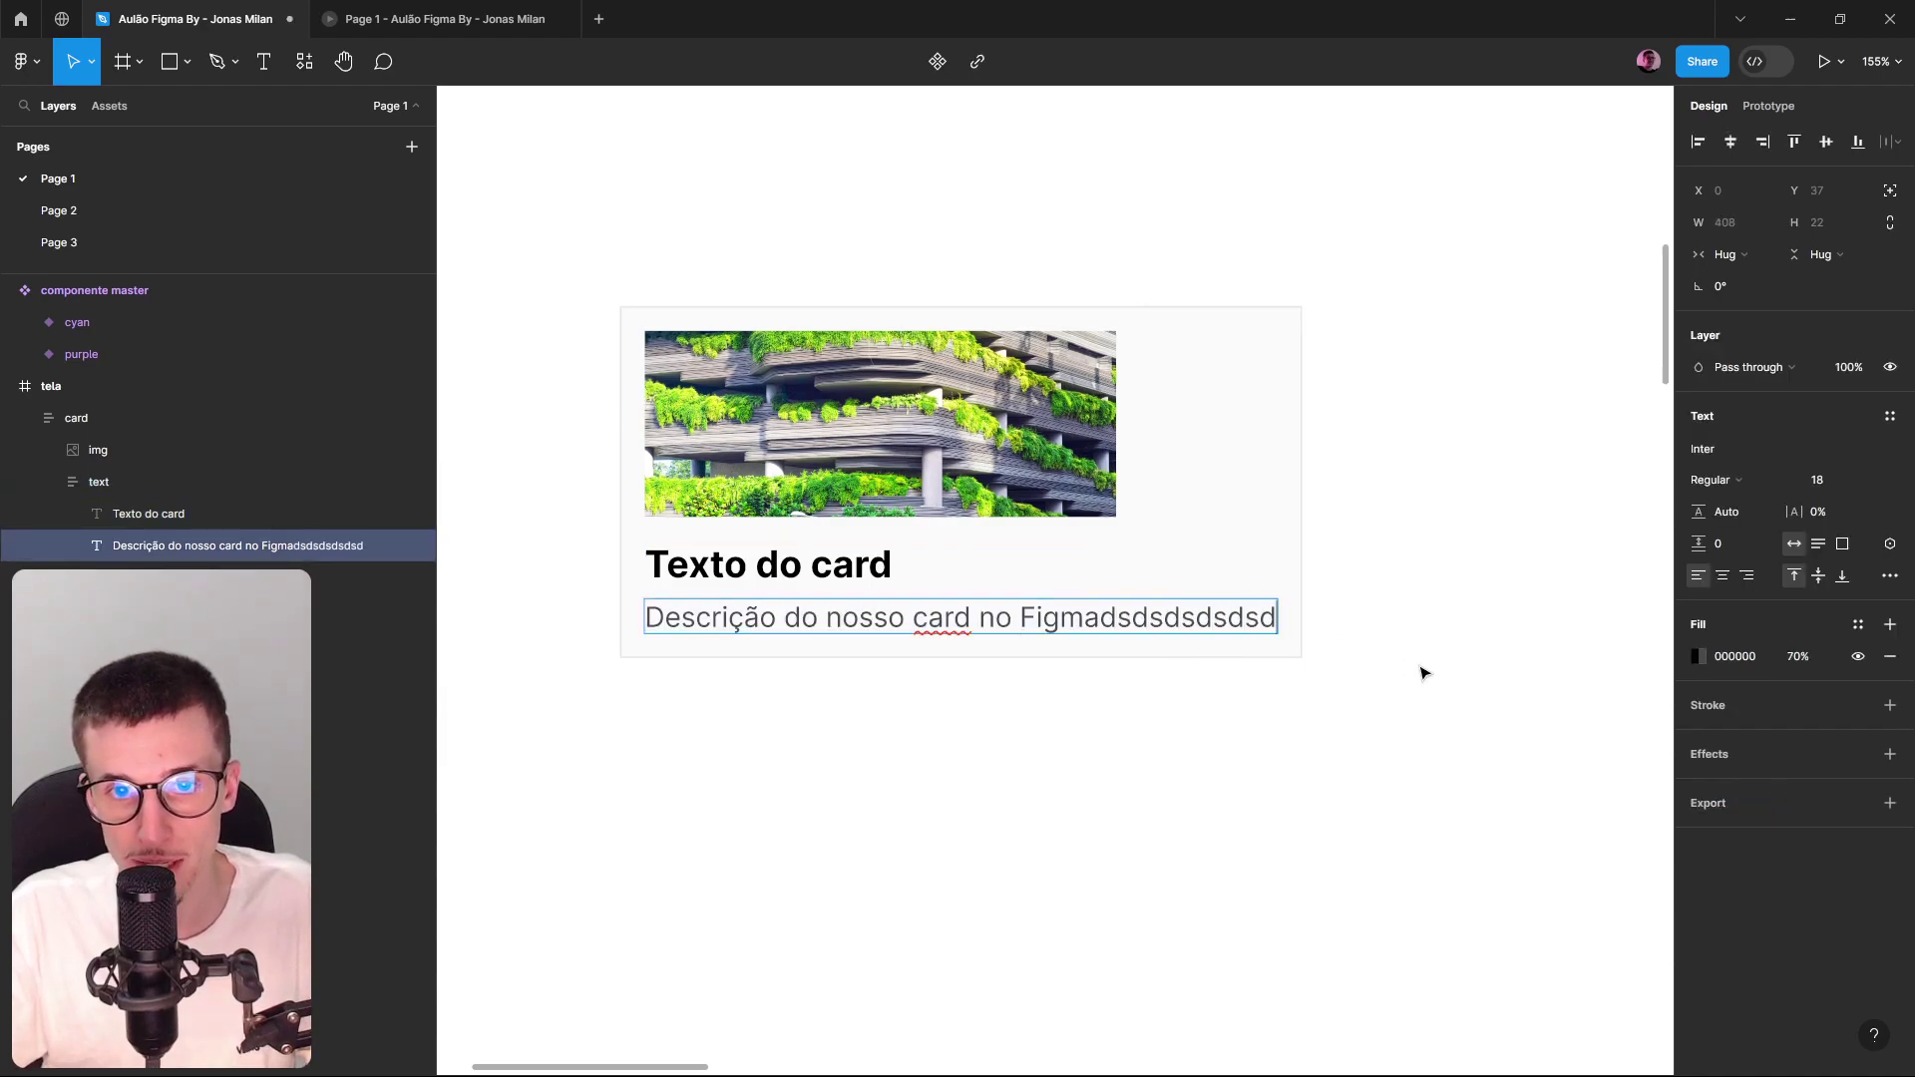
pyautogui.press('Escape')
pyautogui.click(1237, 827)
# Widen the card frame to a fixed 488, and return its horizontal sizing to Hug contents.
pyautogui.click(853, 589)
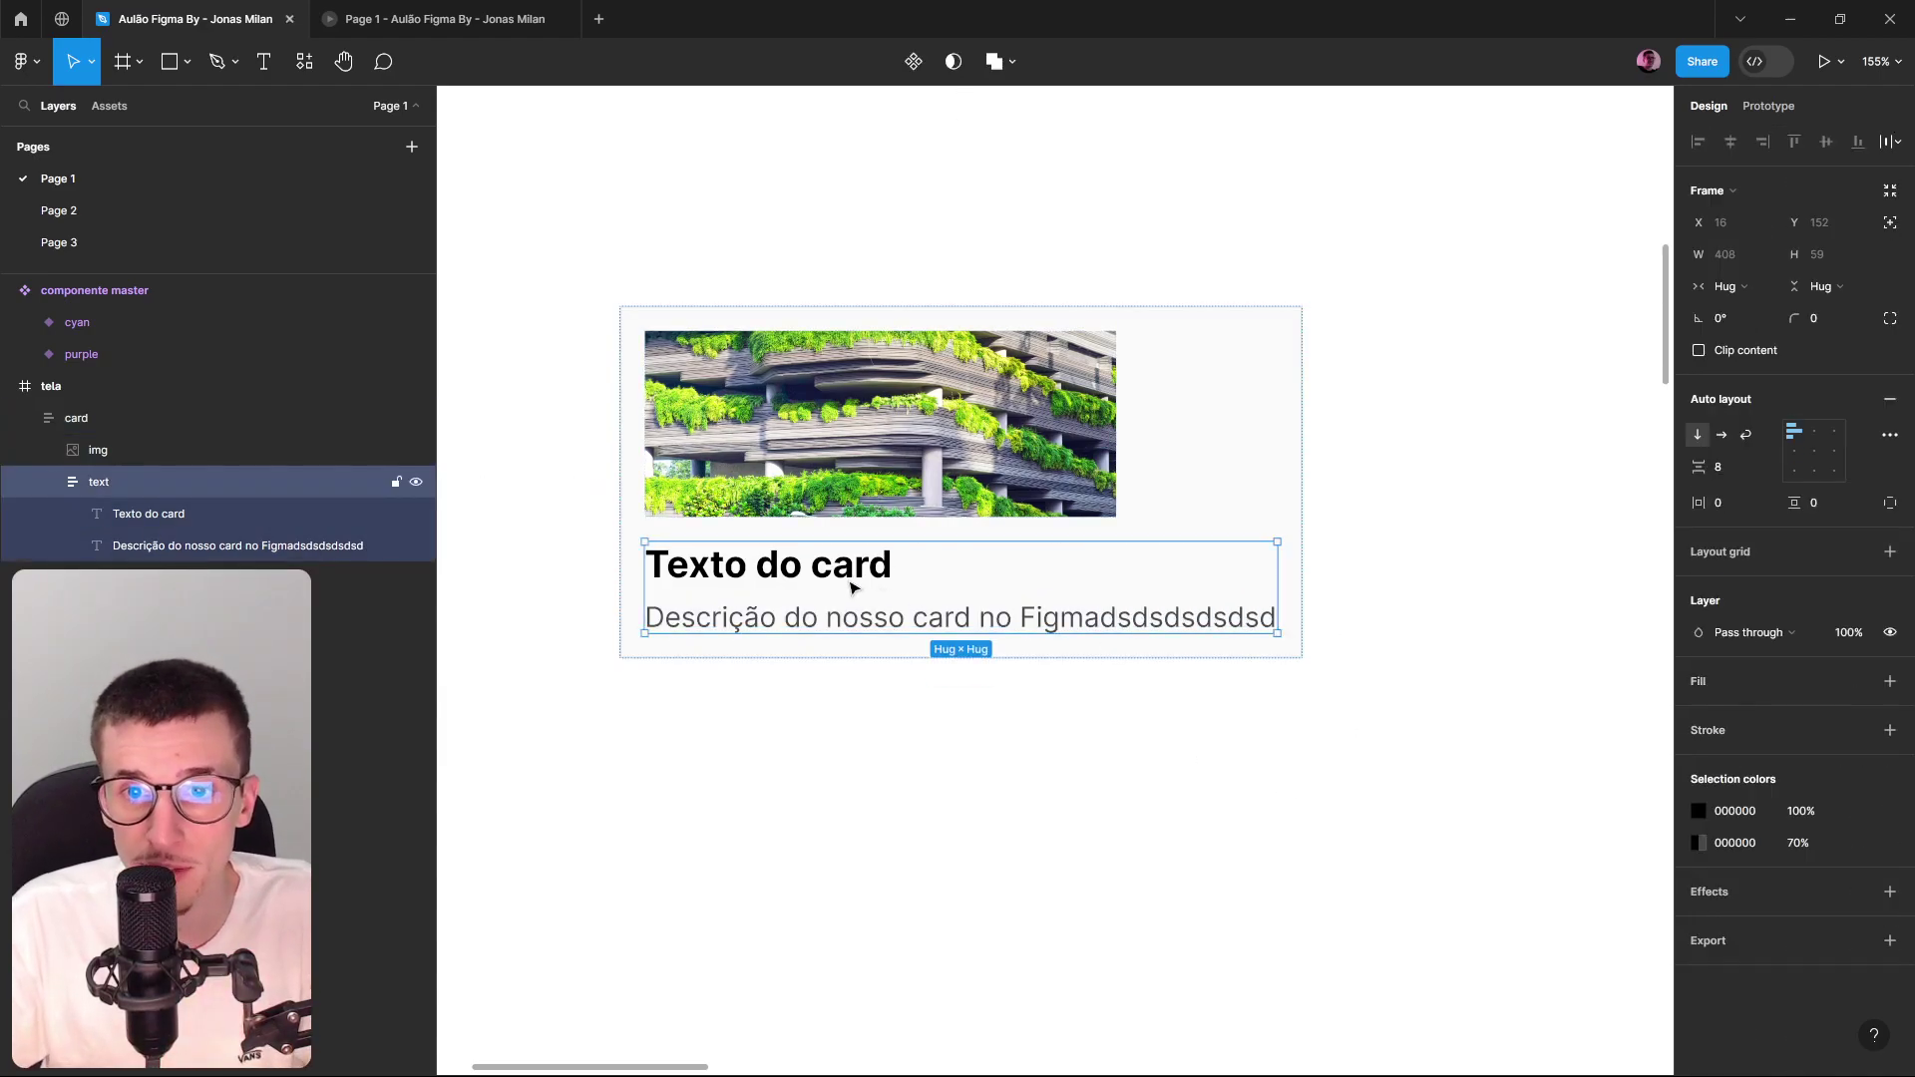
pyautogui.click(1725, 288)
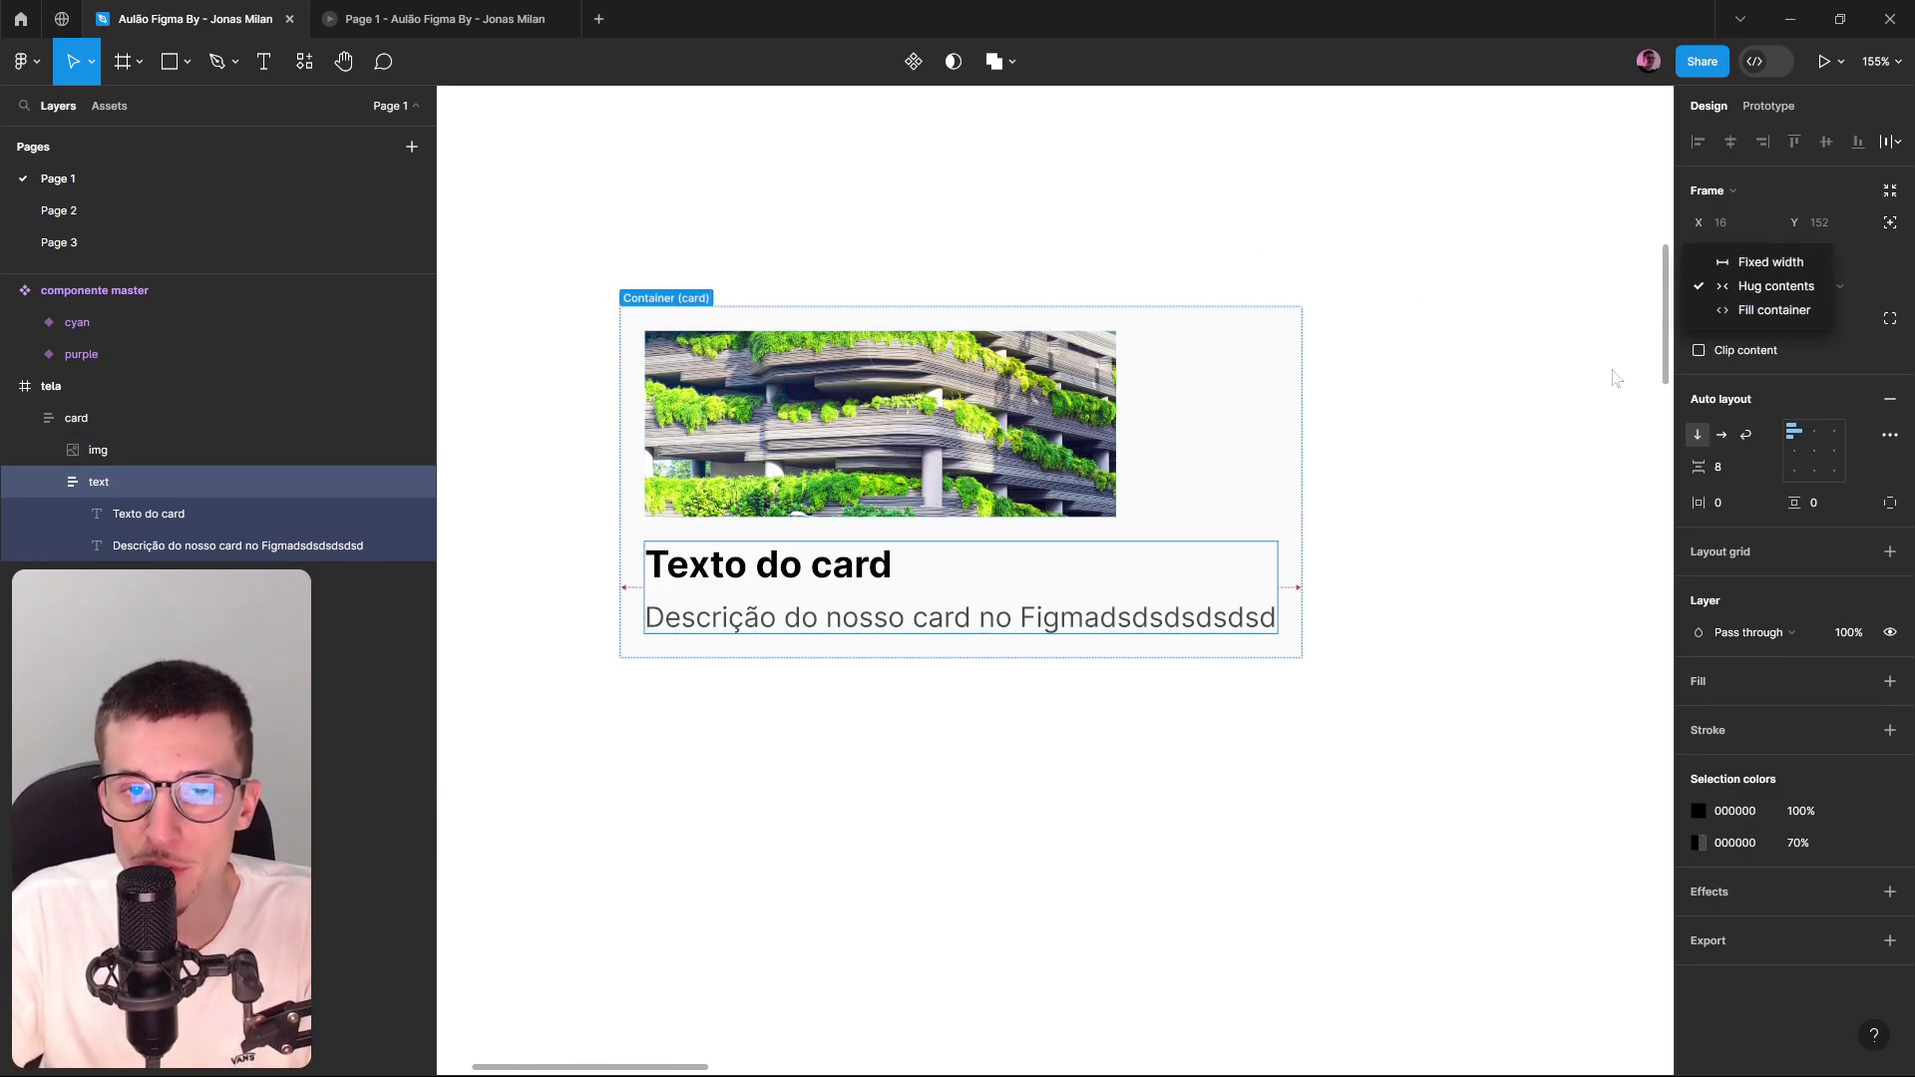
pyautogui.click(1557, 478)
pyautogui.click(1057, 444)
pyautogui.click(1167, 363)
pyautogui.moveTo(1354, 439)
pyautogui.mouseDown()
pyautogui.moveTo(1410, 439)
pyautogui.moveTo(849, 439)
pyautogui.moveTo(1283, 445)
pyautogui.moveTo(1010, 426)
pyautogui.moveTo(1376, 415)
pyautogui.mouseUp()
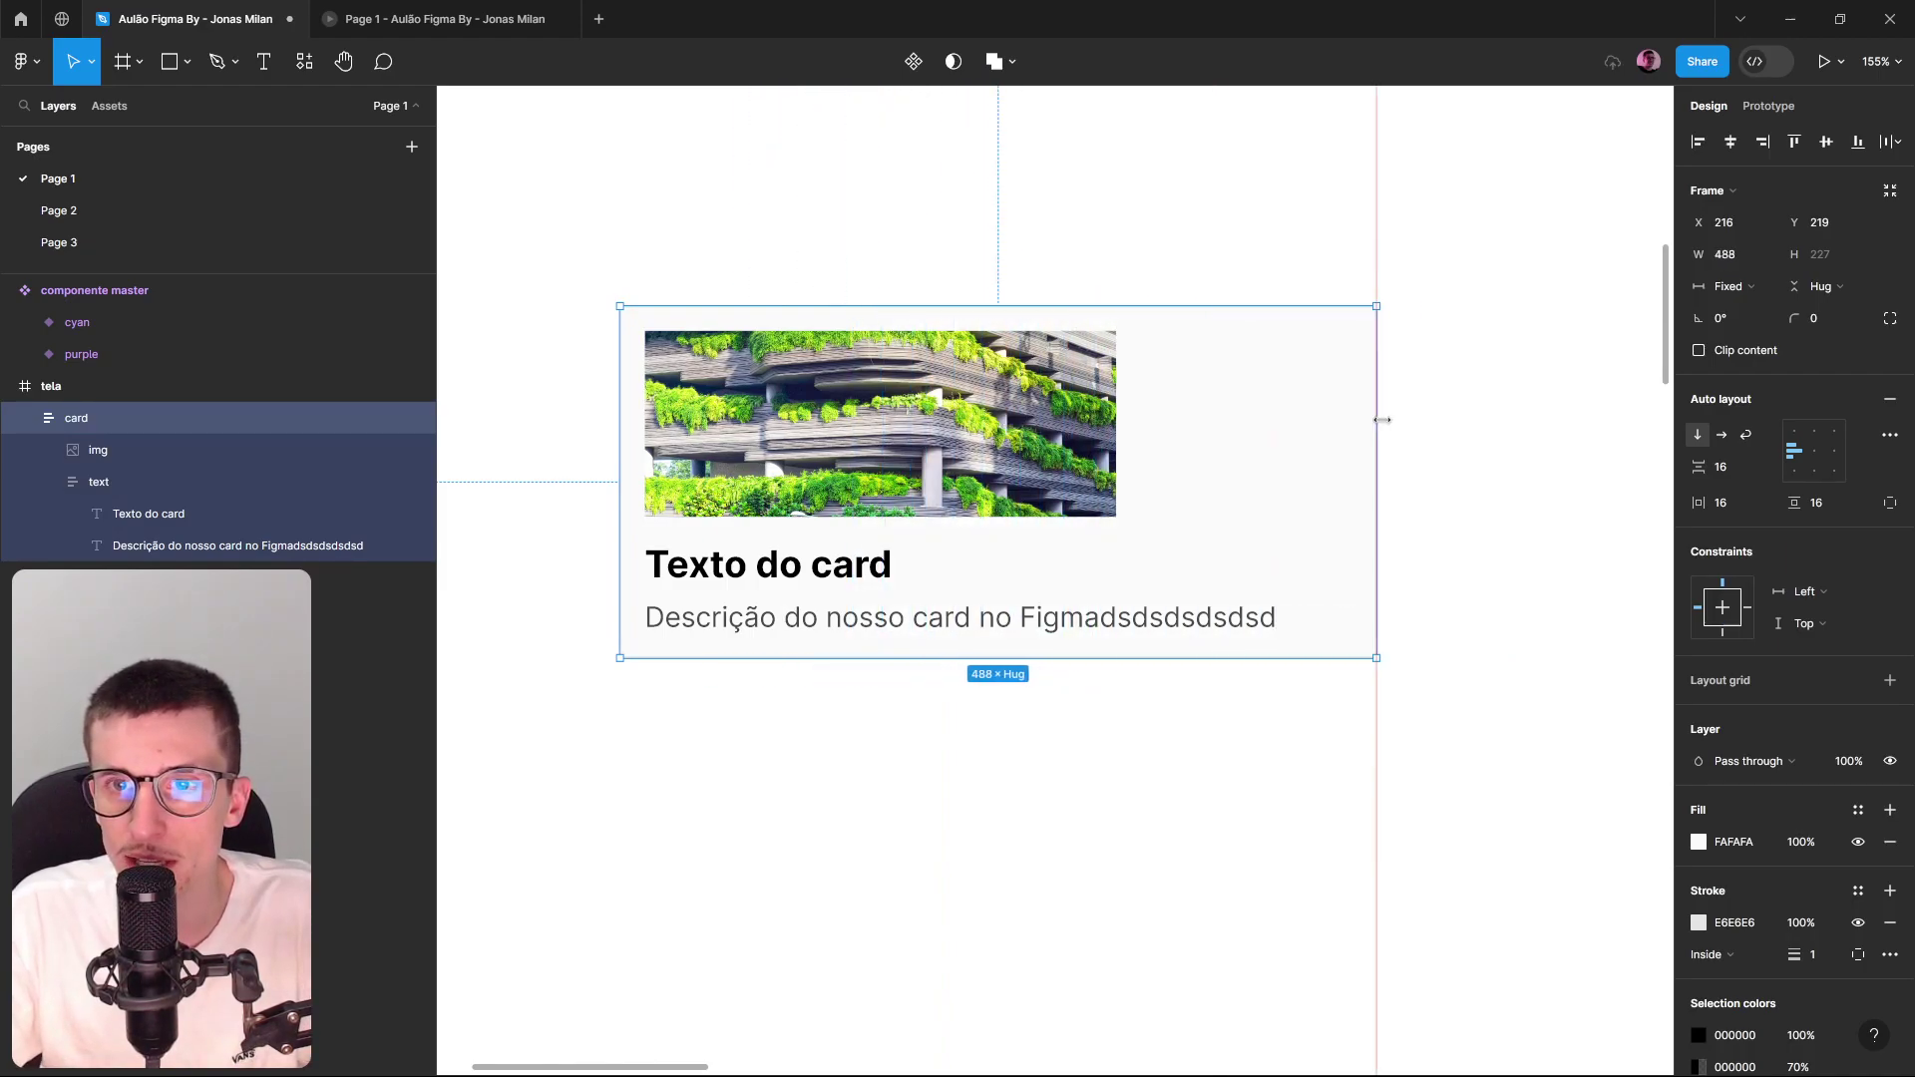
pyautogui.click(1732, 289)
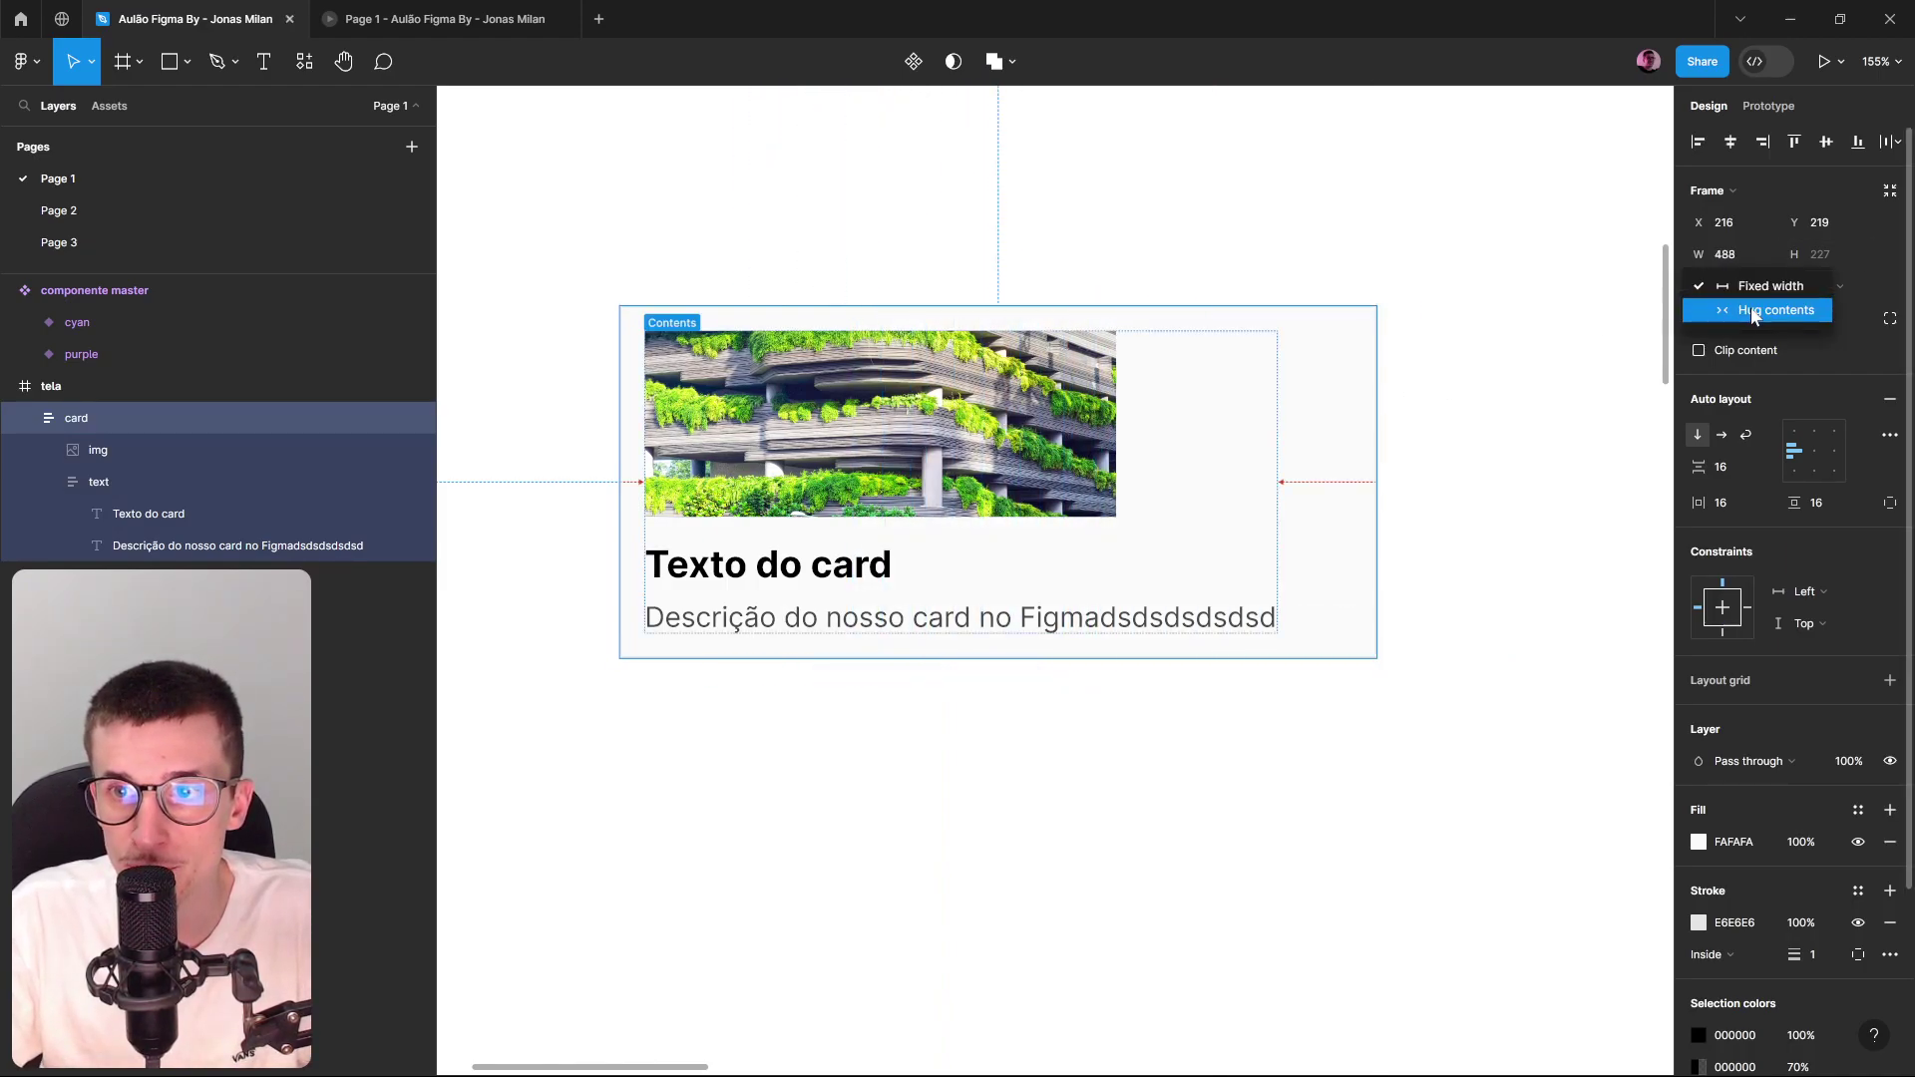
pyautogui.click(1754, 311)
pyautogui.press('Escape')
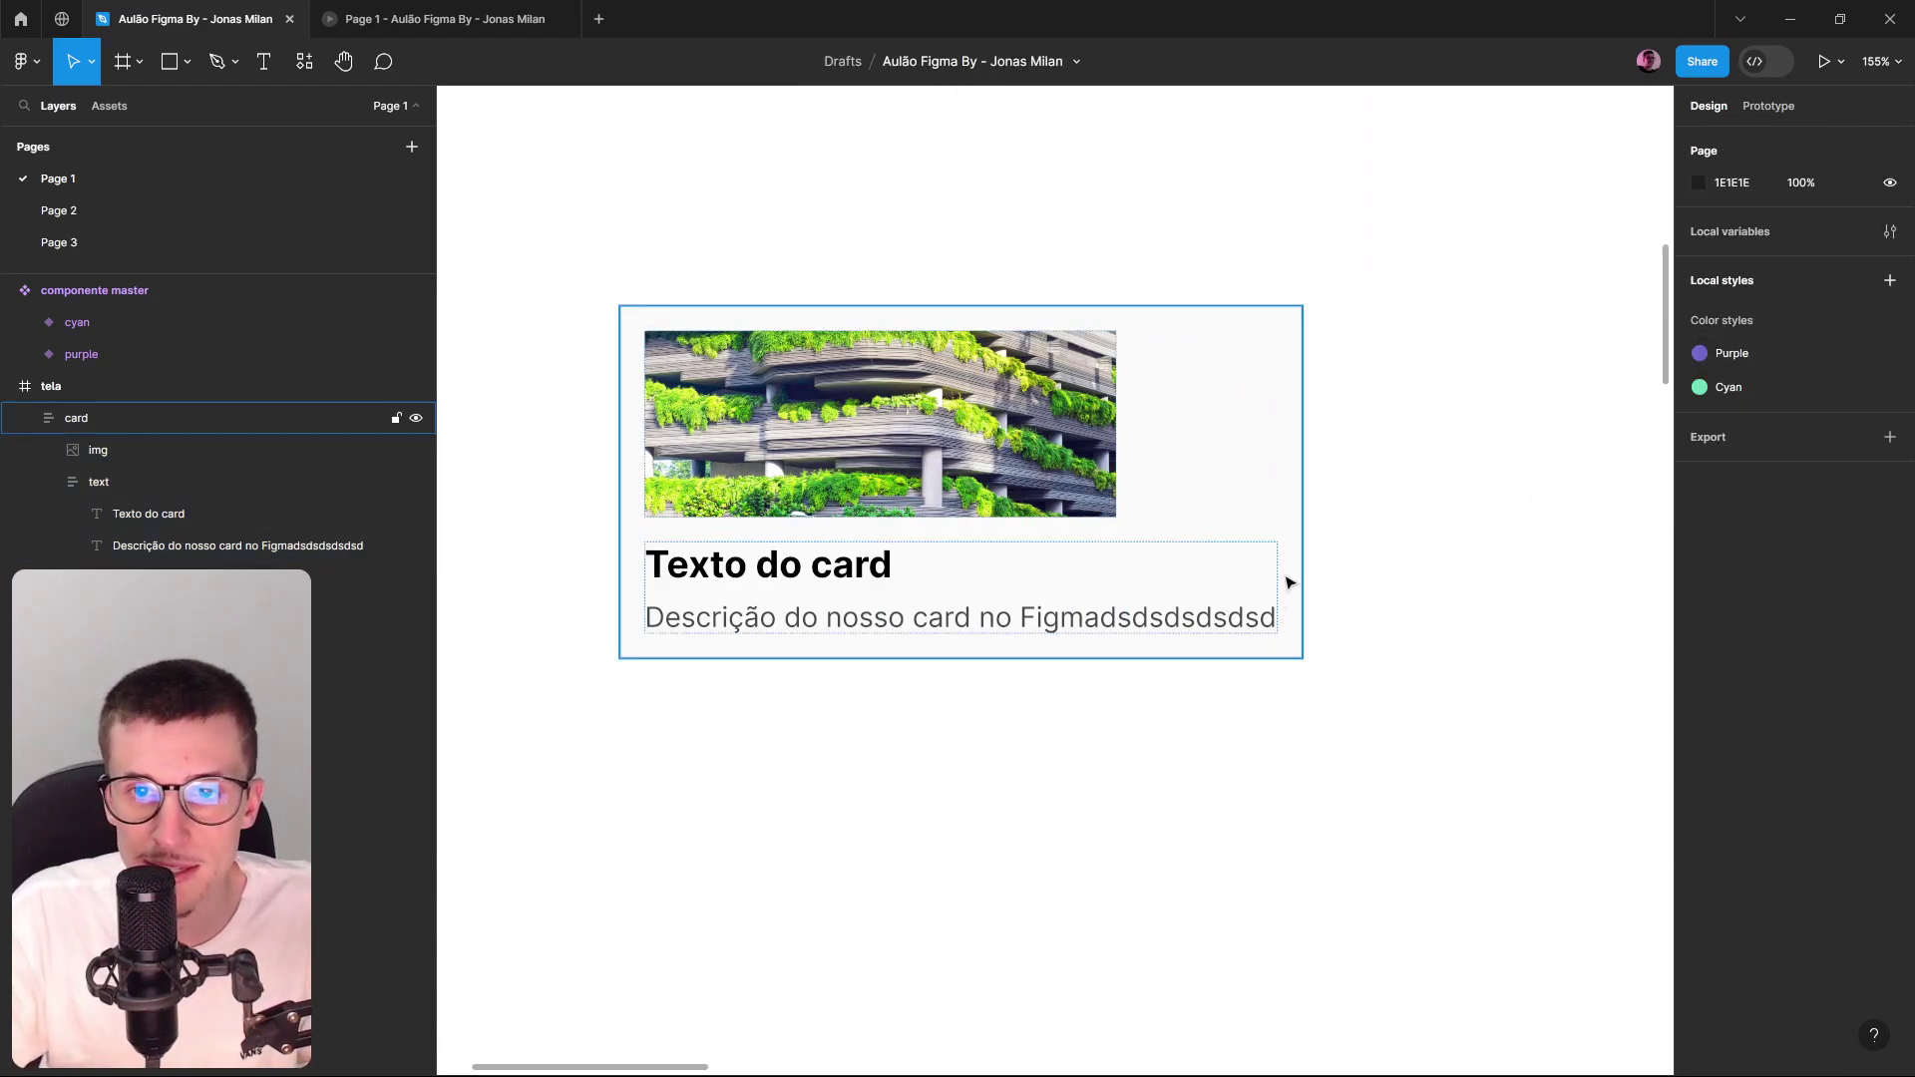
# Widen the card's image to about 494.
pyautogui.click(1234, 611)
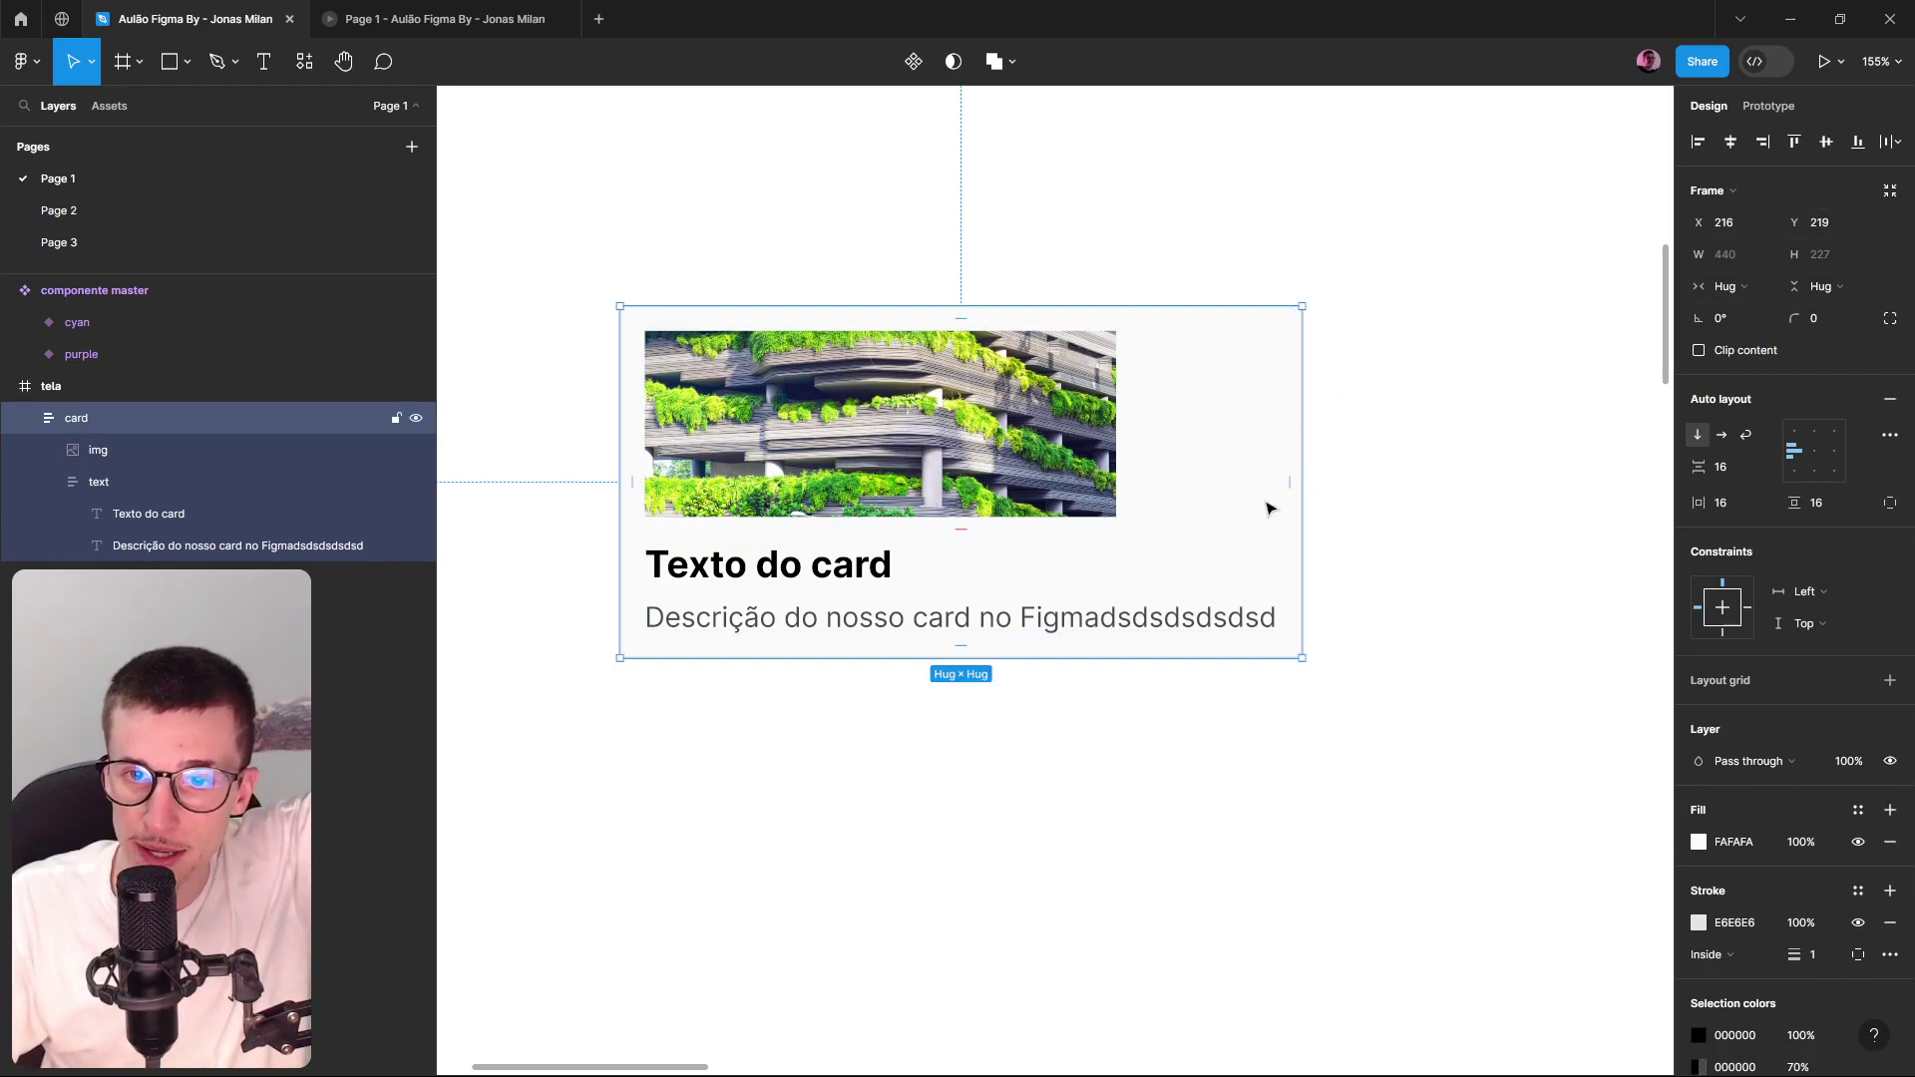
pyautogui.click(1218, 620)
pyautogui.doubleClick(1218, 620)
pyautogui.click(1075, 427)
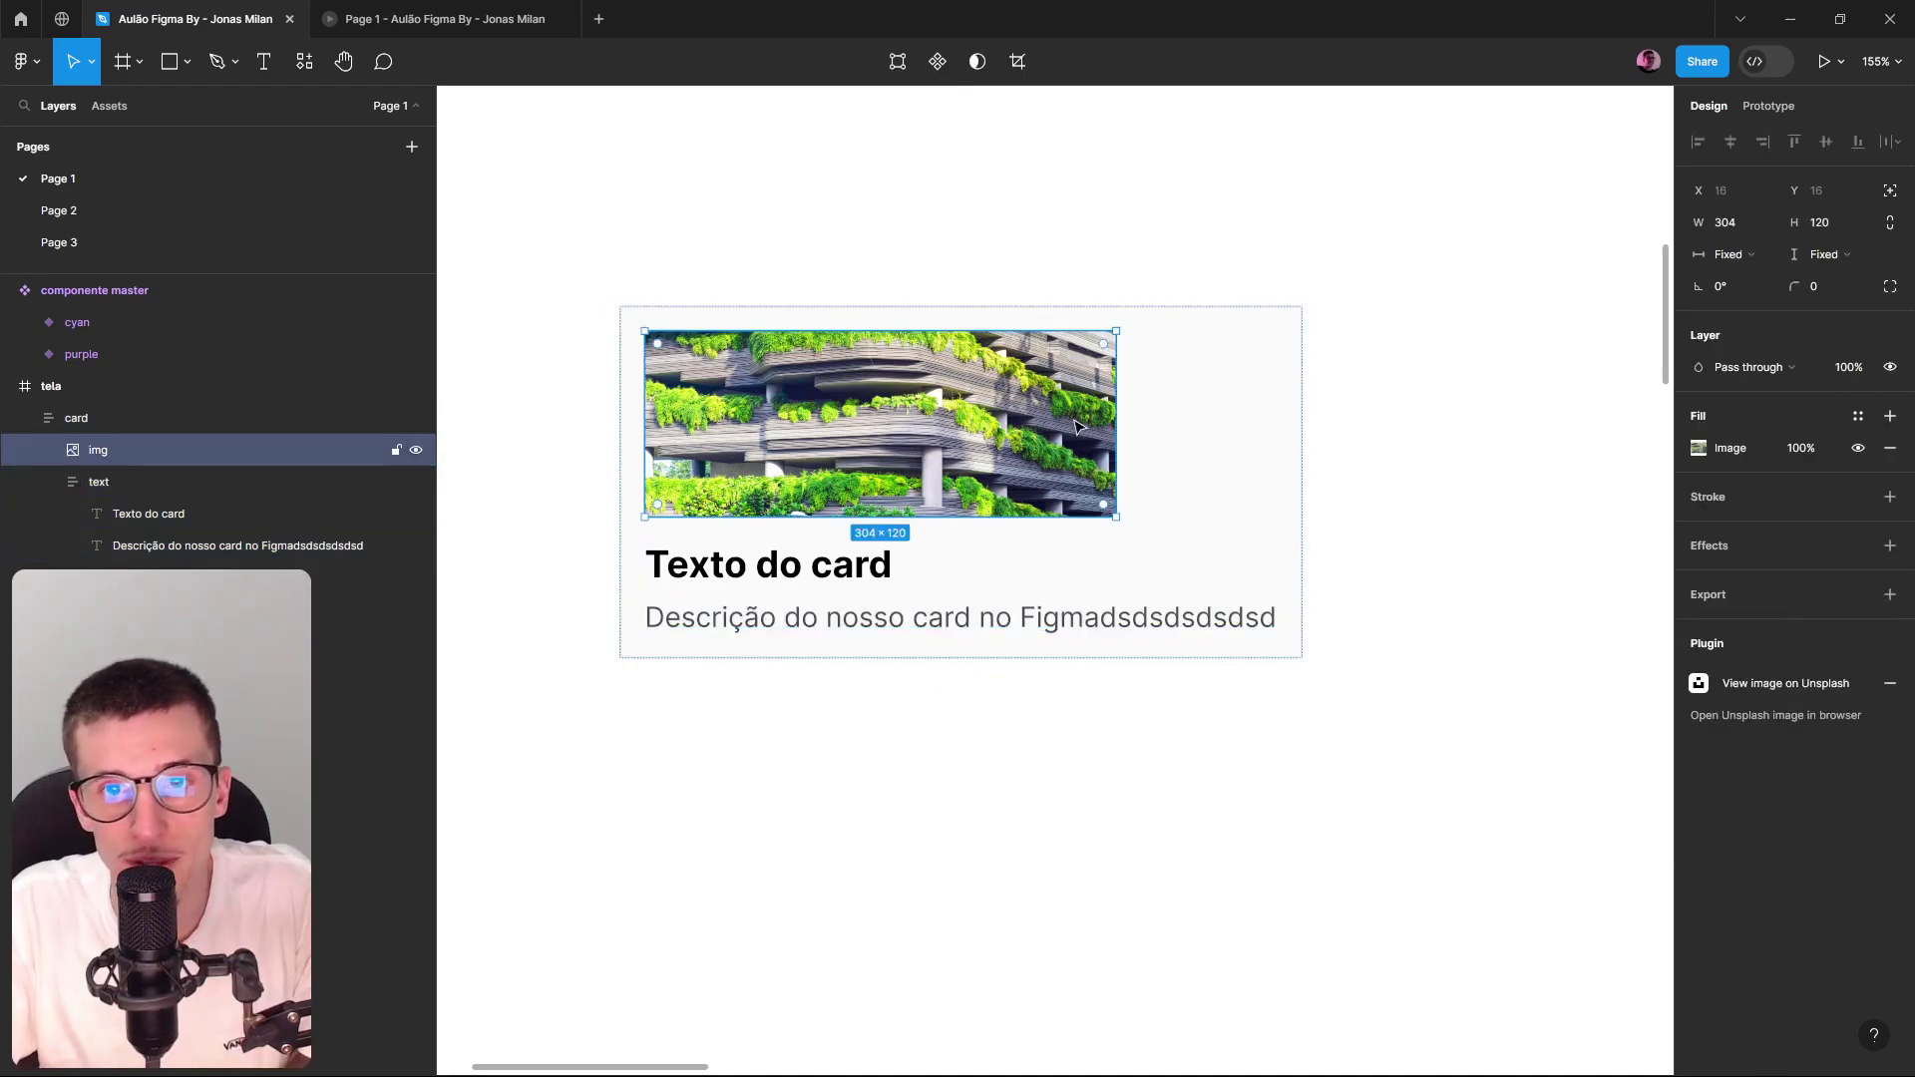
pyautogui.moveTo(1114, 429); pyautogui.dragTo(1410, 440)
pyautogui.press('Escape')
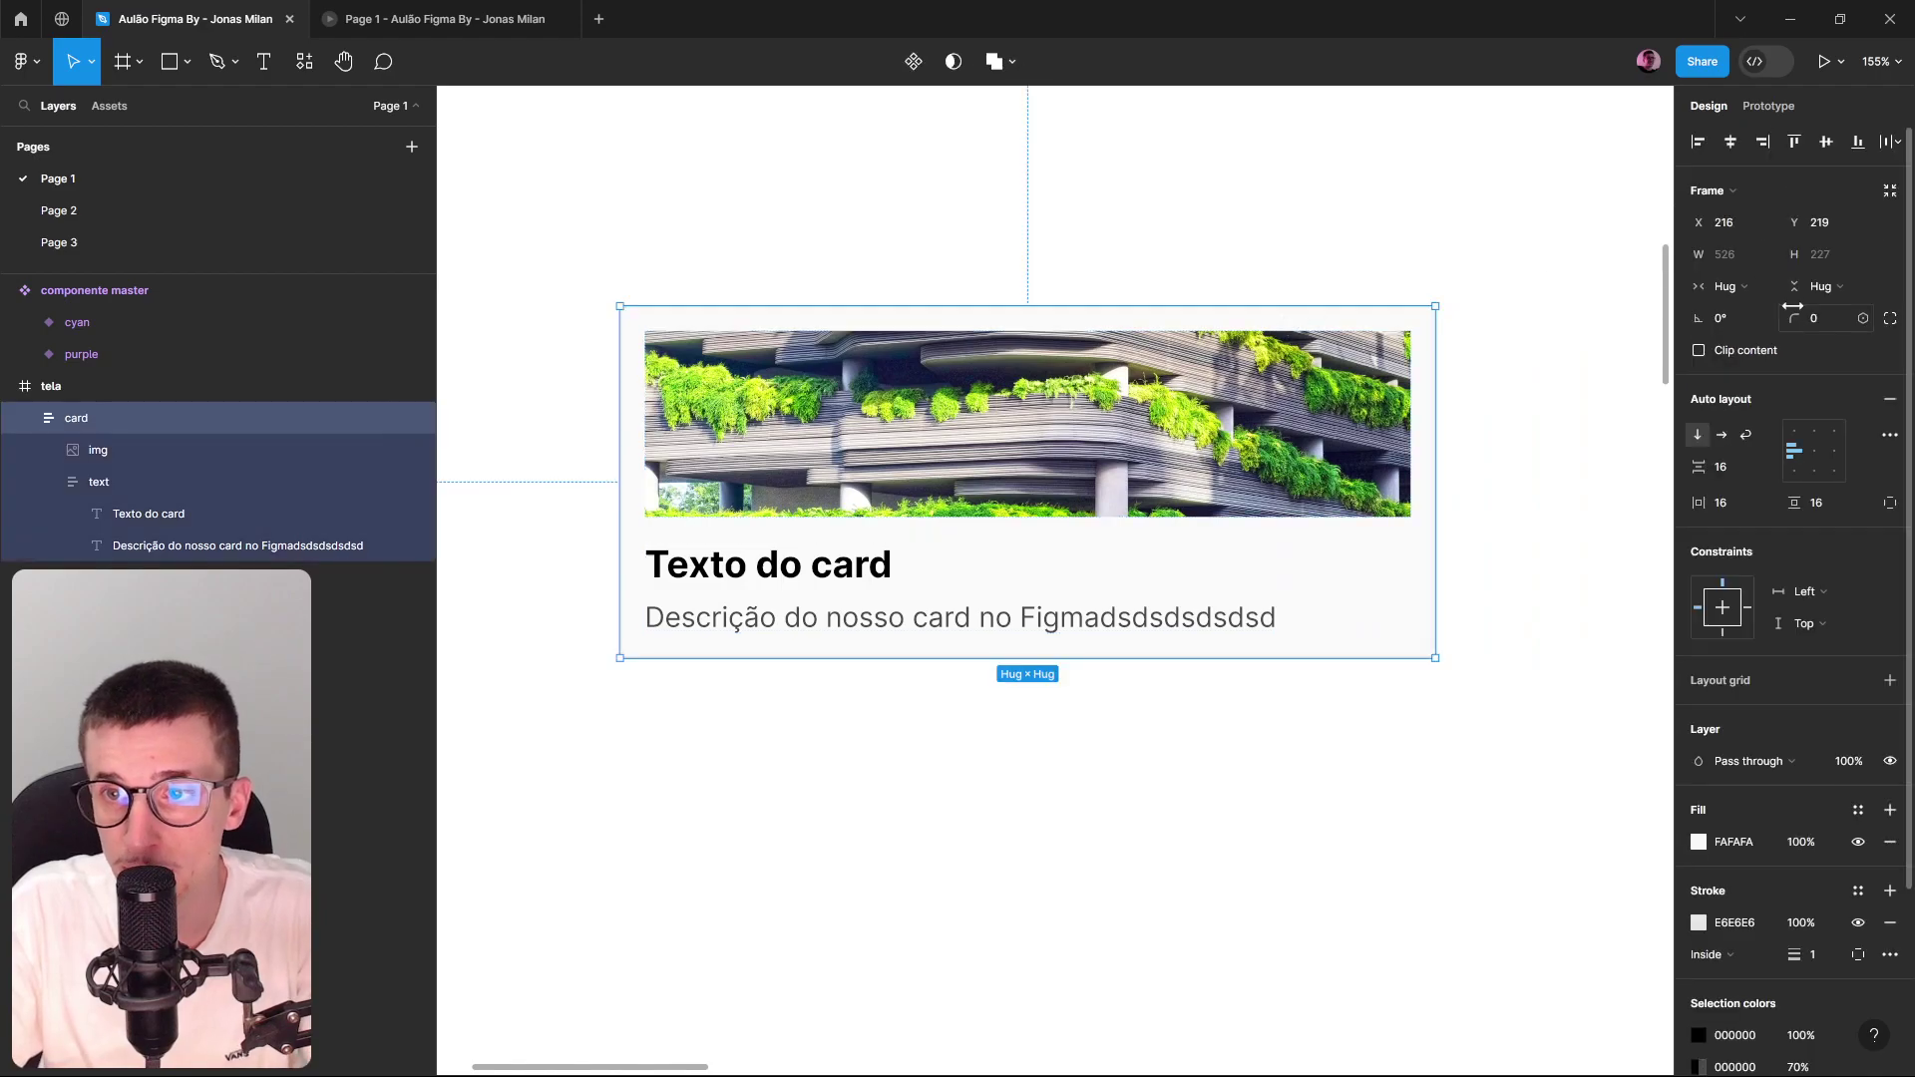
# Try a wider fixed width on the card frame, and restore its horizontal sizing to Hug contents.
pyautogui.click(1743, 288)
pyautogui.click(1754, 258)
pyautogui.moveTo(1436, 423); pyautogui.dragTo(1495, 514)
pyautogui.click(1202, 855)
pyautogui.click(949, 565)
pyautogui.click(1731, 287)
pyautogui.click(1728, 308)
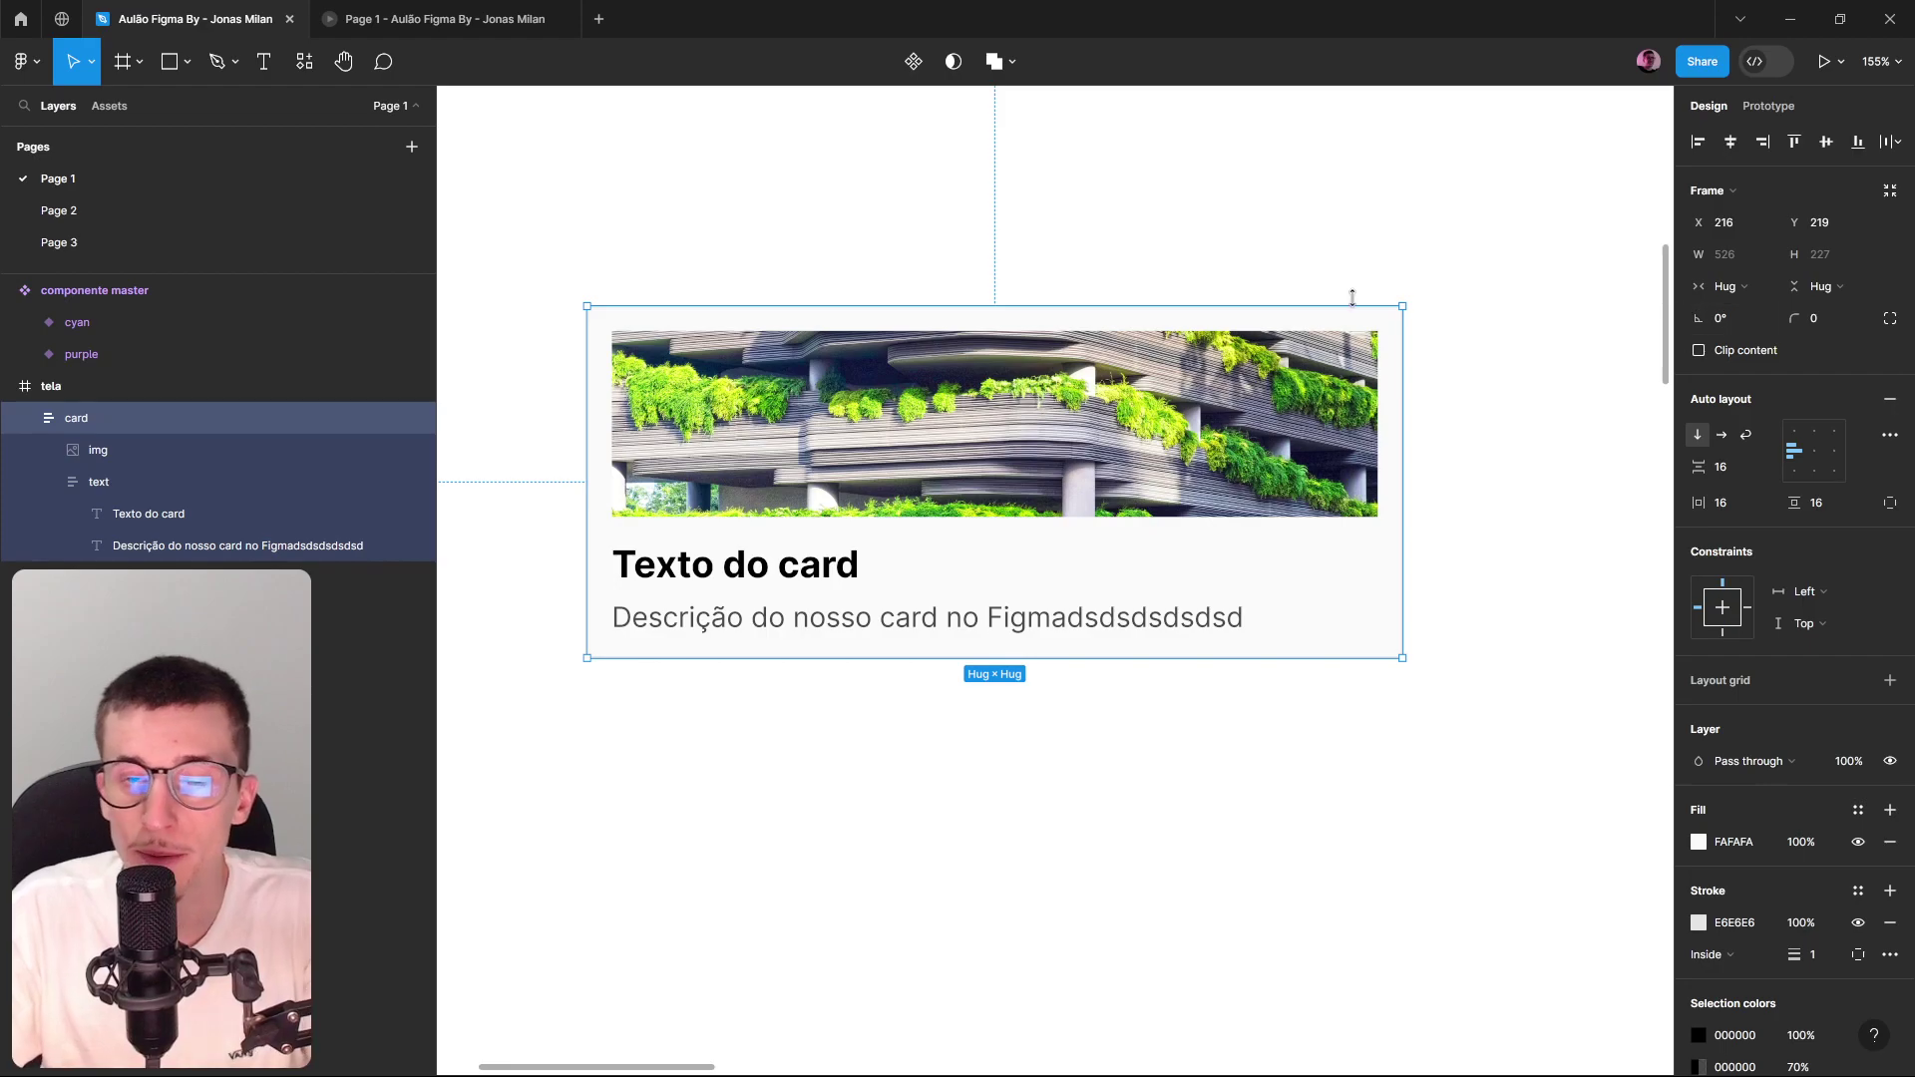
# Insert more "dsds" filler letters into the last word of the card's description so the text outgrows the image.
pyautogui.click(936, 435)
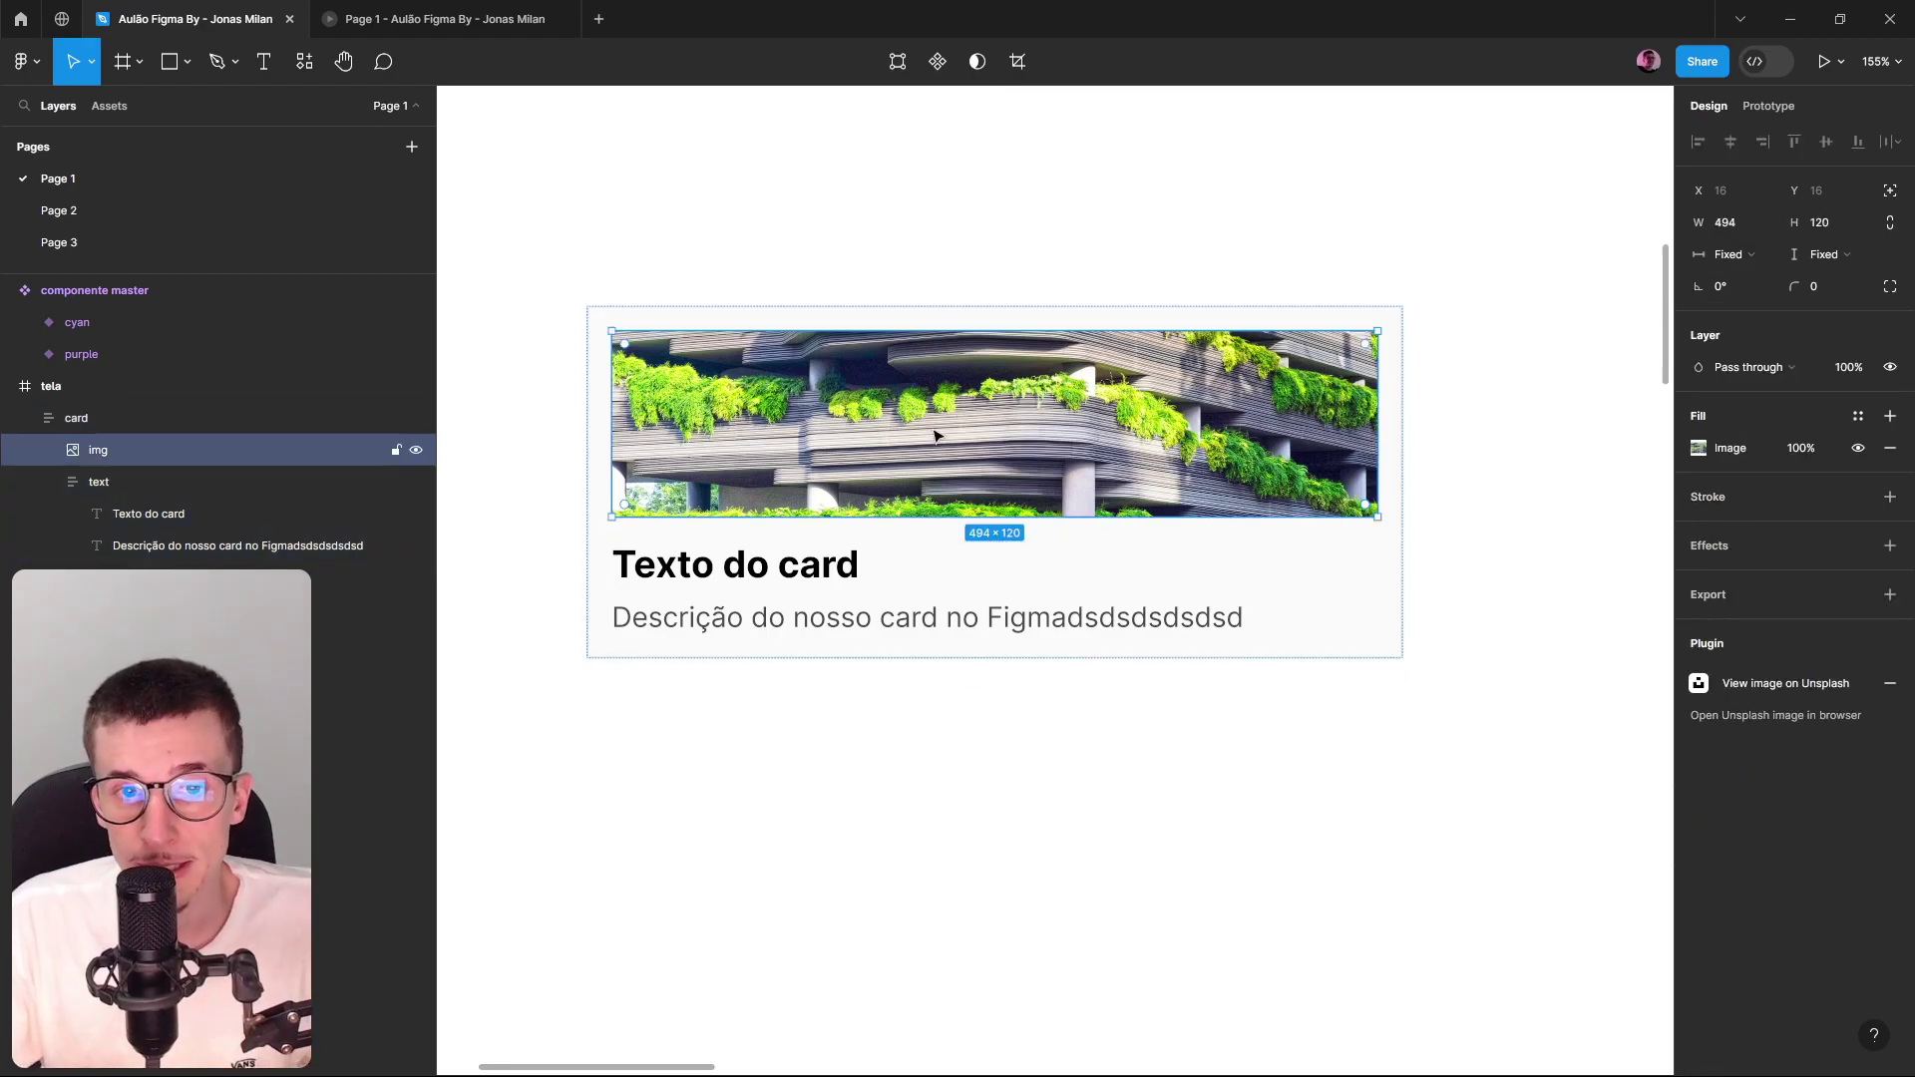
pyautogui.click(824, 561)
pyautogui.click(1067, 625)
pyautogui.doubleClick(1068, 625)
pyautogui.click(1163, 617)
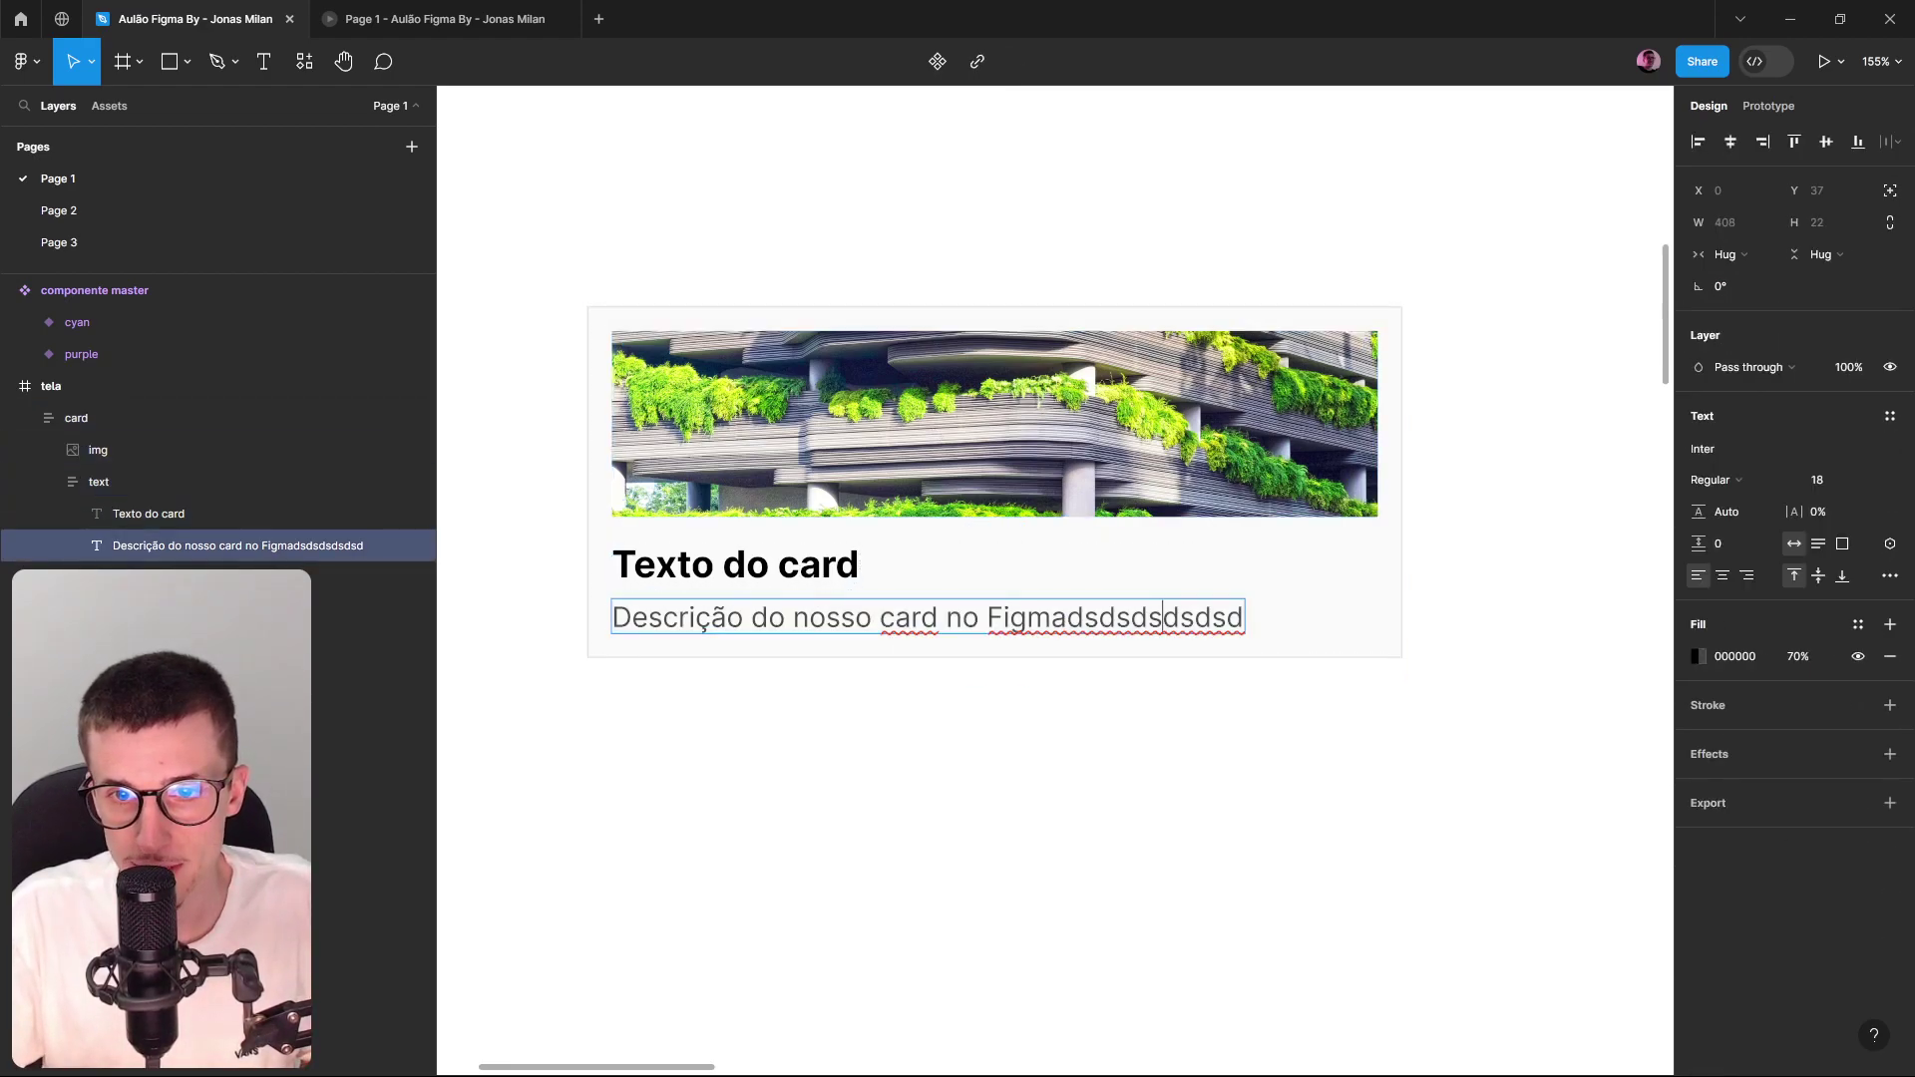
pyautogui.write('dsdsdsddsdsdsd')
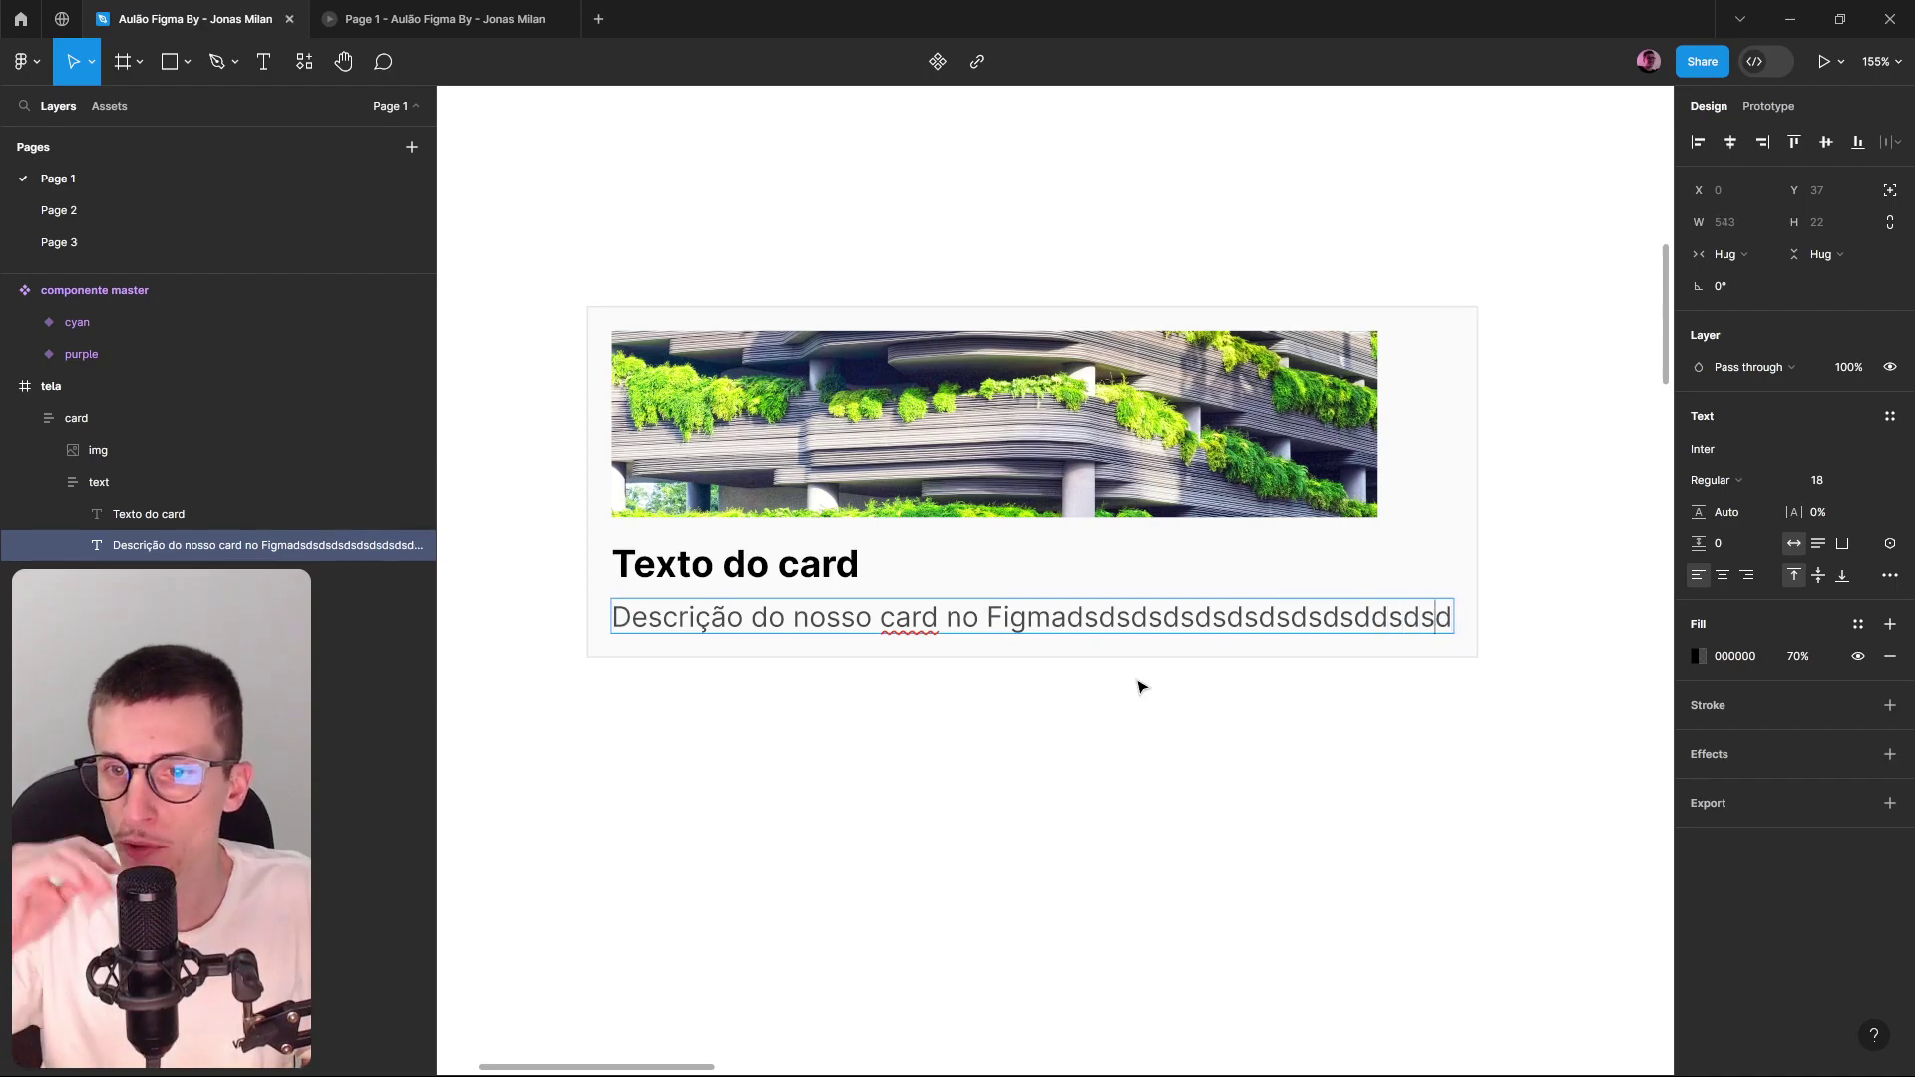
pyautogui.click(1461, 786)
# Try narrowing the description's text box, and undo the resize.
pyautogui.moveTo(1504, 613); pyautogui.dragTo(1226, 638)
pyautogui.hotkey('ctrl', 'z')
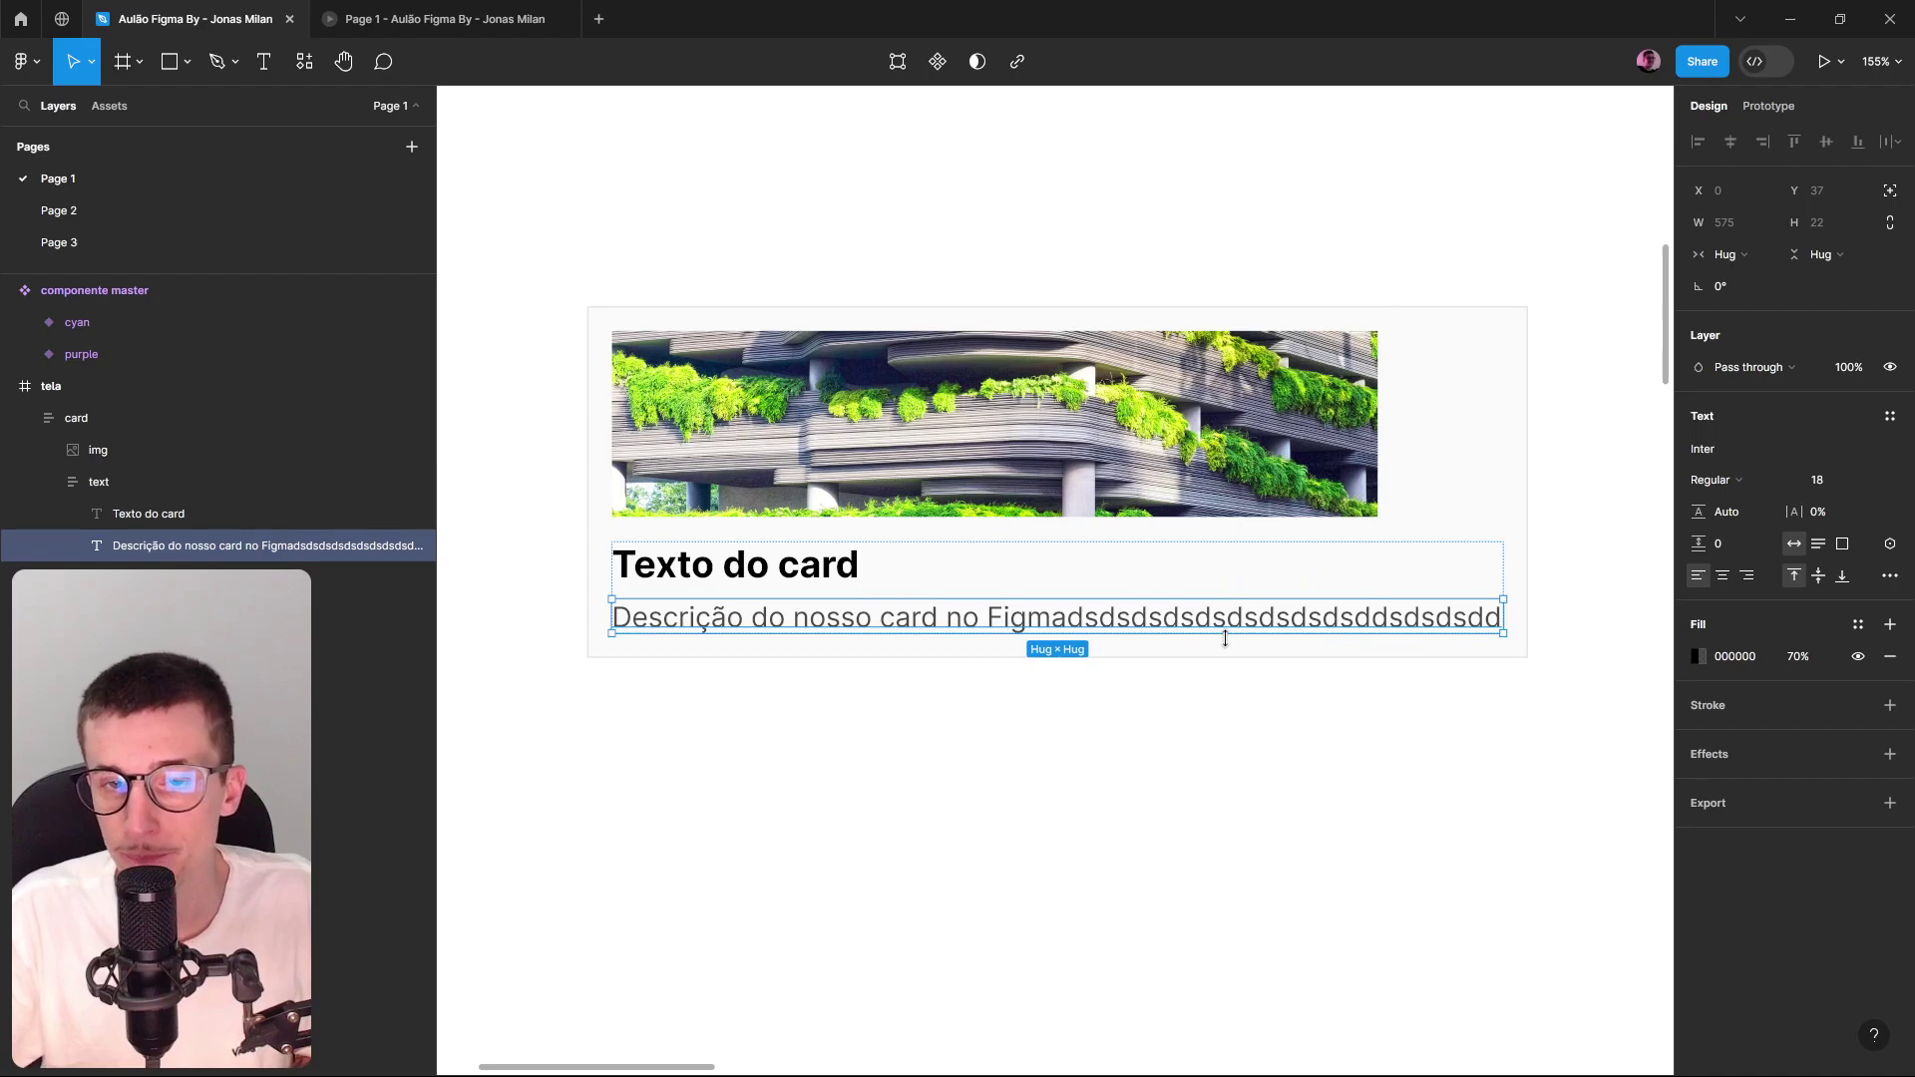
pyautogui.press('Escape')
# Set the horizontal sizing of the text group inside the card to Fill container.
pyautogui.doubleClick(1226, 597)
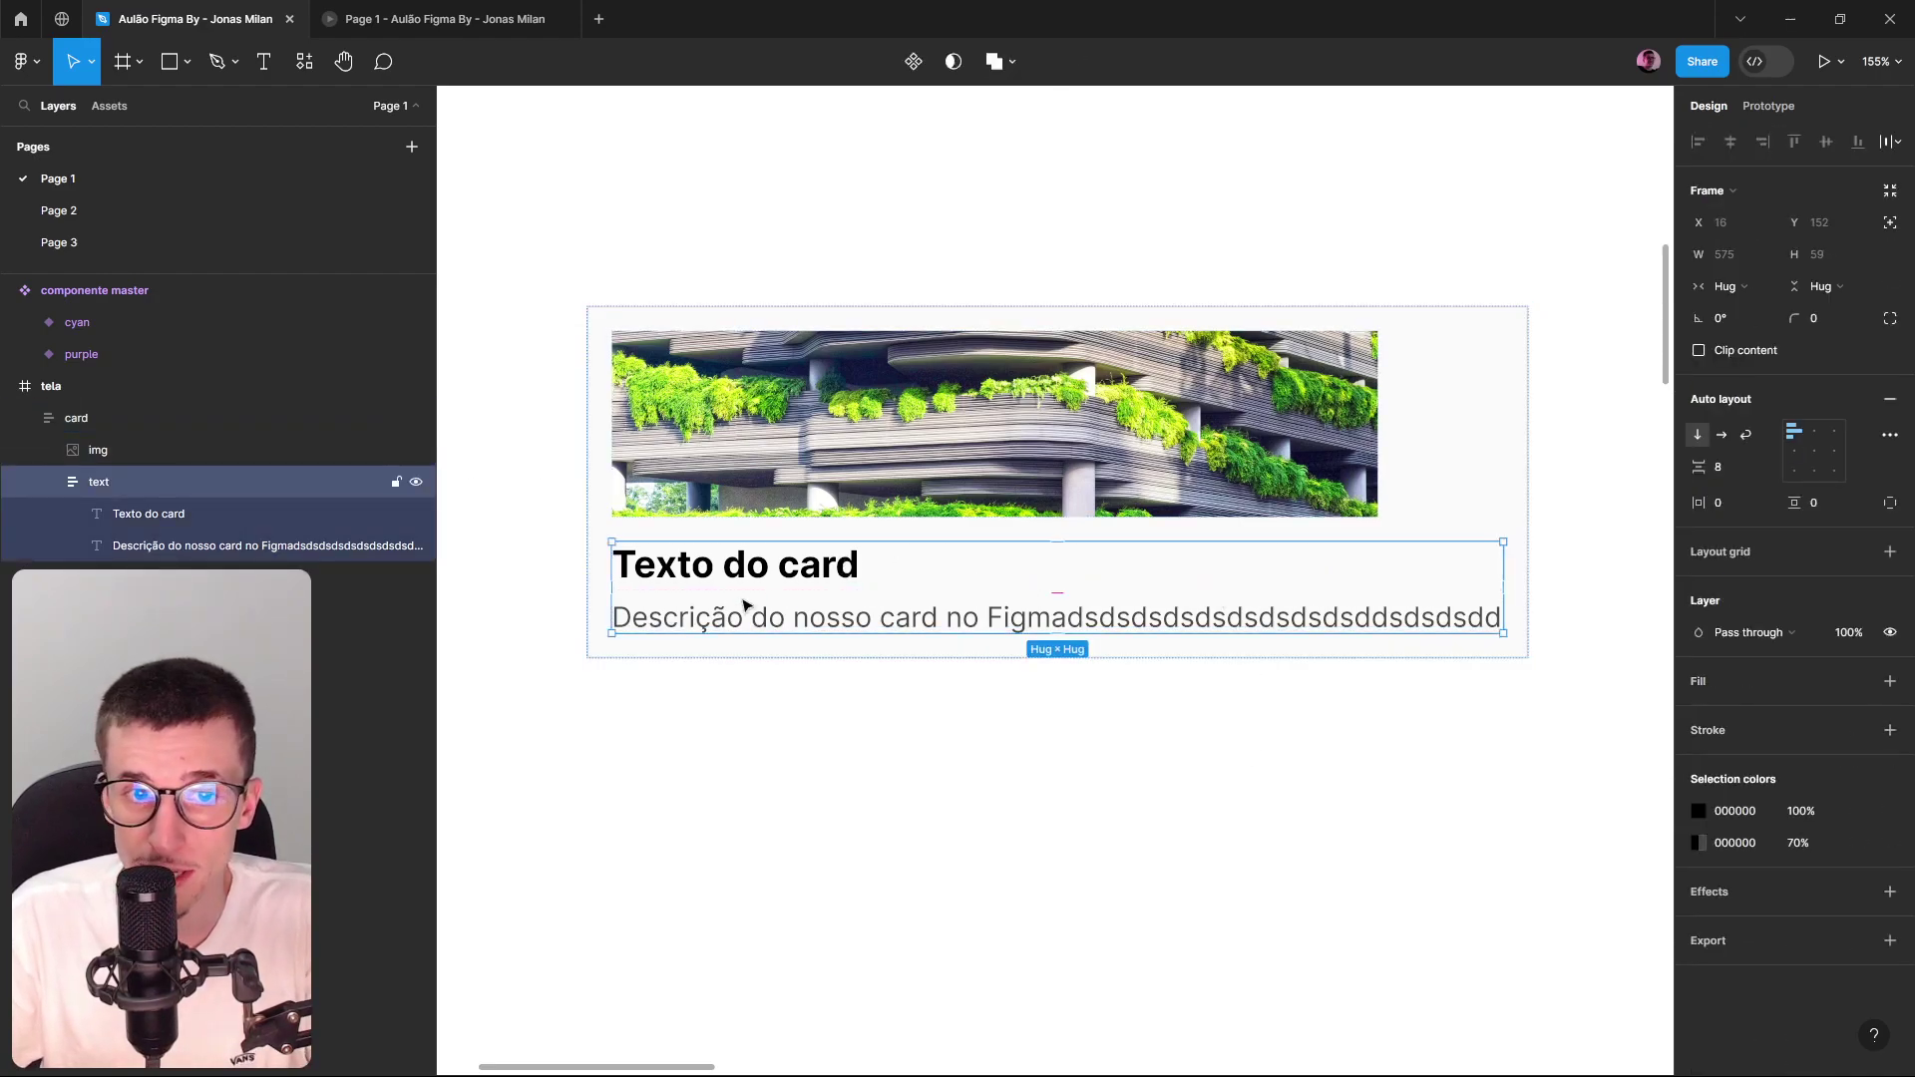
pyautogui.click(1755, 287)
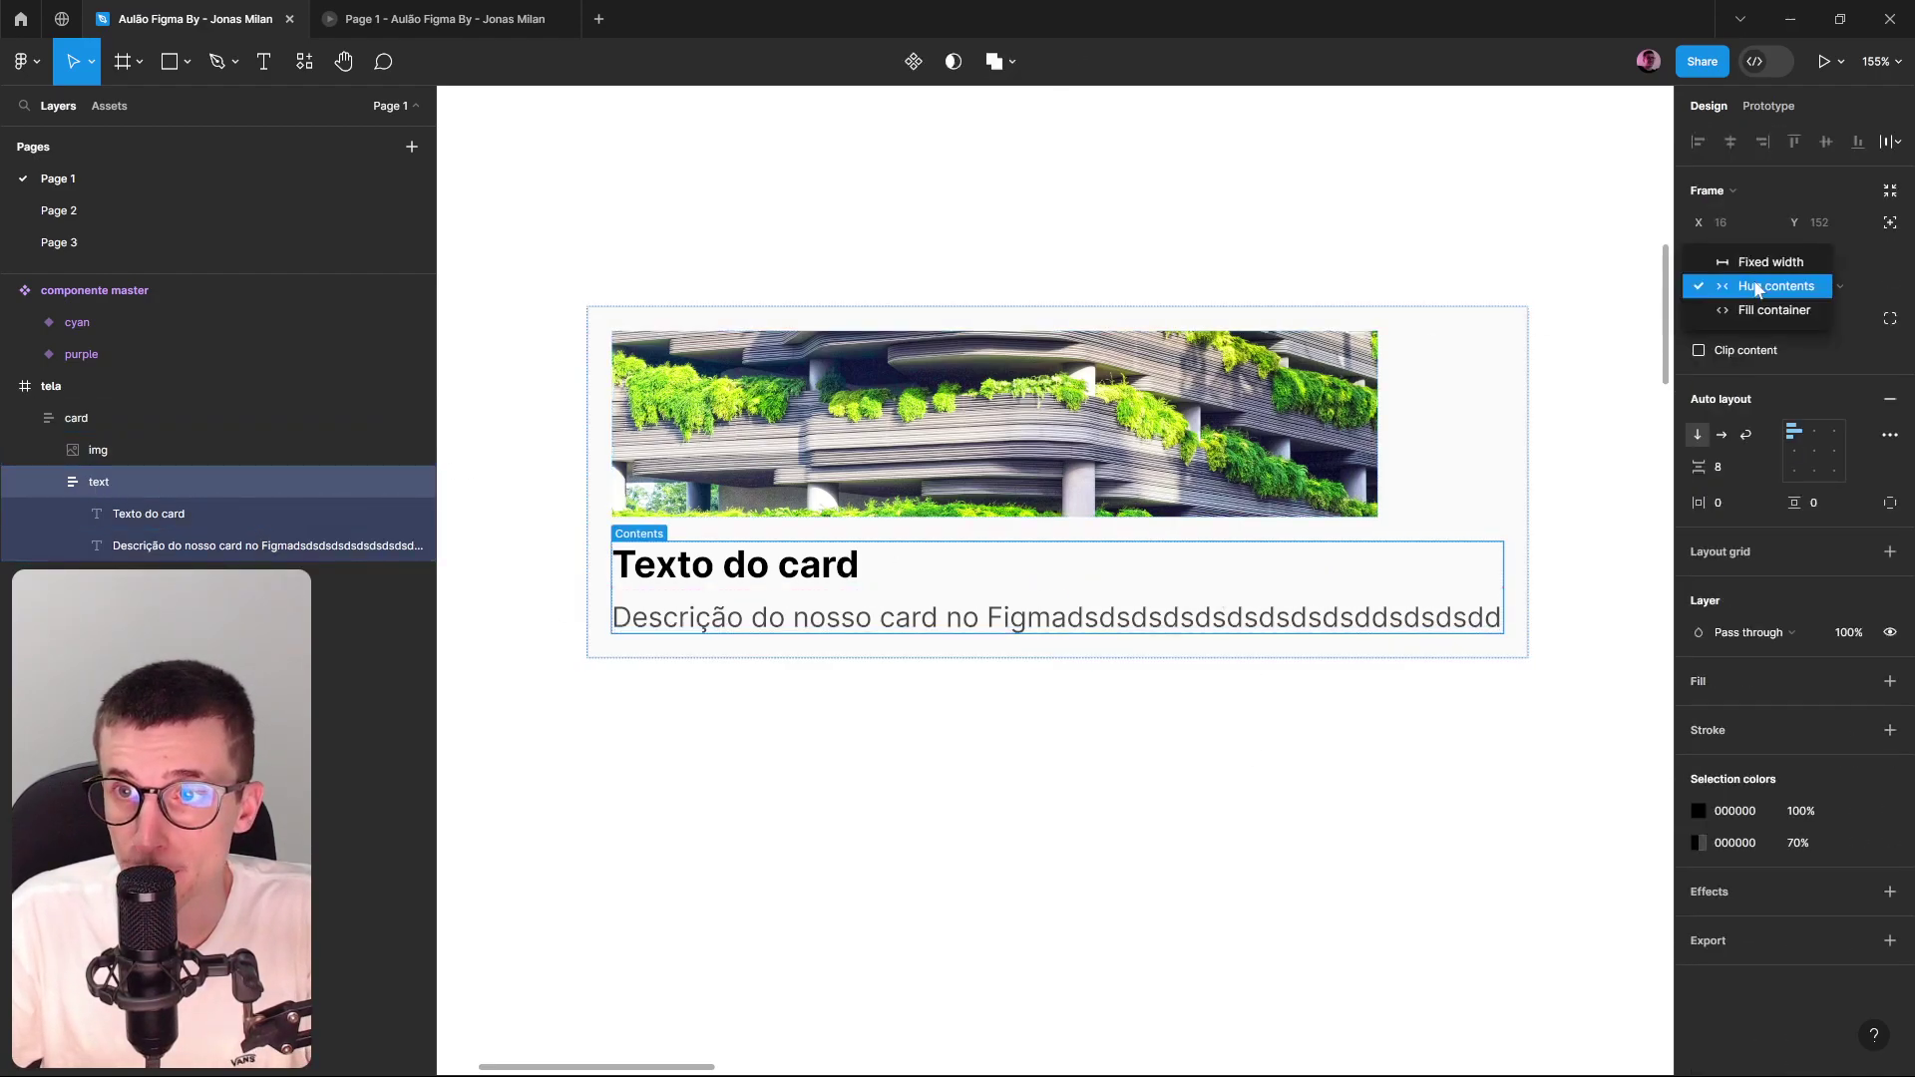
pyautogui.click(1752, 307)
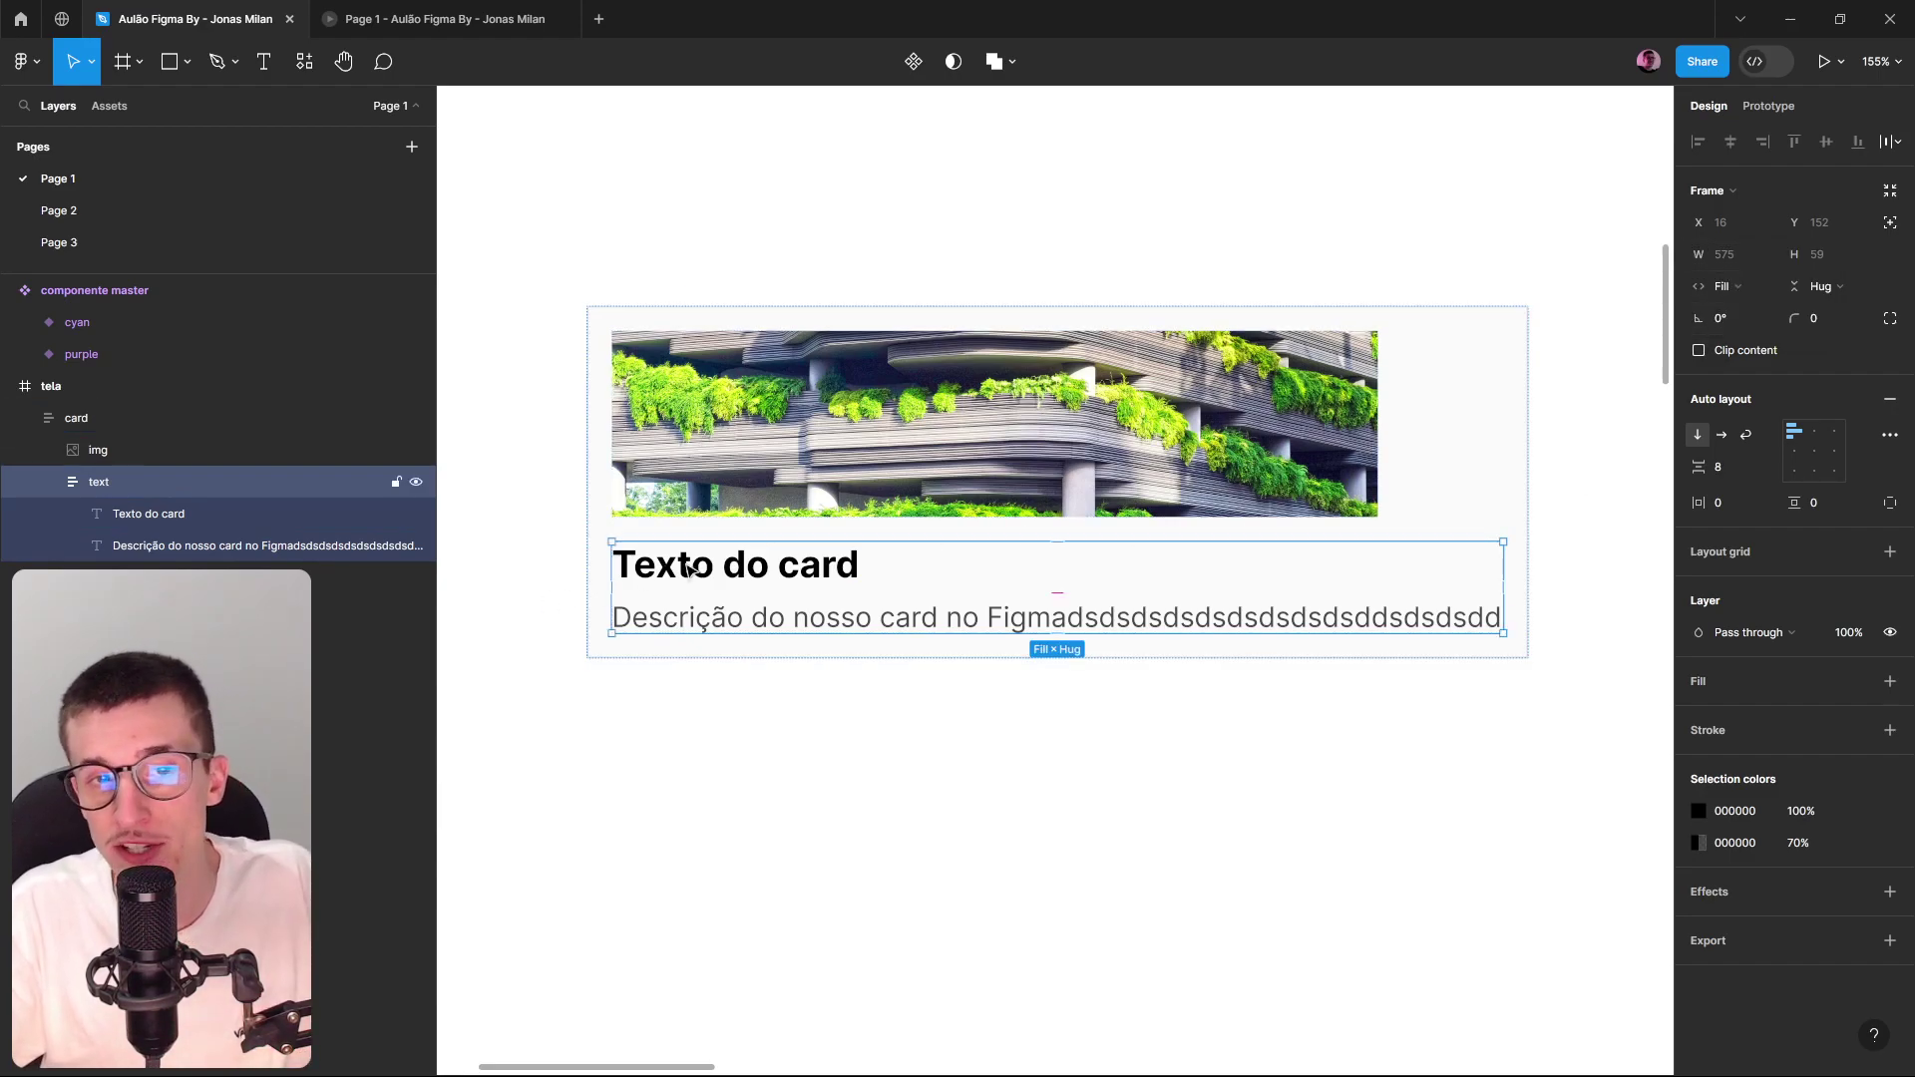
# Draw a rectangle about 112 × 19 inside the card, between the image and the text group.
pyautogui.click(170, 61)
pyautogui.moveTo(609, 527); pyautogui.dragTo(779, 549)
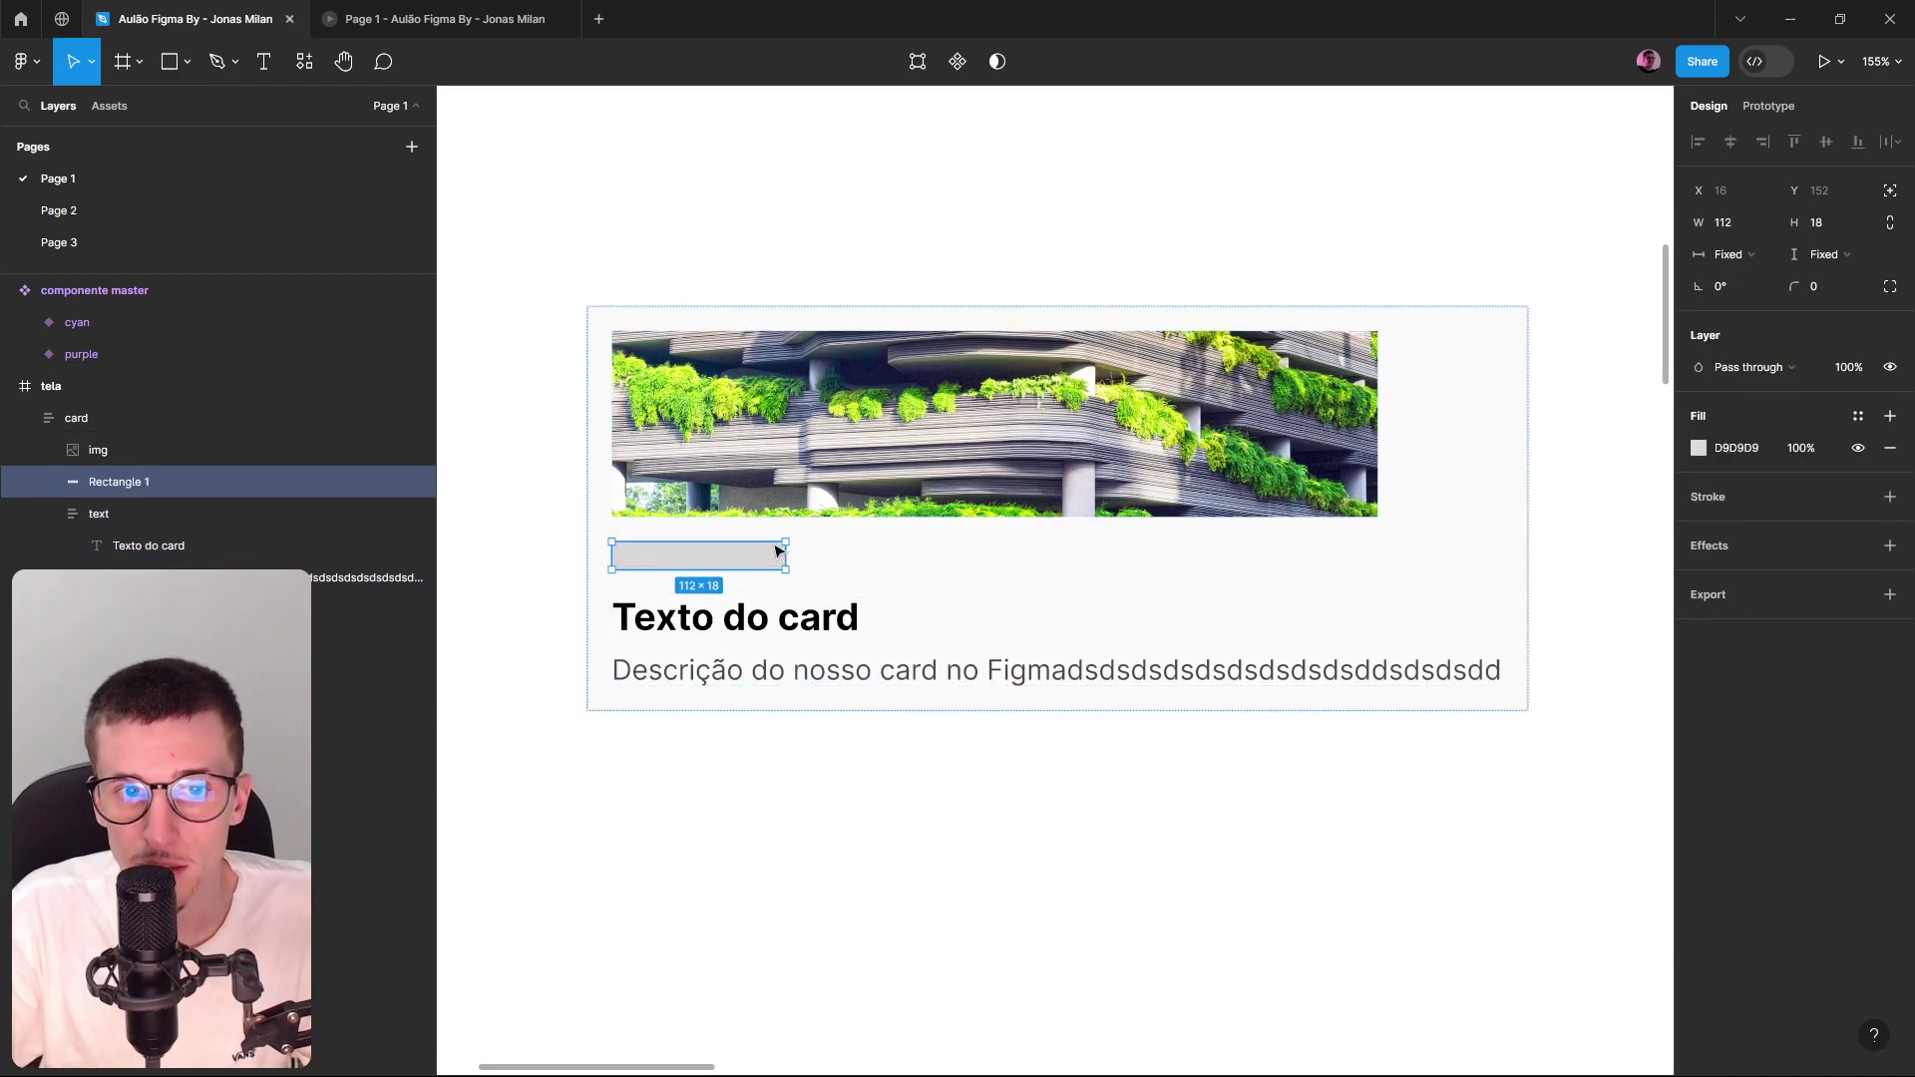
pyautogui.click(763, 656)
pyautogui.click(757, 550)
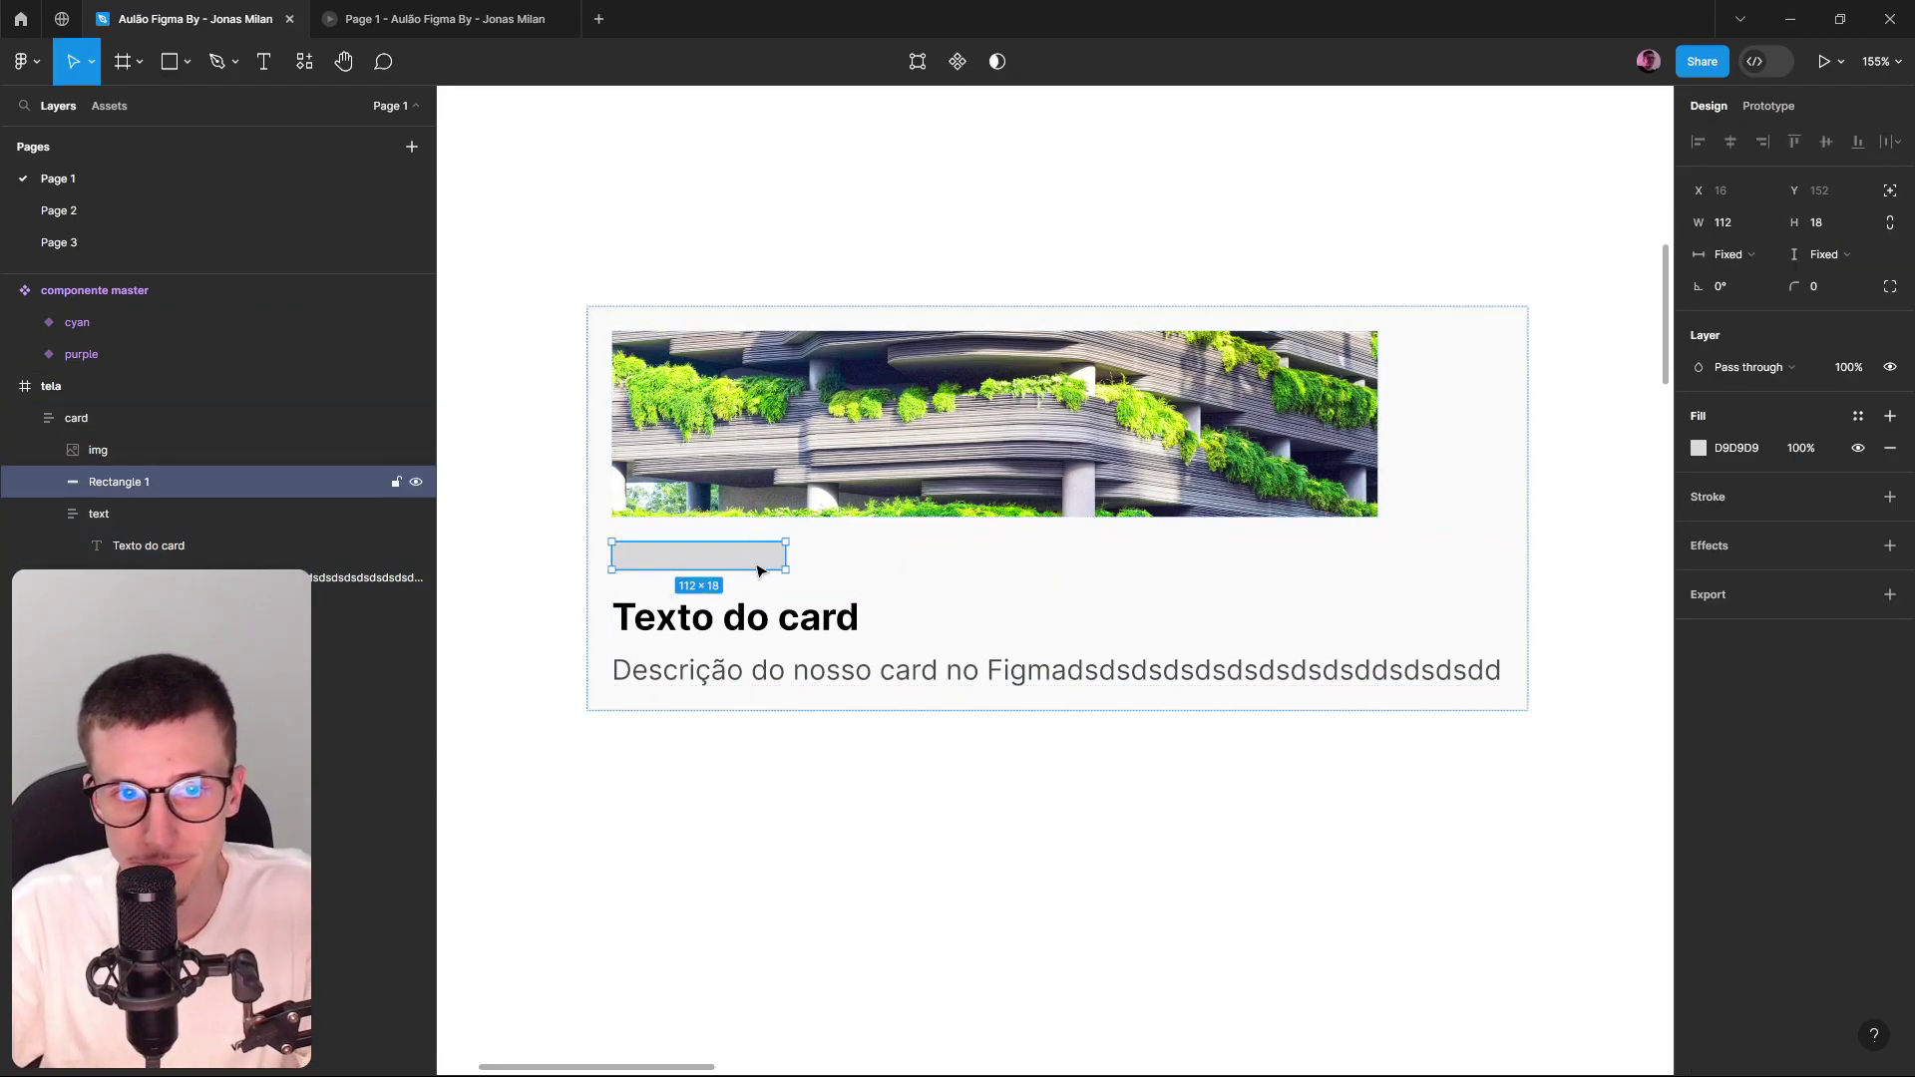
pyautogui.moveTo(753, 565)
pyautogui.mouseDown()
pyautogui.moveTo(748, 540)
pyautogui.moveTo(748, 572)
pyautogui.mouseUp()
pyautogui.click(795, 778)
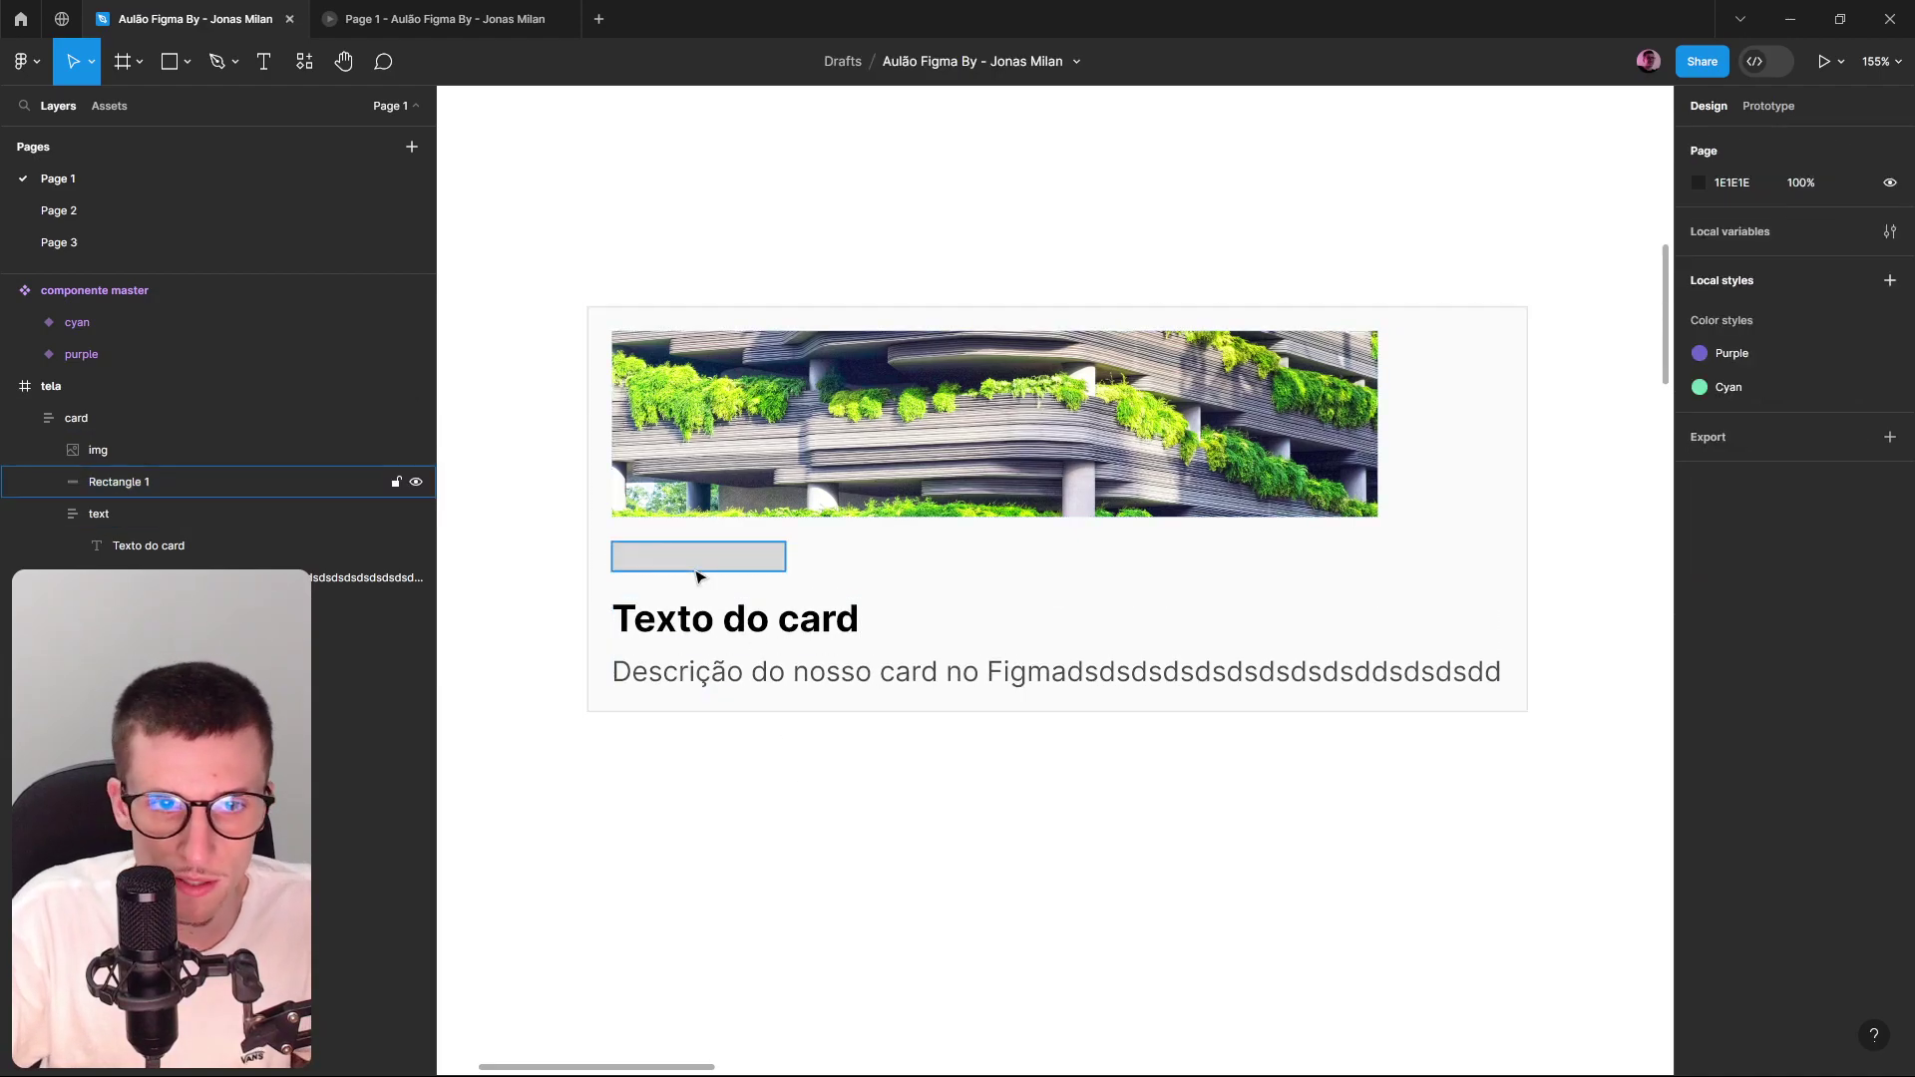
# Stretch the grey rectangle to about 246 wide, and set its horizontal sizing to Fill container.
pyautogui.click(701, 565)
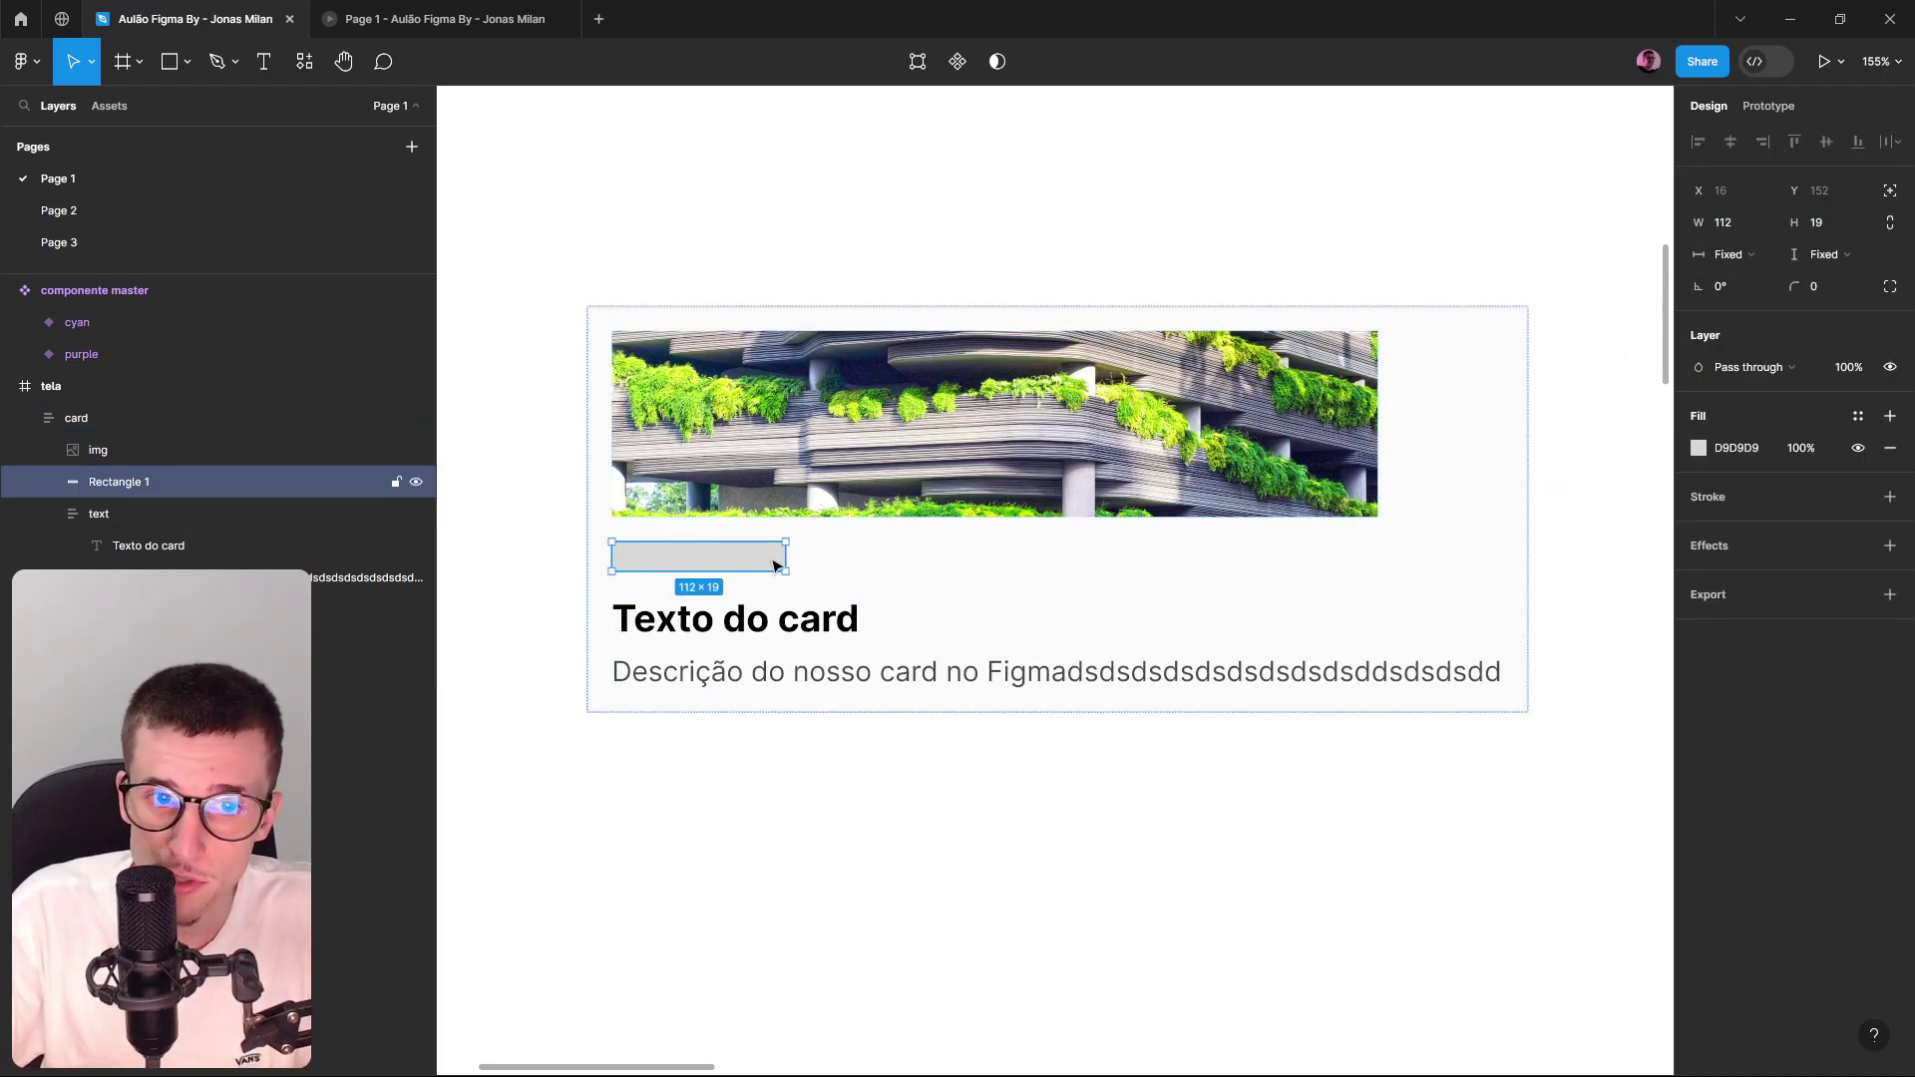
pyautogui.moveTo(784, 558); pyautogui.dragTo(892, 558)
pyautogui.click(1731, 254)
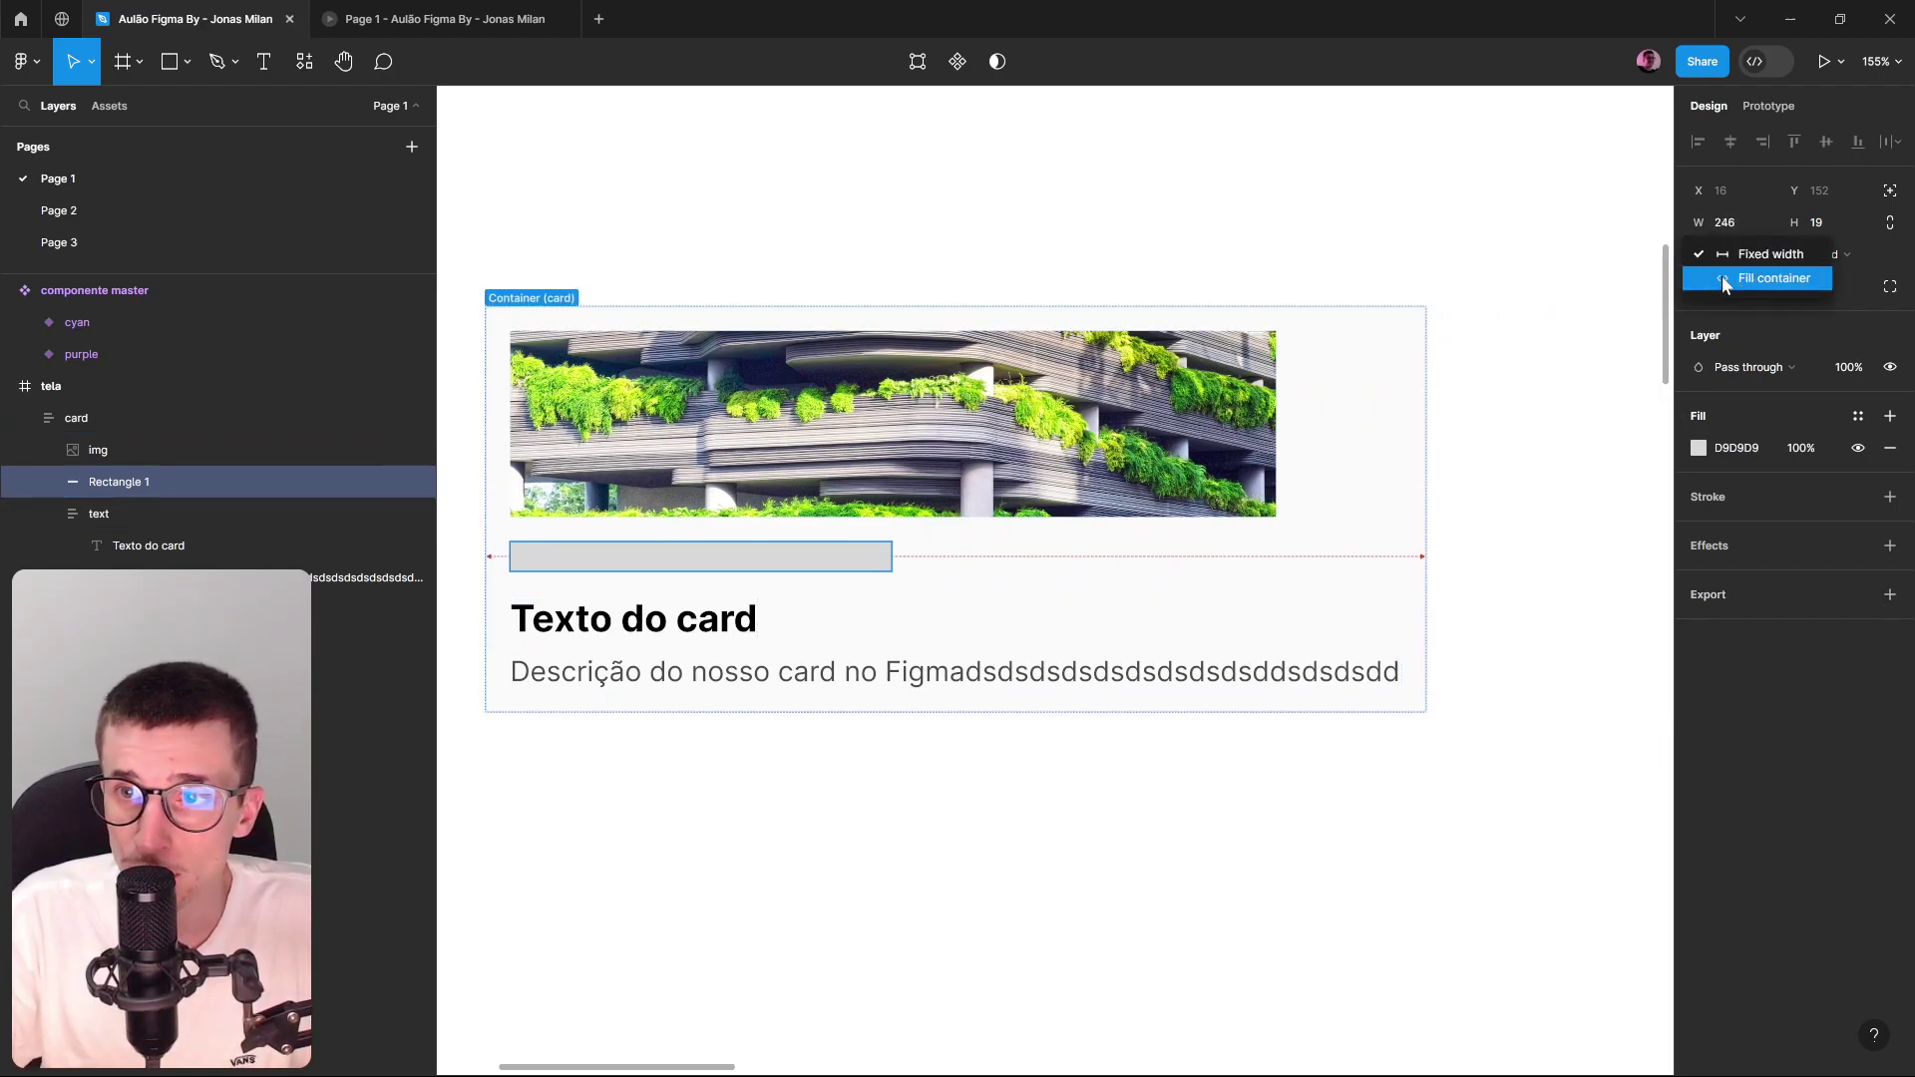
pyautogui.click(1723, 281)
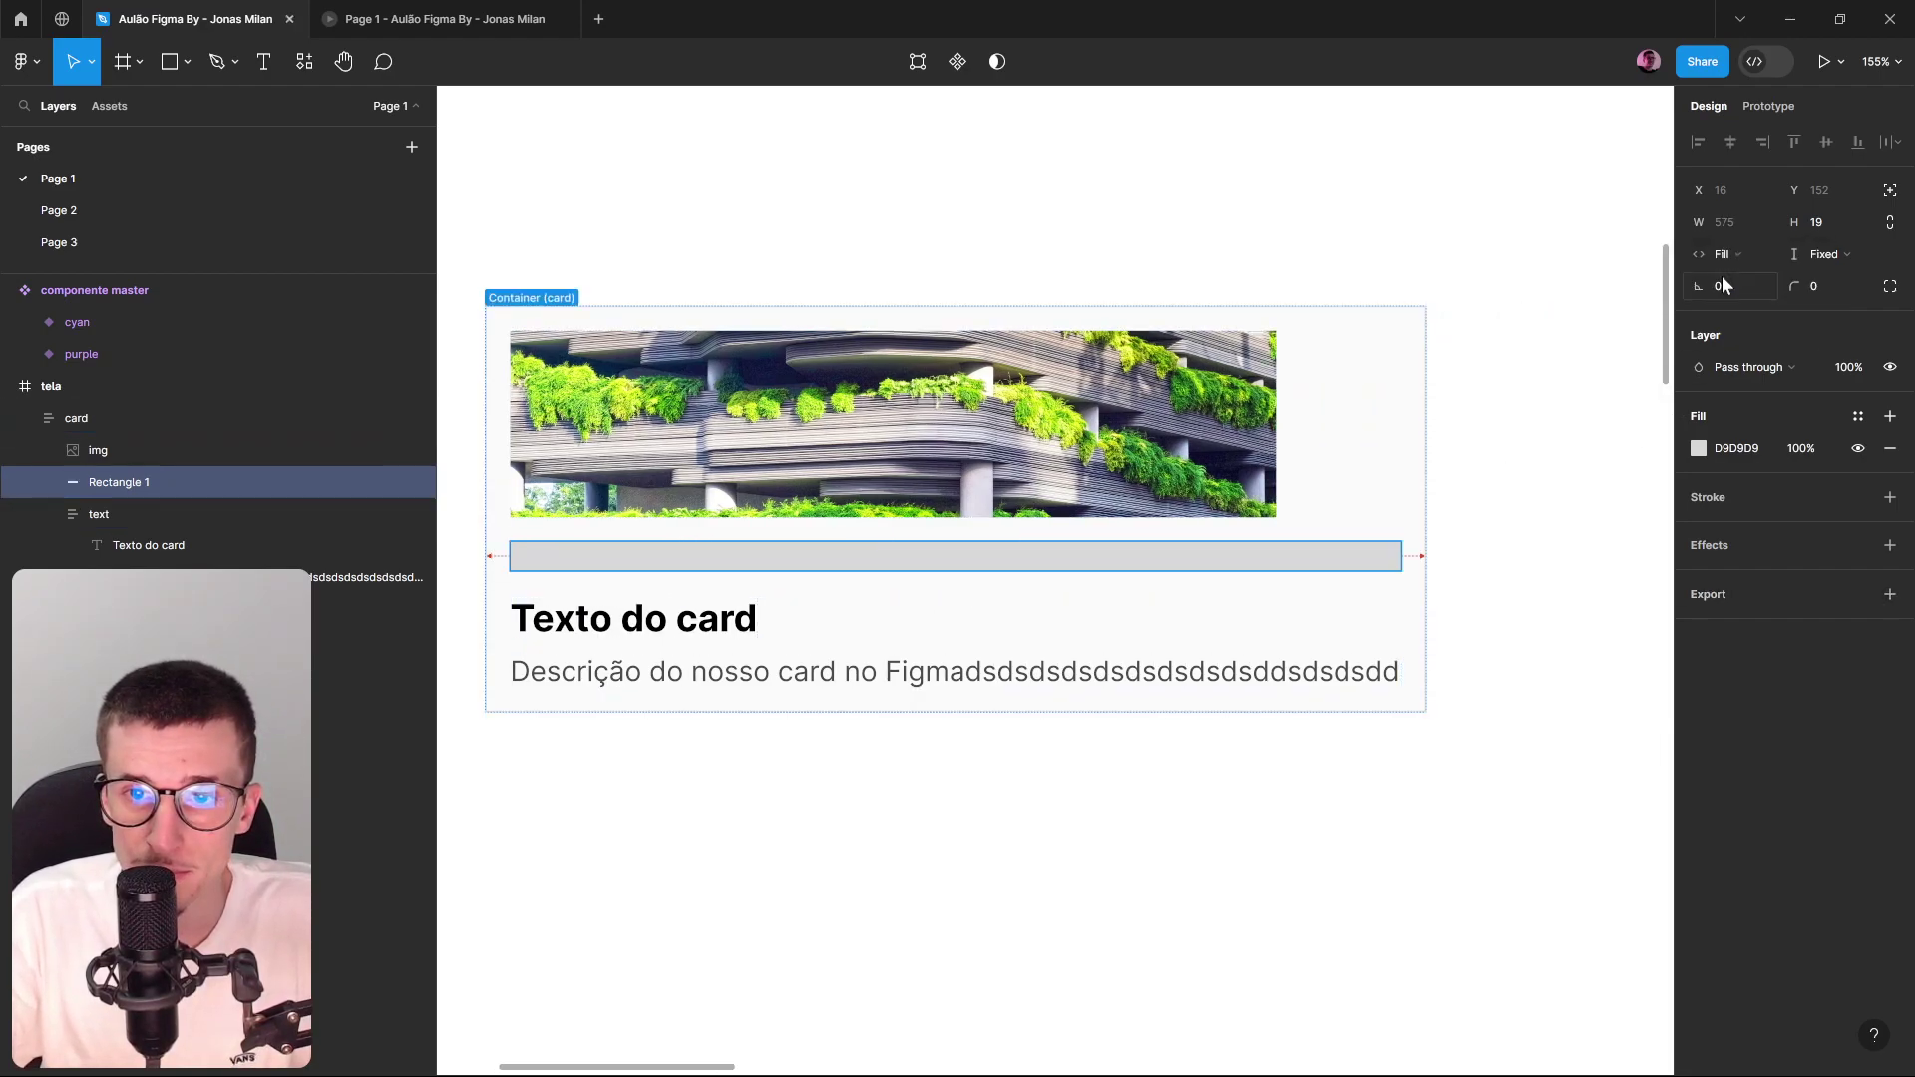
pyautogui.click(1513, 650)
# Widen the card frame beyond its contents to test how the rectangle and text group fill it.
pyautogui.click(715, 576)
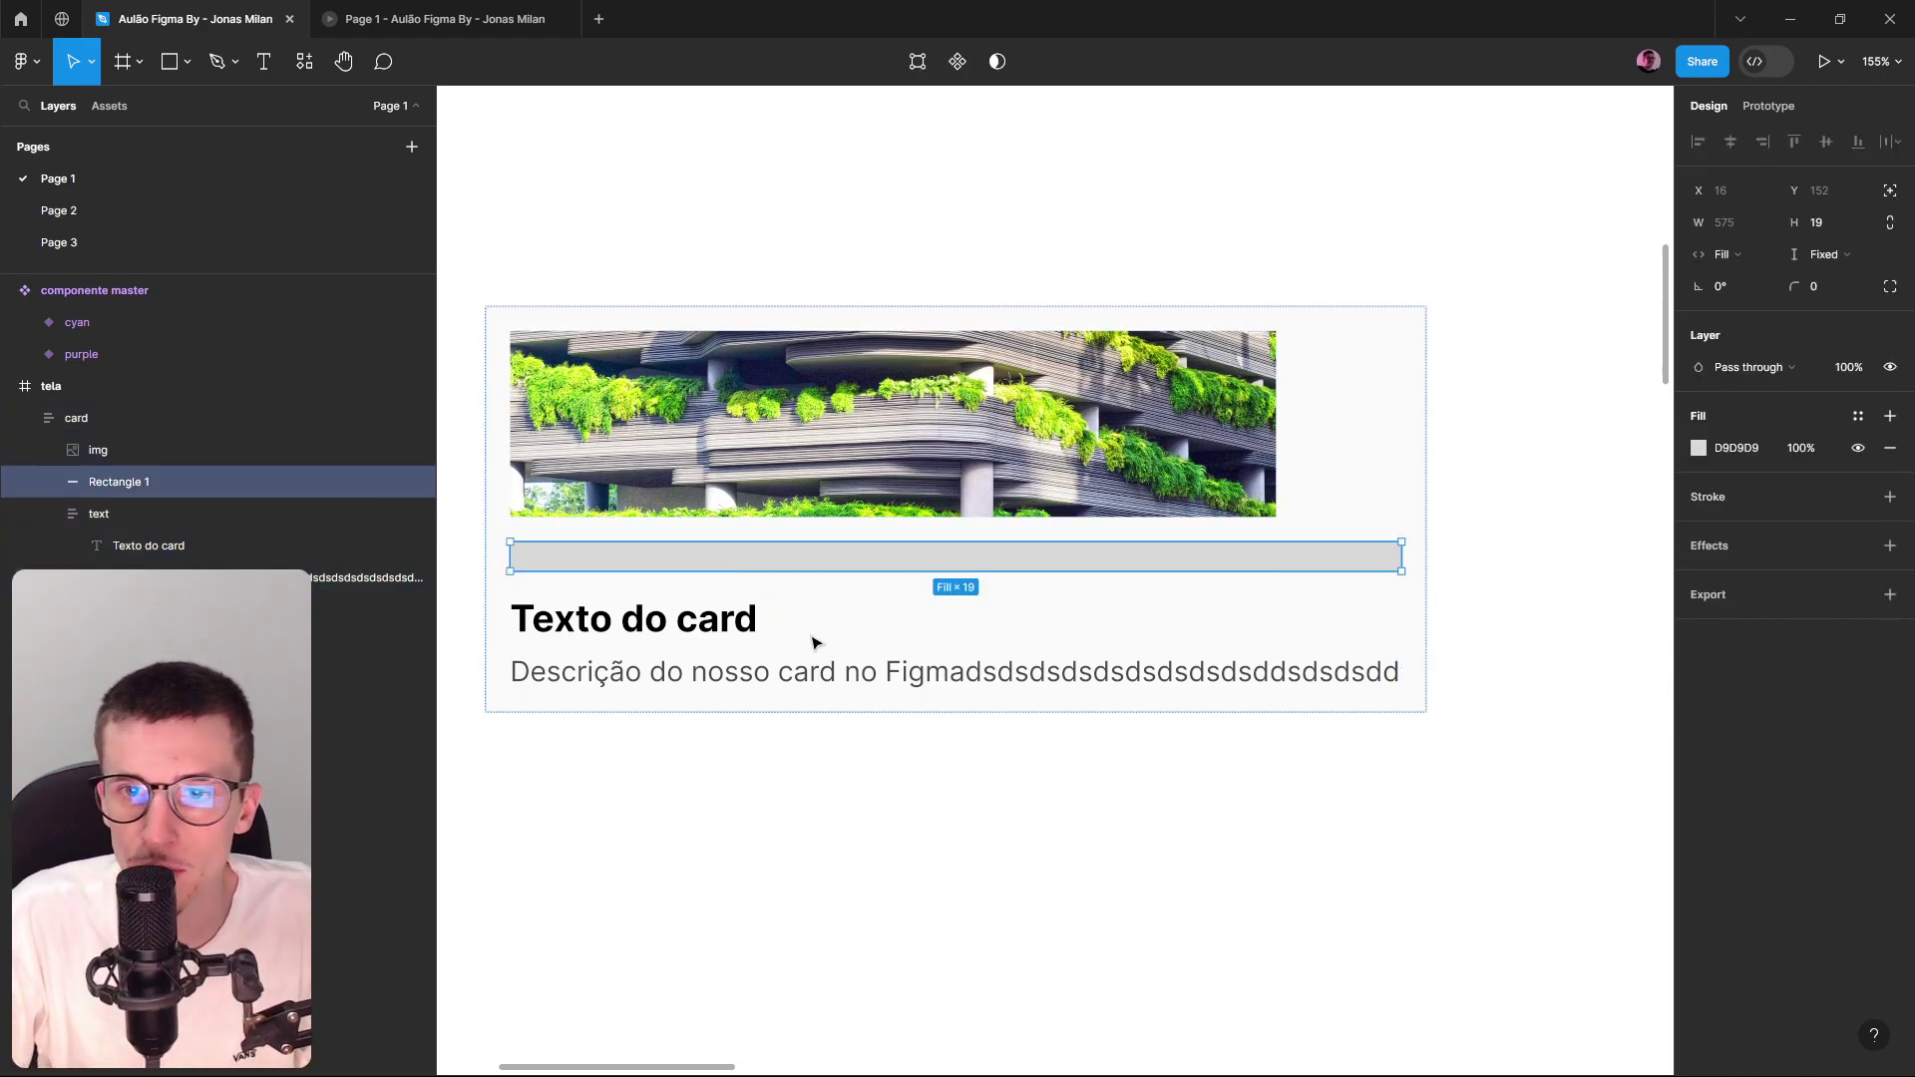
pyautogui.click(1314, 458)
pyautogui.moveTo(1426, 454); pyautogui.dragTo(1557, 479)
# Set the card image's horizontal sizing to Fill container.
pyautogui.click(1110, 451)
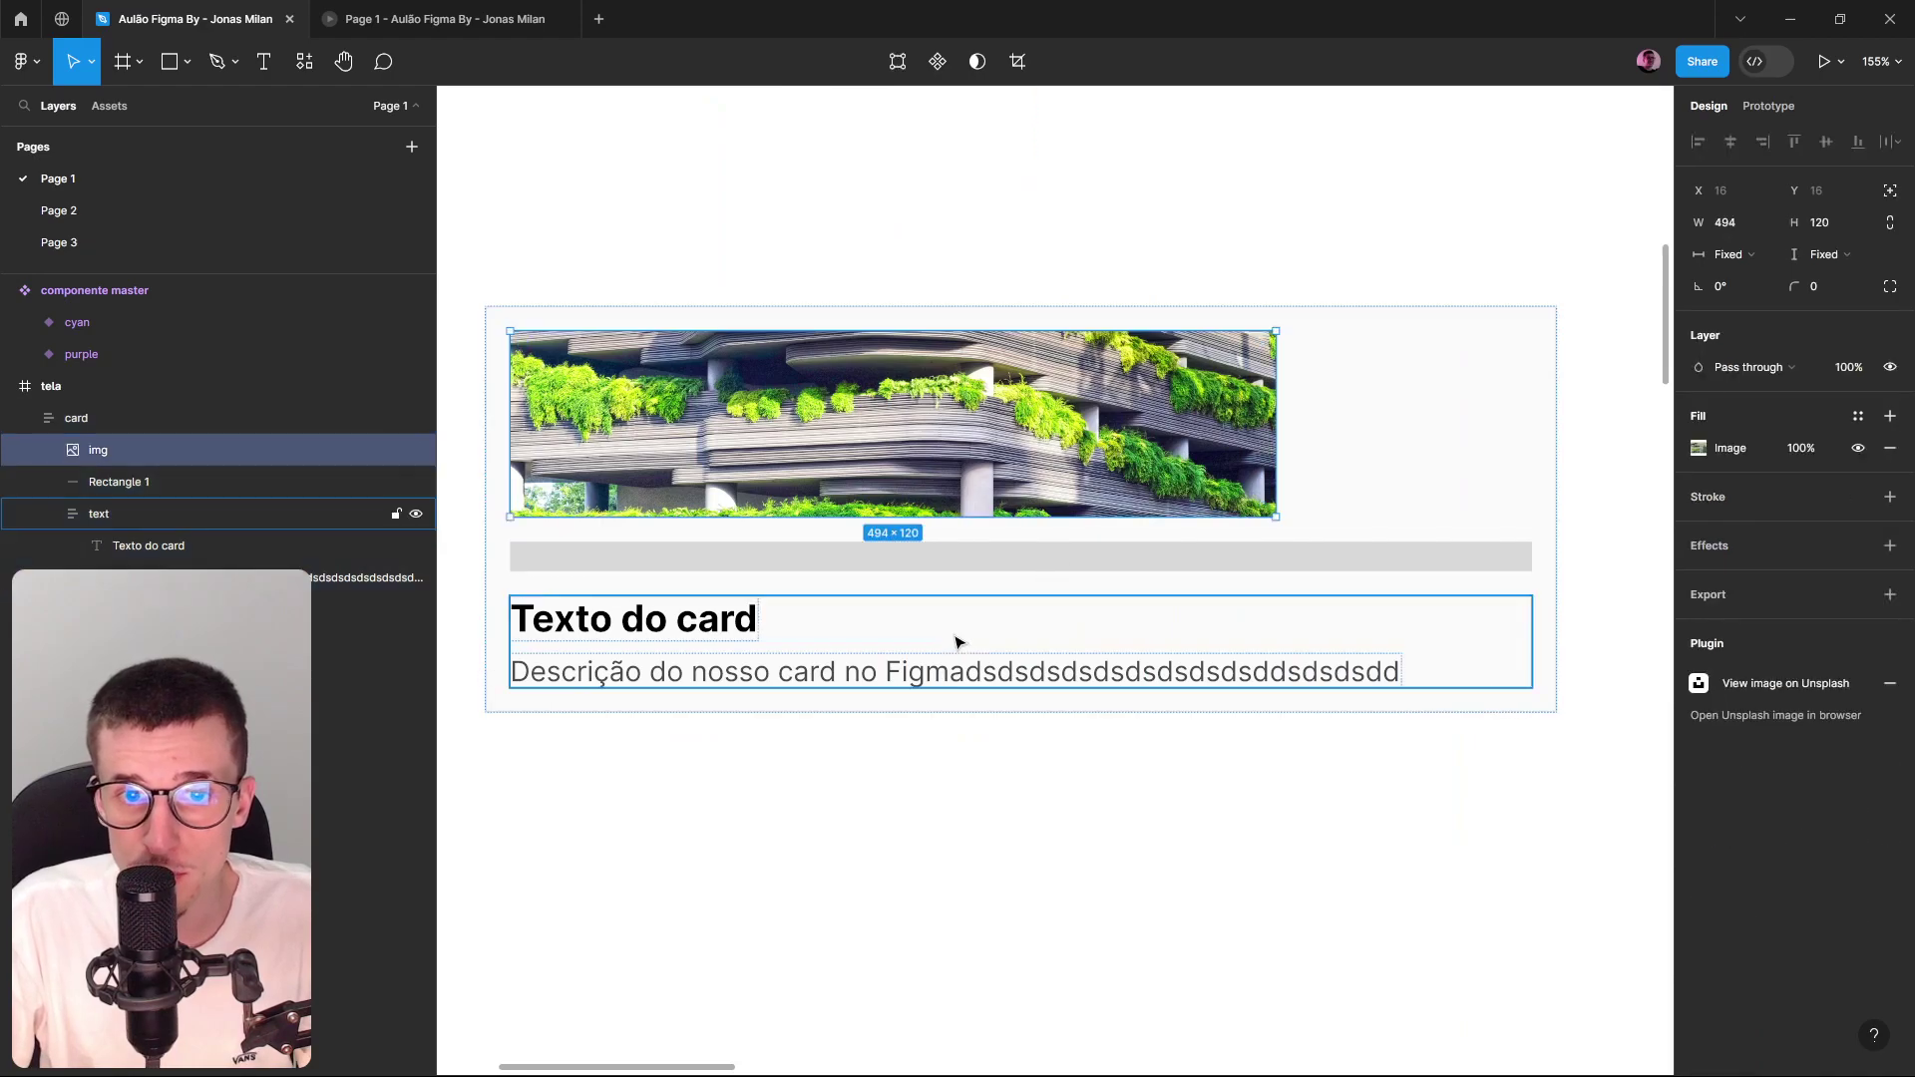
pyautogui.keyDown('shift'); pyautogui.click(962, 641); pyautogui.keyUp('shift')
pyautogui.doubleClick(1183, 452)
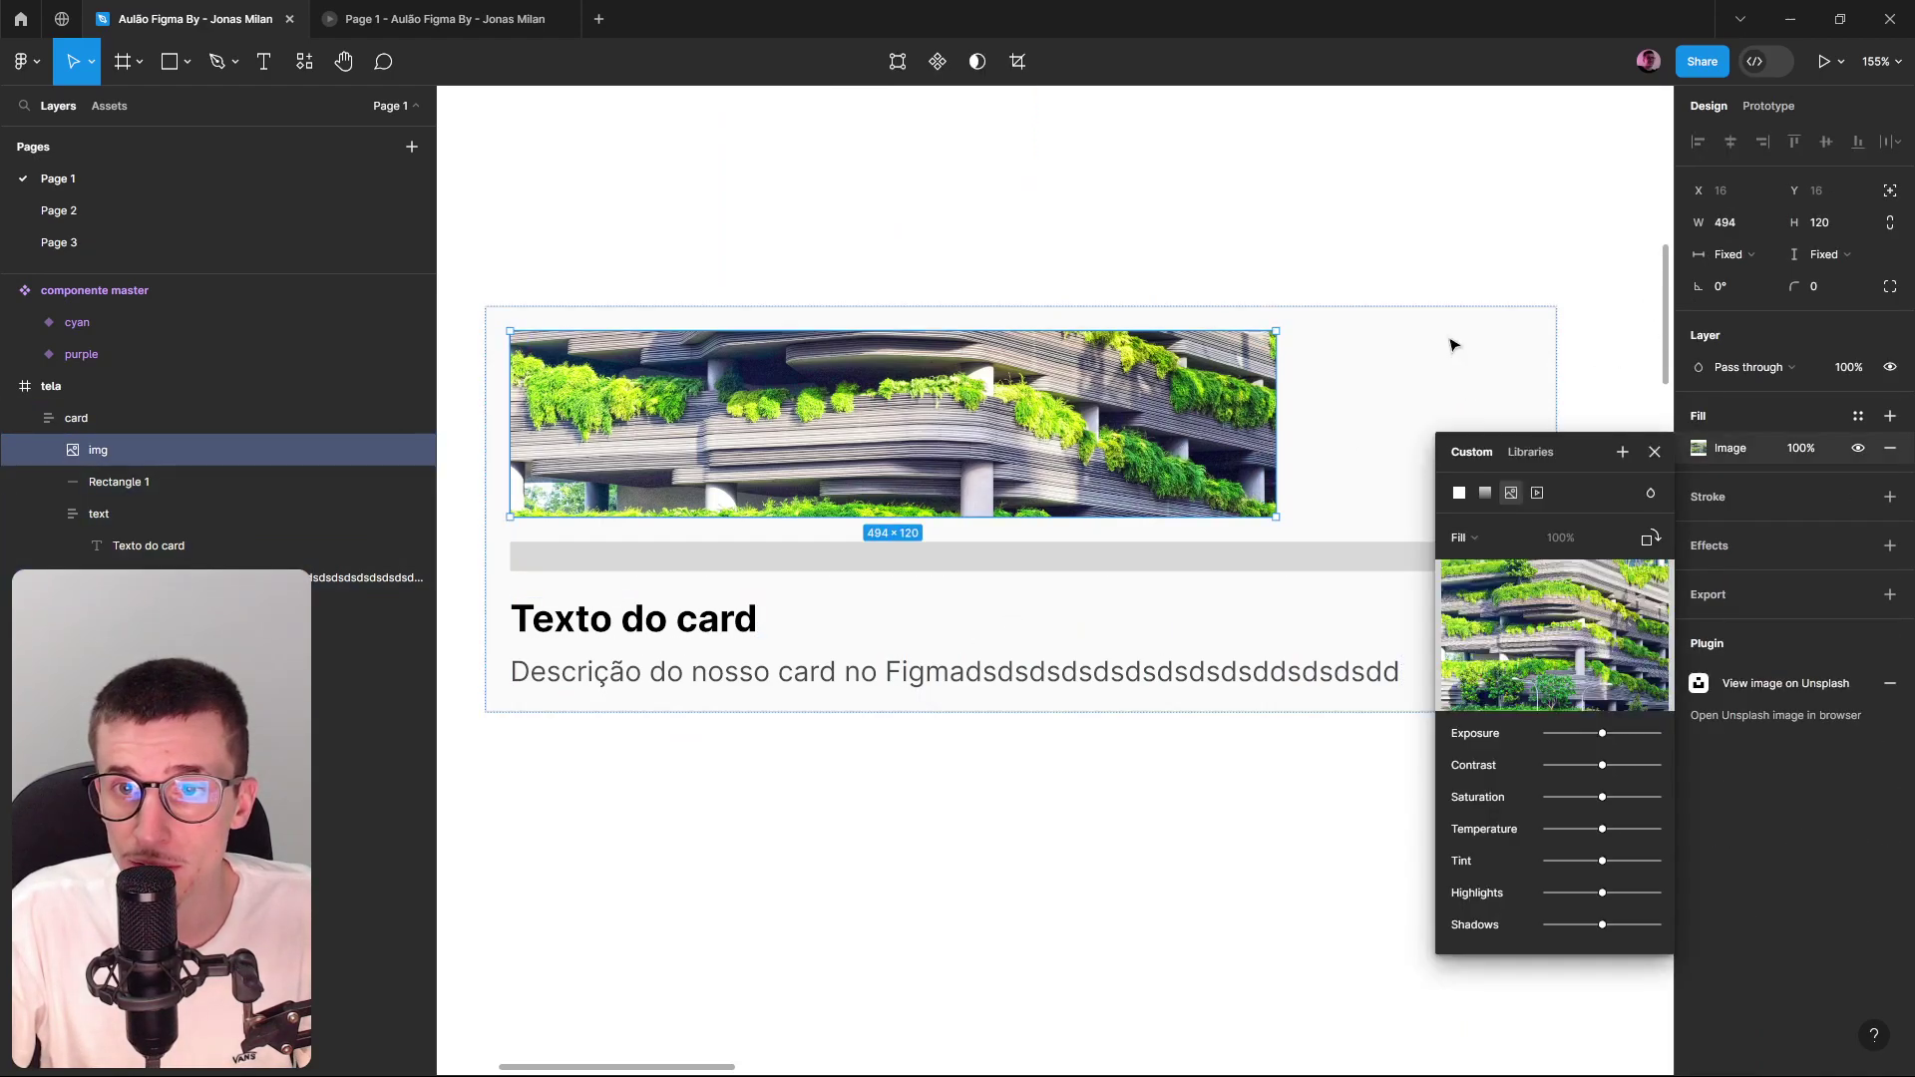
pyautogui.click(1452, 344)
pyautogui.click(1266, 404)
pyautogui.click(1736, 254)
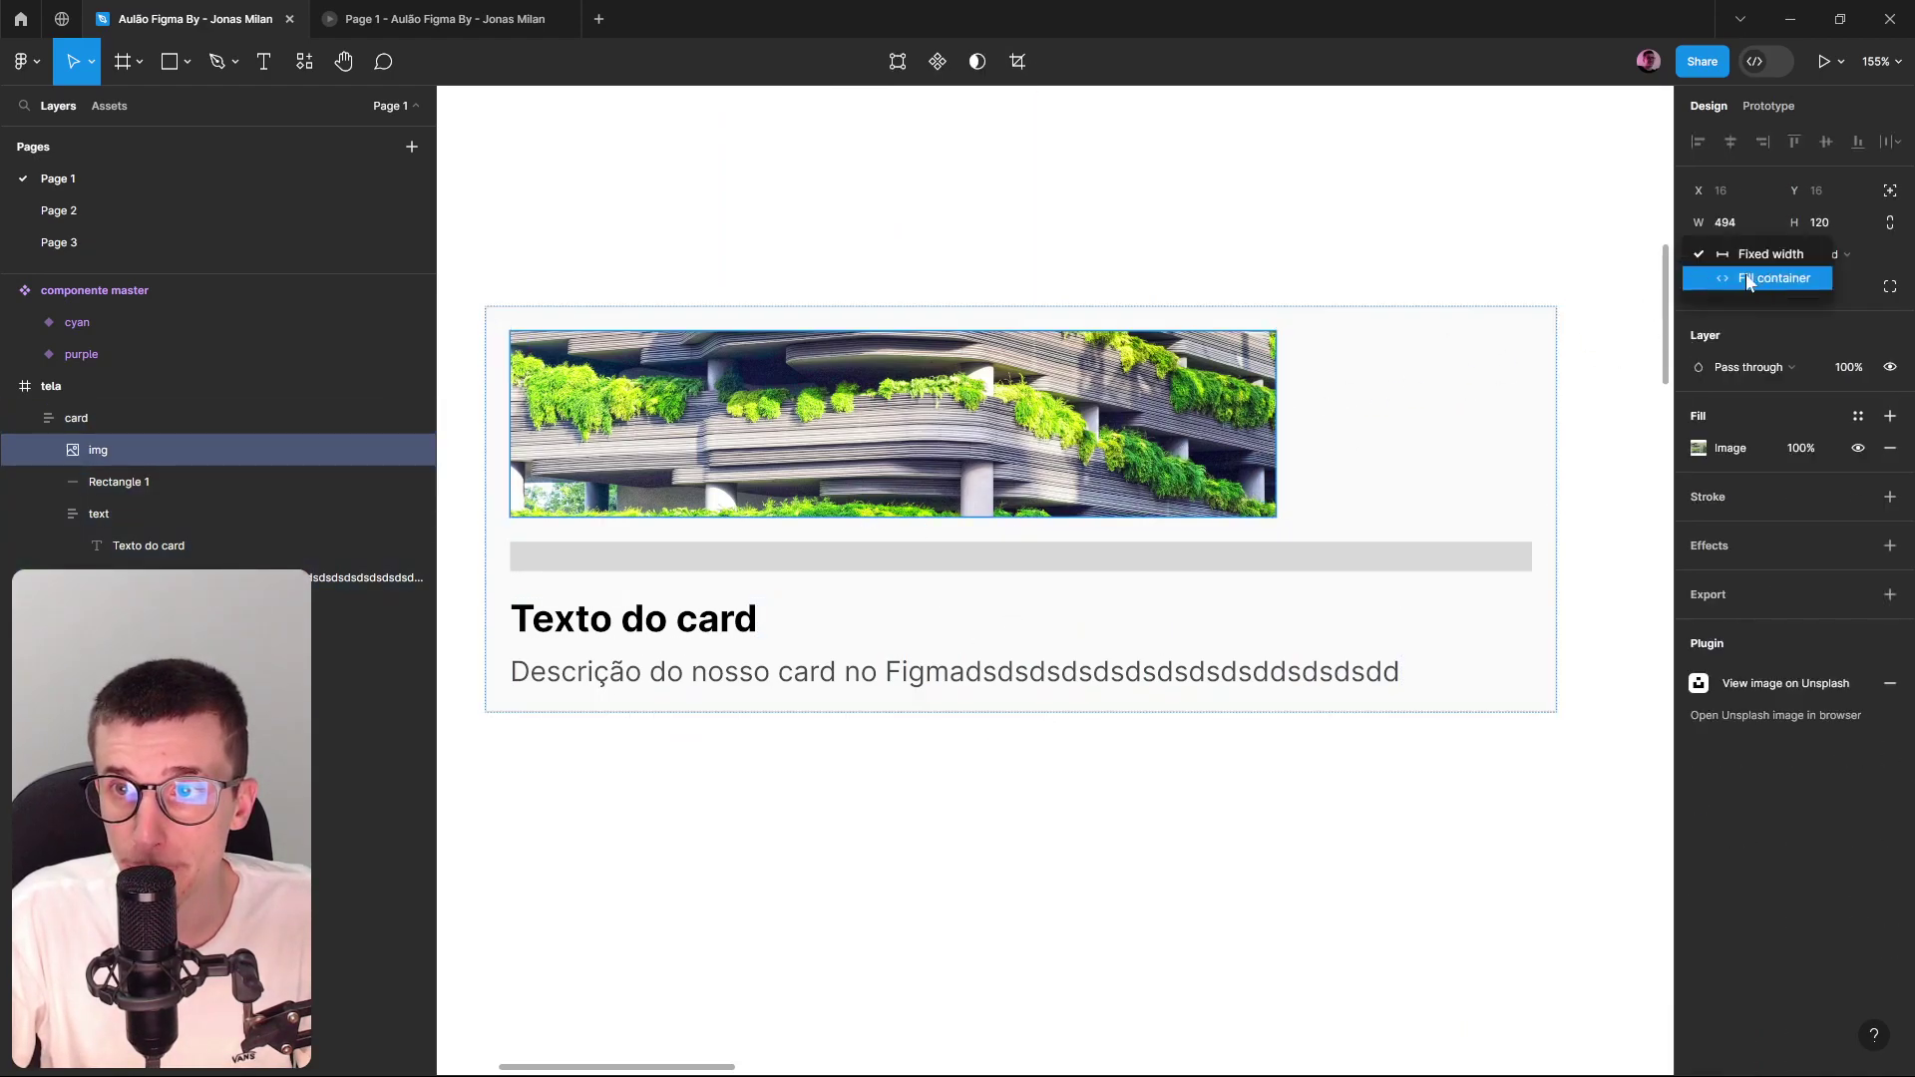
pyautogui.click(1748, 280)
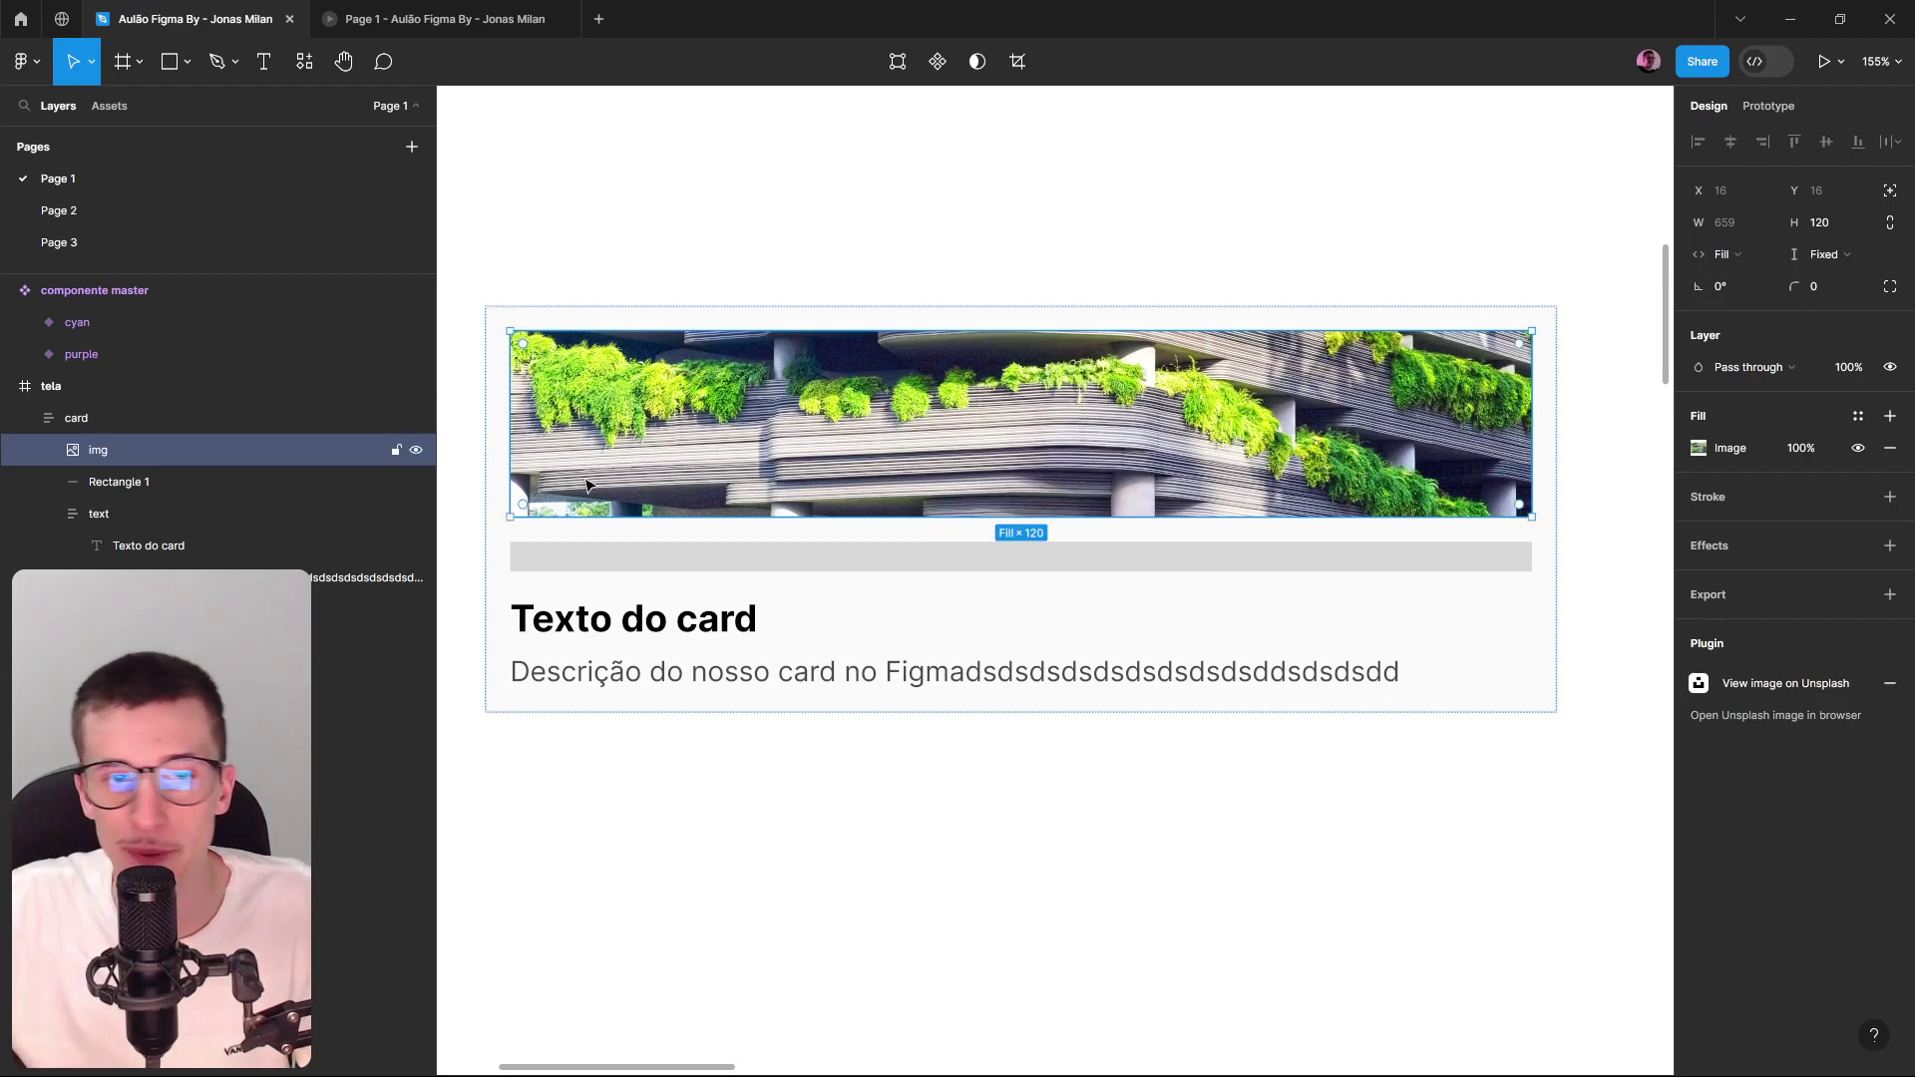
# Set the horizontal sizing of both the title and the description texts to Fill container.
pyautogui.doubleClick(672, 632)
pyautogui.keyDown('shift'); pyautogui.click(765, 686); pyautogui.keyUp('shift')
pyautogui.click(1731, 255)
pyautogui.click(1751, 278)
pyautogui.click(1557, 910)
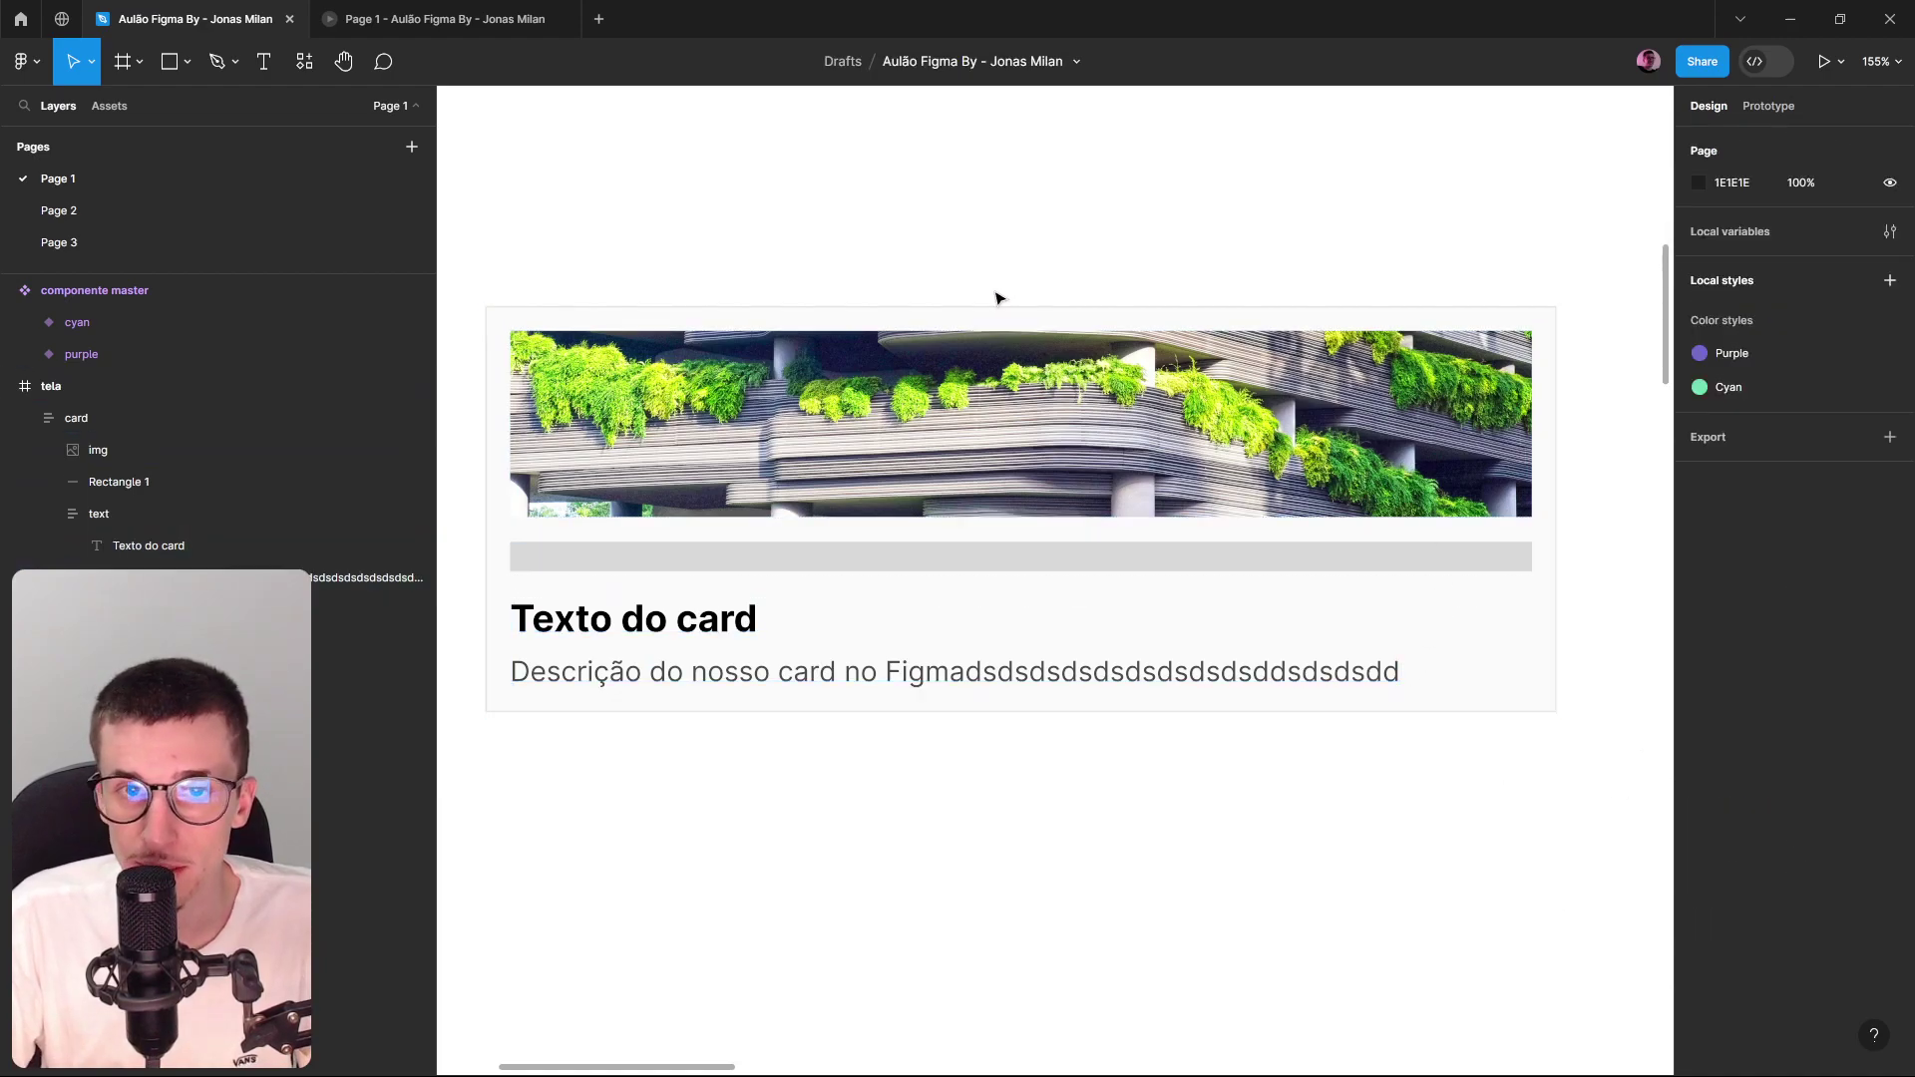
# Narrow the card frame to about 312 wide.
pyautogui.click(1001, 308)
pyautogui.moveTo(1549, 488); pyautogui.dragTo(922, 592)
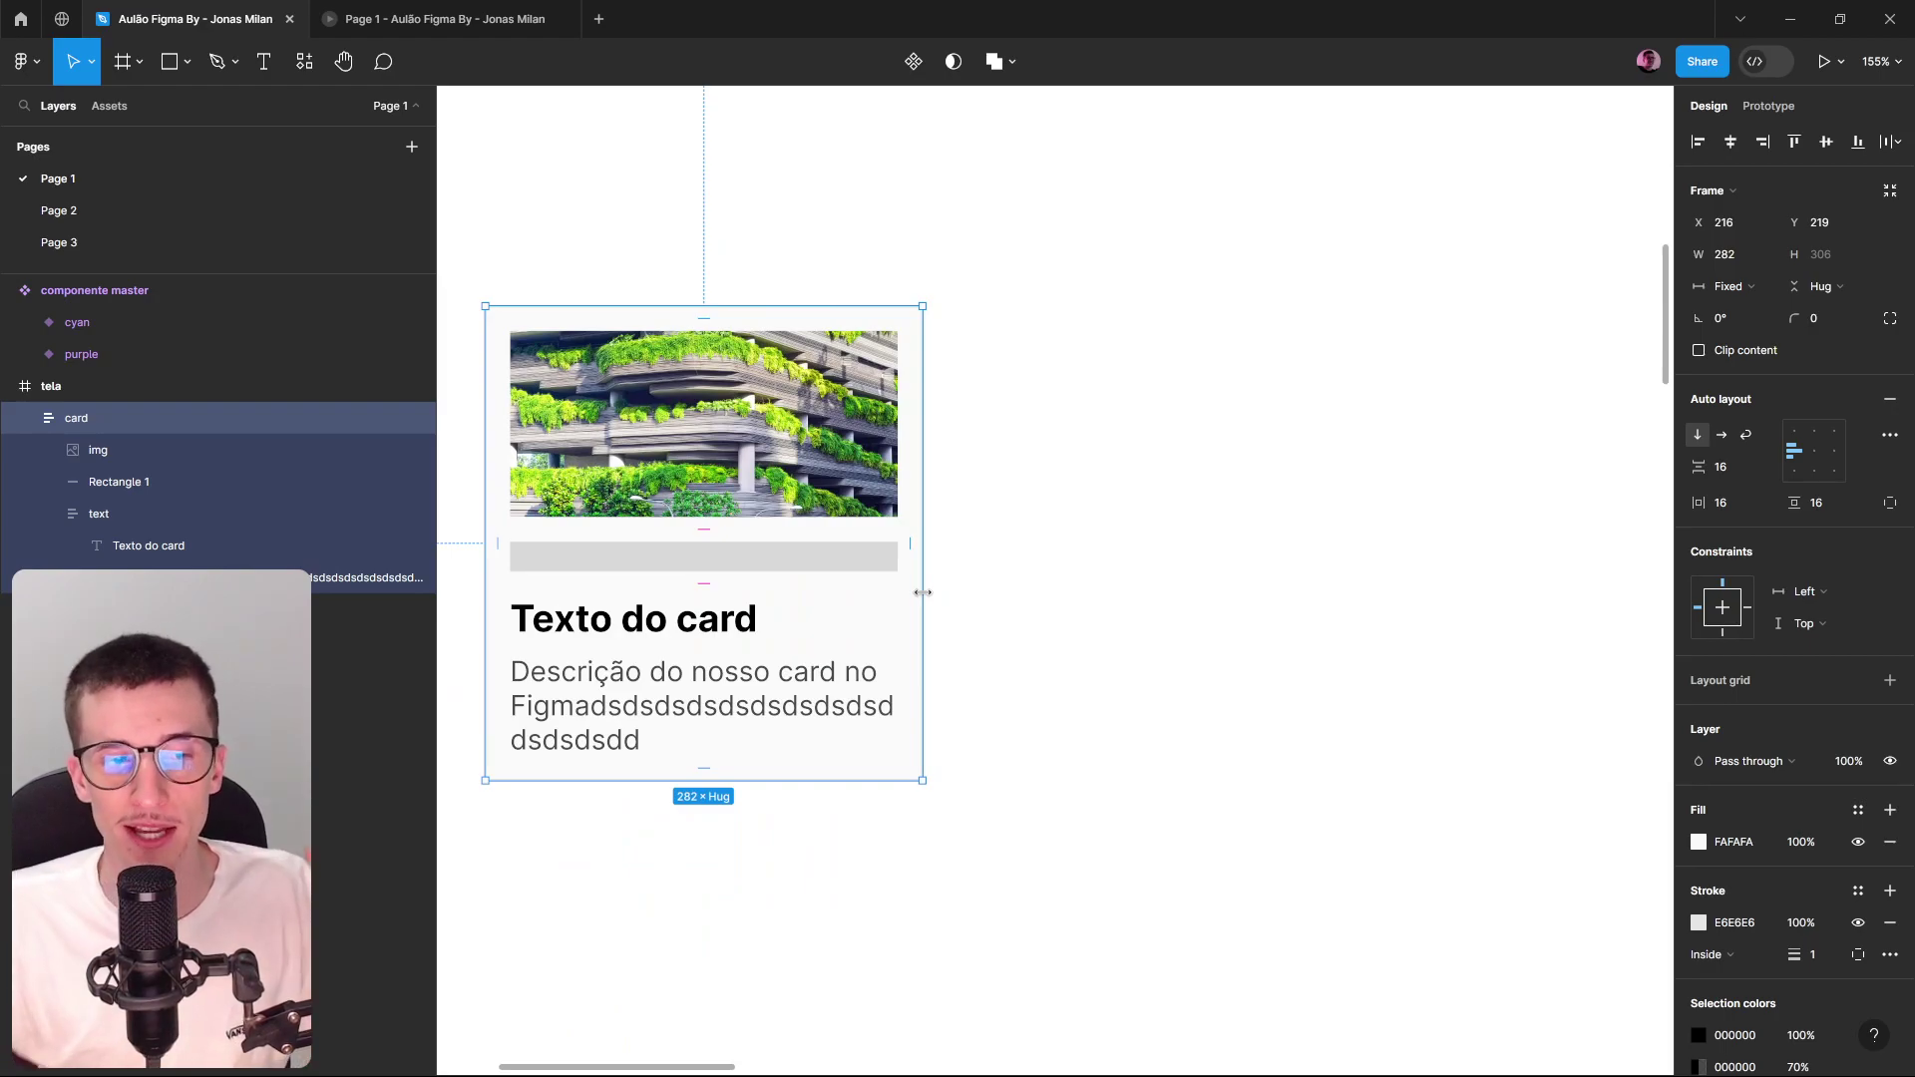
pyautogui.moveTo(922, 593); pyautogui.dragTo(973, 589)
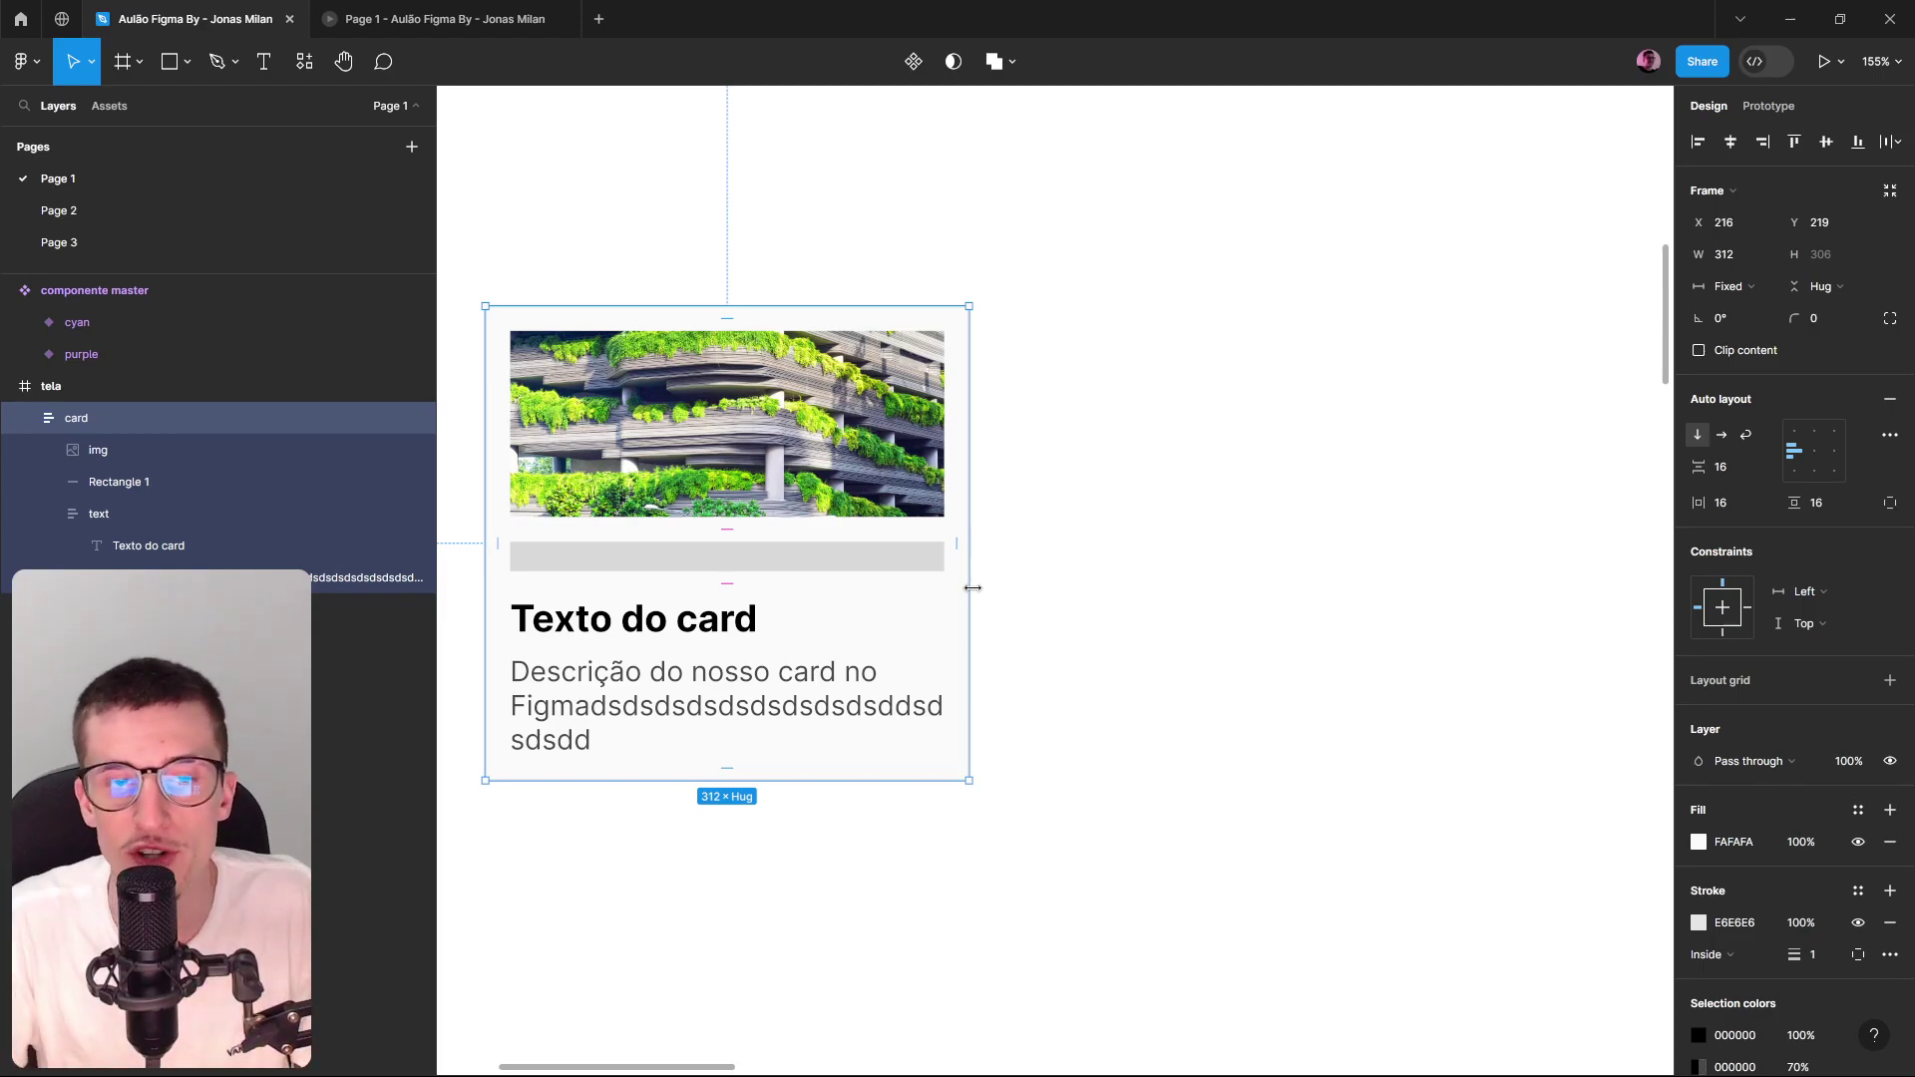
# Delete the grey rectangle below the image and the filler letters after "Figma" in the description, and select the card frame.
pyautogui.click(922, 567)
pyautogui.press('Delete')
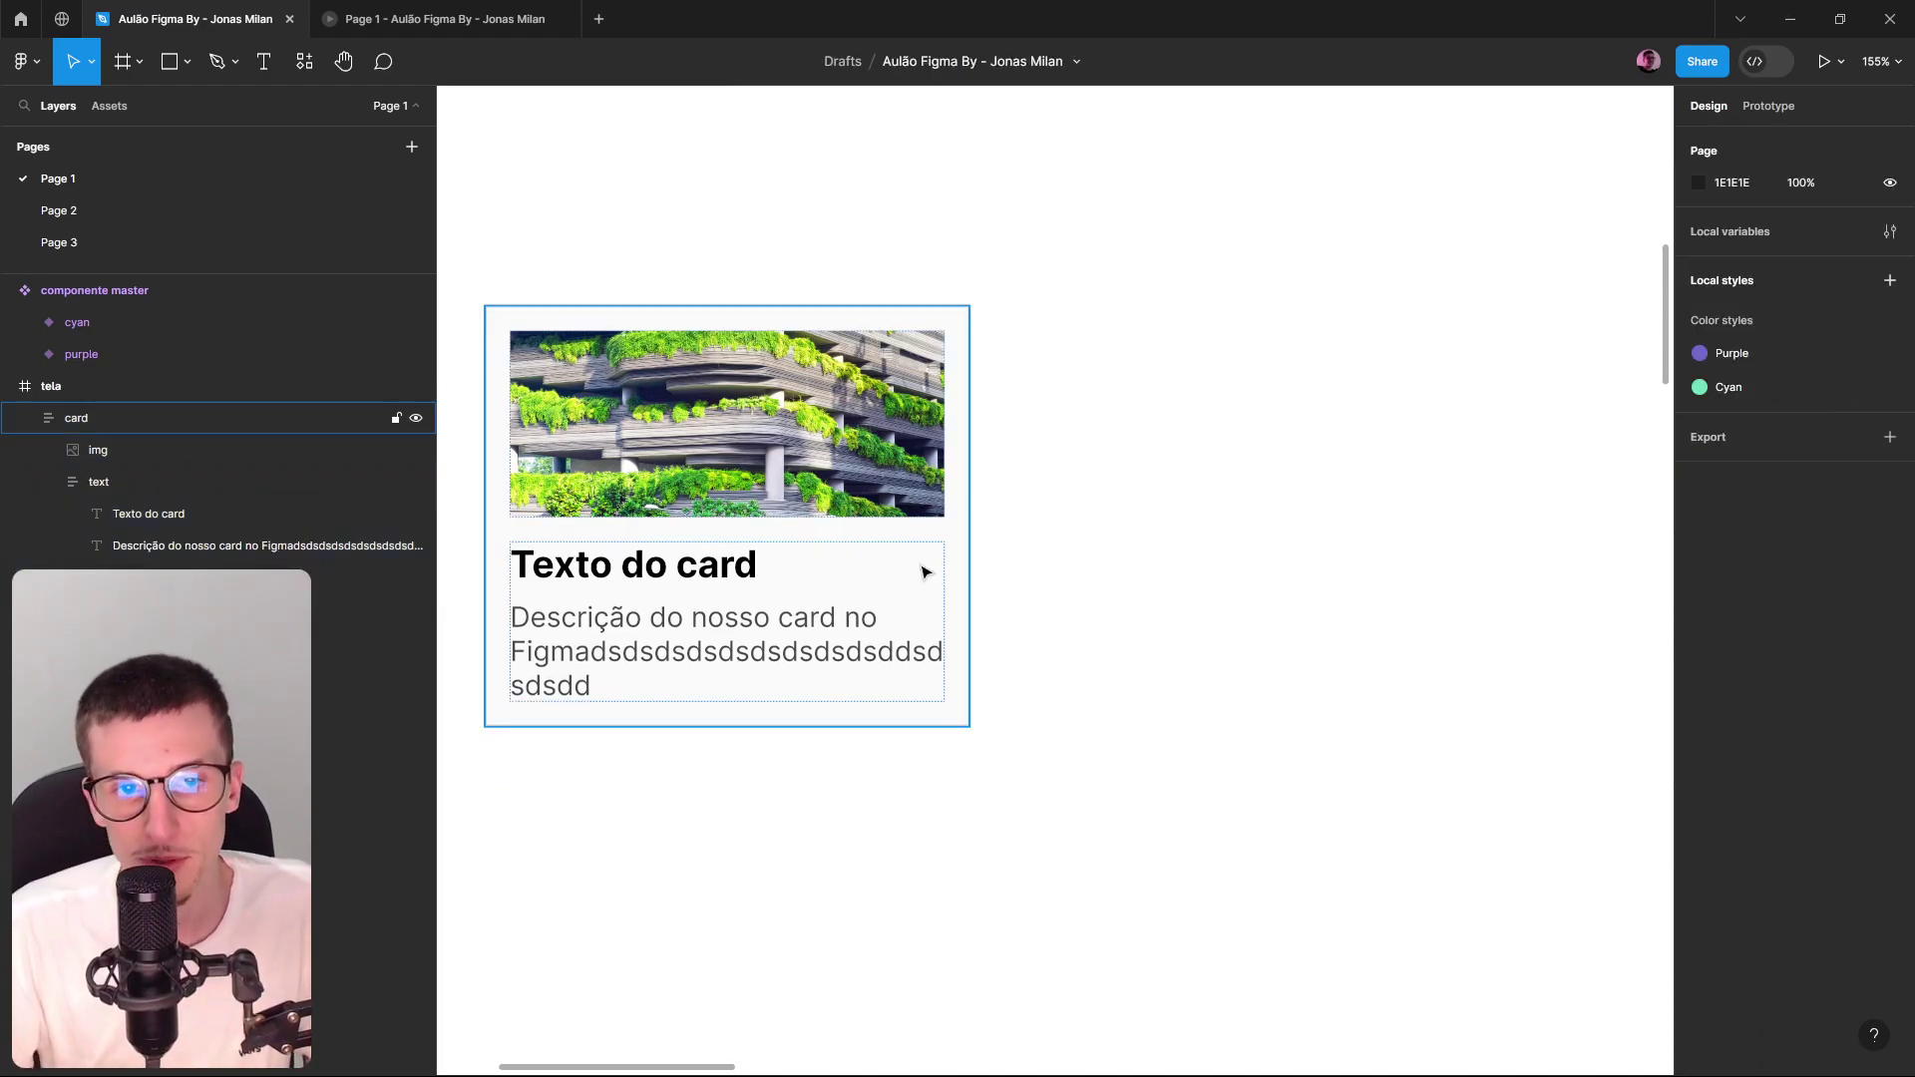
pyautogui.doubleClick(752, 612)
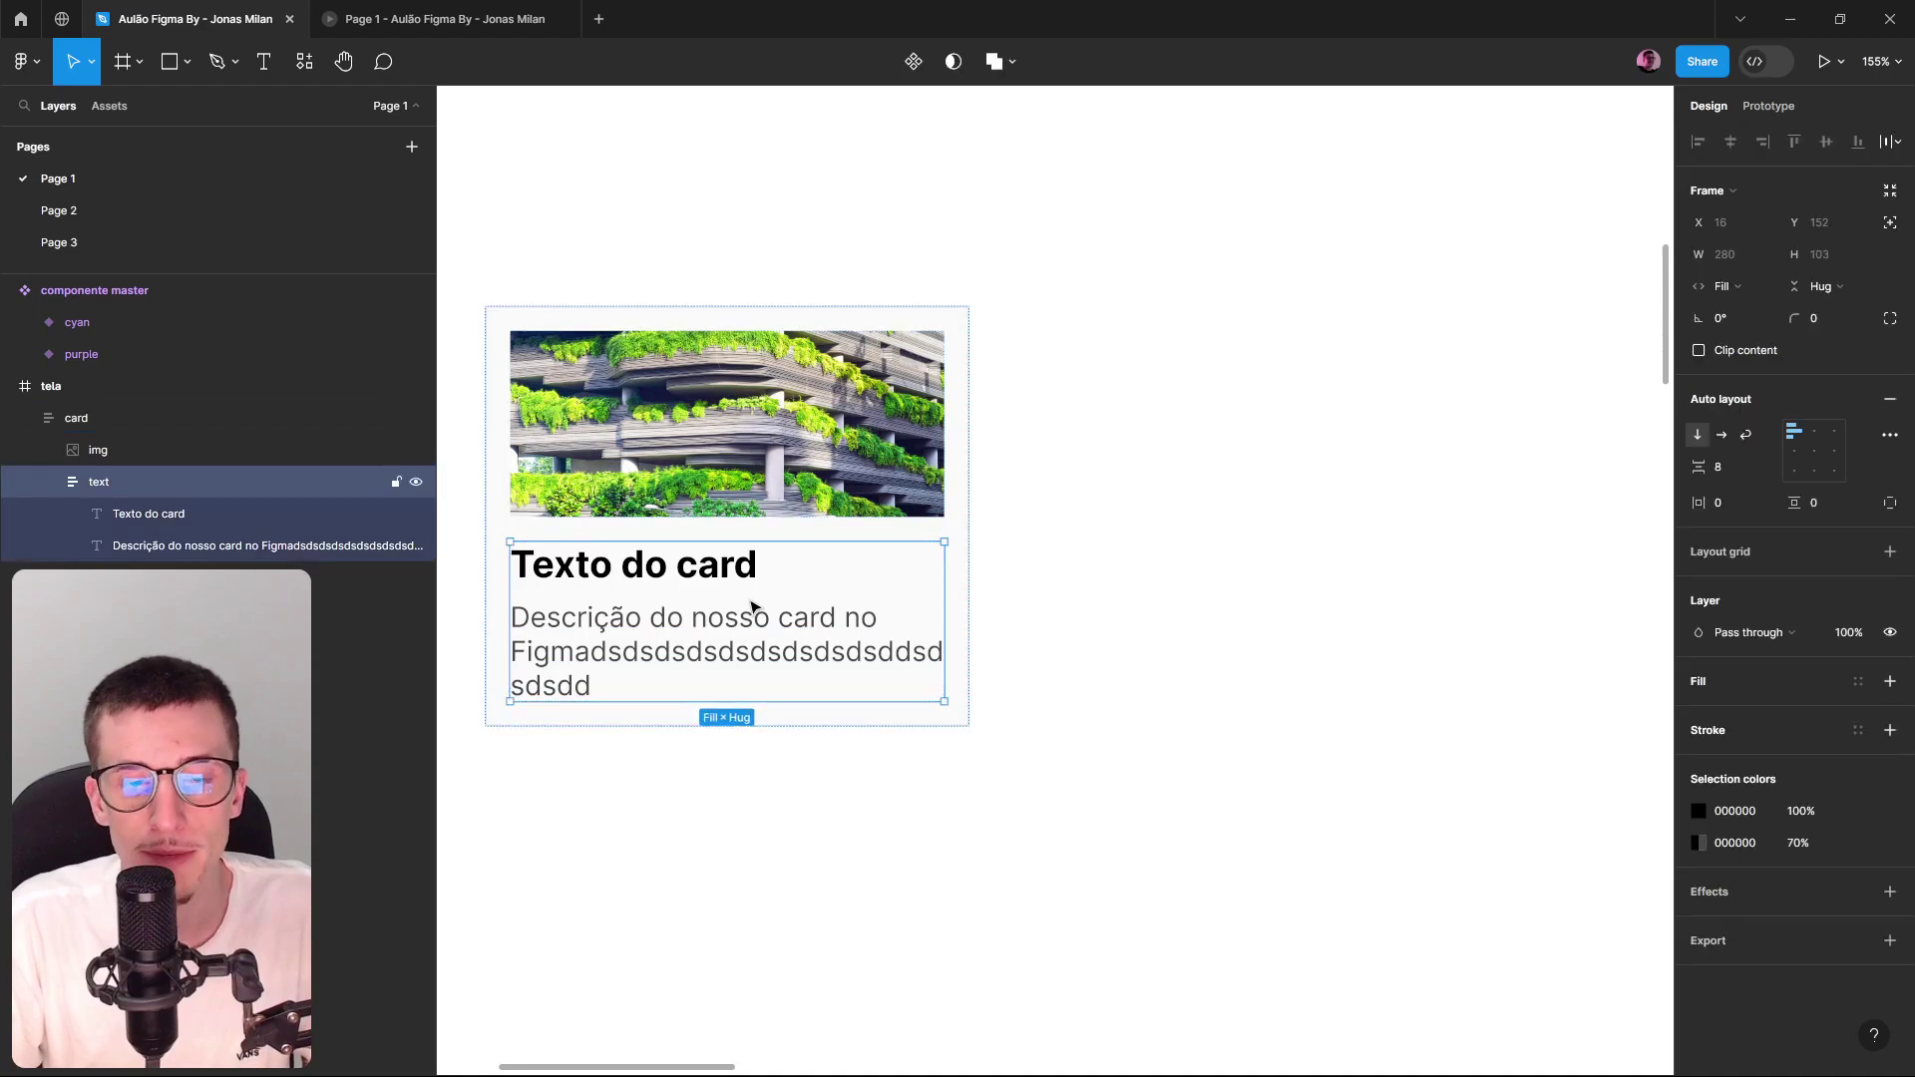
pyautogui.doubleClick(701, 652)
pyautogui.click(590, 652)
pyautogui.hotkey('shift', 'Down')
pyautogui.press('BackSpace')
pyautogui.click(881, 873)
pyautogui.click(963, 533)
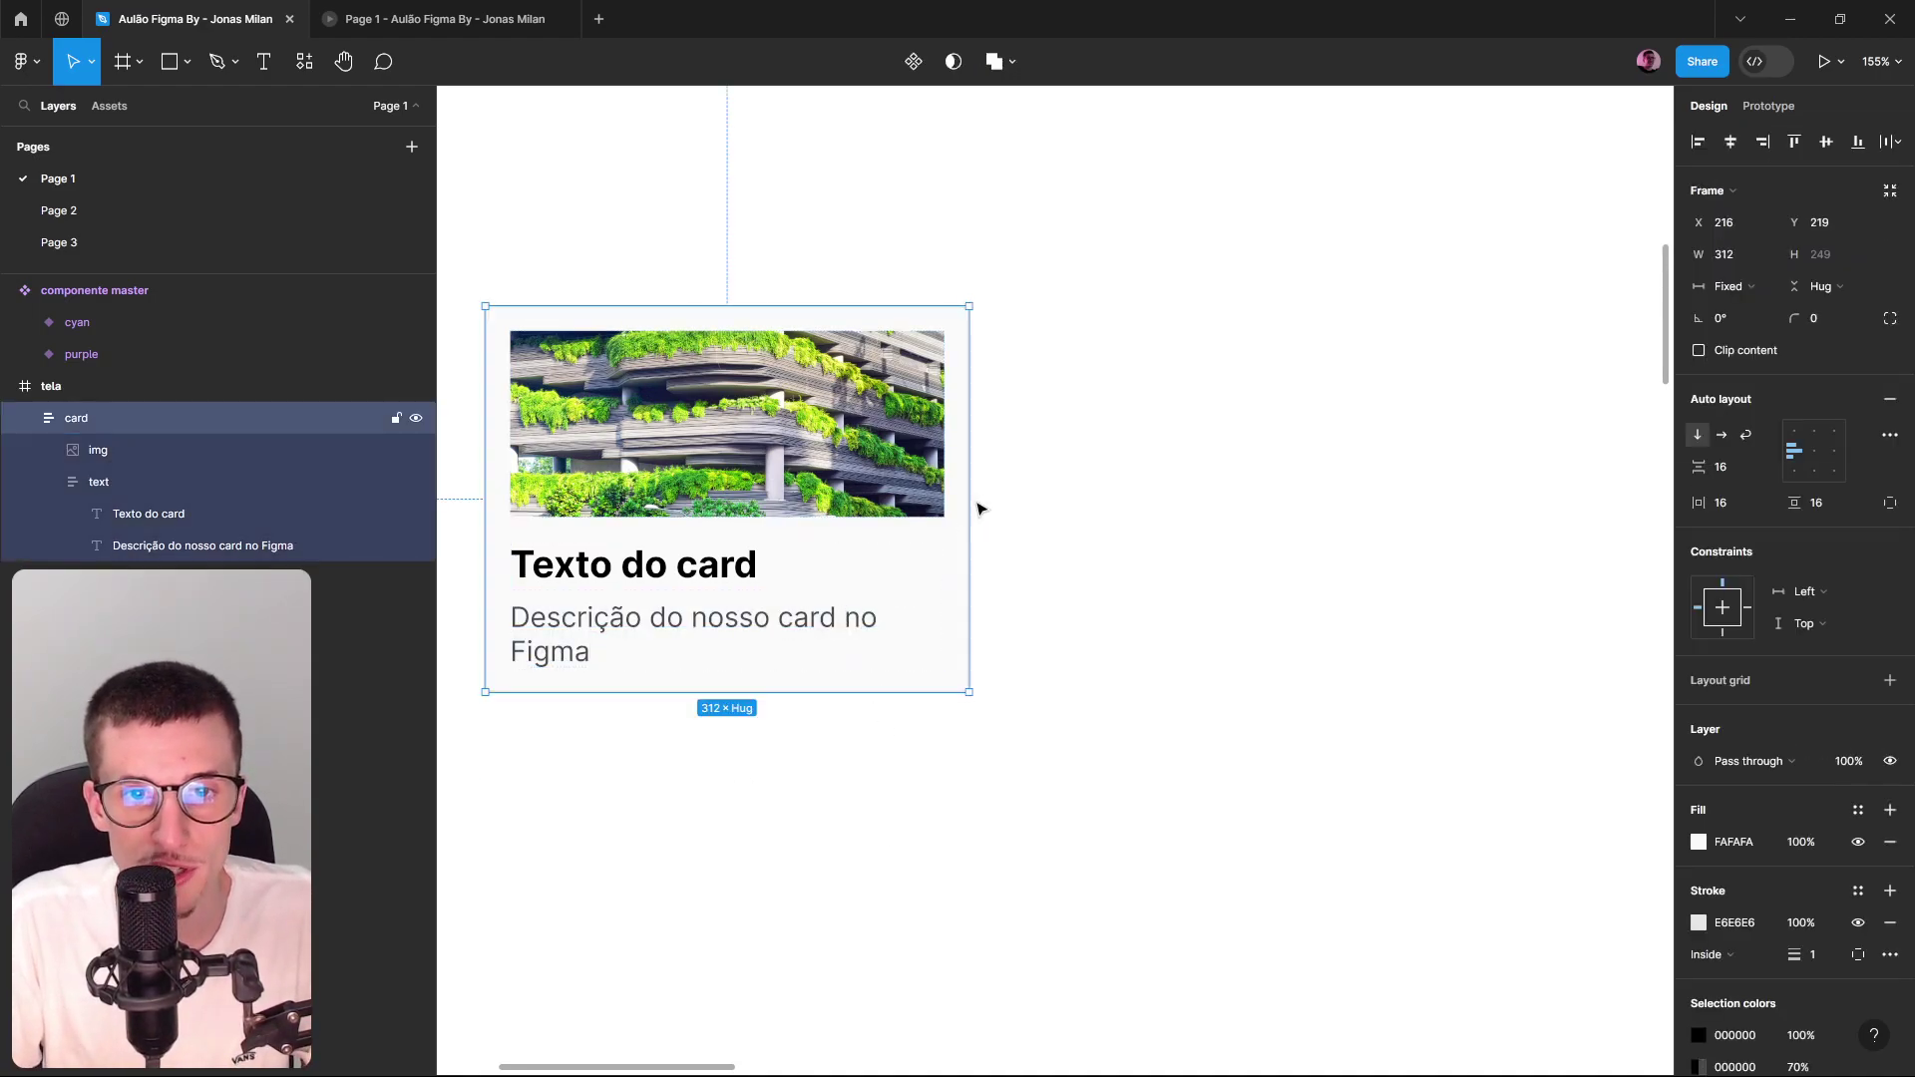
# Switch the card's auto layout direction to horizontal and widen the card to about 505.
pyautogui.moveTo(964, 548); pyautogui.dragTo(850, 537)
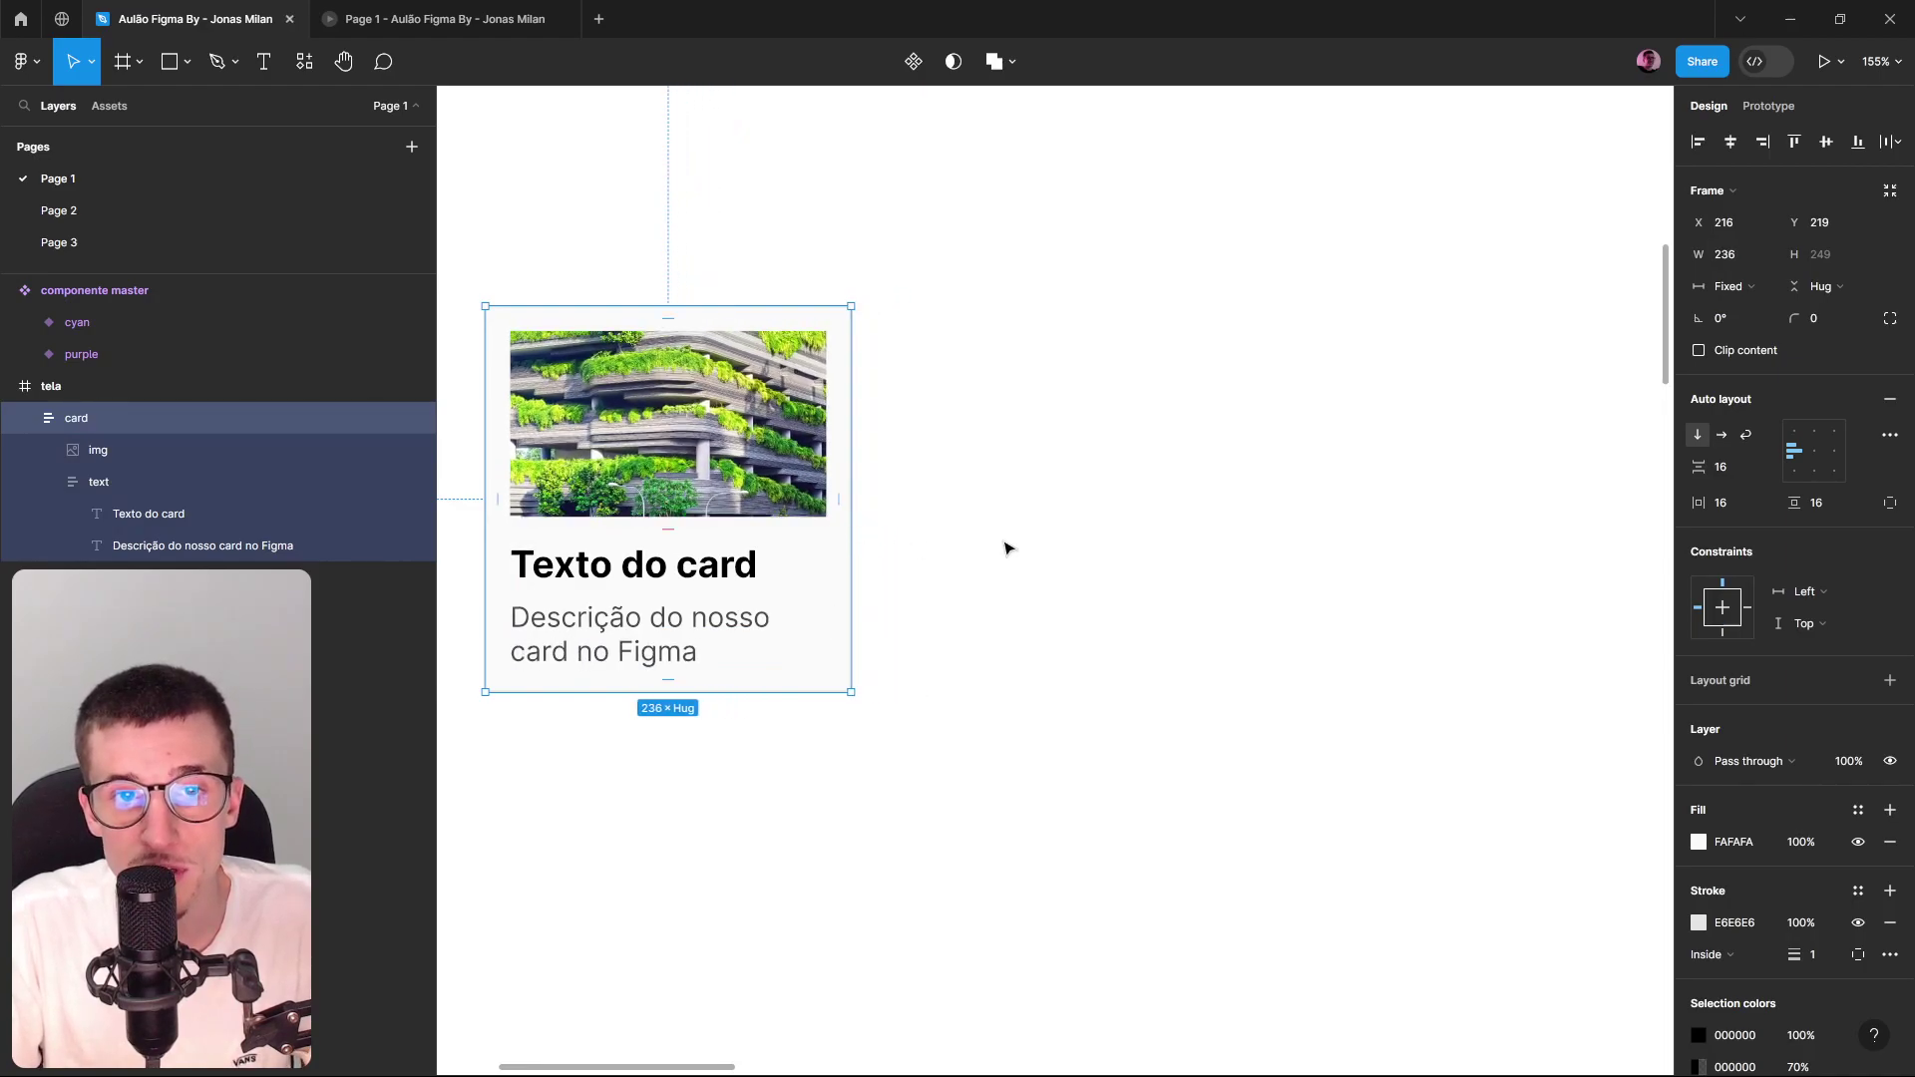
pyautogui.click(1720, 437)
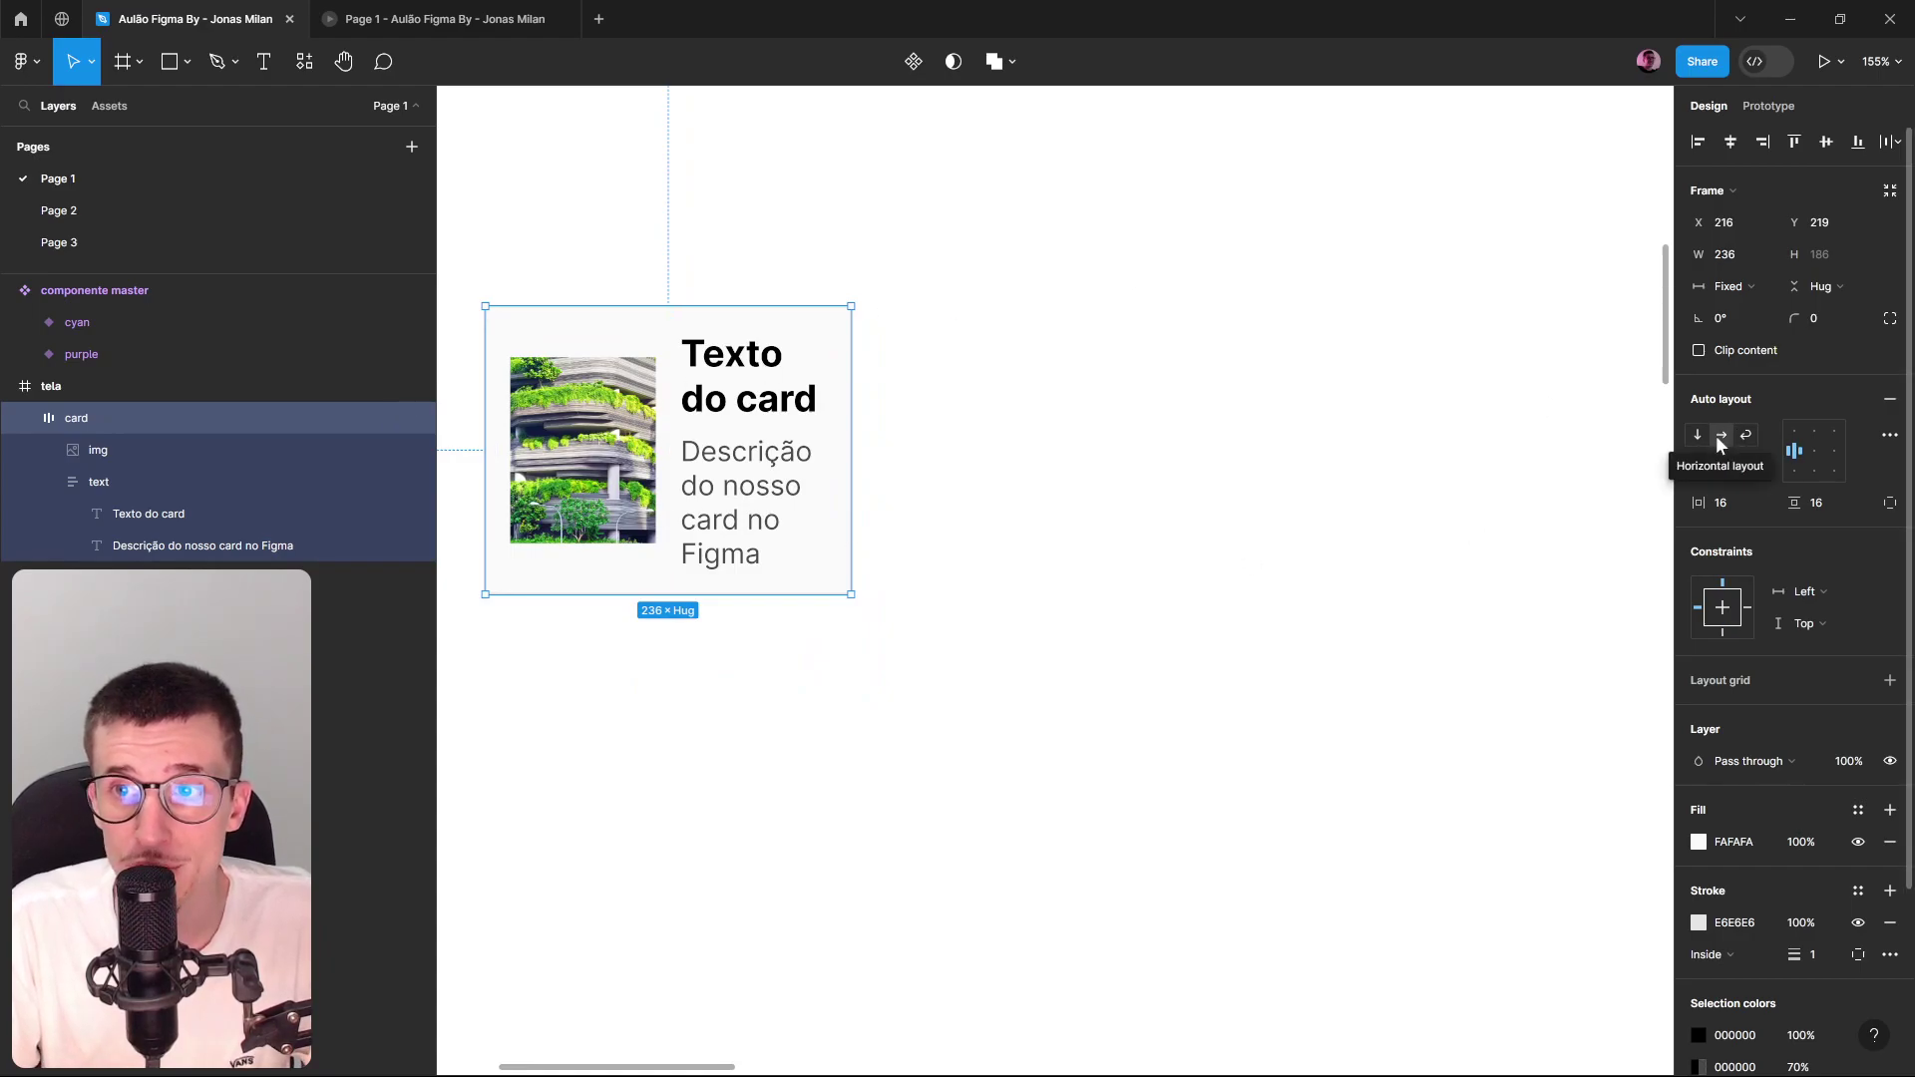
pyautogui.click(1698, 435)
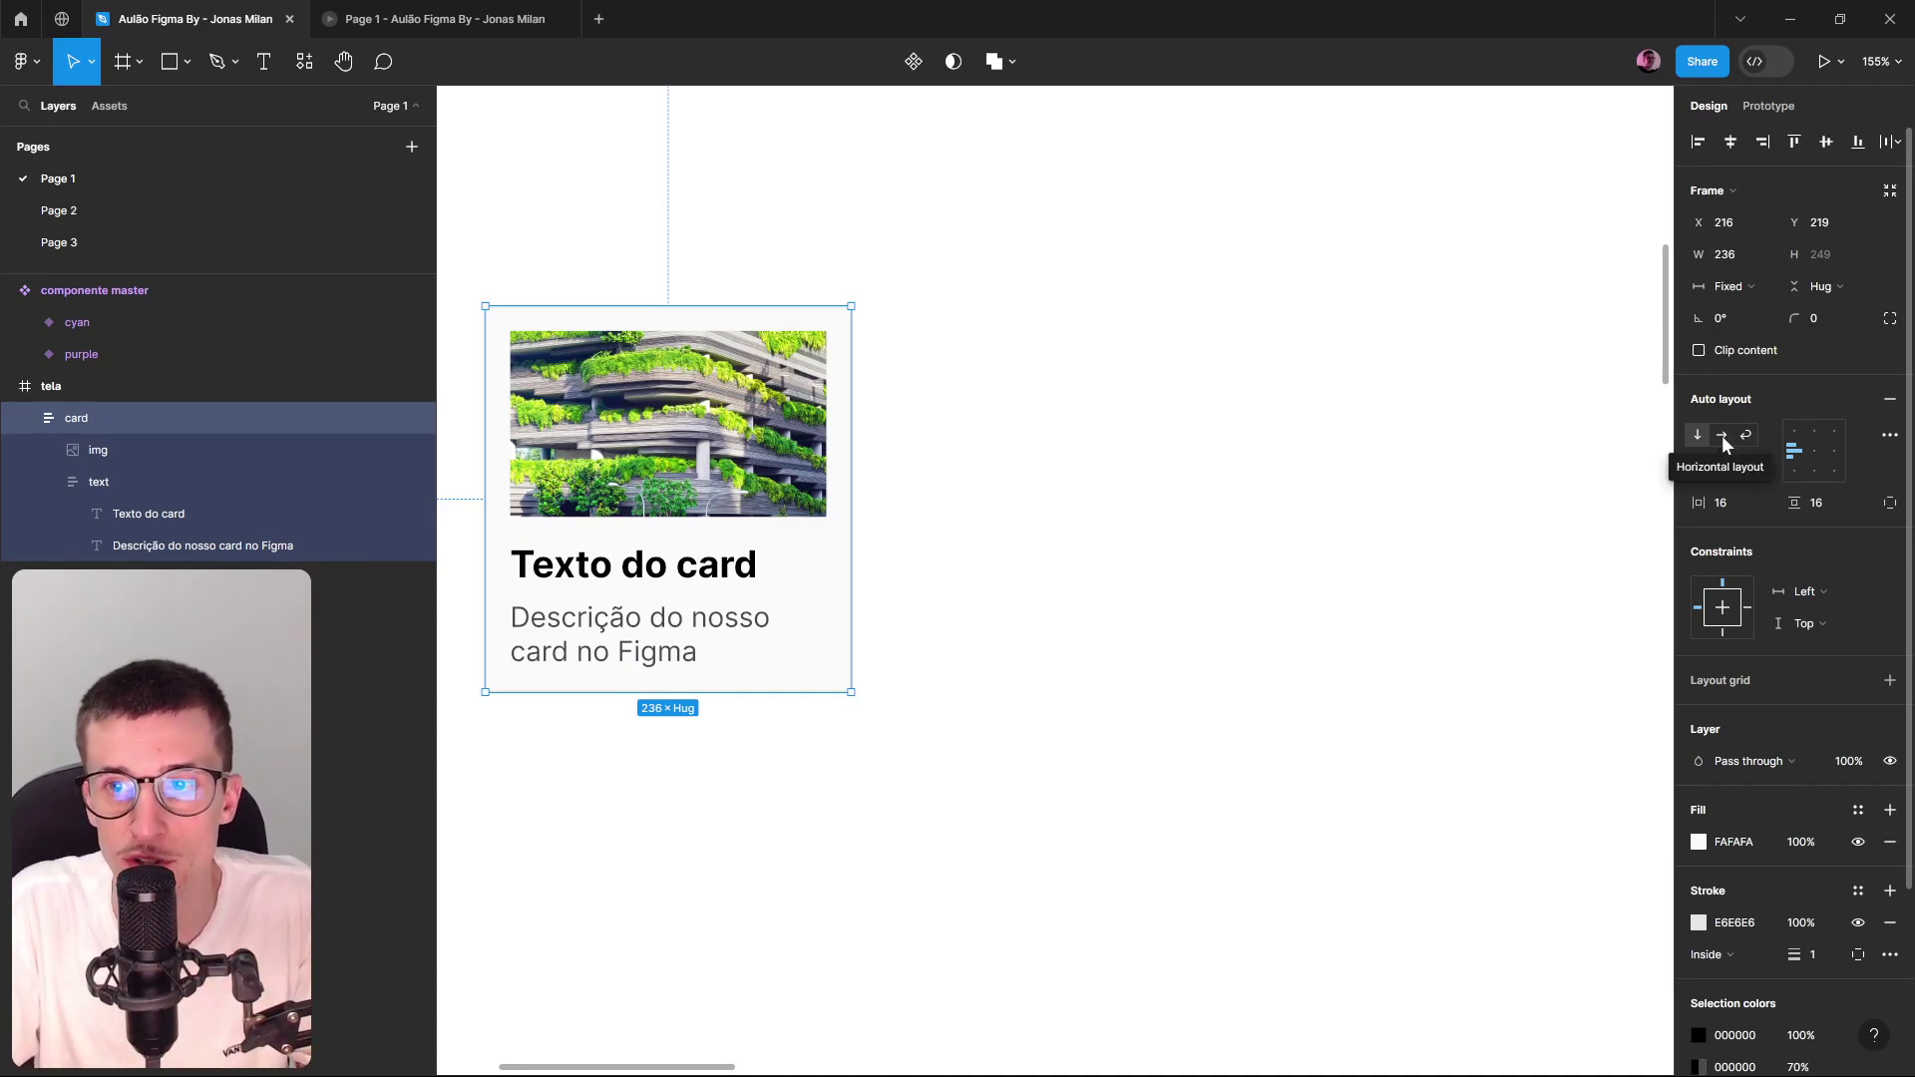
pyautogui.click(1721, 435)
pyautogui.moveTo(851, 428); pyautogui.dragTo(1268, 479)
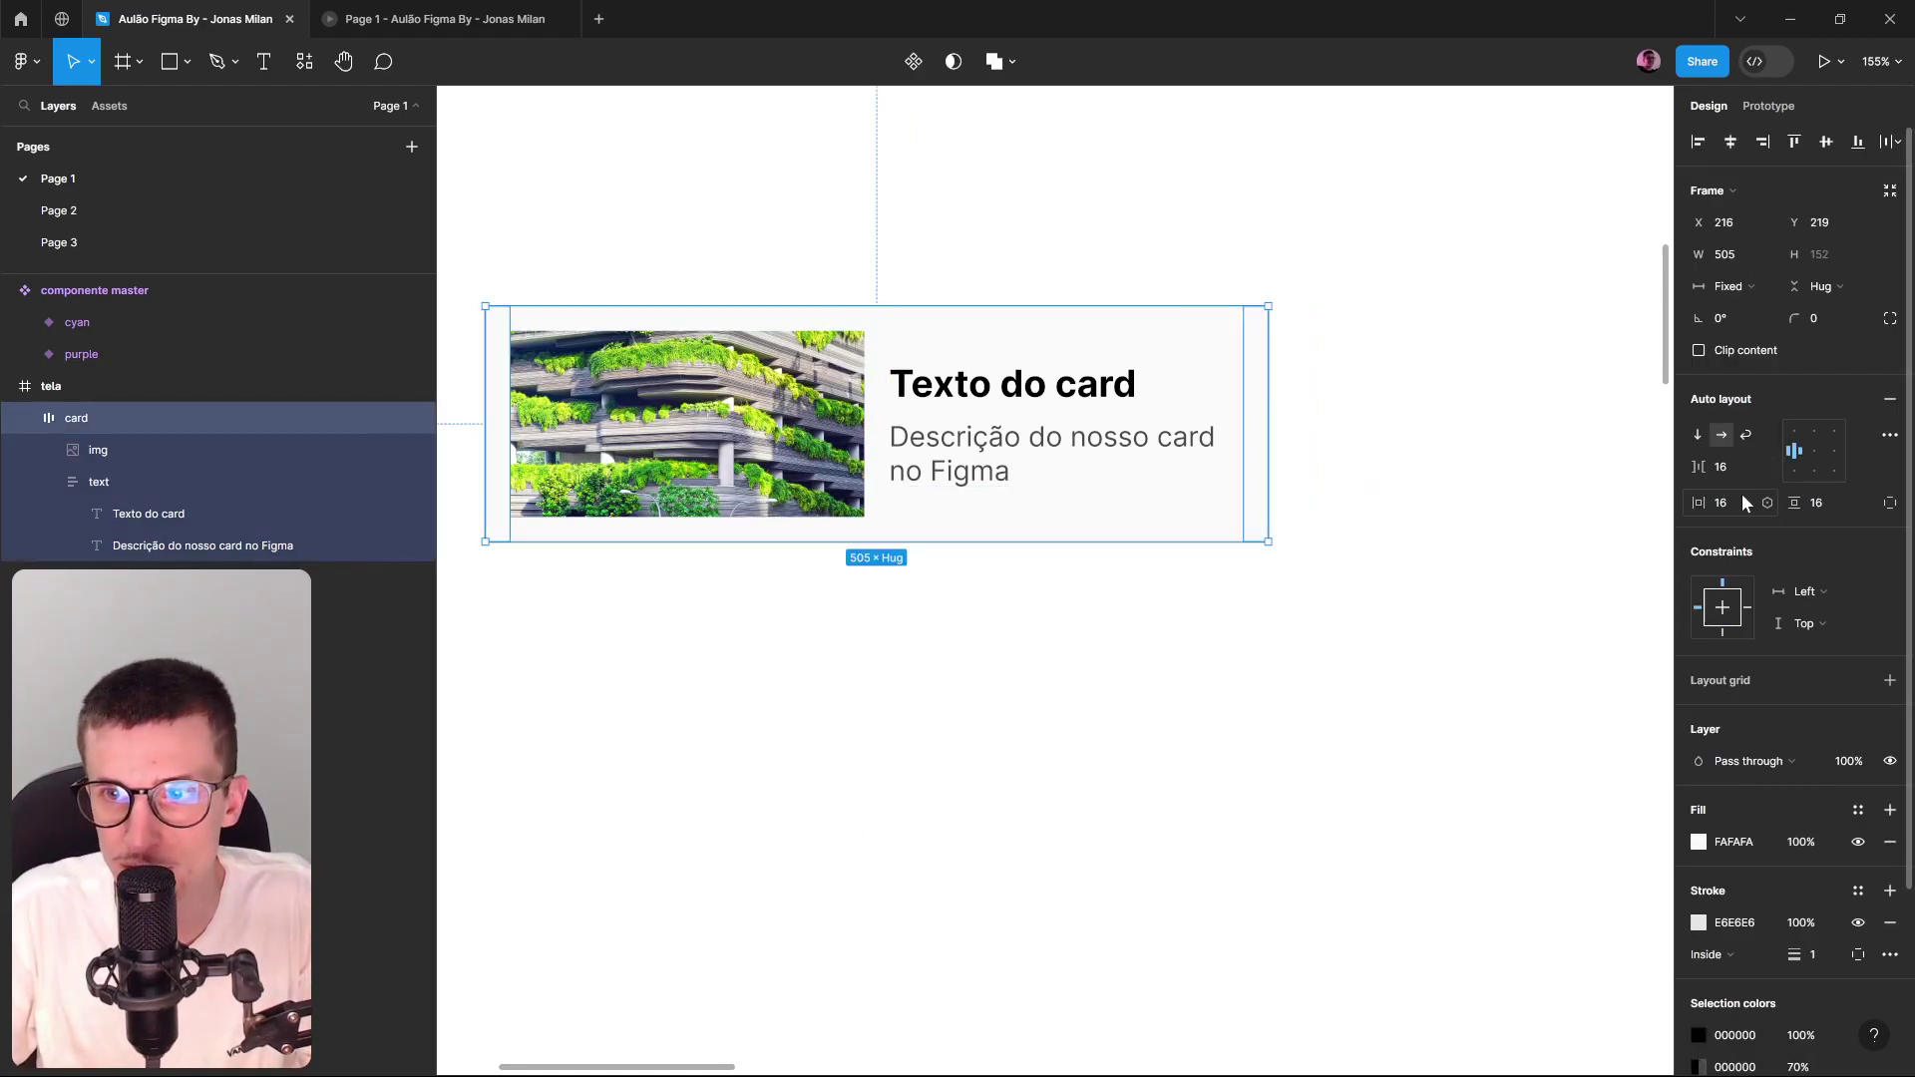
# Set the card's vertical and horizontal padding to 0.
pyautogui.click(1822, 502)
pyautogui.write('0')
pyautogui.press('Return')
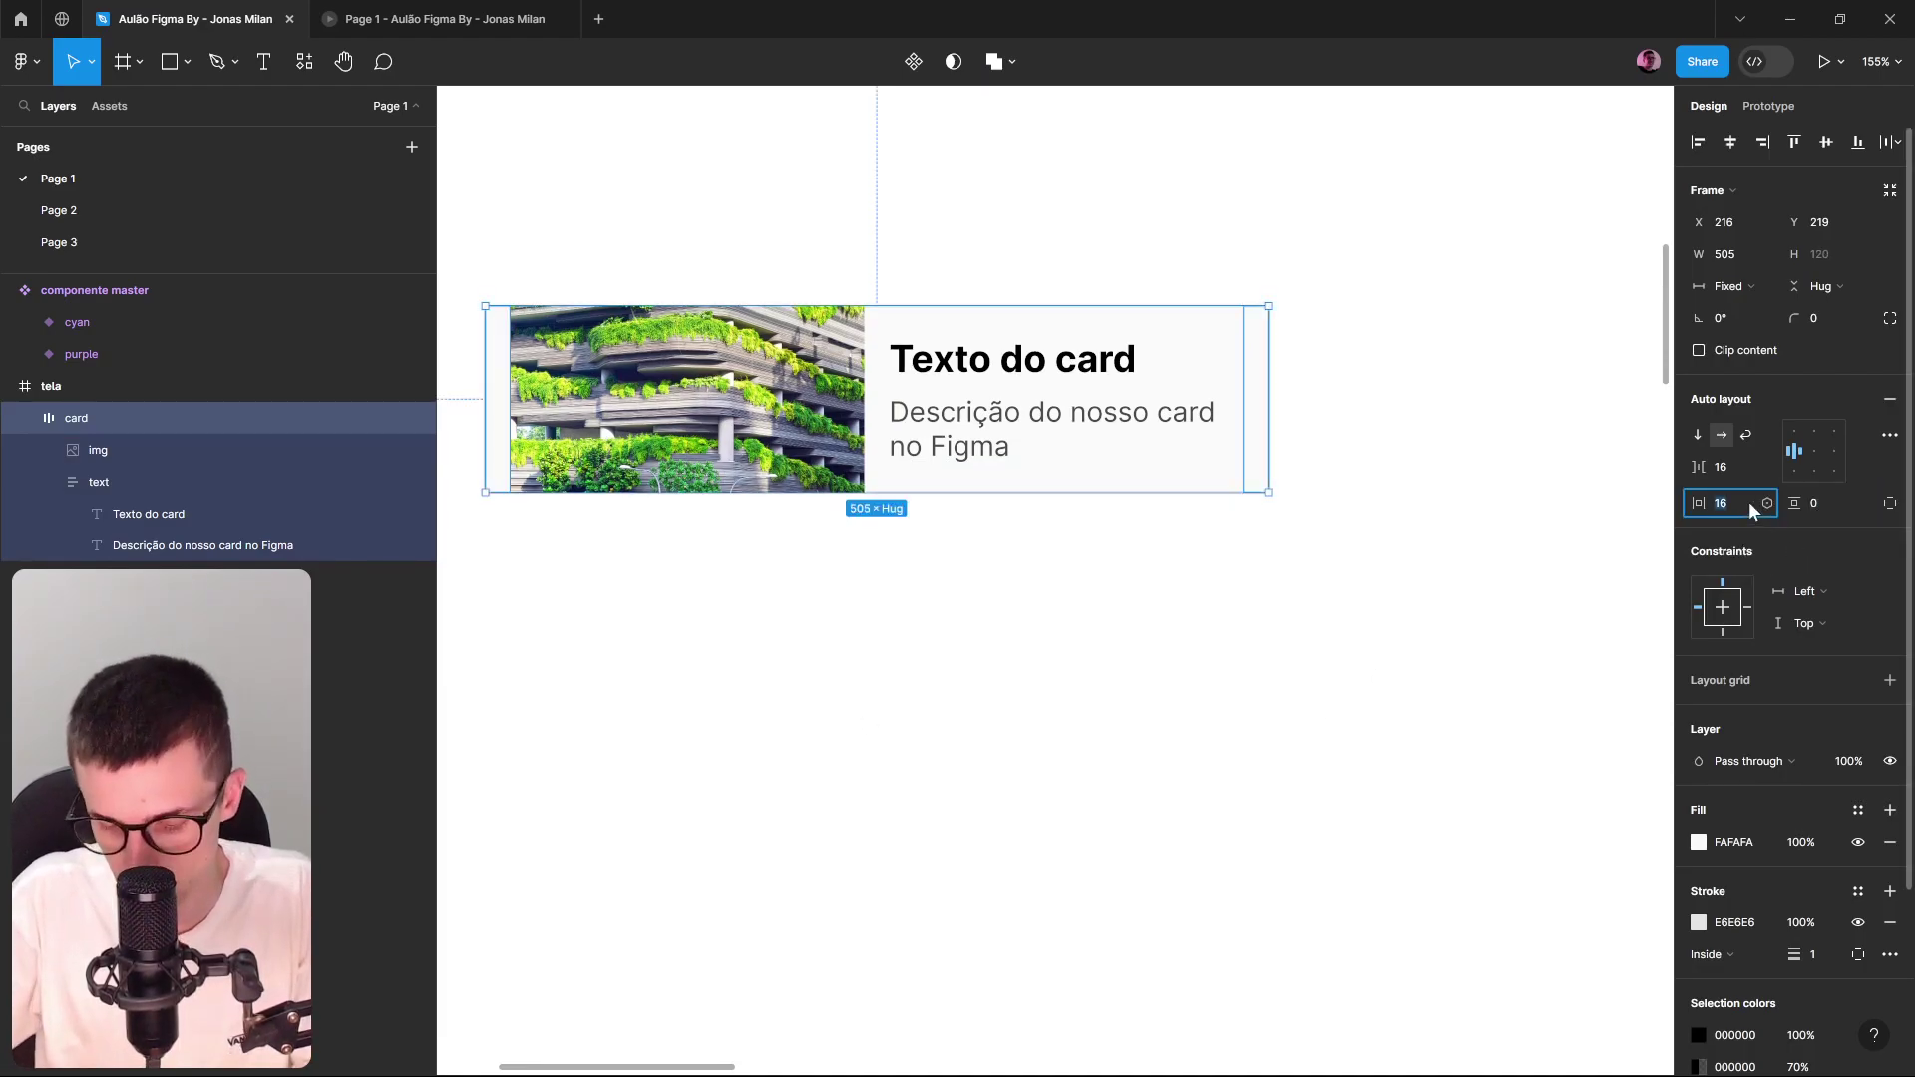
pyautogui.write('0')
pyautogui.press('Return')
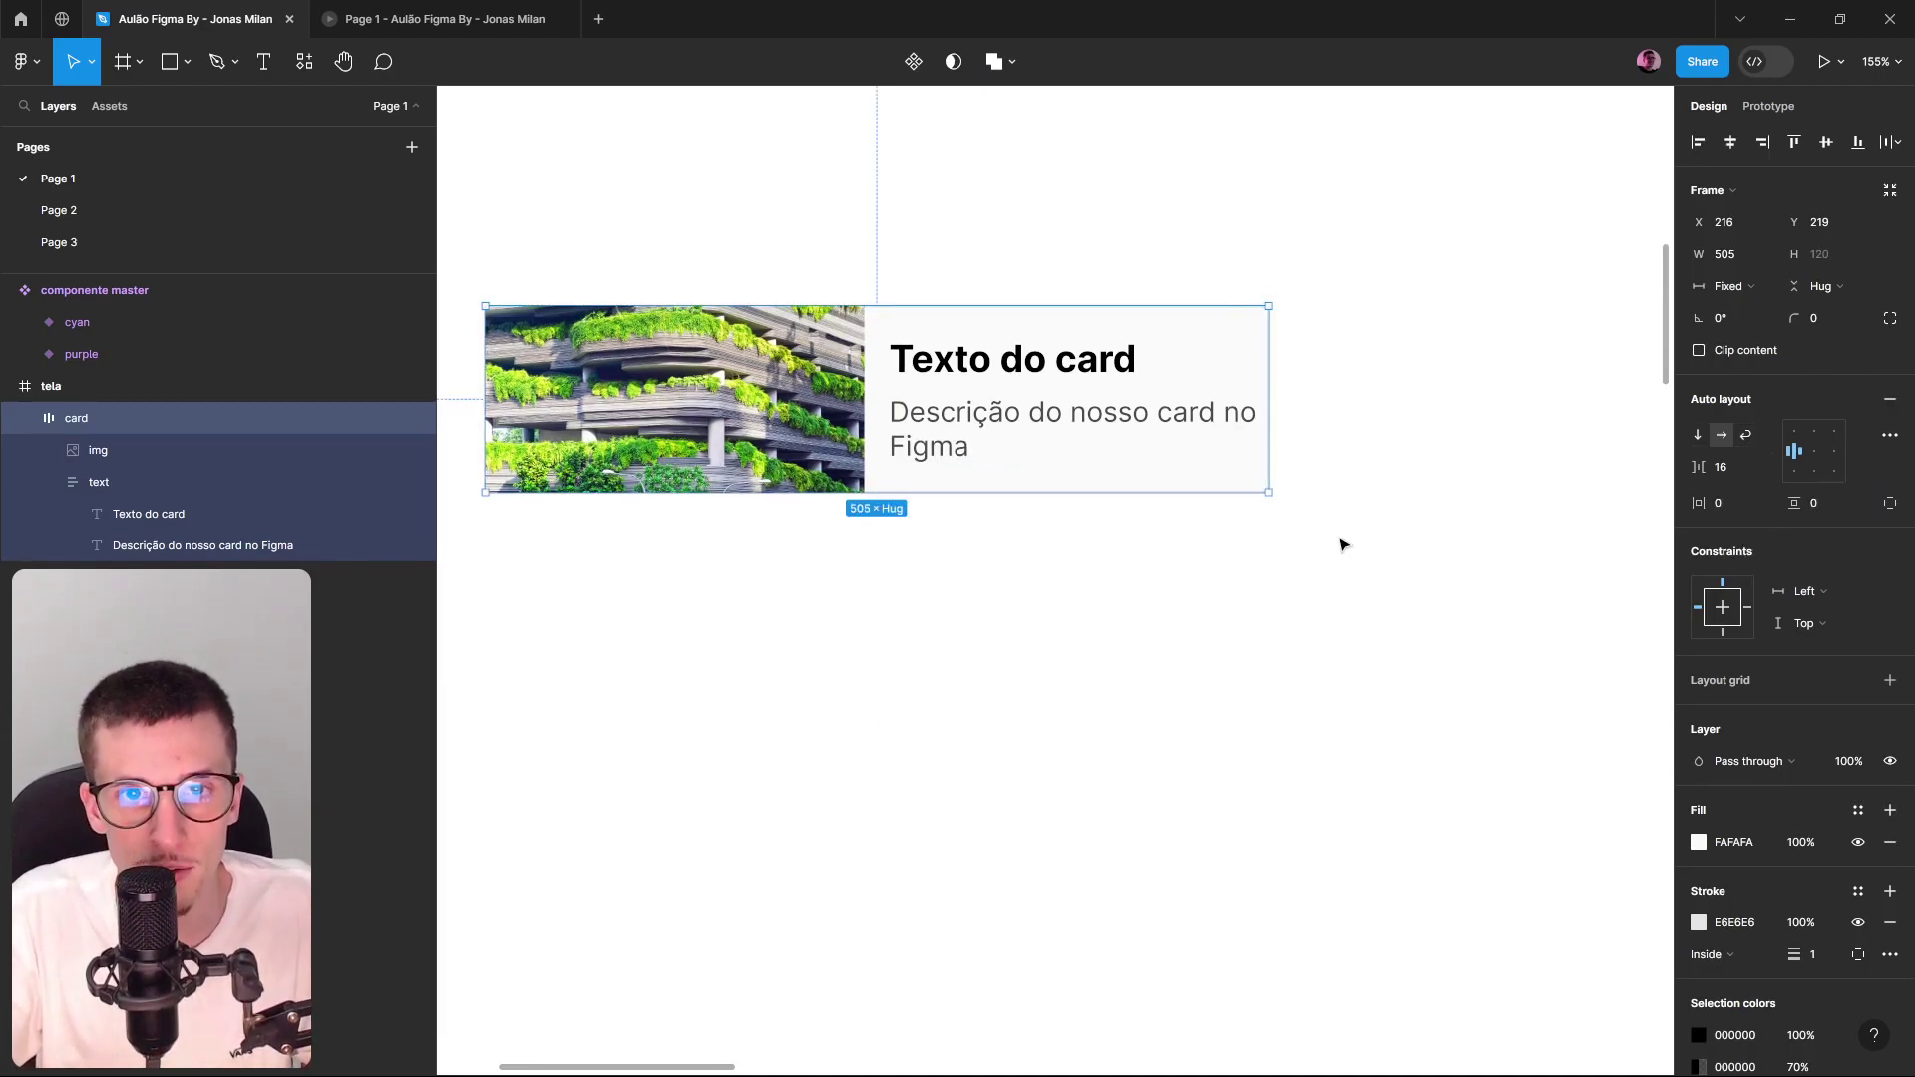
# Narrow the card and set its image's vertical sizing to Fill container.
pyautogui.click(1279, 585)
pyautogui.click(897, 332)
pyautogui.moveTo(1264, 439); pyautogui.dragTo(798, 499)
pyautogui.click(598, 364)
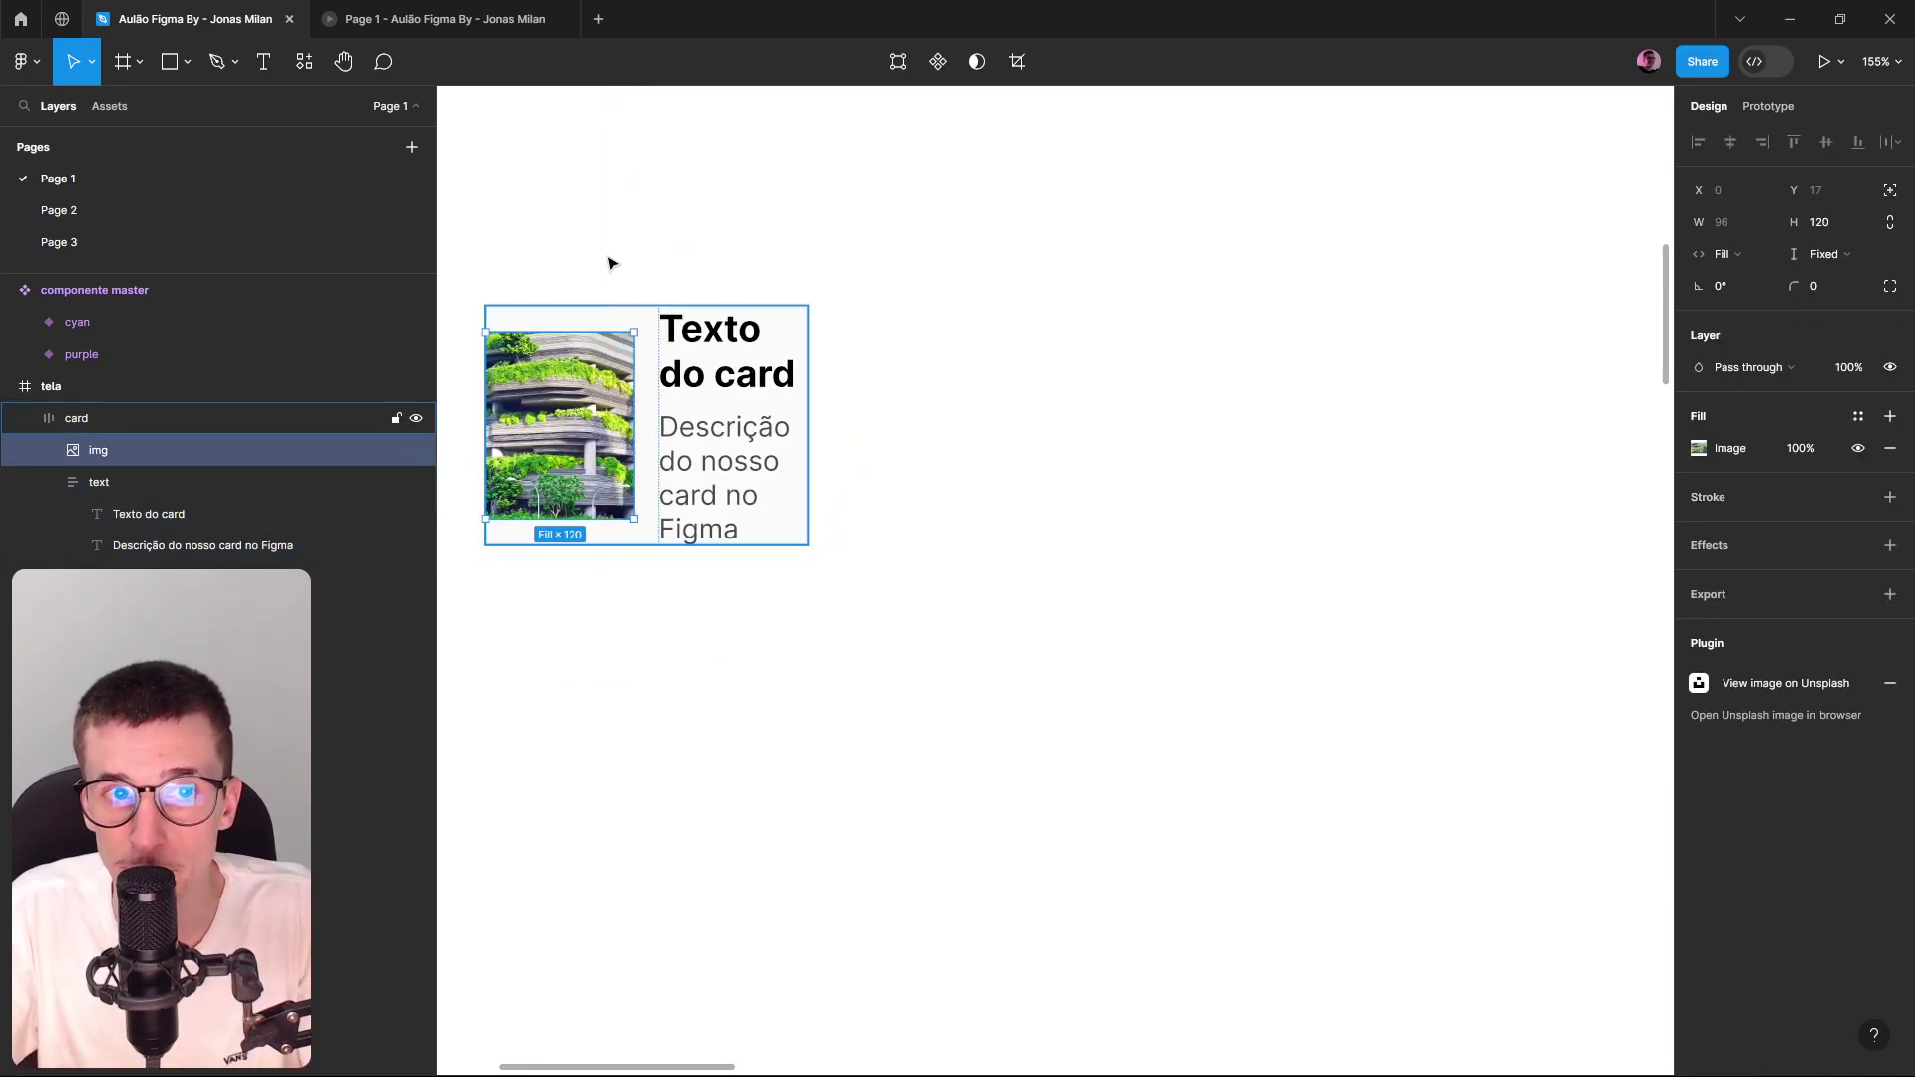
pyautogui.click(1827, 251)
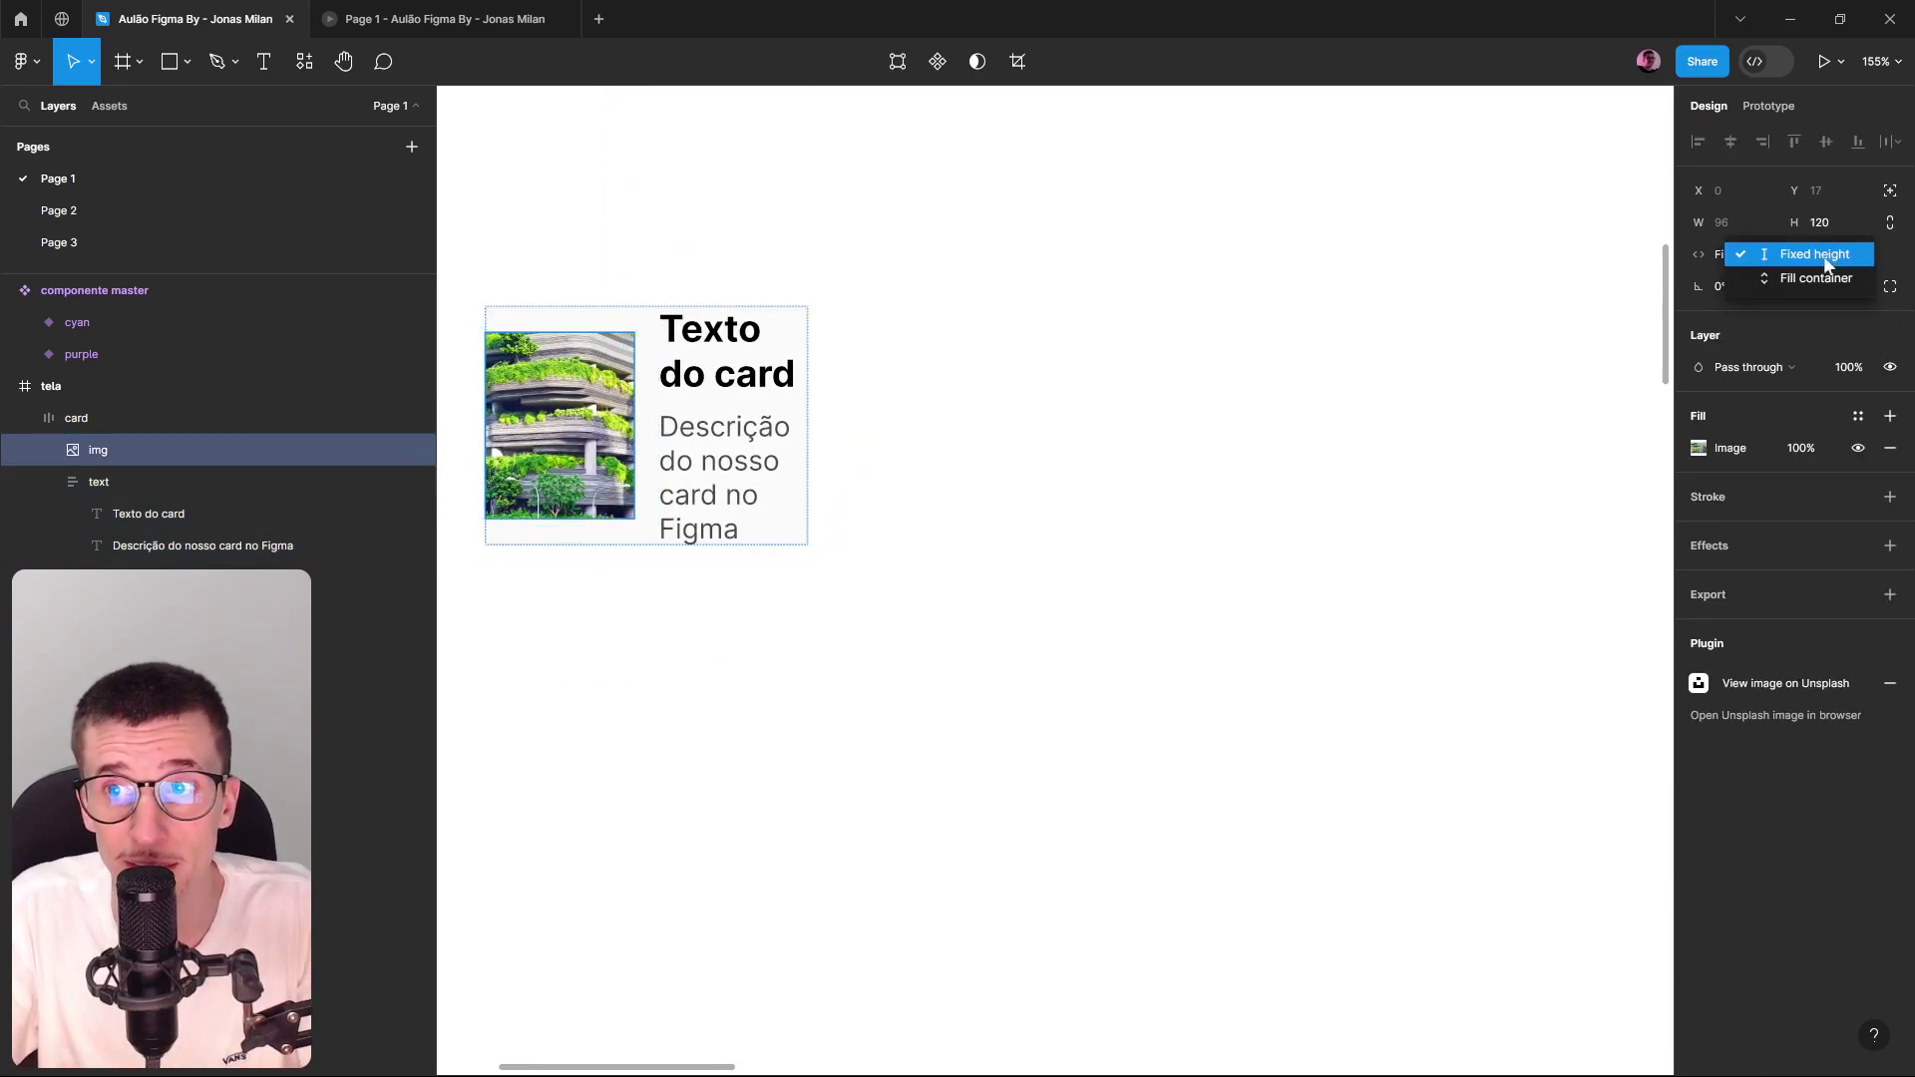
pyautogui.click(1822, 279)
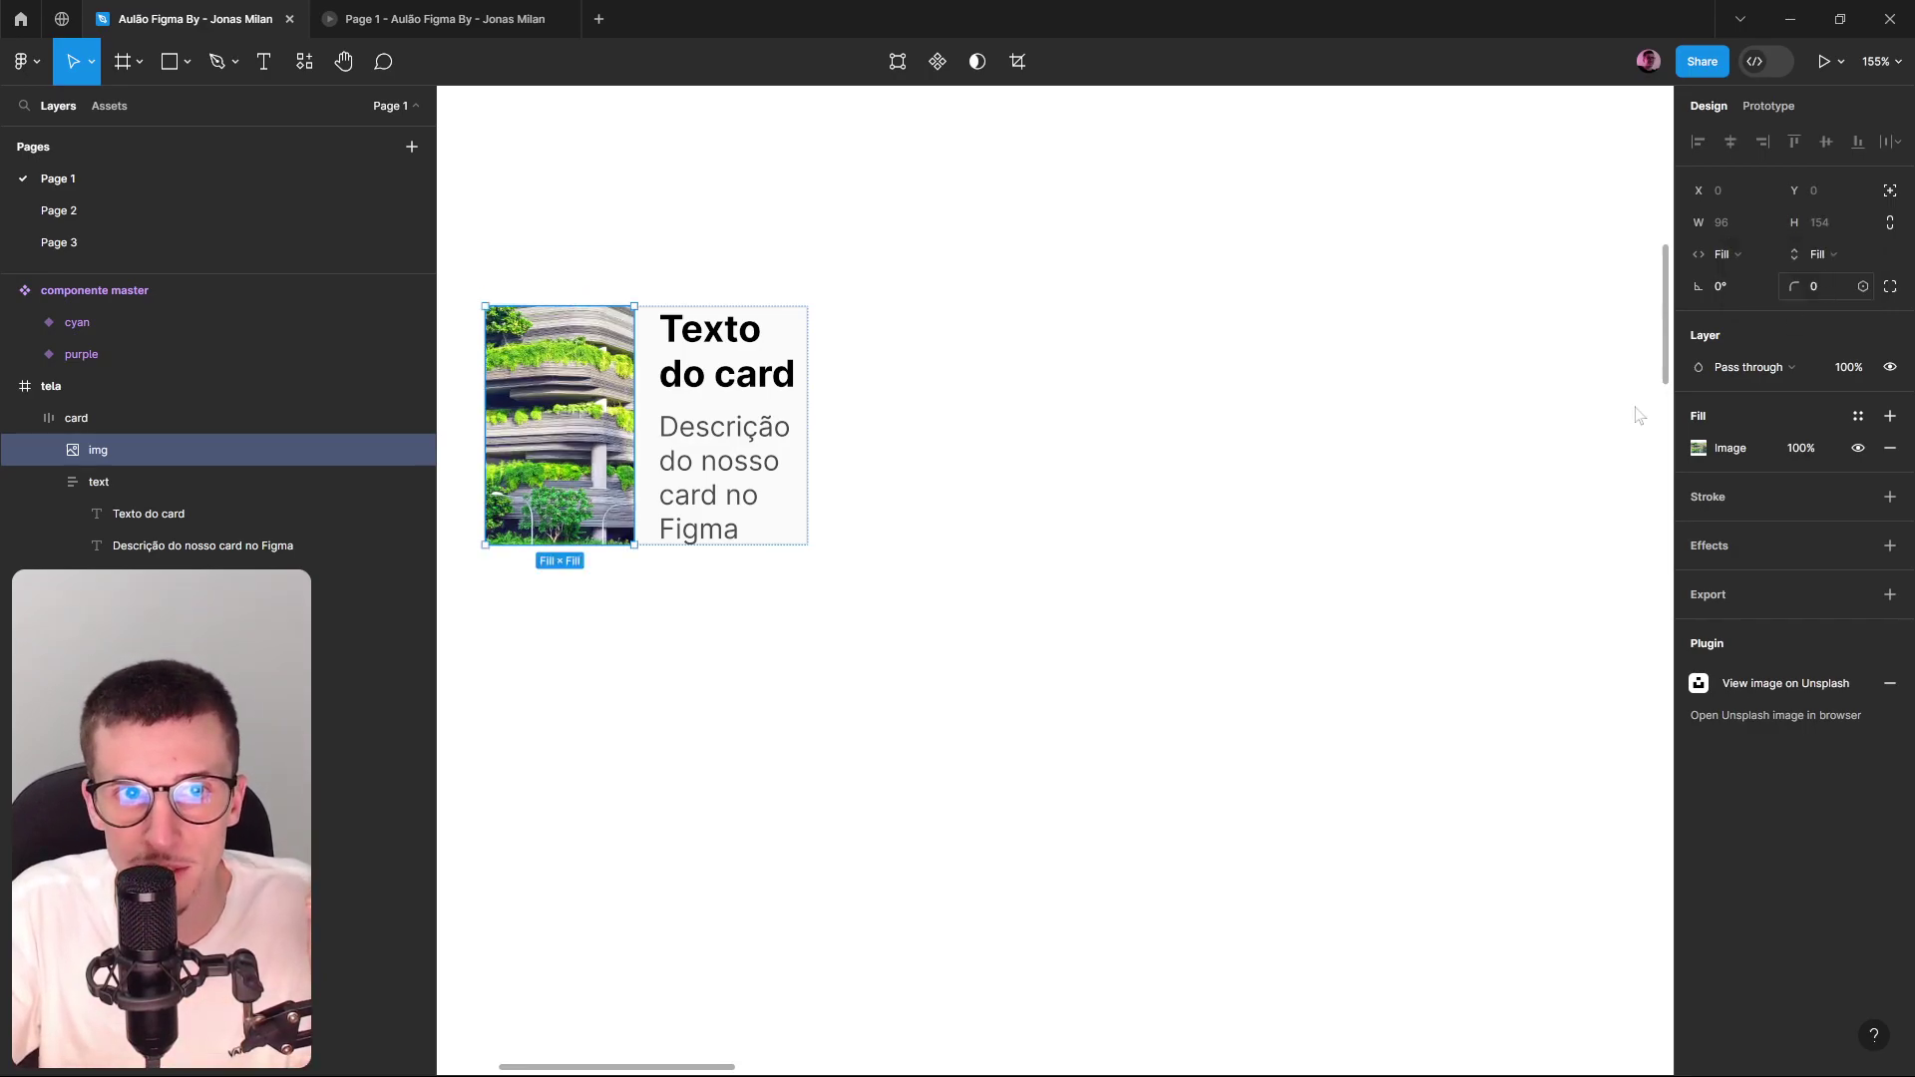
# Enlarge the card frame to about 561 × 221.
pyautogui.click(1197, 418)
pyautogui.click(788, 477)
pyautogui.moveTo(809, 546); pyautogui.dragTo(1358, 649)
# Set the card's horizontal and vertical padding to 16.
pyautogui.click(1720, 503)
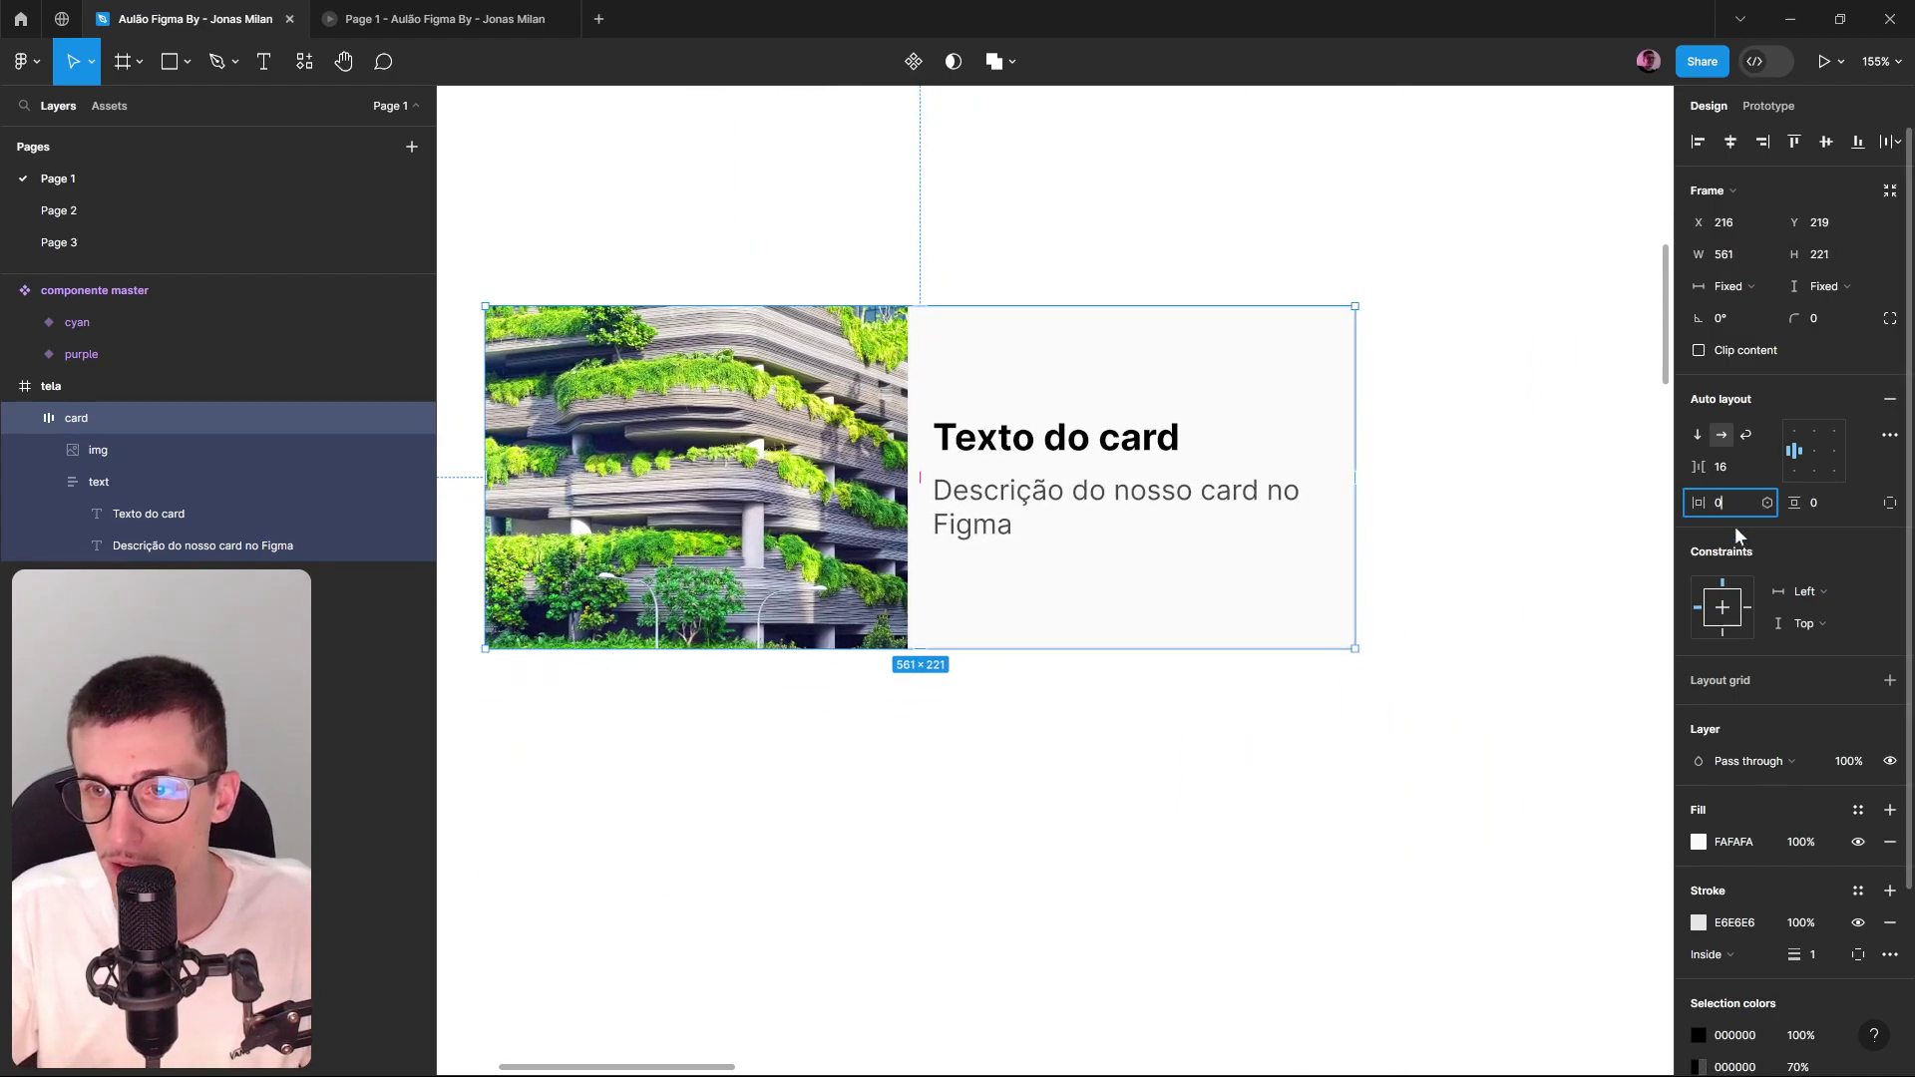
pyautogui.write('16')
pyautogui.press('Return')
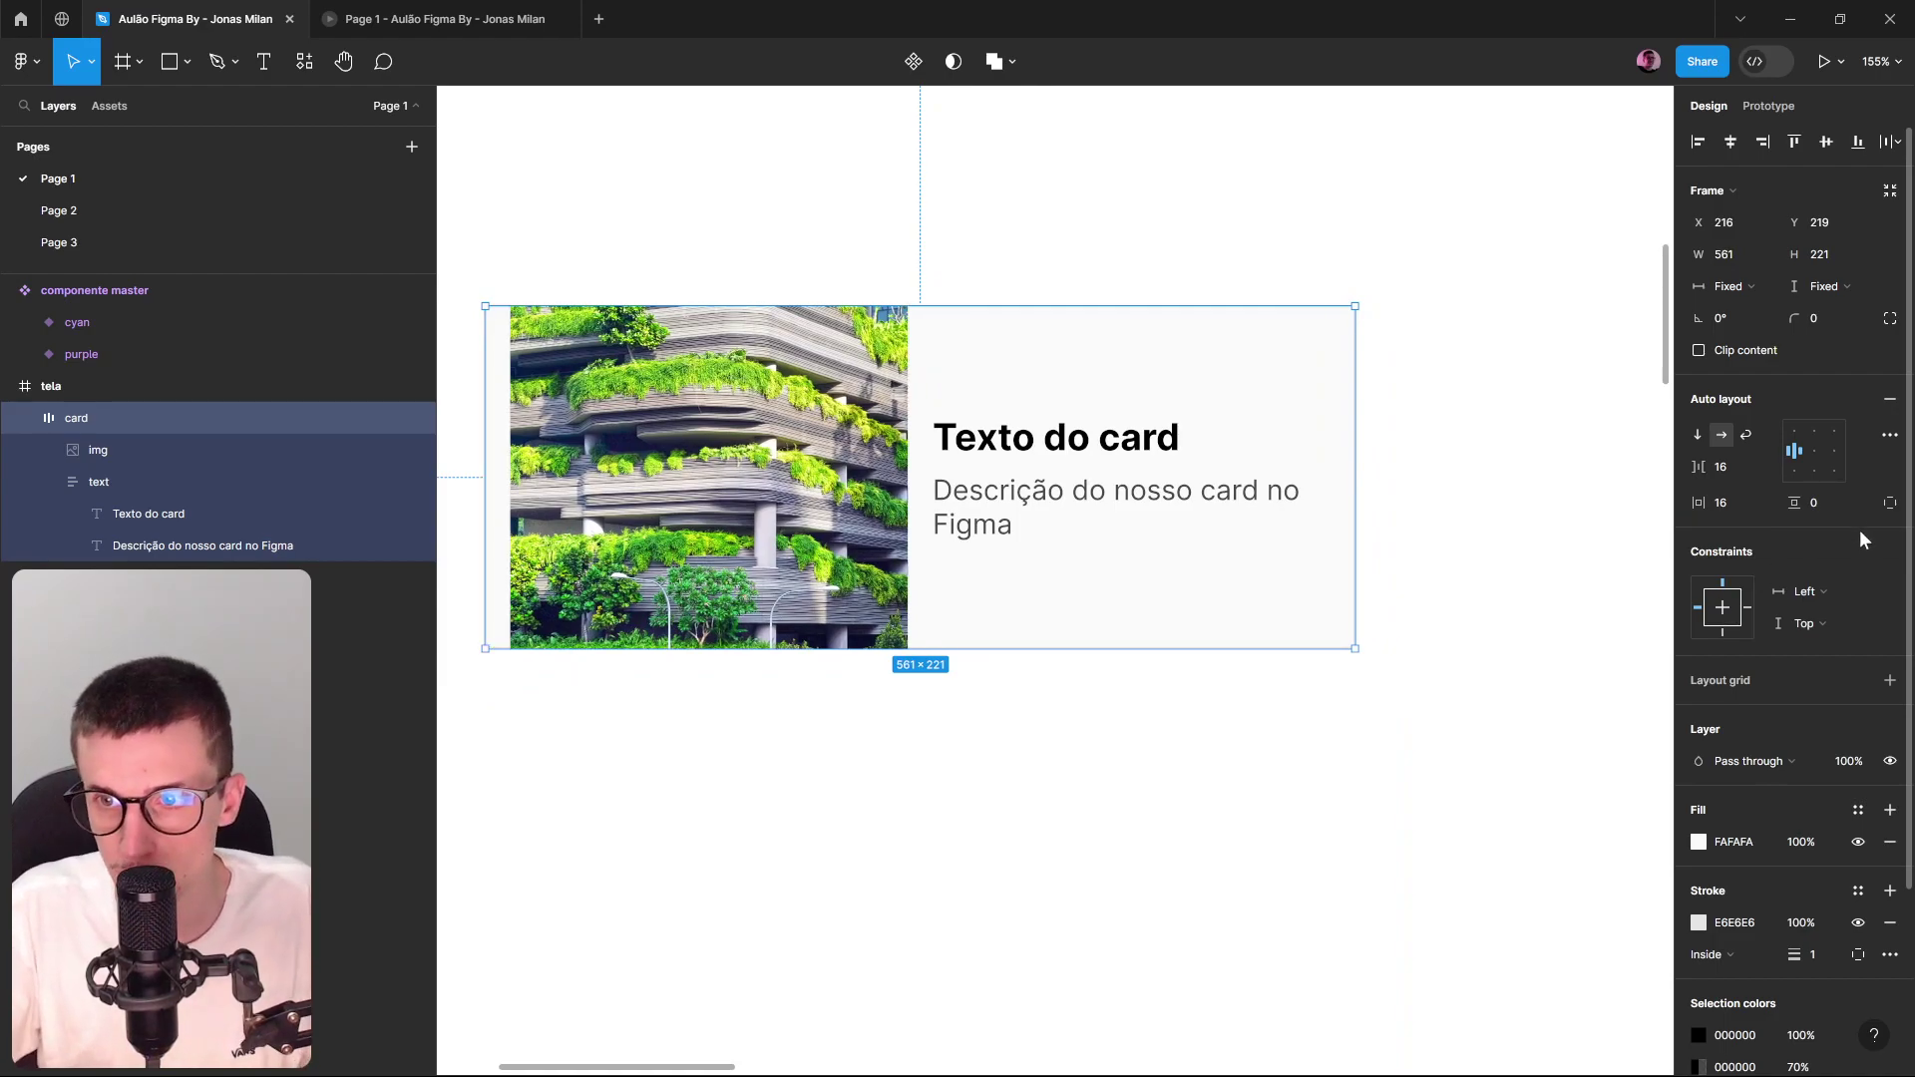
pyautogui.click(1834, 504)
pyautogui.write('16')
pyautogui.press('Return')
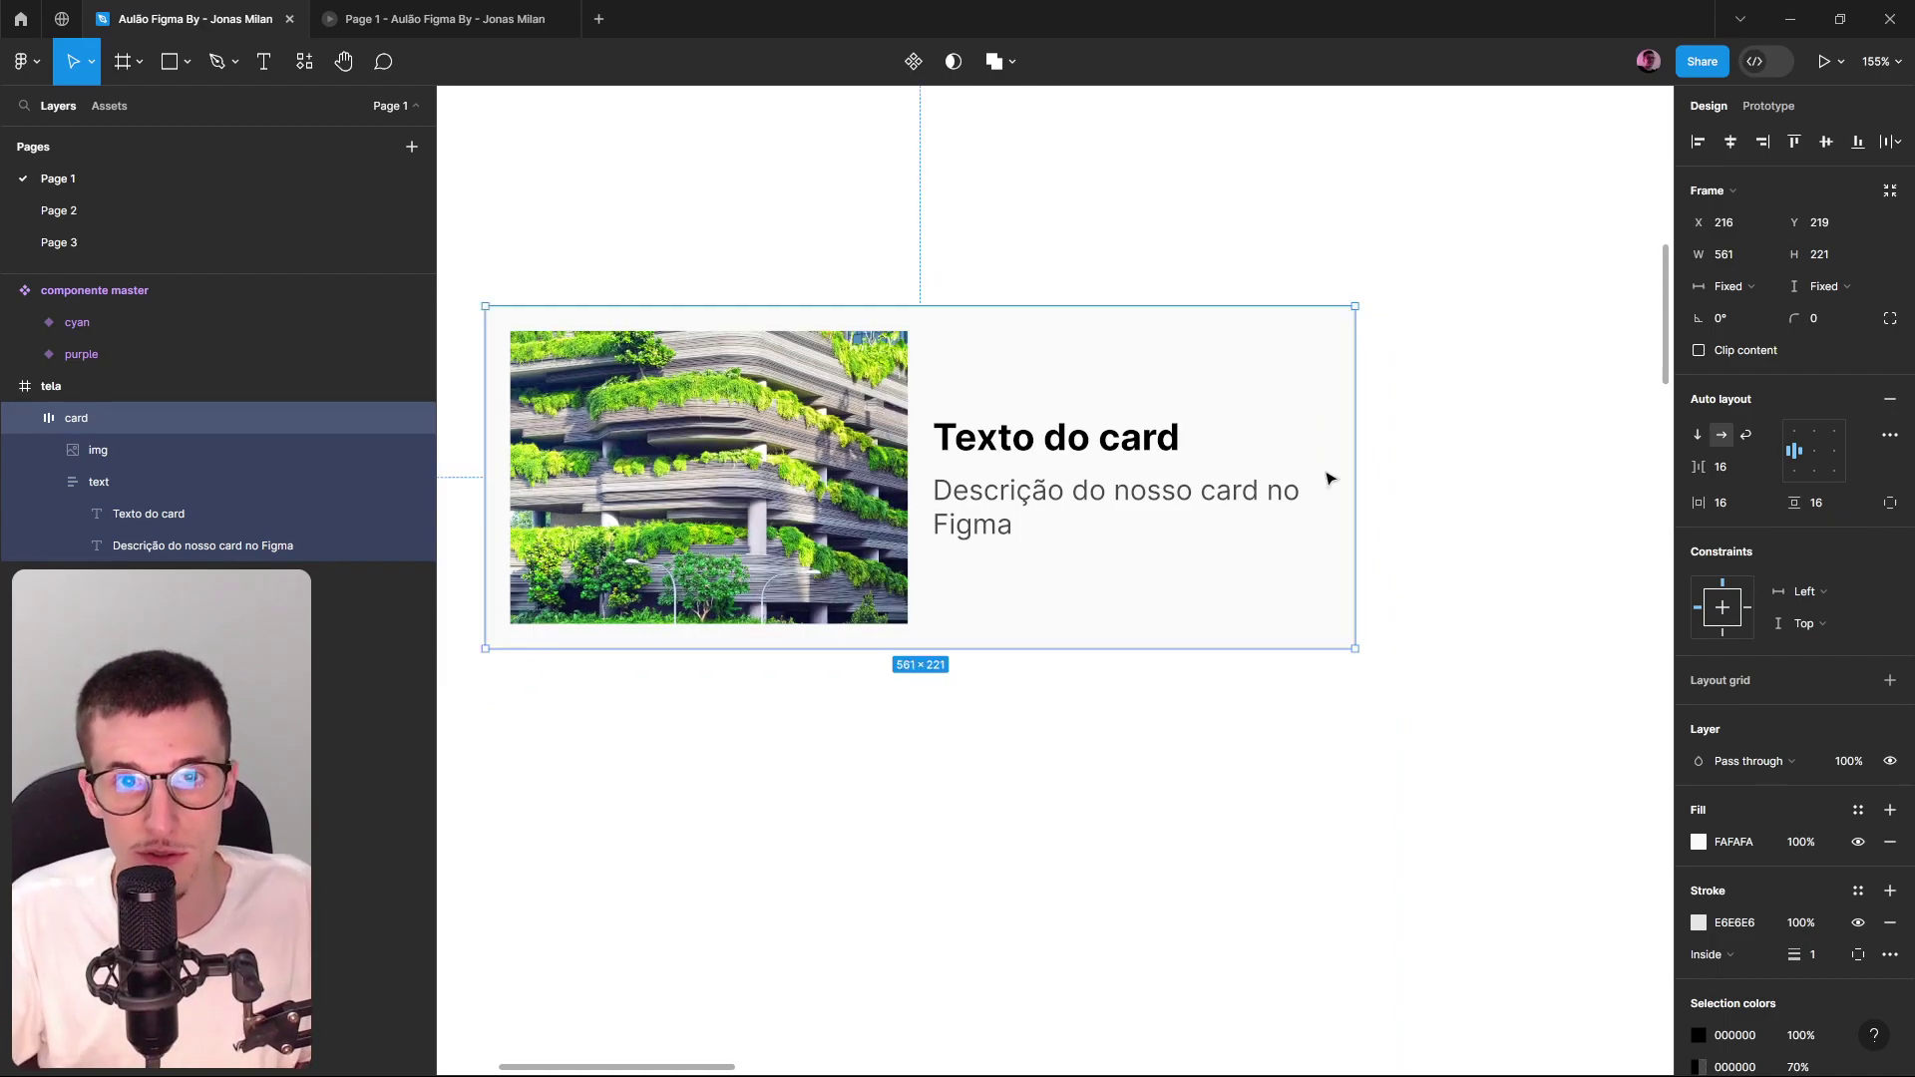
# Move the card close to the left edge of the tela frame, at about X 52, Y 228.
pyautogui.click(1060, 228)
pyautogui.scroll(-6, 1261, 568)
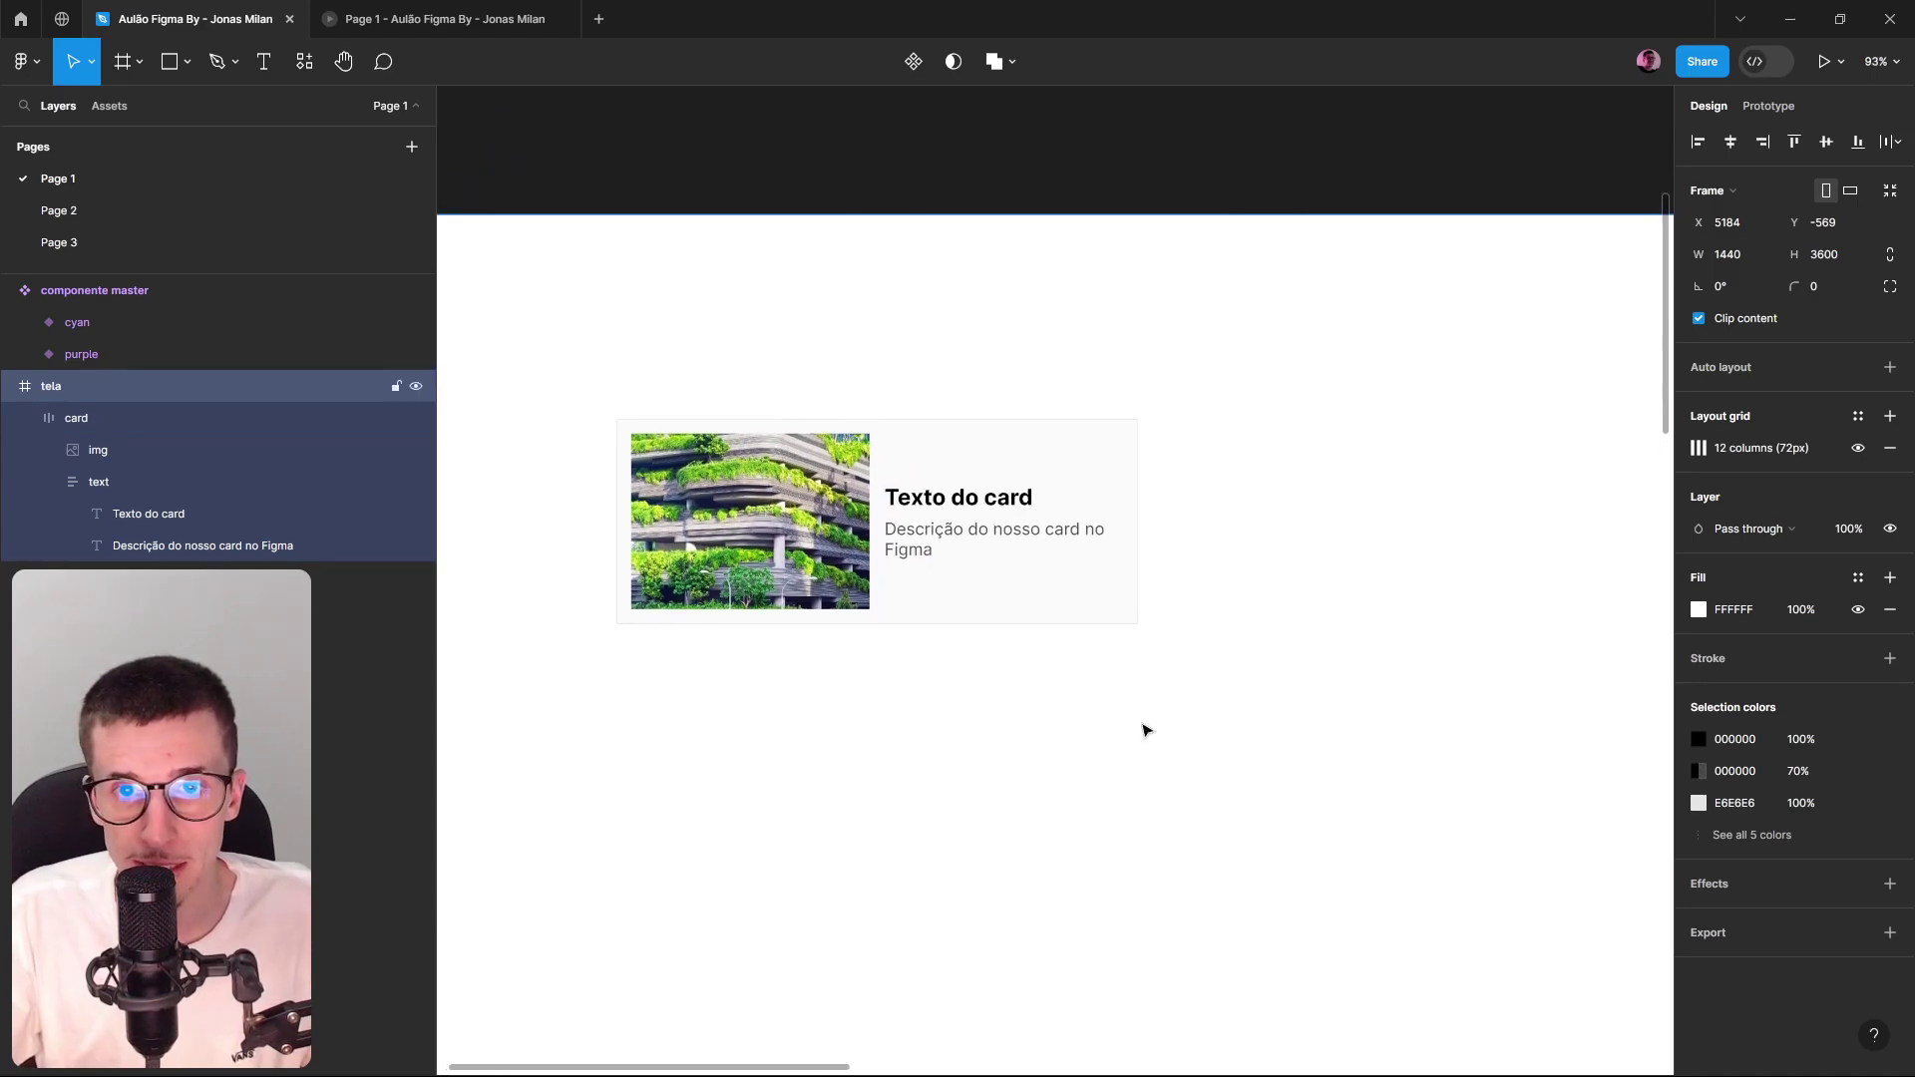
pyautogui.click(888, 595)
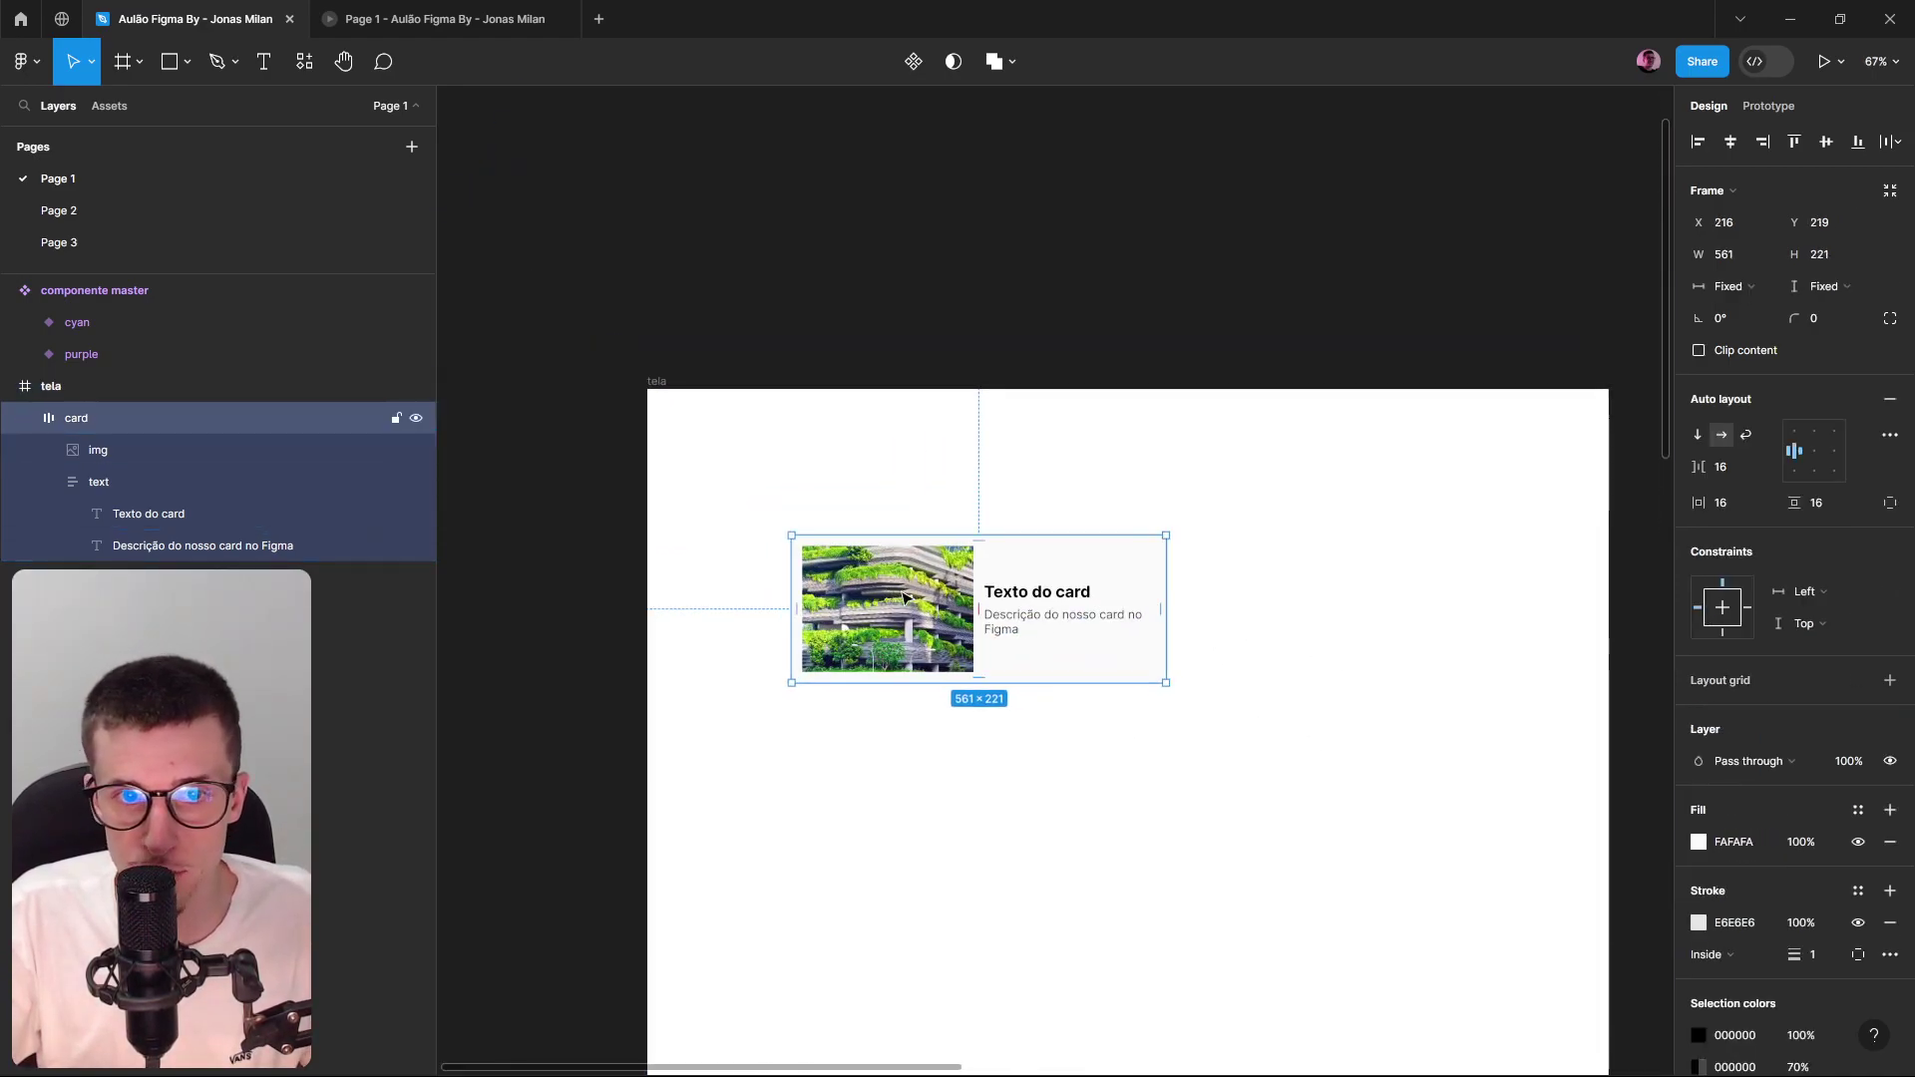
pyautogui.scroll(2, 1447, 674)
pyautogui.moveTo(662, 589); pyautogui.dragTo(639, 590)
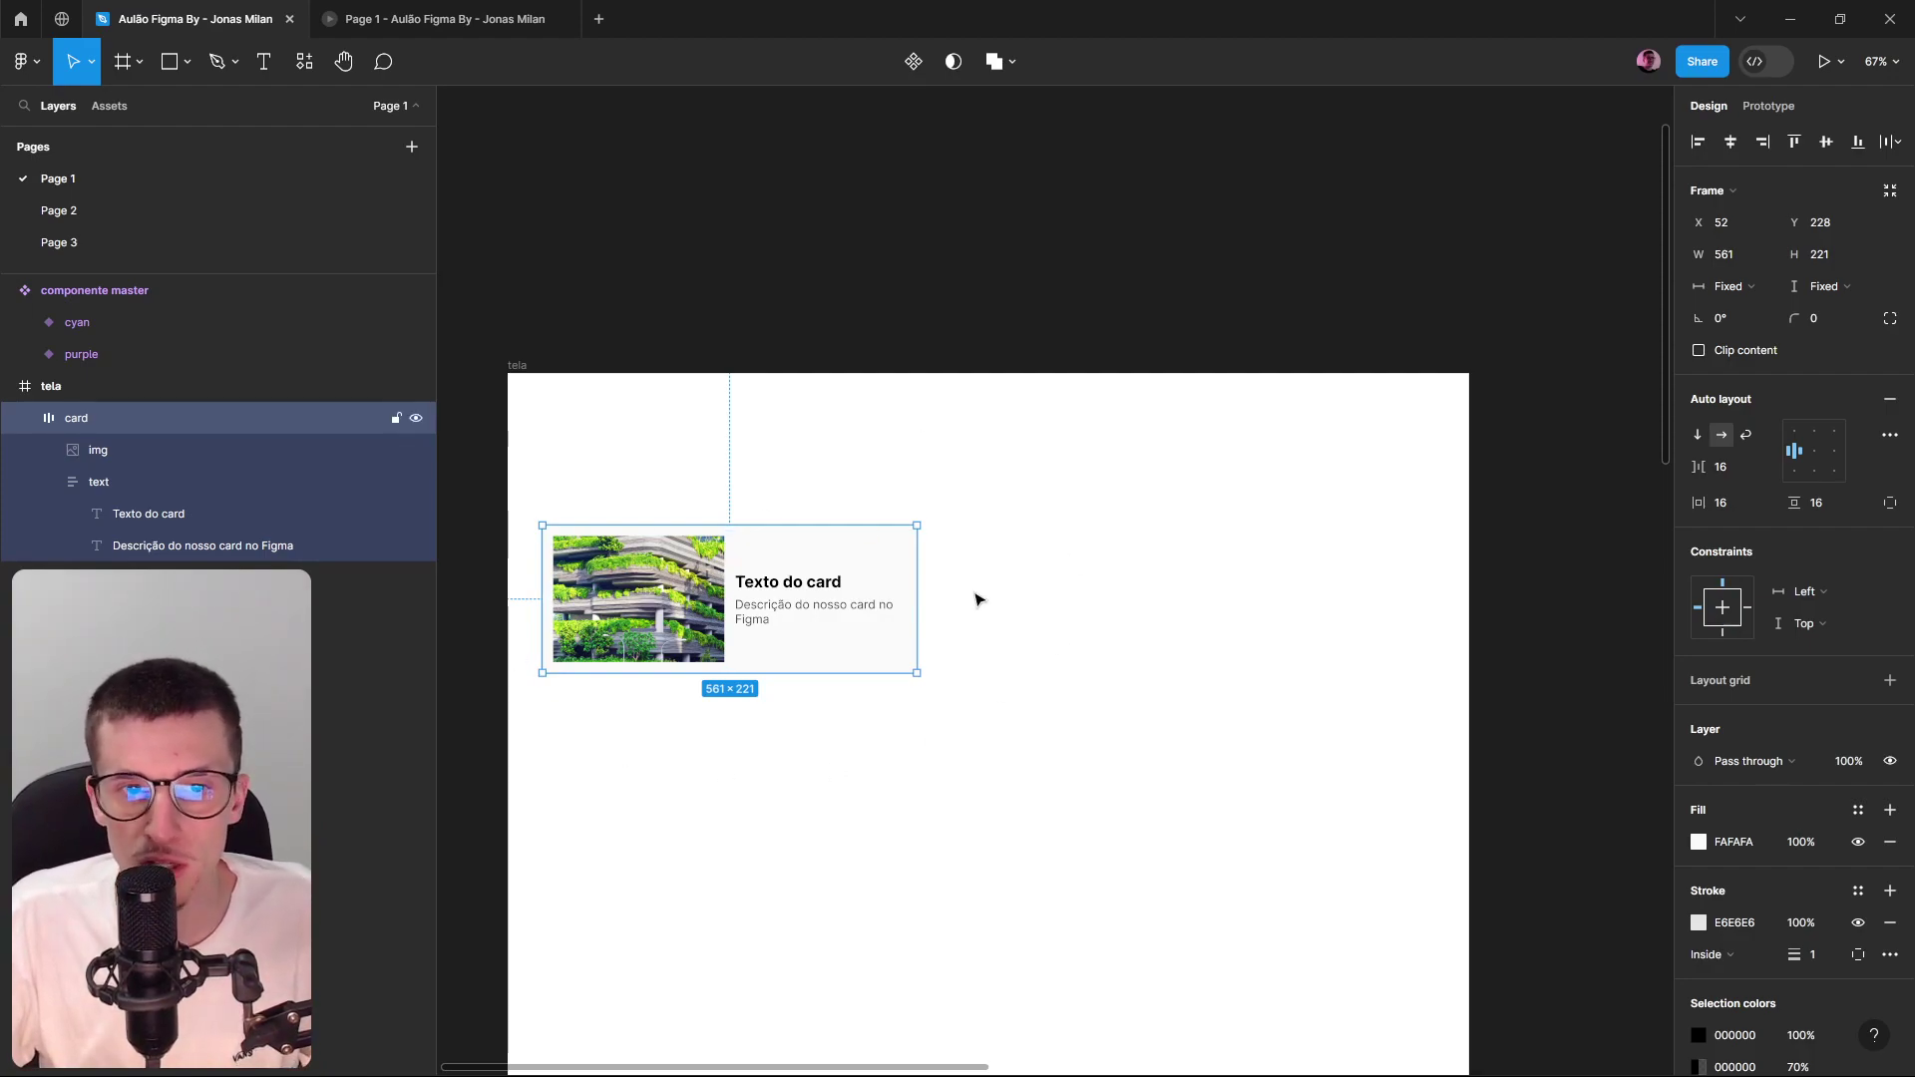
# Duplicate the card twice in a row with gaps of 32 and widen the tela frame to hold all three cards.
pyautogui.moveTo(626, 599); pyautogui.dragTo(1416, 611)
pyautogui.click(549, 373)
pyautogui.scroll(-3, 944, 597)
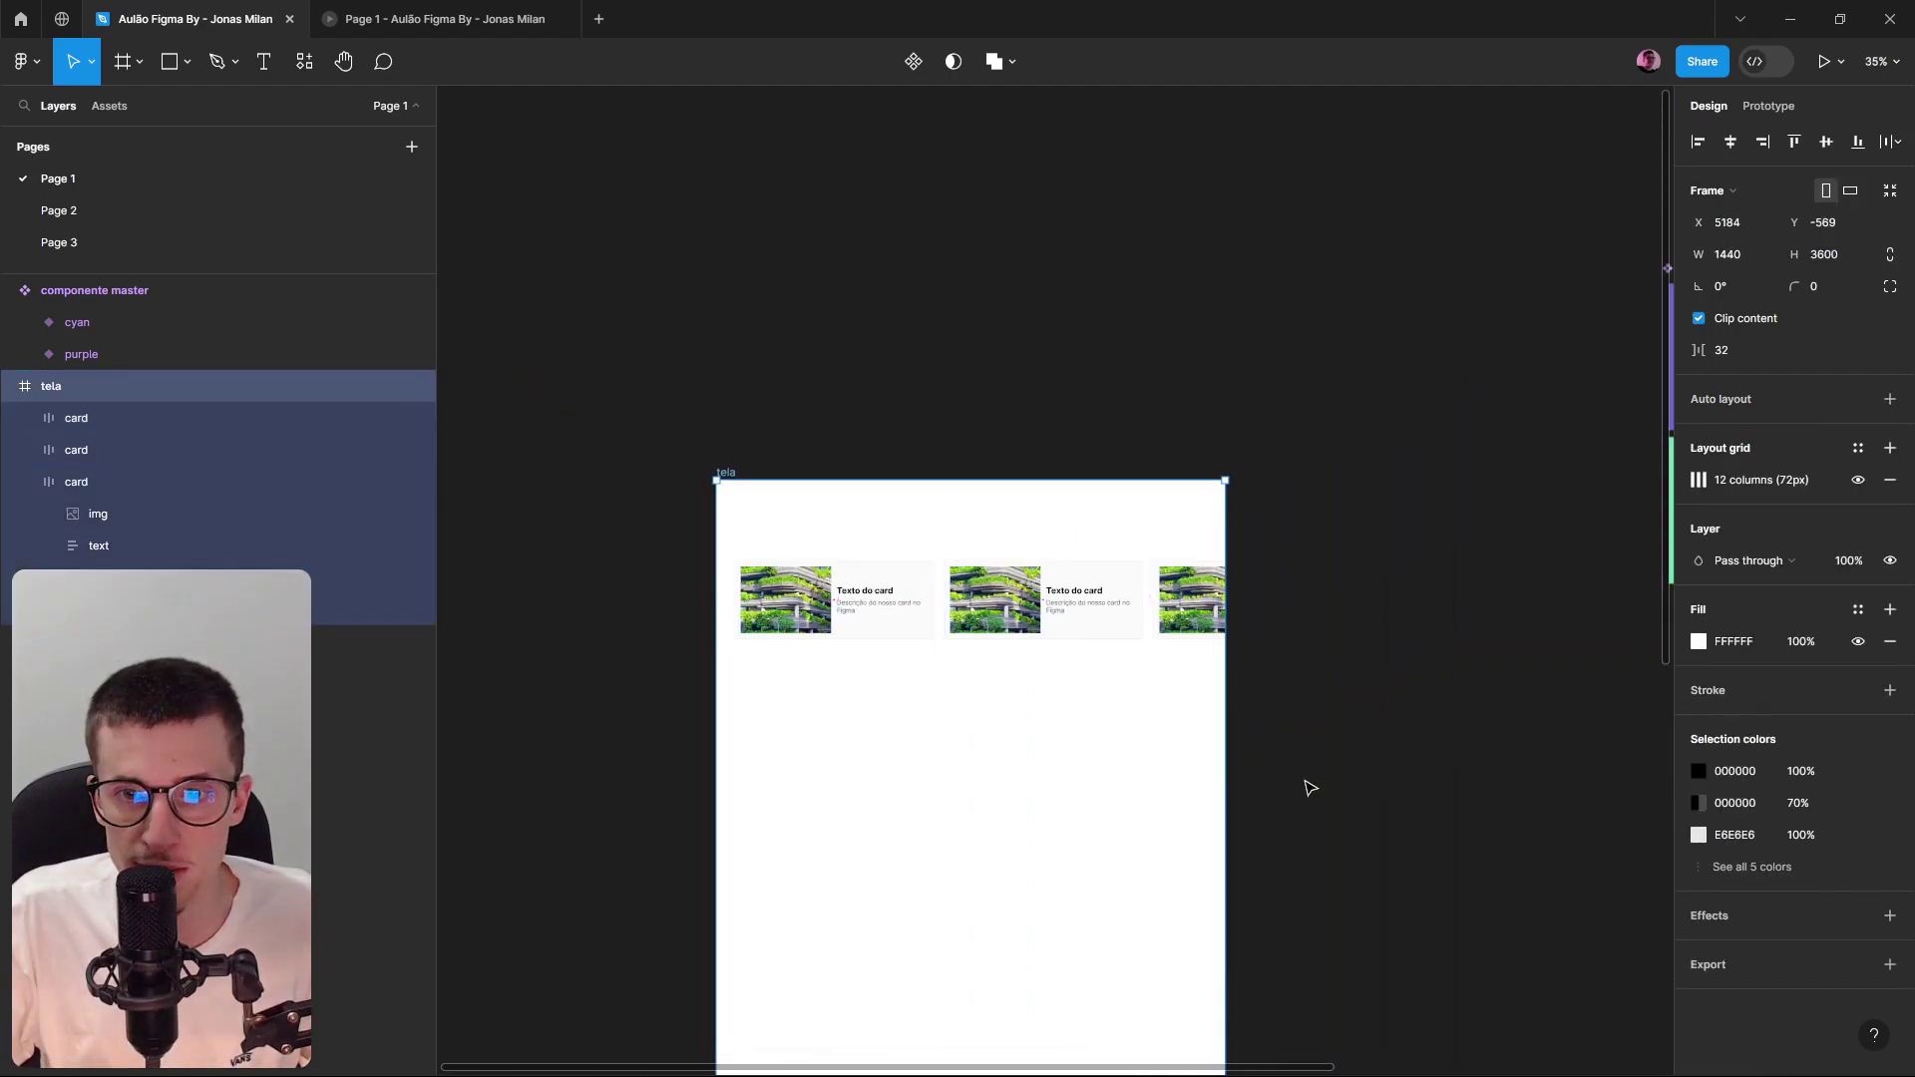
pyautogui.moveTo(1235, 765); pyautogui.dragTo(1572, 739)
pyautogui.scroll(3, 927, 658)
# Select all three cards and wrap them in an auto layout frame.
pyautogui.click(847, 535)
pyautogui.keyDown('shift'); pyautogui.click(1187, 499); pyautogui.keyUp('shift')
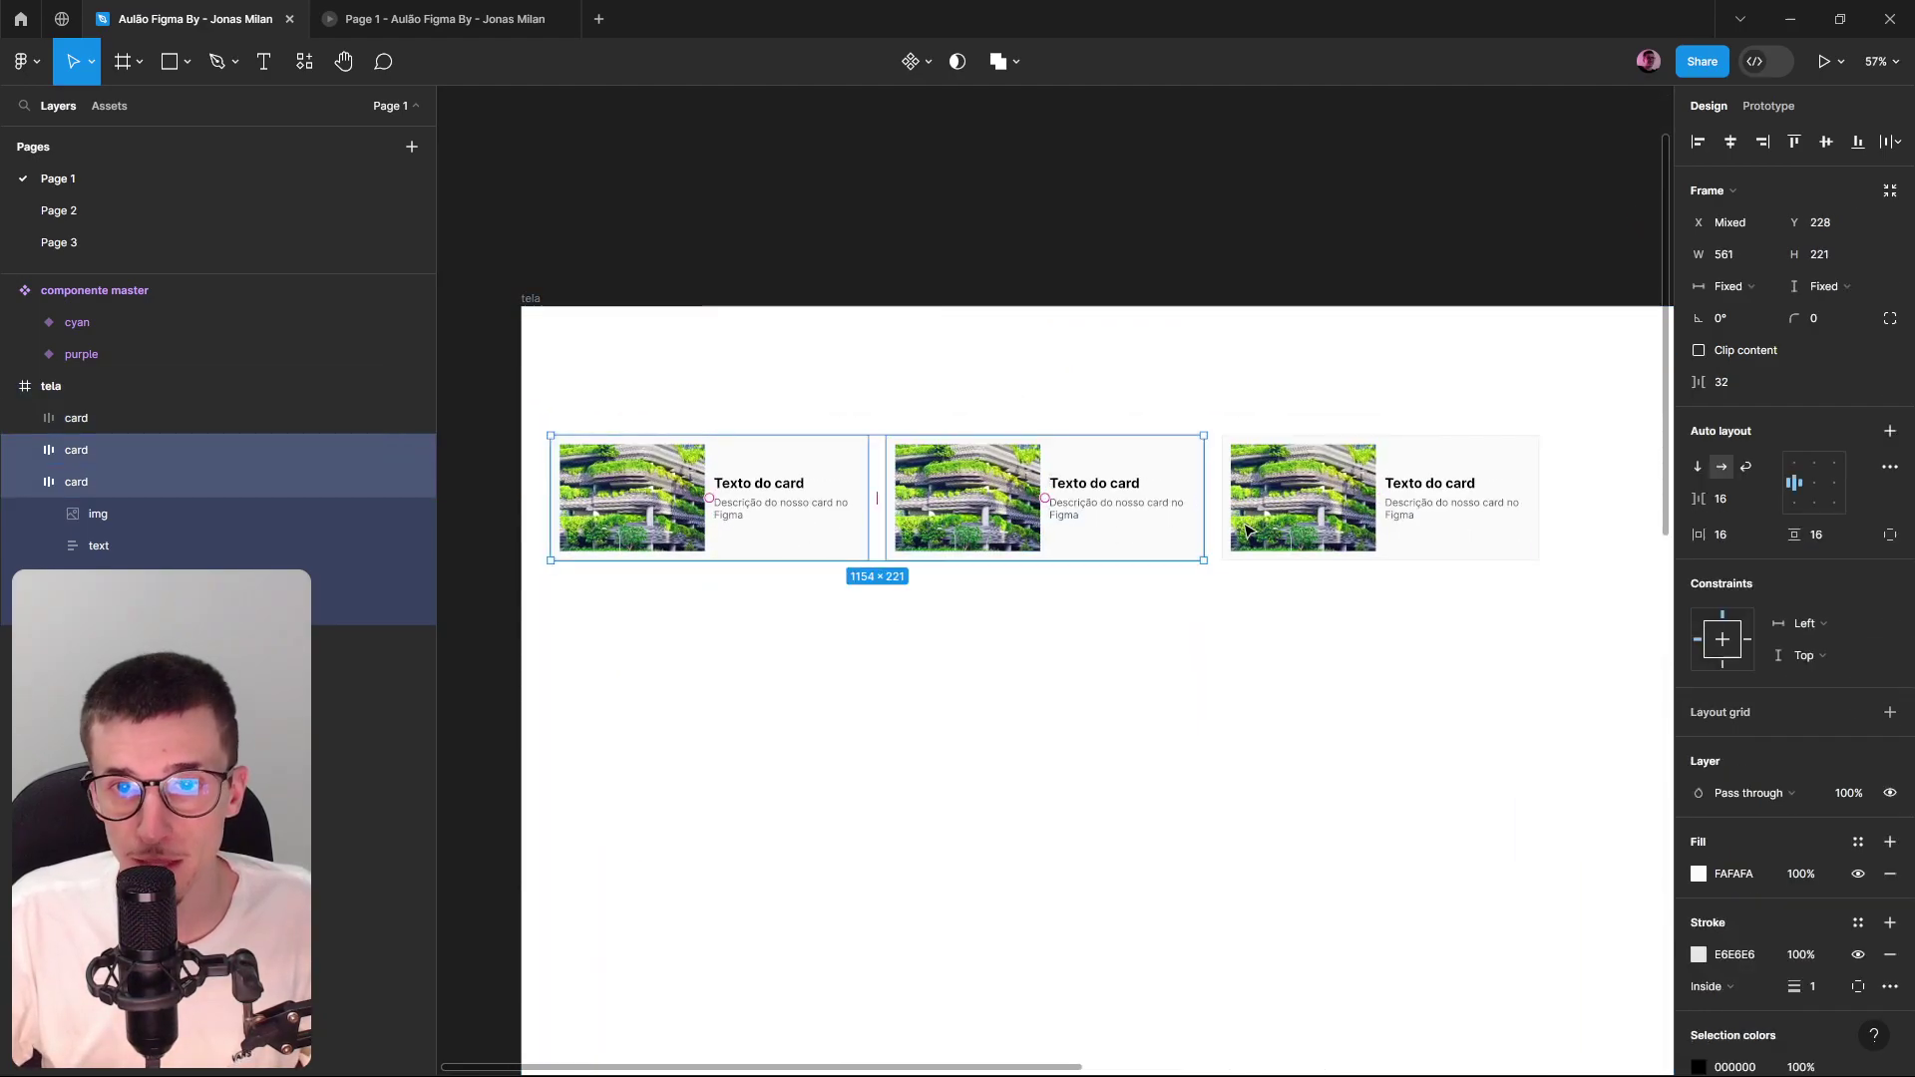
pyautogui.keyDown('shift'); pyautogui.click(1306, 544); pyautogui.keyUp('shift')
pyautogui.hotkey('shift', 'a')
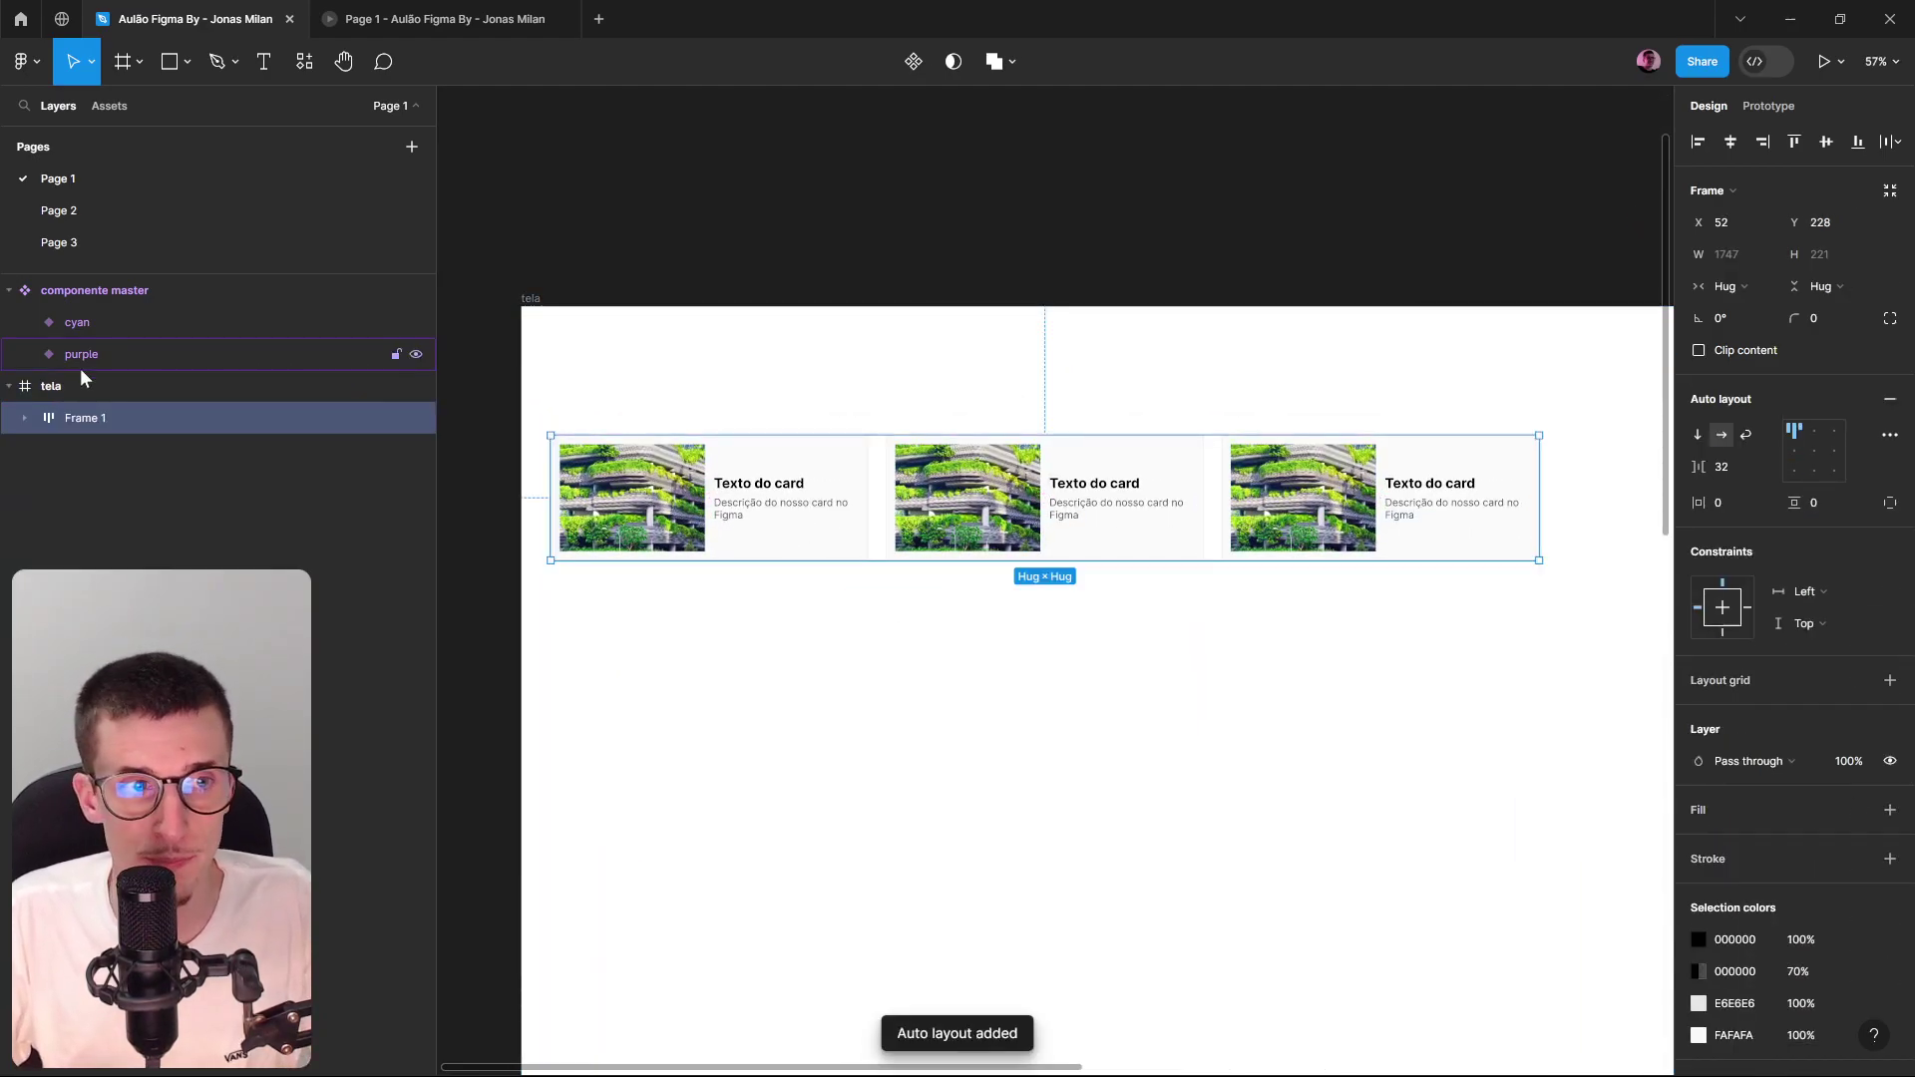
# Rename the new auto layout frame as cards-grupo.
pyautogui.doubleClick(97, 415)
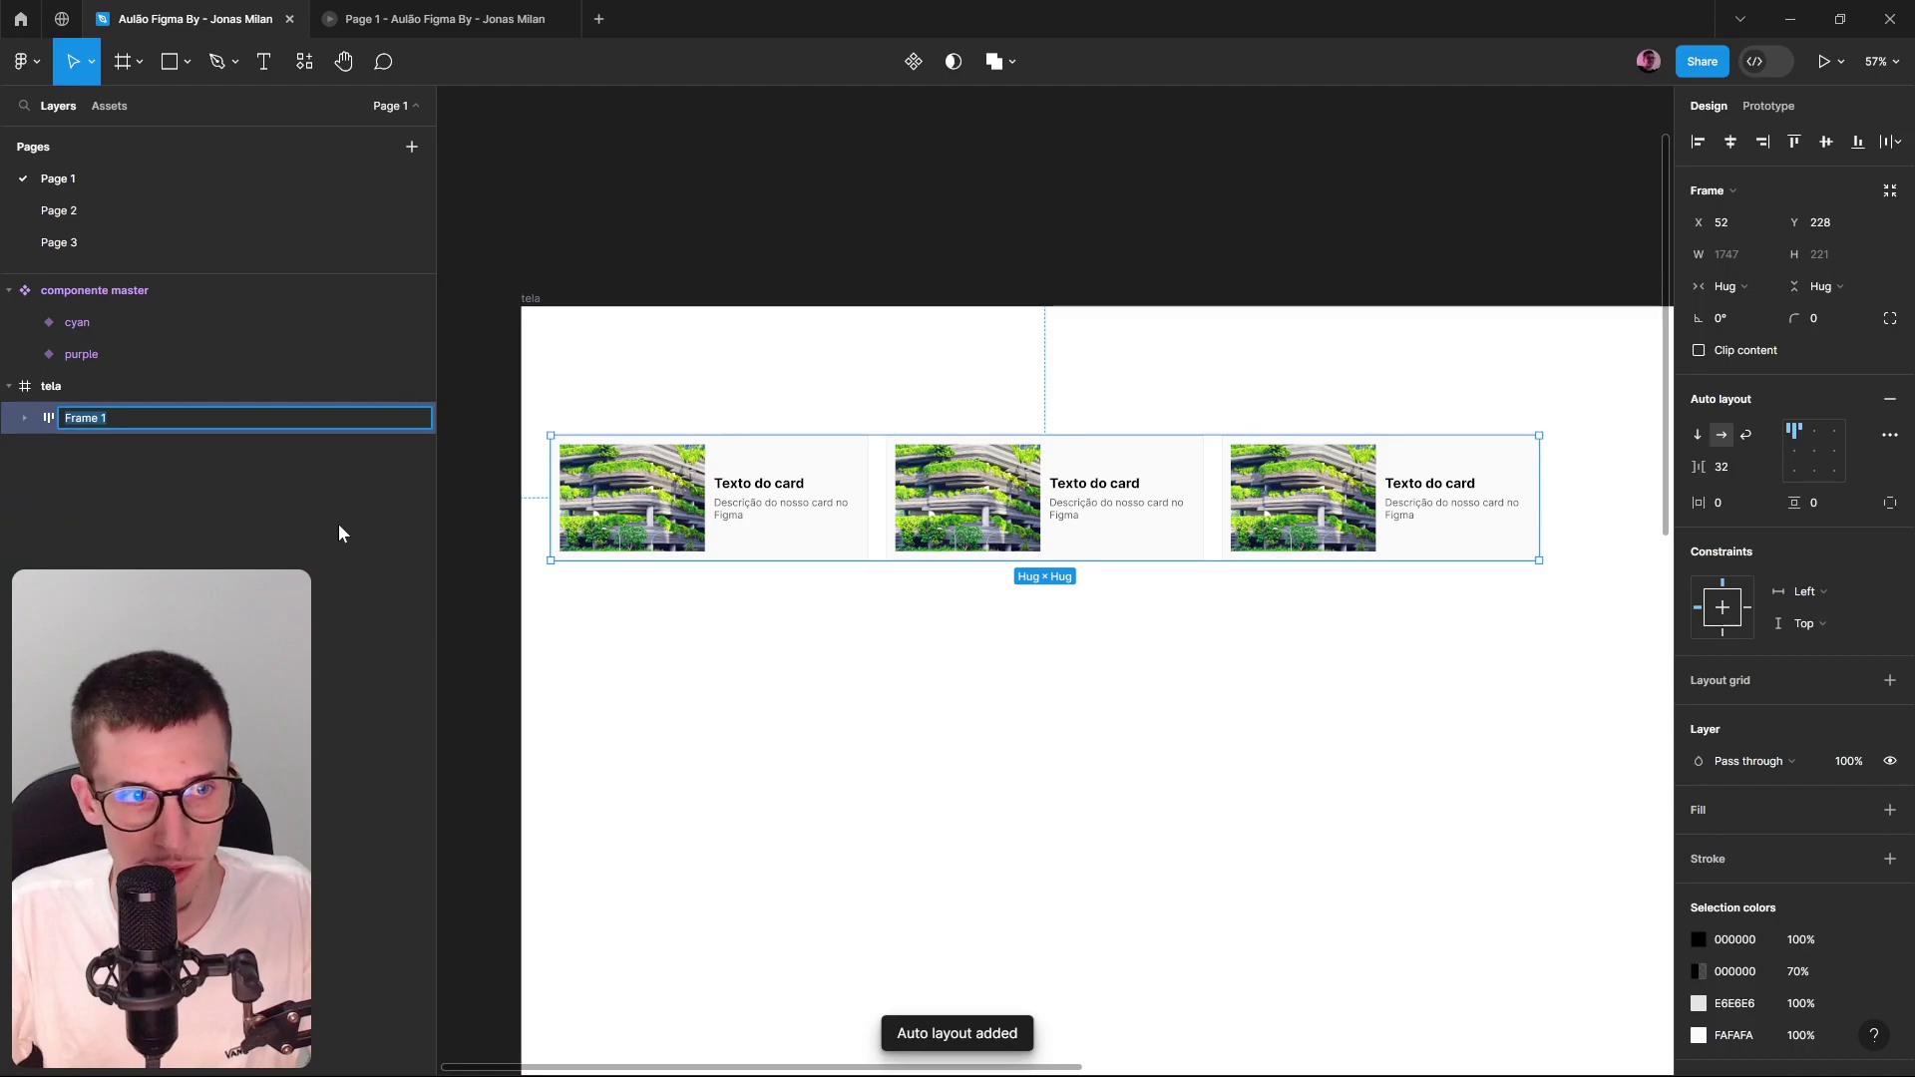
pyautogui.write('g')
pyautogui.write('cards')
pyautogui.write('-gru')
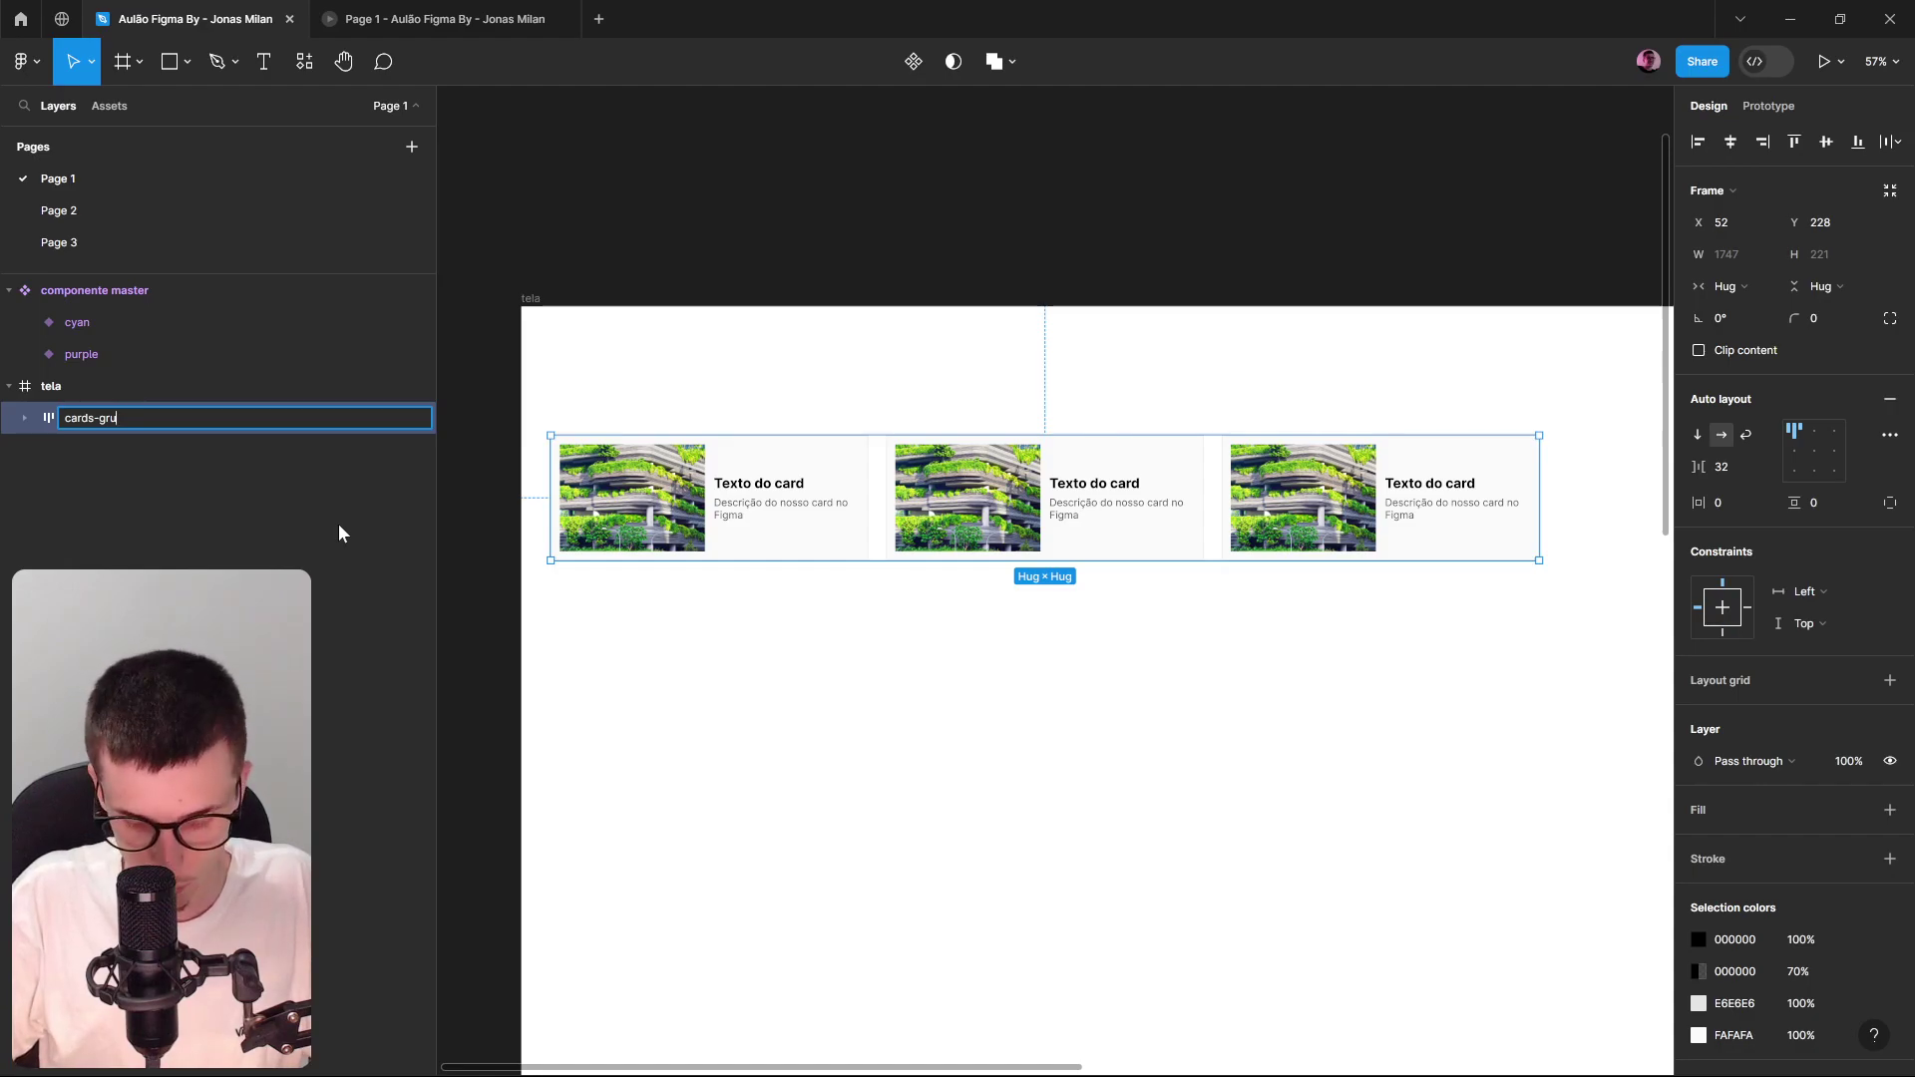
pyautogui.write('po')
pyautogui.press('Return')
pyautogui.press('Escape')
# Try the vertical and horizontal auto layout directions on the cards-grupo frame.
pyautogui.click(1019, 441)
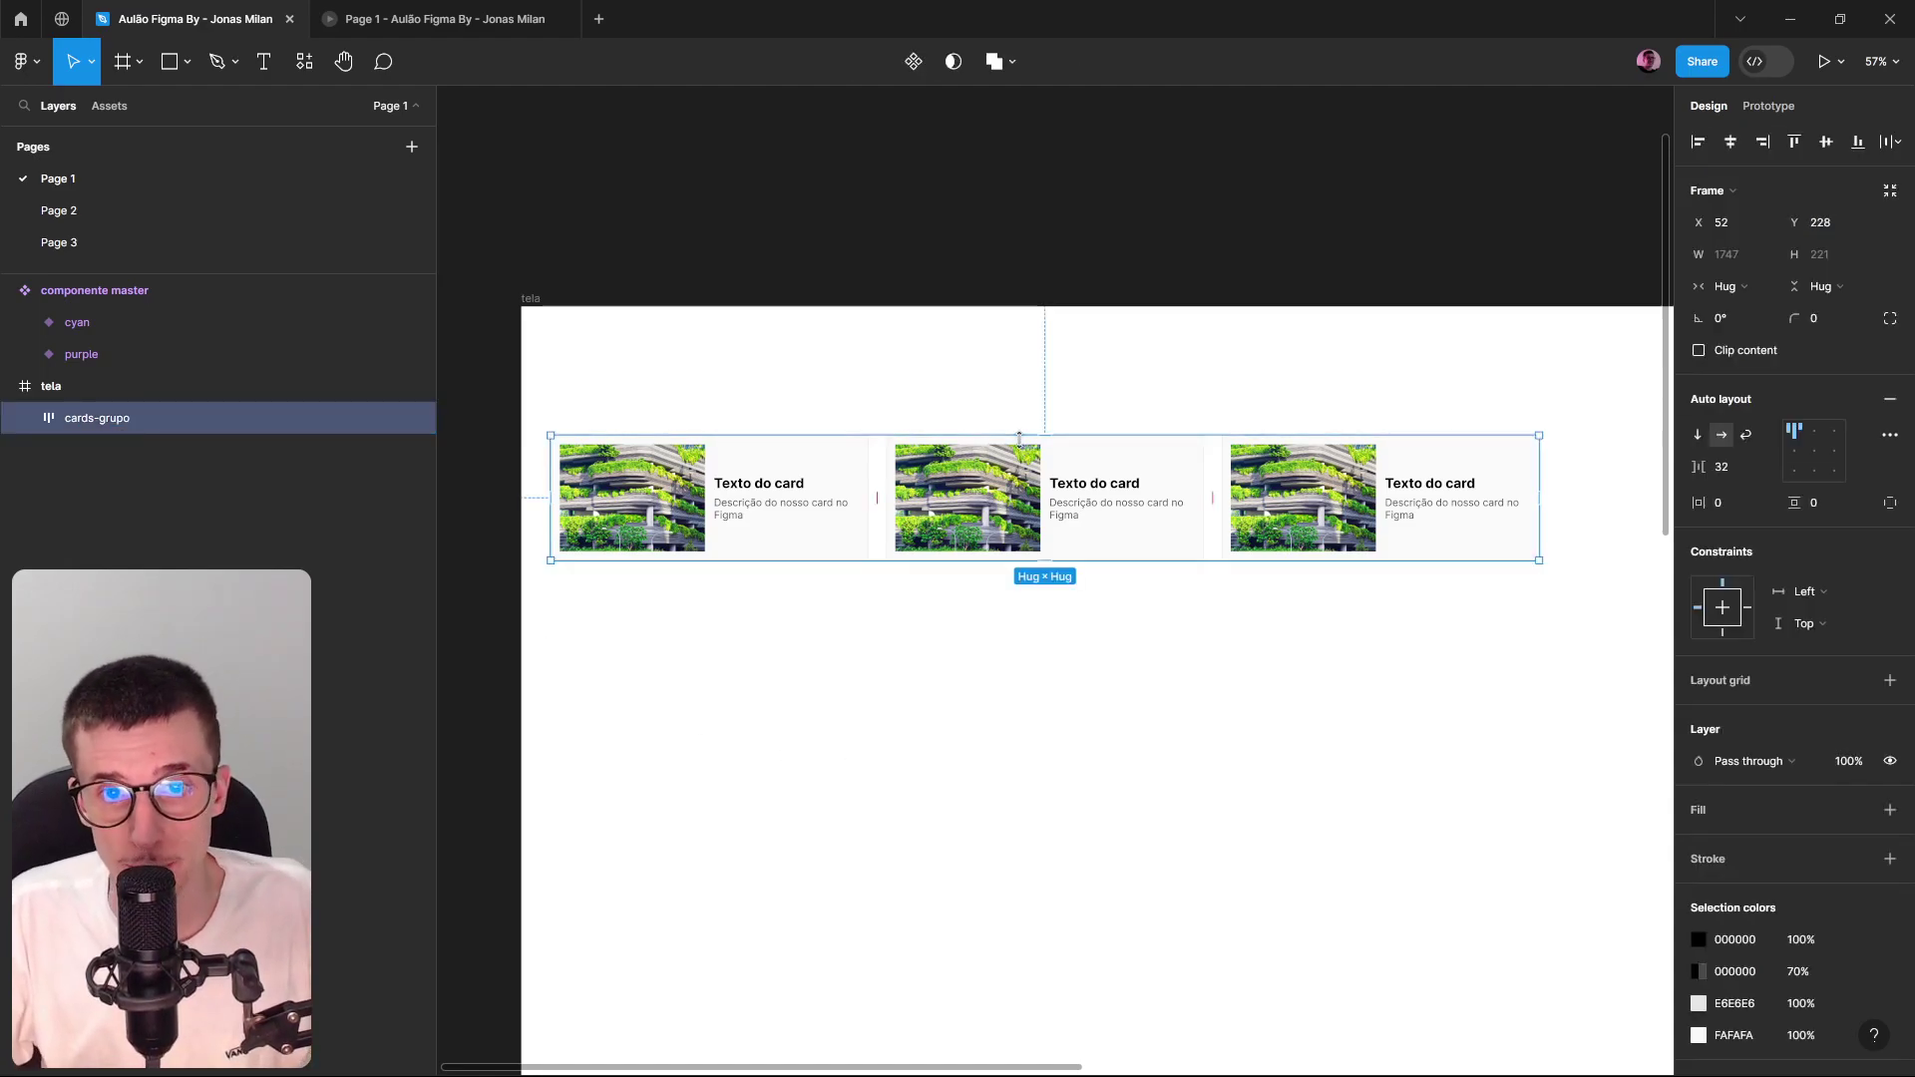
pyautogui.click(1697, 434)
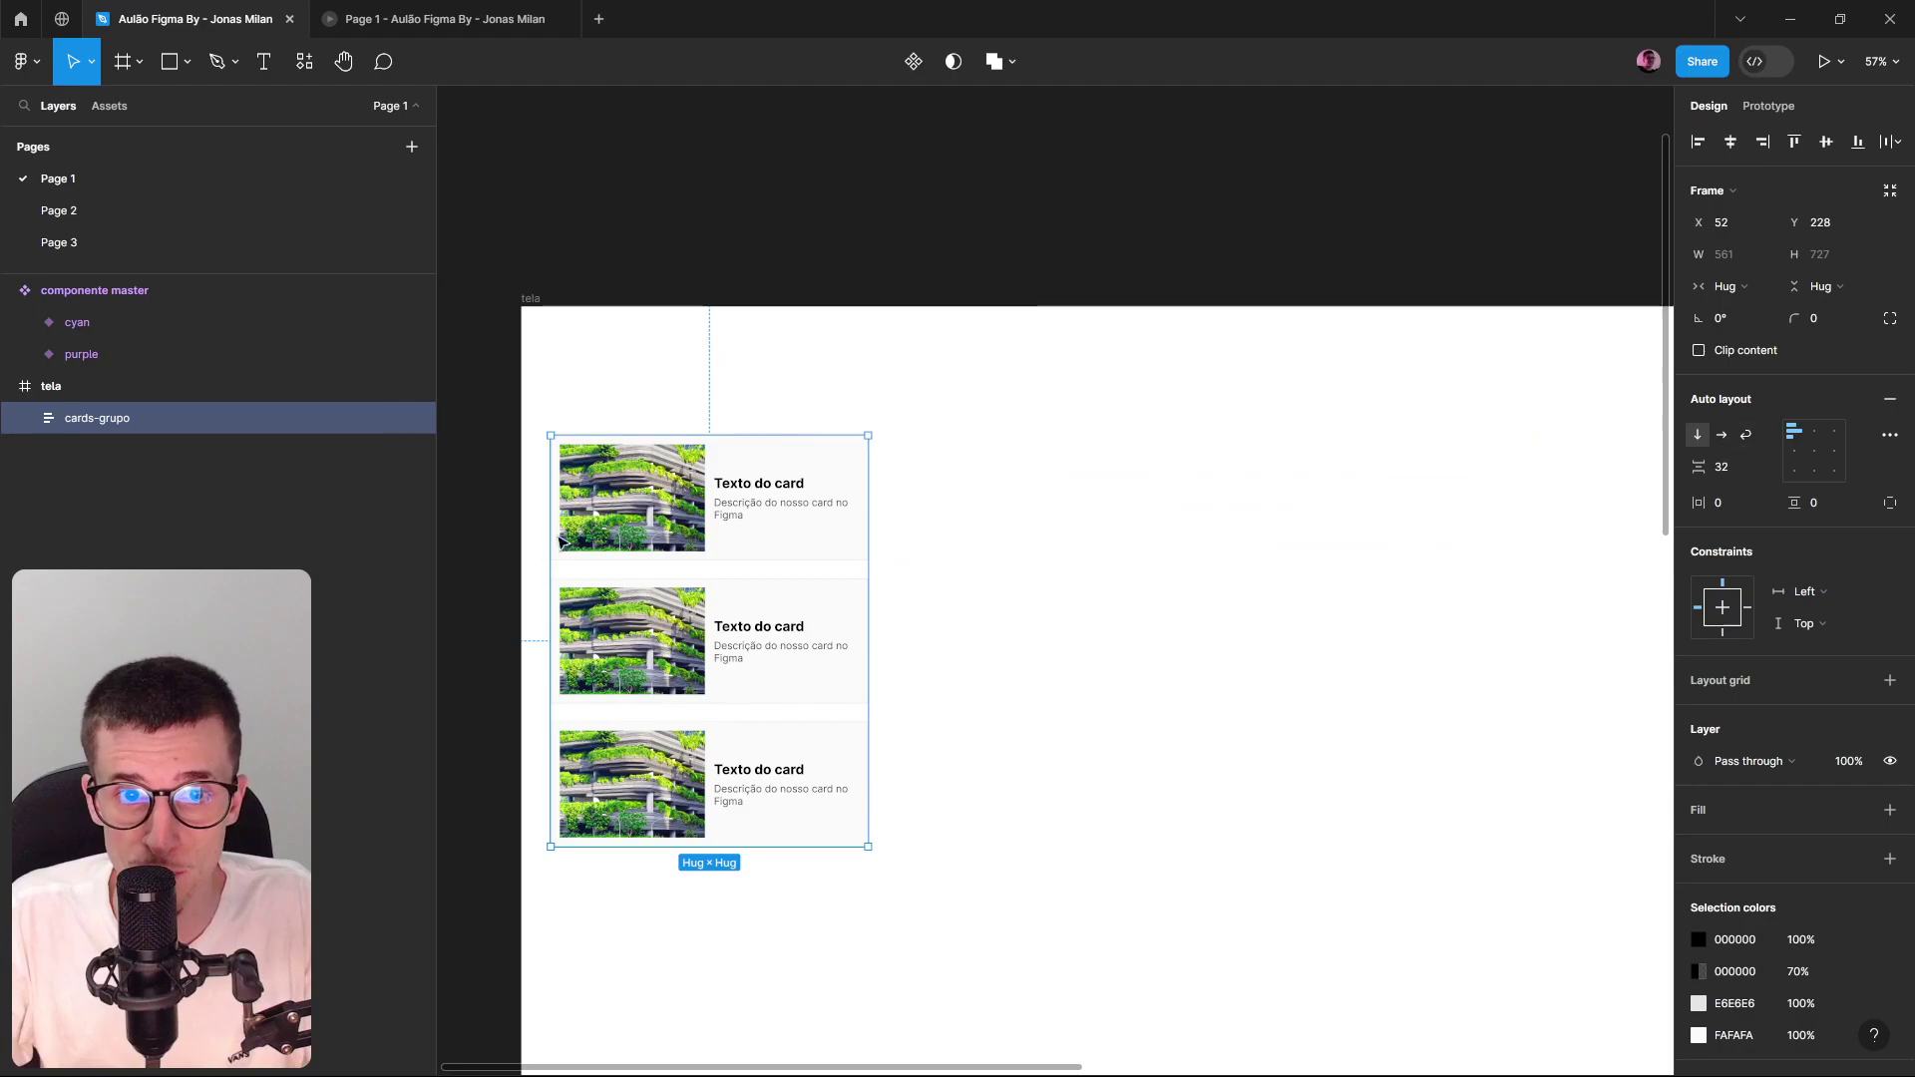
pyautogui.scroll(5, 738, 588)
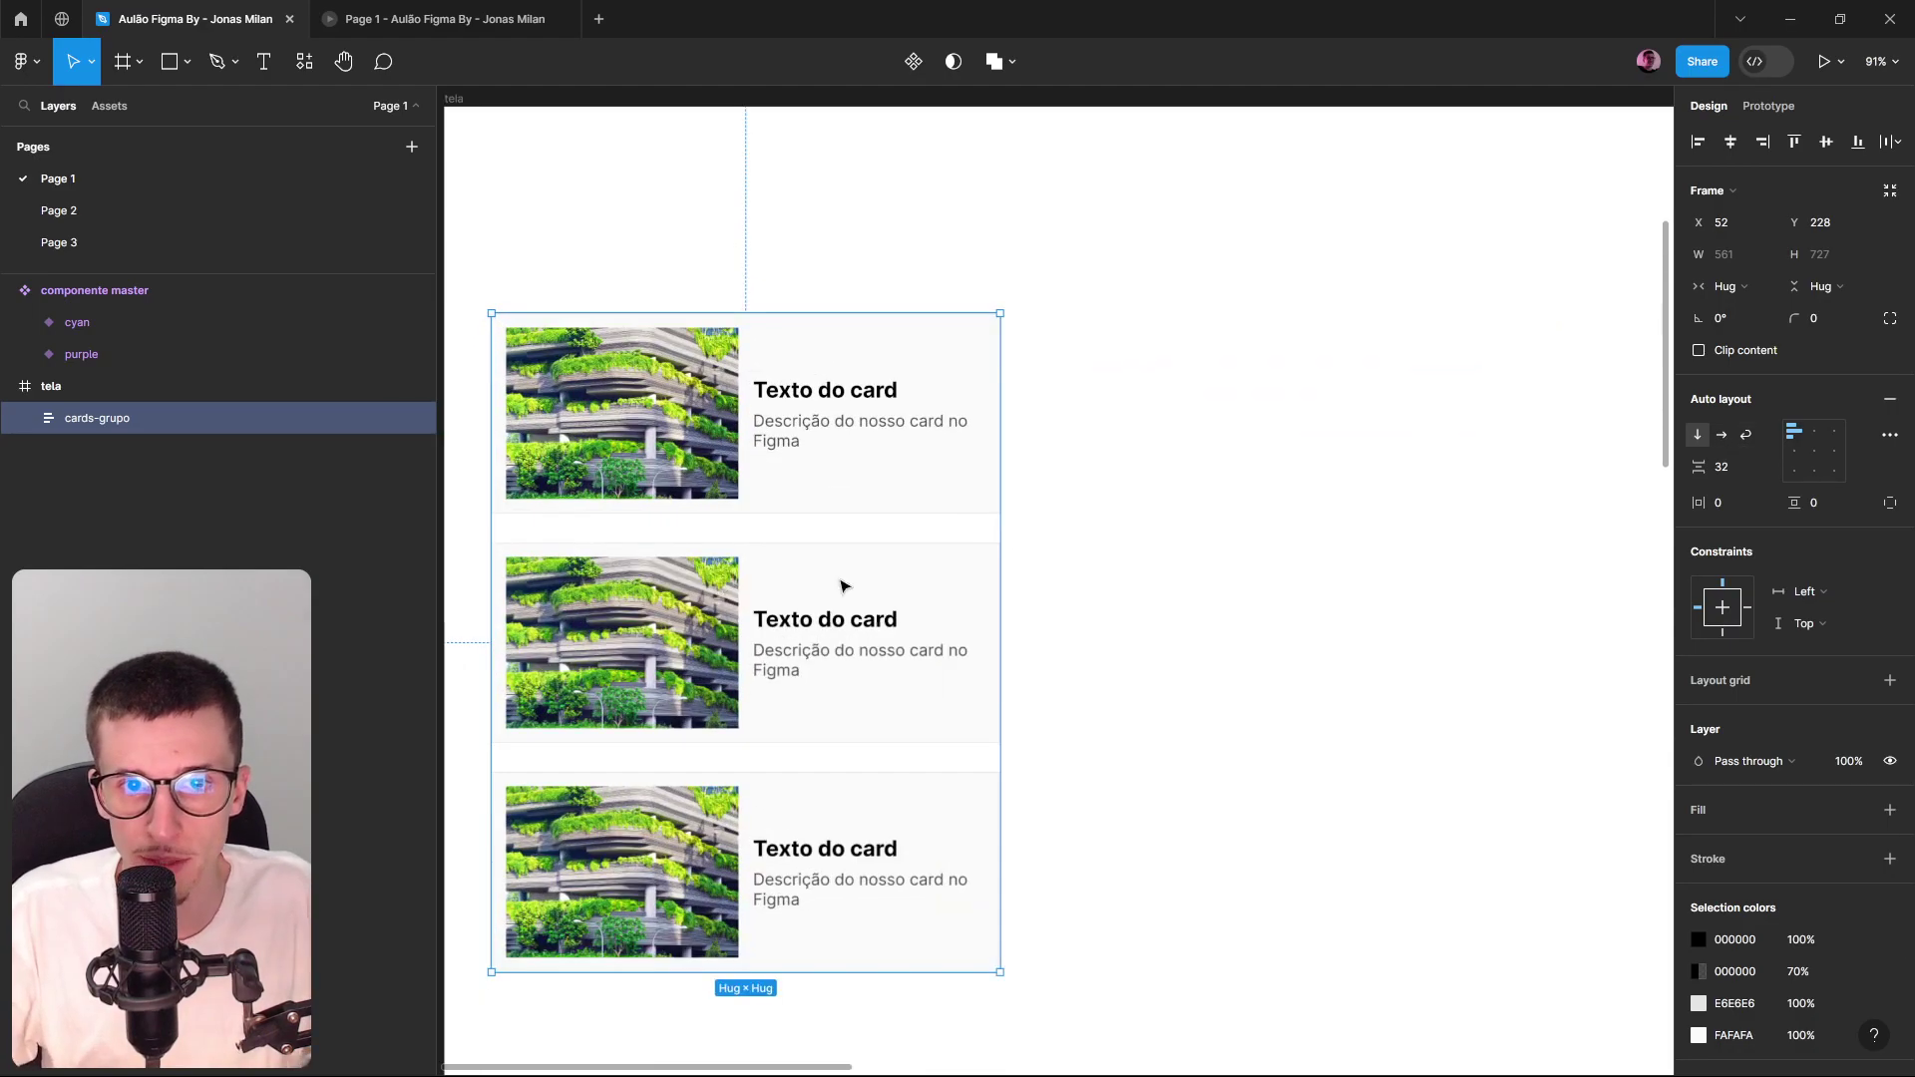
pyautogui.click(1723, 436)
pyautogui.click(1696, 435)
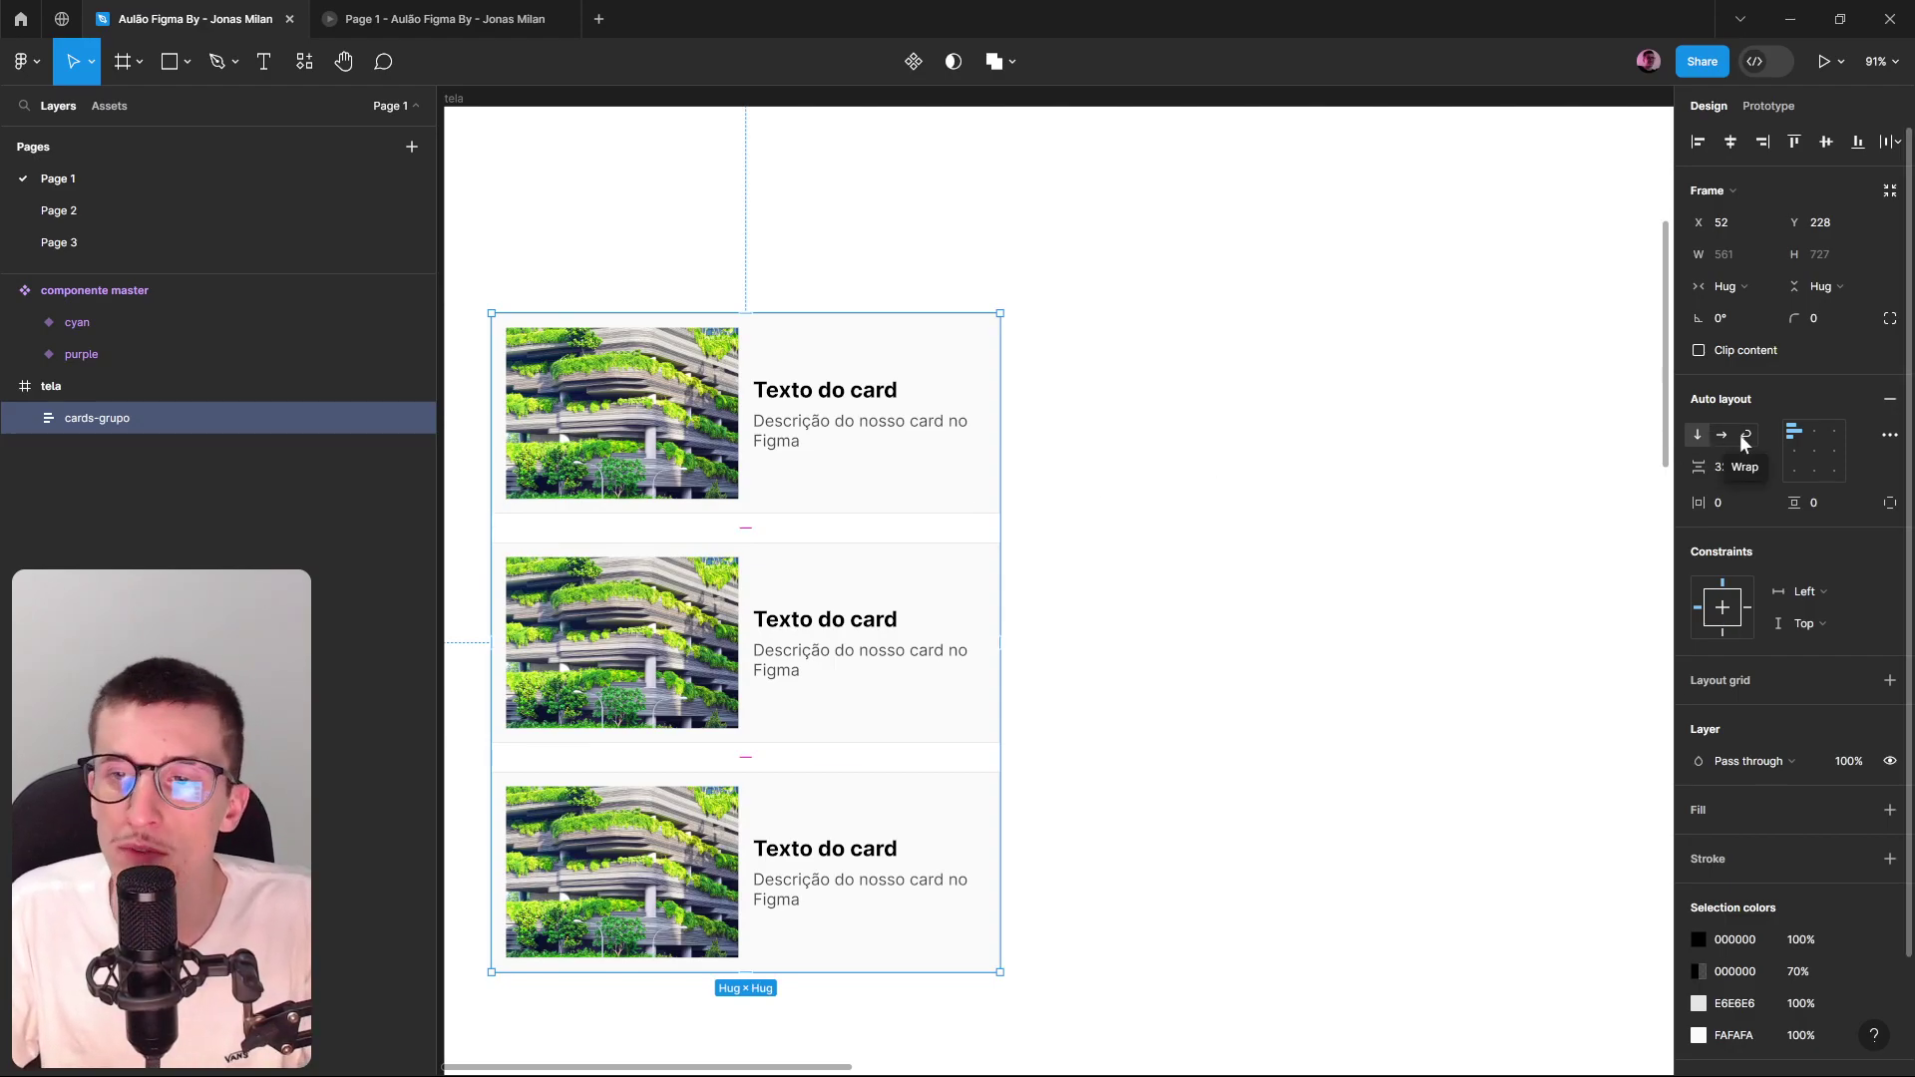
# Set the cards-grupo auto layout to Wrap and narrow the frame to about 1575 wide.
pyautogui.click(1746, 435)
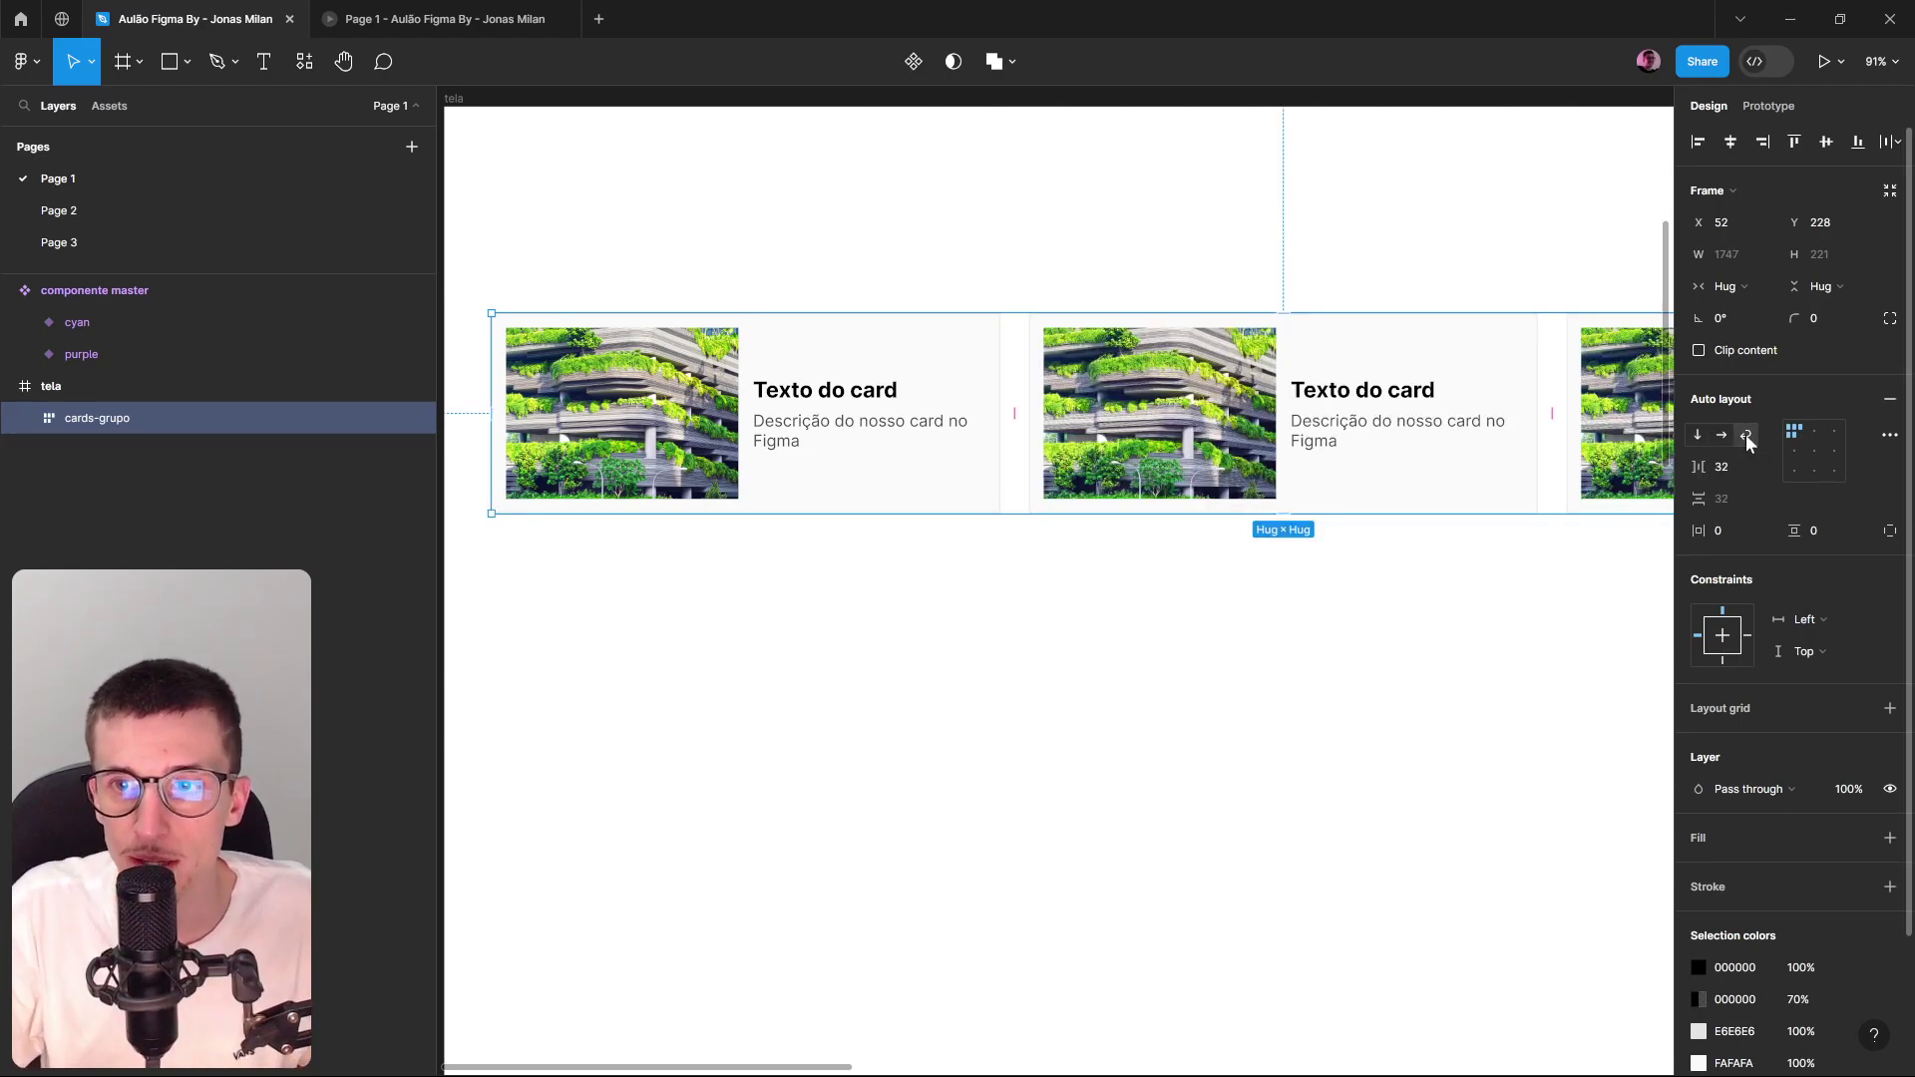
pyautogui.scroll(-4, 1347, 586)
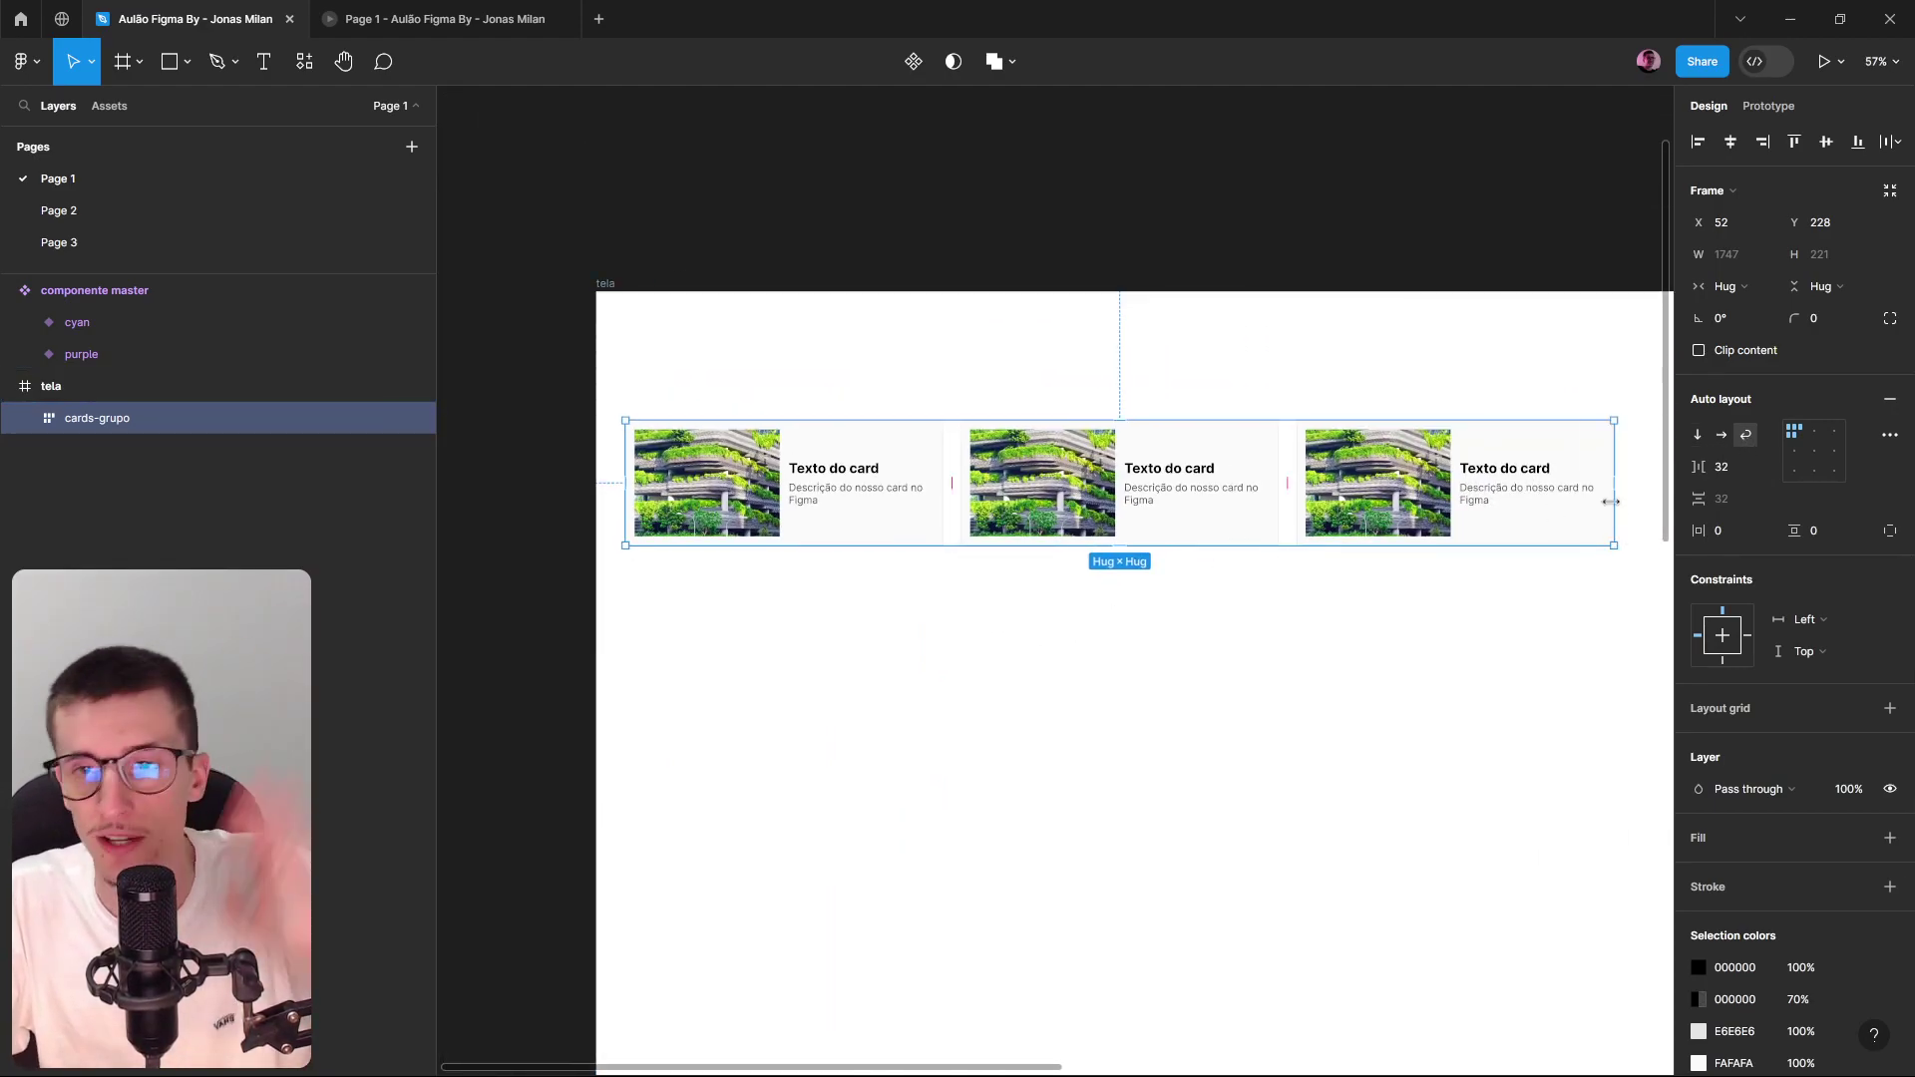
pyautogui.moveTo(1610, 502); pyautogui.dragTo(1261, 483)
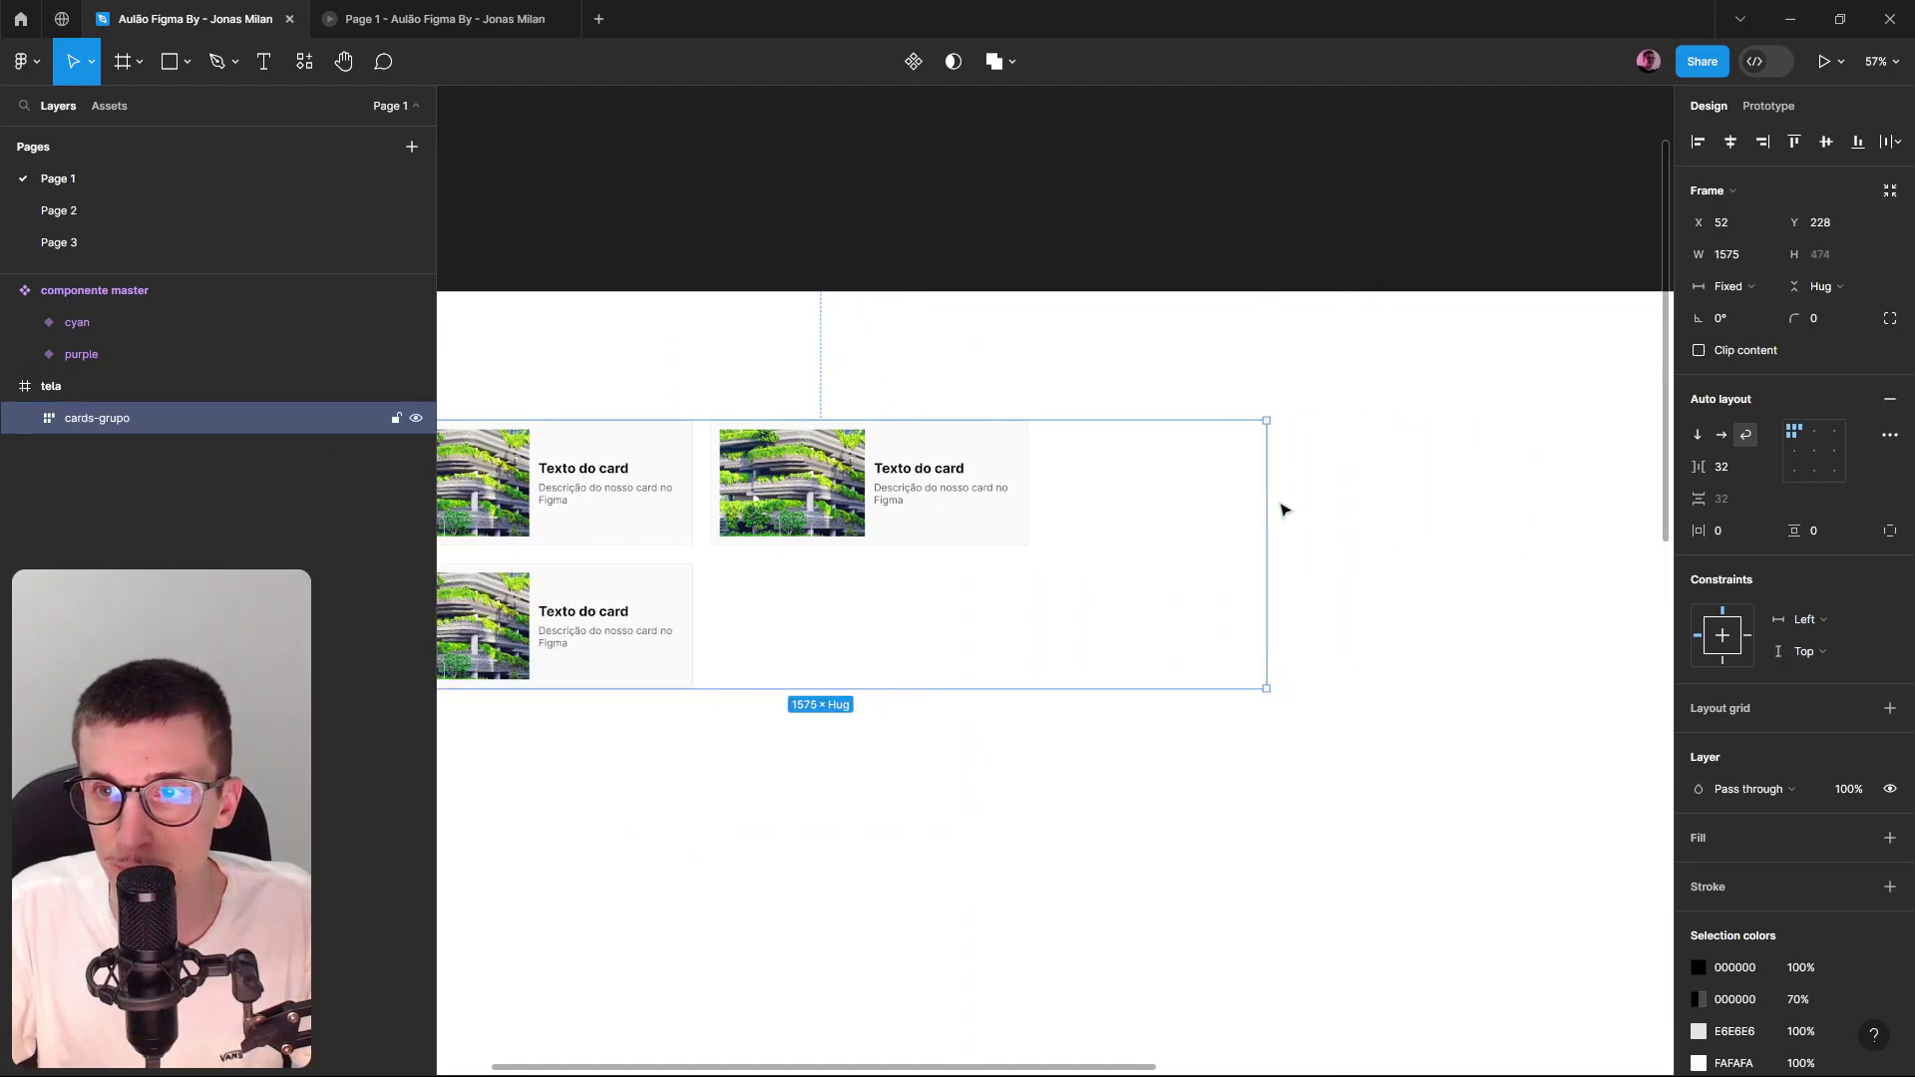
# Set the horizontal sizing of cards-grupo to Hug contents and expand its layer to list the three cards.
pyautogui.moveTo(1347, 533); pyautogui.dragTo(1503, 467)
pyautogui.click(1728, 289)
pyautogui.click(1741, 313)
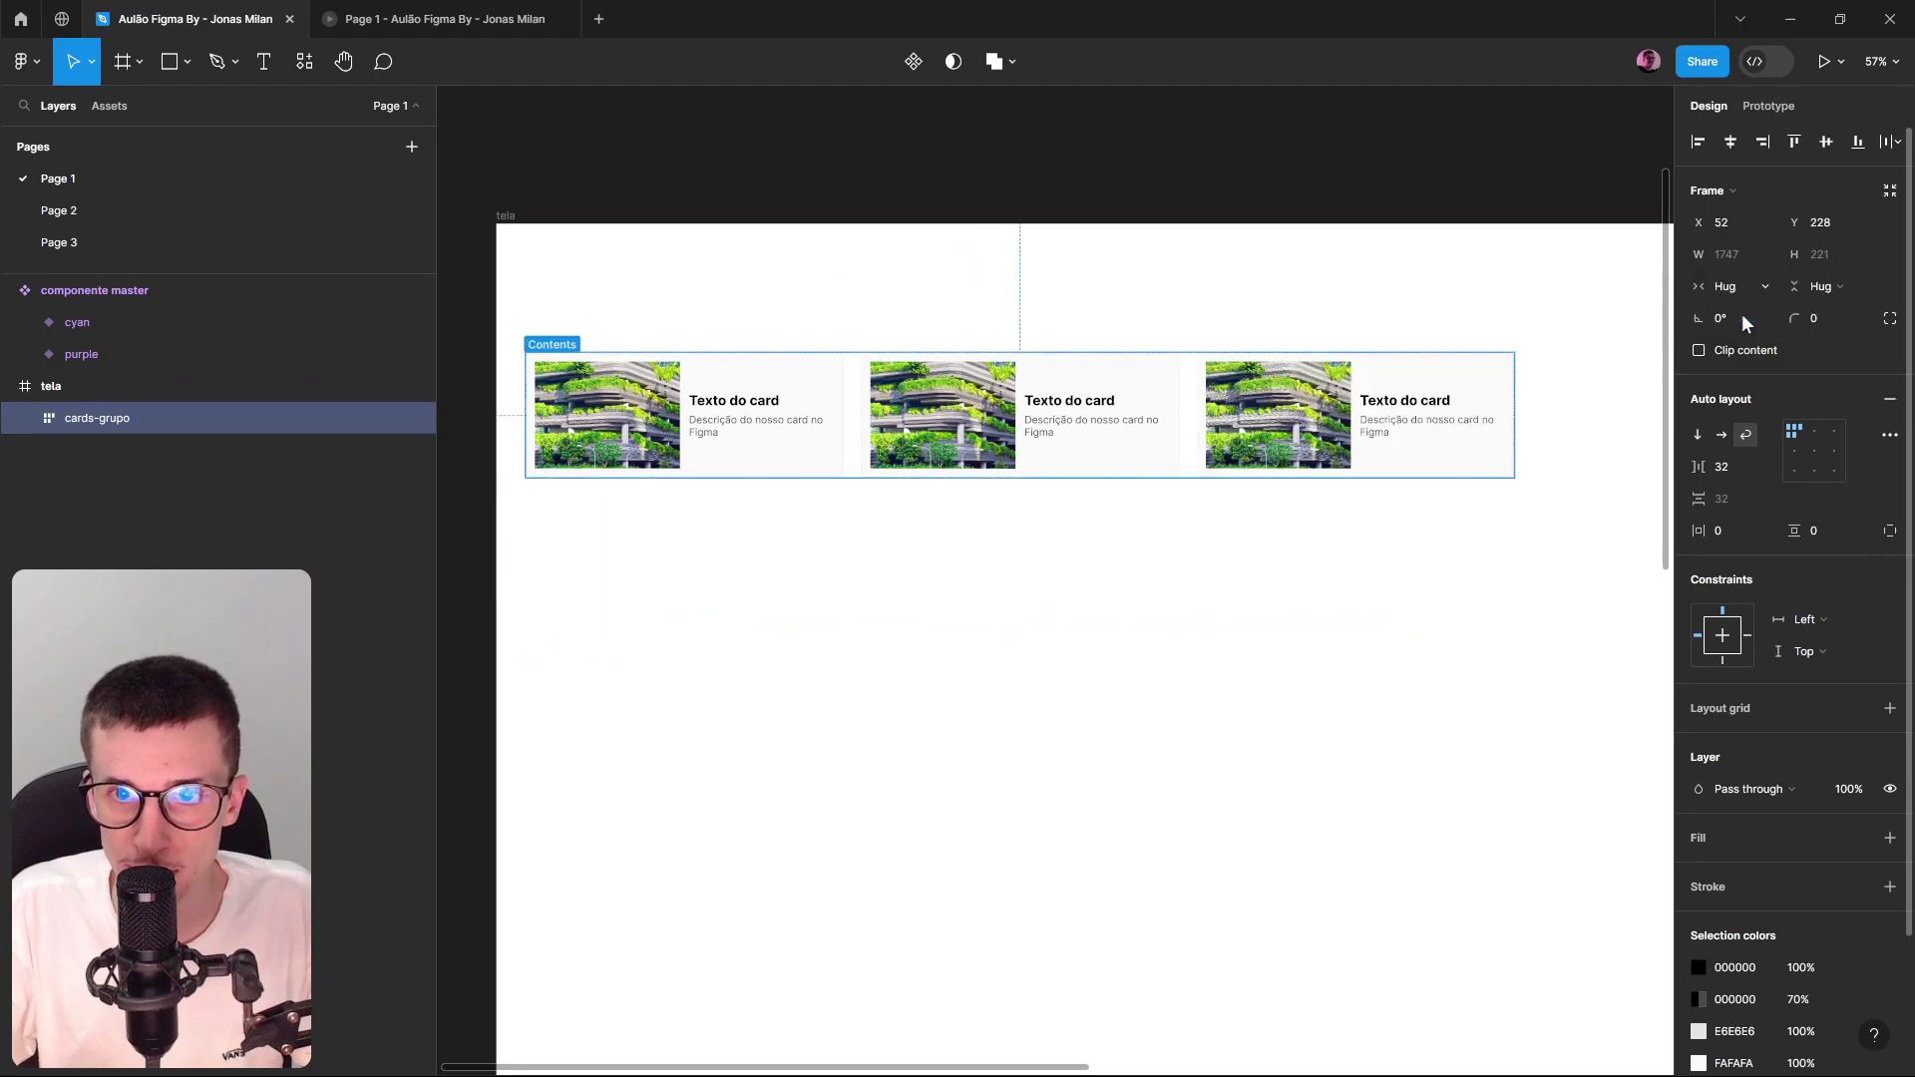
pyautogui.click(24, 418)
pyautogui.click(48, 450)
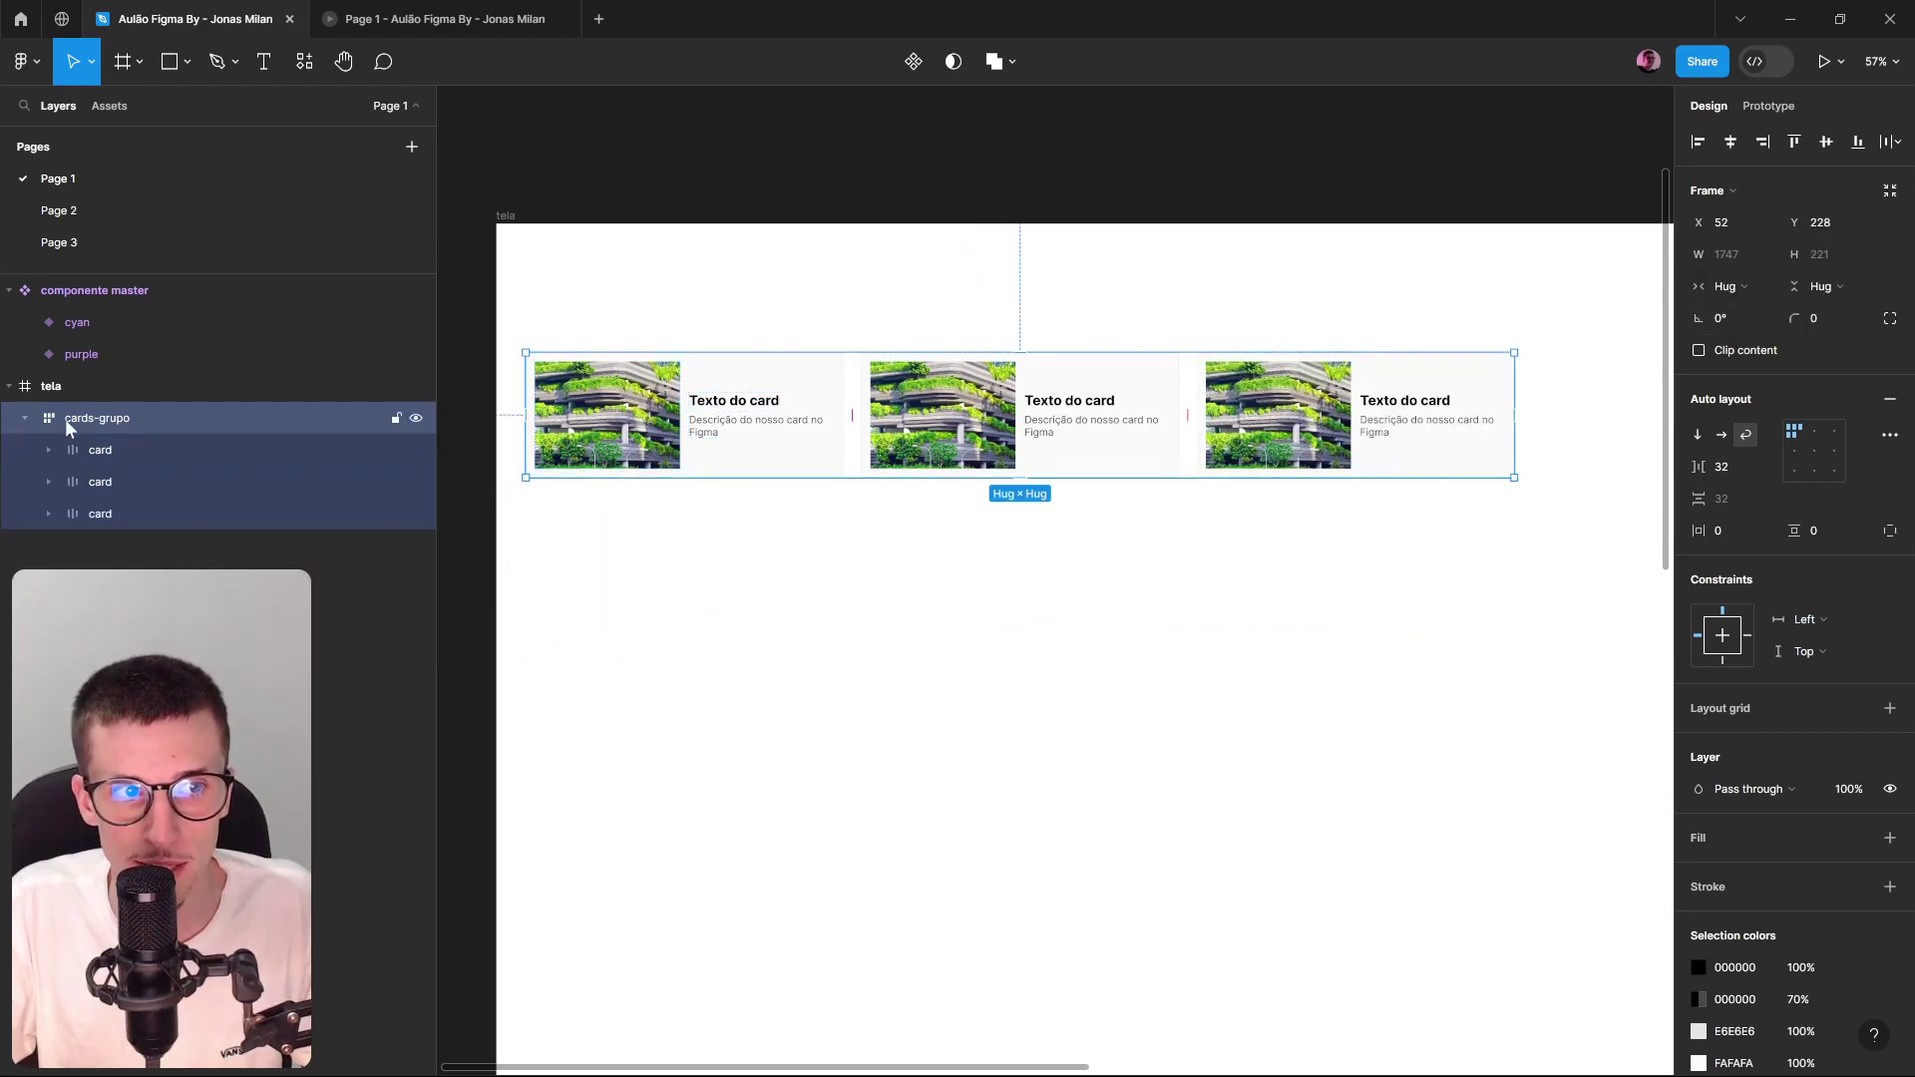
pyautogui.click(1176, 748)
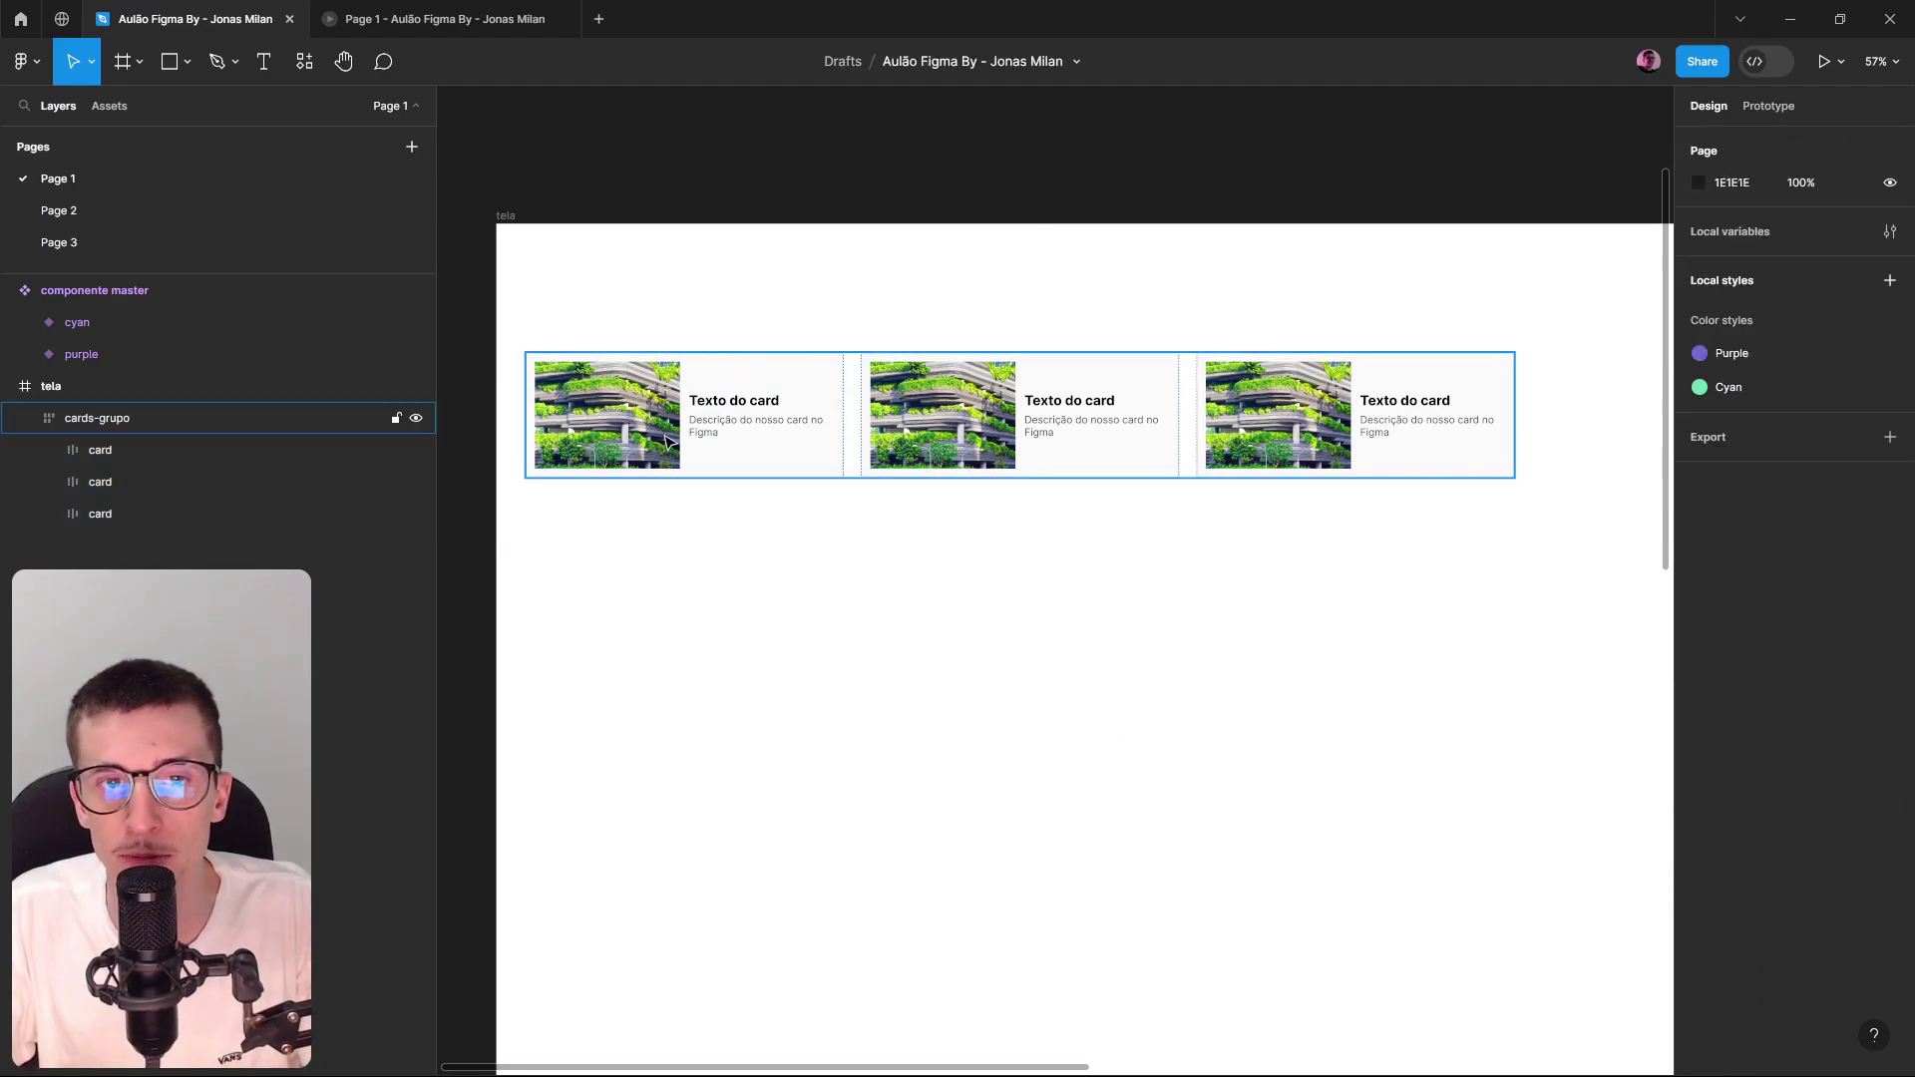
# Set the horizontal gap between the cards in cards-grupo to 40.
pyautogui.click(96, 418)
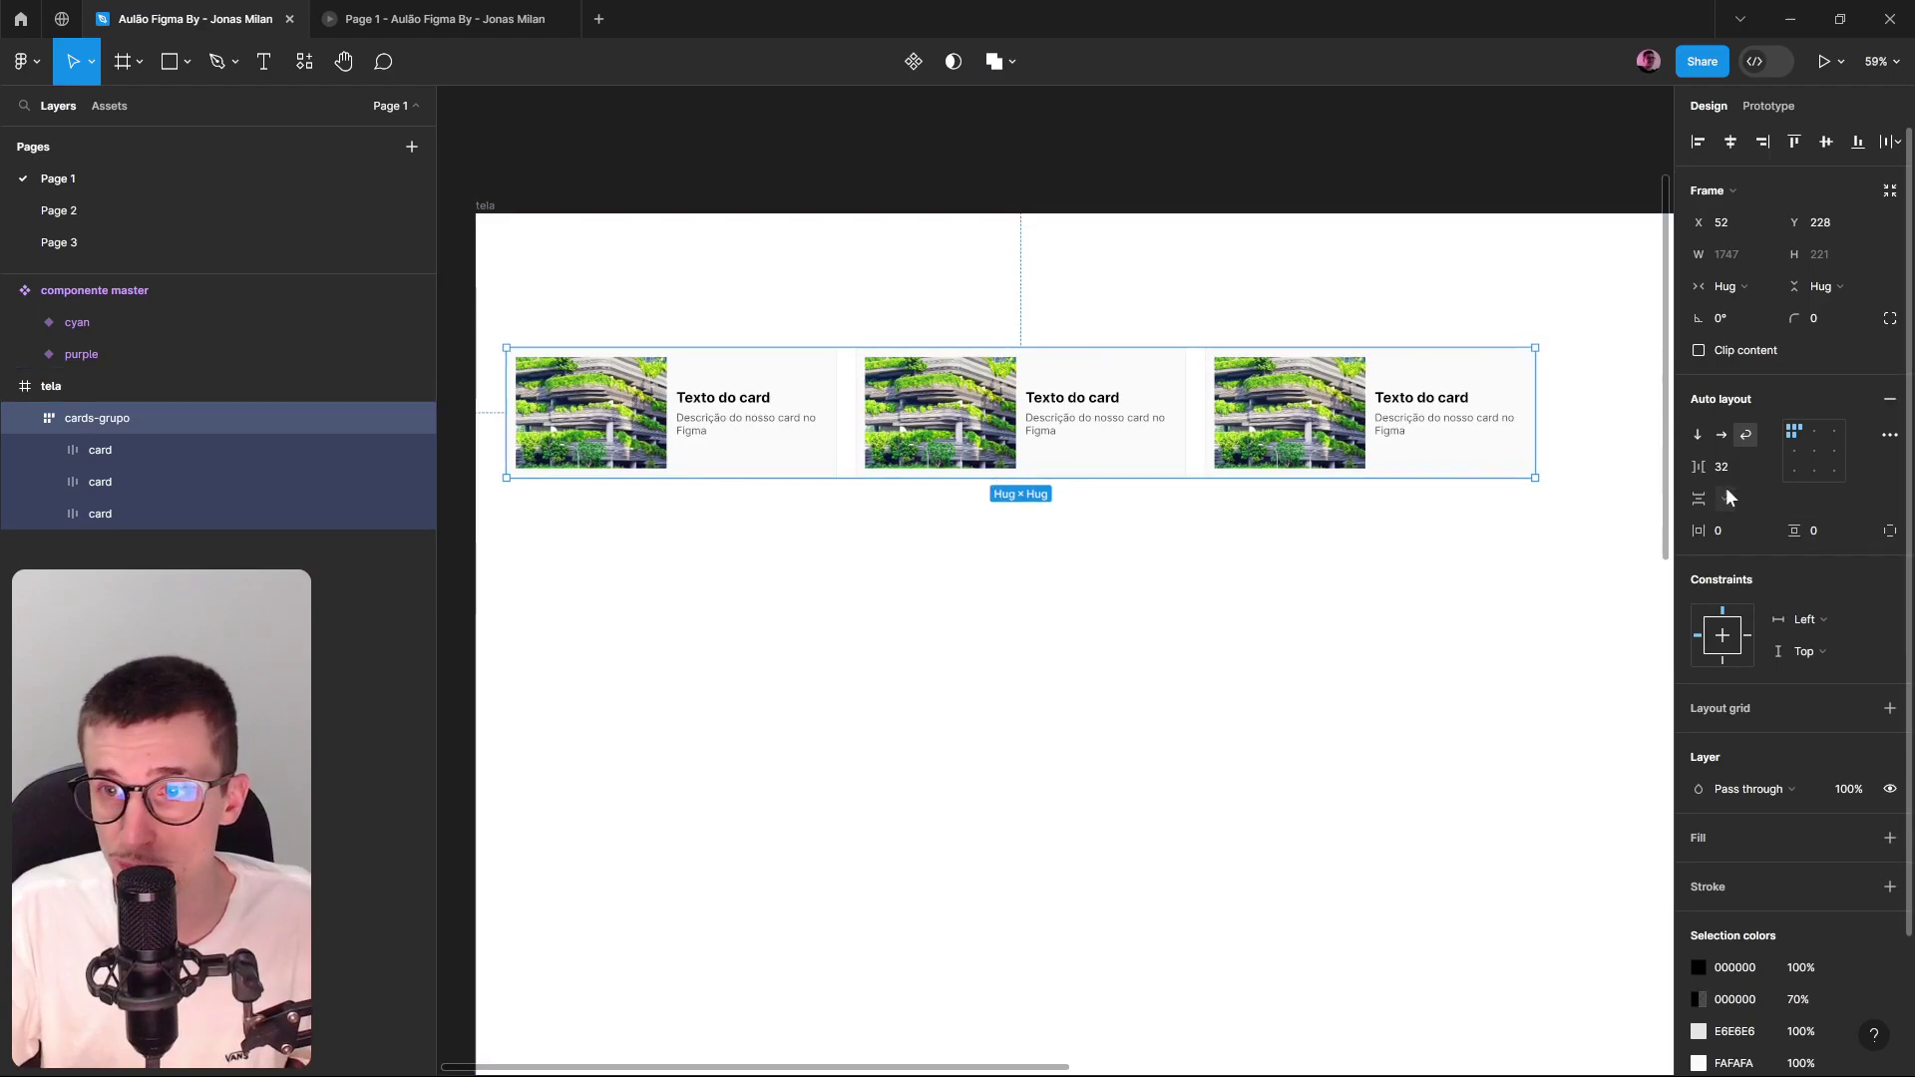
pyautogui.moveTo(1693, 462); pyautogui.dragTo(1710, 471)
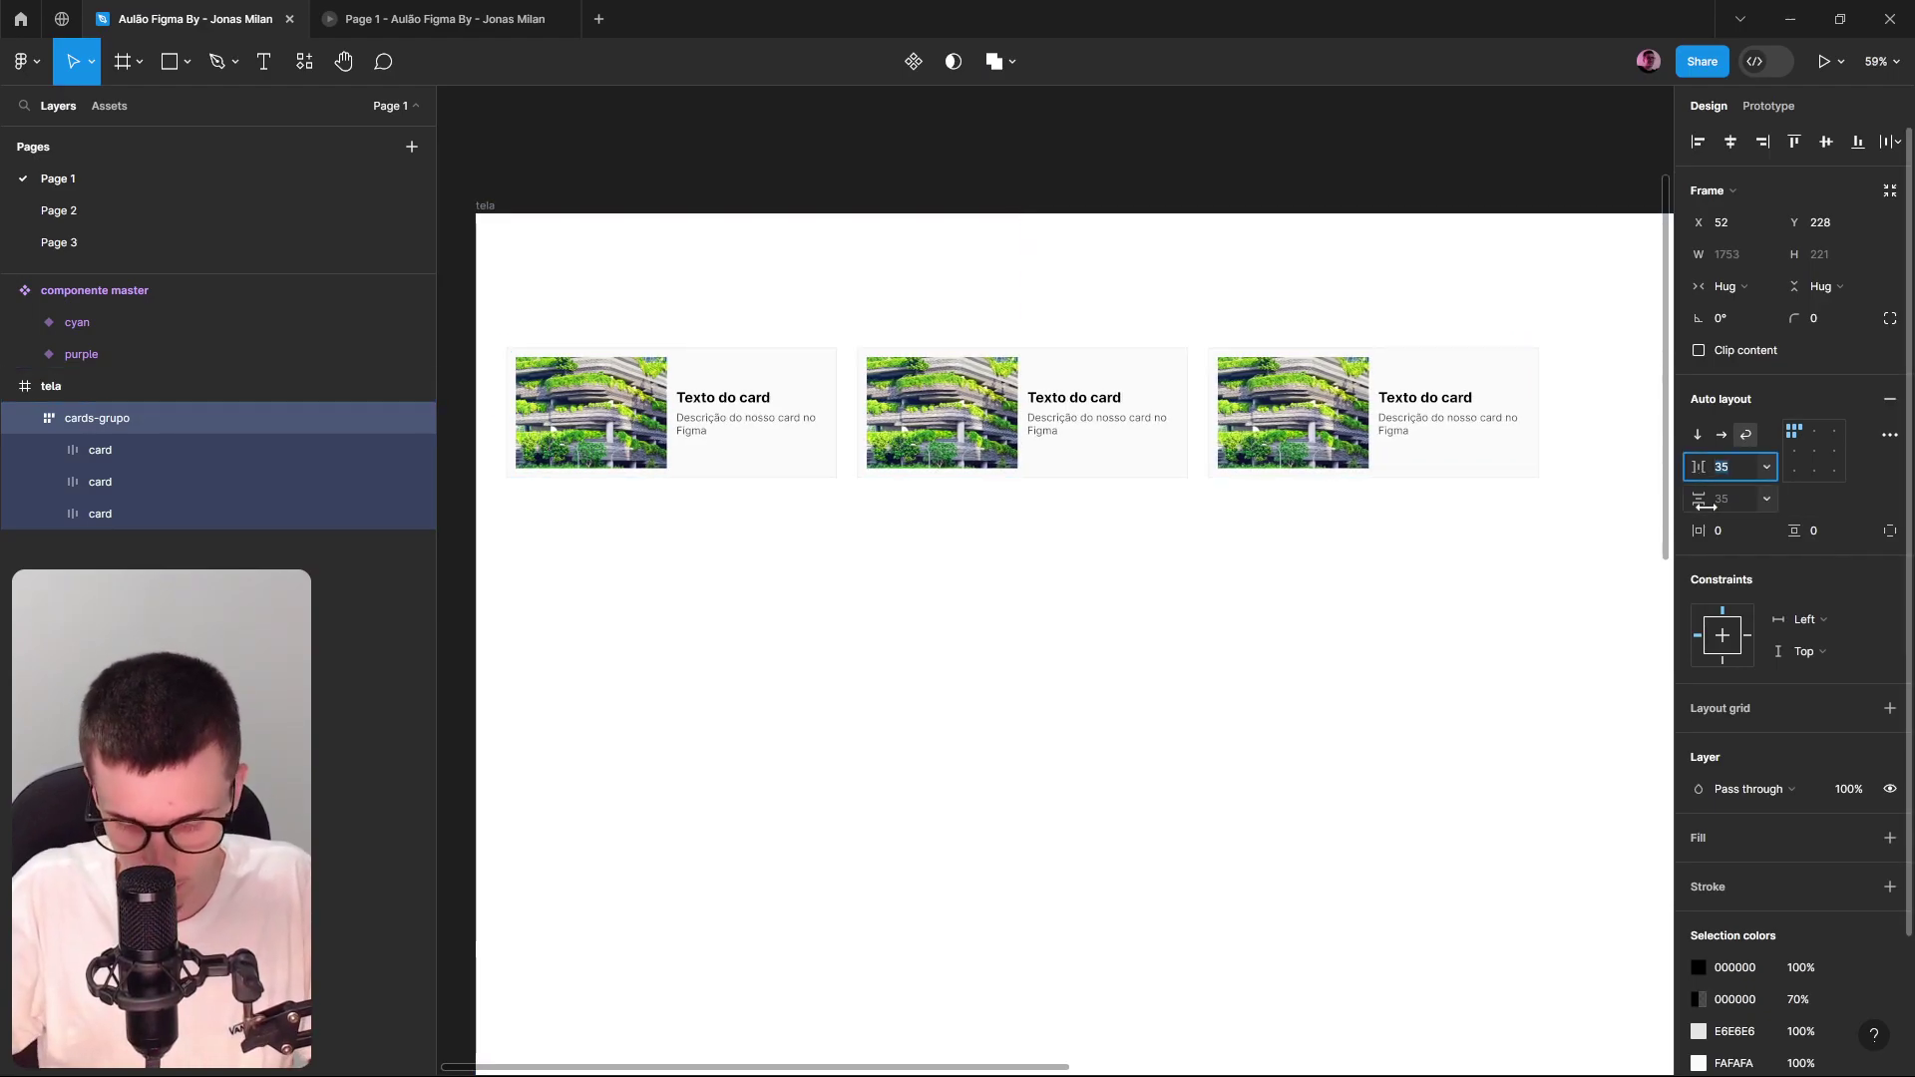
pyautogui.write('40')
pyautogui.press('Return')
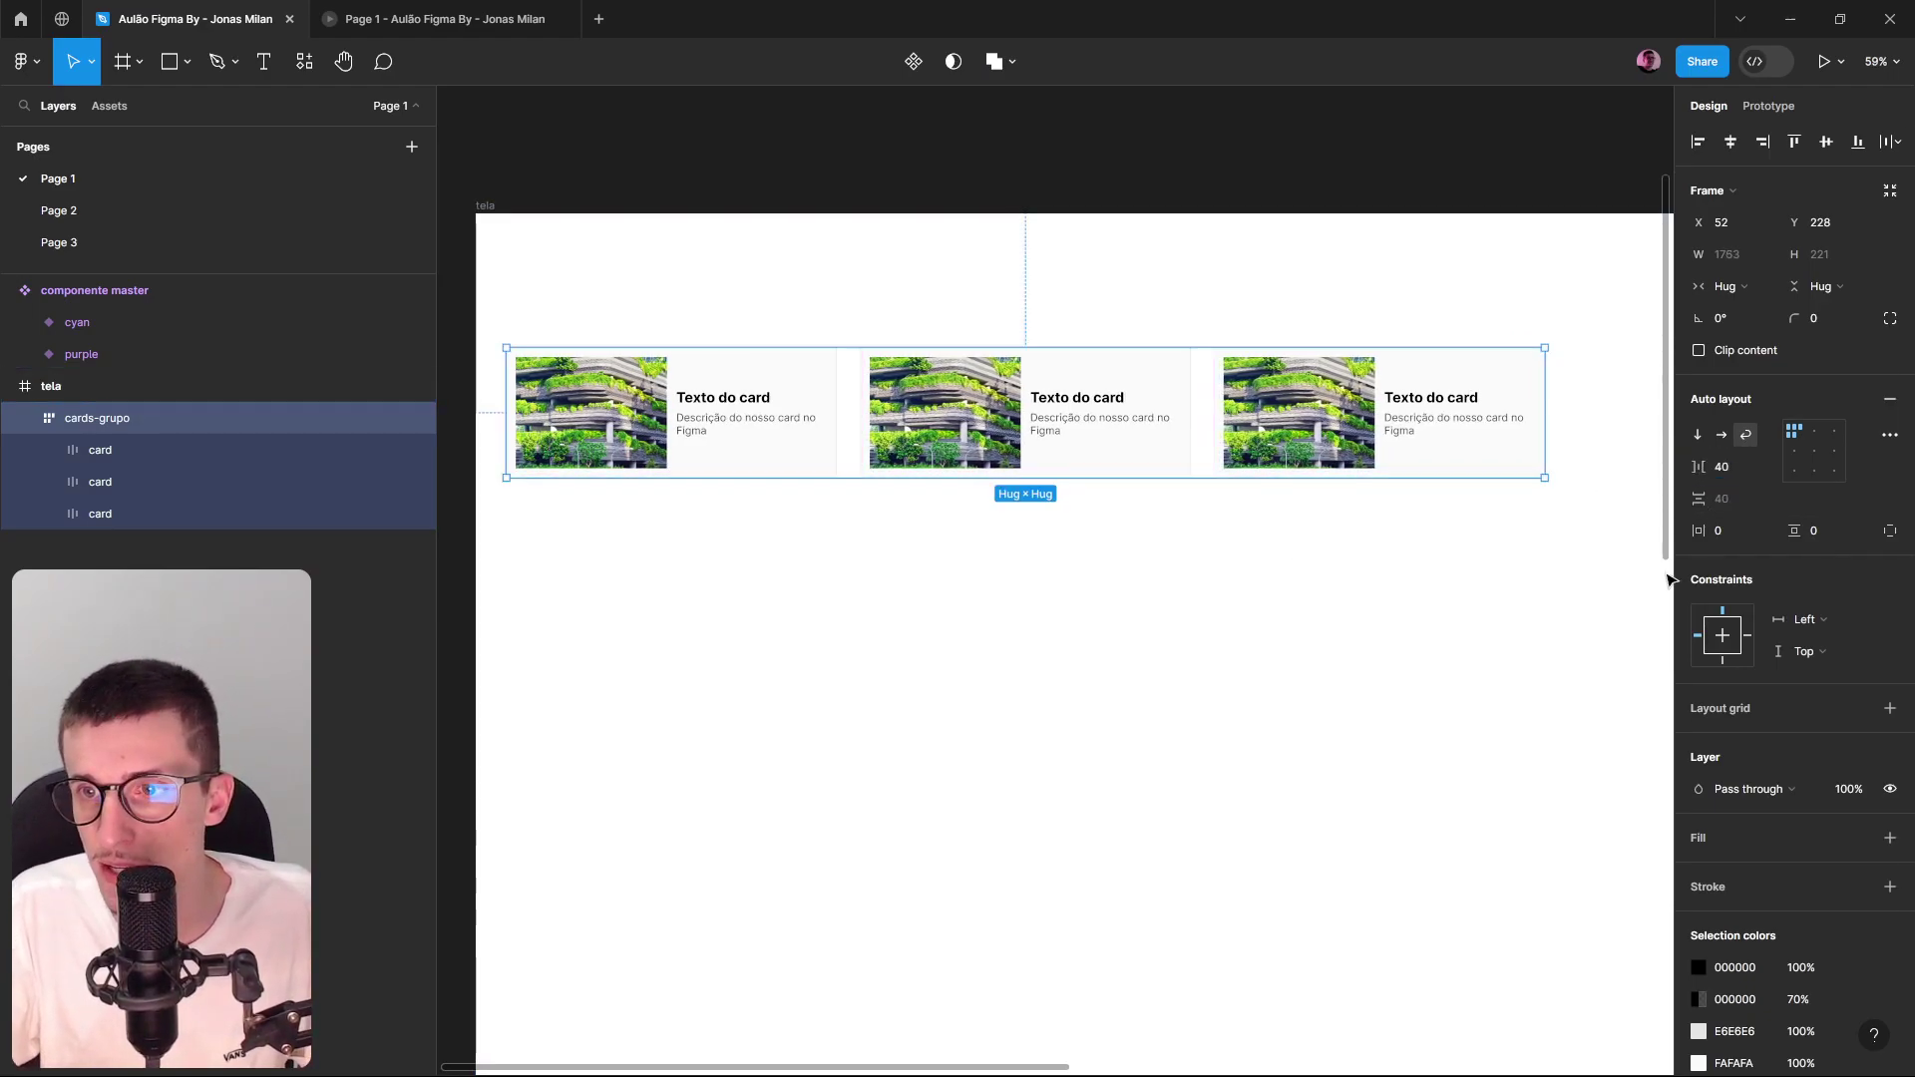
# Center-align the cards inside cards-grupo and narrow the frame to about 1399 wide.
pyautogui.click(1793, 450)
pyautogui.click(1812, 451)
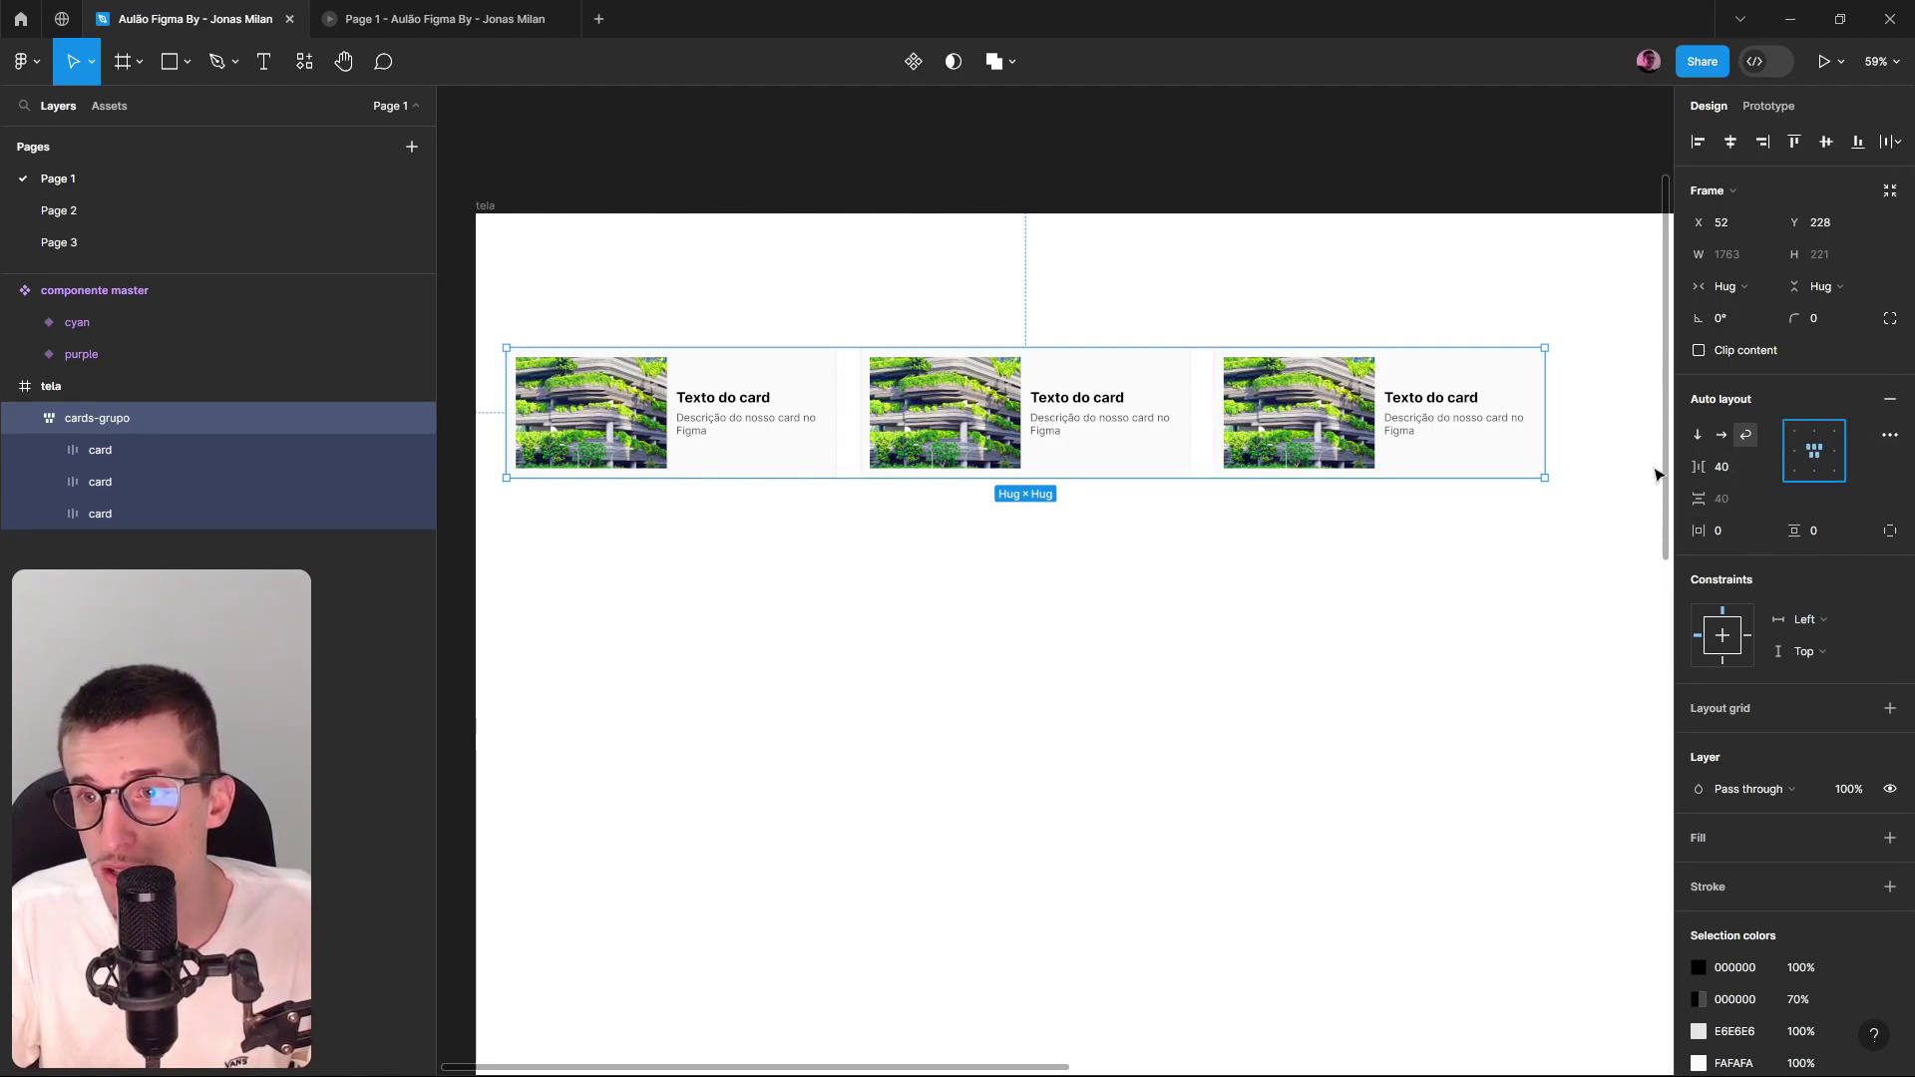
pyautogui.click(1497, 432)
pyautogui.moveTo(1546, 432); pyautogui.dragTo(1331, 444)
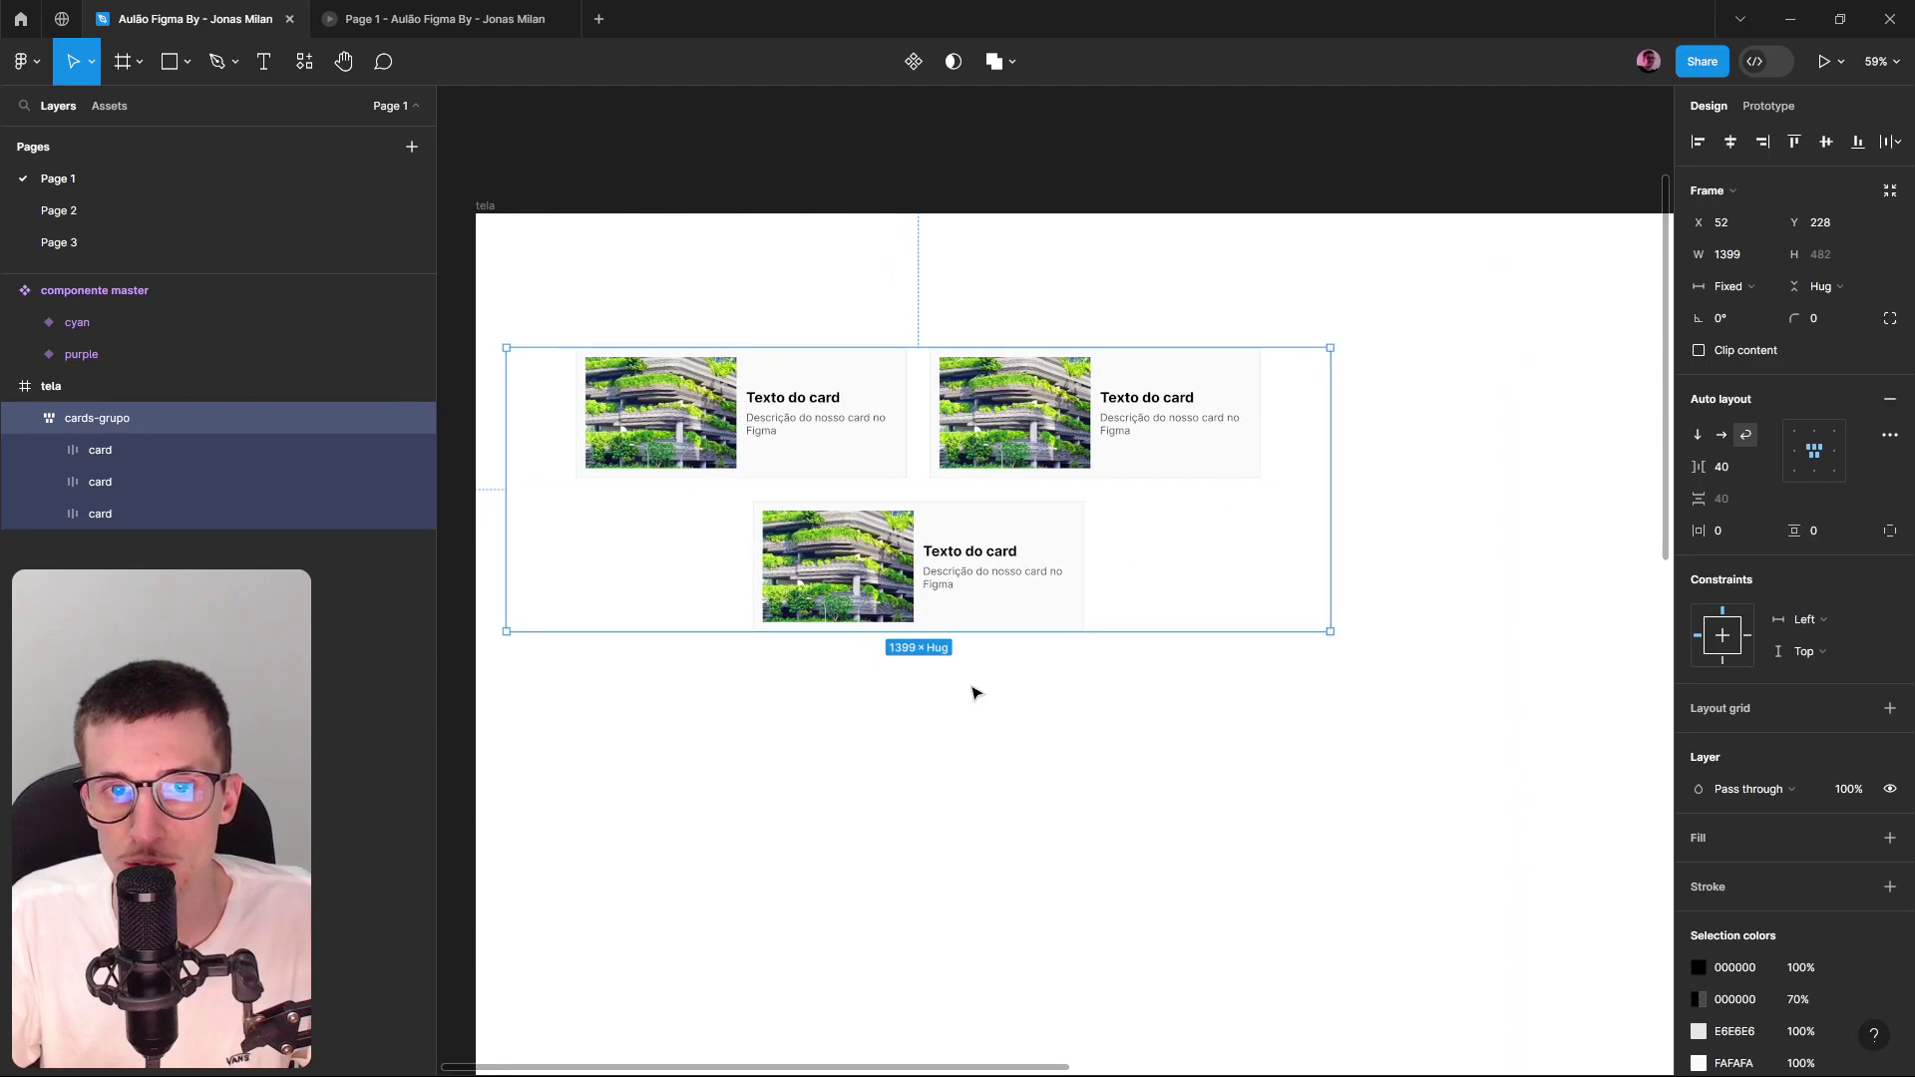
# Try aligning the cards in cards-grupo to the right, and return them to center alignment.
pyautogui.moveTo(1095, 743); pyautogui.dragTo(1104, 743)
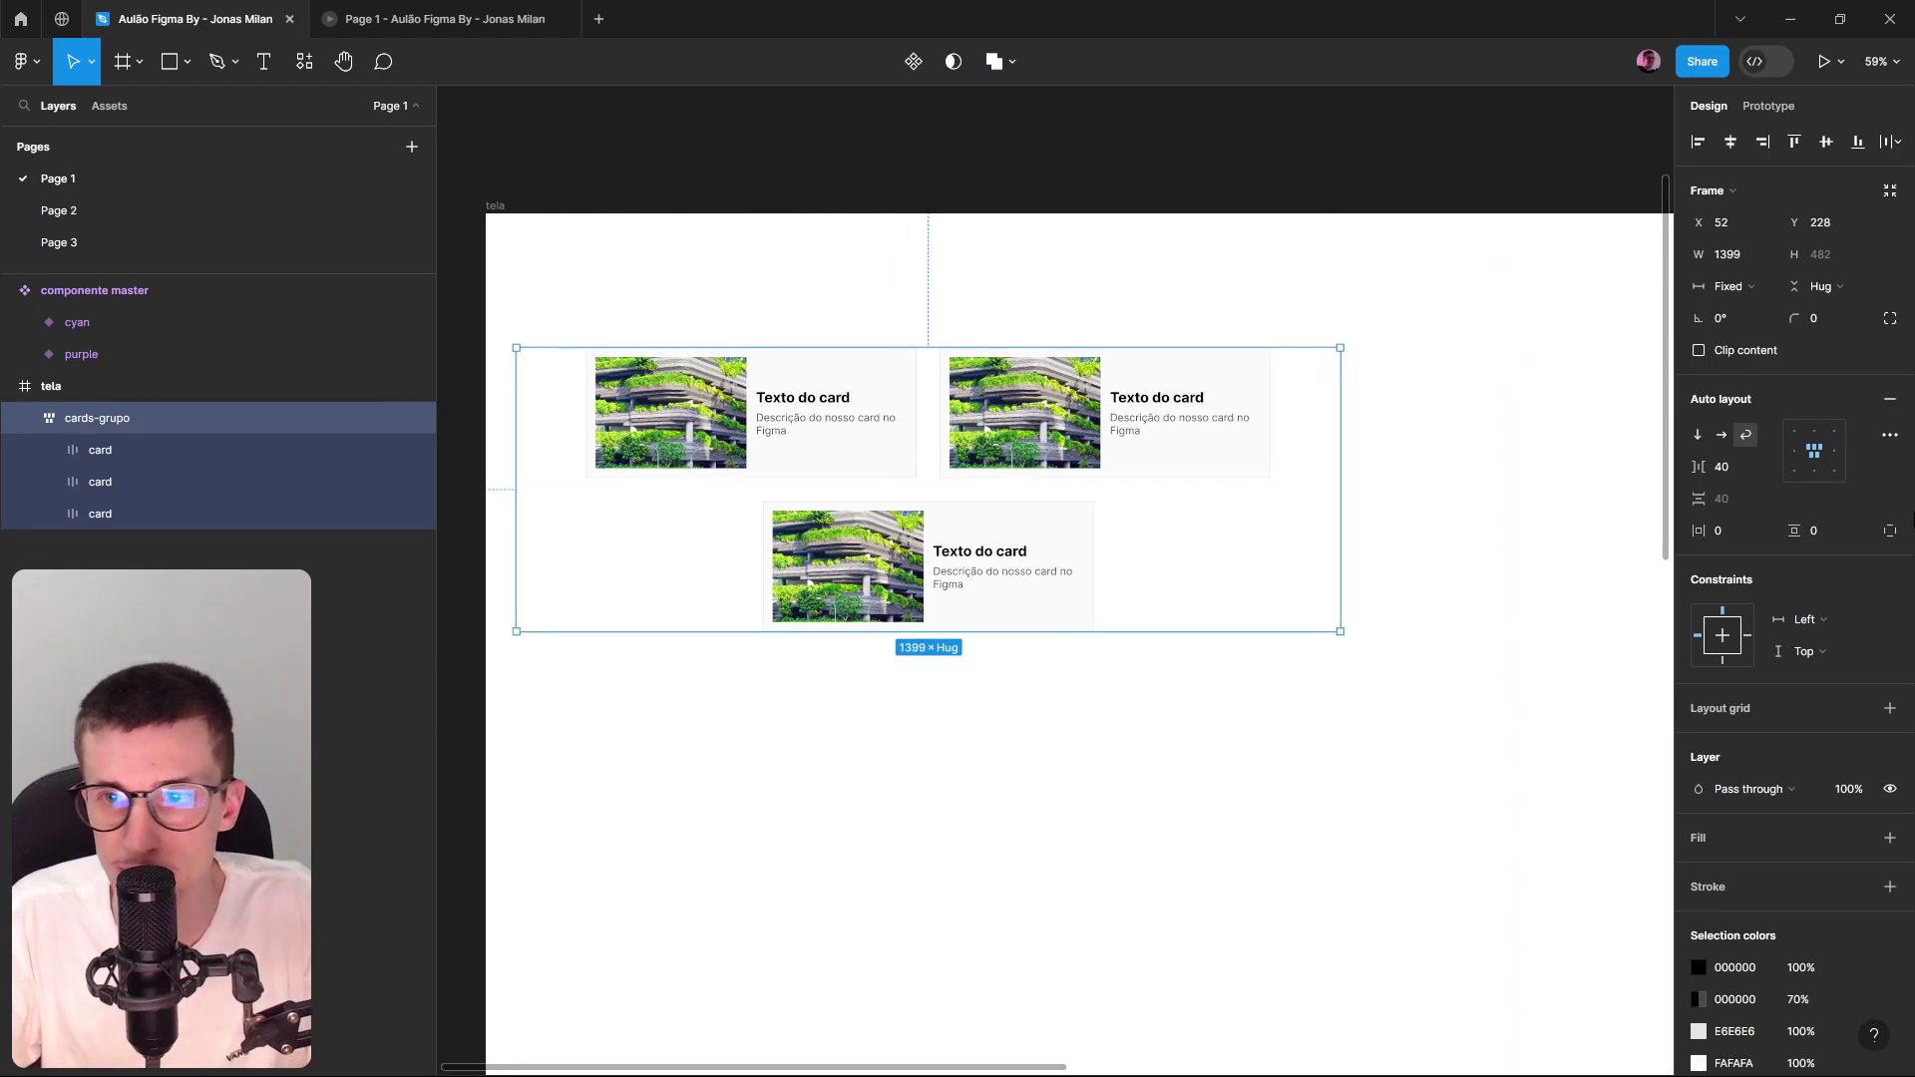
pyautogui.click(1799, 455)
pyautogui.click(1831, 469)
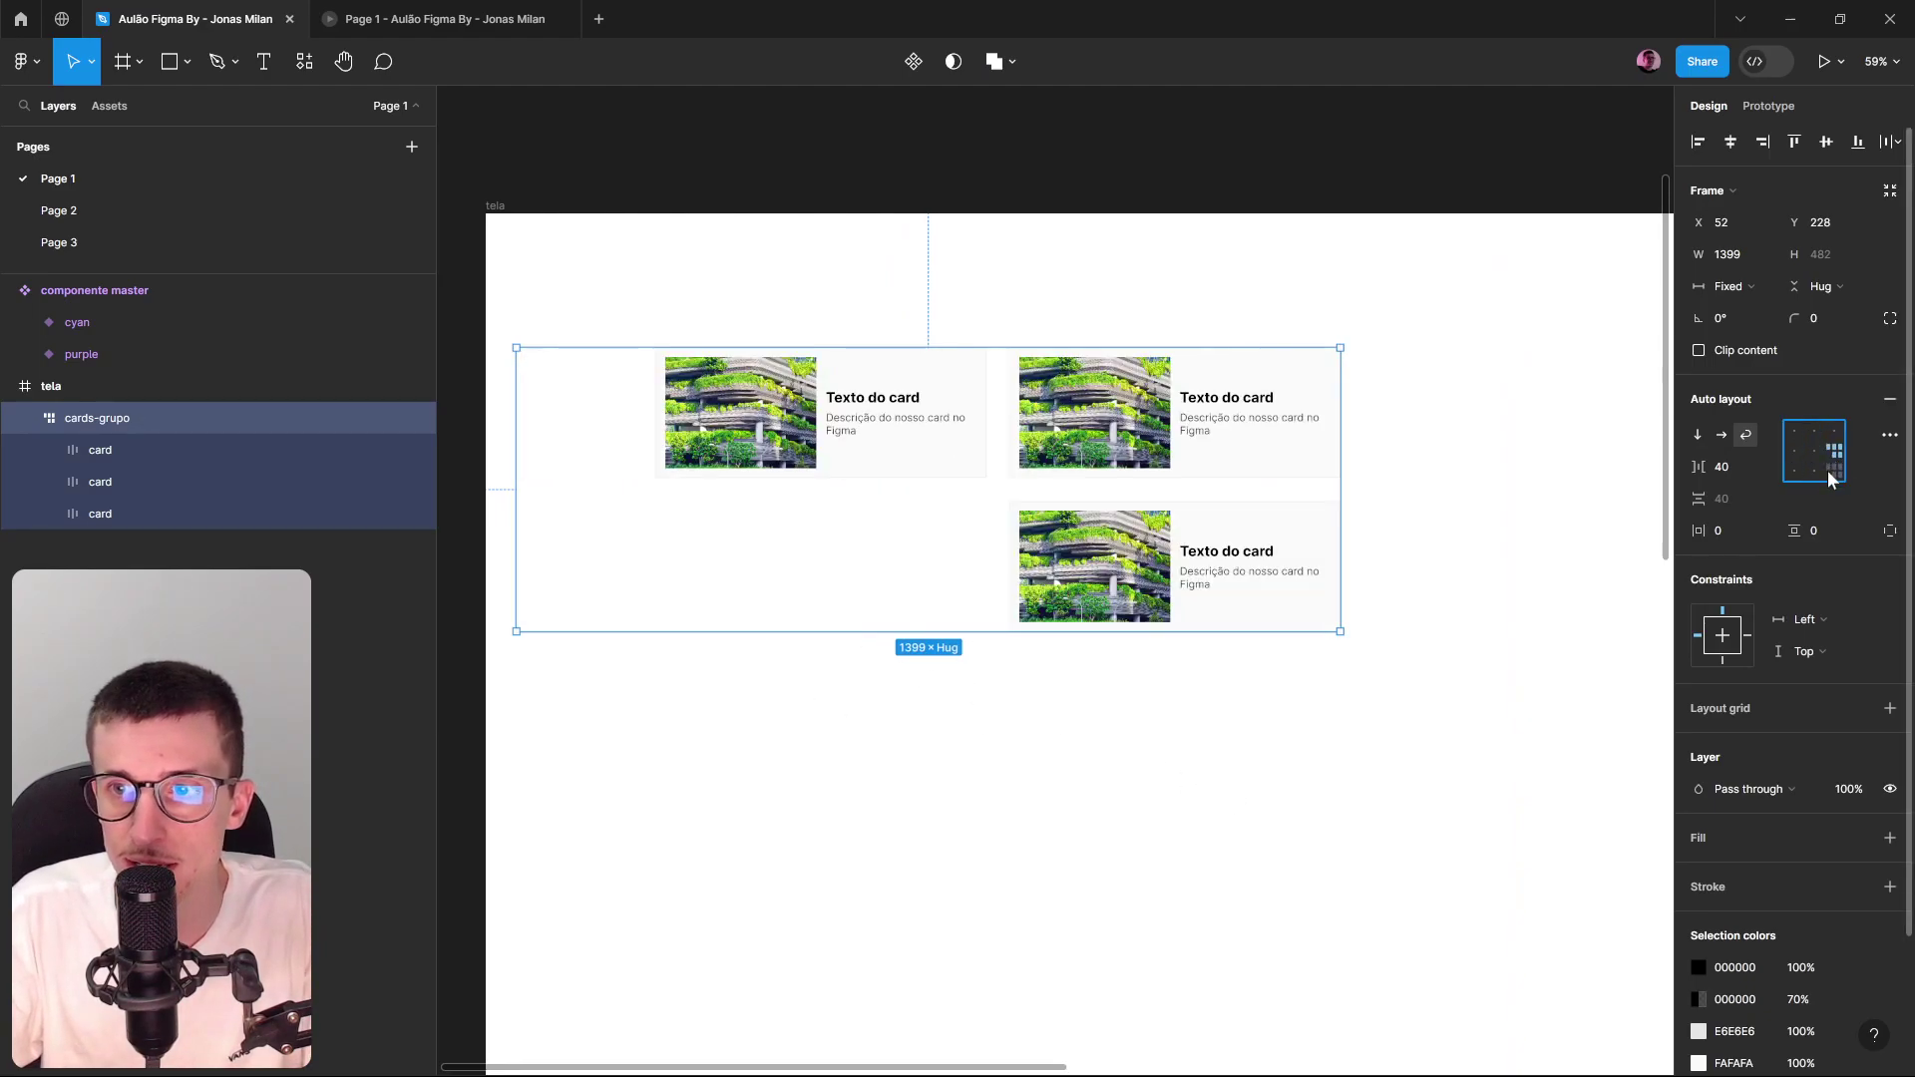
pyautogui.click(1815, 471)
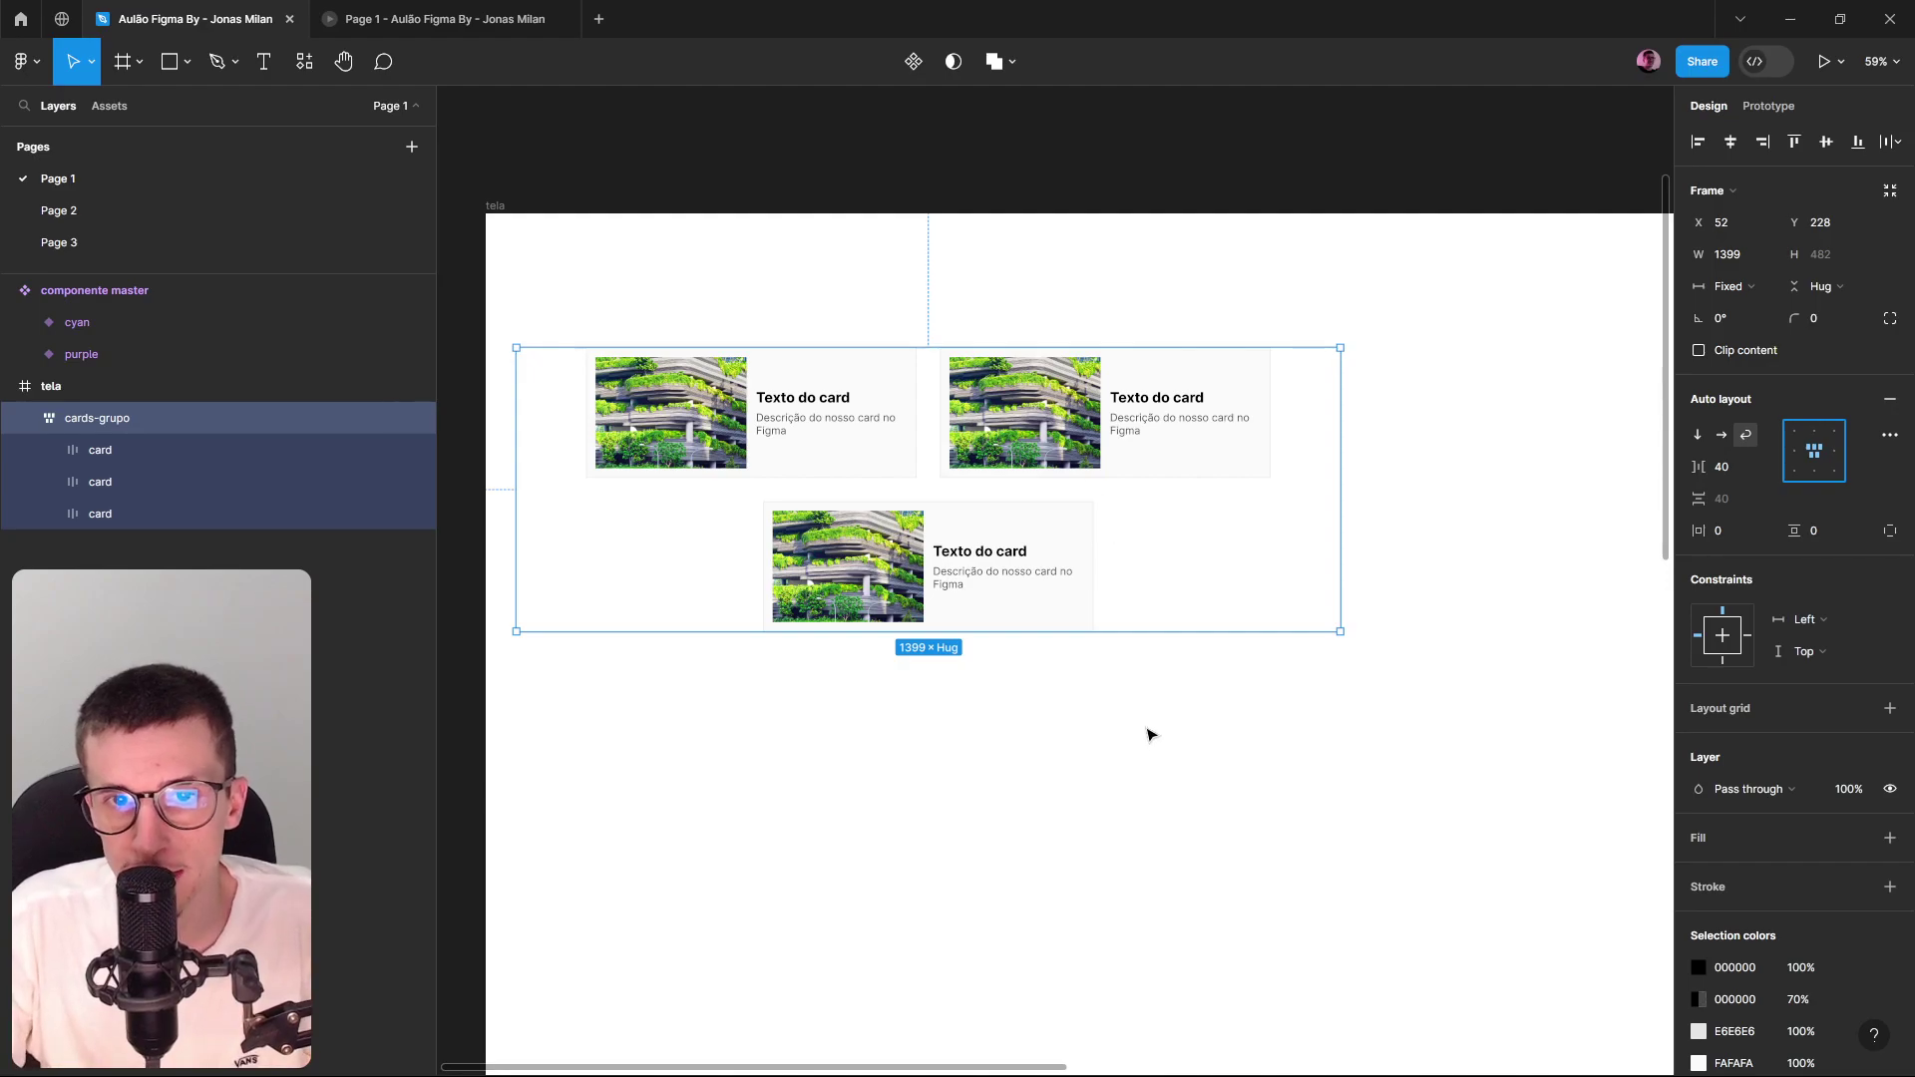
pyautogui.scroll(-2, 1147, 716)
pyautogui.click(1149, 746)
pyautogui.click(1116, 619)
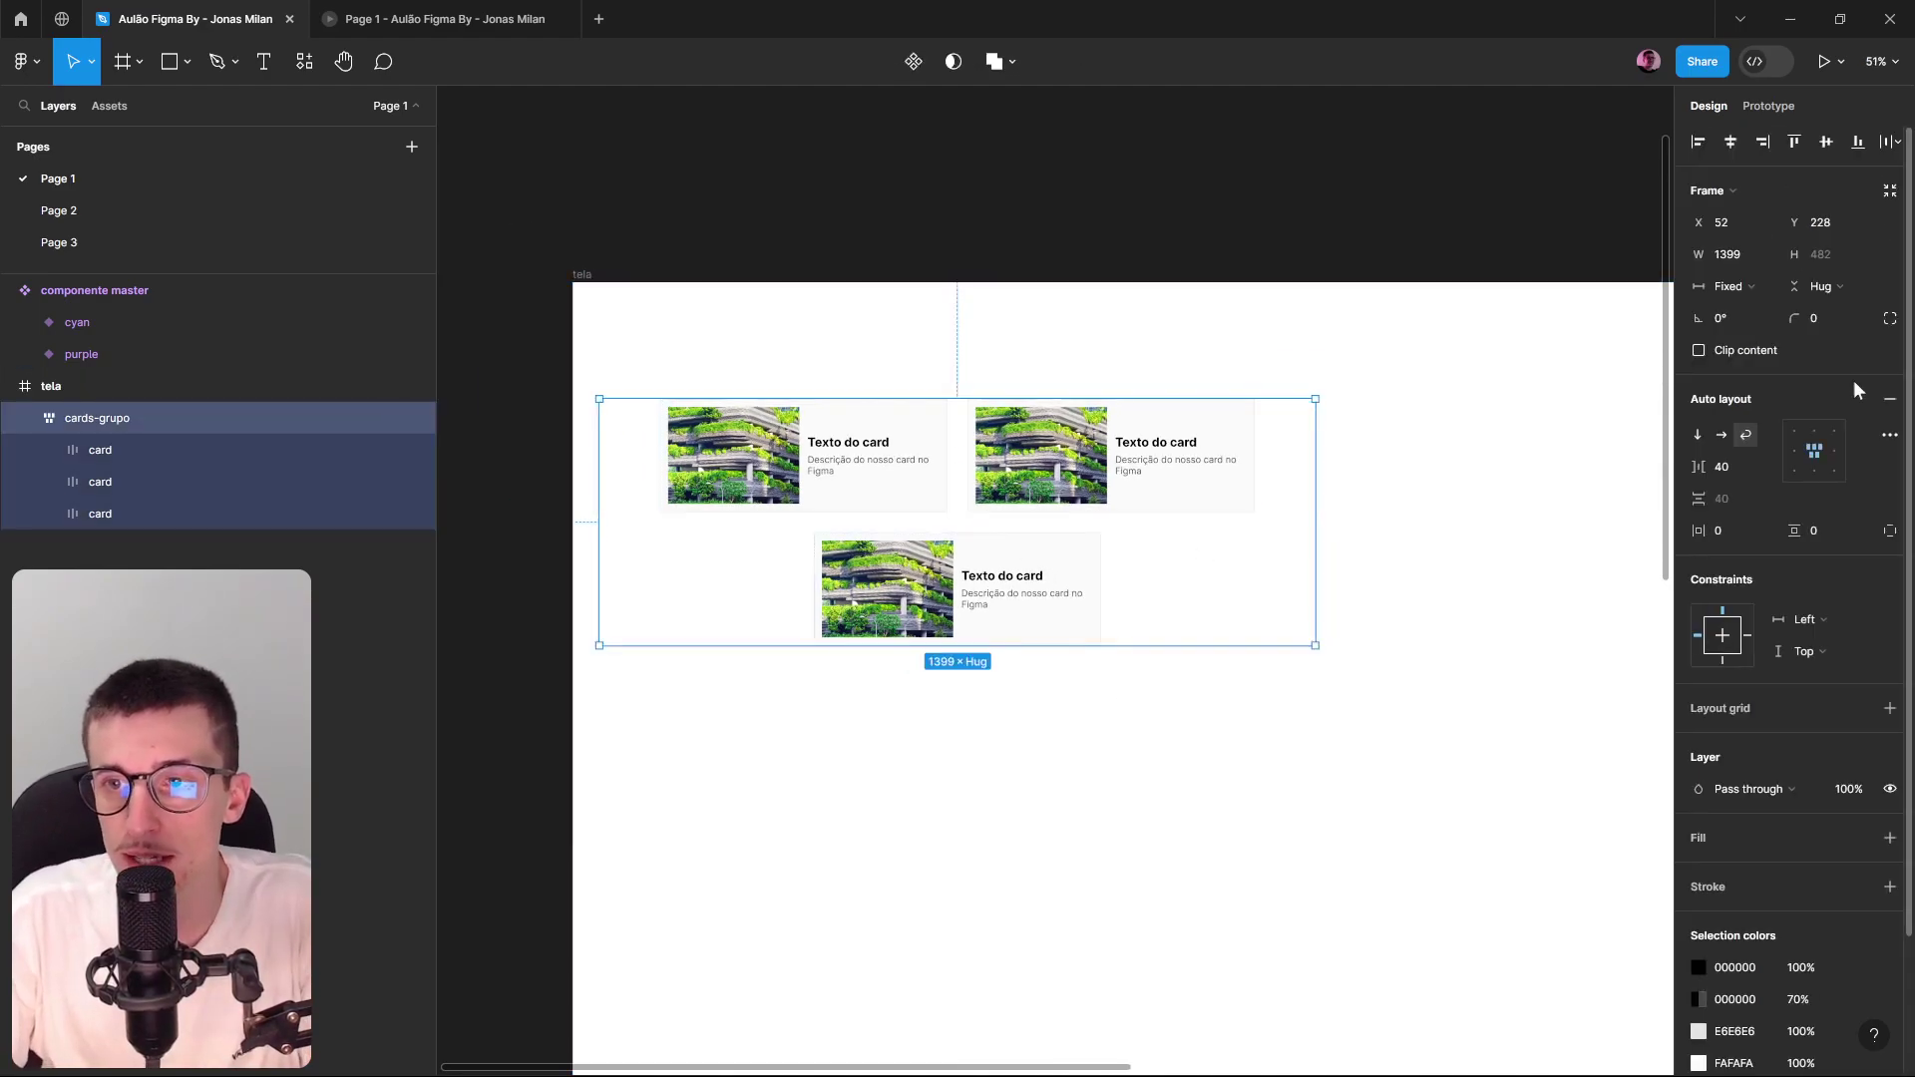
pyautogui.scroll(-3, 1368, 299)
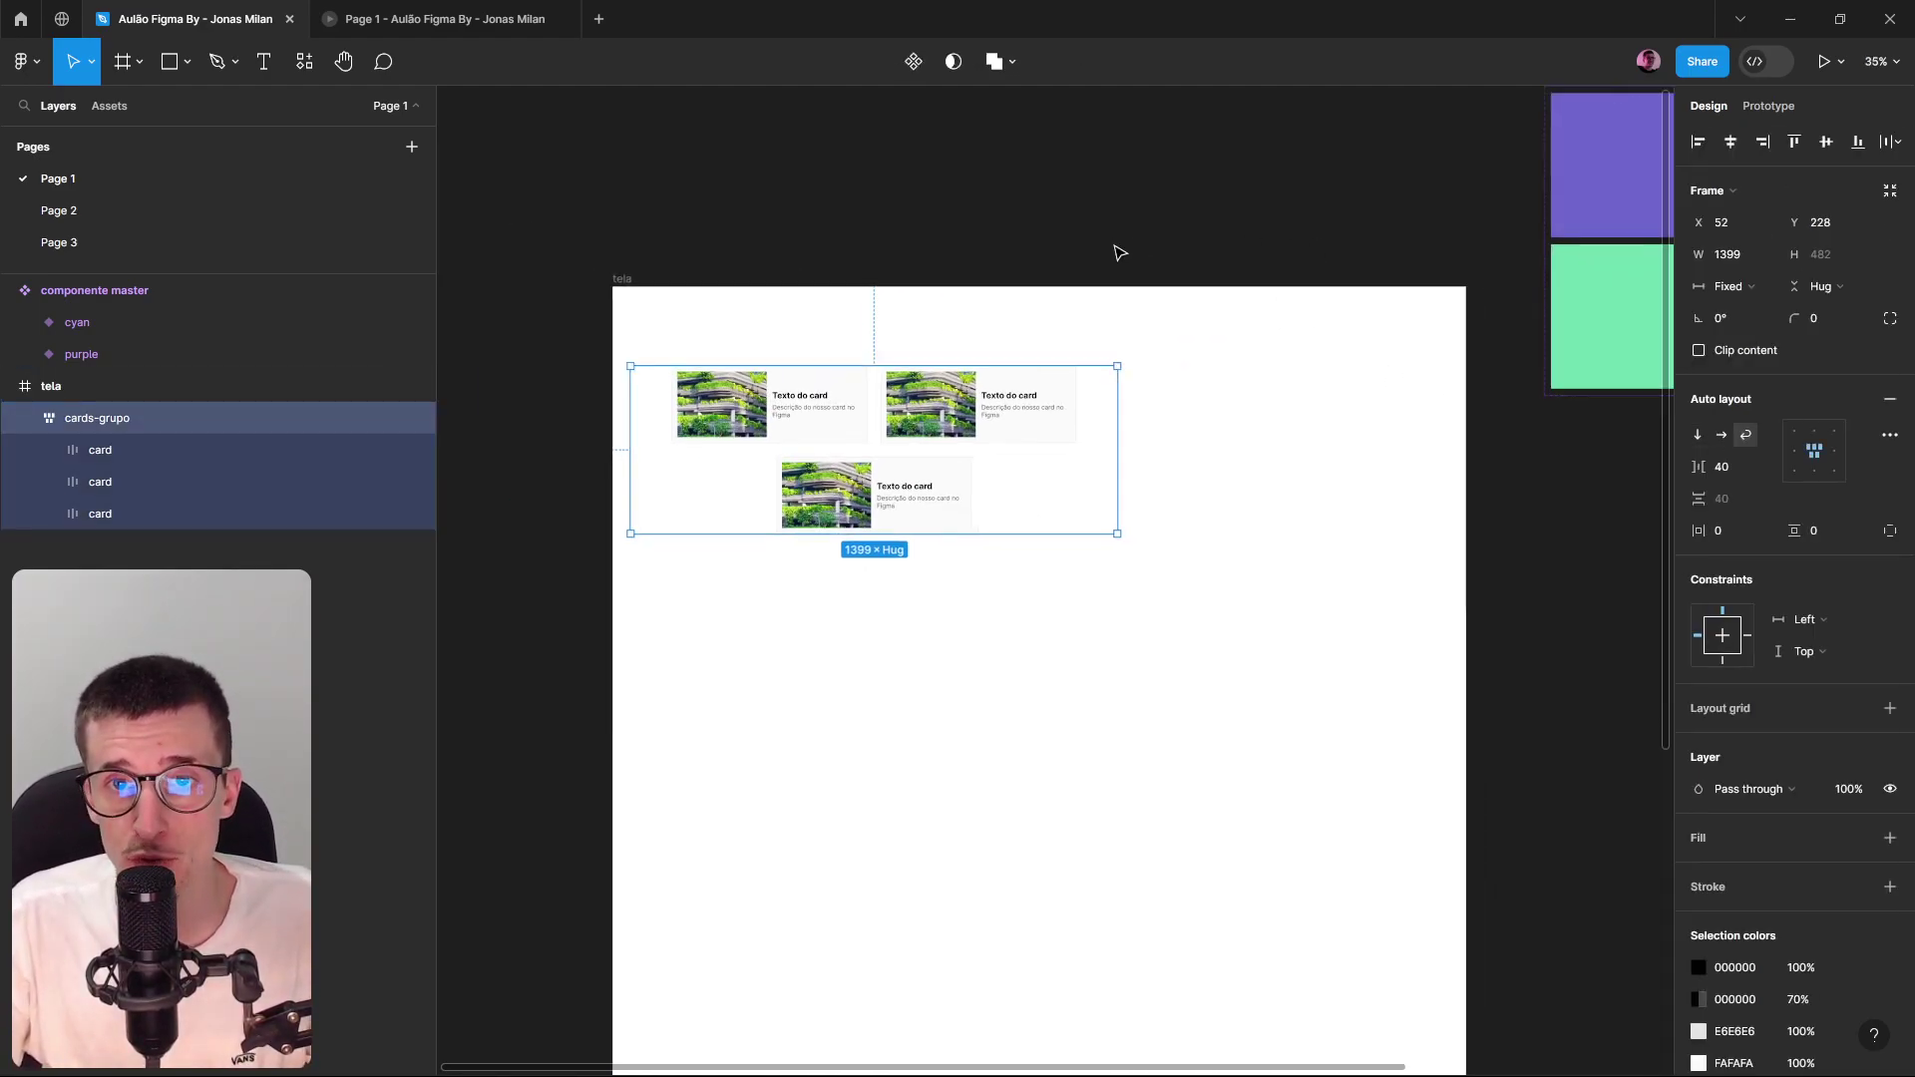
pyautogui.click(1119, 252)
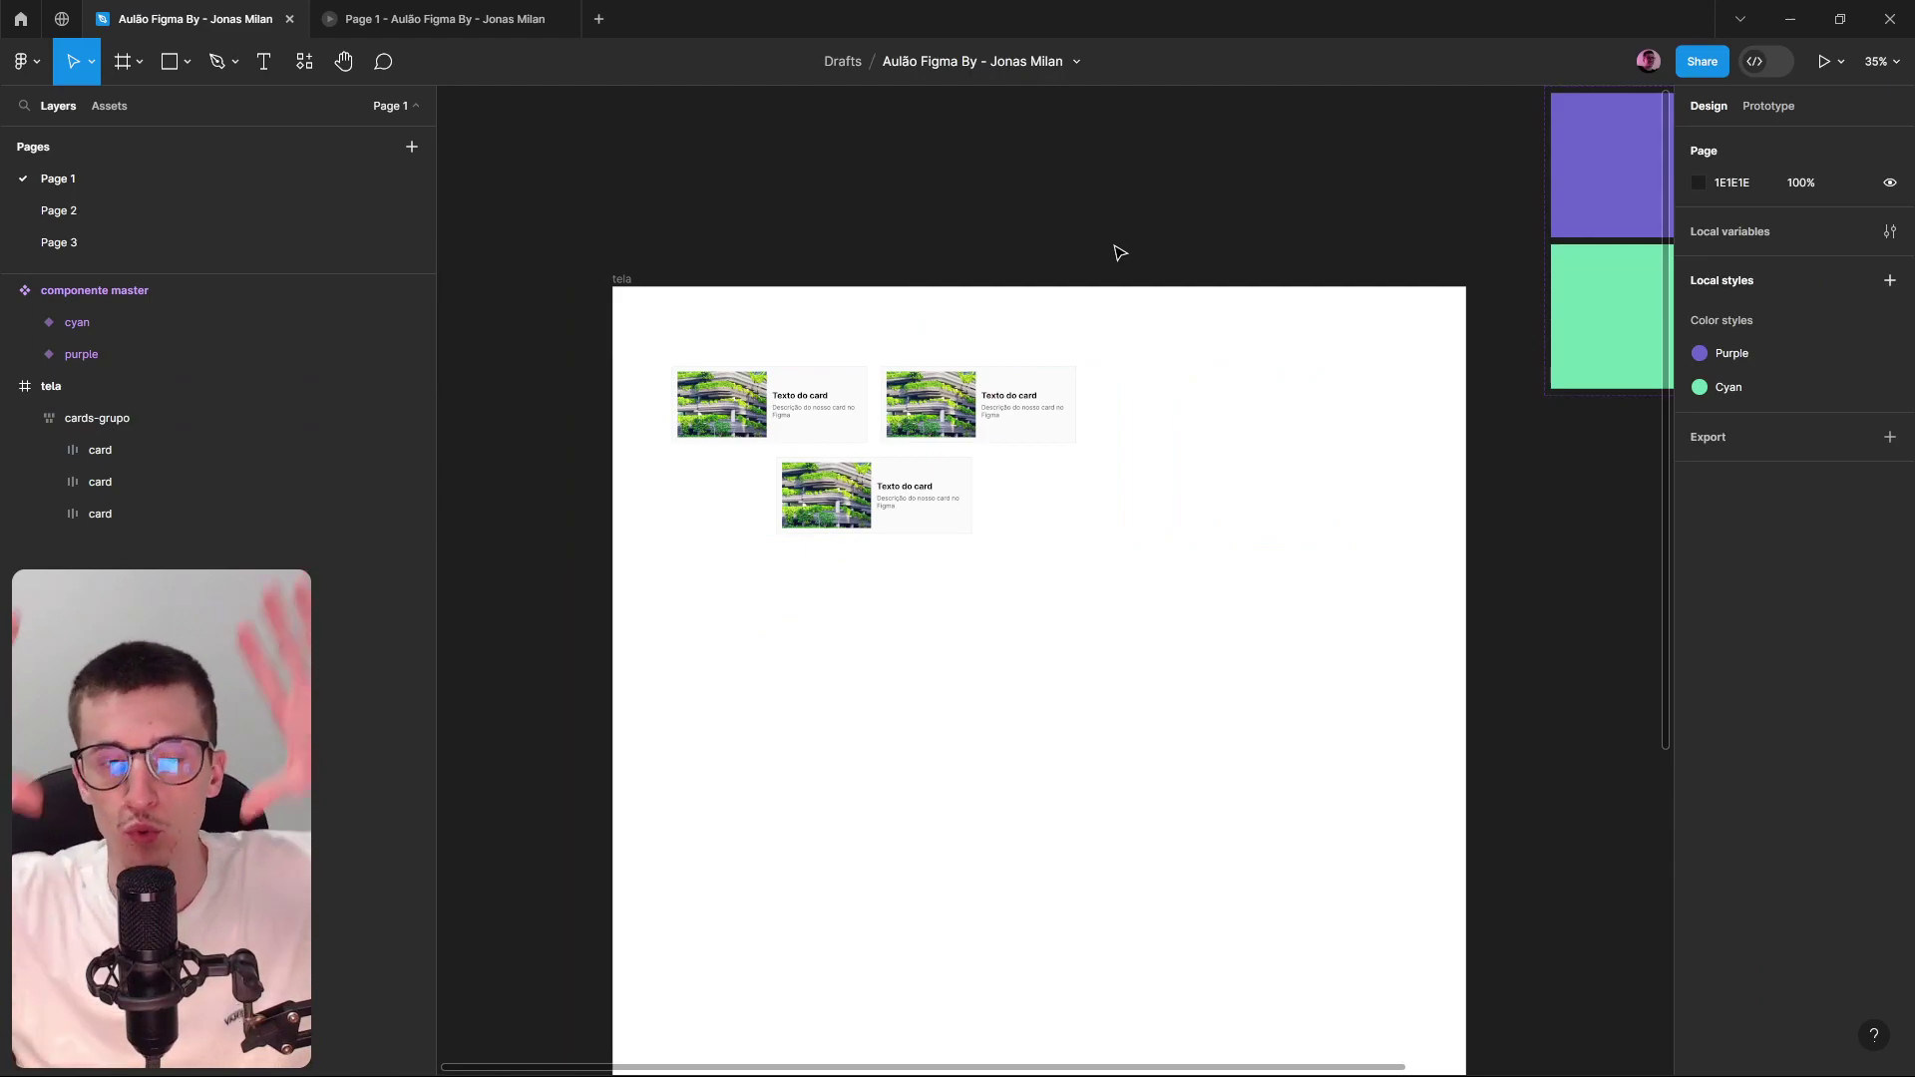
# Wrap cards-grupo in a new auto layout frame and rename that frame container.
pyautogui.click(770, 432)
pyautogui.scroll(2, 876, 449)
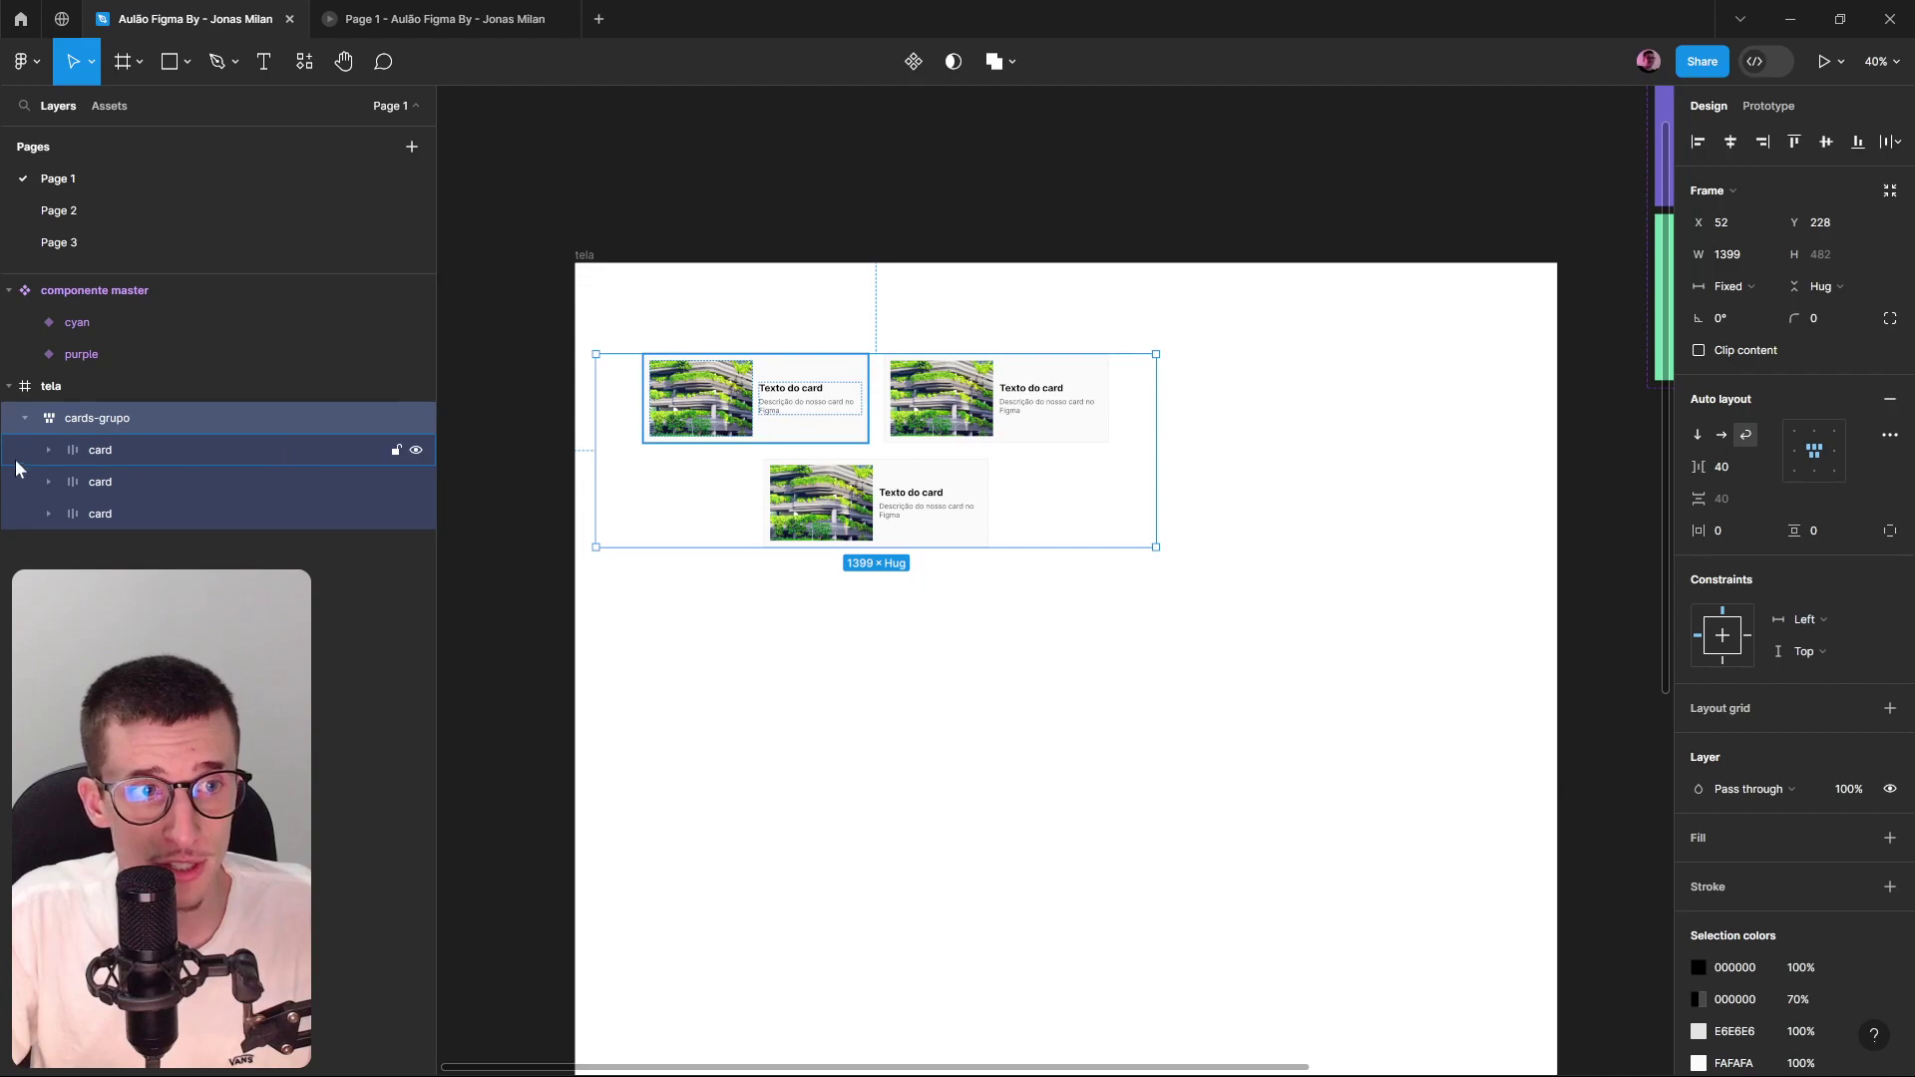
pyautogui.click(23, 418)
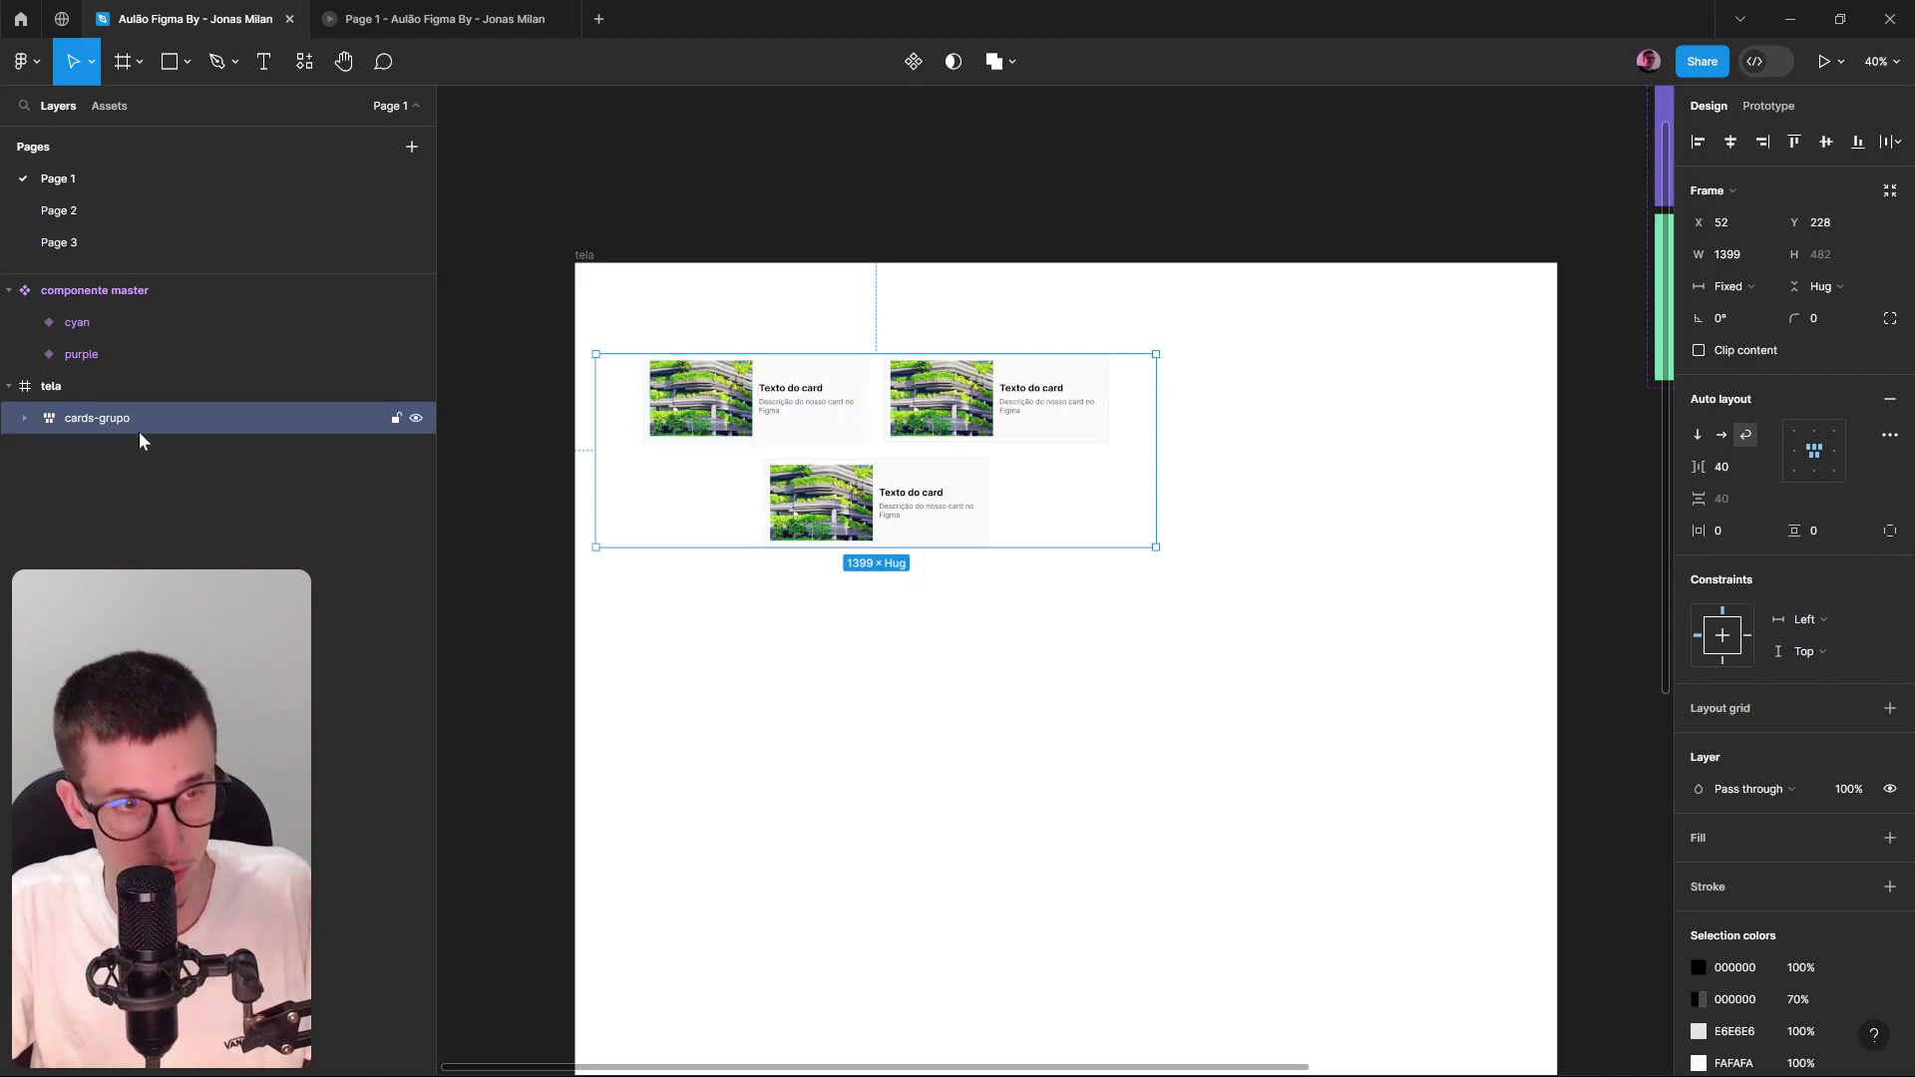
pyautogui.hotkey('shift', 'a')
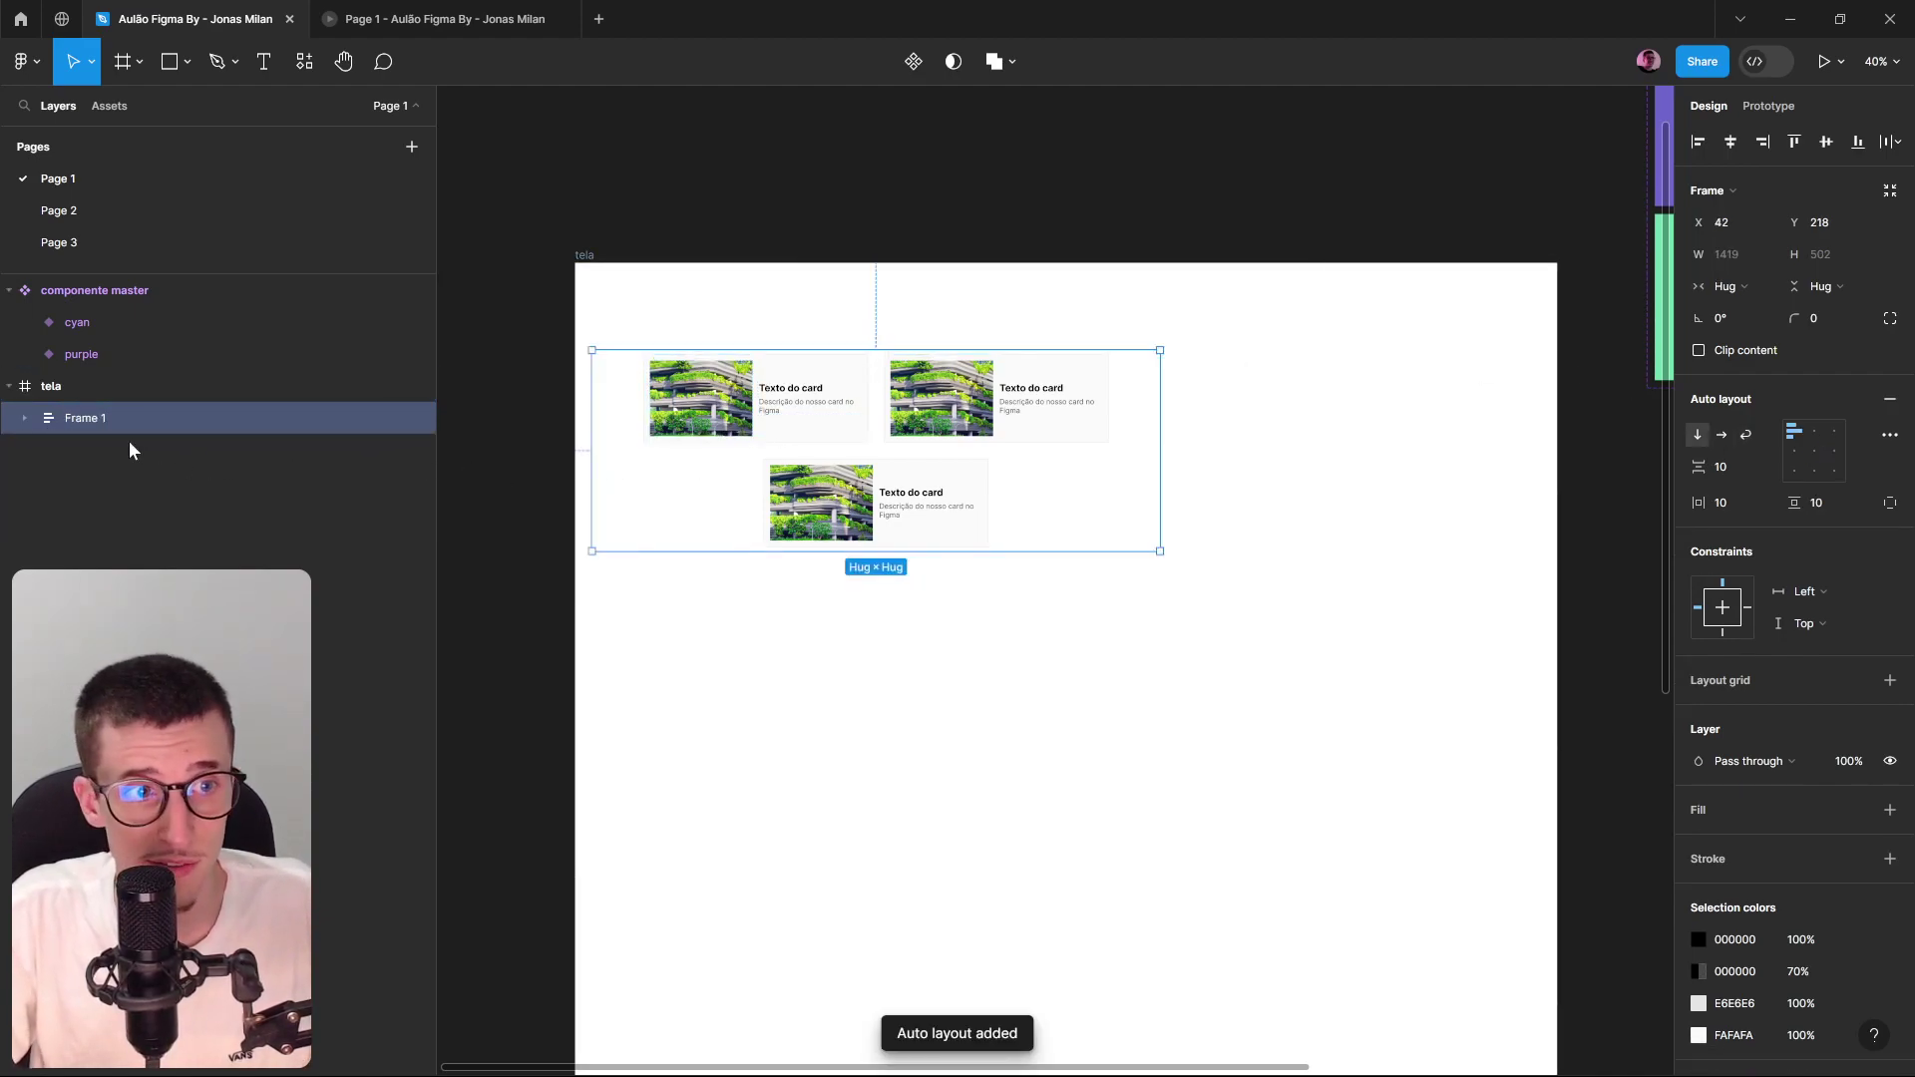
pyautogui.doubleClick(80, 418)
pyautogui.write('container')
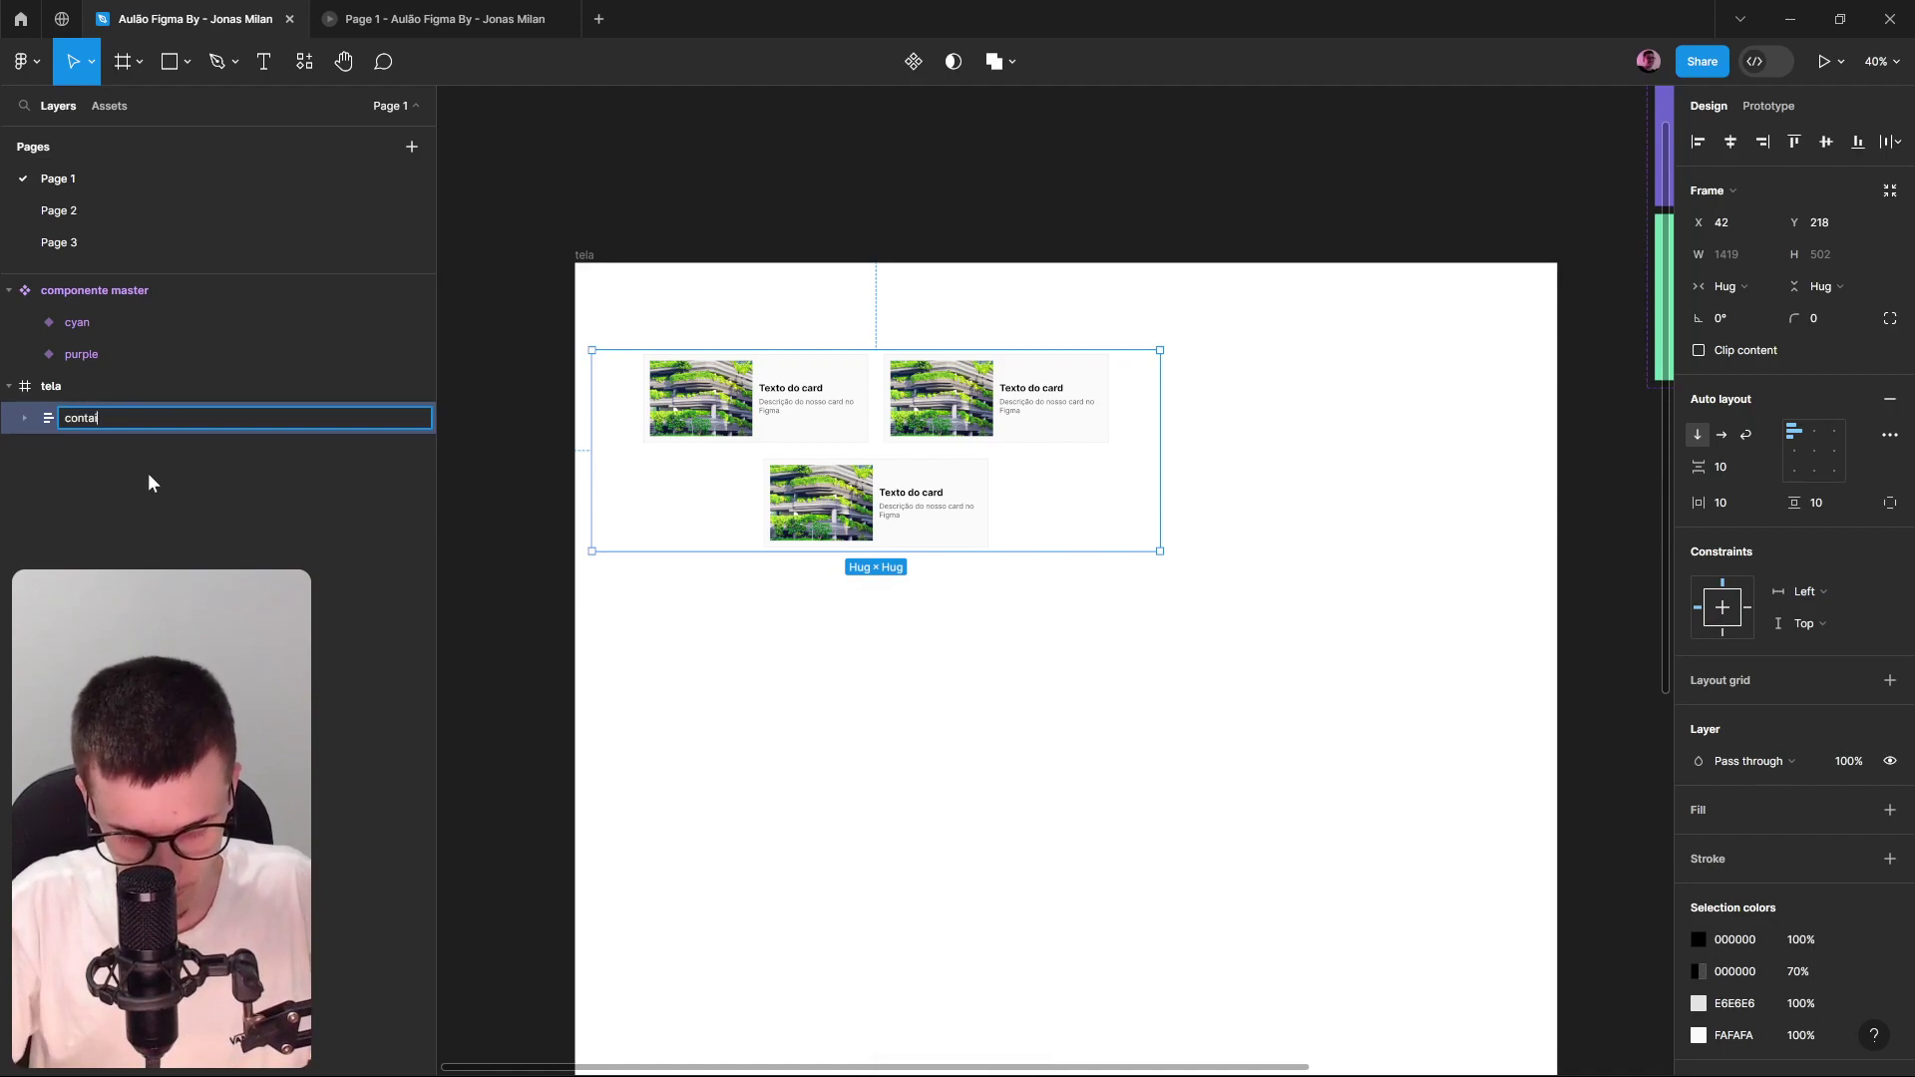
pyautogui.press('Return')
# Give the container frame a fixed width of 1216.
pyautogui.click(1726, 285)
pyautogui.click(1752, 260)
pyautogui.click(1724, 255)
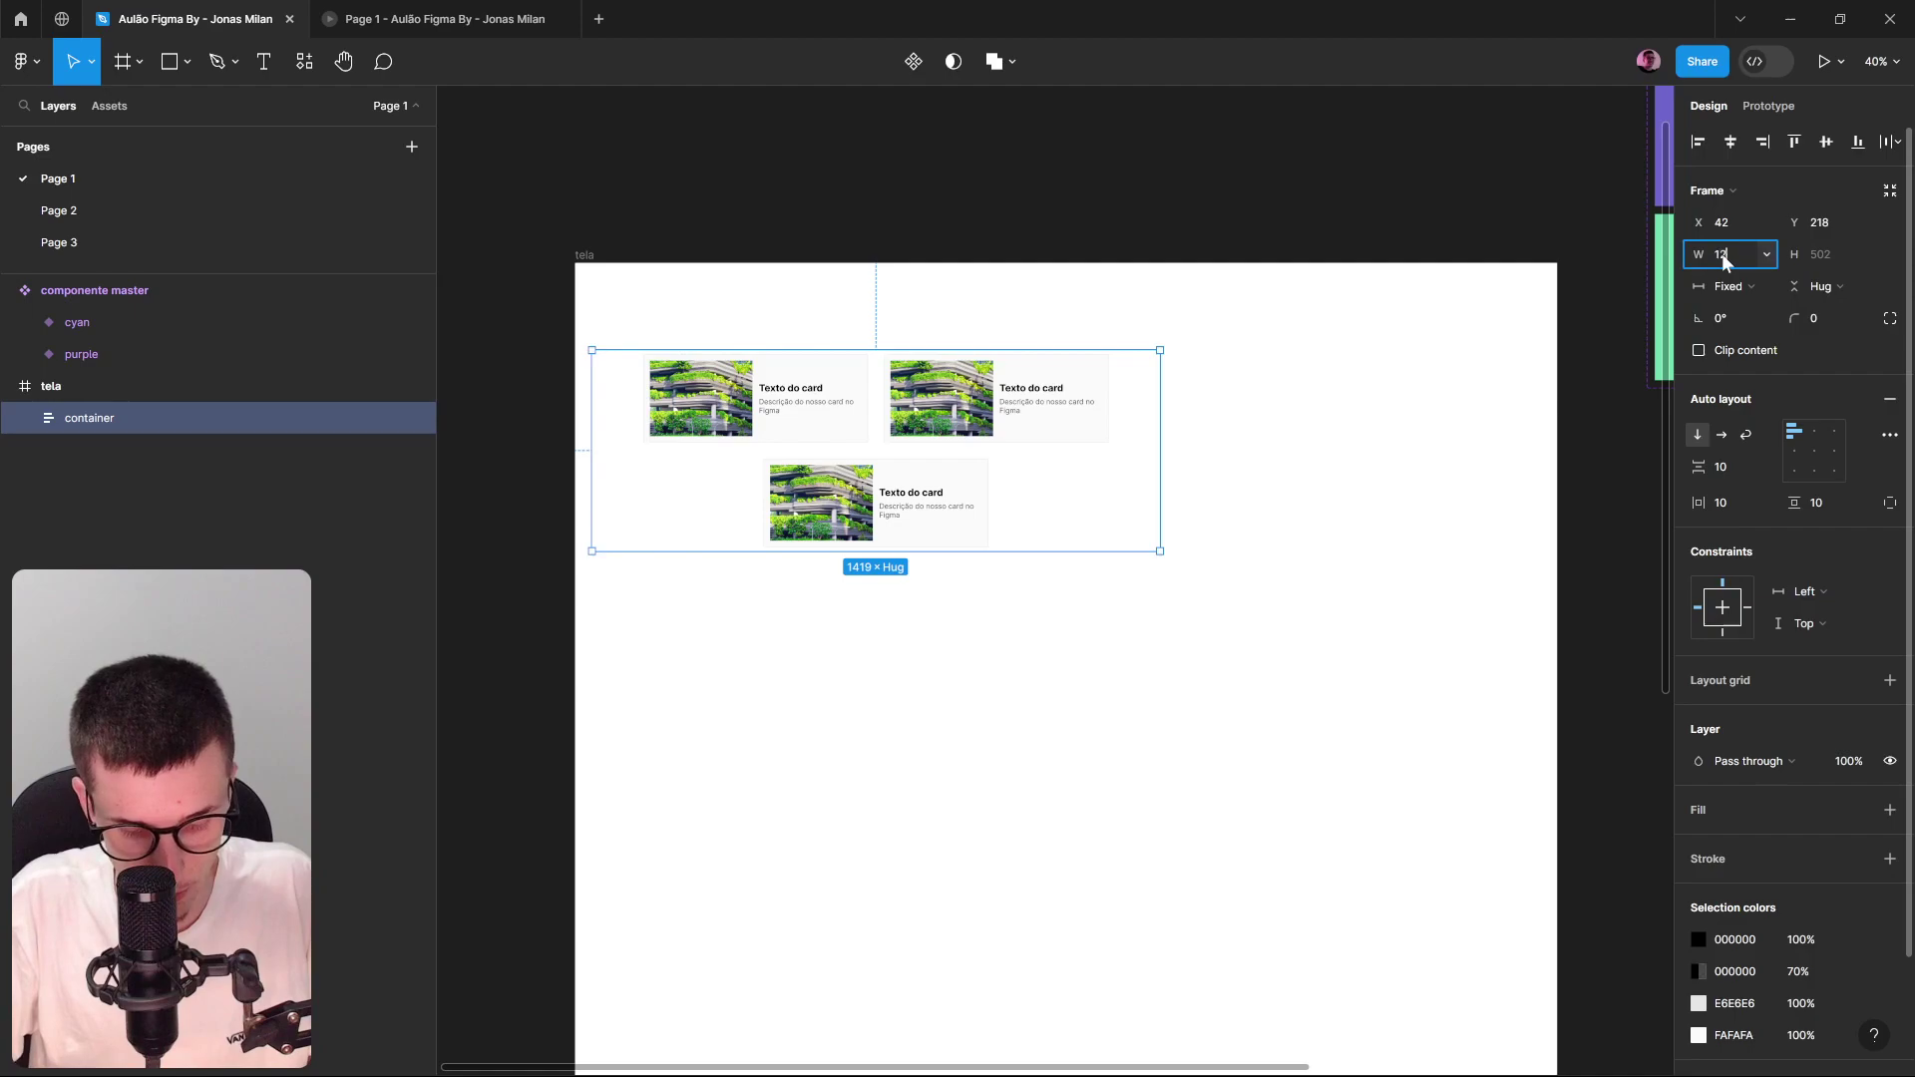
pyautogui.press('Return')
# Move the container frame out of tela onto the empty canvas by cutting and pasting it, and delete the tela frame.
pyautogui.scroll(-5, 1212, 404)
pyautogui.hotkey('ctrl', 'x')
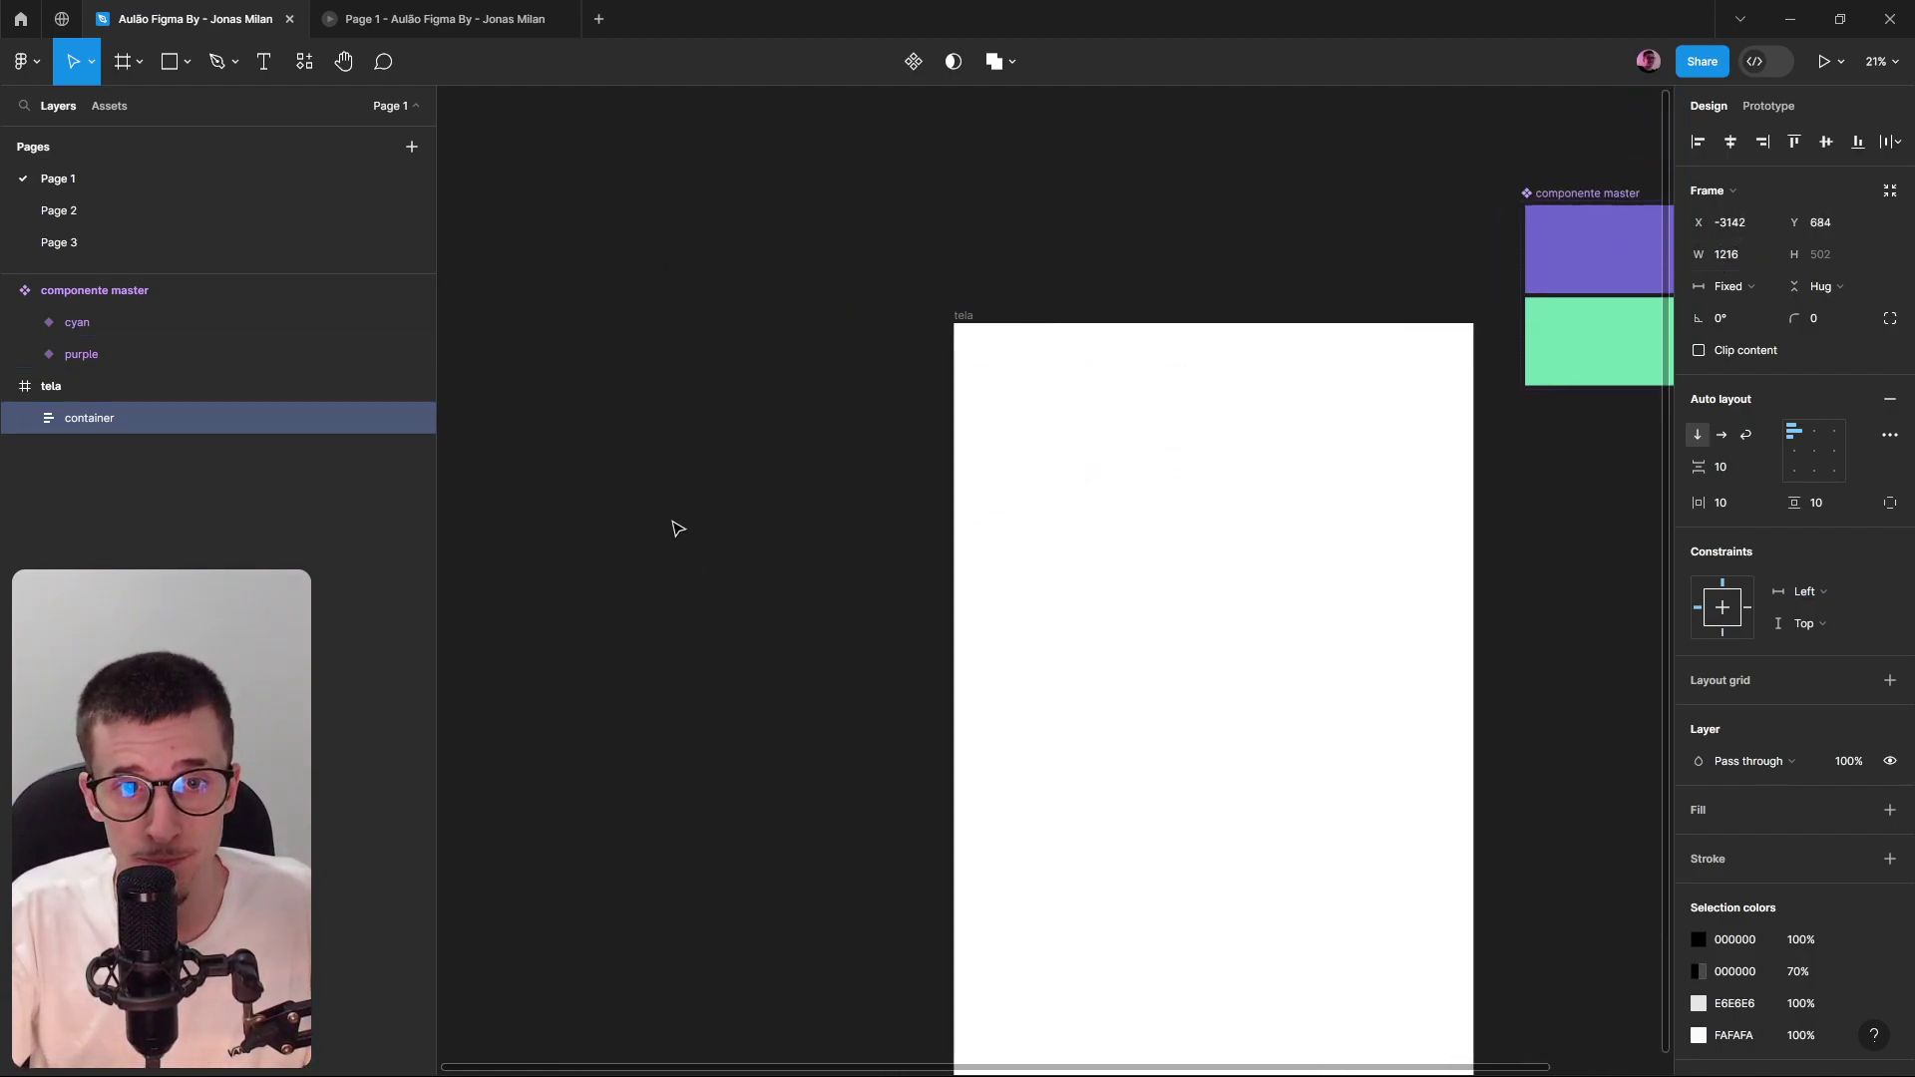
pyautogui.hotkey('ctrl', 'v')
pyautogui.hscroll(-5, 1197, 498)
pyautogui.click(1508, 389)
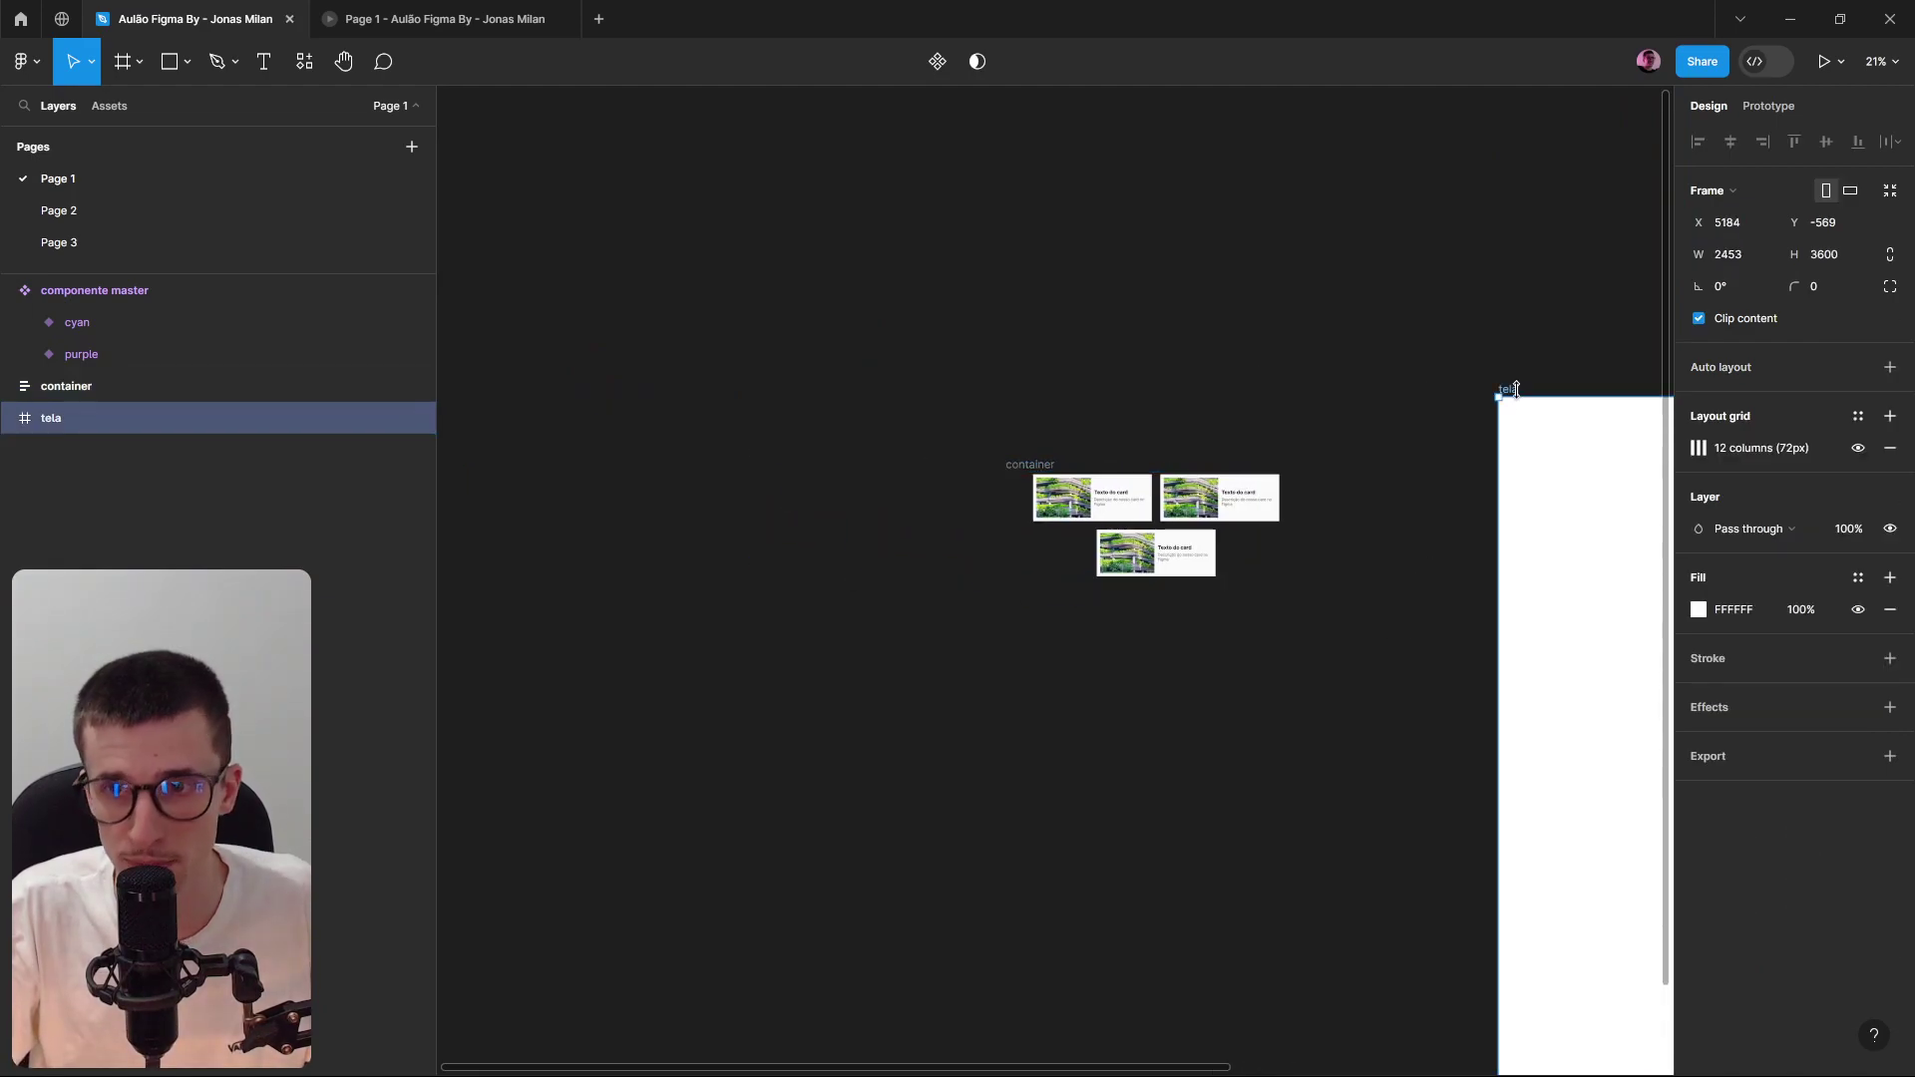
pyautogui.press('Delete')
pyautogui.scroll(3, 1337, 474)
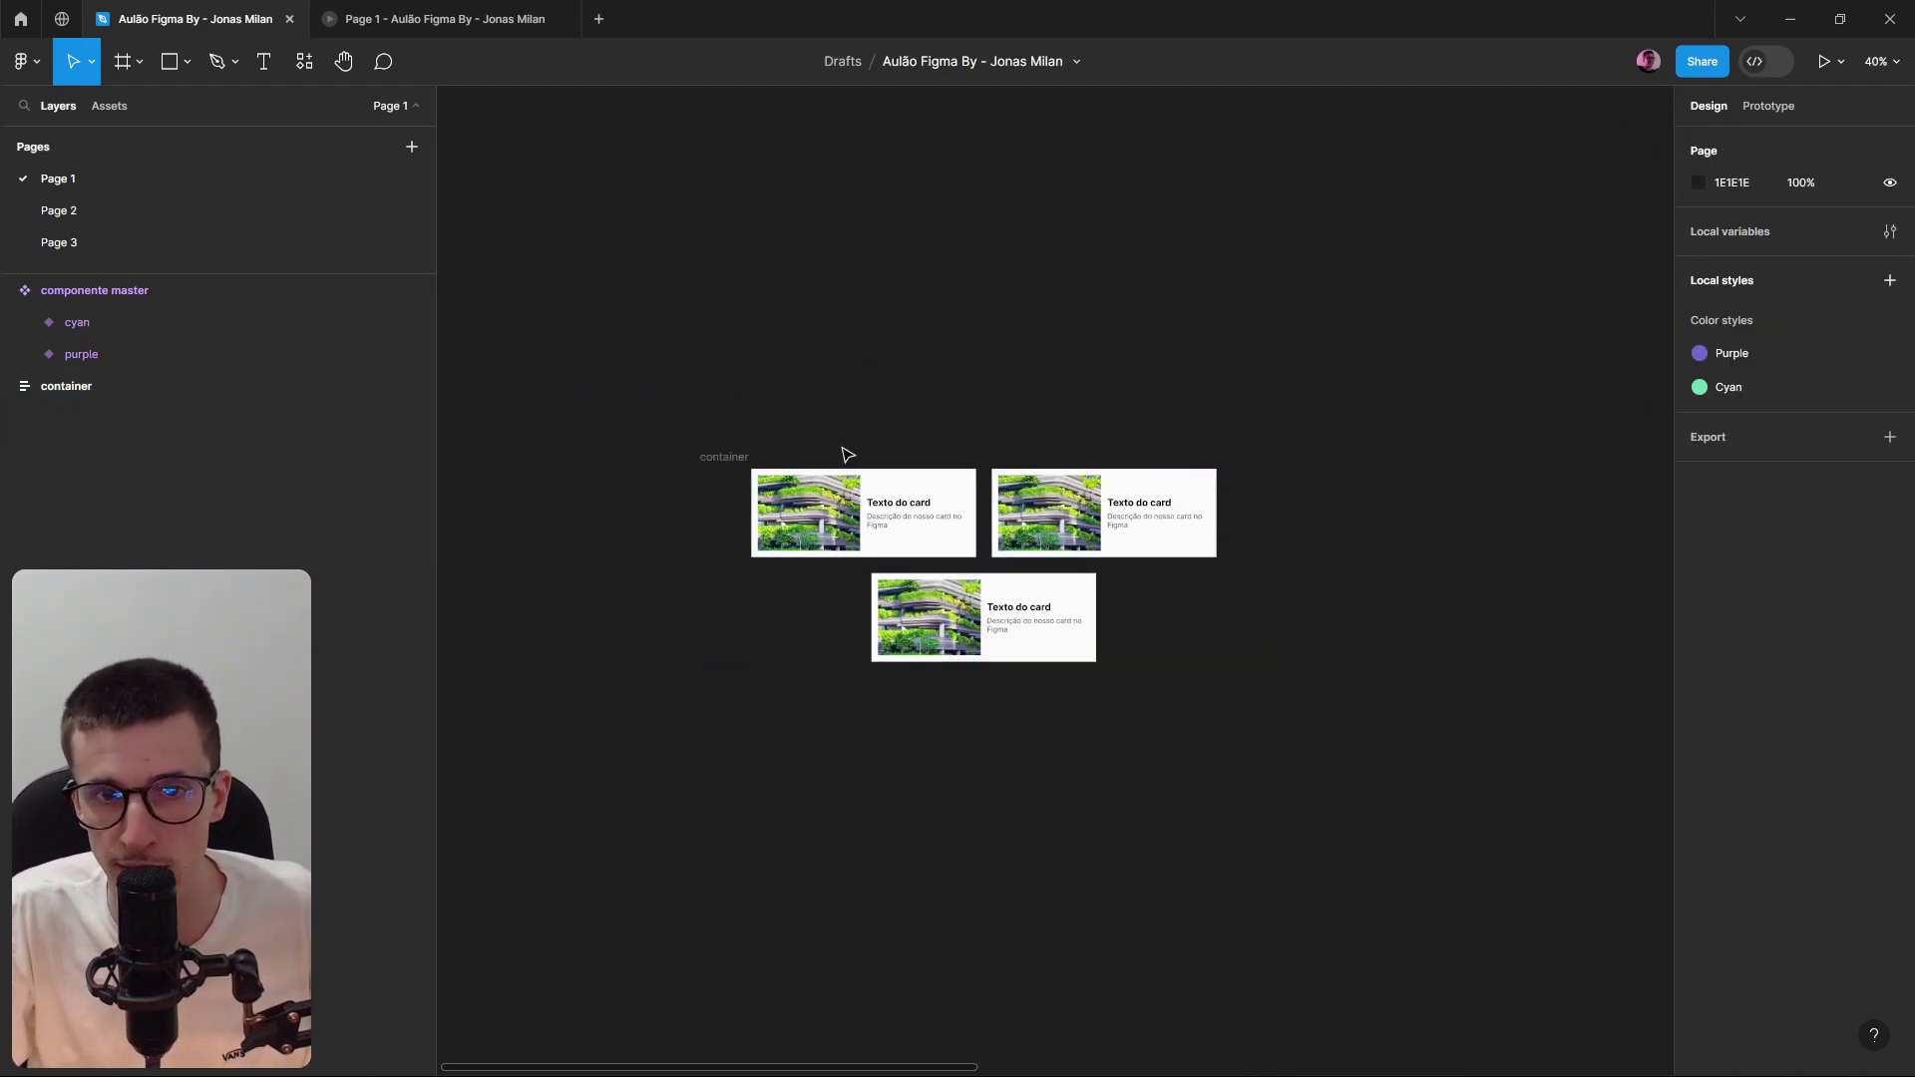
# Set the container frame's vertical gap and its horizontal and vertical padding to 0.
pyautogui.click(723, 459)
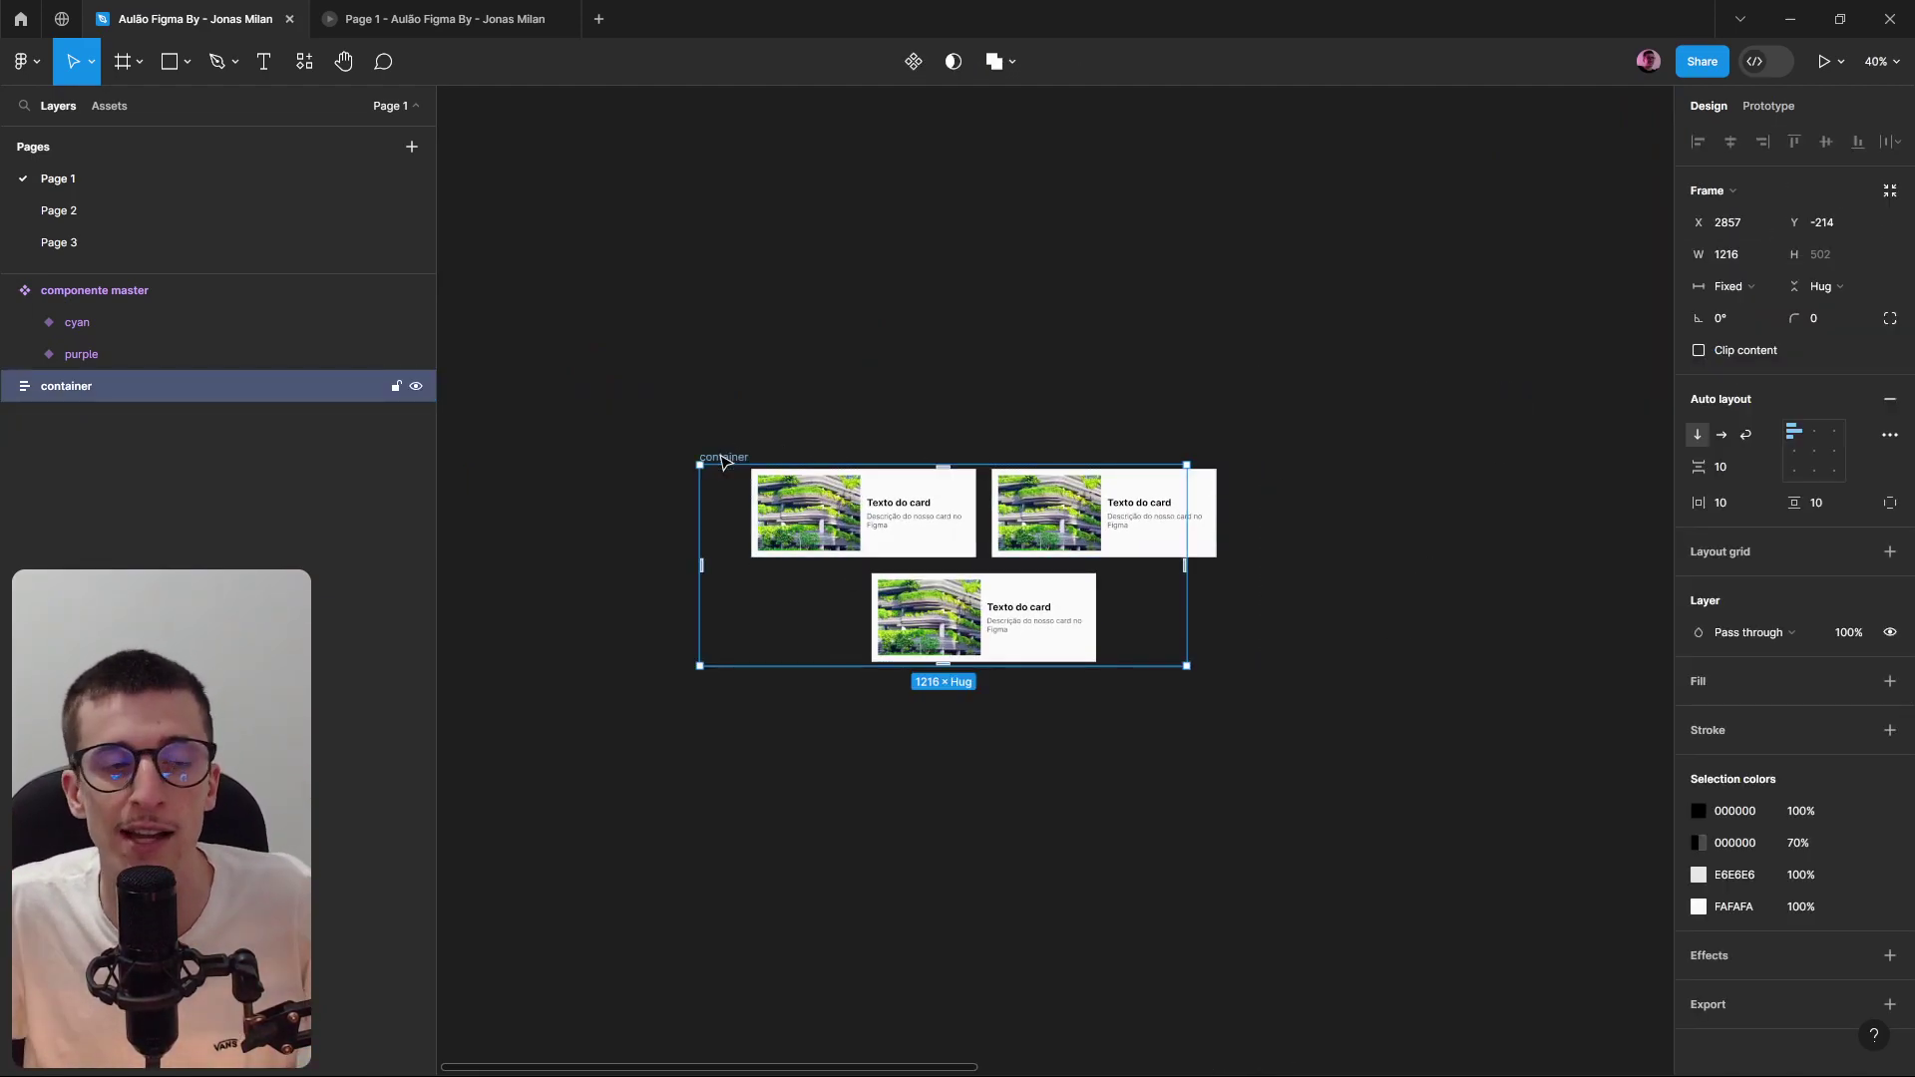
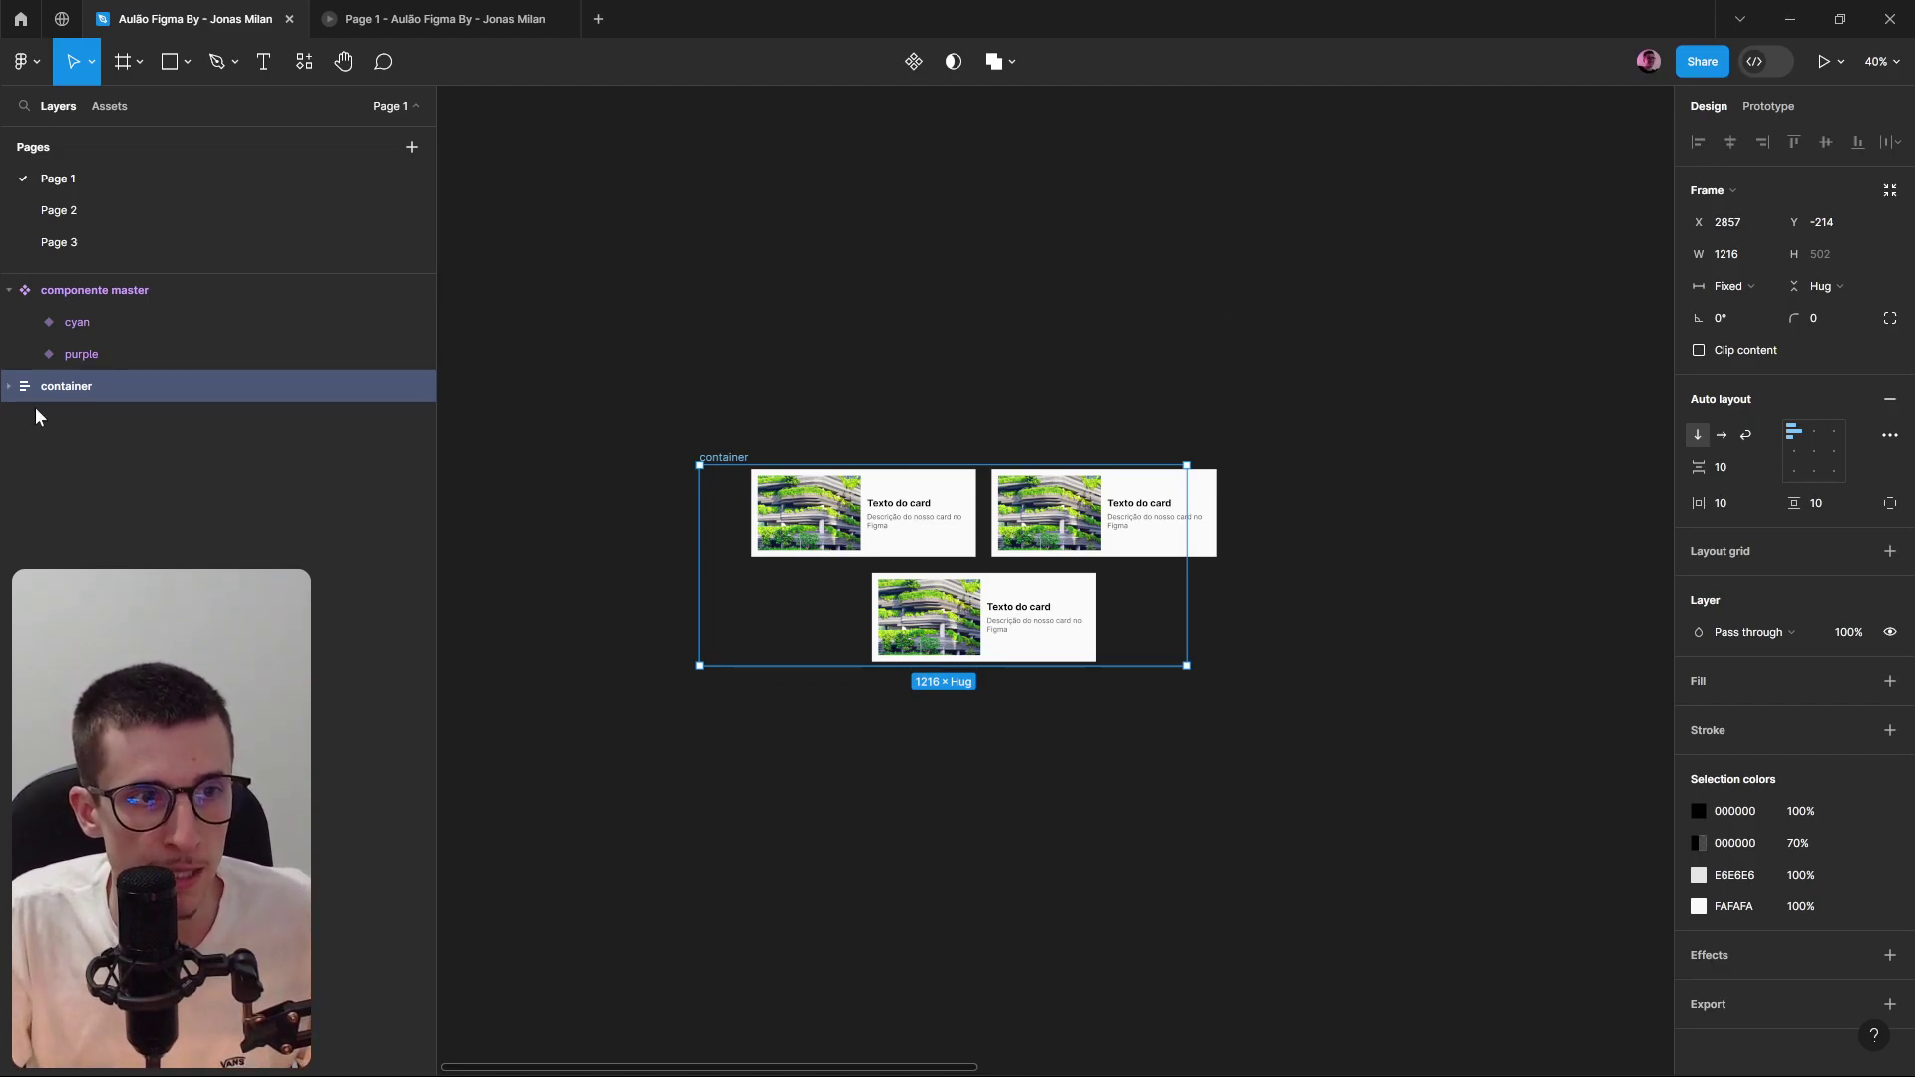
pyautogui.click(9, 386)
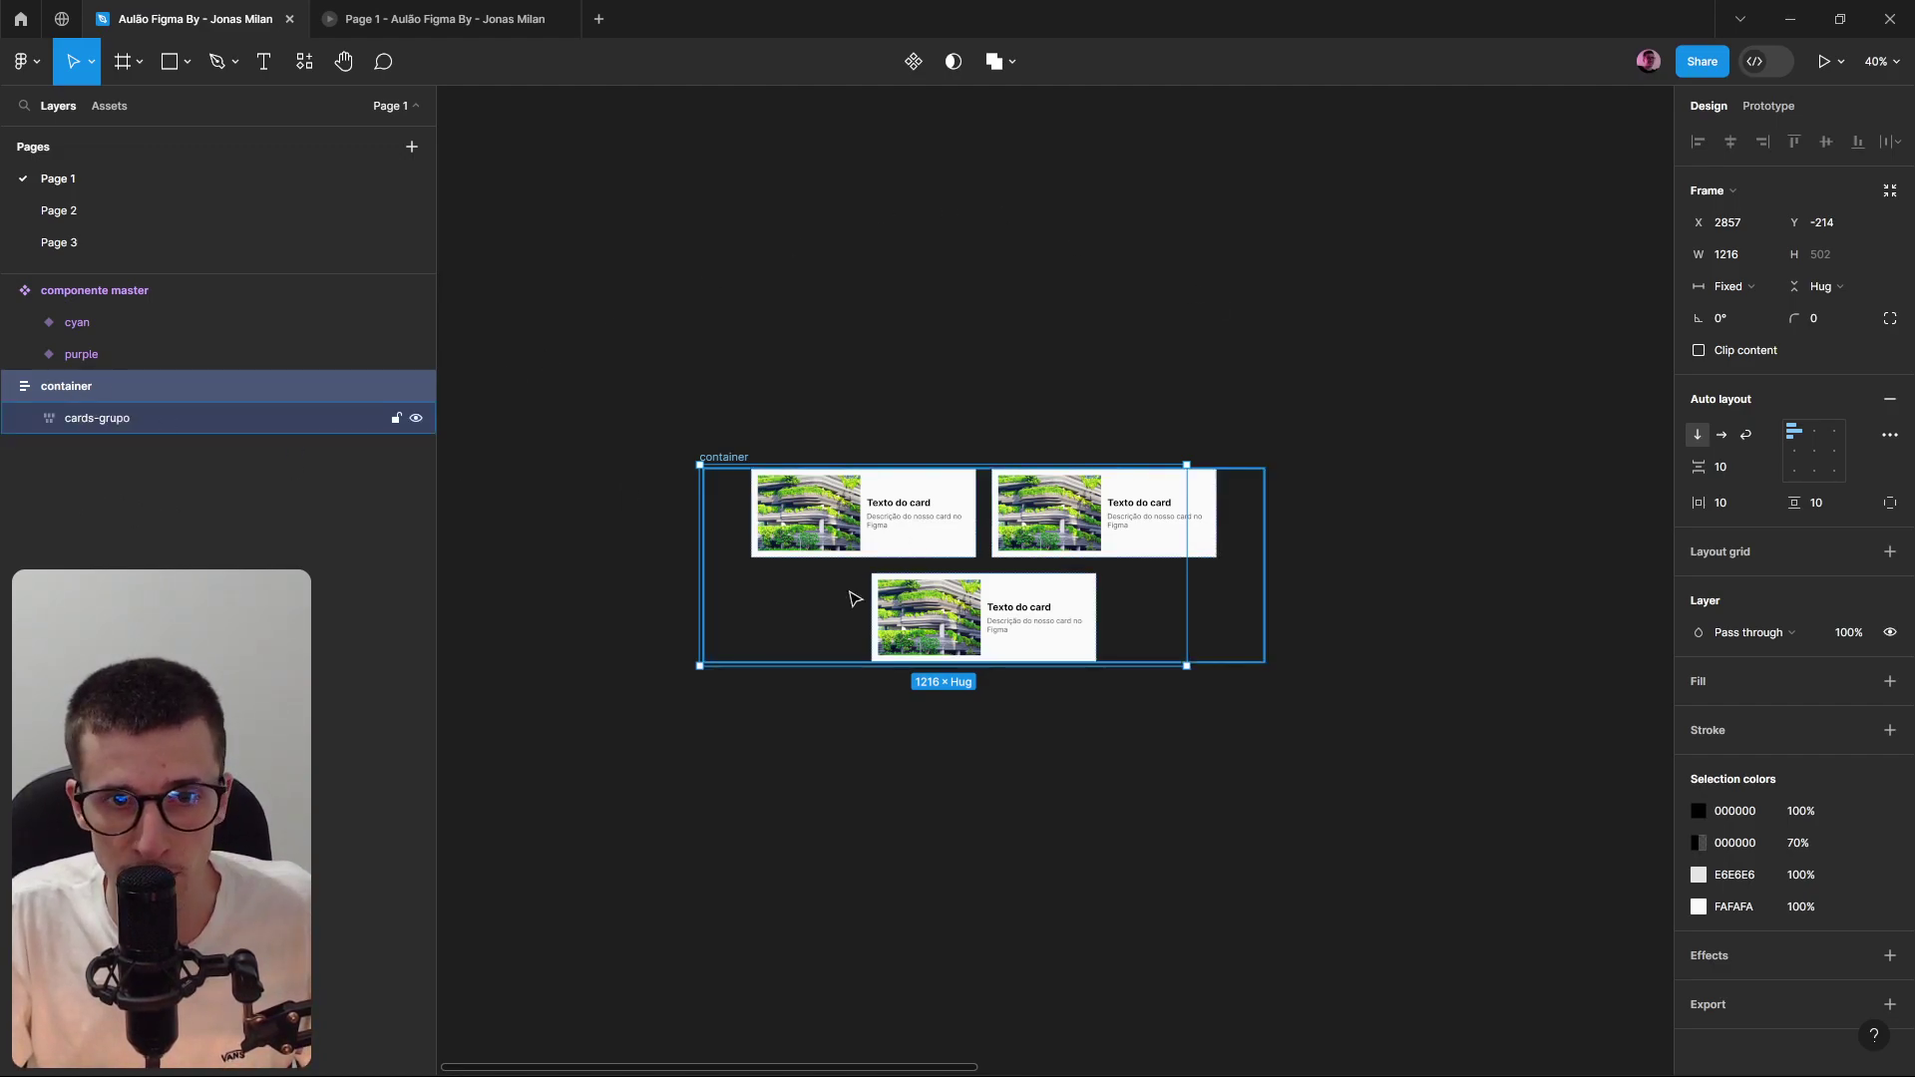
pyautogui.click(780, 739)
pyautogui.click(725, 459)
pyautogui.click(1723, 474)
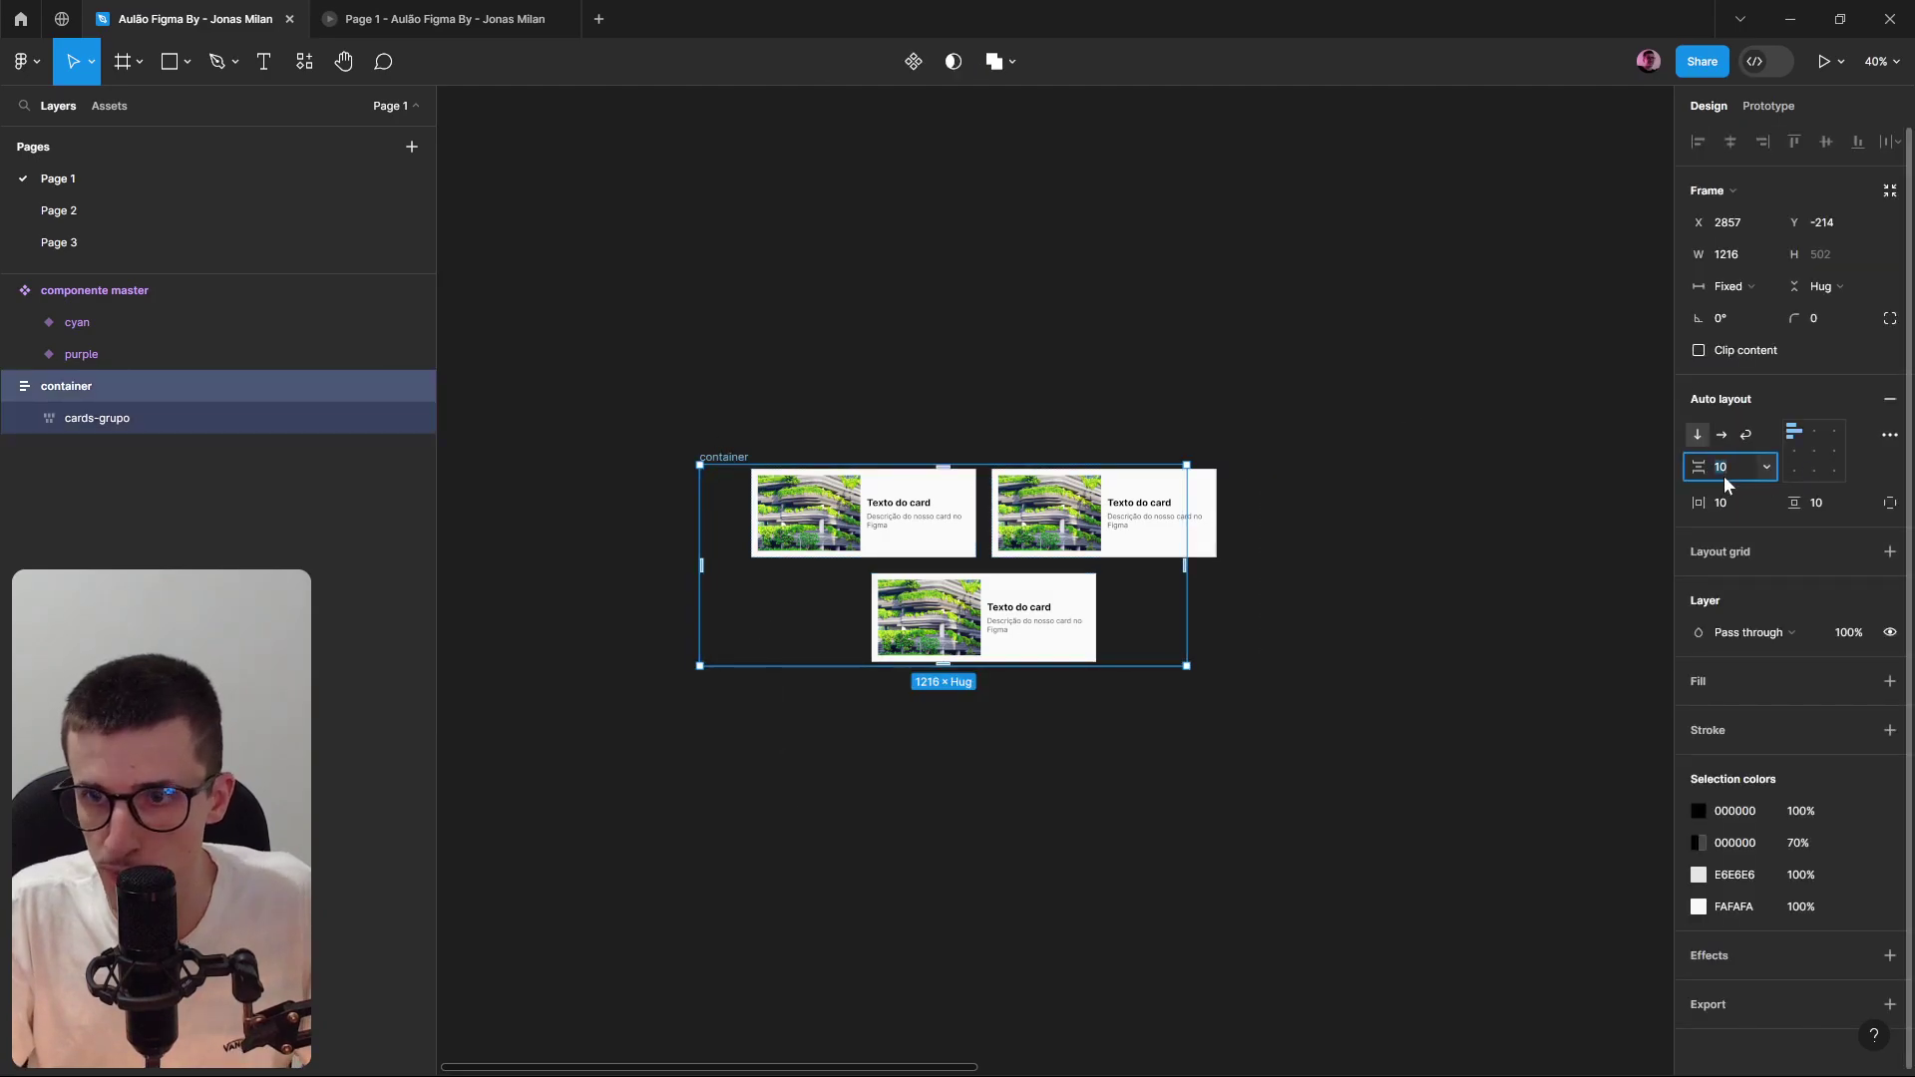
pyautogui.write('0')
pyautogui.press('Tab')
pyautogui.write('0')
pyautogui.press('Tab')
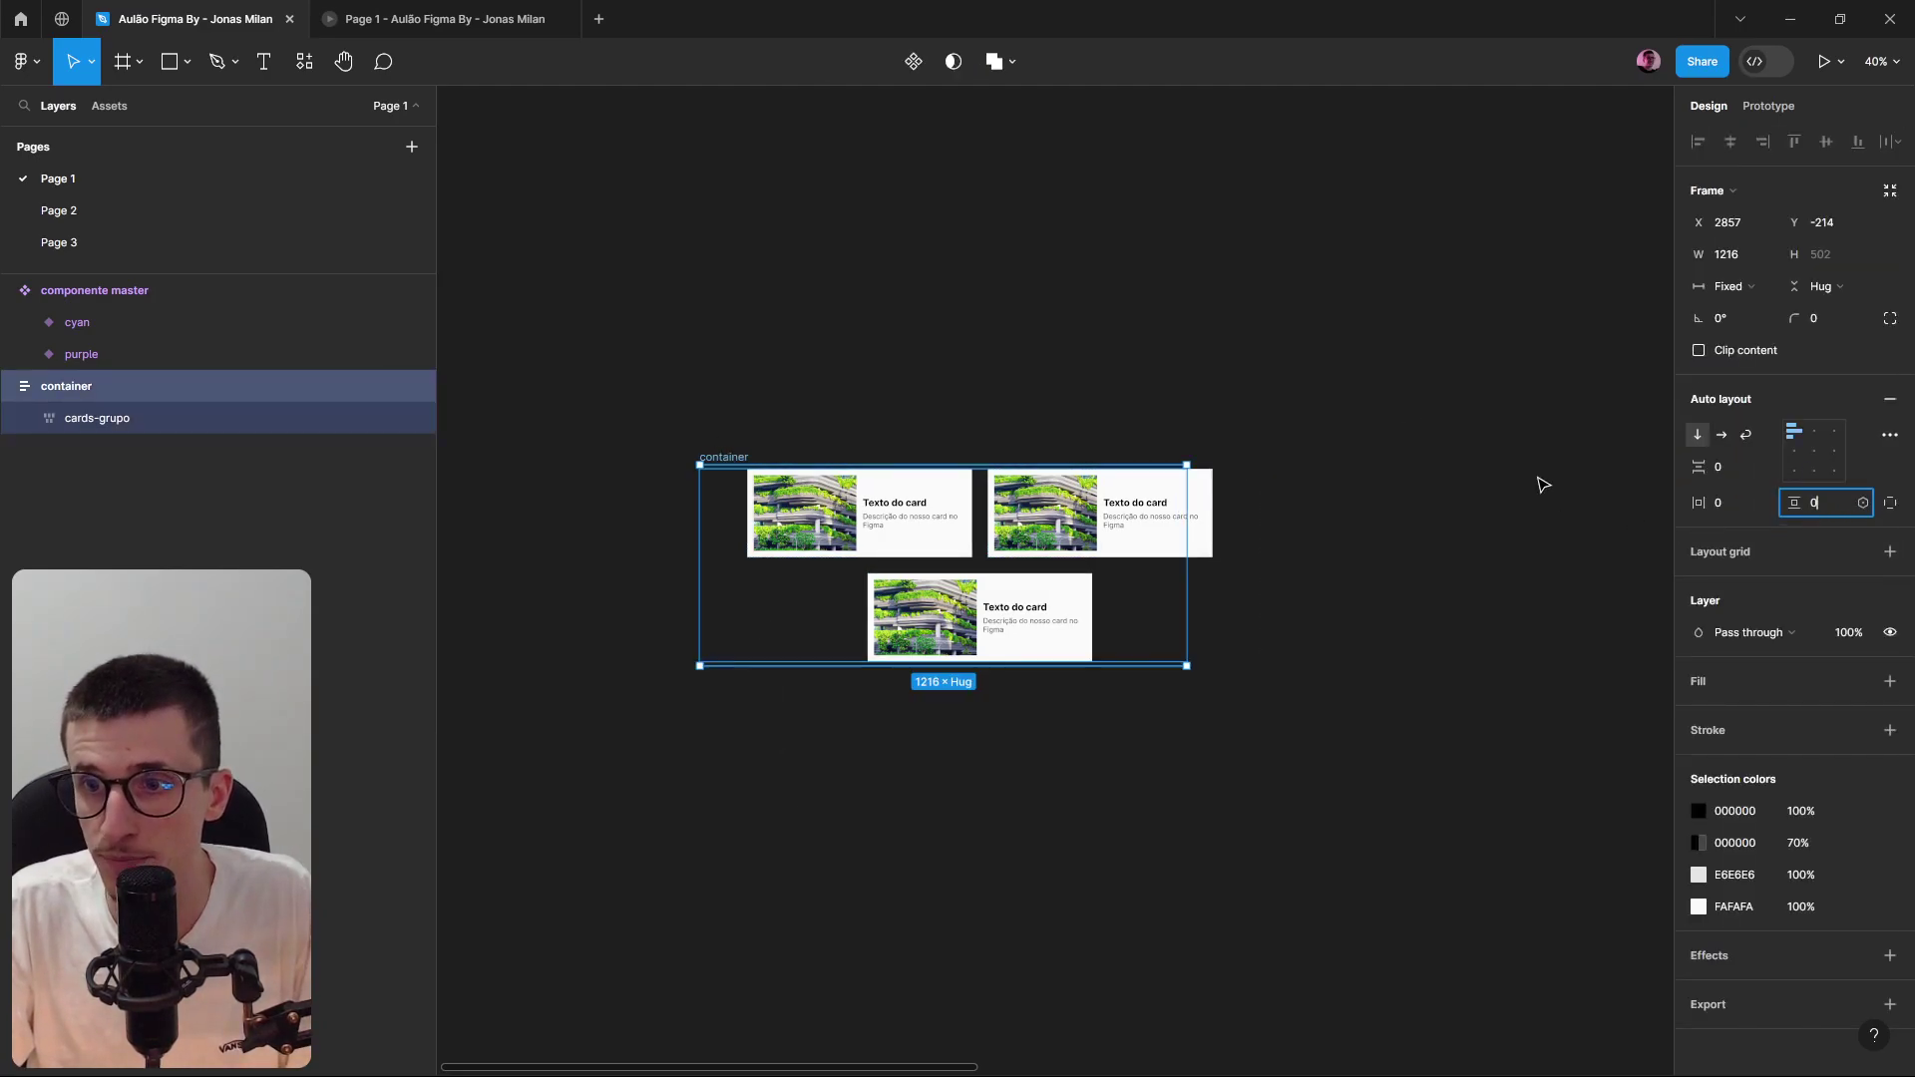
pyautogui.click(1480, 430)
# Wrap the container frame in another auto layout frame and rename the new outer frame Secao.
pyautogui.click(746, 456)
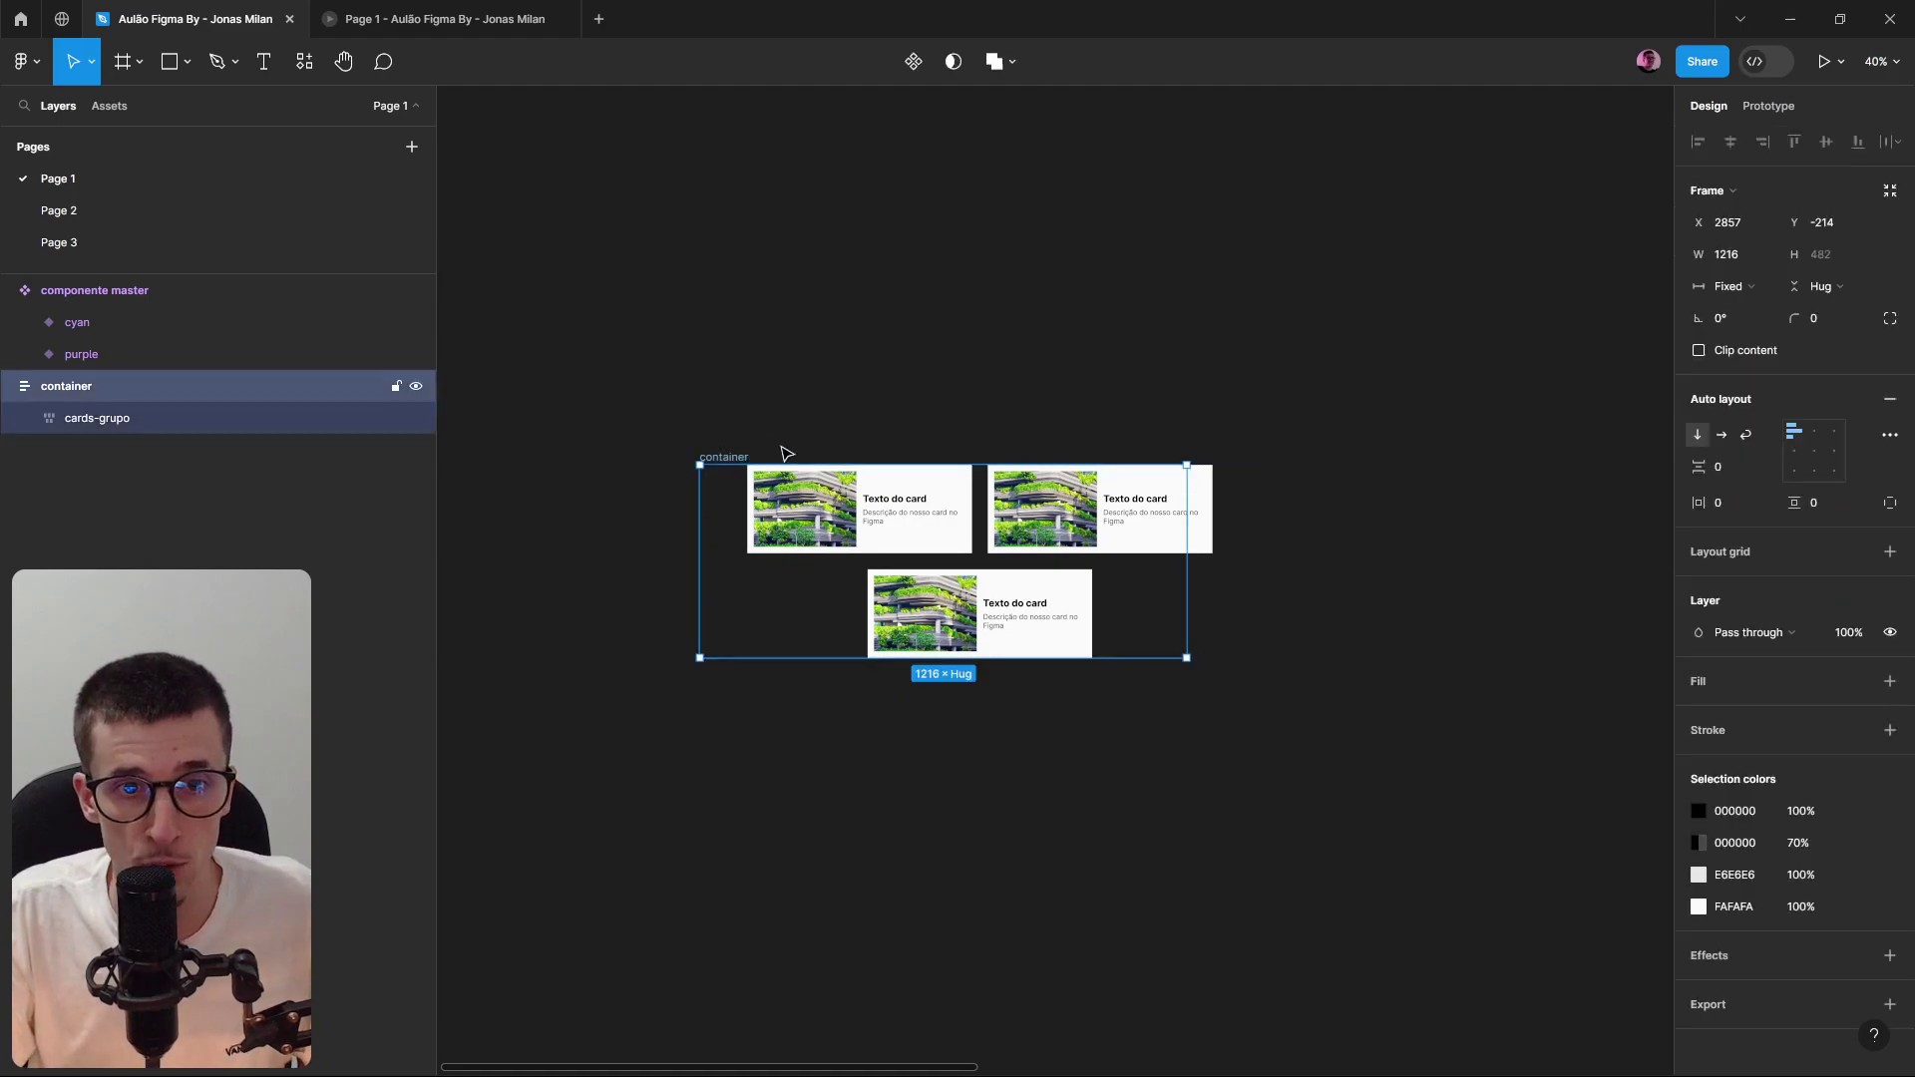
pyautogui.hotkey('shift', 'a')
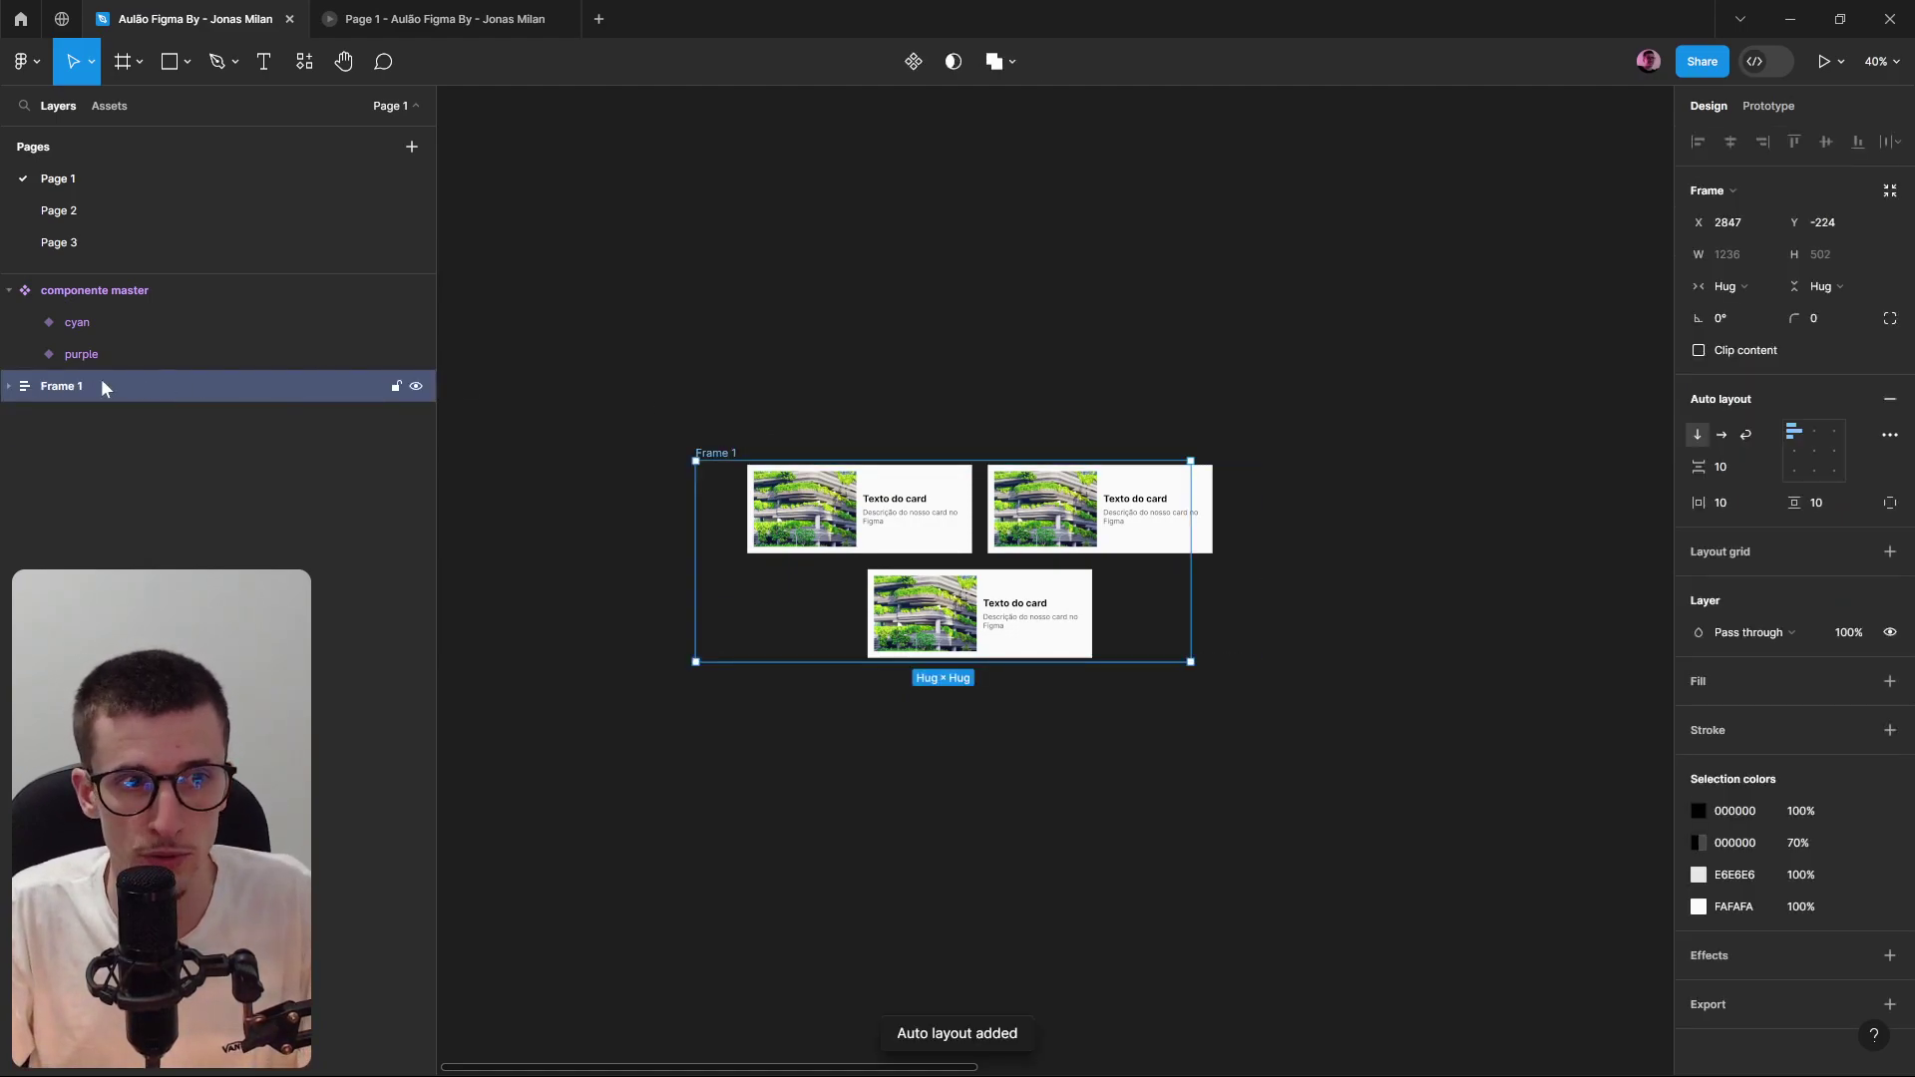
pyautogui.doubleClick(62, 386)
pyautogui.write('T')
pyautogui.press('BackSpace')
pyautogui.write('Secao')
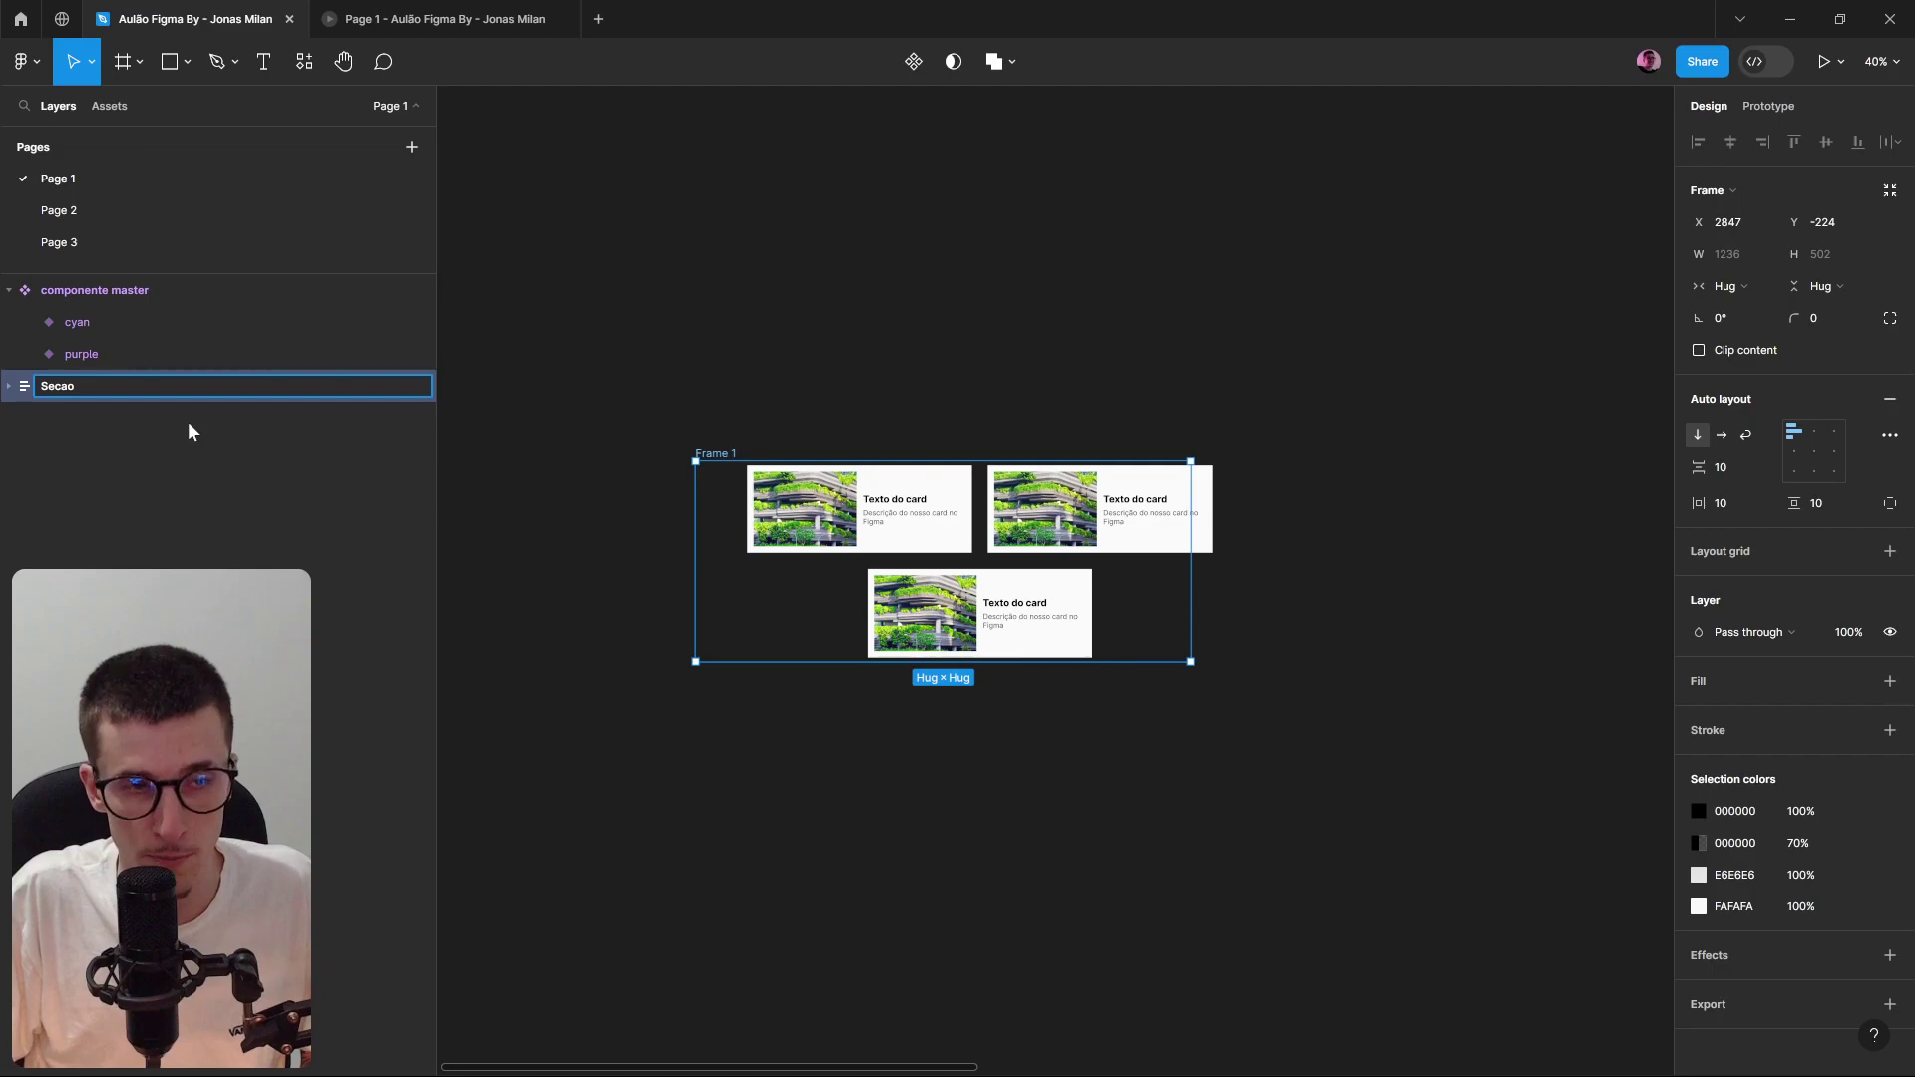
pyautogui.press('Return')
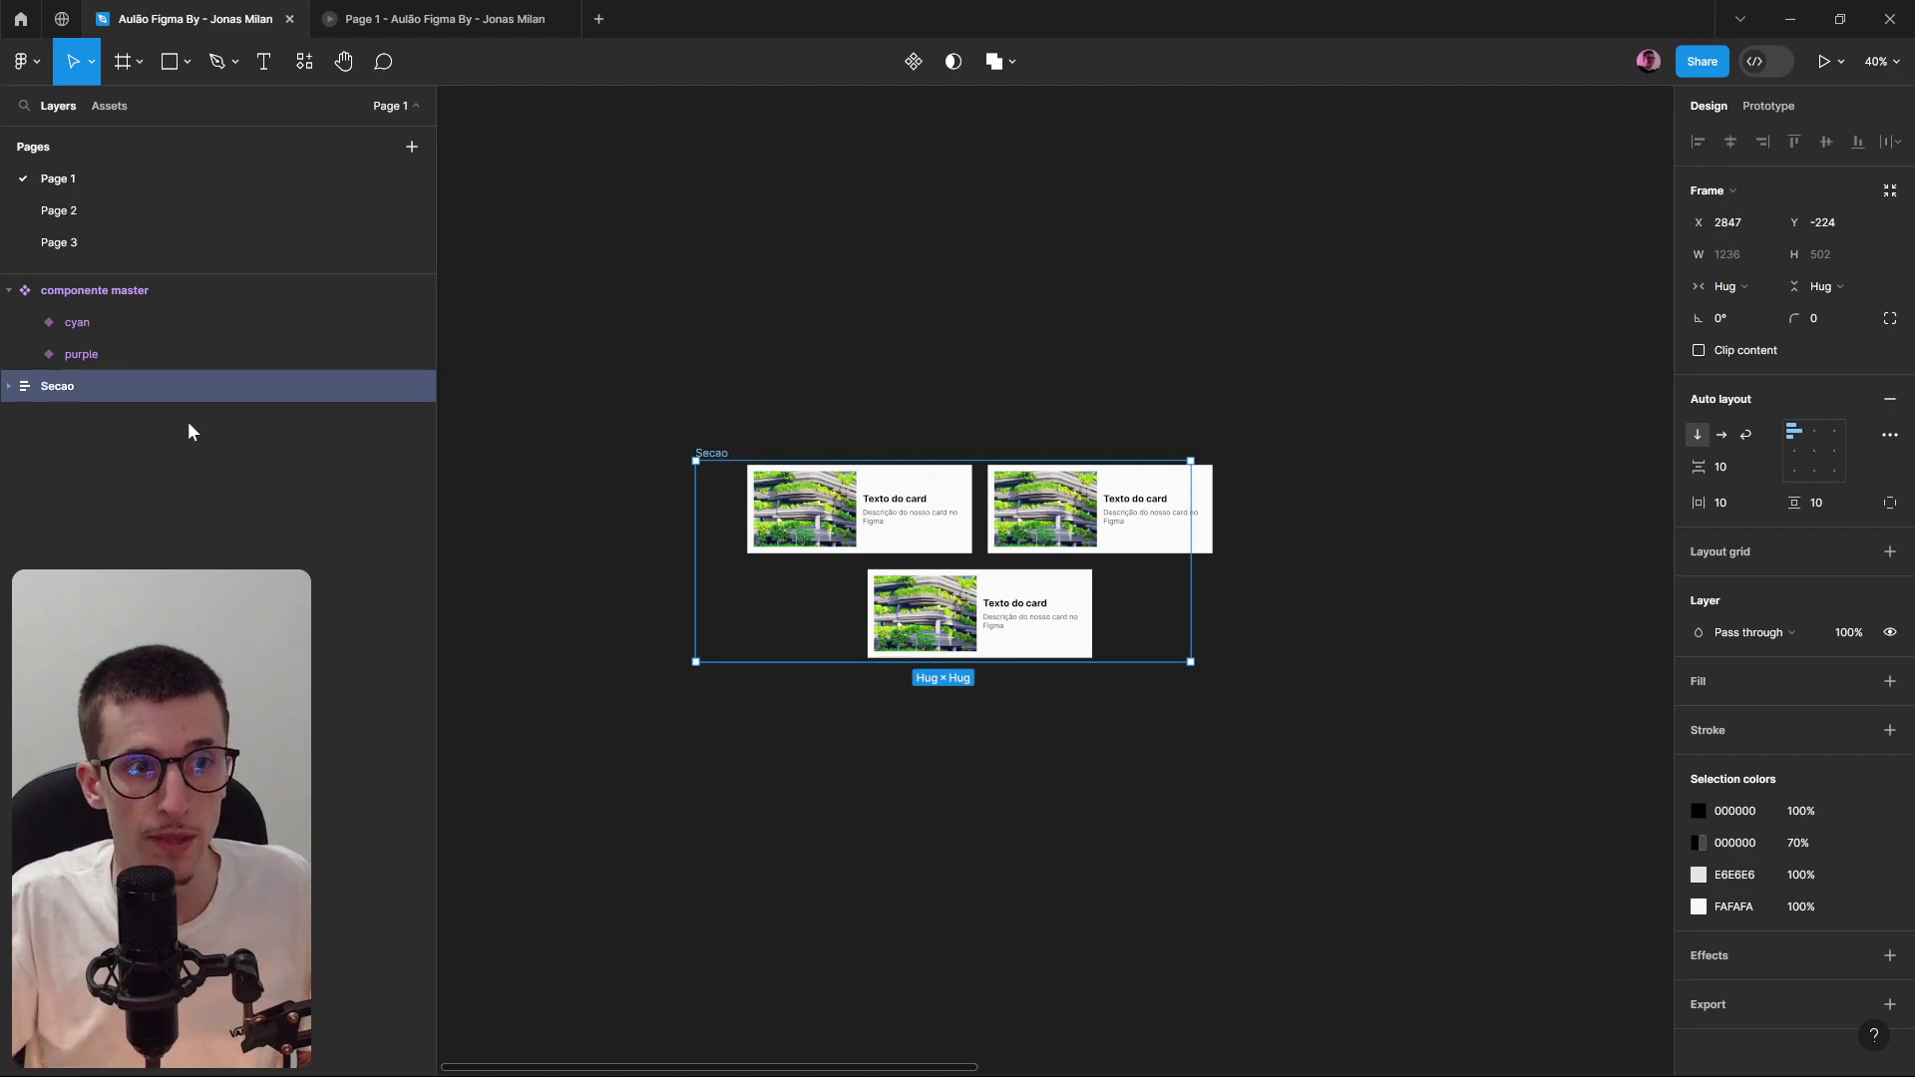
# Expand the Secao layer and give the Secao frame a fixed width of 1440.
pyautogui.click(9, 386)
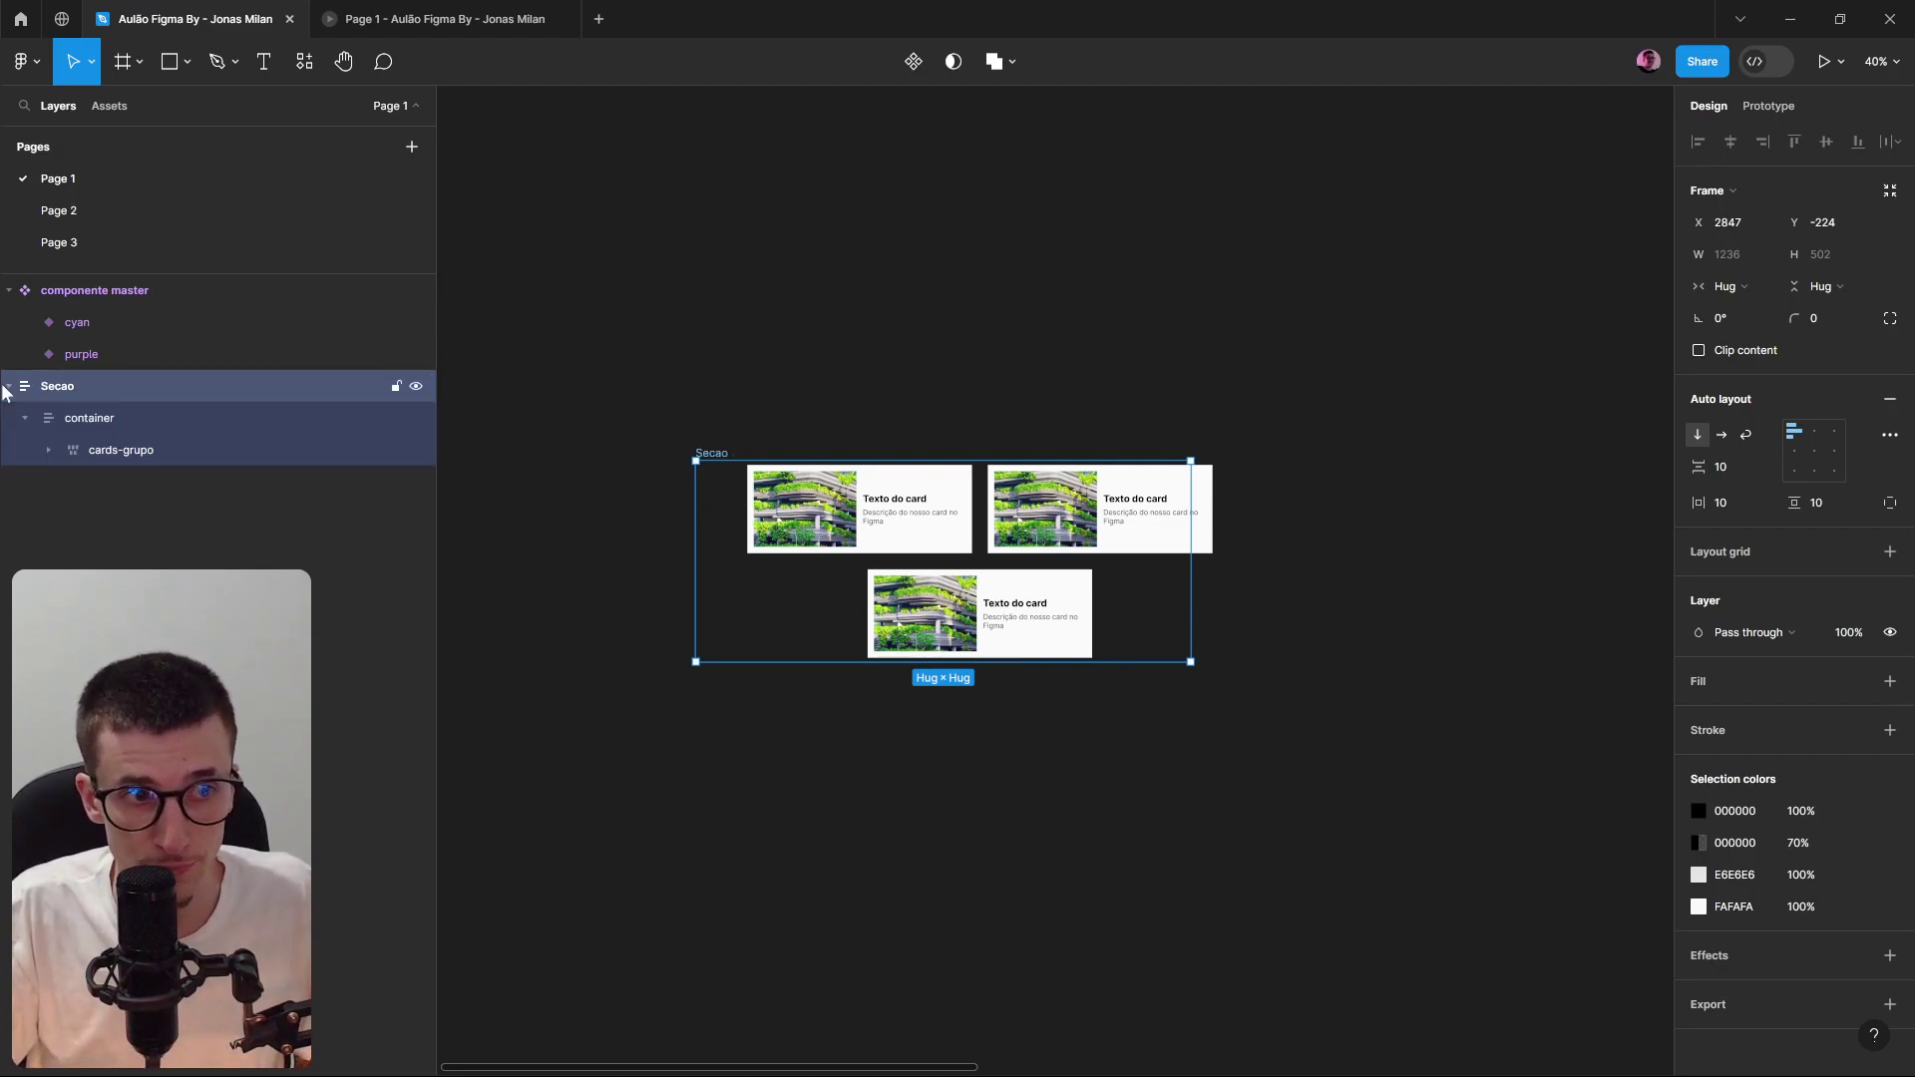
pyautogui.click(66, 423)
pyautogui.click(61, 386)
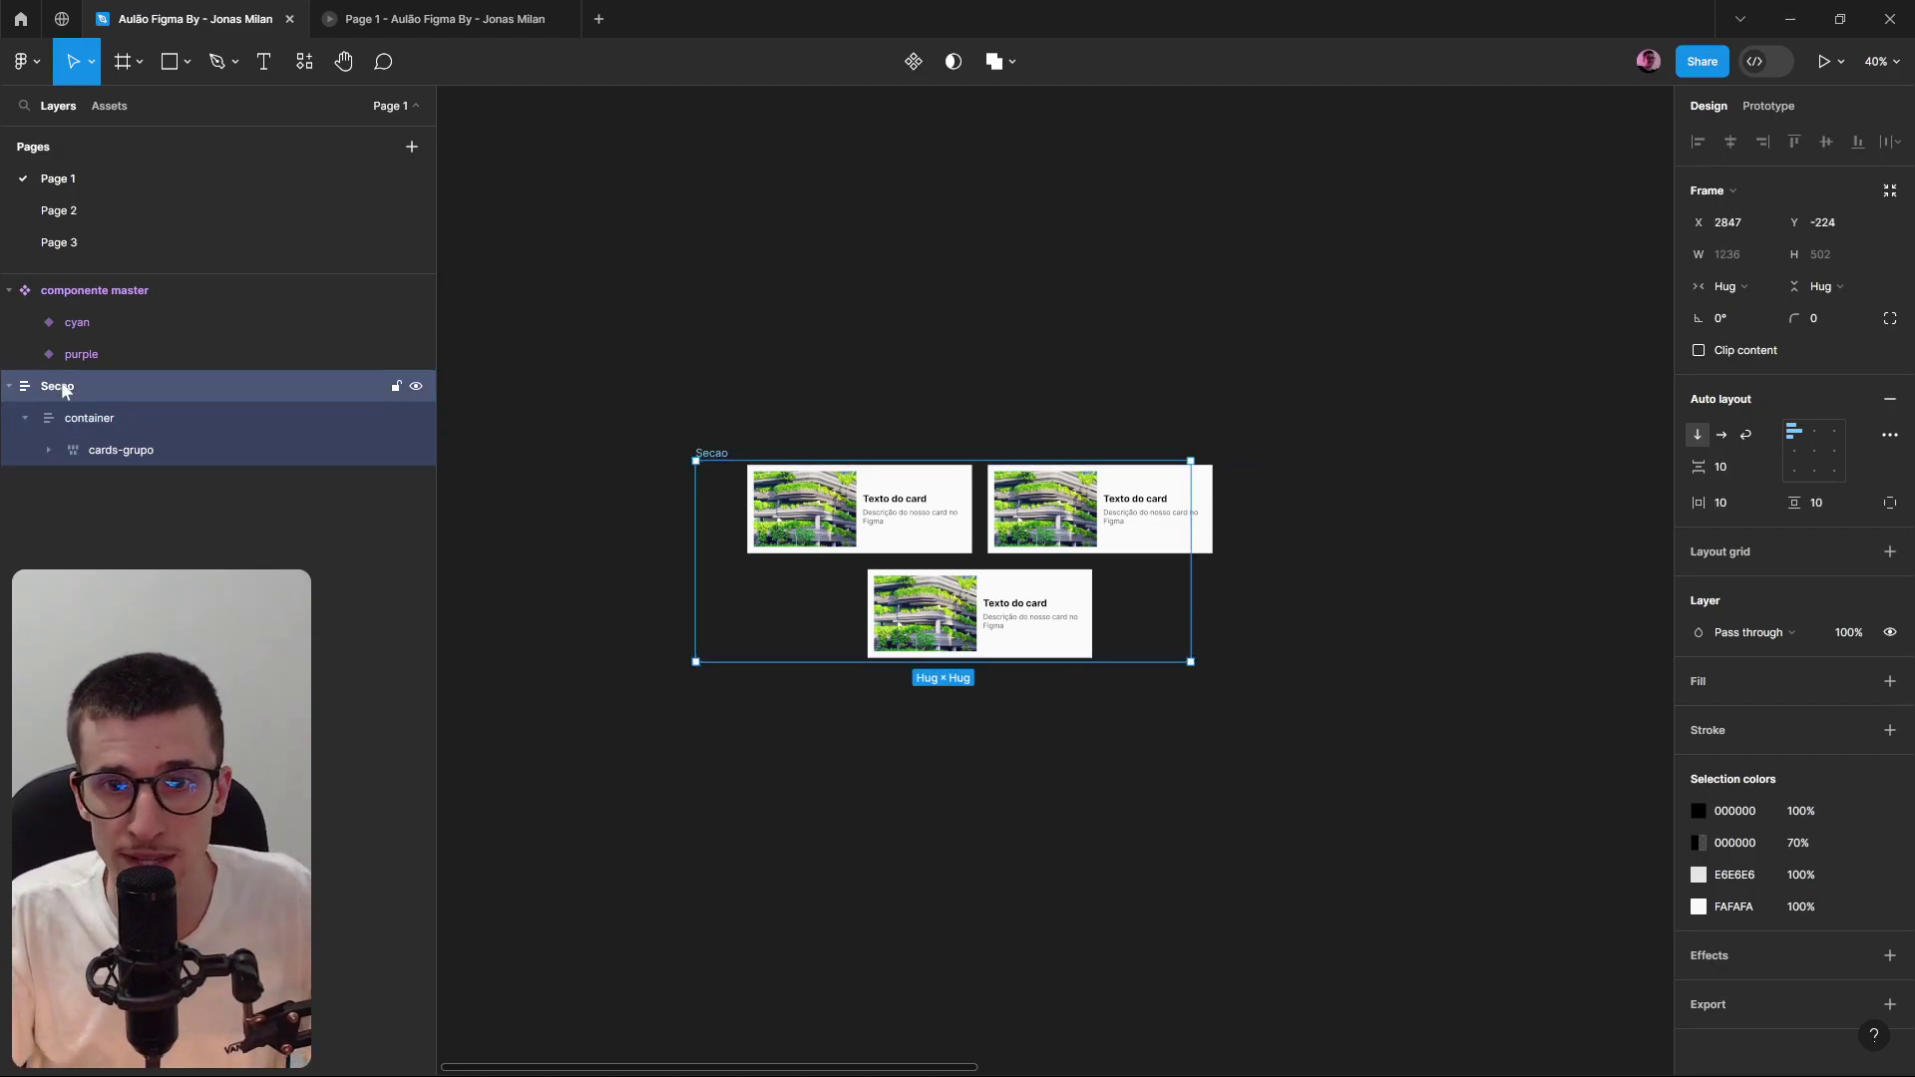
pyautogui.click(1738, 286)
pyautogui.click(1763, 263)
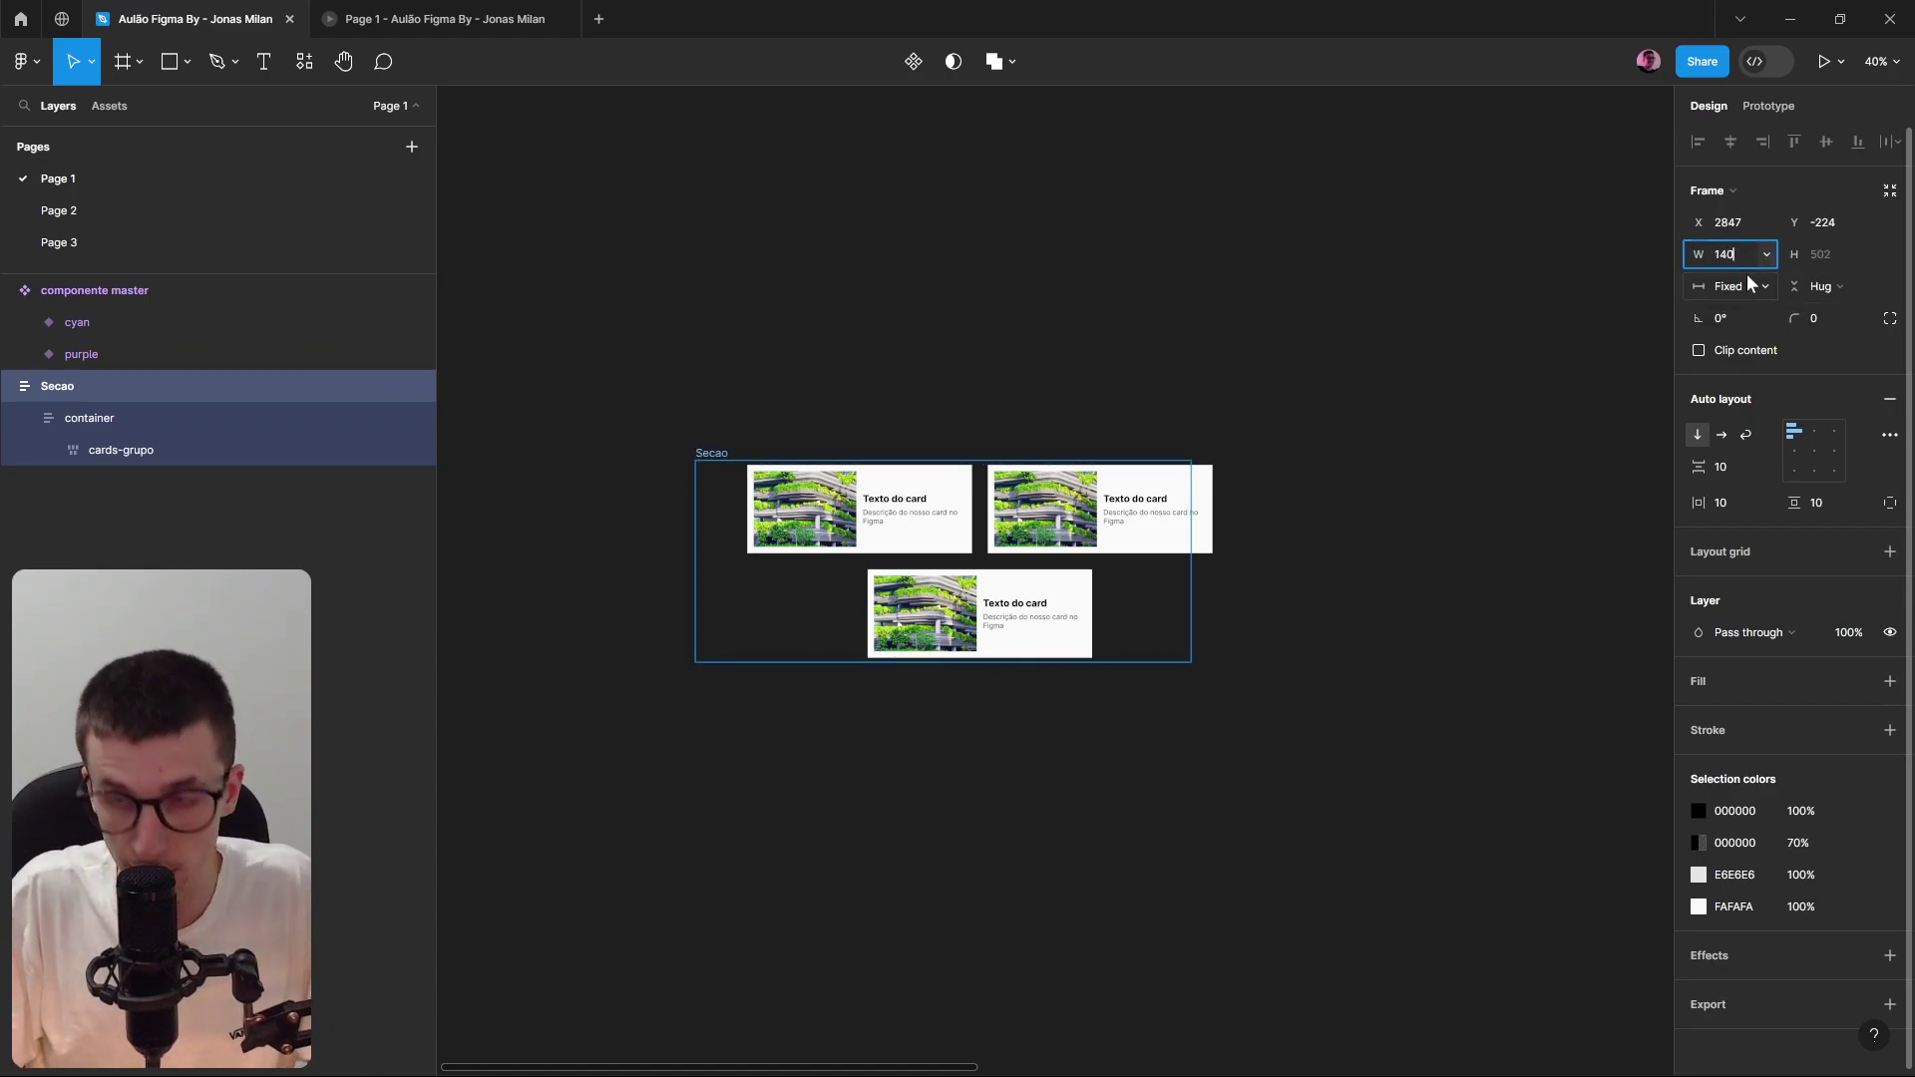
pyautogui.write('1440')
pyautogui.press('Return')
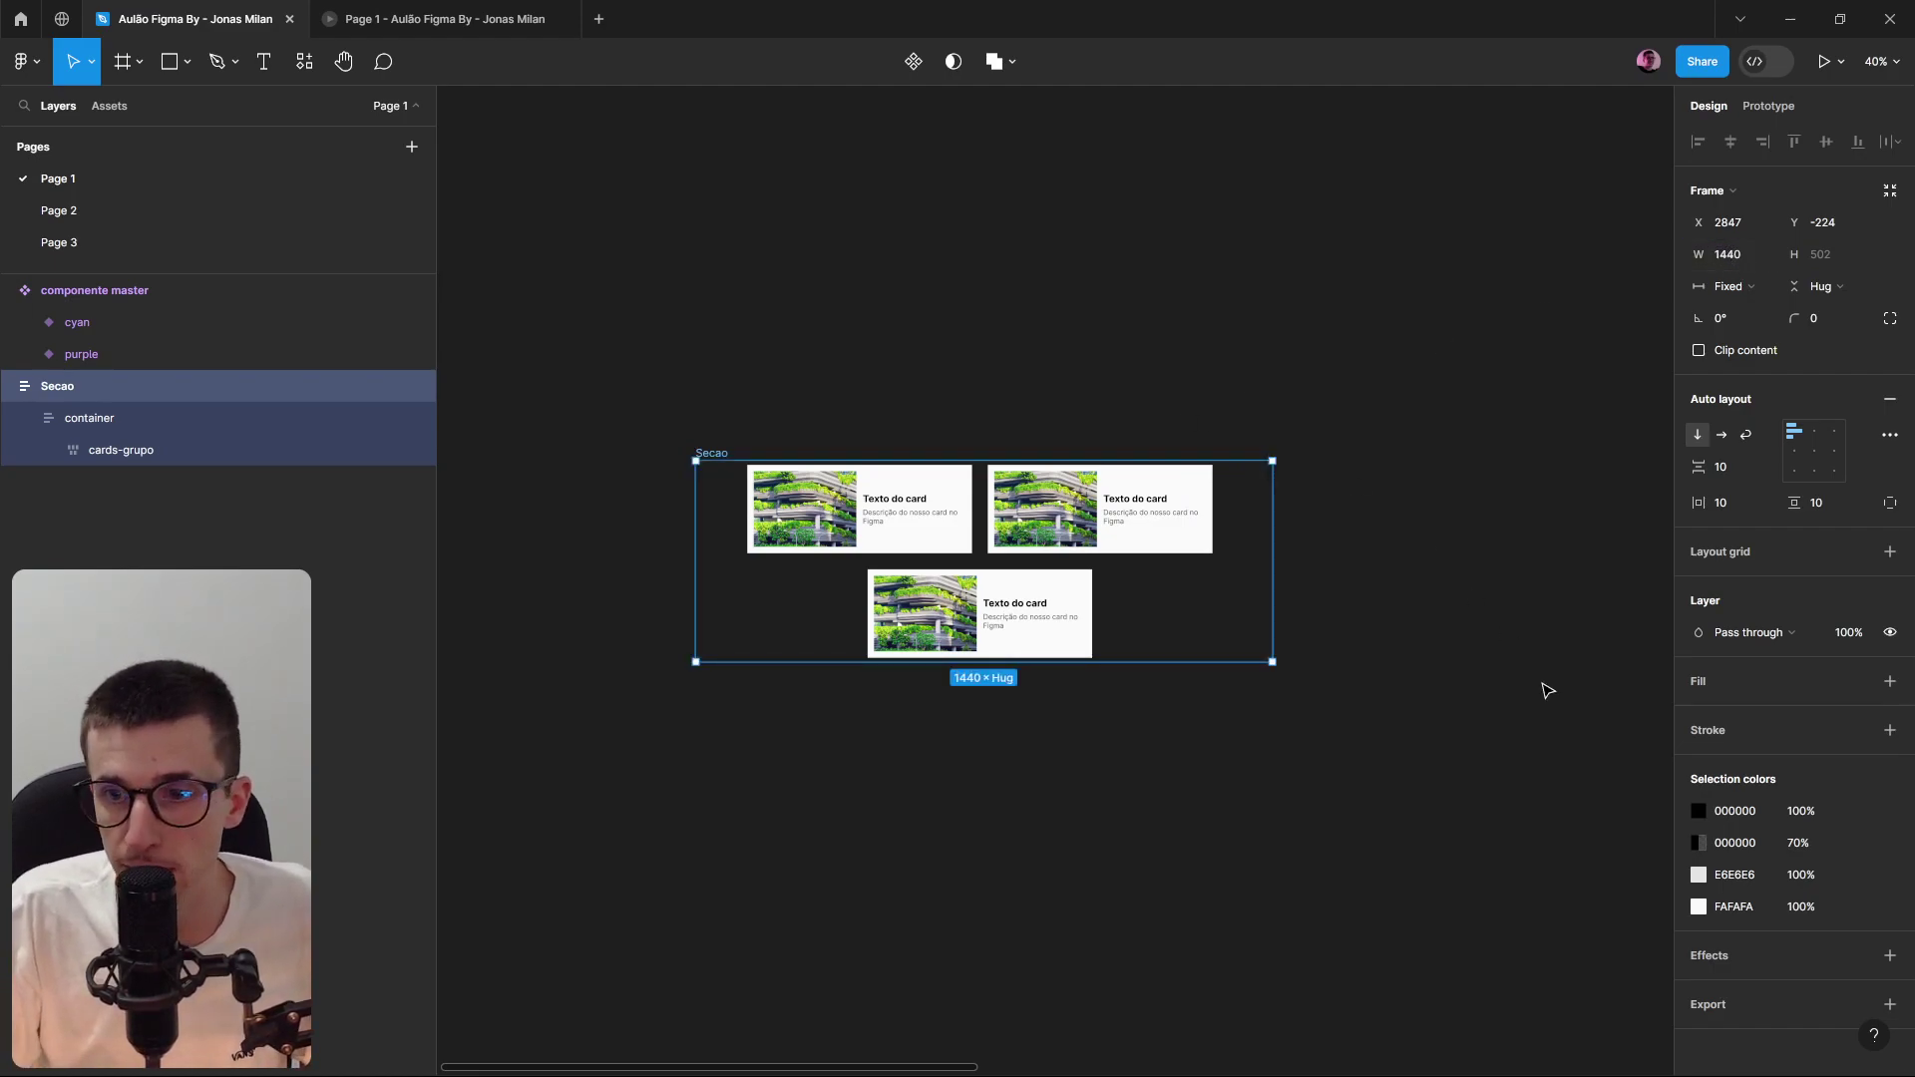
# Add a white FFFFFF fill to Secao and set its gap and horizontal padding to 0 and vertical padding to 160.
pyautogui.click(1889, 682)
pyautogui.write('0')
pyautogui.press('Tab')
pyautogui.write('0')
pyautogui.press('Tab')
pyautogui.write('0')
pyautogui.press('Return')
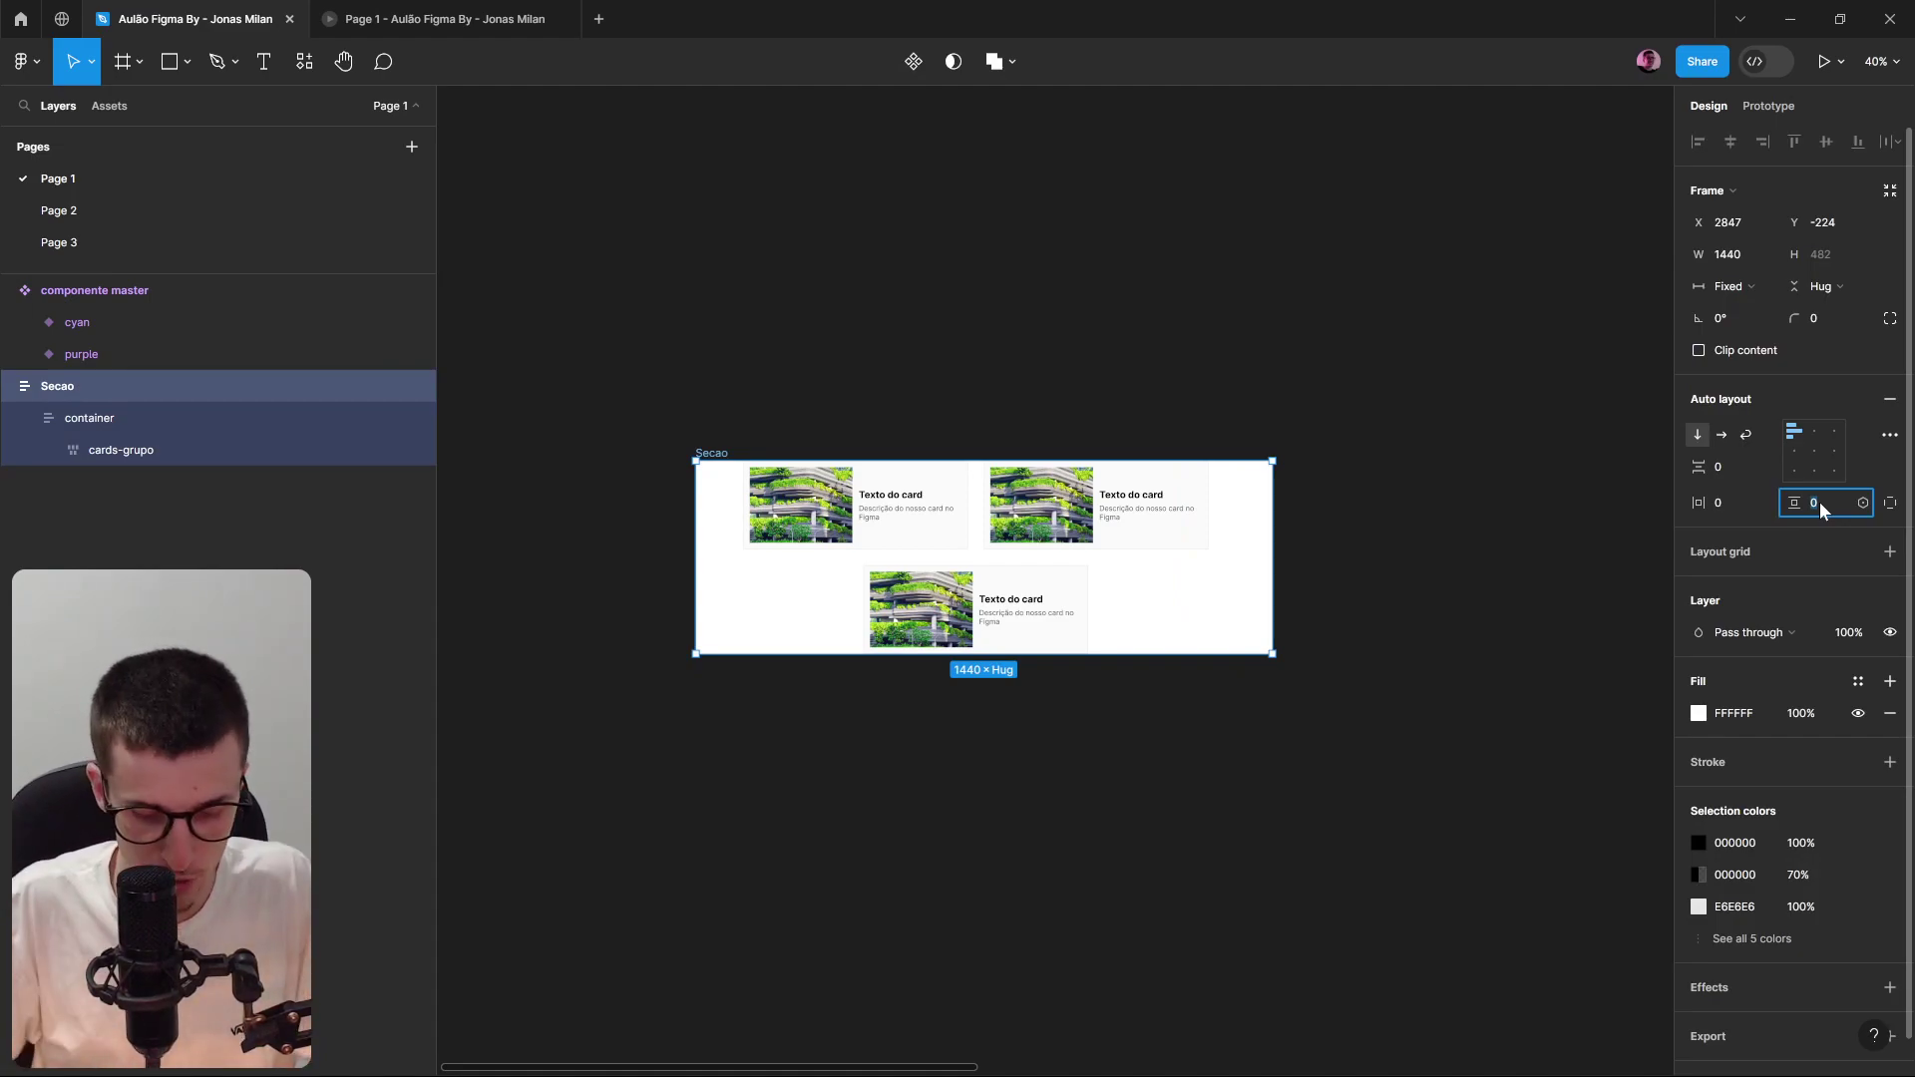
pyautogui.press('Return')
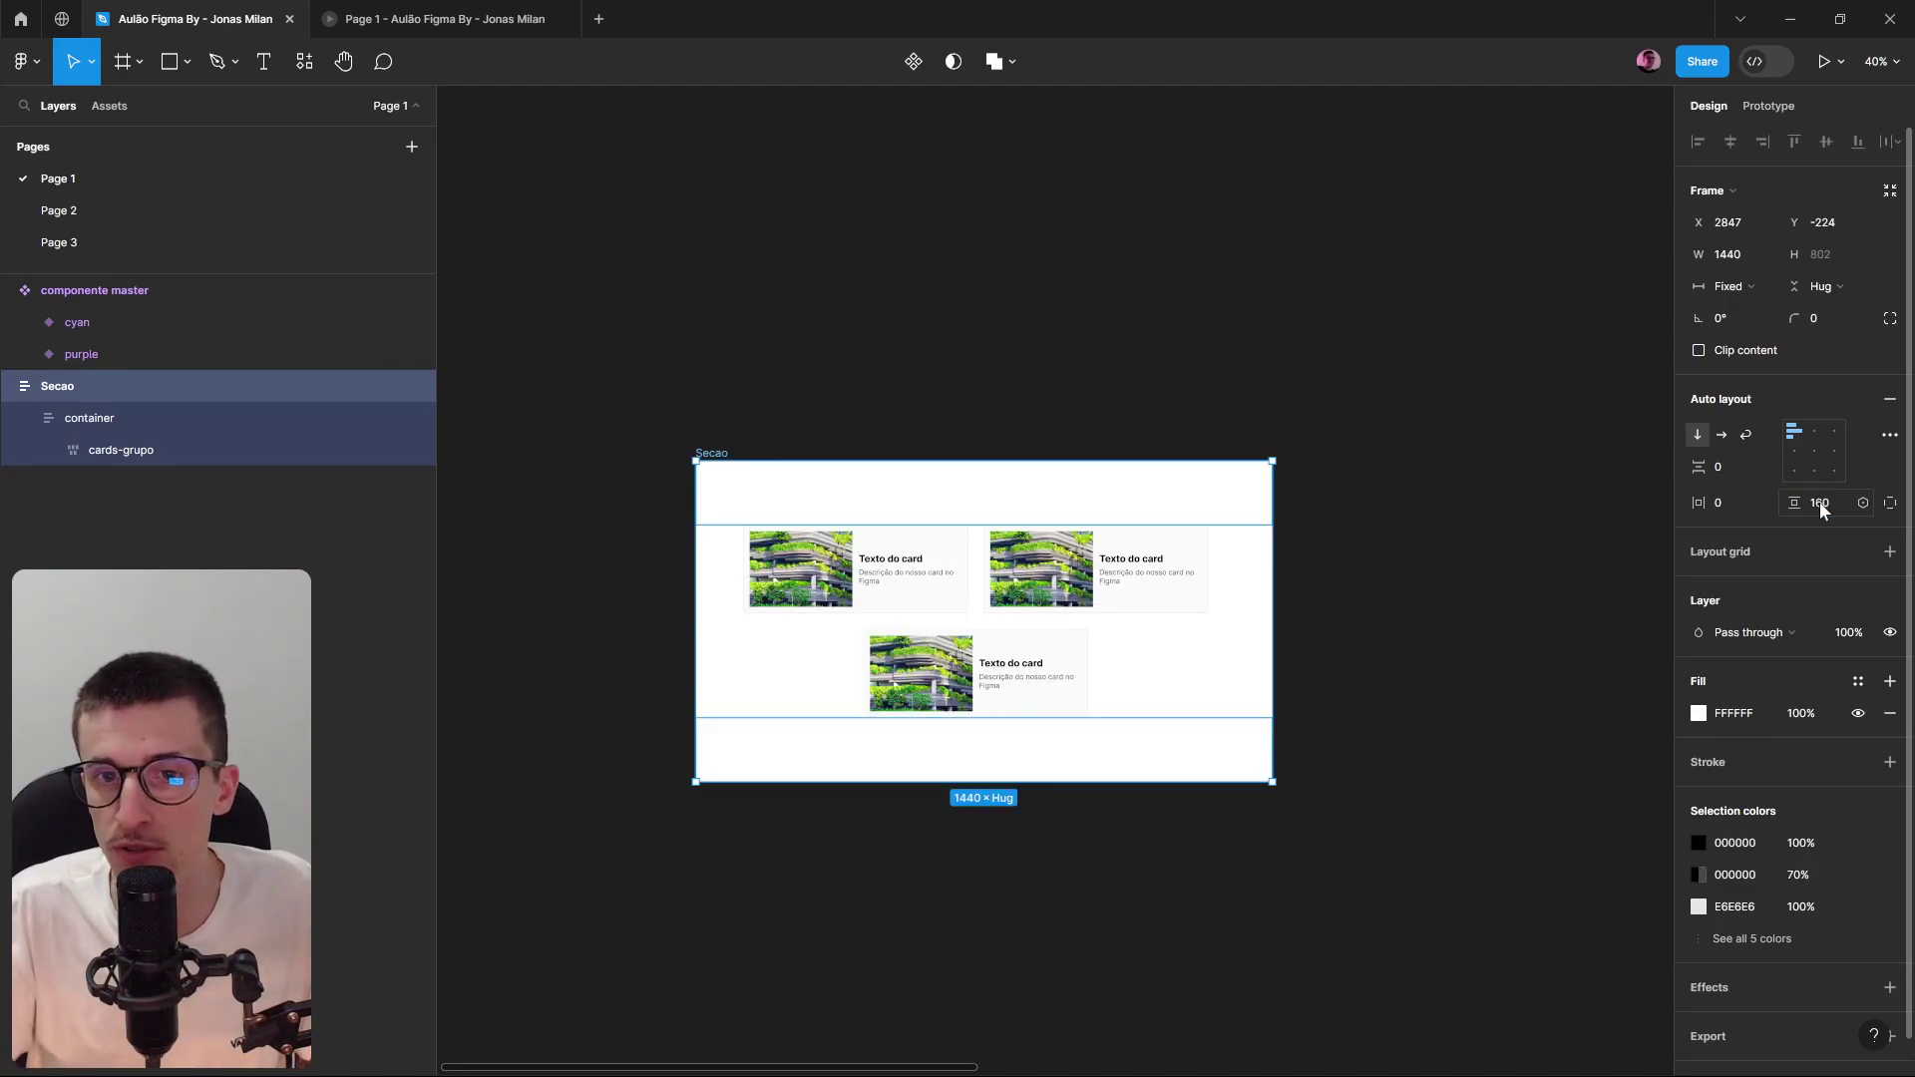
# Center-align the contents of both the Secao frame and the container frame inside it.
pyautogui.click(1158, 605)
pyautogui.click(1240, 483)
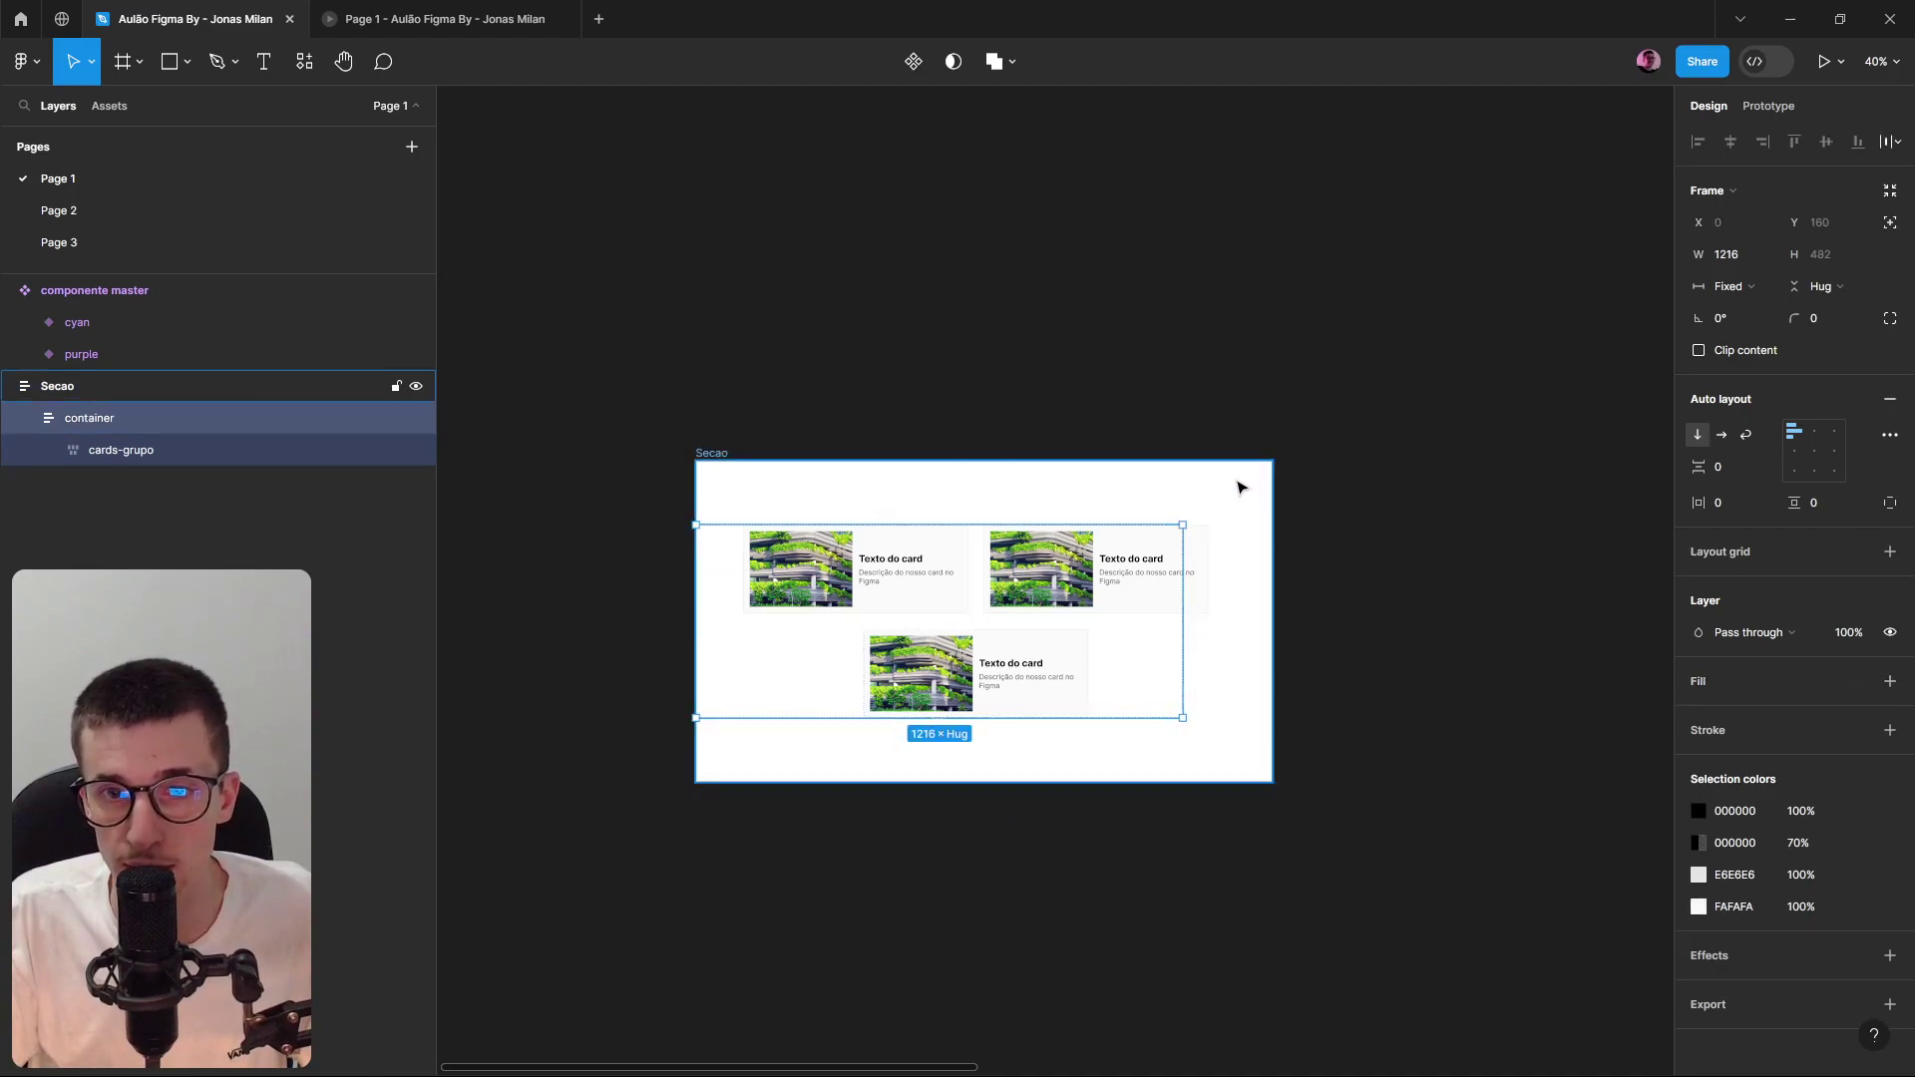
pyautogui.click(1809, 454)
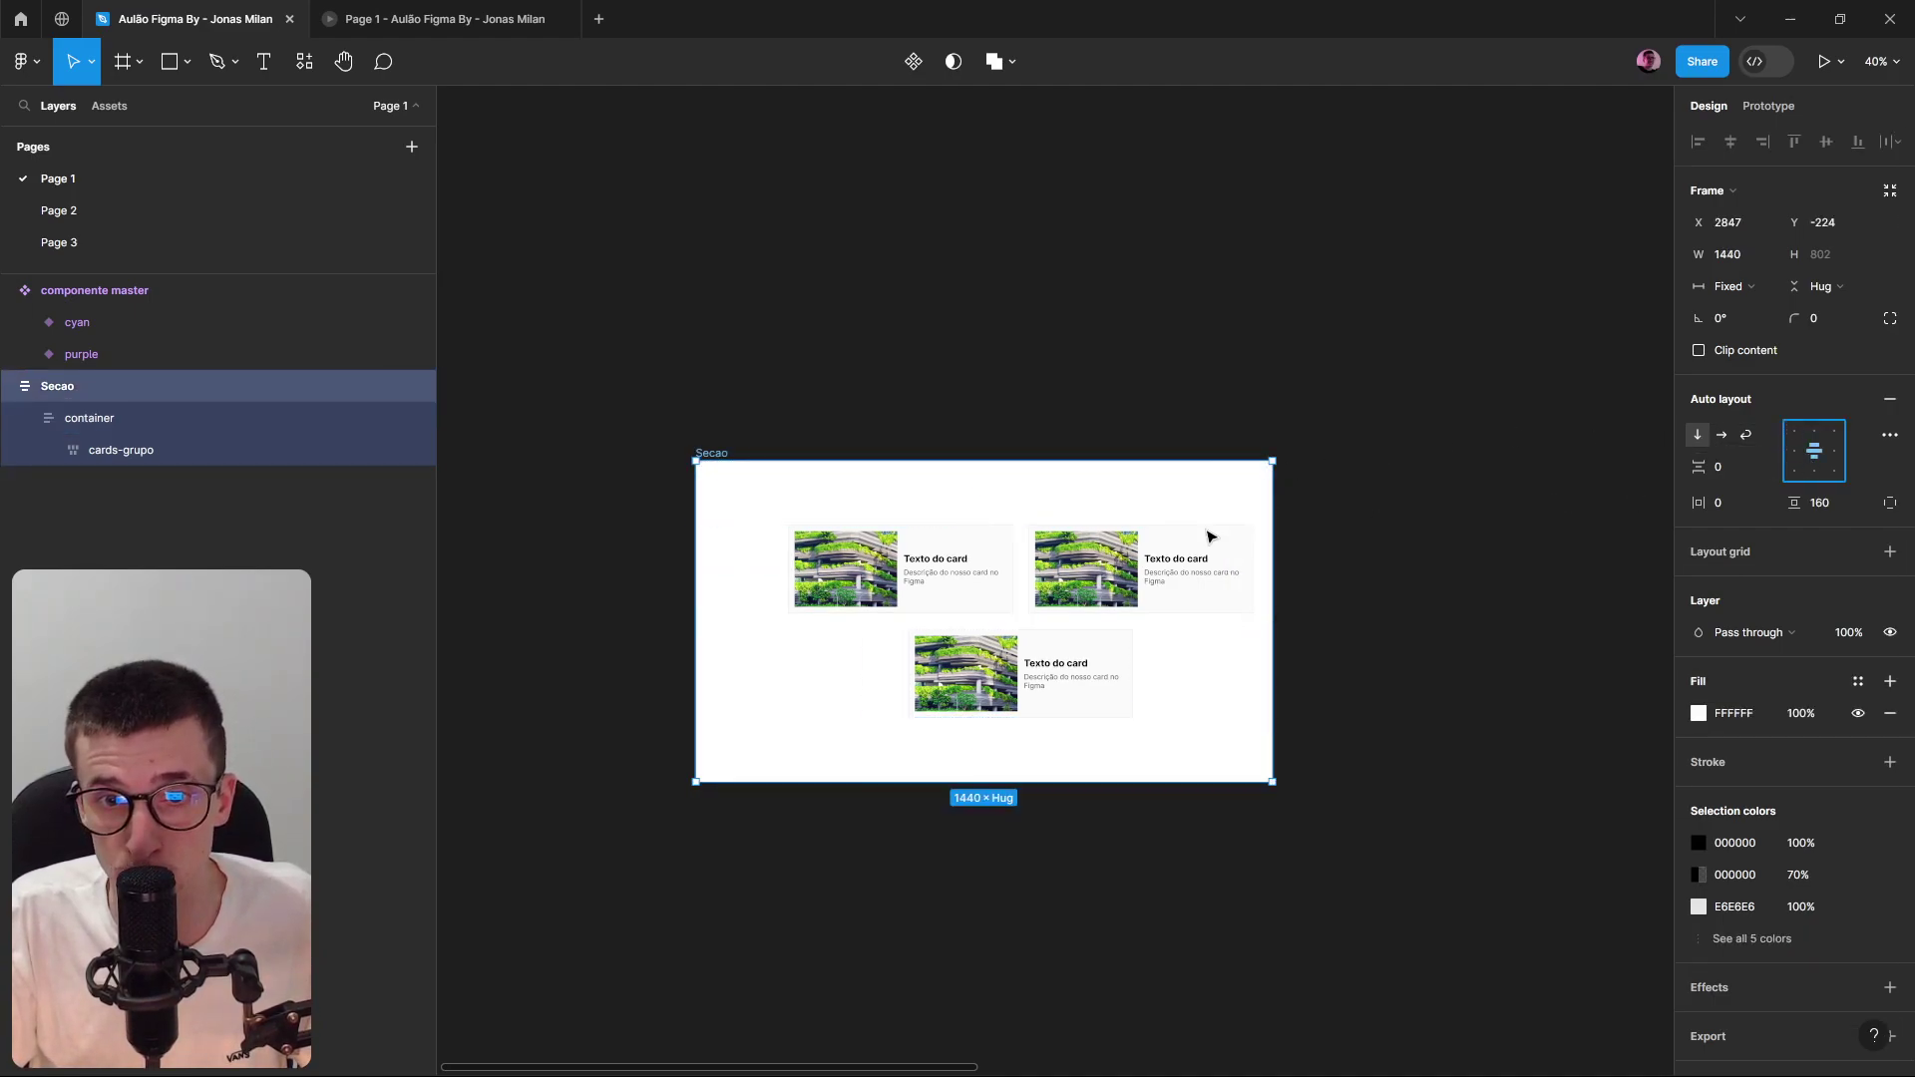
pyautogui.click(249, 418)
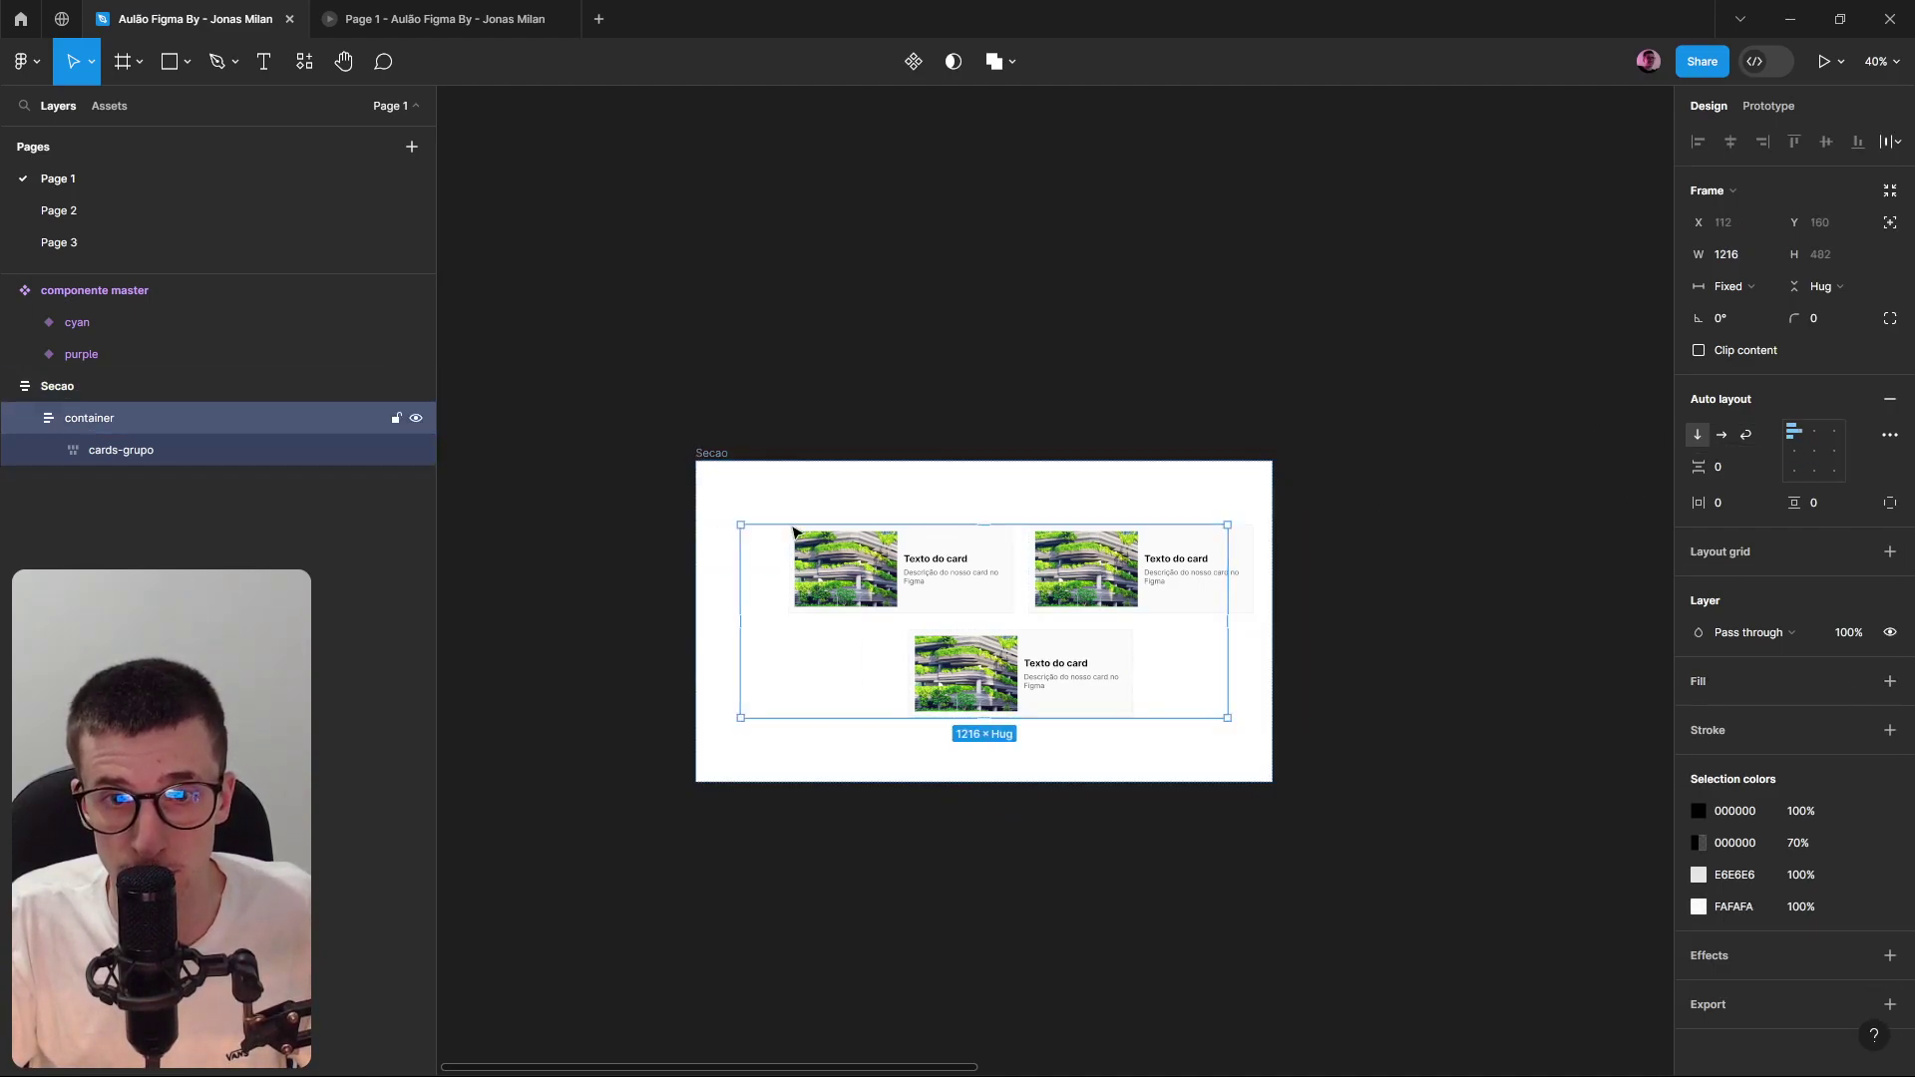
pyautogui.click(1817, 457)
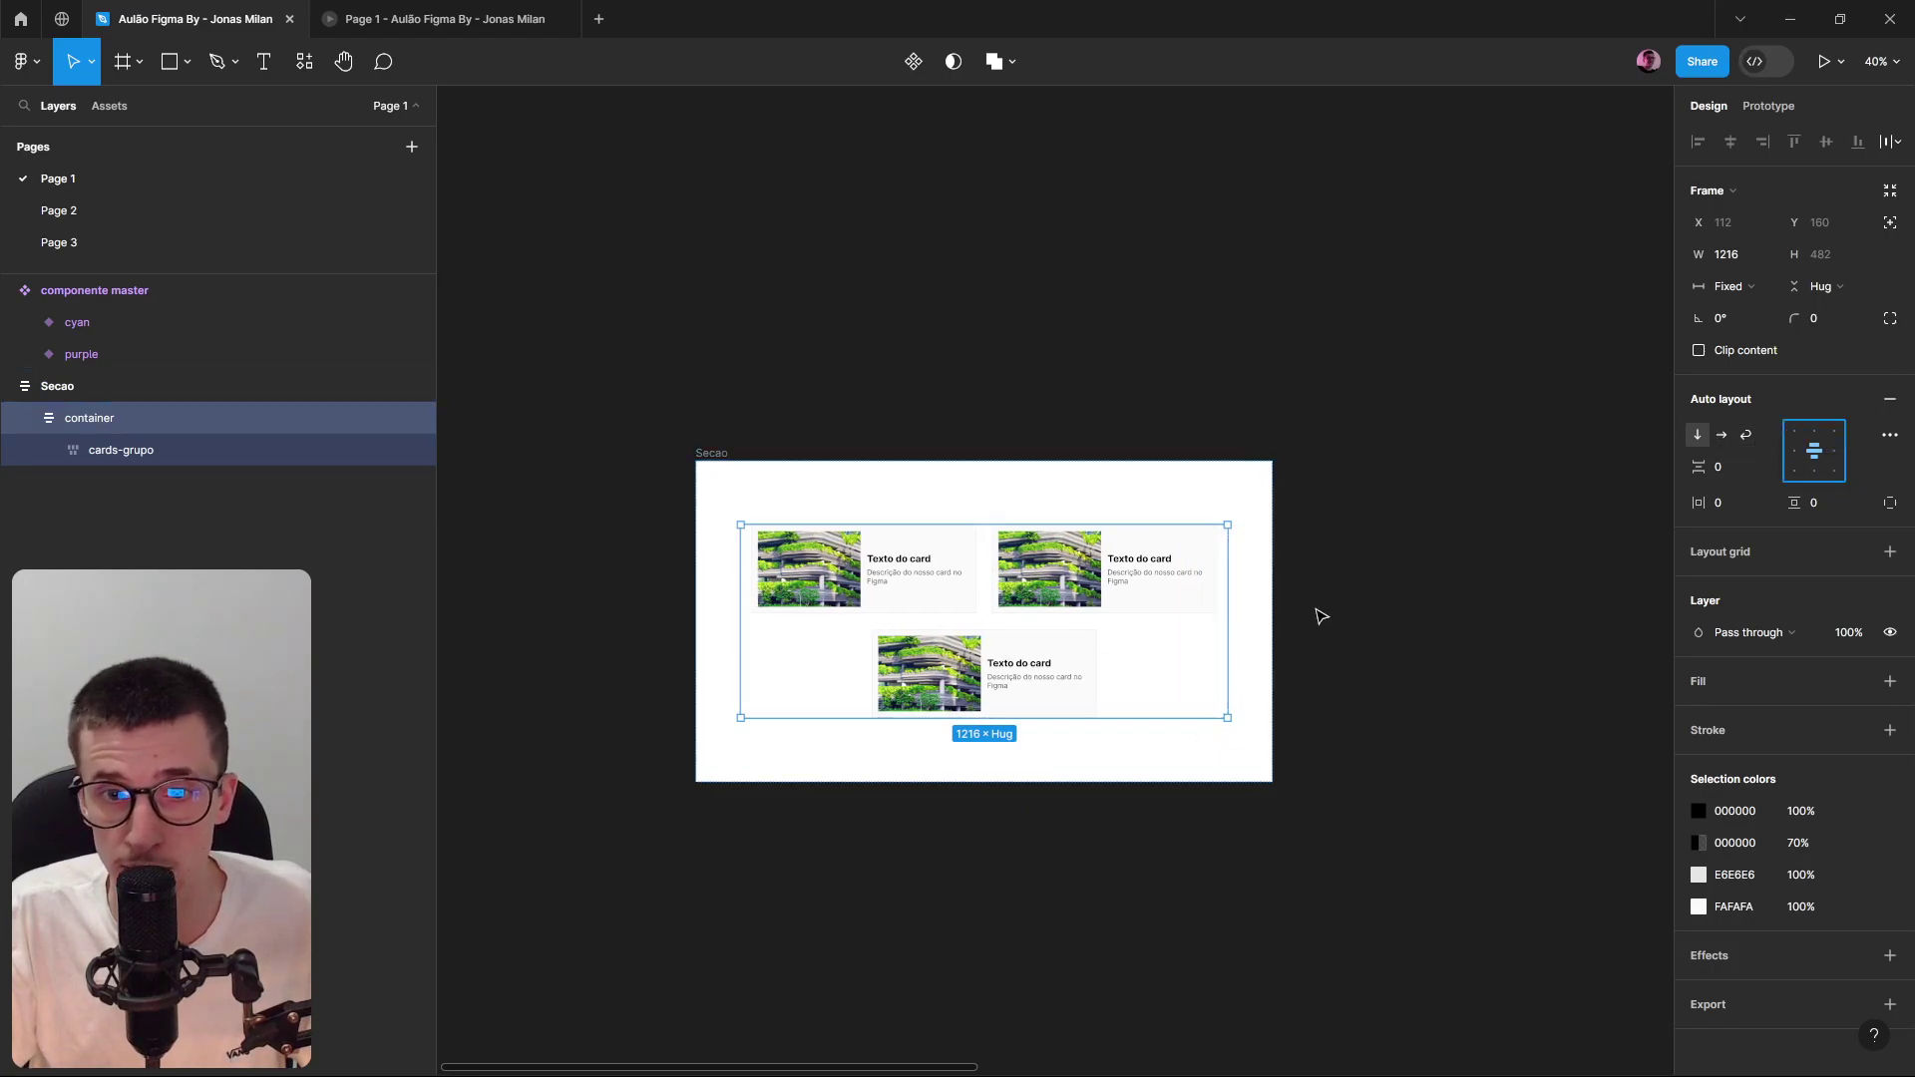
# Set the width of cards-grupo to fill the container frame.
pyautogui.click(1005, 613)
pyautogui.scroll(1, 1004, 613)
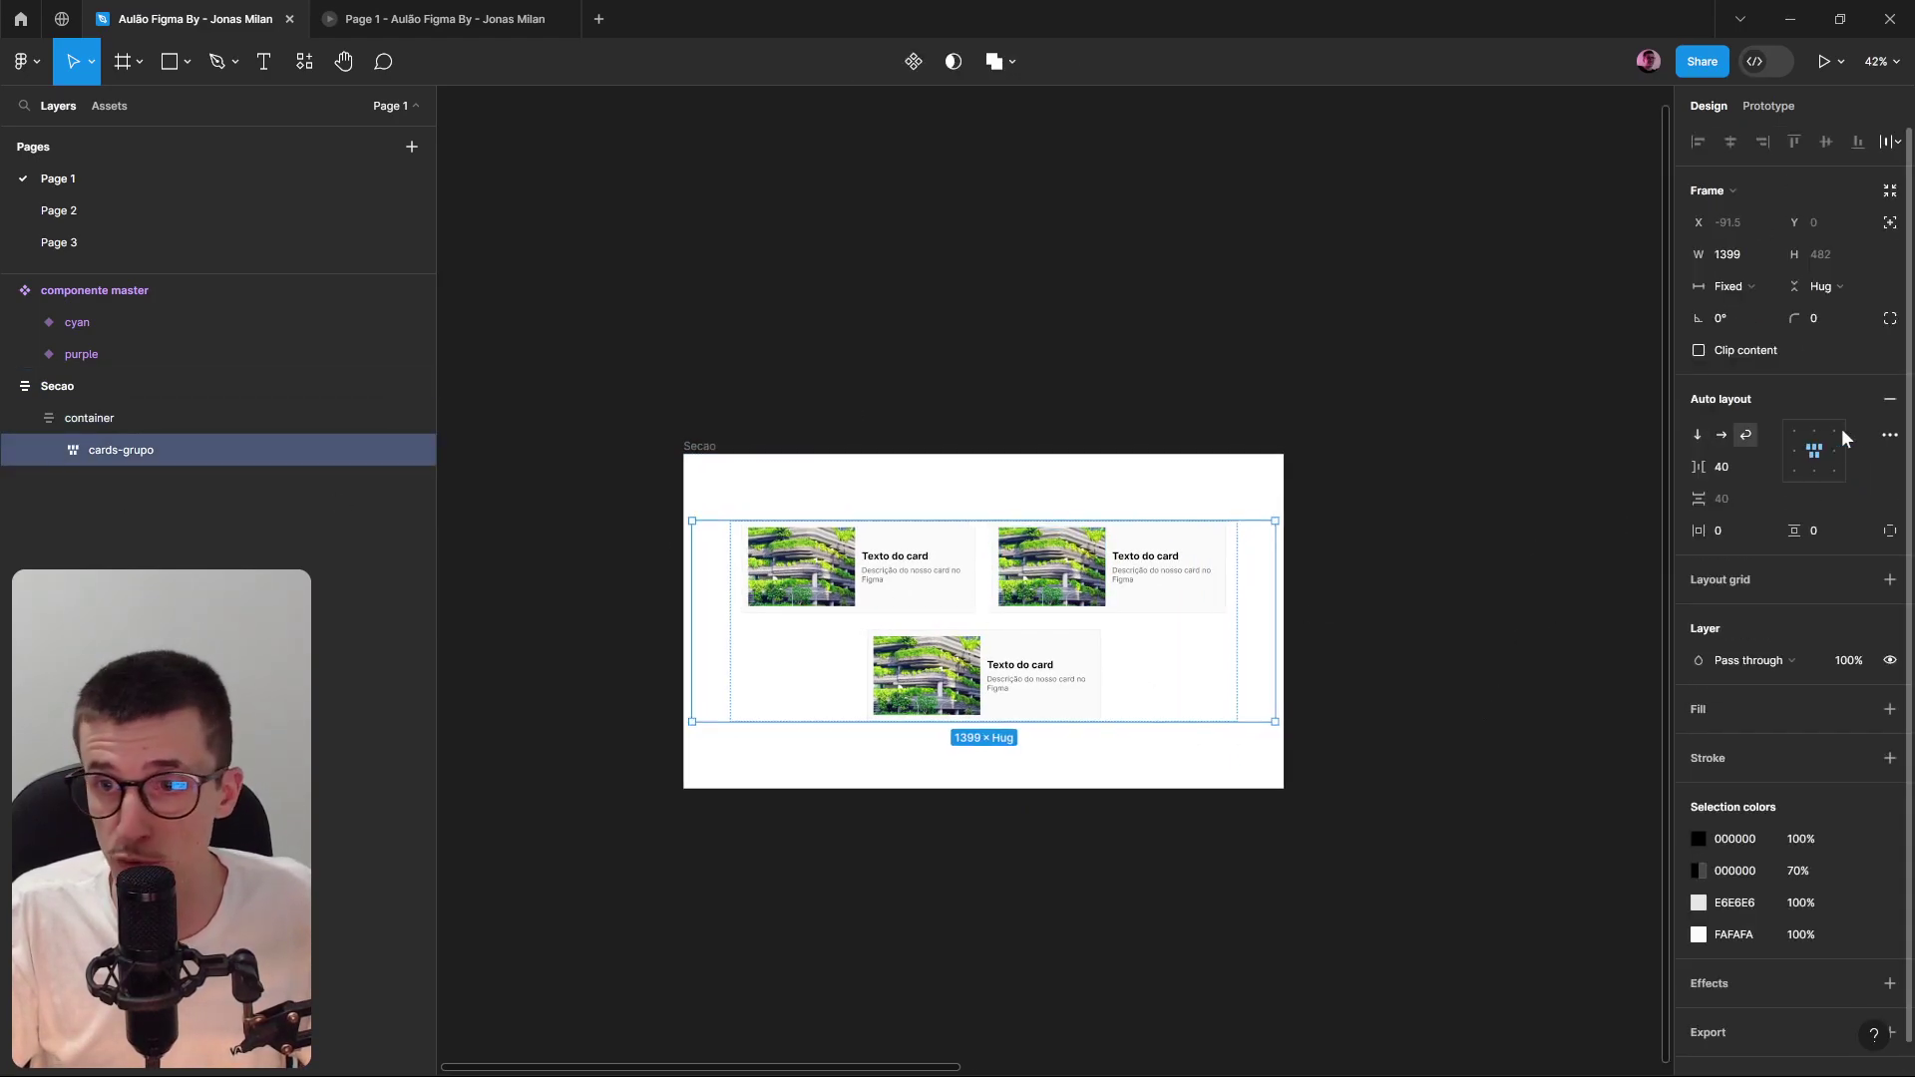
pyautogui.click(1752, 282)
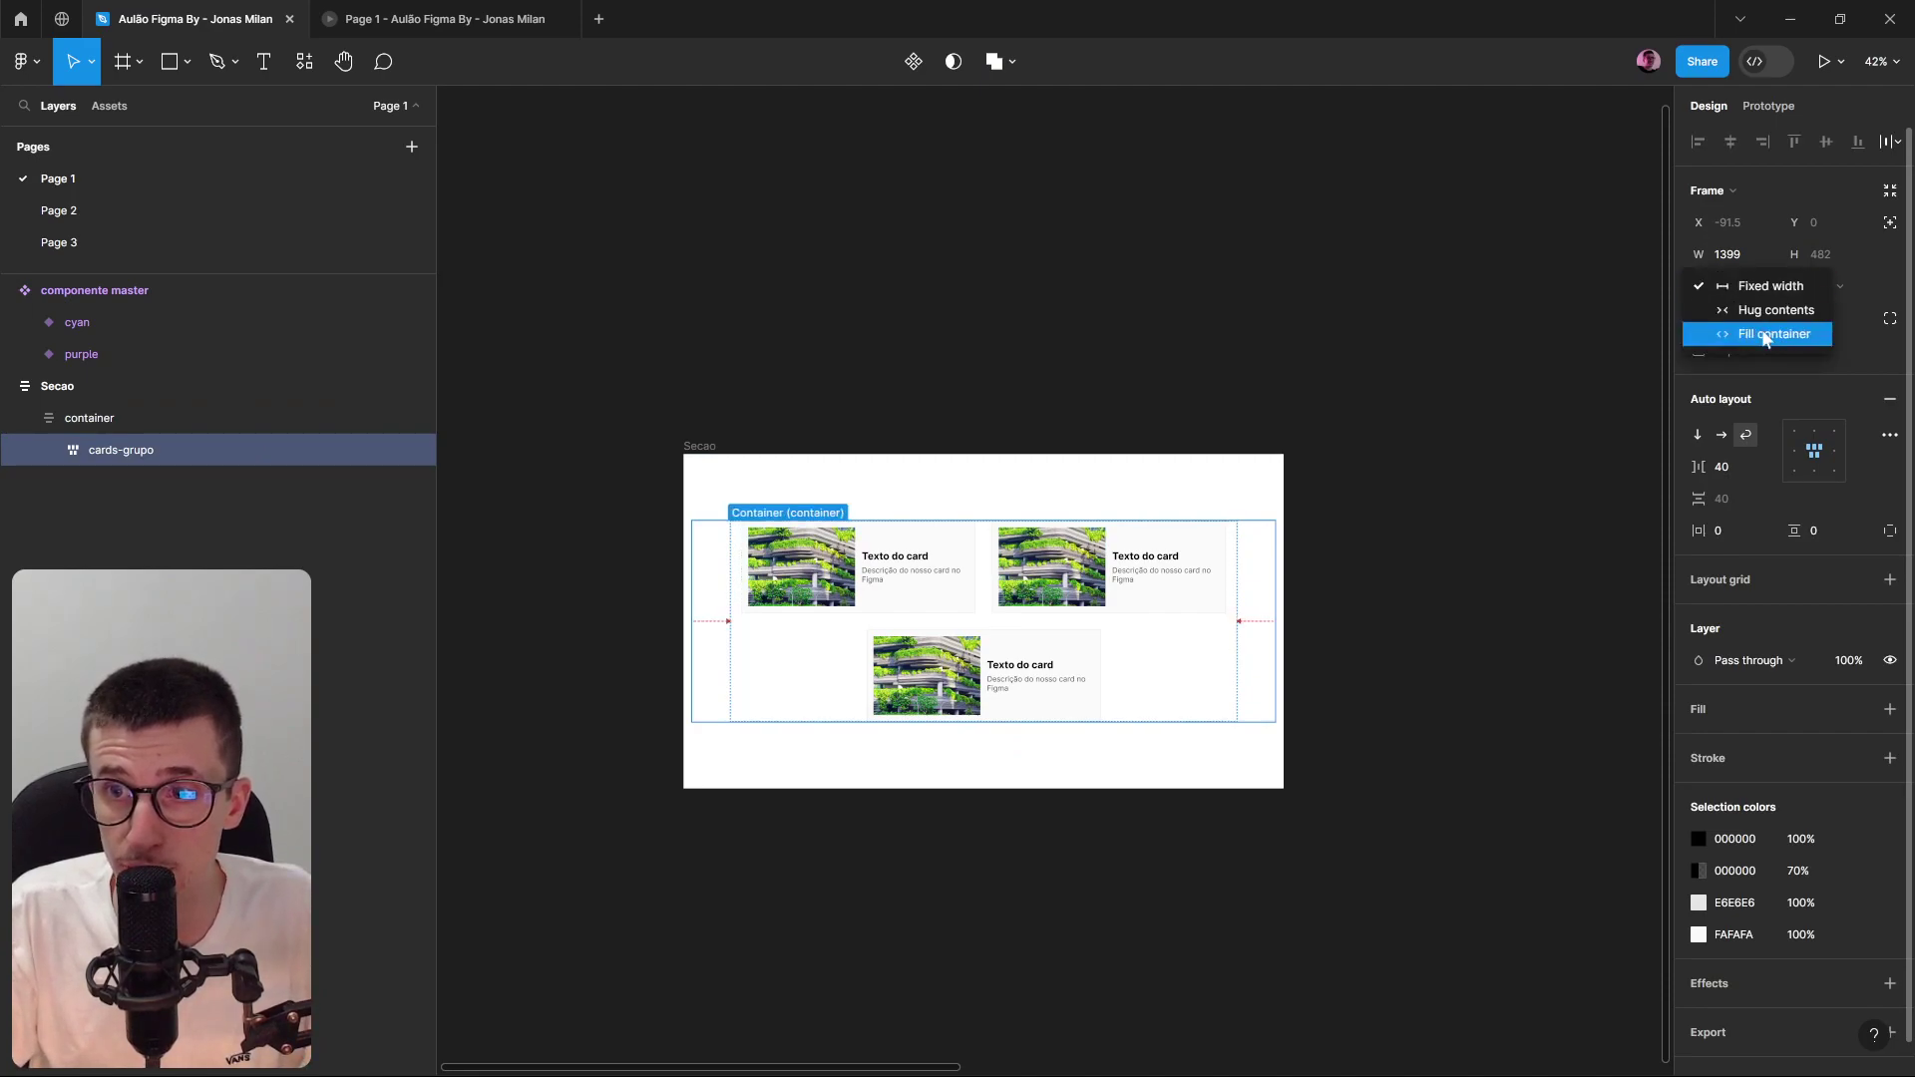
pyautogui.click(1761, 329)
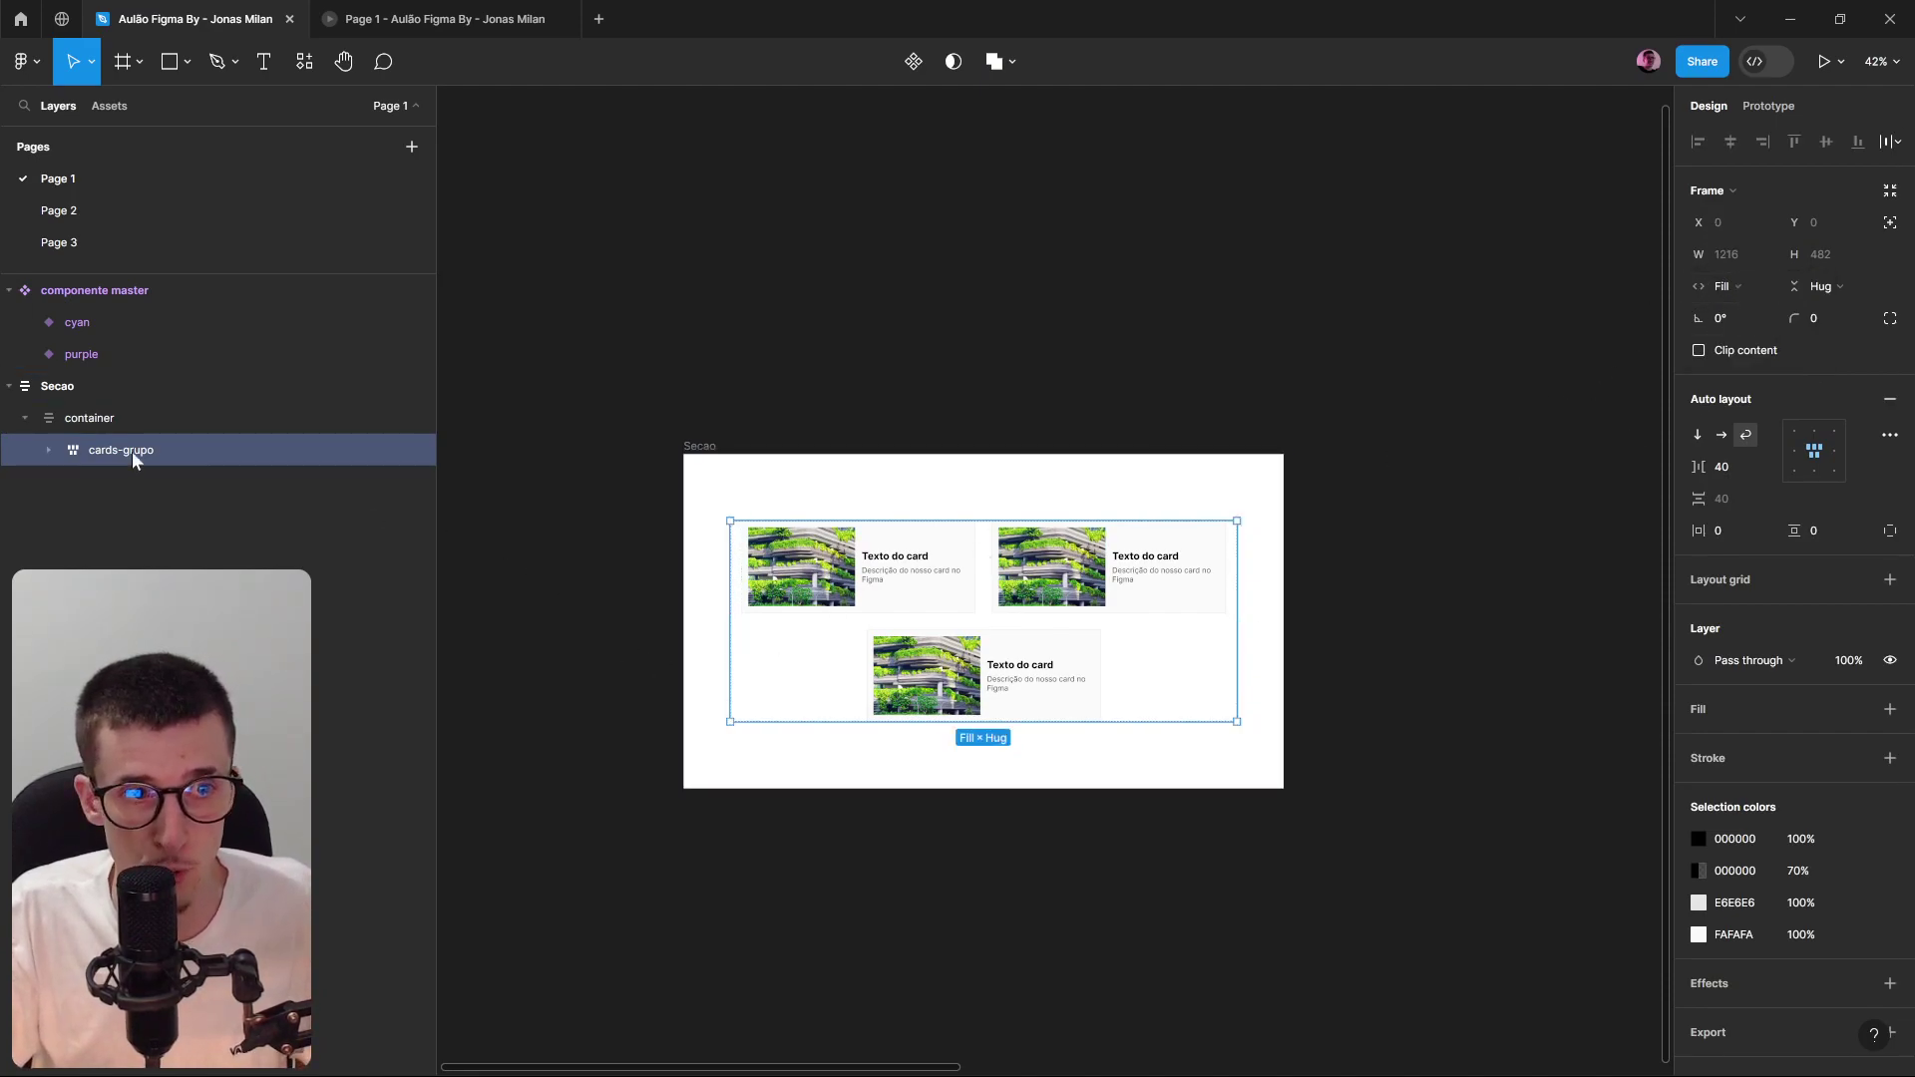
# Try a horizontal direction on cards-grupo, switch it to a vertical layout and align its cards to the left.
pyautogui.click(72, 422)
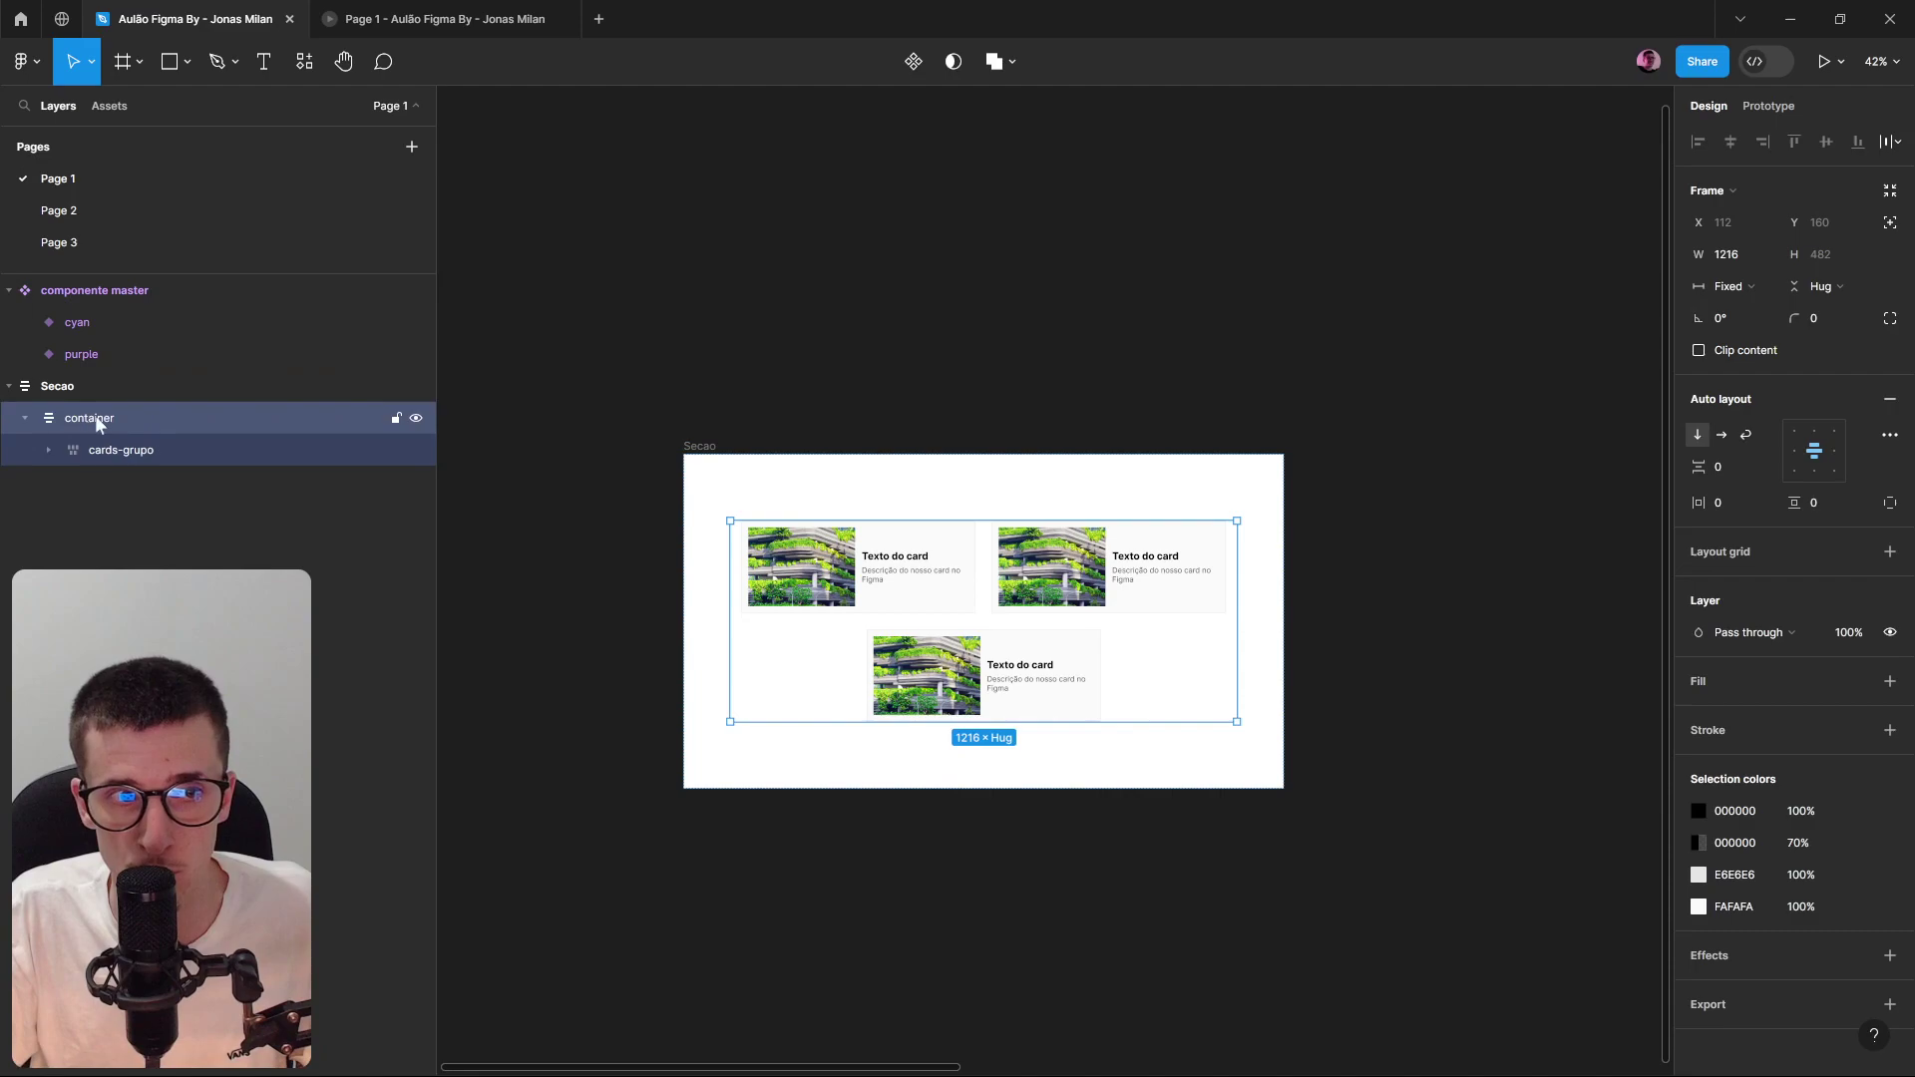
pyautogui.click(152, 445)
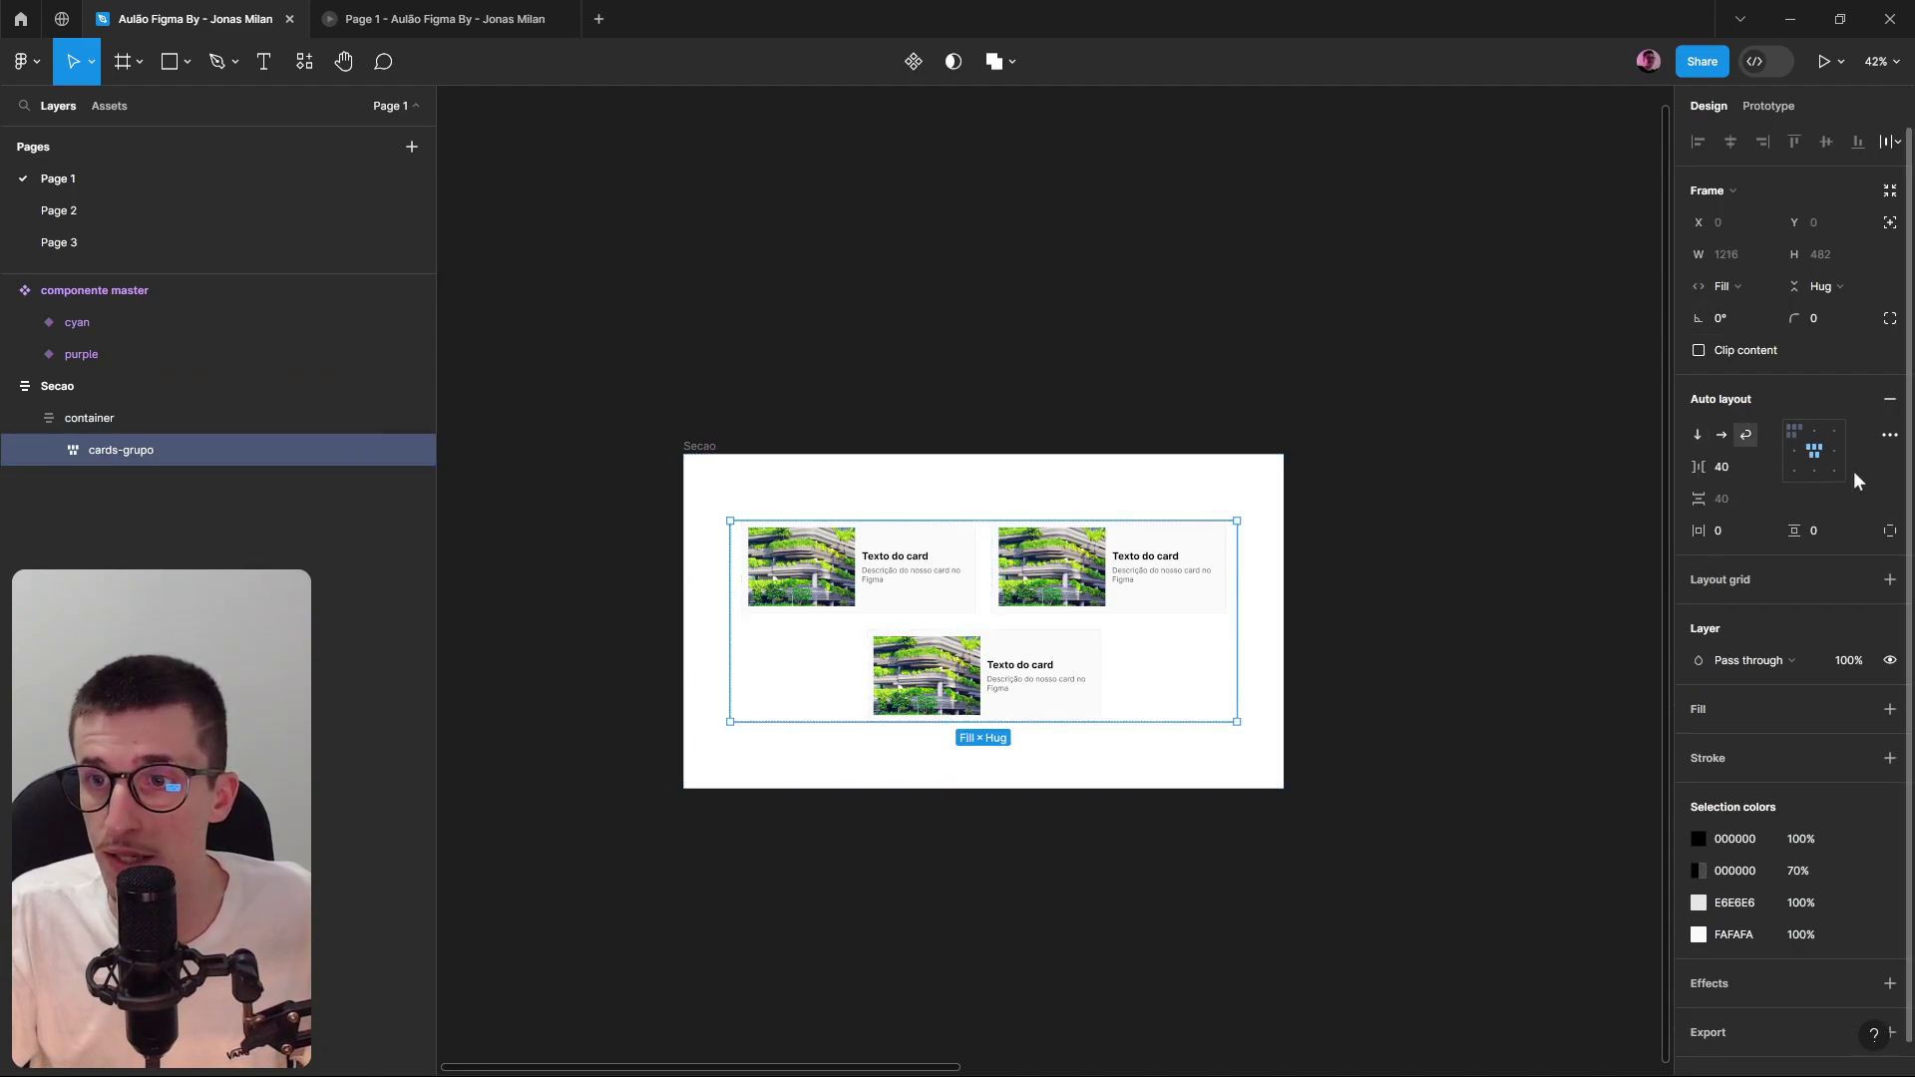
pyautogui.click(1720, 434)
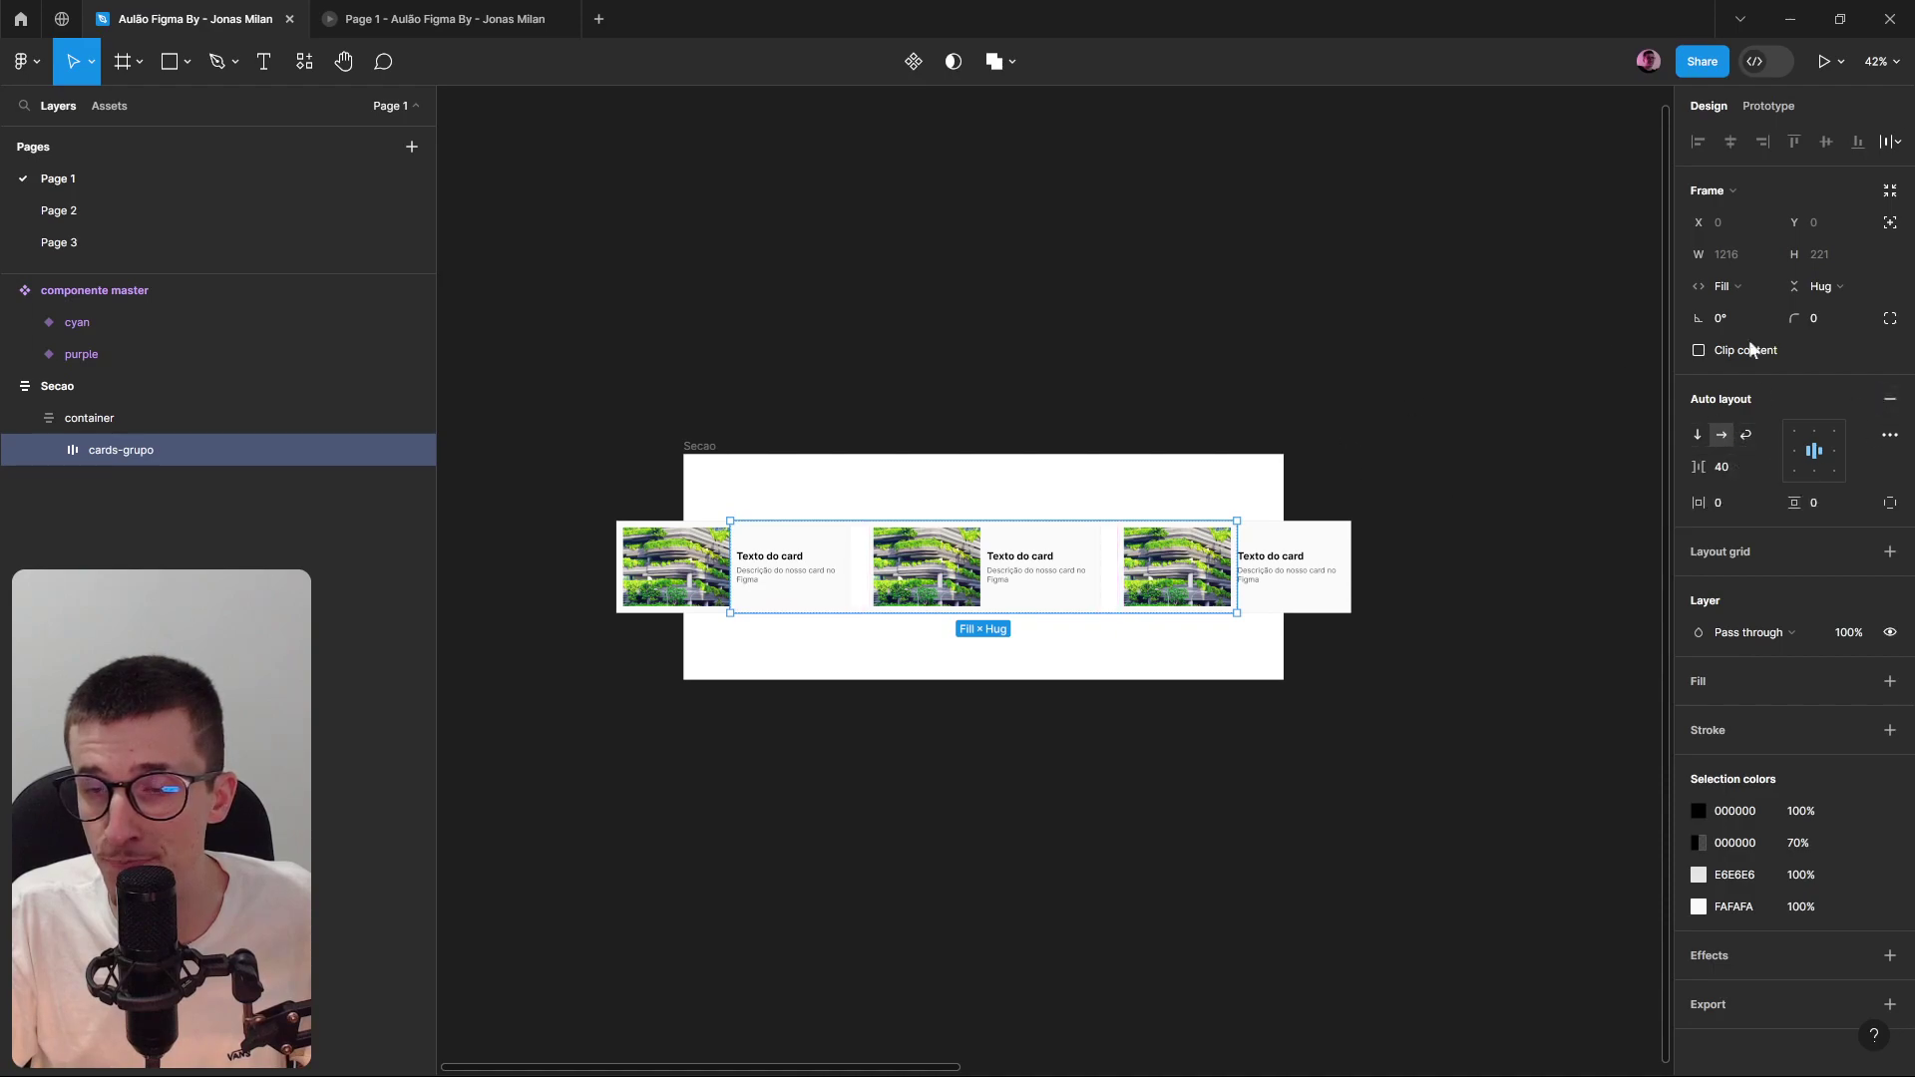
pyautogui.doubleClick(1816, 453)
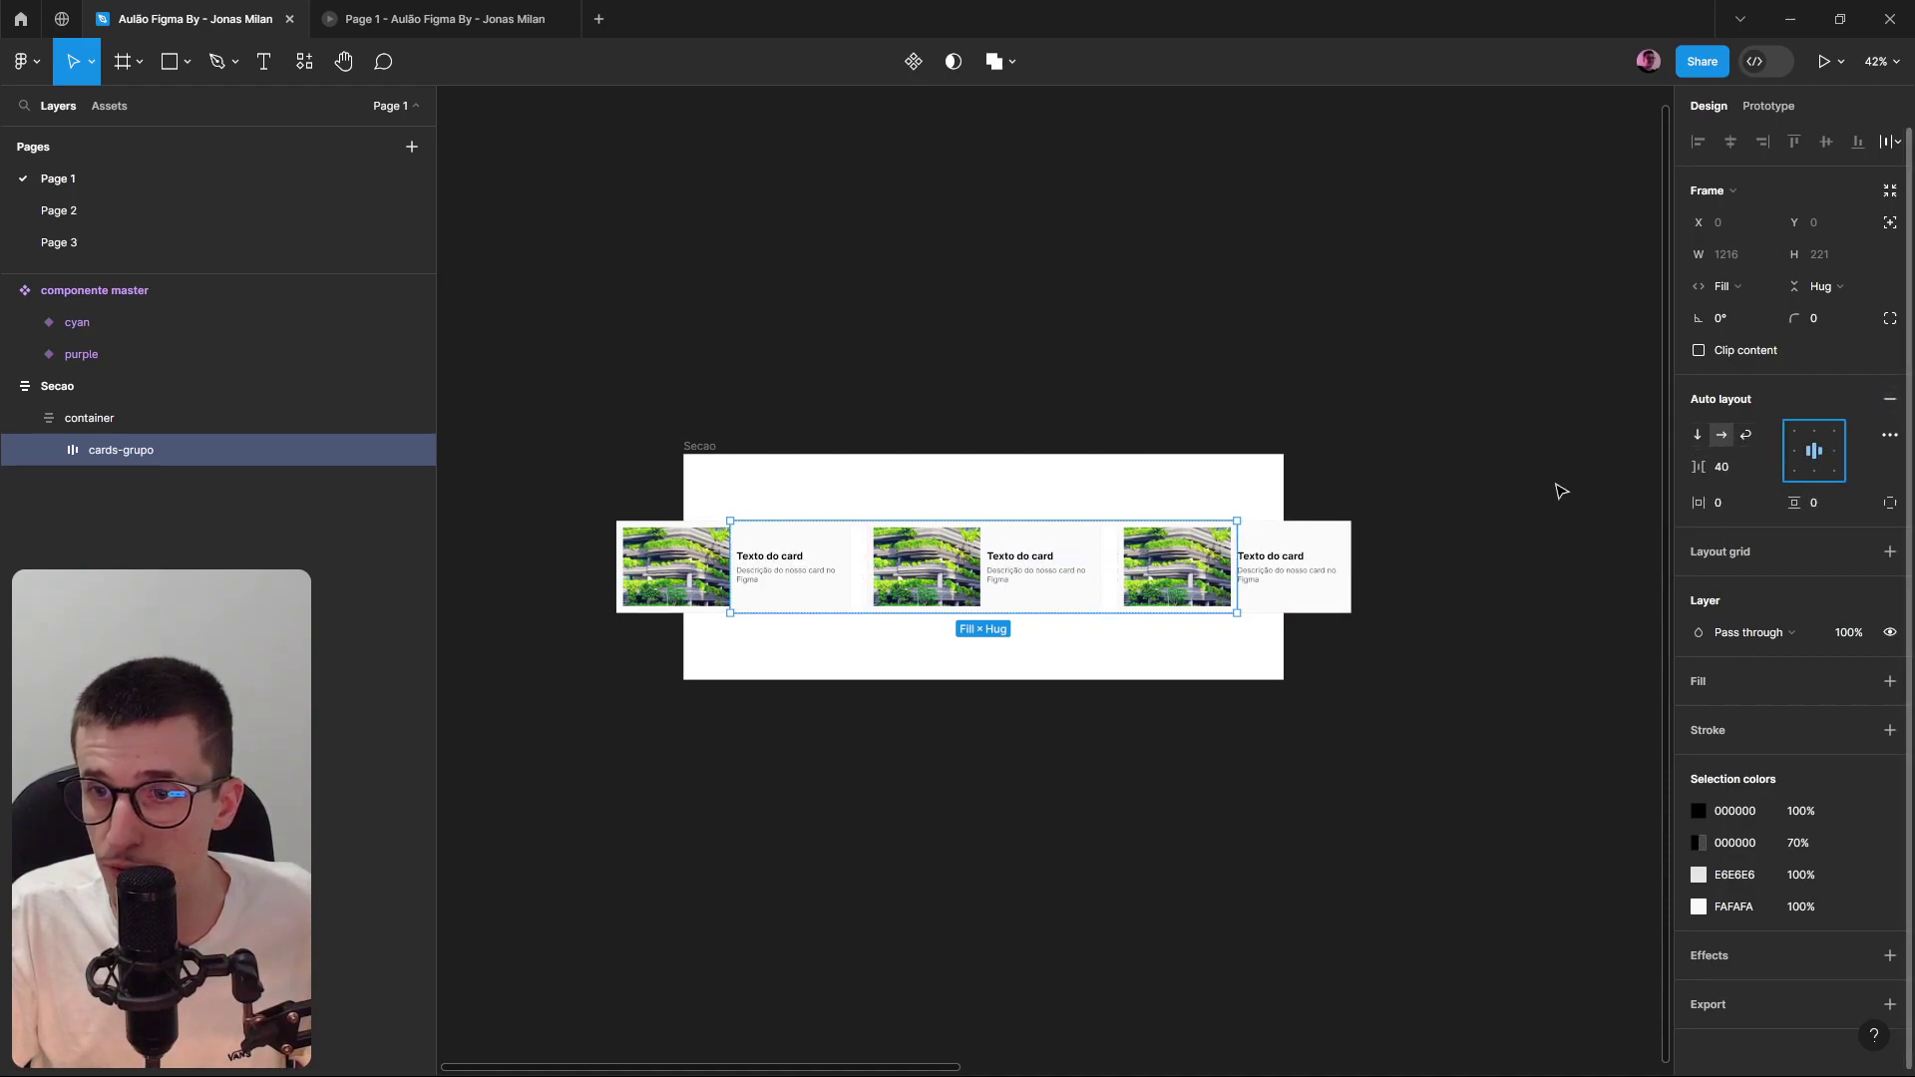
pyautogui.click(1697, 435)
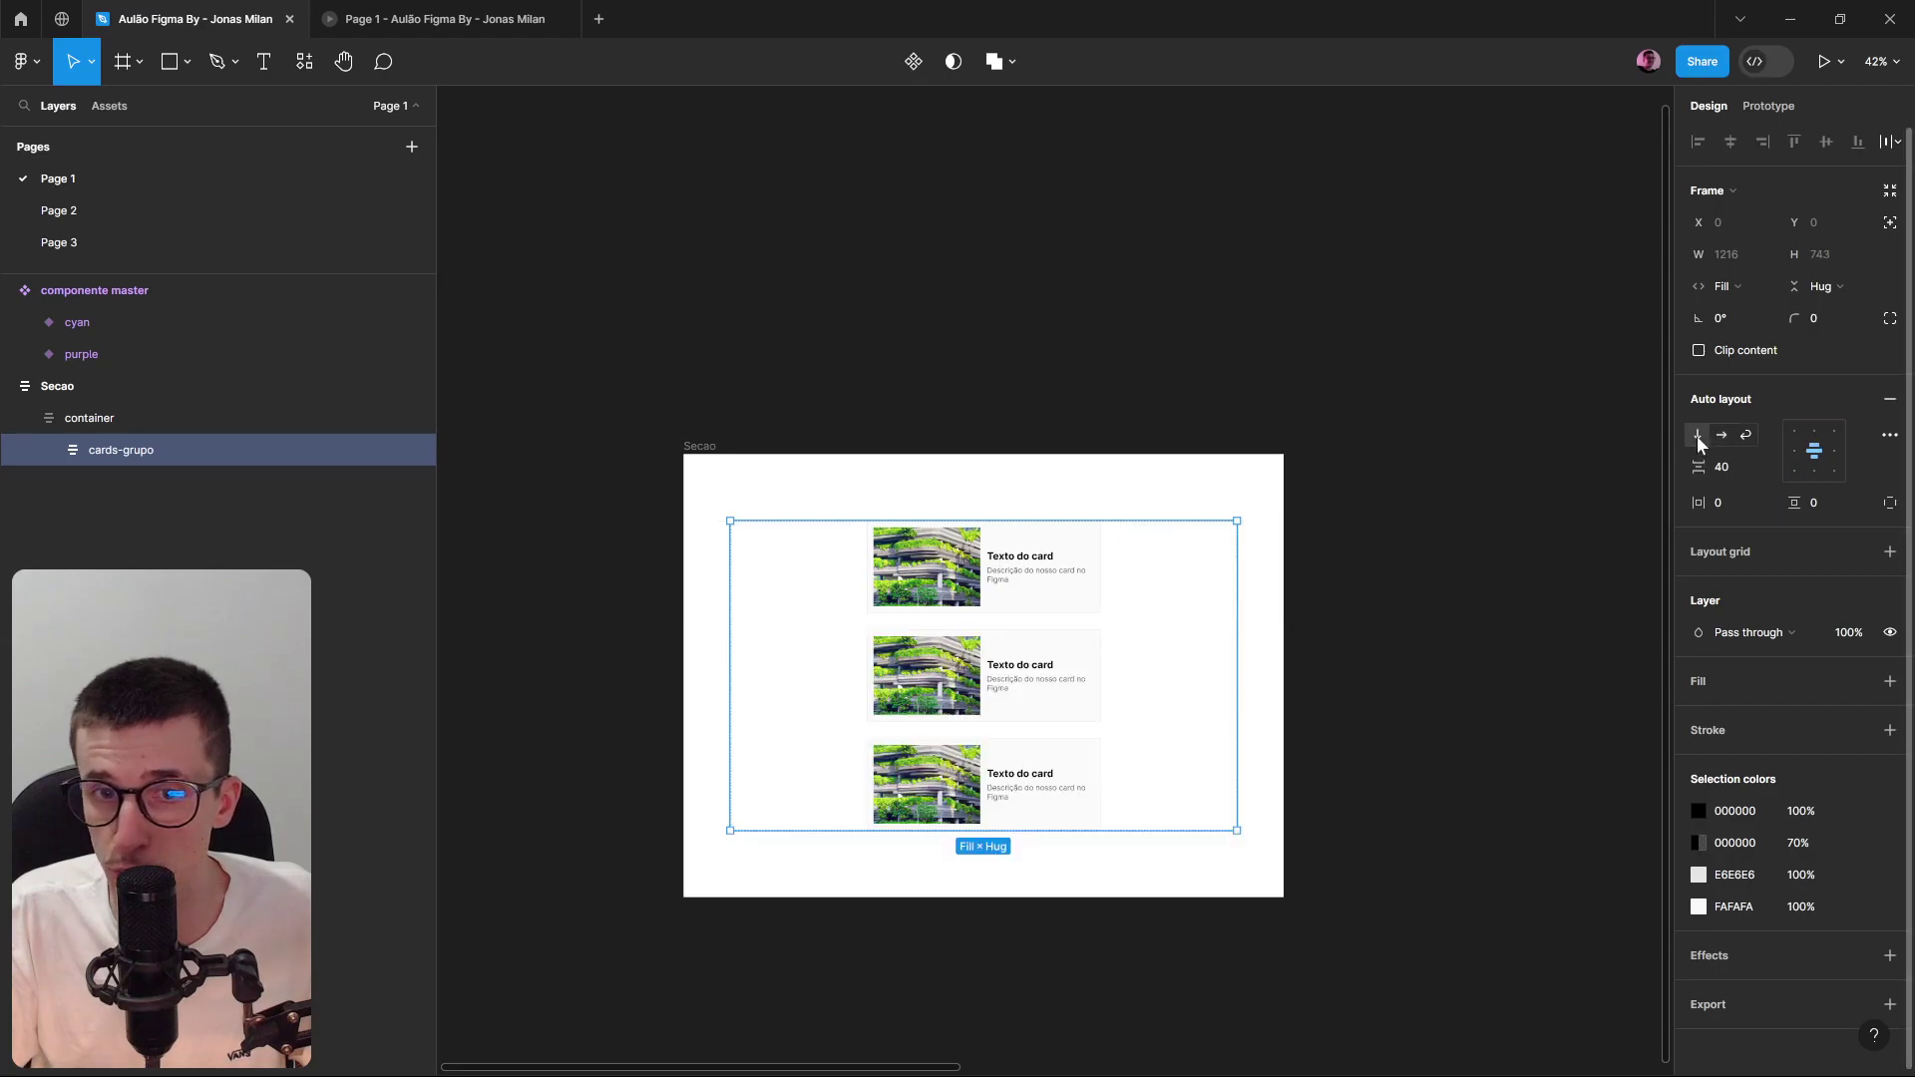
pyautogui.click(1797, 451)
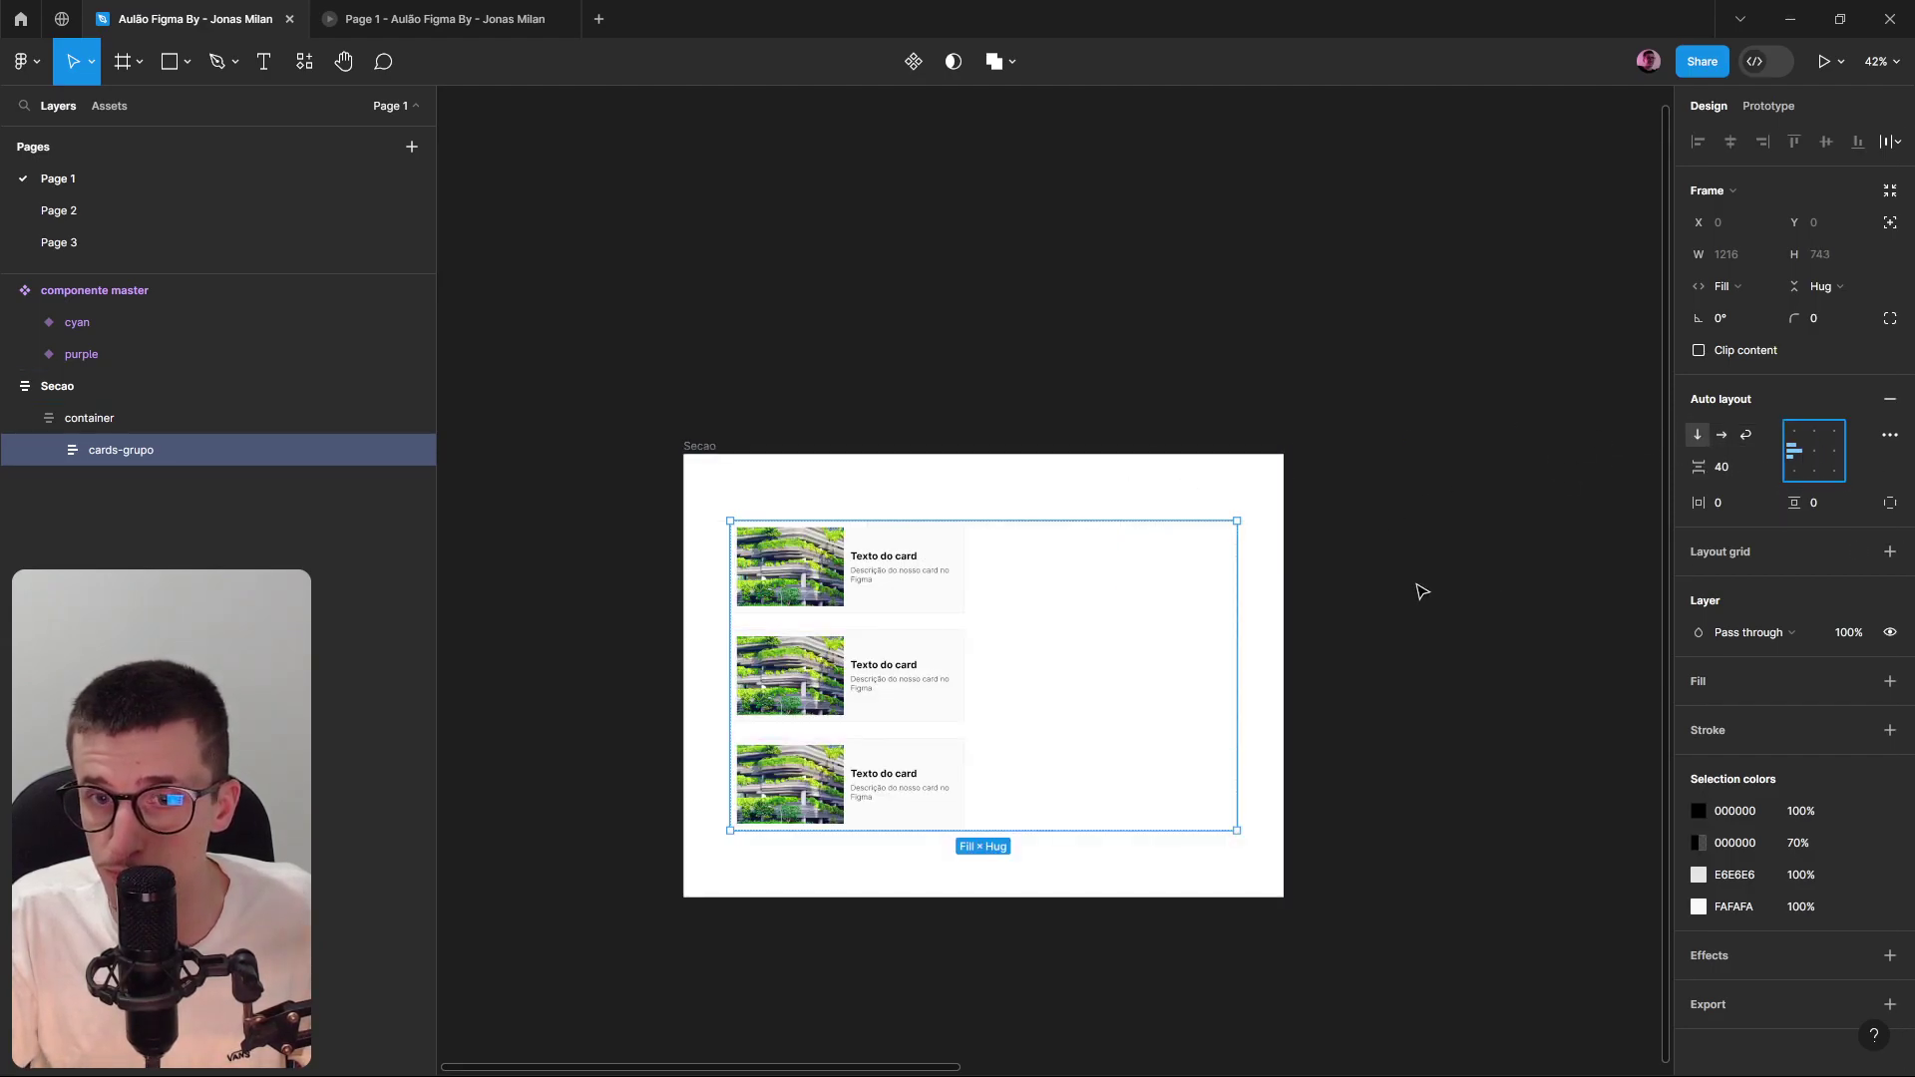
# Switch all three cards to a vertical auto layout so each image sits above its text.
pyautogui.scroll(-2, 1397, 588)
pyautogui.click(887, 502)
pyautogui.click(887, 502)
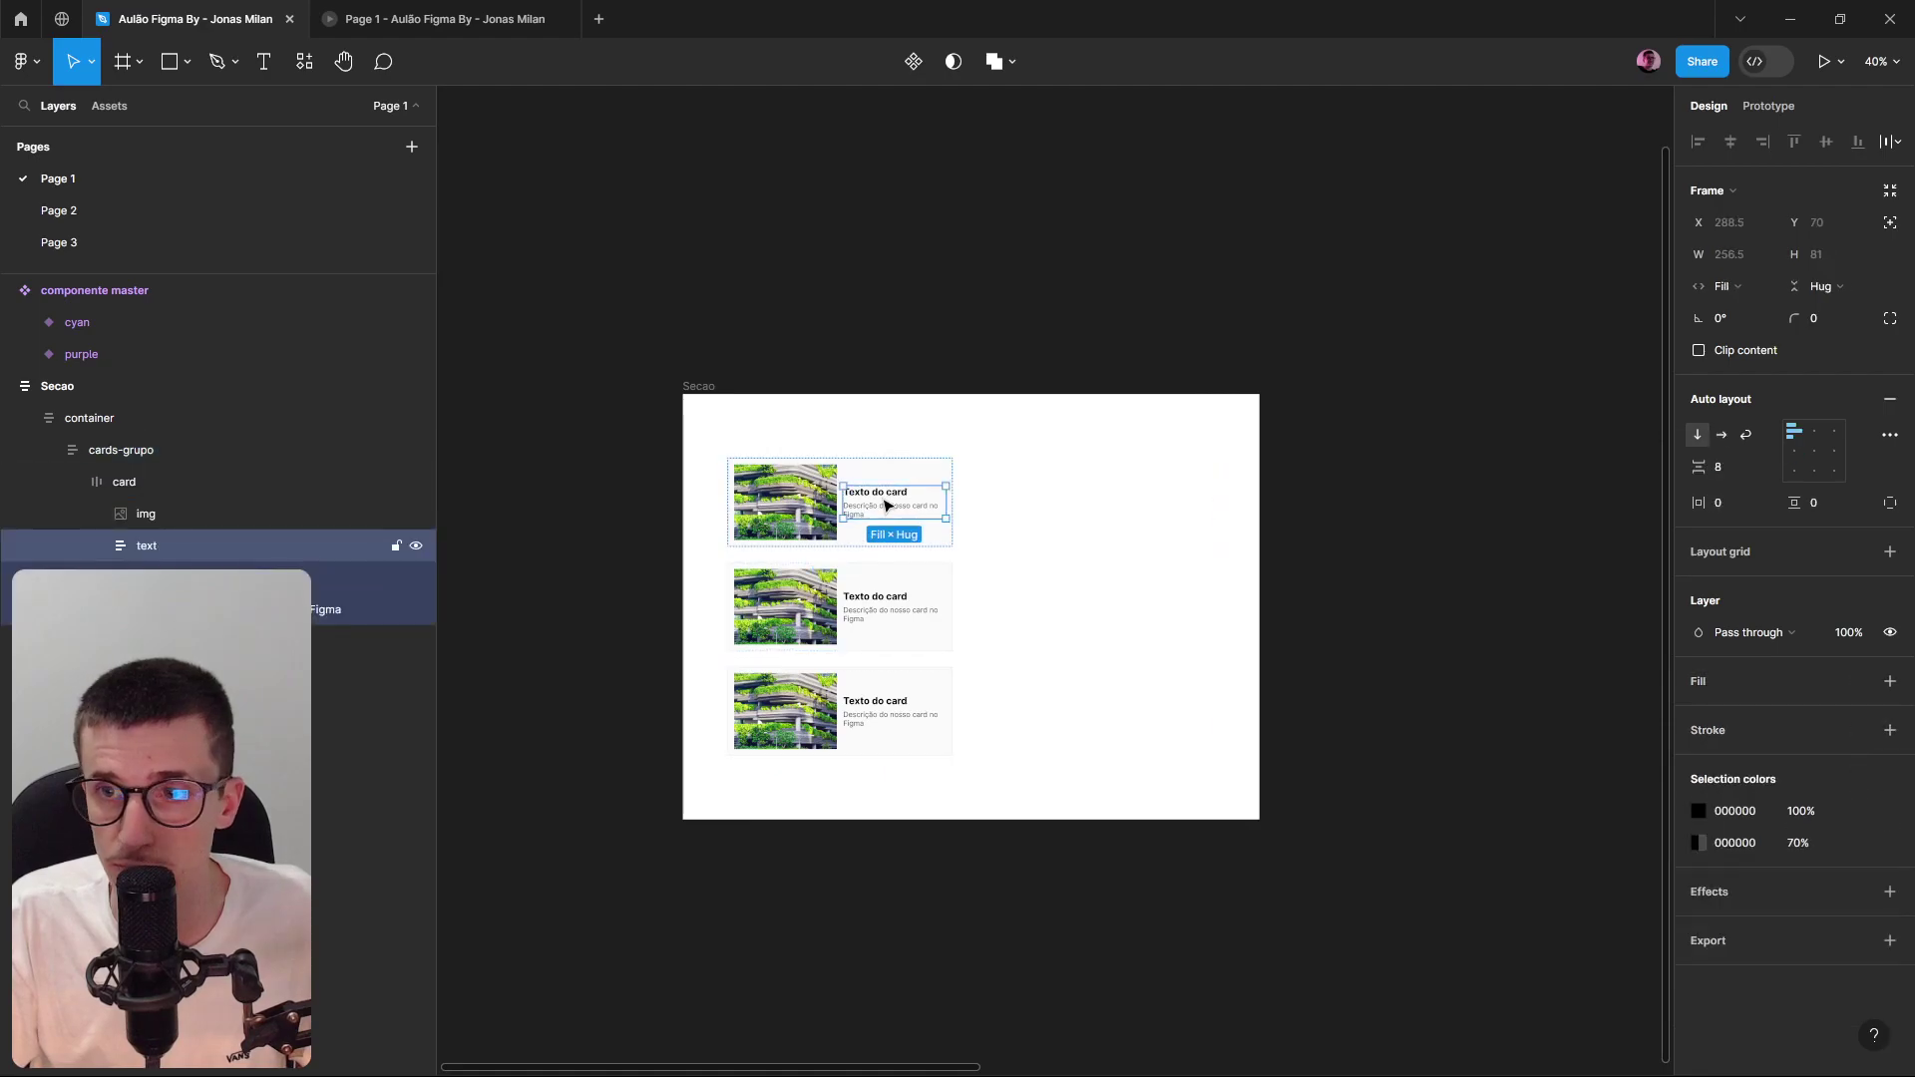
pyautogui.click(1296, 423)
pyautogui.click(788, 547)
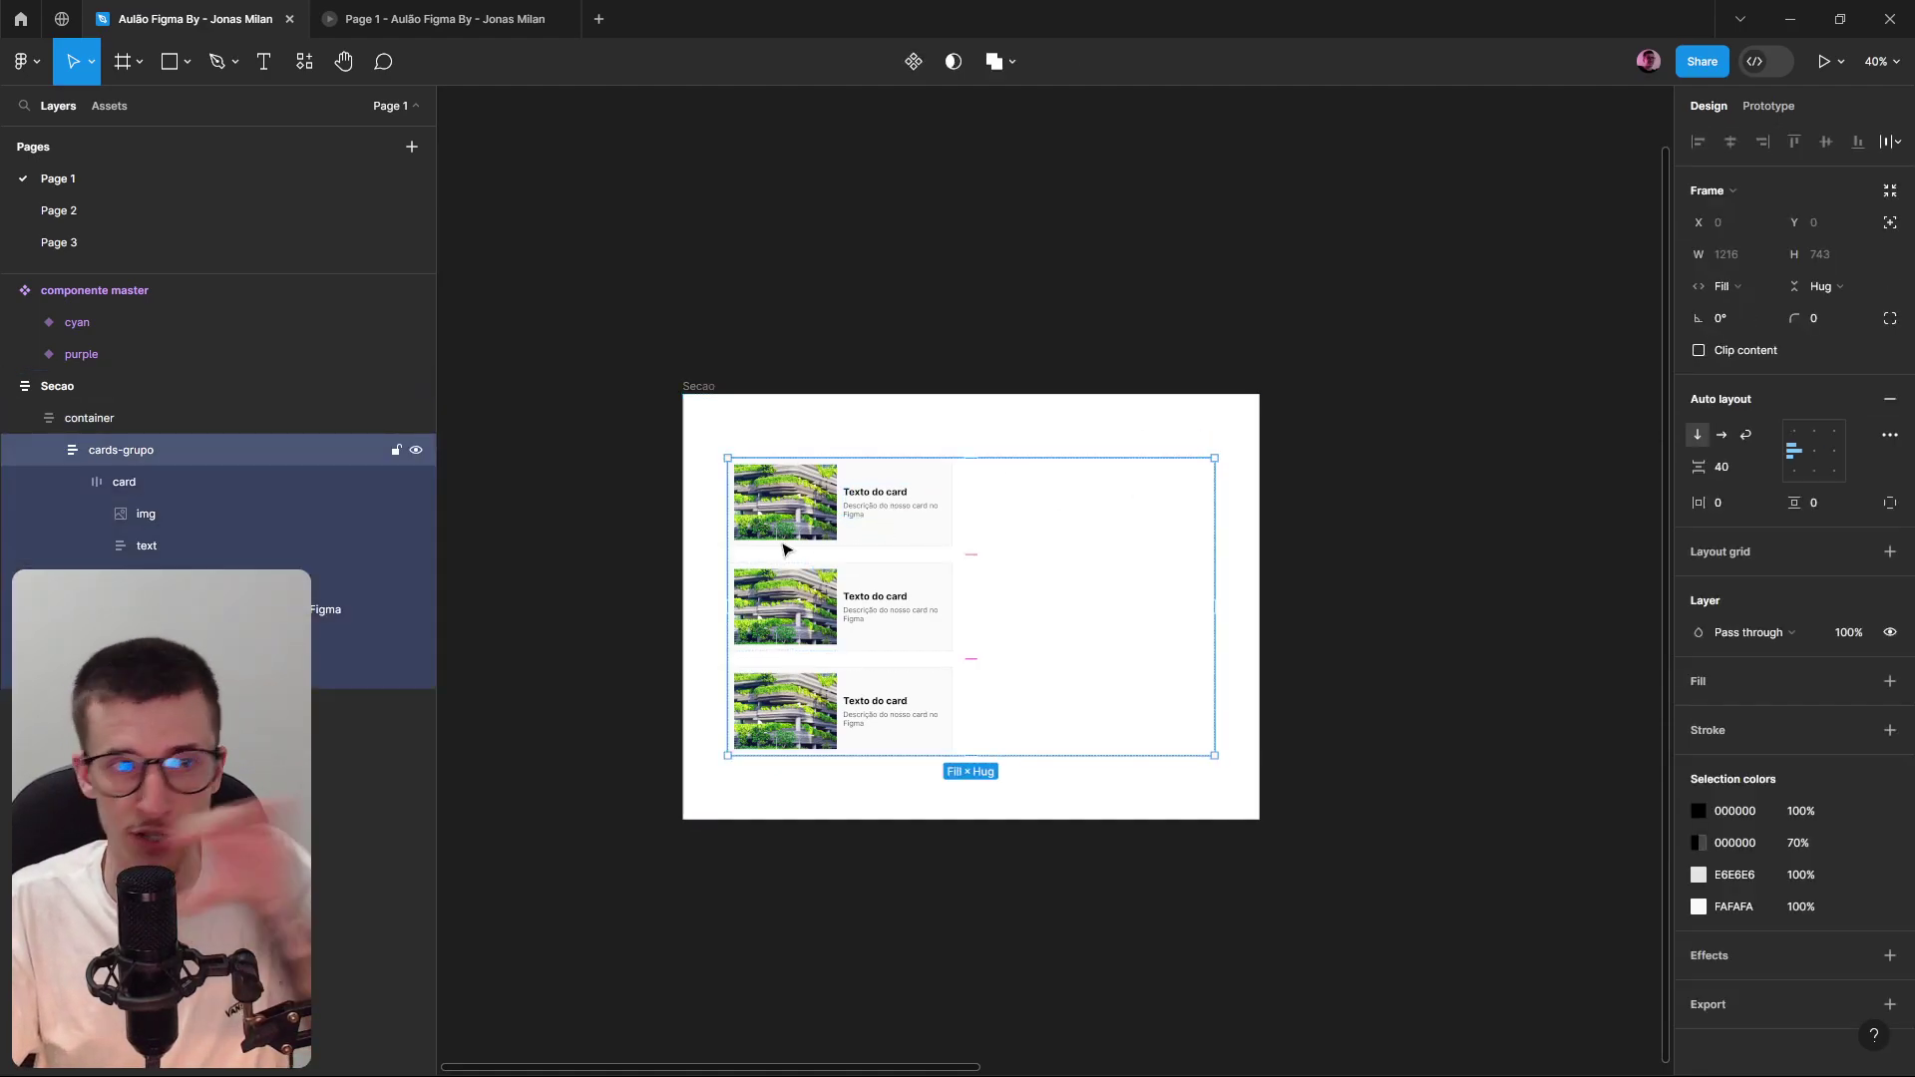
pyautogui.keyDown('shift'); pyautogui.click(818, 570); pyautogui.keyUp('shift')
pyautogui.keyDown('shift'); pyautogui.click(931, 714); pyautogui.keyUp('shift')
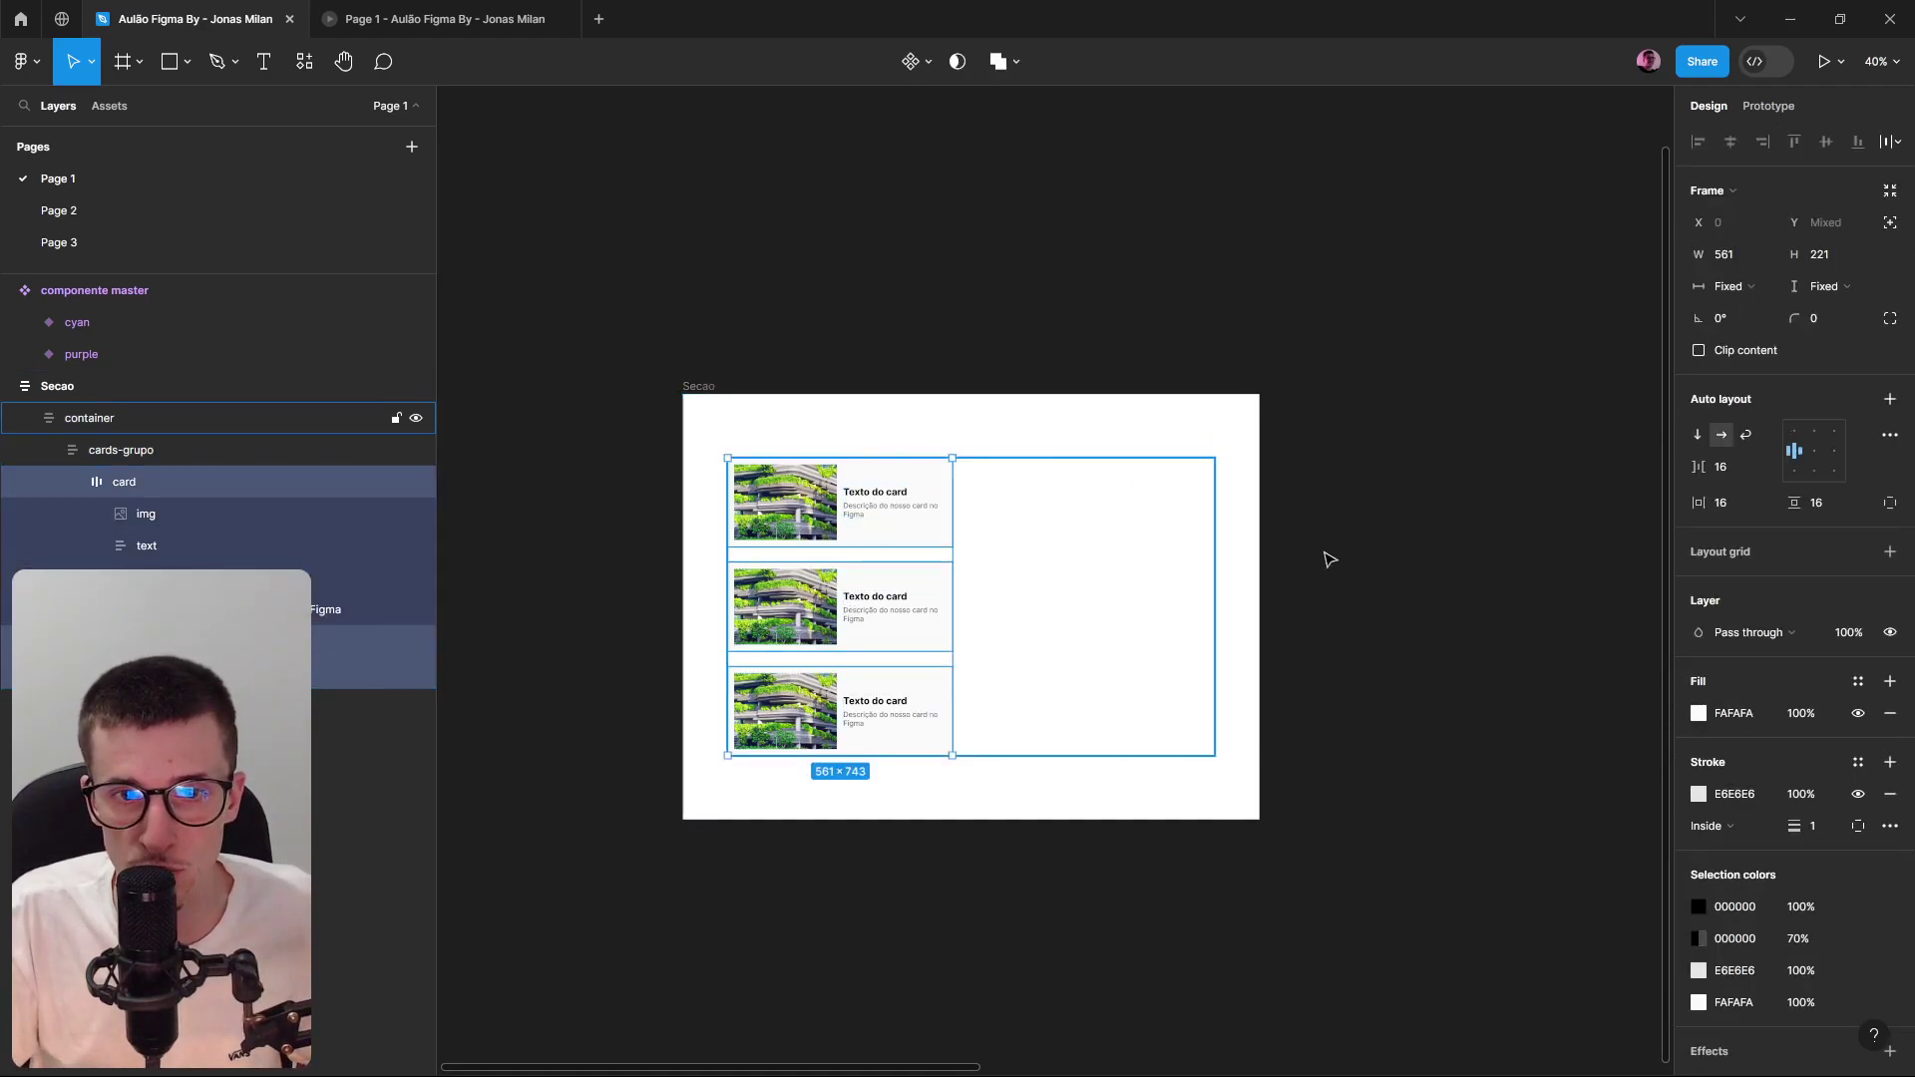
pyautogui.click(1697, 436)
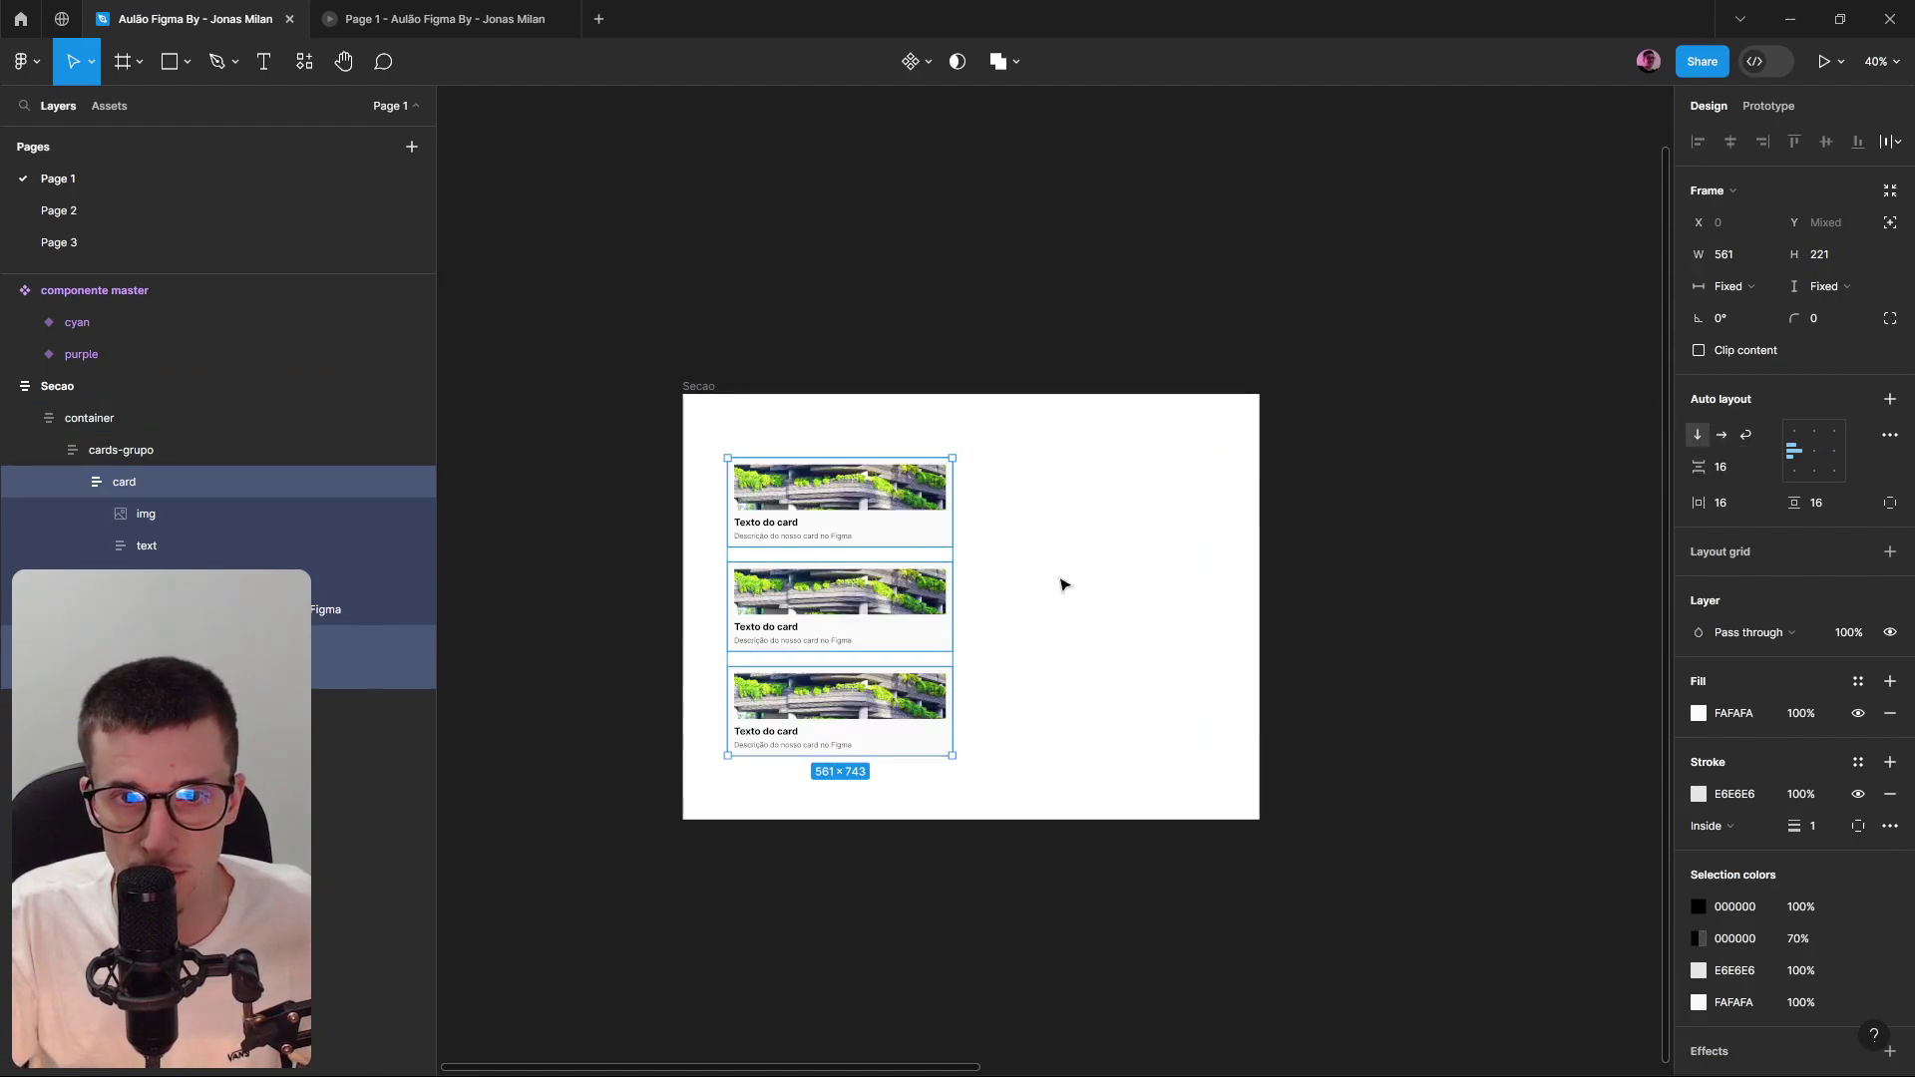
pyautogui.scroll(1, 1038, 539)
pyautogui.click(1038, 539)
pyautogui.click(870, 516)
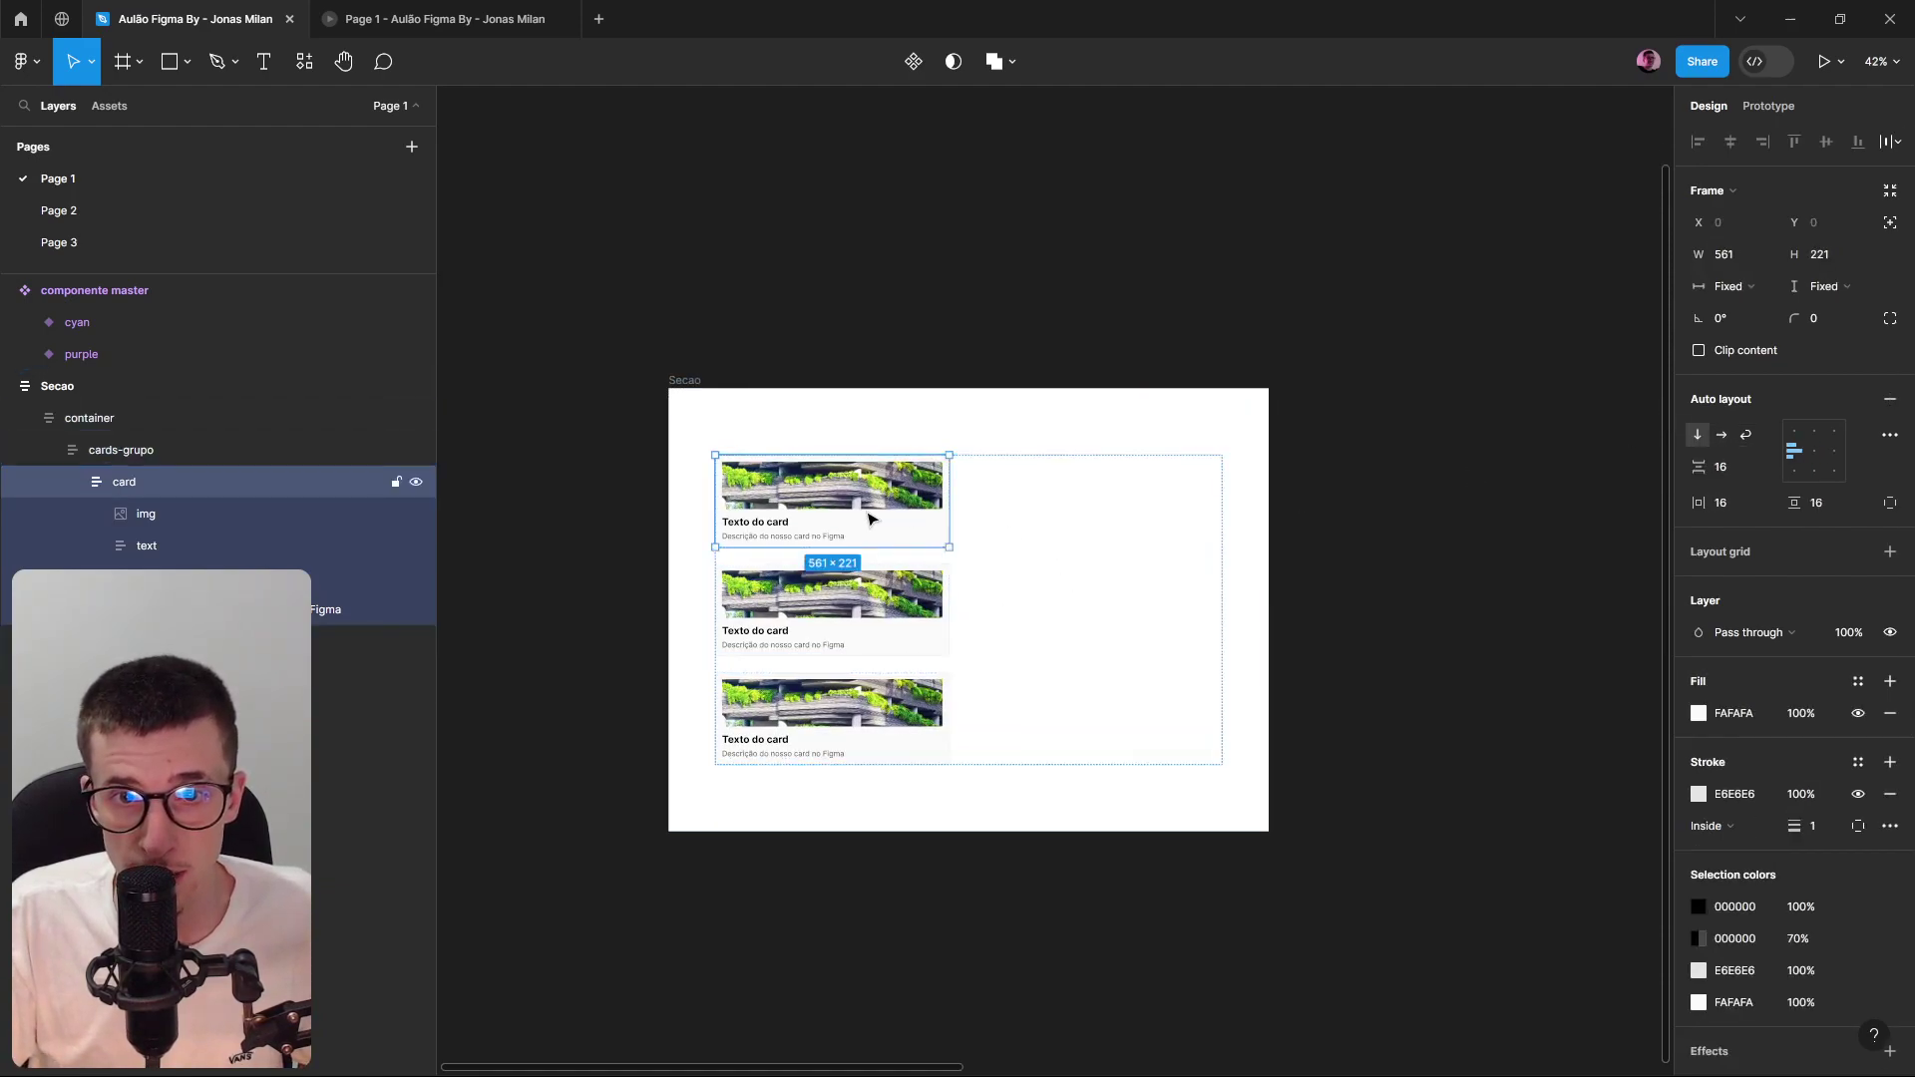
# Change the auto layout direction of cards-grupo to horizontal.
pyautogui.click(1342, 599)
pyautogui.click(160, 454)
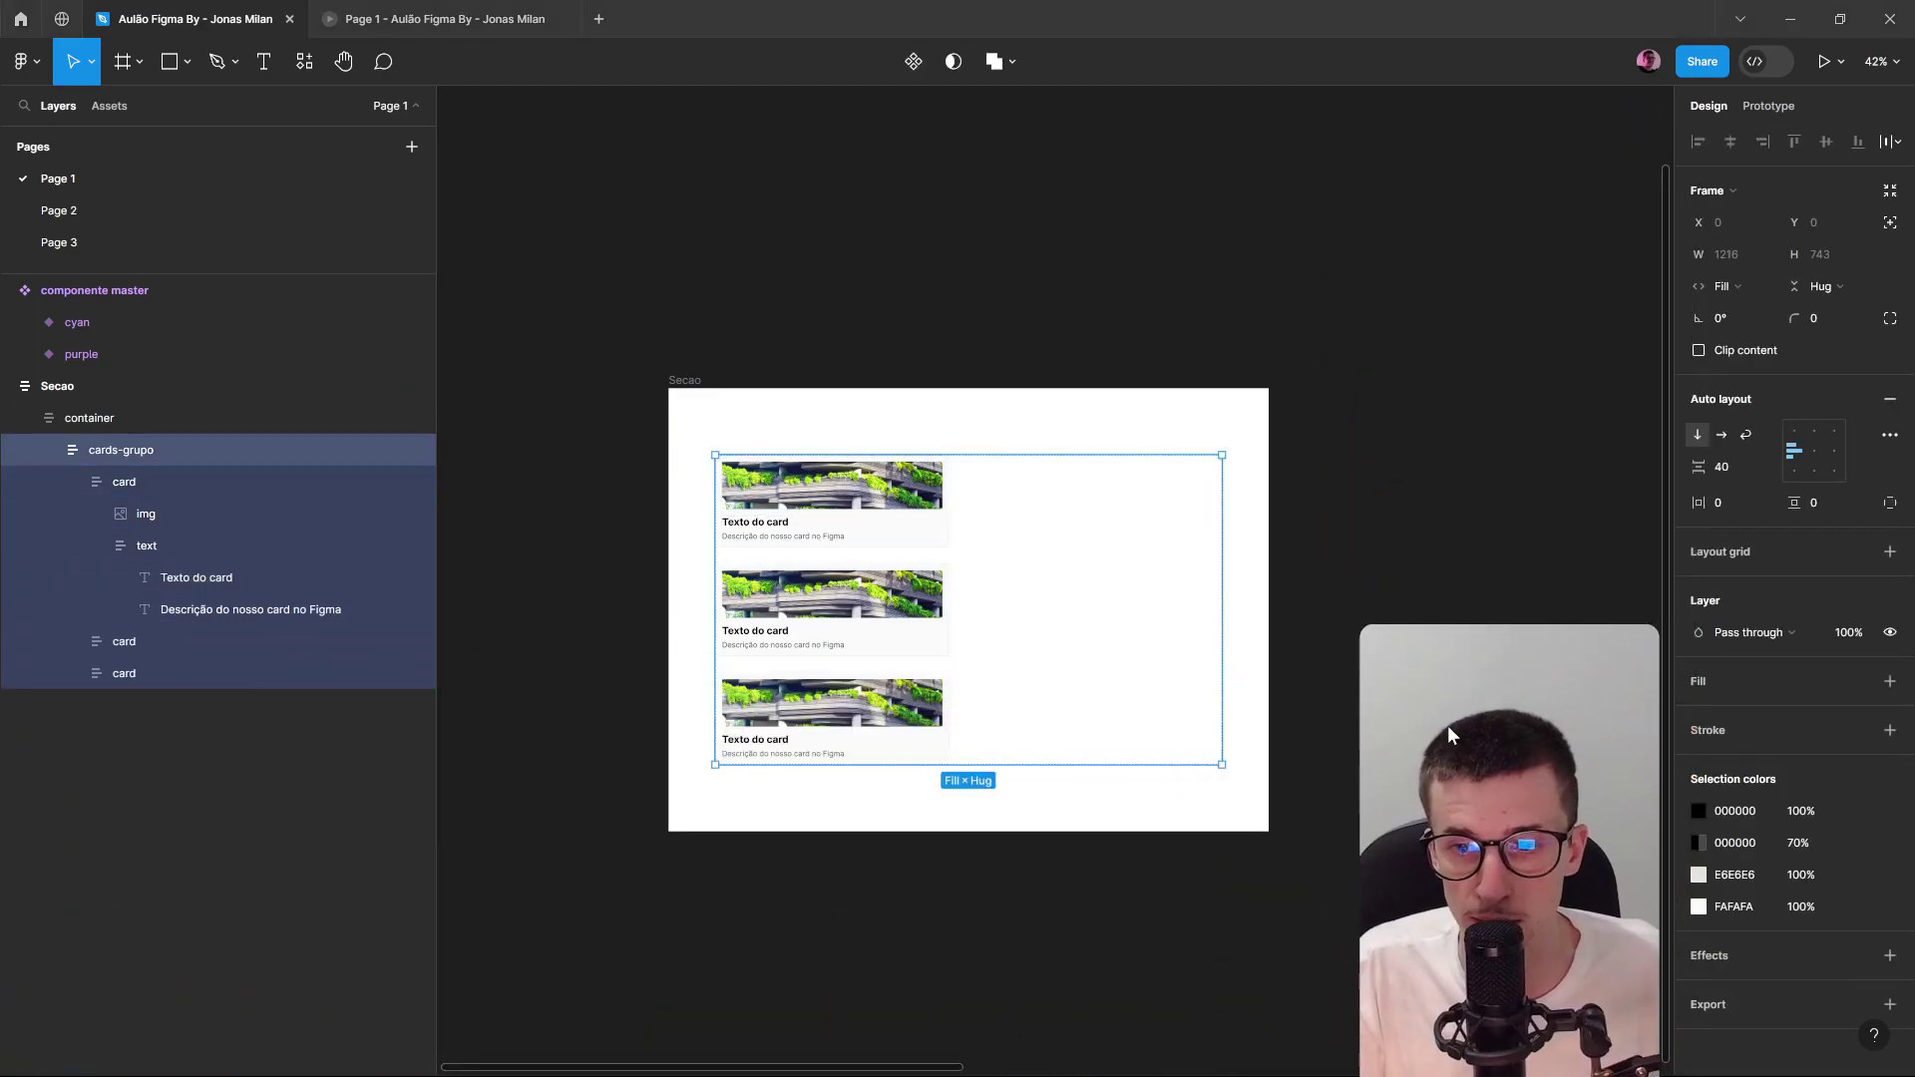
pyautogui.click(112, 483)
pyautogui.click(128, 423)
pyautogui.click(135, 453)
pyautogui.click(1722, 435)
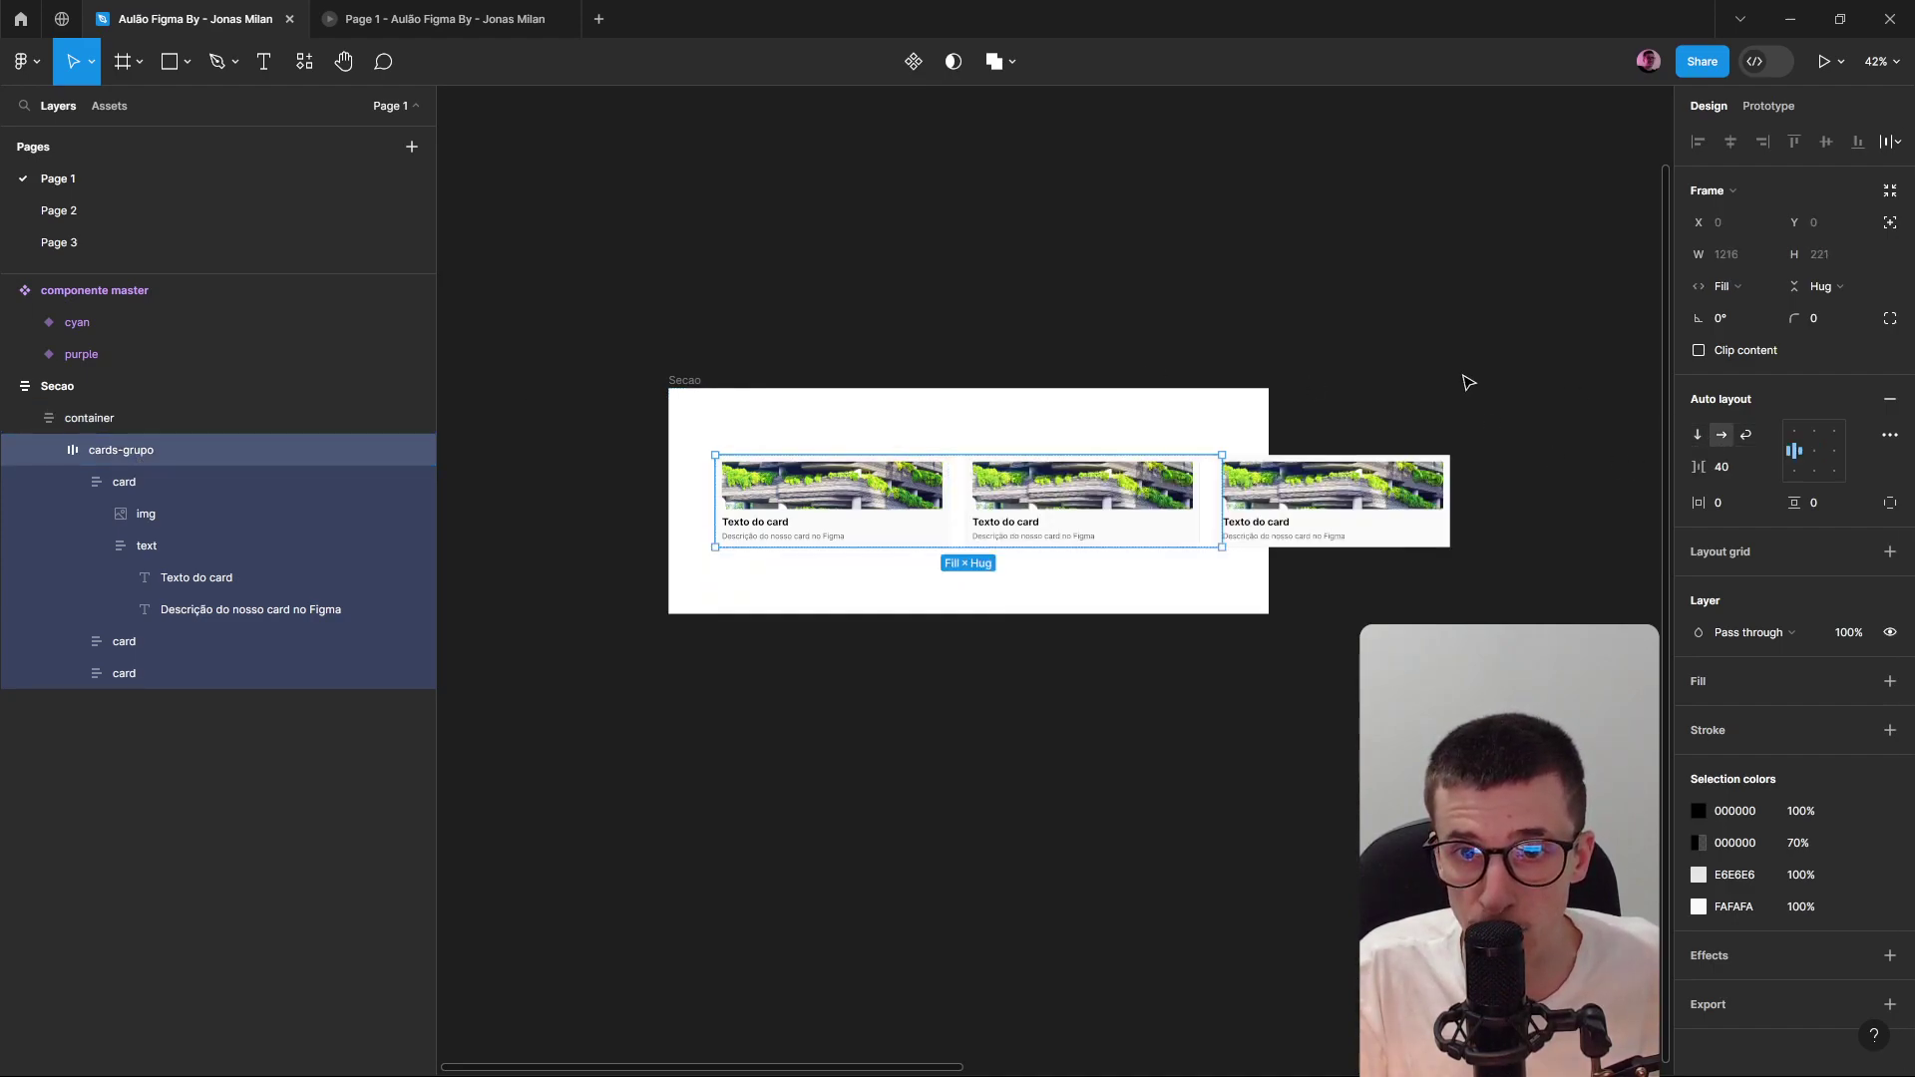
# Check the stroke option in the advanced auto layout settings and set cards-grupo to wrap.
pyautogui.click(1891, 436)
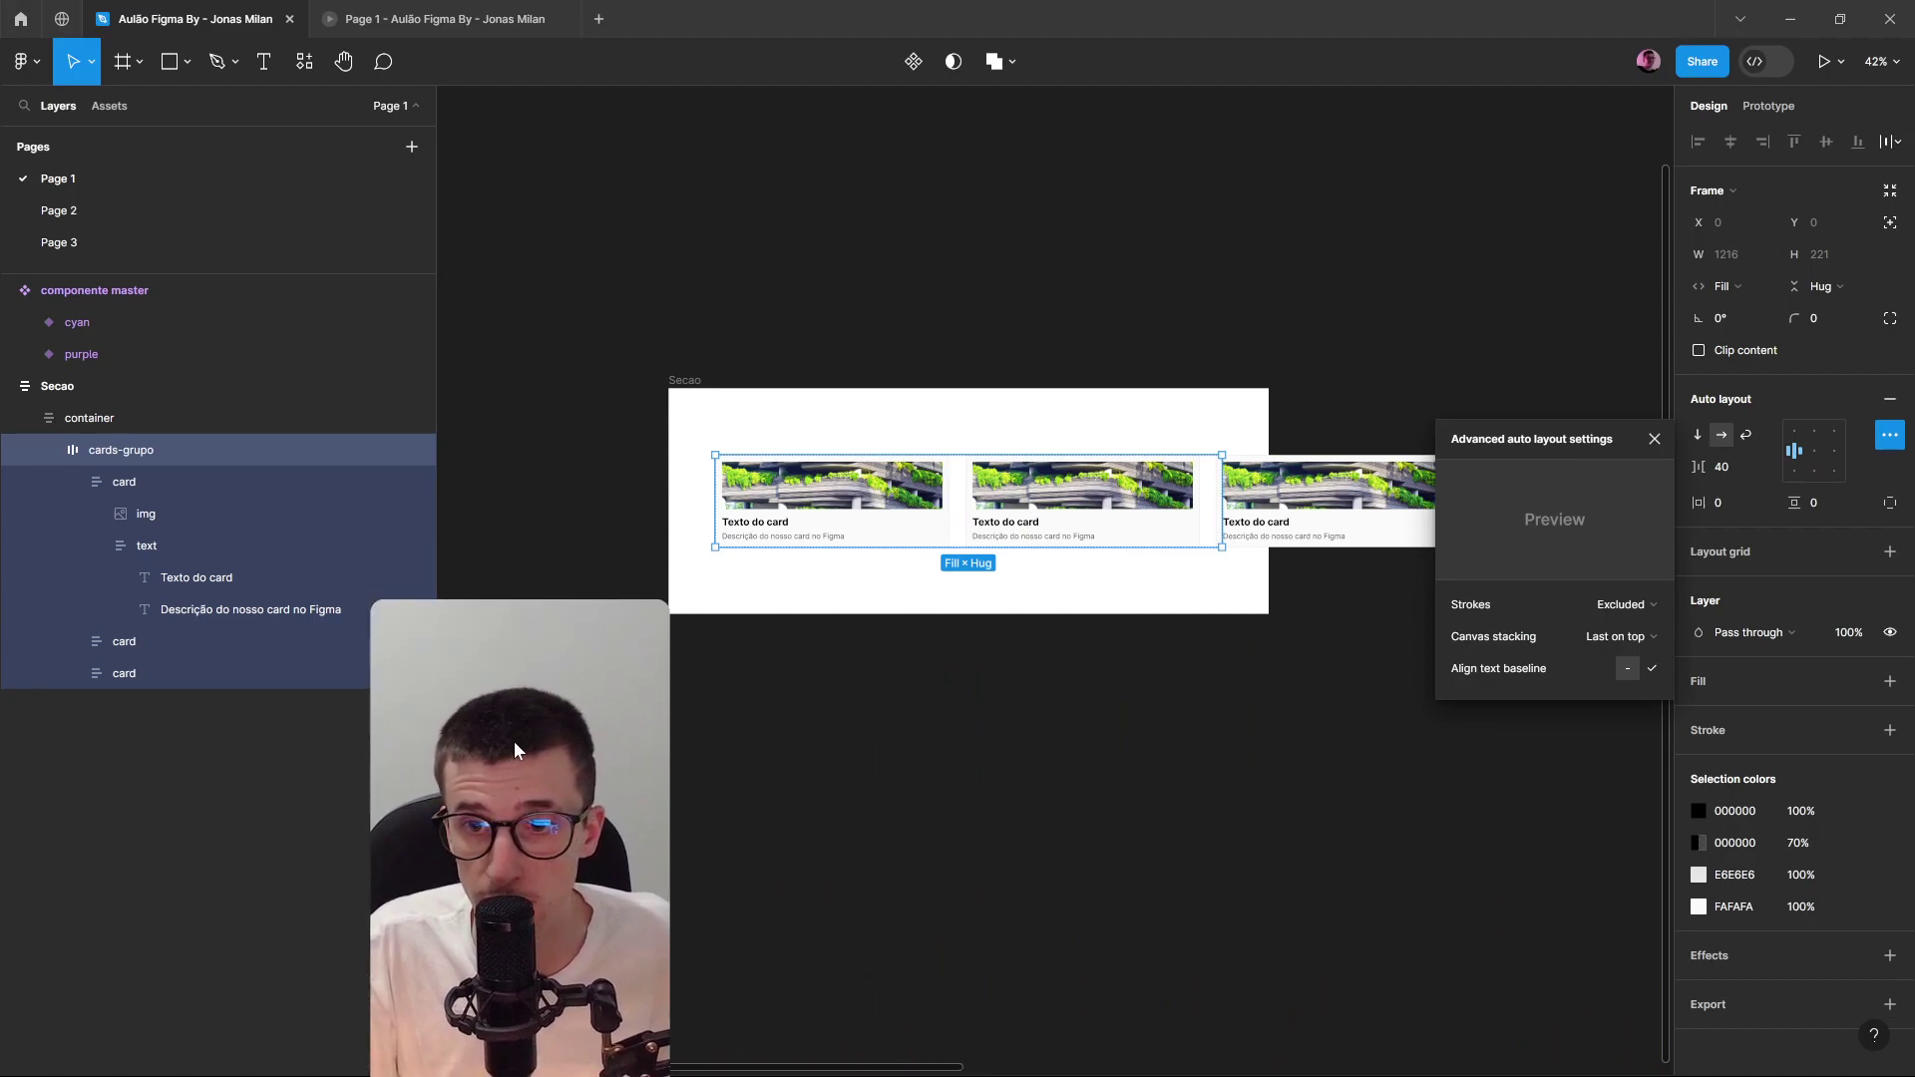
pyautogui.click(1655, 606)
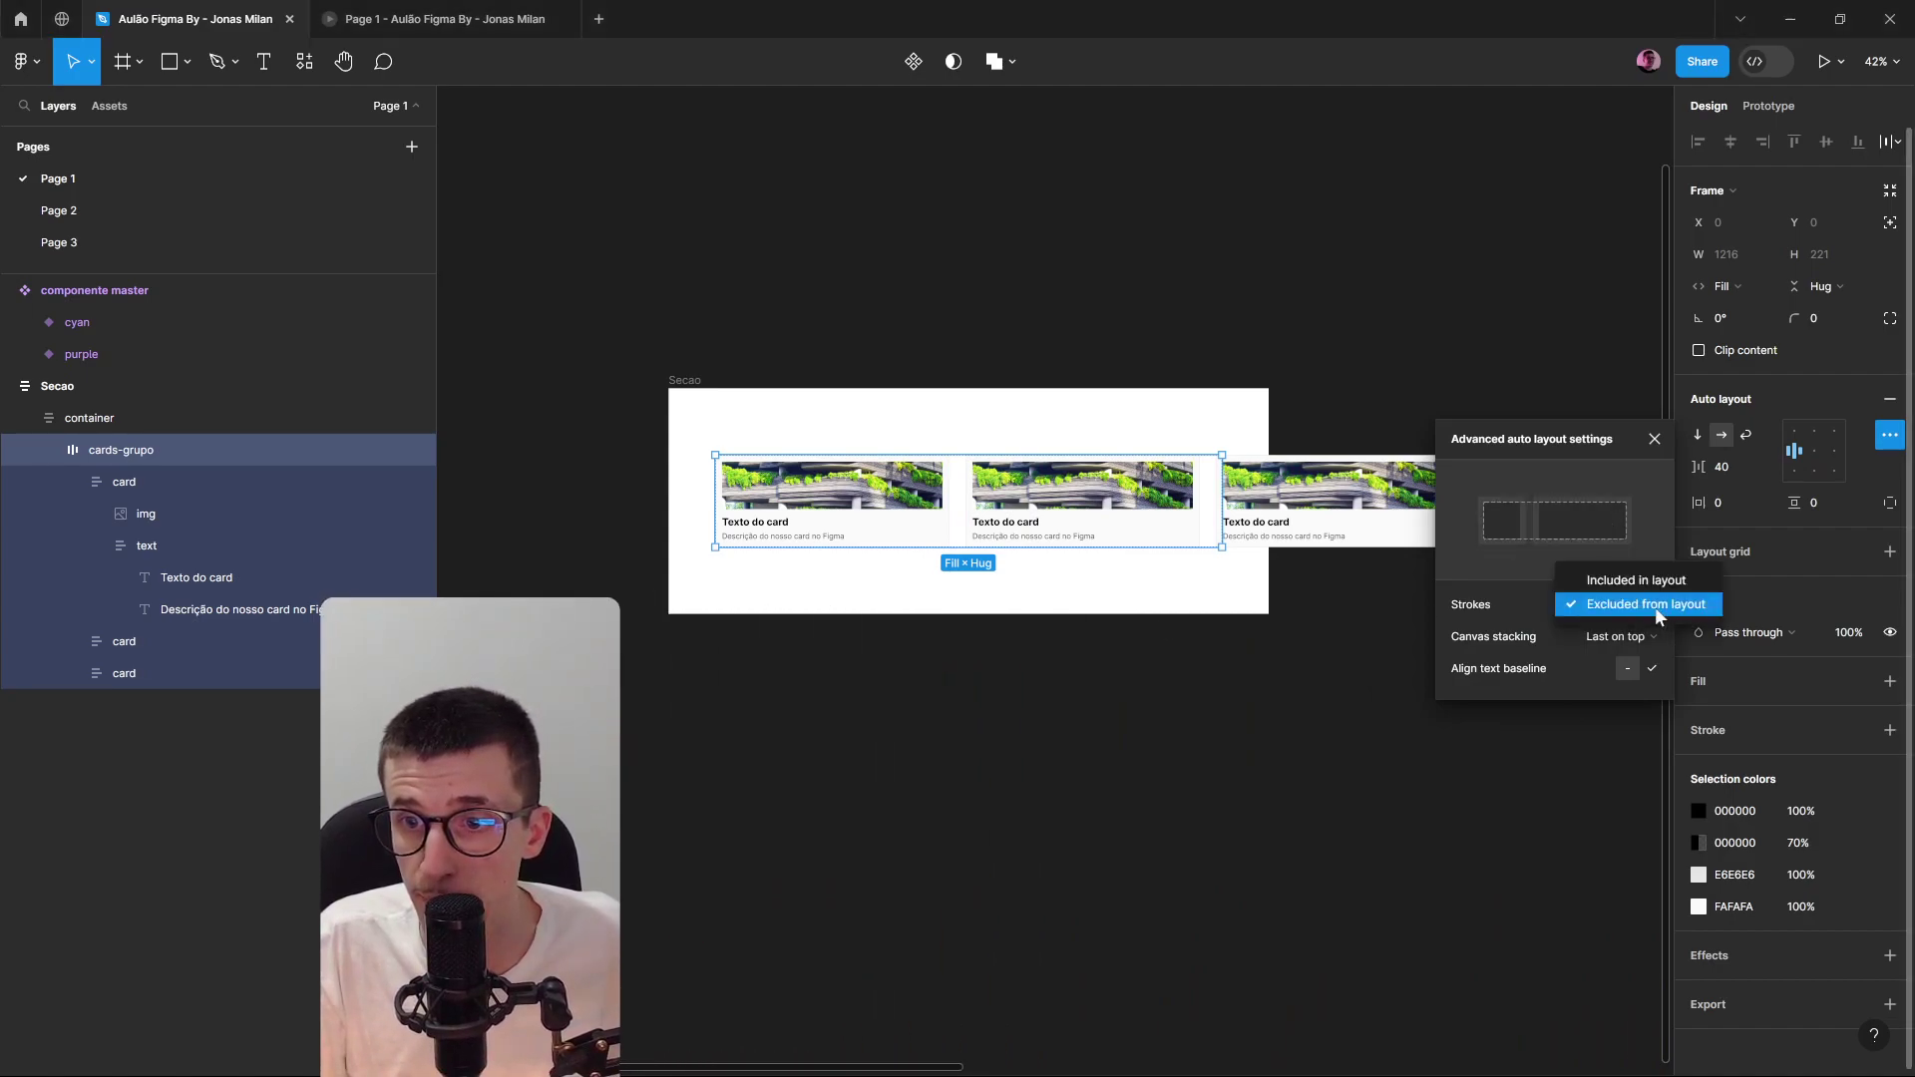
pyautogui.click(1750, 431)
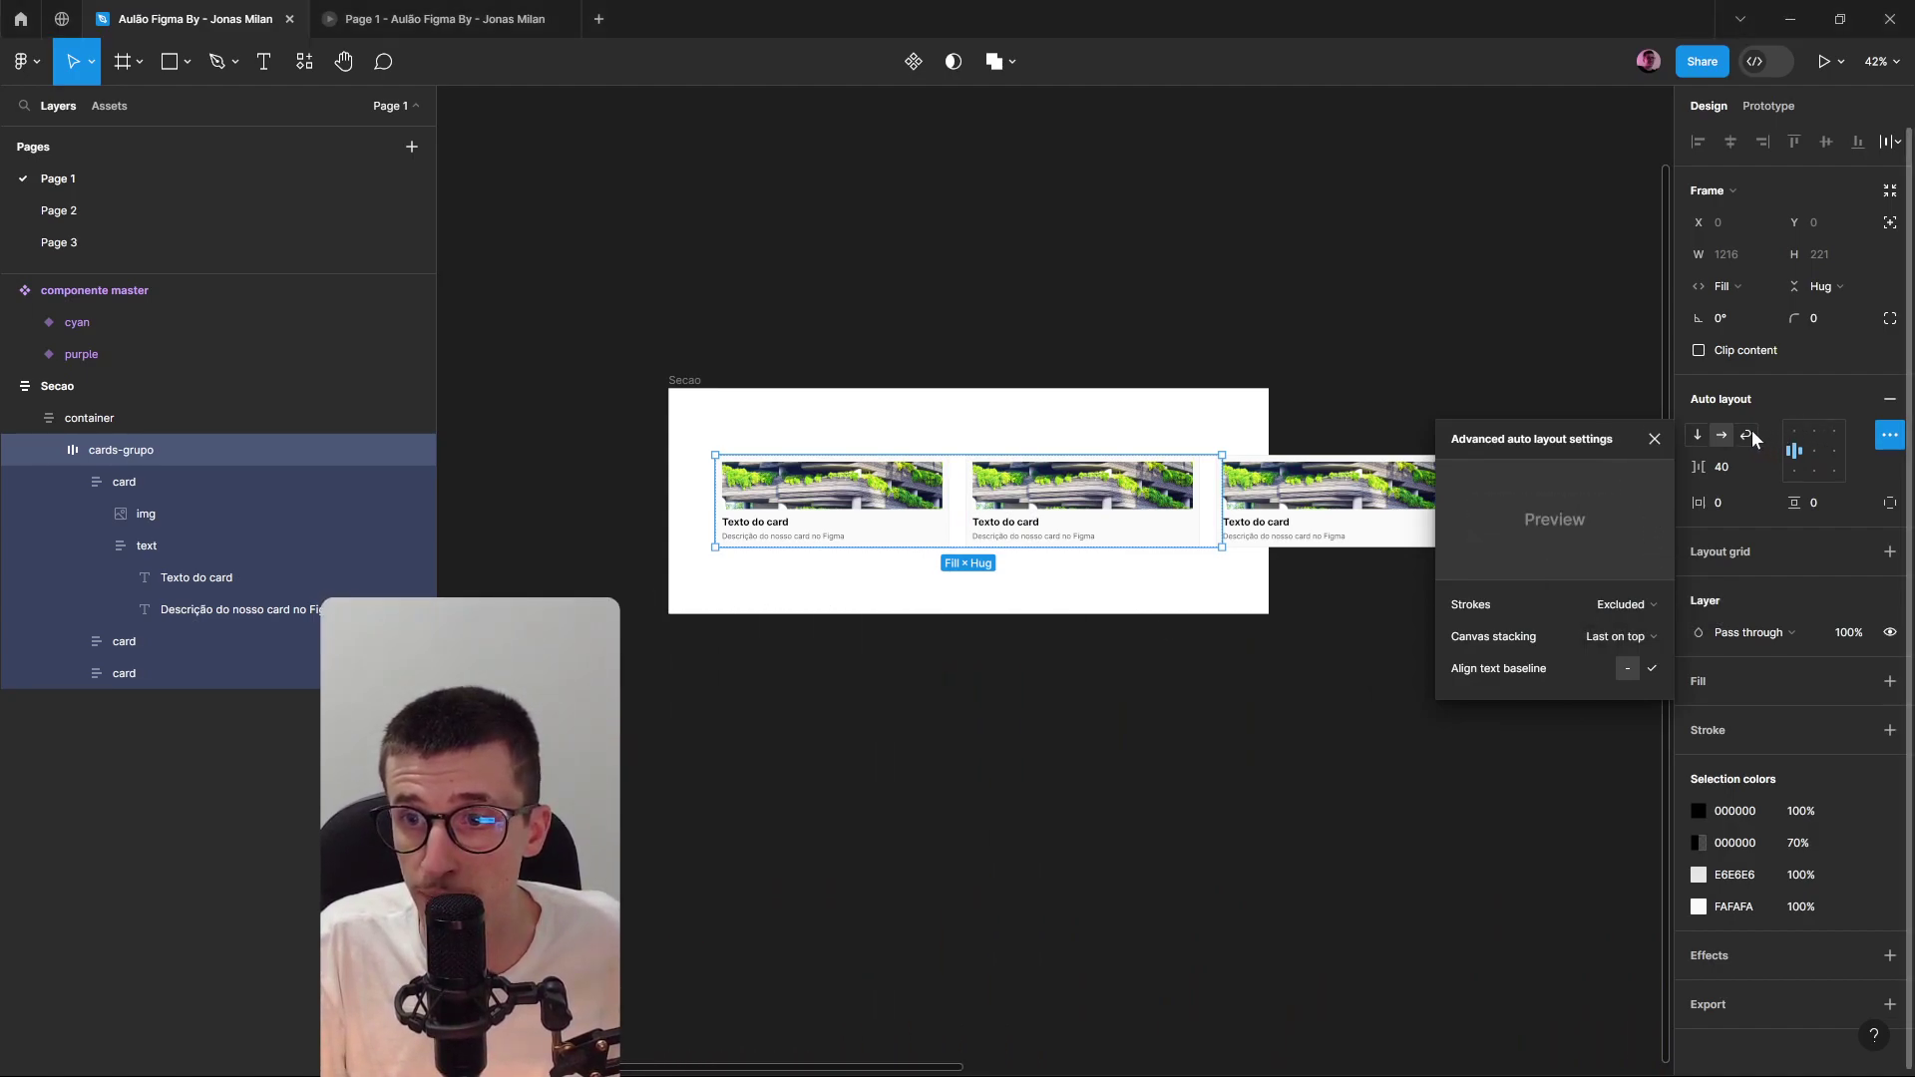
pyautogui.click(1749, 431)
pyautogui.moveTo(1223, 581); pyautogui.dragTo(1135, 587)
pyautogui.hotkey('ctrl', 'z')
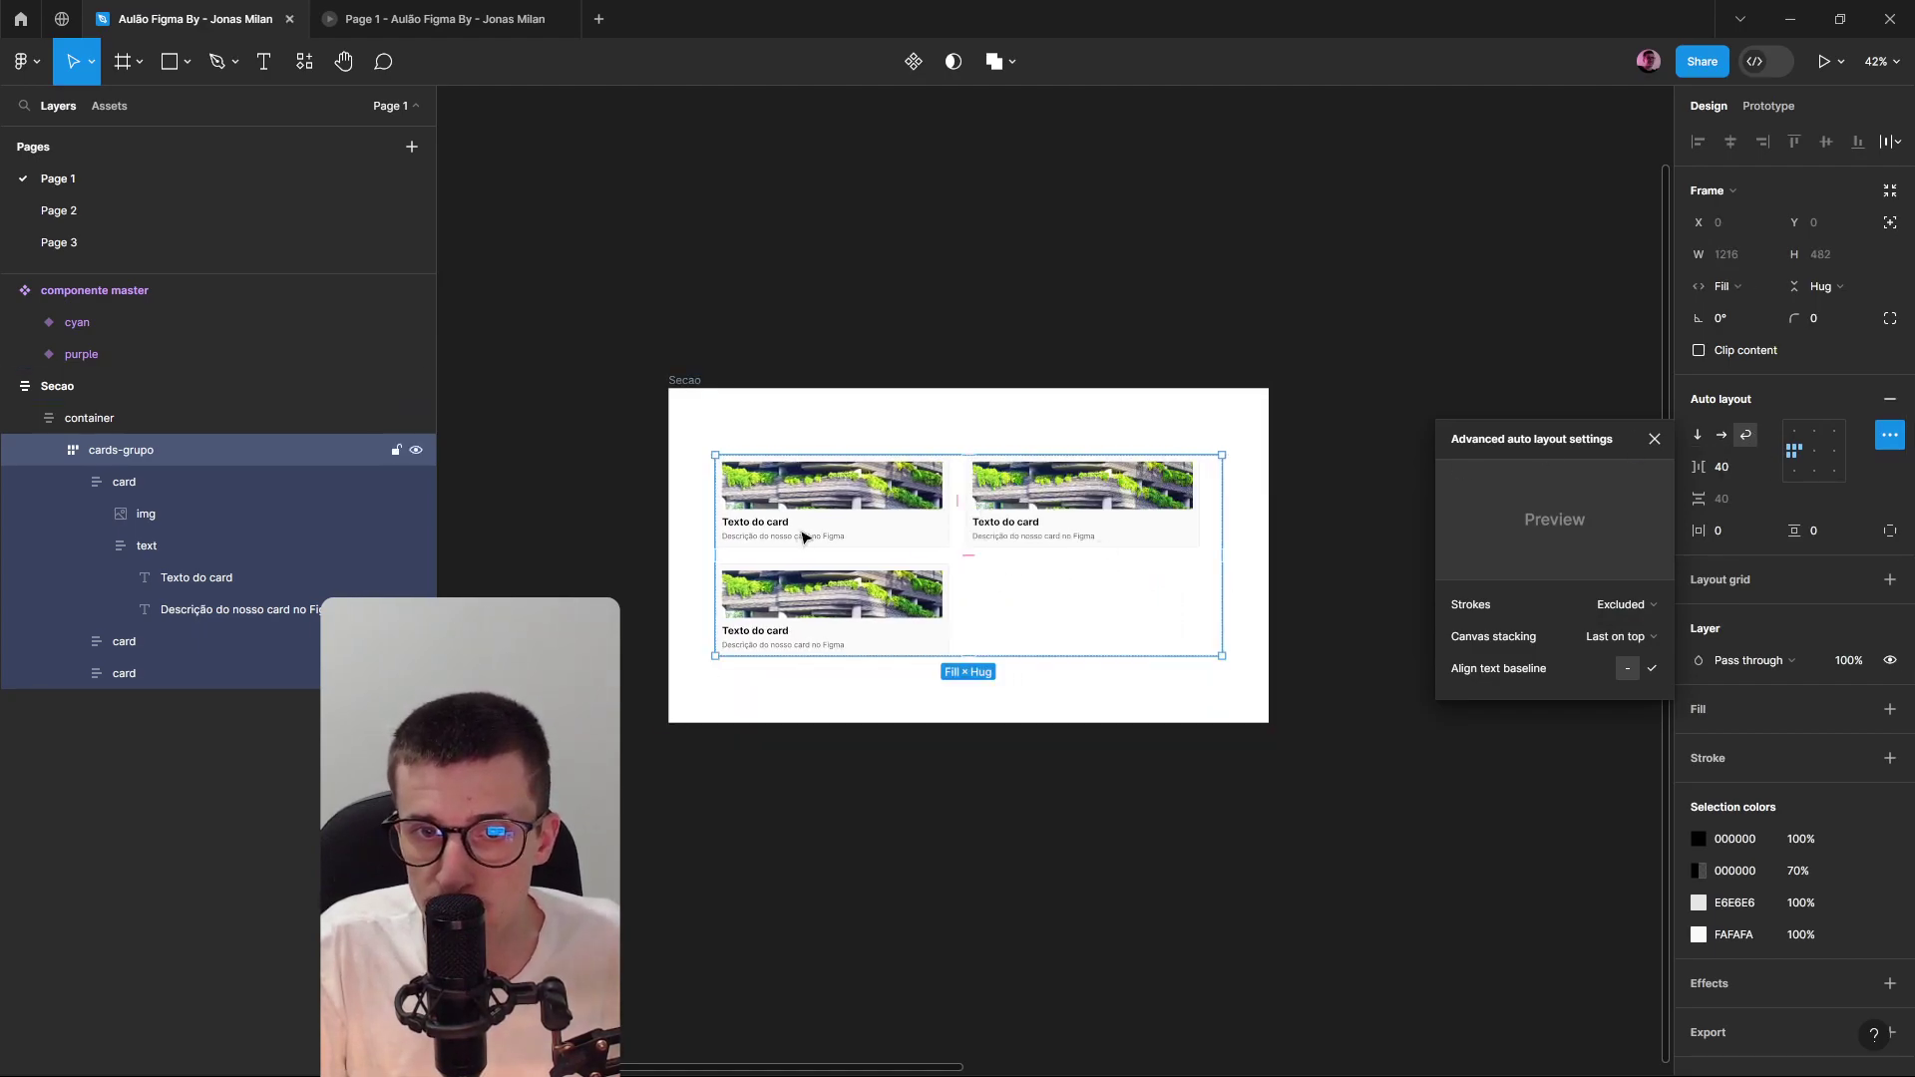
# Set the width of all three cards in cards-grupo to fill container.
pyautogui.click(1058, 499)
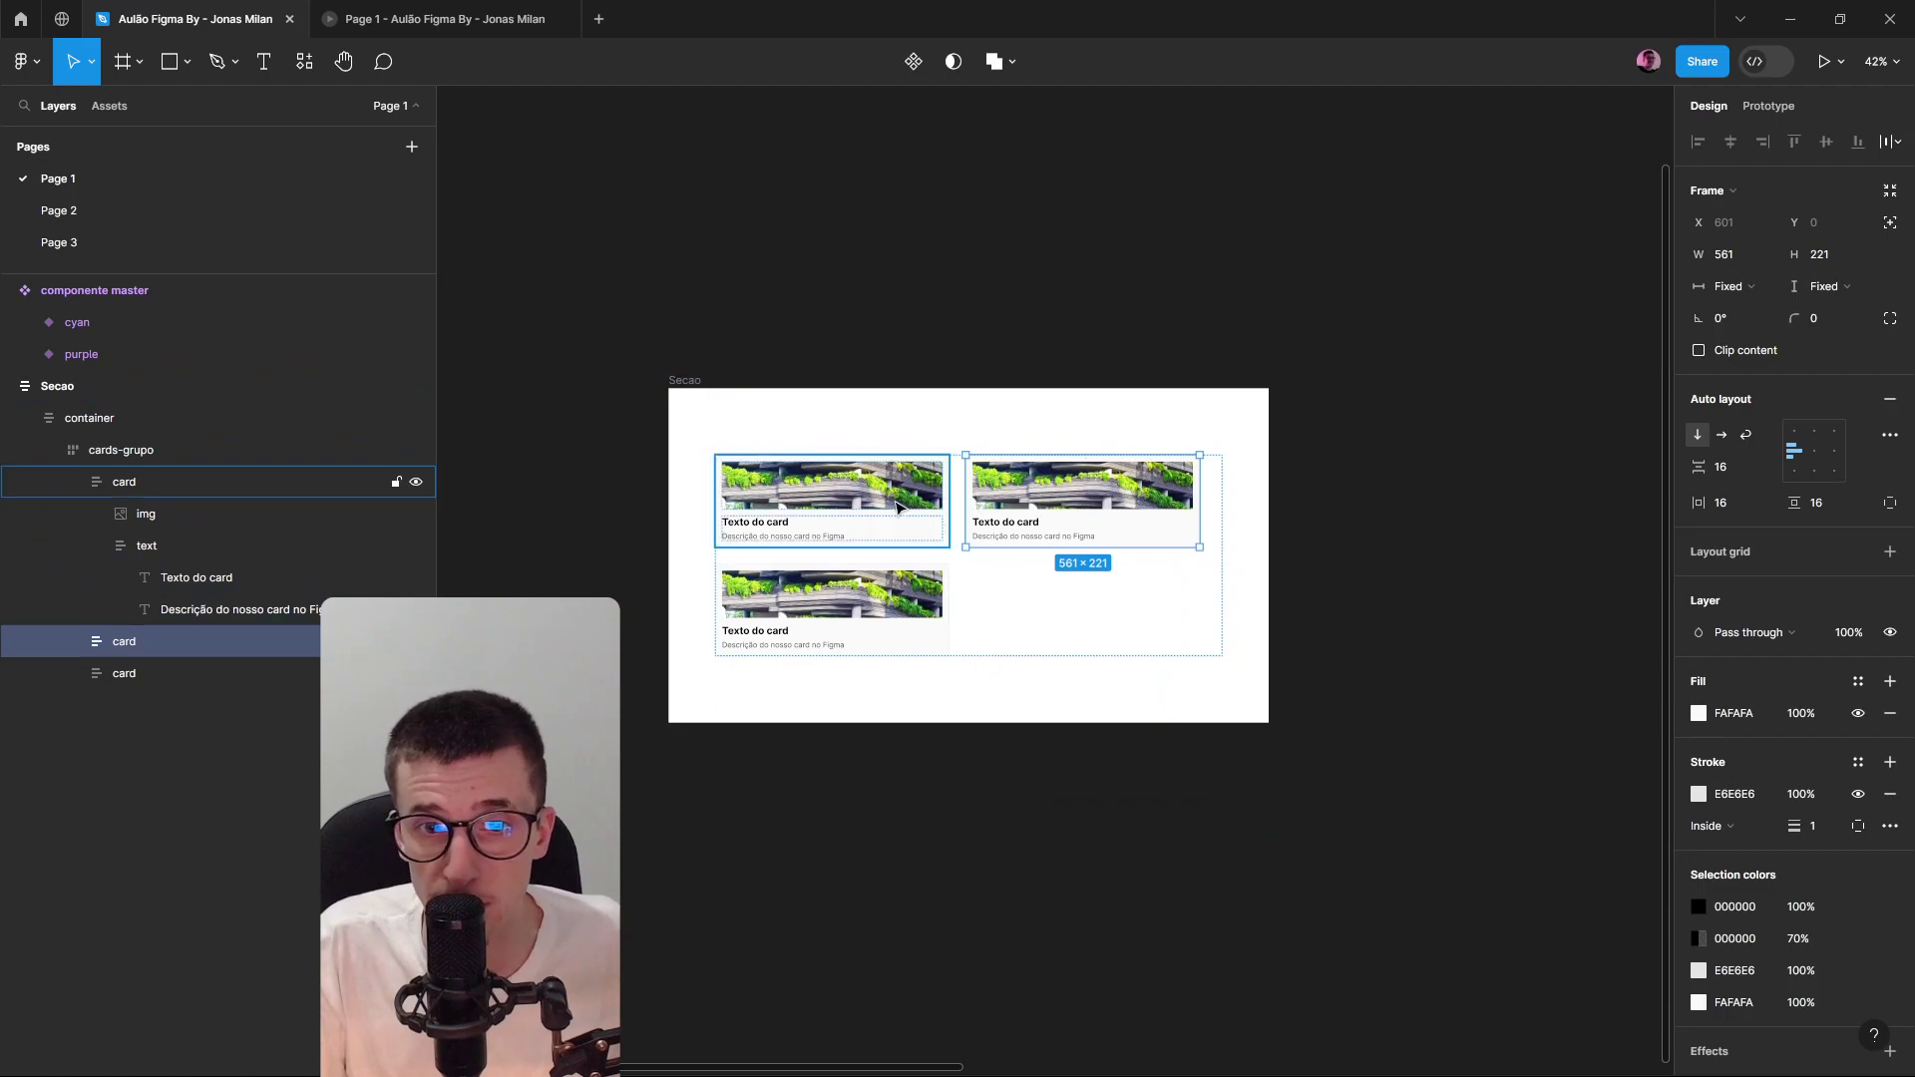
pyautogui.keyDown('shift'); pyautogui.click(828, 494); pyautogui.keyUp('shift')
pyautogui.keyDown('shift'); pyautogui.click(827, 604); pyautogui.keyUp('shift')
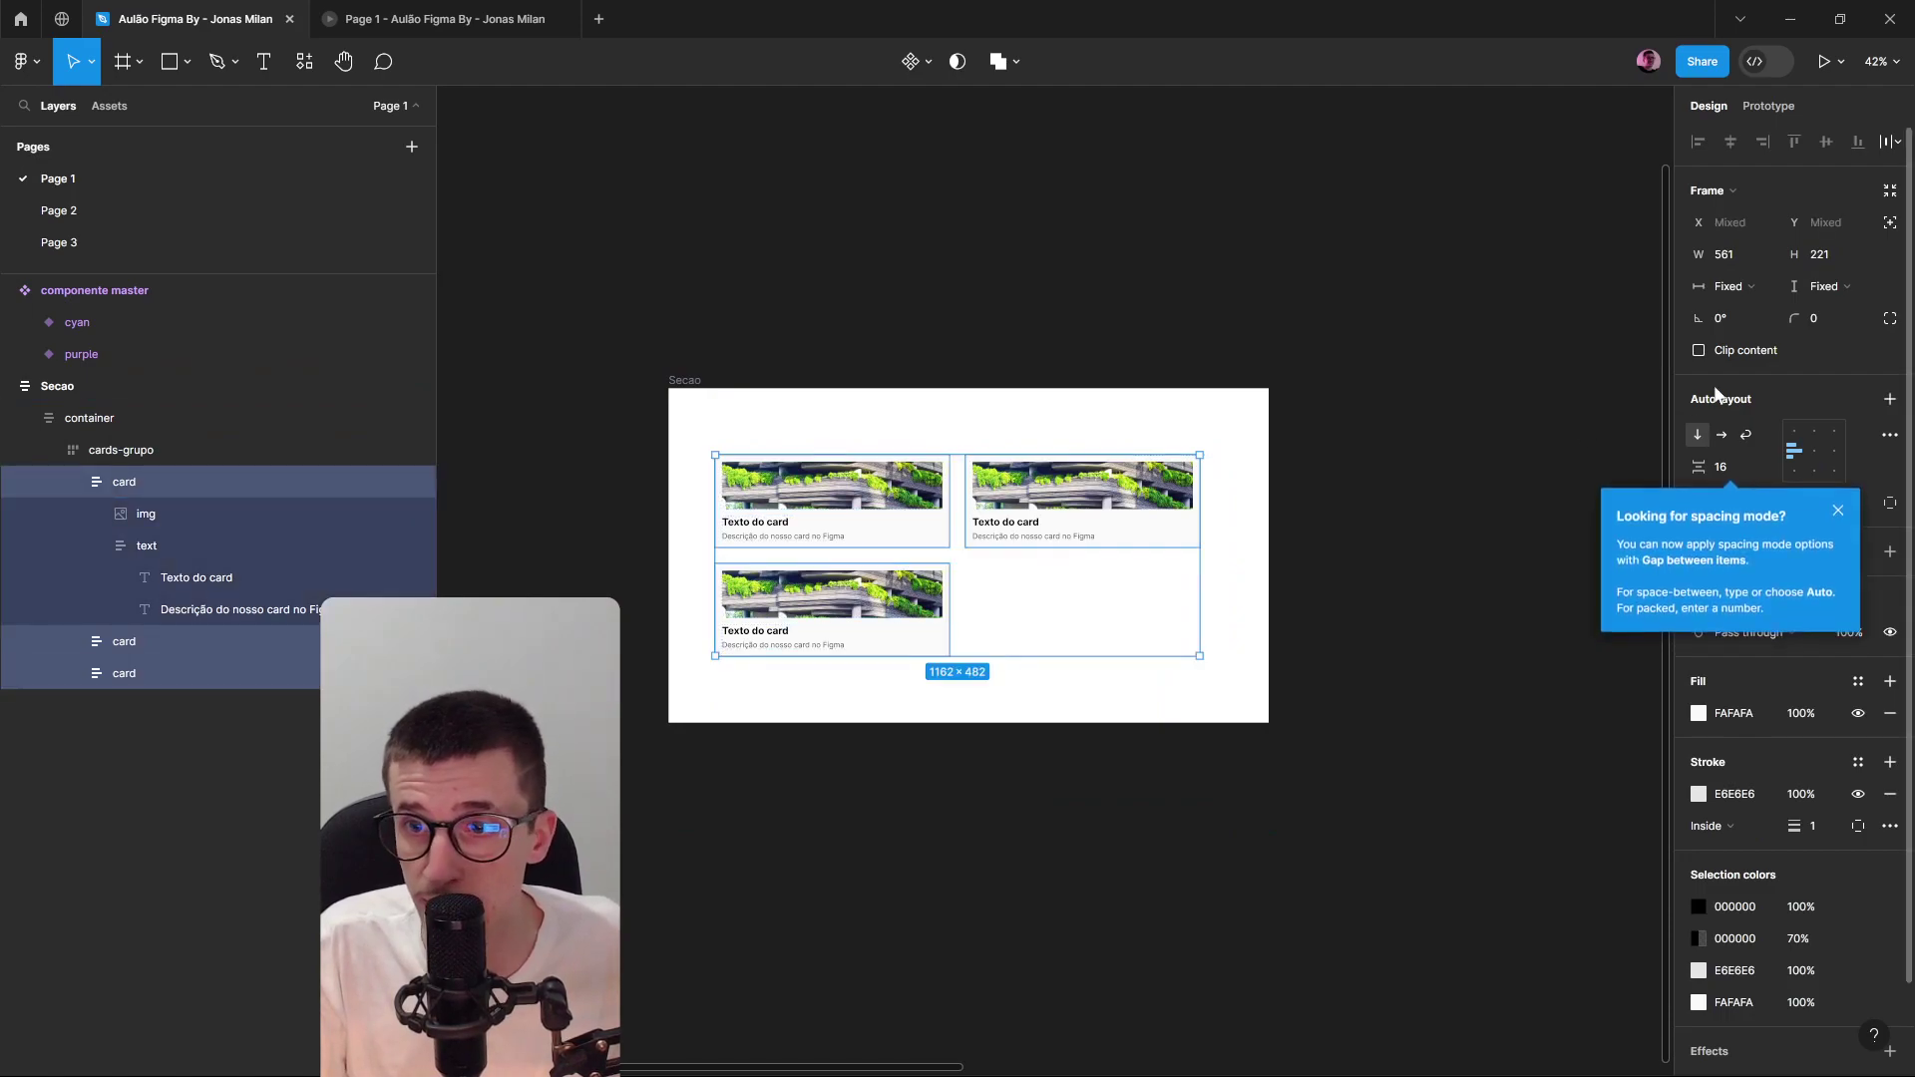
pyautogui.click(1842, 511)
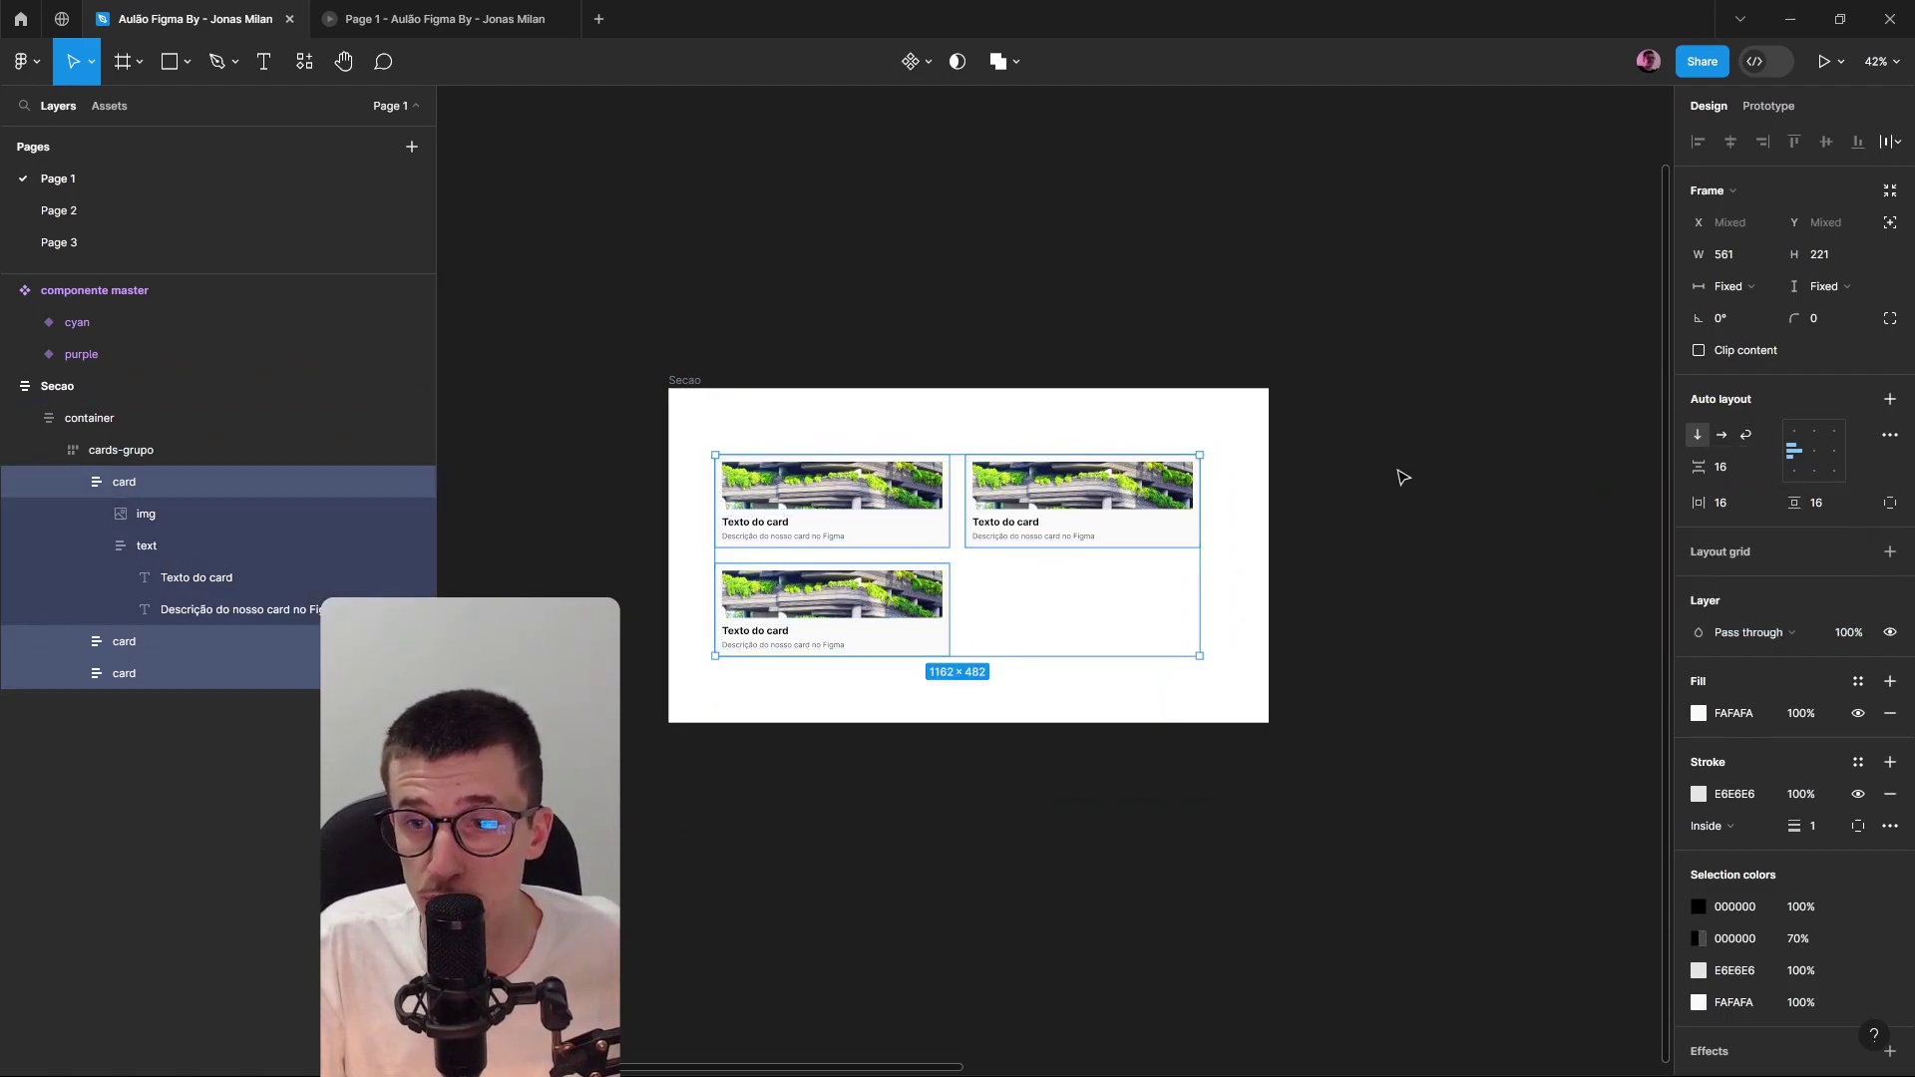
pyautogui.click(1742, 289)
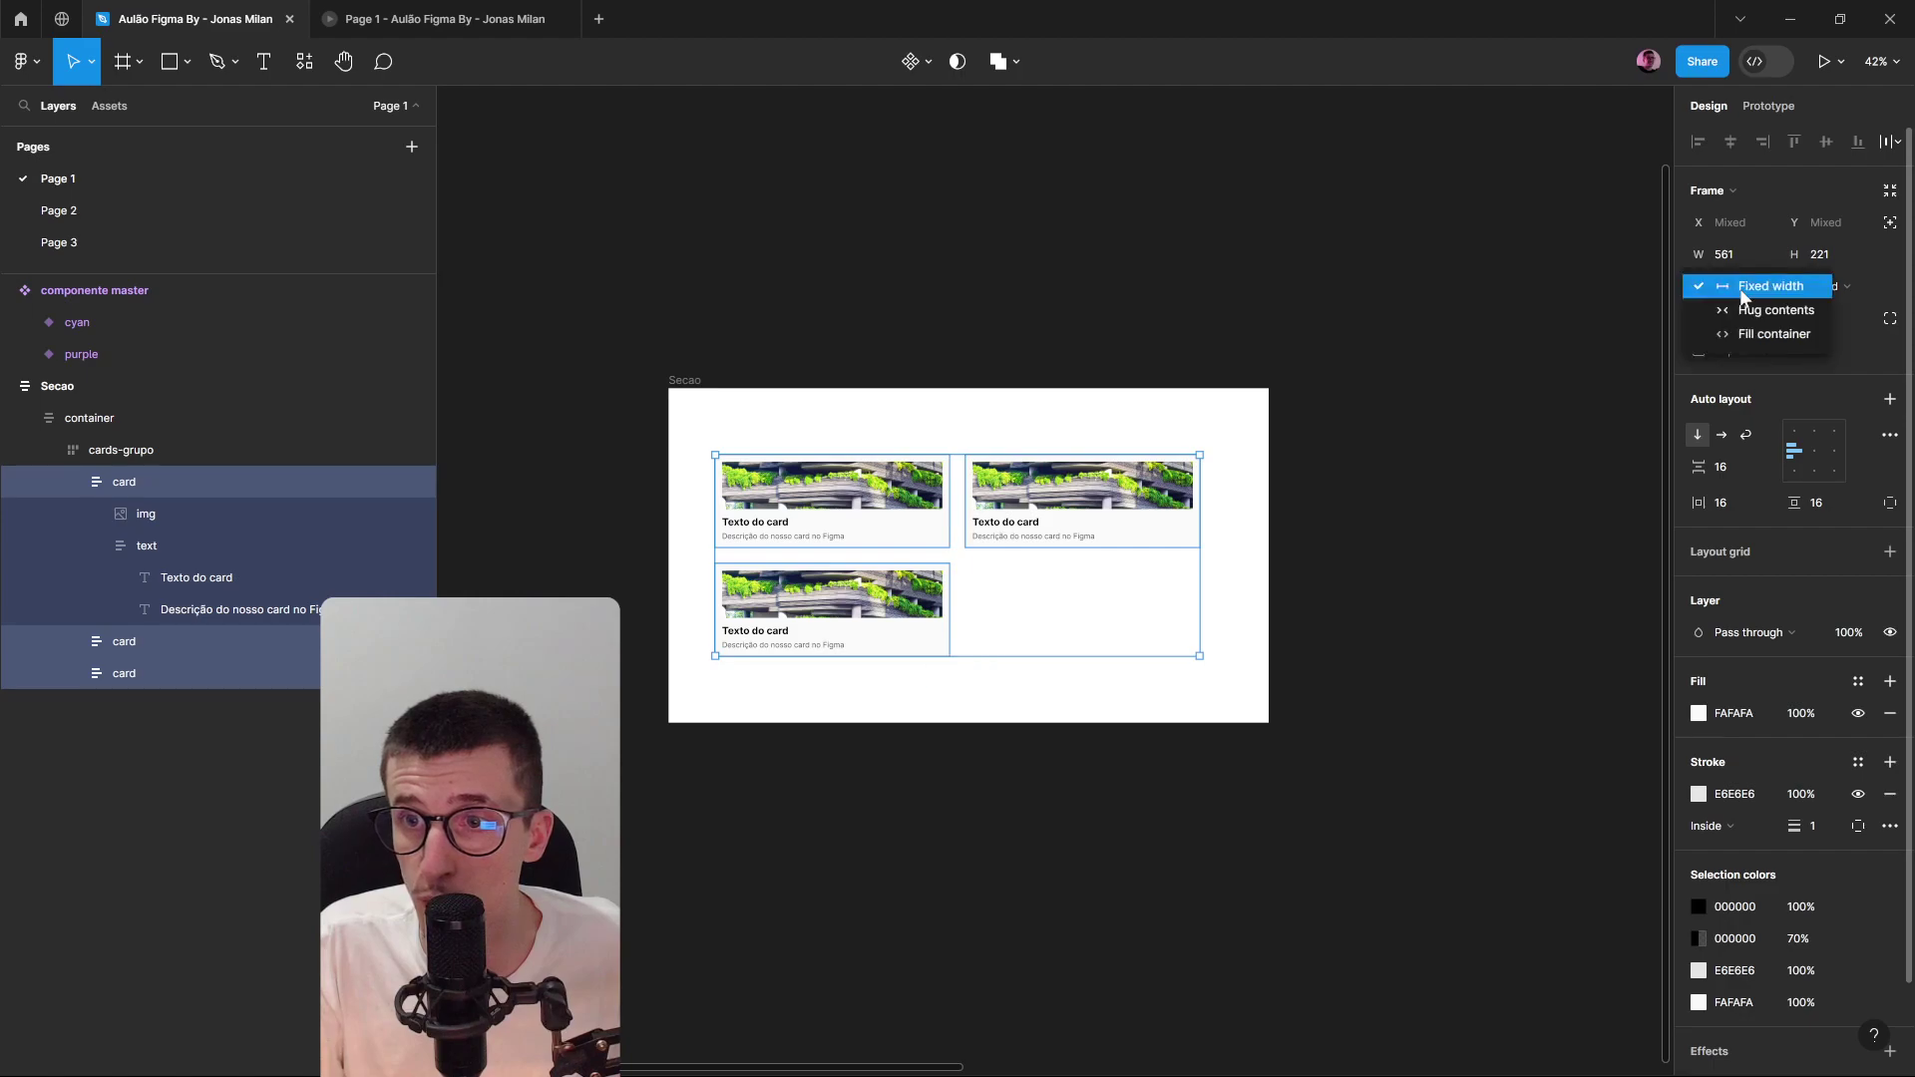
pyautogui.click(1743, 335)
pyautogui.scroll(1, 706, 507)
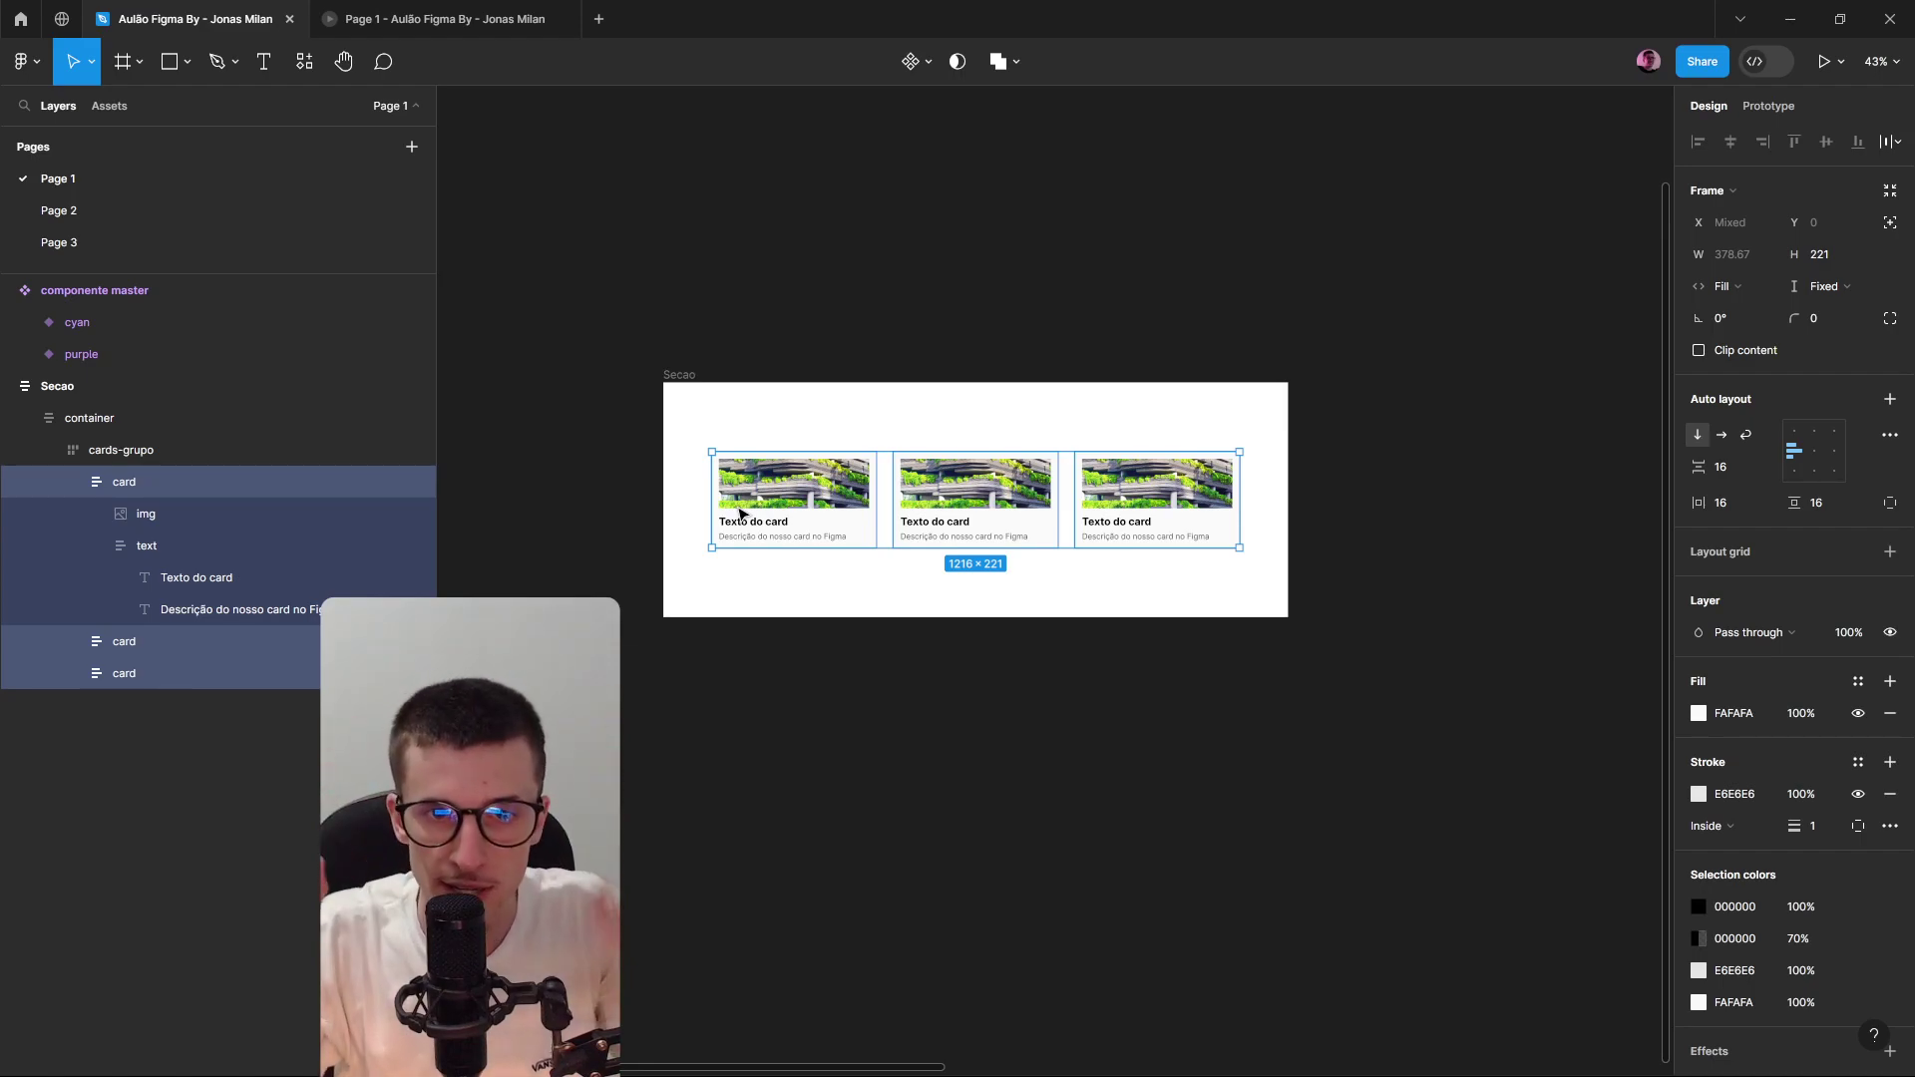
# Review the gap between cards in cards-grupo and the sizing of its parent container frame.
pyautogui.click(919, 607)
pyautogui.click(860, 495)
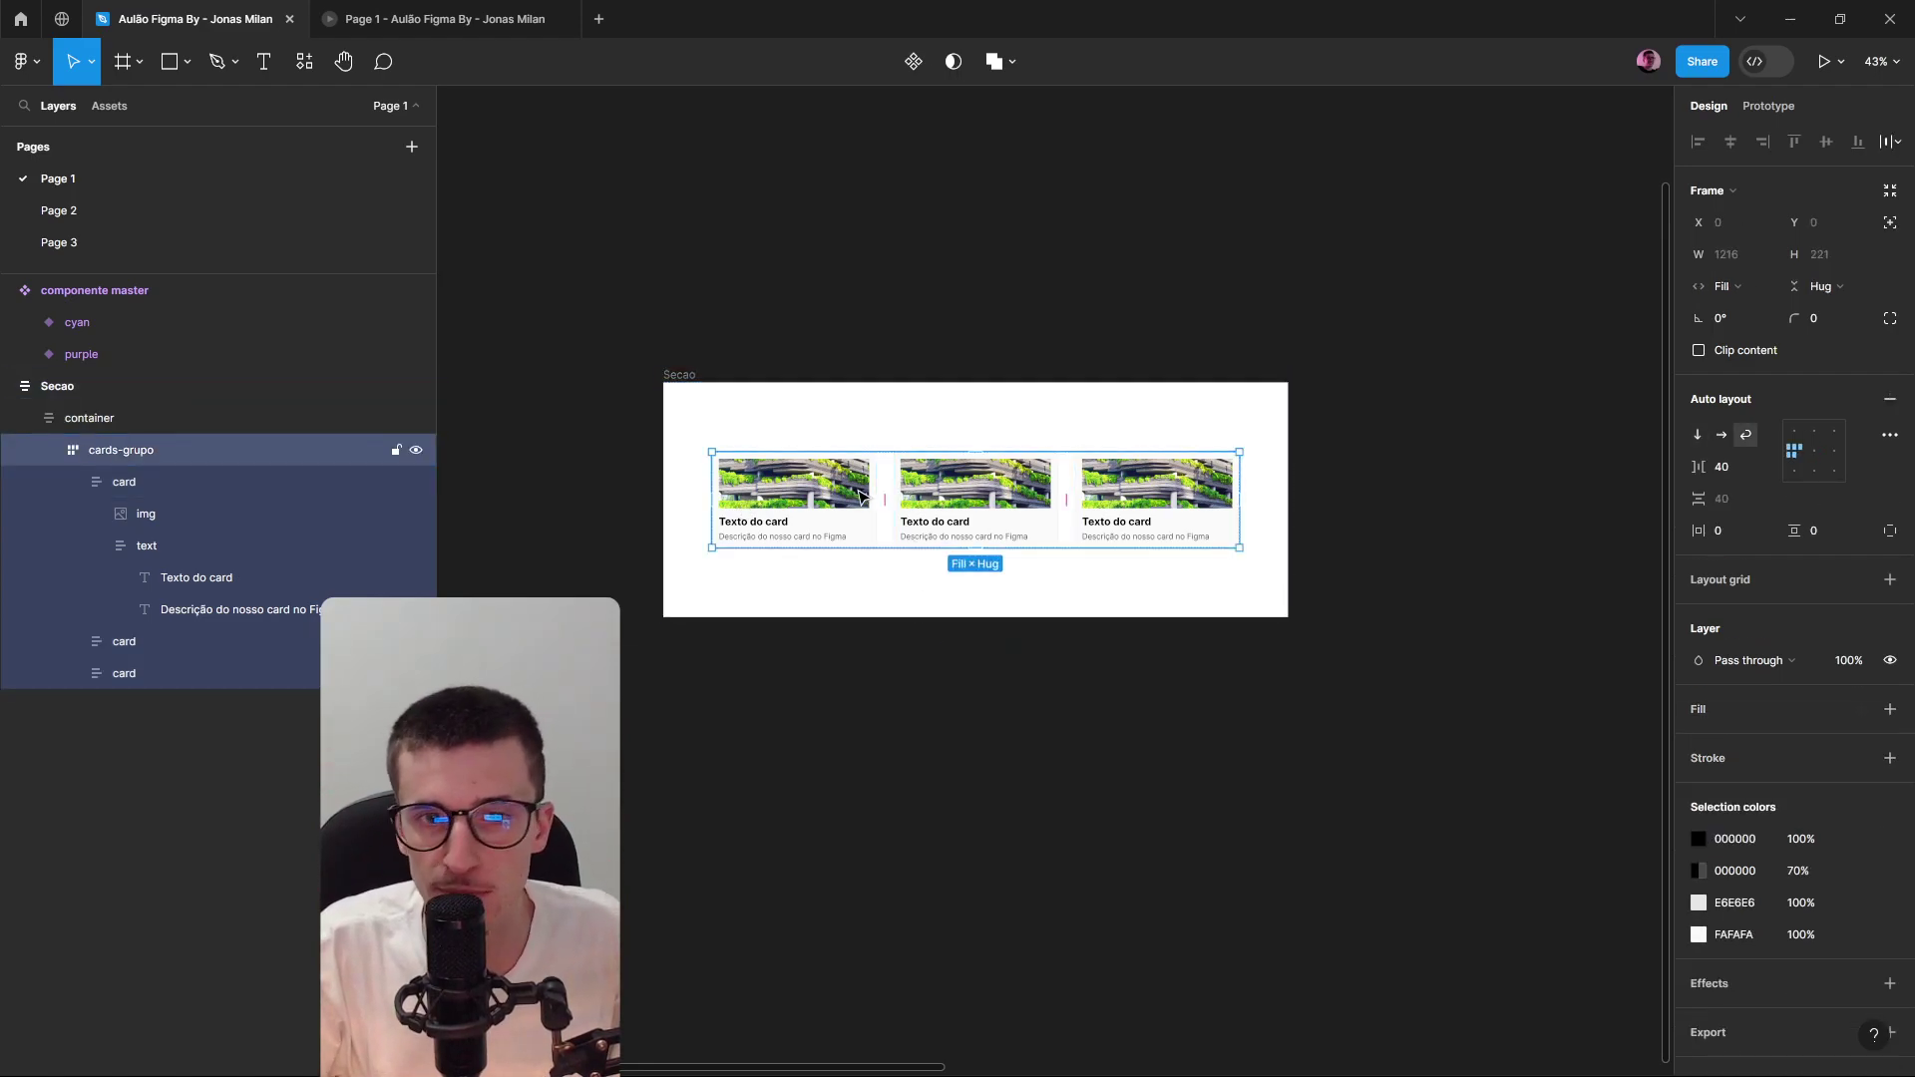
pyautogui.click(1730, 469)
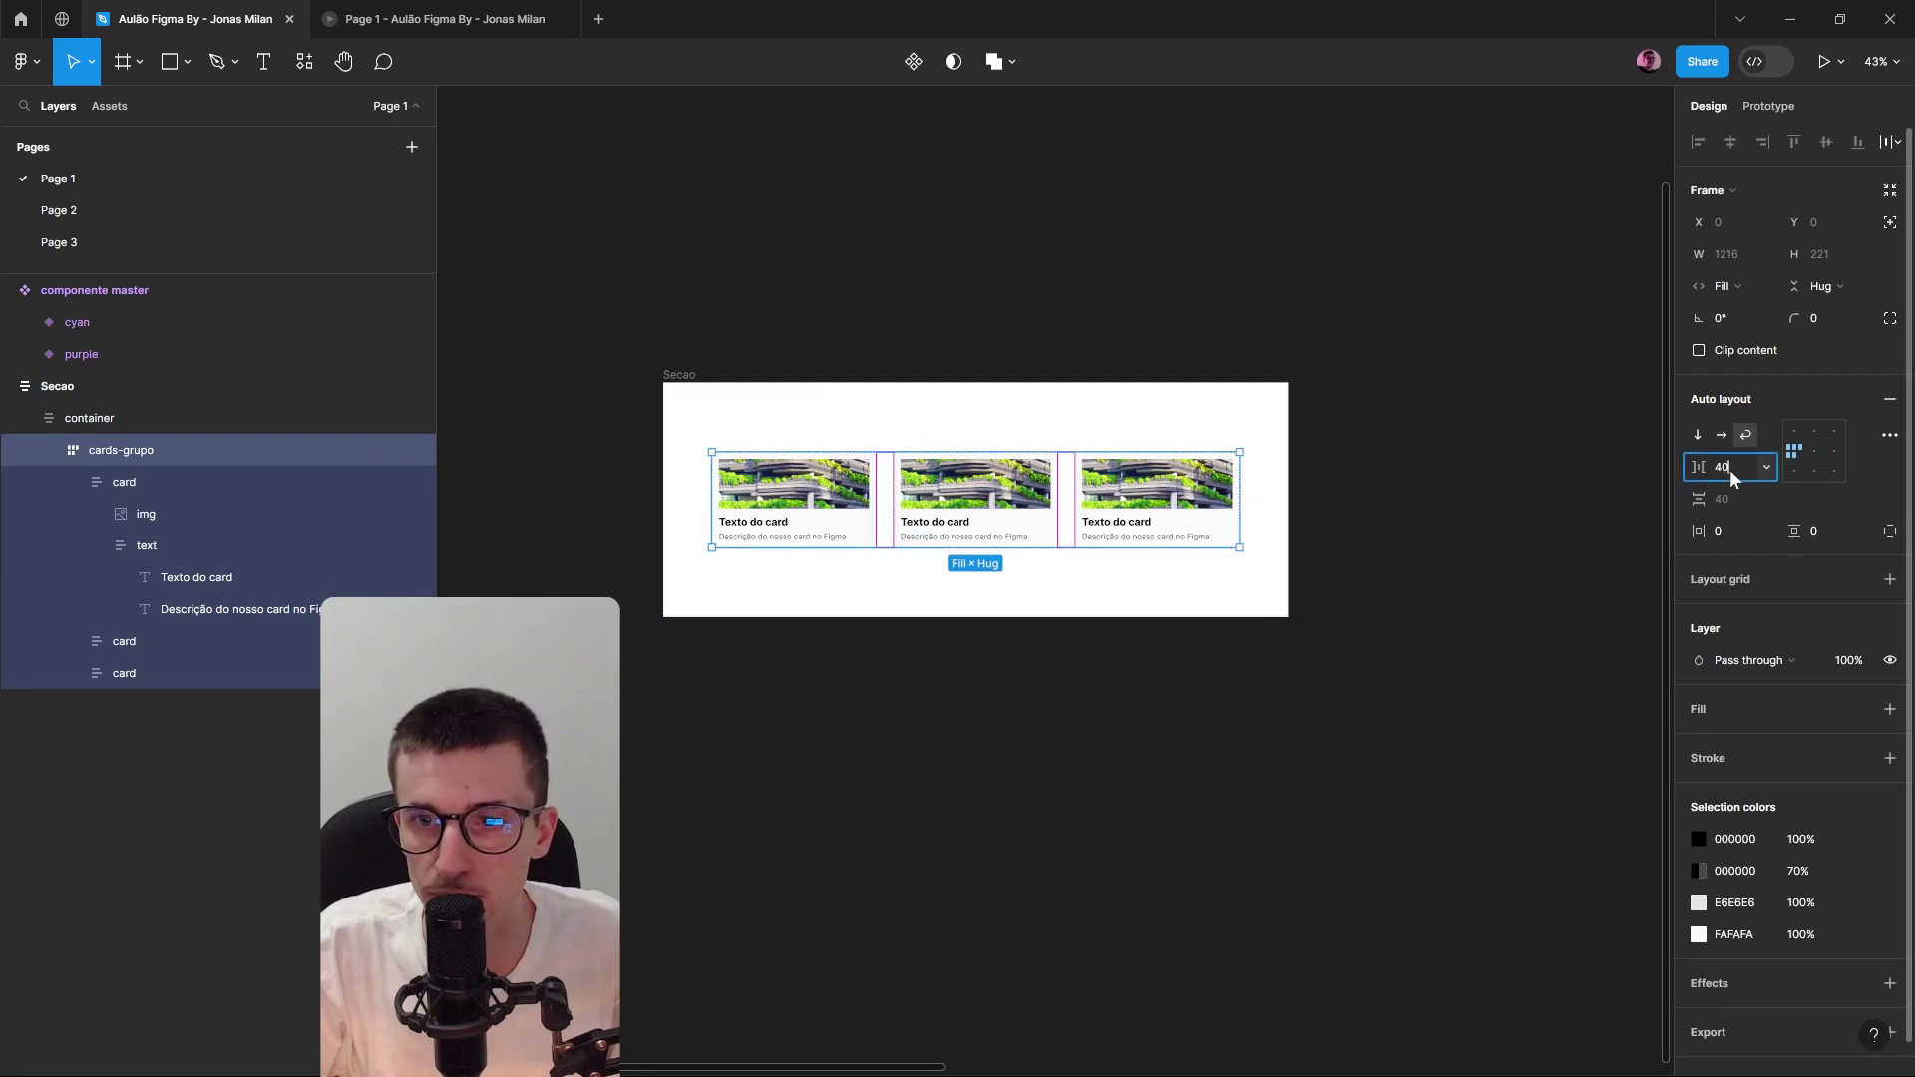
pyautogui.click(858, 379)
pyautogui.click(827, 476)
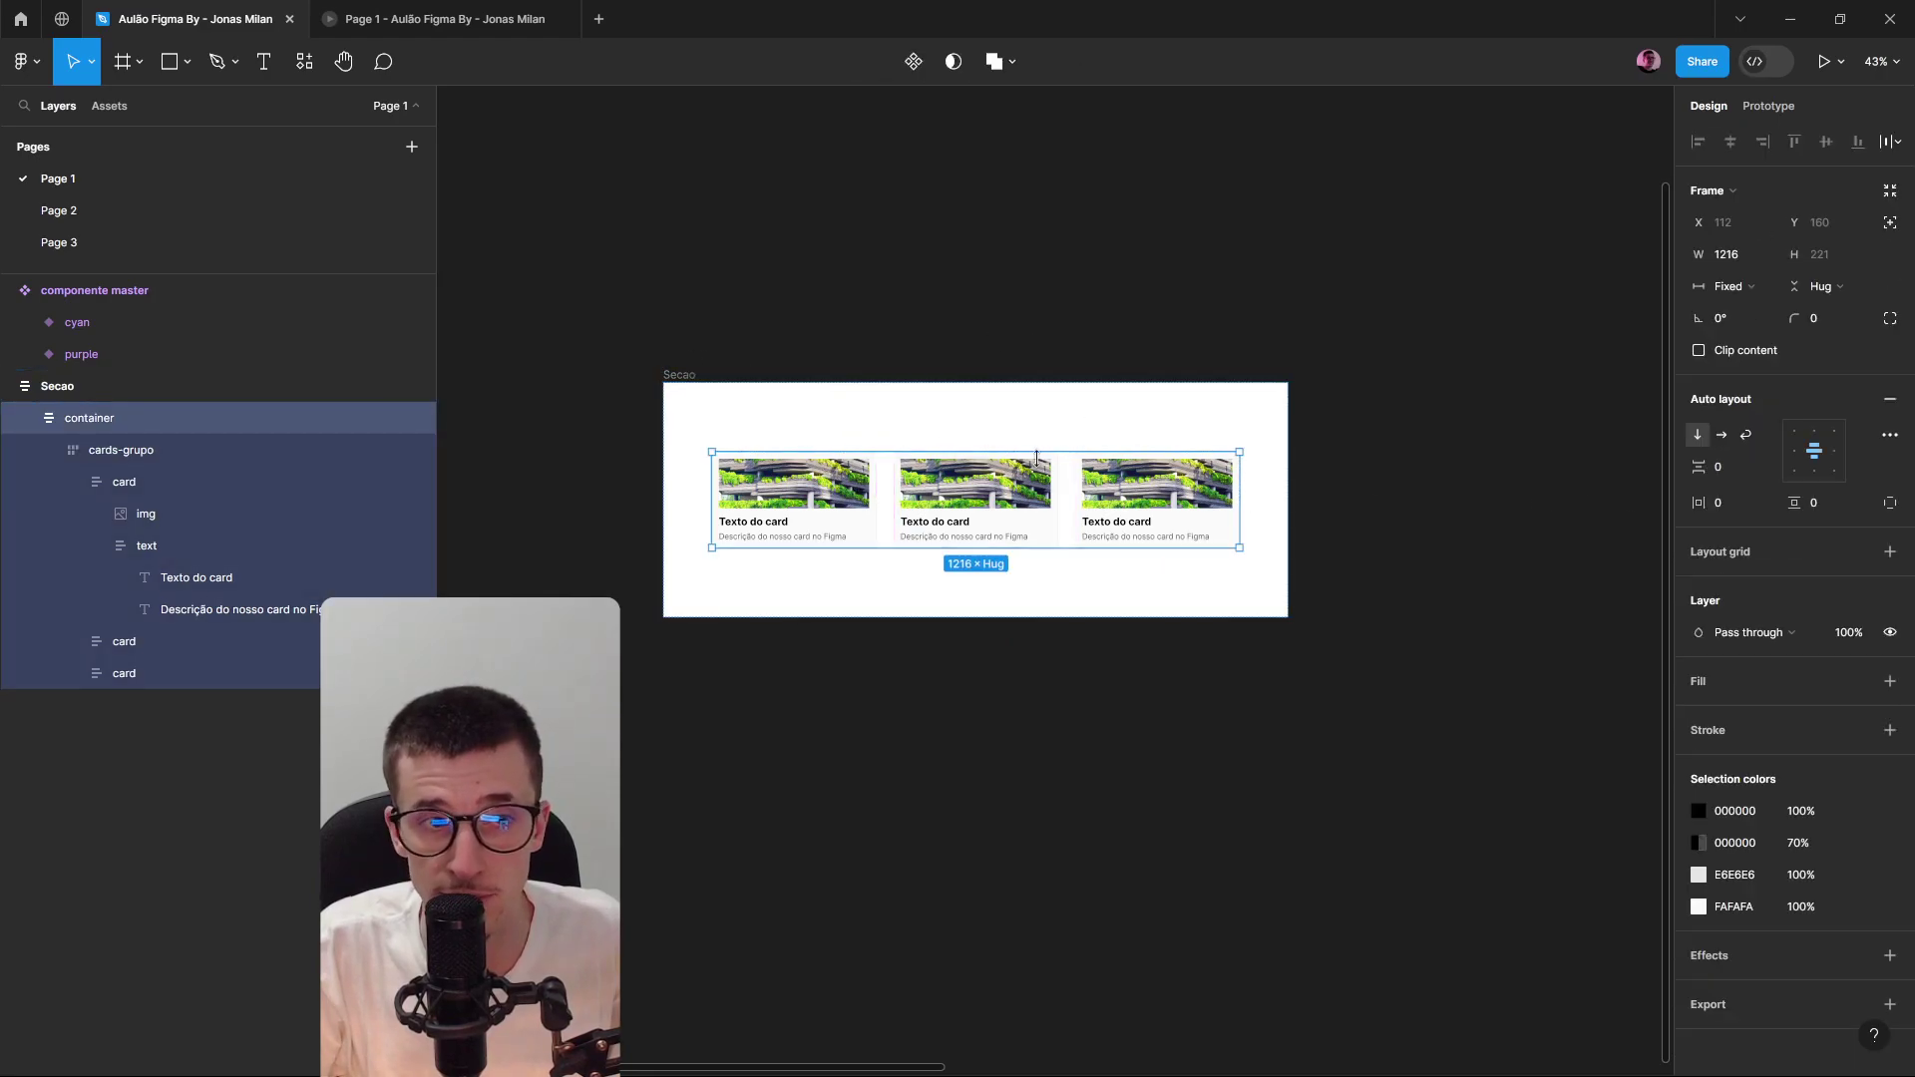
pyautogui.click(992, 491)
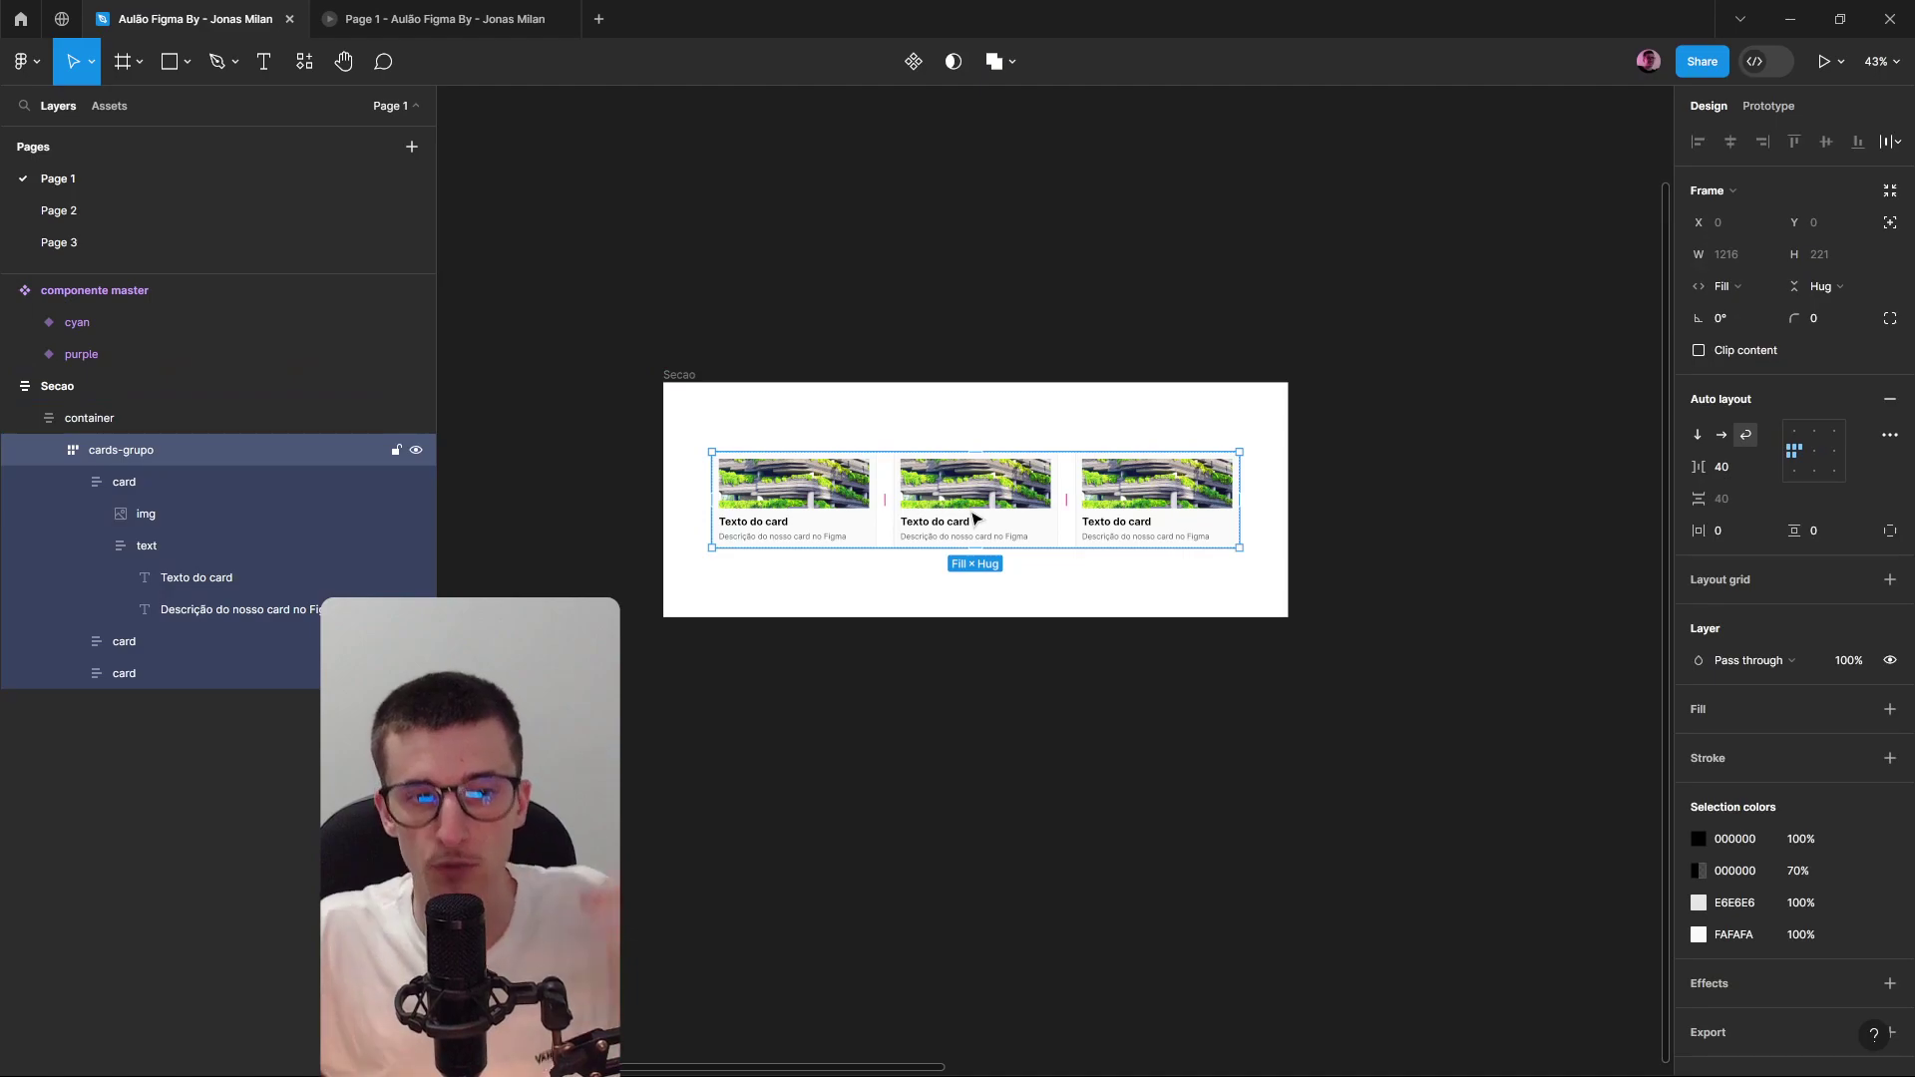
pyautogui.click(78, 423)
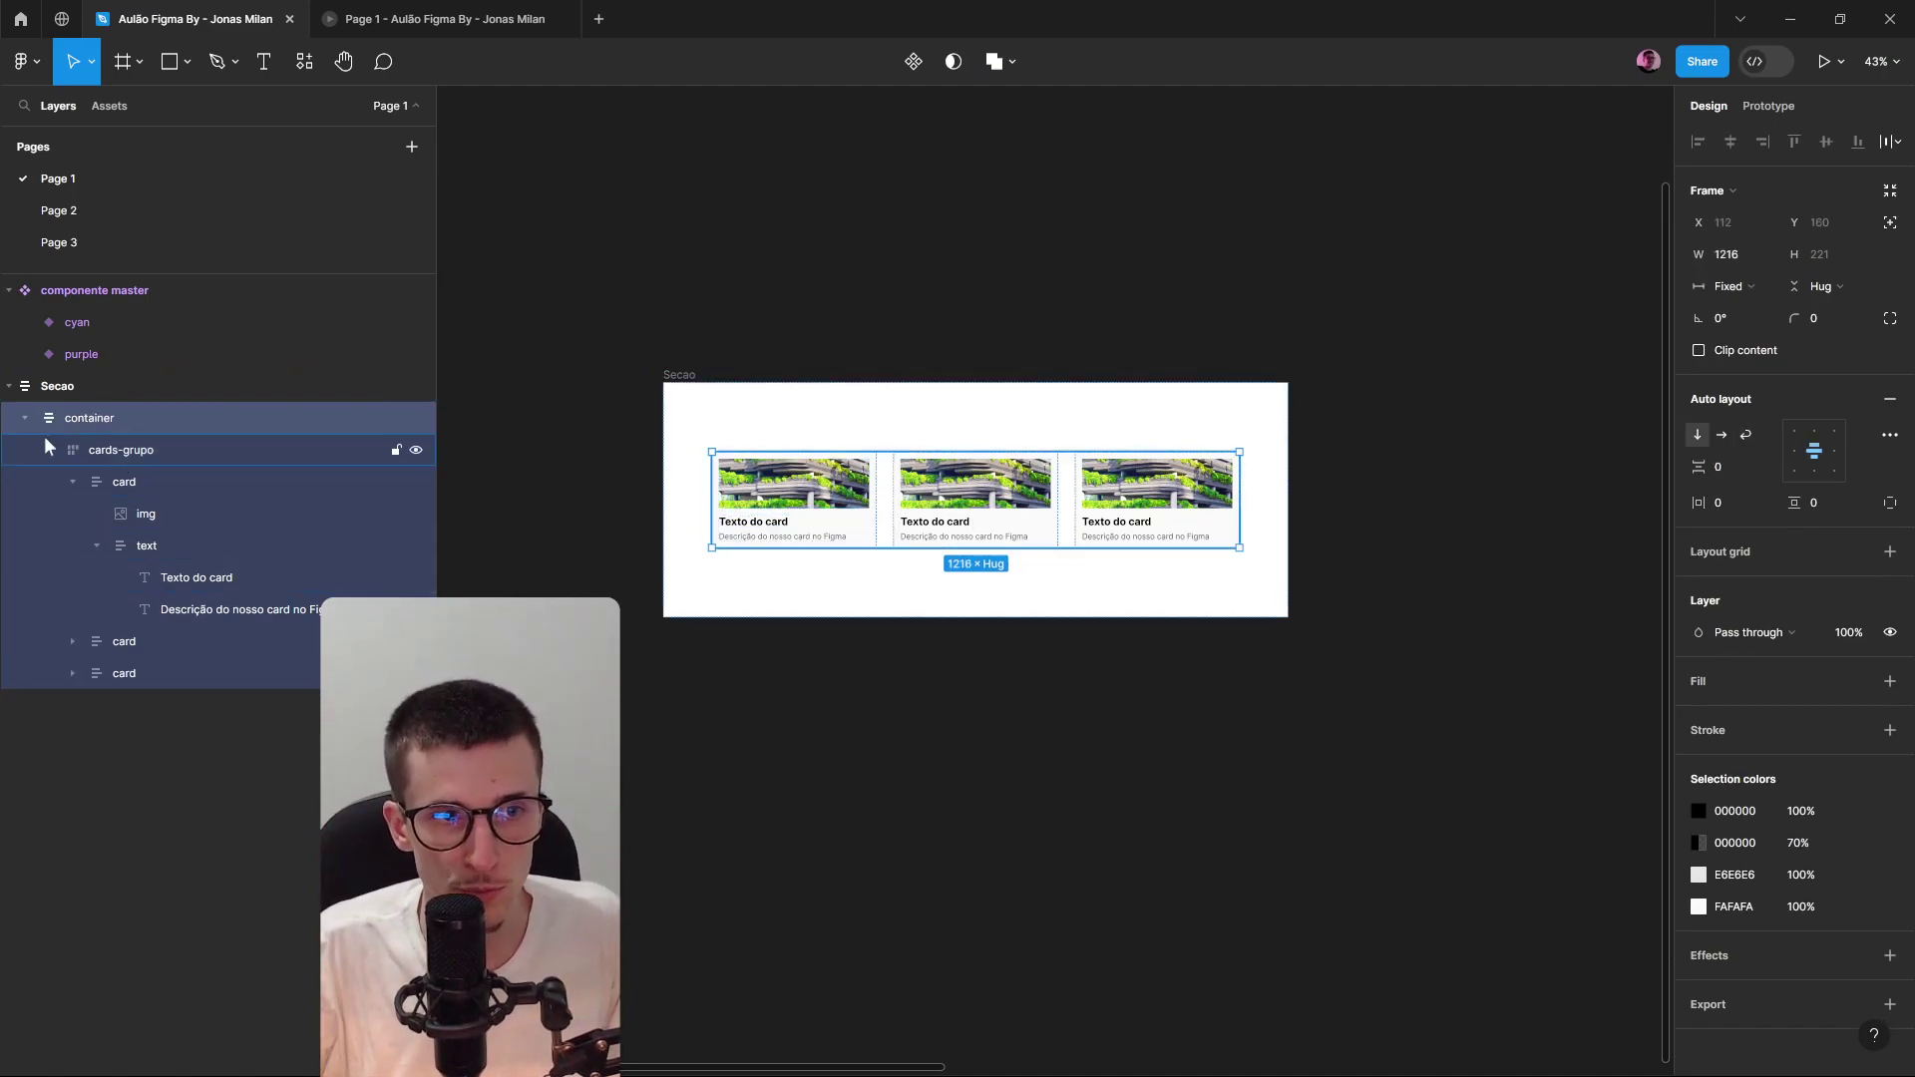
# Duplicate the Secao frame twice, stacking the copies directly below the original.
pyautogui.click(932, 757)
pyautogui.click(688, 379)
pyautogui.scroll(-1, 1127, 559)
pyautogui.press('alt')
pyautogui.moveTo(1152, 429); pyautogui.dragTo(1197, 812)
pyautogui.scroll(-1, 1393, 617)
pyautogui.click(779, 221)
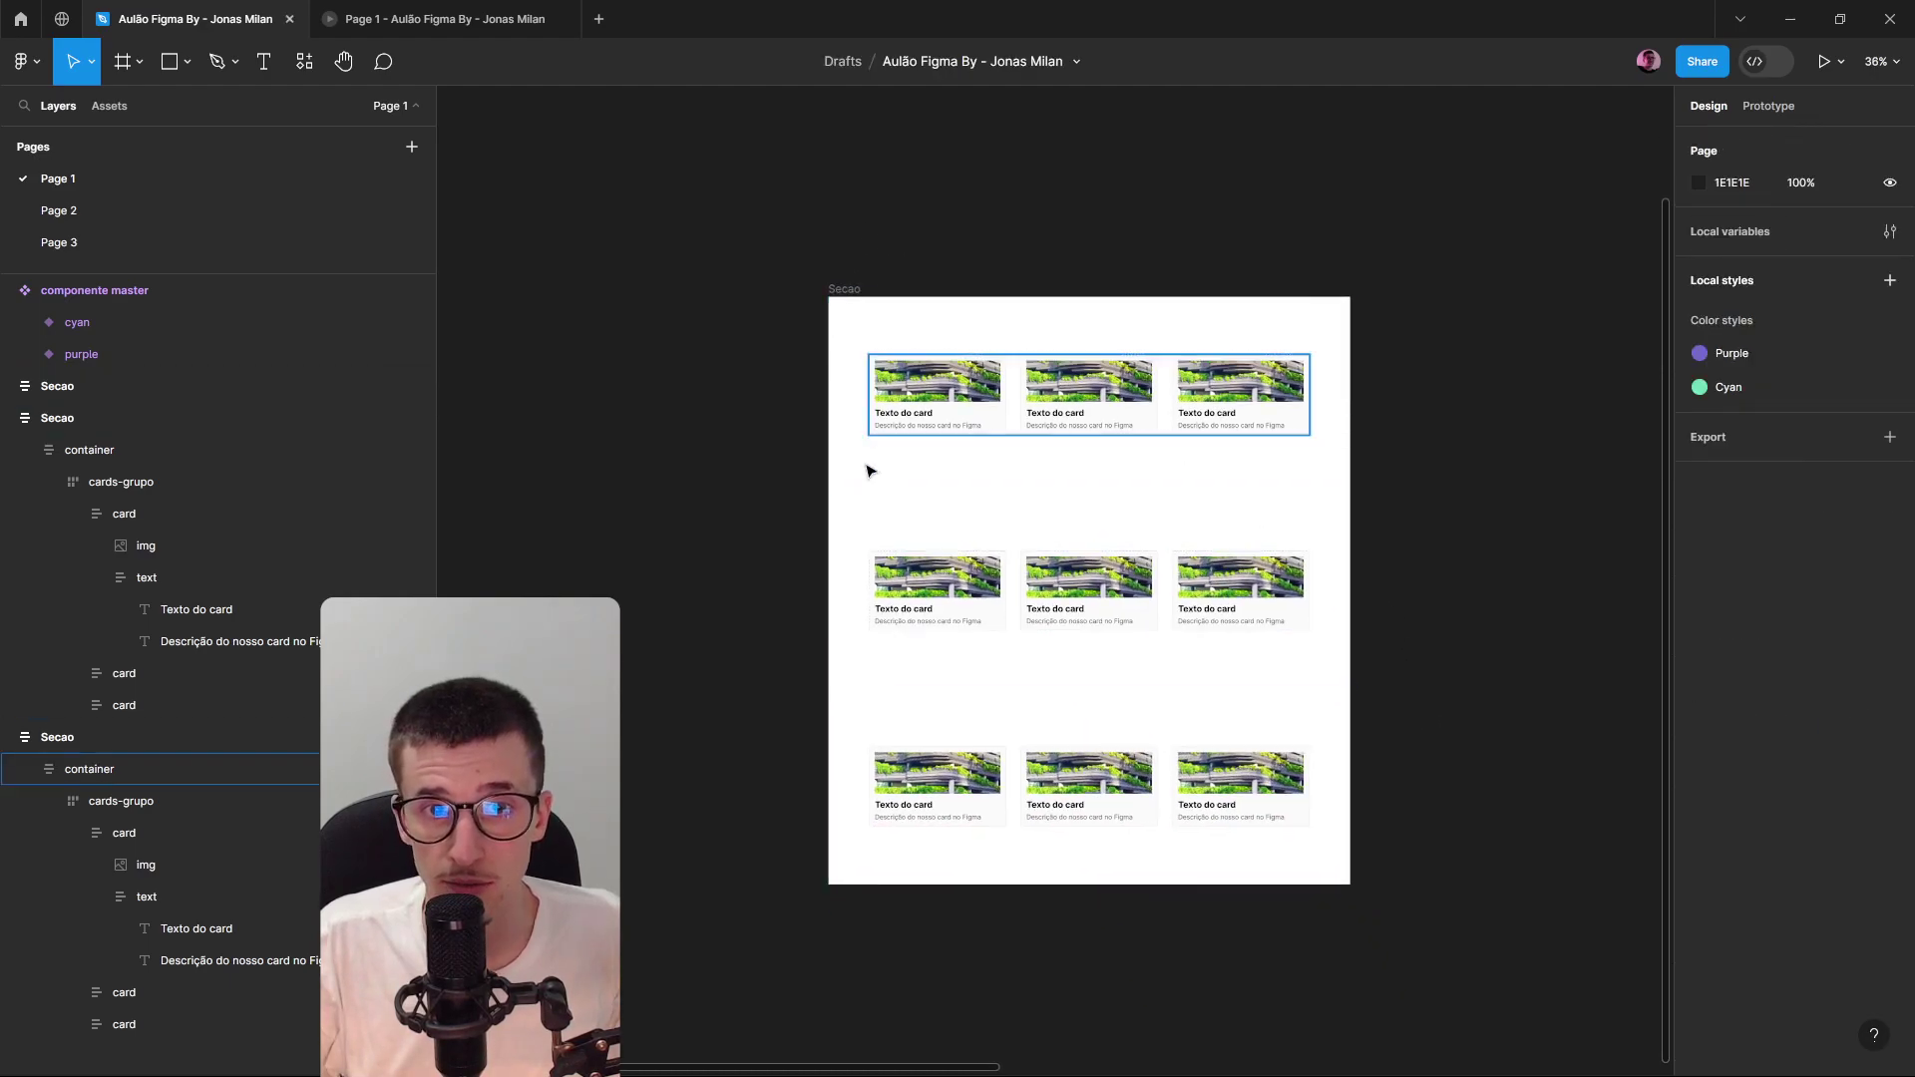
# Rename the middle section Secao2 and change its fill to a light gray.
pyautogui.click(842, 543)
pyautogui.doubleClick(82, 418)
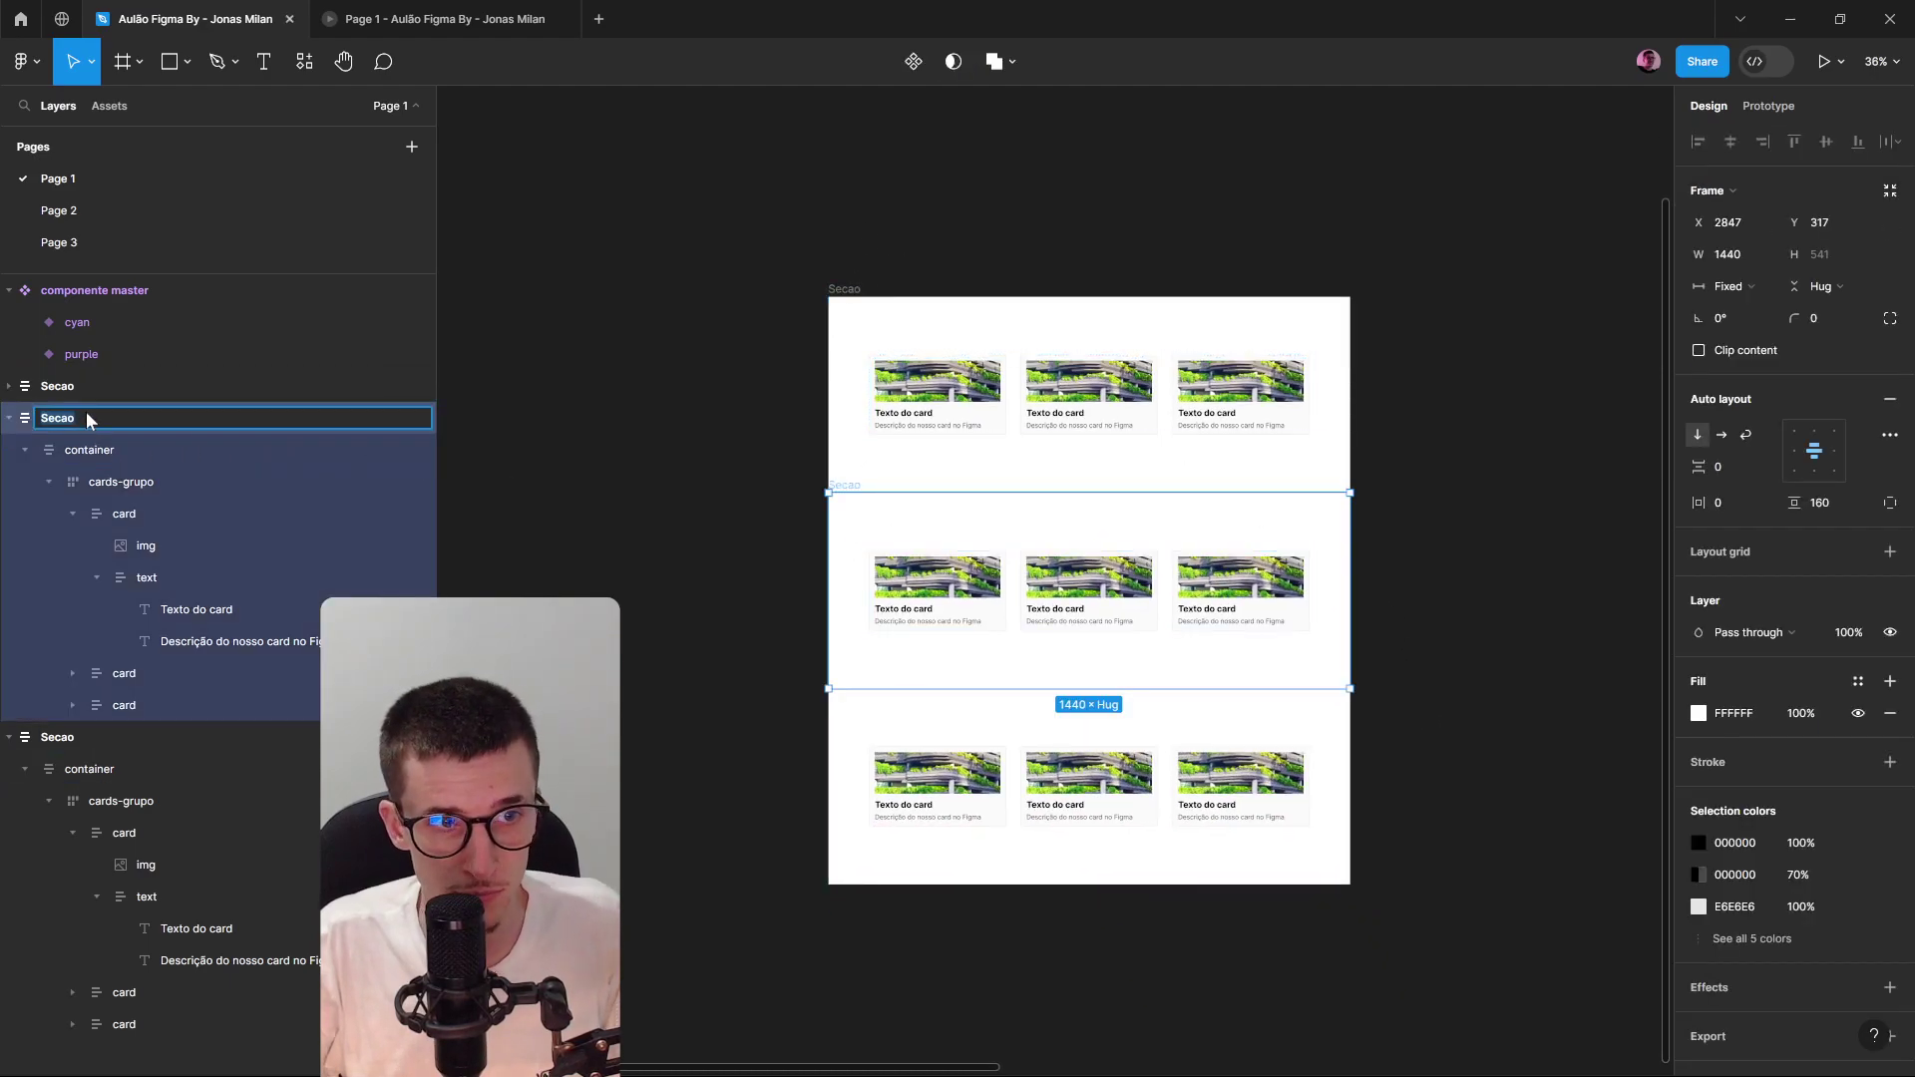
pyautogui.write('2')
pyautogui.press('Return')
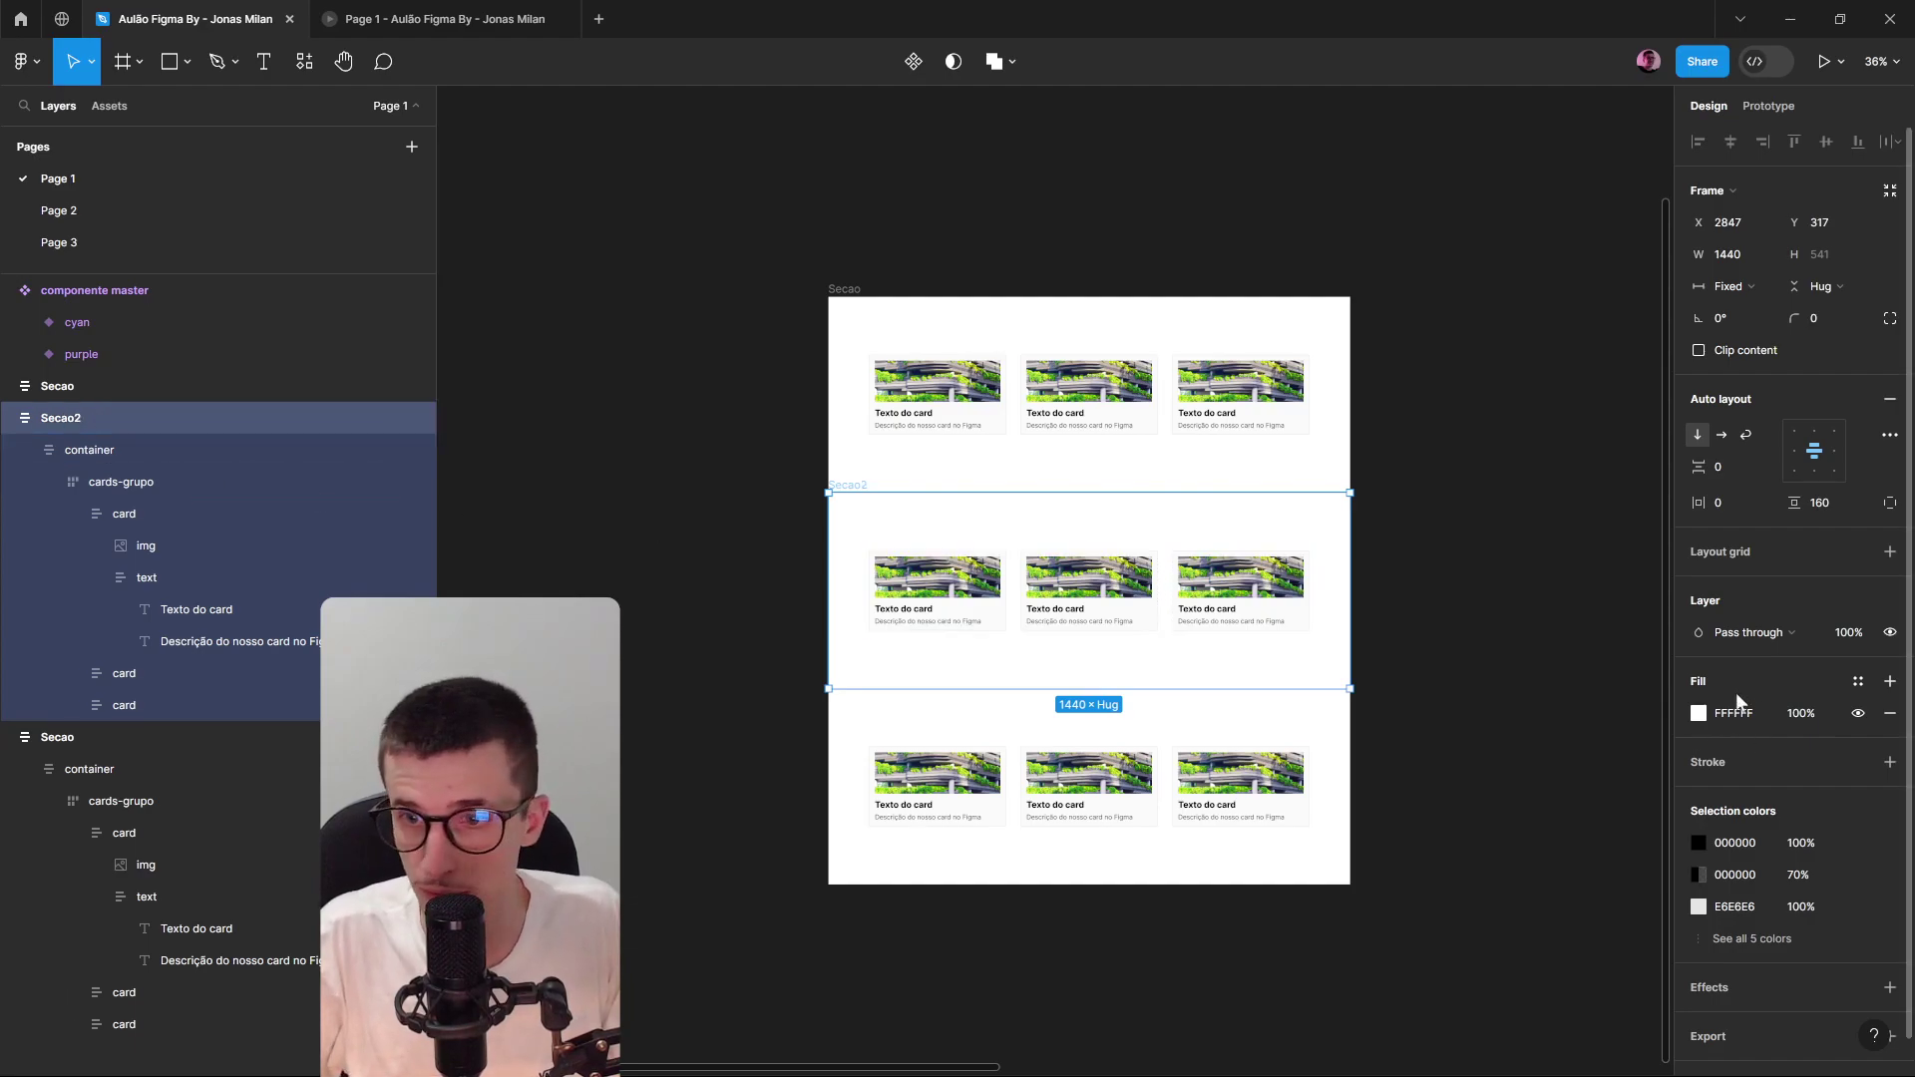
pyautogui.click(1699, 713)
pyautogui.moveTo(1516, 654); pyautogui.dragTo(1408, 604)
# Delete one card from cards-grupo in the lowest Secao so that it holds two cards.
pyautogui.click(1021, 739)
pyautogui.press('Return')
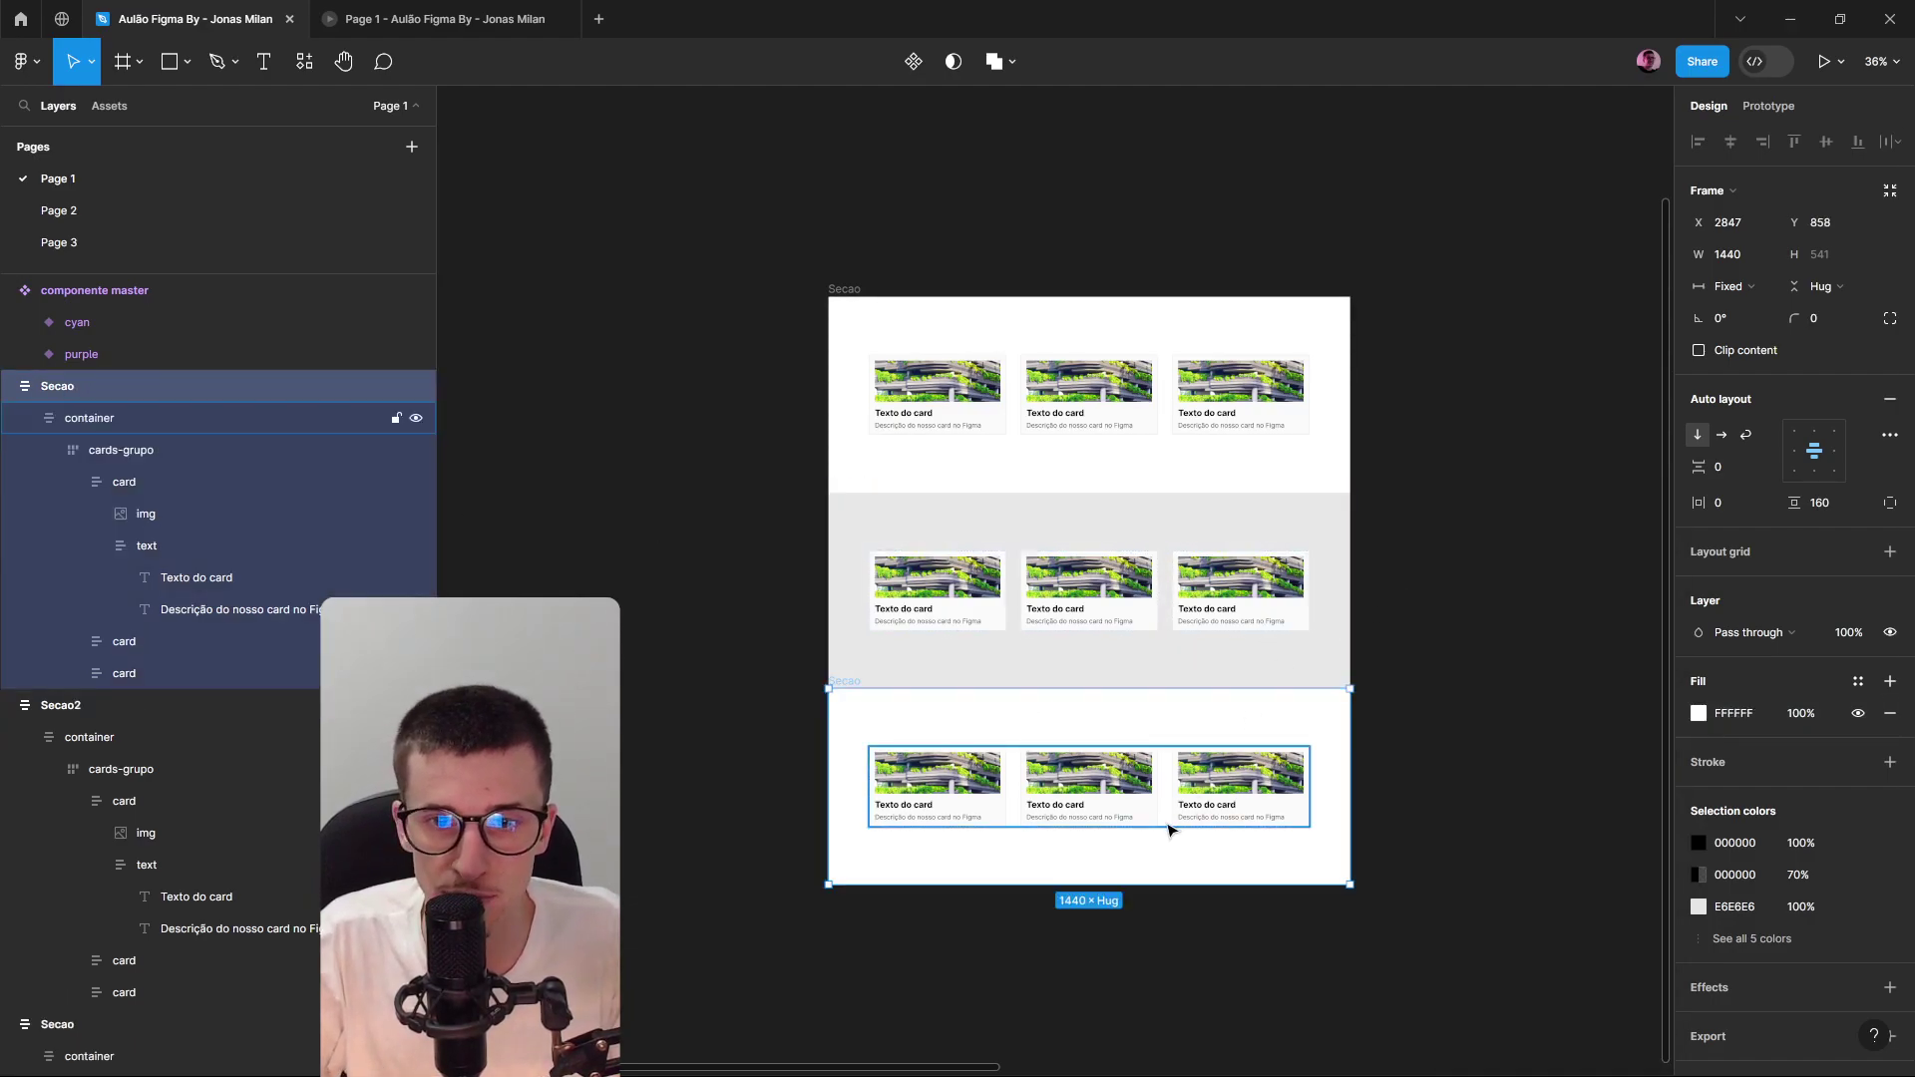
pyautogui.click(1202, 798)
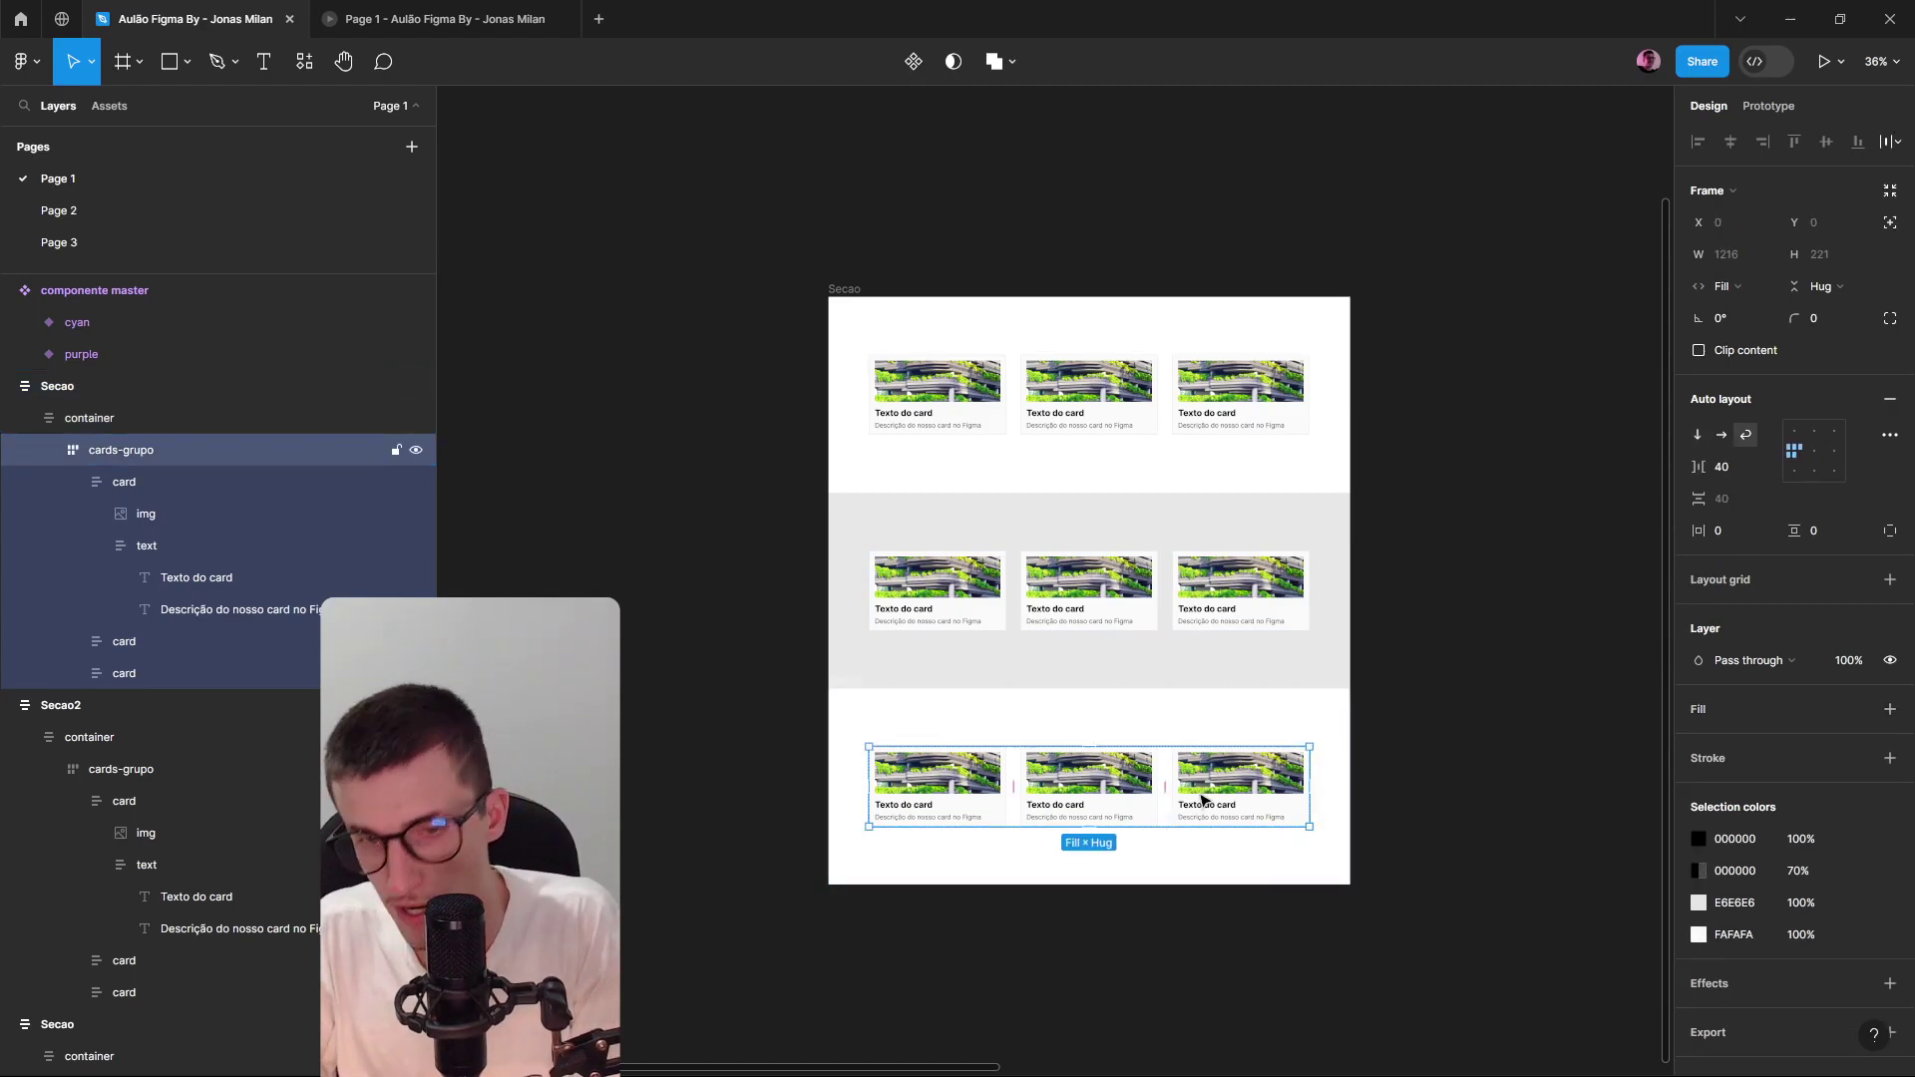
pyautogui.click(1204, 800)
pyautogui.press('Delete')
pyautogui.click(1202, 798)
pyautogui.click(1202, 798)
pyautogui.click(1130, 571)
pyautogui.click(1137, 419)
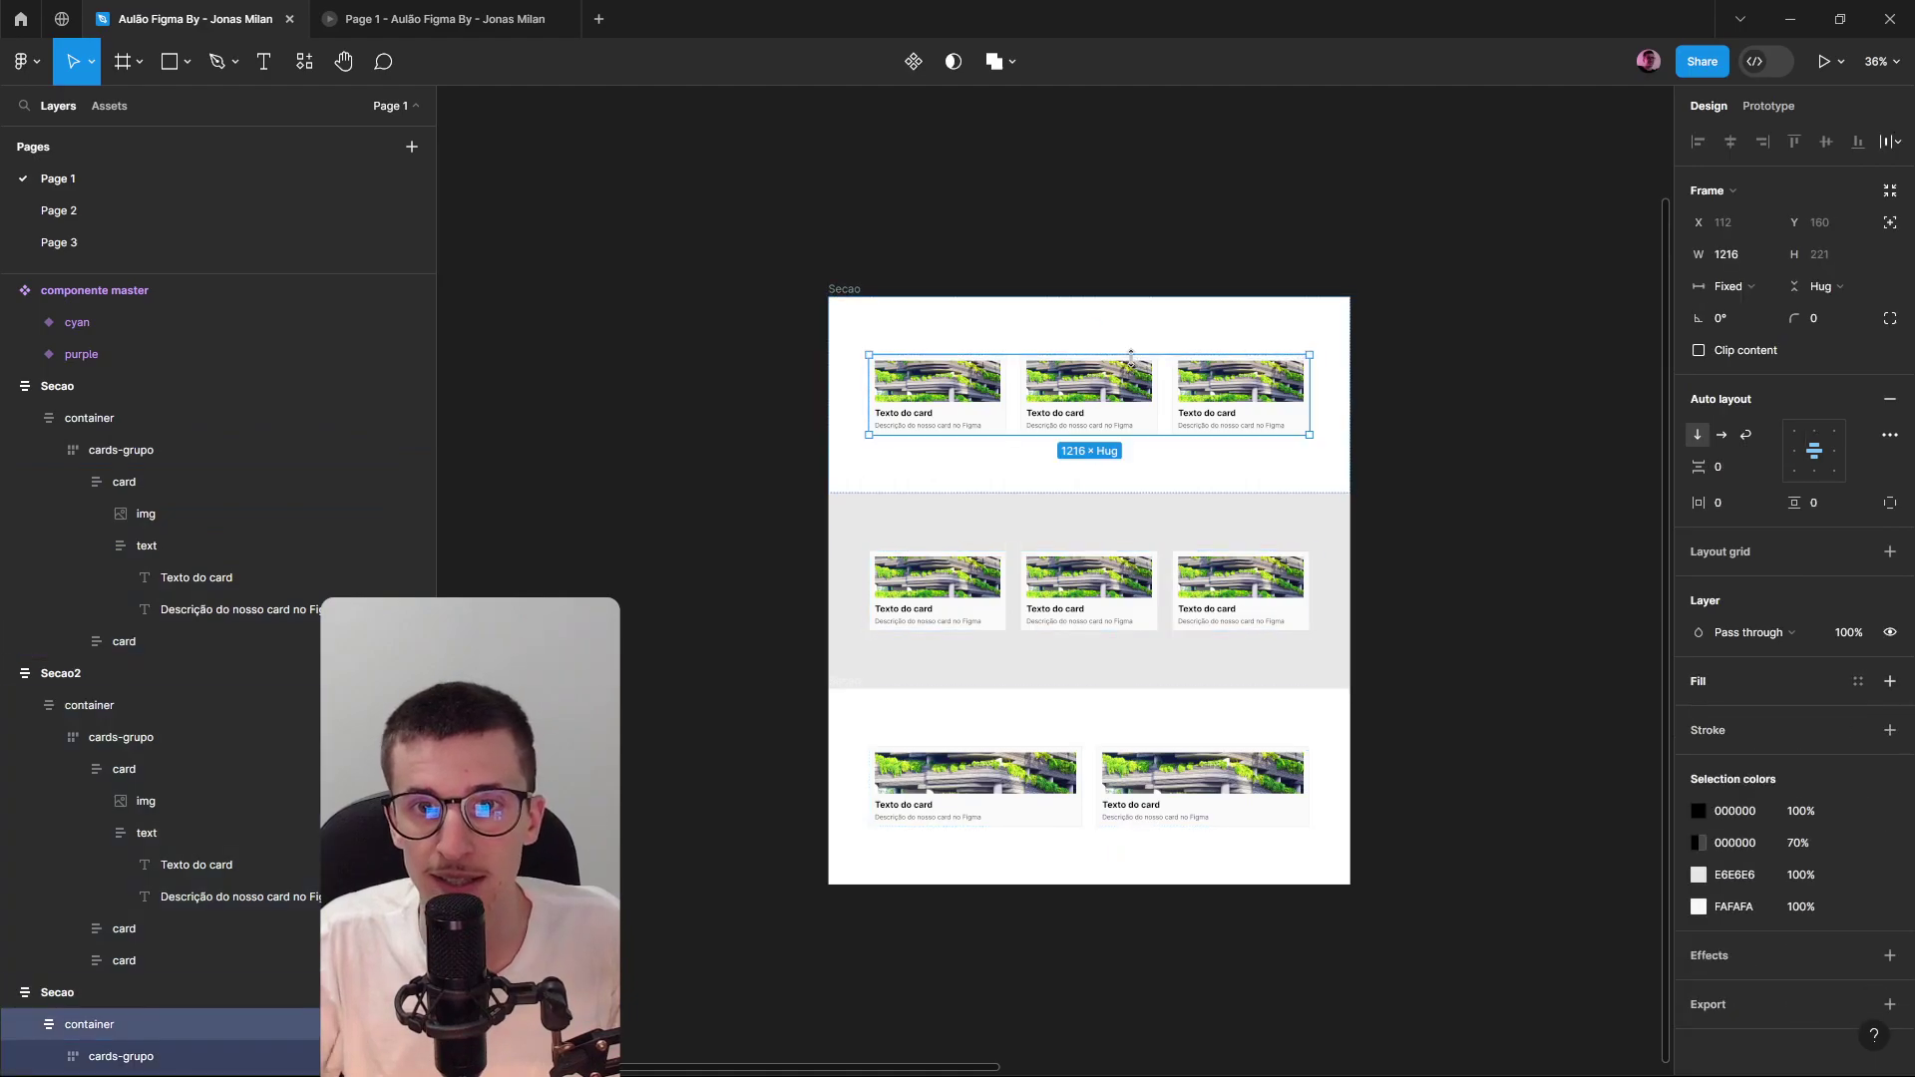
# Wrap all three stacked sections in one auto layout frame and rename that frame Destop.
pyautogui.click(840, 291)
pyautogui.click(726, 261)
pyautogui.moveTo(778, 239); pyautogui.dragTo(1419, 958)
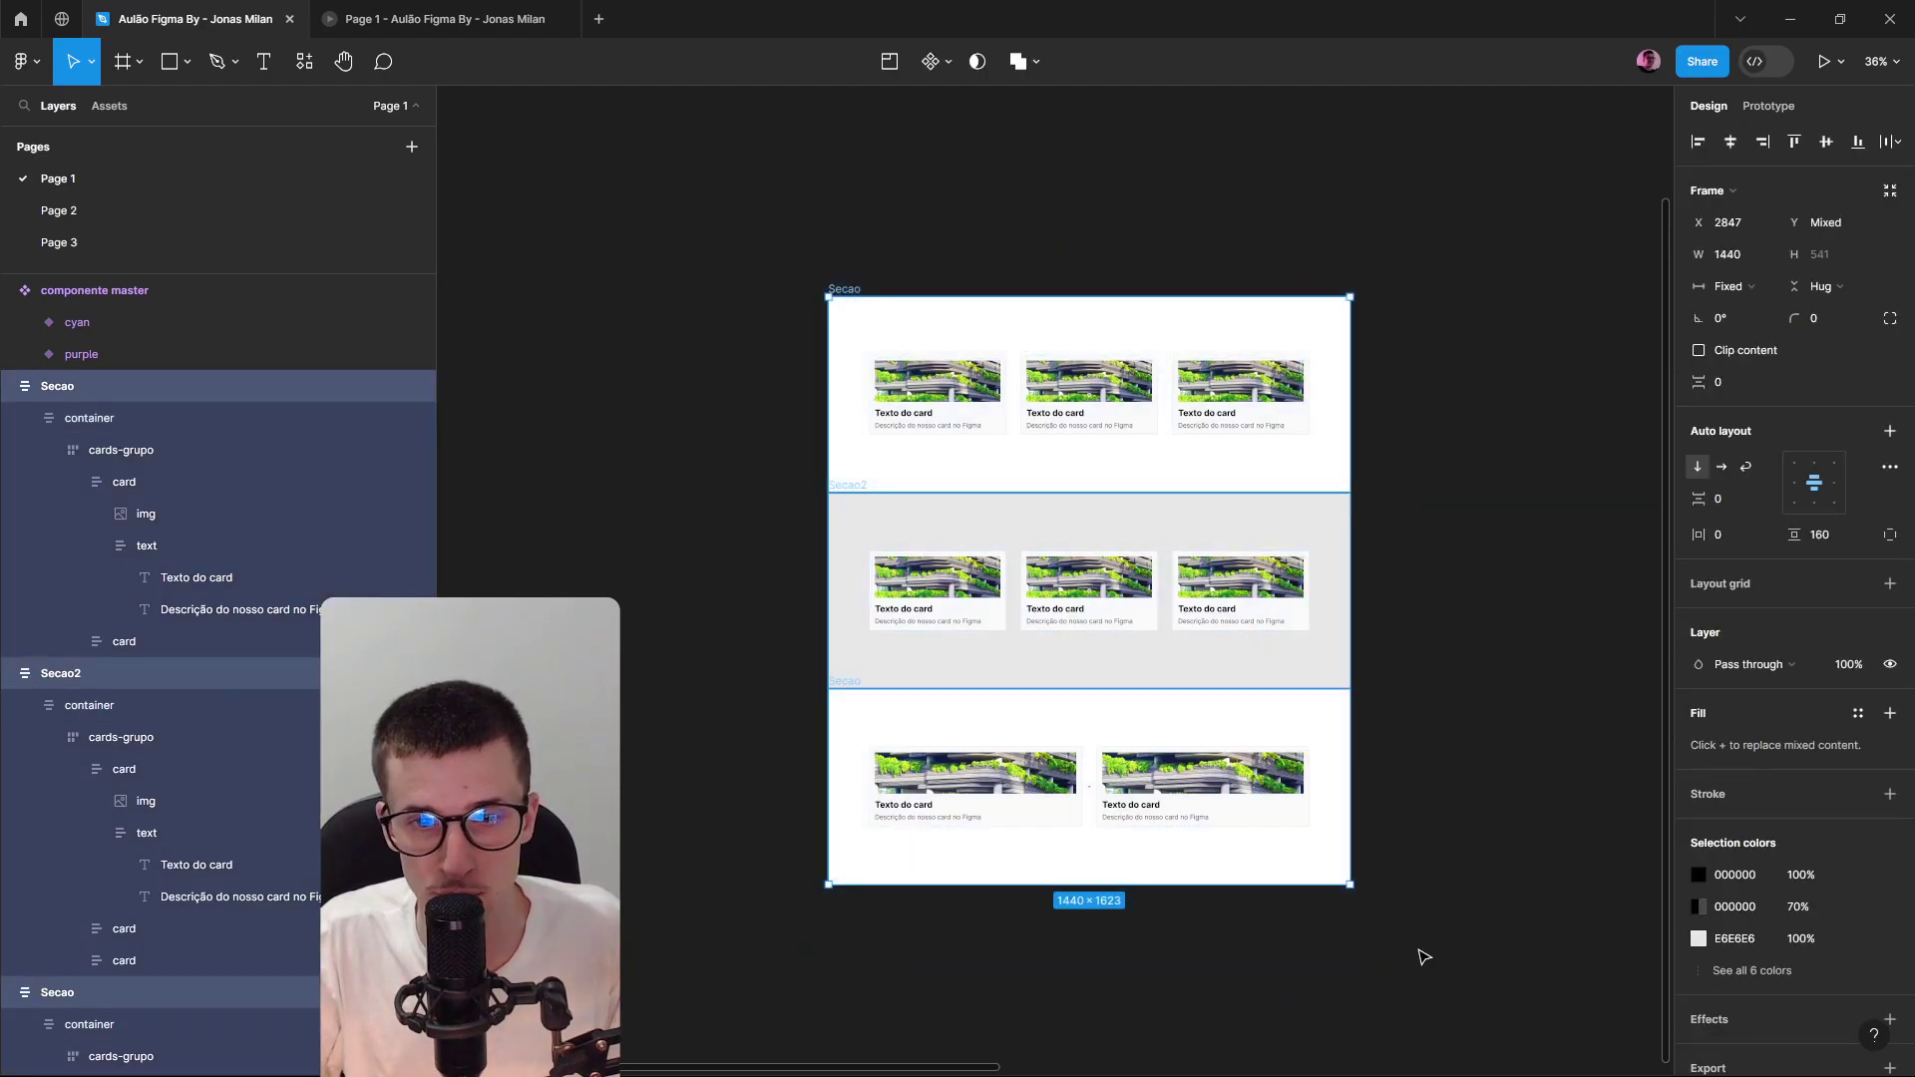
pyautogui.hotkey('shift', 'a')
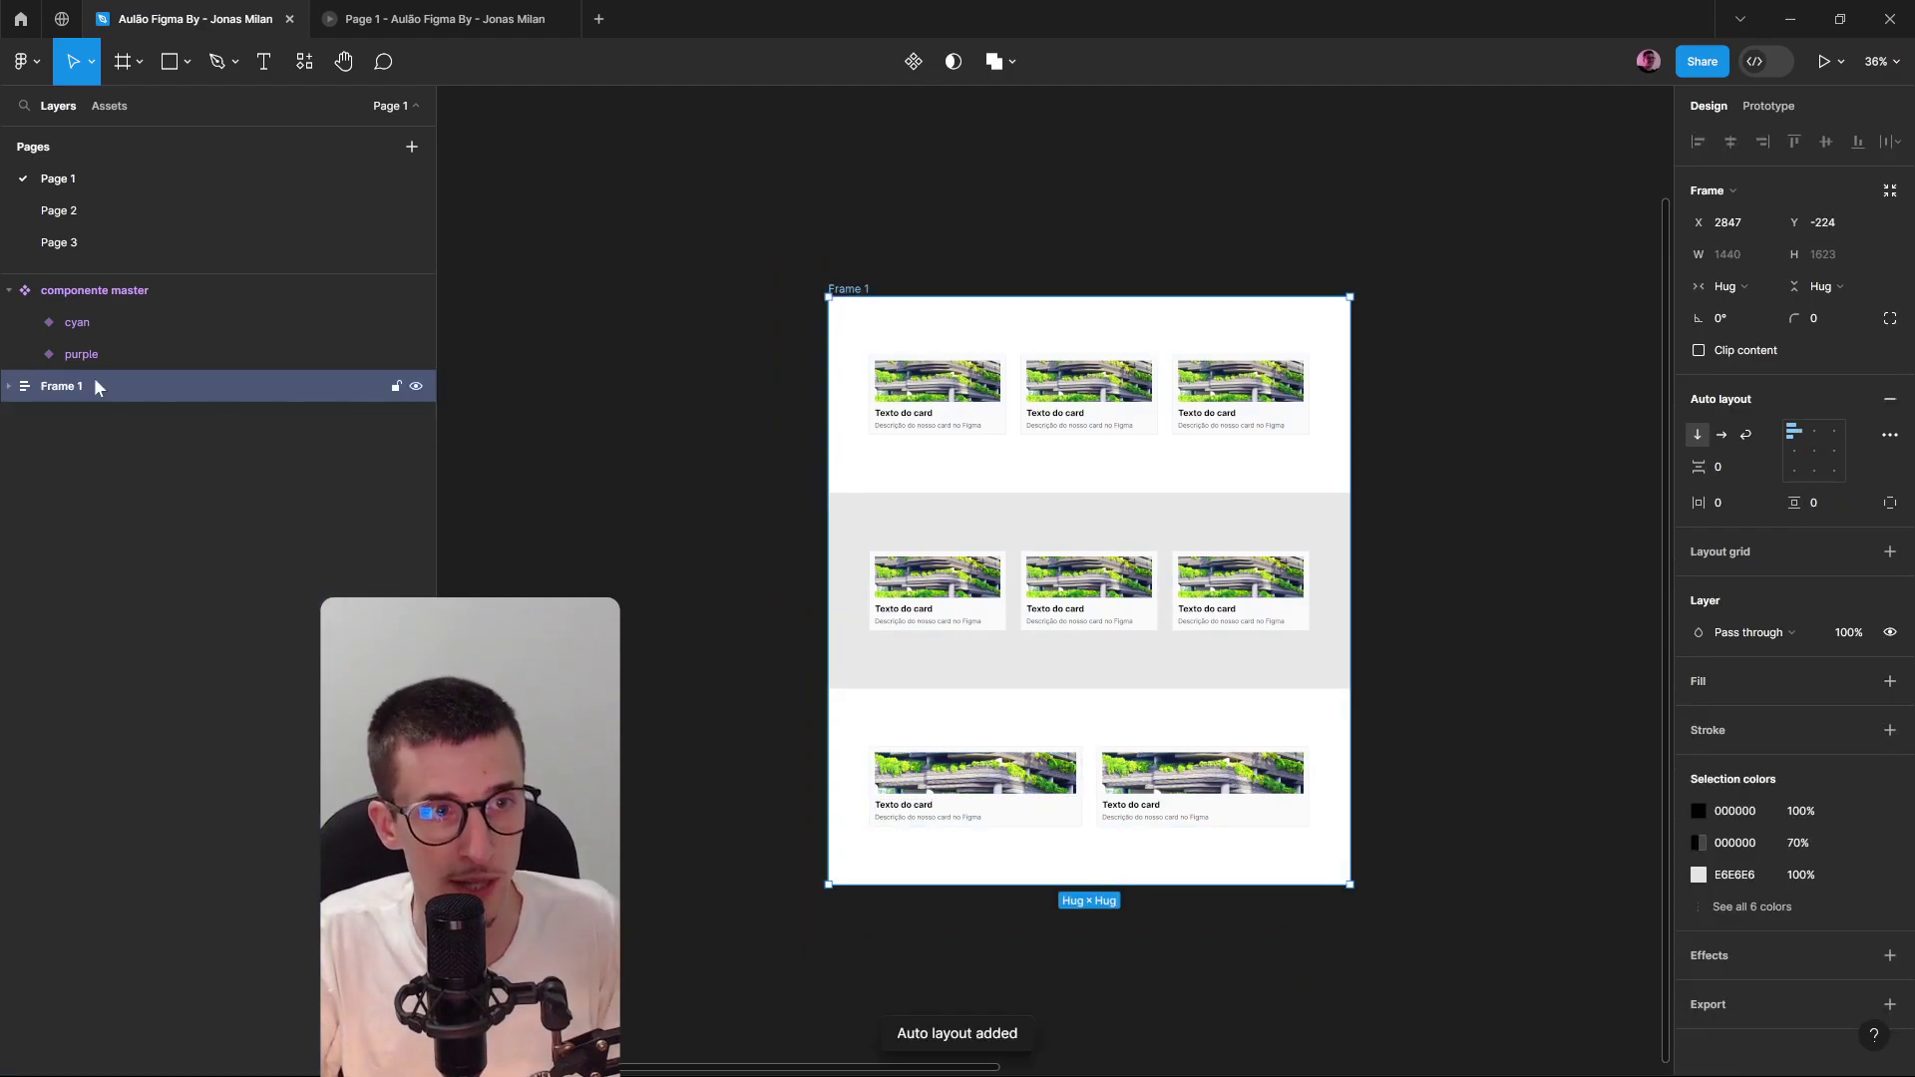
pyautogui.doubleClick(63, 388)
pyautogui.write('Destop')
pyautogui.press('Return')
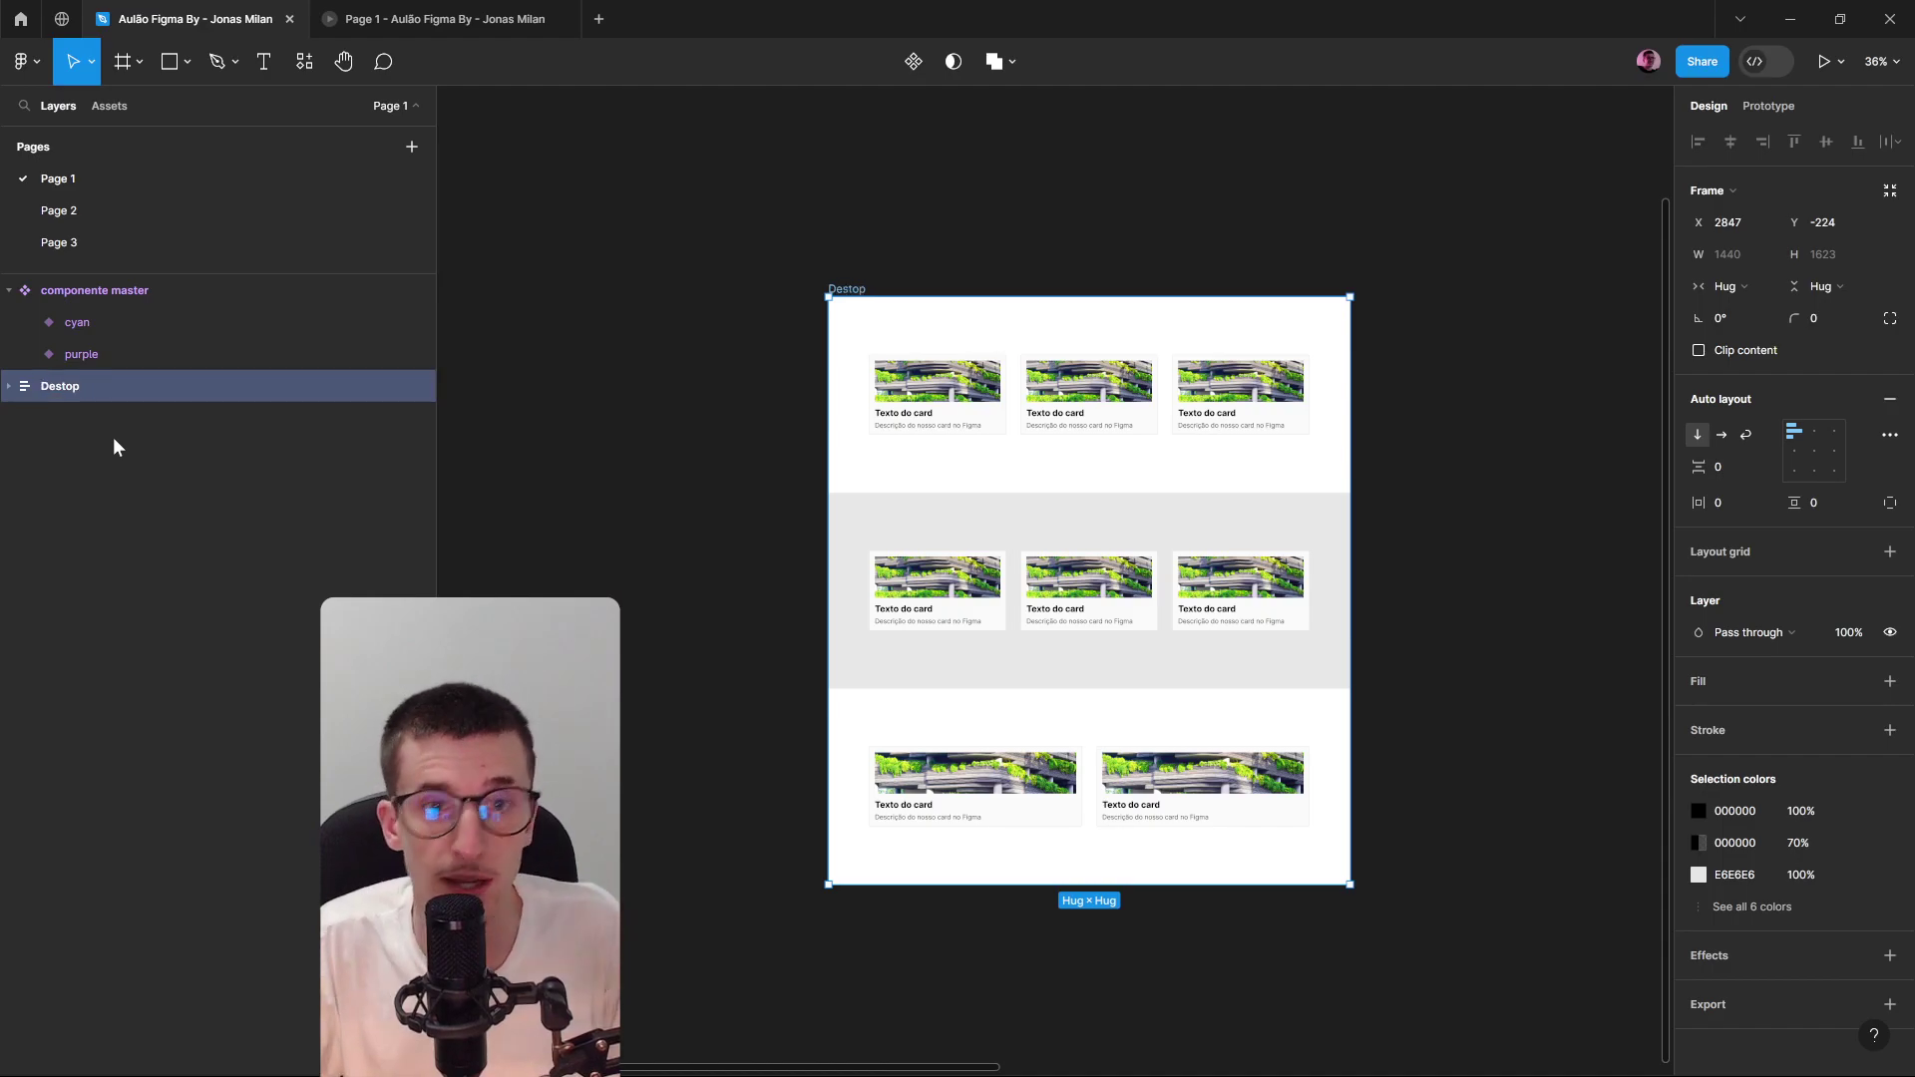
# Set the width of the three sections inside Destop to fill container.
pyautogui.keyDown('alt'); pyautogui.click(10, 387); pyautogui.keyUp('alt')
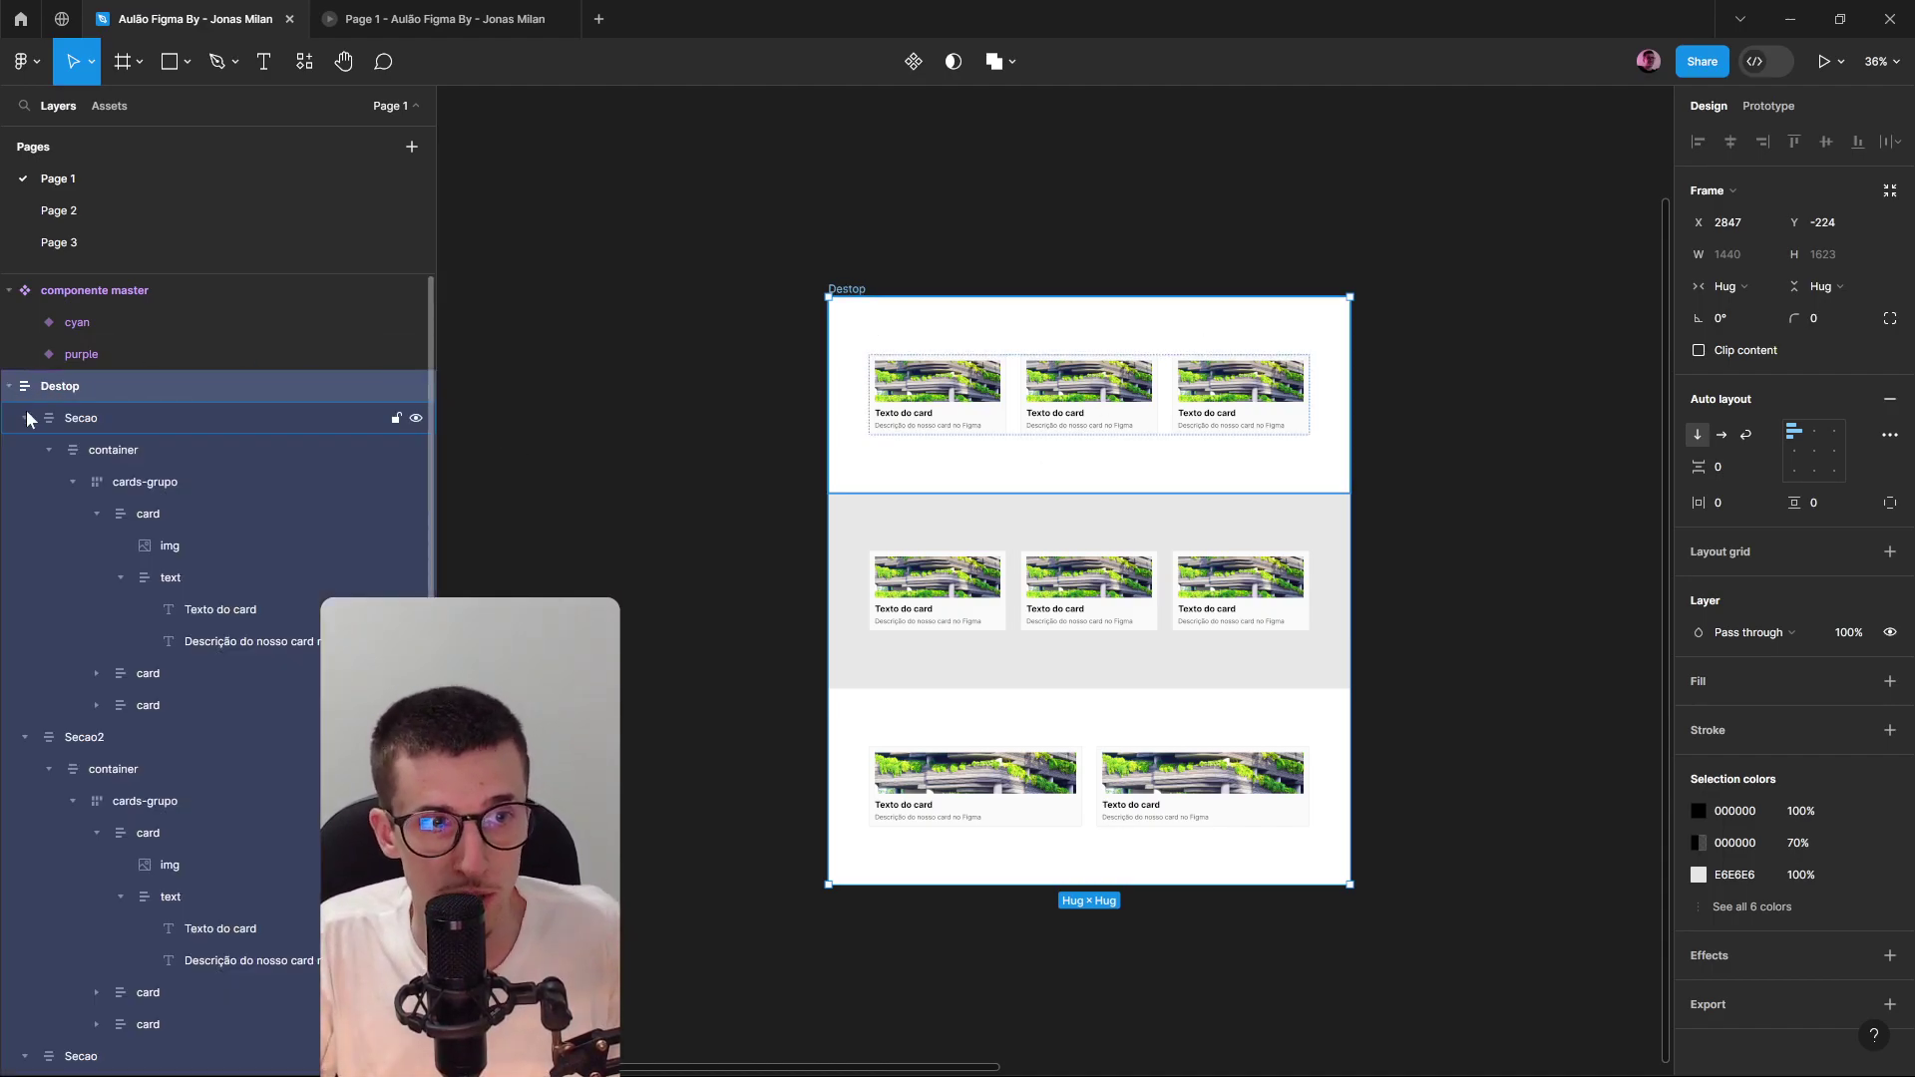
pyautogui.click(24, 418)
pyautogui.click(24, 450)
pyautogui.click(24, 482)
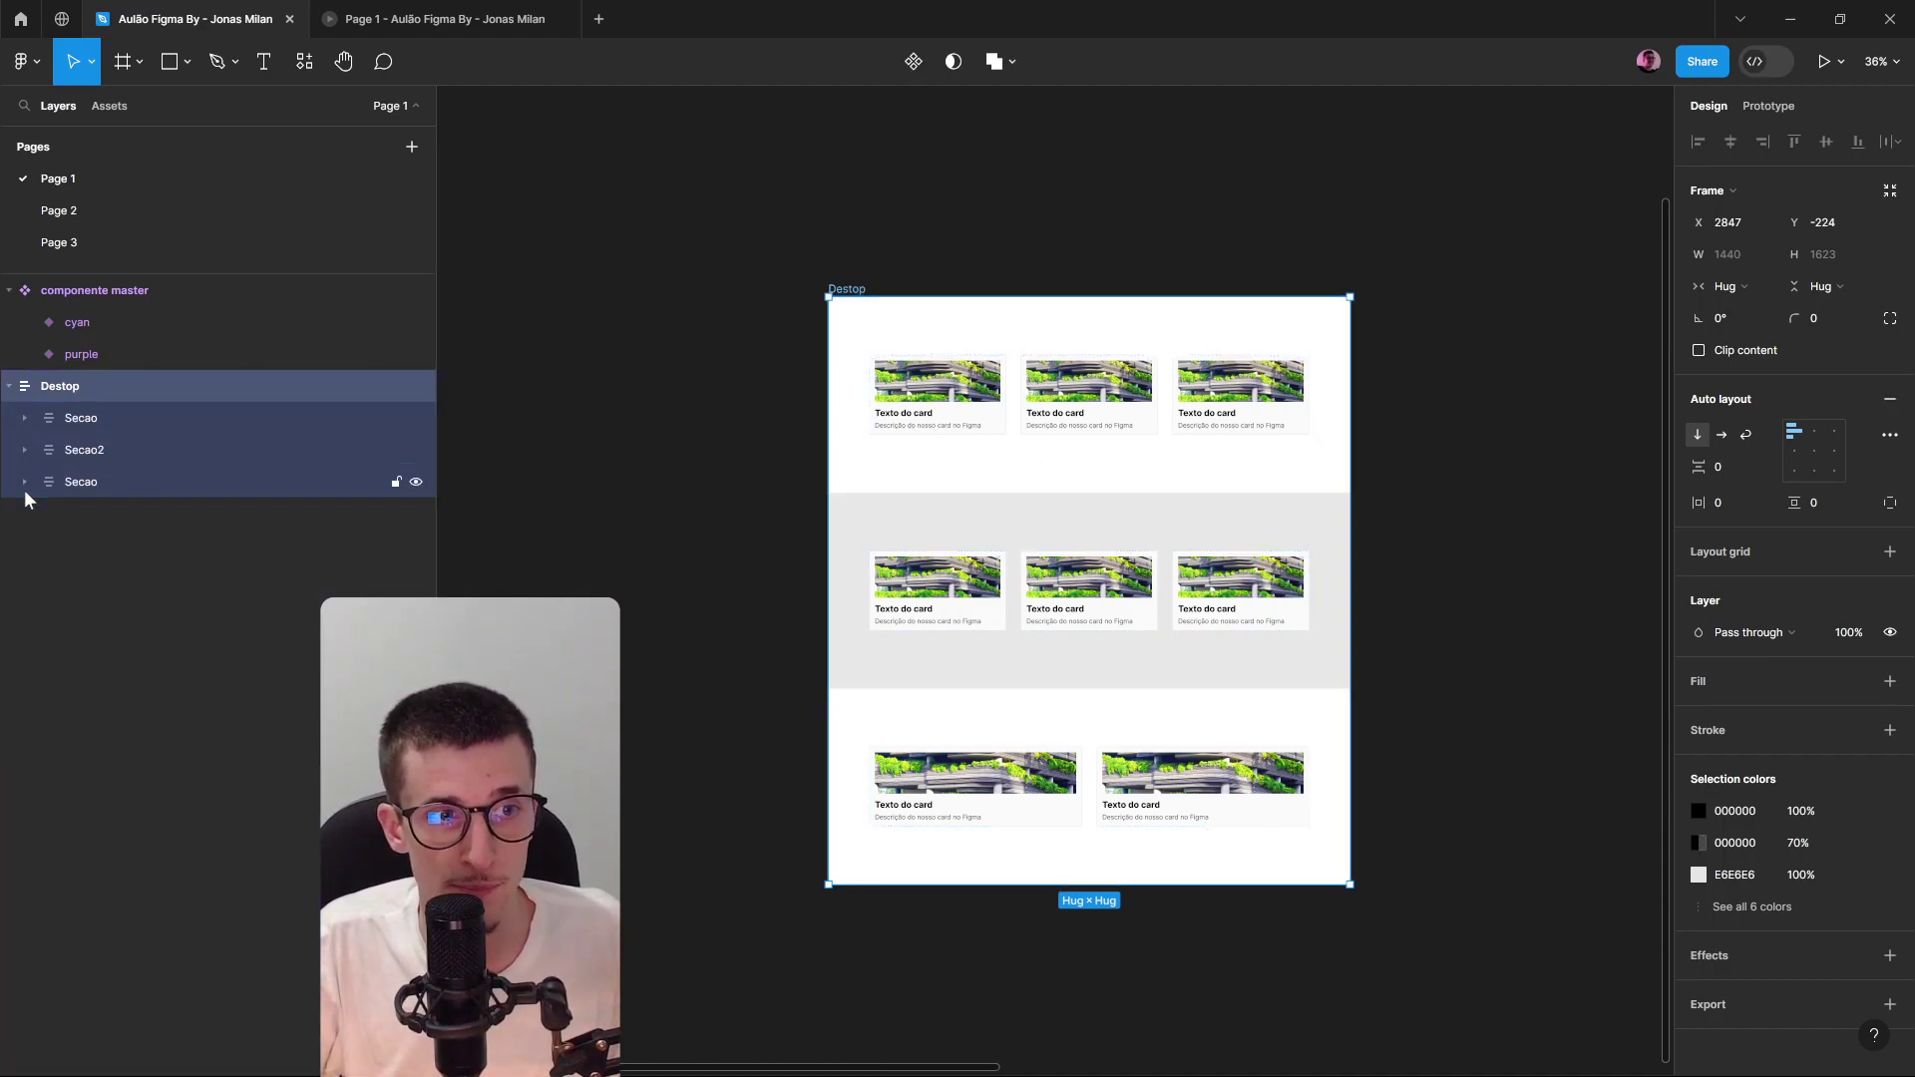
pyautogui.click(179, 418)
pyautogui.click(182, 482)
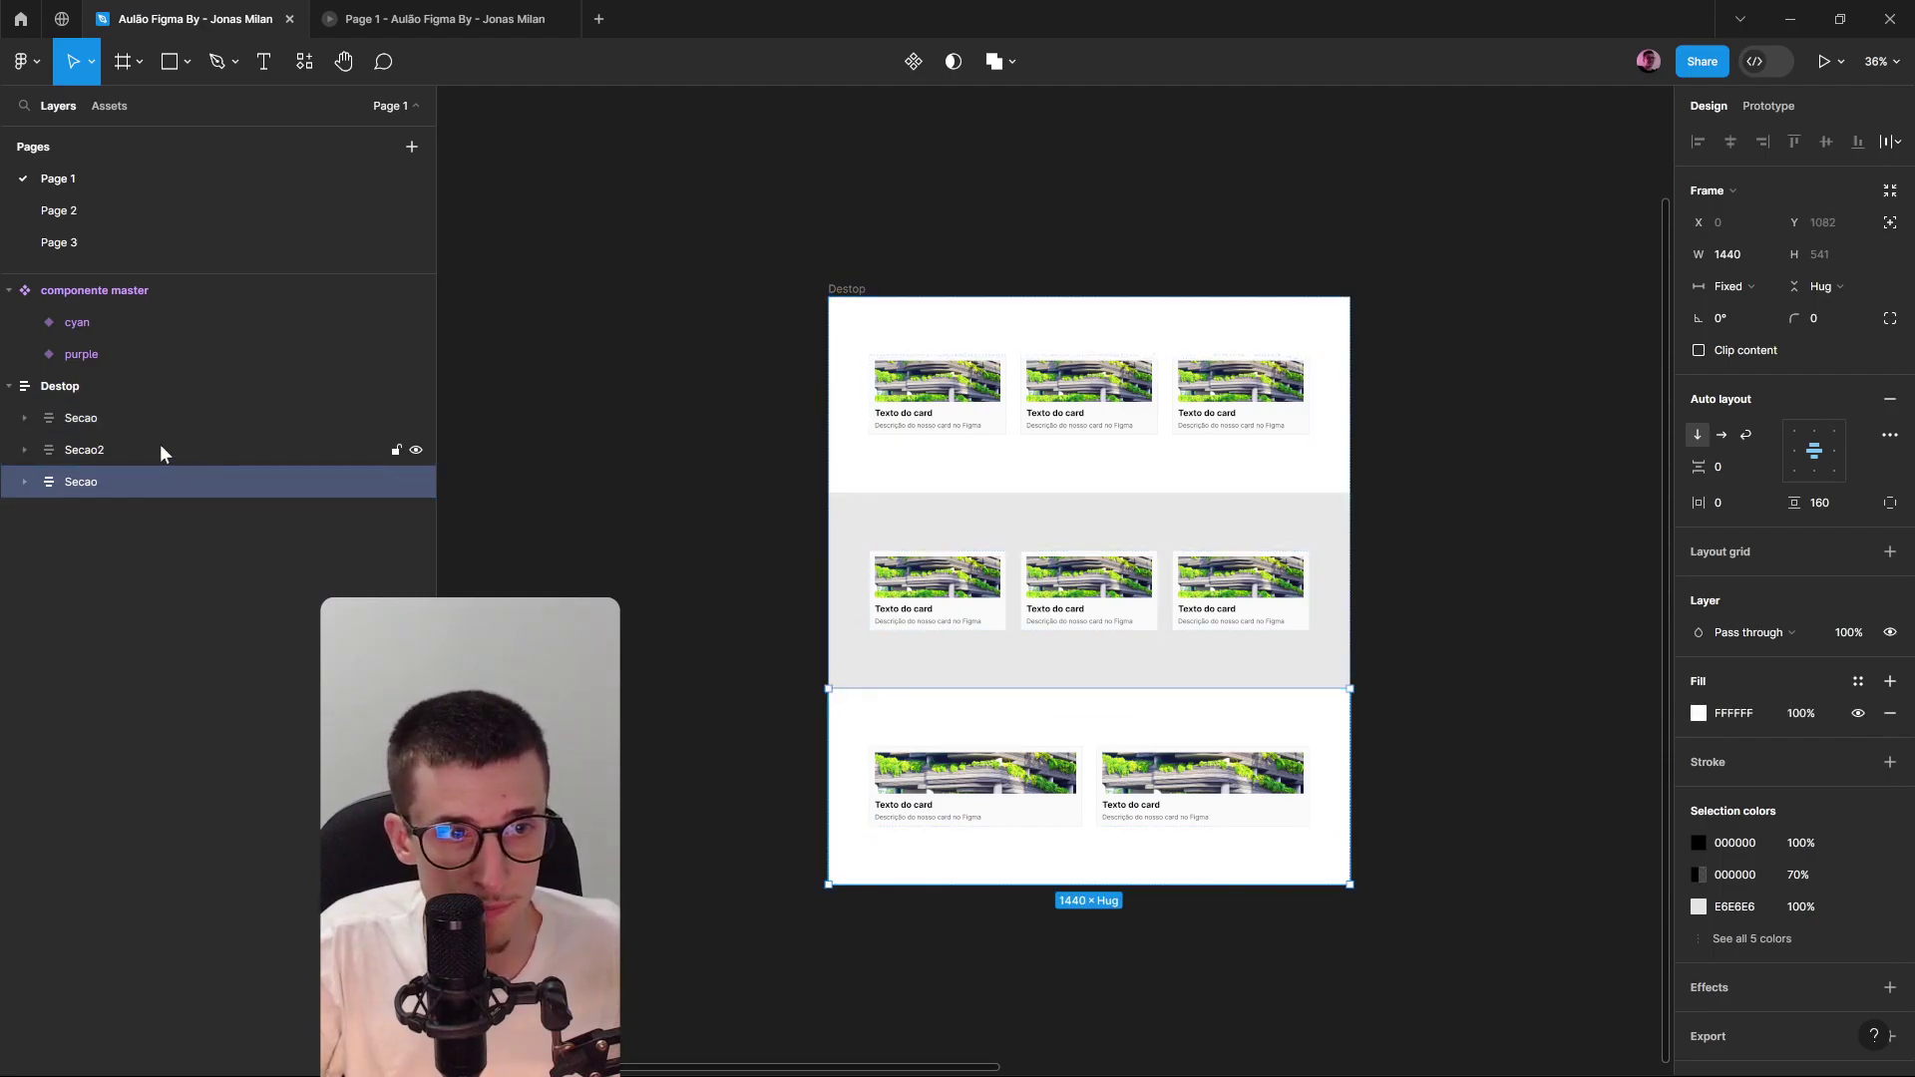
pyautogui.keyDown('shift'); pyautogui.click(158, 419); pyautogui.keyUp('shift')
pyautogui.click(1724, 287)
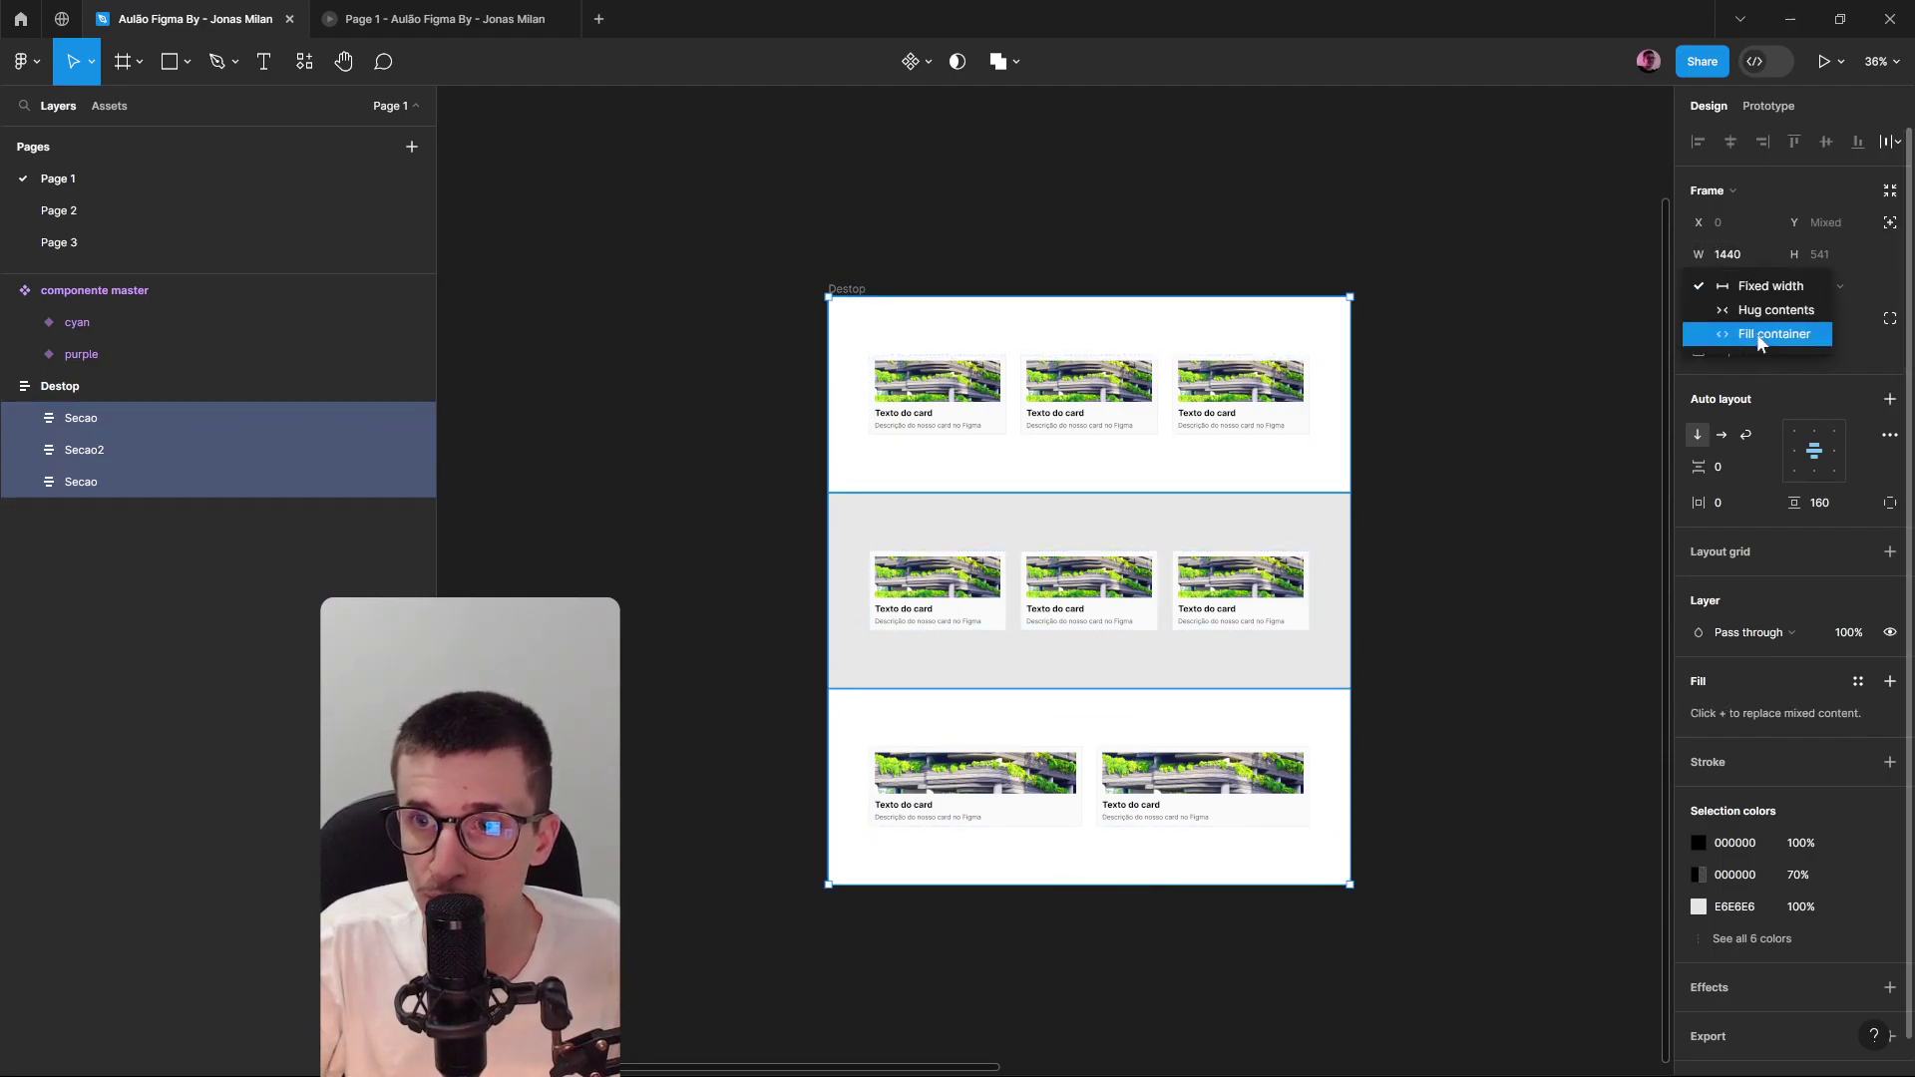
pyautogui.click(1756, 334)
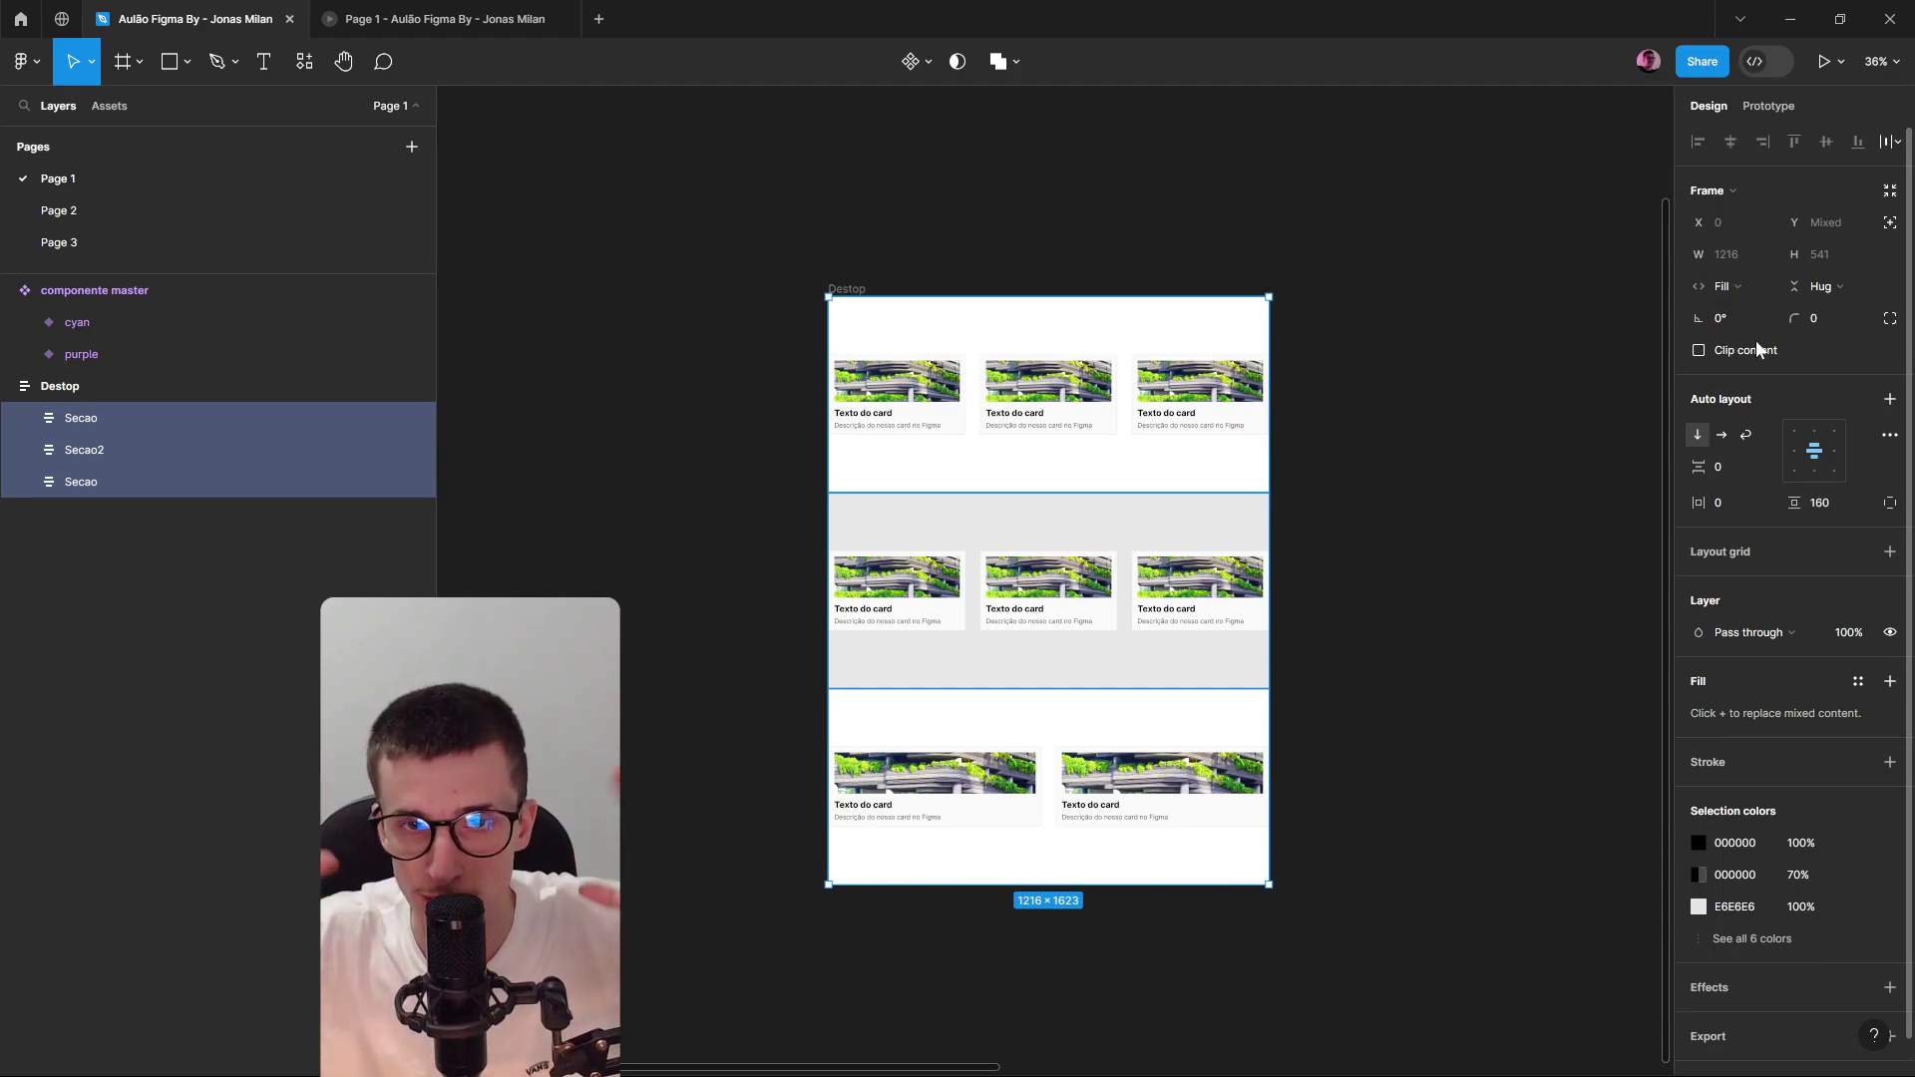
pyautogui.click(857, 212)
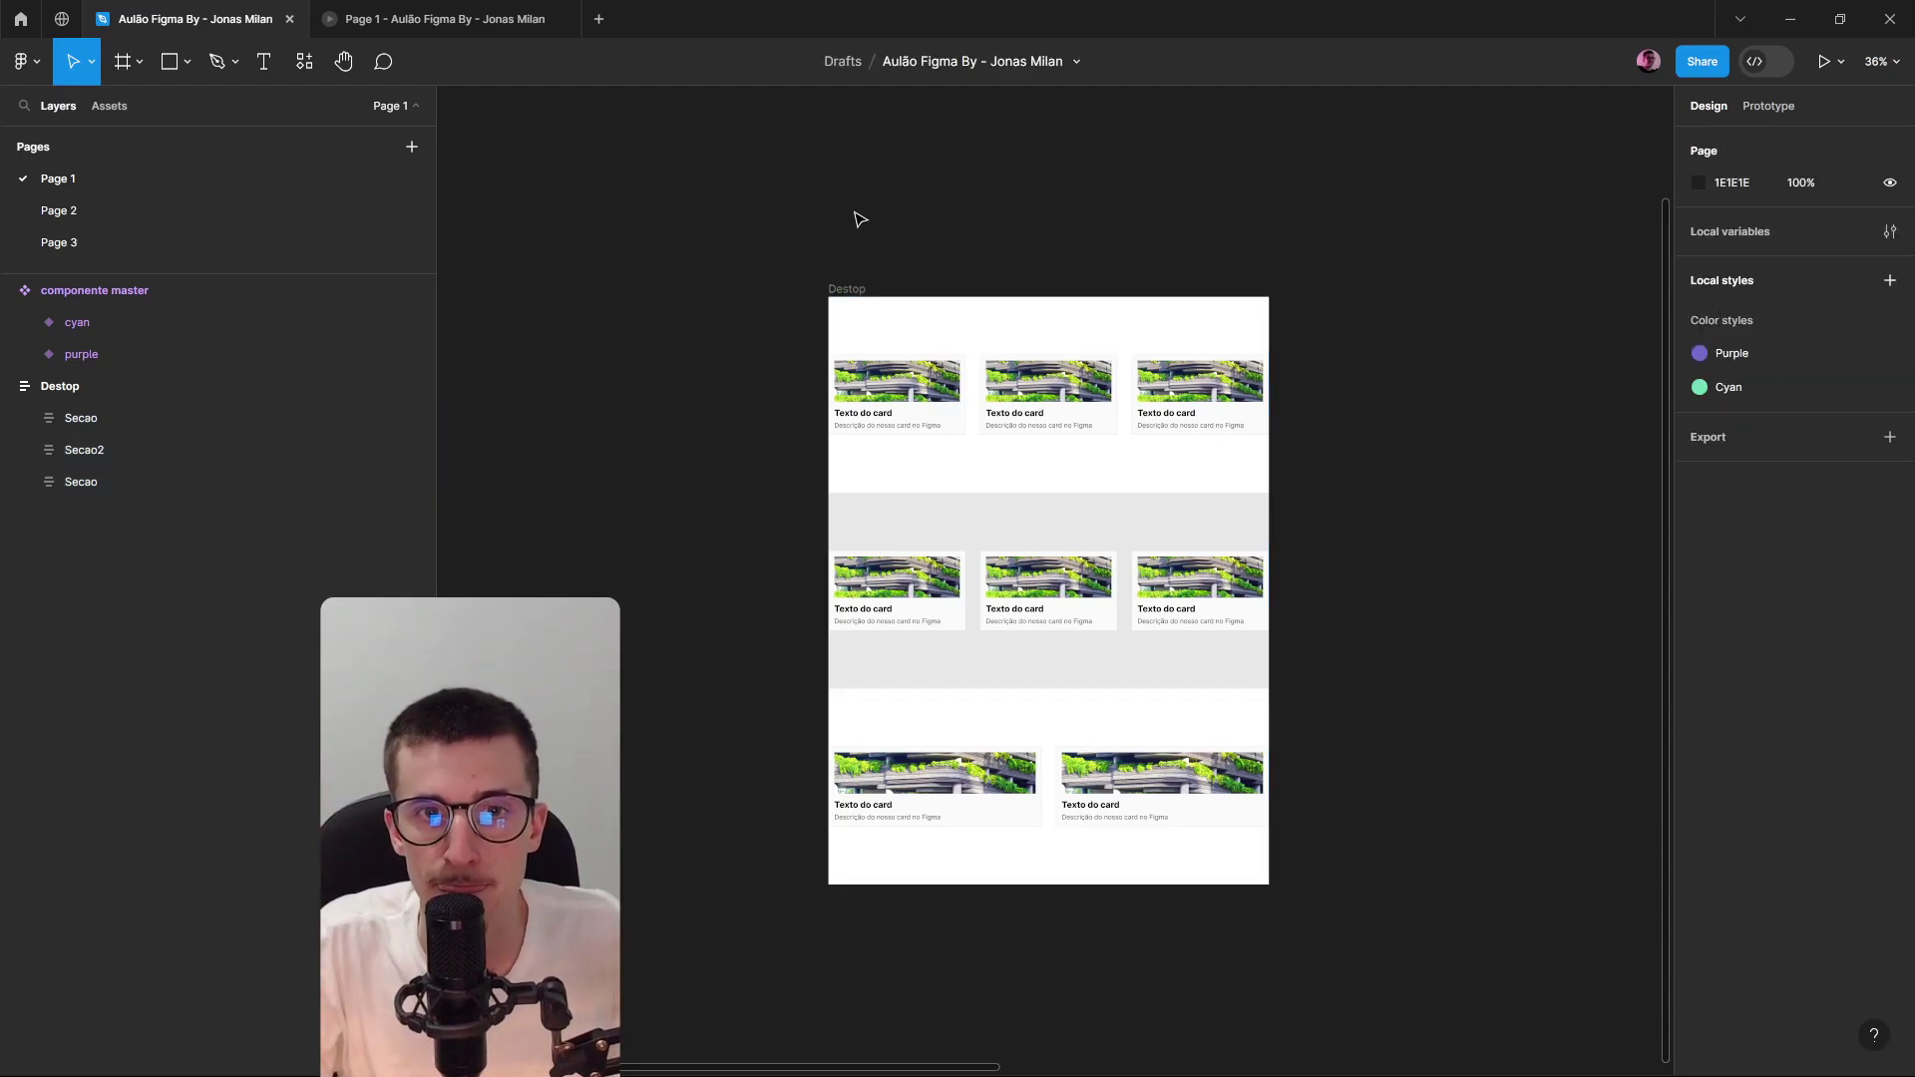
# Set the Destop frame's width to 1920 and narrow it freehand to about 1477.
pyautogui.click(850, 292)
pyautogui.click(50, 416)
pyautogui.click(24, 418)
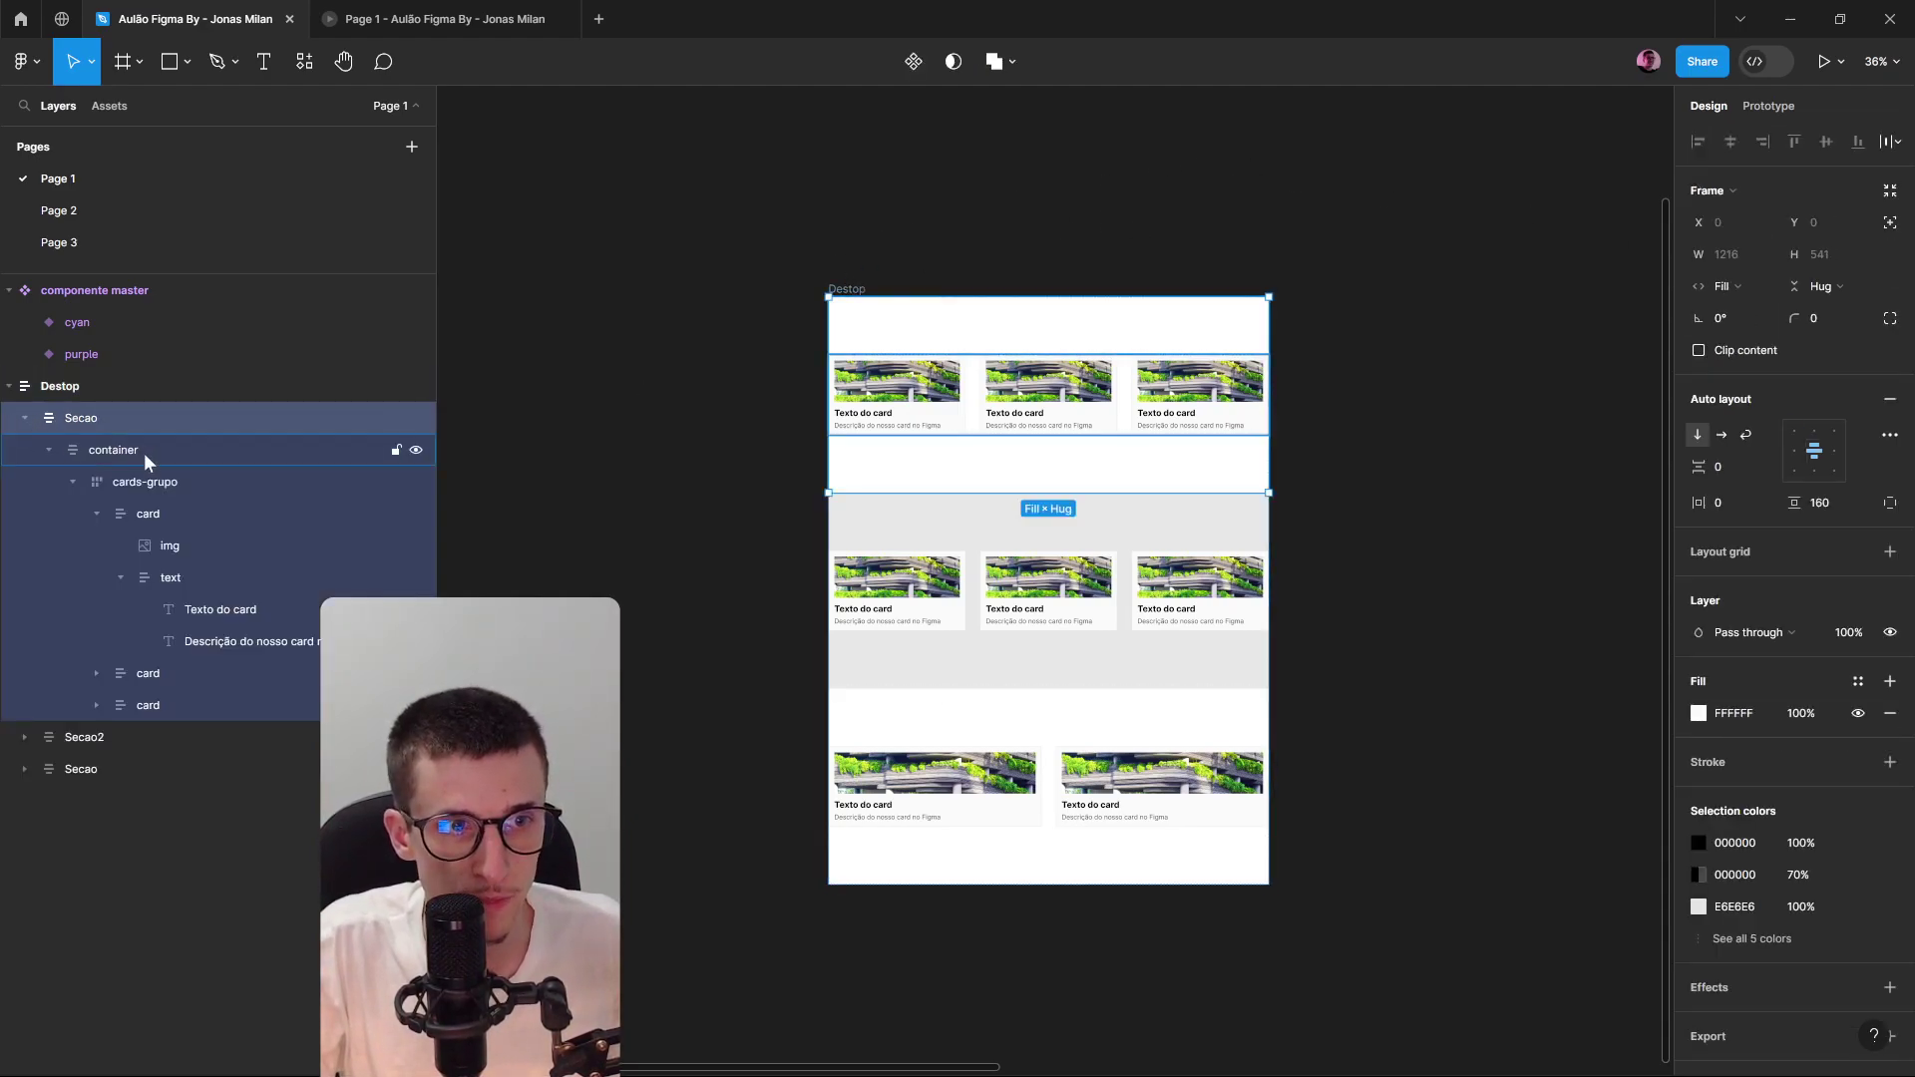
pyautogui.click(143, 453)
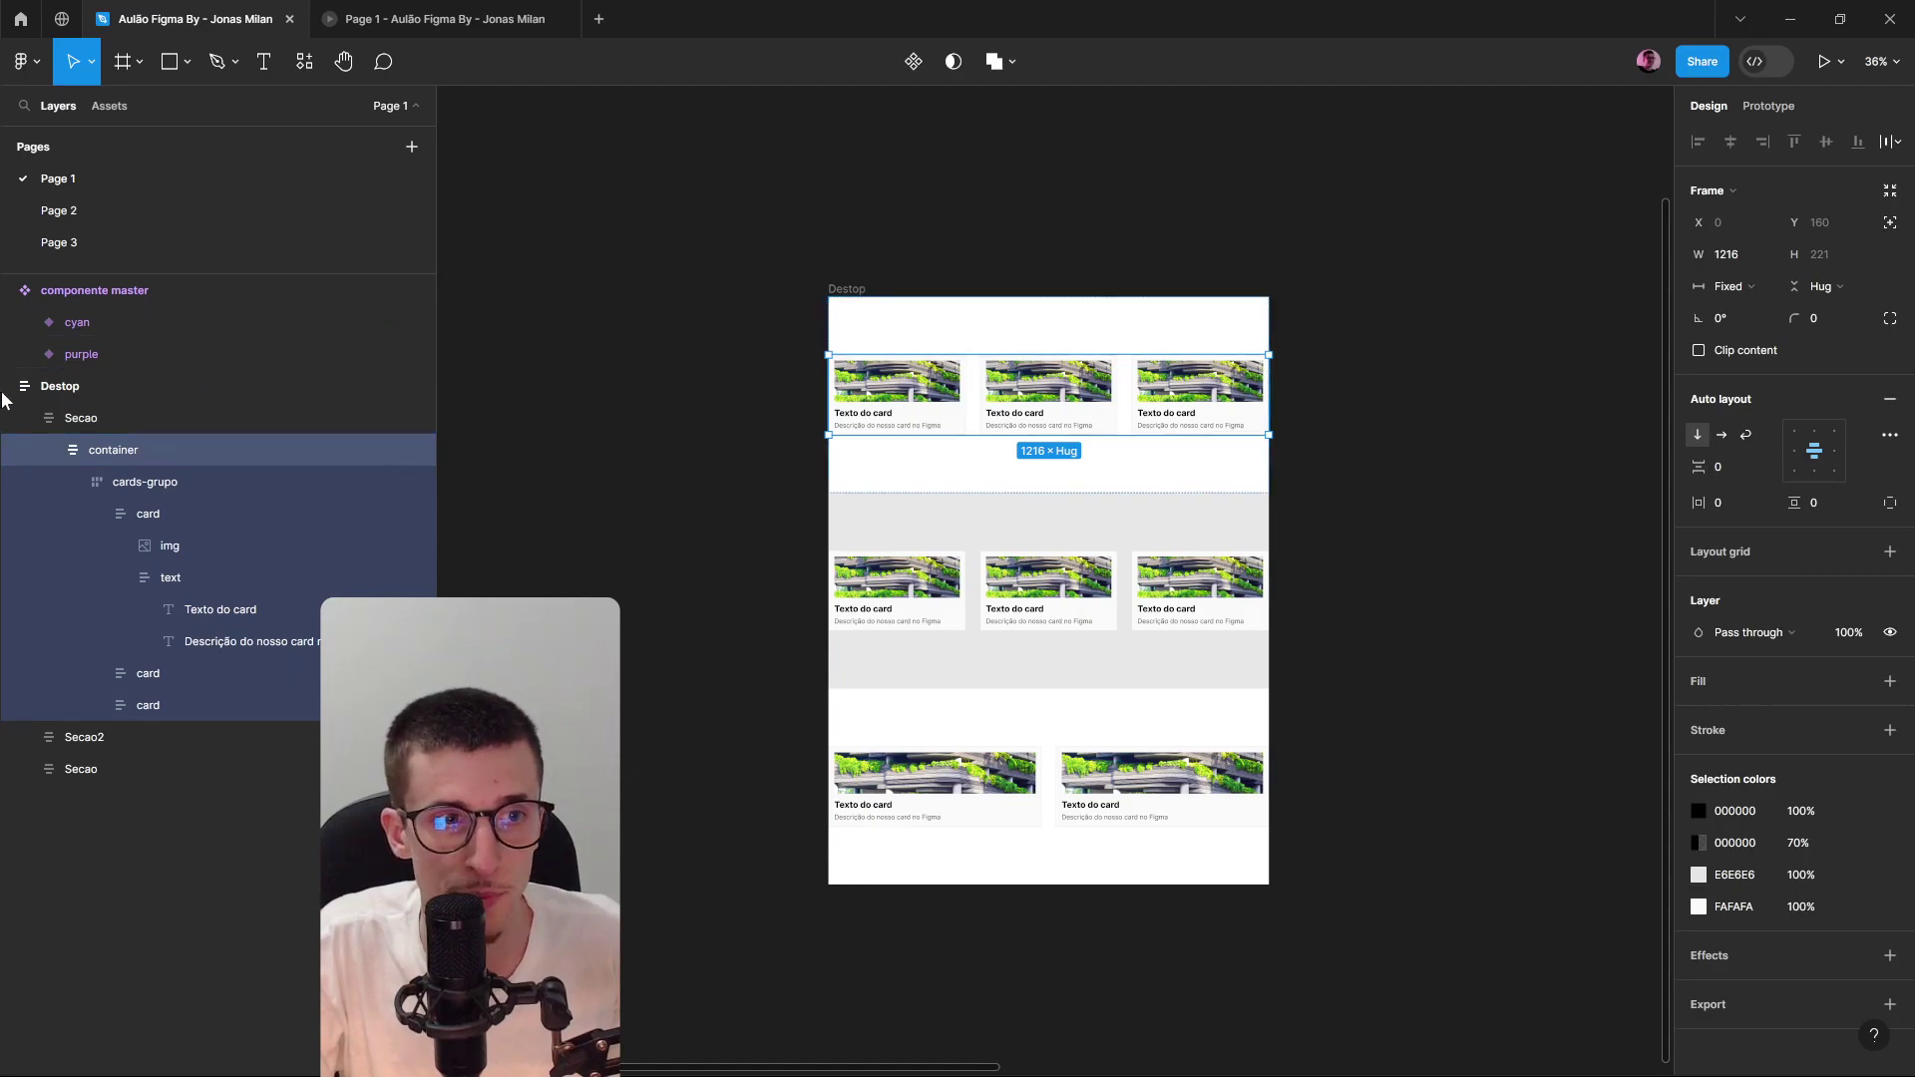
pyautogui.click(120, 385)
pyautogui.moveTo(1275, 466); pyautogui.dragTo(1492, 525)
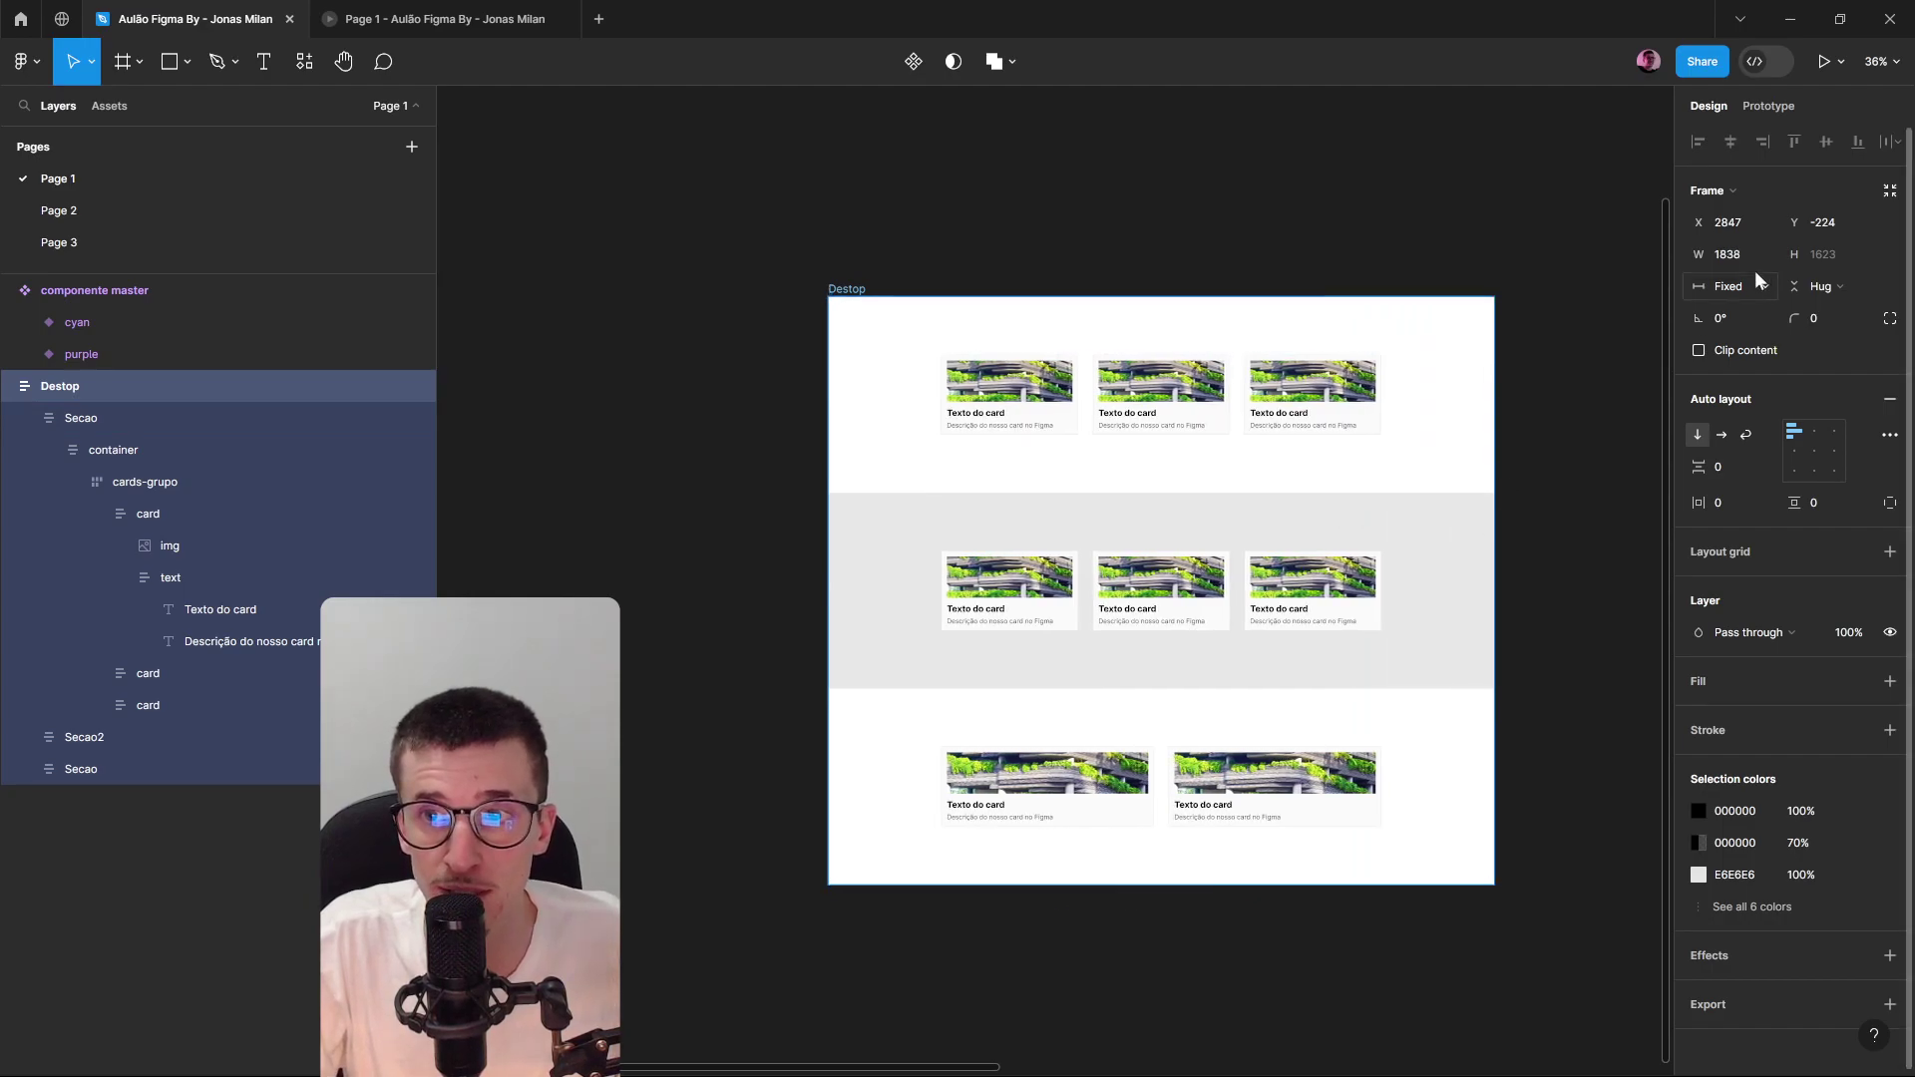
pyautogui.write('1920')
pyautogui.press('Return')
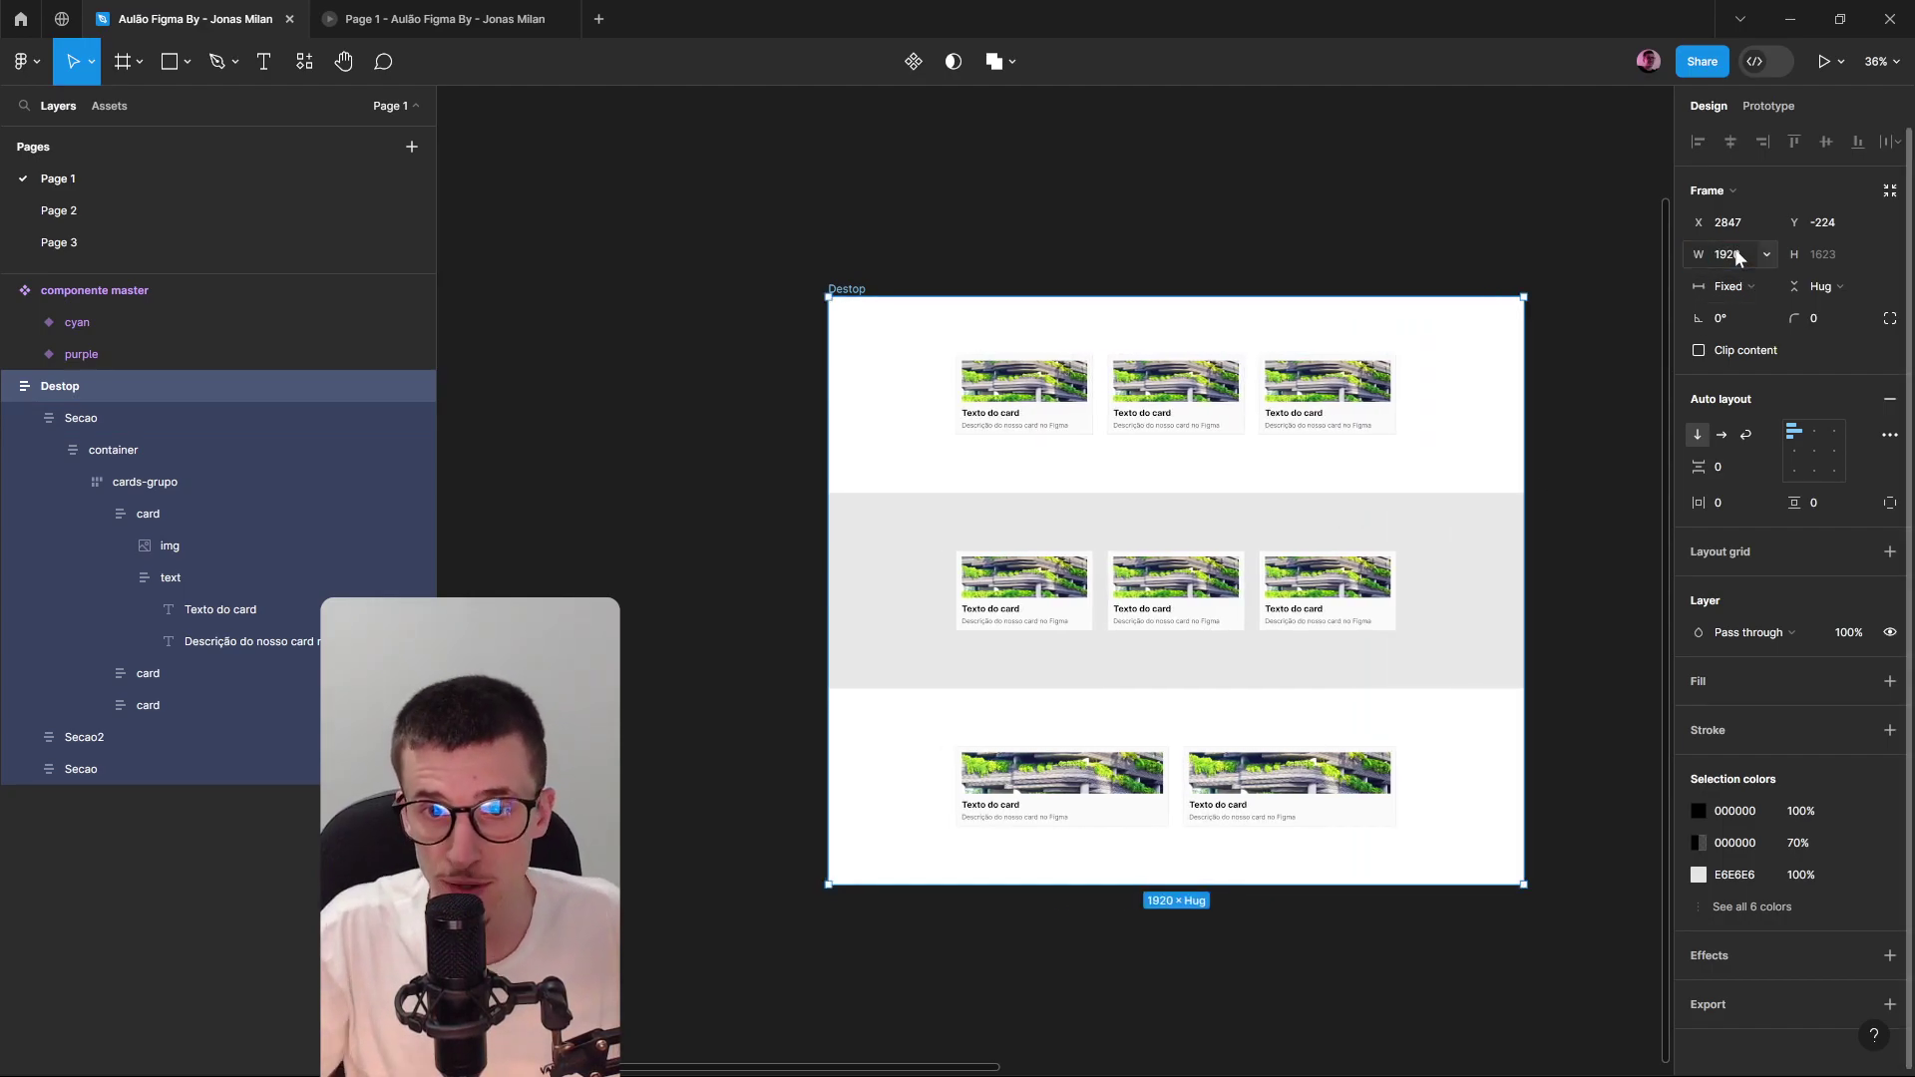
pyautogui.hscroll(2, 1212, 232)
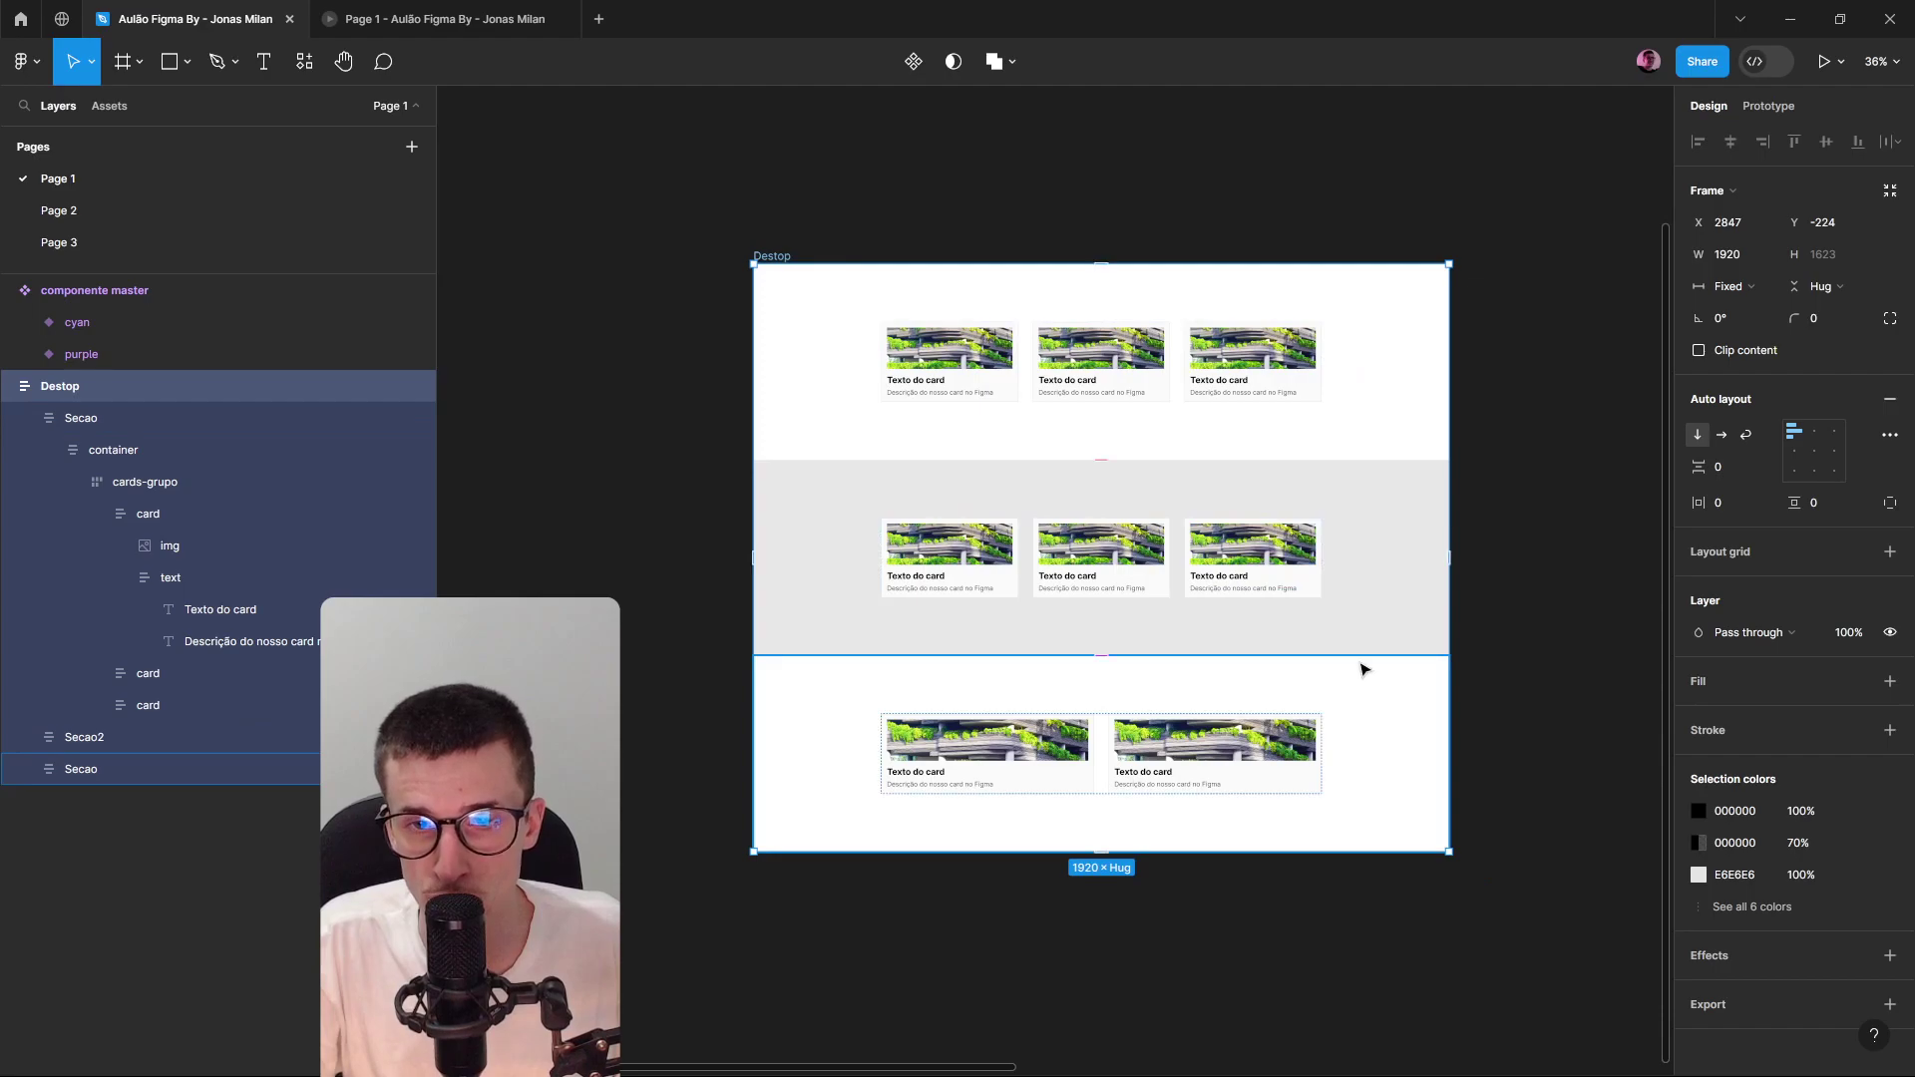
pyautogui.moveTo(1443, 507); pyautogui.dragTo(1288, 499)
# Try setting the width of the container in all three sections to fill container.
pyautogui.doubleClick(1148, 376)
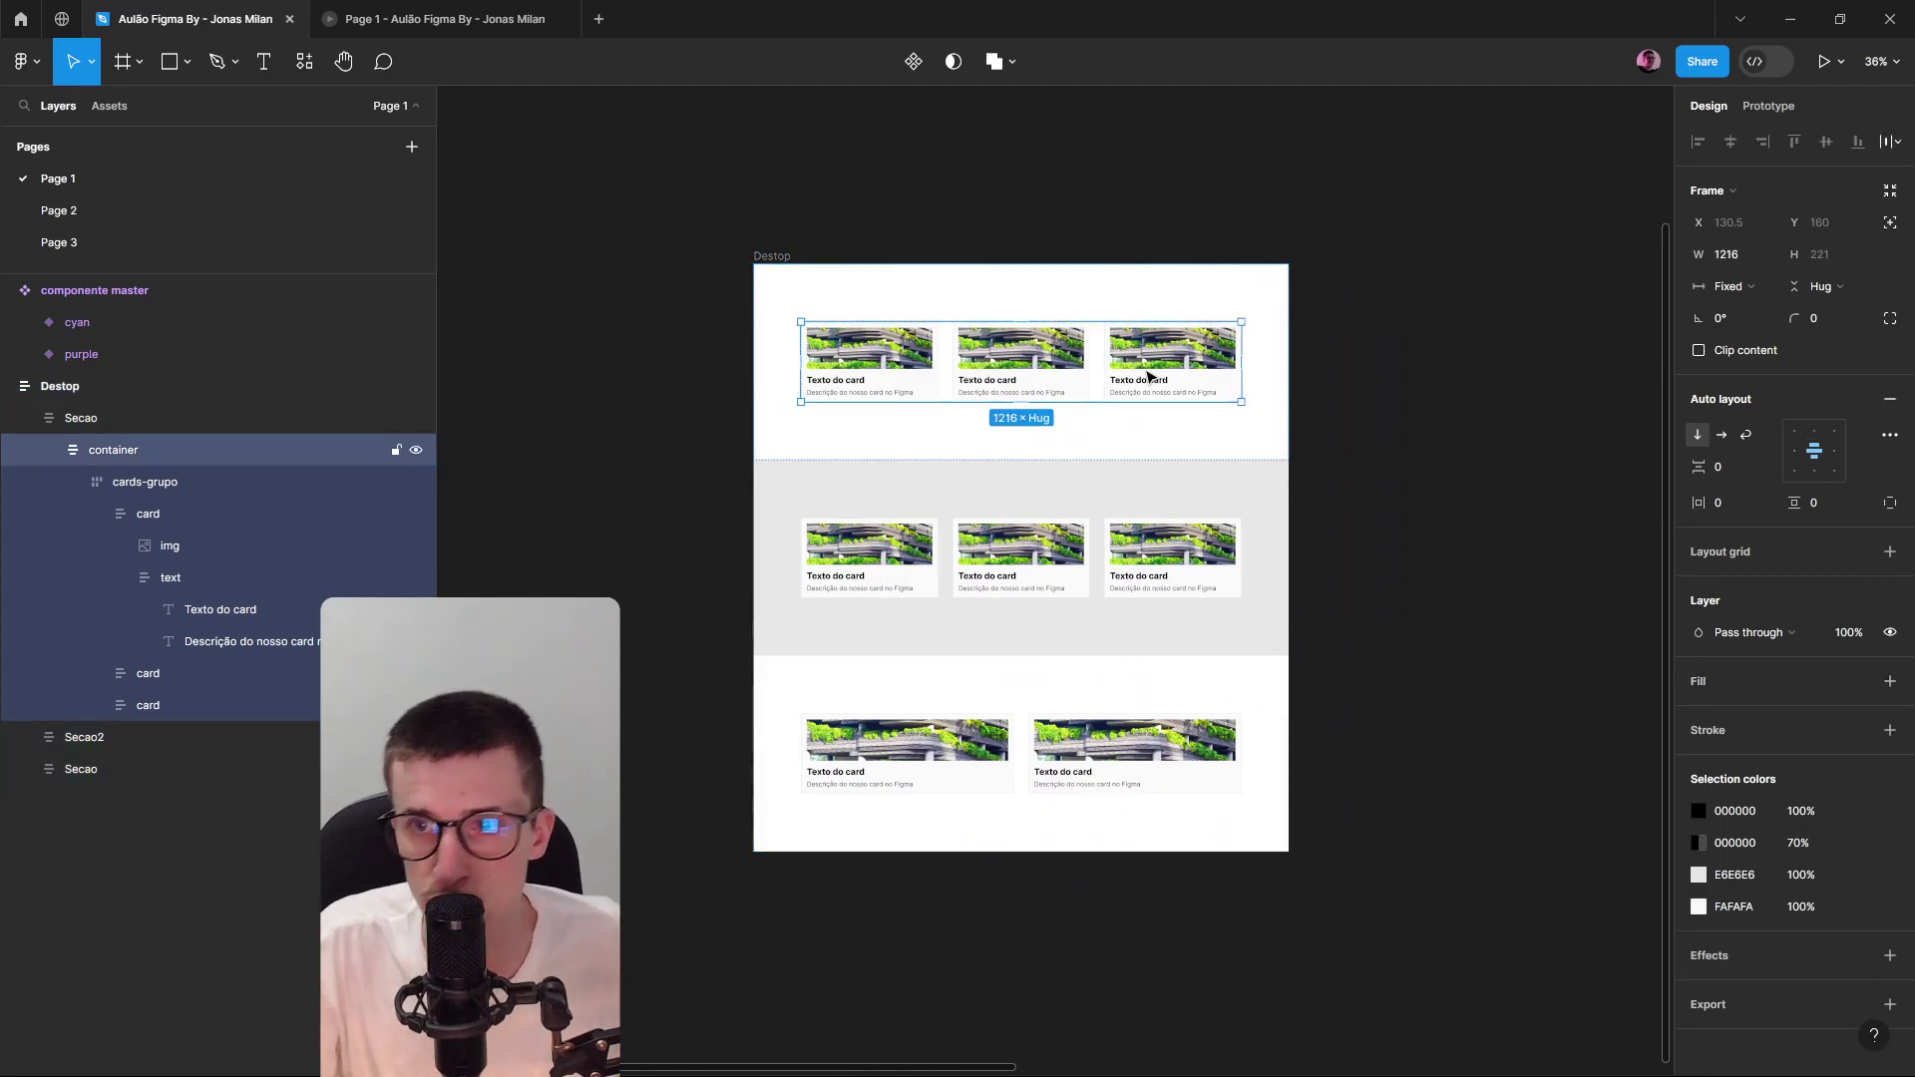
pyautogui.click(24, 737)
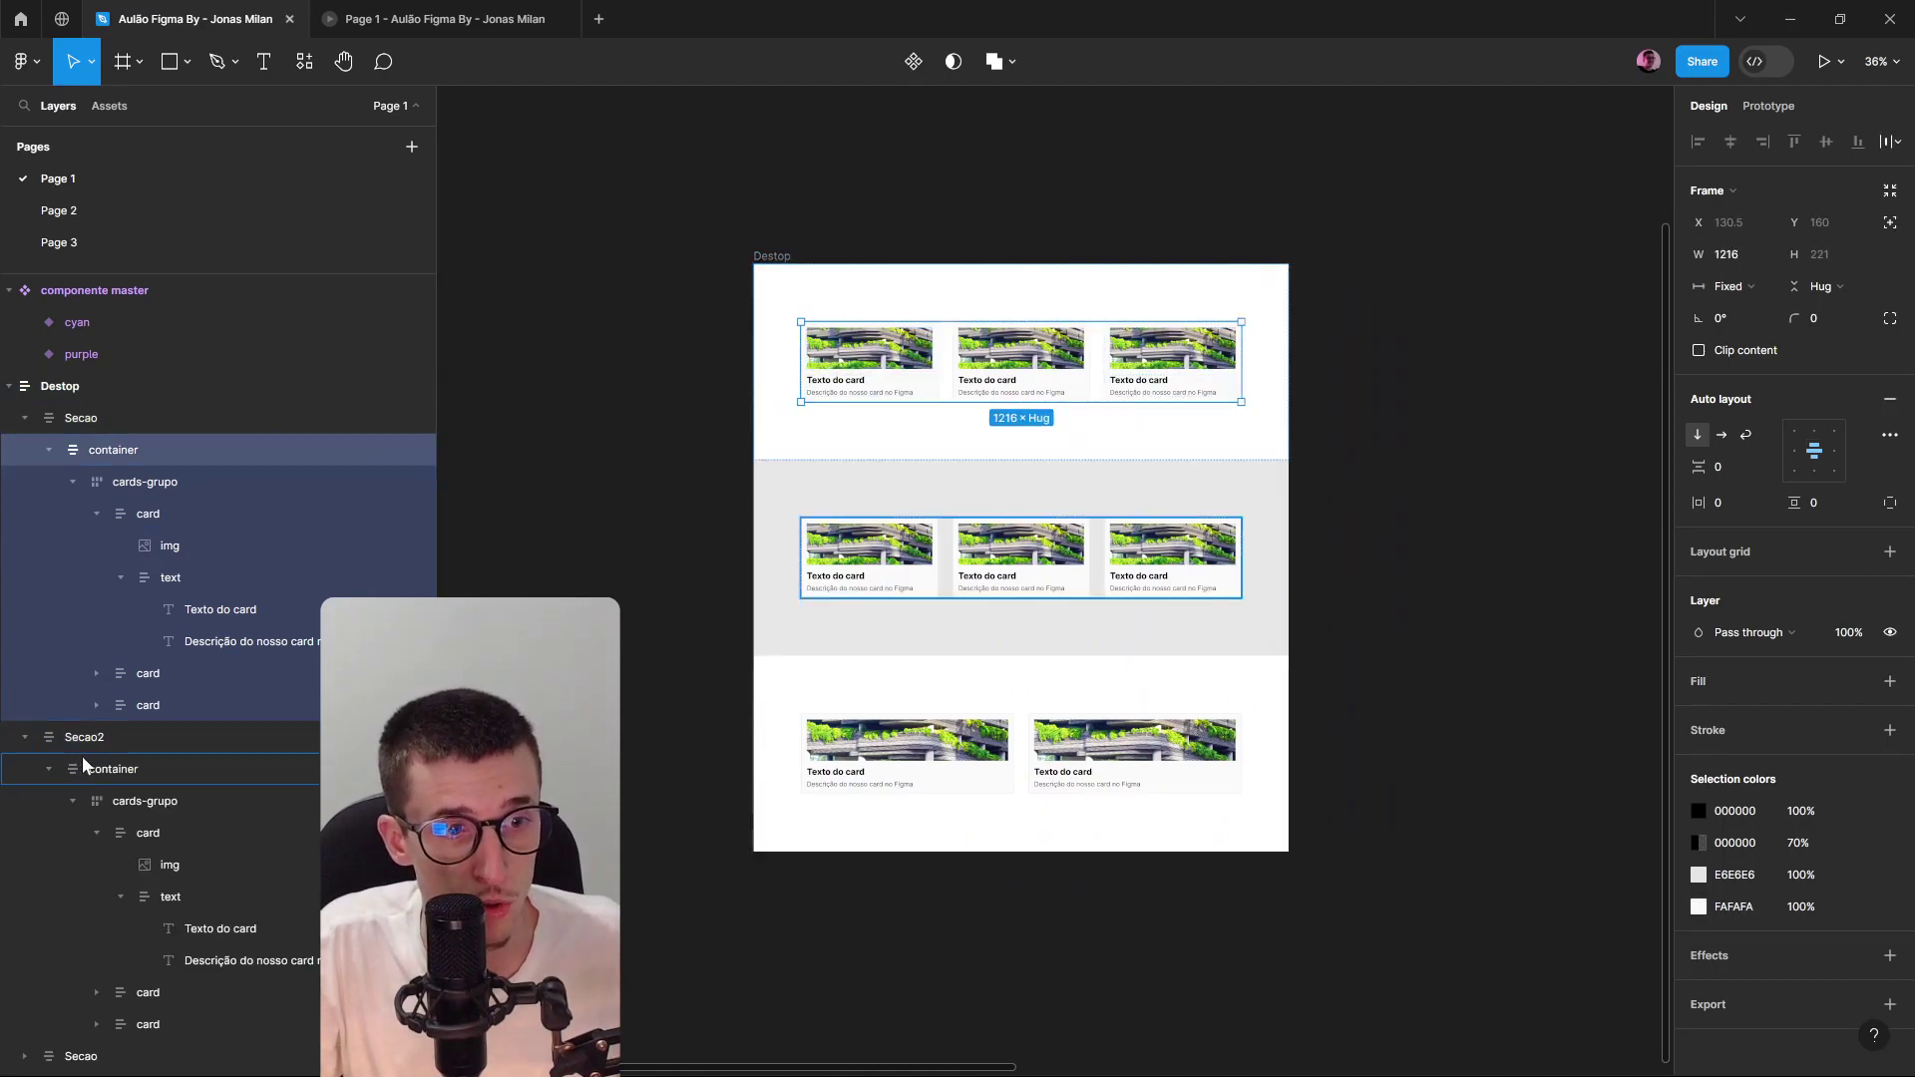
pyautogui.keyDown('shift'); pyautogui.click(102, 775); pyautogui.keyUp('shift')
pyautogui.click(102, 769)
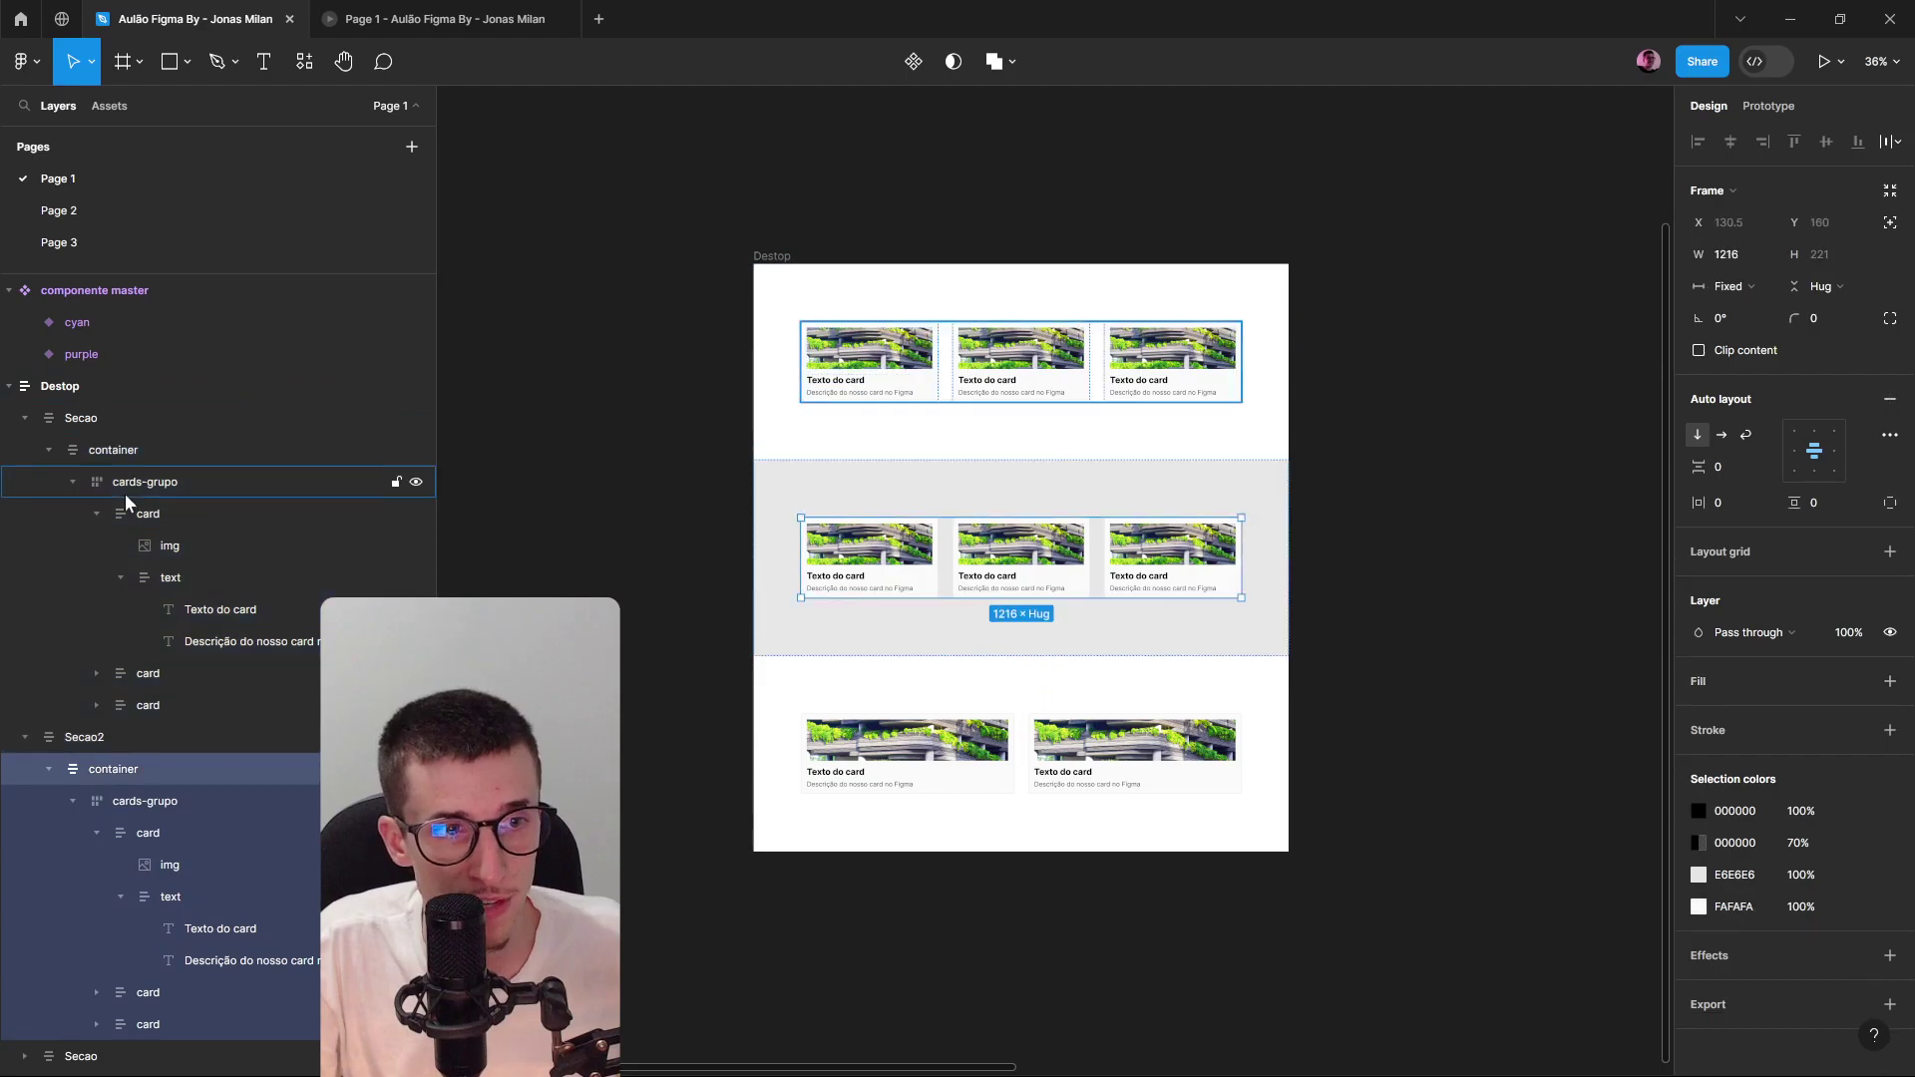
pyautogui.keyDown('shift'); pyautogui.click(134, 453); pyautogui.keyUp('shift')
pyautogui.click(24, 1056)
pyautogui.scroll(-2, 146, 984)
pyautogui.keyDown('shift'); pyautogui.click(130, 886); pyautogui.keyUp('shift')
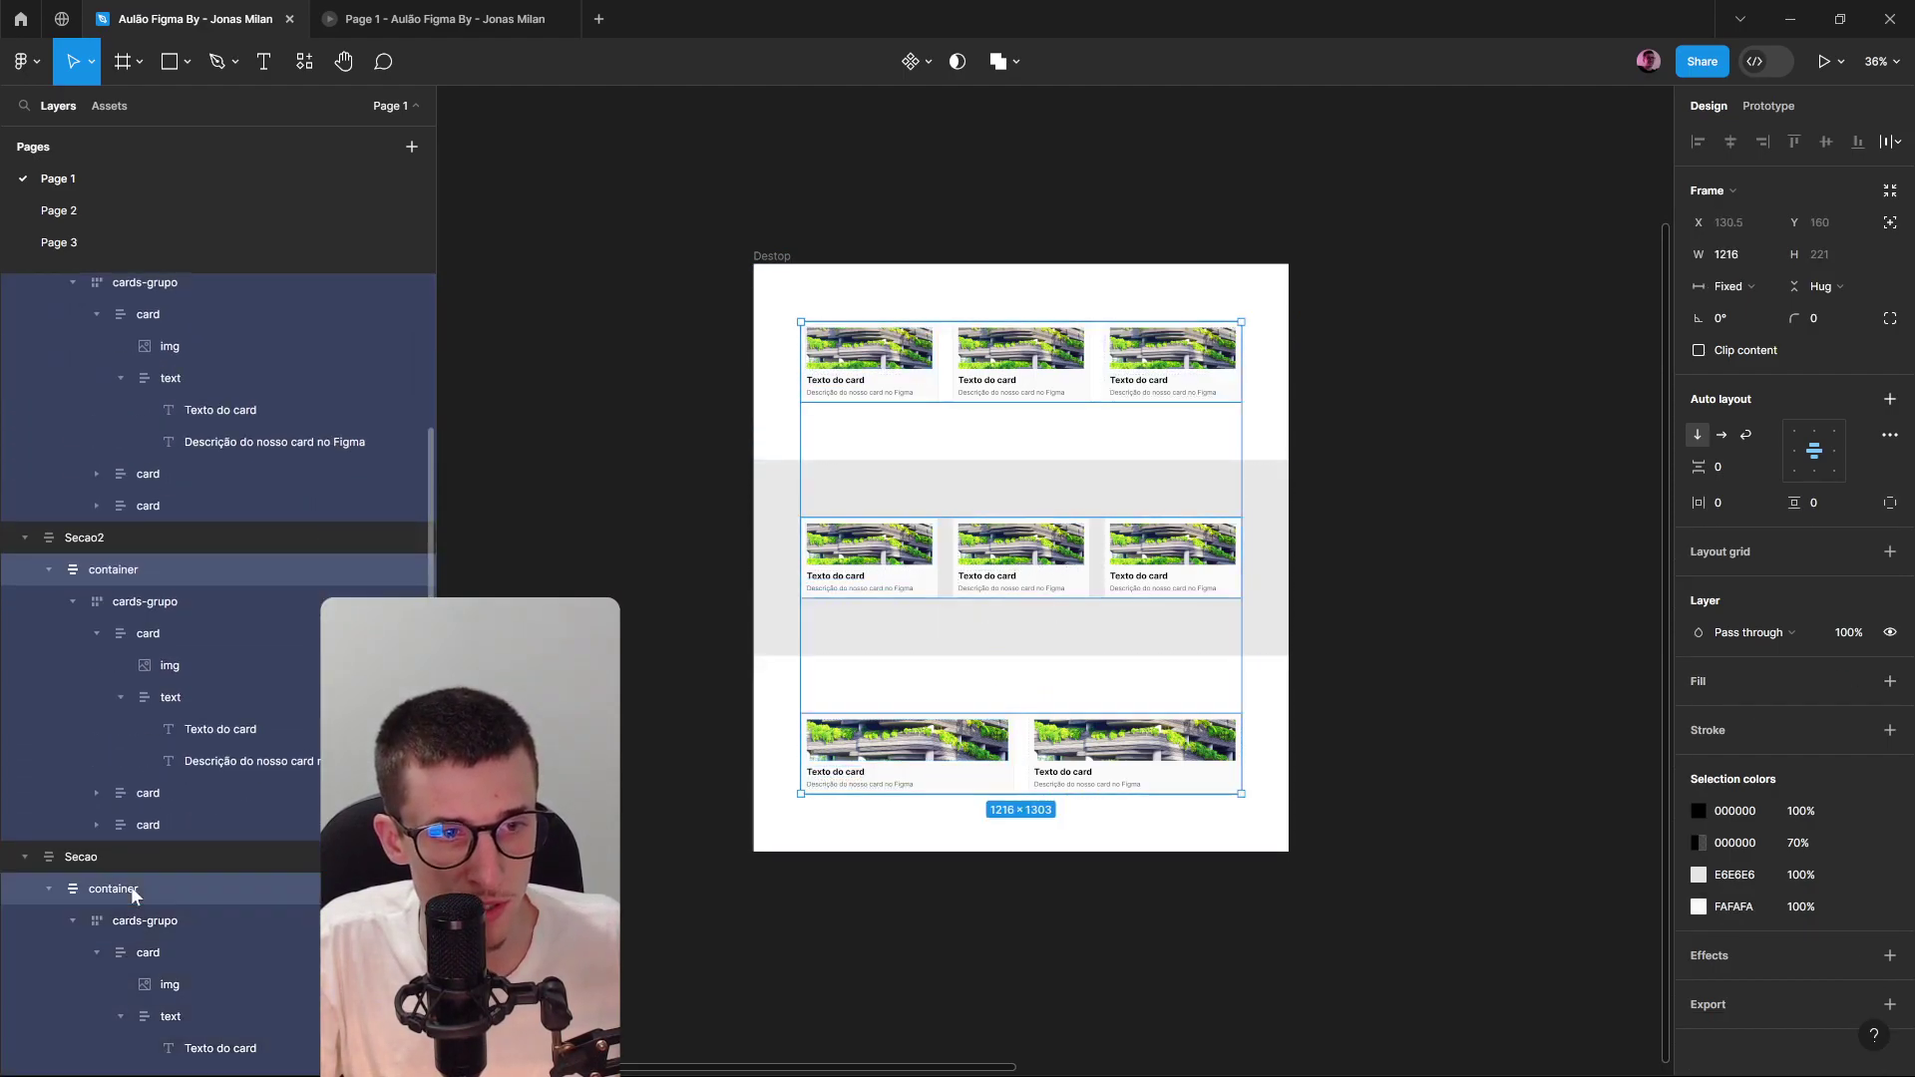
pyautogui.click(1745, 287)
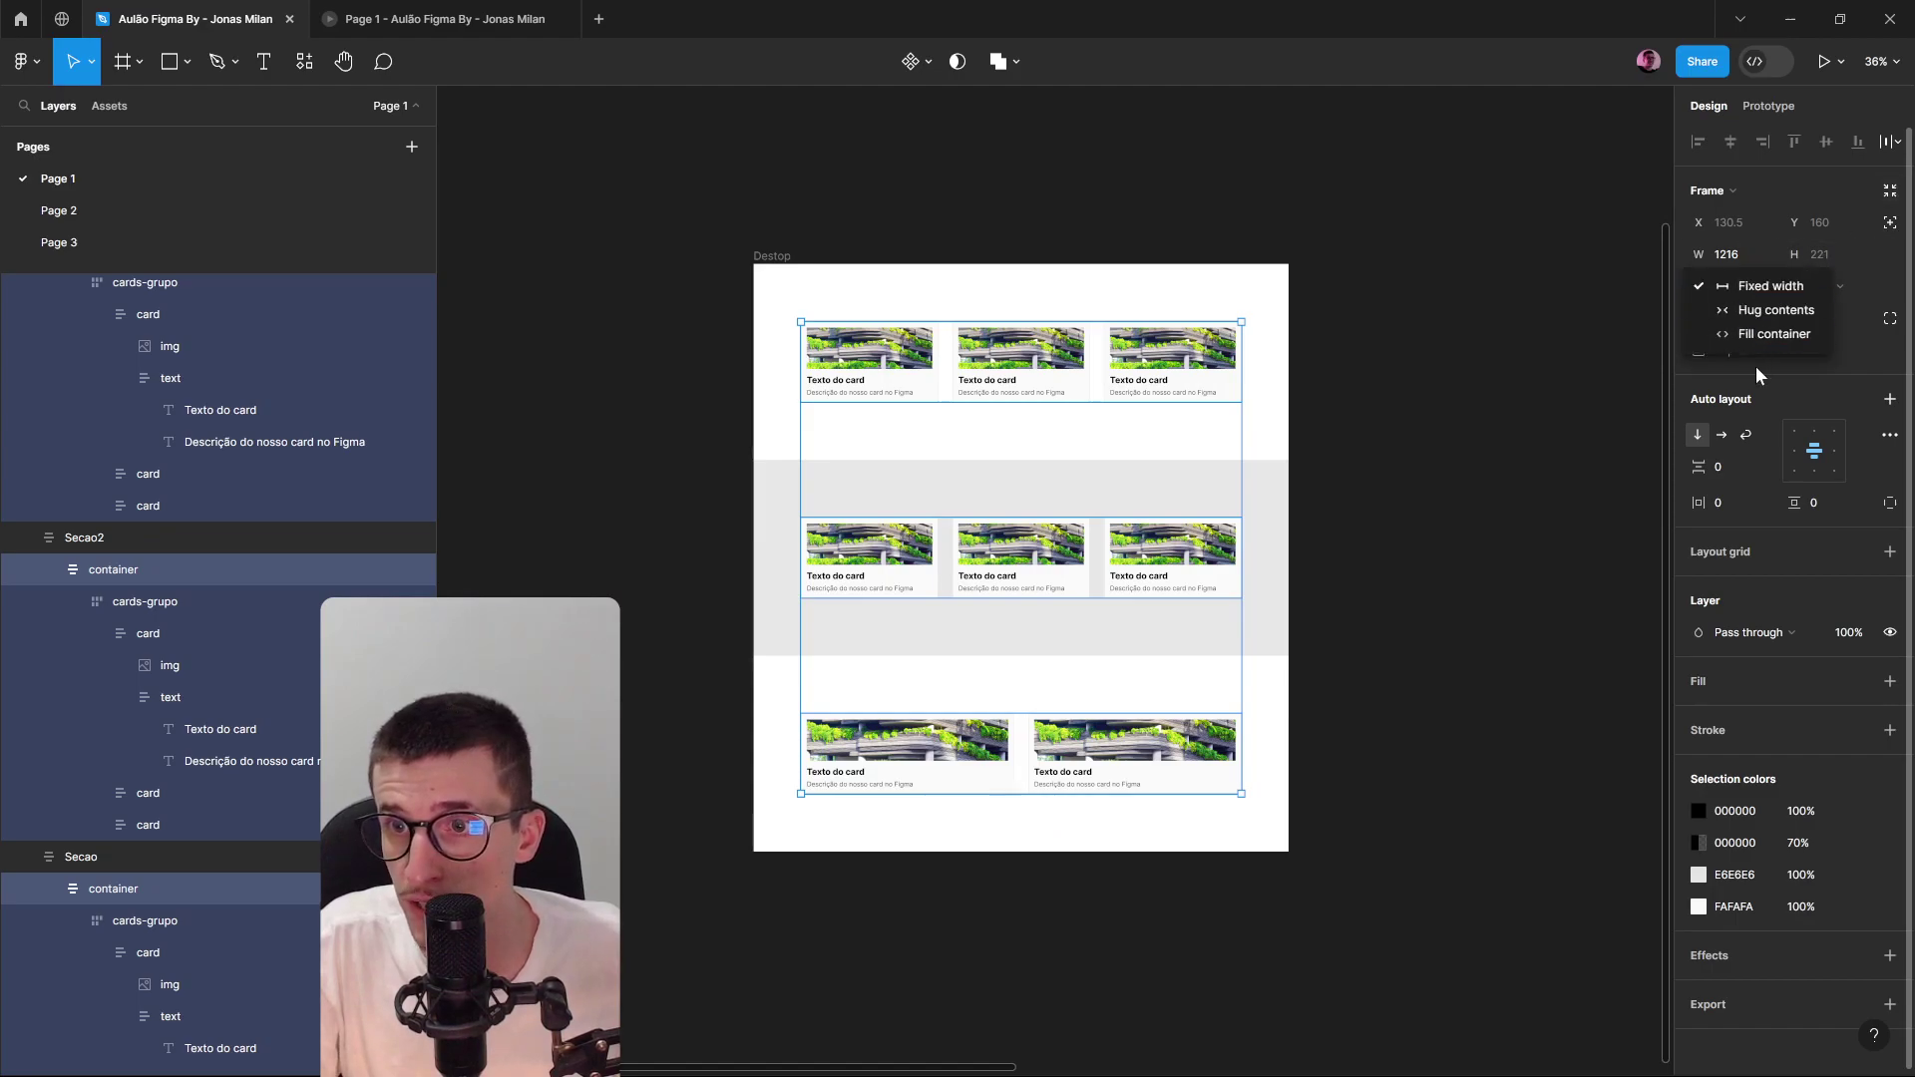
pyautogui.click(1752, 339)
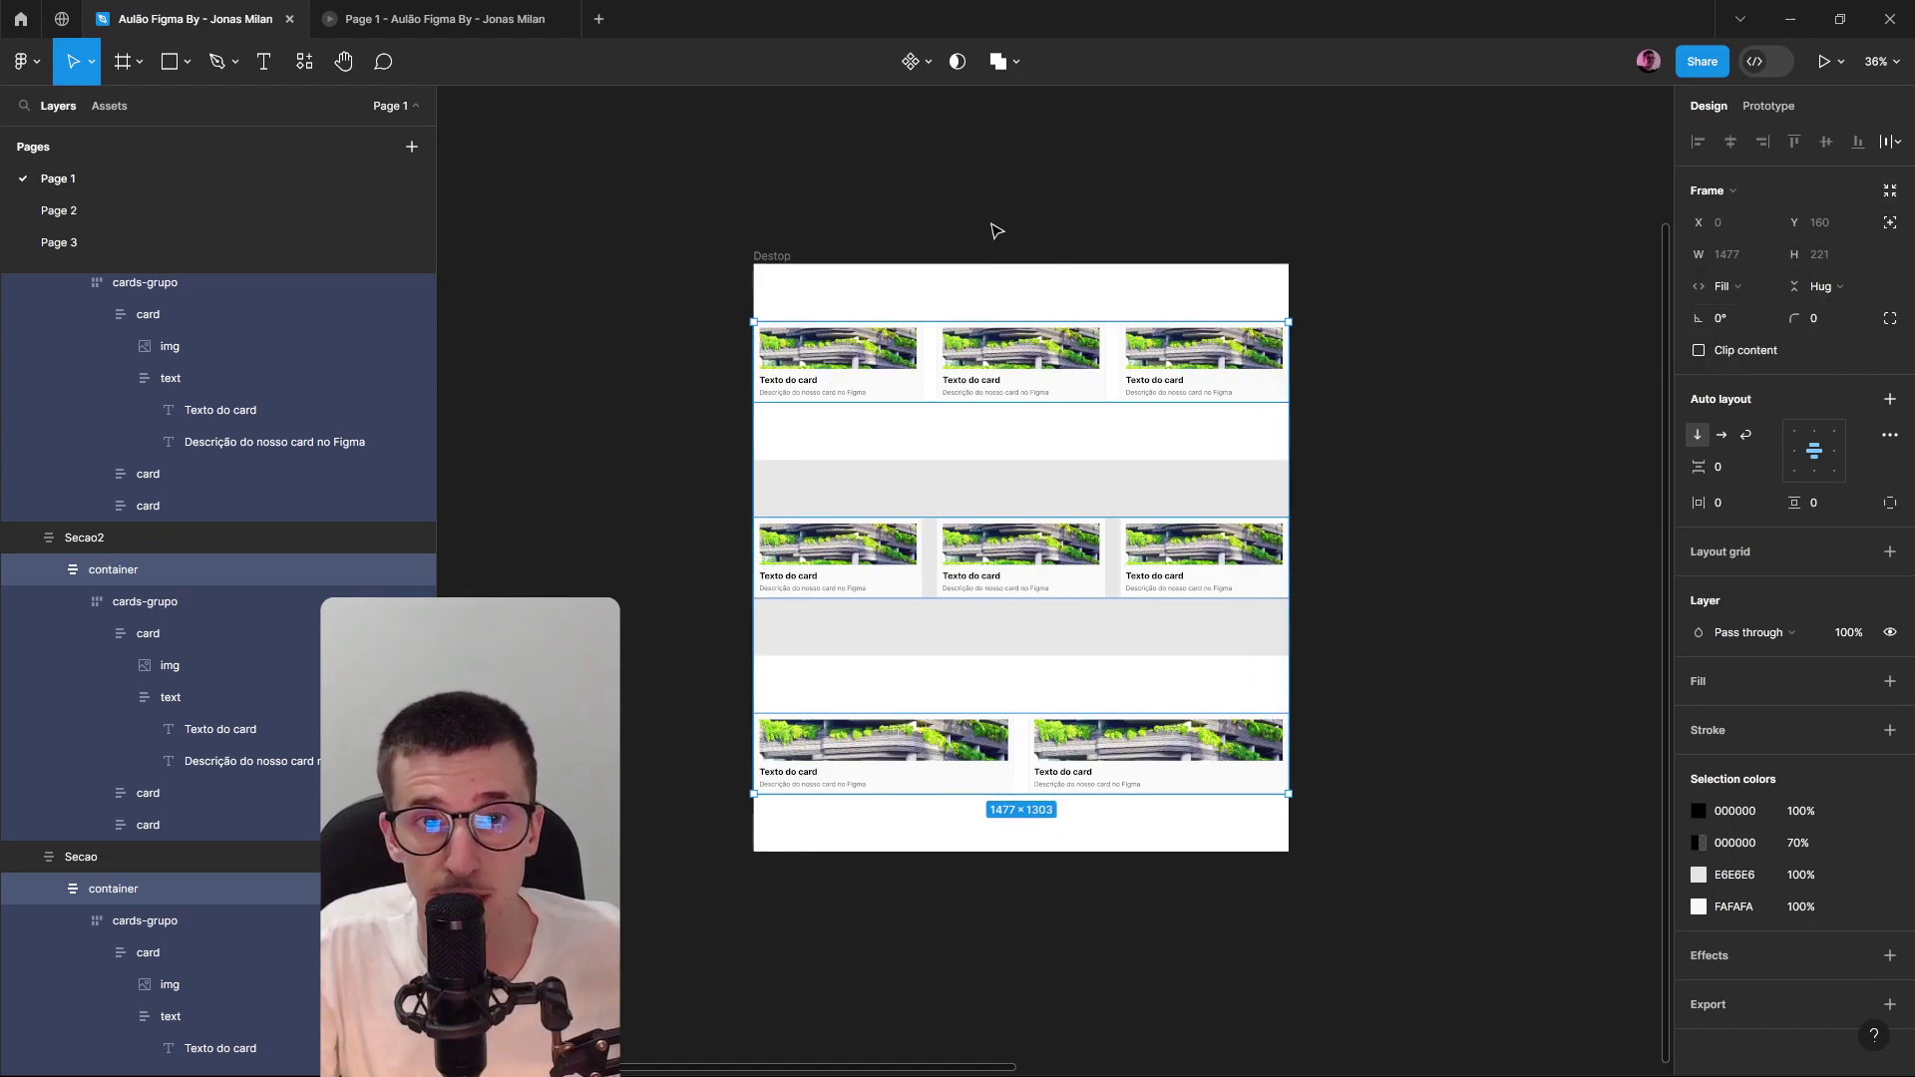
# Narrow the Destop frame to about 1229, and undo both this resize and the containers' fill width.
pyautogui.click(1044, 256)
pyautogui.click(769, 249)
pyautogui.moveTo(1289, 454); pyautogui.dragTo(1200, 454)
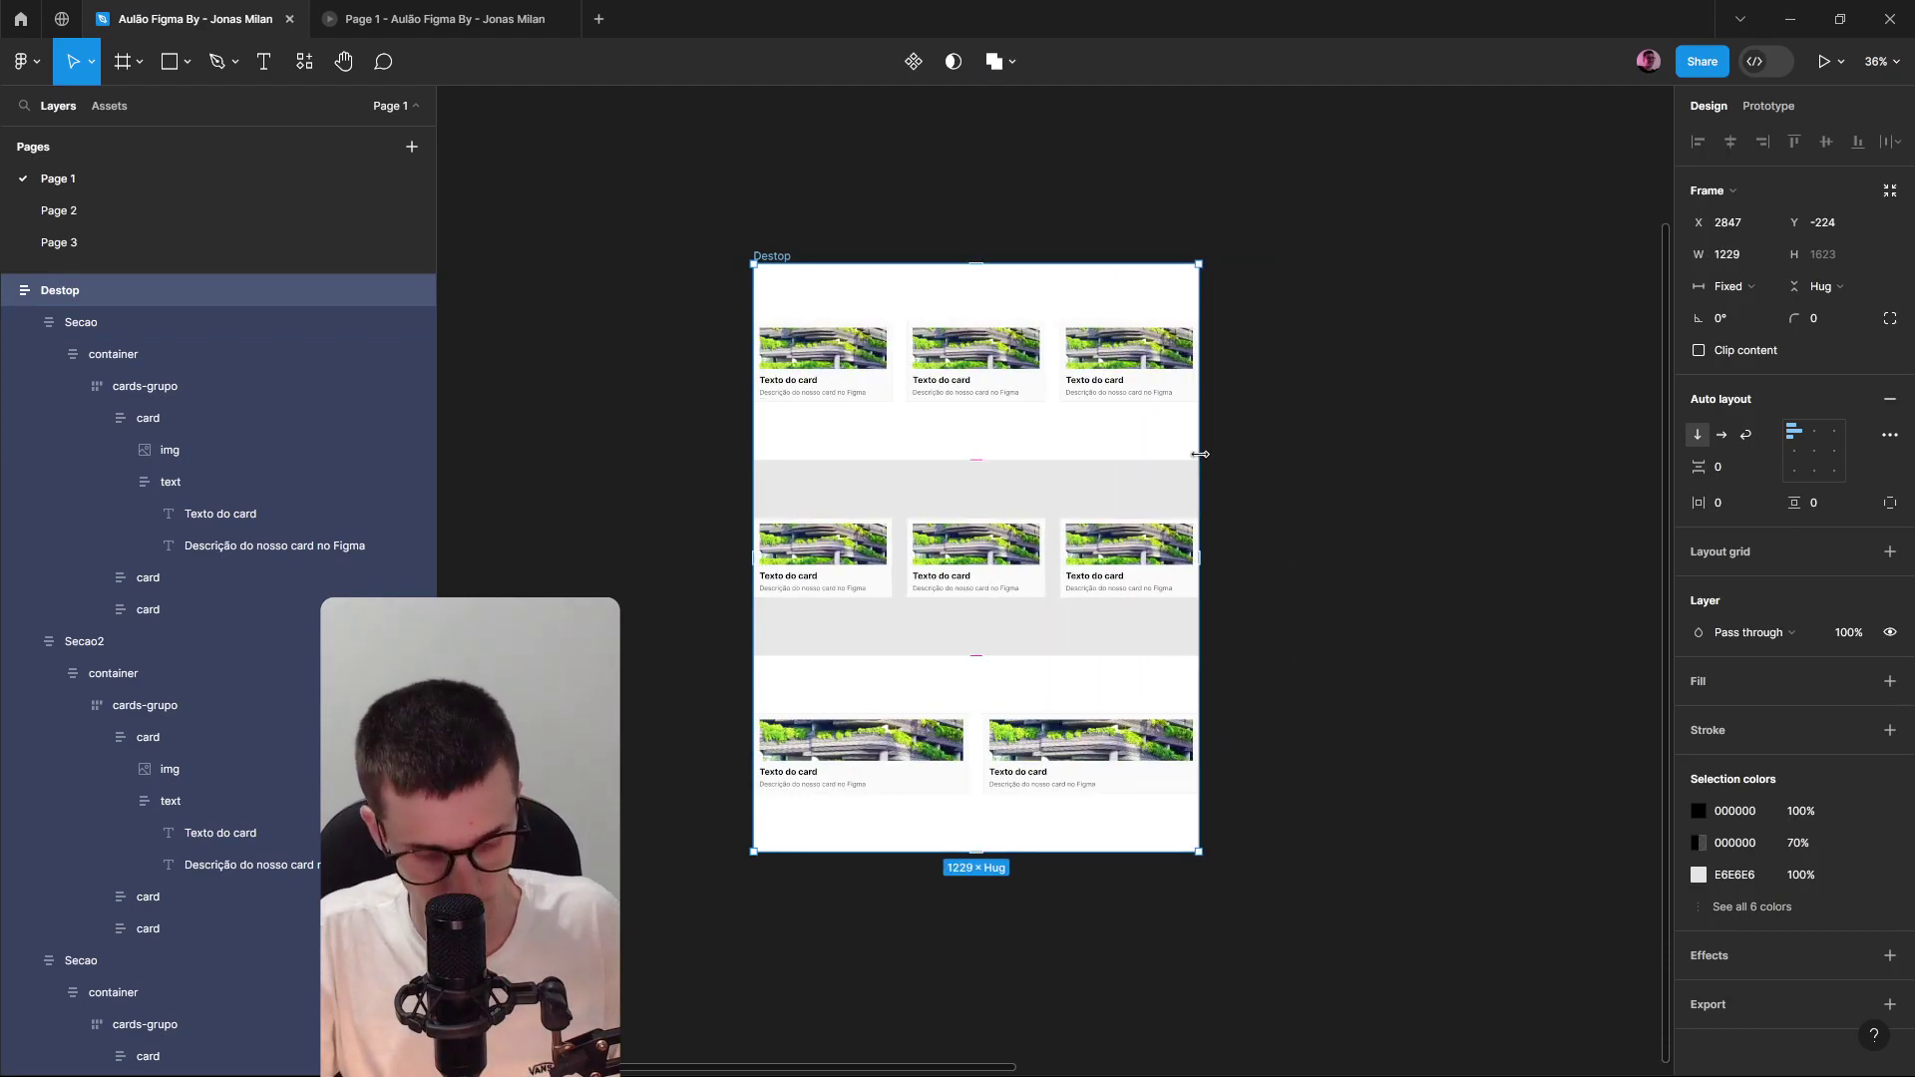
pyautogui.hotkey('ctrl', 'z')
pyautogui.hotkey('ctrl', 'z')
pyautogui.hotkey('ctrl', 'z')
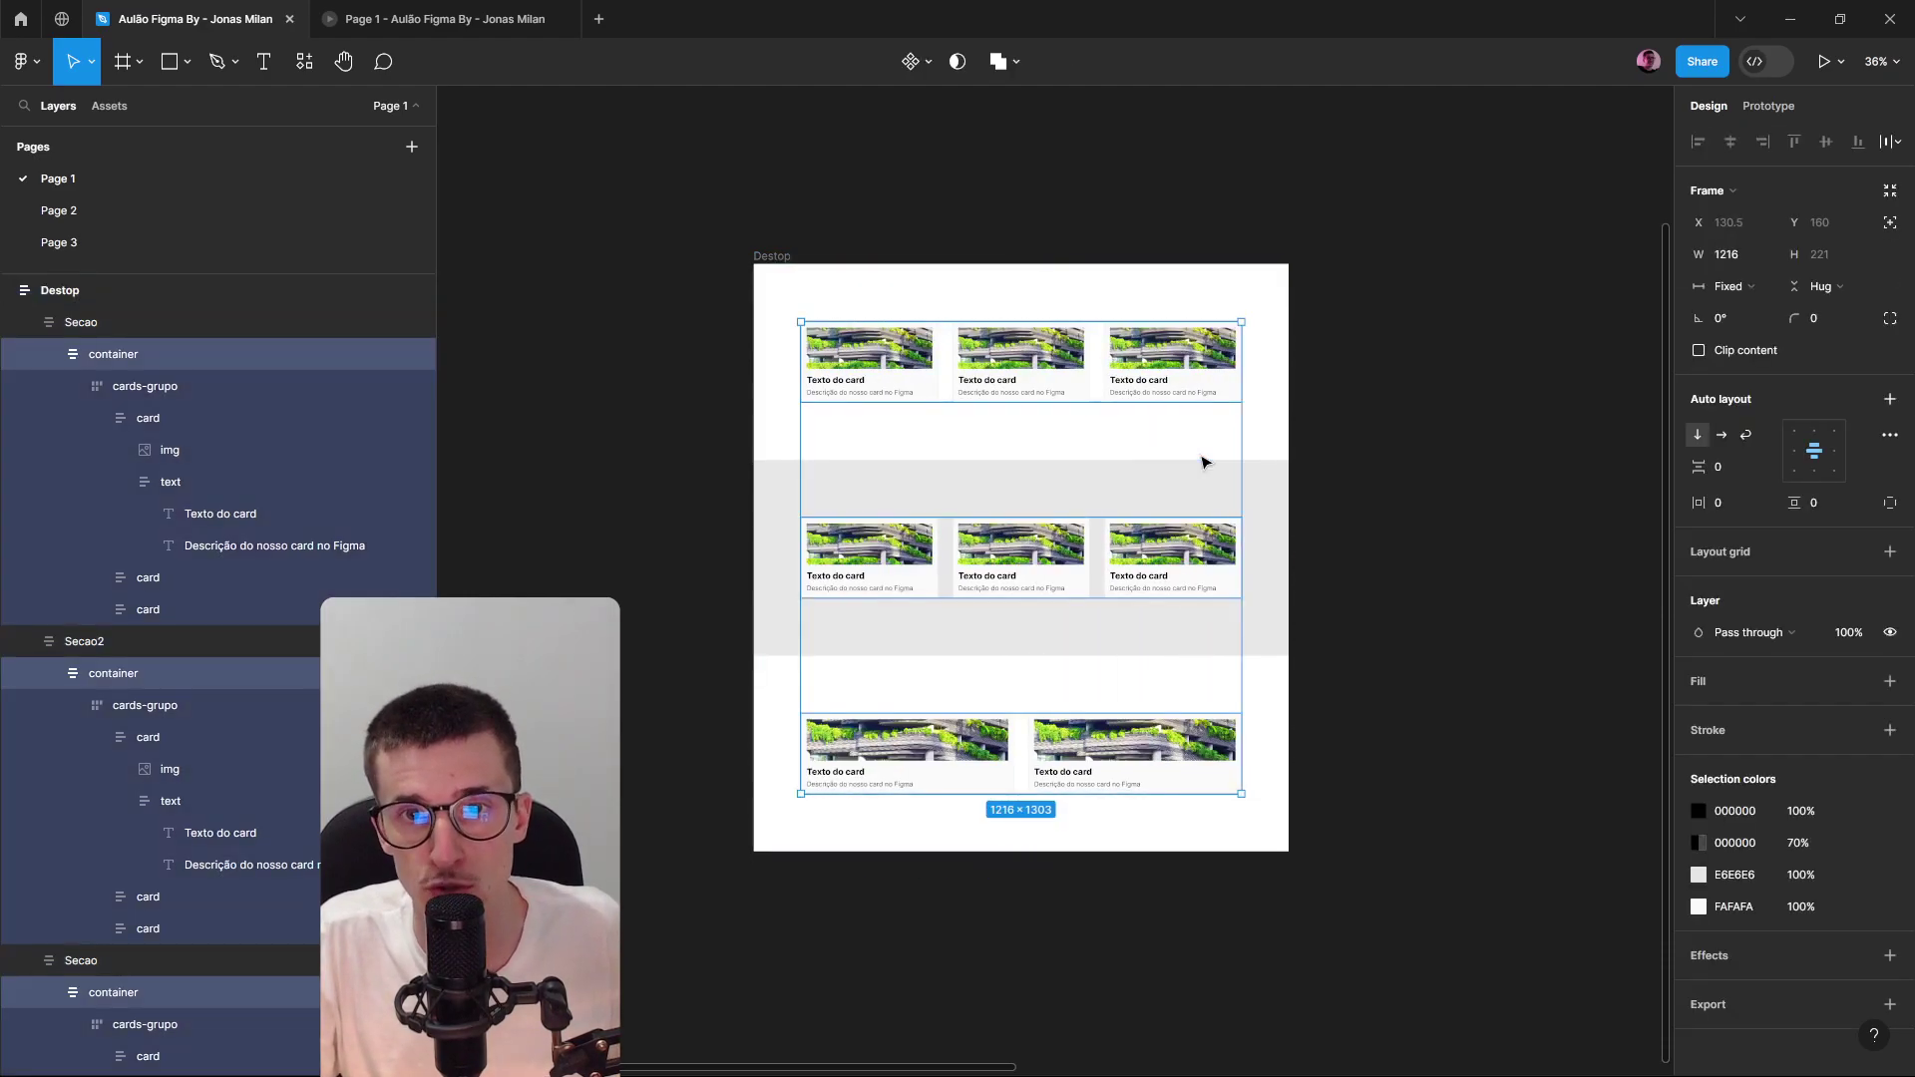
# Widen the Destop frame freehand to about 1728.
pyautogui.click(997, 255)
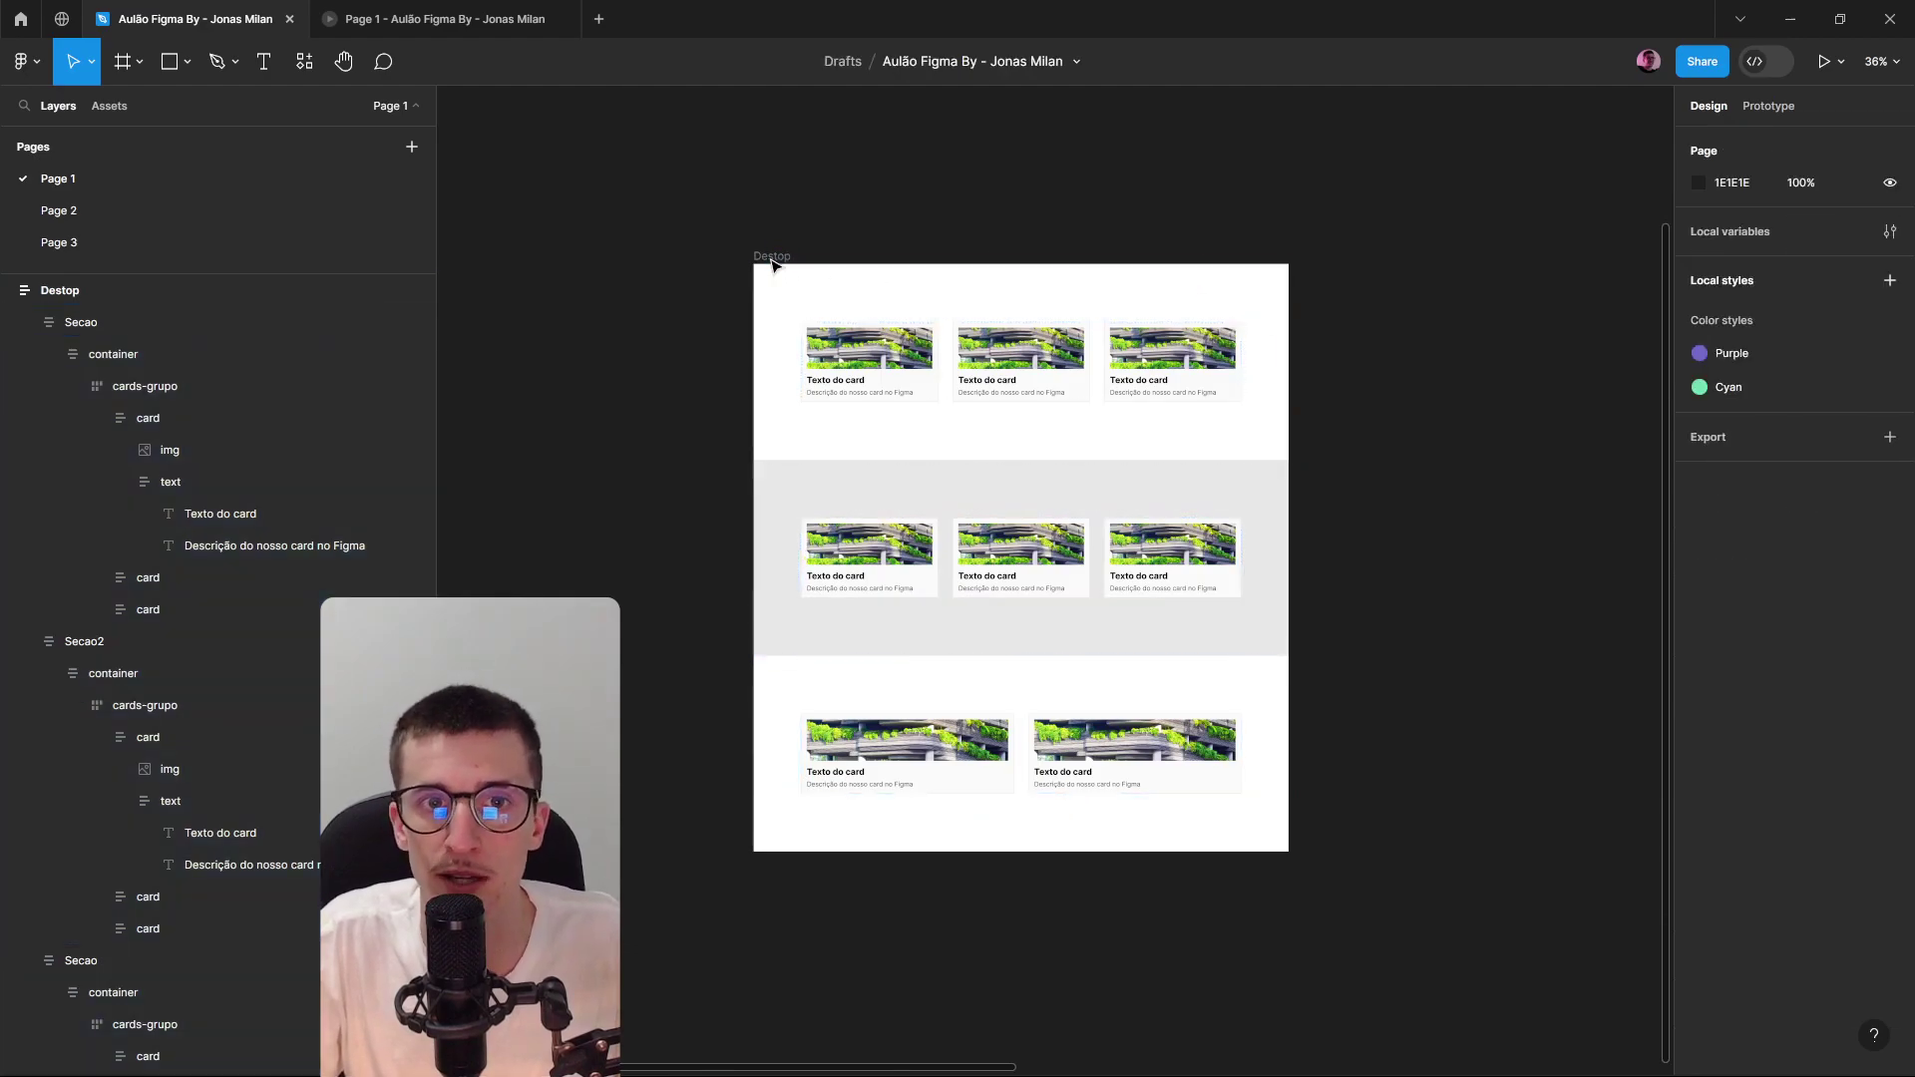
pyautogui.click(772, 258)
pyautogui.moveTo(1272, 435); pyautogui.dragTo(1379, 441)
# Examine the sizing and layout settings of Destop, the first Secao, its container and its cards-grupo.
pyautogui.click(112, 354)
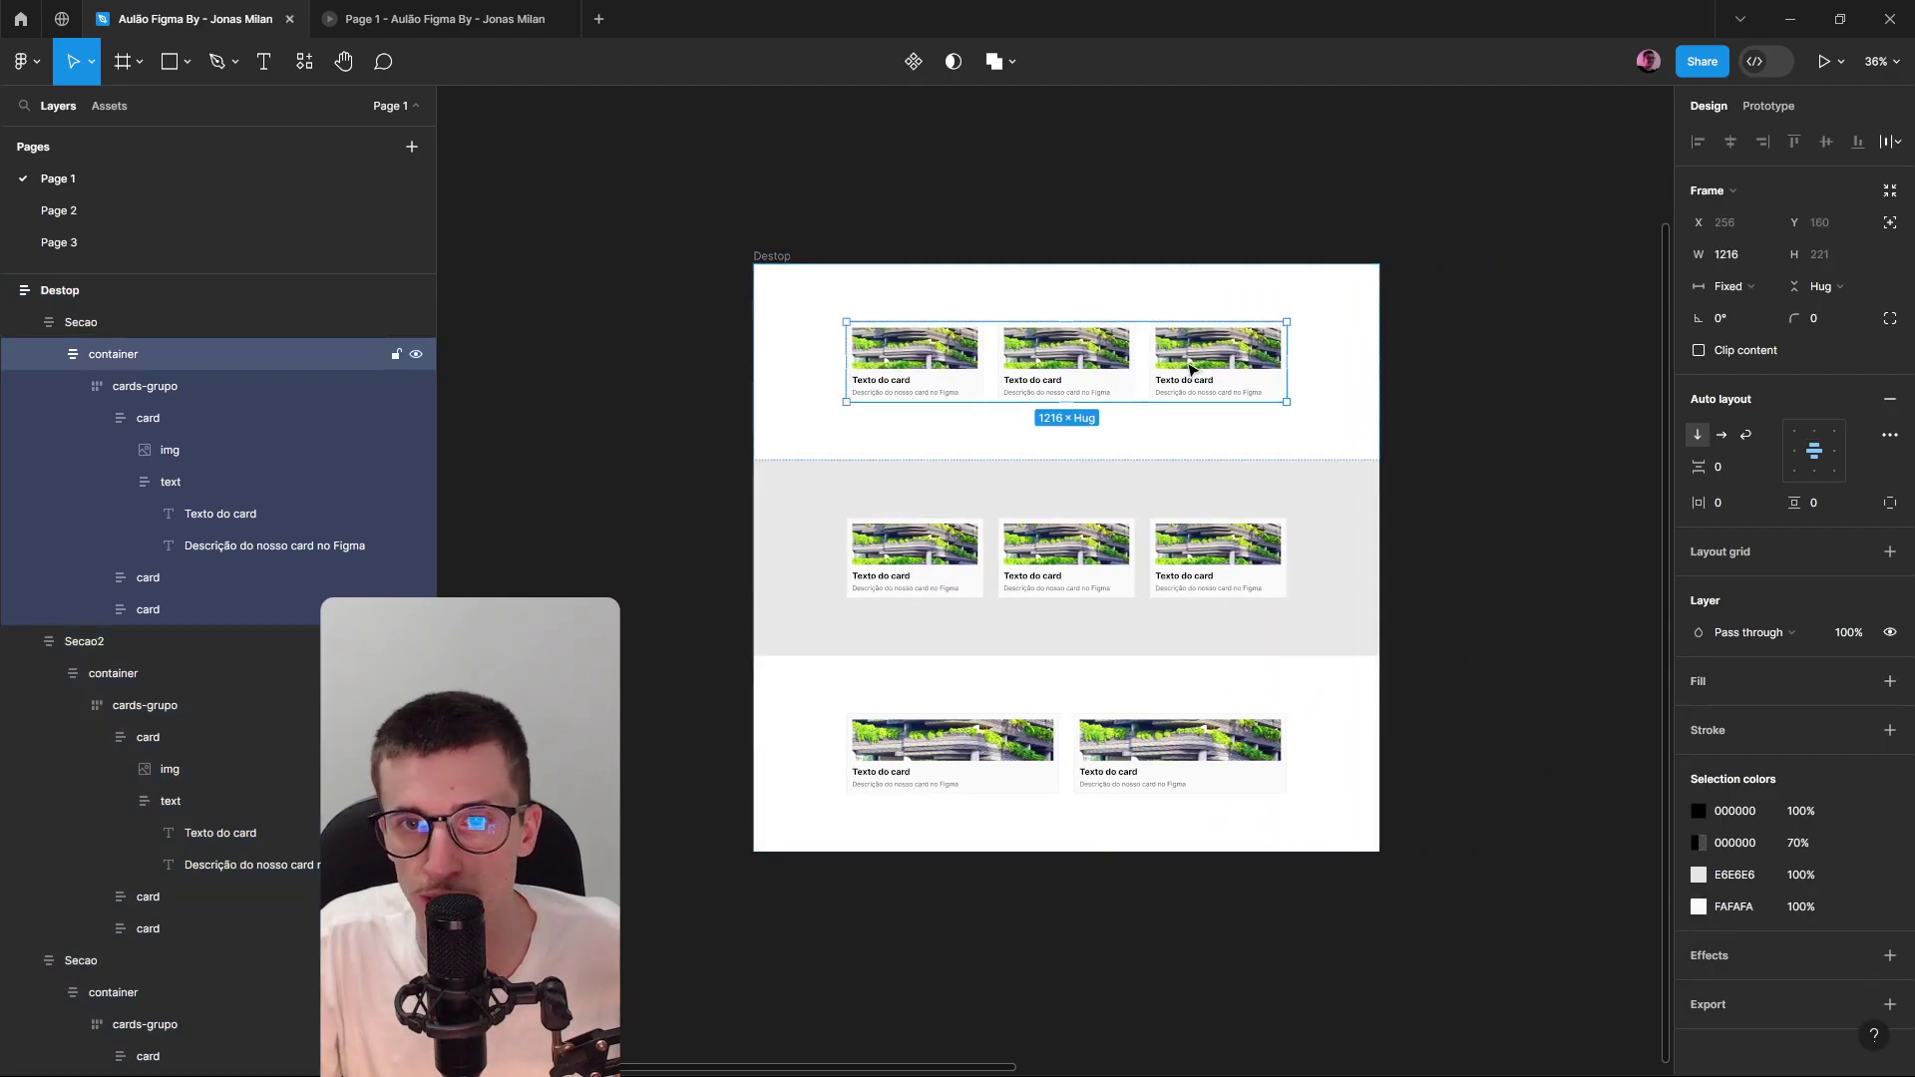
pyautogui.click(108, 387)
pyautogui.scroll(2, 1222, 361)
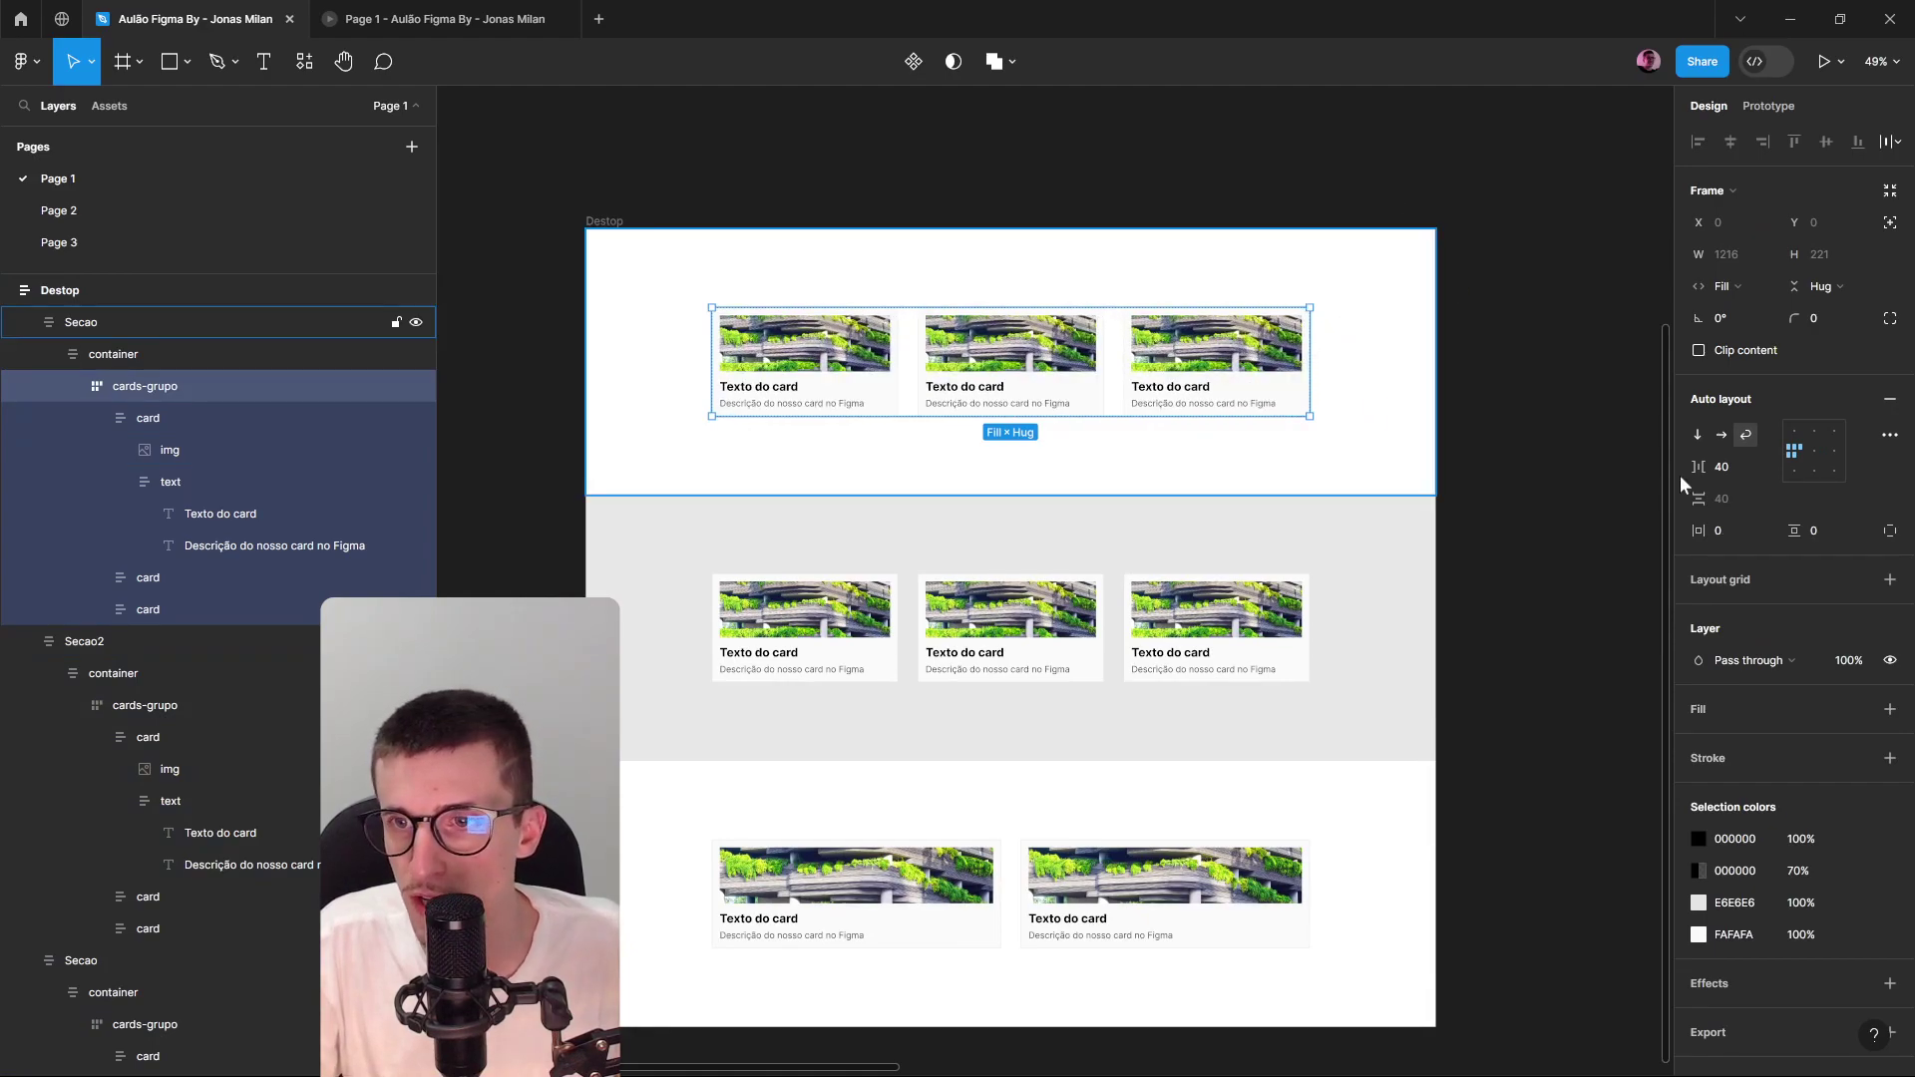
pyautogui.click(1638, 423)
pyautogui.doubleClick(1147, 370)
pyautogui.scroll(-4, 1176, 373)
pyautogui.click(1171, 269)
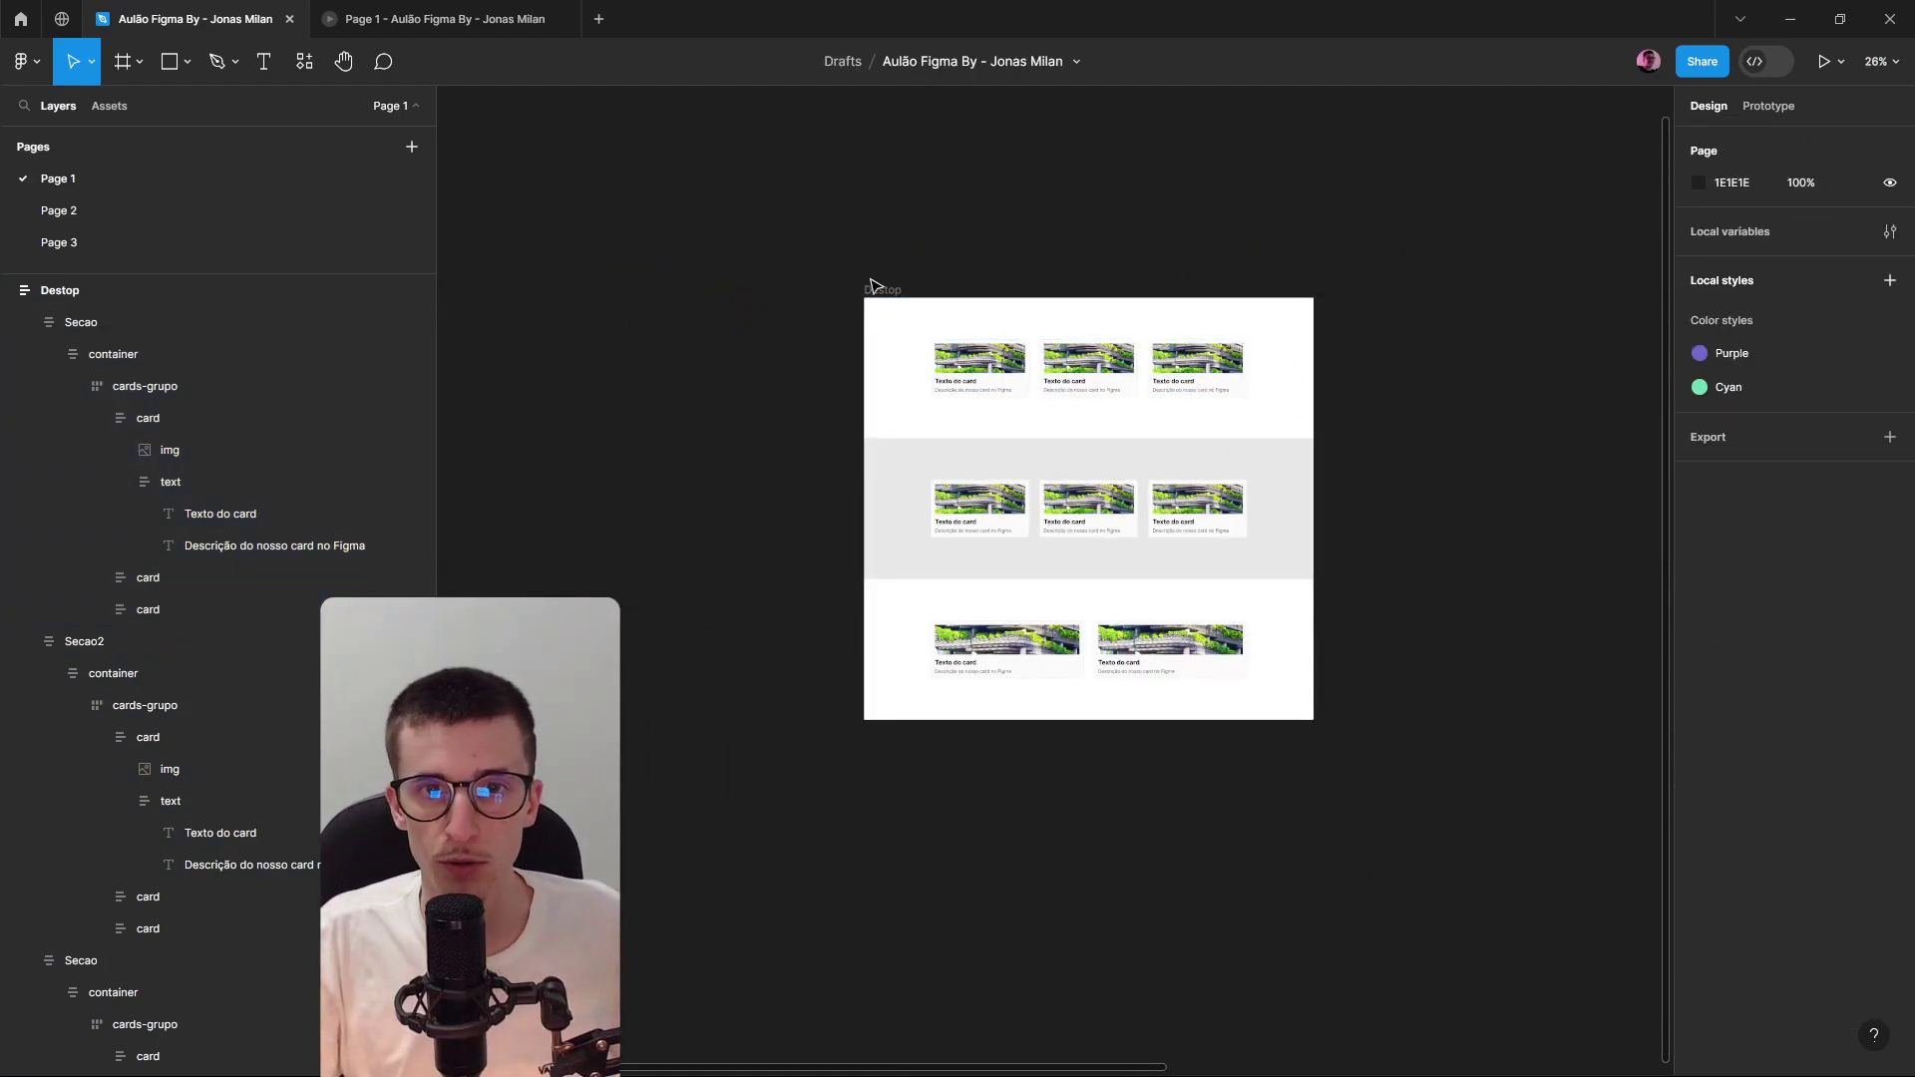
pyautogui.click(883, 300)
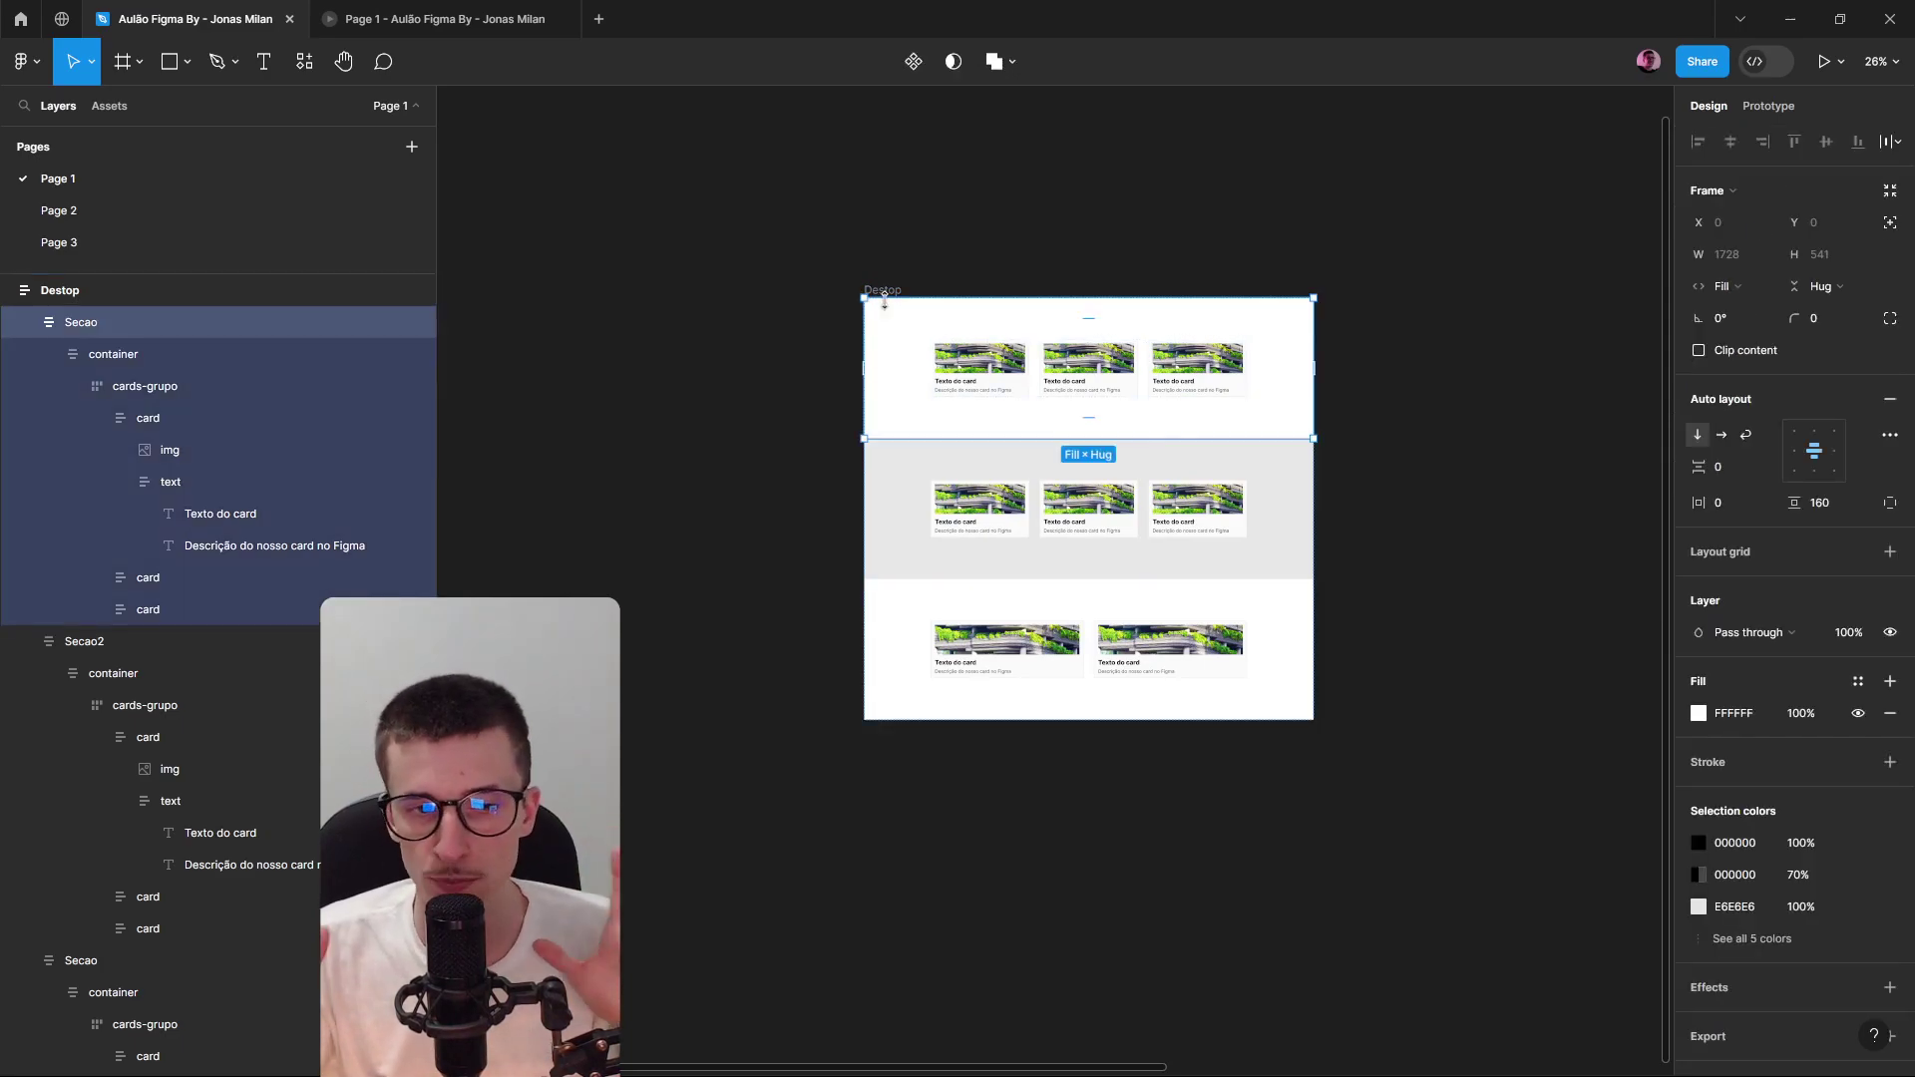
pyautogui.scroll(1, 52, 323)
pyautogui.click(62, 321)
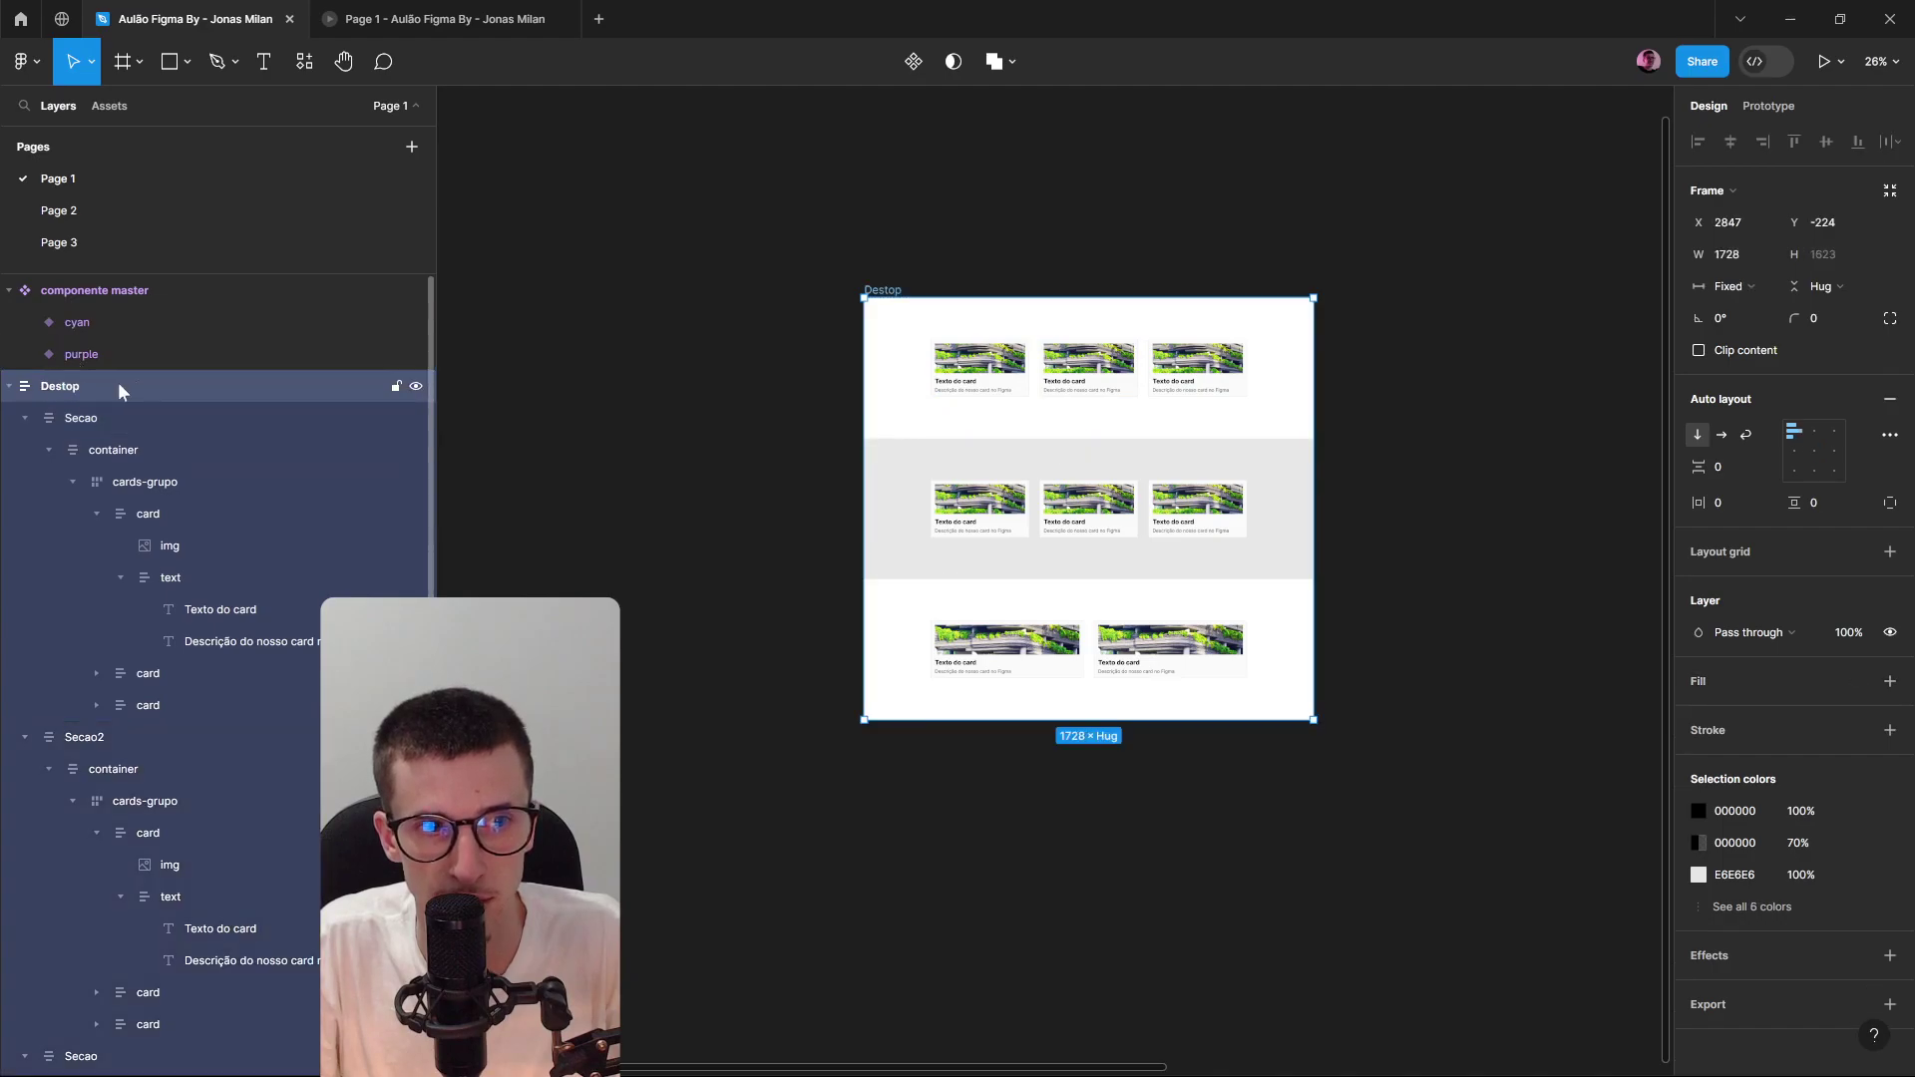
pyautogui.click(94, 417)
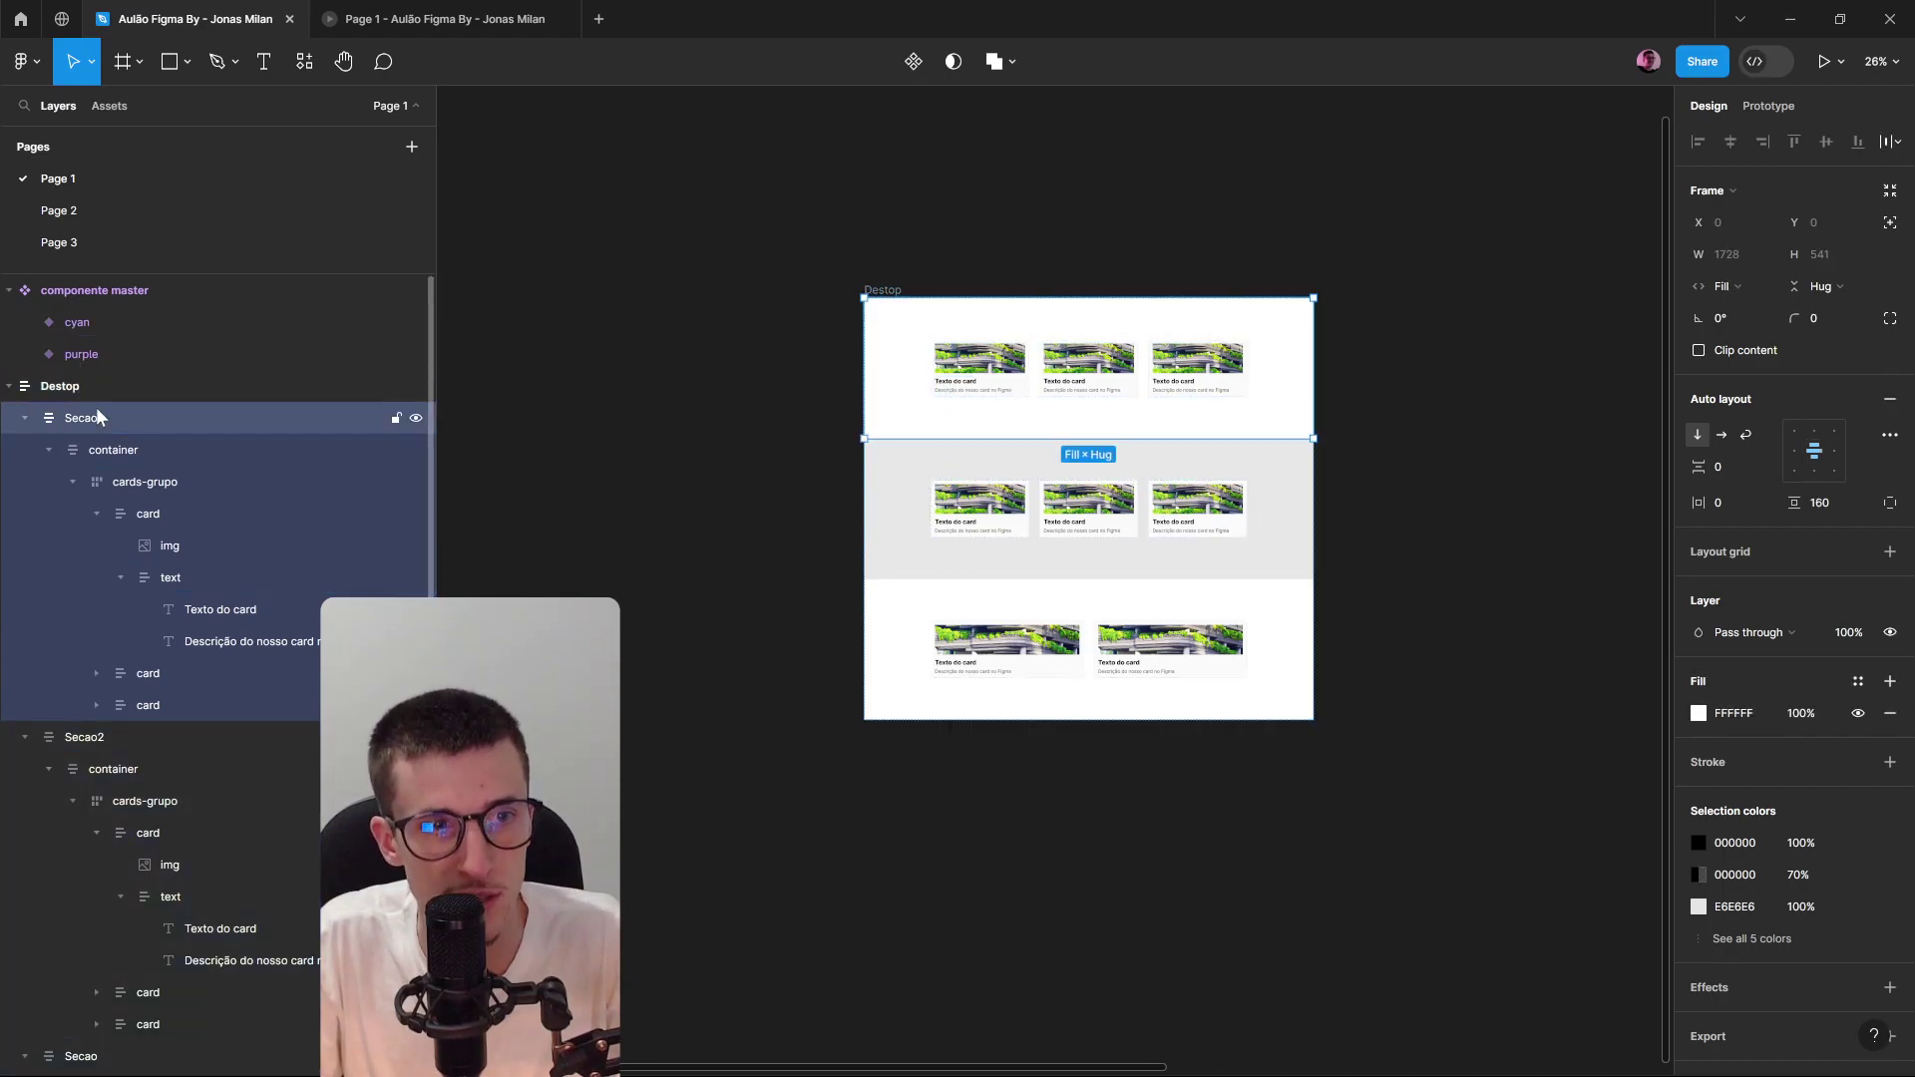
pyautogui.click(113, 449)
pyautogui.click(113, 482)
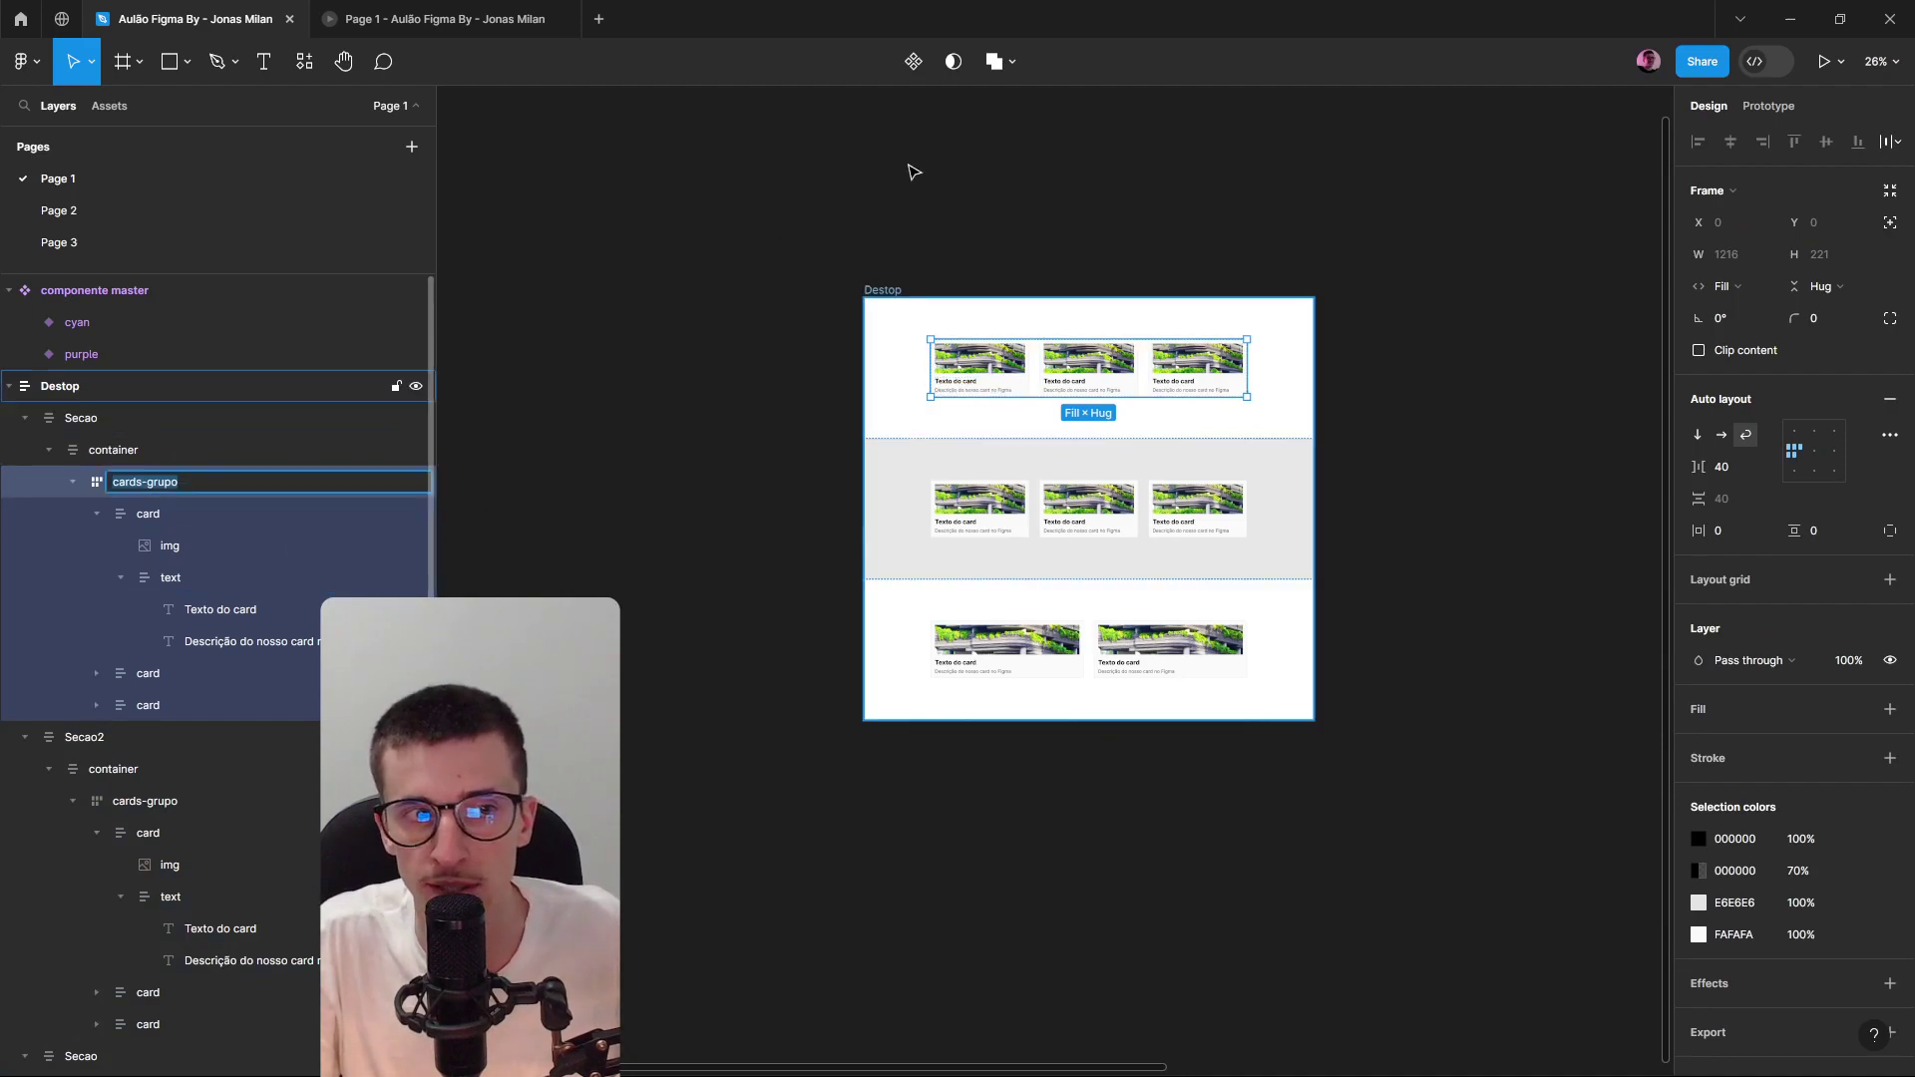
pyautogui.click(161, 446)
pyautogui.click(189, 481)
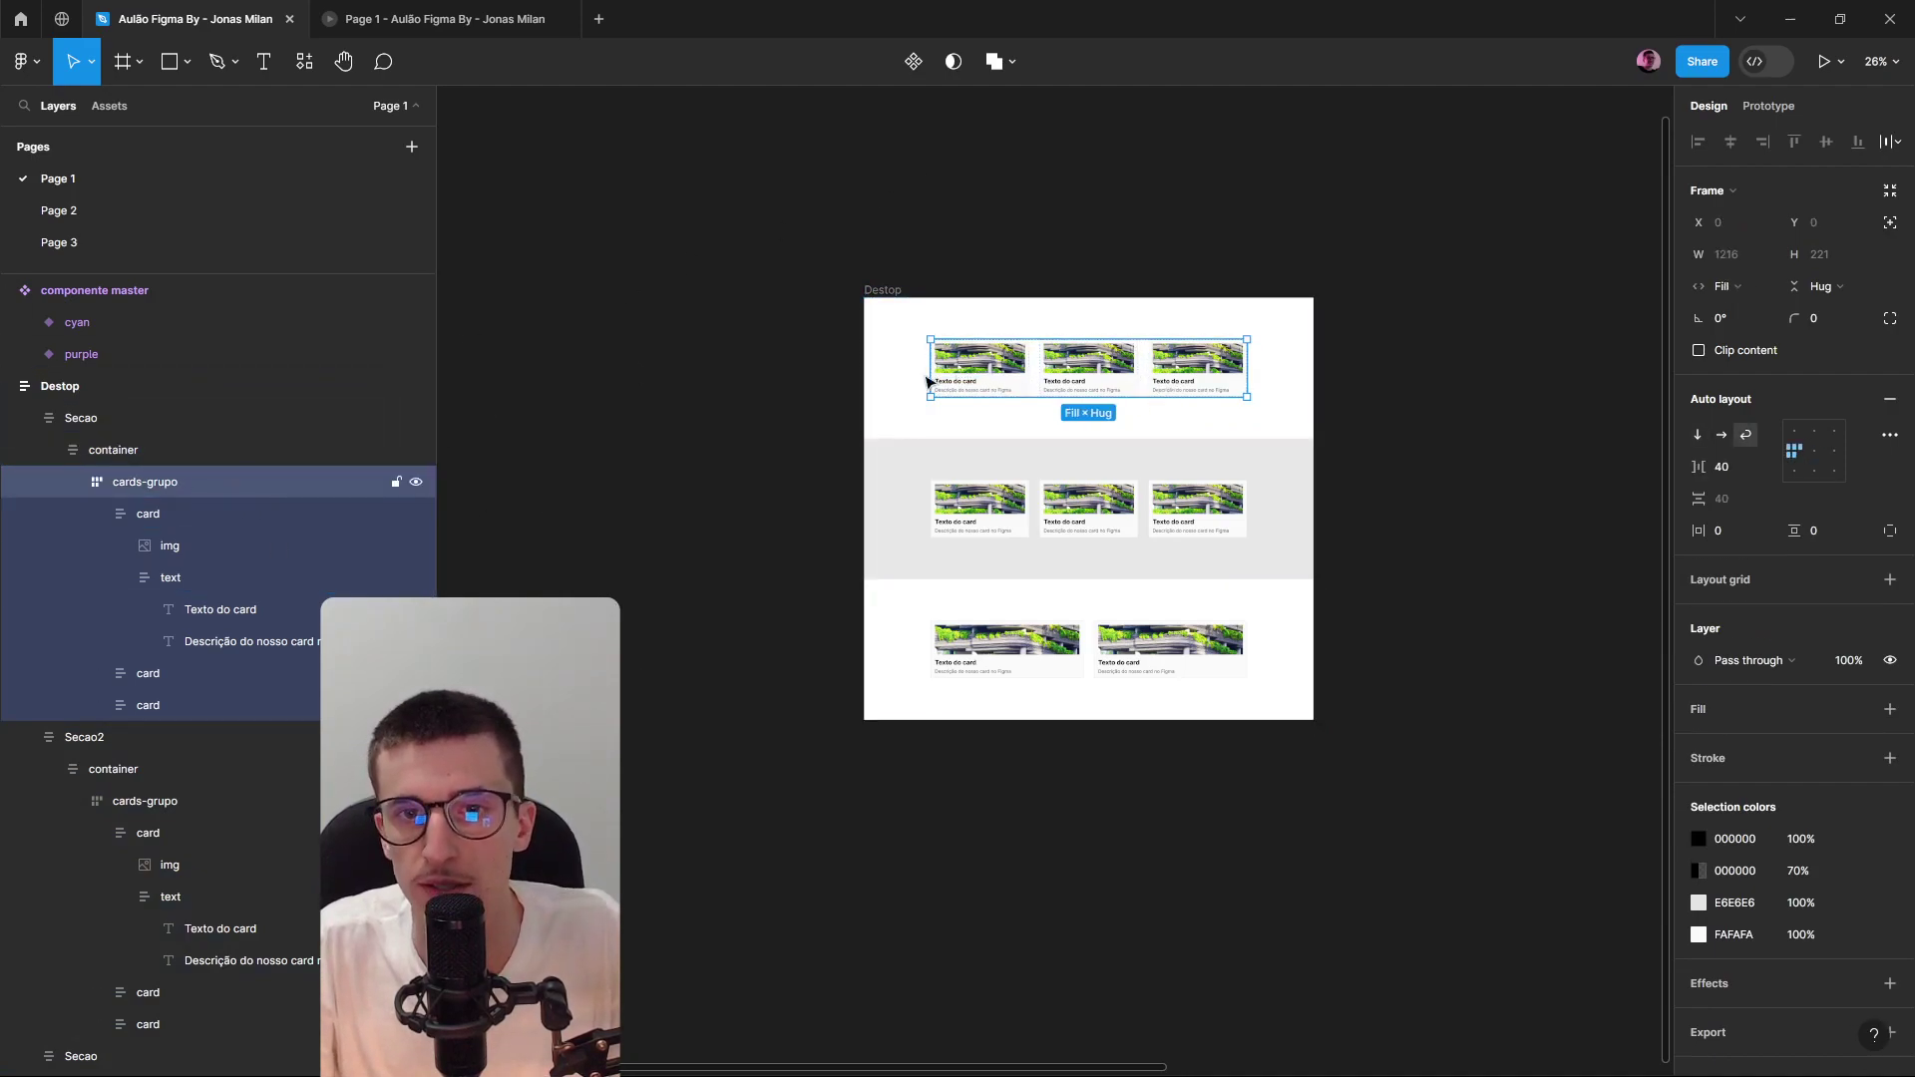
pyautogui.click(266, 62)
pyautogui.click(835, 577)
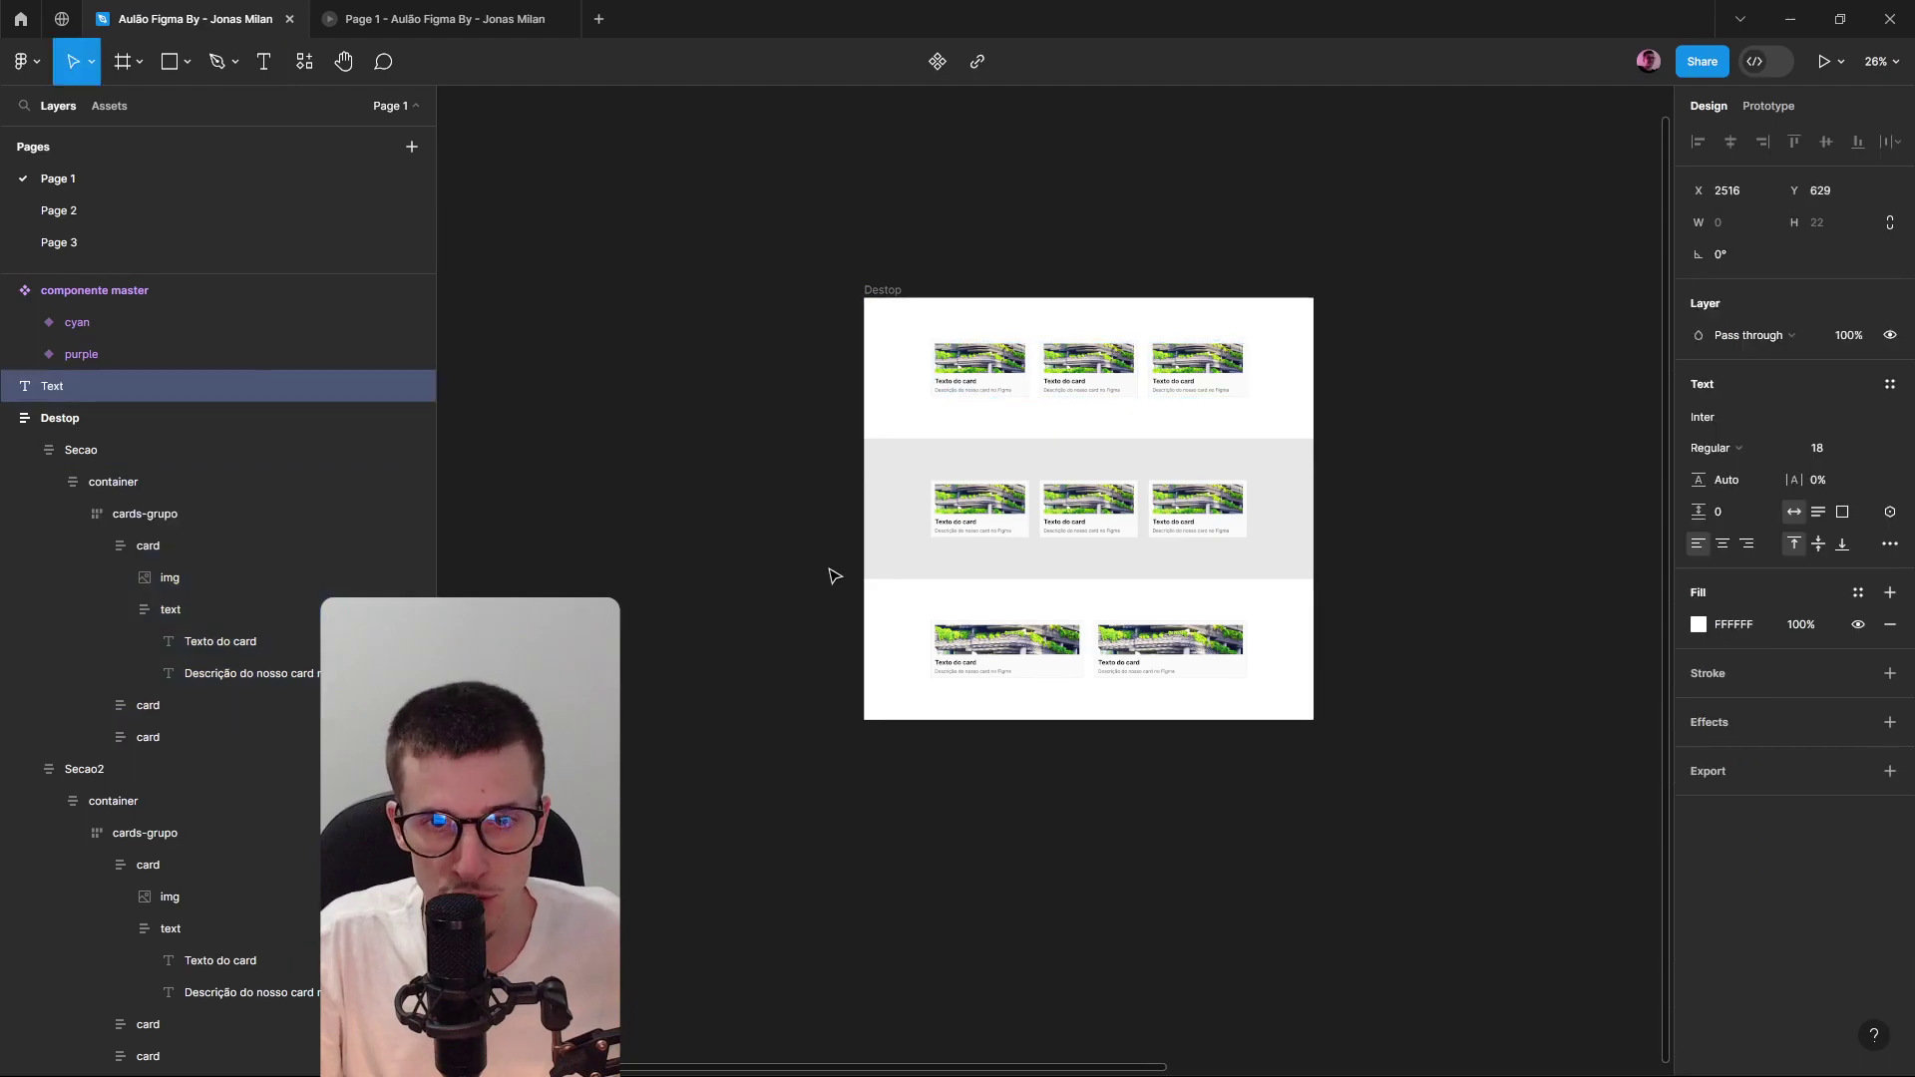
pyautogui.press('Escape')
# Move the middle Secao2 card's title out of its card and into the section's container, above cards-grupo.
pyautogui.scroll(2, 1082, 518)
pyautogui.keyDown('ctrl'); pyautogui.click(1083, 526); pyautogui.keyUp('ctrl')
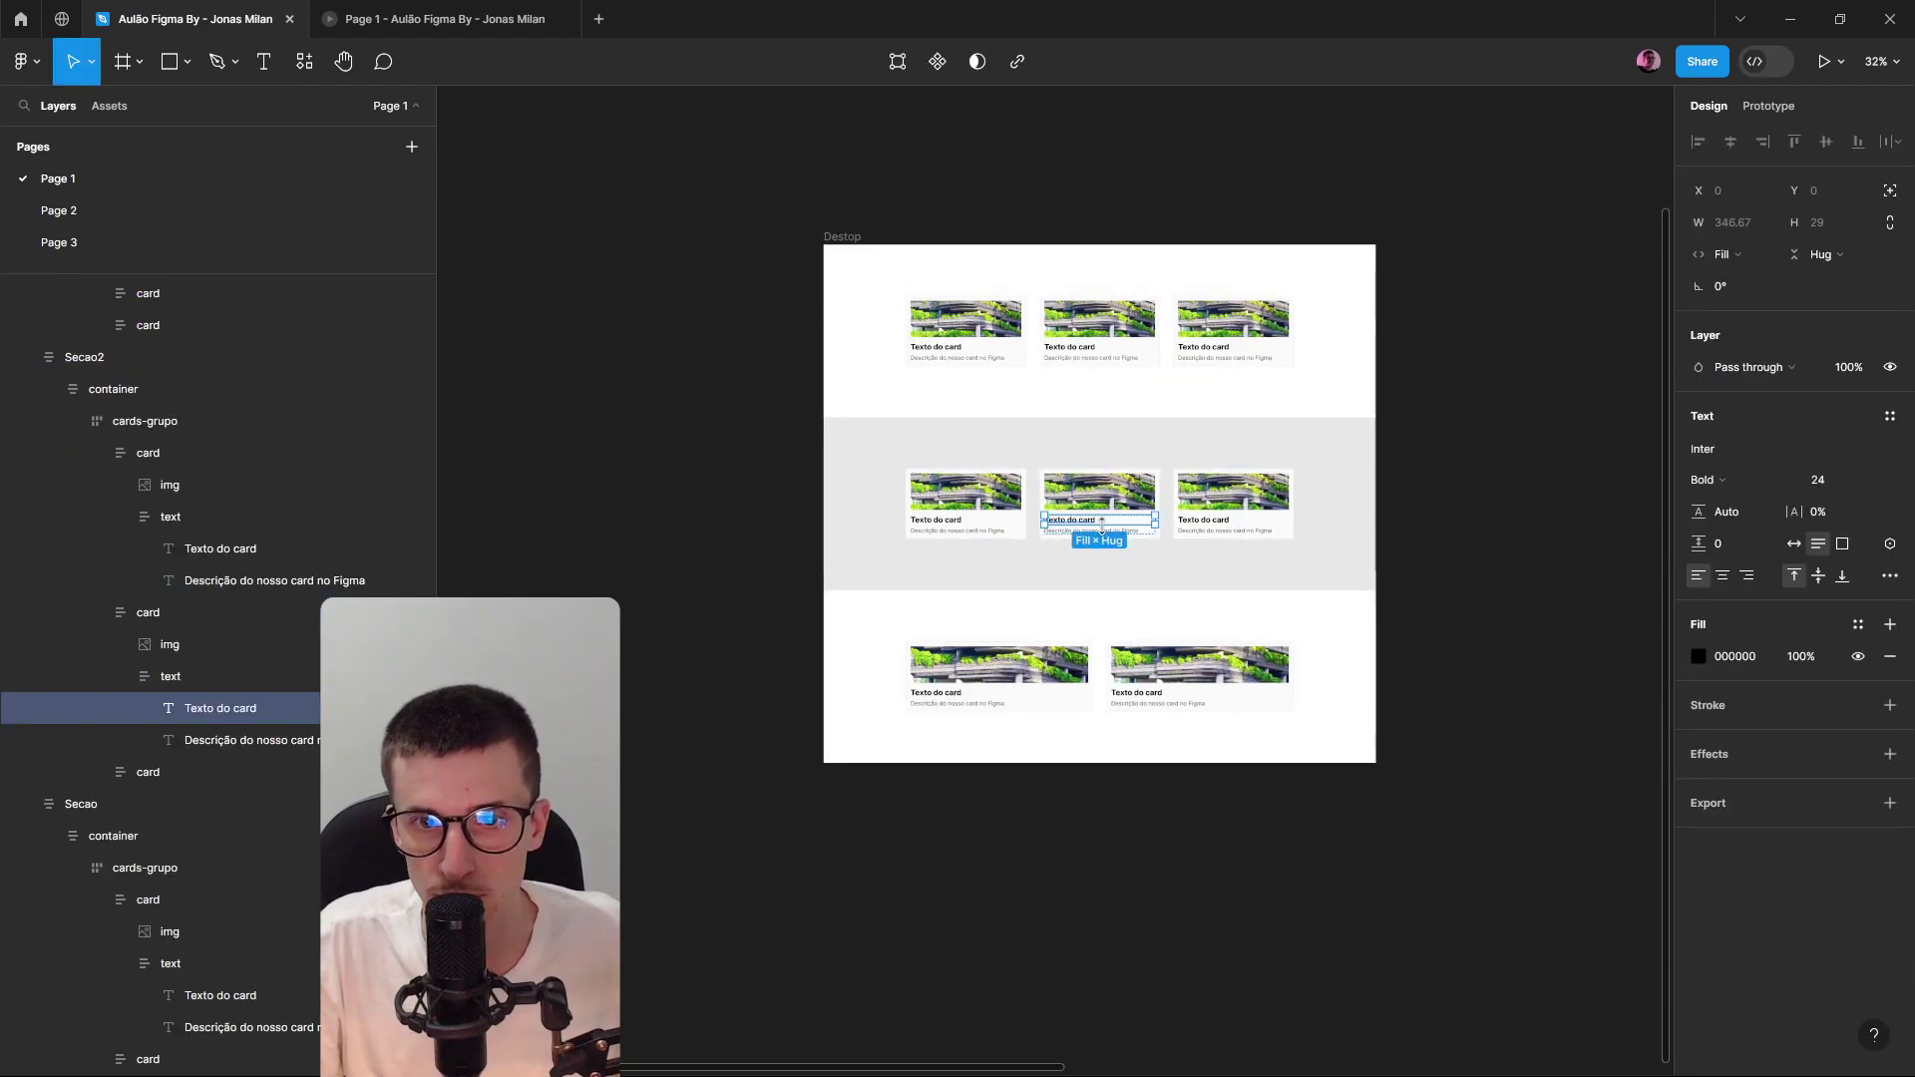
pyautogui.scroll(5, 1059, 529)
pyautogui.moveTo(1086, 515); pyautogui.dragTo(1088, 406)
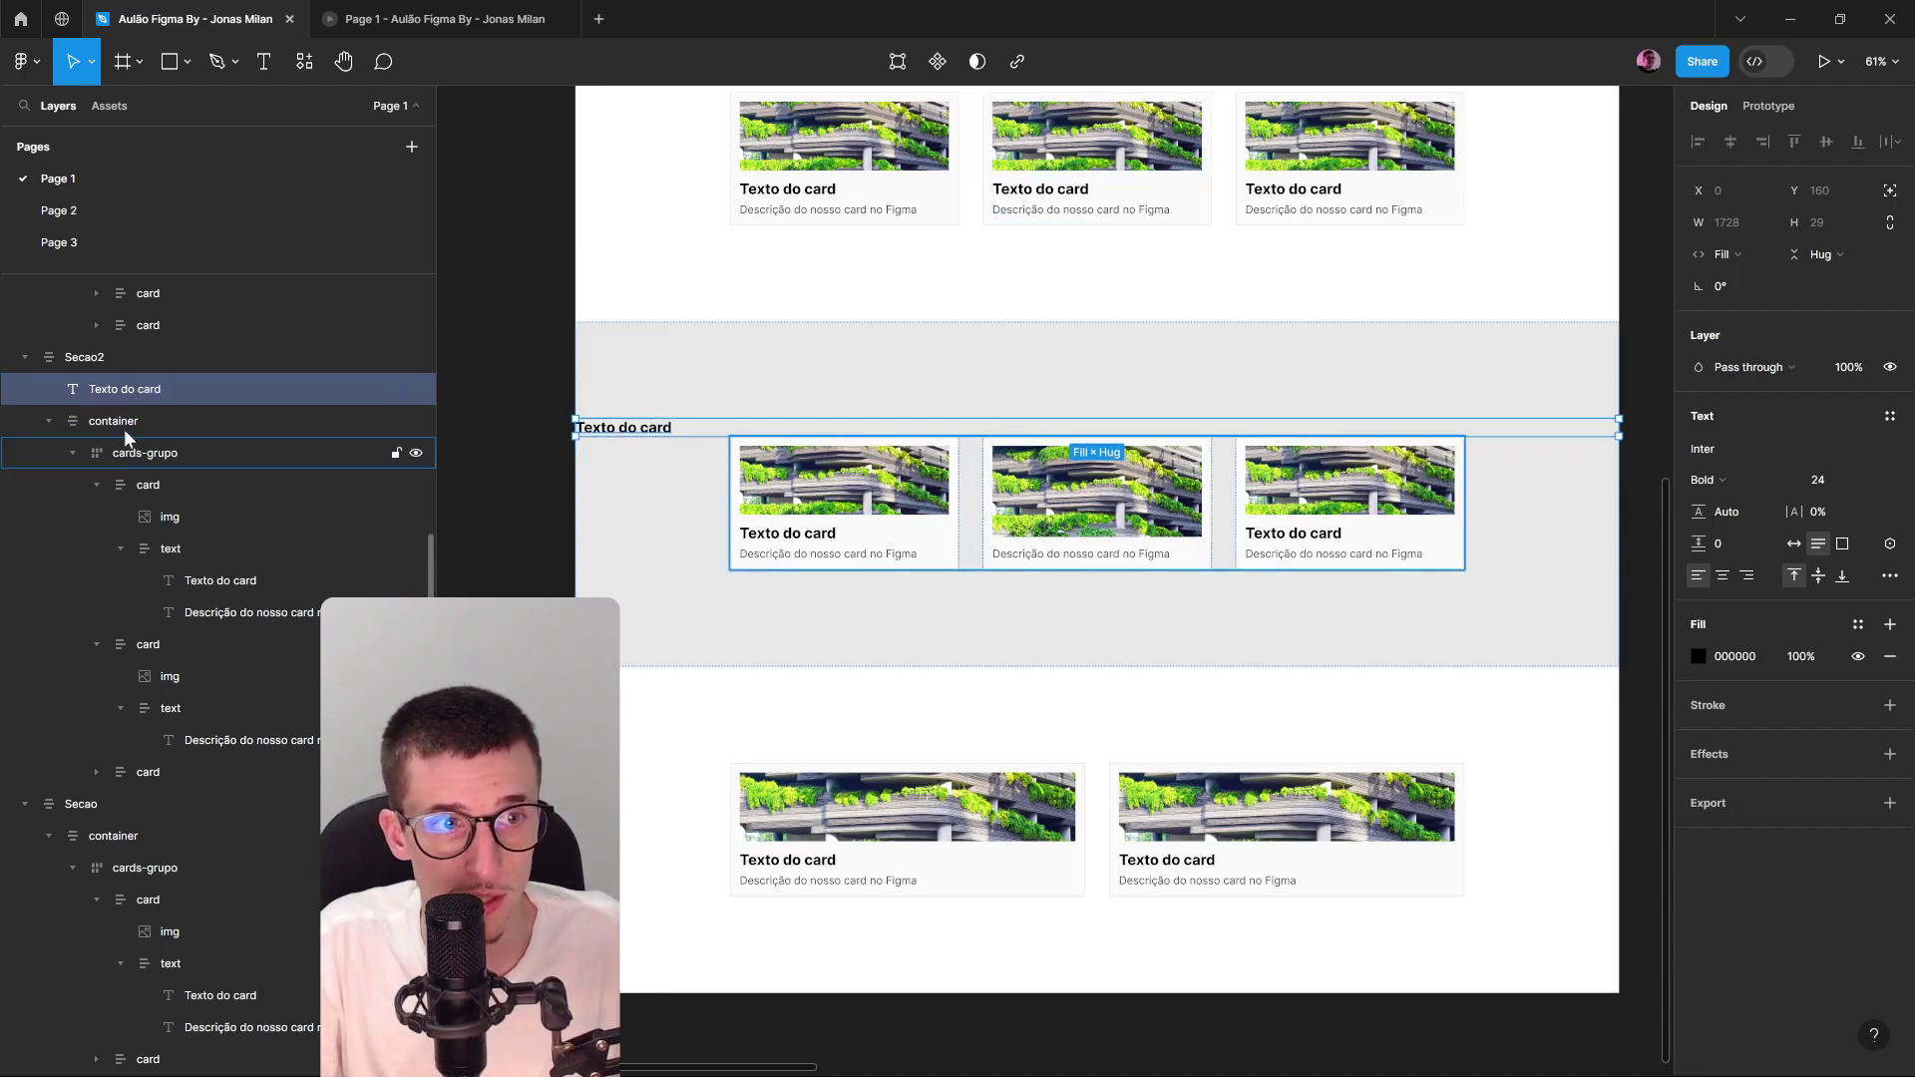
pyautogui.moveTo(123, 395); pyautogui.dragTo(168, 435)
pyautogui.click(90, 358)
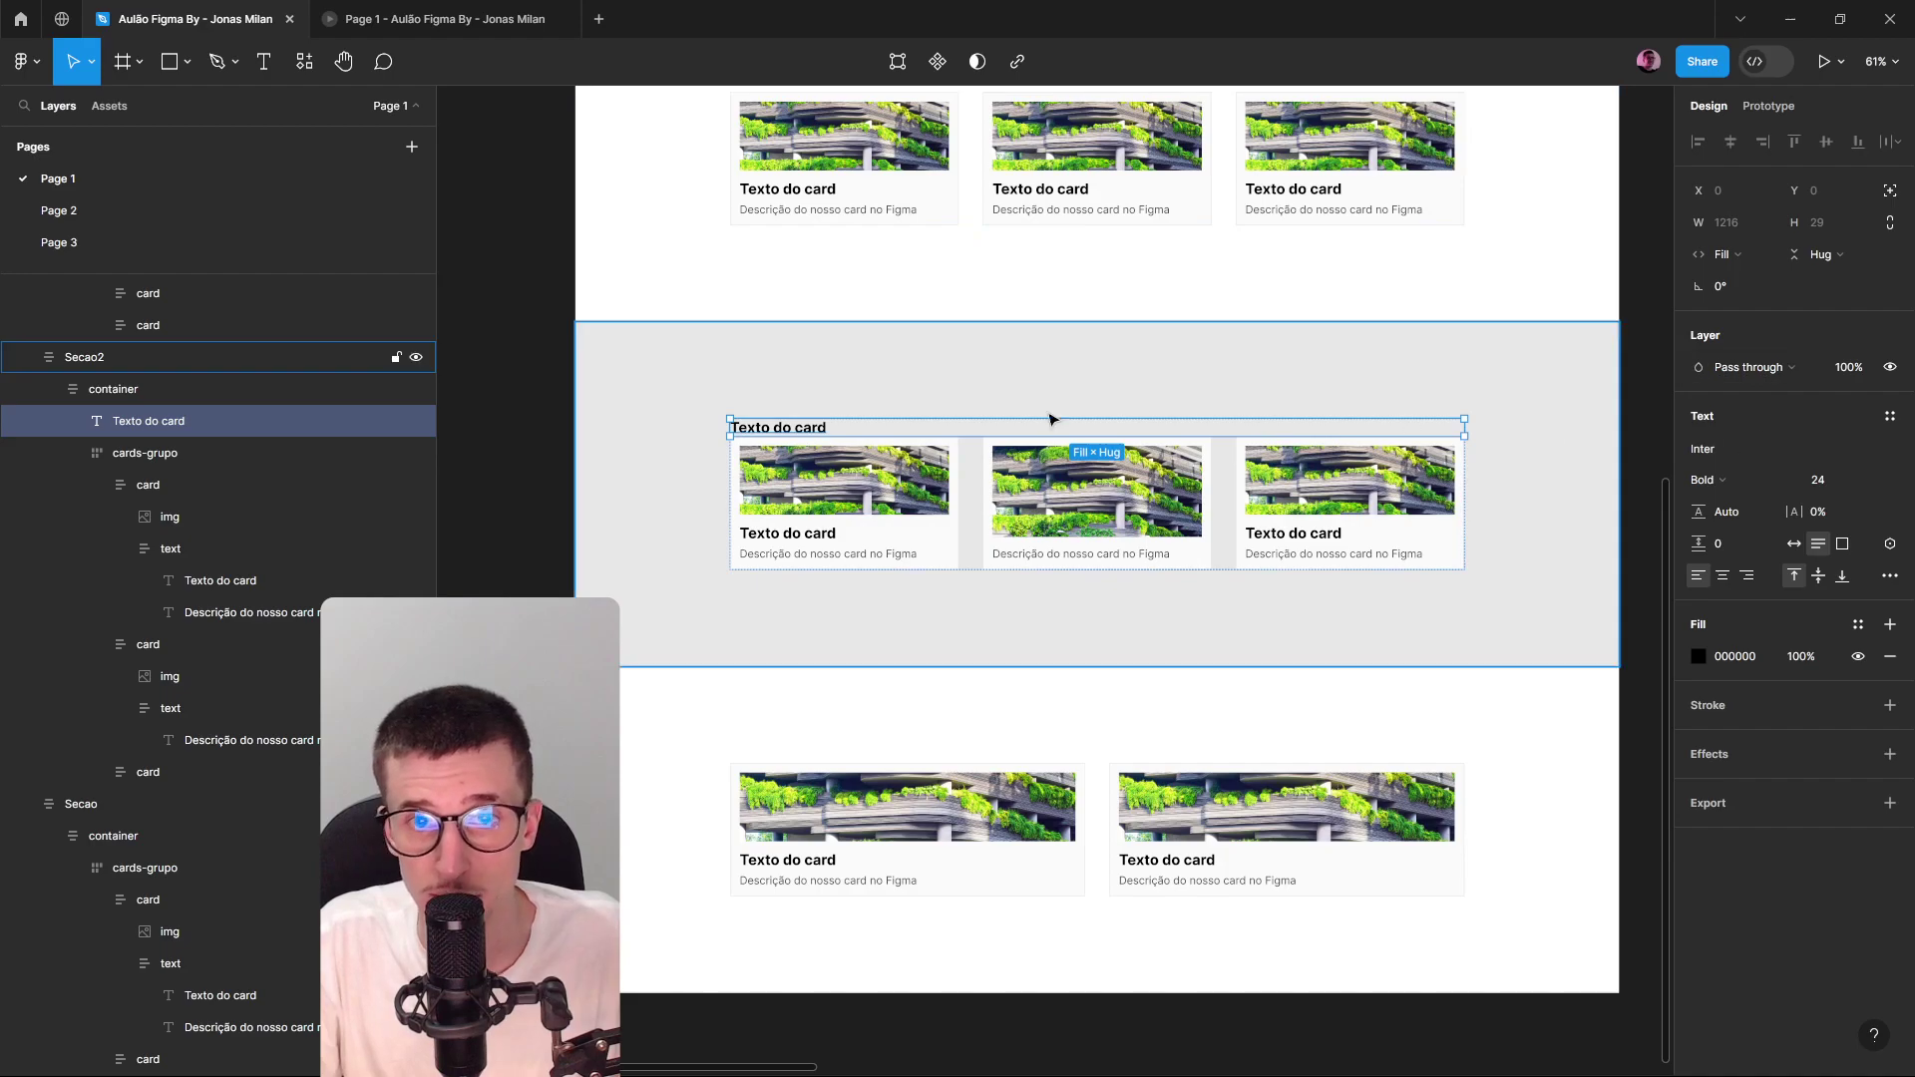
# Centre-align the title text placed directly in Secao2's container.
pyautogui.click(254, 391)
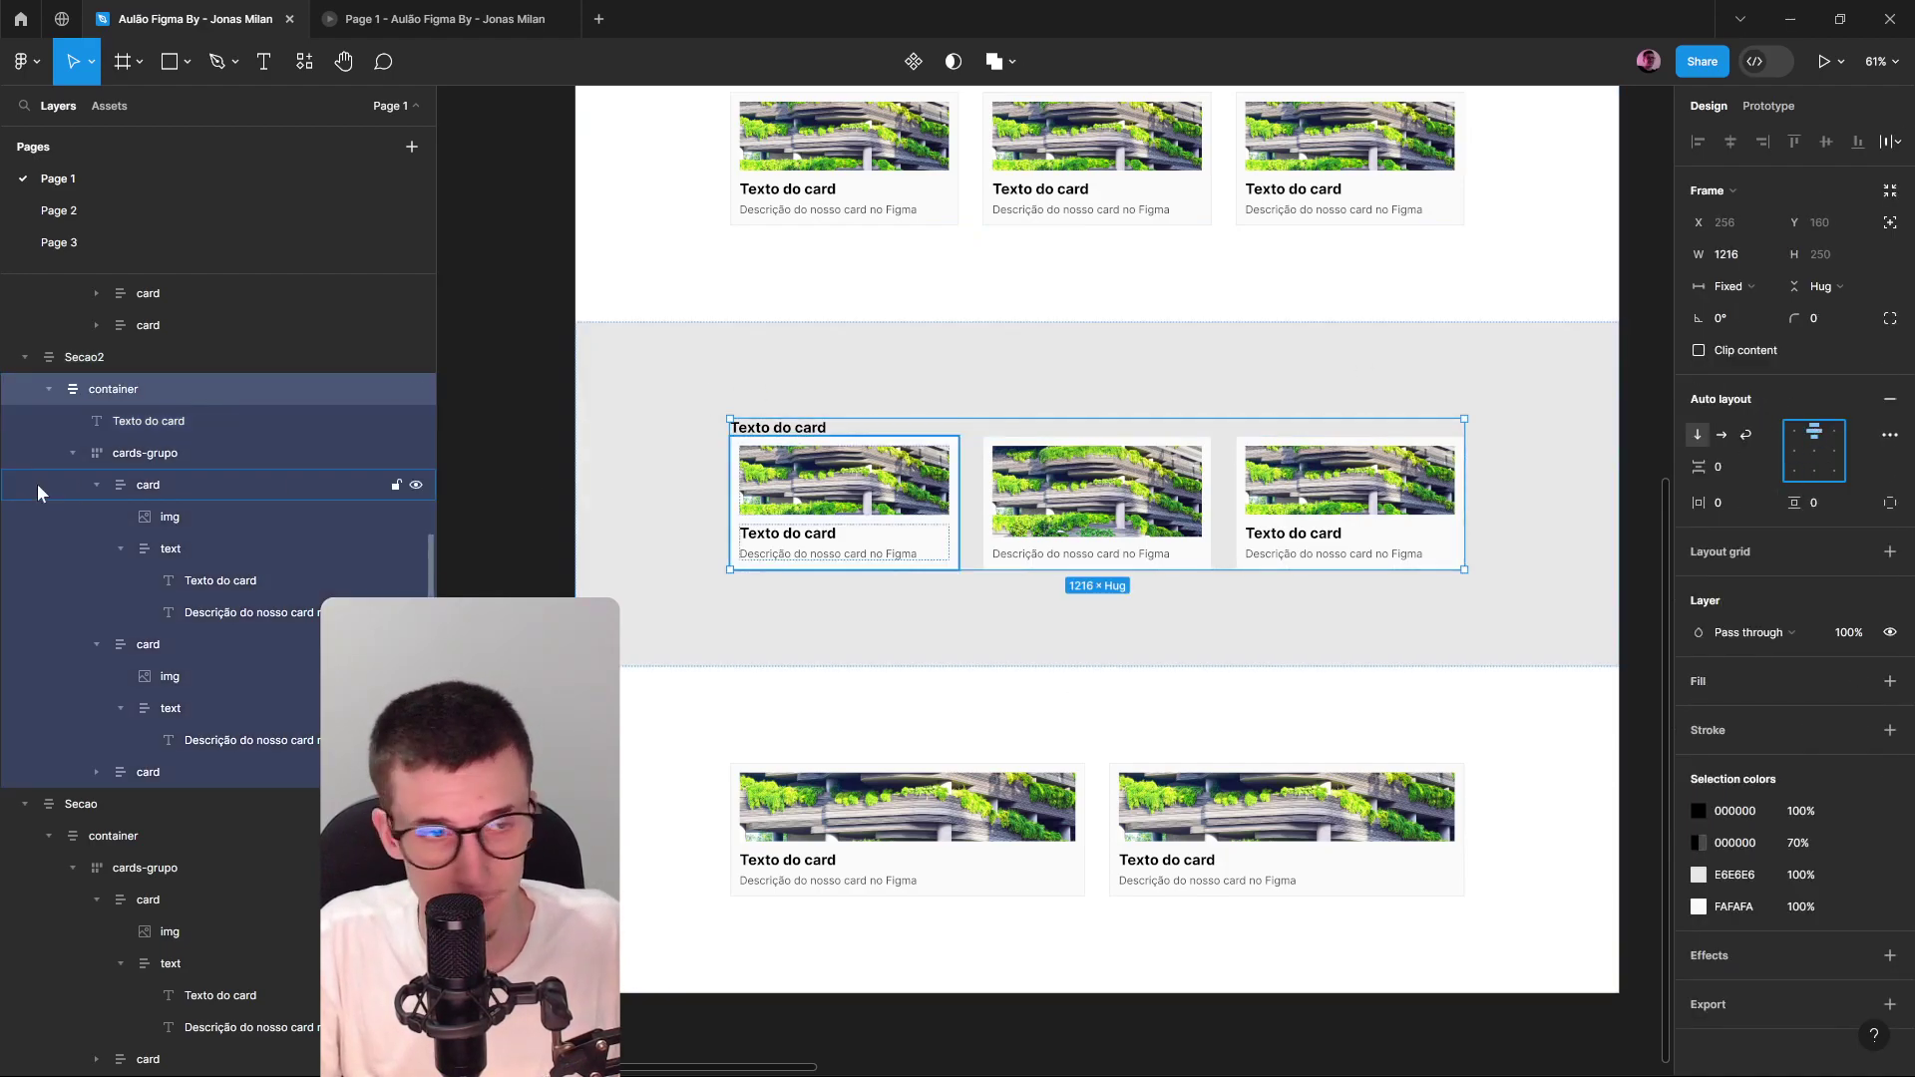
pyautogui.click(147, 421)
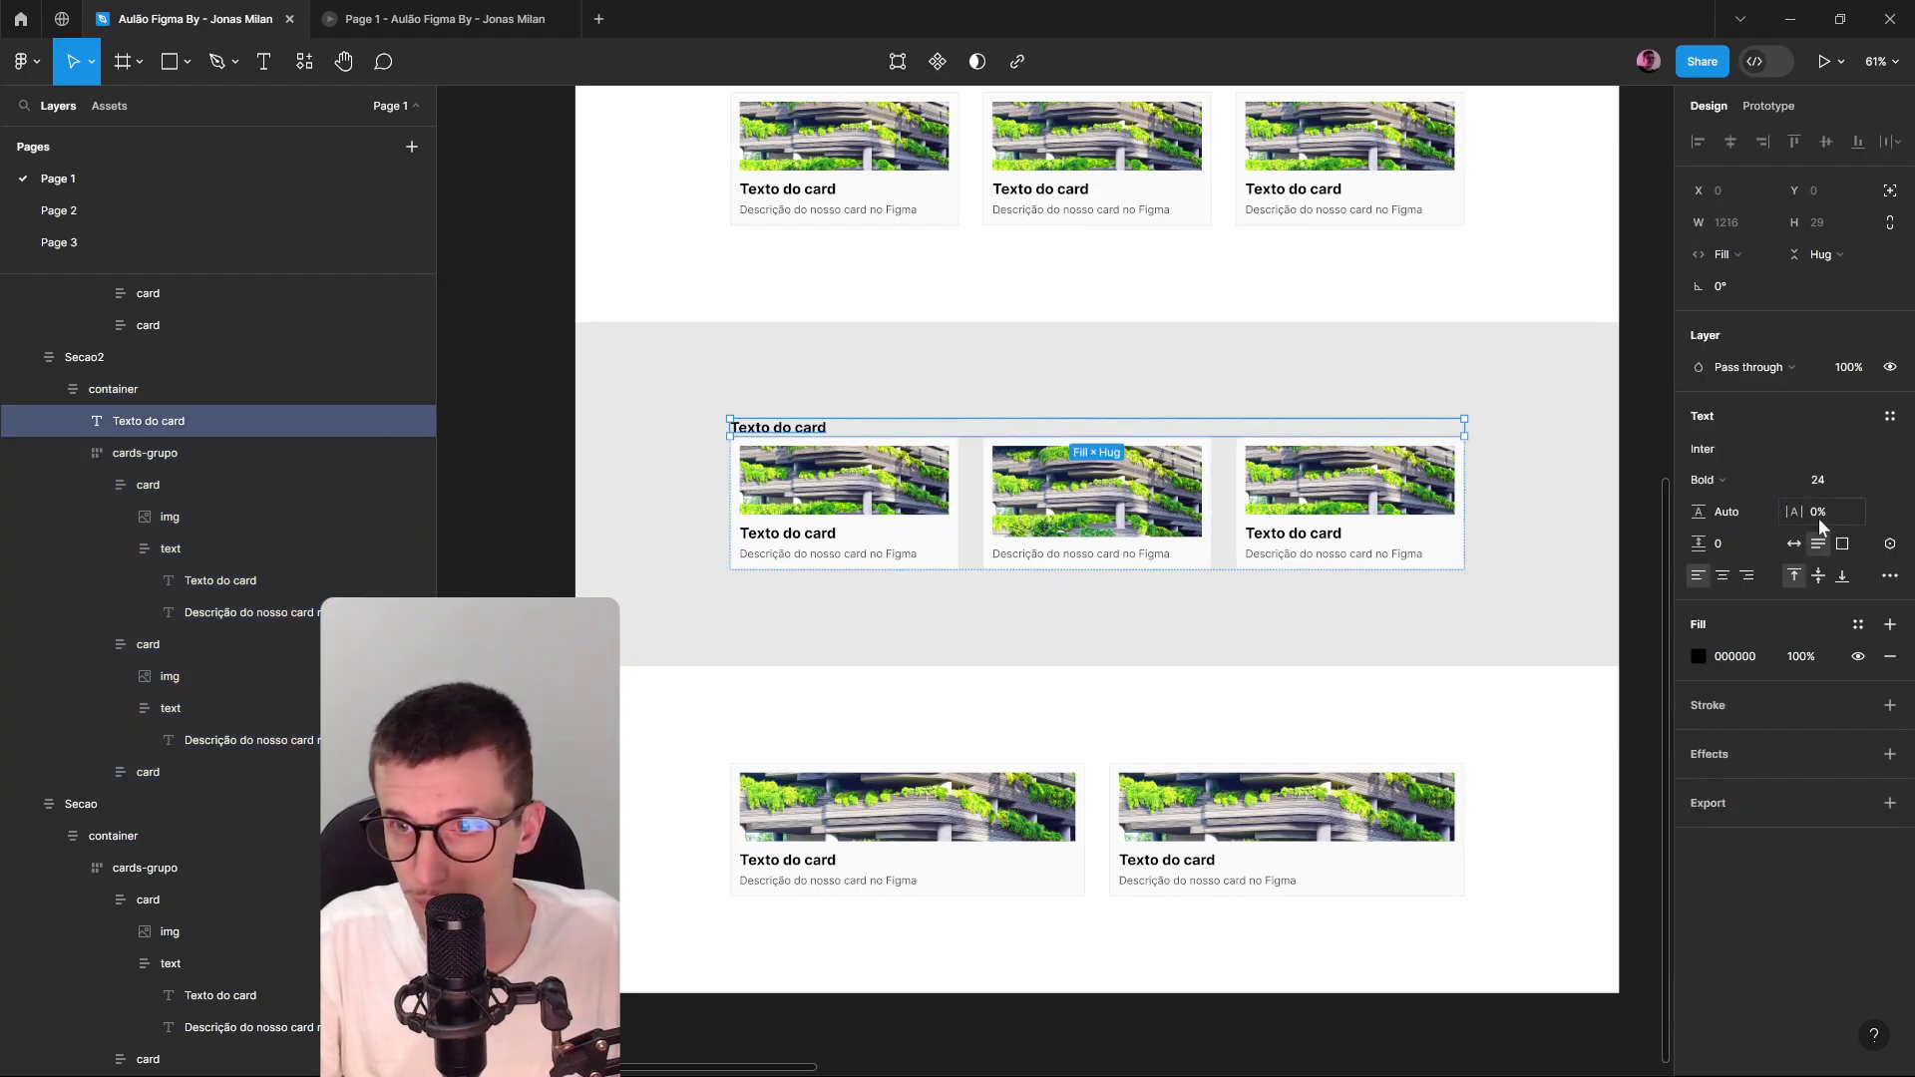
pyautogui.click(1723, 576)
# Set the vertical gap between items in Secao2's container to 60.
pyautogui.click(1210, 449)
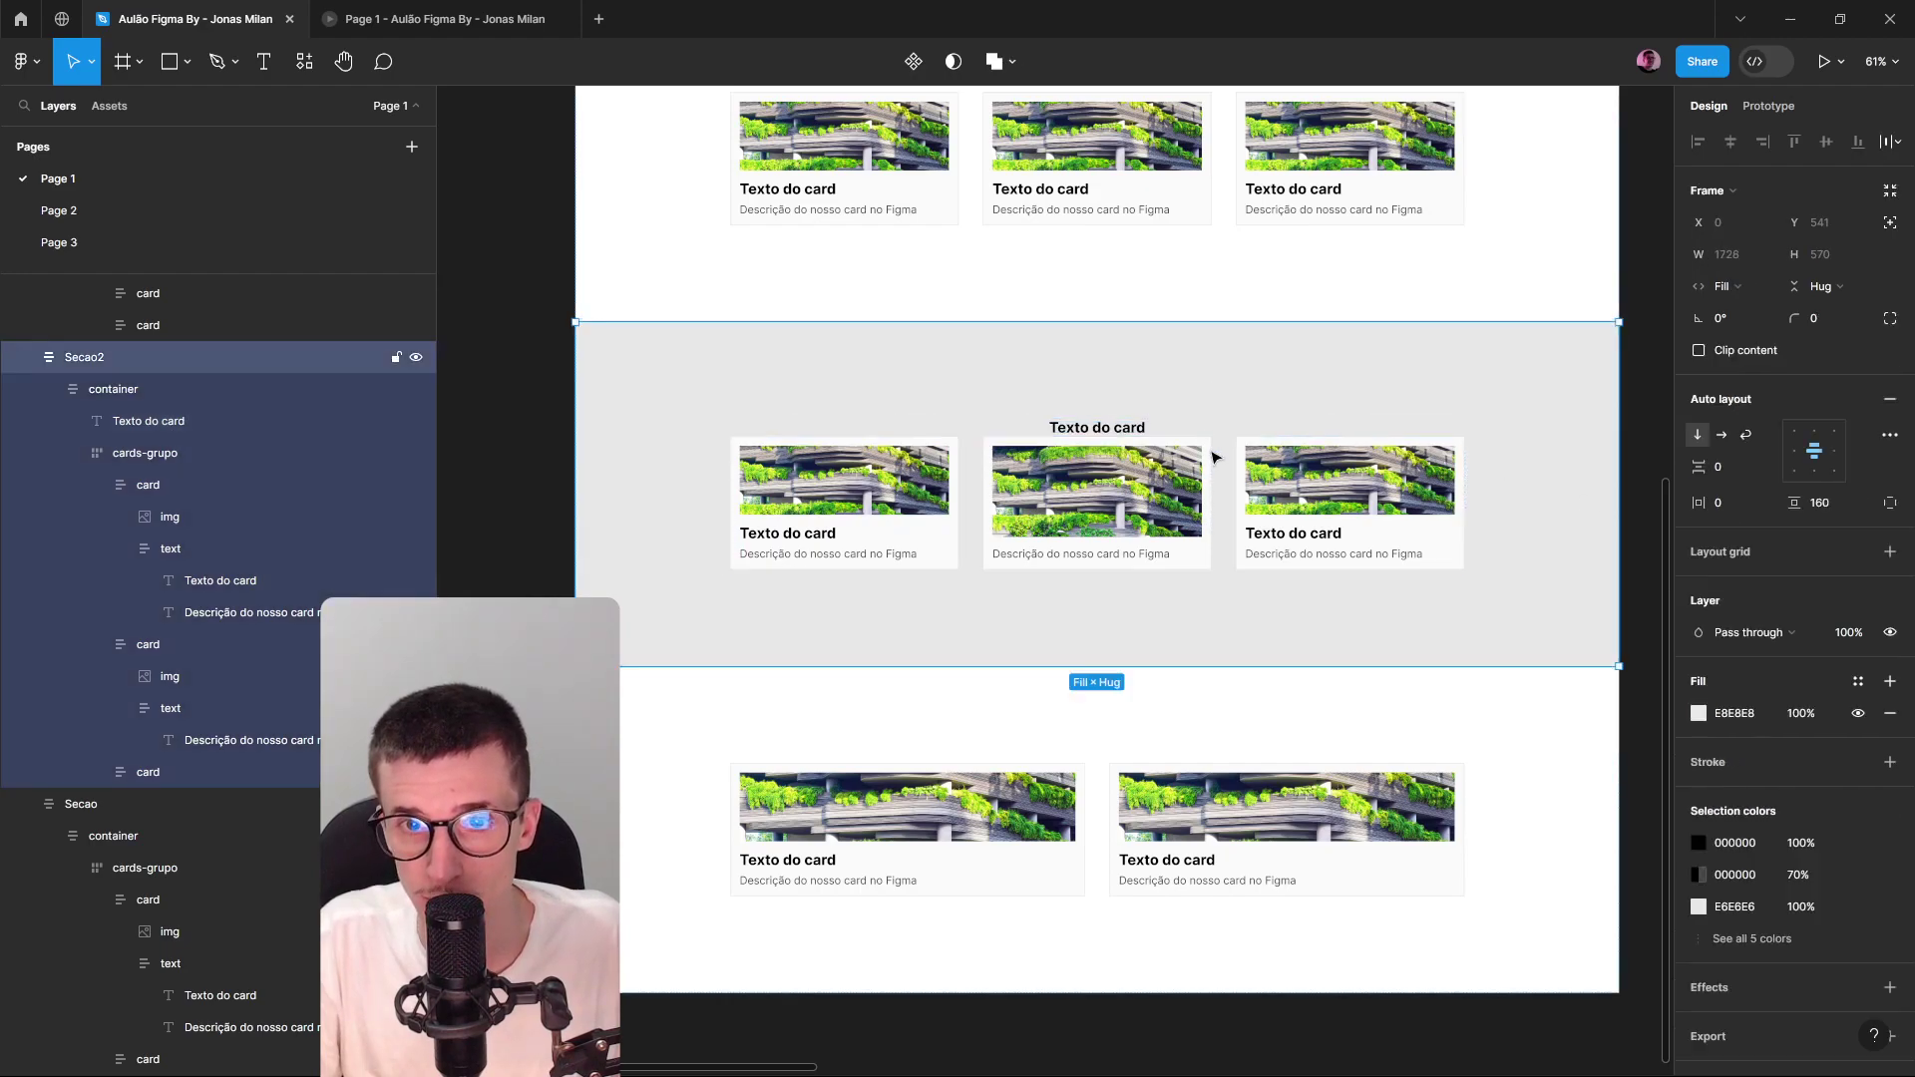
pyautogui.click(1732, 465)
pyautogui.write('60')
pyautogui.press('Return')
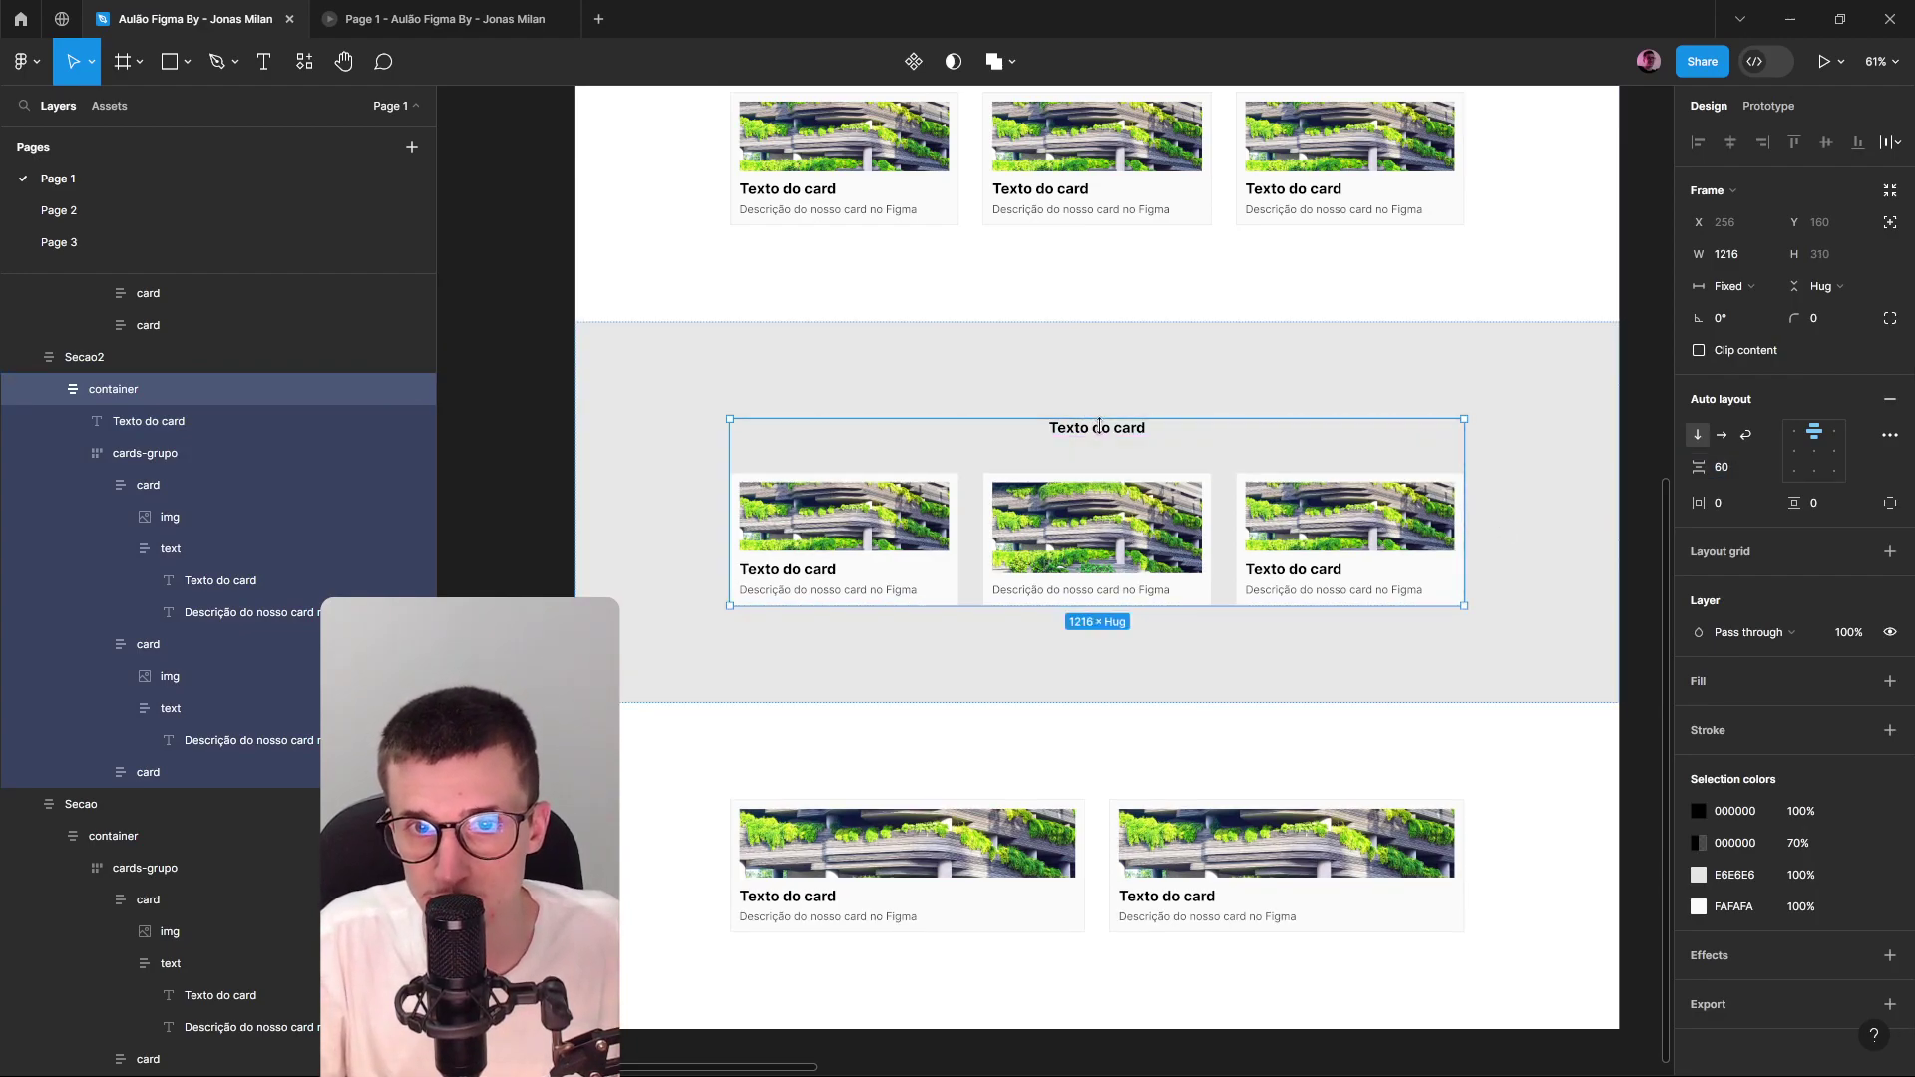
# Set the font size of the title above Secao2's cards to 40.
pyautogui.click(1195, 437)
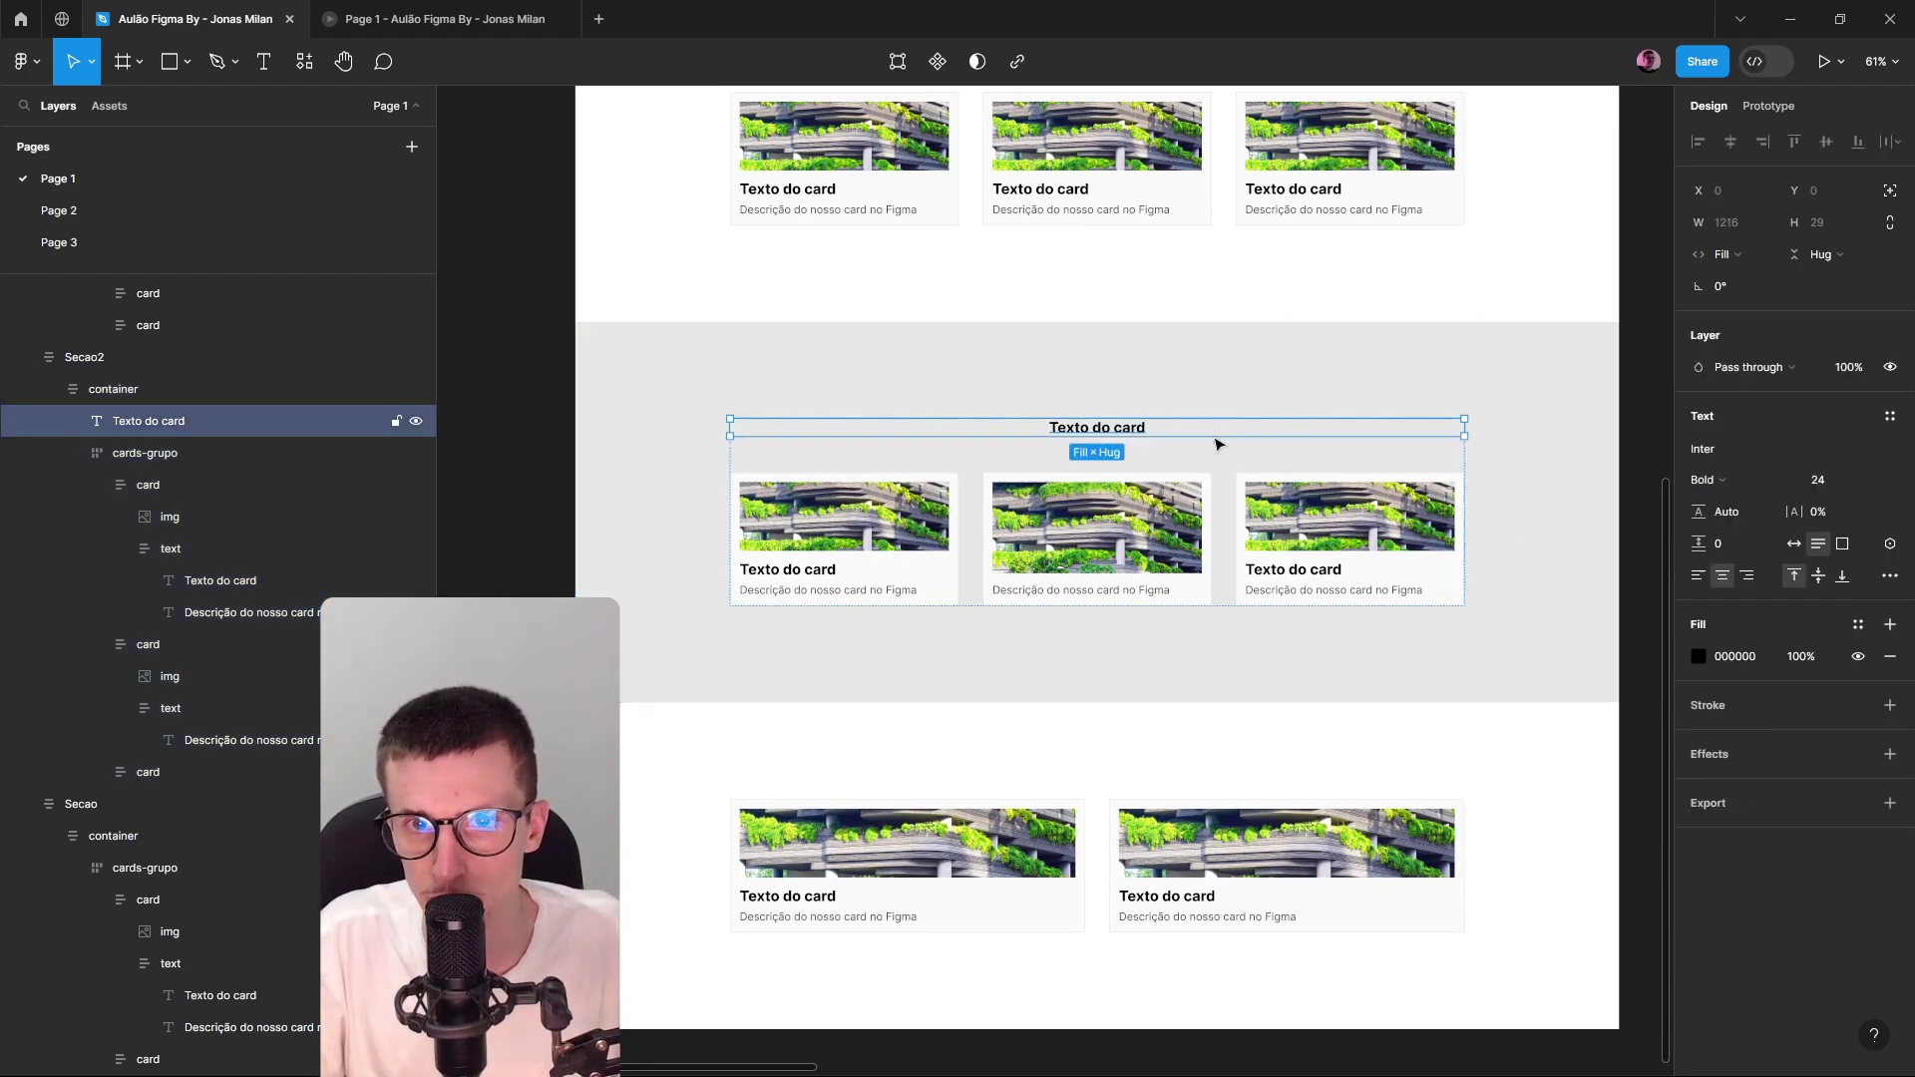
pyautogui.click(1835, 481)
pyautogui.write('40')
pyautogui.press('Return')
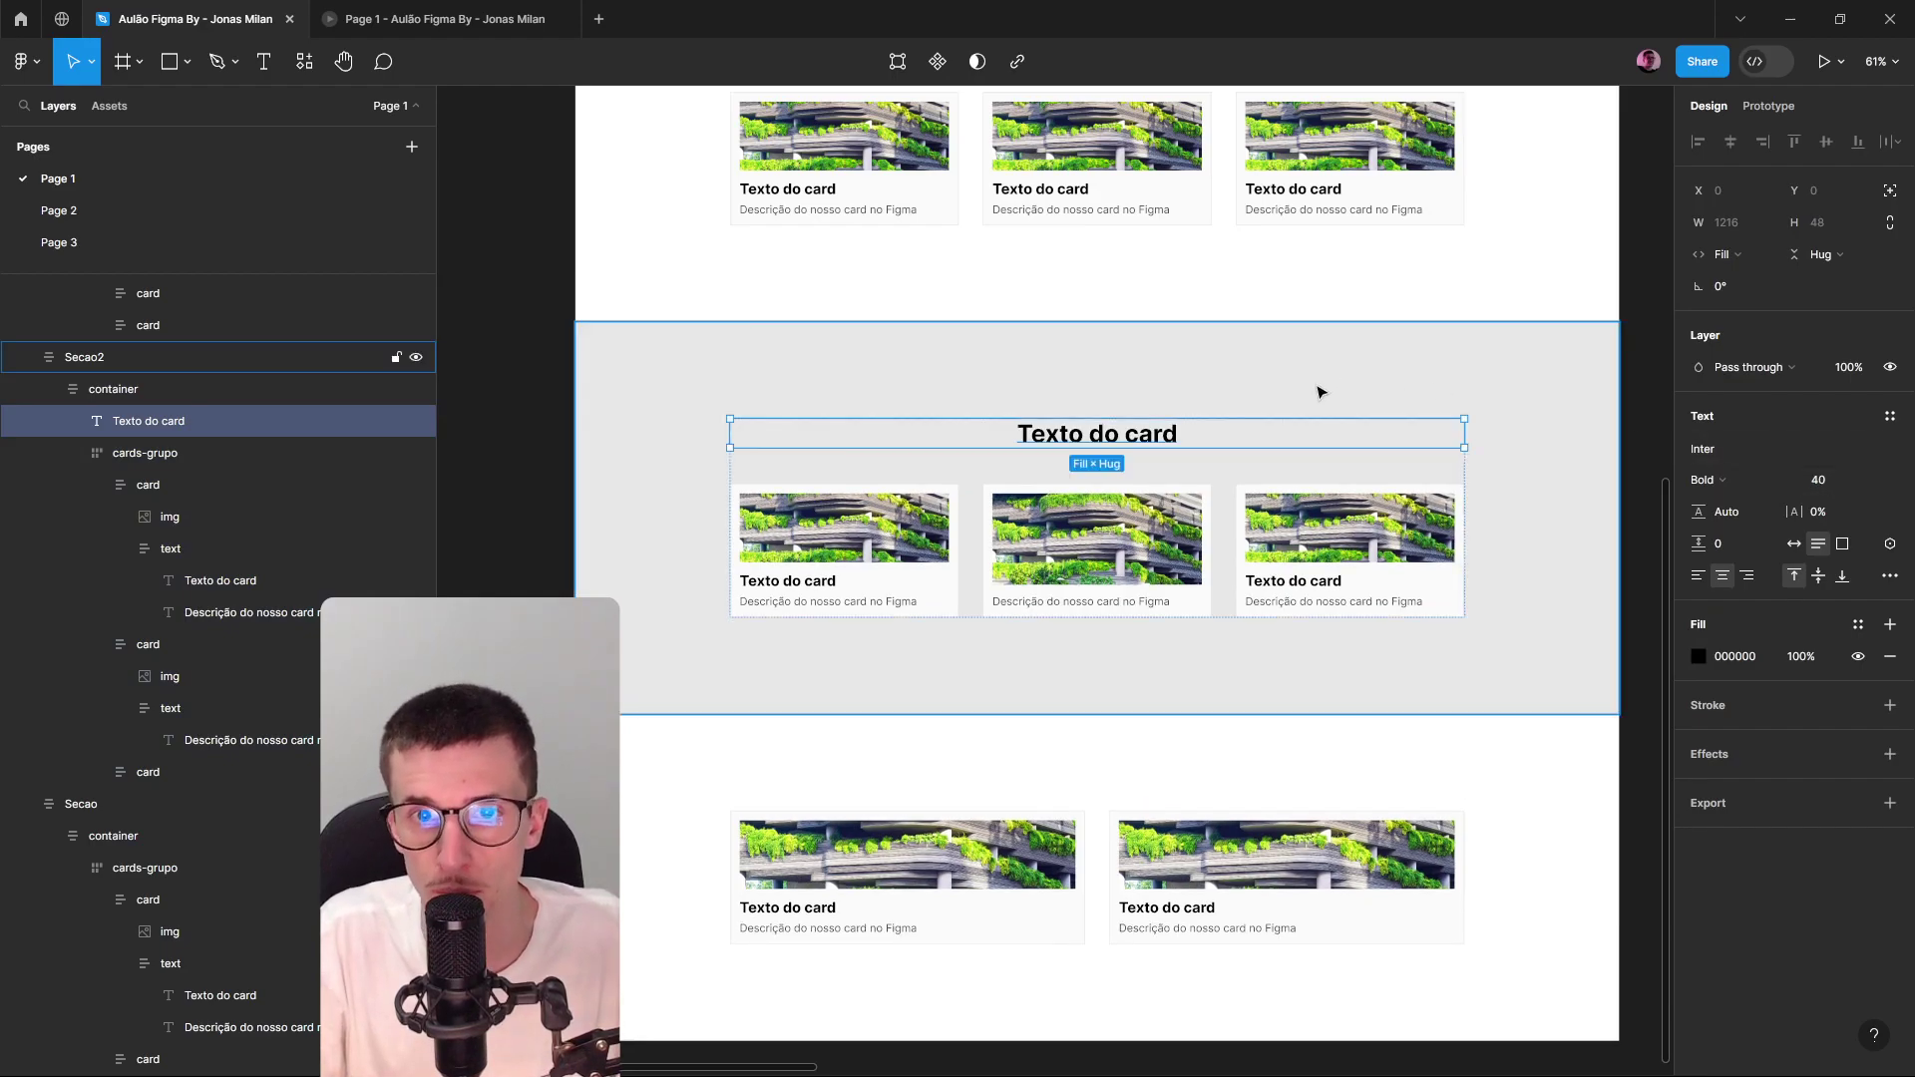
# Replace the title text above Secao2's cards with "Cards maneiros".
pyautogui.doubleClick(1115, 429)
pyautogui.write('Ca')
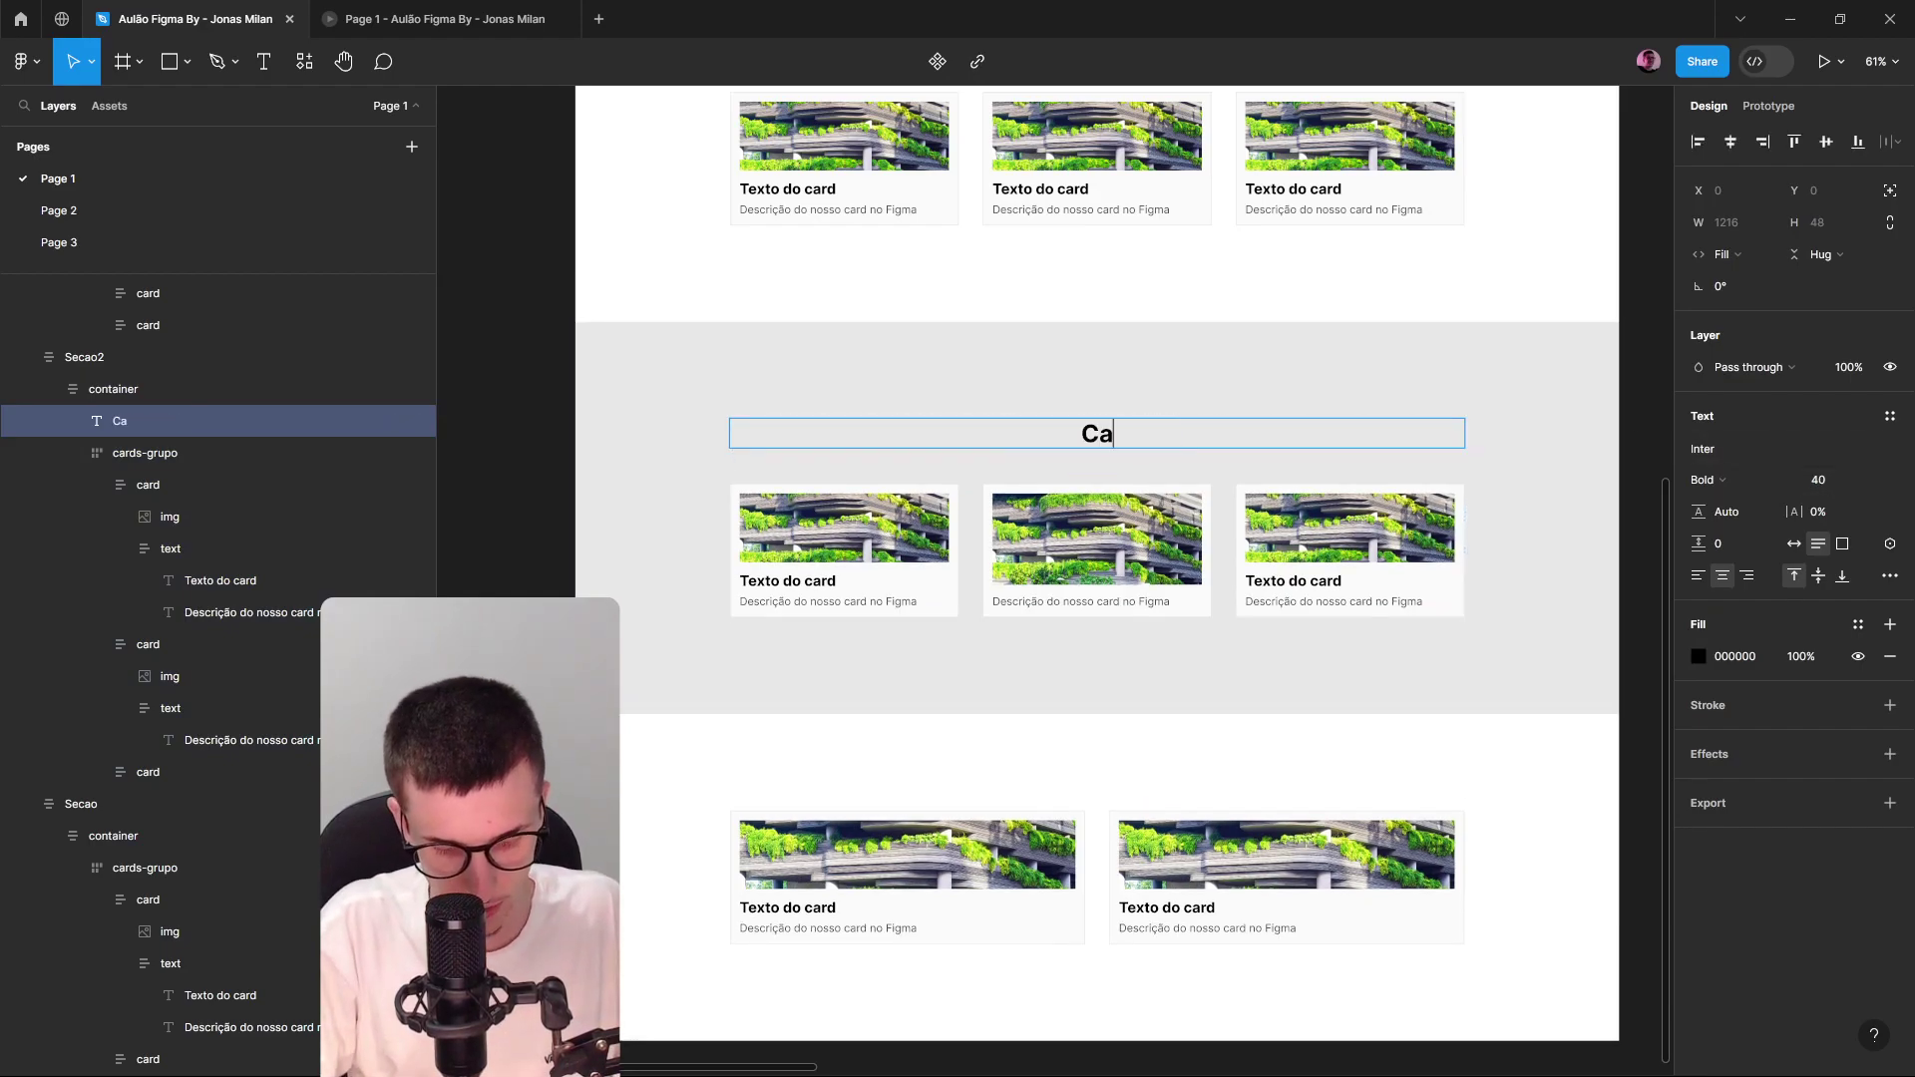
pyautogui.write('rds maneiros')
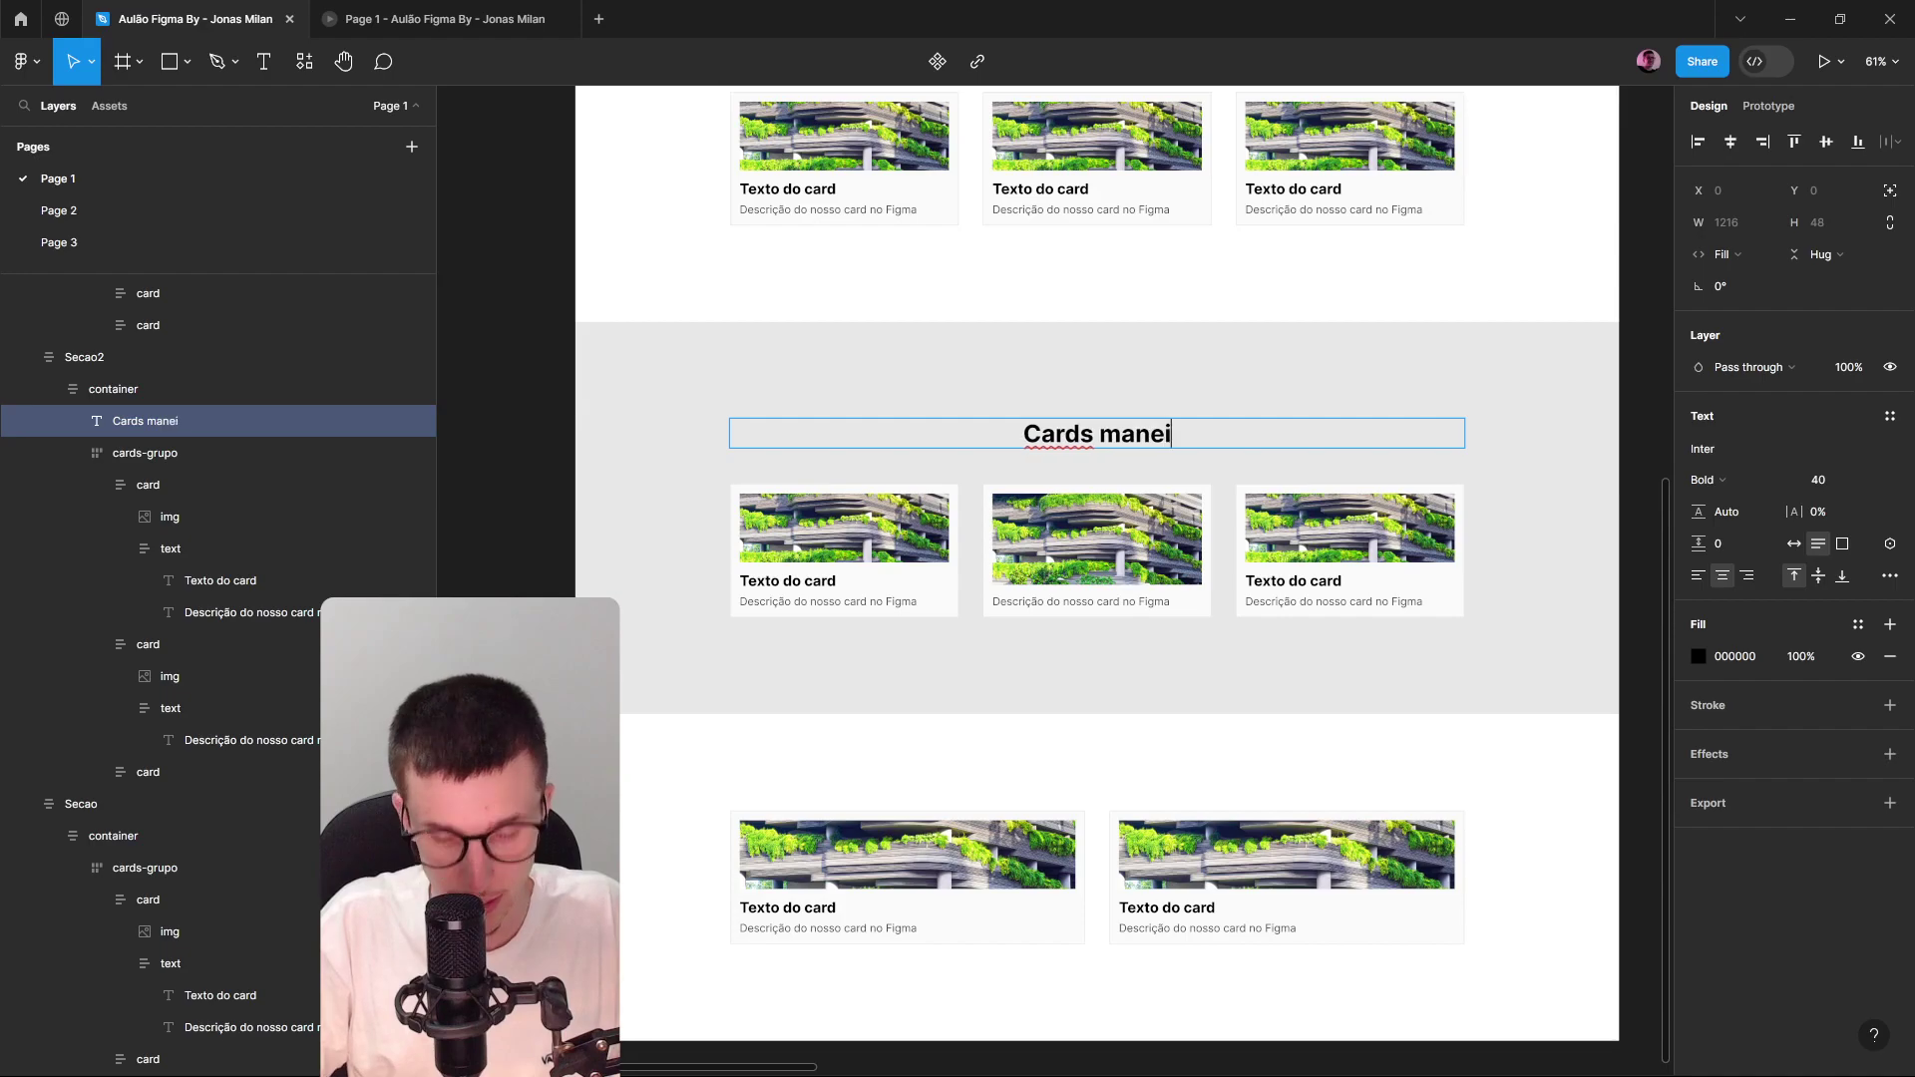
pyautogui.press('Escape')
pyautogui.press('Escape')
pyautogui.press('Escape')
pyautogui.scroll(-5, 1273, 565)
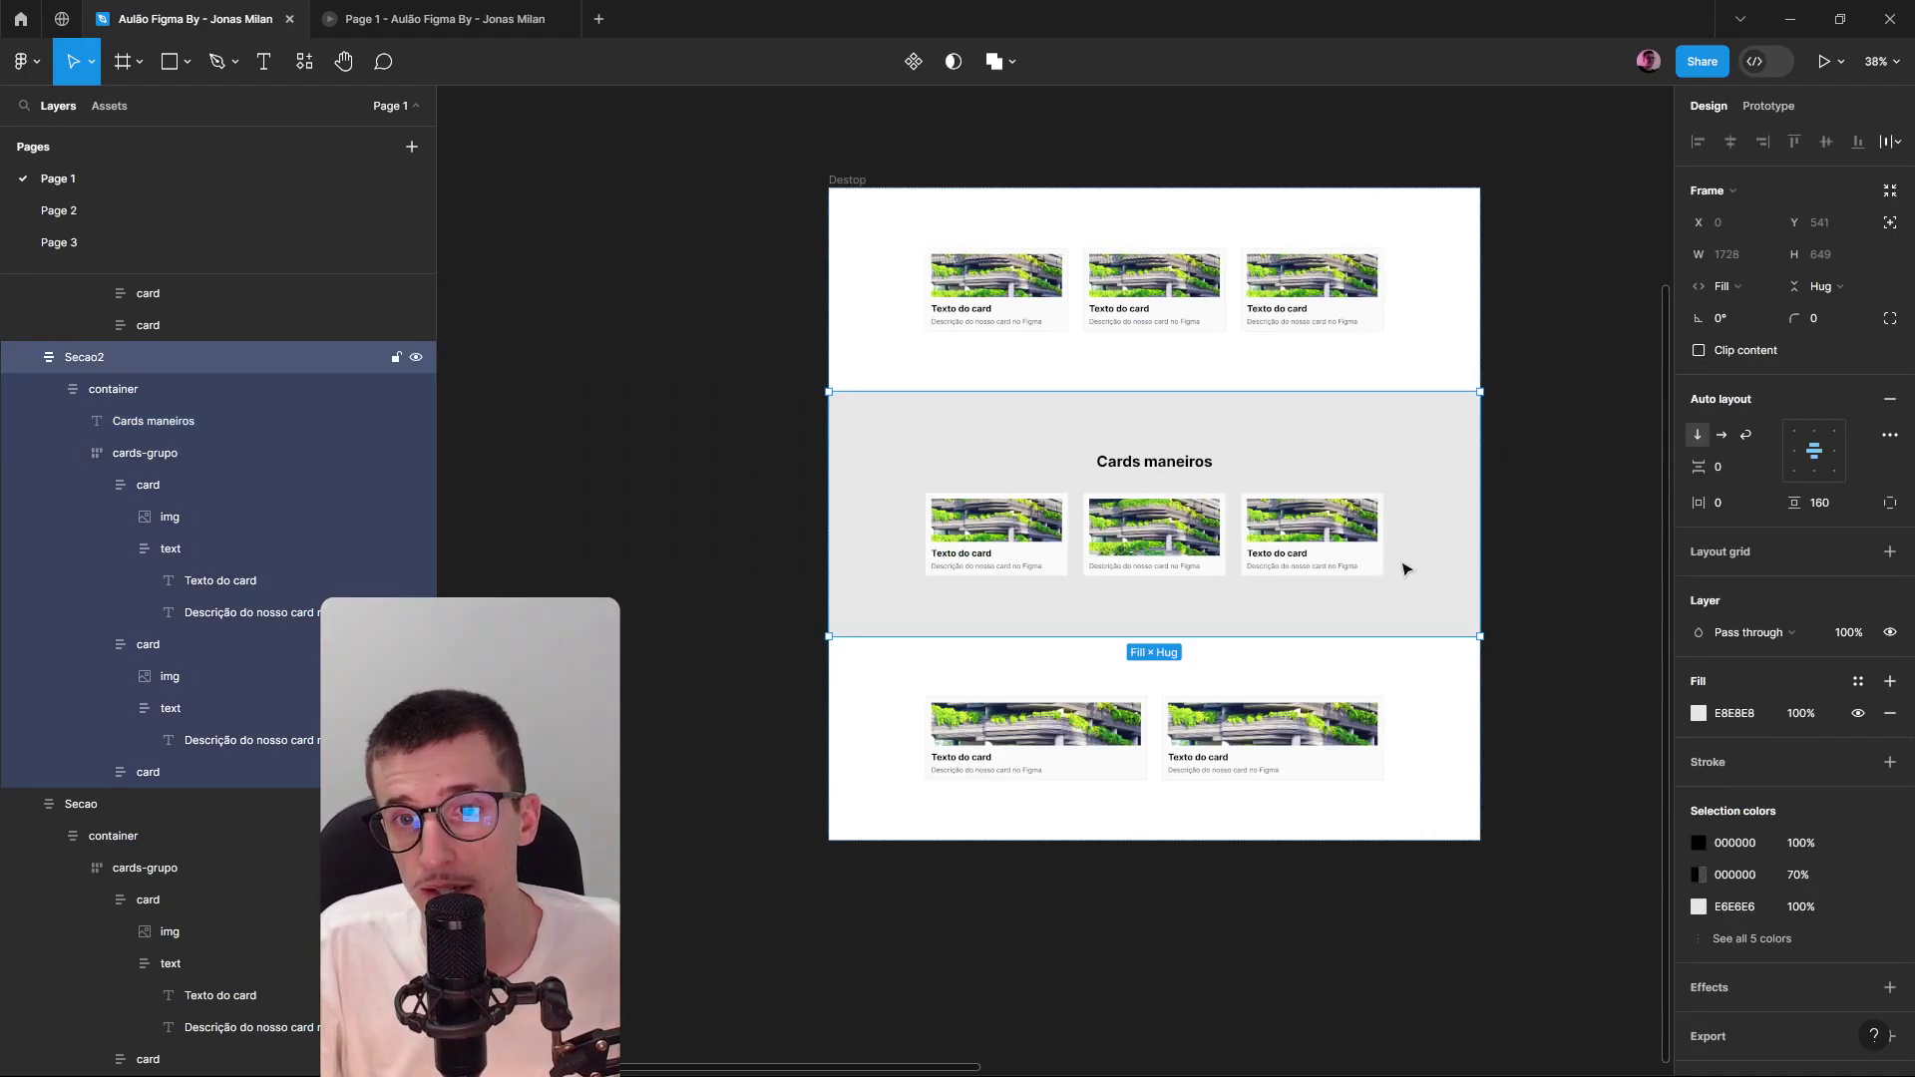
# Duplicate the Destop frame to its right, keeping one copy beside the original and deleting the extra third frame.
pyautogui.click(1562, 516)
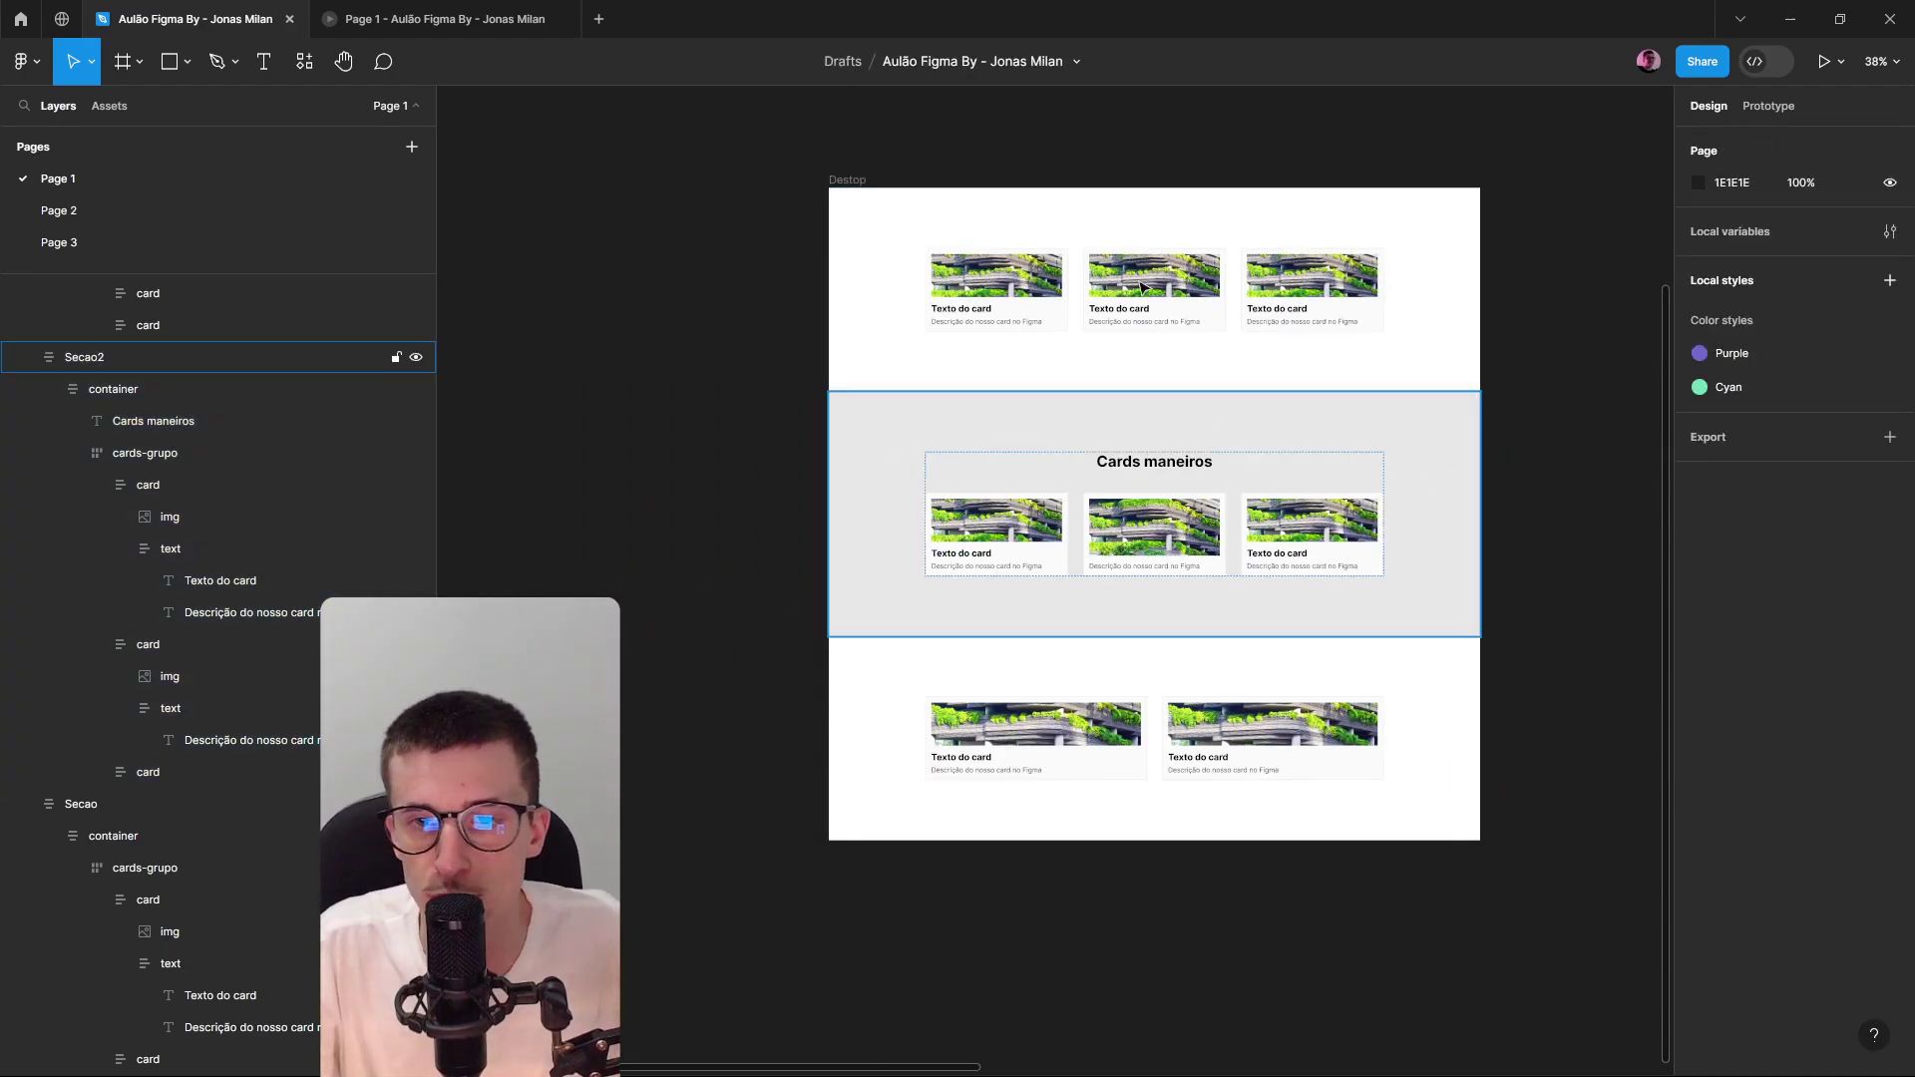
pyautogui.click(856, 183)
pyautogui.scroll(-1, 1101, 279)
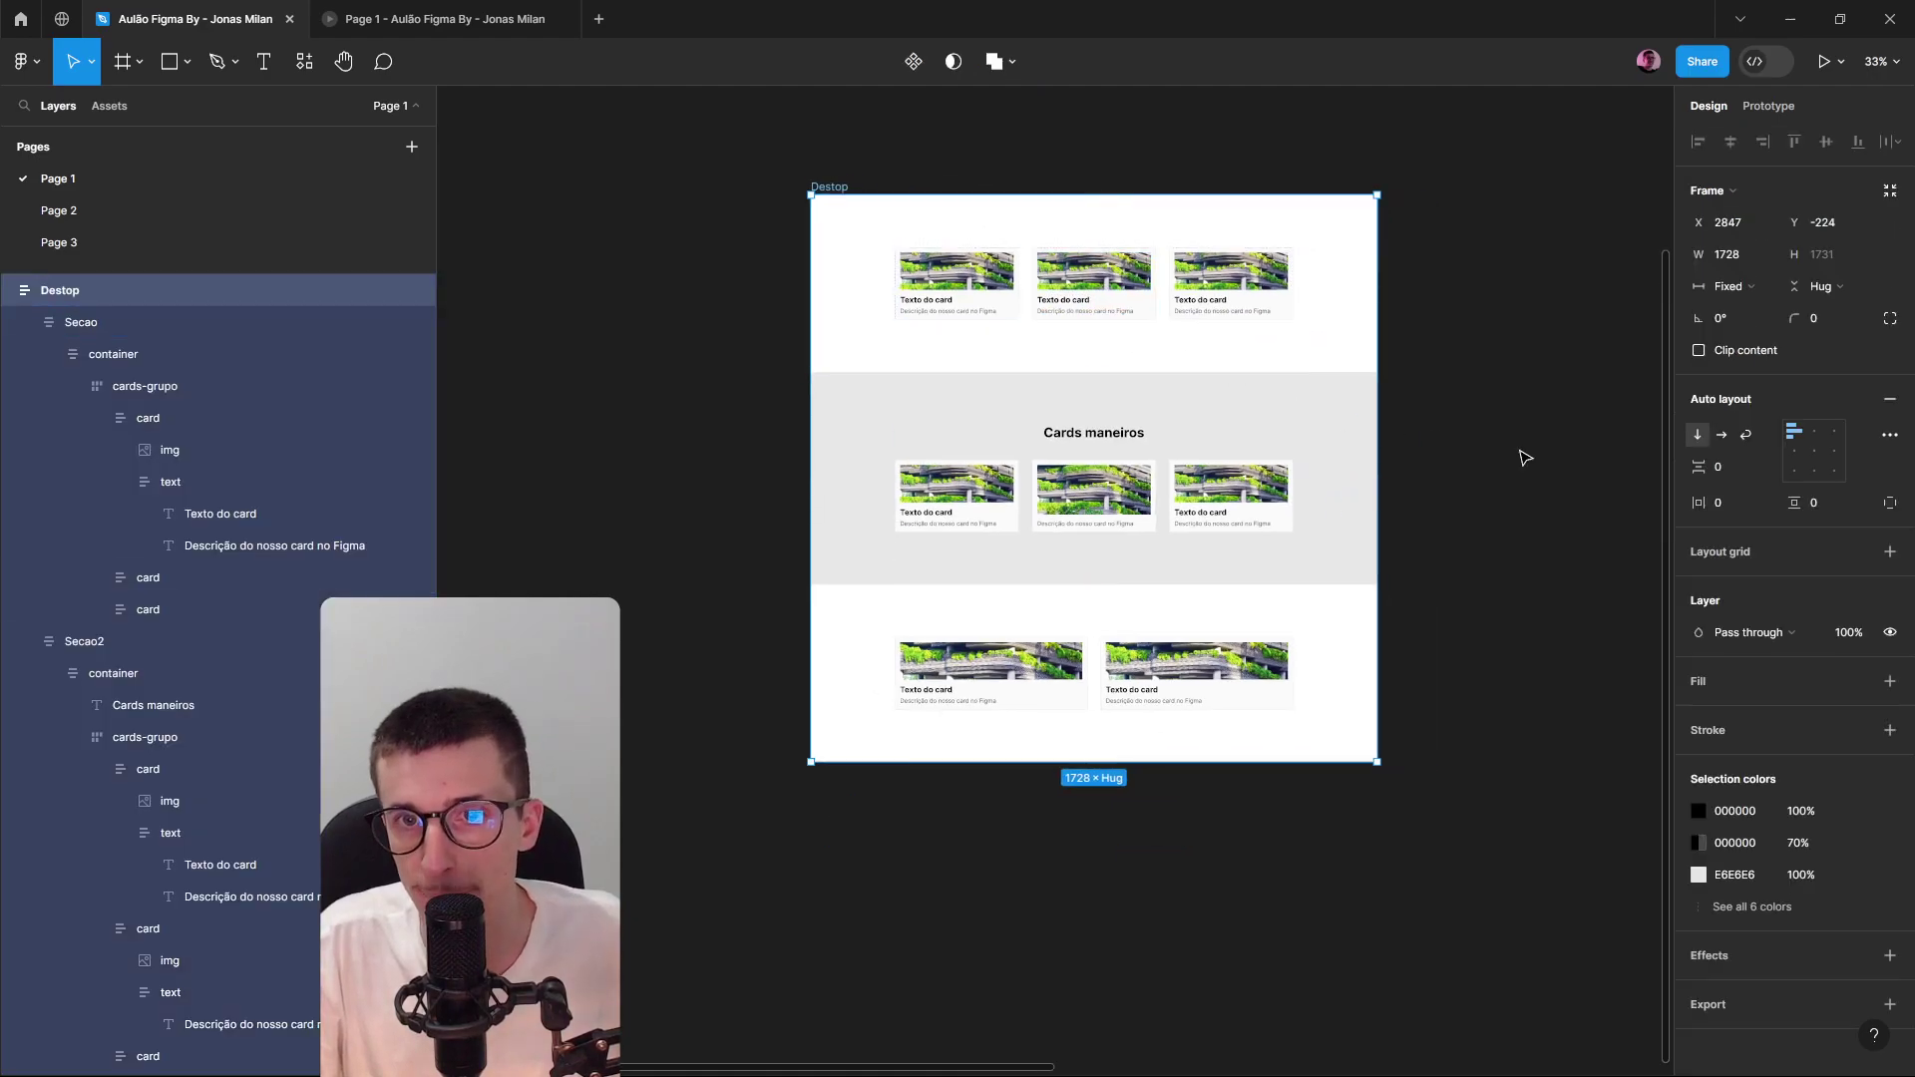
pyautogui.scroll(-2, 1266, 445)
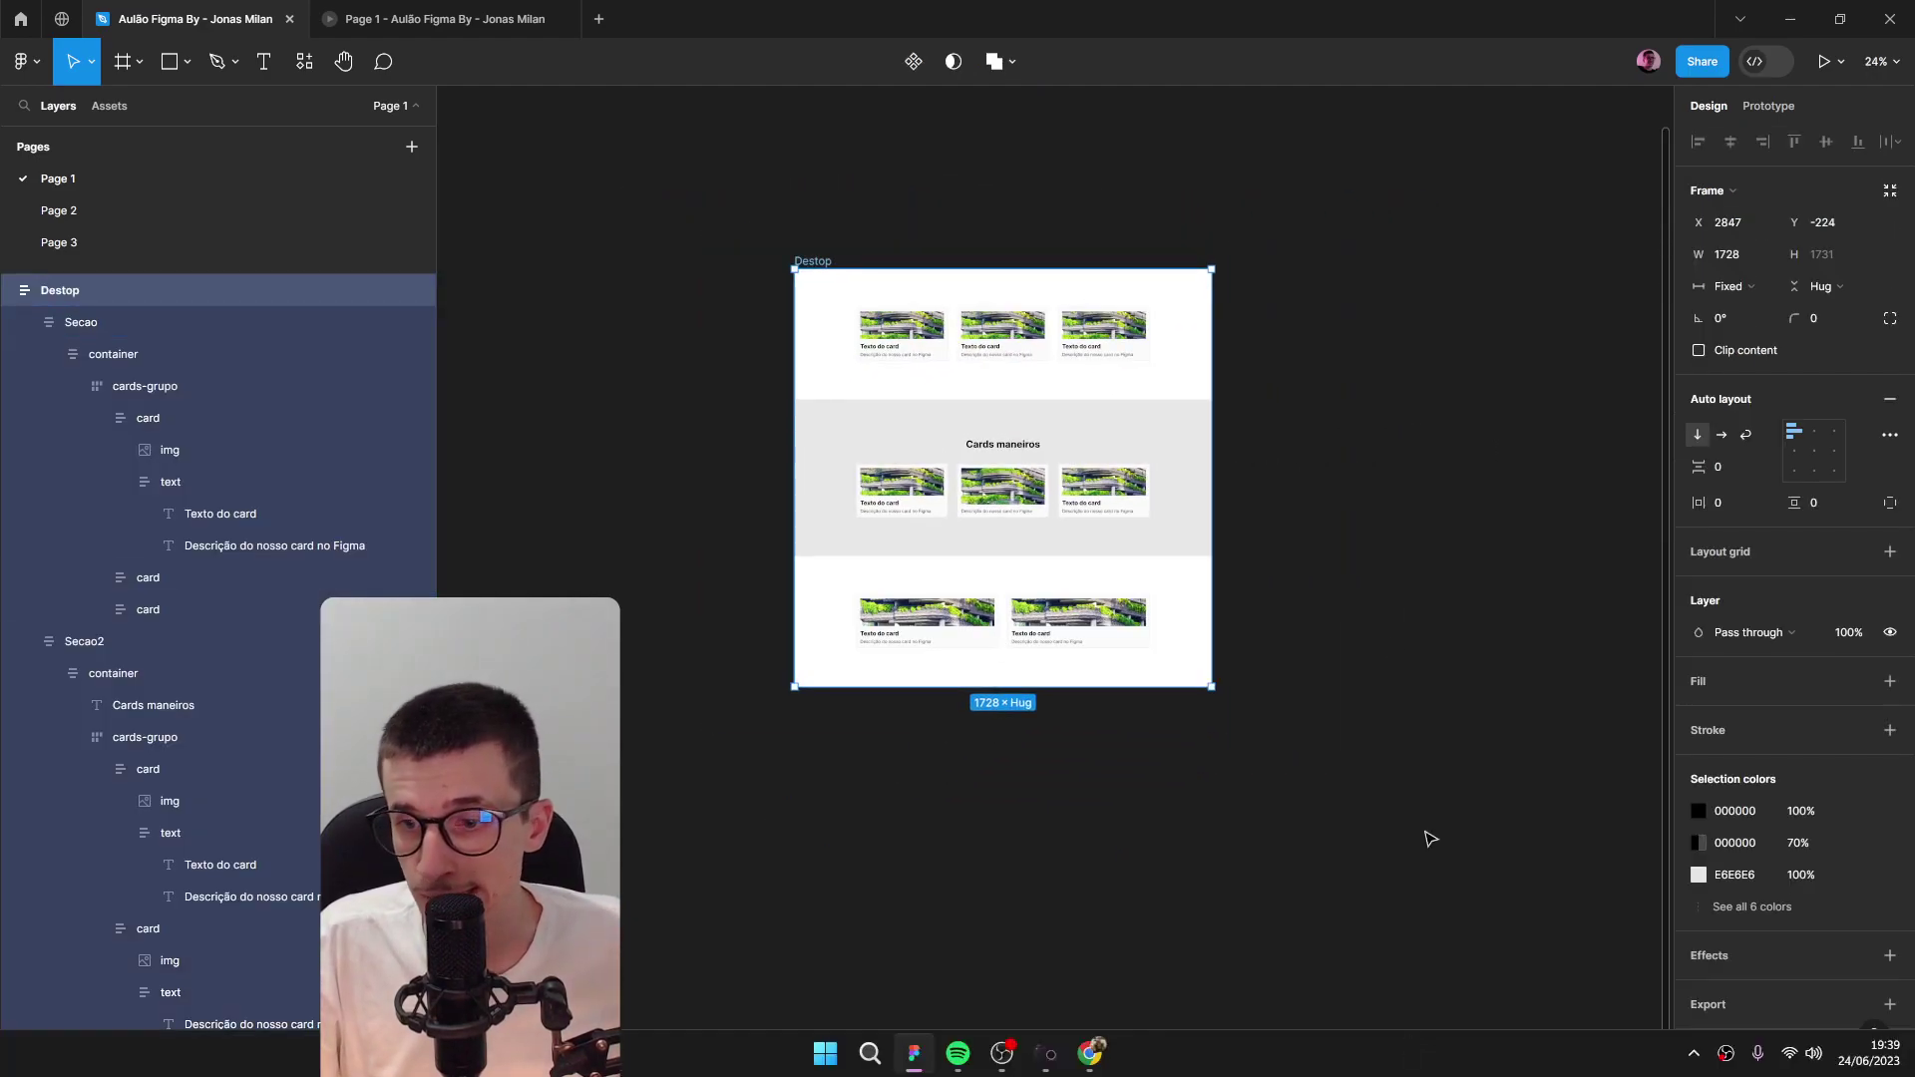
pyautogui.press('Escape')
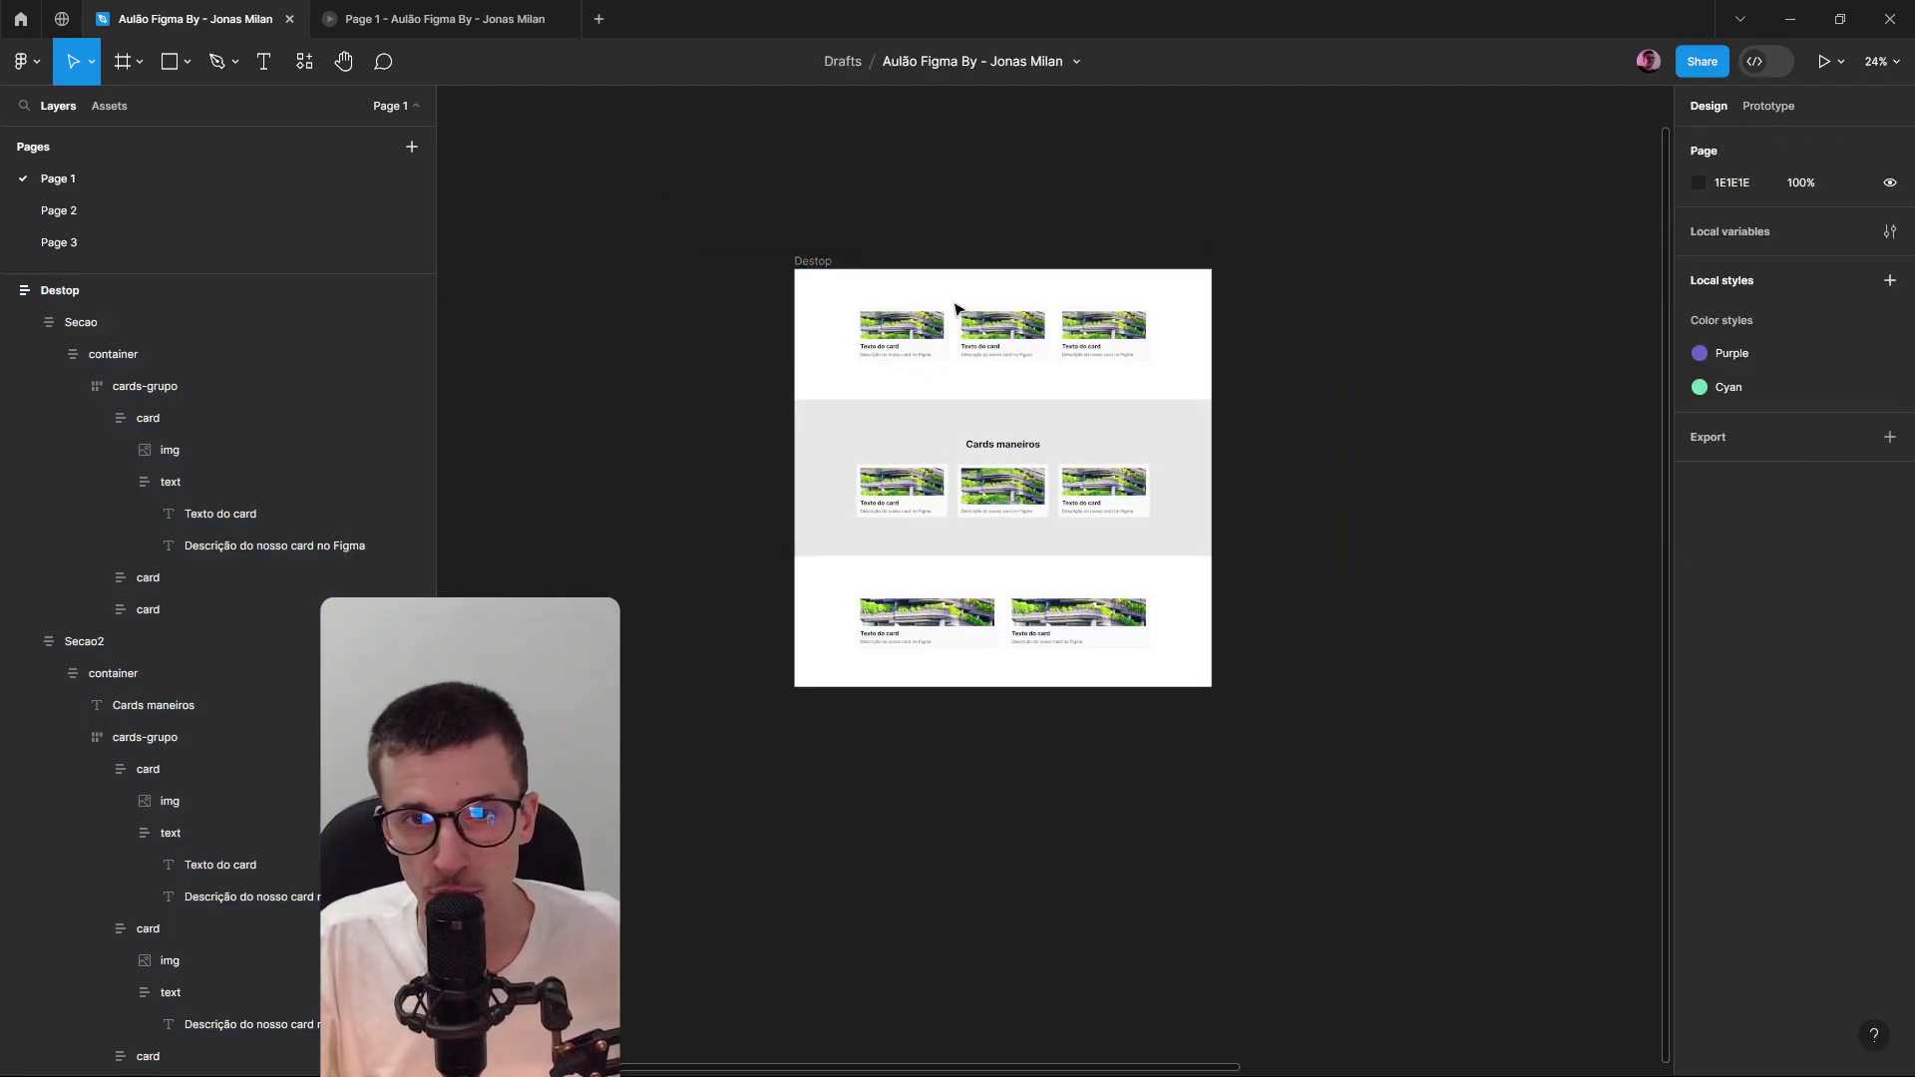
pyautogui.click(816, 259)
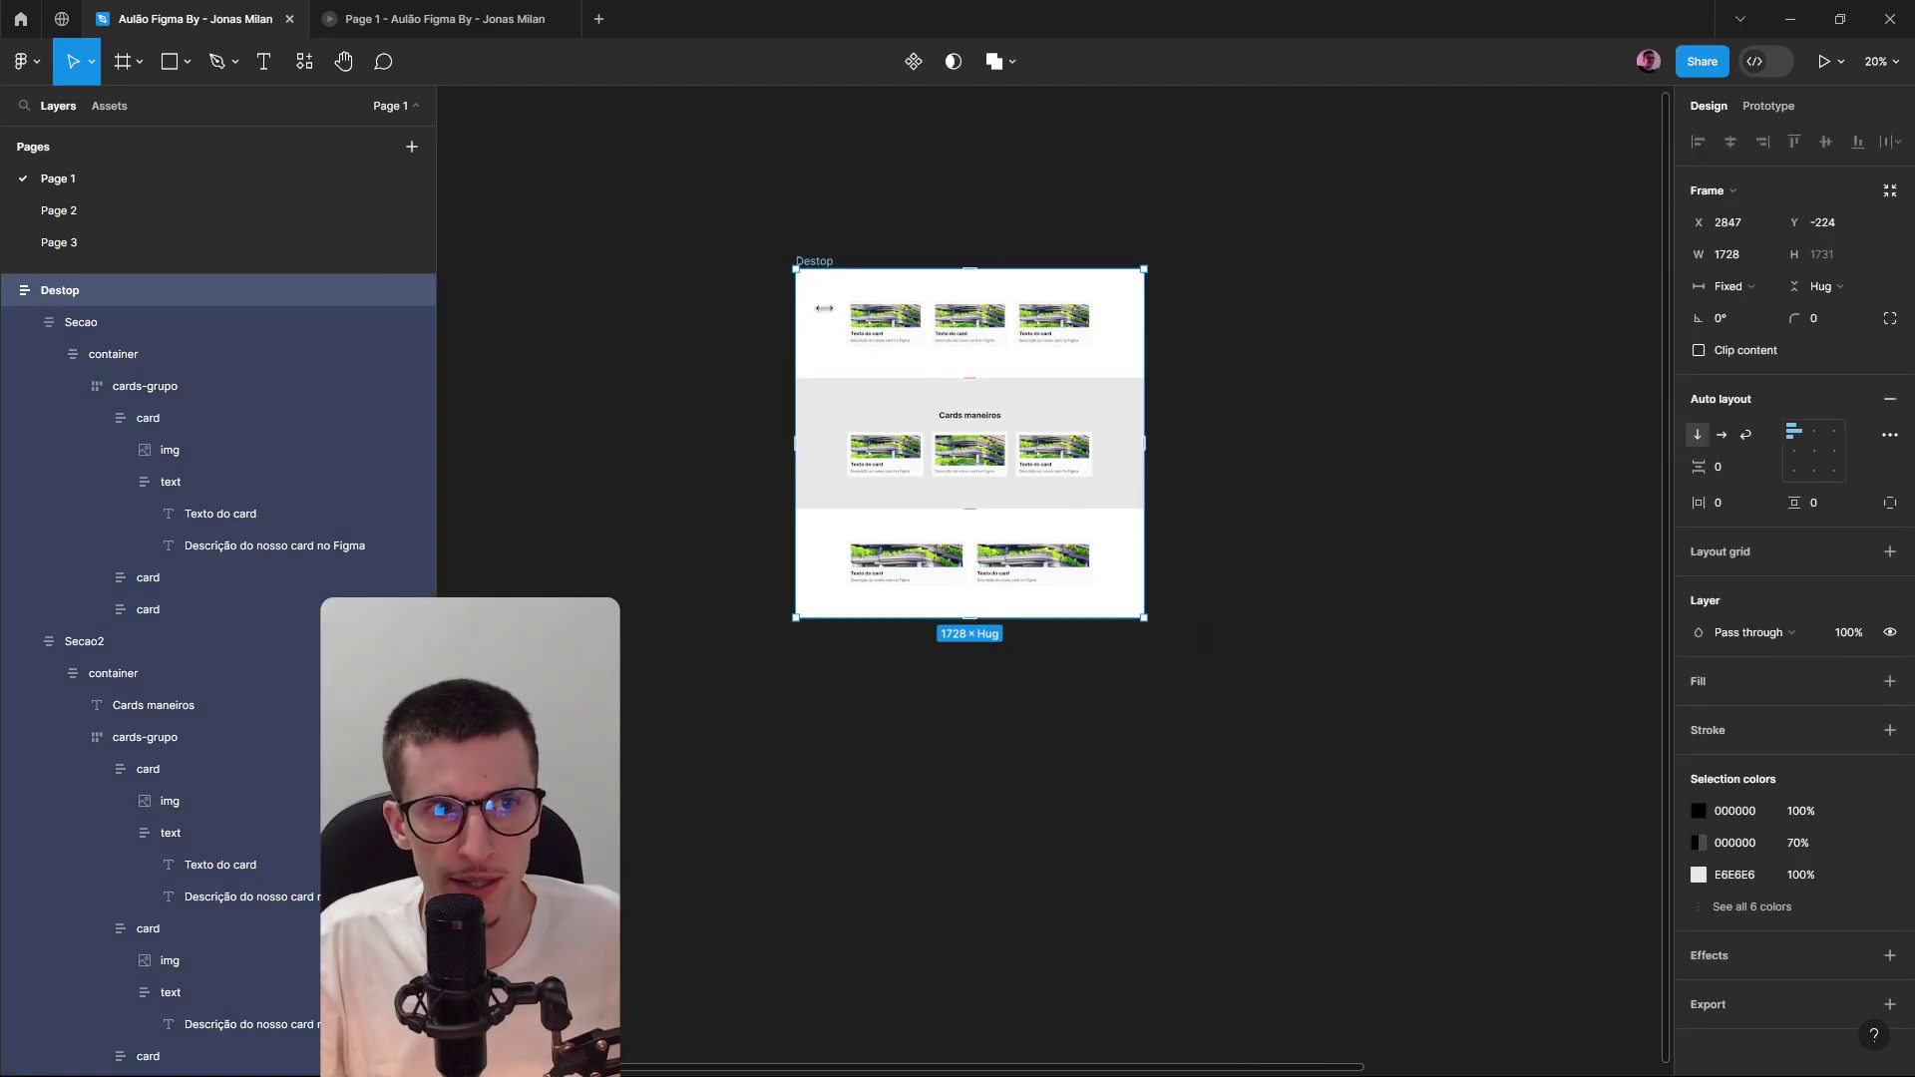
pyautogui.scroll(-1, 842, 394)
pyautogui.moveTo(834, 392); pyautogui.dragTo(1325, 458)
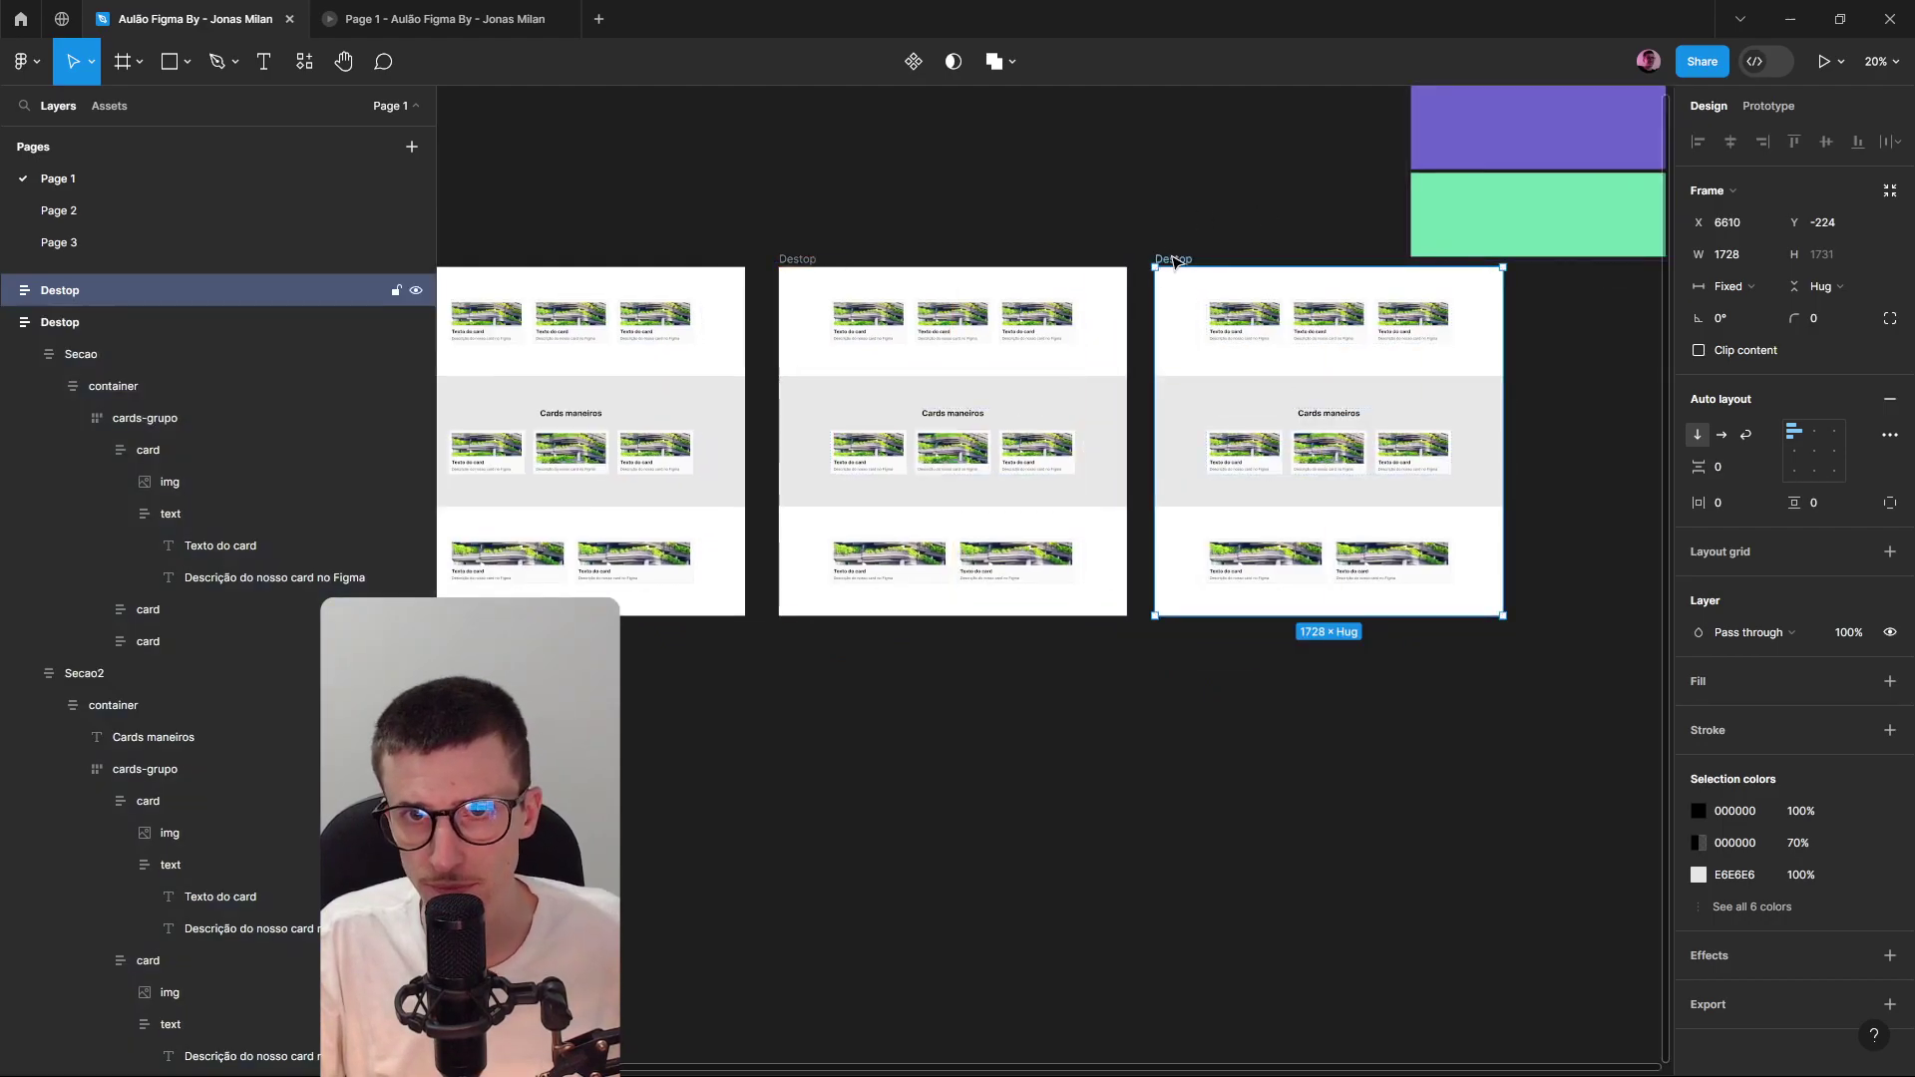
pyautogui.press('Delete')
pyautogui.hscroll(-3, 1300, 376)
pyautogui.keyDown('ctrl'); pyautogui.scroll(1, 924, 451); pyautogui.keyUp('ctrl')
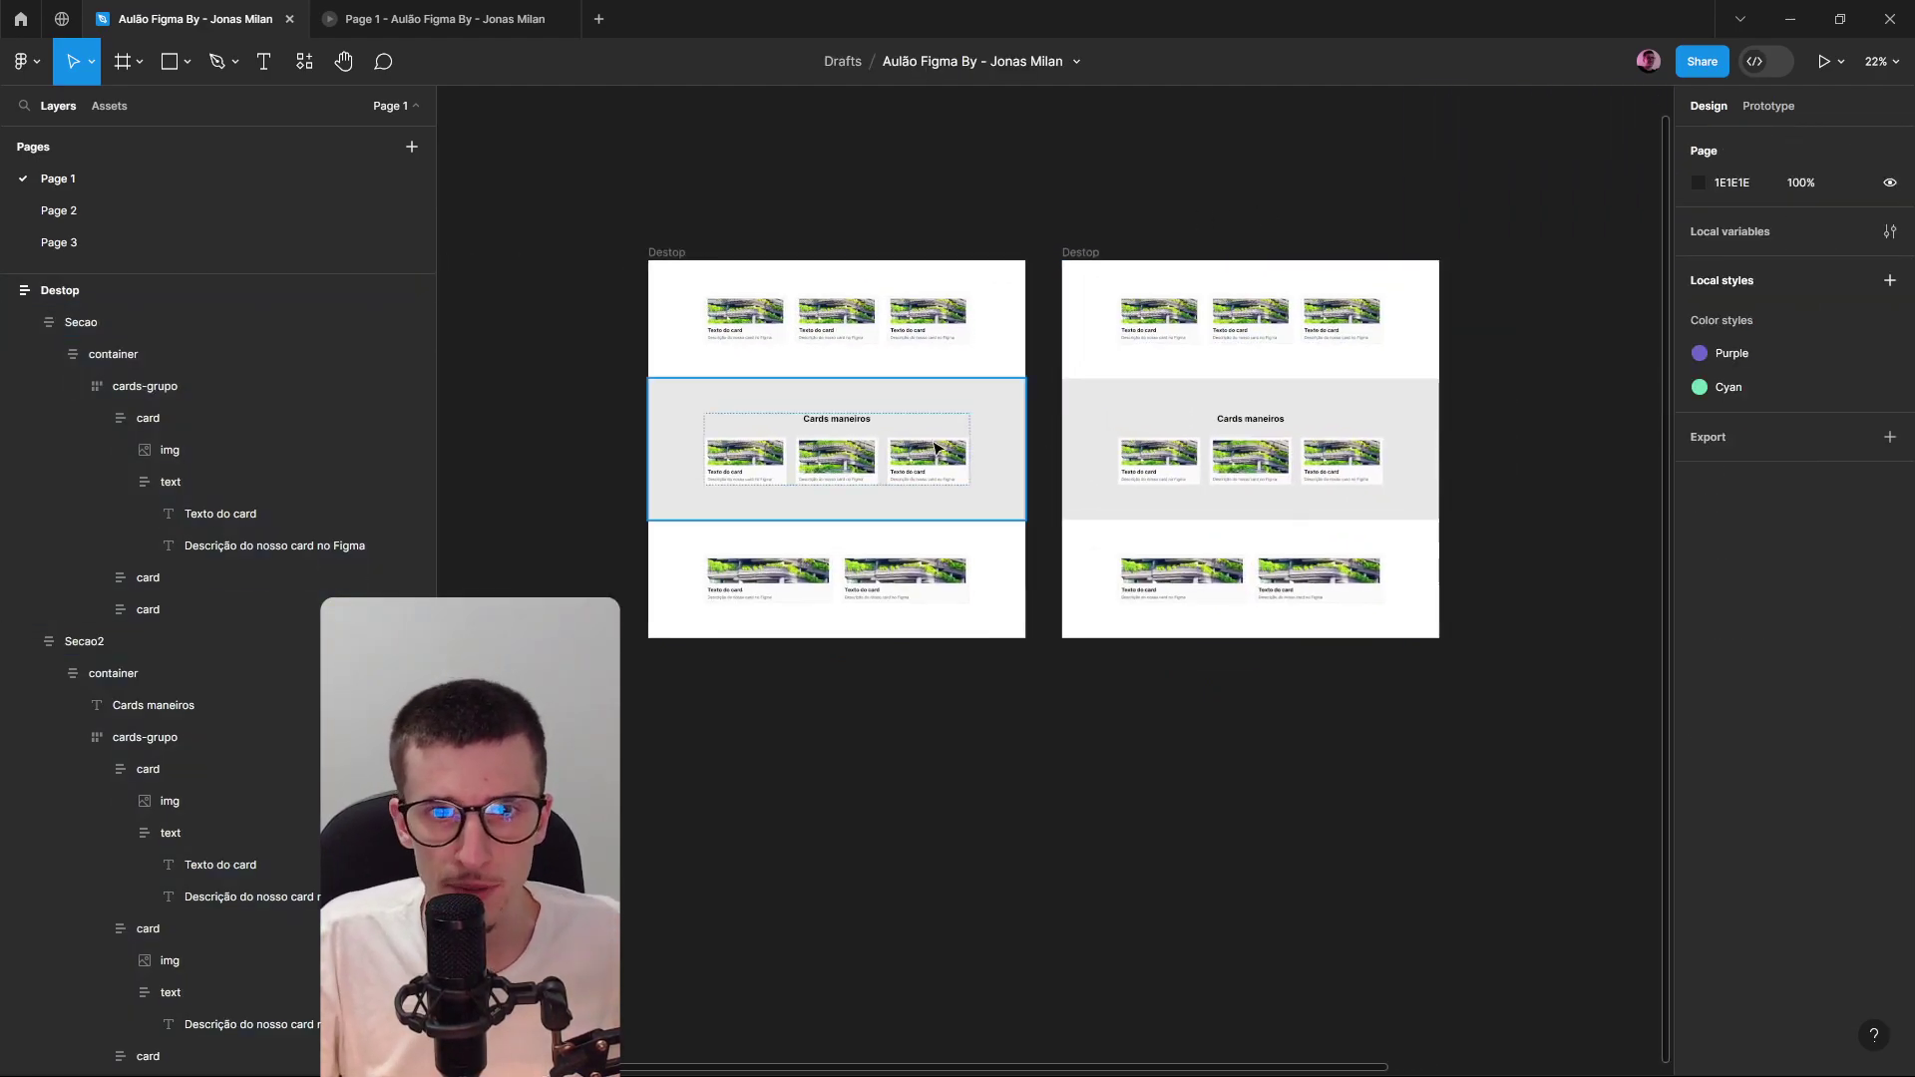
# Copy a "Texto do card" title into the middle card of the original frame's Secao2, between its image and description.
pyautogui.doubleClick(925, 451)
pyautogui.doubleClick(925, 451)
pyautogui.keyDown('ctrl'); pyautogui.scroll(4, 837, 483); pyautogui.keyUp('ctrl')
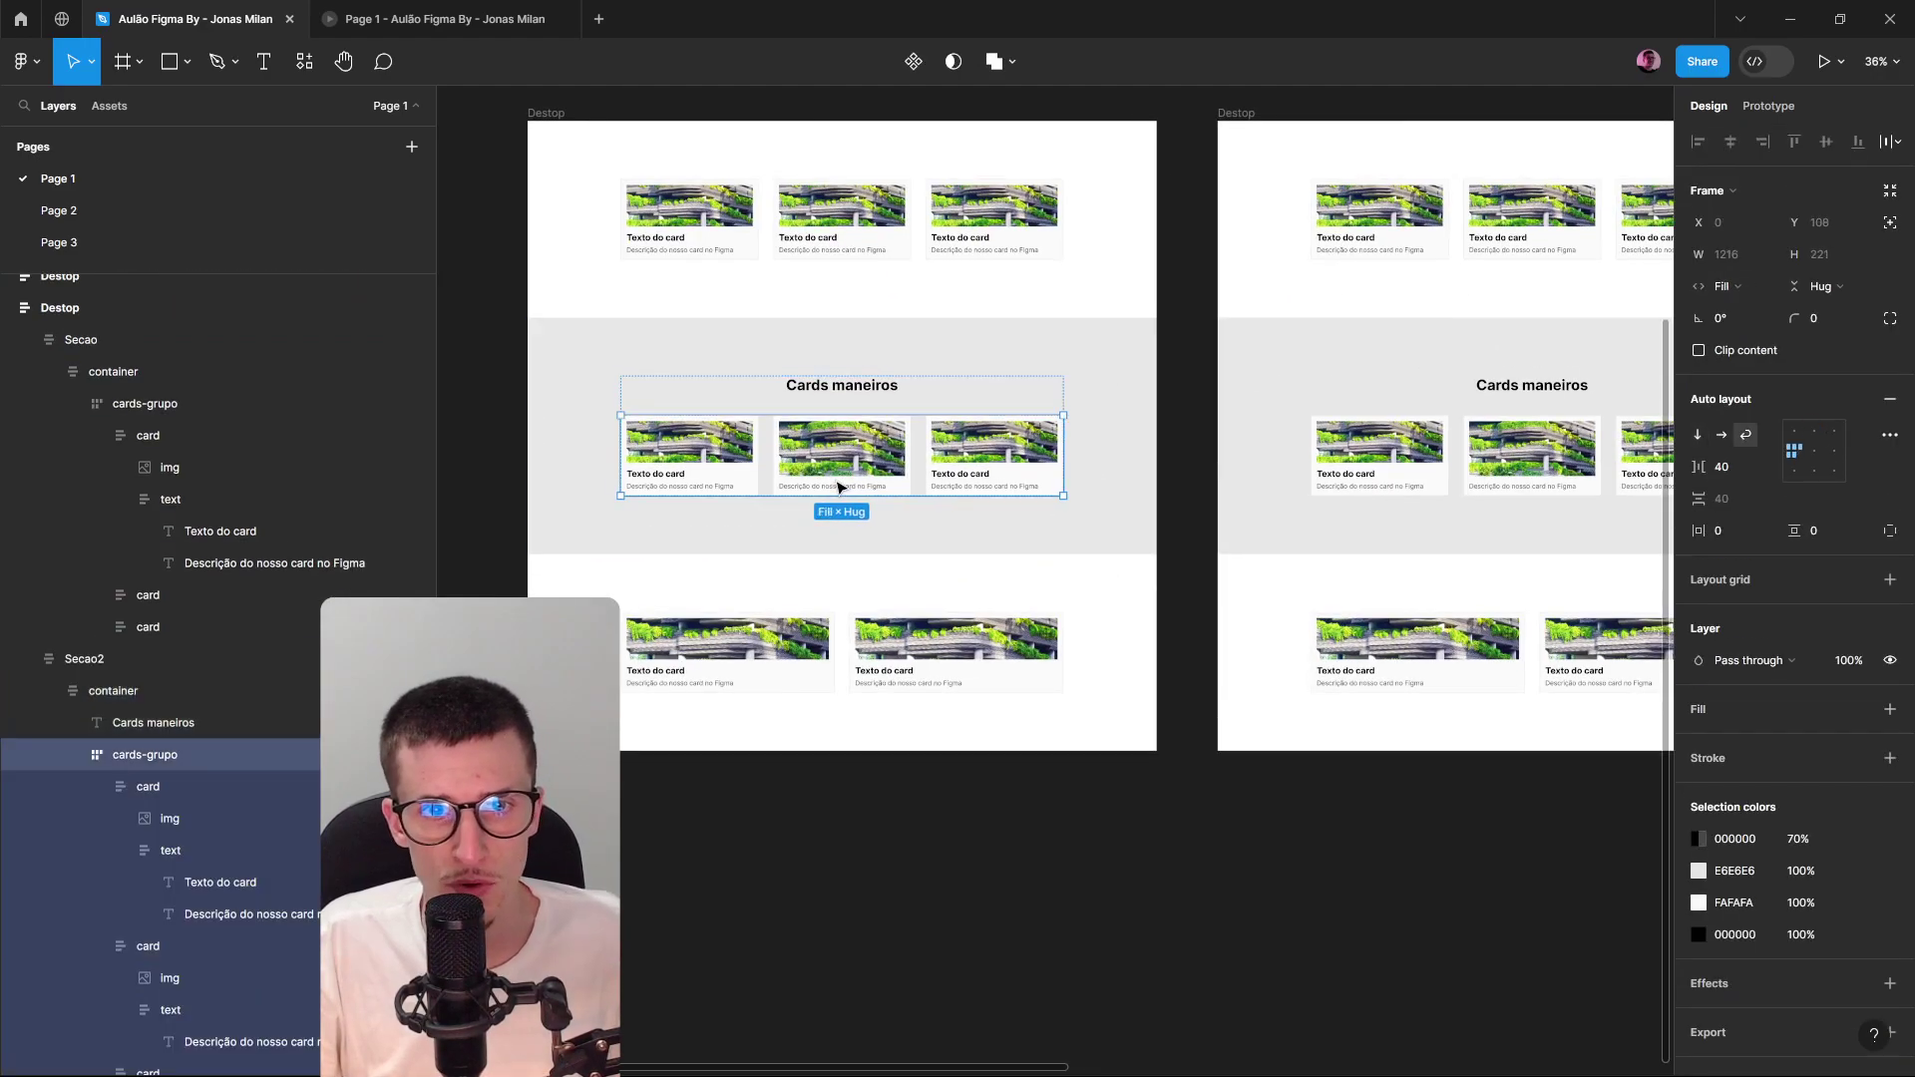
pyautogui.keyDown('ctrl'); pyautogui.scroll(3, 845, 470); pyautogui.keyUp('ctrl')
pyautogui.doubleClick(1057, 505)
pyautogui.click(824, 521)
pyautogui.click(970, 569)
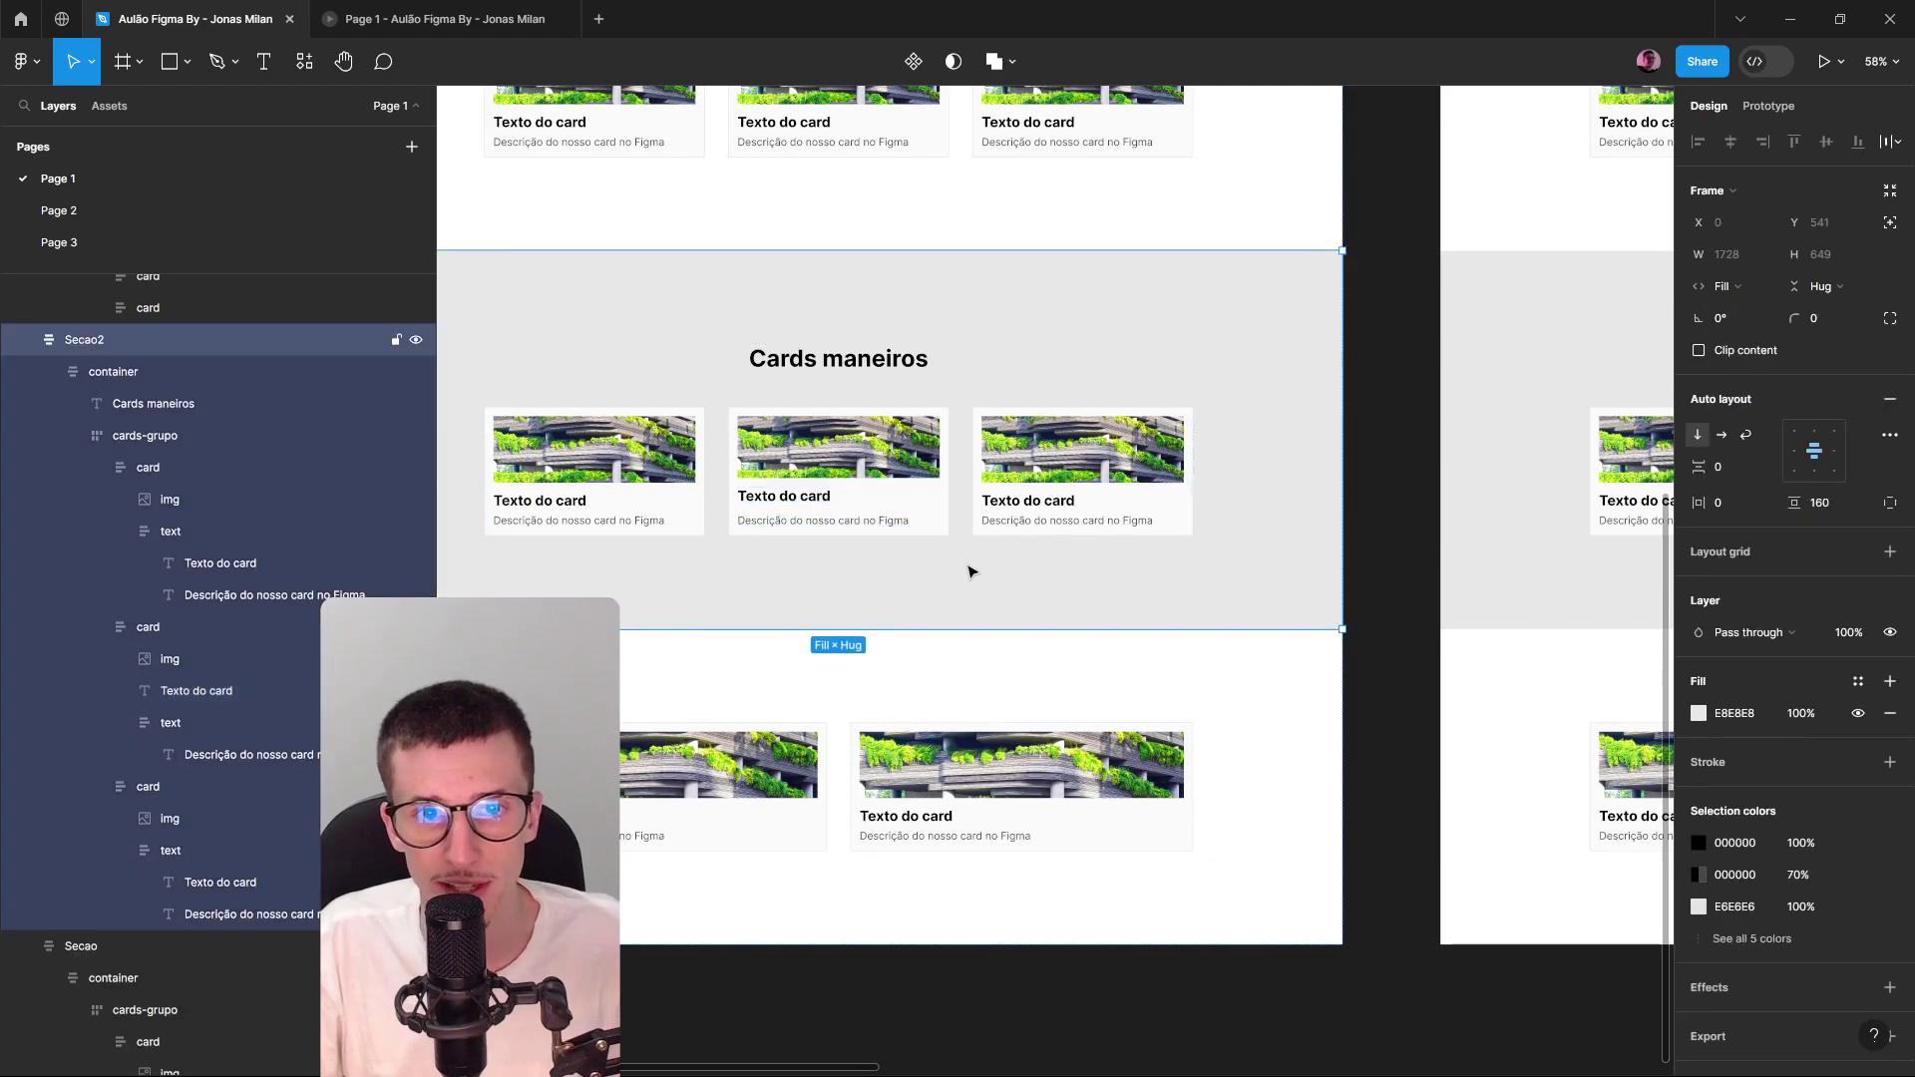
pyautogui.keyDown('ctrl'); pyautogui.scroll(-2, 972, 572); pyautogui.keyUp('ctrl')
pyautogui.keyDown('ctrl'); pyautogui.scroll(-1, 1253, 571); pyautogui.keyUp('ctrl')
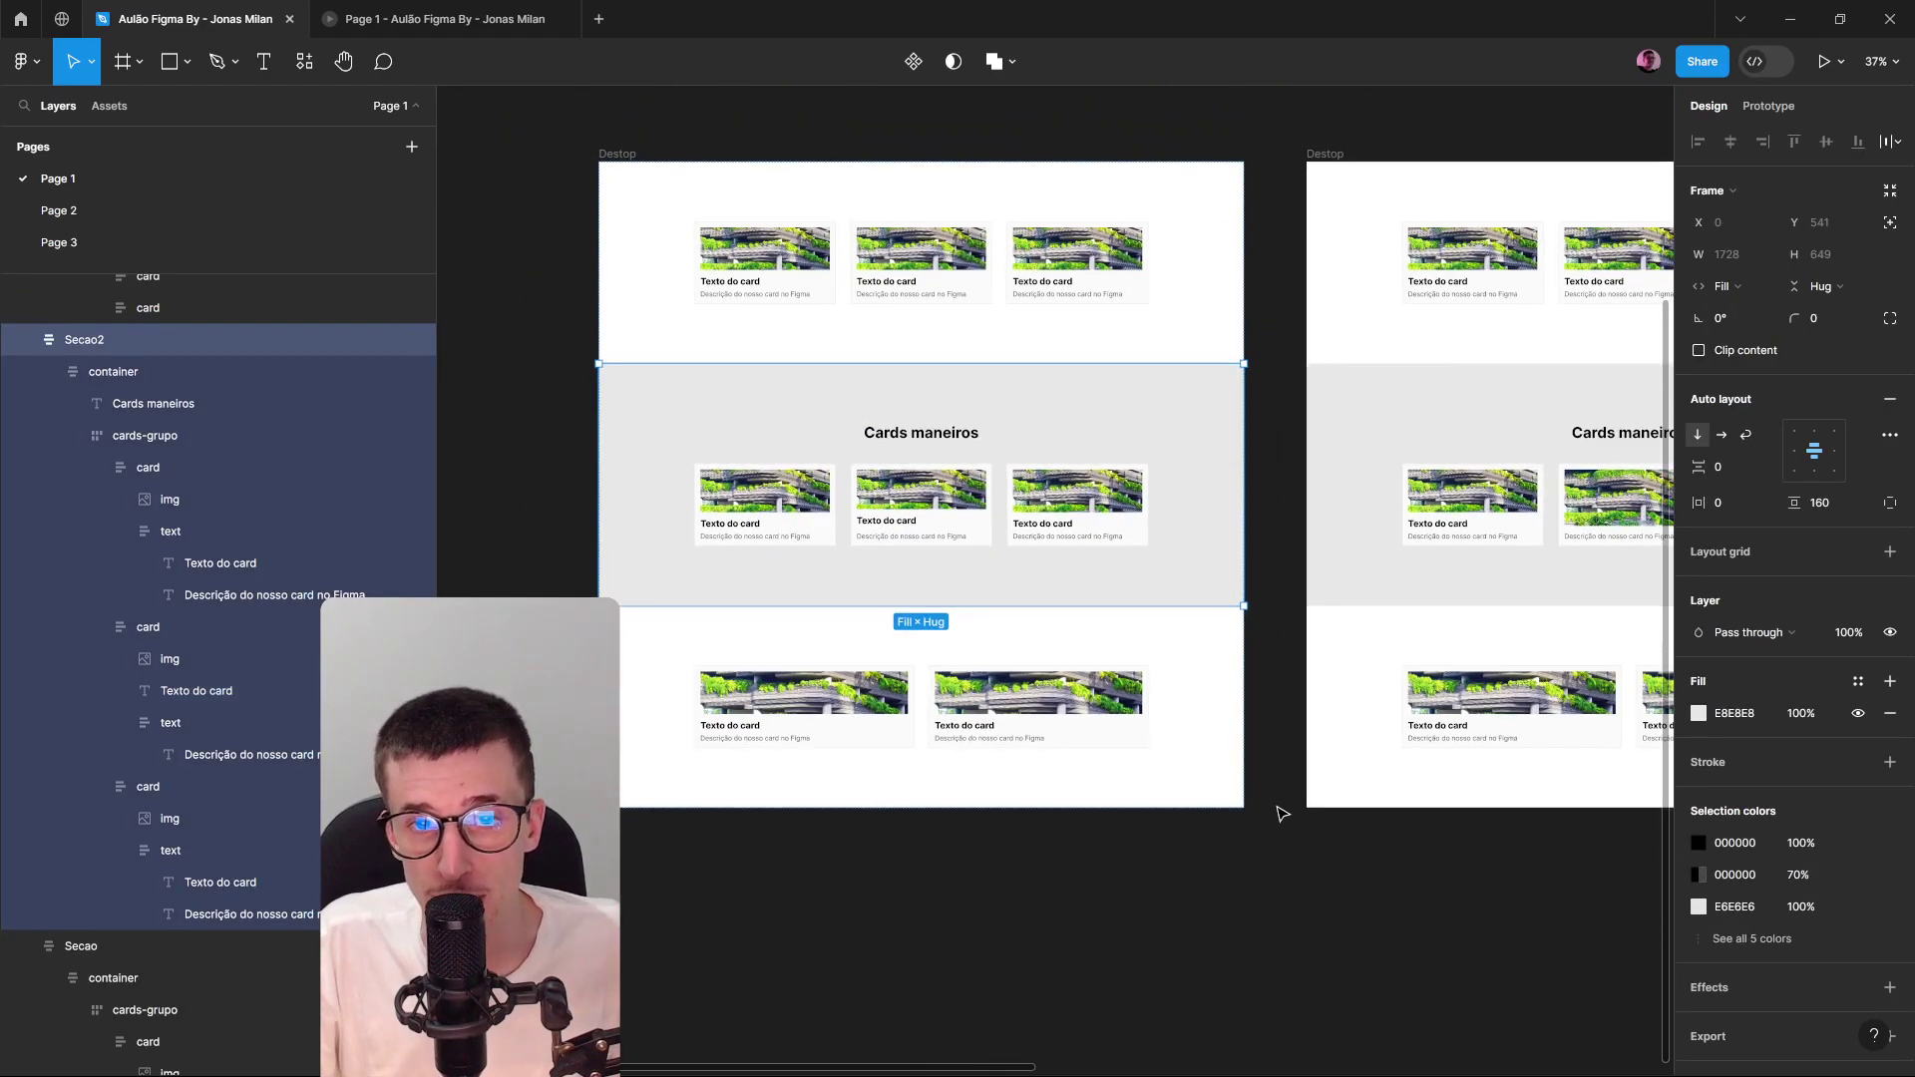
pyautogui.keyDown('ctrl'); pyautogui.scroll(2, 834, 598); pyautogui.keyUp('ctrl')
pyautogui.keyDown('ctrl'); pyautogui.scroll(-2, 1013, 599); pyautogui.keyUp('ctrl')
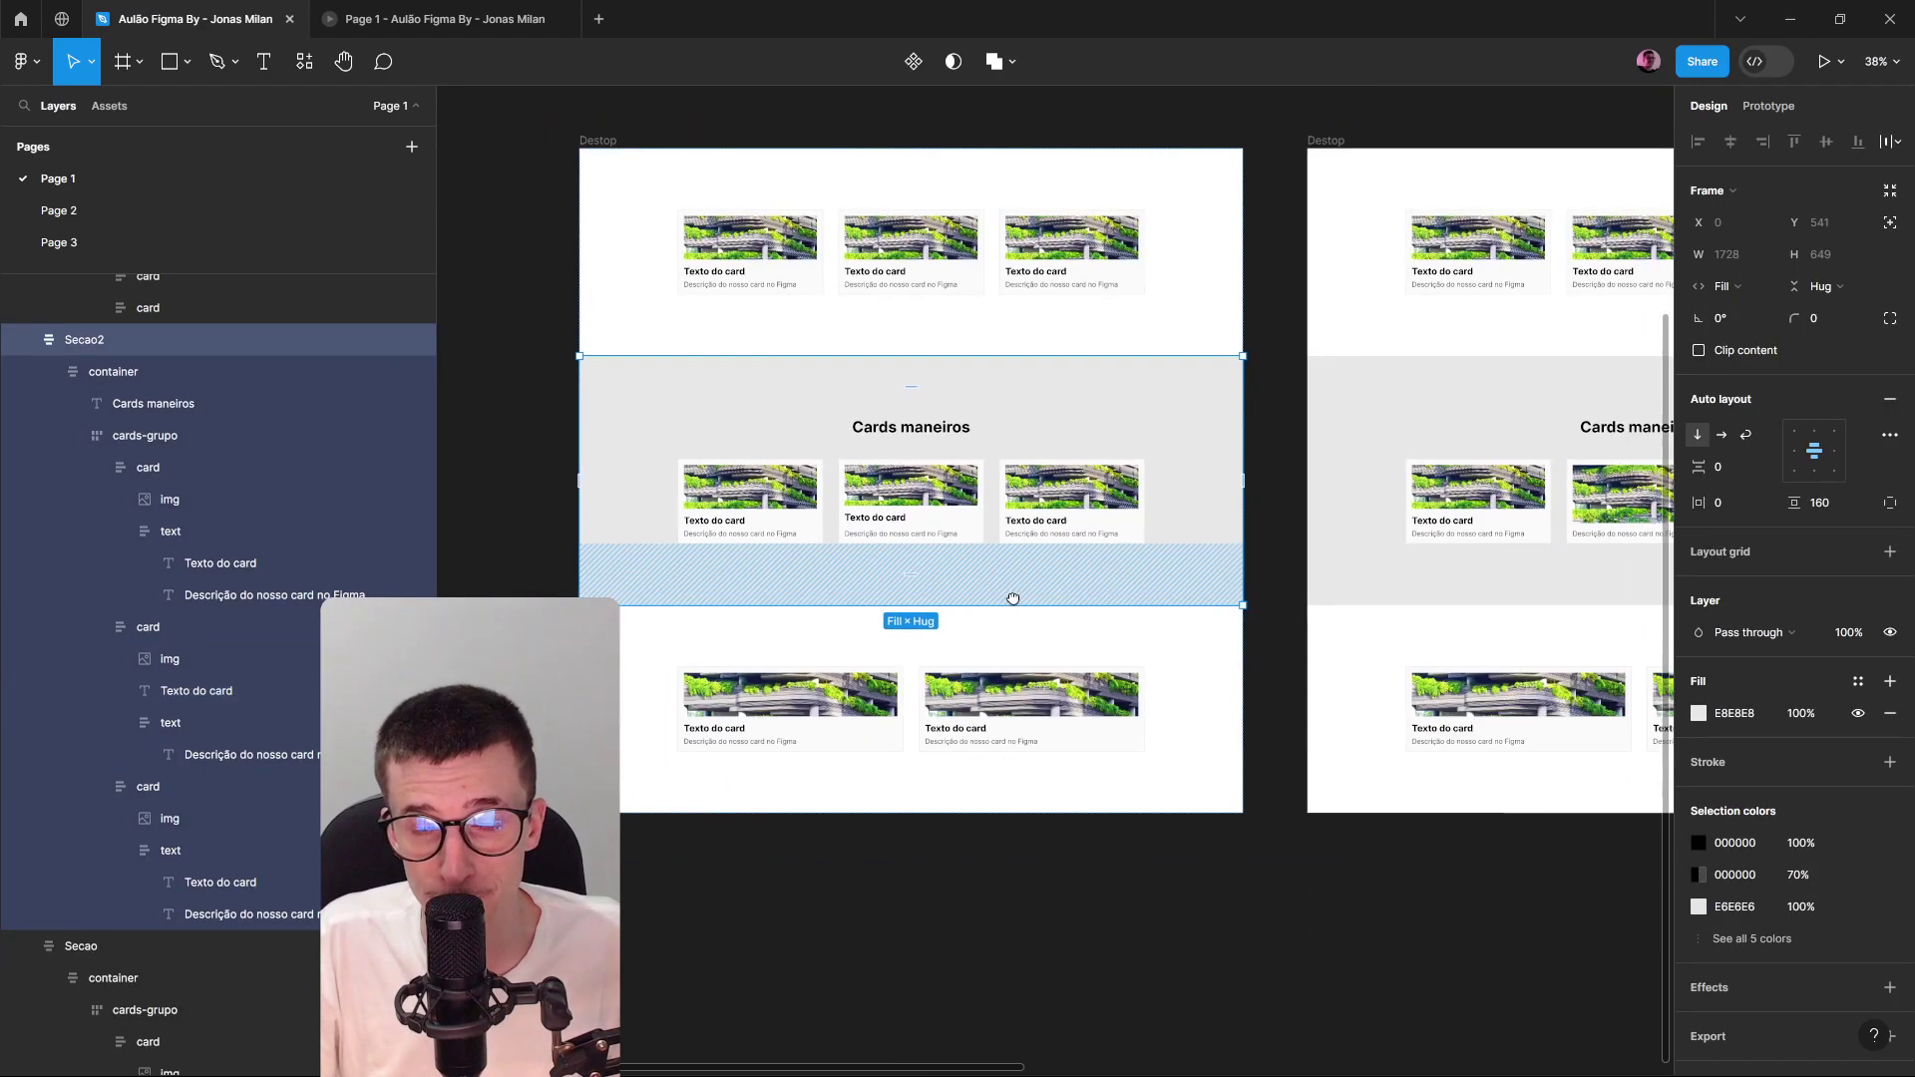
pyautogui.click(1058, 506)
# Delete two of the three cards in the first section of the duplicated Destop frame, leaving only the first card.
pyautogui.hscroll(5, 1058, 506)
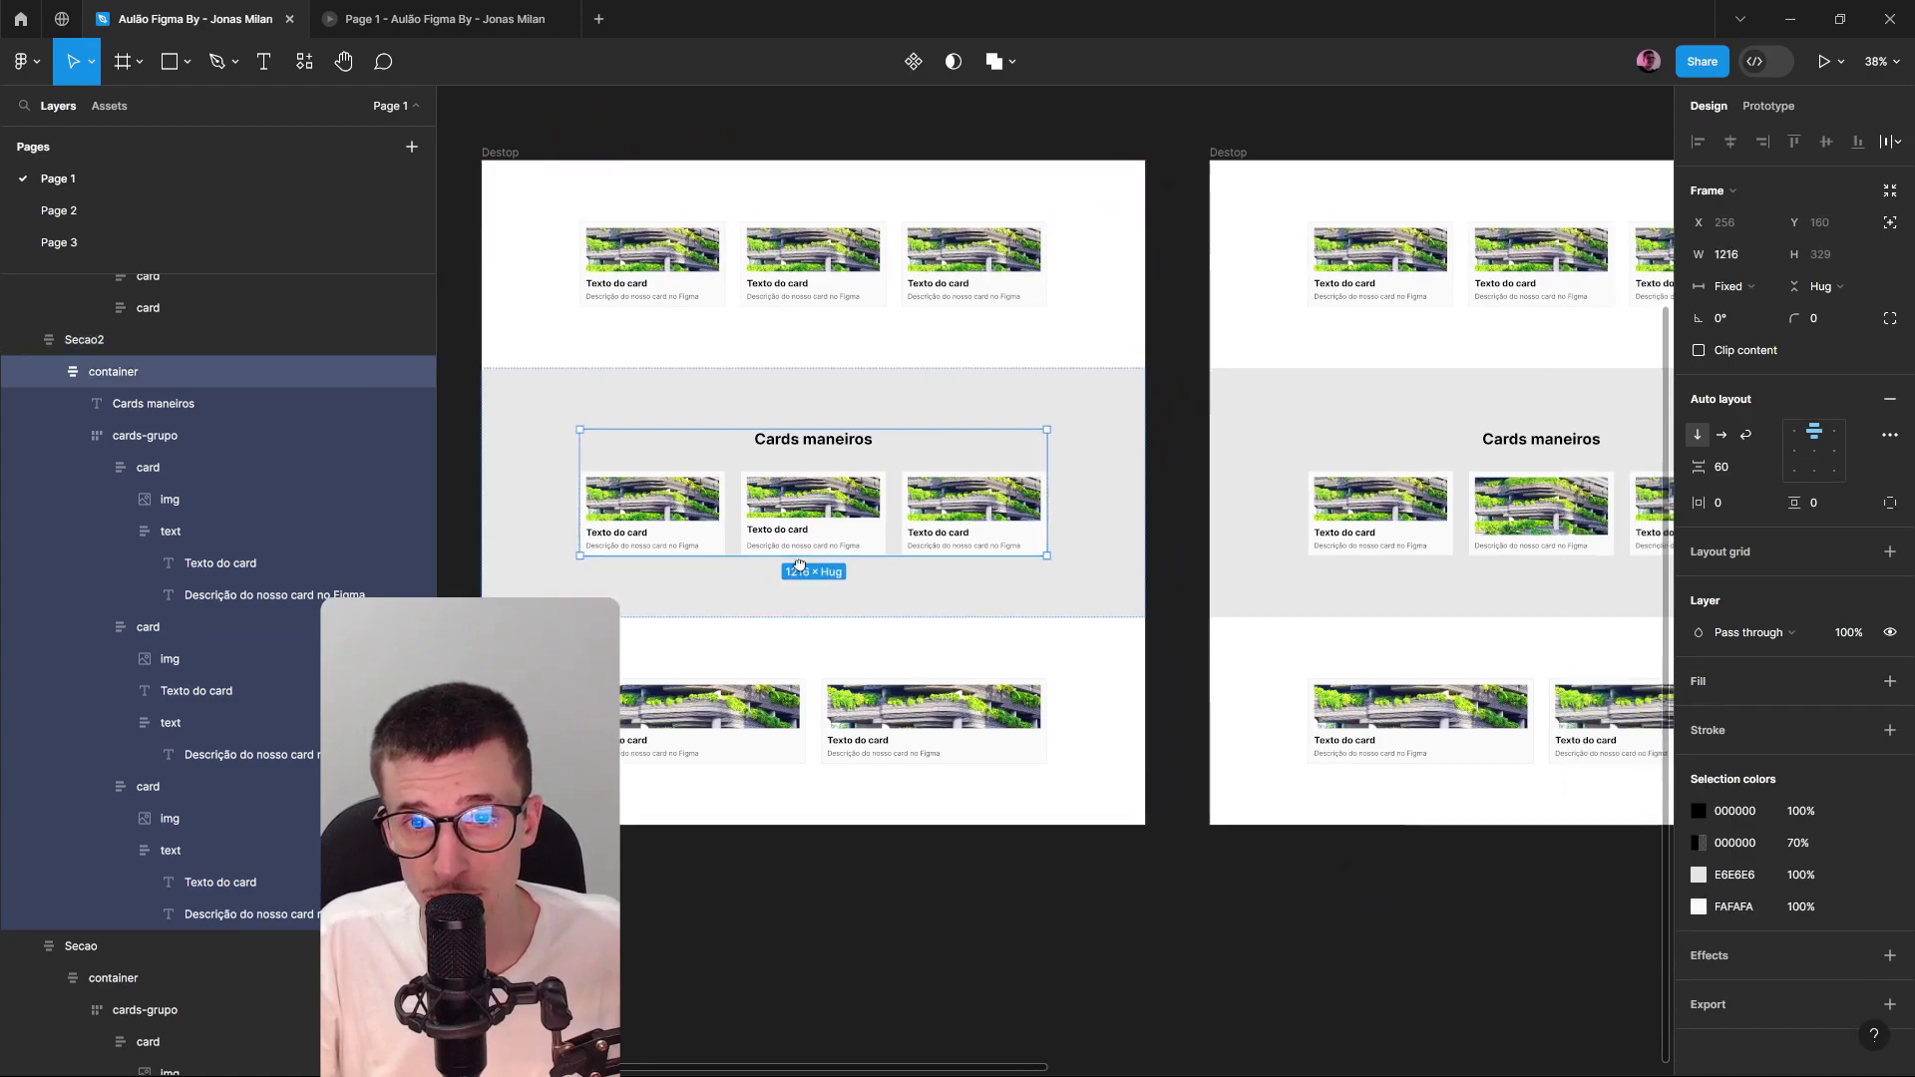
pyautogui.click(1207, 291)
pyautogui.click(1207, 292)
pyautogui.click(1207, 291)
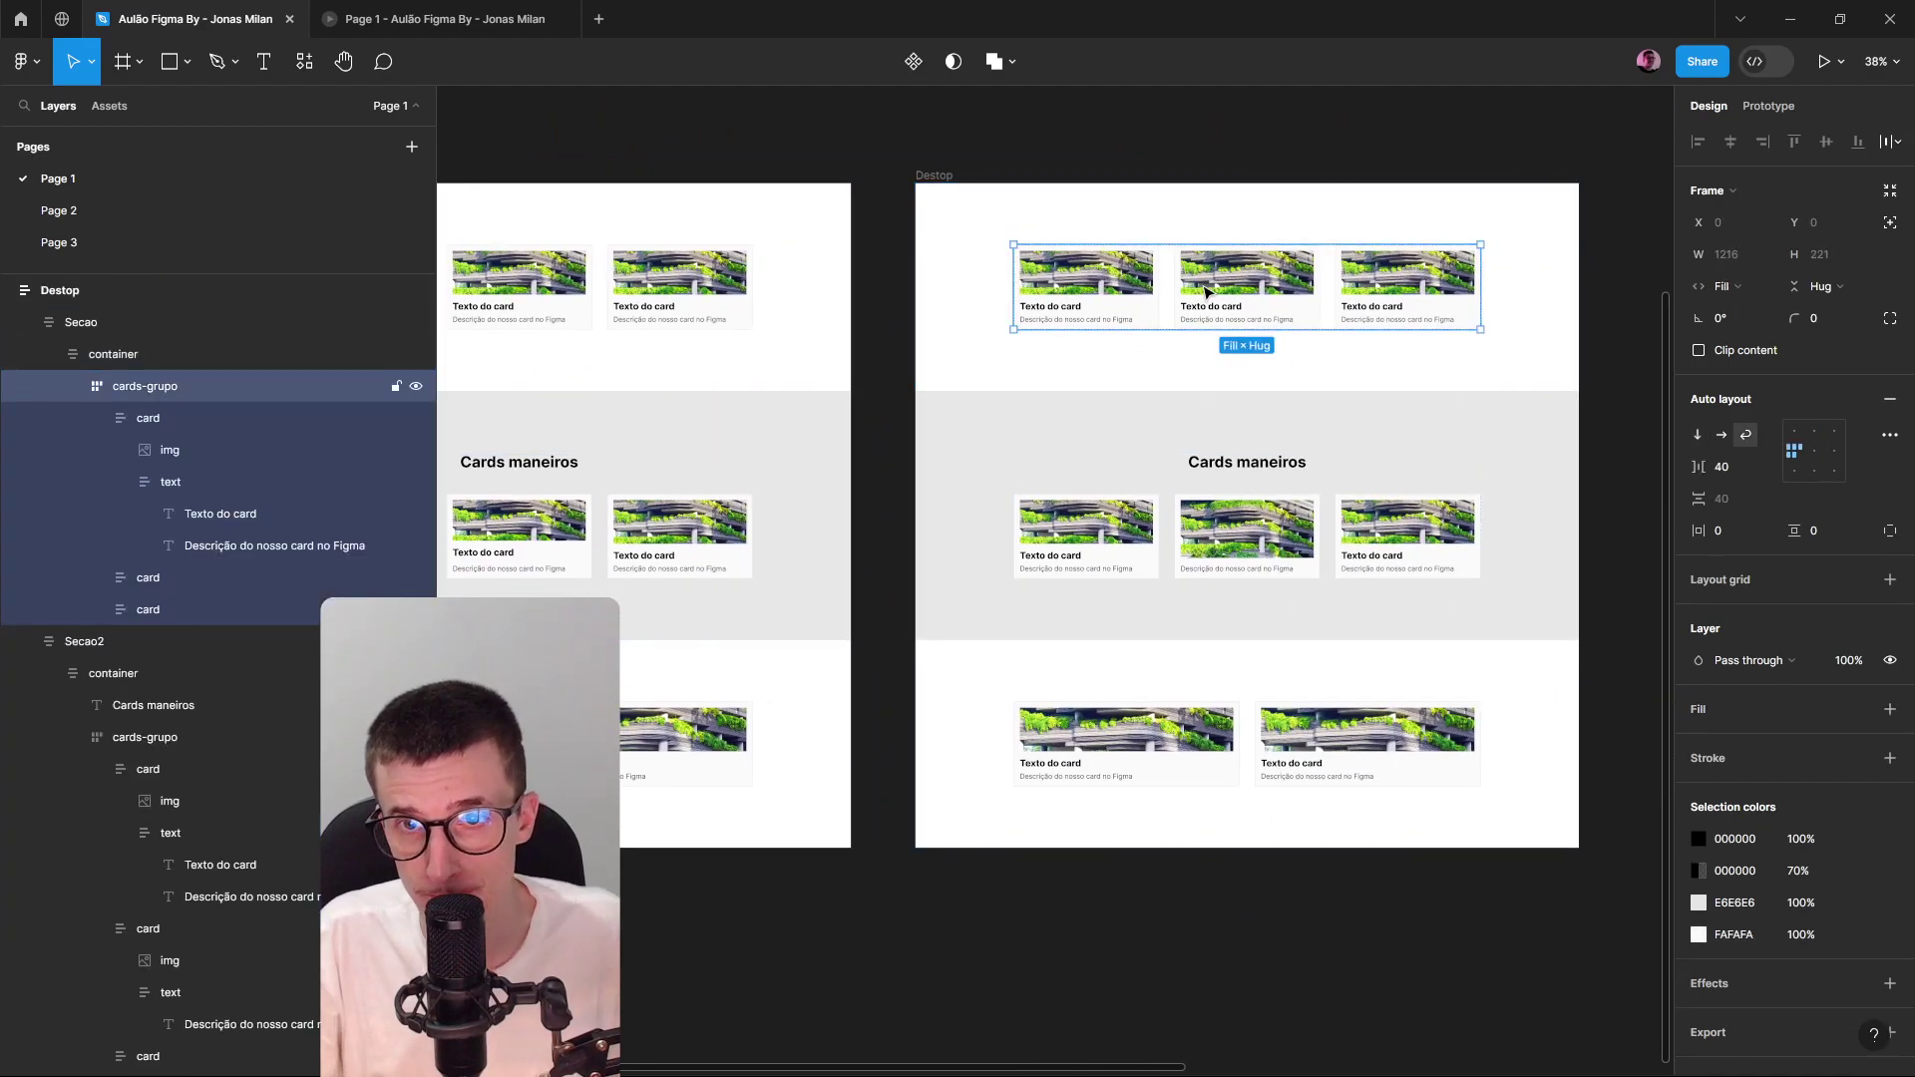
pyautogui.click(1242, 303)
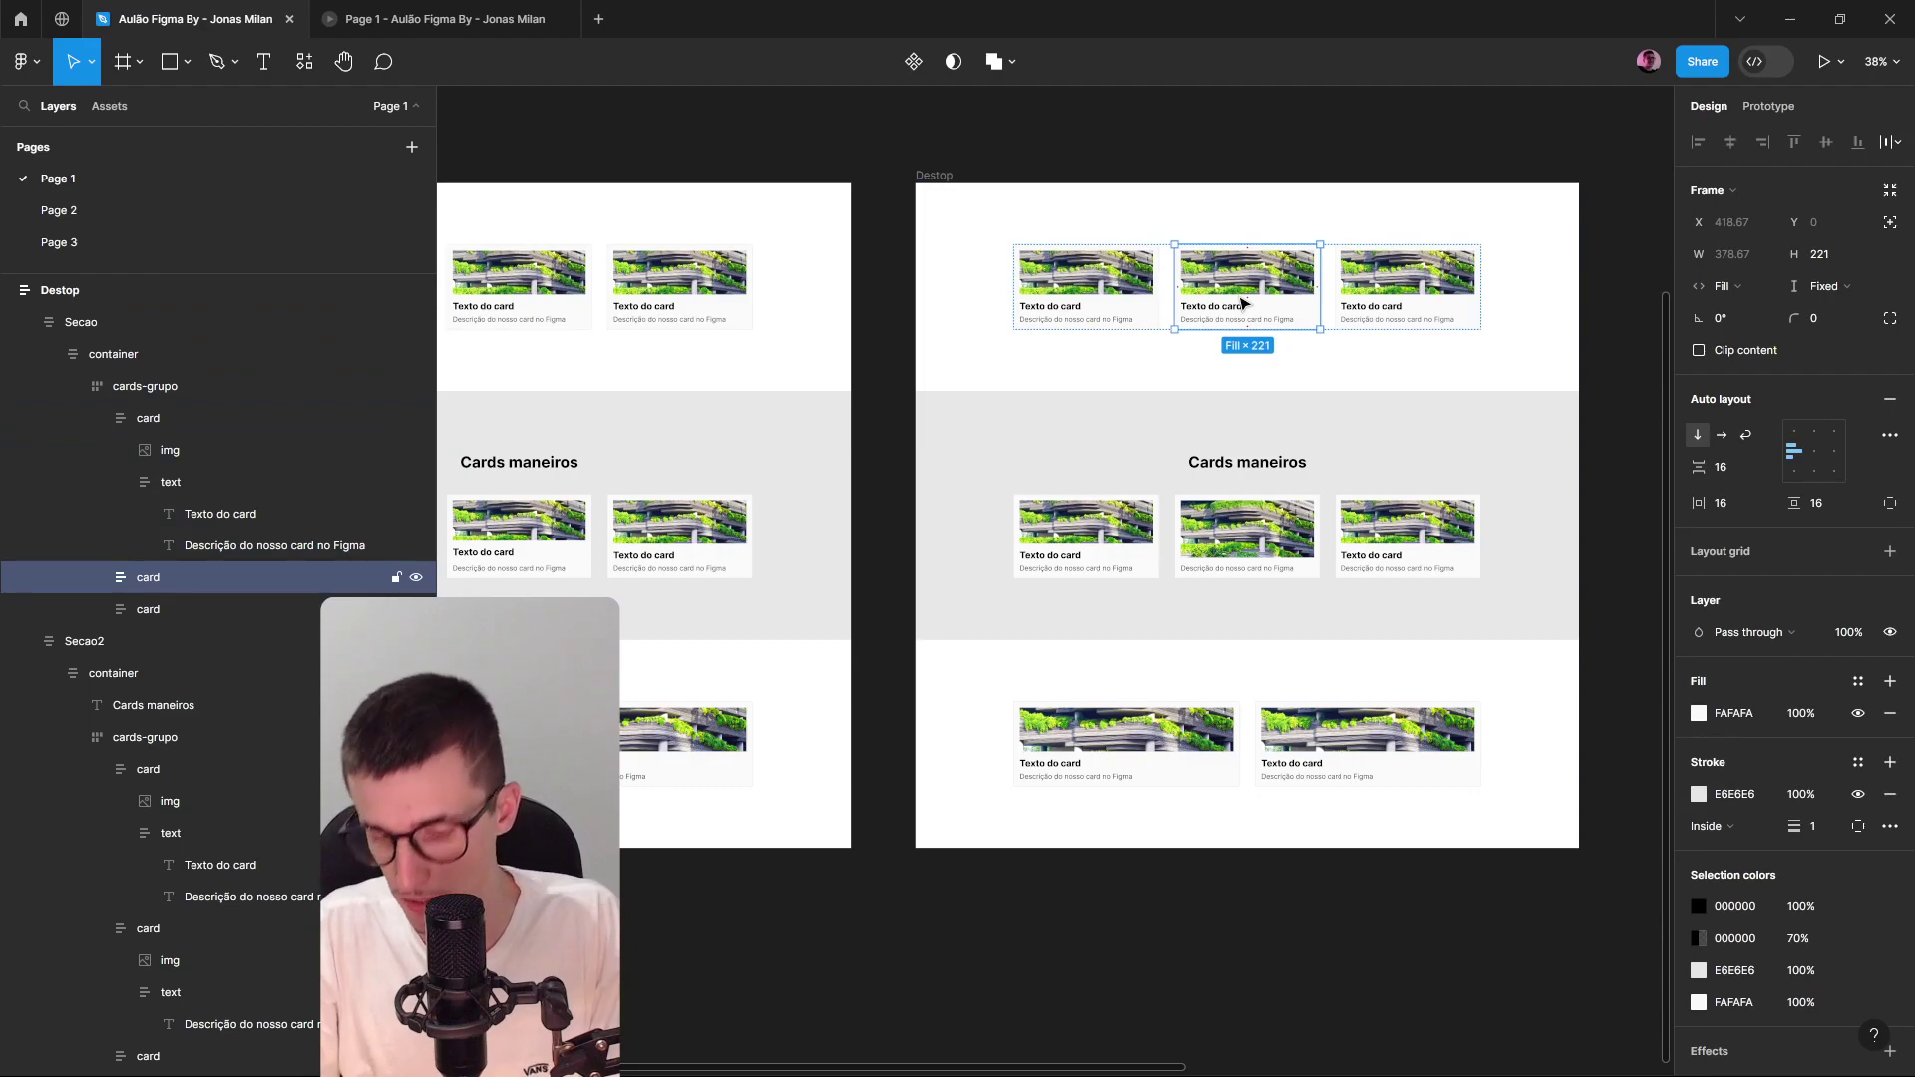
pyautogui.press('Delete')
pyautogui.click(1342, 288)
pyautogui.click(1342, 288)
pyautogui.click(1342, 289)
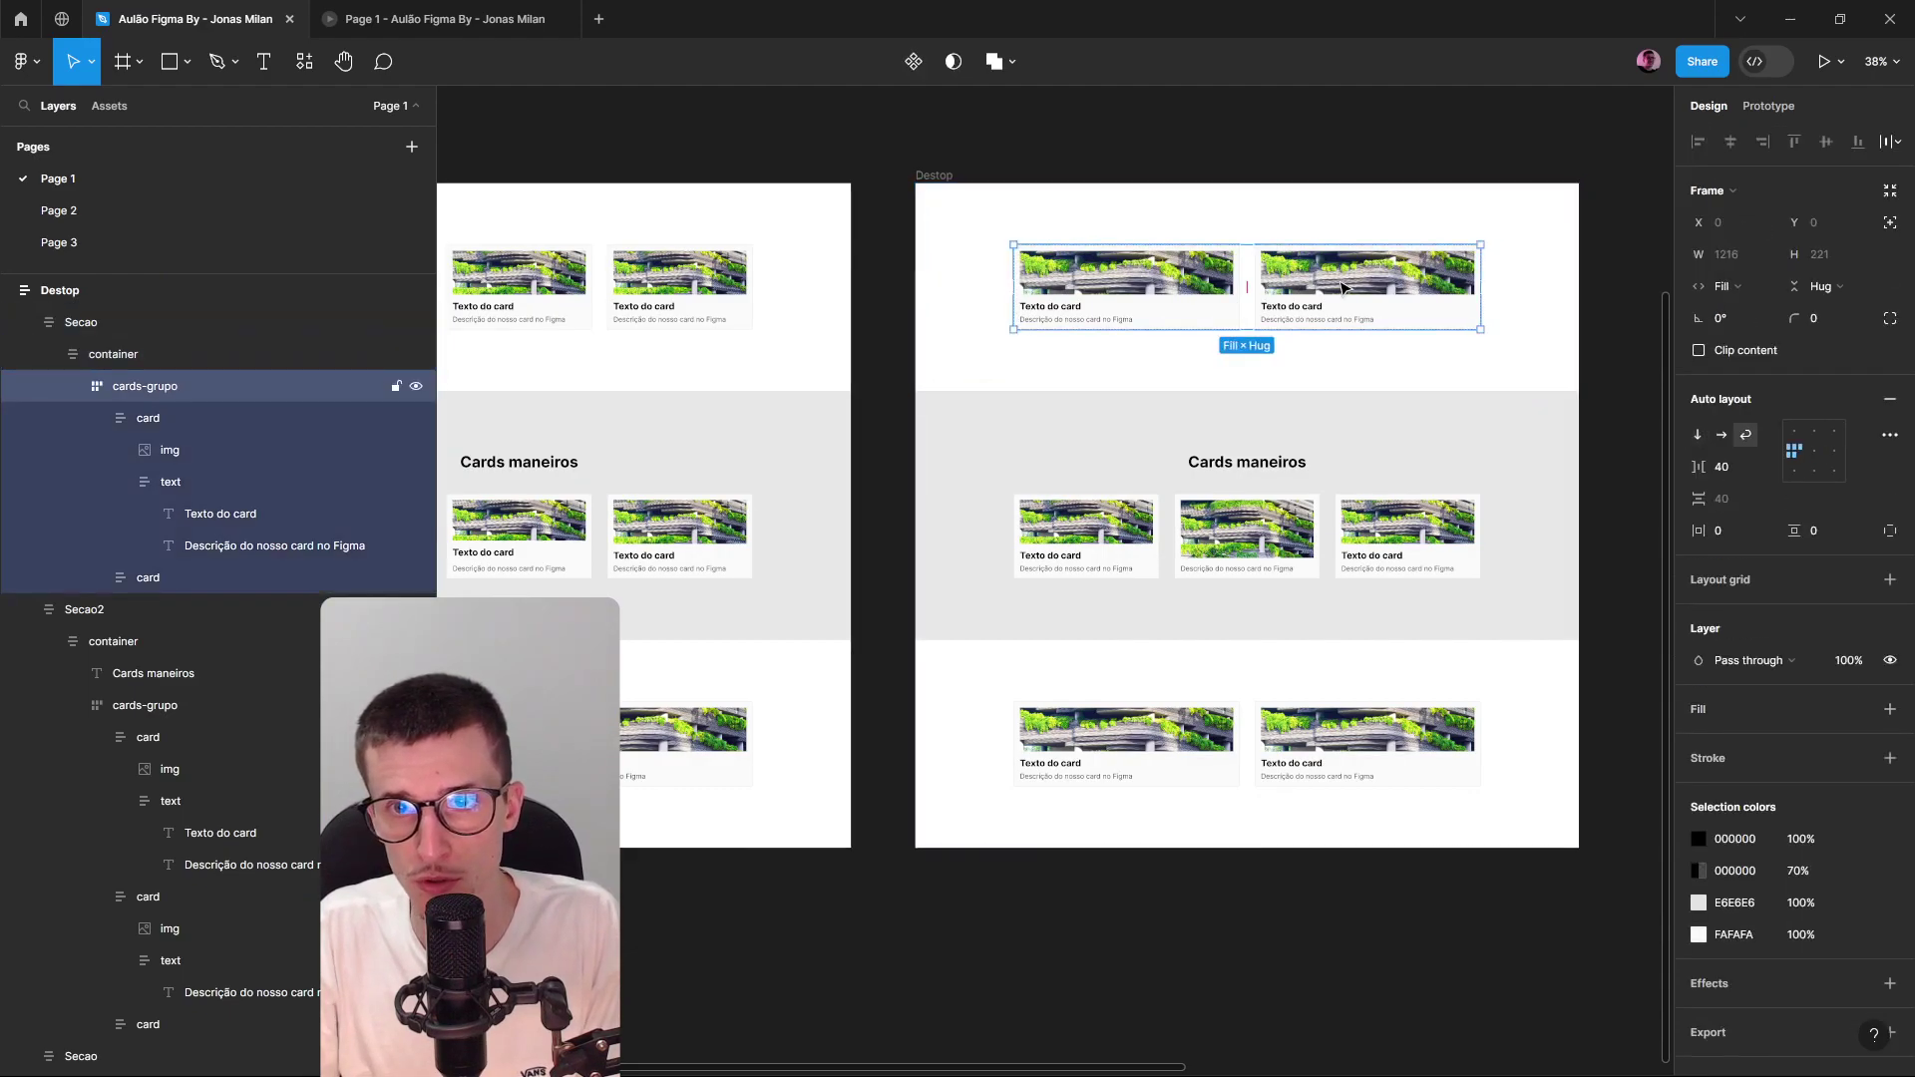
pyautogui.click(1341, 288)
pyautogui.press('Delete')
# Delete Secao2 and the last Secao from the duplicated Destop frame.
pyautogui.click(1259, 544)
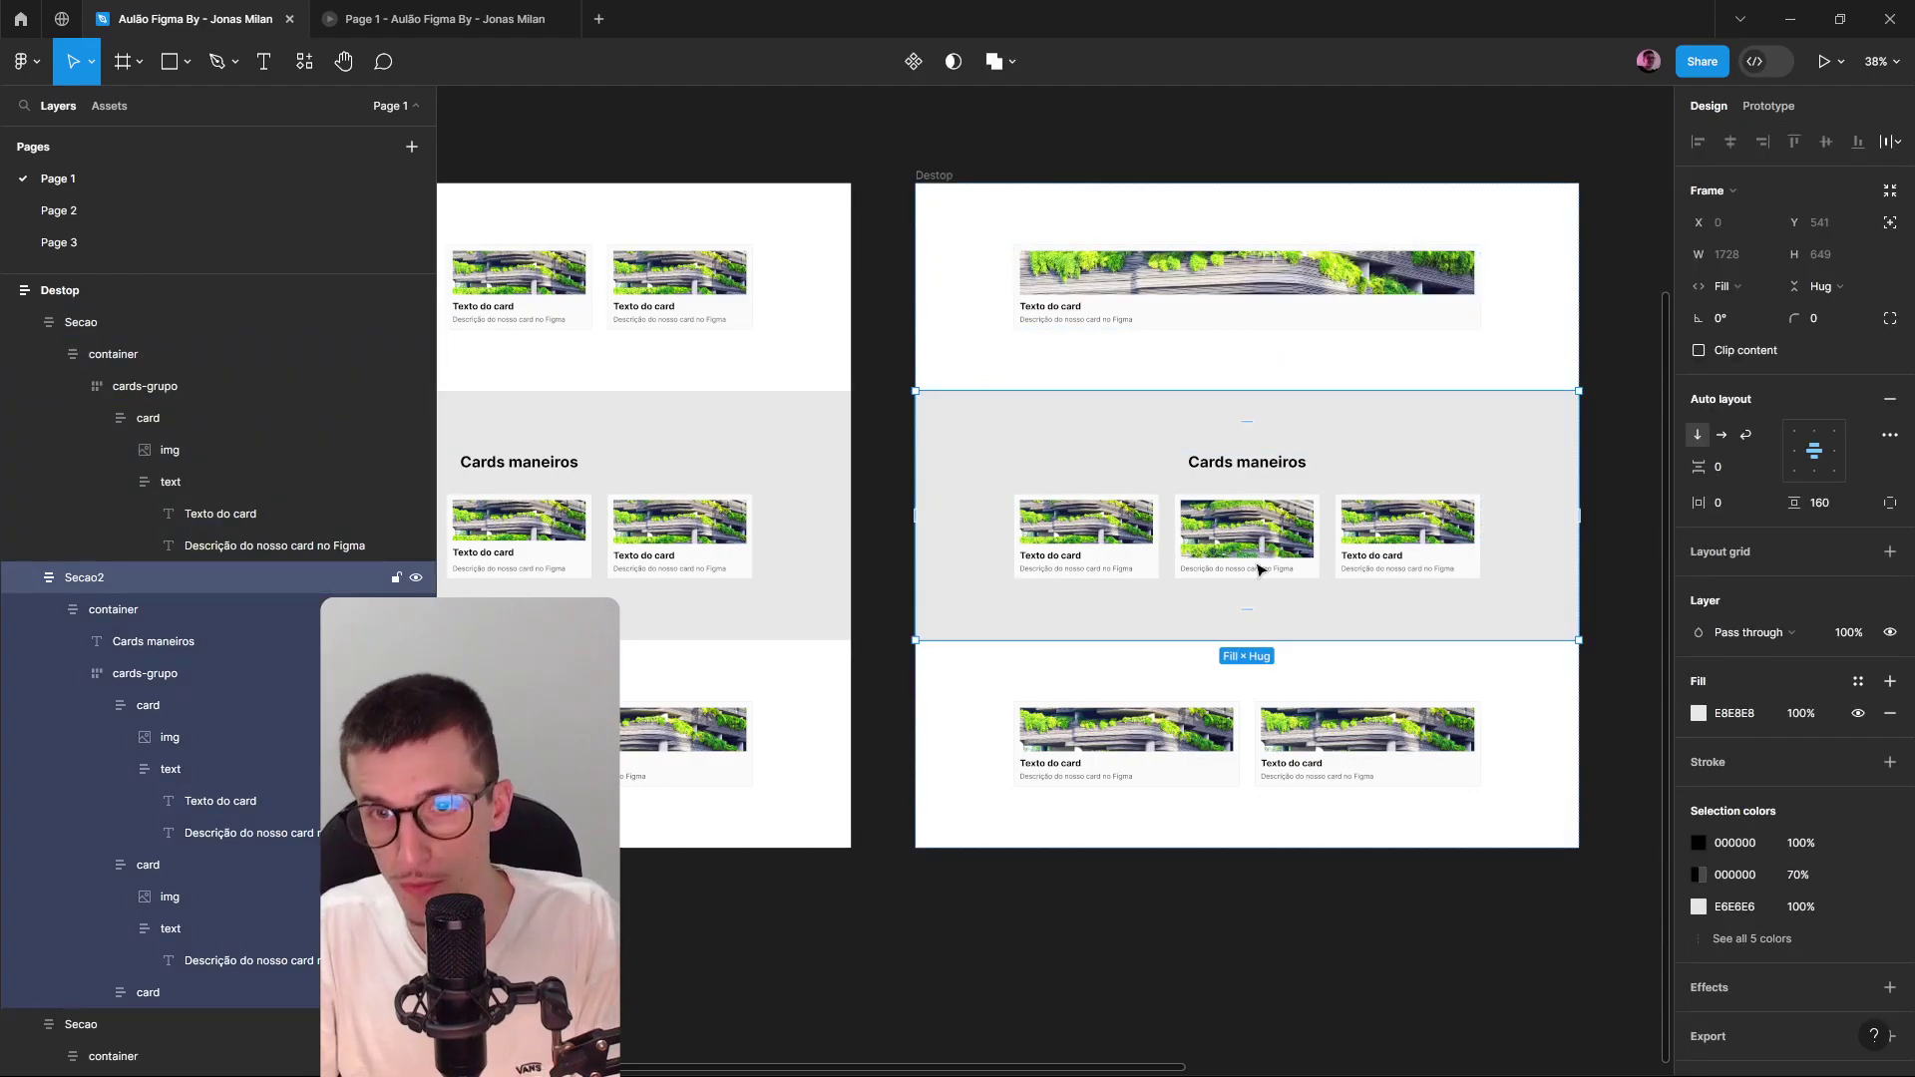
pyautogui.press('Delete')
pyautogui.press('Delete')
# Stretch the duplicated Destop frame freehand to a height of about 1351 and its Secao to about 1364.
pyautogui.click(1082, 363)
pyautogui.moveTo(1092, 391); pyautogui.dragTo(1075, 702)
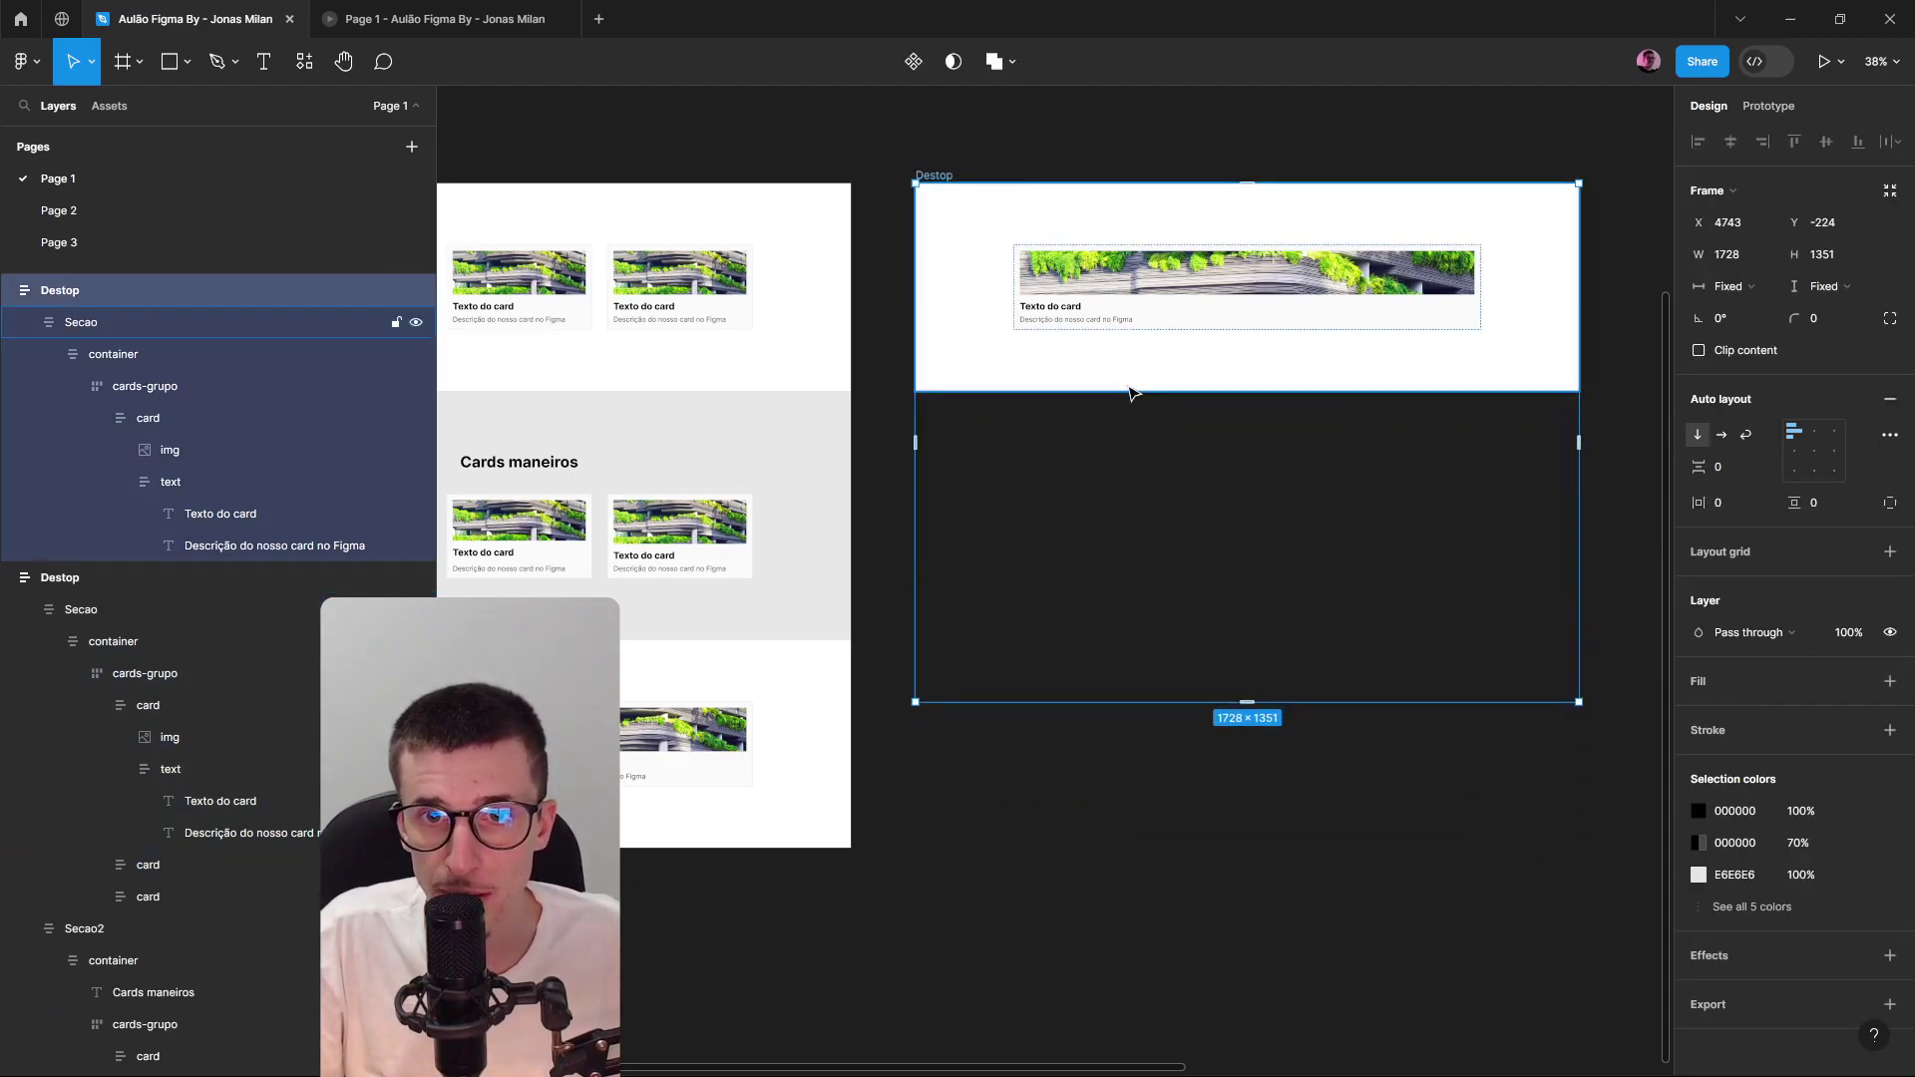
pyautogui.click(1130, 392)
pyautogui.moveTo(1133, 394); pyautogui.dragTo(1157, 708)
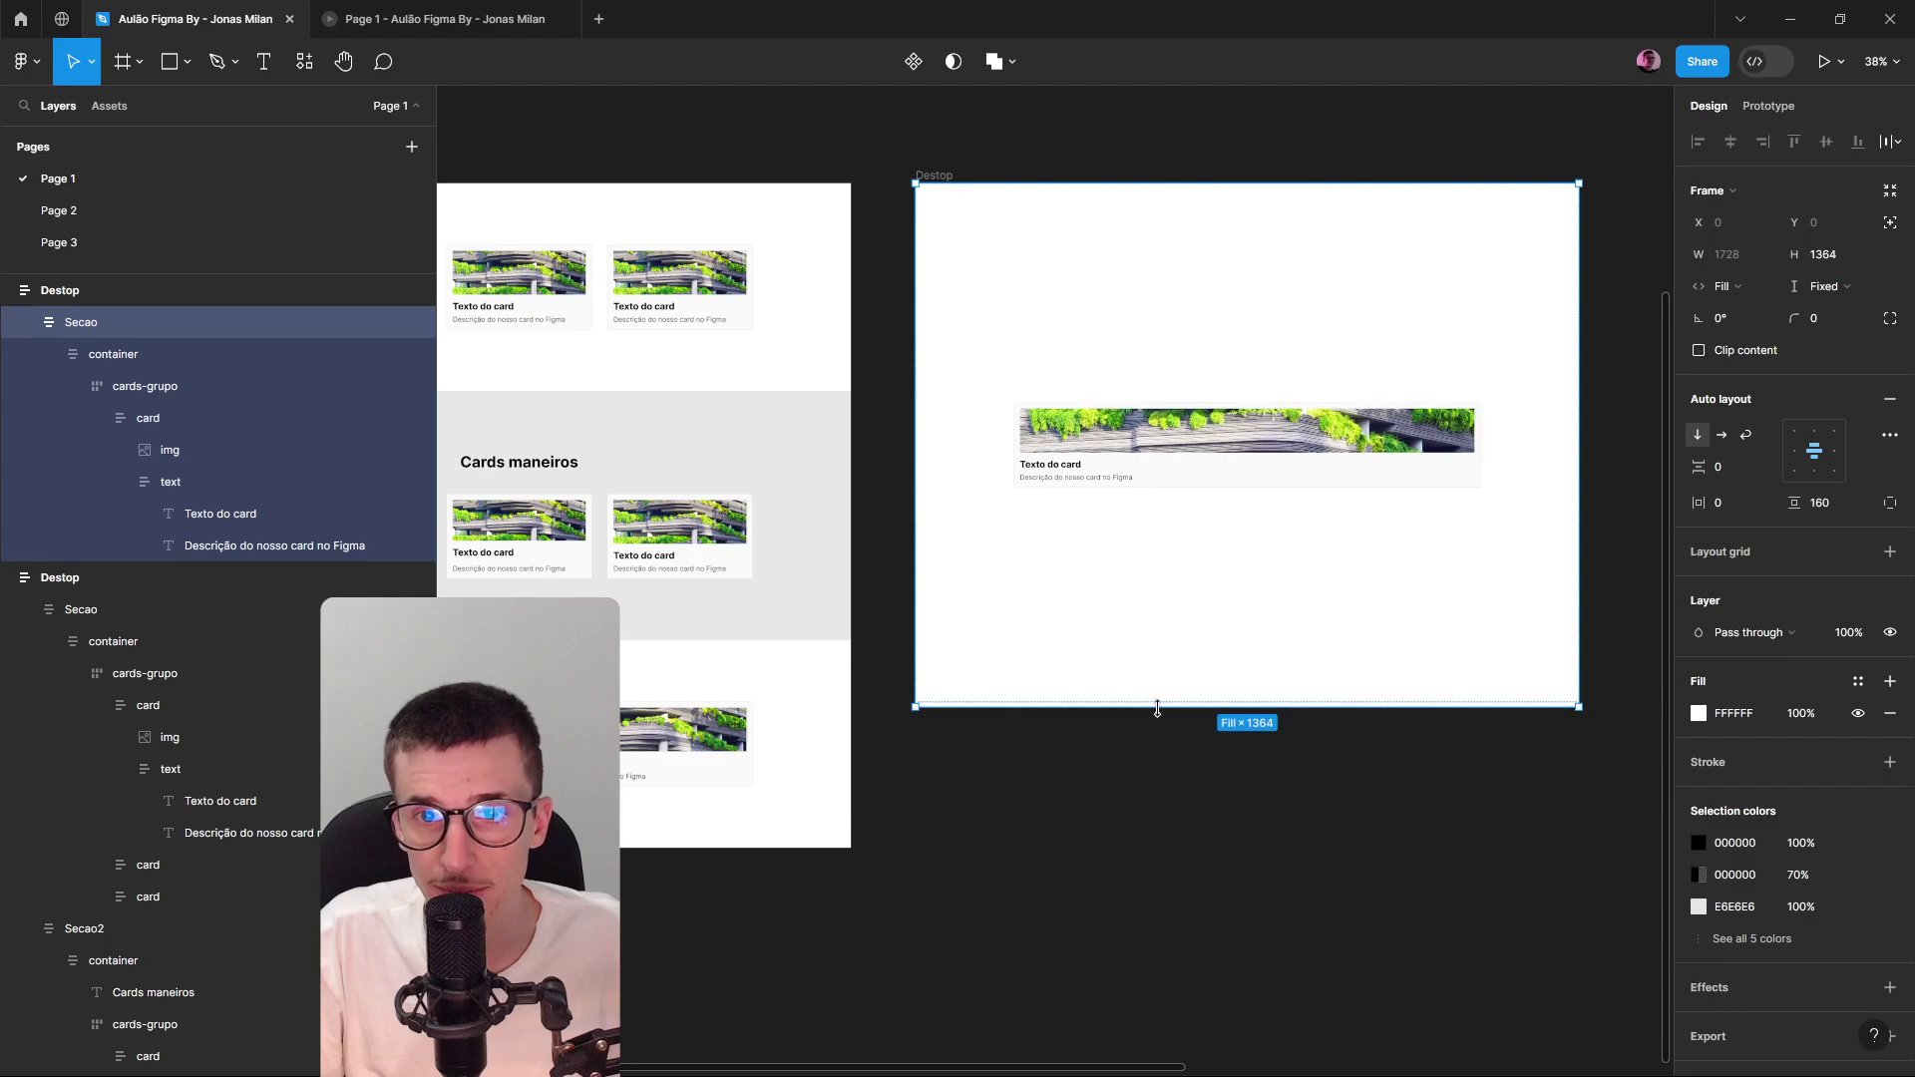
# Stretch the duplicate's container freehand to a height of about 524 and its card to about 433.
pyautogui.doubleClick(1170, 436)
pyautogui.moveTo(1182, 389); pyautogui.dragTo(1187, 283)
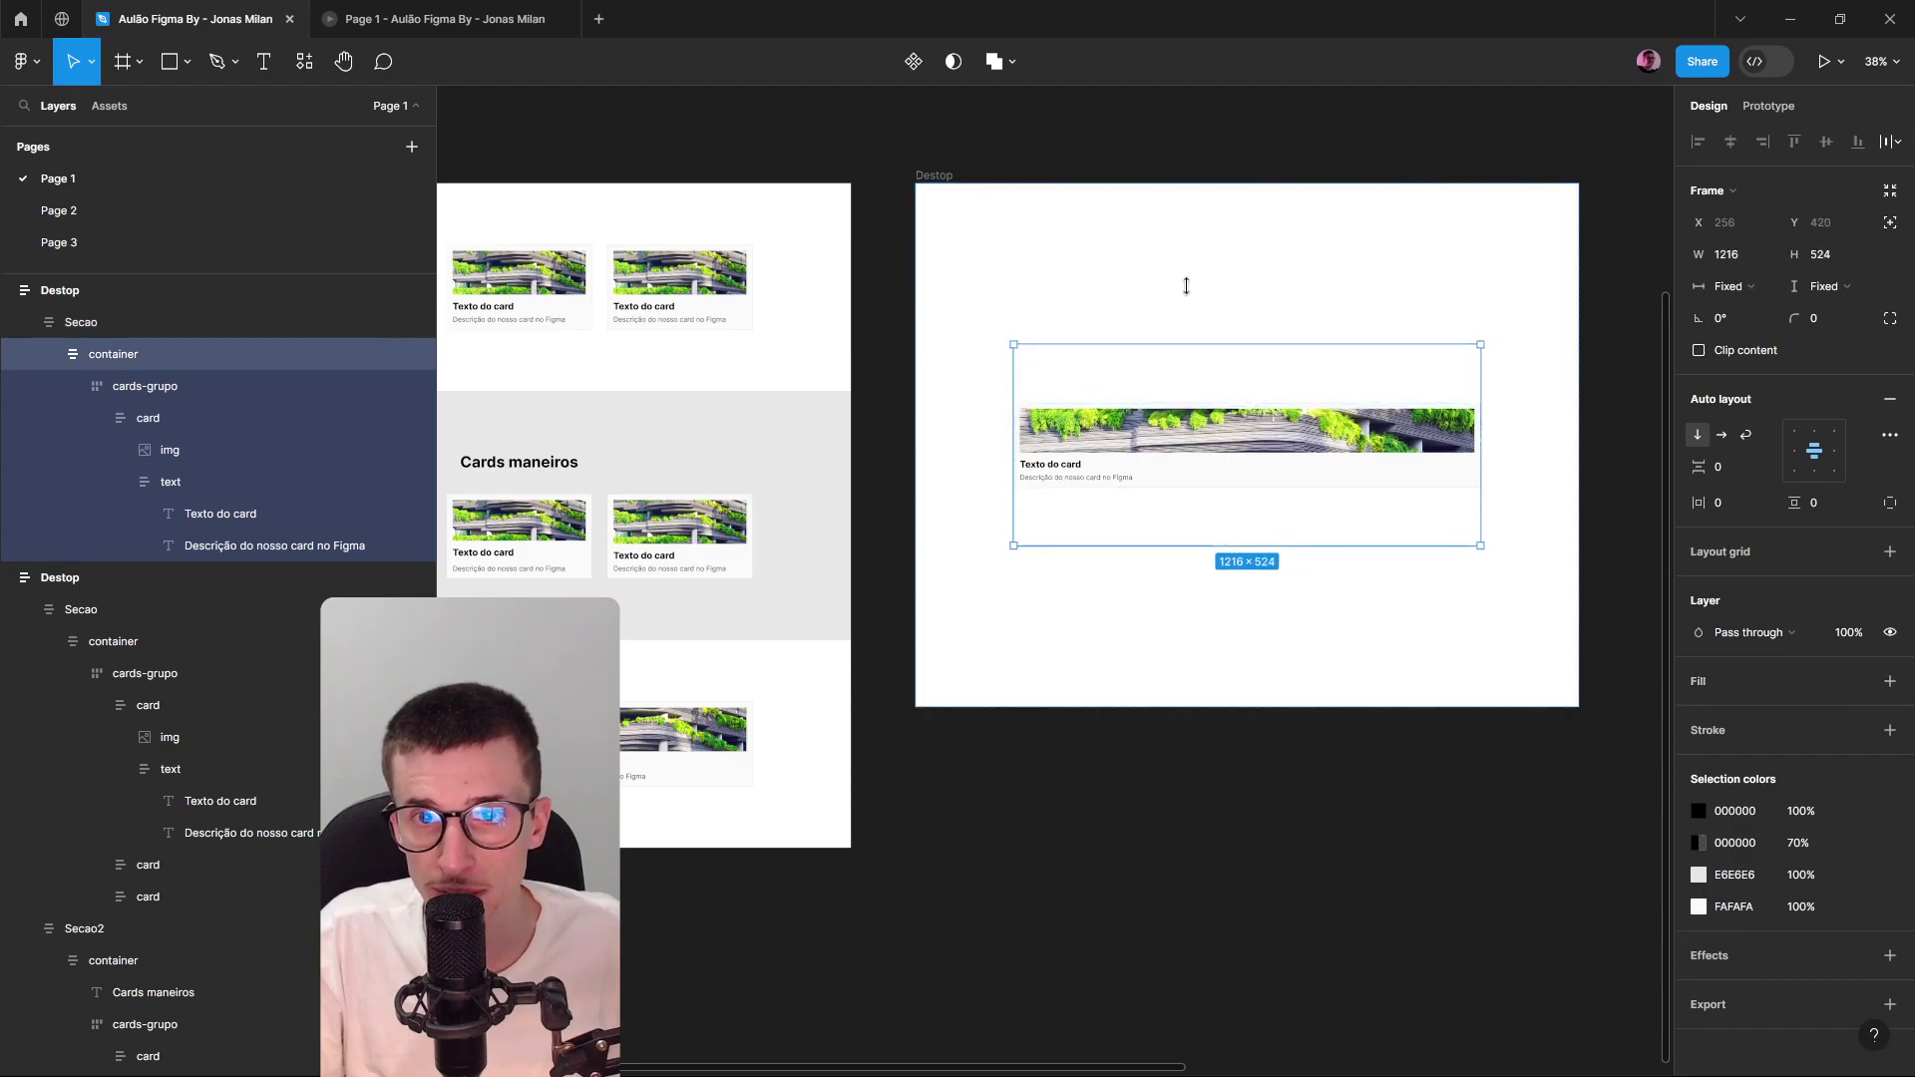
pyautogui.doubleClick(1196, 417)
pyautogui.moveTo(1187, 391); pyautogui.dragTo(1160, 320)
pyautogui.doubleClick(1164, 457)
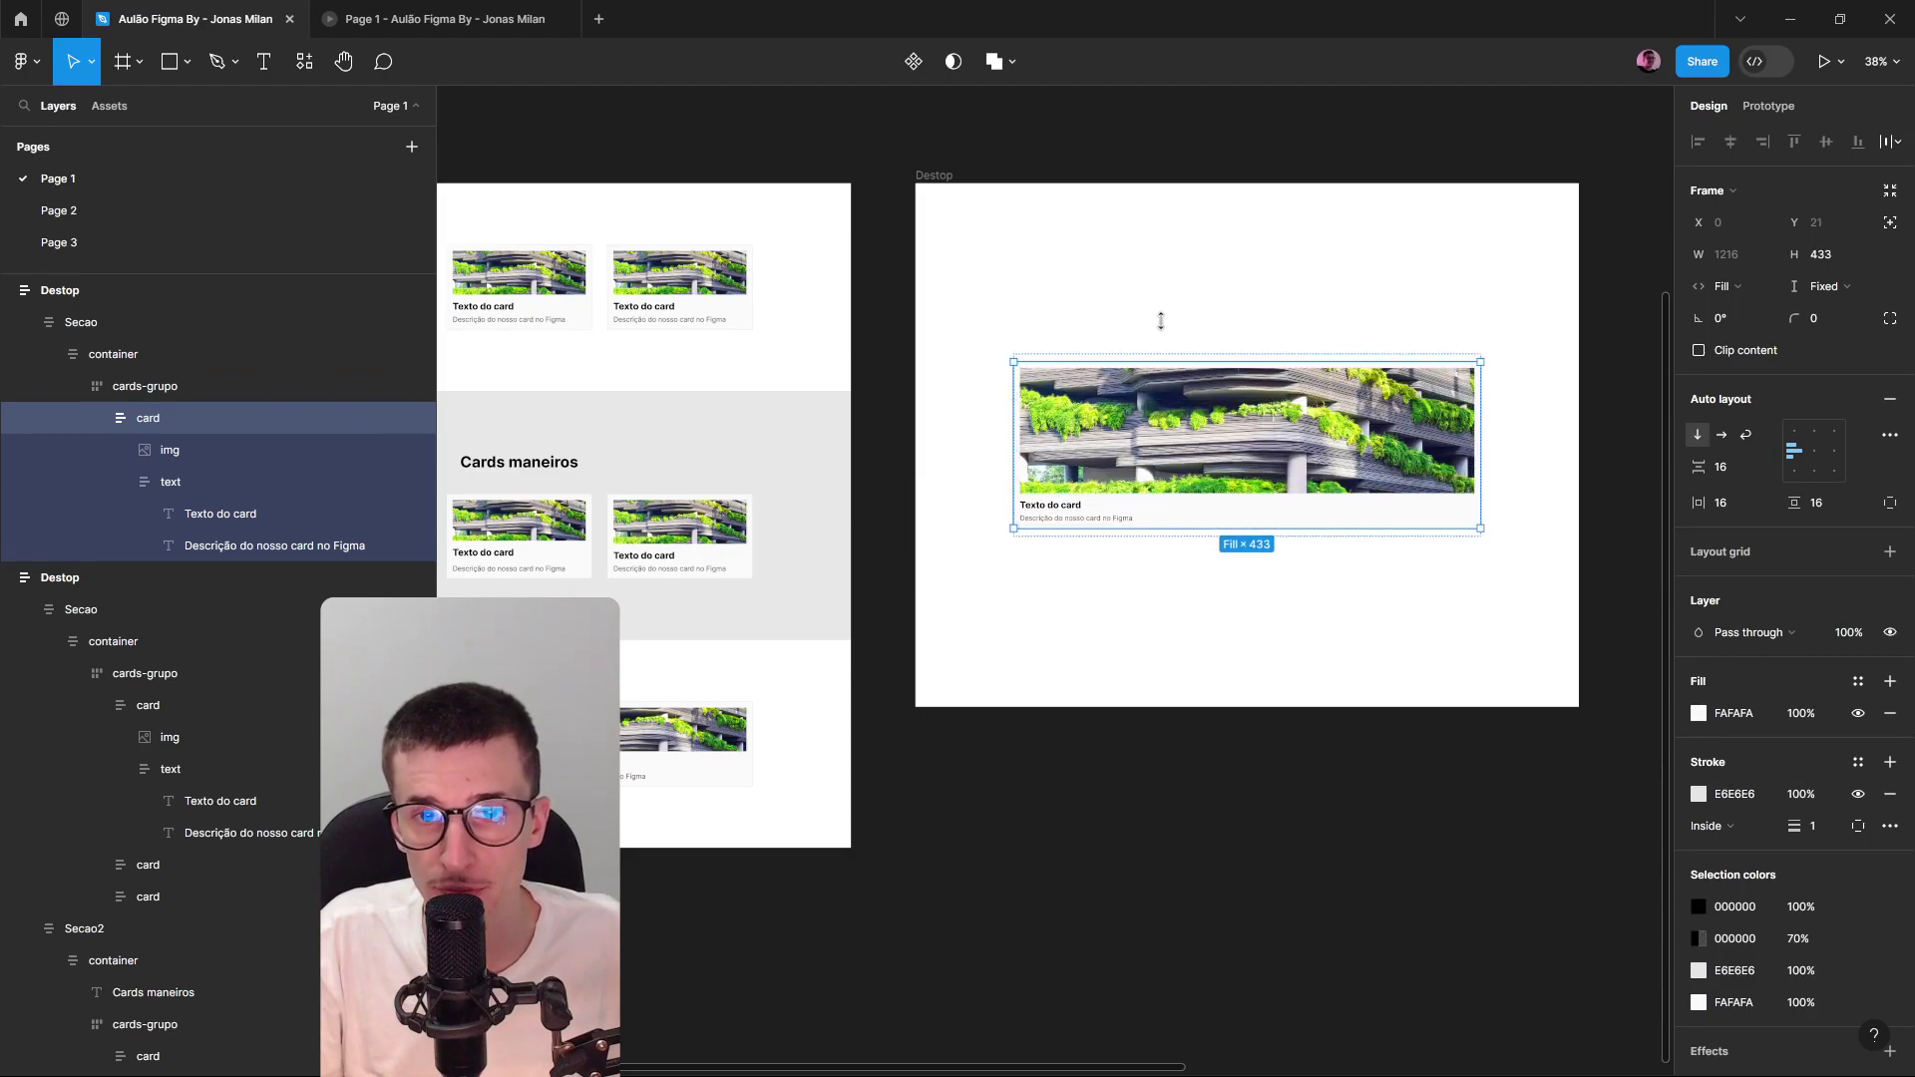
pyautogui.click(1175, 700)
# Link the middle card of the Cards maneiros section to the duplicated Destop frame with an on-click Navigate to interaction.
pyautogui.scroll(-1, 1091, 662)
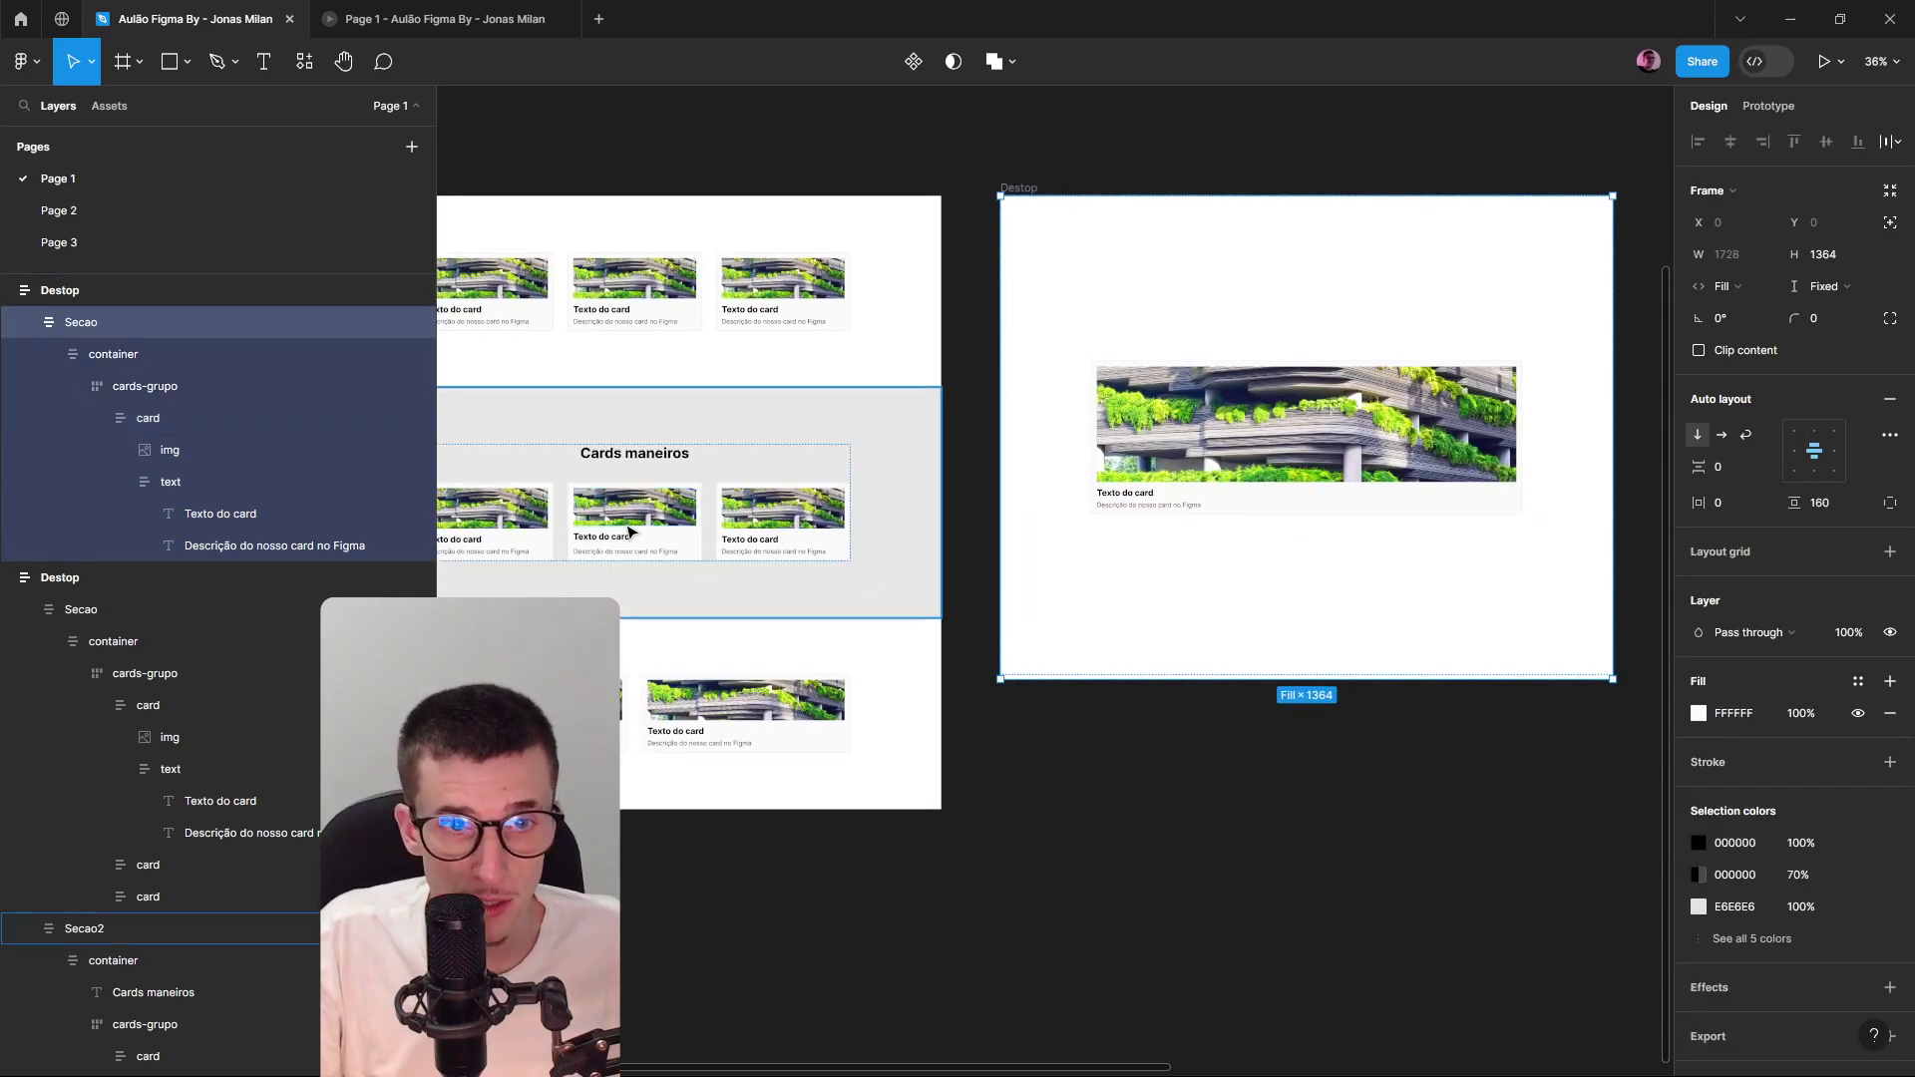
pyautogui.click(629, 532)
pyautogui.hscroll(-3, 634, 533)
pyautogui.doubleClick(833, 496)
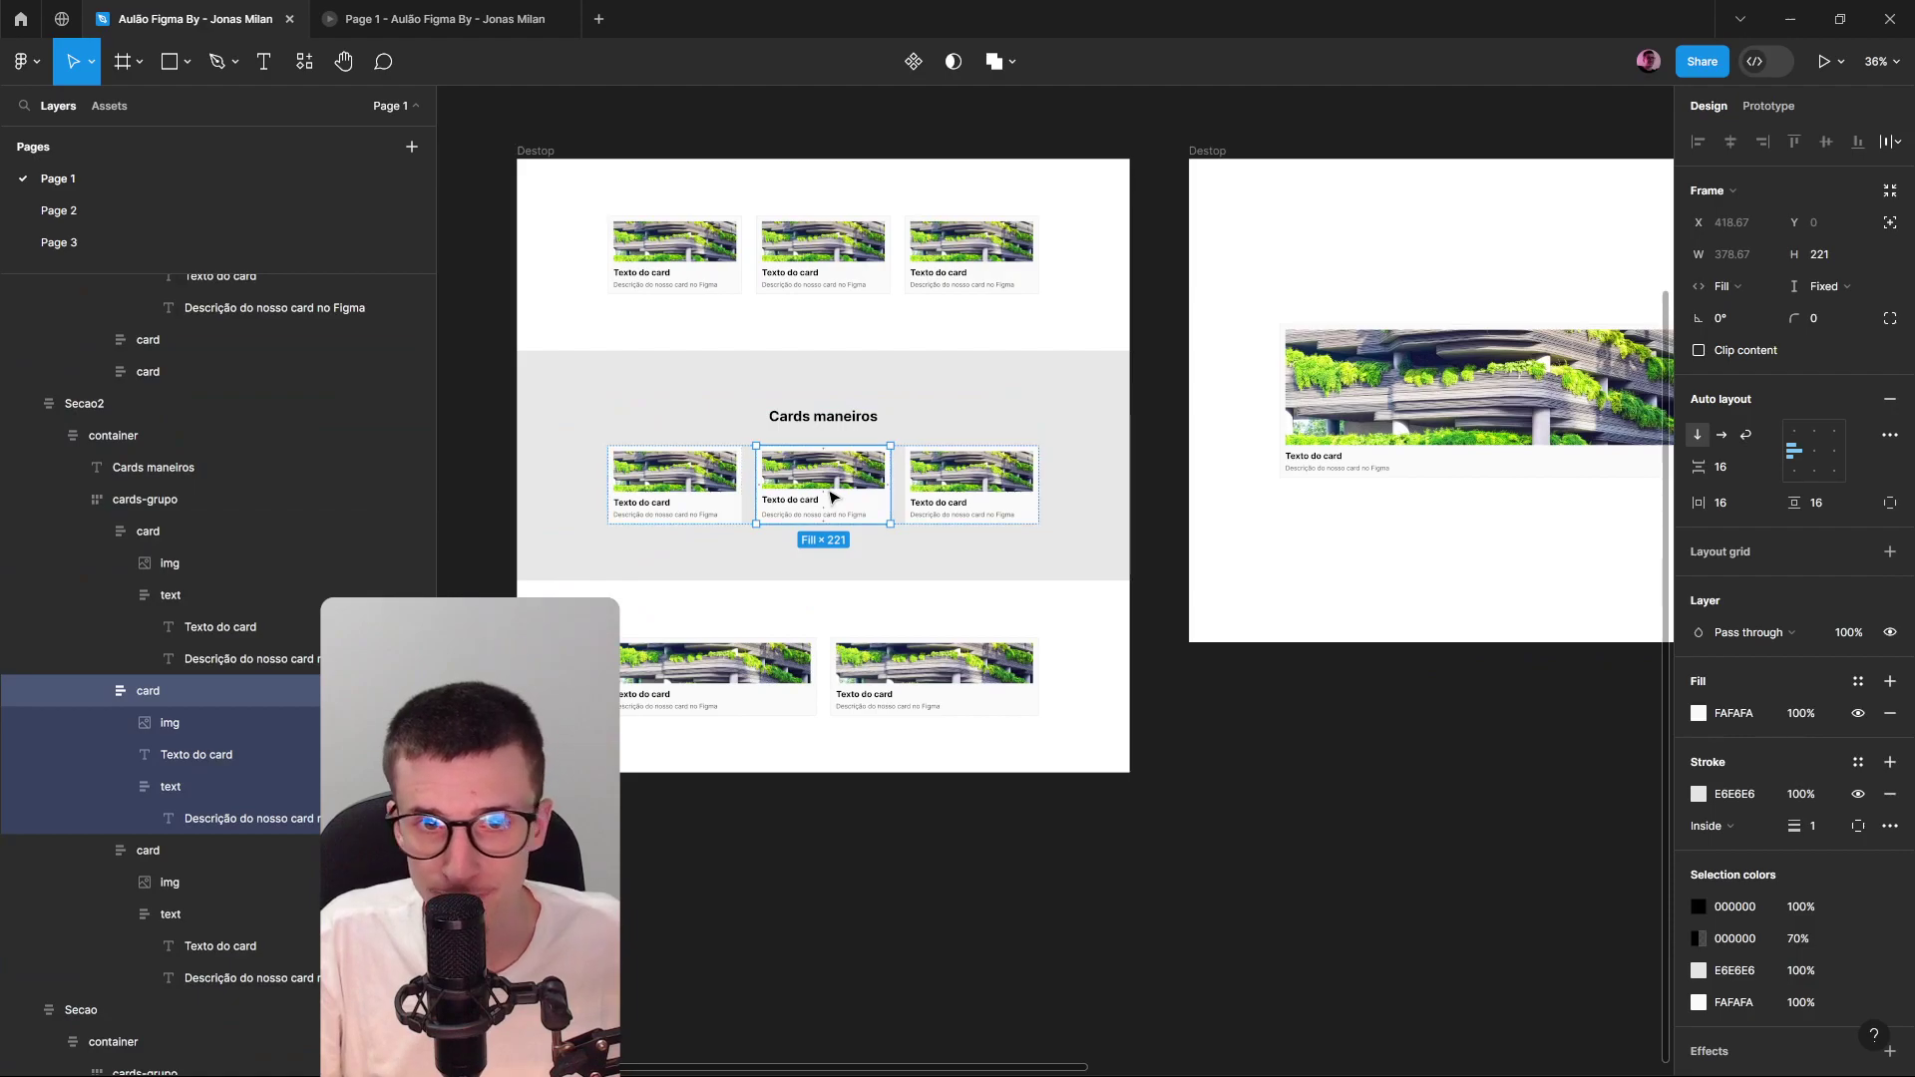
pyautogui.hscroll(3, 833, 496)
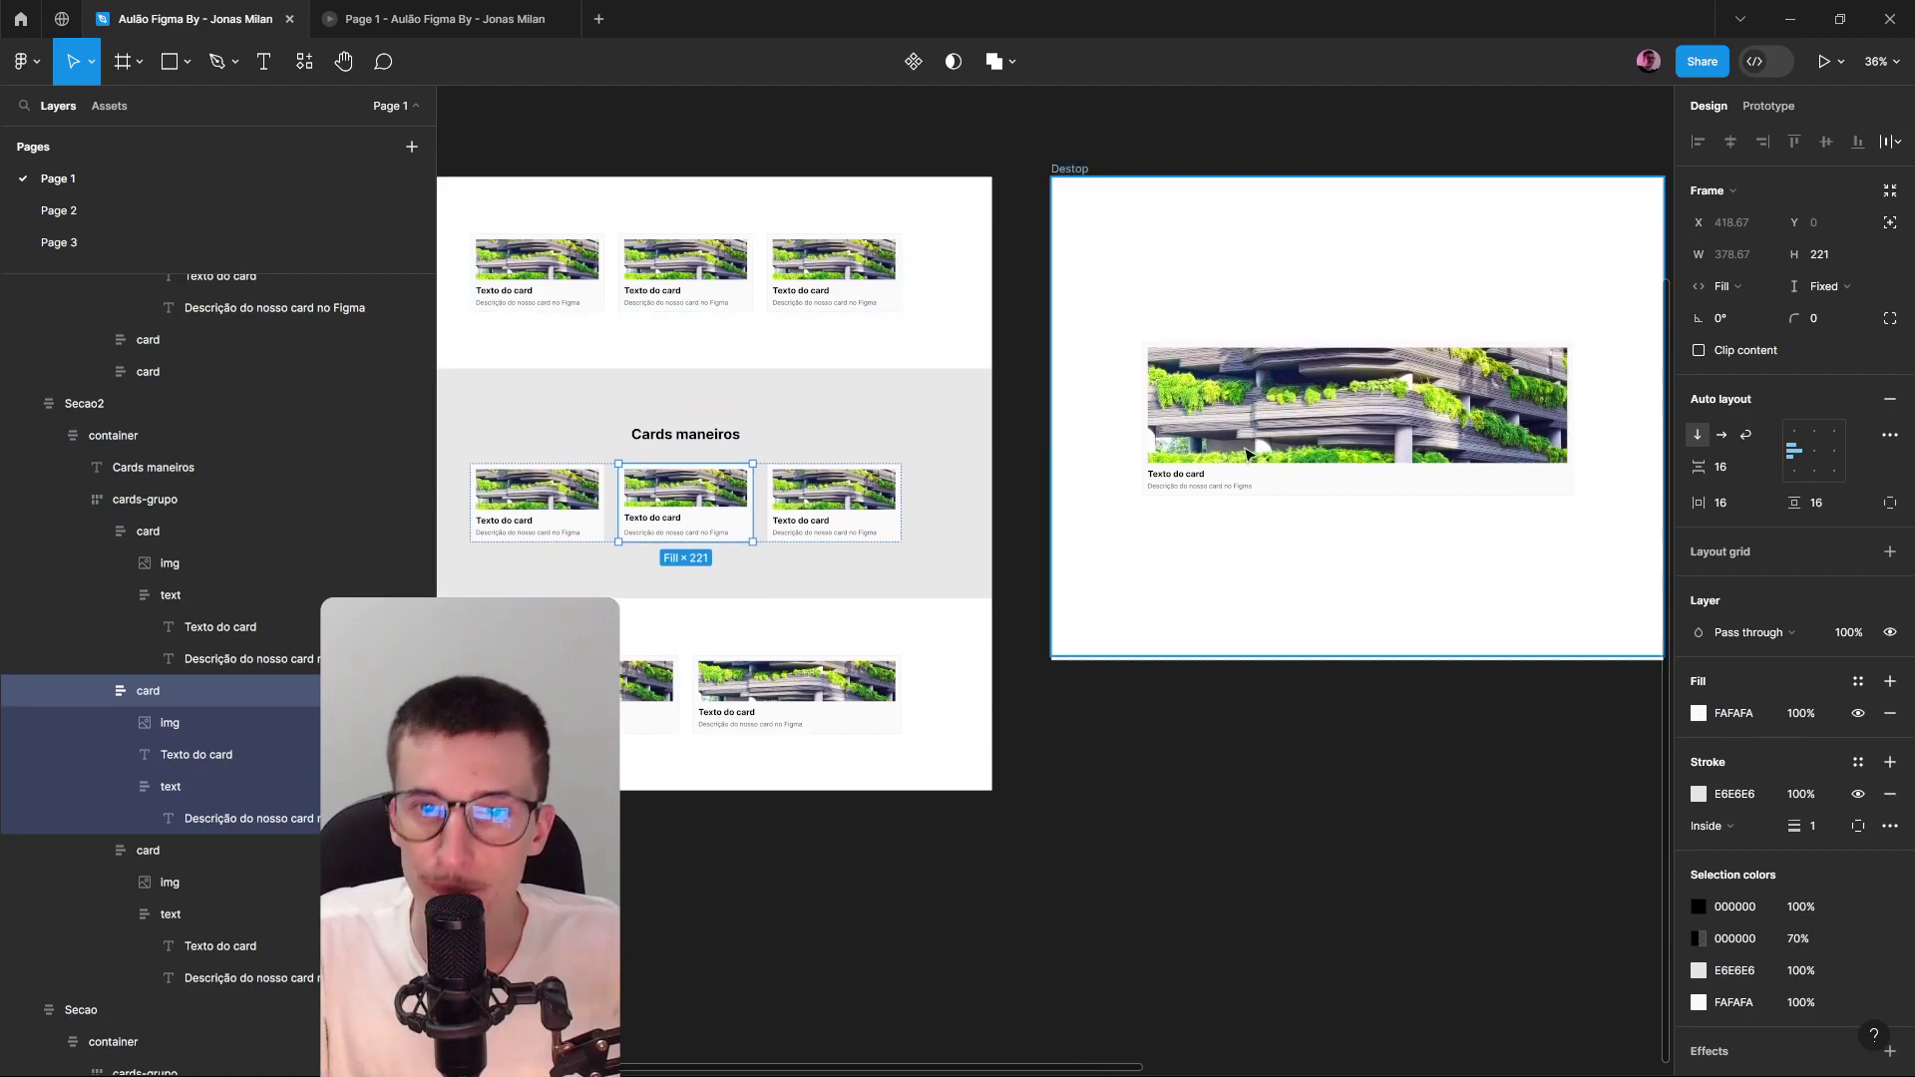
pyautogui.click(1769, 106)
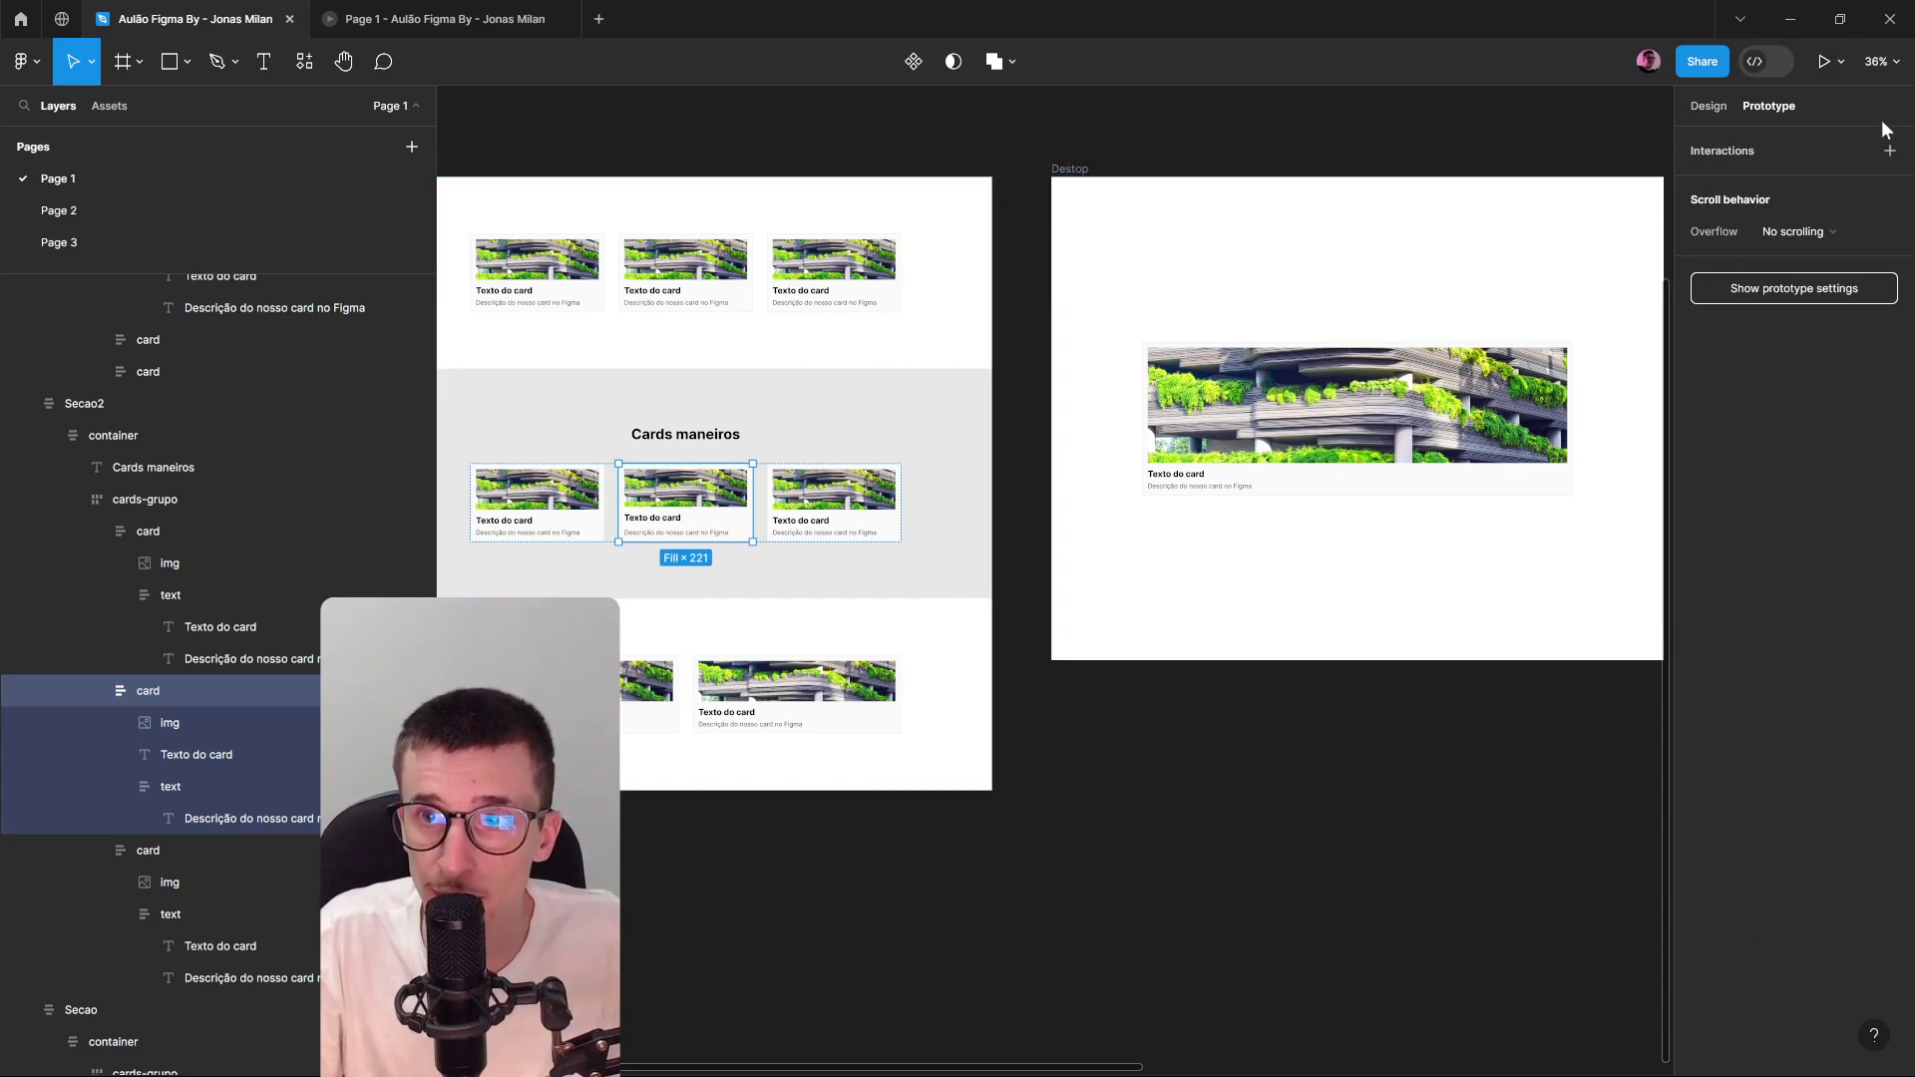
pyautogui.scroll(5, 753, 499)
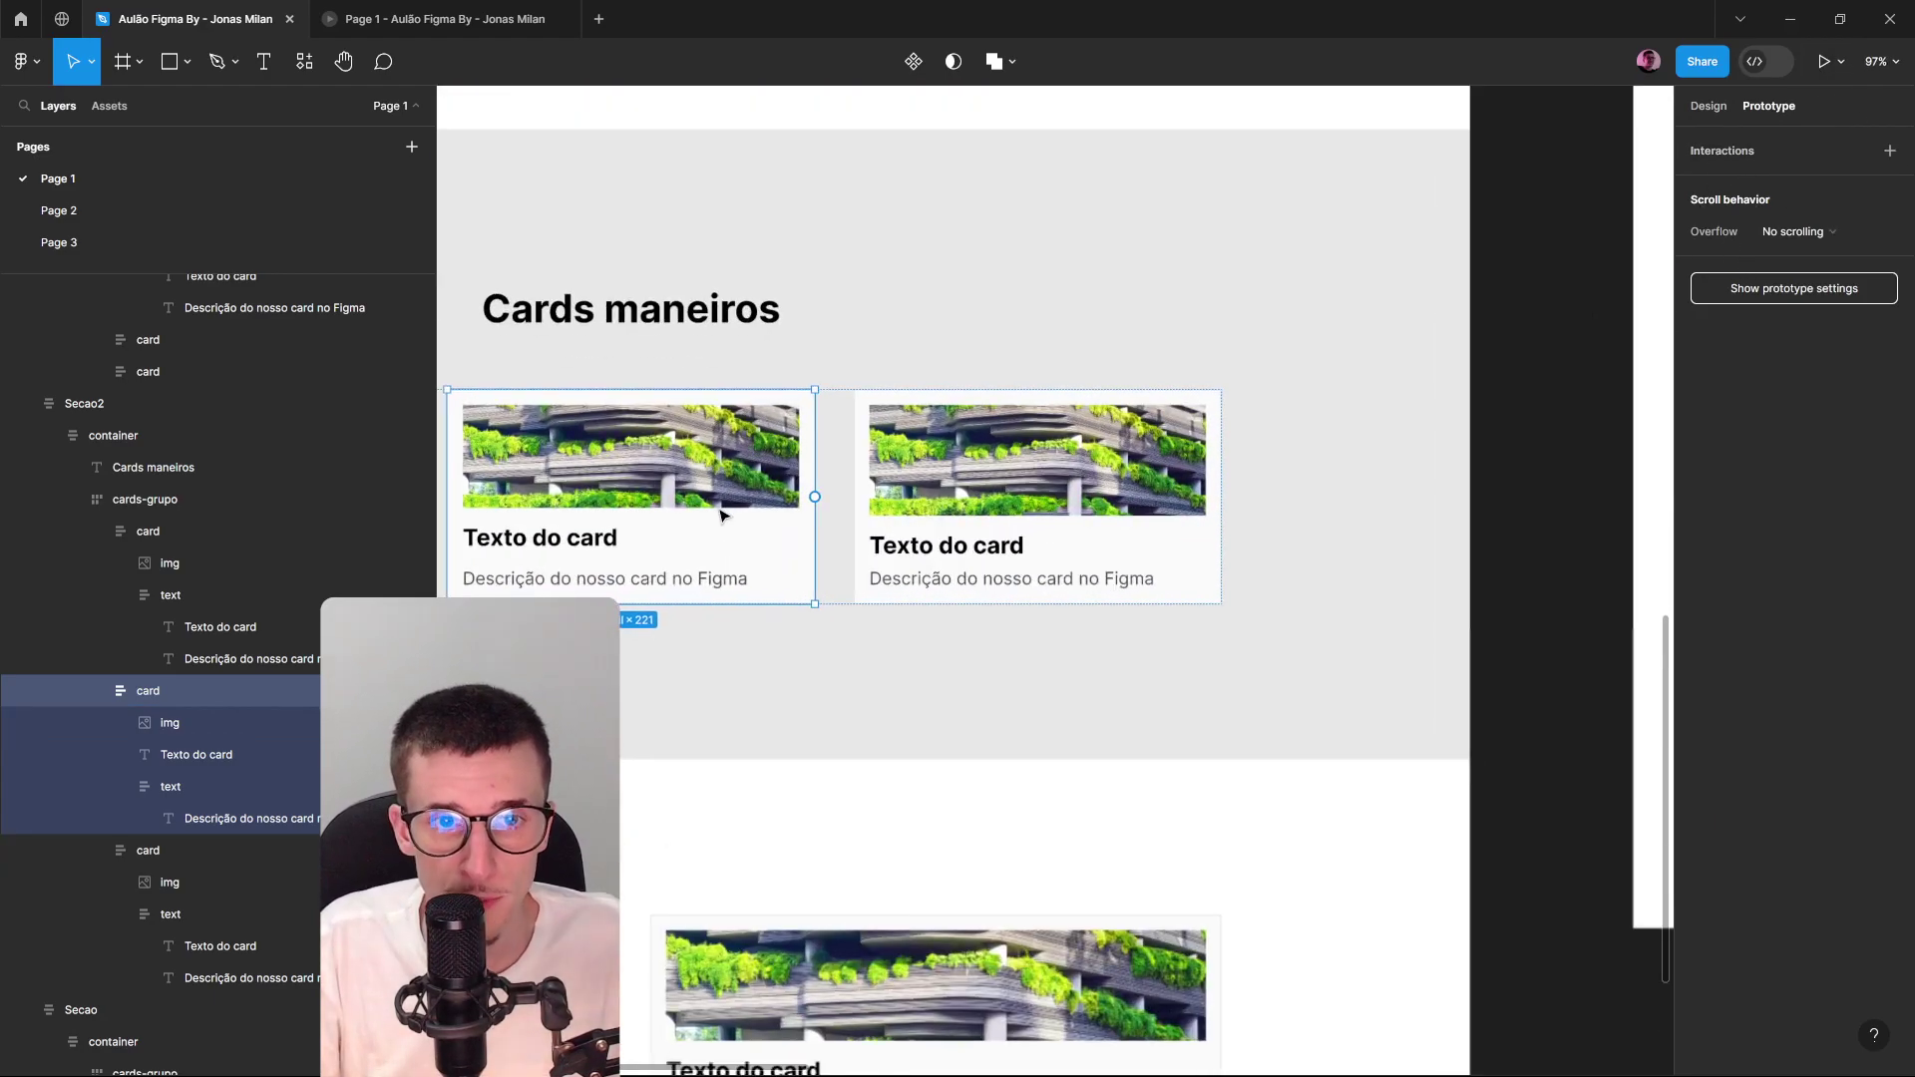
pyautogui.scroll(-5, 816, 503)
pyautogui.moveTo(816, 505); pyautogui.dragTo(1148, 315)
pyautogui.moveTo(1054, 491); pyautogui.dragTo(1213, 369)
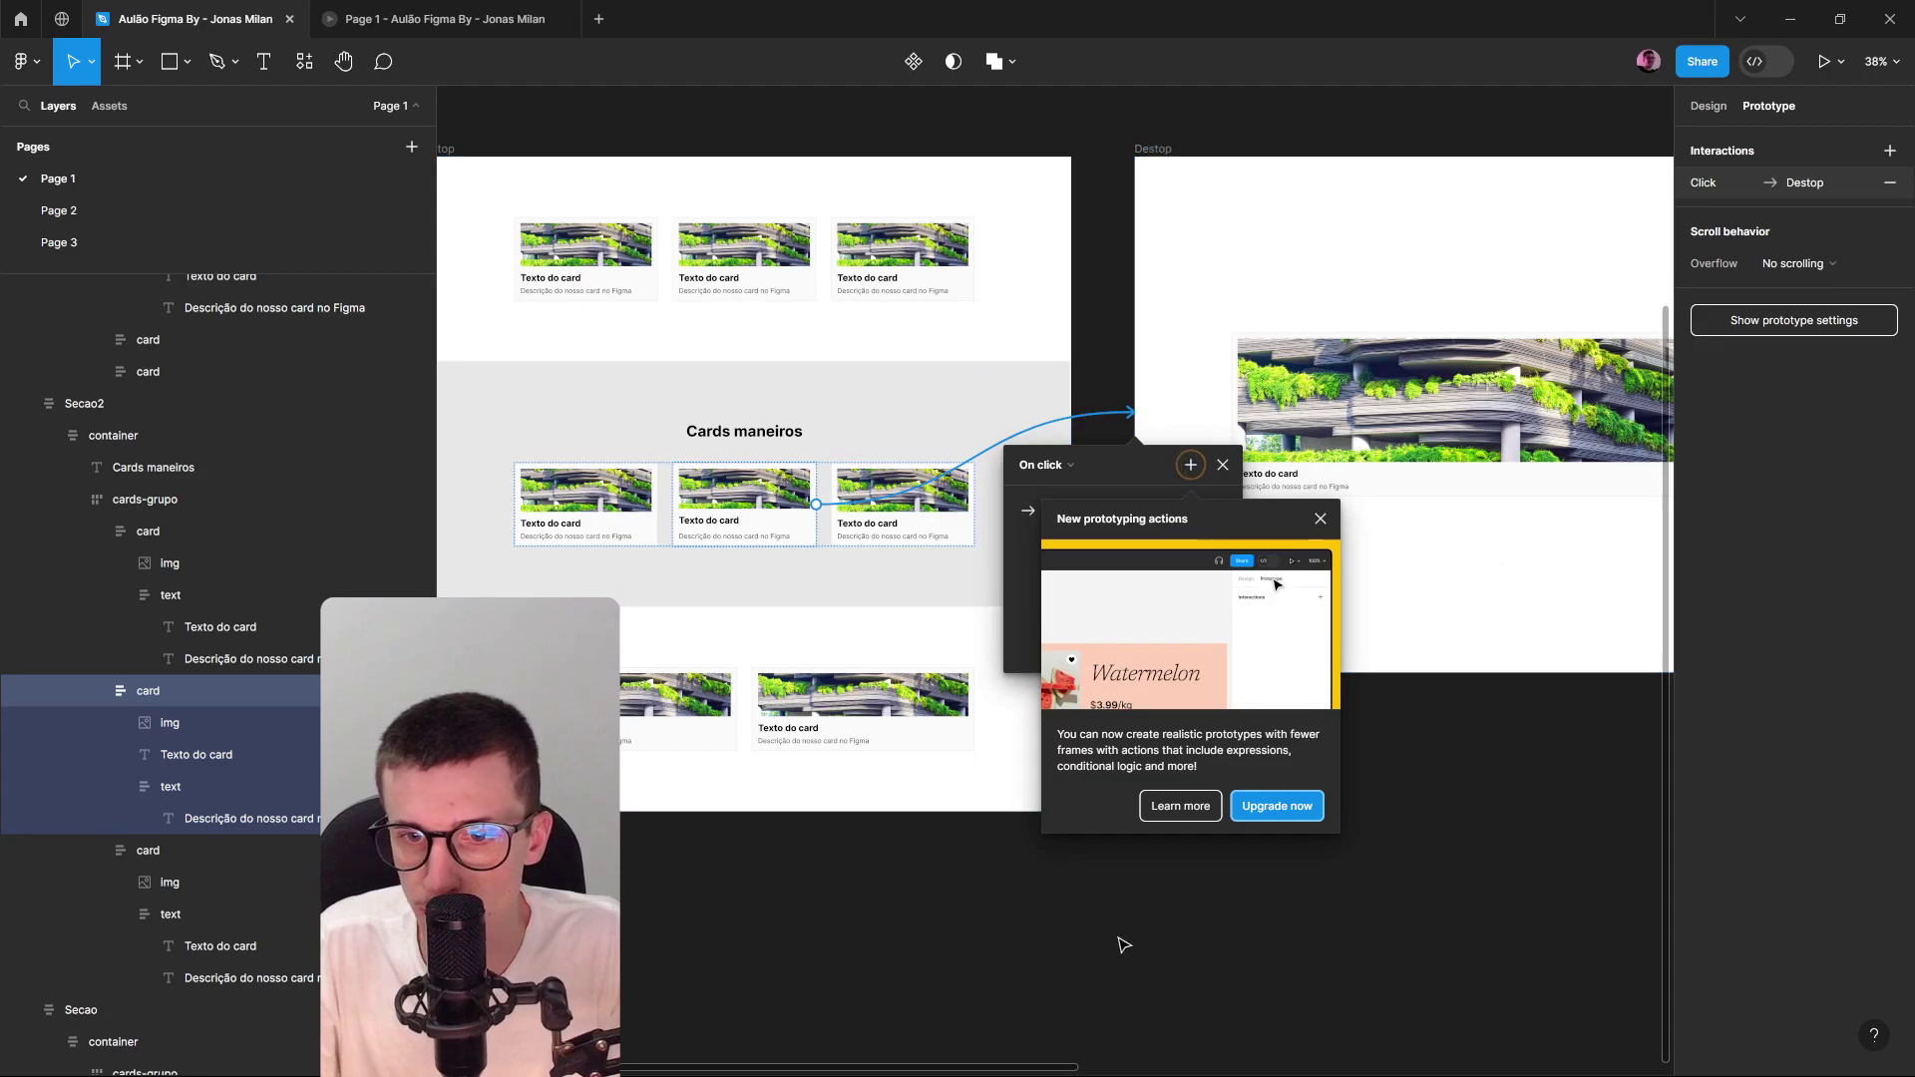
pyautogui.click(1321, 519)
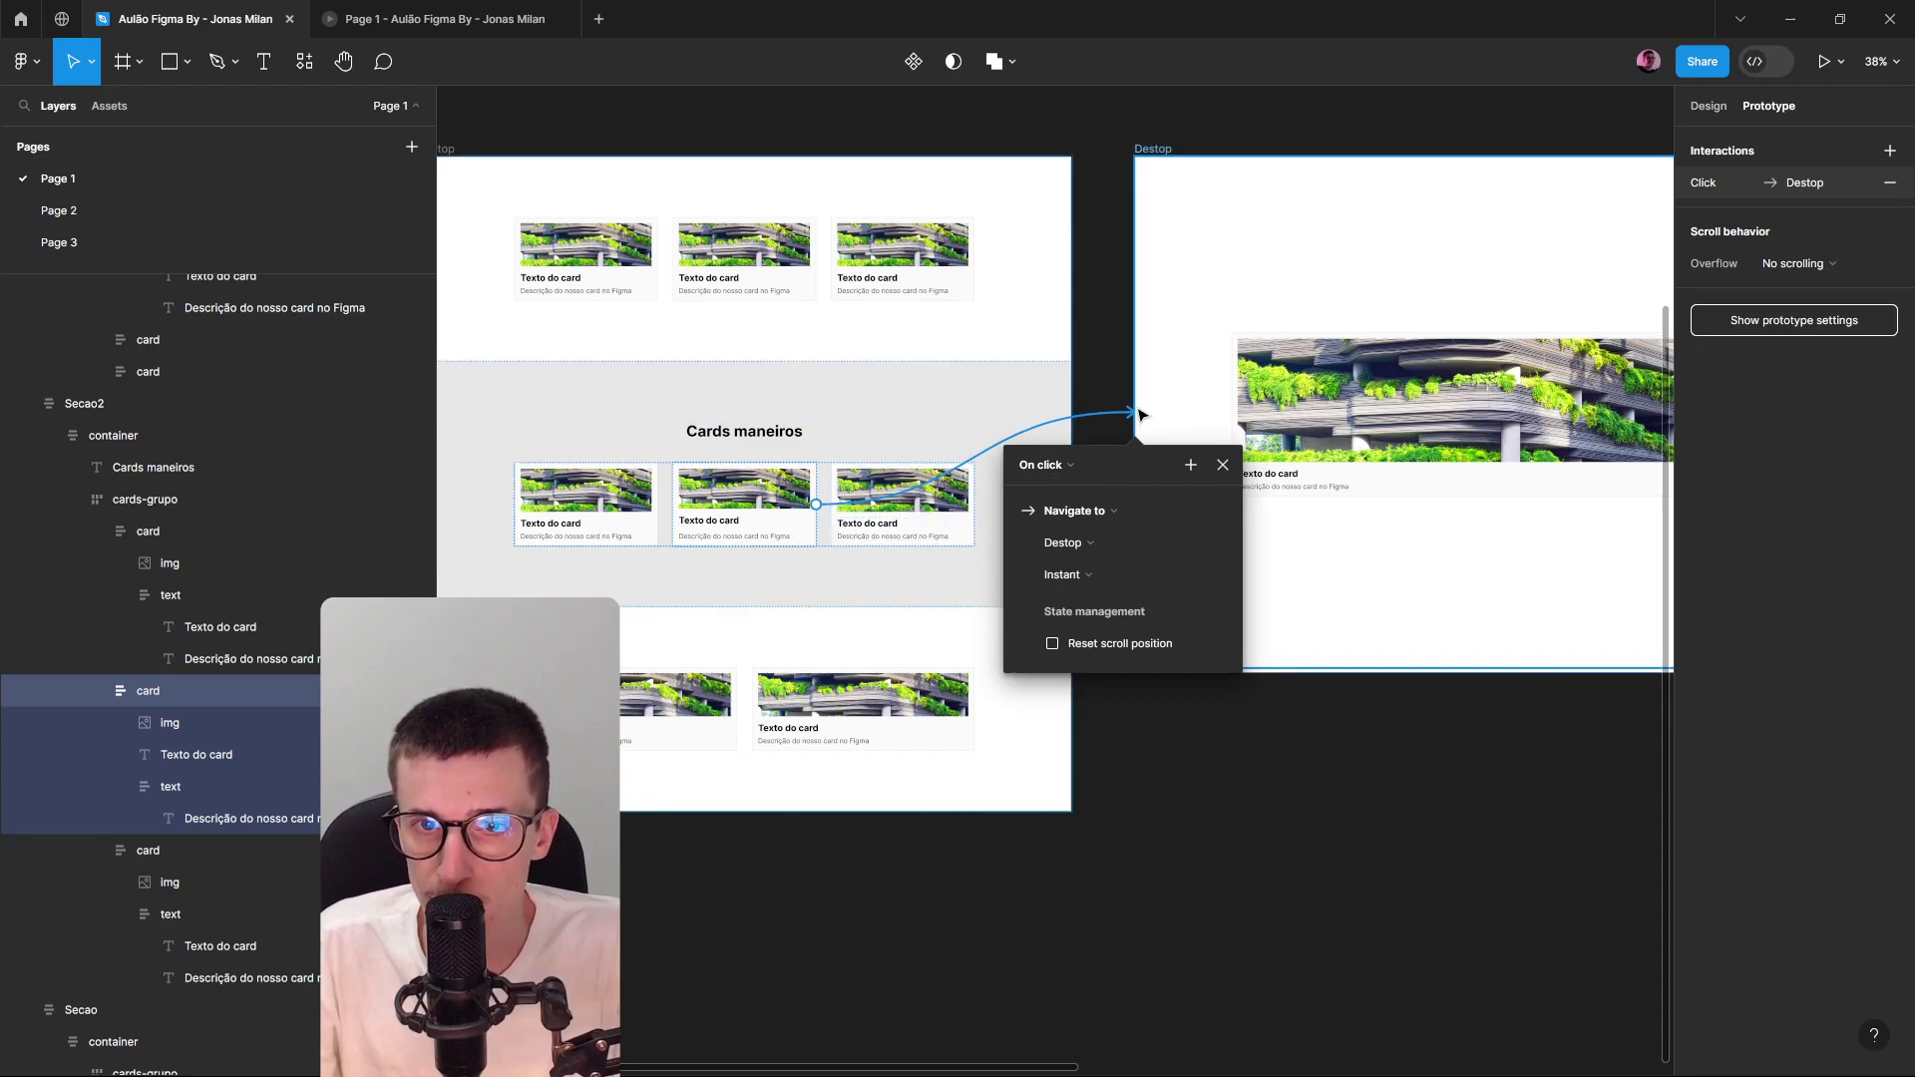
# Review the action, destination and animation settings of the middle card's interaction, and close its details.
pyautogui.moveTo(1125, 423)
pyautogui.mouseDown()
pyautogui.moveTo(795, 539)
pyautogui.moveTo(1154, 424)
pyautogui.mouseUp()
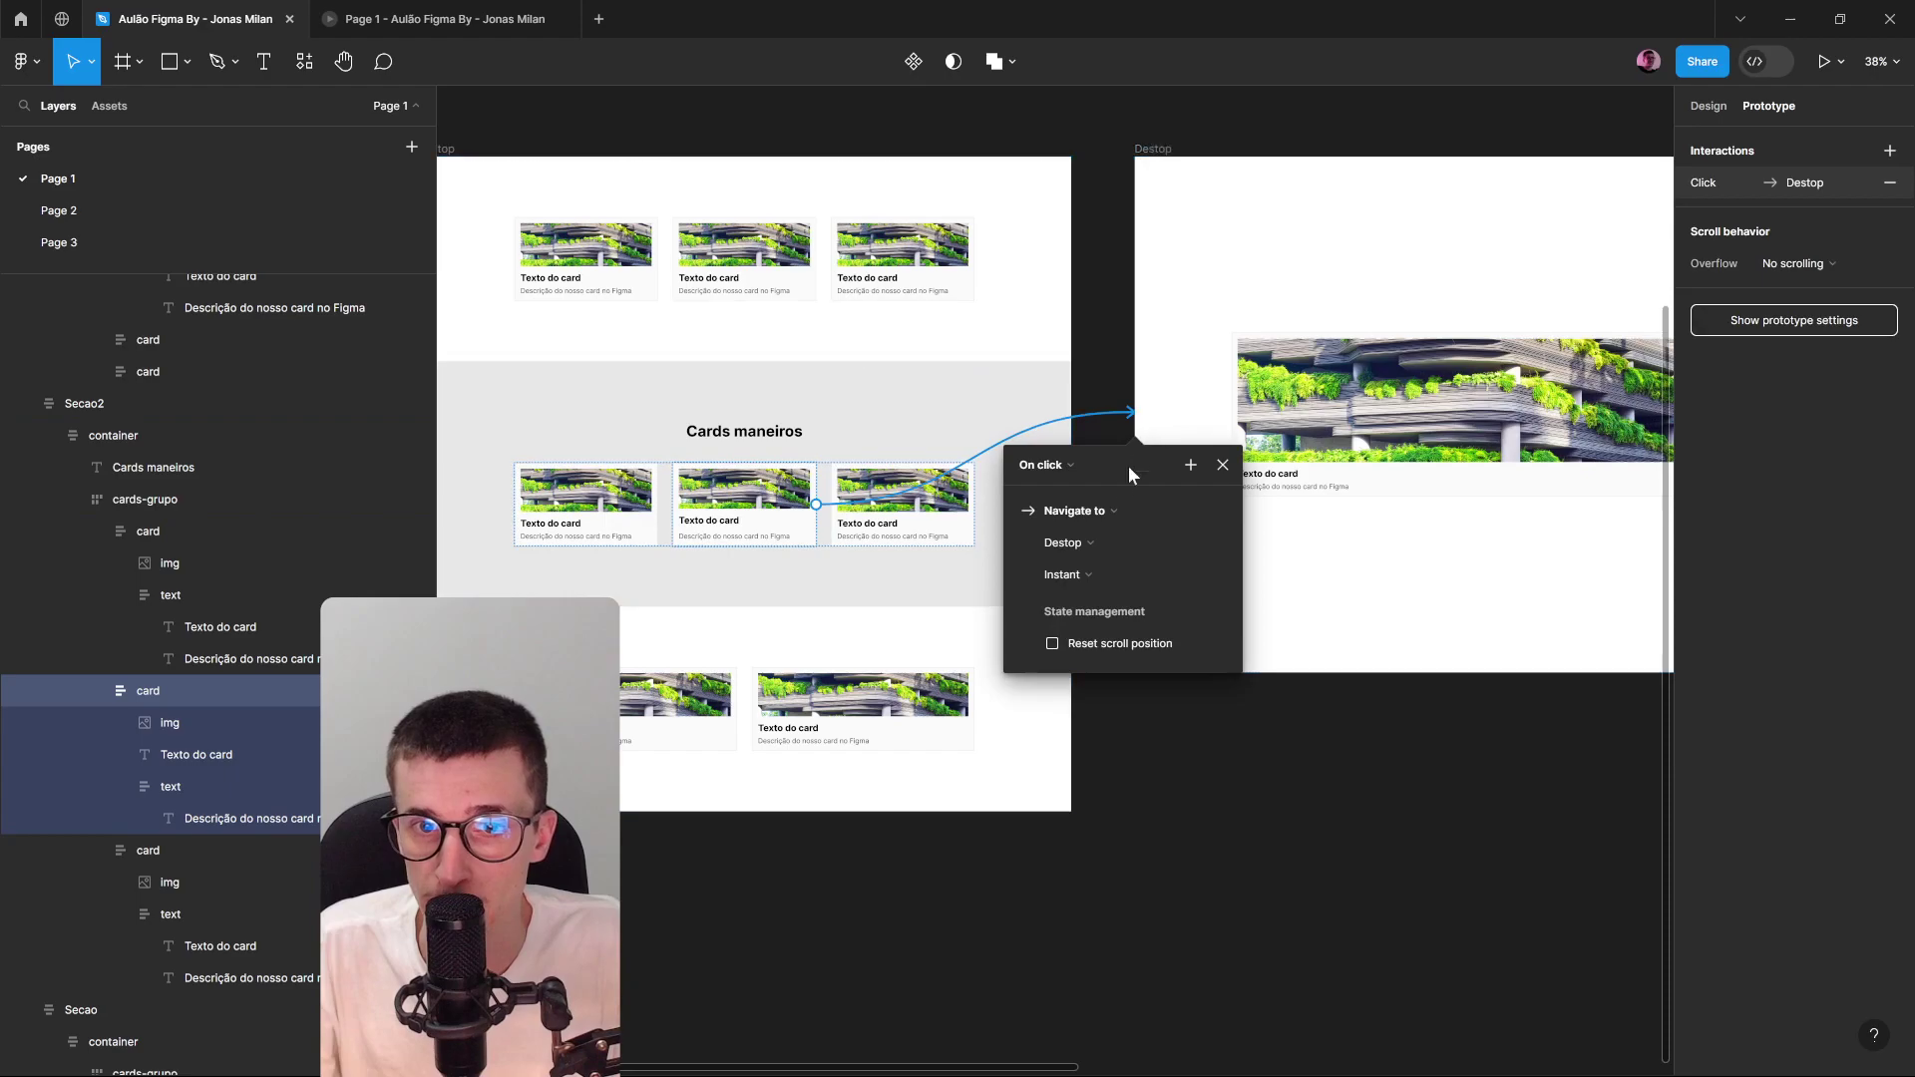
pyautogui.click(1100, 539)
pyautogui.click(1098, 512)
pyautogui.click(1086, 579)
pyautogui.click(1085, 581)
pyautogui.click(724, 136)
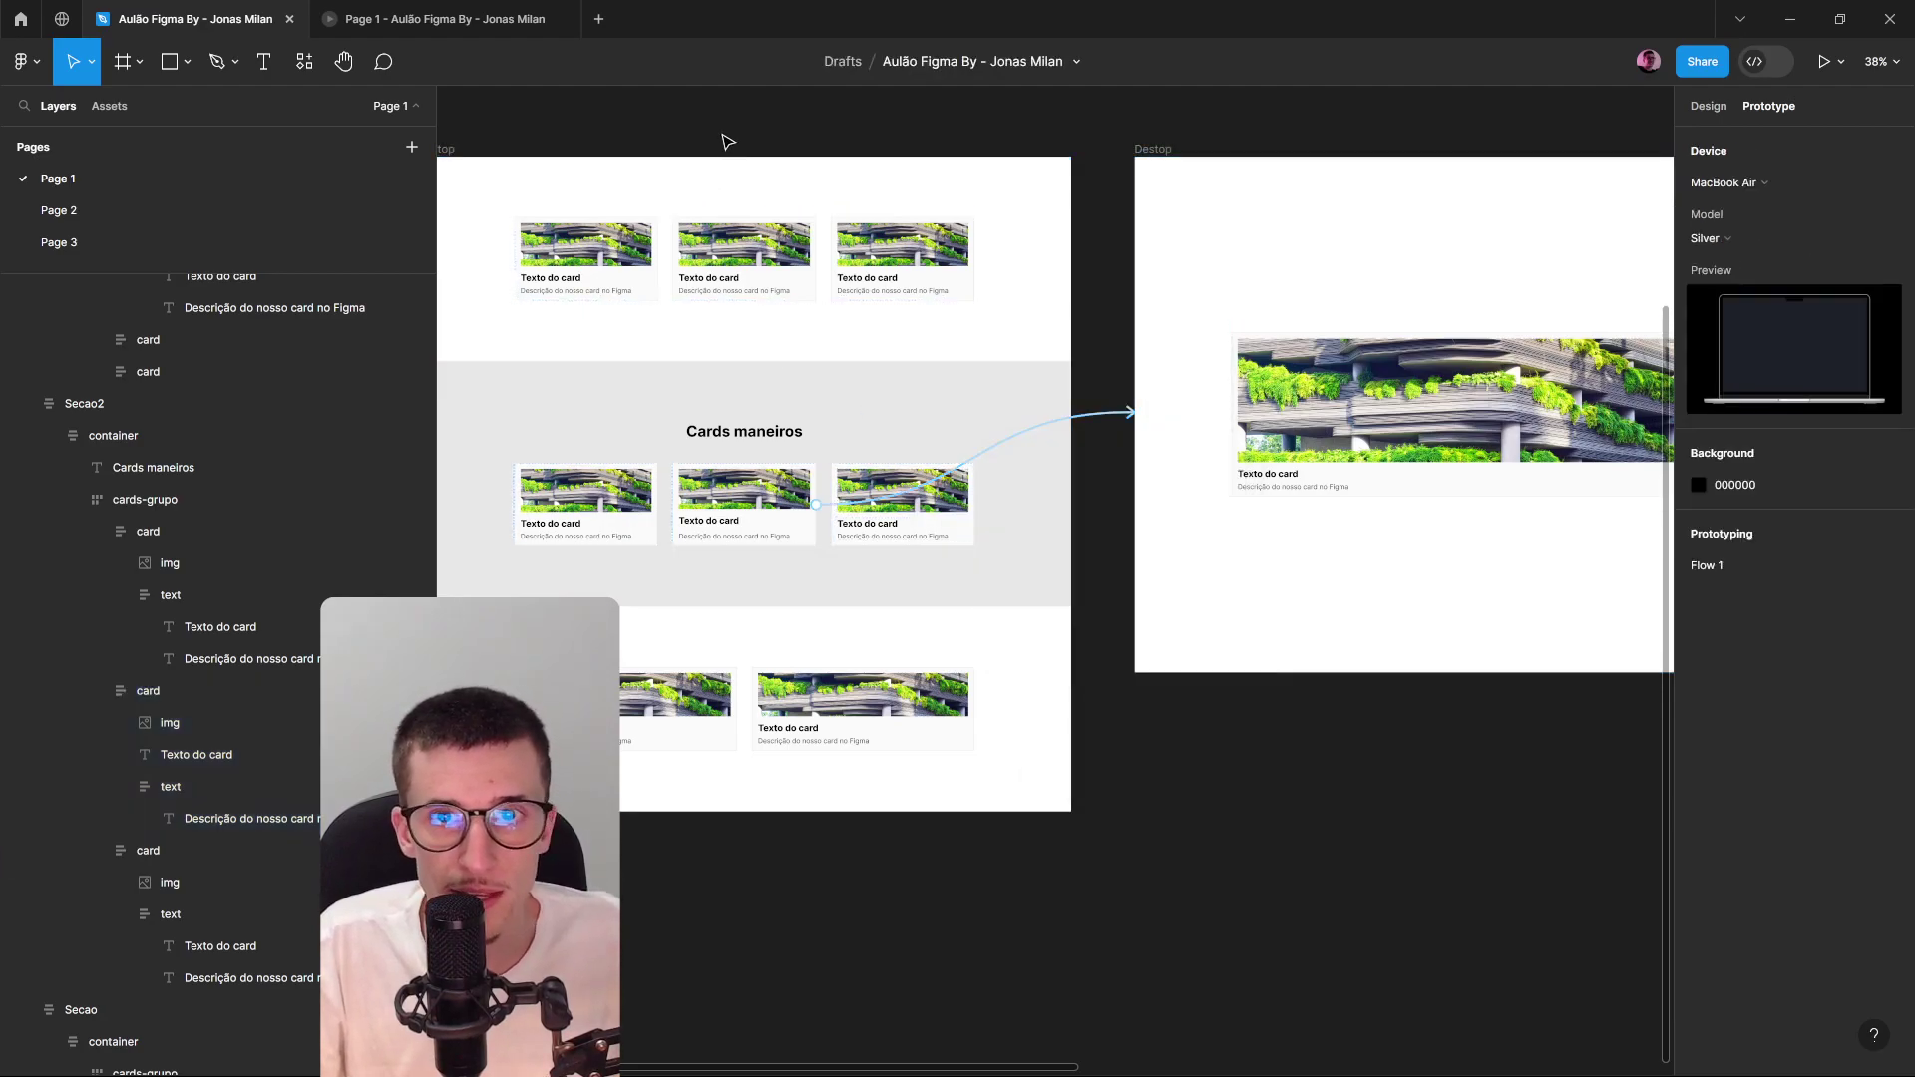
# Rename the duplicated single-card frame as desktop and the original three-section frame as Desktop.
pyautogui.scroll(3, 1157, 153)
pyautogui.click(1147, 153)
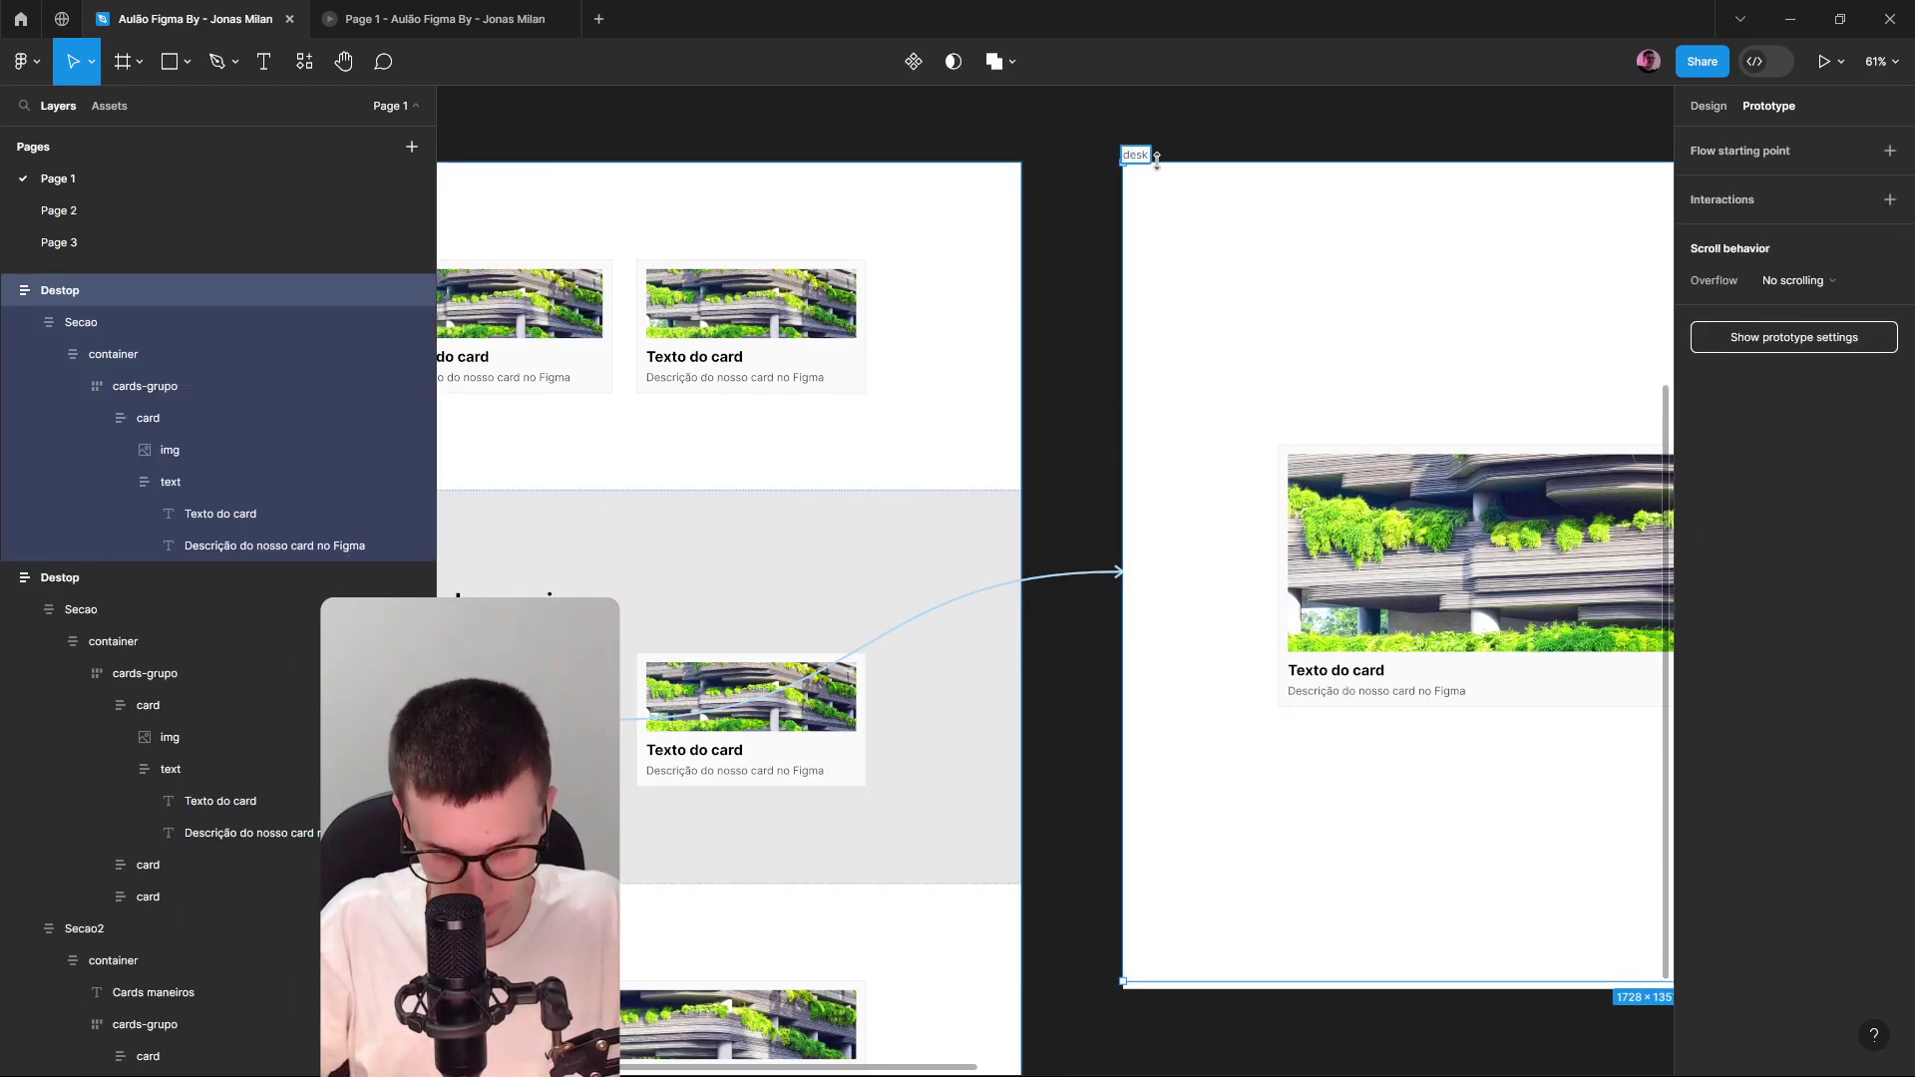
pyautogui.scroll(-1, 1127, 244)
pyautogui.moveTo(1125, 247); pyautogui.dragTo(1552, 334)
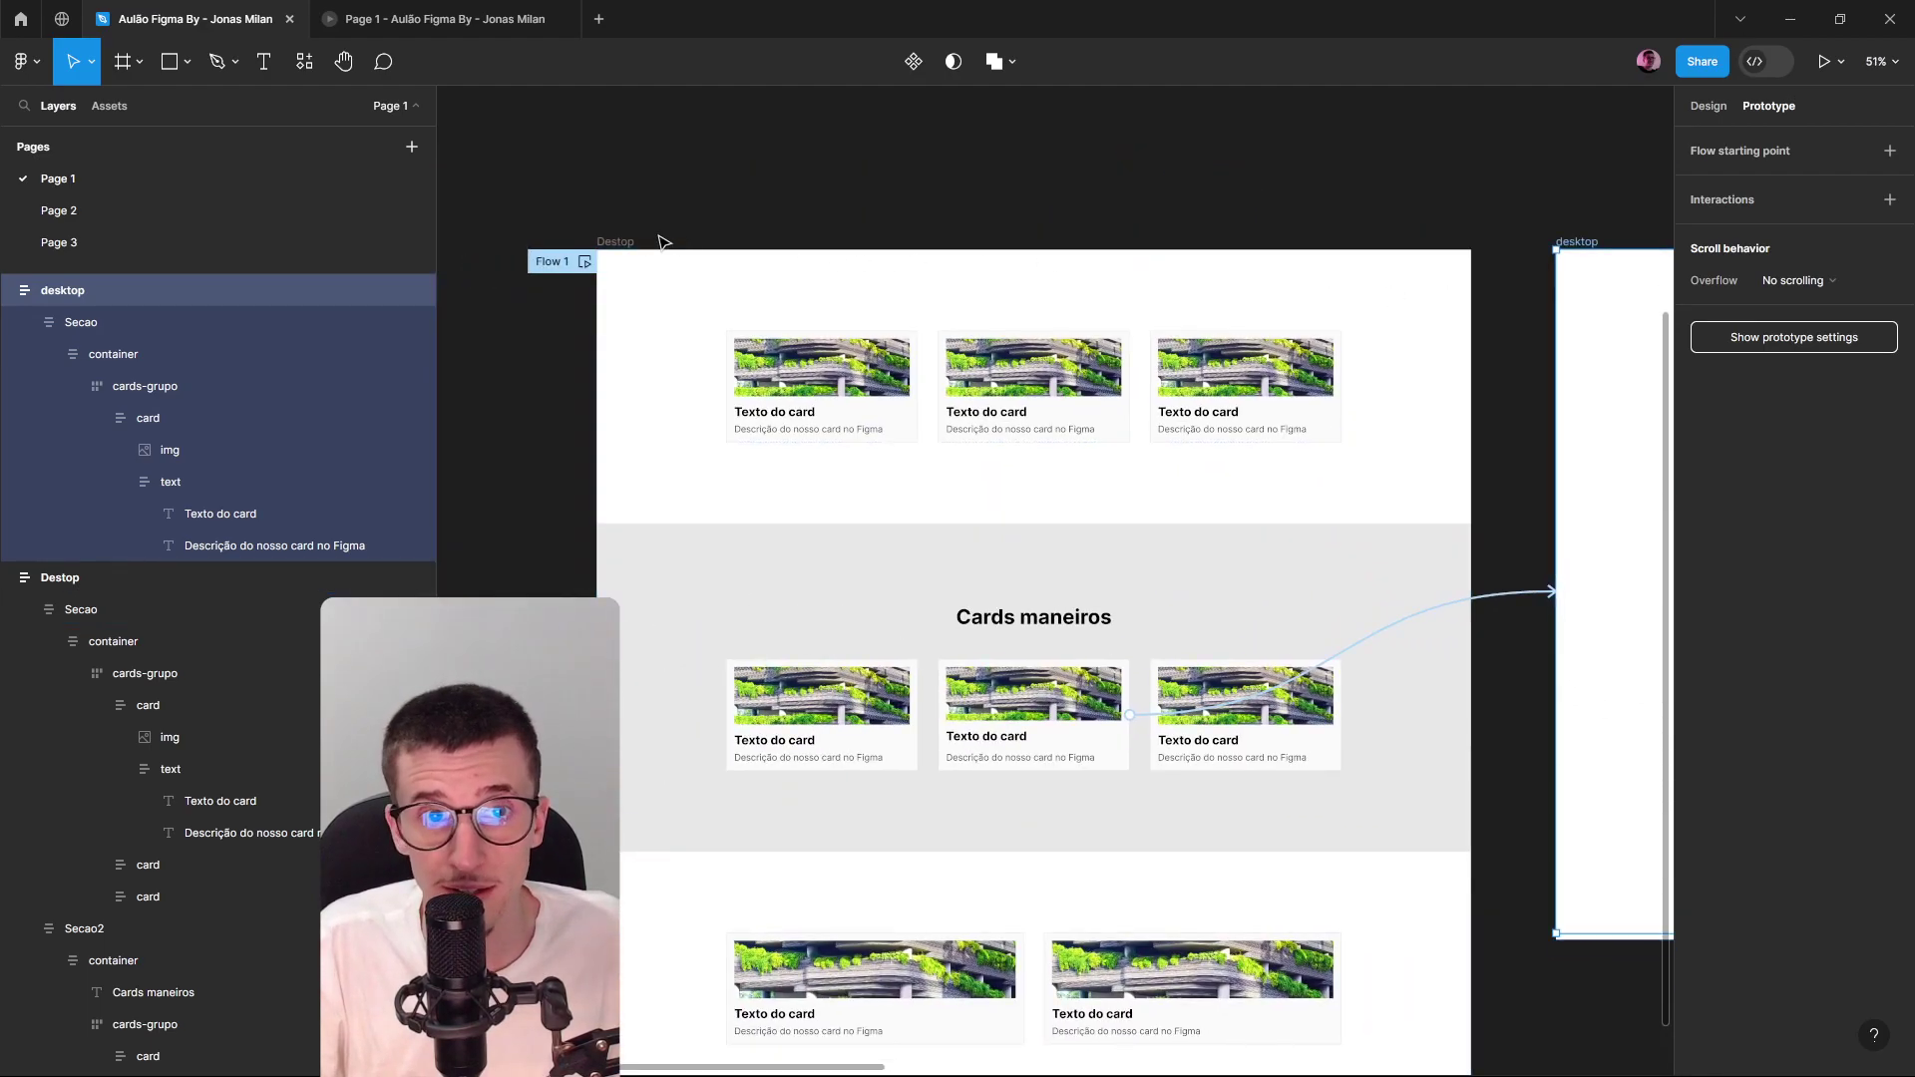
pyautogui.doubleClick(617, 243)
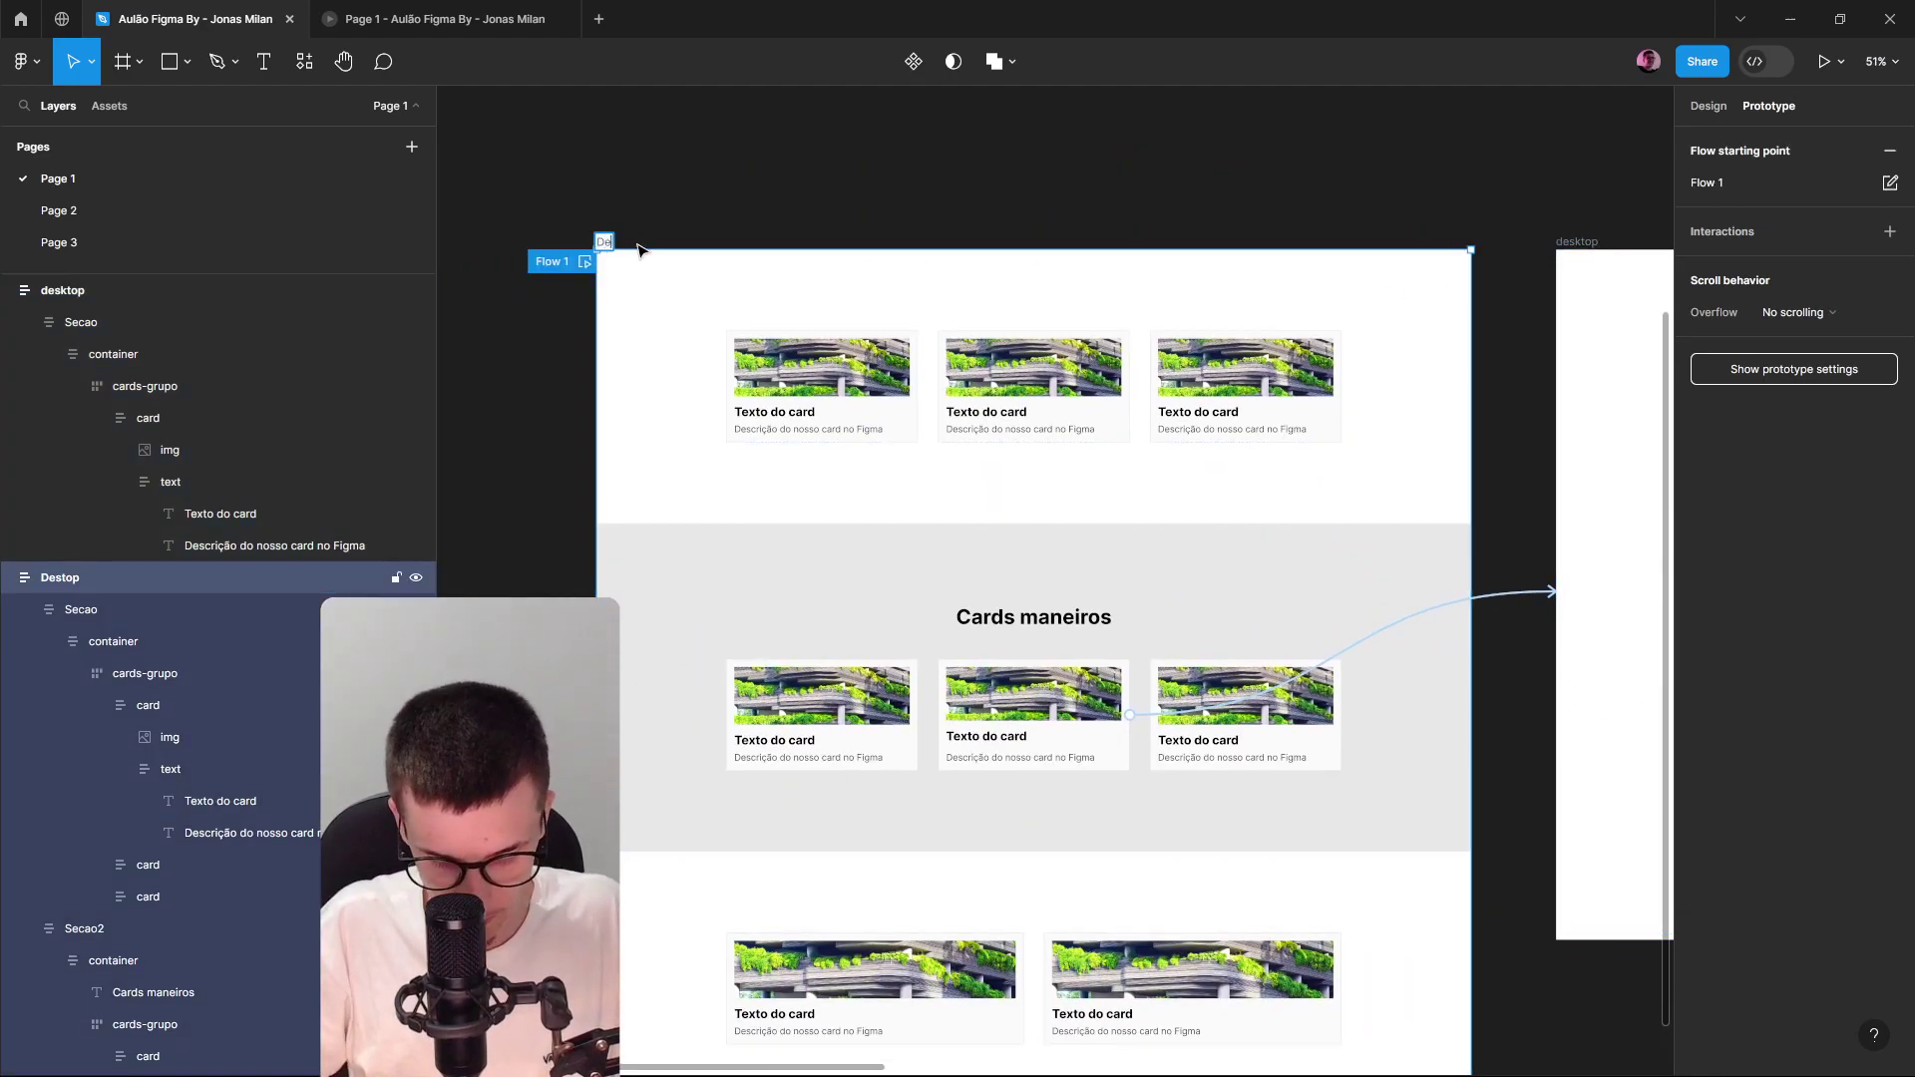
pyautogui.scroll(-5, 1097, 244)
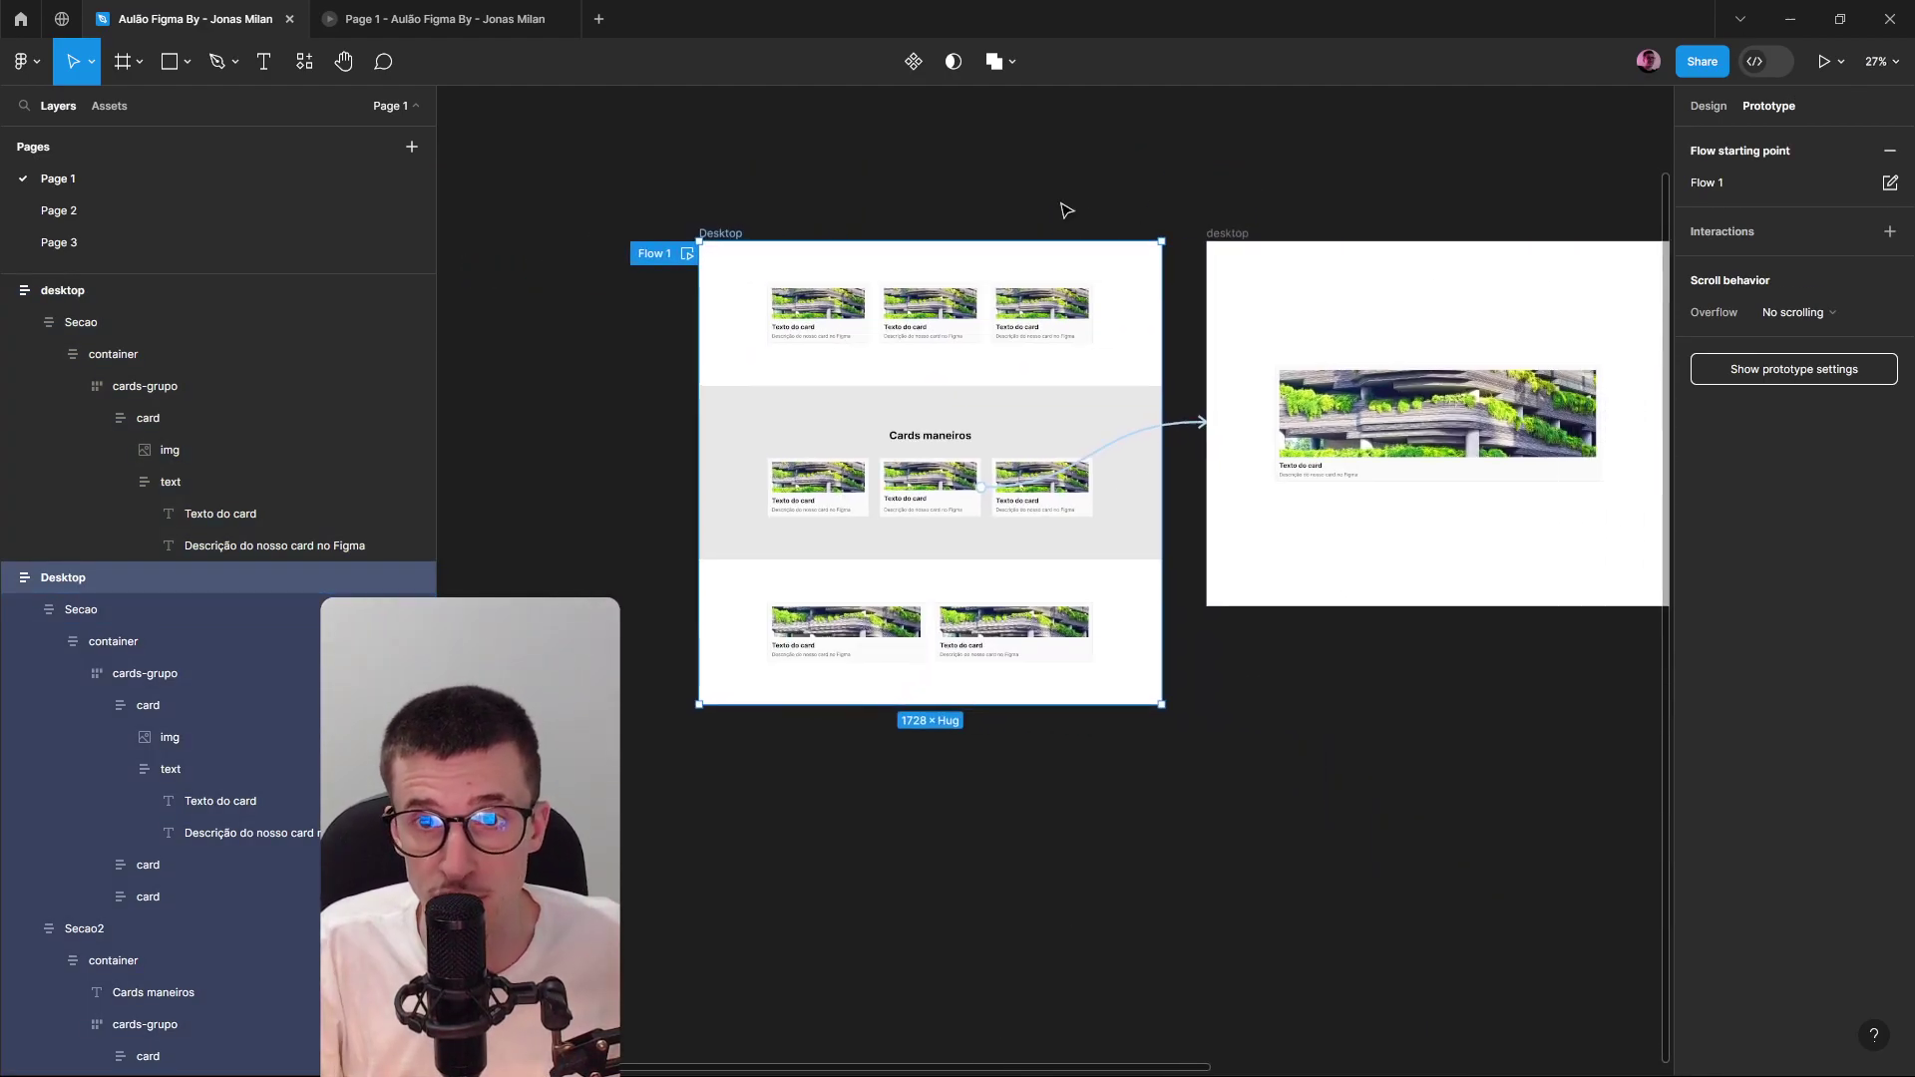
# Try the Dissolve and Smart animate transitions on the middle card's link, and set the animation back to Instant.
pyautogui.click(1173, 437)
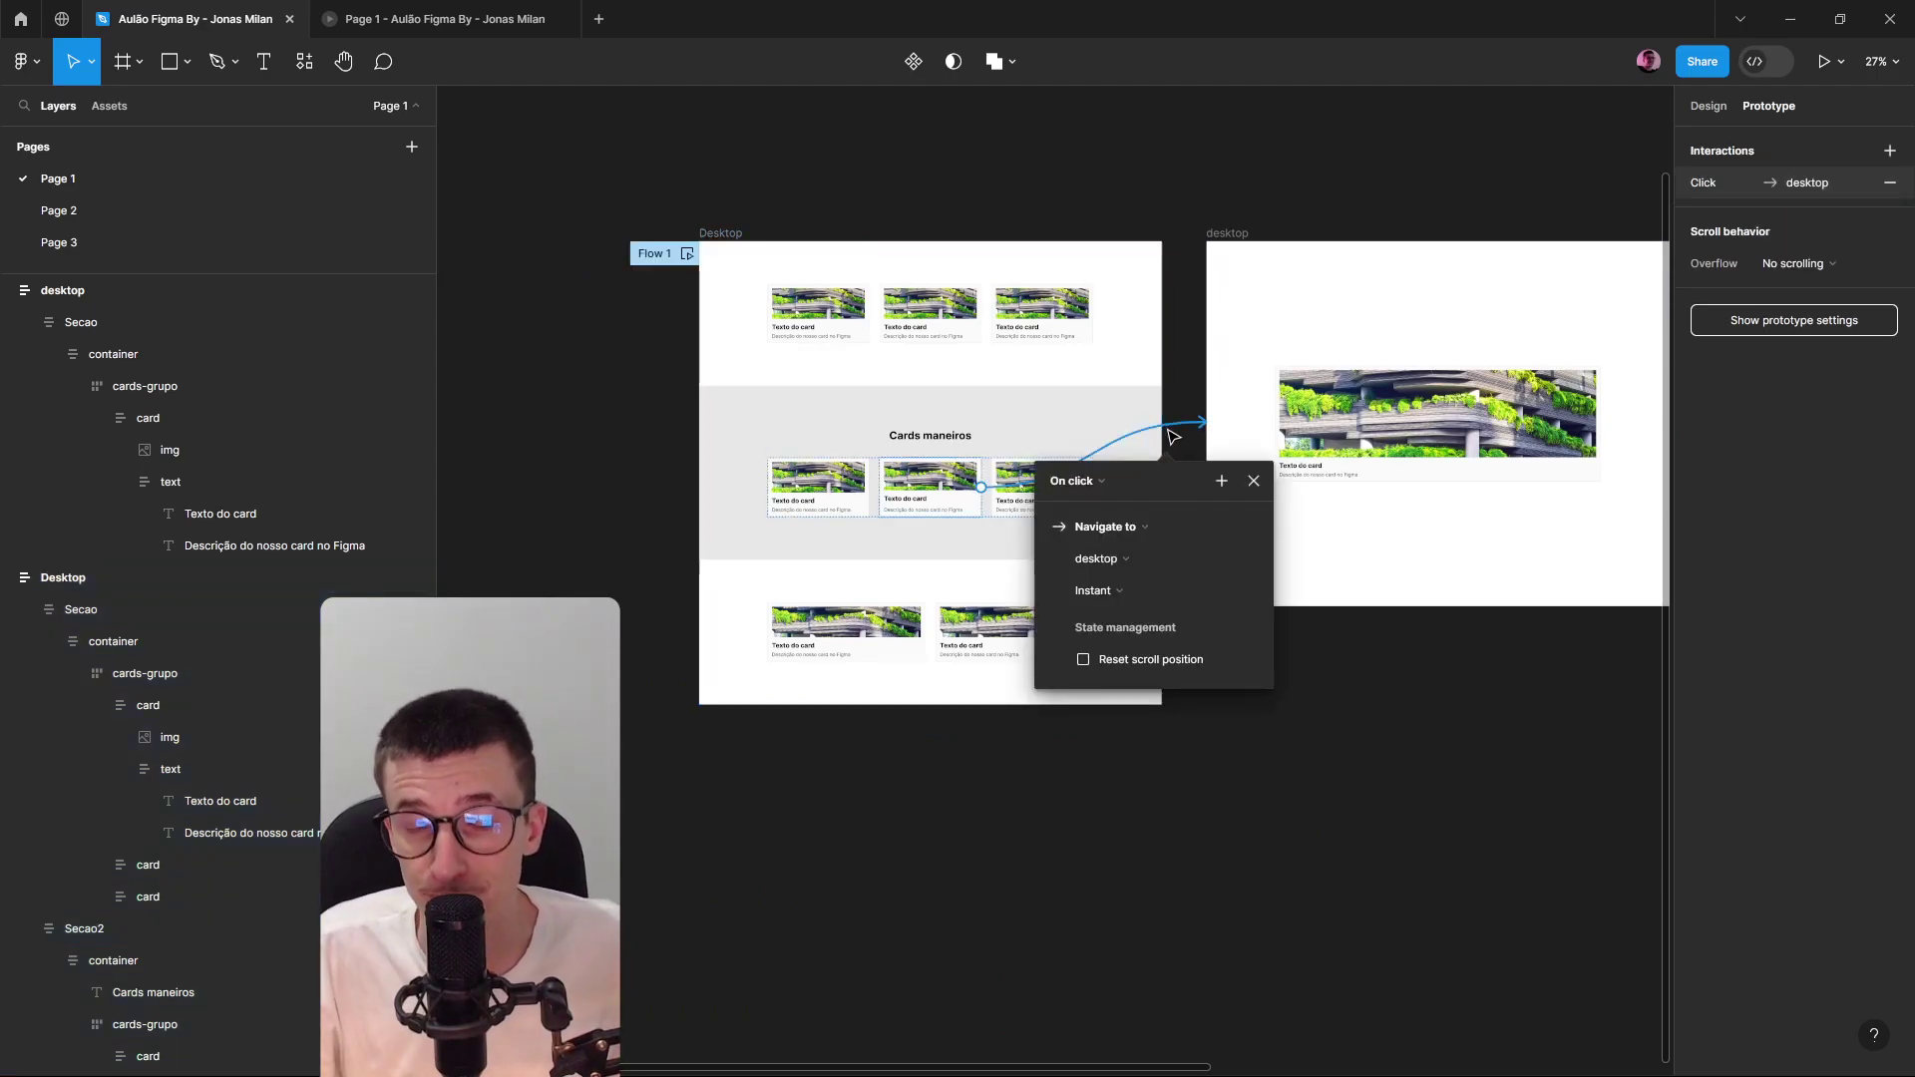
pyautogui.scroll(2, 1196, 432)
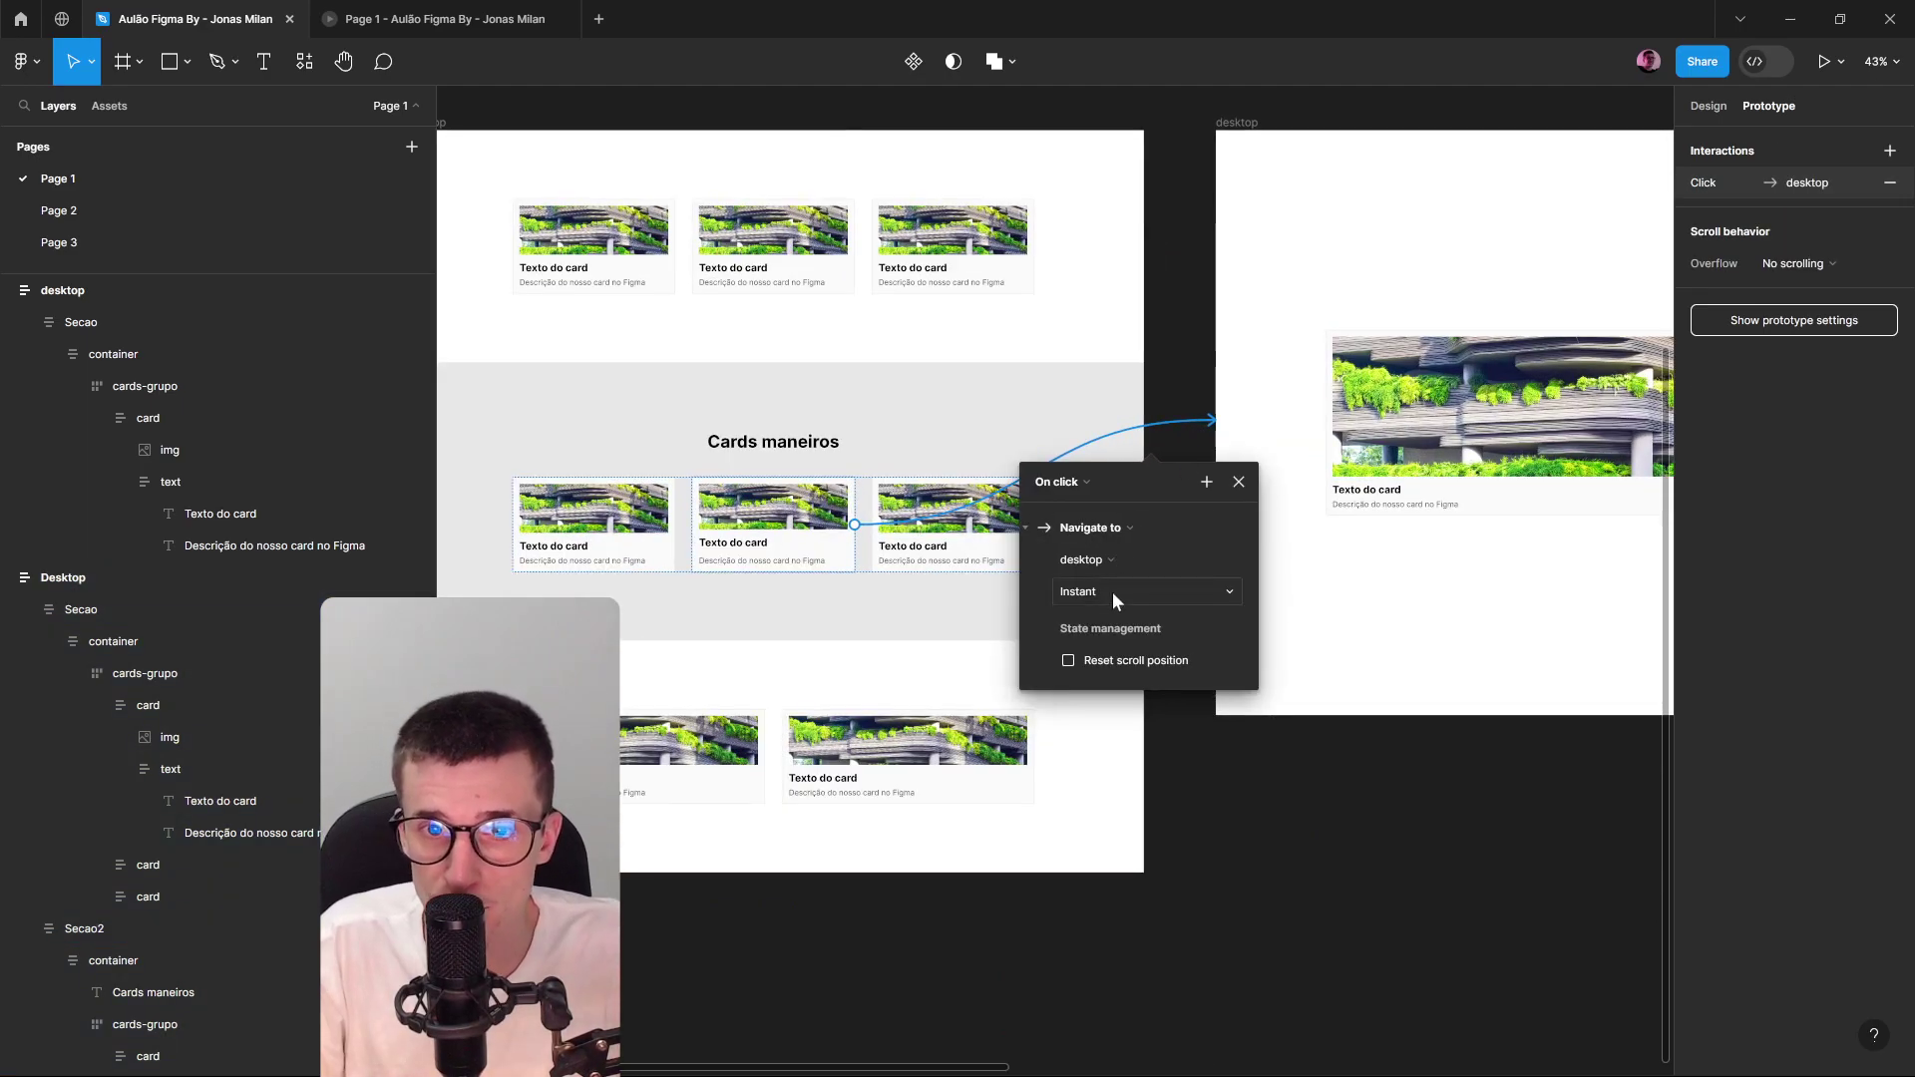
pyautogui.click(1108, 590)
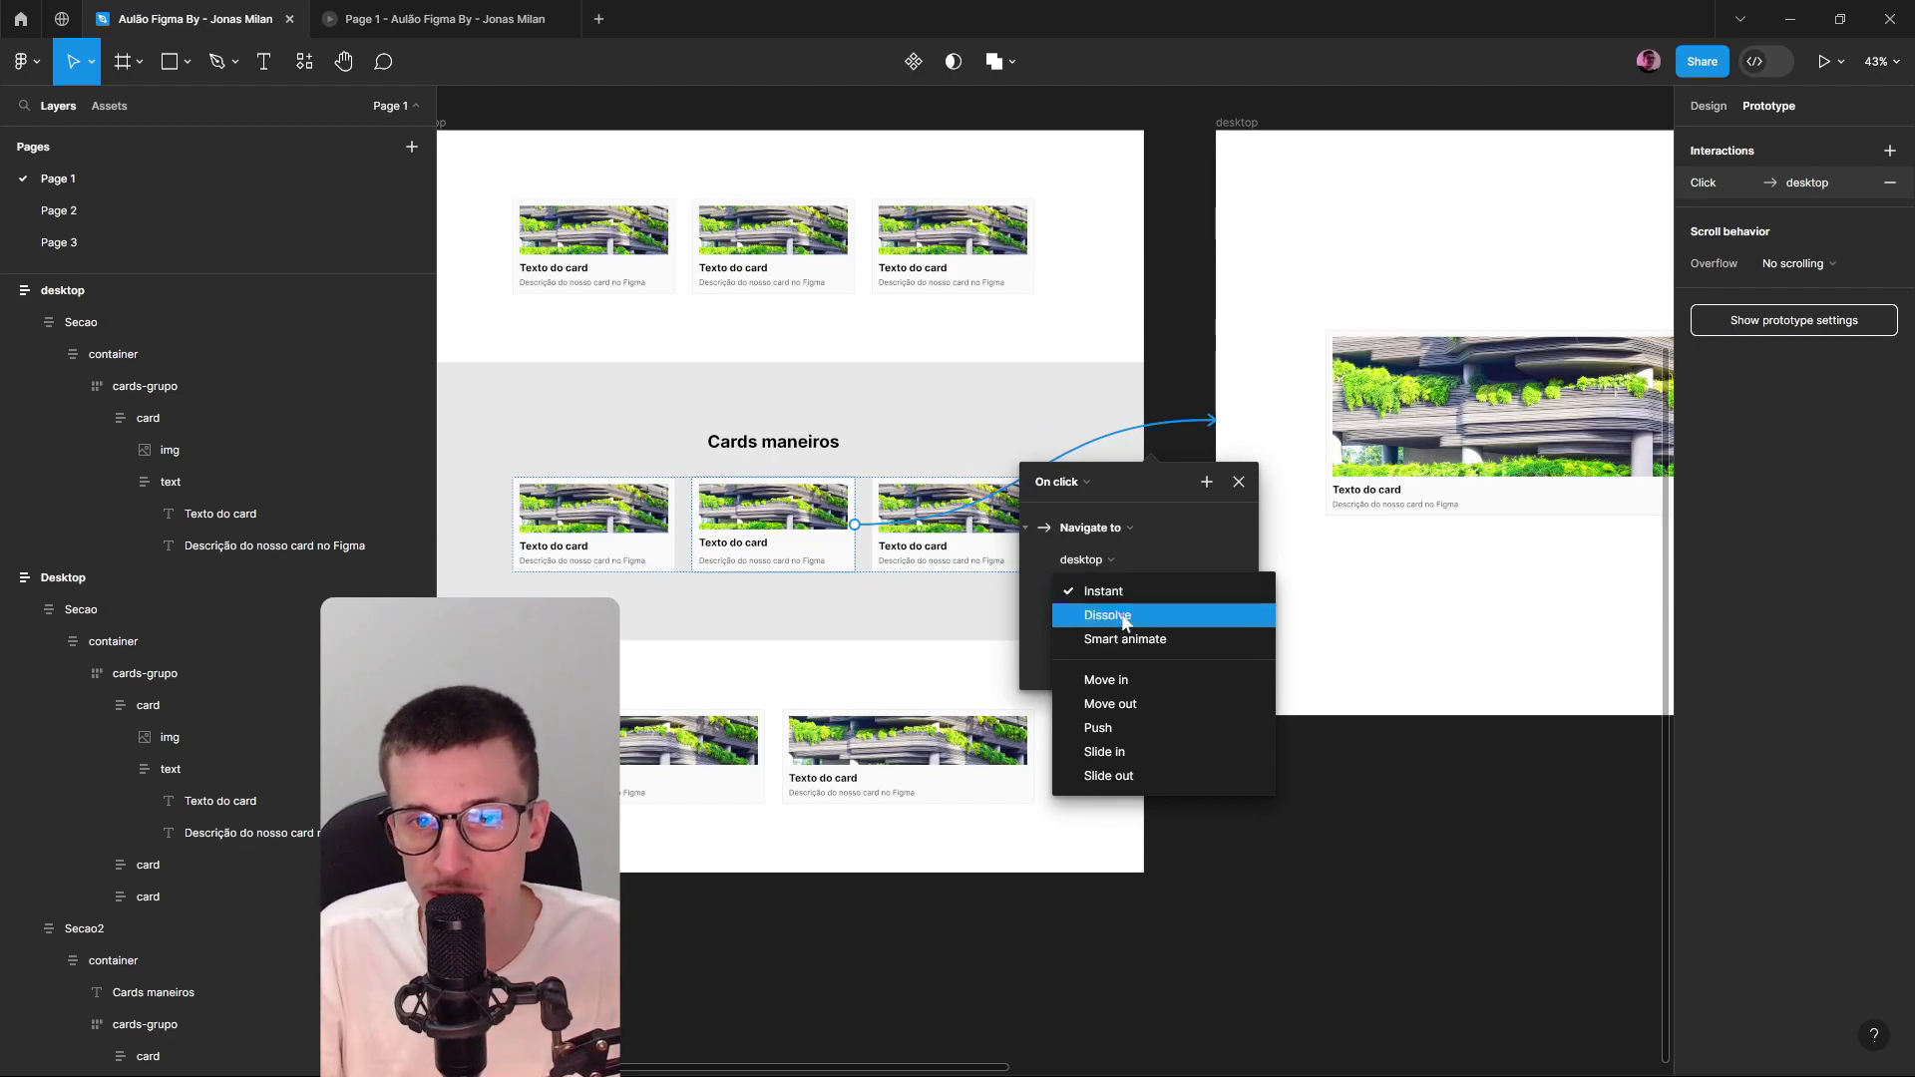
pyautogui.click(1126, 616)
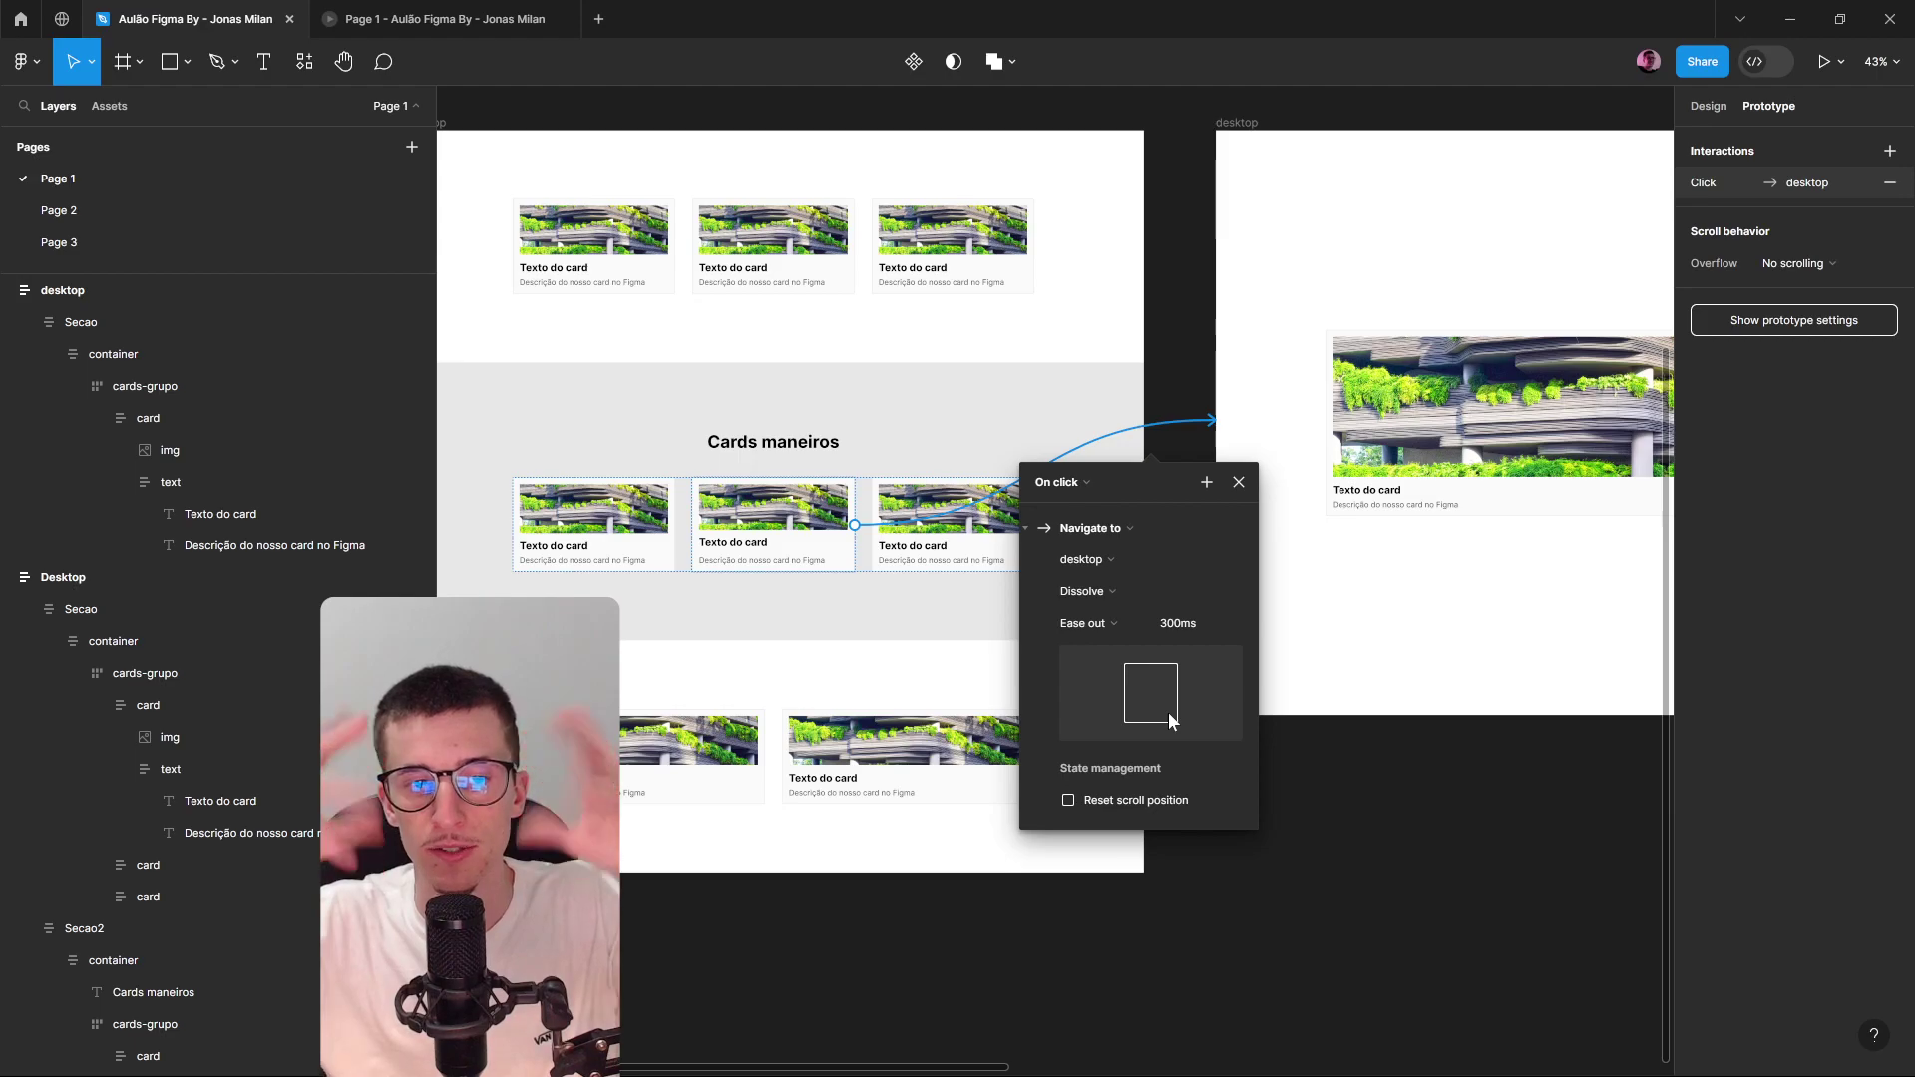
pyautogui.click(1133, 590)
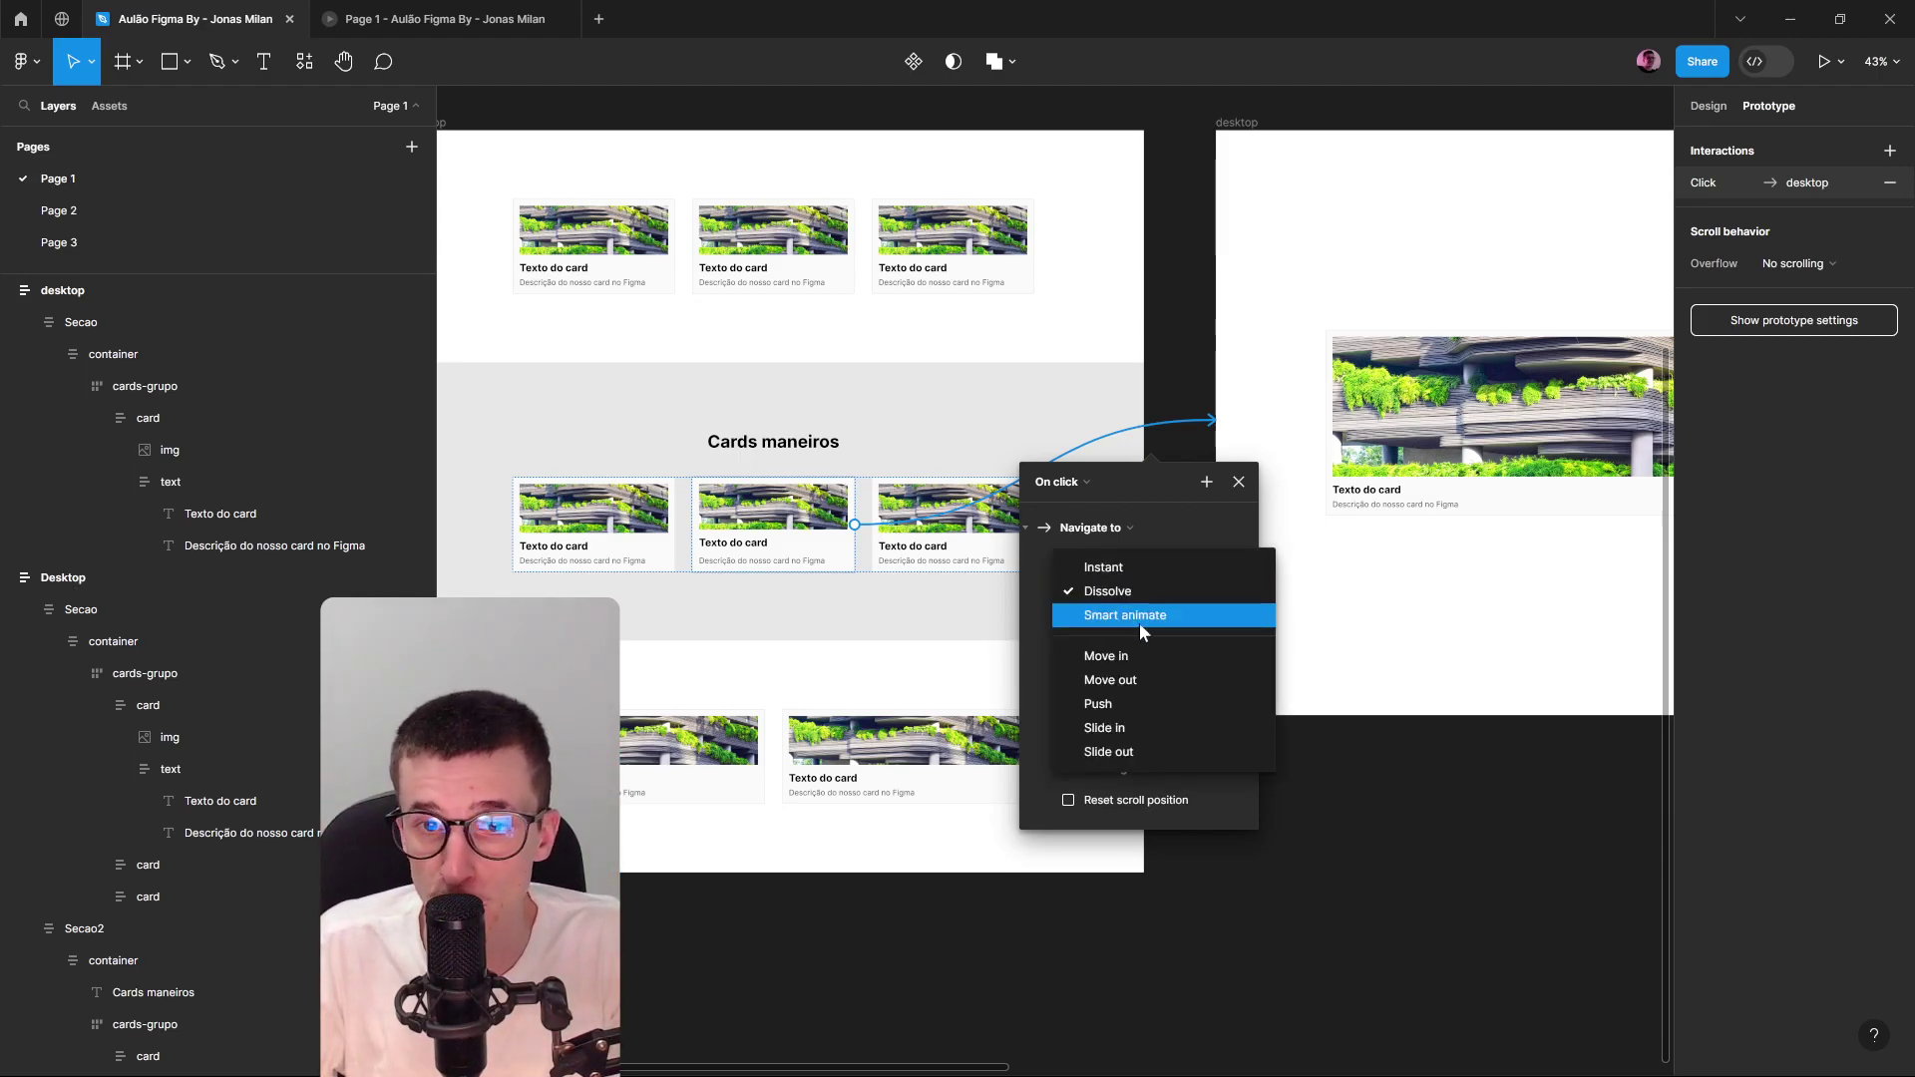
pyautogui.click(1139, 619)
pyautogui.click(1134, 591)
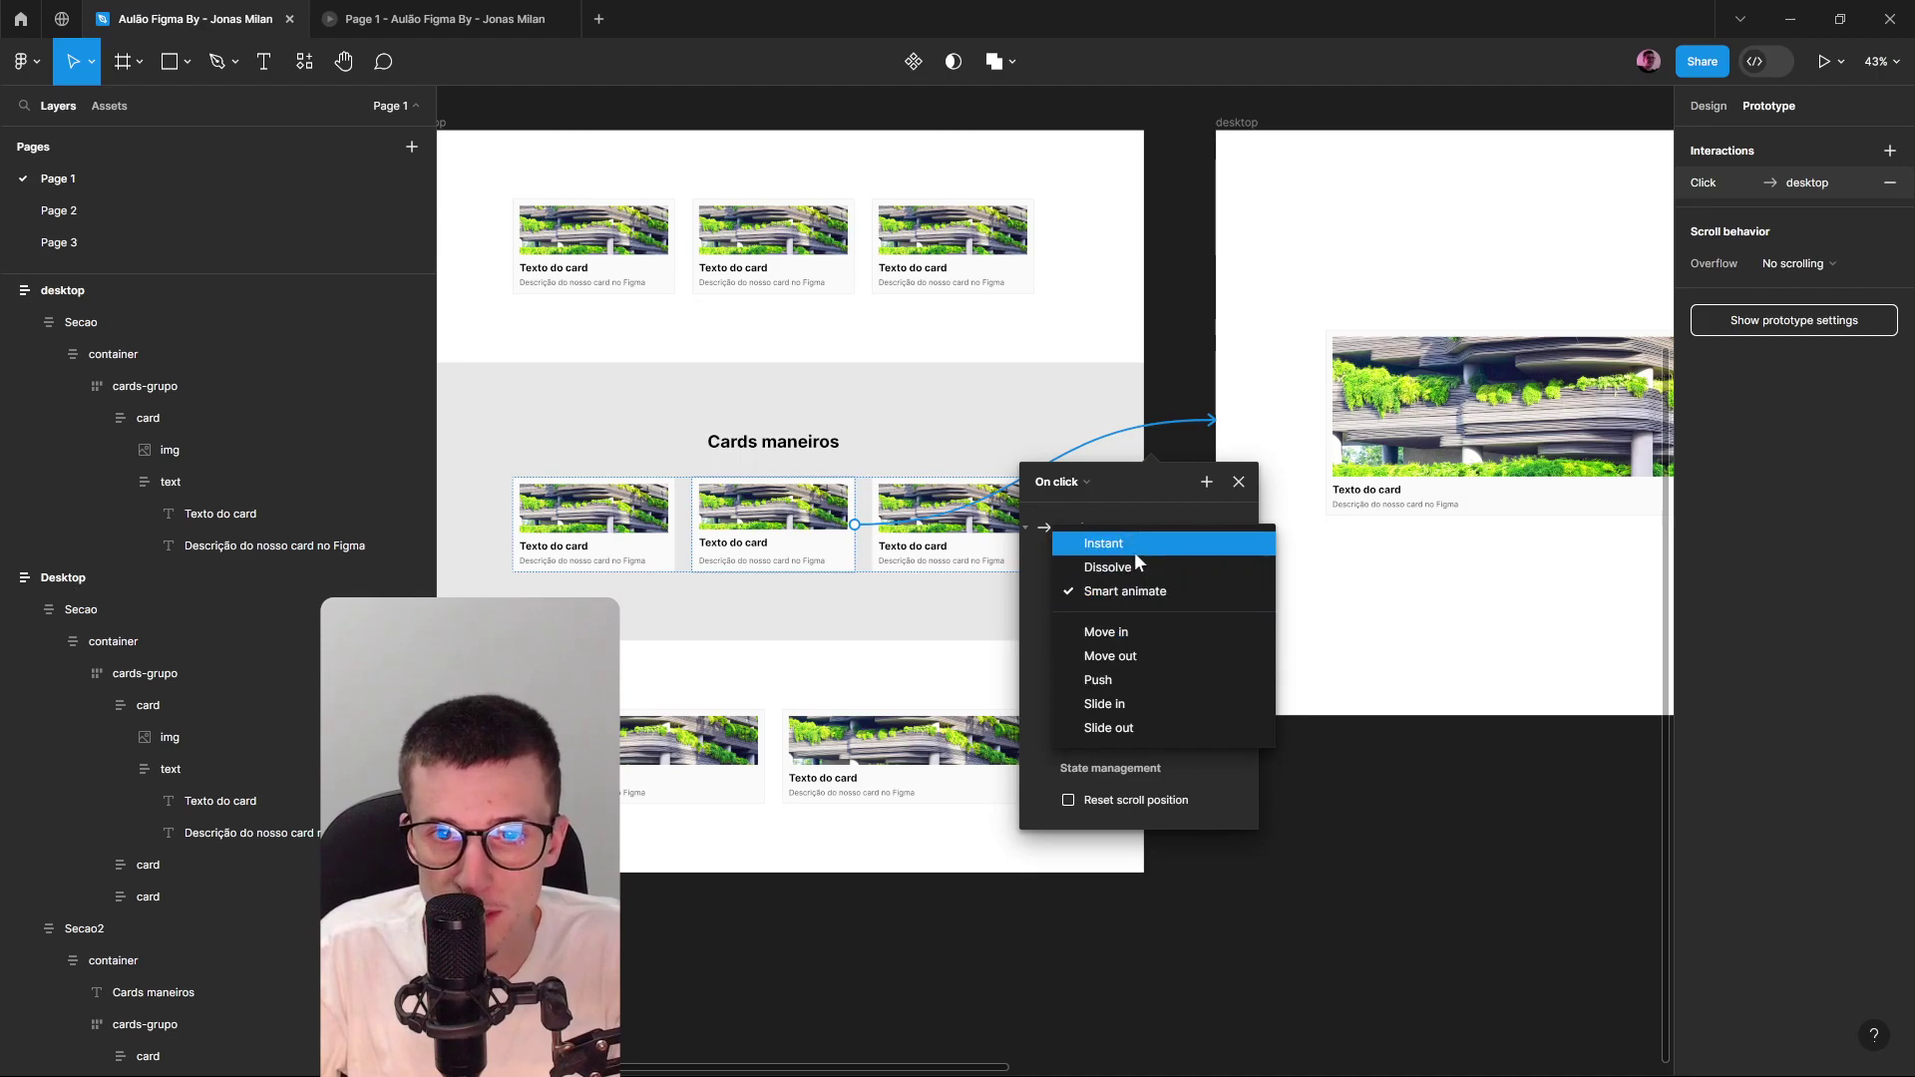
pyautogui.click(1134, 547)
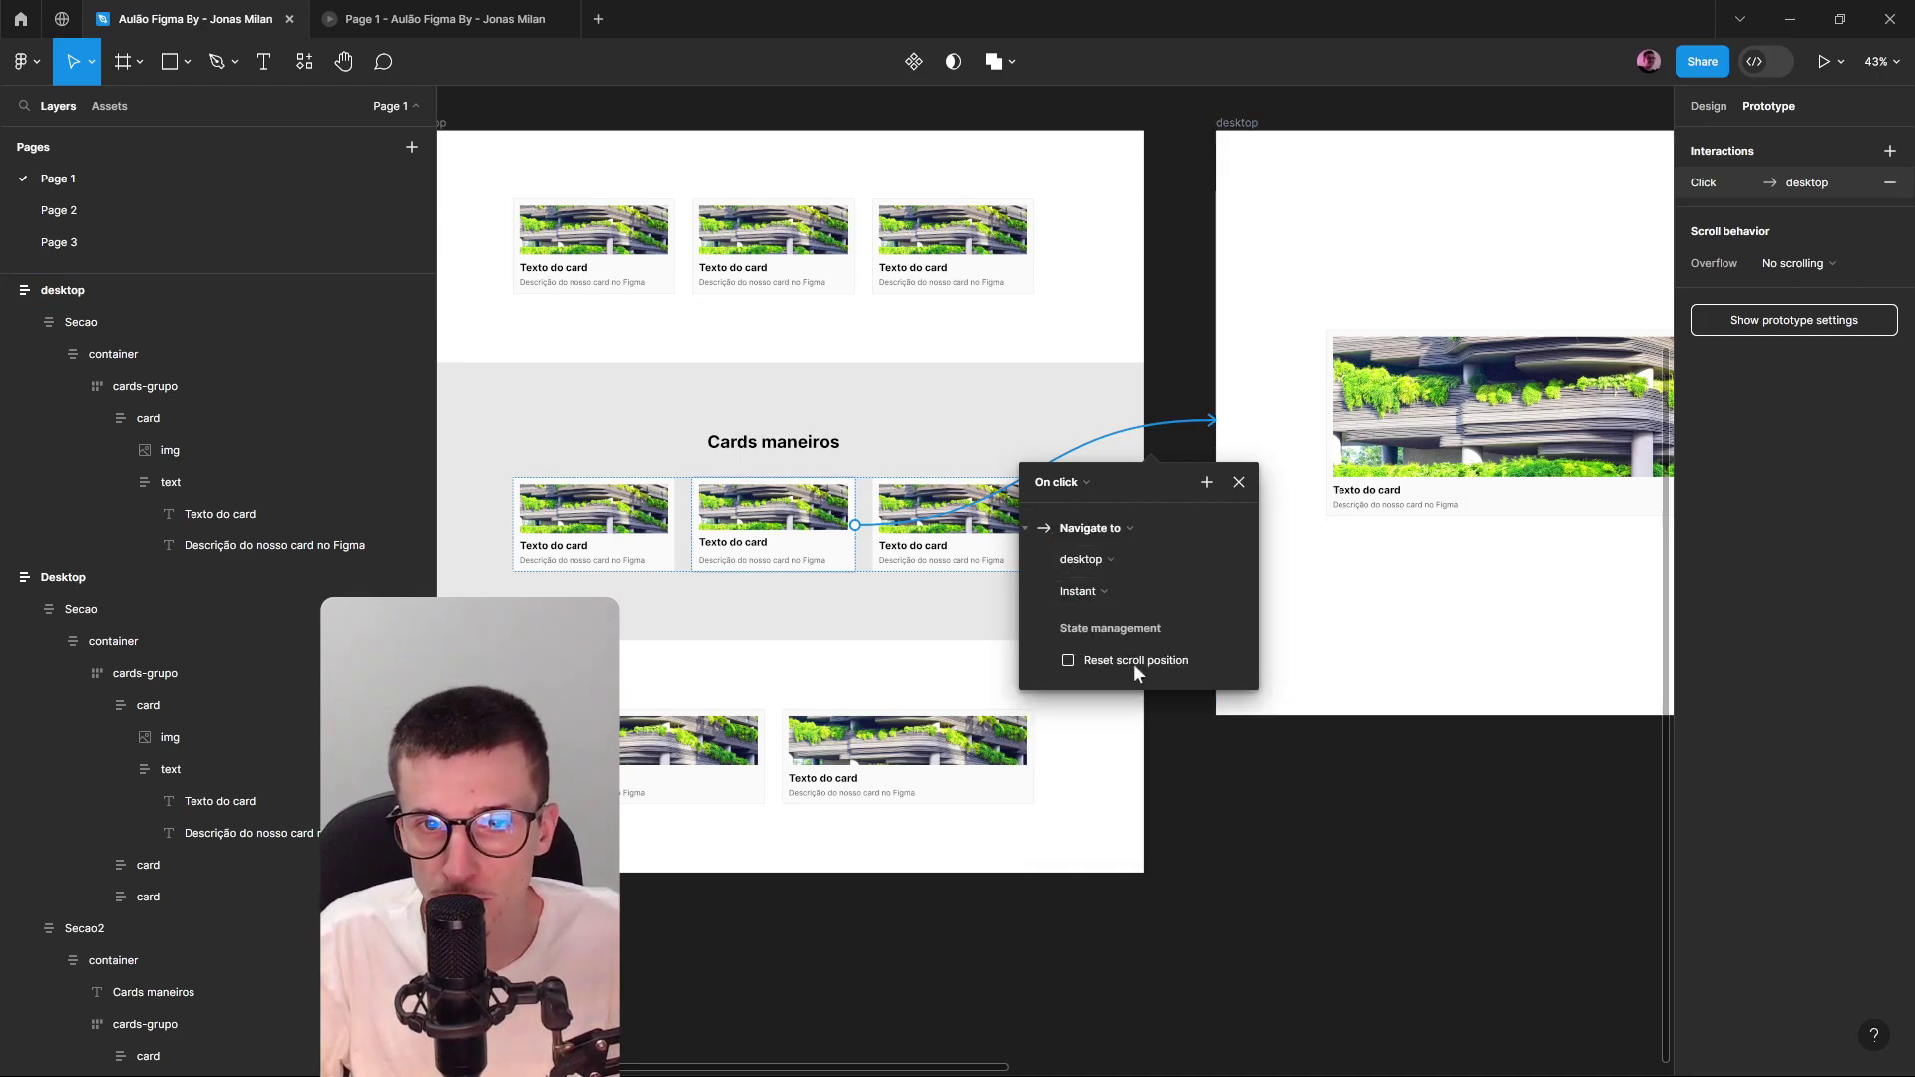
pyautogui.scroll(-3, 1177, 618)
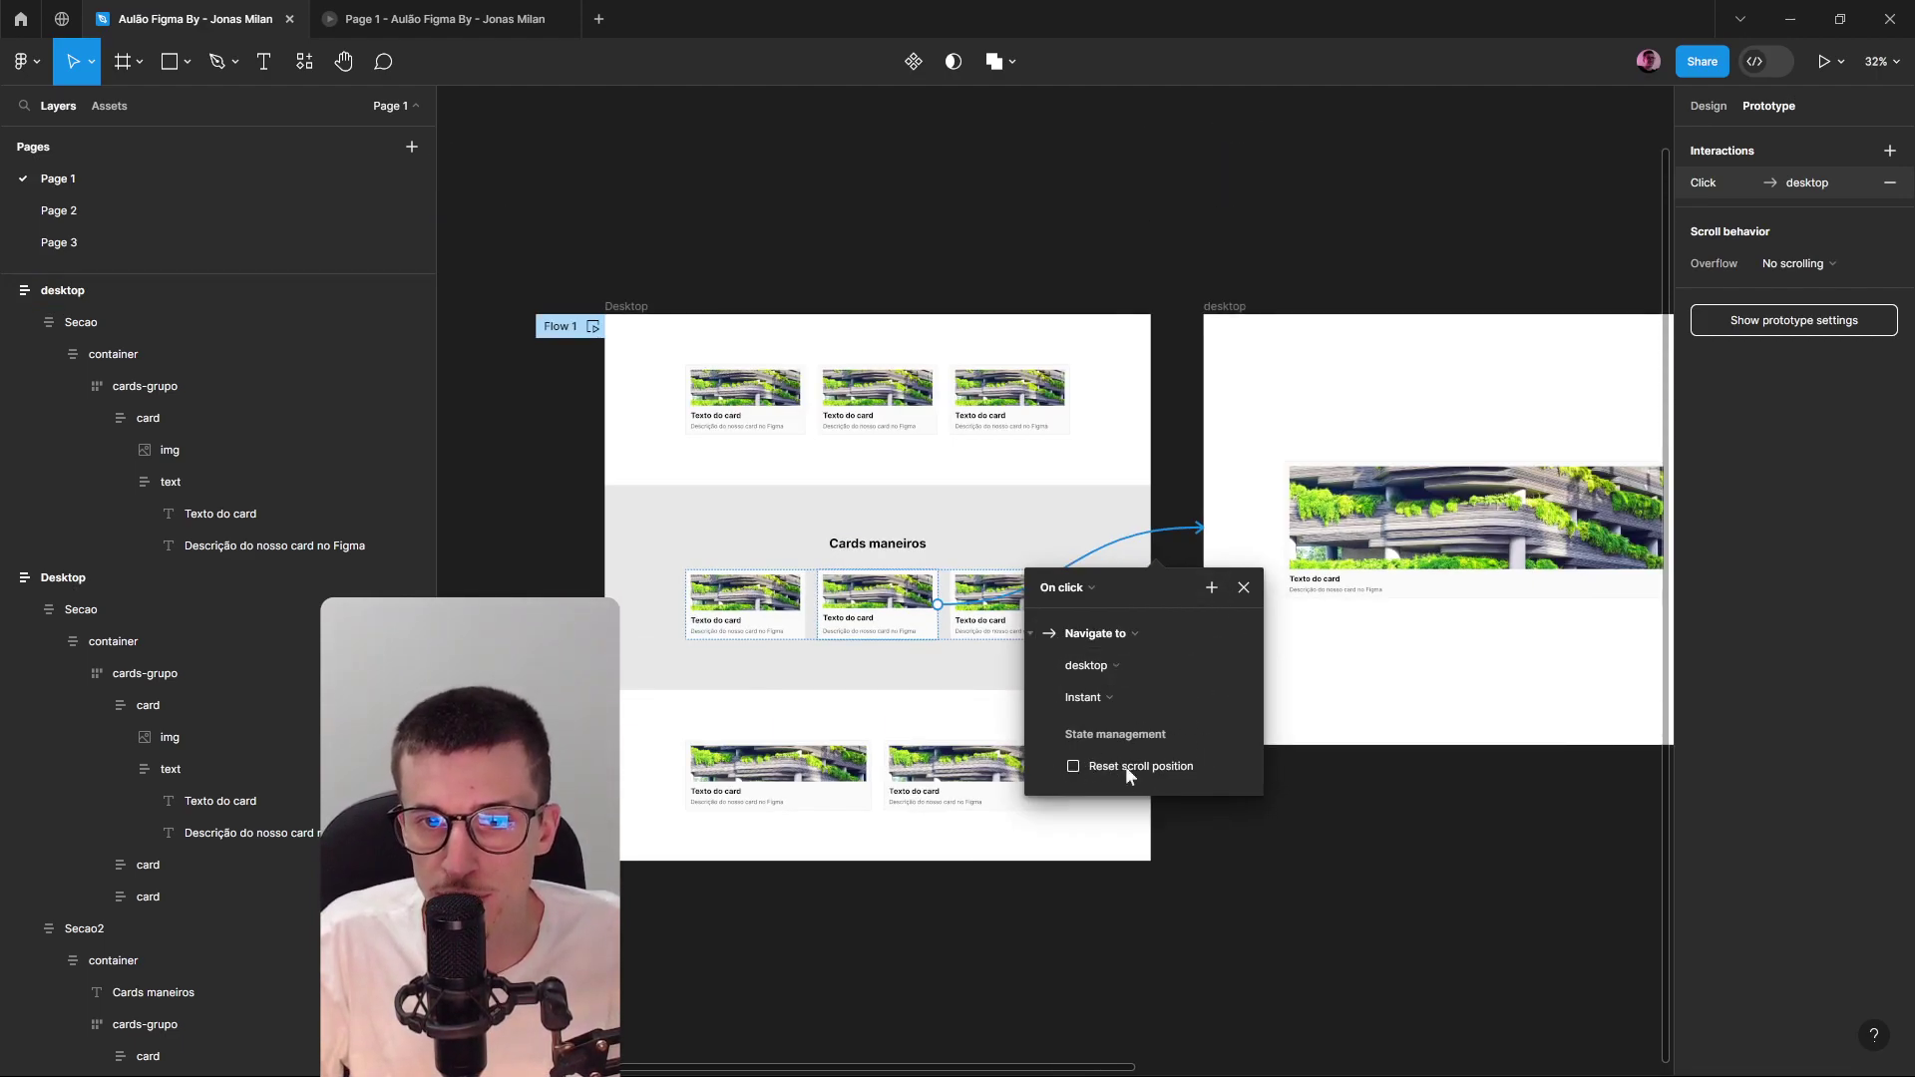
pyautogui.click(1245, 590)
# Examine the Flow 1 starting point attached to the original Desktop frame.
pyautogui.click(688, 296)
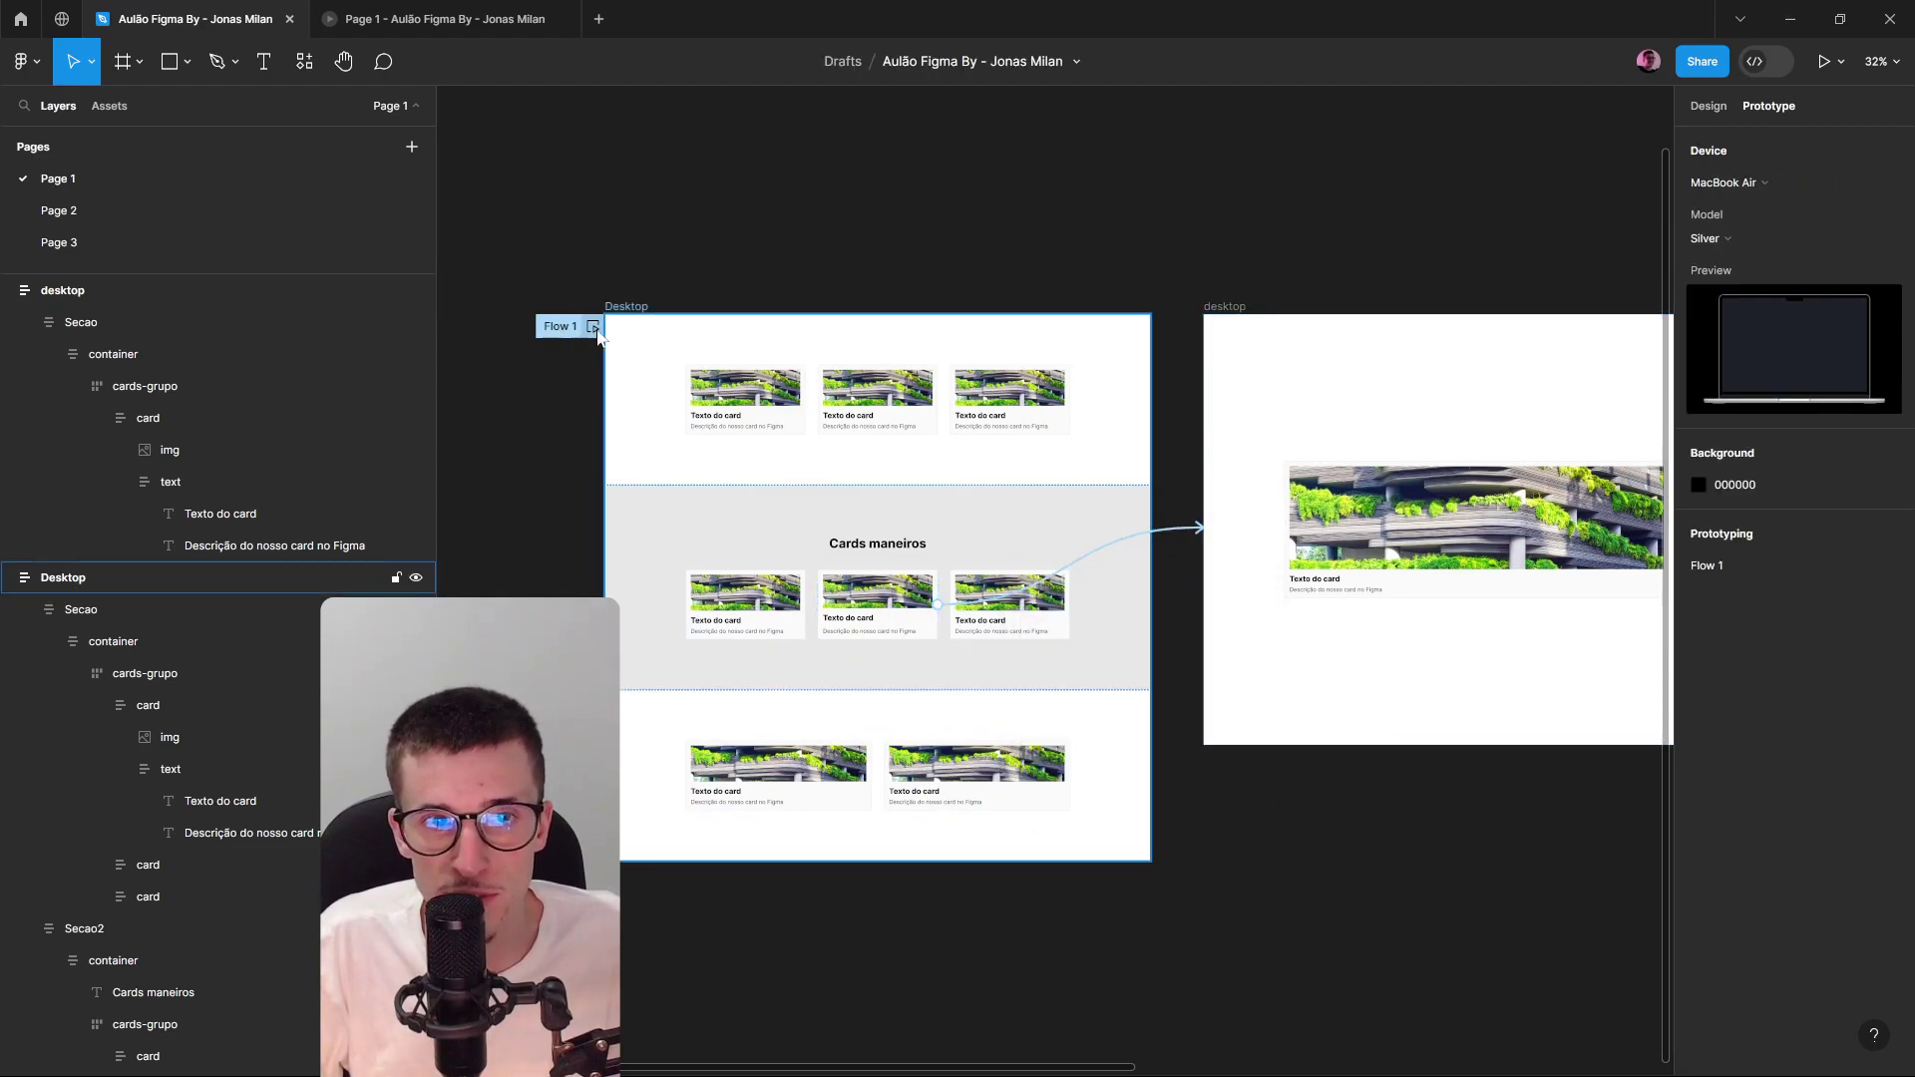
pyautogui.scroll(3, 593, 358)
pyautogui.click(568, 305)
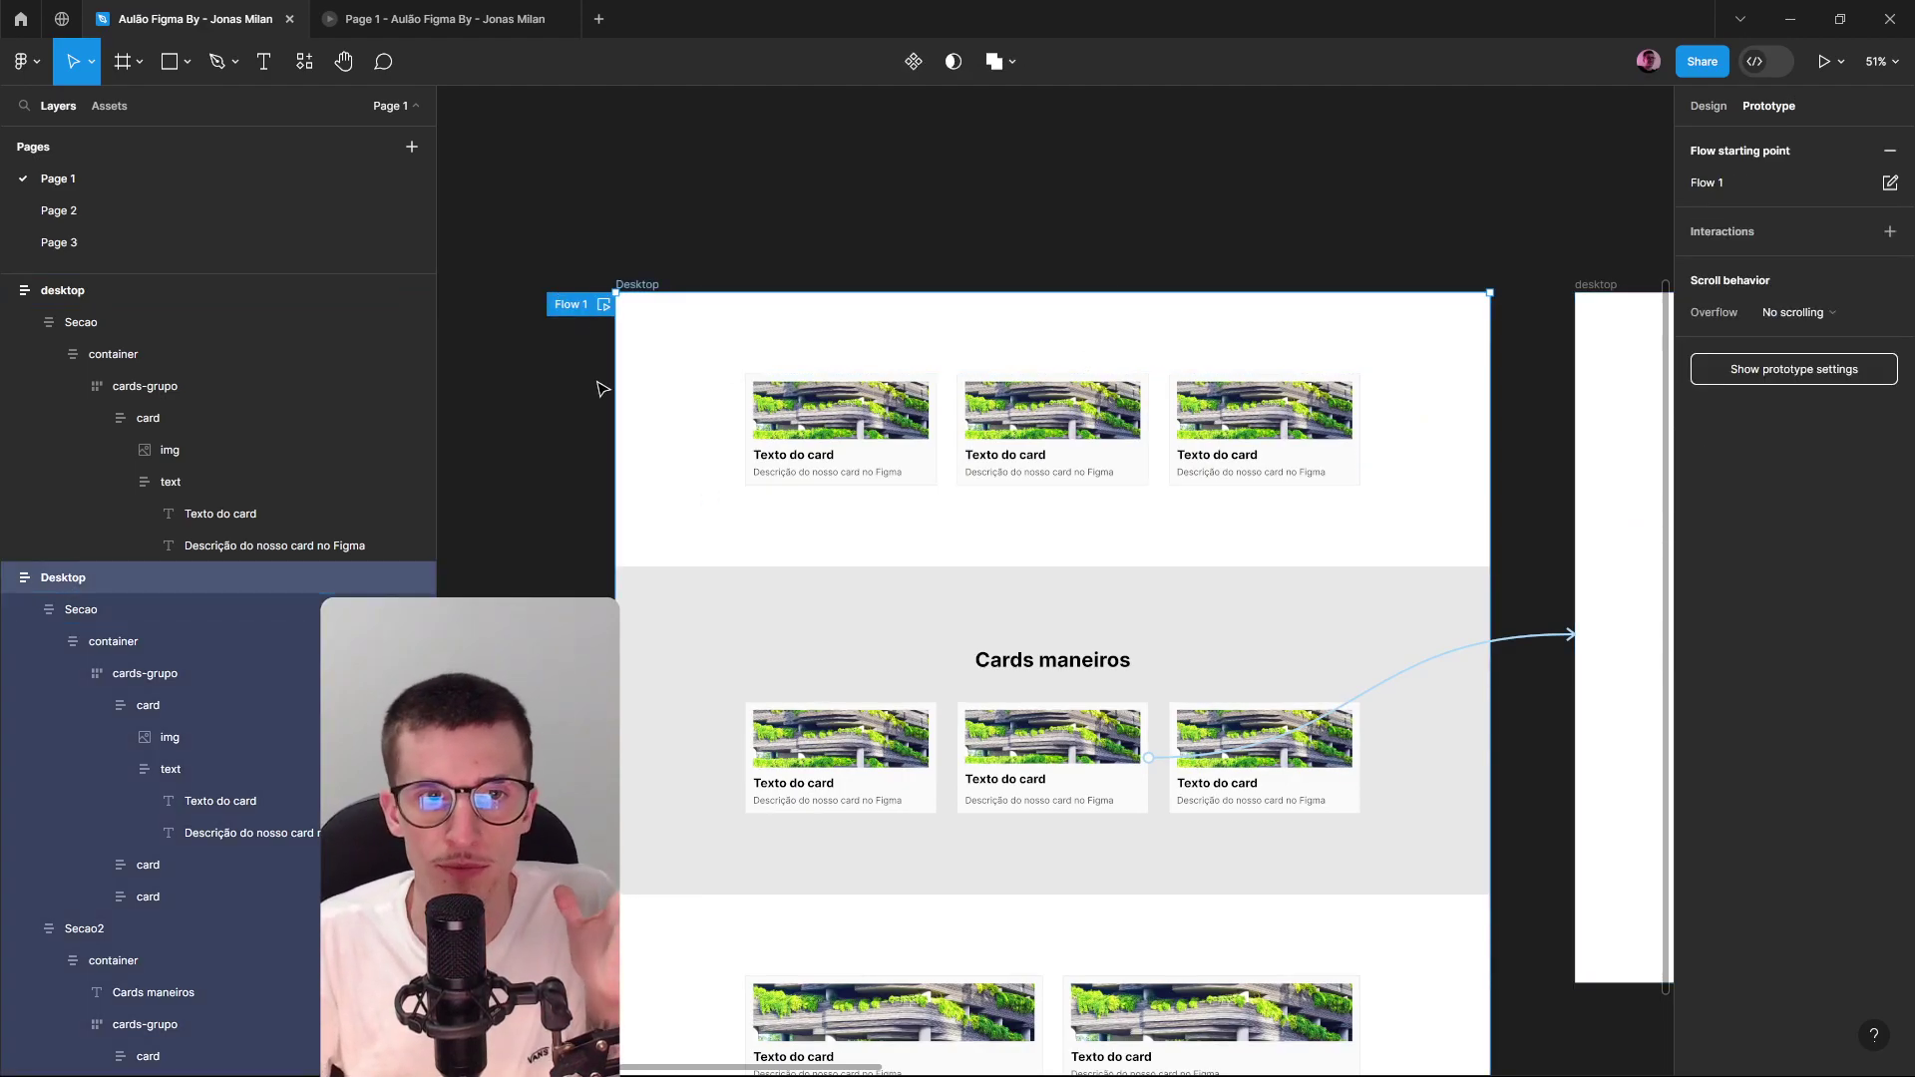
pyautogui.scroll(-3, 829, 200)
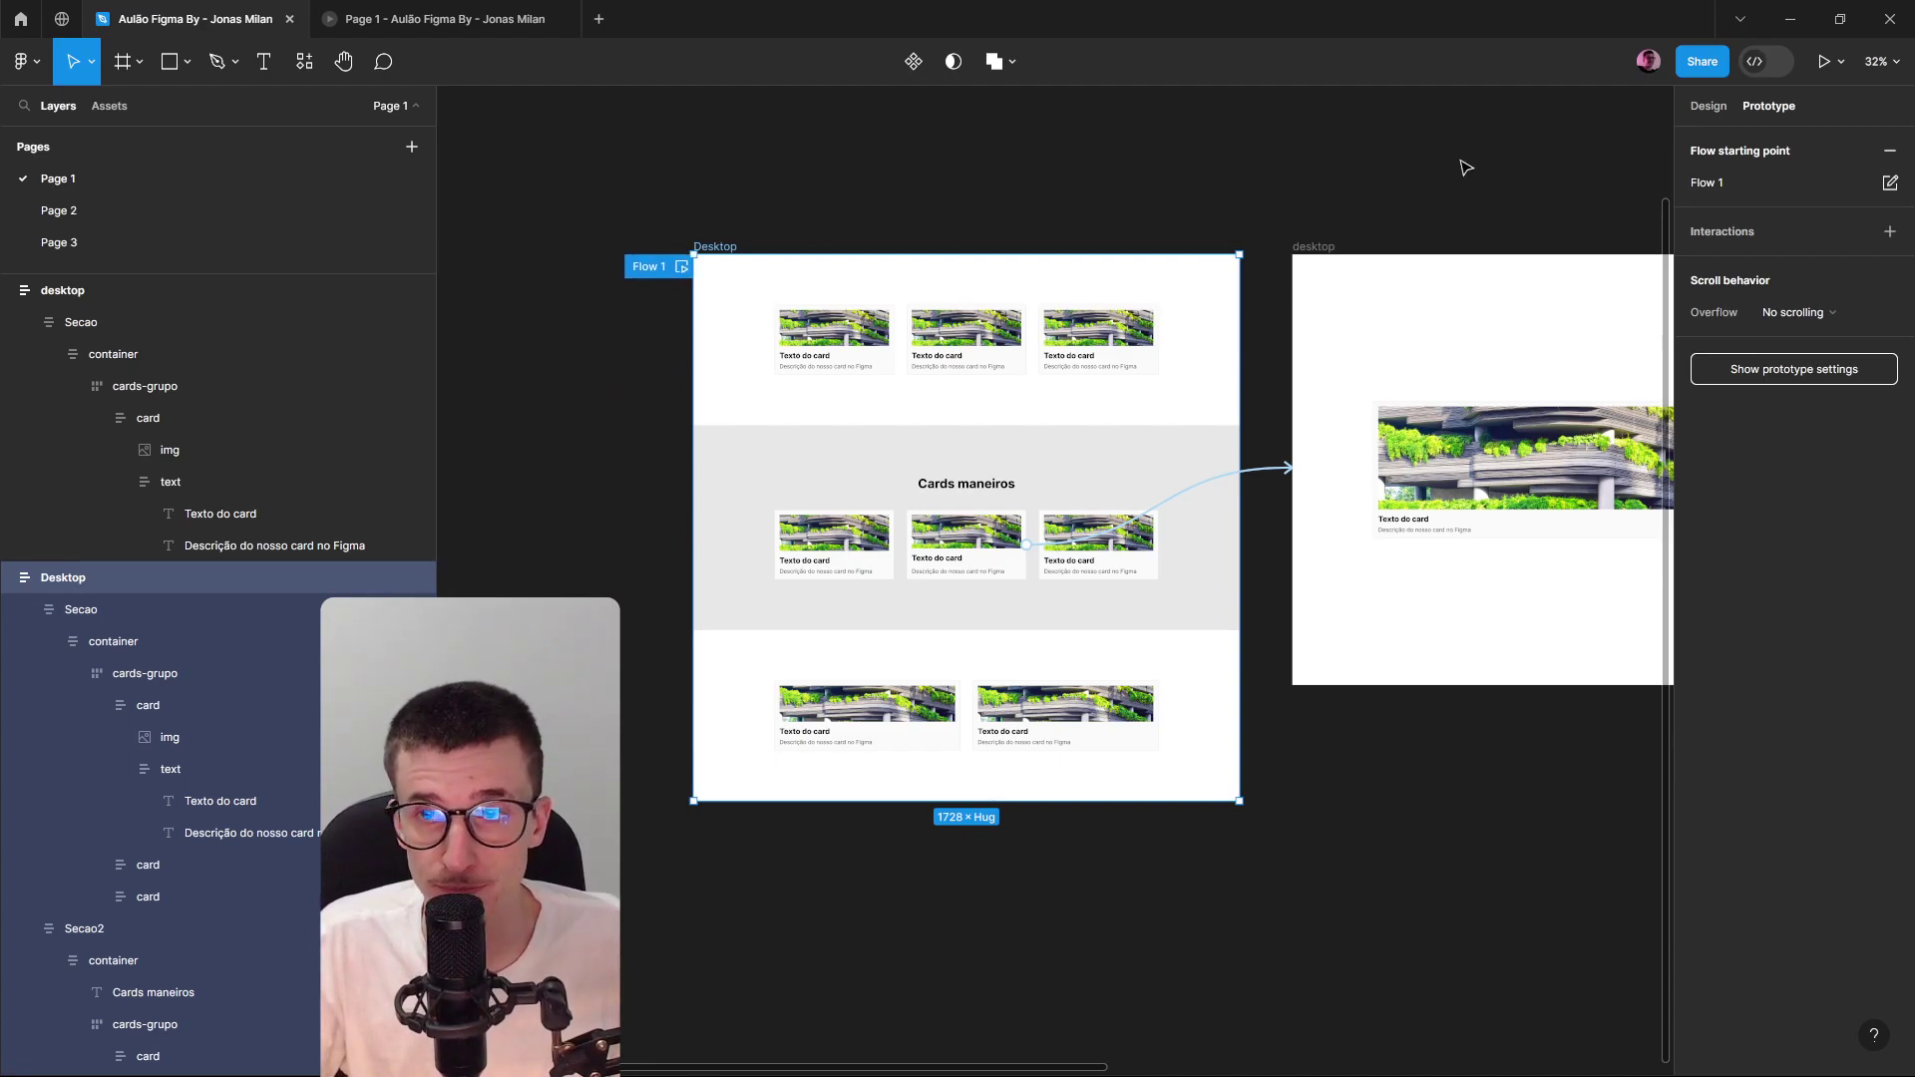
# Preview the prototype in its device frame, and set the prototype device to None in the design file.
pyautogui.click(1822, 62)
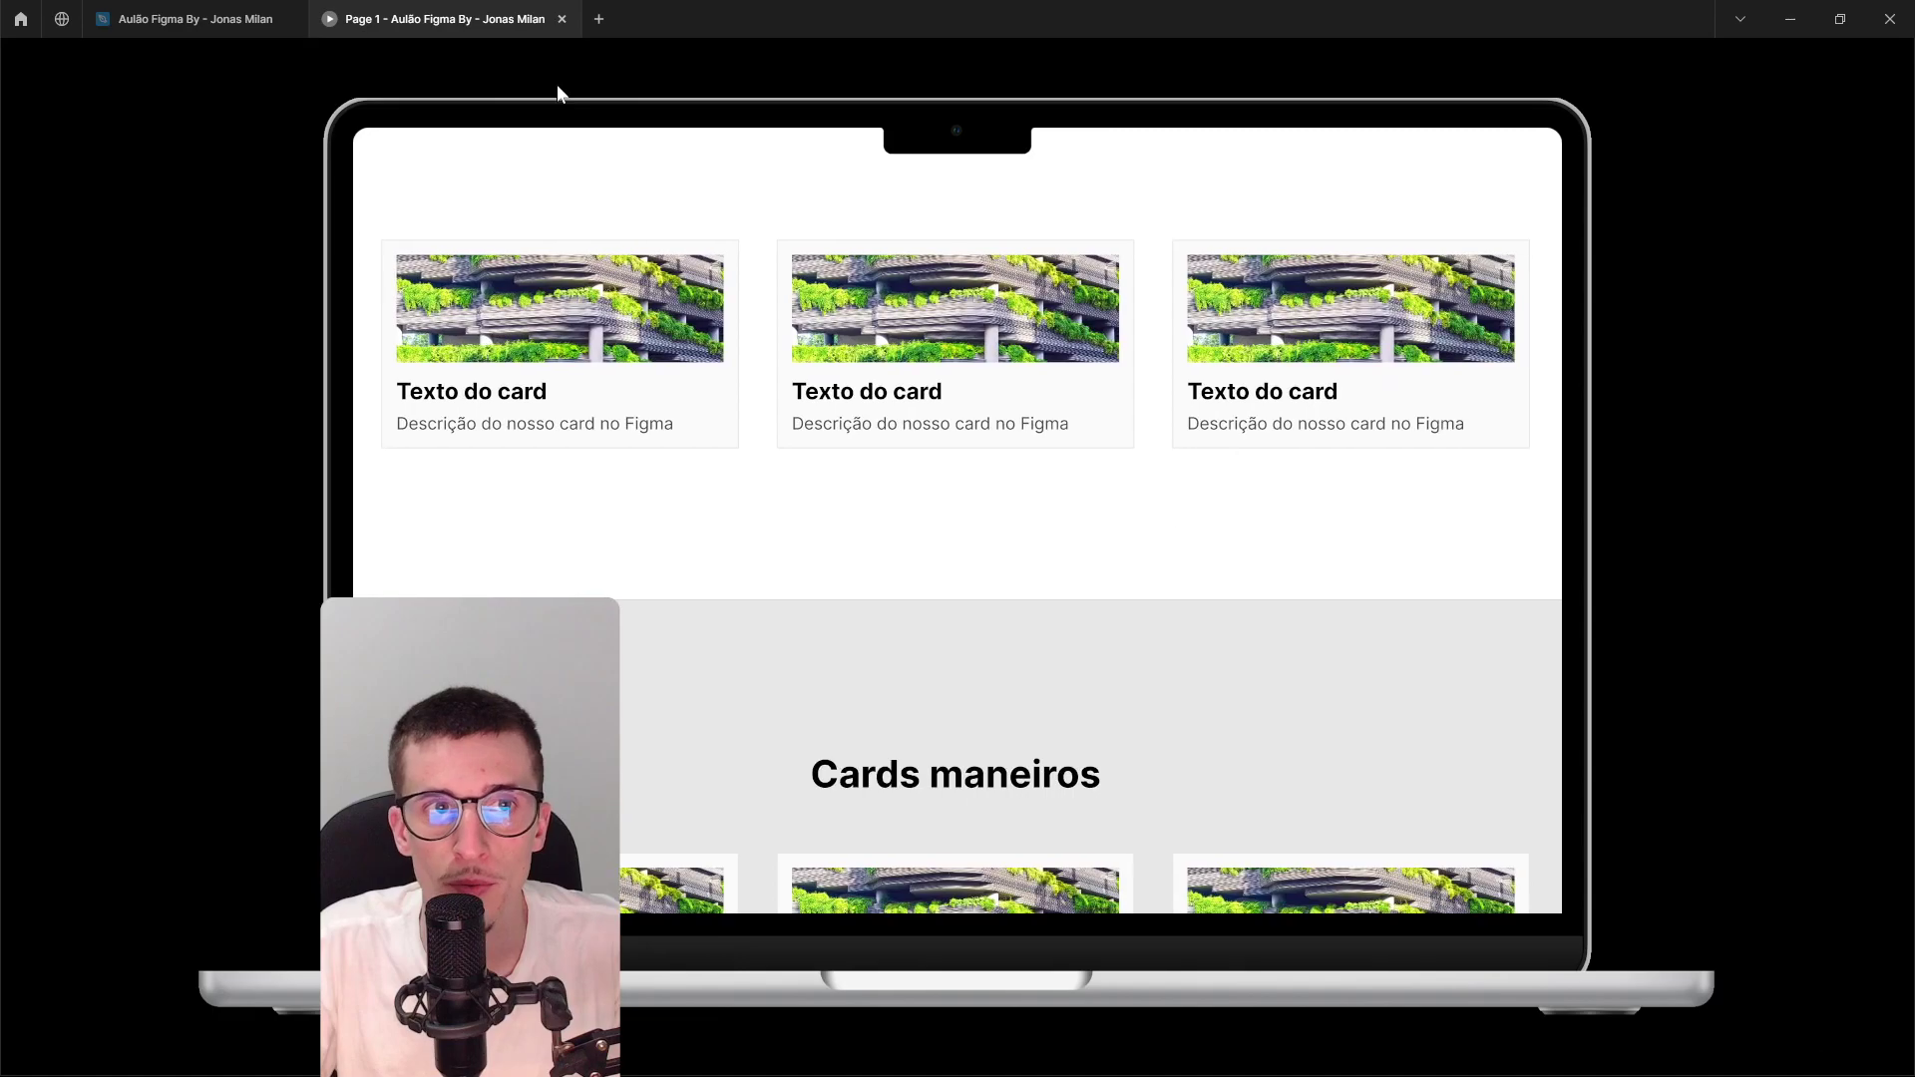
pyautogui.click(189, 19)
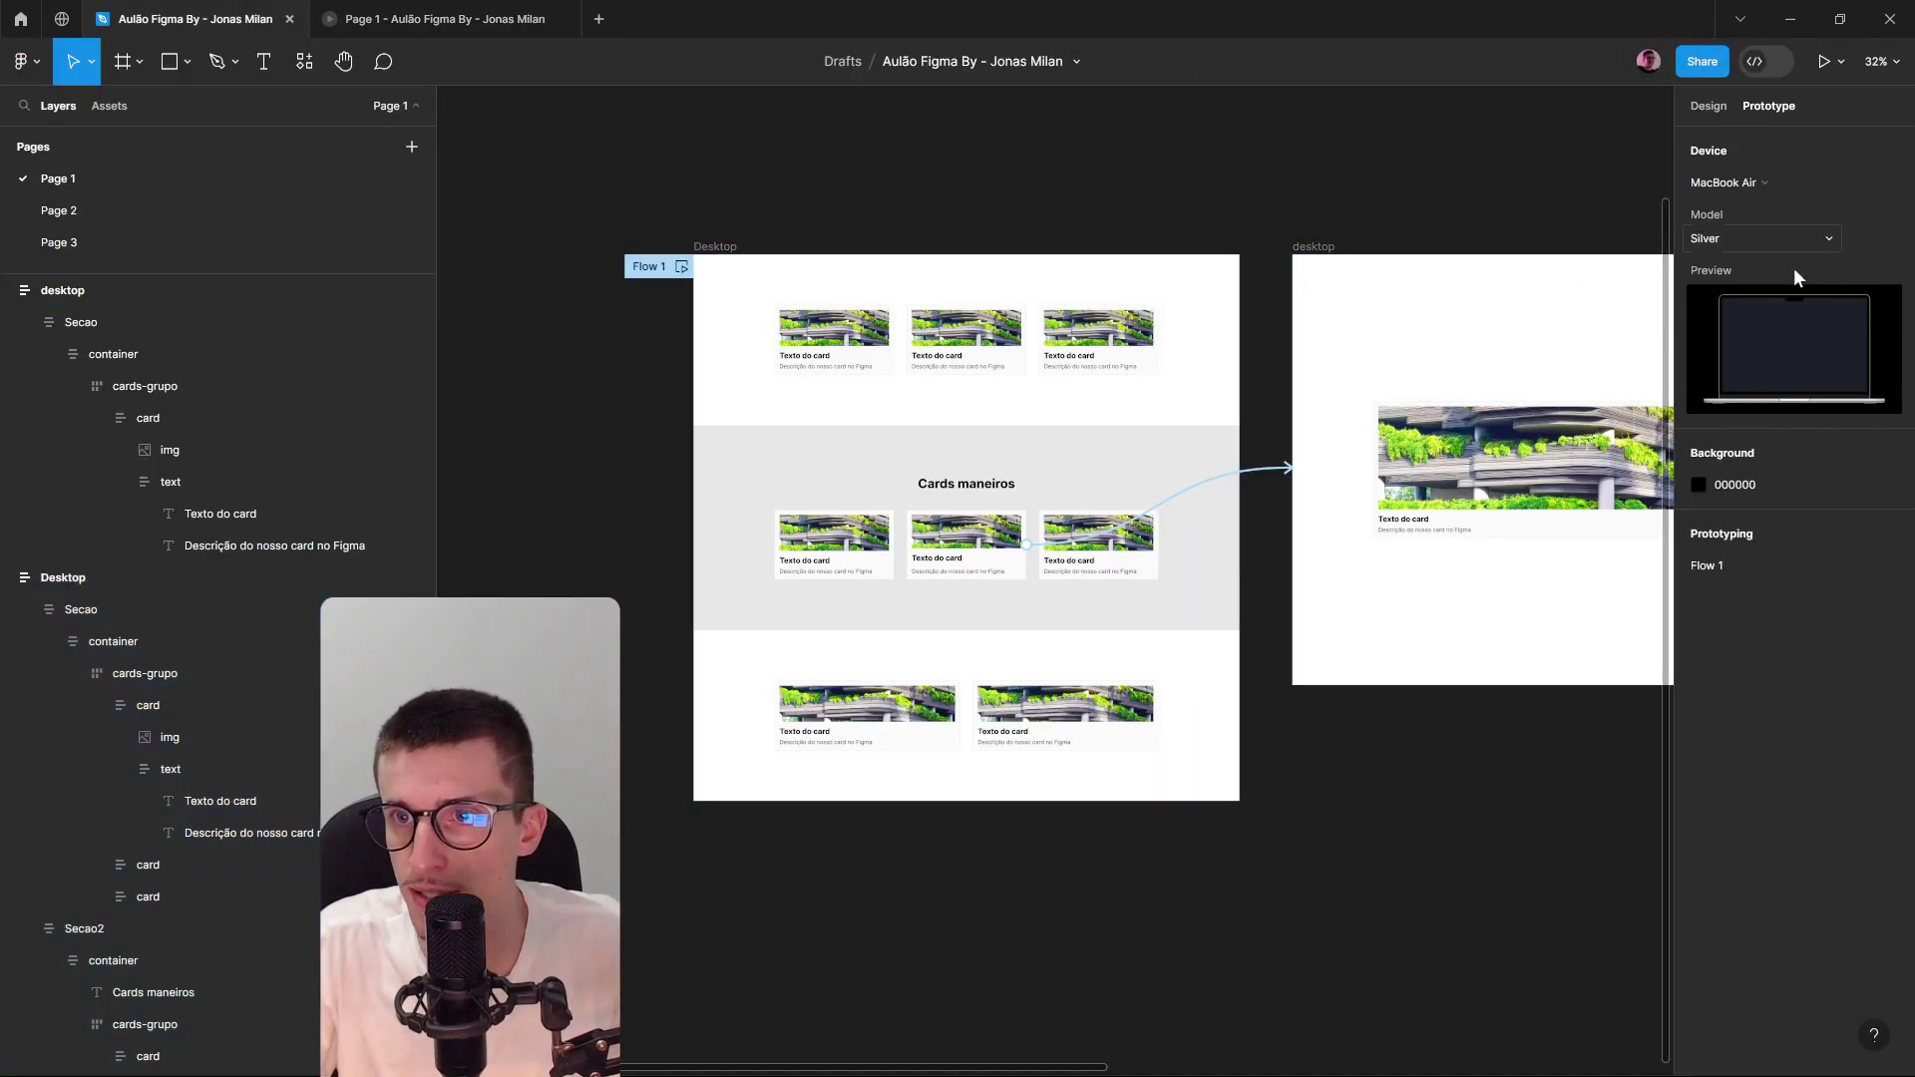
pyautogui.click(1732, 236)
pyautogui.click(1741, 180)
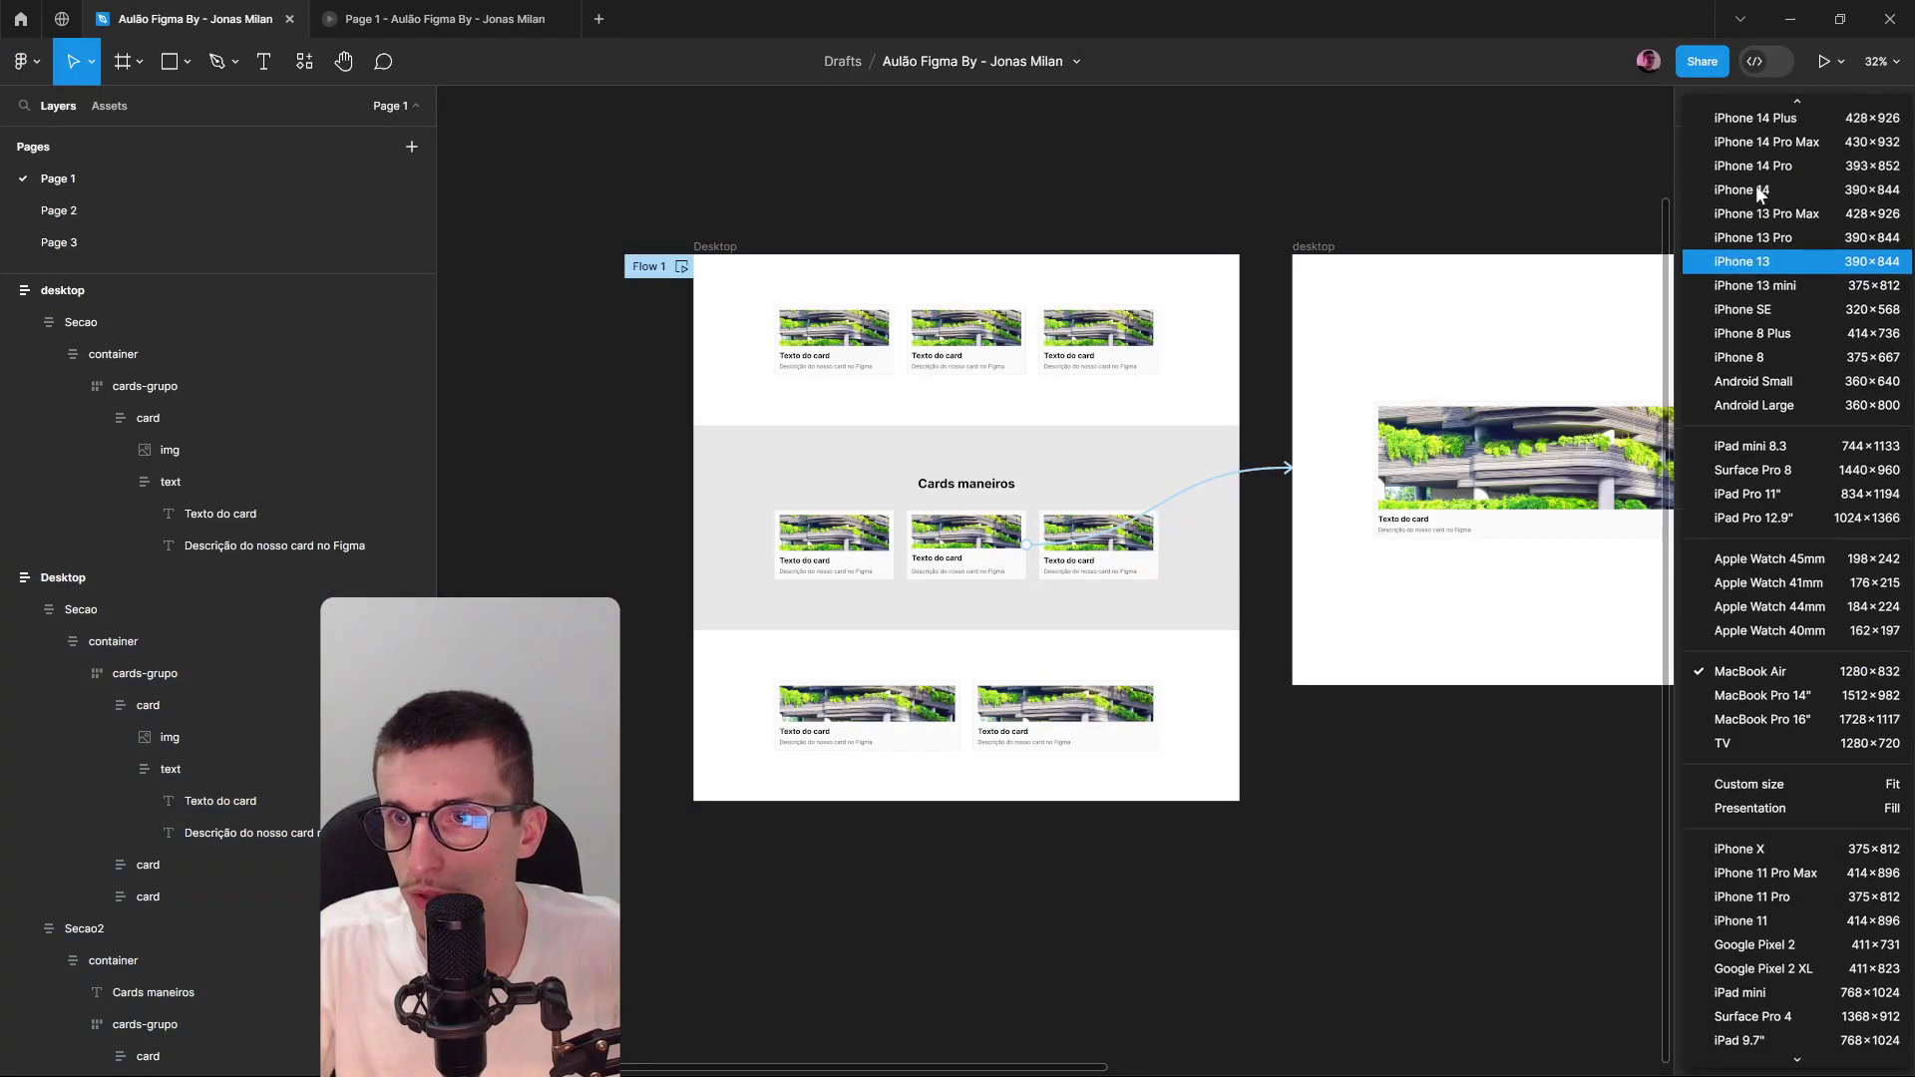
pyautogui.click(1745, 110)
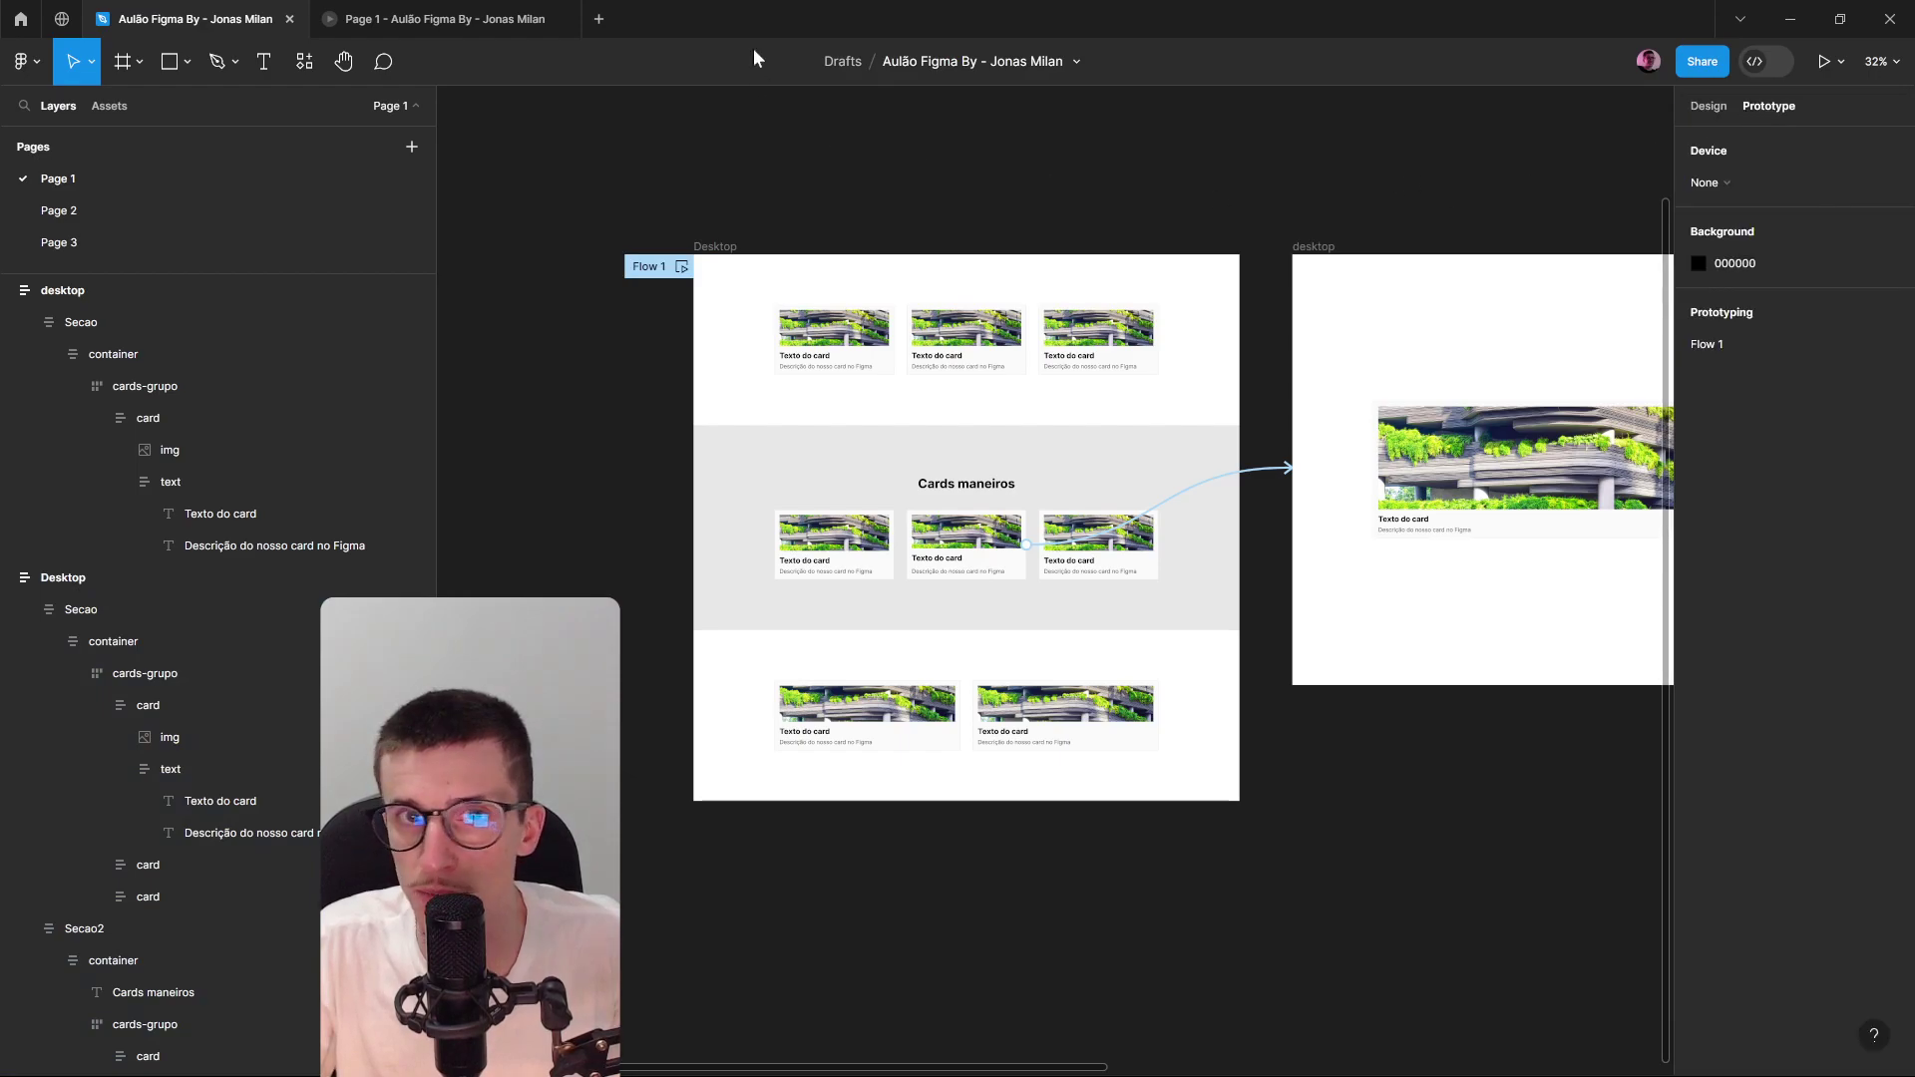
# Test the running prototype by triggering the clickable-area hints and following the middle Cards maneiros card to its linked frame.
pyautogui.click(446, 19)
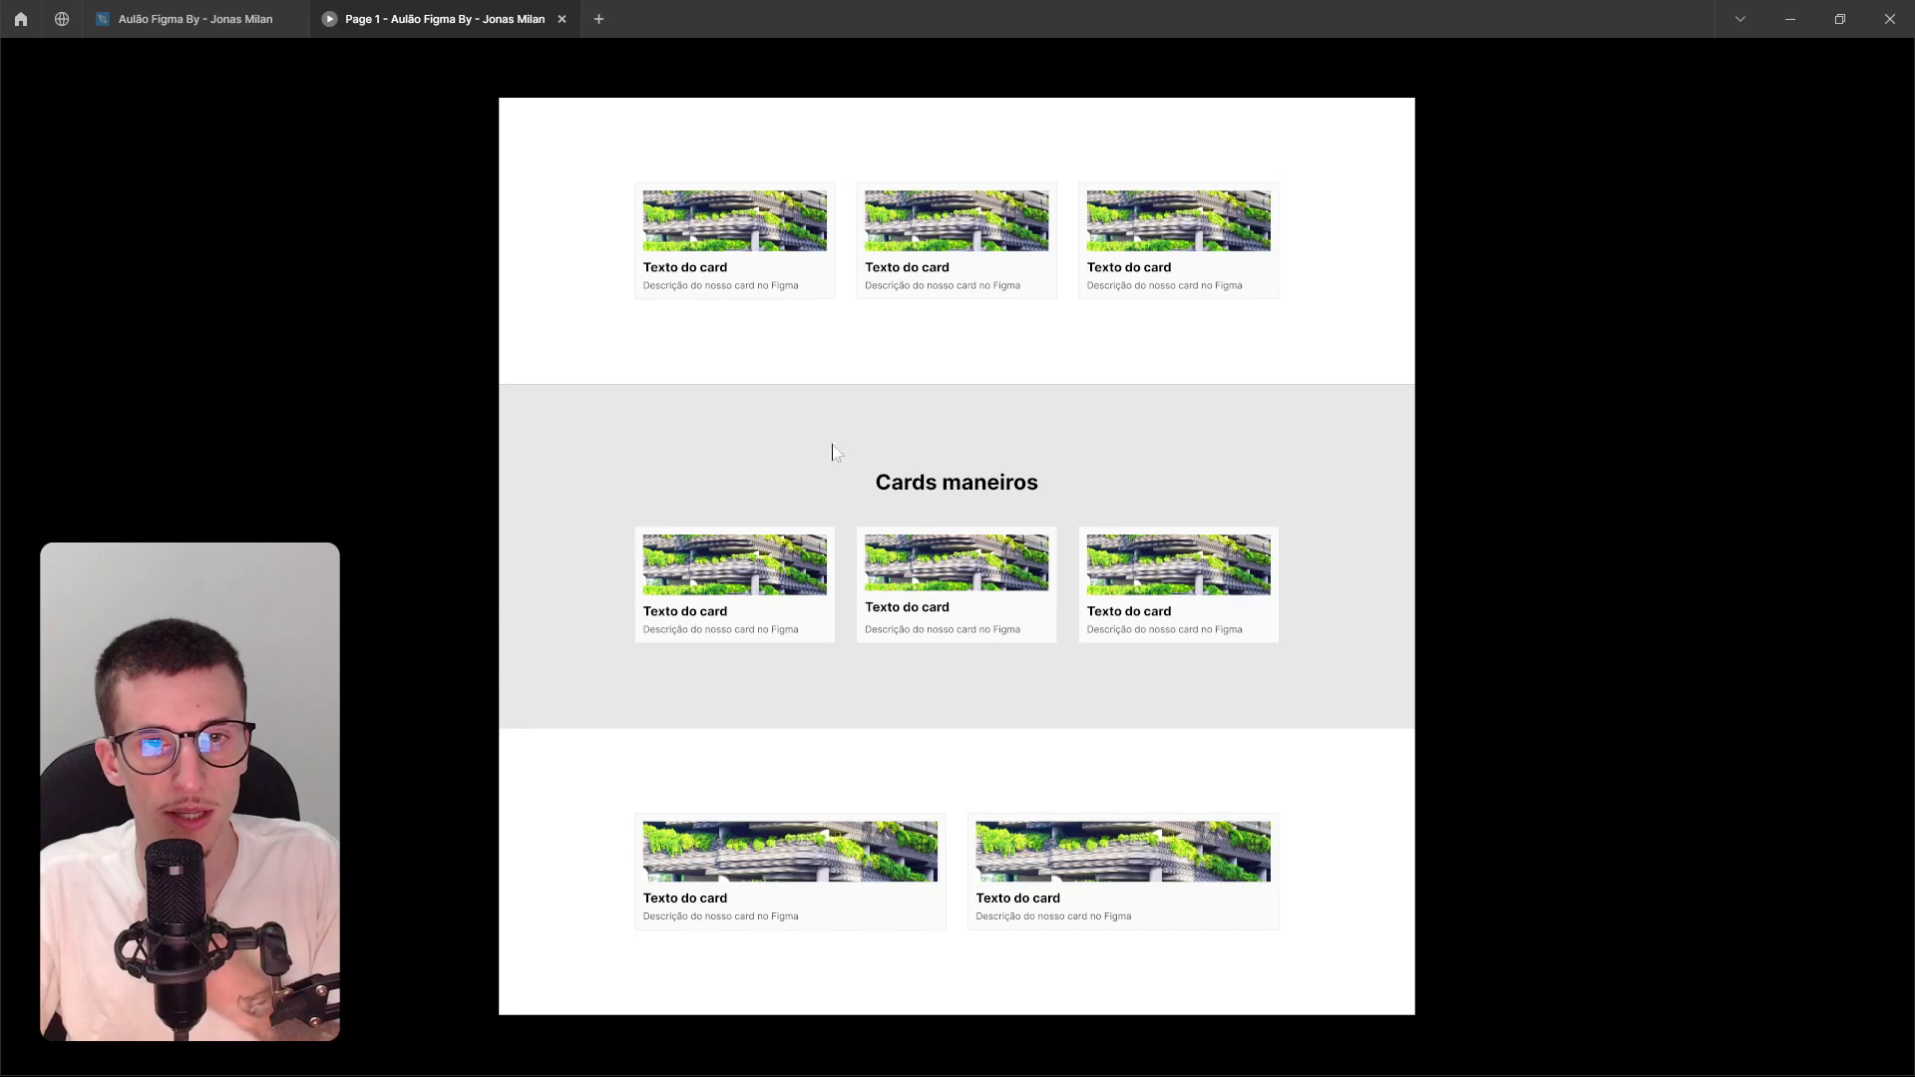
pyautogui.click(1093, 409)
pyautogui.click(1205, 377)
pyautogui.click(1228, 351)
pyautogui.click(1304, 322)
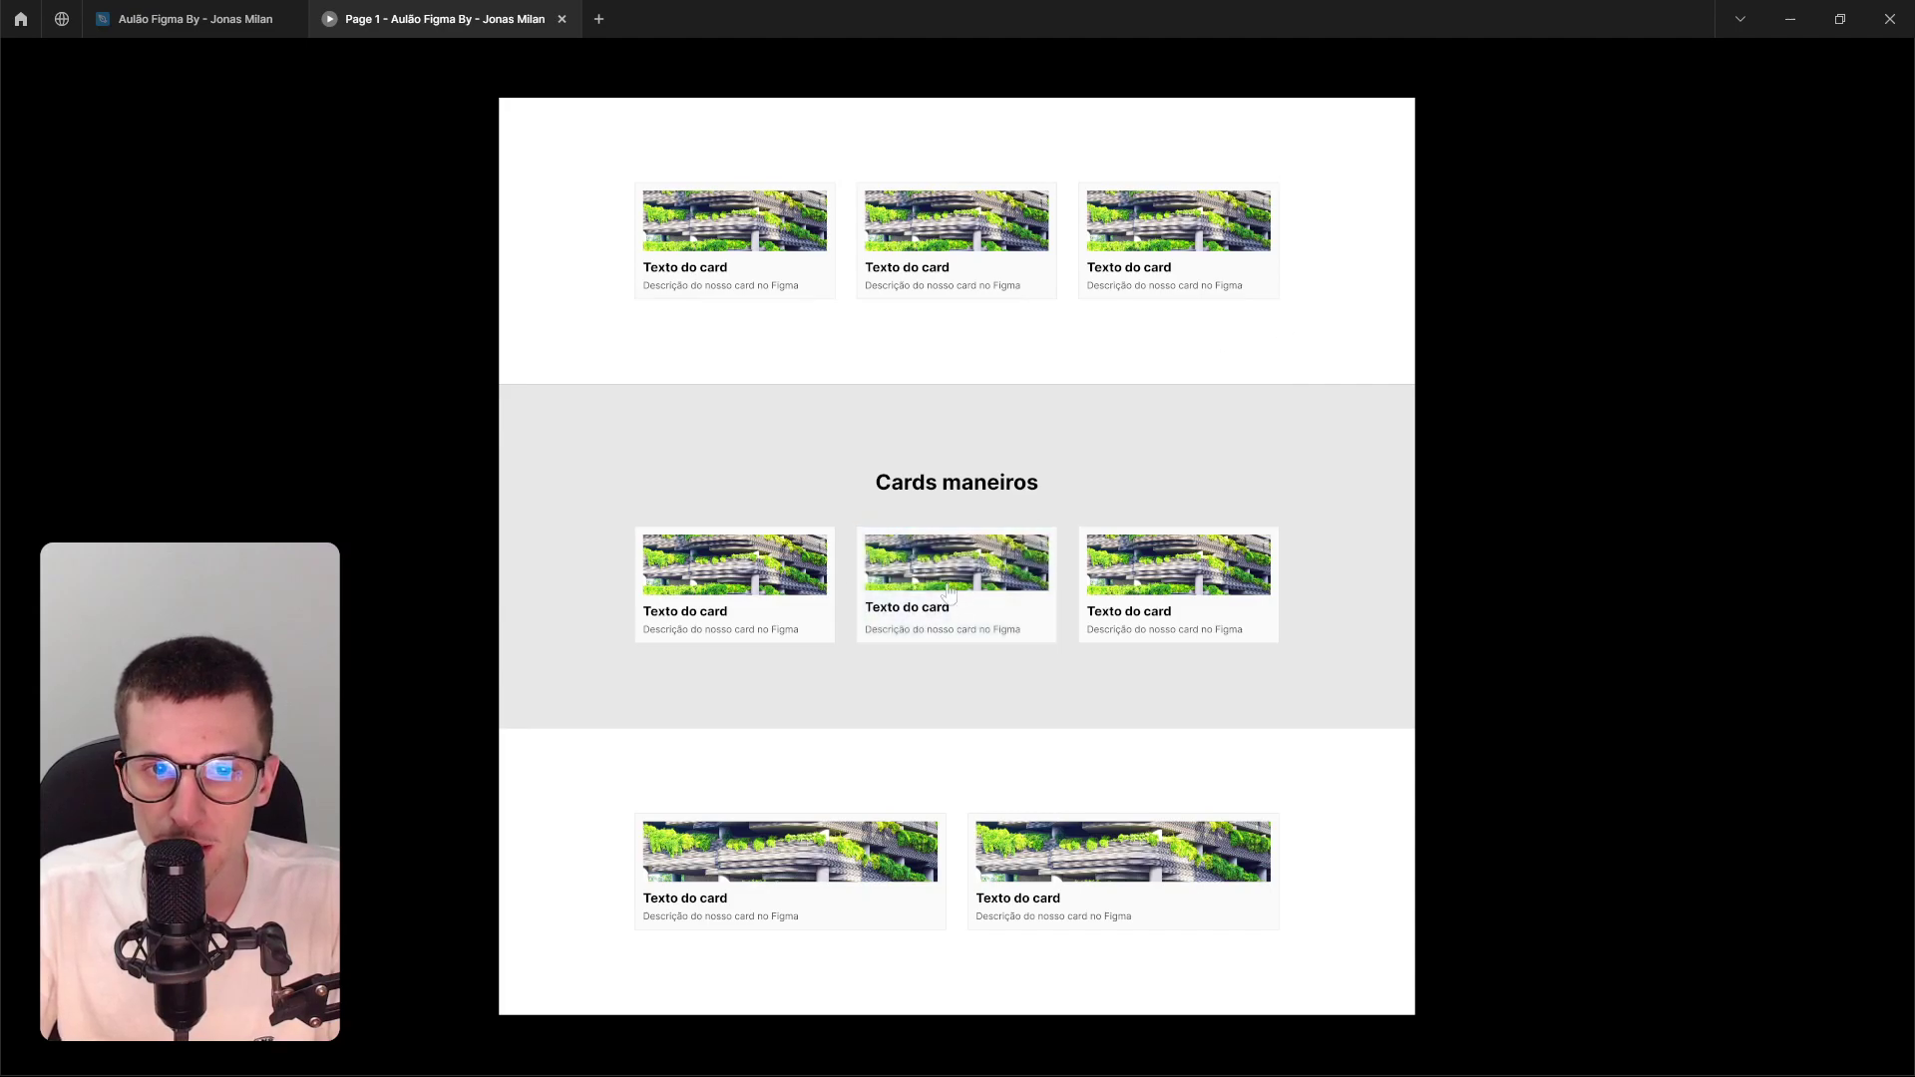
pyautogui.click(1268, 399)
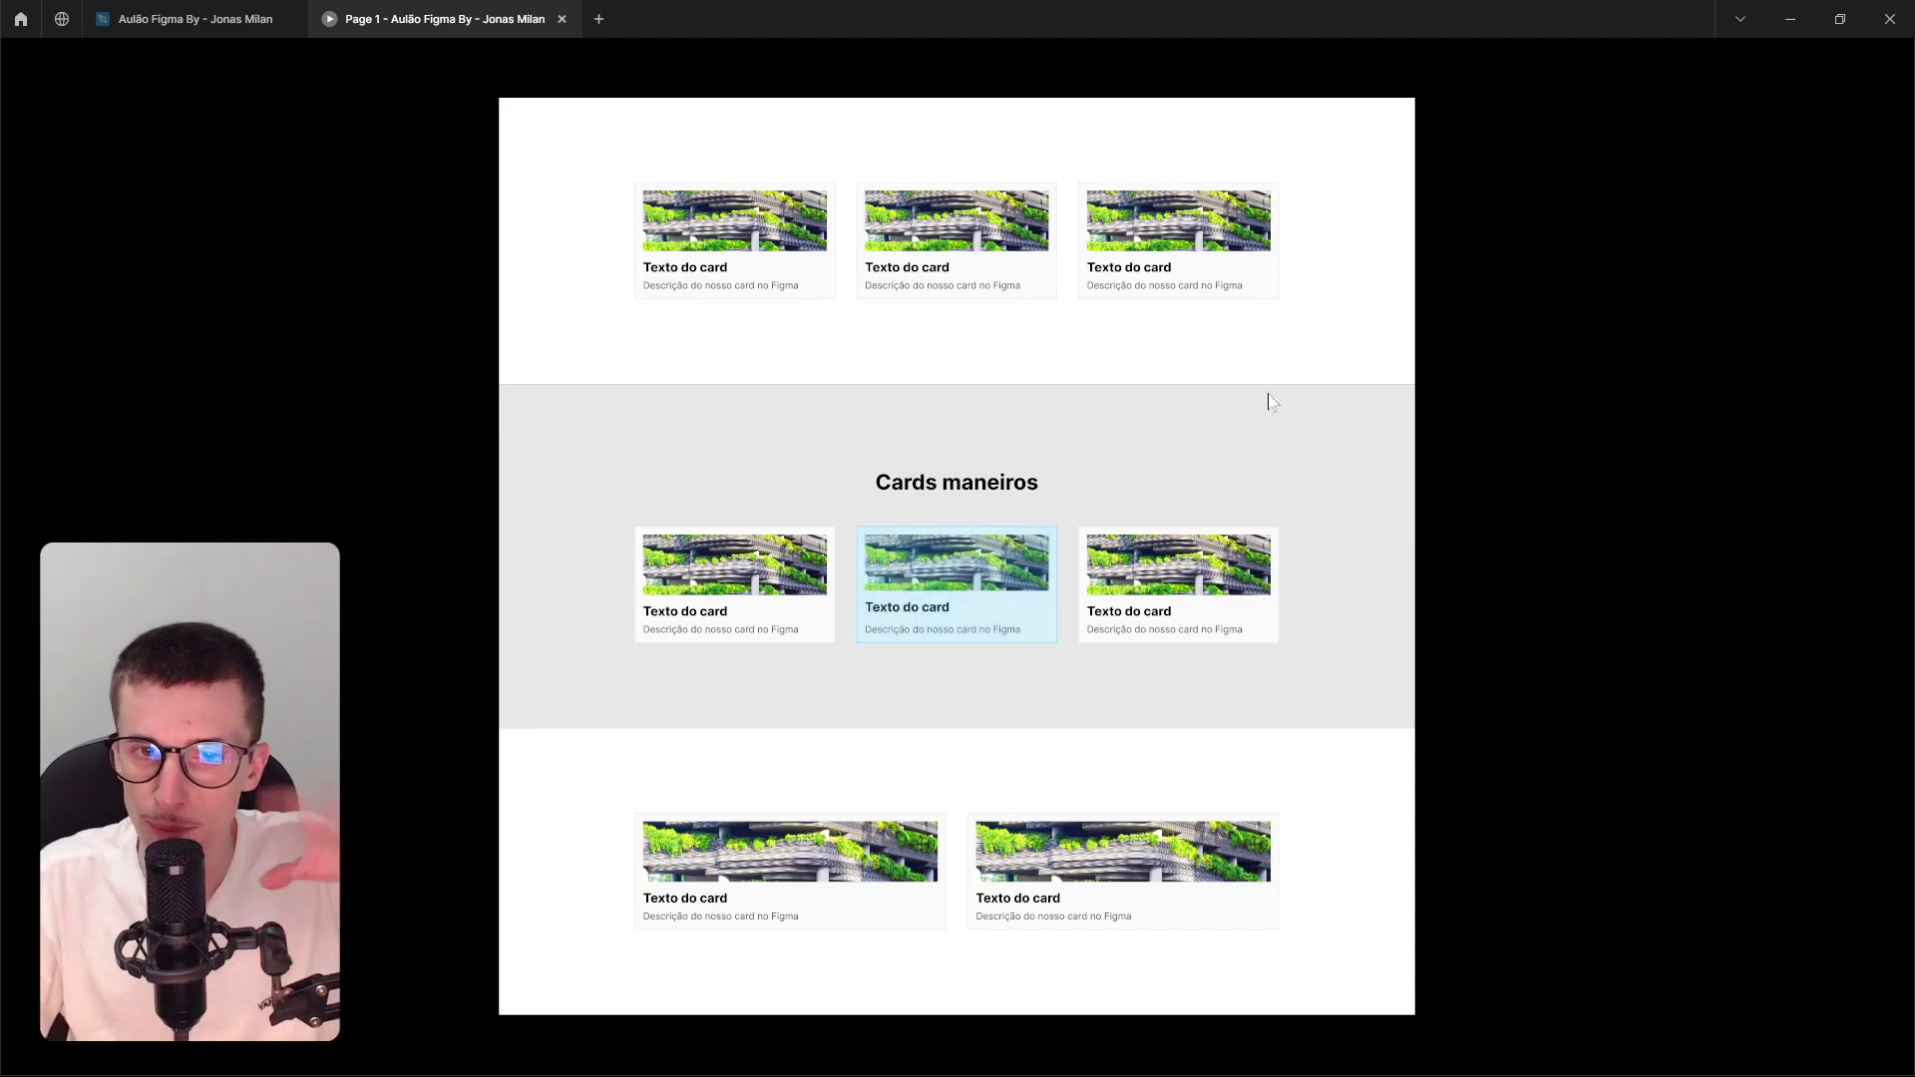
pyautogui.click(1268, 400)
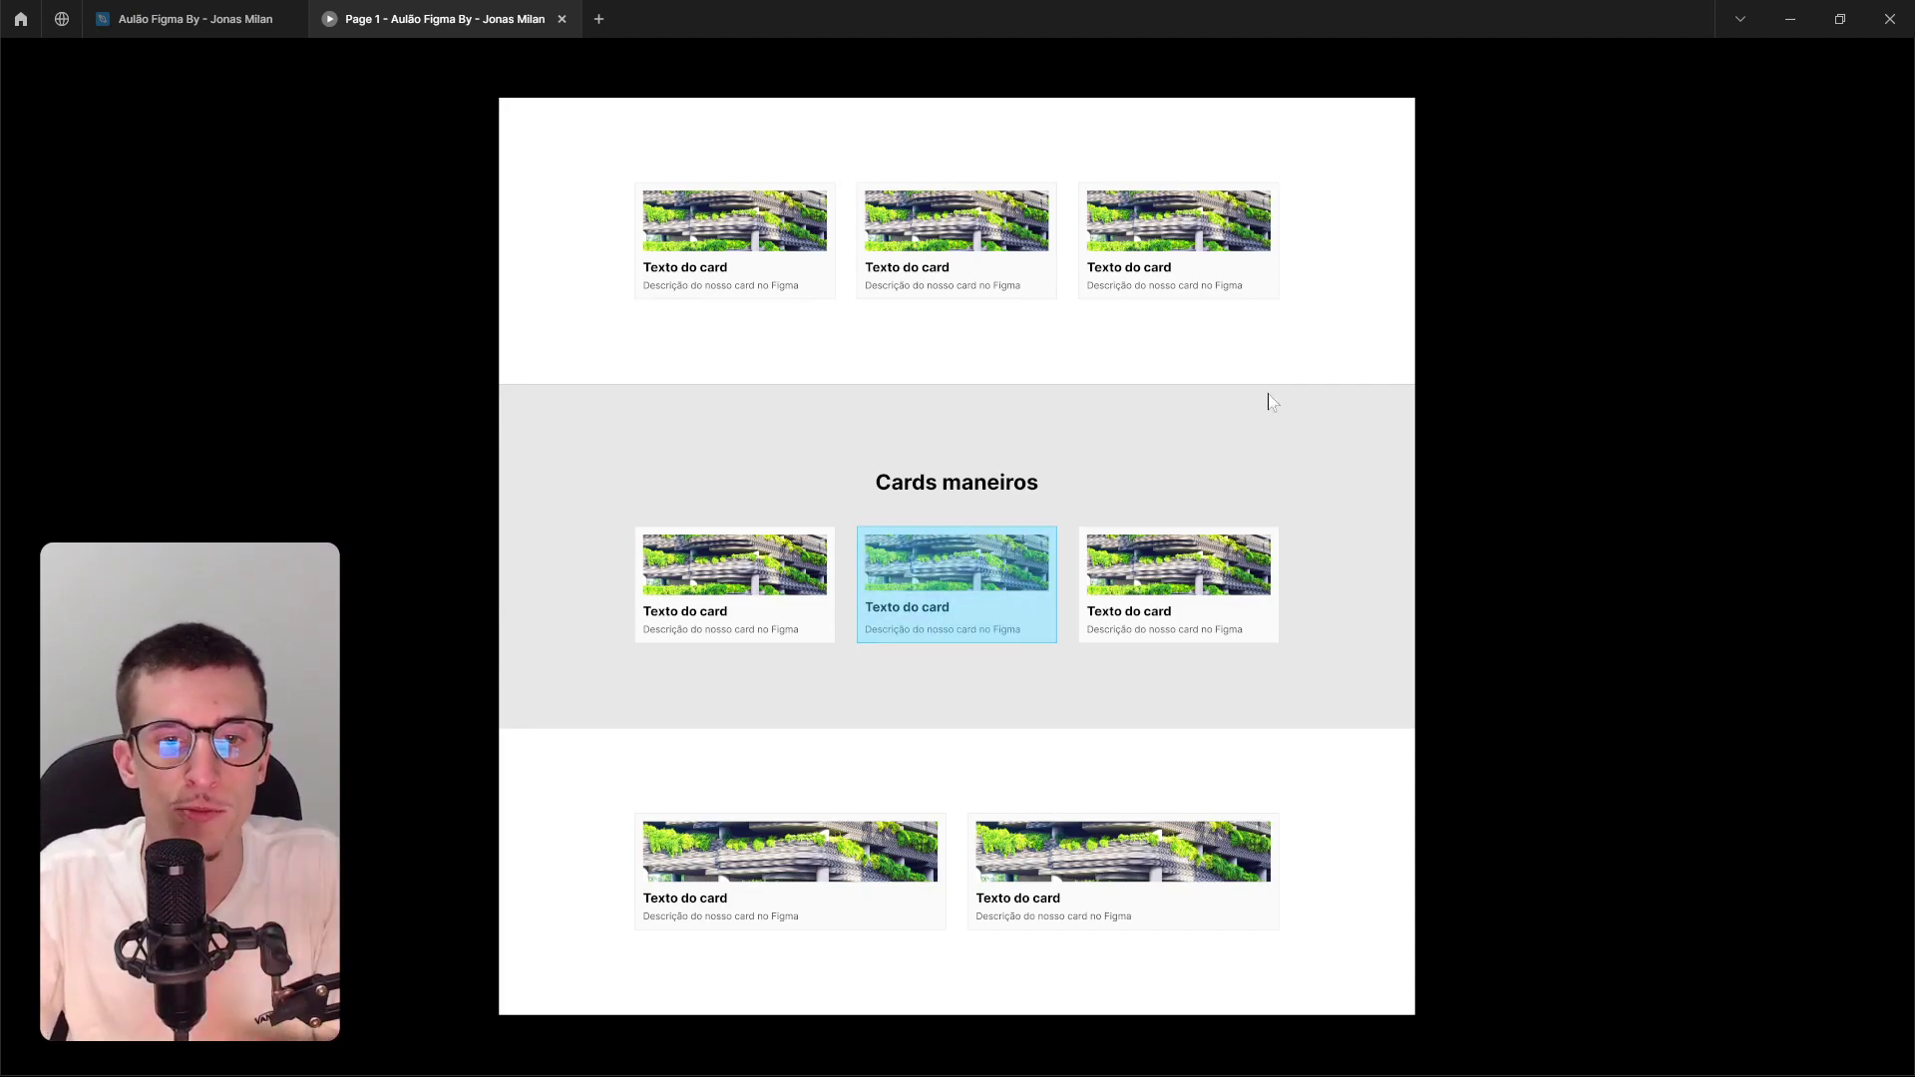
pyautogui.click(972, 608)
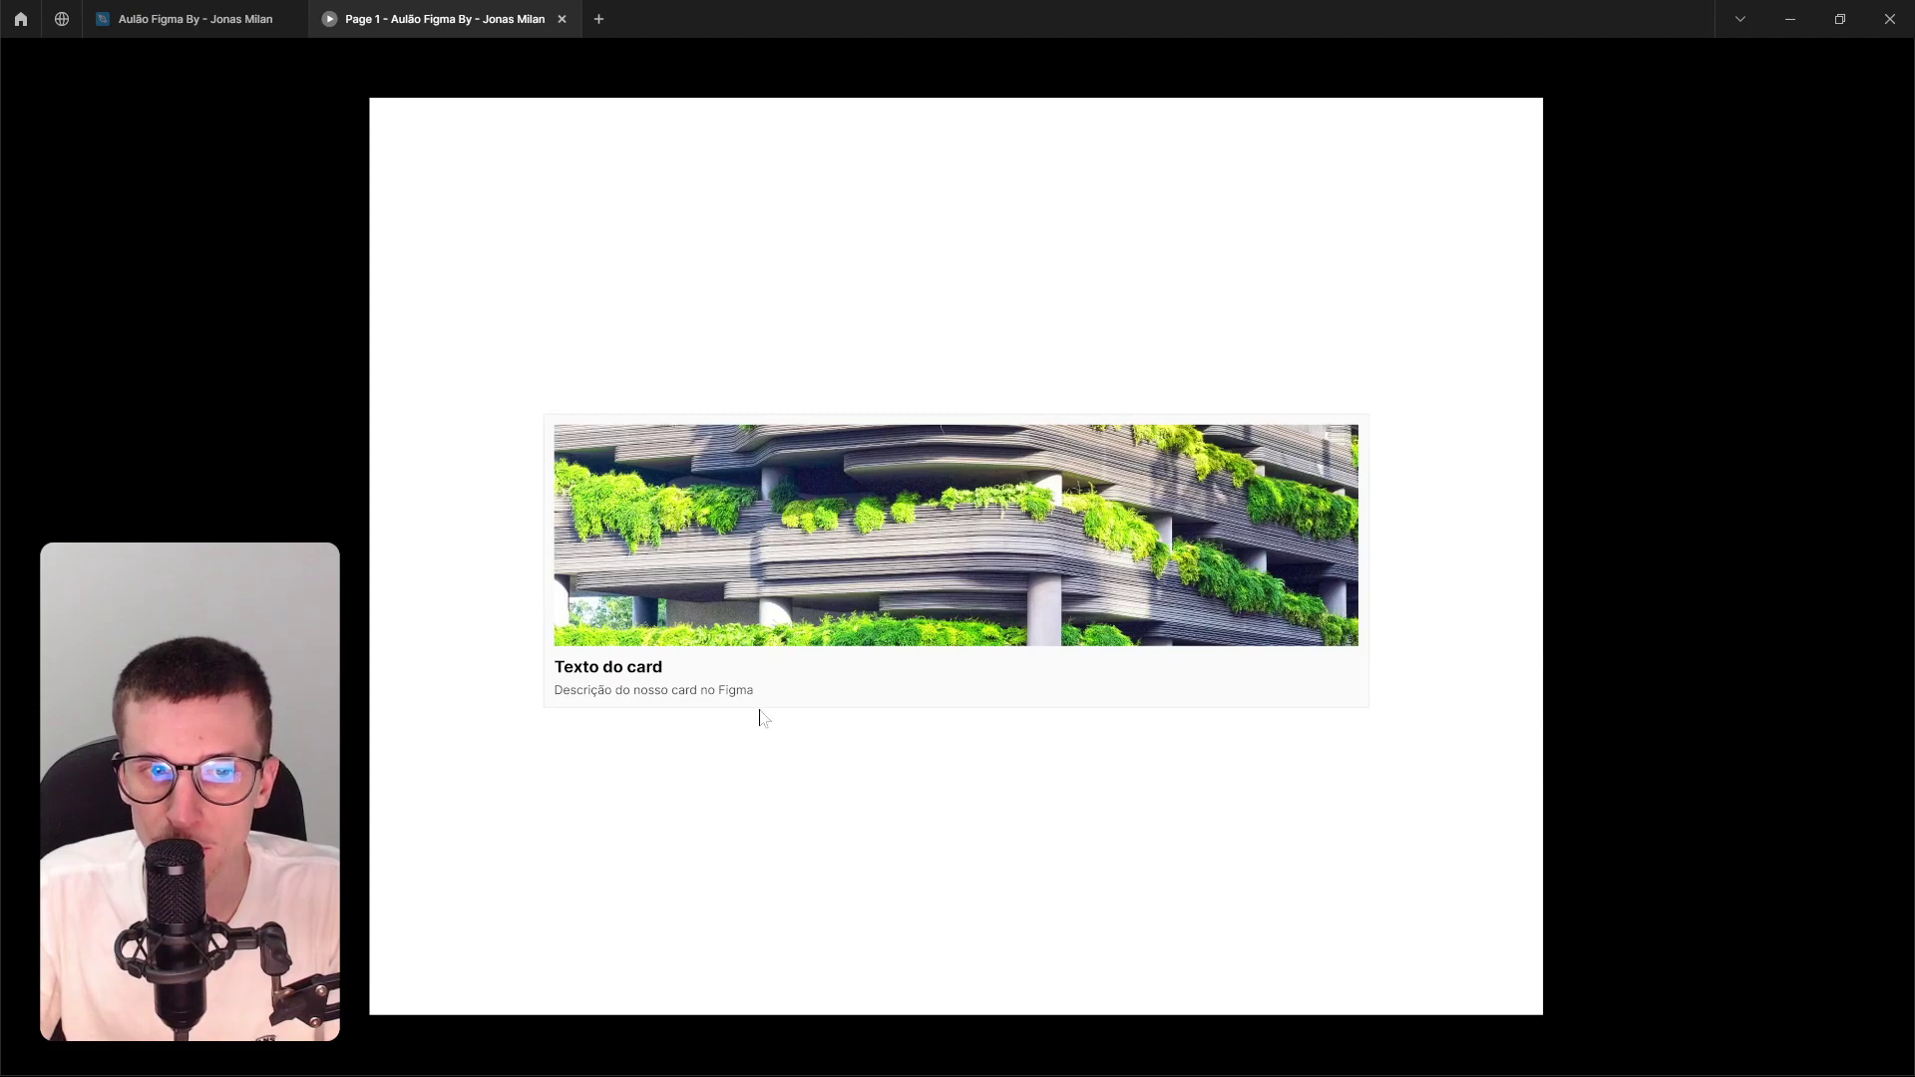
# In the design file, set the animation of the middle Cards maneiros card's link to Dissolve.
pyautogui.hotkey('ctrl', 'shift', 'Tab')
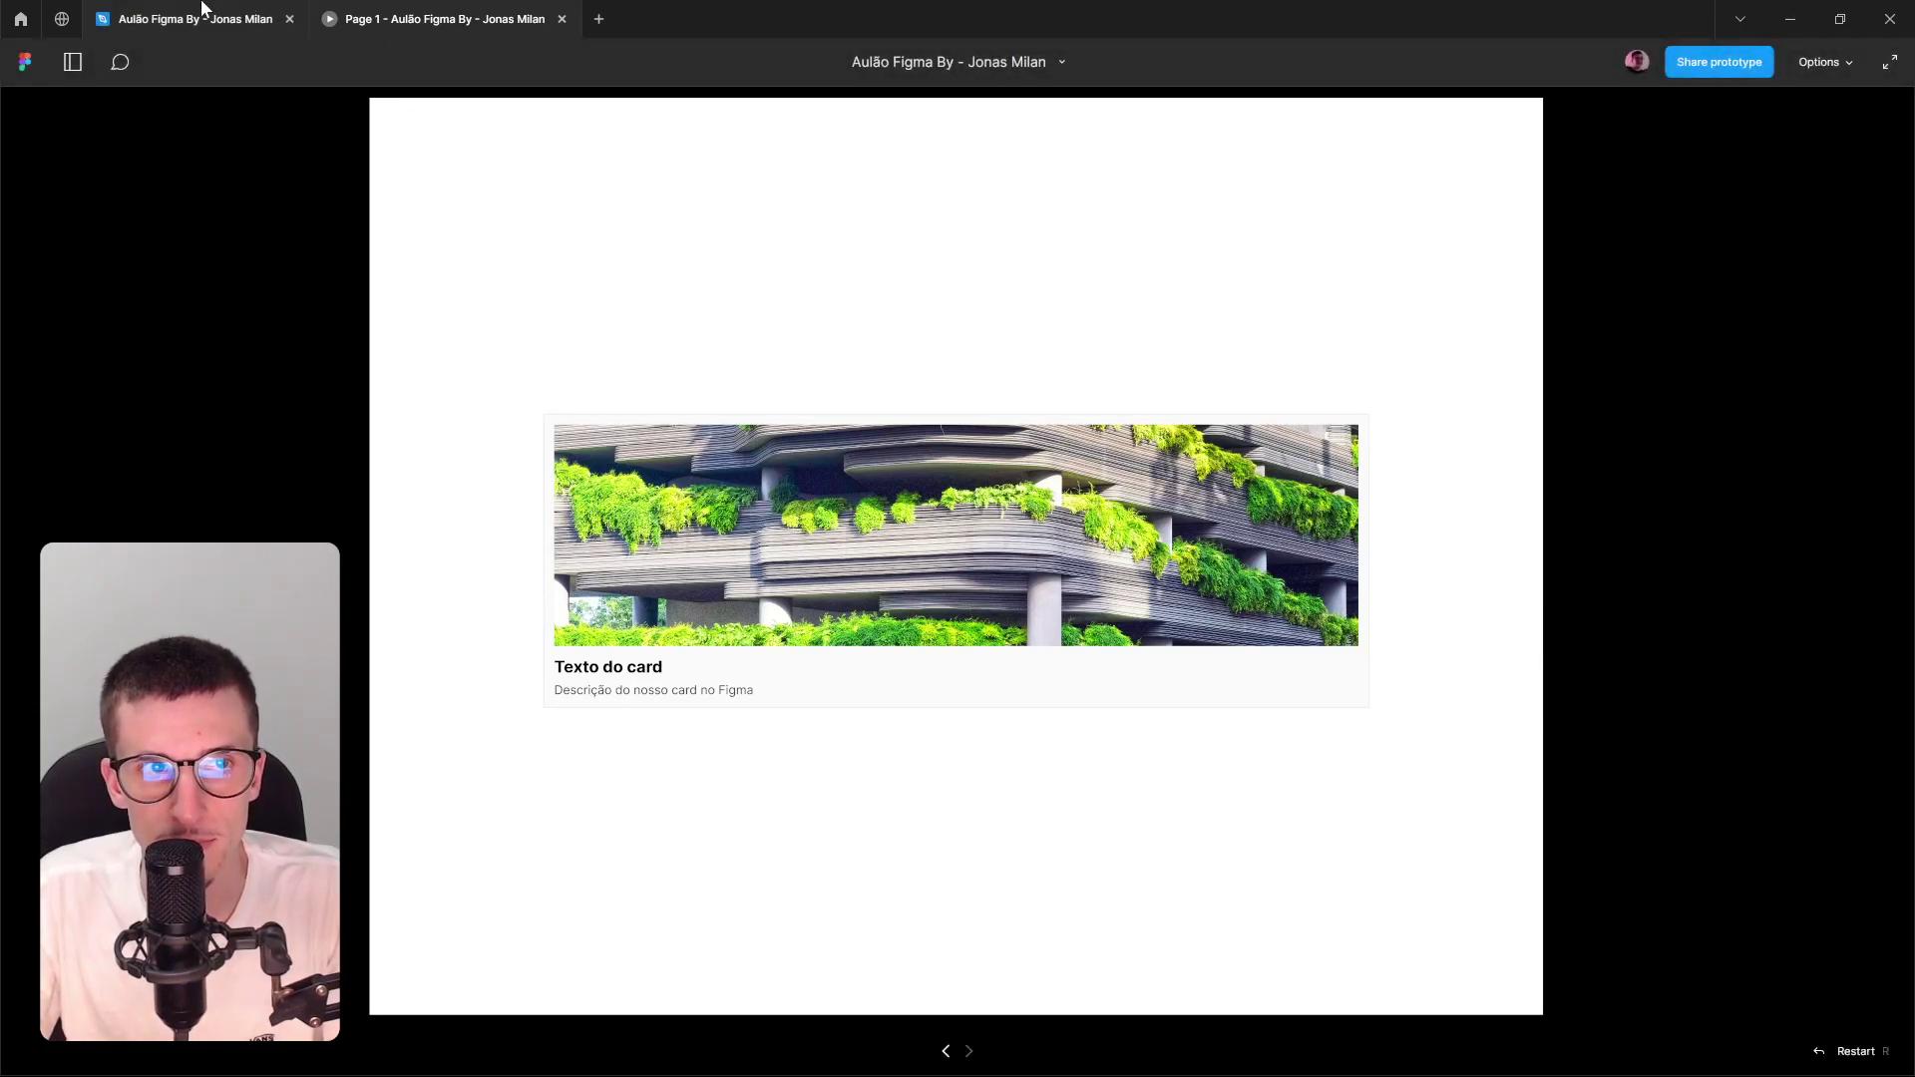
pyautogui.click(1262, 468)
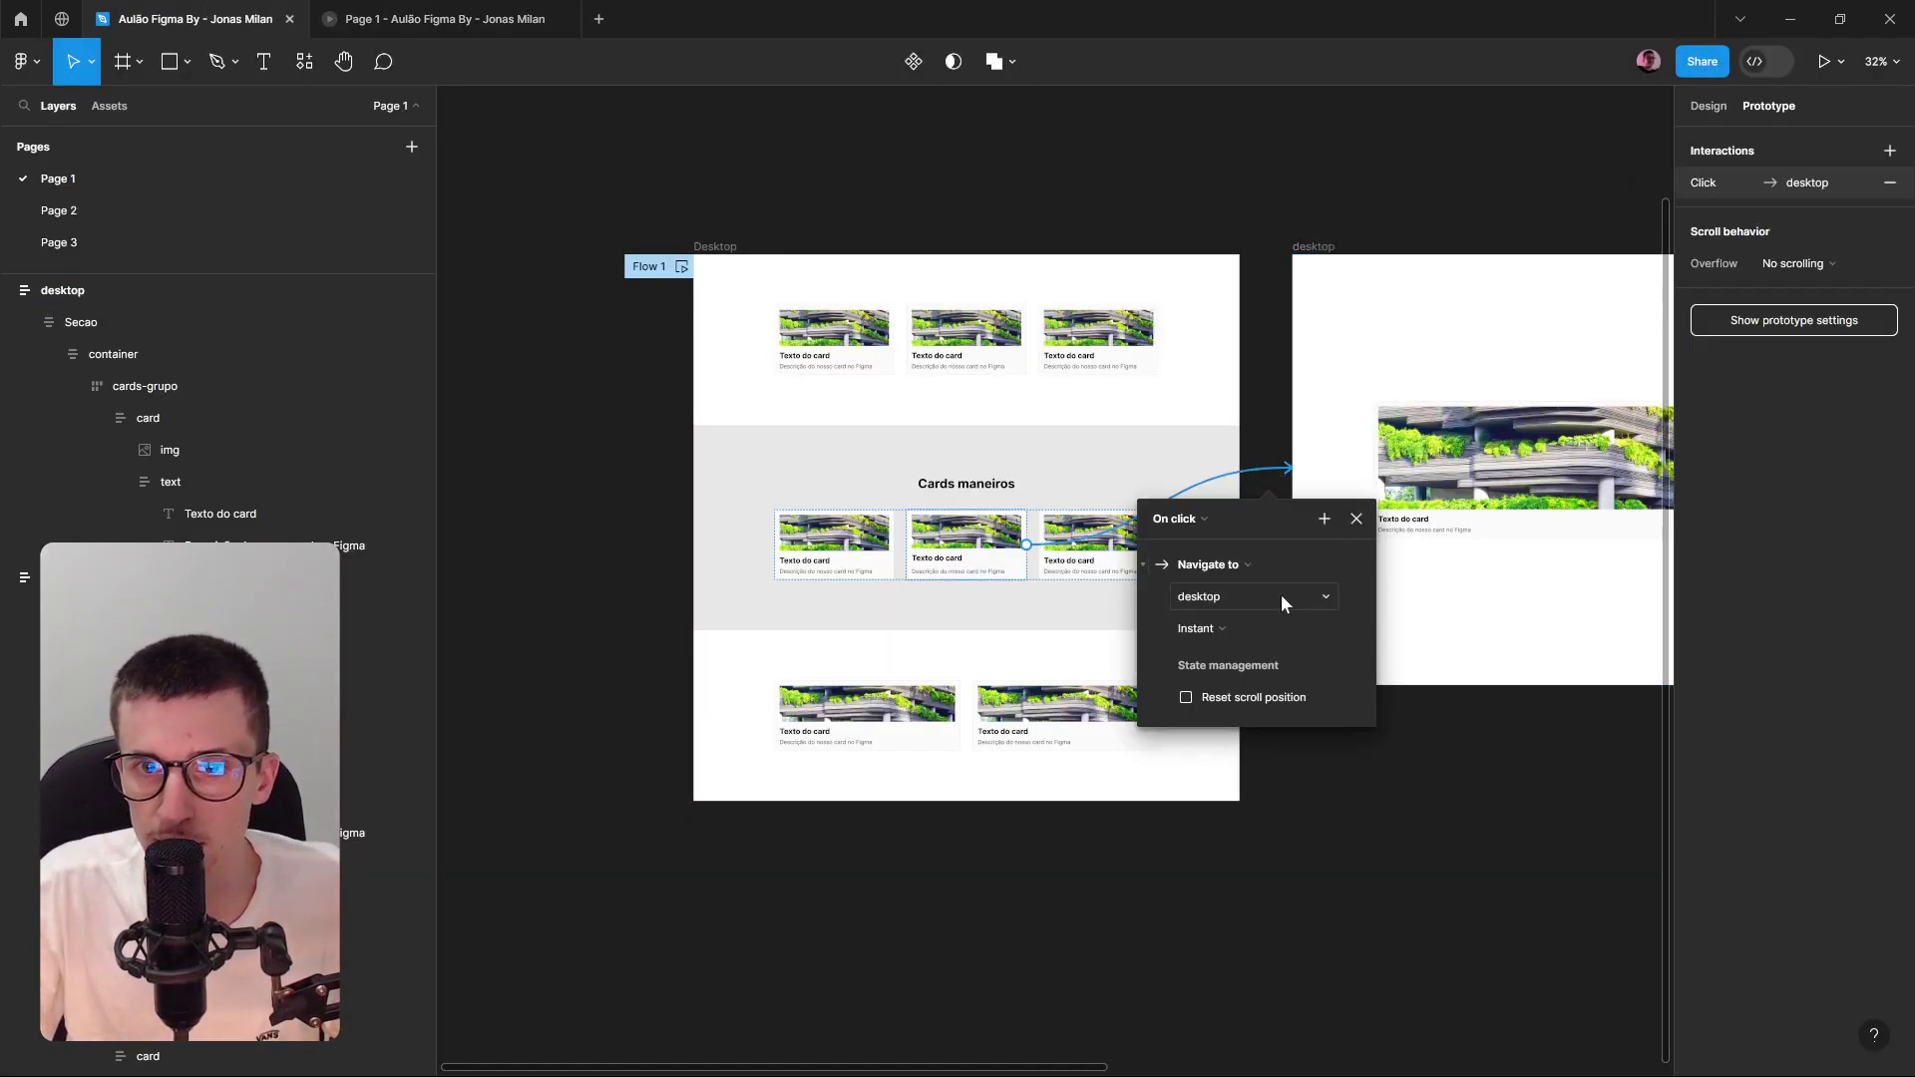
pyautogui.click(1229, 629)
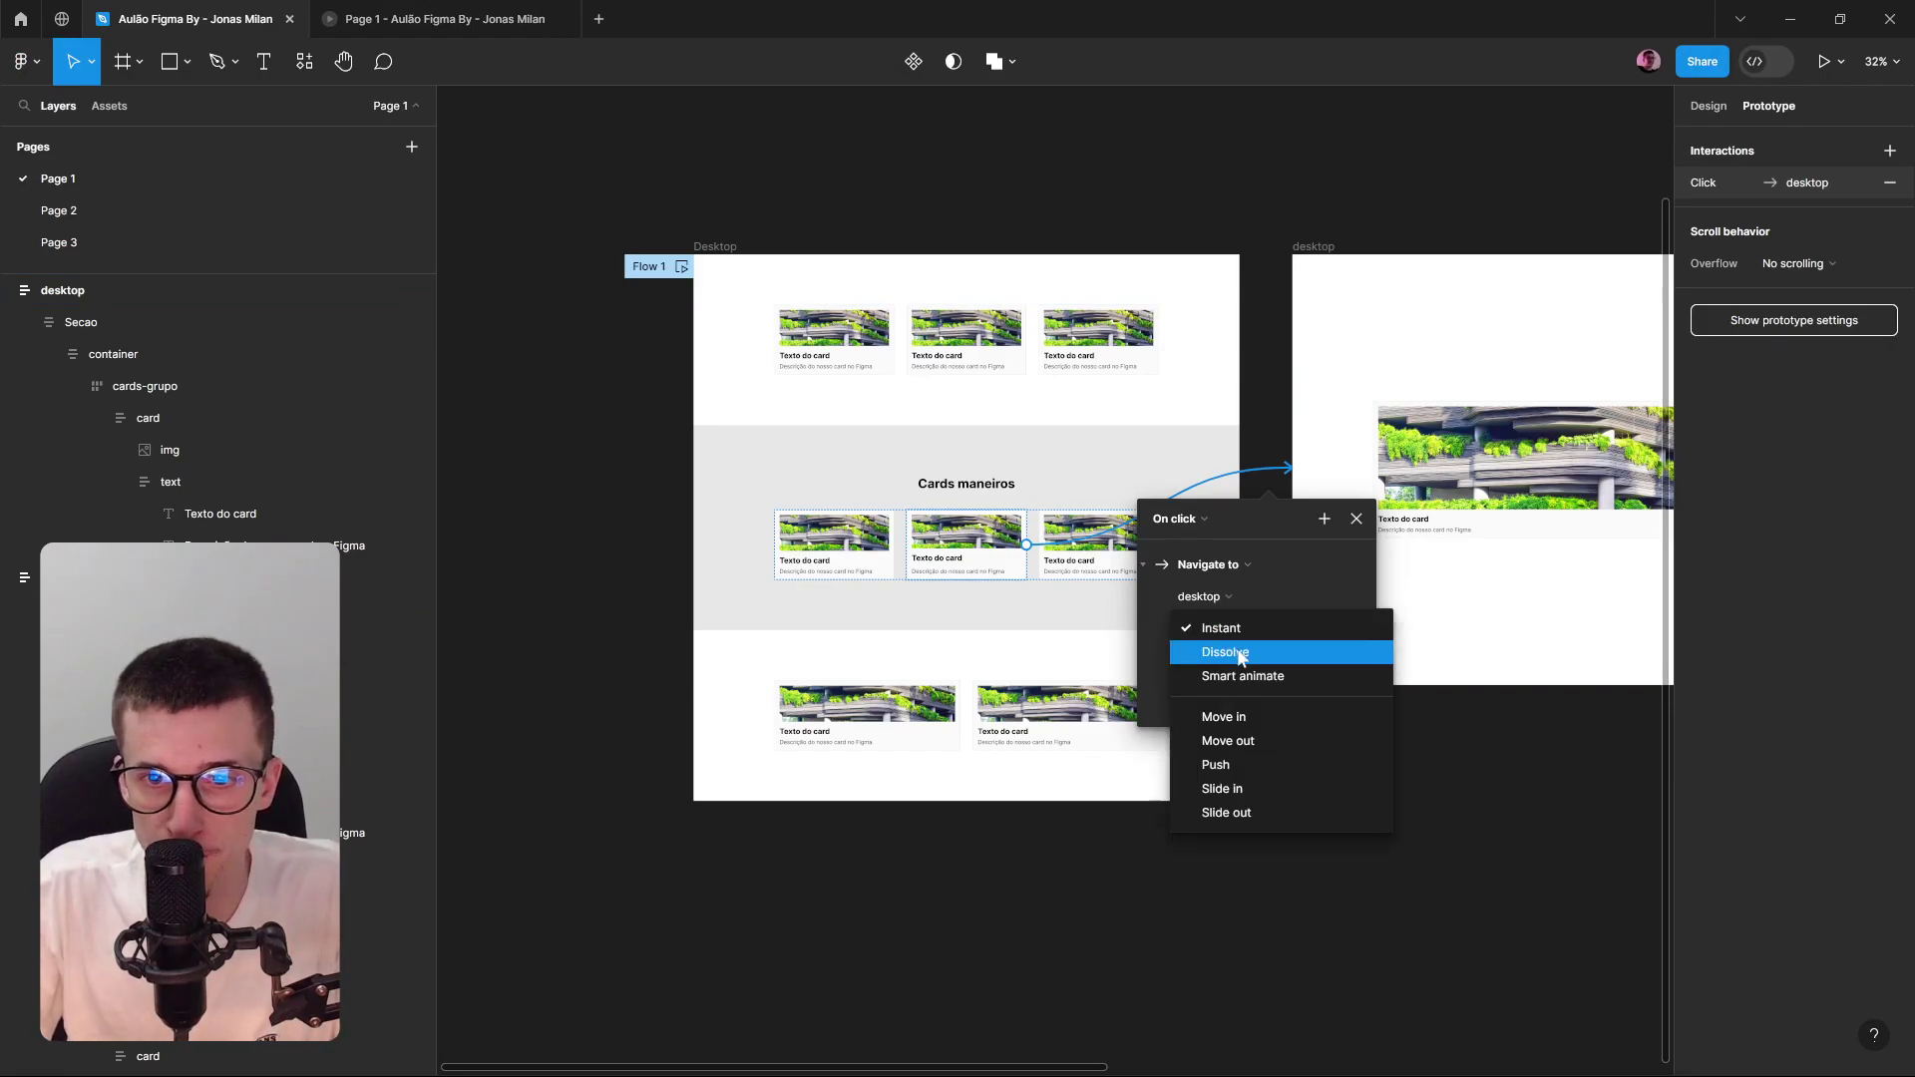
pyautogui.click(1238, 654)
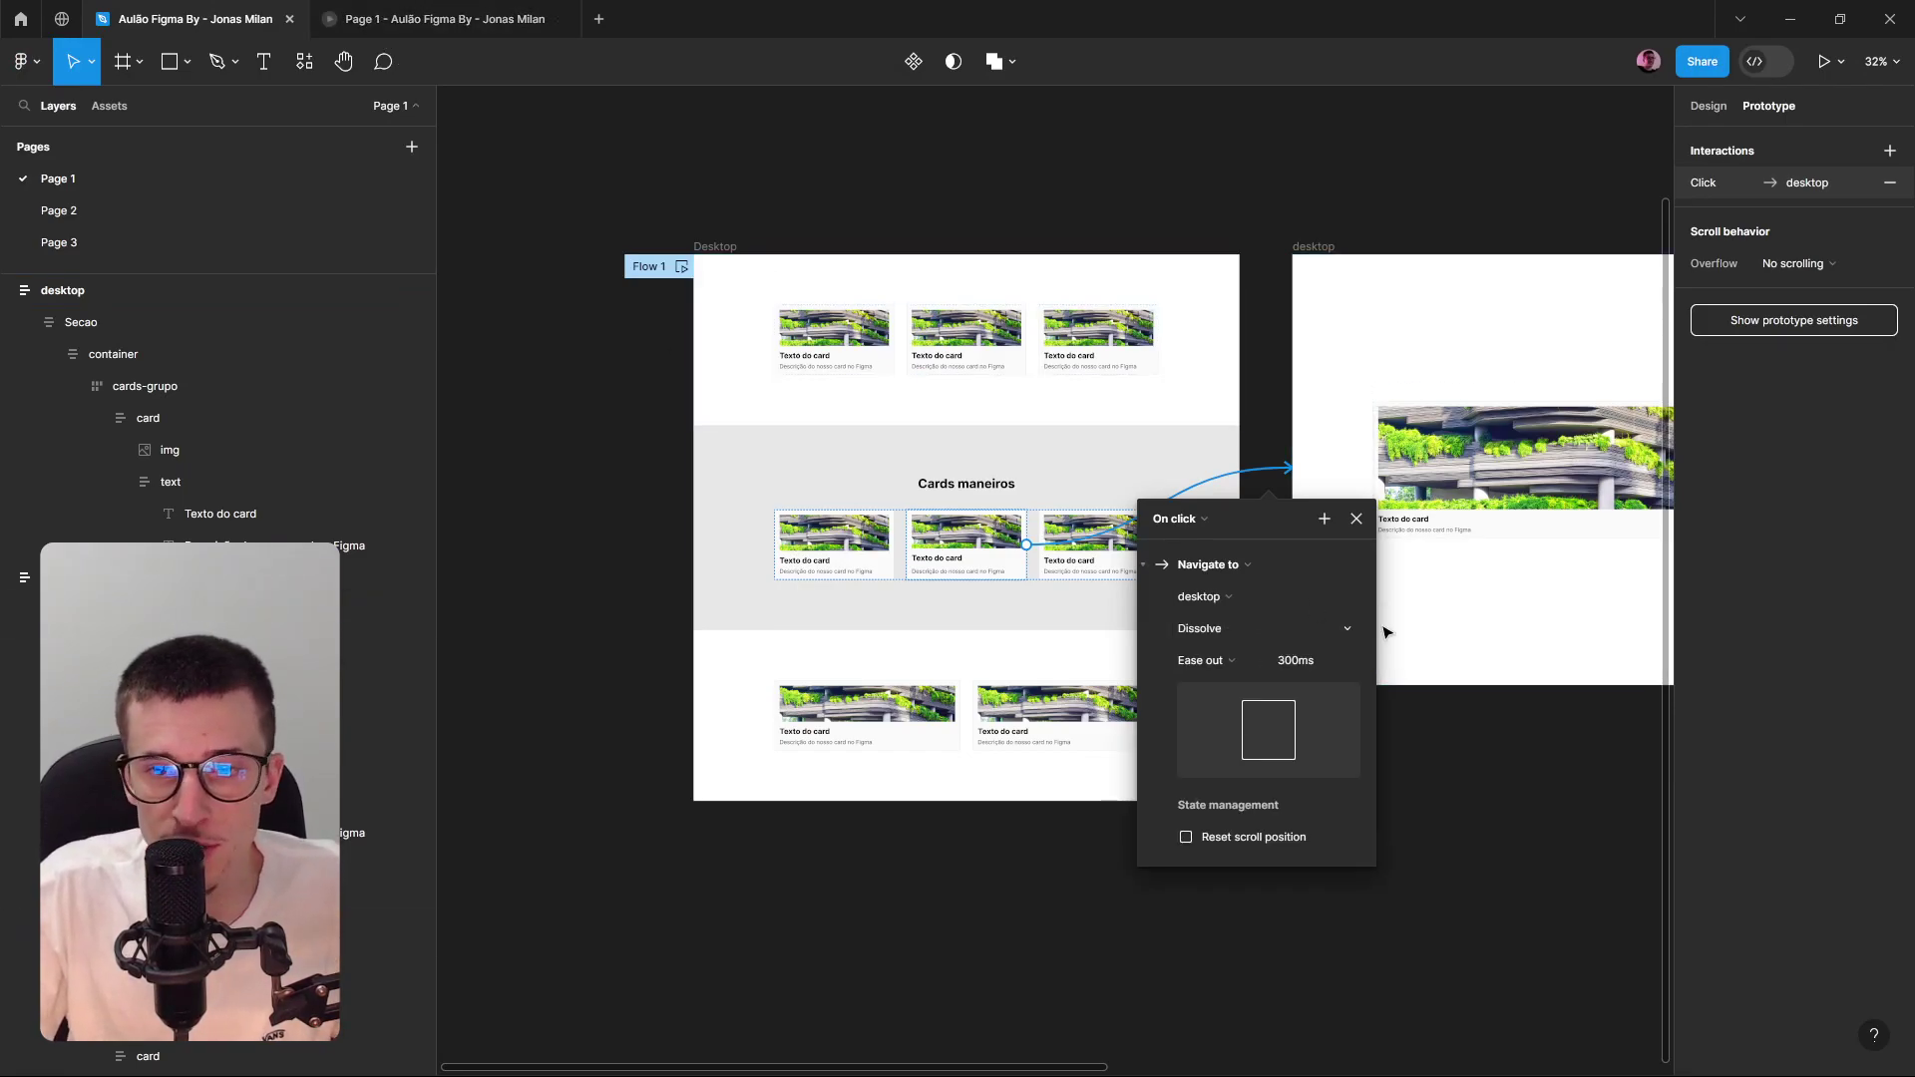
# Play the Dissolve transition repeatedly in the prototype preview by following the middle Cards maneiros card and restarting the flow.
pyautogui.click(445, 19)
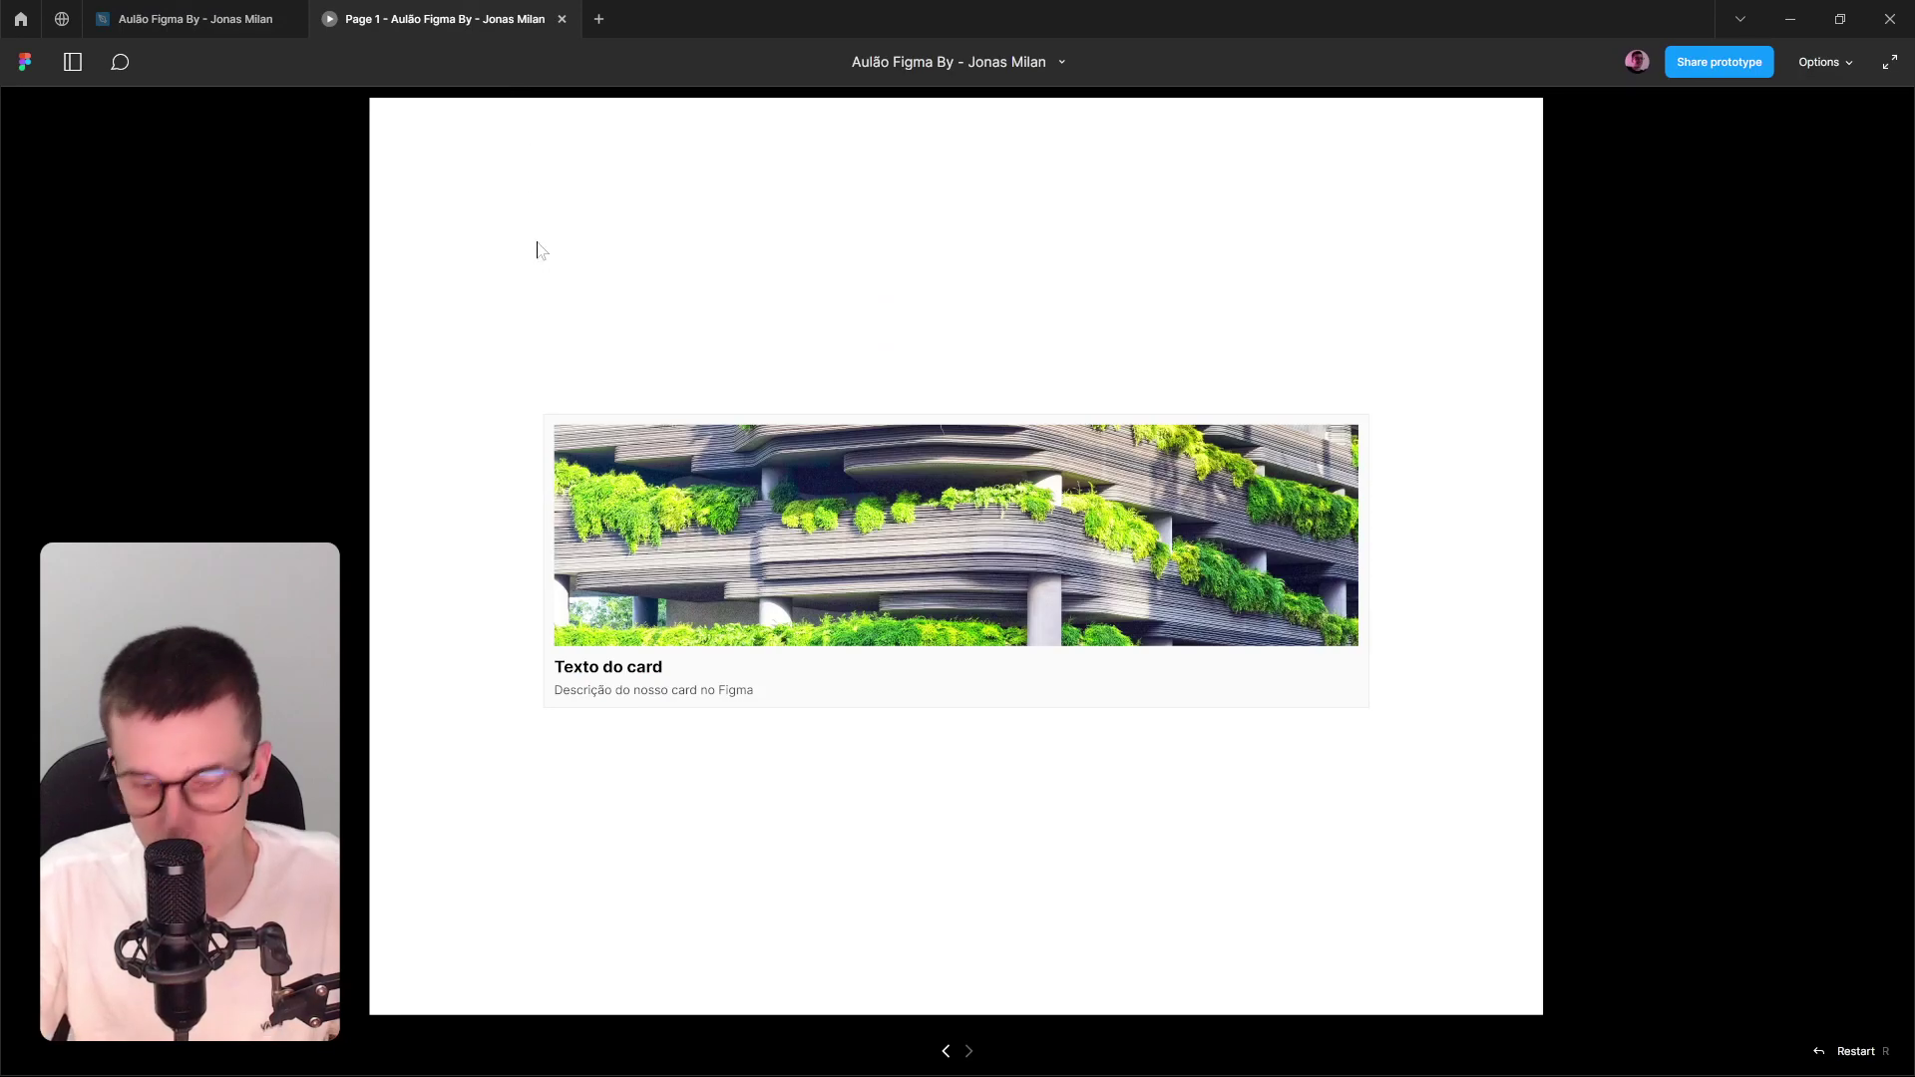
pyautogui.press('Left')
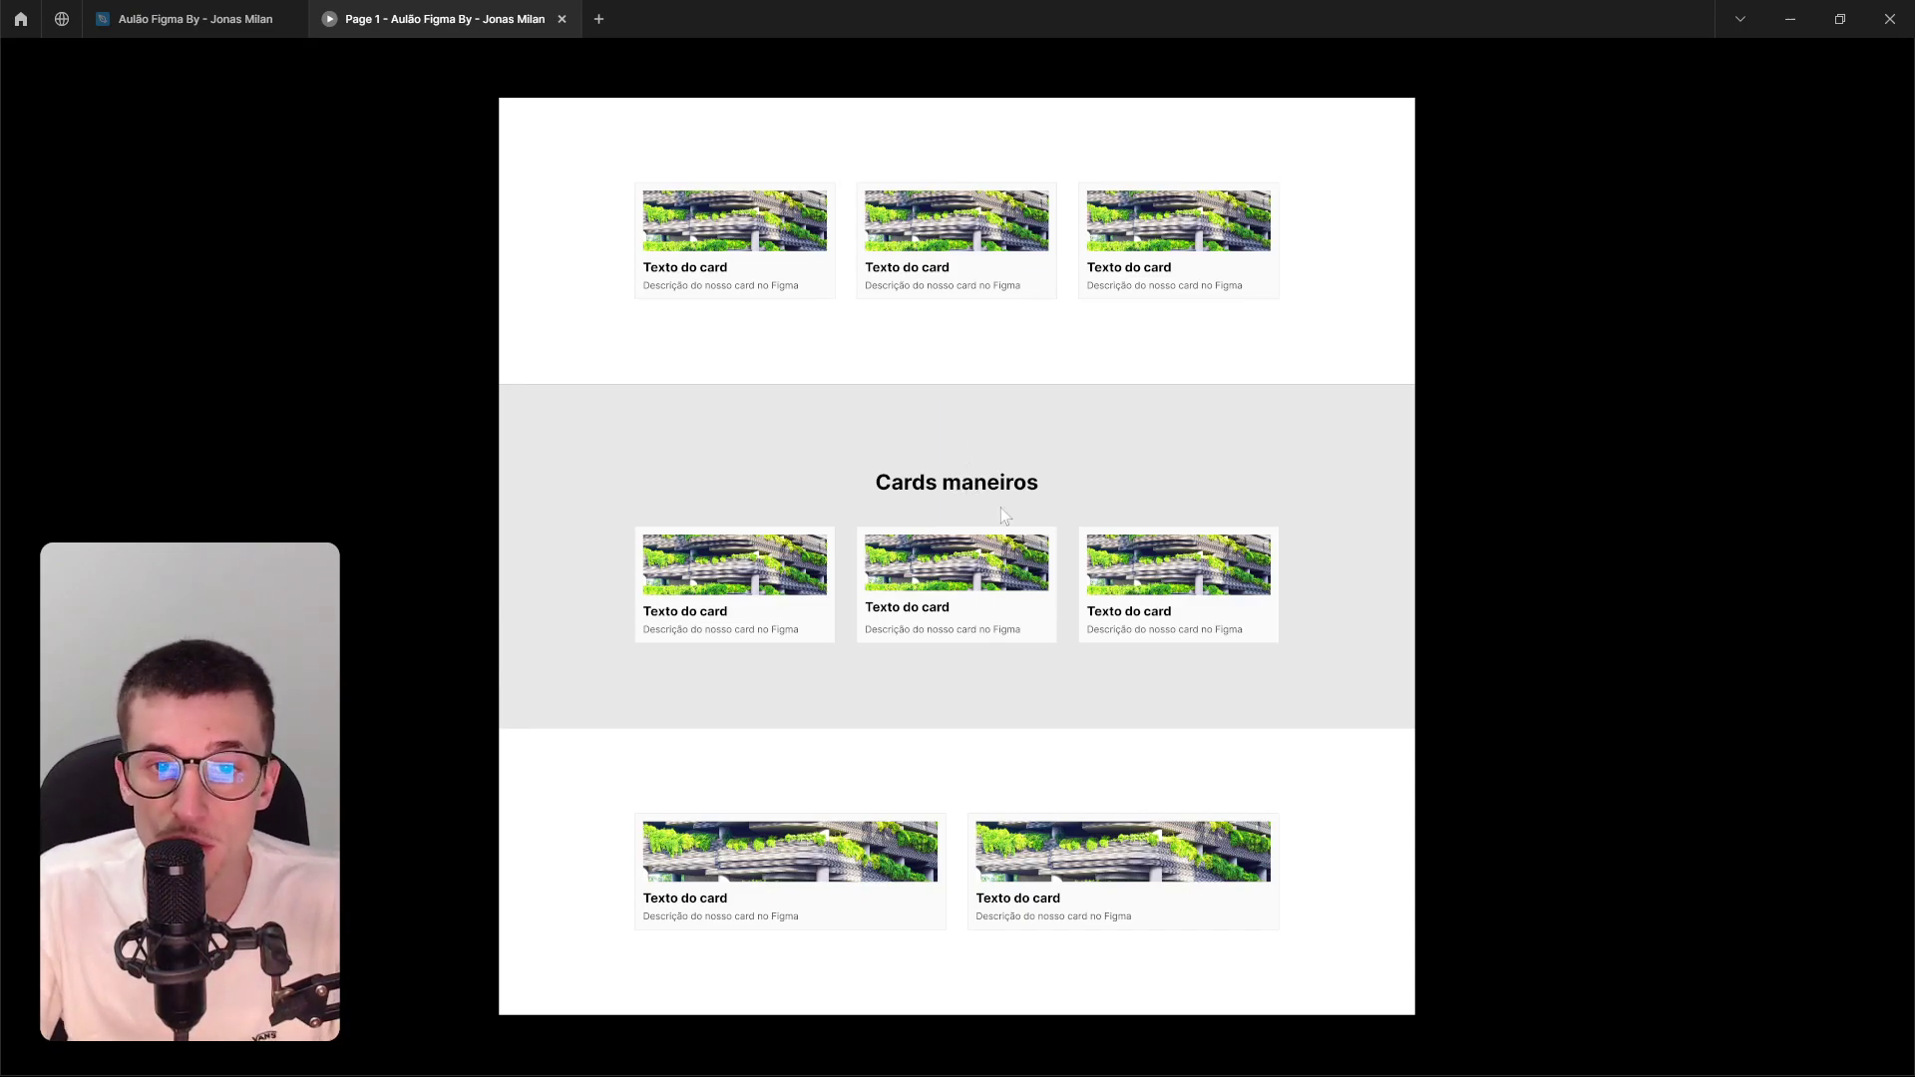
pyautogui.click(952, 626)
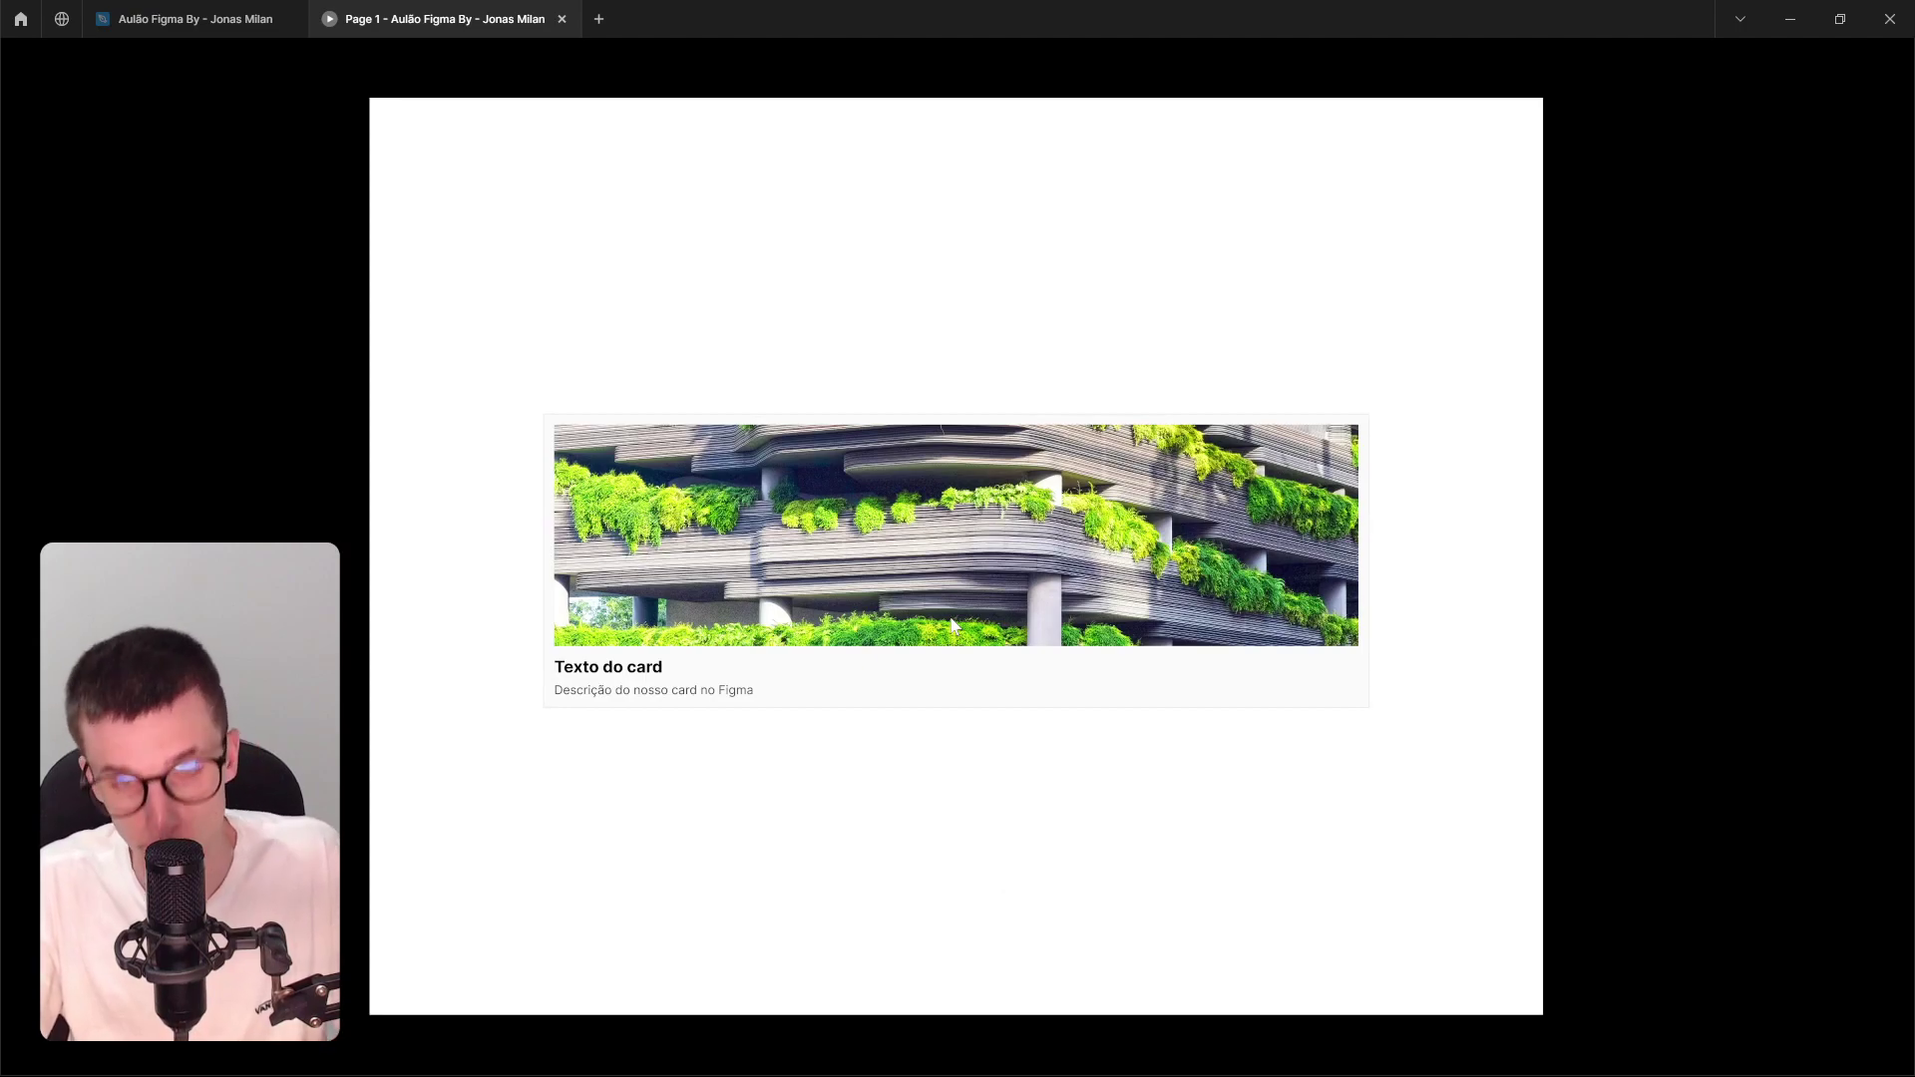
pyautogui.press('r')
pyautogui.click(952, 620)
pyautogui.press('r')
pyautogui.click(951, 619)
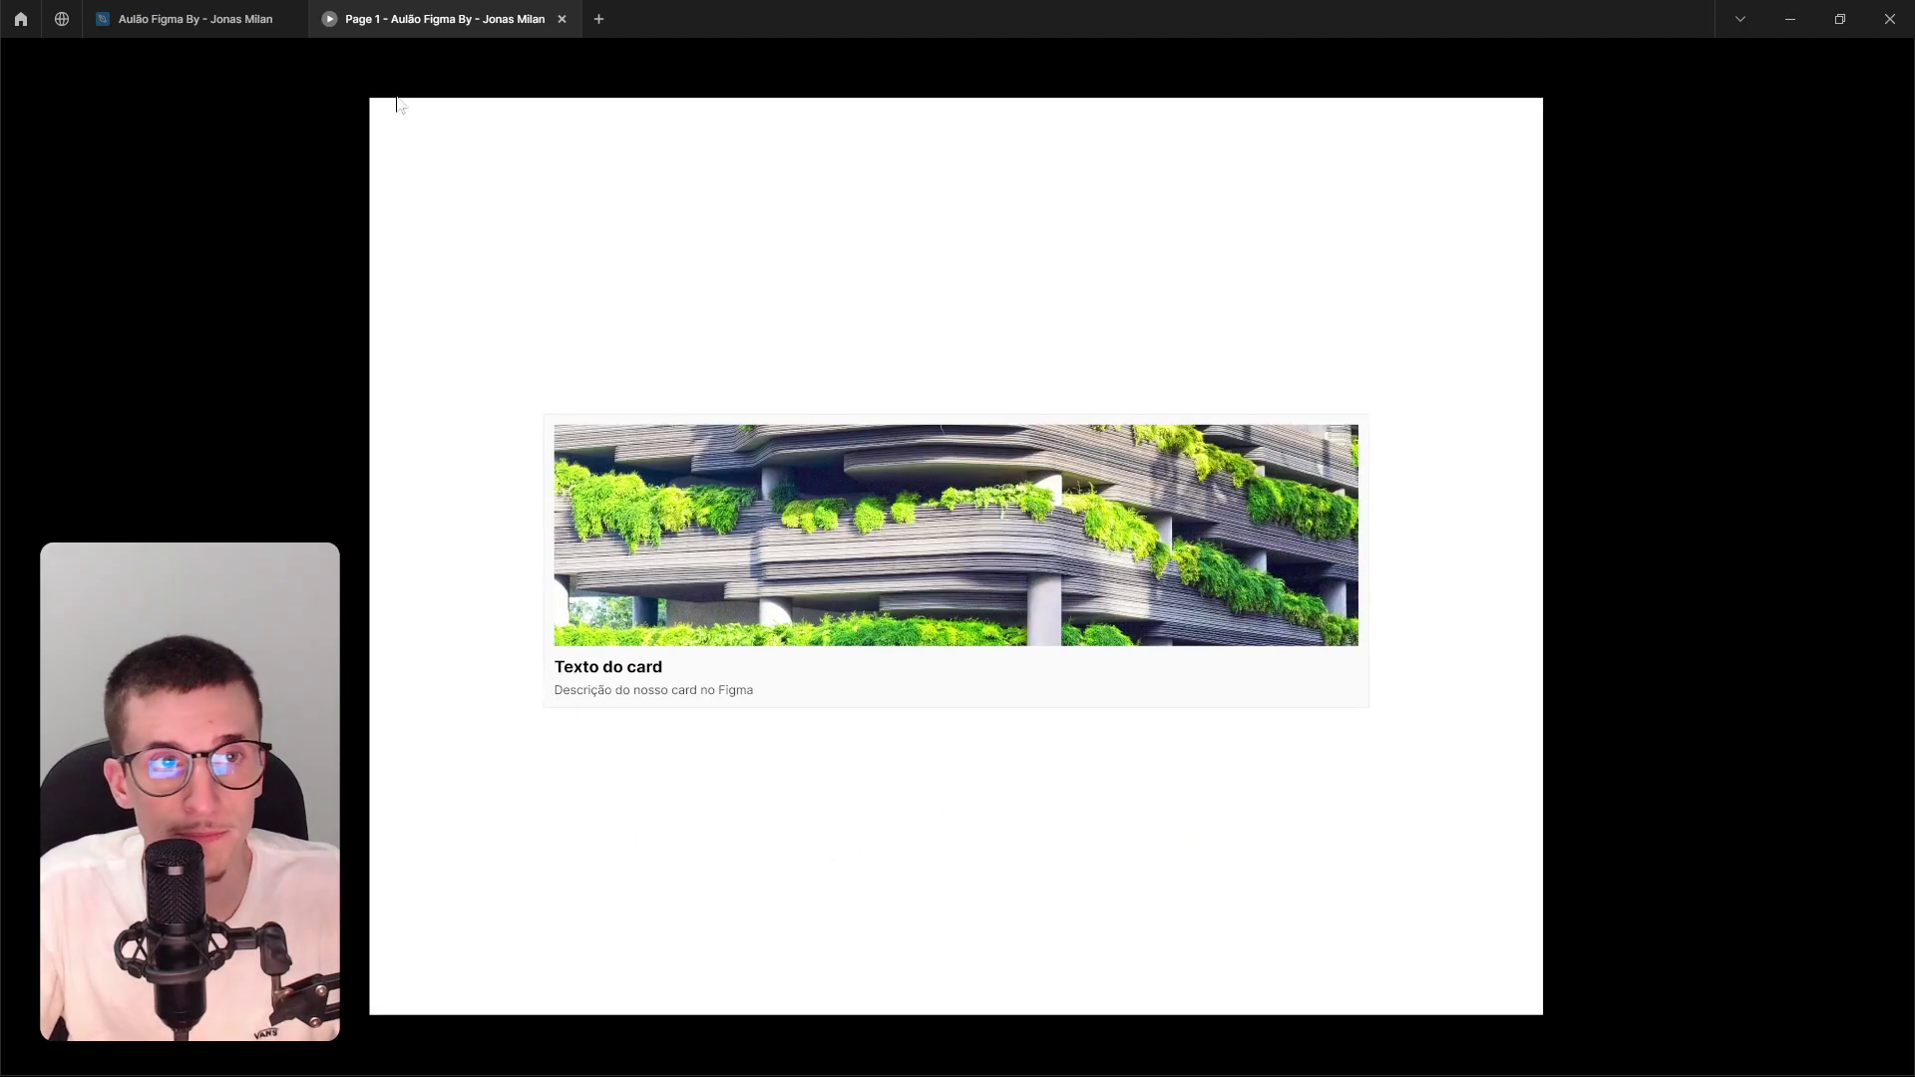
# Change the middle card link's animation to Smart animate in the design file, and test that transition in the prototype preview.
pyautogui.click(239, 18)
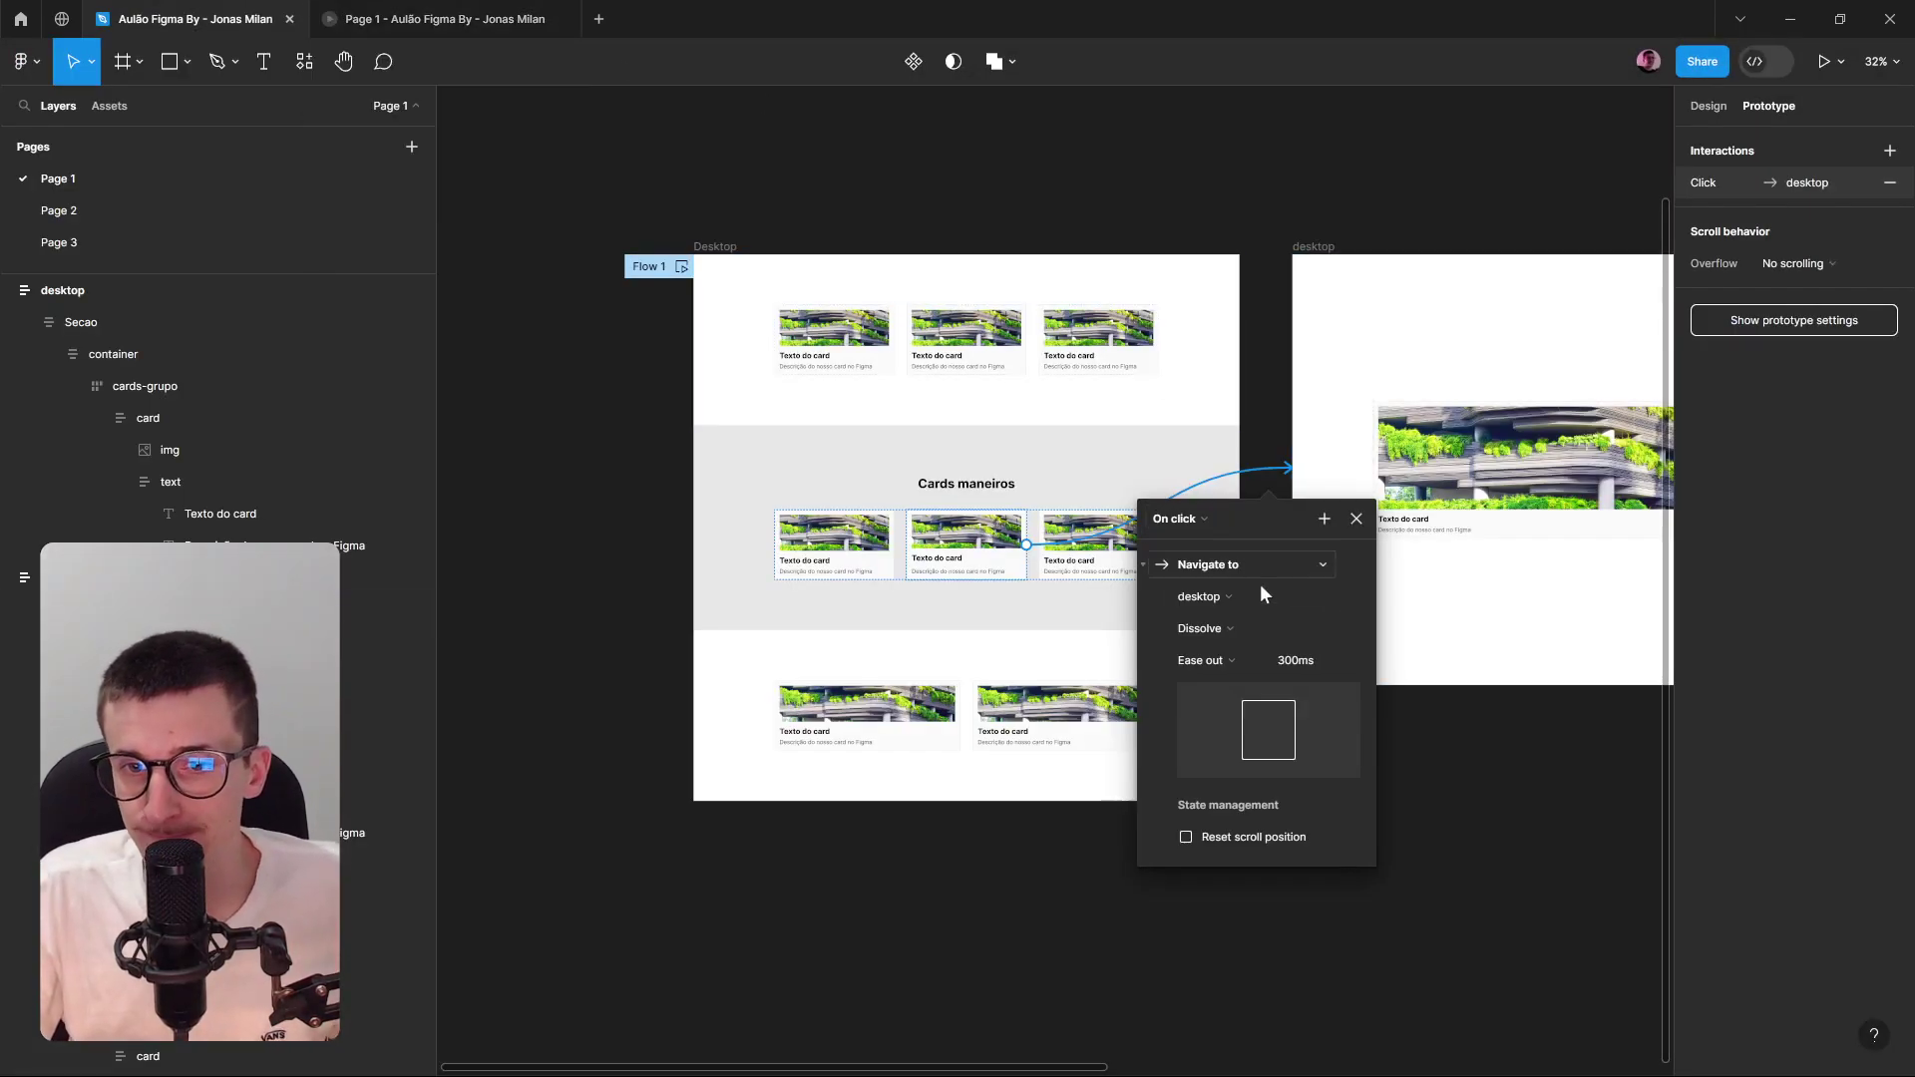
pyautogui.click(1252, 627)
pyautogui.click(1249, 656)
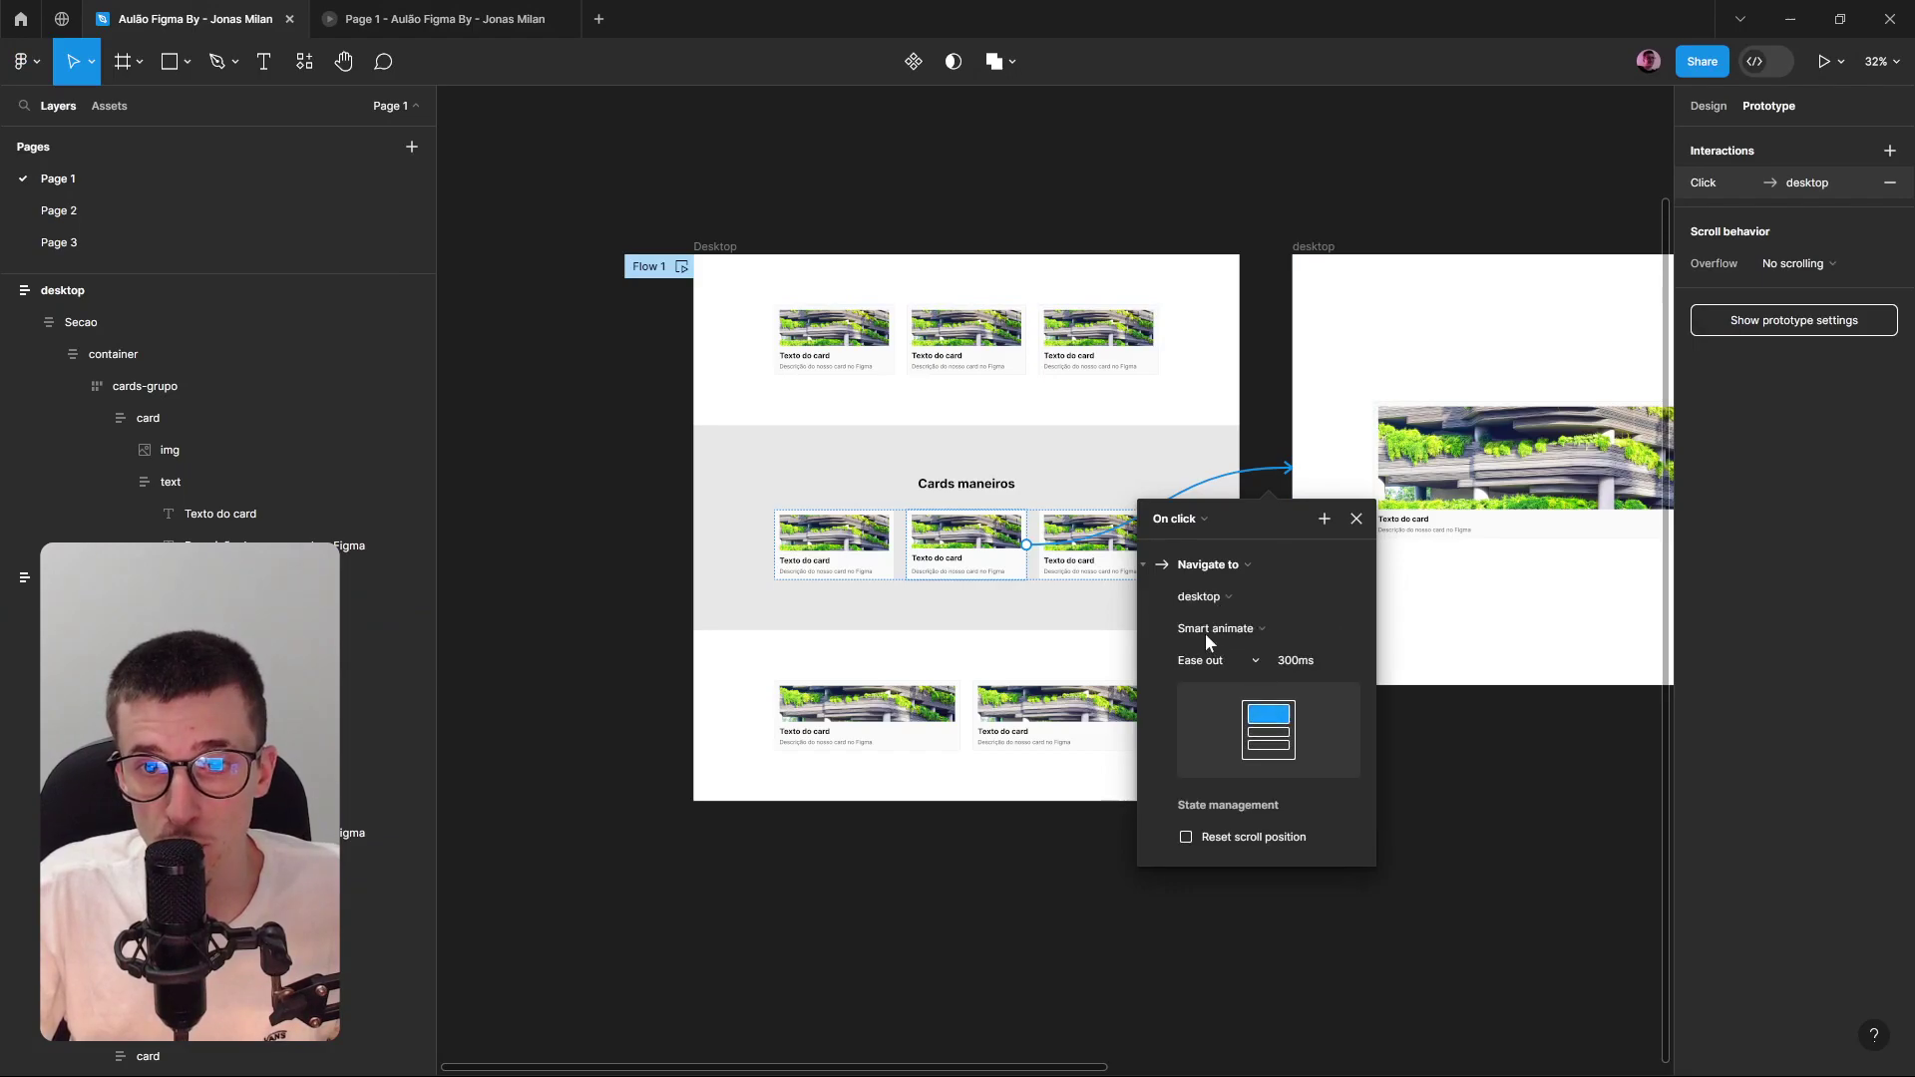
pyautogui.click(419, 18)
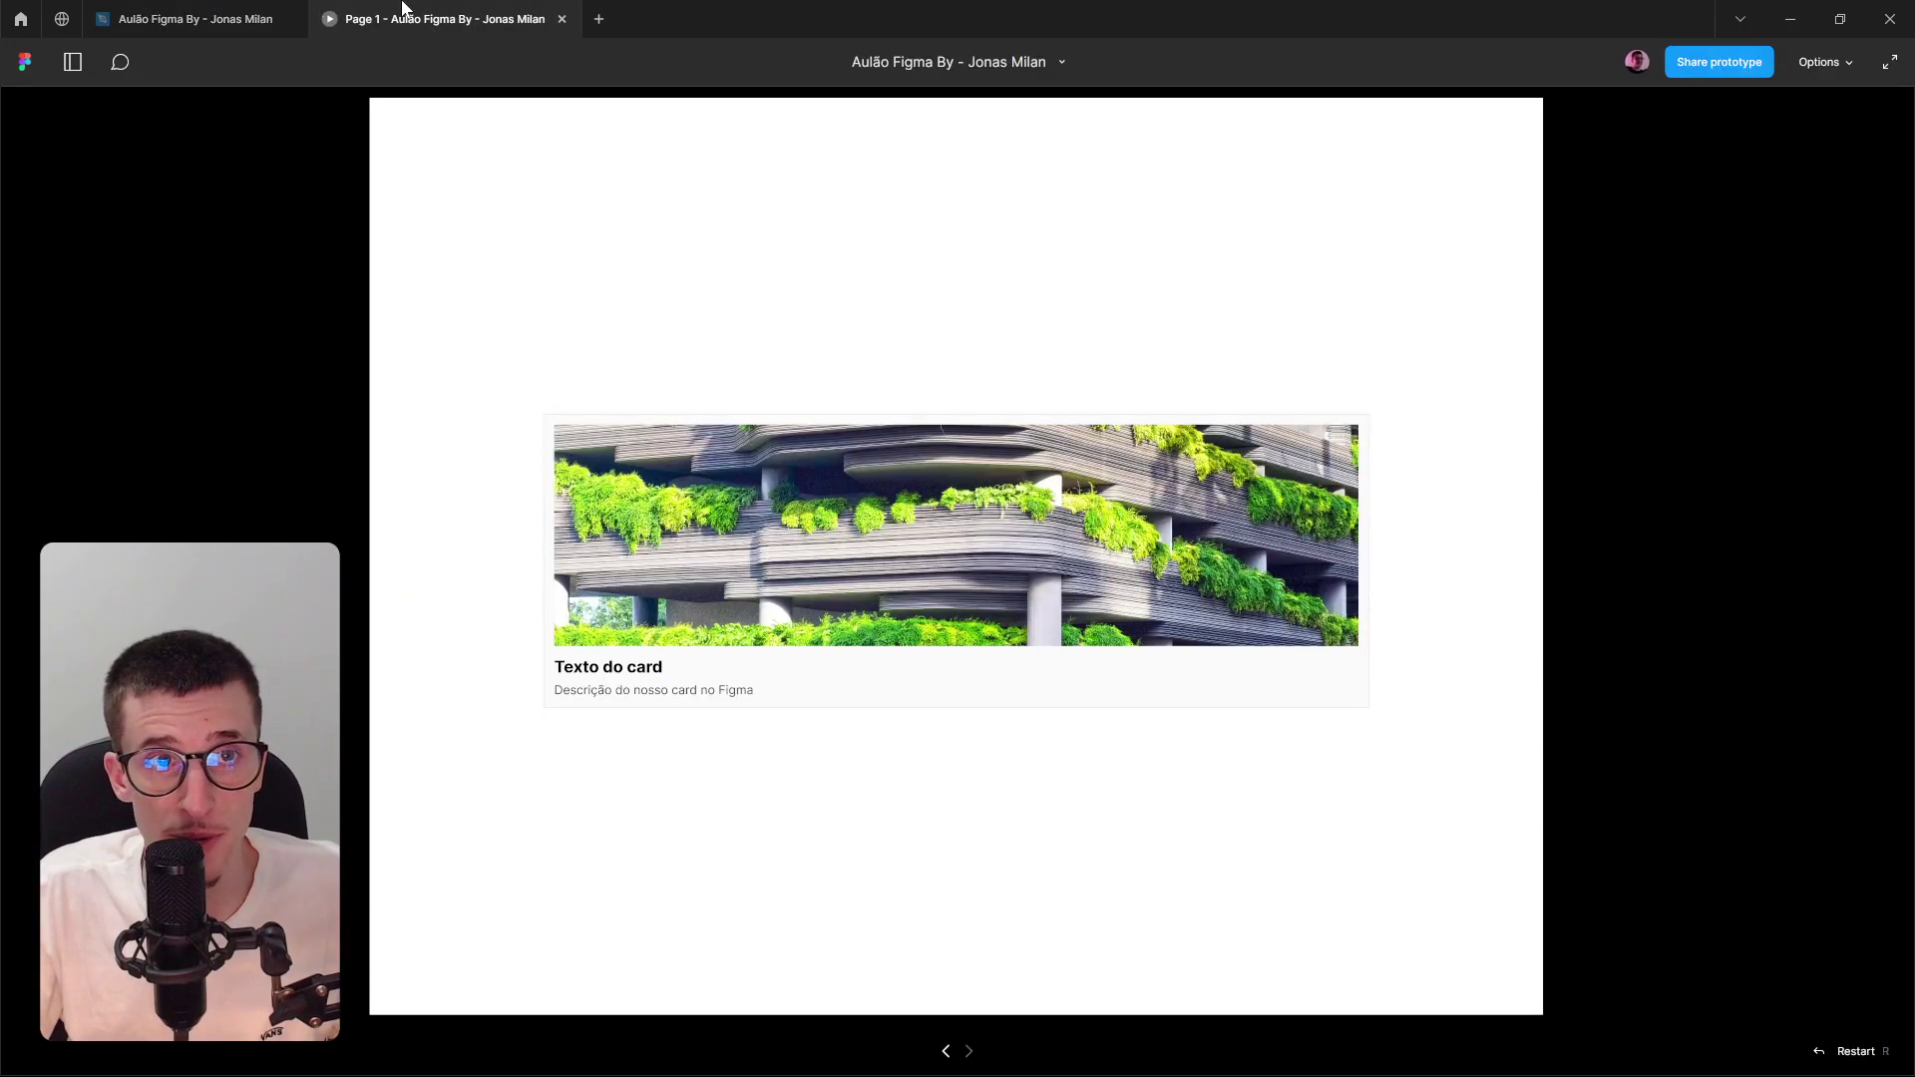
pyautogui.click(829, 439)
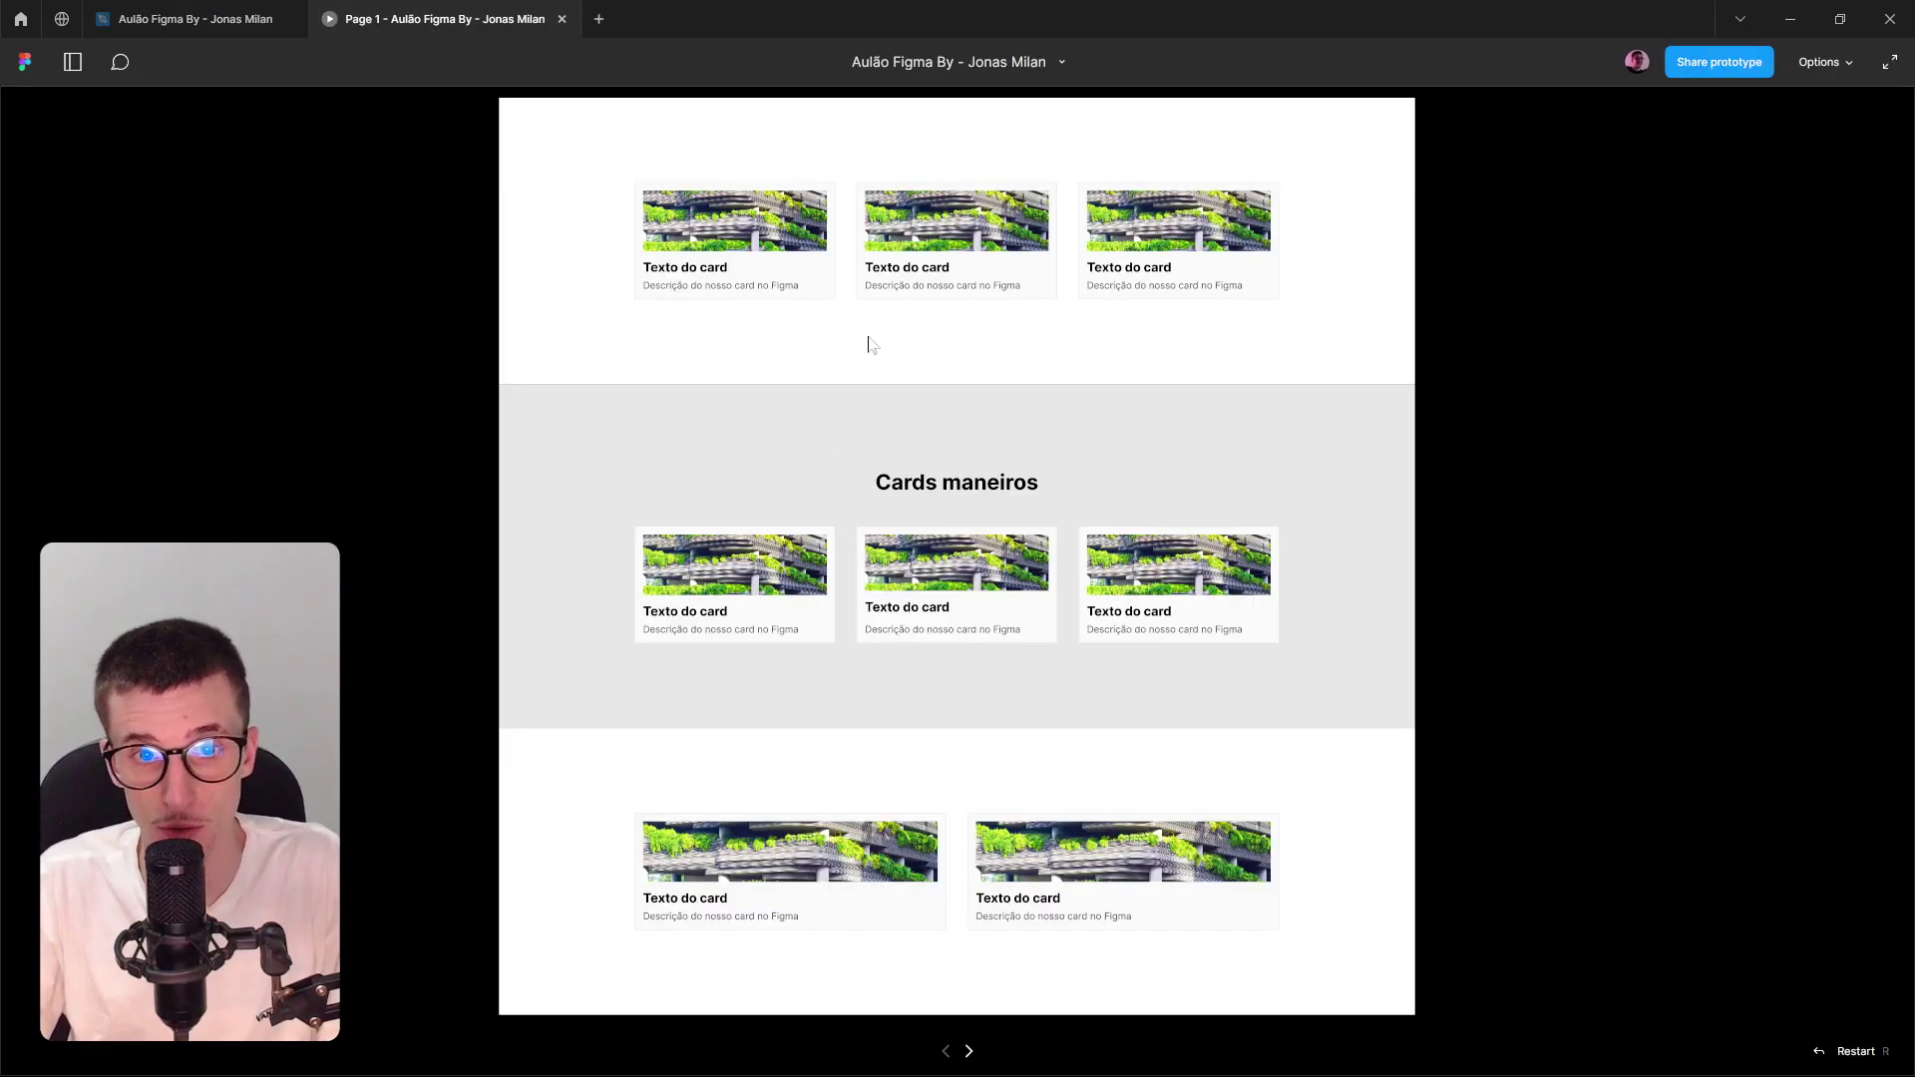
pyautogui.click(963, 568)
pyautogui.moveTo(224, 63)
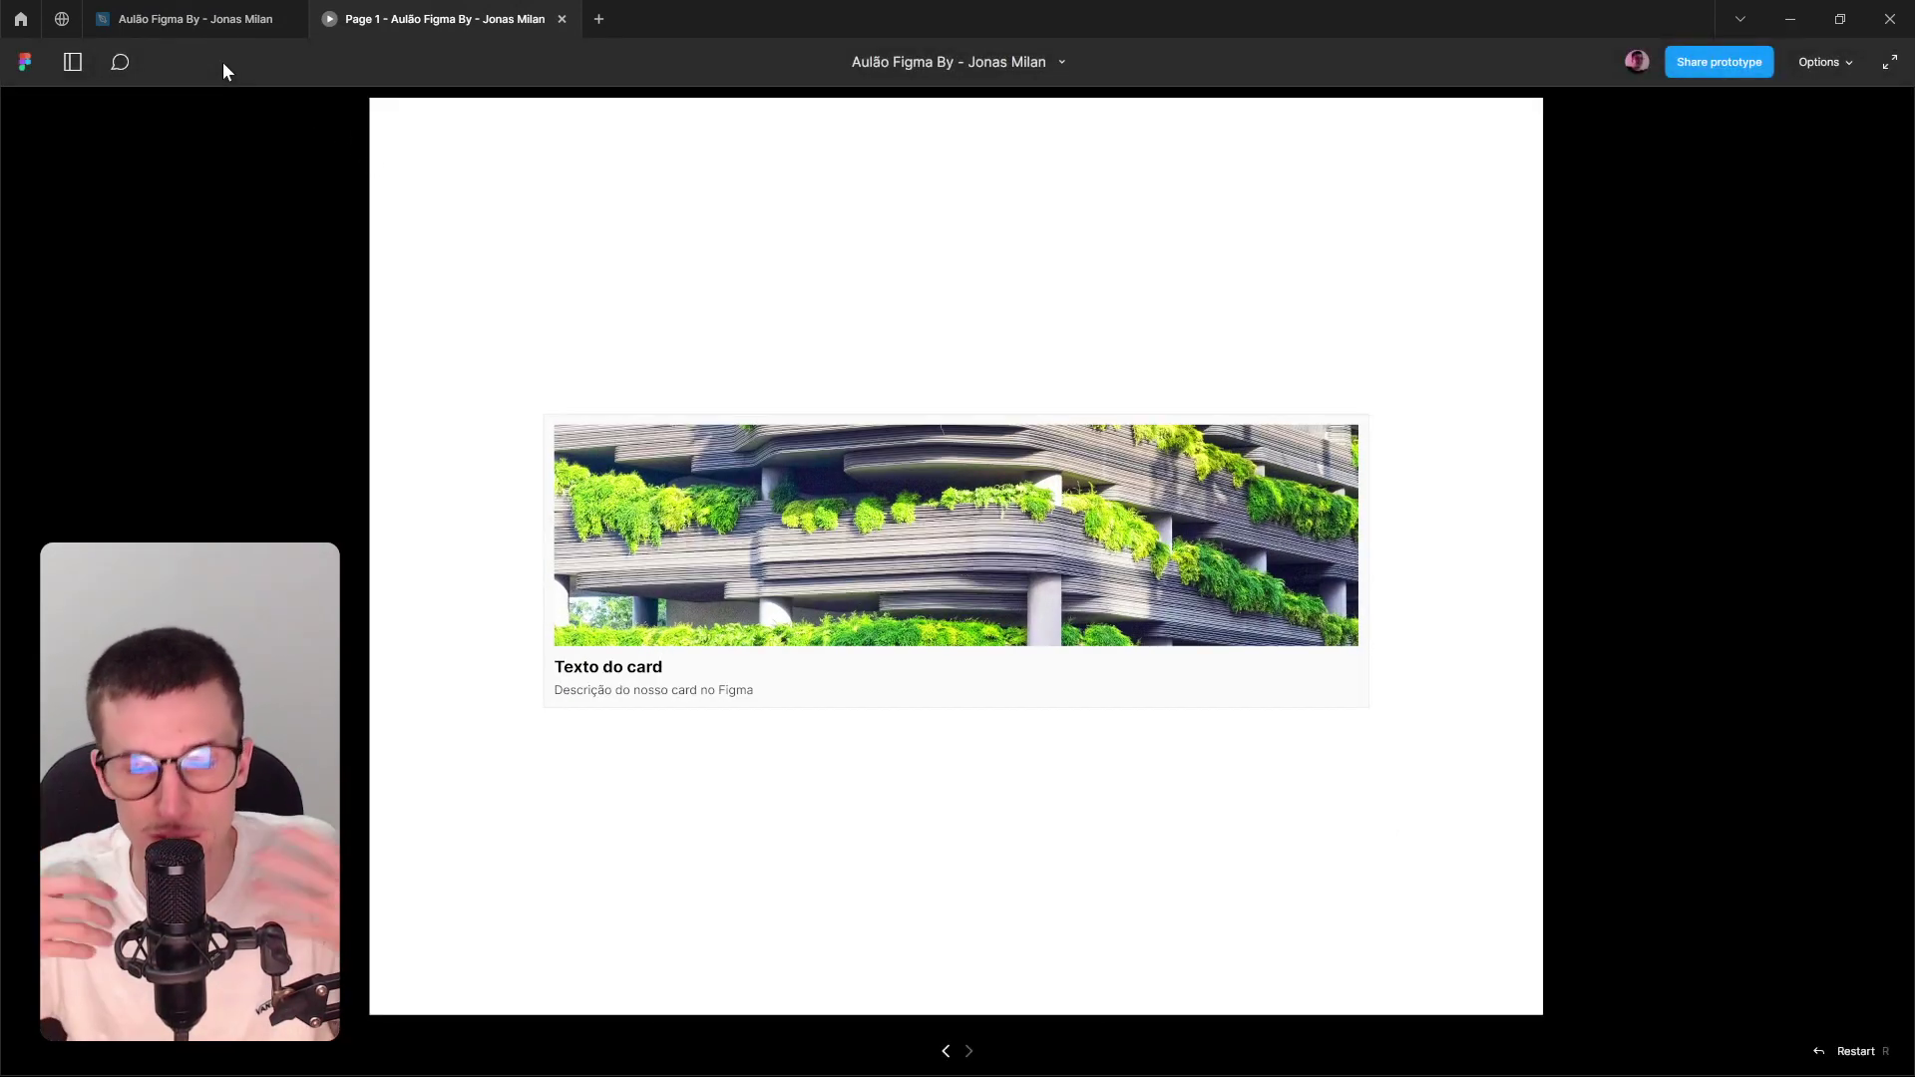
# Compare the two linked Desktop frames on the canvas, and check the Smart animate transition again in the prototype preview.
pyautogui.click(190, 19)
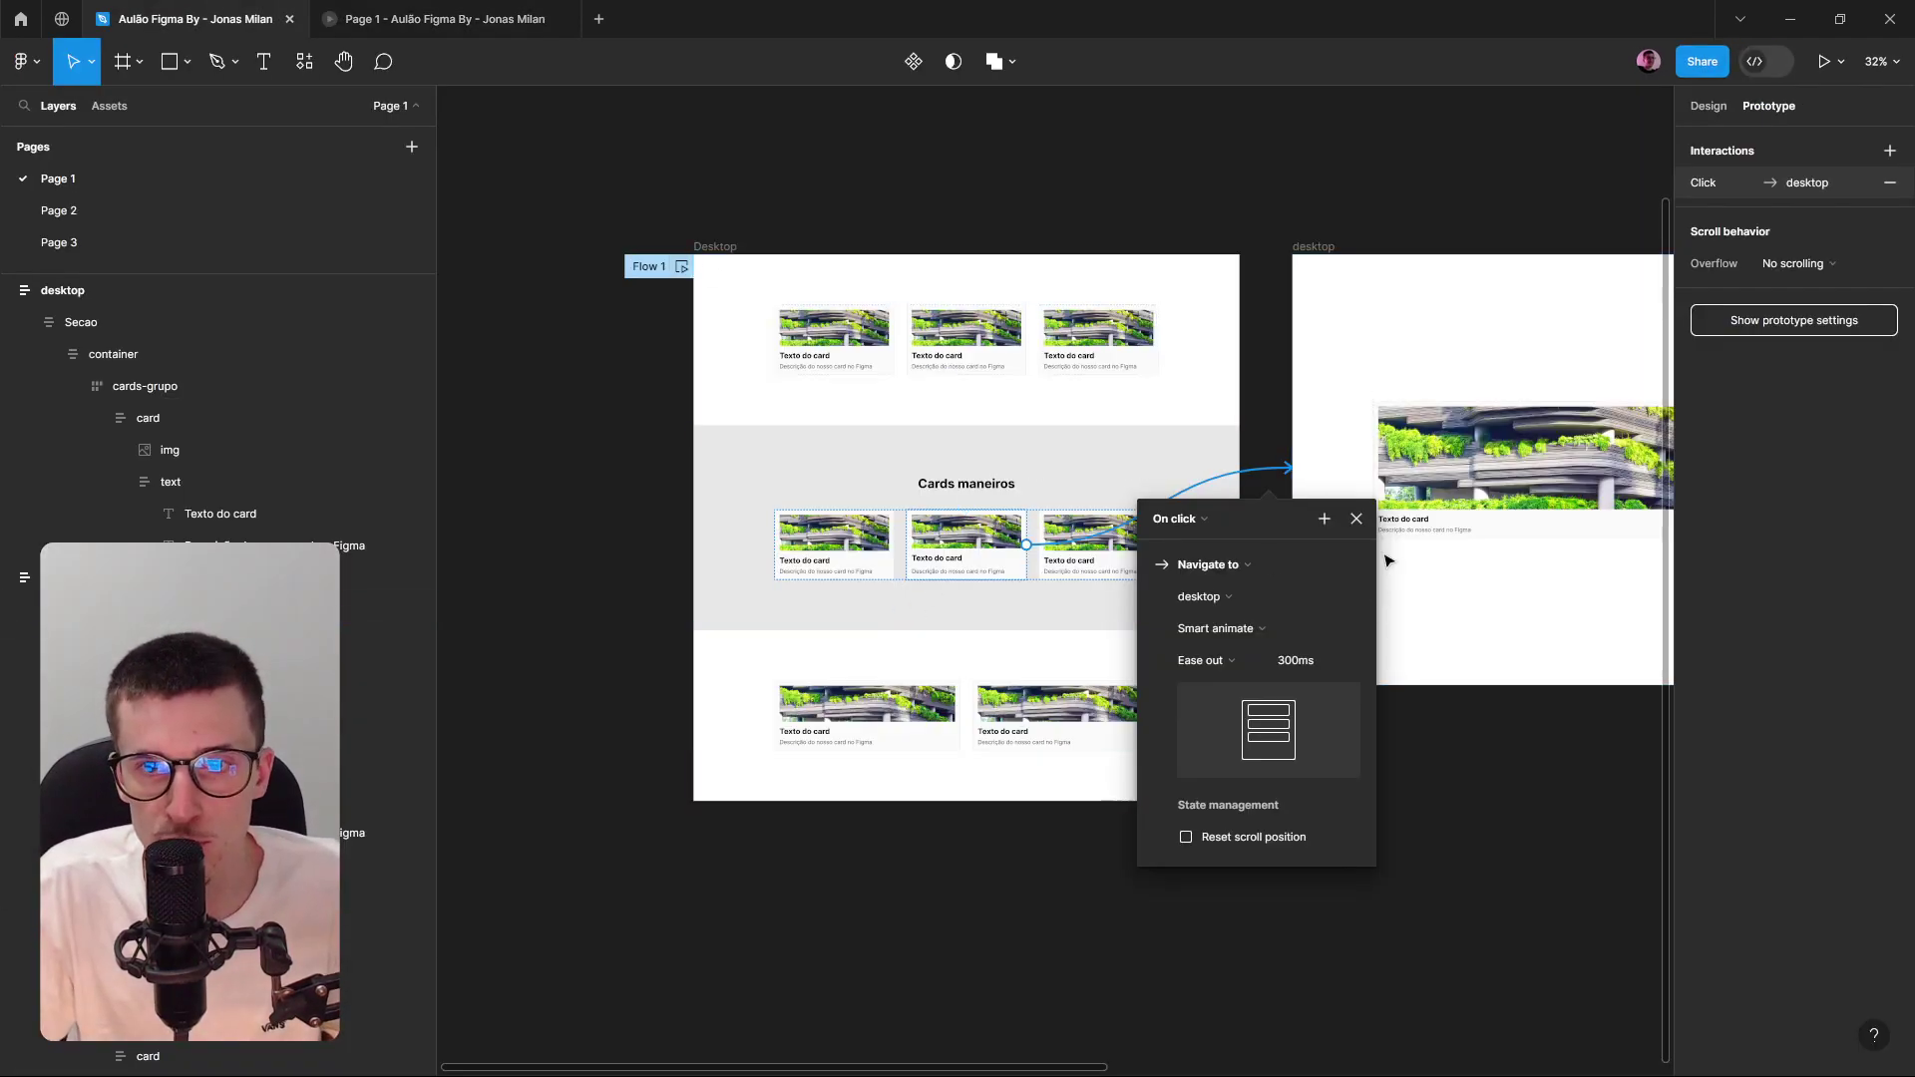
pyautogui.press('Escape')
pyautogui.scroll(-2, 817, 651)
pyautogui.hscroll(1, 1268, 725)
pyautogui.hscroll(1, 1268, 726)
pyautogui.click(1201, 594)
pyautogui.moveTo(1174, 654); pyautogui.dragTo(1165, 766)
pyautogui.press('Escape')
pyautogui.click(444, 19)
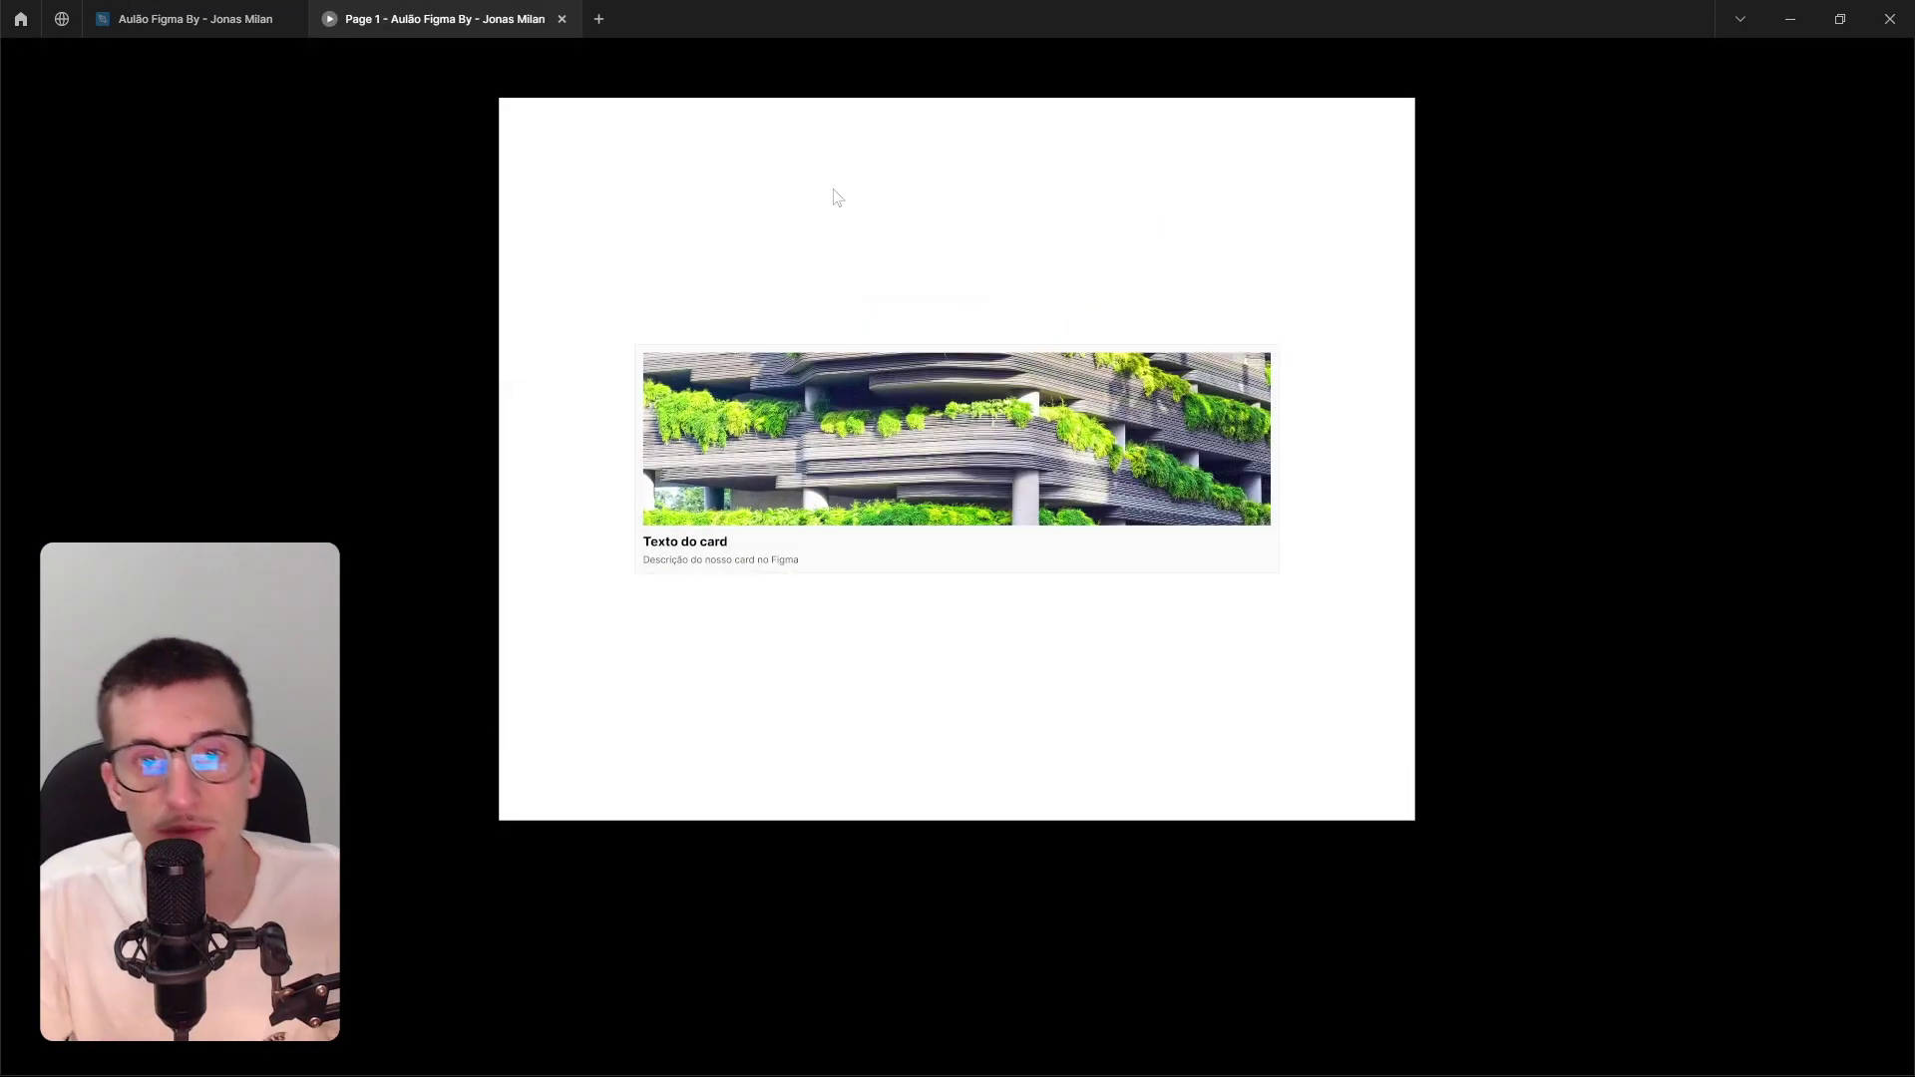
pyautogui.click(194, 19)
pyautogui.click(993, 418)
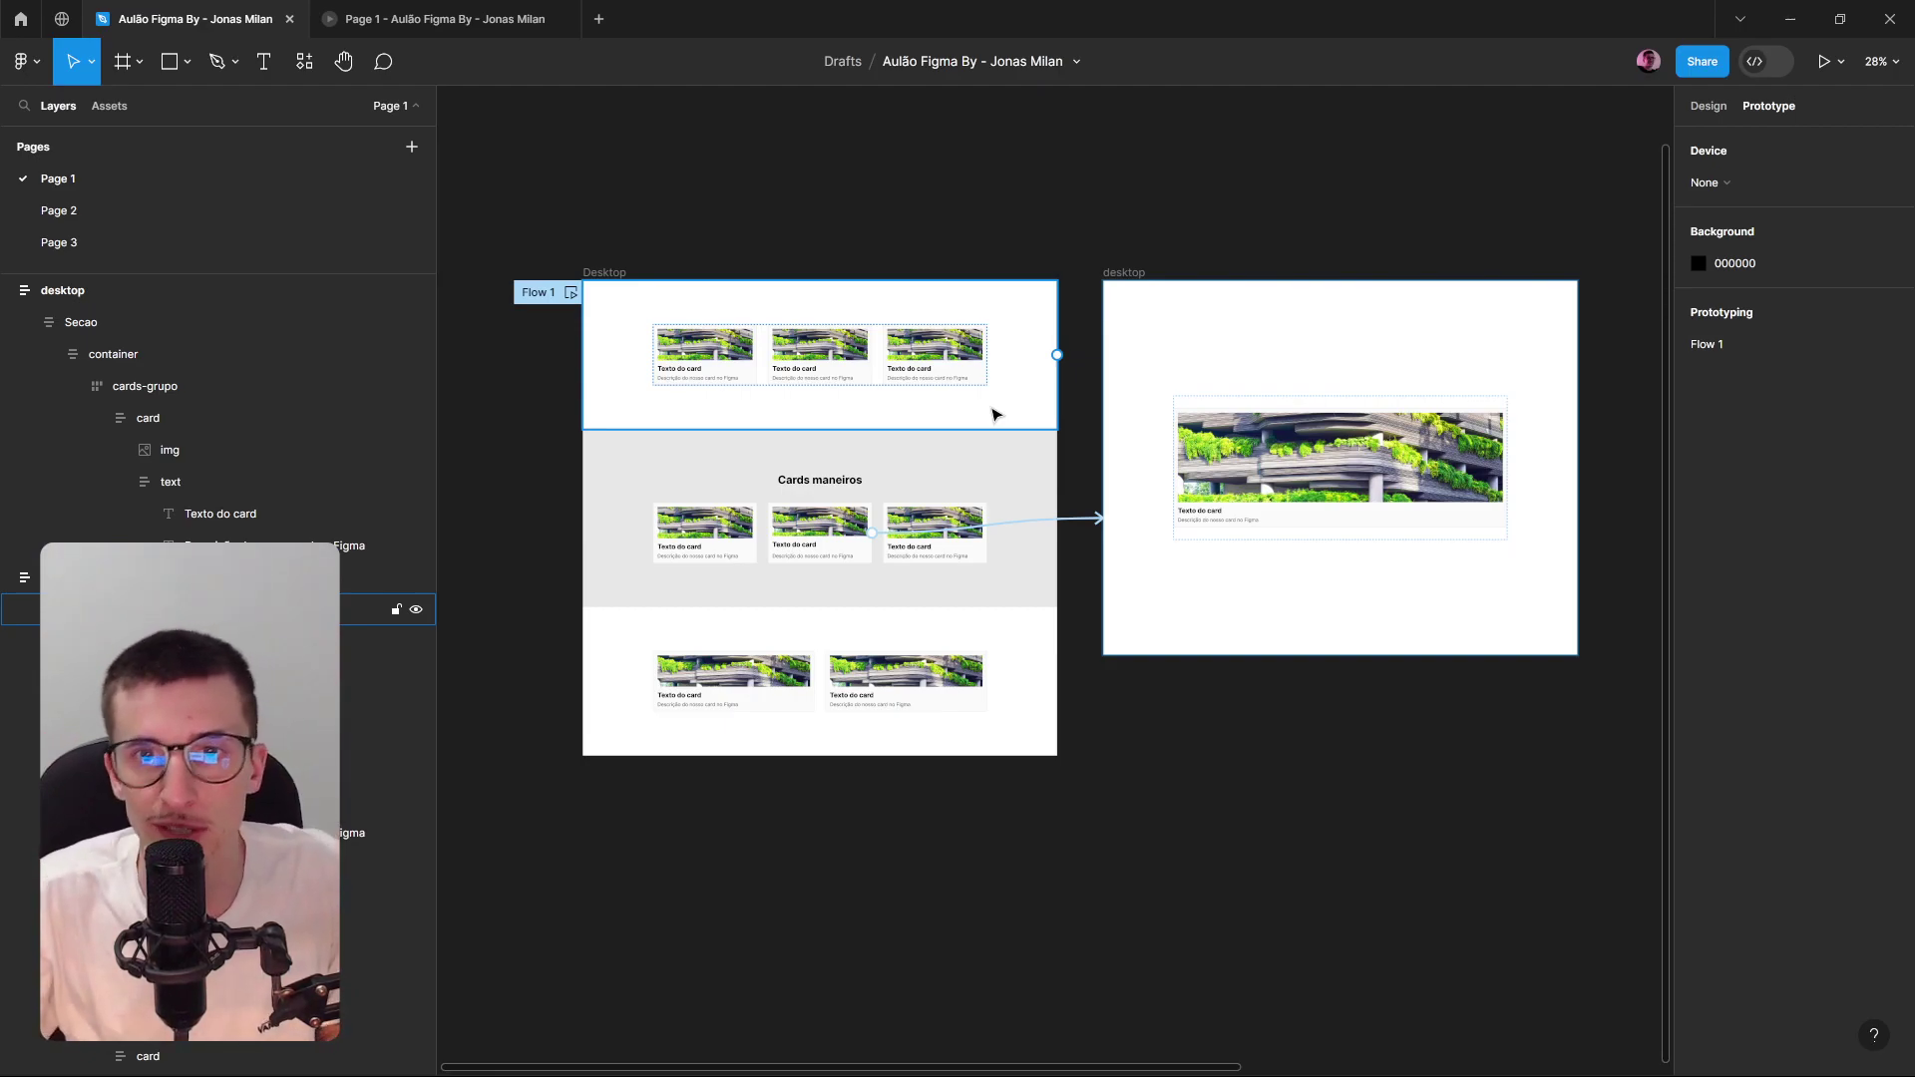
pyautogui.click(1218, 903)
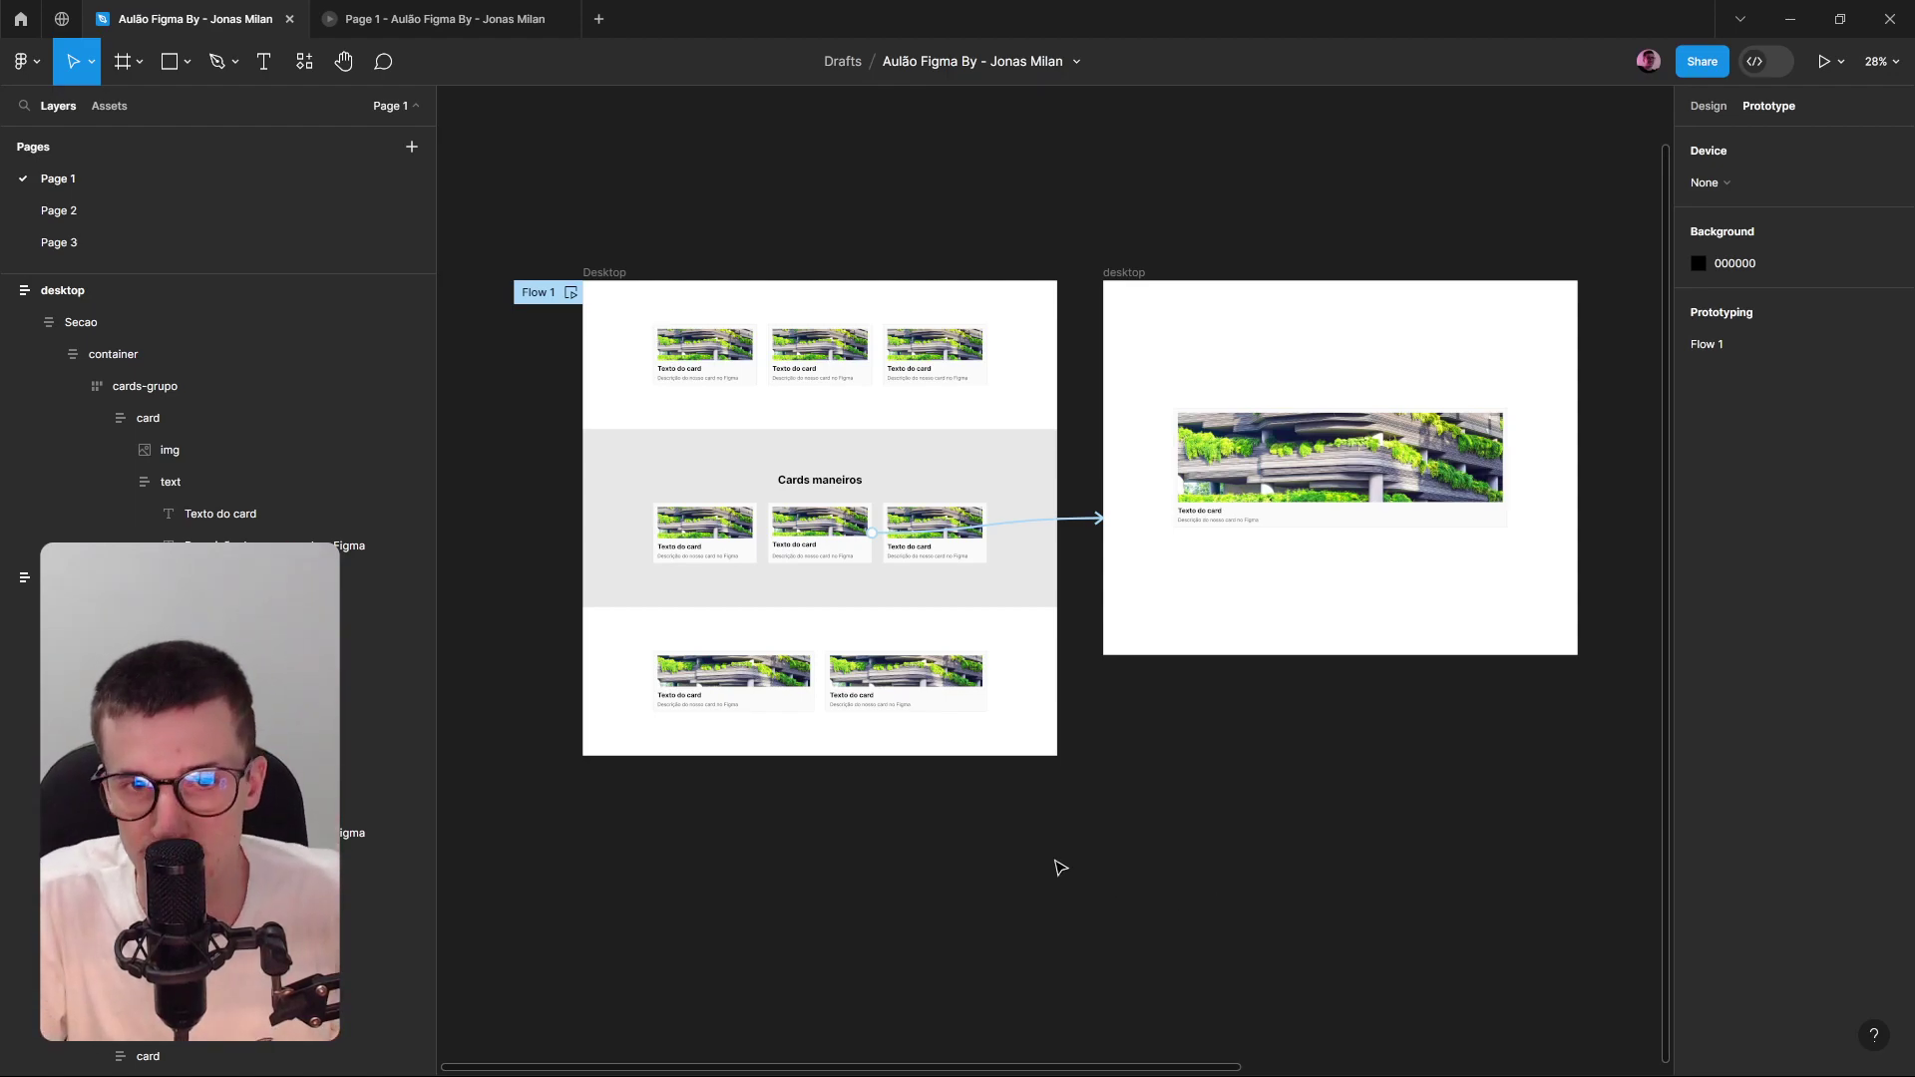
# Review the easing options of the middle Cards maneiros card's link, keep Ease out, and set the duration to 10000 ms.
pyautogui.click(1018, 524)
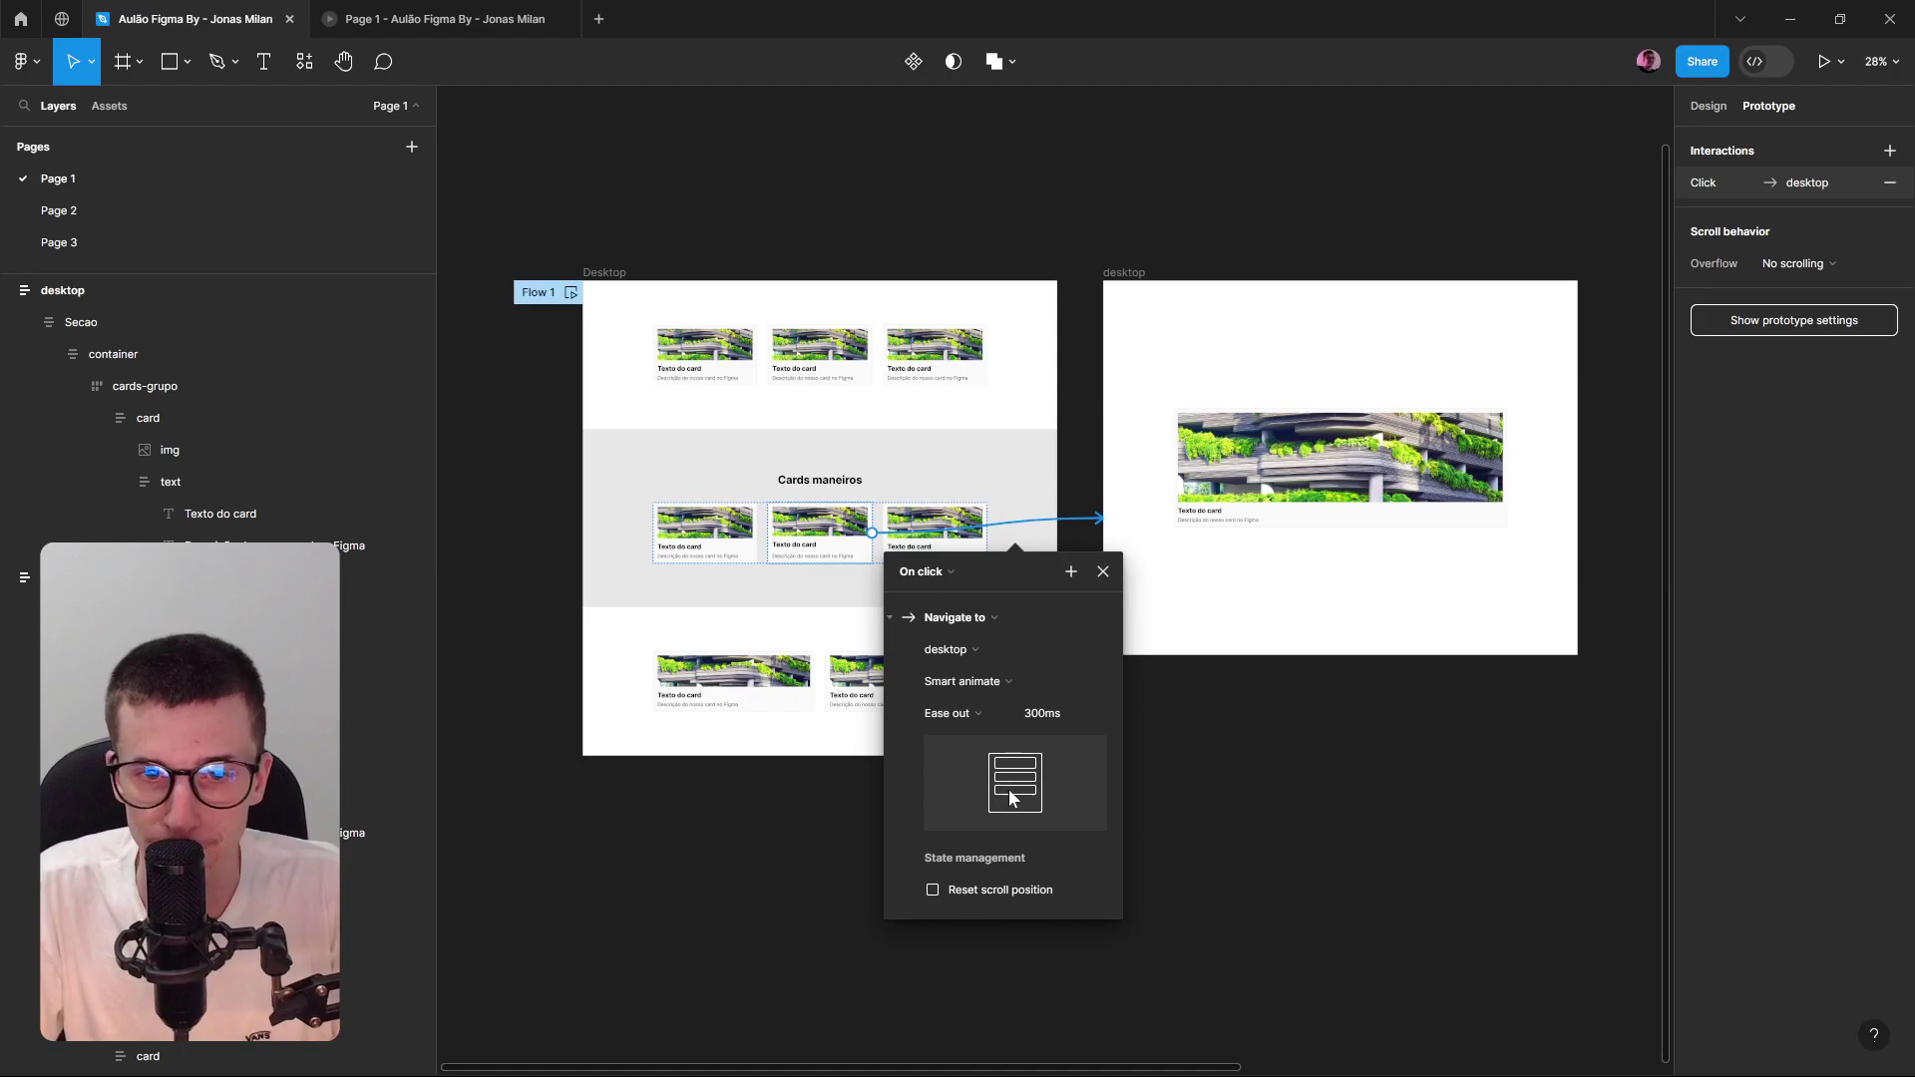
pyautogui.click(993, 714)
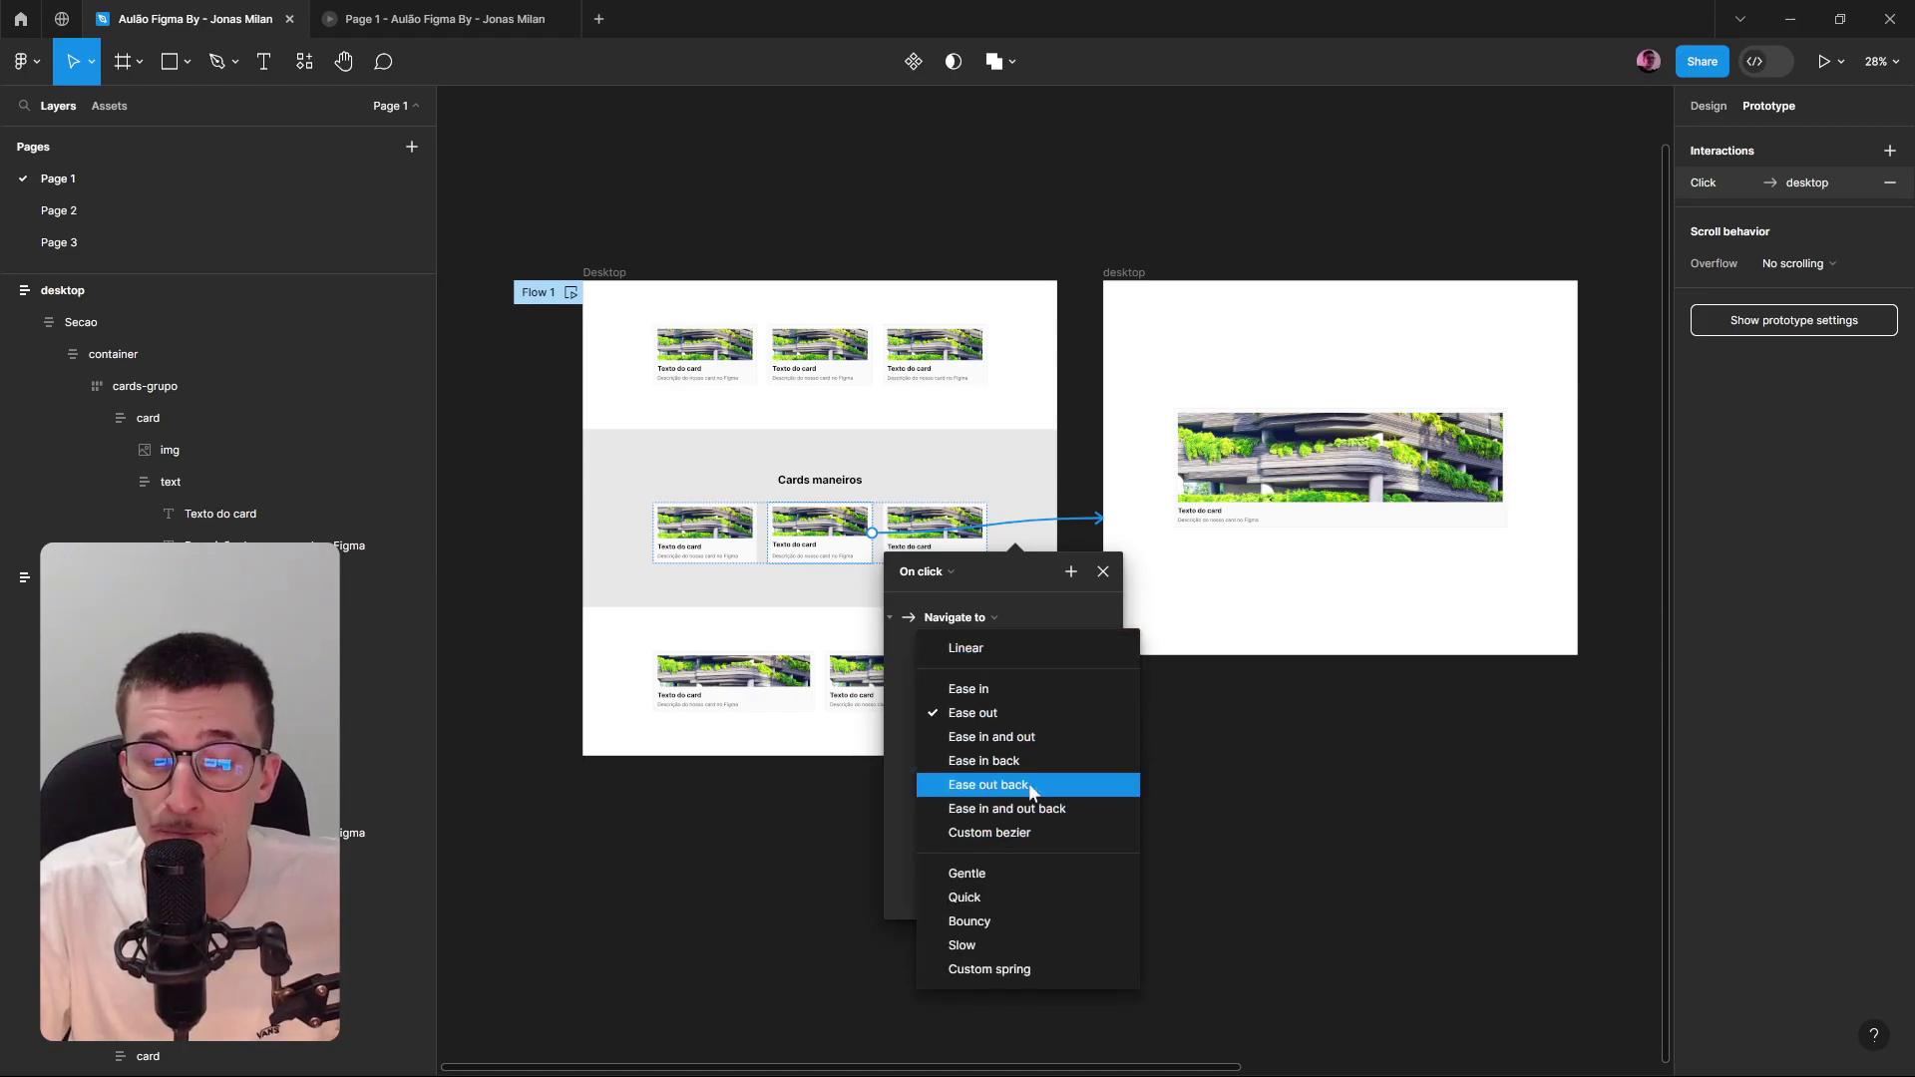
pyautogui.press('Escape')
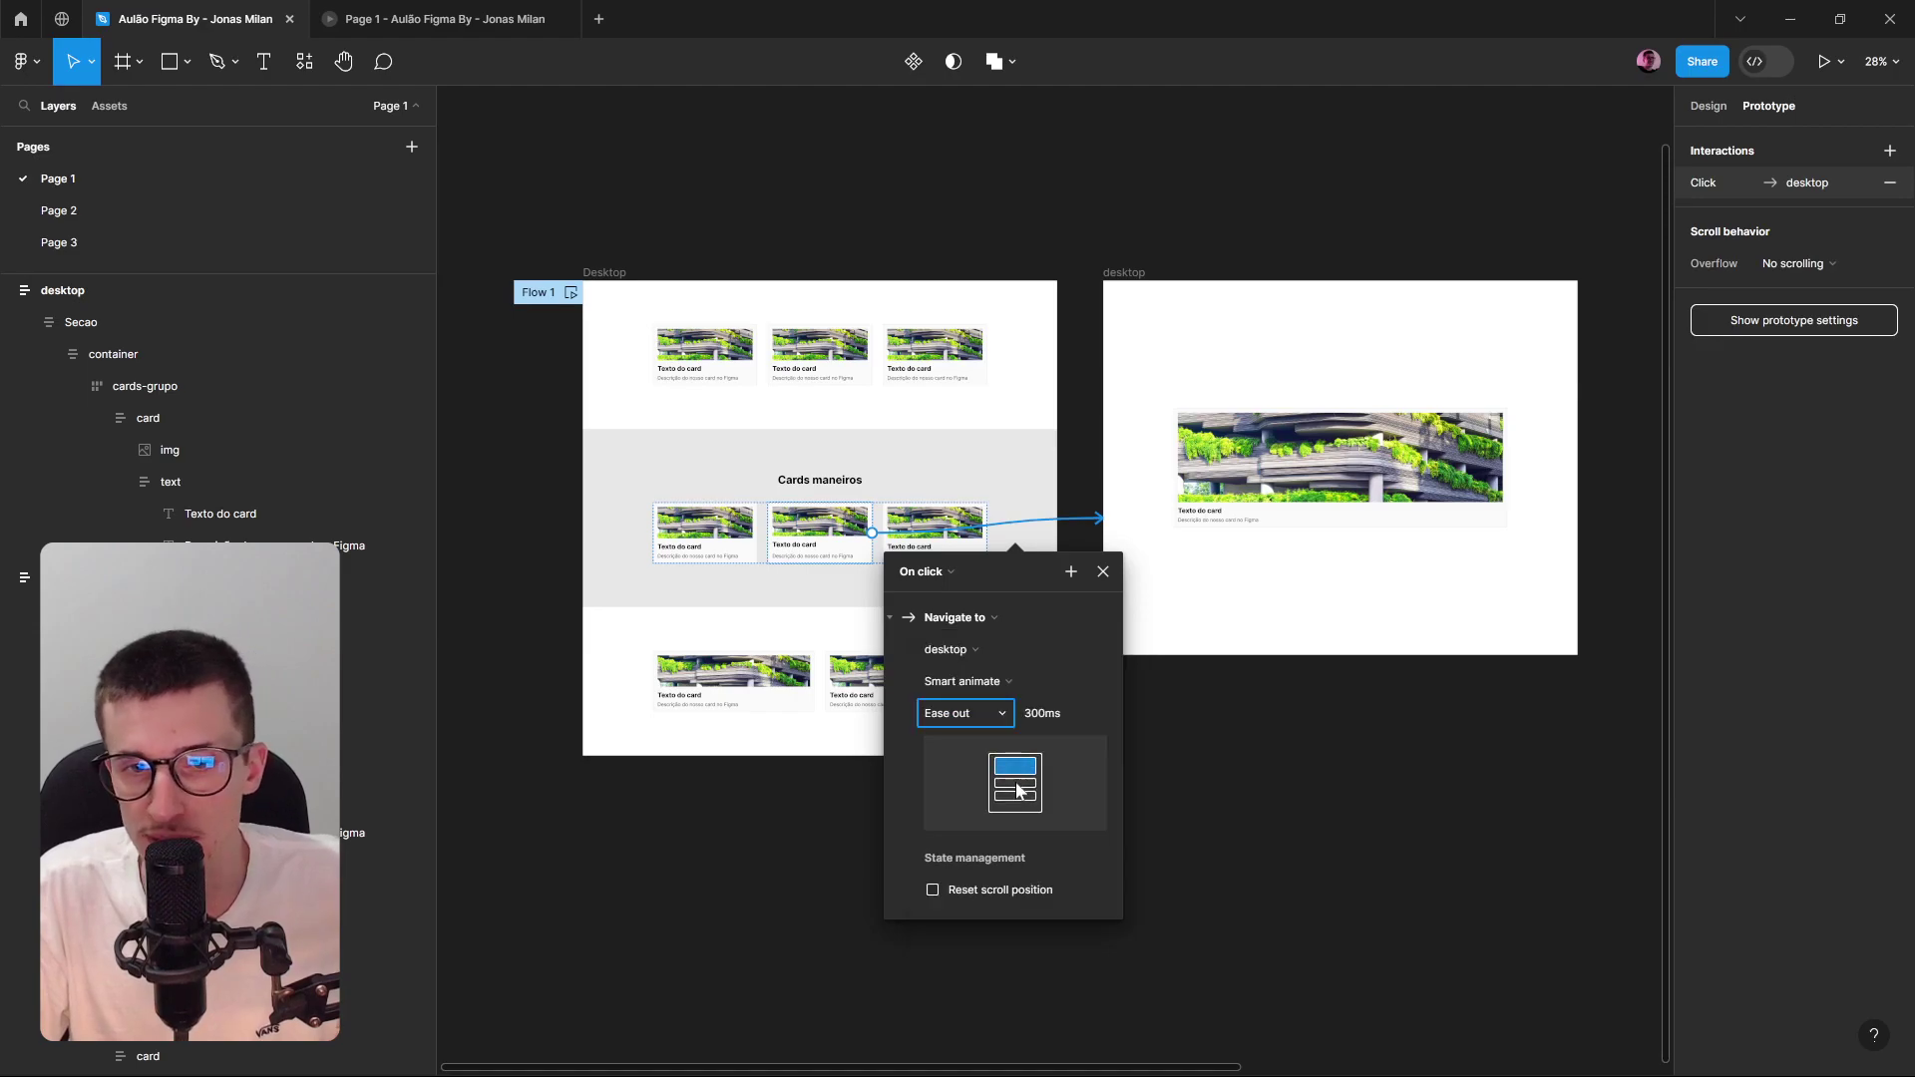
pyautogui.click(1054, 714)
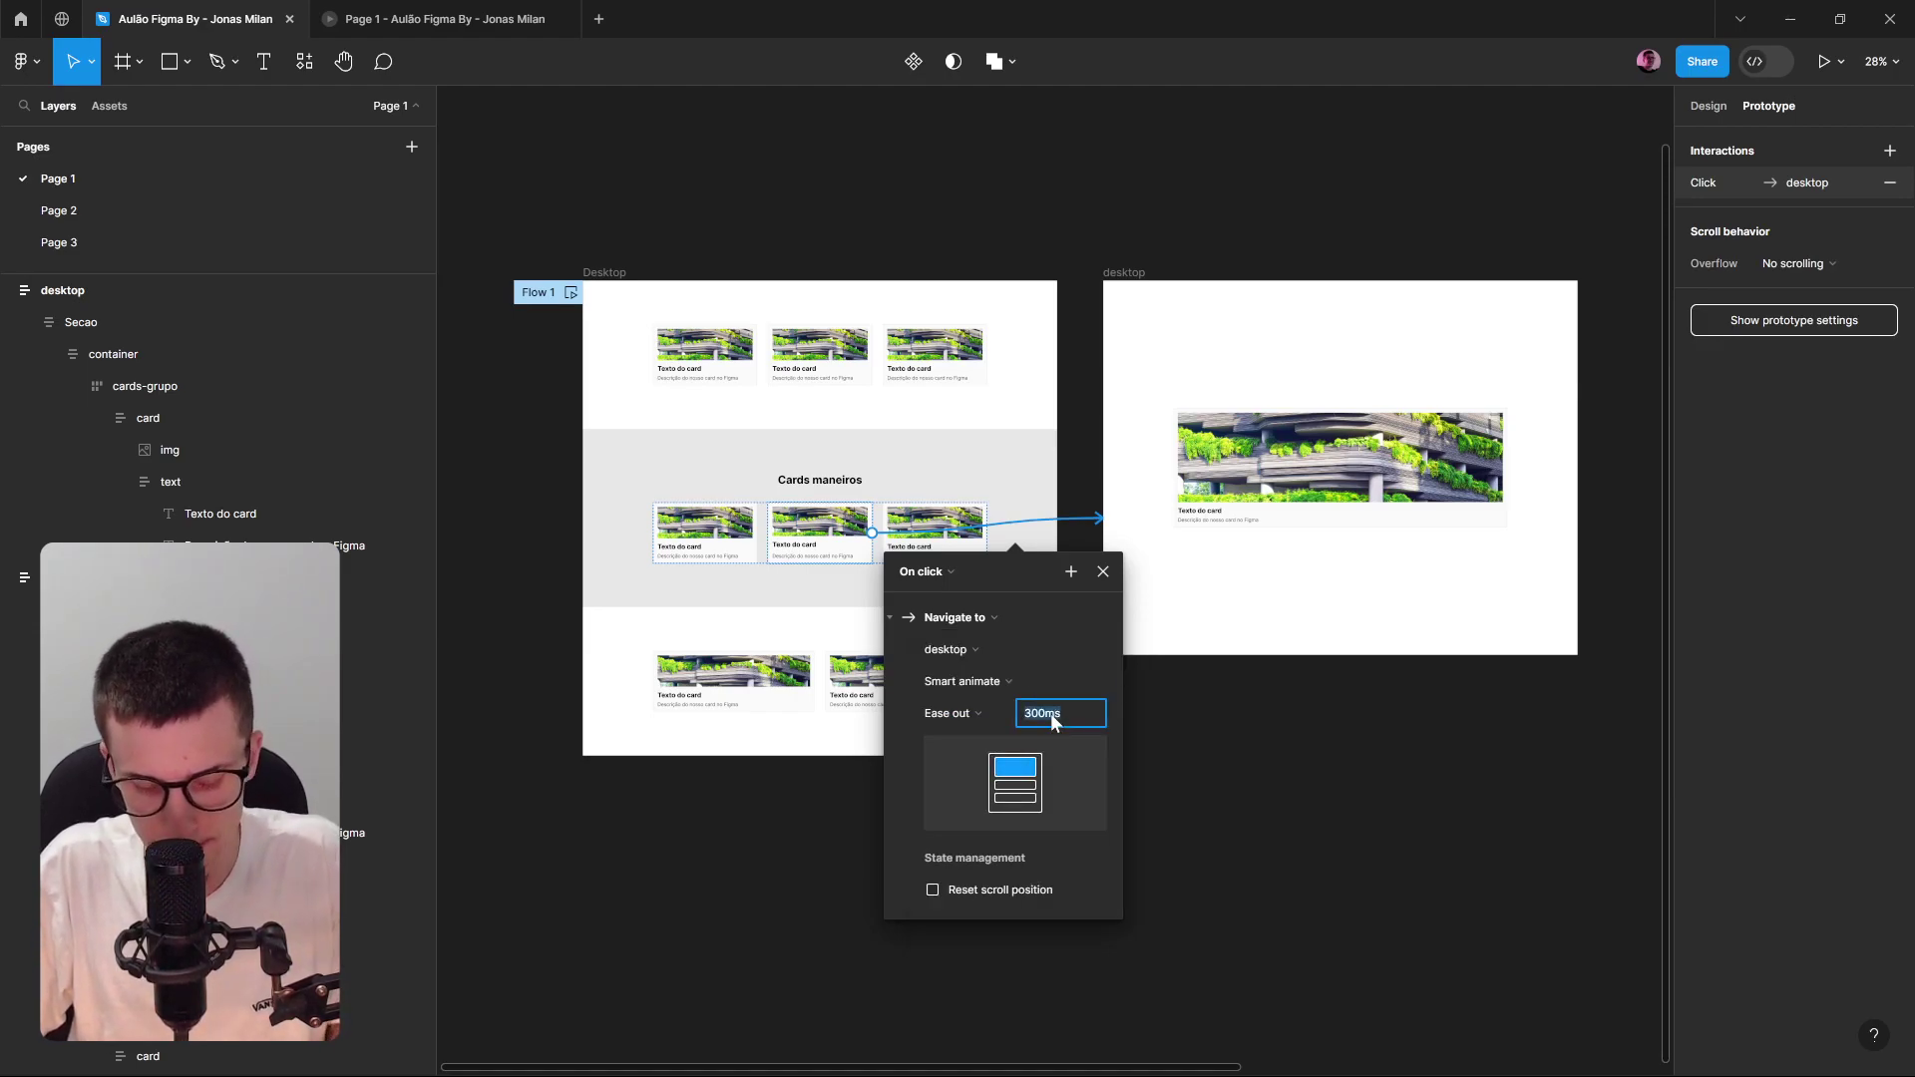
pyautogui.write('100000')
pyautogui.press('Return')
# Play the slowed Smart animate transition in the prototype preview, and close the link's settings in the design file.
pyautogui.click(534, 16)
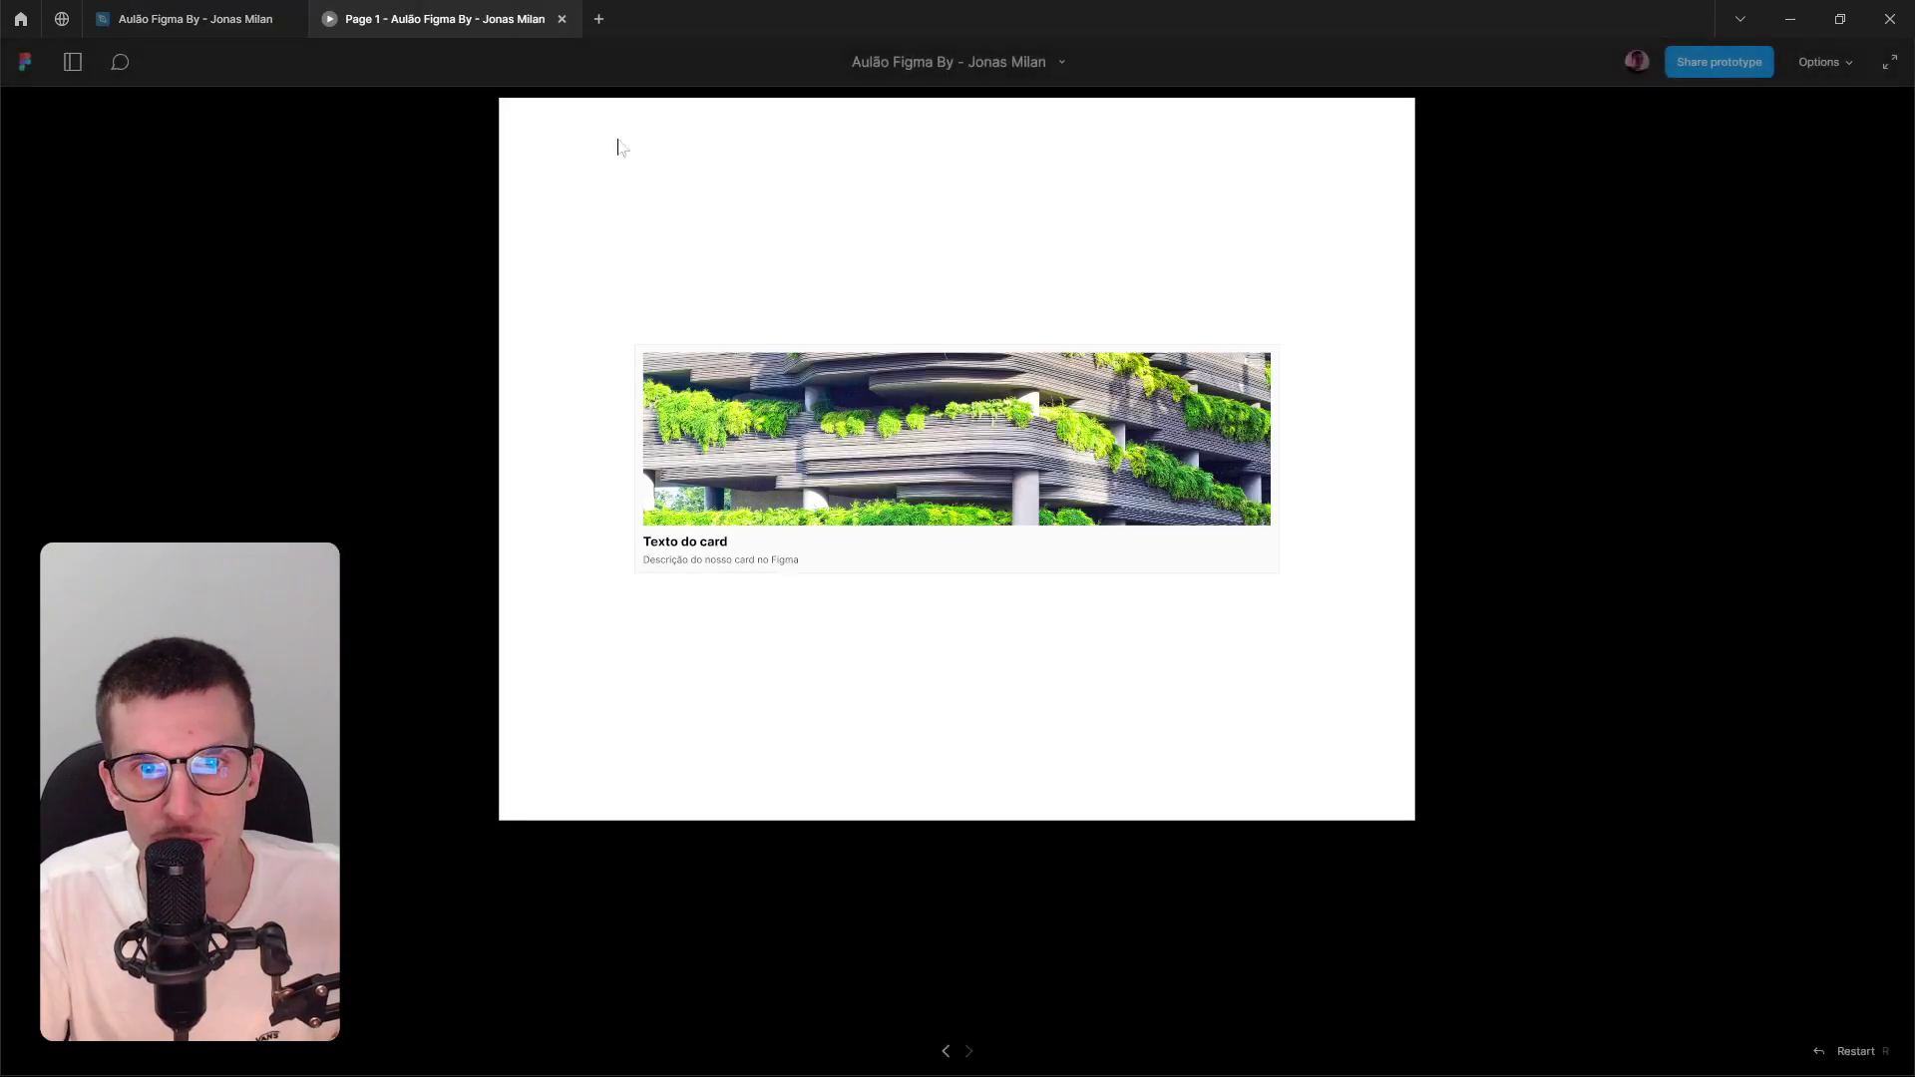
pyautogui.click(942, 560)
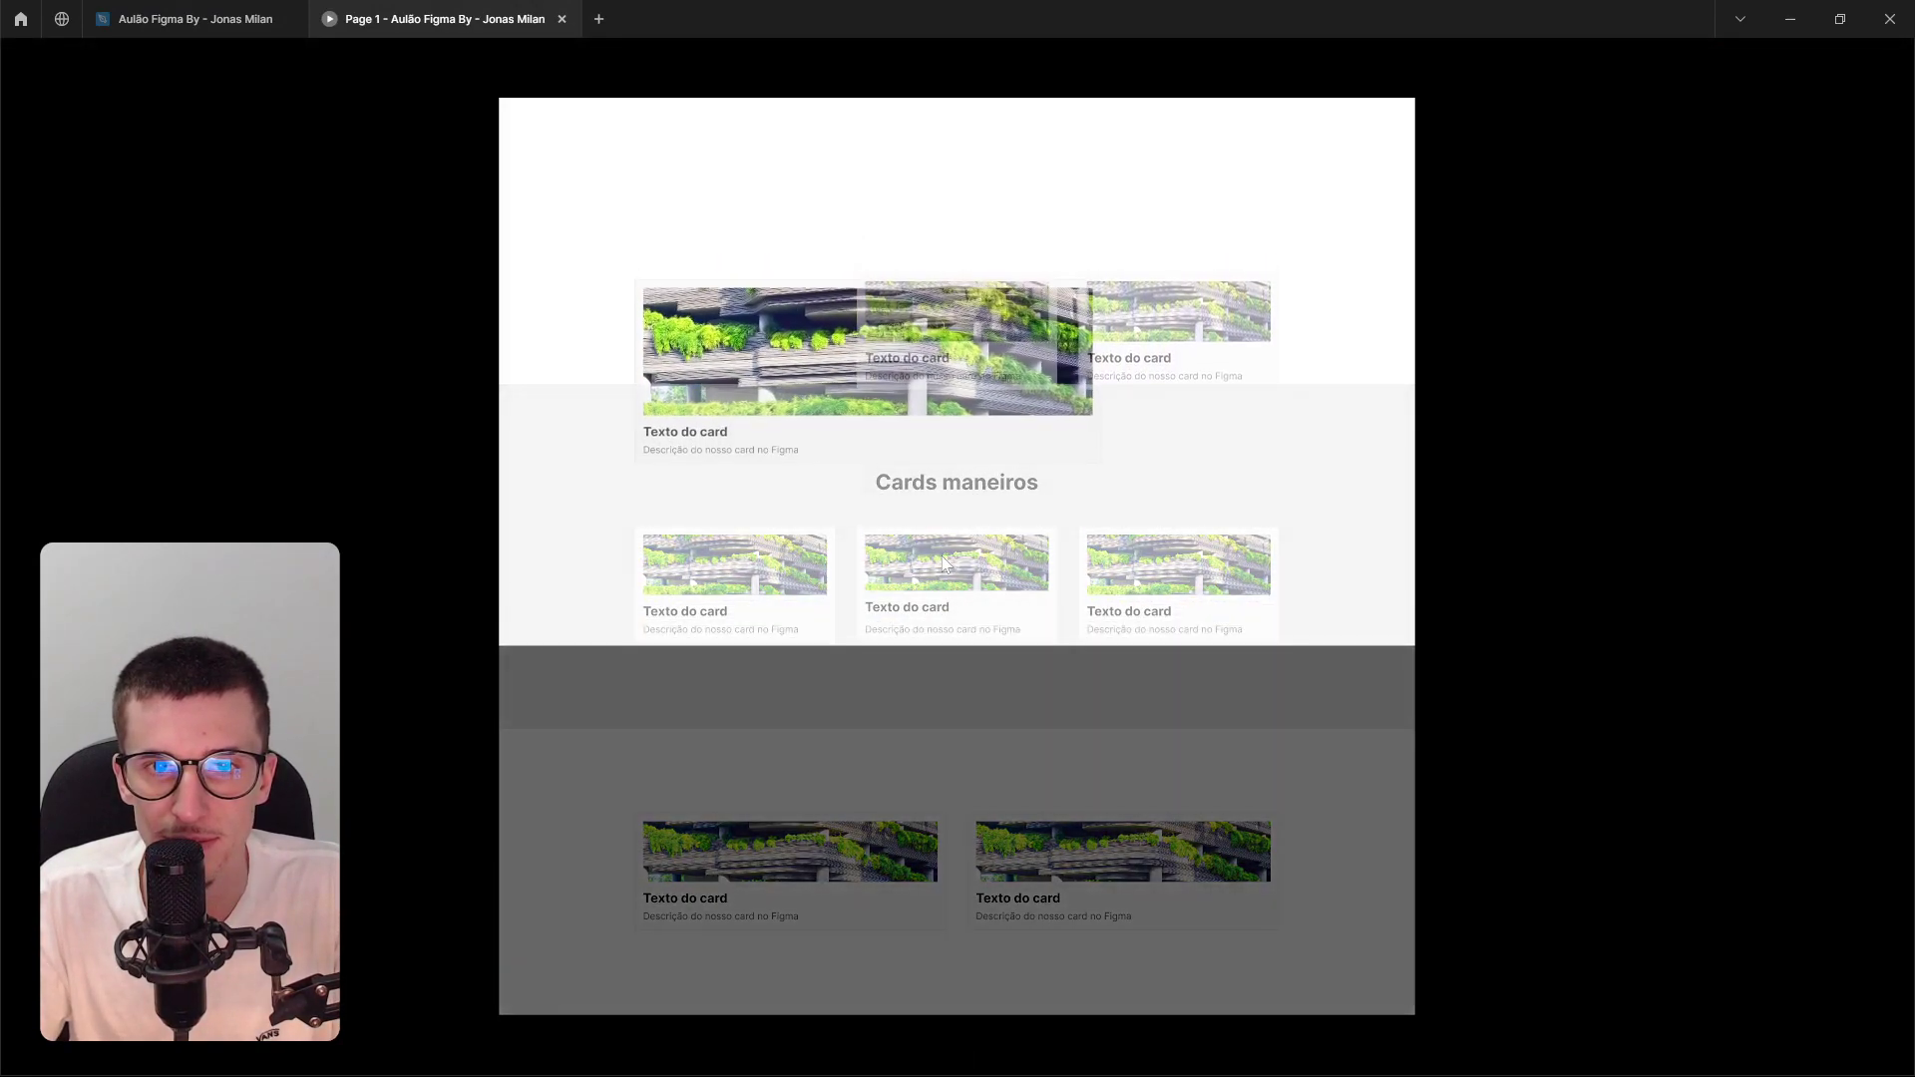
pyautogui.click(150, 12)
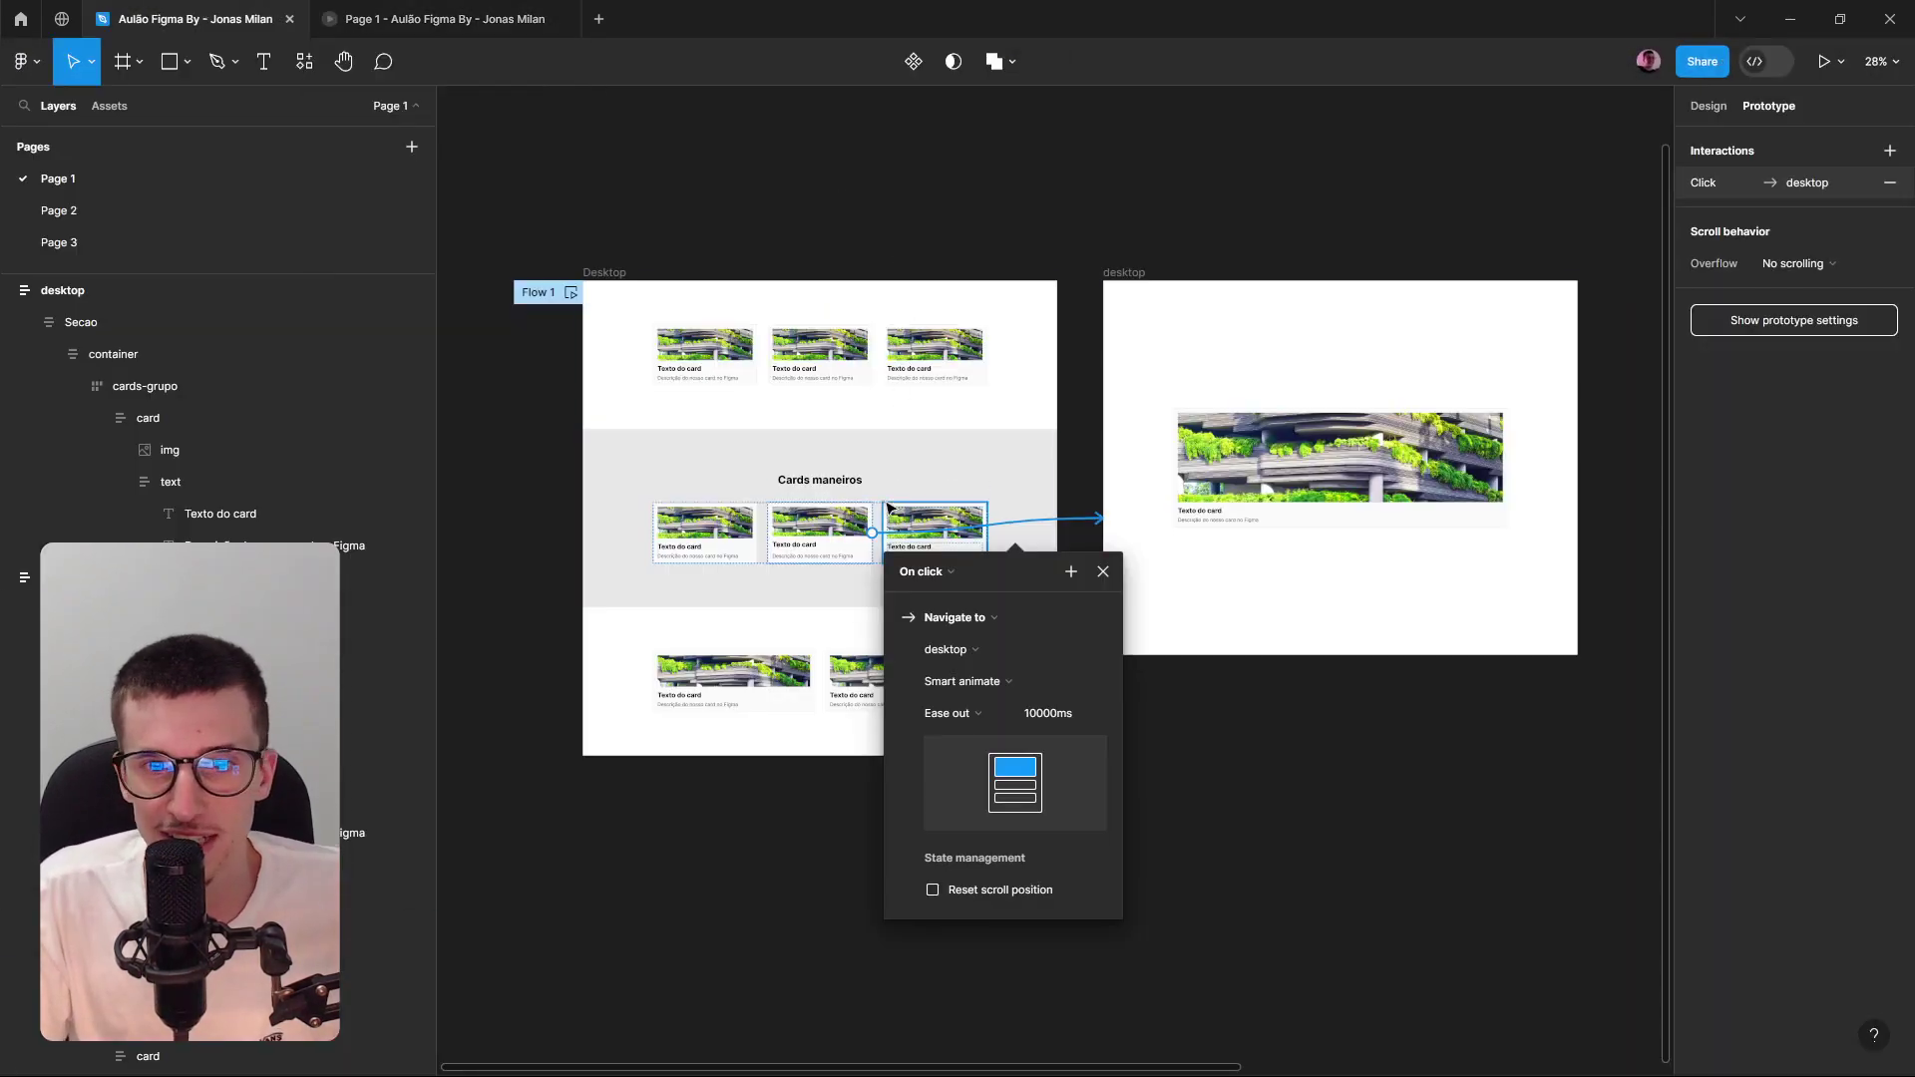
pyautogui.click(1106, 574)
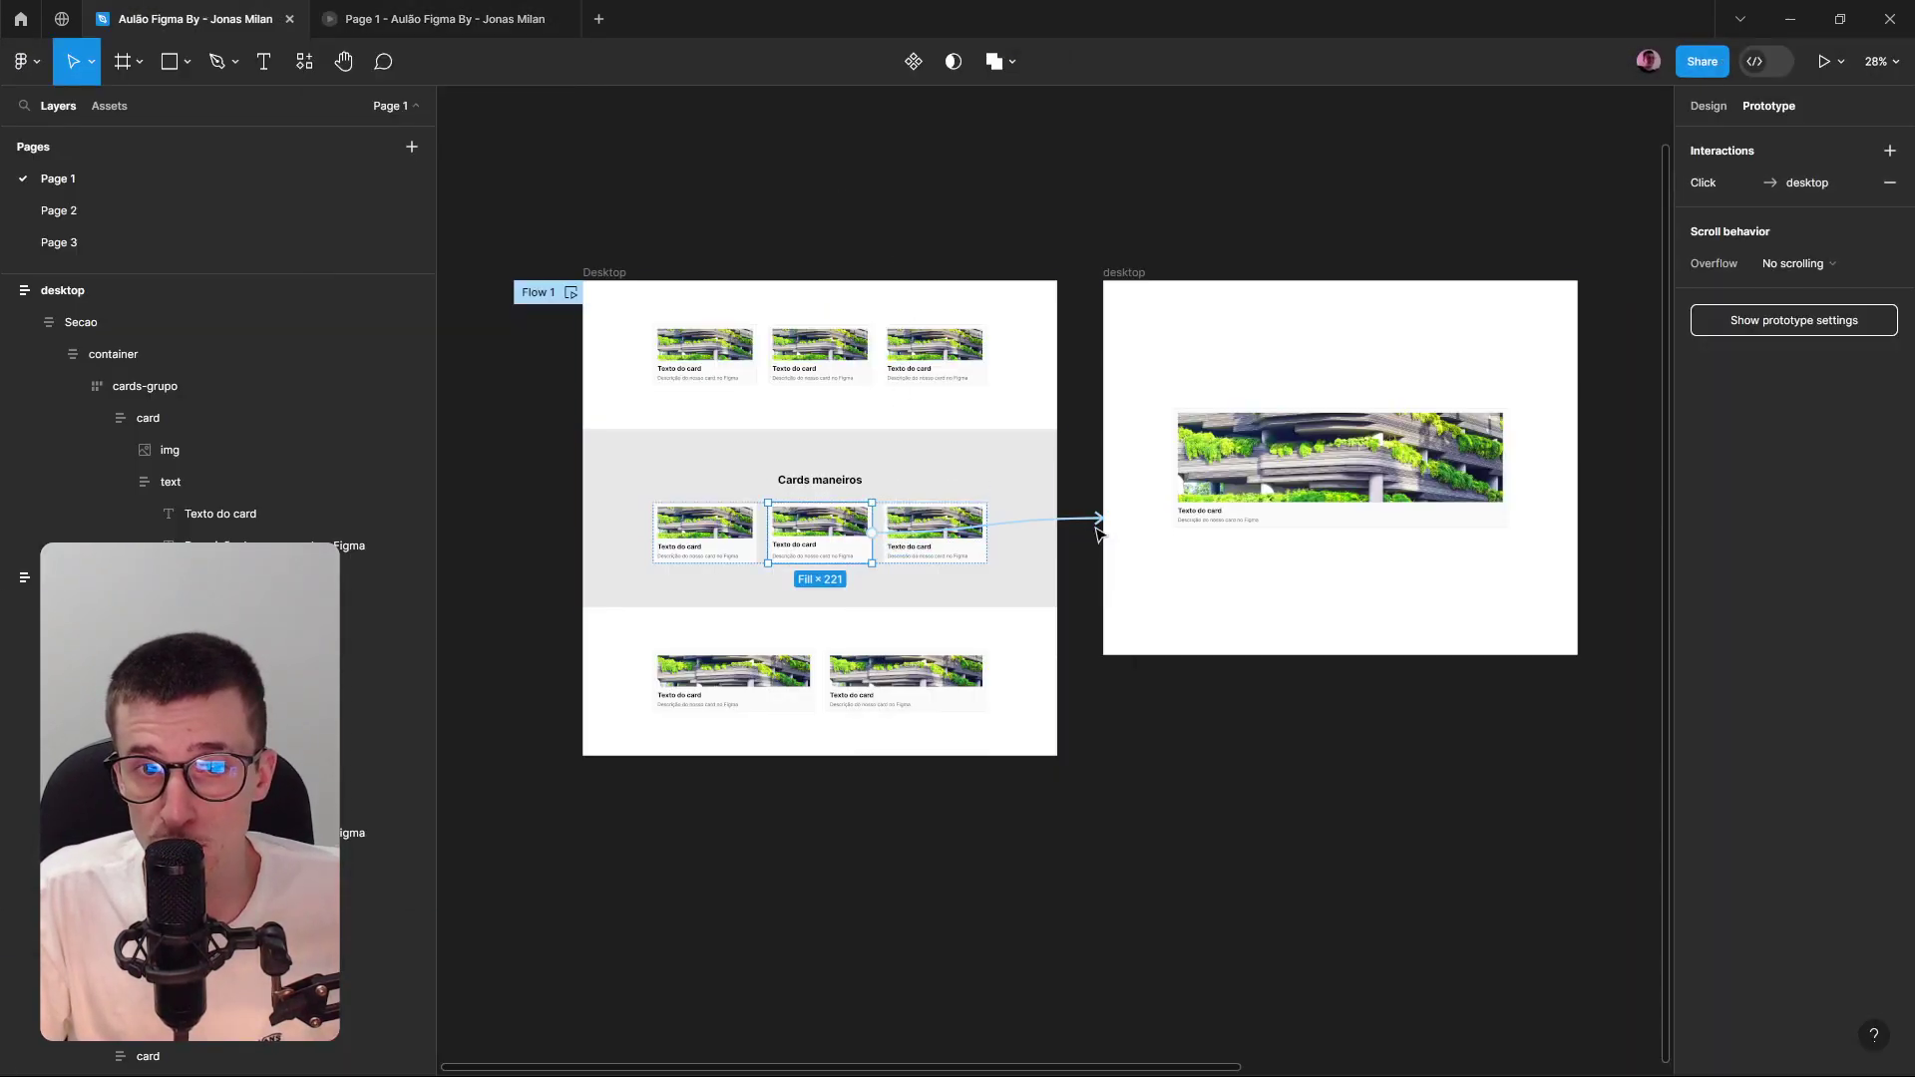
pyautogui.press('Escape')
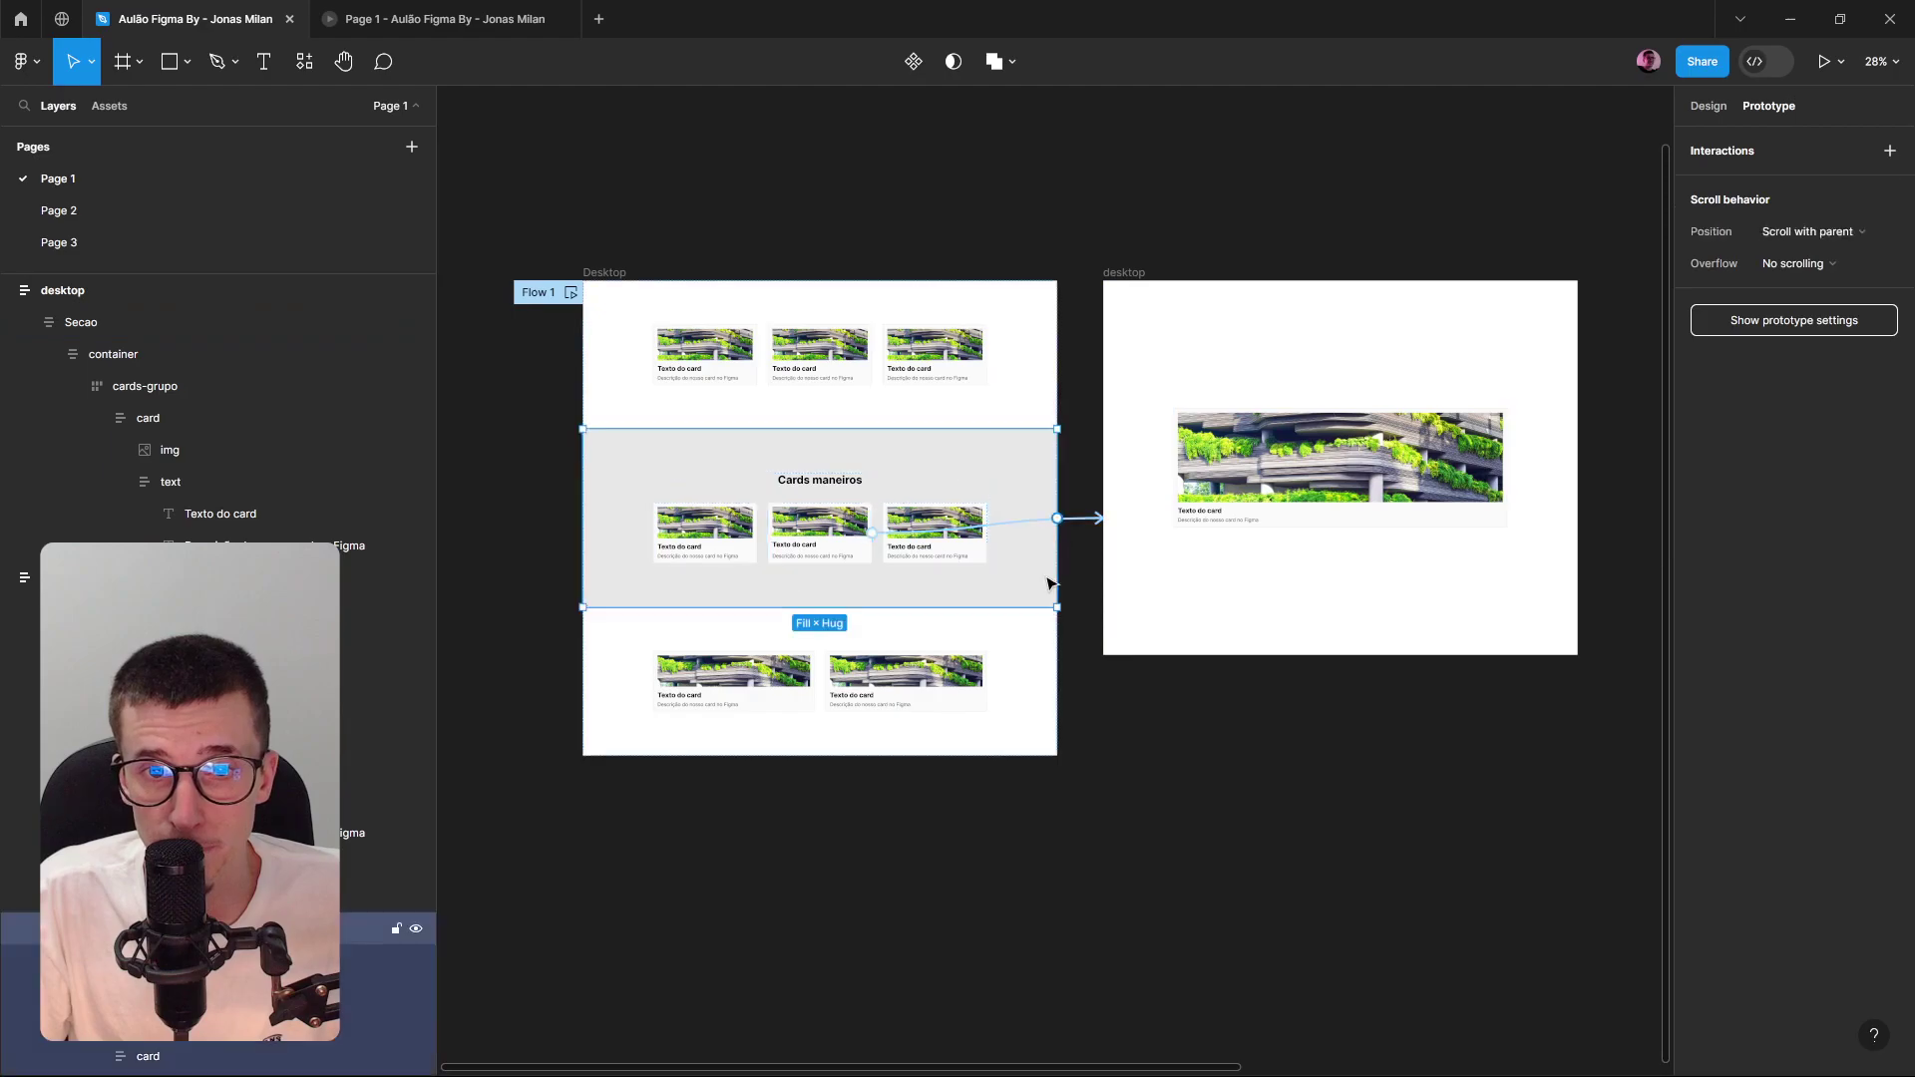
# Try linking the whole Cards maneiros card group to the single-card desktop frame, review the available action types, and delete that link.
pyautogui.click(968, 558)
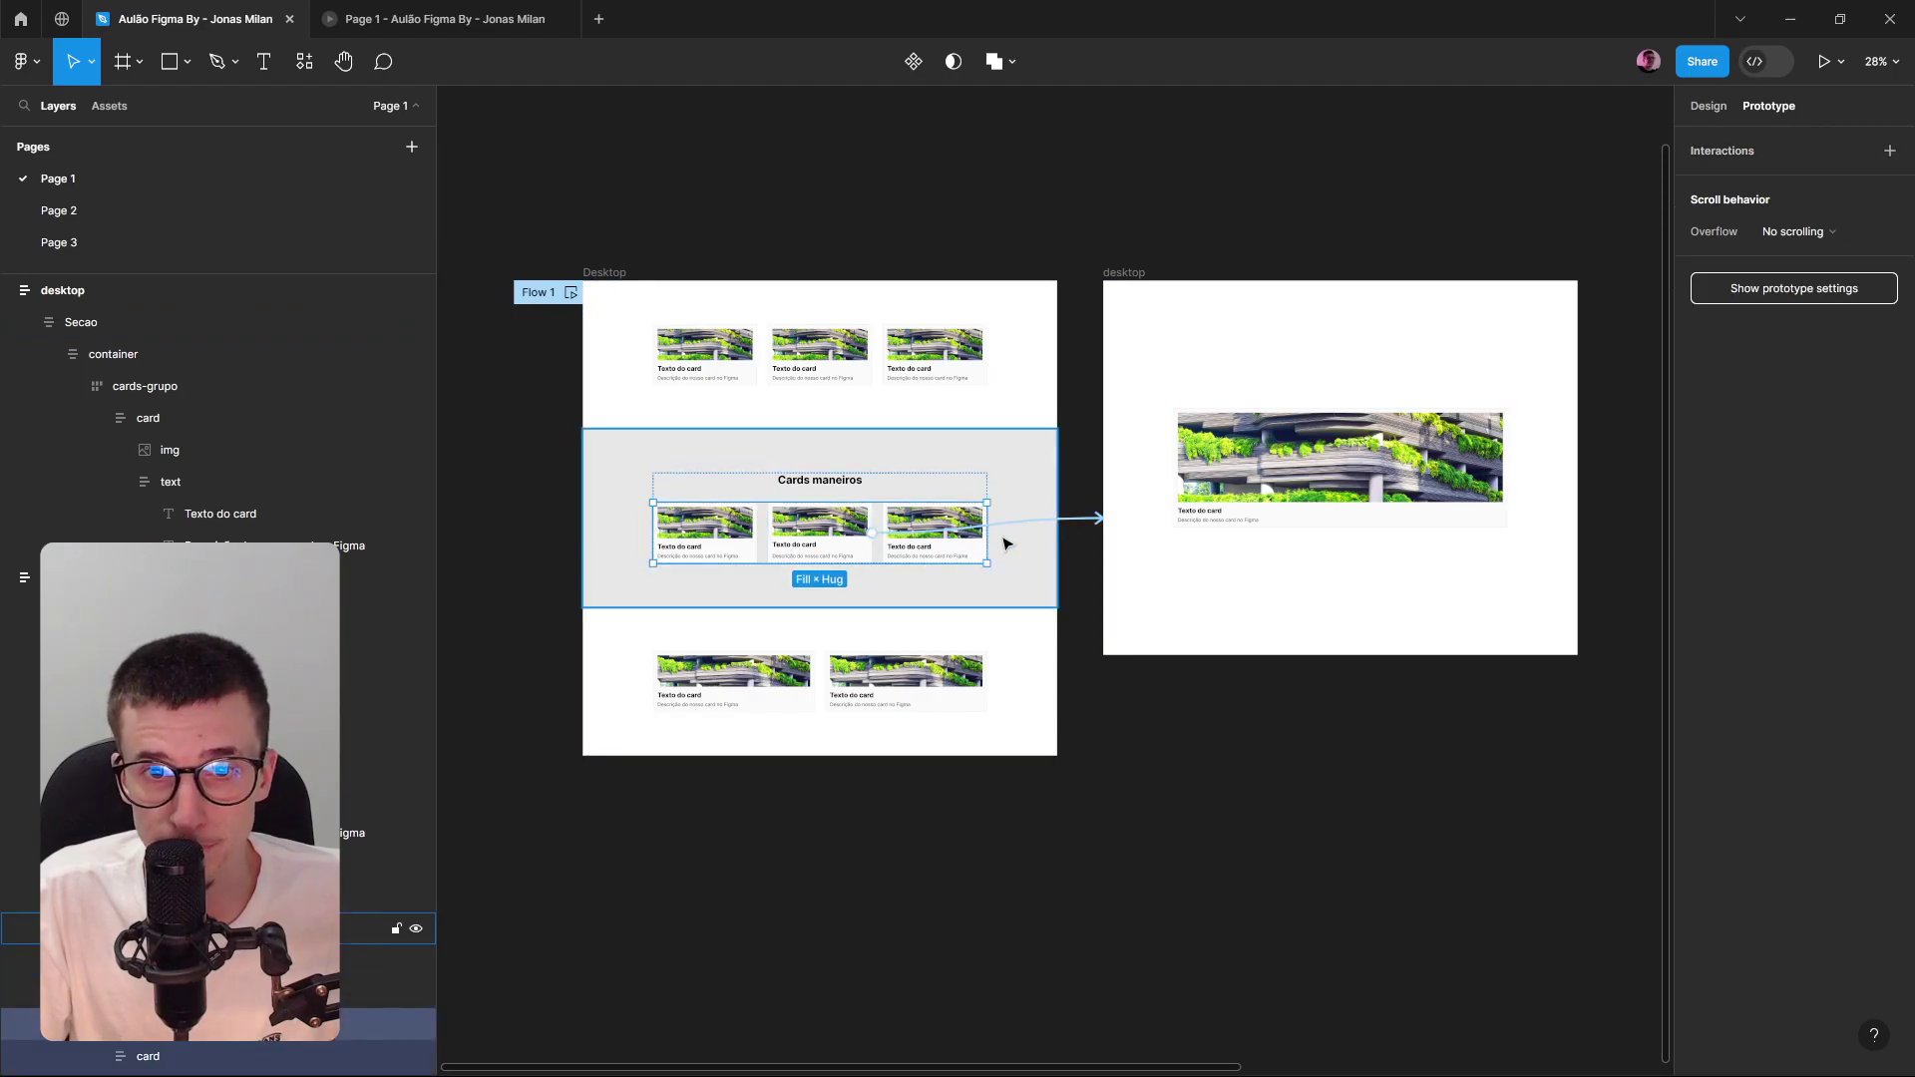
pyautogui.moveTo(986, 532); pyautogui.dragTo(1202, 556)
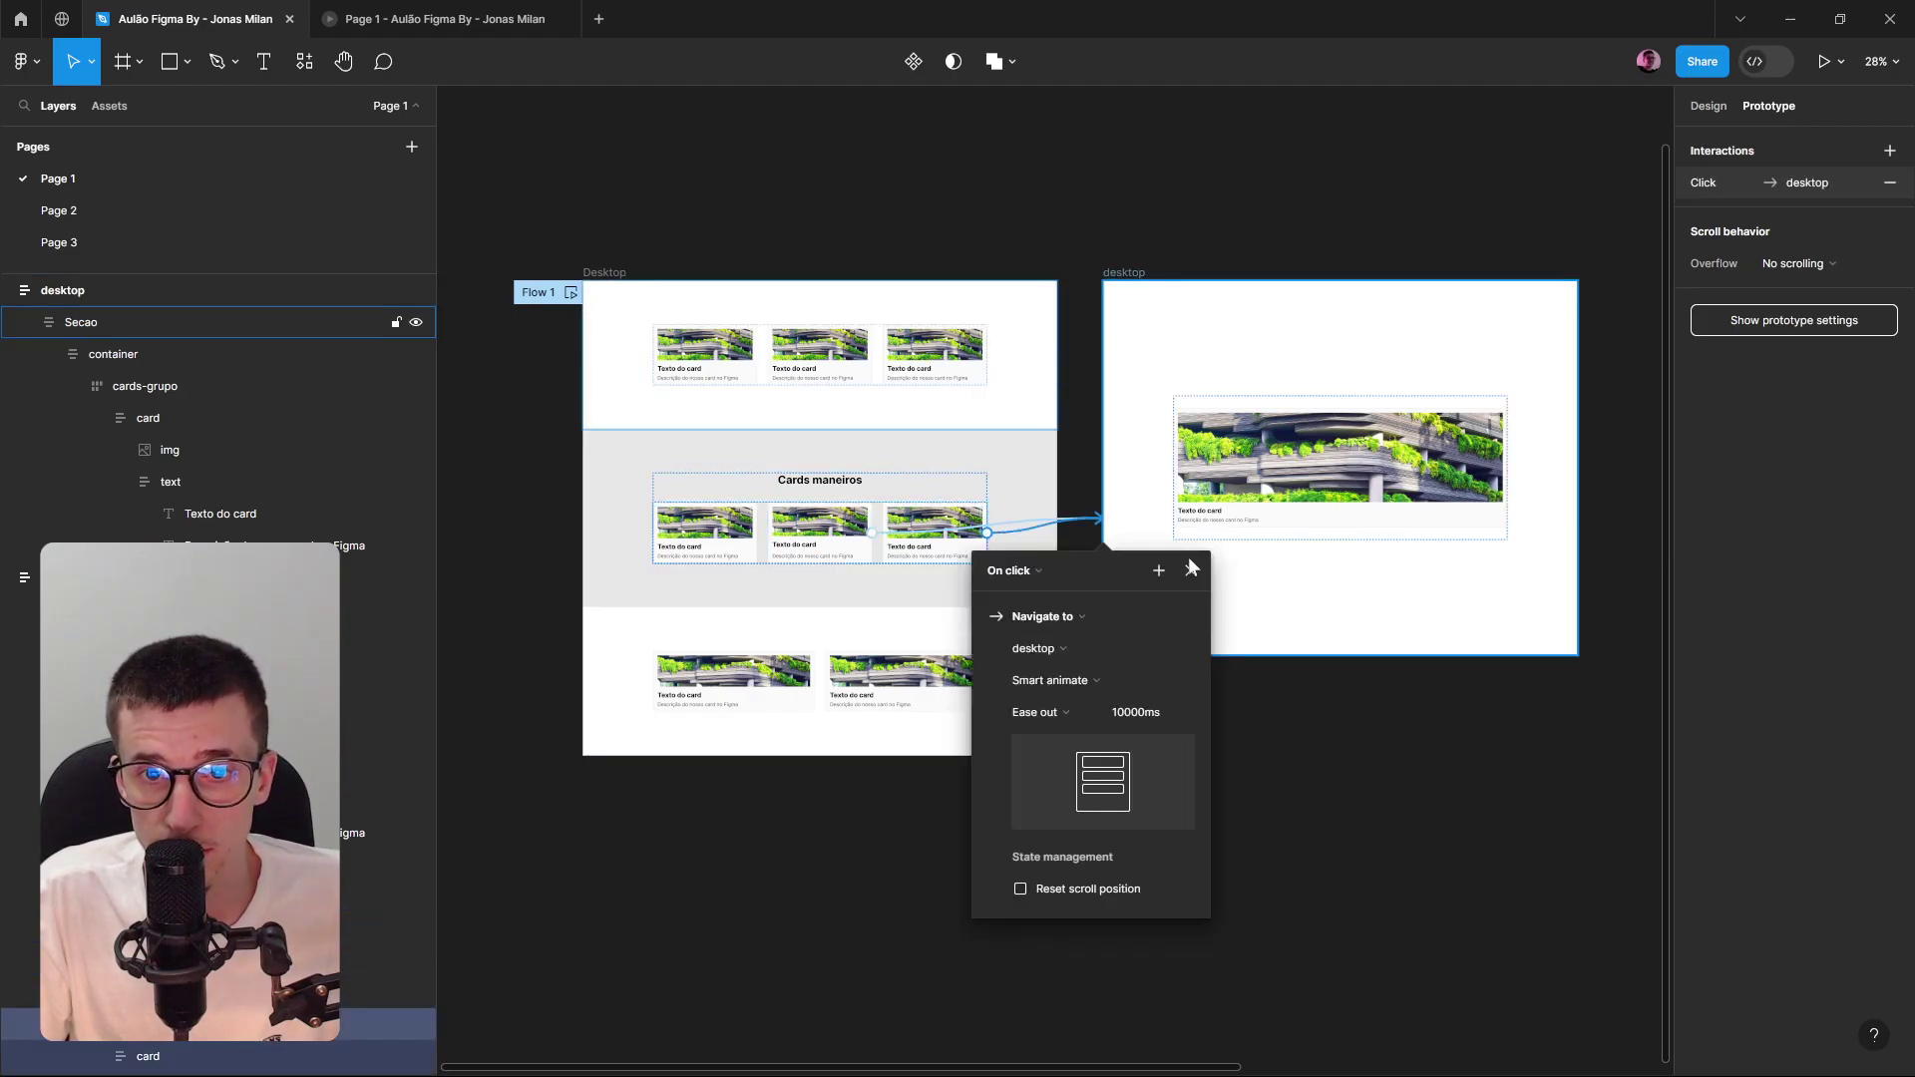
pyautogui.click(1065, 617)
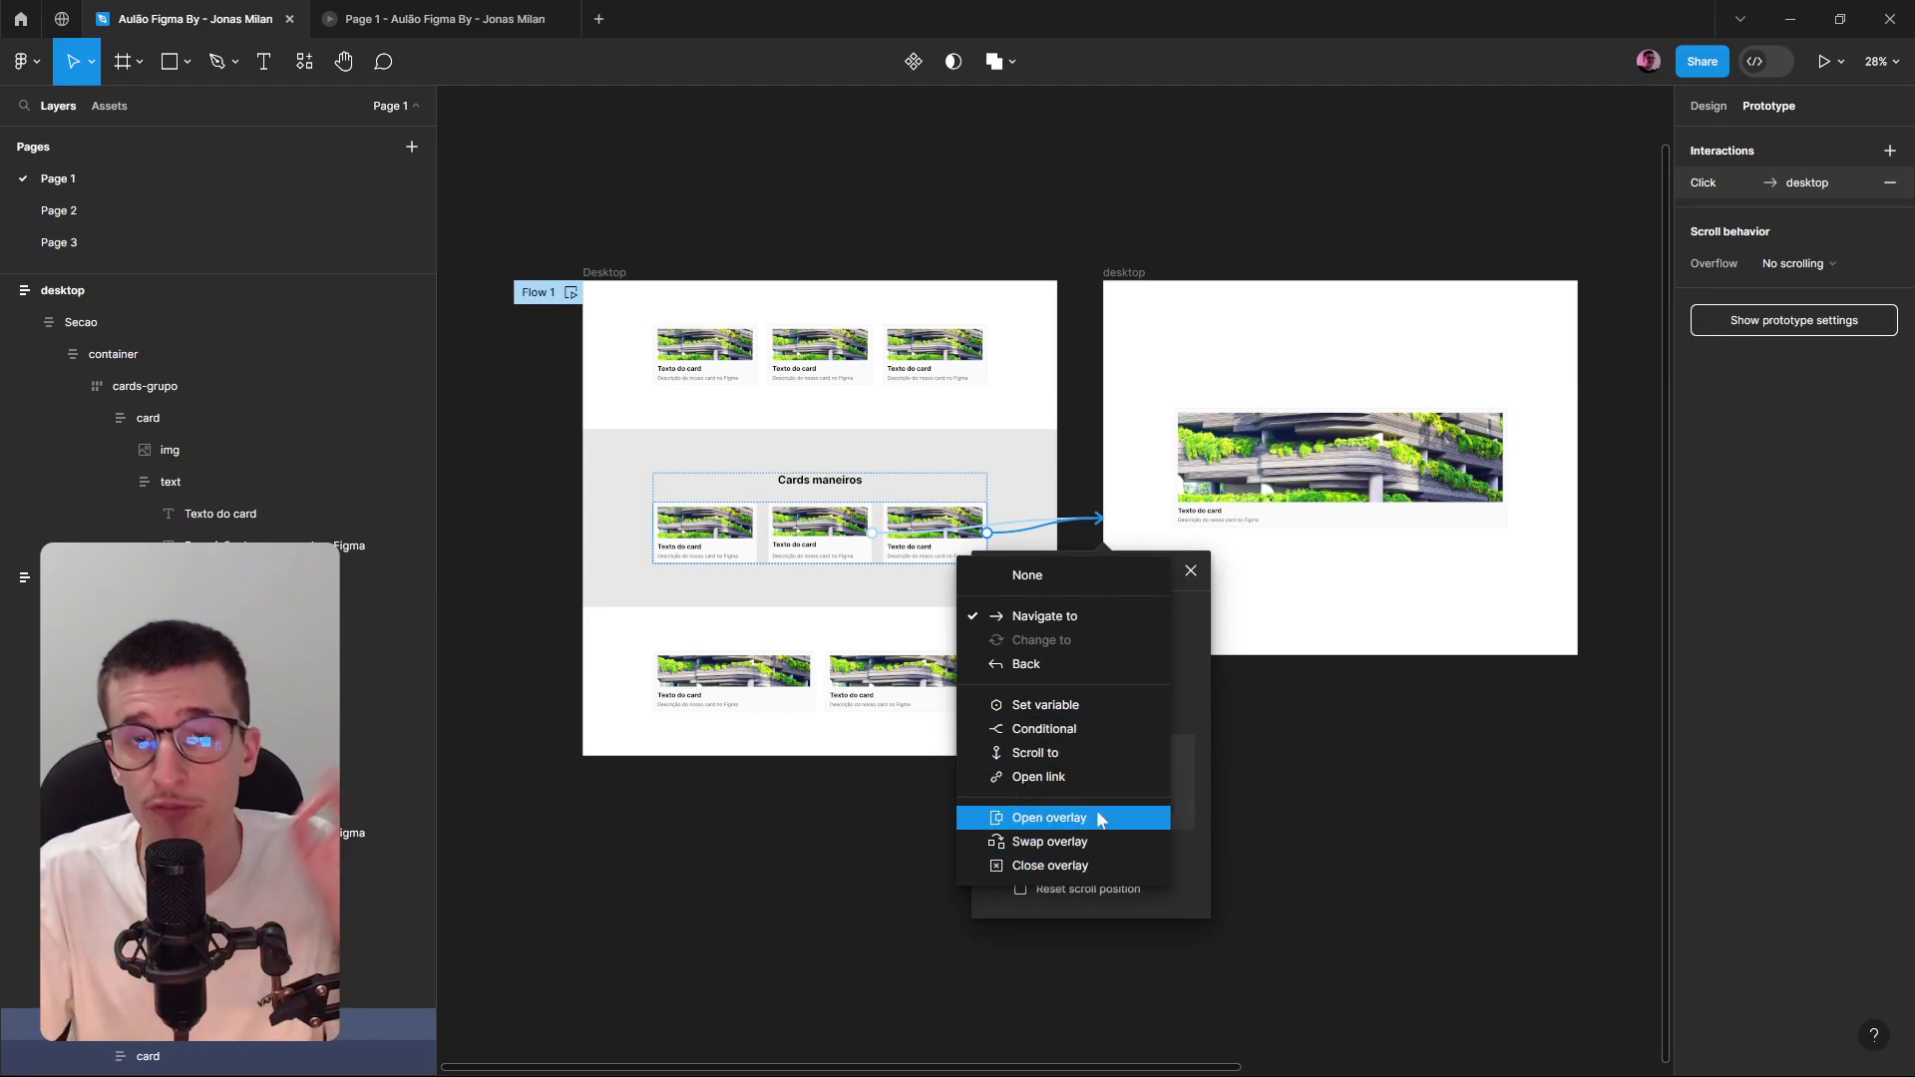
pyautogui.click(1183, 648)
pyautogui.click(1191, 571)
pyautogui.click(1011, 530)
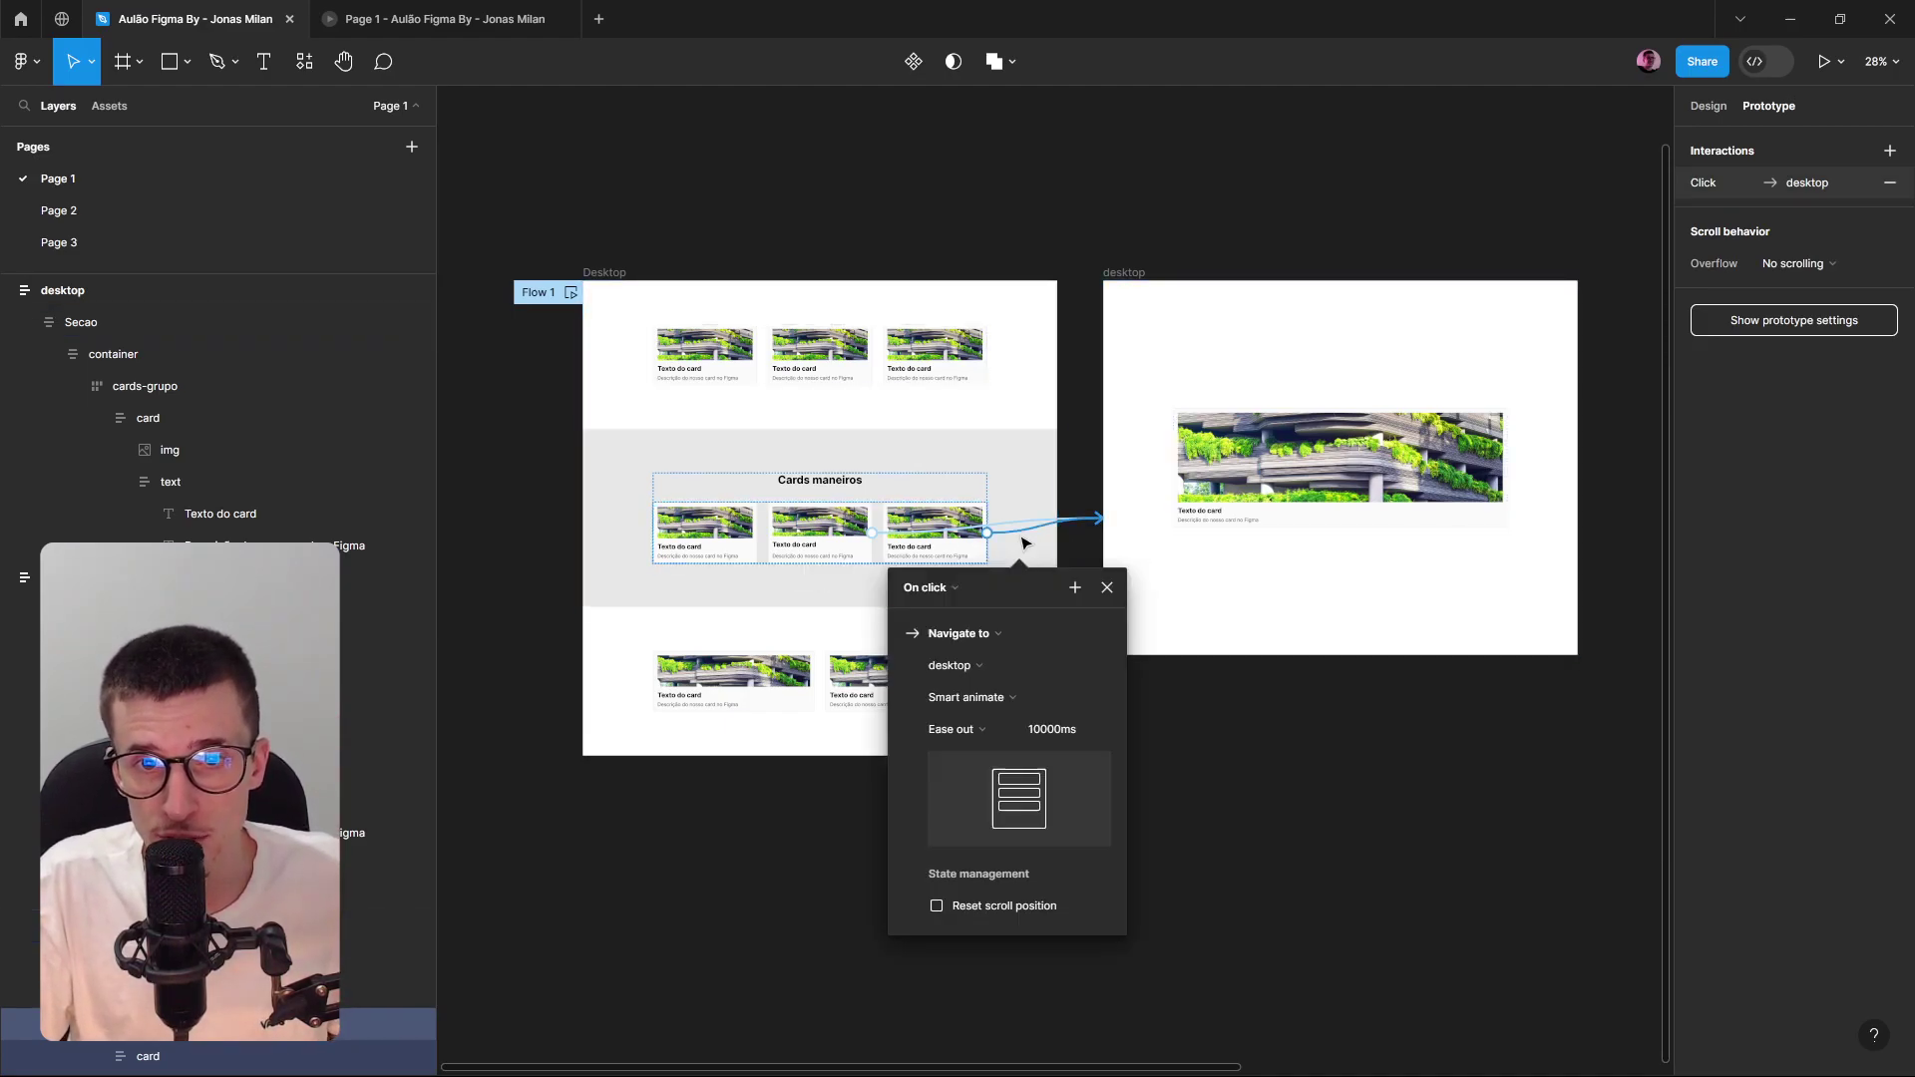
pyautogui.press('Delete')
pyautogui.click(1145, 907)
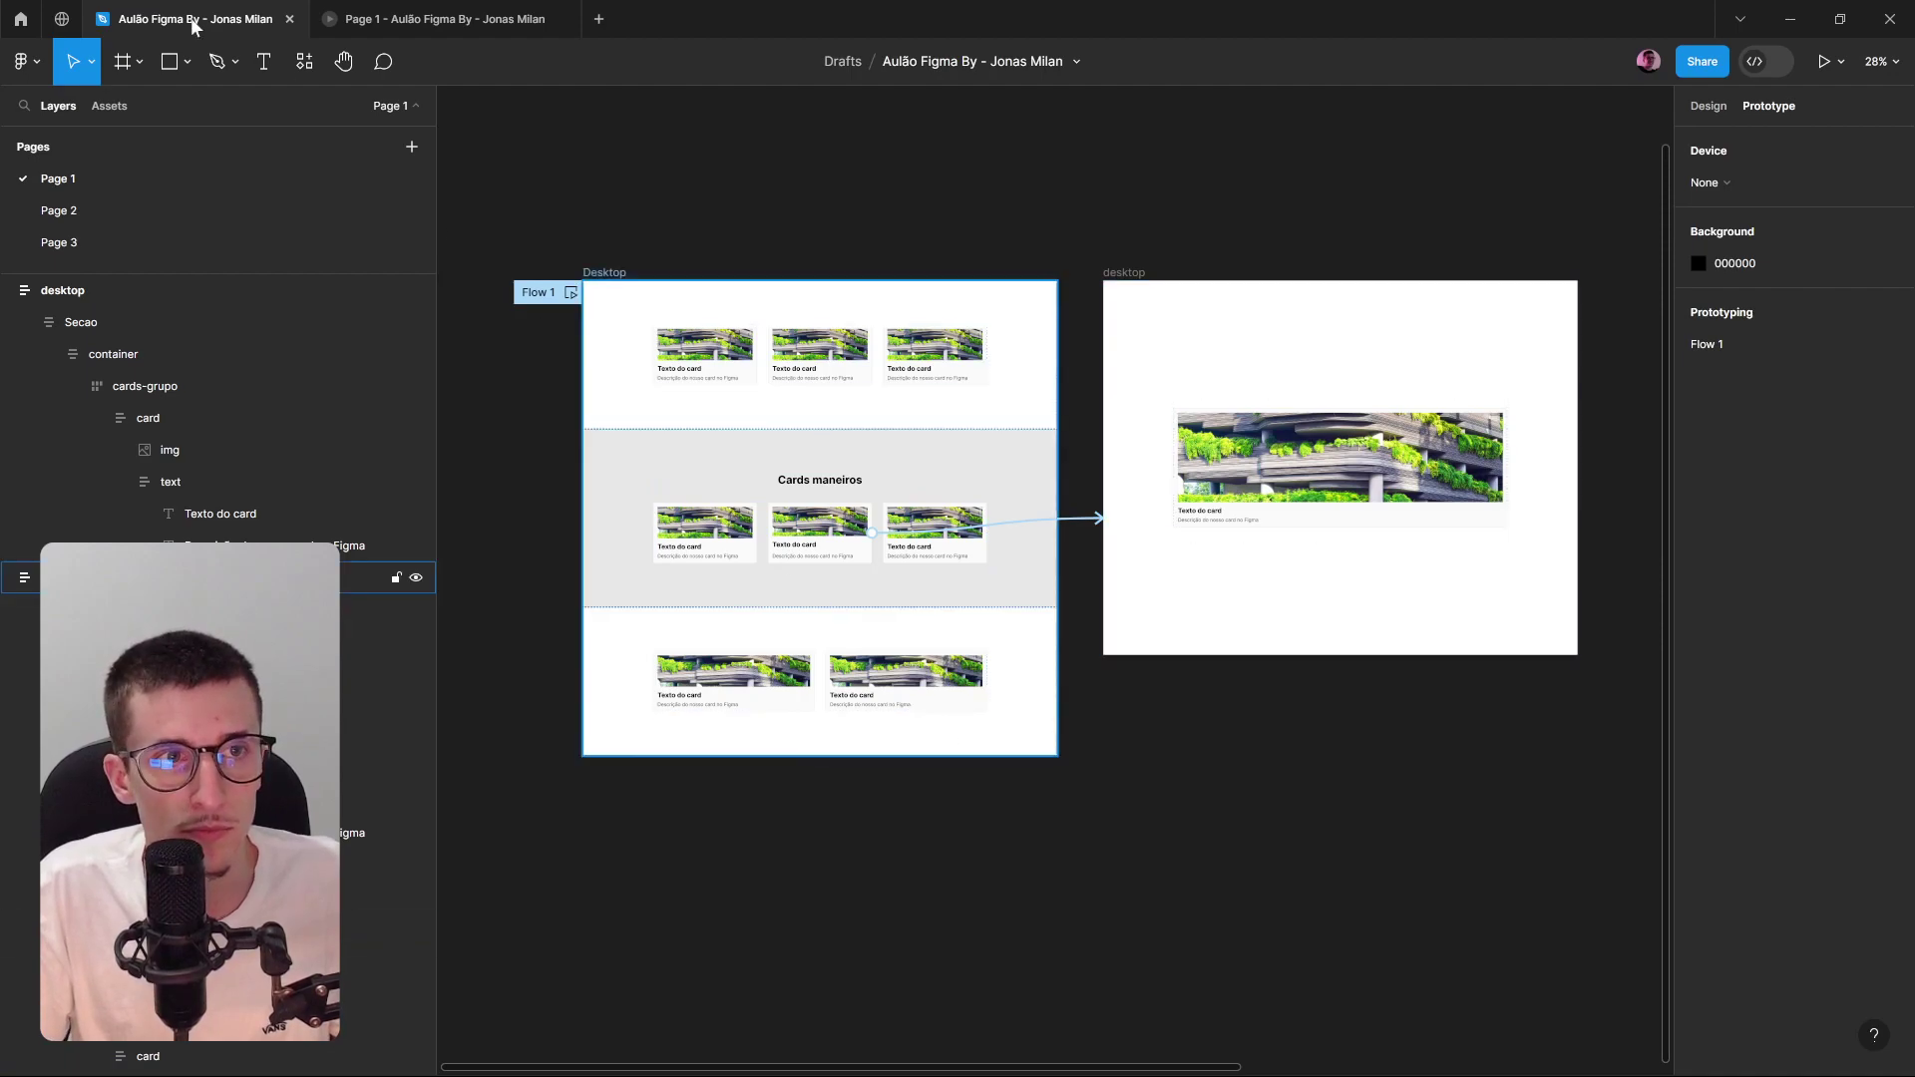
# Draw a frame about 617 × 724, give it a white FFFFFF fill, and place it below the single-card desktop frame.
pyautogui.click(123, 62)
pyautogui.moveTo(1101, 752); pyautogui.dragTo(1272, 953)
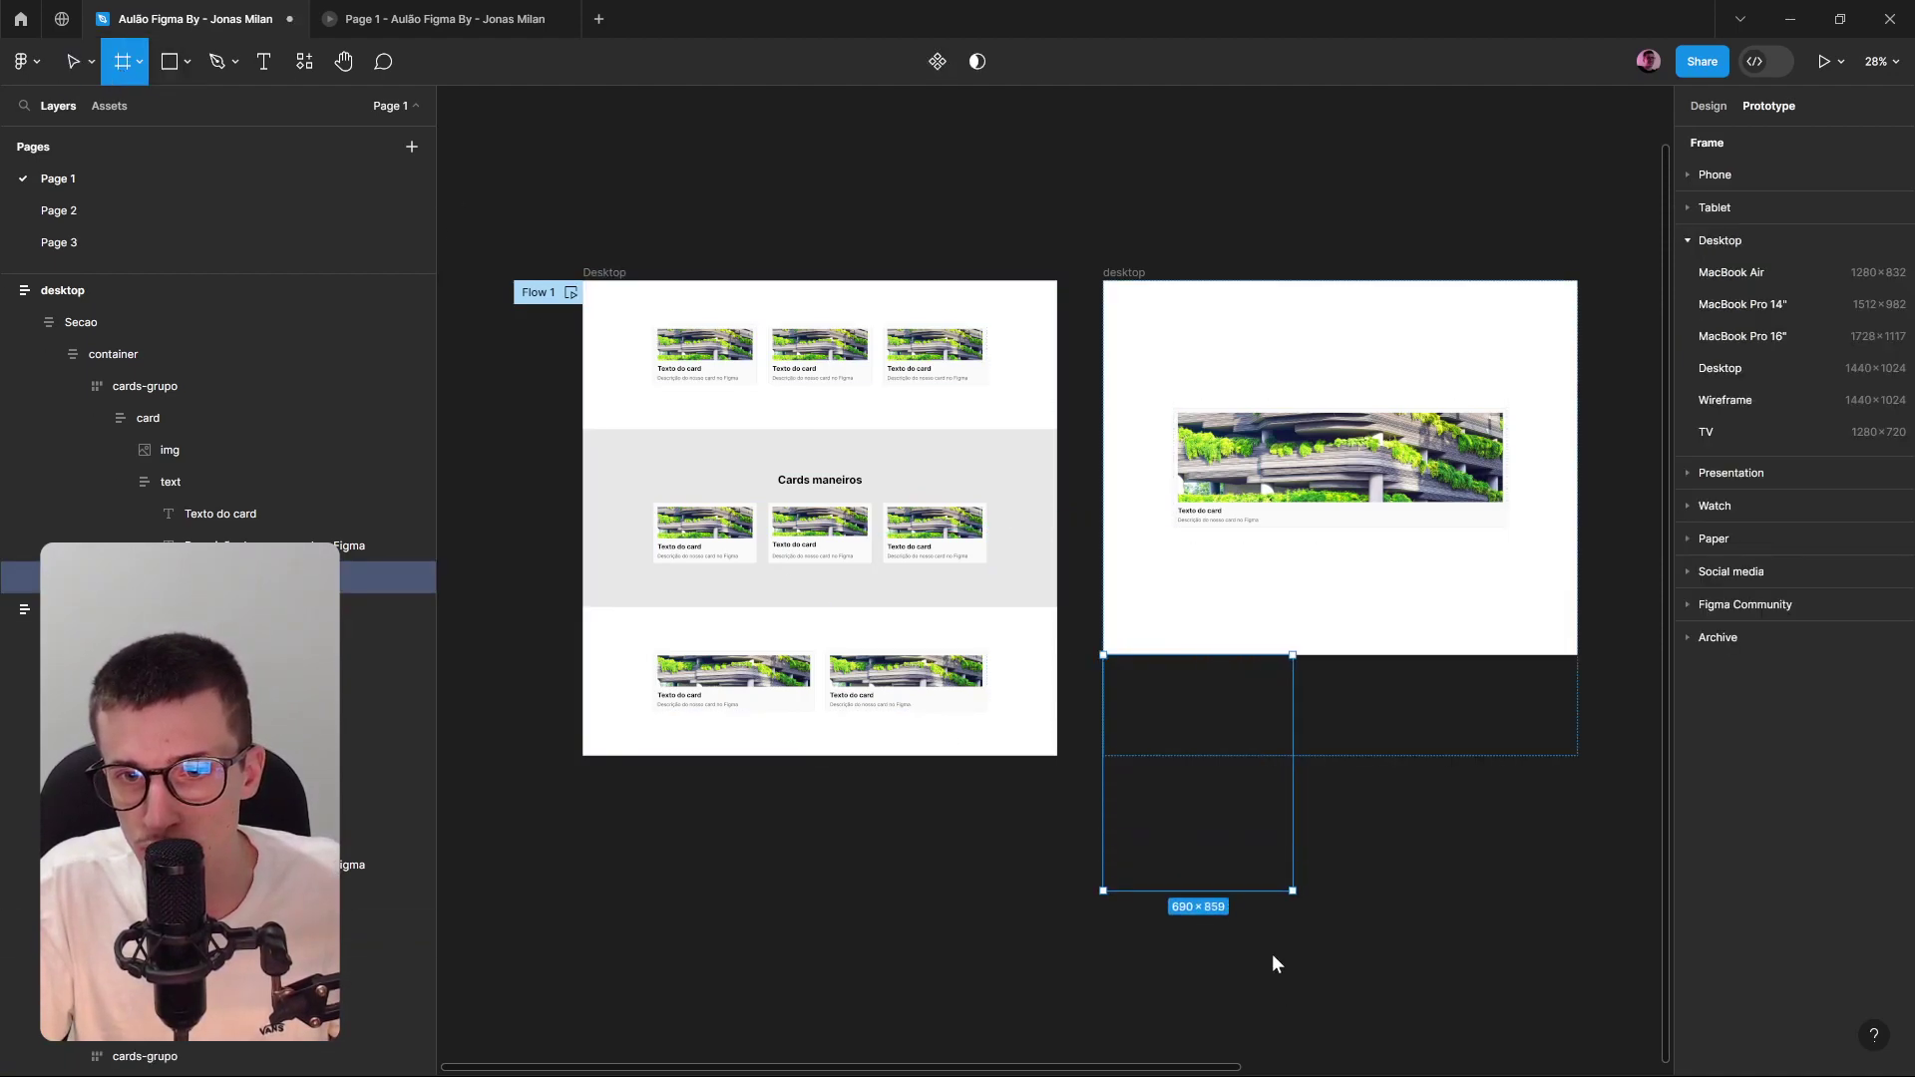
pyautogui.moveTo(1131, 904)
pyautogui.mouseDown()
pyautogui.moveTo(1082, 941)
pyautogui.moveTo(1107, 928)
pyautogui.mouseUp()
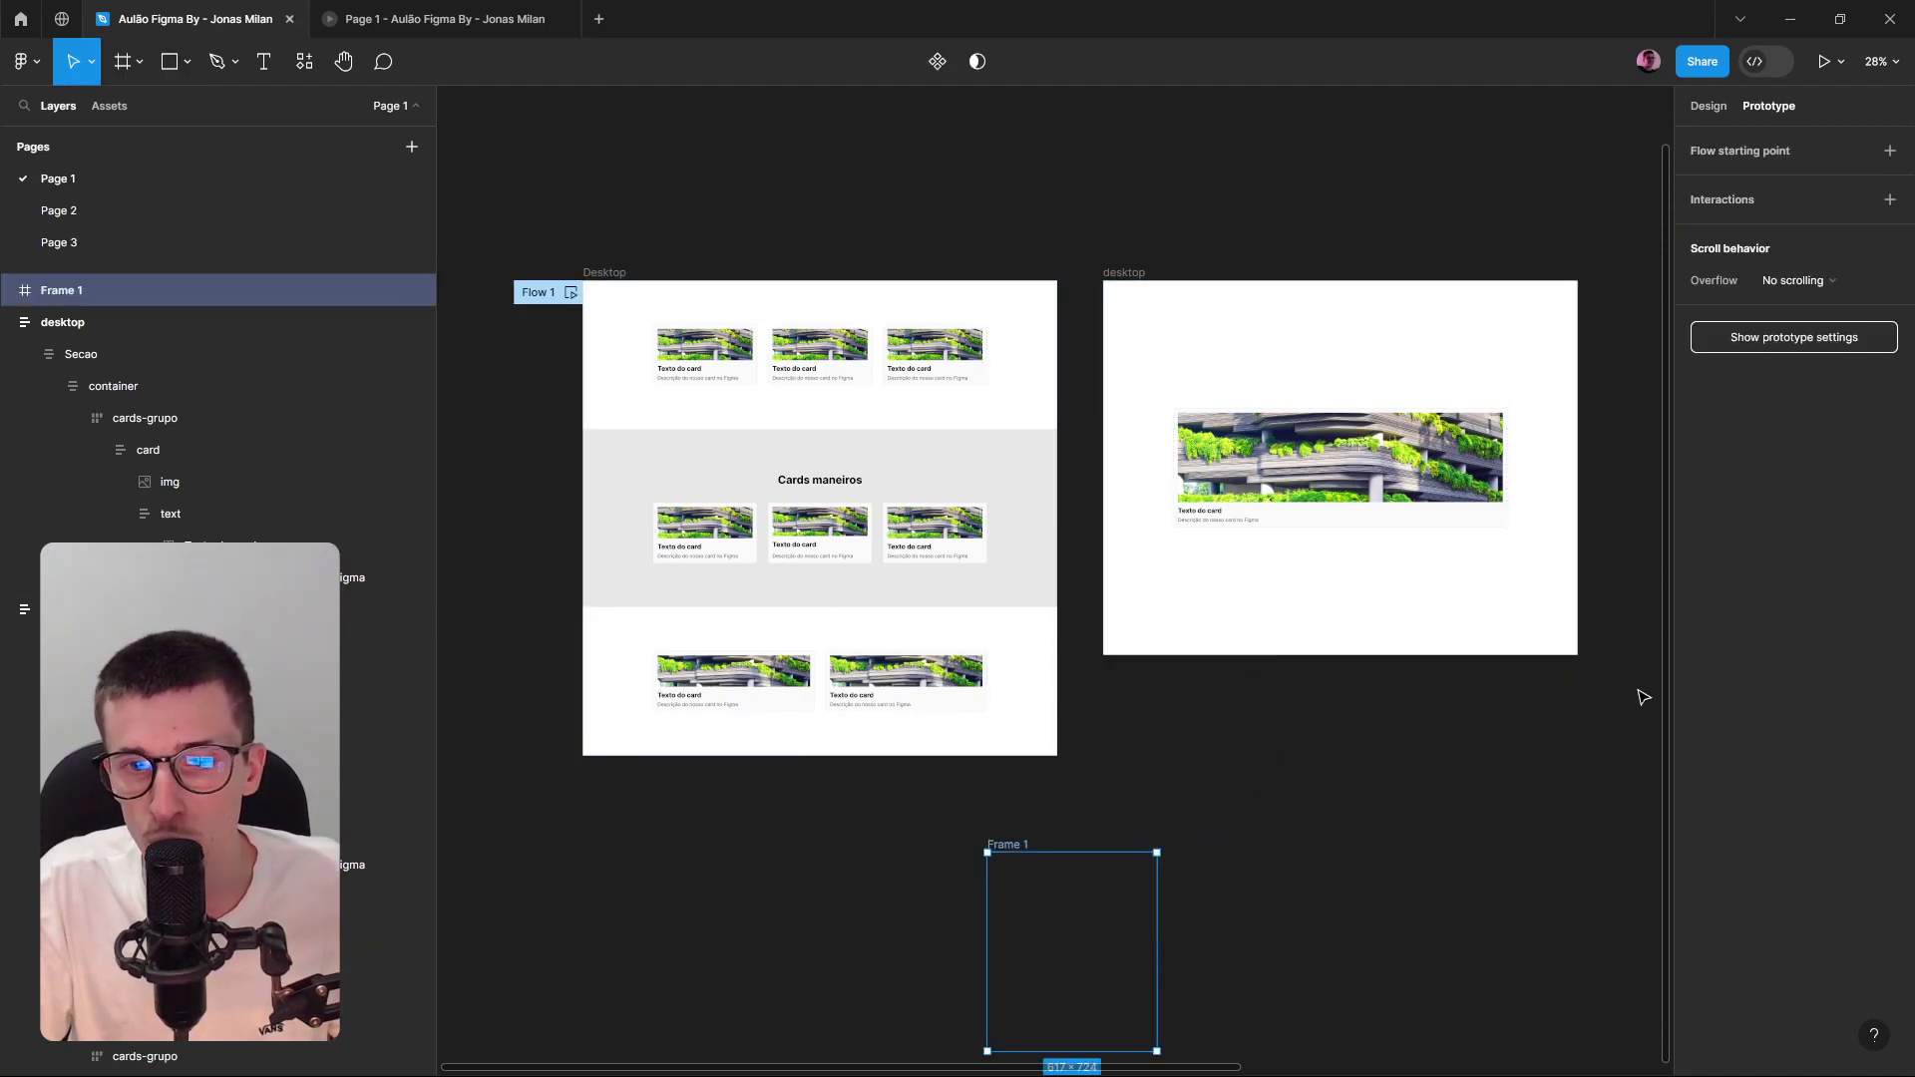
pyautogui.click(1709, 106)
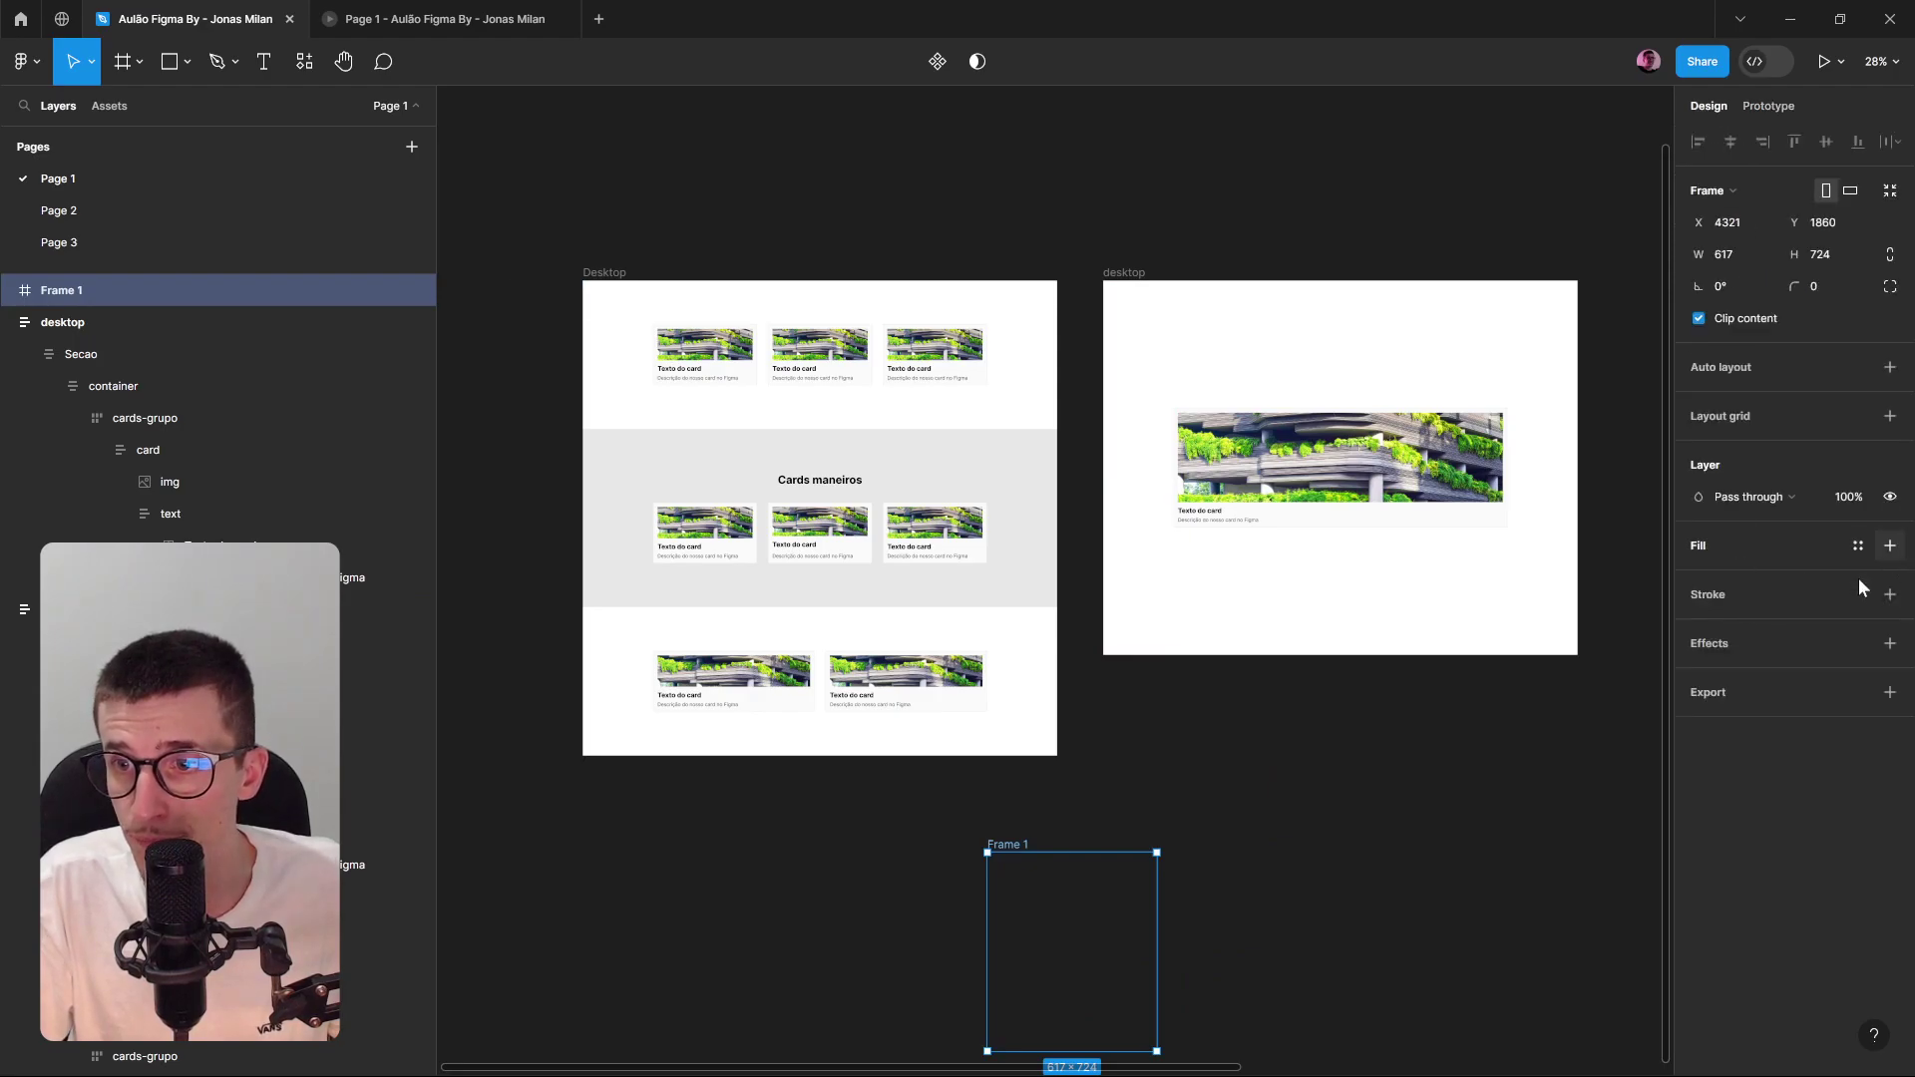
pyautogui.click(1890, 545)
pyautogui.moveTo(992, 936); pyautogui.dragTo(1150, 858)
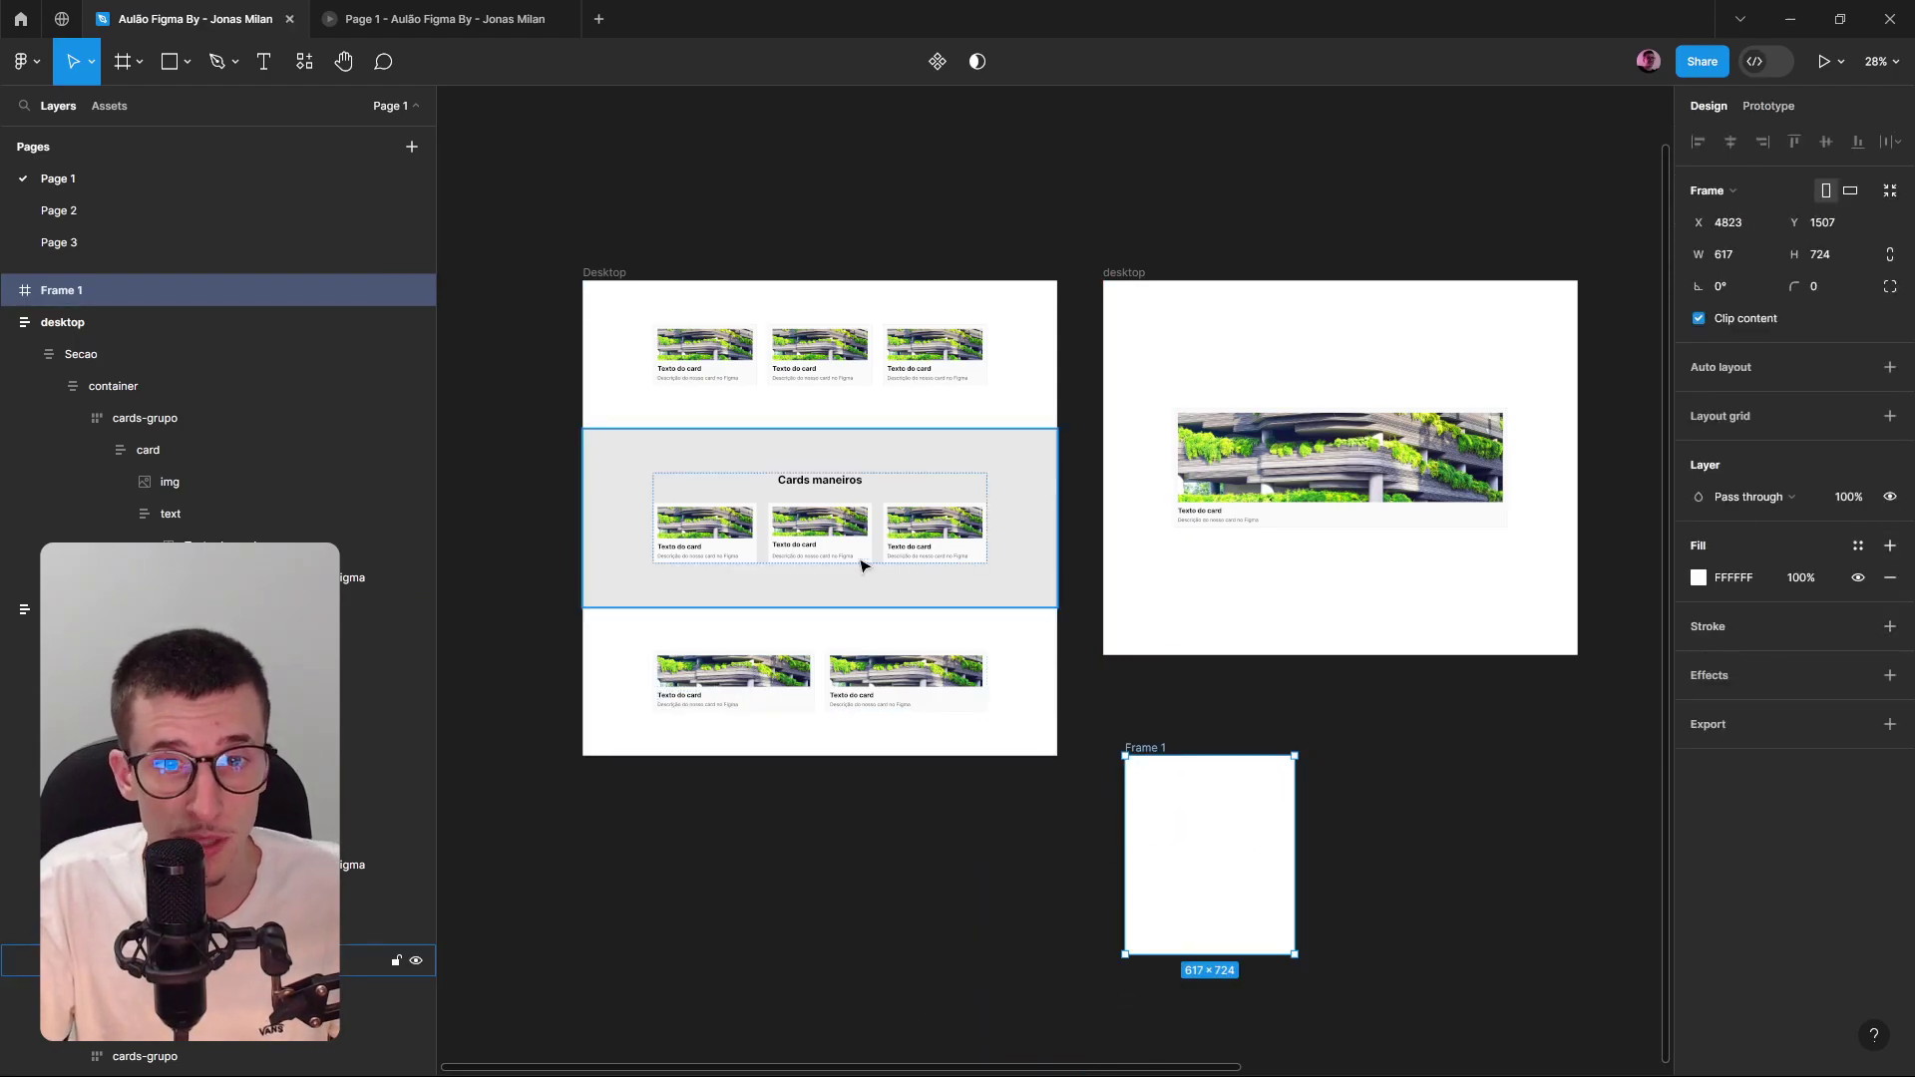
# Copy the Cards maneiros heading into Frame 1 as the text "opa", and align the frame with the single-card desktop frame's left edge.
pyautogui.click(803, 539)
pyautogui.click(820, 480)
pyautogui.moveTo(820, 481); pyautogui.dragTo(1200, 870)
pyautogui.press('Return')
pyautogui.write('o')
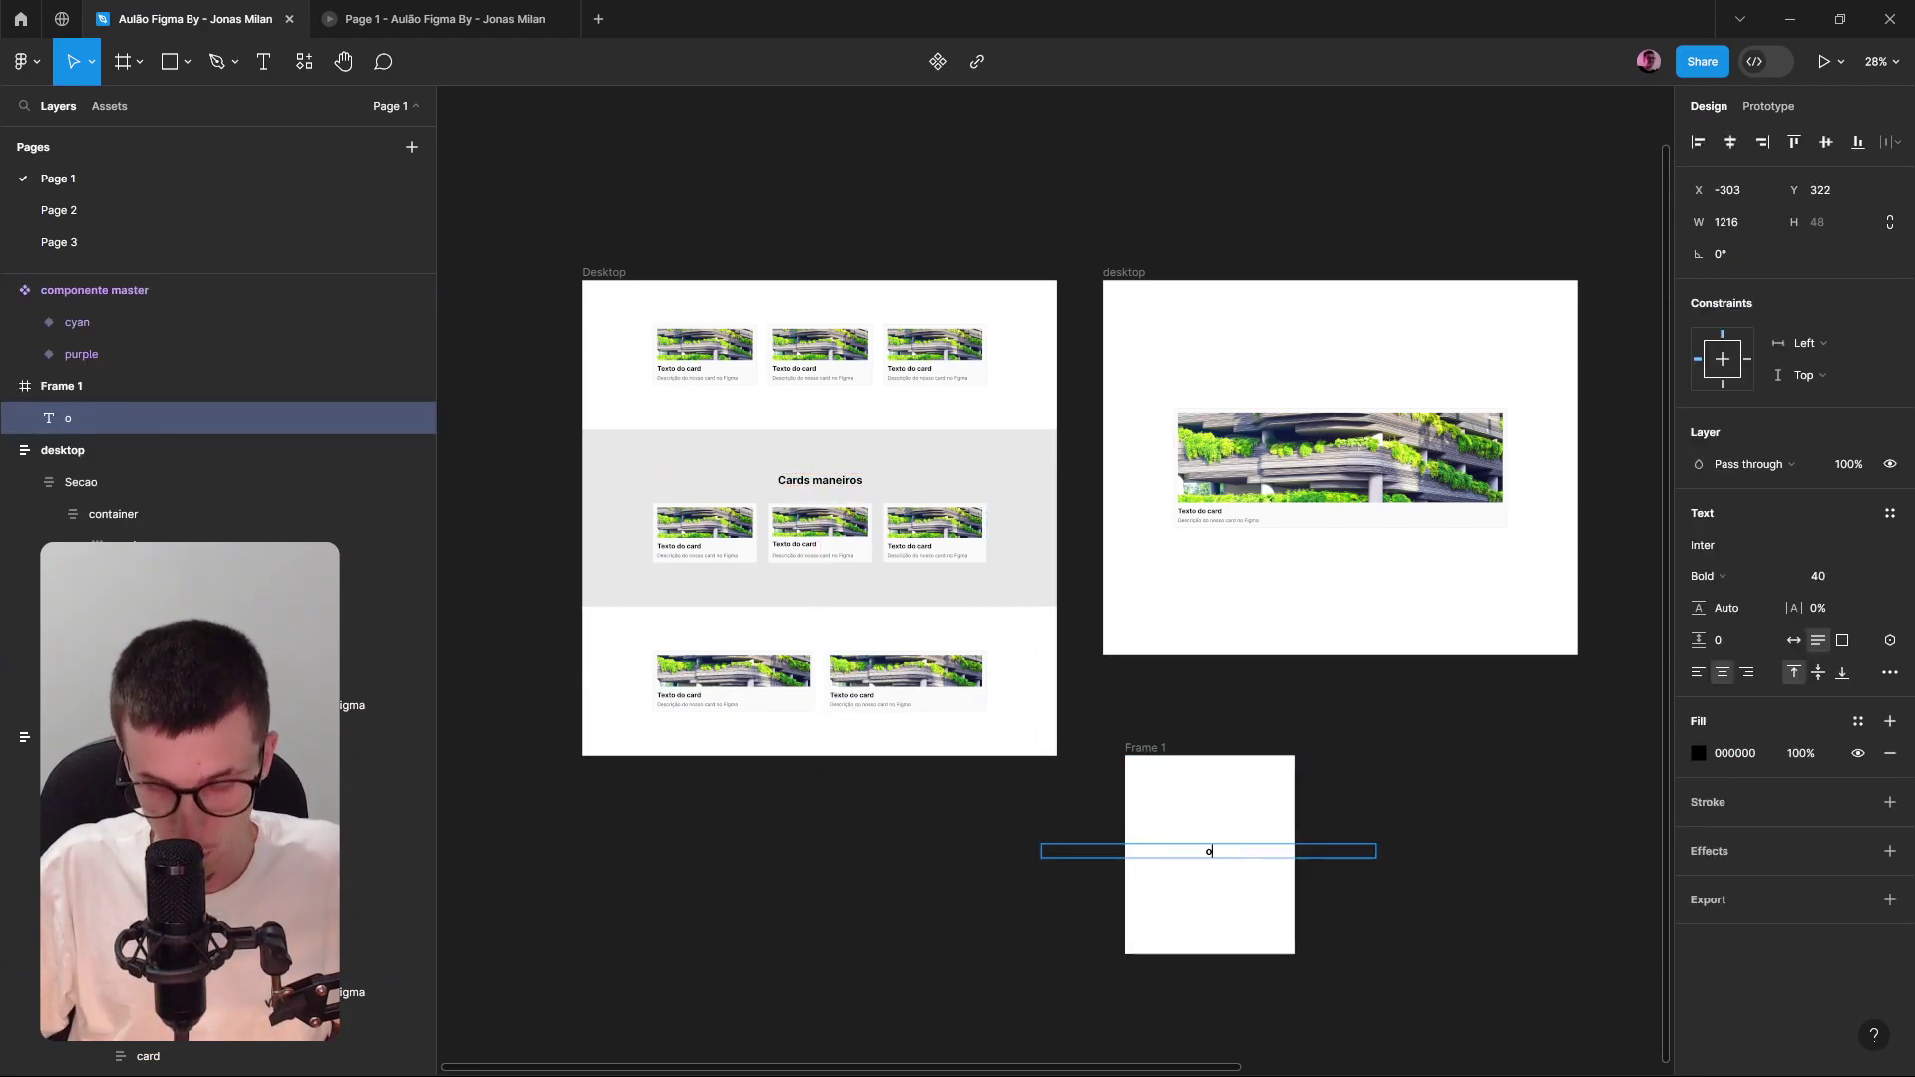
pyautogui.write('pa')
pyautogui.press('Escape')
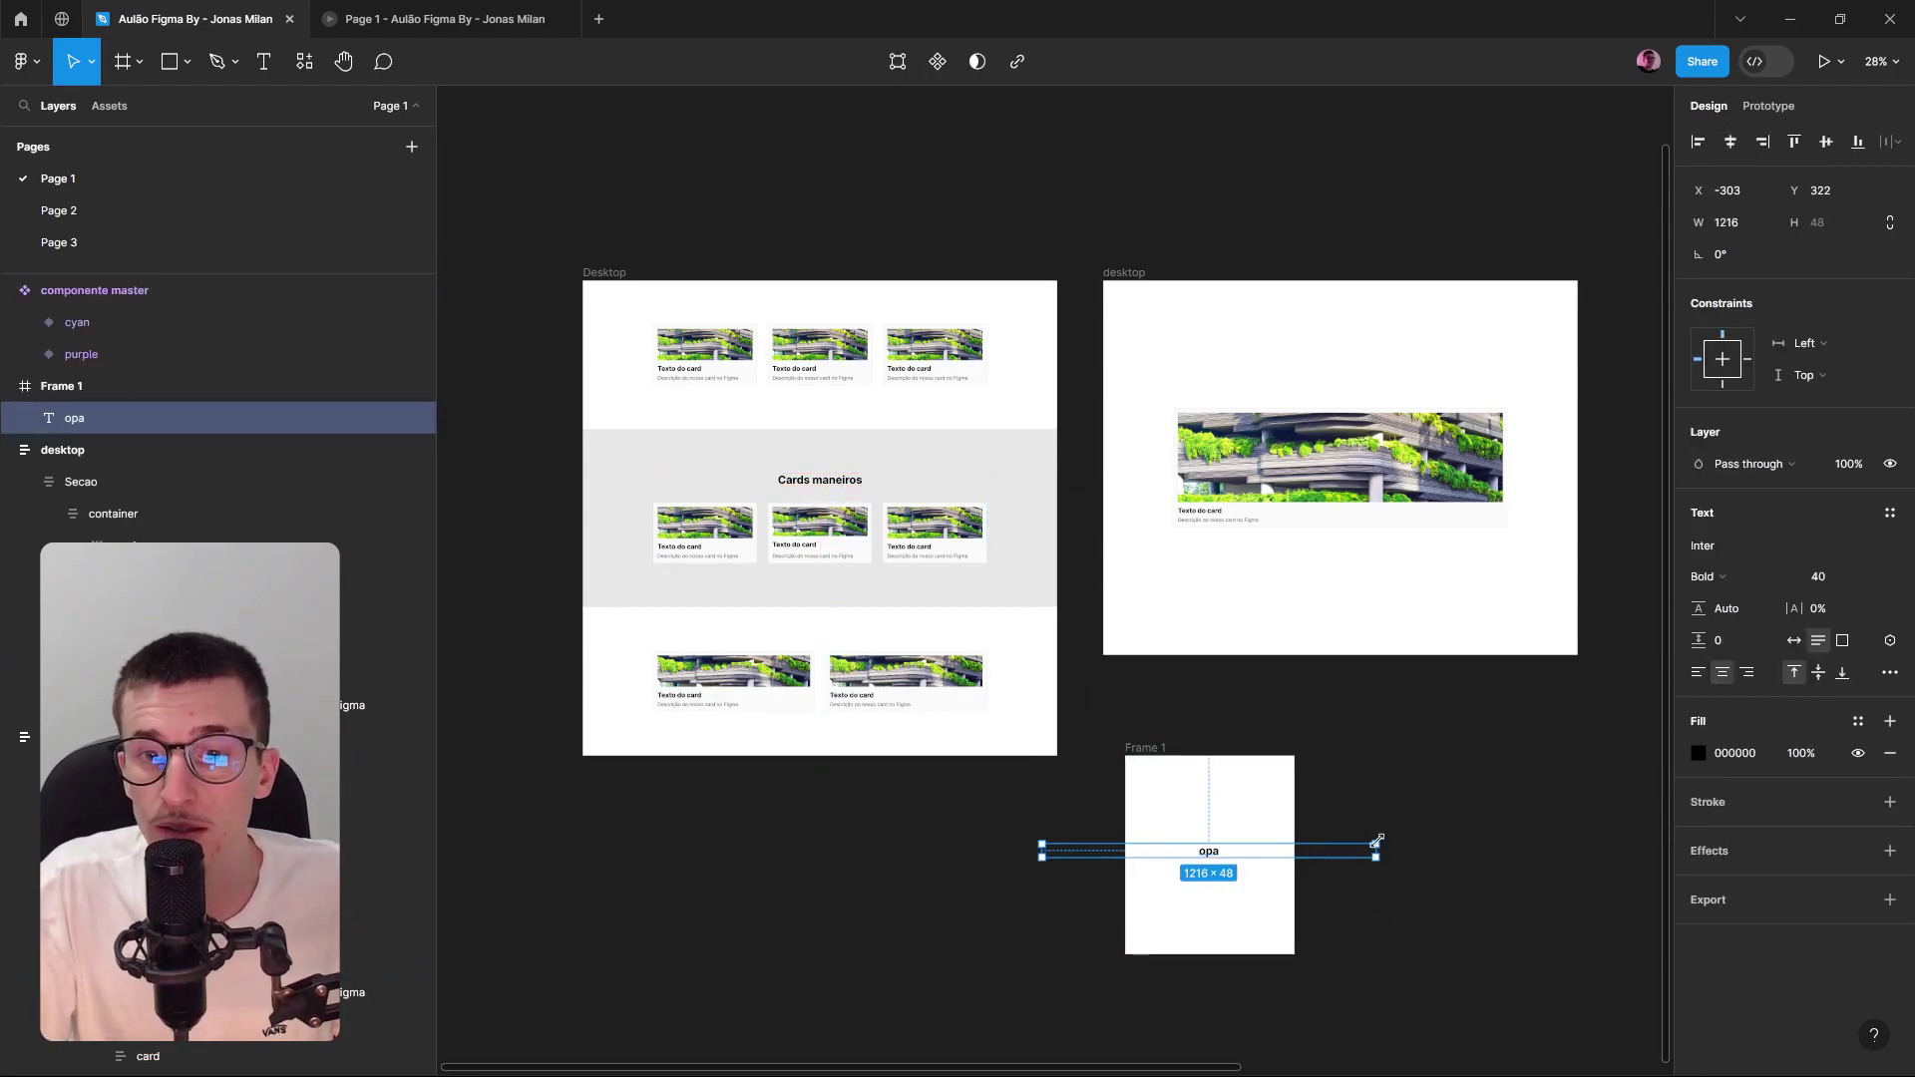
pyautogui.click(1359, 787)
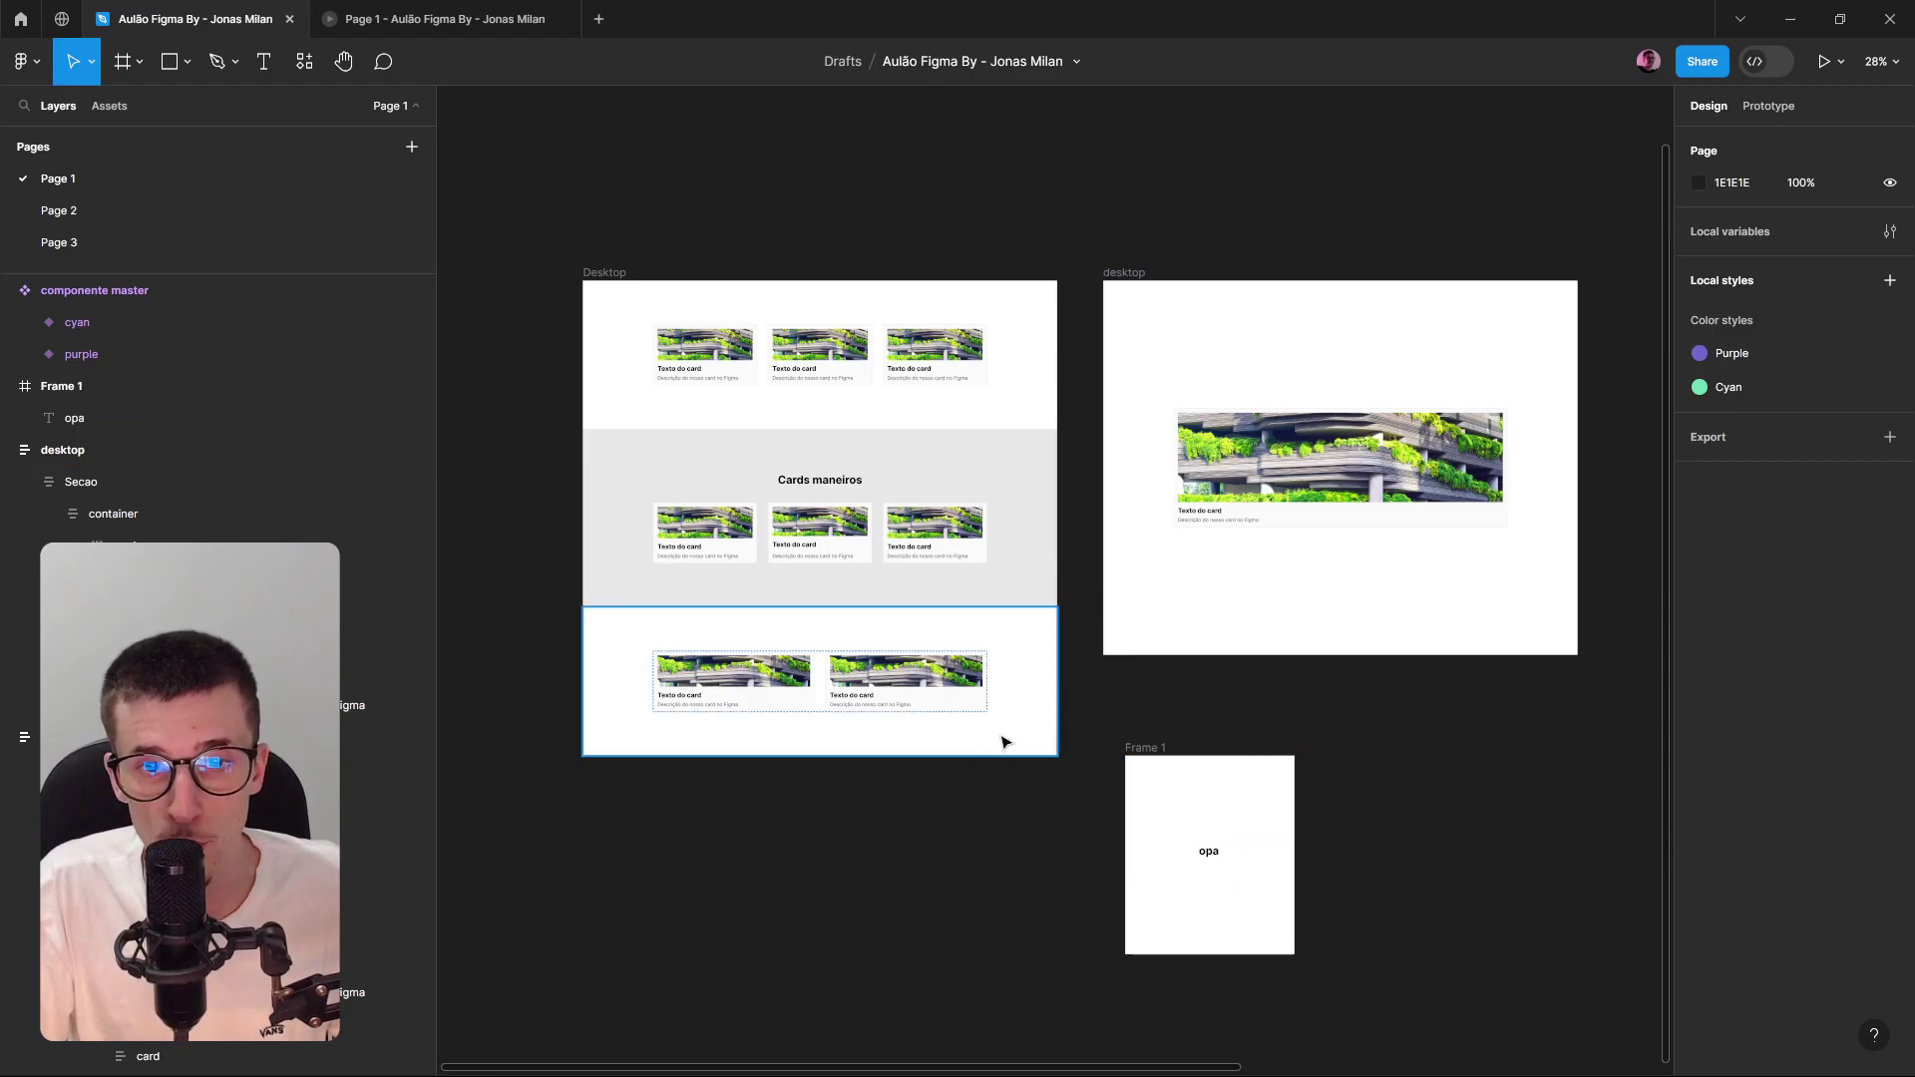
pyautogui.moveTo(1163, 820); pyautogui.dragTo(1140, 793)
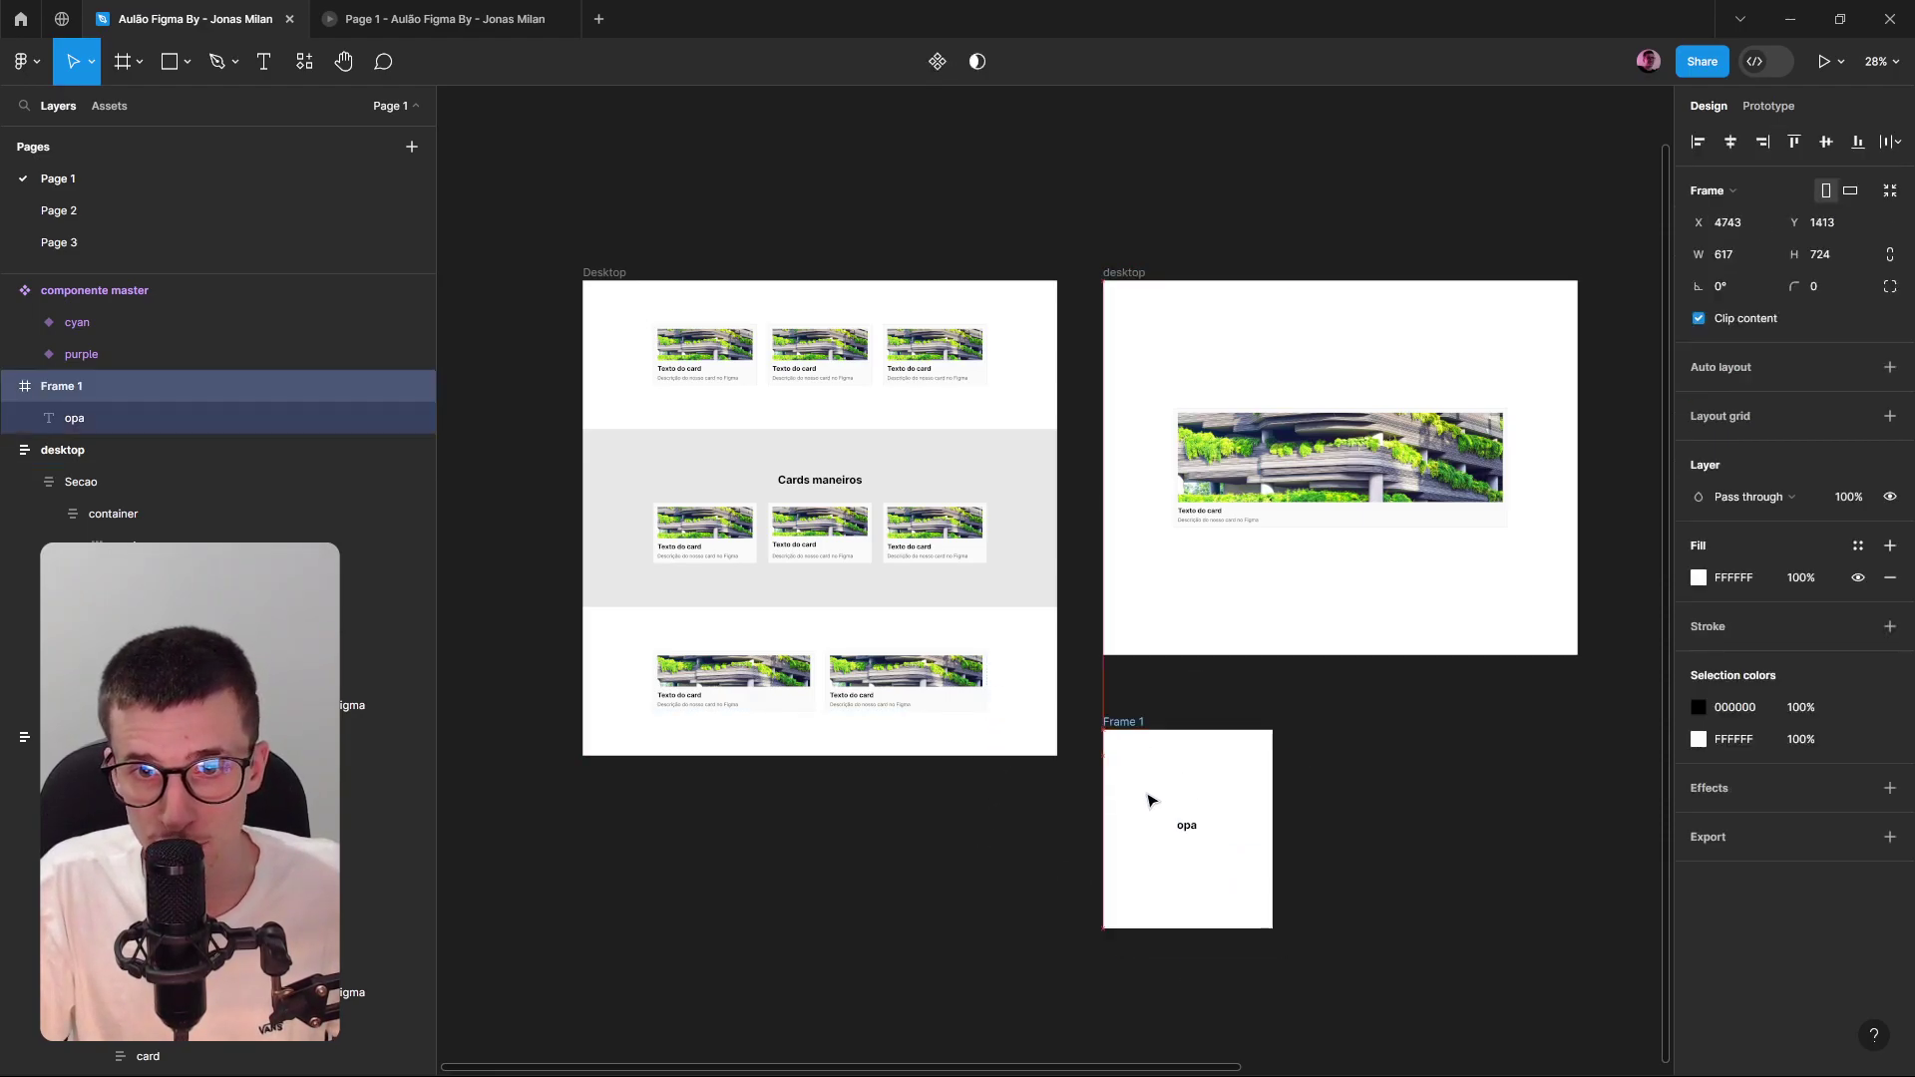
# Link the third Cards maneiros card to Frame 1 on click, with the action set to Open overlay.
pyautogui.click(946, 556)
pyautogui.click(946, 555)
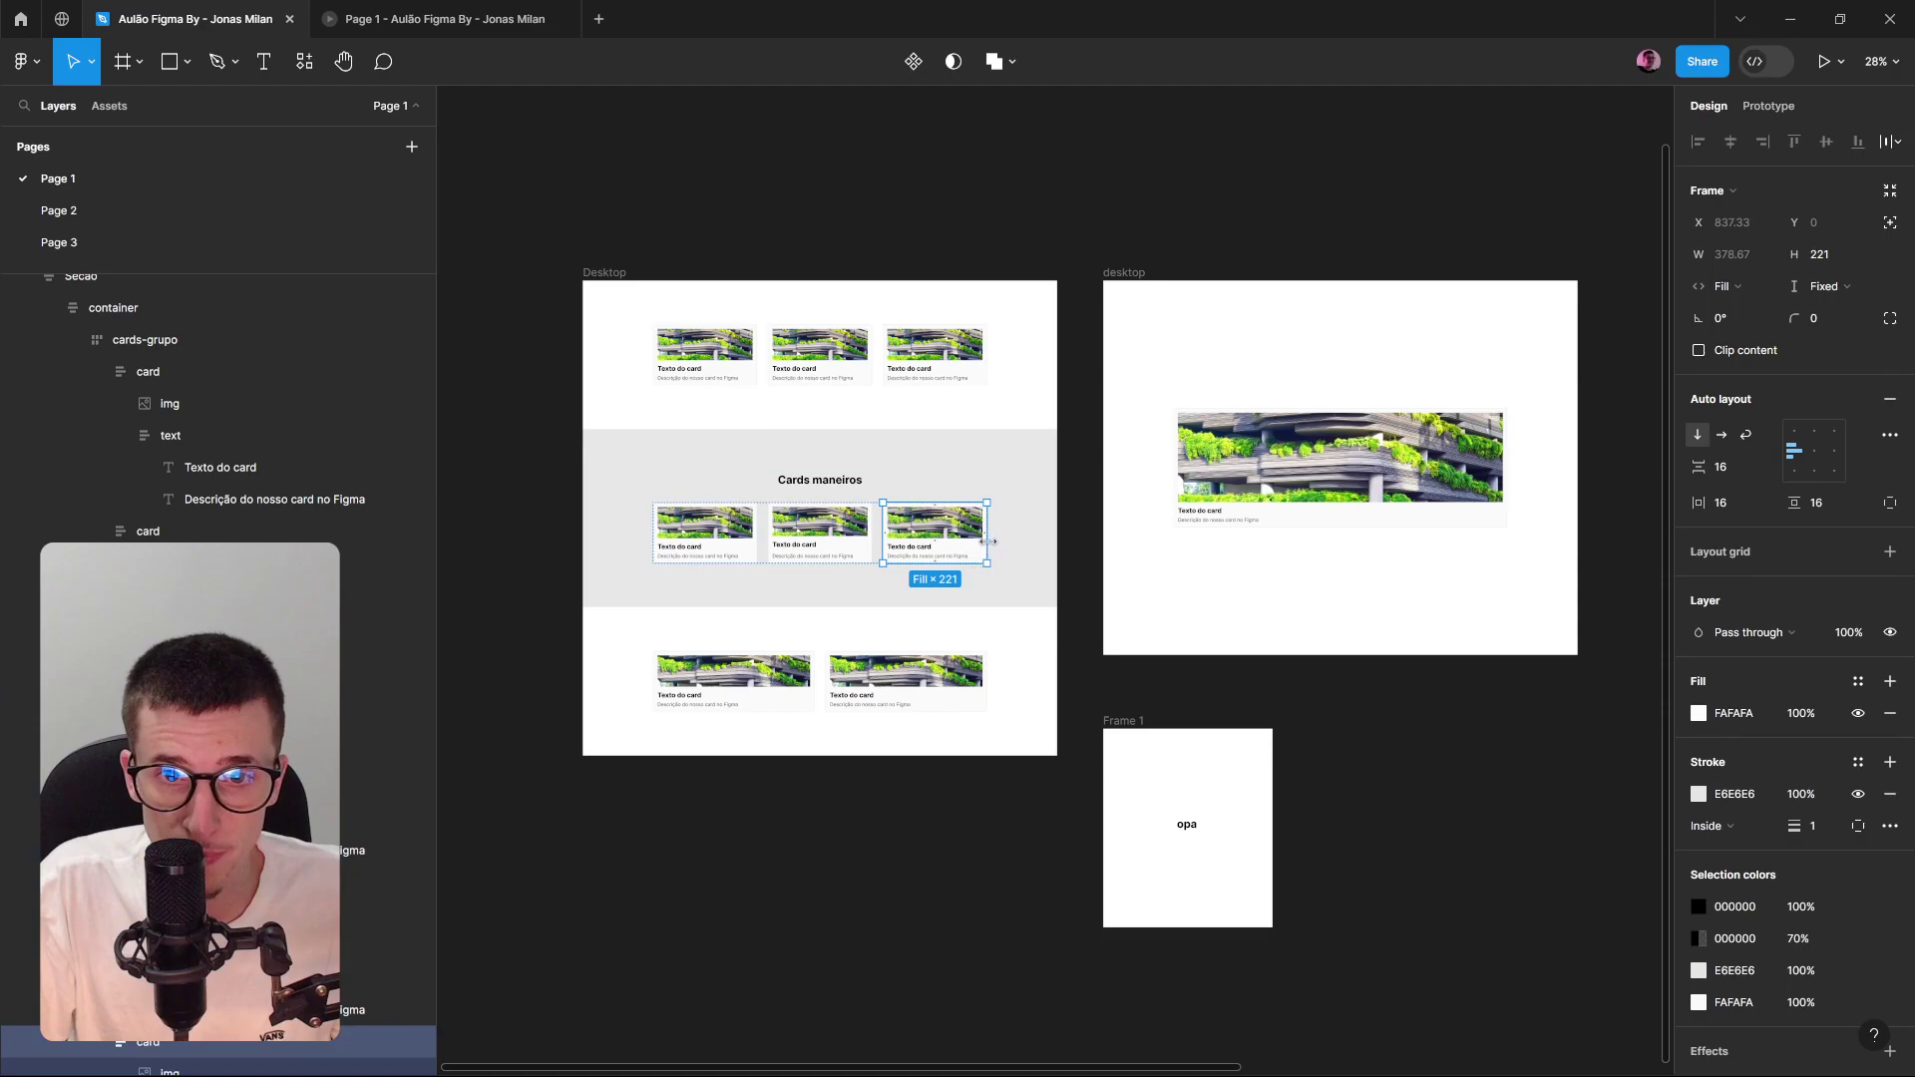
pyautogui.hotkey('shift', 'e')
pyautogui.moveTo(987, 533); pyautogui.dragTo(1140, 816)
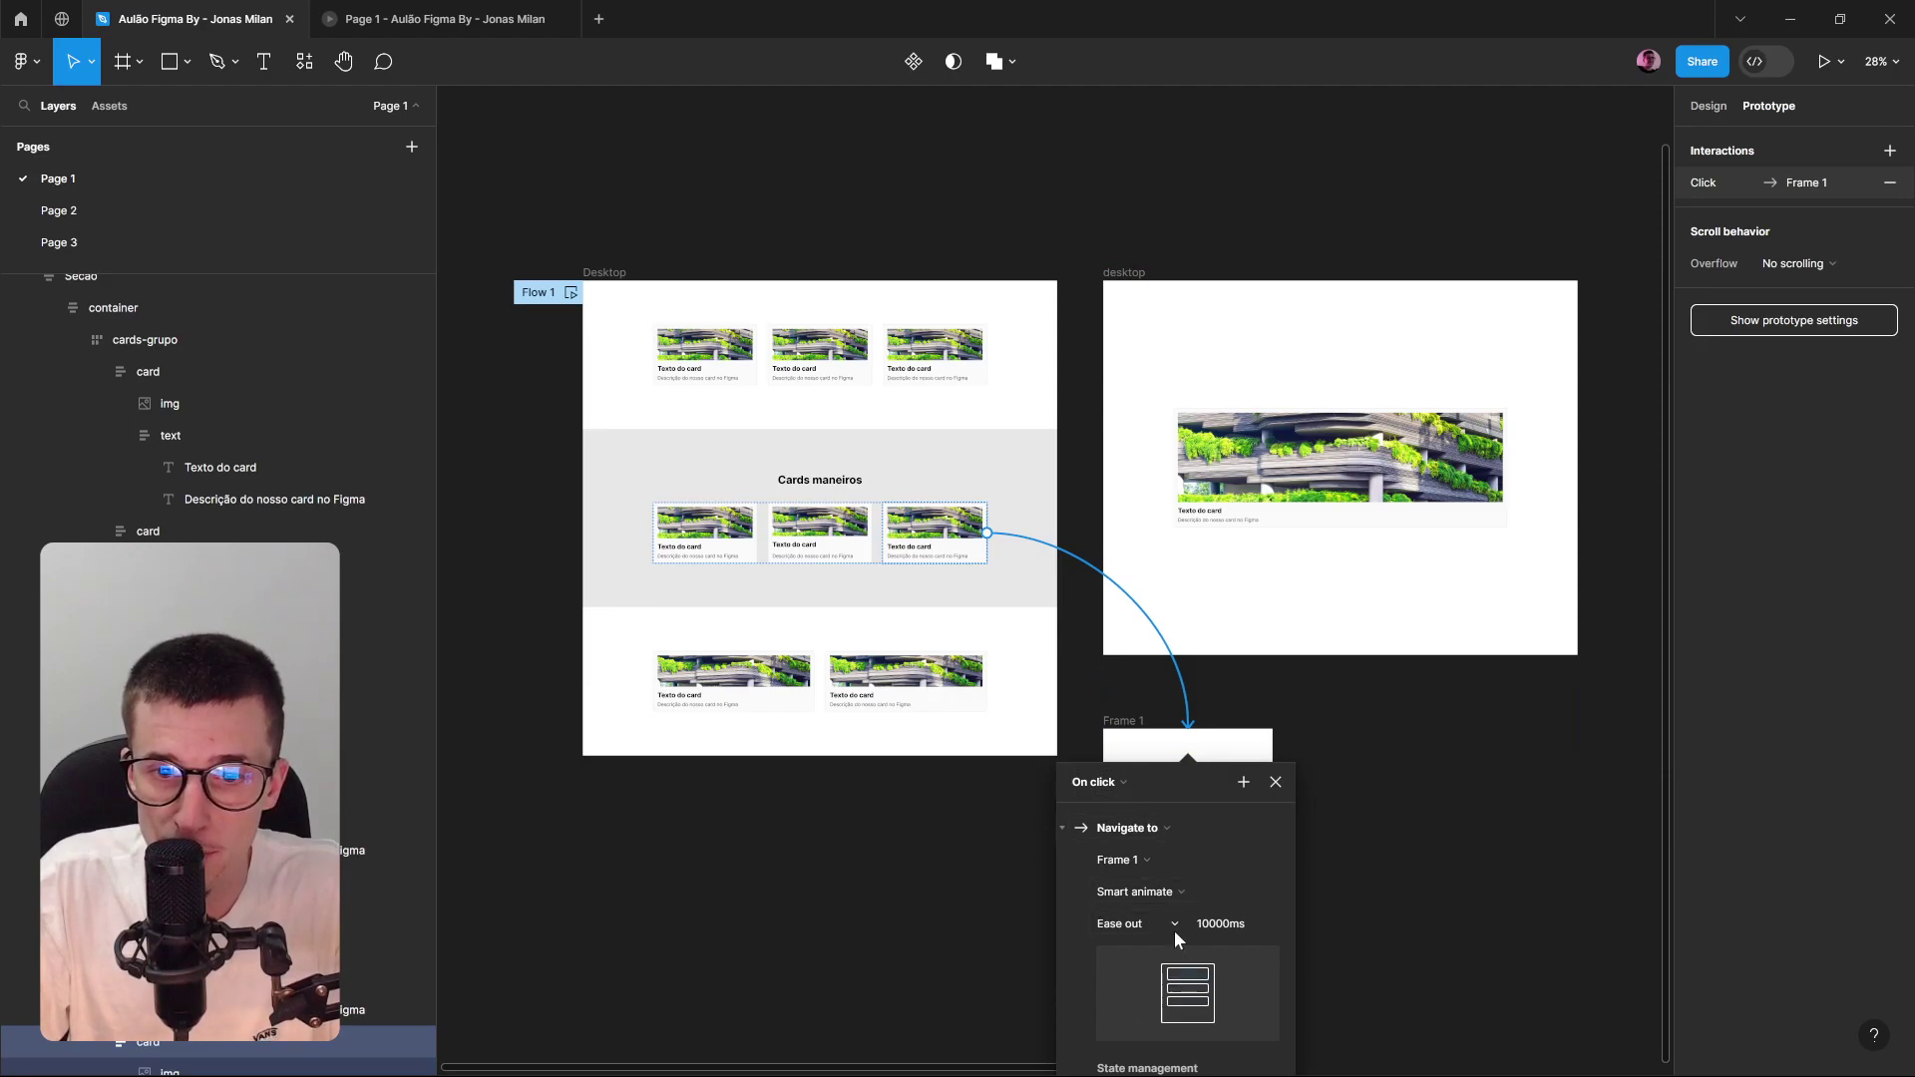
pyautogui.click(1157, 826)
pyautogui.scroll(-1, 1134, 968)
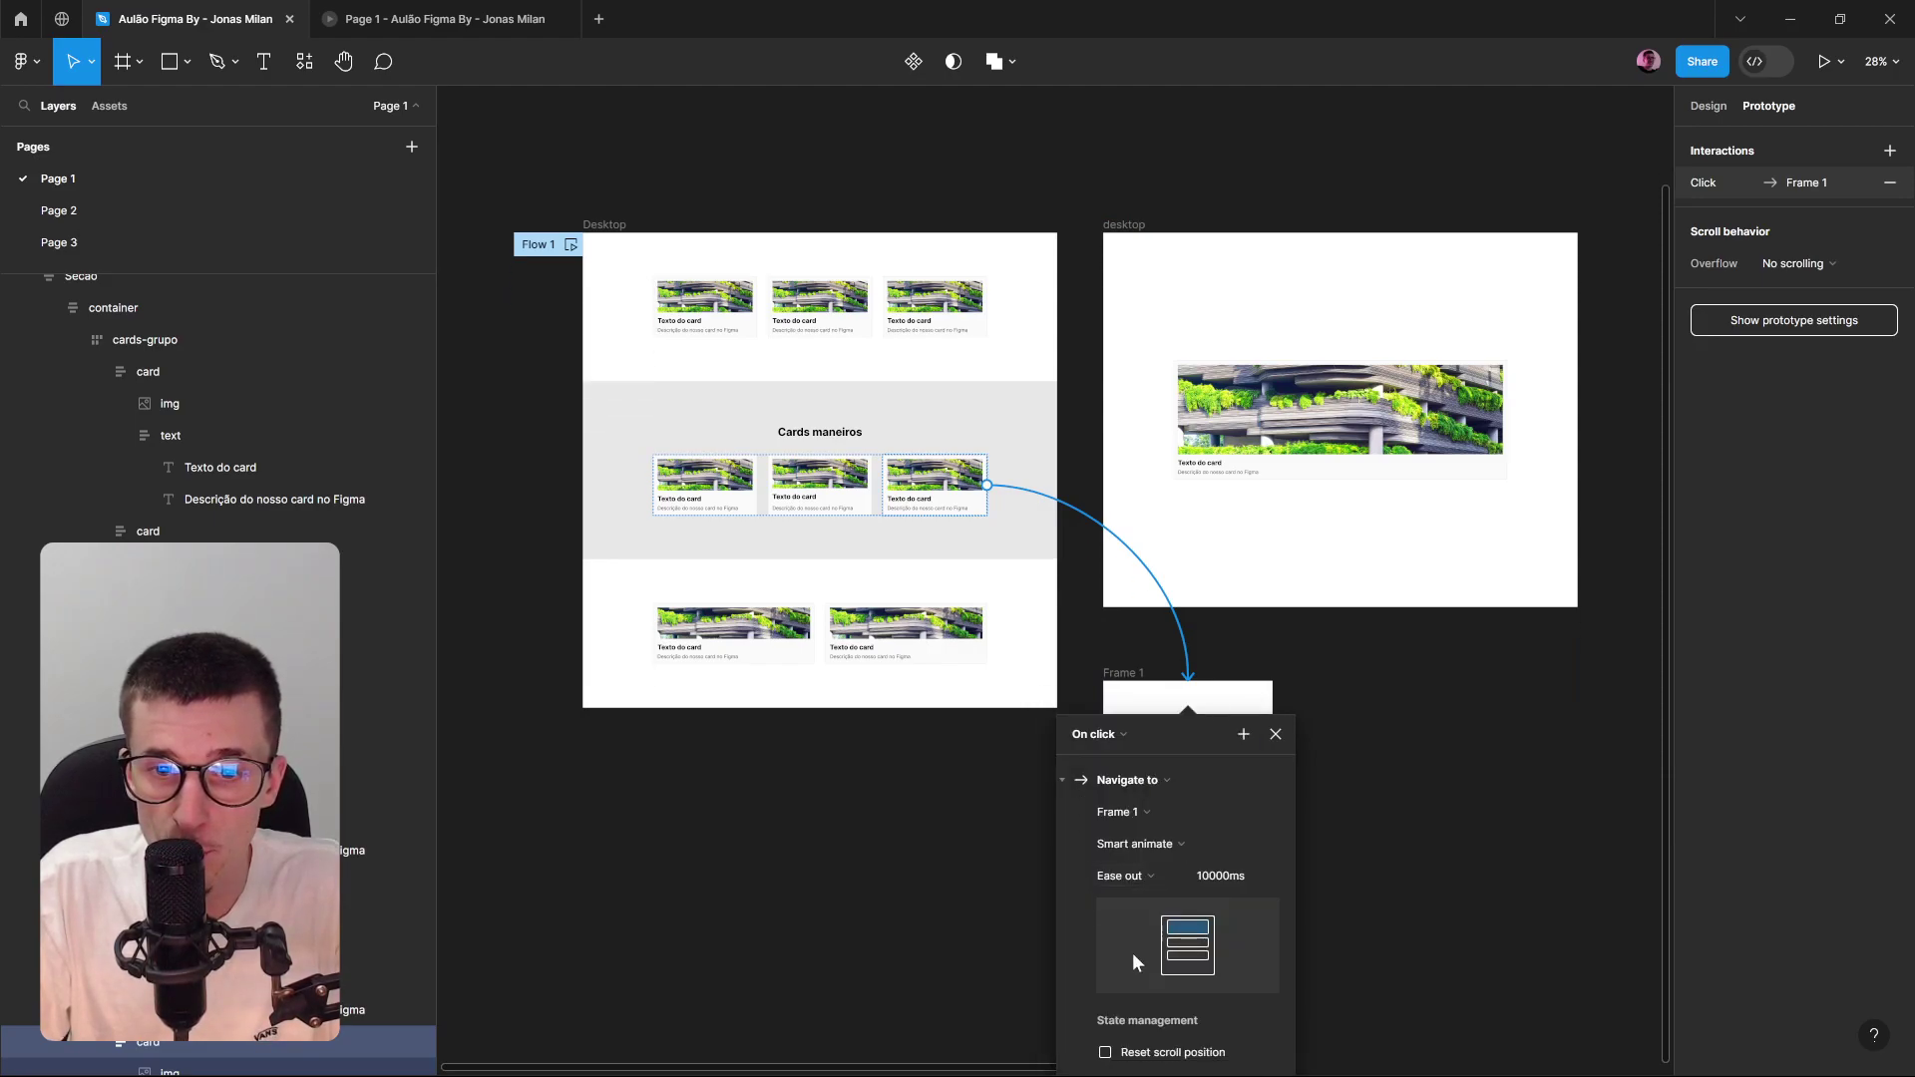
pyautogui.click(1162, 772)
pyautogui.click(1142, 974)
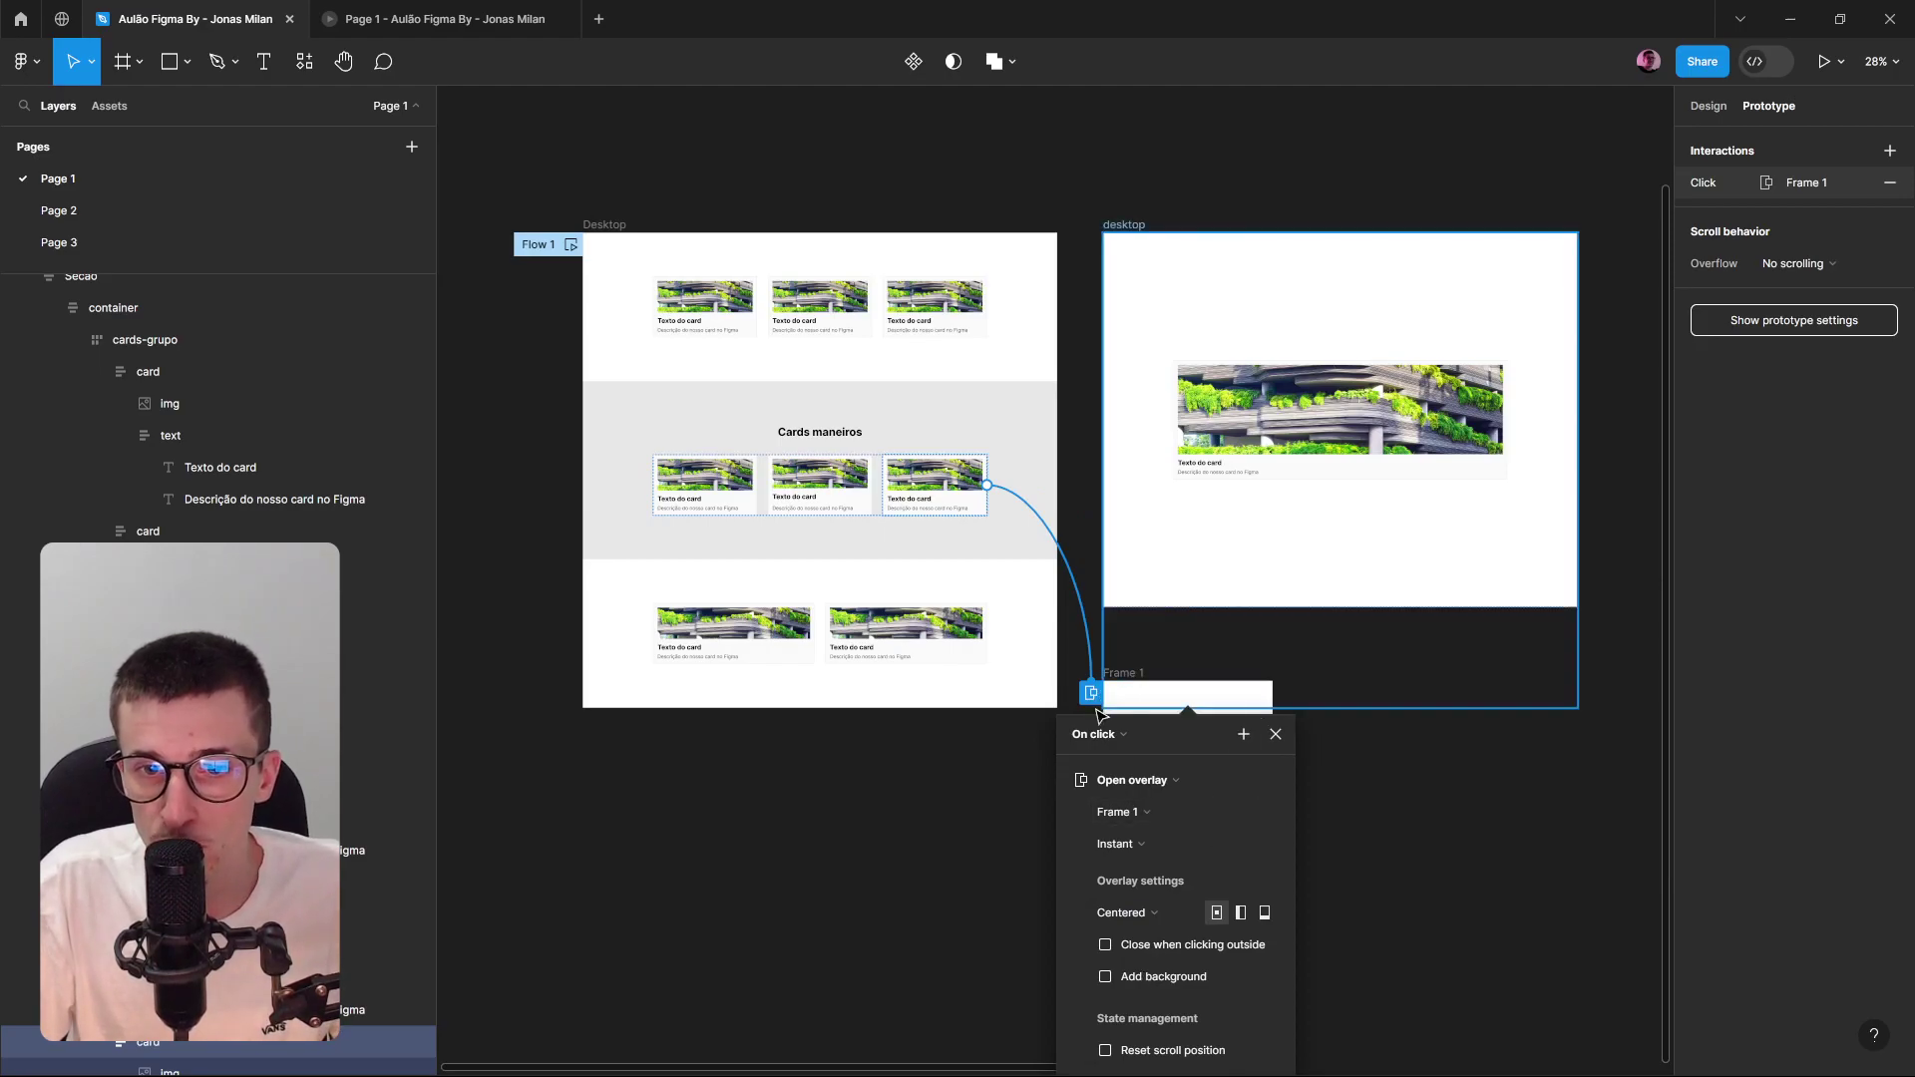
# Test the Frame 1 overlay in the prototype preview and return to the design file.
pyautogui.hotkey('ctrl', 'alt', 'Return')
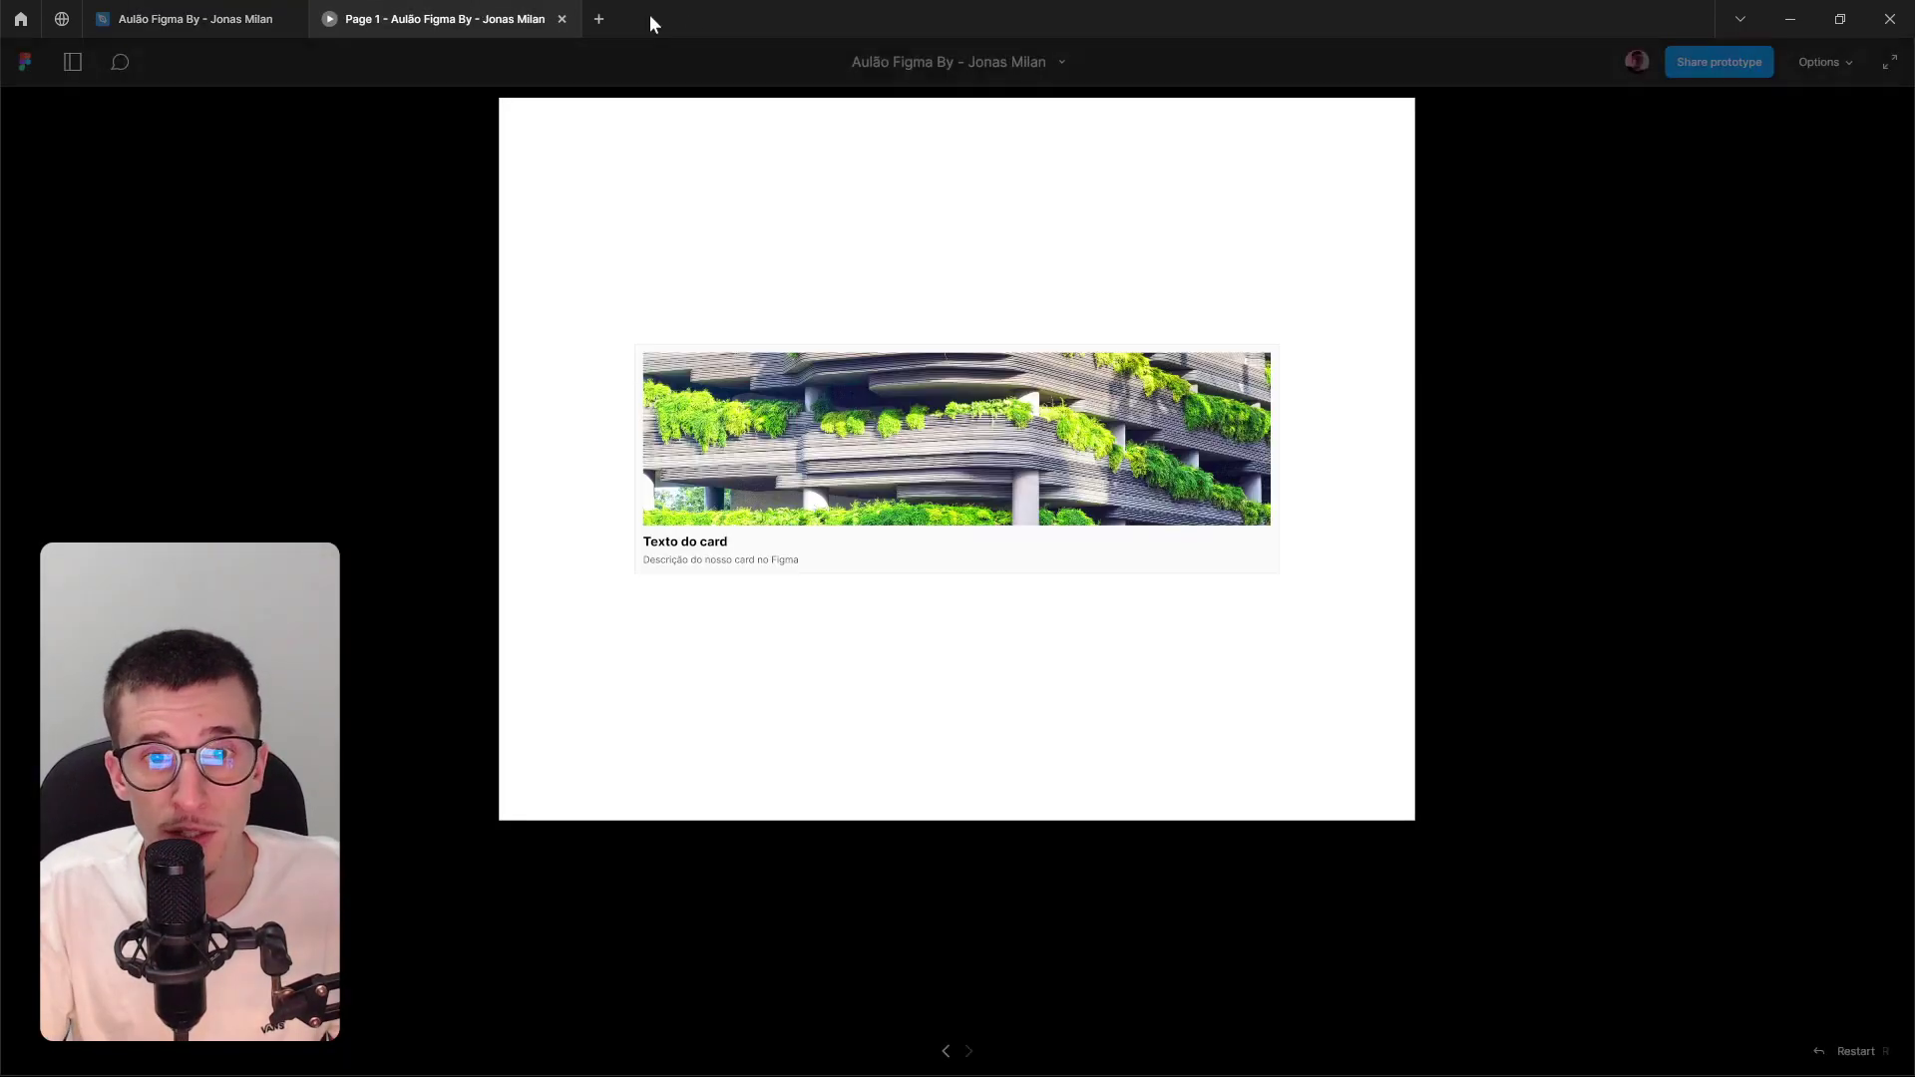
pyautogui.click(810, 473)
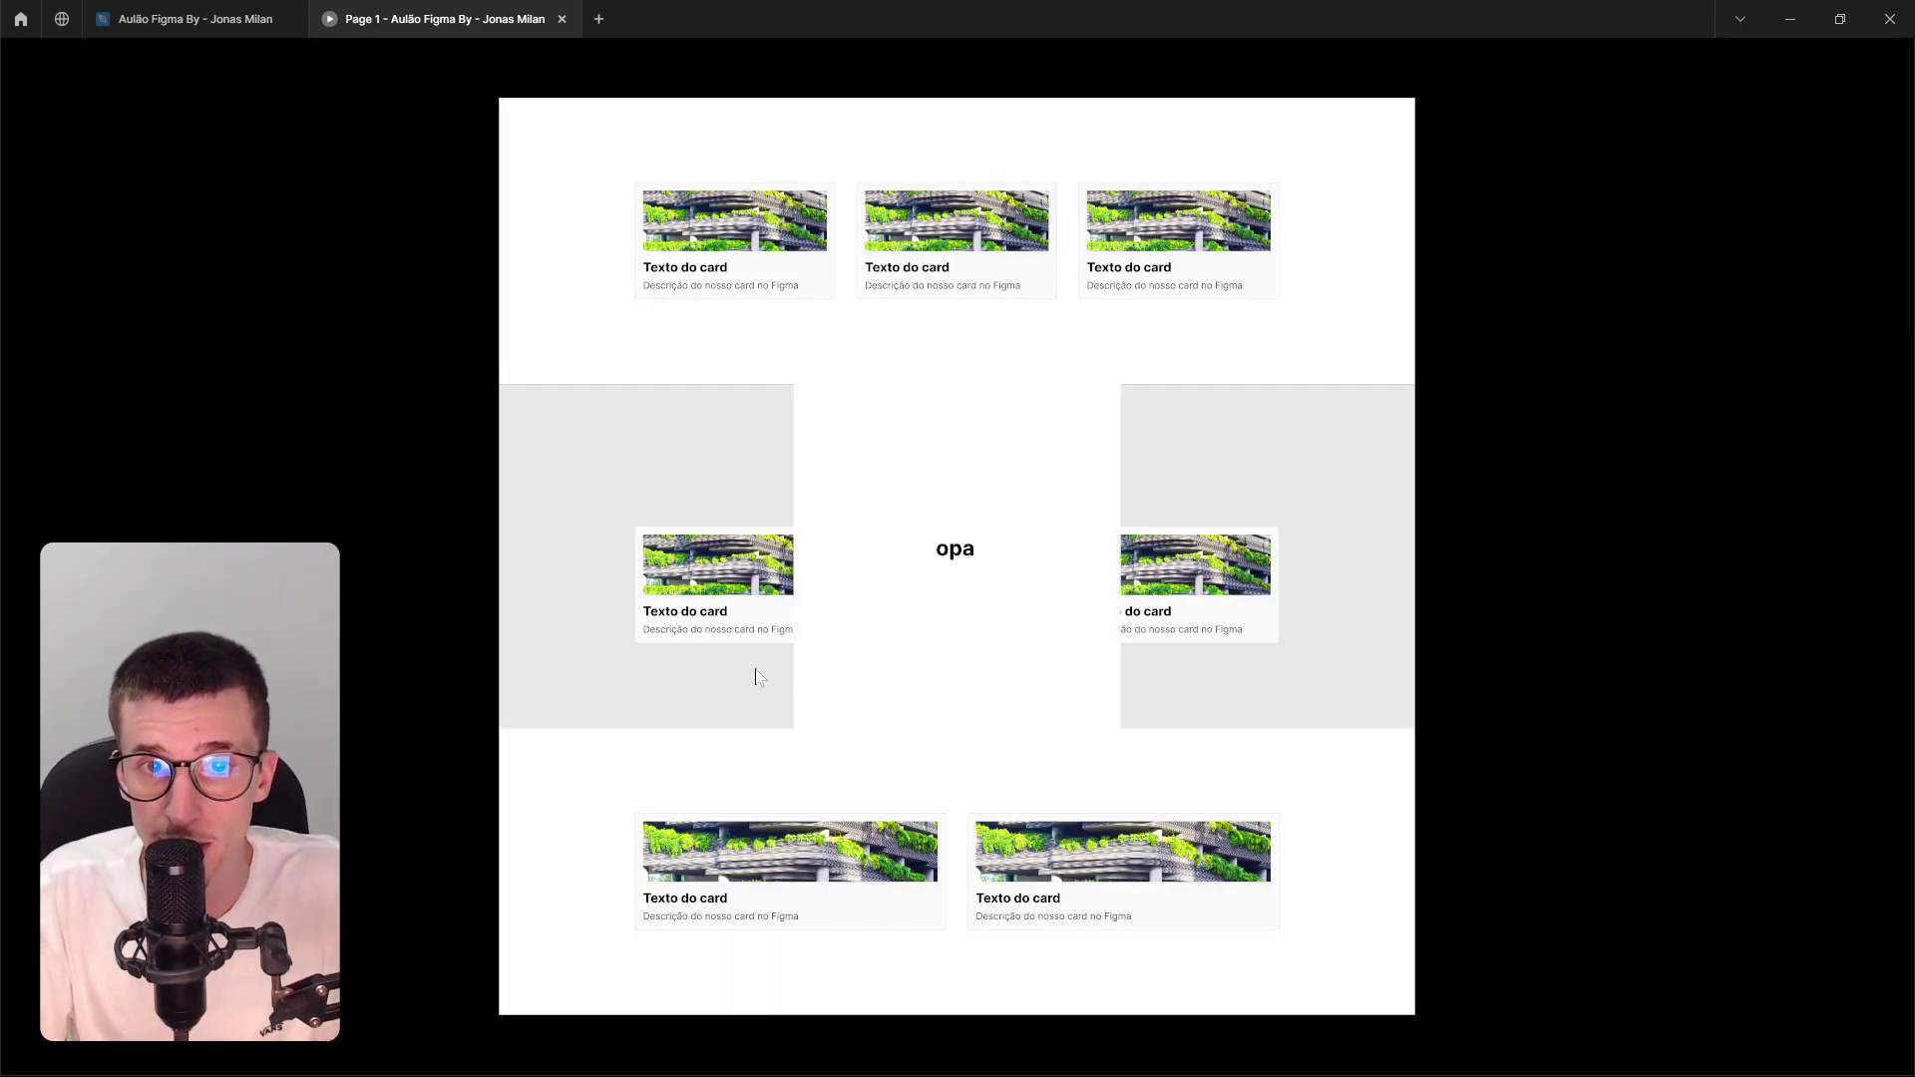
pyautogui.click(185, 19)
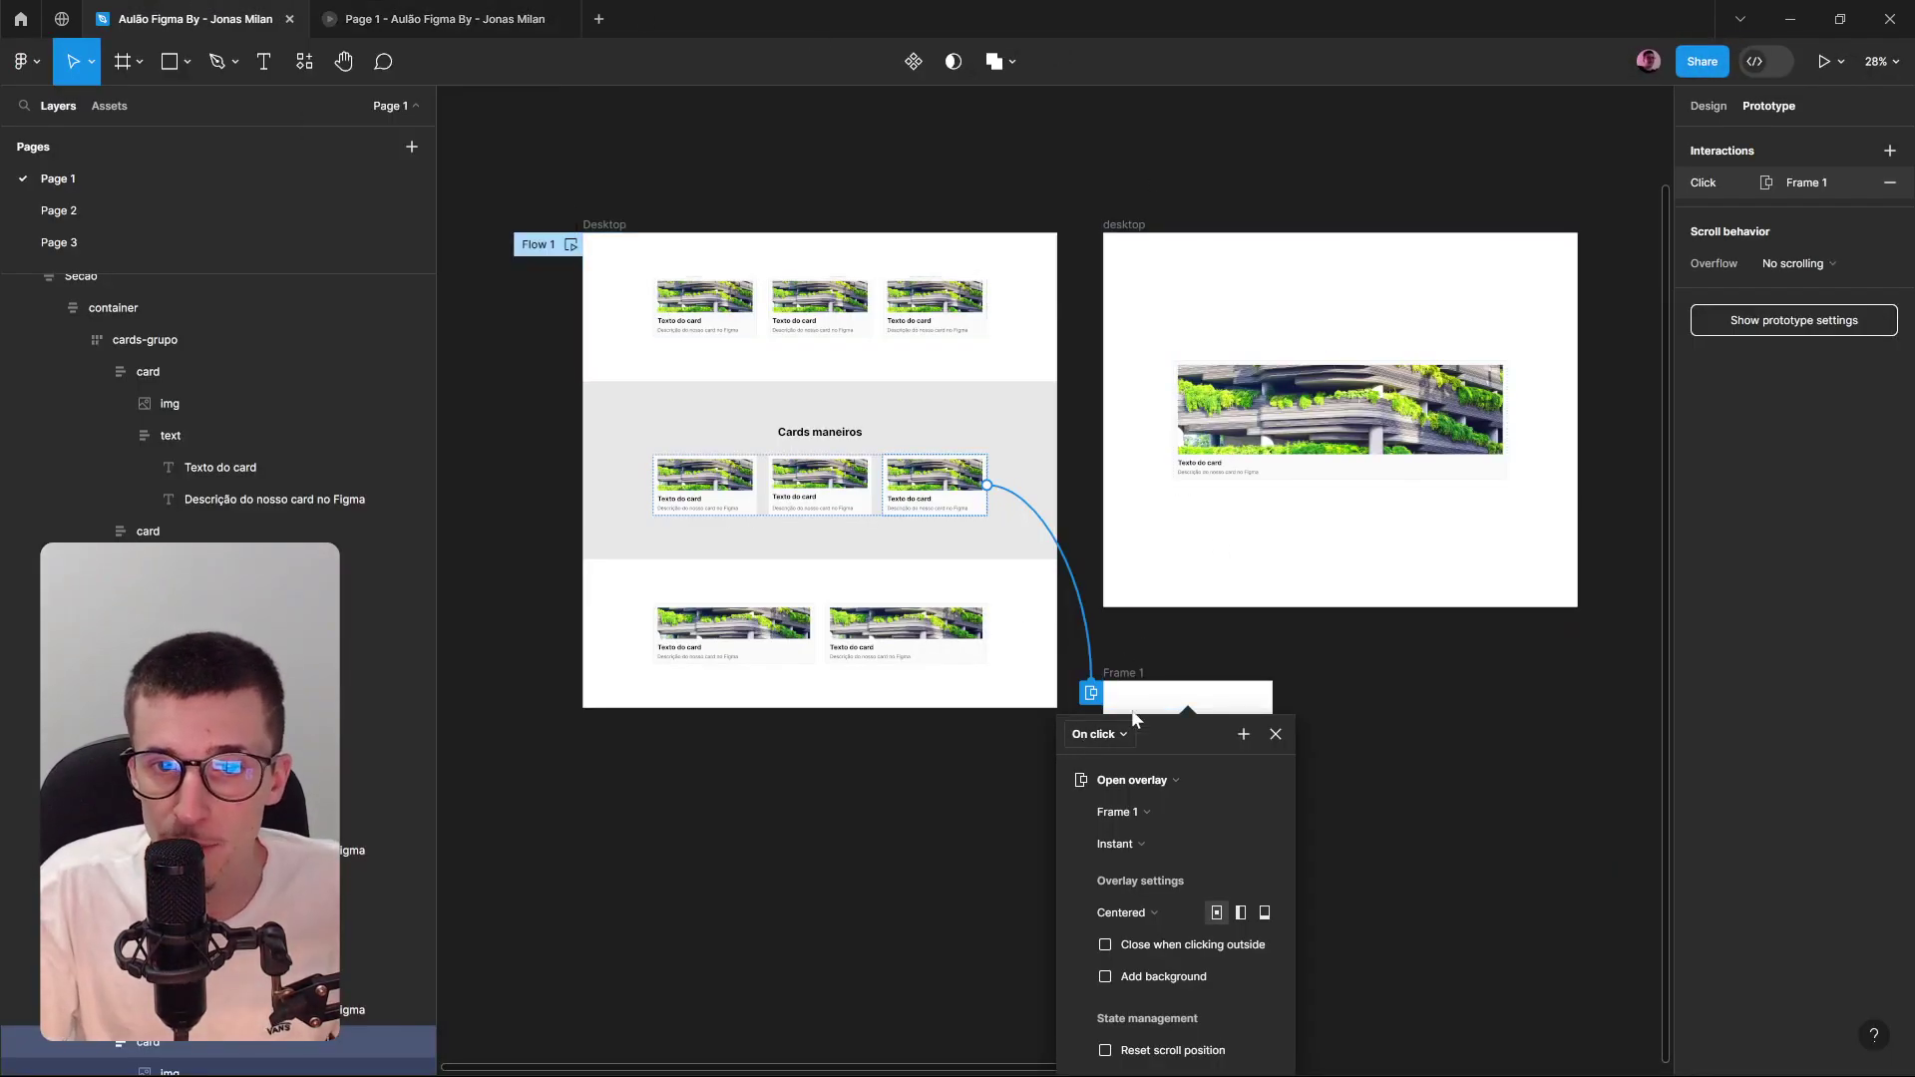
# Set the overlay's position to Manual and place it in the Desktop frame's upper-right corner.
pyautogui.click(1275, 734)
pyautogui.click(1091, 692)
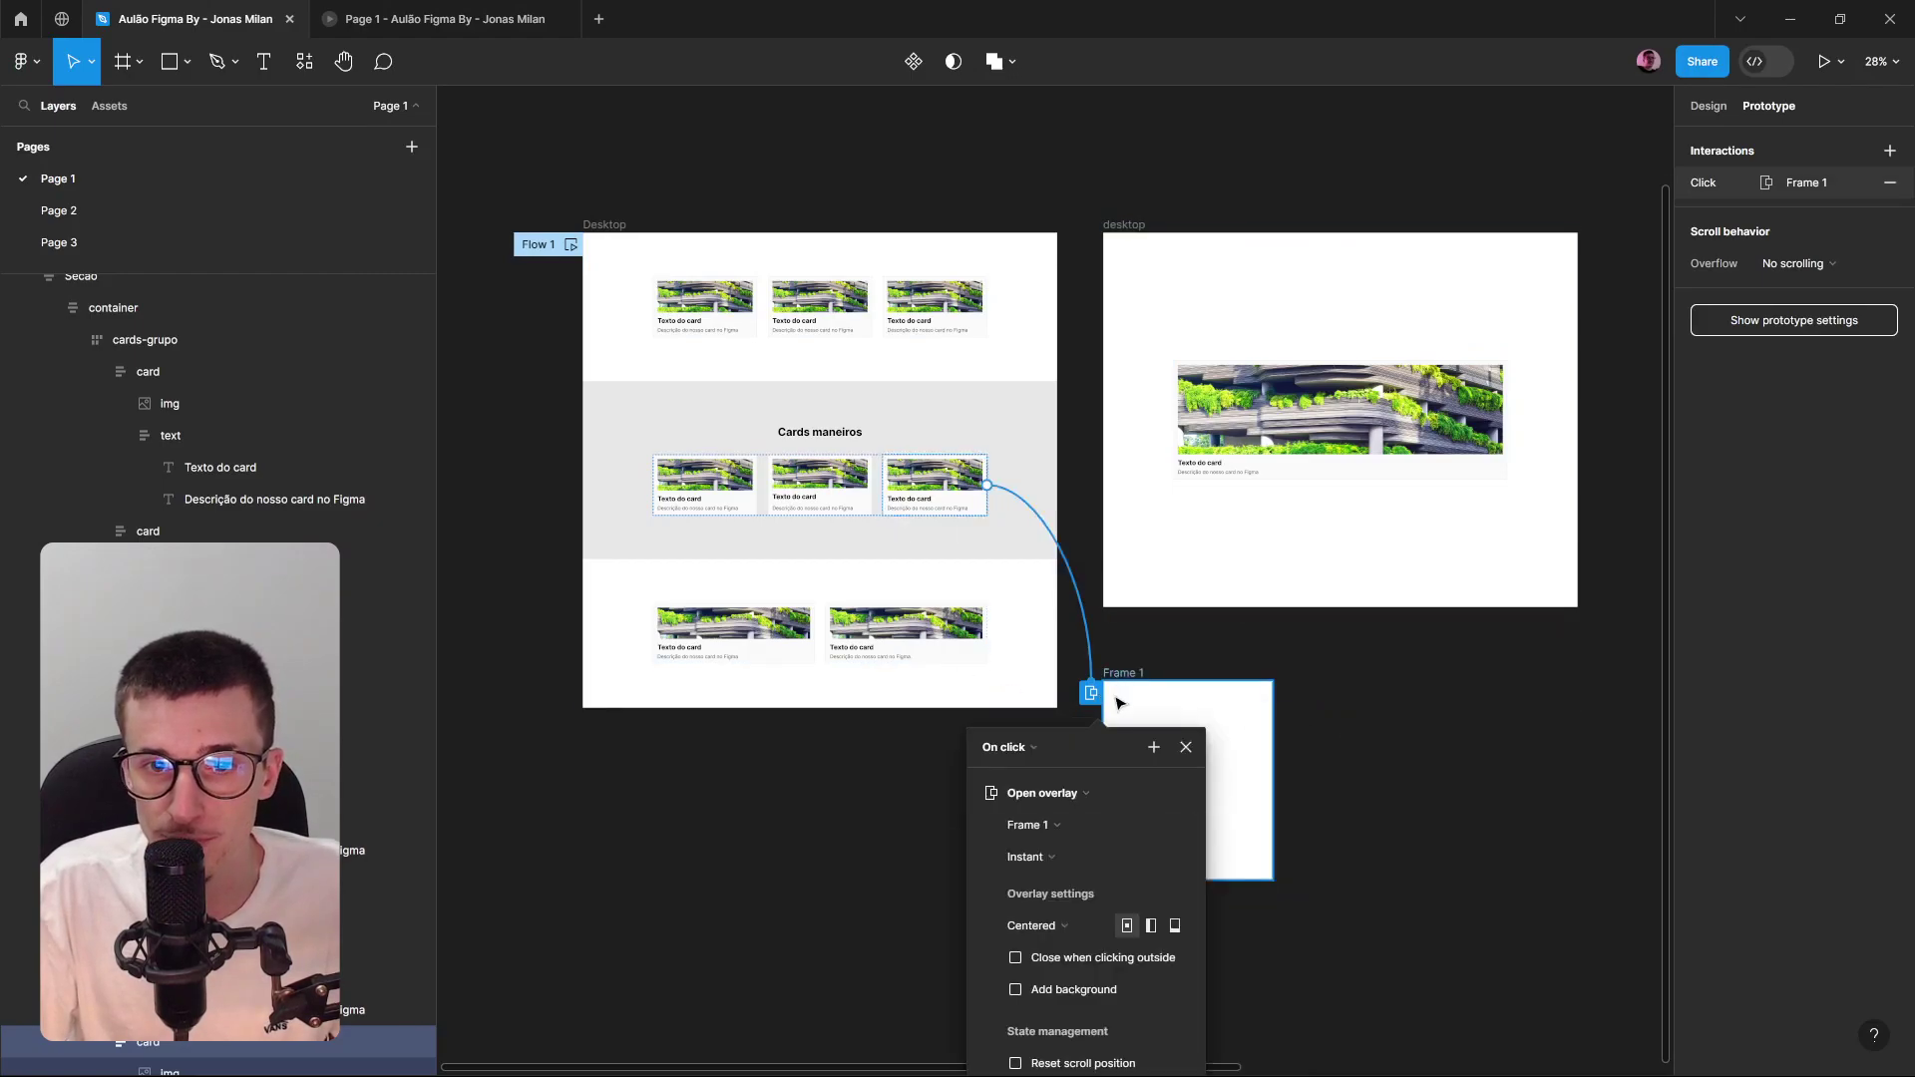
pyautogui.click(1150, 928)
pyautogui.click(1177, 926)
pyautogui.click(1057, 926)
pyautogui.click(1085, 987)
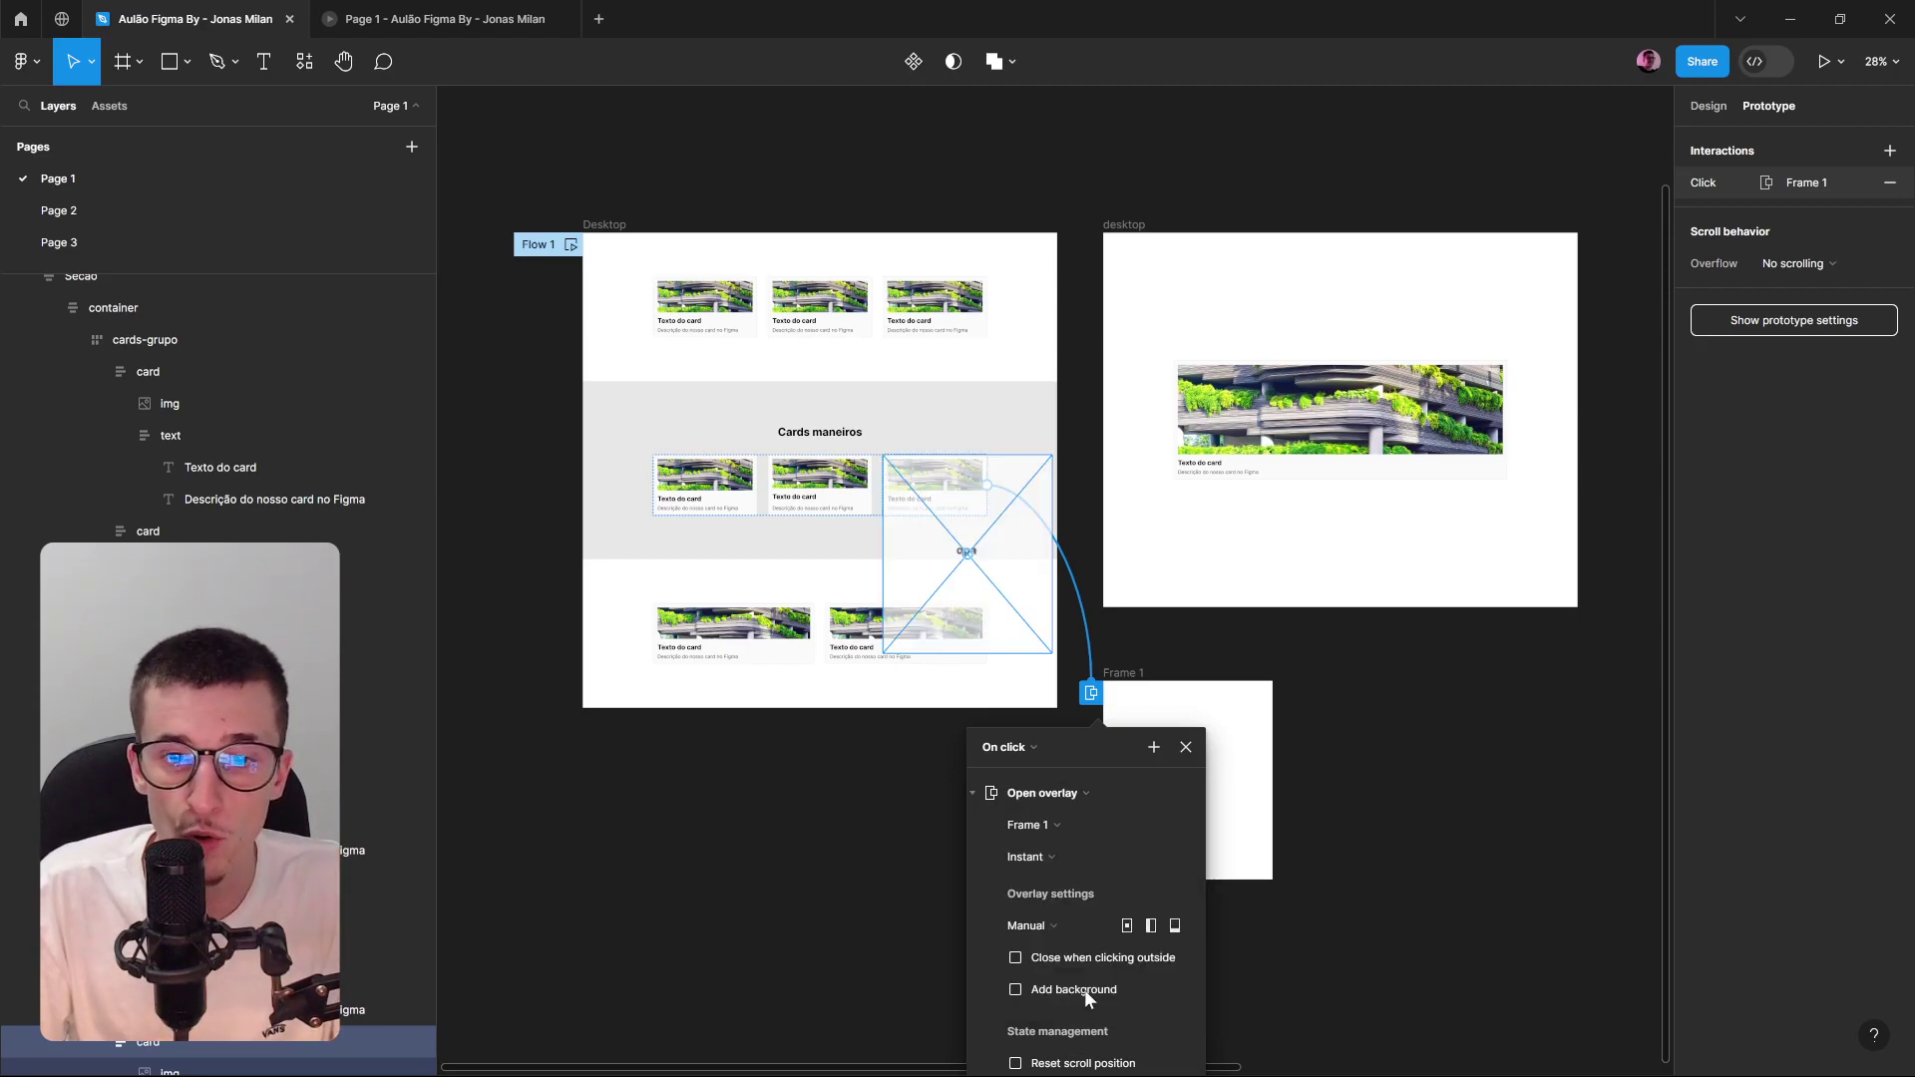
pyautogui.moveTo(968, 555); pyautogui.dragTo(978, 338)
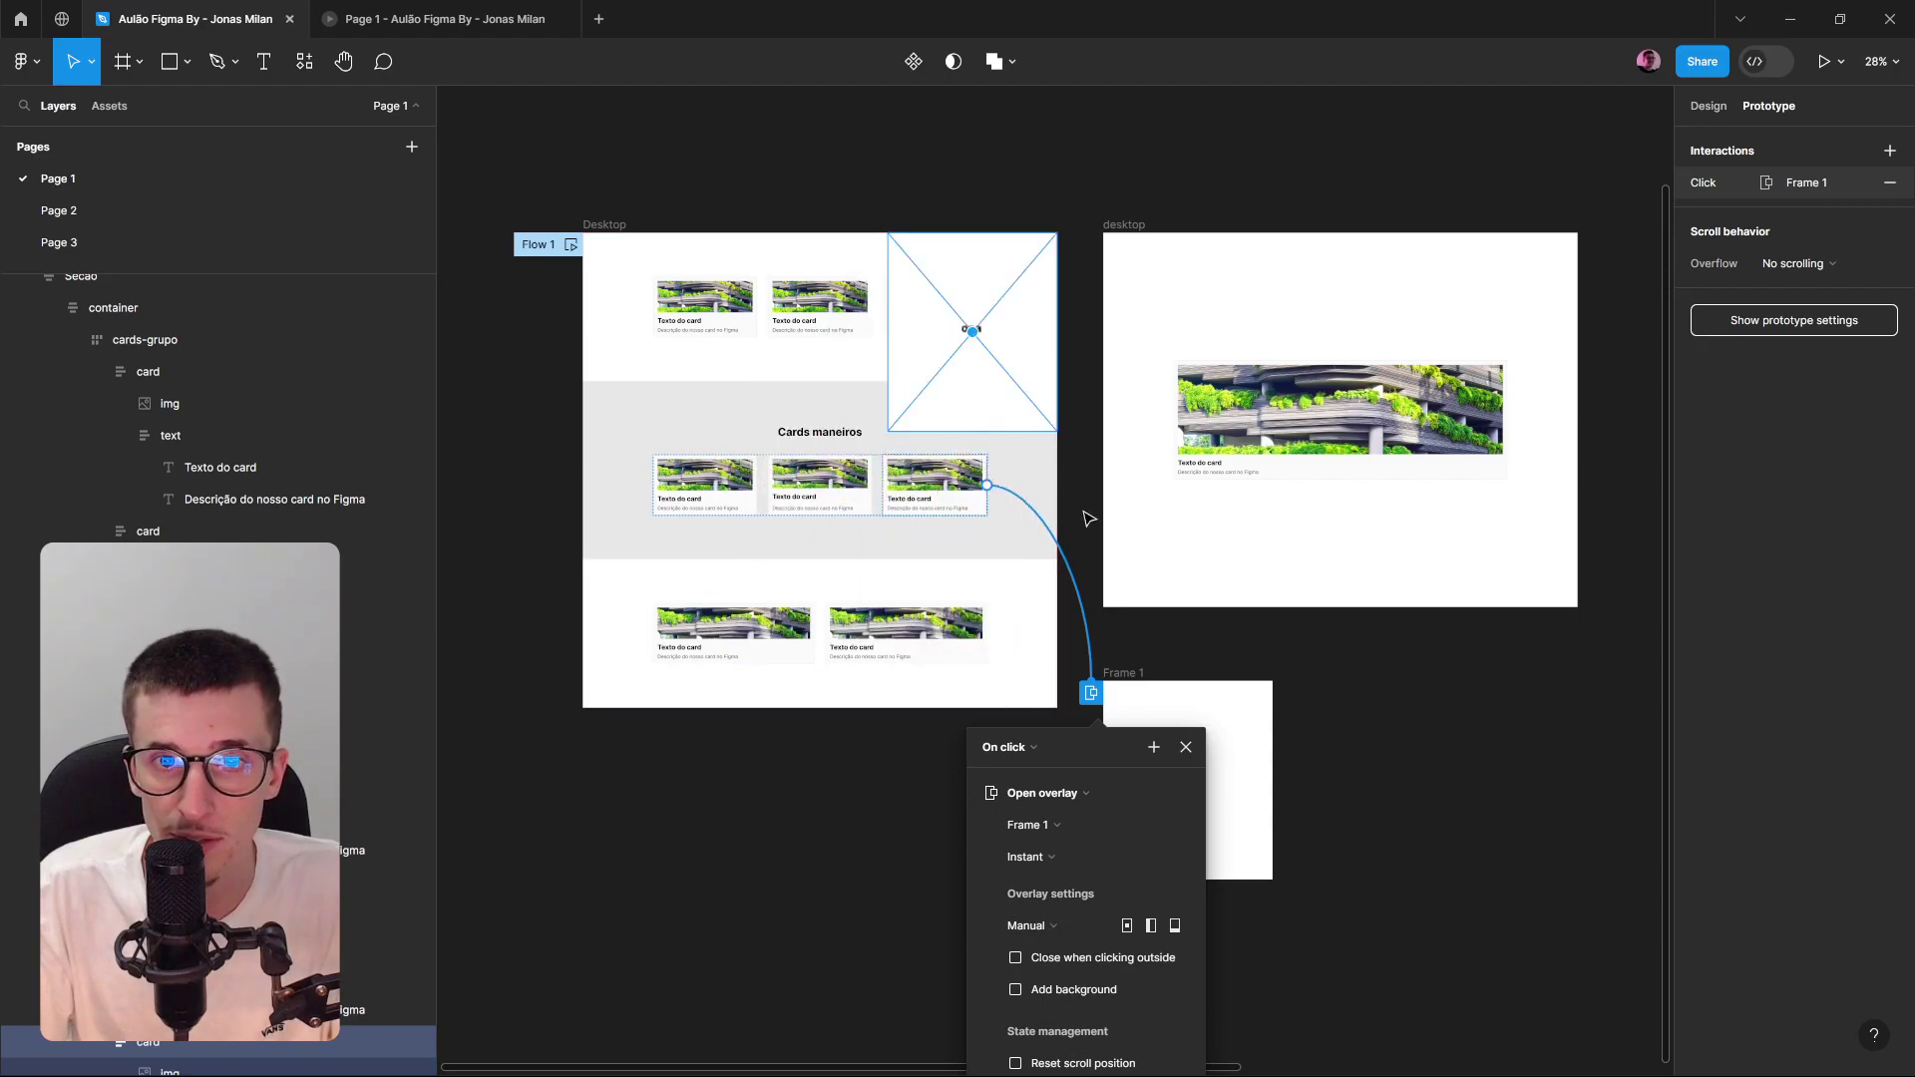
# Close the link's settings and change Frame 1's fill to the muted pink C29696.
pyautogui.click(1159, 647)
pyautogui.click(1142, 675)
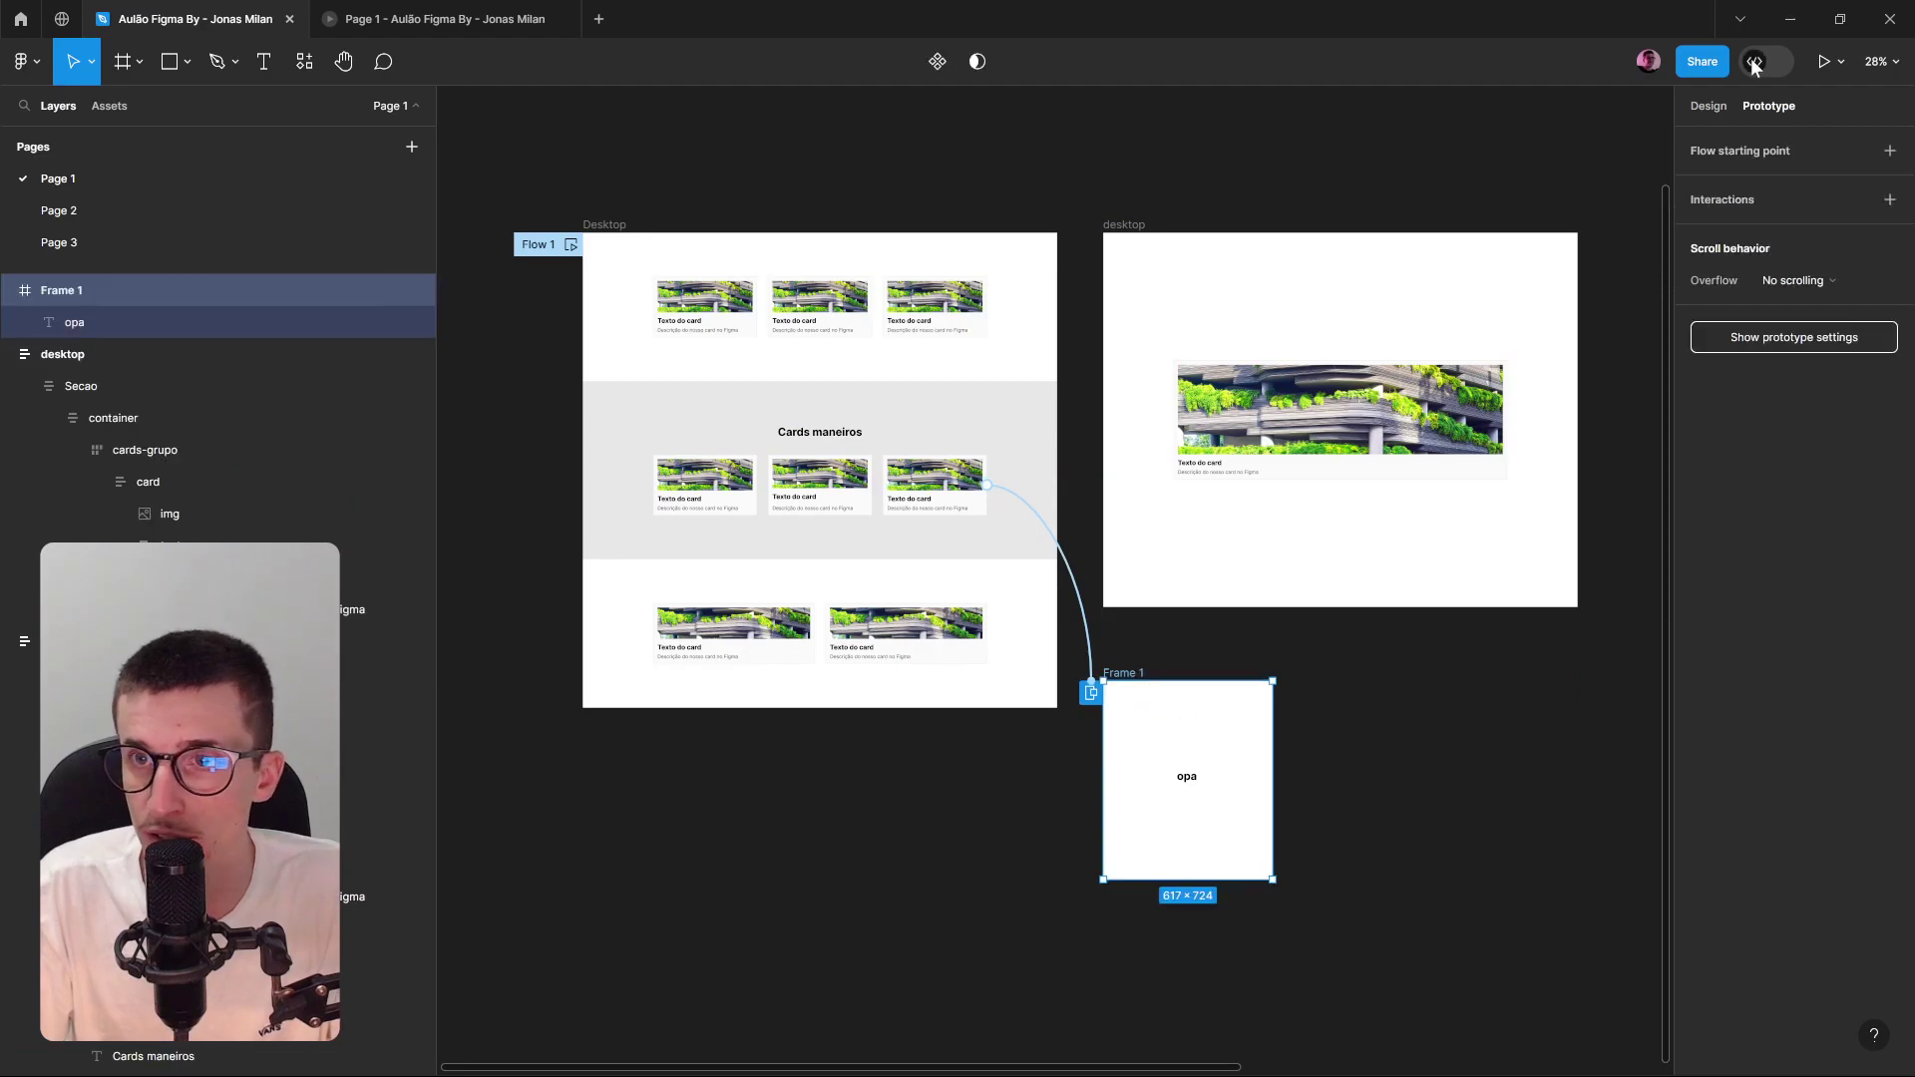
pyautogui.click(1713, 108)
pyautogui.click(1699, 577)
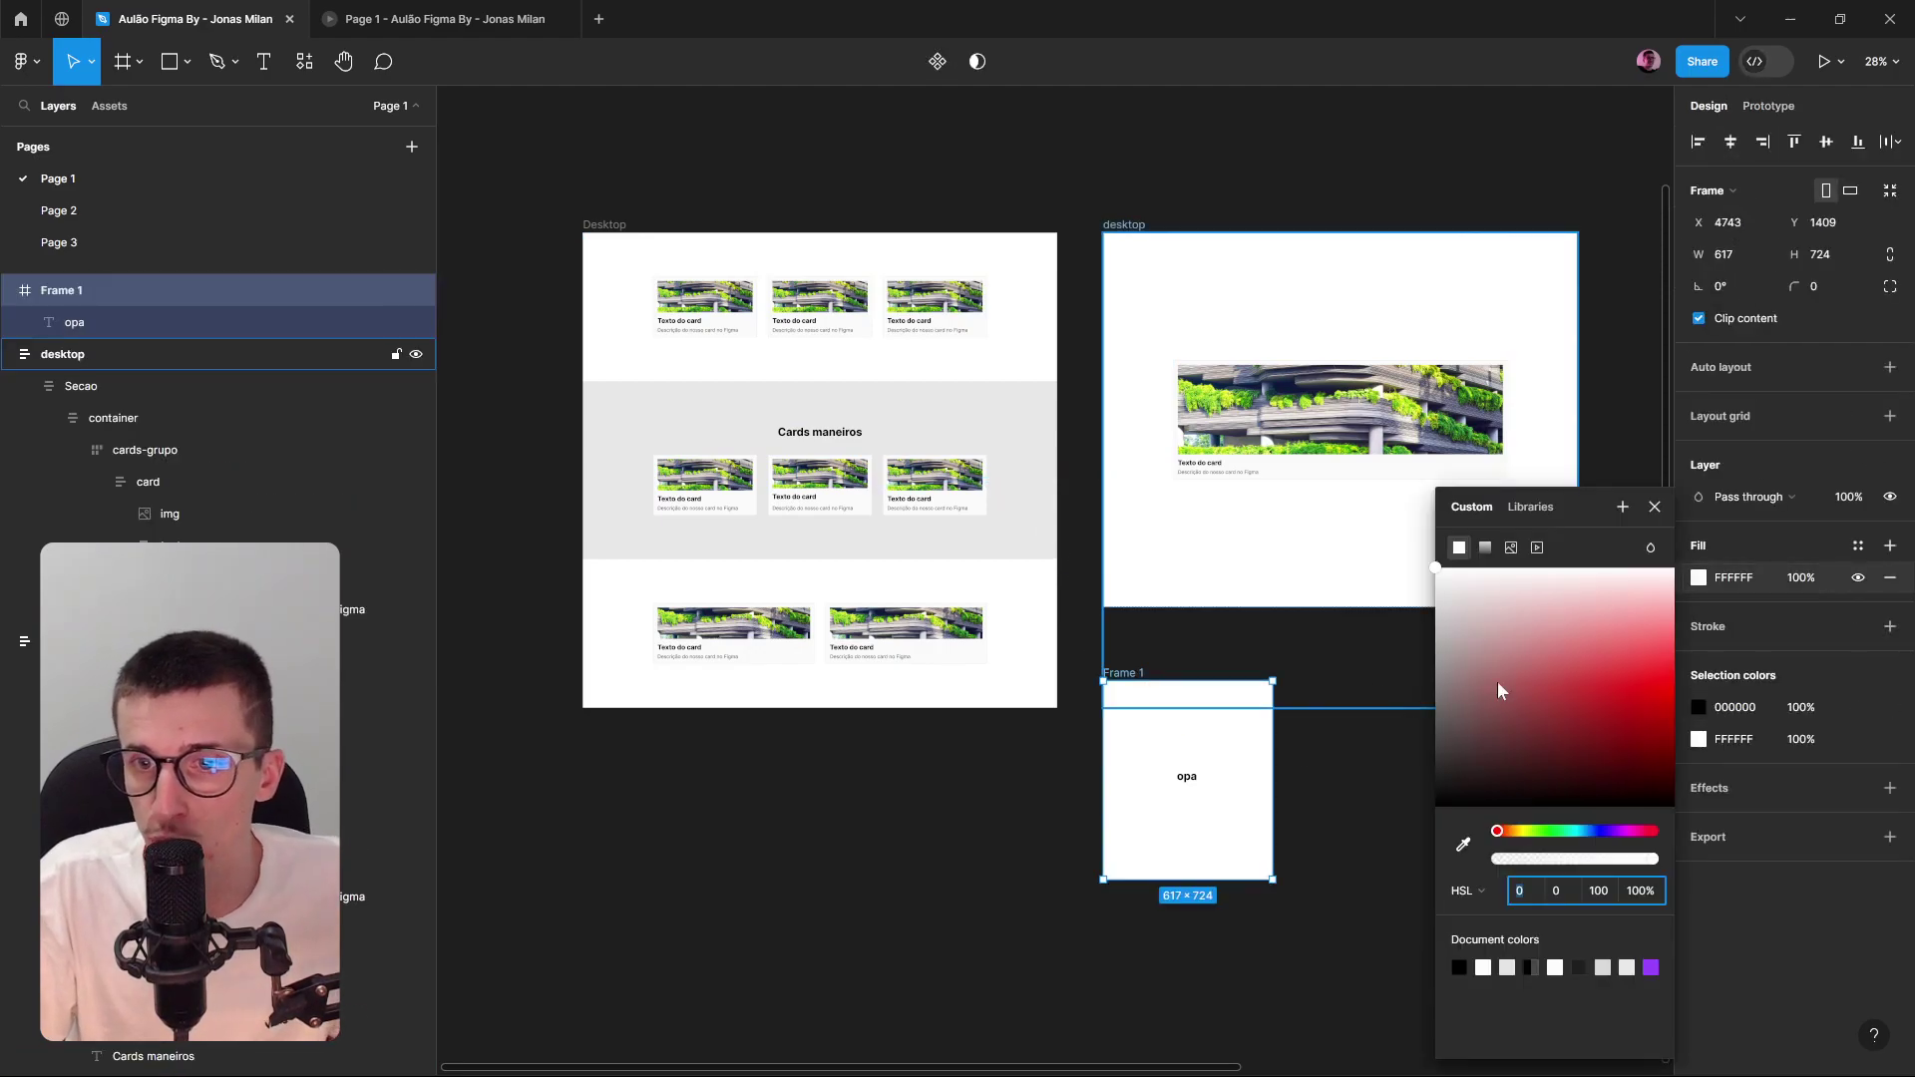
pyautogui.click(1499, 647)
# Test the manually positioned overlay in the prototype preview and return to the design file.
pyautogui.click(429, 17)
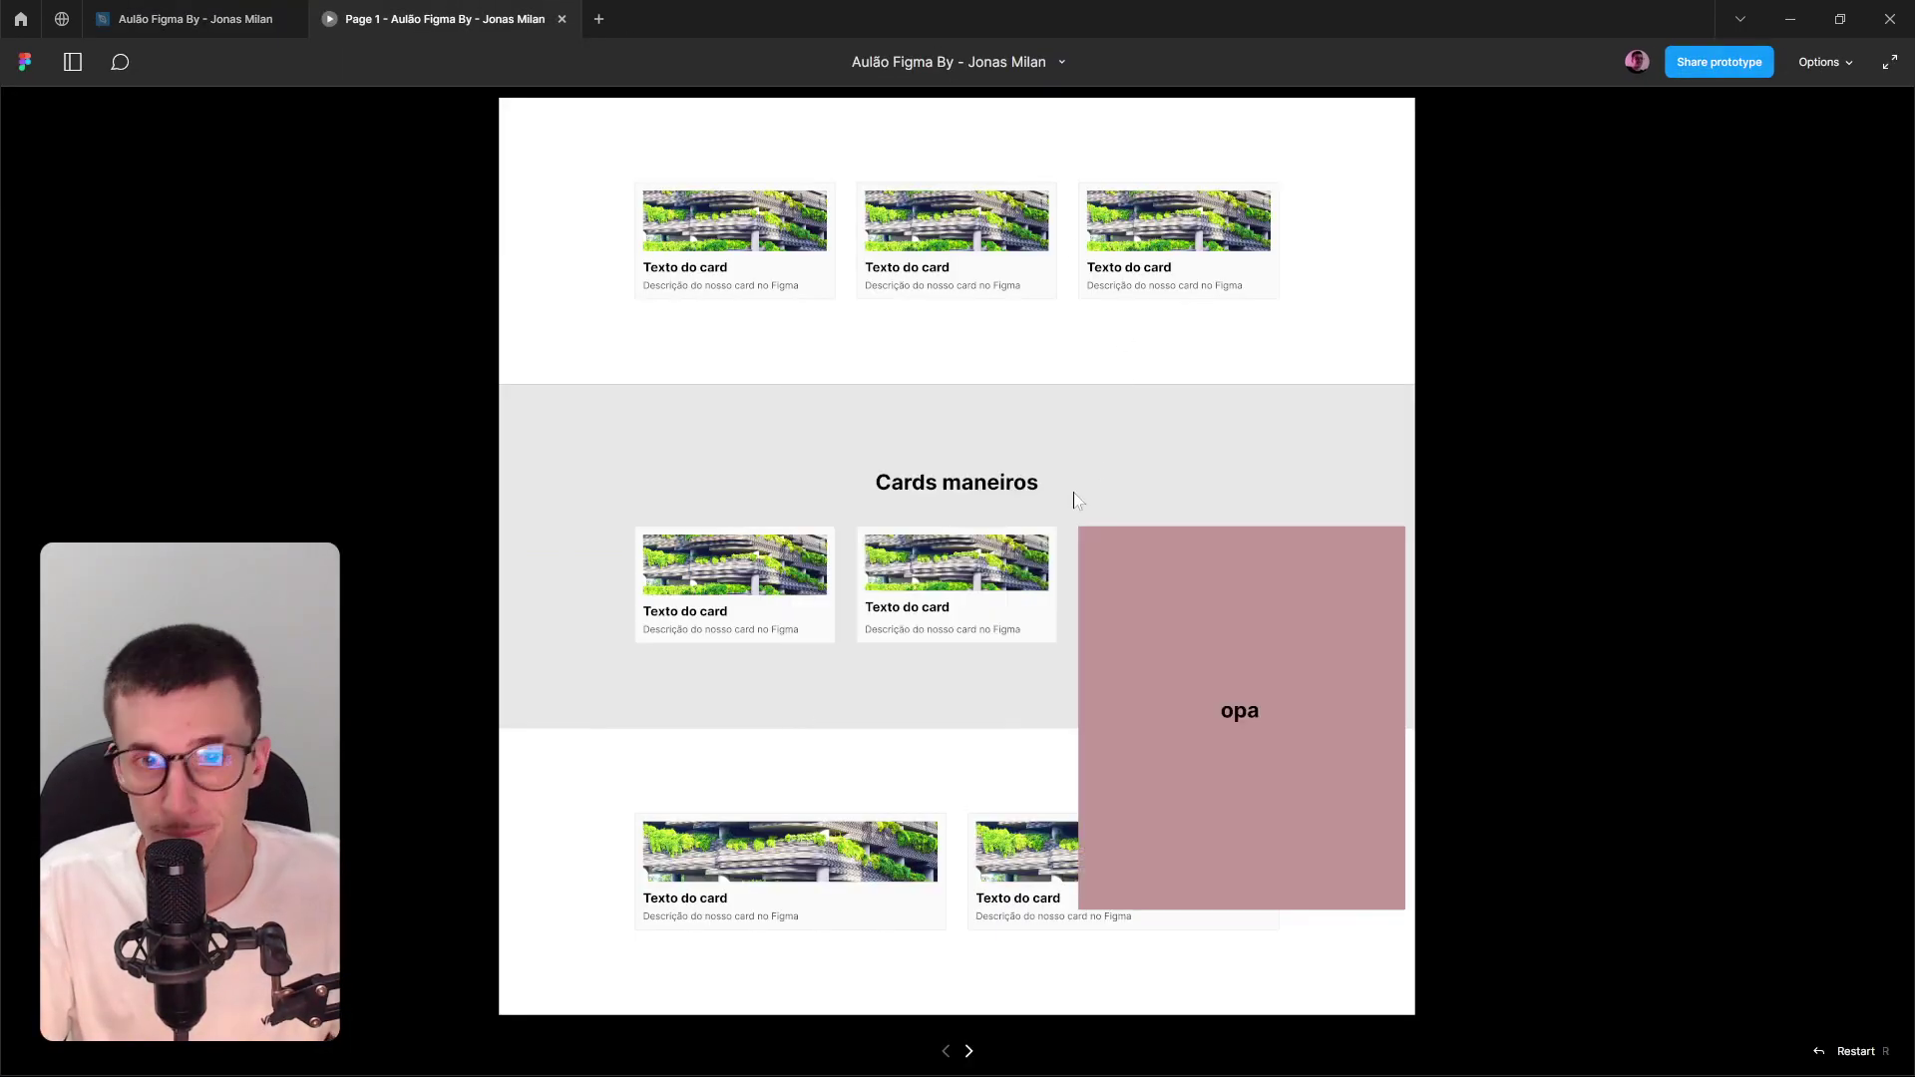
pyautogui.click(1100, 454)
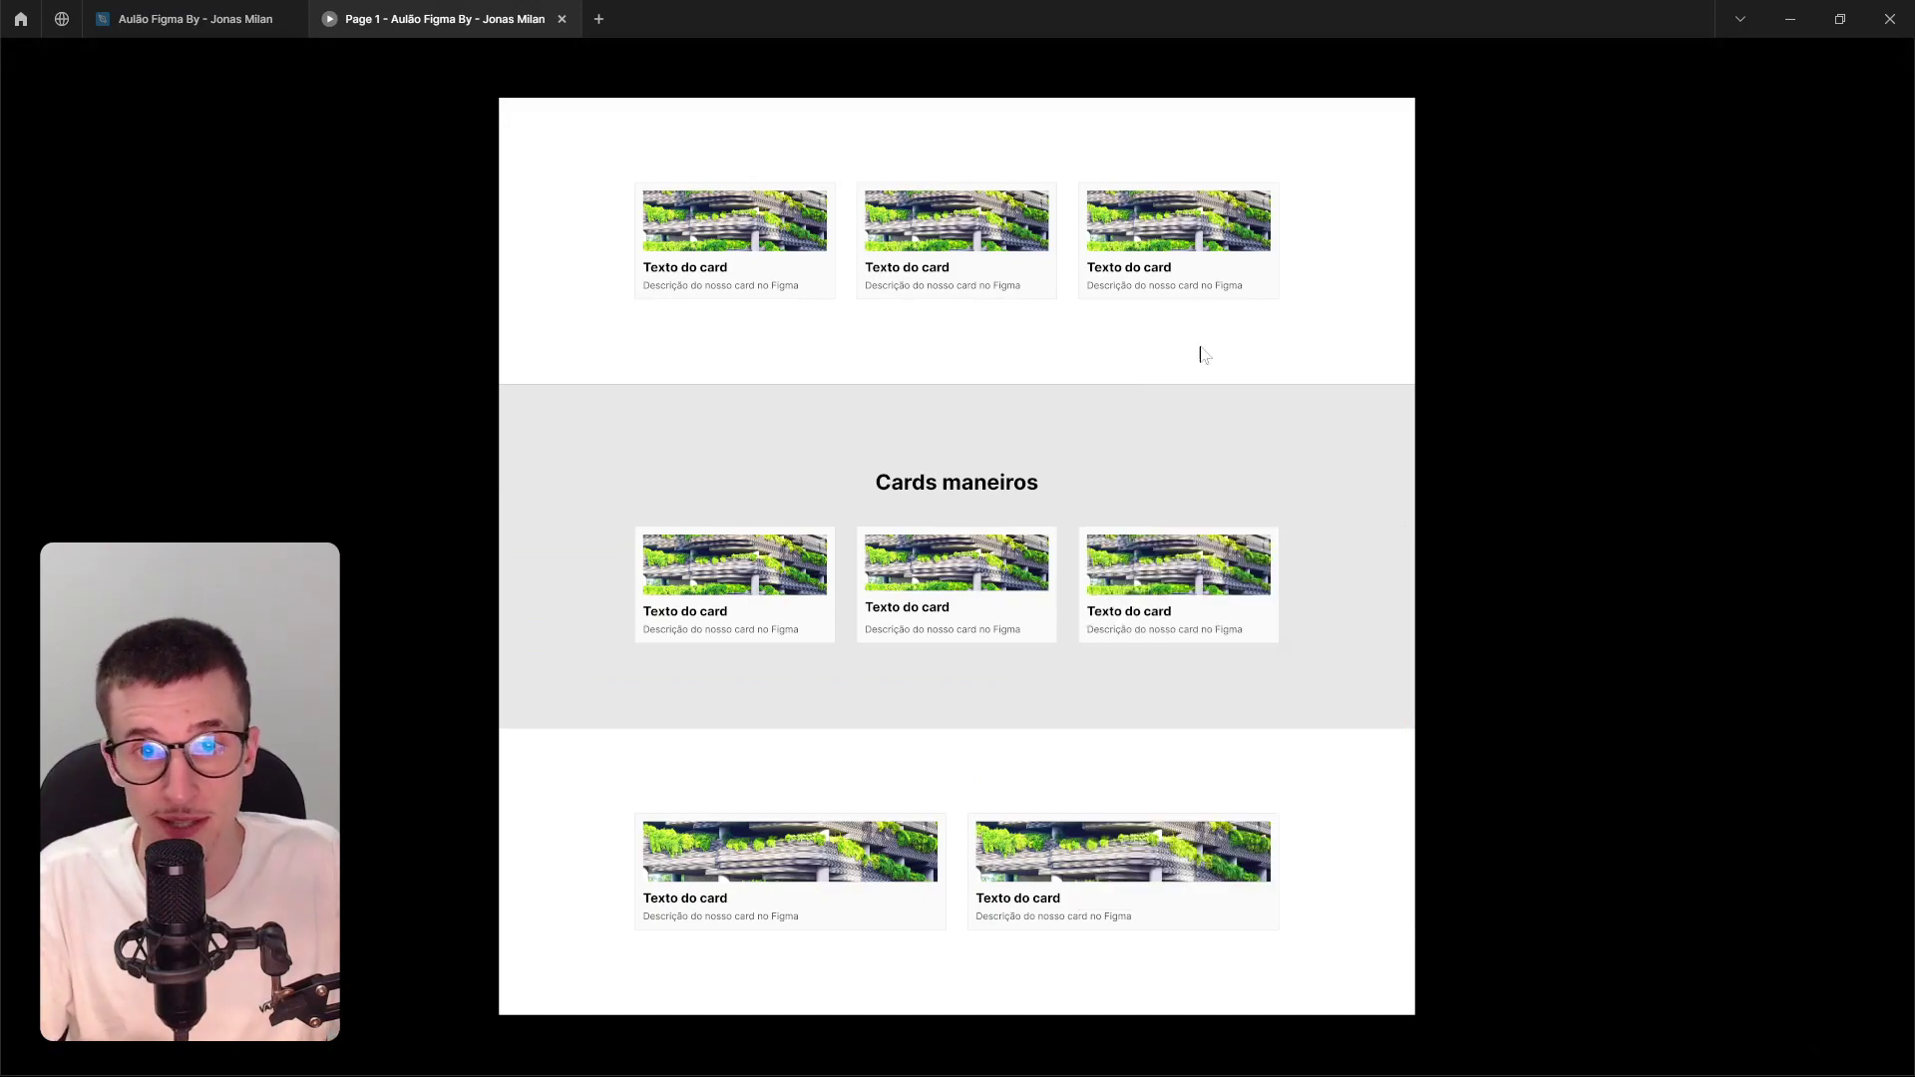
pyautogui.click(1202, 579)
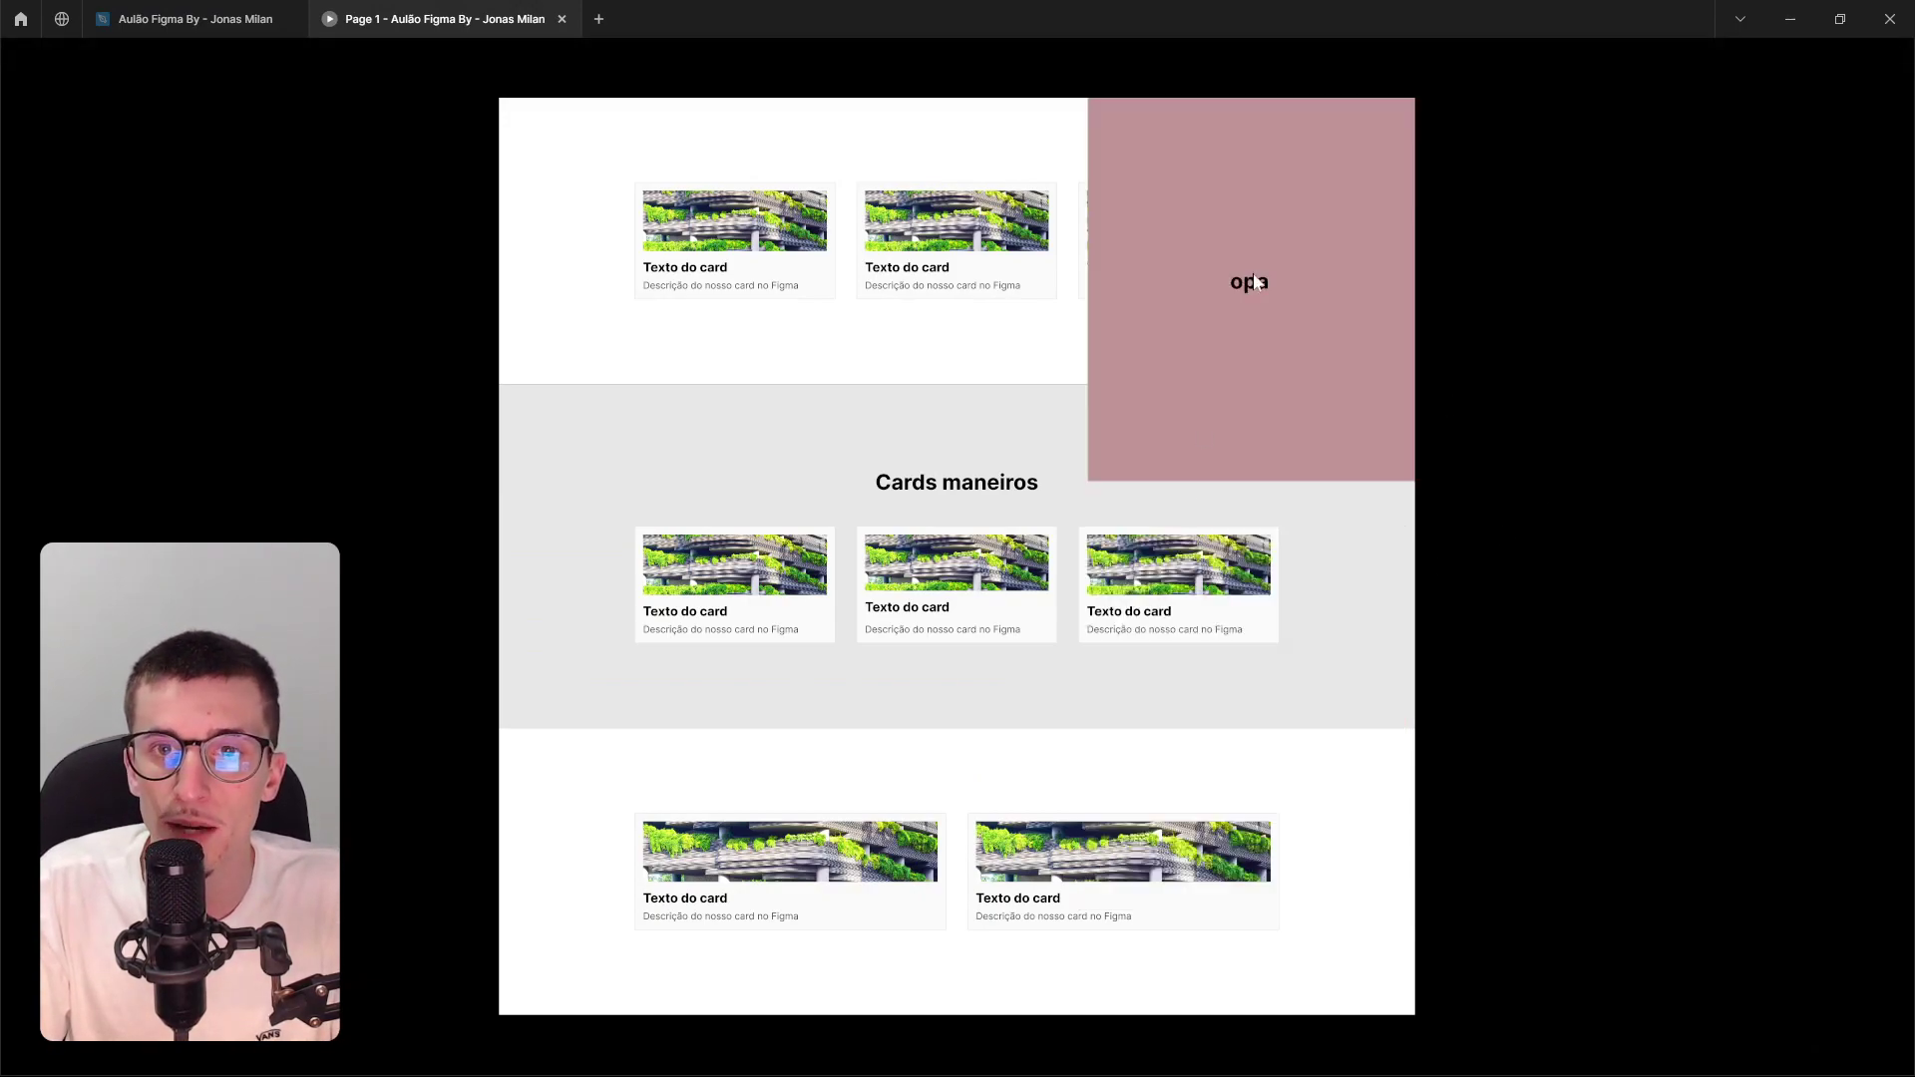
pyautogui.click(175, 18)
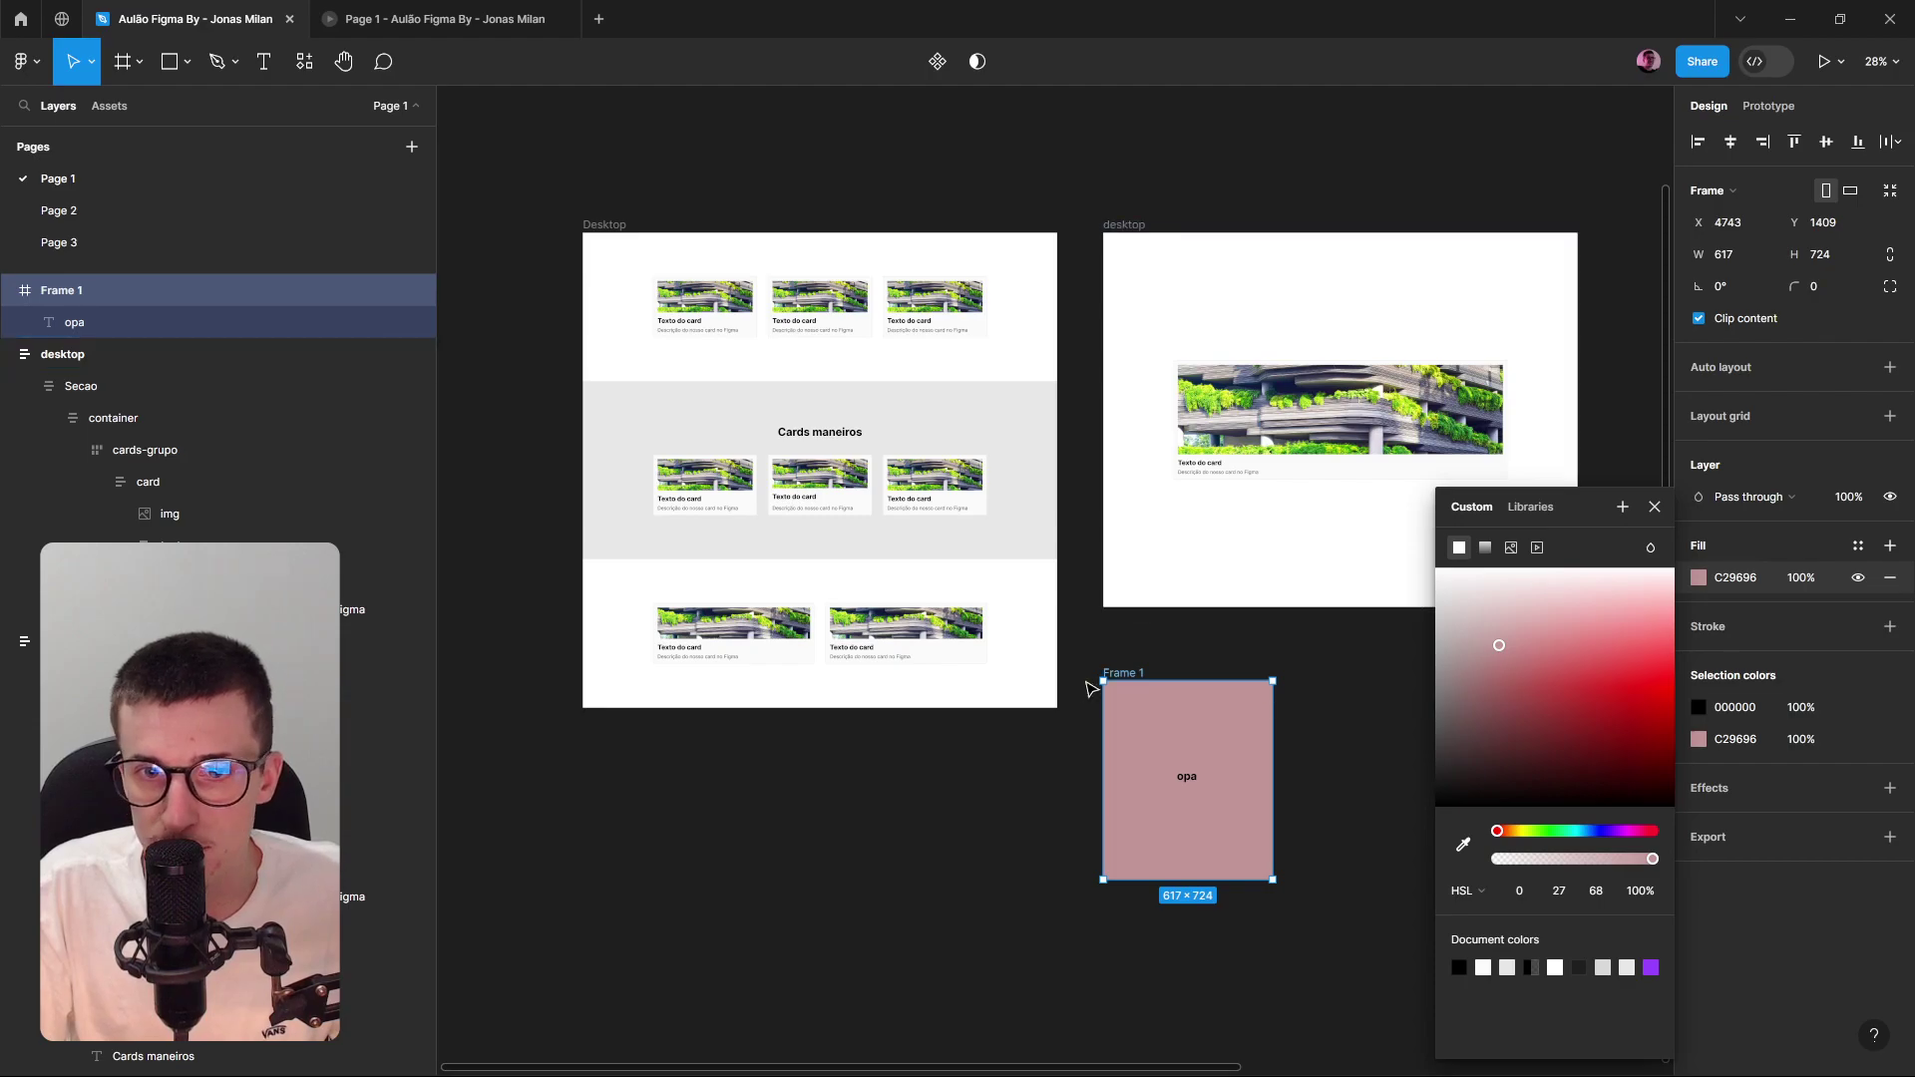
# Make the third Cards maneiros card's overlay close when clicking outside, and add a 000000 background at 70% opacity.
pyautogui.press('Escape')
pyautogui.click(968, 479)
pyautogui.click(968, 478)
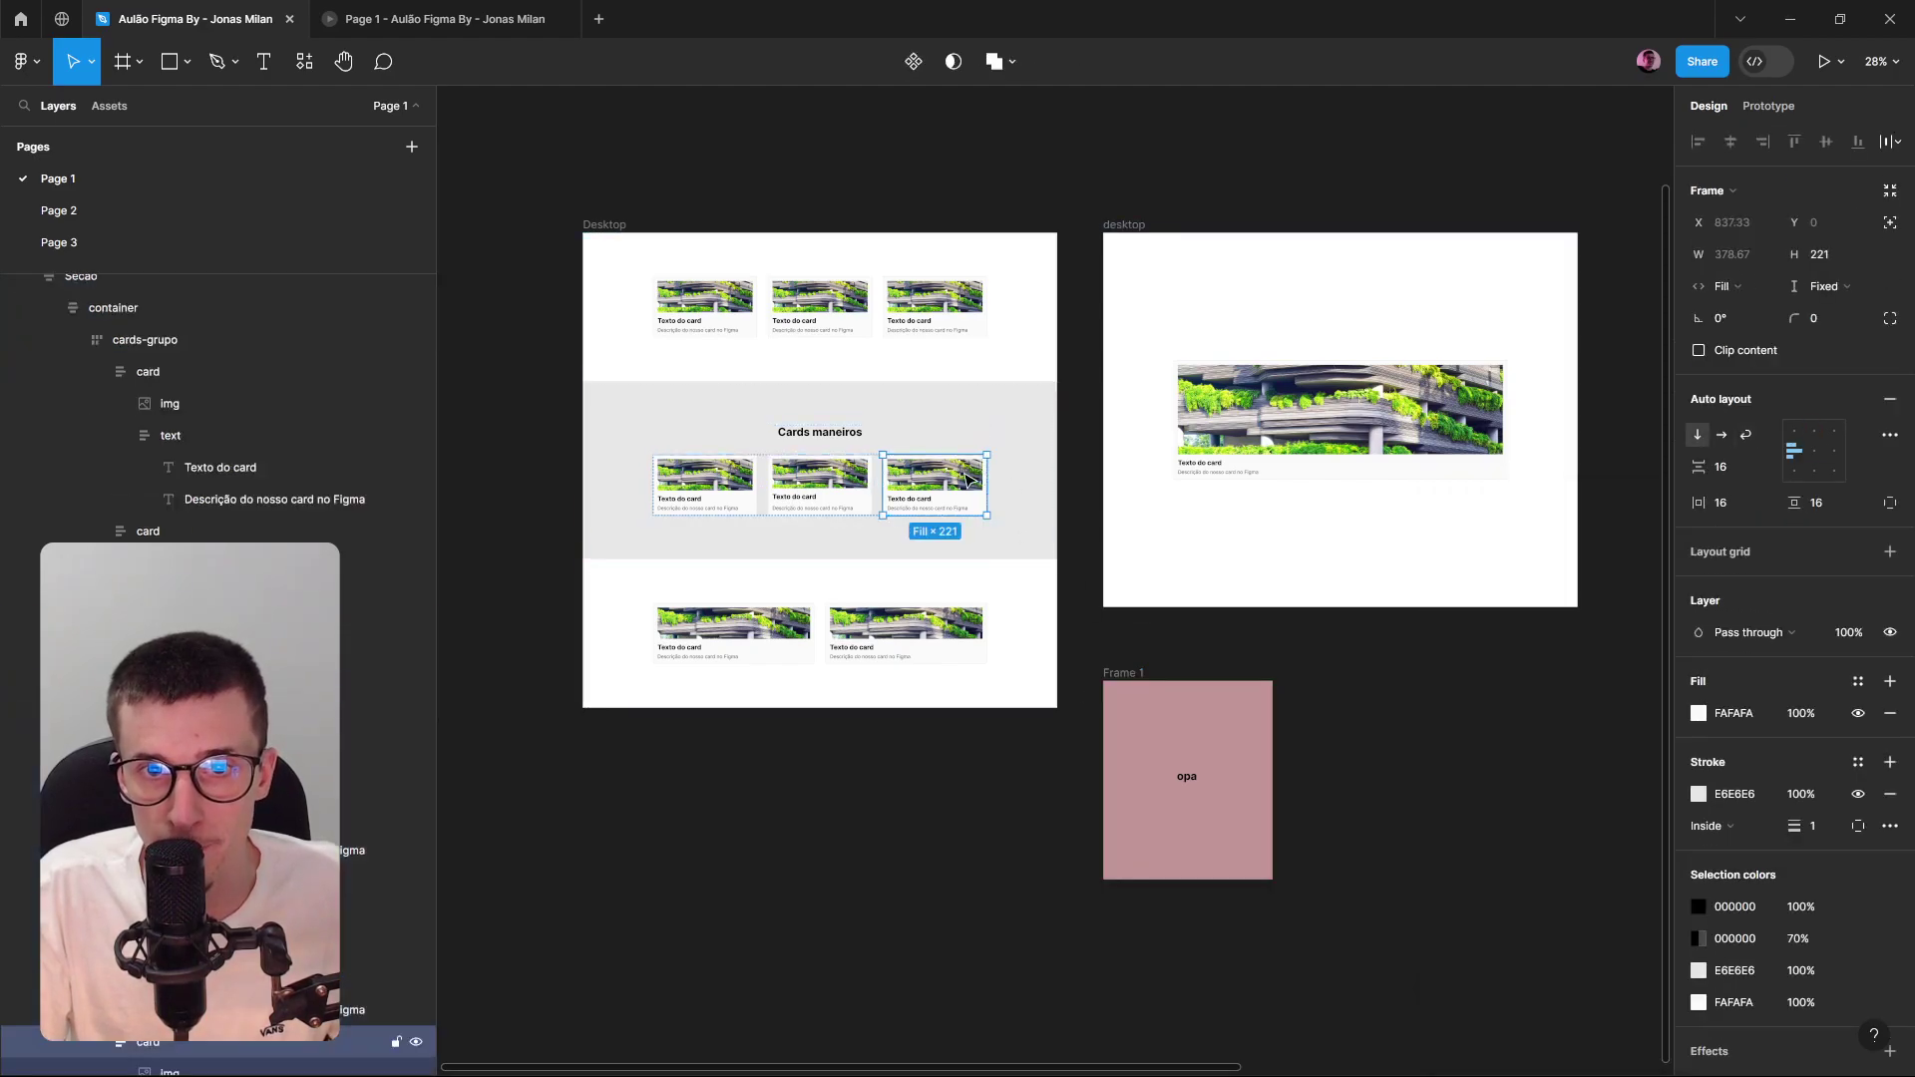
pyautogui.click(1770, 110)
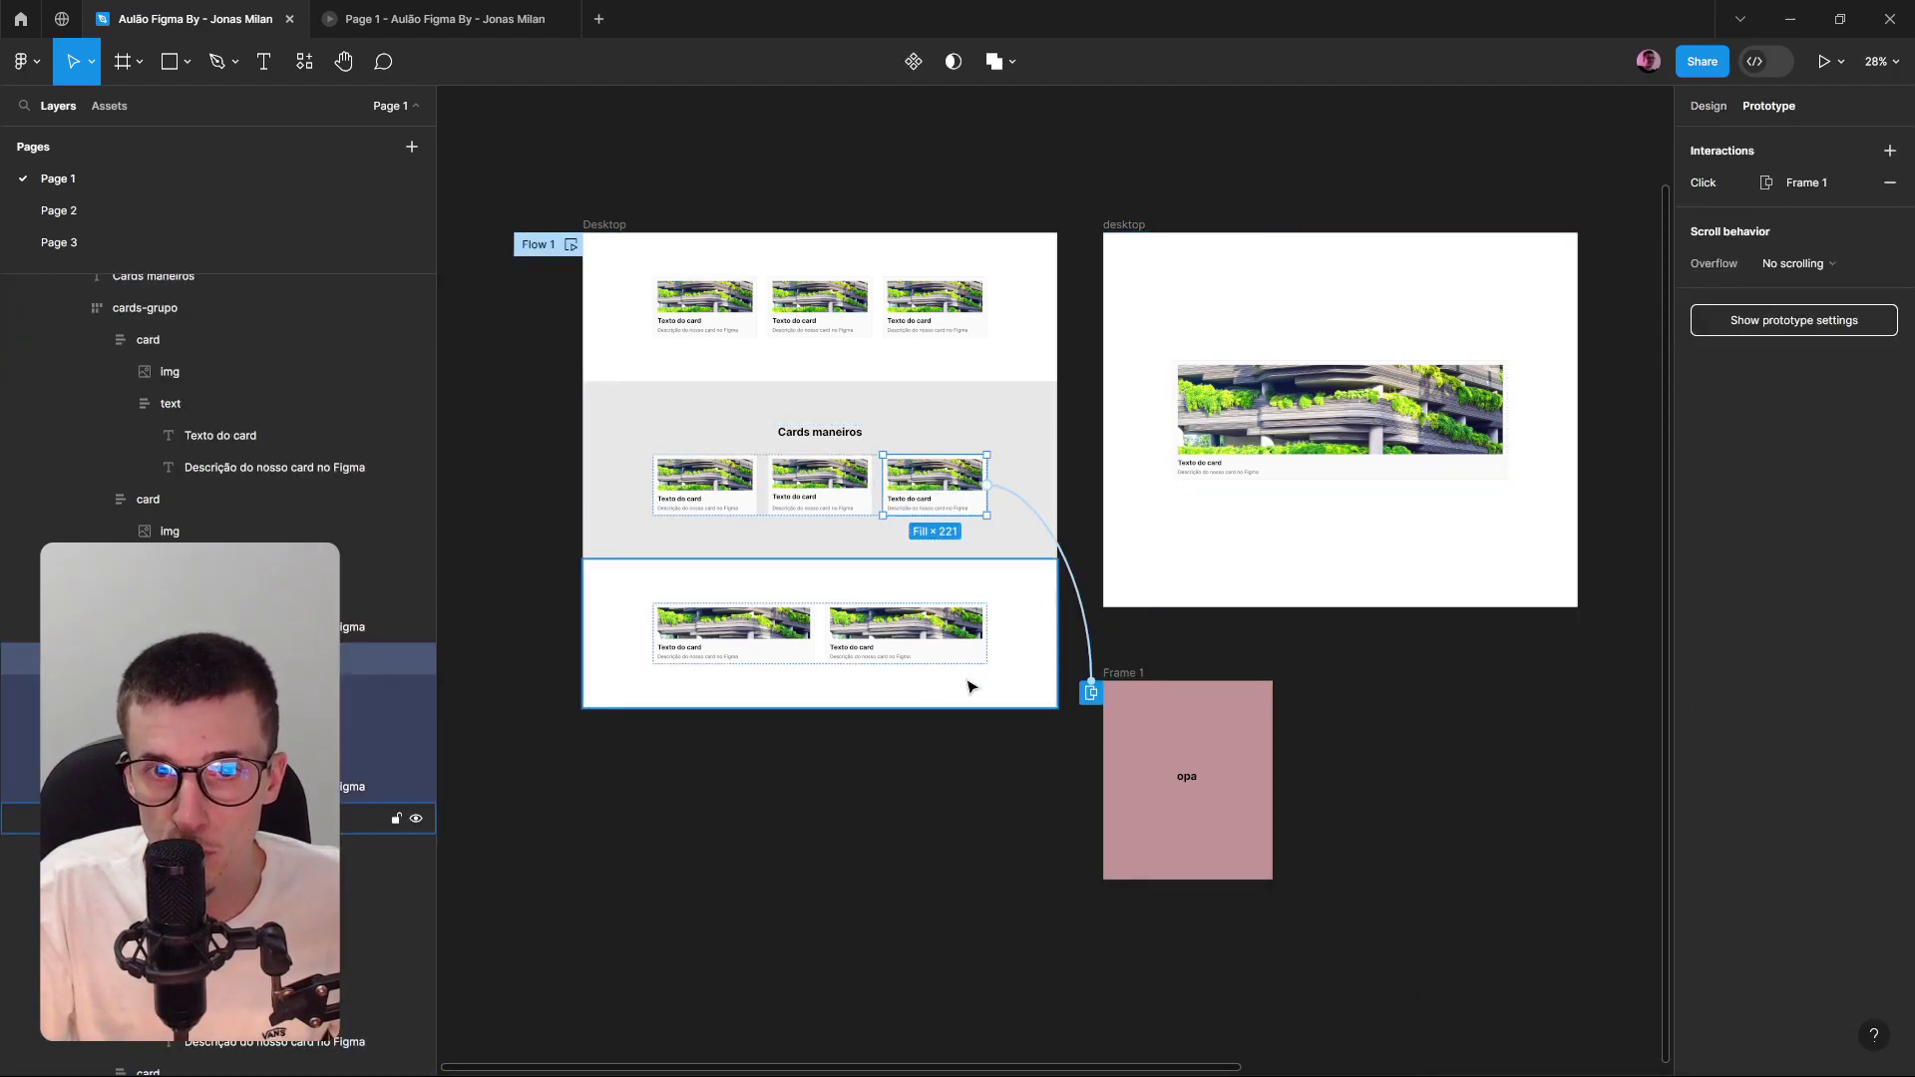
pyautogui.click(1096, 646)
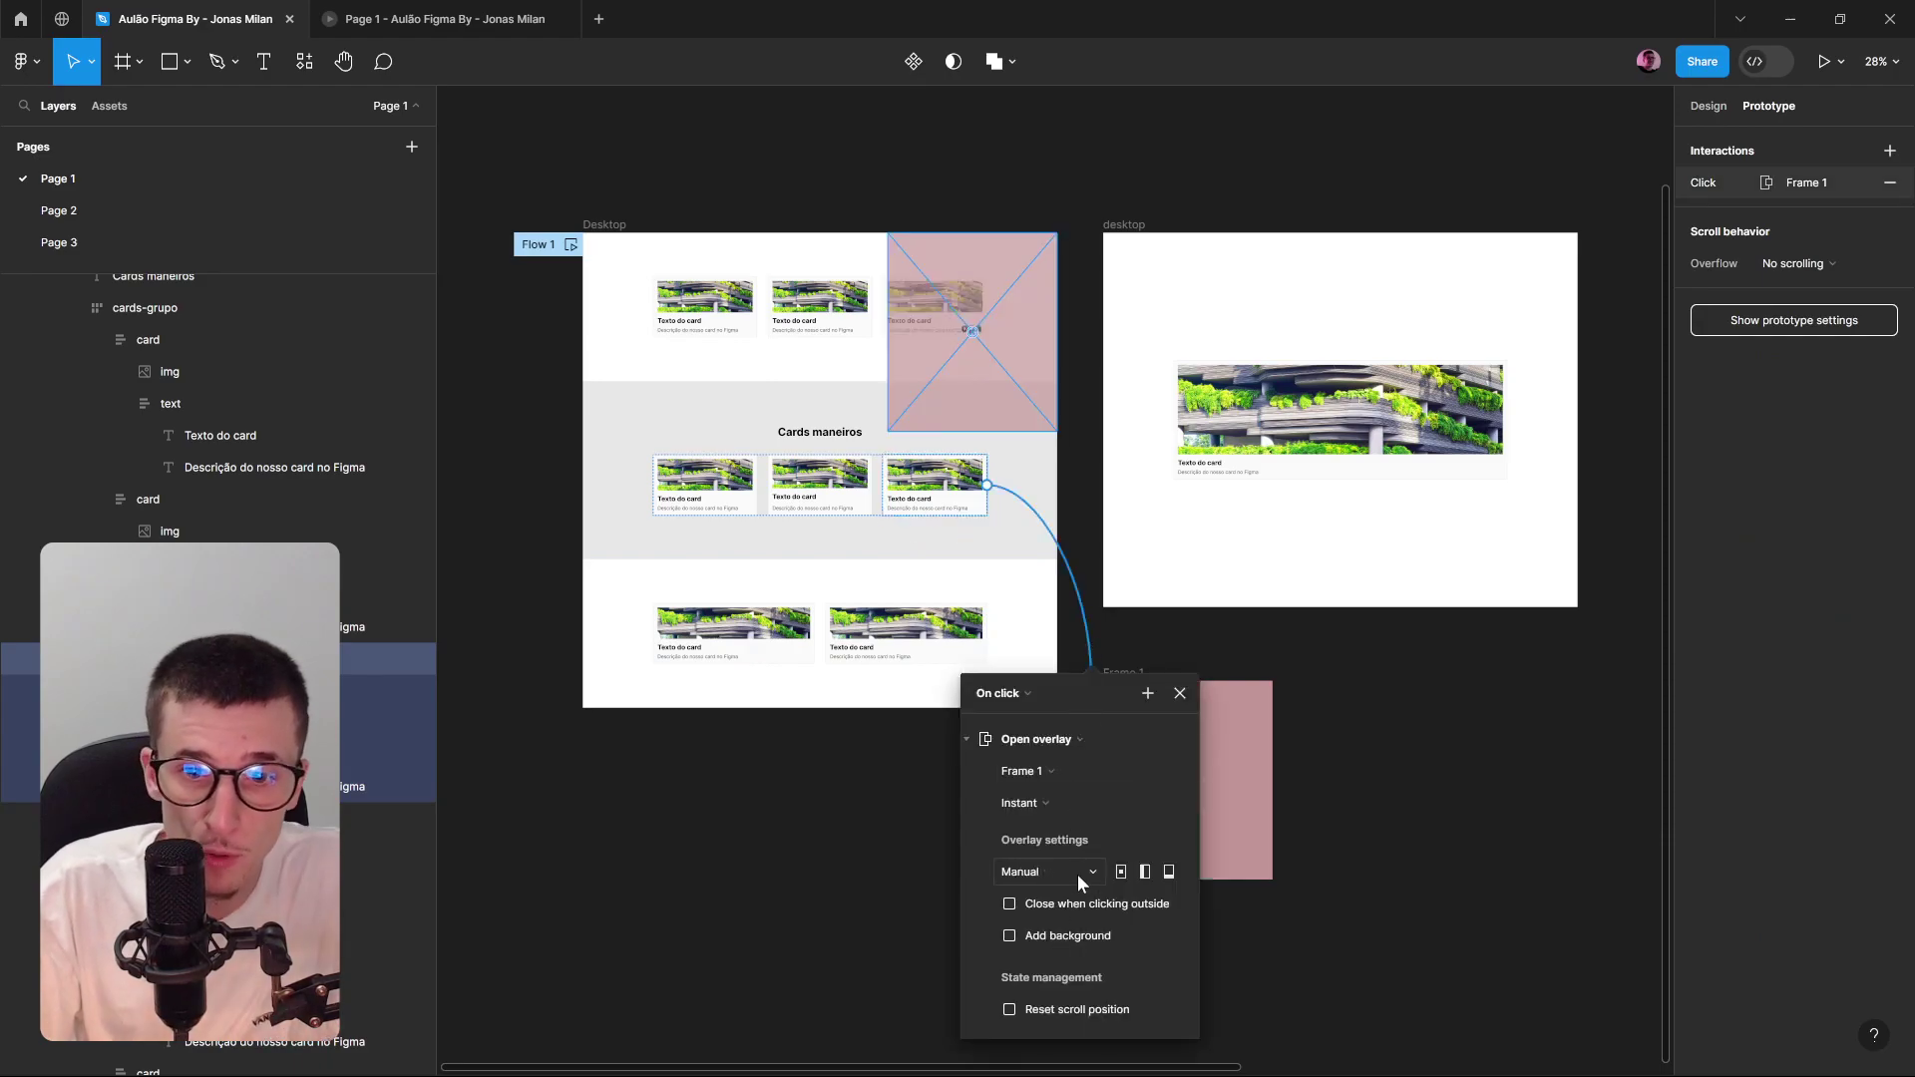
pyautogui.click(1042, 872)
pyautogui.click(1047, 870)
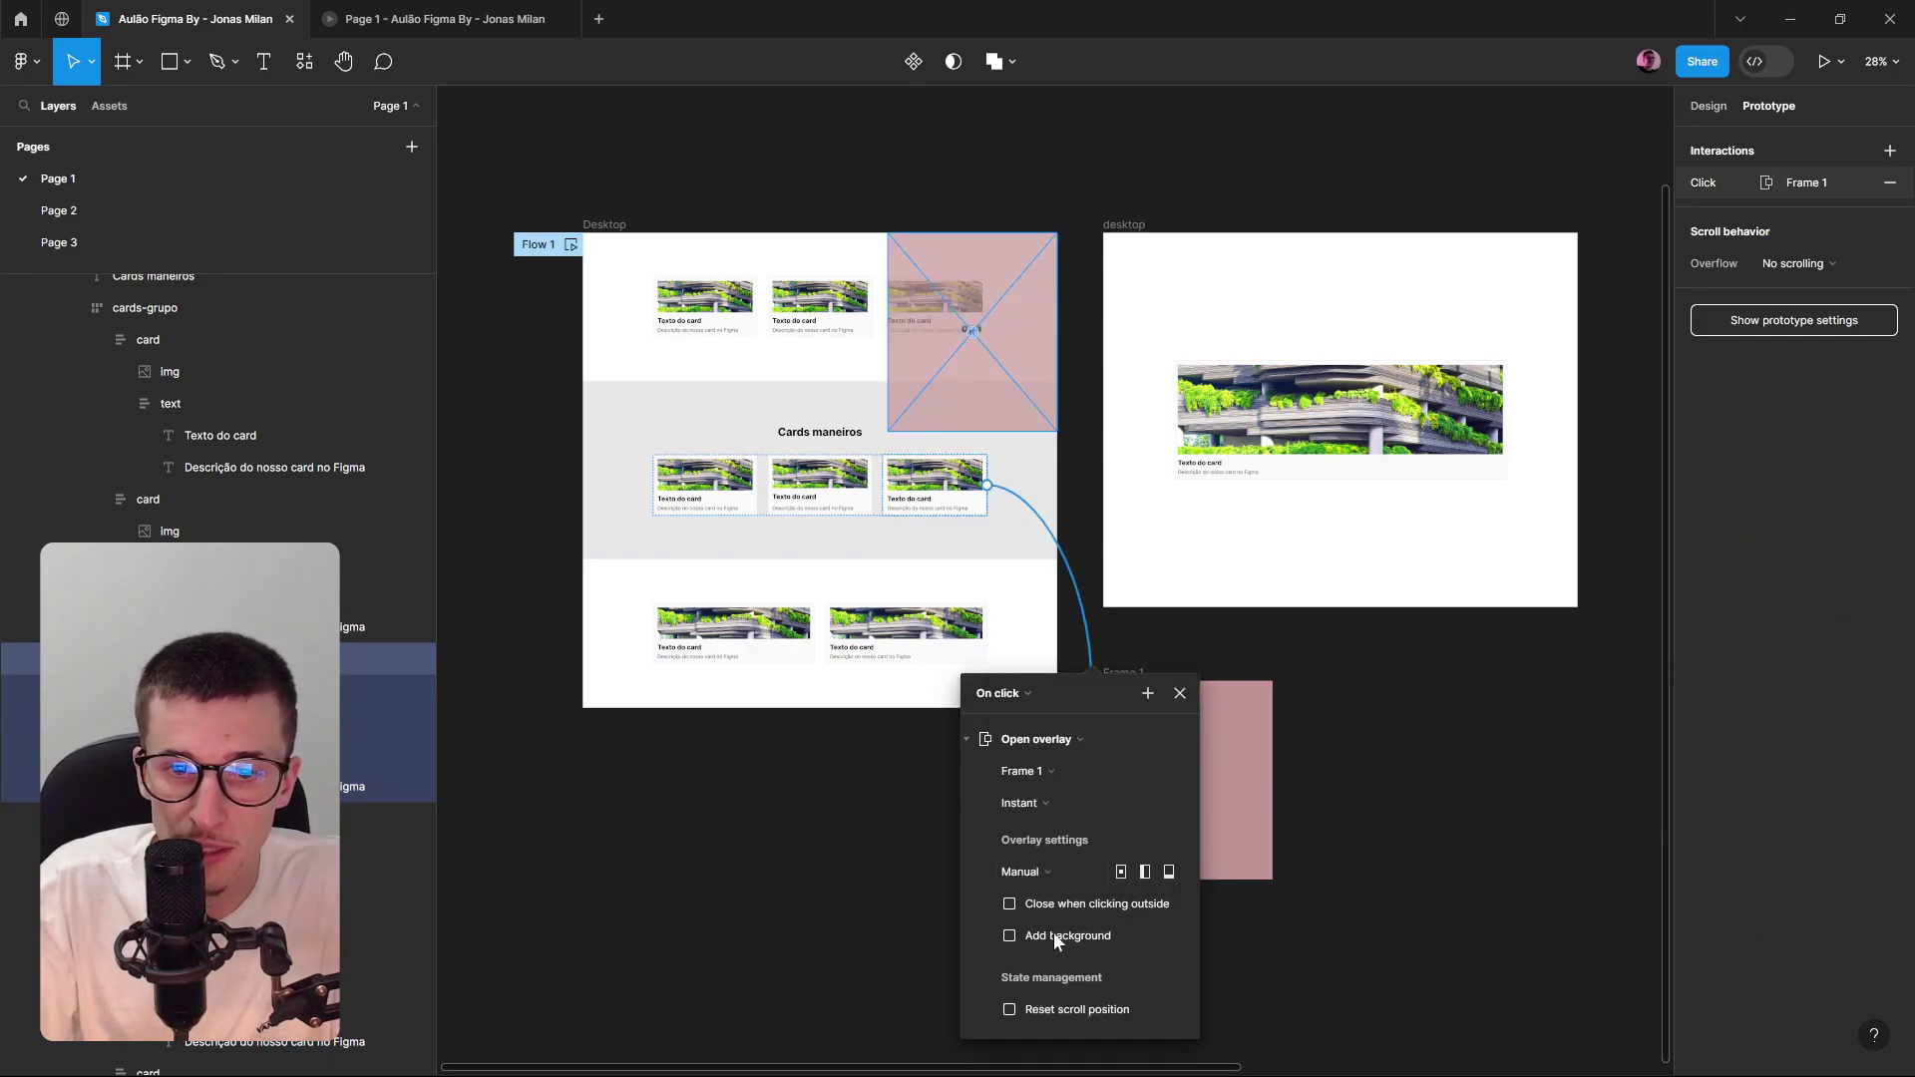
pyautogui.click(1044, 904)
pyautogui.click(1049, 939)
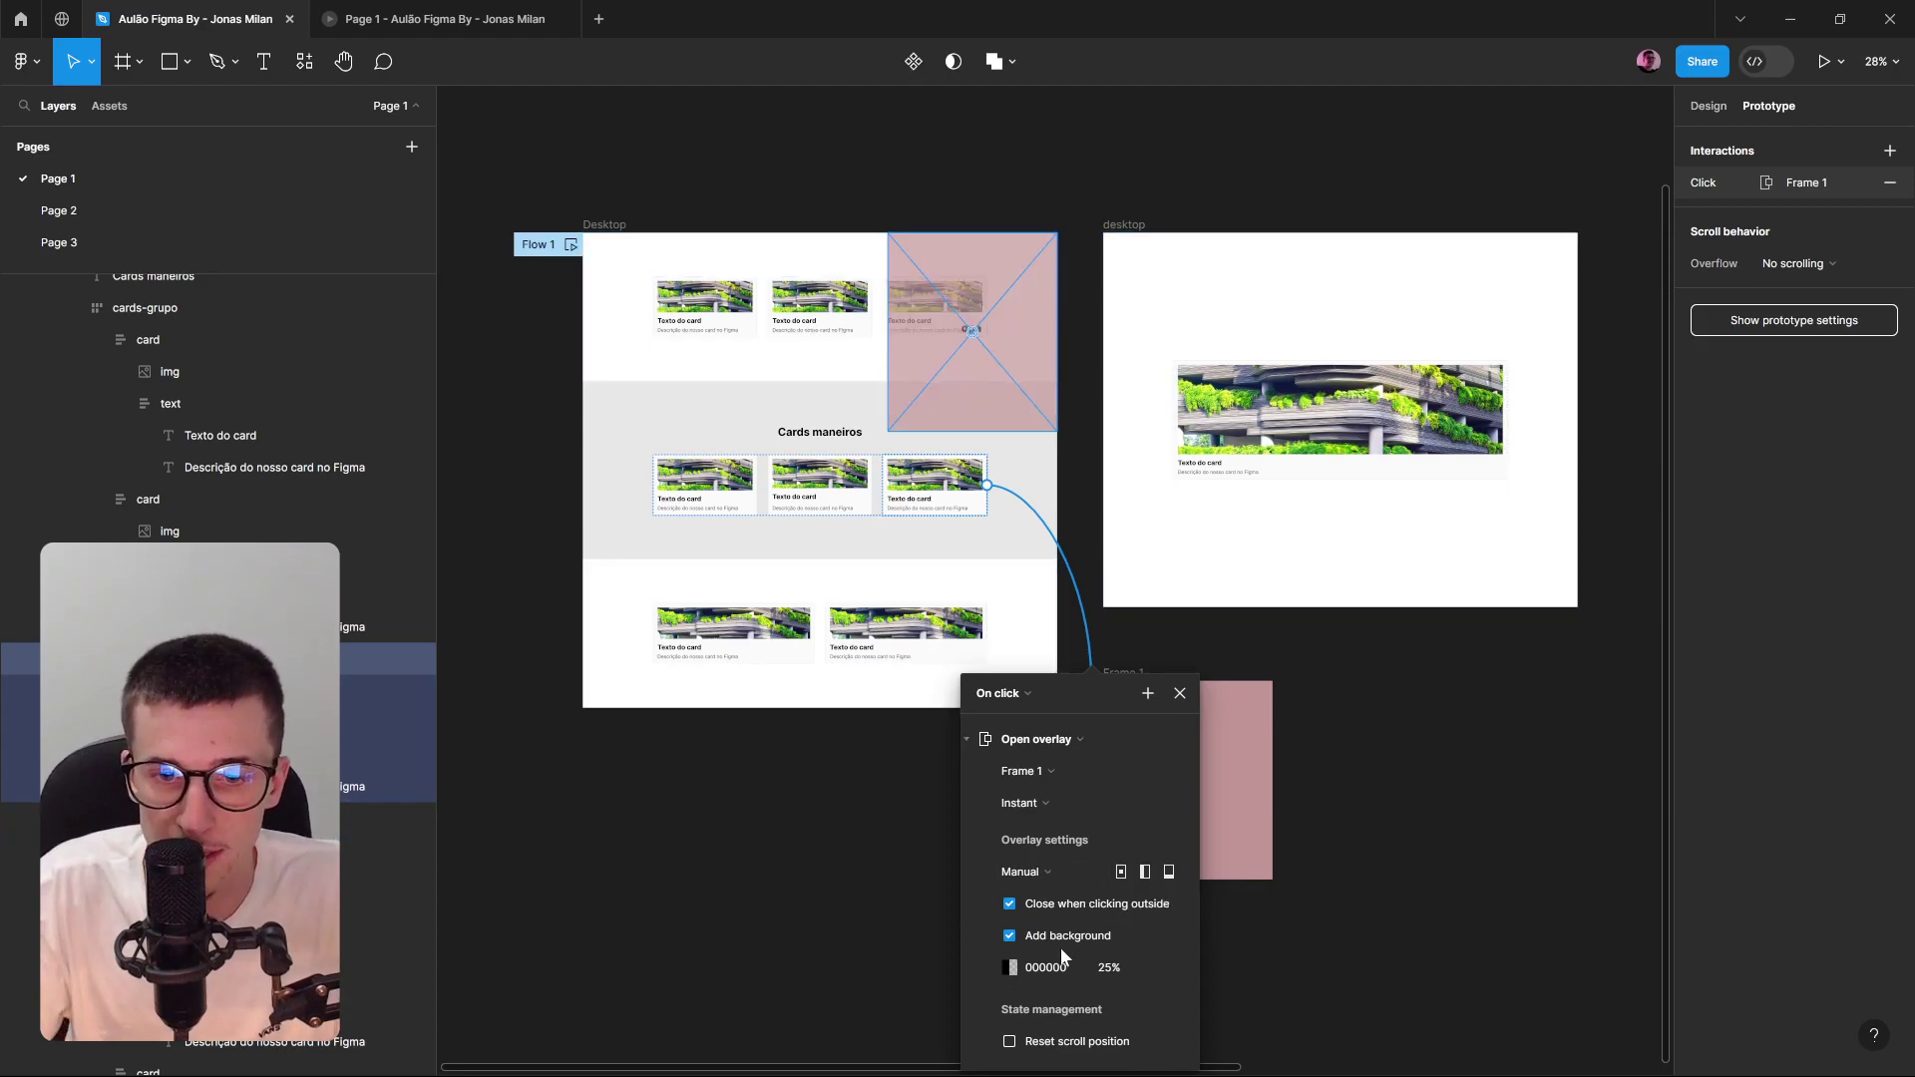
pyautogui.click(1109, 968)
pyautogui.write('70')
pyautogui.press('Return')
# Open and dismiss the overlay with its dark background in the prototype preview, and return to the design file.
pyautogui.click(559, 19)
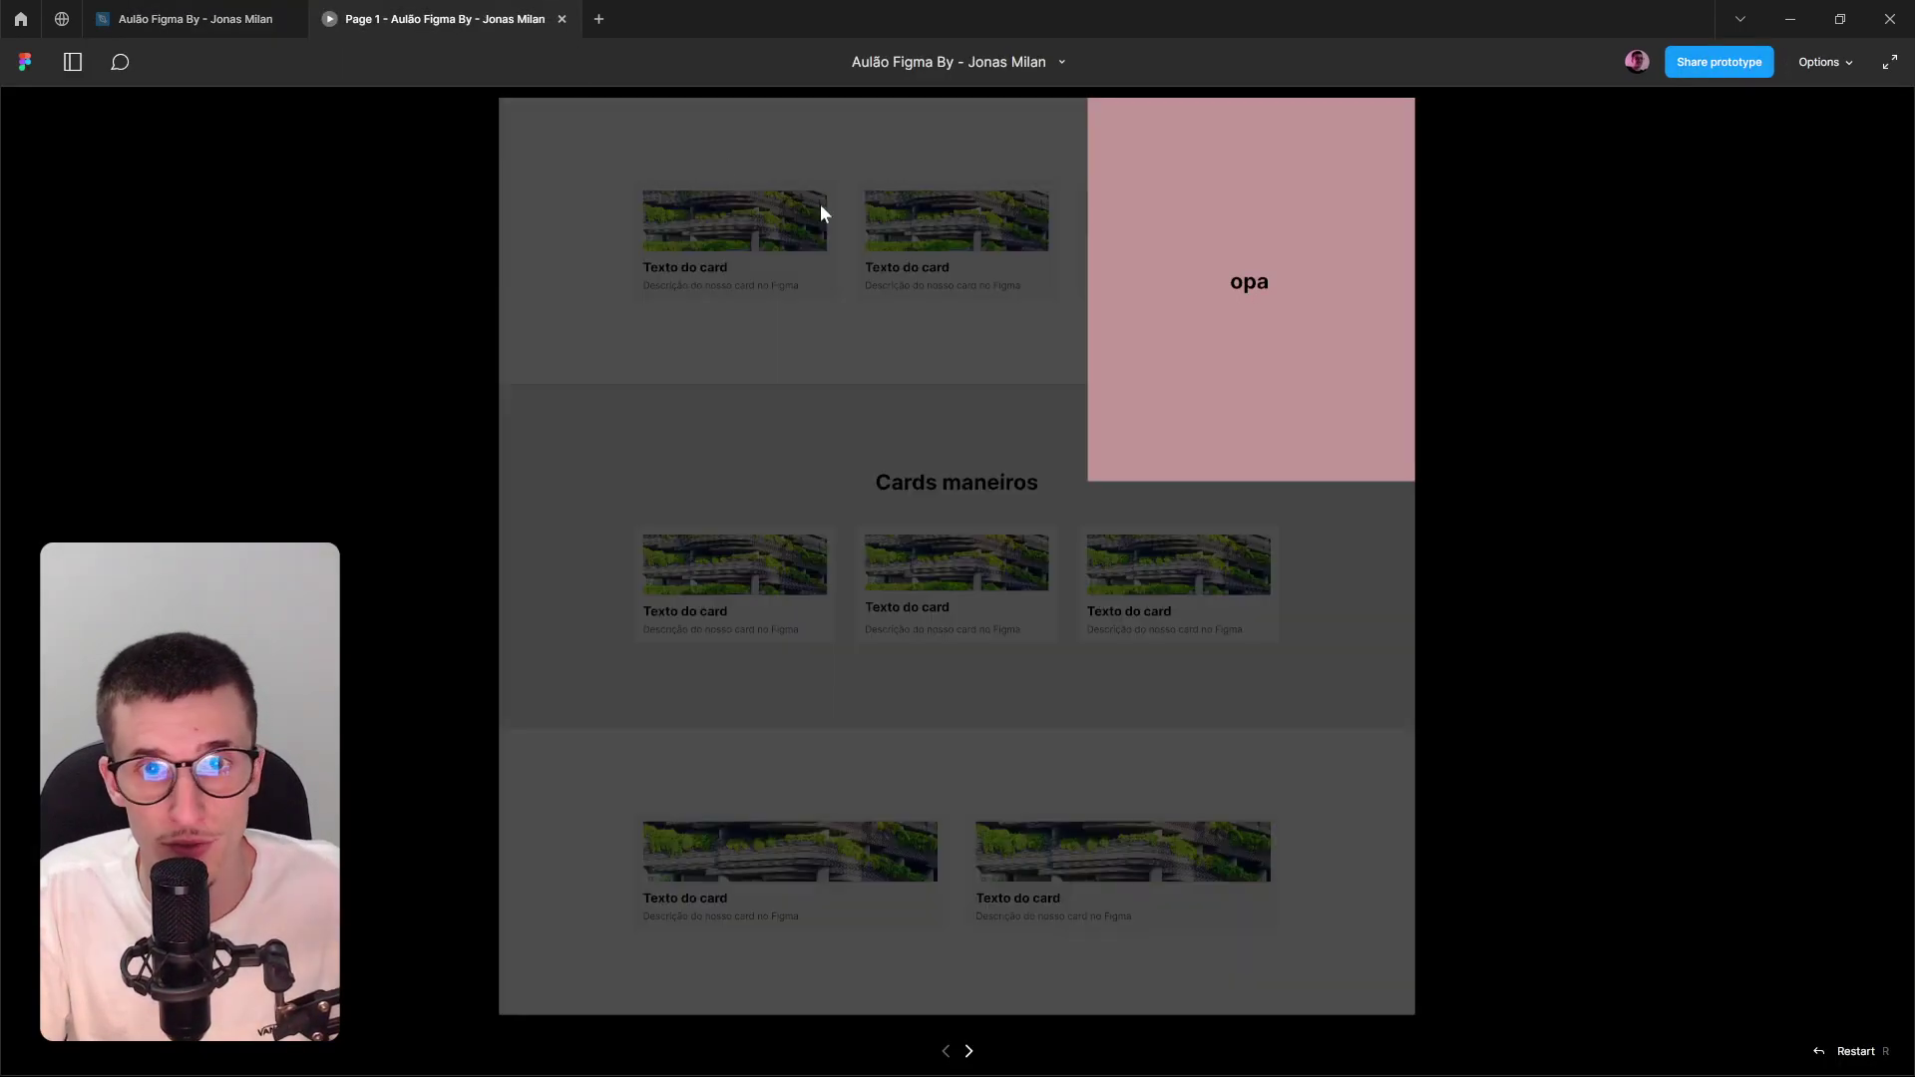
pyautogui.click(1075, 454)
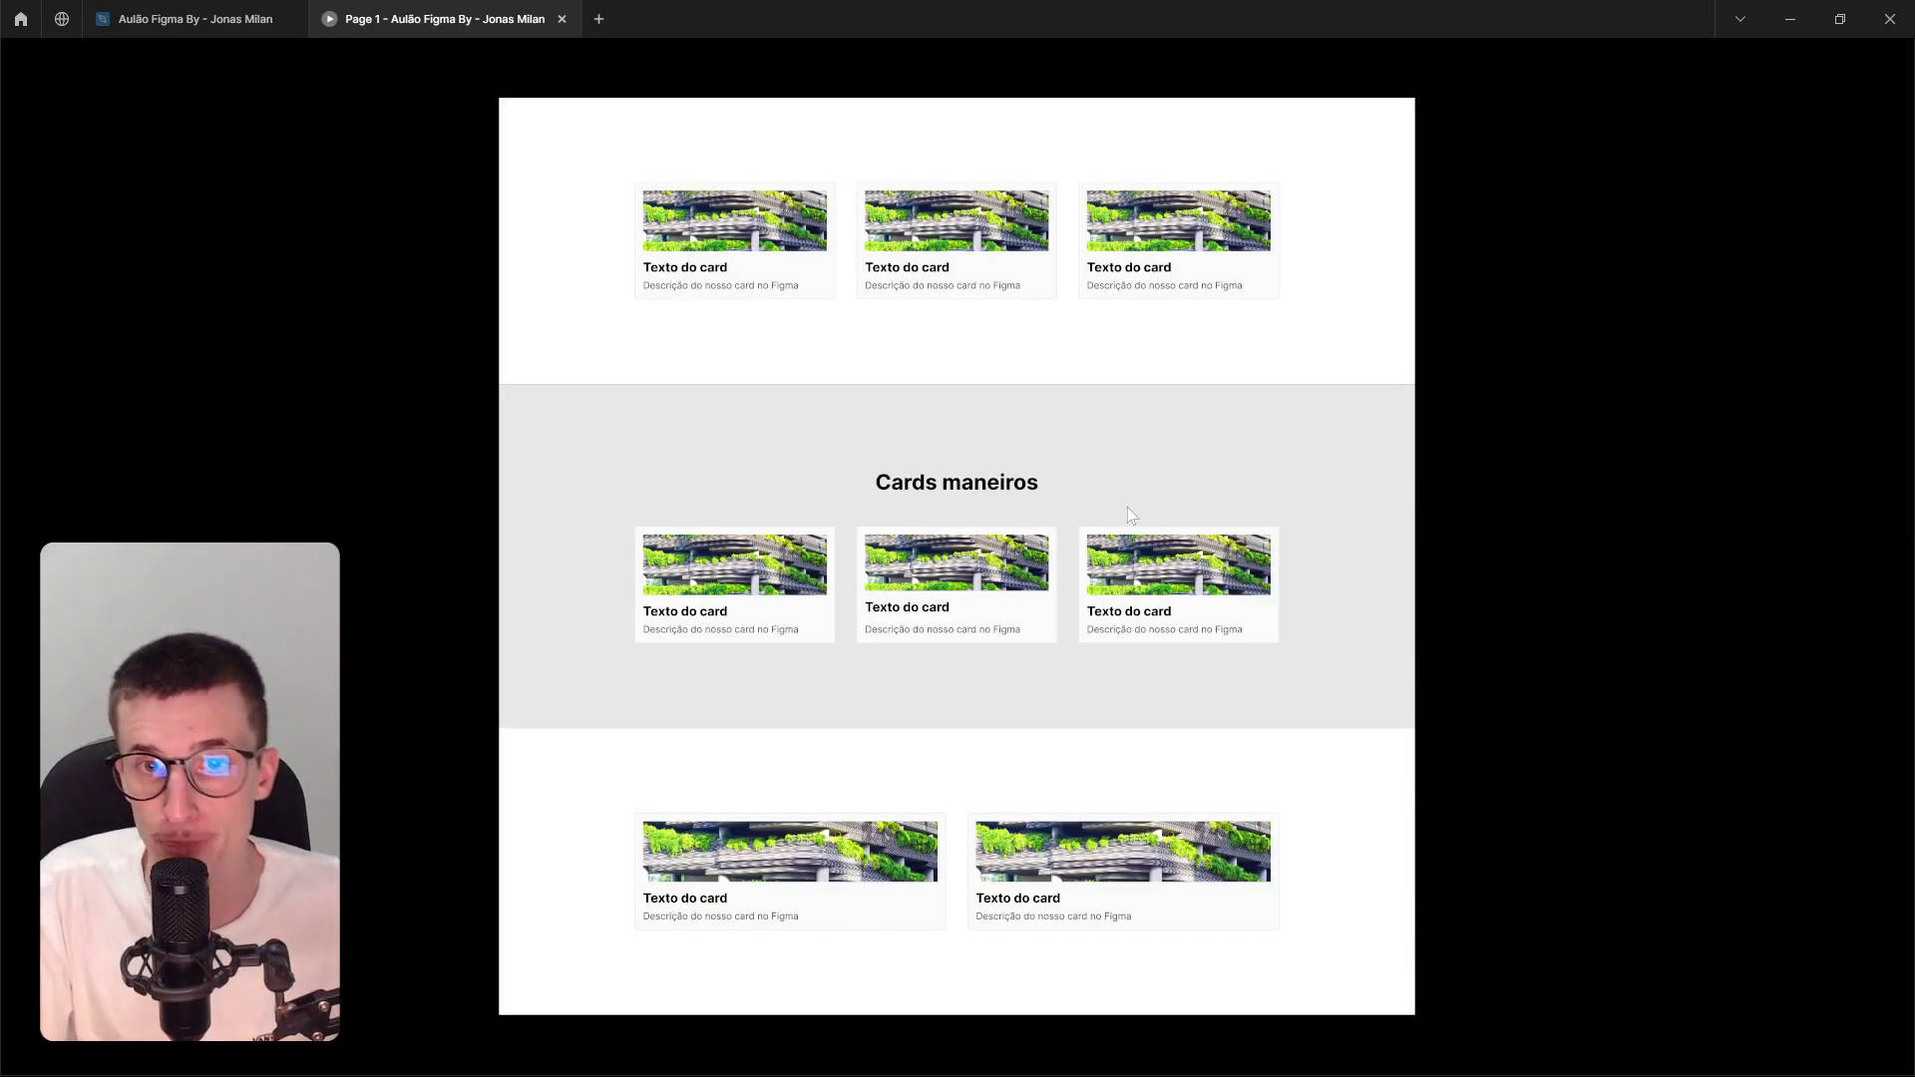
pyautogui.click(1193, 575)
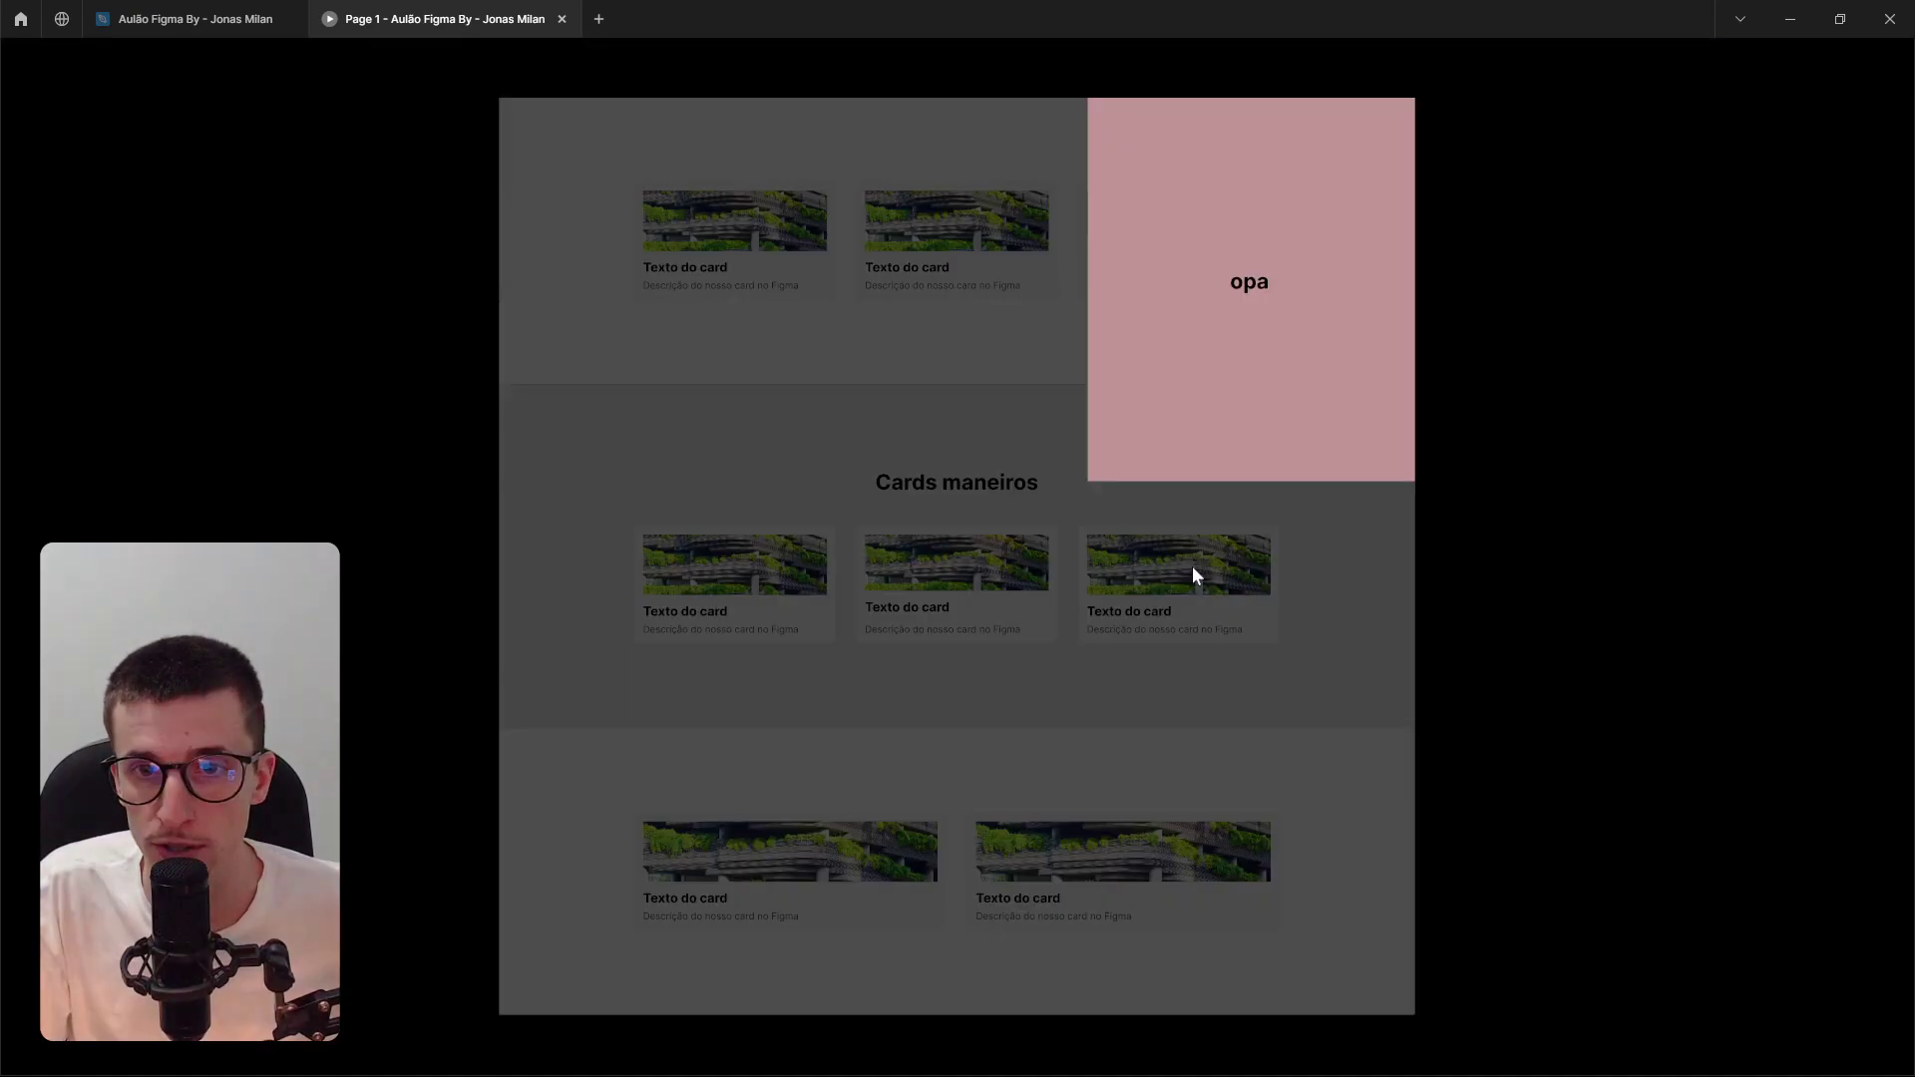
pyautogui.click(1201, 631)
pyautogui.click(1193, 596)
pyautogui.click(939, 343)
pyautogui.click(195, 19)
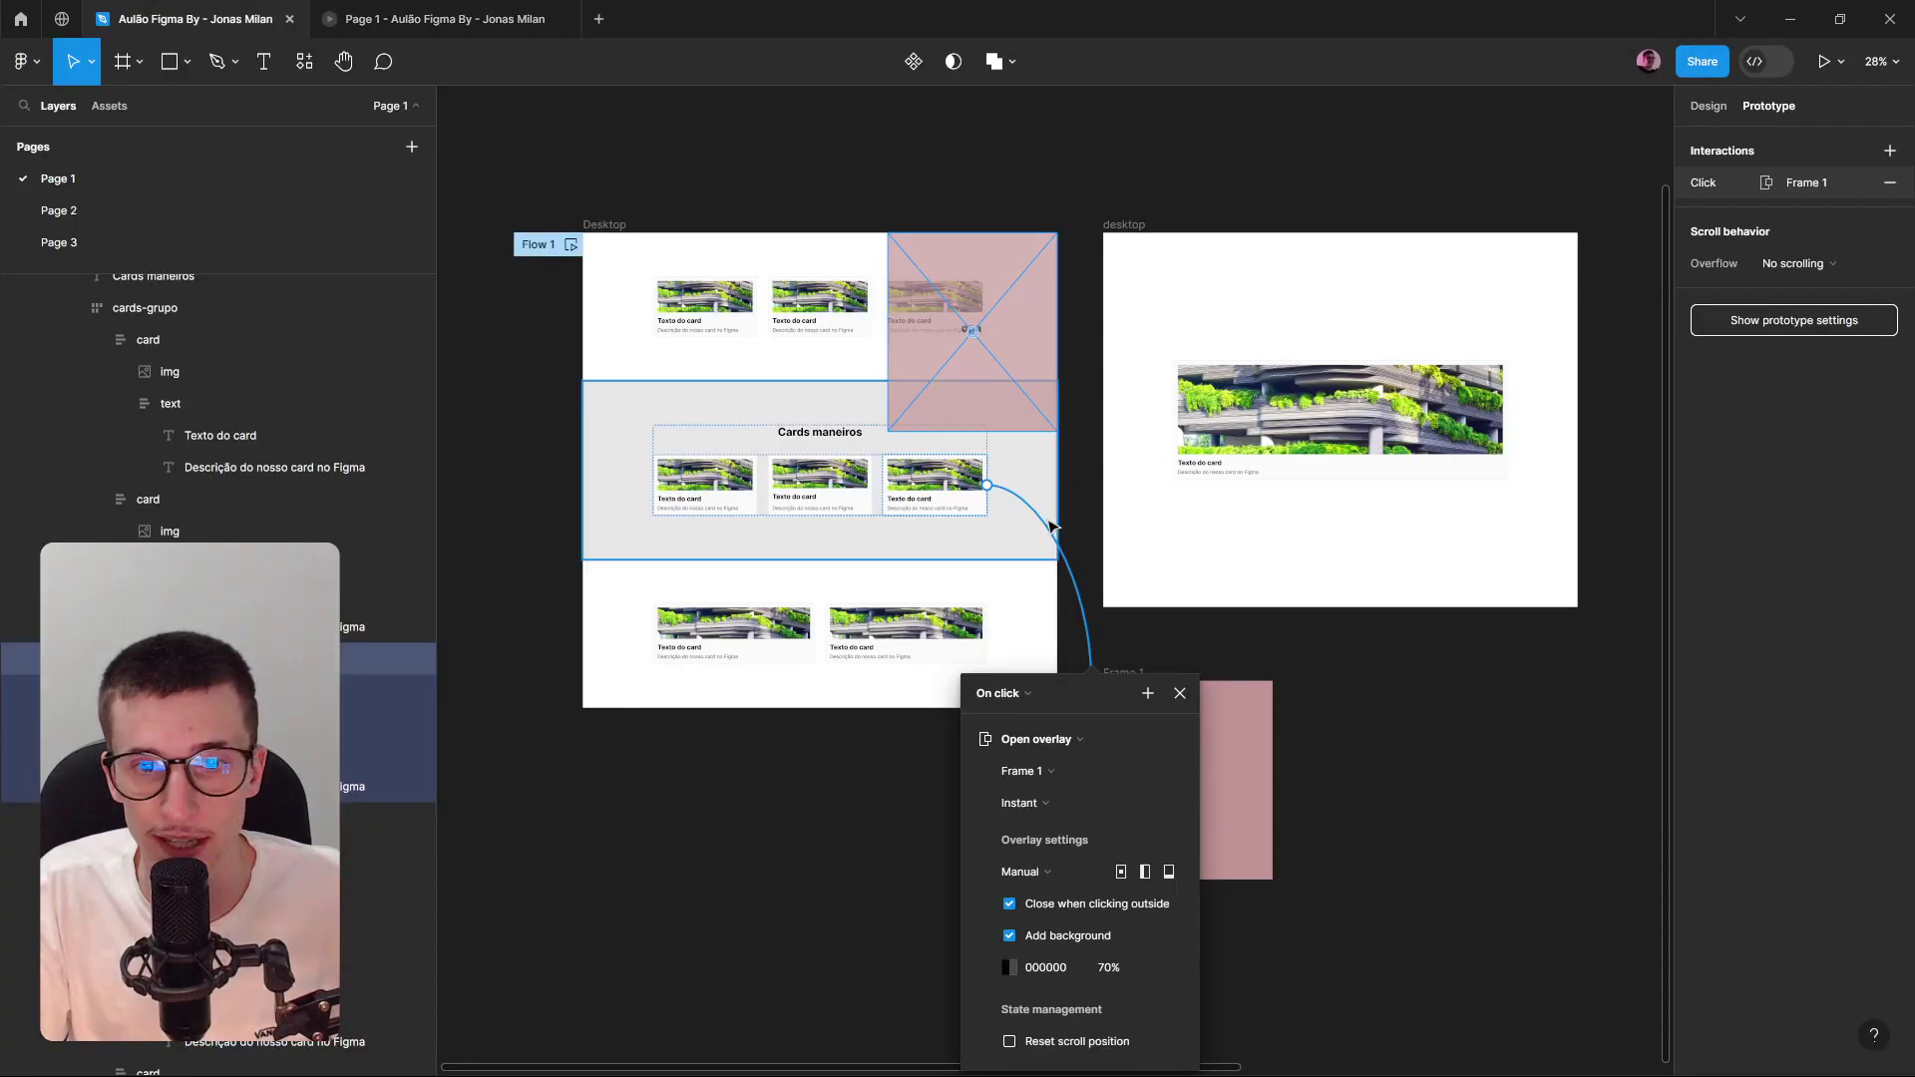
# Set the Frame 1 overlay's position to Centered in the third card's link settings, and close them.
pyautogui.click(1175, 690)
pyautogui.click(1093, 696)
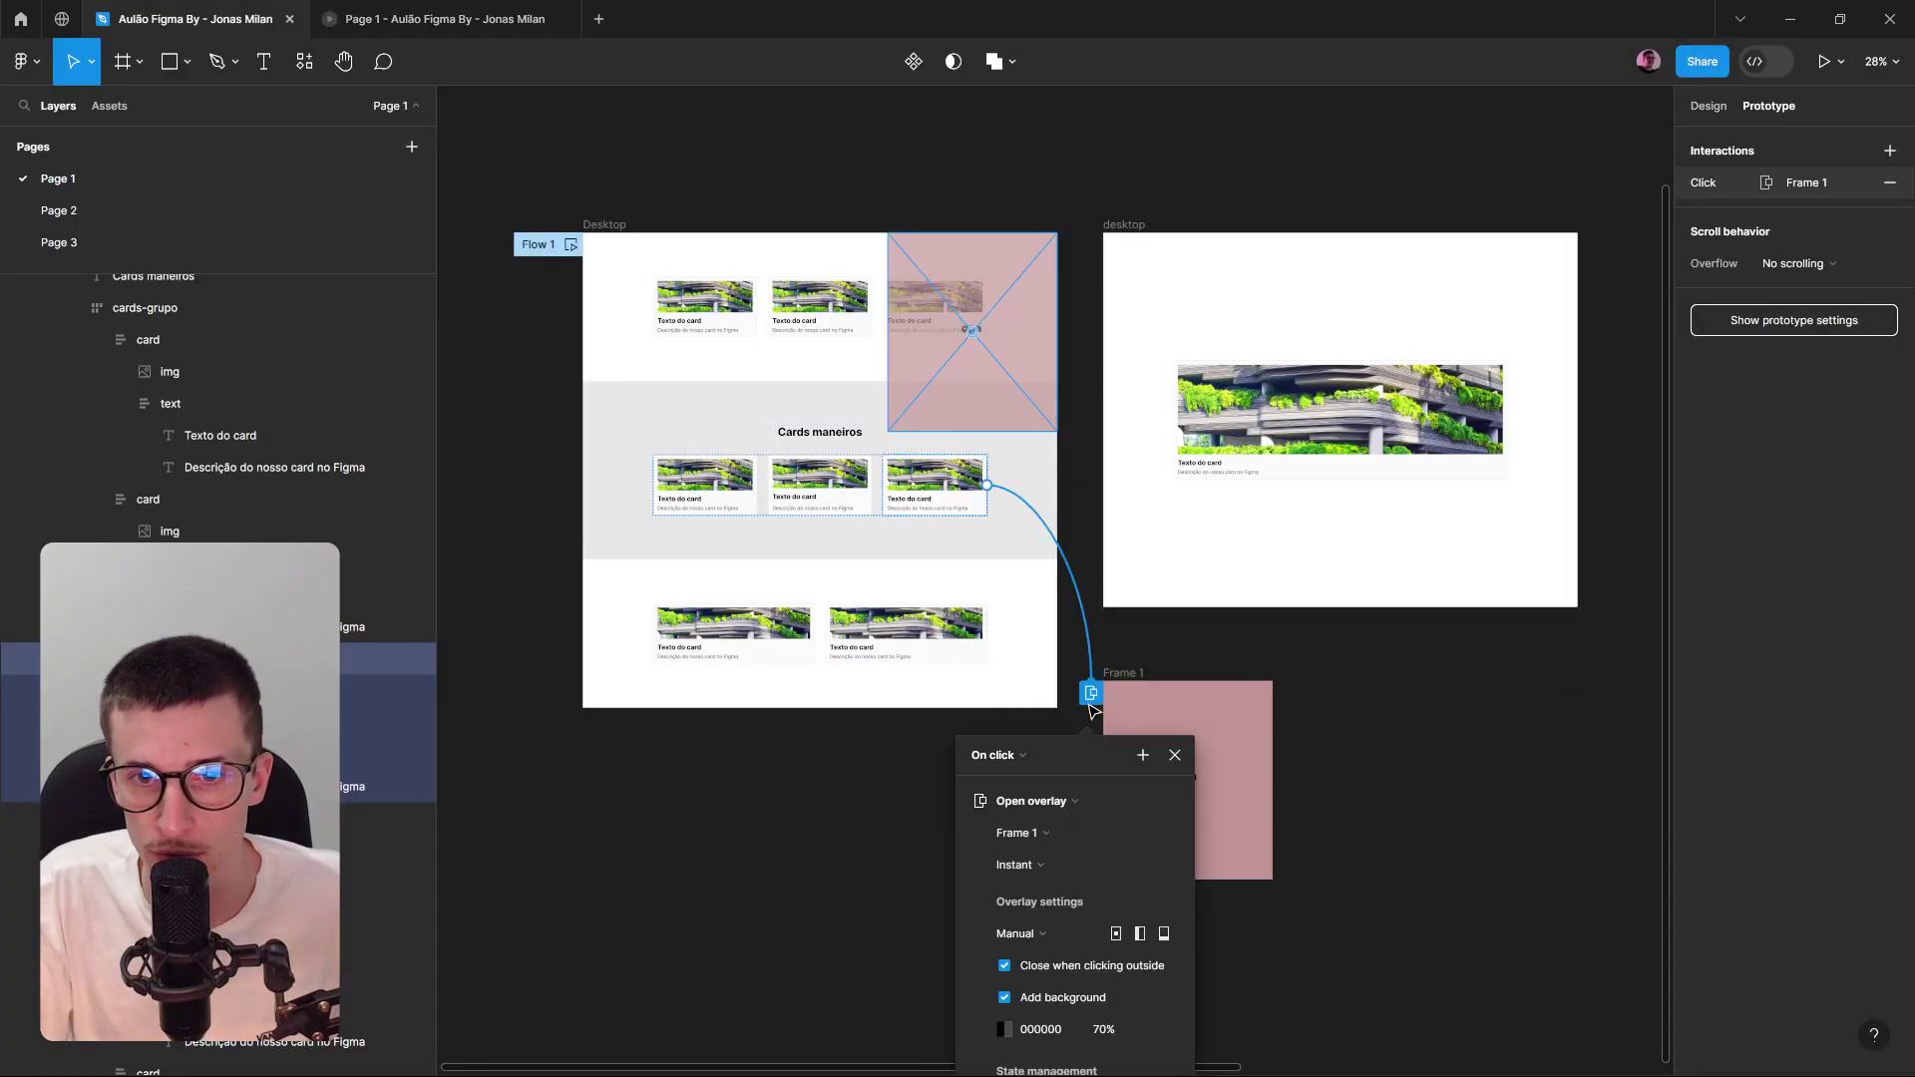
pyautogui.click(1114, 941)
pyautogui.click(1046, 936)
pyautogui.click(1046, 936)
pyautogui.moveTo(1098, 758); pyautogui.dragTo(1050, 594)
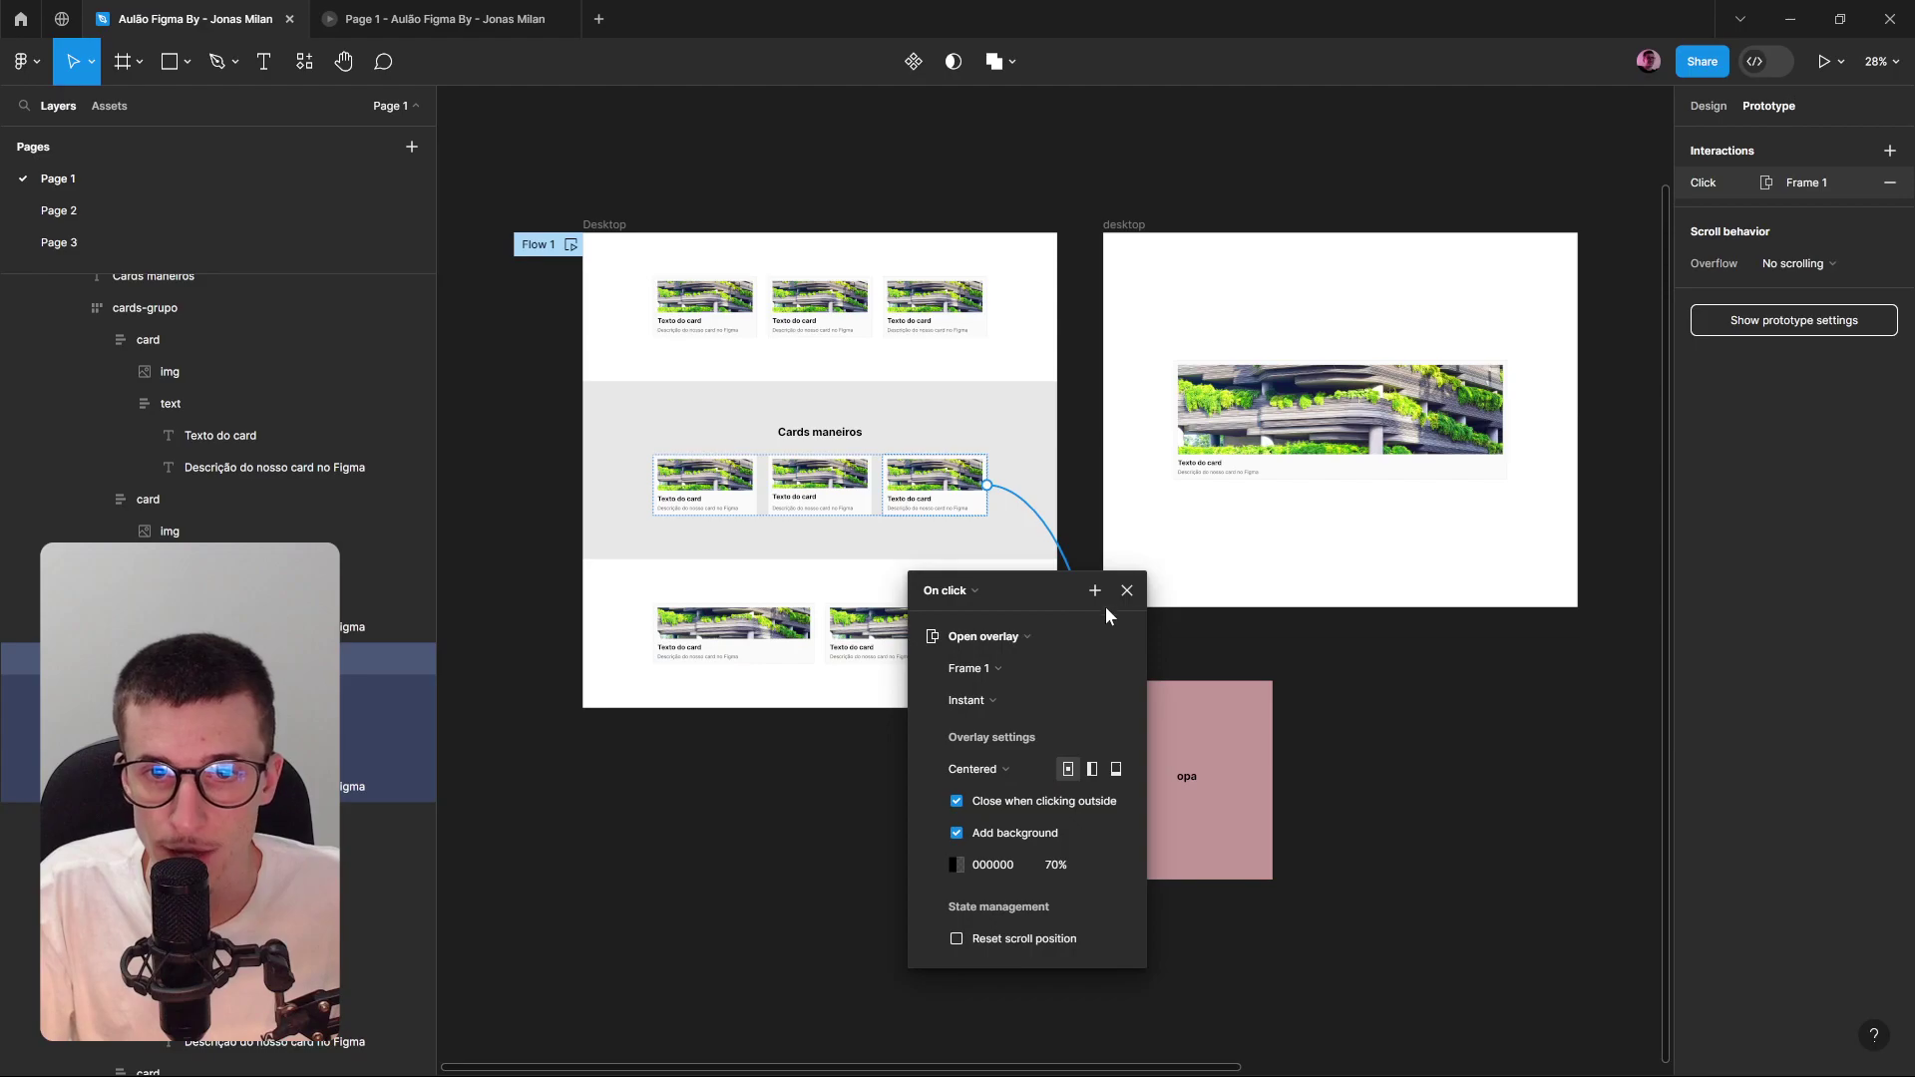
pyautogui.click(1127, 591)
# Open and dismiss the centered overlay in the prototype preview, and return to the design file.
pyautogui.click(445, 19)
pyautogui.click(1115, 544)
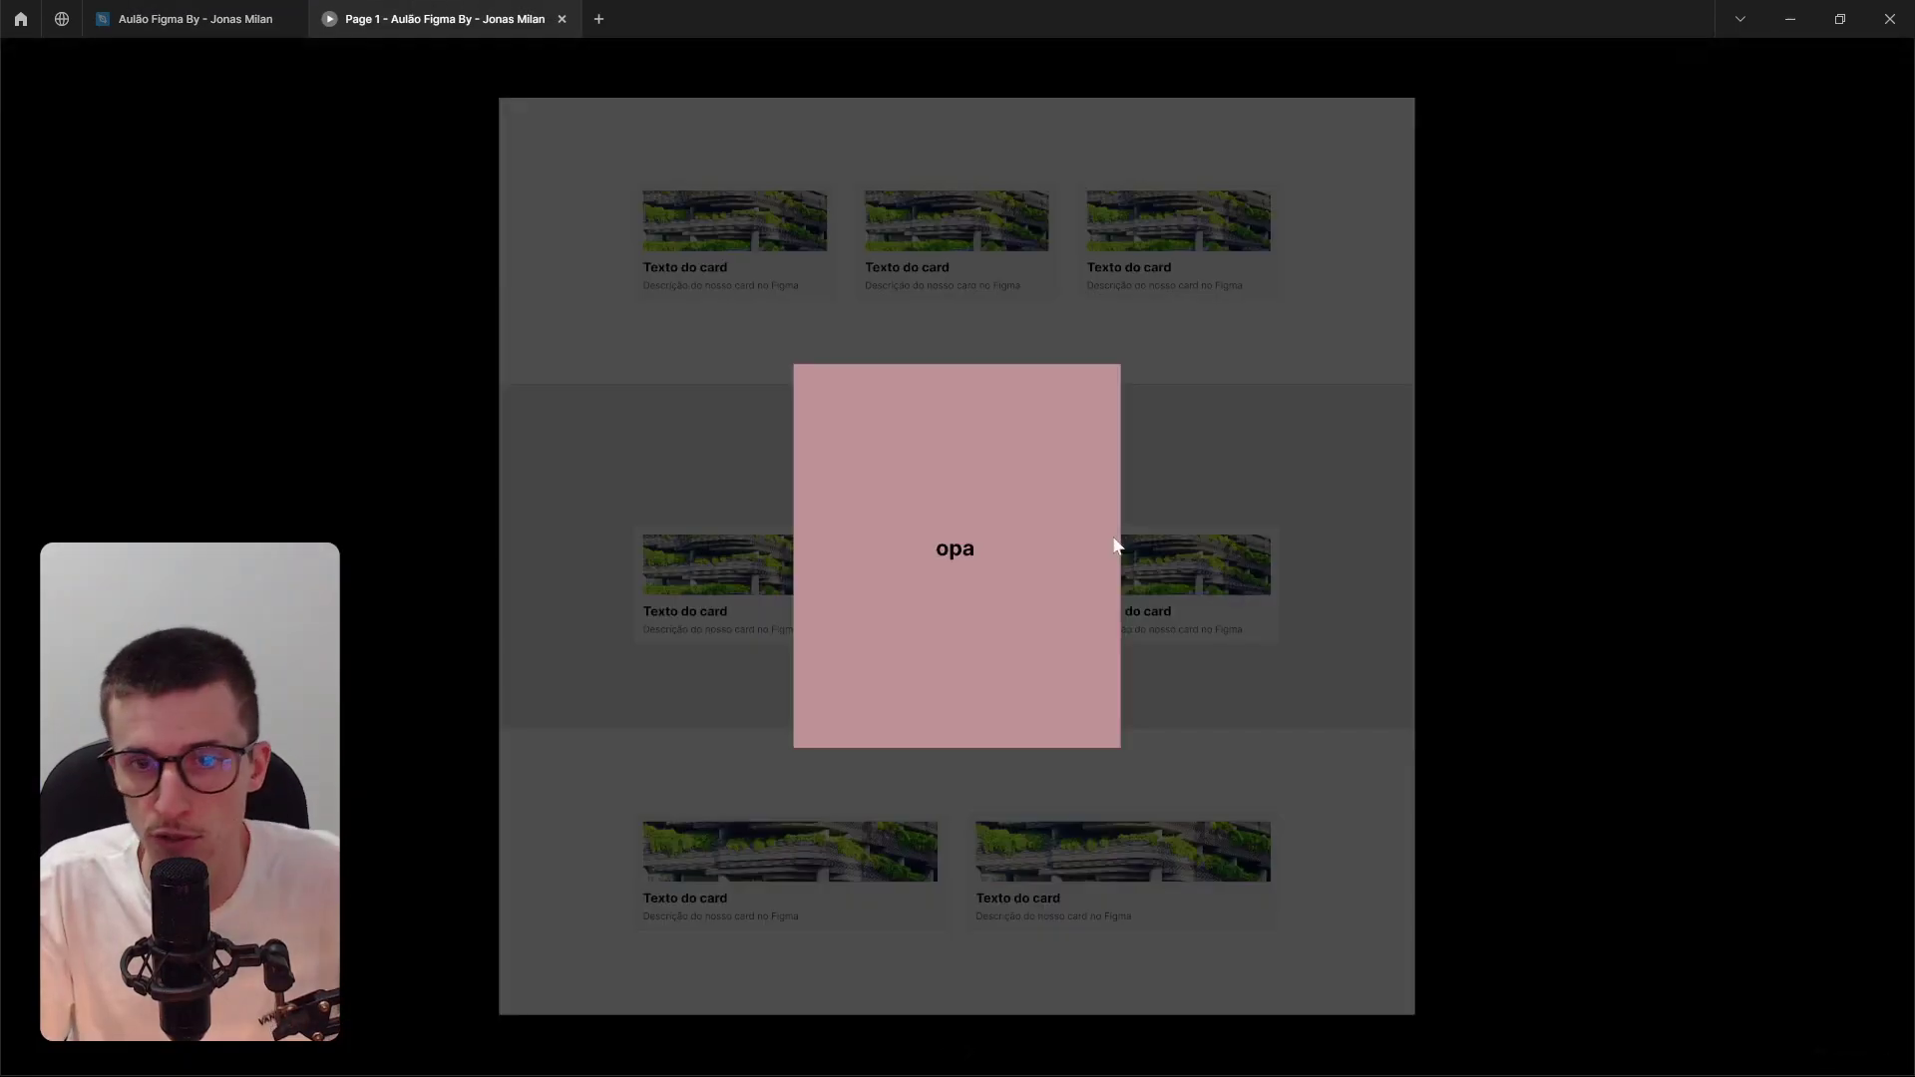
pyautogui.click(1346, 466)
pyautogui.click(1235, 569)
pyautogui.click(752, 263)
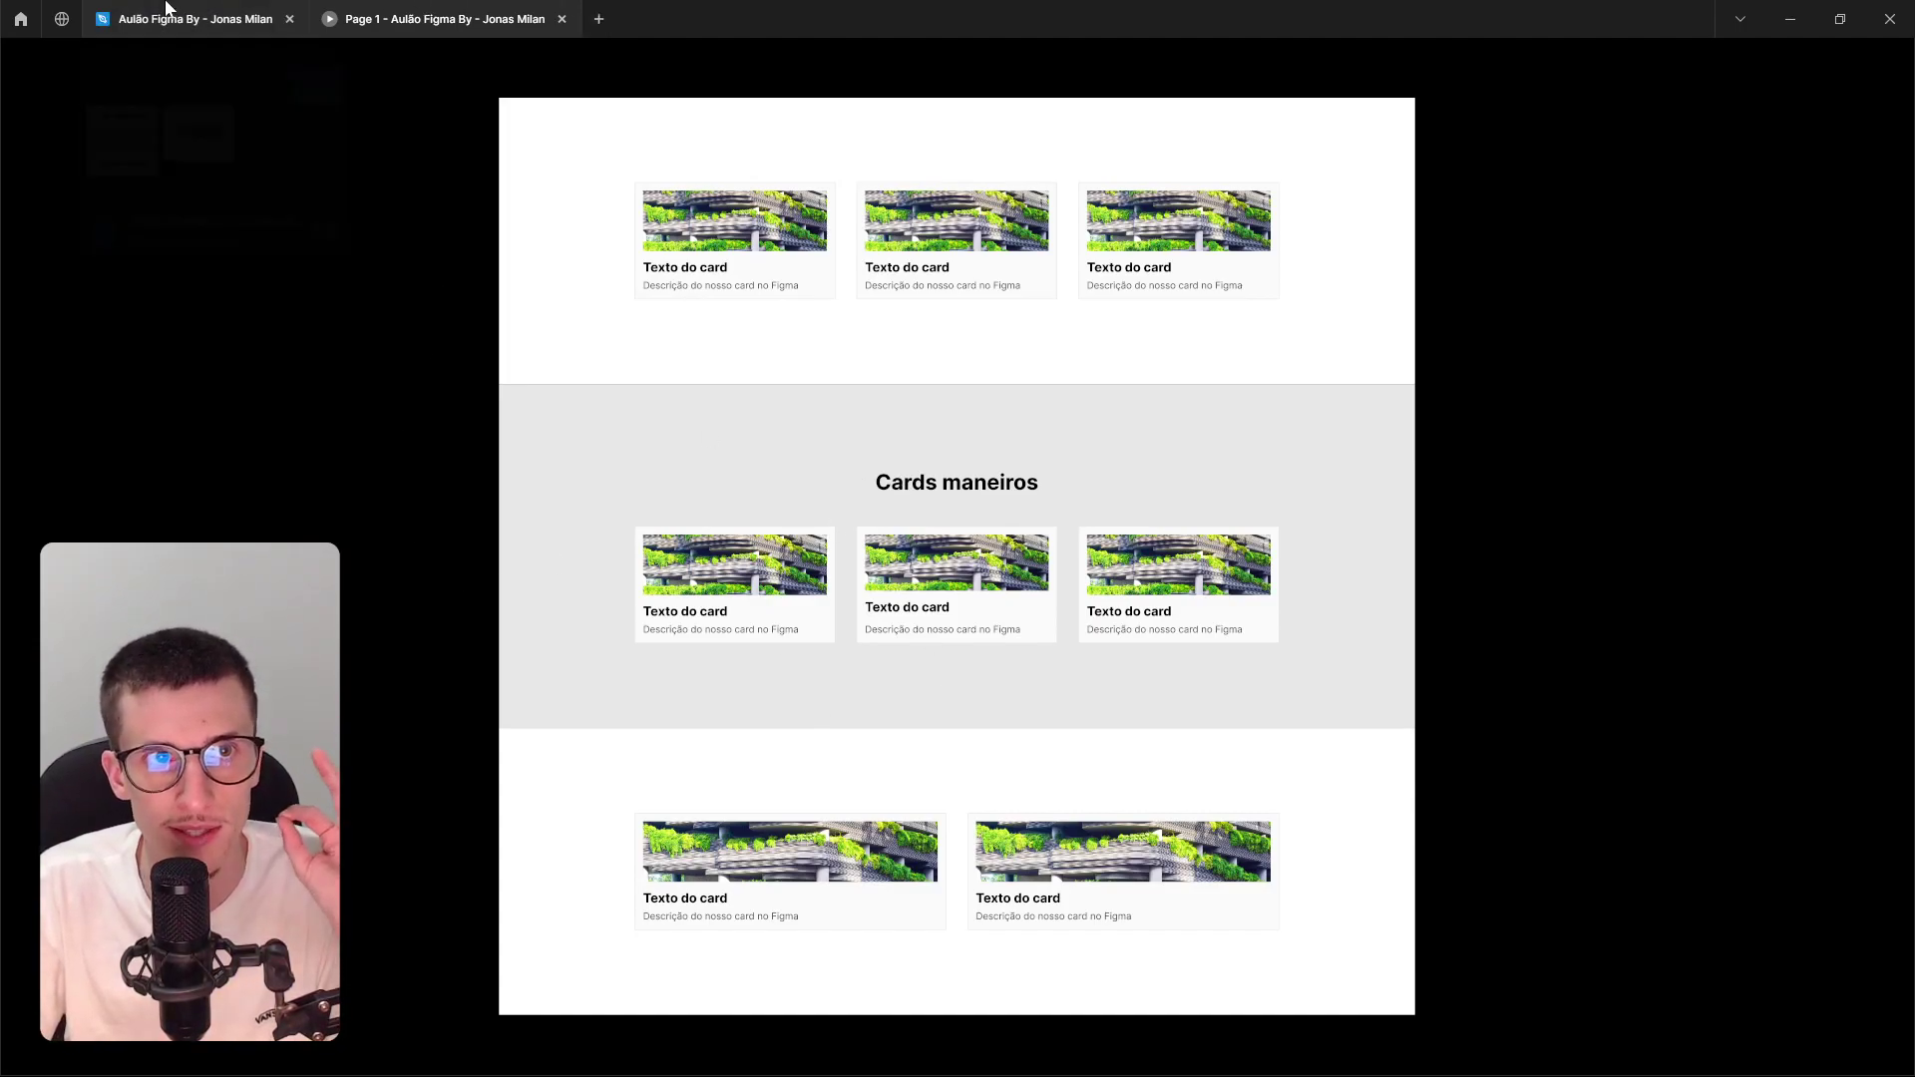
pyautogui.click(196, 19)
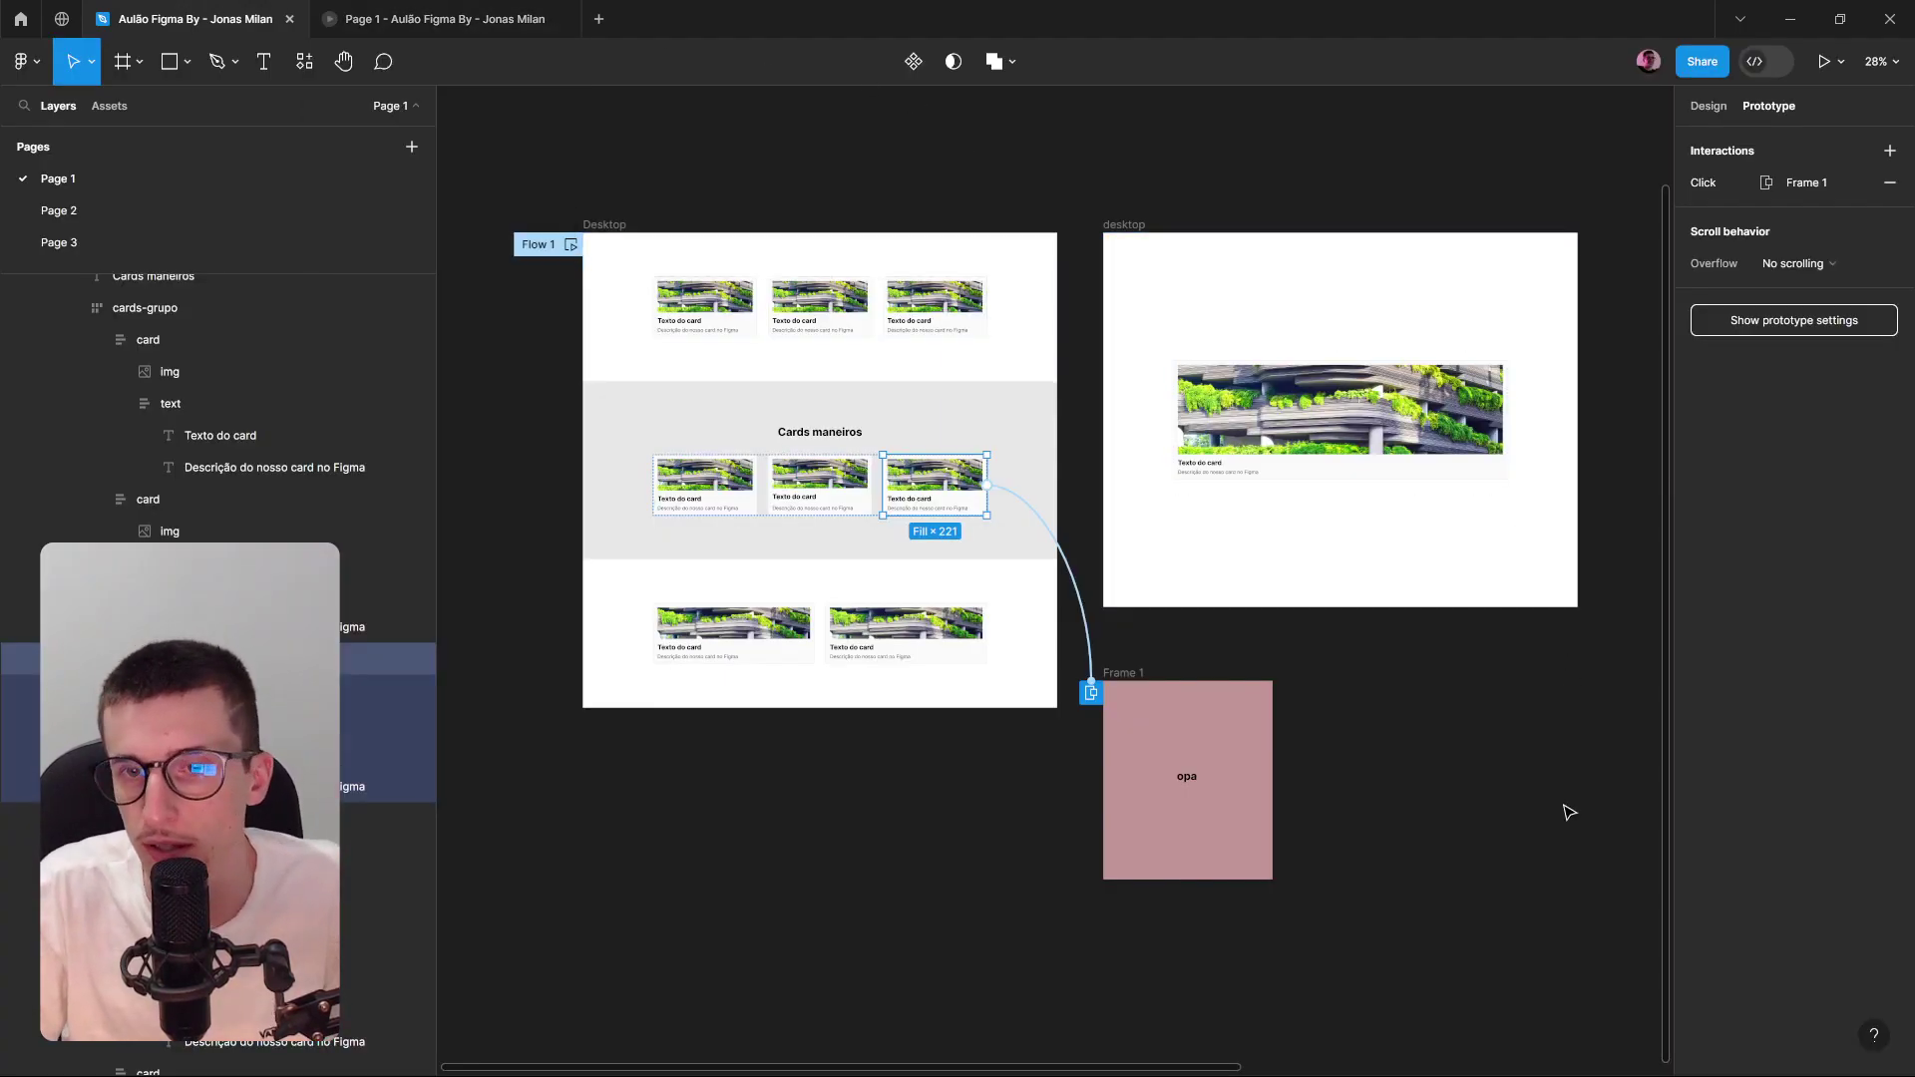
pyautogui.click(1527, 806)
pyautogui.scroll(-4, 1493, 804)
pyautogui.moveTo(1492, 804); pyautogui.dragTo(1253, 752)
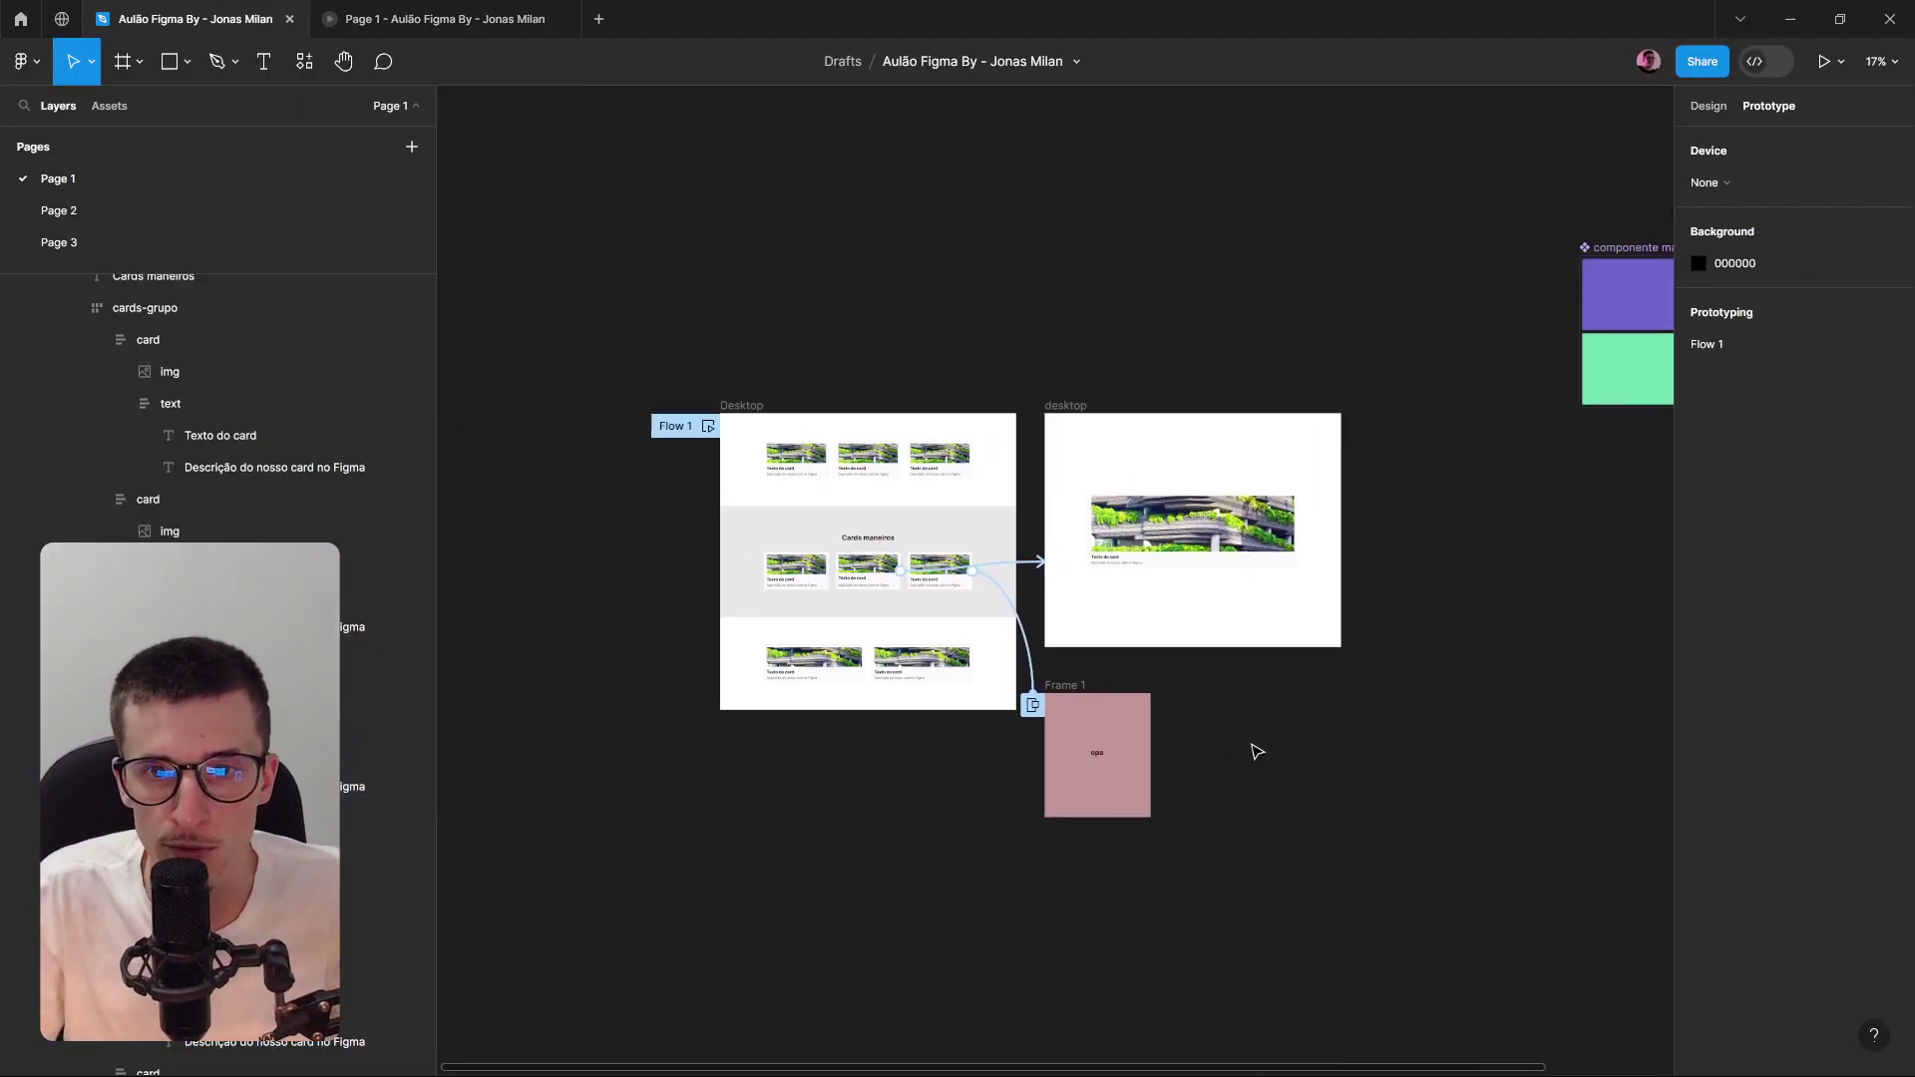
# Duplicate the third card in the Desktop page's top row and place the copy on the empty canvas above the frames.
pyautogui.click(952, 460)
pyautogui.doubleClick(949, 463)
pyautogui.moveTo(949, 463); pyautogui.dragTo(1088, 299)
pyautogui.moveTo(1250, 413); pyautogui.dragTo(1255, 522)
pyautogui.scroll(8, 1111, 398)
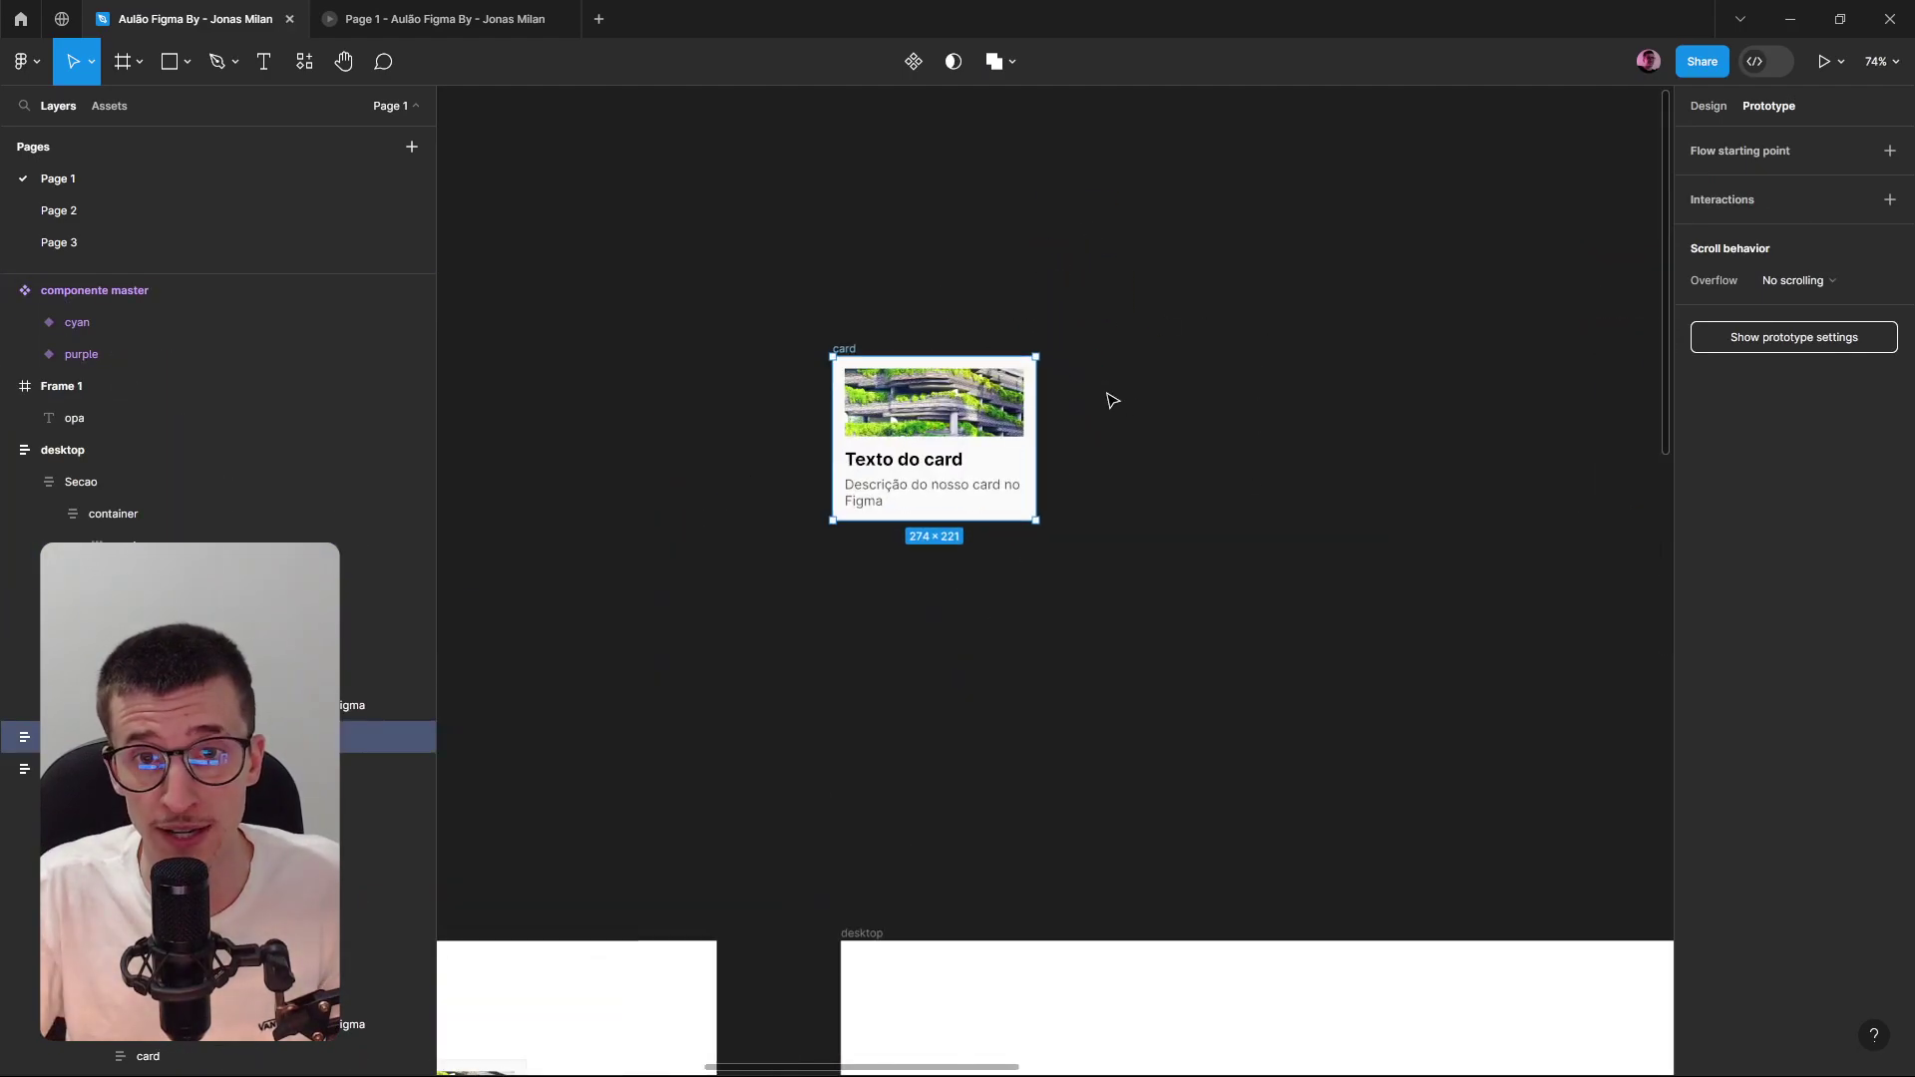
# Turn the copied card into a component and add a second variant to it.
pyautogui.moveTo(928, 699); pyautogui.dragTo(936, 724)
pyautogui.scroll(3, 942, 658)
pyautogui.click(914, 62)
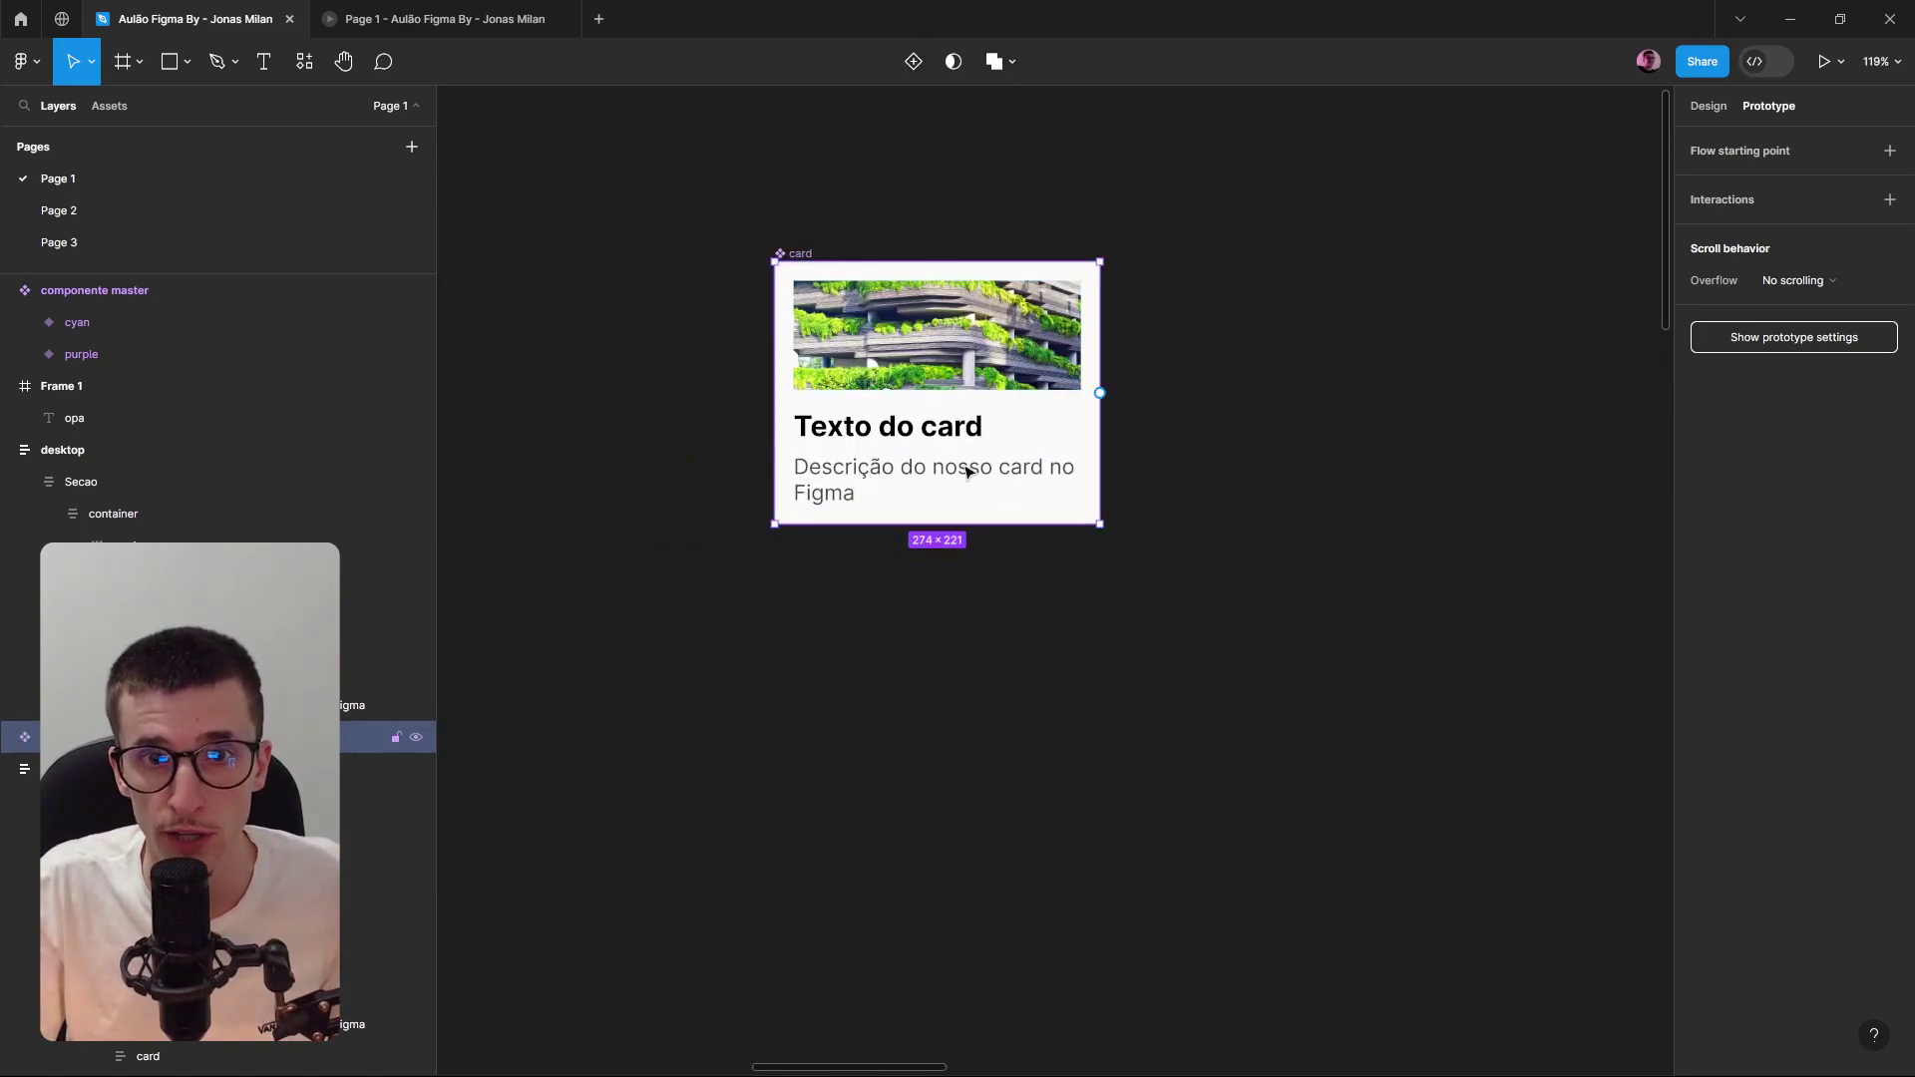
pyautogui.click(914, 63)
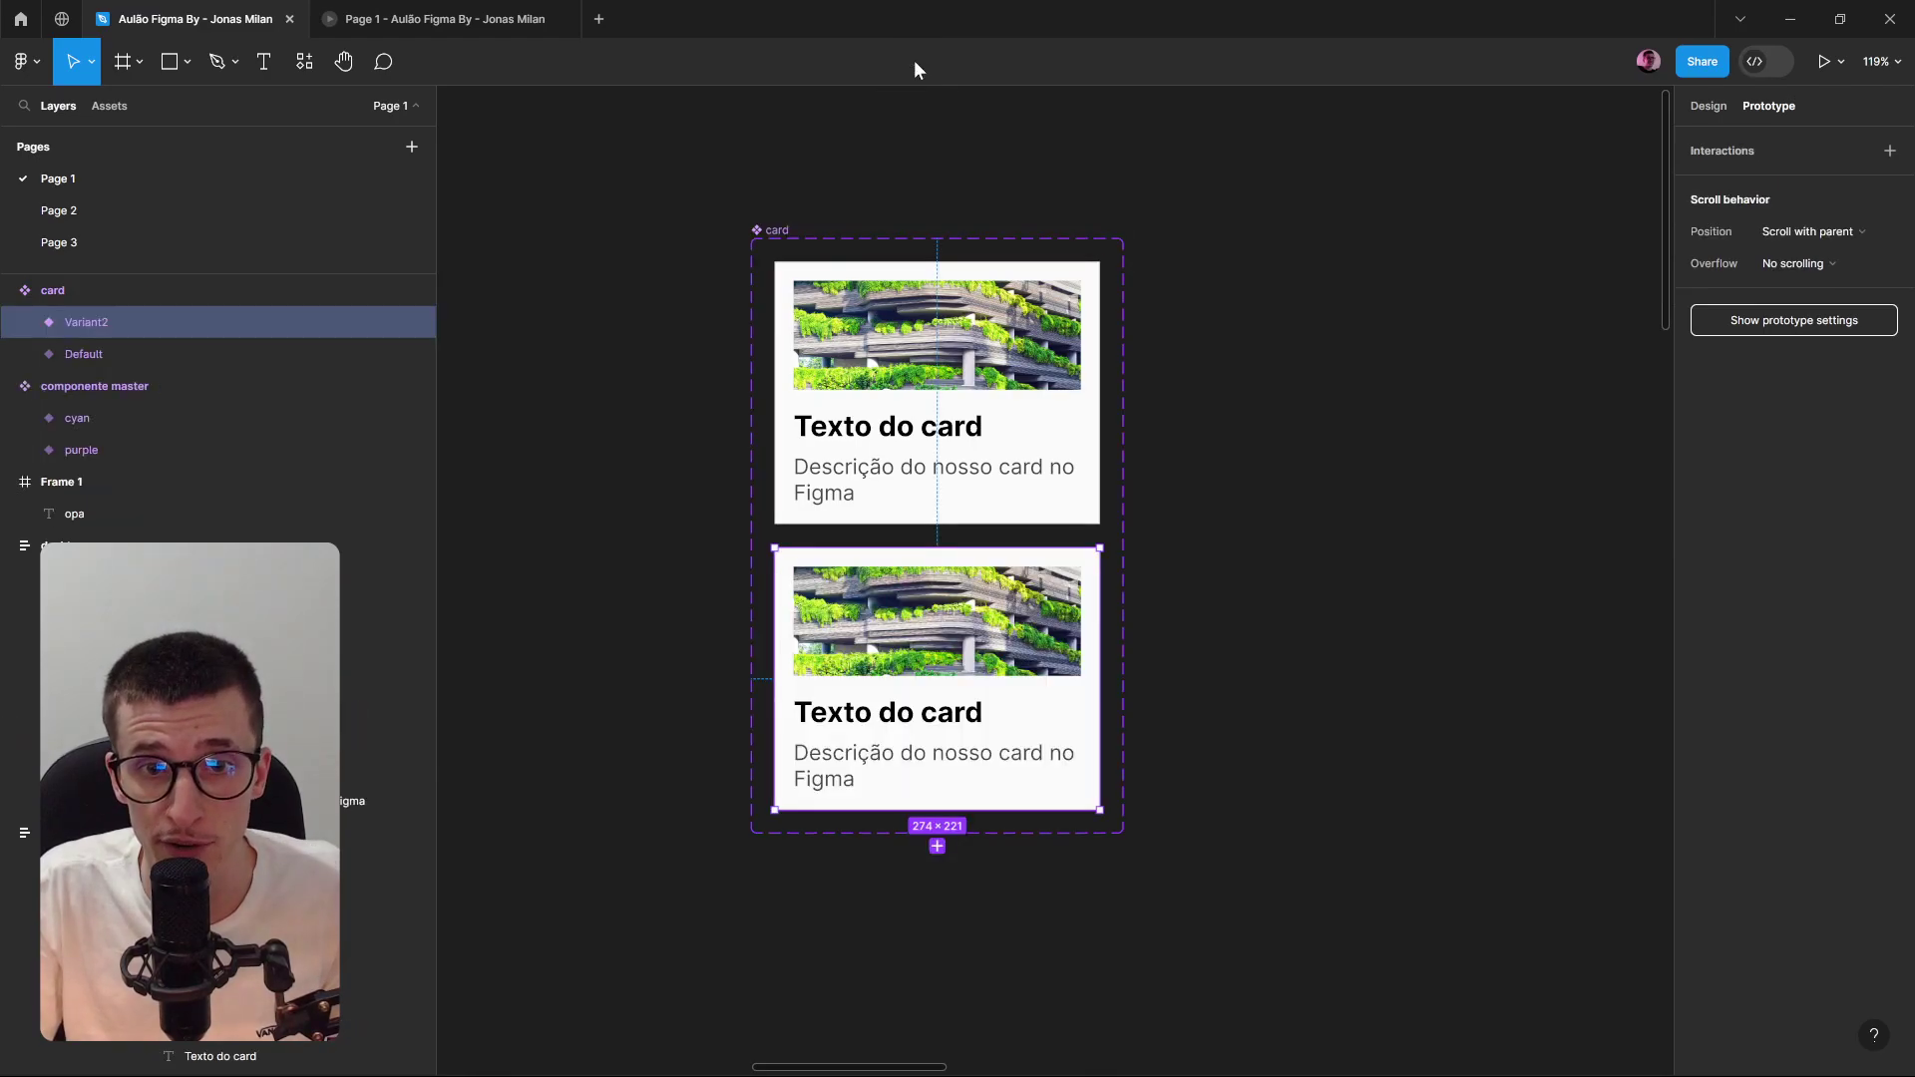
pyautogui.click(1374, 655)
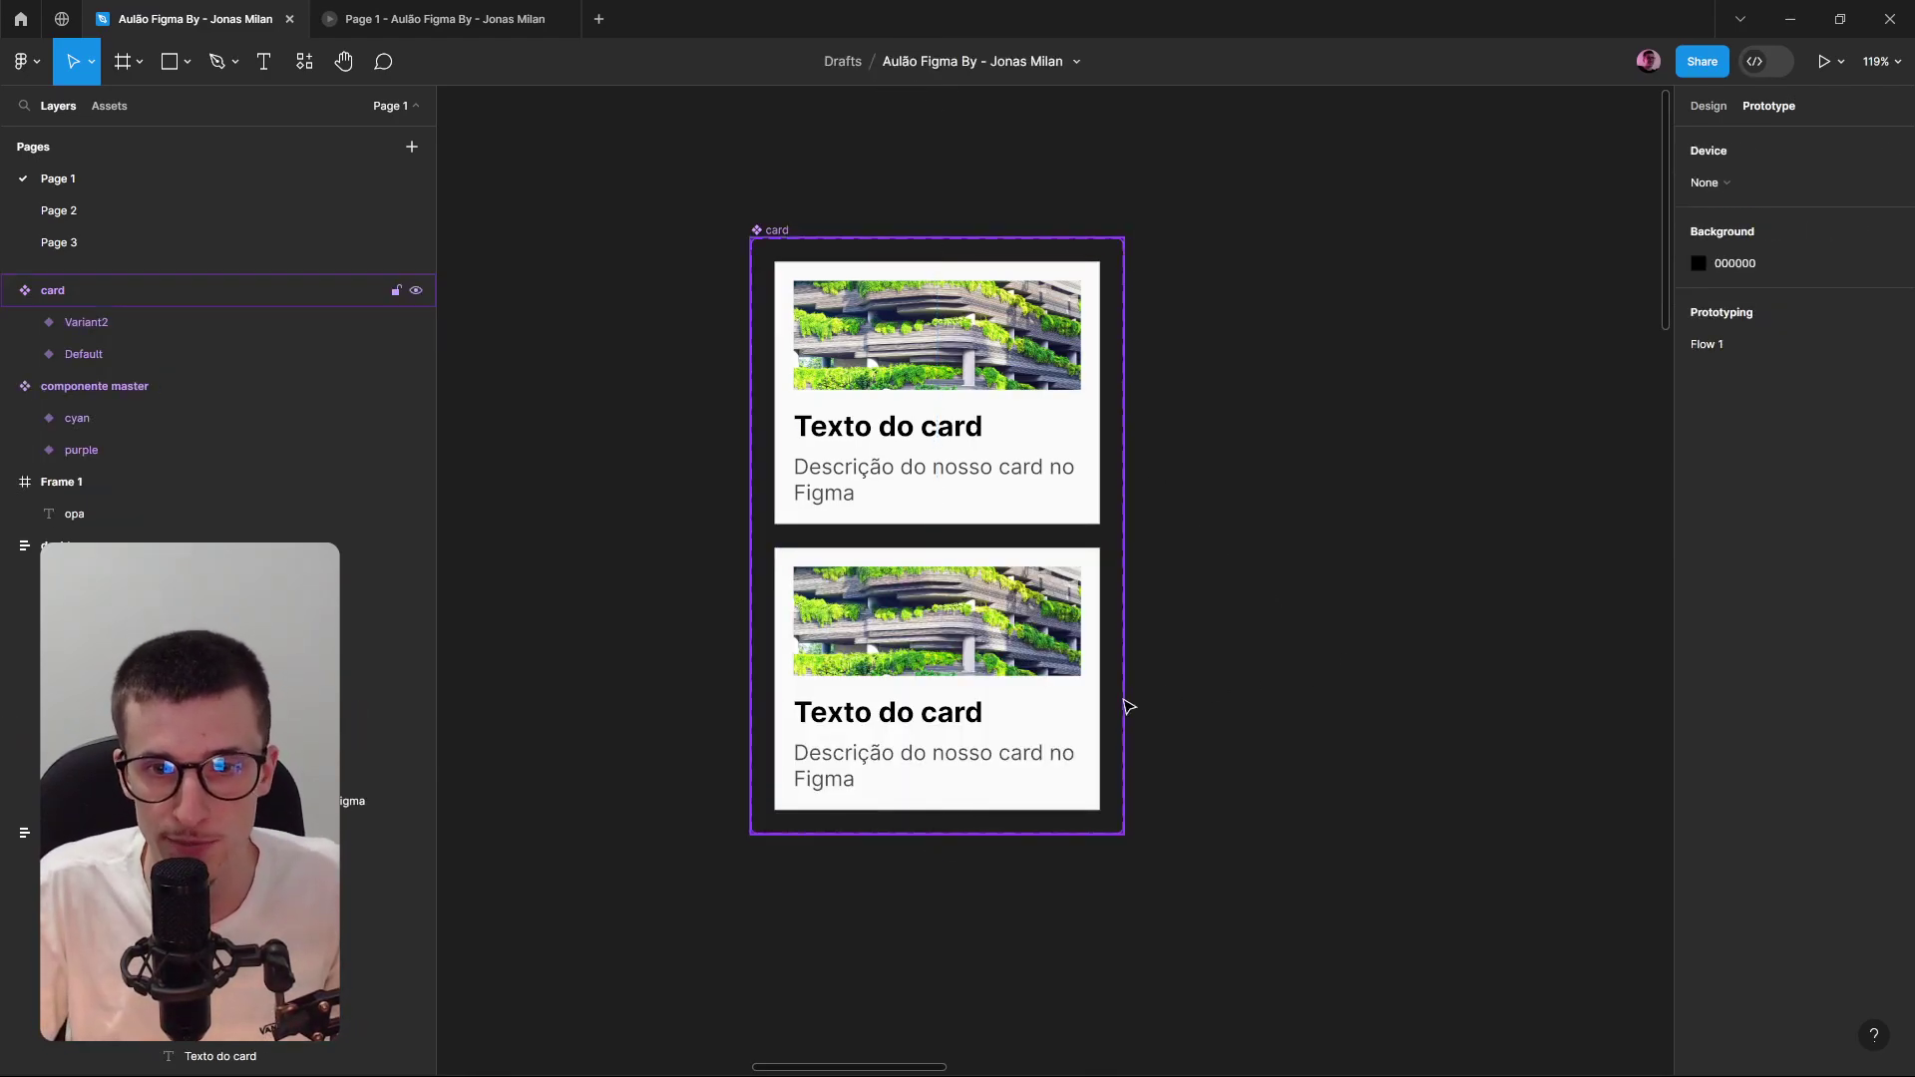
# Set Variant2's stroke color to grey 888888 and its fill to black.
pyautogui.click(1096, 687)
pyautogui.click(1709, 106)
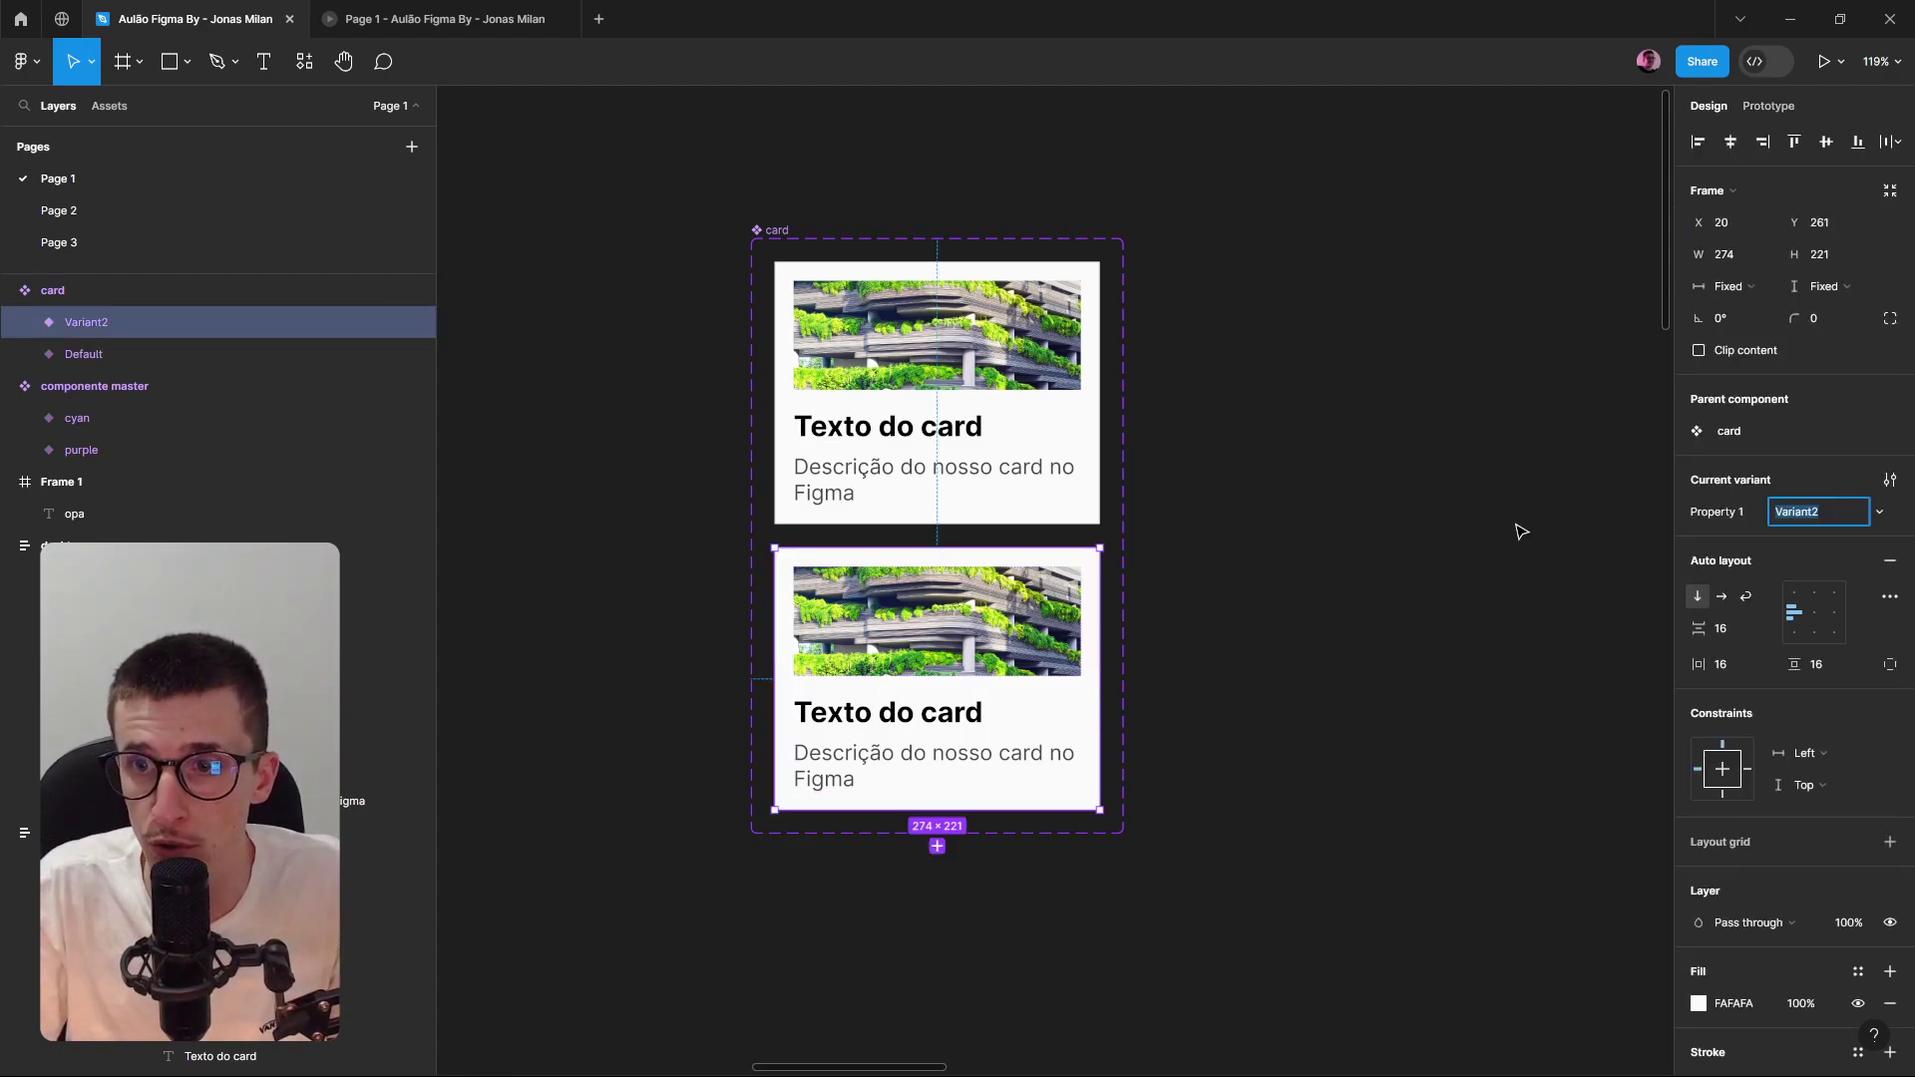
pyautogui.scroll(-4, 1769, 721)
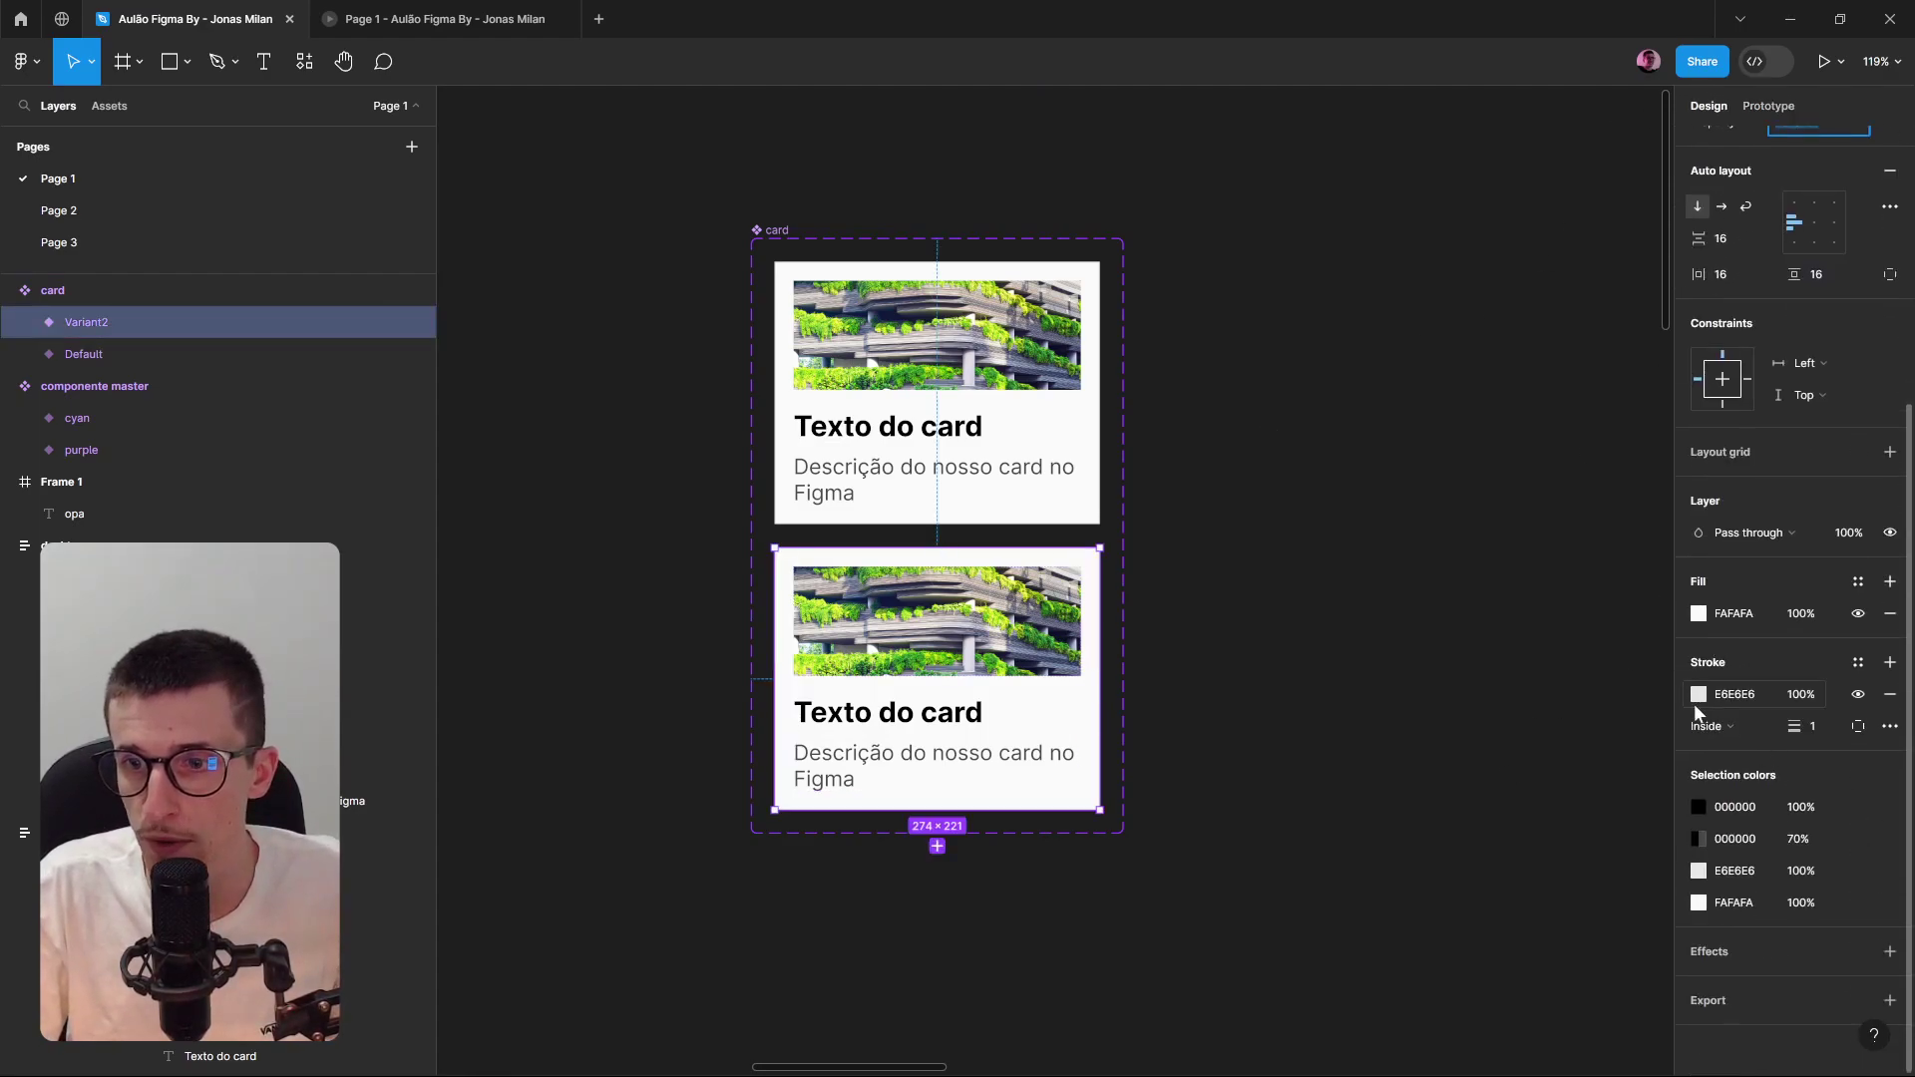
pyautogui.click(1699, 695)
pyautogui.moveTo(1574, 682); pyautogui.dragTo(1435, 680)
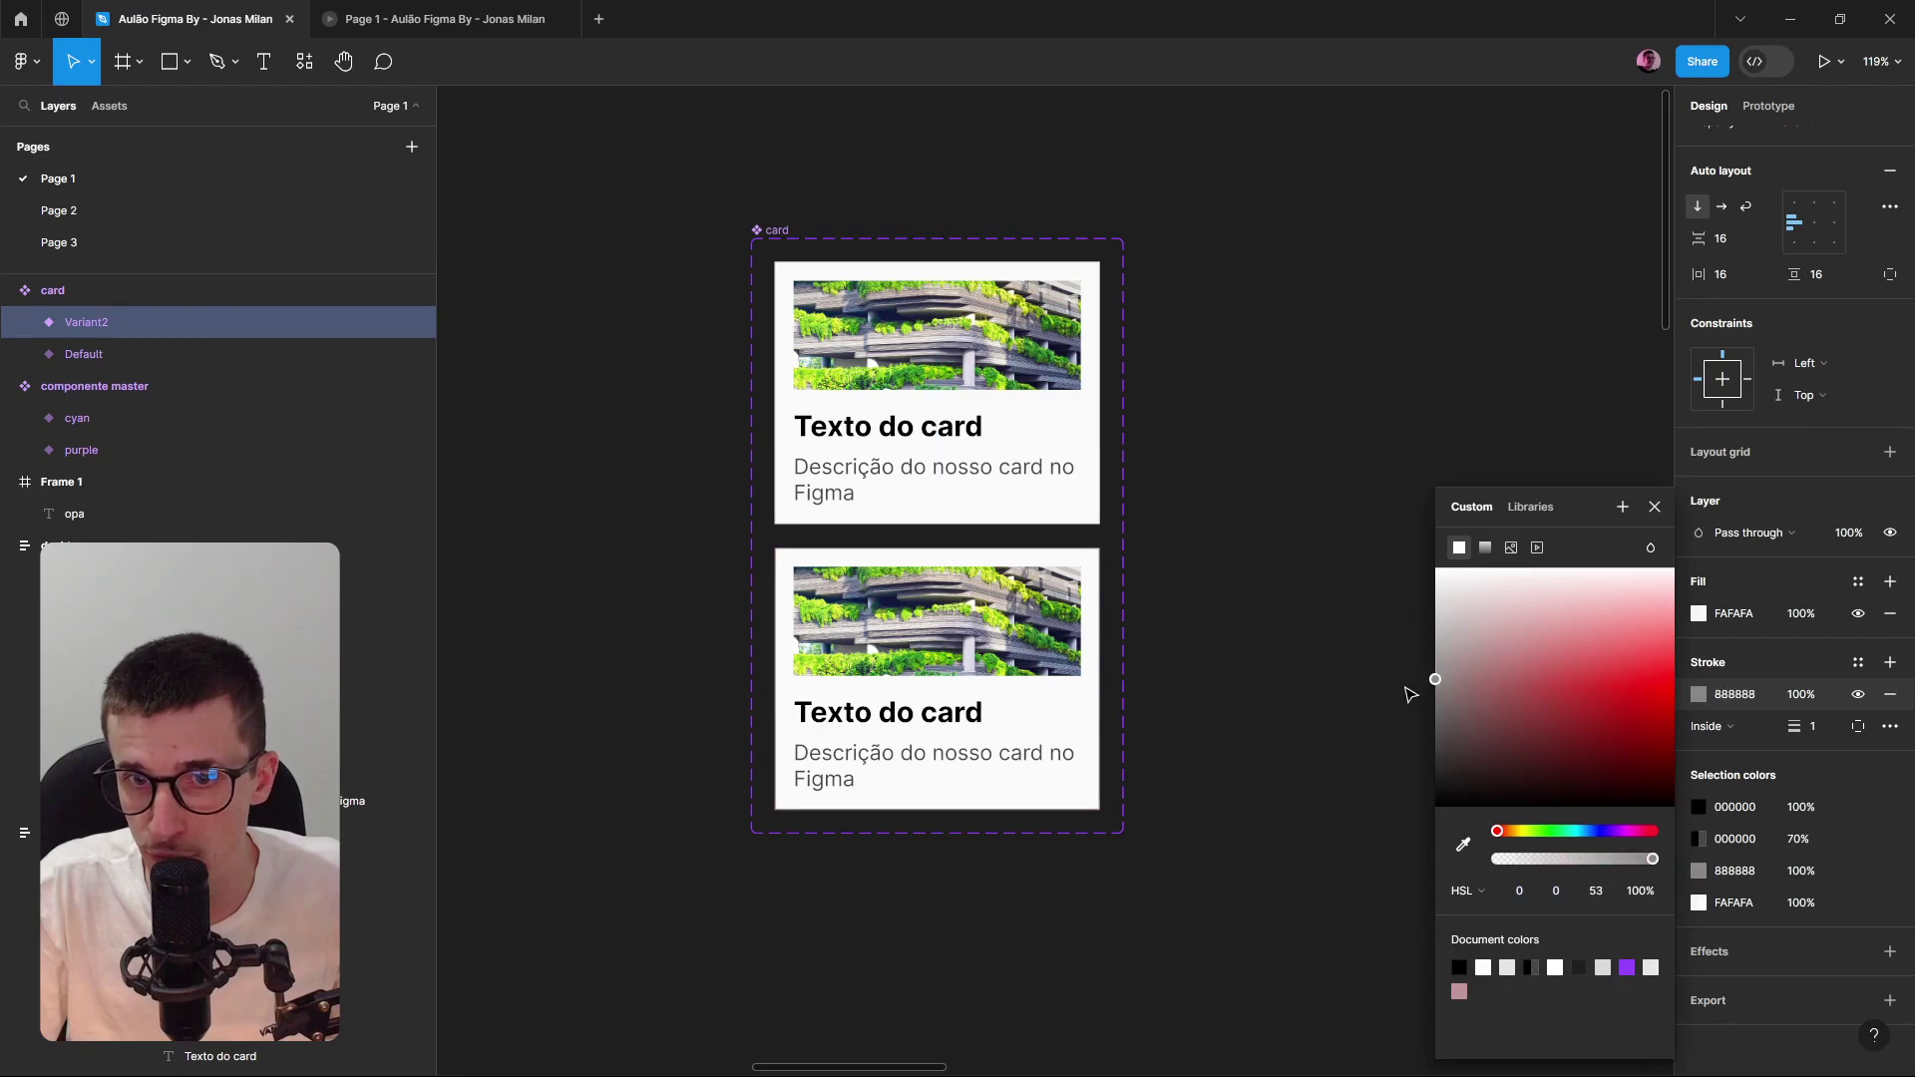
pyautogui.click(1702, 618)
pyautogui.moveTo(1529, 627); pyautogui.dragTo(1150, 745)
# Color Variant2's title text white (FFFFFF) and its description text light grey.
pyautogui.doubleClick(1030, 721)
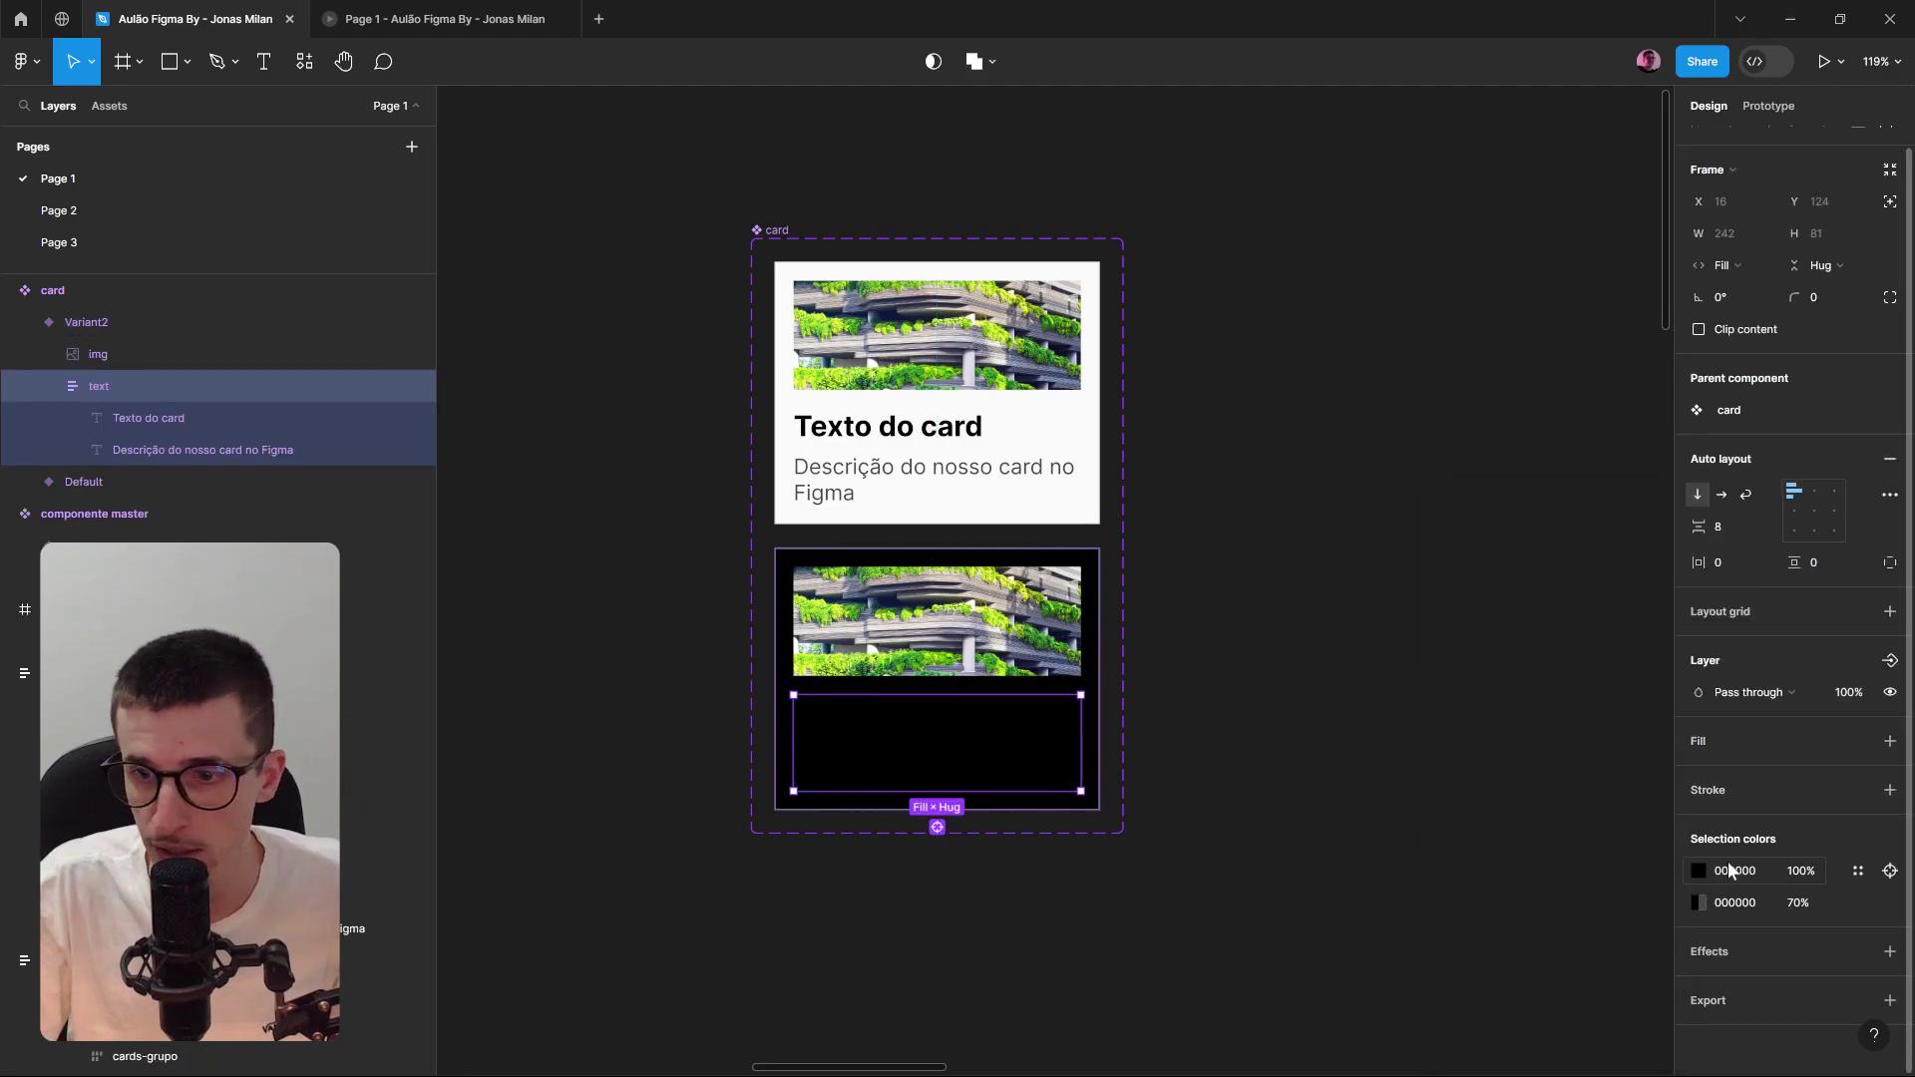
pyautogui.click(1699, 871)
pyautogui.click(1513, 769)
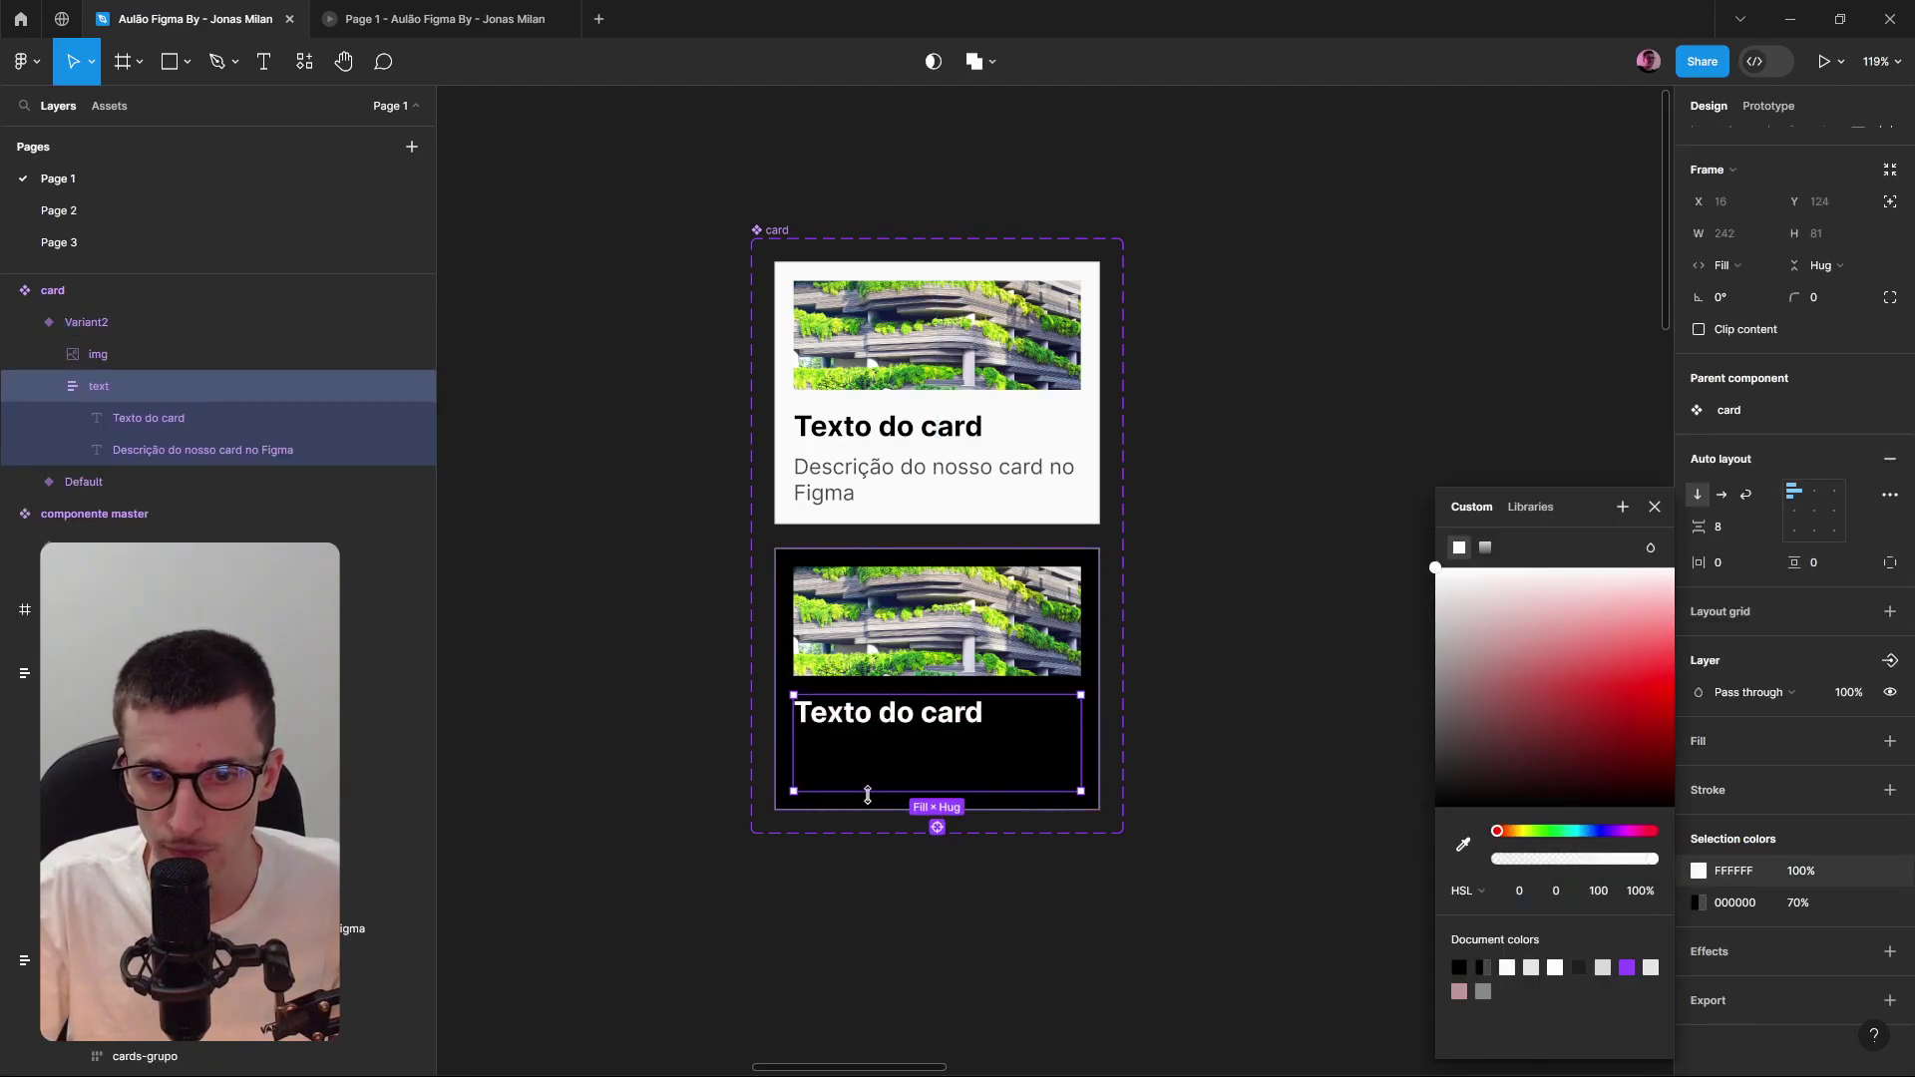
pyautogui.click(875, 788)
pyautogui.click(875, 788)
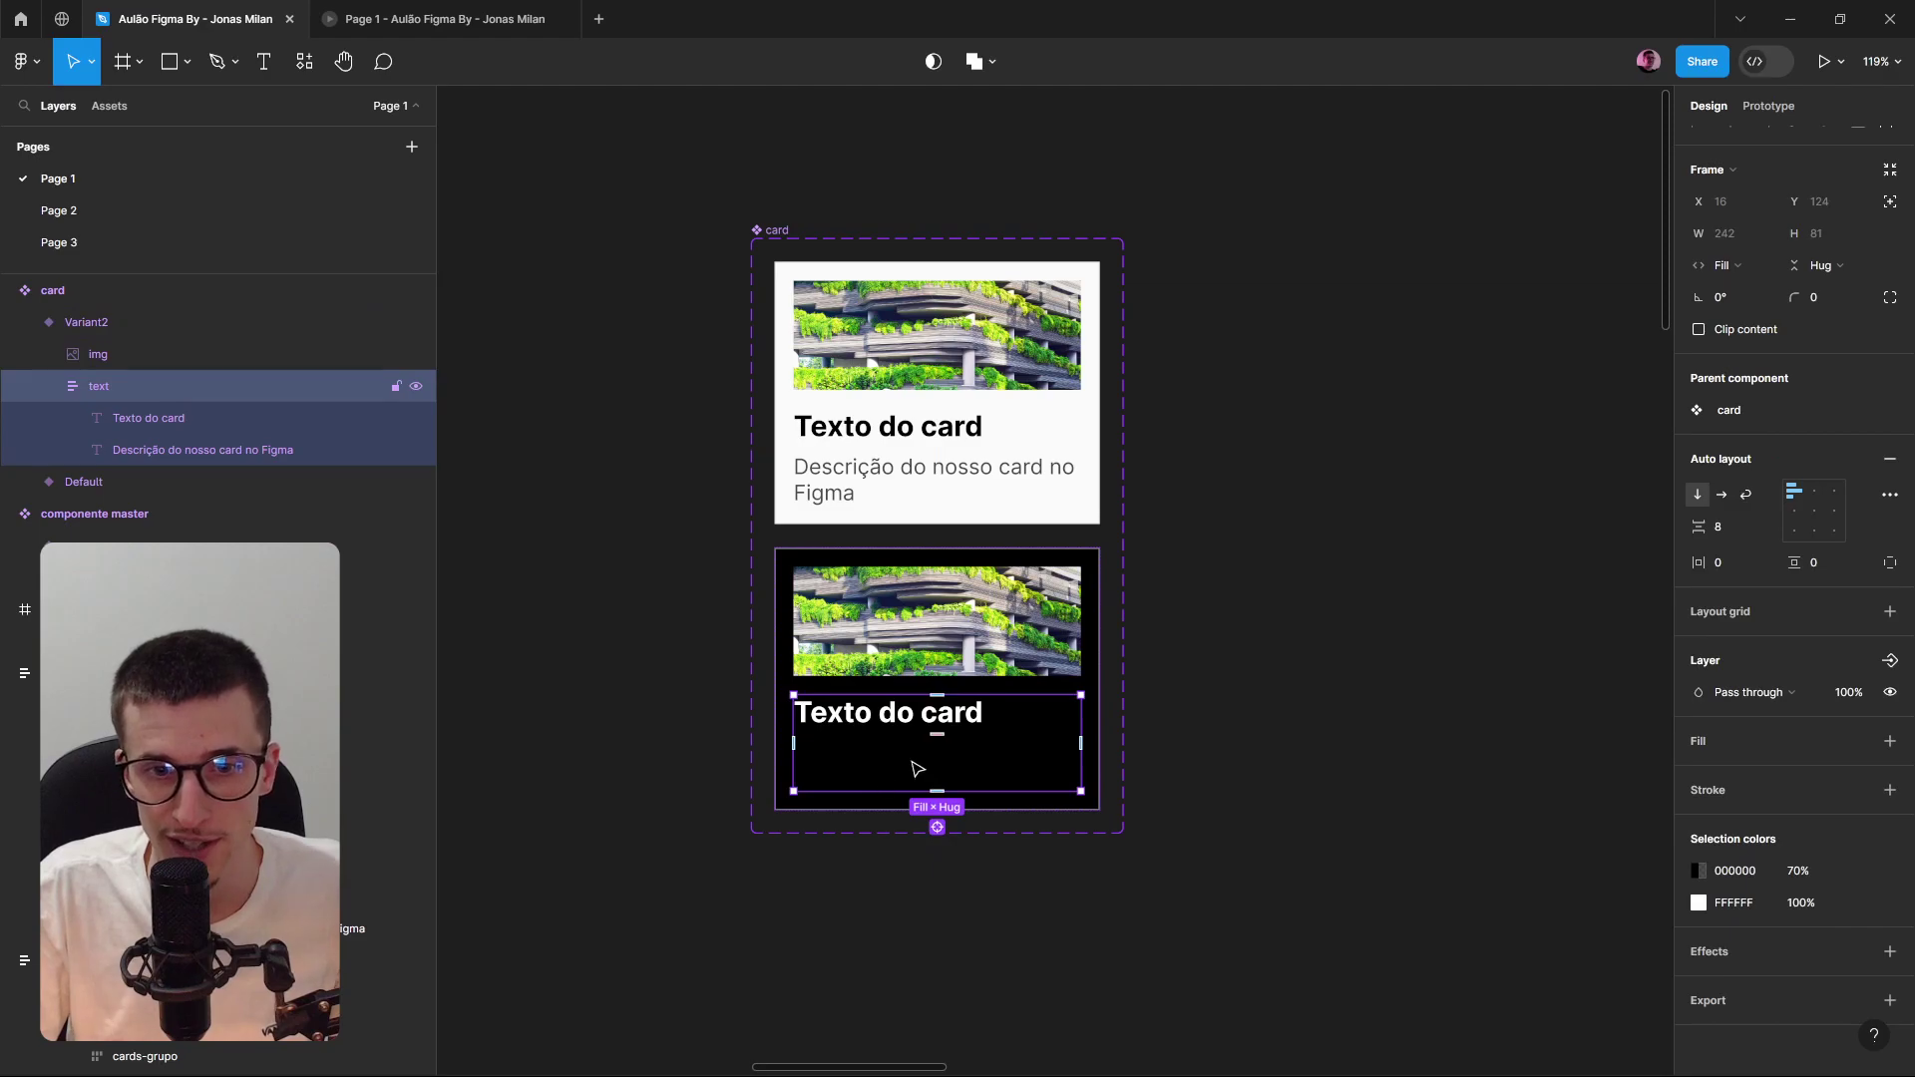
pyautogui.click(918, 769)
pyautogui.click(1699, 788)
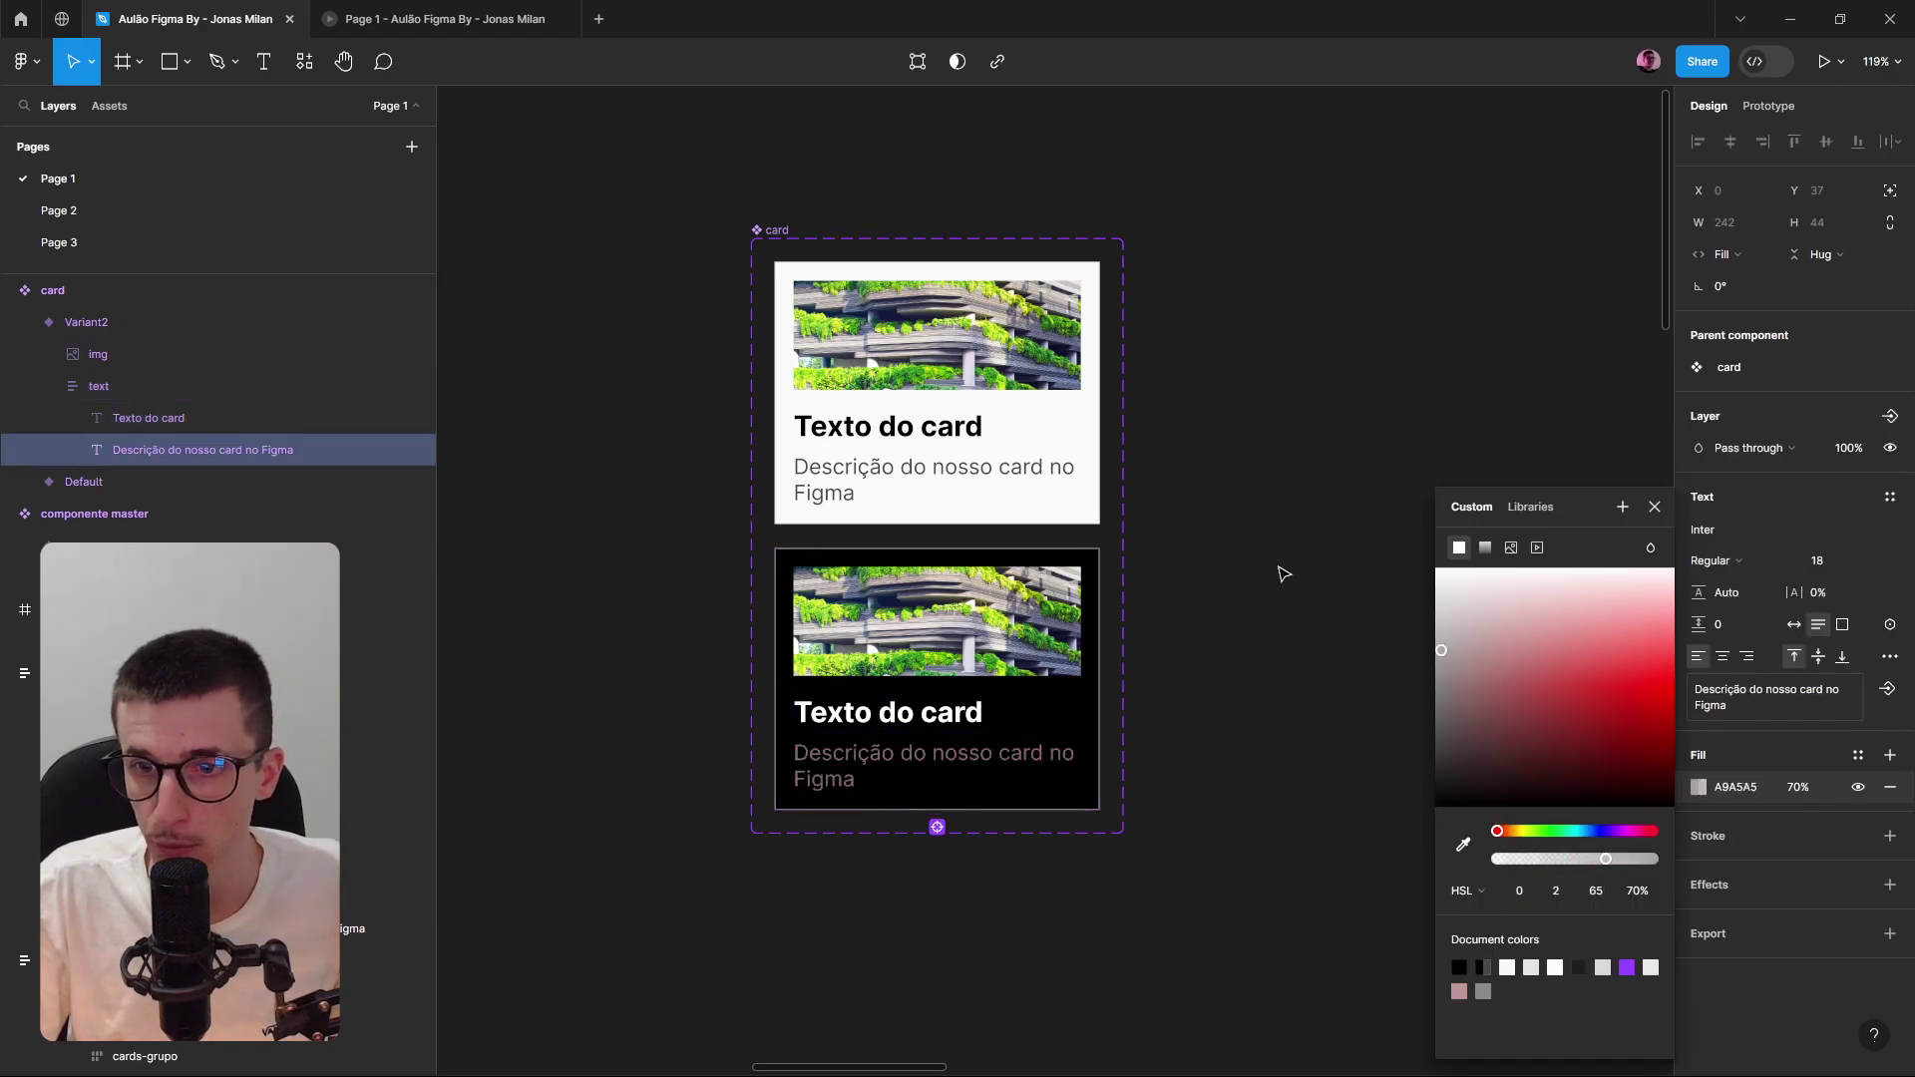
pyautogui.click(1172, 671)
pyautogui.click(974, 474)
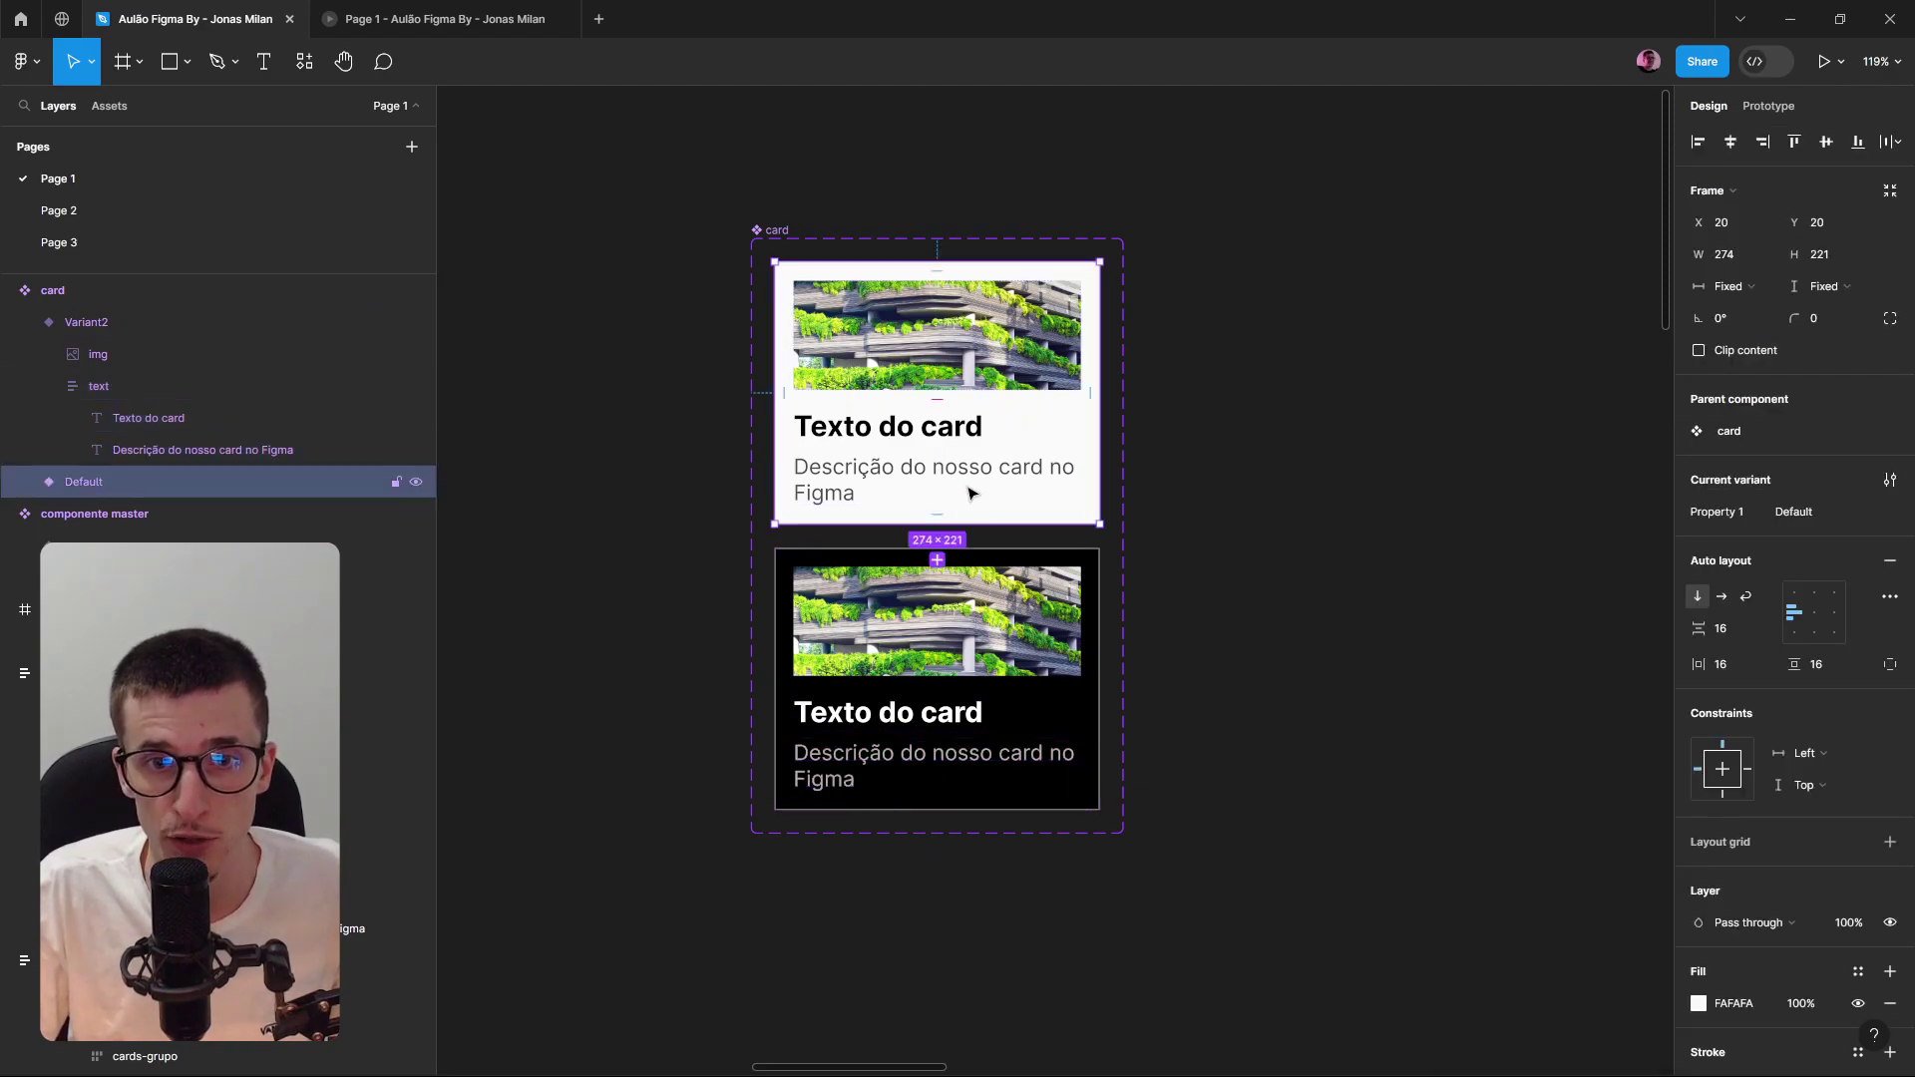
pyautogui.click(885, 205)
pyautogui.click(771, 232)
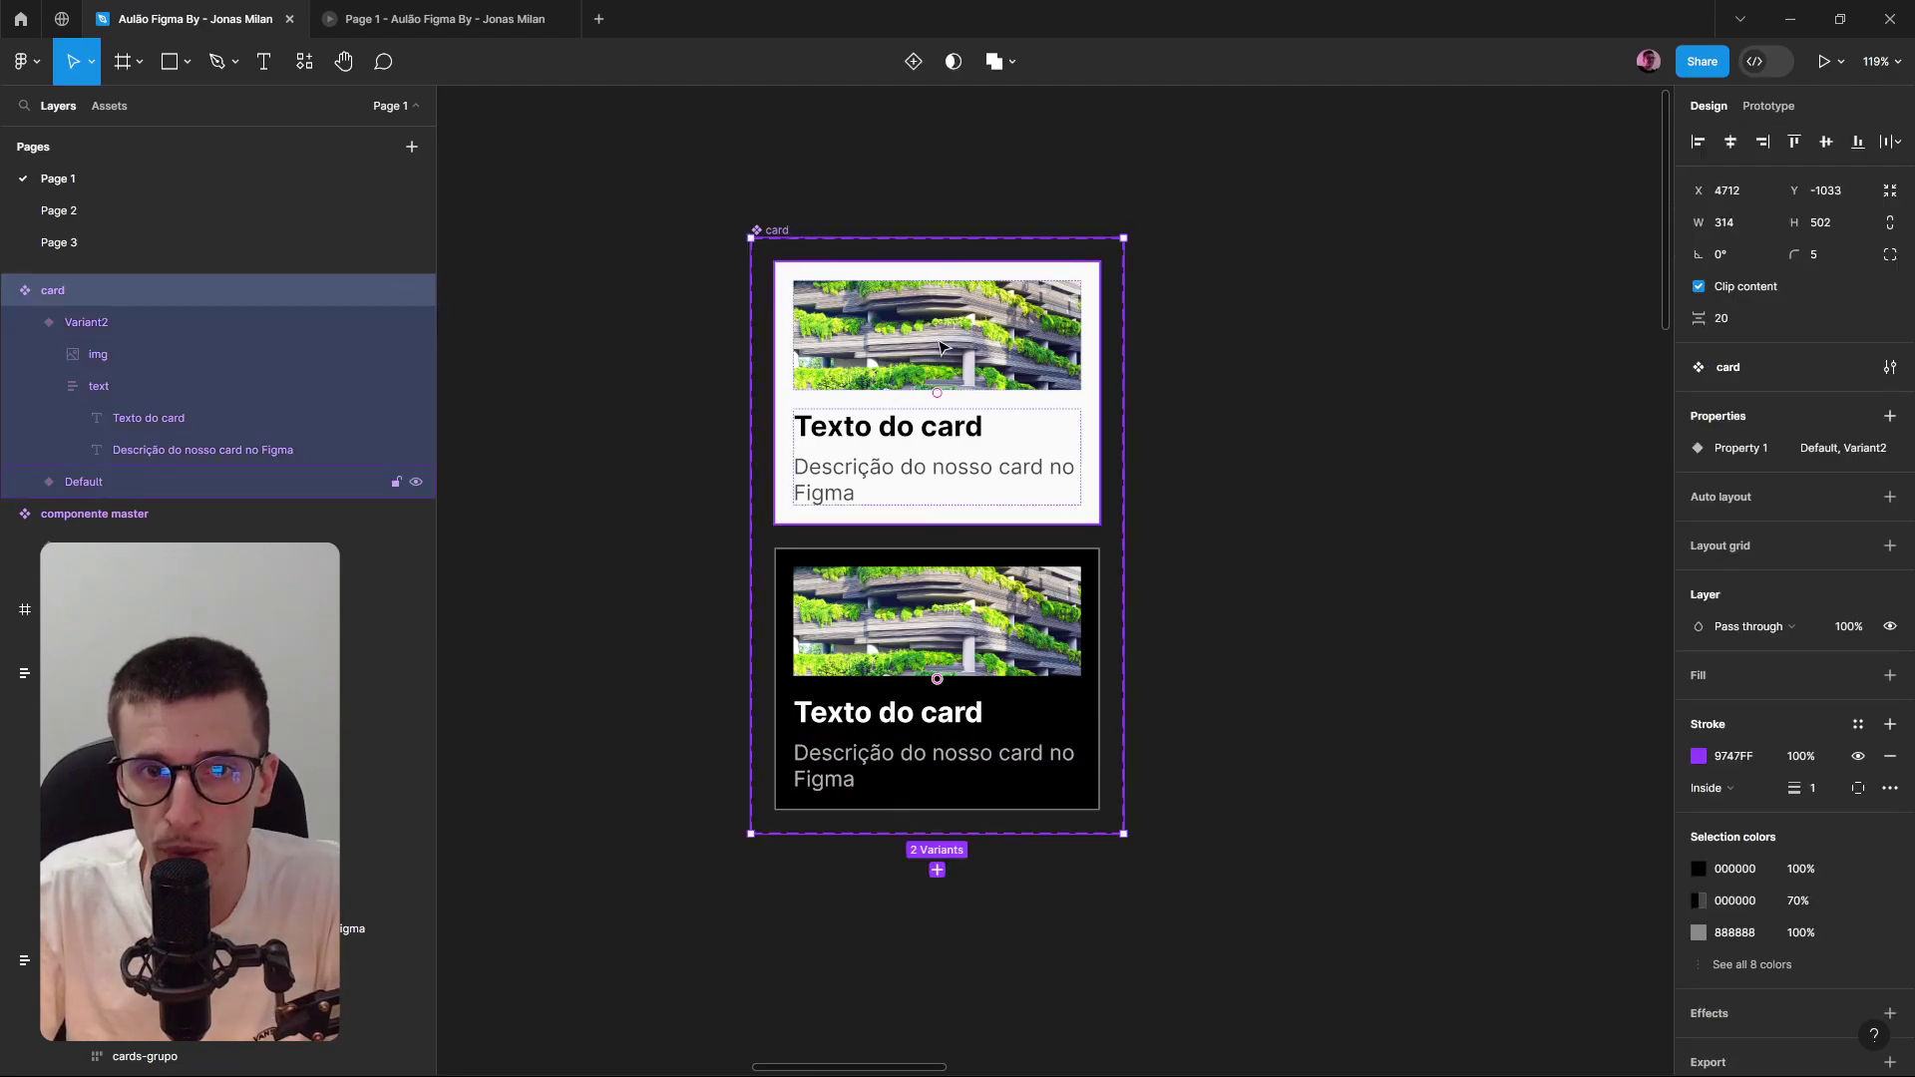
pyautogui.click(885, 343)
pyautogui.click(1513, 488)
# Link the card's Default variant to Variant2 with a Change to prototype interaction using Smart animate.
pyautogui.click(1035, 452)
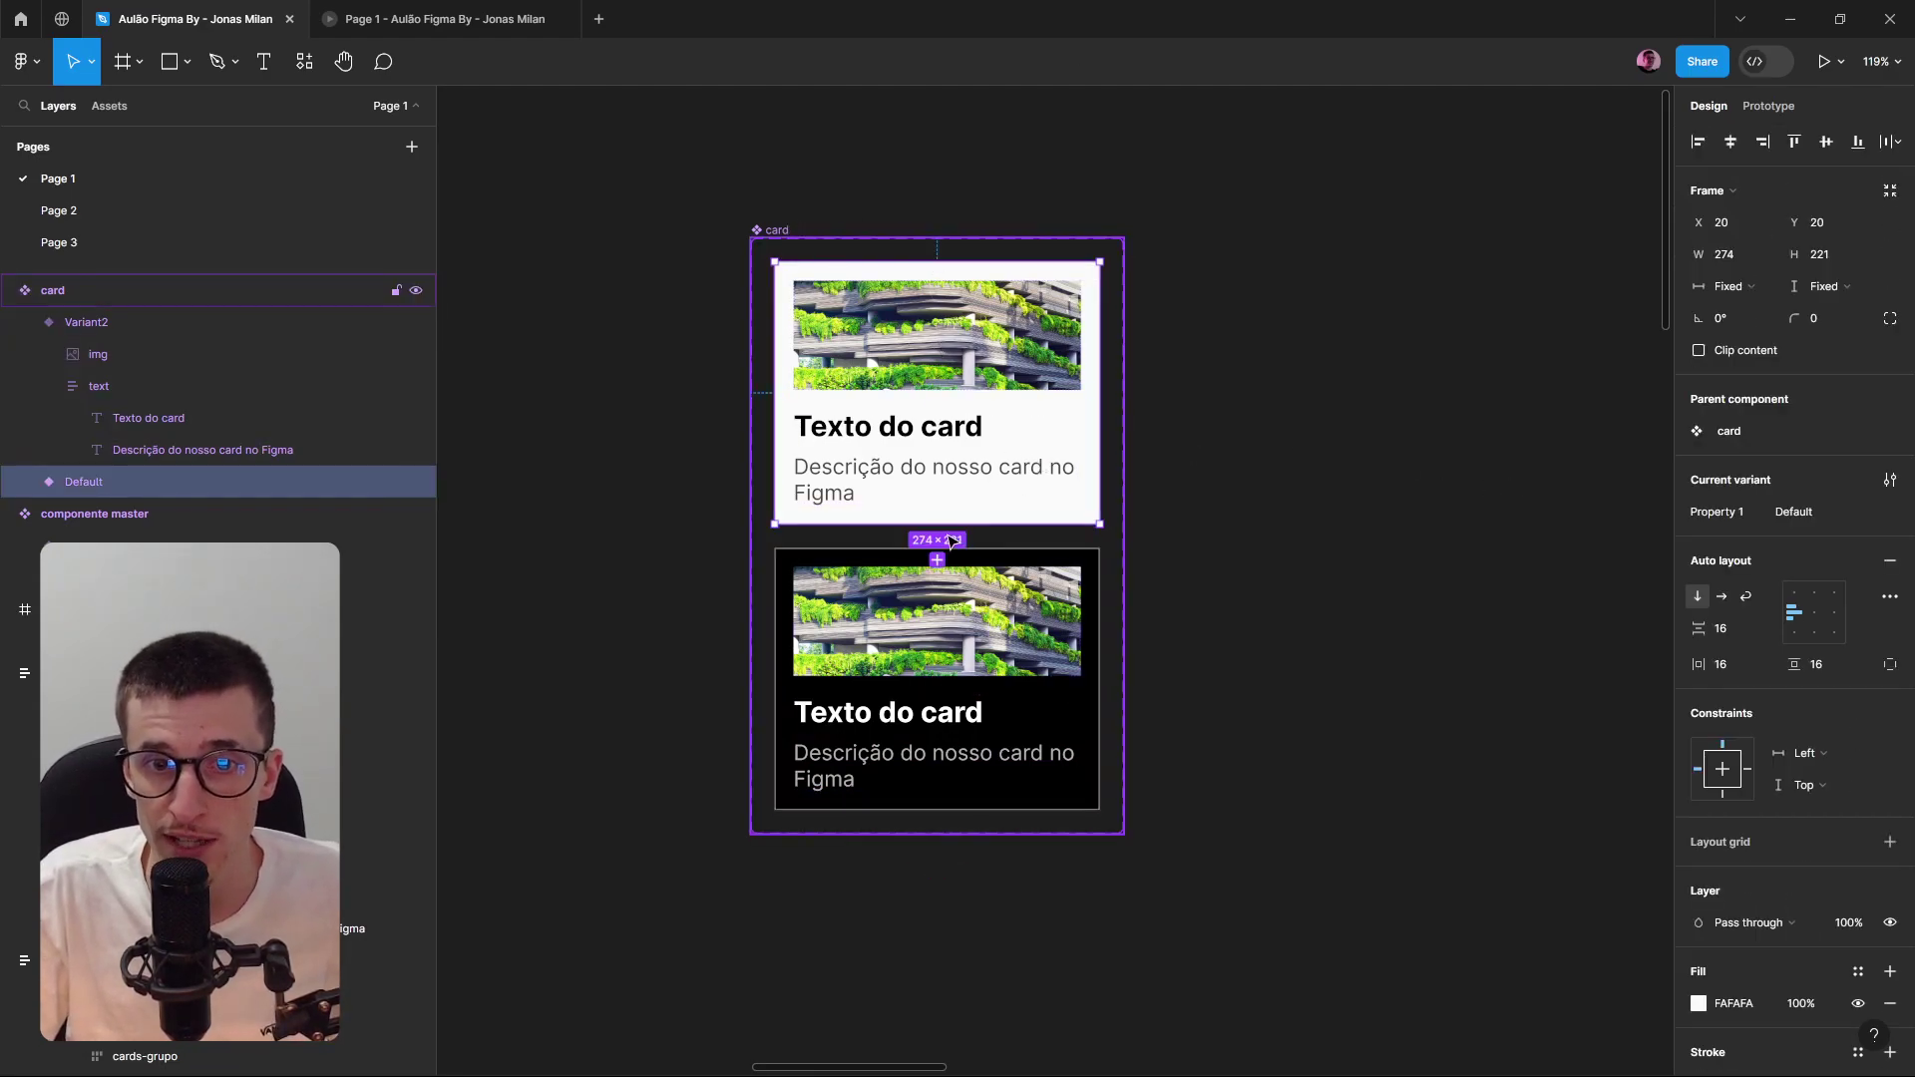
pyautogui.keyDown('ctrl'); pyautogui.scroll(5, 927, 449); pyautogui.keyUp('ctrl')
pyautogui.click(1767, 106)
pyautogui.keyDown('ctrl'); pyautogui.scroll(-3, 1061, 474); pyautogui.keyUp('ctrl')
pyautogui.moveTo(978, 497); pyautogui.dragTo(1017, 548)
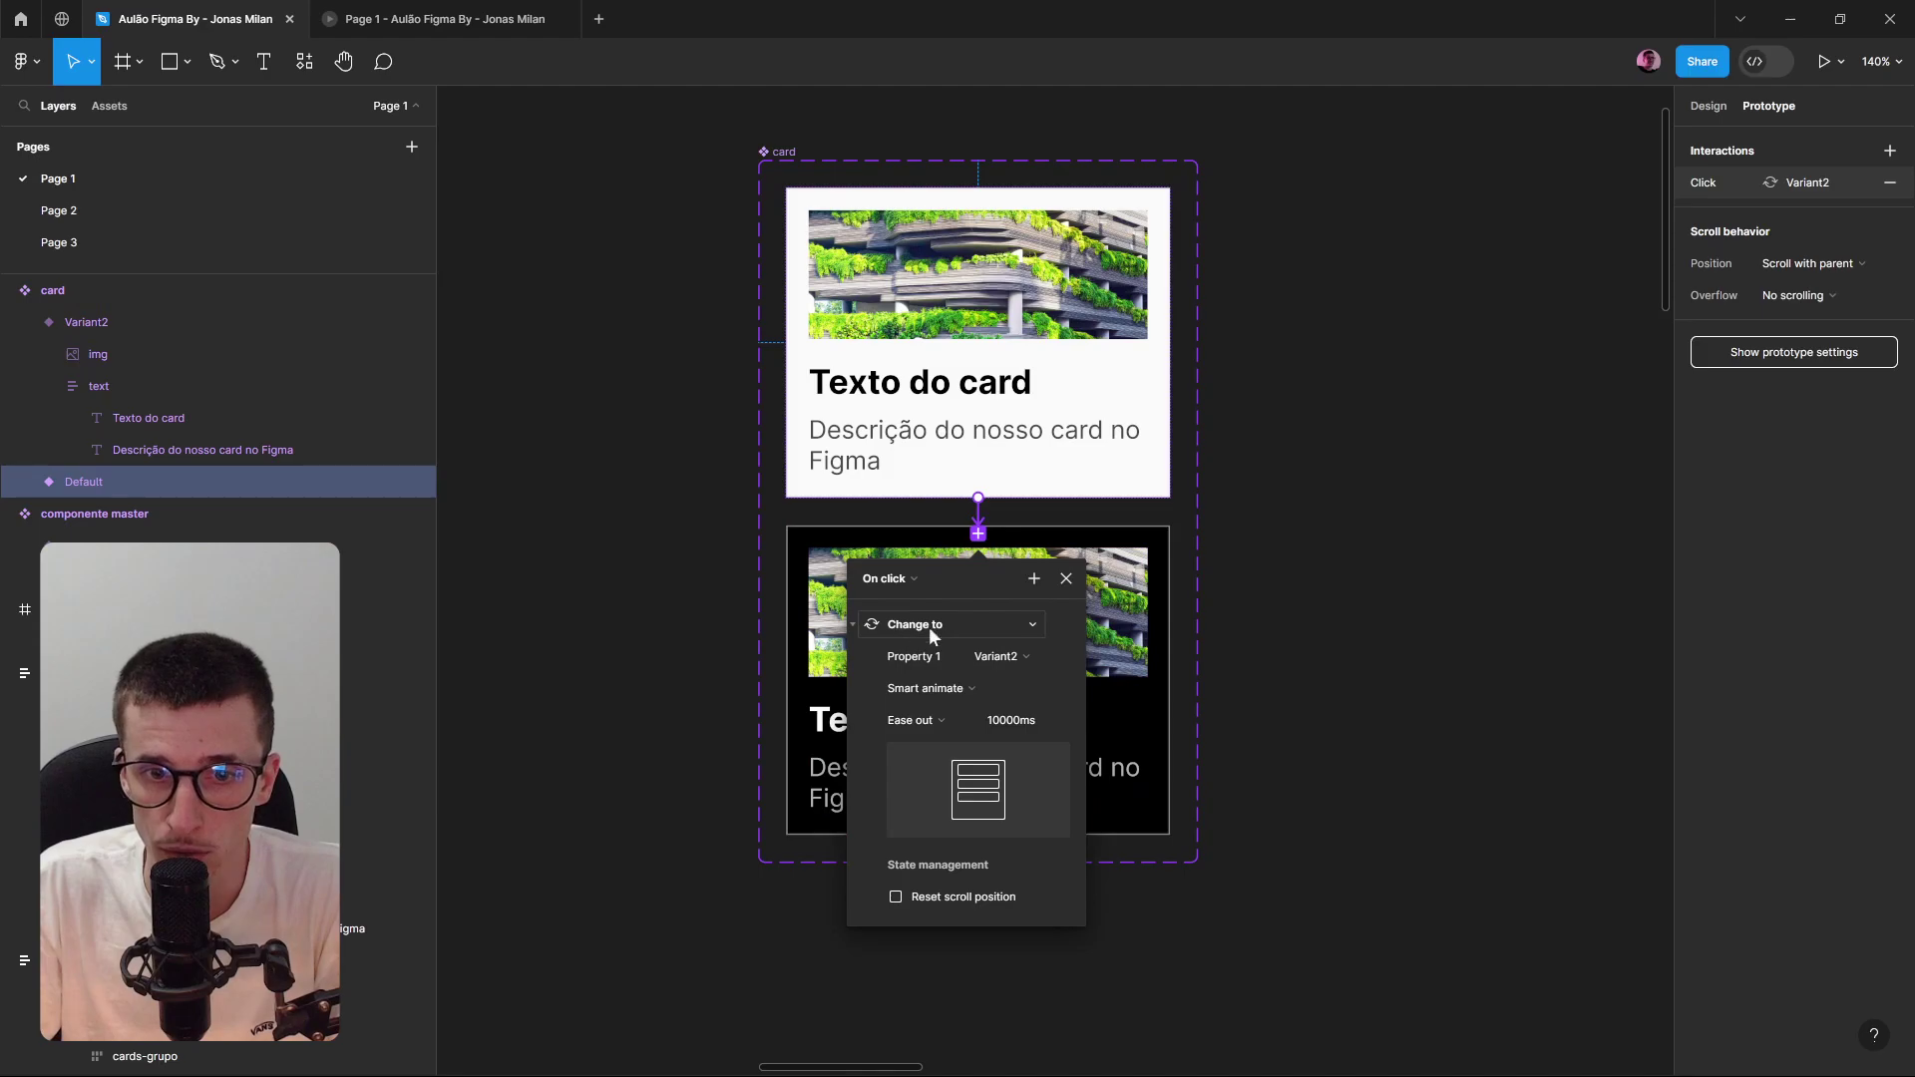
# Set the Default variant's interaction trigger to While hovering, and close the interaction settings.
pyautogui.click(981, 518)
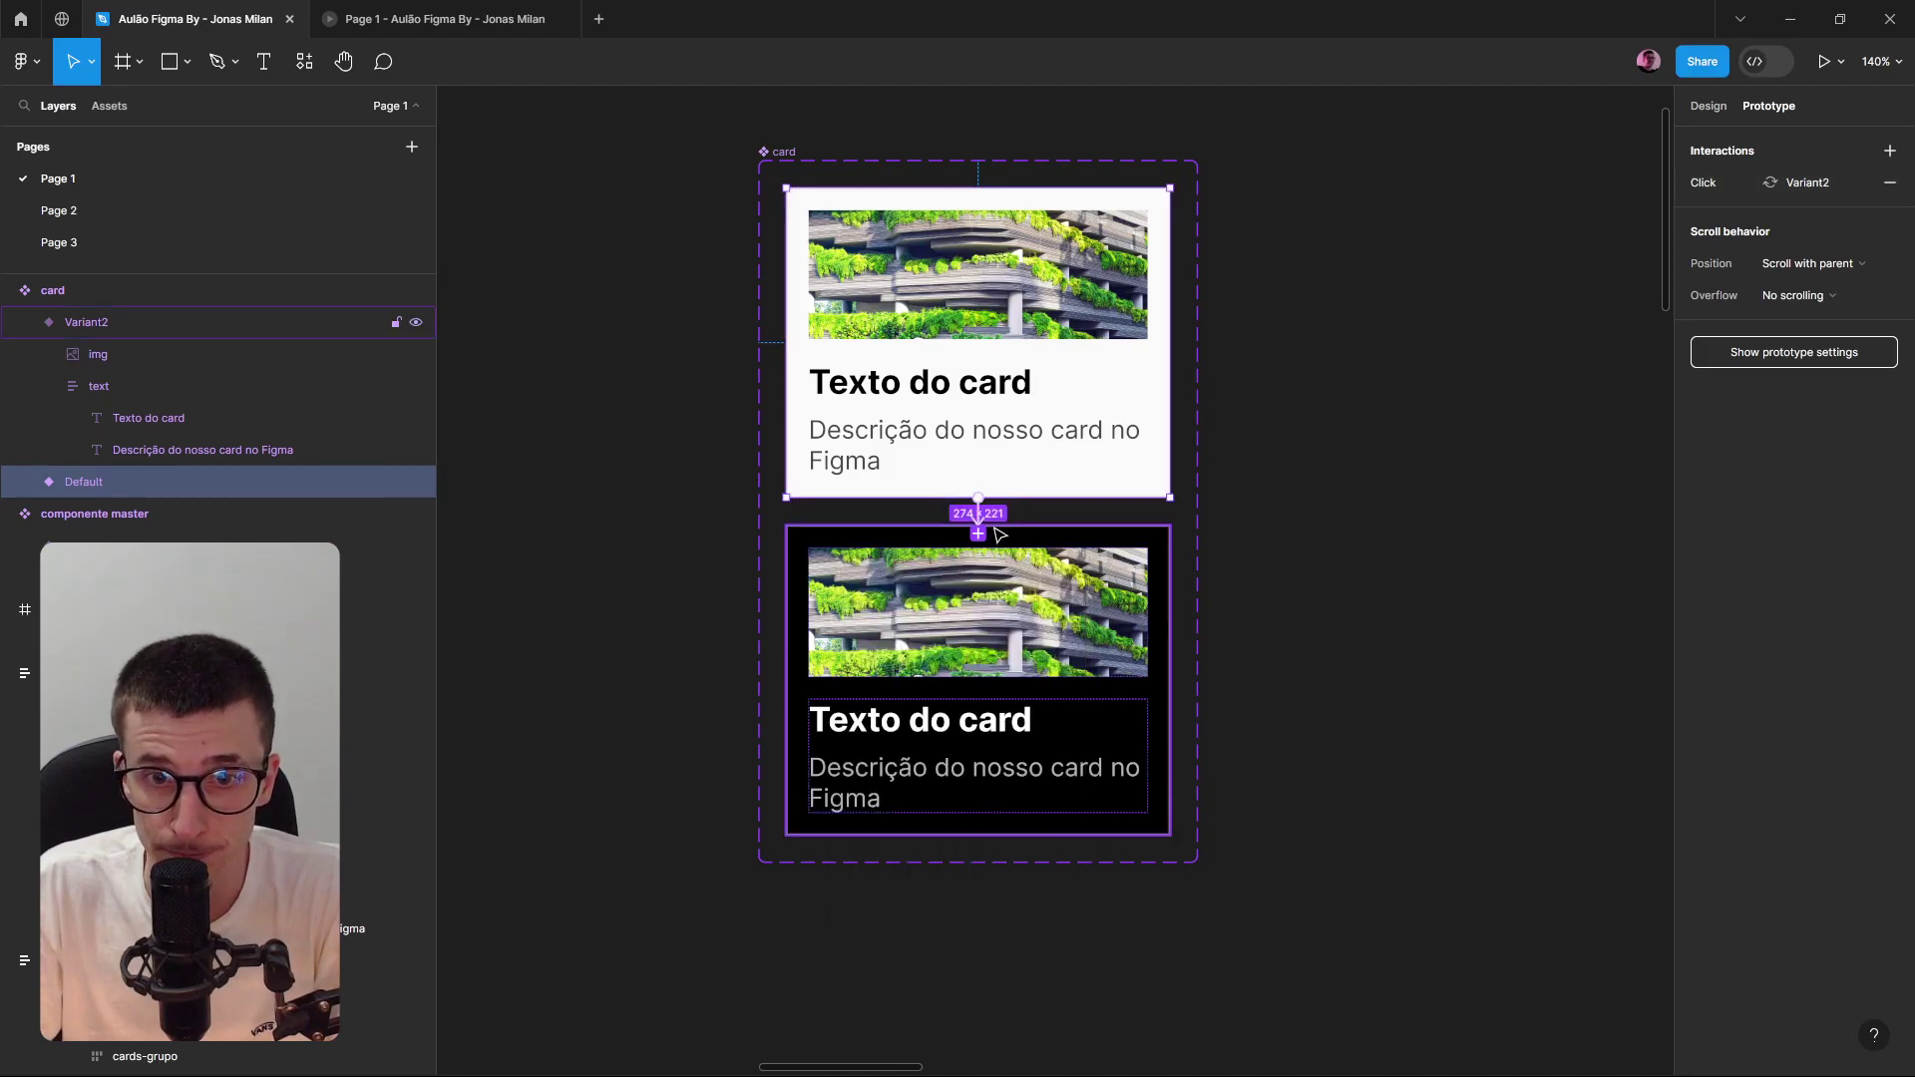
pyautogui.scroll(2, 928, 625)
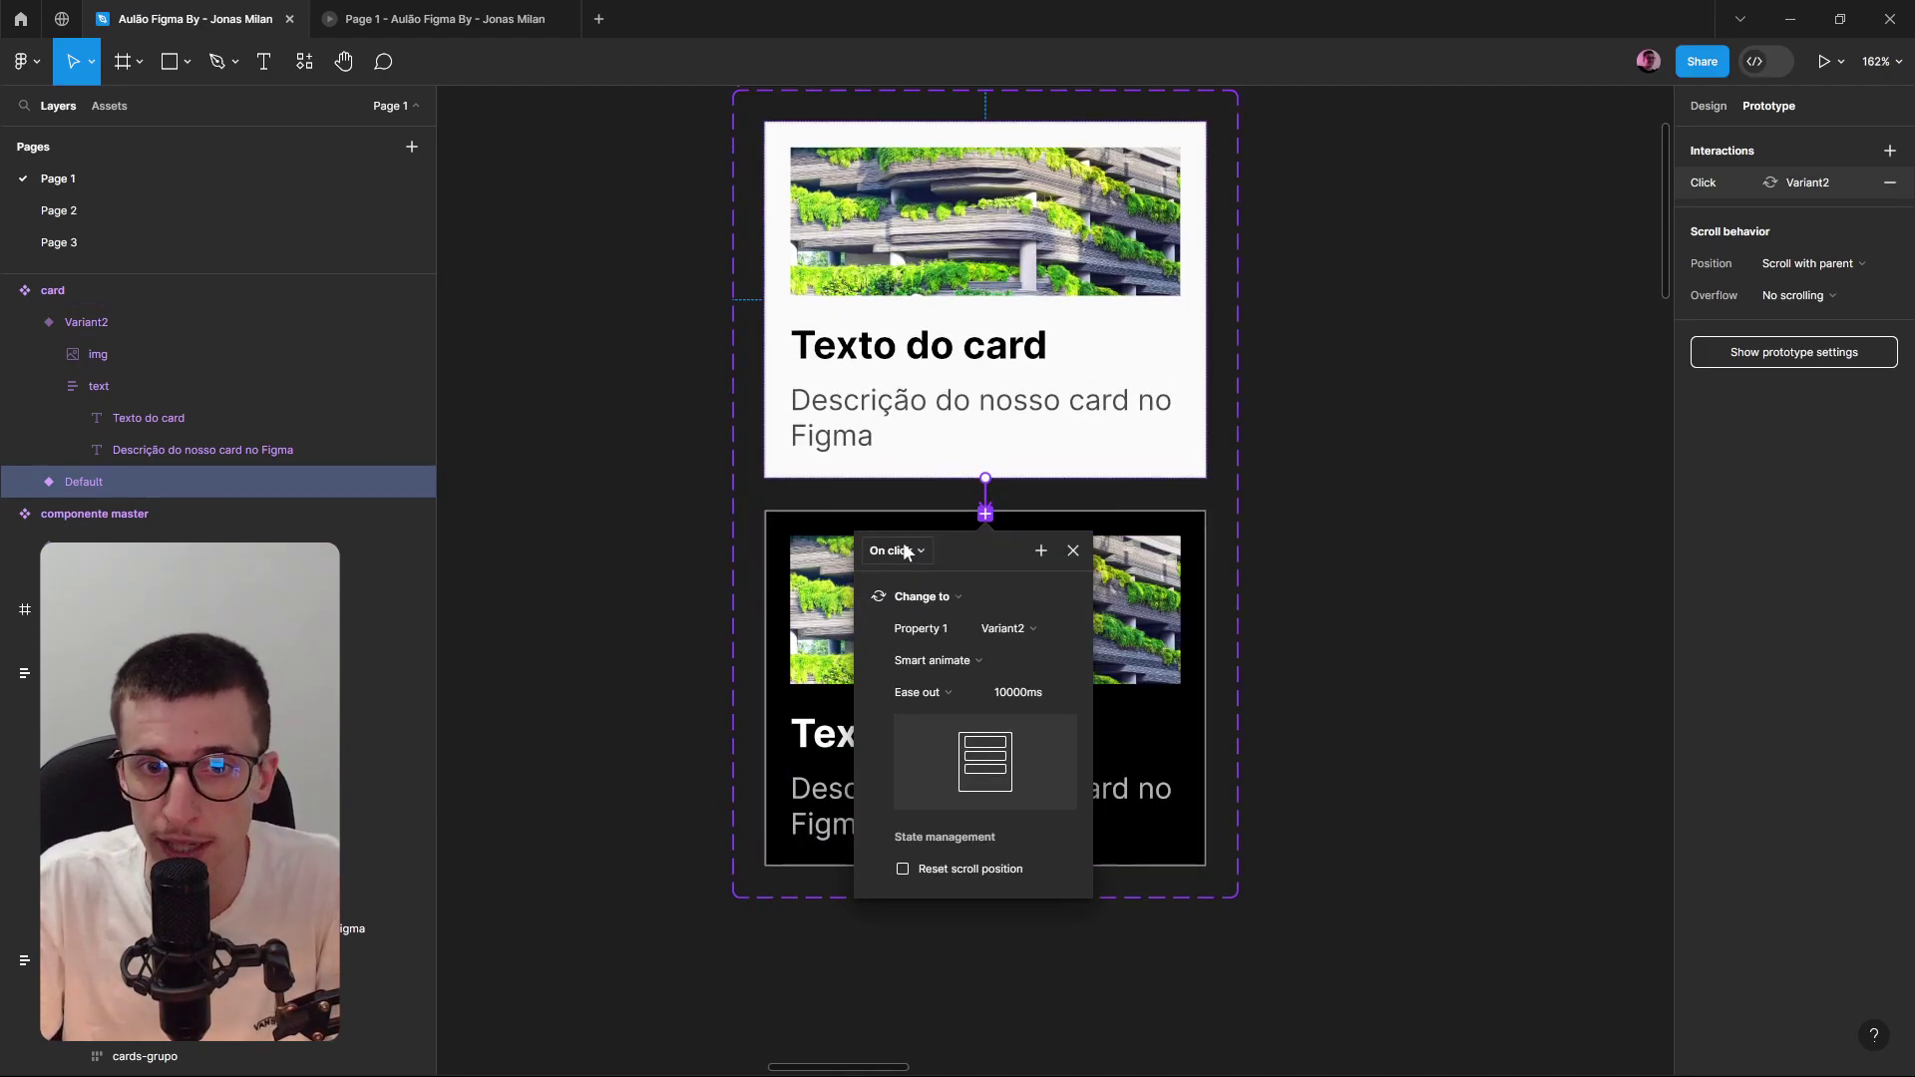
pyautogui.click(918, 553)
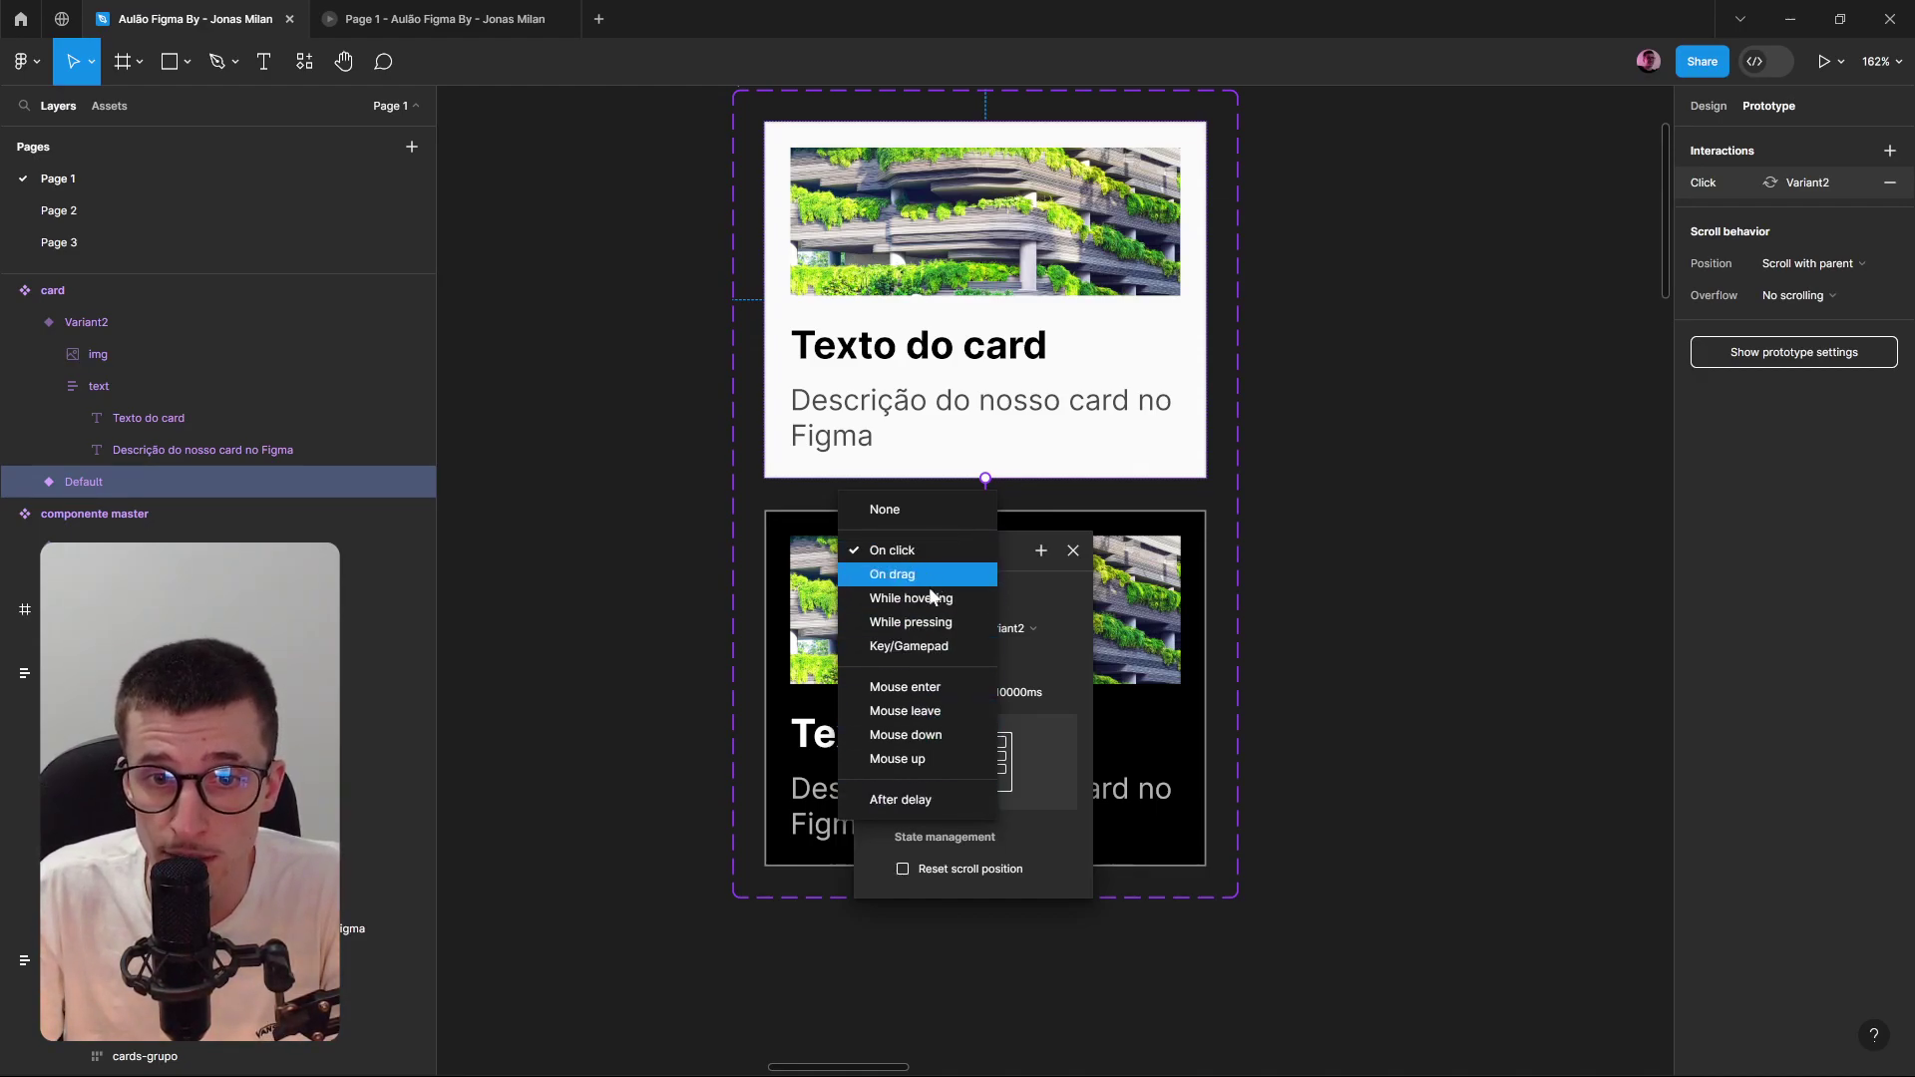
pyautogui.click(929, 597)
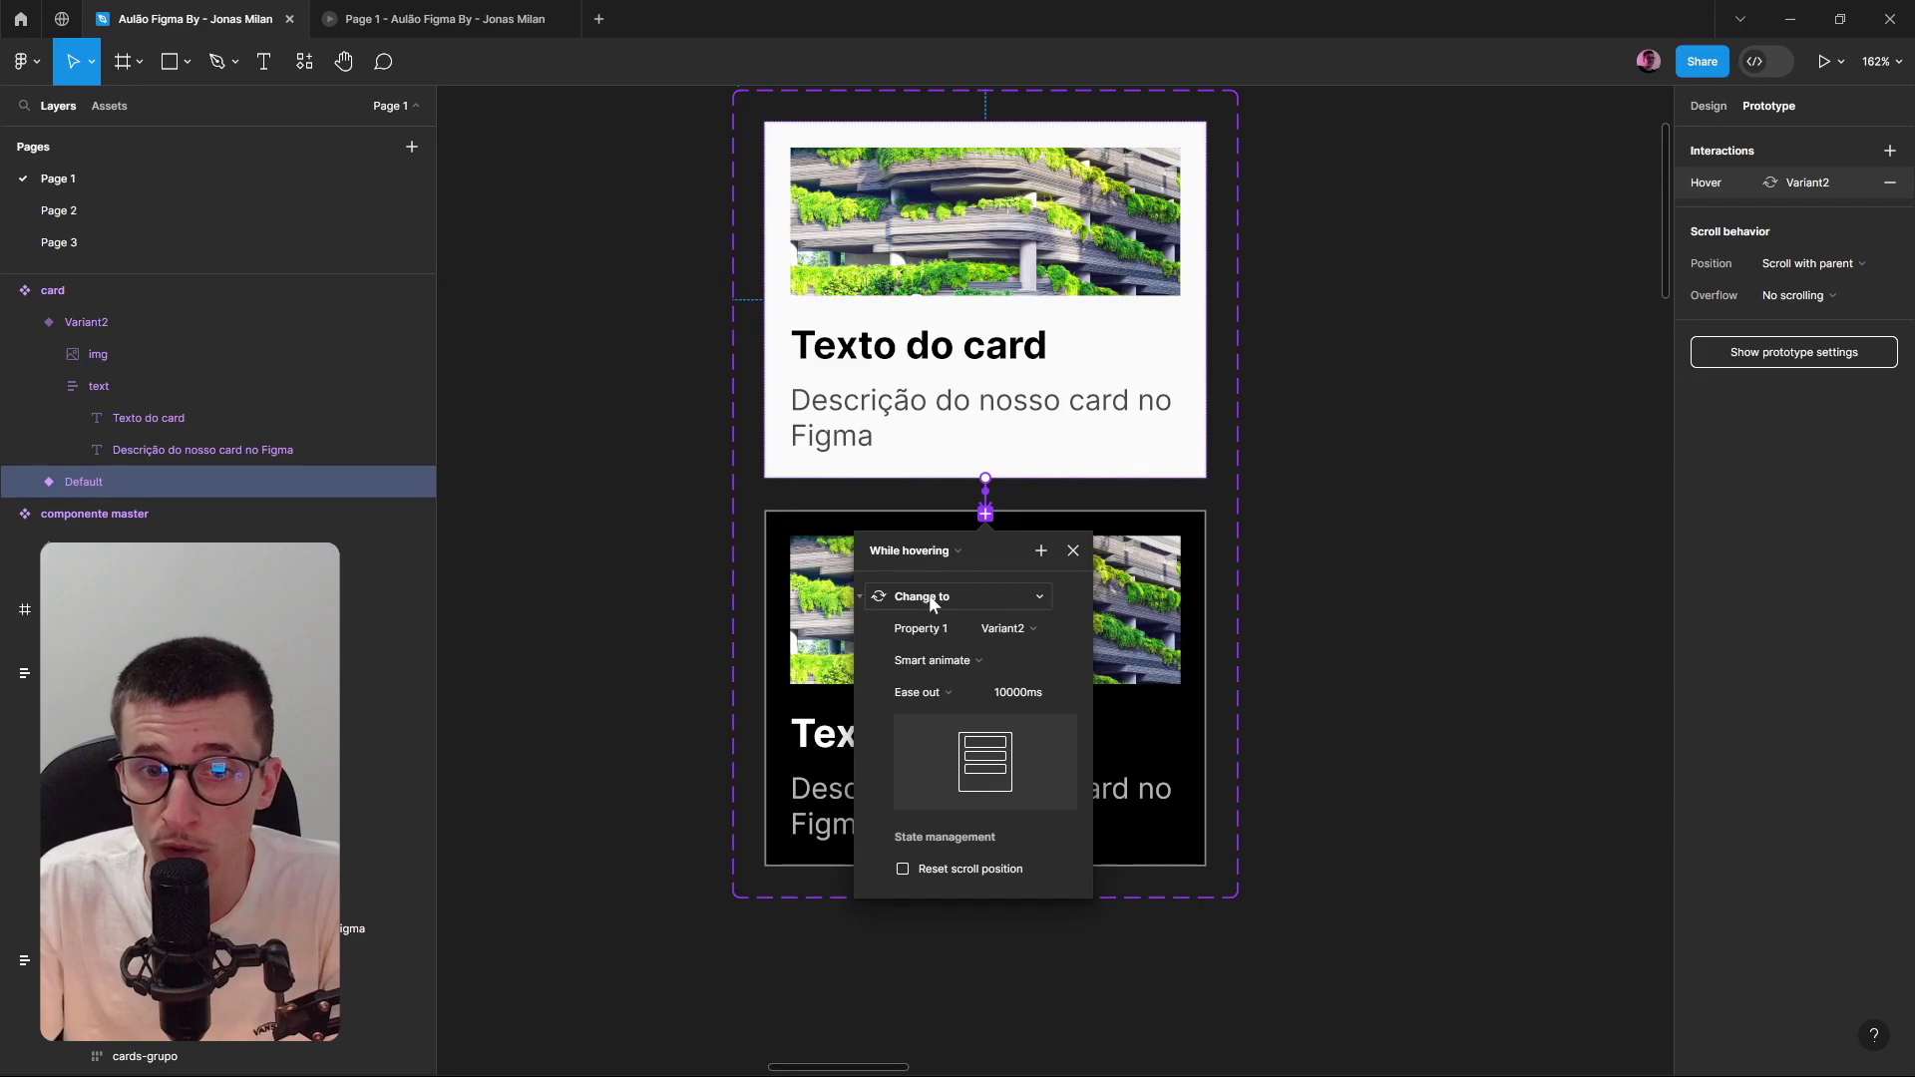
pyautogui.click(1073, 551)
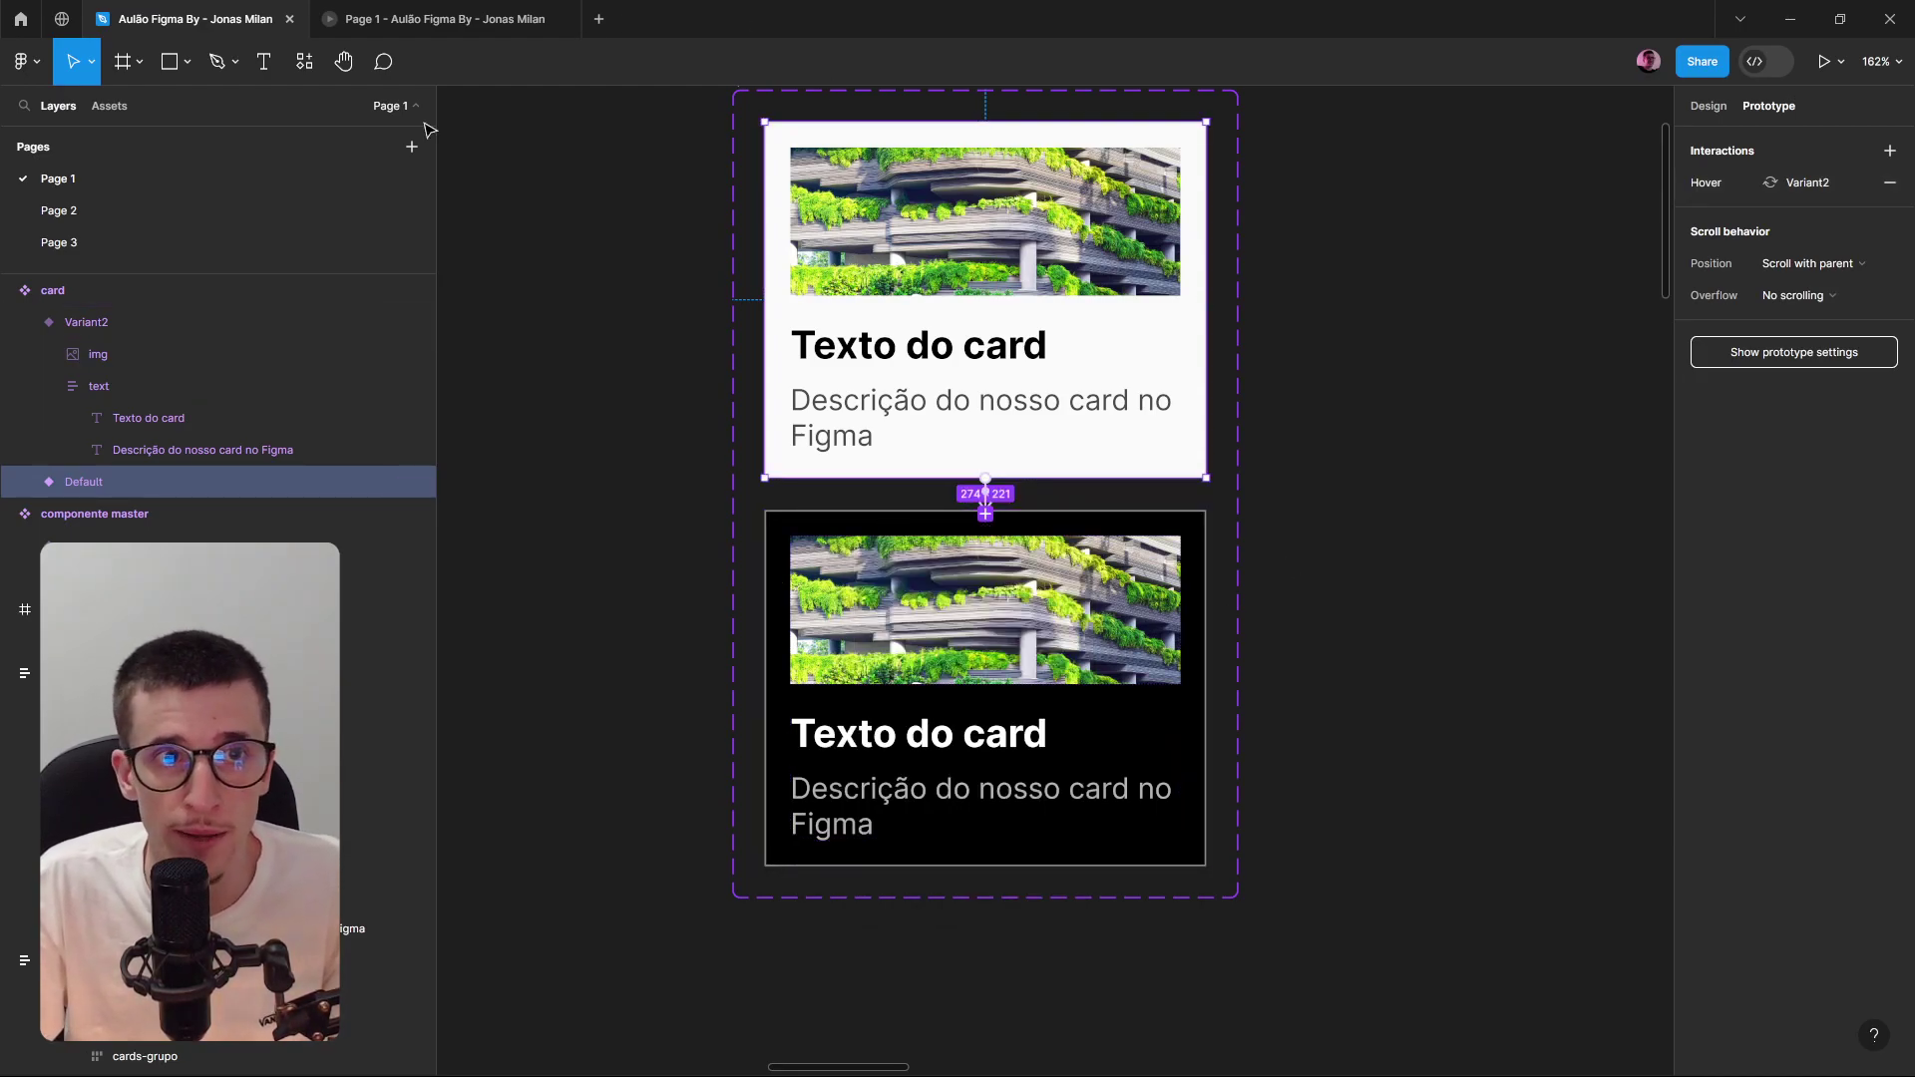
# Insert an instance of the card component into the Desktop page's top row and delete the original third card.
pyautogui.scroll(-5, 689, 445)
pyautogui.hscroll(-4, 723, 724)
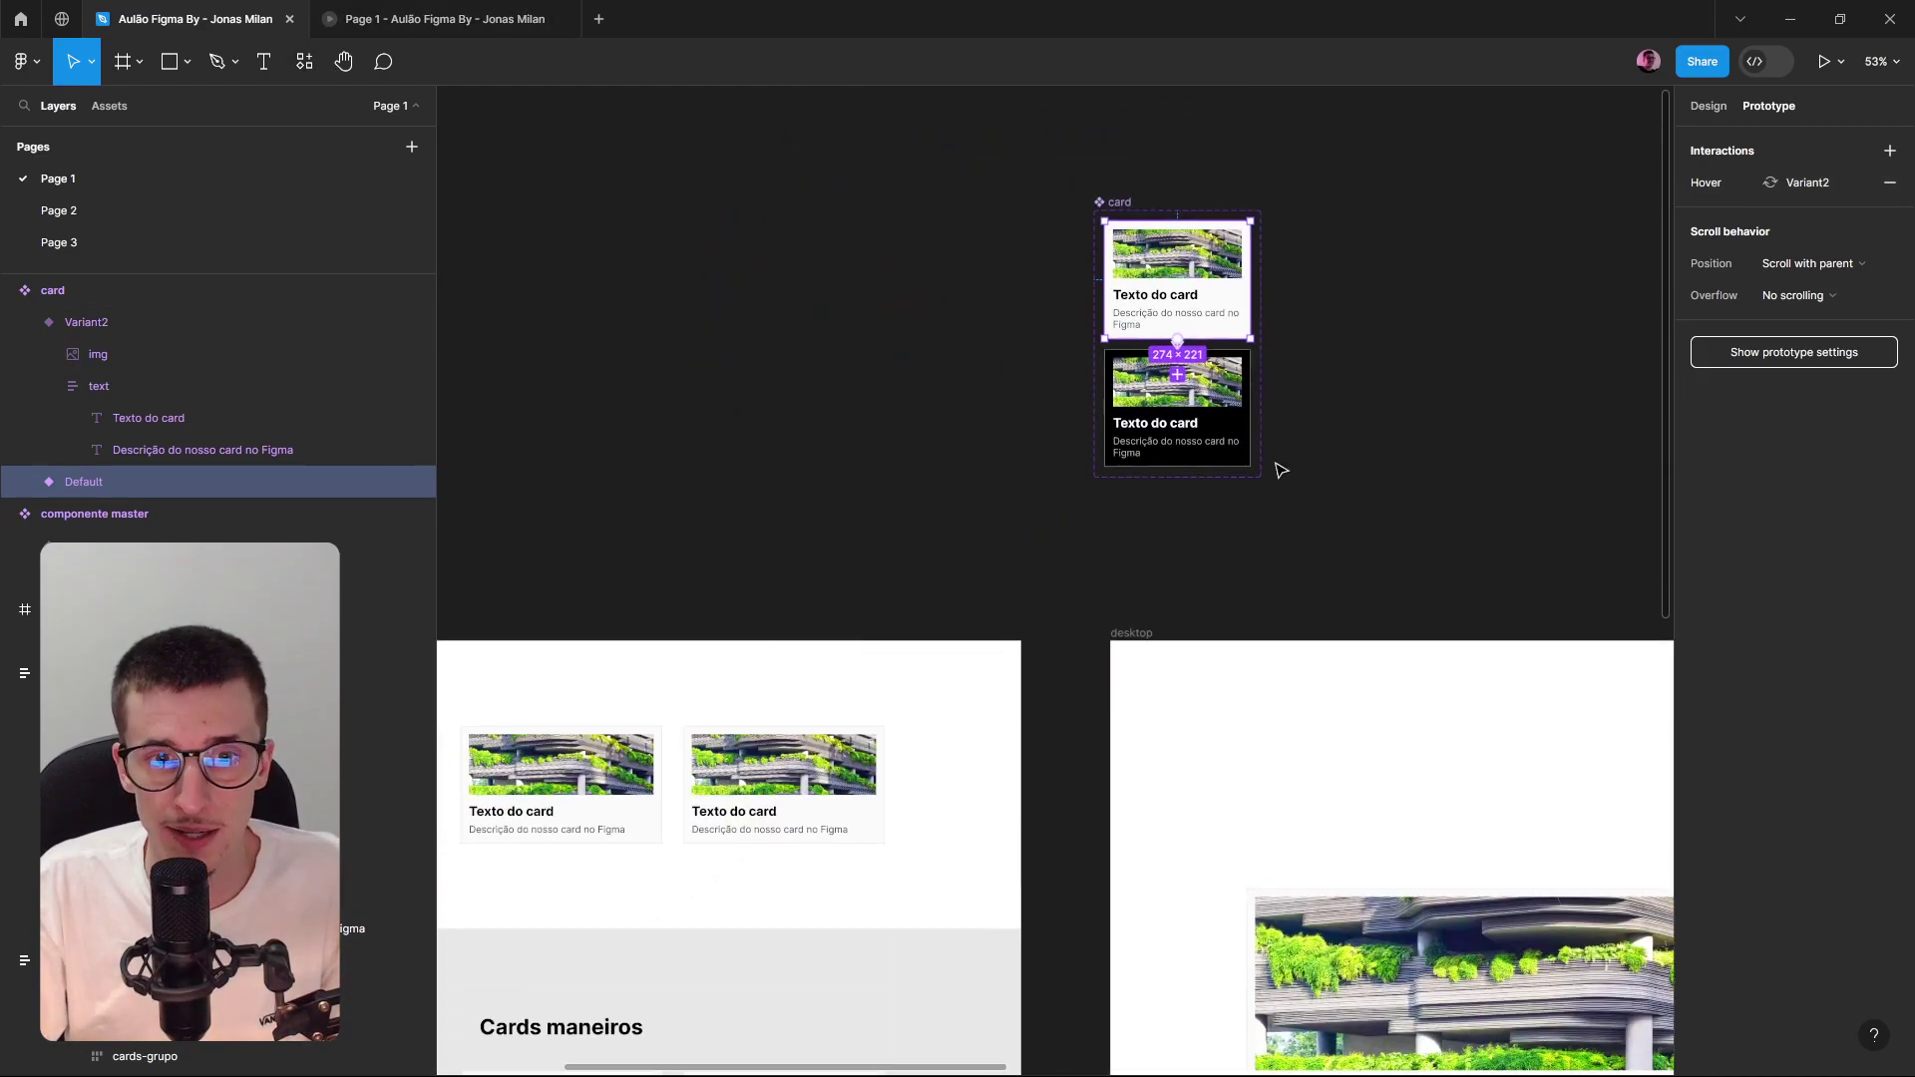
pyautogui.scroll(-3, 1282, 469)
pyautogui.click(982, 646)
pyautogui.moveTo(982, 645); pyautogui.dragTo(964, 651)
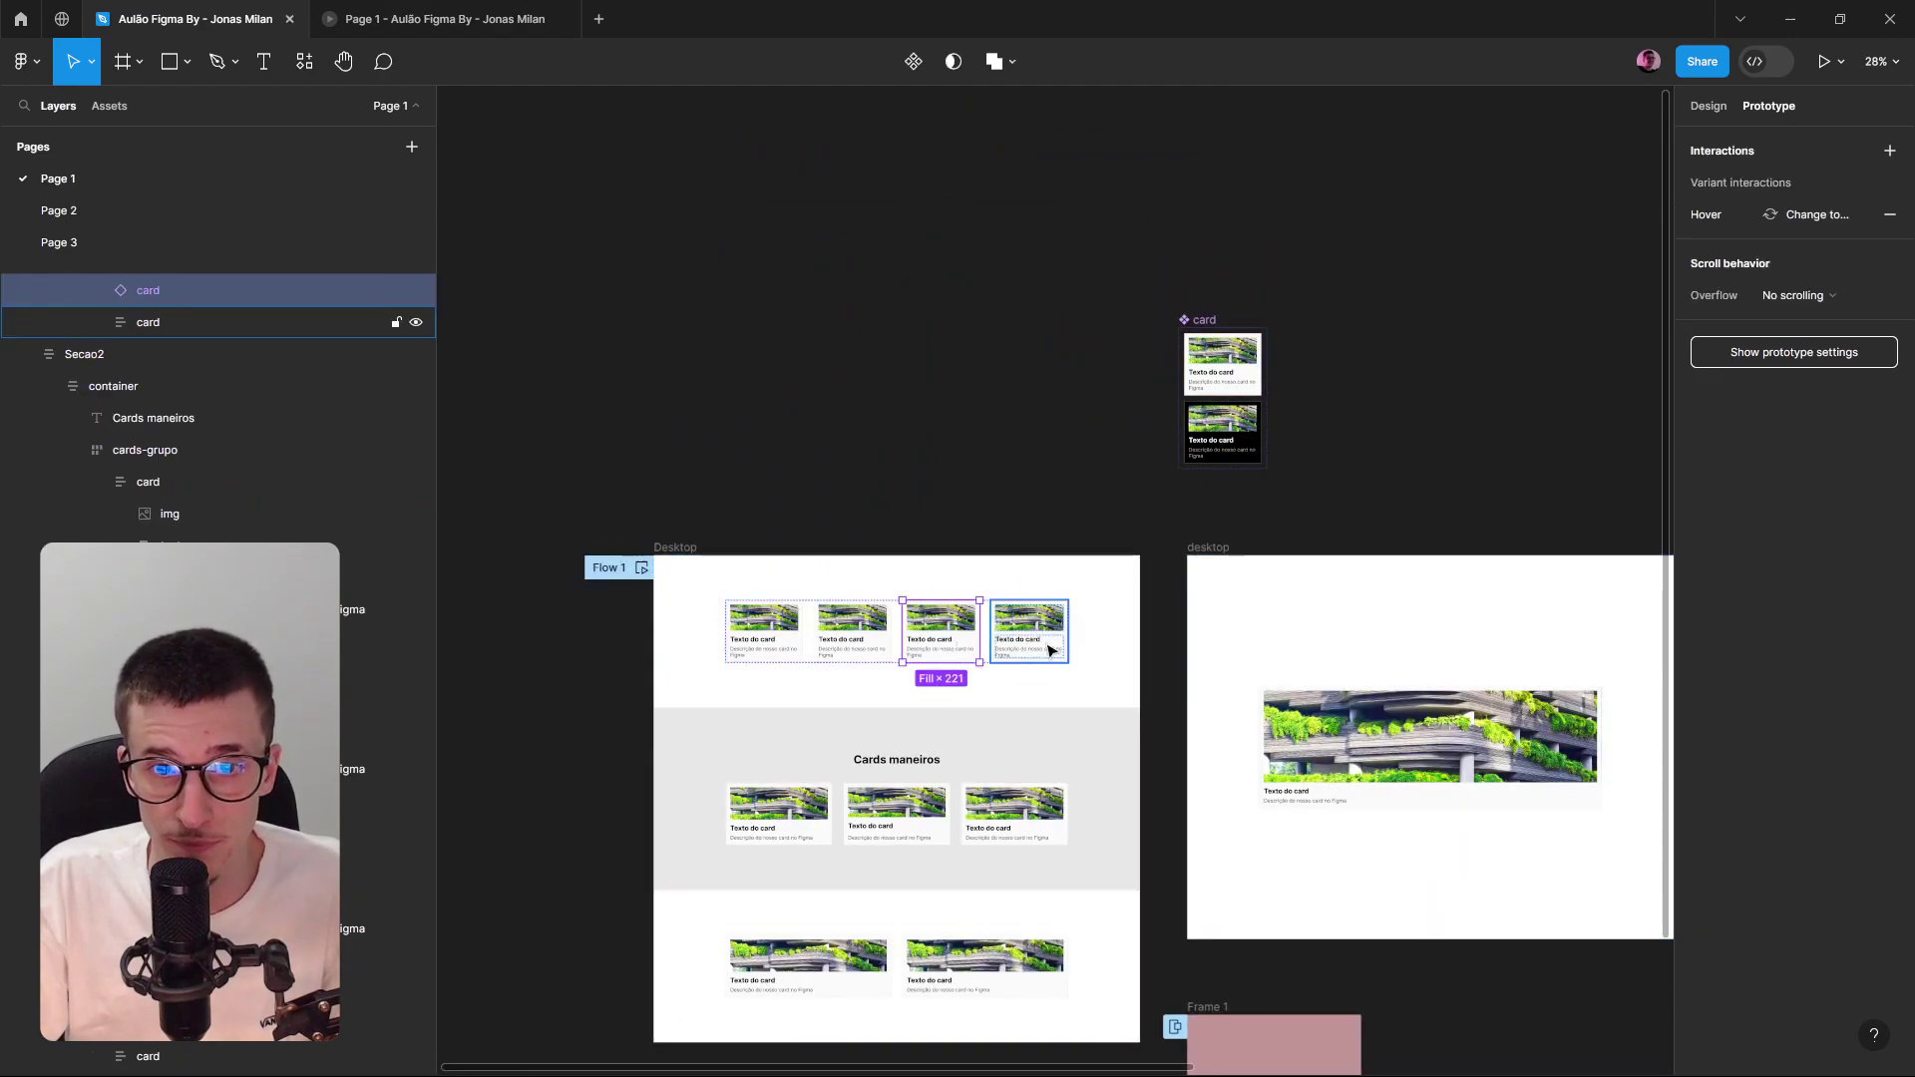
pyautogui.press('Delete')
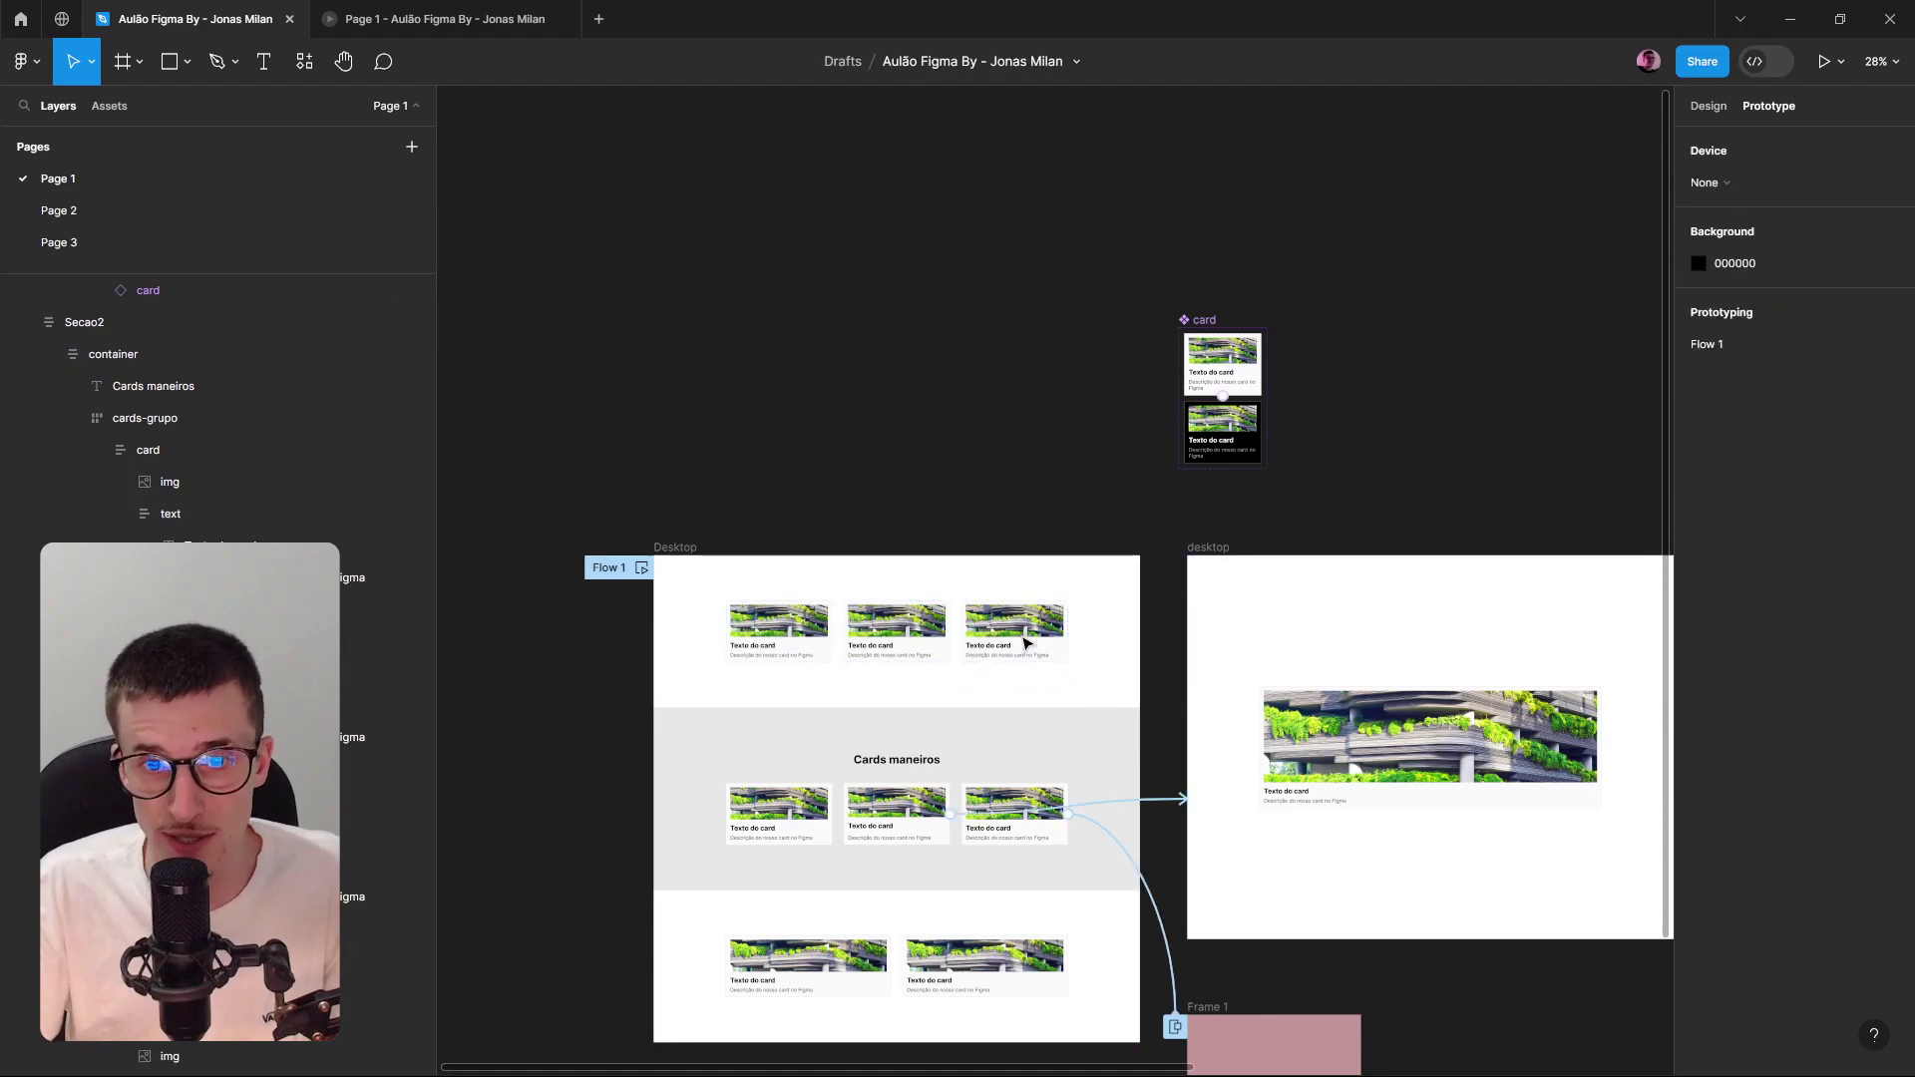
# Test the hover effect on the top row's third card in the prototype preview, and return to the design file.
pyautogui.click(536, 8)
pyautogui.click(1107, 274)
pyautogui.click(1380, 342)
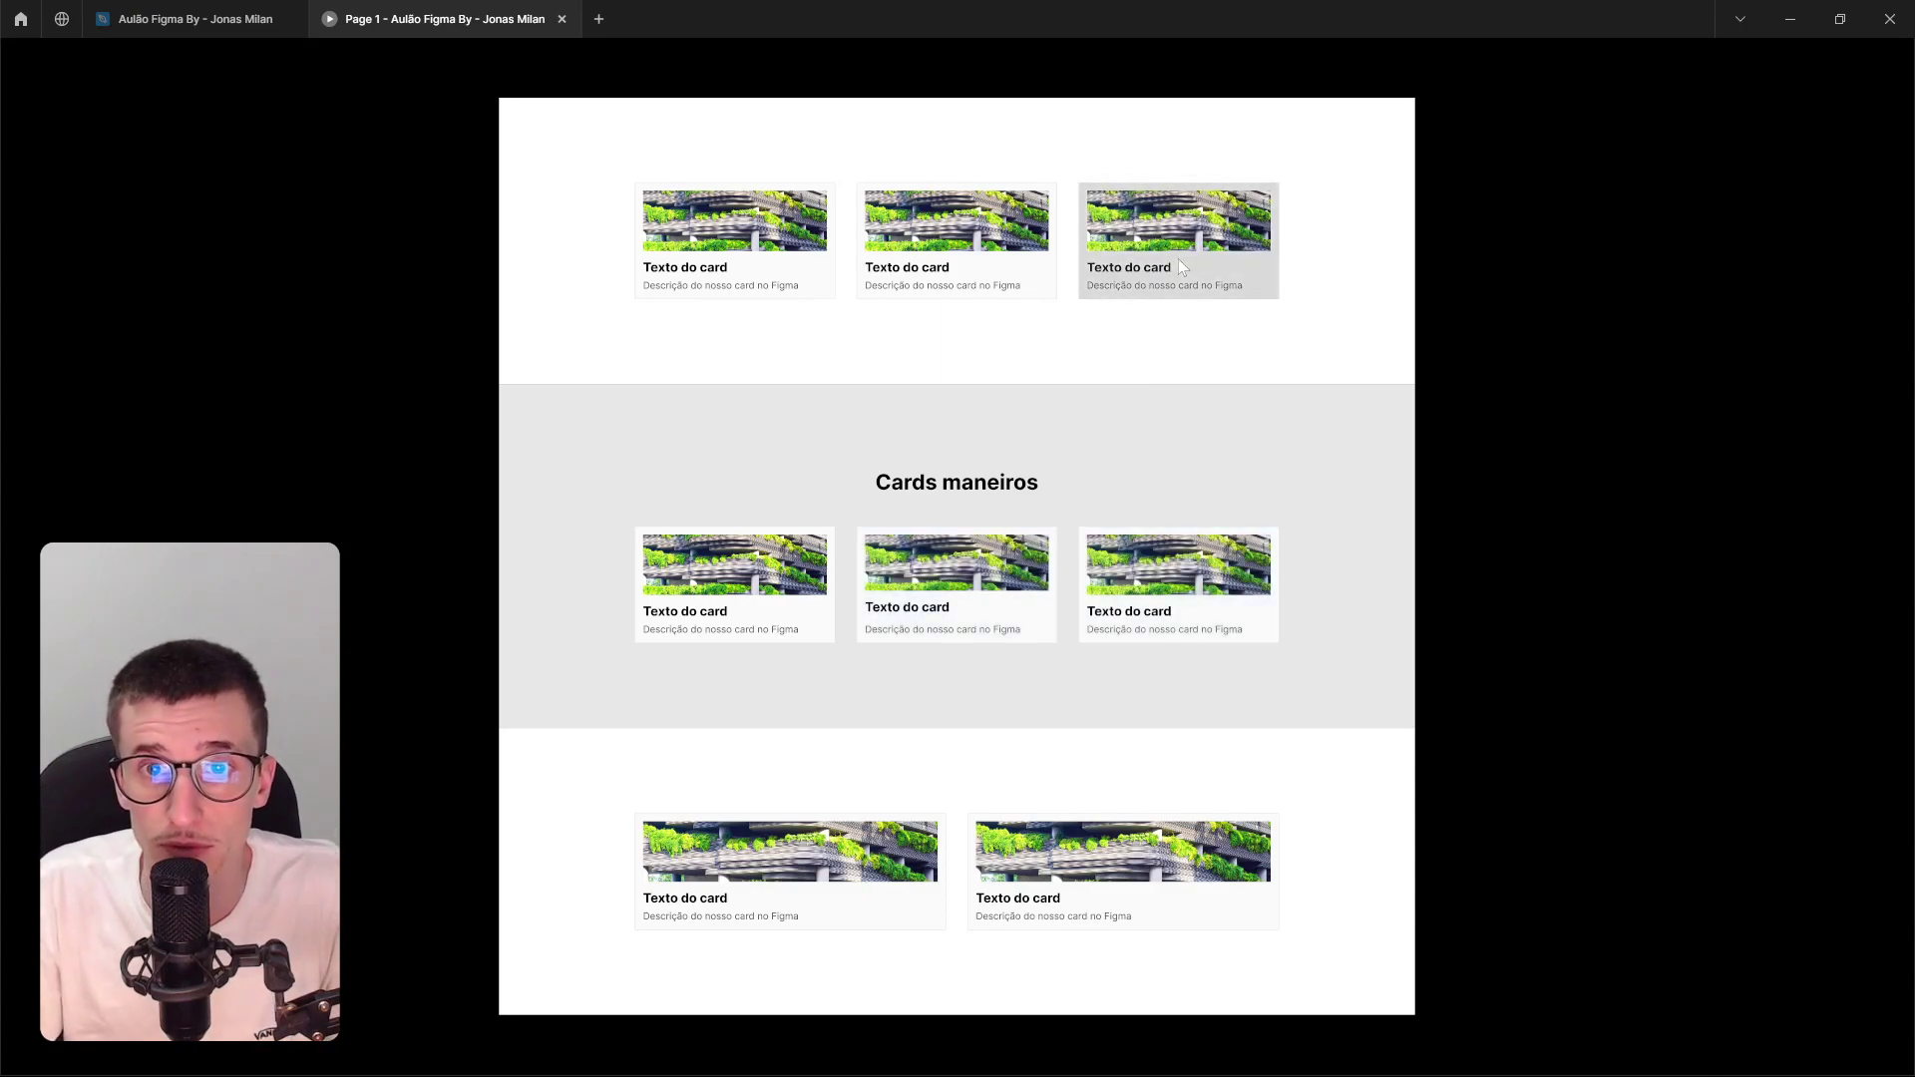
pyautogui.click(231, 8)
# Set the animation duration of the card's While hovering interaction to 400 ms.
pyautogui.scroll(10, 1266, 385)
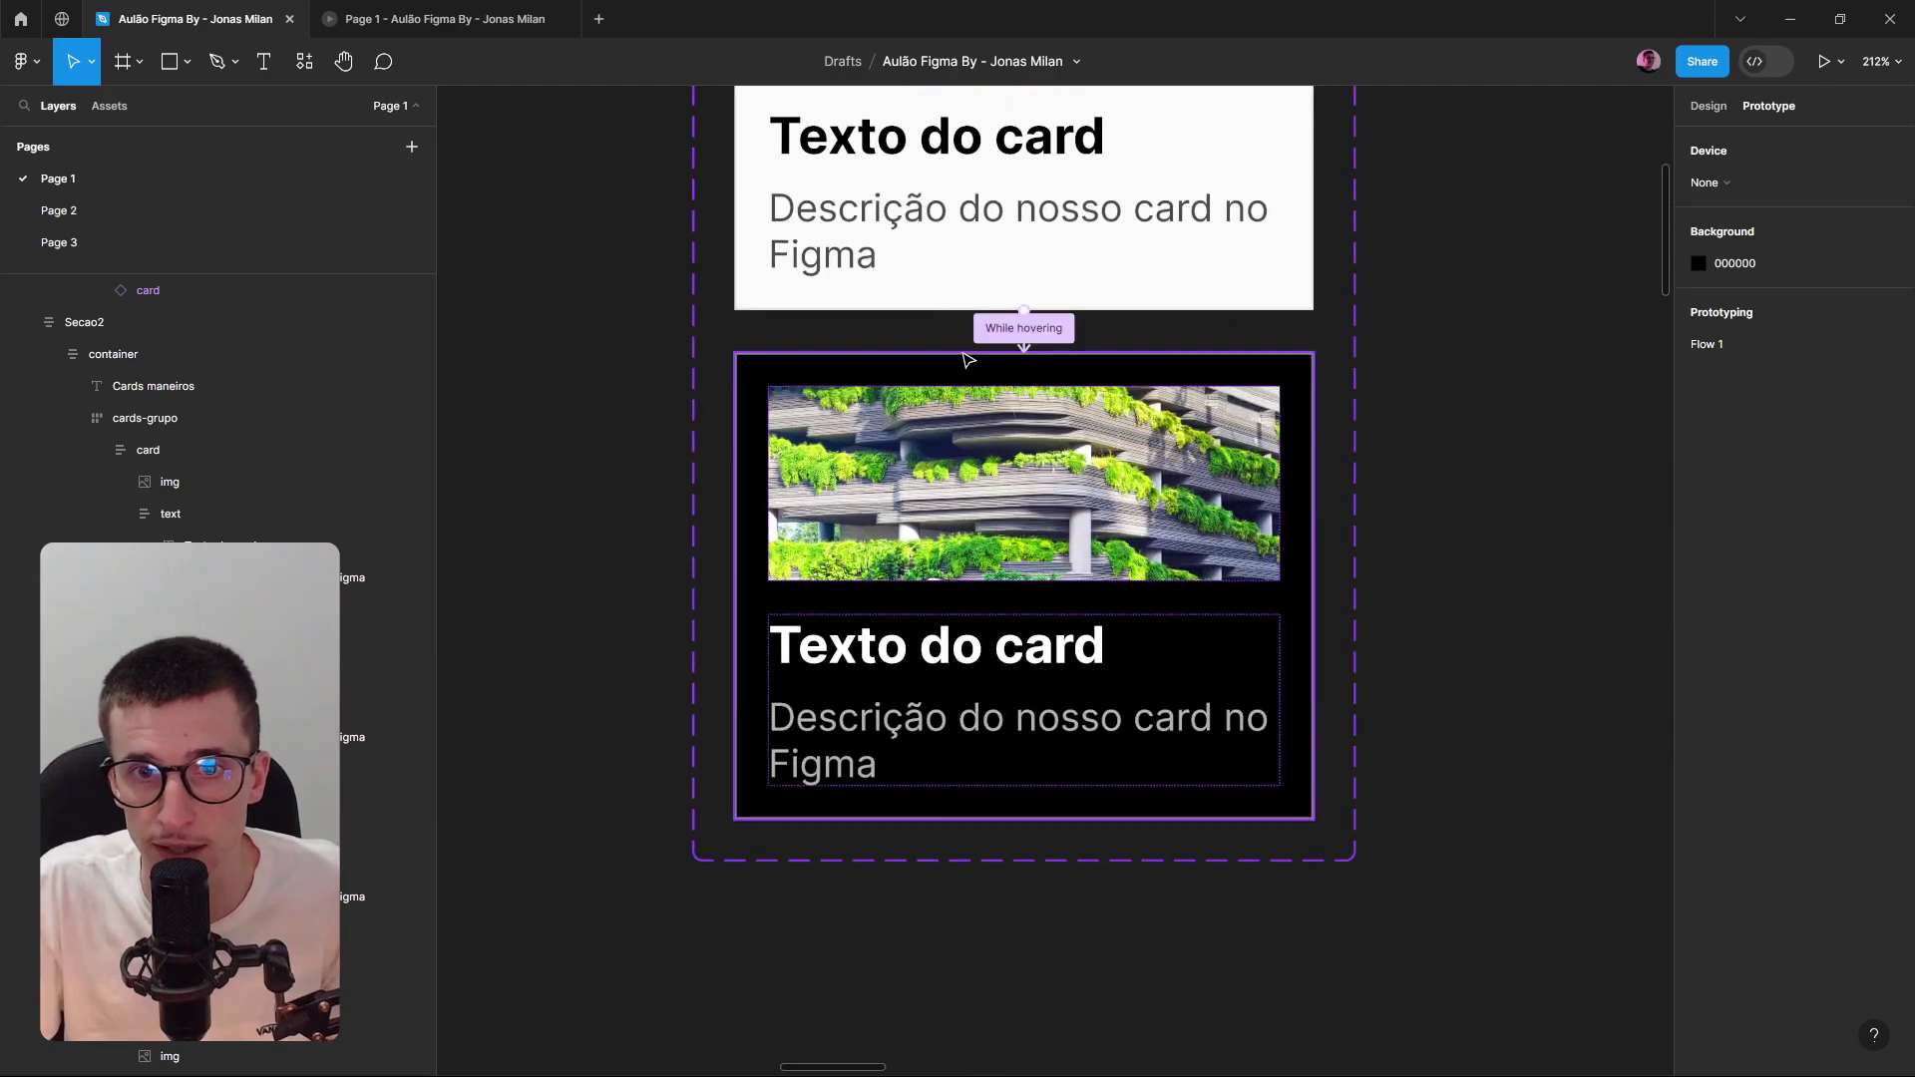
pyautogui.click(1027, 355)
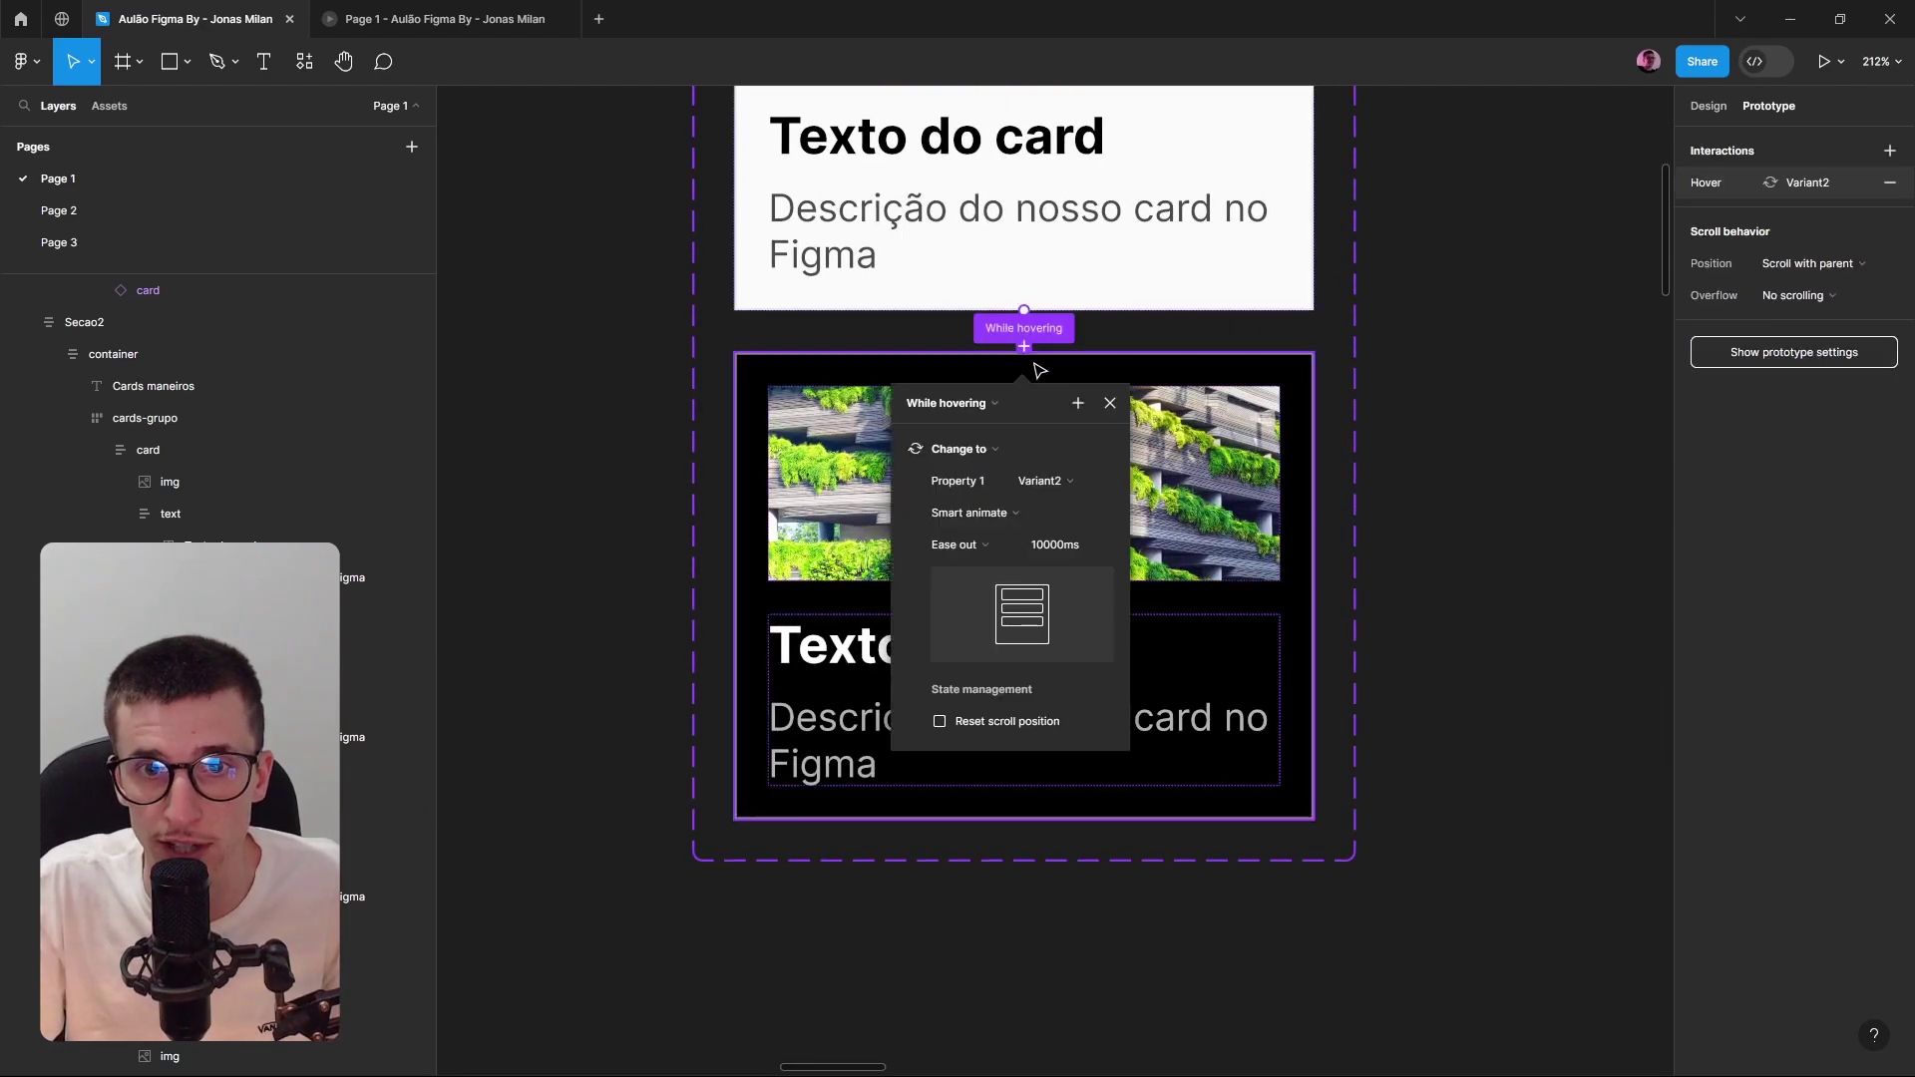
pyautogui.click(1058, 547)
pyautogui.write('40')
pyautogui.press('Return')
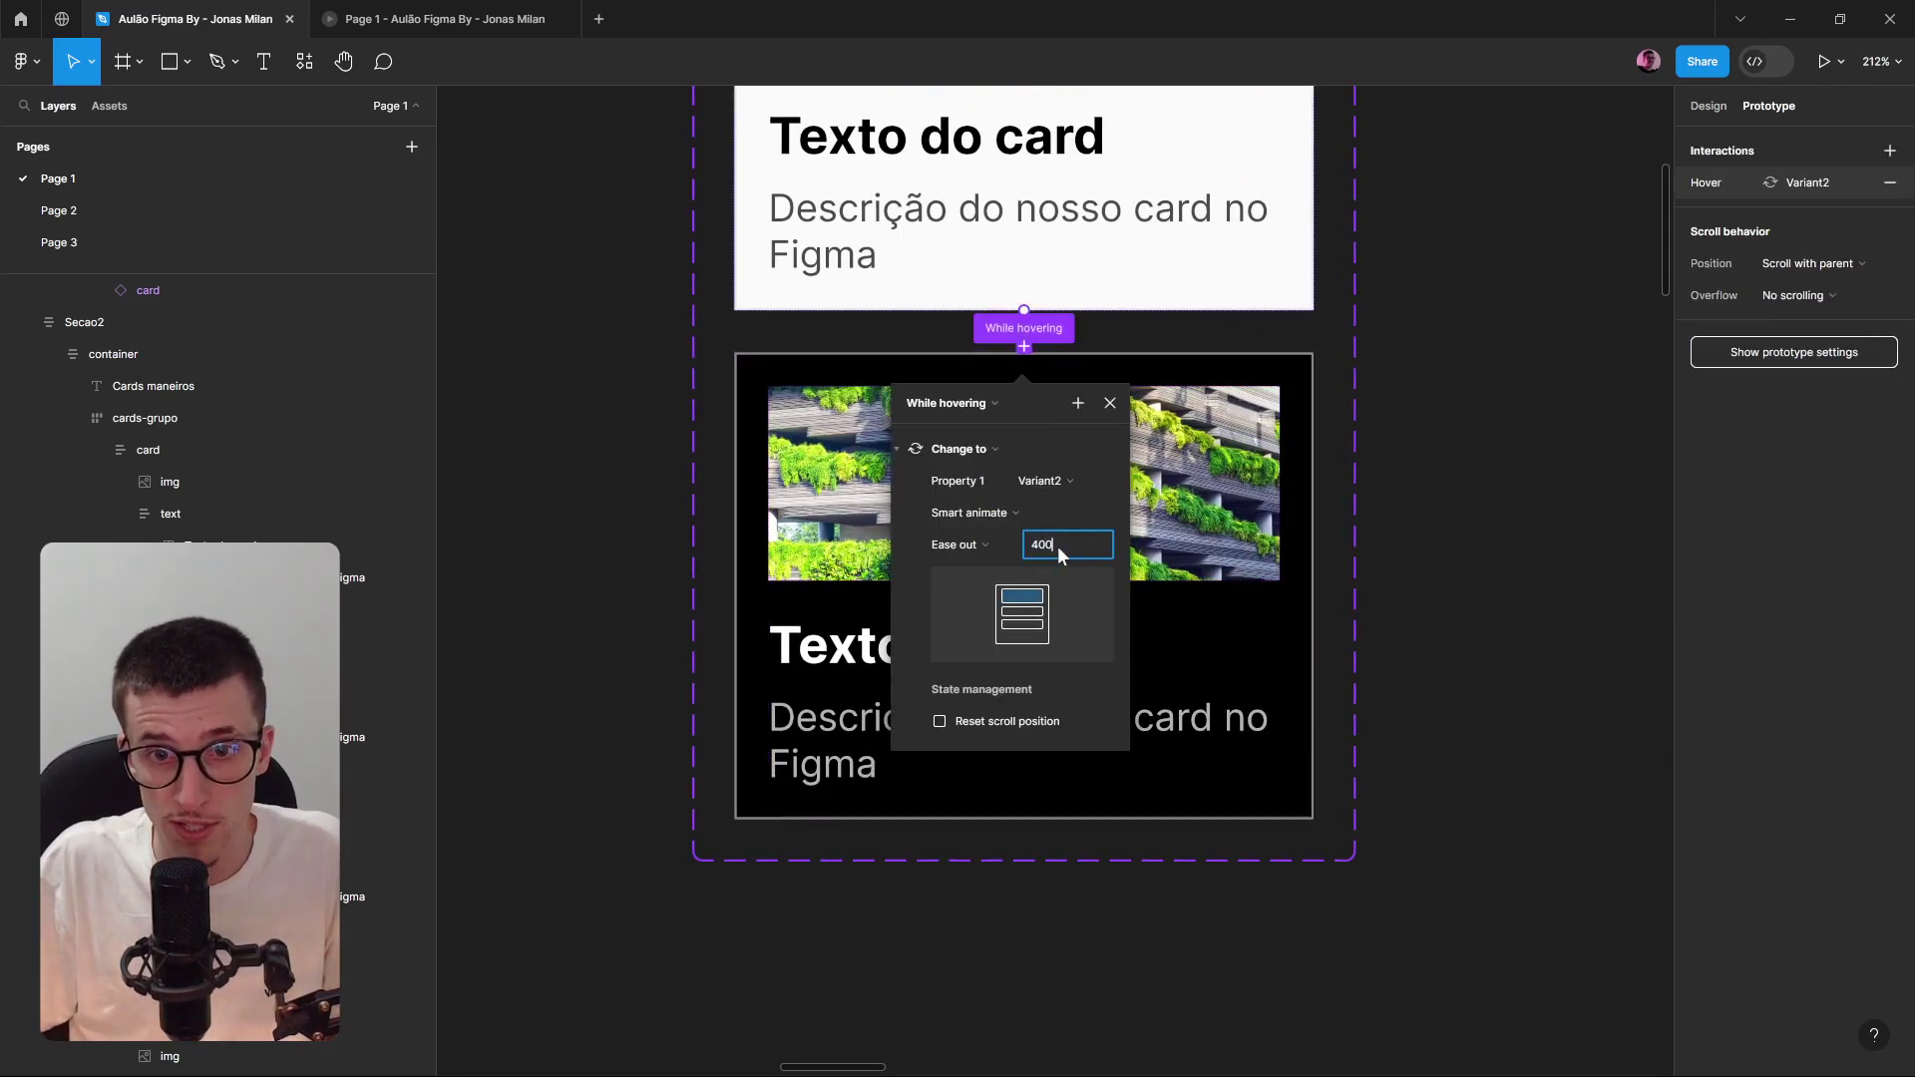
# Preview the 400 ms hover transition on the top row's third card, and return to the design file.
pyautogui.click(439, 18)
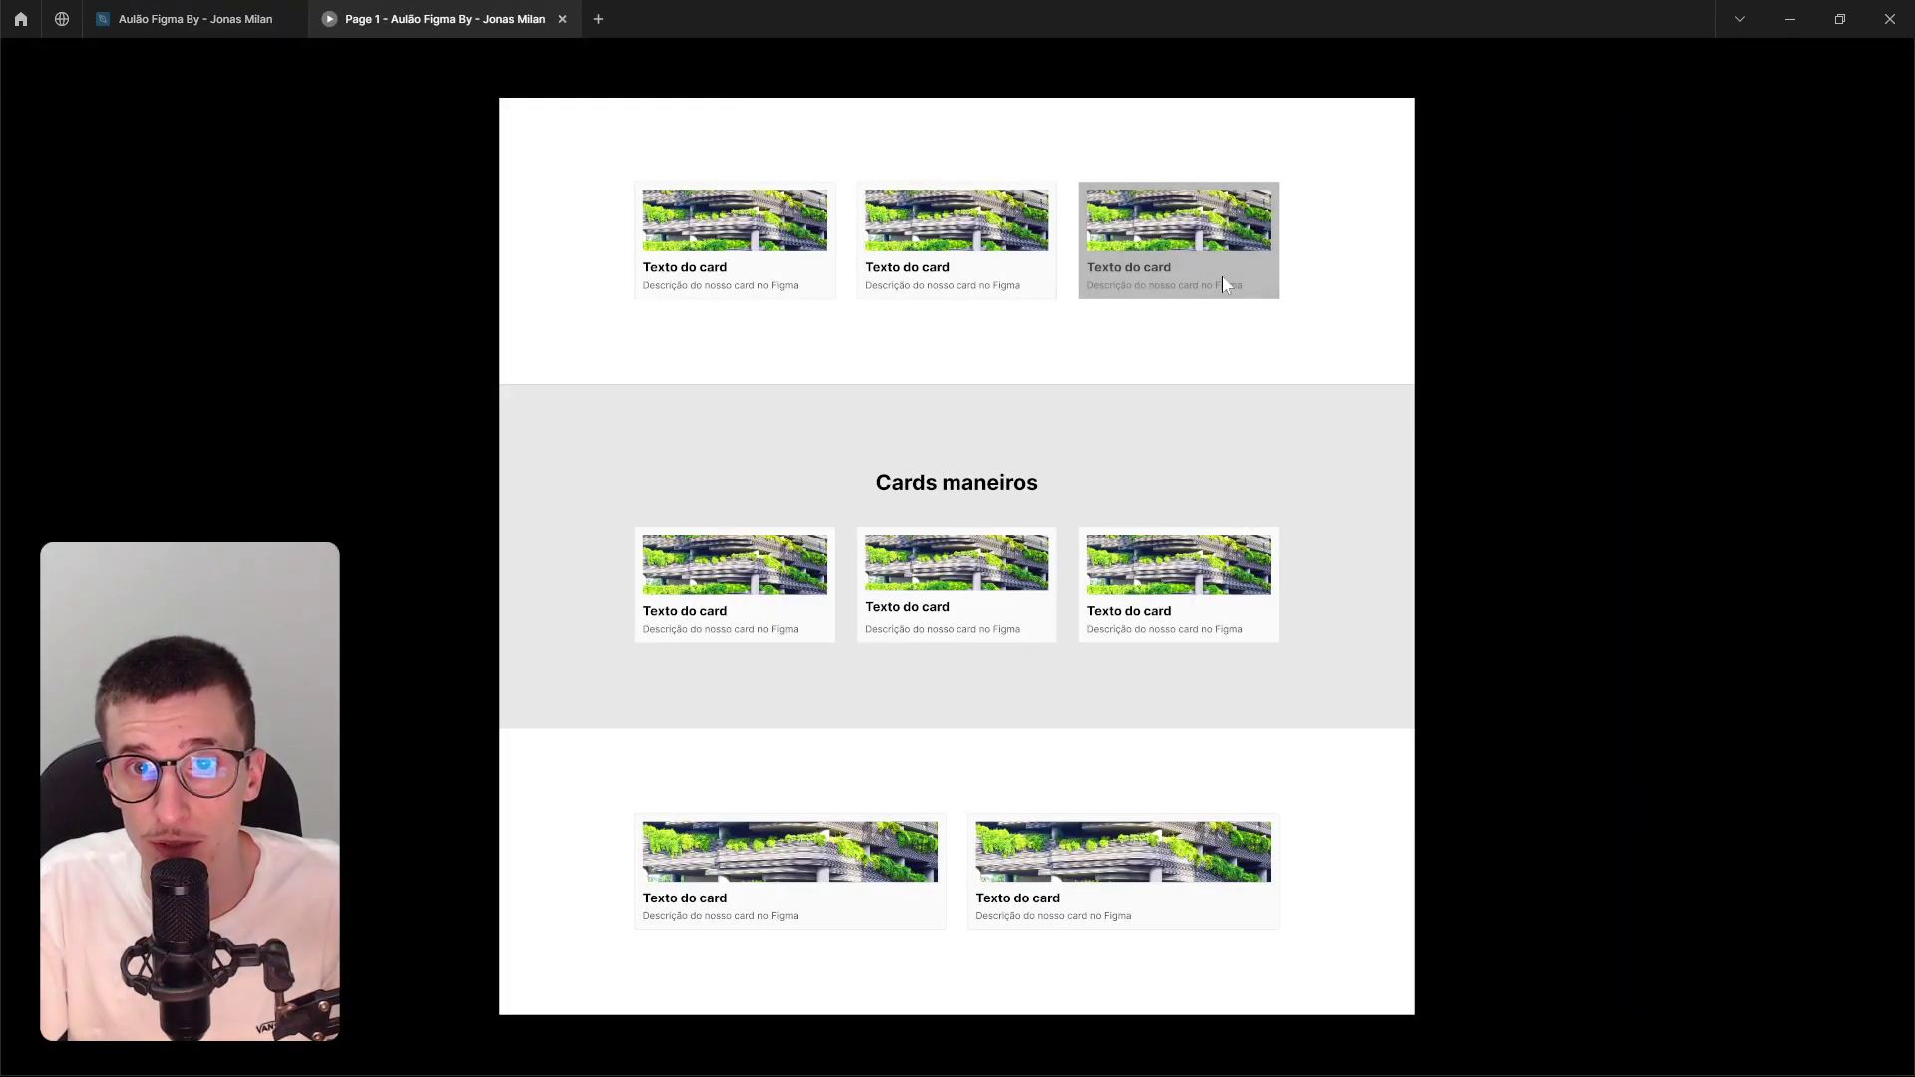
pyautogui.click(194, 18)
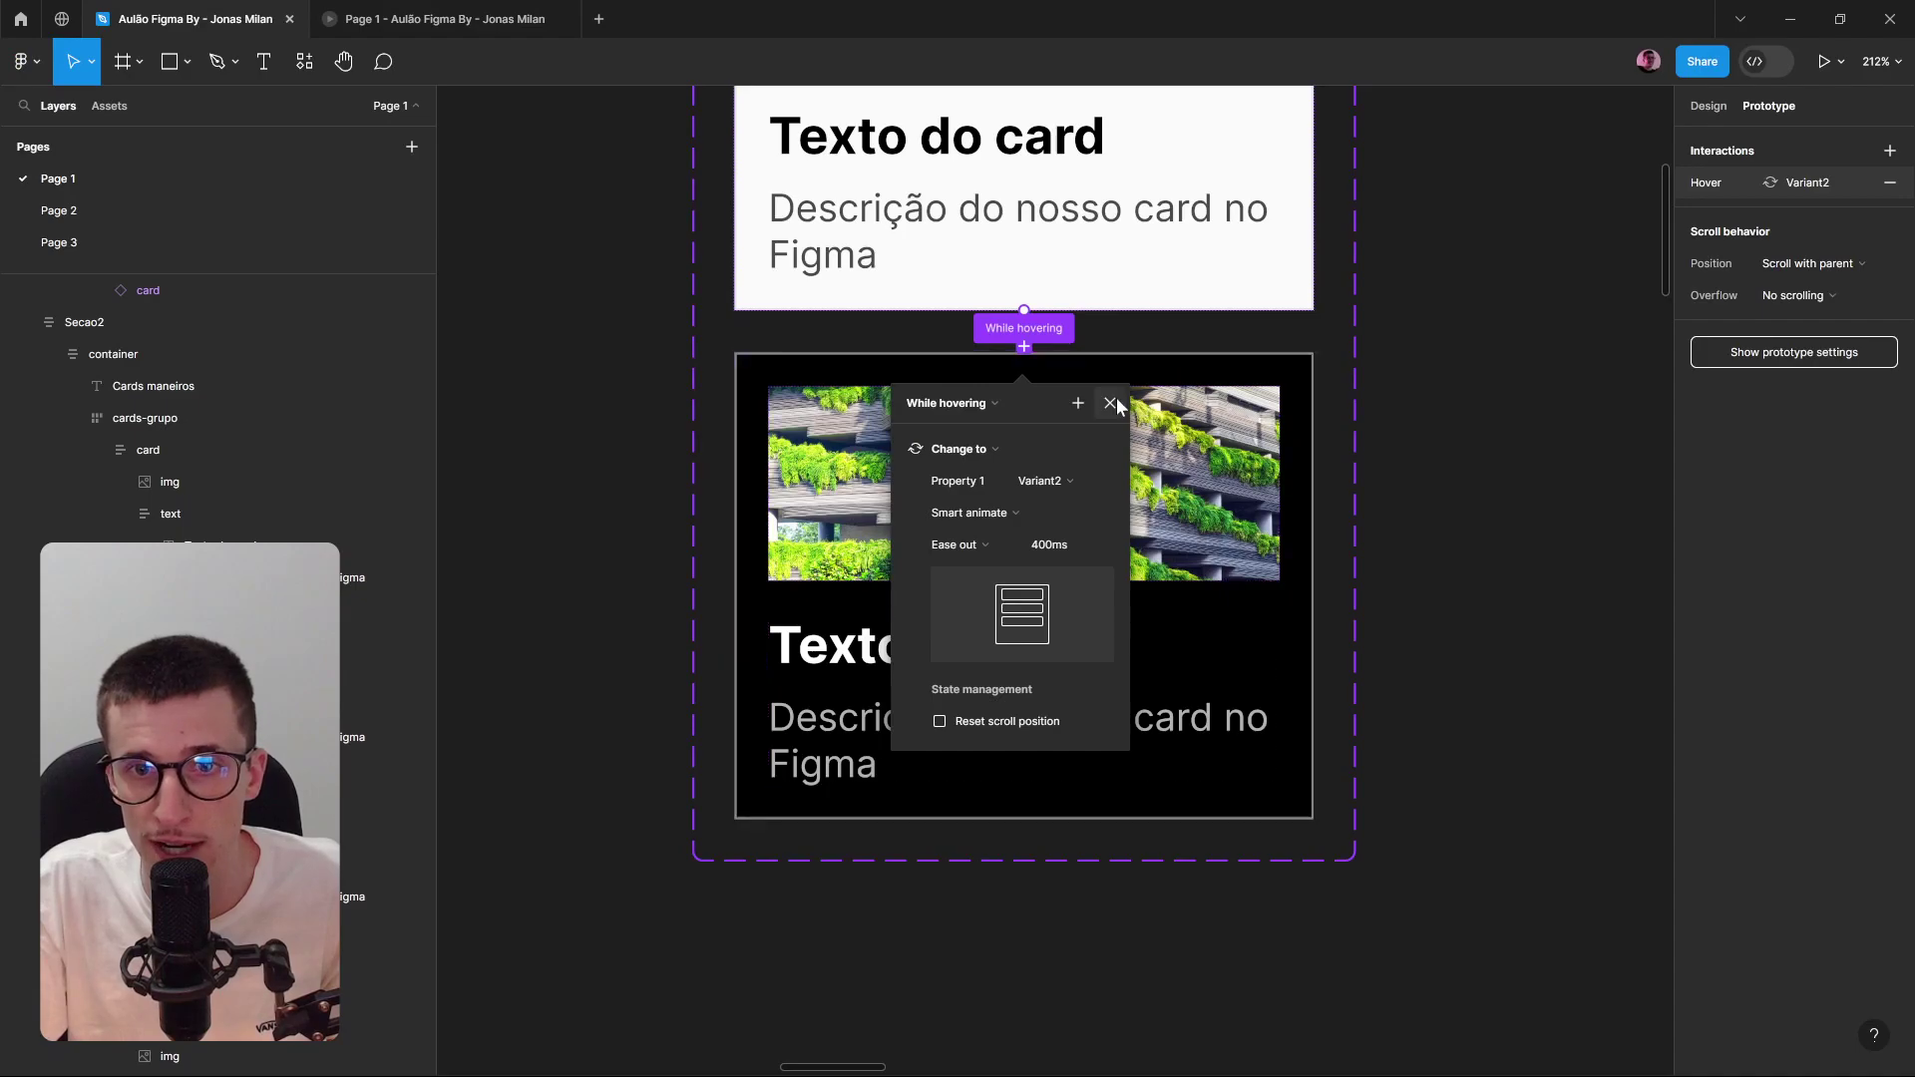
pyautogui.press('Escape')
# Review the card component's variants together with the Desktop page and its linked frames on the canvas.
pyautogui.click(1287, 429)
pyautogui.scroll(-3, 1421, 499)
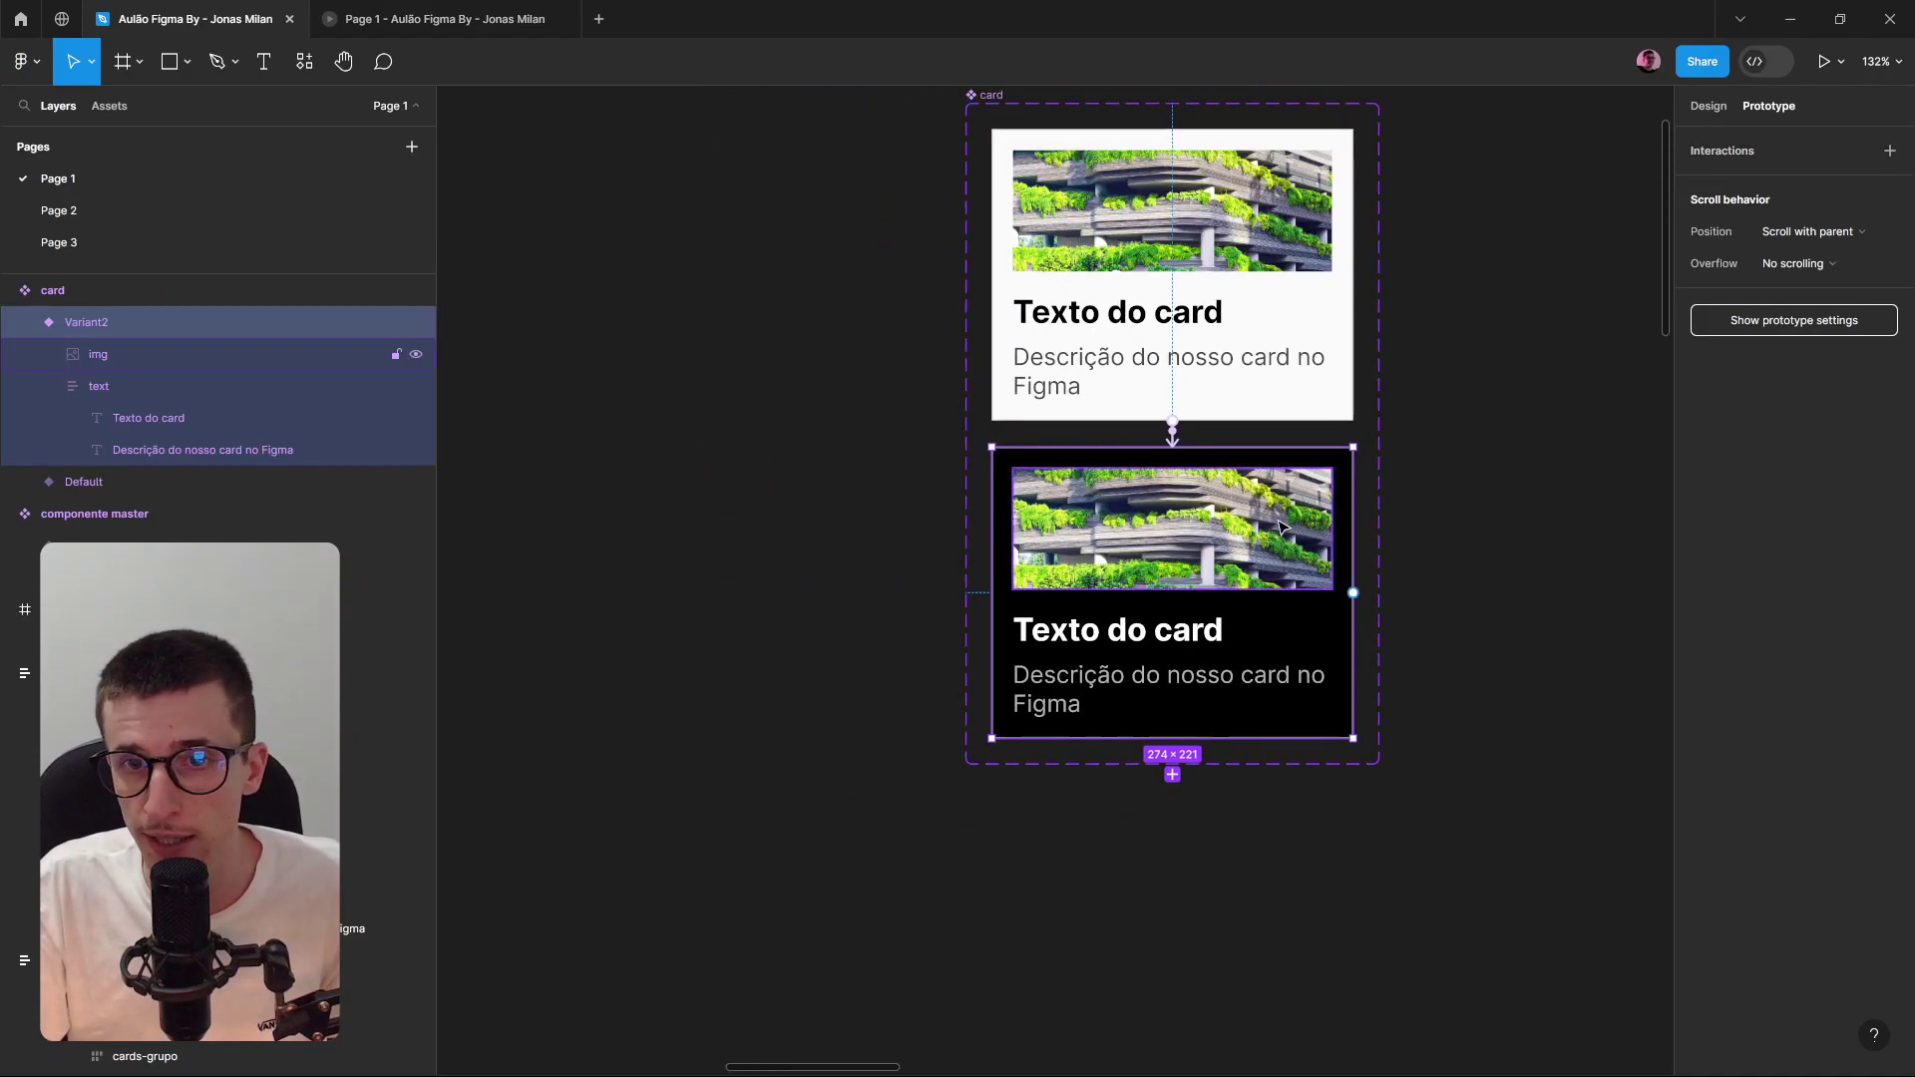
pyautogui.scroll(-5, 1247, 862)
pyautogui.scroll(-4, 1170, 882)
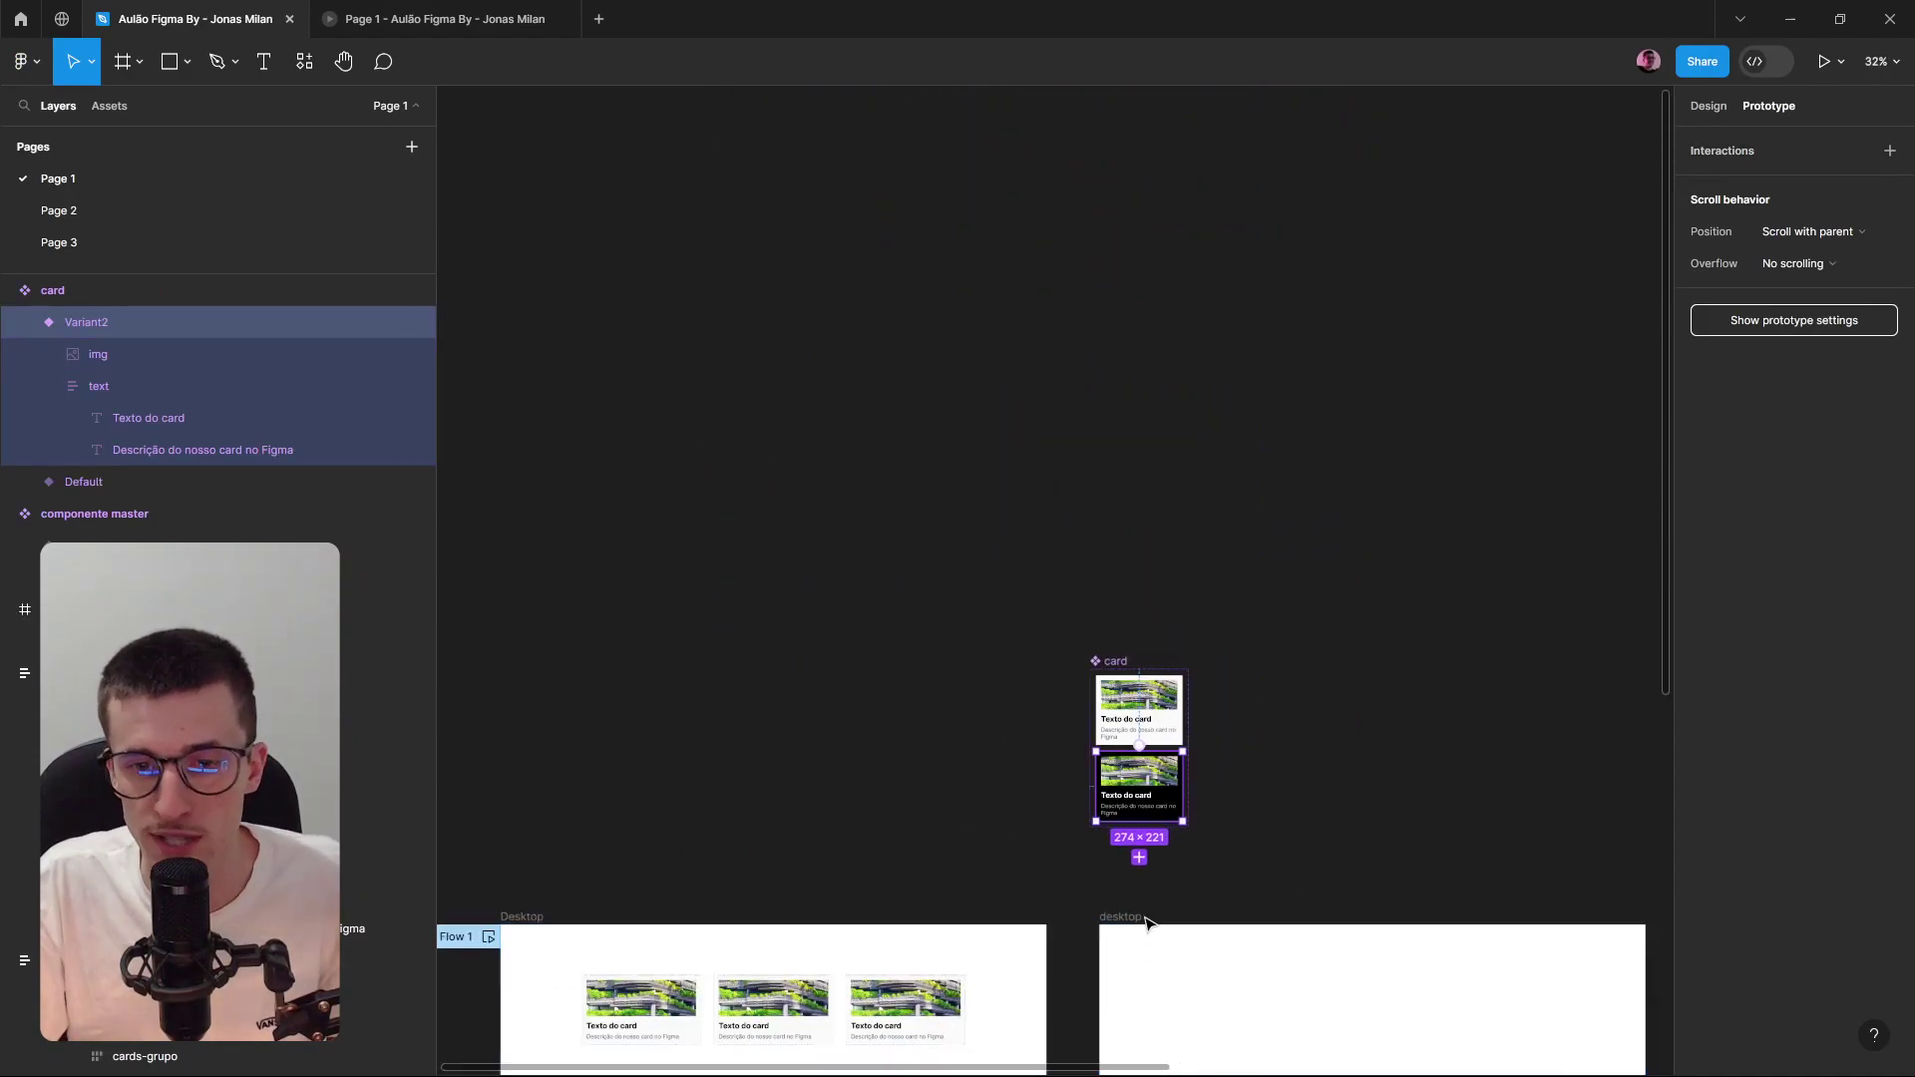
pyautogui.scroll(-3, 1389, 962)
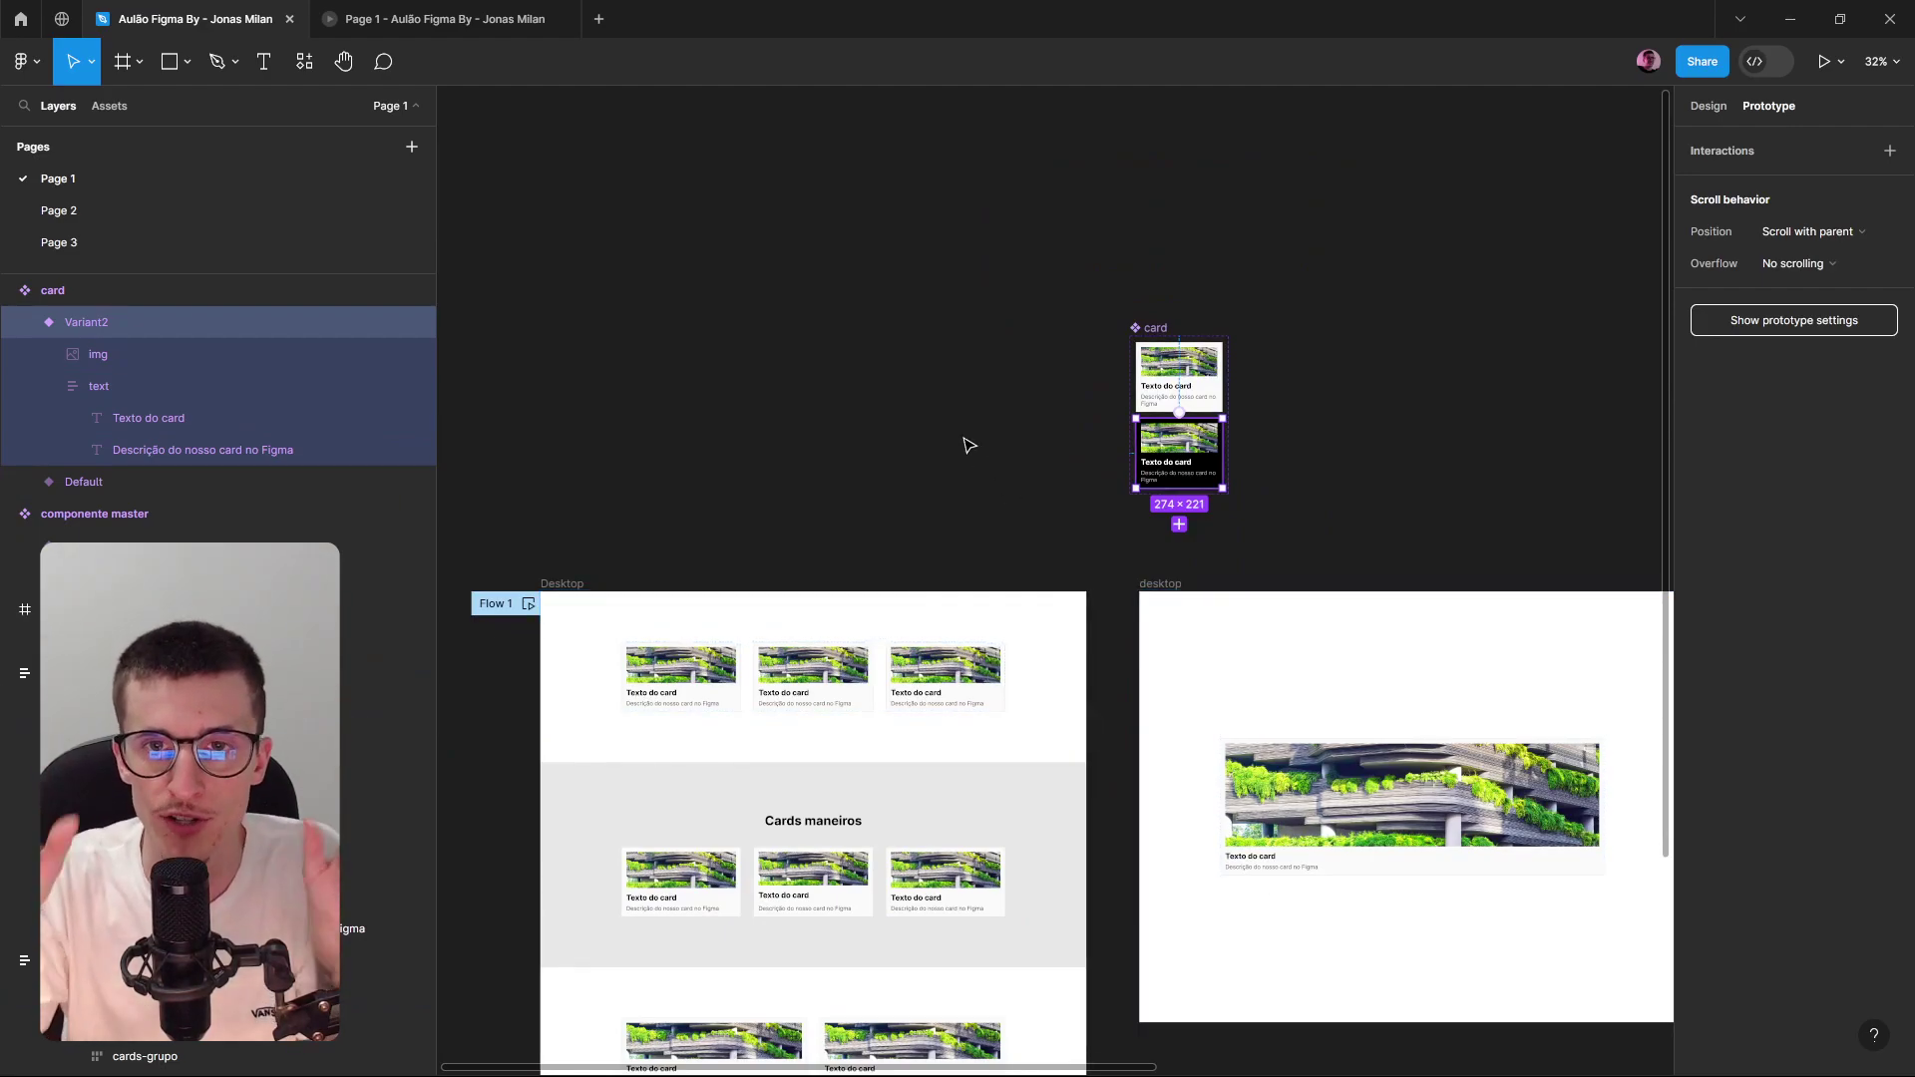
pyautogui.scroll(3, 1237, 549)
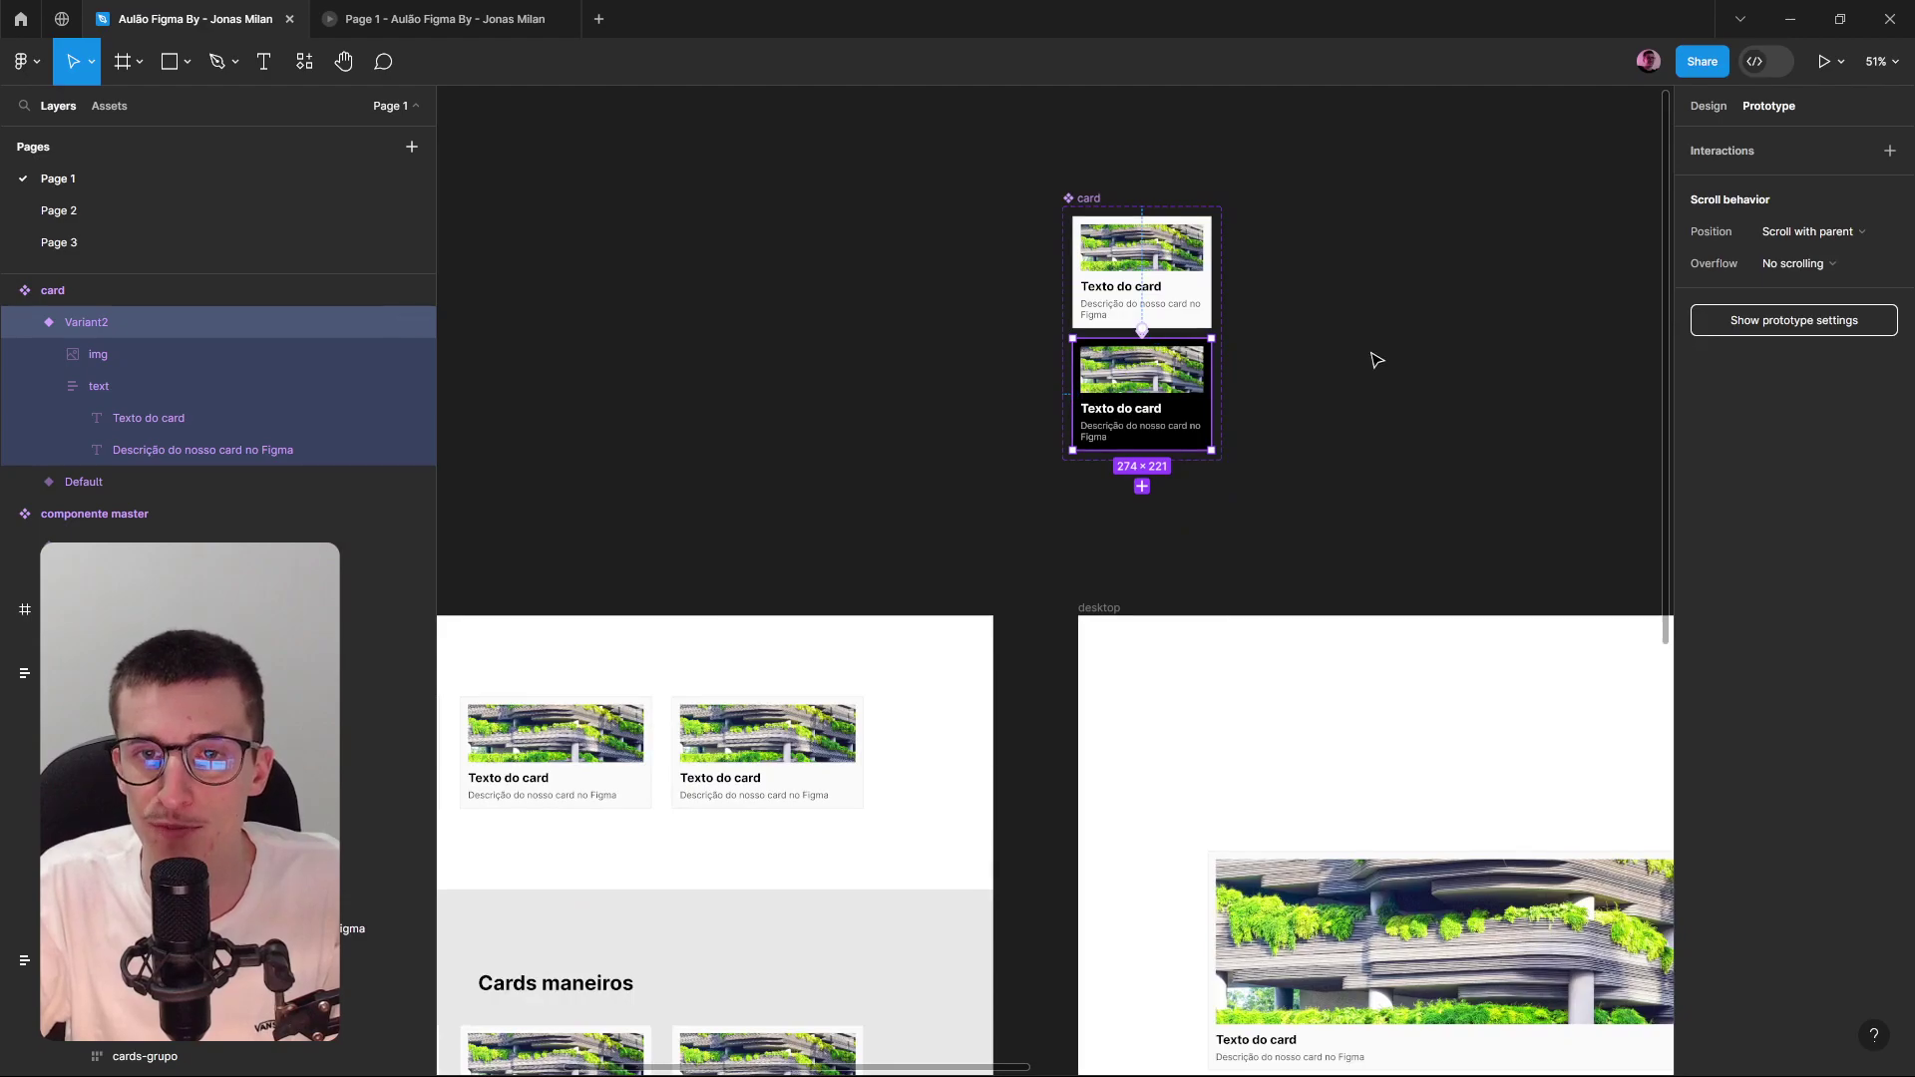
pyautogui.scroll(1, 1357, 399)
pyautogui.click(1338, 447)
pyautogui.scroll(-4, 1339, 447)
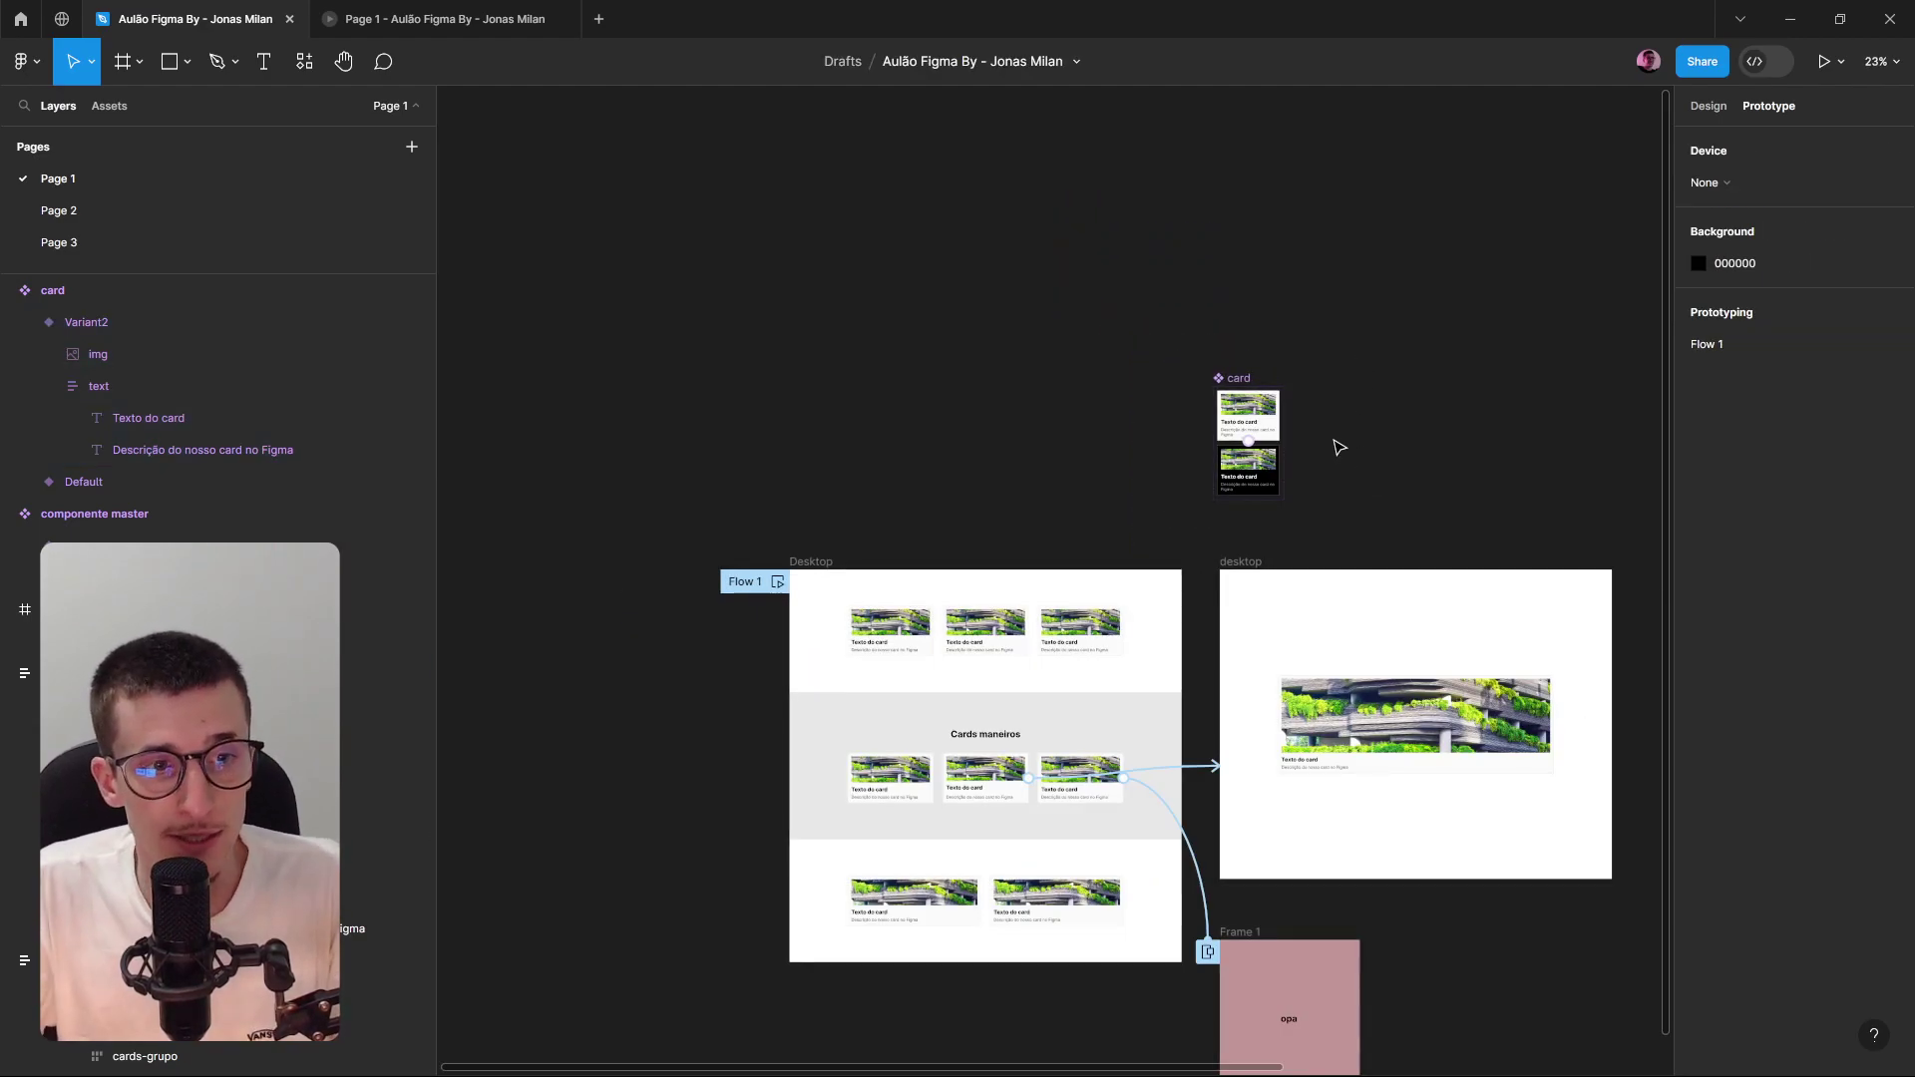
pyautogui.scroll(-2, 1097, 449)
pyautogui.scroll(-1, 983, 406)
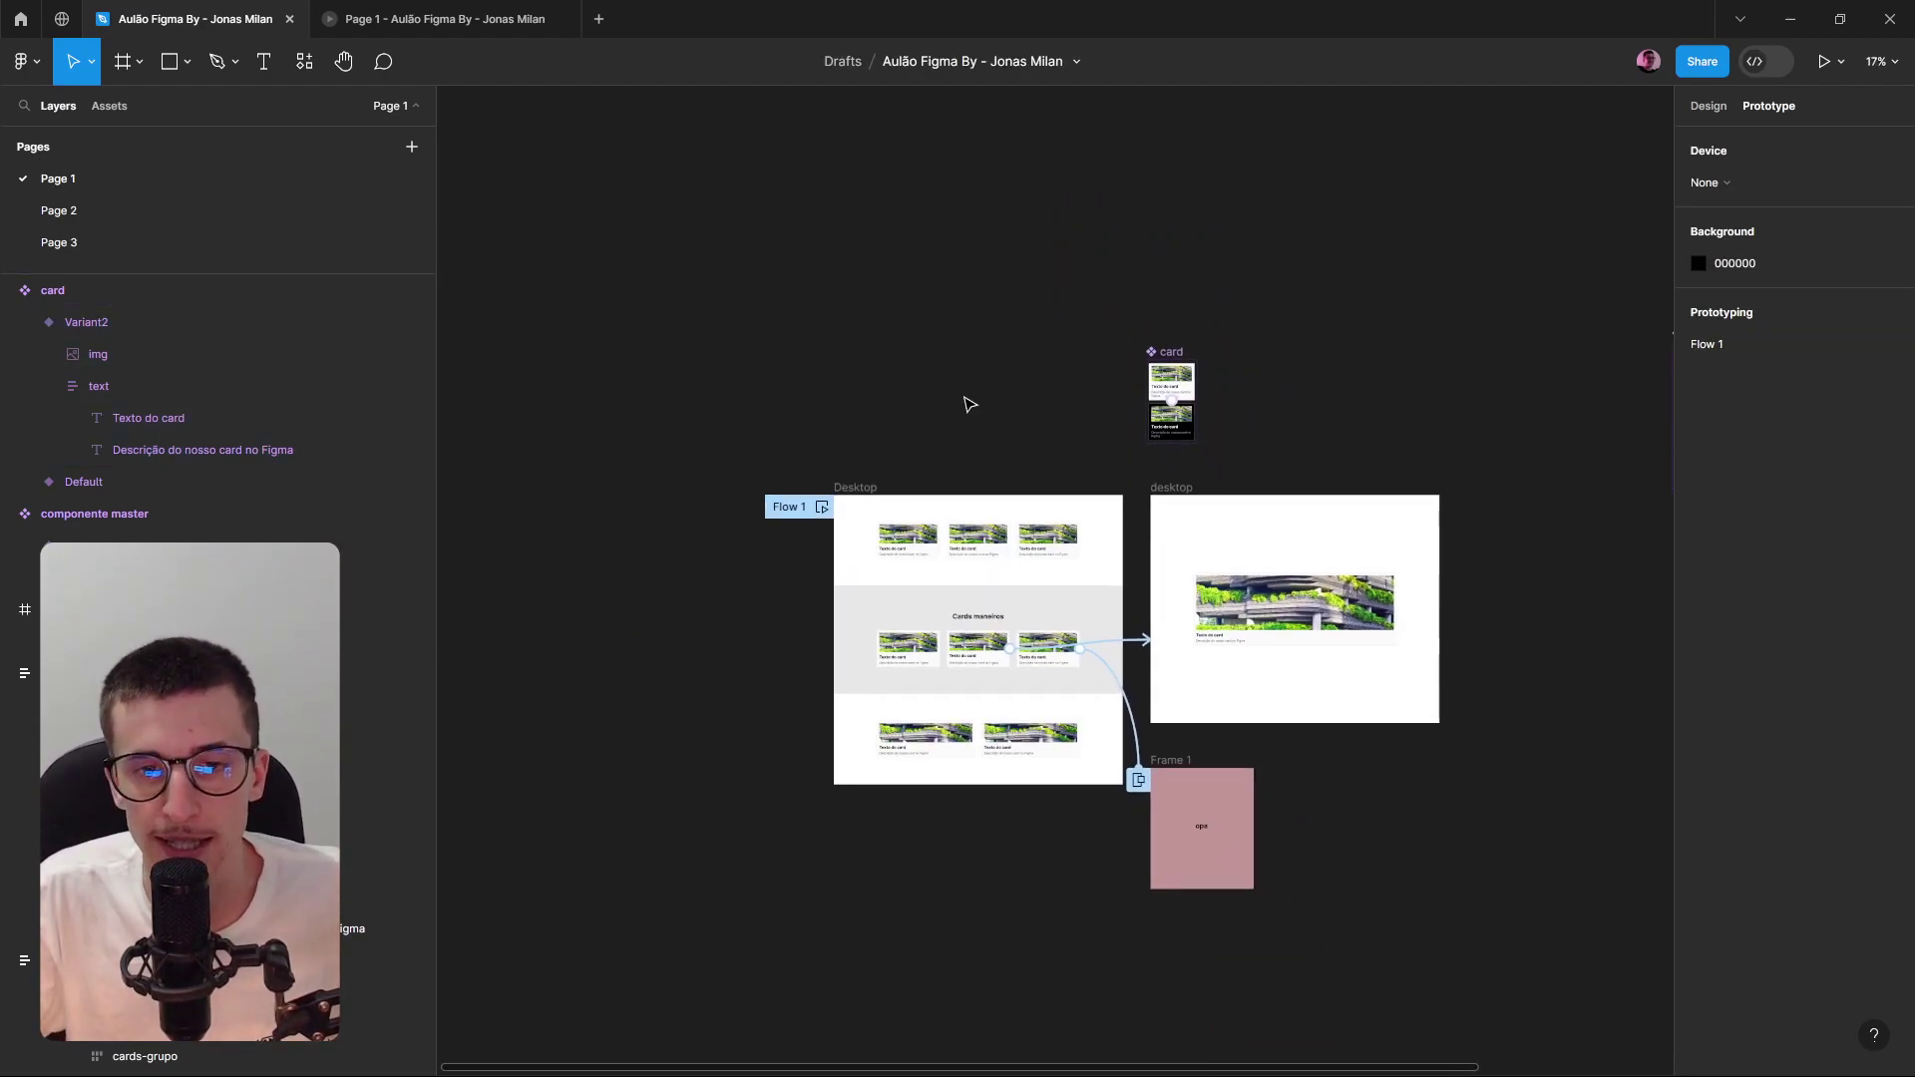
pyautogui.hotkey('ctrl', 'a')
pyautogui.scroll(-1, 1197, 848)
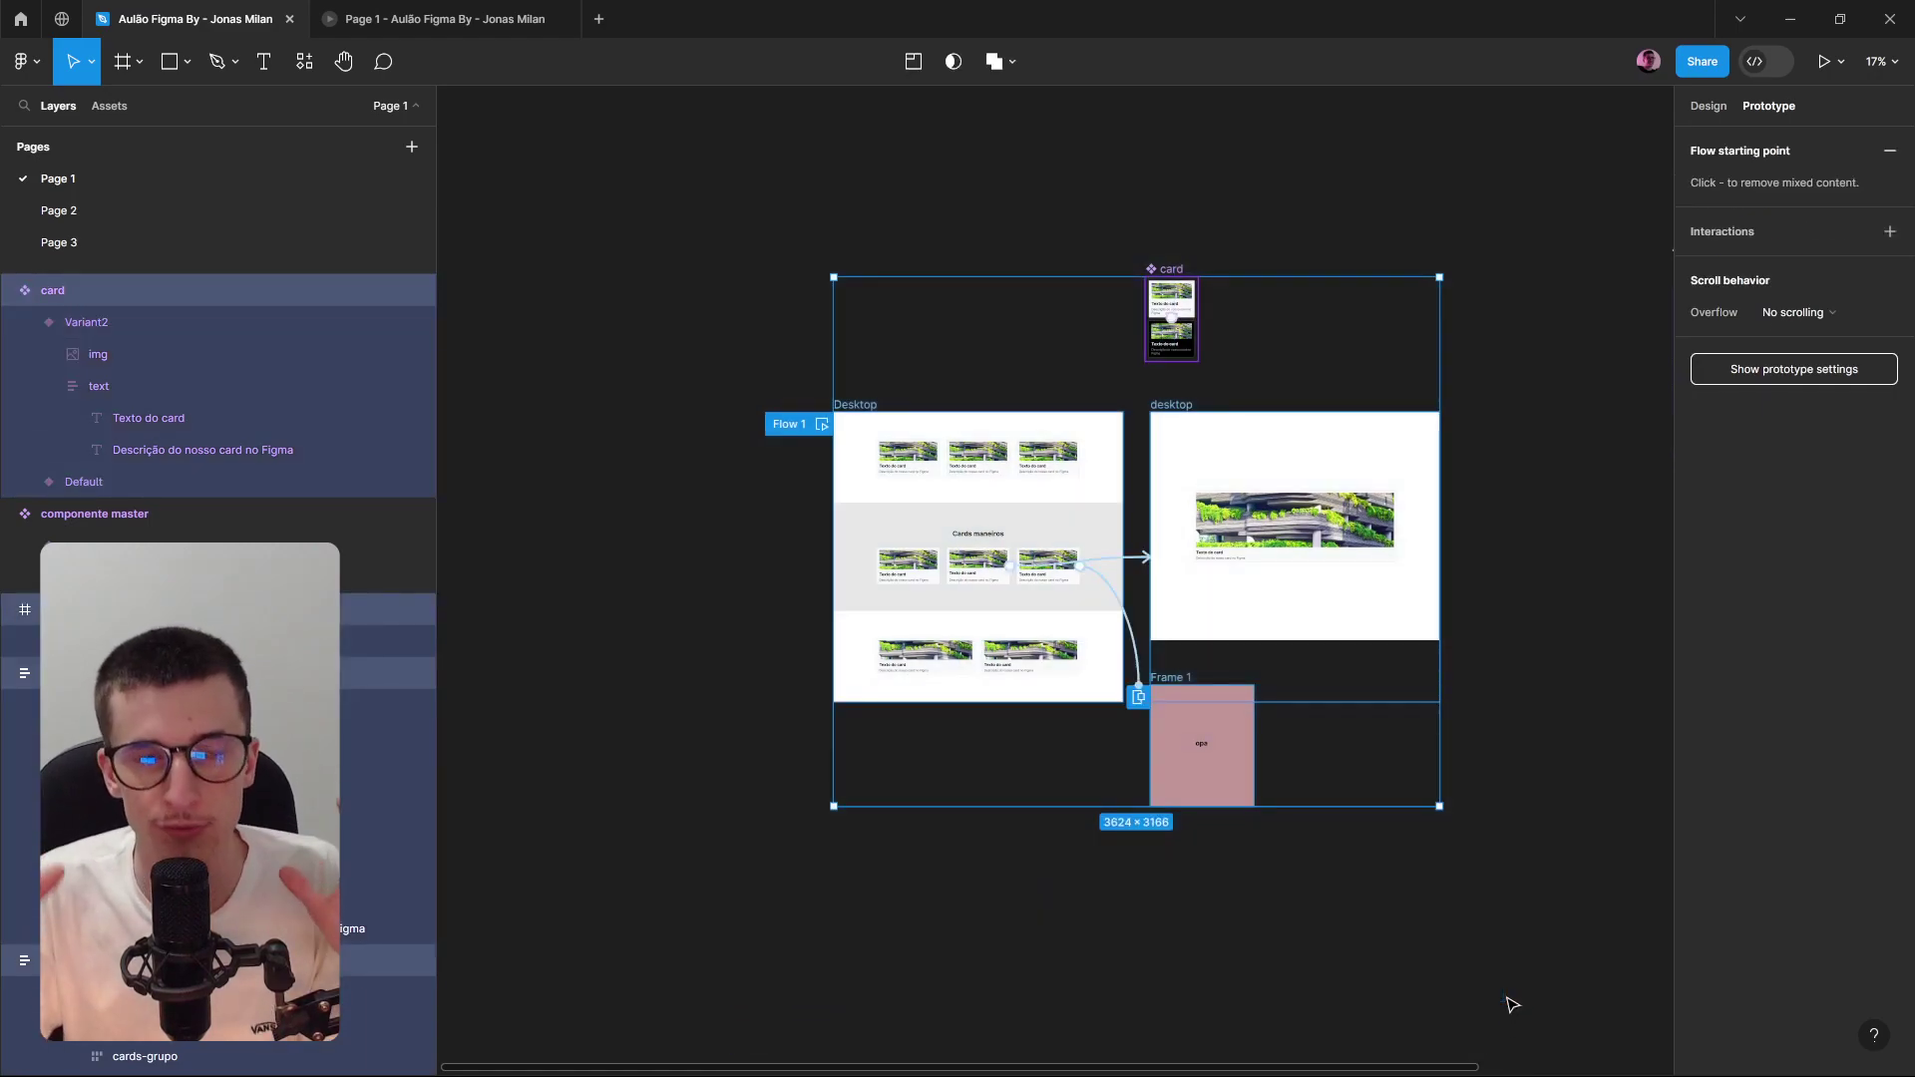